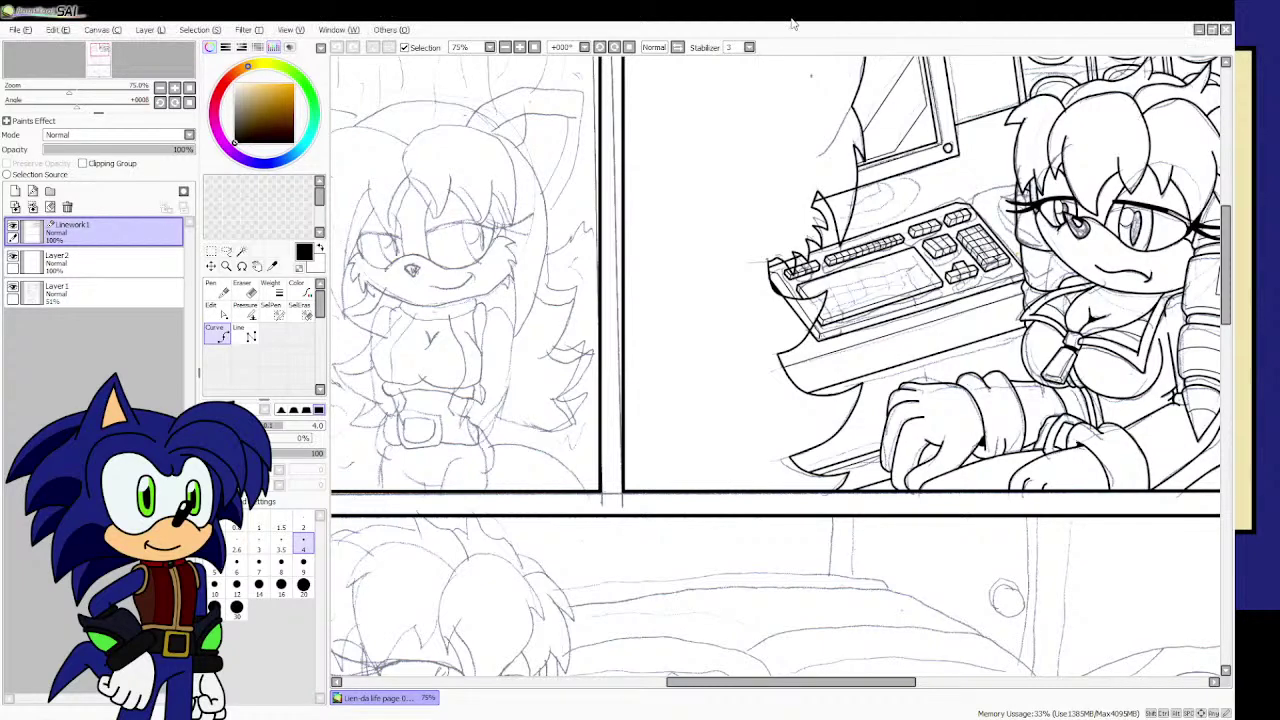
With the Line tool at size 2, ink the lower row lines across the keyboard's large key block on the Linework1 layer.
{"action": "scroll", "coordinate": [997, 186], "scroll_direction": "up", "scroll_amount": 3}
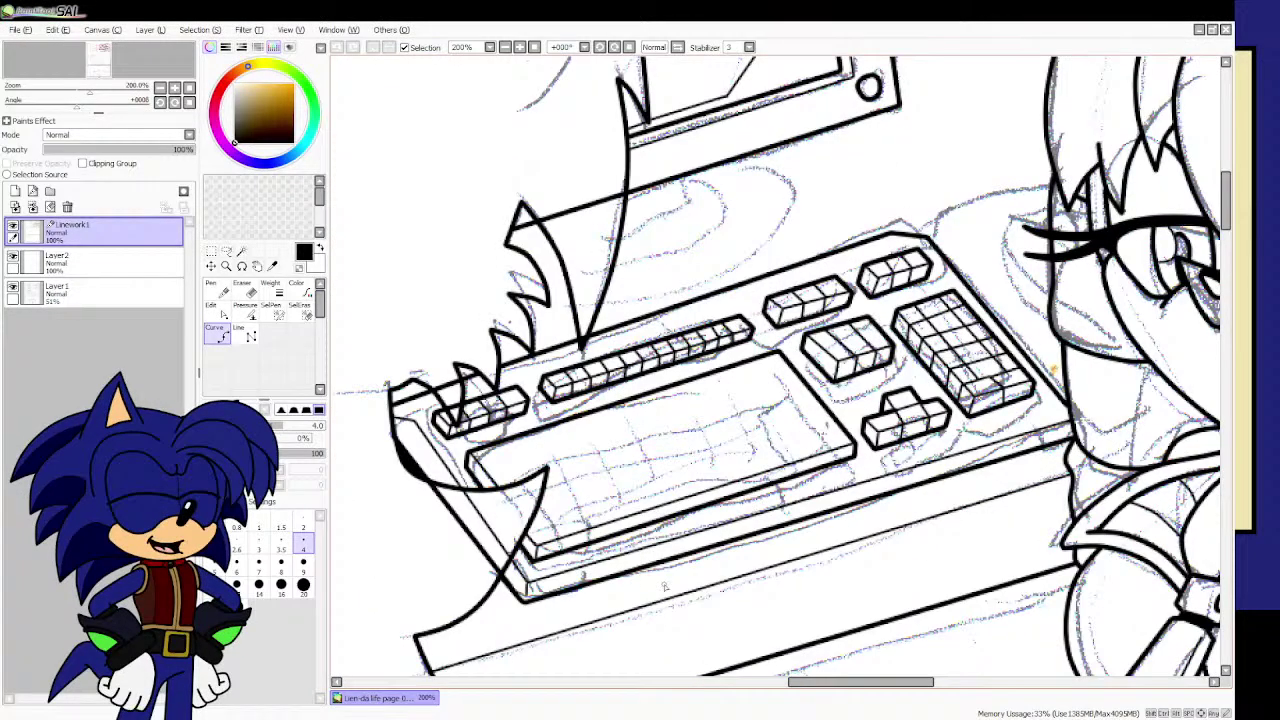
{"action": "scroll", "coordinate": [565, 555], "scroll_direction": "up", "scroll_amount": 2}
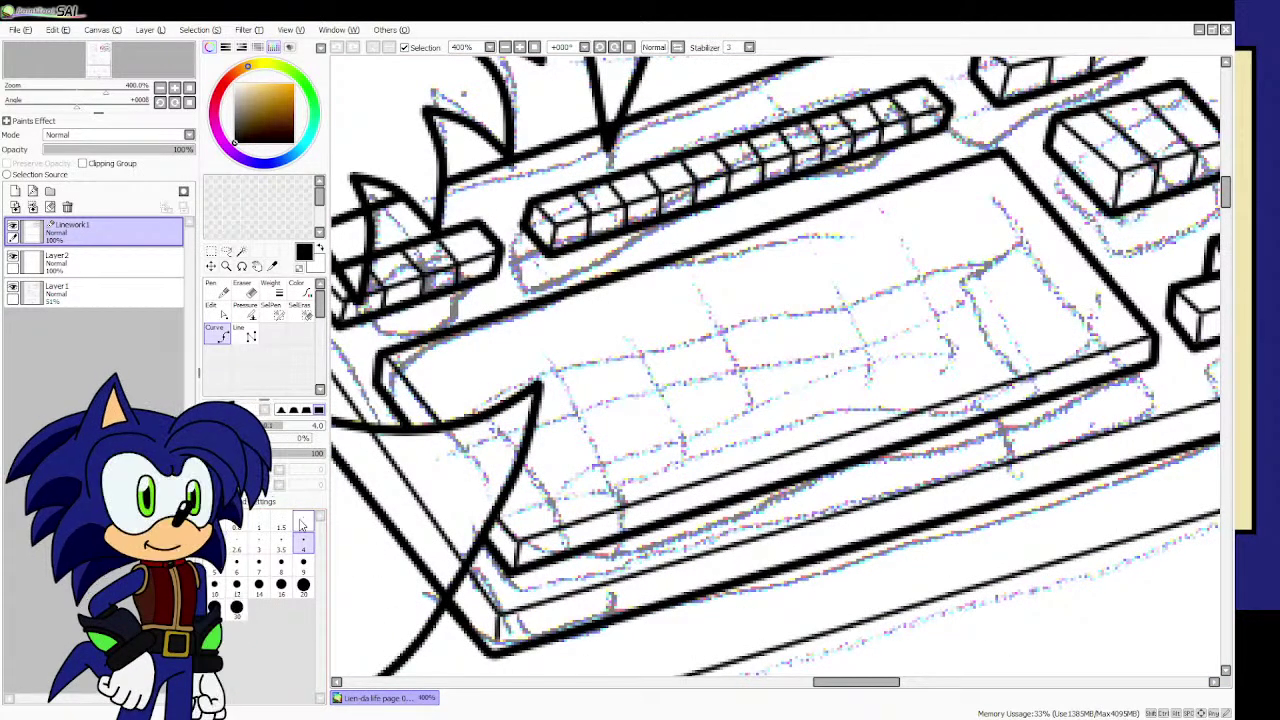
{"action": "left_click", "coordinate": [303, 525]}
{"action": "scroll", "coordinate": [374, 494], "scroll_direction": "down", "scroll_amount": 2}
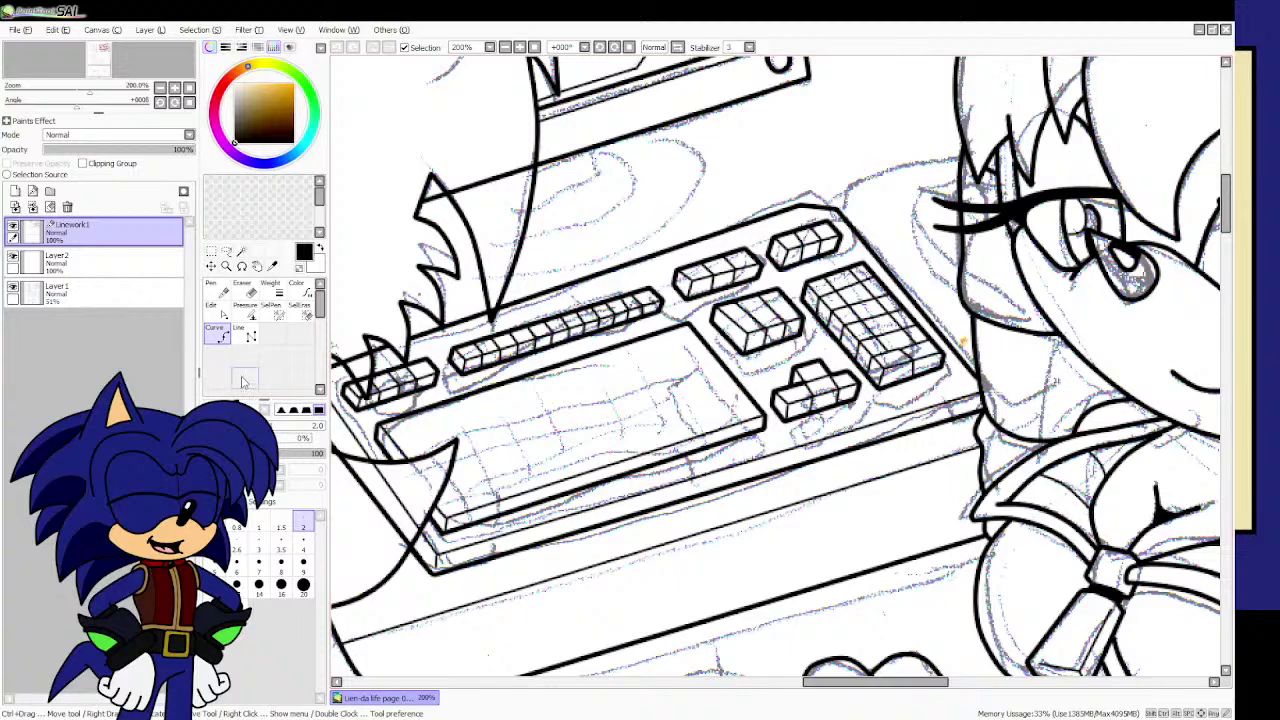
{"action": "left_click", "coordinate": [303, 541]}
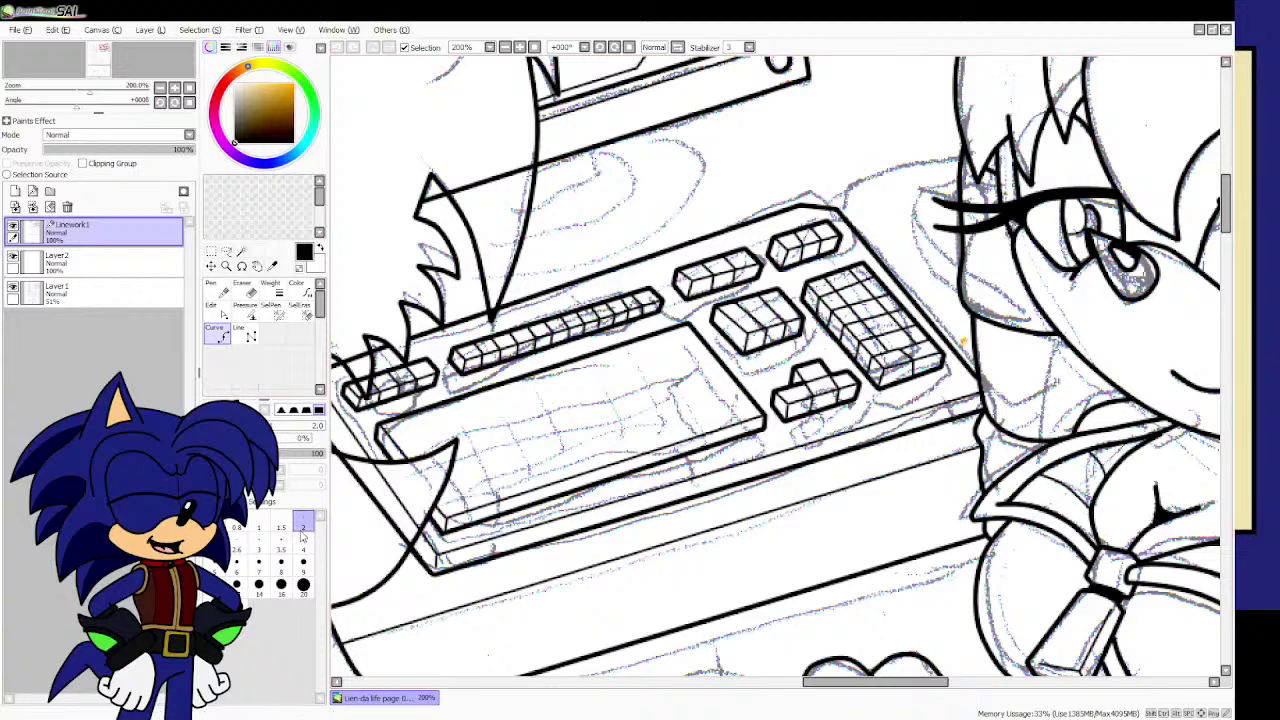
{"action": "left_click", "coordinate": [244, 335]}
{"action": "scroll", "coordinate": [586, 399], "scroll_direction": "up", "scroll_amount": 1}
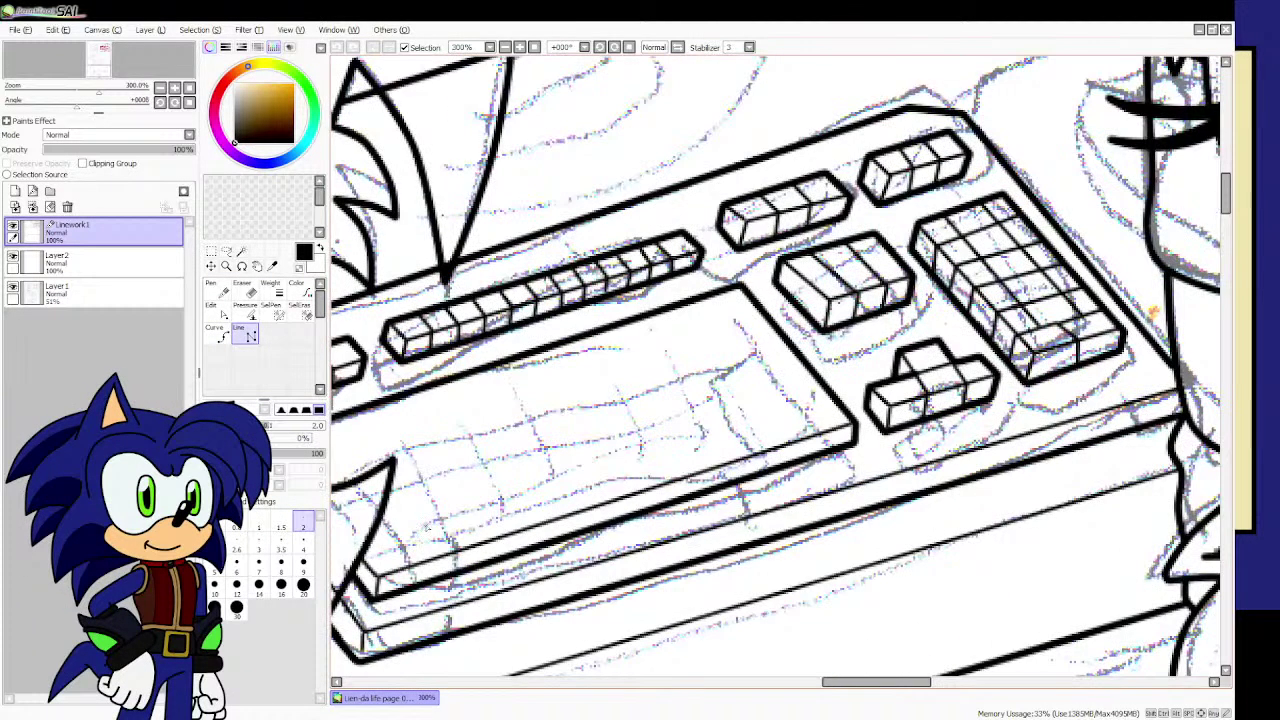
{"action": "left_click", "coordinate": [366, 562]}
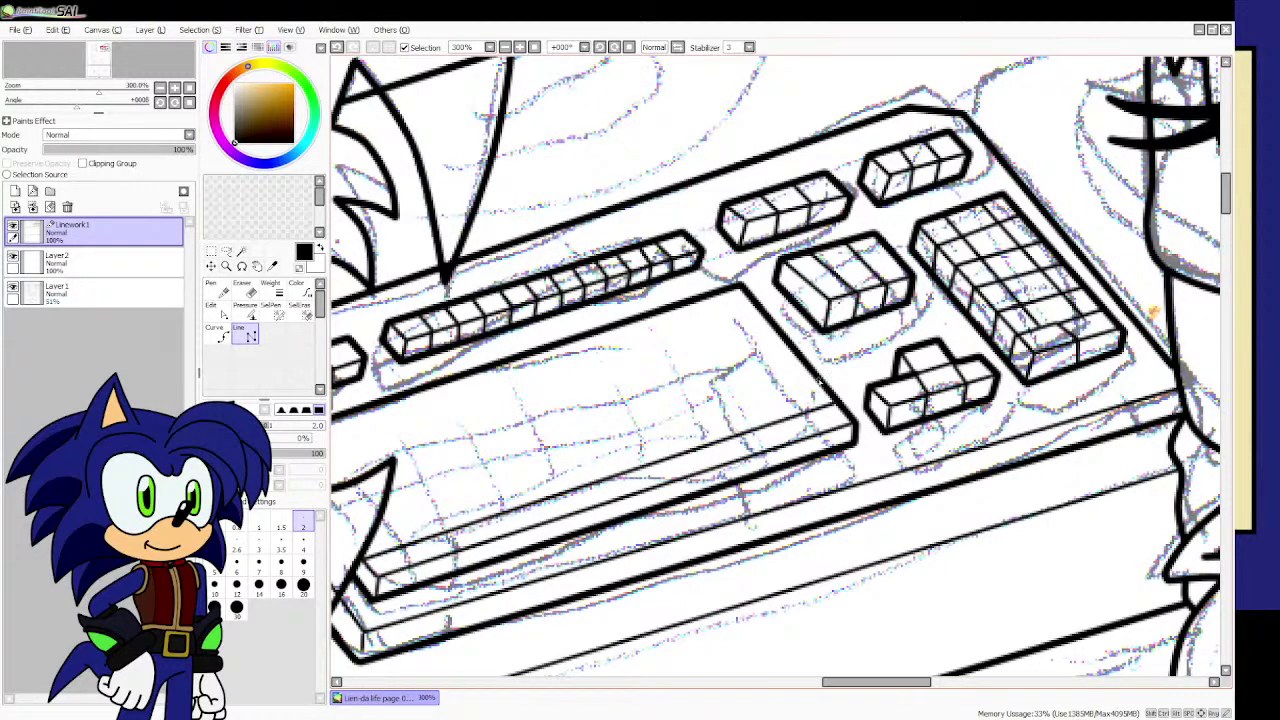
{"action": "left_click_drag", "start_coordinate": [820, 384], "coordinate": [376, 529]}
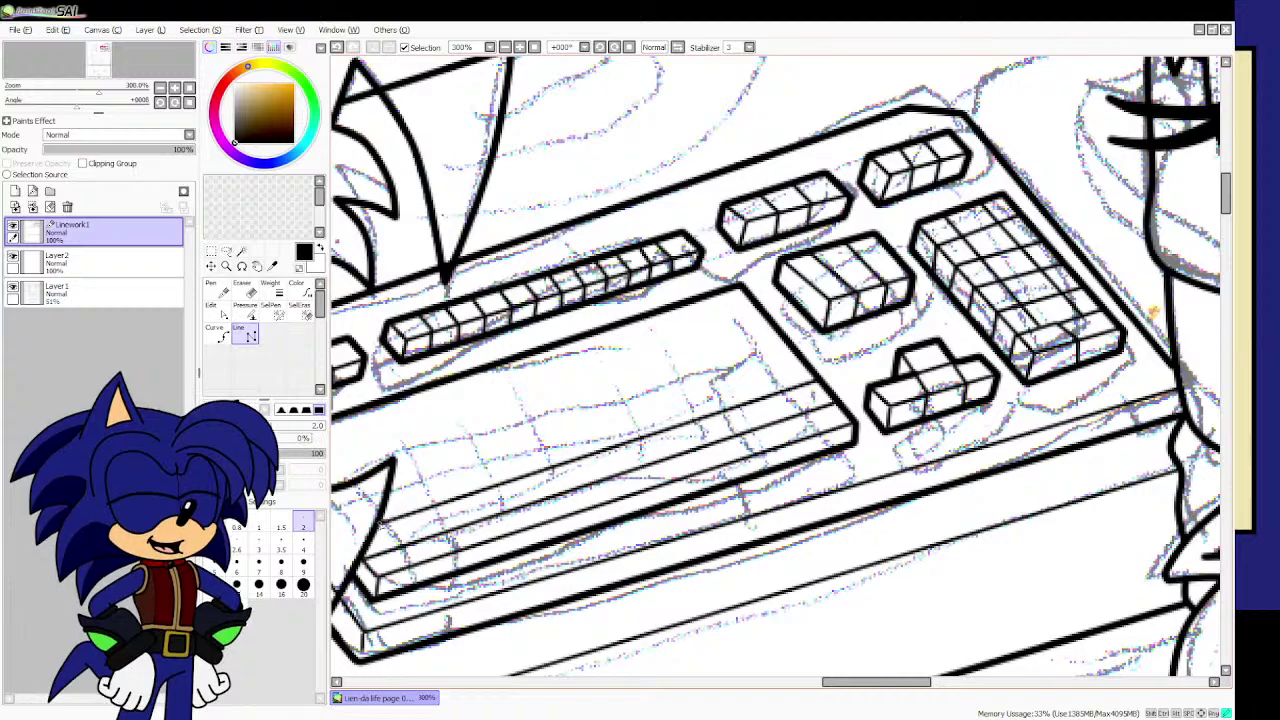
{"action": "left_click", "coordinate": [389, 489]}
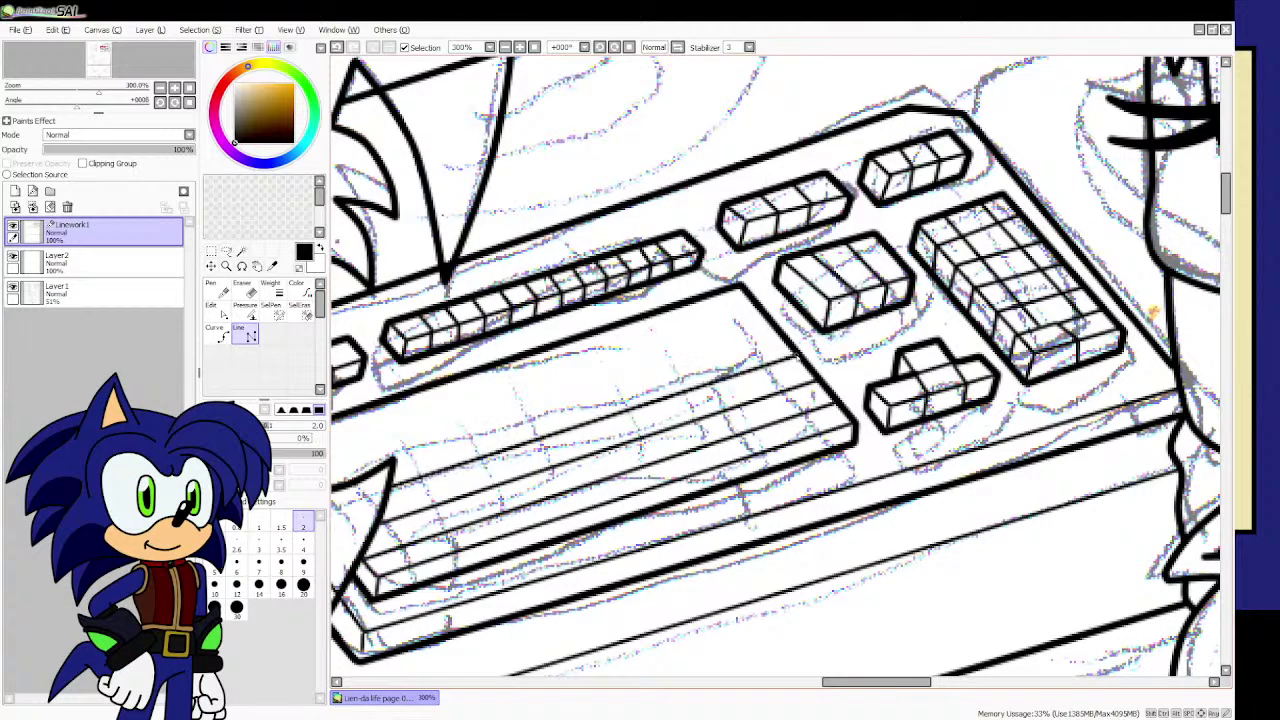
Ink the remaining upper row lines across the keyboard's large key block, following its slanted edge.
{"action": "scroll", "coordinate": [788, 356], "scroll_direction": "down", "scroll_amount": 1}
{"action": "scroll", "coordinate": [780, 314], "scroll_direction": "up", "scroll_amount": 2}
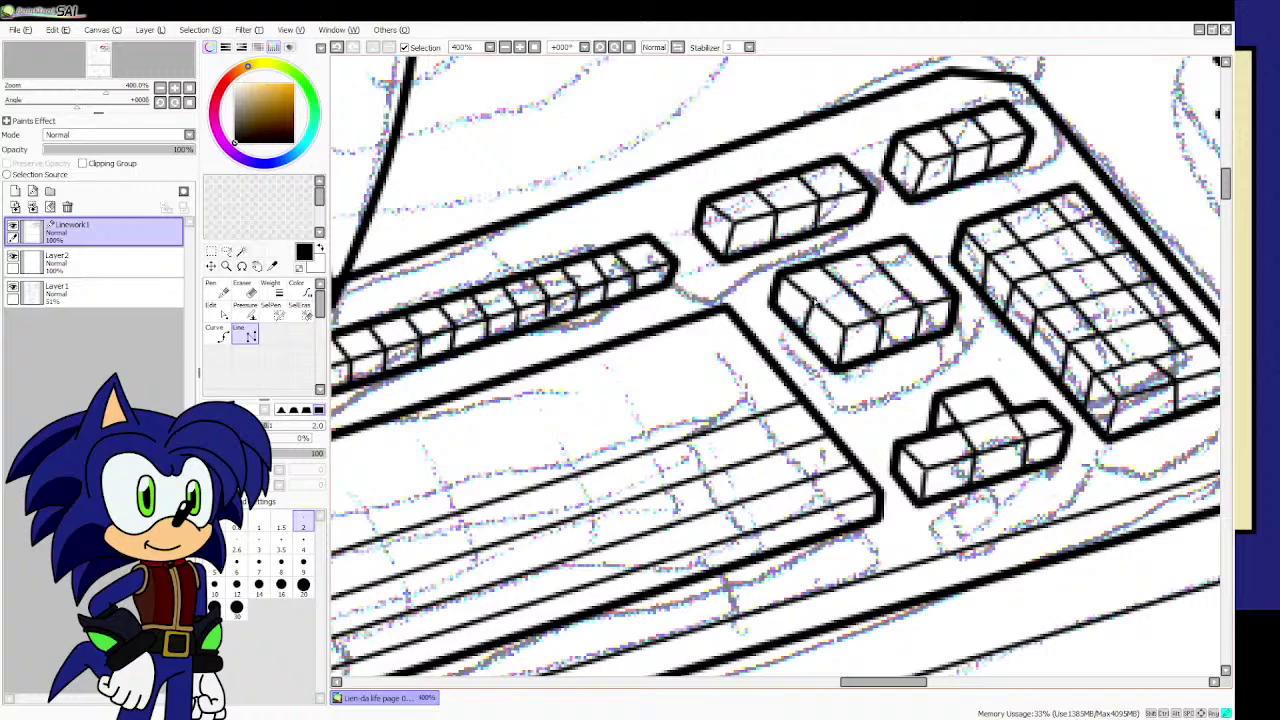
{"action": "scroll", "coordinate": [900, 280], "scroll_direction": "down", "scroll_amount": 1}
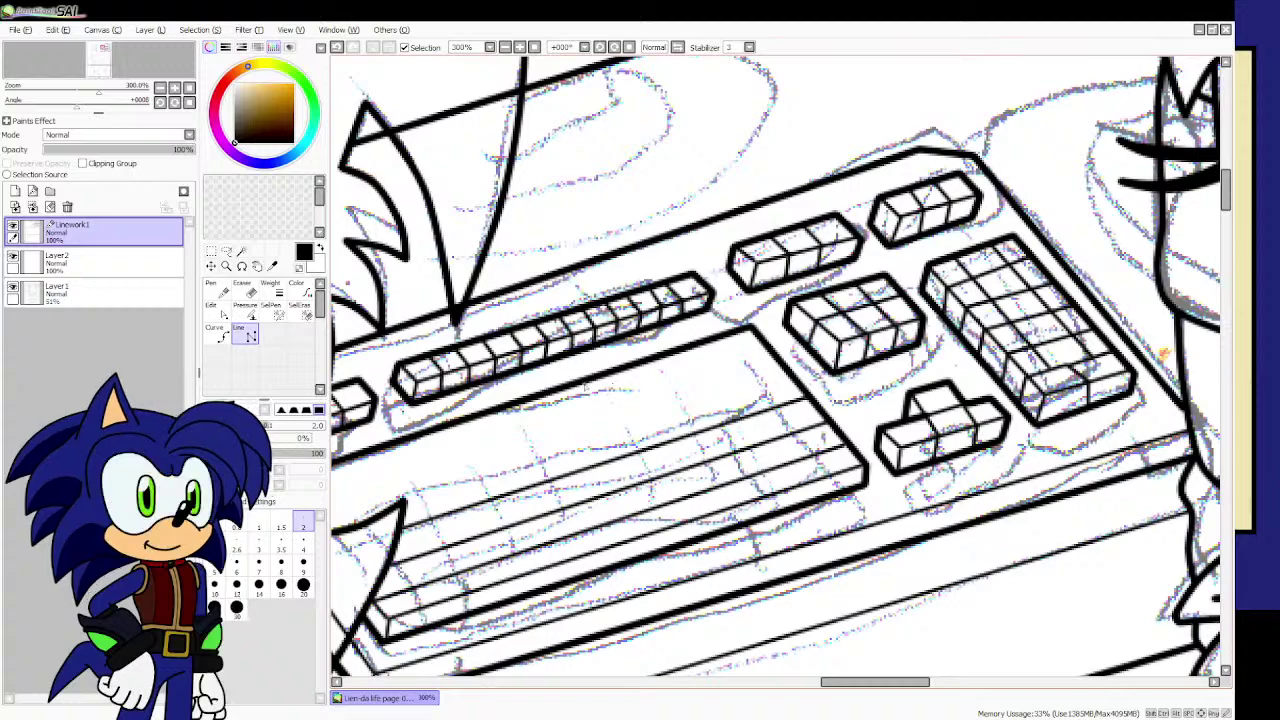
{"action": "scroll", "coordinate": [527, 397], "scroll_direction": "up", "scroll_amount": 1}
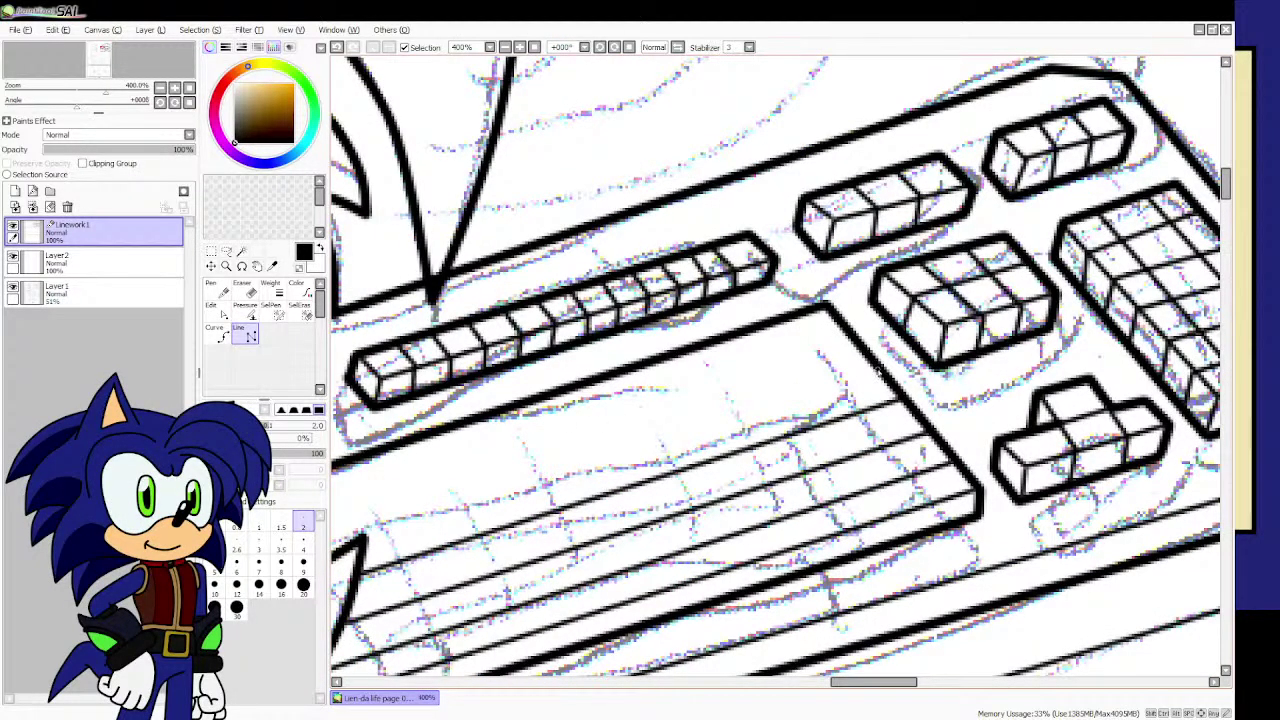
{"action": "left_click", "coordinate": [876, 371]}
{"action": "scroll", "coordinate": [878, 369], "scroll_direction": "down", "scroll_amount": 2}
{"action": "scroll", "coordinate": [584, 462], "scroll_direction": "up", "scroll_amount": 2}
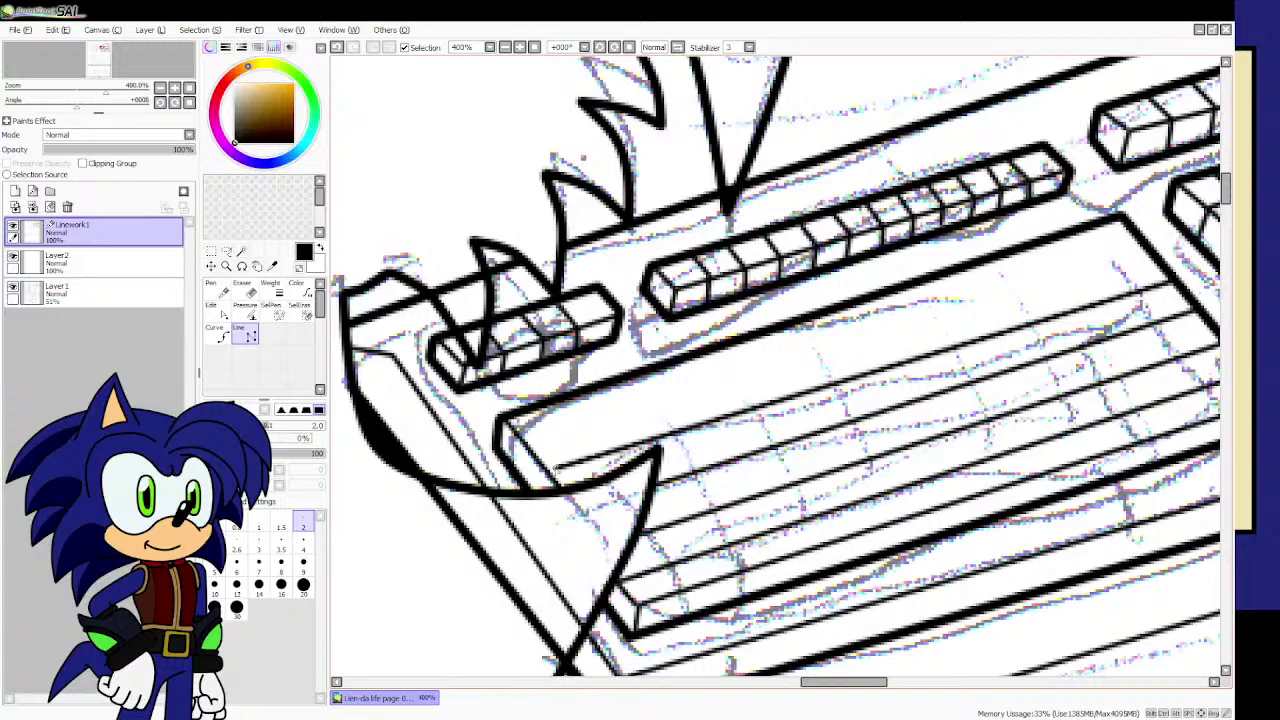
{"action": "scroll", "coordinate": [548, 470], "scroll_direction": "down", "scroll_amount": 1}
{"action": "scroll", "coordinate": [548, 470], "scroll_direction": "up", "scroll_amount": 1}
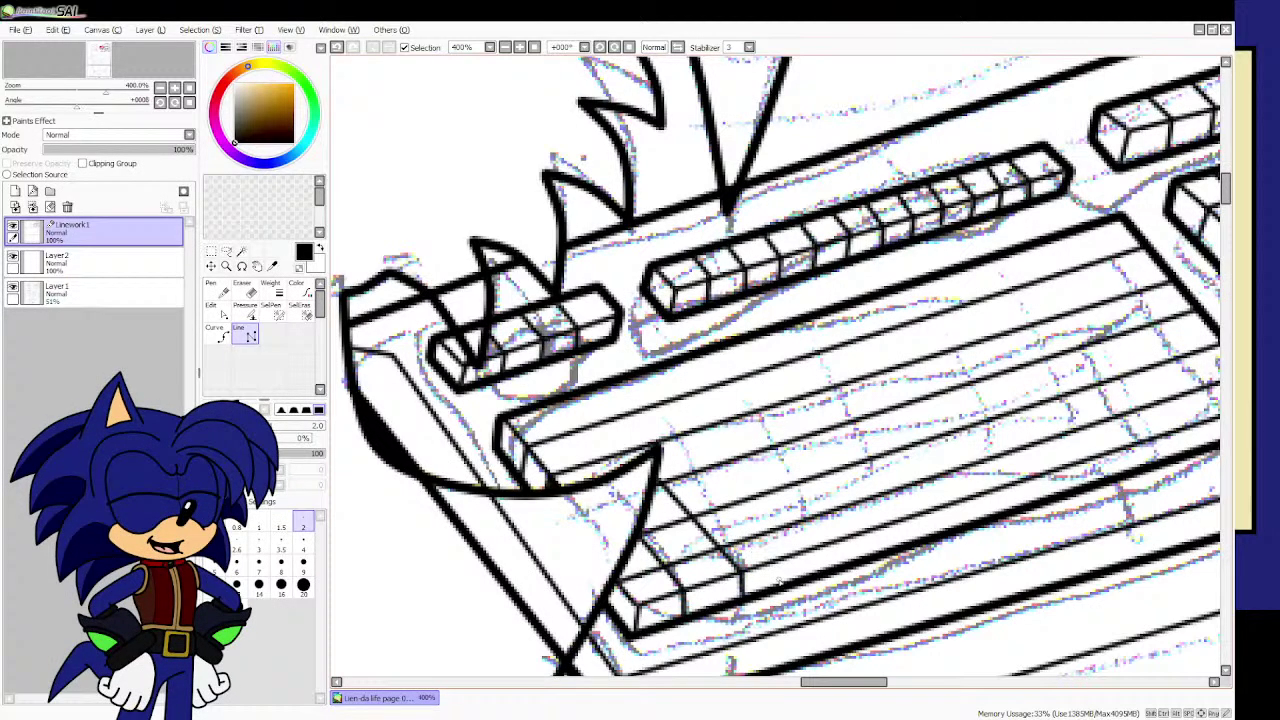
Ink the column dividers that split the left end of the large key block into separate keys.
{"action": "left_click", "coordinate": [785, 555]}
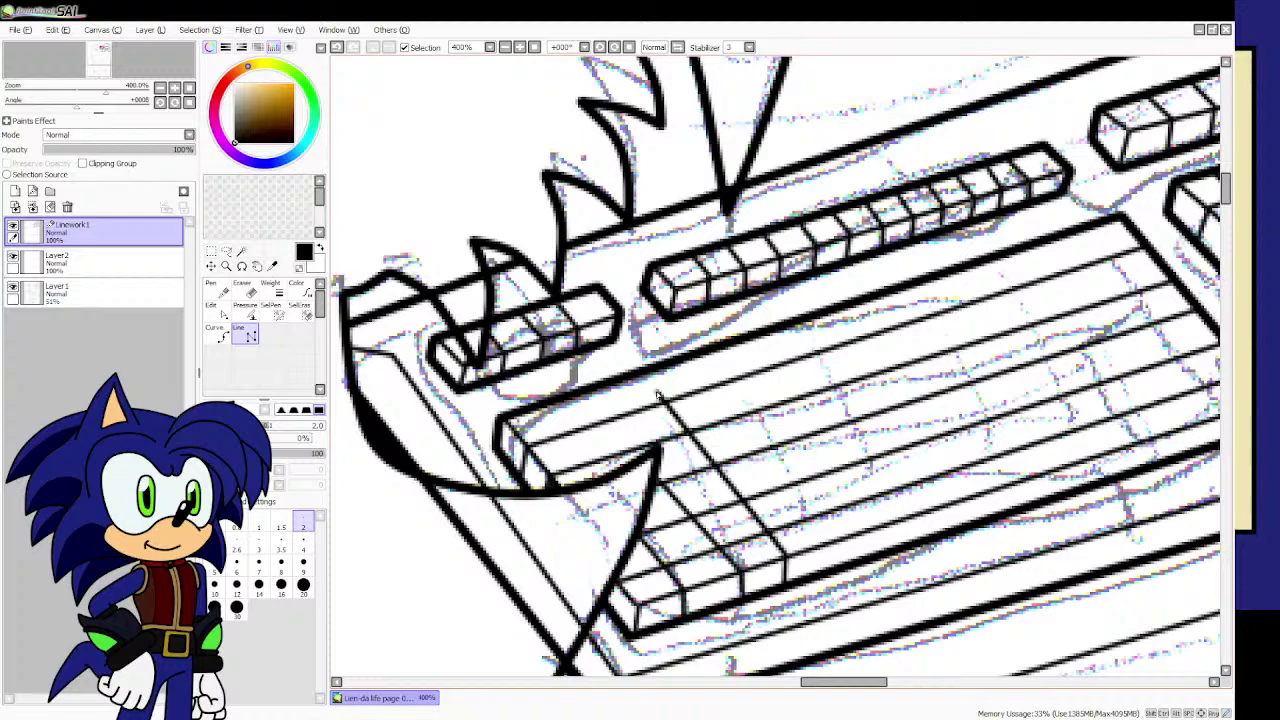
{"action": "double_click", "coordinate": [632, 380]}
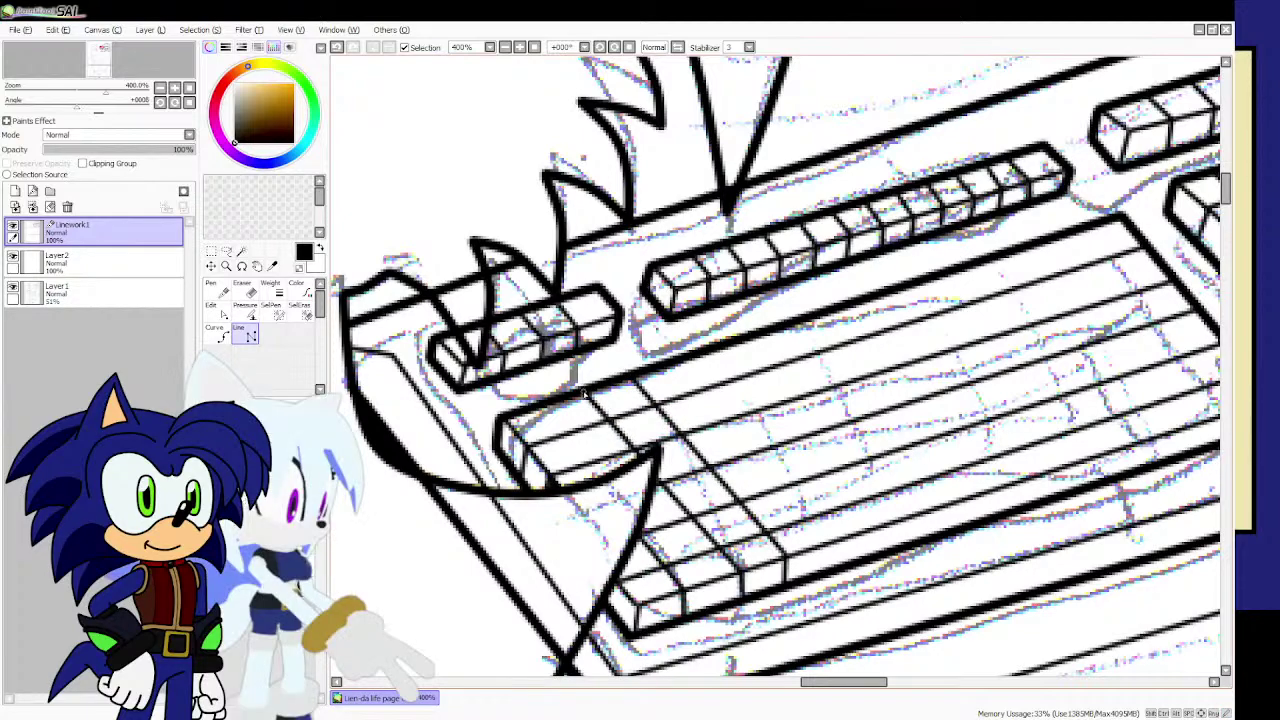
{"action": "scroll", "coordinate": [640, 455], "scroll_direction": "up", "scroll_amount": 1}
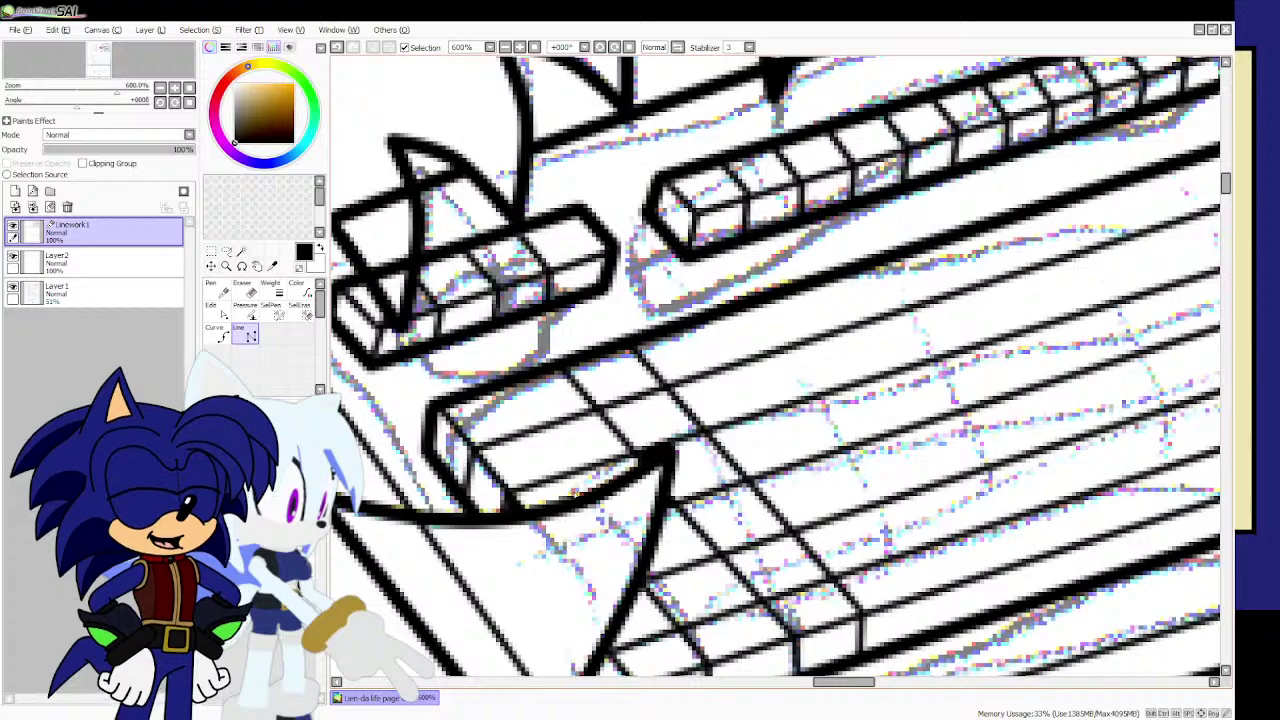
{"action": "scroll", "coordinate": [588, 494], "scroll_direction": "down", "scroll_amount": 2}
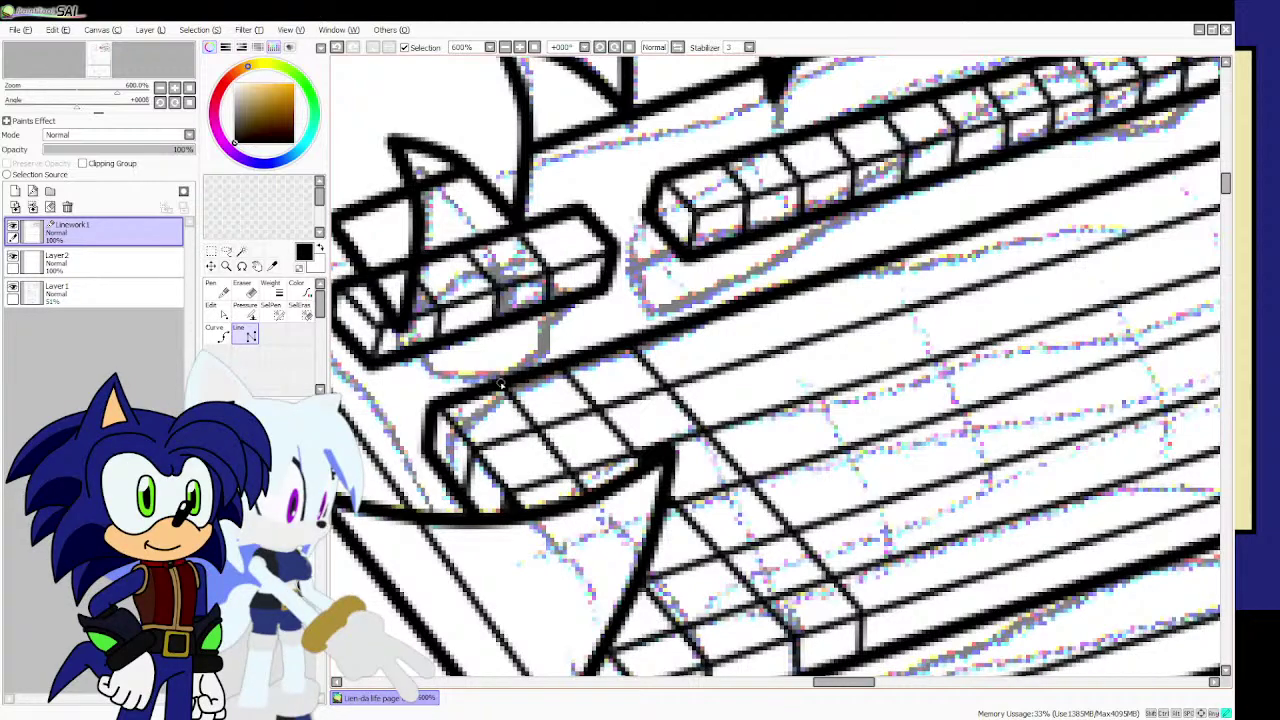
{"action": "scroll", "coordinate": [739, 454], "scroll_direction": "down", "scroll_amount": 1}
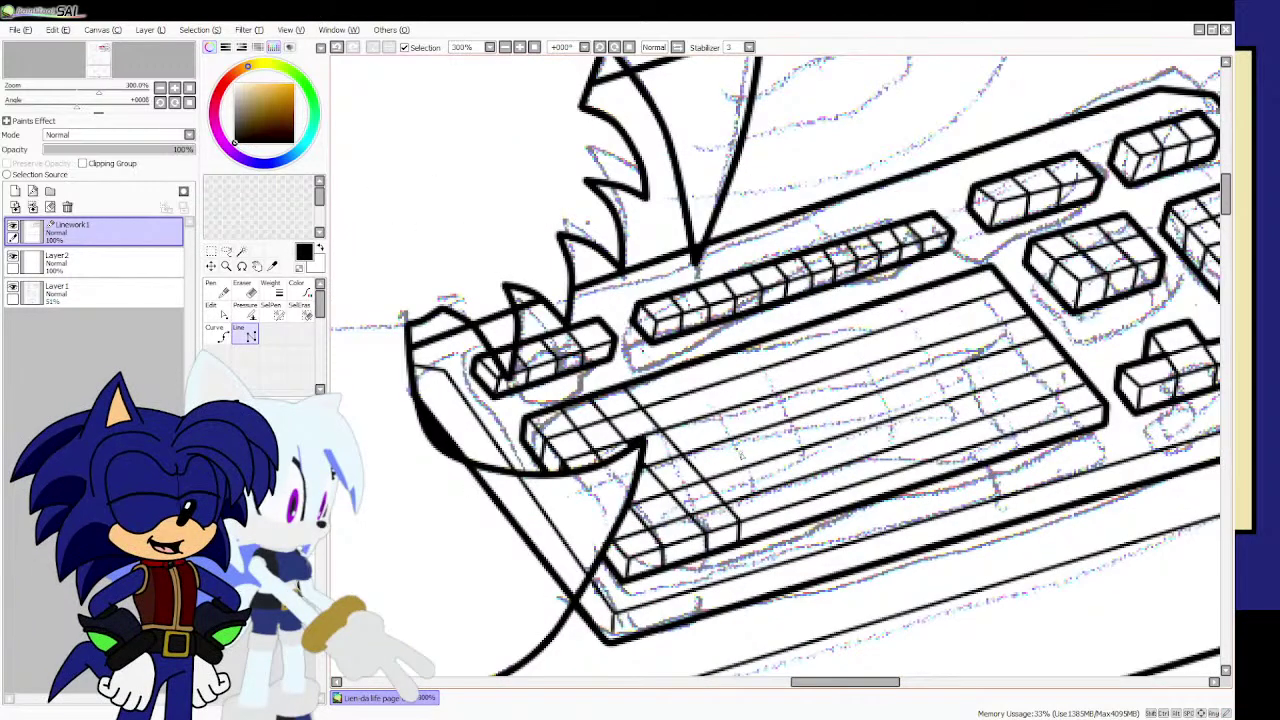
{"action": "scroll", "coordinate": [1030, 455], "scroll_direction": "up", "scroll_amount": 1}
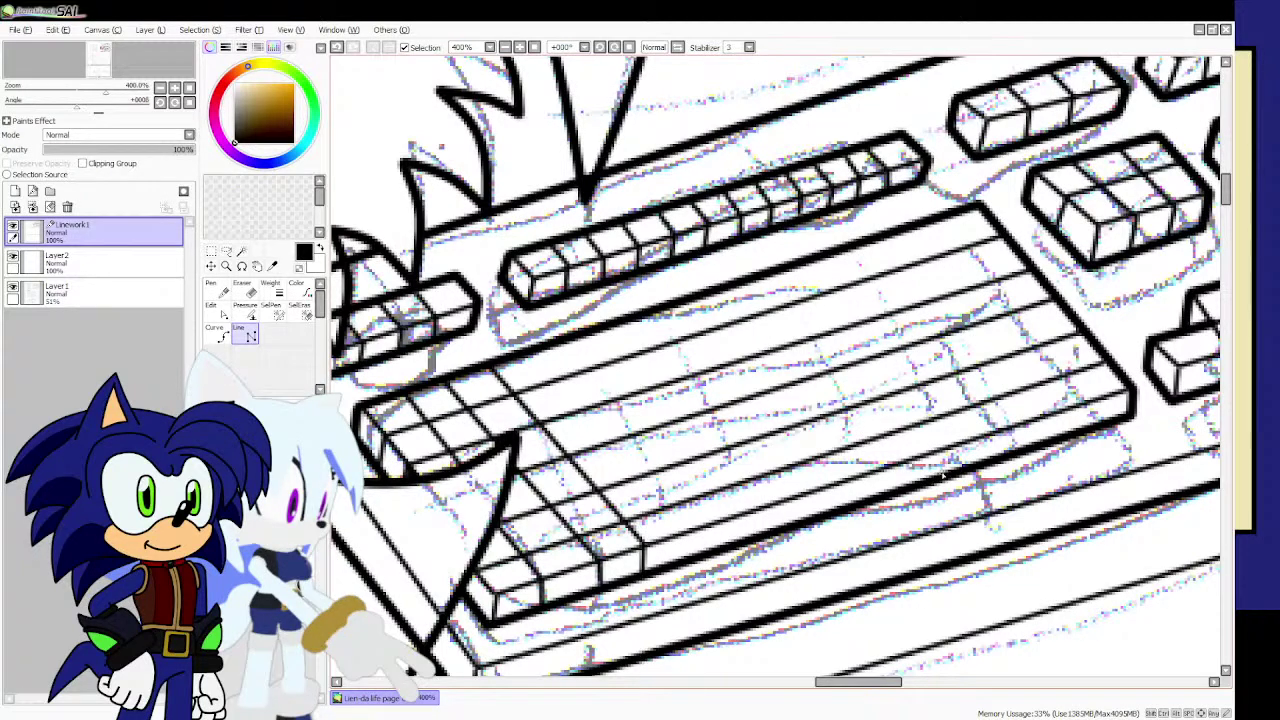
Ink the slanted column dividers toward the right end of the key block, including the front faces of the bottom keys.
{"action": "mouse_move", "coordinate": [935, 478]}
{"action": "left_mouse_down"}
{"action": "mouse_move", "coordinate": [931, 452]}
{"action": "mouse_move", "coordinate": [778, 268]}
{"action": "left_mouse_up"}
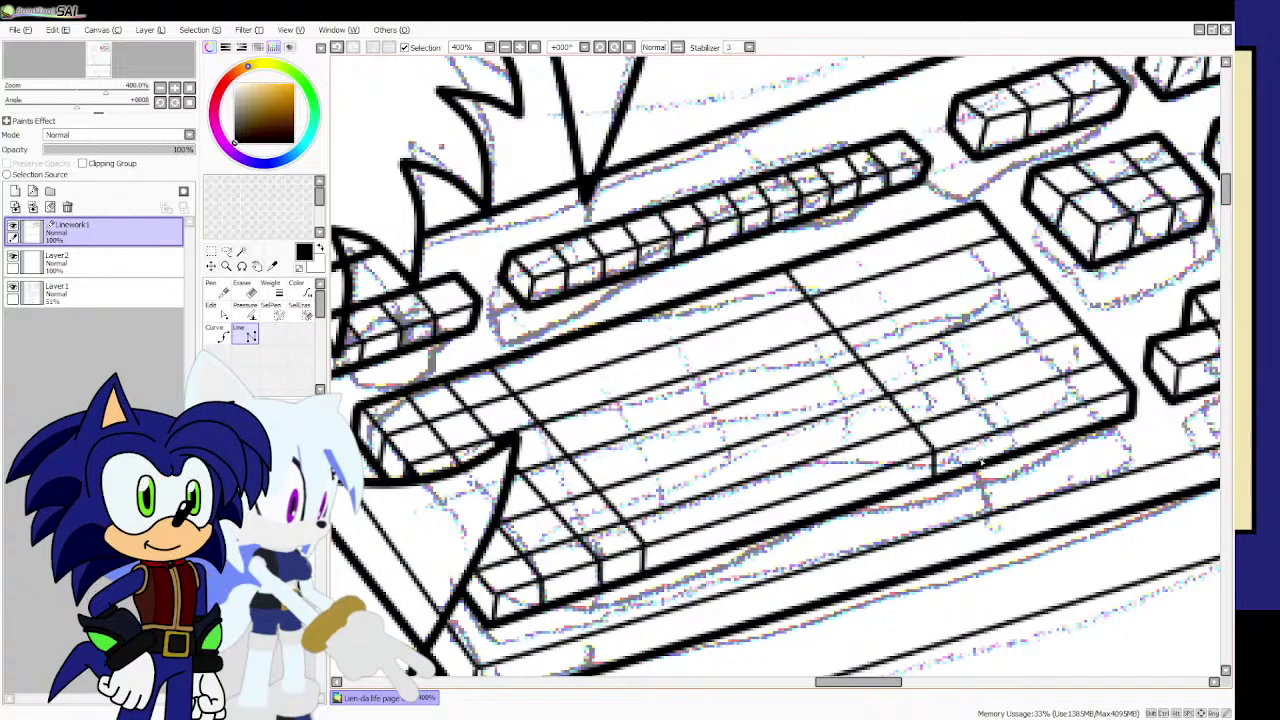
{"action": "mouse_move", "coordinate": [1024, 448]}
{"action": "left_mouse_down"}
{"action": "mouse_move", "coordinate": [1022, 418]}
{"action": "mouse_move", "coordinate": [976, 382]}
{"action": "mouse_move", "coordinate": [885, 242]}
{"action": "mouse_move", "coordinate": [962, 426]}
{"action": "left_mouse_up"}
{"action": "left_click", "coordinate": [978, 436]}
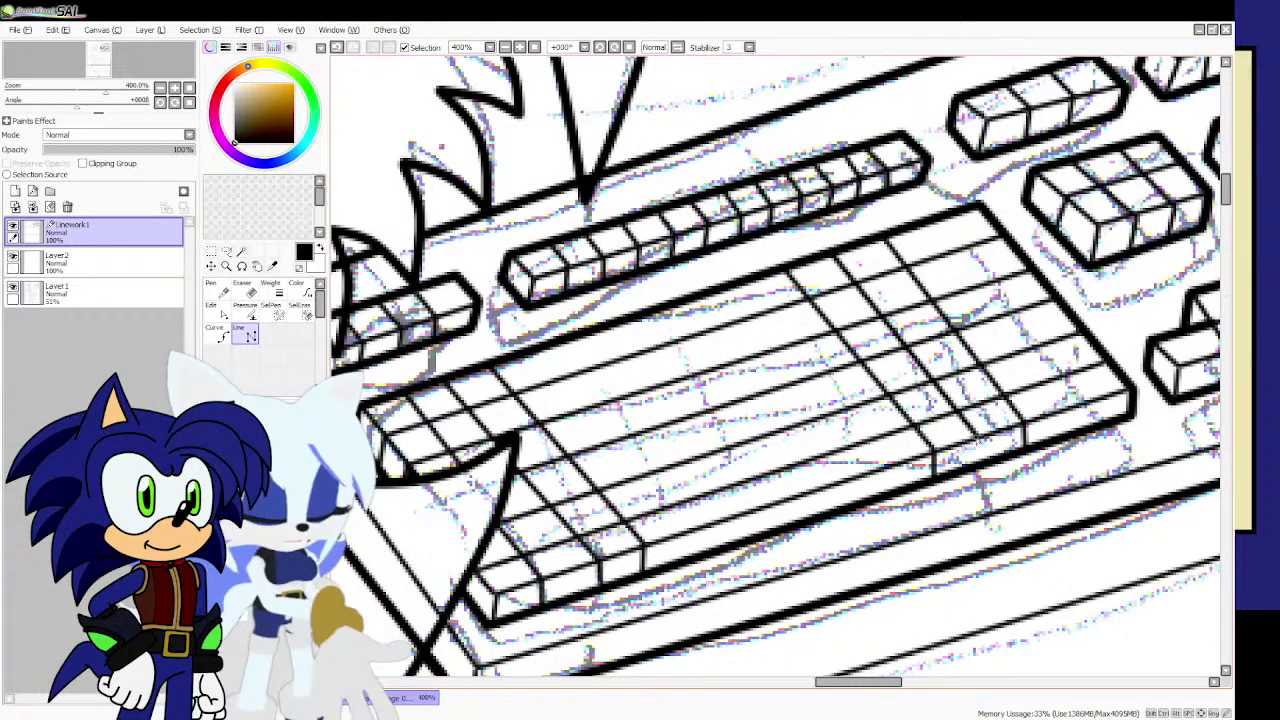
{"action": "double_click", "coordinate": [978, 463]}
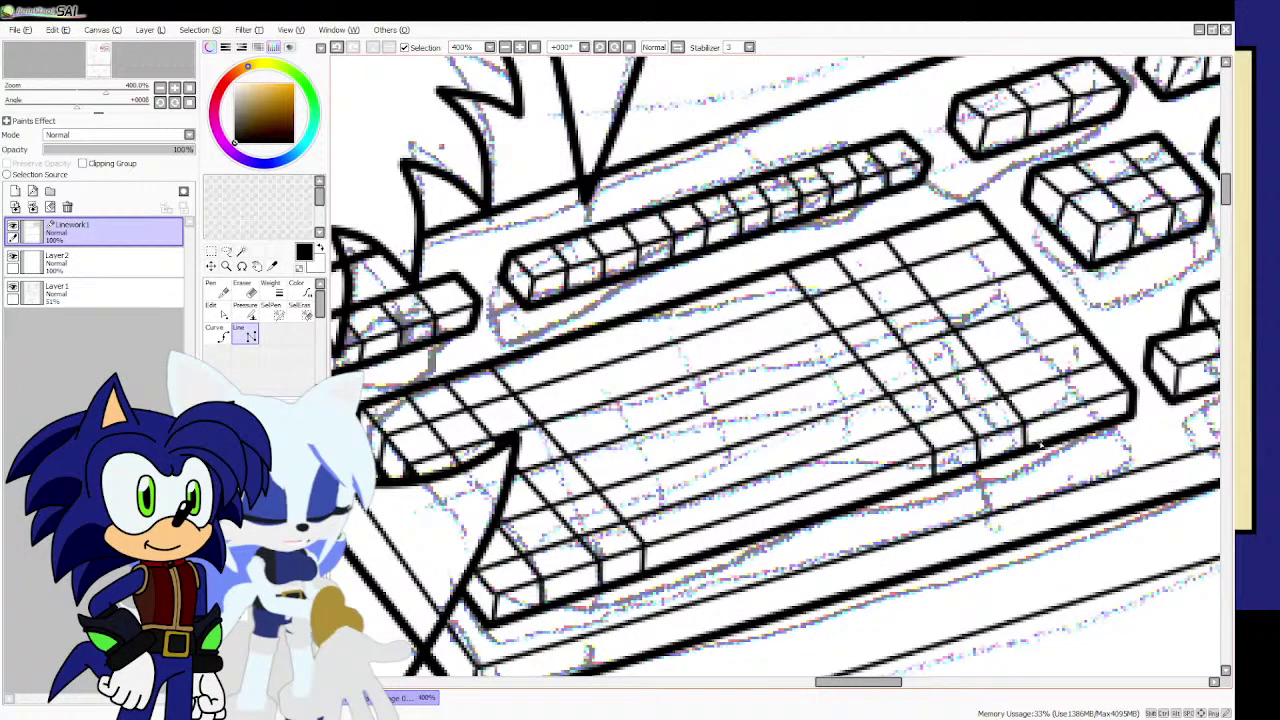
{"action": "left_click", "coordinate": [1078, 429]}
{"action": "left_click", "coordinate": [1079, 405]}
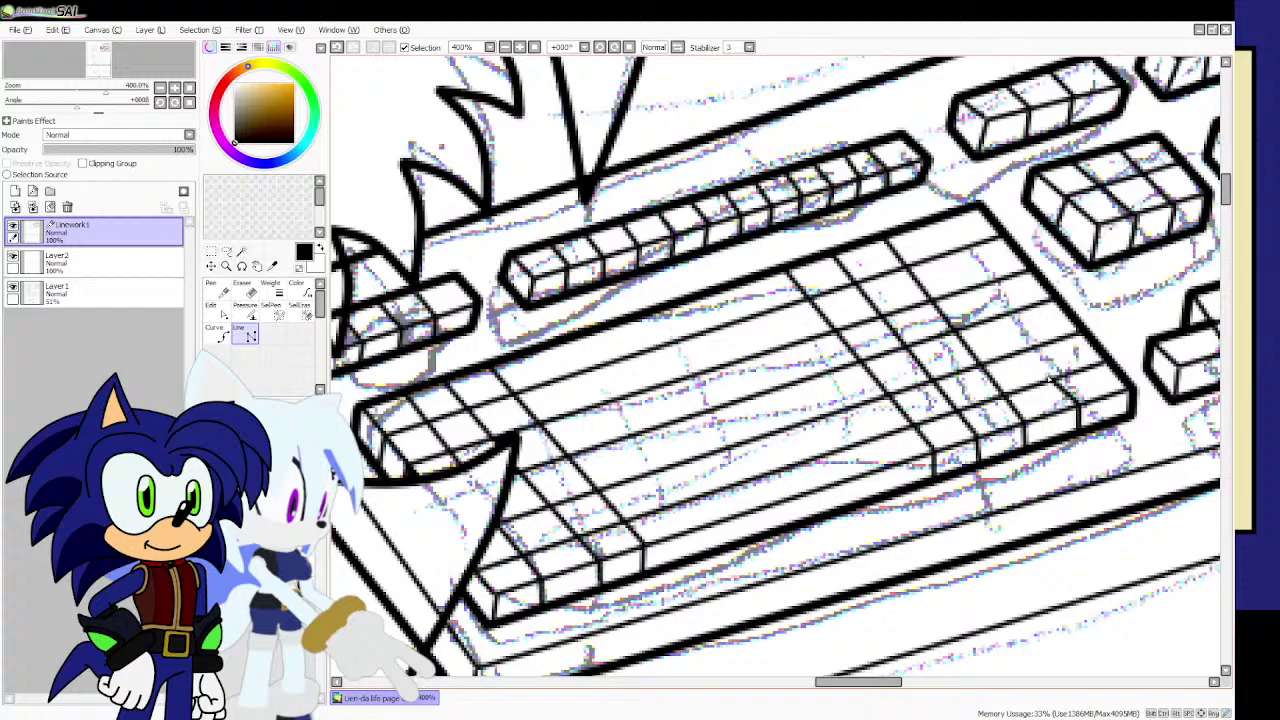
Ink a short column divider through the upper rows near the key block's right end and adjust its line points.
{"action": "left_click", "coordinate": [1049, 379]}
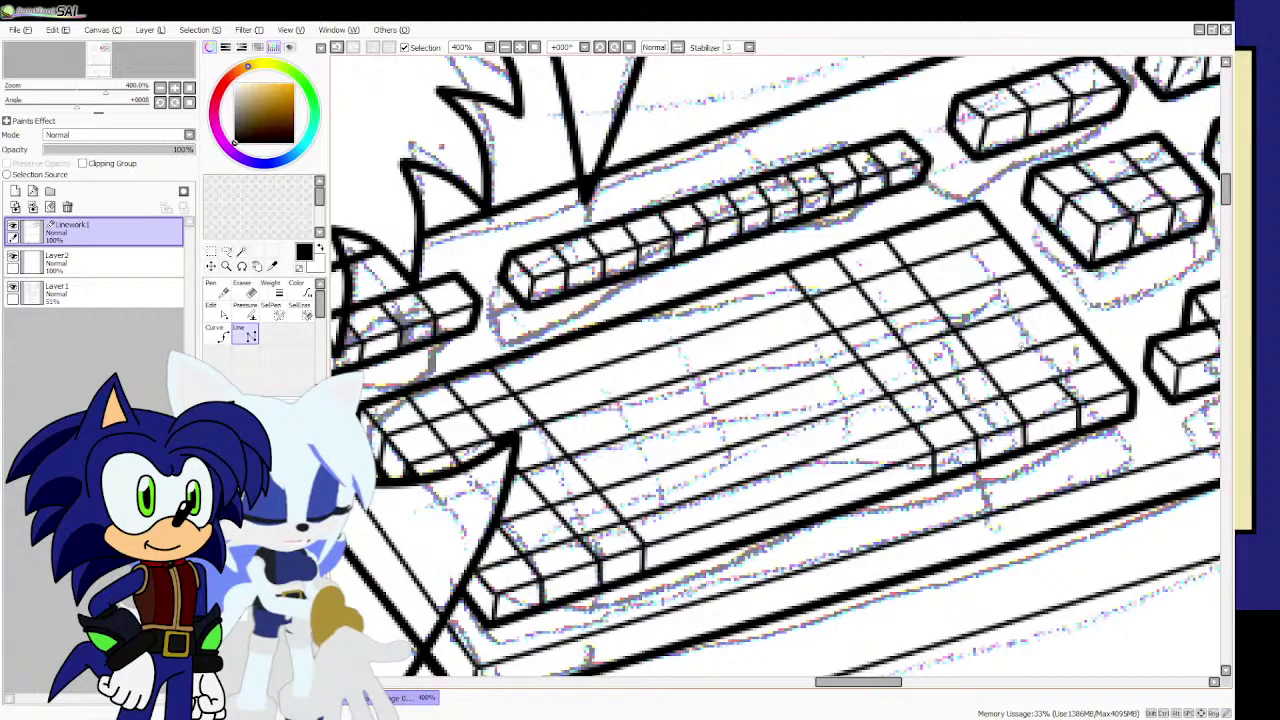
{"action": "left_click_drag", "start_coordinate": [1022, 346], "coordinate": [926, 226]}
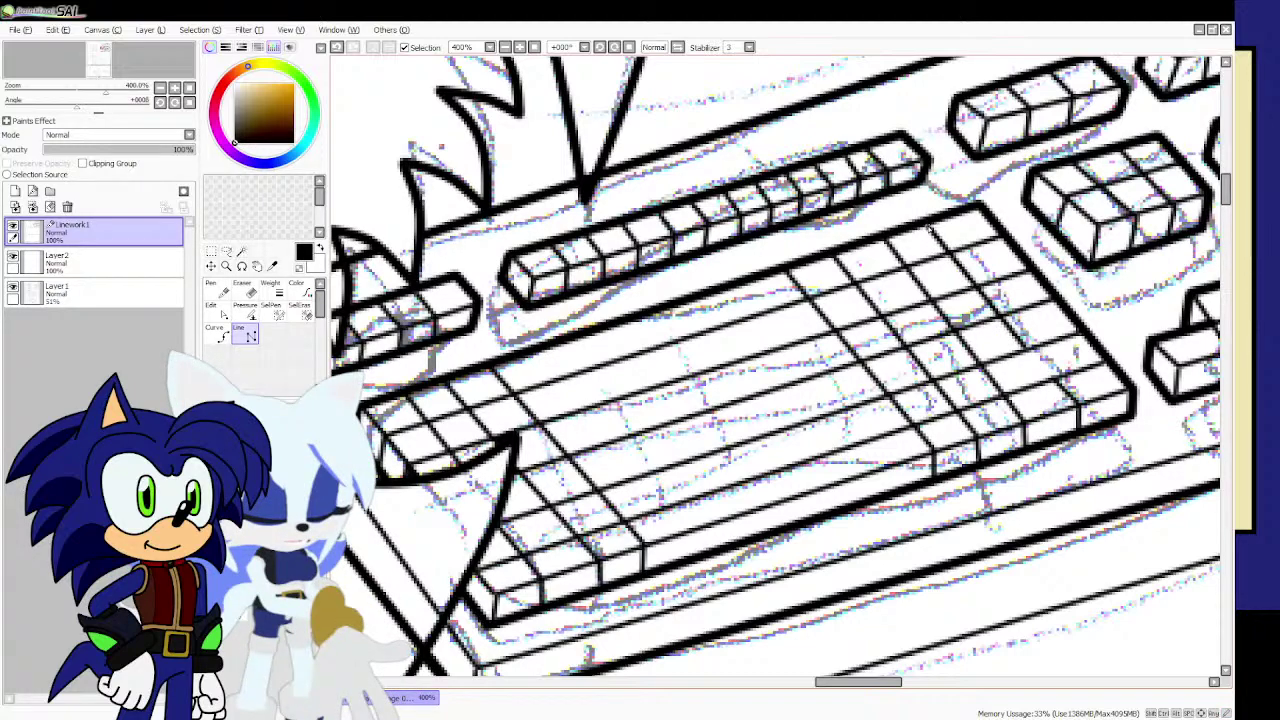
{"action": "double_click", "coordinate": [928, 225]}
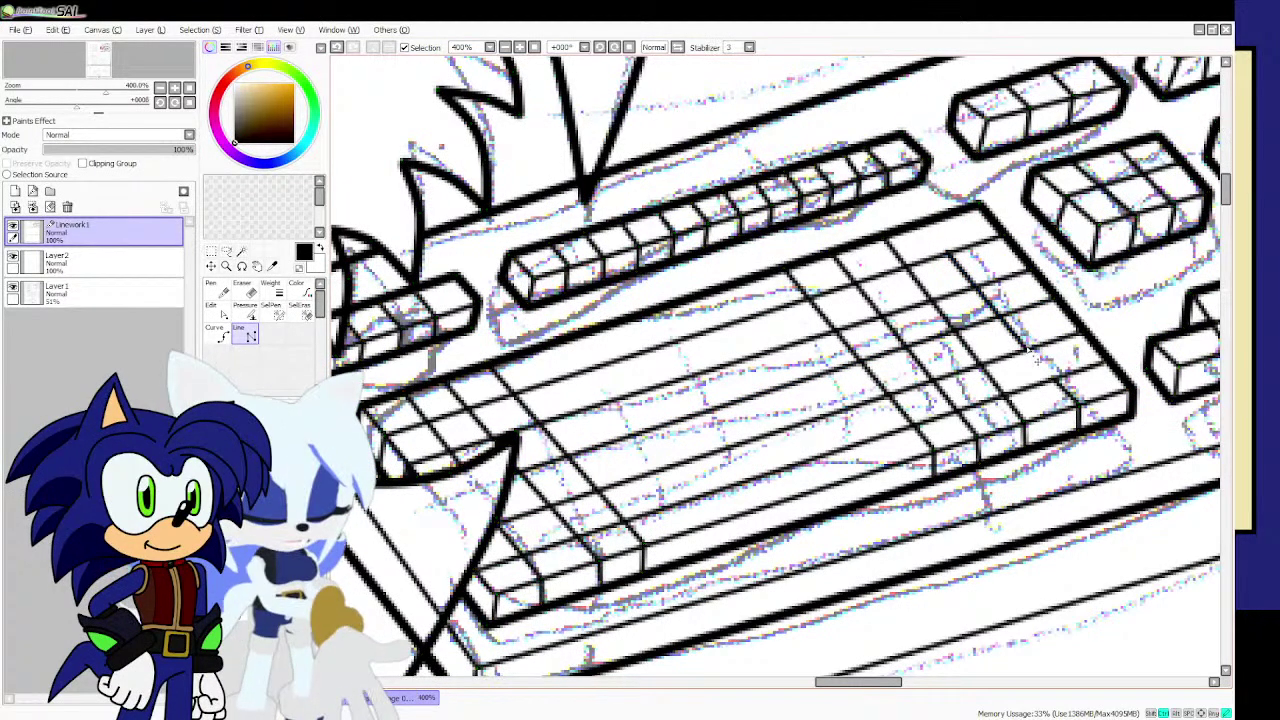
{"action": "left_click_drag", "start_coordinate": [1032, 354], "coordinate": [1028, 348]}
{"action": "left_click_drag", "start_coordinate": [1057, 305], "coordinate": [1003, 321]}
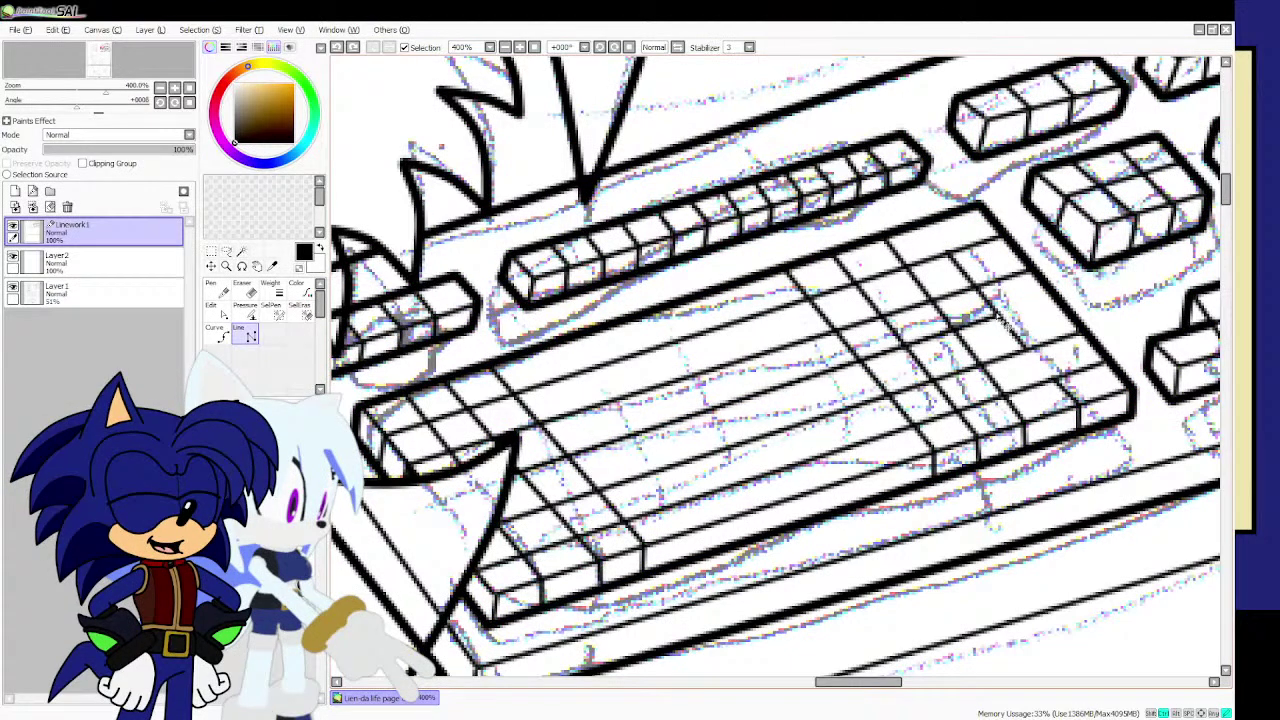
Fill the middle of the large key block with evenly spaced slanted column dividers above the bottom row.
{"action": "scroll", "coordinate": [965, 340], "scroll_direction": "down", "scroll_amount": 1}
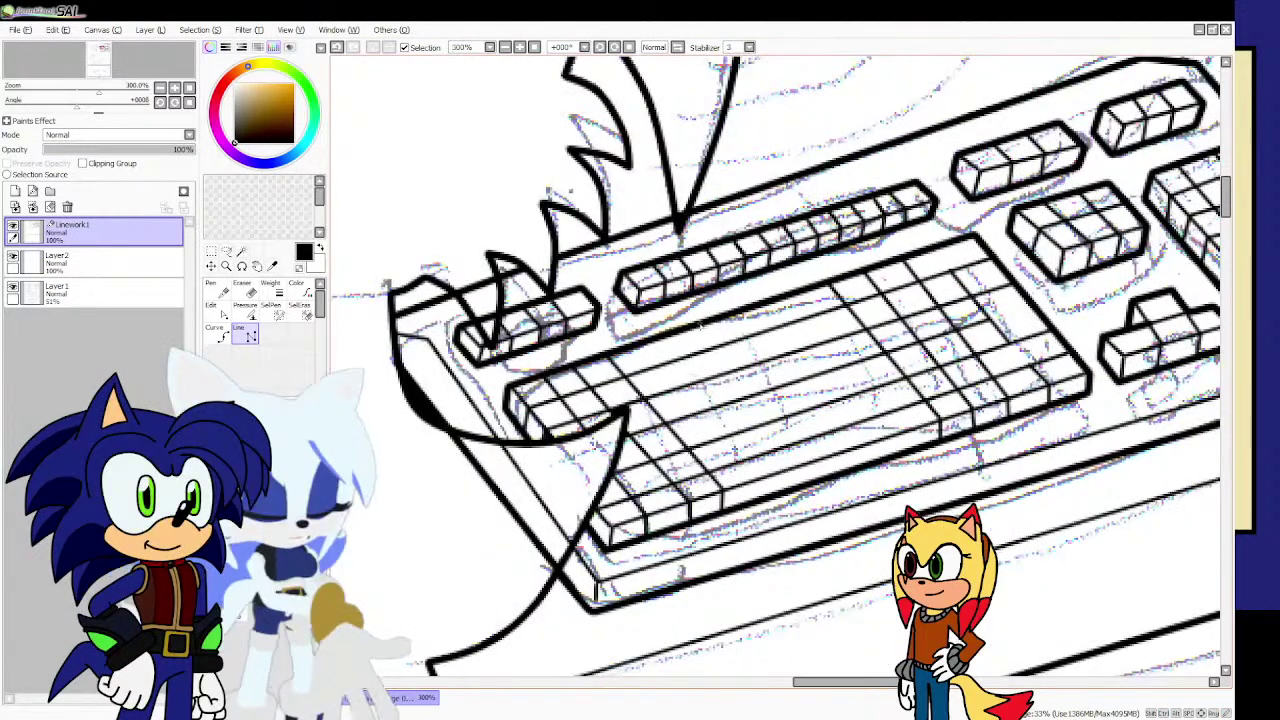
{"action": "scroll", "coordinate": [650, 338], "scroll_direction": "up", "scroll_amount": 1}
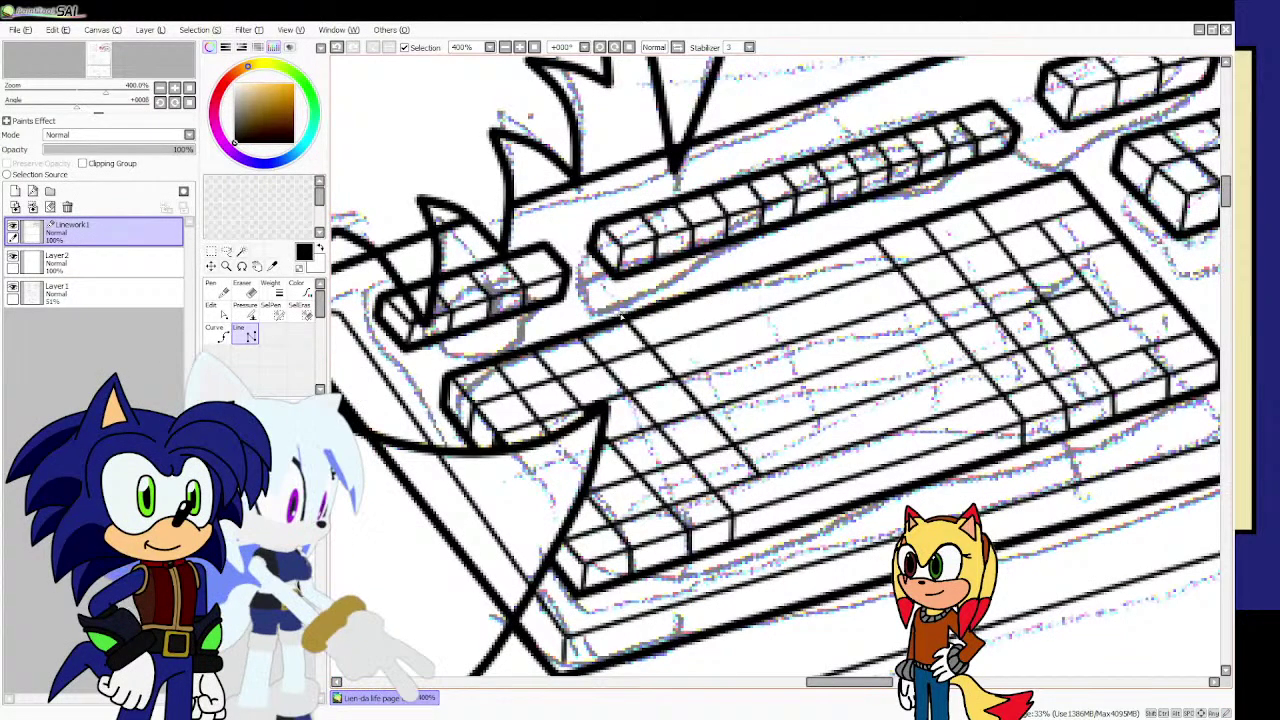
{"action": "mouse_move", "coordinate": [664, 305]}
{"action": "left_mouse_down"}
{"action": "mouse_move", "coordinate": [768, 398]}
{"action": "mouse_move", "coordinate": [800, 464]}
{"action": "left_mouse_up"}
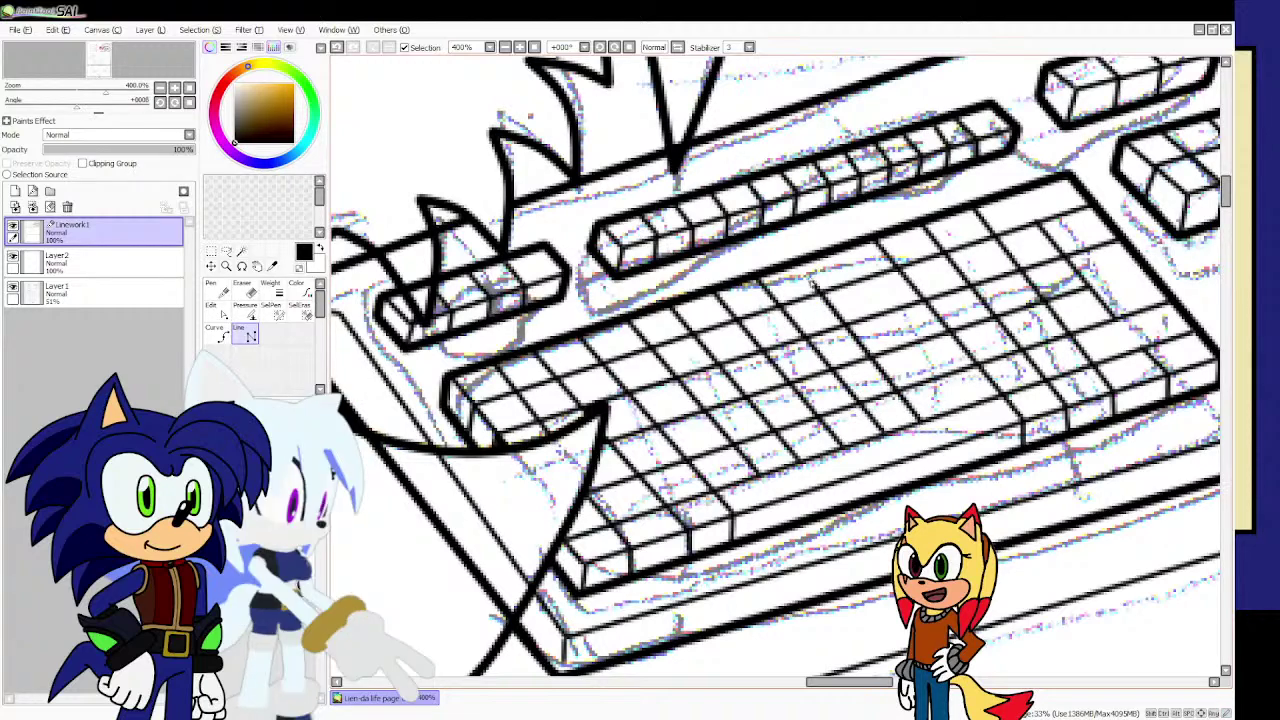
{"action": "left_click_drag", "start_coordinate": [830, 250], "coordinate": [955, 405]}
{"action": "scroll", "coordinate": [953, 404], "scroll_direction": "down", "scroll_amount": 2}
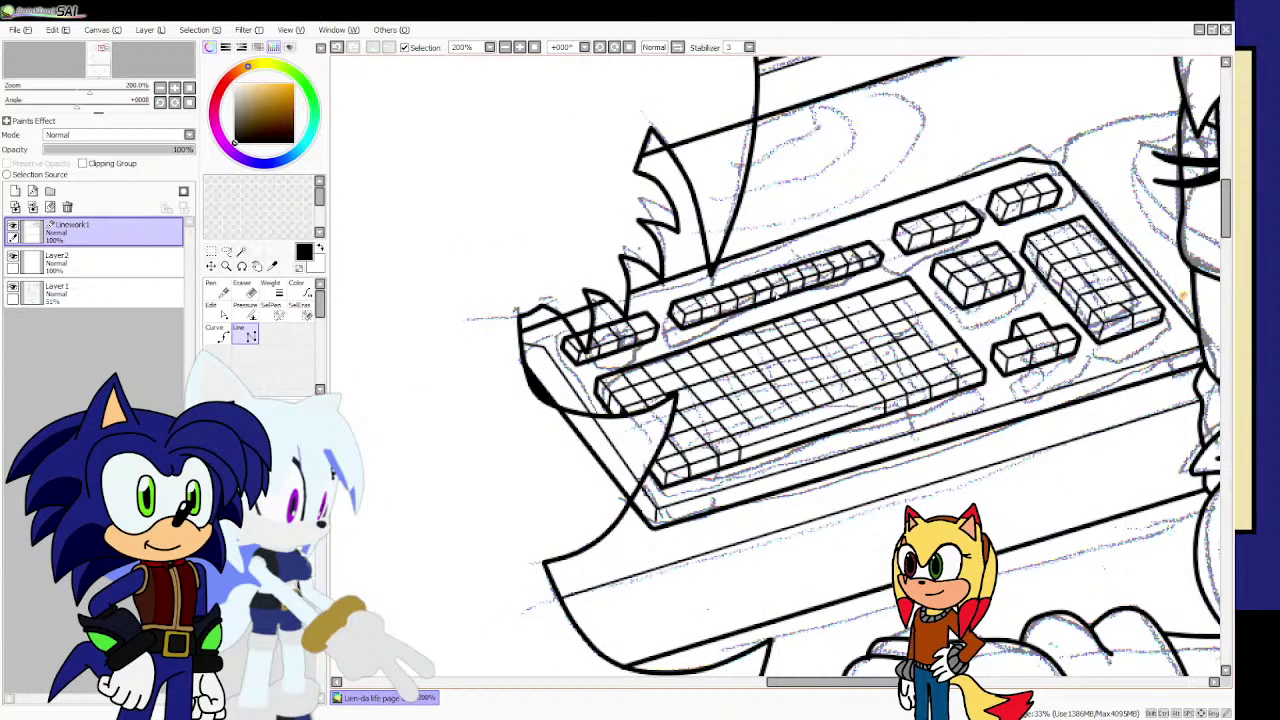
With the Curve tool, ink the first pointed bang and the left side of the rounded fringe on the character in the top-left comic panel.
{"action": "key", "text": "minus"}
{"action": "key", "text": "minus"}
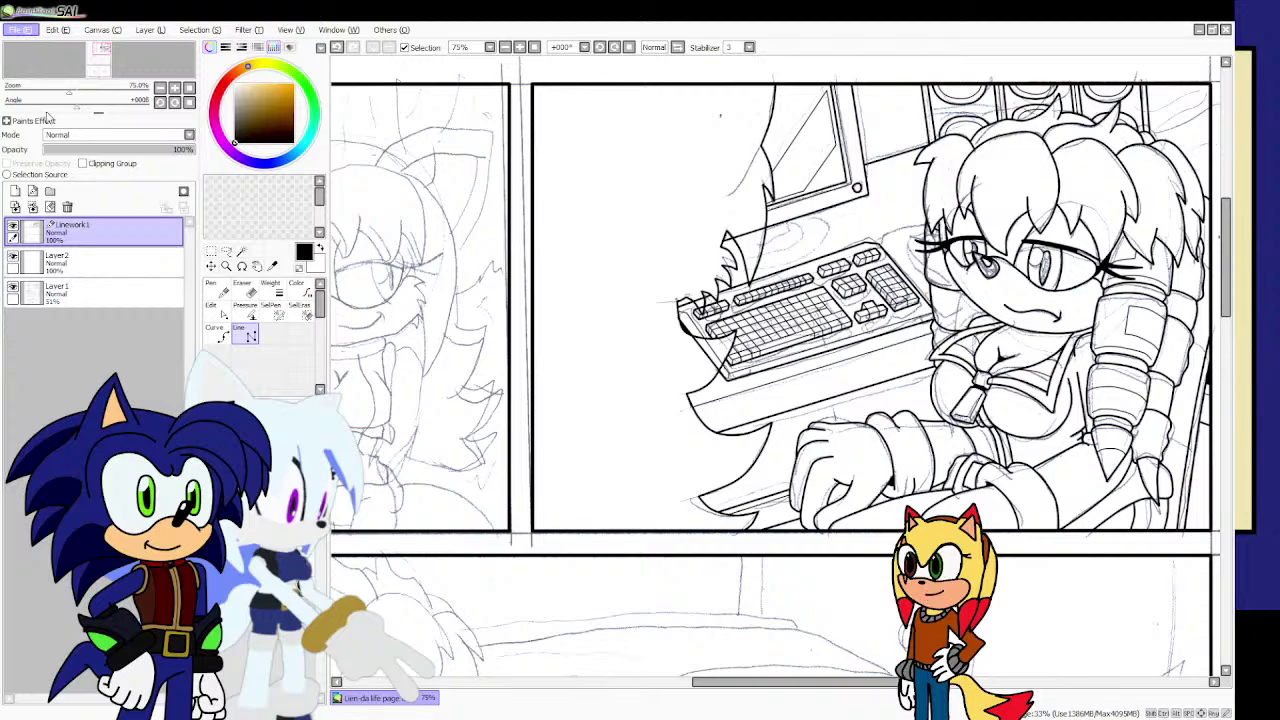
{"action": "key", "text": "minus"}
{"action": "scroll", "coordinate": [392, 200], "scroll_direction": "up", "scroll_amount": 2}
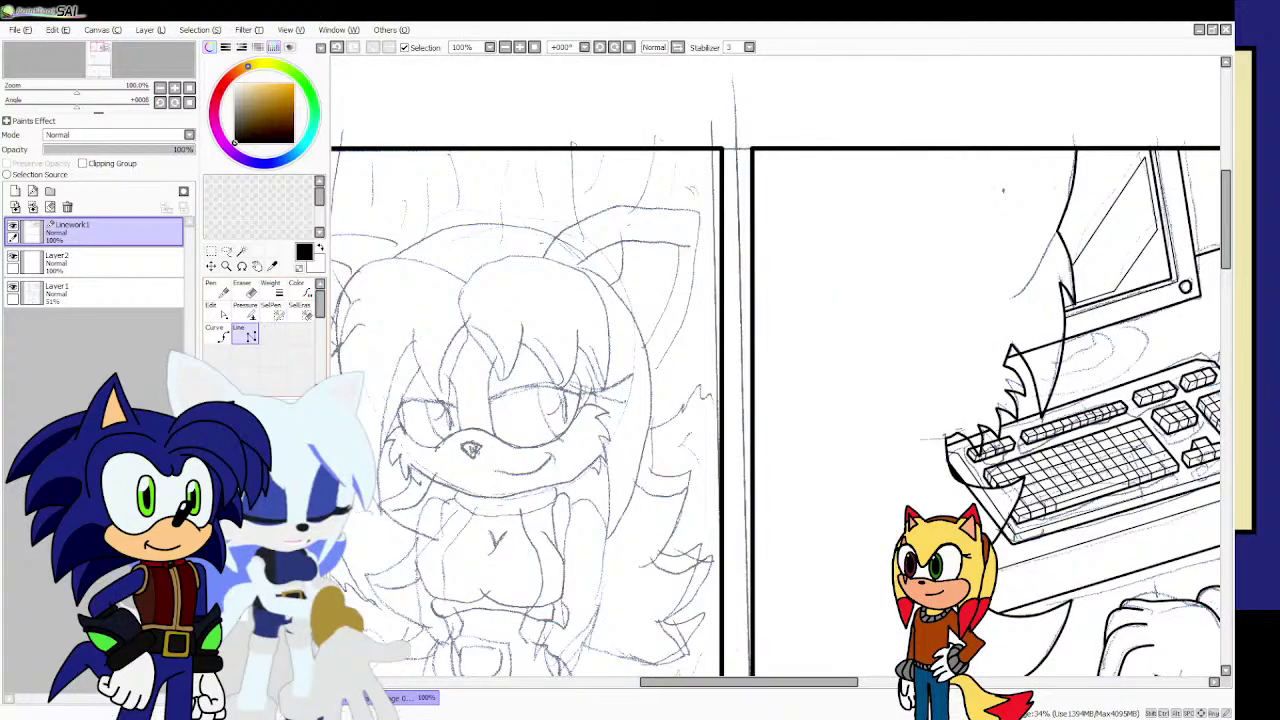
{"action": "left_click", "coordinate": [216, 336]}
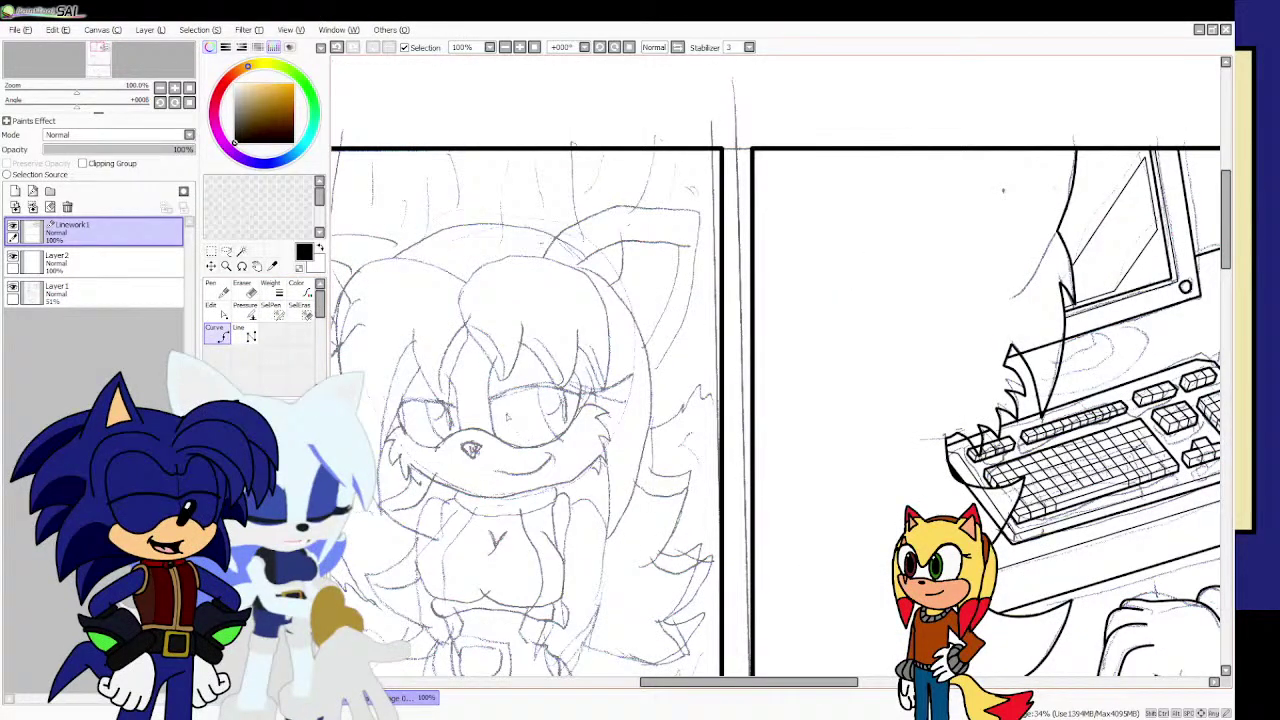
{"action": "scroll", "coordinate": [497, 319], "scroll_direction": "up", "scroll_amount": 4}
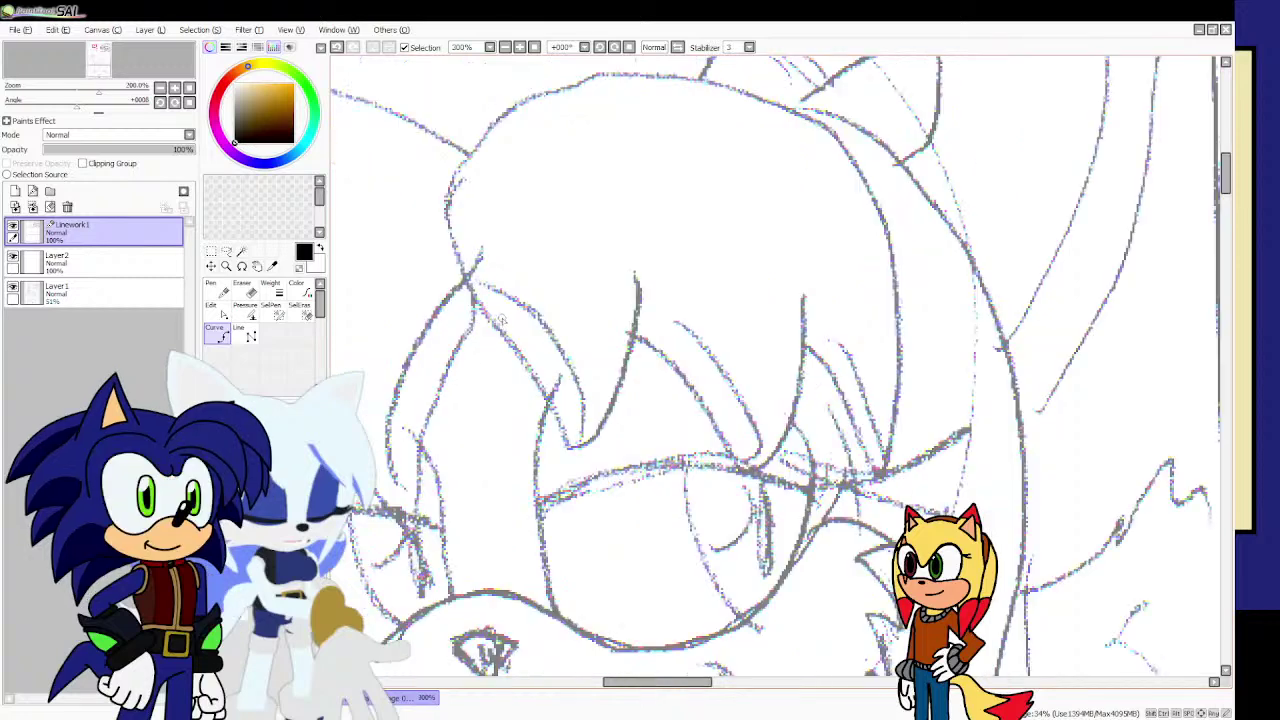
{"action": "mouse_move", "coordinate": [634, 275]}
{"action": "left_mouse_down"}
{"action": "mouse_move", "coordinate": [634, 355]}
{"action": "mouse_move", "coordinate": [558, 452]}
{"action": "left_mouse_up"}
{"action": "double_click", "coordinate": [568, 457]}
{"action": "left_click", "coordinate": [568, 457]}
{"action": "left_click", "coordinate": [543, 398]}
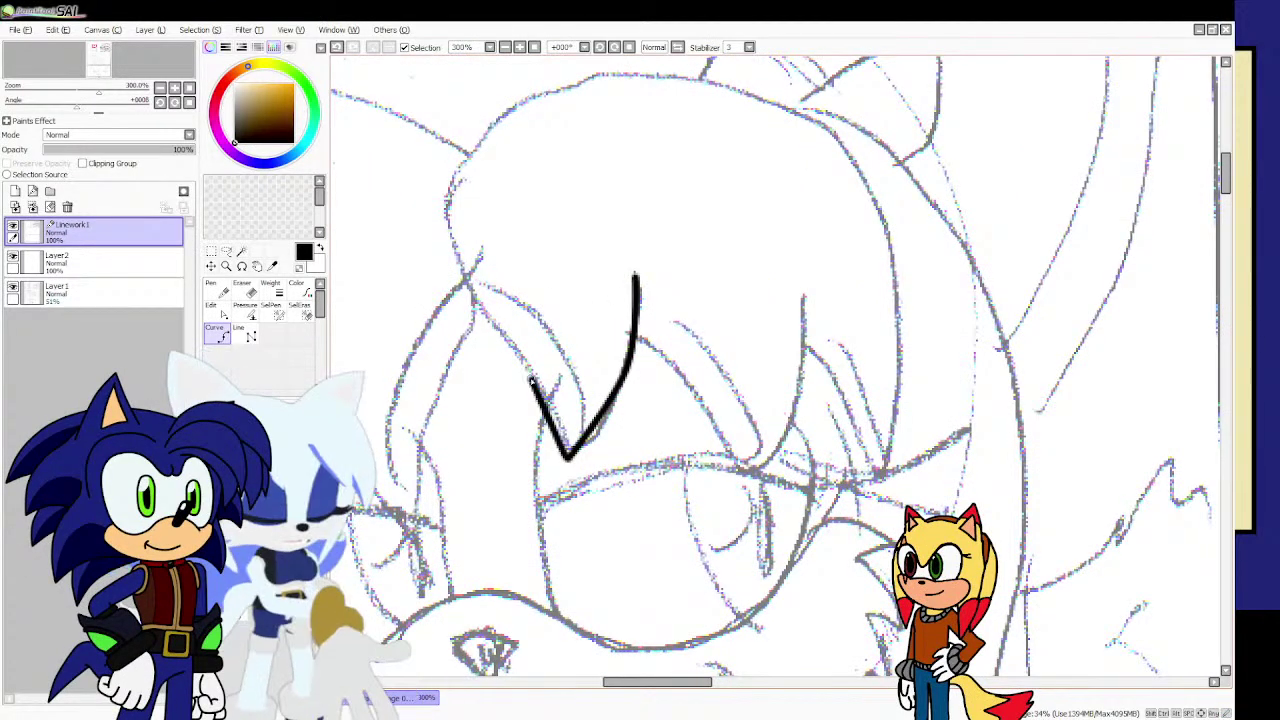
{"action": "left_click", "coordinate": [460, 275]}
{"action": "left_click", "coordinate": [458, 152]}
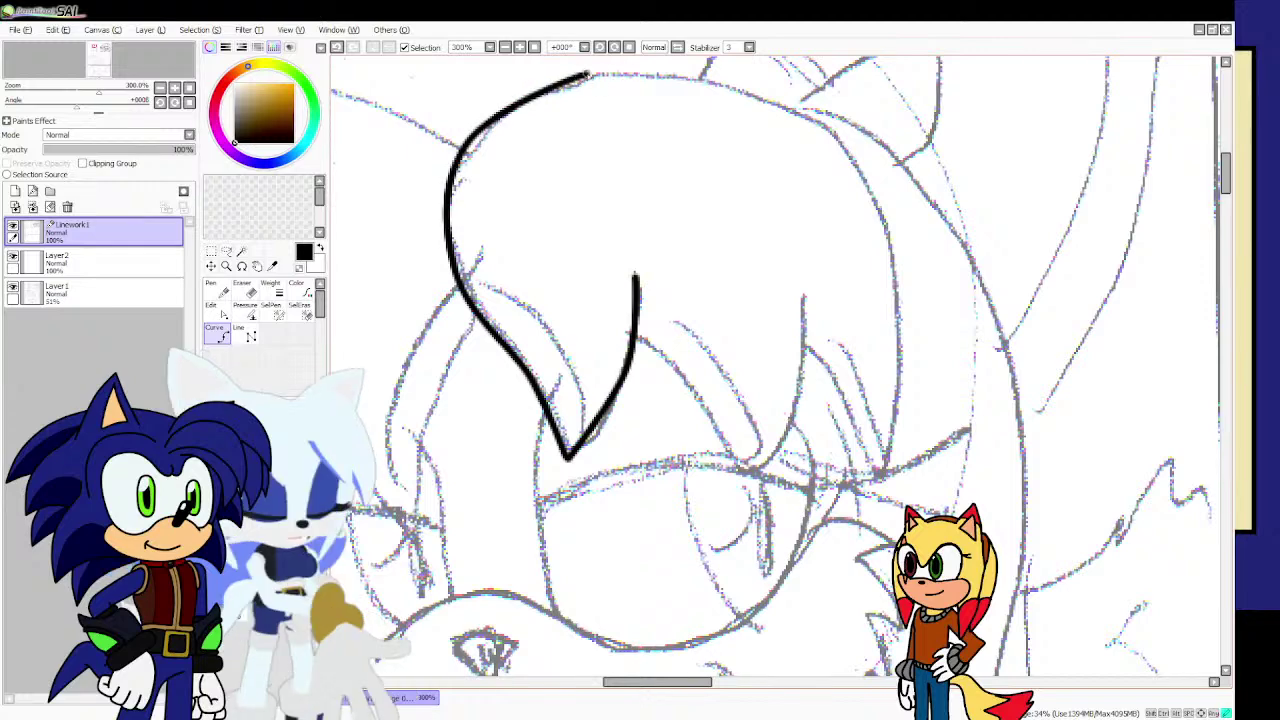
Ink the rounded fringe's crown and right side, closing it with two more pointed bangs above the character's right-hand eye.
{"action": "left_click", "coordinate": [589, 74]}
{"action": "left_click", "coordinate": [755, 80]}
{"action": "left_click", "coordinate": [886, 176]}
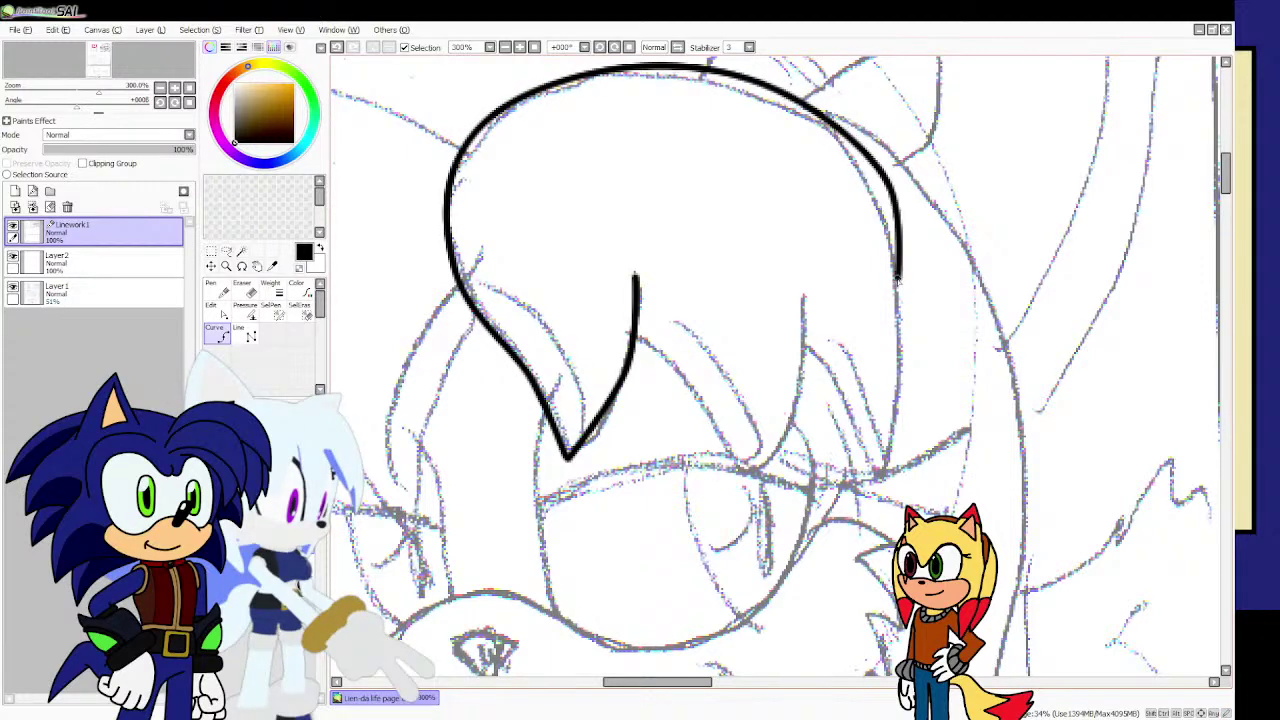
{"action": "left_click", "coordinate": [862, 472]}
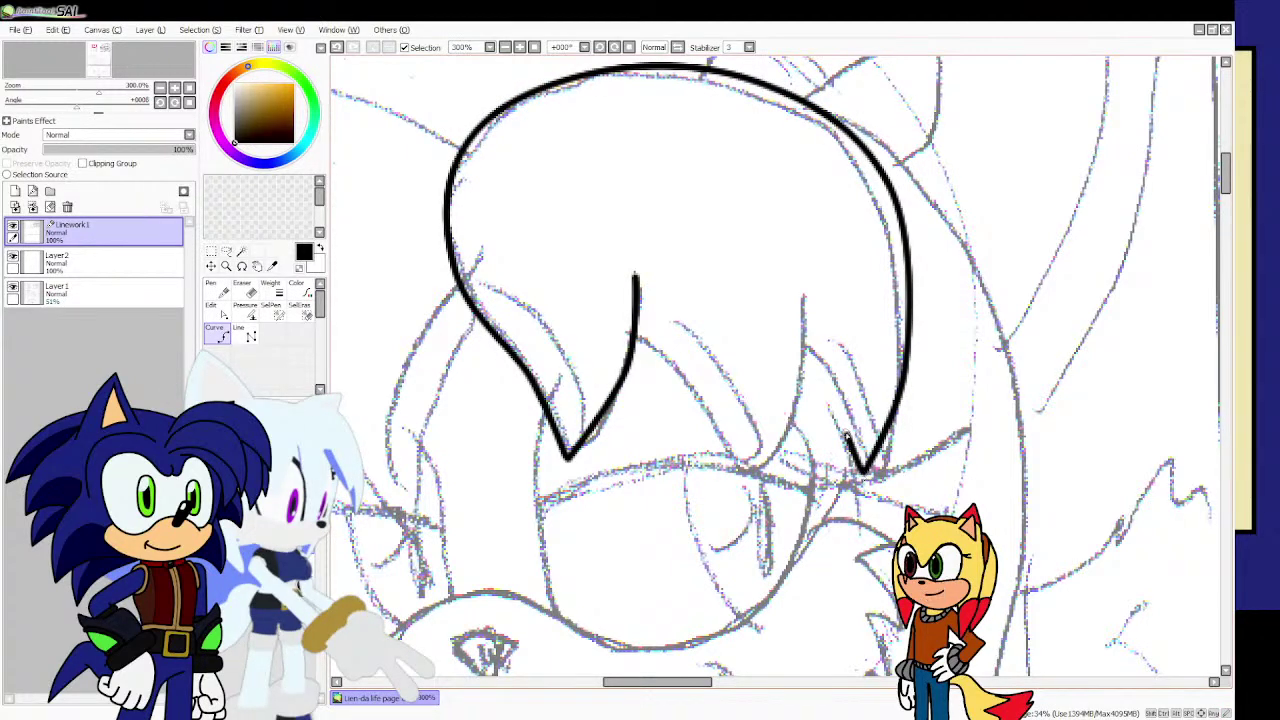
{"action": "double_click", "coordinate": [800, 348]}
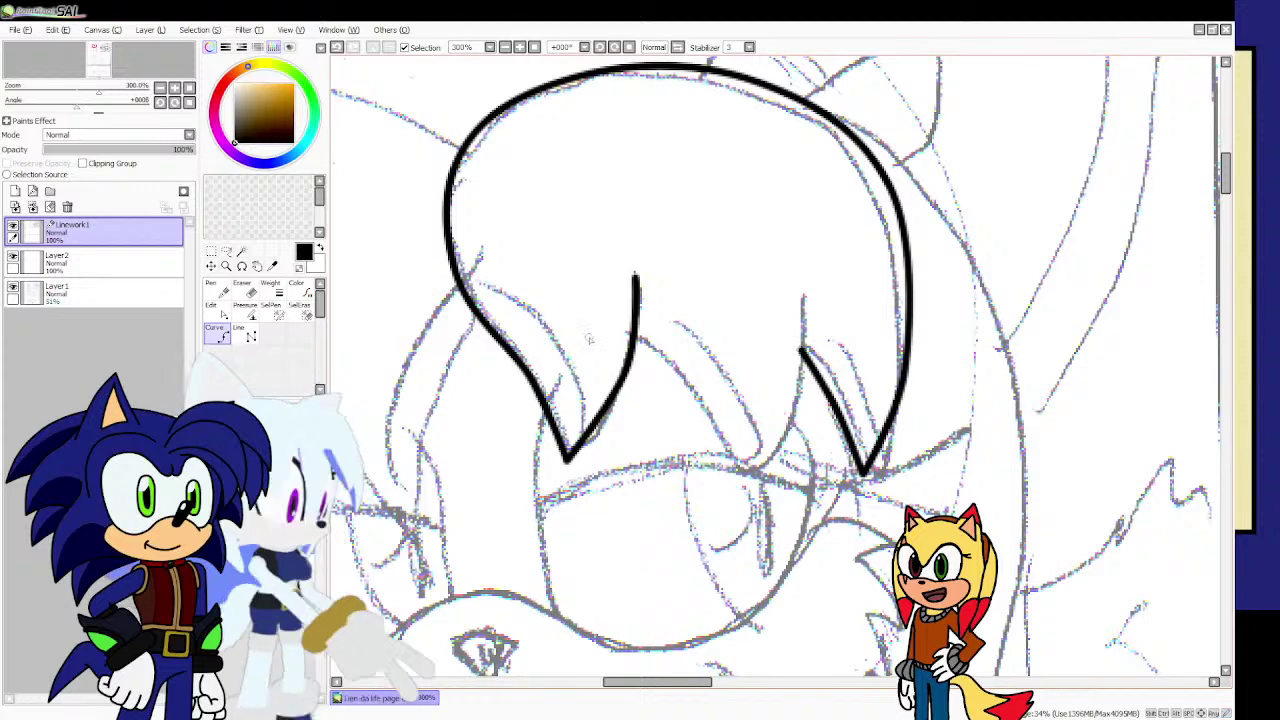
{"action": "left_click", "coordinate": [632, 338]}
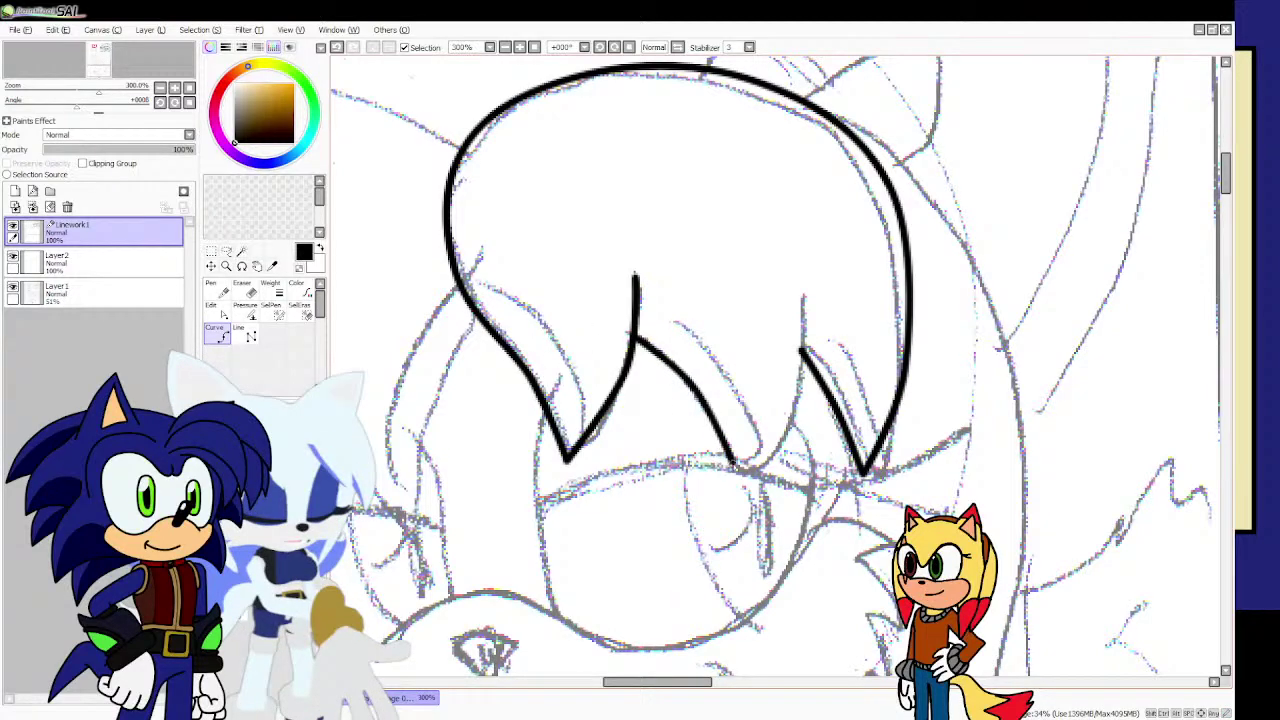
{"action": "left_click", "coordinate": [735, 465]}
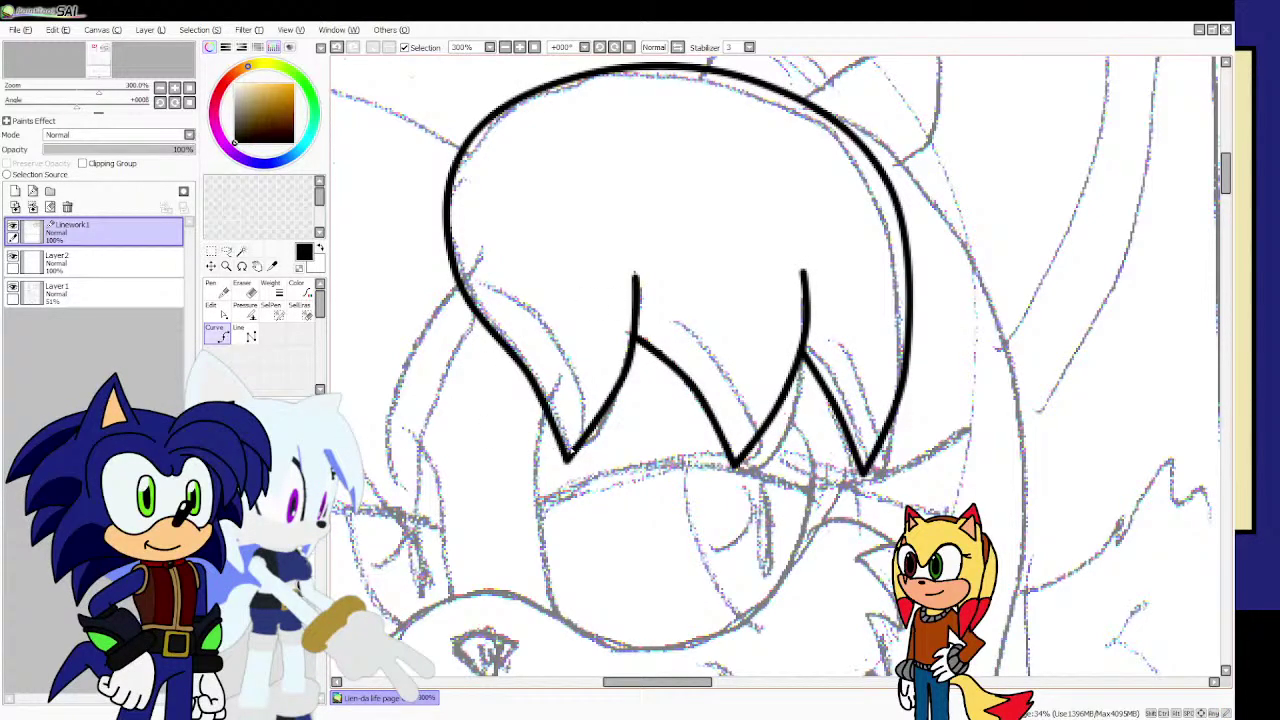
Add a thin inner curve along each of the three pointed bangs of the rounded fringe.
{"action": "left_click", "coordinate": [577, 404]}
{"action": "left_click", "coordinate": [547, 335]}
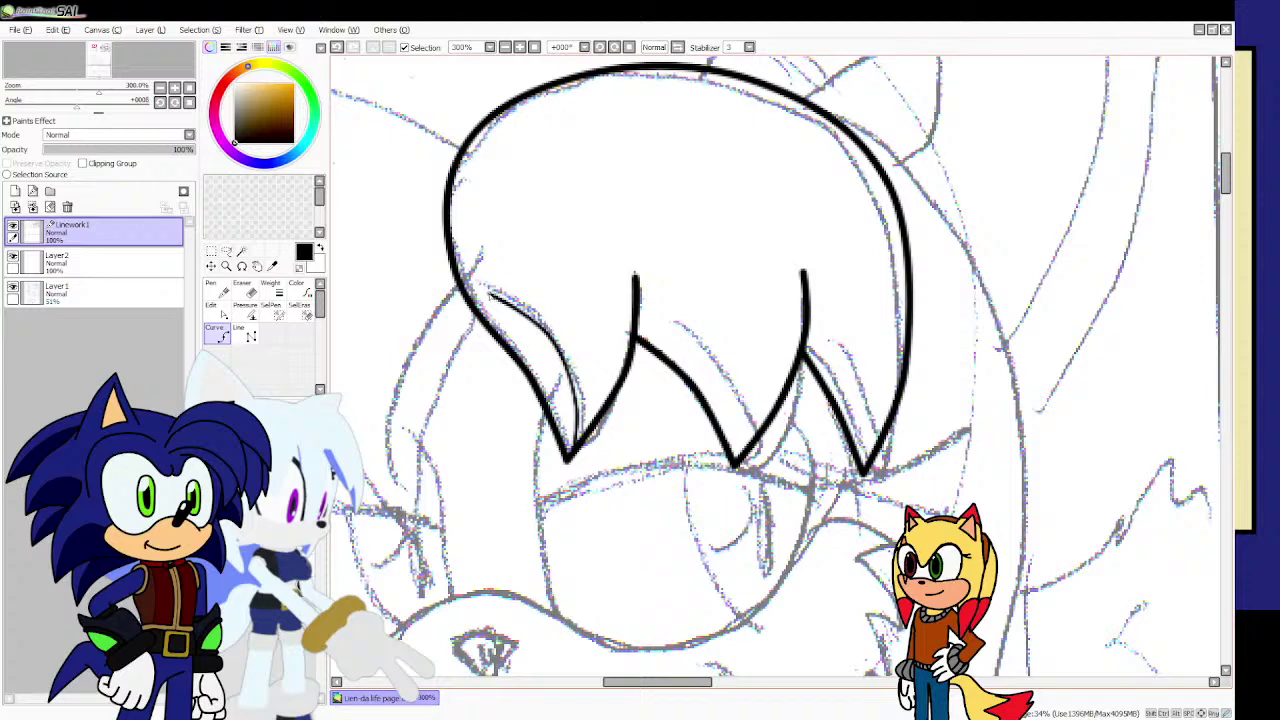
{"action": "left_click", "coordinate": [489, 295]}
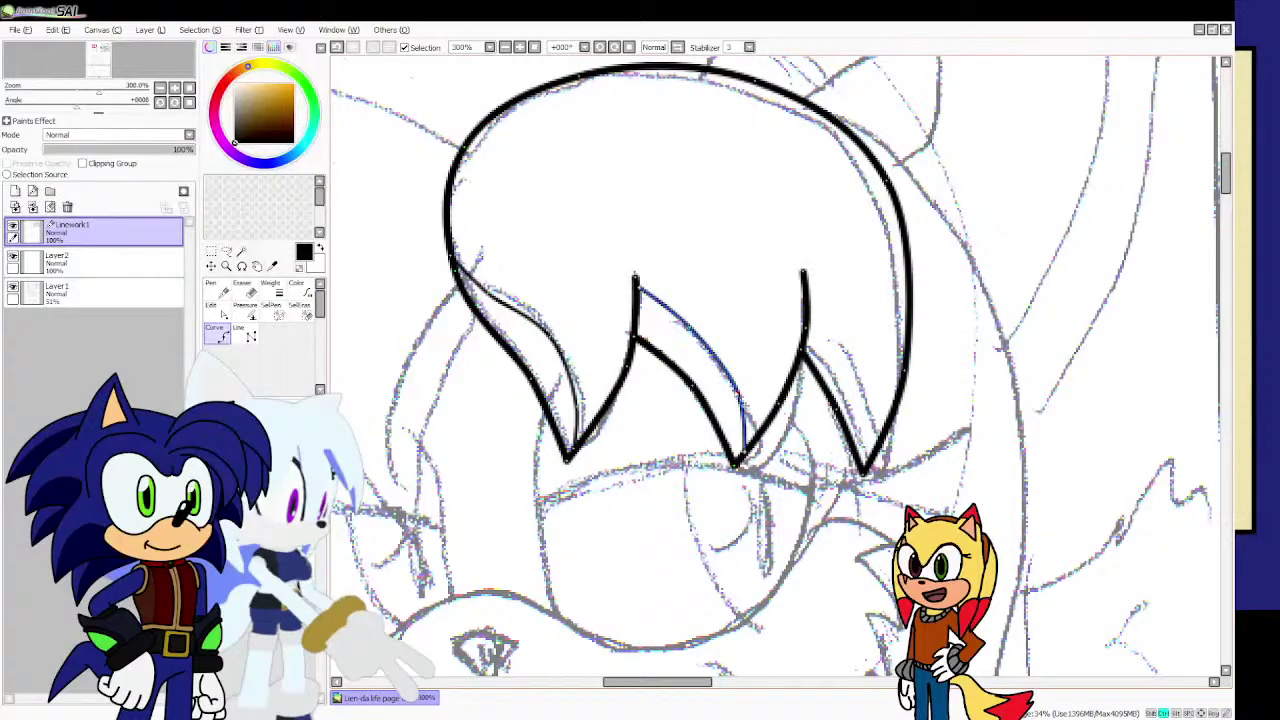
{"action": "left_click", "coordinate": [744, 451], "text": "ctrl"}
{"action": "key", "text": "Return"}
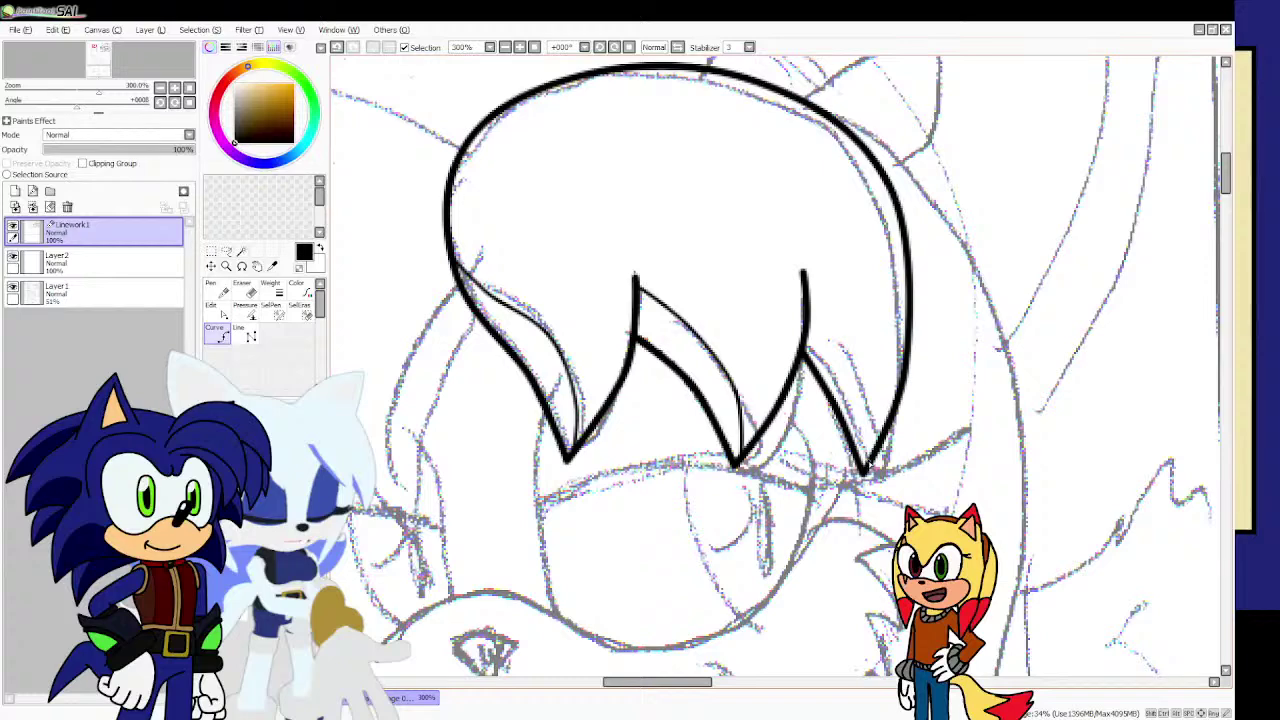
{"action": "left_click", "coordinate": [871, 418]}
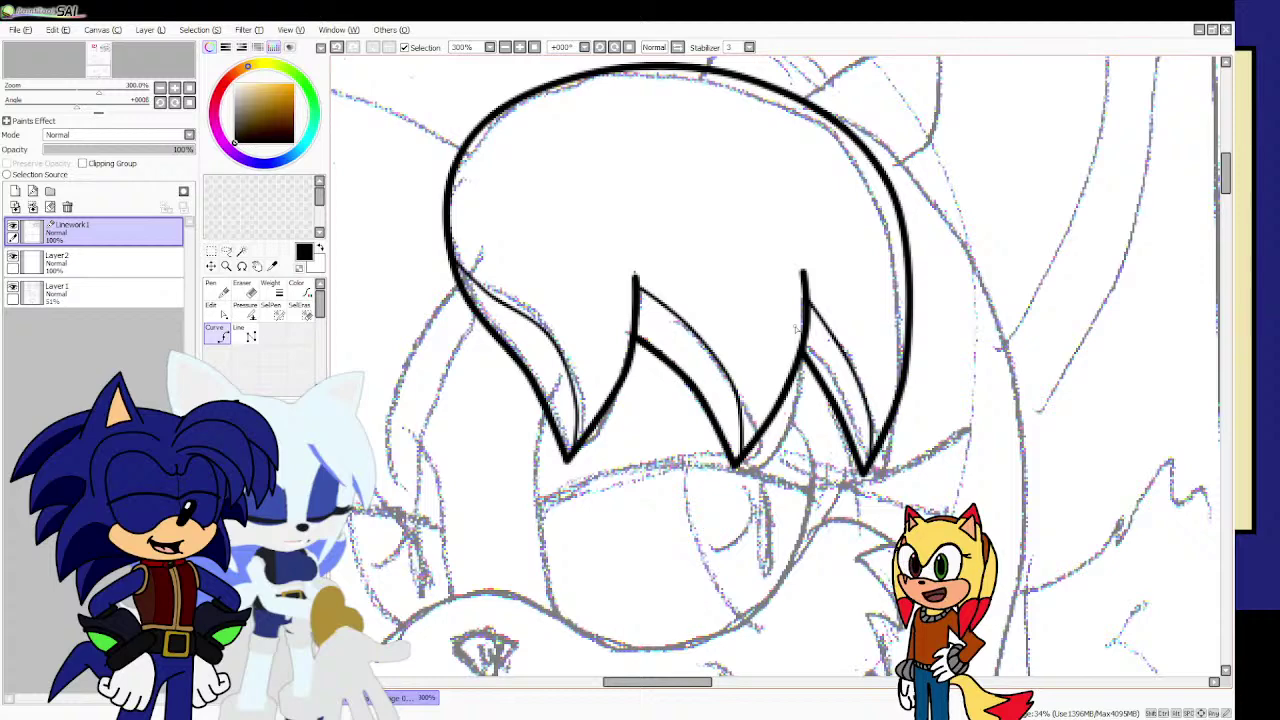
Ink the pointed bang just left of the rounded fringe, with its tip reaching the left-hand eye.
{"action": "scroll", "coordinate": [795, 330], "scroll_direction": "down", "scroll_amount": 1}
{"action": "scroll", "coordinate": [784, 356], "scroll_direction": "down", "scroll_amount": 1}
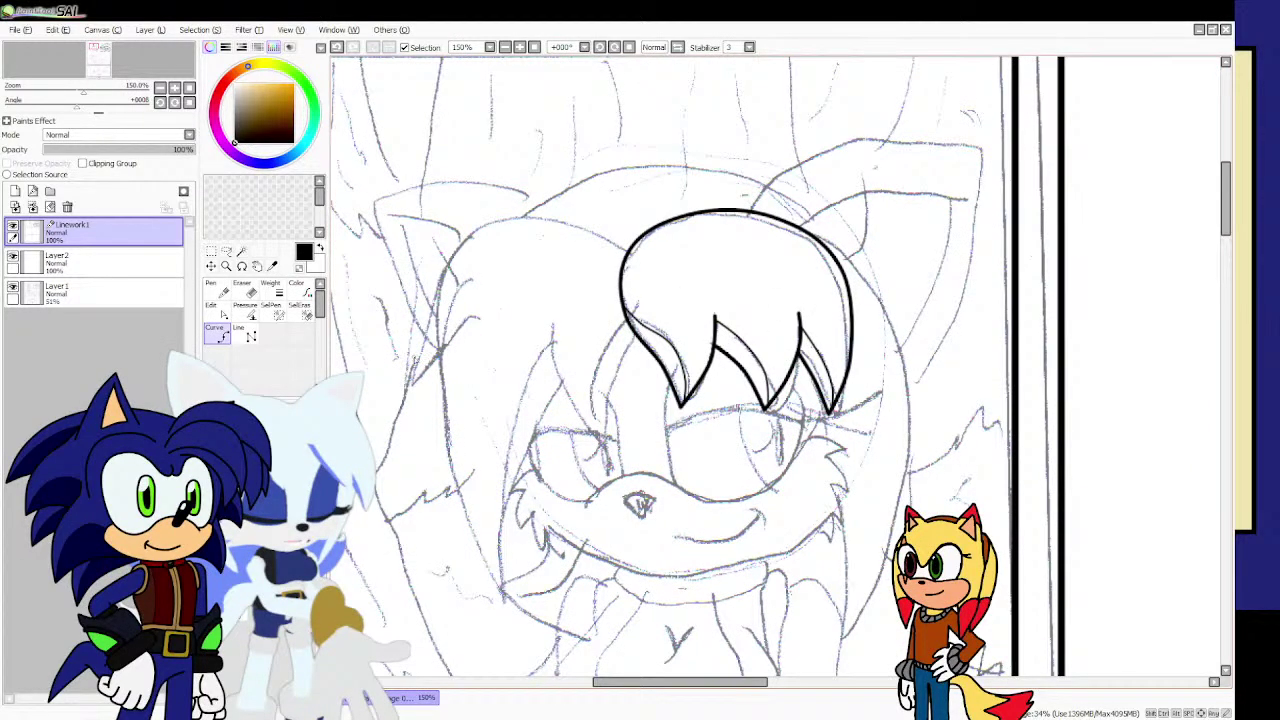
{"action": "scroll", "coordinate": [598, 362], "scroll_direction": "up", "scroll_amount": 2}
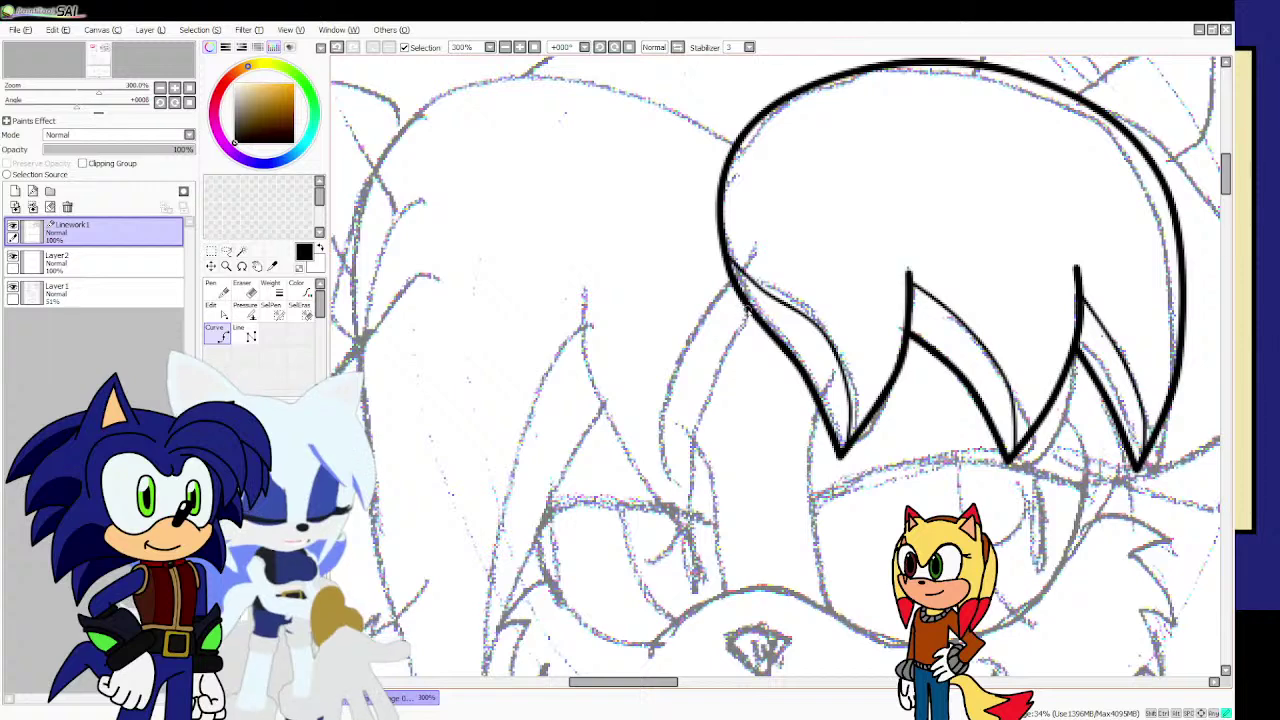
{"action": "scroll", "coordinate": [745, 310], "scroll_direction": "down", "scroll_amount": 2}
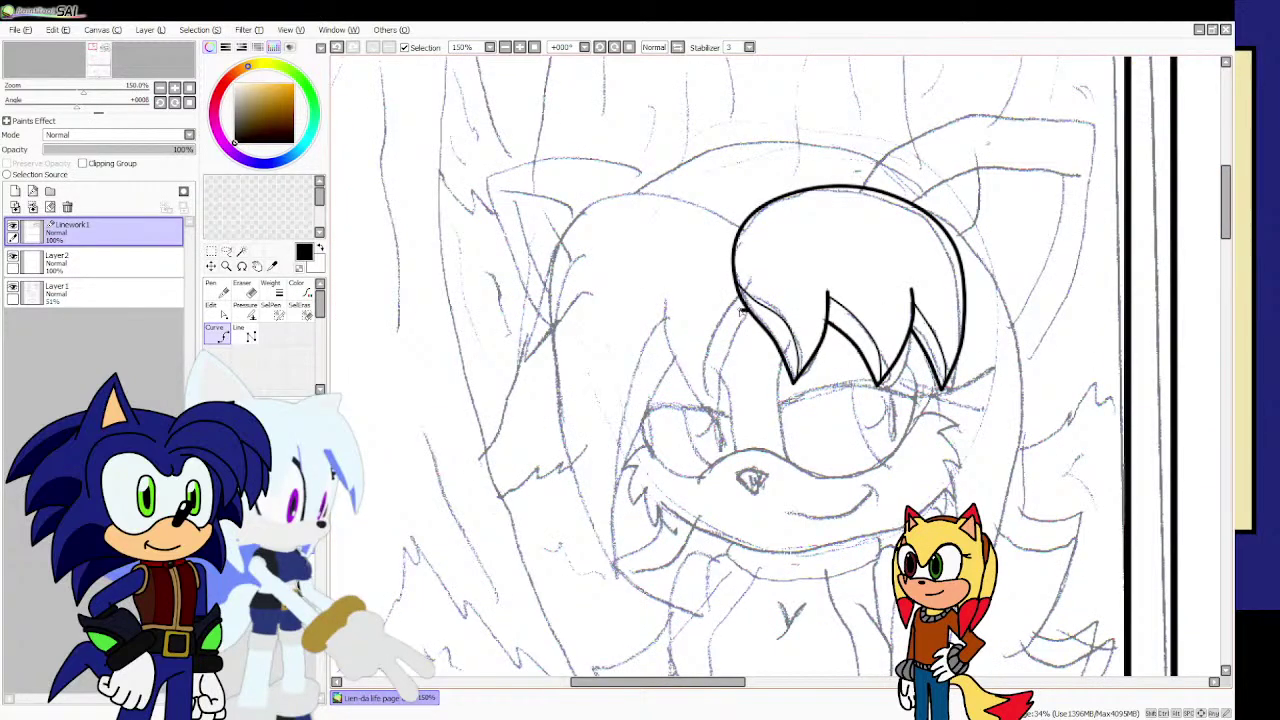
{"action": "scroll", "coordinate": [741, 312], "scroll_direction": "up", "scroll_amount": 2}
{"action": "left_click_drag", "start_coordinate": [758, 304], "coordinate": [716, 404]}
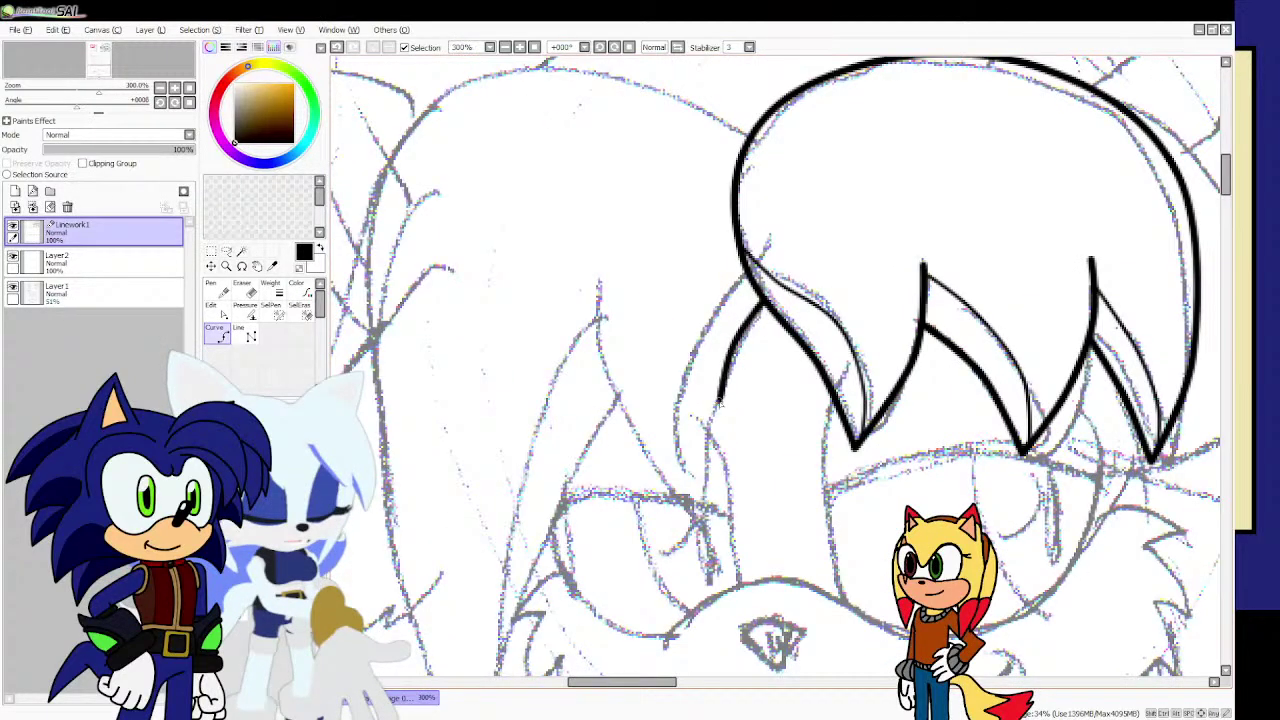
{"action": "left_click", "coordinate": [707, 421]}
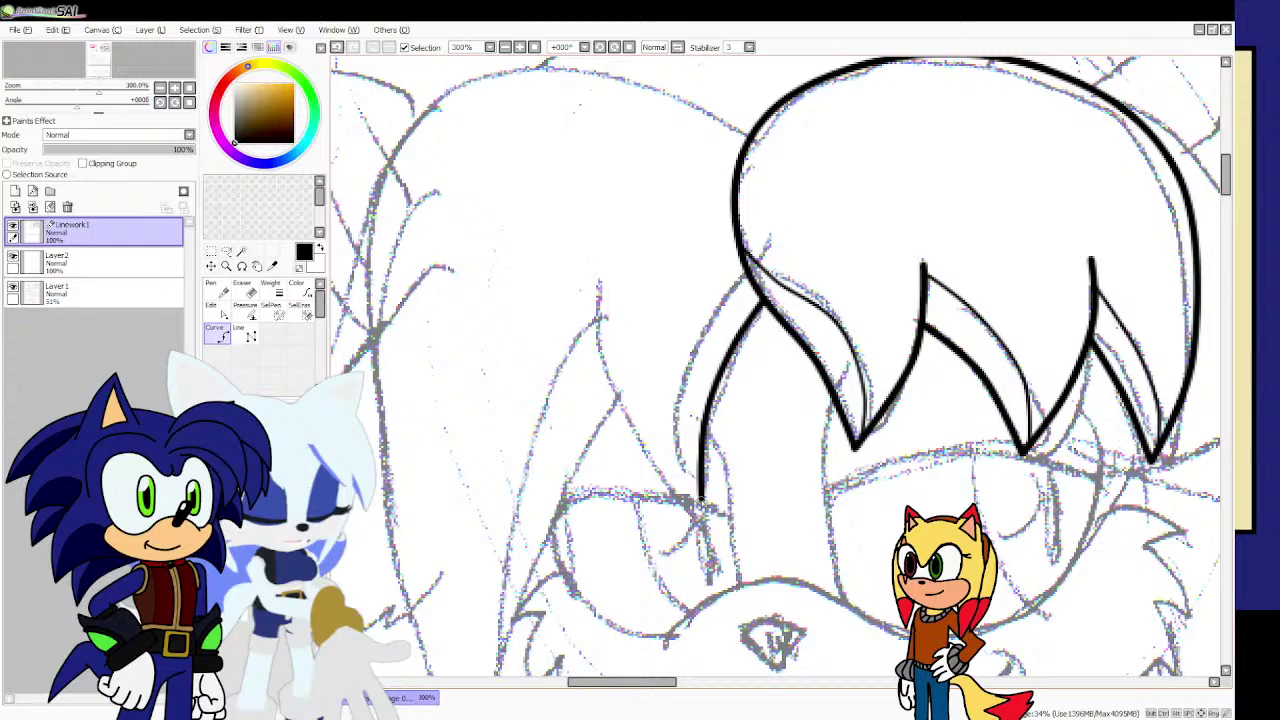
{"action": "mouse_move", "coordinate": [700, 495]}
{"action": "left_mouse_down"}
{"action": "mouse_move", "coordinate": [608, 385]}
{"action": "mouse_move", "coordinate": [593, 290]}
{"action": "left_mouse_up"}
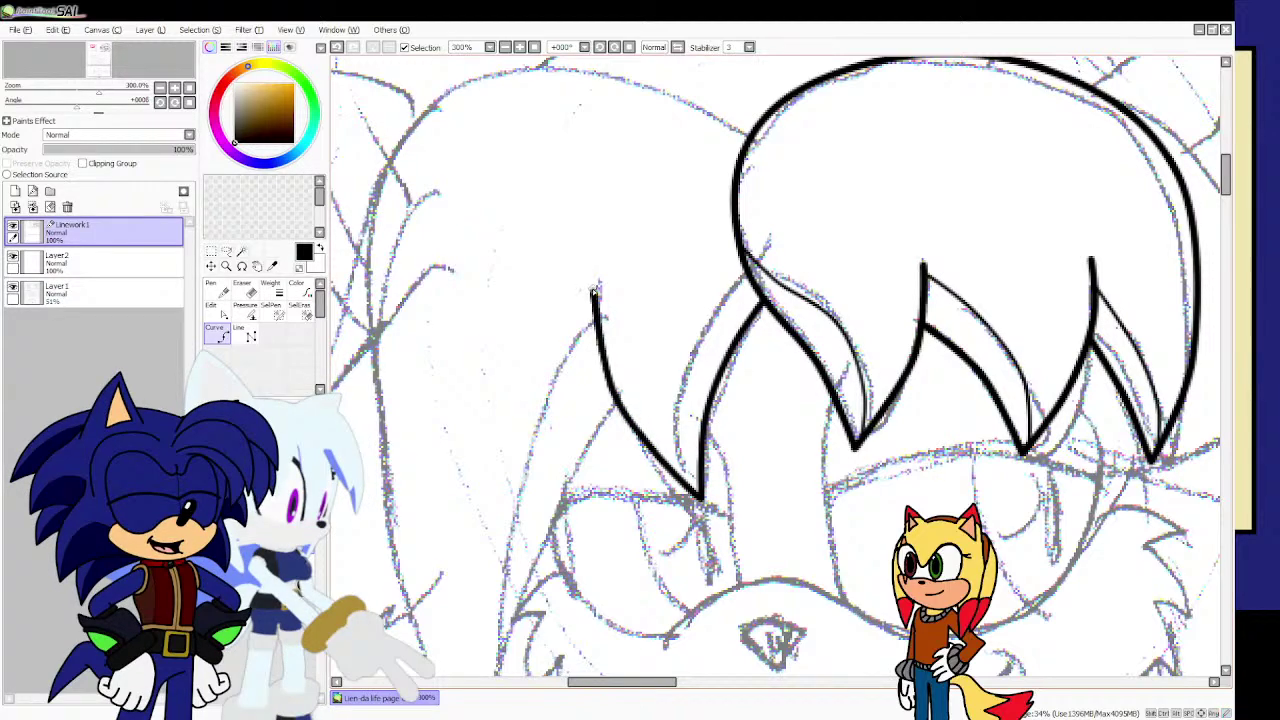
Ink the crown and outer edge of the left hair section, ending in a small pointed flick at the side.
{"action": "scroll", "coordinate": [595, 300], "scroll_direction": "down", "scroll_amount": 3}
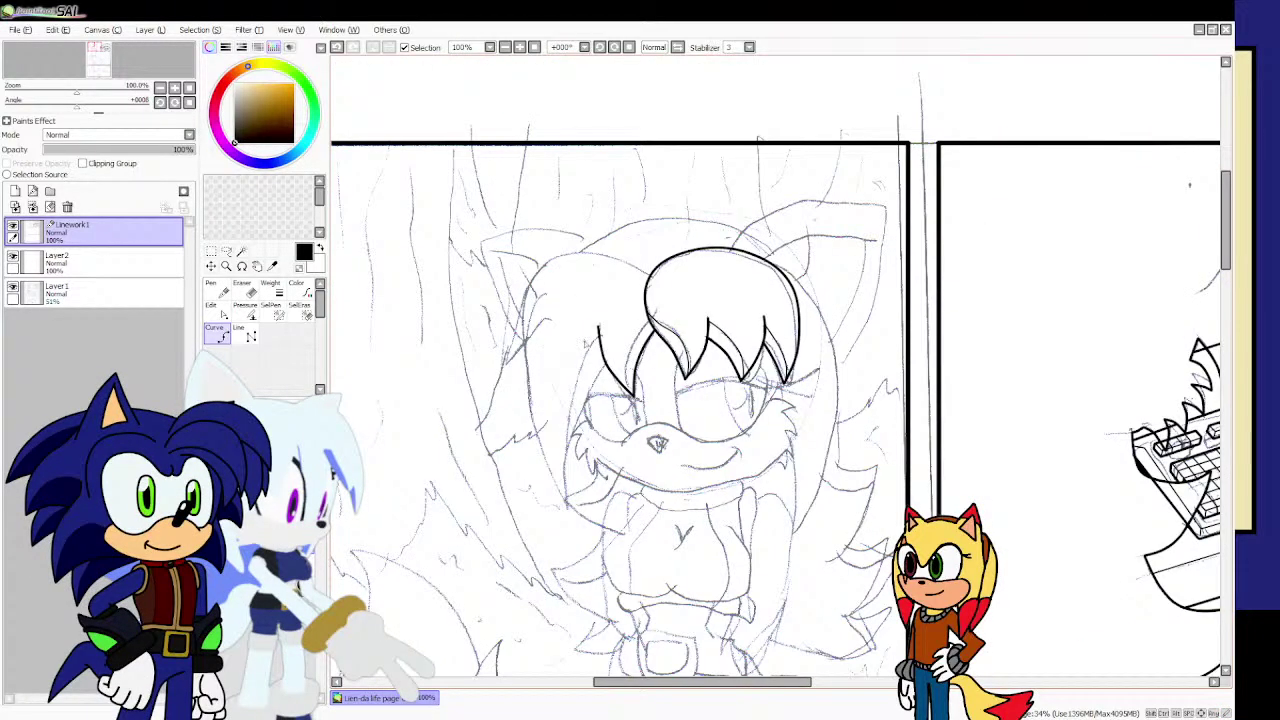
{"action": "scroll", "coordinate": [586, 343], "scroll_direction": "down", "scroll_amount": 4}
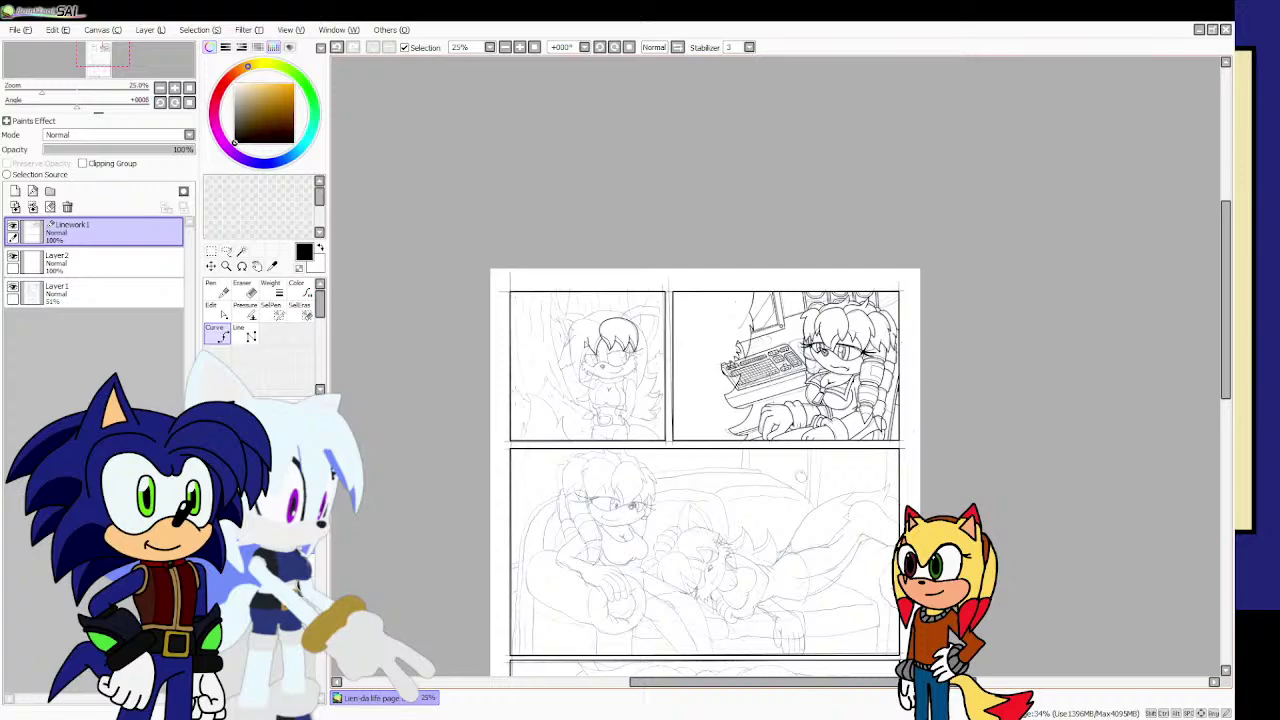
{"action": "scroll", "coordinate": [582, 340], "scroll_direction": "down", "scroll_amount": 1}
{"action": "scroll", "coordinate": [582, 341], "scroll_direction": "up", "scroll_amount": 6}
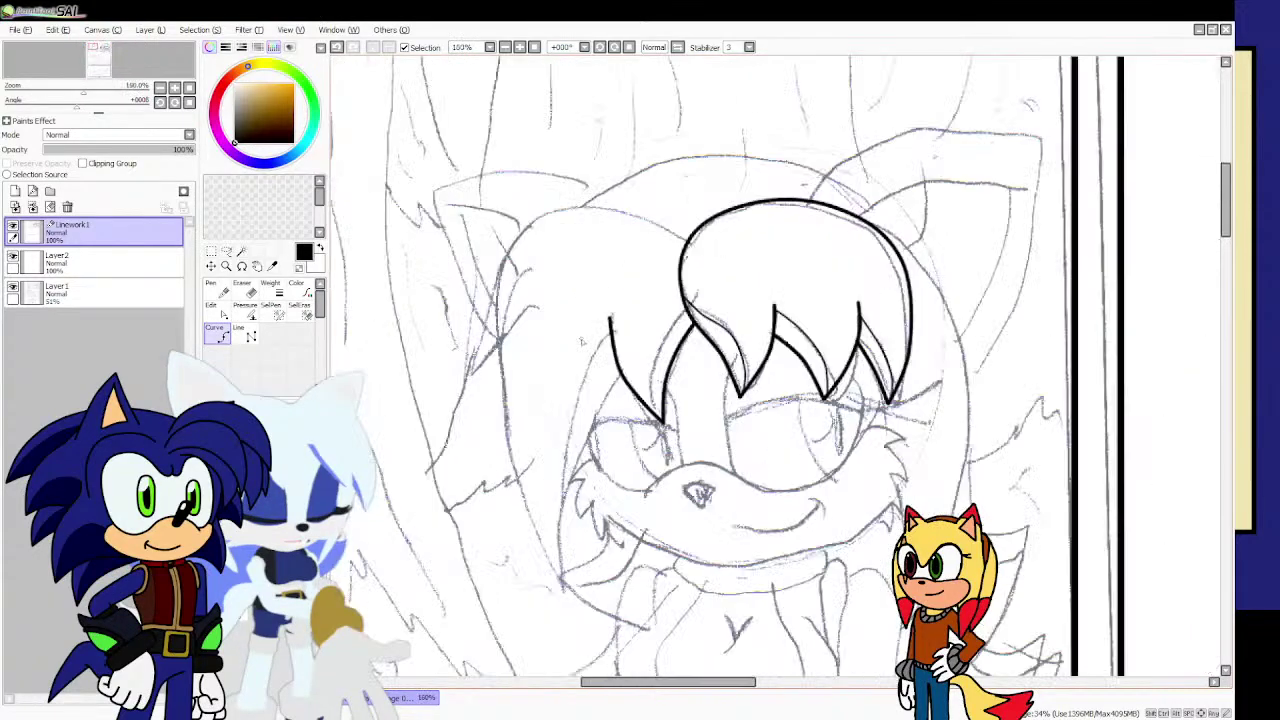
{"action": "scroll", "coordinate": [581, 341], "scroll_direction": "up", "scroll_amount": 2}
{"action": "scroll", "coordinate": [696, 205], "scroll_direction": "up", "scroll_amount": 1}
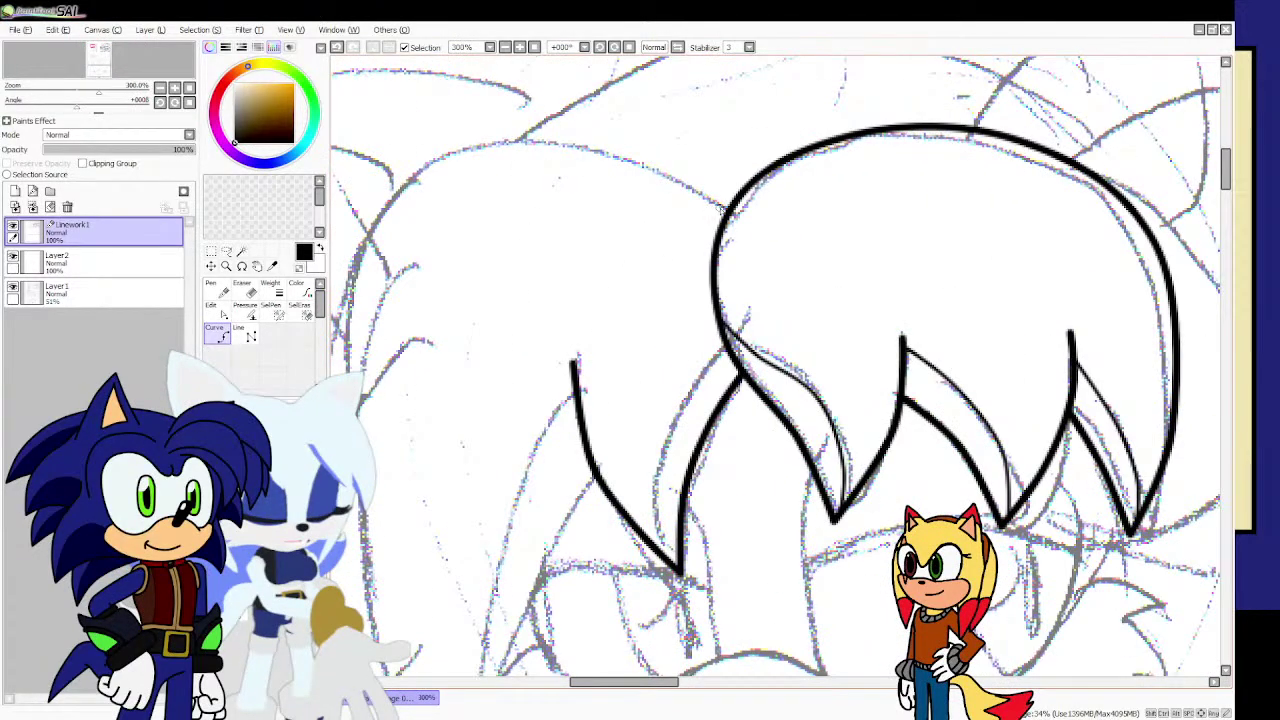
{"action": "scroll", "coordinate": [727, 210], "scroll_direction": "down", "scroll_amount": 1}
{"action": "left_click_drag", "start_coordinate": [702, 200], "coordinate": [510, 160]}
{"action": "left_click", "coordinate": [491, 176]}
{"action": "left_click", "coordinate": [459, 216]}
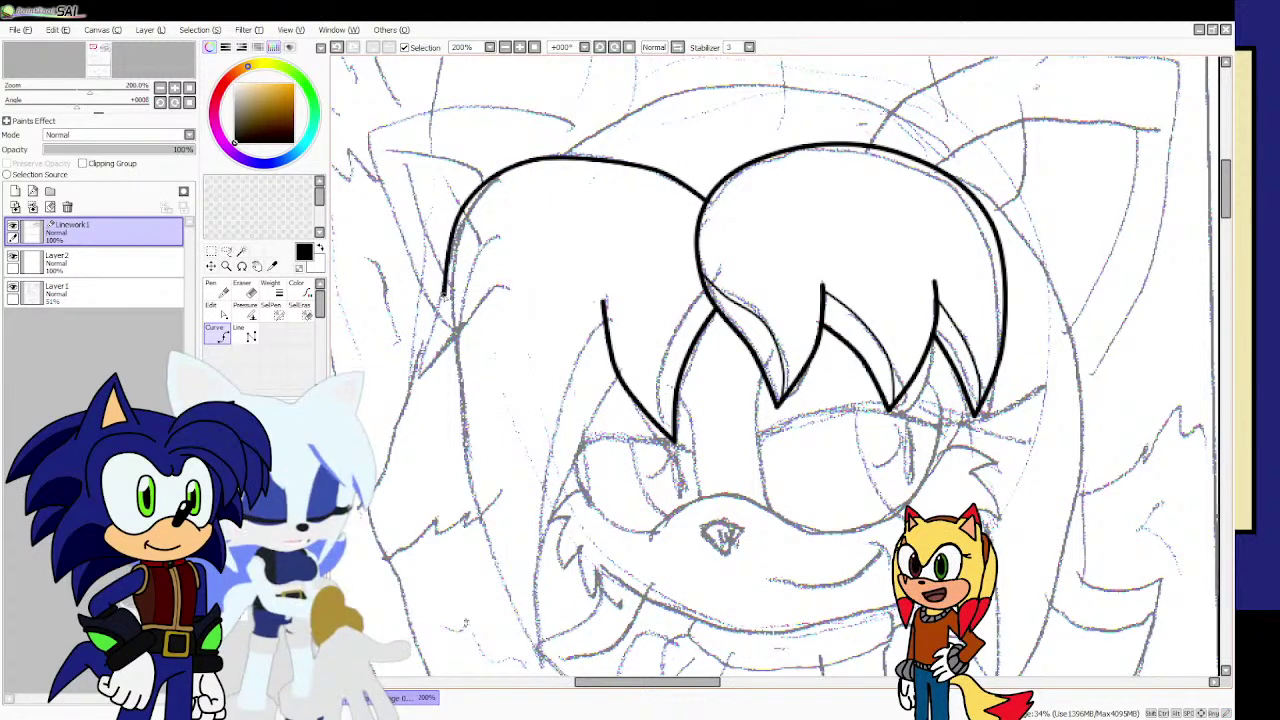
{"action": "left_click", "coordinate": [444, 294]}
{"action": "mouse_move", "coordinate": [436, 310]}
{"action": "left_mouse_down"}
{"action": "mouse_move", "coordinate": [408, 376]}
{"action": "mouse_move", "coordinate": [455, 350]}
{"action": "left_mouse_up"}
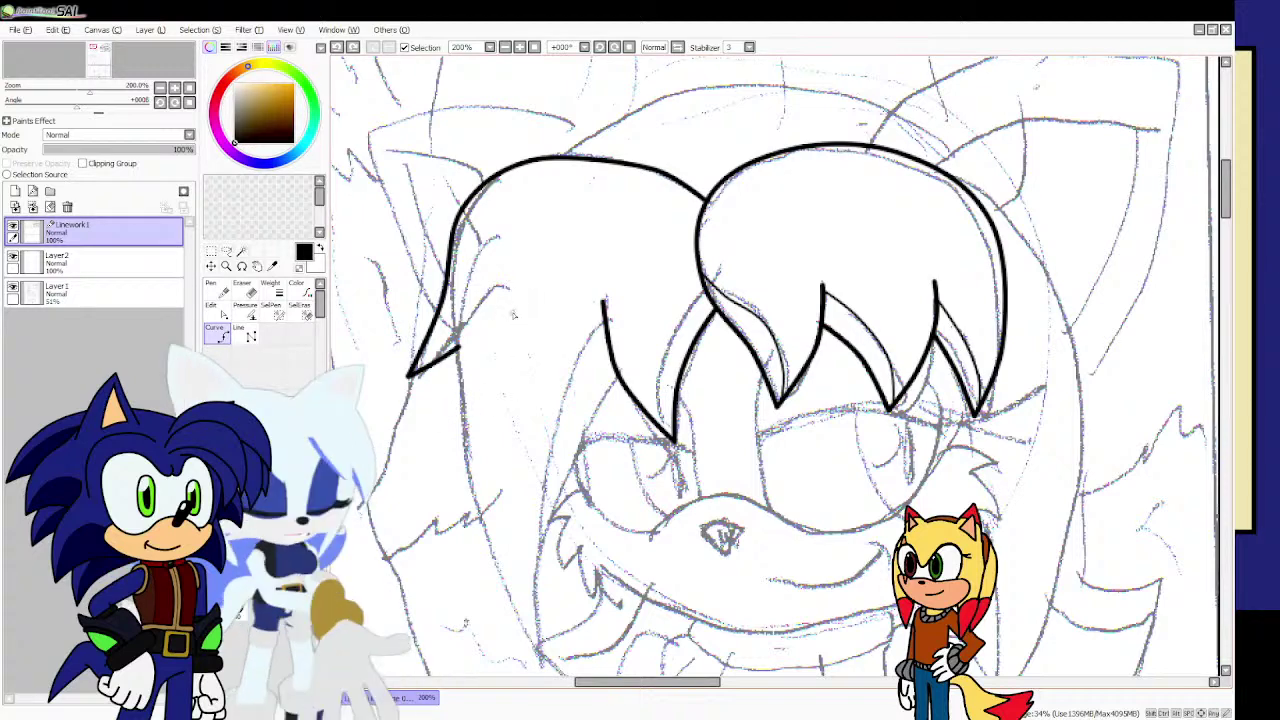
Ink the next pointed bang on the left hair section, joining it to the bang beside the left-hand eye.
{"action": "left_click", "coordinate": [512, 312]}
{"action": "left_click", "coordinate": [516, 374]}
{"action": "left_click", "coordinate": [545, 436]}
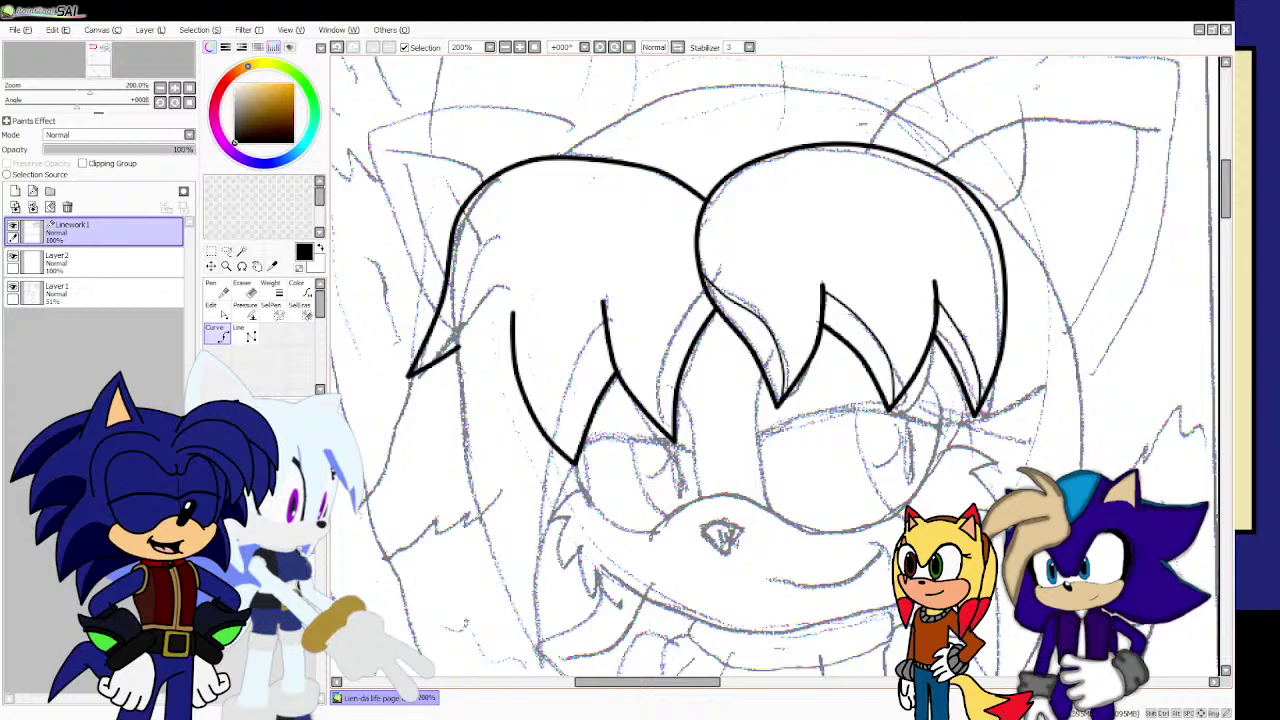
Reshape the left section's outer curve by its line points into one smooth edge that ends in a long pointed bang.
{"action": "left_click_drag", "start_coordinate": [457, 349], "coordinate": [527, 404]}
{"action": "left_click_drag", "start_coordinate": [438, 361], "coordinate": [510, 488]}
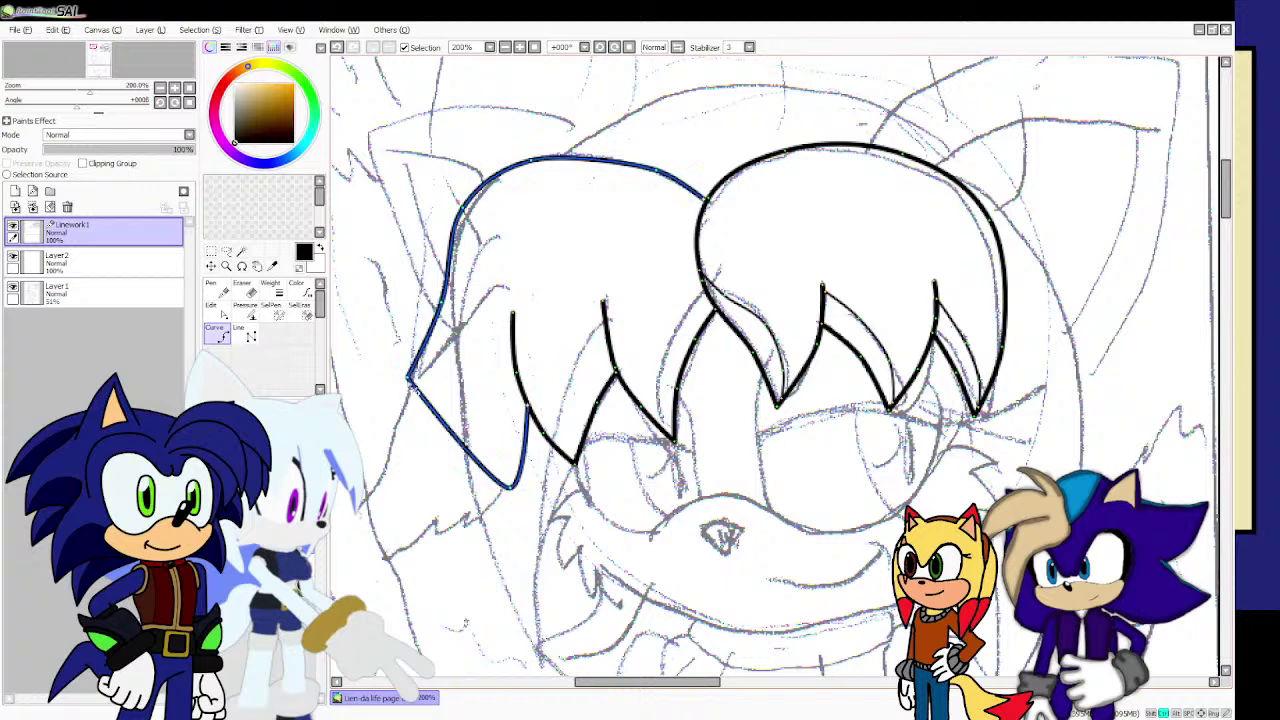
{"action": "left_click_drag", "start_coordinate": [409, 380], "coordinate": [422, 401]}
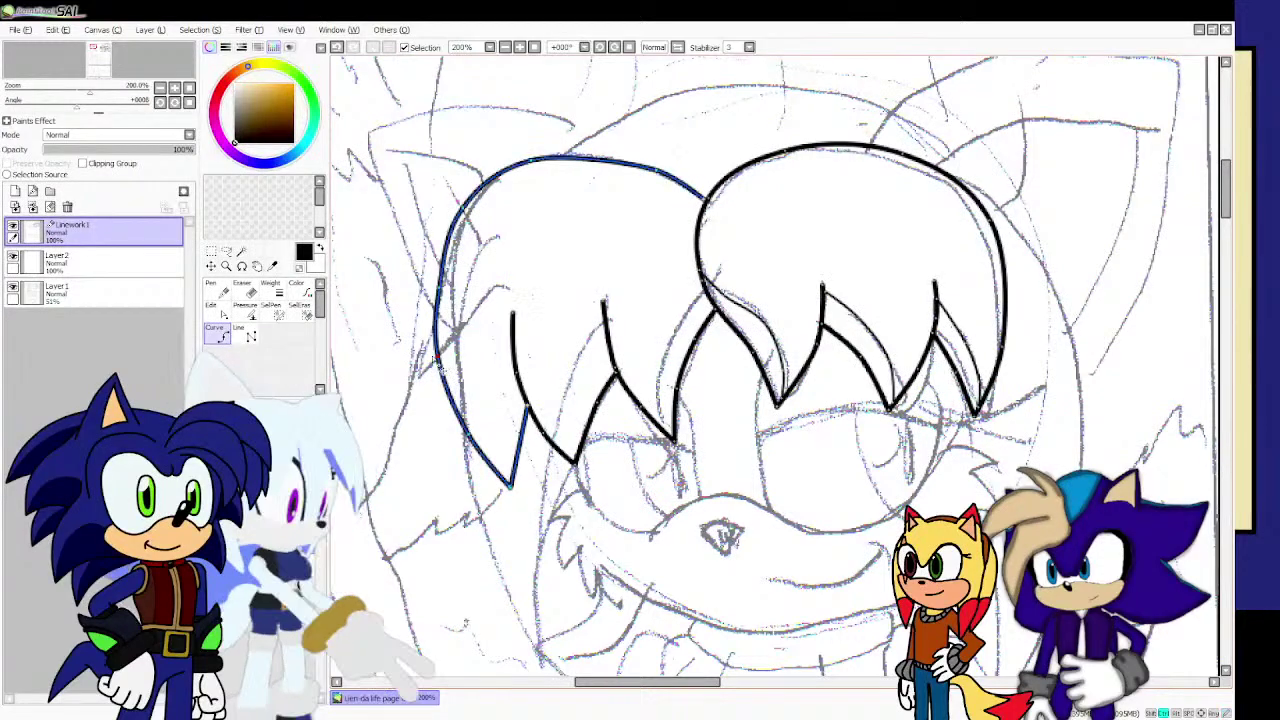
{"action": "key", "text": "Return"}
Add thin inner curves along the two pointed bangs of the left hair section nearest the rounded fringe.
{"action": "scroll", "coordinate": [544, 446], "scroll_direction": "up", "scroll_amount": 2}
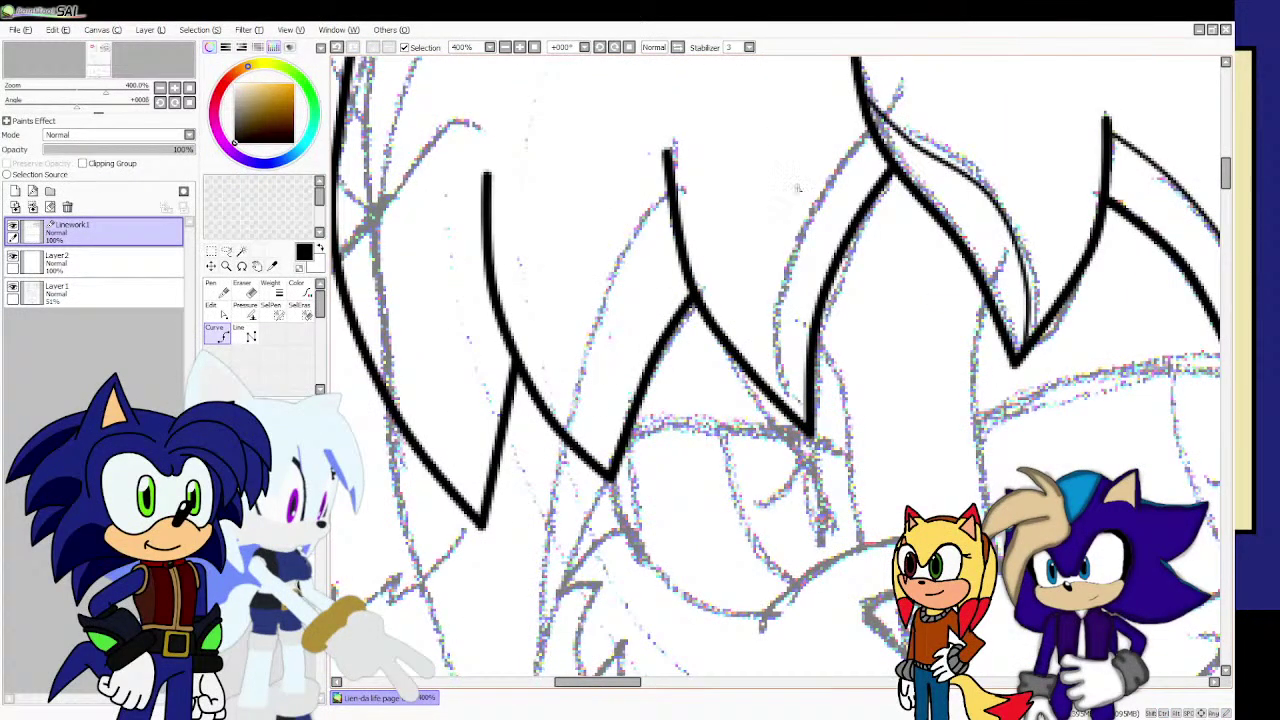
{"action": "left_click", "coordinate": [864, 118]}
{"action": "left_click", "coordinate": [810, 200]}
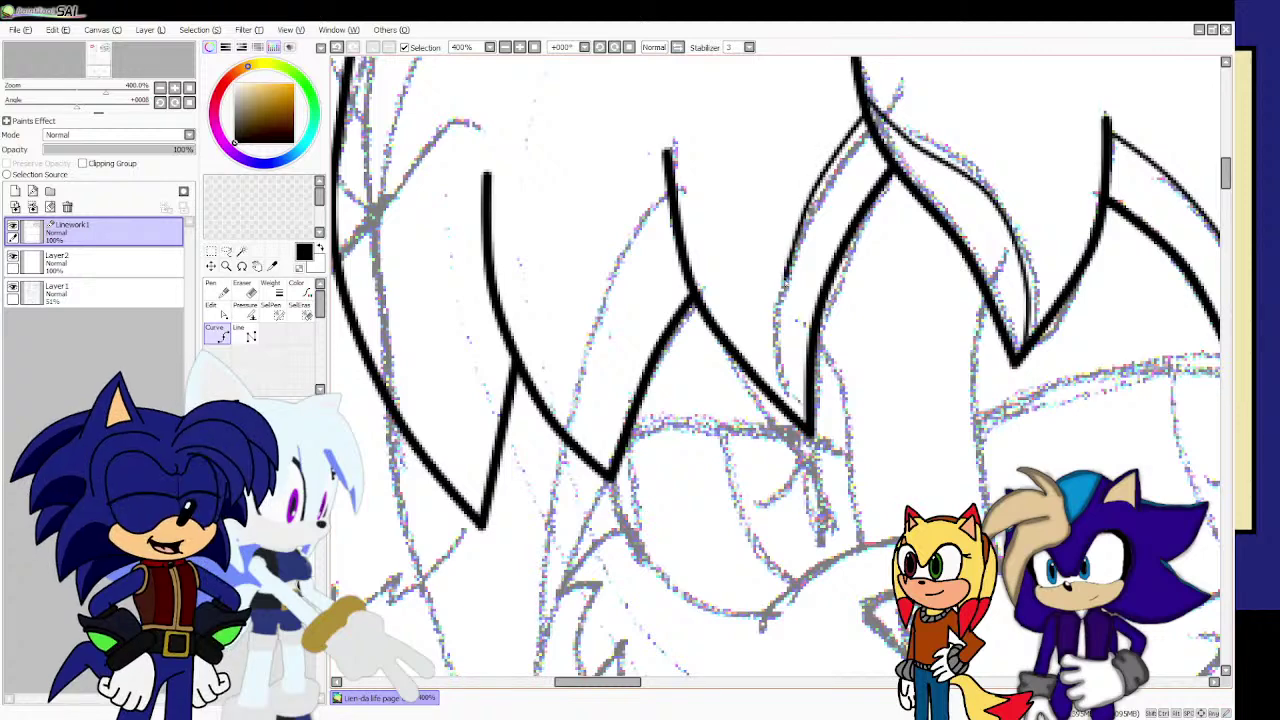
{"action": "left_click", "coordinate": [775, 328]}
{"action": "double_click", "coordinate": [788, 406]}
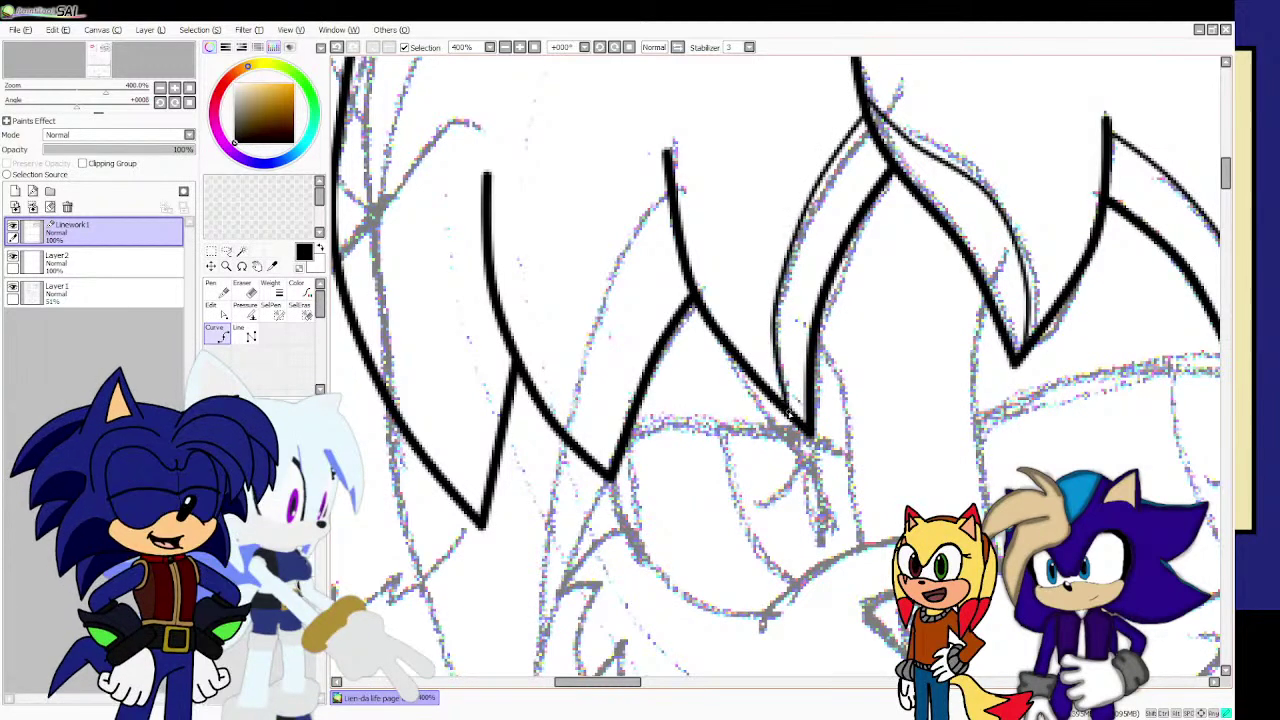
{"action": "left_click", "coordinate": [665, 180]}
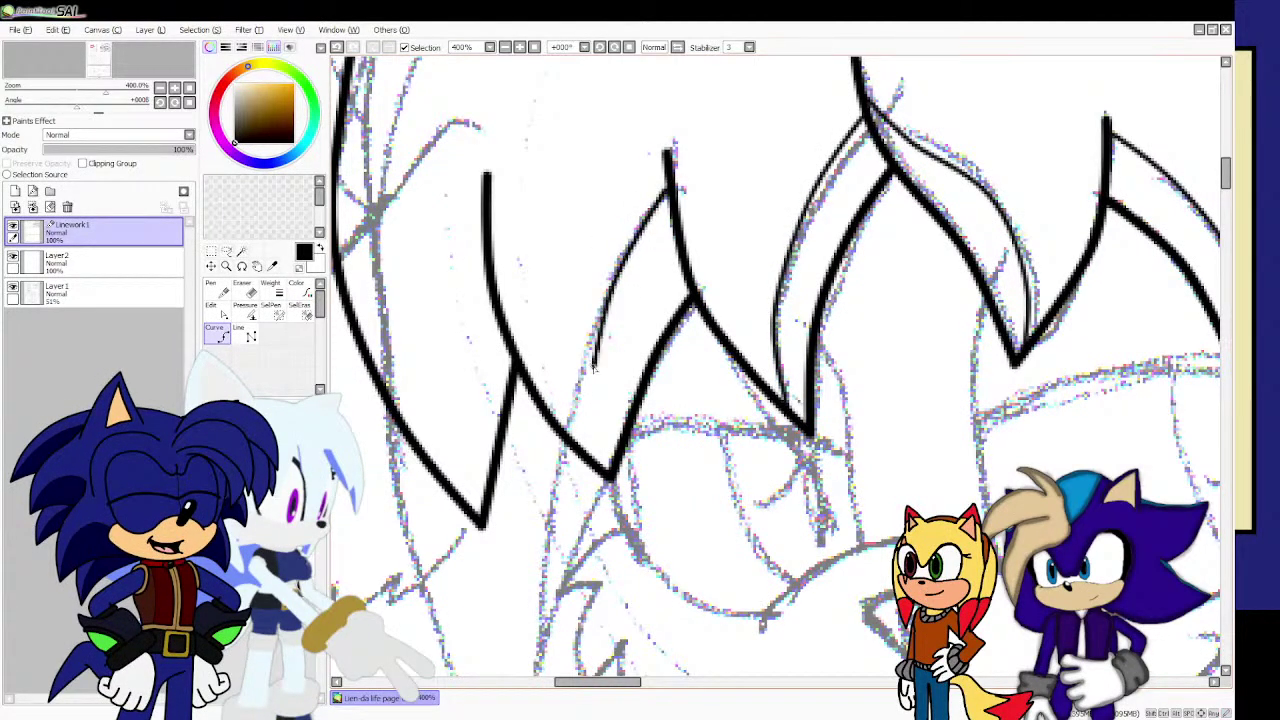
{"action": "left_click", "coordinate": [594, 378]}
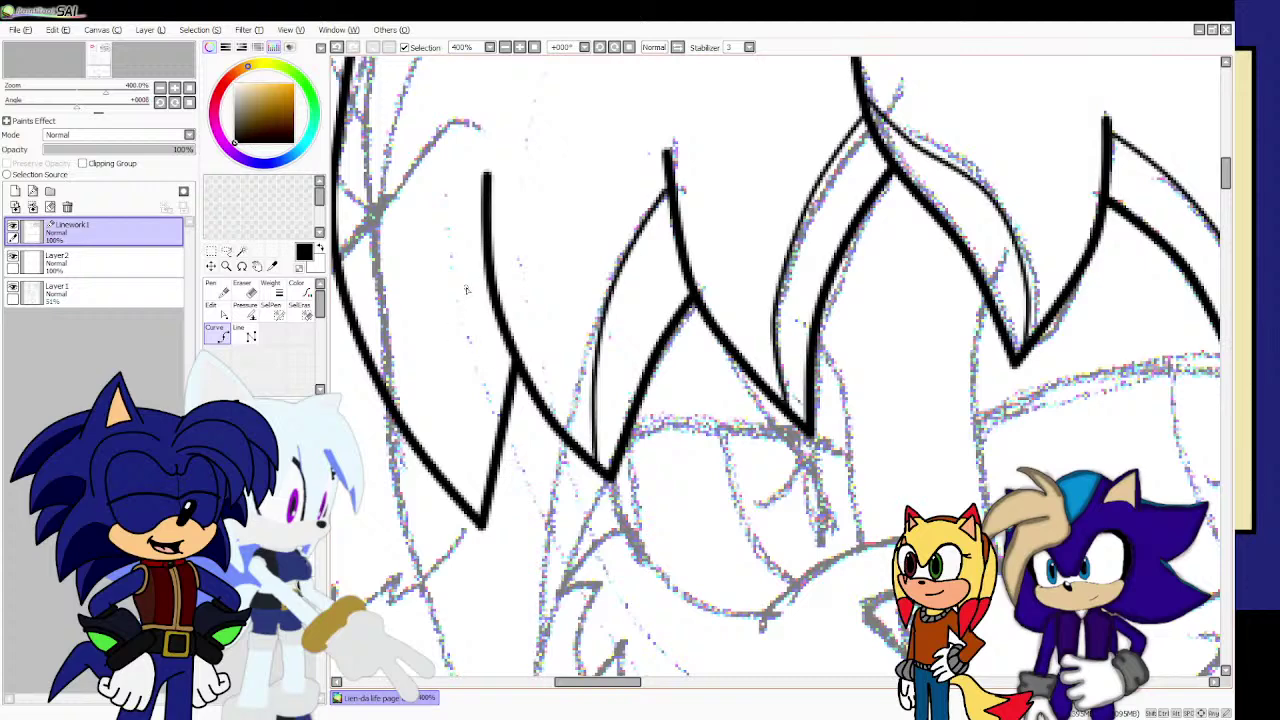
Add a thin inner curve along the outermost long pointed bang of the left hair section.
{"action": "left_click", "coordinate": [483, 240]}
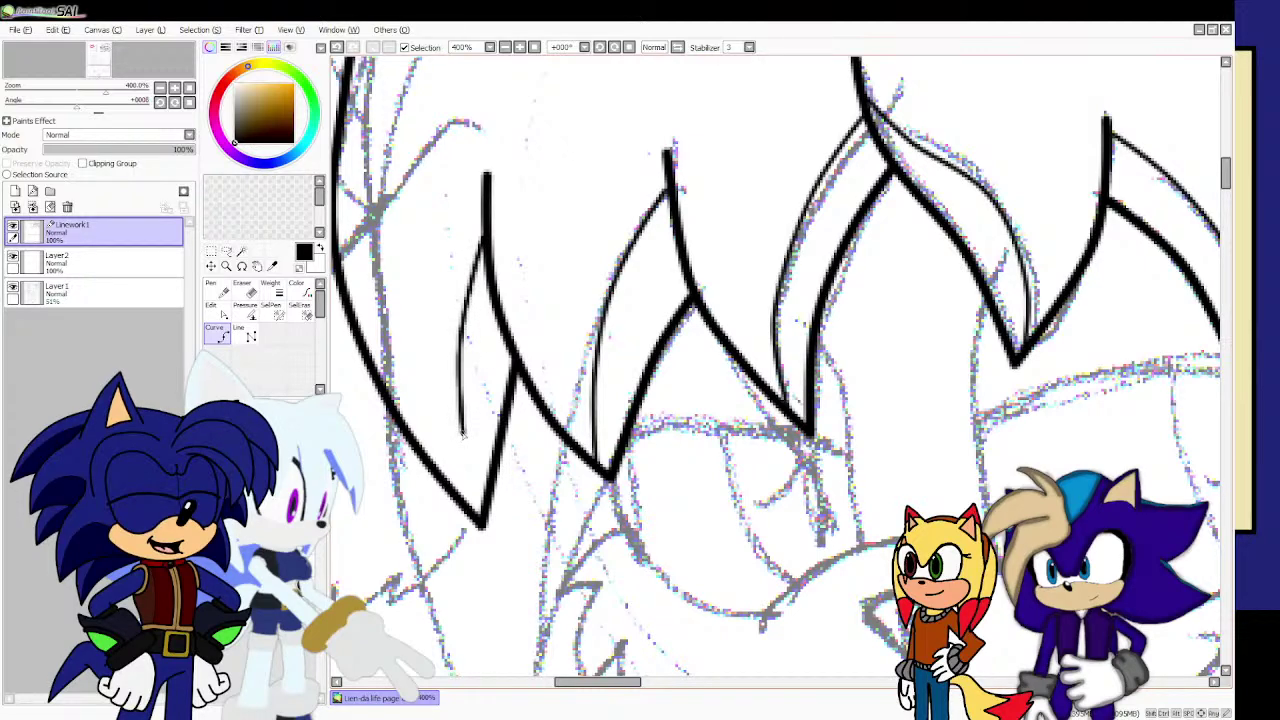
{"action": "double_click", "coordinate": [473, 512]}
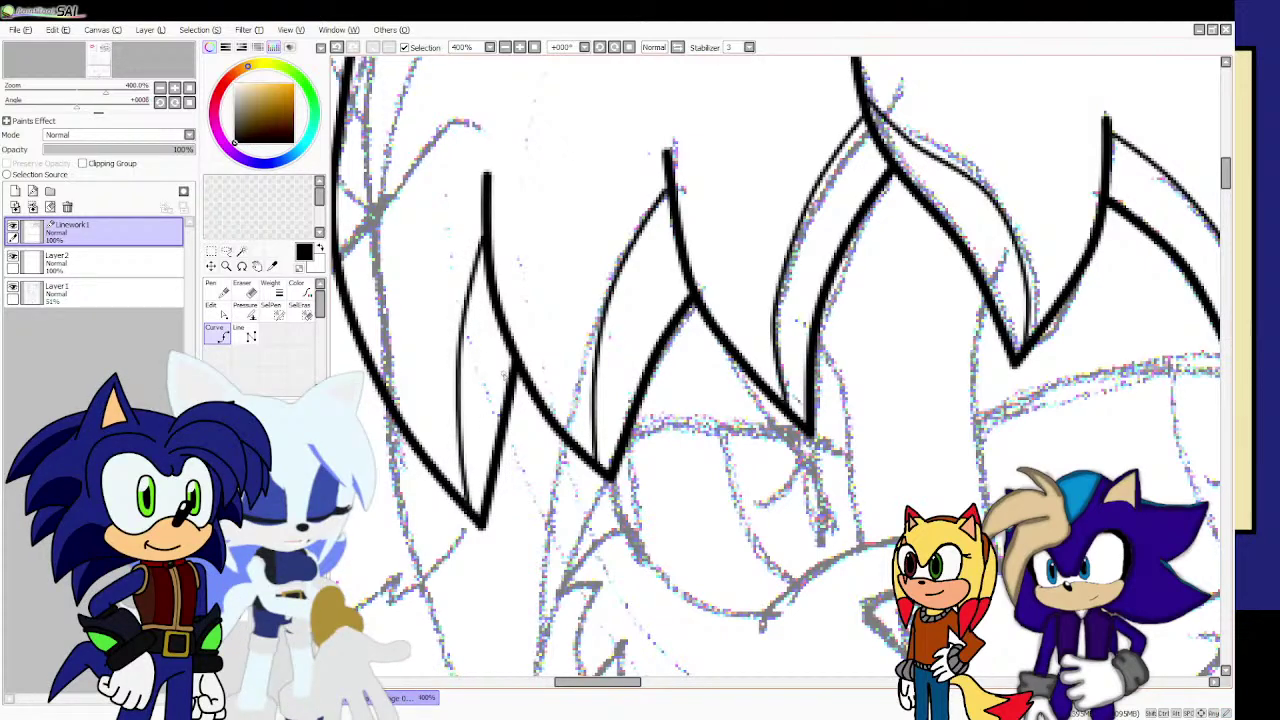
{"action": "scroll", "coordinate": [505, 371], "scroll_direction": "down", "scroll_amount": 3}
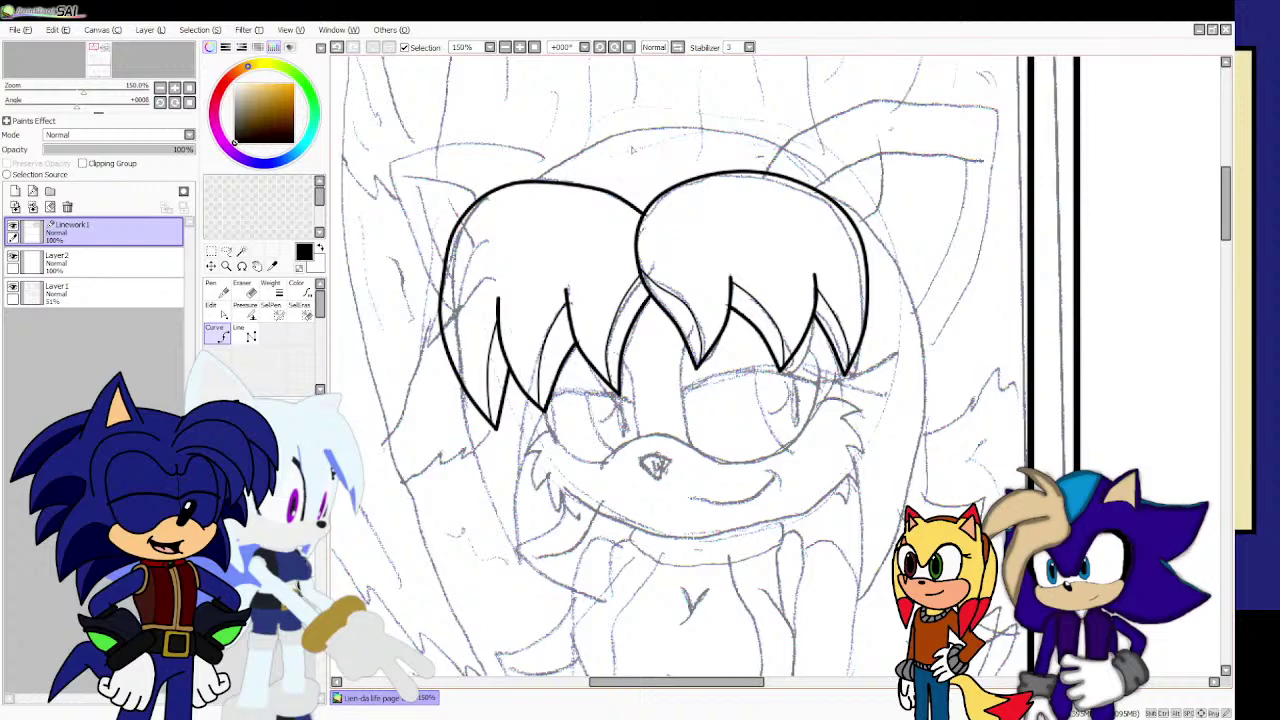
Ink the outer edge of the long side lock, curving from the right hair section's crown down past the cheek toward the shoulder.
{"action": "scroll", "coordinate": [632, 150], "scroll_direction": "down", "scroll_amount": 2}
{"action": "scroll", "coordinate": [727, 135], "scroll_direction": "up", "scroll_amount": 3}
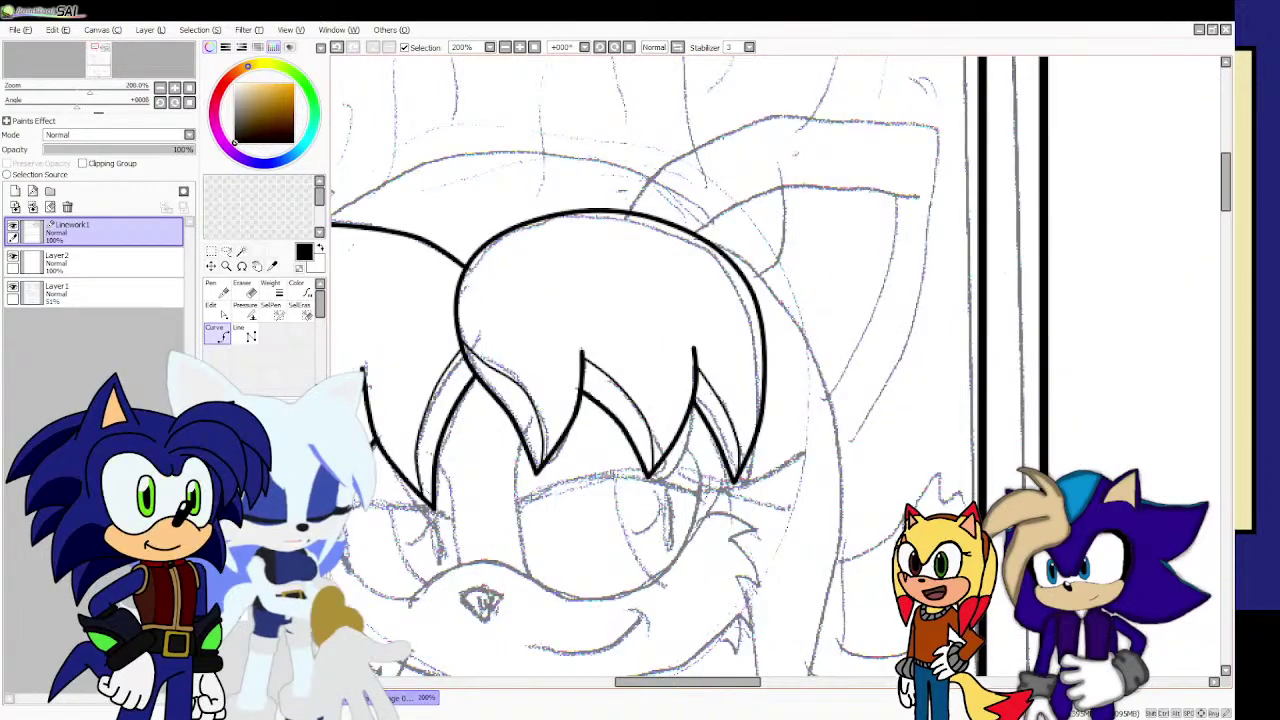
{"action": "scroll", "coordinate": [780, 370], "scroll_direction": "down", "scroll_amount": 2}
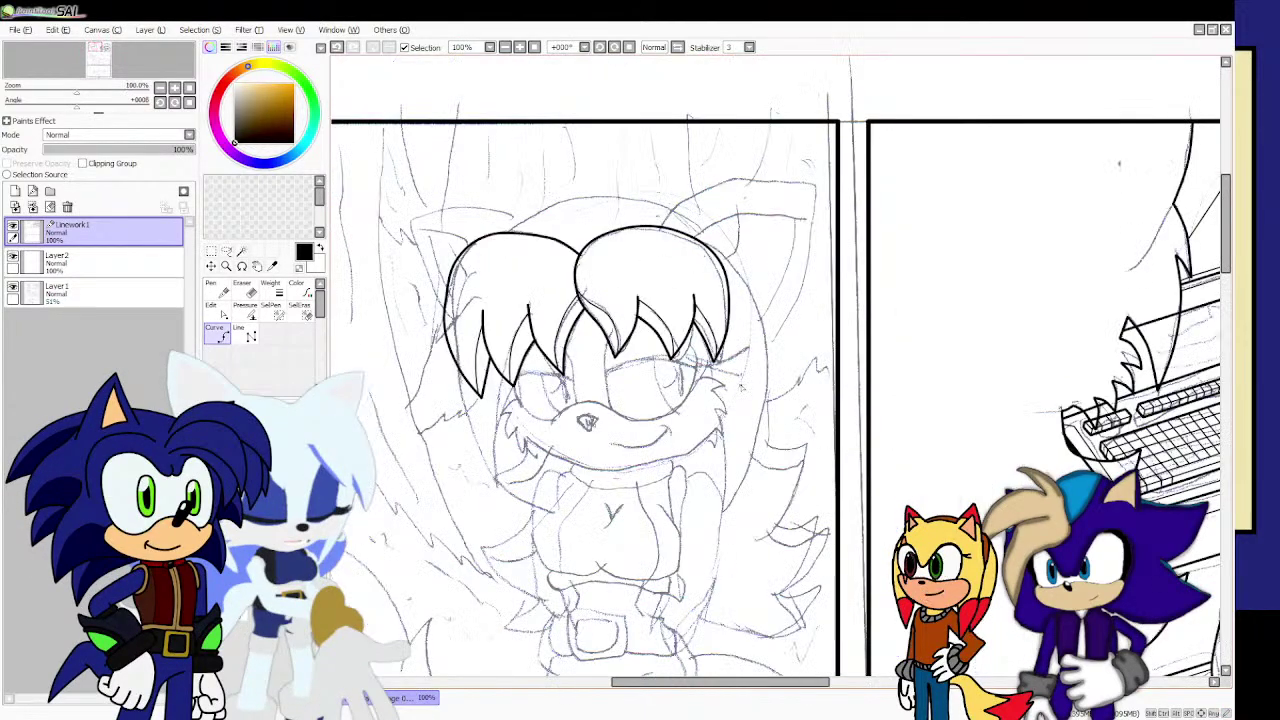
{"action": "scroll", "coordinate": [780, 370], "scroll_direction": "up", "scroll_amount": 2}
{"action": "scroll", "coordinate": [780, 370], "scroll_direction": "down", "scroll_amount": 2}
{"action": "scroll", "coordinate": [704, 120], "scroll_direction": "up", "scroll_amount": 1}
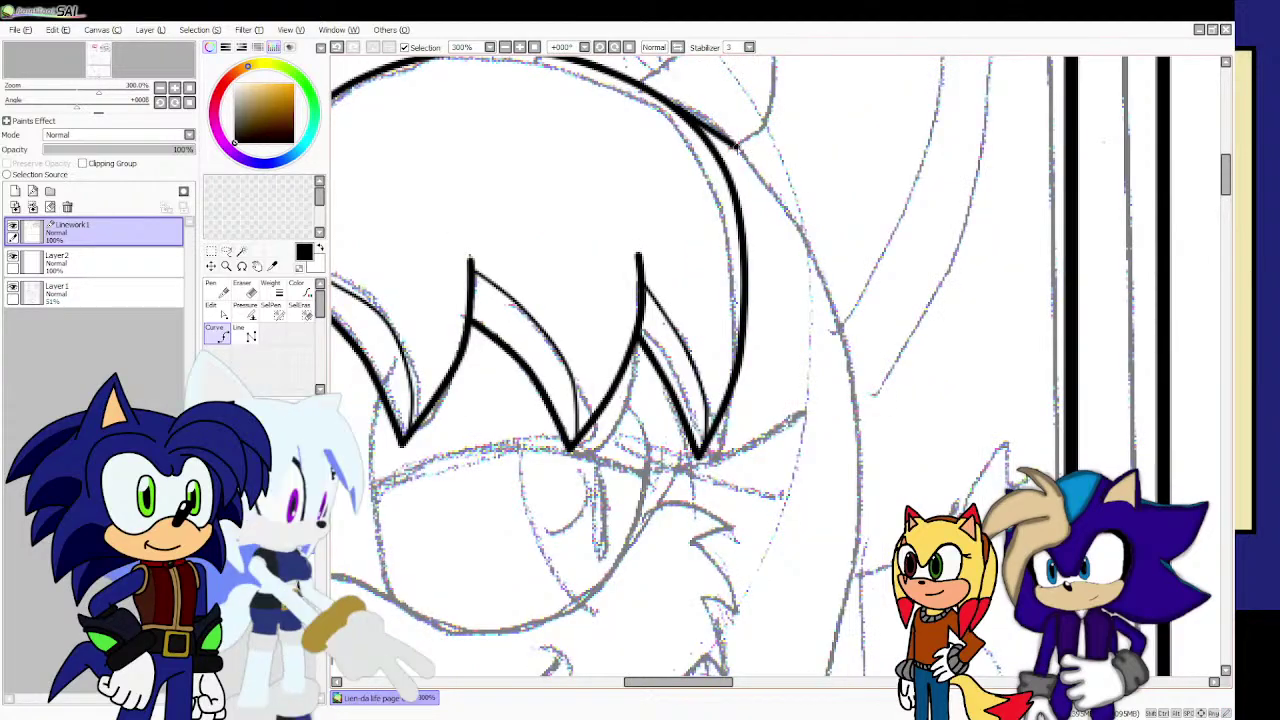
{"action": "scroll", "coordinate": [790, 240], "scroll_direction": "down", "scroll_amount": 4}
{"action": "scroll", "coordinate": [790, 240], "scroll_direction": "up", "scroll_amount": 3}
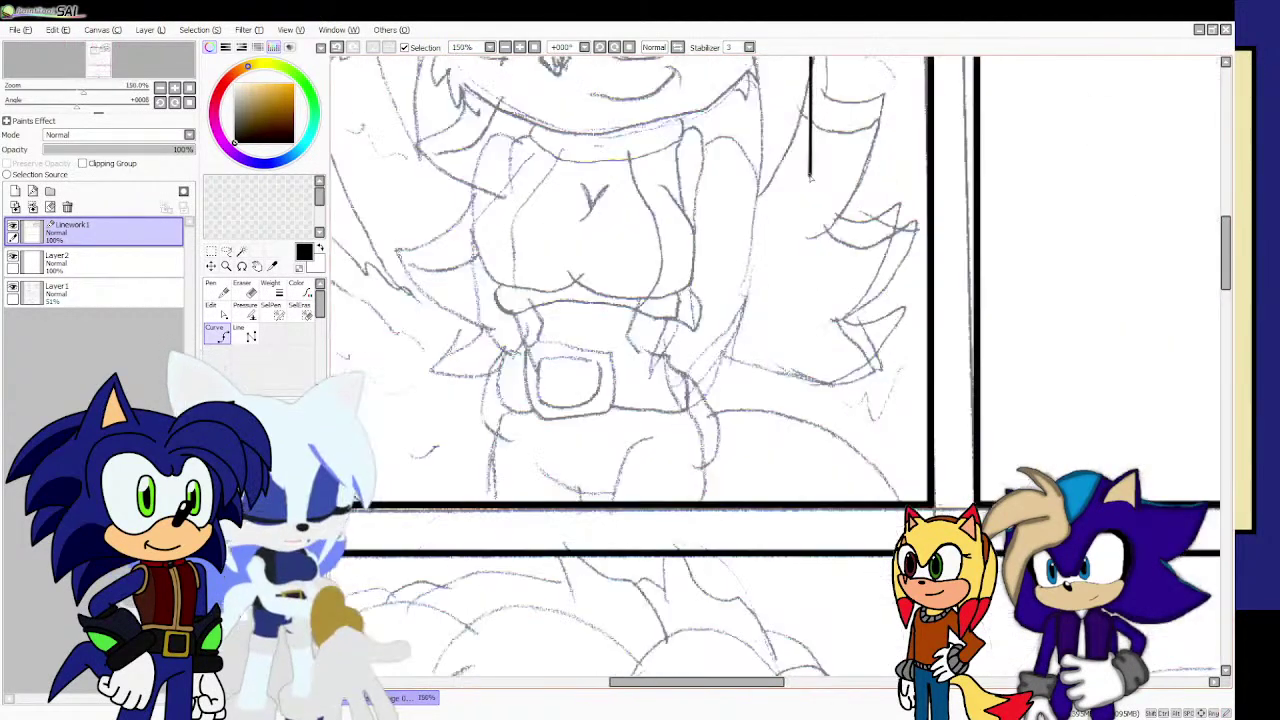
{"action": "scroll", "coordinate": [810, 178], "scroll_direction": "down", "scroll_amount": 3}
{"action": "scroll", "coordinate": [818, 158], "scroll_direction": "up", "scroll_amount": 2}
{"action": "left_click", "coordinate": [848, 209]}
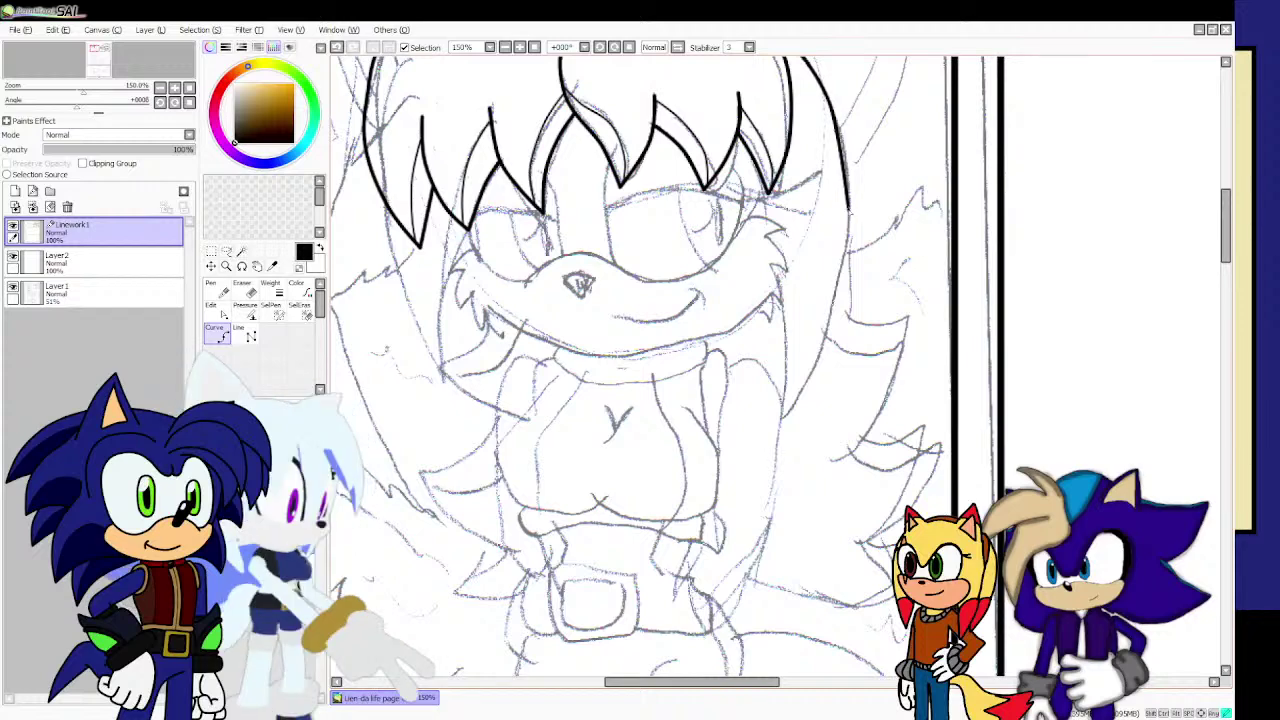
{"action": "left_click", "coordinate": [832, 328]}
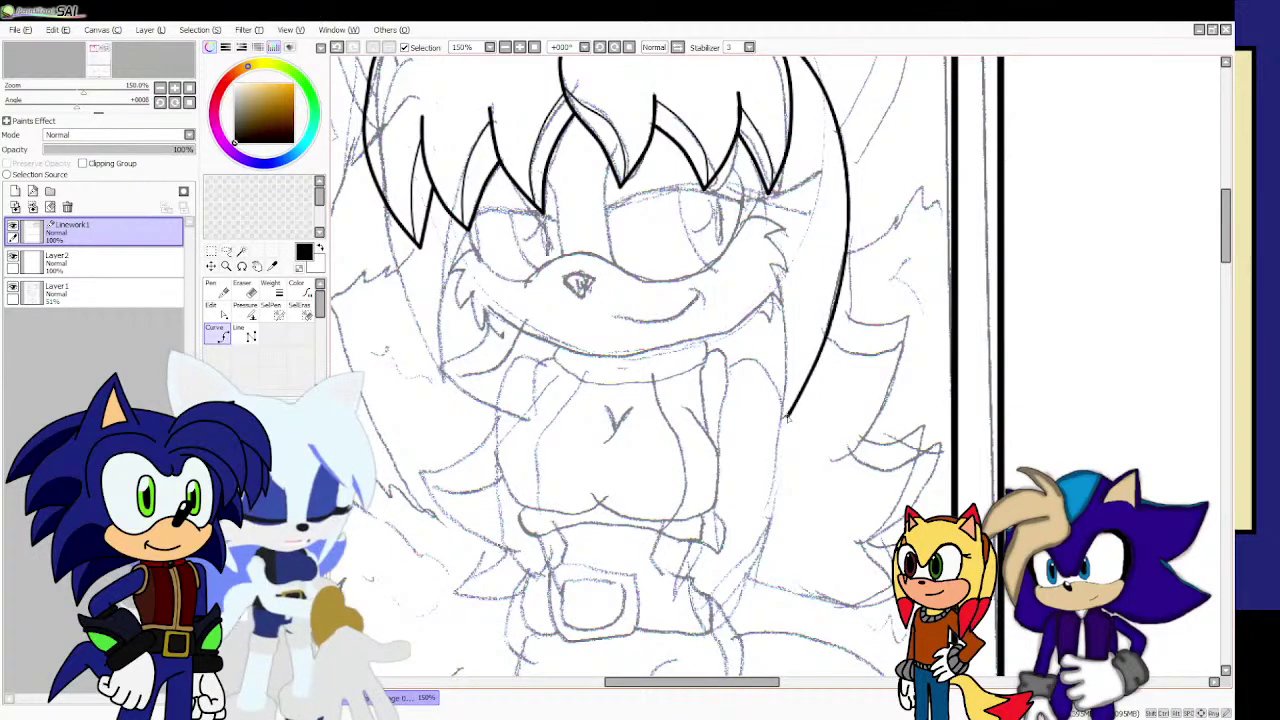
Bring the right side lock to a sharp point at the shoulder and ink its inner edge back up to the cheek fur.
{"action": "scroll", "coordinate": [780, 415], "scroll_direction": "up", "scroll_amount": 2}
{"action": "left_click", "coordinate": [780, 415]}
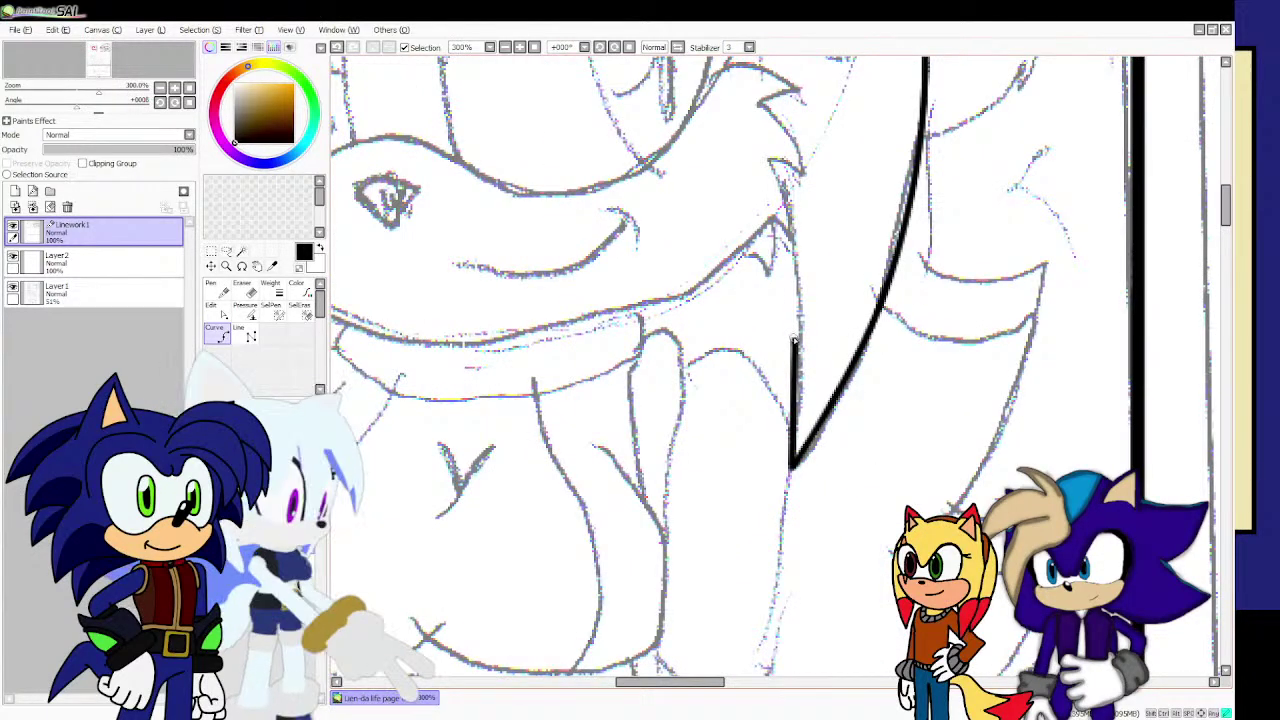
{"action": "key", "text": "Return"}
Ink the left side lock from beneath the outermost bang down to a point near the shoulder and back up to the cheek.
{"action": "scroll", "coordinate": [778, 222], "scroll_direction": "down", "scroll_amount": 3}
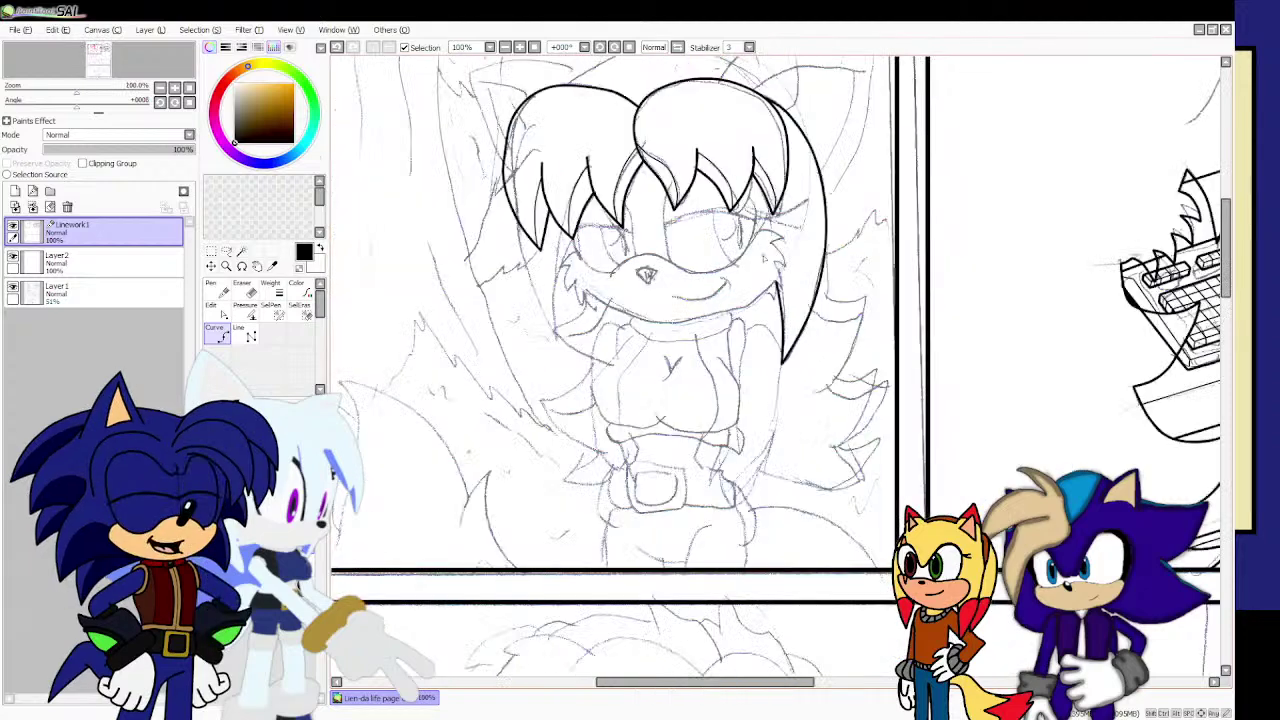
{"action": "scroll", "coordinate": [620, 190], "scroll_direction": "up", "scroll_amount": 3}
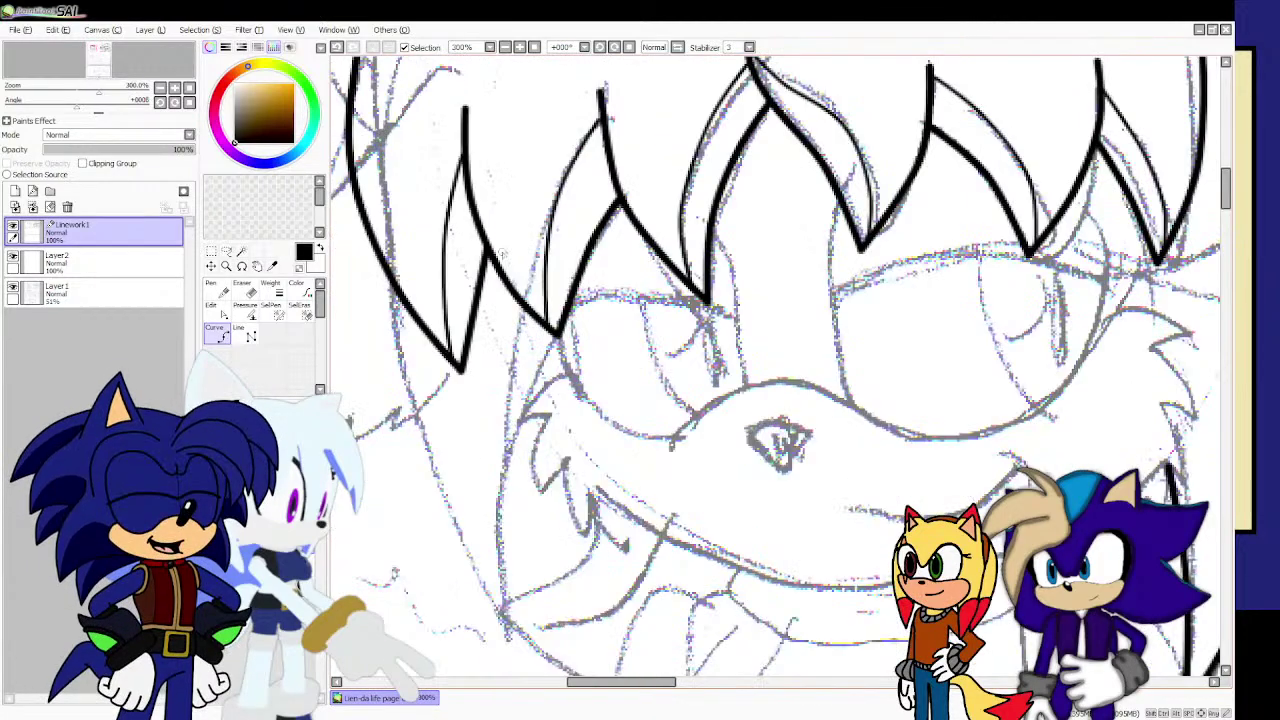
{"action": "scroll", "coordinate": [780, 360], "scroll_direction": "down", "scroll_amount": 2}
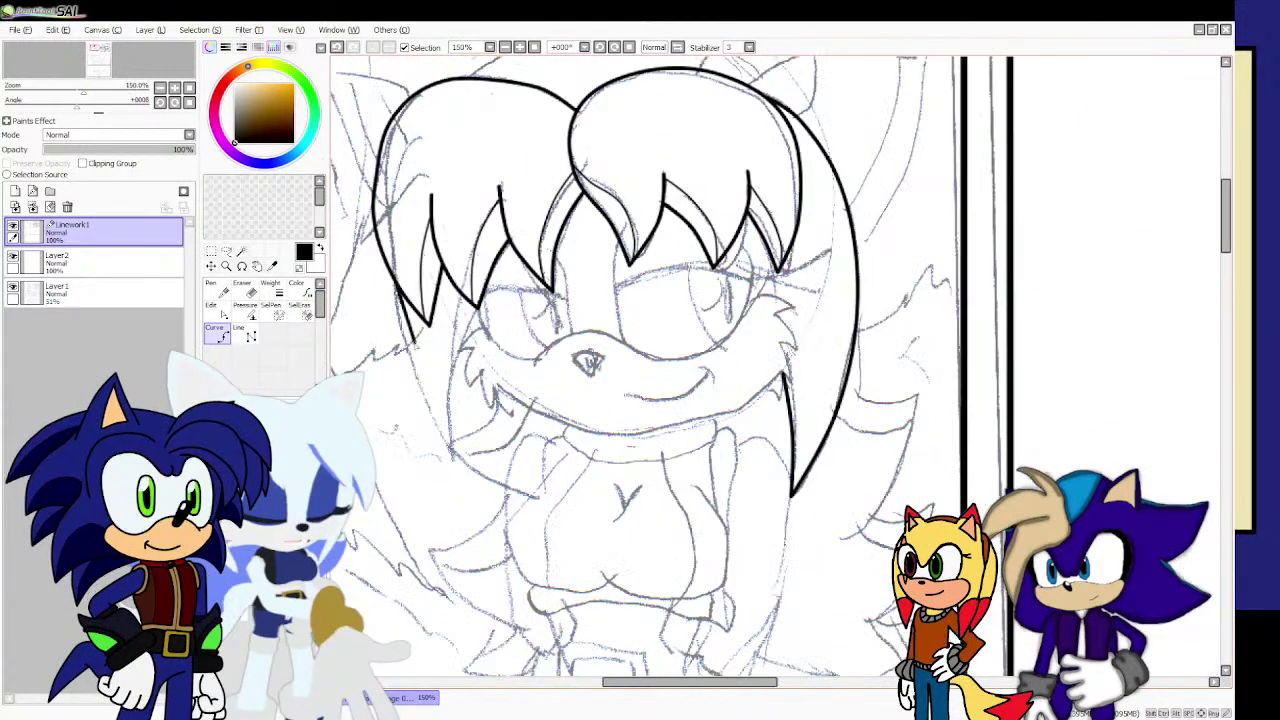
{"action": "scroll", "coordinate": [780, 360], "scroll_direction": "up", "scroll_amount": 1}
{"action": "left_click", "coordinate": [425, 369]}
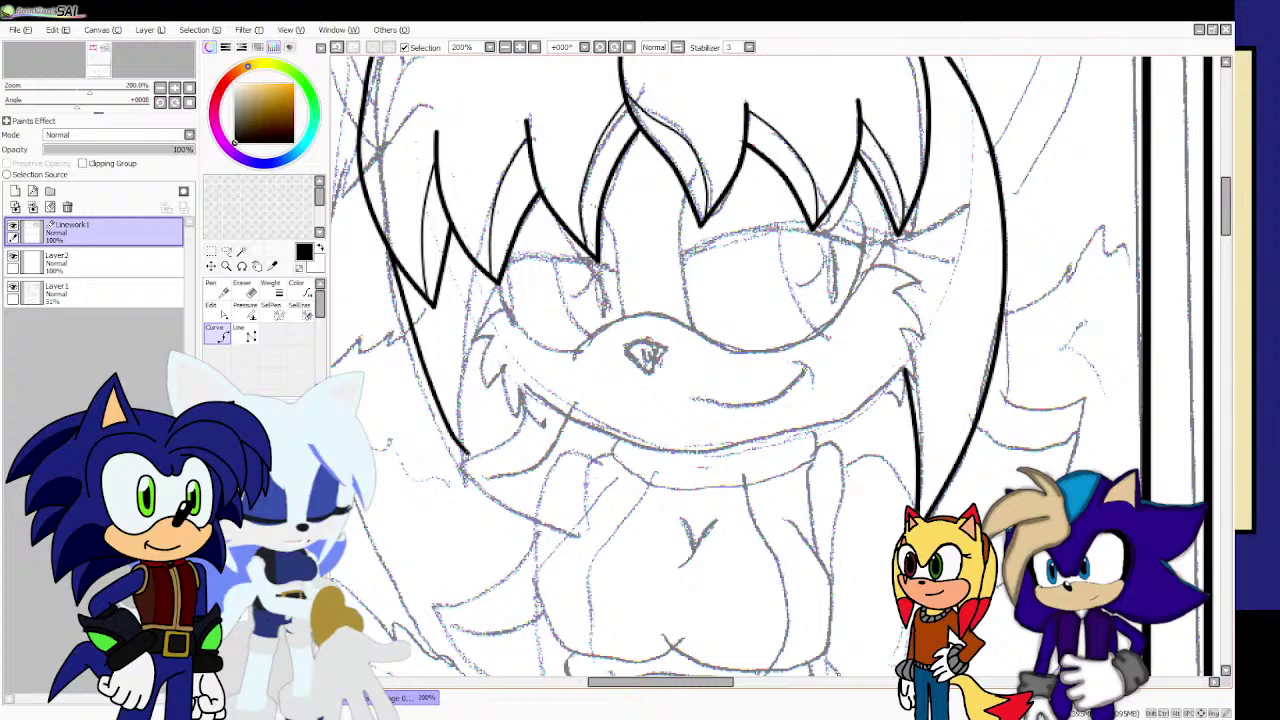
{"action": "scroll", "coordinate": [503, 423], "scroll_direction": "up", "scroll_amount": 2}
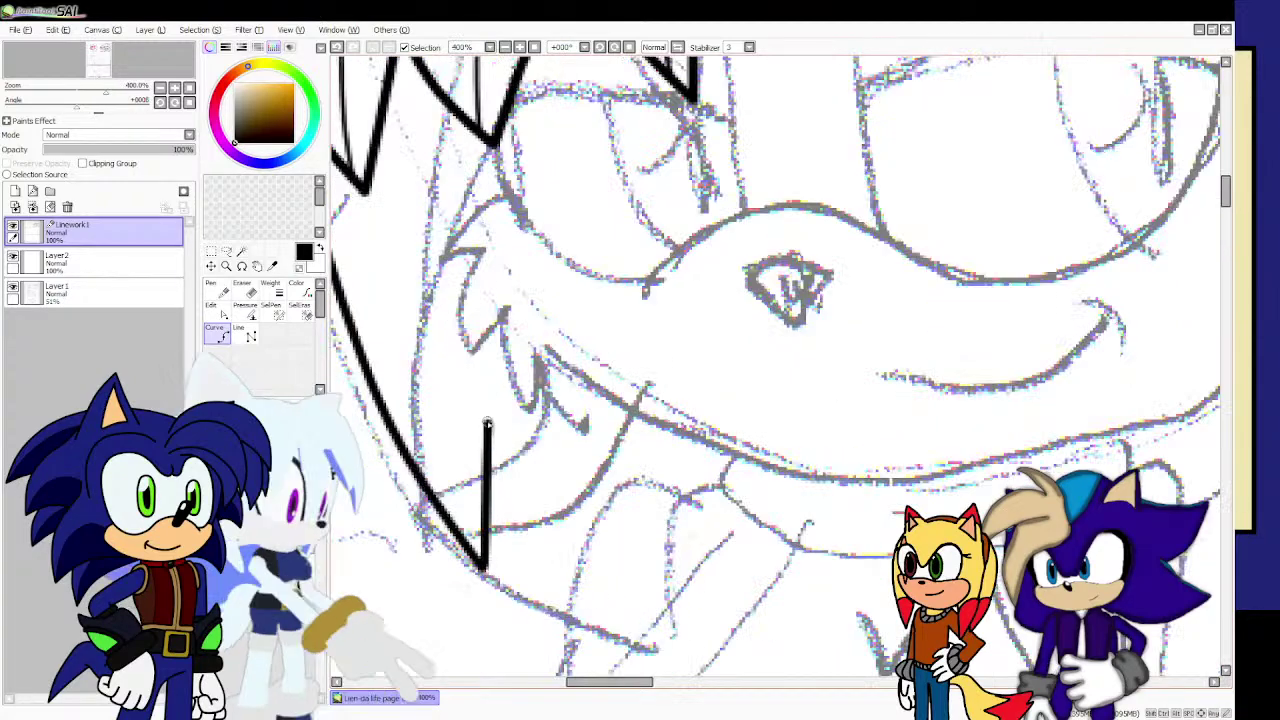
{"action": "scroll", "coordinate": [500, 325], "scroll_direction": "down", "scroll_amount": 4}
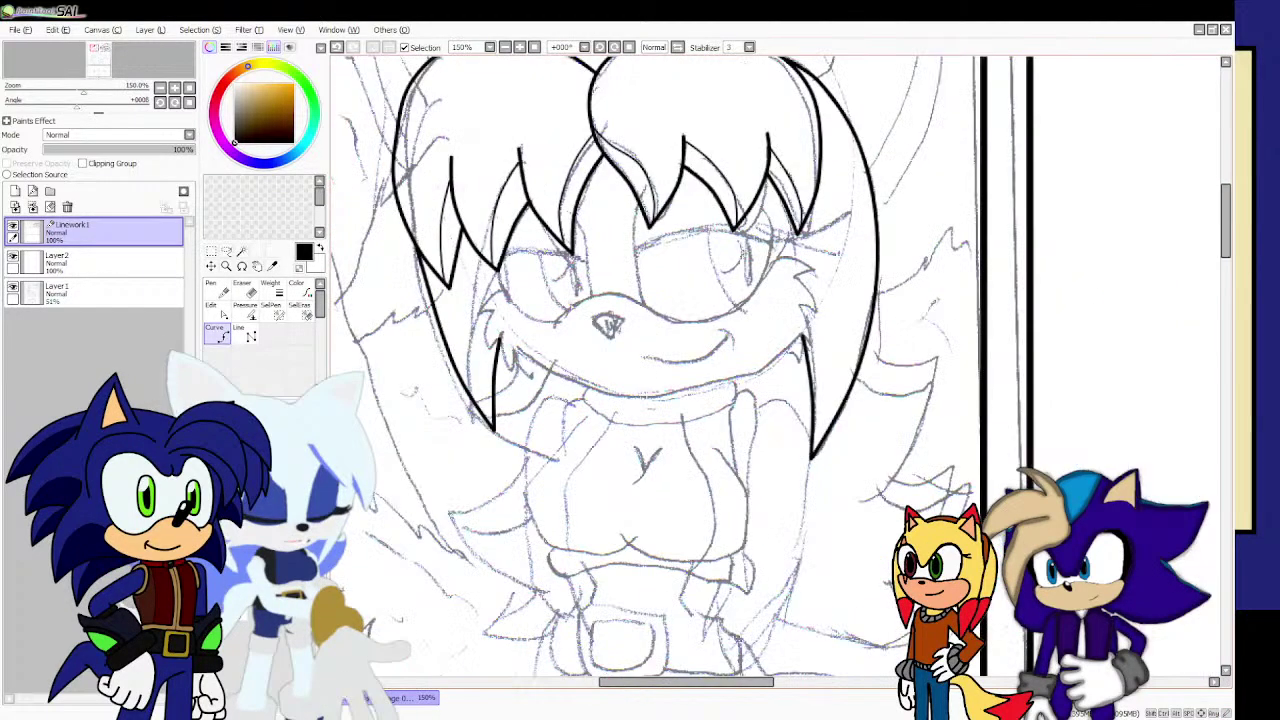
Ink the right ear's outer outline from the top of the fringe to the squared tip and back down to the side lock.
{"action": "scroll", "coordinate": [684, 196], "scroll_direction": "down", "scroll_amount": 1}
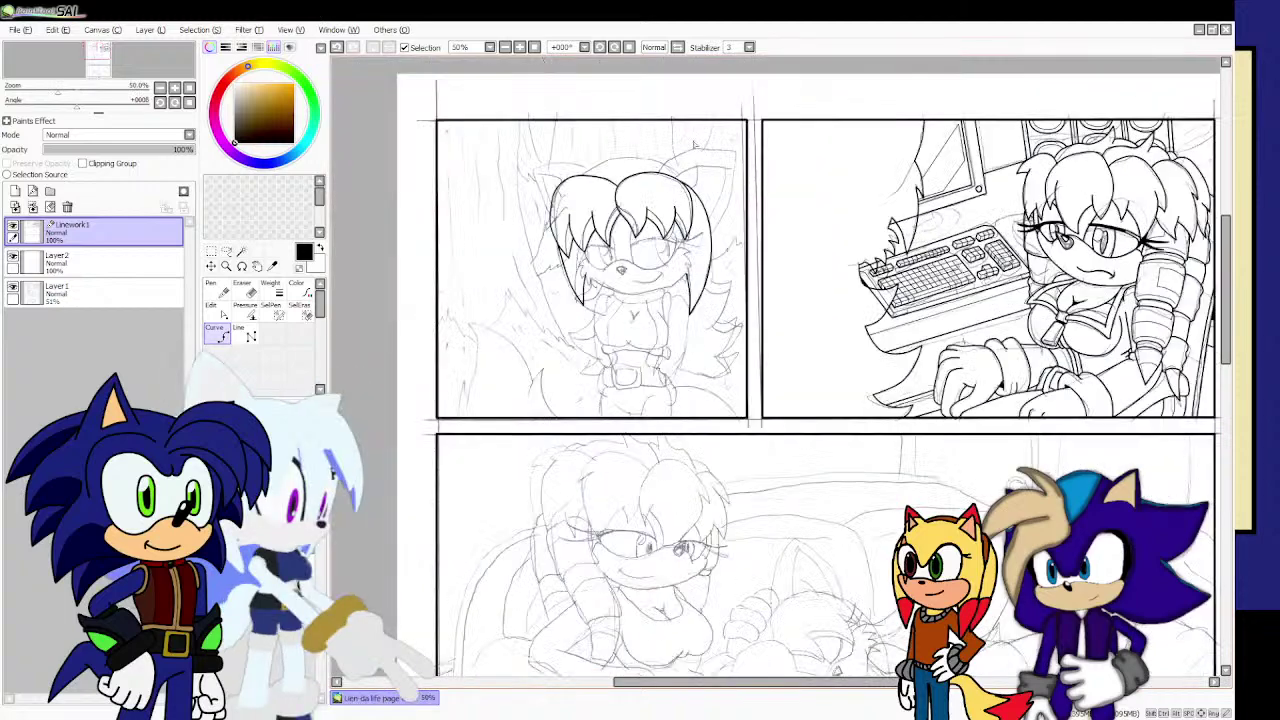
{"action": "scroll", "coordinate": [684, 196], "scroll_direction": "up", "scroll_amount": 3}
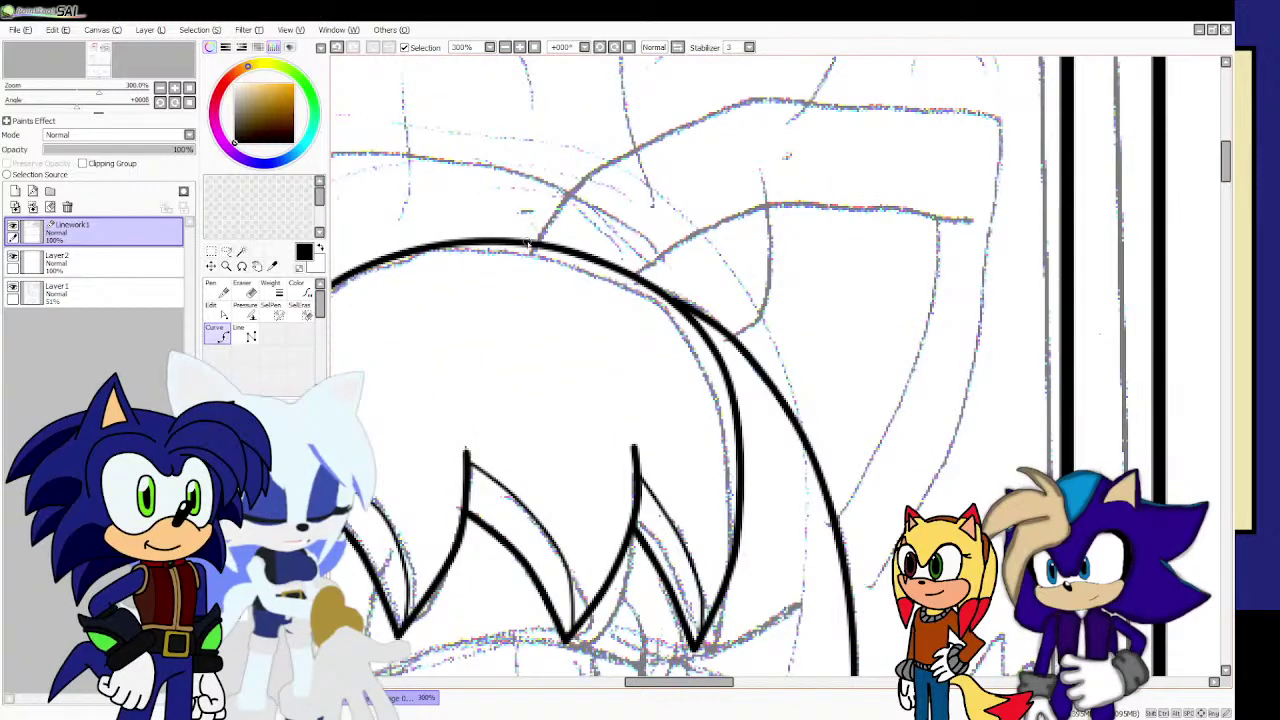
{"action": "left_click", "coordinate": [527, 242]}
{"action": "left_click", "coordinate": [640, 148]}
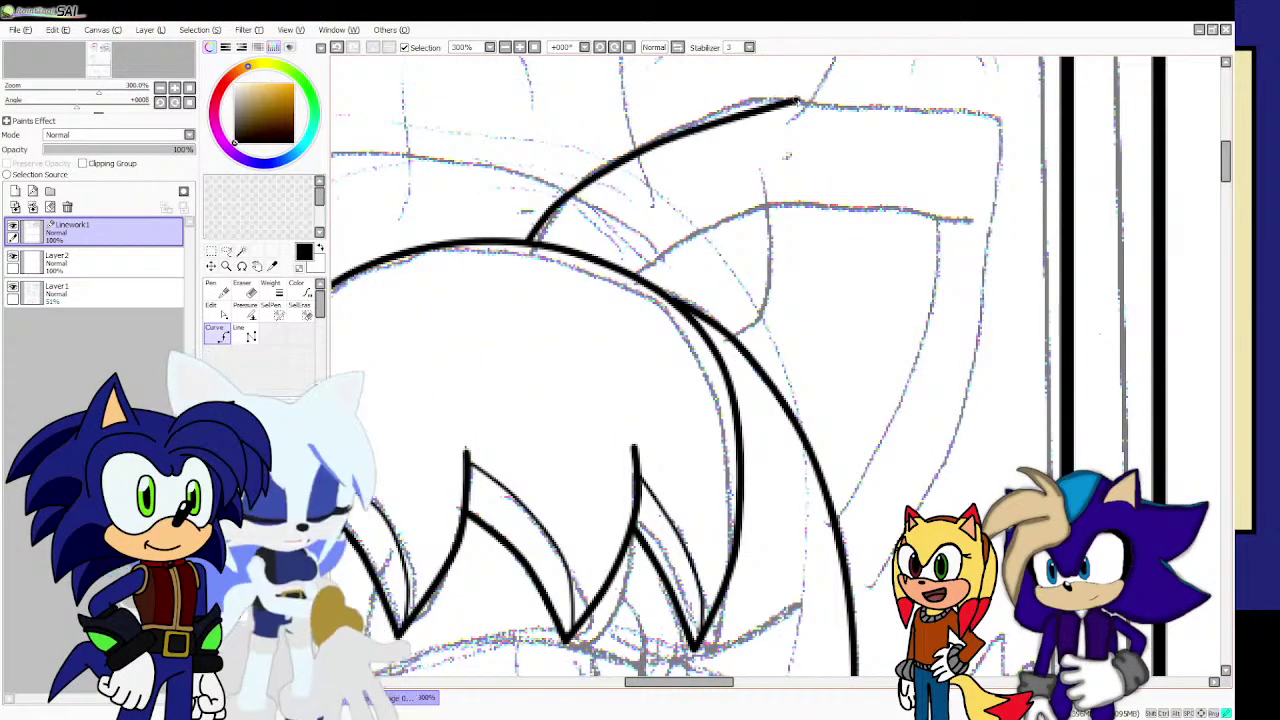
{"action": "left_click", "coordinate": [997, 106]}
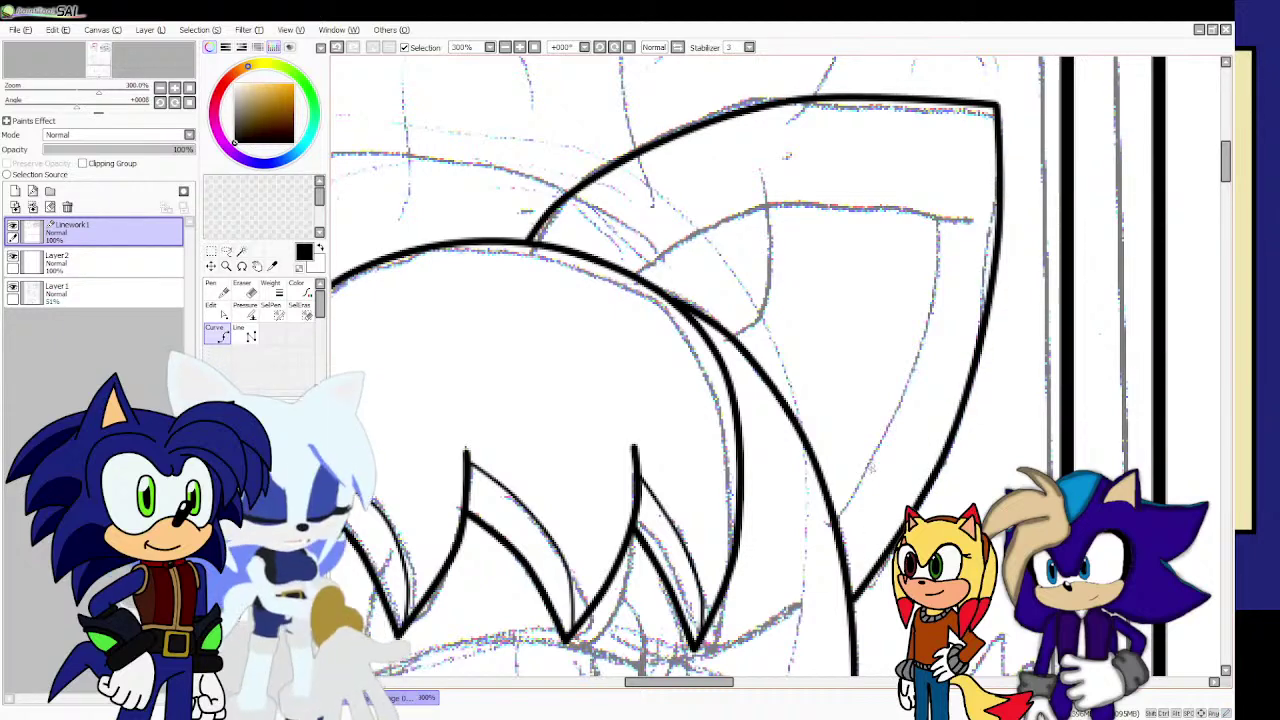
Ink the right ear's inner upper and side edges, and add a thin curve across the base of the inner ear.
{"action": "left_click", "coordinate": [646, 281]}
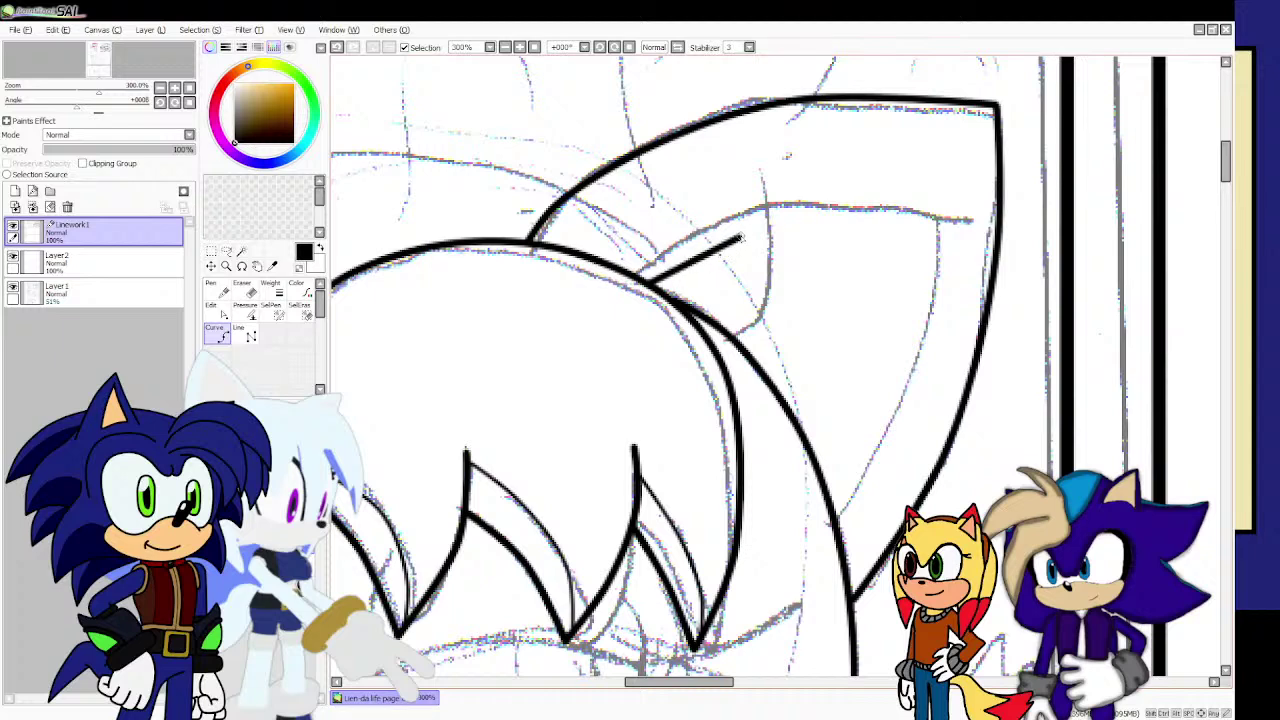
{"action": "left_click", "coordinate": [740, 237]}
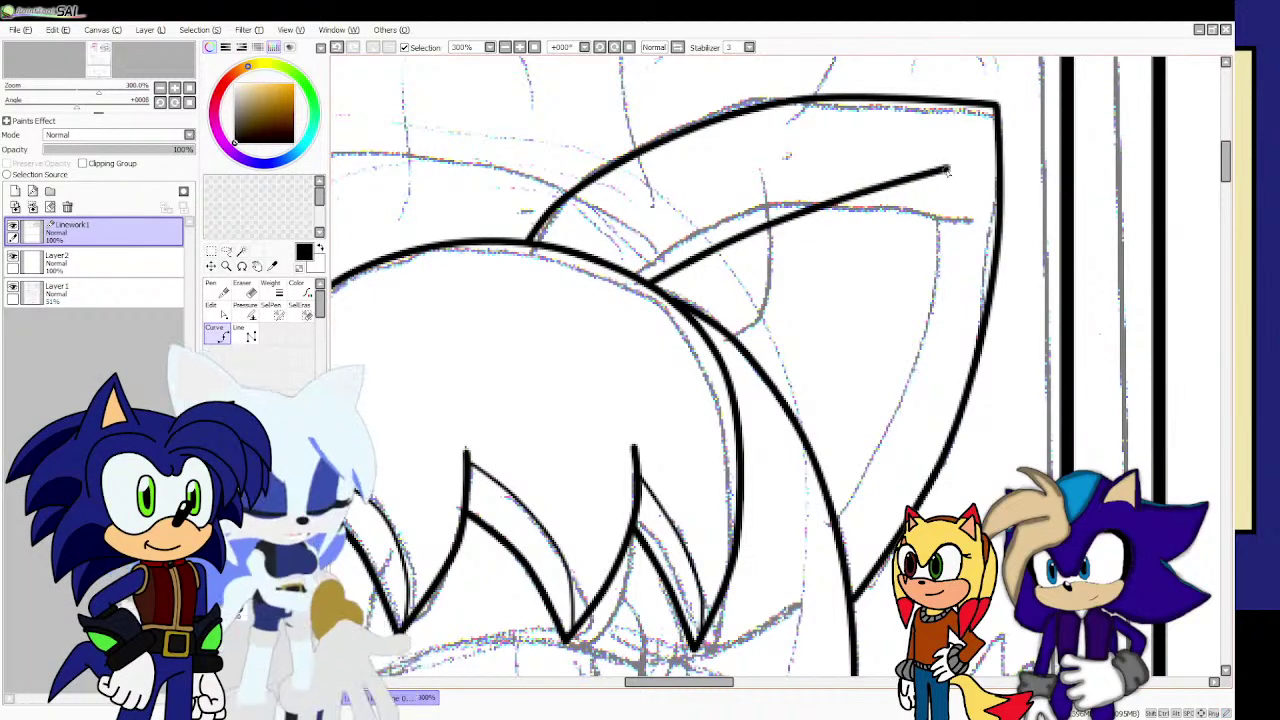
{"action": "double_click", "coordinate": [955, 168]}
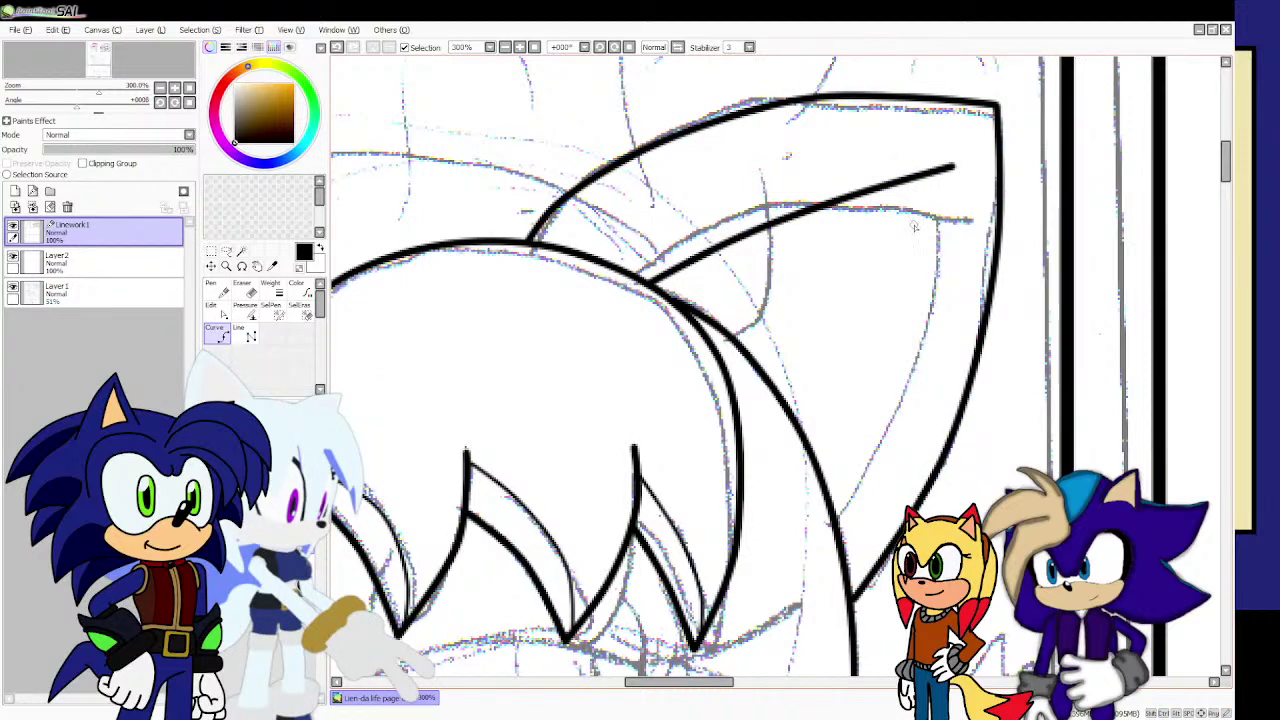
{"action": "left_click", "coordinate": [939, 259]}
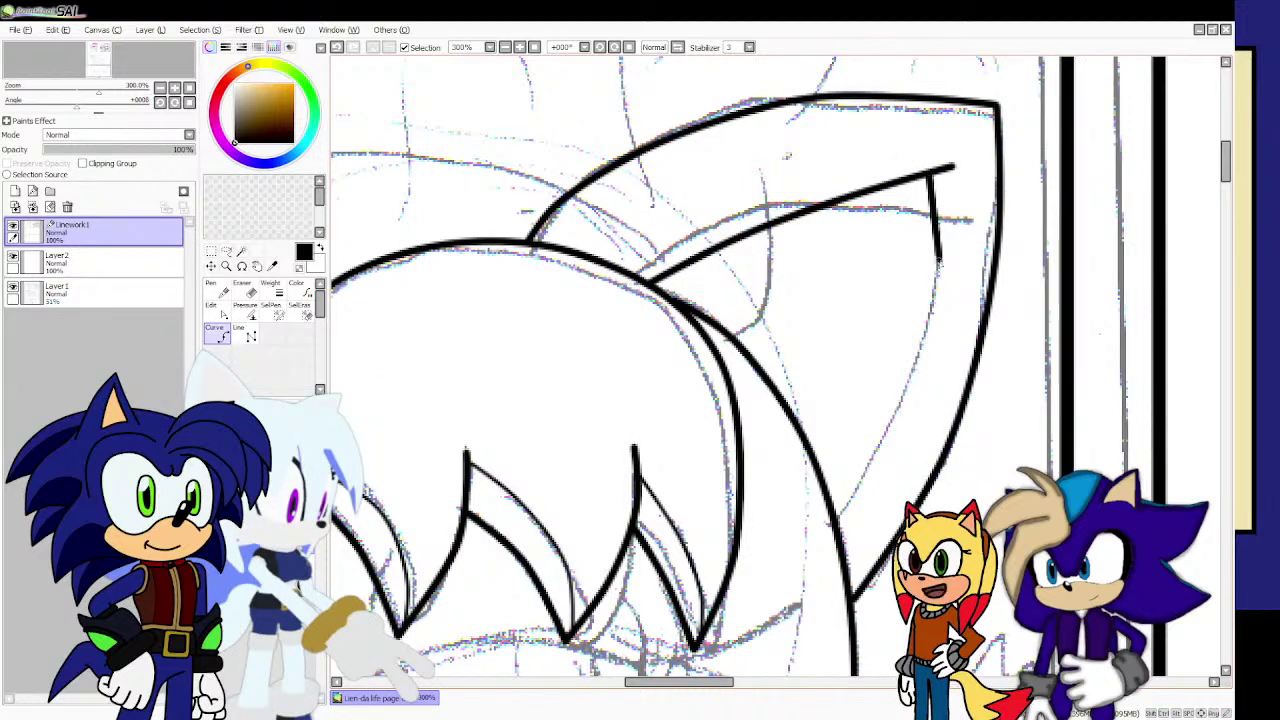
{"action": "left_click", "coordinate": [910, 392]}
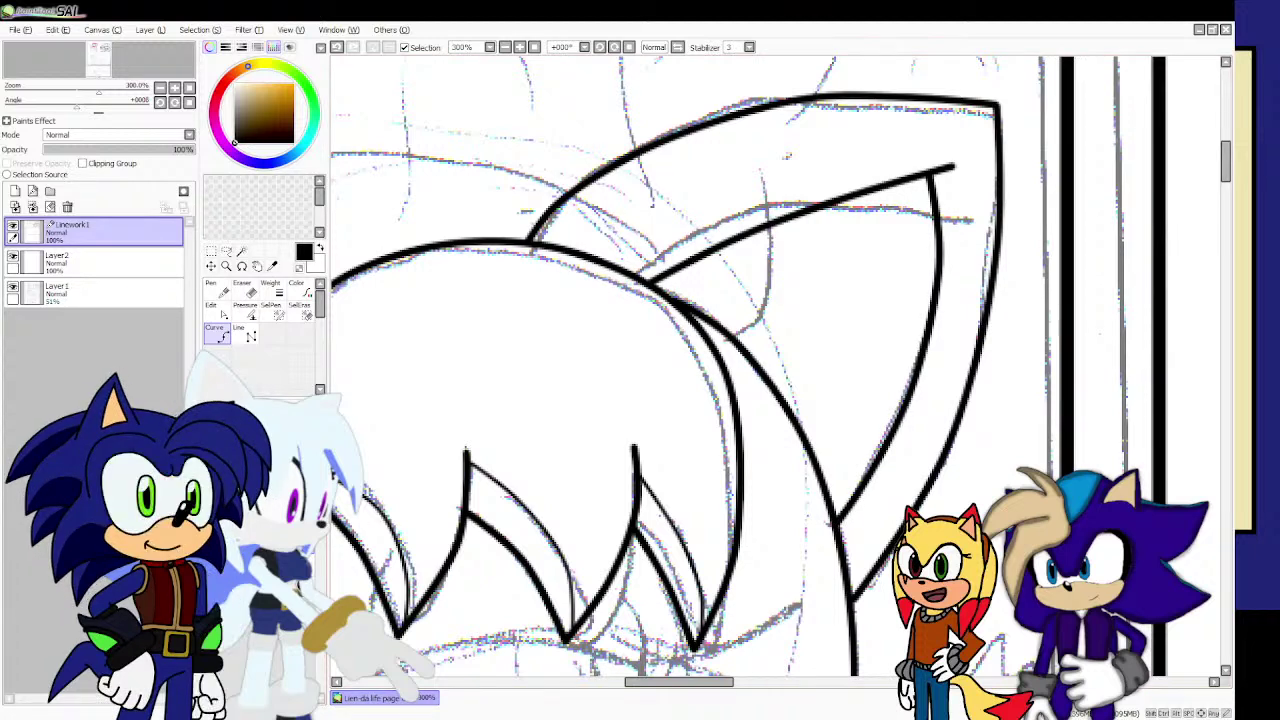
{"action": "left_click_drag", "start_coordinate": [778, 222], "coordinate": [770, 350]}
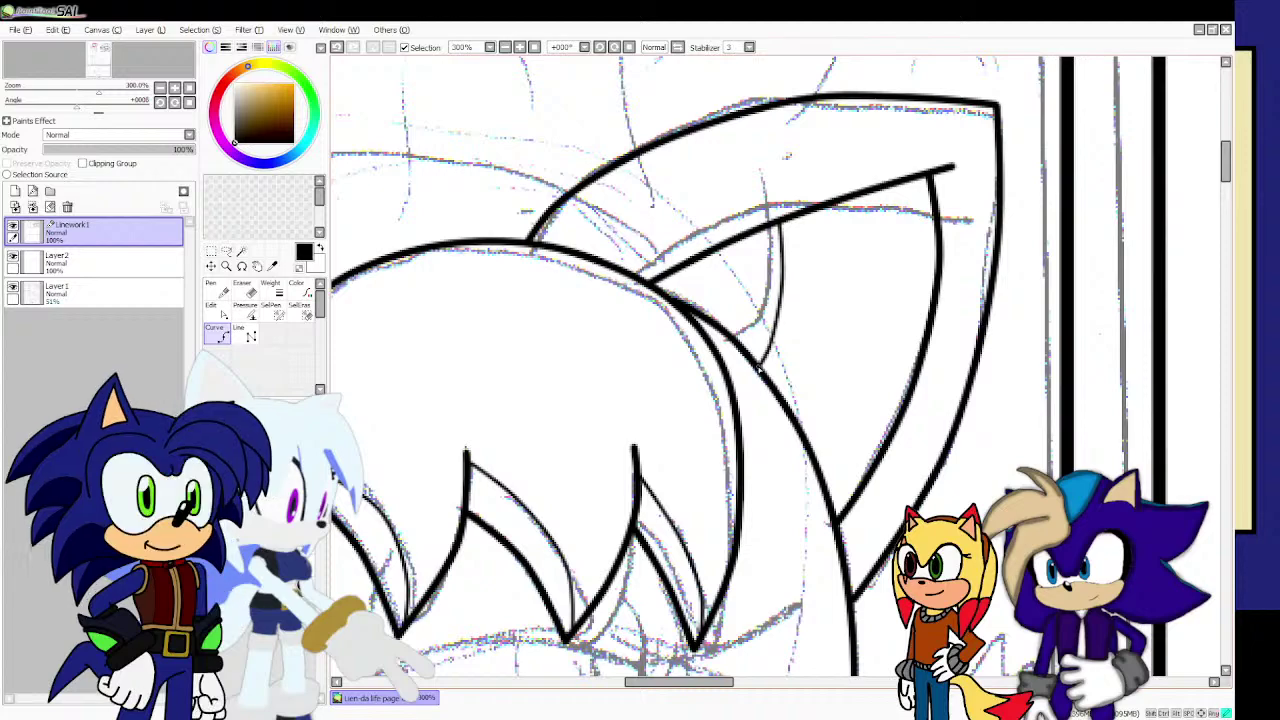
Ink the top of the head as a smooth arc from the left hair section's crown to the right ear.
{"action": "scroll", "coordinate": [776, 350], "scroll_direction": "down", "scroll_amount": 3}
{"action": "scroll", "coordinate": [700, 355], "scroll_direction": "up", "scroll_amount": 2}
{"action": "scroll", "coordinate": [585, 337], "scroll_direction": "down", "scroll_amount": 4}
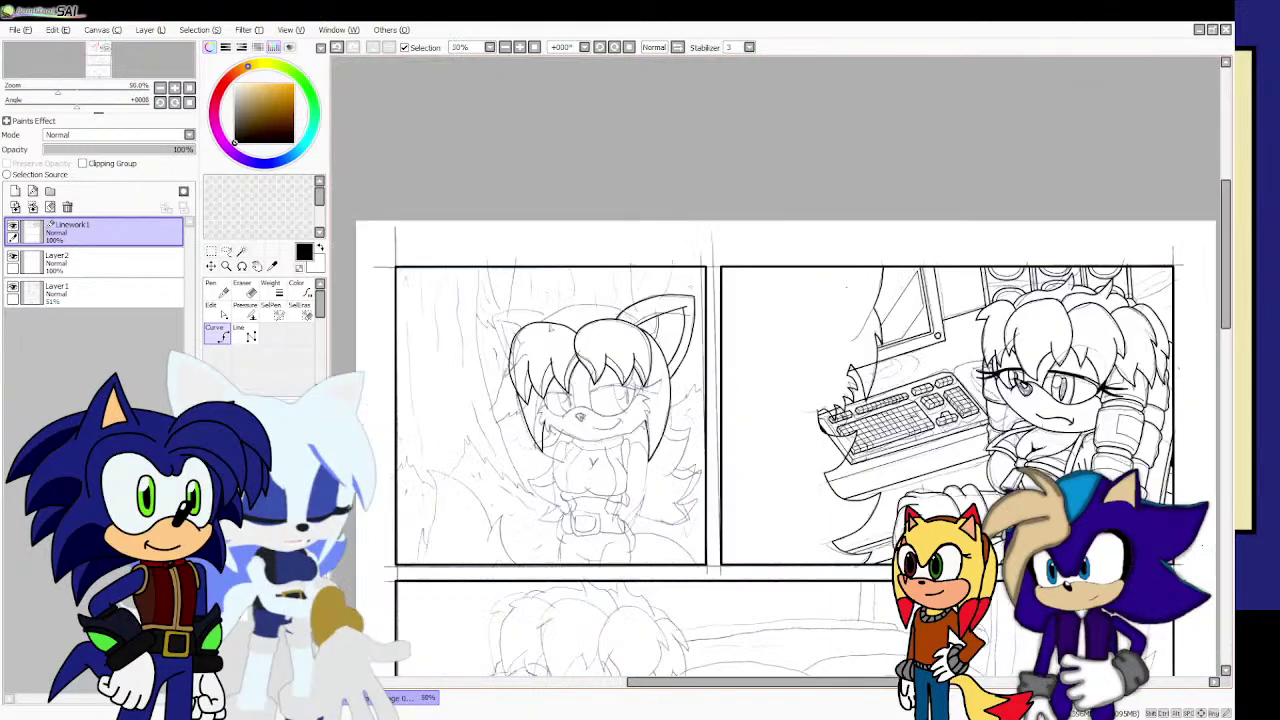
{"action": "scroll", "coordinate": [535, 330], "scroll_direction": "up", "scroll_amount": 3}
{"action": "scroll", "coordinate": [535, 326], "scroll_direction": "up", "scroll_amount": 2}
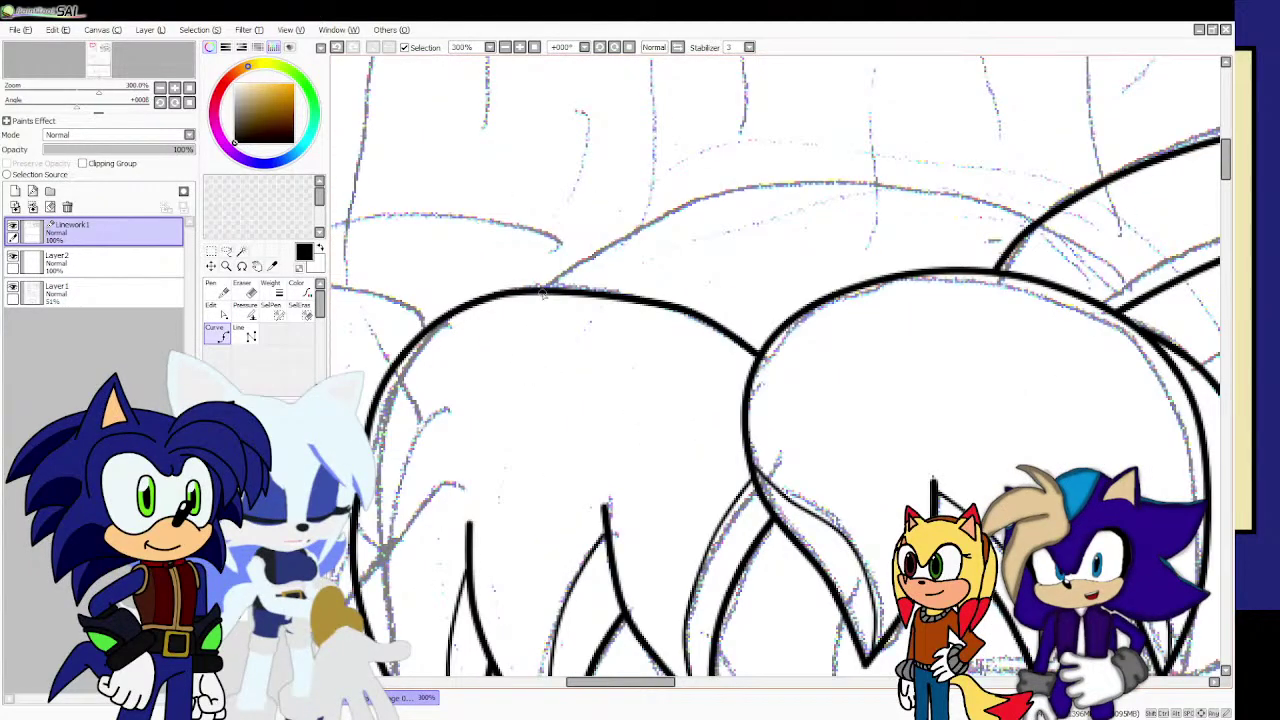
{"action": "left_click", "coordinate": [613, 232]}
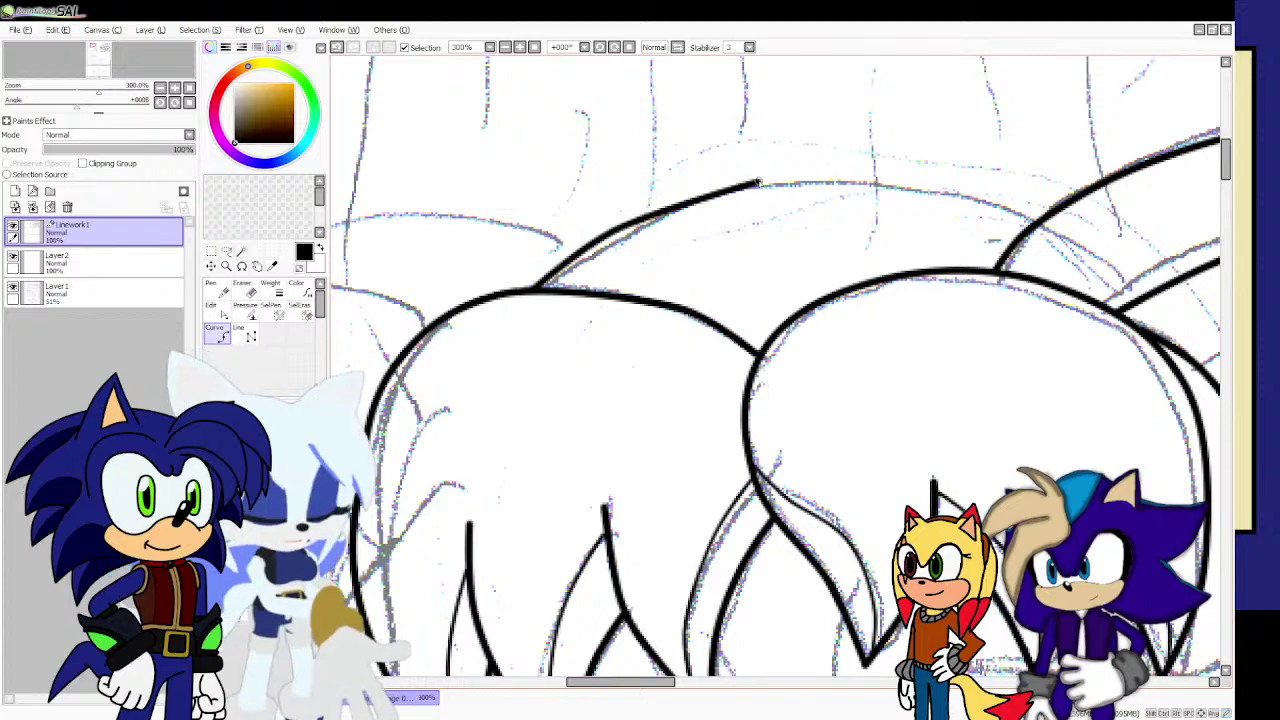
{"action": "left_click", "coordinate": [760, 184]}
{"action": "left_click", "coordinate": [922, 181]}
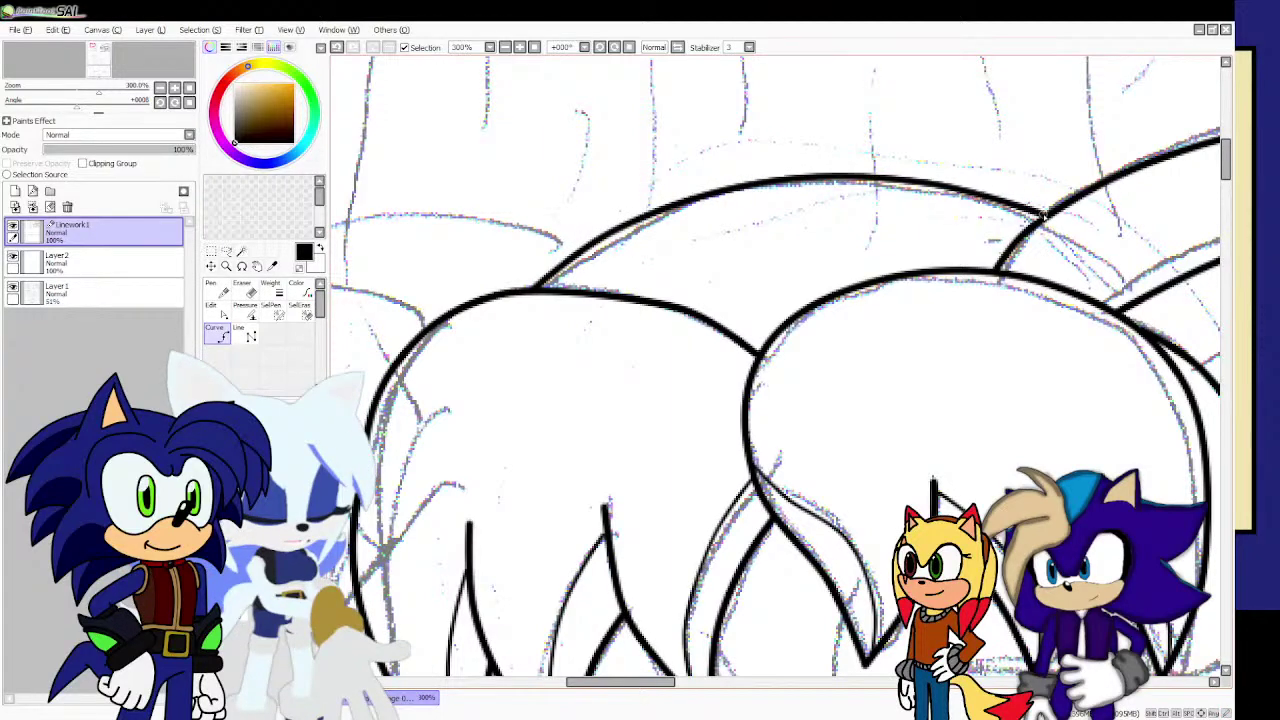
{"action": "double_click", "coordinate": [1044, 214]}
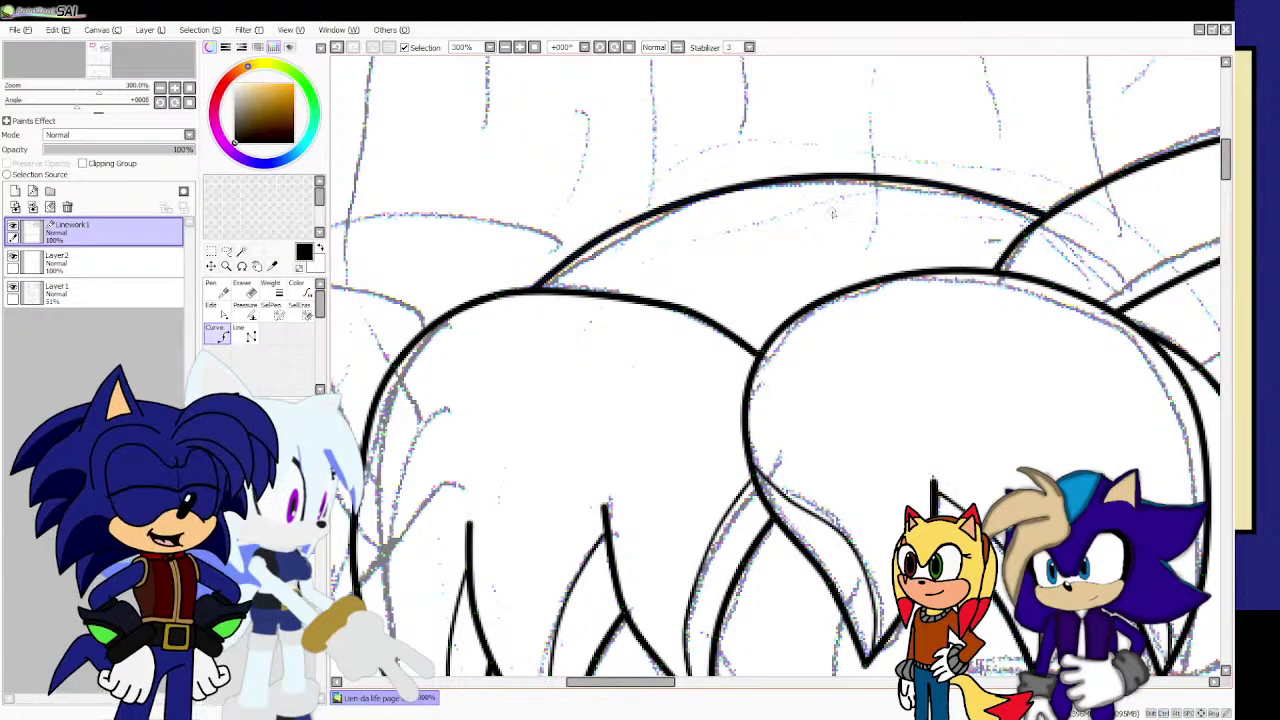
Ink the left ear's outer outline from the head arc to the pointed tip and back down to the left hair section.
{"action": "scroll", "coordinate": [832, 213], "scroll_direction": "down", "scroll_amount": 1}
{"action": "scroll", "coordinate": [512, 252], "scroll_direction": "up", "scroll_amount": 2}
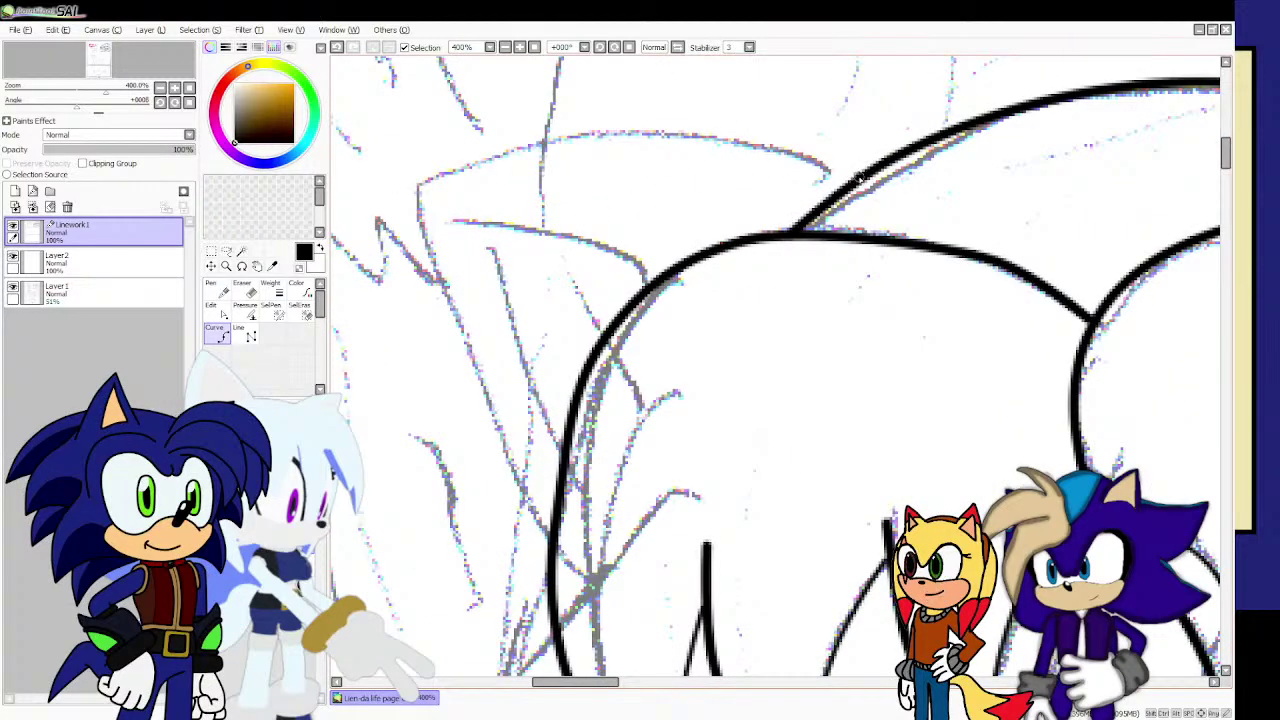
{"action": "left_click", "coordinate": [859, 177]}
{"action": "left_click", "coordinate": [769, 156]}
{"action": "left_click", "coordinate": [570, 153]}
{"action": "left_click", "coordinate": [411, 188]}
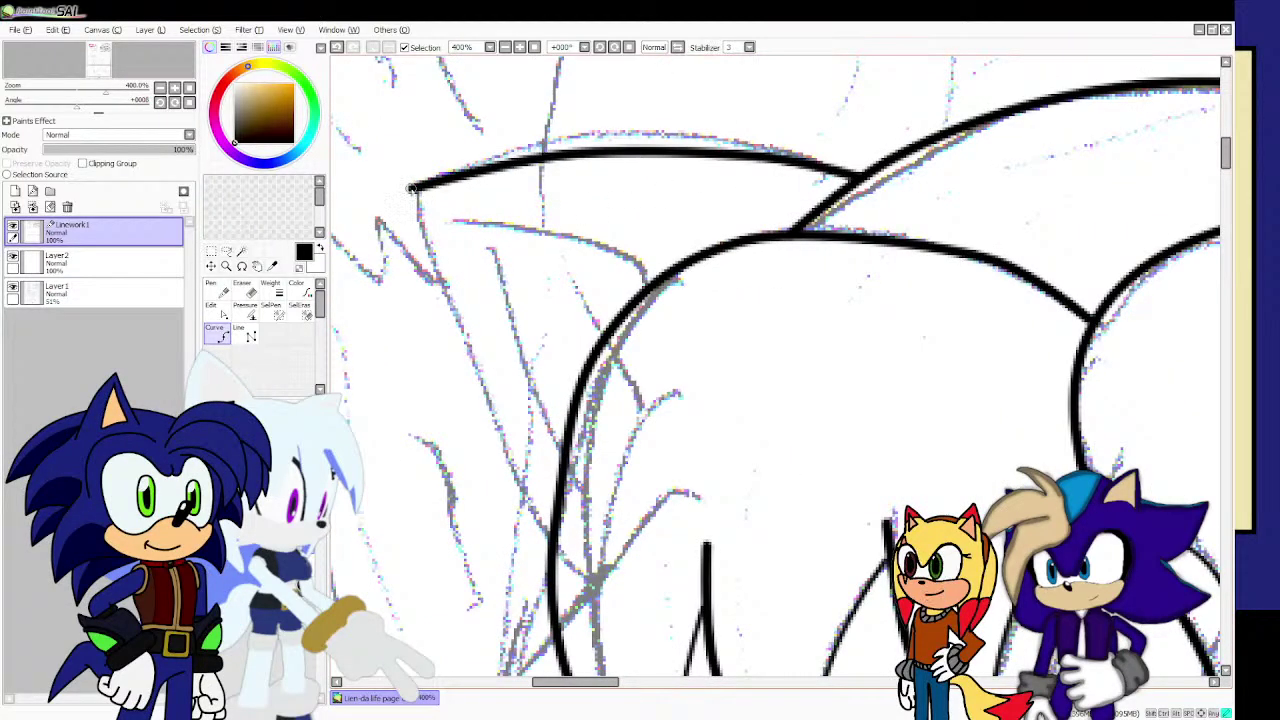
{"action": "left_click", "coordinate": [410, 188]}
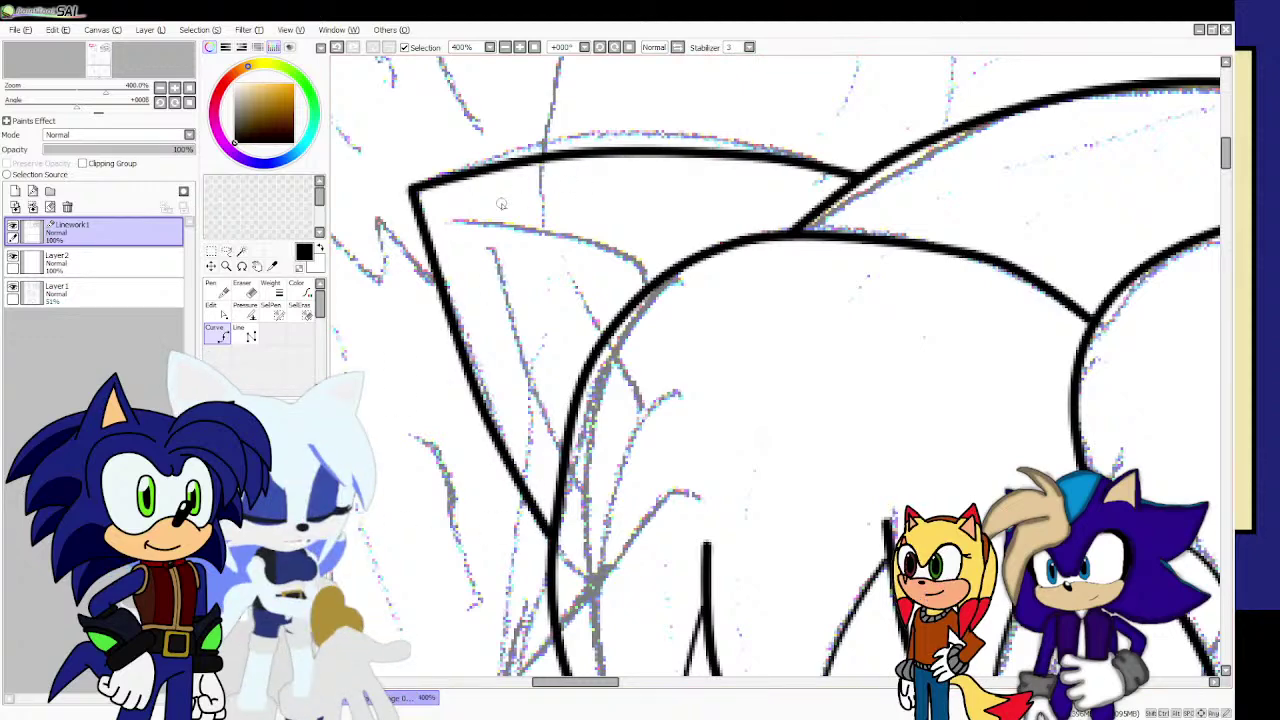
Ink the left ear's inner upper and side edges, ending both at the hair outline.
{"action": "left_click", "coordinate": [463, 213]}
{"action": "left_click", "coordinate": [535, 240]}
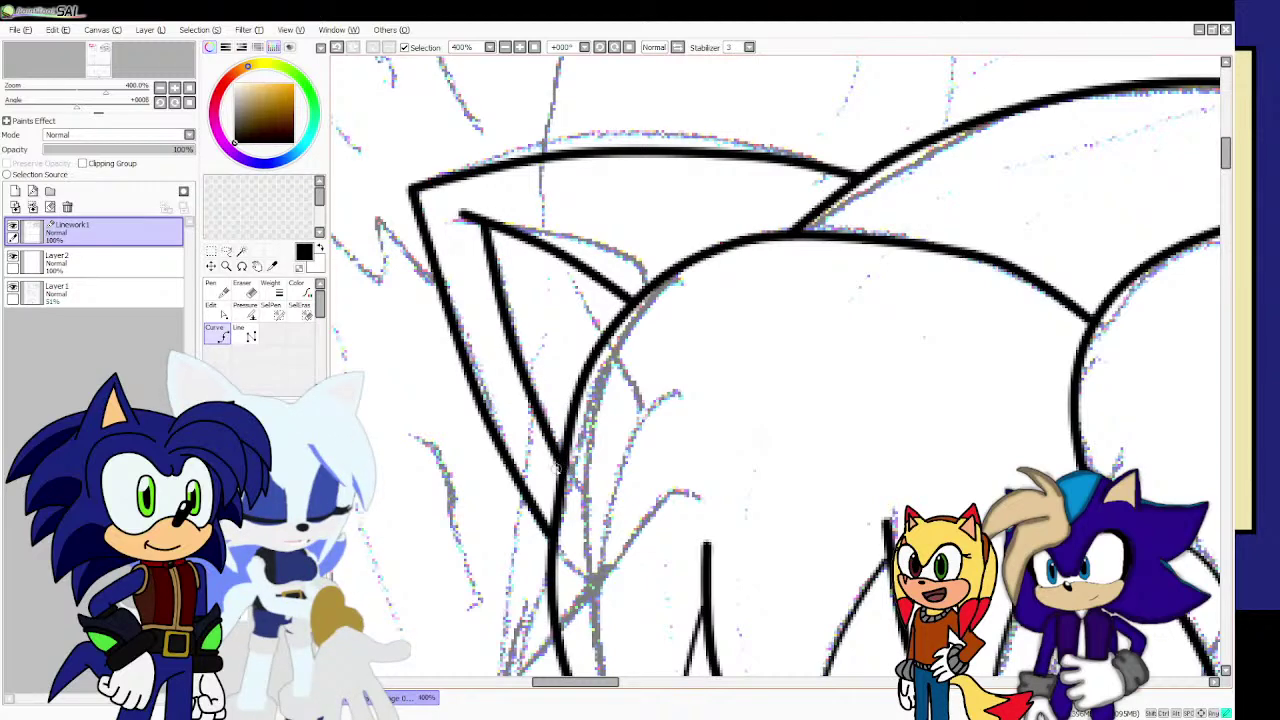
Ink a thin curve across the base of the left ear's inner area, from its upper edge toward the hair outline.
{"action": "left_click", "coordinate": [577, 270]}
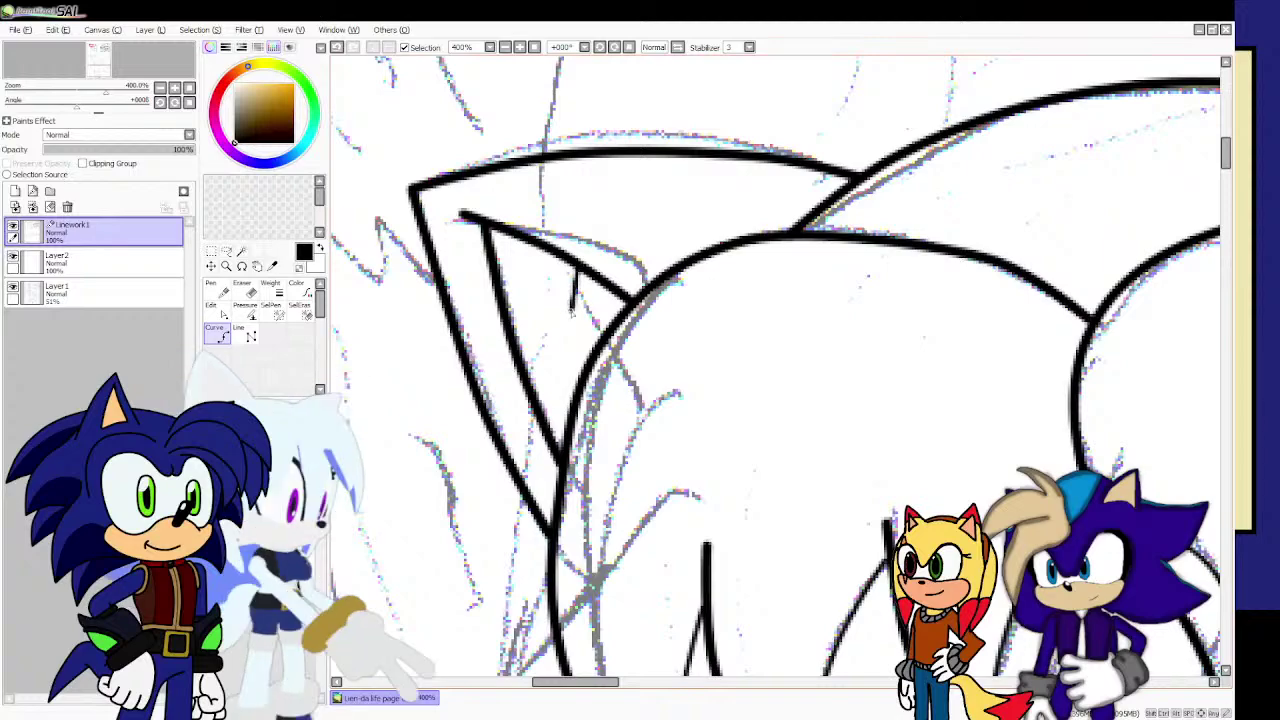
{"action": "double_click", "coordinate": [592, 358]}
{"action": "scroll", "coordinate": [576, 302], "scroll_direction": "down", "scroll_amount": 6}
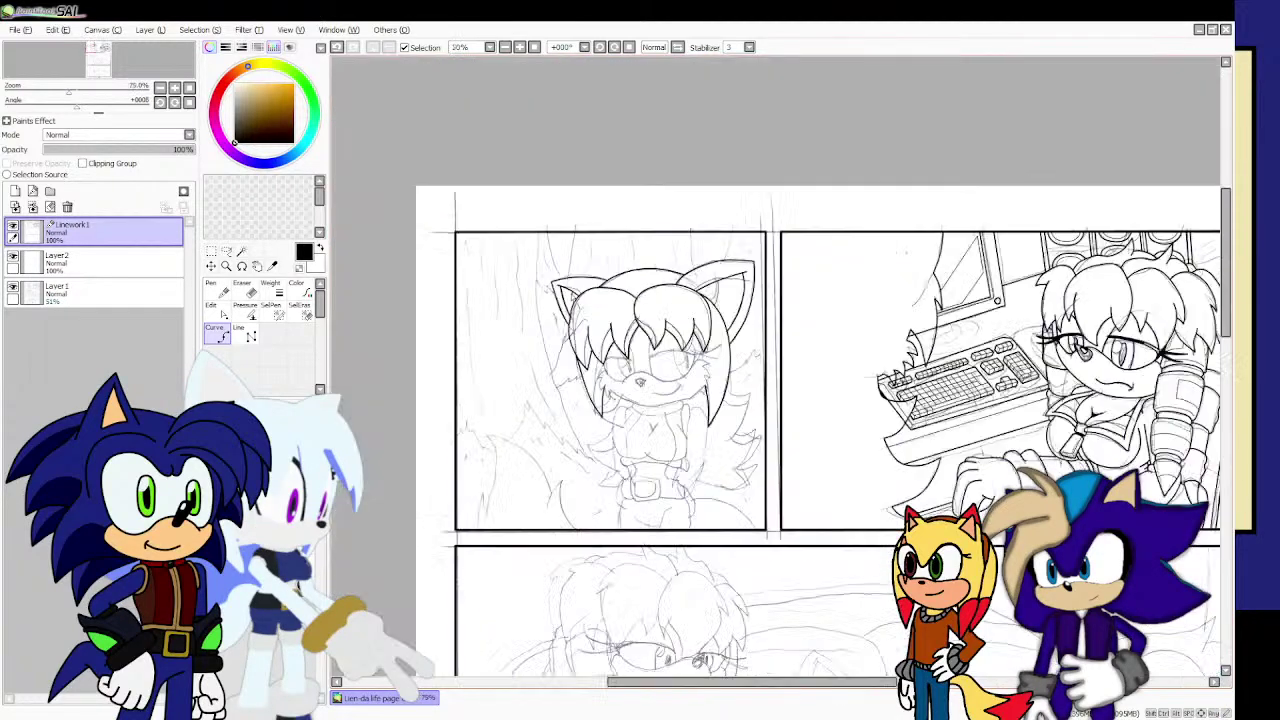
Ink the muzzle's top arc above the nose, continuing it around the right eye's lower and outer edges, and ink that eye's inner edge.
{"action": "scroll", "coordinate": [636, 382], "scroll_direction": "up", "scroll_amount": 2}
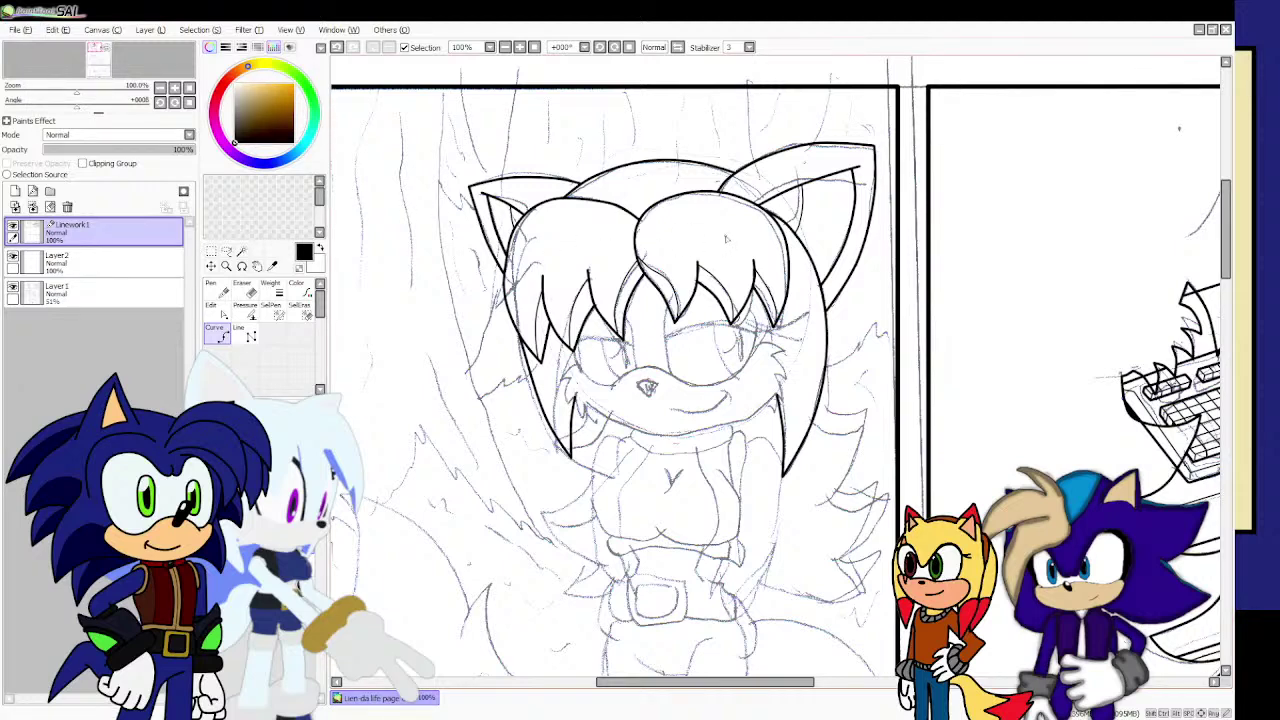
{"action": "scroll", "coordinate": [765, 350], "scroll_direction": "up", "scroll_amount": 5}
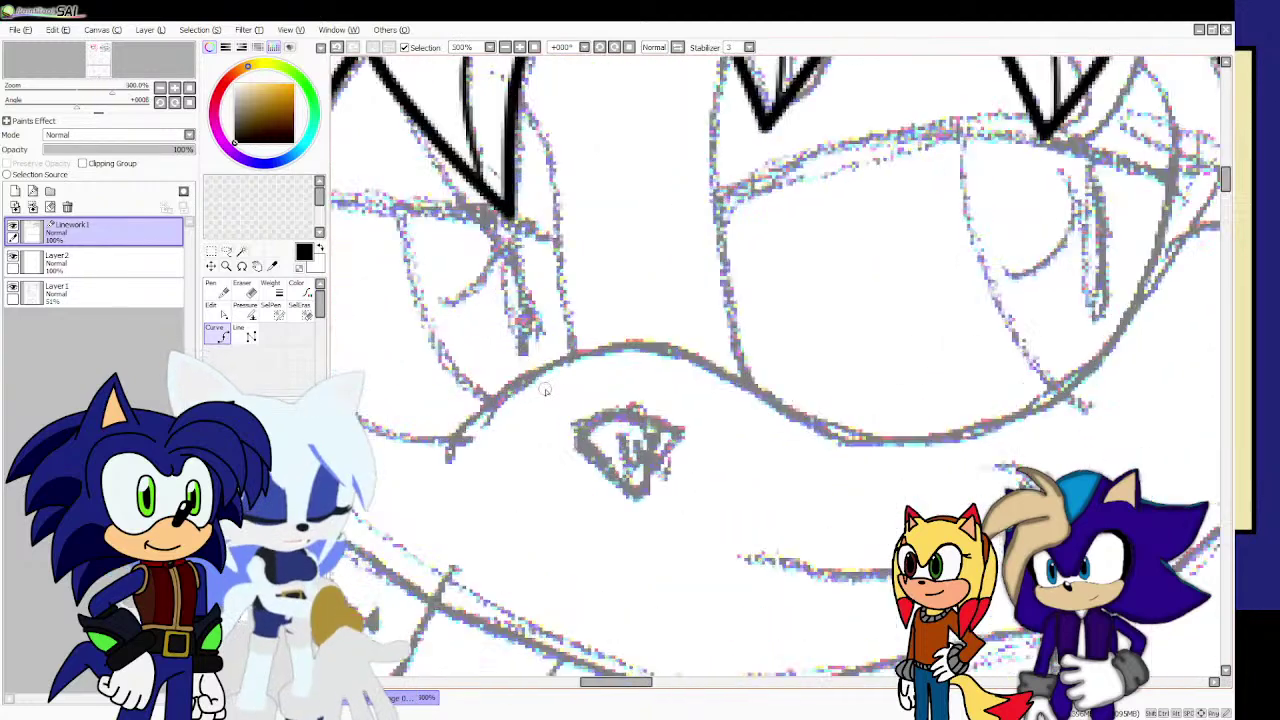
{"action": "left_click", "coordinate": [445, 475]}
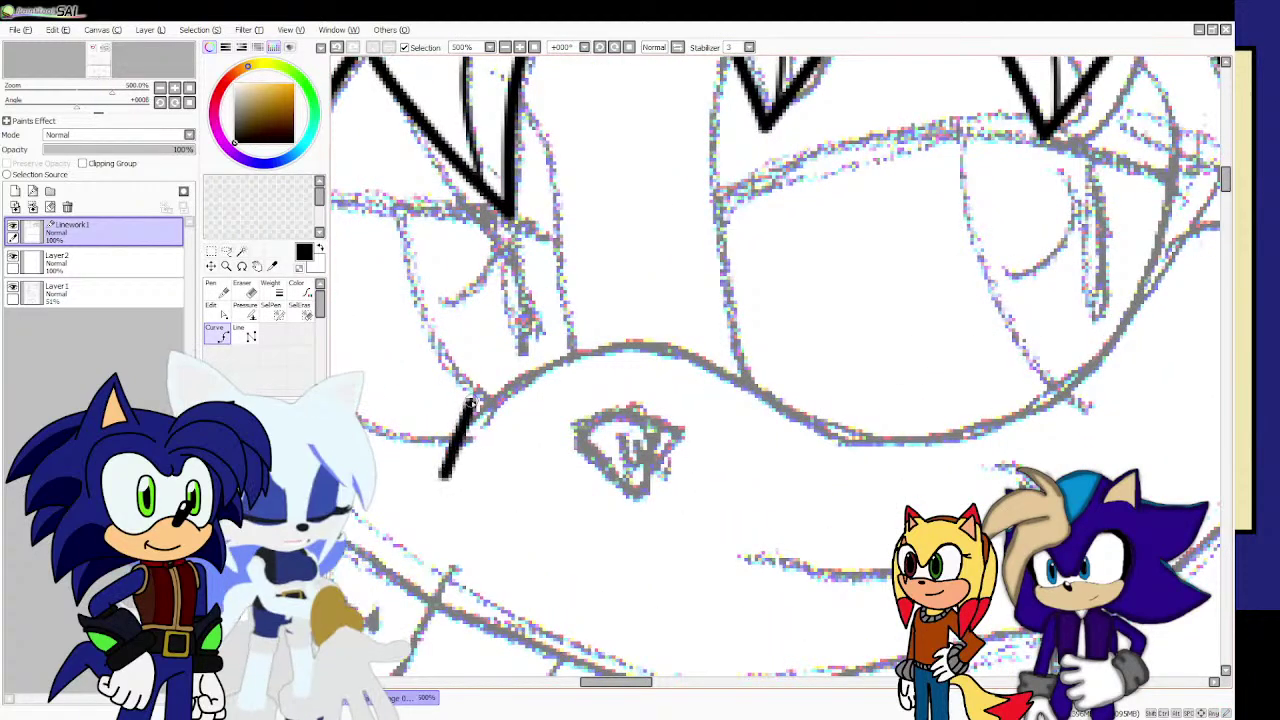
{"action": "left_click", "coordinate": [483, 403]}
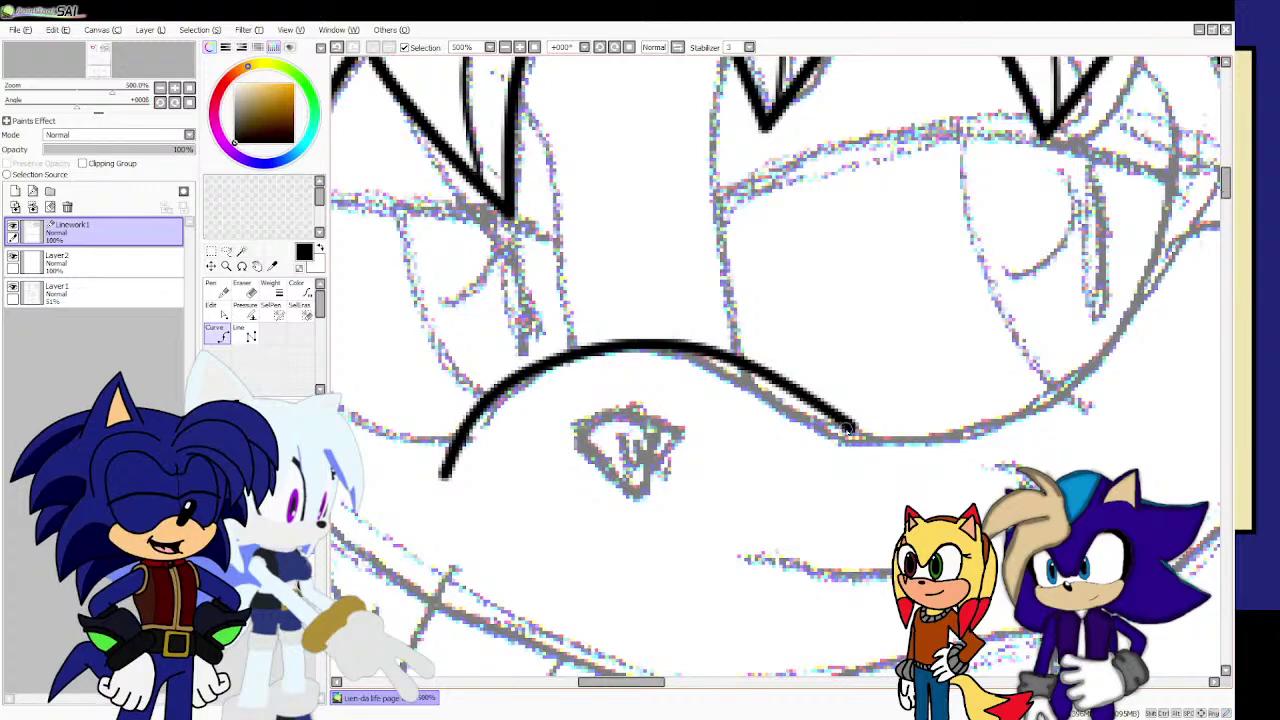
{"action": "scroll", "coordinate": [848, 428], "scroll_direction": "down", "scroll_amount": 2}
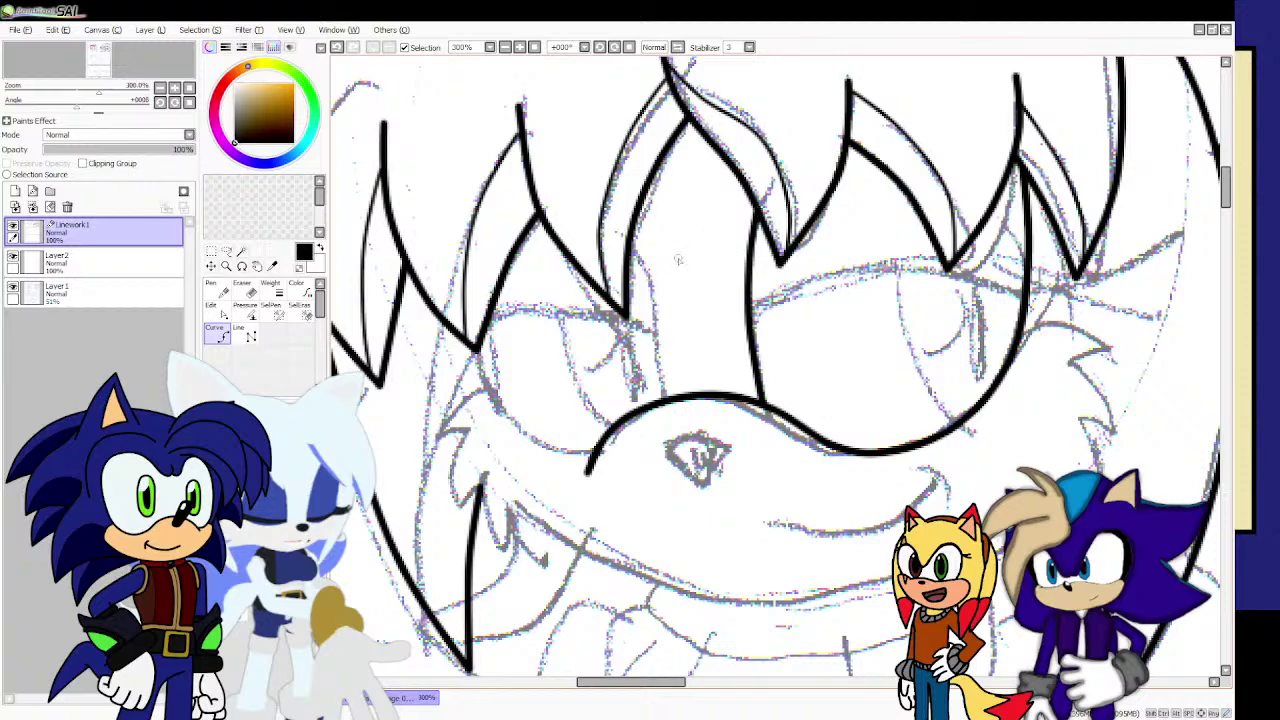
Ink the left eye's inner edge as a curve from the hair lock down to the muzzle arc.
{"action": "left_click", "coordinate": [664, 398]}
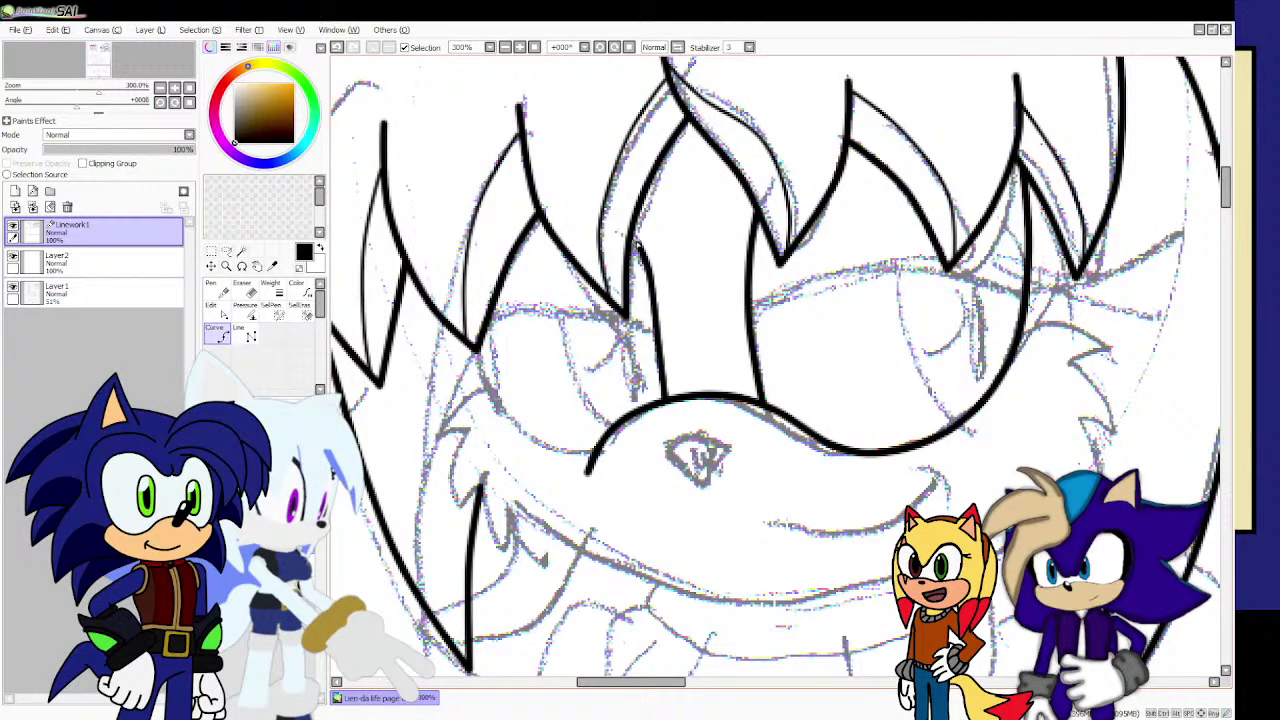
{"action": "scroll", "coordinate": [632, 230], "scroll_direction": "up", "scroll_amount": 1}
{"action": "scroll", "coordinate": [632, 230], "scroll_direction": "down", "scroll_amount": 4}
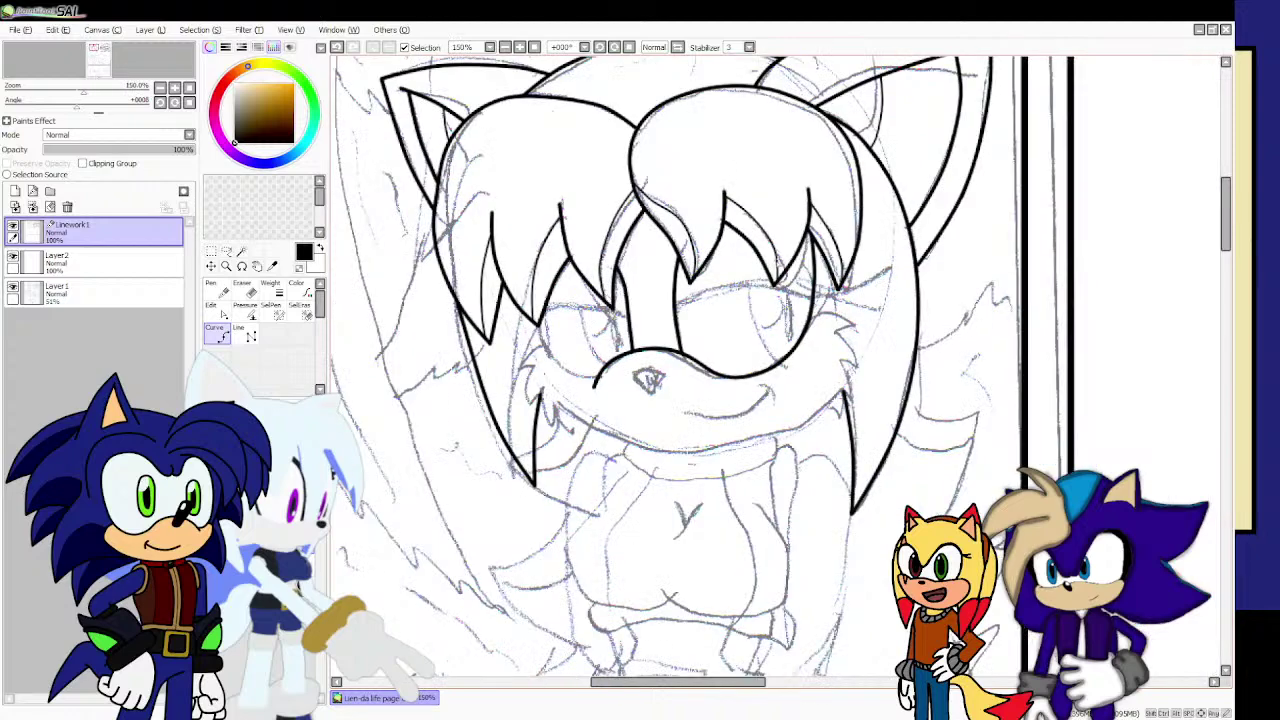
Ink the right eye's upper lid with two curves from the inner edge, filling the gap up to the hair lock's tip solid black.
{"action": "scroll", "coordinate": [606, 297], "scroll_direction": "up", "scroll_amount": 3}
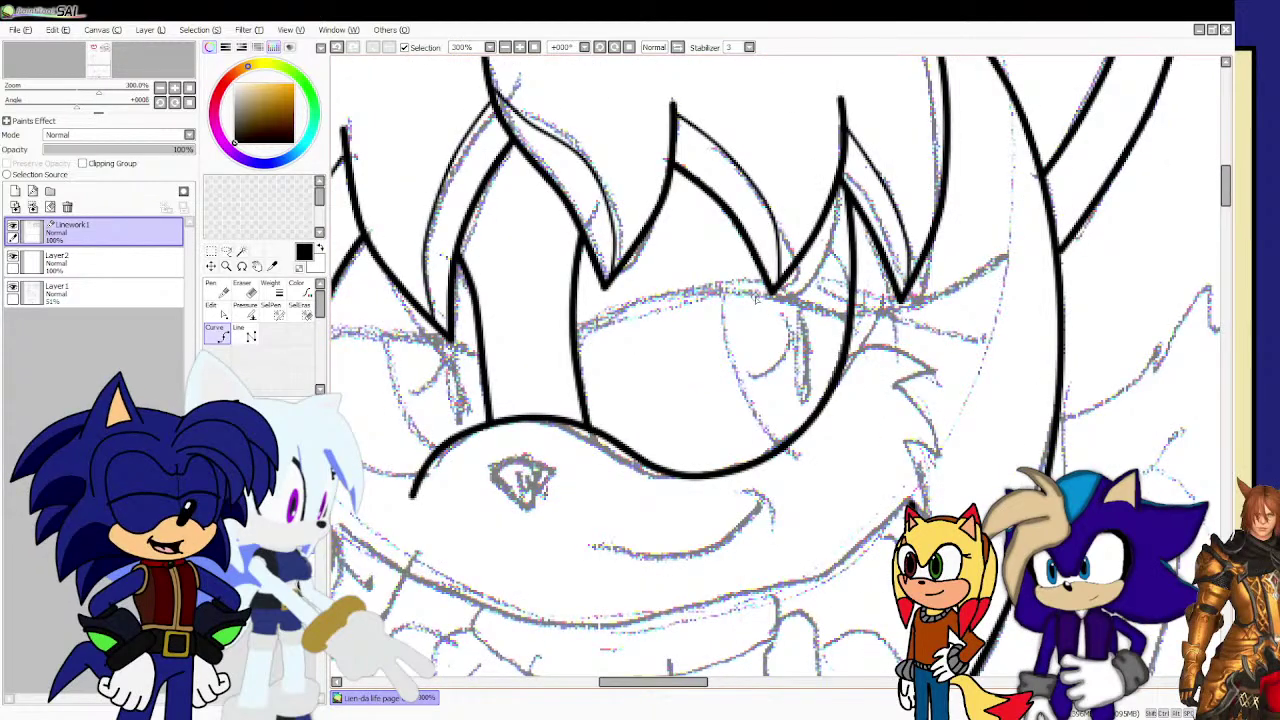
{"action": "scroll", "coordinate": [765, 320], "scroll_direction": "up", "scroll_amount": 2}
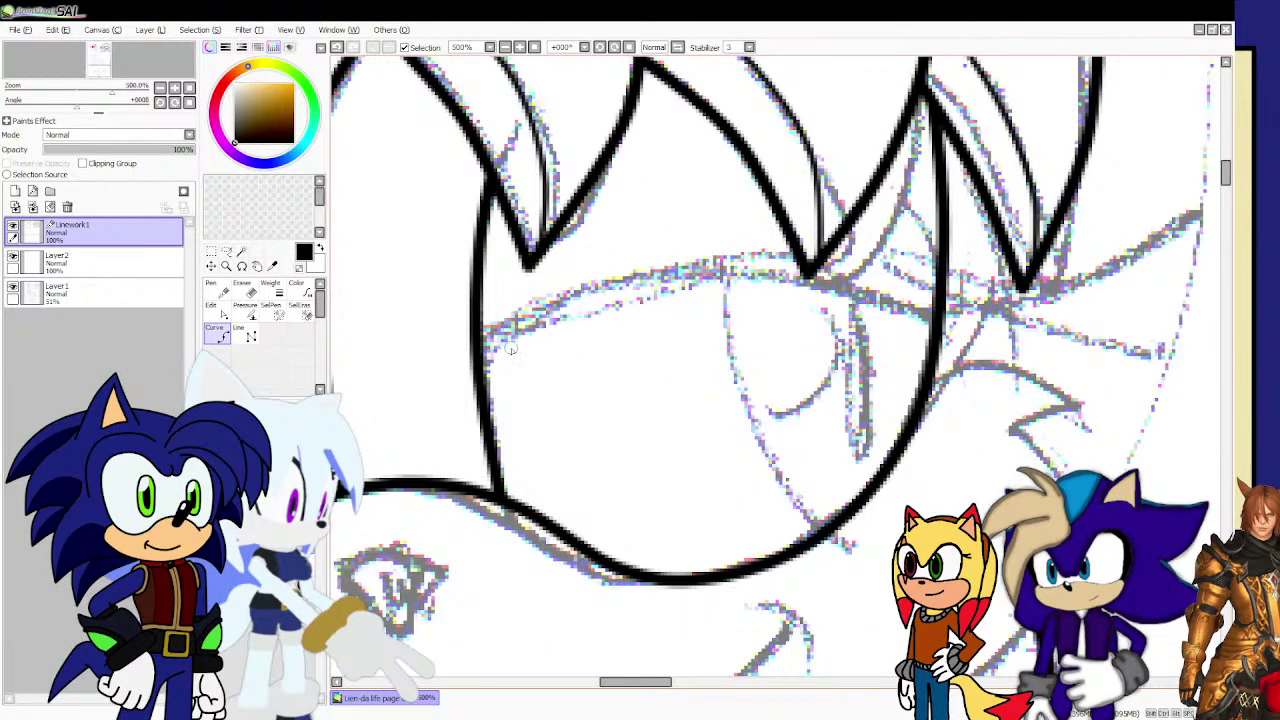
{"action": "mouse_move", "coordinate": [477, 357]}
{"action": "left_mouse_down"}
{"action": "mouse_move", "coordinate": [578, 311]}
{"action": "mouse_move", "coordinate": [715, 281]}
{"action": "mouse_move", "coordinate": [797, 277]}
{"action": "mouse_move", "coordinate": [908, 314]}
{"action": "left_mouse_up"}
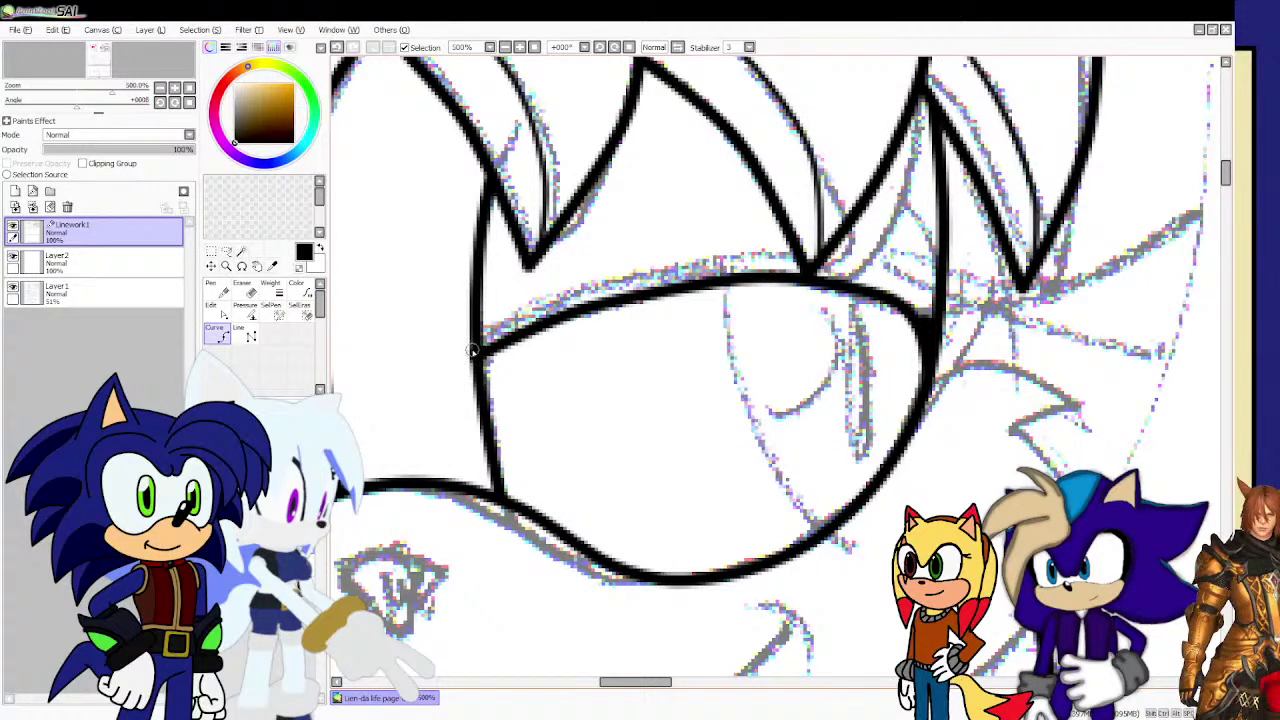
{"action": "mouse_move", "coordinate": [470, 347]}
{"action": "left_mouse_down"}
{"action": "mouse_move", "coordinate": [582, 291]}
{"action": "mouse_move", "coordinate": [688, 263]}
{"action": "mouse_move", "coordinate": [793, 262]}
{"action": "left_mouse_up"}
{"action": "left_click", "coordinate": [703, 269]}
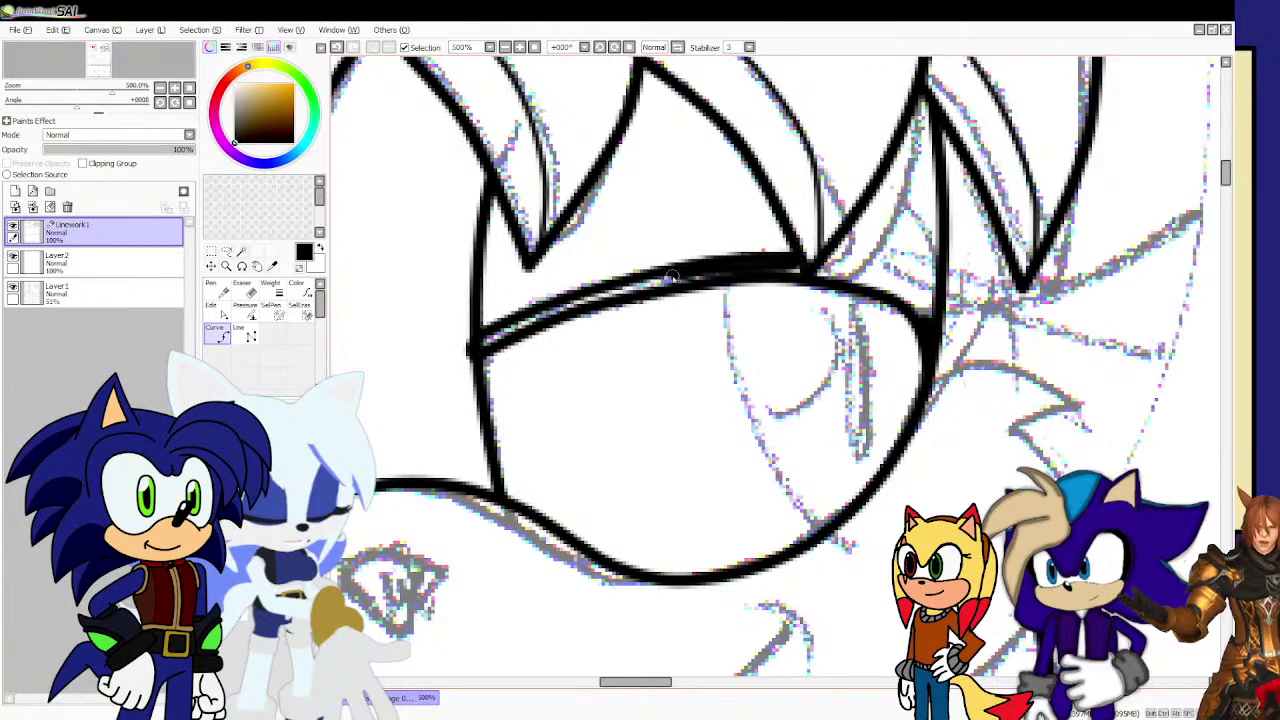
{"action": "left_click", "coordinate": [580, 302]}
{"action": "mouse_move", "coordinate": [497, 335]}
{"action": "left_mouse_down"}
{"action": "mouse_move", "coordinate": [477, 343]}
{"action": "mouse_move", "coordinate": [615, 291]}
{"action": "mouse_move", "coordinate": [772, 271]}
{"action": "left_mouse_up"}
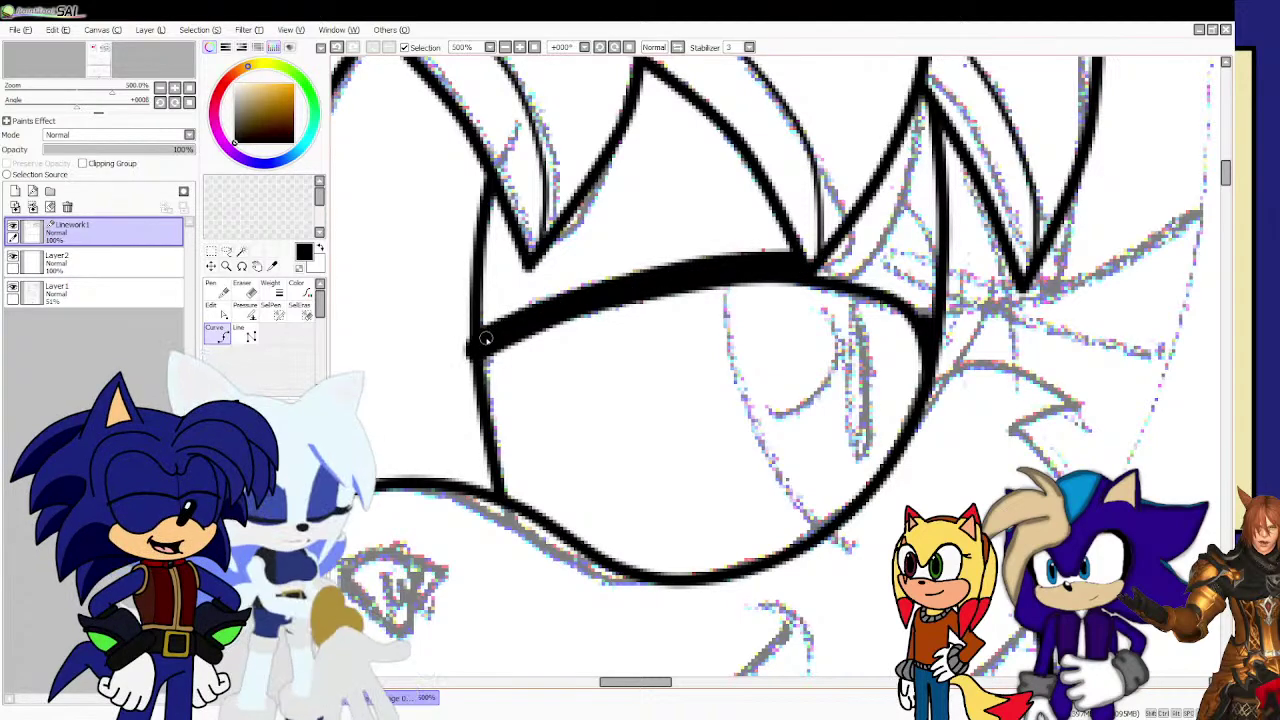
Ink the lid's upper contour from the hair lock's tip to the right eye's outer corner, and thicken that corner in solid black.
{"action": "scroll", "coordinate": [490, 340], "scroll_direction": "down", "scroll_amount": 2}
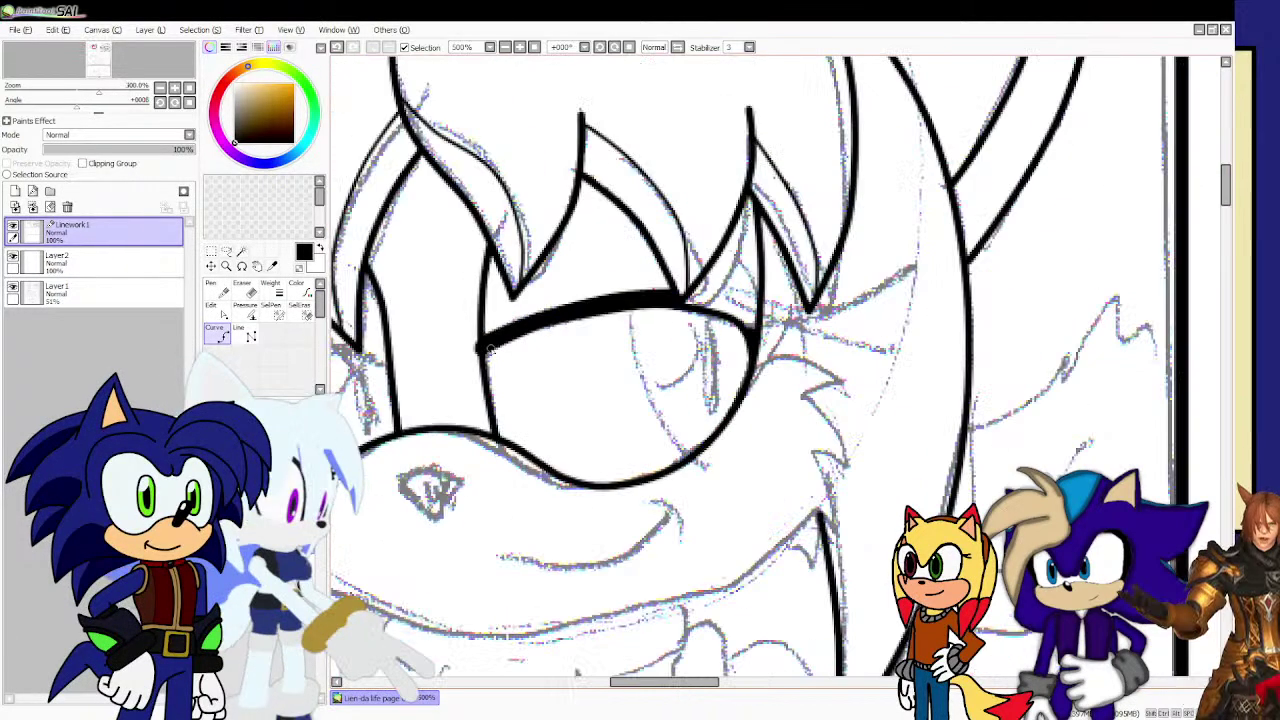
{"action": "scroll", "coordinate": [718, 298], "scroll_direction": "up", "scroll_amount": 5}
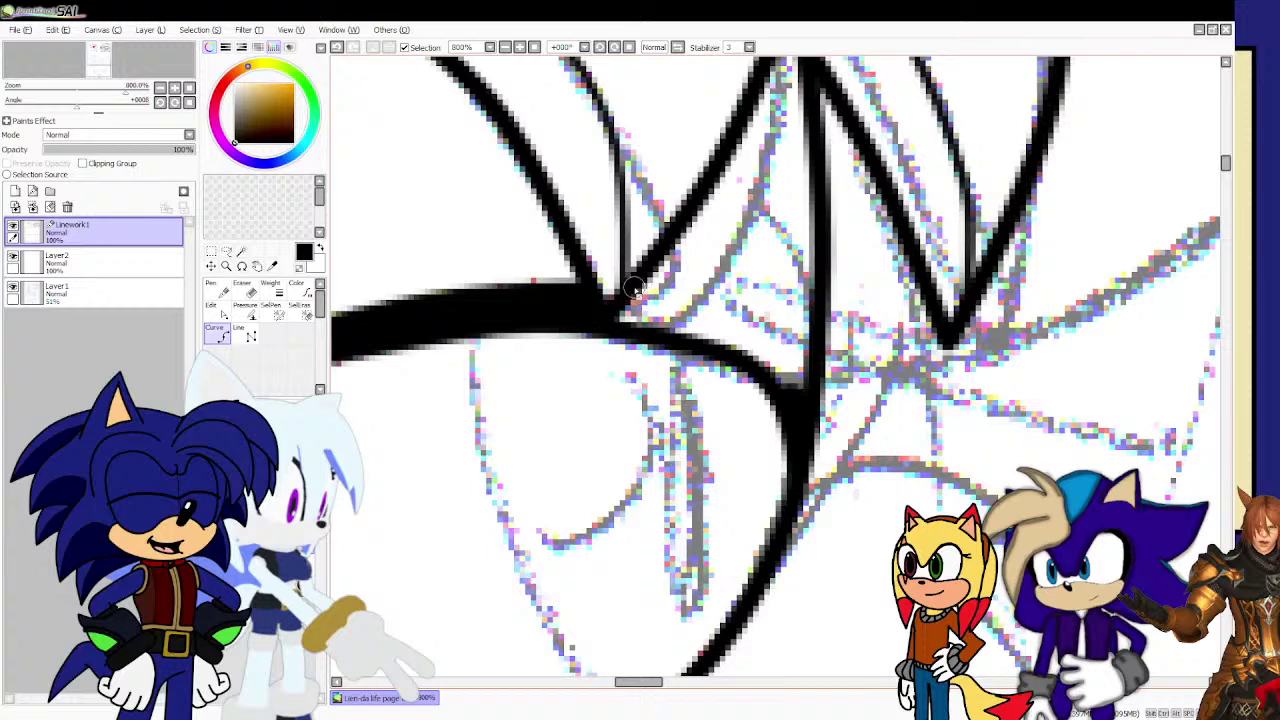
{"action": "mouse_move", "coordinate": [633, 289]}
{"action": "left_mouse_down"}
{"action": "mouse_move", "coordinate": [825, 330]}
{"action": "mouse_move", "coordinate": [832, 424]}
{"action": "mouse_move", "coordinate": [790, 513]}
{"action": "left_mouse_up"}
{"action": "left_click_drag", "start_coordinate": [820, 410], "coordinate": [826, 358]}
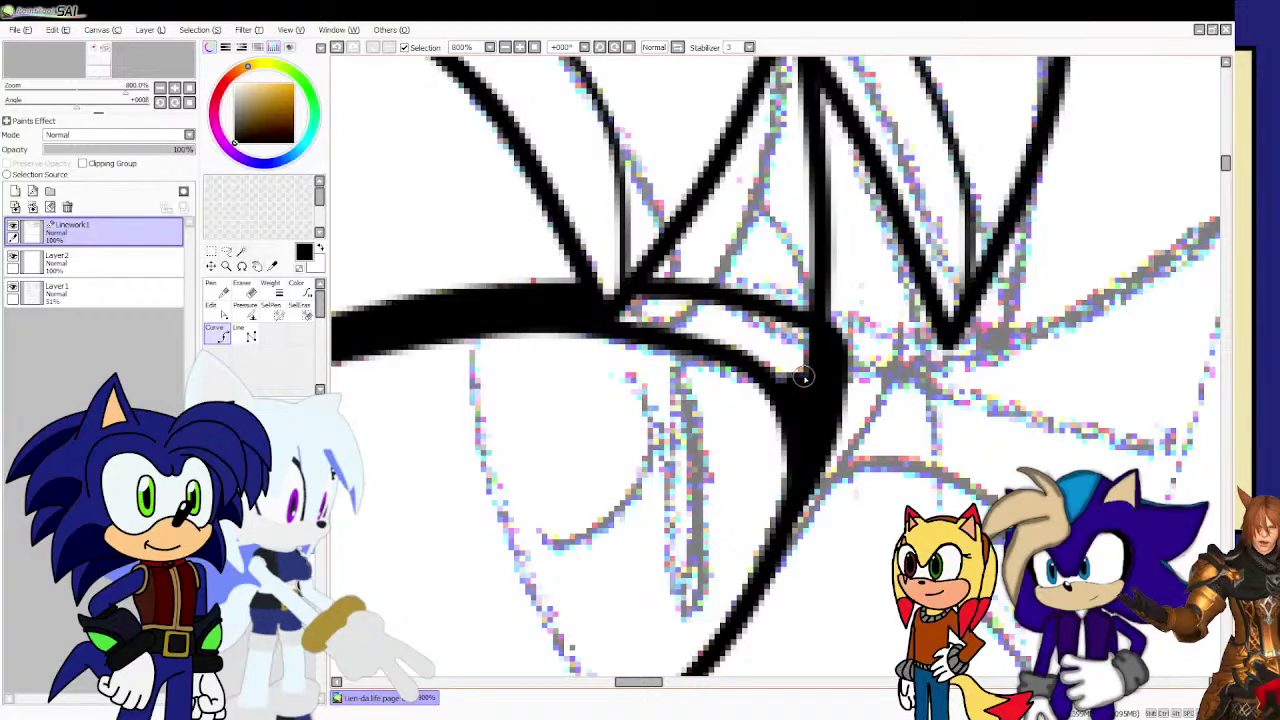
{"action": "mouse_move", "coordinate": [794, 377]}
{"action": "left_mouse_down"}
{"action": "mouse_move", "coordinate": [631, 323]}
{"action": "mouse_move", "coordinate": [638, 312]}
{"action": "left_mouse_up"}
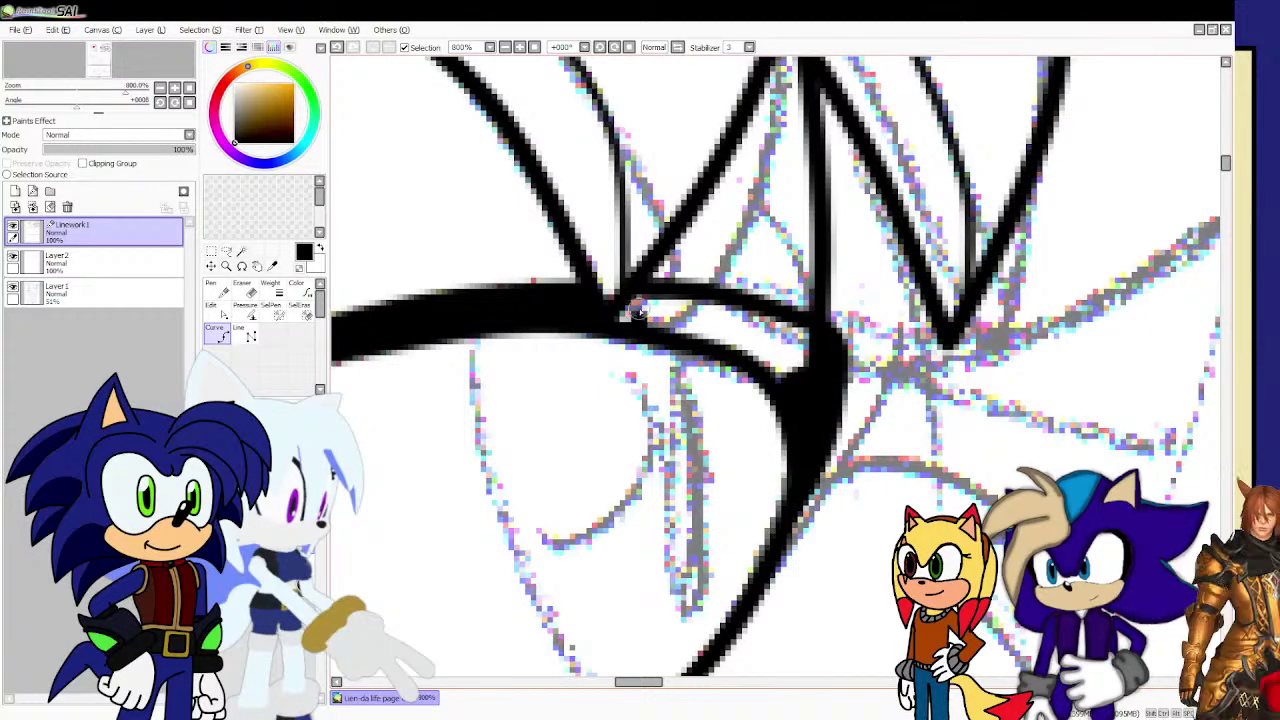
{"action": "scroll", "coordinate": [584, 363], "scroll_direction": "up", "scroll_amount": 1}
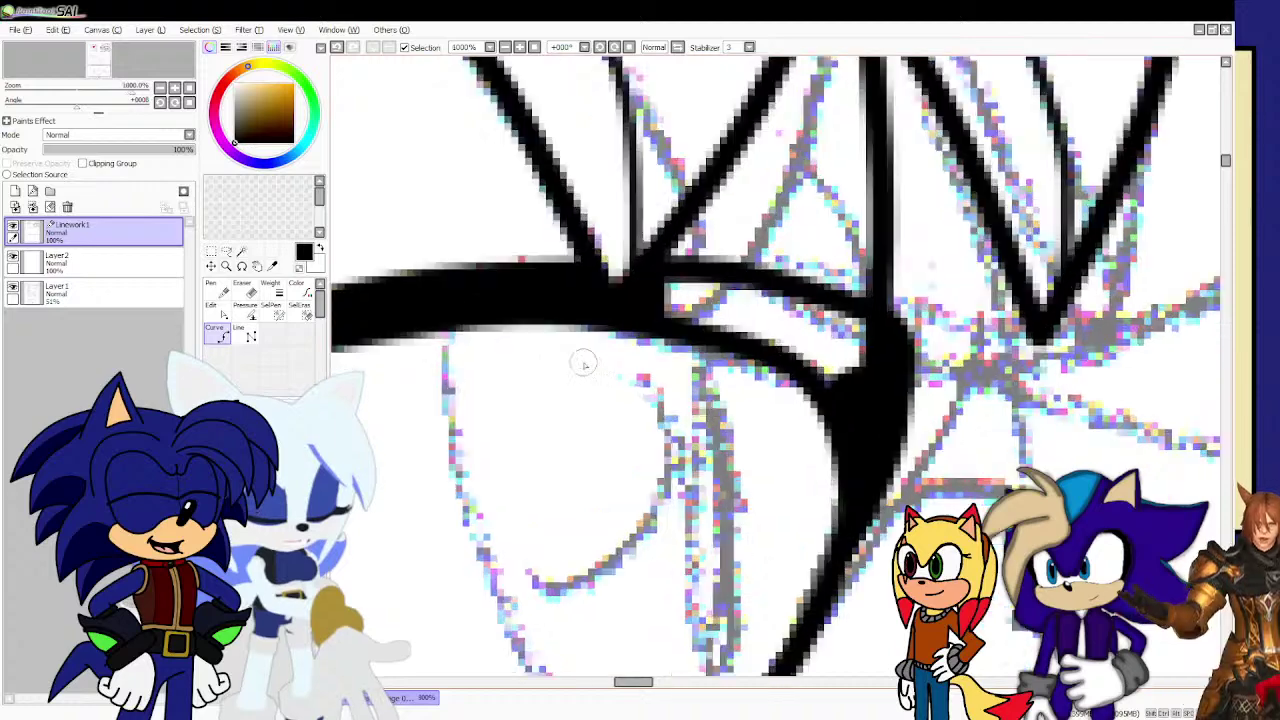
Ink two tapered, upward-curving lashes outward from the right eye's outer corner and fill both solid black.
{"action": "scroll", "coordinate": [584, 363], "scroll_direction": "down", "scroll_amount": 3}
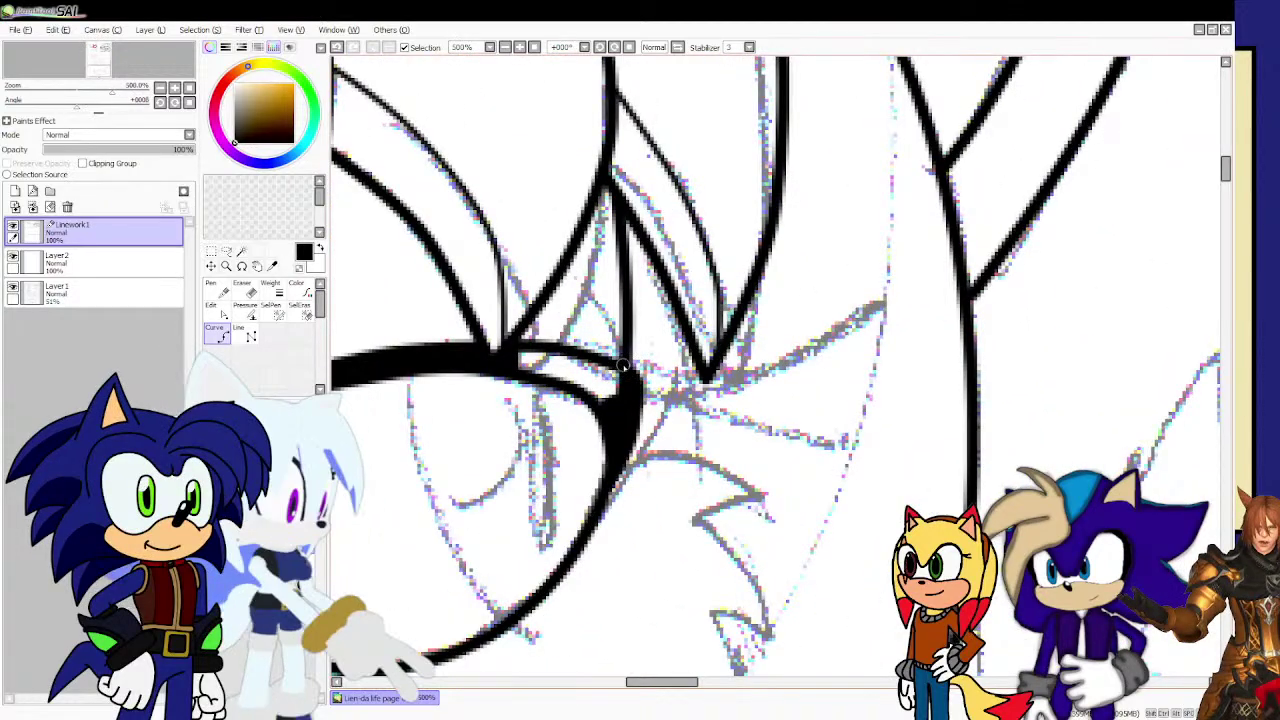
{"action": "left_click_drag", "start_coordinate": [718, 381], "coordinate": [910, 362]}
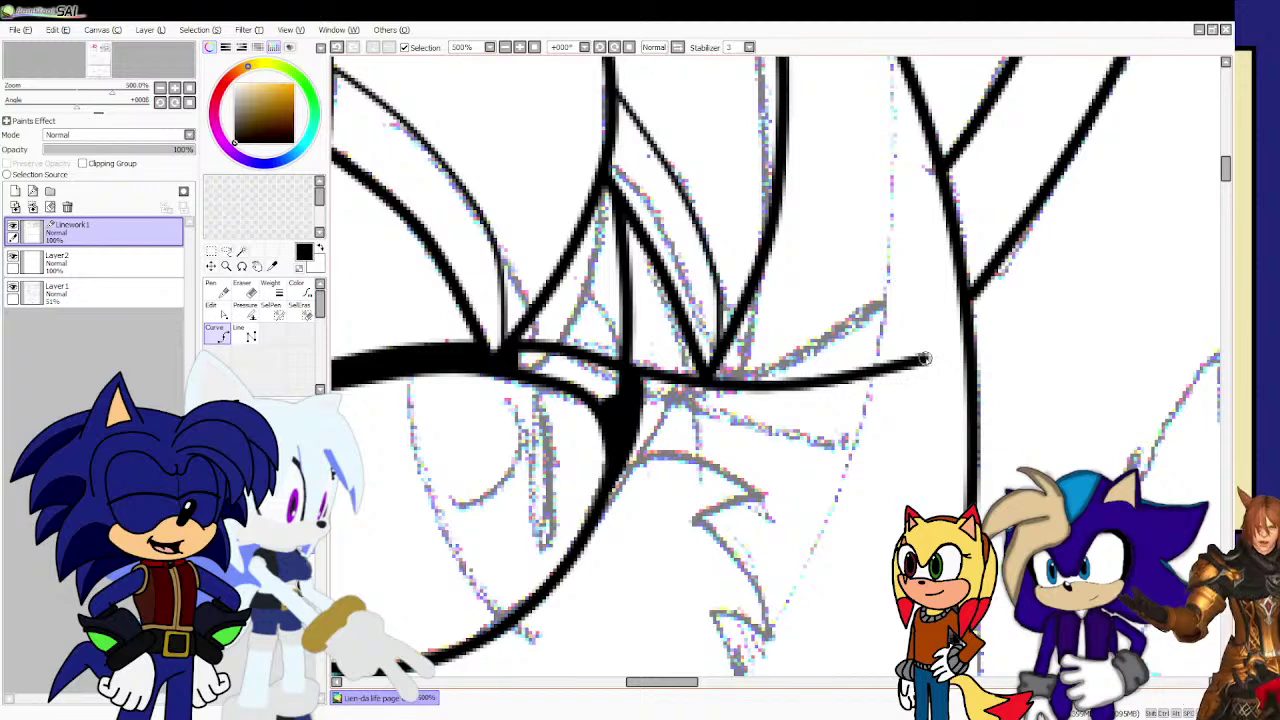
{"action": "mouse_move", "coordinate": [825, 397]}
{"action": "left_mouse_down"}
{"action": "mouse_move", "coordinate": [760, 410]}
{"action": "mouse_move", "coordinate": [635, 392]}
{"action": "left_mouse_up"}
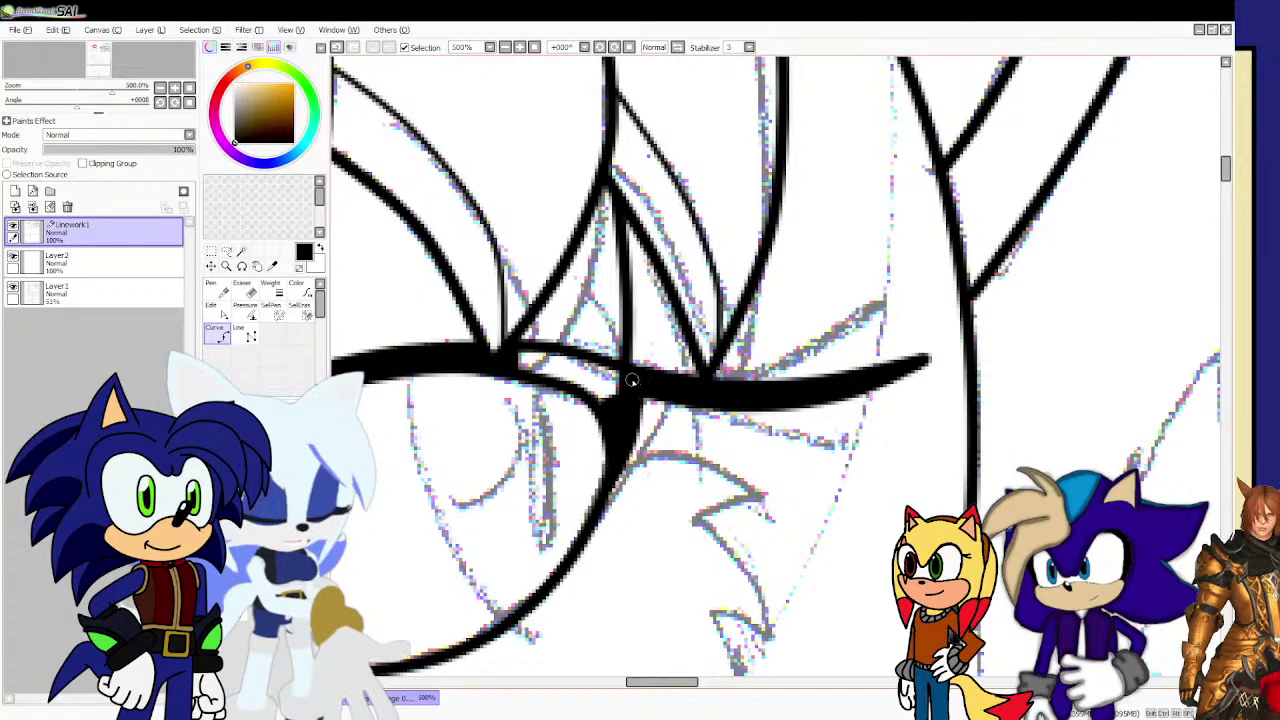
{"action": "mouse_move", "coordinate": [634, 397]}
{"action": "left_mouse_down"}
{"action": "mouse_move", "coordinate": [774, 442]}
{"action": "mouse_move", "coordinate": [913, 428]}
{"action": "mouse_move", "coordinate": [858, 449]}
{"action": "mouse_move", "coordinate": [732, 454]}
{"action": "mouse_move", "coordinate": [652, 408]}
{"action": "left_mouse_up"}
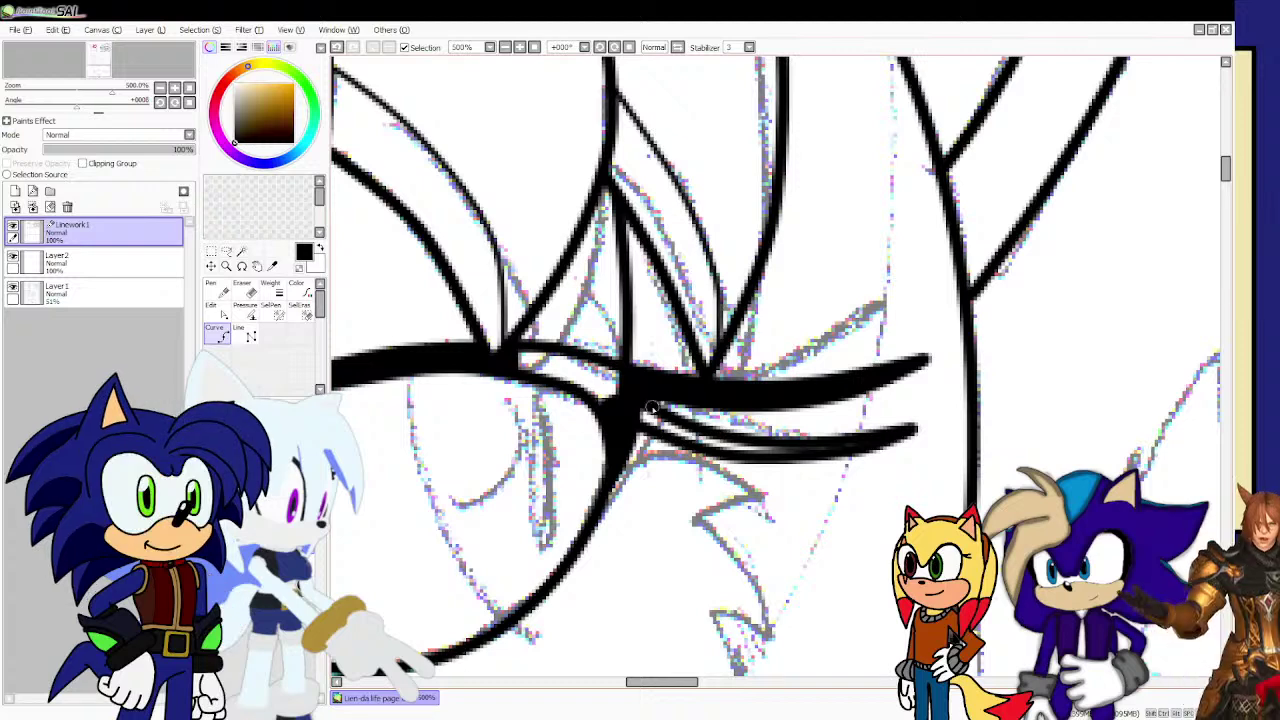
{"action": "scroll", "coordinate": [649, 422], "scroll_direction": "up", "scroll_amount": 1}
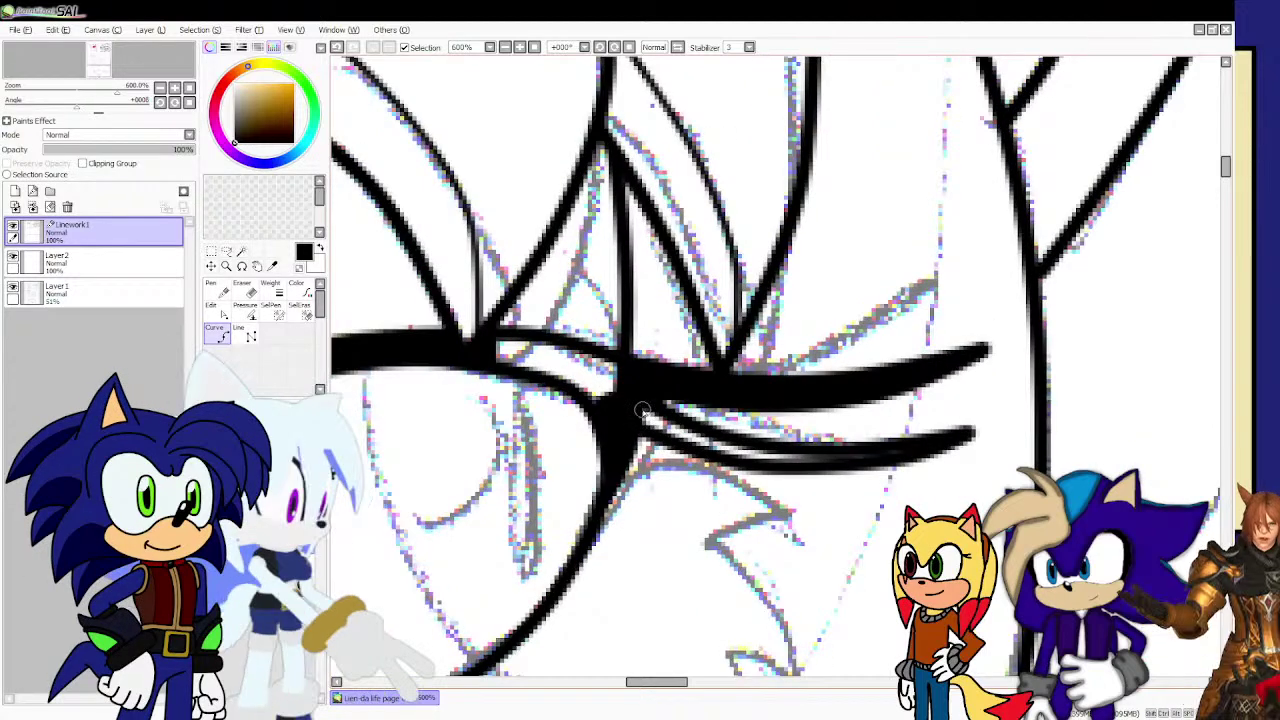
{"action": "mouse_move", "coordinate": [652, 420]}
{"action": "left_mouse_down"}
{"action": "mouse_move", "coordinate": [766, 448]}
{"action": "mouse_move", "coordinate": [889, 456]}
{"action": "mouse_move", "coordinate": [942, 441]}
{"action": "left_mouse_up"}
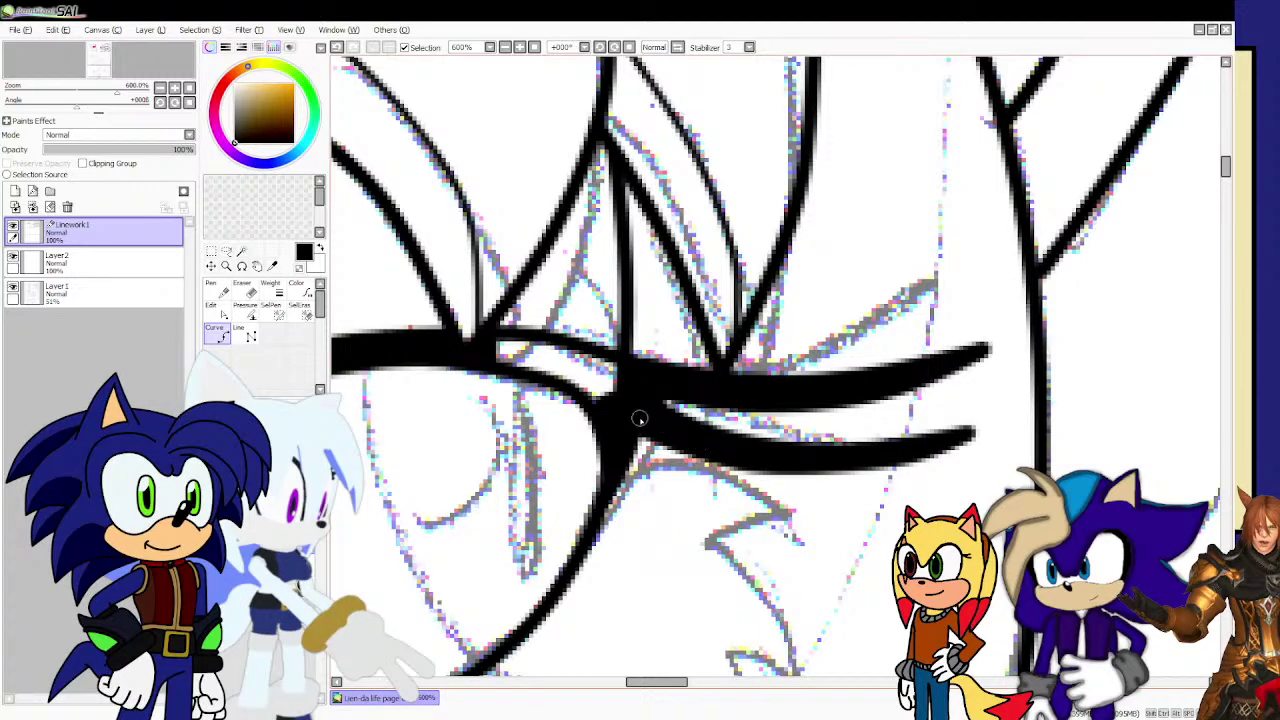
Ink the first pointed cheek fur tuft just below the right eye's lashes, starting from the eye's outer edge.
{"action": "scroll", "coordinate": [623, 430], "scroll_direction": "down", "scroll_amount": 2}
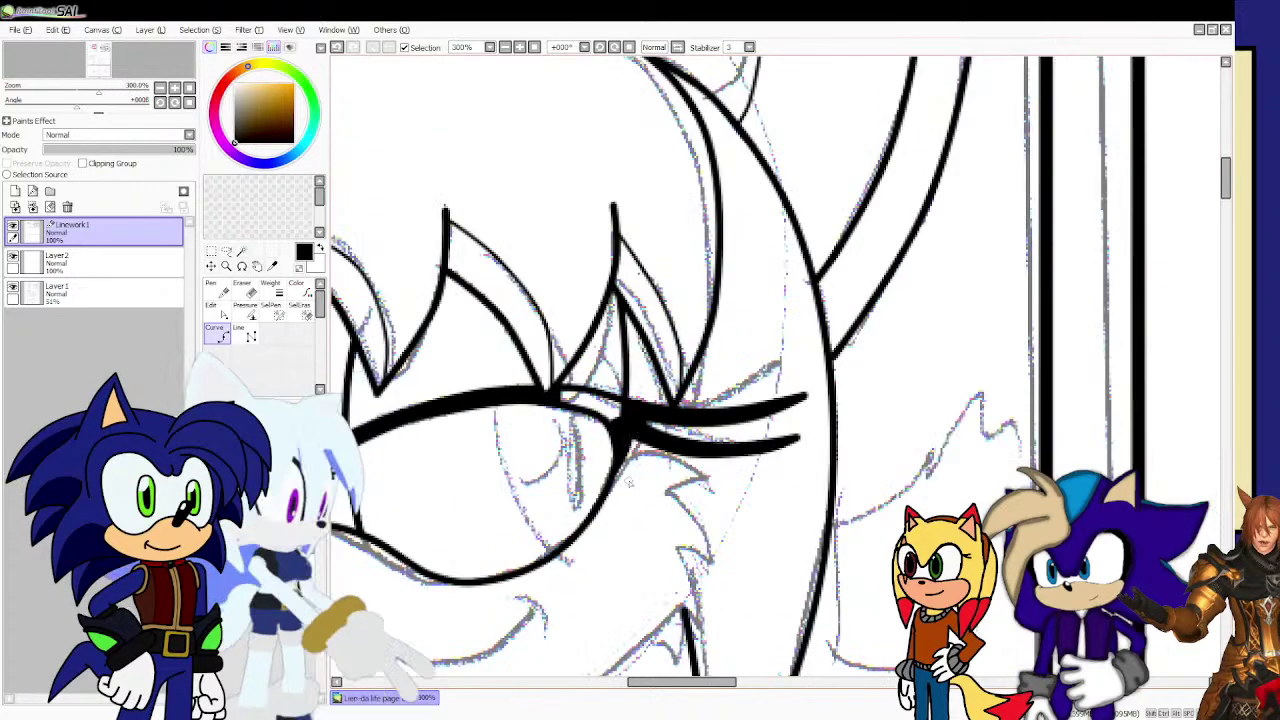
{"action": "scroll", "coordinate": [628, 470], "scroll_direction": "up", "scroll_amount": 2}
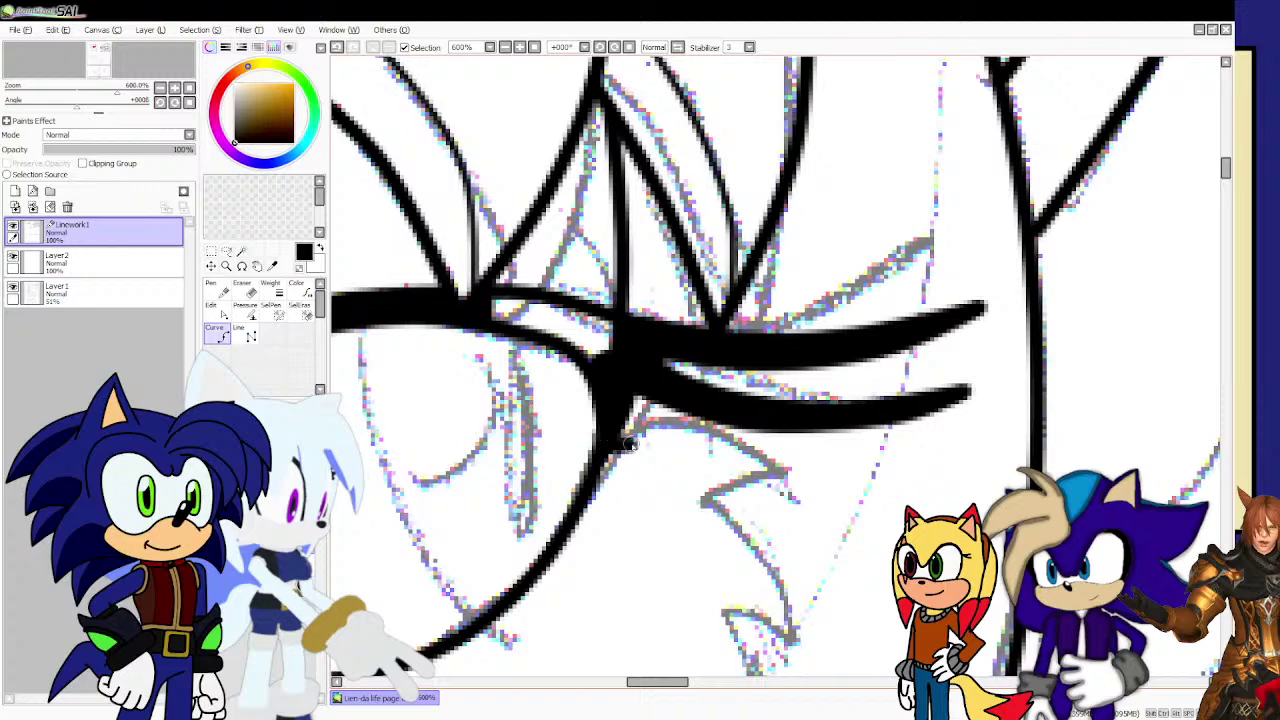
{"action": "left_click_drag", "start_coordinate": [678, 438], "coordinate": [792, 482]}
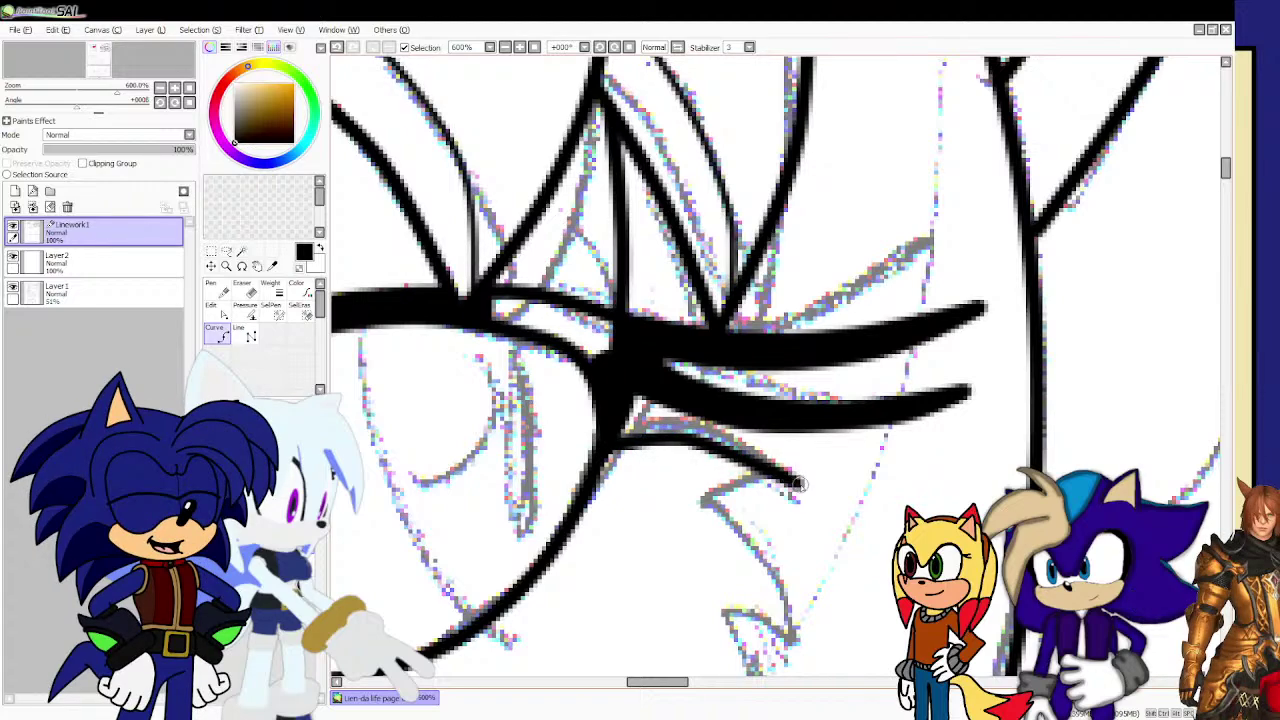
{"action": "left_click", "coordinate": [798, 484]}
{"action": "left_click", "coordinate": [750, 494]}
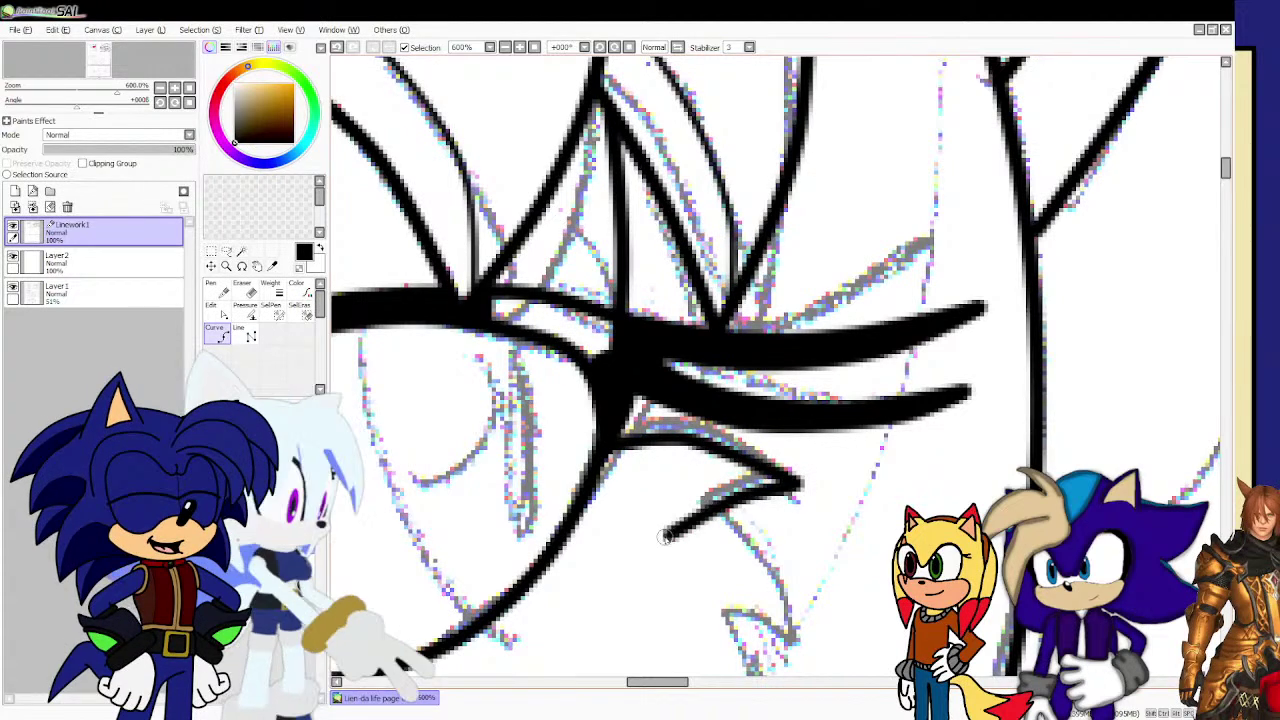
Add a short vertical line from the hair lock's tip across the lashes down to the first cheek fur tuft.
{"action": "scroll", "coordinate": [664, 537], "scroll_direction": "down", "scroll_amount": 4}
{"action": "scroll", "coordinate": [651, 471], "scroll_direction": "up", "scroll_amount": 3}
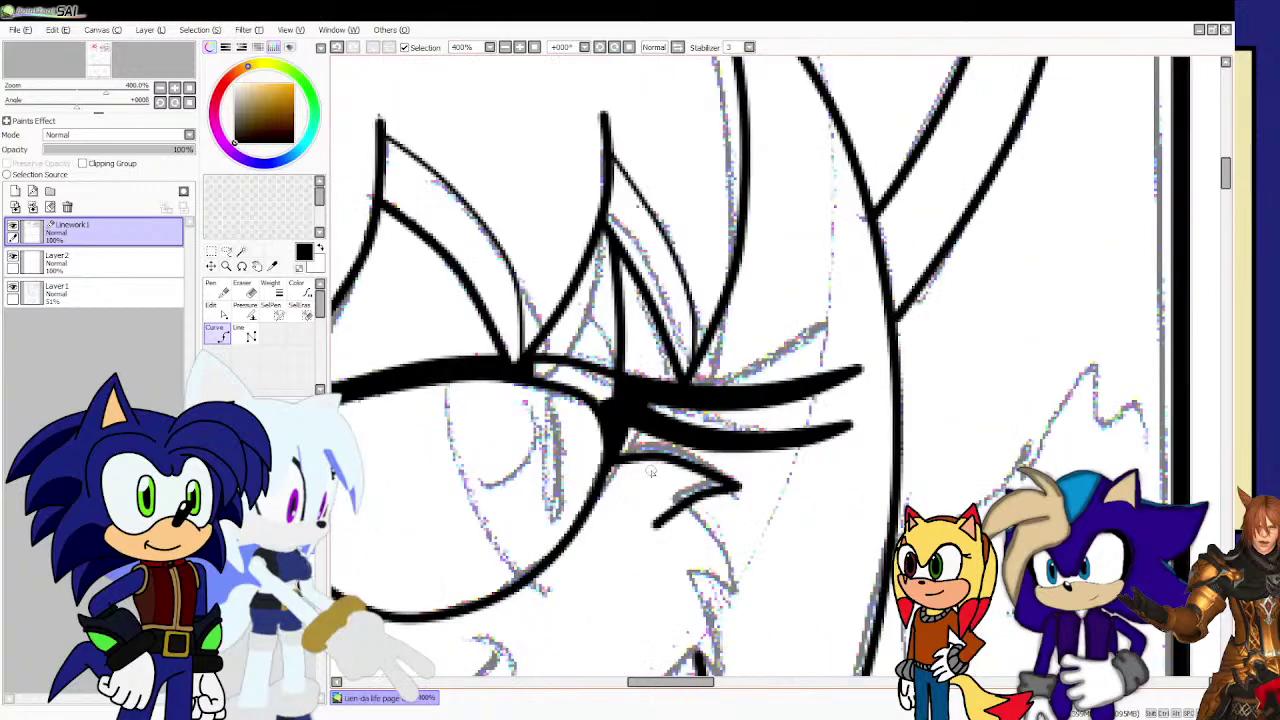
{"action": "left_click", "coordinate": [681, 458]}
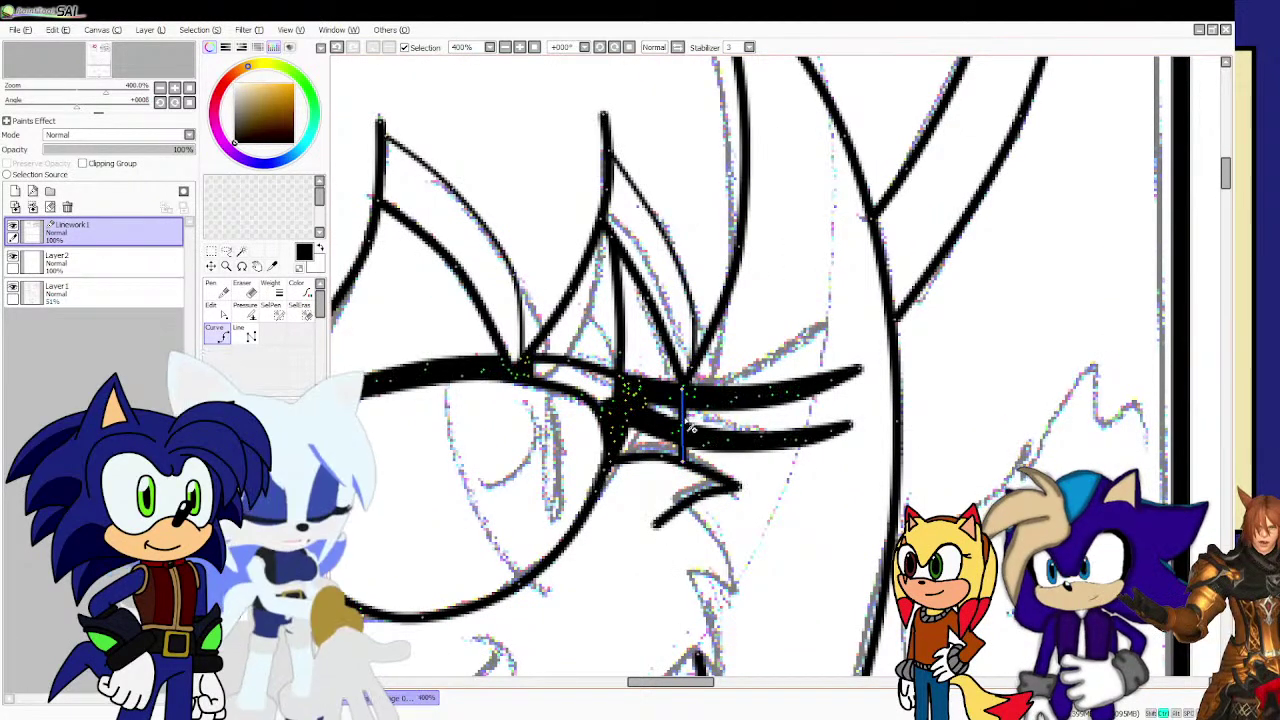
Ink the second cheek fur tuft with a curved outer edge from the first tuft to a point and a short lower edge.
{"action": "scroll", "coordinate": [682, 414], "scroll_direction": "down", "scroll_amount": 2}
{"action": "scroll", "coordinate": [670, 490], "scroll_direction": "up", "scroll_amount": 3}
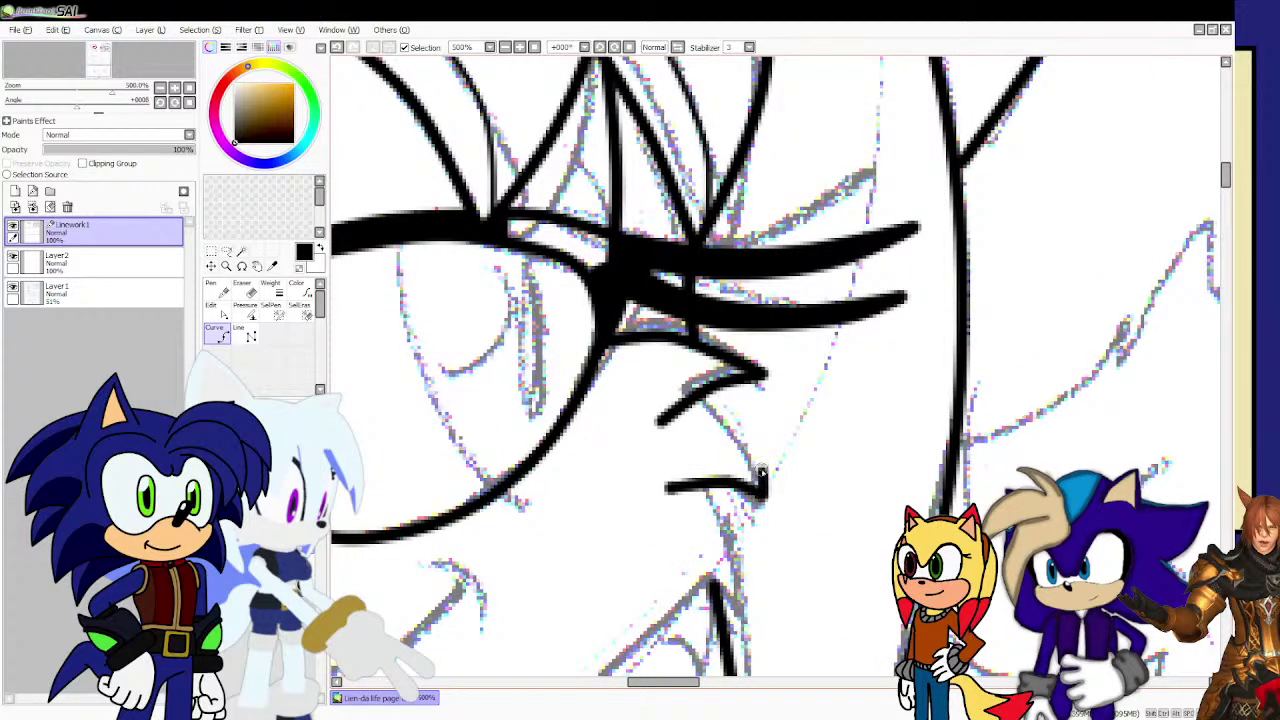
{"action": "double_click", "coordinate": [697, 399]}
Ink the third cheek fur tuft below the second, with a short lower edge and a curved outer edge meeting at a point.
{"action": "scroll", "coordinate": [692, 439], "scroll_direction": "down", "scroll_amount": 2}
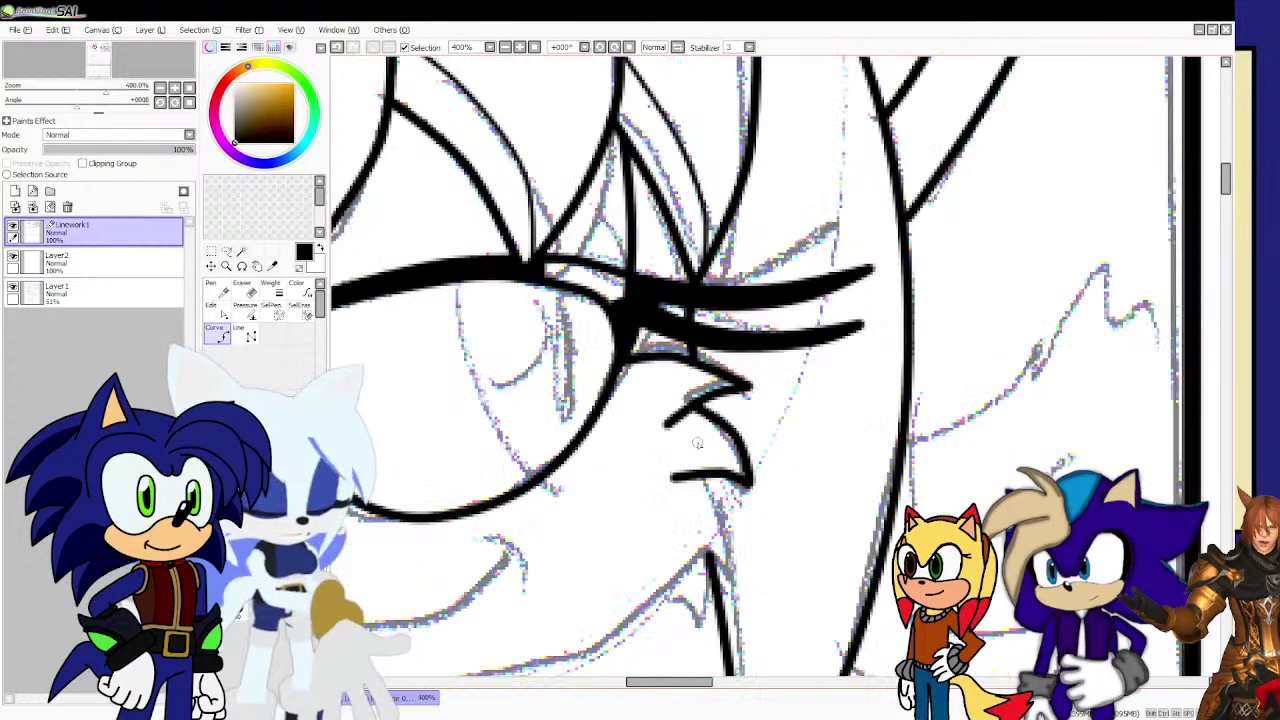
{"action": "scroll", "coordinate": [694, 520], "scroll_direction": "up", "scroll_amount": 2}
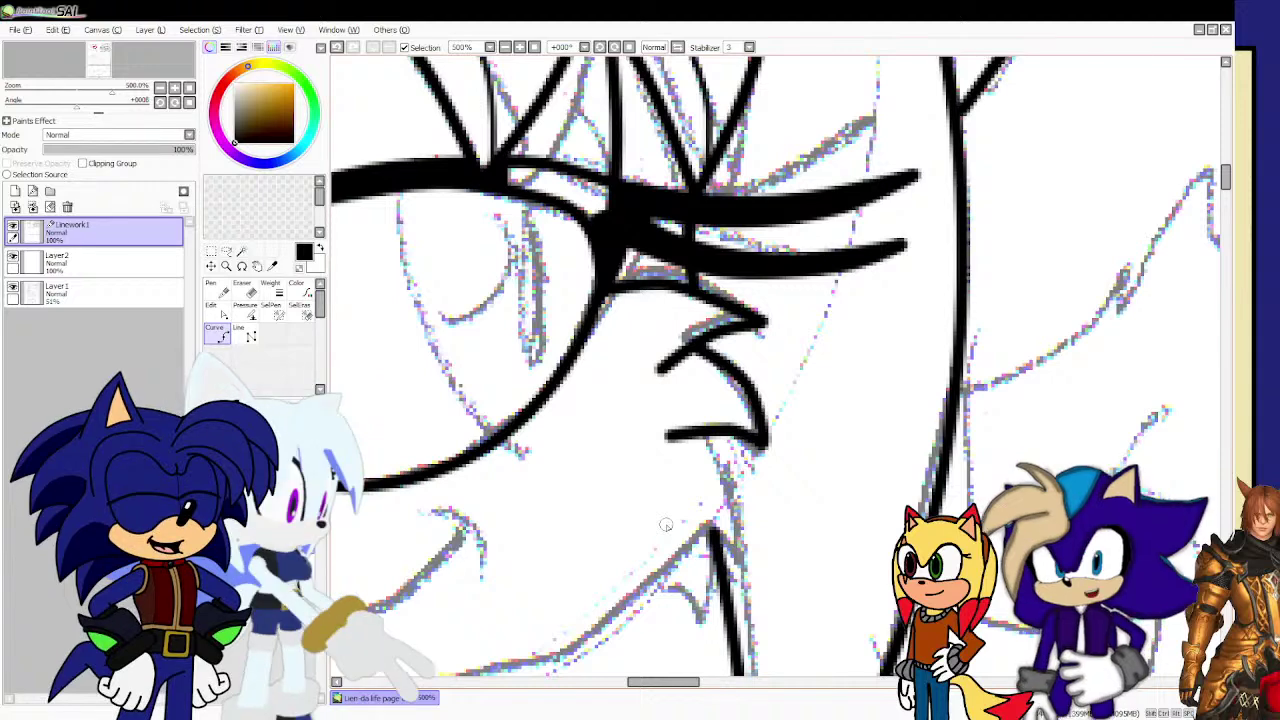
{"action": "mouse_move", "coordinate": [676, 530]}
{"action": "left_mouse_down"}
{"action": "mouse_move", "coordinate": [712, 526]}
{"action": "mouse_move", "coordinate": [755, 548]}
{"action": "left_mouse_up"}
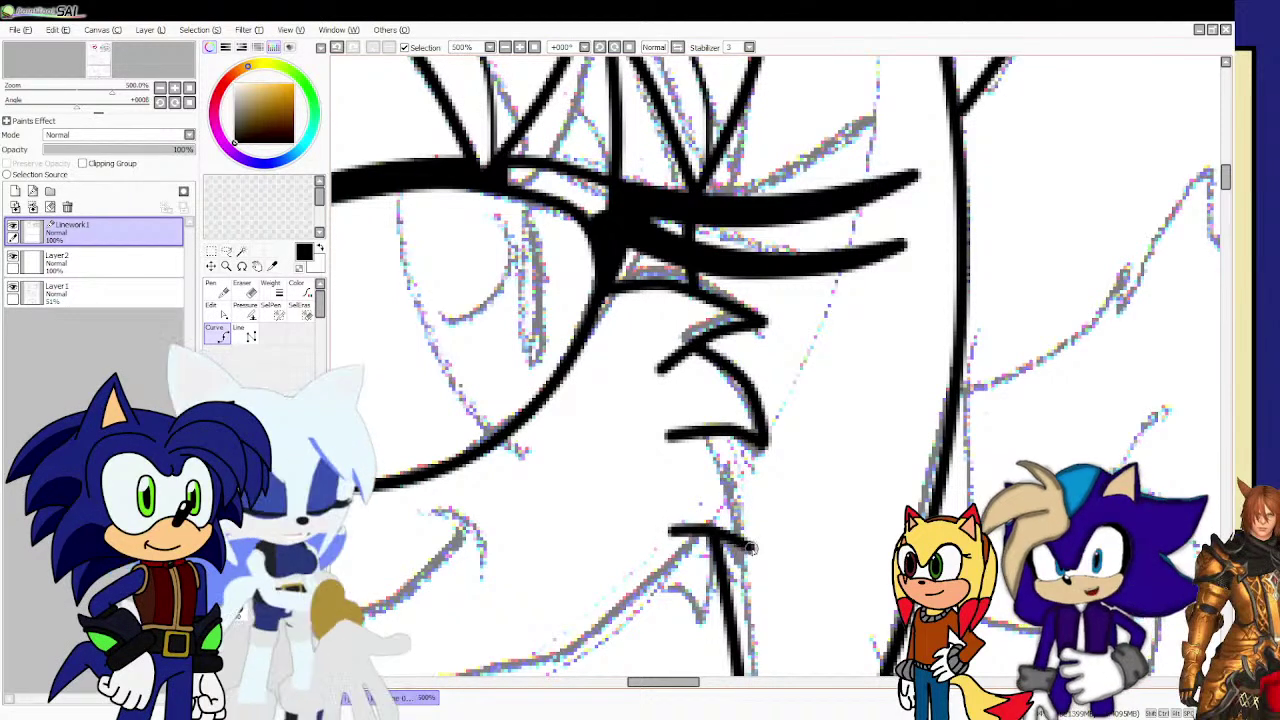
{"action": "double_click", "coordinate": [706, 440]}
{"action": "scroll", "coordinate": [676, 494], "scroll_direction": "down", "scroll_amount": 4}
{"action": "scroll", "coordinate": [450, 530], "scroll_direction": "up", "scroll_amount": 1}
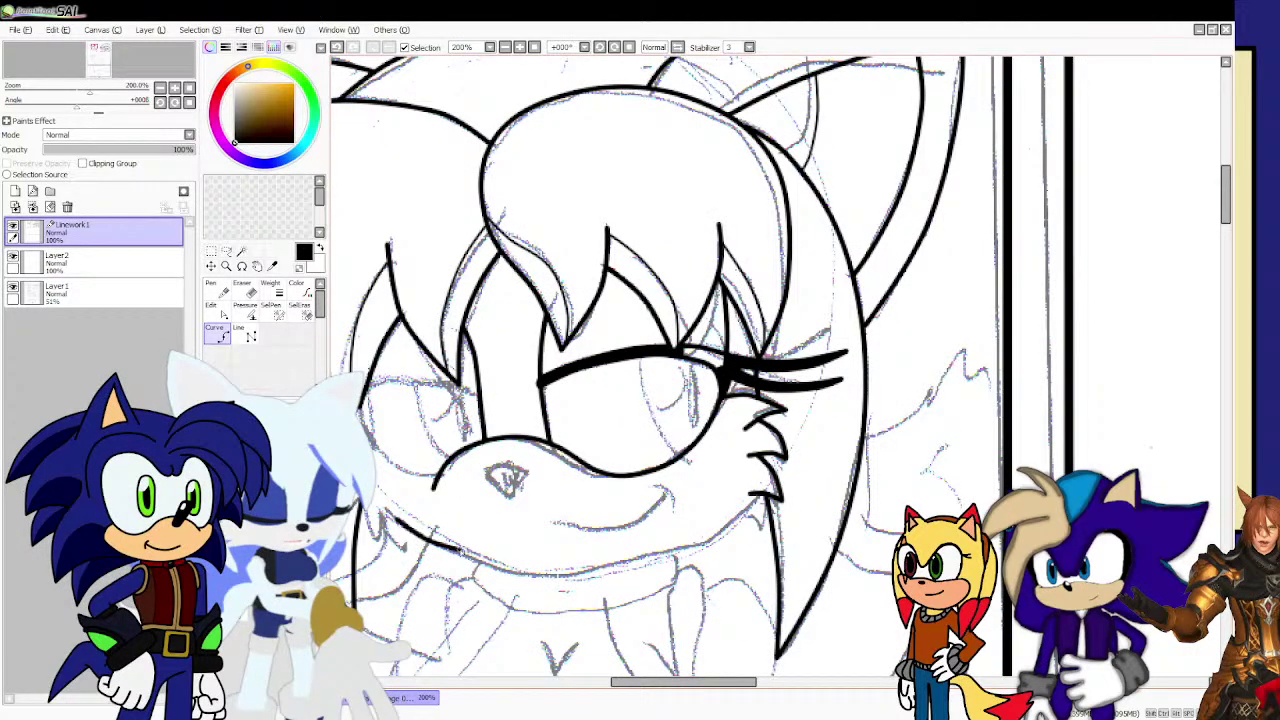
Continue the jawline under the muzzle in one smooth curve up to the right cheek, just below the fur tufts.
{"action": "left_click_drag", "start_coordinate": [450, 560], "coordinate": [576, 570]}
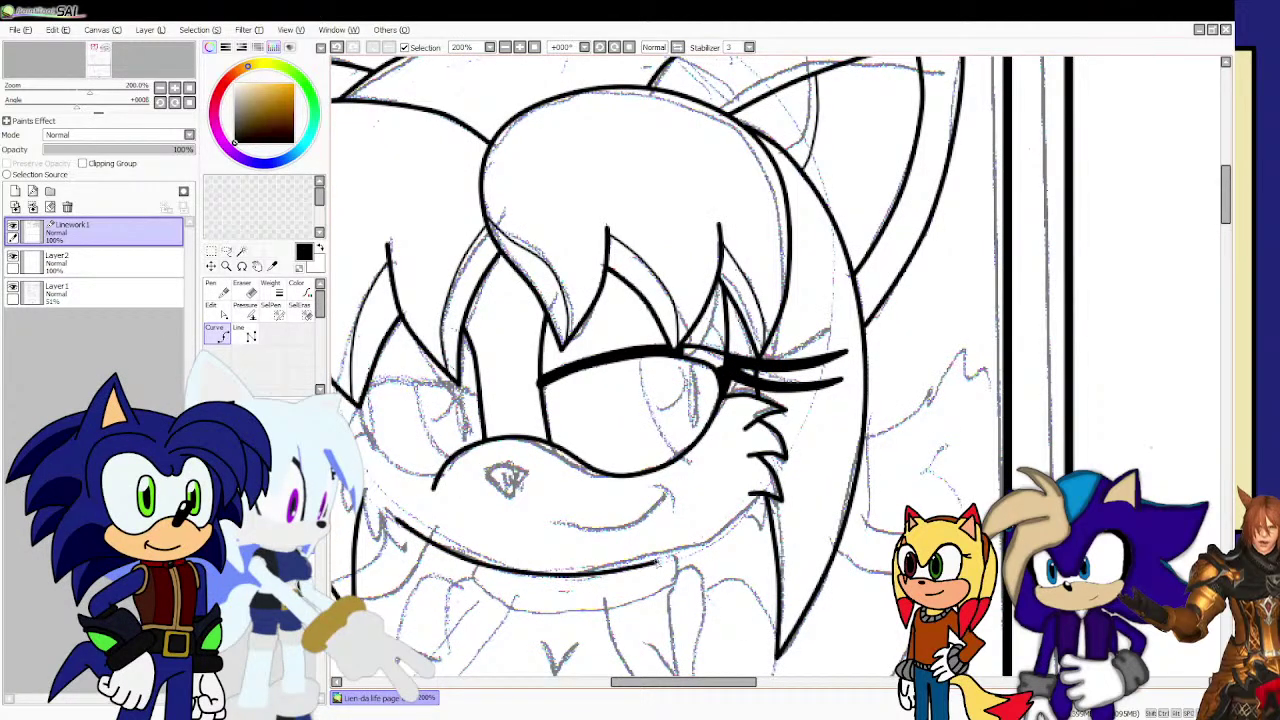
{"action": "scroll", "coordinate": [576, 568], "scroll_direction": "up", "scroll_amount": 2}
{"action": "left_click_drag", "start_coordinate": [672, 558], "coordinate": [790, 497]}
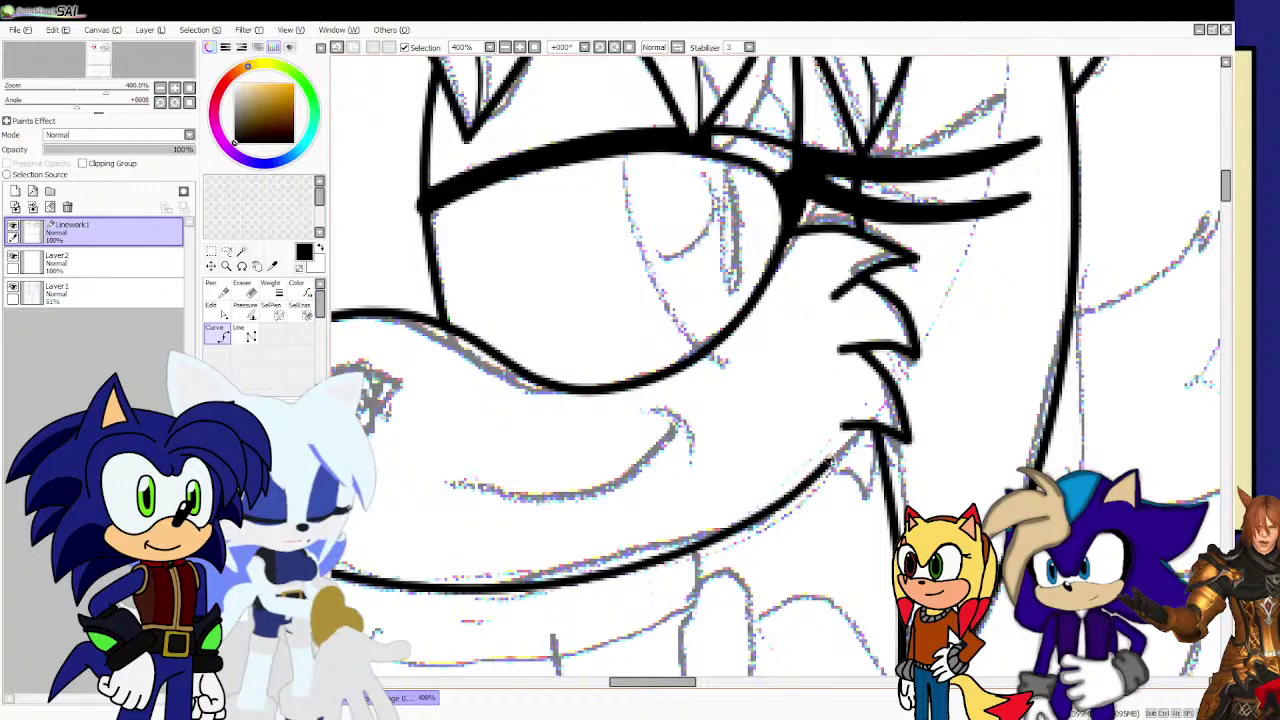
{"action": "double_click", "coordinate": [836, 457]}
Ink a small downward-pointing fur tuft between the jawline's right end and the long hair lock.
{"action": "left_click", "coordinate": [820, 473]}
{"action": "left_click", "coordinate": [845, 483]}
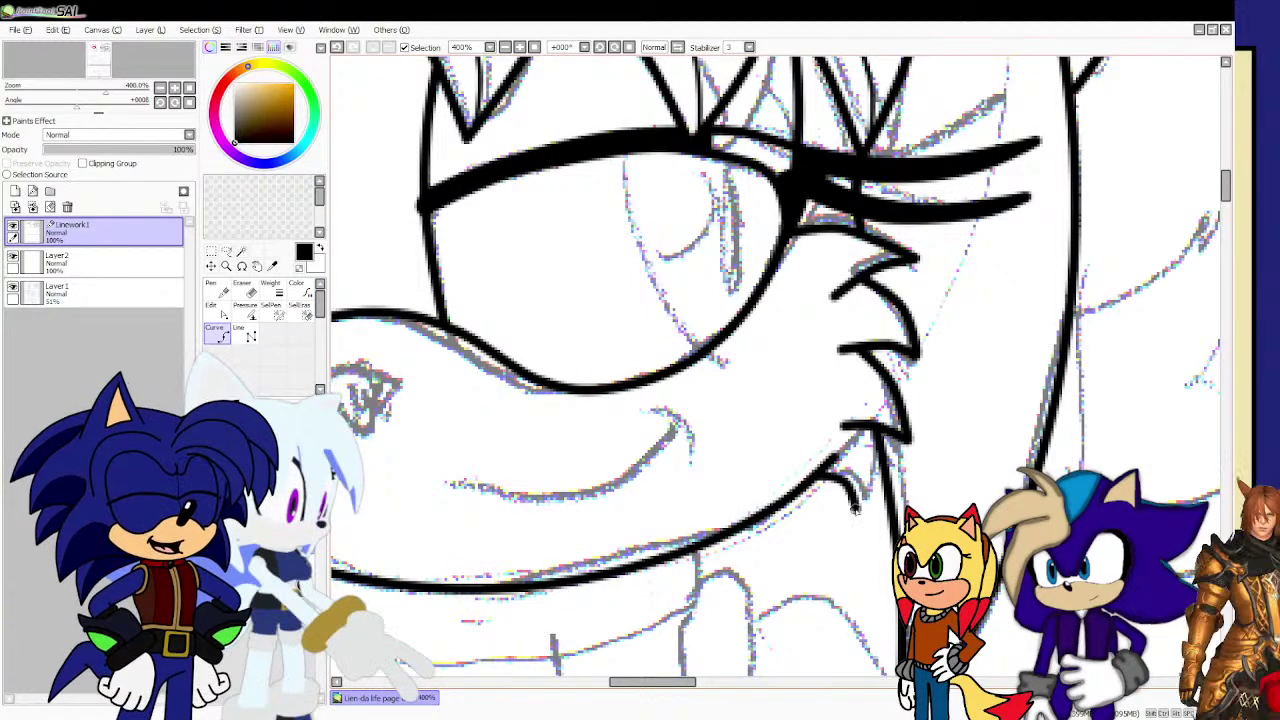
{"action": "left_click", "coordinate": [864, 509]}
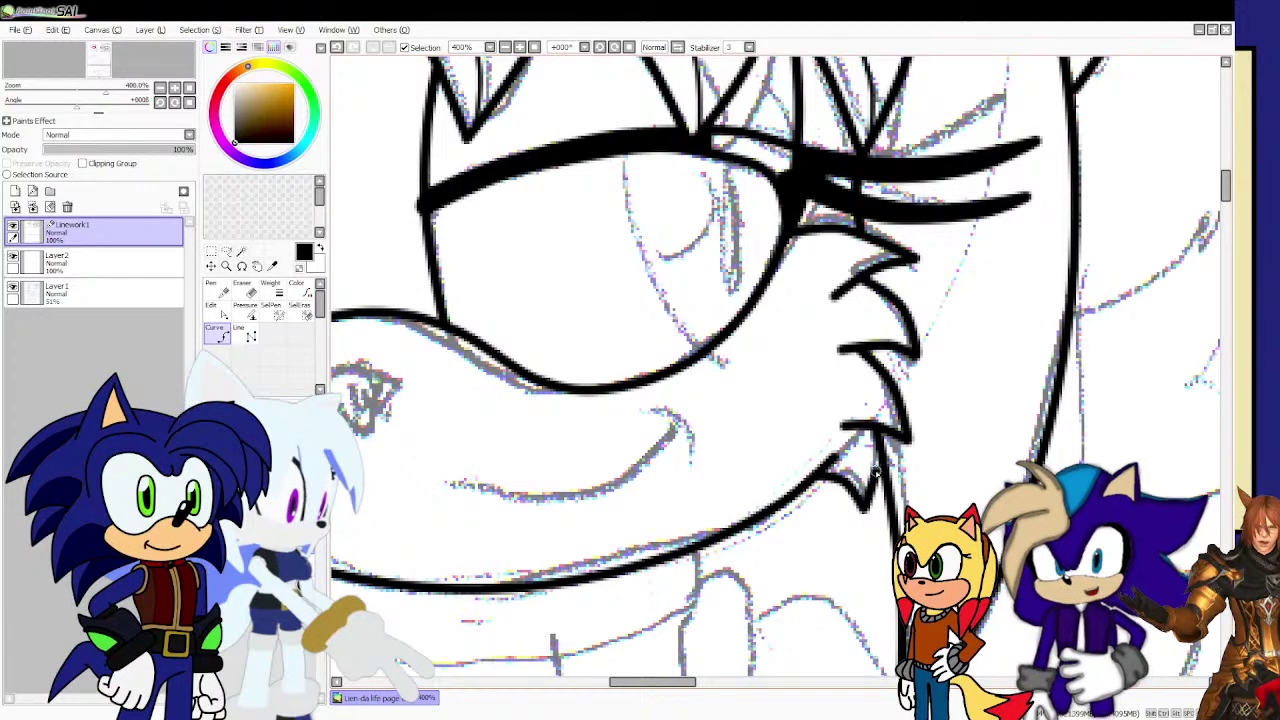
{"action": "double_click", "coordinate": [876, 470]}
{"action": "scroll", "coordinate": [738, 476], "scroll_direction": "down", "scroll_amount": 2}
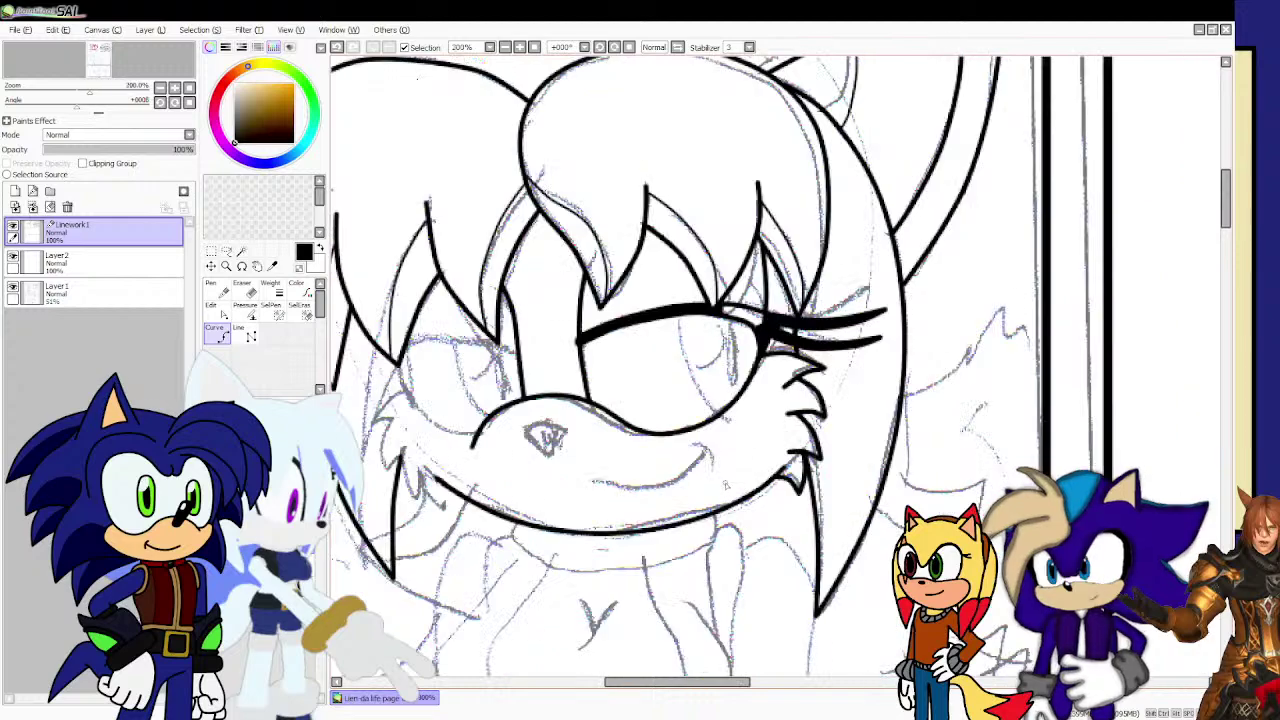
Ink the smiling mouth as an upward curve across the muzzle and cap its right end with a short corner crease.
{"action": "scroll", "coordinate": [744, 470], "scroll_direction": "up", "scroll_amount": 2}
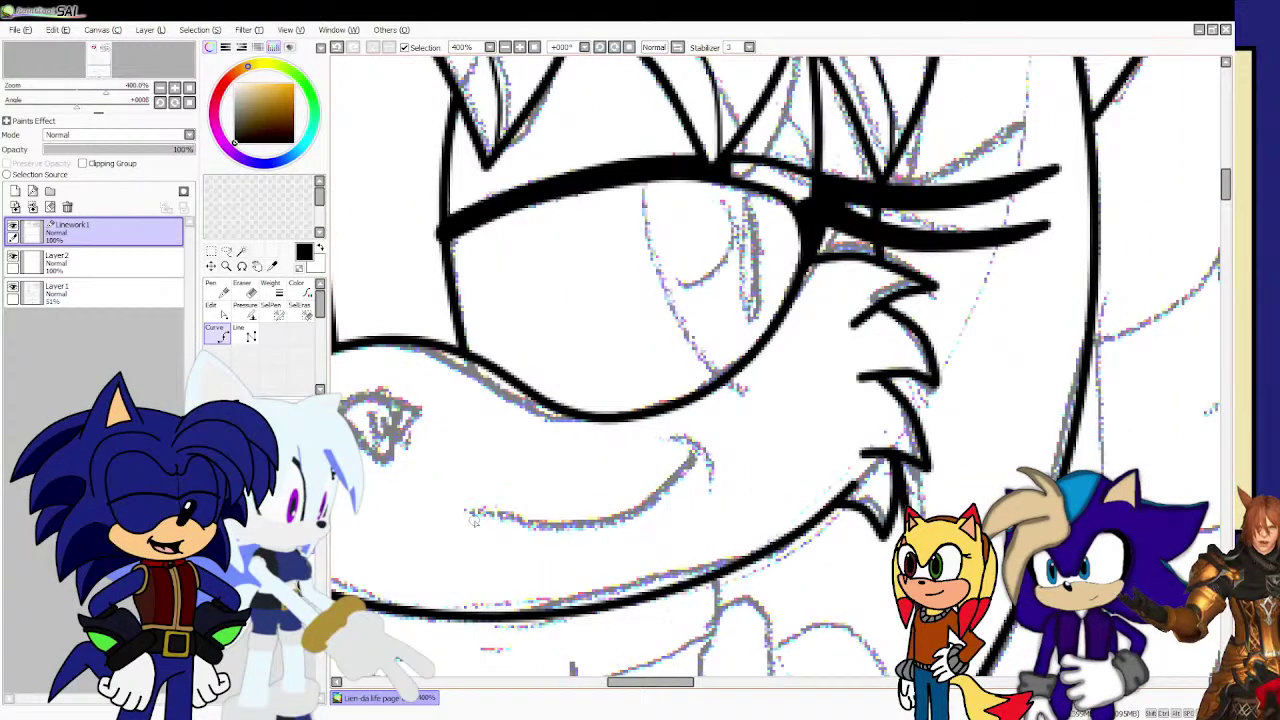
{"action": "left_click_drag", "start_coordinate": [562, 522], "coordinate": [683, 481]}
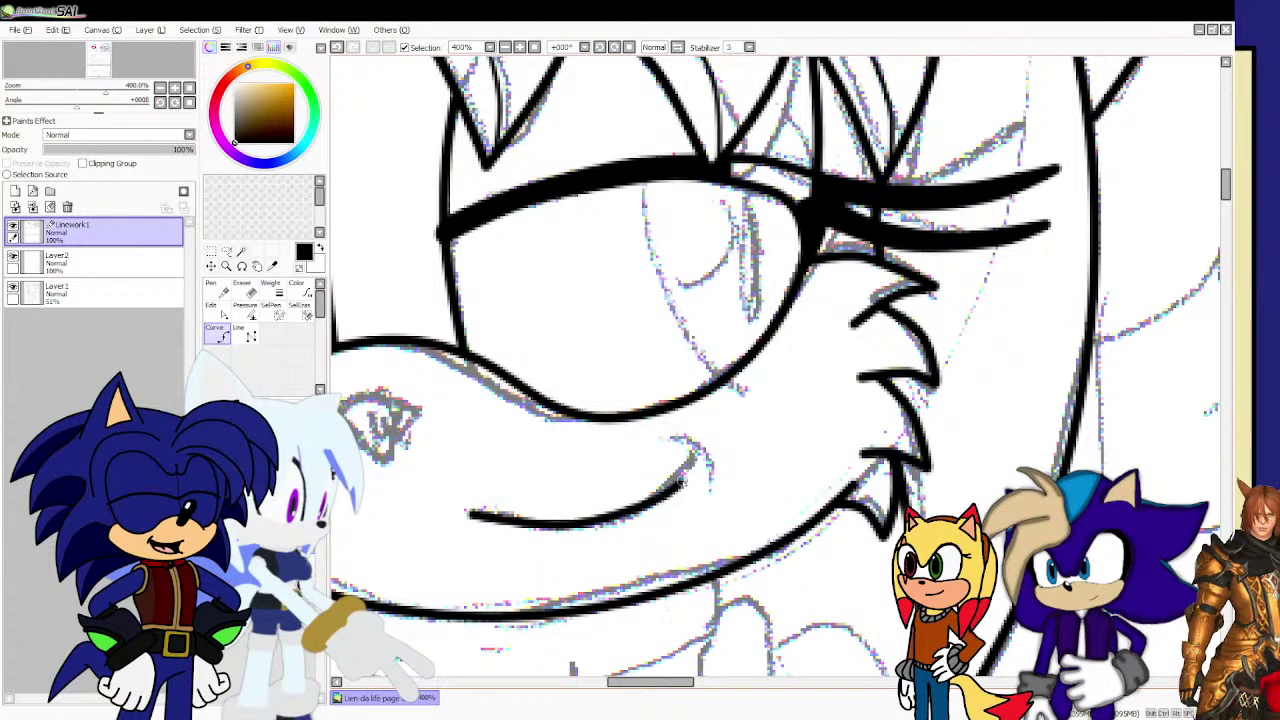
{"action": "double_click", "coordinate": [700, 460]}
{"action": "left_click", "coordinate": [678, 454]}
{"action": "left_click", "coordinate": [704, 461]}
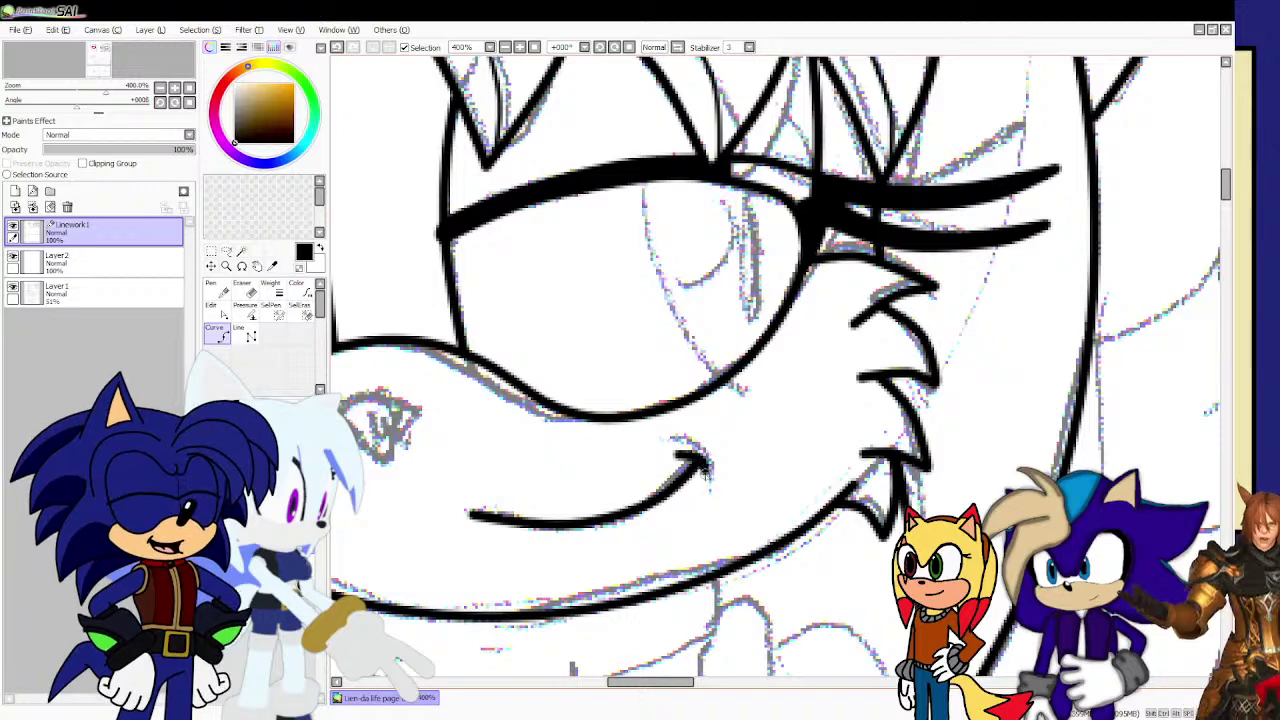
{"action": "scroll", "coordinate": [706, 482], "scroll_direction": "down", "scroll_amount": 4}
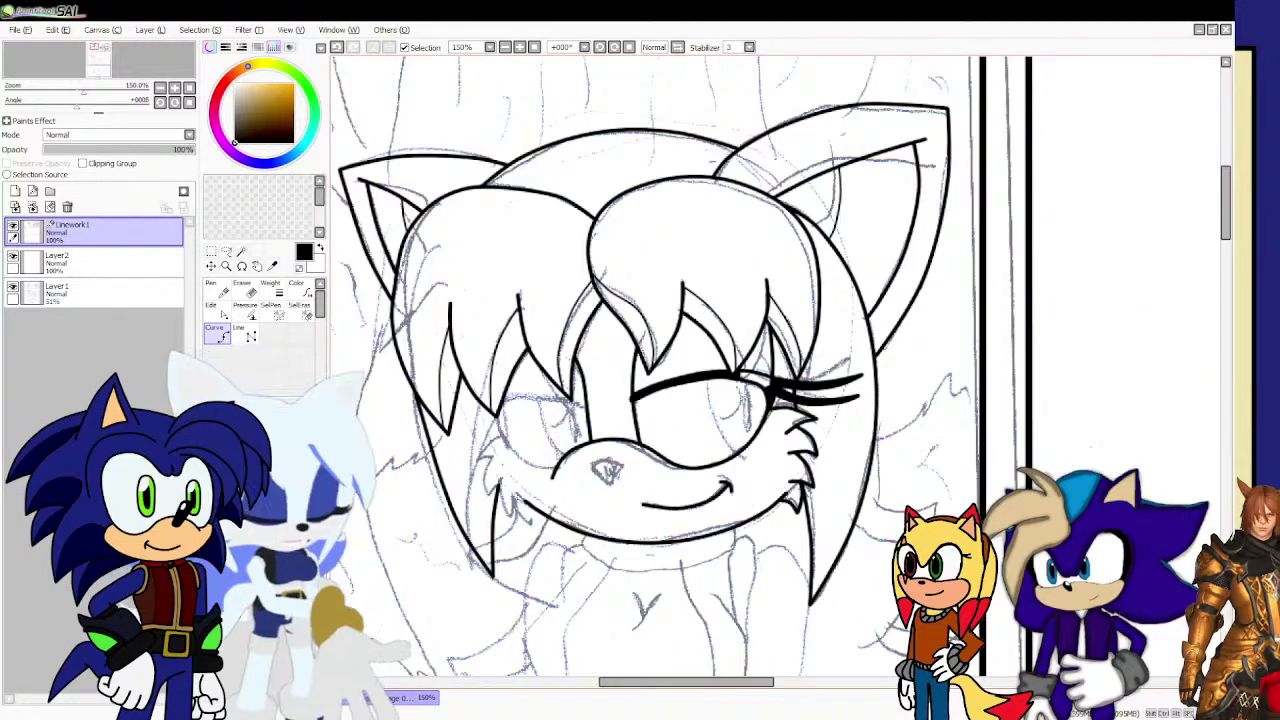
Ink the nose outline as a closed, rounded triangle pointing down, just above the sketched nose on the muzzle.
{"action": "scroll", "coordinate": [568, 400], "scroll_direction": "up", "scroll_amount": 5}
{"action": "scroll", "coordinate": [568, 401], "scroll_direction": "up", "scroll_amount": 1}
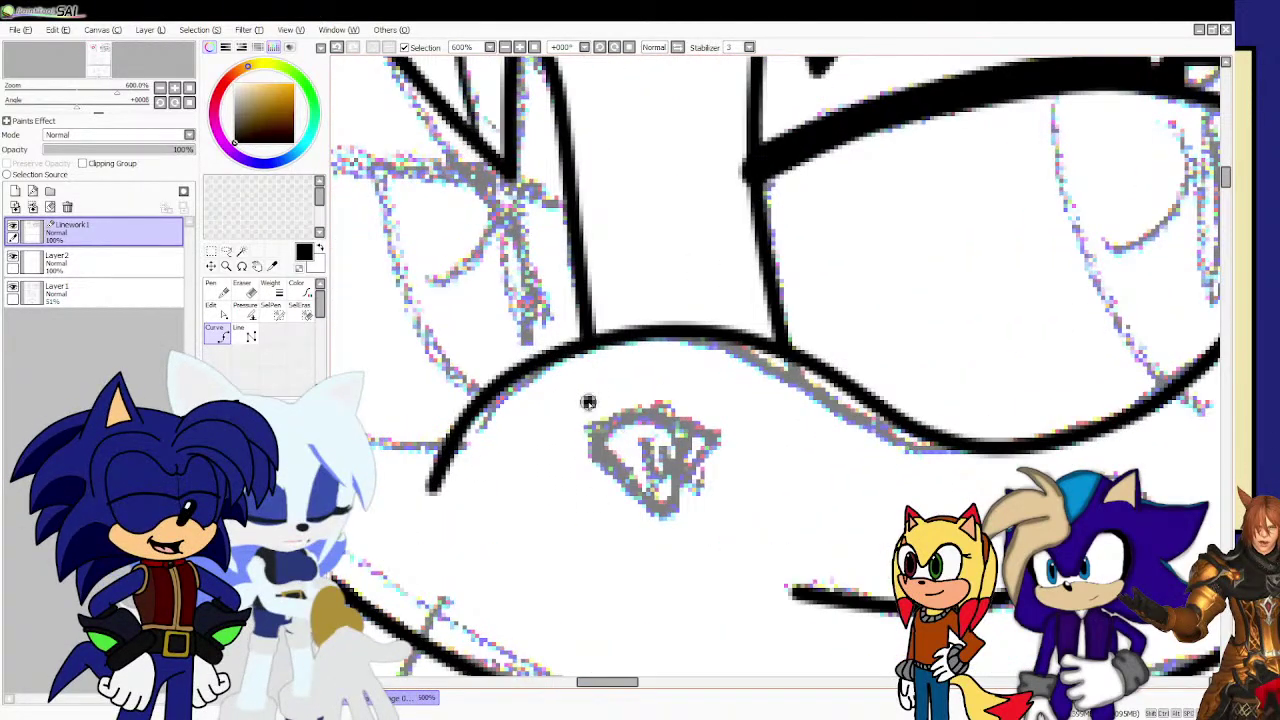
{"action": "left_click", "coordinate": [588, 402]}
{"action": "left_click", "coordinate": [640, 382]}
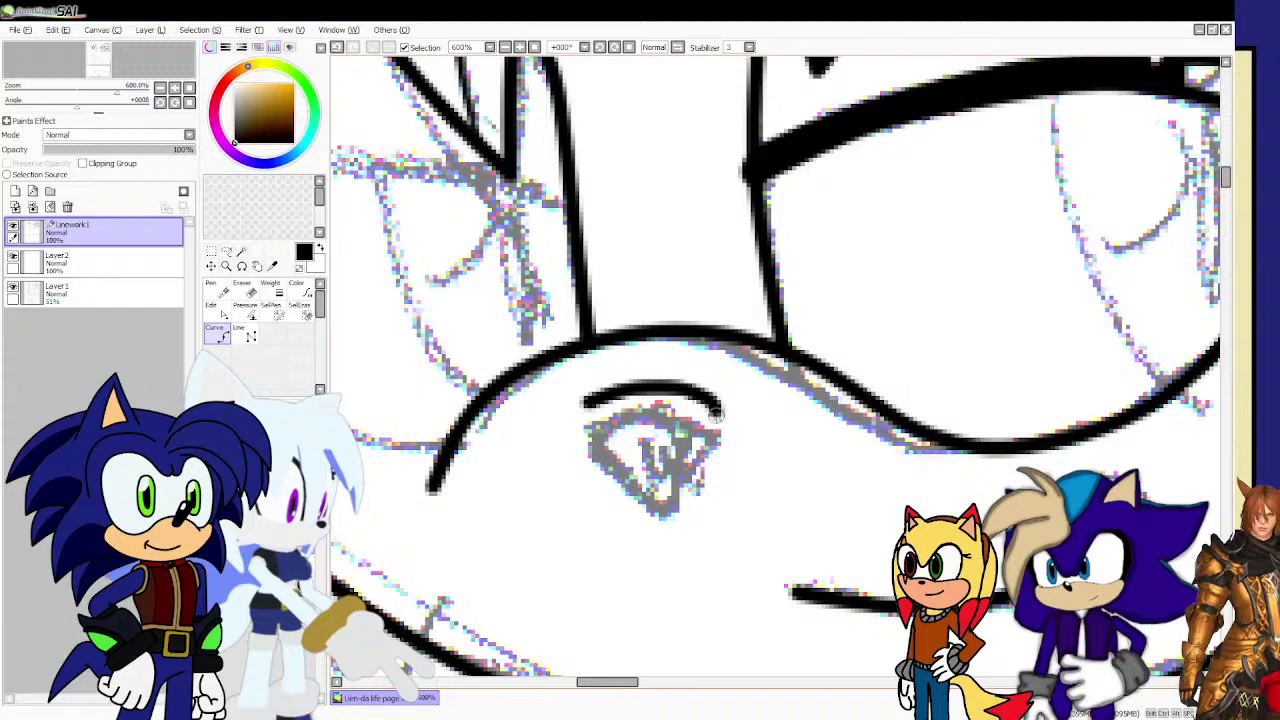
{"action": "left_click", "coordinate": [718, 412]}
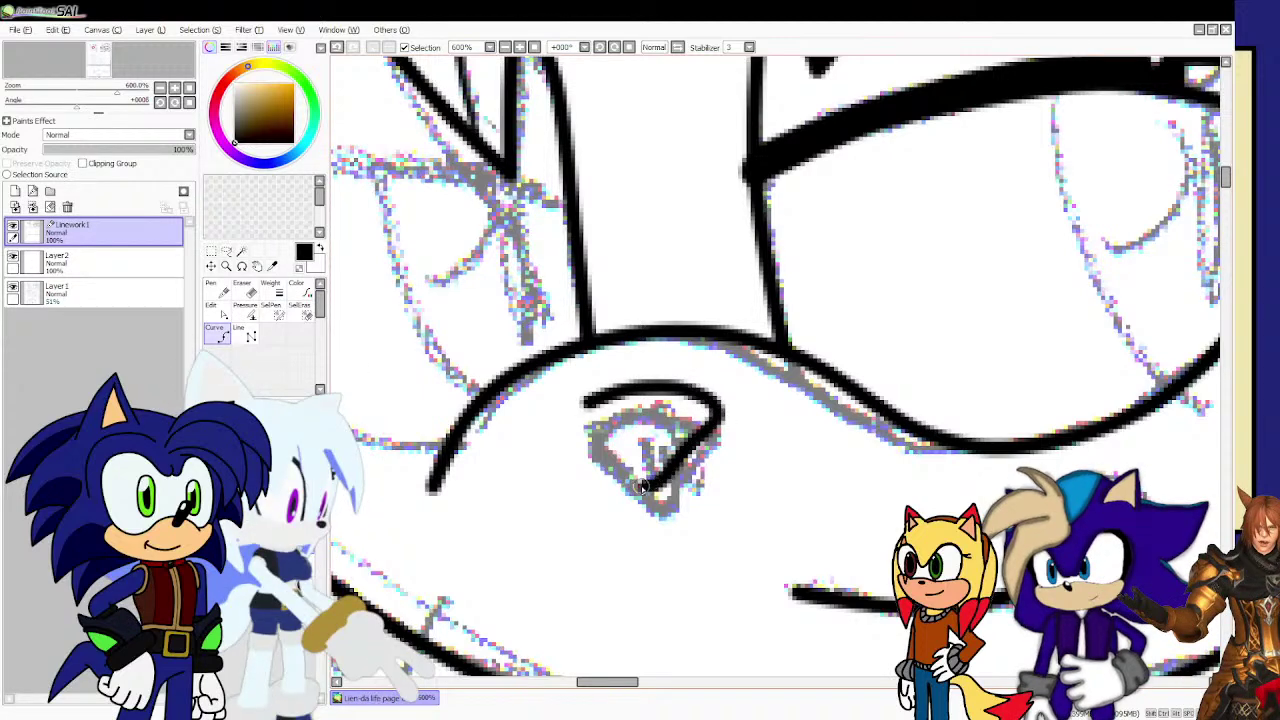
{"action": "double_click", "coordinate": [588, 404]}
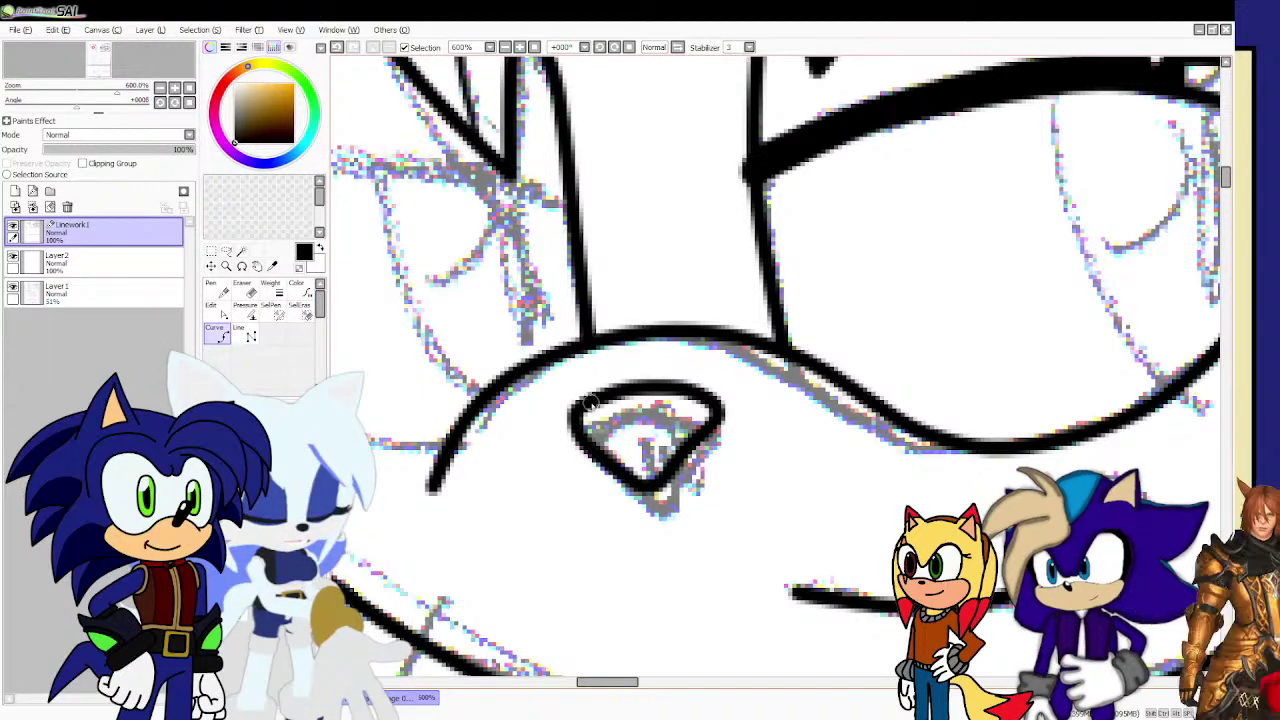
Thicken the nose's left edge and add a line inside from its bottom tip up to the top edge.
{"action": "scroll", "coordinate": [597, 410], "scroll_direction": "up", "scroll_amount": 4}
{"action": "mouse_move", "coordinate": [597, 410]}
{"action": "left_mouse_down"}
{"action": "mouse_move", "coordinate": [569, 435]}
{"action": "mouse_move", "coordinate": [601, 500]}
{"action": "mouse_move", "coordinate": [654, 558]}
{"action": "mouse_move", "coordinate": [737, 598]}
{"action": "left_mouse_up"}
{"action": "left_click", "coordinate": [739, 591]}
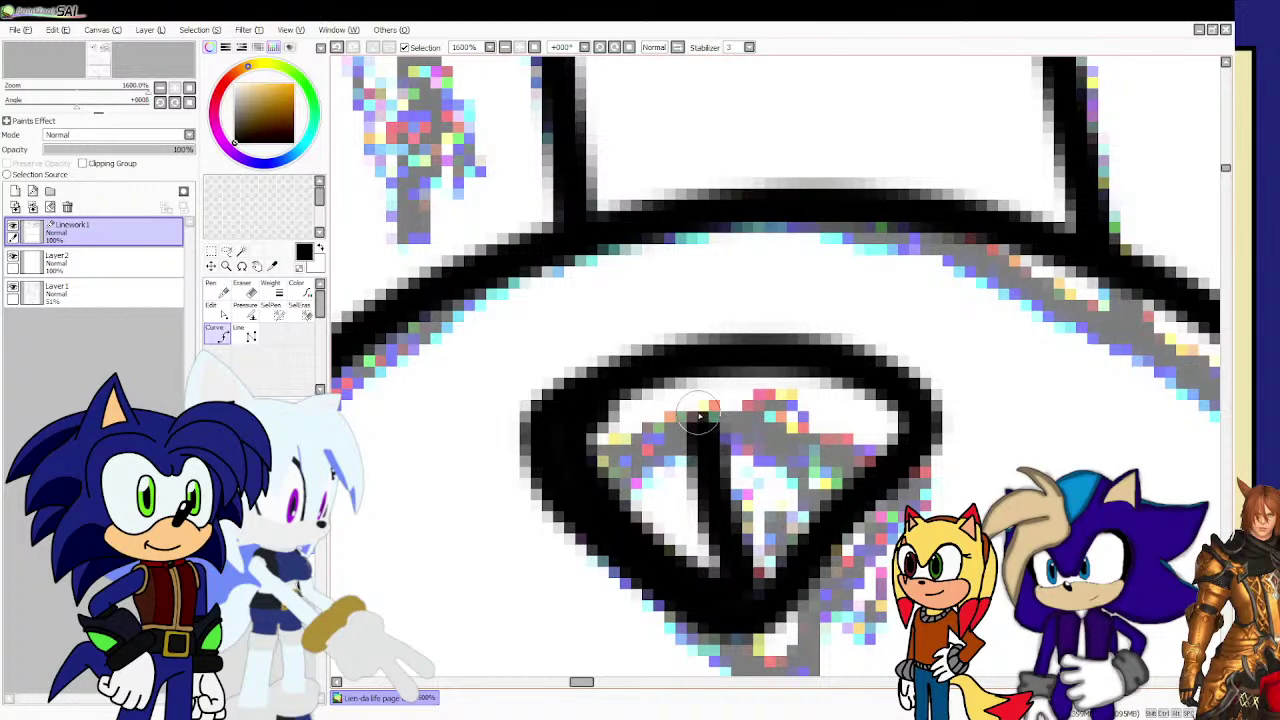
{"action": "left_click", "coordinate": [672, 378]}
{"action": "scroll", "coordinate": [698, 452], "scroll_direction": "down", "scroll_amount": 4}
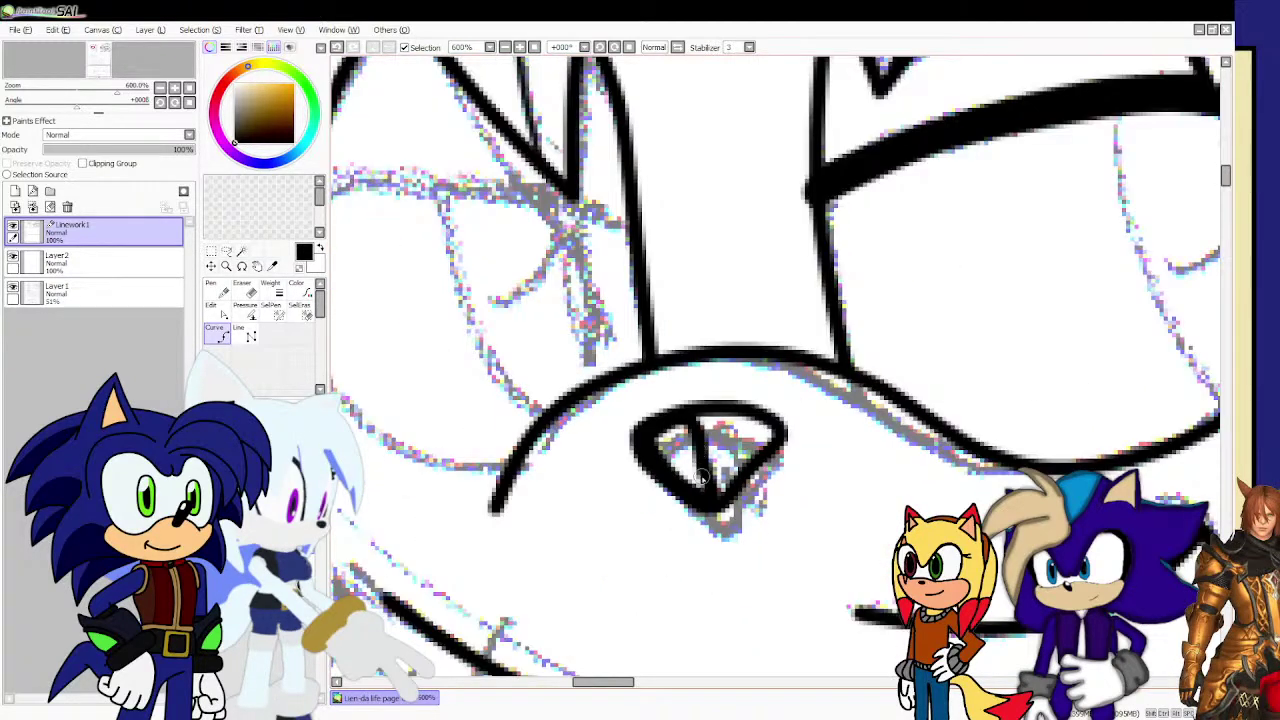
{"action": "scroll", "coordinate": [704, 482], "scroll_direction": "down", "scroll_amount": 3}
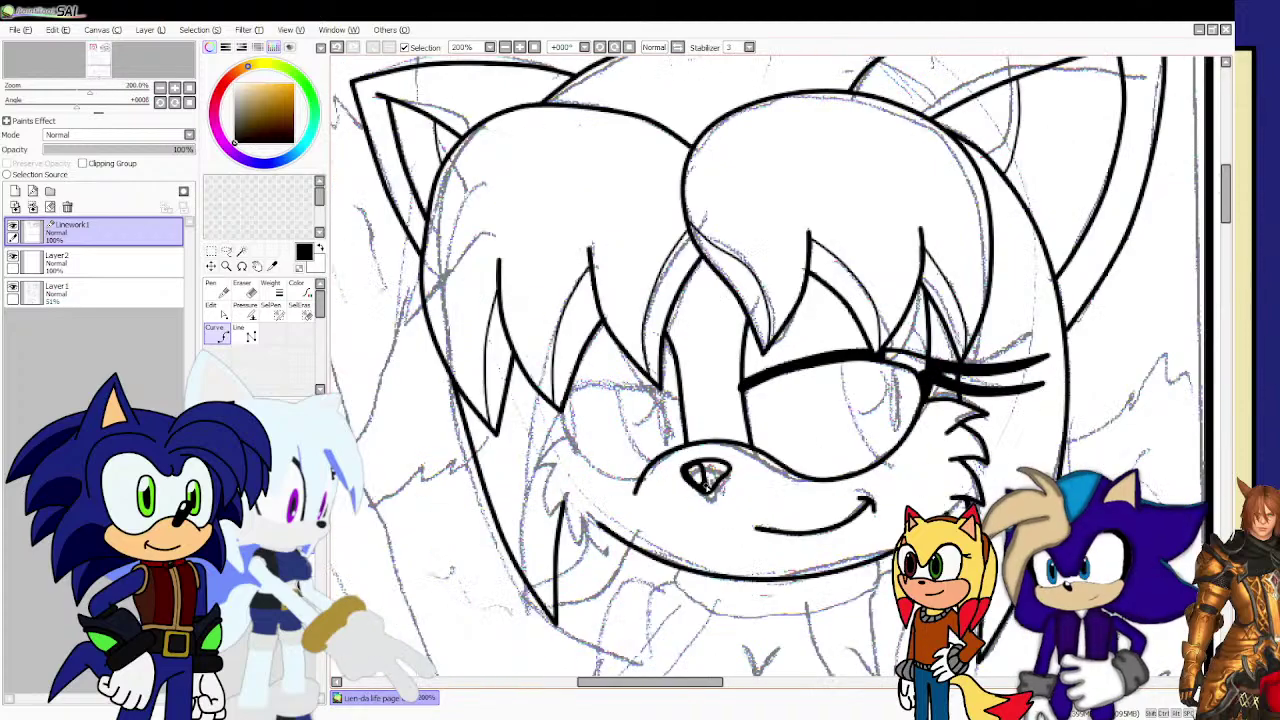
Ink the left eye's outline from the muzzle around to the nose bridge, add a second upper-lid line, and thicken its outer corner.
{"action": "scroll", "coordinate": [598, 487], "scroll_direction": "up", "scroll_amount": 2}
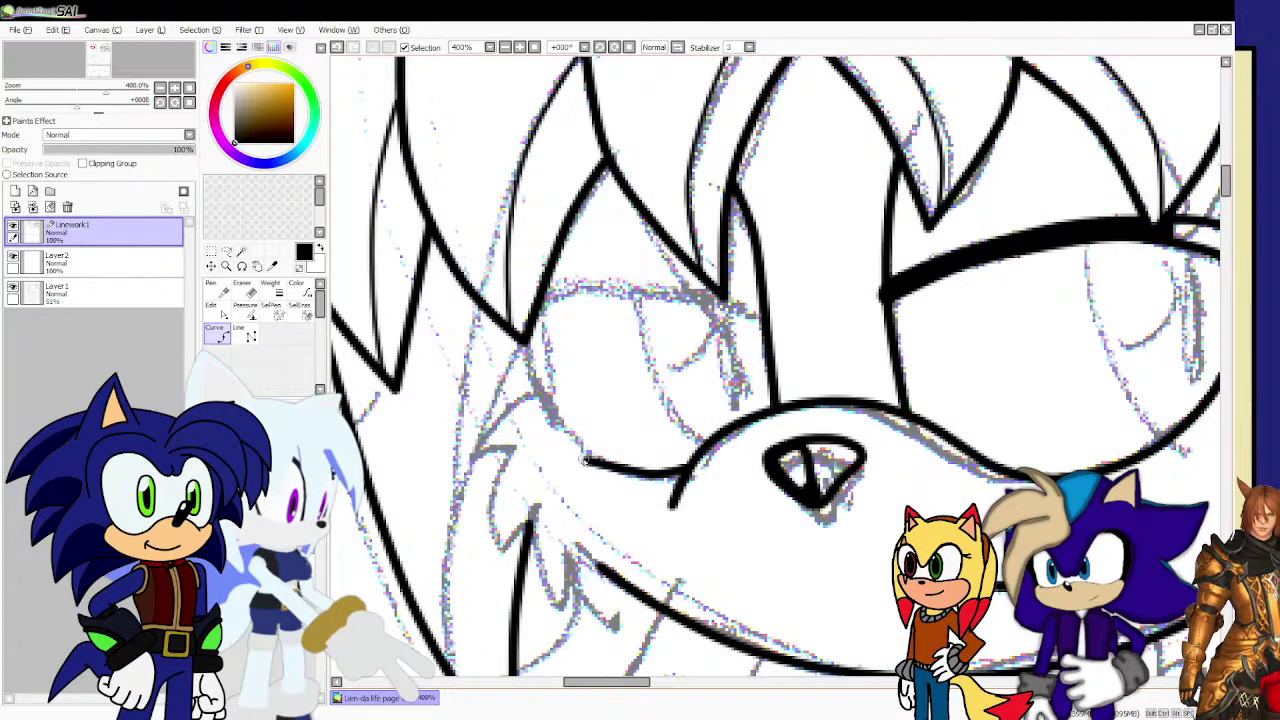
{"action": "left_click_drag", "start_coordinate": [557, 408], "coordinate": [543, 332]}
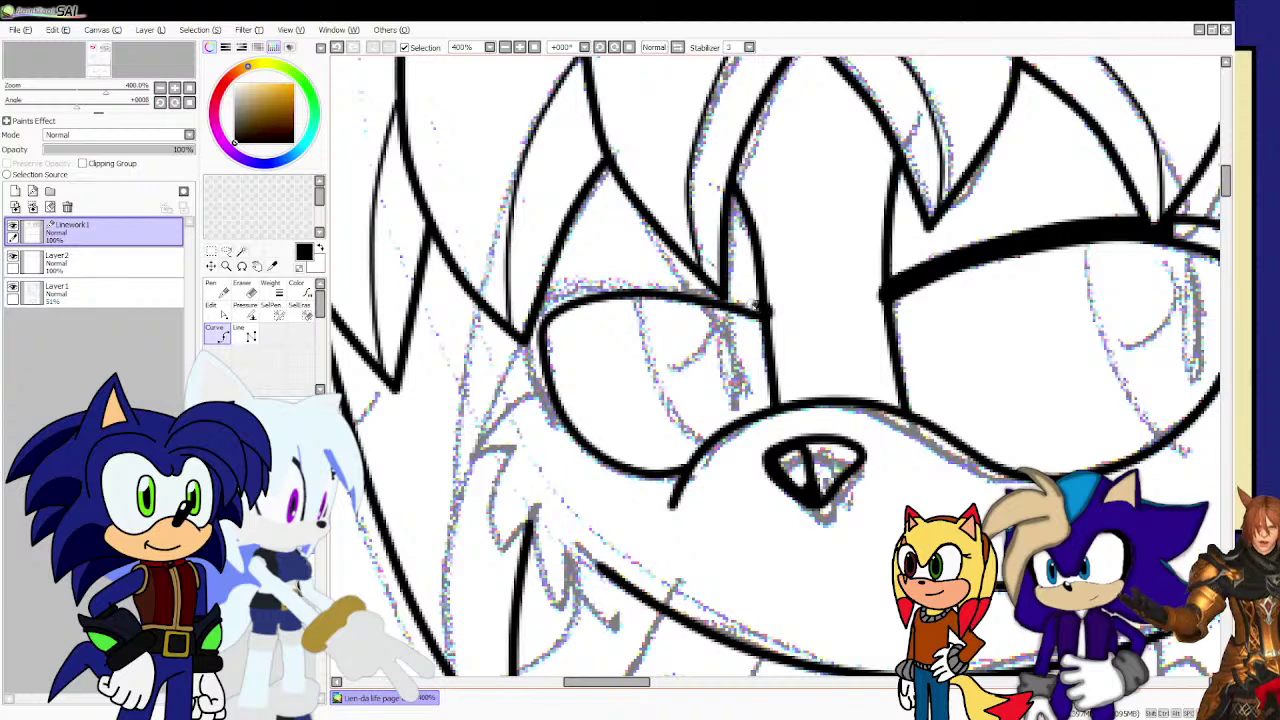
{"action": "left_click", "coordinate": [755, 305]}
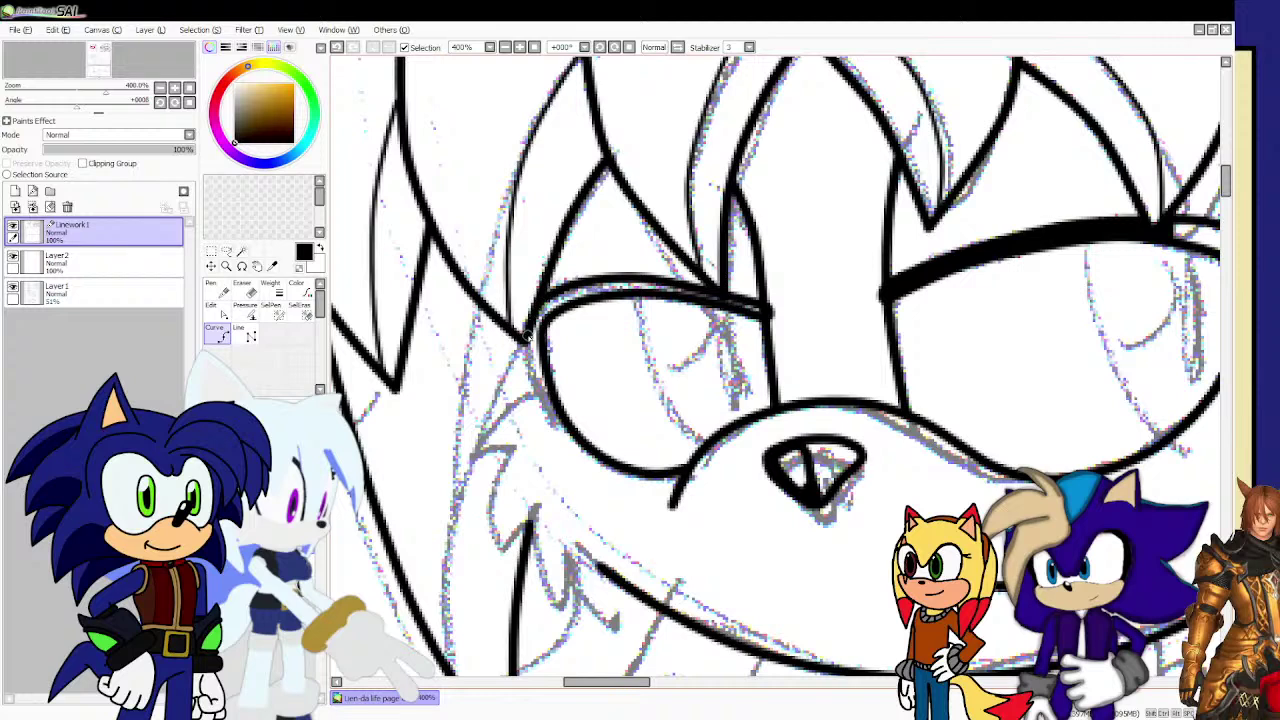
{"action": "left_click_drag", "start_coordinate": [528, 342], "coordinate": [552, 398]}
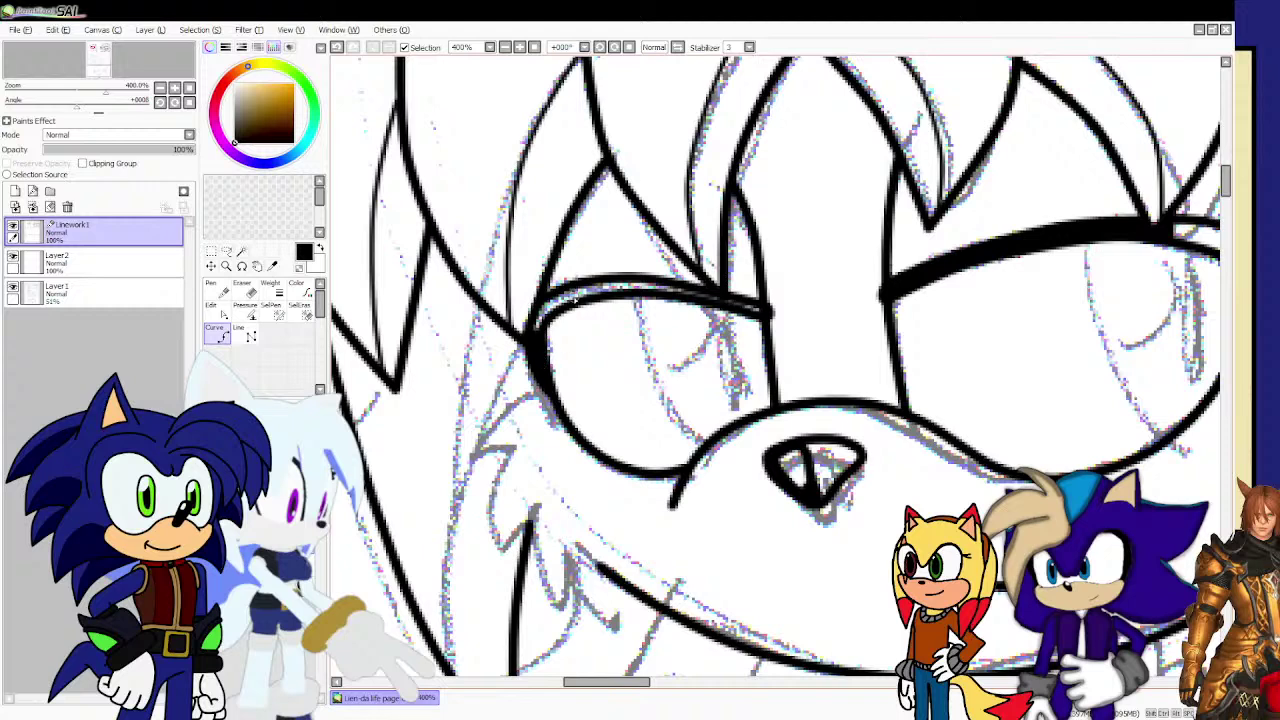
Fill the gap between the left eye's two upper-lid lines solid black.
{"action": "scroll", "coordinate": [600, 296], "scroll_direction": "up", "scroll_amount": 2}
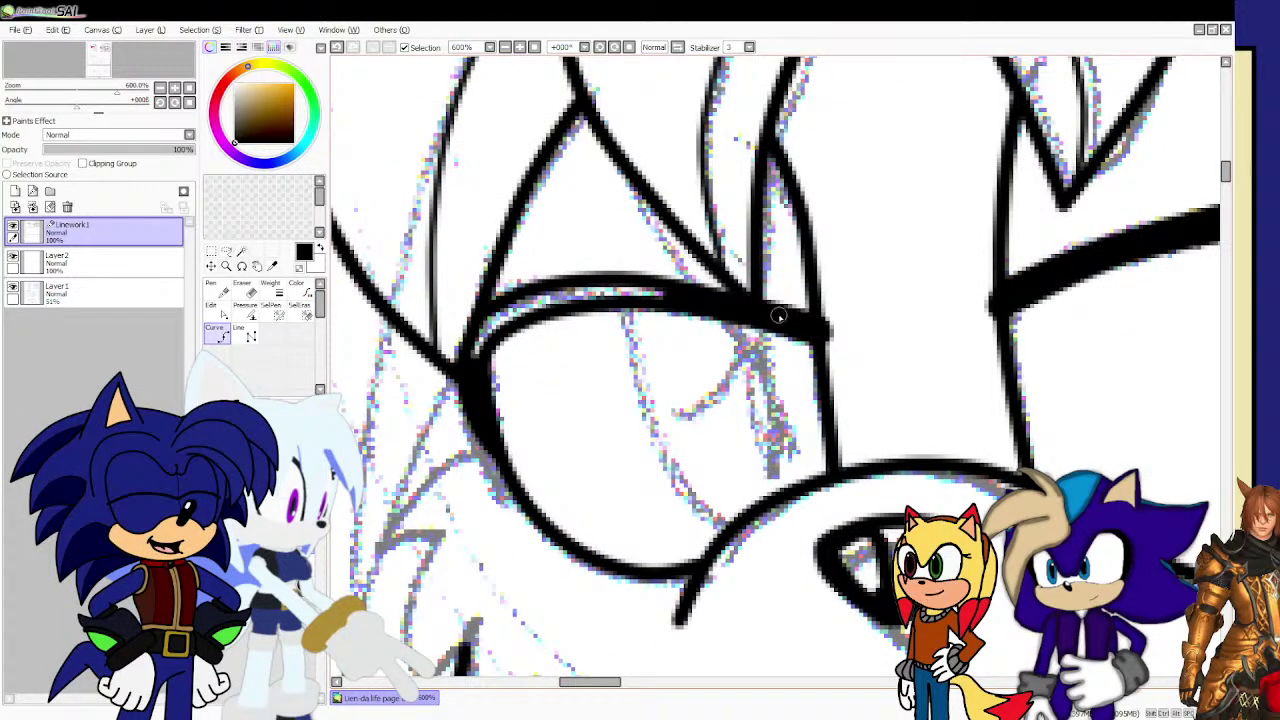
{"action": "left_click", "coordinate": [628, 288]}
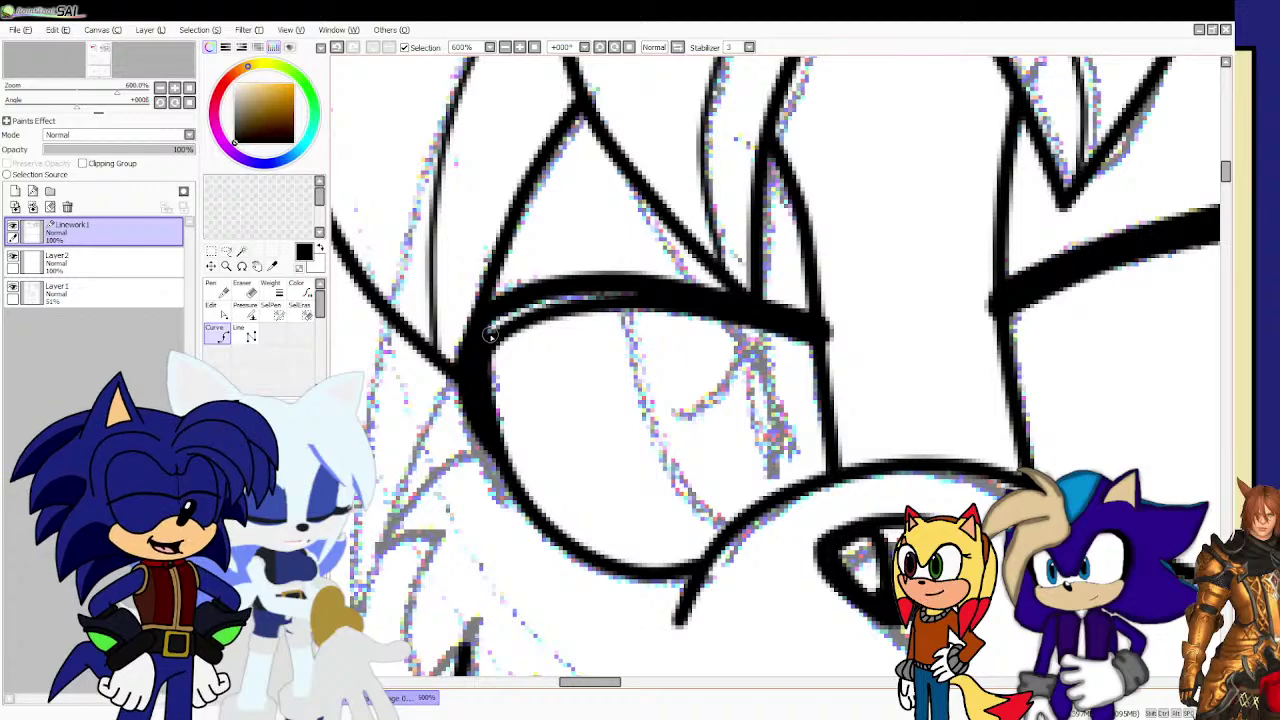
{"action": "left_click", "coordinate": [658, 292]}
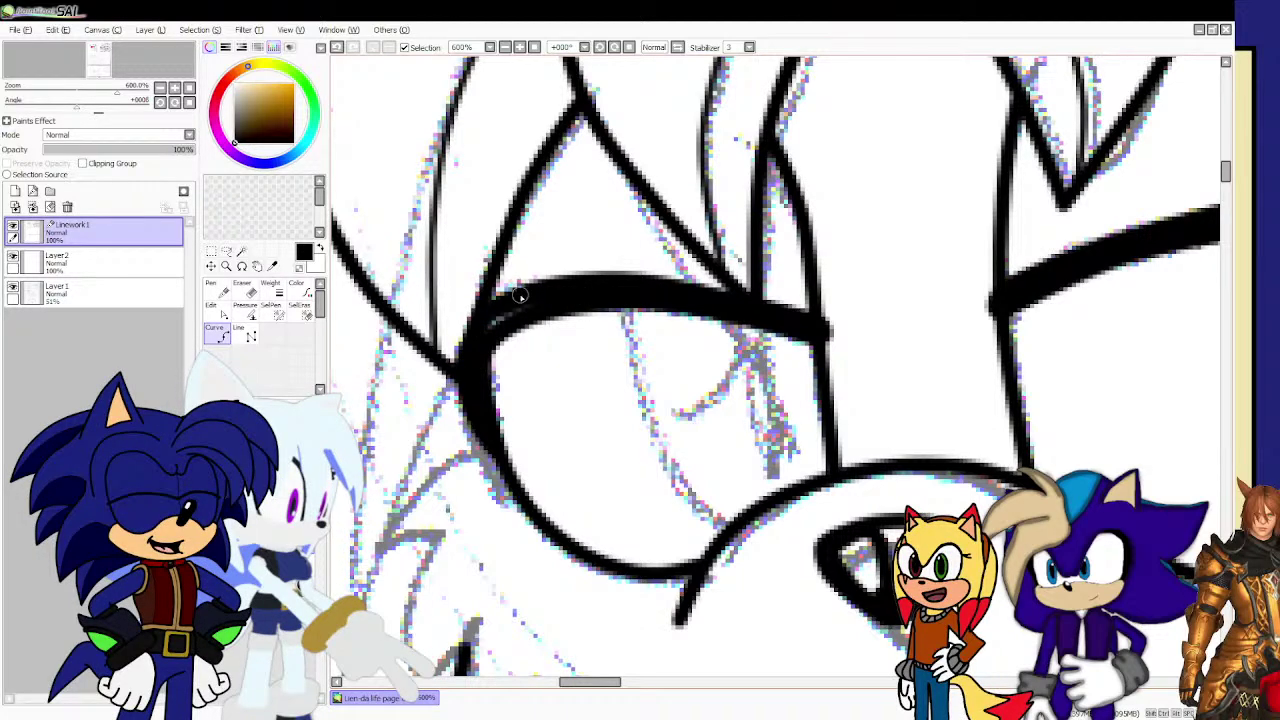
{"action": "scroll", "coordinate": [522, 305], "scroll_direction": "down", "scroll_amount": 3}
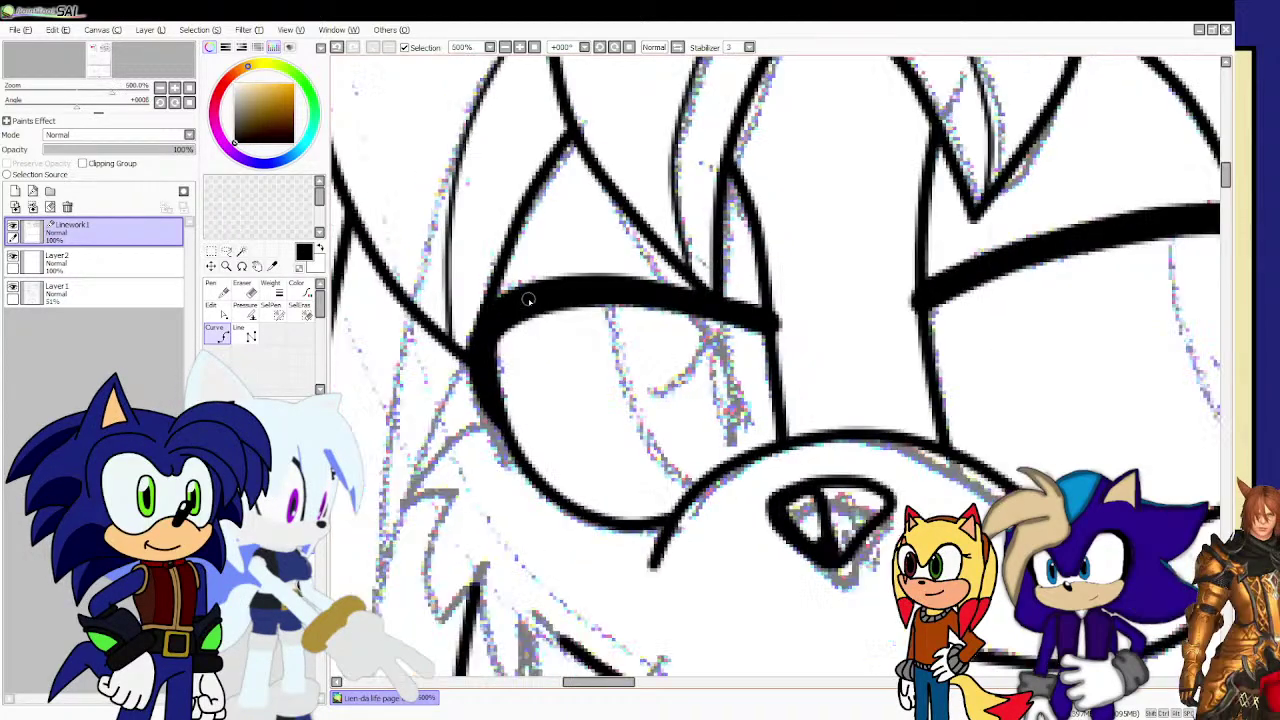
Ink two thick lashes outward from the left eye's outer corner and fill their base solid black.
{"action": "scroll", "coordinate": [496, 305], "scroll_direction": "up", "scroll_amount": 3}
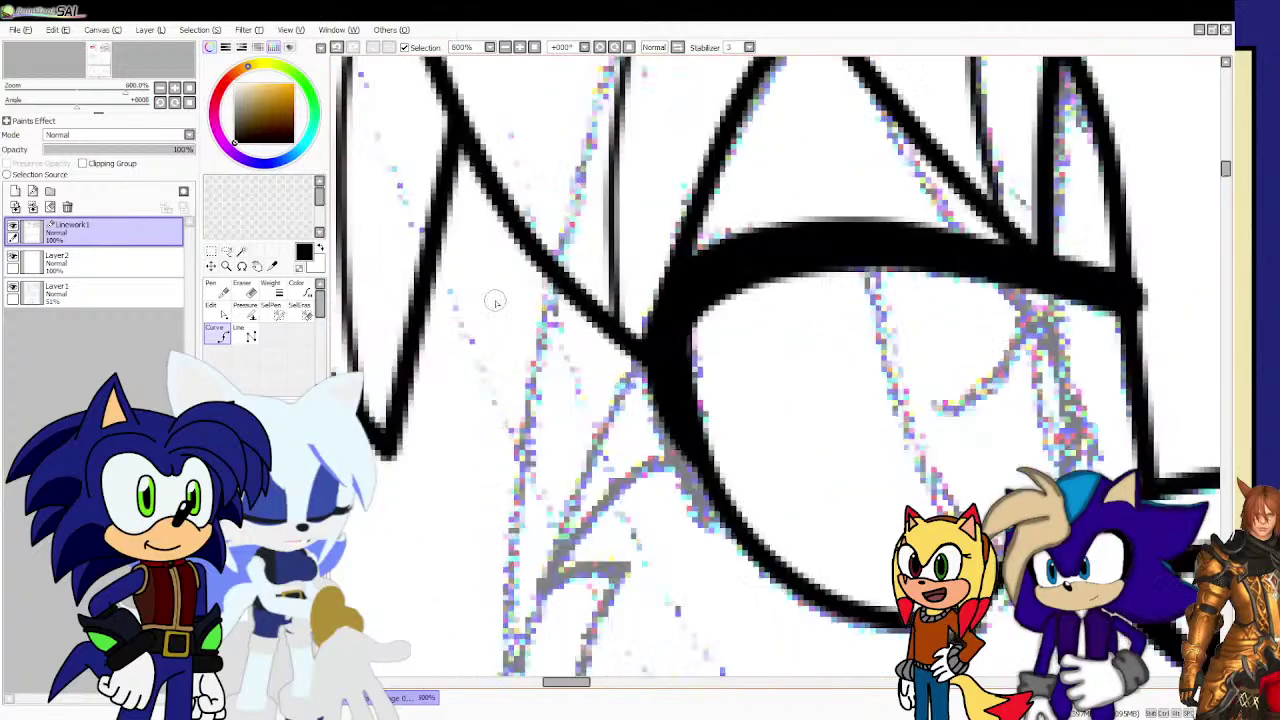
{"action": "mouse_move", "coordinate": [602, 326]}
{"action": "left_mouse_down"}
{"action": "mouse_move", "coordinate": [538, 348]}
{"action": "mouse_move", "coordinate": [436, 357]}
{"action": "mouse_move", "coordinate": [531, 362]}
{"action": "mouse_move", "coordinate": [614, 336]}
{"action": "mouse_move", "coordinate": [556, 396]}
{"action": "mouse_move", "coordinate": [444, 438]}
{"action": "left_mouse_up"}
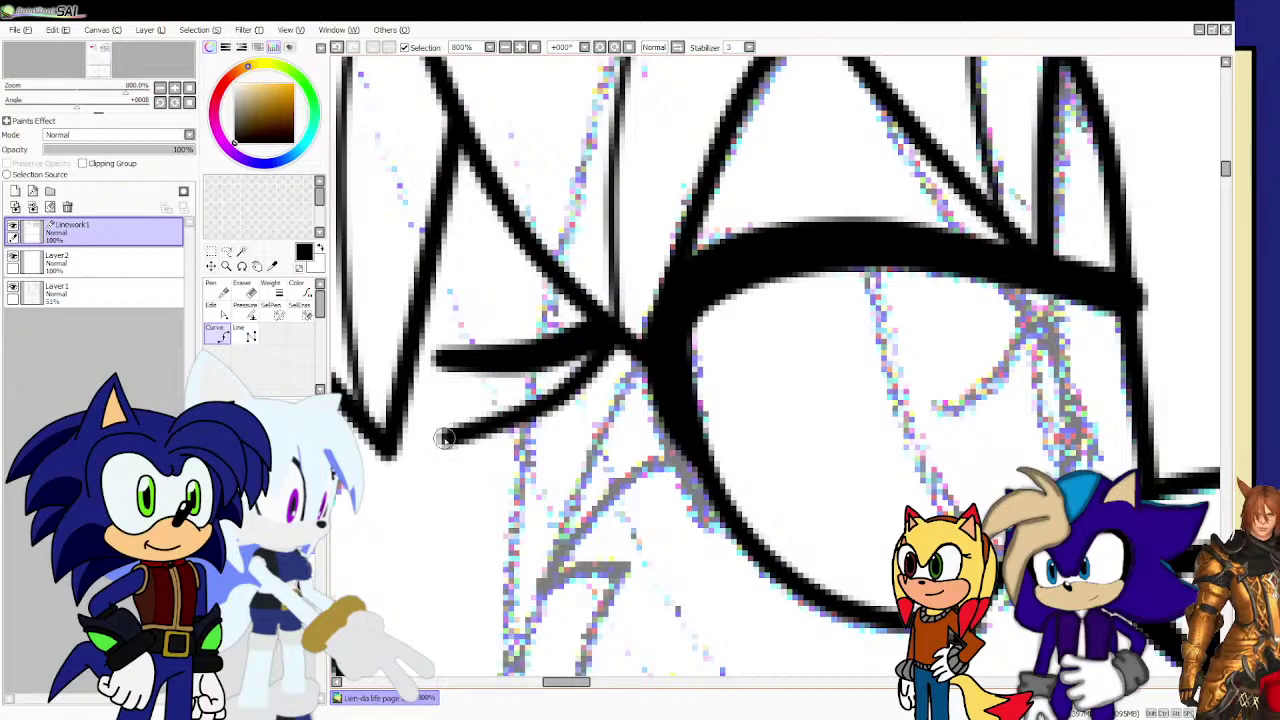
{"action": "double_click", "coordinate": [623, 344]}
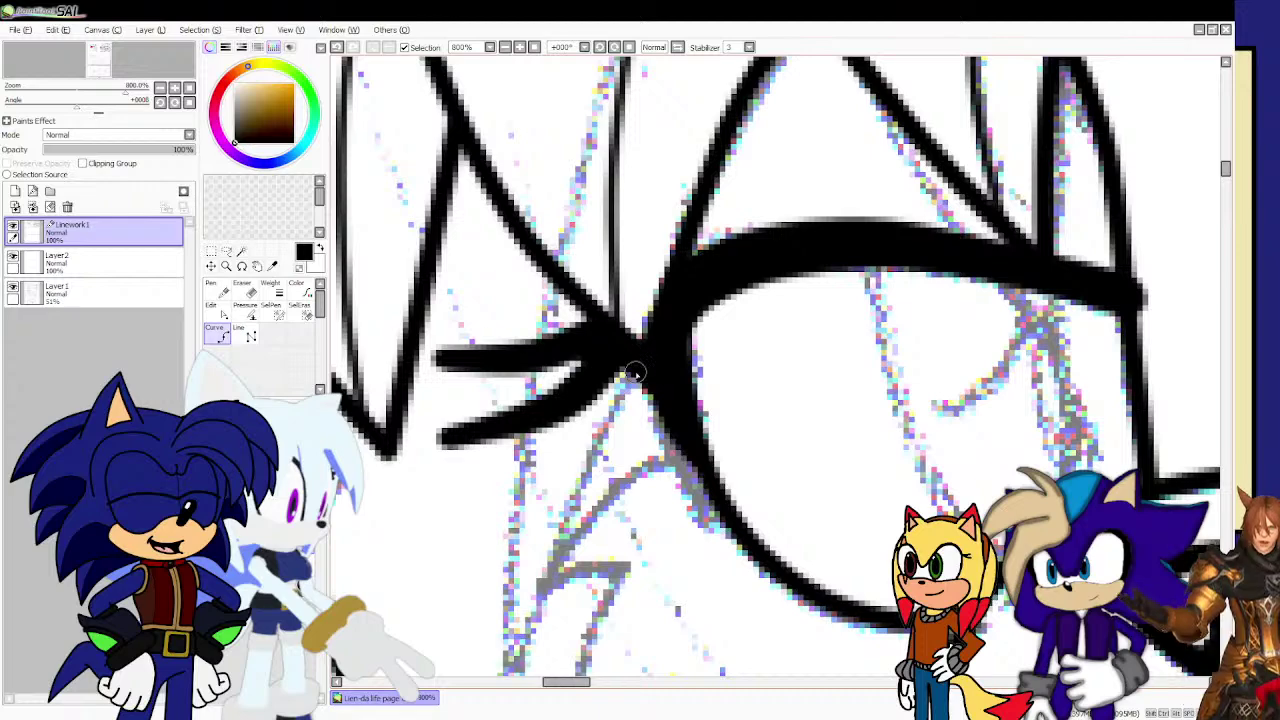
{"action": "scroll", "coordinate": [642, 436], "scroll_direction": "down", "scroll_amount": 1}
{"action": "scroll", "coordinate": [641, 438], "scroll_direction": "down", "scroll_amount": 2}
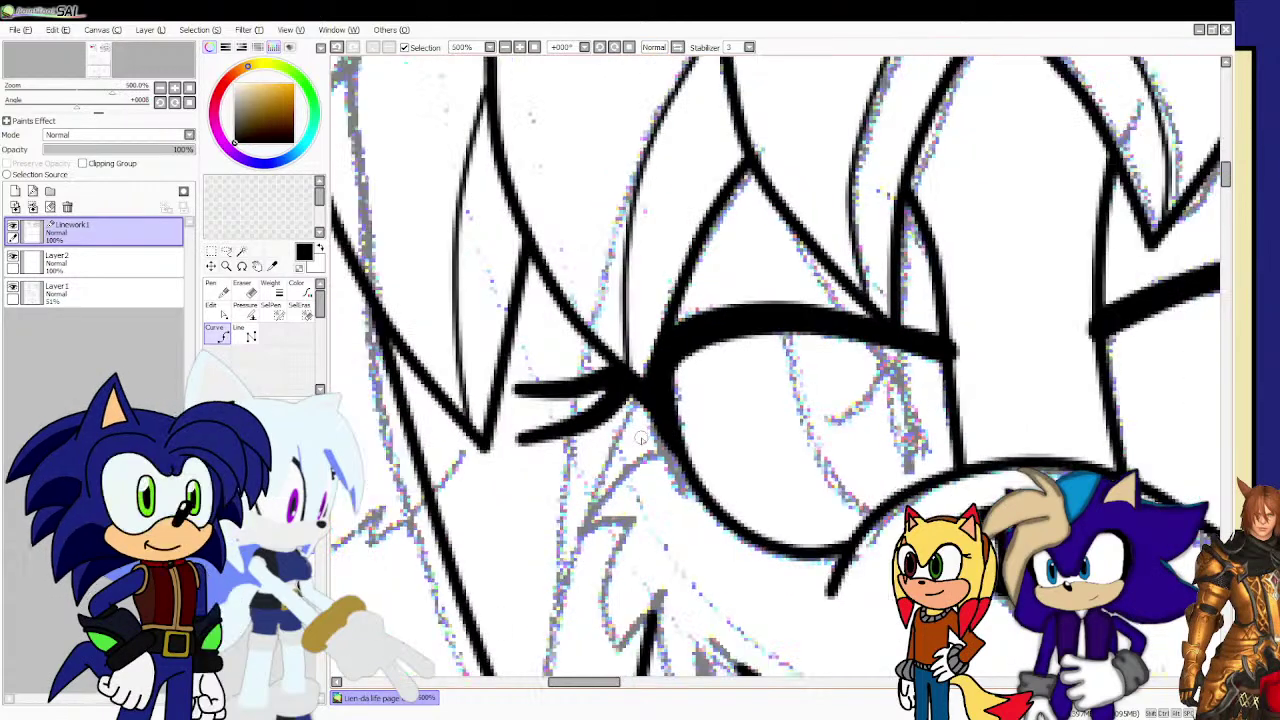
Ink the first left cheek fur tuft from the eye's outer edge down to a point, with a short lower edge.
{"action": "scroll", "coordinate": [656, 450], "scroll_direction": "up", "scroll_amount": 2}
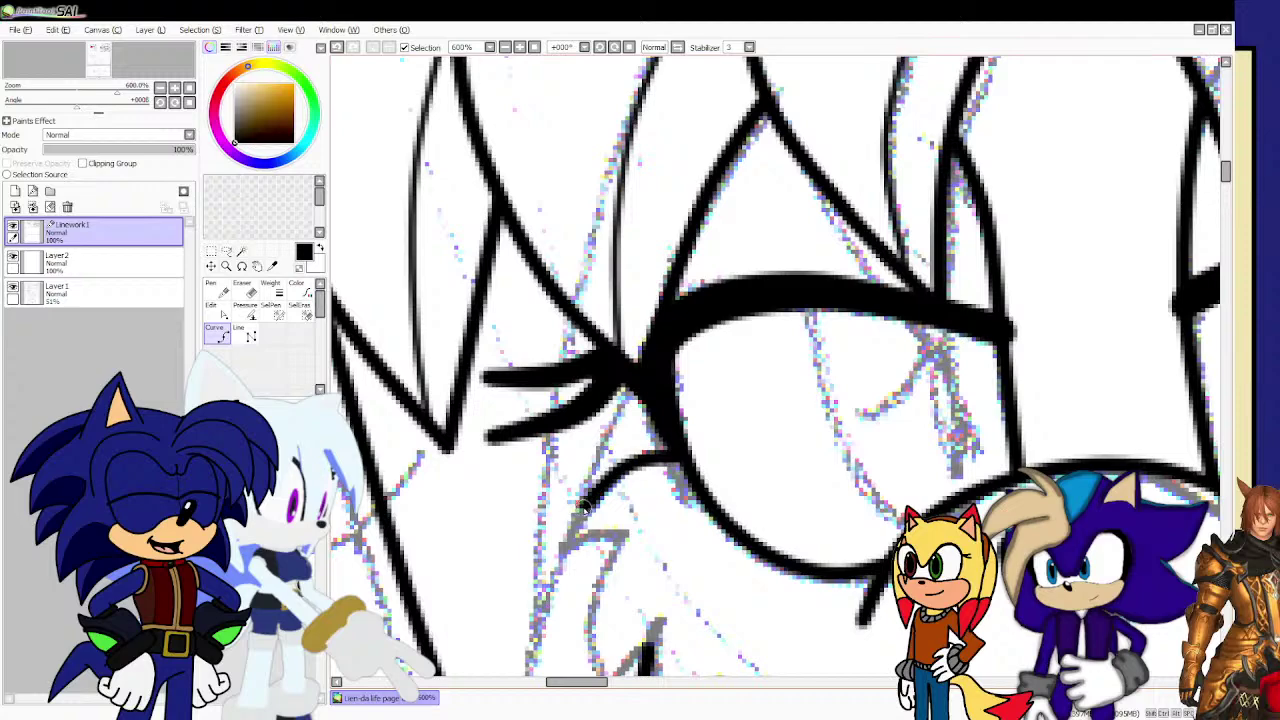
{"action": "double_click", "coordinate": [567, 550]}
{"action": "left_click", "coordinate": [567, 550]}
{"action": "left_click", "coordinate": [620, 531]}
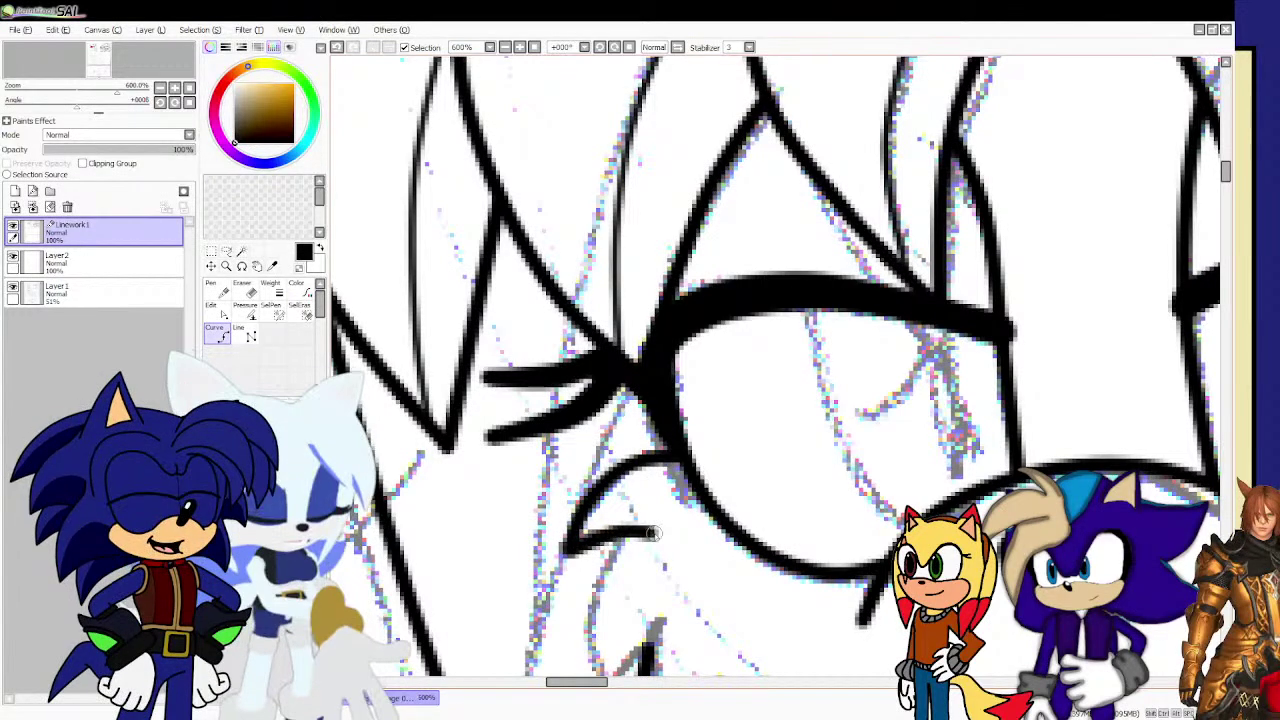
{"action": "double_click", "coordinate": [663, 533]}
{"action": "scroll", "coordinate": [590, 450], "scroll_direction": "down", "scroll_amount": 2}
{"action": "scroll", "coordinate": [590, 470], "scroll_direction": "up", "scroll_amount": 2}
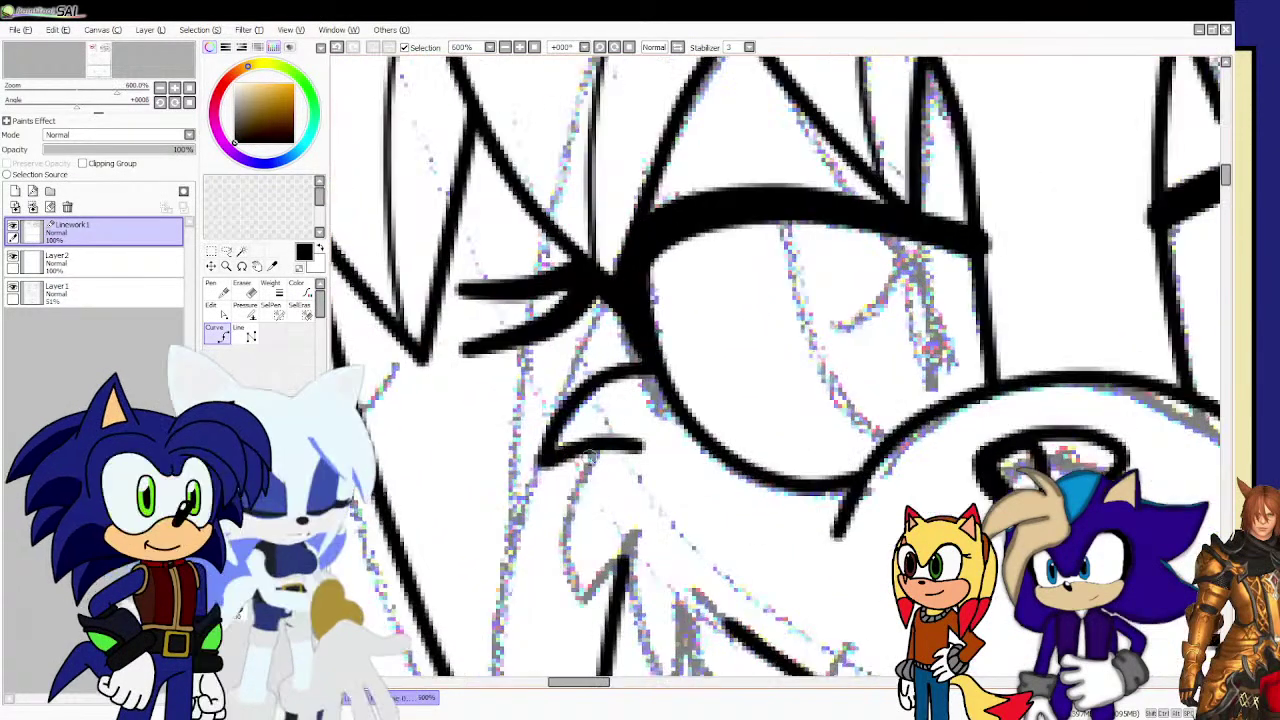
Ink the second and third left cheek fur tufts below the first, each running down to a point with a short lower edge.
{"action": "left_click", "coordinate": [592, 451]}
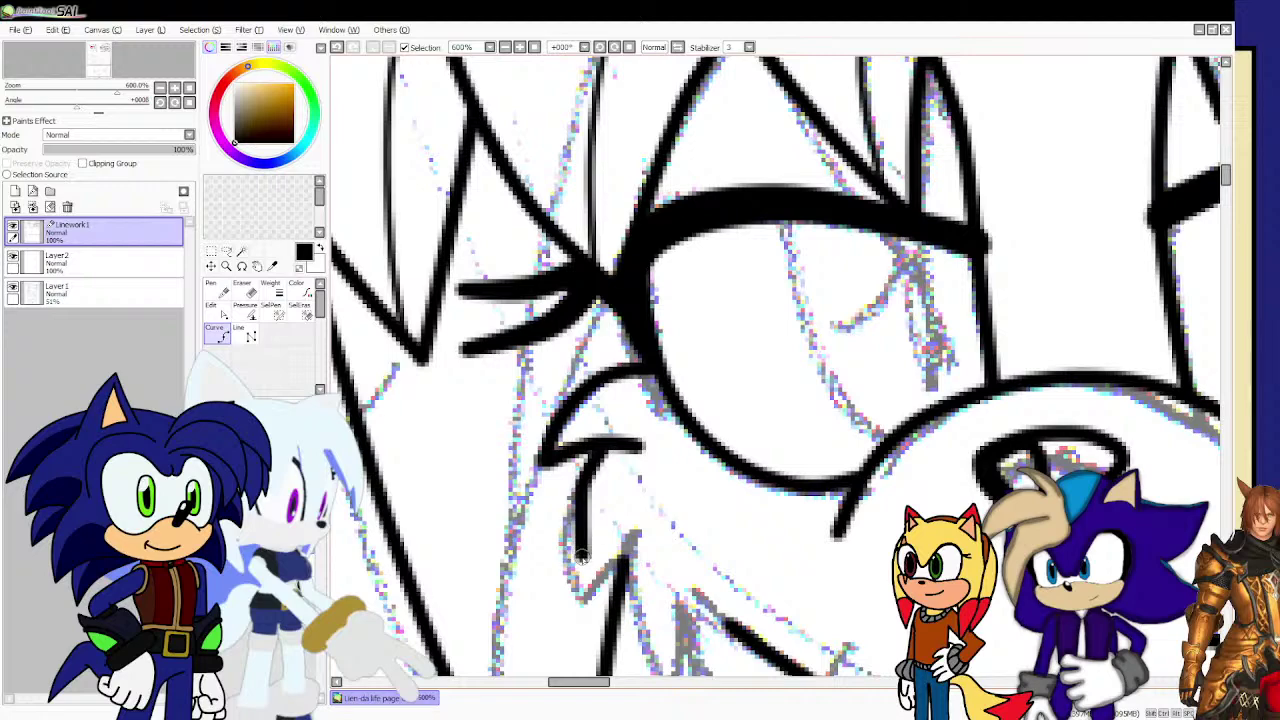
{"action": "double_click", "coordinate": [652, 511]}
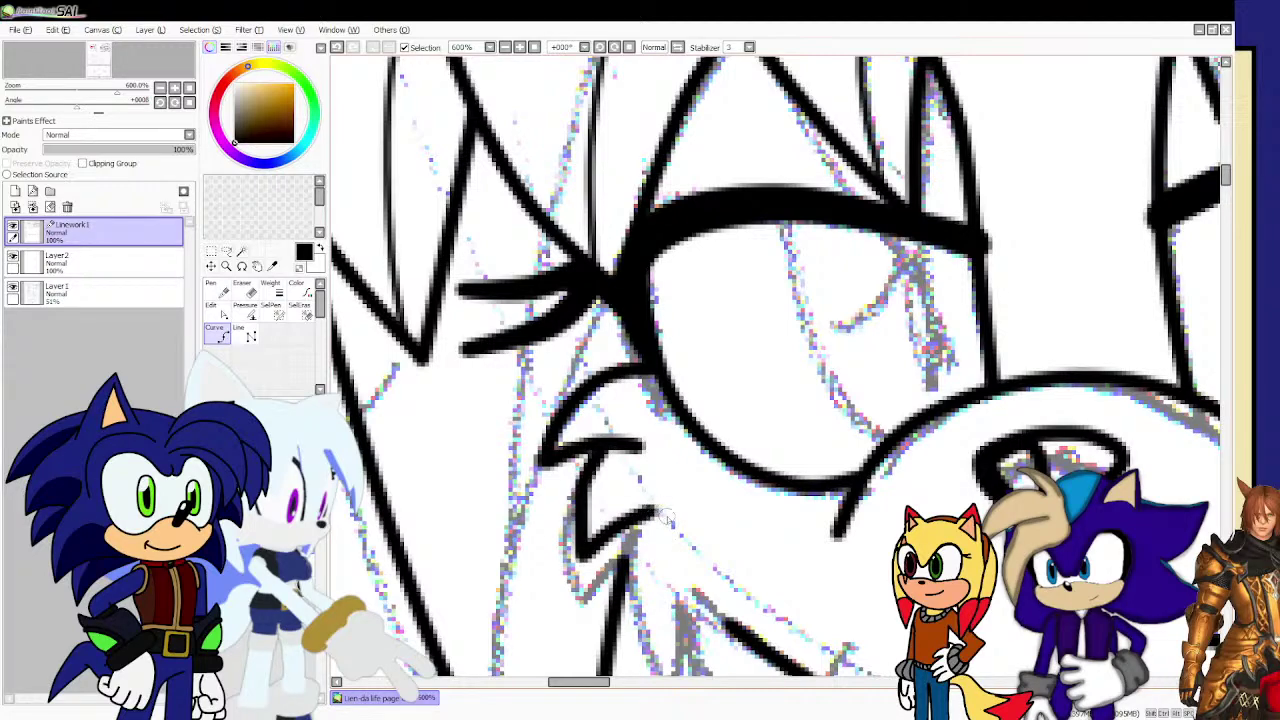
{"action": "scroll", "coordinate": [655, 432], "scroll_direction": "down", "scroll_amount": 2}
{"action": "scroll", "coordinate": [650, 570], "scroll_direction": "up", "scroll_amount": 3}
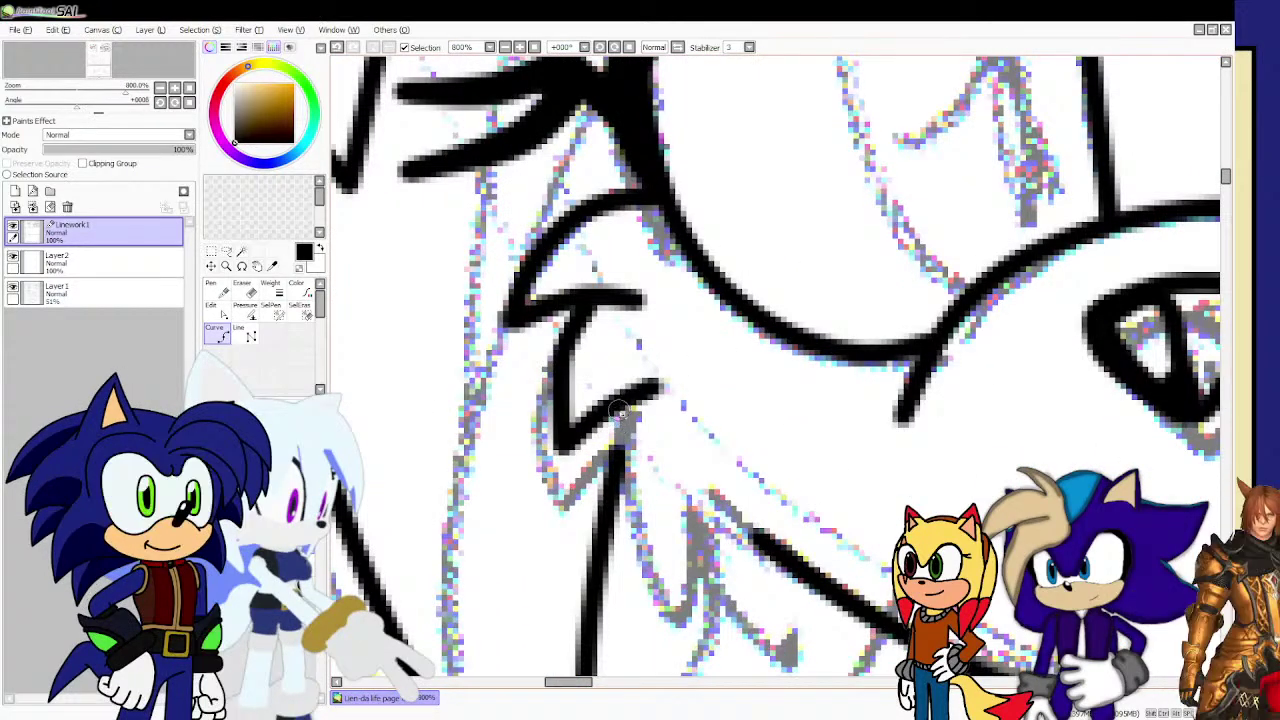
{"action": "left_click", "coordinate": [620, 425]}
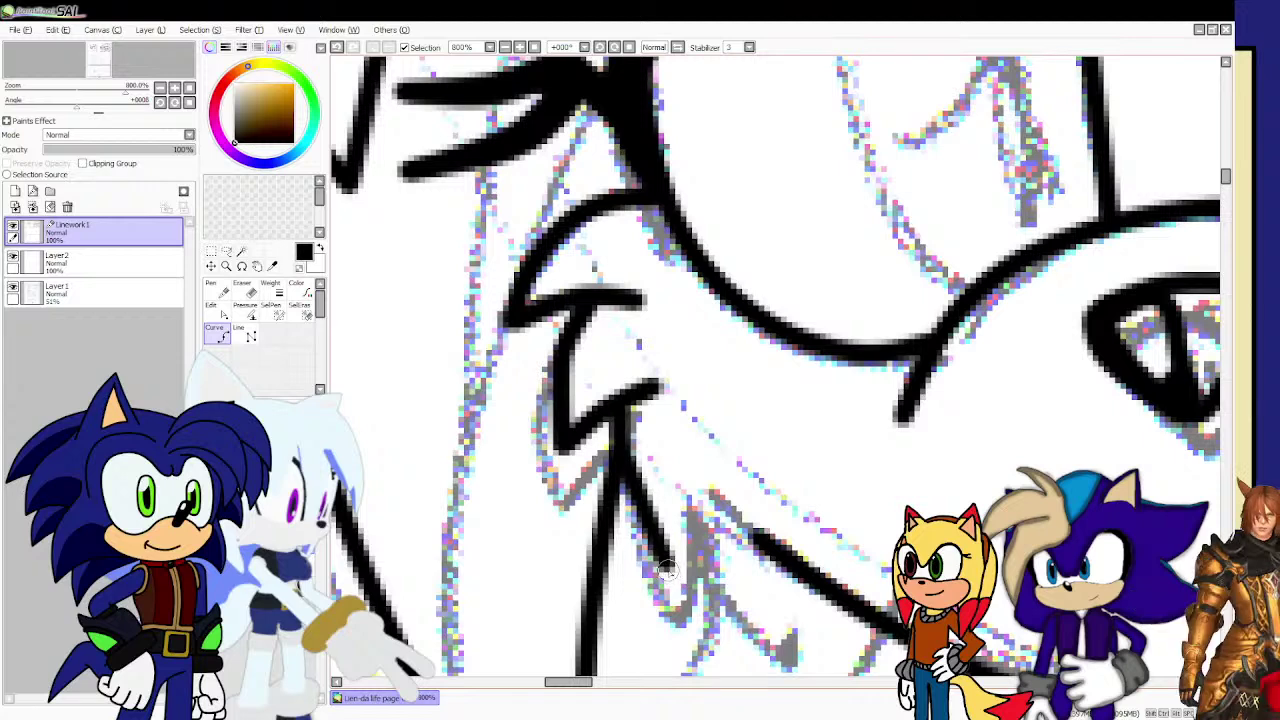
{"action": "double_click", "coordinate": [724, 468]}
Ink the fourth, lowest left cheek fur tuft from the third tuft's edge to a point just beside the jaw line.
{"action": "left_click", "coordinate": [700, 505]}
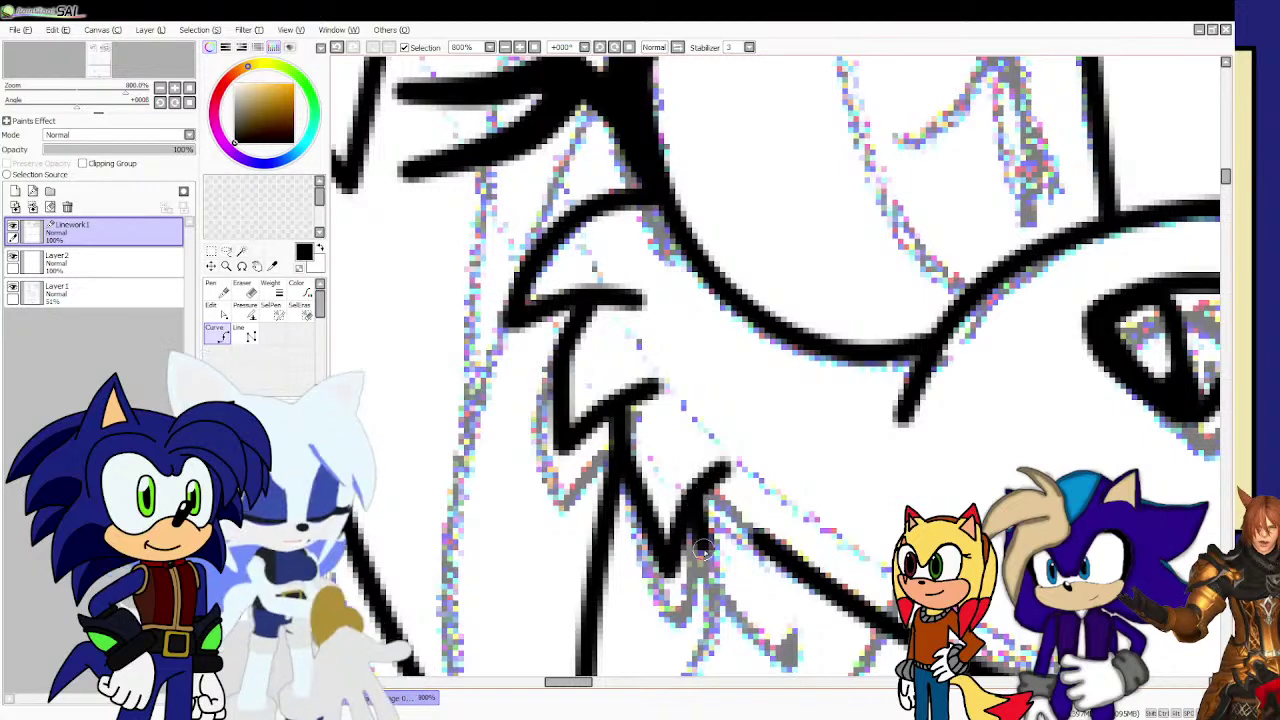
{"action": "left_click", "coordinate": [751, 629]}
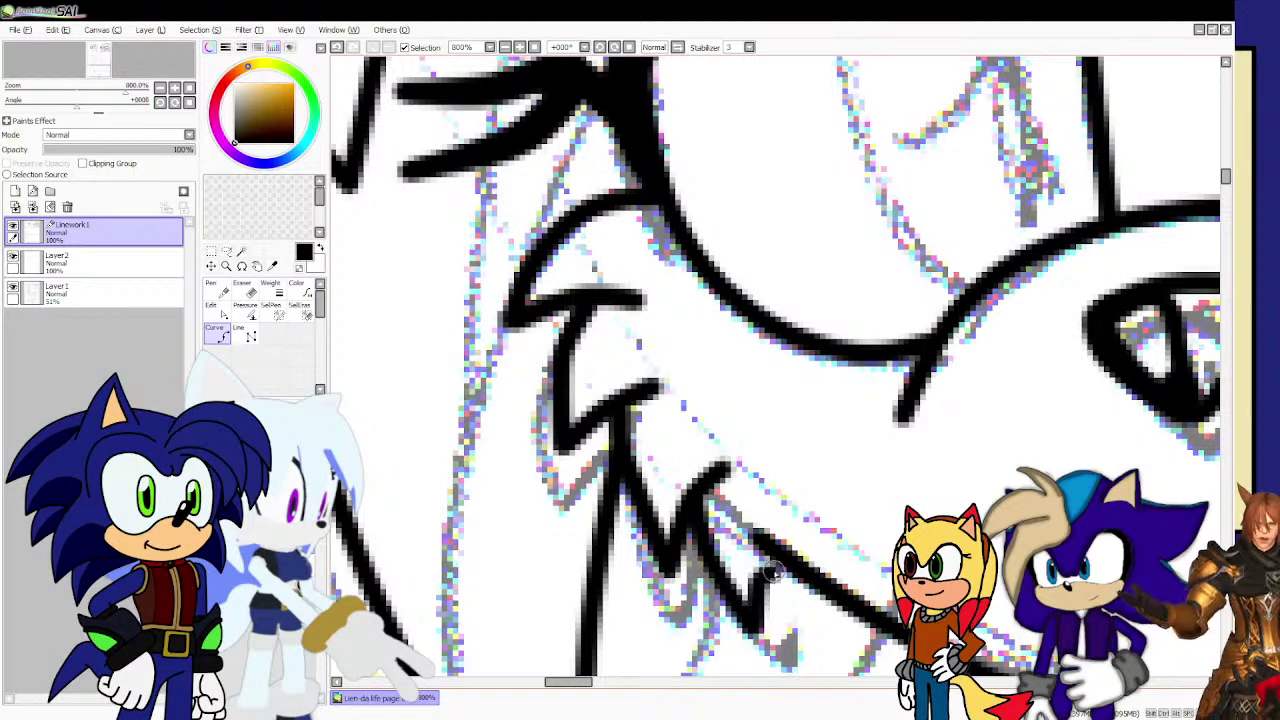
{"action": "scroll", "coordinate": [648, 540], "scroll_direction": "down", "scroll_amount": 8}
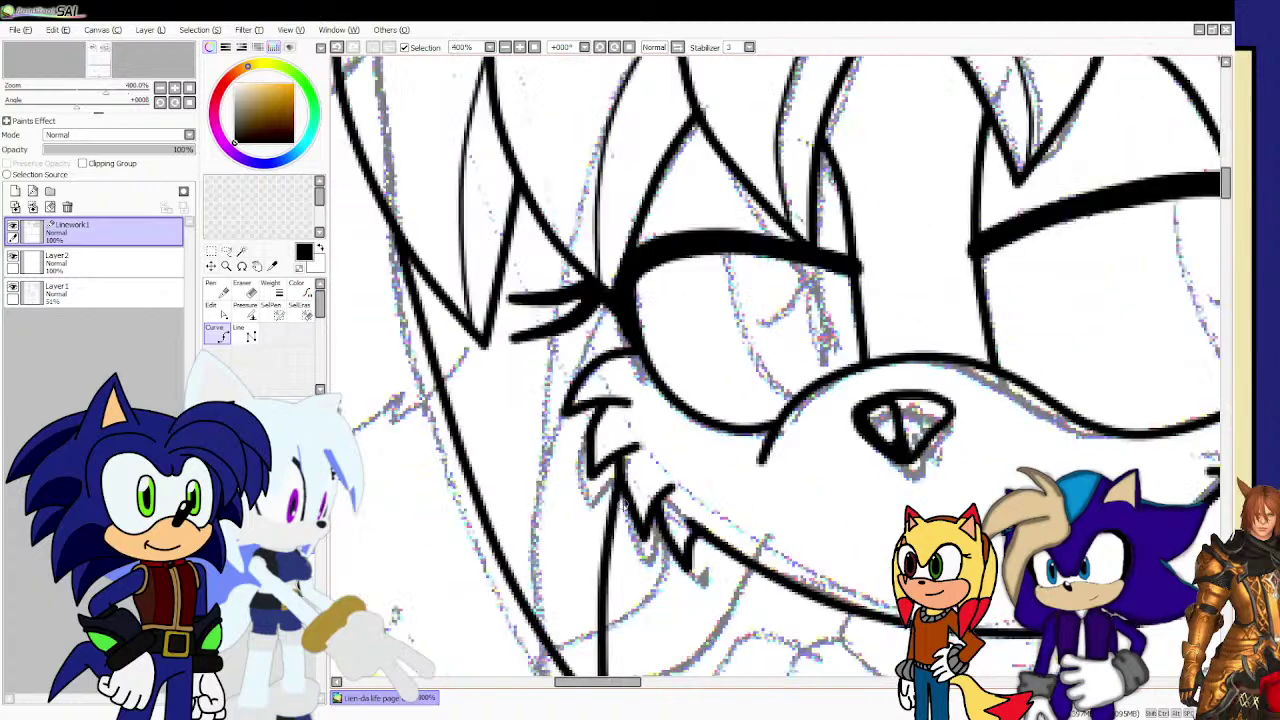
{"action": "scroll", "coordinate": [662, 456], "scroll_direction": "up", "scroll_amount": 2}
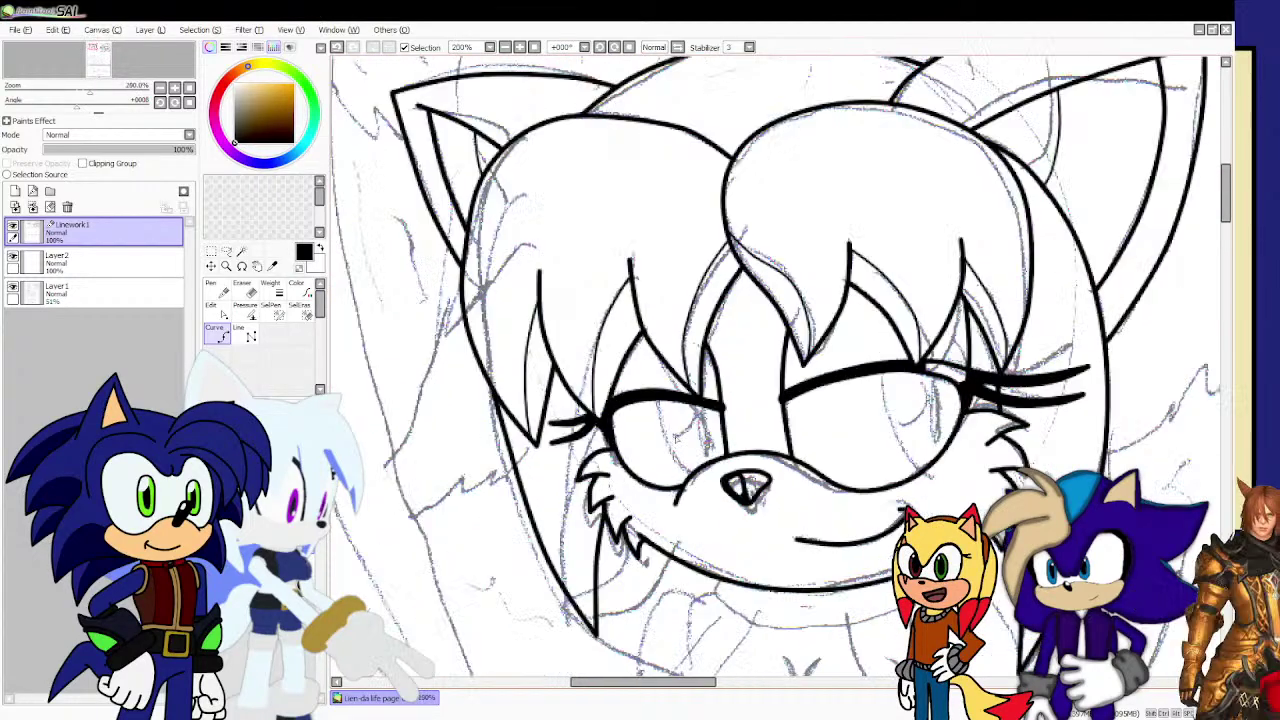
{"action": "scroll", "coordinate": [662, 456], "scroll_direction": "down", "scroll_amount": 1}
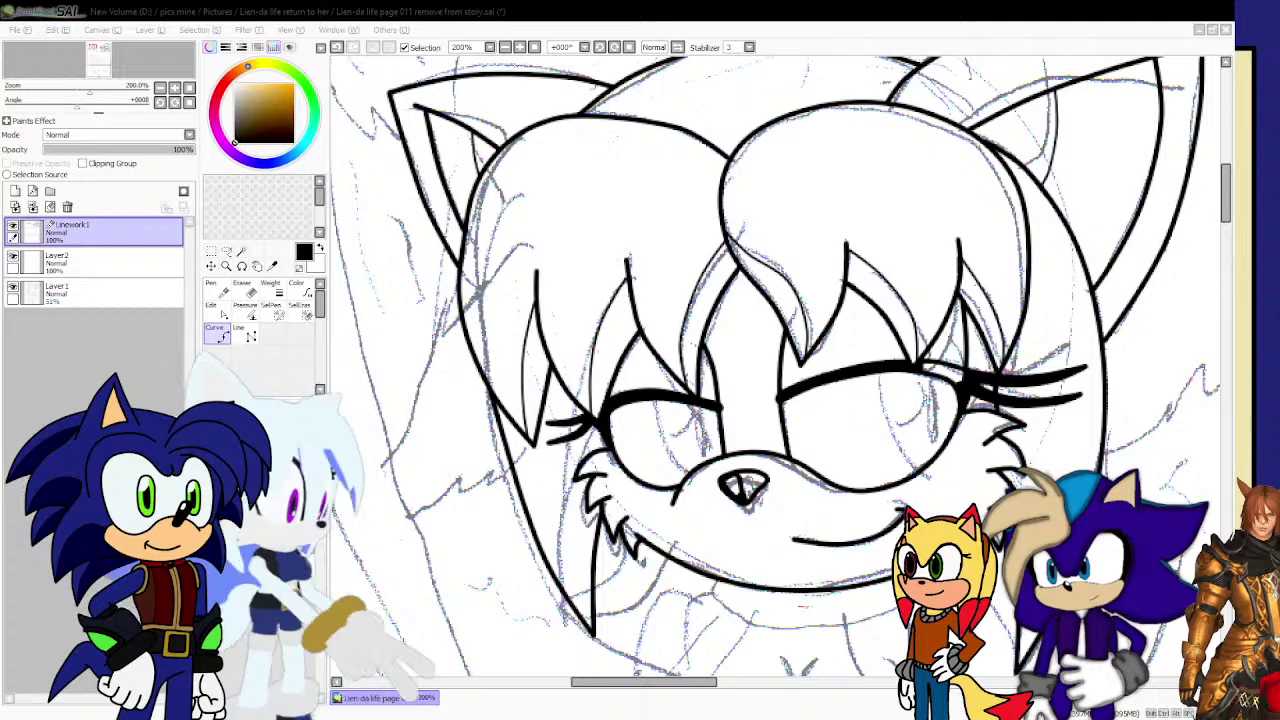
Ink the inner strand line up the hair lock beside the left cheek and save the file.
{"action": "scroll", "coordinate": [575, 610], "scroll_direction": "up", "scroll_amount": 2}
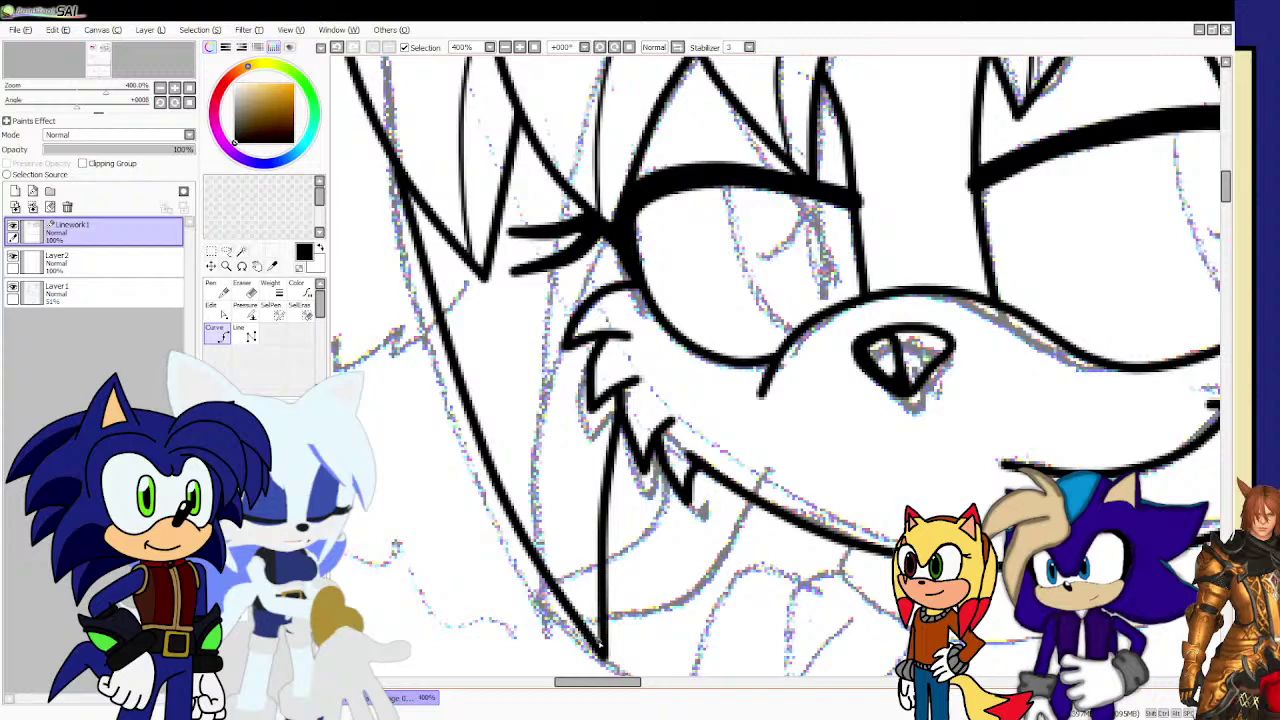
{"action": "mouse_move", "coordinate": [577, 527]}
{"action": "left_mouse_down"}
{"action": "mouse_move", "coordinate": [546, 295]}
{"action": "mouse_move", "coordinate": [557, 188]}
{"action": "left_mouse_up"}
{"action": "scroll", "coordinate": [501, 413], "scroll_direction": "down", "scroll_amount": 3}
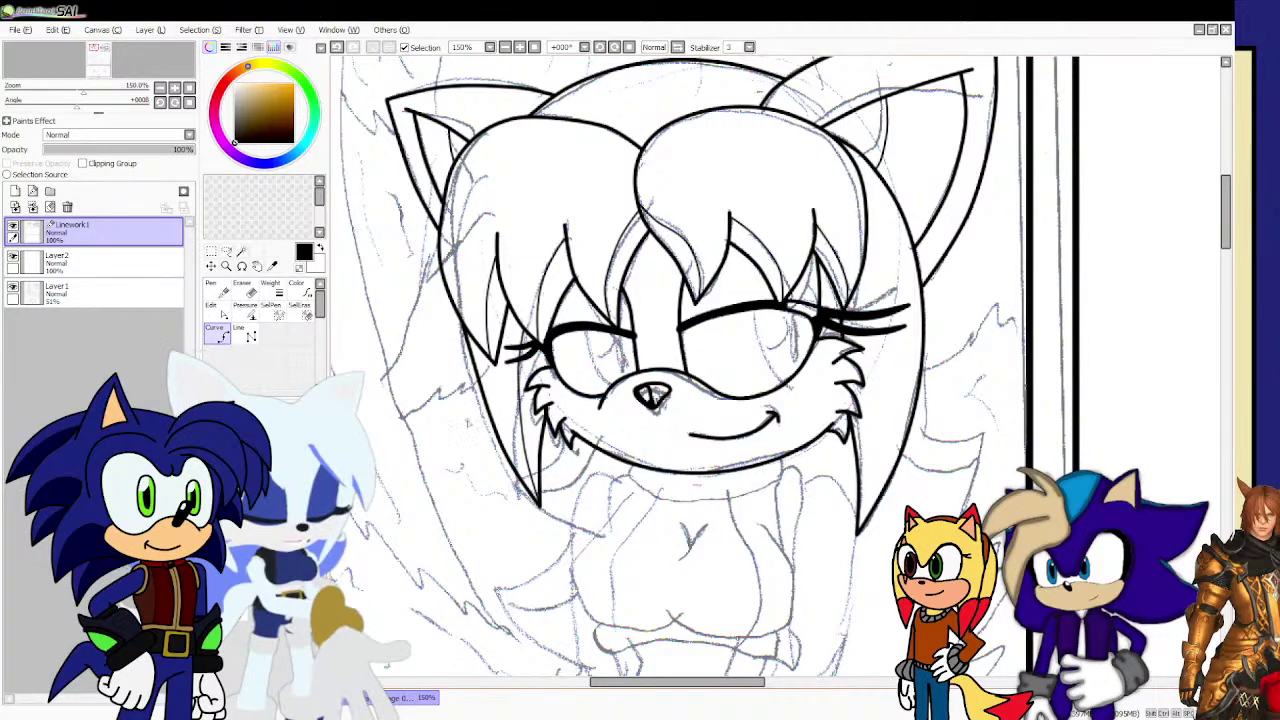
{"action": "left_click", "coordinate": [23, 31]}
{"action": "left_click", "coordinate": [51, 111]}
Ink the left iris's outer curve from the upper lid down to the muzzle line.
{"action": "scroll", "coordinate": [618, 340], "scroll_direction": "up", "scroll_amount": 1}
{"action": "scroll", "coordinate": [535, 292], "scroll_direction": "up", "scroll_amount": 4}
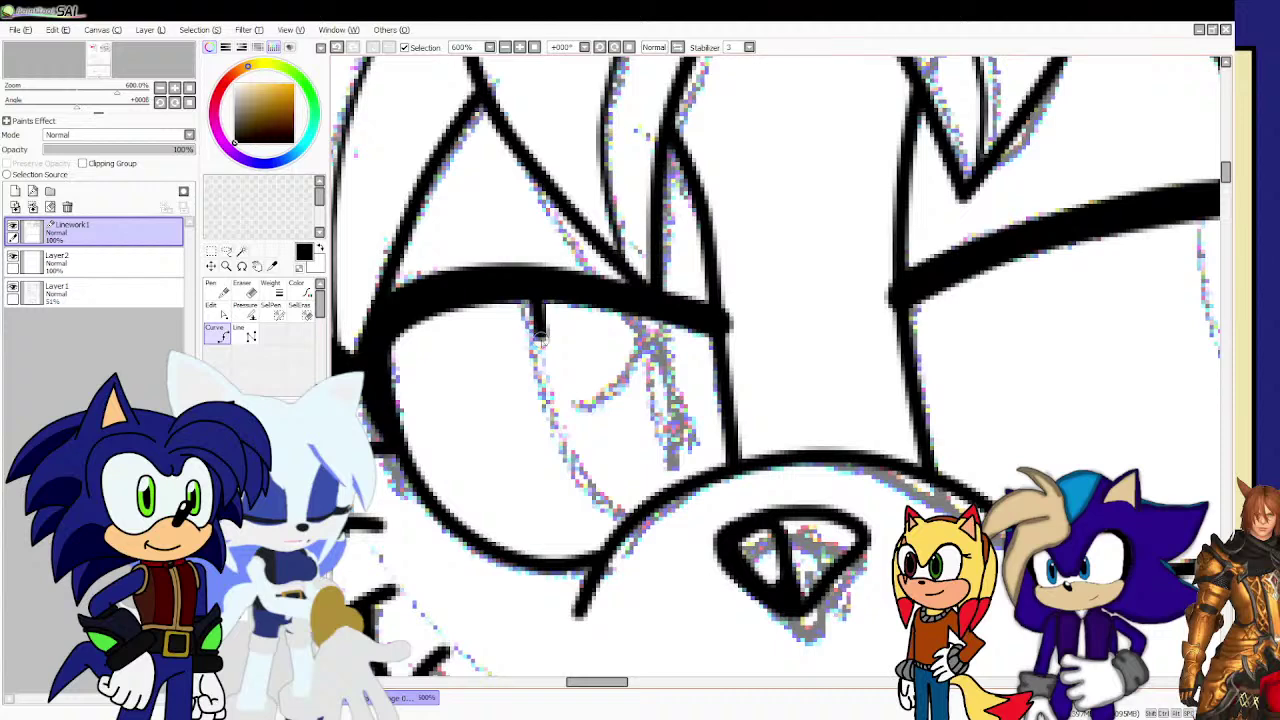
{"action": "mouse_move", "coordinate": [540, 340]}
{"action": "left_mouse_down"}
{"action": "mouse_move", "coordinate": [537, 390]}
{"action": "mouse_move", "coordinate": [574, 490]}
{"action": "mouse_move", "coordinate": [620, 537]}
{"action": "left_mouse_up"}
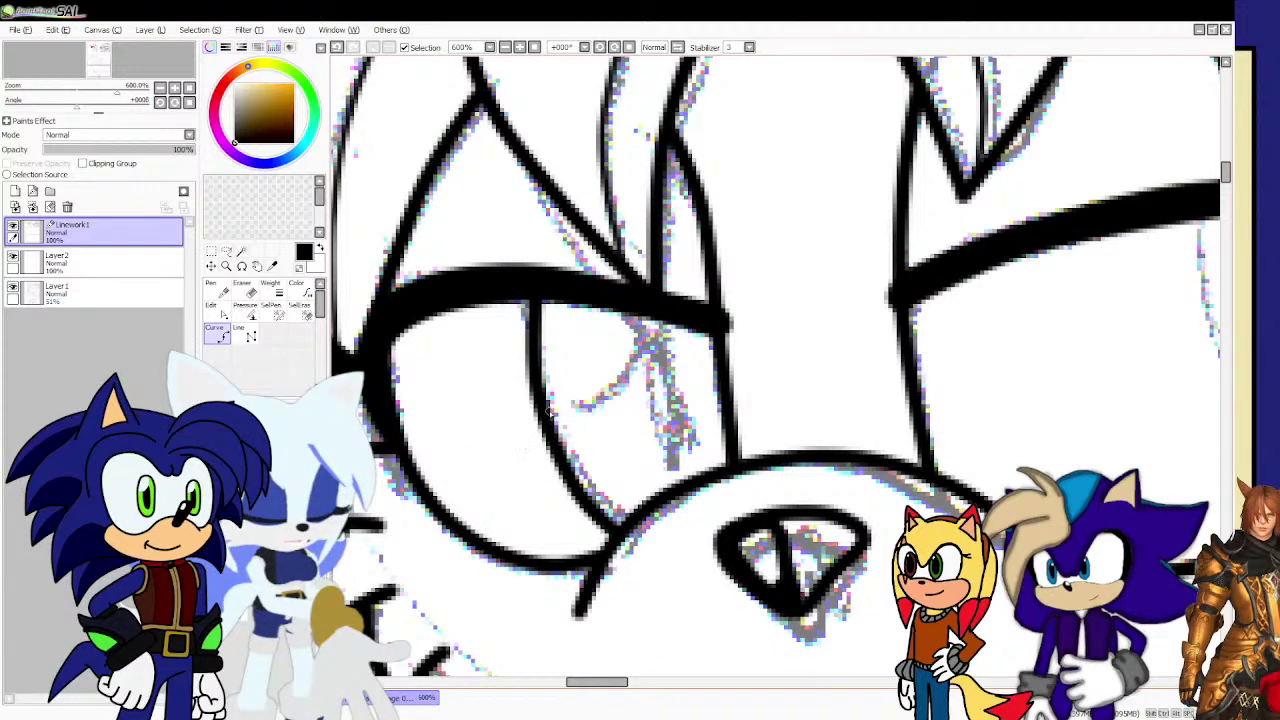
{"action": "key", "text": "ctrl+z"}
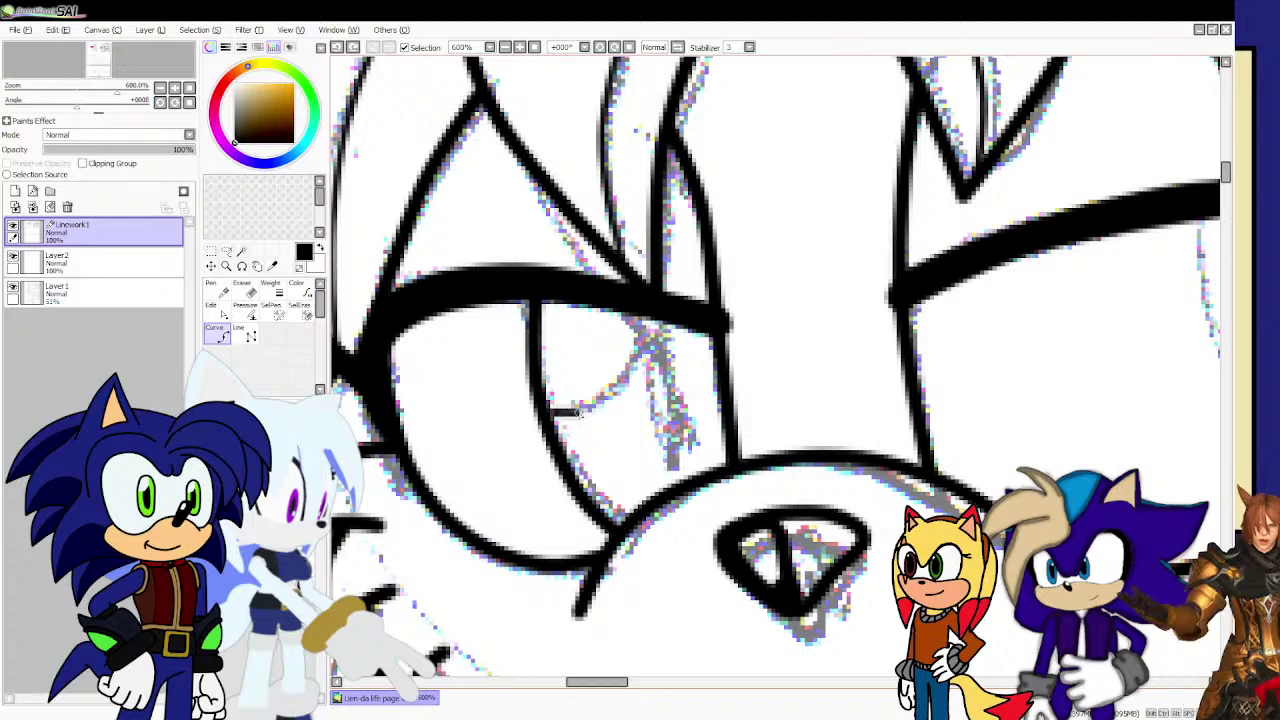
Ink the left eye's curved highlight from the iris edge up to the lid, and the narrow rounded pupil beside it.
{"action": "left_click_drag", "start_coordinate": [550, 410], "coordinate": [618, 398]}
{"action": "scroll", "coordinate": [643, 316], "scroll_direction": "up", "scroll_amount": 2}
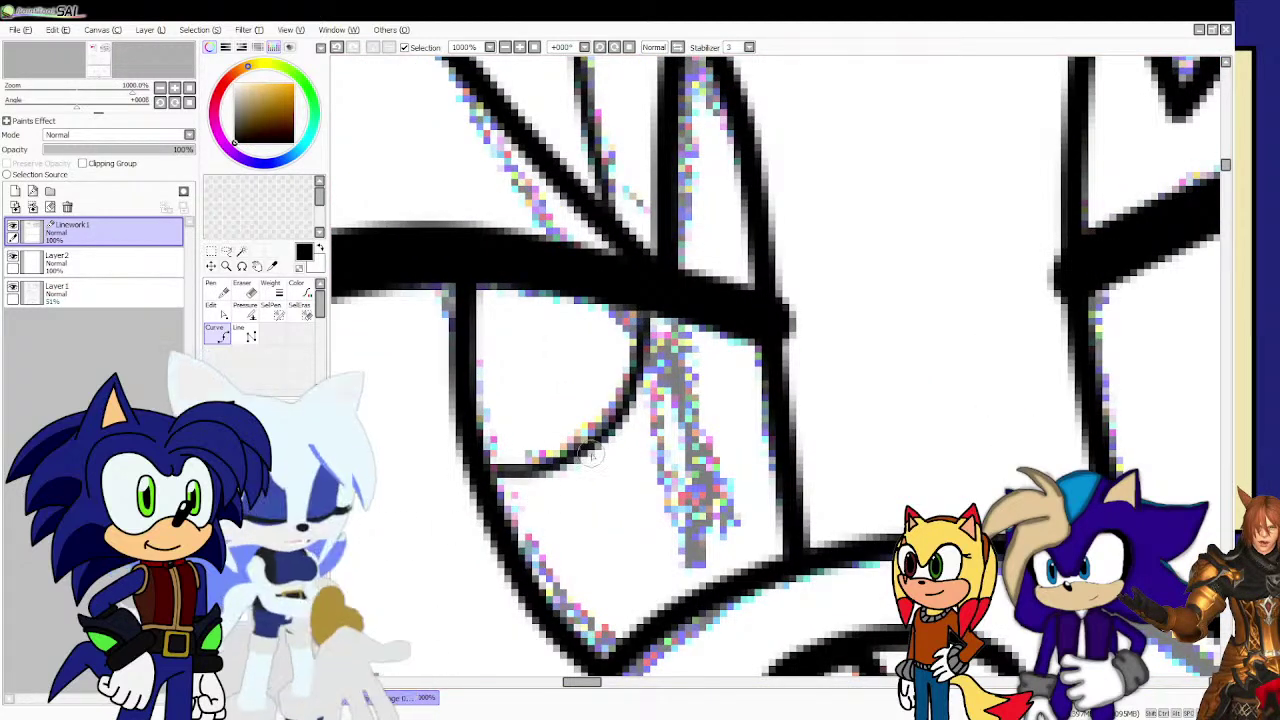
{"action": "mouse_move", "coordinate": [631, 430]}
{"action": "left_mouse_down"}
{"action": "mouse_move", "coordinate": [653, 508]}
{"action": "mouse_move", "coordinate": [688, 543]}
{"action": "mouse_move", "coordinate": [700, 538]}
{"action": "mouse_move", "coordinate": [714, 518]}
{"action": "mouse_move", "coordinate": [711, 436]}
{"action": "mouse_move", "coordinate": [683, 320]}
{"action": "left_mouse_up"}
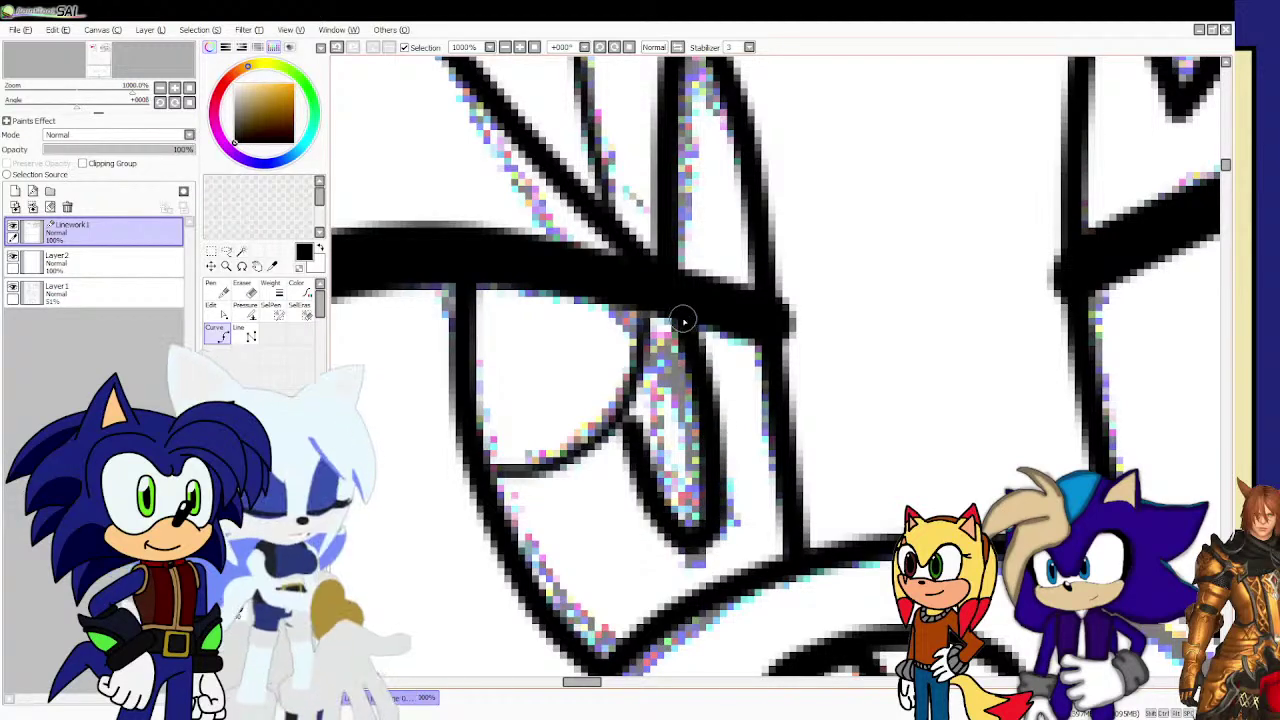
{"action": "scroll", "coordinate": [500, 480], "scroll_direction": "down", "scroll_amount": 4}
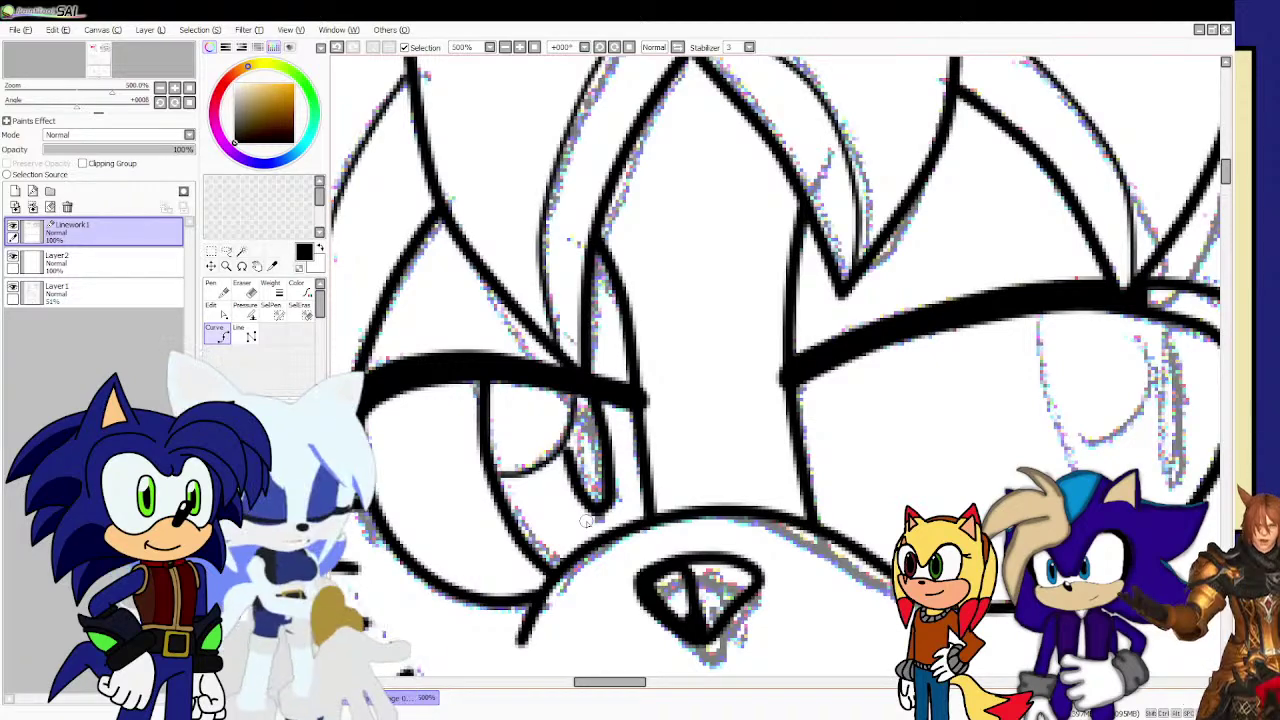
{"action": "scroll", "coordinate": [587, 521], "scroll_direction": "down", "scroll_amount": 1}
{"action": "scroll", "coordinate": [587, 521], "scroll_direction": "down", "scroll_amount": 1}
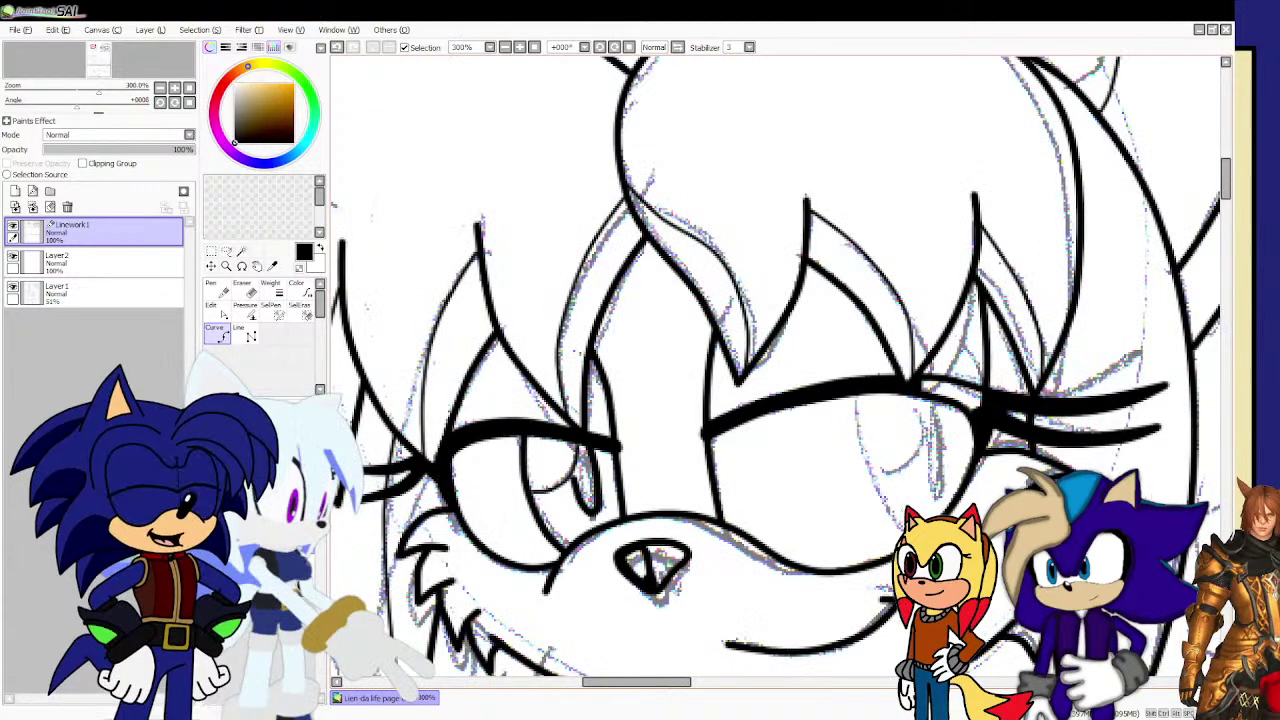
Ink the right iris's inner curve from the upper lid down to the eye's lower outline.
{"action": "scroll", "coordinate": [949, 493], "scroll_direction": "up", "scroll_amount": 2}
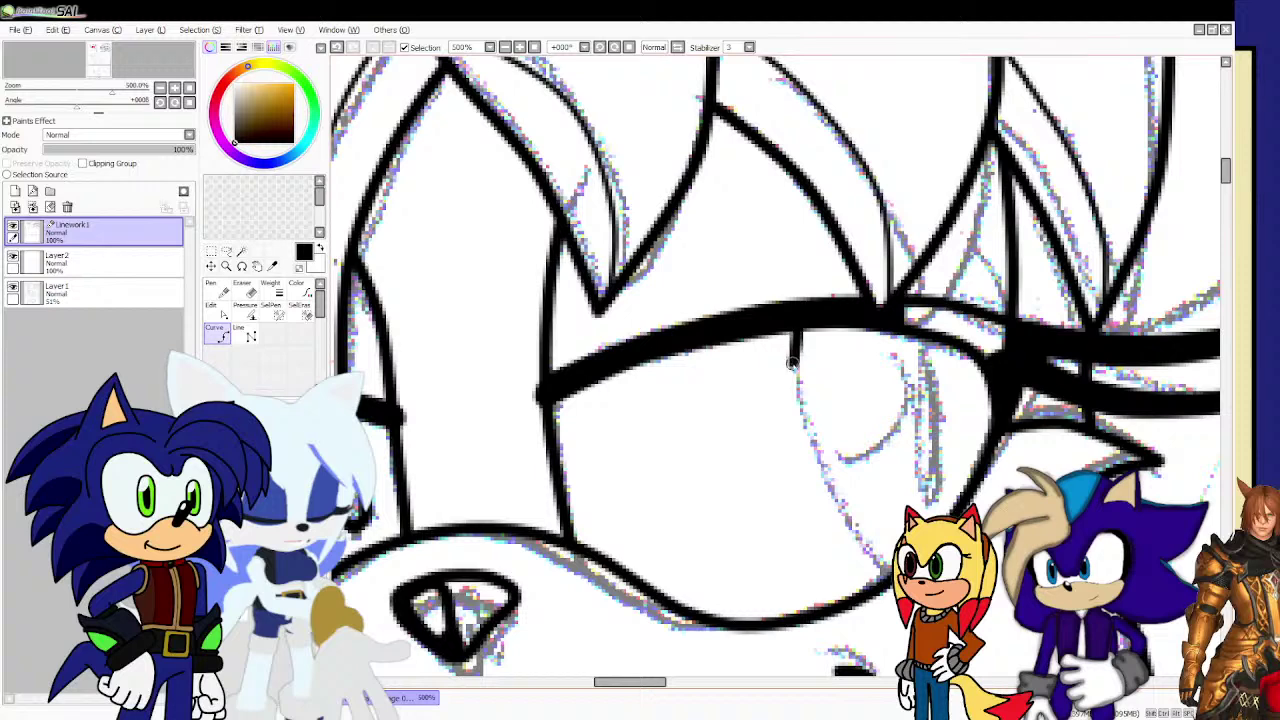
{"action": "left_click_drag", "start_coordinate": [792, 365], "coordinate": [835, 485]}
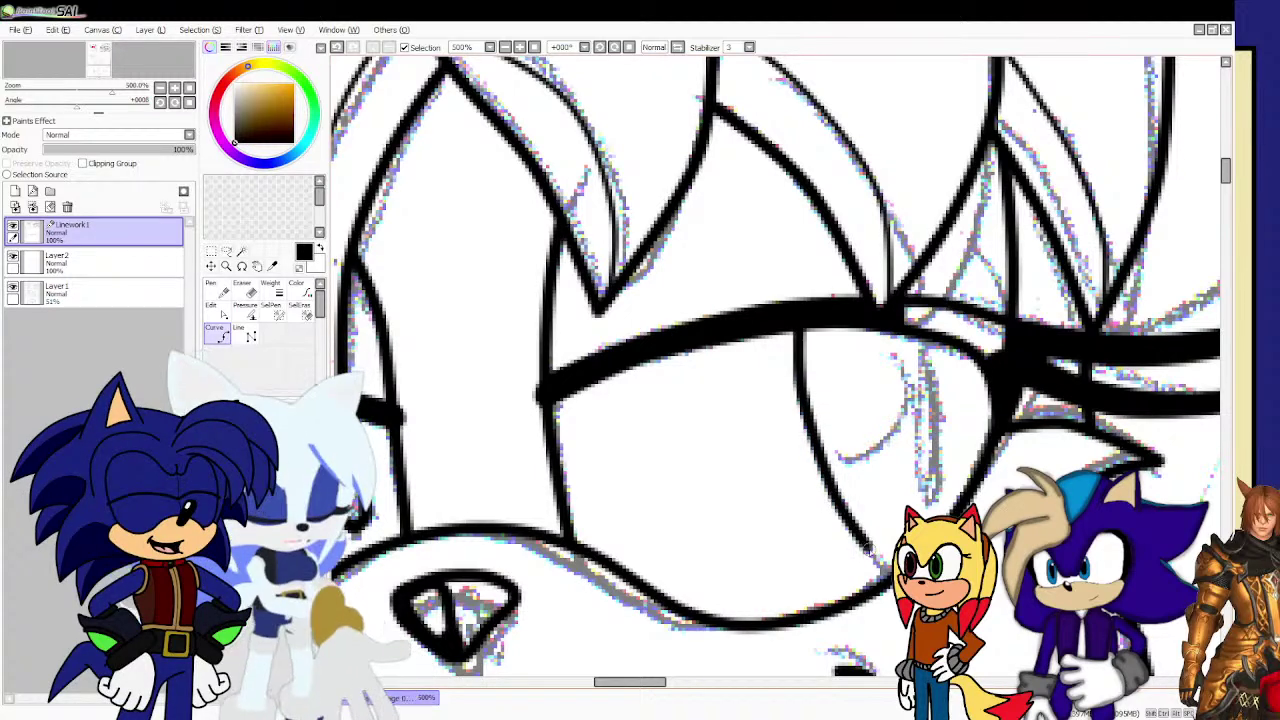
{"action": "left_click", "coordinate": [884, 578]}
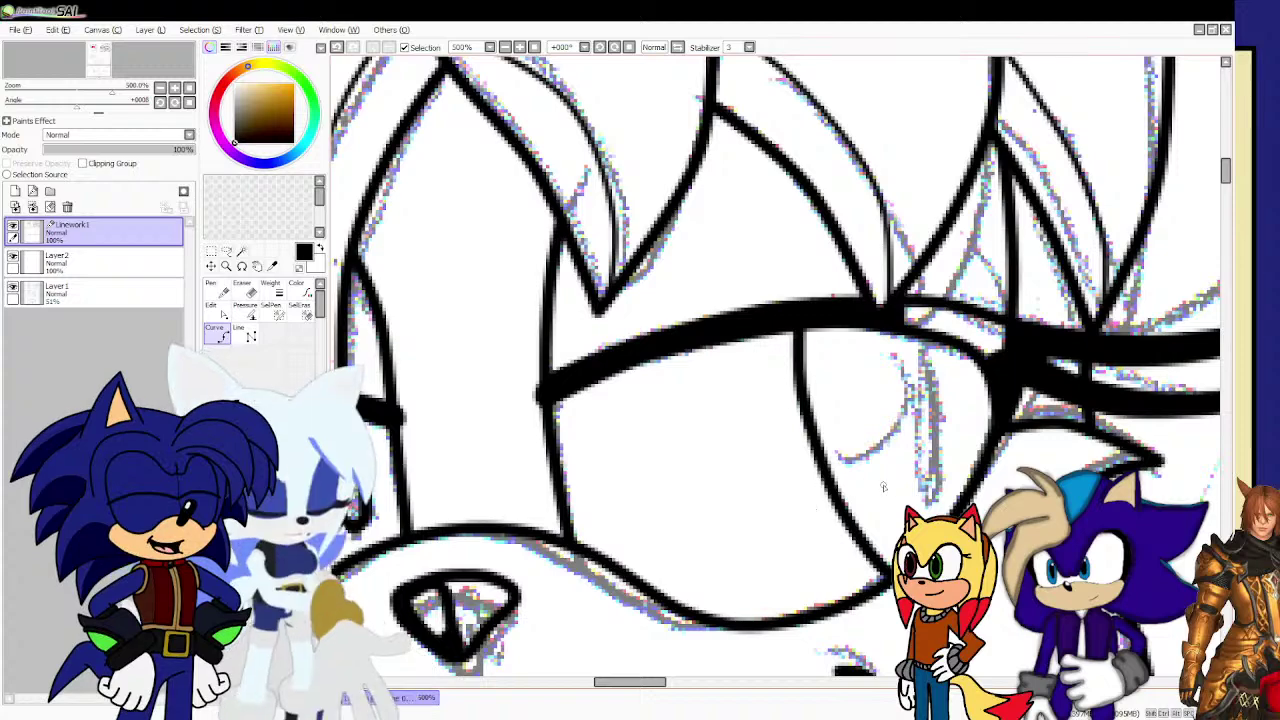
Ink the right eye's curved highlight from the upper lid around to the iris line.
{"action": "scroll", "coordinate": [1075, 393], "scroll_direction": "up", "scroll_amount": 3}
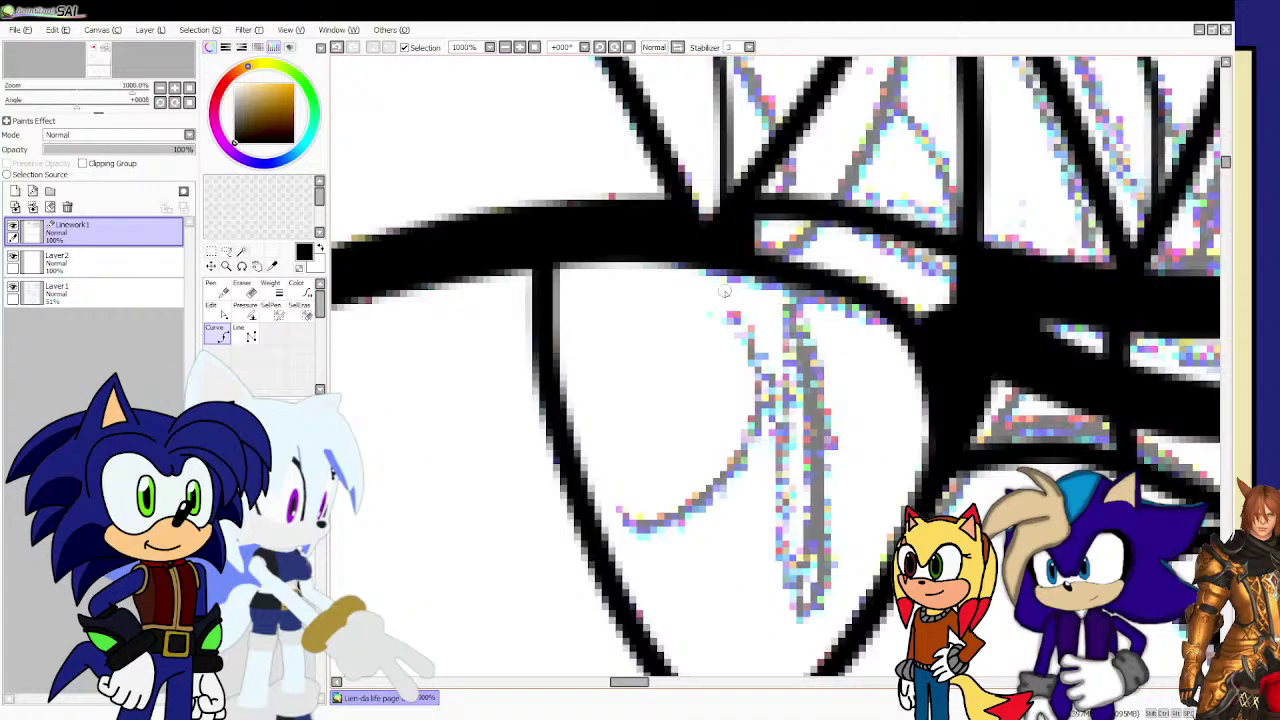
{"action": "scroll", "coordinate": [721, 277], "scroll_direction": "down", "scroll_amount": 2}
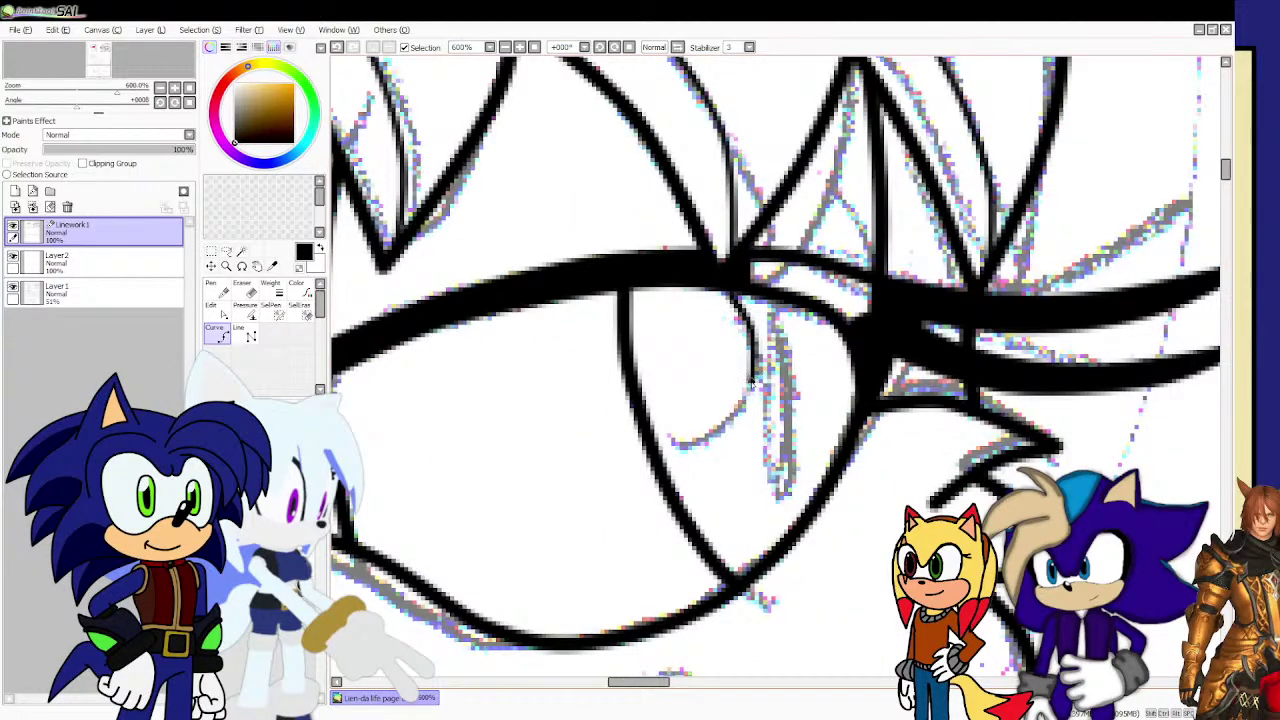
{"action": "scroll", "coordinate": [752, 383], "scroll_direction": "up", "scroll_amount": 2}
{"action": "left_click_drag", "start_coordinate": [768, 372], "coordinate": [663, 457]}
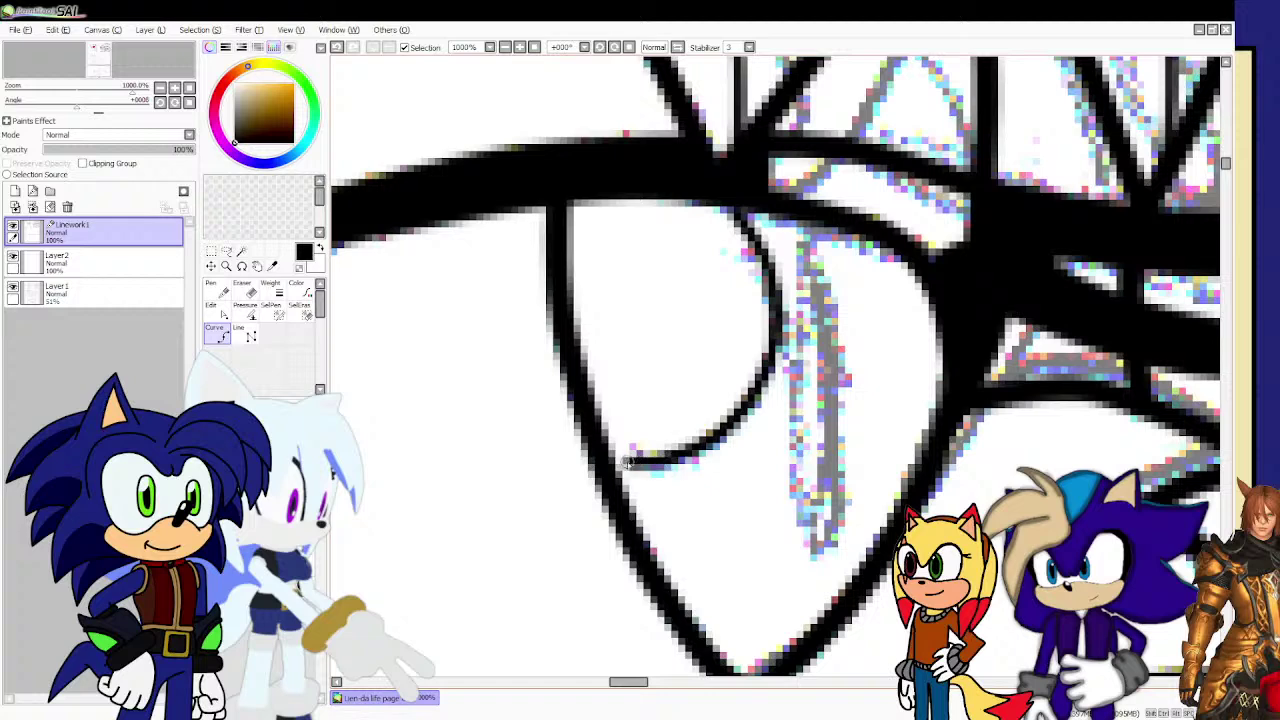
{"action": "double_click", "coordinate": [612, 461]}
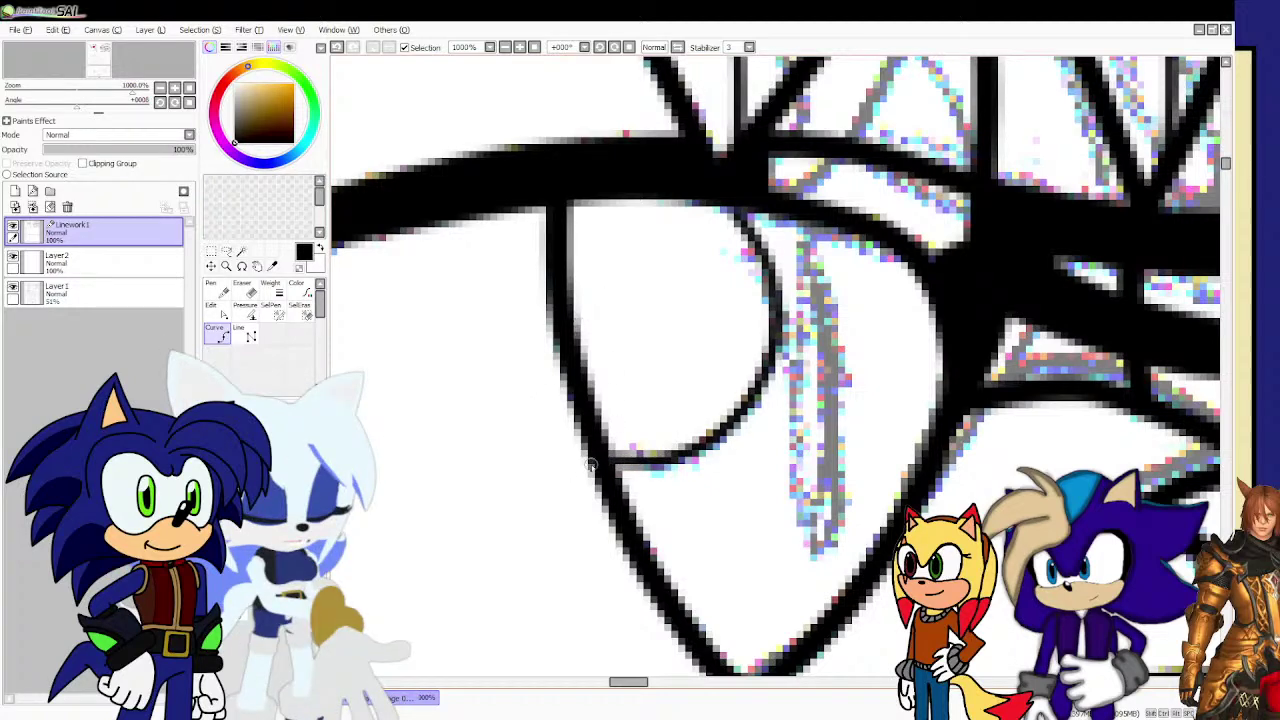
{"action": "key", "text": "ctrl"}
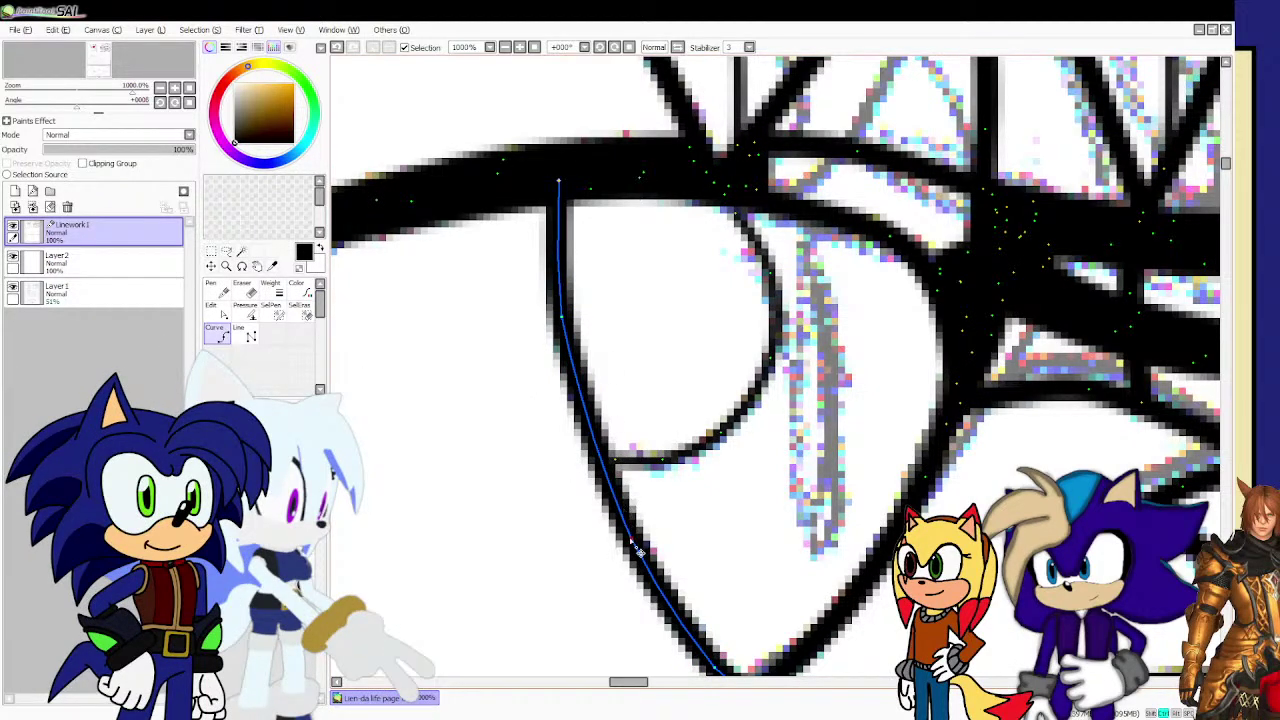
{"action": "key", "text": "Return"}
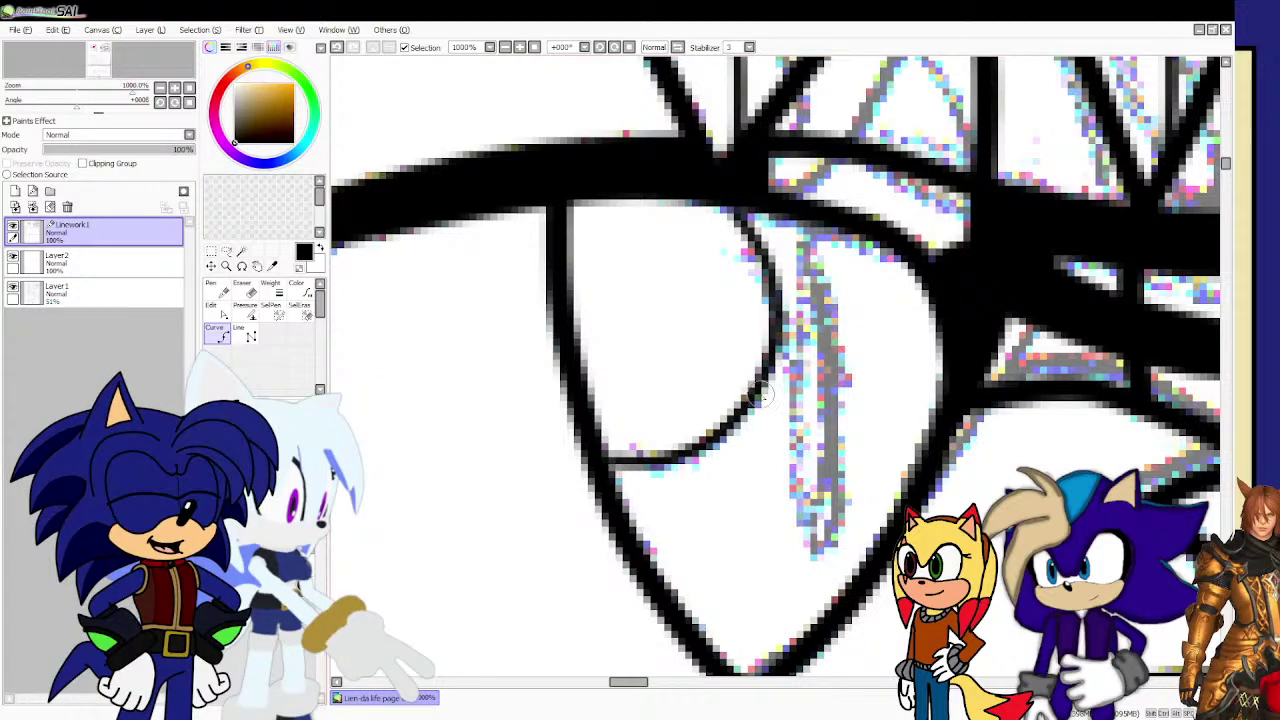
Ink the right eye's narrow rounded pupil from the highlight's edge down and back up to the lid, and save the file.
{"action": "mouse_move", "coordinate": [762, 396]}
{"action": "left_mouse_down"}
{"action": "mouse_move", "coordinate": [778, 474]}
{"action": "mouse_move", "coordinate": [827, 518]}
{"action": "mouse_move", "coordinate": [824, 540]}
{"action": "mouse_move", "coordinate": [841, 510]}
{"action": "mouse_move", "coordinate": [844, 327]}
{"action": "mouse_move", "coordinate": [802, 217]}
{"action": "left_mouse_up"}
{"action": "scroll", "coordinate": [802, 217], "scroll_direction": "down", "scroll_amount": 6}
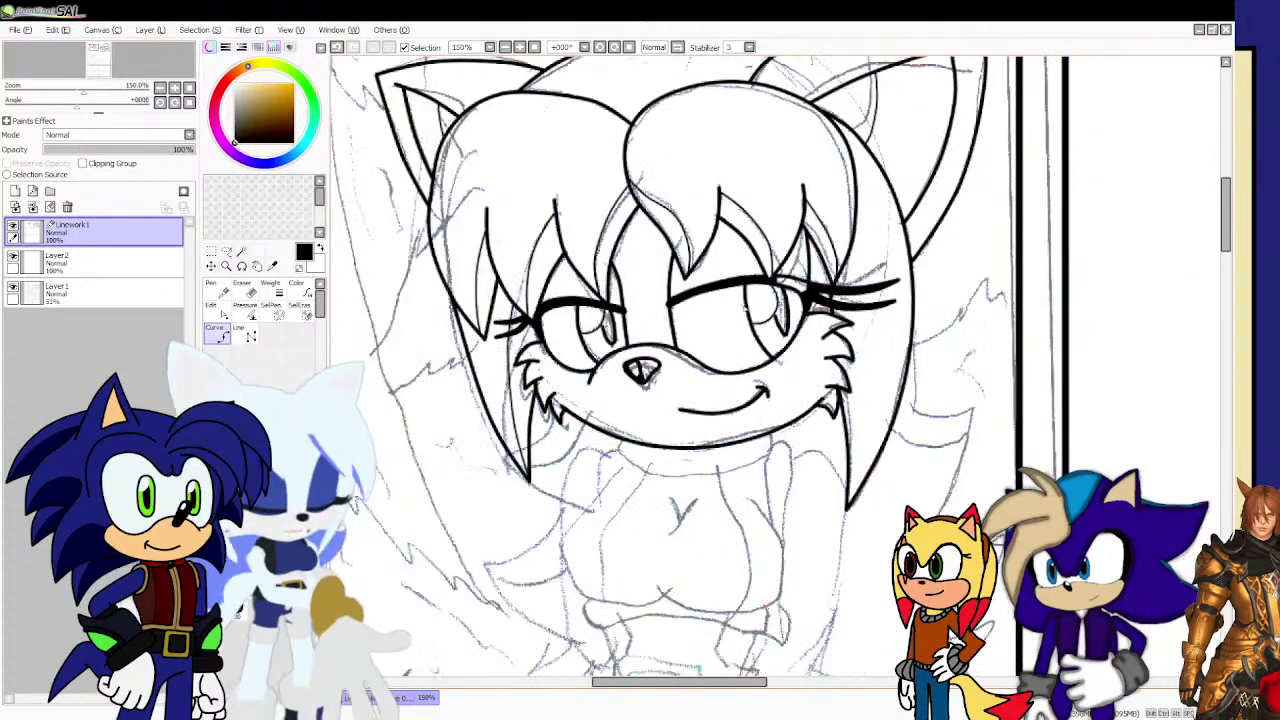
{"action": "scroll", "coordinate": [680, 305], "scroll_direction": "down", "scroll_amount": 2}
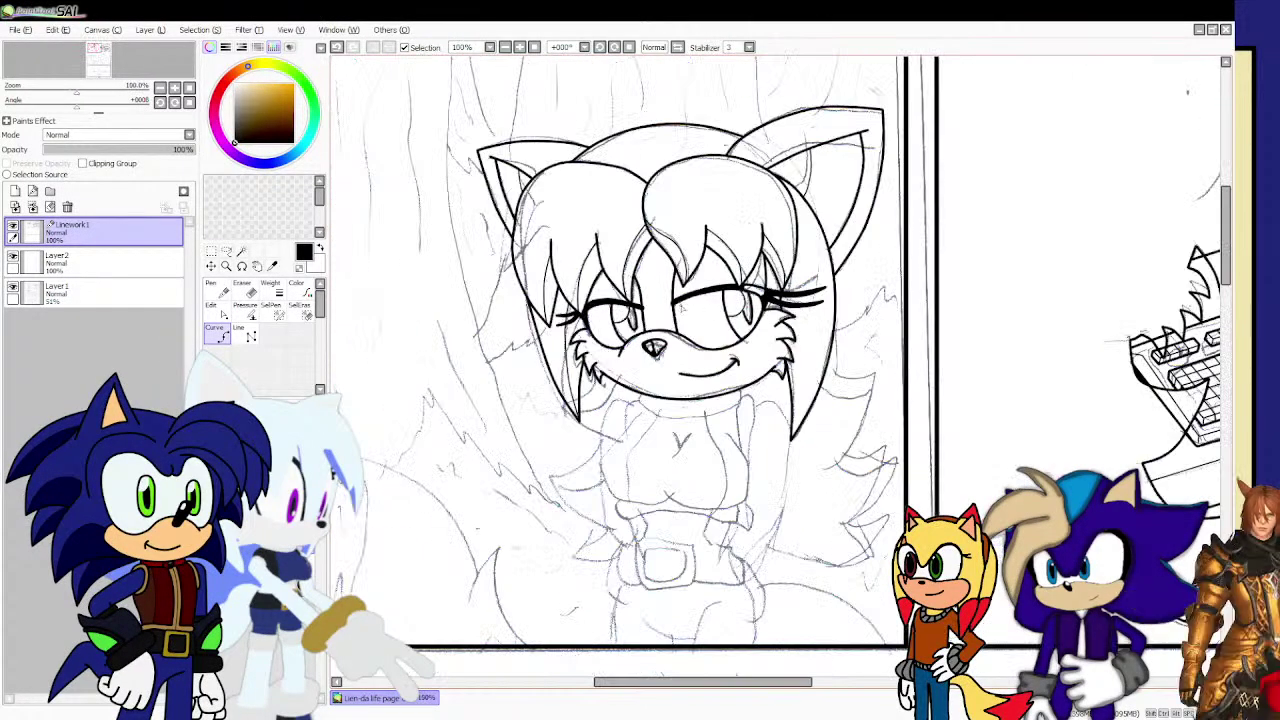
{"action": "left_click", "coordinate": [22, 30]}
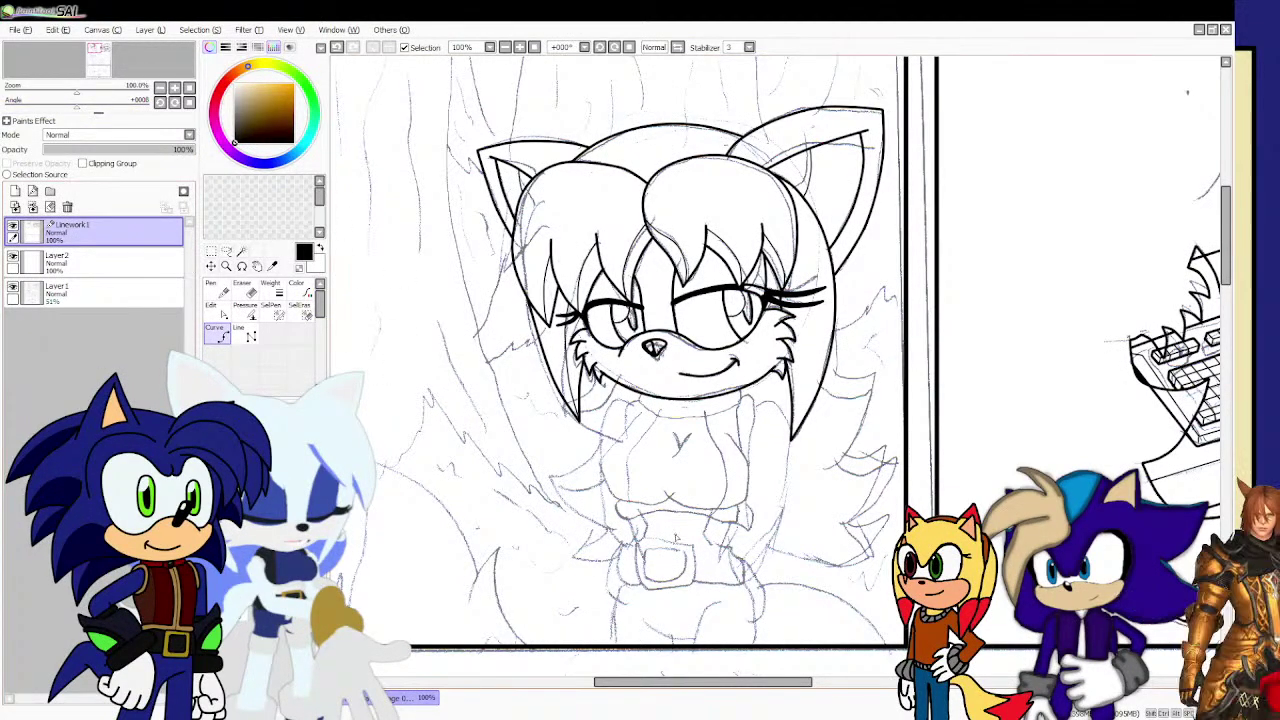
Ink the left contour of the character's chest from the collar outward and down the side.
{"action": "scroll", "coordinate": [576, 238], "scroll_direction": "up", "scroll_amount": 2}
{"action": "scroll", "coordinate": [576, 238], "scroll_direction": "up", "scroll_amount": 1}
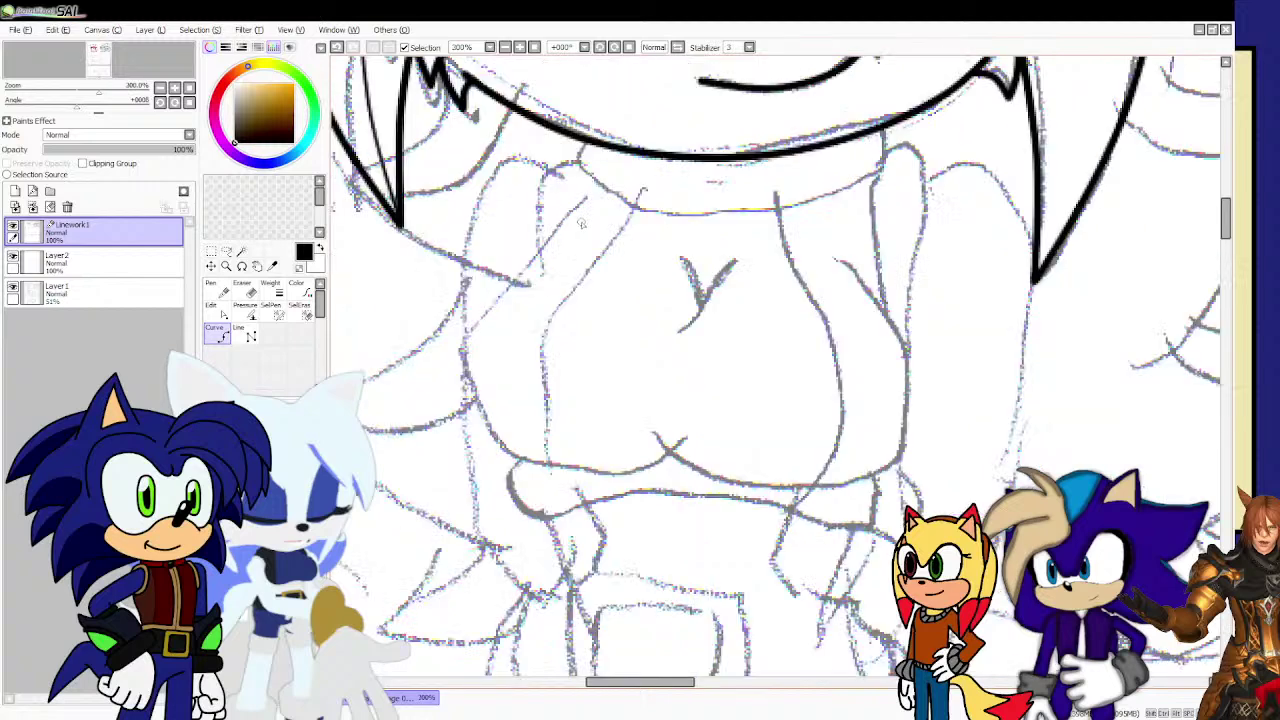
{"action": "left_click_drag", "start_coordinate": [592, 178], "coordinate": [551, 222]}
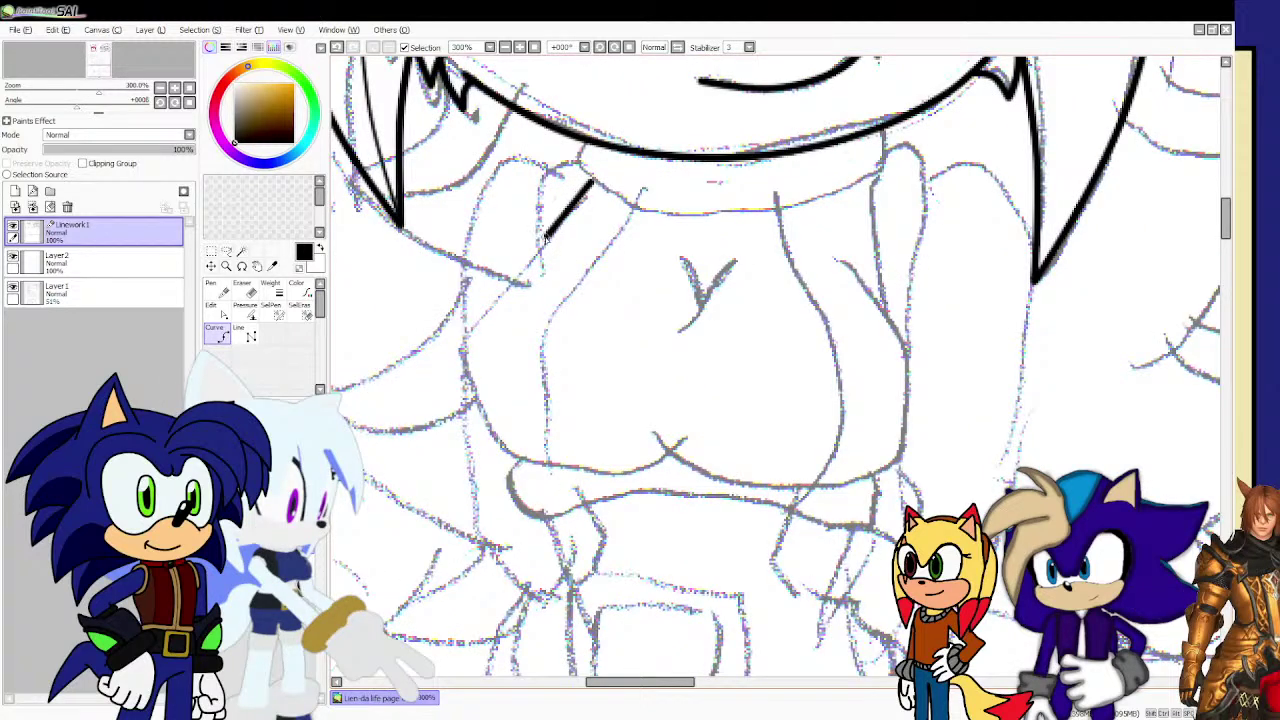
{"action": "left_click", "coordinate": [542, 243]}
{"action": "left_click", "coordinate": [473, 322]}
{"action": "left_click", "coordinate": [460, 376]}
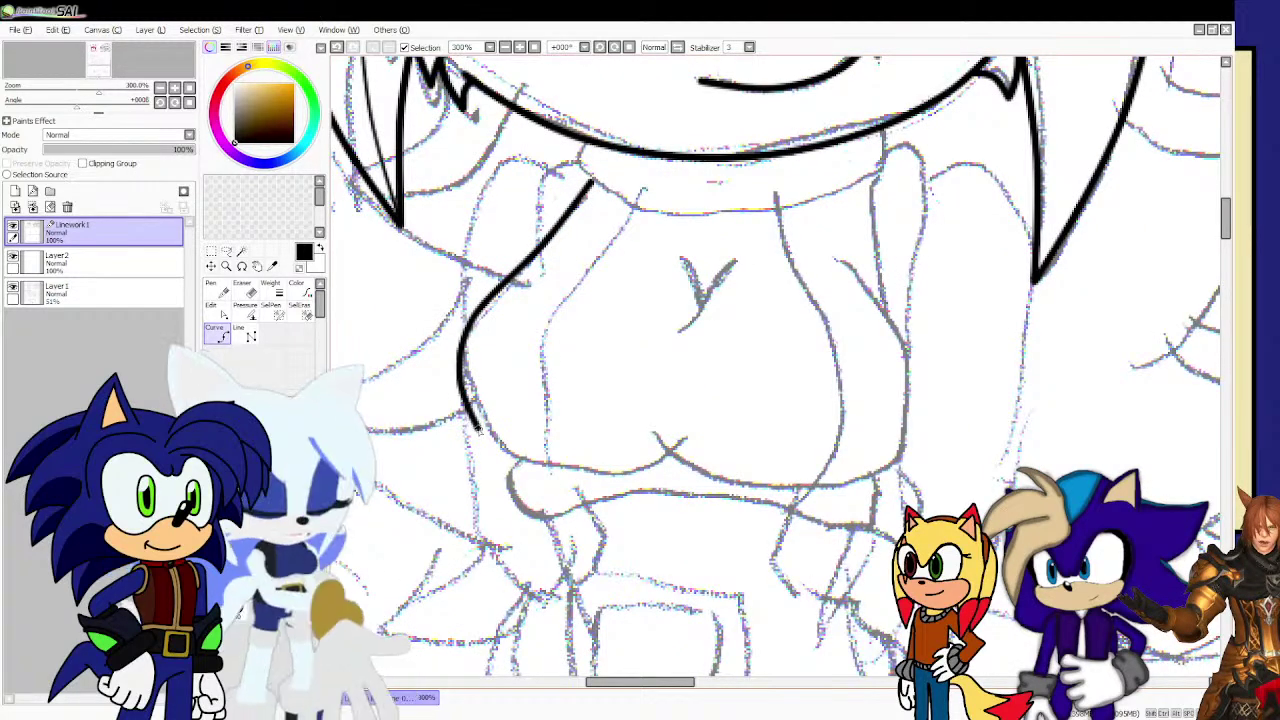
Continue the chest outline along both lower curves and up the right side, ending below the collar.
{"action": "mouse_move", "coordinate": [478, 428]}
{"action": "left_mouse_down"}
{"action": "mouse_move", "coordinate": [516, 463]}
{"action": "mouse_move", "coordinate": [576, 478]}
{"action": "mouse_move", "coordinate": [642, 471]}
{"action": "mouse_move", "coordinate": [669, 429]}
{"action": "mouse_move", "coordinate": [700, 465]}
{"action": "mouse_move", "coordinate": [741, 481]}
{"action": "mouse_move", "coordinate": [868, 475]}
{"action": "mouse_move", "coordinate": [908, 413]}
{"action": "mouse_move", "coordinate": [902, 336]}
{"action": "mouse_move", "coordinate": [866, 278]}
{"action": "left_mouse_up"}
{"action": "left_click", "coordinate": [864, 274]}
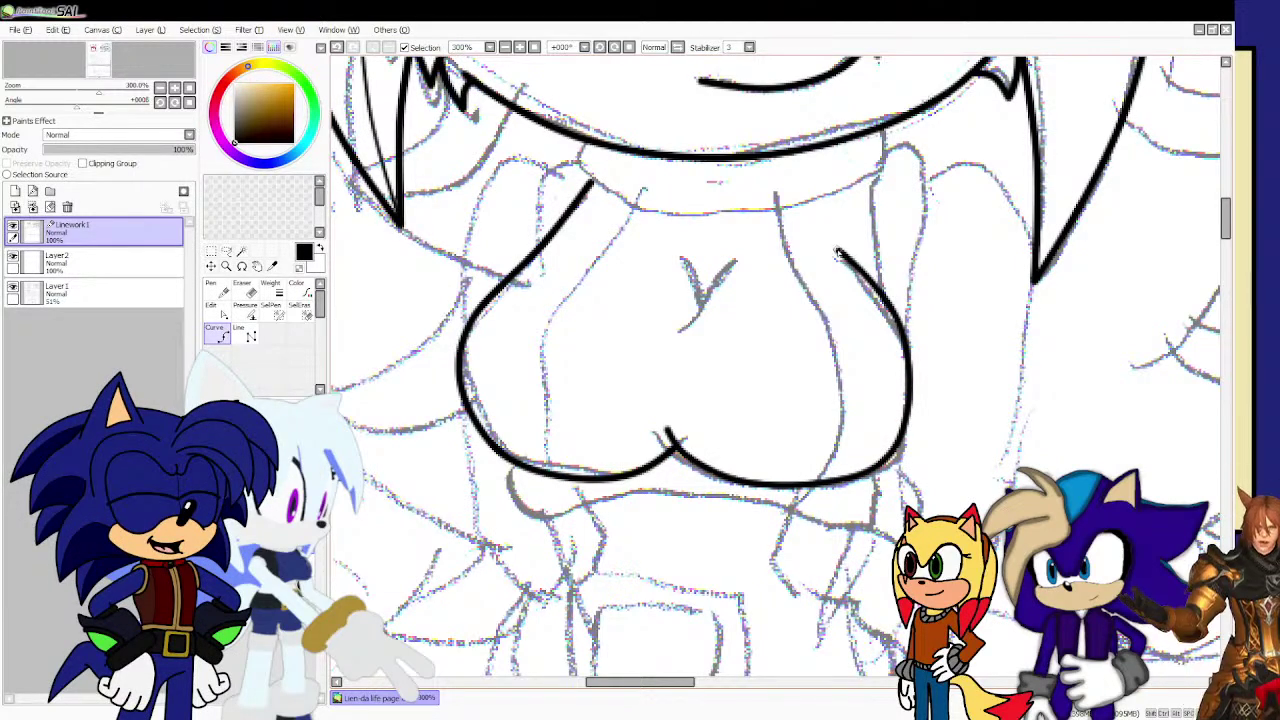
{"action": "double_click", "coordinate": [843, 234]}
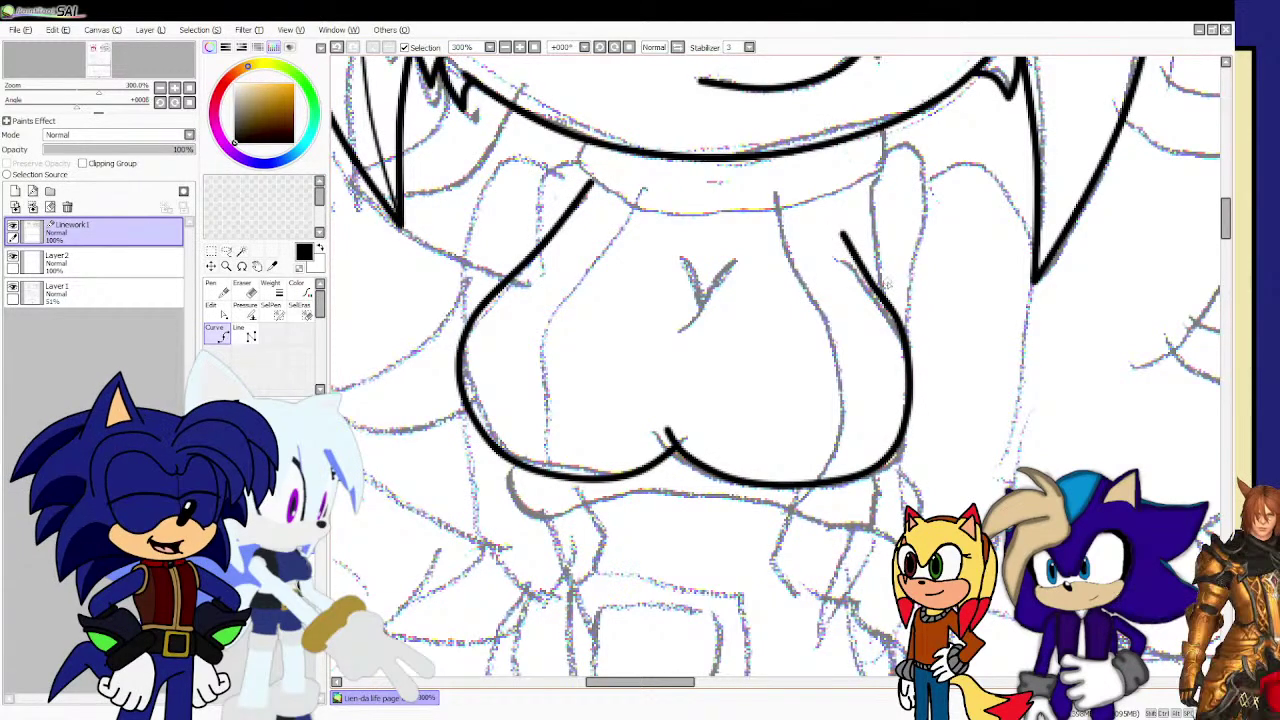
Adjust the upper end of the chest outline's right side by moving its anchor points.
{"action": "scroll", "coordinate": [921, 283], "scroll_direction": "up", "scroll_amount": 1}
{"action": "left_click_drag", "start_coordinate": [851, 278], "coordinate": [856, 279]}
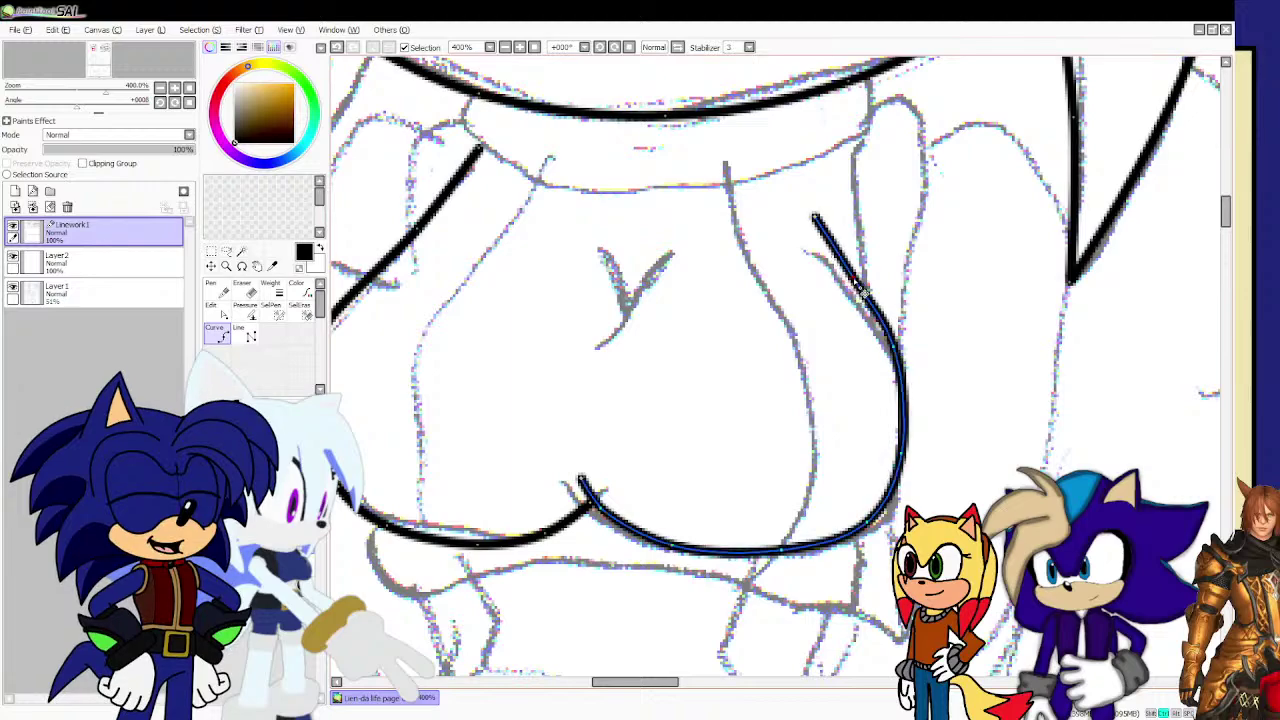
{"action": "left_click_drag", "start_coordinate": [815, 217], "coordinate": [821, 222]}
{"action": "scroll", "coordinate": [845, 271], "scroll_direction": "down", "scroll_amount": 3}
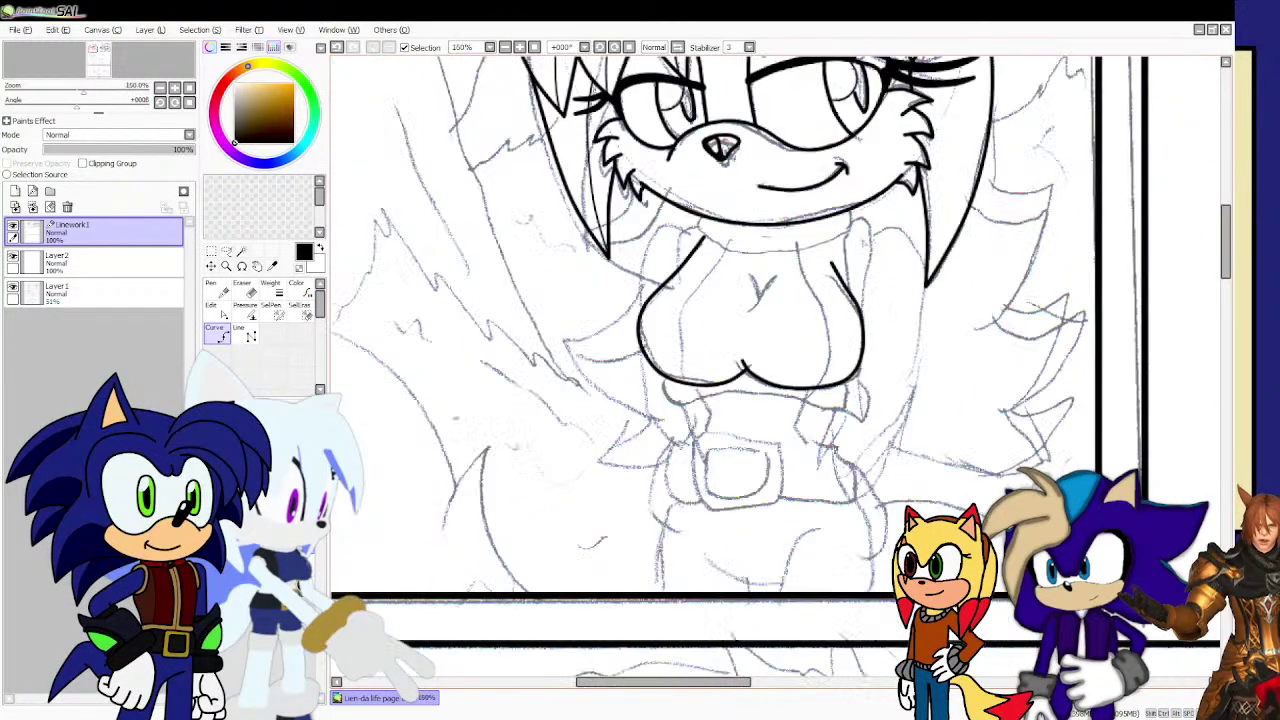
Ink the right shoulder from the chest outline up over its rounded top and down to the tip of the hair.
{"action": "scroll", "coordinate": [890, 180], "scroll_direction": "up", "scroll_amount": 4}
{"action": "left_click", "coordinate": [795, 558]}
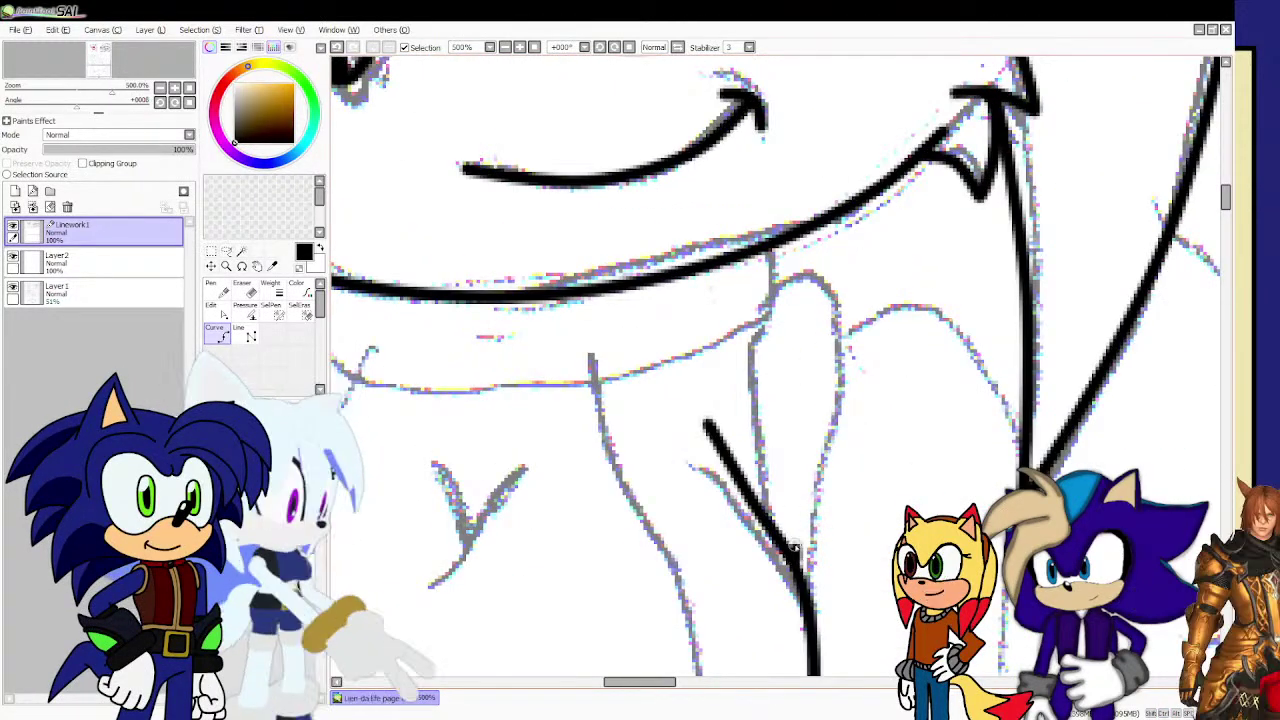
{"action": "left_click", "coordinate": [812, 440]}
{"action": "left_click", "coordinate": [842, 340]}
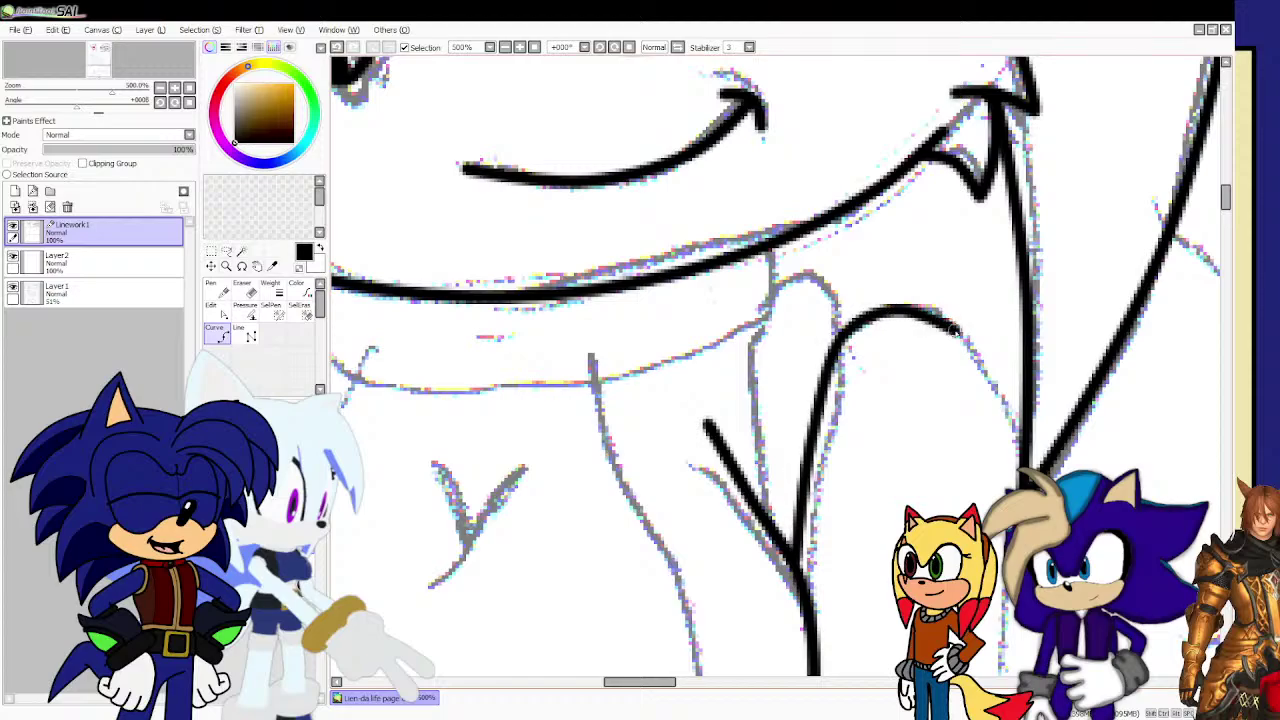
{"action": "left_click", "coordinate": [953, 331]}
{"action": "left_click", "coordinate": [1022, 480]}
{"action": "scroll", "coordinate": [1010, 468], "scroll_direction": "down", "scroll_amount": 3}
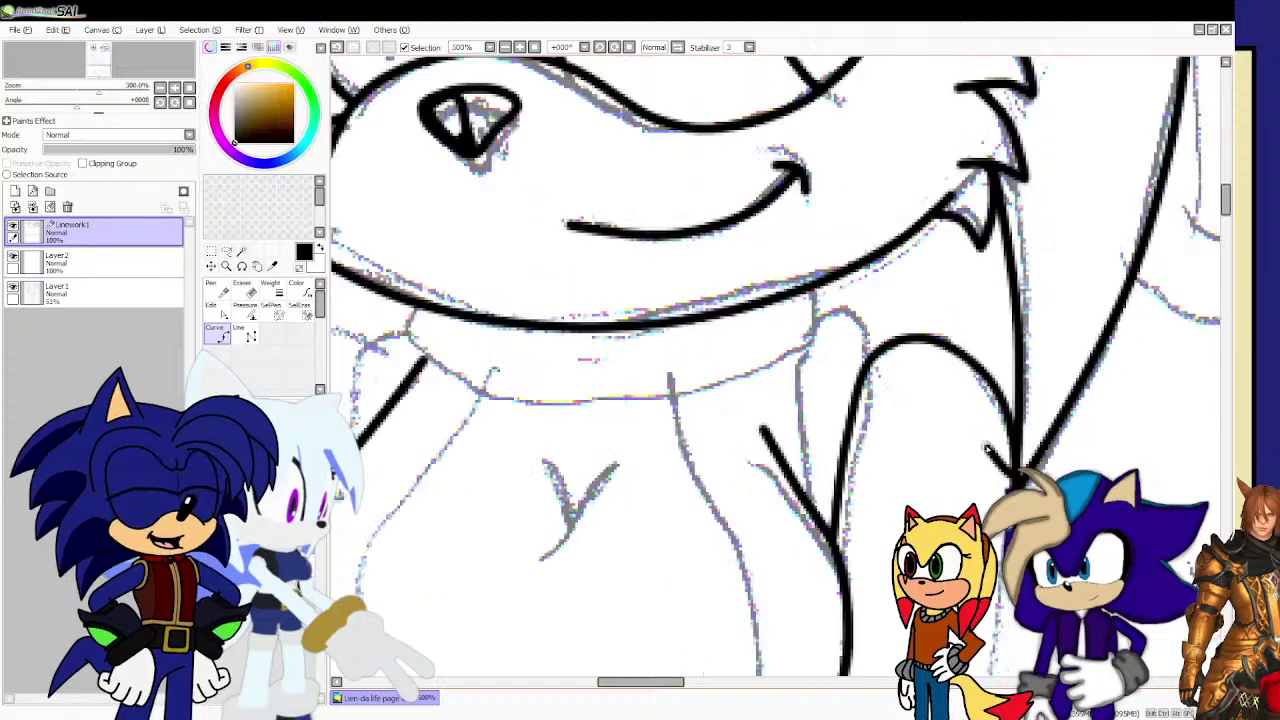
Ink the right arm's outer contour from the hair tip down its length, curving inward beside the hip.
{"action": "scroll", "coordinate": [983, 605], "scroll_direction": "up", "scroll_amount": 3}
{"action": "scroll", "coordinate": [876, 478], "scroll_direction": "down", "scroll_amount": 5}
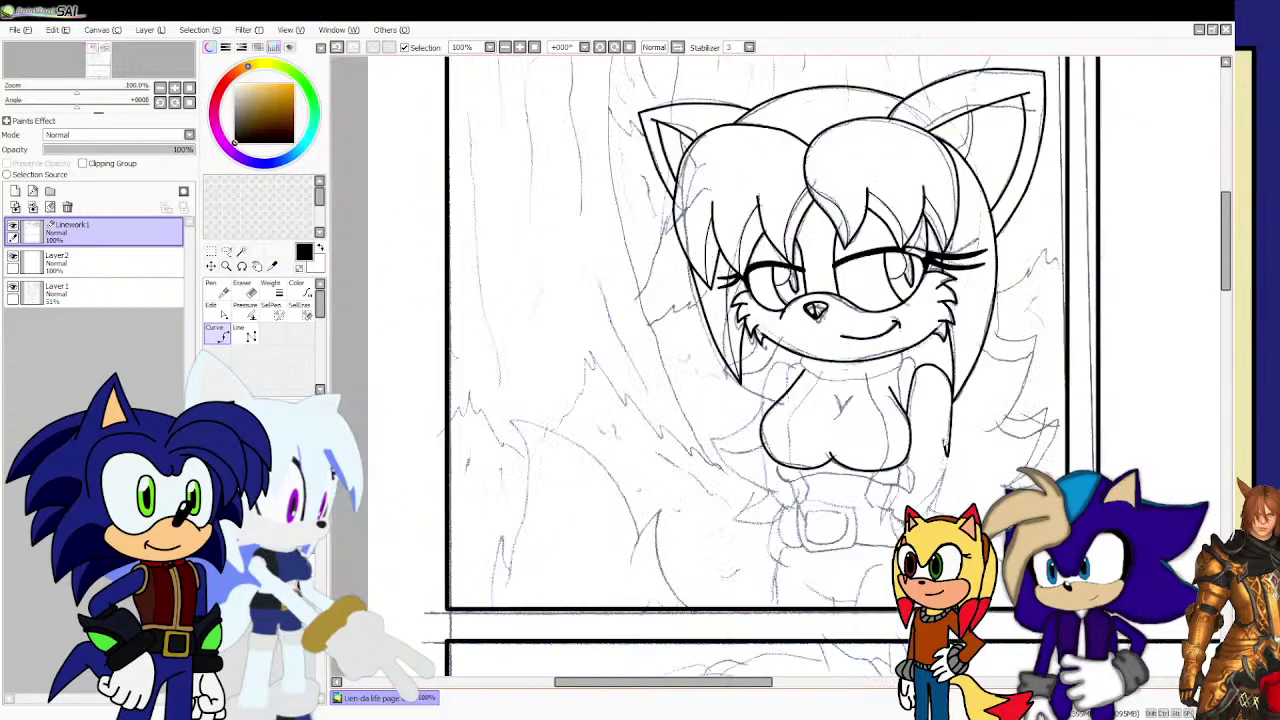
{"action": "scroll", "coordinate": [856, 544], "scroll_direction": "up", "scroll_amount": 3}
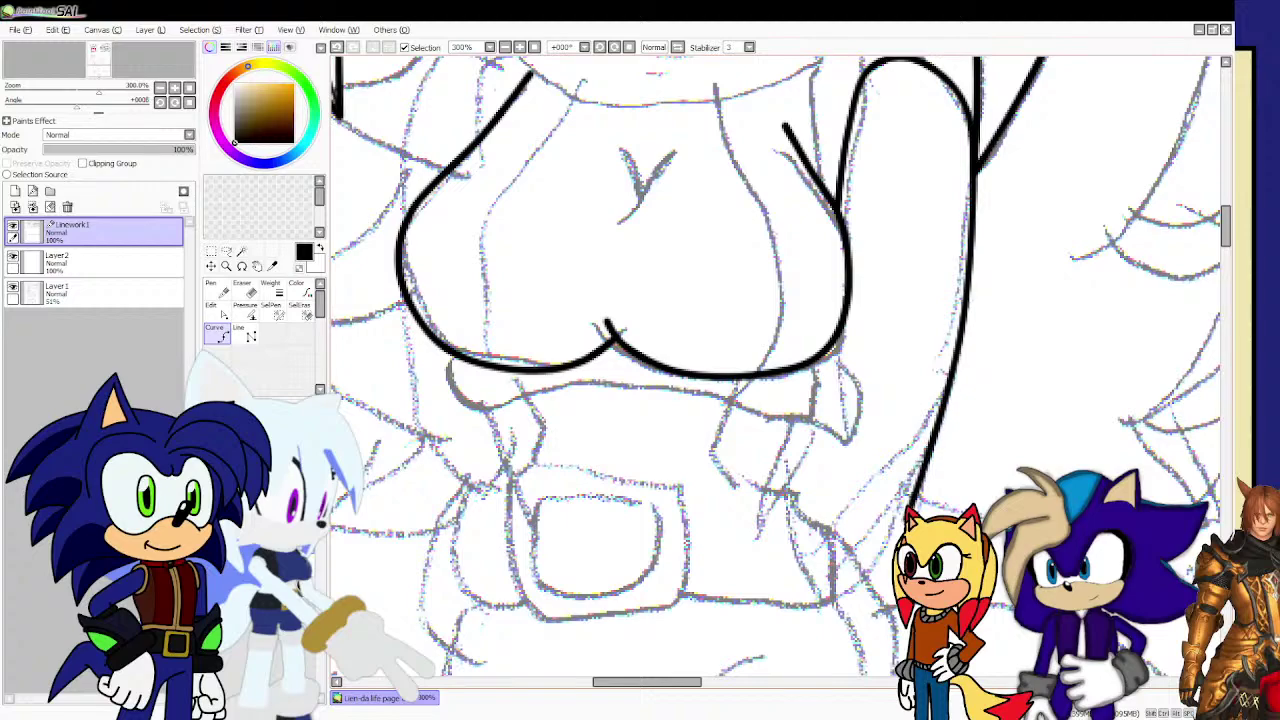
{"action": "double_click", "coordinate": [858, 556]}
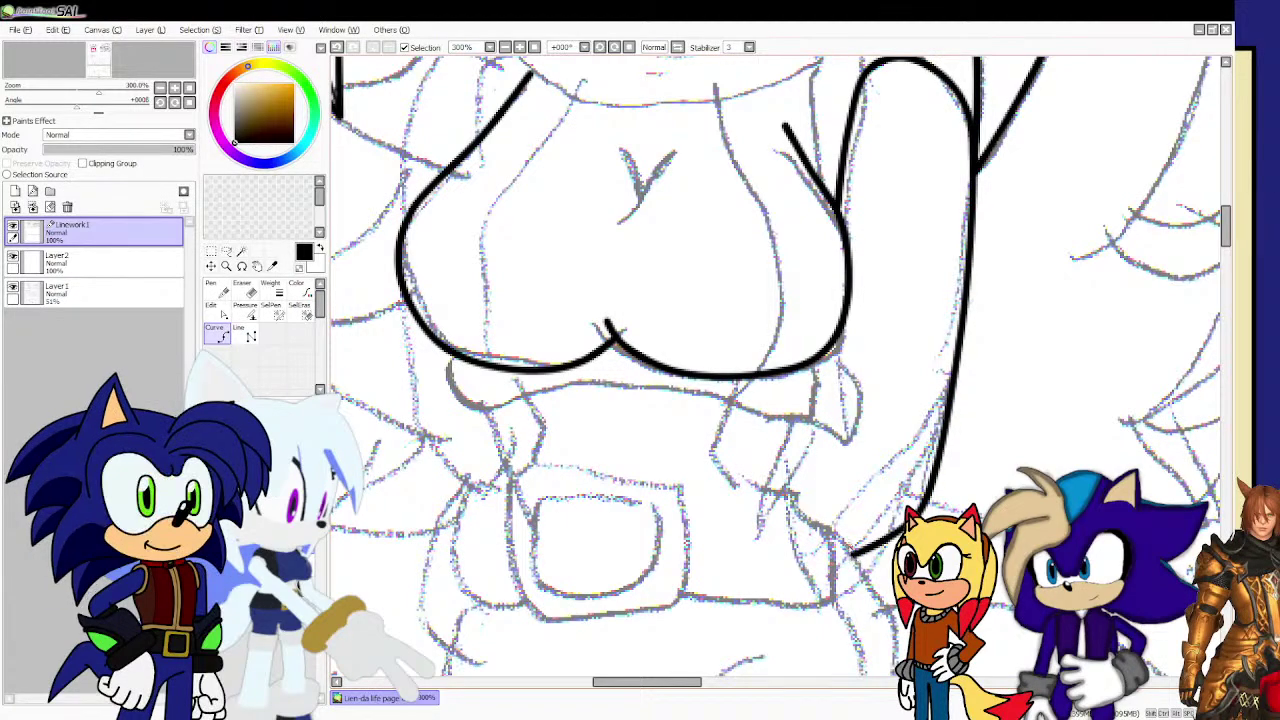
{"action": "scroll", "coordinate": [800, 400], "scroll_direction": "down", "scroll_amount": 2}
Ink the narrow rounded shape between the collar and right shoulder, ending down at the chest outline.
{"action": "scroll", "coordinate": [815, 200], "scroll_direction": "up", "scroll_amount": 3}
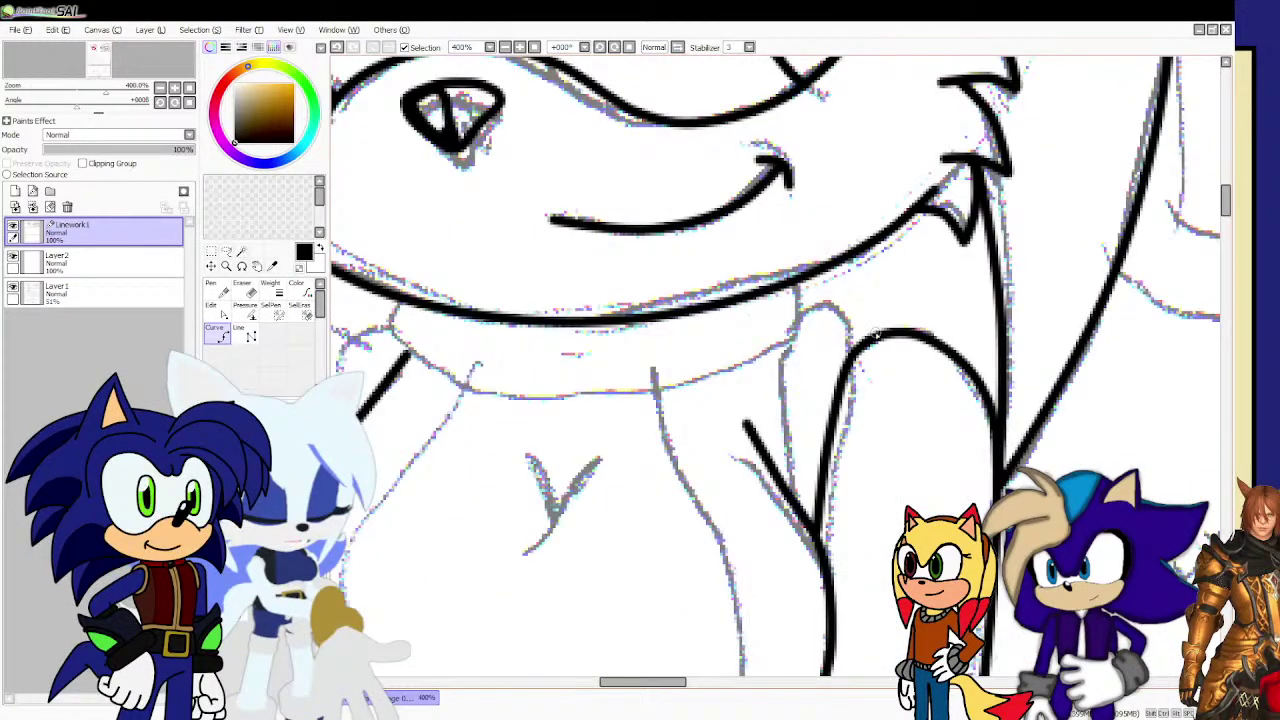
{"action": "left_click", "coordinate": [812, 316]}
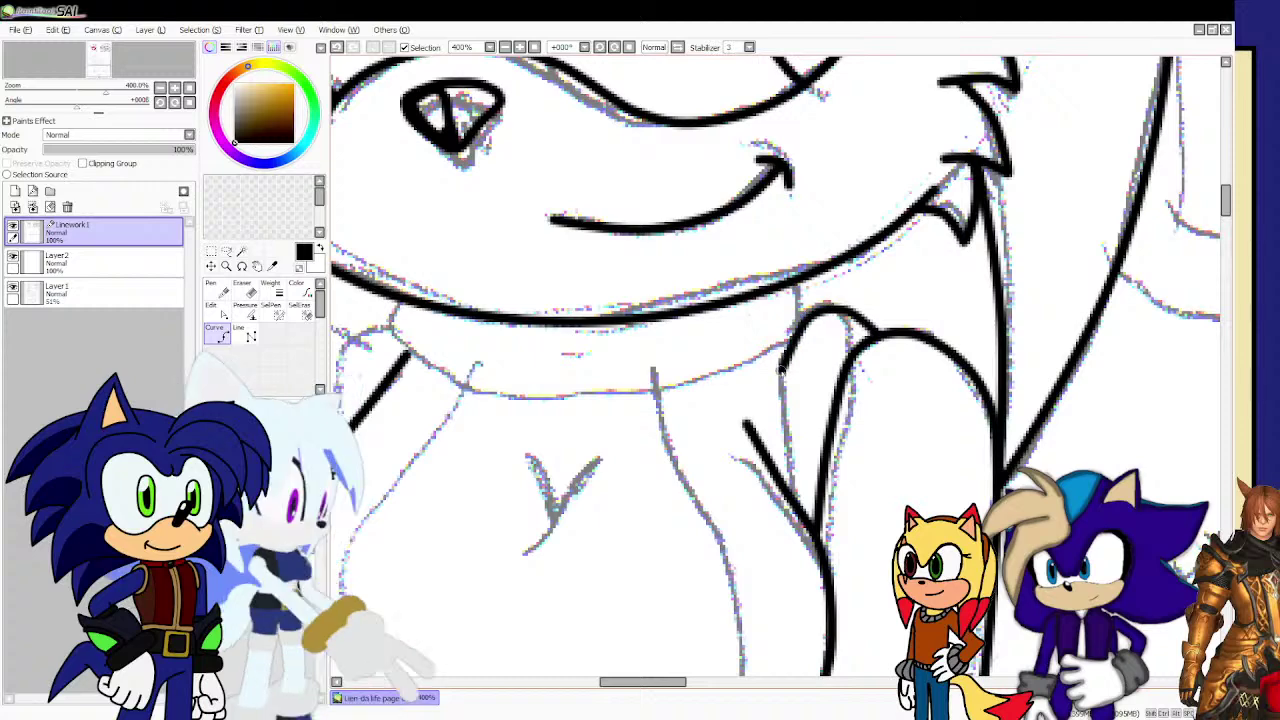
{"action": "double_click", "coordinate": [776, 476]}
Ink the collar below the chin with its short left edge, long lower curve and short right edge.
{"action": "scroll", "coordinate": [800, 376], "scroll_direction": "down", "scroll_amount": 1}
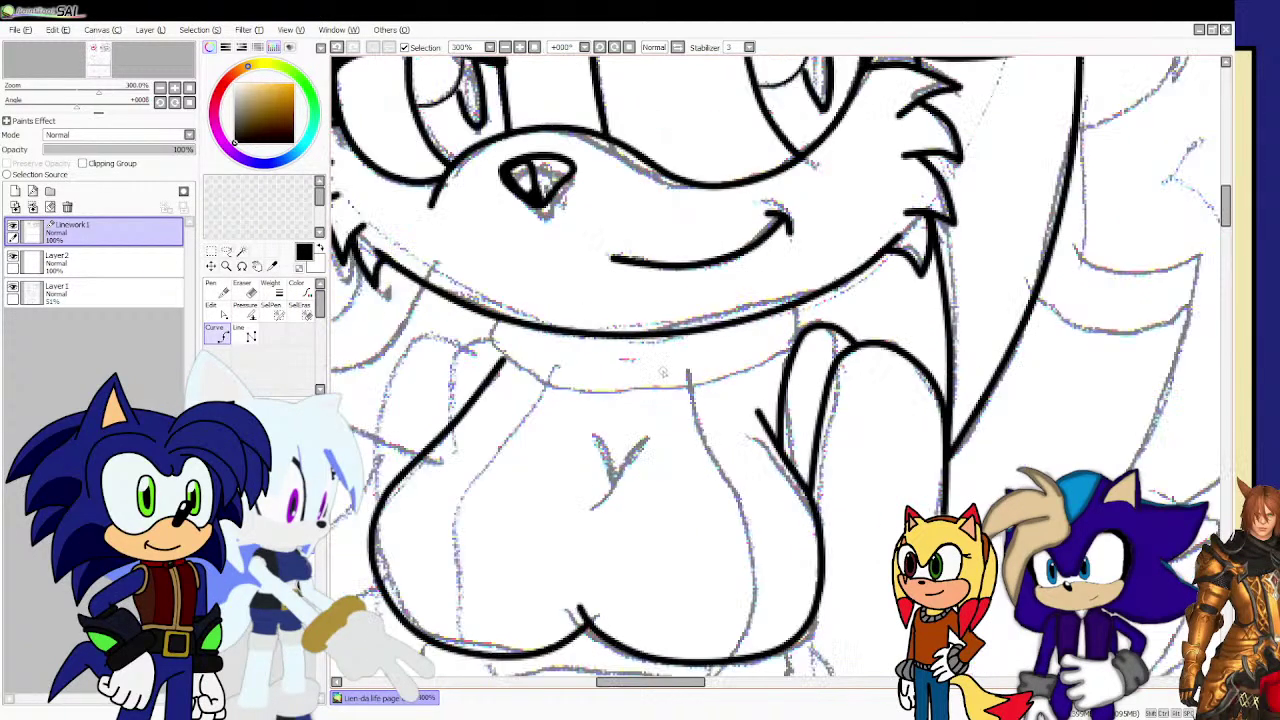
{"action": "scroll", "coordinate": [522, 346], "scroll_direction": "up", "scroll_amount": 1}
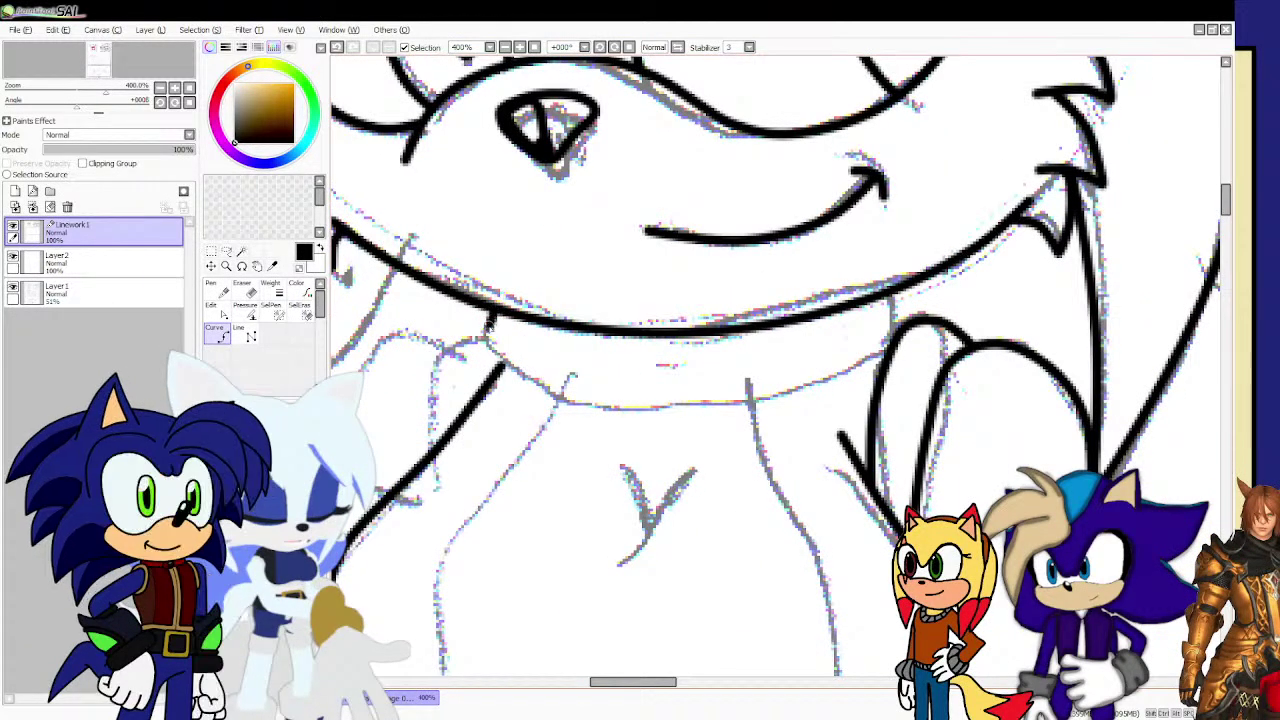
{"action": "left_click", "coordinate": [489, 341]}
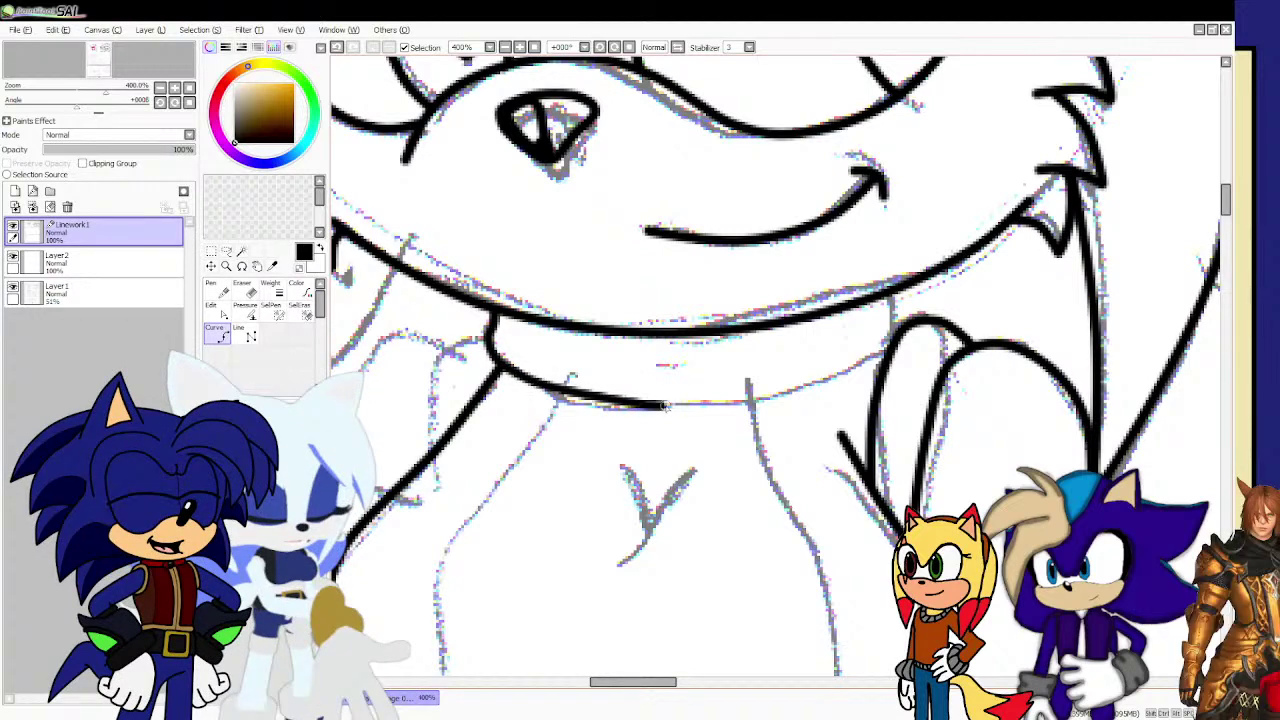
{"action": "left_click", "coordinate": [766, 394]}
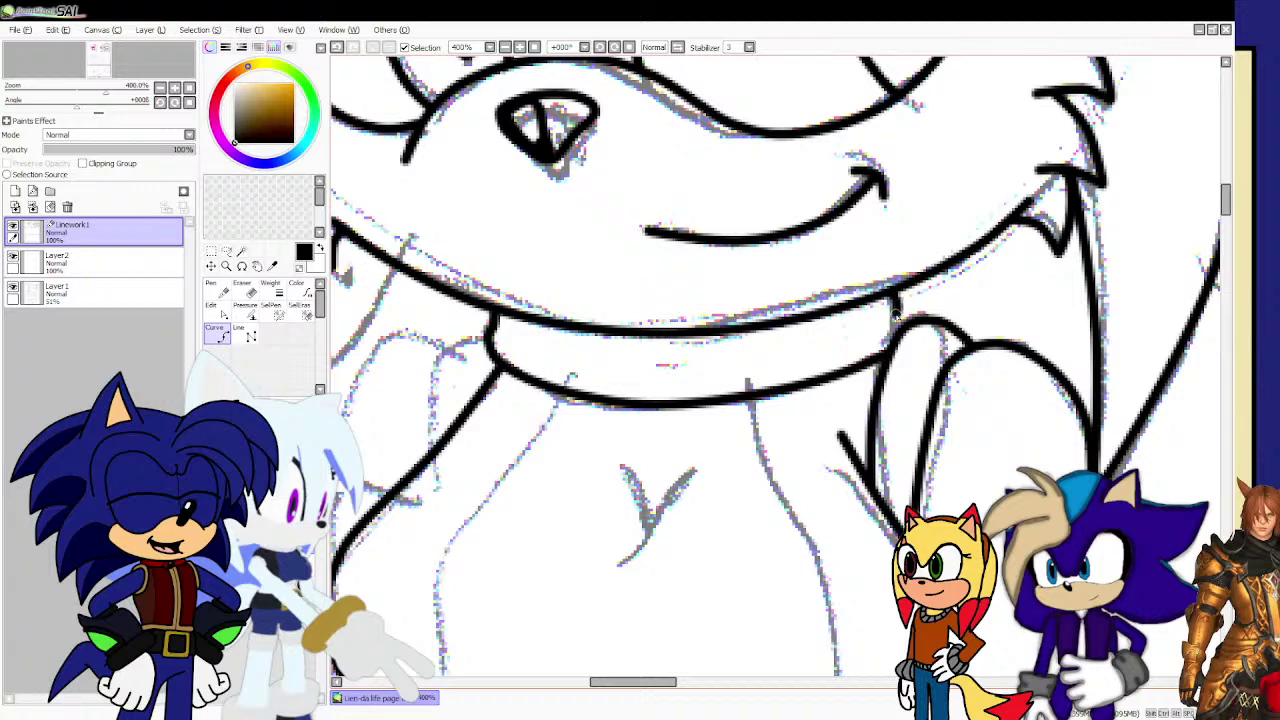
{"action": "key", "text": "ctrl"}
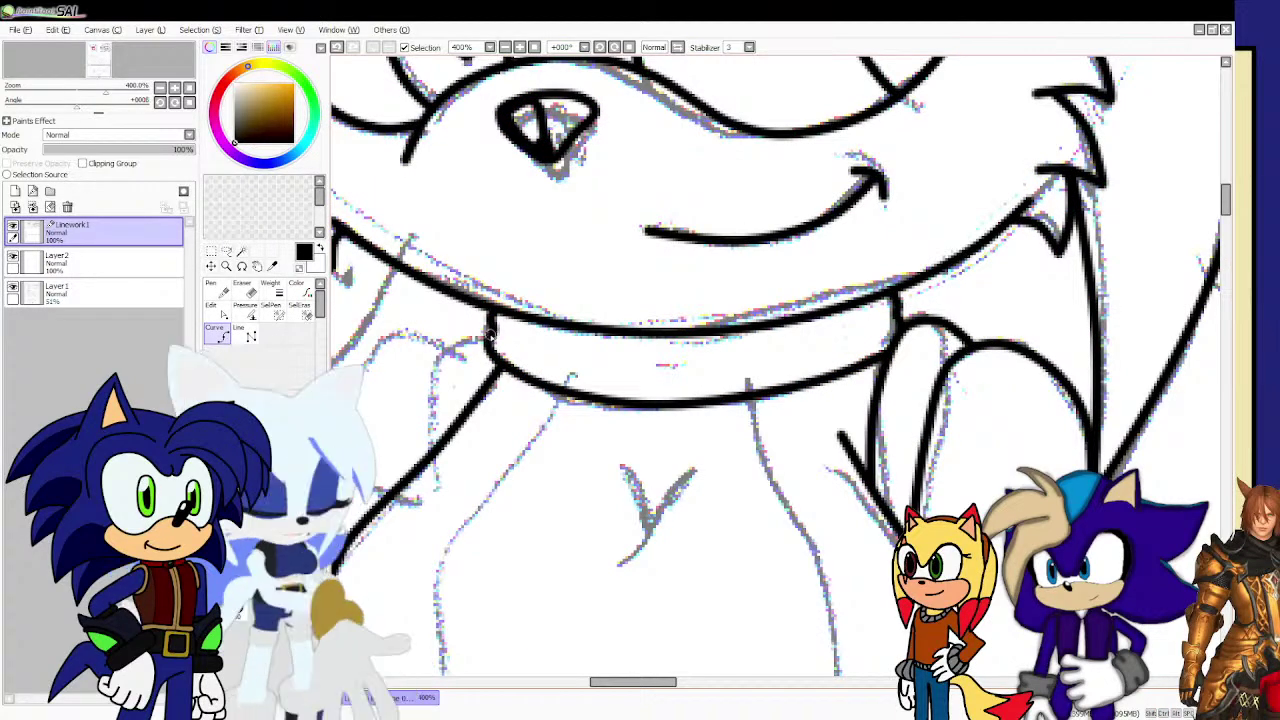
Ink the small Y-shaped mark at the centre of the chest and fill its junction solid black.
{"action": "scroll", "coordinate": [540, 334], "scroll_direction": "down", "scroll_amount": 1}
{"action": "scroll", "coordinate": [592, 448], "scroll_direction": "up", "scroll_amount": 1}
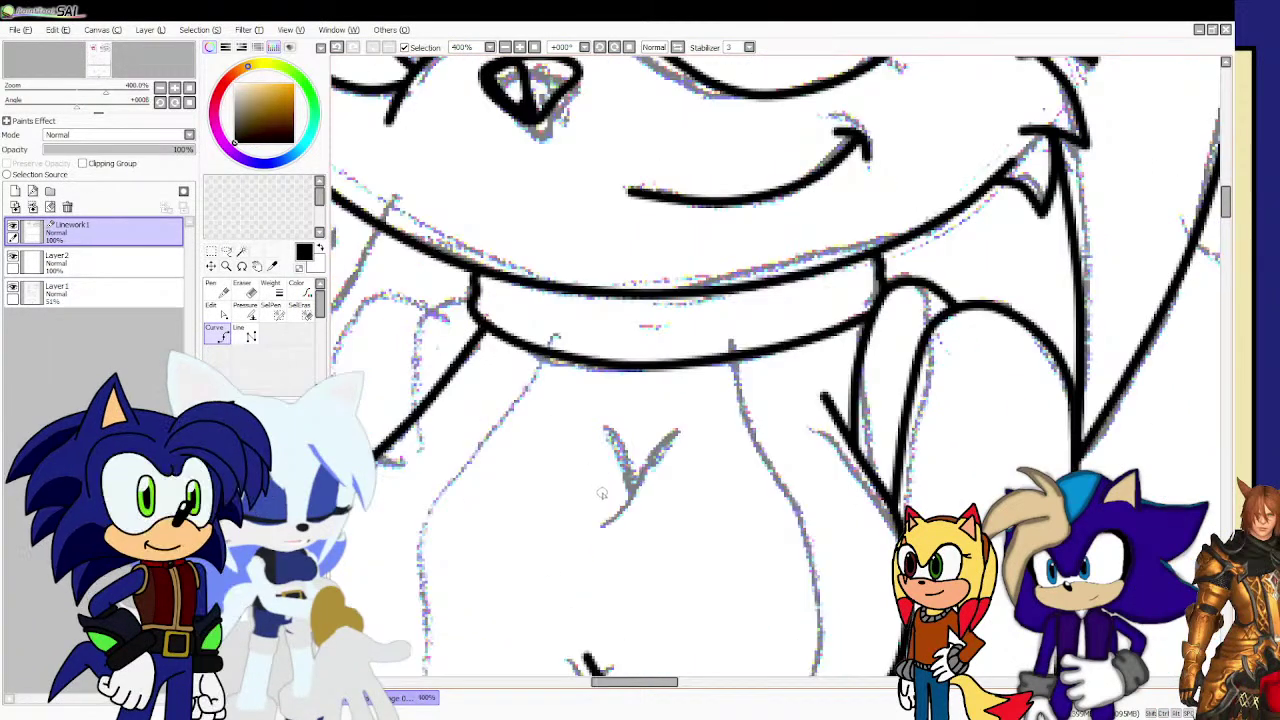
{"action": "scroll", "coordinate": [602, 493], "scroll_direction": "up", "scroll_amount": 1}
{"action": "left_click_drag", "start_coordinate": [598, 531], "coordinate": [688, 447]}
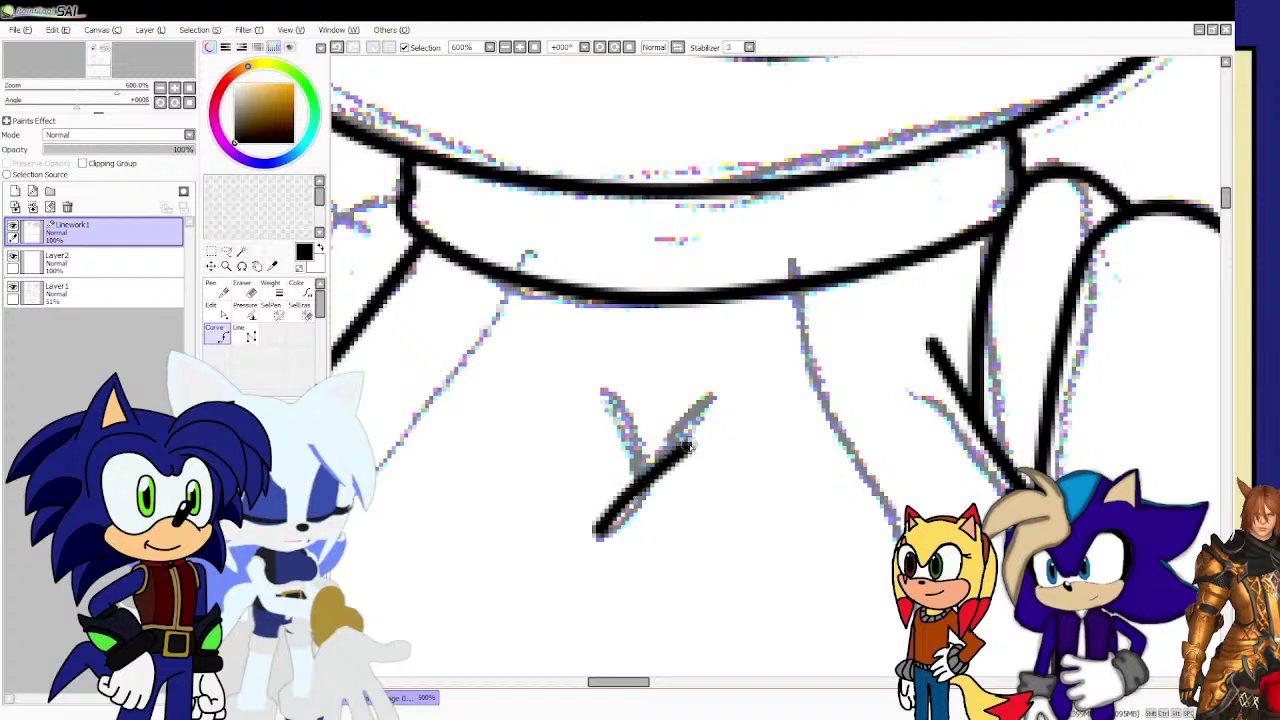
{"action": "scroll", "coordinate": [605, 403], "scroll_direction": "up", "scroll_amount": 1}
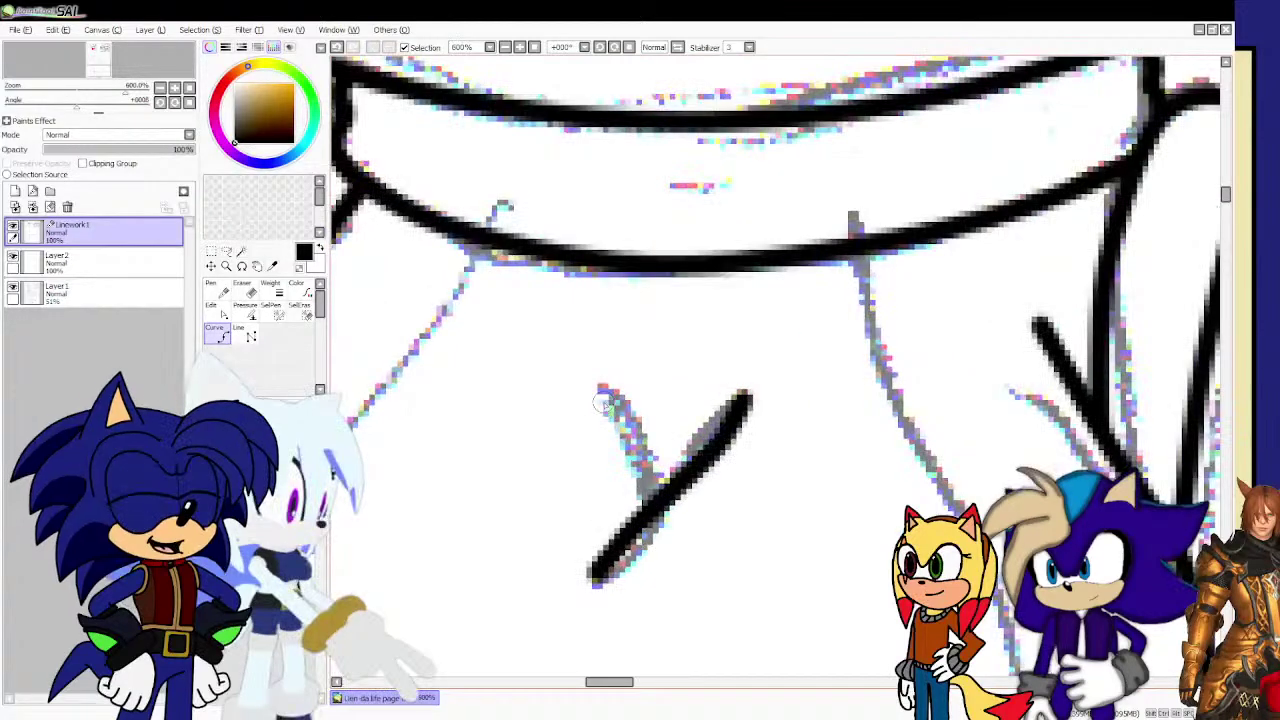
{"action": "double_click", "coordinate": [661, 496]}
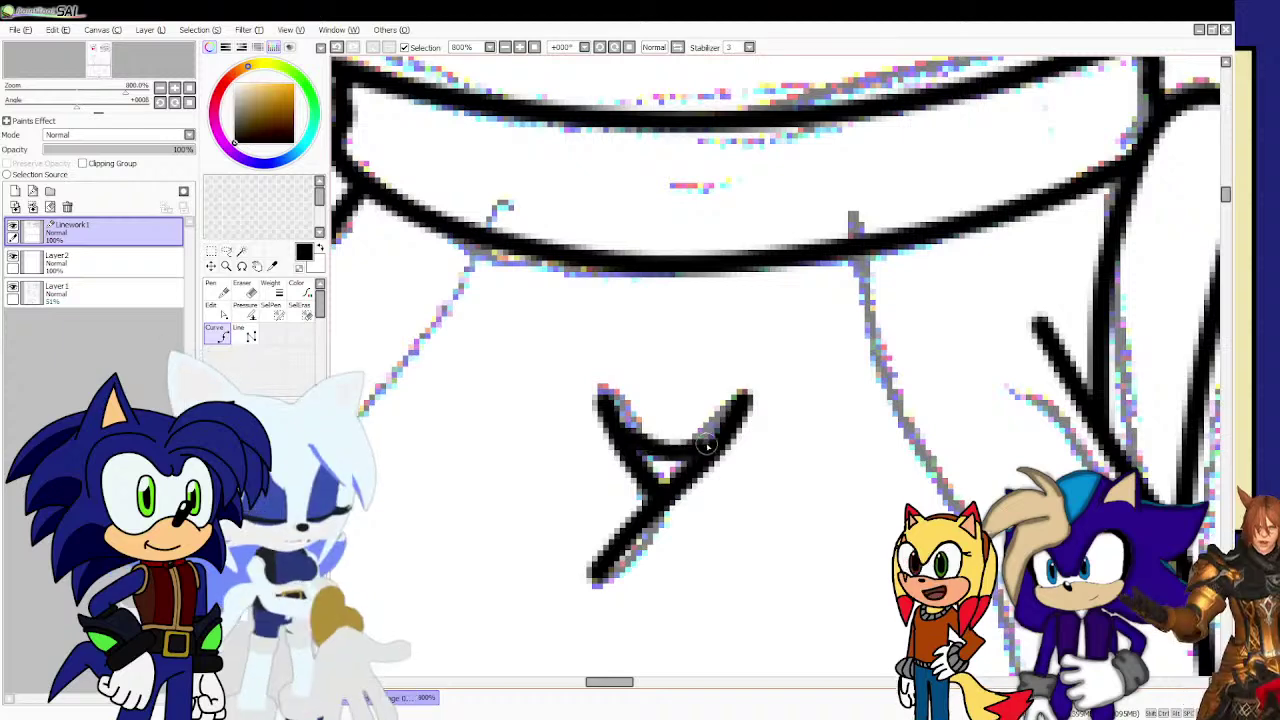
{"action": "left_click_drag", "start_coordinate": [688, 455], "coordinate": [718, 440]}
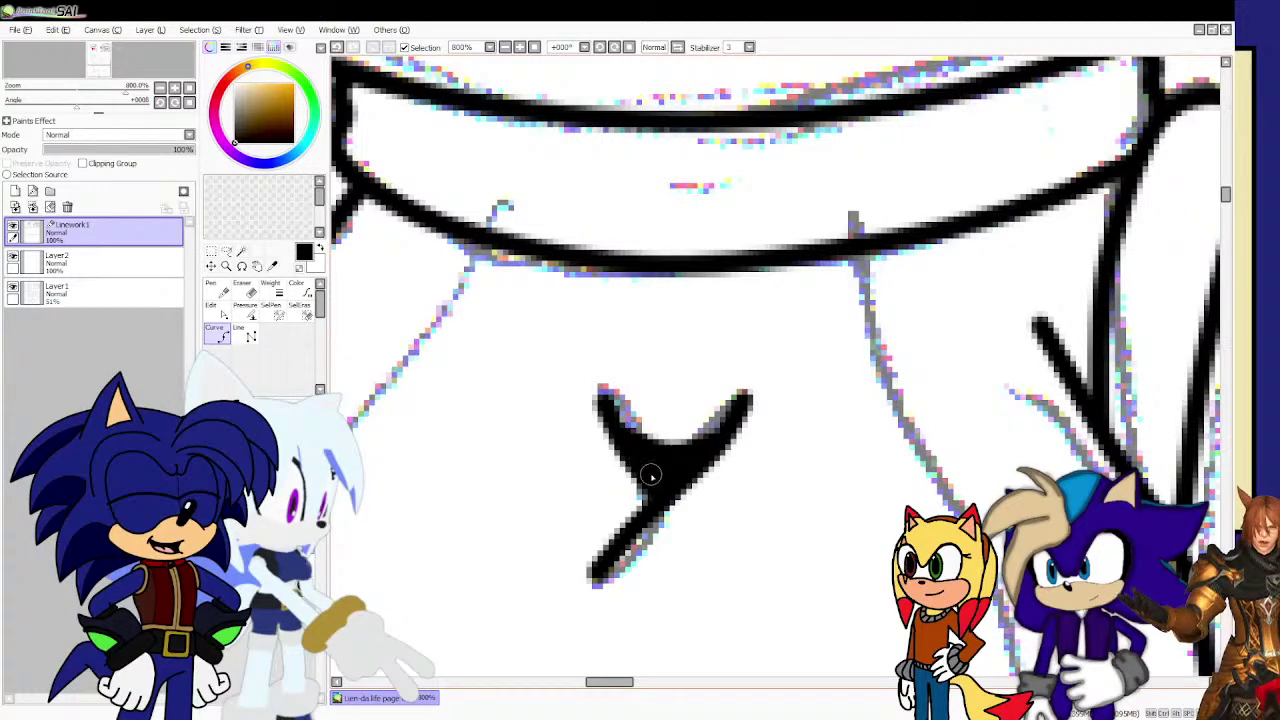
{"action": "scroll", "coordinate": [650, 476], "scroll_direction": "down", "scroll_amount": 4}
{"action": "scroll", "coordinate": [645, 485], "scroll_direction": "up", "scroll_amount": 2}
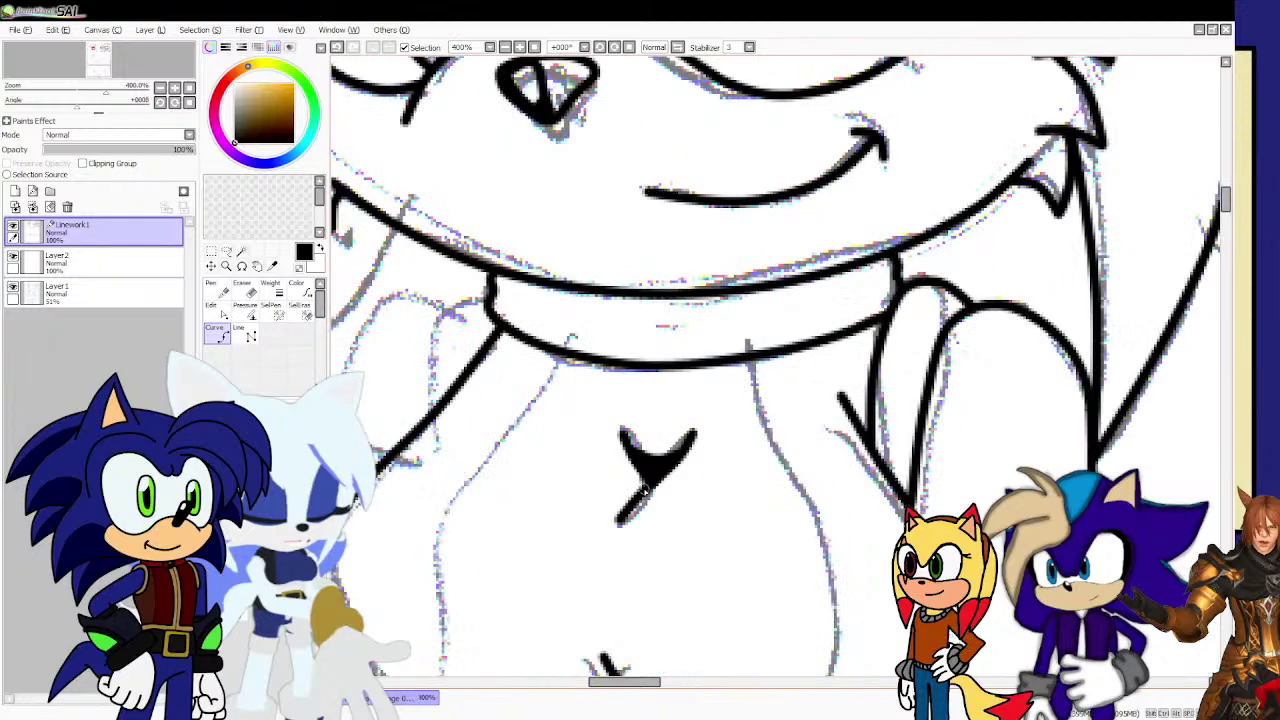
{"action": "scroll", "coordinate": [645, 487], "scroll_direction": "up", "scroll_amount": 1}
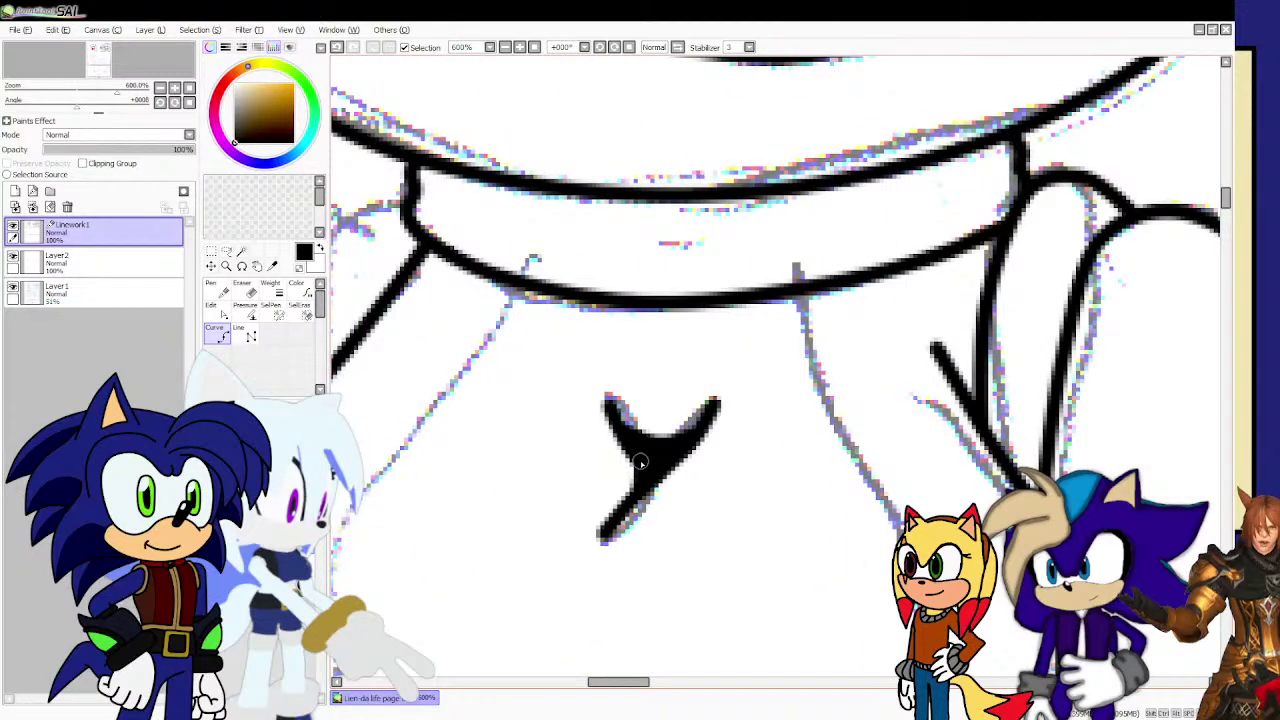
Reshape the Y-shaped mark's long stroke through its anchor points so the lower stem runs steeper.
{"action": "scroll", "coordinate": [640, 462], "scroll_direction": "down", "scroll_amount": 3}
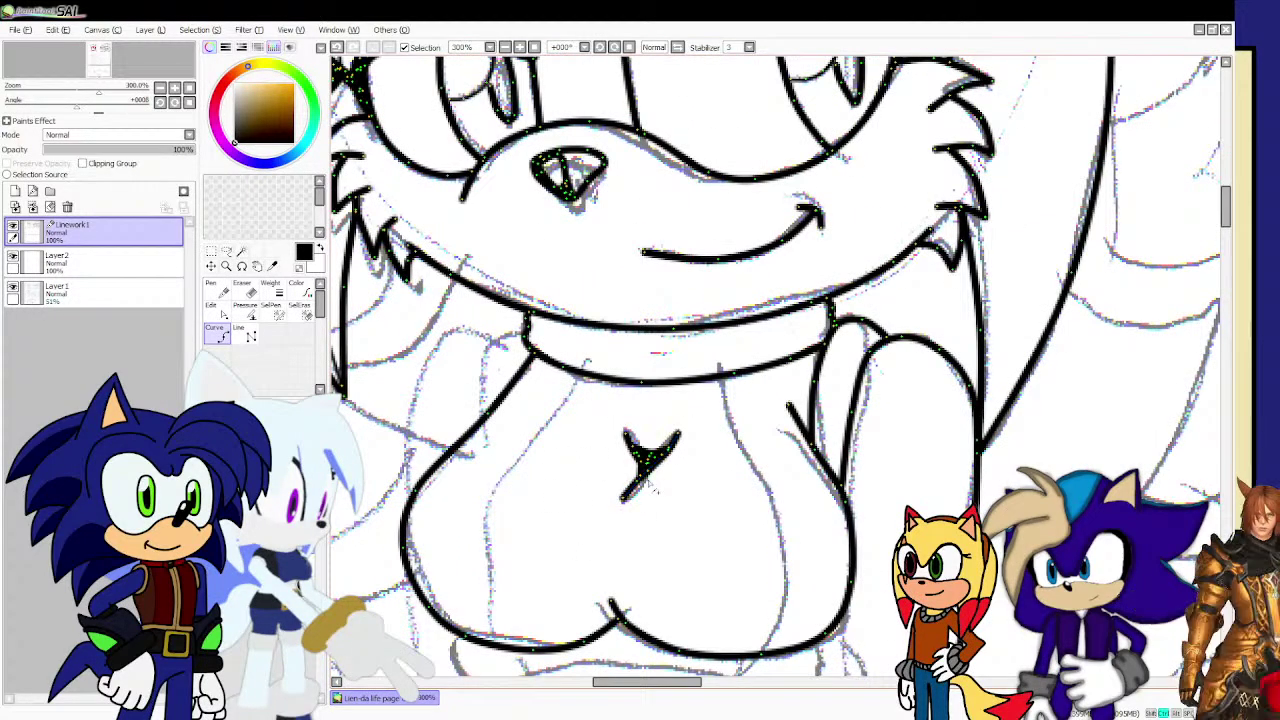
{"action": "scroll", "coordinate": [645, 480], "scroll_direction": "up", "scroll_amount": 2}
{"action": "scroll", "coordinate": [645, 480], "scroll_direction": "up", "scroll_amount": 1}
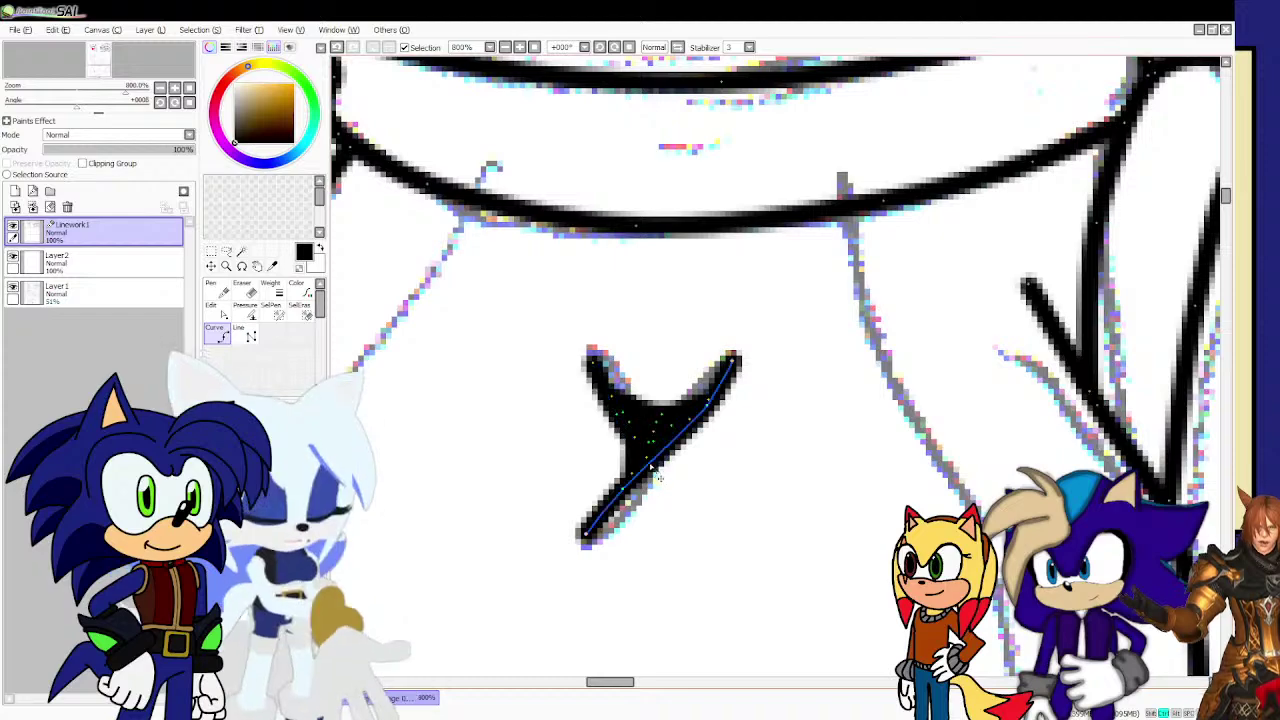
{"action": "left_click", "coordinate": [733, 362]}
{"action": "left_click", "coordinate": [587, 533]}
{"action": "left_click", "coordinate": [645, 462]}
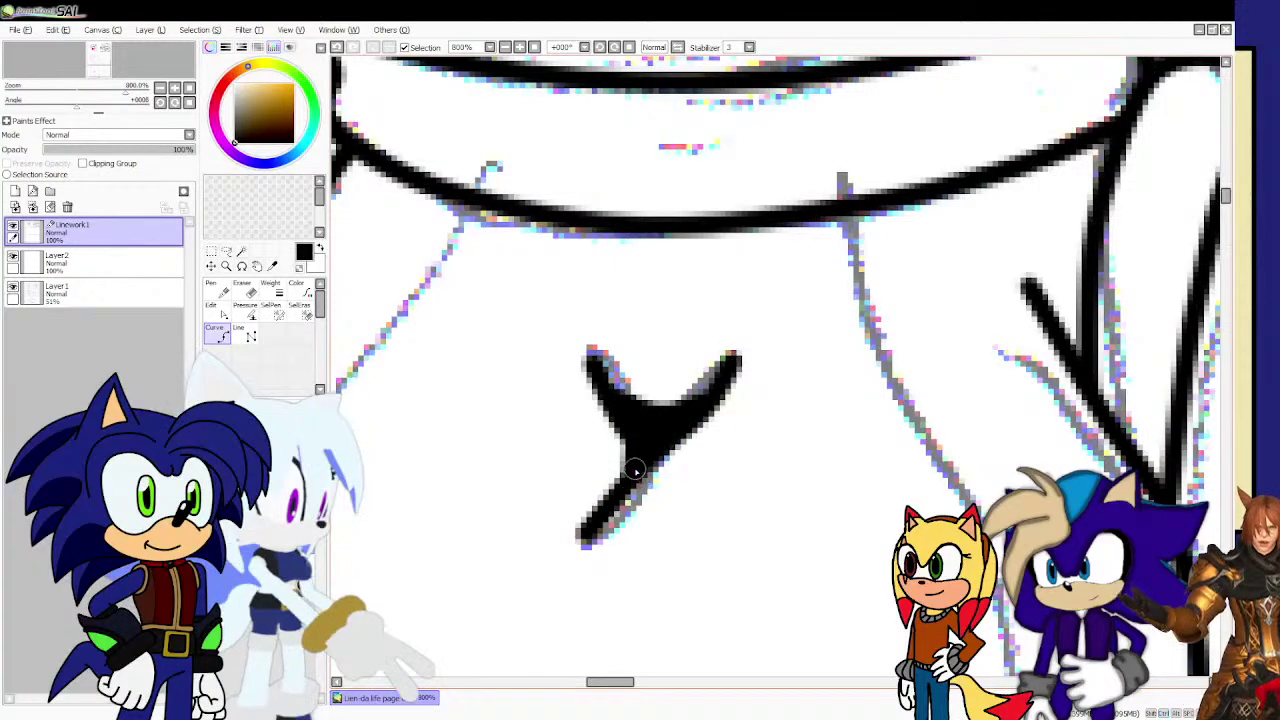
{"action": "scroll", "coordinate": [640, 485], "scroll_direction": "down", "scroll_amount": 1}
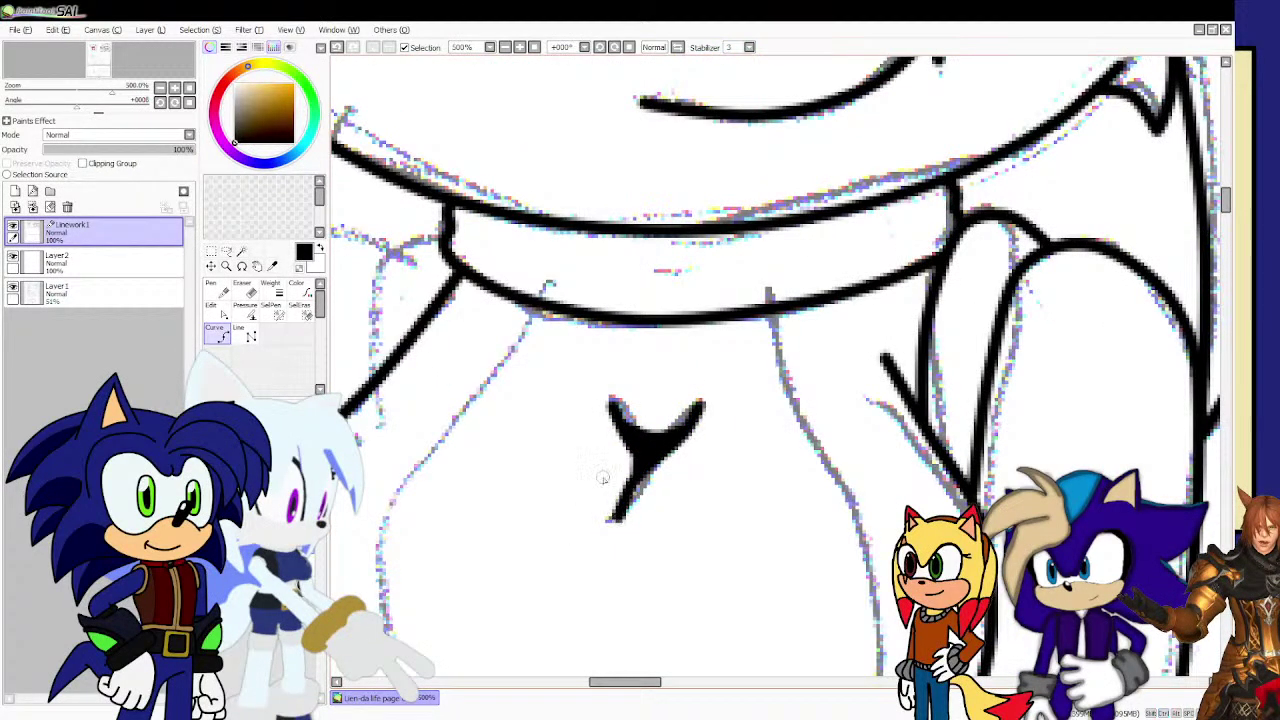
Ink the two thin curved seam lines on the chest, running between the collar and the lower chest outline.
{"action": "scroll", "coordinate": [603, 478], "scroll_direction": "down", "scroll_amount": 3}
{"action": "scroll", "coordinate": [600, 480], "scroll_direction": "up", "scroll_amount": 1}
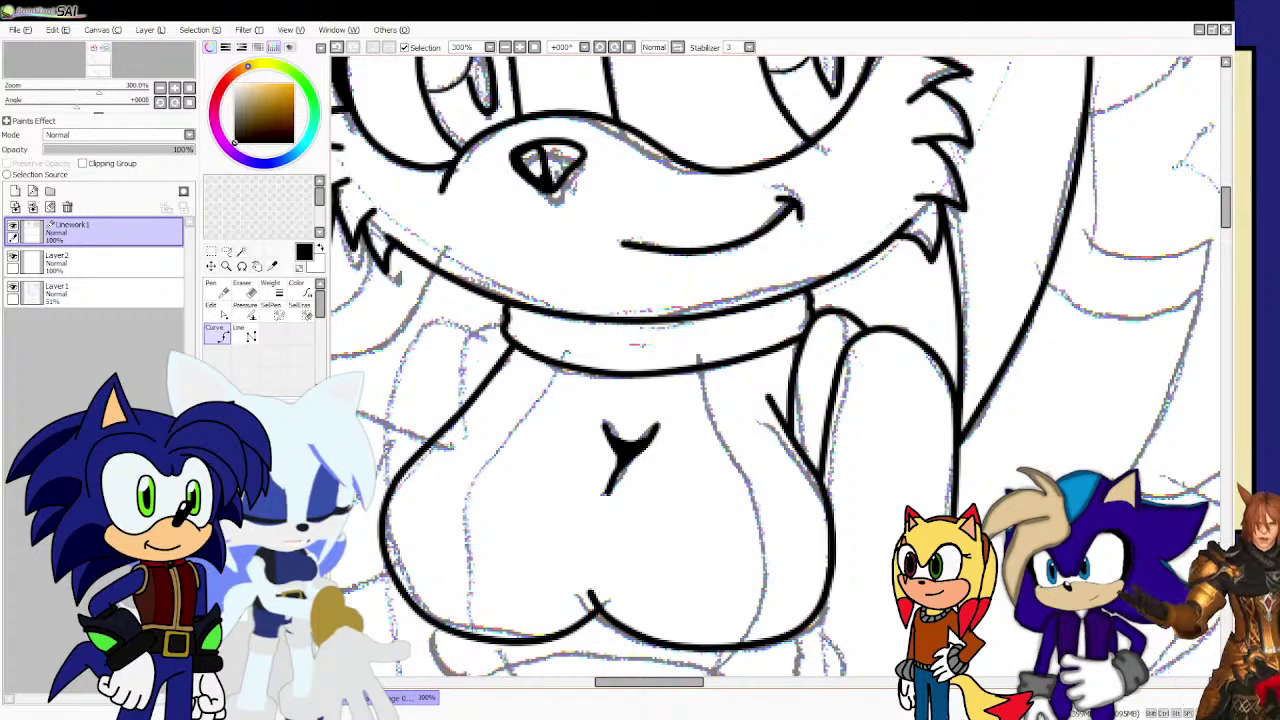
{"action": "left_click", "coordinate": [474, 634]}
{"action": "mouse_move", "coordinate": [458, 594]}
{"action": "left_mouse_down"}
{"action": "mouse_move", "coordinate": [458, 515]}
{"action": "mouse_move", "coordinate": [556, 376]}
{"action": "left_mouse_up"}
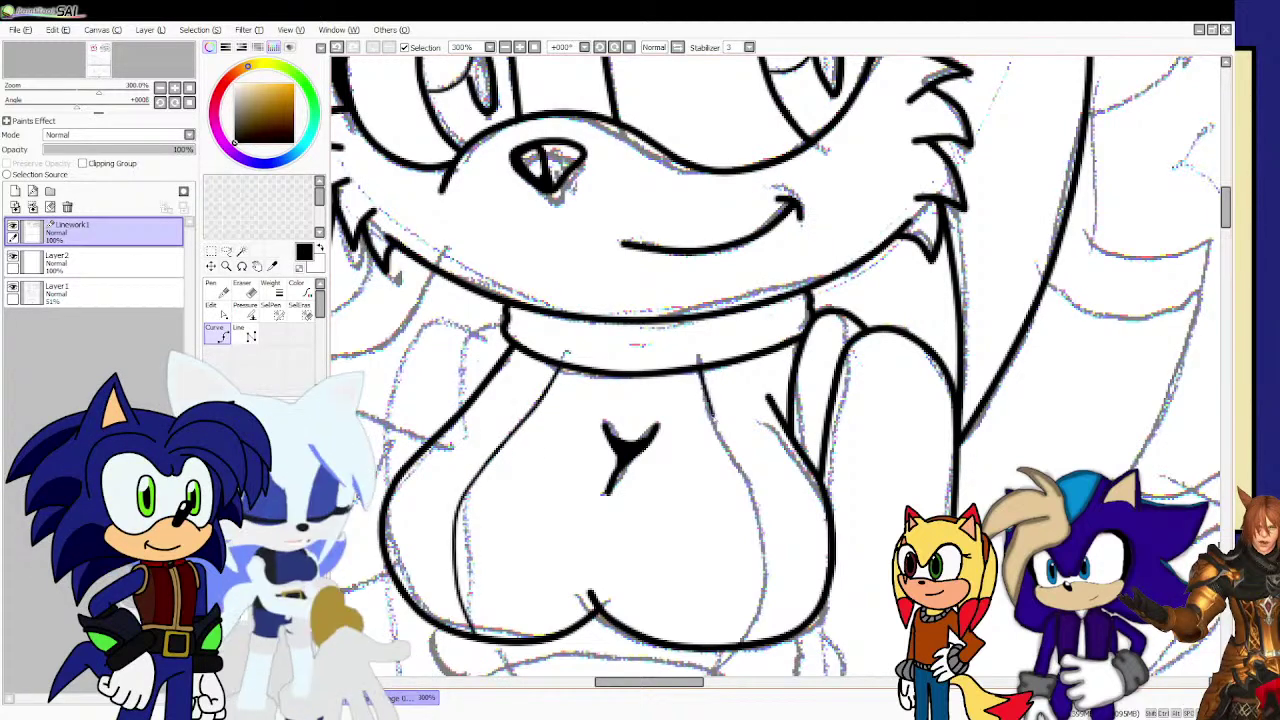
{"action": "left_click_drag", "start_coordinate": [764, 496], "coordinate": [772, 604]}
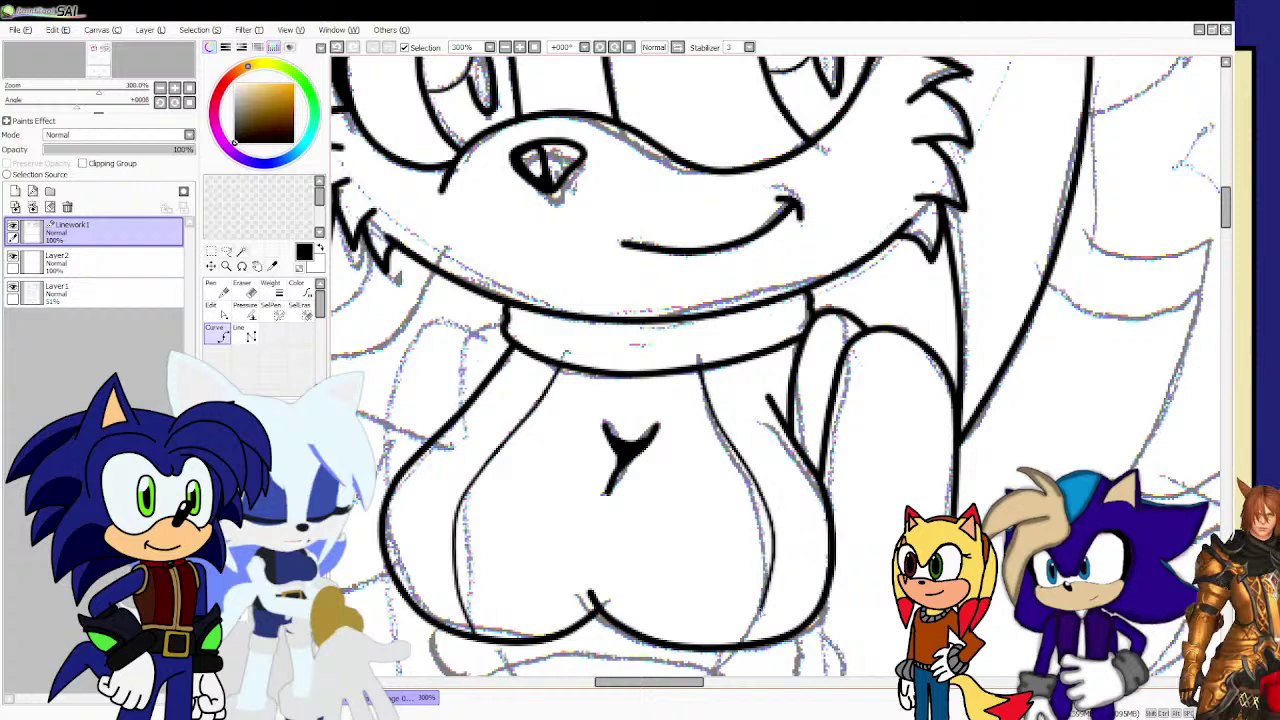
{"action": "left_click_drag", "start_coordinate": [762, 550], "coordinate": [770, 620]}
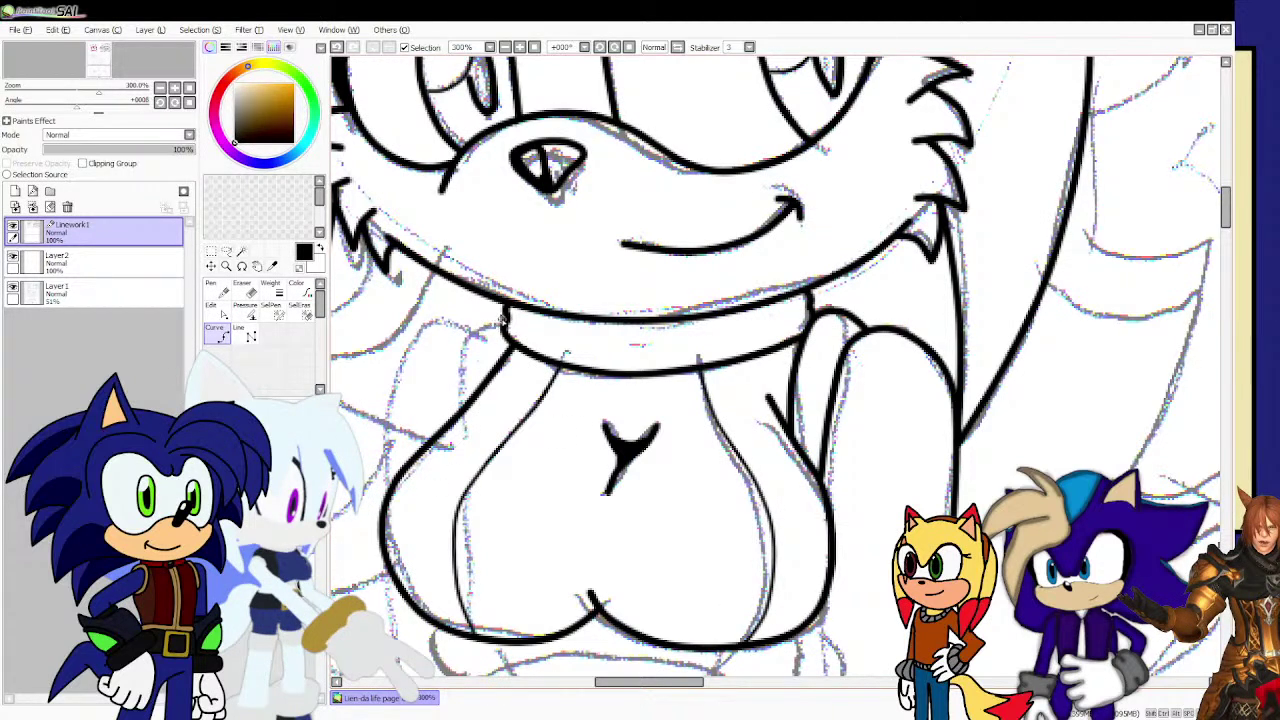
Ink the narrow rounded shape beside the collar's left edge and the left shoulder's curve outward and down.
{"action": "left_click_drag", "start_coordinate": [490, 320], "coordinate": [462, 354]}
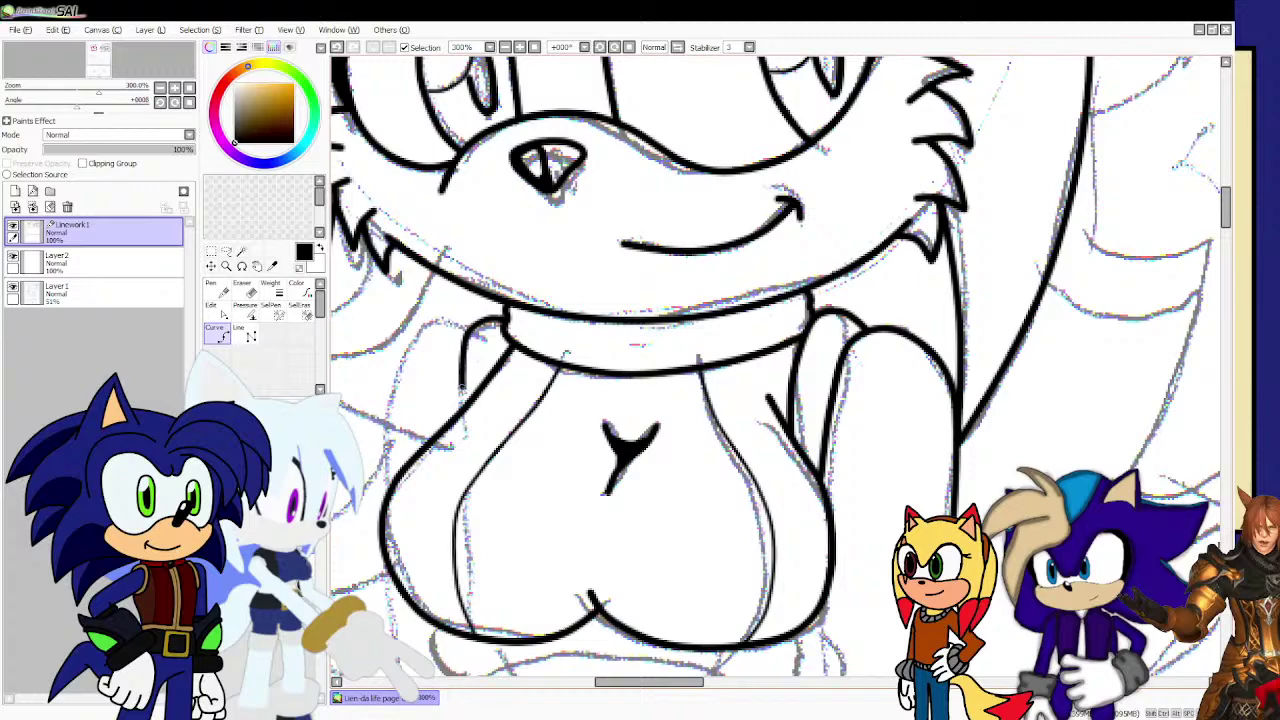
{"action": "scroll", "coordinate": [533, 380], "scroll_direction": "down", "scroll_amount": 2}
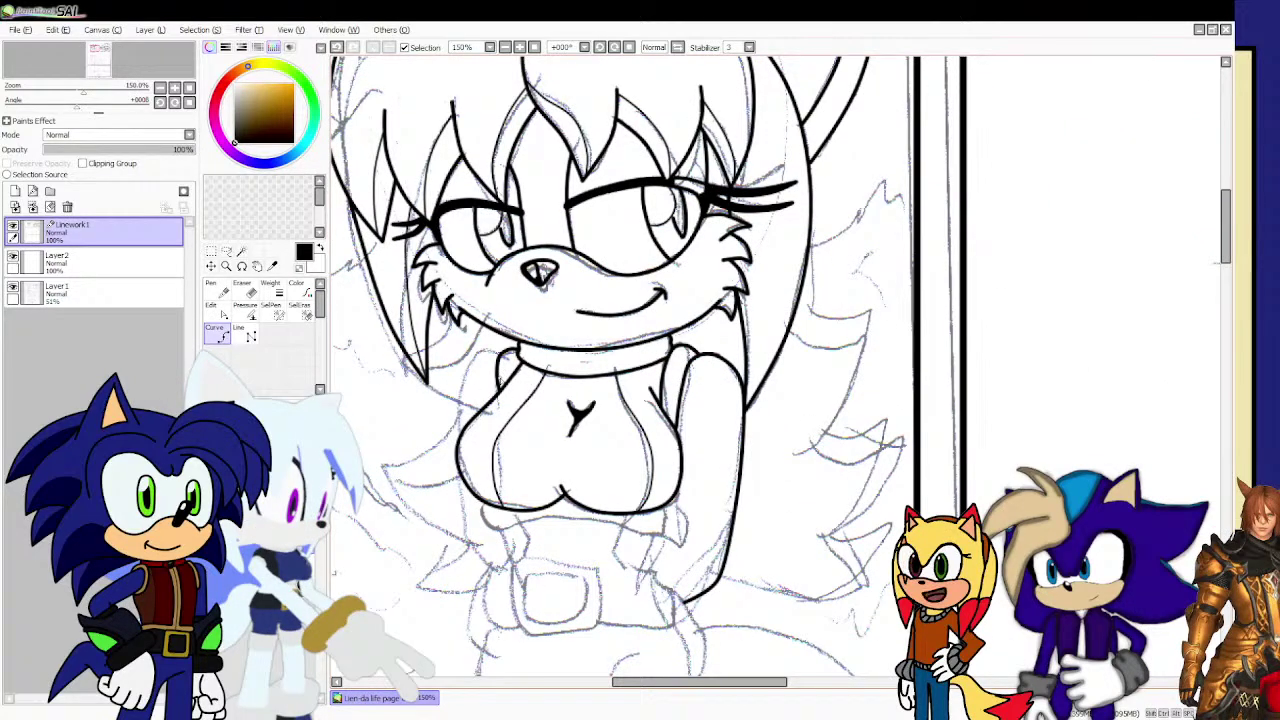
{"action": "scroll", "coordinate": [449, 393], "scroll_direction": "up", "scroll_amount": 2}
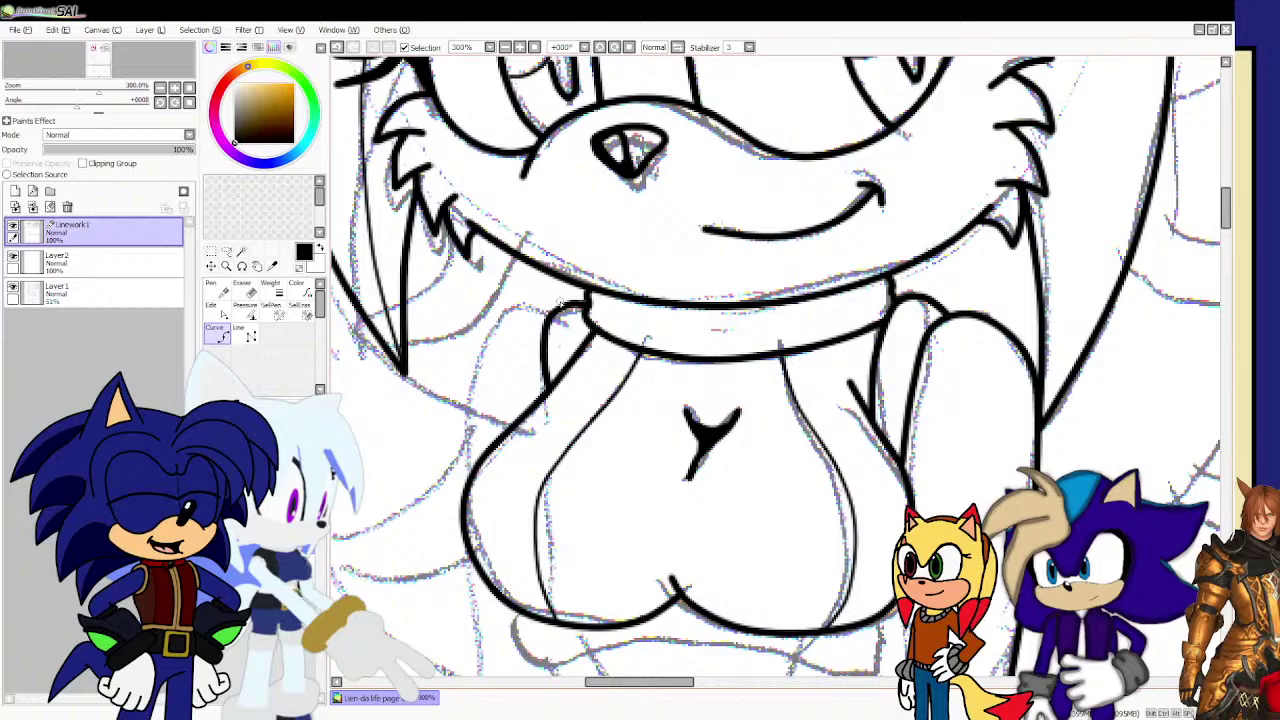
{"action": "left_click", "coordinate": [566, 305]}
{"action": "left_click", "coordinate": [521, 295]}
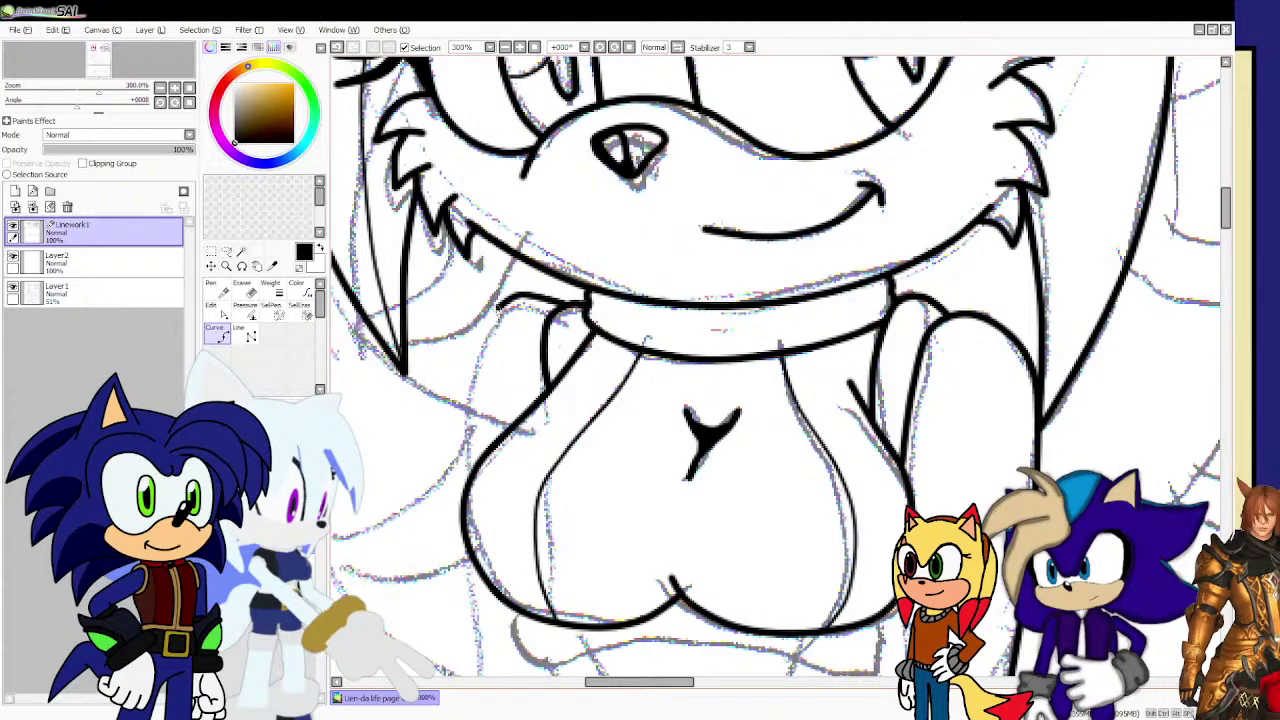
{"action": "left_click", "coordinate": [486, 327]}
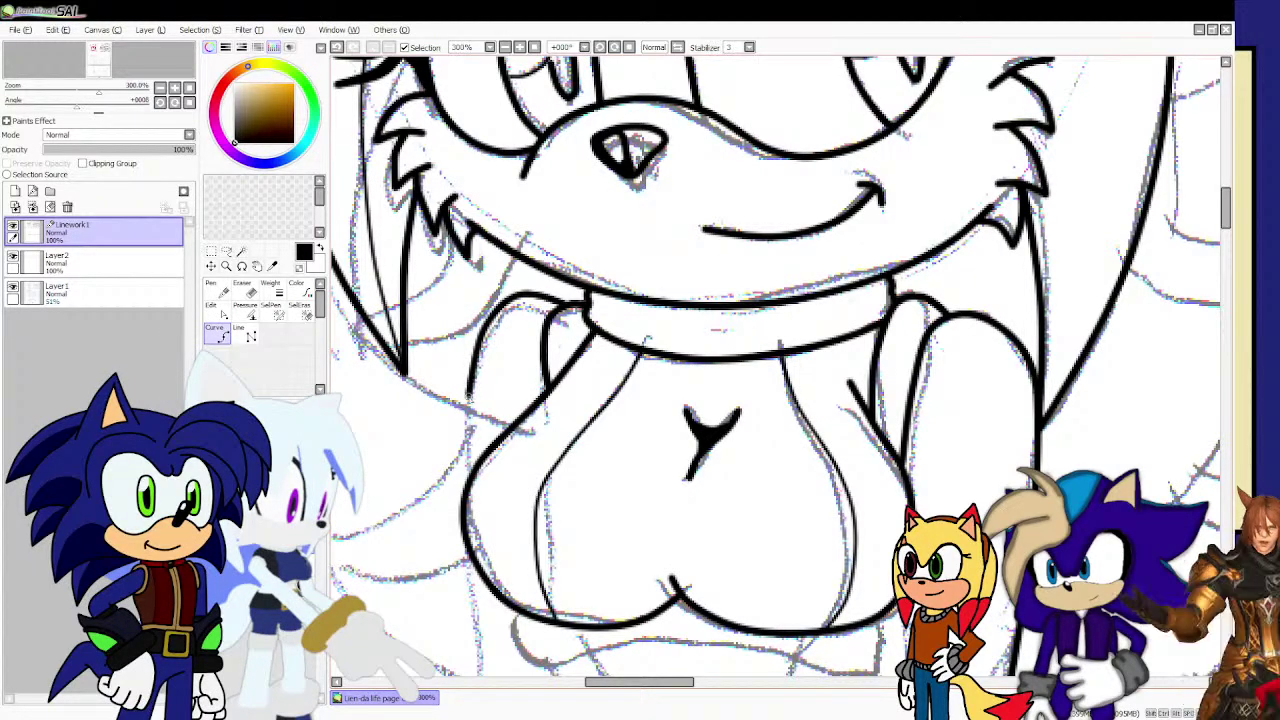
Extend the left arm's outer line to the chest and ink the curved hair lines between the left cheek, hair lock and shoulder.
{"action": "left_click_drag", "start_coordinate": [482, 334], "coordinate": [470, 474]}
{"action": "scroll", "coordinate": [459, 398], "scroll_direction": "down", "scroll_amount": 3}
{"action": "scroll", "coordinate": [432, 393], "scroll_direction": "up", "scroll_amount": 3}
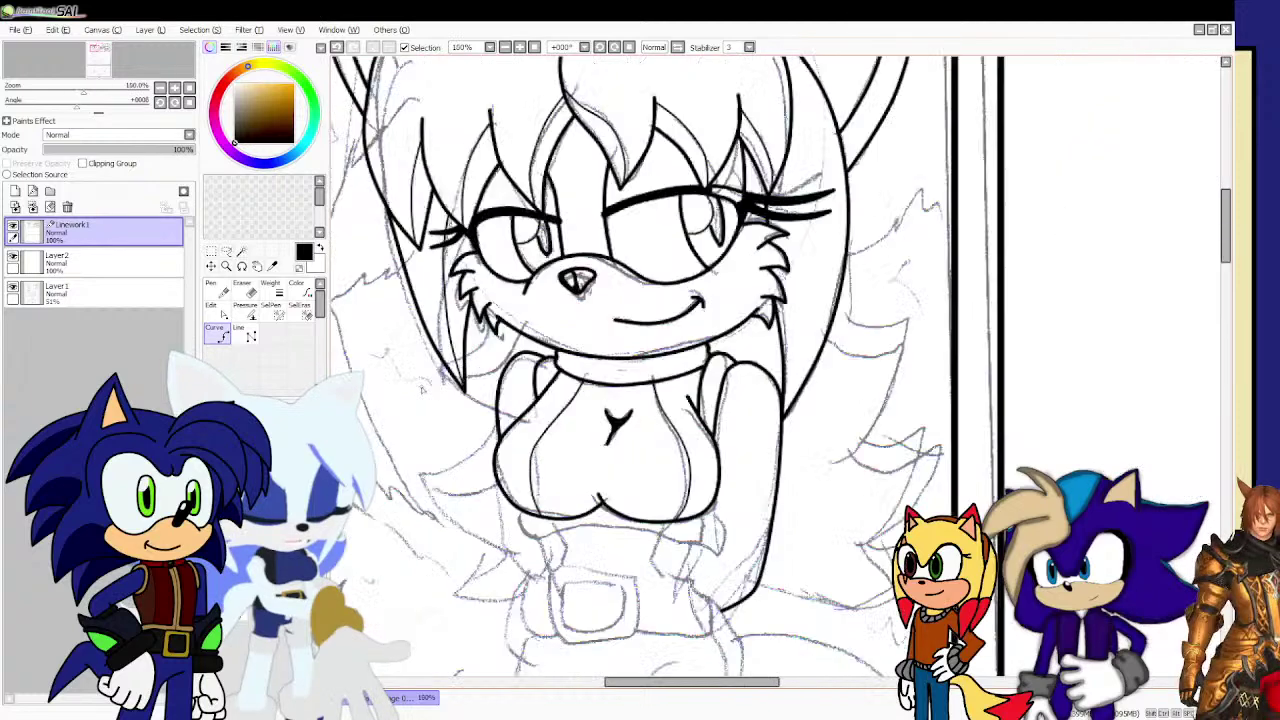
{"action": "scroll", "coordinate": [540, 278], "scroll_direction": "up", "scroll_amount": 1}
{"action": "scroll", "coordinate": [547, 283], "scroll_direction": "up", "scroll_amount": 1}
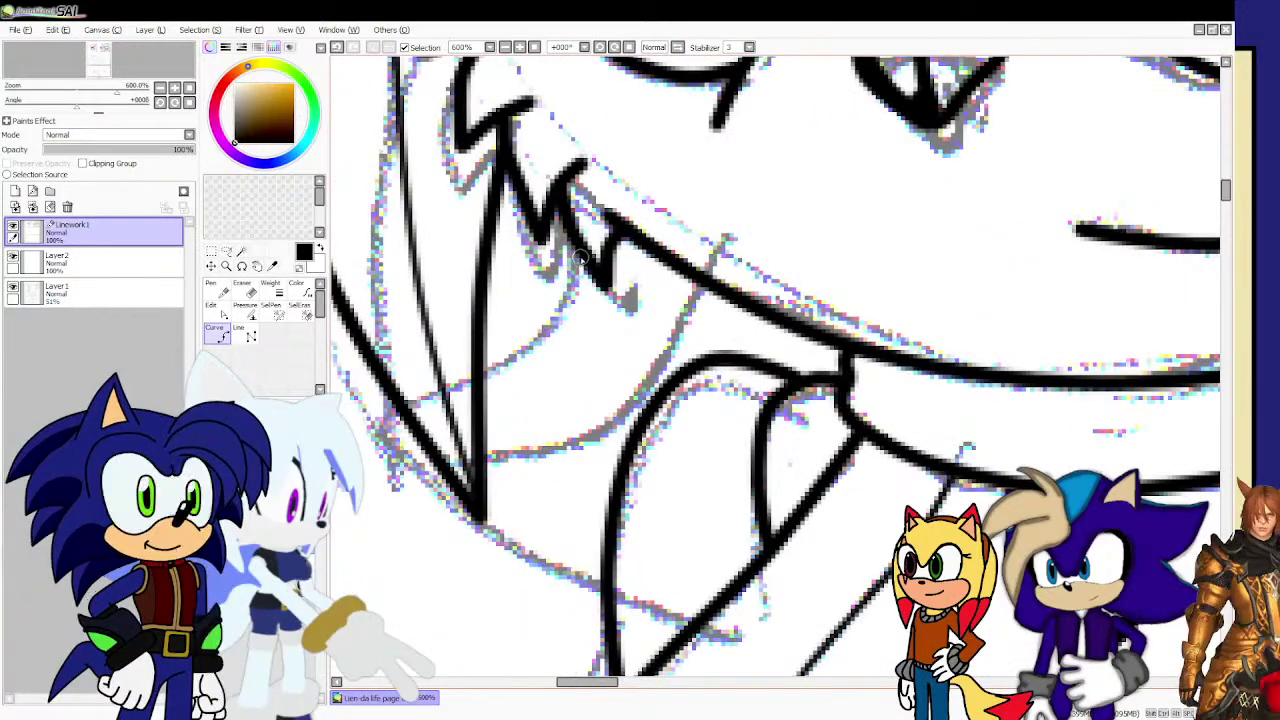
{"action": "left_click", "coordinate": [583, 257]}
{"action": "left_click", "coordinate": [543, 334]}
{"action": "mouse_move", "coordinate": [495, 372]}
{"action": "left_mouse_down"}
{"action": "mouse_move", "coordinate": [483, 384]}
{"action": "mouse_move", "coordinate": [482, 480]}
{"action": "mouse_move", "coordinate": [535, 532]}
{"action": "mouse_move", "coordinate": [596, 562]}
{"action": "left_mouse_up"}
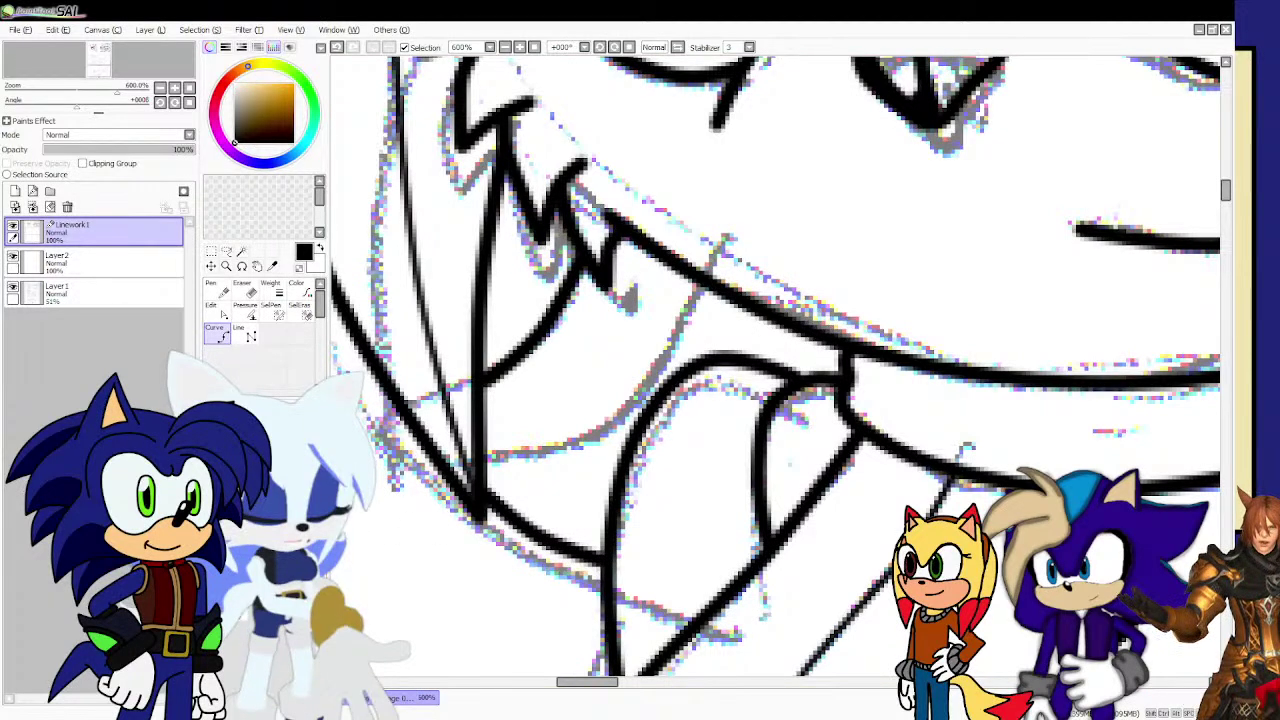
{"action": "mouse_move", "coordinate": [483, 426]}
{"action": "left_mouse_down"}
{"action": "mouse_move", "coordinate": [626, 370]}
{"action": "mouse_move", "coordinate": [688, 276]}
{"action": "left_mouse_up"}
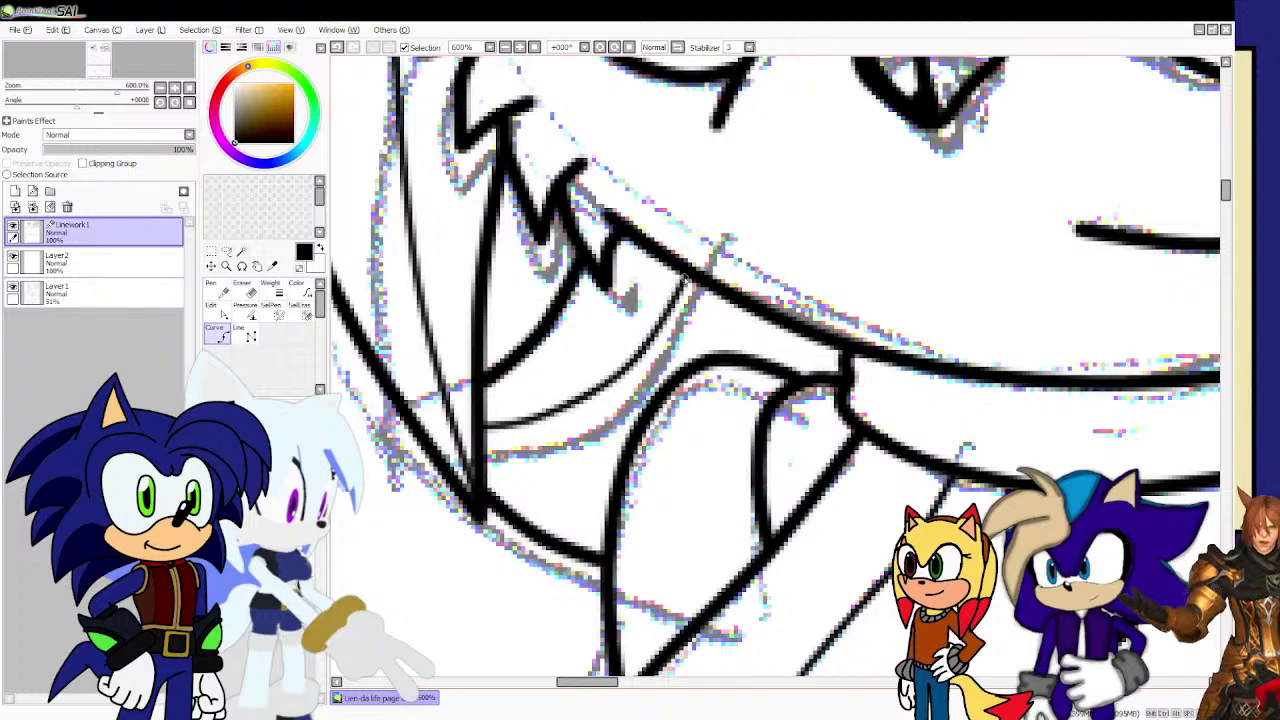
Ink the large pointed spike beyond the right hair lock, with its upper curve, long outer edge and thin inner band line.
{"action": "scroll", "coordinate": [685, 278], "scroll_direction": "down", "scroll_amount": 6}
{"action": "scroll", "coordinate": [685, 278], "scroll_direction": "up", "scroll_amount": 2}
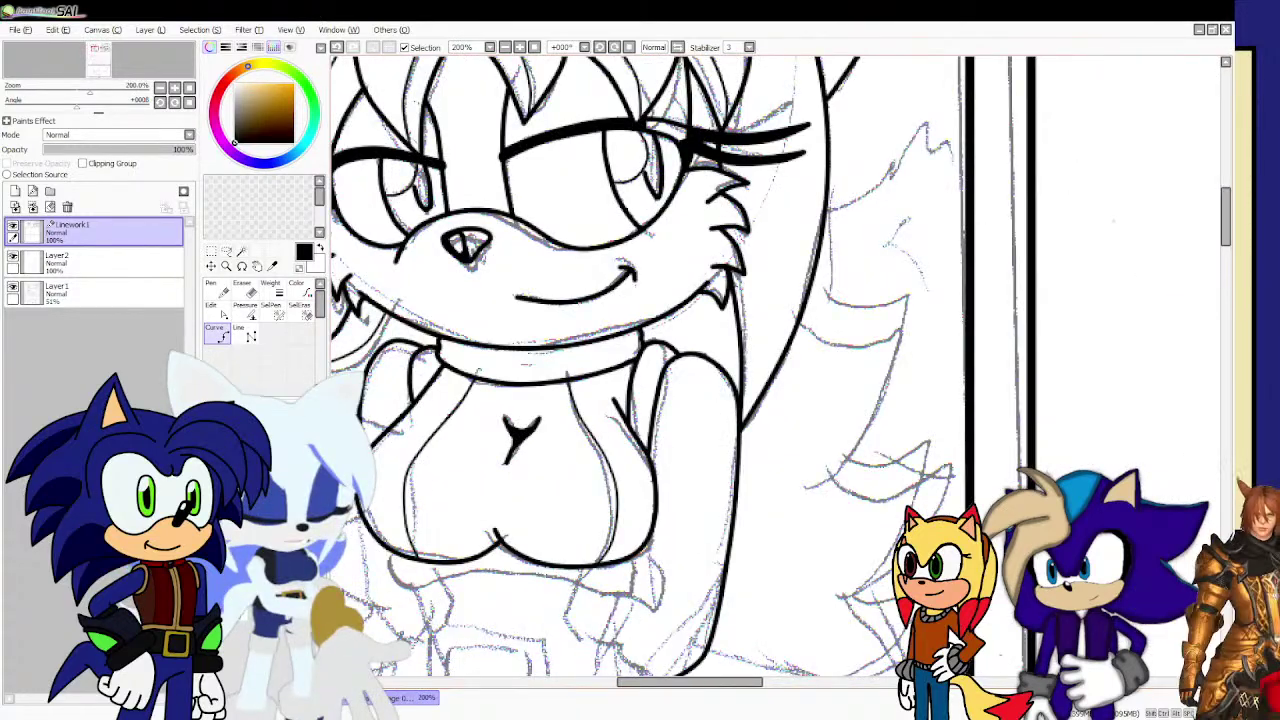
{"action": "scroll", "coordinate": [811, 280], "scroll_direction": "up", "scroll_amount": 2}
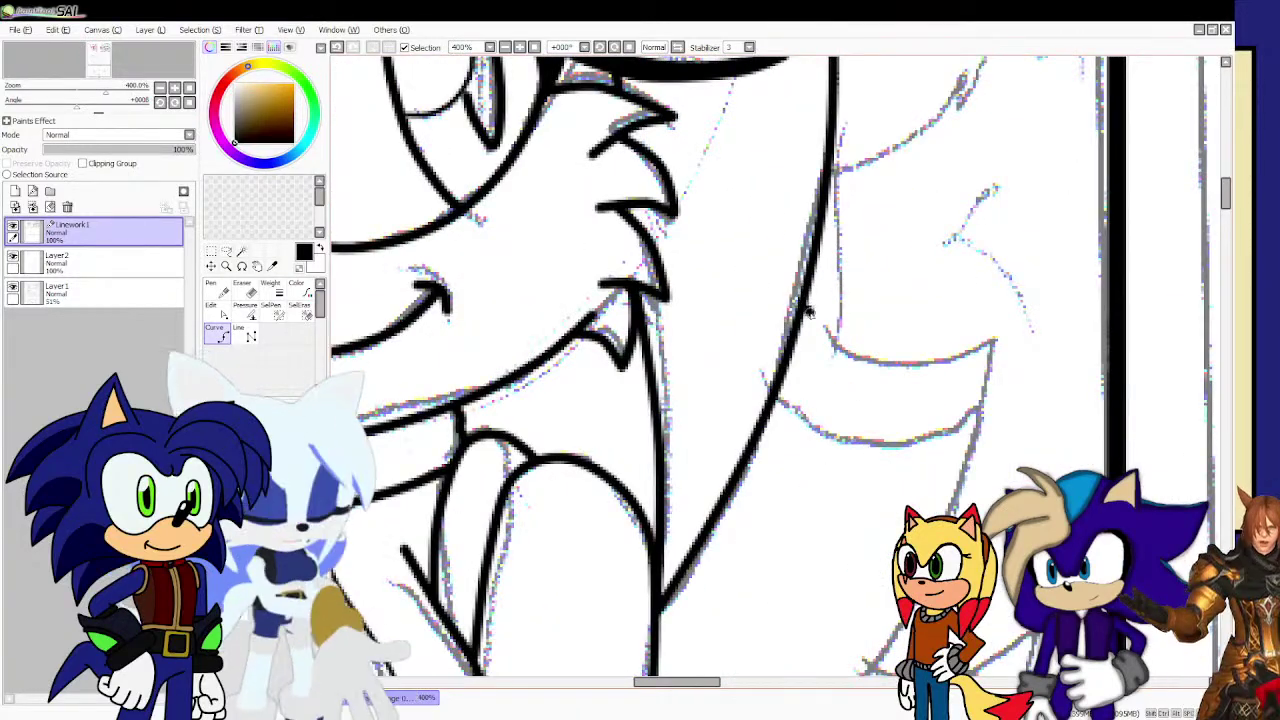
{"action": "left_click", "coordinate": [853, 356]}
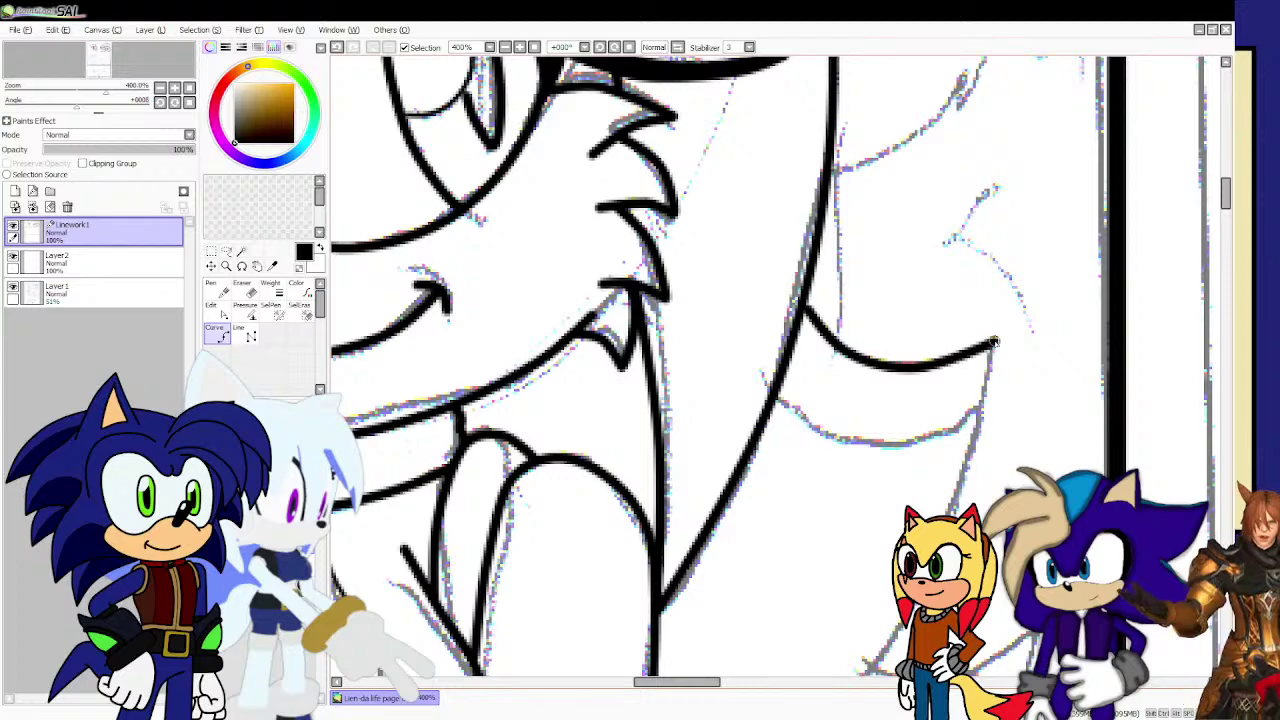
{"action": "scroll", "coordinate": [990, 343], "scroll_direction": "down", "scroll_amount": 8}
{"action": "scroll", "coordinate": [962, 335], "scroll_direction": "up", "scroll_amount": 5}
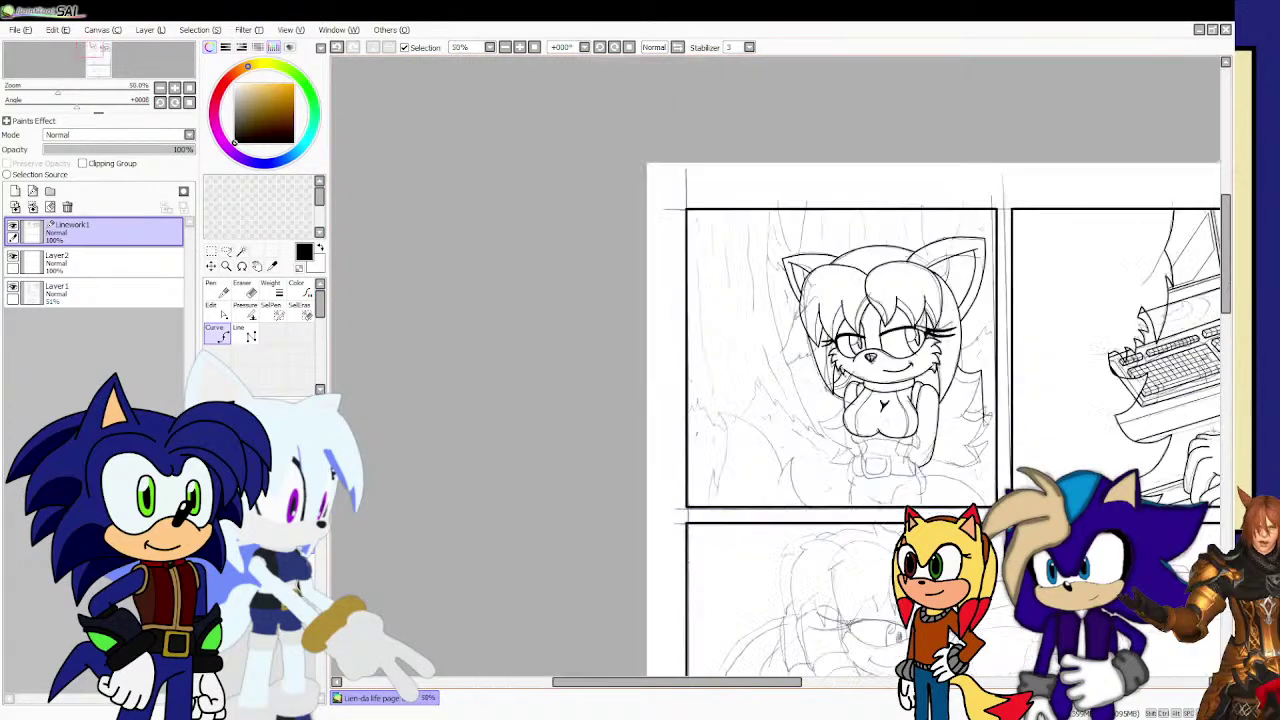
{"action": "scroll", "coordinate": [962, 335], "scroll_direction": "up", "scroll_amount": 1}
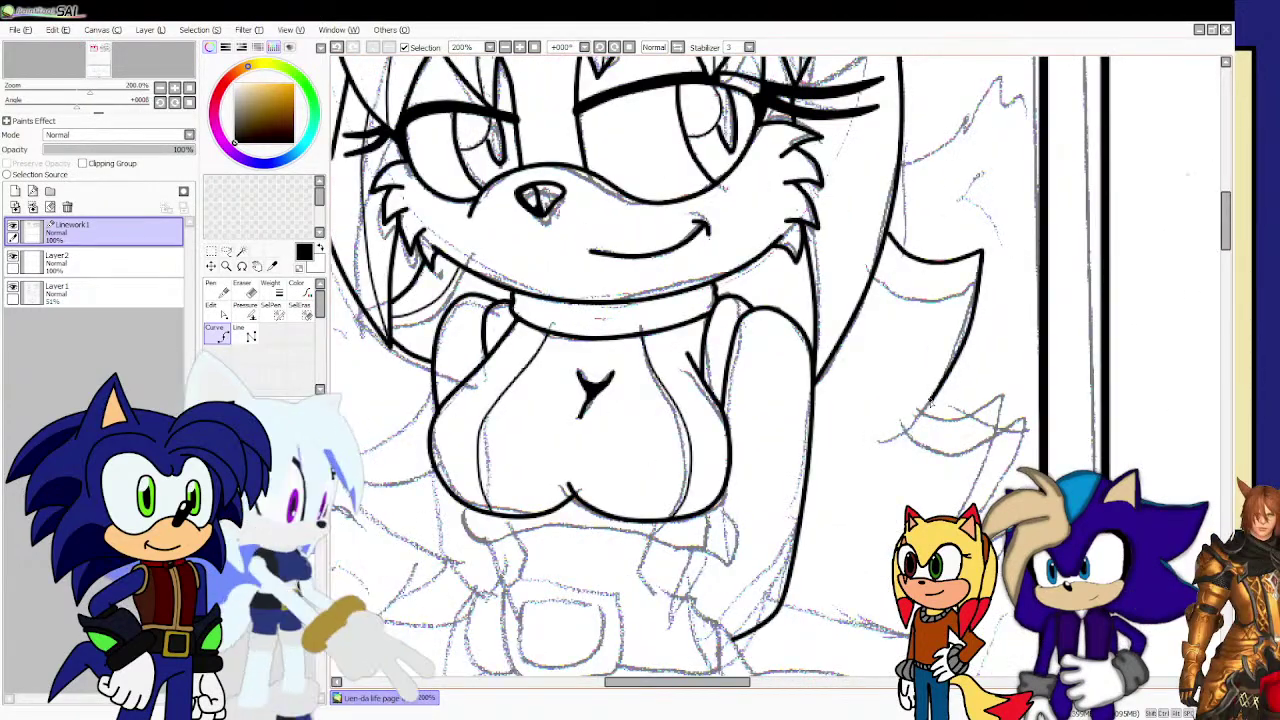
{"action": "key", "text": "ctrl"}
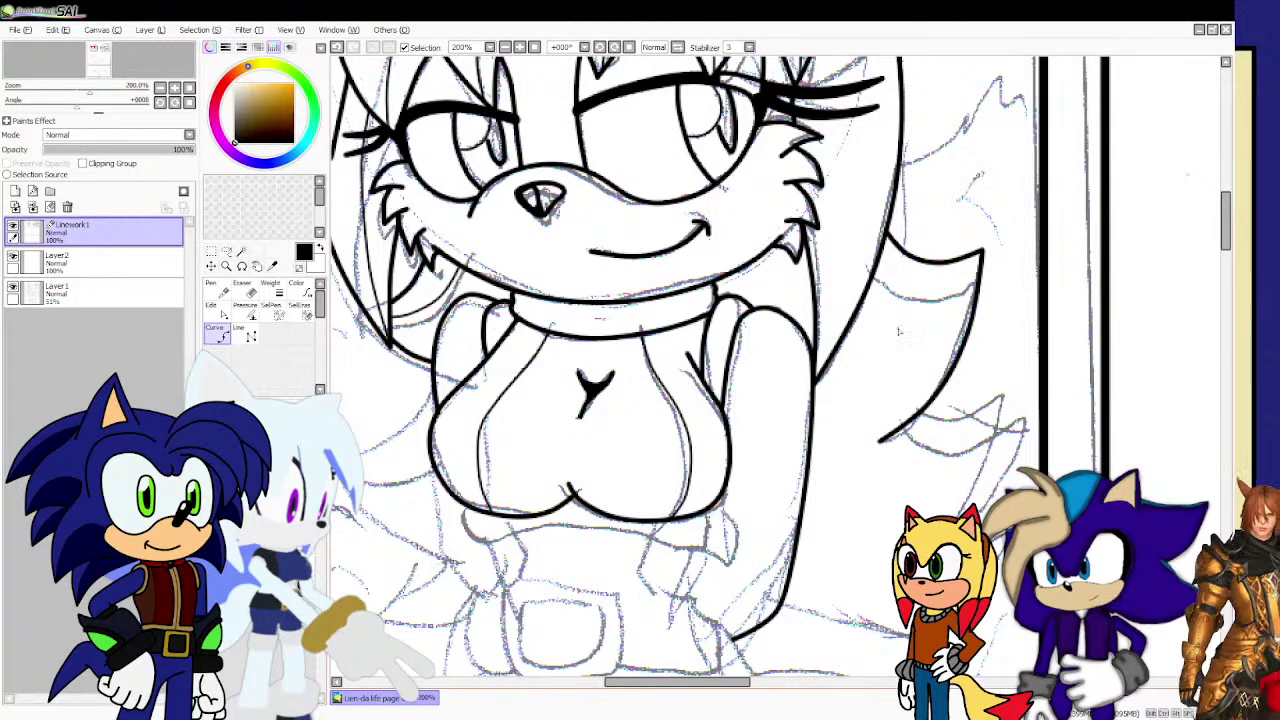
{"action": "scroll", "coordinate": [898, 331], "scroll_direction": "up", "scroll_amount": 2}
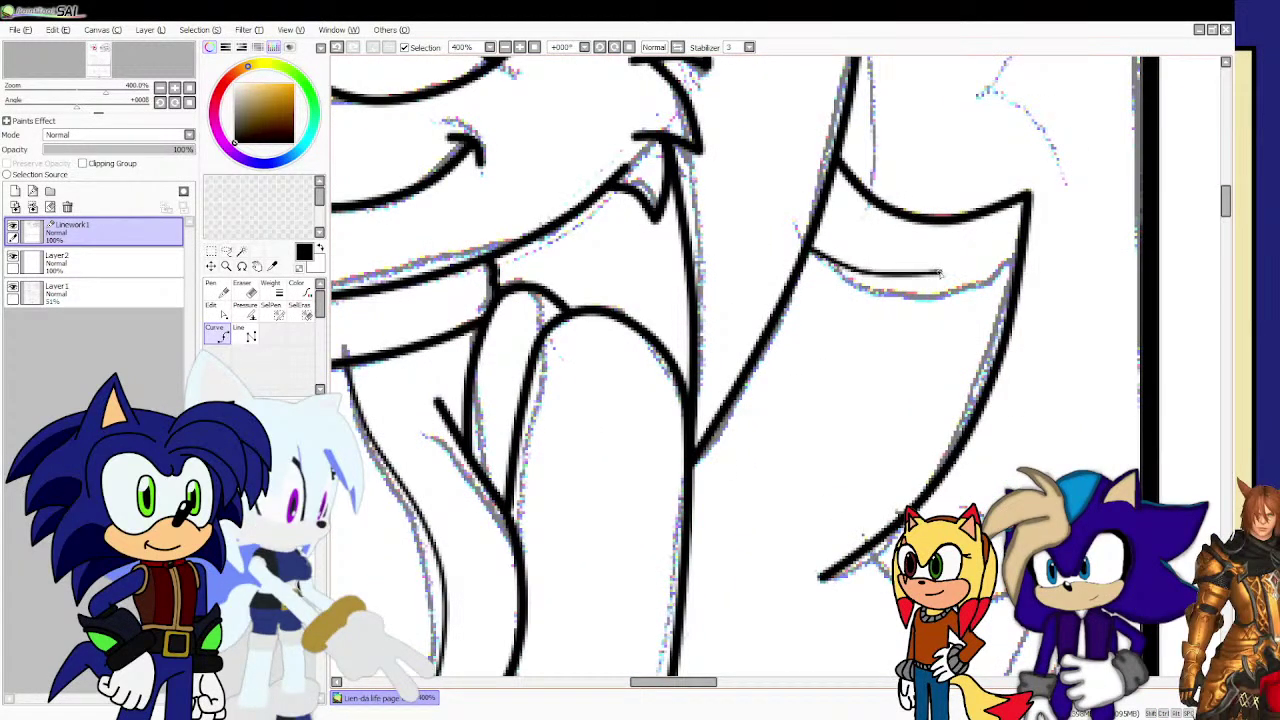
{"action": "mouse_move", "coordinate": [940, 273]}
{"action": "left_mouse_down"}
{"action": "mouse_move", "coordinate": [995, 258]}
{"action": "mouse_move", "coordinate": [1022, 230]}
{"action": "left_mouse_up"}
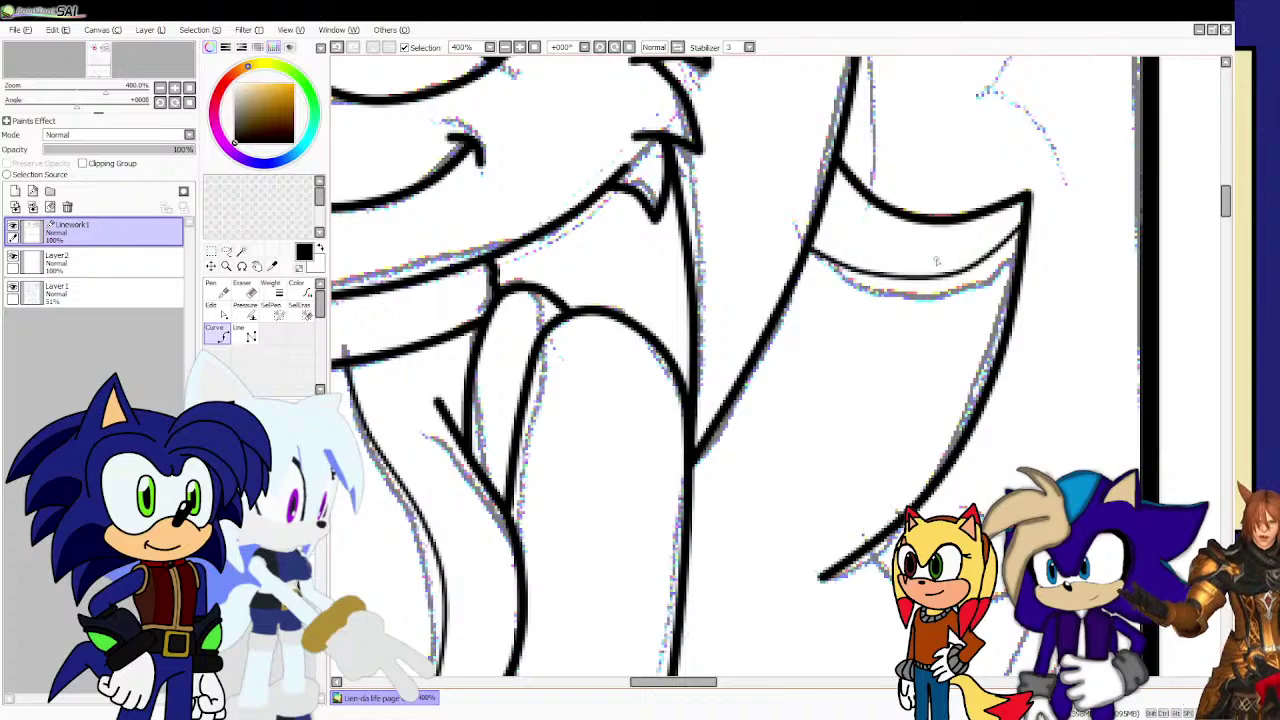
Ink the top's lower hem beneath the chest, with a pointed corner at each side and a shallow arch between them.
{"action": "scroll", "coordinate": [936, 261], "scroll_direction": "down", "scroll_amount": 5}
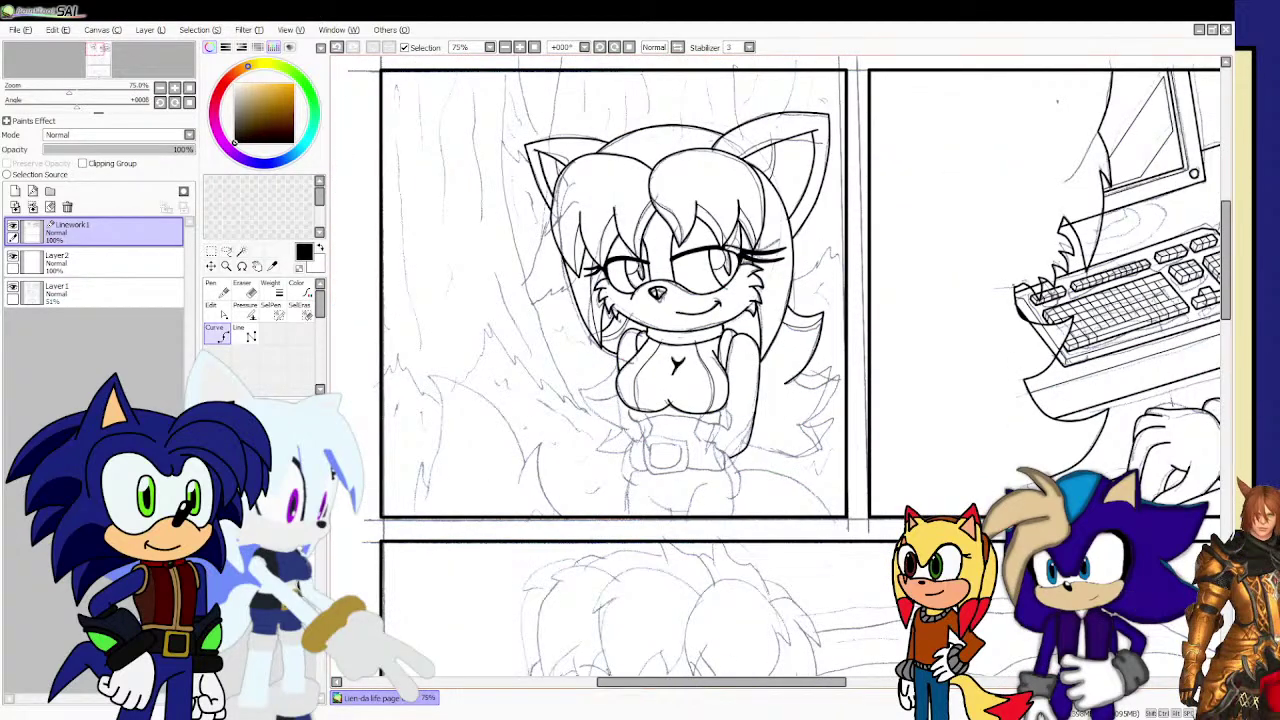
{"action": "scroll", "coordinate": [633, 386], "scroll_direction": "up", "scroll_amount": 1}
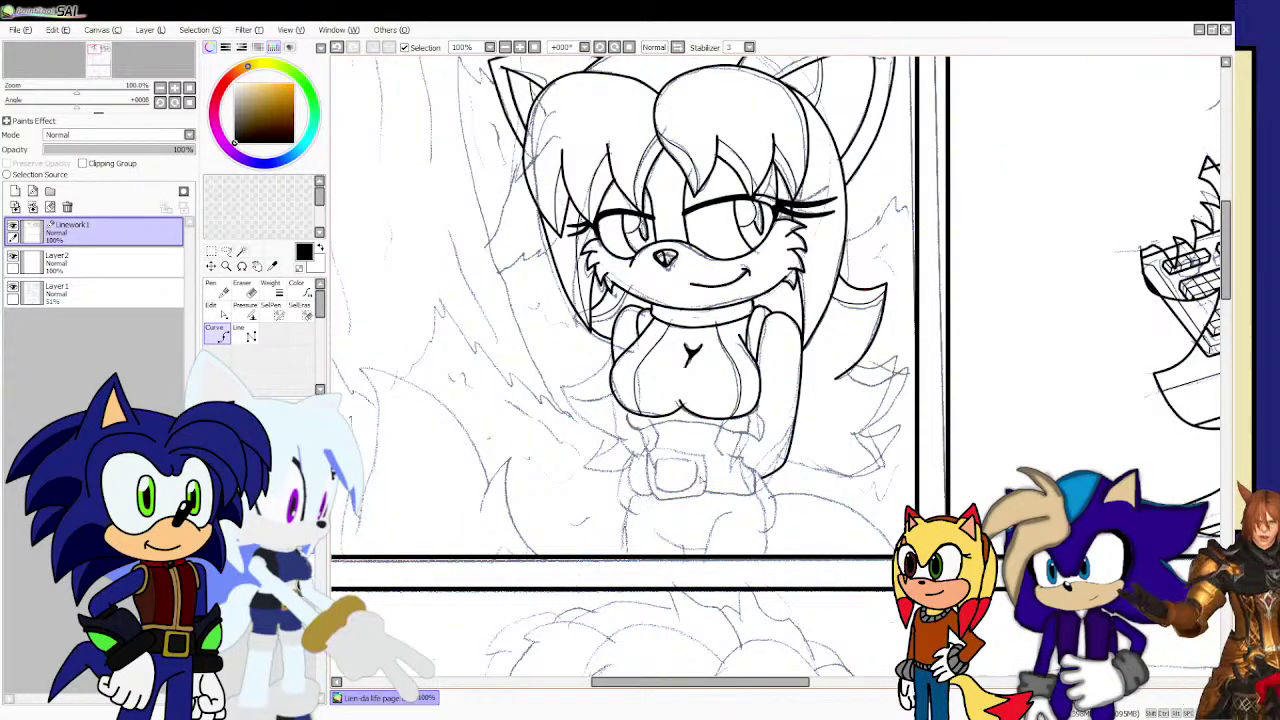
{"action": "scroll", "coordinate": [486, 297], "scroll_direction": "up", "scroll_amount": 4}
{"action": "scroll", "coordinate": [490, 292], "scroll_direction": "up", "scroll_amount": 1}
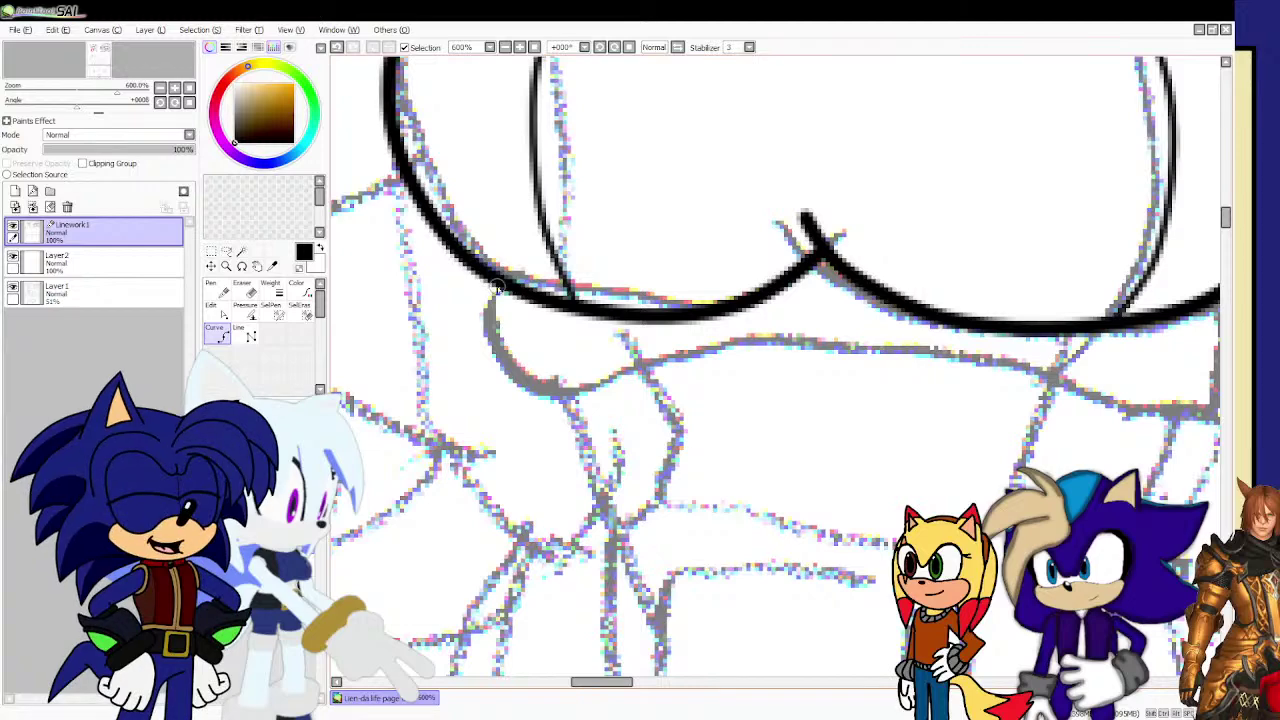
{"action": "mouse_move", "coordinate": [482, 308]}
{"action": "left_mouse_down"}
{"action": "mouse_move", "coordinate": [520, 370]}
{"action": "mouse_move", "coordinate": [565, 395]}
{"action": "left_mouse_up"}
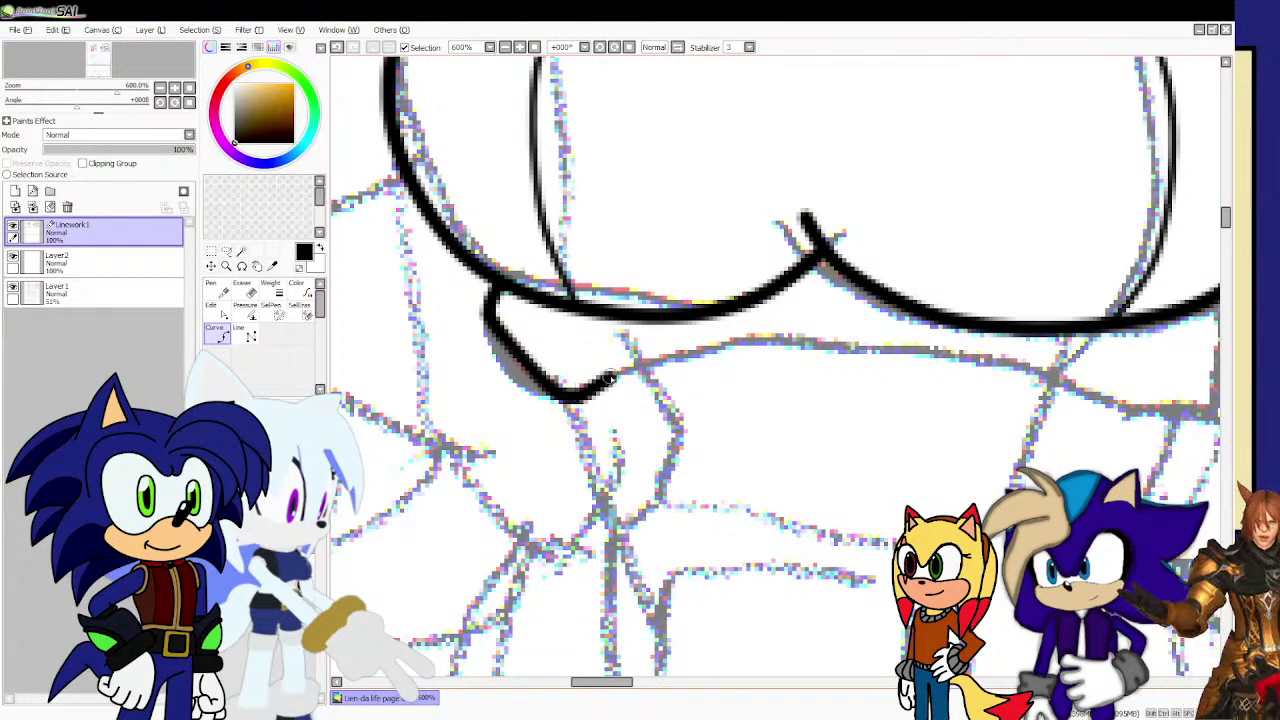
{"action": "left_click", "coordinate": [628, 368]}
{"action": "left_click", "coordinate": [733, 346]}
{"action": "scroll", "coordinate": [733, 346], "scroll_direction": "down", "scroll_amount": 2}
{"action": "mouse_move", "coordinate": [855, 347]}
{"action": "left_mouse_down"}
{"action": "mouse_move", "coordinate": [958, 366]}
{"action": "mouse_move", "coordinate": [1020, 403]}
{"action": "mouse_move", "coordinate": [1052, 313]}
{"action": "left_mouse_up"}
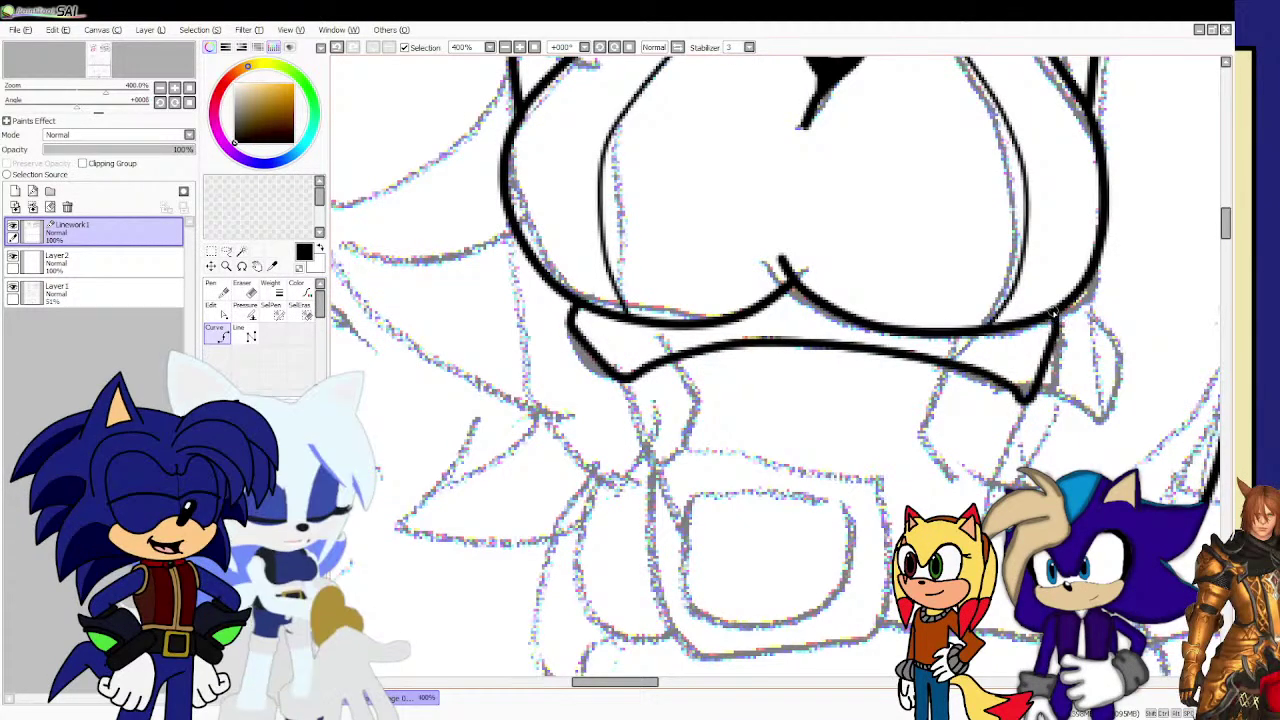
Ink the belt buckle's outer frame as a rectangle with rounded corners.
{"action": "scroll", "coordinate": [855, 402], "scroll_direction": "down", "scroll_amount": 2}
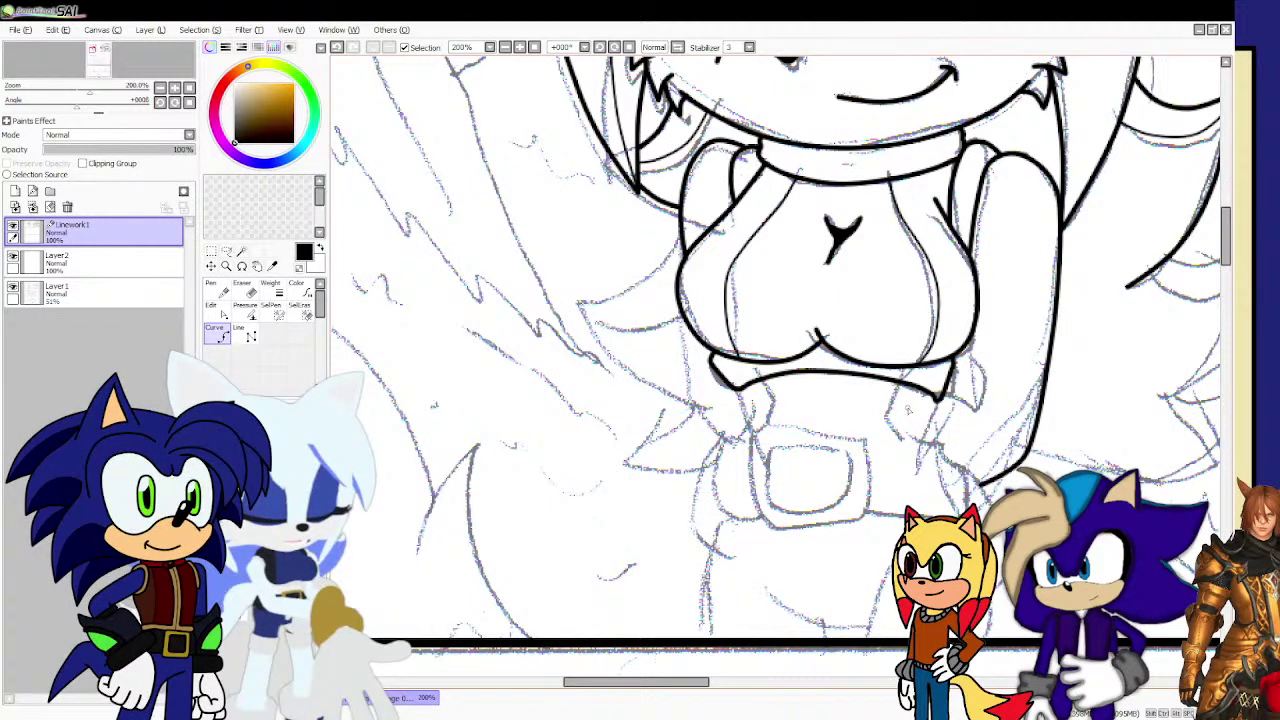
{"action": "scroll", "coordinate": [858, 522], "scroll_direction": "up", "scroll_amount": 2}
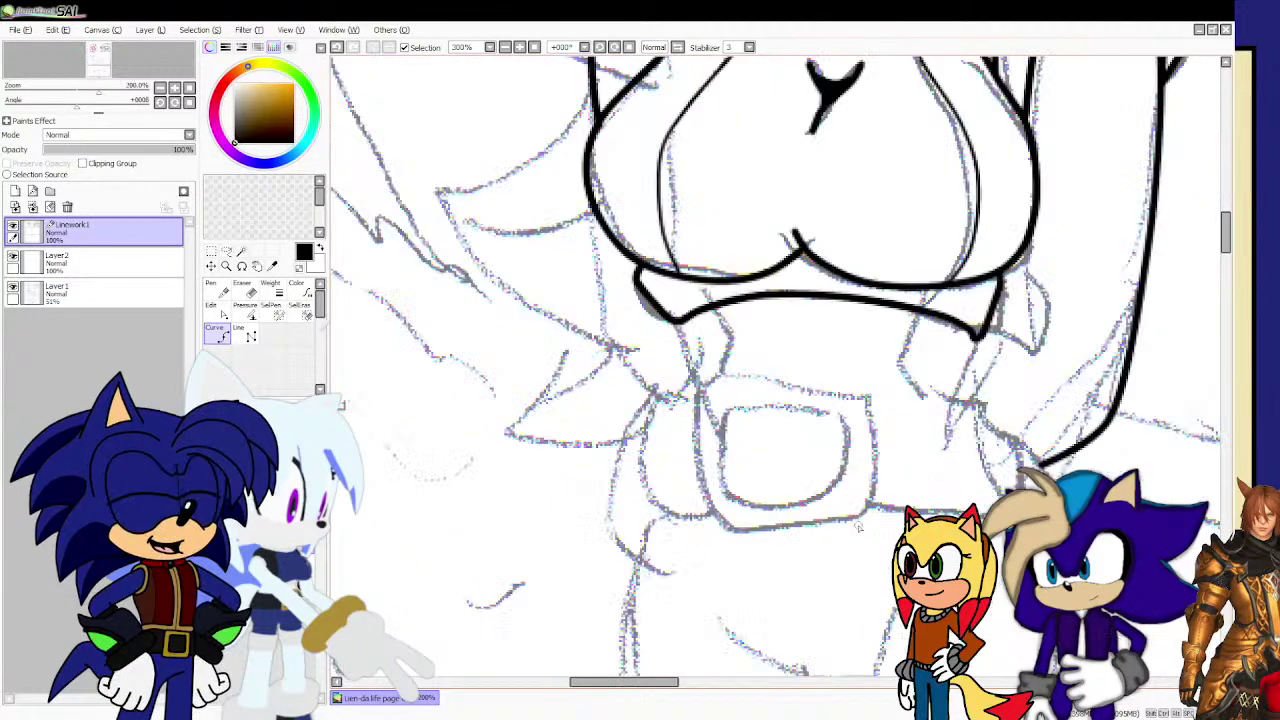
{"action": "mouse_move", "coordinate": [886, 521]}
{"action": "left_mouse_down"}
{"action": "mouse_move", "coordinate": [873, 352]}
{"action": "mouse_move", "coordinate": [730, 333]}
{"action": "mouse_move", "coordinate": [646, 345]}
{"action": "mouse_move", "coordinate": [633, 390]}
{"action": "left_mouse_up"}
{"action": "mouse_move", "coordinate": [650, 493]}
{"action": "left_mouse_down"}
{"action": "mouse_move", "coordinate": [655, 531]}
{"action": "mouse_move", "coordinate": [684, 541]}
{"action": "mouse_move", "coordinate": [874, 534]}
{"action": "left_mouse_up"}
{"action": "double_click", "coordinate": [885, 525]}
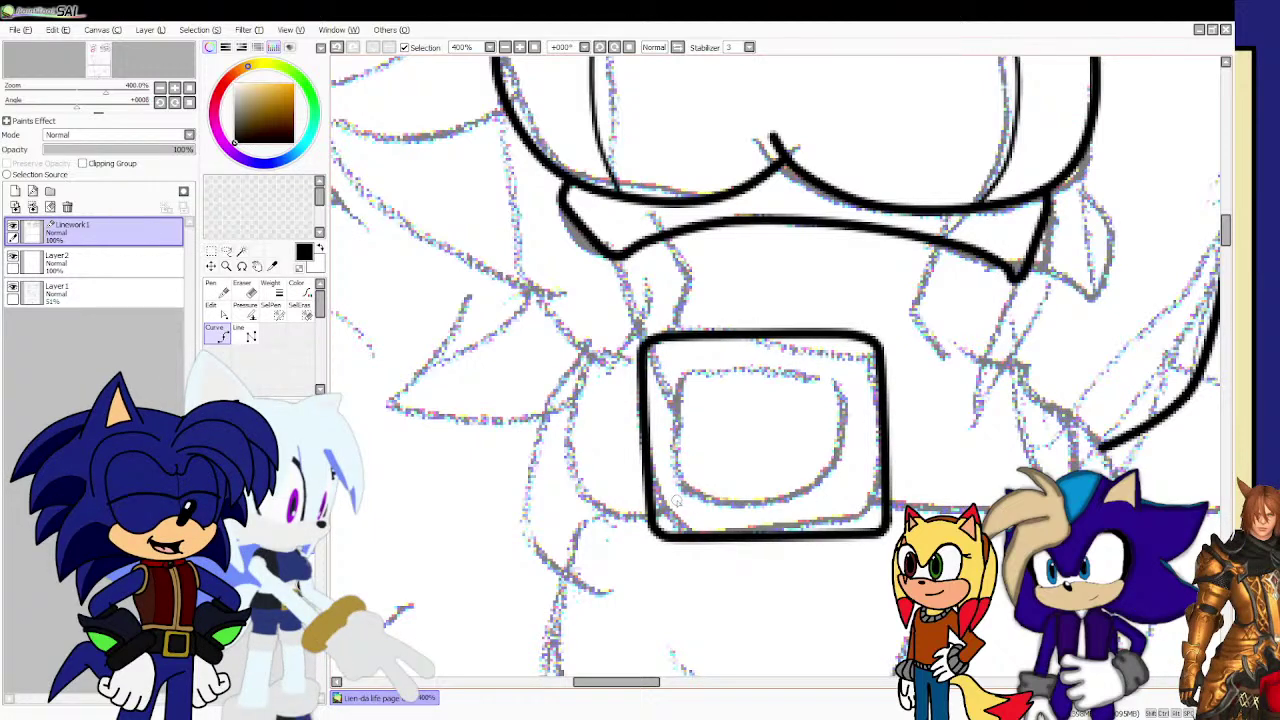
Ink the buckle's inner rectangle and shift its left edge slightly inward through its anchor points.
{"action": "mouse_move", "coordinate": [848, 497]}
{"action": "left_mouse_down"}
{"action": "mouse_move", "coordinate": [838, 365]}
{"action": "mouse_move", "coordinate": [658, 417]}
{"action": "mouse_move", "coordinate": [680, 373]}
{"action": "mouse_move", "coordinate": [684, 490]}
{"action": "left_mouse_up"}
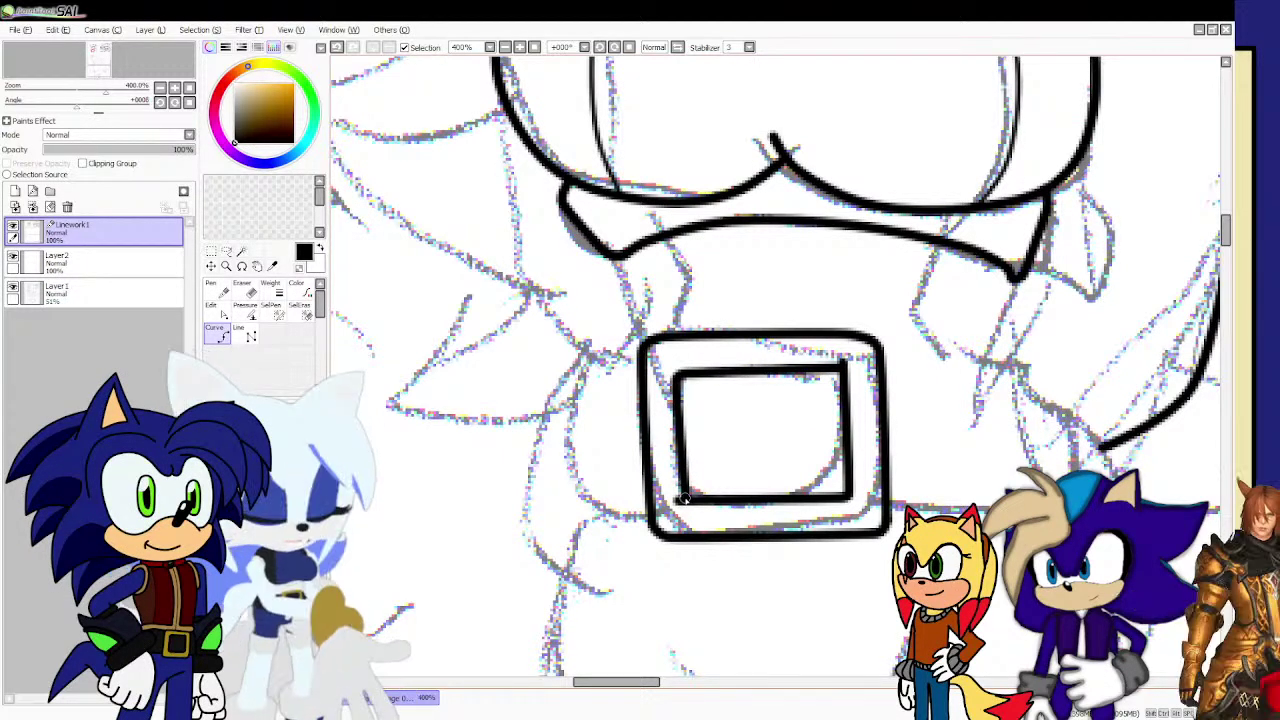
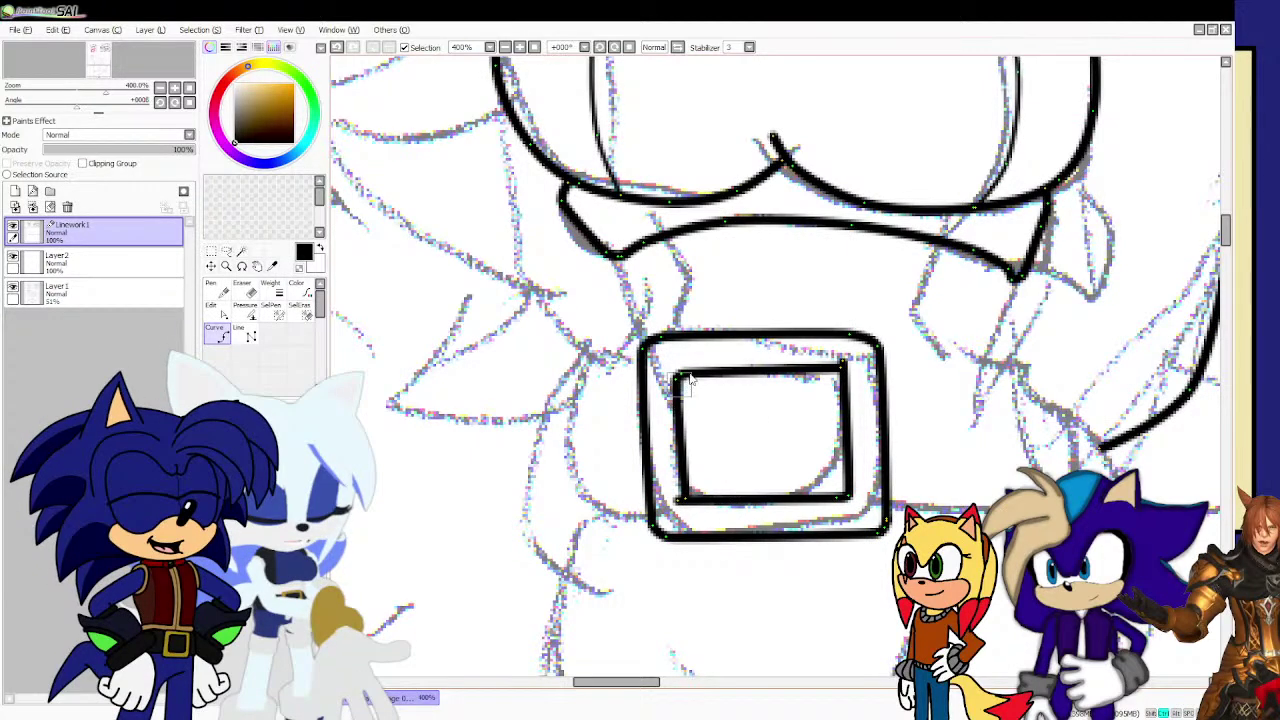
{"action": "key", "text": "ctrl"}
{"action": "left_click_drag", "start_coordinate": [681, 376], "coordinate": [684, 374]}
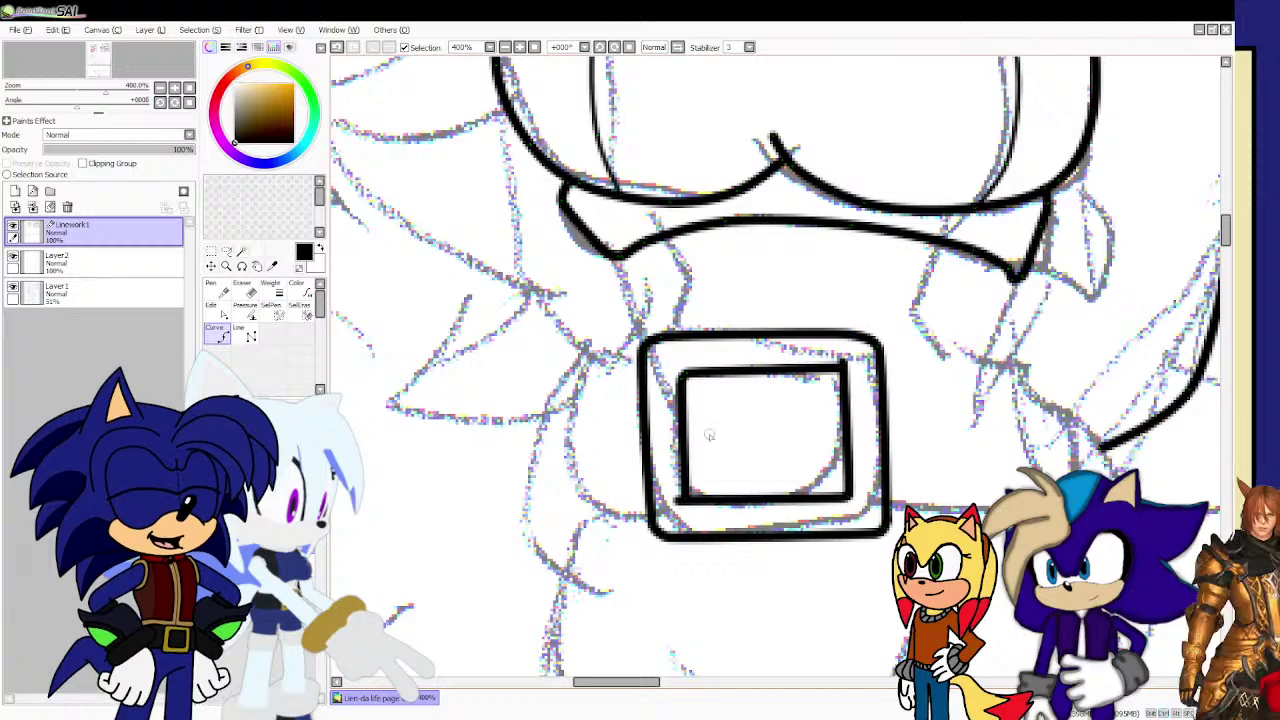
Ink the belt section right of the buckle and the right waist curve joining it to the top's hem.
{"action": "scroll", "coordinate": [711, 434], "scroll_direction": "down", "scroll_amount": 2}
{"action": "scroll", "coordinate": [709, 433], "scroll_direction": "up", "scroll_amount": 2}
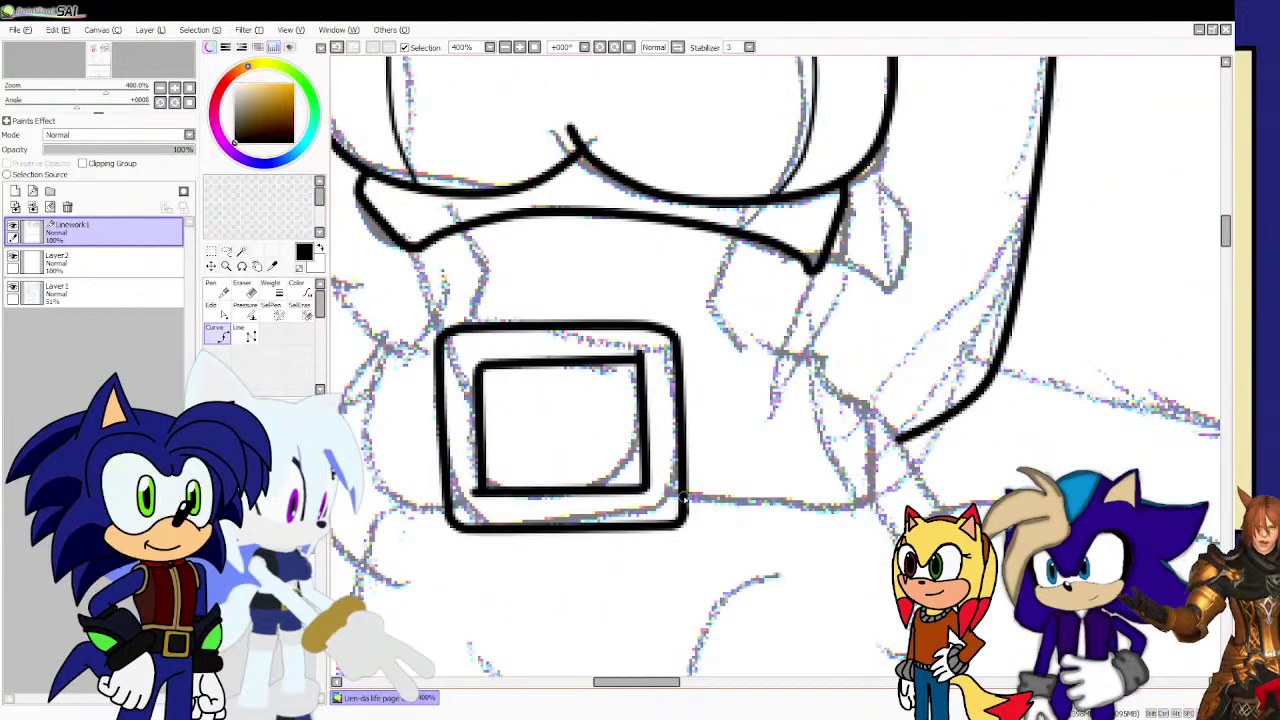
{"action": "mouse_move", "coordinate": [686, 497]}
{"action": "left_mouse_down"}
{"action": "mouse_move", "coordinate": [864, 506]}
{"action": "mouse_move", "coordinate": [880, 492]}
{"action": "mouse_move", "coordinate": [846, 362]}
{"action": "mouse_move", "coordinate": [806, 352]}
{"action": "mouse_move", "coordinate": [742, 355]}
{"action": "left_mouse_up"}
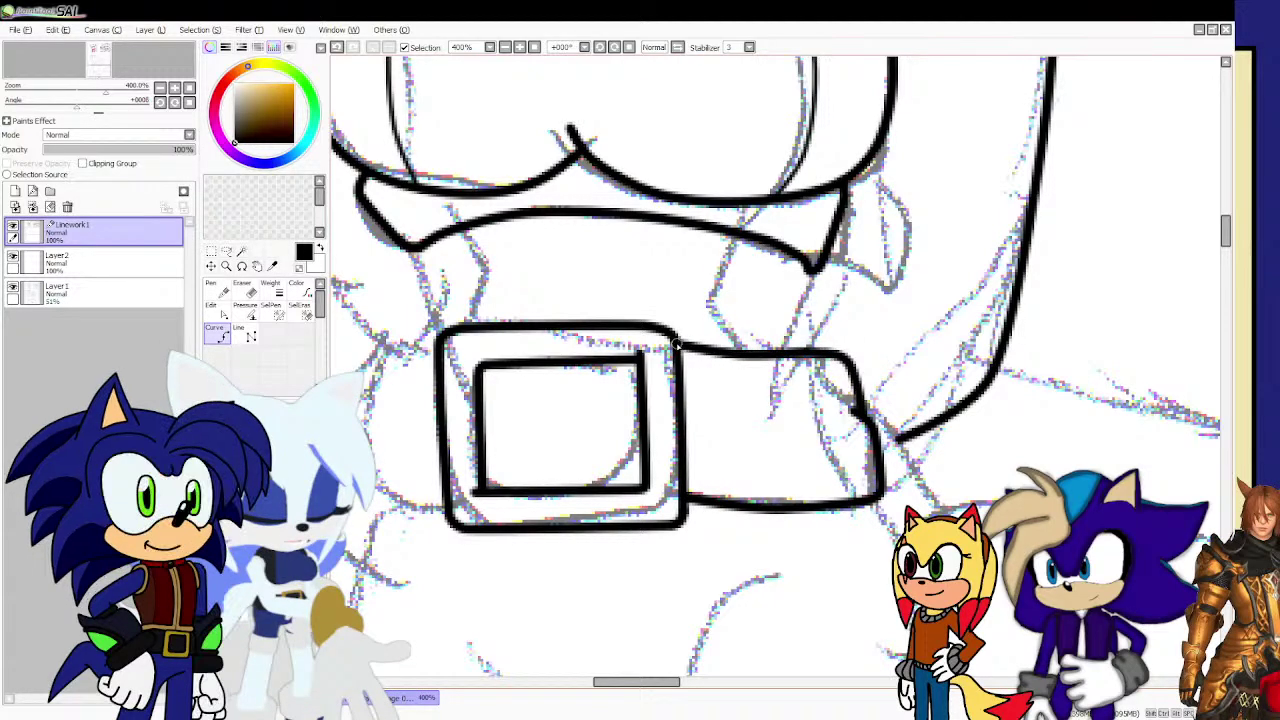
{"action": "left_click_drag", "start_coordinate": [818, 352], "coordinate": [802, 318]}
Ink the upper edge and rounded outer end of the belt section left of the buckle.
{"action": "scroll", "coordinate": [540, 359], "scroll_direction": "down", "scroll_amount": 2}
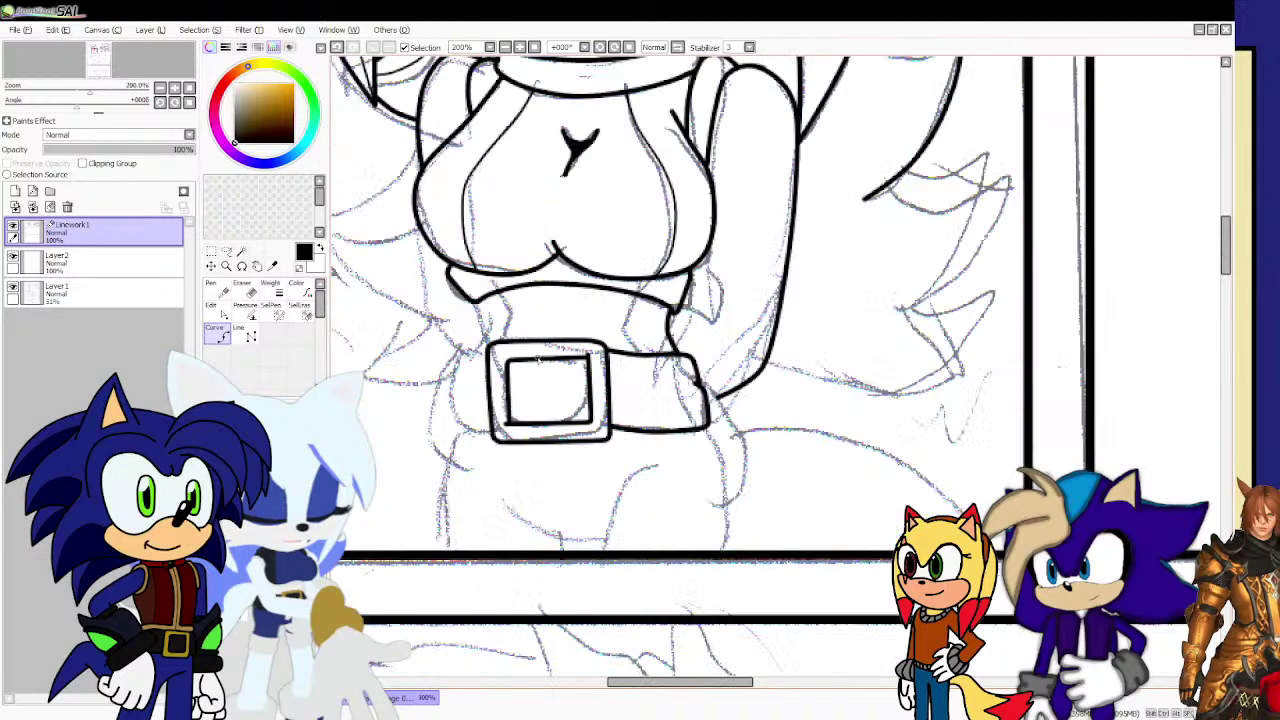
{"action": "scroll", "coordinate": [454, 353], "scroll_direction": "up", "scroll_amount": 2}
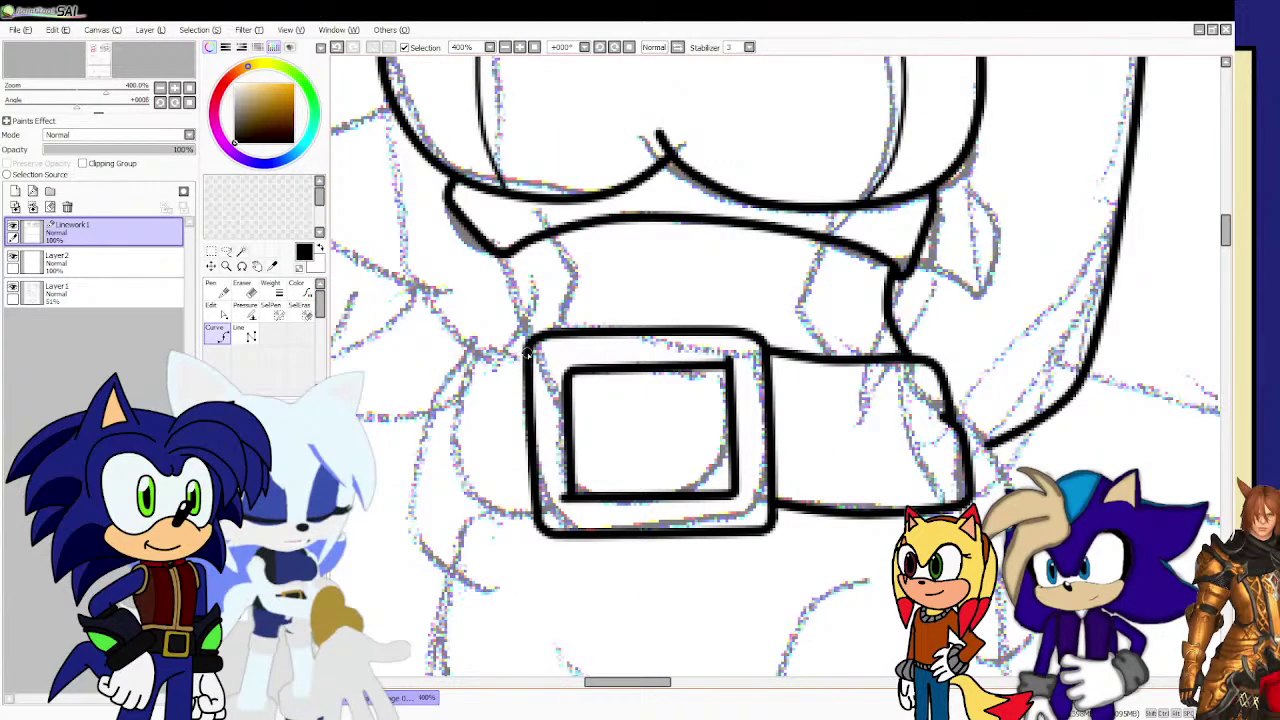
{"action": "mouse_move", "coordinate": [528, 356]}
{"action": "left_mouse_down"}
{"action": "mouse_move", "coordinate": [465, 385]}
{"action": "mouse_move", "coordinate": [445, 438]}
{"action": "mouse_move", "coordinate": [452, 515]}
{"action": "left_mouse_up"}
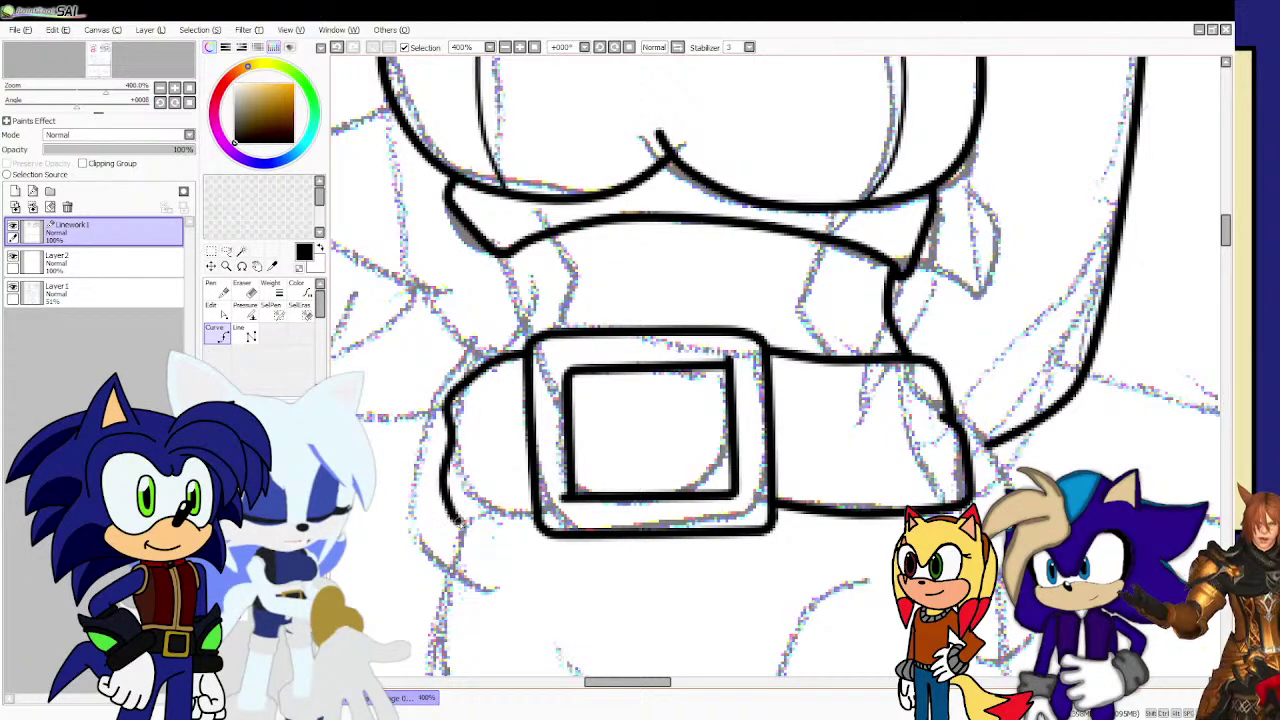
Ink both outer hip lines from the belt down to the panel border and close the left belt section's lower edge.
{"action": "scroll", "coordinate": [470, 530], "scroll_direction": "down", "scroll_amount": 4}
{"action": "scroll", "coordinate": [489, 545], "scroll_direction": "up", "scroll_amount": 4}
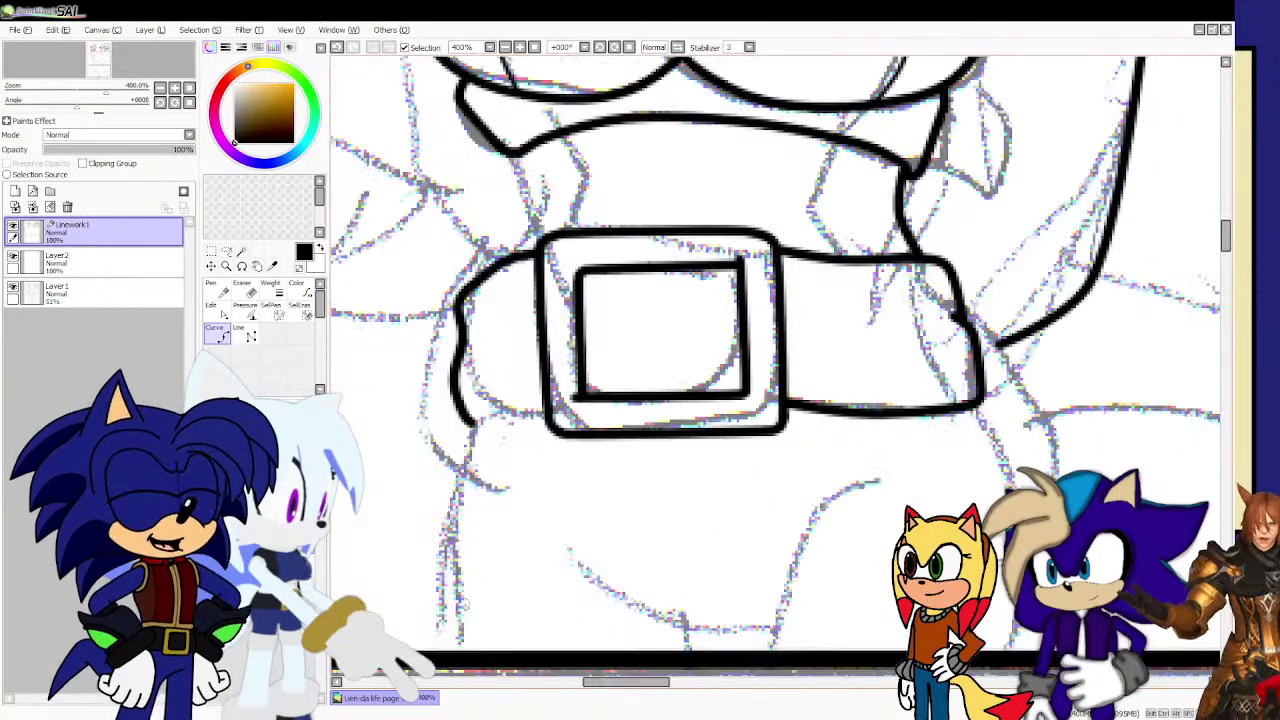
{"action": "left_click", "coordinate": [451, 551]}
{"action": "left_click", "coordinate": [473, 423]}
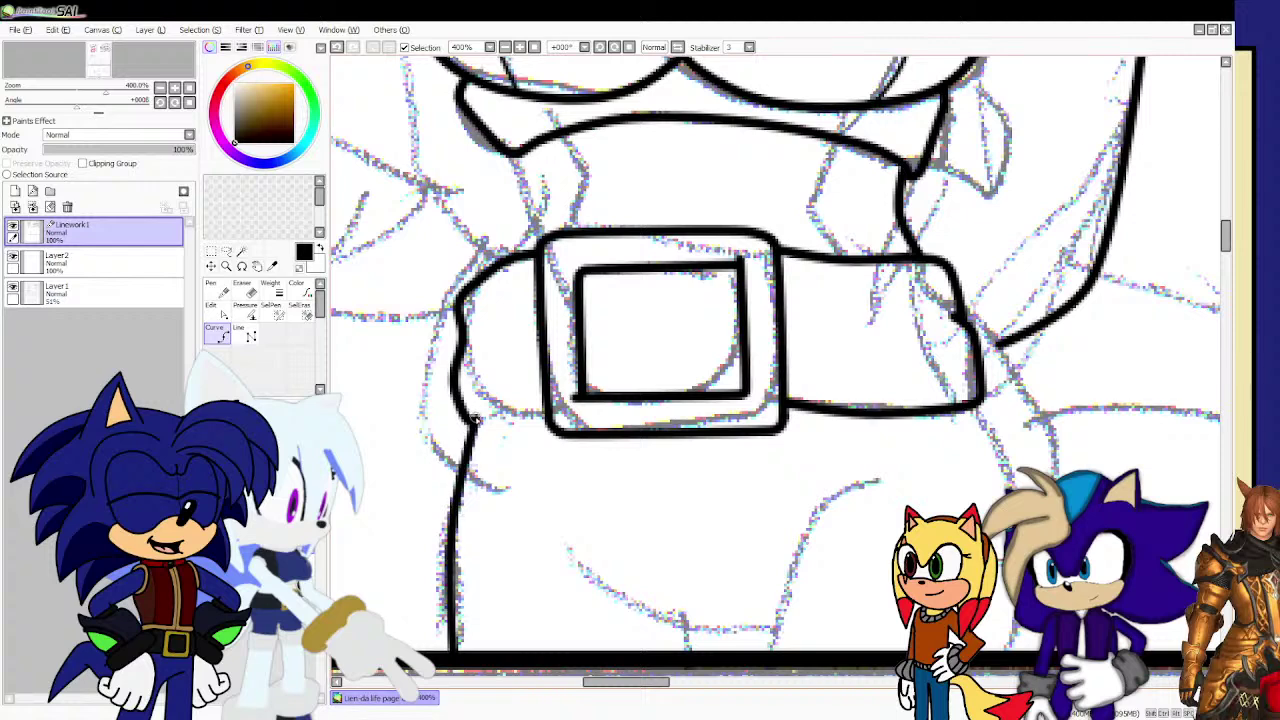
{"action": "double_click", "coordinate": [543, 410]}
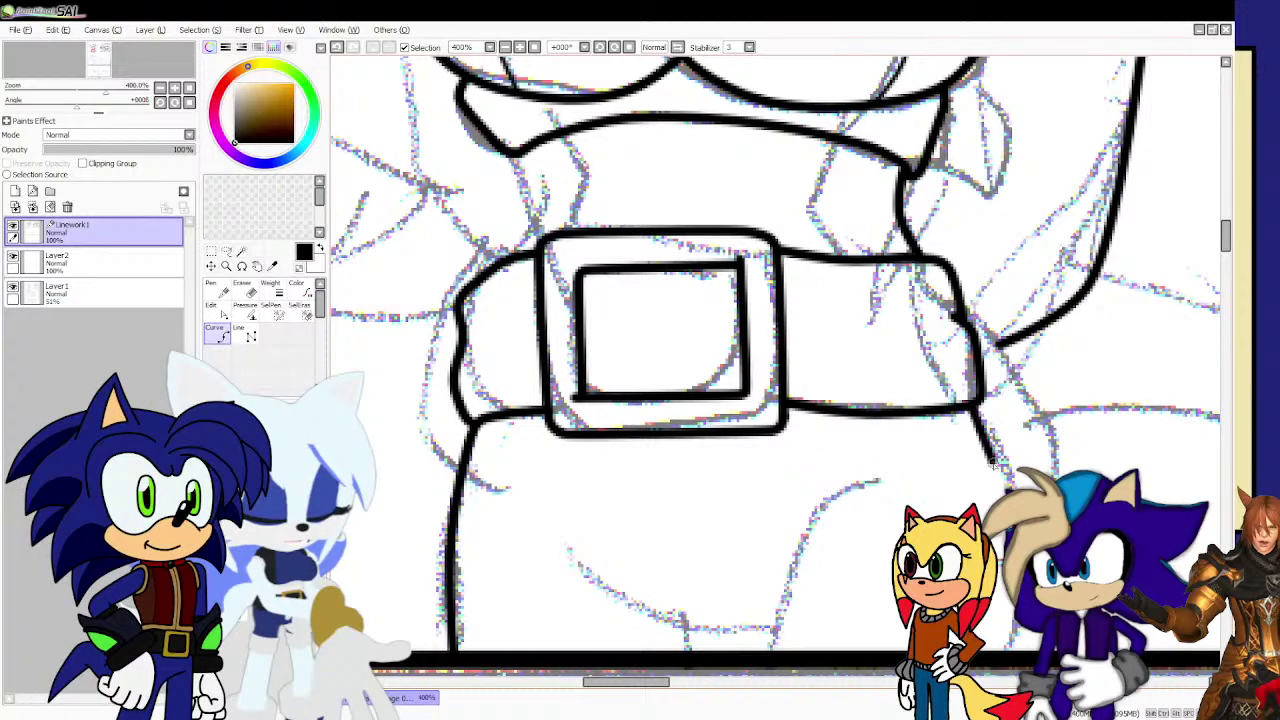
{"action": "left_click_drag", "start_coordinate": [993, 463], "coordinate": [1006, 478]}
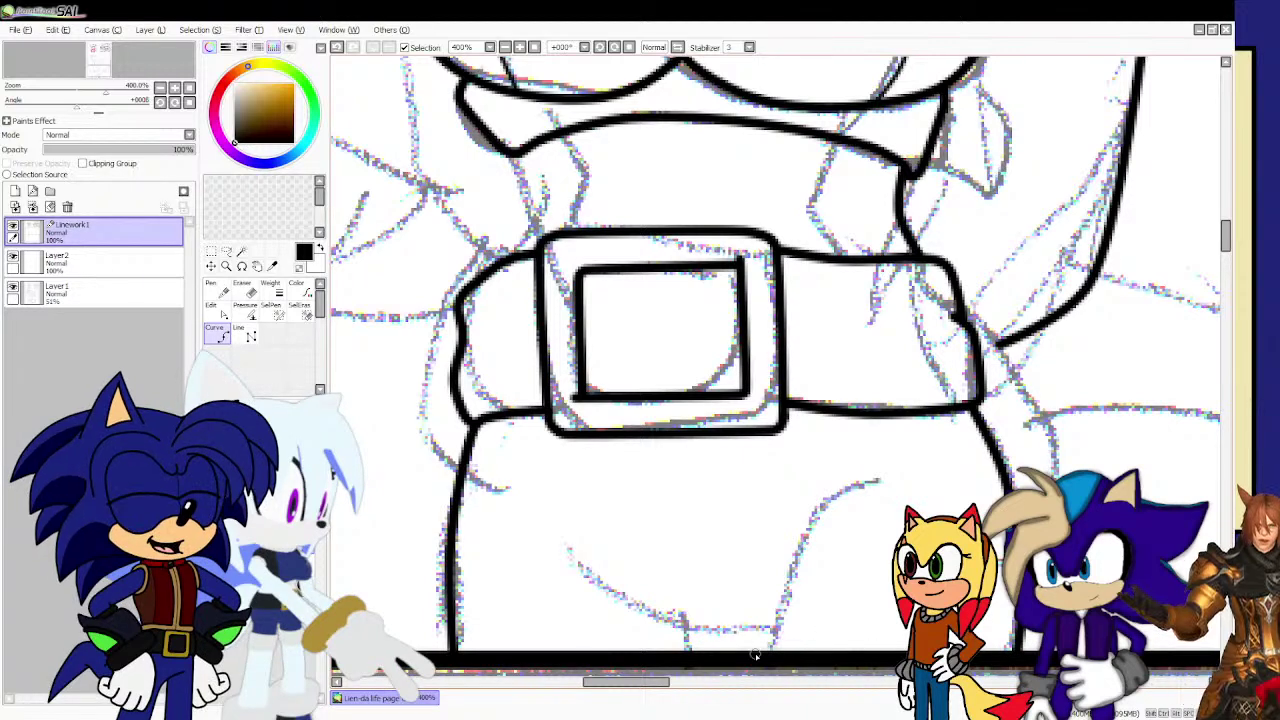
Ink the right thigh's inner curve, the crease running from the left thigh to it, and the short line down to the border.
{"action": "mouse_move", "coordinate": [757, 652]}
{"action": "left_mouse_down"}
{"action": "mouse_move", "coordinate": [777, 576]}
{"action": "mouse_move", "coordinate": [824, 499]}
{"action": "mouse_move", "coordinate": [858, 483]}
{"action": "left_mouse_up"}
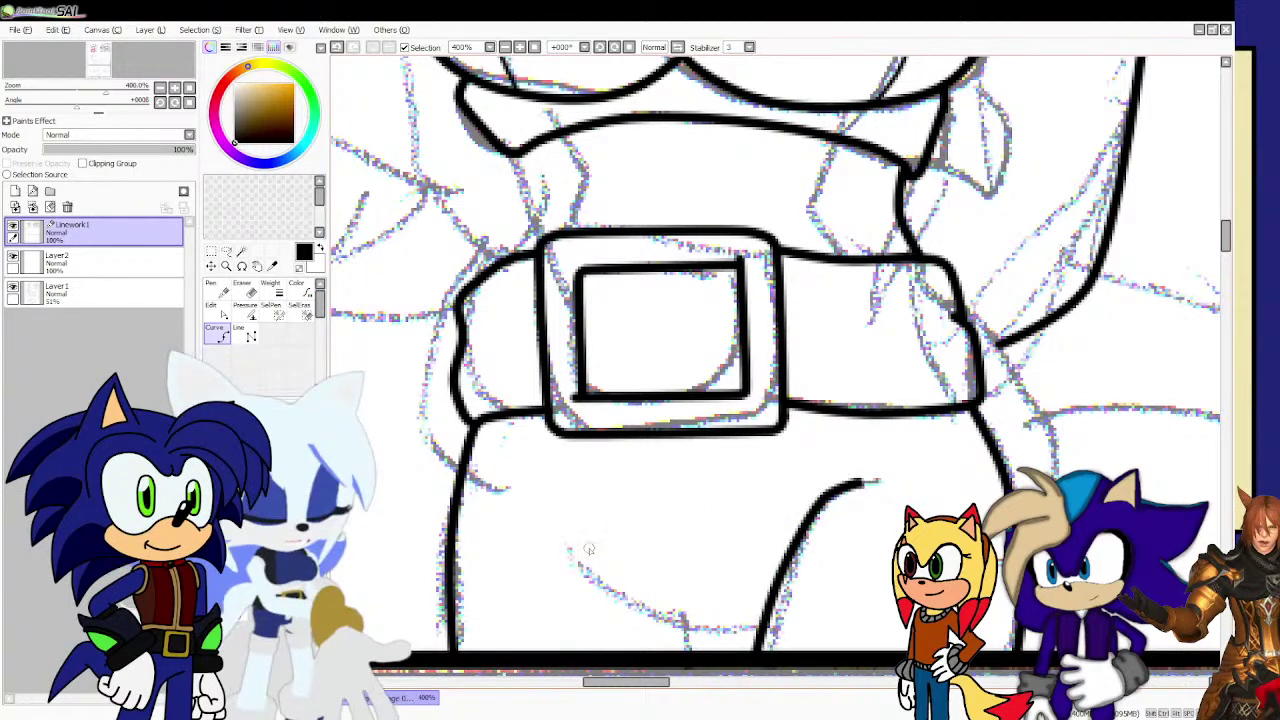
{"action": "mouse_move", "coordinate": [577, 557]}
{"action": "left_mouse_down"}
{"action": "mouse_move", "coordinate": [666, 626]}
{"action": "mouse_move", "coordinate": [708, 628]}
{"action": "left_mouse_up"}
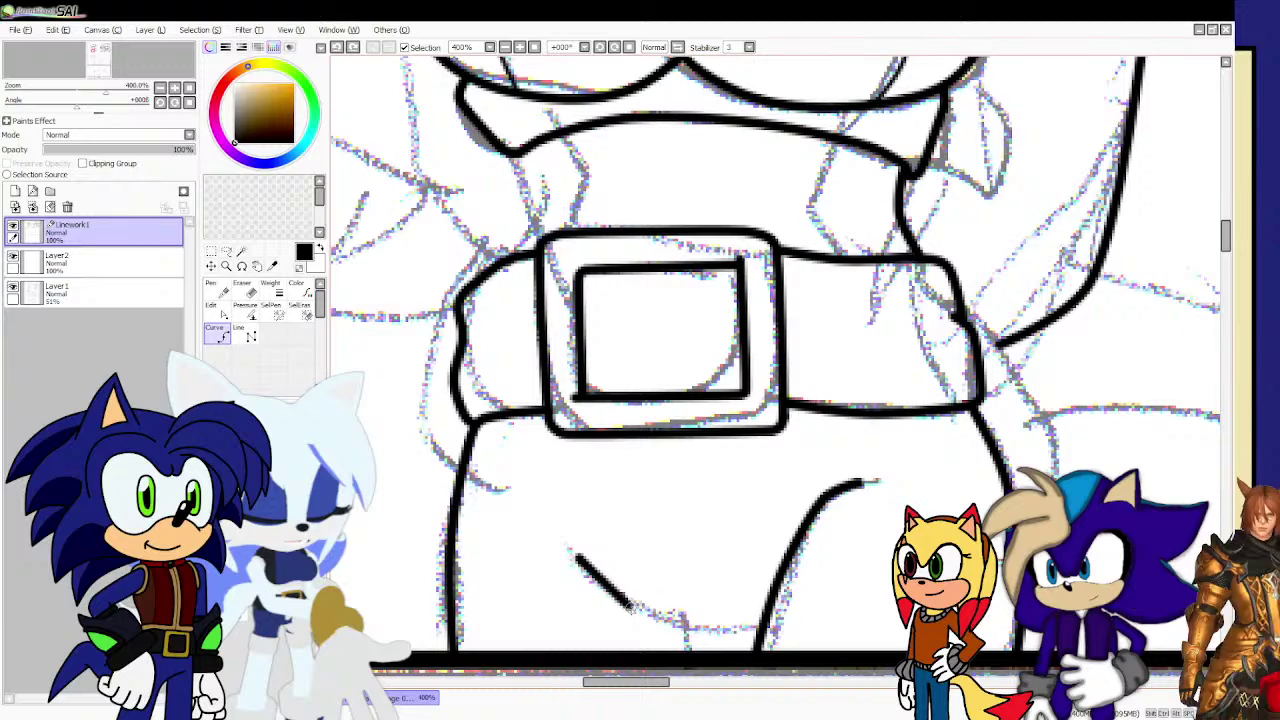
{"action": "double_click", "coordinate": [758, 629]}
{"action": "left_click", "coordinate": [700, 631]}
{"action": "scroll", "coordinate": [700, 660], "scroll_direction": "down", "scroll_amount": 2}
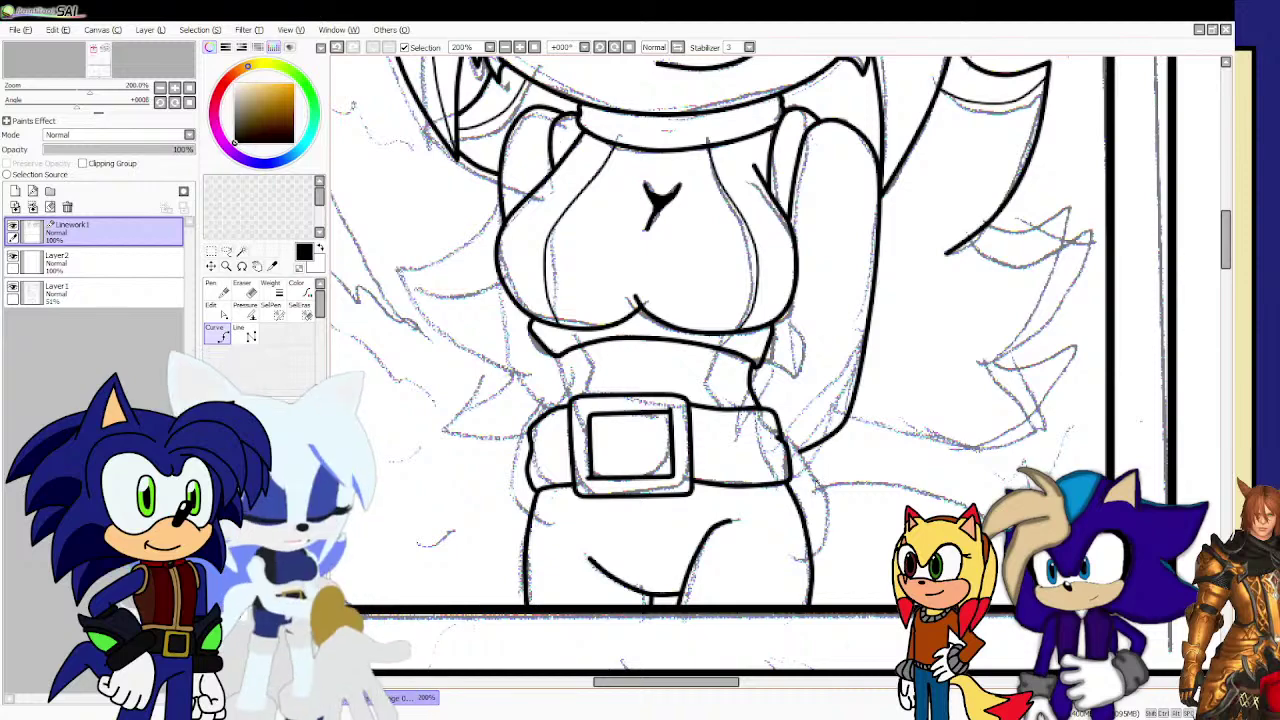
Adjust the right arm line's lower end and ink the hand tucked behind the hip, right of the belt.
{"action": "key", "text": "ctrl"}
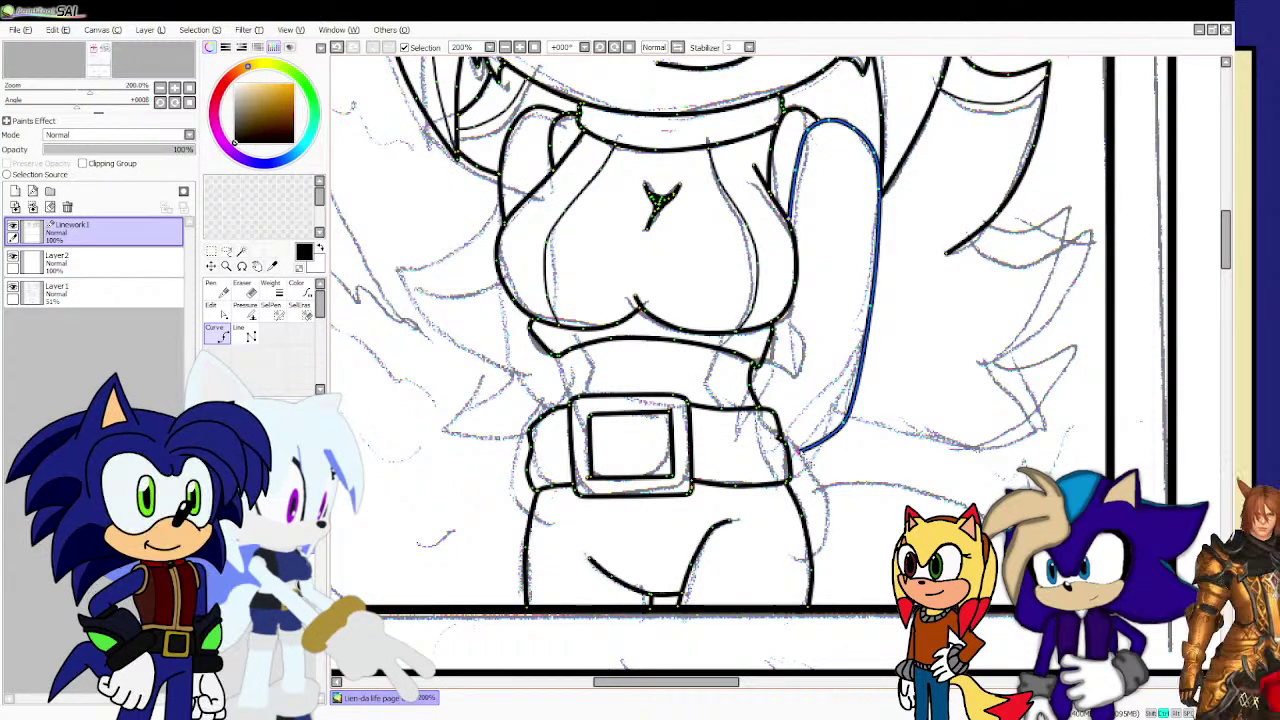
{"action": "left_click_drag", "start_coordinate": [800, 451], "coordinate": [794, 453]}
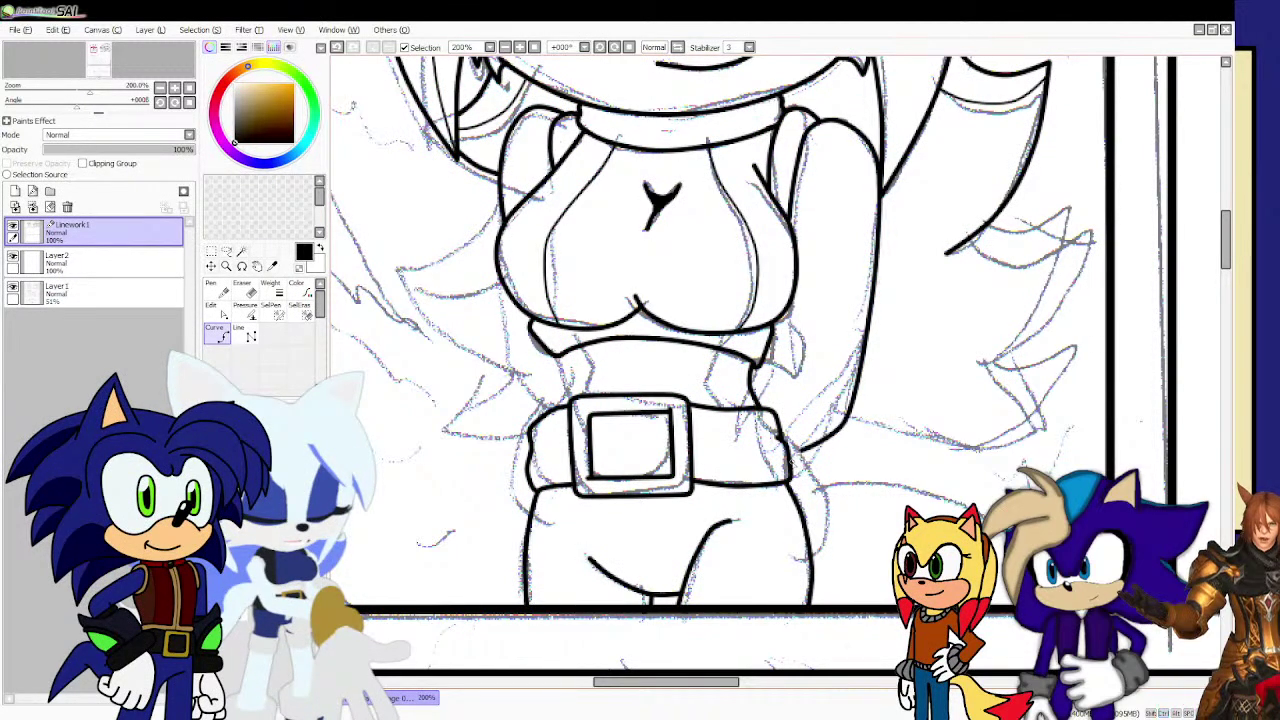
{"action": "scroll", "coordinate": [801, 467], "scroll_direction": "up", "scroll_amount": 1}
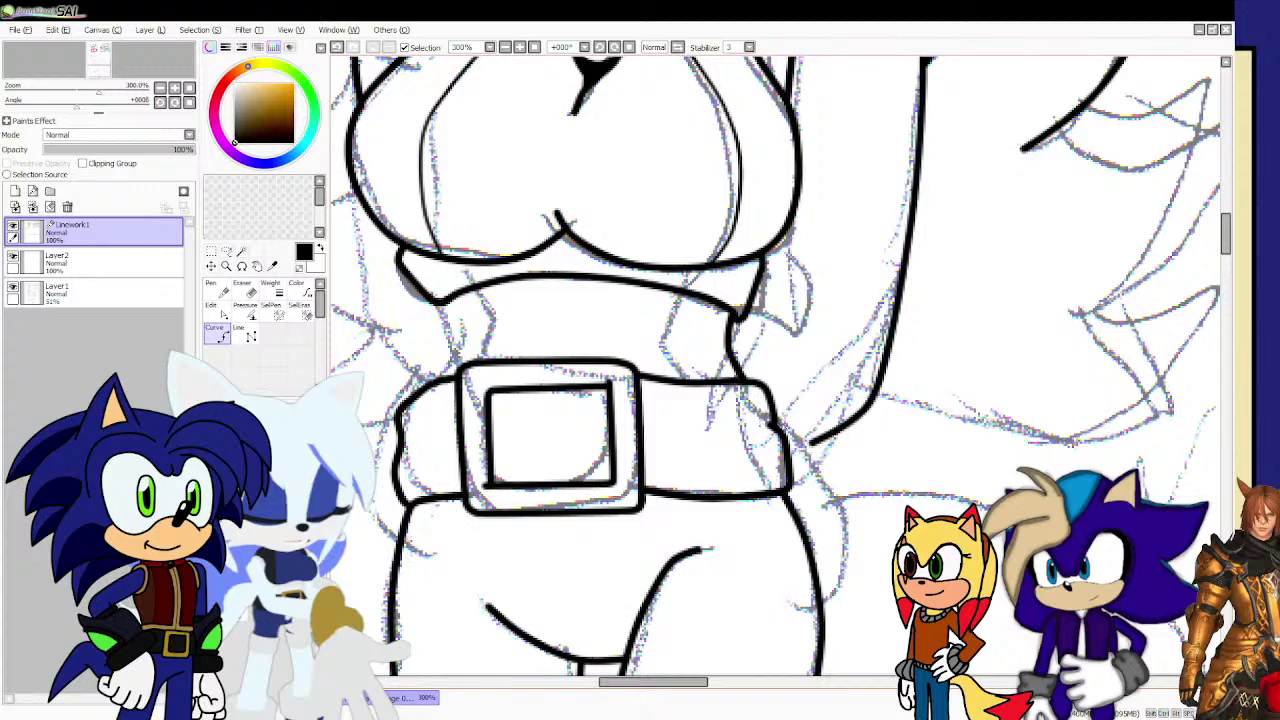
{"action": "left_click", "coordinate": [779, 419]}
{"action": "left_click", "coordinate": [811, 436]}
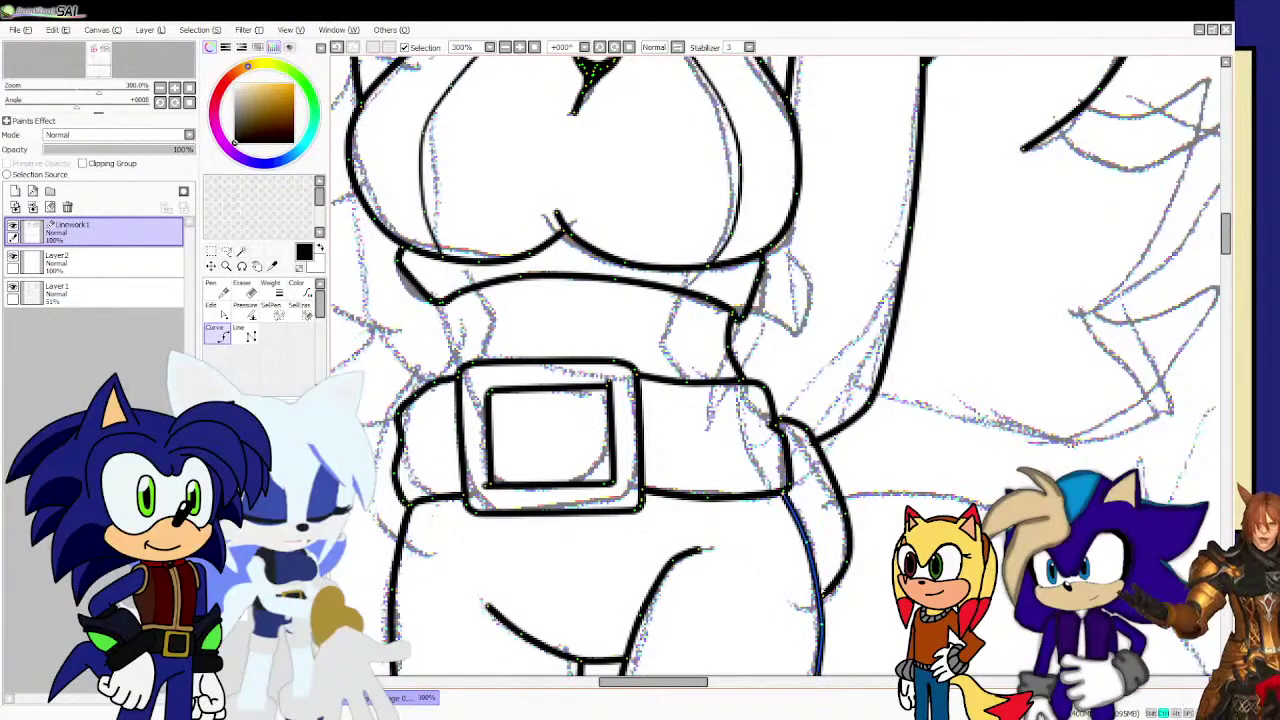
{"action": "left_click_drag", "start_coordinate": [811, 438], "coordinate": [784, 426]}
{"action": "scroll", "coordinate": [776, 497], "scroll_direction": "down", "scroll_amount": 2}
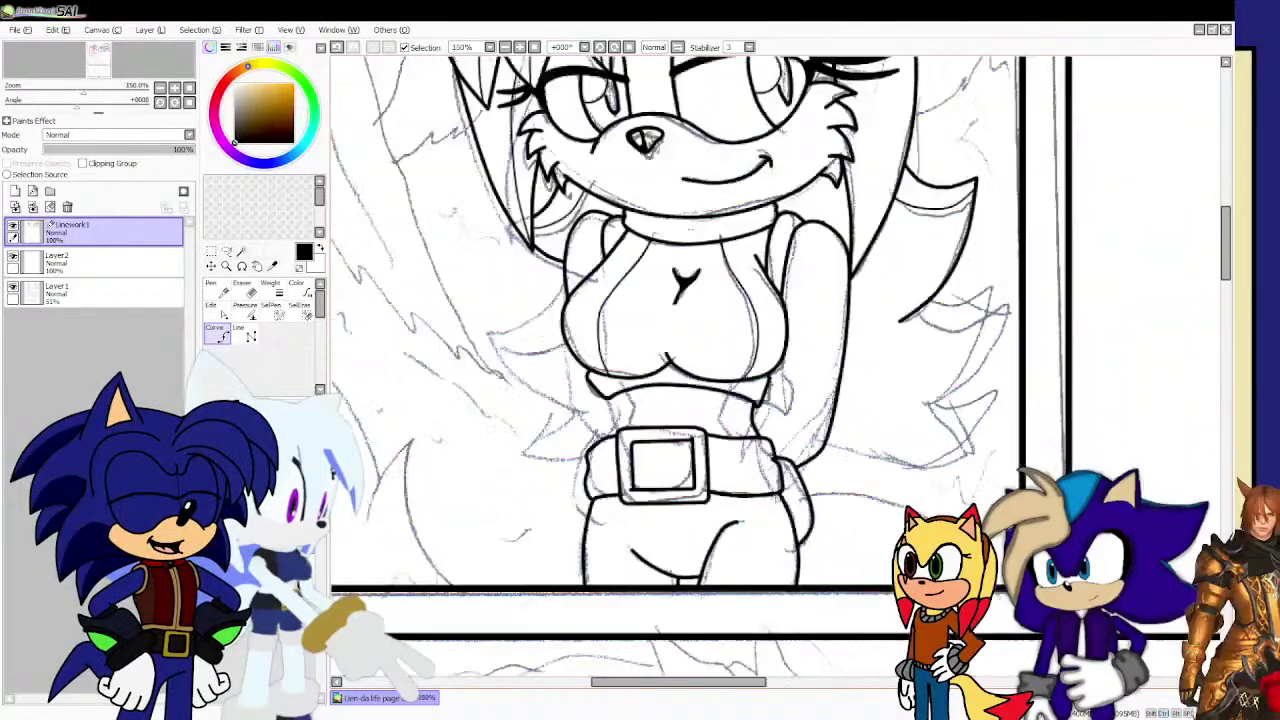
Ink the tail's upper curve running outward from the right hip down to the panel border.
{"action": "scroll", "coordinate": [795, 497], "scroll_direction": "up", "scroll_amount": 2}
{"action": "scroll", "coordinate": [822, 497], "scroll_direction": "down", "scroll_amount": 2}
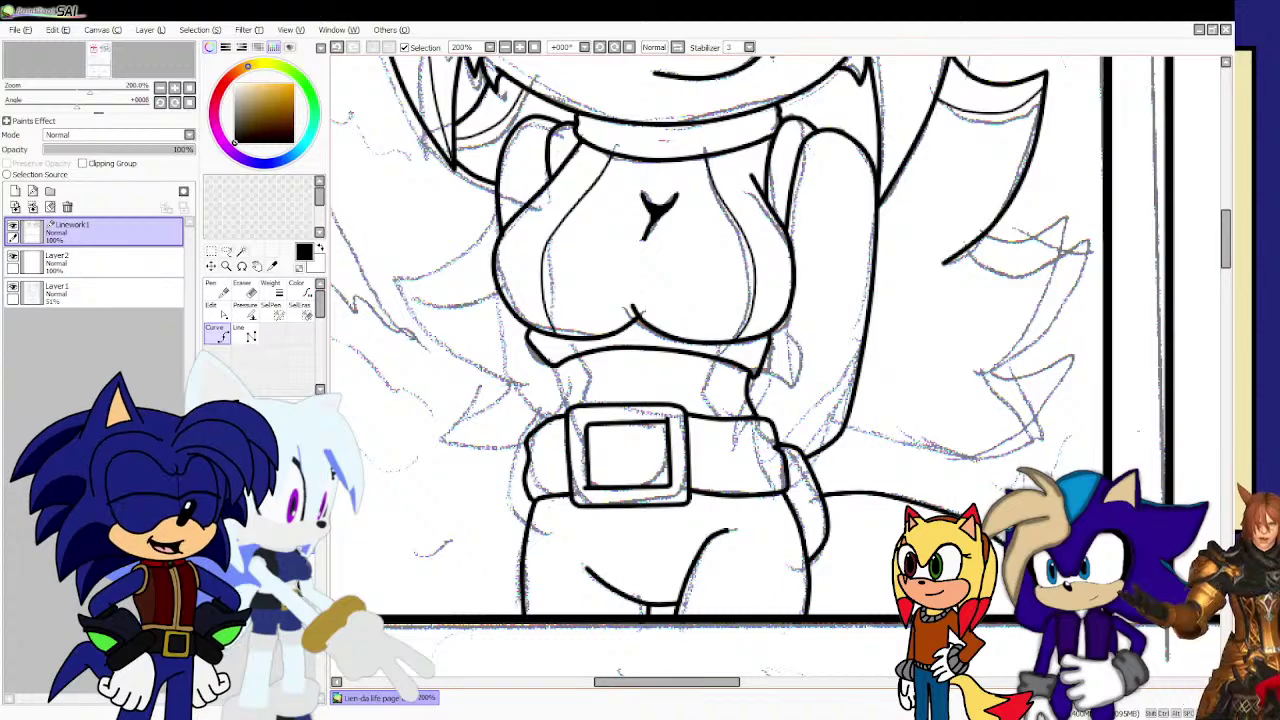
{"action": "scroll", "coordinate": [517, 545], "scroll_direction": "down", "scroll_amount": 2}
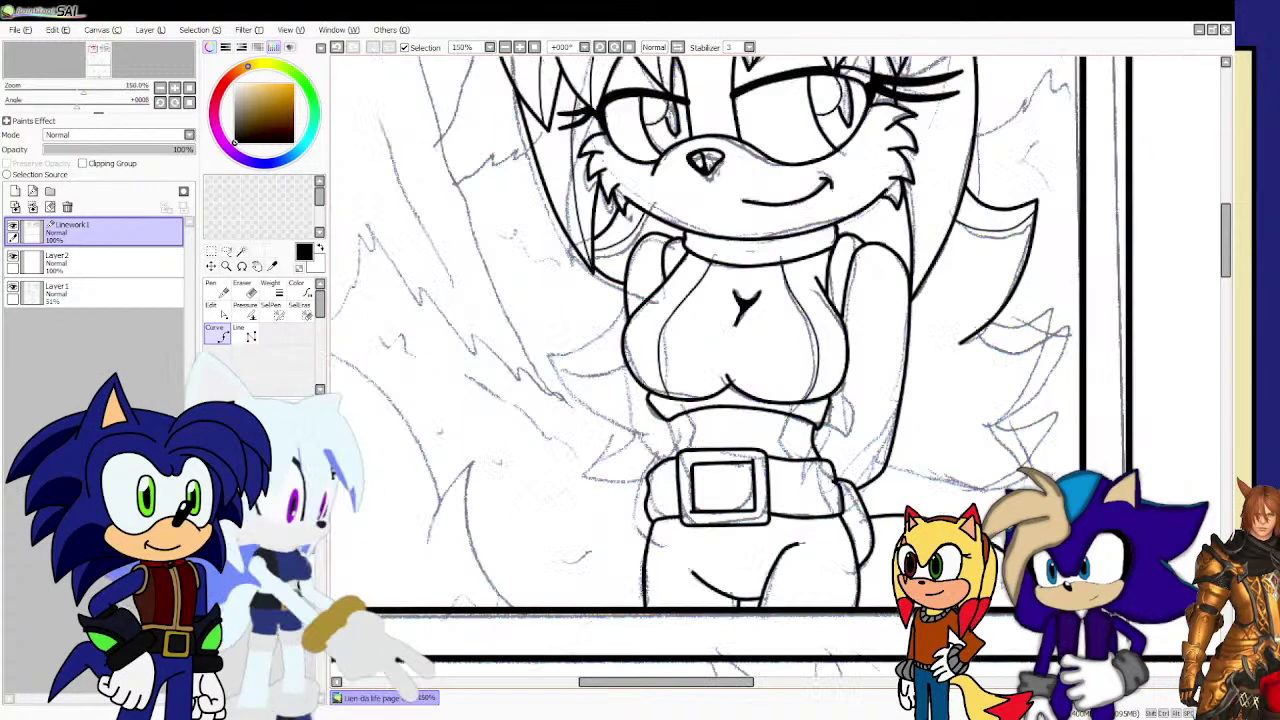
Ink the tail spike left of the character, from the panel border up to its point and down its short inner edge.
{"action": "scroll", "coordinate": [517, 545], "scroll_direction": "down", "scroll_amount": 2}
{"action": "scroll", "coordinate": [517, 545], "scroll_direction": "up", "scroll_amount": 3}
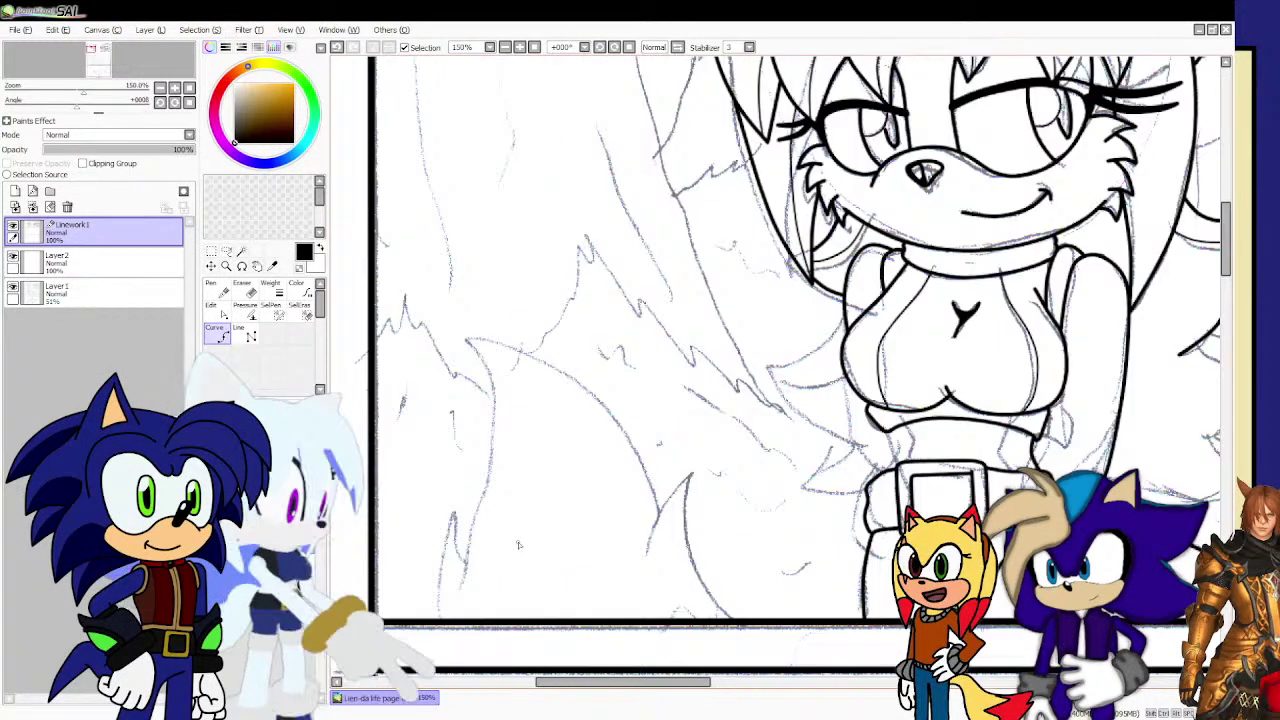
{"action": "scroll", "coordinate": [517, 545], "scroll_direction": "up", "scroll_amount": 1}
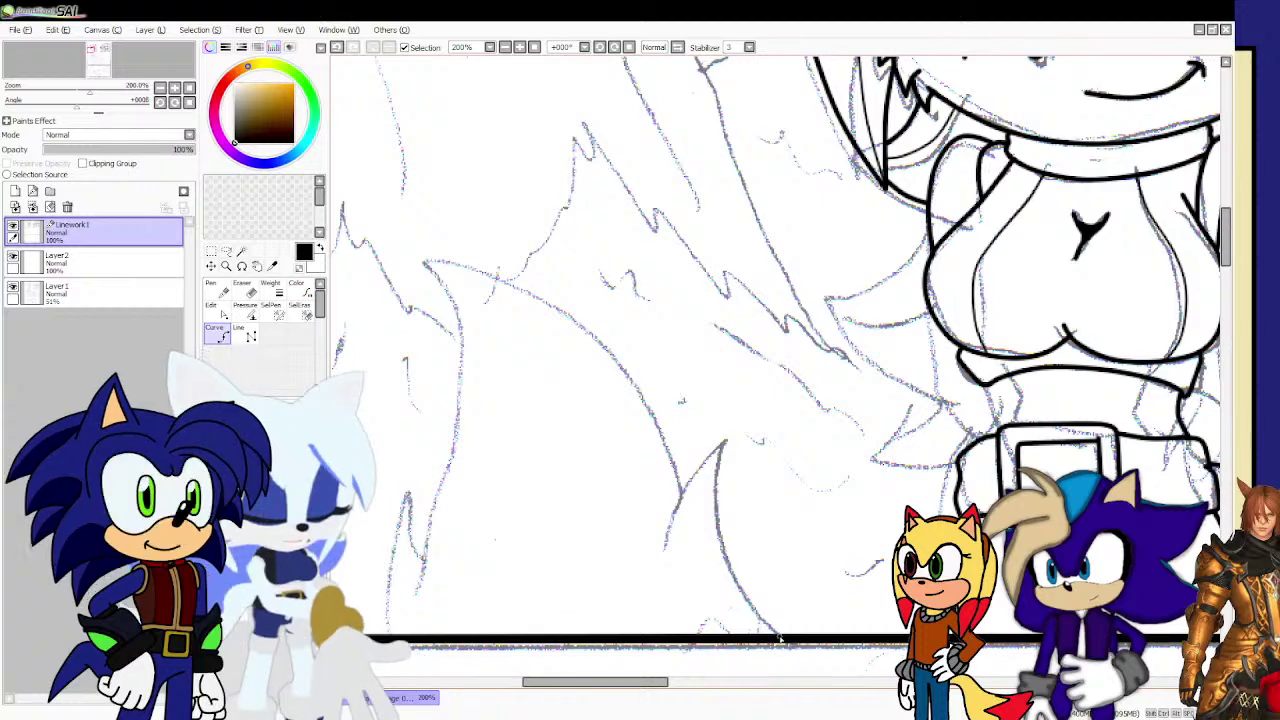
{"action": "mouse_move", "coordinate": [757, 608]}
{"action": "left_mouse_down"}
{"action": "mouse_move", "coordinate": [734, 543]}
{"action": "mouse_move", "coordinate": [715, 522]}
{"action": "mouse_move", "coordinate": [725, 440]}
{"action": "left_mouse_up"}
{"action": "left_click", "coordinate": [725, 439]}
{"action": "left_click", "coordinate": [682, 488]}
{"action": "double_click", "coordinate": [664, 545]}
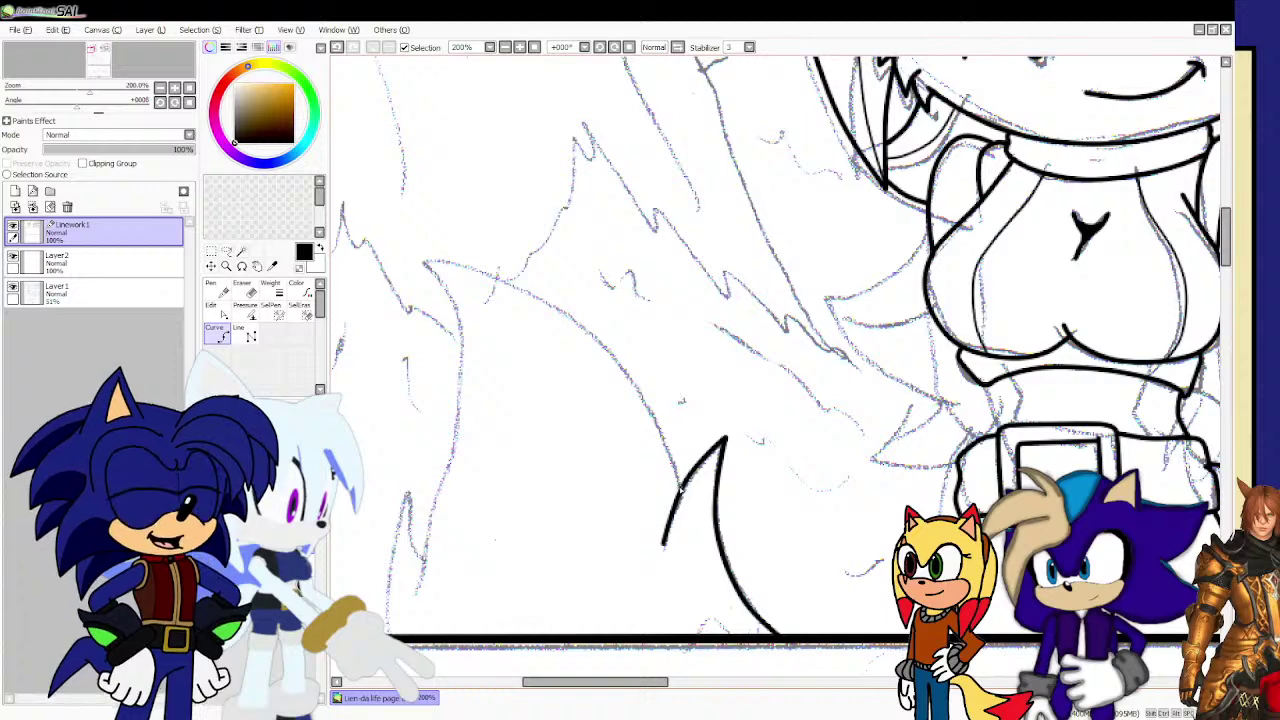
Ink the tail's long upper curve to its tip, its inward-curving left edge and the small spike at its lower left.
{"action": "left_click_drag", "start_coordinate": [603, 343], "coordinate": [540, 300]}
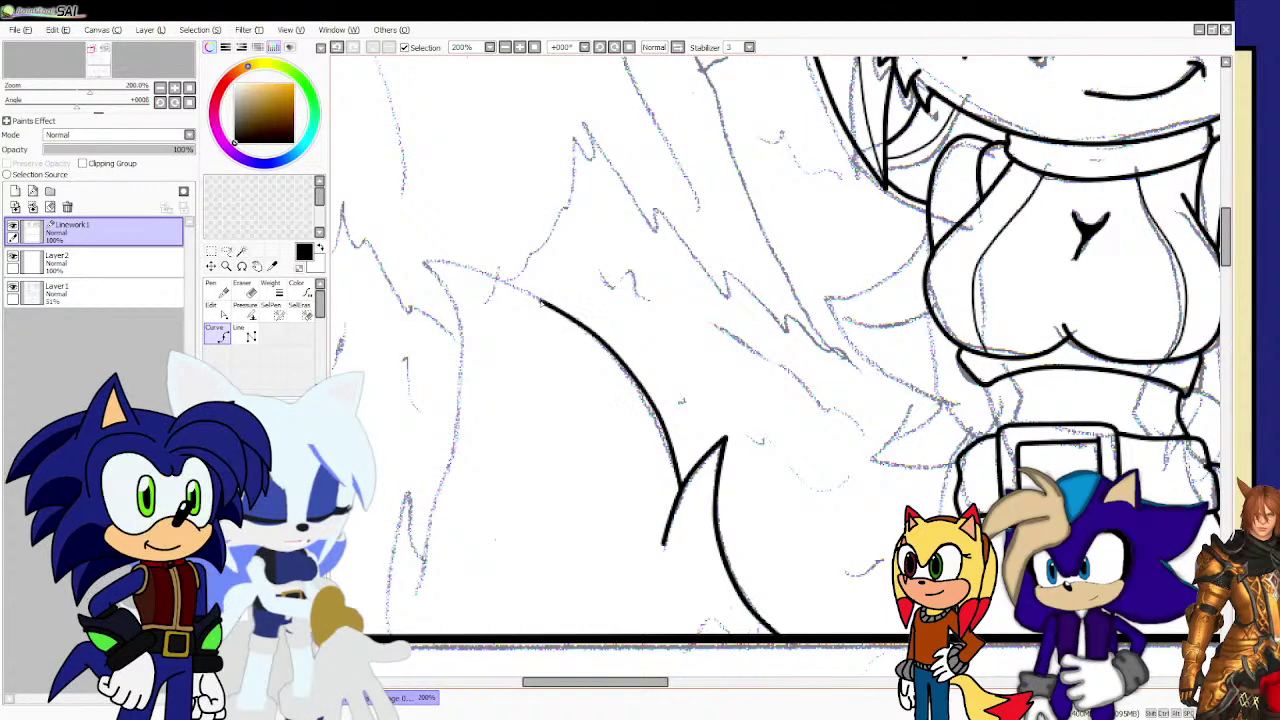
{"action": "mouse_move", "coordinate": [428, 264]}
{"action": "left_mouse_down"}
{"action": "mouse_move", "coordinate": [468, 364]}
{"action": "mouse_move", "coordinate": [476, 430]}
{"action": "mouse_move", "coordinate": [450, 490]}
{"action": "left_mouse_up"}
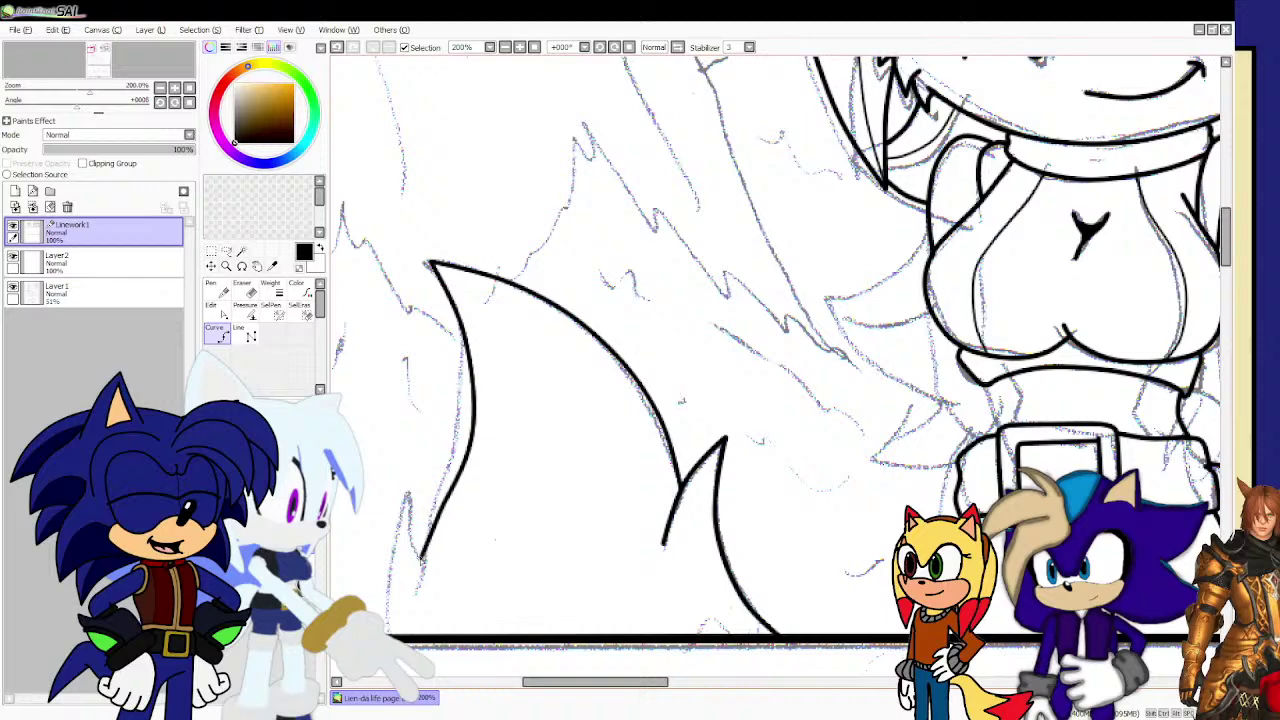
{"action": "left_click_drag", "start_coordinate": [421, 558], "coordinate": [421, 592]}
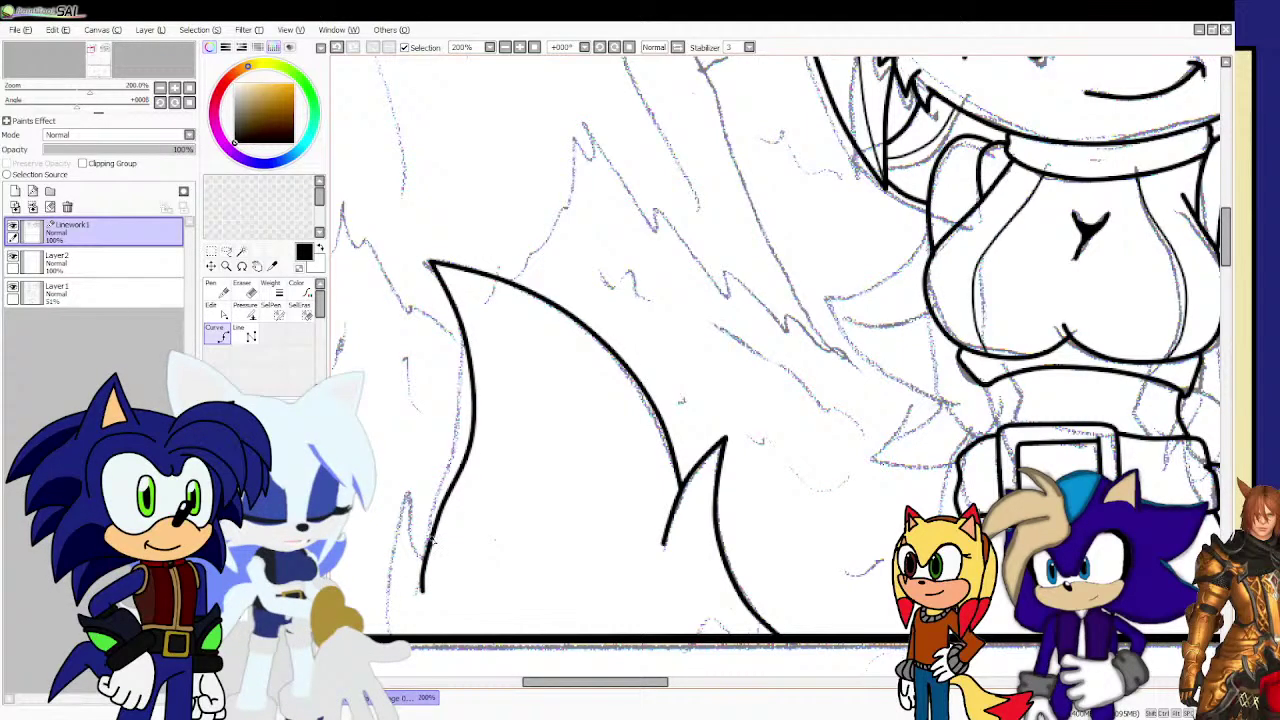
{"action": "mouse_move", "coordinate": [430, 536]}
{"action": "left_mouse_down"}
{"action": "mouse_move", "coordinate": [404, 485]}
{"action": "mouse_move", "coordinate": [387, 566]}
{"action": "left_mouse_up"}
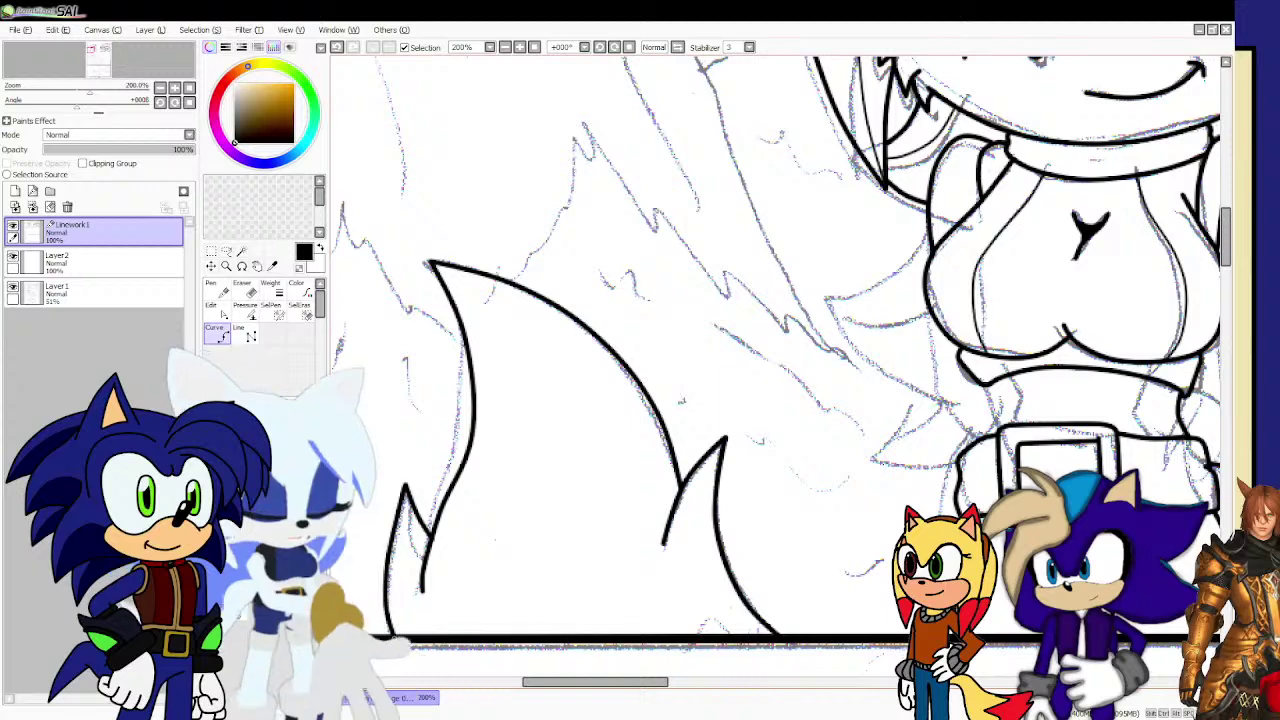
Ink a thin zigzag fur line across the tail's base, just above the panel's lower border.
{"action": "scroll", "coordinate": [700, 625], "scroll_direction": "up", "scroll_amount": 2}
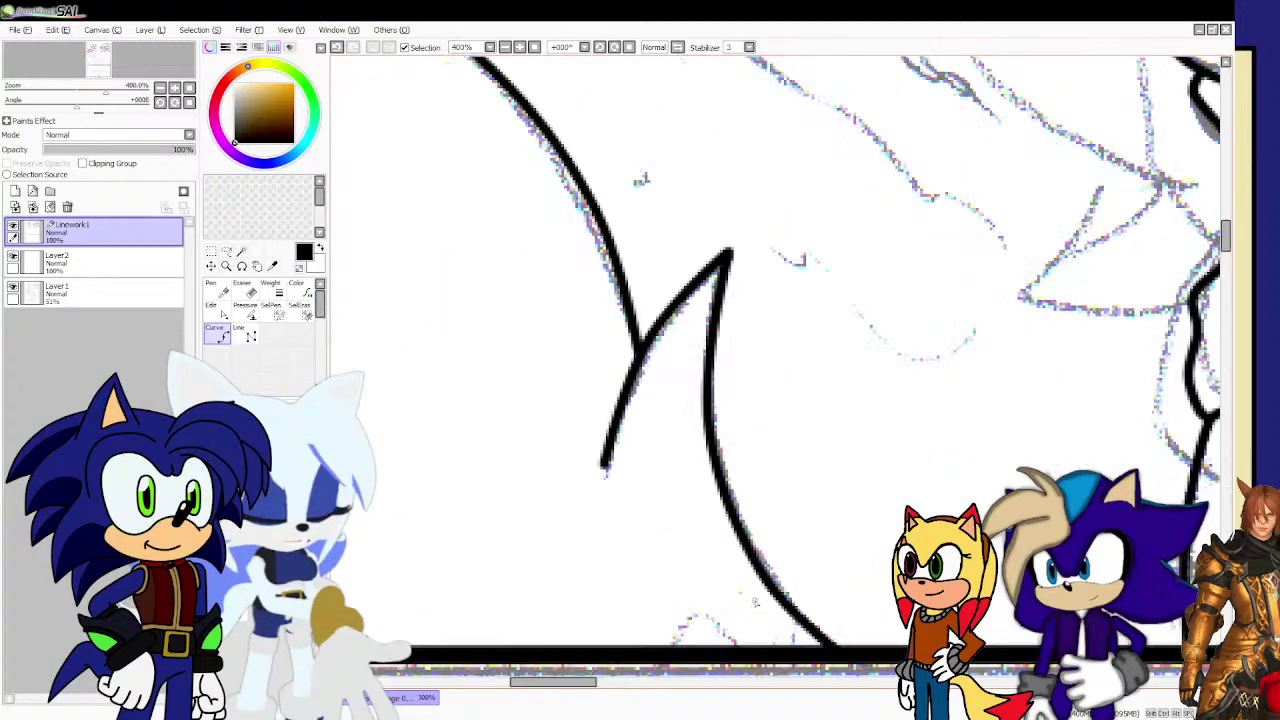
{"action": "left_click_drag", "start_coordinate": [780, 603], "coordinate": [708, 599]}
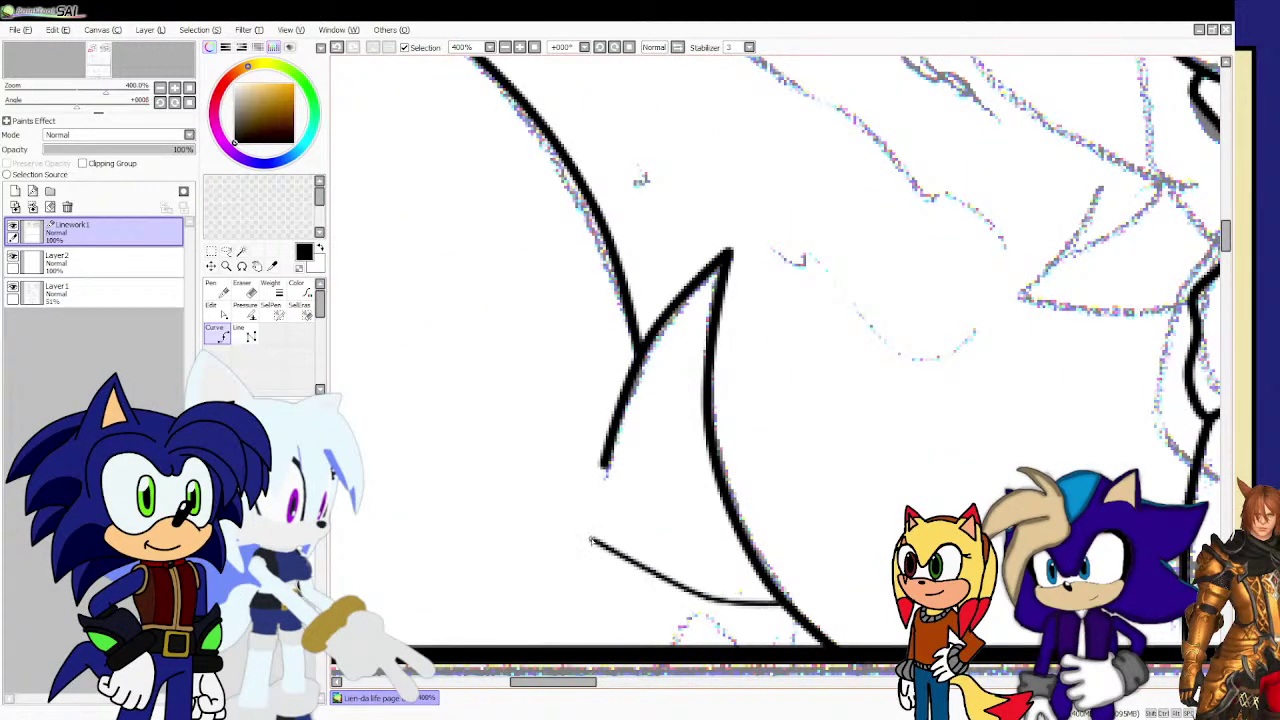
{"action": "left_click_drag", "start_coordinate": [591, 540], "coordinate": [601, 620]}
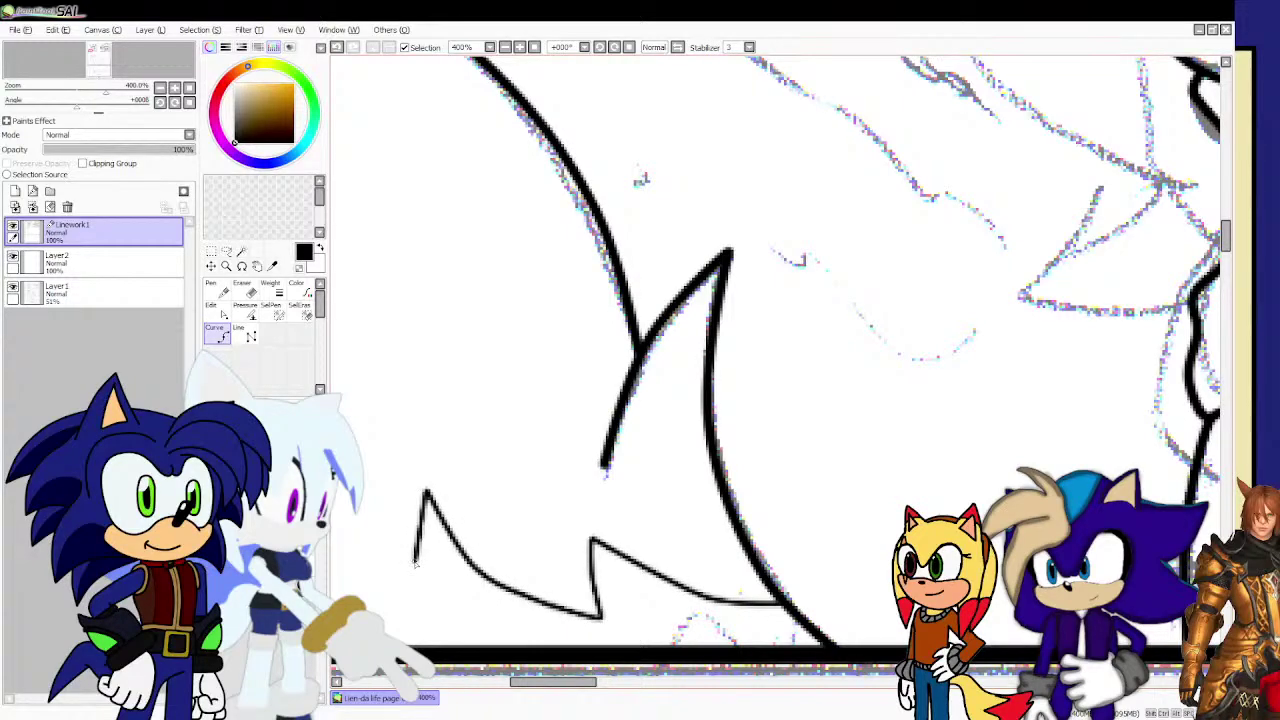
{"action": "scroll", "coordinate": [424, 622], "scroll_direction": "down", "scroll_amount": 2}
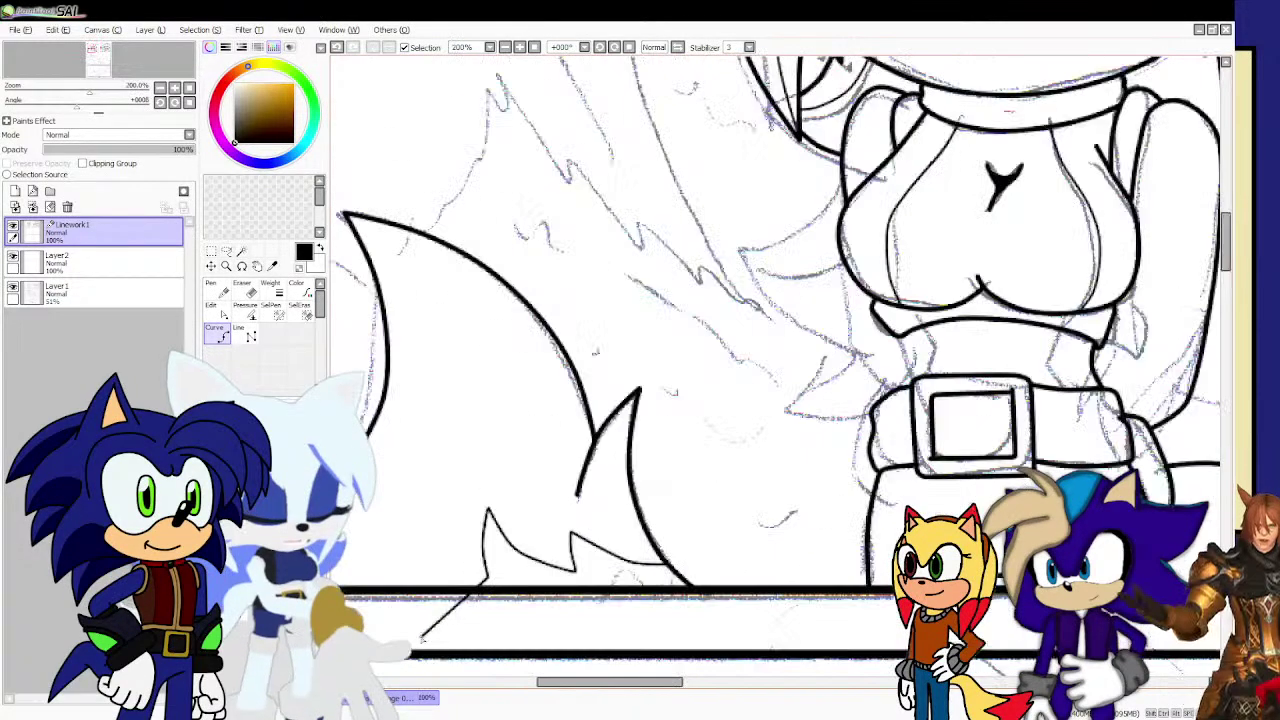
{"action": "scroll", "coordinate": [455, 578], "scroll_direction": "up", "scroll_amount": 2}
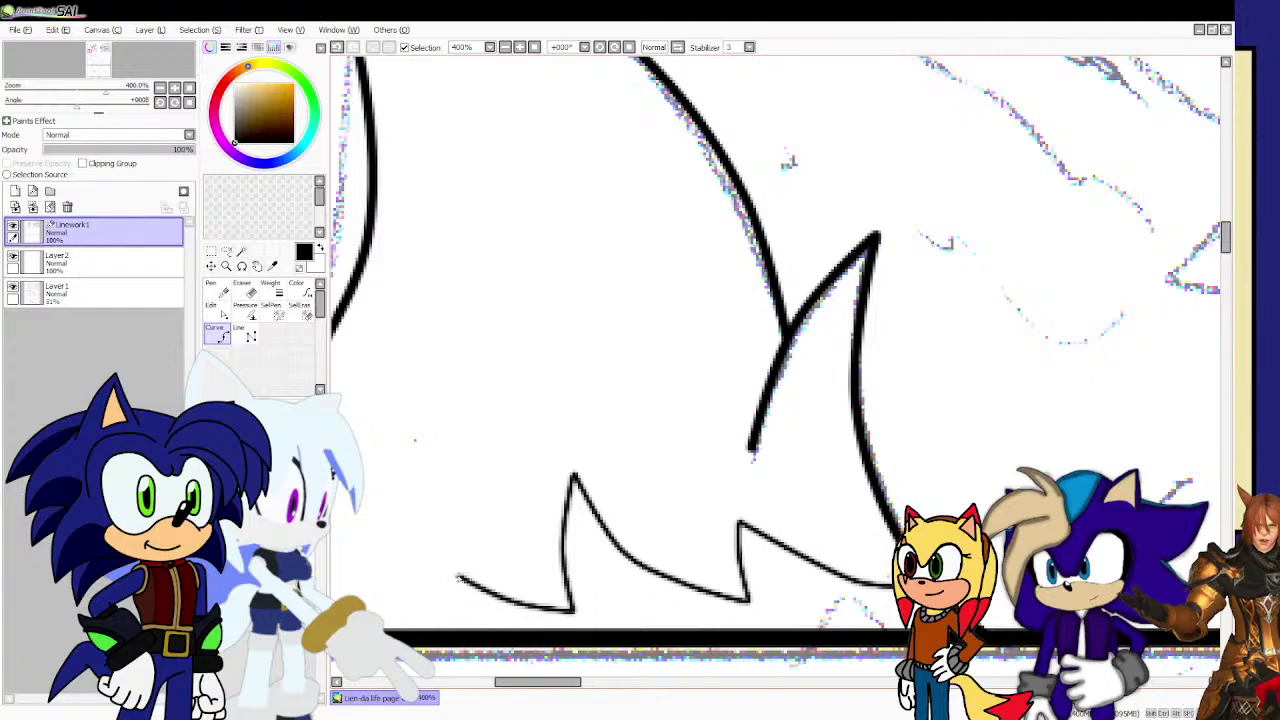
{"action": "left_click_drag", "start_coordinate": [457, 577], "coordinate": [452, 625]}
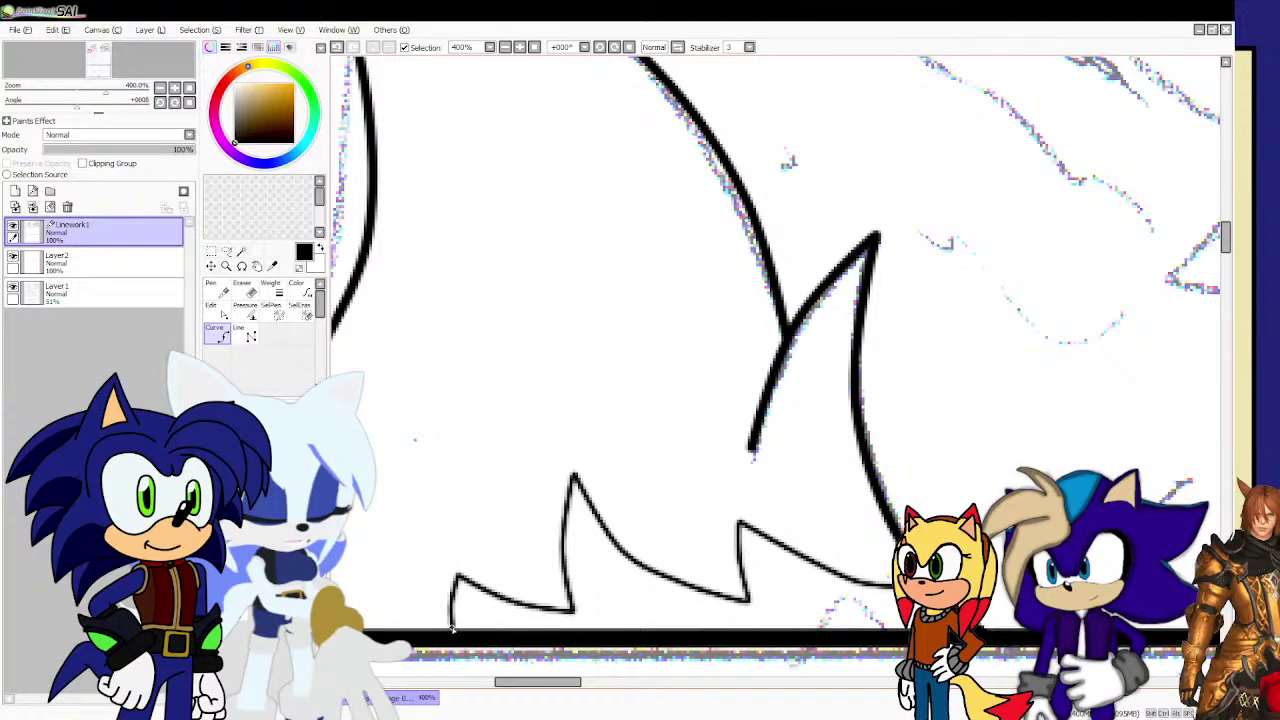
{"action": "scroll", "coordinate": [452, 630], "scroll_direction": "down", "scroll_amount": 2}
{"action": "scroll", "coordinate": [559, 580], "scroll_direction": "up", "scroll_amount": 3}
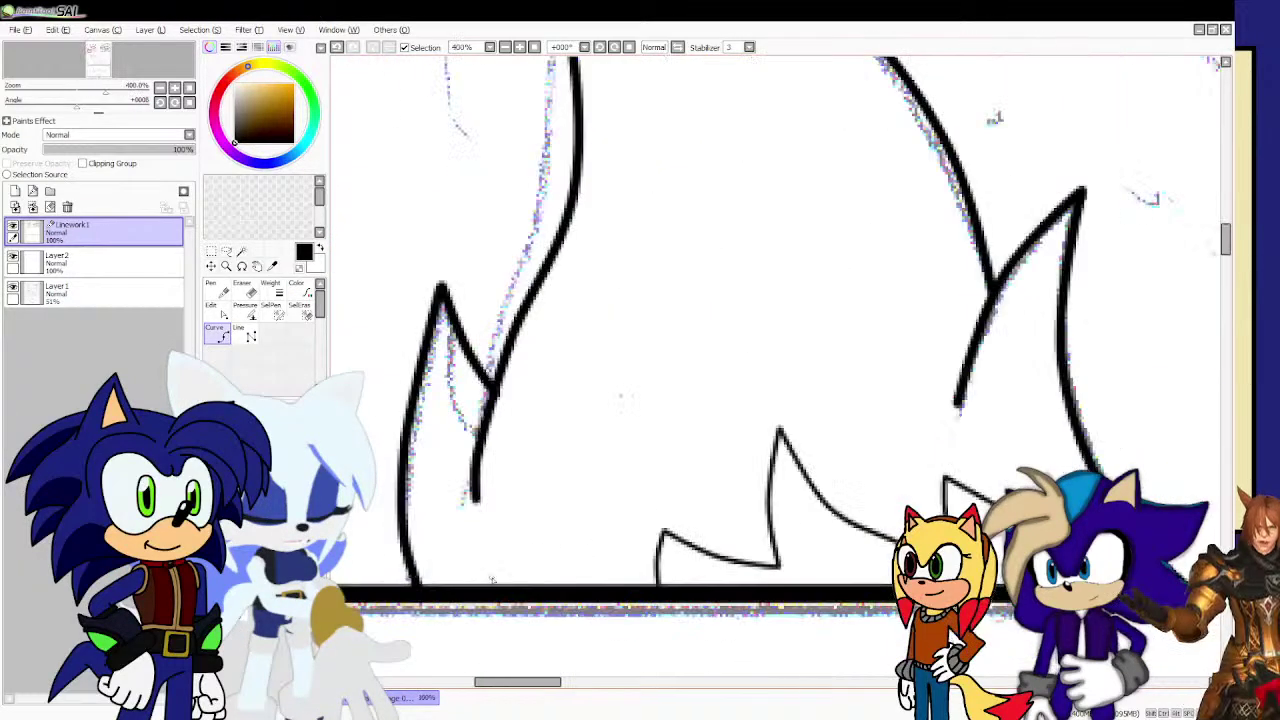
{"action": "scroll", "coordinate": [552, 567], "scroll_direction": "down", "scroll_amount": 2}
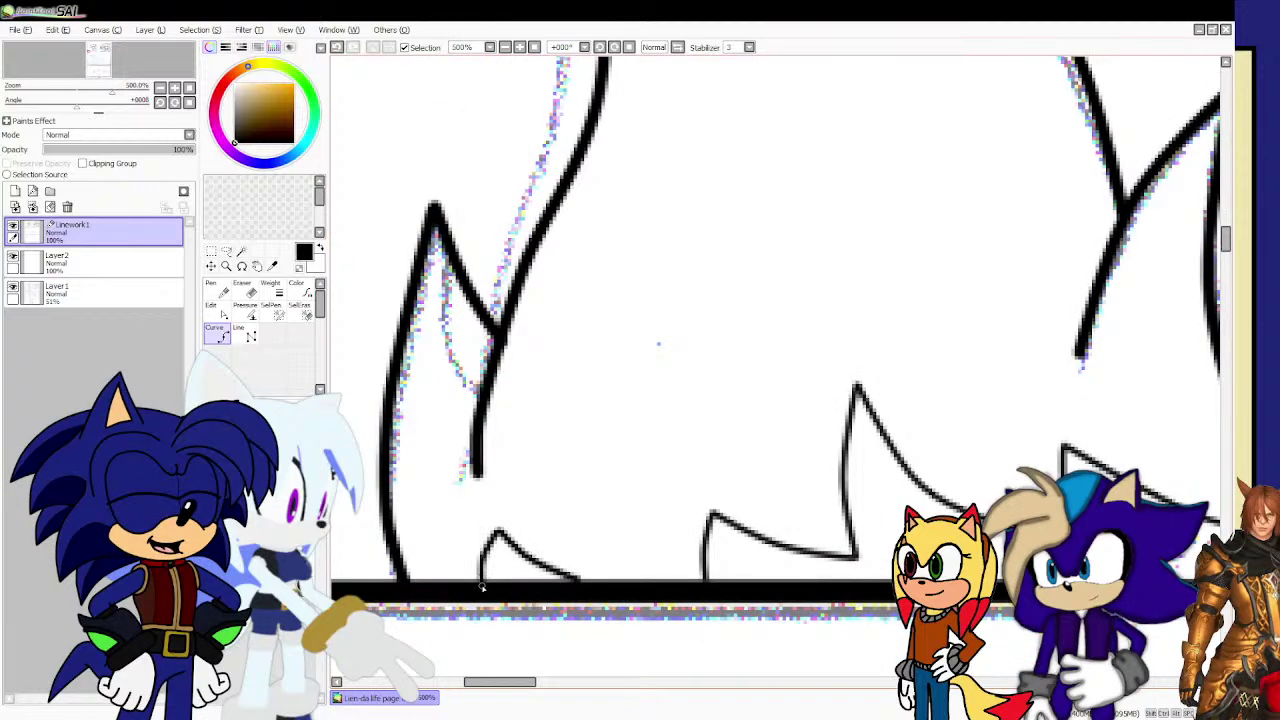
{"action": "scroll", "coordinate": [537, 514], "scroll_direction": "down", "scroll_amount": 4}
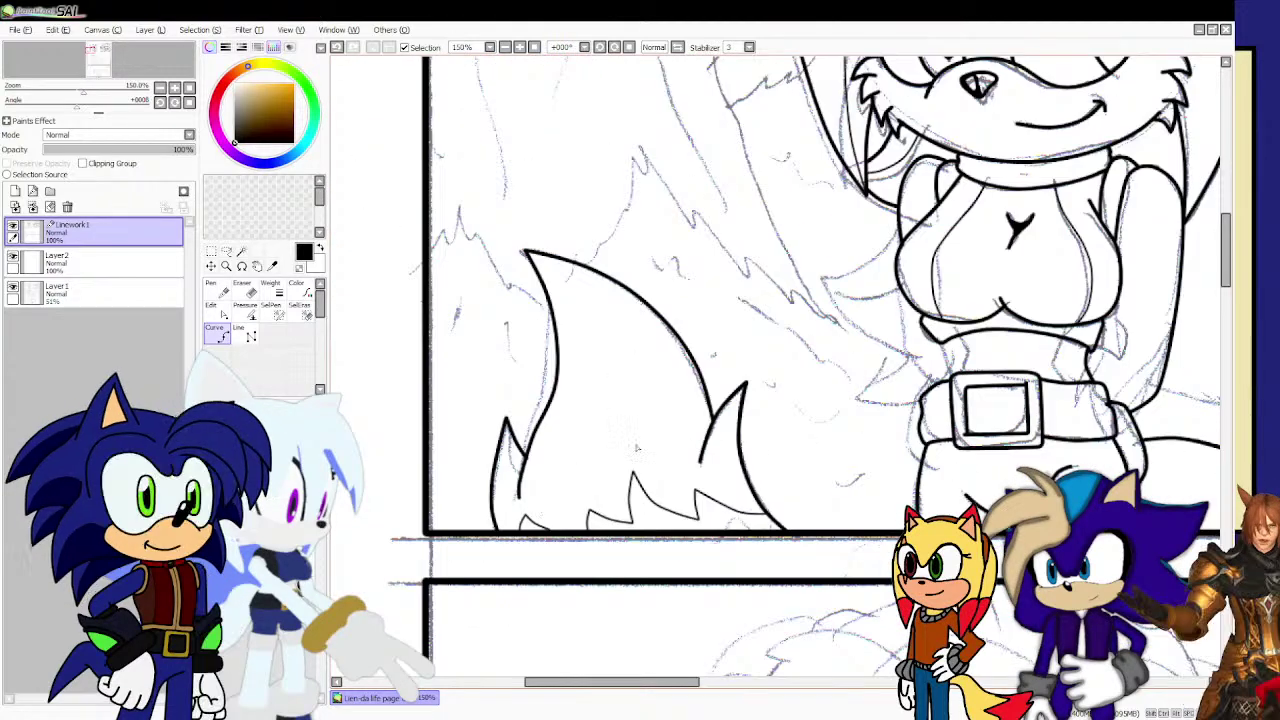
{"action": "scroll", "coordinate": [636, 447], "scroll_direction": "down", "scroll_amount": 2}
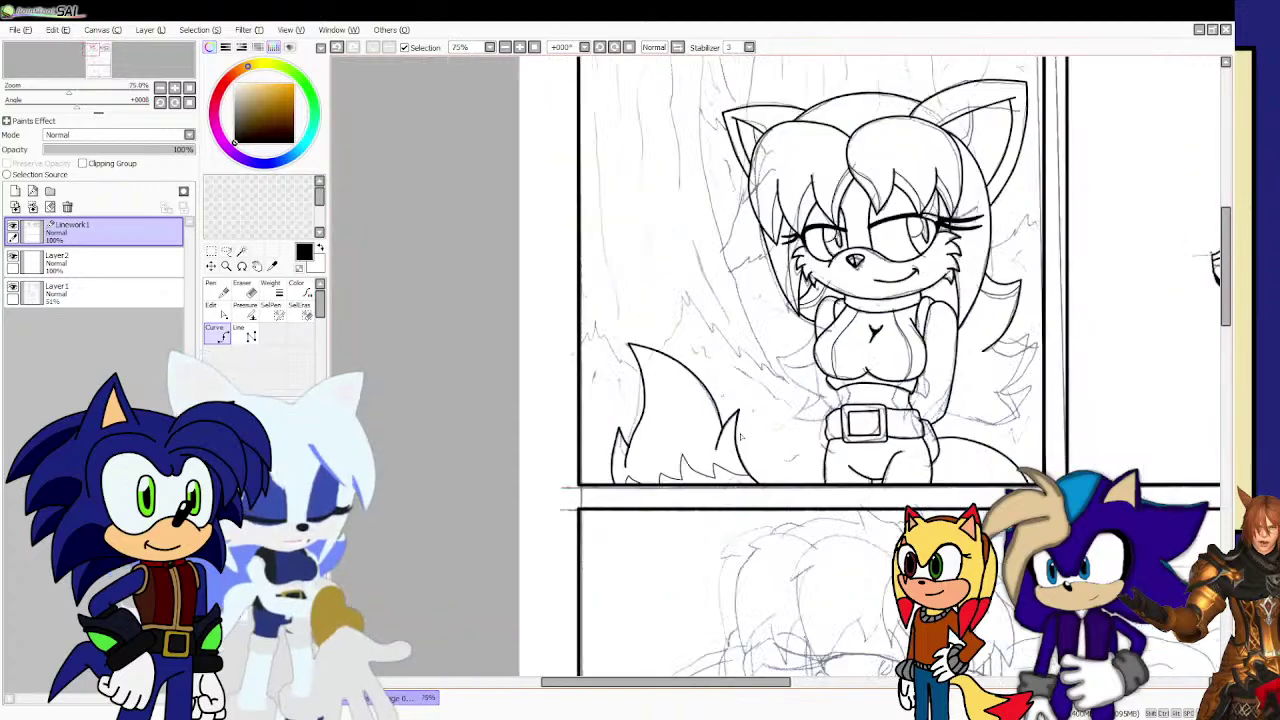
Ink the two angled stomach lines between the top's hem and the belt, plus the left waist curve.
{"action": "scroll", "coordinate": [944, 353], "scroll_direction": "up", "scroll_amount": 3}
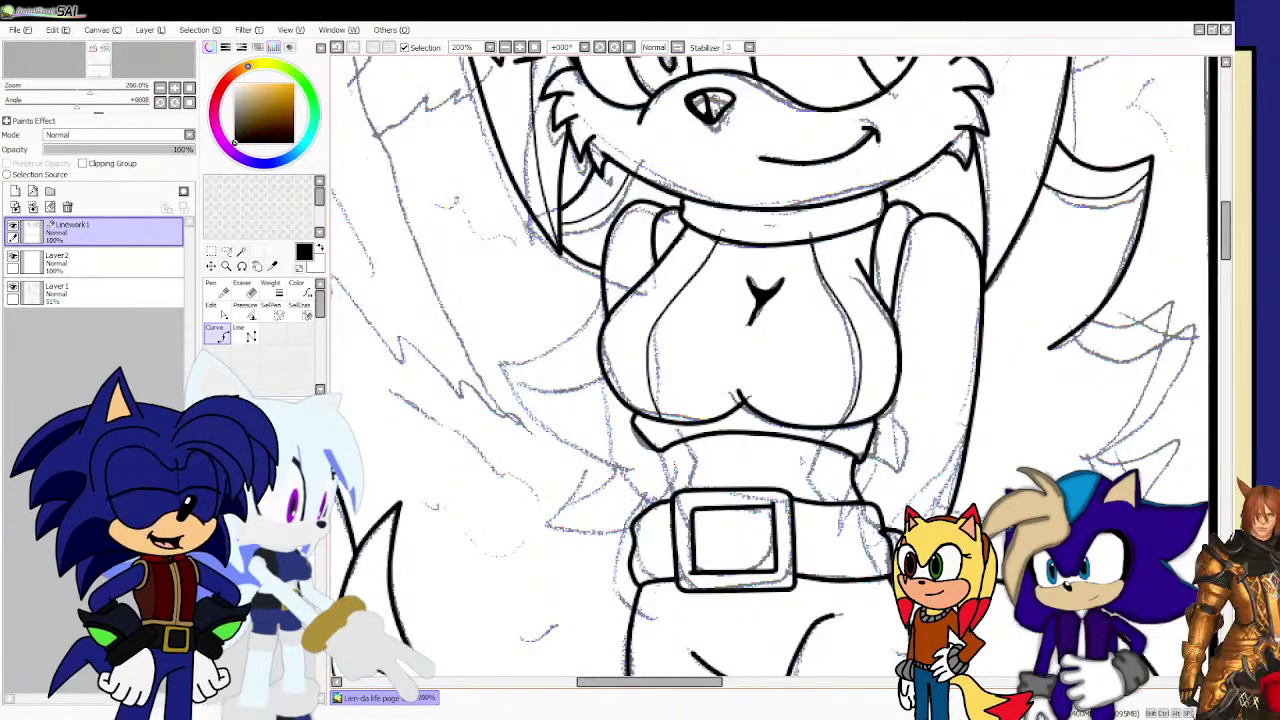
{"action": "scroll", "coordinate": [774, 468], "scroll_direction": "up", "scroll_amount": 4}
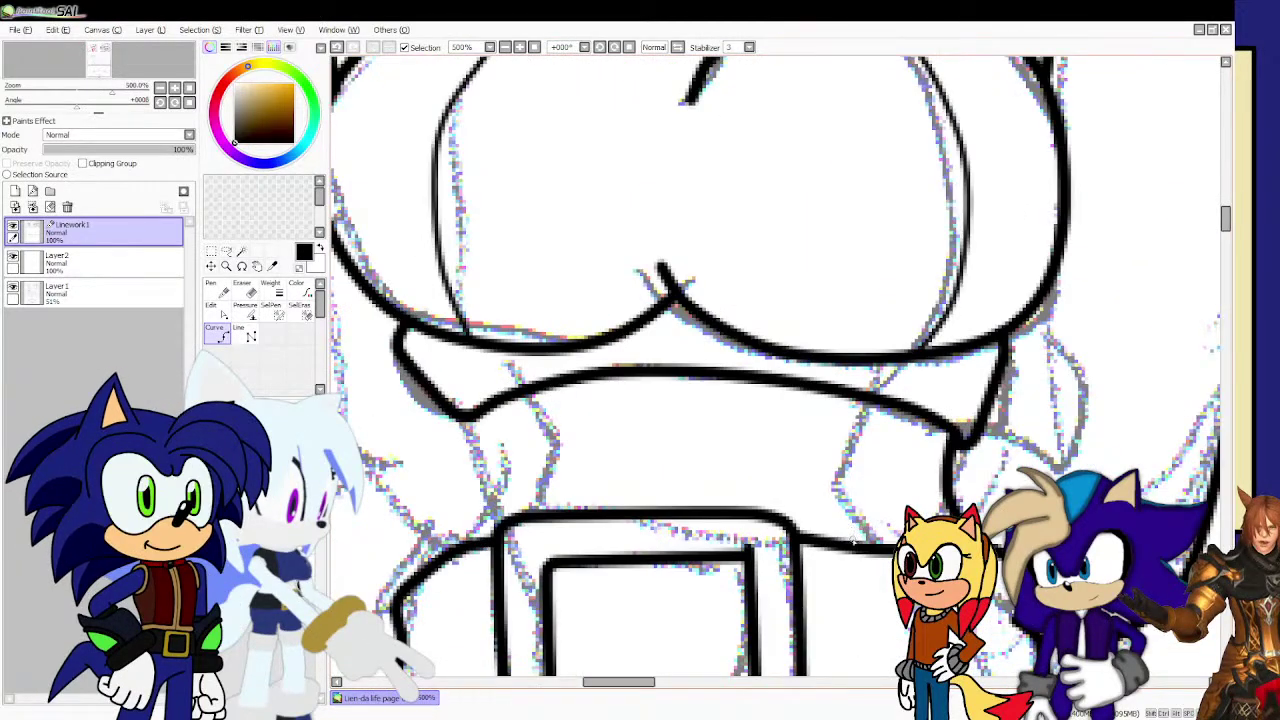
{"action": "mouse_move", "coordinate": [855, 541]}
{"action": "left_mouse_down"}
{"action": "mouse_move", "coordinate": [815, 476]}
{"action": "mouse_move", "coordinate": [858, 410]}
{"action": "left_mouse_up"}
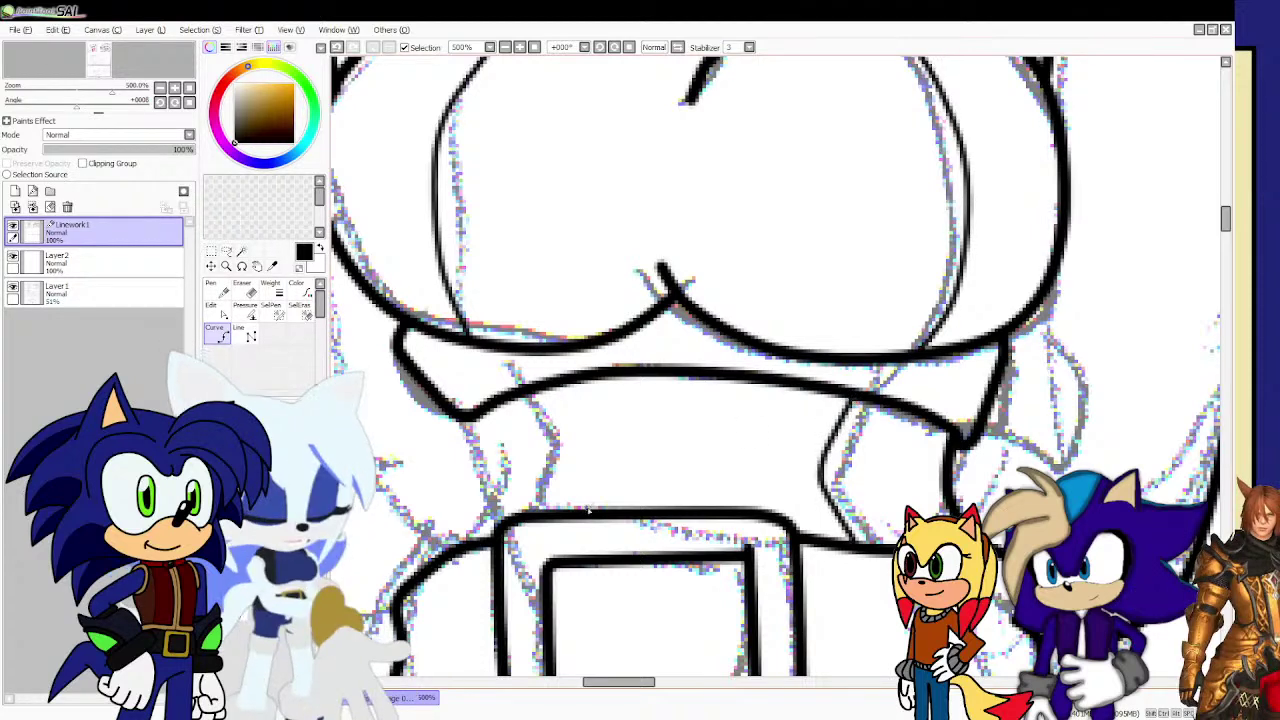
{"action": "left_click_drag", "start_coordinate": [543, 508], "coordinate": [551, 440]}
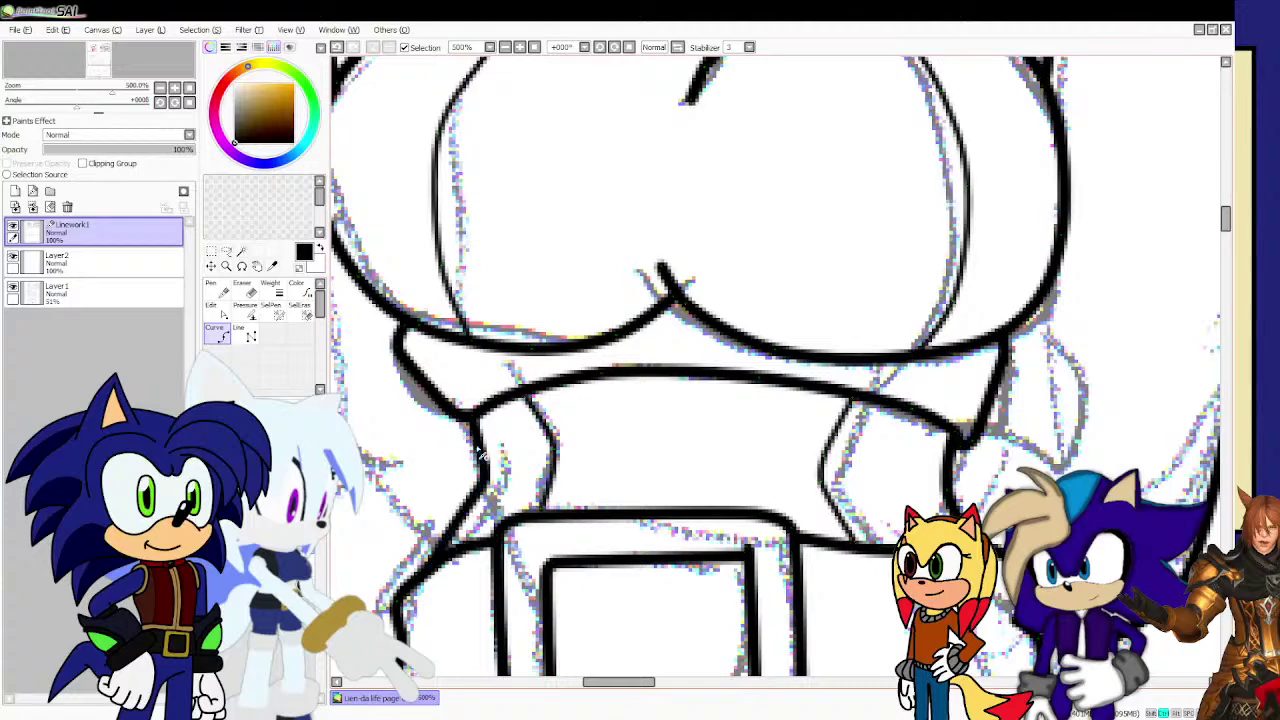
Ink the left arm's lower line from beneath the chest down toward the belt.
{"action": "scroll", "coordinate": [484, 448], "scroll_direction": "down", "scroll_amount": 3}
{"action": "scroll", "coordinate": [470, 430], "scroll_direction": "up", "scroll_amount": 3}
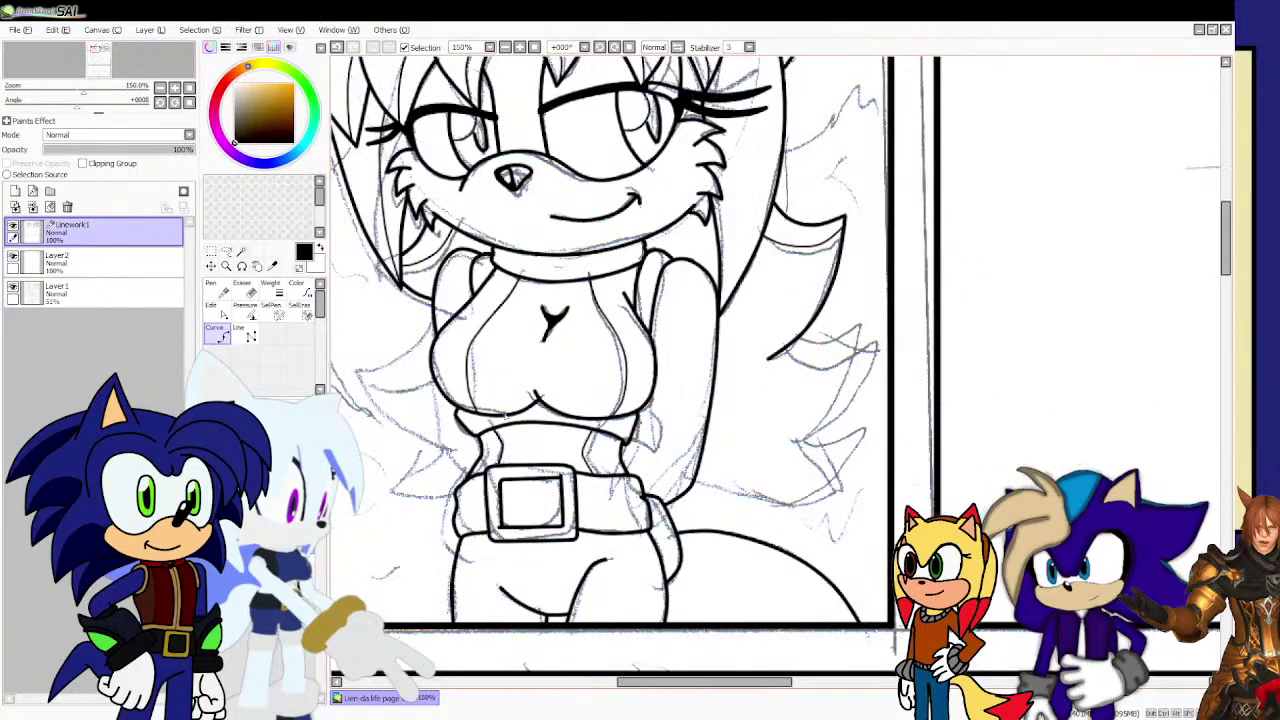
{"action": "scroll", "coordinate": [428, 403], "scroll_direction": "up", "scroll_amount": 2}
{"action": "scroll", "coordinate": [428, 403], "scroll_direction": "down", "scroll_amount": 2}
{"action": "scroll", "coordinate": [448, 398], "scroll_direction": "up", "scroll_amount": 2}
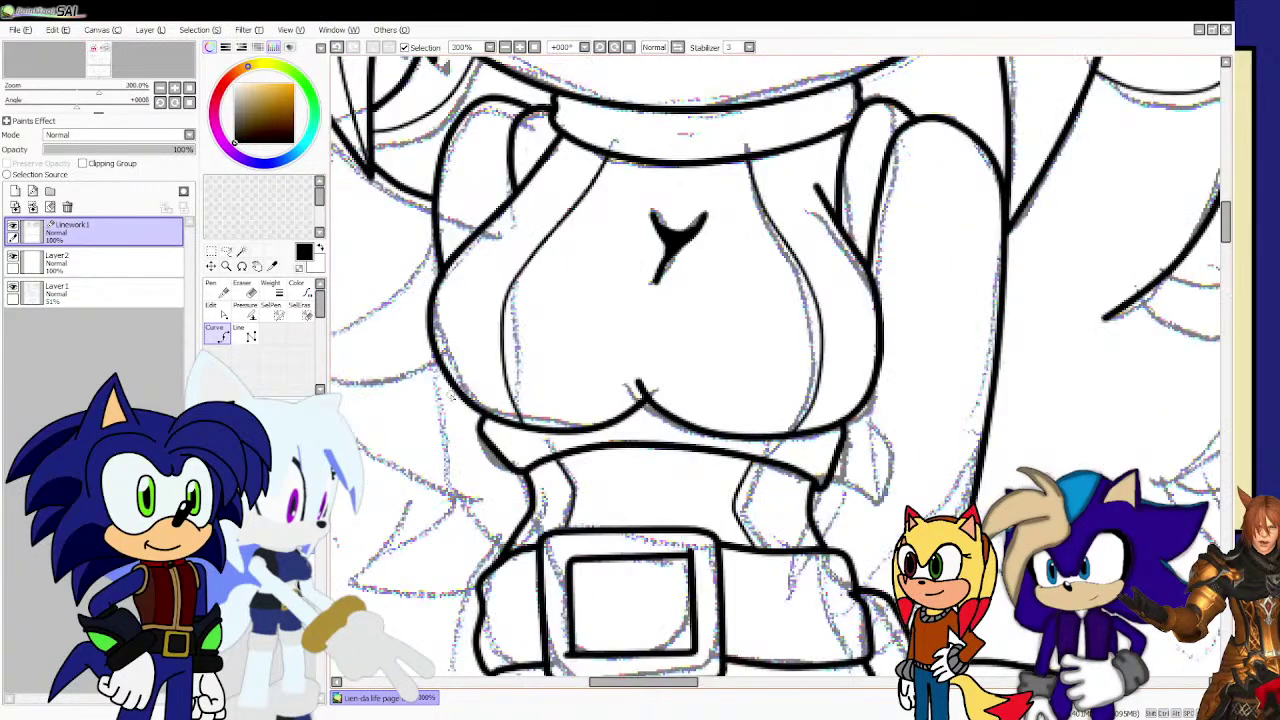
{"action": "left_click", "coordinate": [456, 392]}
{"action": "left_click", "coordinate": [485, 505]}
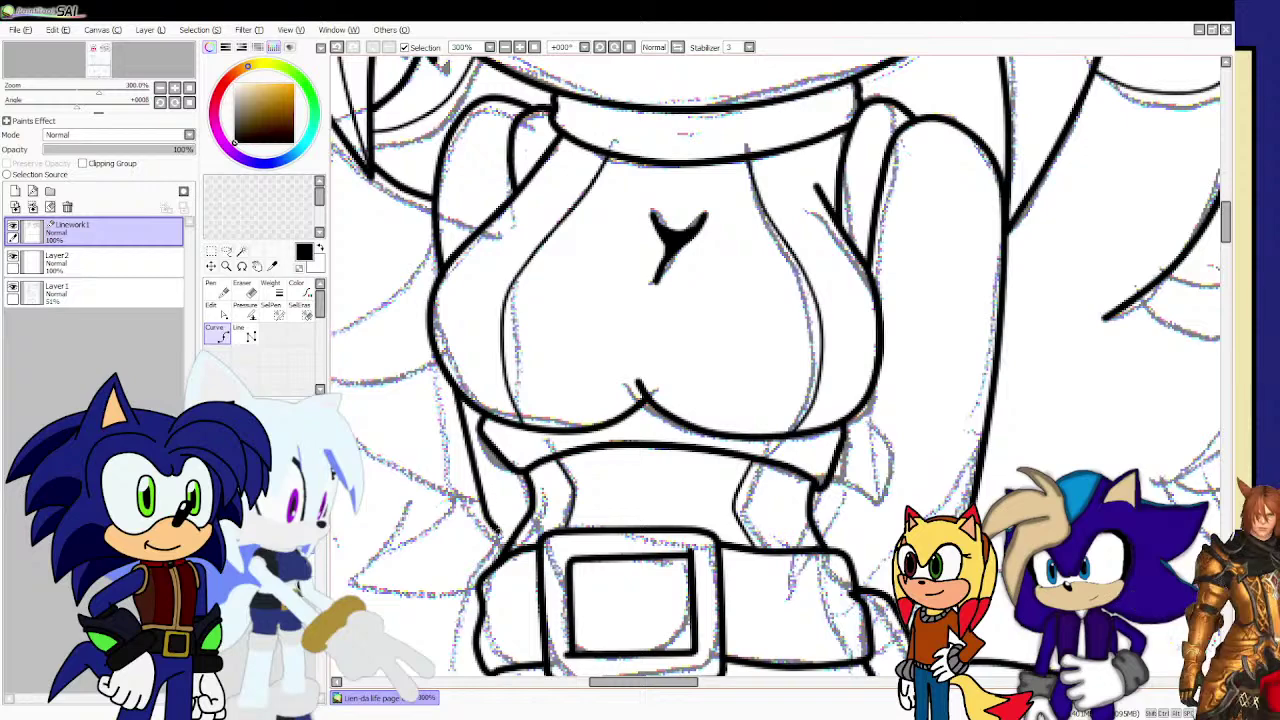
Ink the rounded outline of the hand tucked behind the hip, left of the belt.
{"action": "scroll", "coordinate": [505, 540], "scroll_direction": "down", "scroll_amount": 2}
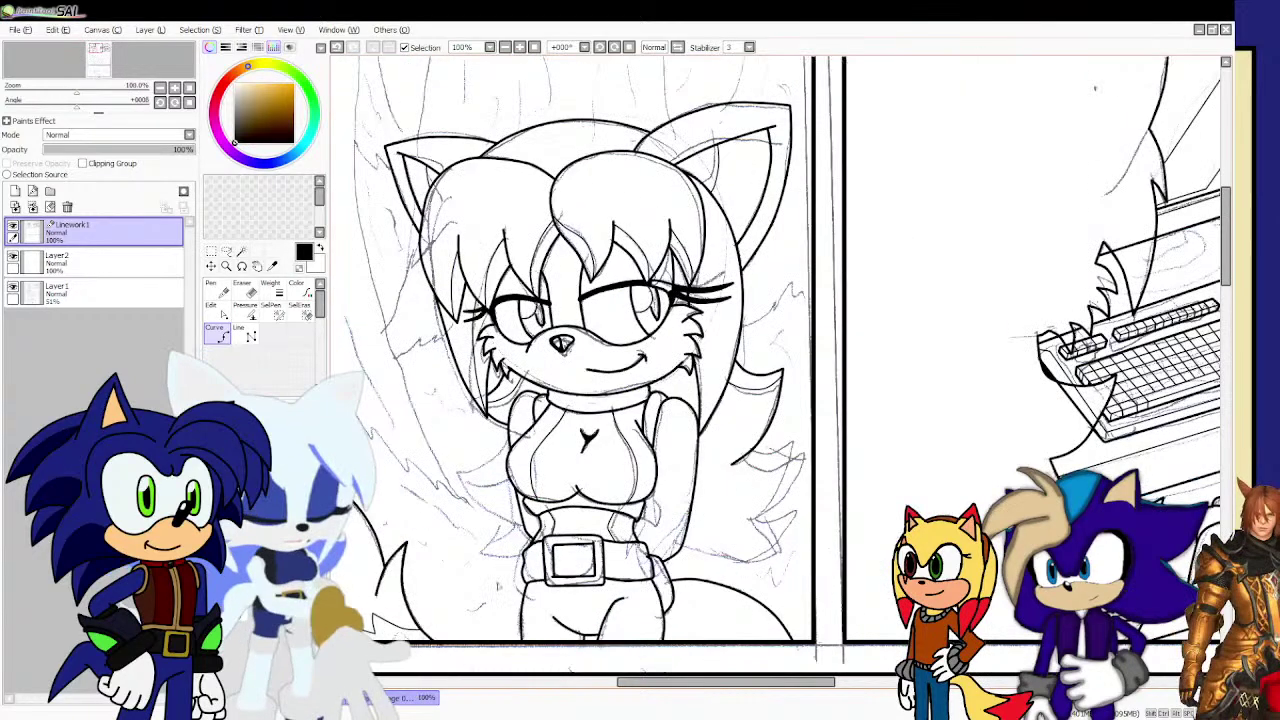
{"action": "scroll", "coordinate": [505, 540], "scroll_direction": "up", "scroll_amount": 2}
{"action": "left_click", "coordinate": [586, 448]}
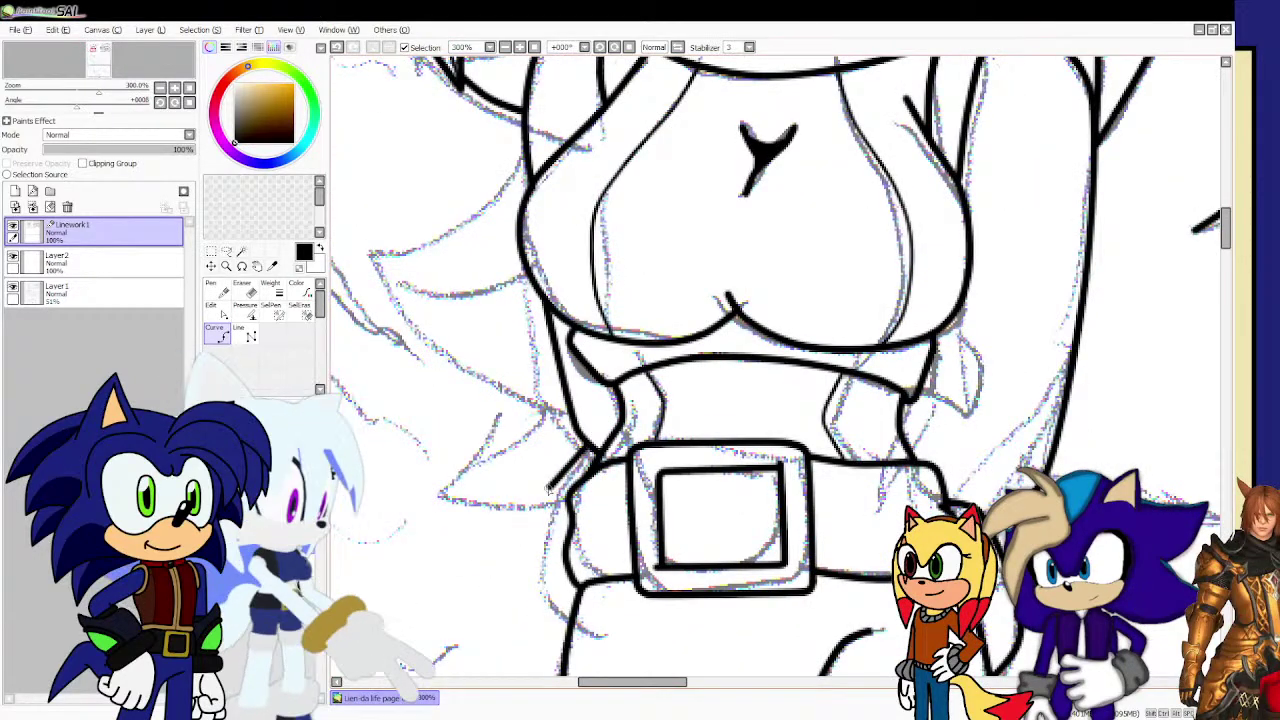
{"action": "left_click", "coordinate": [546, 492]}
{"action": "left_click", "coordinate": [542, 590]}
{"action": "double_click", "coordinate": [569, 620]}
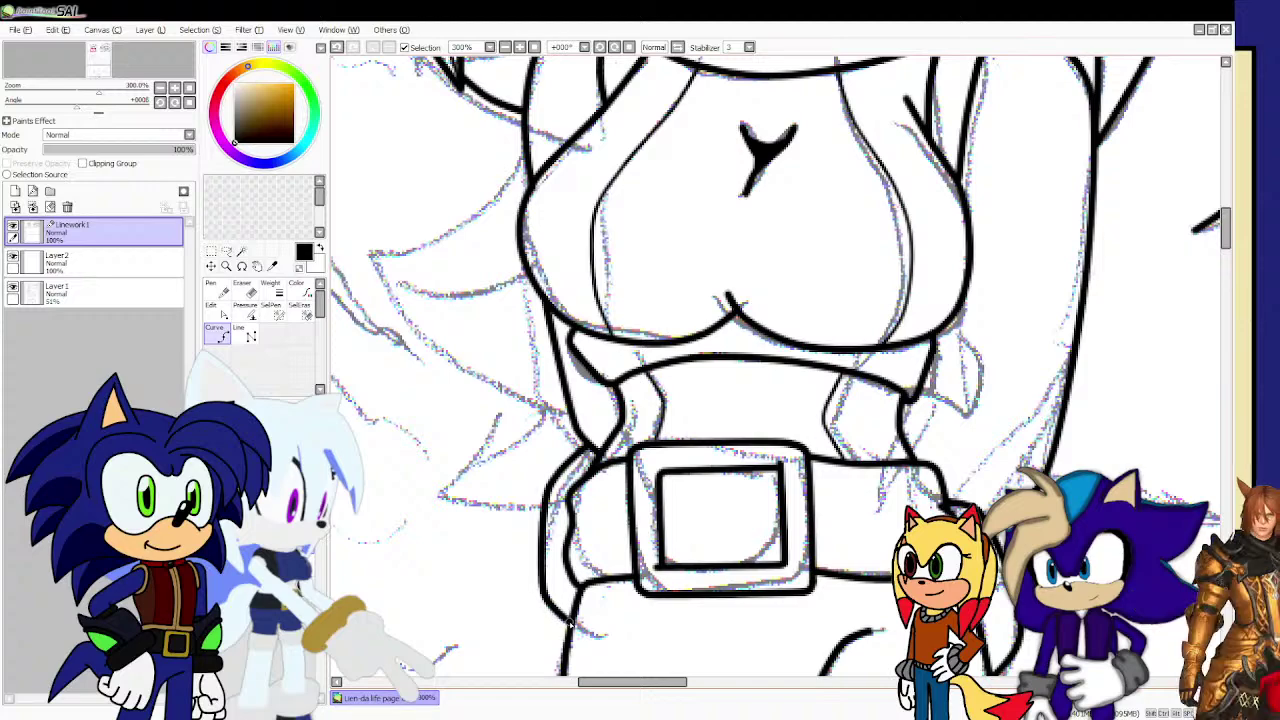
{"action": "scroll", "coordinate": [535, 483], "scroll_direction": "down", "scroll_amount": 3}
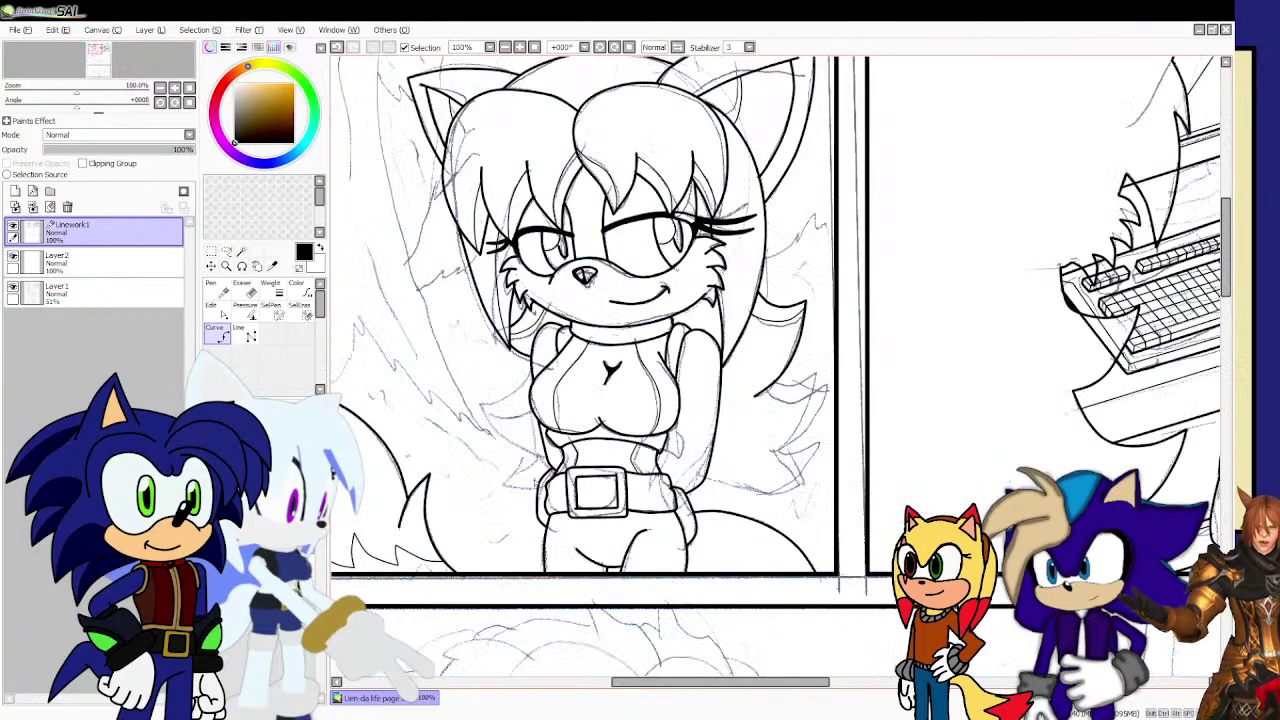
Ink the middle hair spike beside the right arm, with its upper edge out to the tip and its outer curve back inward.
{"action": "scroll", "coordinate": [745, 367], "scroll_direction": "up", "scroll_amount": 4}
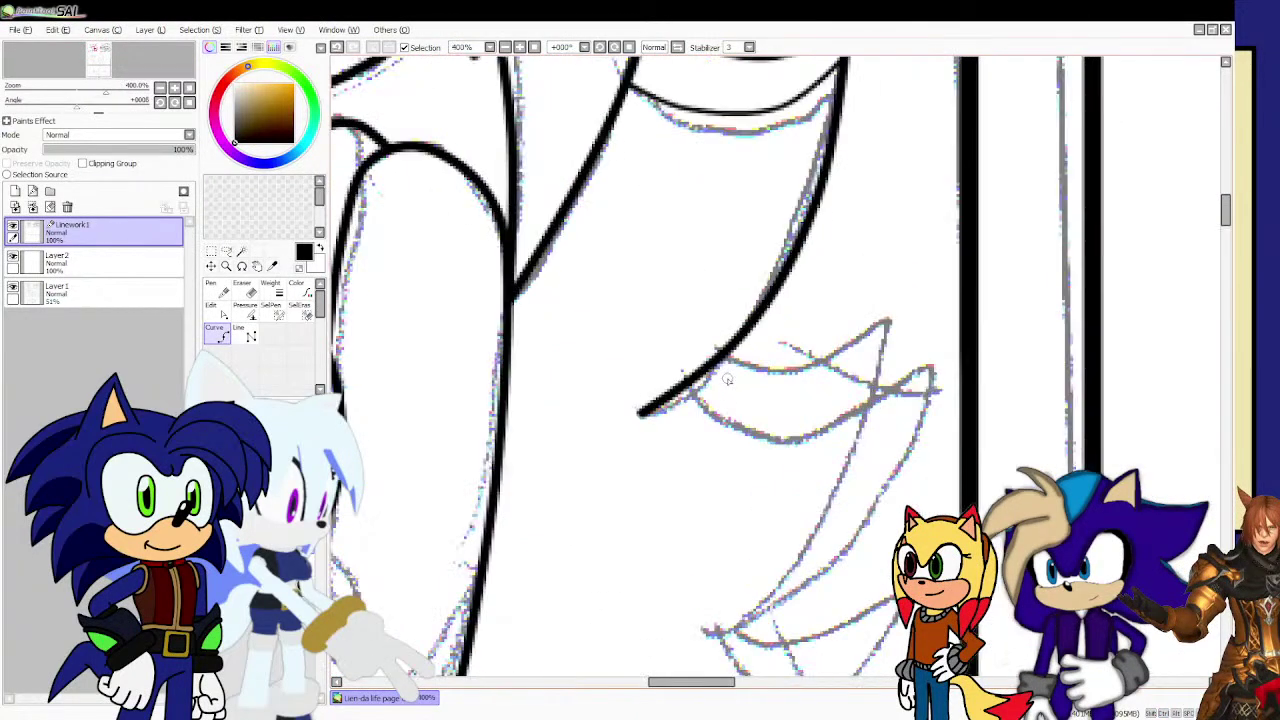
{"action": "mouse_move", "coordinate": [752, 385]}
{"action": "left_mouse_down"}
{"action": "mouse_move", "coordinate": [850, 396]}
{"action": "mouse_move", "coordinate": [928, 368]}
{"action": "left_mouse_up"}
{"action": "left_click", "coordinate": [928, 367]}
{"action": "scroll", "coordinate": [929, 366], "scroll_direction": "down", "scroll_amount": 2}
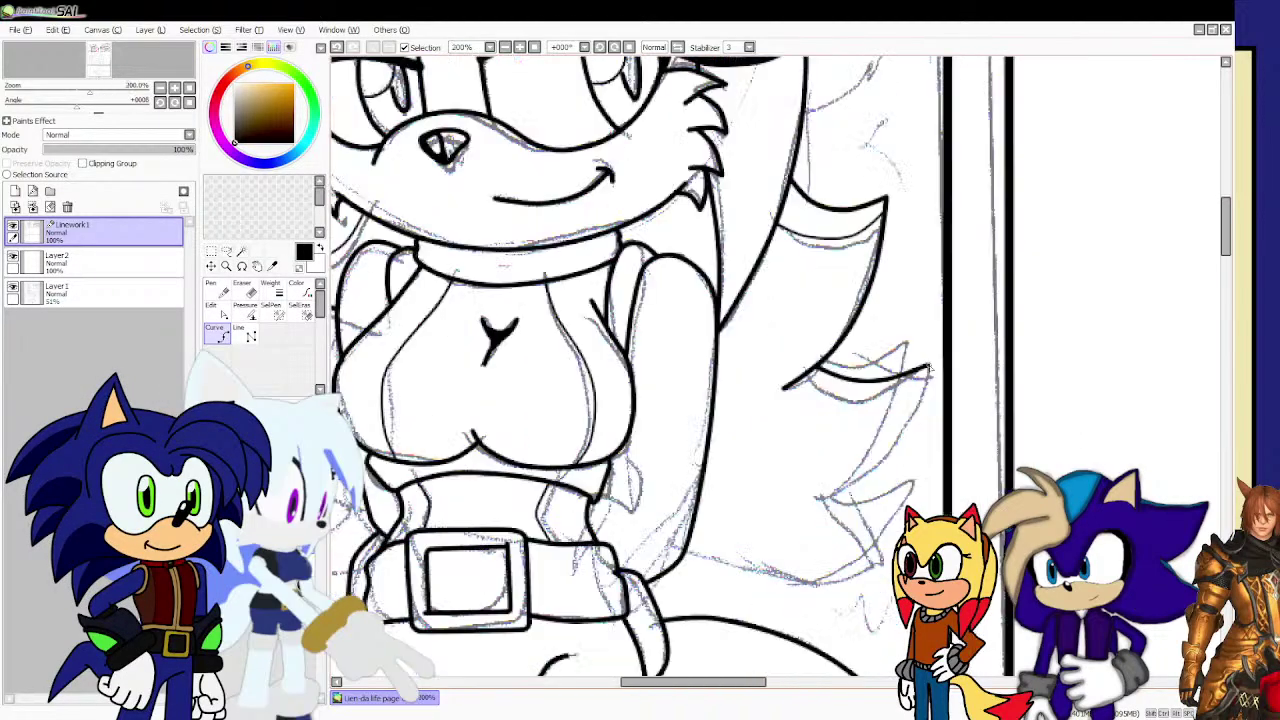
{"action": "scroll", "coordinate": [921, 454], "scroll_direction": "up", "scroll_amount": 3}
{"action": "left_click", "coordinate": [889, 415]}
{"action": "mouse_move", "coordinate": [788, 508]}
{"action": "left_mouse_down"}
{"action": "mouse_move", "coordinate": [759, 544]}
{"action": "mouse_move", "coordinate": [634, 568]}
{"action": "left_mouse_up"}
Ink the lowest hair spike beside the right arm, carrying its long underside curve back to the arm.
{"action": "scroll", "coordinate": [658, 515], "scroll_direction": "down", "scroll_amount": 4}
{"action": "scroll", "coordinate": [658, 515], "scroll_direction": "up", "scroll_amount": 3}
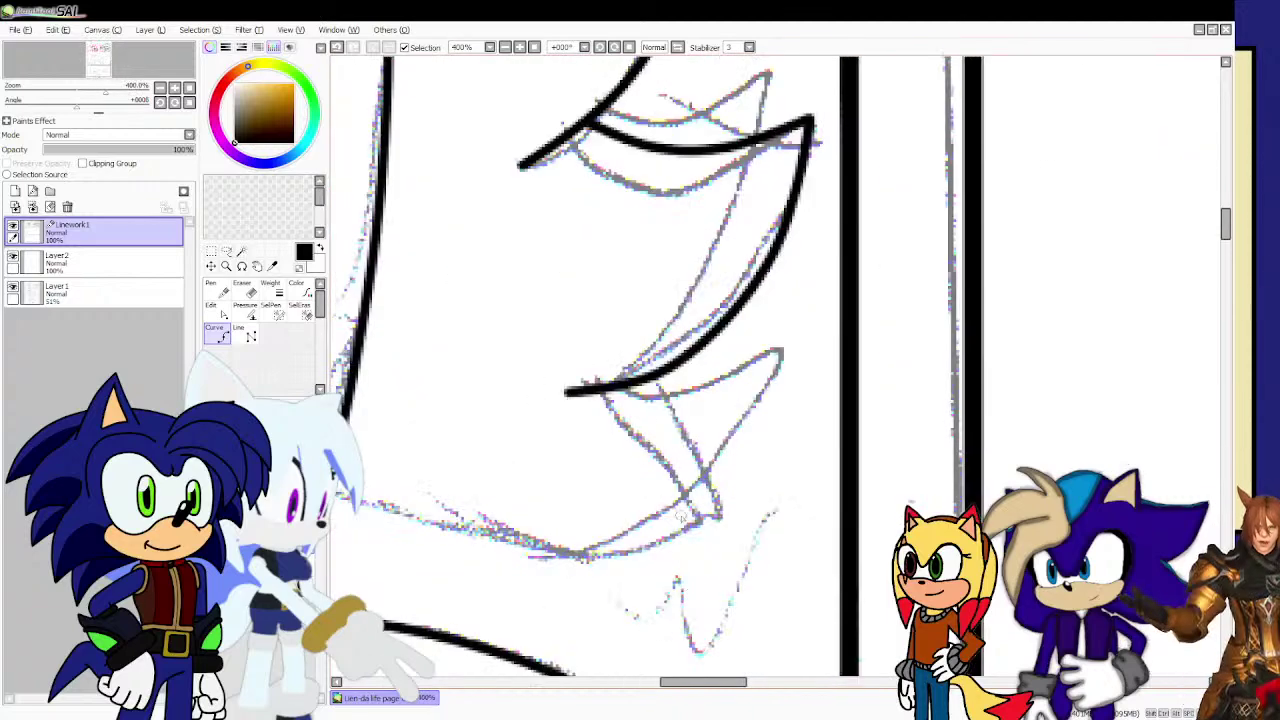
{"action": "mouse_move", "coordinate": [622, 388]}
{"action": "left_mouse_down"}
{"action": "mouse_move", "coordinate": [661, 409]}
{"action": "mouse_move", "coordinate": [770, 408]}
{"action": "left_mouse_up"}
{"action": "mouse_move", "coordinate": [725, 502]}
{"action": "left_mouse_down"}
{"action": "mouse_move", "coordinate": [553, 562]}
{"action": "mouse_move", "coordinate": [560, 537]}
{"action": "mouse_move", "coordinate": [398, 468]}
{"action": "left_mouse_up"}
Ink thin inner curves beneath the upper edges of the two lower hair spikes beside the right arm.
{"action": "scroll", "coordinate": [580, 558], "scroll_direction": "down", "scroll_amount": 3}
{"action": "scroll", "coordinate": [570, 552], "scroll_direction": "up", "scroll_amount": 4}
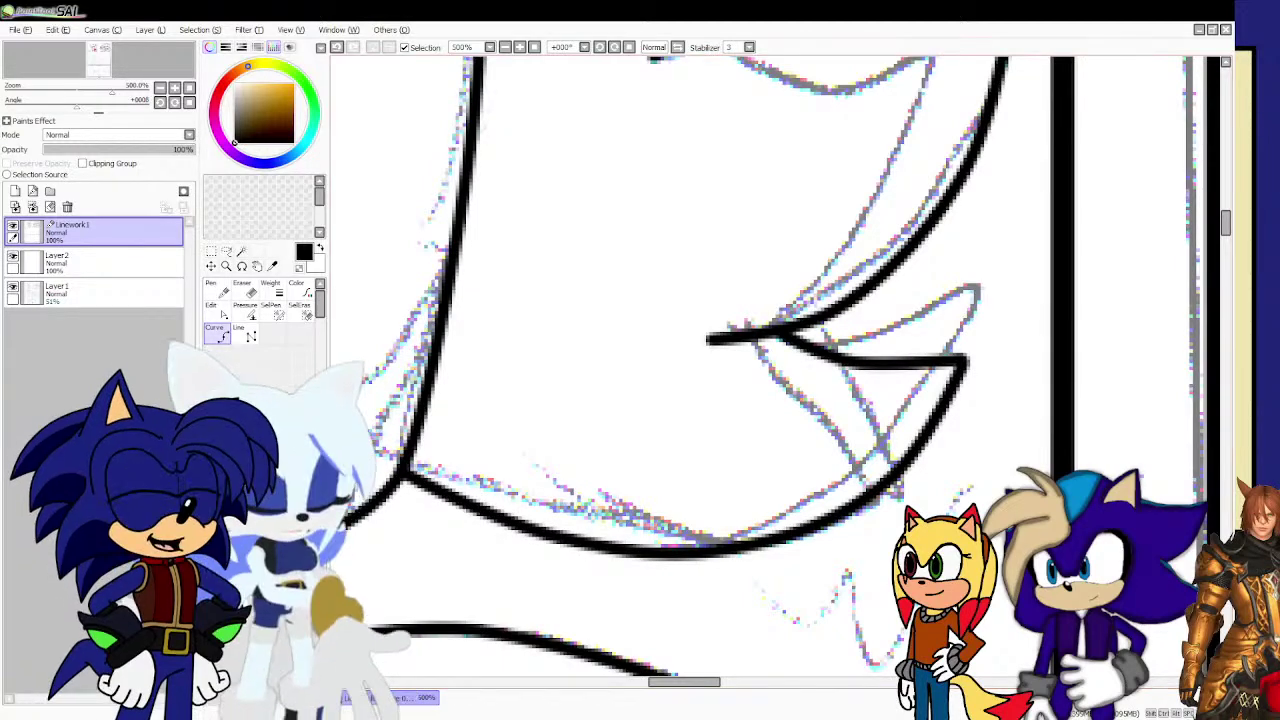
{"action": "left_click", "coordinate": [955, 372]}
{"action": "mouse_move", "coordinate": [955, 372]}
{"action": "left_mouse_down"}
{"action": "mouse_move", "coordinate": [810, 410]}
{"action": "mouse_move", "coordinate": [706, 340]}
{"action": "left_mouse_up"}
{"action": "scroll", "coordinate": [734, 378], "scroll_direction": "down", "scroll_amount": 4}
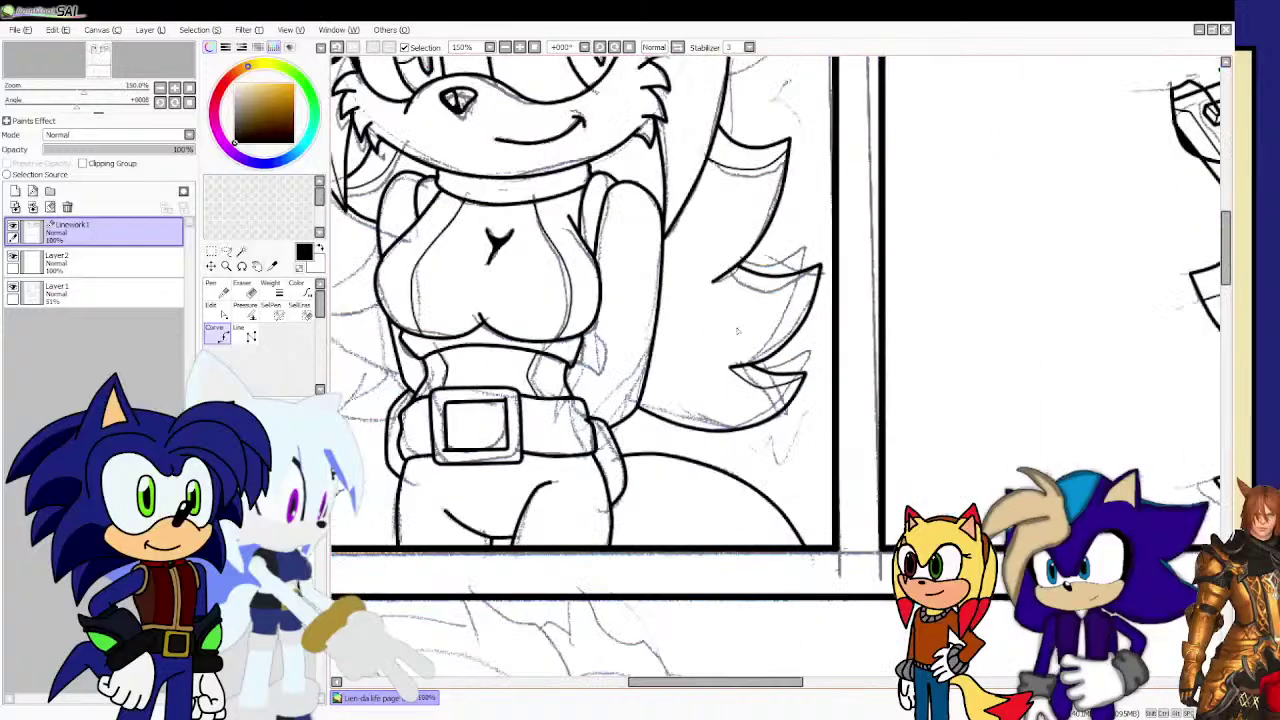
{"action": "scroll", "coordinate": [727, 310], "scroll_direction": "up", "scroll_amount": 2}
{"action": "left_click_drag", "start_coordinate": [700, 255], "coordinate": [757, 283]}
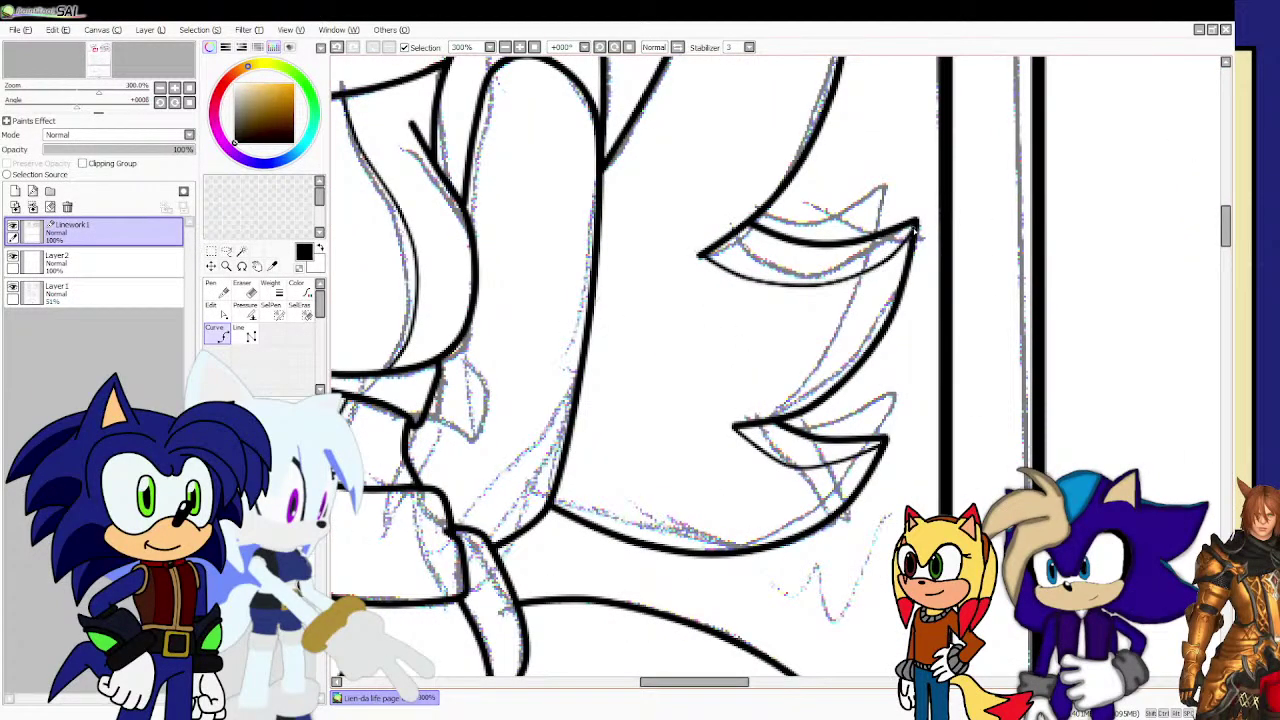
{"action": "scroll", "coordinate": [913, 232], "scroll_direction": "down", "scroll_amount": 3}
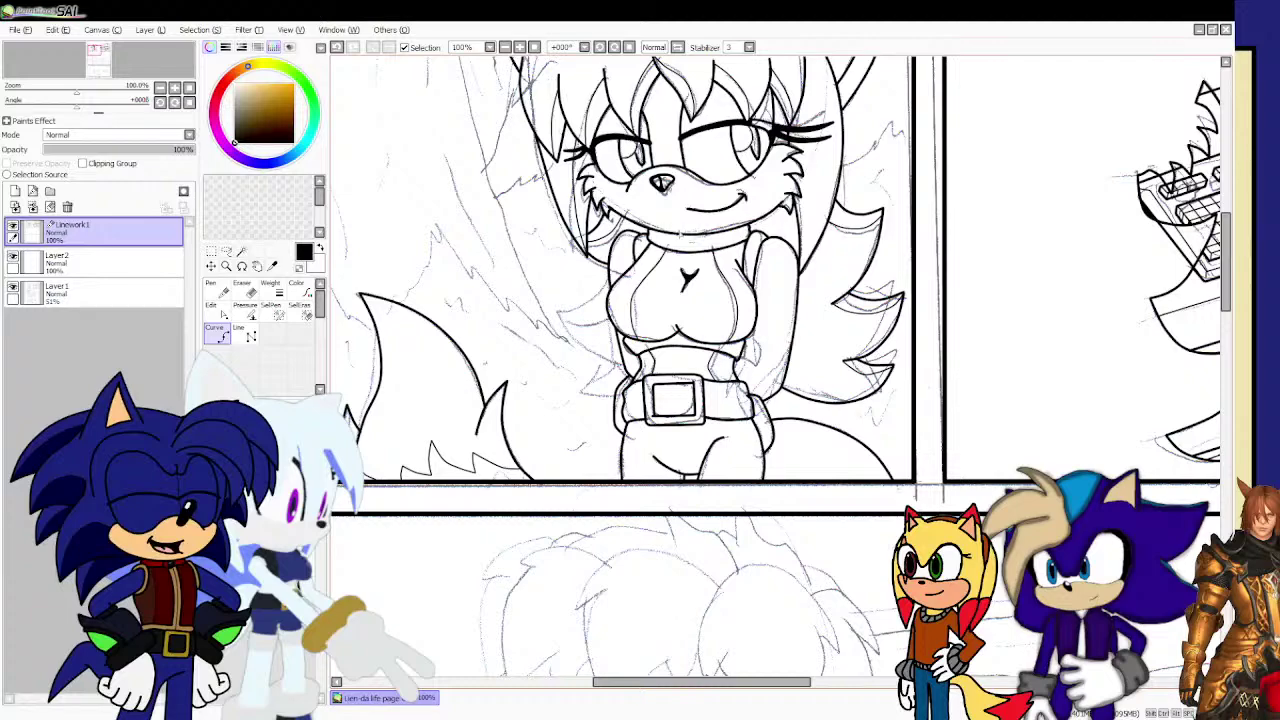
Ink the upper hair spike left of the chest, from the arm out to its tip and back to the torso.
{"action": "scroll", "coordinate": [631, 254], "scroll_direction": "up", "scroll_amount": 2}
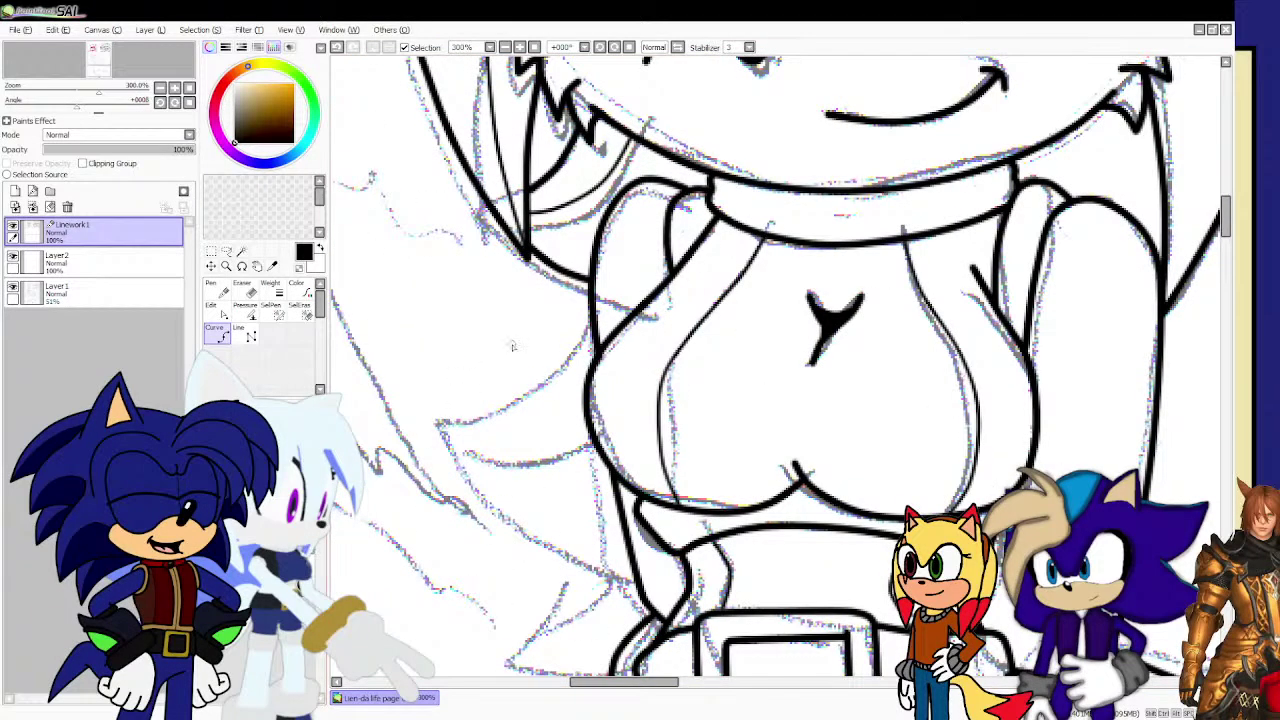
{"action": "scroll", "coordinate": [542, 332], "scroll_direction": "up", "scroll_amount": 1}
{"action": "left_click", "coordinate": [604, 322]}
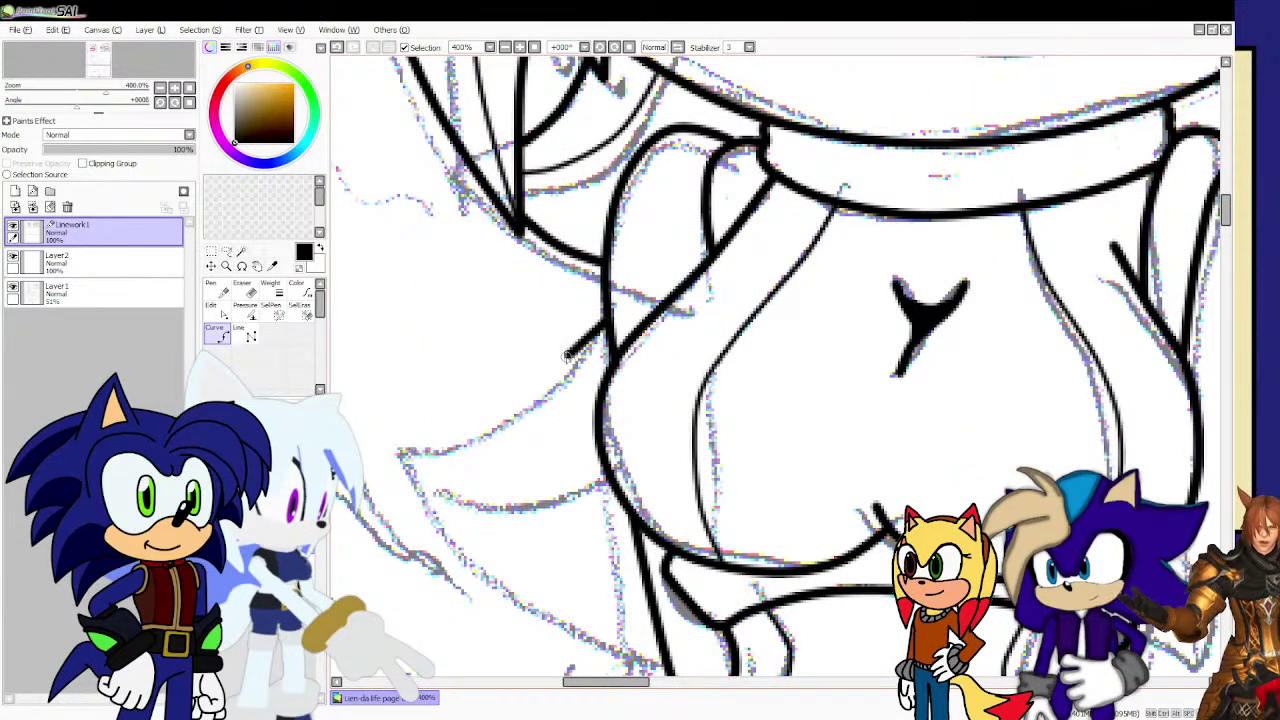
{"action": "mouse_move", "coordinate": [553, 354]}
{"action": "left_mouse_down"}
{"action": "mouse_move", "coordinate": [510, 373]}
{"action": "mouse_move", "coordinate": [431, 378]}
{"action": "mouse_move", "coordinate": [498, 492]}
{"action": "mouse_move", "coordinate": [546, 535]}
{"action": "mouse_move", "coordinate": [642, 566]}
{"action": "left_mouse_up"}
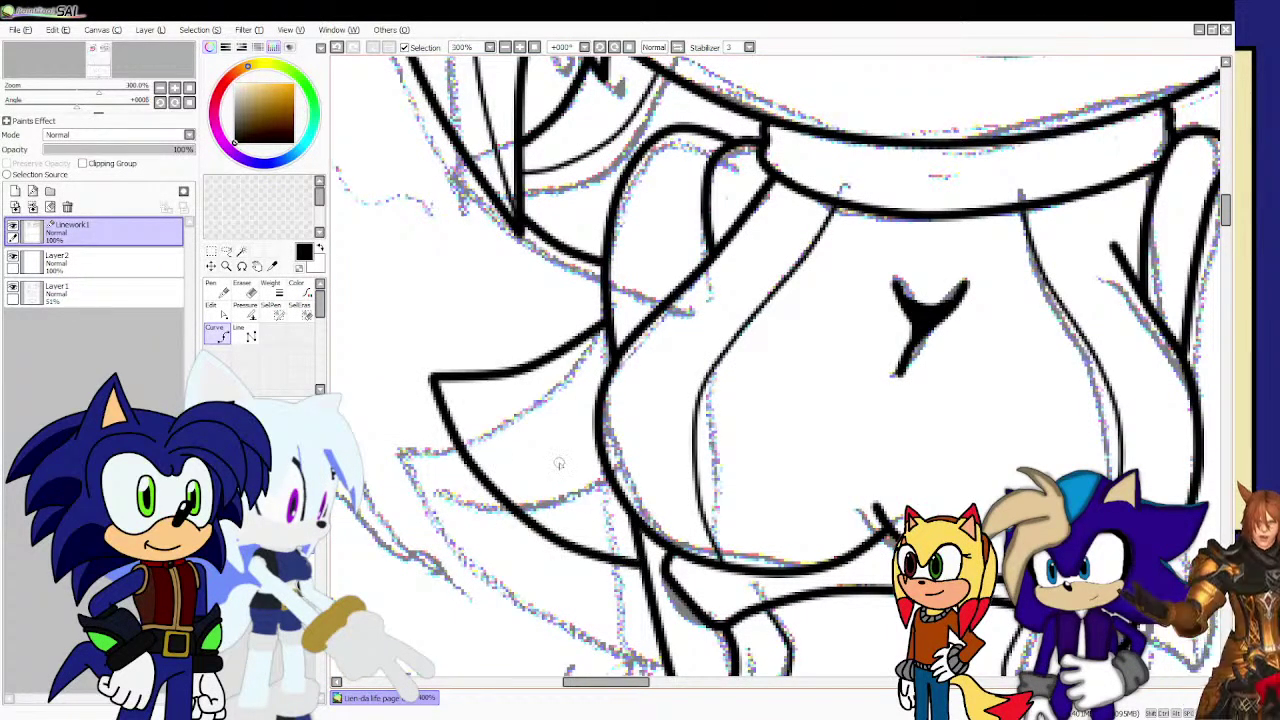
Ink the lower hair spike left of the waist, from the arm out to its tip and back to the hidden hand.
{"action": "scroll", "coordinate": [559, 464], "scroll_direction": "down", "scroll_amount": 3}
{"action": "scroll", "coordinate": [585, 569], "scroll_direction": "up", "scroll_amount": 3}
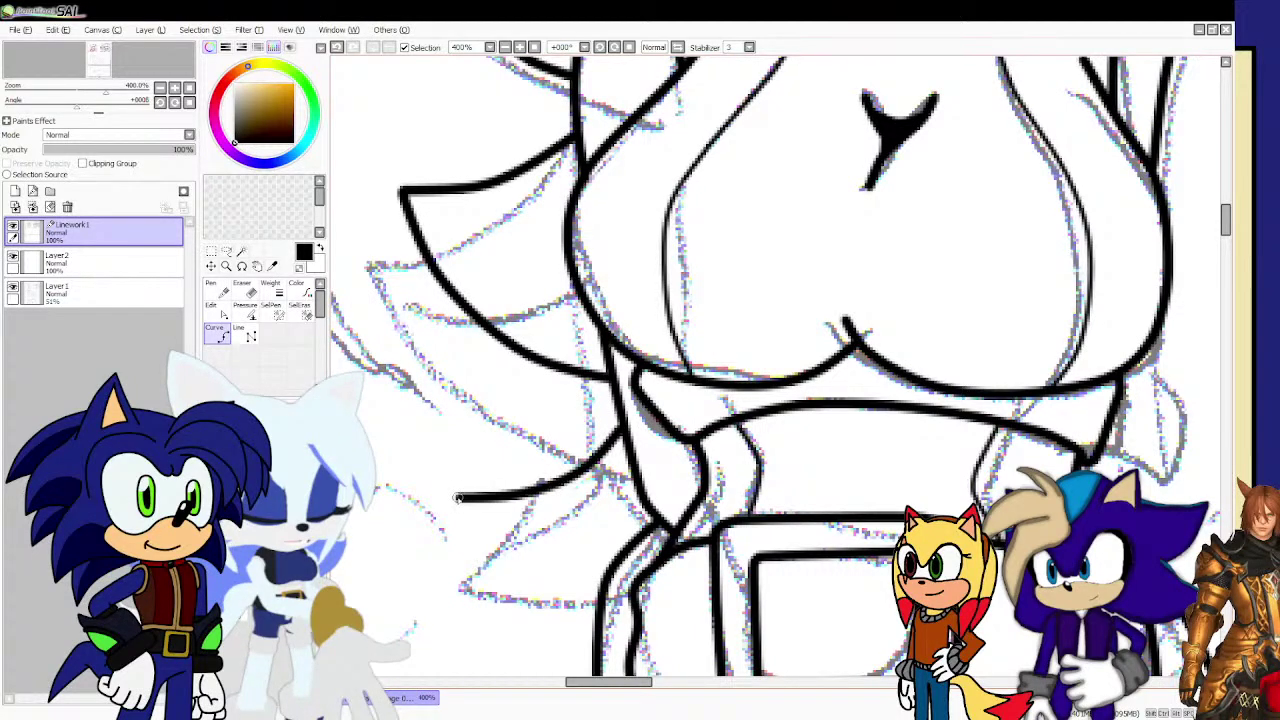
{"action": "mouse_move", "coordinate": [458, 497]}
{"action": "left_mouse_down"}
{"action": "mouse_move", "coordinate": [507, 543]}
{"action": "mouse_move", "coordinate": [602, 584]}
{"action": "left_mouse_up"}
{"action": "left_click_drag", "start_coordinate": [656, 525], "coordinate": [668, 533]}
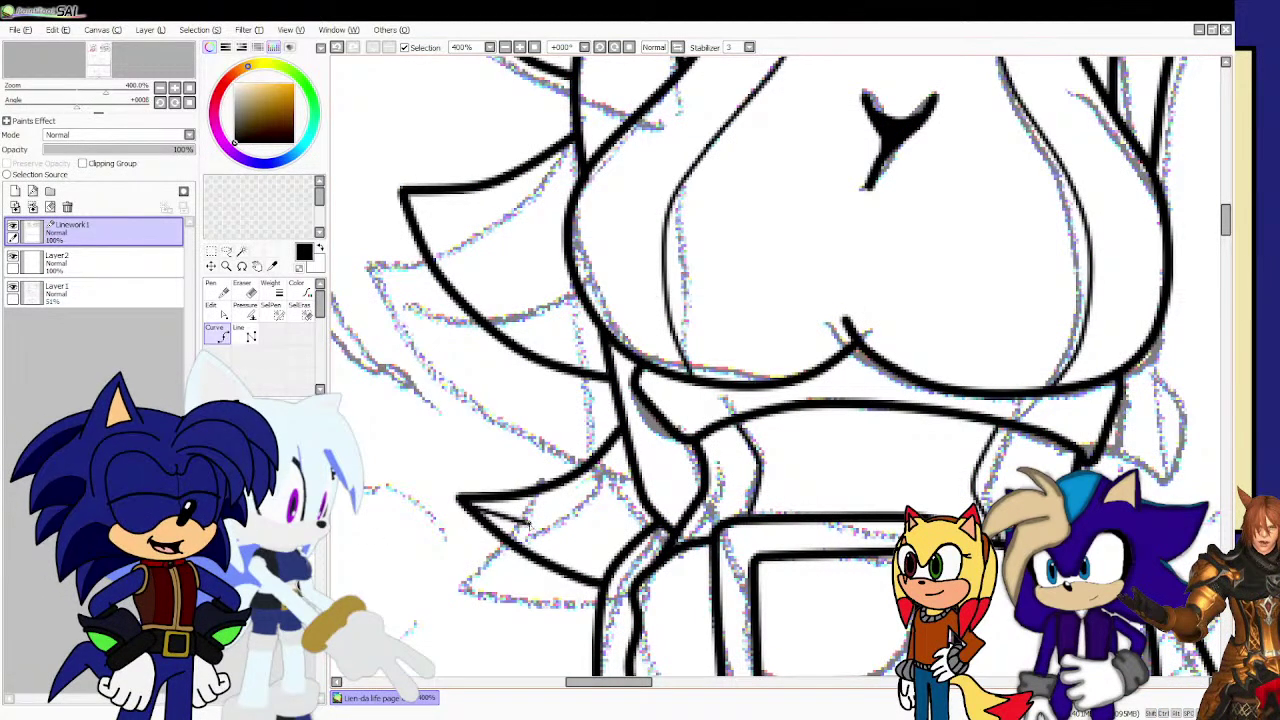
Ink thin inner curves inside the two hair spikes on the character's left side, from each tip toward the body.
{"action": "left_click", "coordinate": [545, 527]}
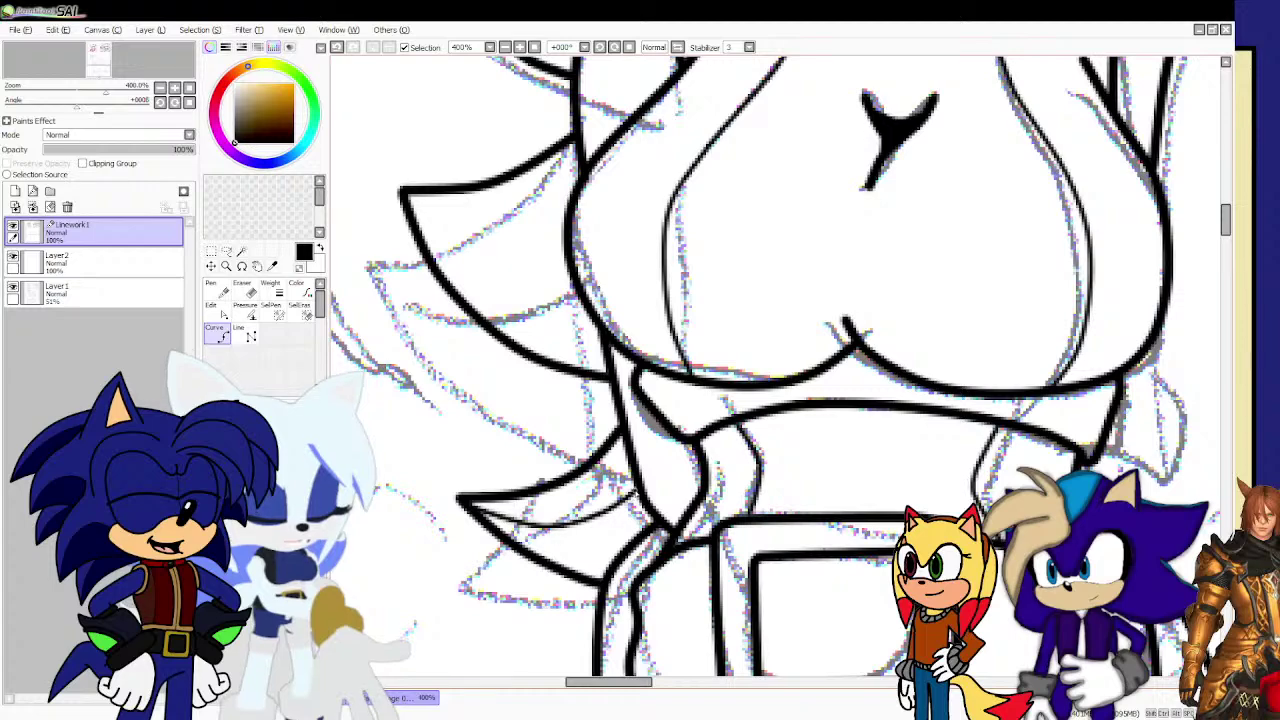
{"action": "key", "text": "ctrl"}
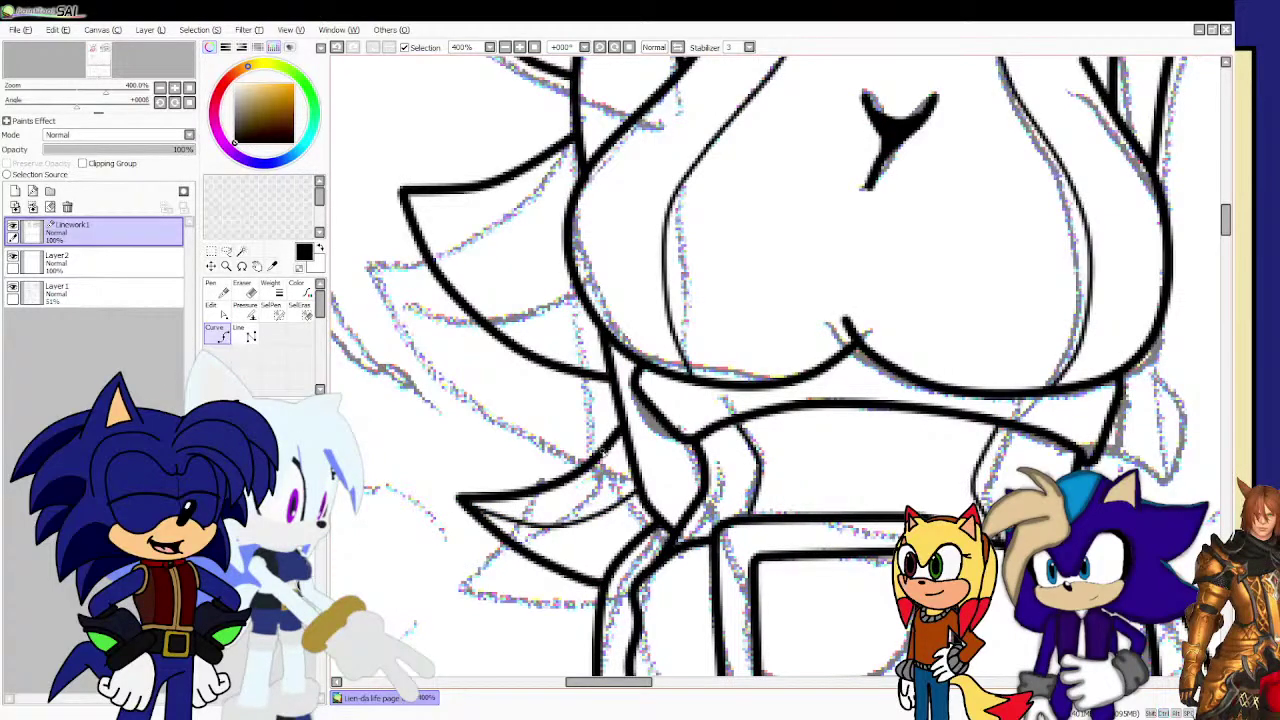
{"action": "scroll", "coordinate": [552, 392], "scroll_direction": "down", "scroll_amount": 1}
{"action": "scroll", "coordinate": [480, 232], "scroll_direction": "up", "scroll_amount": 2}
{"action": "left_click", "coordinate": [400, 284]}
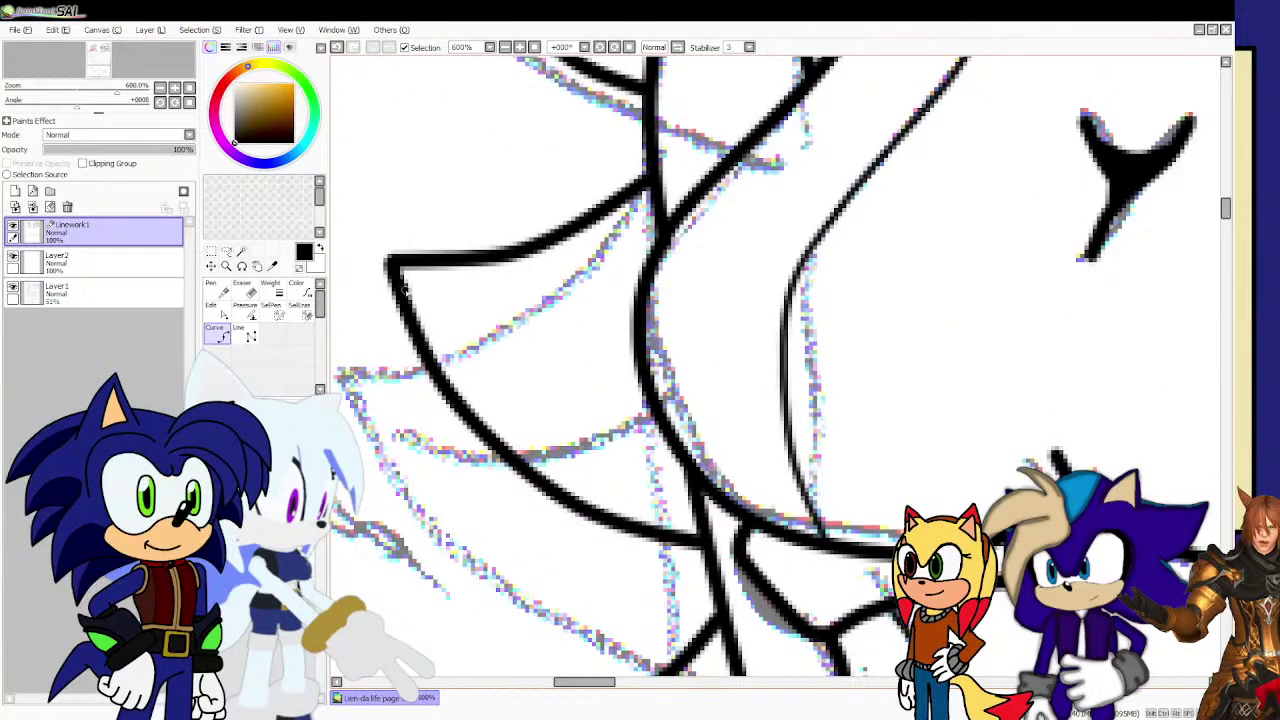
{"action": "left_click", "coordinate": [480, 335]}
{"action": "double_click", "coordinate": [630, 344]}
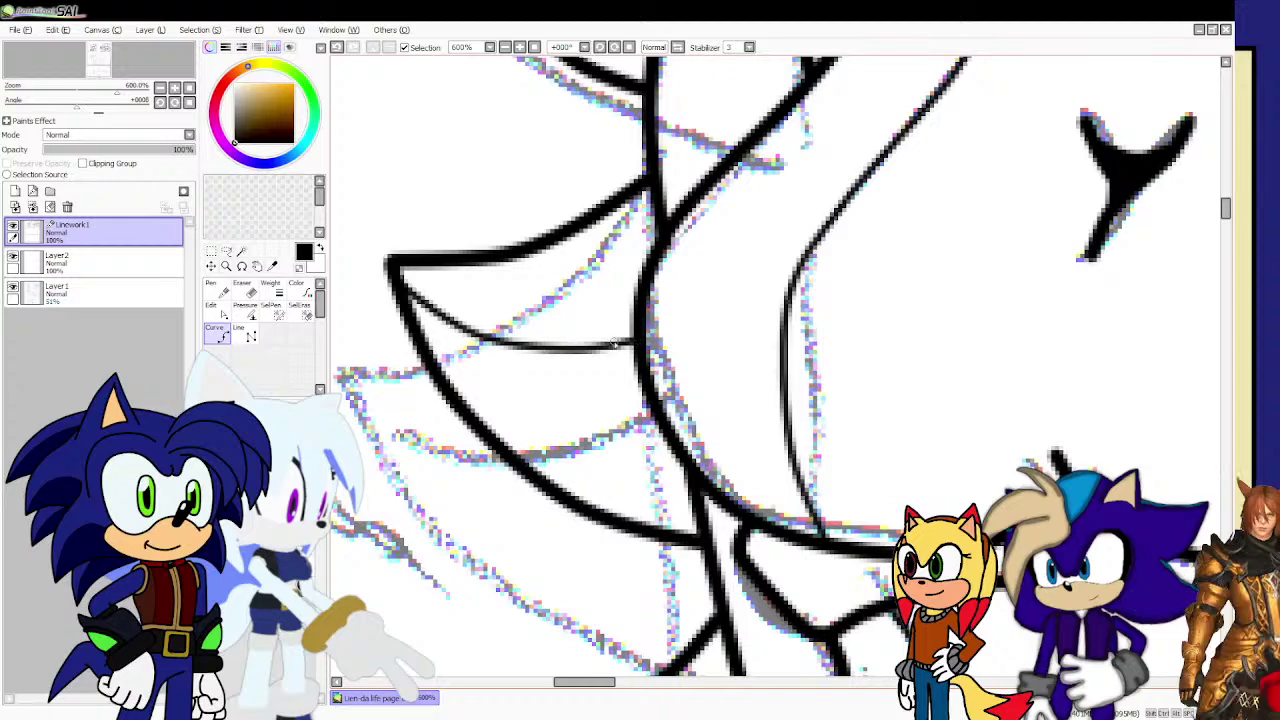
Reshape the thin inner curve of the upper left hair spike into a shallower arc ending at the chest outline.
{"action": "scroll", "coordinate": [630, 344], "scroll_direction": "down", "scroll_amount": 5}
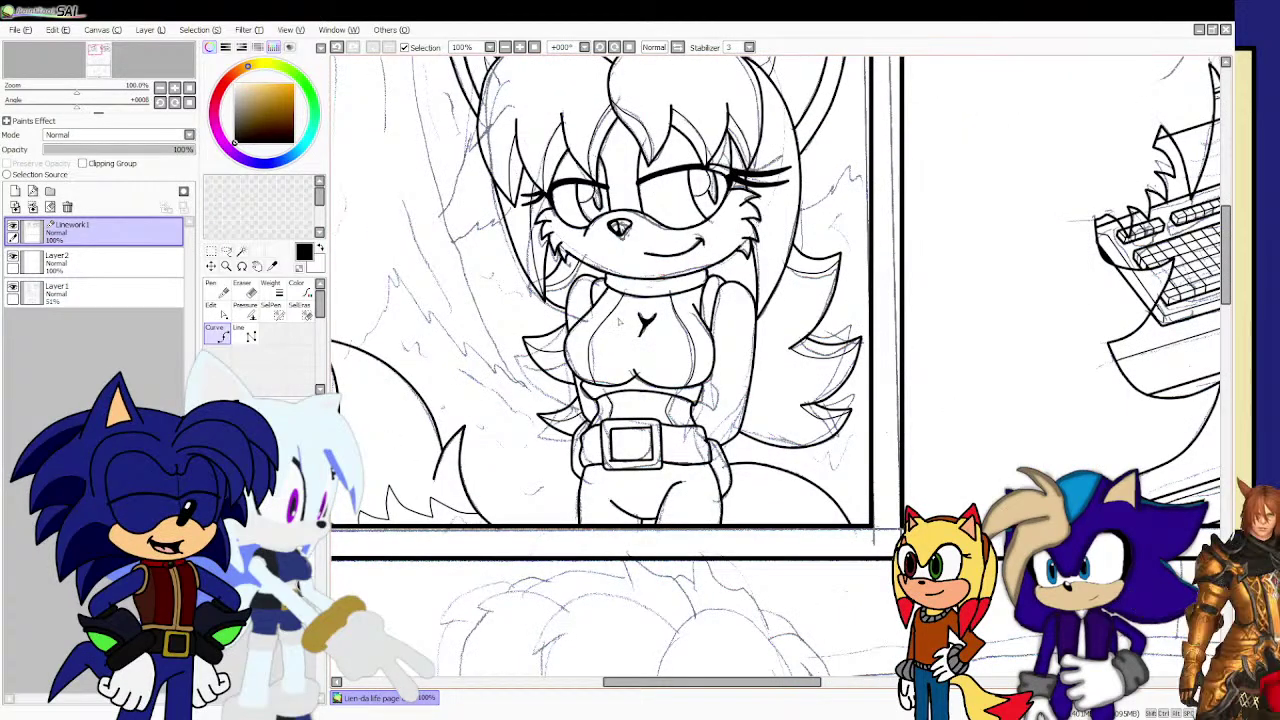
{"action": "scroll", "coordinate": [618, 318], "scroll_direction": "down", "scroll_amount": 1}
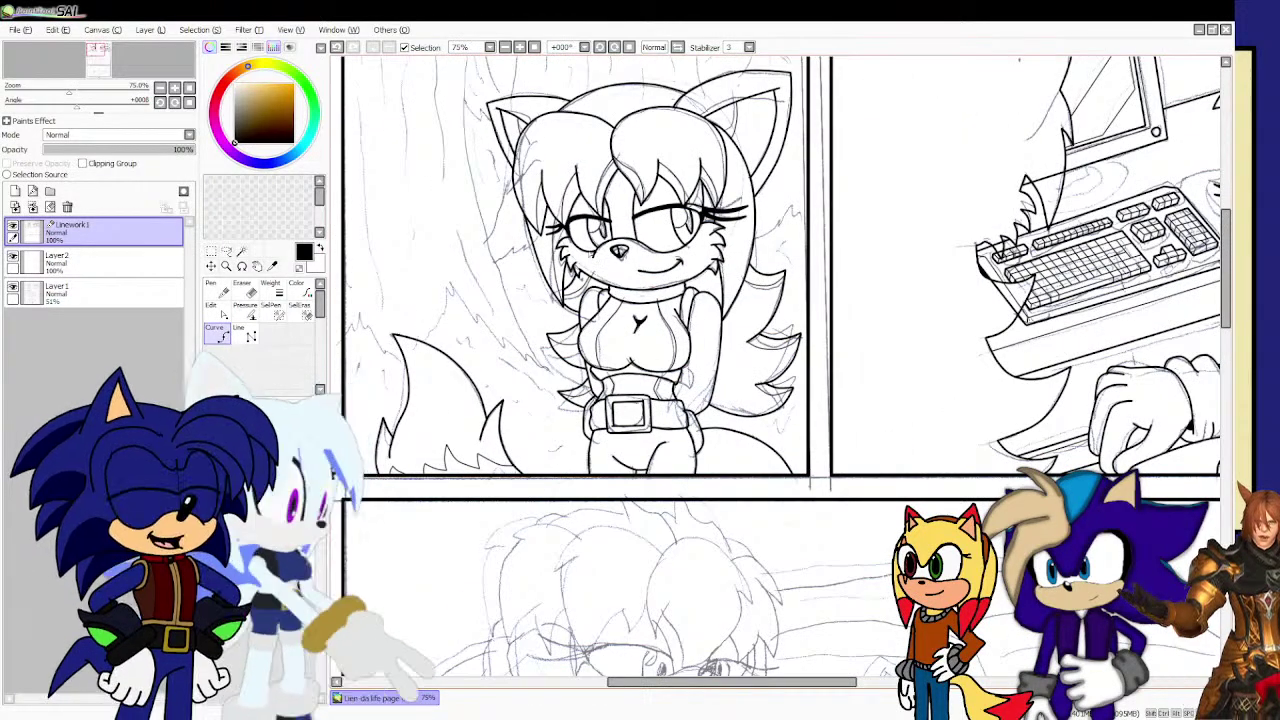
{"action": "scroll", "coordinate": [598, 267], "scroll_direction": "up", "scroll_amount": 1}
{"action": "scroll", "coordinate": [582, 318], "scroll_direction": "down", "scroll_amount": 1}
{"action": "scroll", "coordinate": [571, 325], "scroll_direction": "up", "scroll_amount": 5}
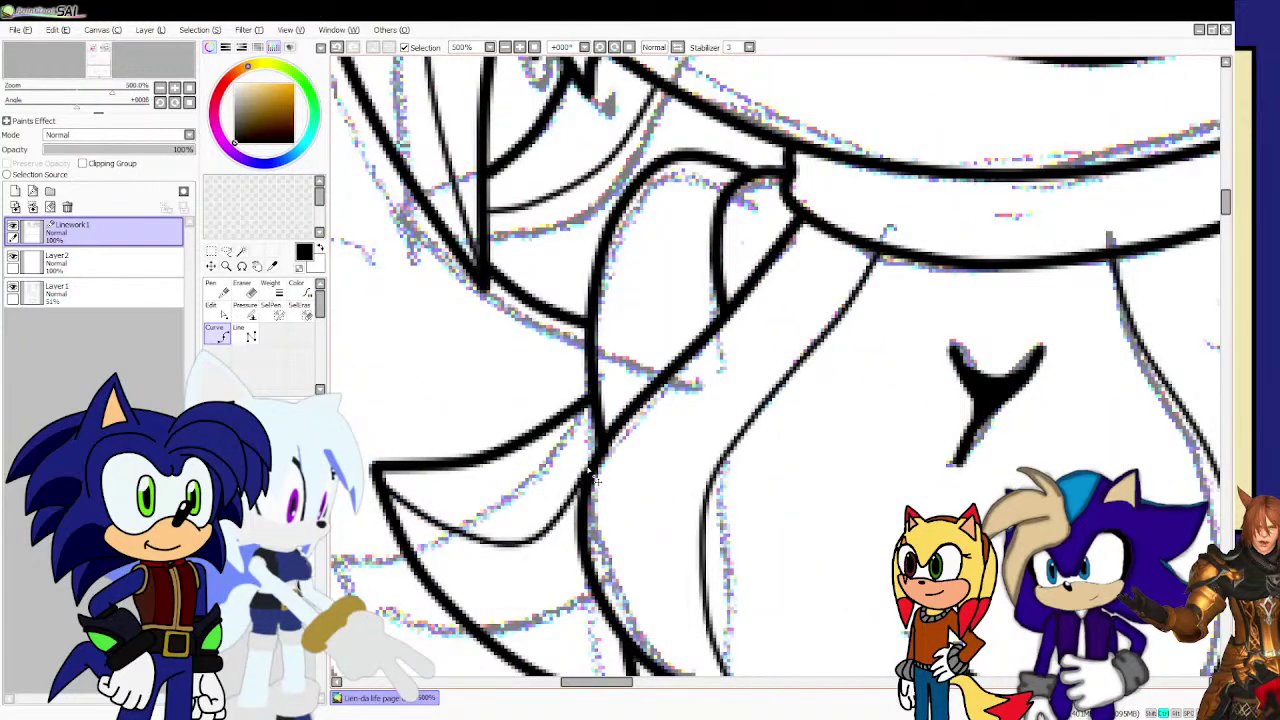
{"action": "left_click_drag", "start_coordinate": [541, 534], "coordinate": [535, 512]}
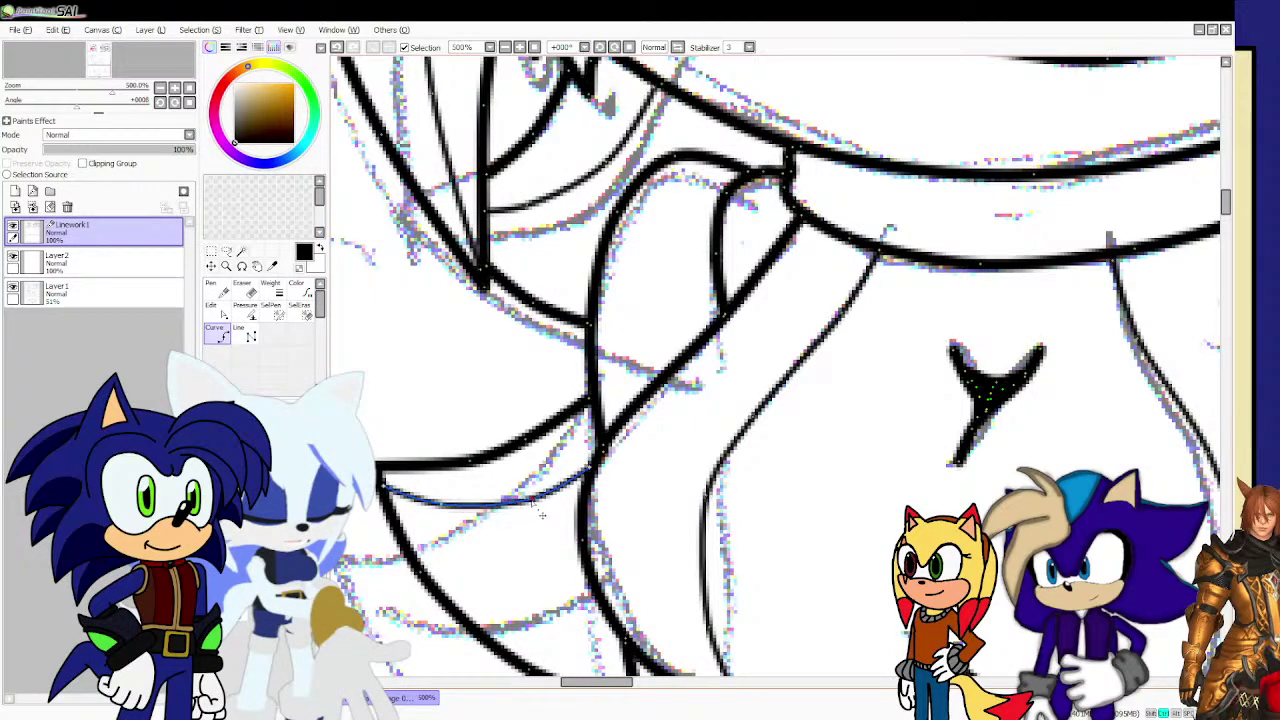
{"action": "scroll", "coordinate": [540, 518], "scroll_direction": "down", "scroll_amount": 5}
{"action": "scroll", "coordinate": [572, 532], "scroll_direction": "down", "scroll_amount": 3}
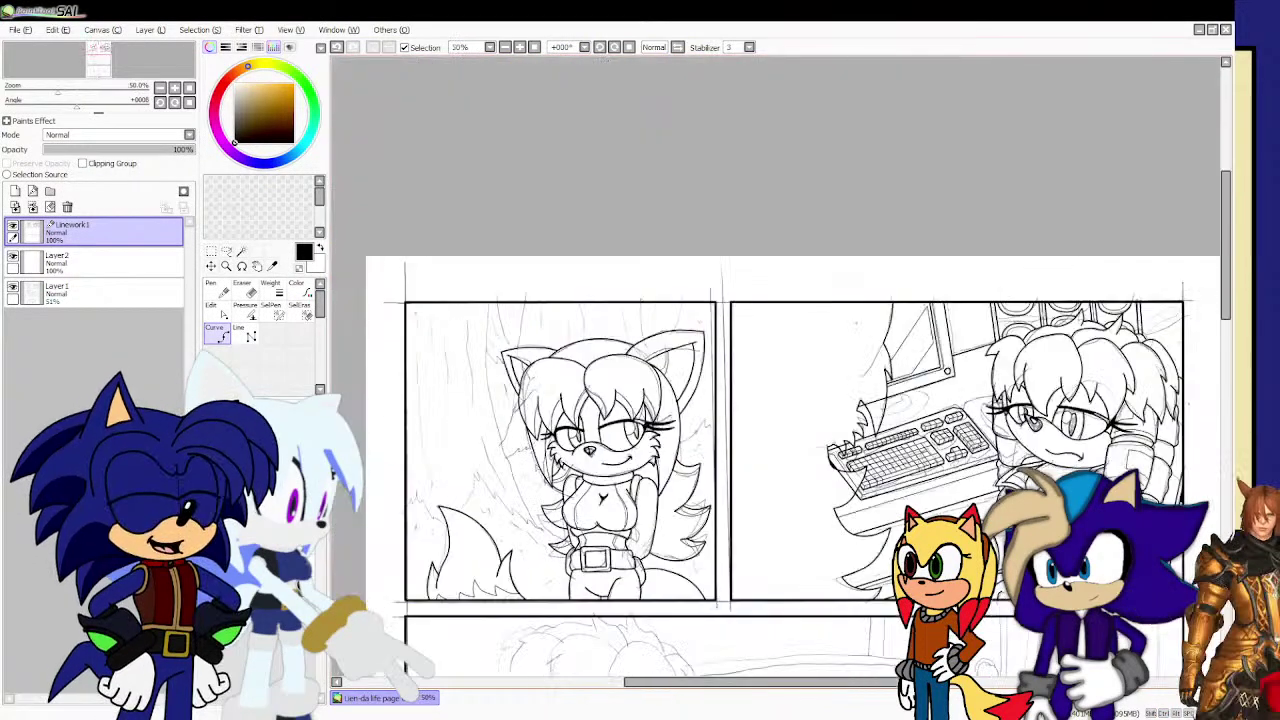
{"action": "scroll", "coordinate": [400, 417], "scroll_direction": "up", "scroll_amount": 1}
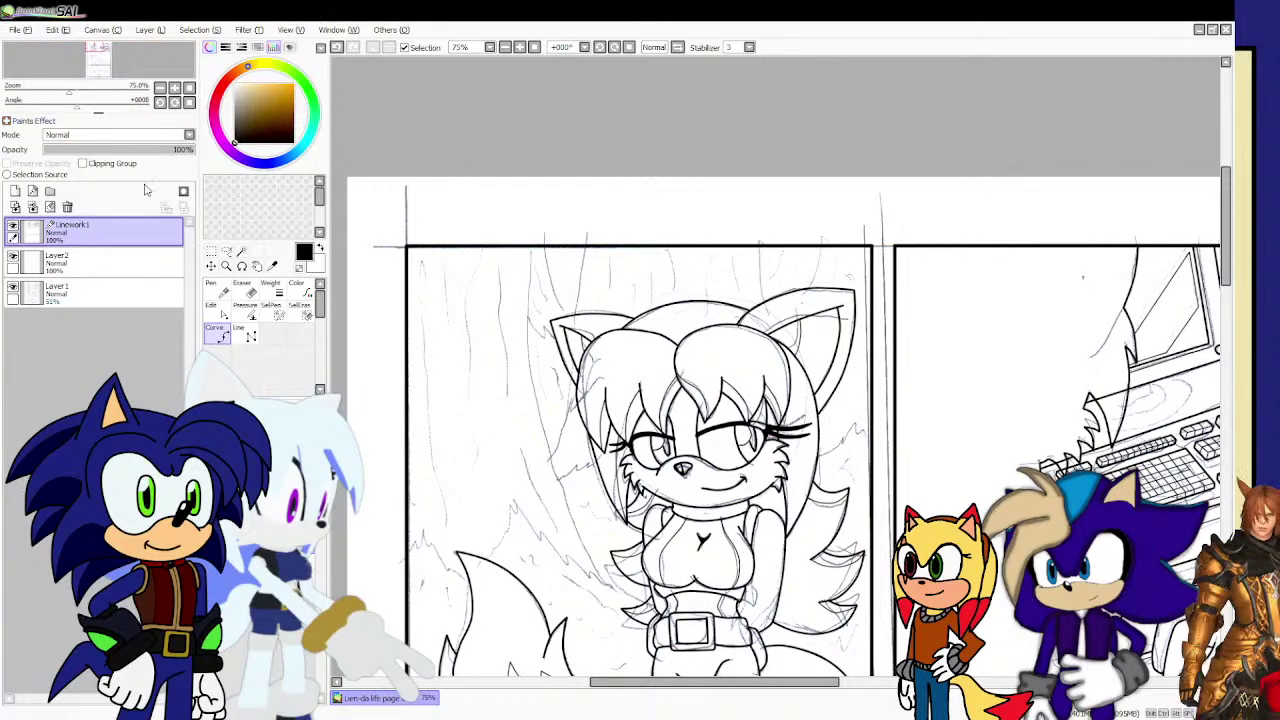
{"action": "scroll", "coordinate": [530, 527], "scroll_direction": "up", "scroll_amount": 3}
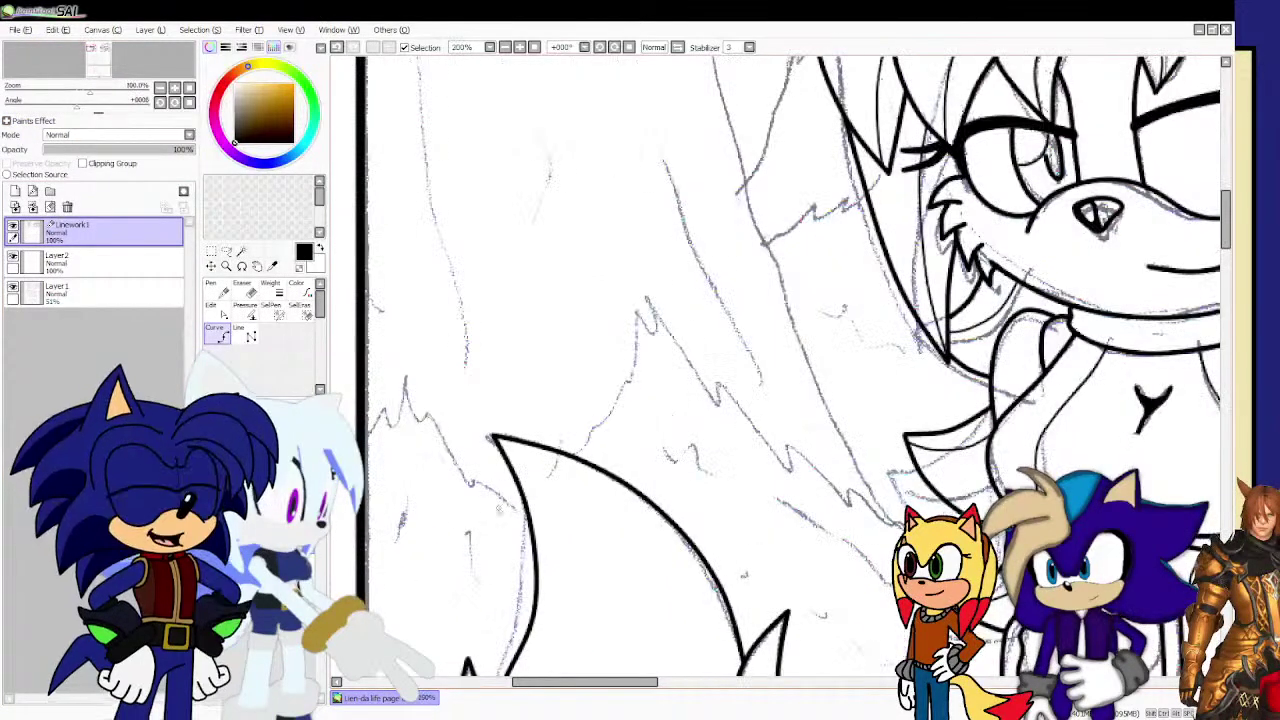
{"action": "scroll", "coordinate": [530, 527], "scroll_direction": "up", "scroll_amount": 1}
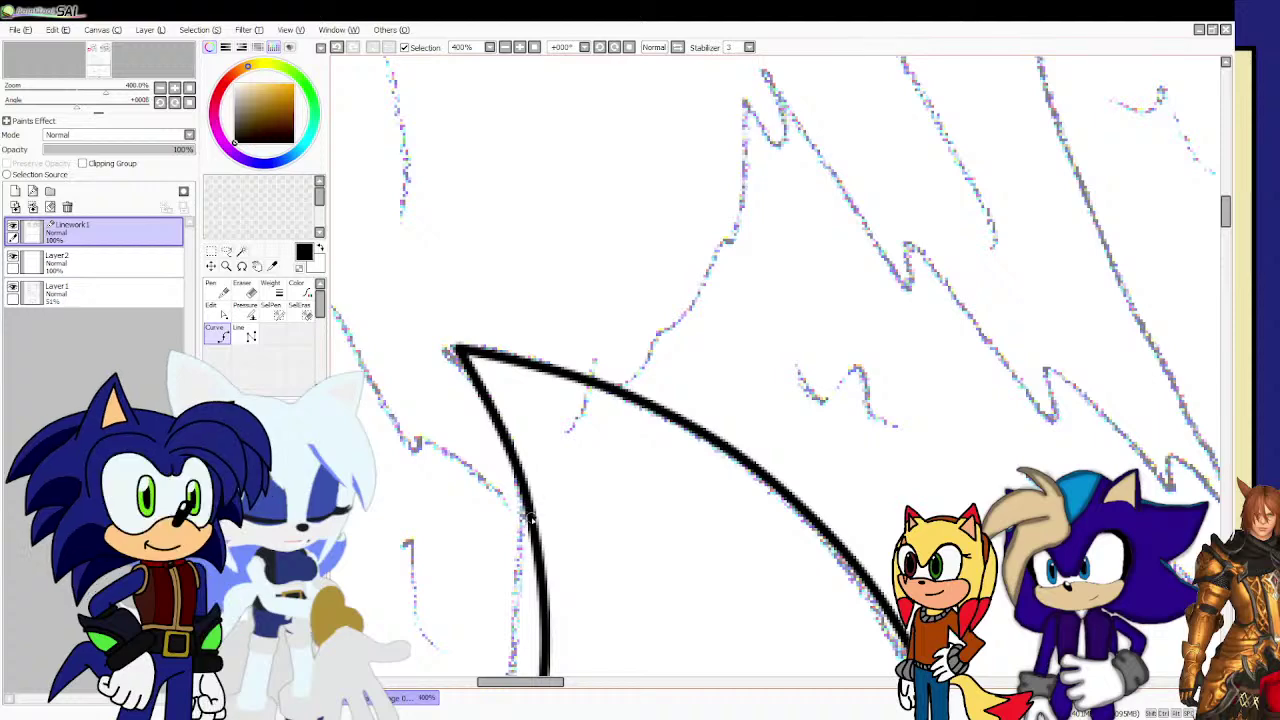
{"action": "scroll", "coordinate": [525, 517], "scroll_direction": "down", "scroll_amount": 1}
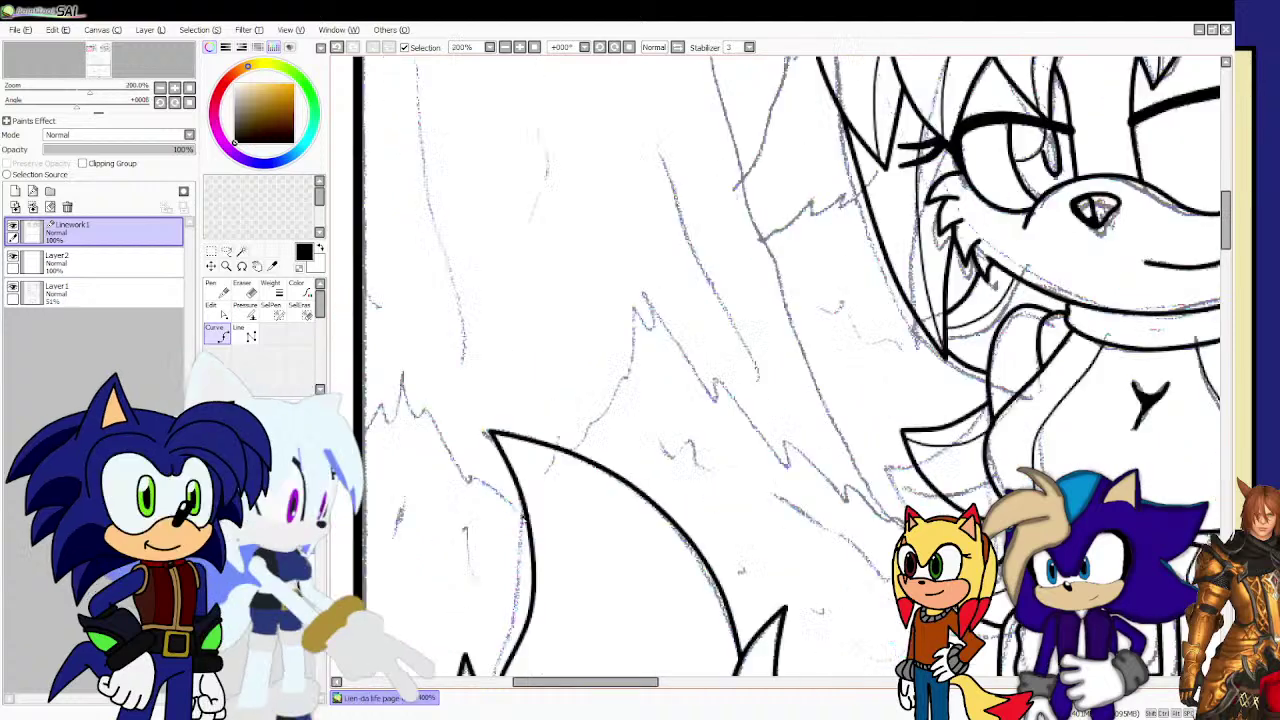
{"action": "left_click", "coordinate": [475, 470]}
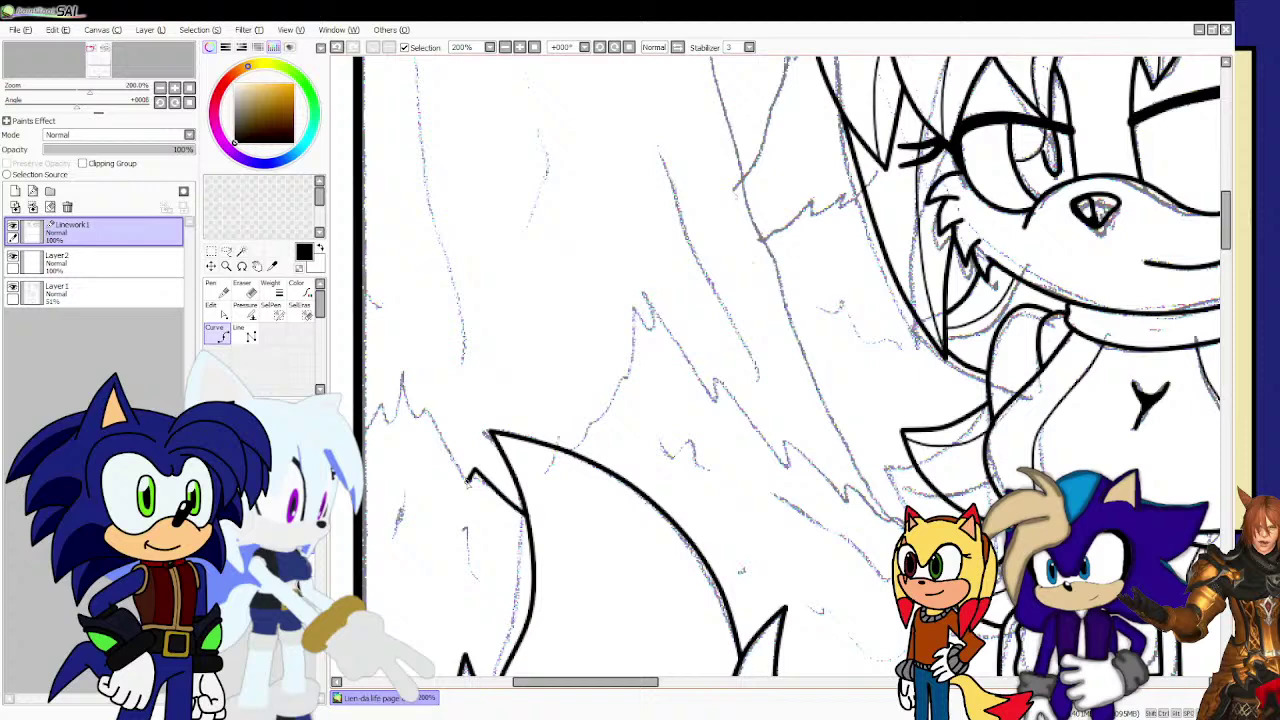
{"action": "key", "text": "ctrl+z"}
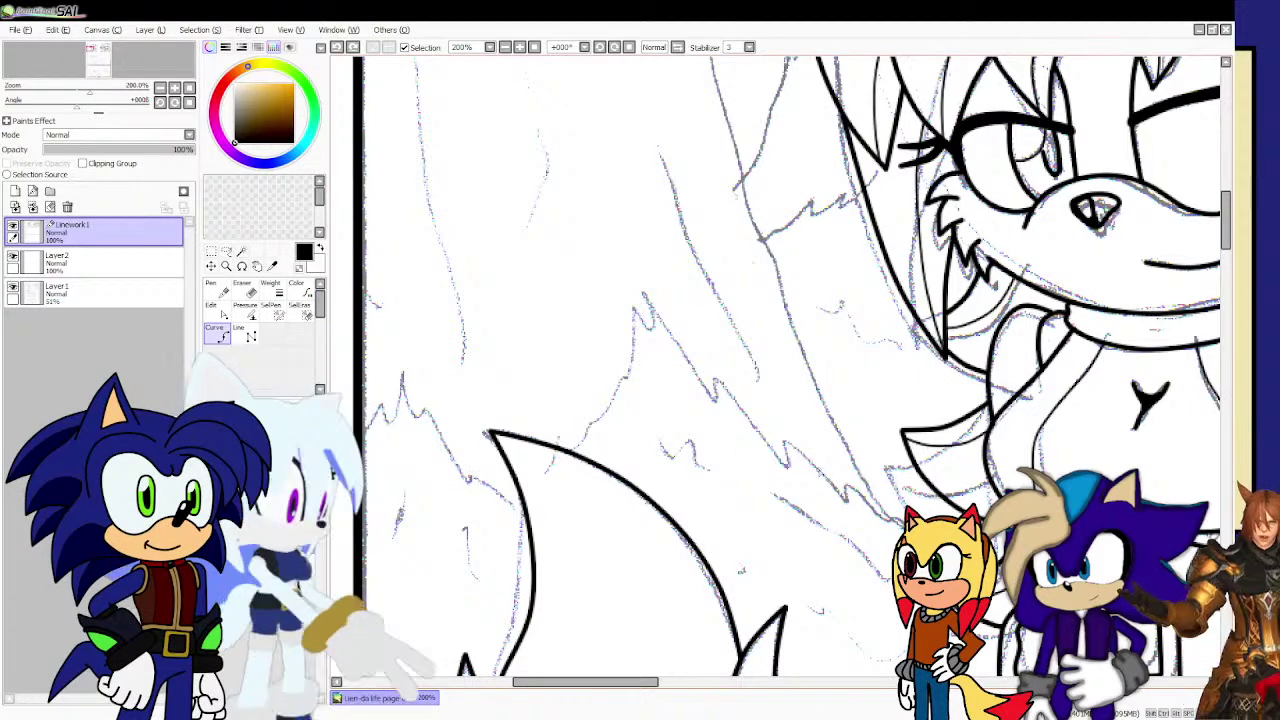
Ink the long tree trunk edge from the upper left hair spike up to the panel's upper border.
{"action": "left_click_drag", "start_coordinate": [872, 488], "coordinate": [786, 300]}
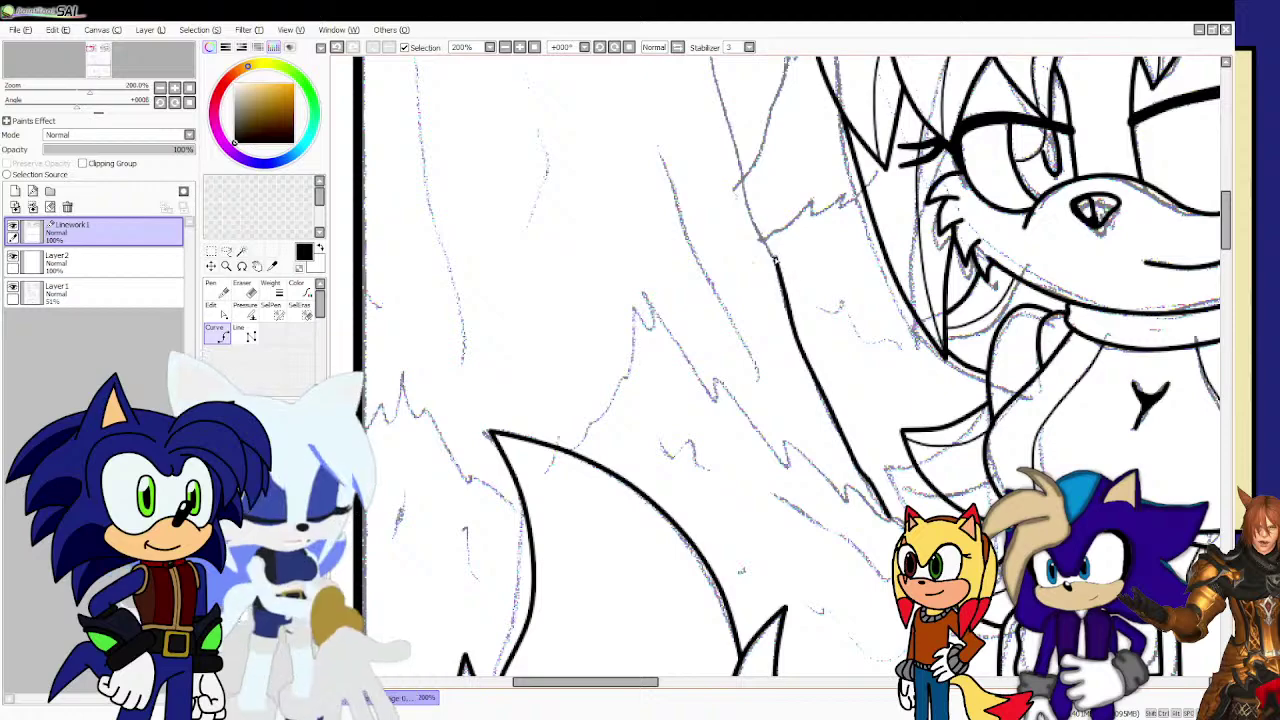
{"action": "double_click", "coordinate": [762, 239]}
{"action": "scroll", "coordinate": [760, 300], "scroll_direction": "down", "scroll_amount": 5}
{"action": "scroll", "coordinate": [733, 219], "scroll_direction": "up", "scroll_amount": 3}
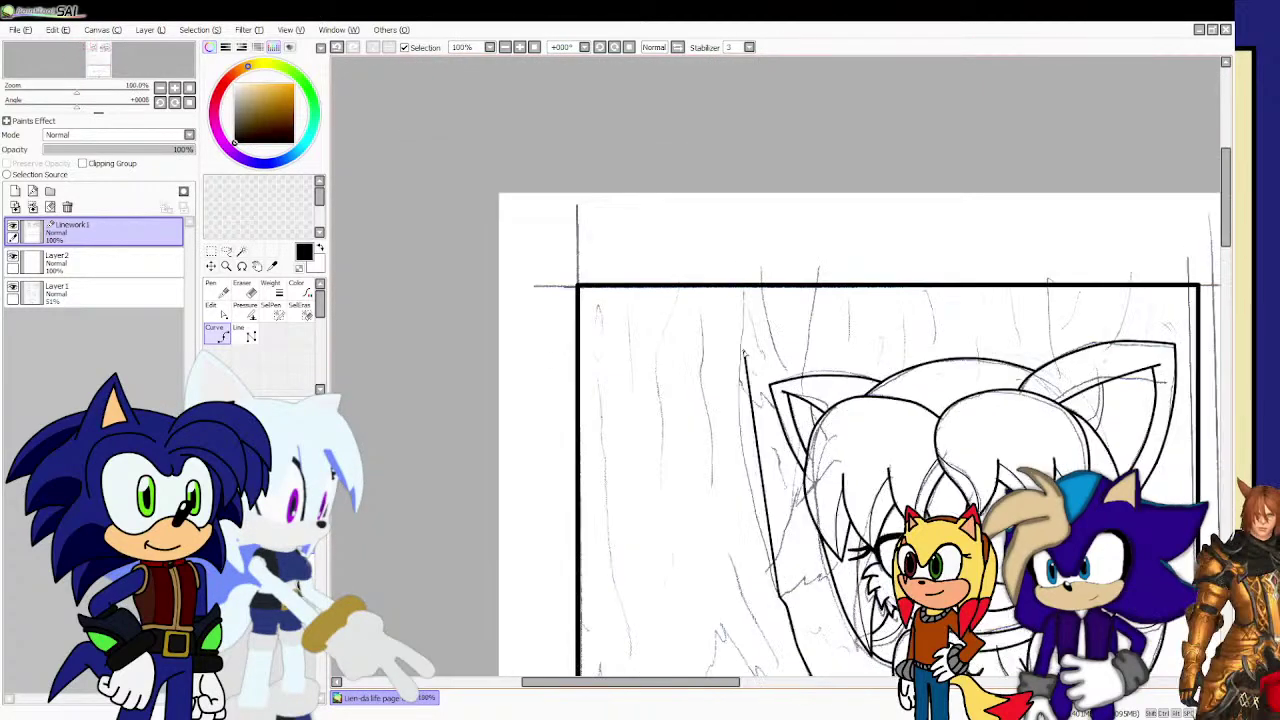
{"action": "scroll", "coordinate": [742, 376], "scroll_direction": "down", "scroll_amount": 2}
{"action": "scroll", "coordinate": [750, 424], "scroll_direction": "up", "scroll_amount": 2}
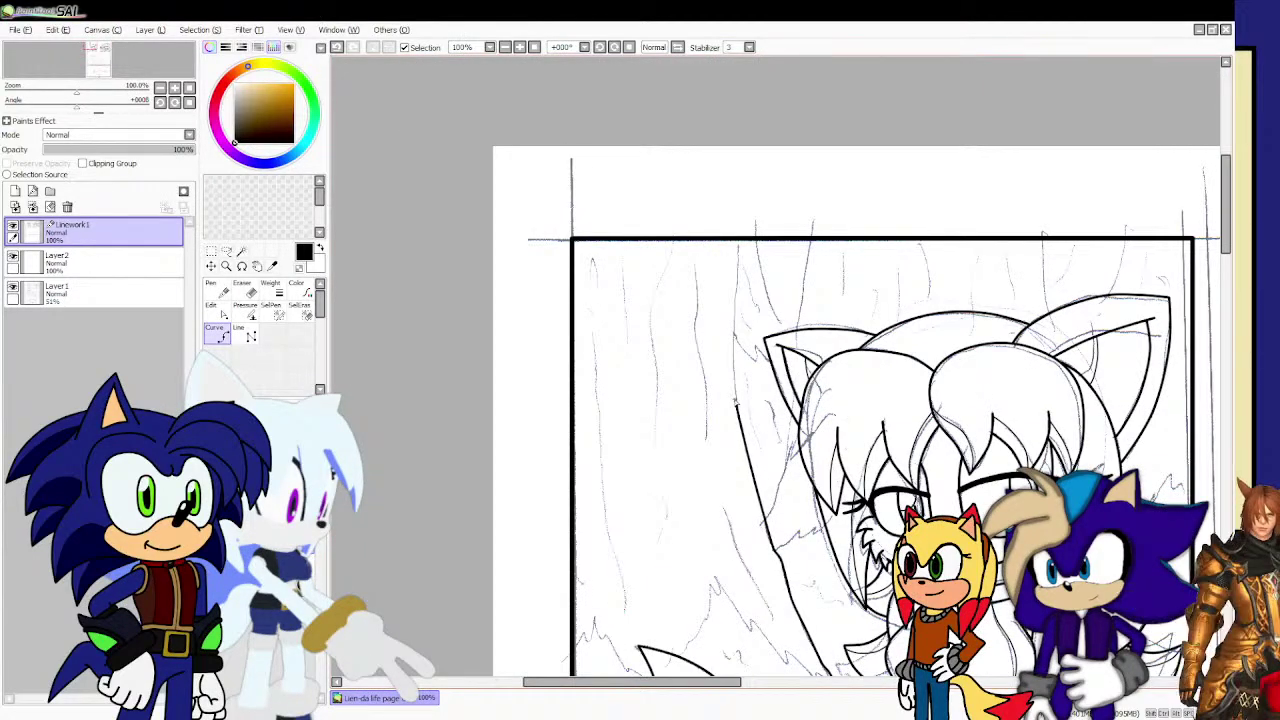
{"action": "left_click_drag", "start_coordinate": [737, 404], "coordinate": [739, 241]}
Ink the two branch edges running between the panel's upper border and the character's left ear.
{"action": "scroll", "coordinate": [739, 241], "scroll_direction": "up", "scroll_amount": 1}
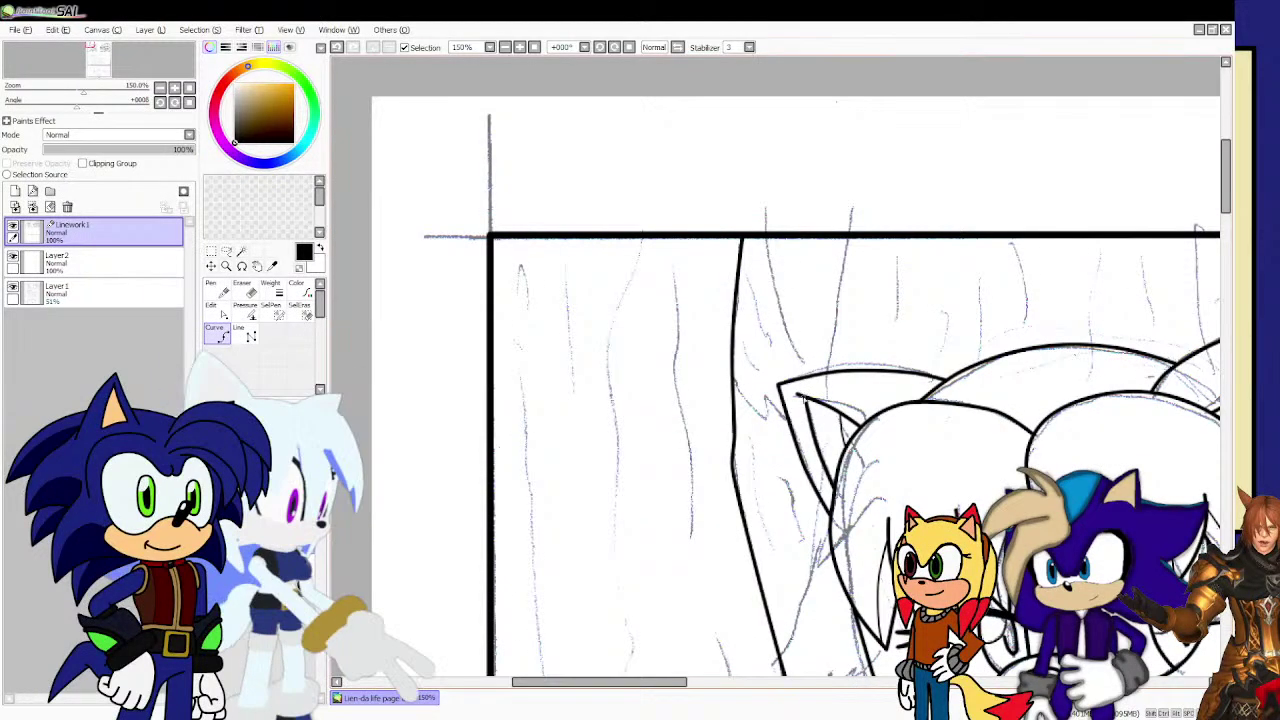
{"action": "scroll", "coordinate": [813, 380], "scroll_direction": "up", "scroll_amount": 1}
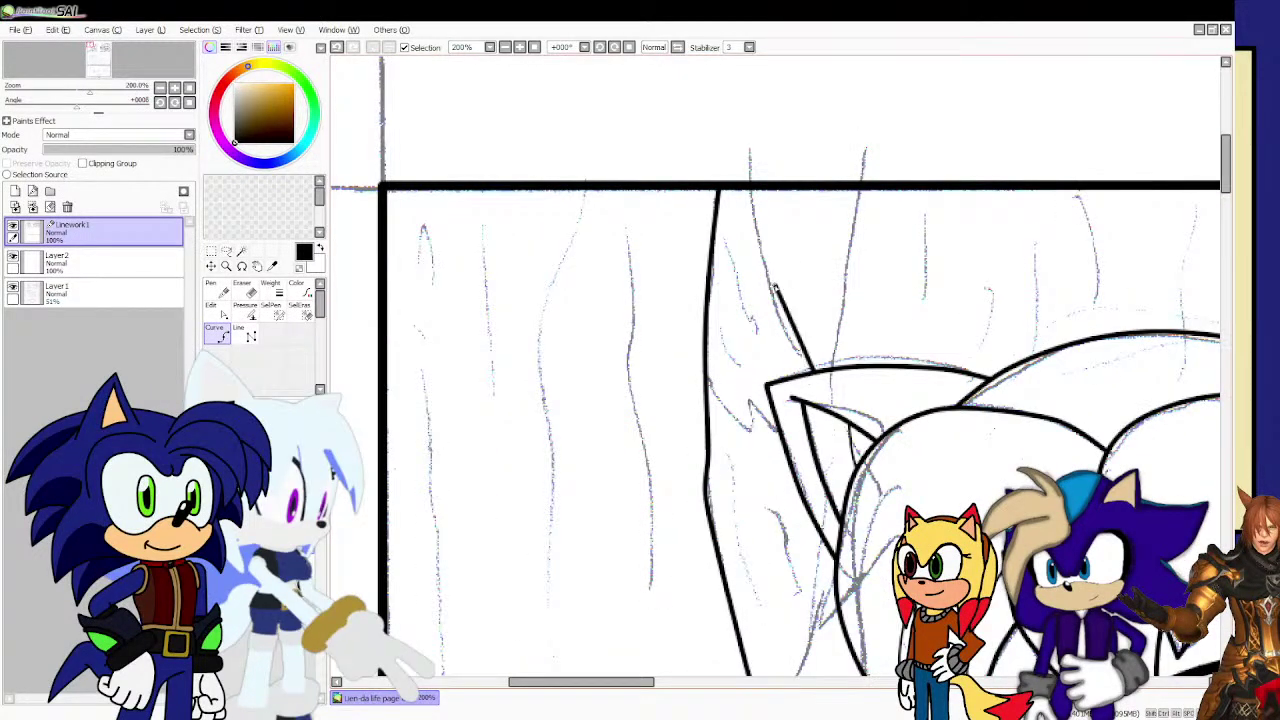
{"action": "left_click_drag", "start_coordinate": [757, 238], "coordinate": [760, 212]}
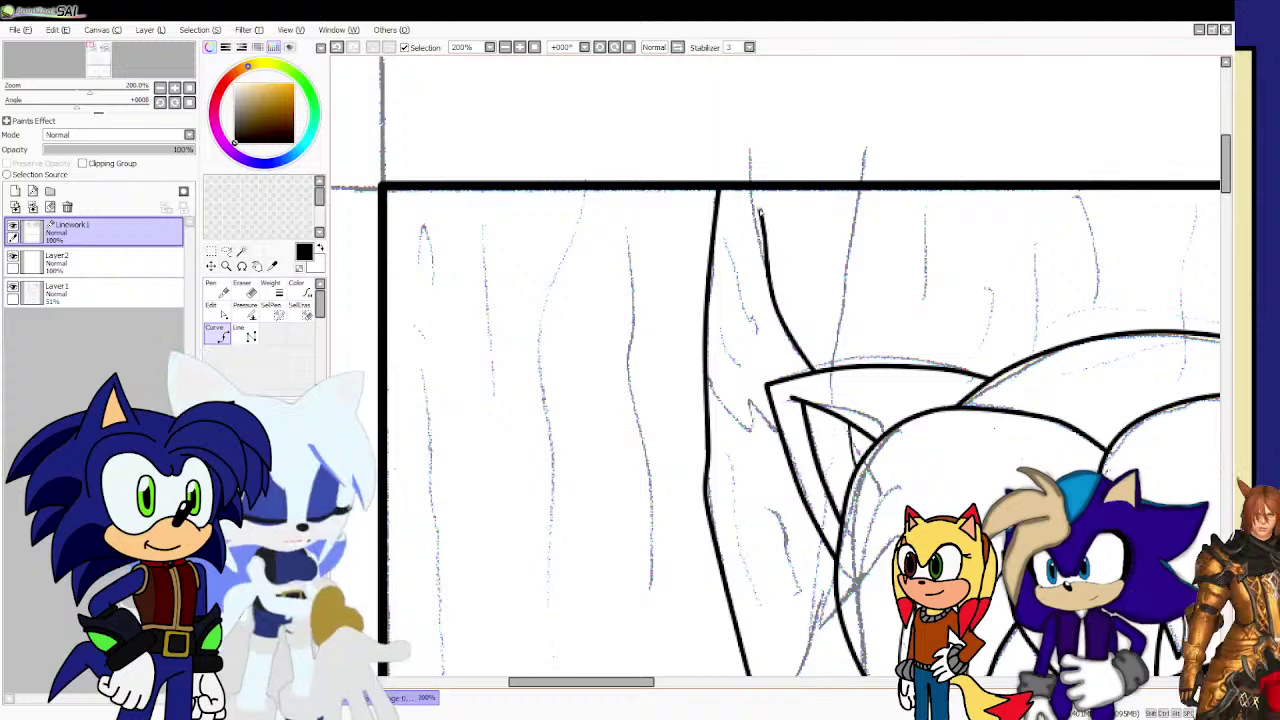
{"action": "left_click_drag", "start_coordinate": [862, 187], "coordinate": [857, 224]}
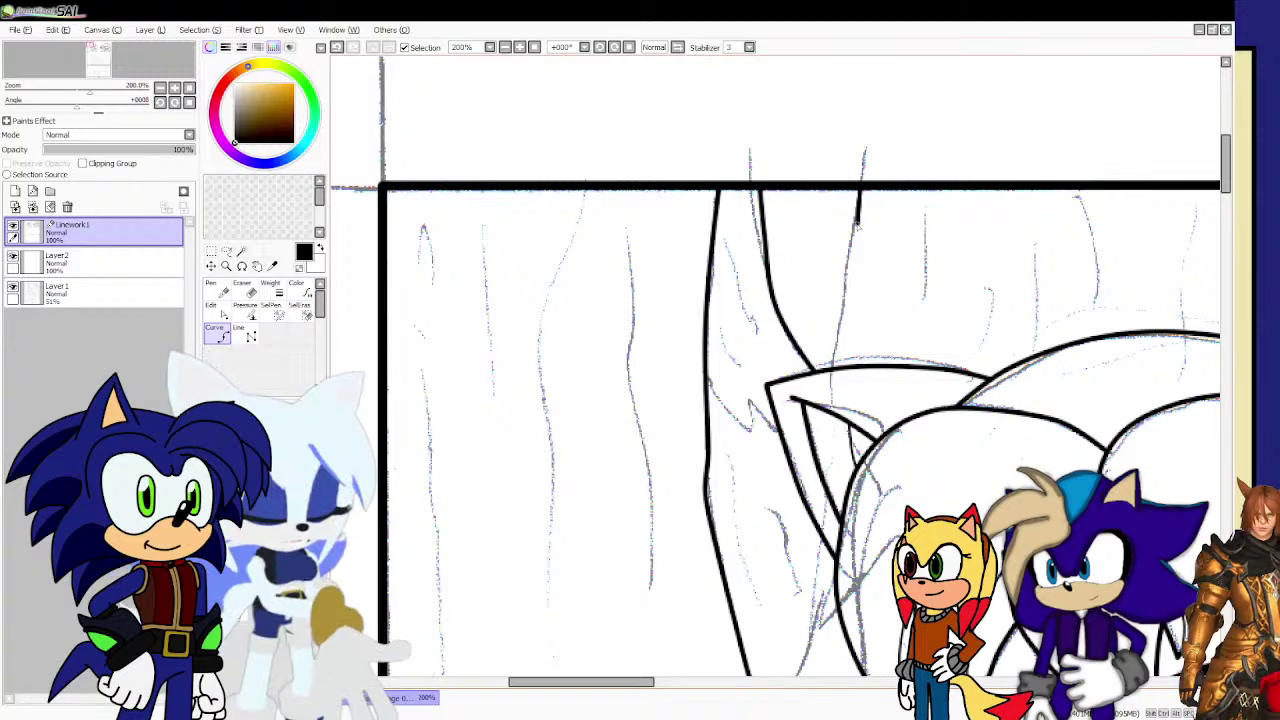
{"action": "left_click", "coordinate": [846, 295]}
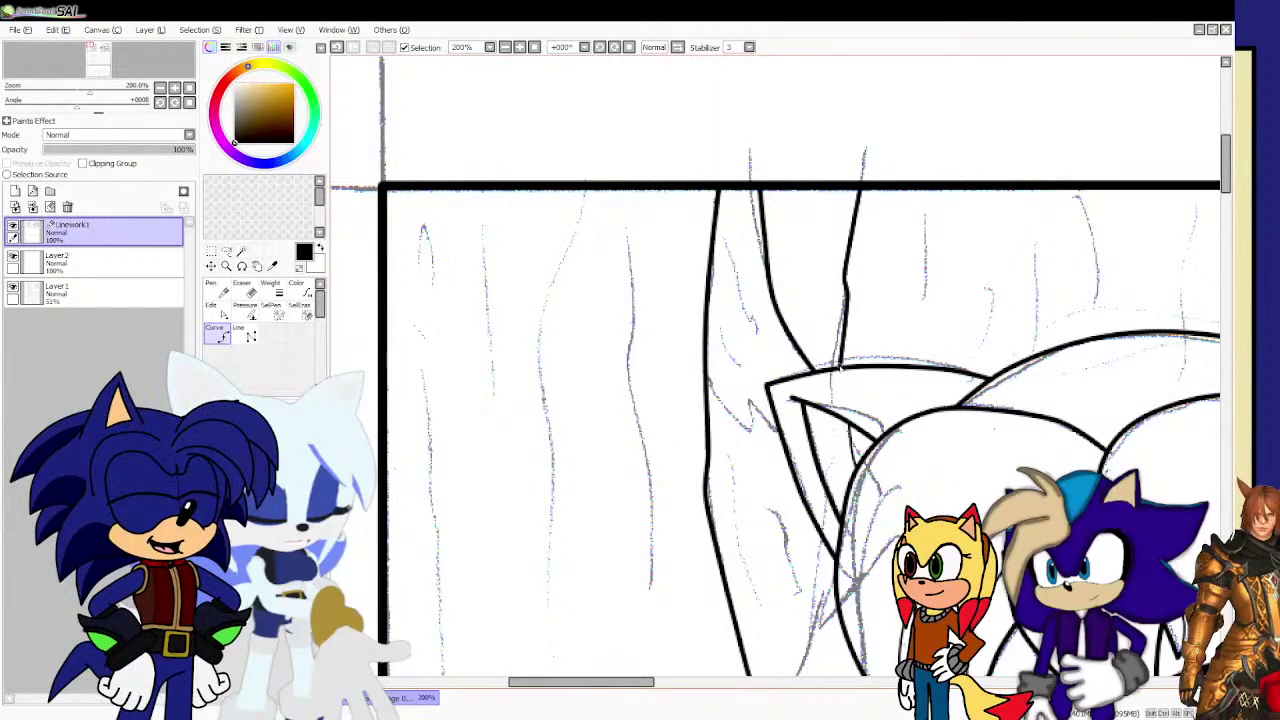
Finish the branch edge at the left ear and ink the curved branch underside from the hair outline down to the trunk edge.
{"action": "double_click", "coordinate": [832, 374]}
{"action": "scroll", "coordinate": [825, 373], "scroll_direction": "down", "scroll_amount": 2}
{"action": "scroll", "coordinate": [872, 584], "scroll_direction": "up", "scroll_amount": 3}
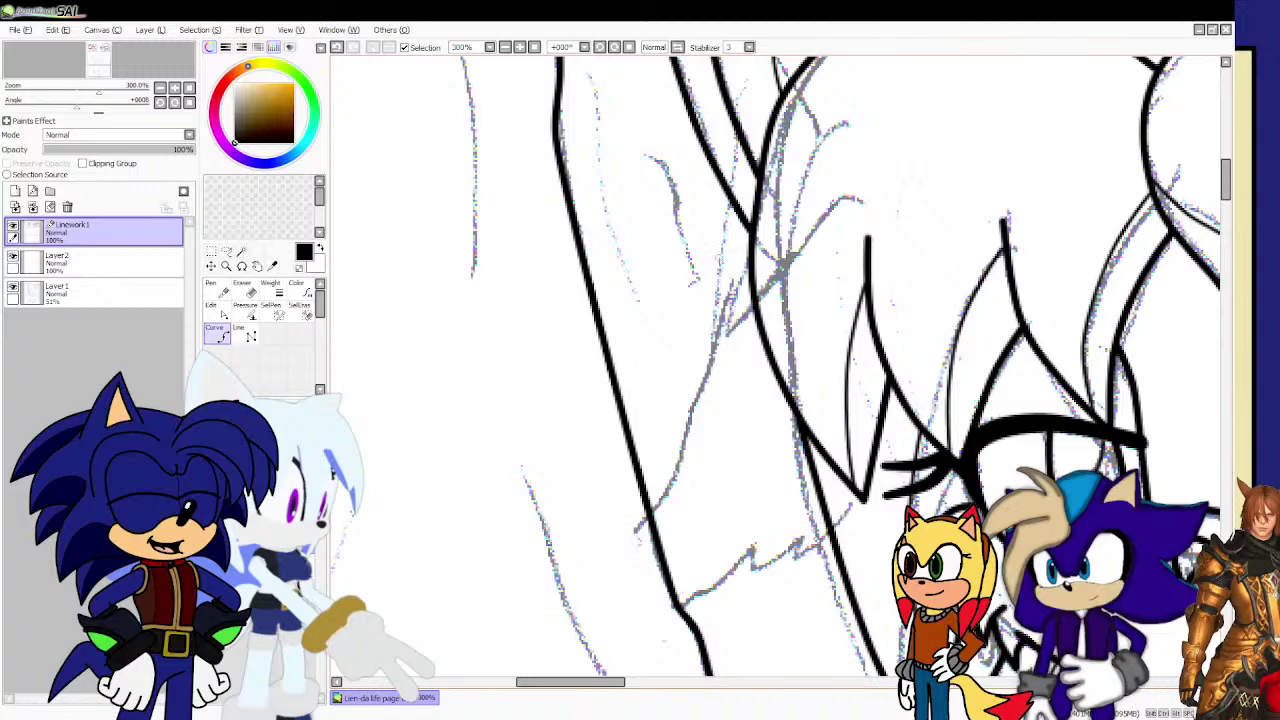
{"action": "mouse_move", "coordinate": [712, 318]}
{"action": "left_mouse_down"}
{"action": "mouse_move", "coordinate": [703, 388]}
{"action": "mouse_move", "coordinate": [650, 506]}
{"action": "left_mouse_up"}
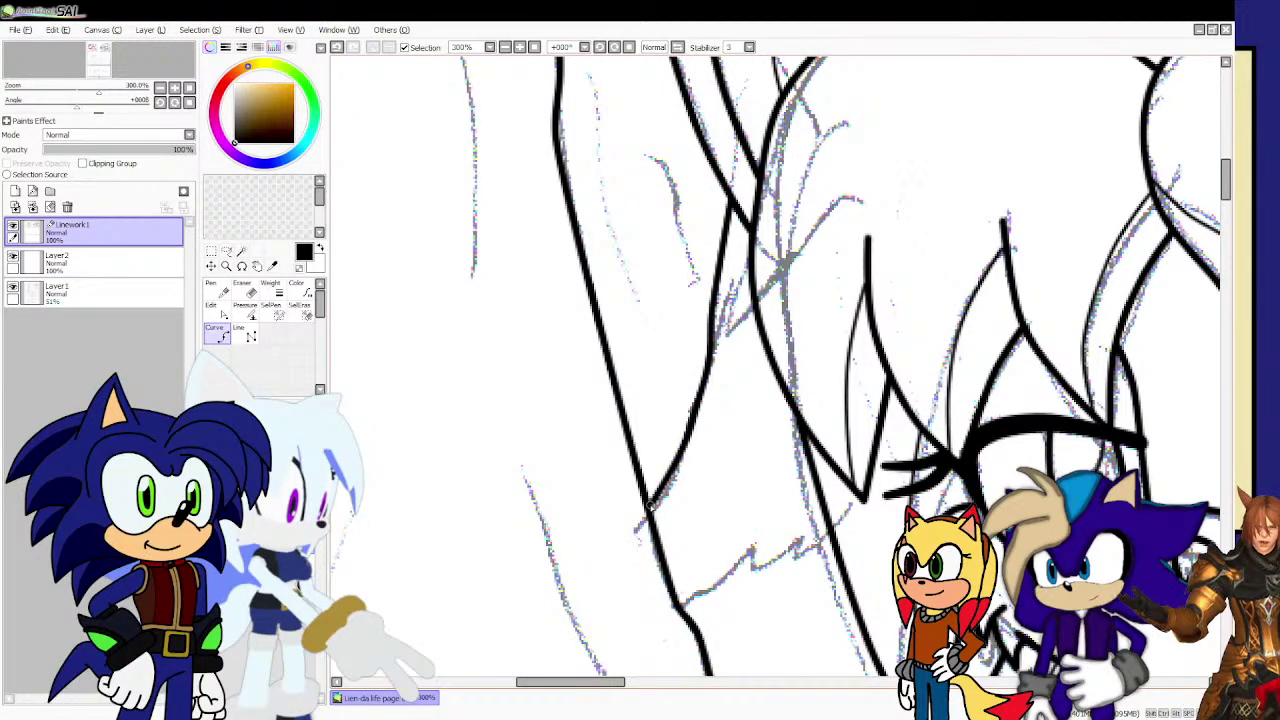
Ink two tree edges from the panel's upper border down to the top of the character's right-hand ear.
{"action": "scroll", "coordinate": [650, 506], "scroll_direction": "down", "scroll_amount": 4}
{"action": "scroll", "coordinate": [826, 190], "scroll_direction": "up", "scroll_amount": 3}
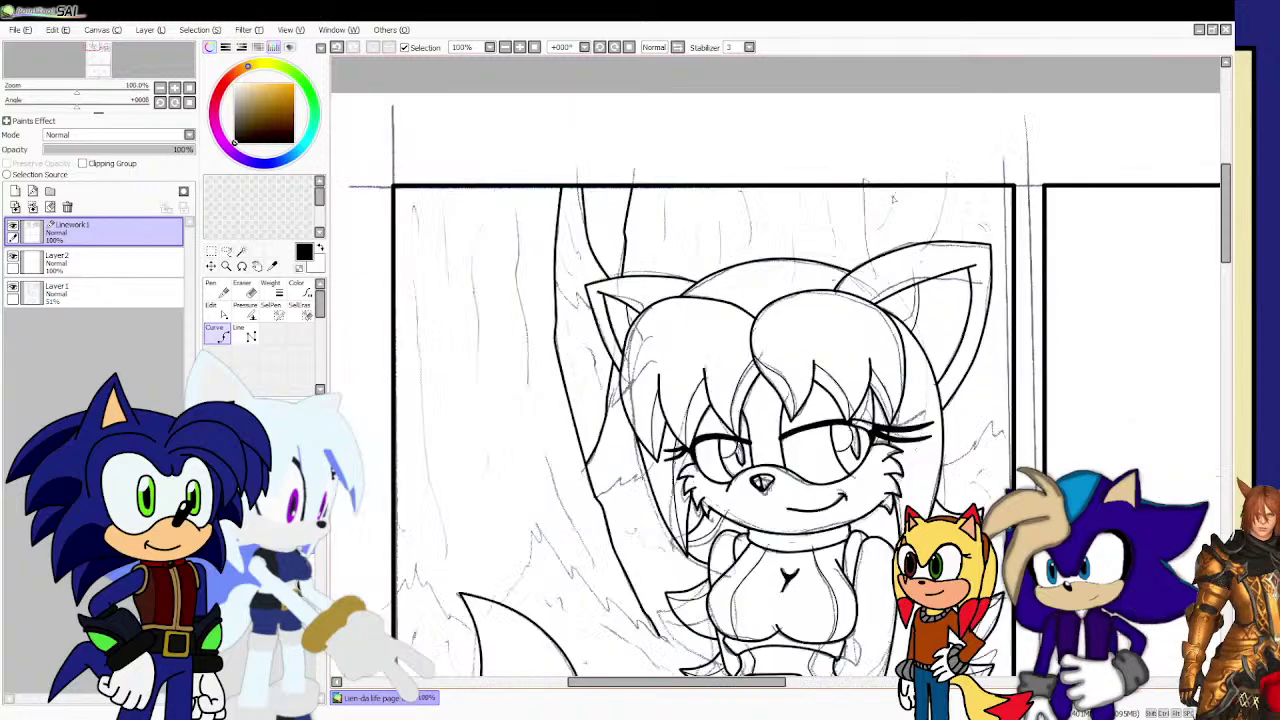
{"action": "mouse_move", "coordinate": [818, 172]}
{"action": "left_mouse_down"}
{"action": "mouse_move", "coordinate": [811, 257]}
{"action": "mouse_move", "coordinate": [841, 377]}
{"action": "left_mouse_up"}
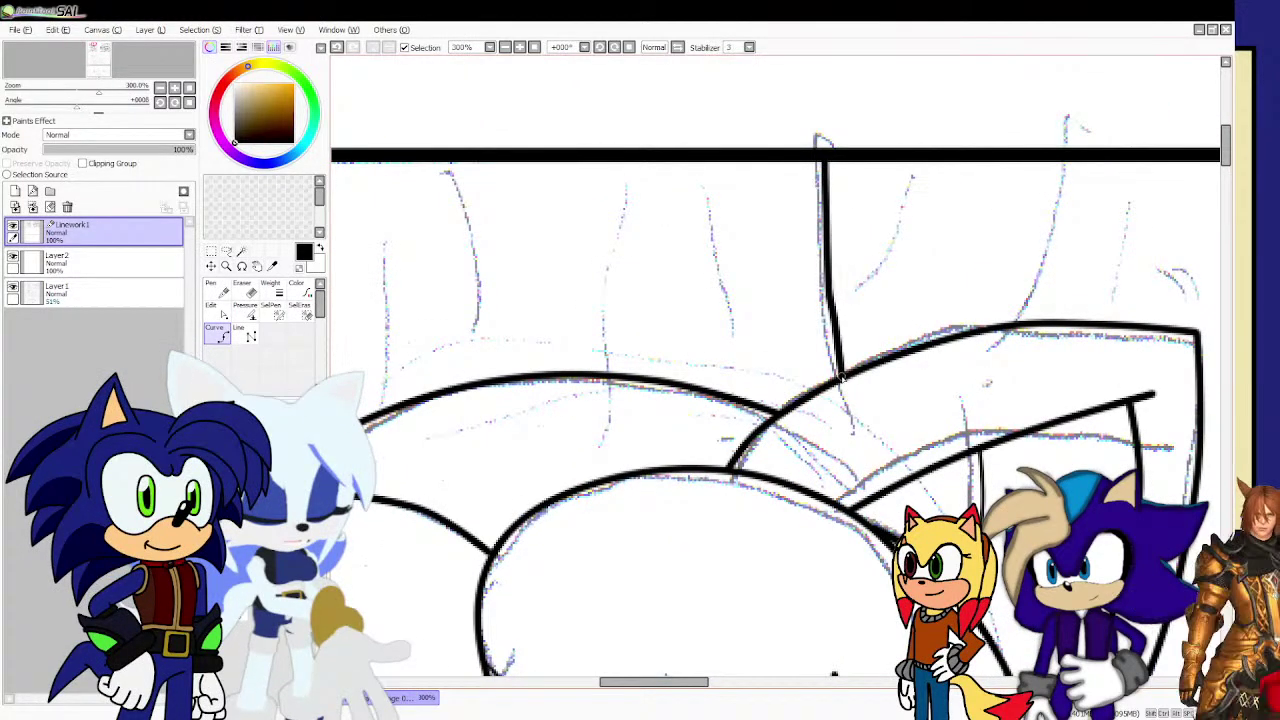
{"action": "scroll", "coordinate": [870, 330], "scroll_direction": "down", "scroll_amount": 4}
{"action": "scroll", "coordinate": [886, 310], "scroll_direction": "up", "scroll_amount": 4}
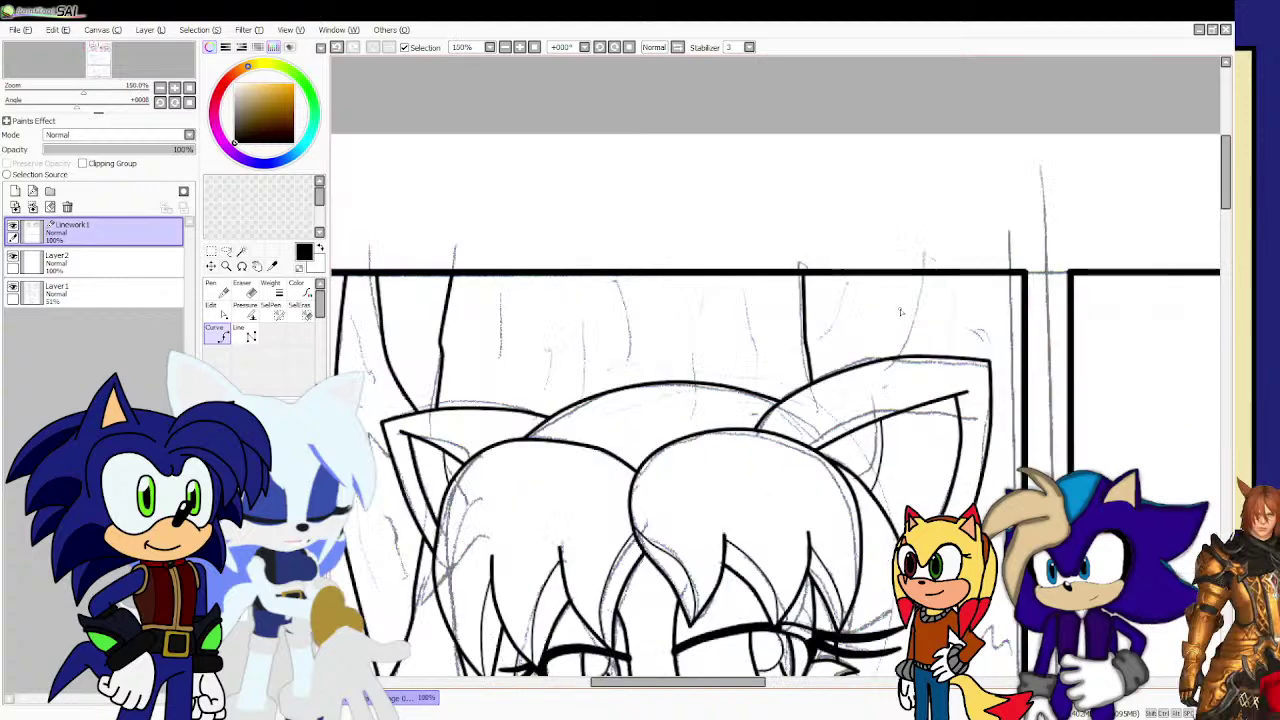
{"action": "left_click_drag", "start_coordinate": [898, 377], "coordinate": [948, 208]}
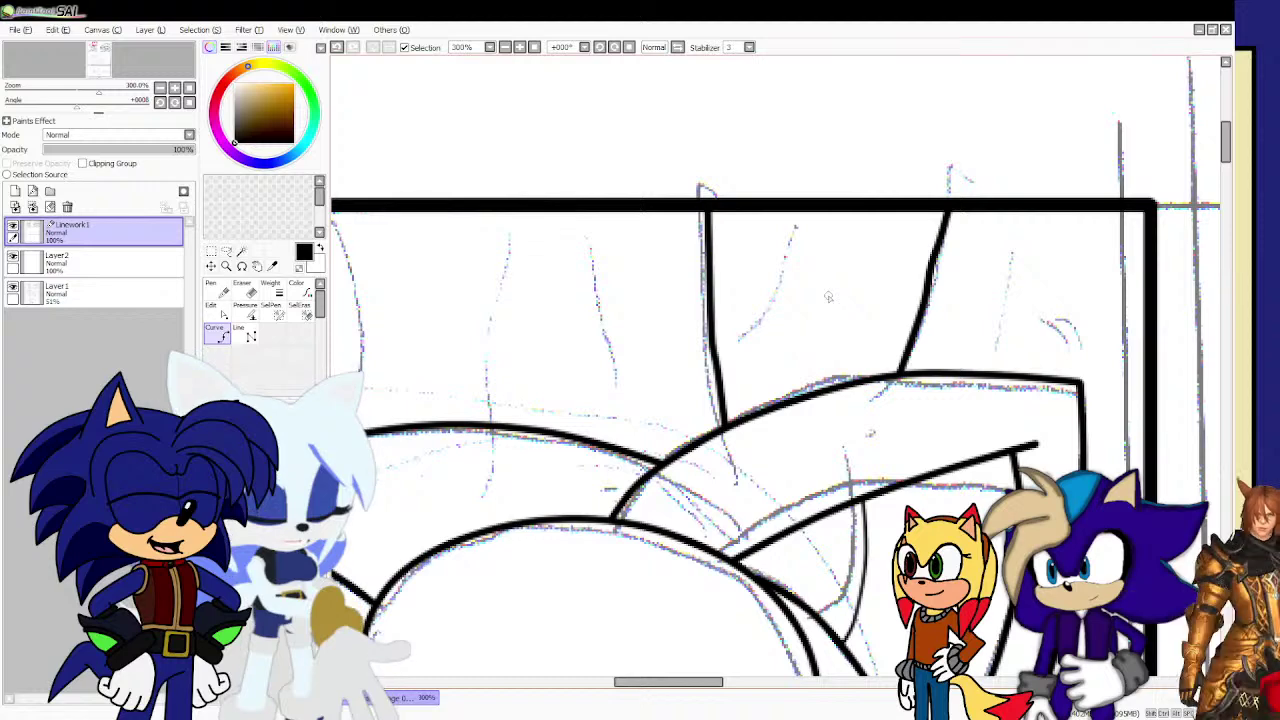
Ink the thin jagged grass outline from the base of the trunk up to the tall peak beside the tail.
{"action": "scroll", "coordinate": [828, 296], "scroll_direction": "down", "scroll_amount": 5}
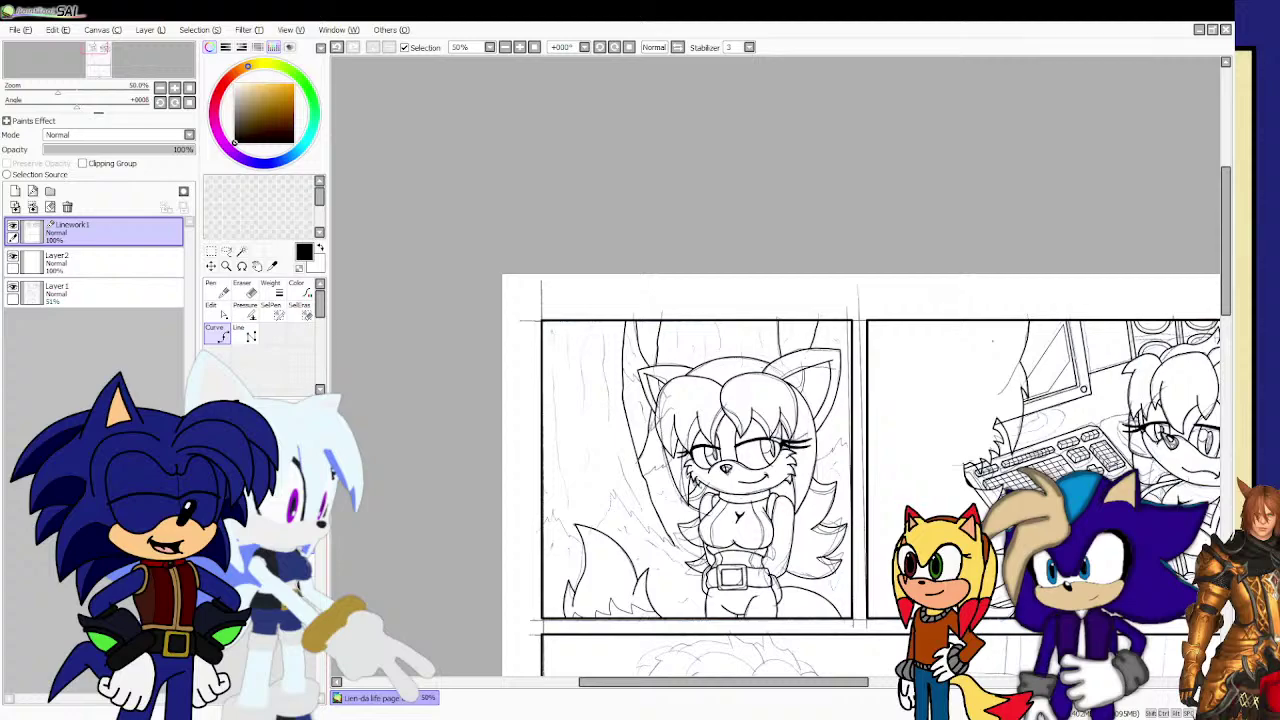
{"action": "scroll", "coordinate": [507, 511], "scroll_direction": "up", "scroll_amount": 6}
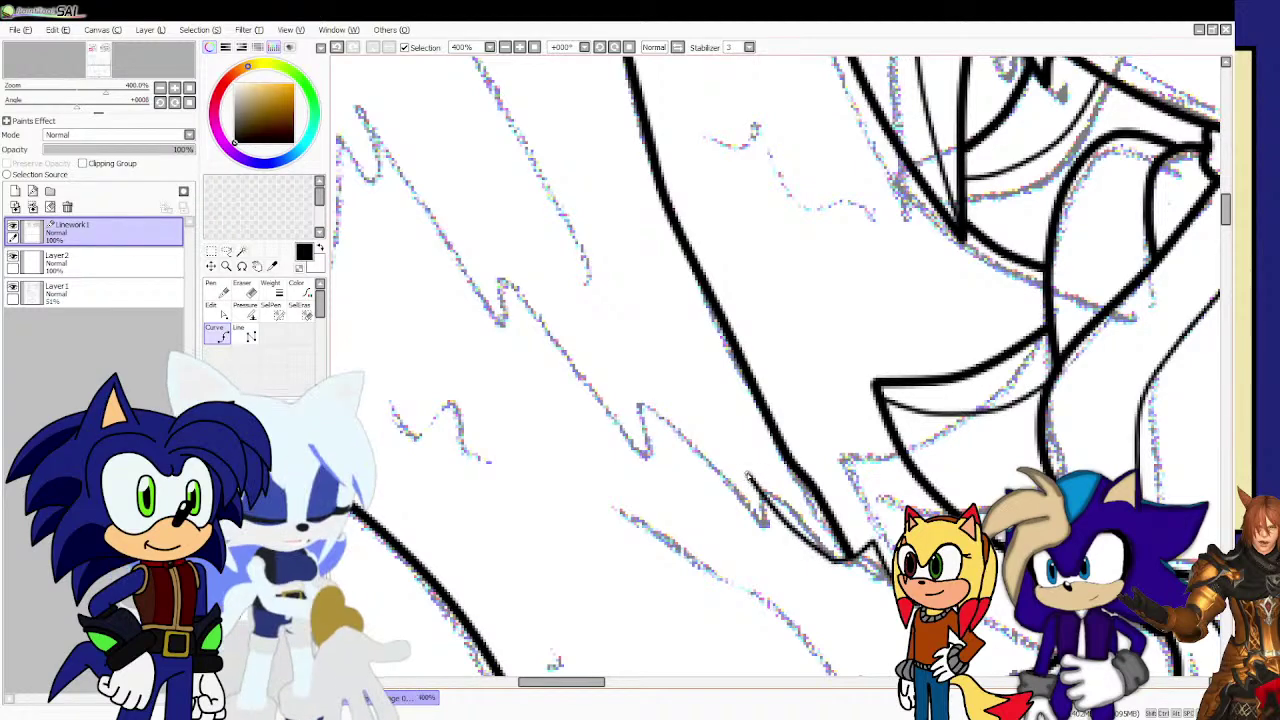
{"action": "left_click", "coordinate": [745, 473]}
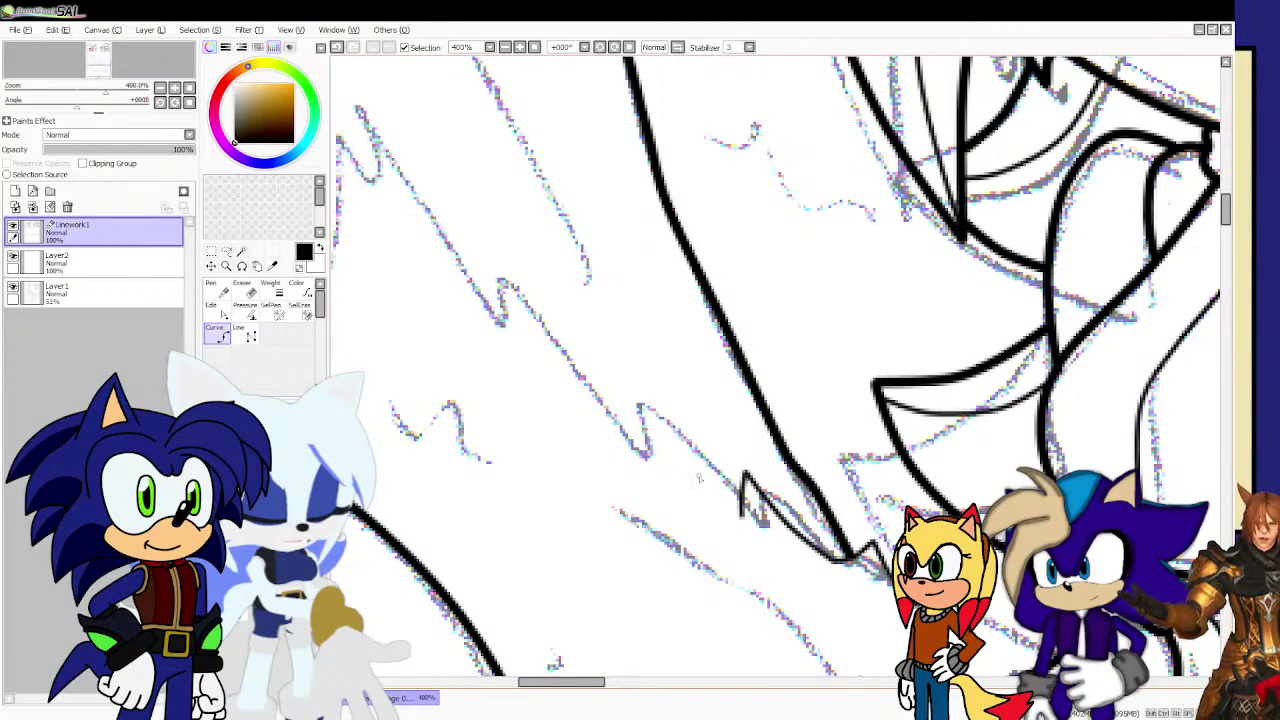
{"action": "mouse_move", "coordinate": [740, 516]}
{"action": "left_mouse_down"}
{"action": "mouse_move", "coordinate": [685, 463]}
{"action": "mouse_move", "coordinate": [632, 369]}
{"action": "mouse_move", "coordinate": [624, 448]}
{"action": "left_mouse_up"}
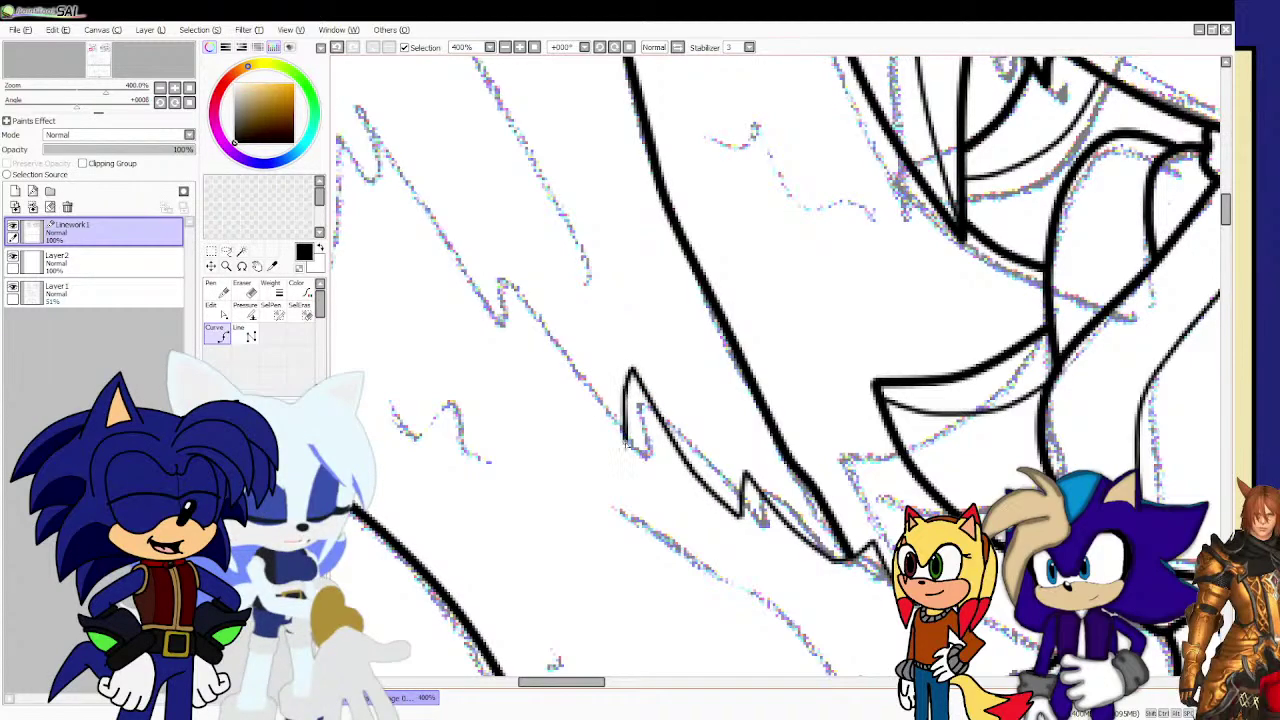
{"action": "scroll", "coordinate": [628, 453], "scroll_direction": "down", "scroll_amount": 4}
{"action": "scroll", "coordinate": [601, 443], "scroll_direction": "up", "scroll_amount": 4}
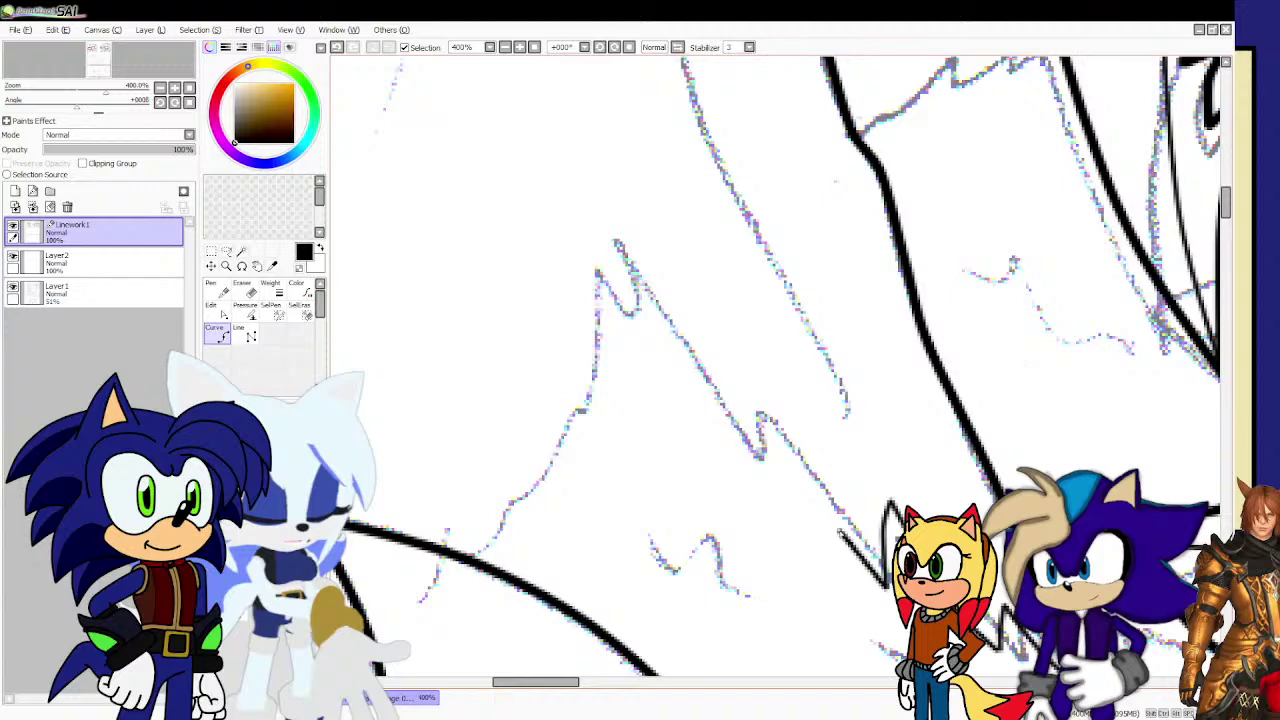
{"action": "mouse_move", "coordinate": [838, 530]}
{"action": "left_mouse_down"}
{"action": "mouse_move", "coordinate": [777, 406]}
{"action": "mouse_move", "coordinate": [763, 394]}
{"action": "mouse_move", "coordinate": [753, 411]}
{"action": "mouse_move", "coordinate": [757, 455]}
{"action": "mouse_move", "coordinate": [612, 232]}
{"action": "left_mouse_up"}
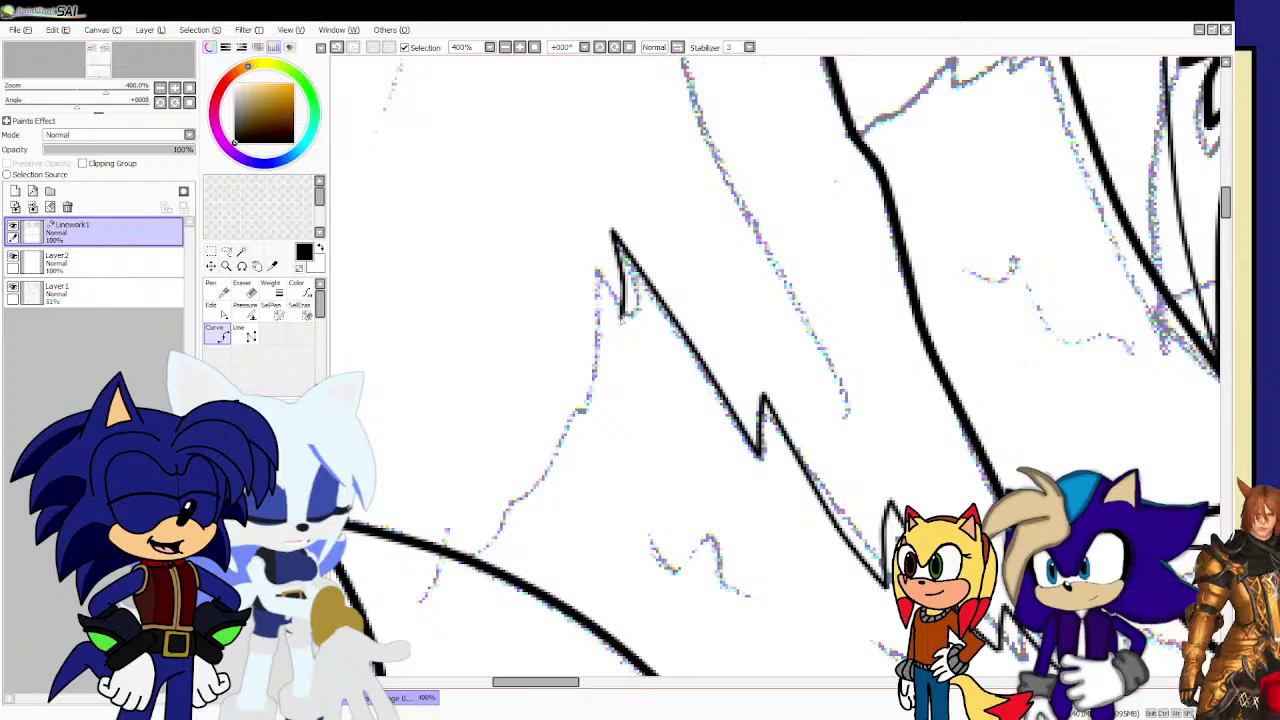
Continue the jagged grass outline from the peak down in pointed tufts to the upper edge of the tail.
{"action": "left_click", "coordinate": [621, 316]}
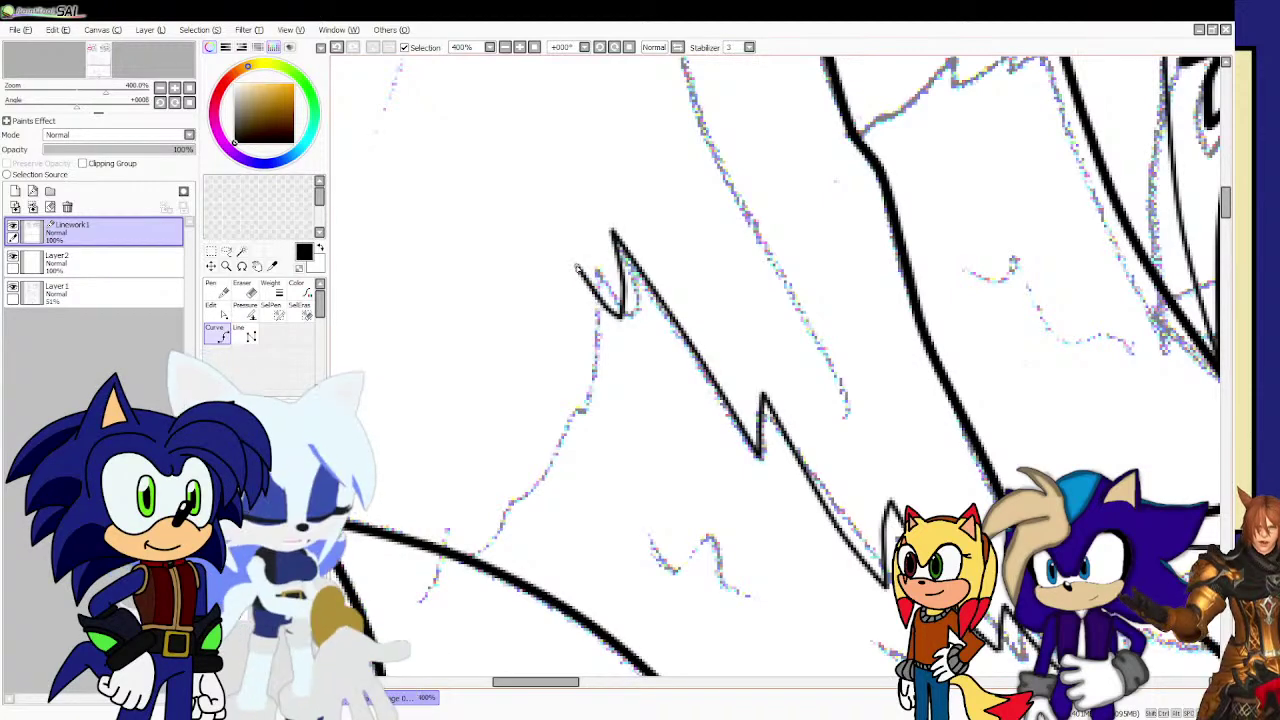
{"action": "left_click_drag", "start_coordinate": [576, 265], "coordinate": [586, 432]}
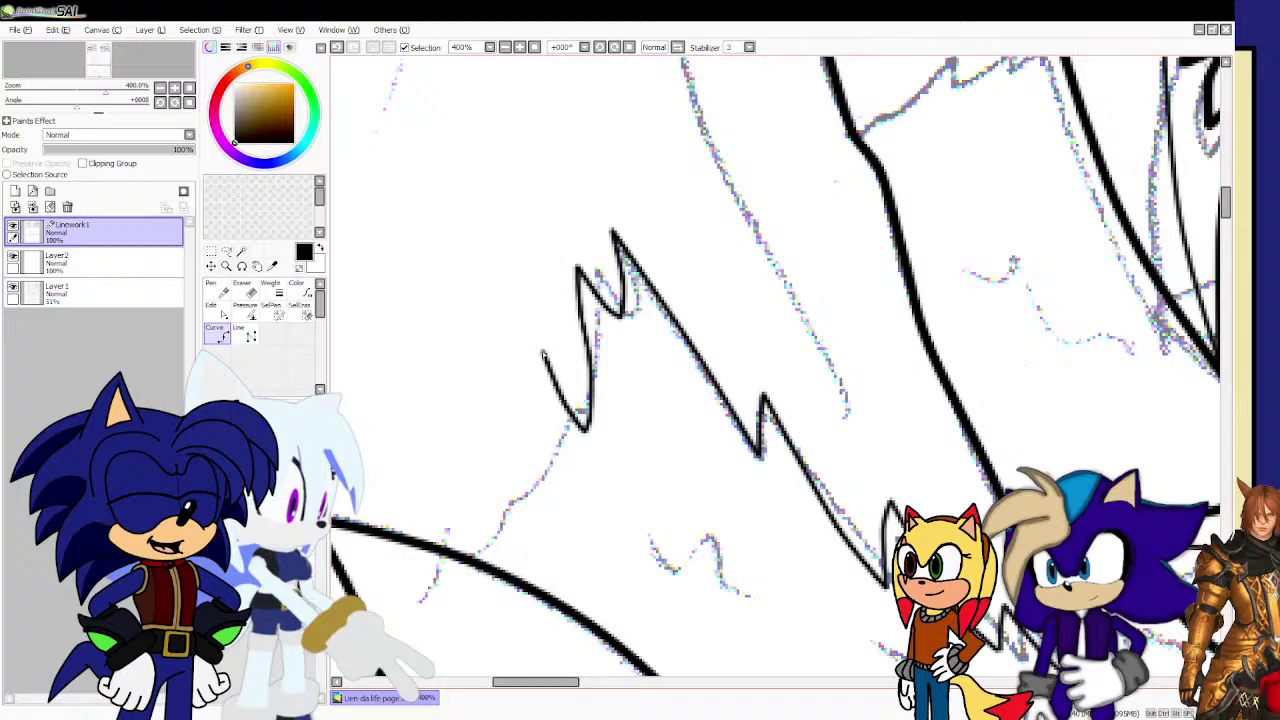
{"action": "left_click_drag", "start_coordinate": [543, 355], "coordinate": [541, 441]}
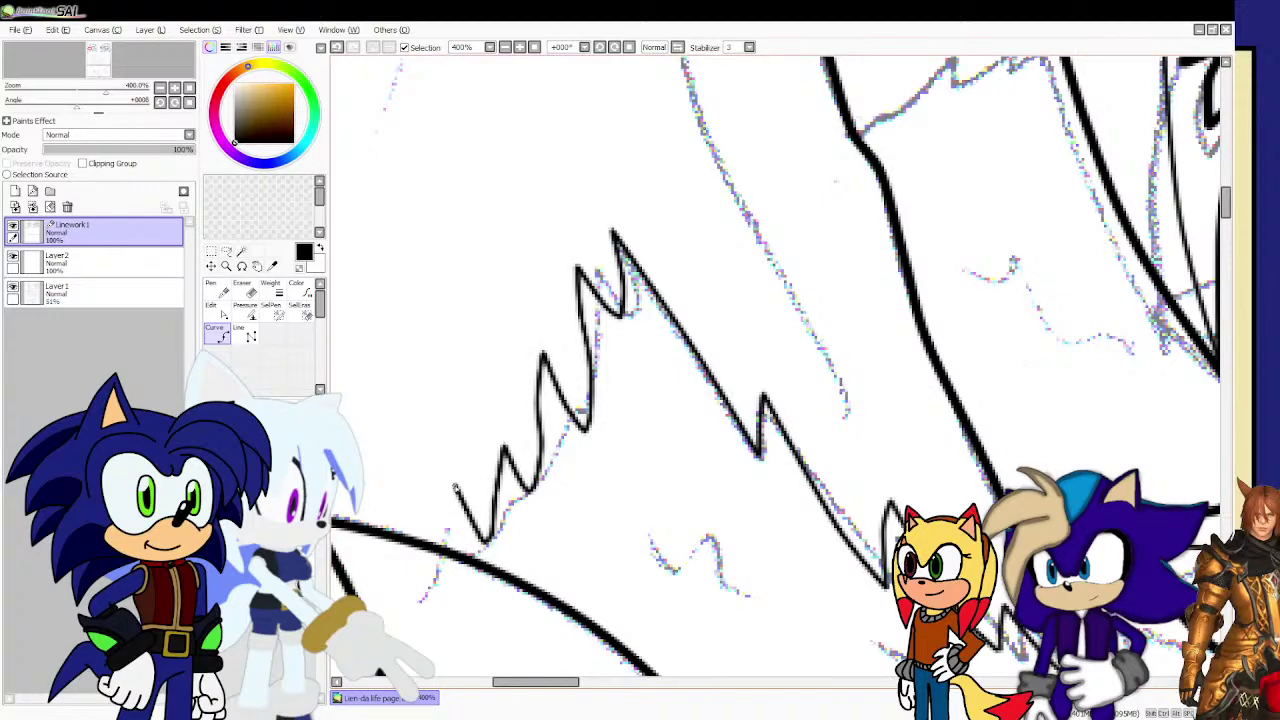
{"action": "left_click_drag", "start_coordinate": [455, 488], "coordinate": [442, 550]}
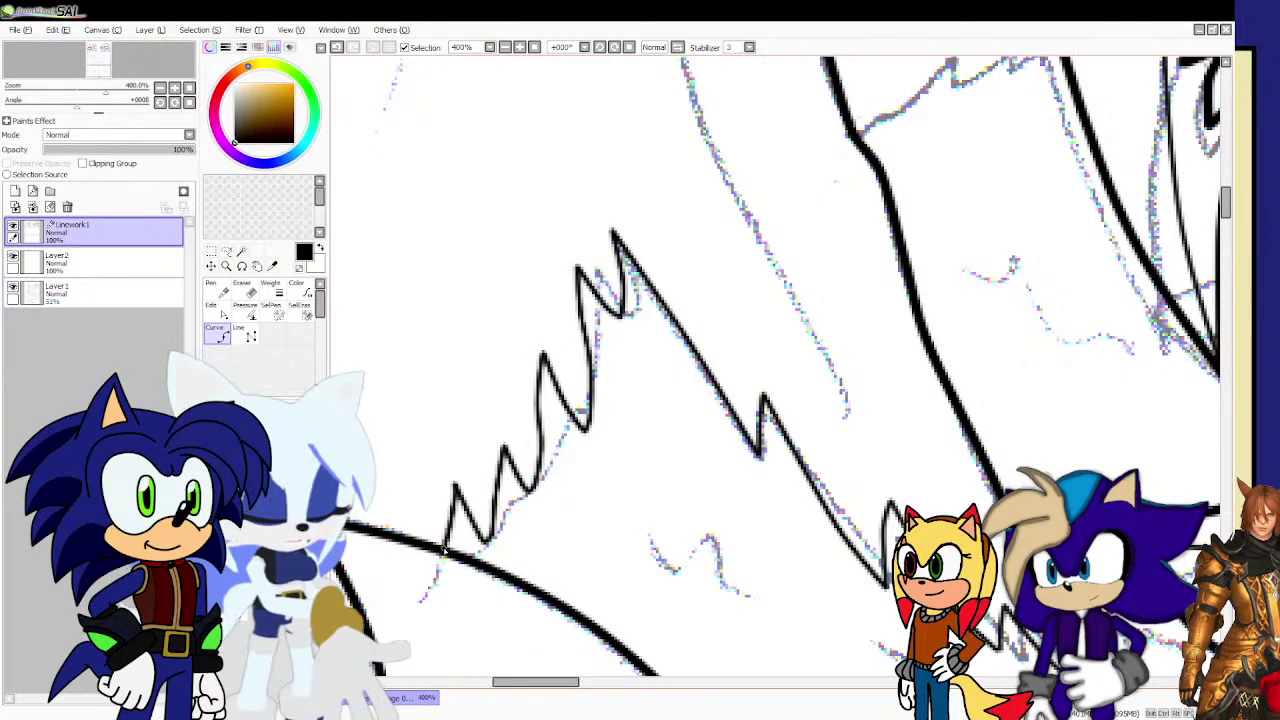
Ink a short zigzag grass mark below the peak and a longer tufted grass line running toward the character's waist.
{"action": "mouse_move", "coordinate": [612, 566]}
{"action": "left_mouse_down"}
{"action": "mouse_move", "coordinate": [639, 532]}
{"action": "mouse_move", "coordinate": [655, 562]}
{"action": "left_mouse_up"}
{"action": "key", "text": "ctrl+z"}
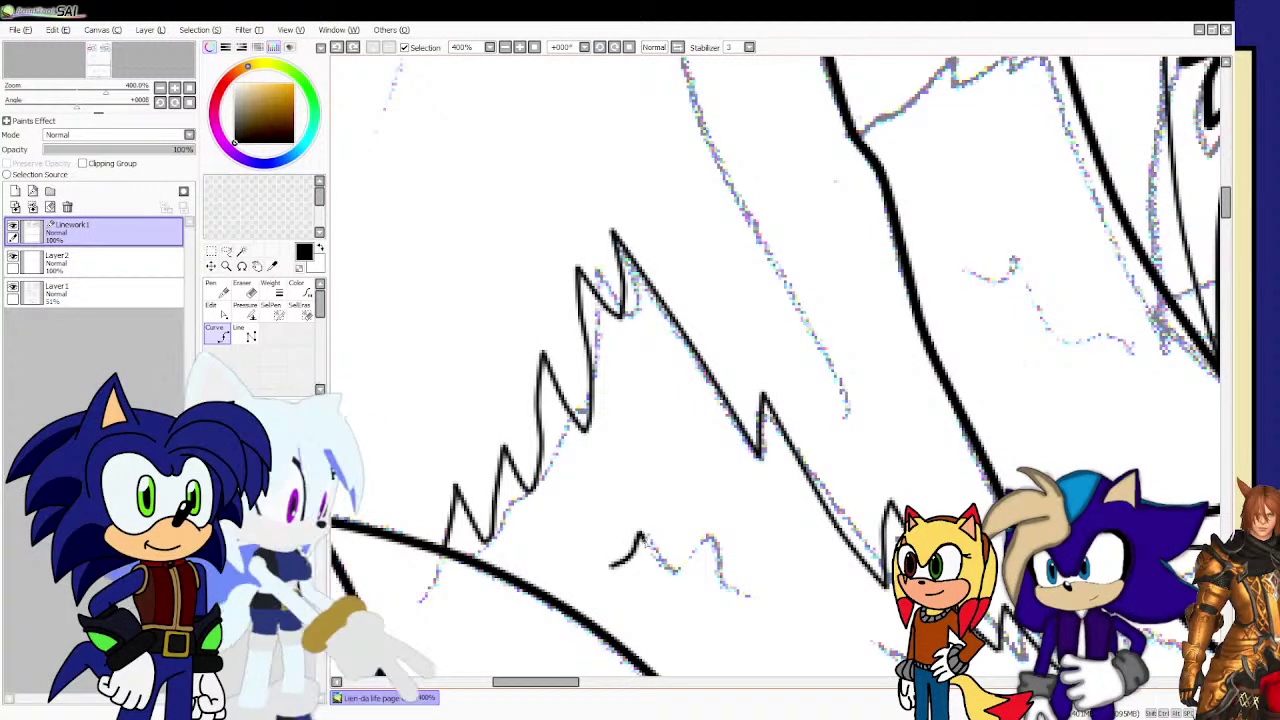
{"action": "left_click", "coordinate": [640, 535]}
{"action": "mouse_move", "coordinate": [676, 569]}
{"action": "left_mouse_down"}
{"action": "mouse_move", "coordinate": [716, 535]}
{"action": "mouse_move", "coordinate": [744, 598]}
{"action": "left_mouse_up"}
{"action": "scroll", "coordinate": [693, 430], "scroll_direction": "down", "scroll_amount": 4}
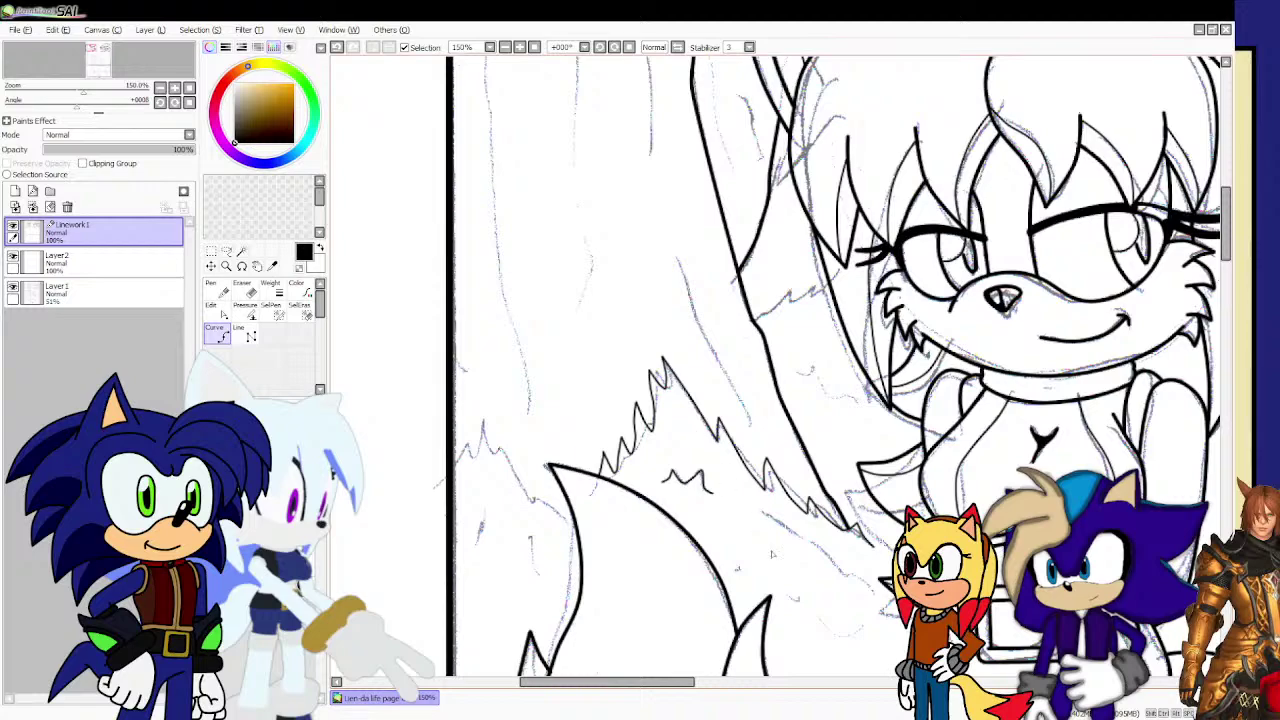
{"action": "scroll", "coordinate": [771, 553], "scroll_direction": "up", "scroll_amount": 4}
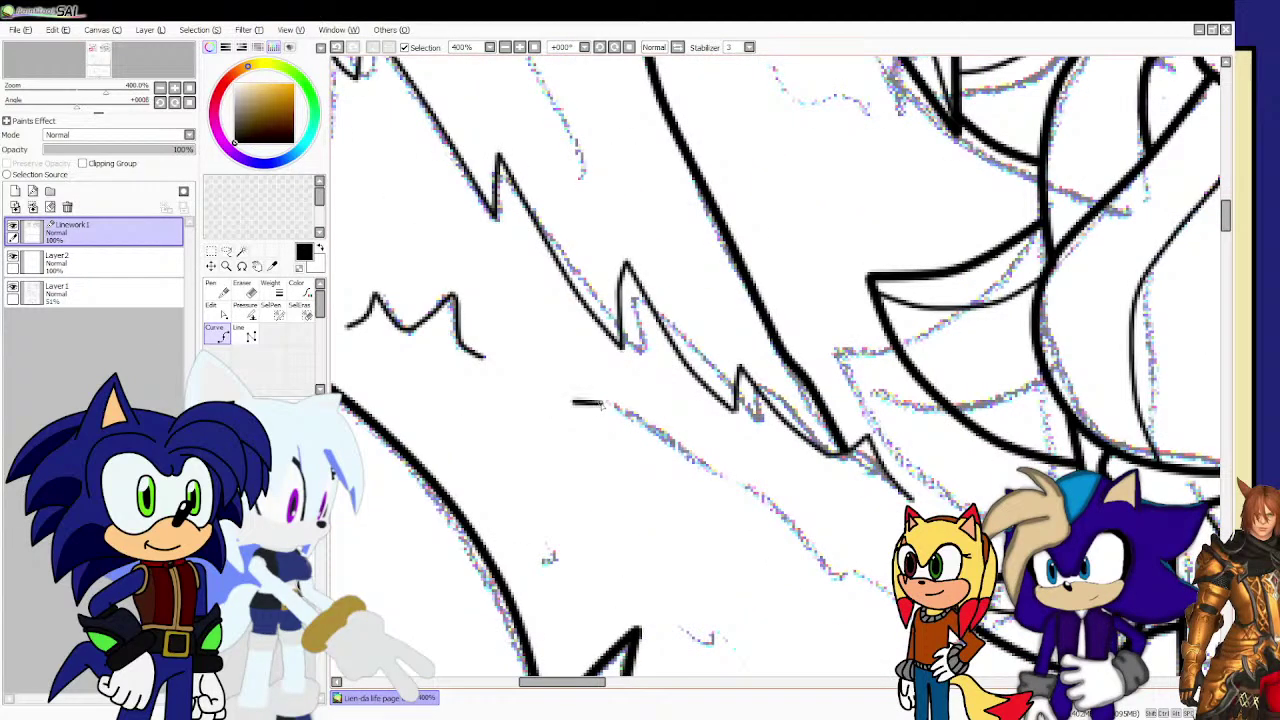
{"action": "mouse_move", "coordinate": [640, 389]}
{"action": "left_mouse_down"}
{"action": "mouse_move", "coordinate": [725, 466]}
{"action": "mouse_move", "coordinate": [752, 446]}
{"action": "mouse_move", "coordinate": [815, 500]}
{"action": "mouse_move", "coordinate": [862, 485]}
{"action": "mouse_move", "coordinate": [897, 549]}
{"action": "left_mouse_up"}
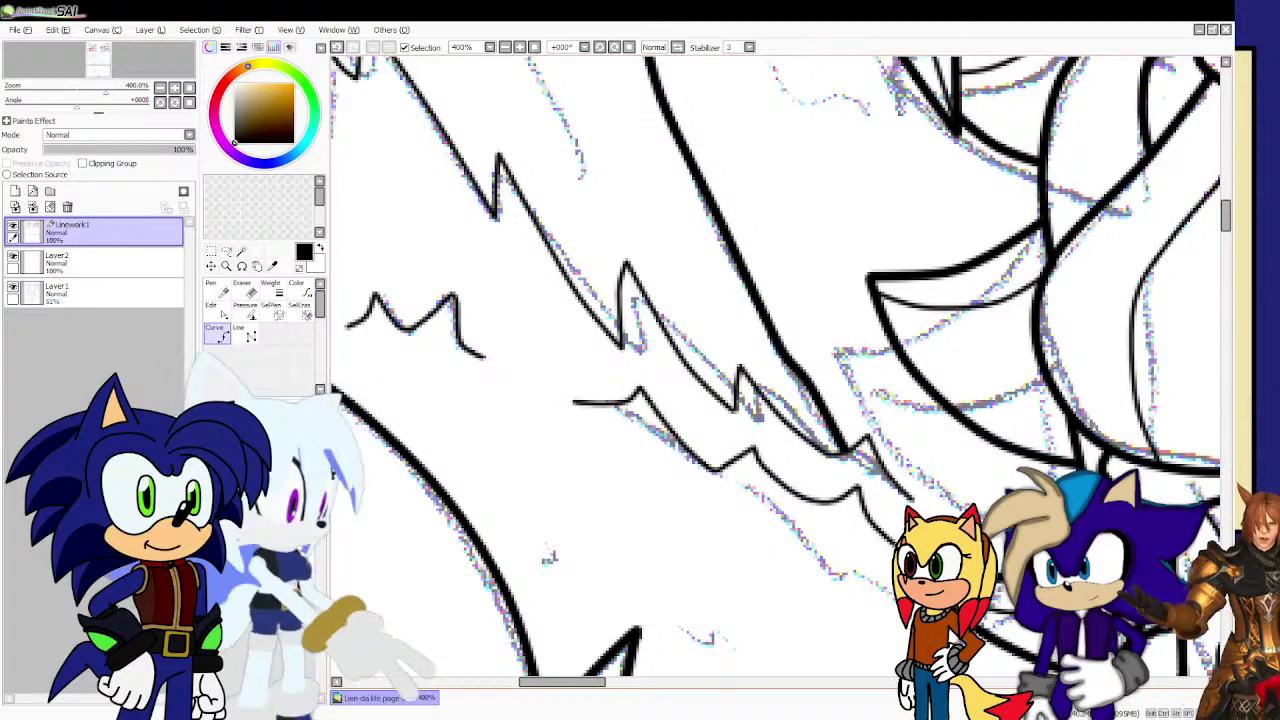
Ink the jagged grass outline from the panel's left border over its peak down toward the tail.
{"action": "scroll", "coordinate": [772, 458], "scroll_direction": "down", "scroll_amount": 5}
{"action": "scroll", "coordinate": [690, 500], "scroll_direction": "up", "scroll_amount": 5}
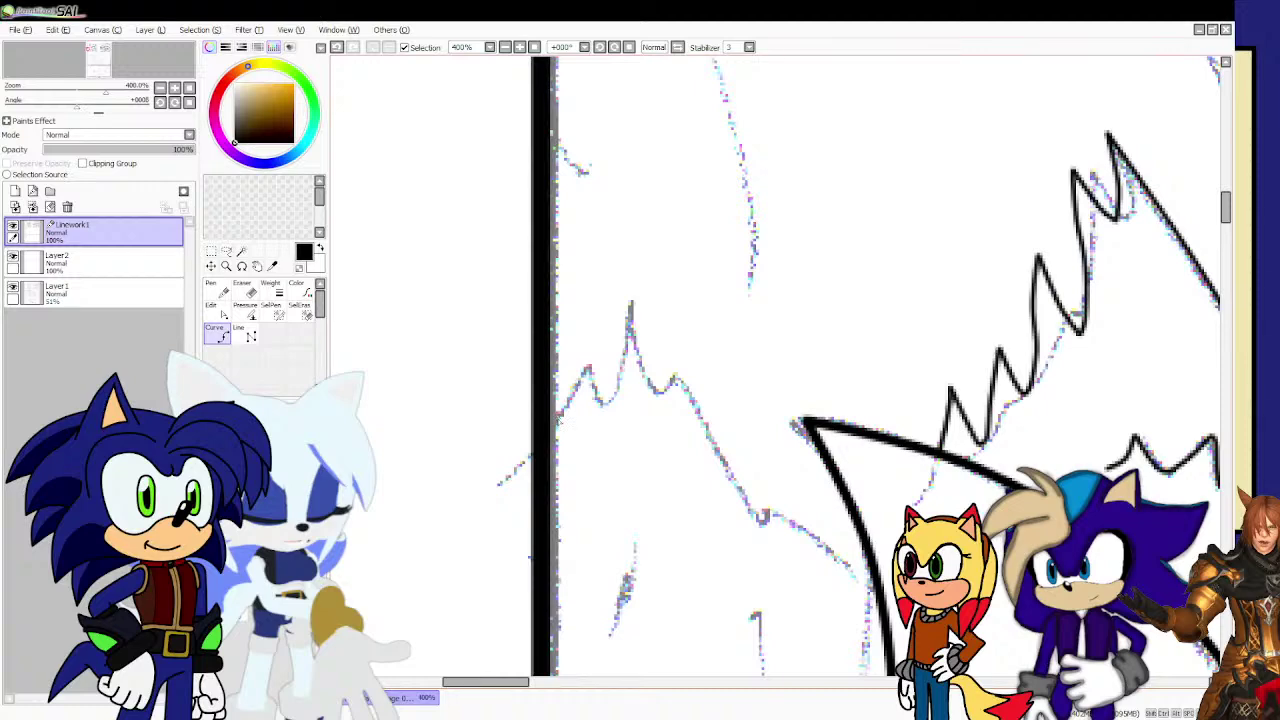
{"action": "left_click", "coordinate": [580, 390]}
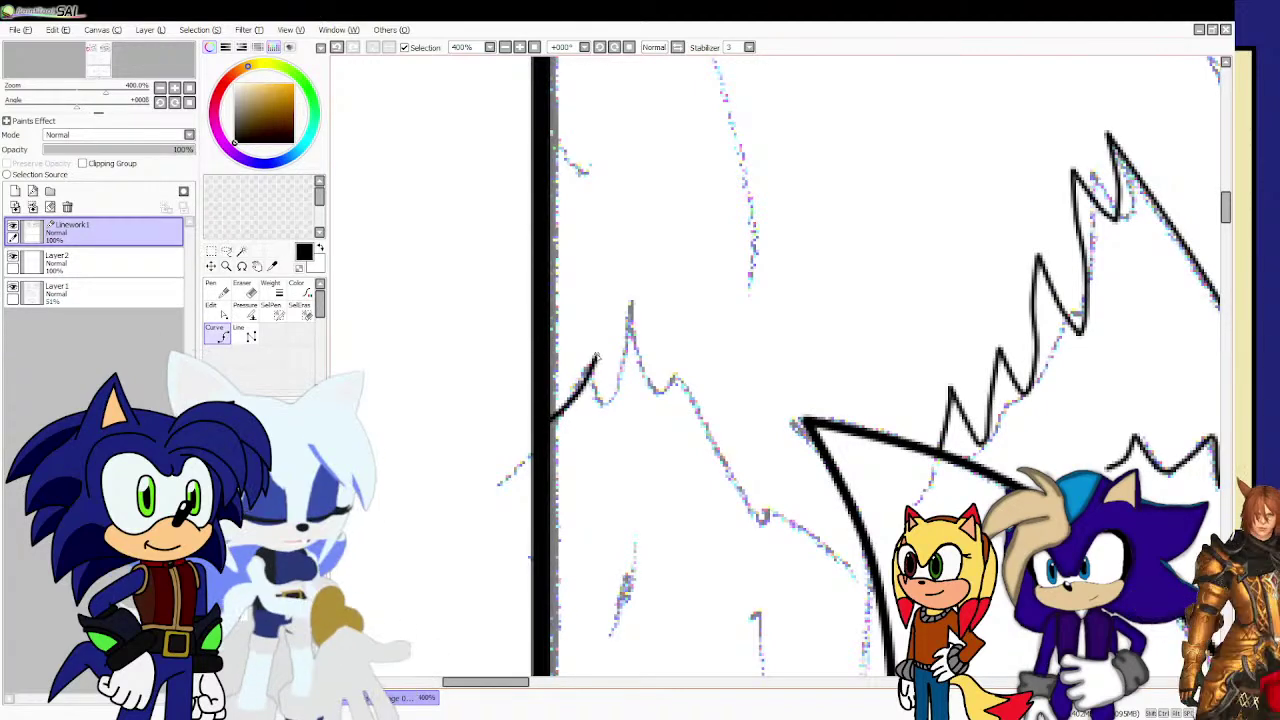
{"action": "left_click", "coordinate": [598, 357]}
{"action": "left_click", "coordinate": [617, 377]}
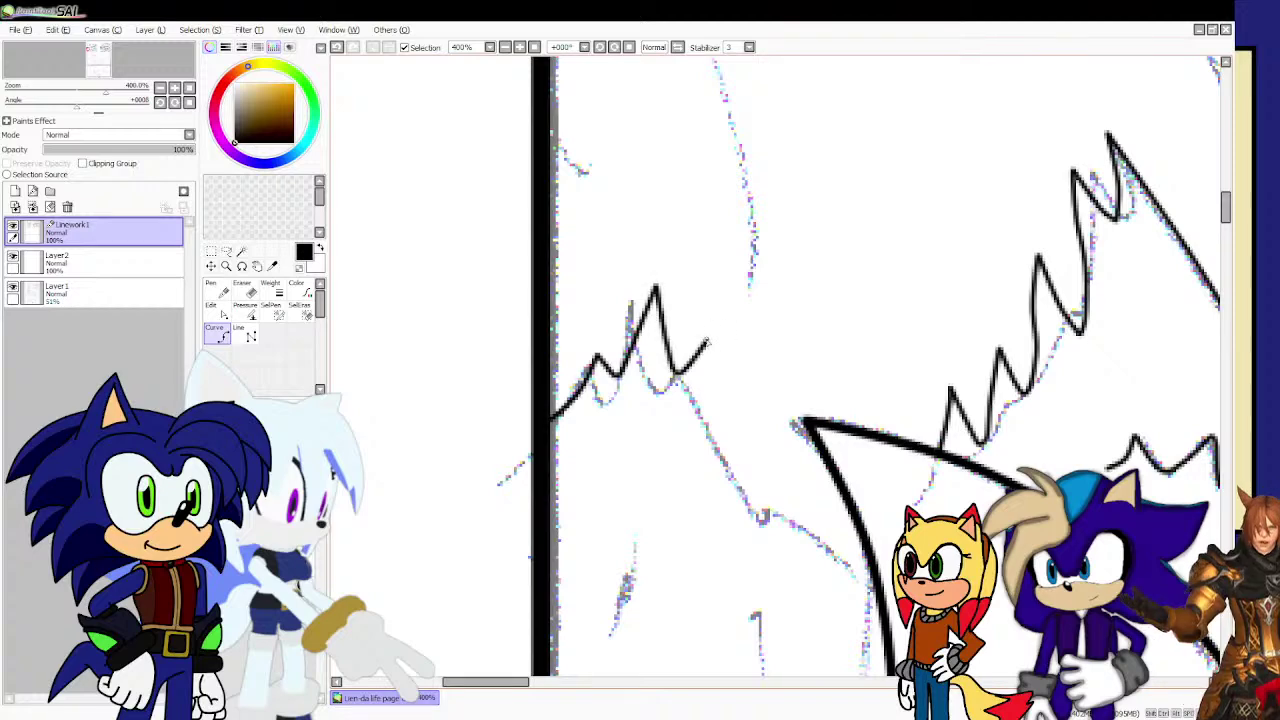
{"action": "left_click", "coordinate": [708, 342]}
{"action": "left_click_drag", "start_coordinate": [757, 410], "coordinate": [771, 458]}
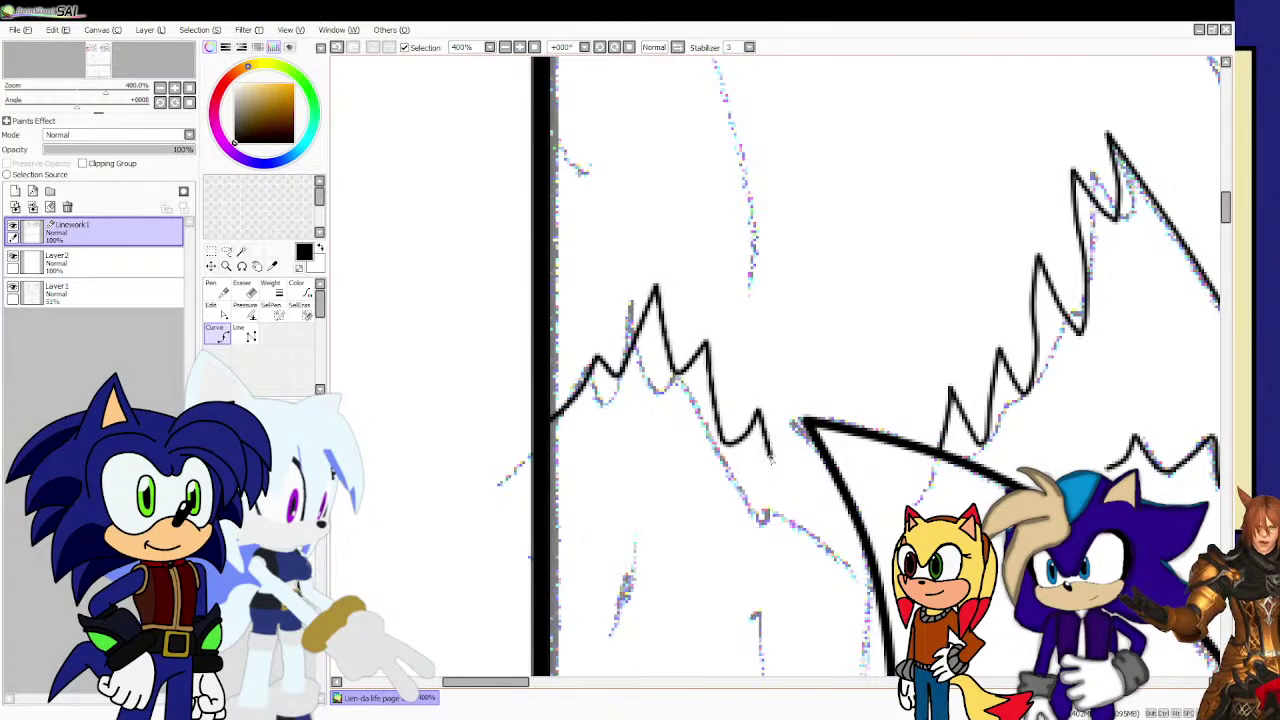
{"action": "left_click_drag", "start_coordinate": [800, 523], "coordinate": [814, 497]}
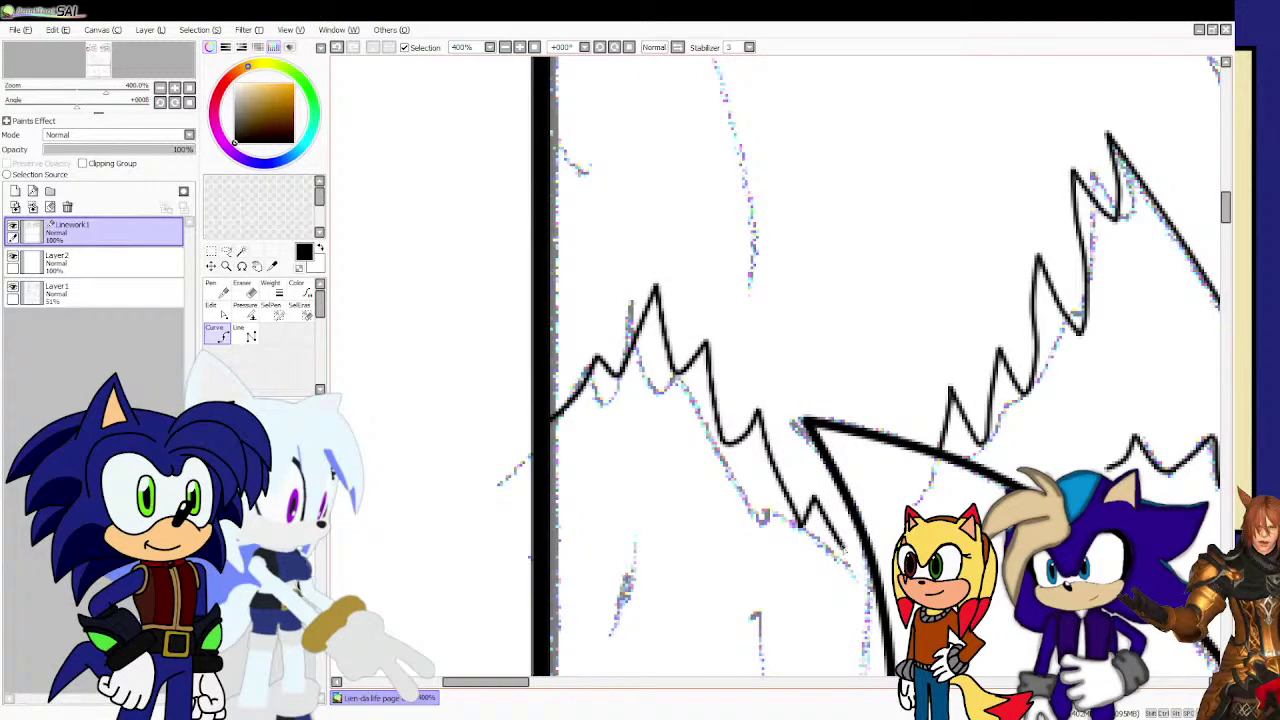
Ink a small stepped grass mark below the jagged outline between the left border and the tail.
{"action": "scroll", "coordinate": [567, 450], "scroll_direction": "down", "scroll_amount": 3}
{"action": "scroll", "coordinate": [572, 468], "scroll_direction": "up", "scroll_amount": 3}
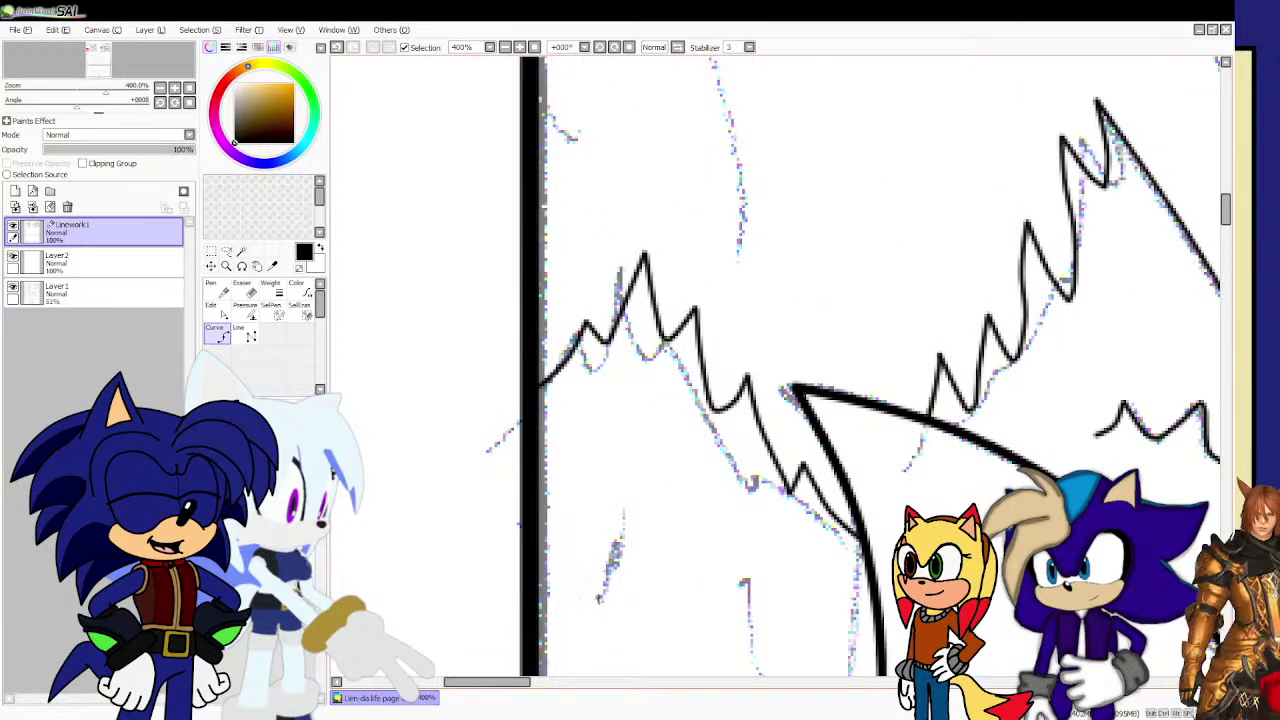
{"action": "mouse_move", "coordinate": [614, 508]}
{"action": "left_mouse_down"}
{"action": "mouse_move", "coordinate": [636, 500]}
{"action": "mouse_move", "coordinate": [656, 445]}
{"action": "left_mouse_up"}
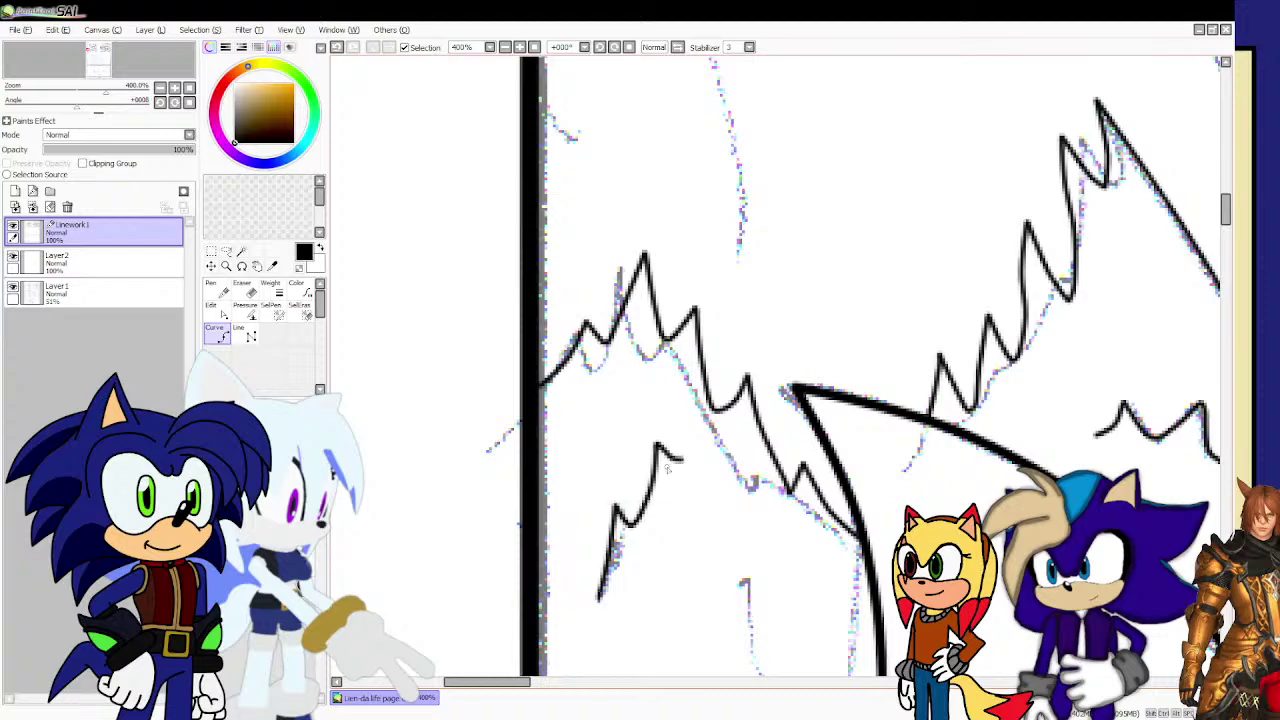
Ink thin wavy bark lines on the lower part of the large trunk, above the grass outline.
{"action": "scroll", "coordinate": [668, 468], "scroll_direction": "down", "scroll_amount": 5}
{"action": "scroll", "coordinate": [691, 218], "scroll_direction": "up", "scroll_amount": 1}
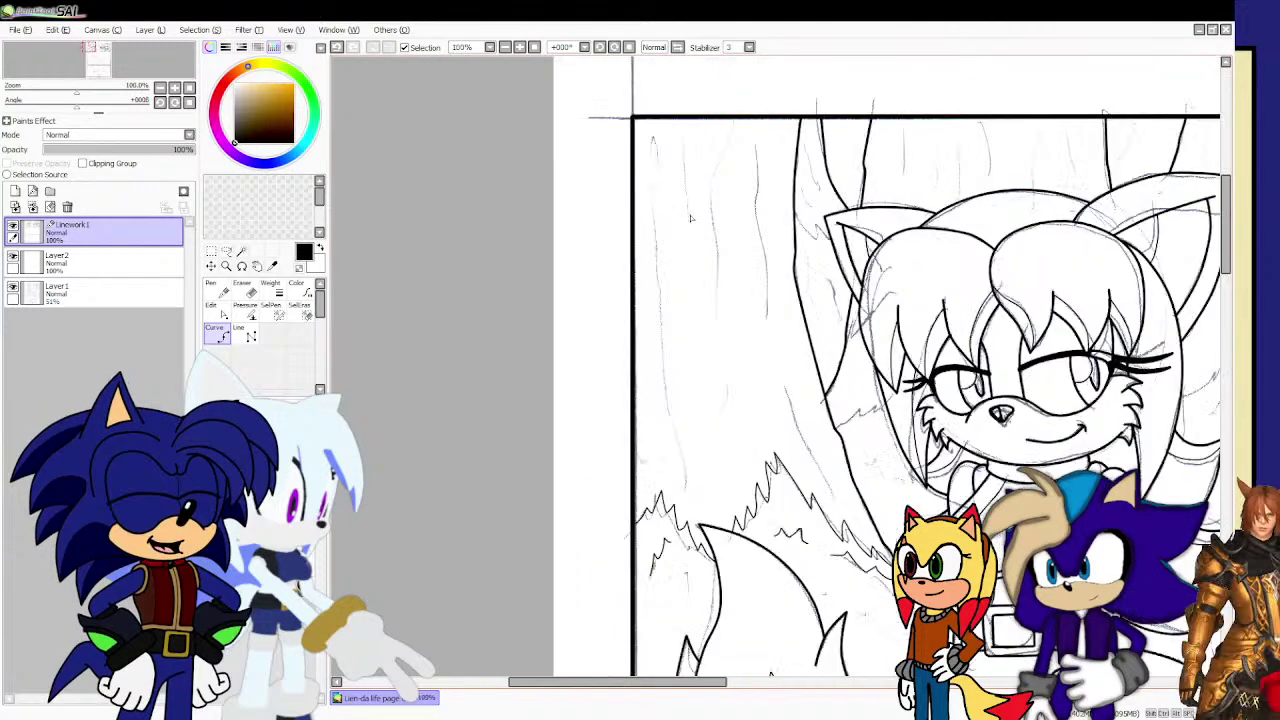
{"action": "scroll", "coordinate": [669, 440], "scroll_direction": "up", "scroll_amount": 1}
{"action": "mouse_move", "coordinate": [684, 448]}
{"action": "left_mouse_down"}
{"action": "mouse_move", "coordinate": [694, 515]}
{"action": "mouse_move", "coordinate": [656, 252]}
{"action": "left_mouse_up"}
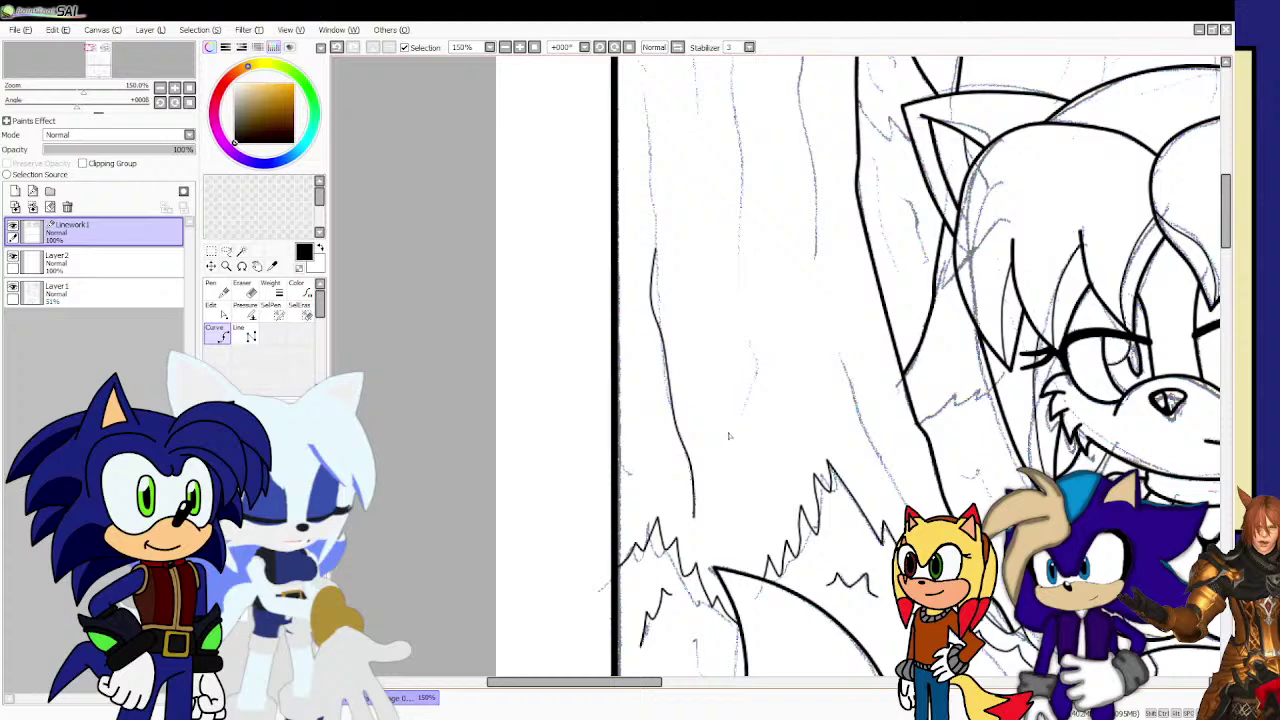
{"action": "left_click_drag", "start_coordinate": [740, 404], "coordinate": [757, 380]}
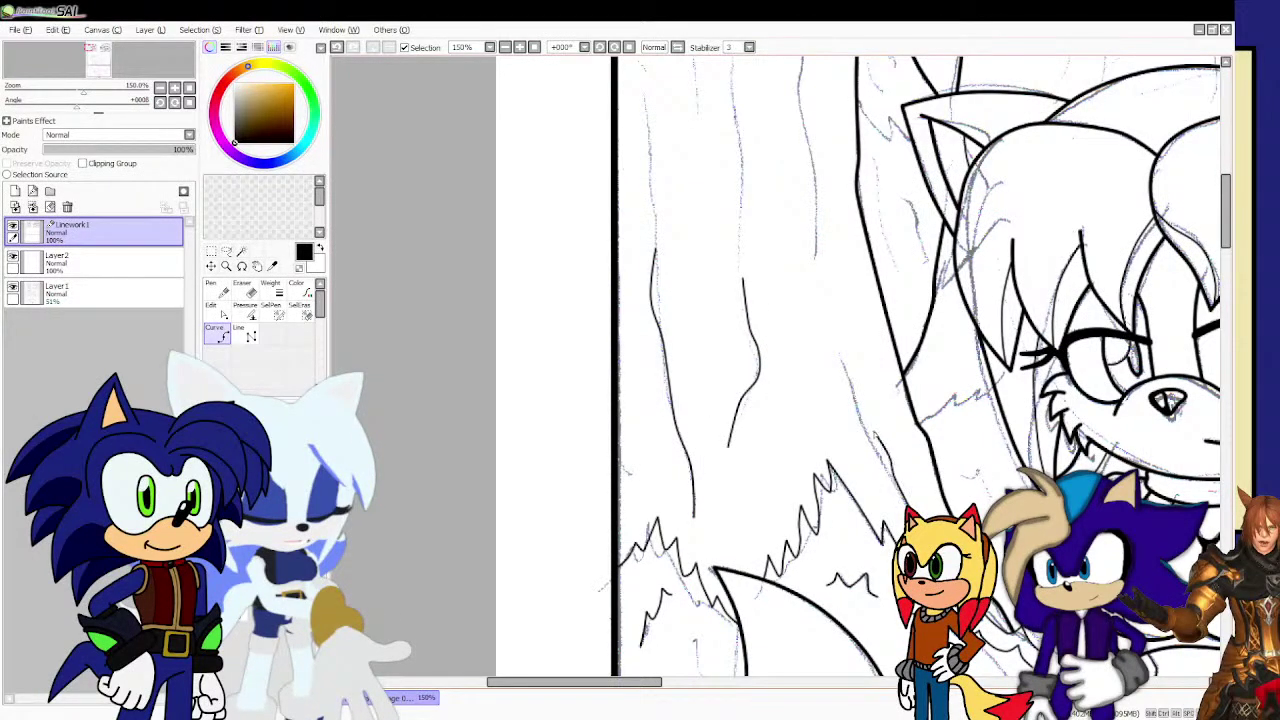
{"action": "left_click_drag", "start_coordinate": [876, 440], "coordinate": [858, 384]}
Ink thin wavy bark lines on the upper part of the large trunk, including the hooked line near the panel's corner.
{"action": "scroll", "coordinate": [851, 358], "scroll_direction": "down", "scroll_amount": 2}
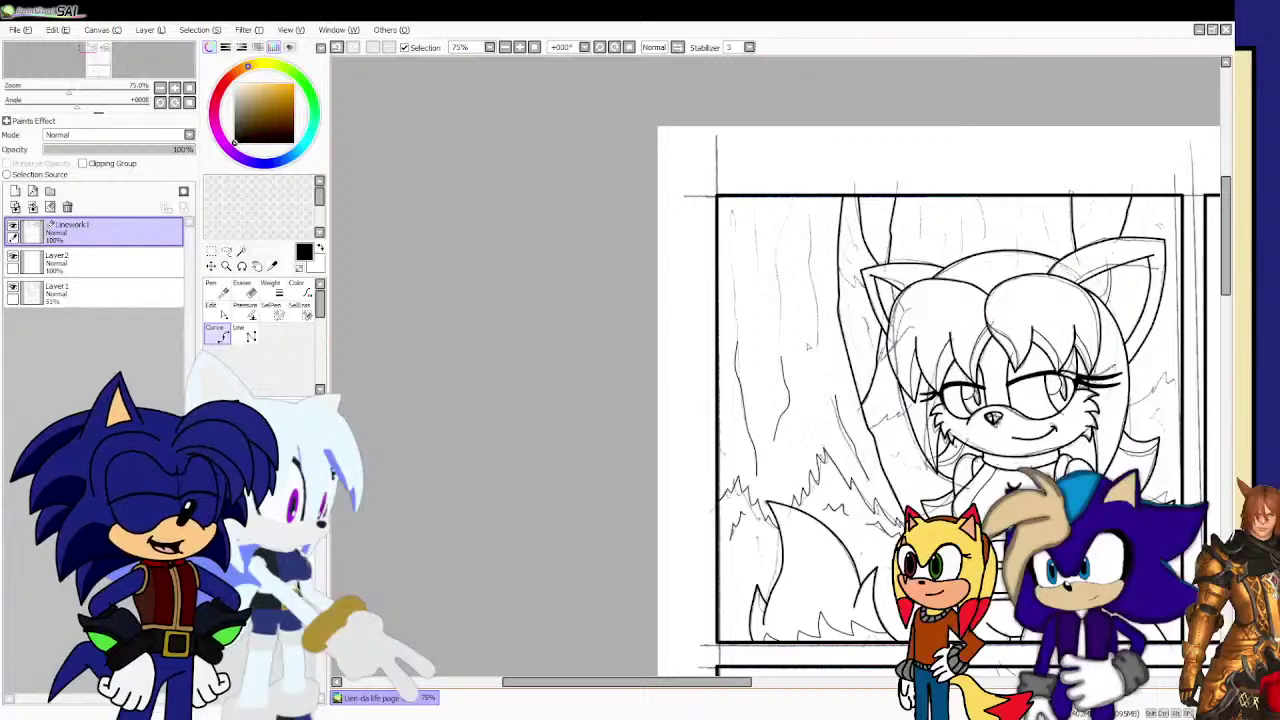
{"action": "scroll", "coordinate": [737, 269], "scroll_direction": "up", "scroll_amount": 2}
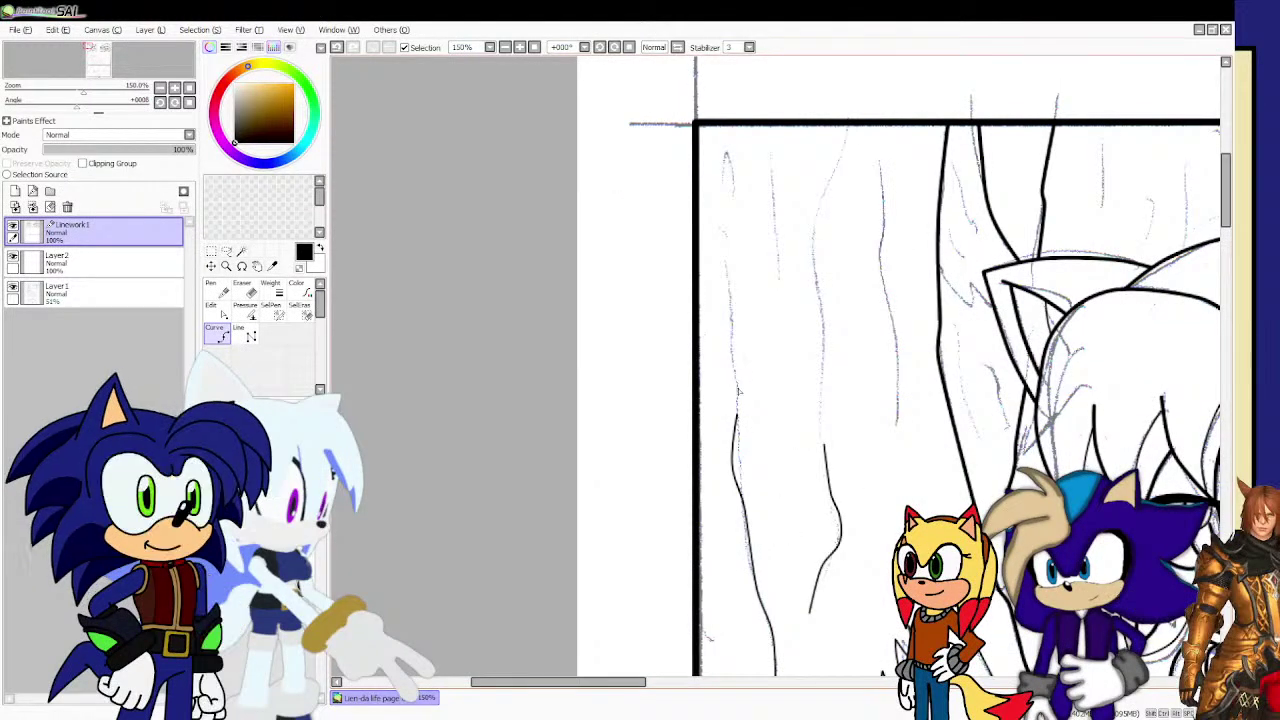
{"action": "left_click_drag", "start_coordinate": [735, 345], "coordinate": [731, 268]}
{"action": "mouse_move", "coordinate": [718, 222]}
{"action": "left_mouse_down"}
{"action": "mouse_move", "coordinate": [729, 150]}
{"action": "mouse_move", "coordinate": [737, 210]}
{"action": "left_mouse_up"}
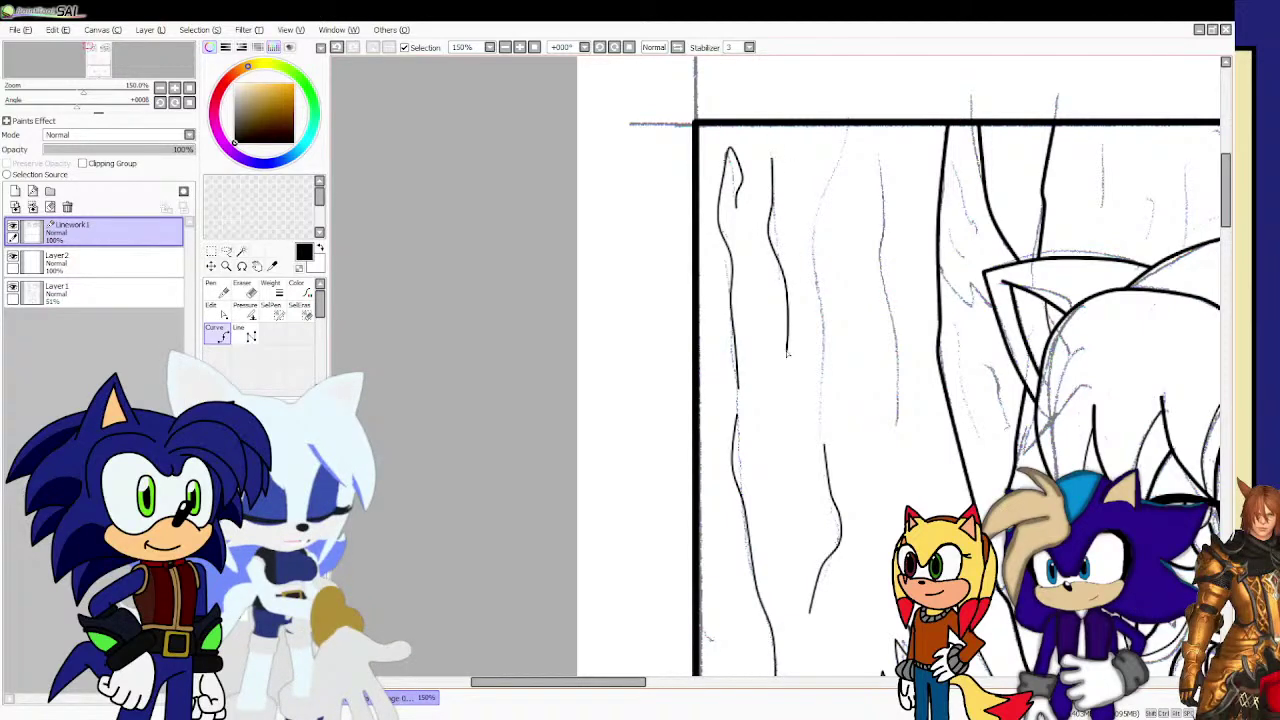
{"action": "left_click_drag", "start_coordinate": [826, 322], "coordinate": [816, 268]}
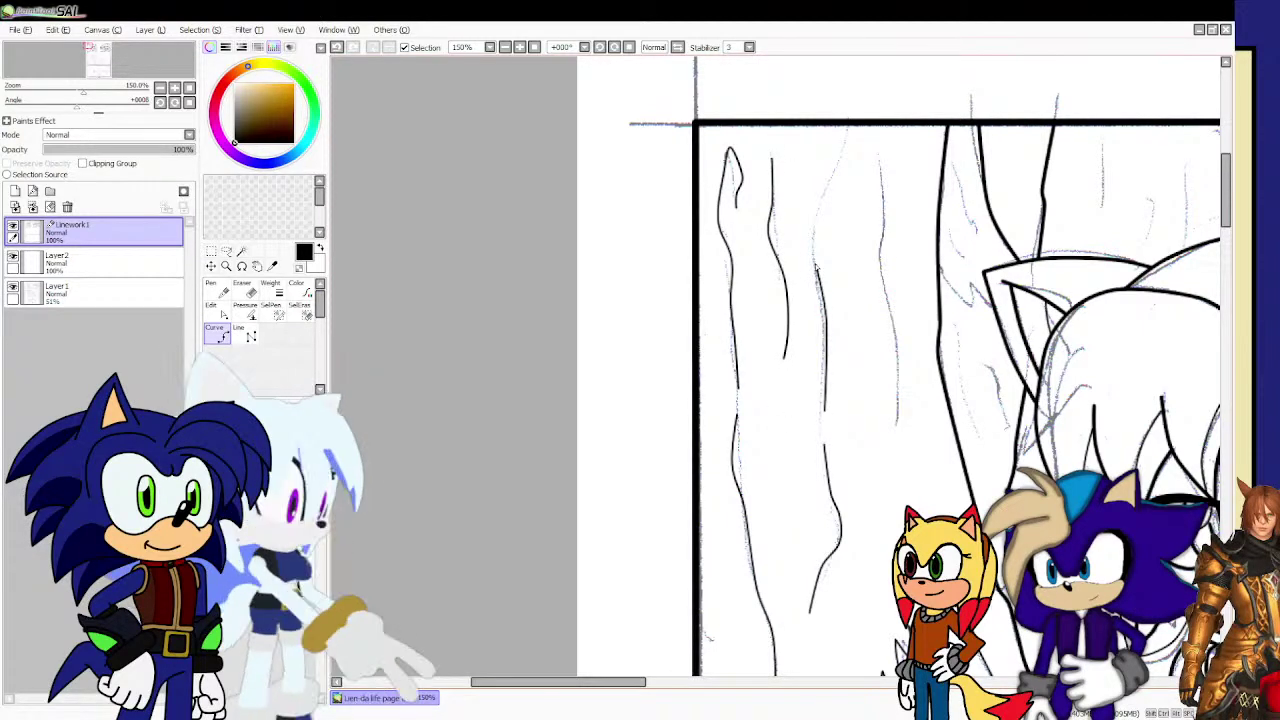
{"action": "mouse_move", "coordinate": [828, 184]}
{"action": "left_mouse_down"}
{"action": "mouse_move", "coordinate": [844, 135]}
{"action": "mouse_move", "coordinate": [875, 152]}
{"action": "mouse_move", "coordinate": [882, 218]}
{"action": "left_mouse_up"}
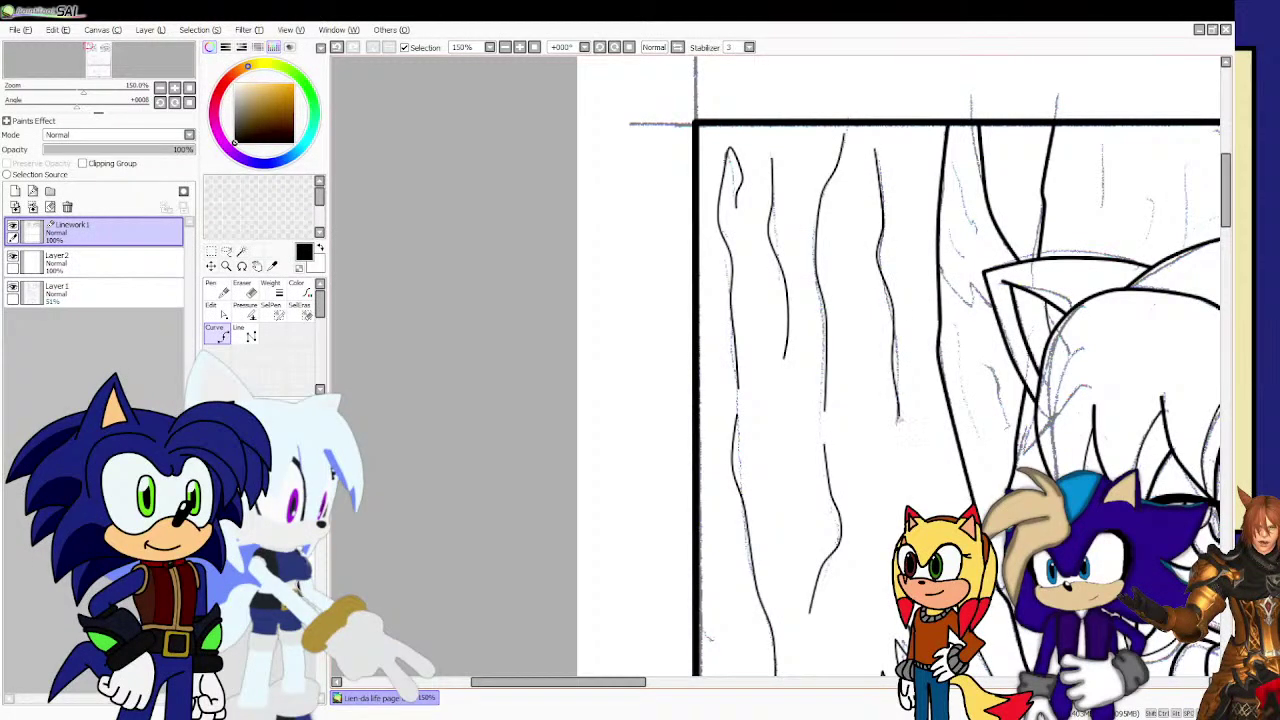
Extend the large trunk's right bark line downward and ink the thin jagged line between the trunk's right edge and the character's ear.
{"action": "left_click_drag", "start_coordinate": [898, 420], "coordinate": [901, 462]}
{"action": "scroll", "coordinate": [874, 316], "scroll_direction": "down", "scroll_amount": 1}
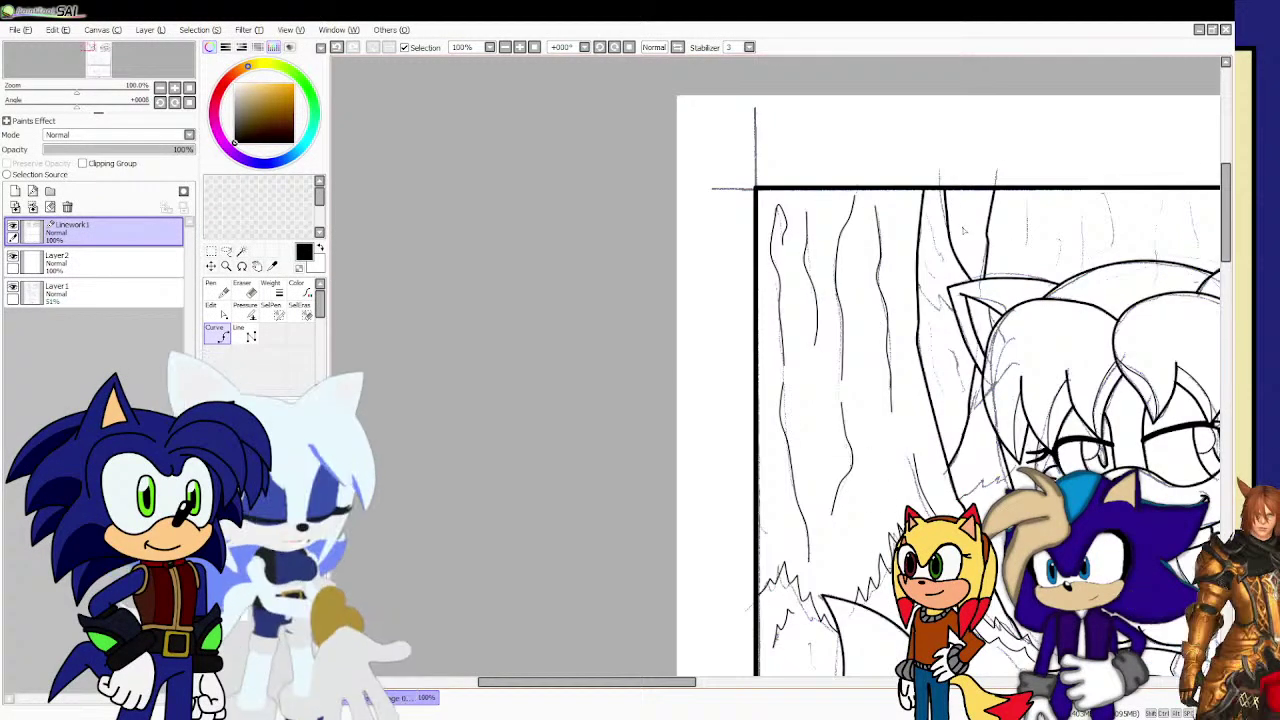
{"action": "scroll", "coordinate": [955, 260], "scroll_direction": "up", "scroll_amount": 3}
{"action": "scroll", "coordinate": [931, 350], "scroll_direction": "up", "scroll_amount": 2}
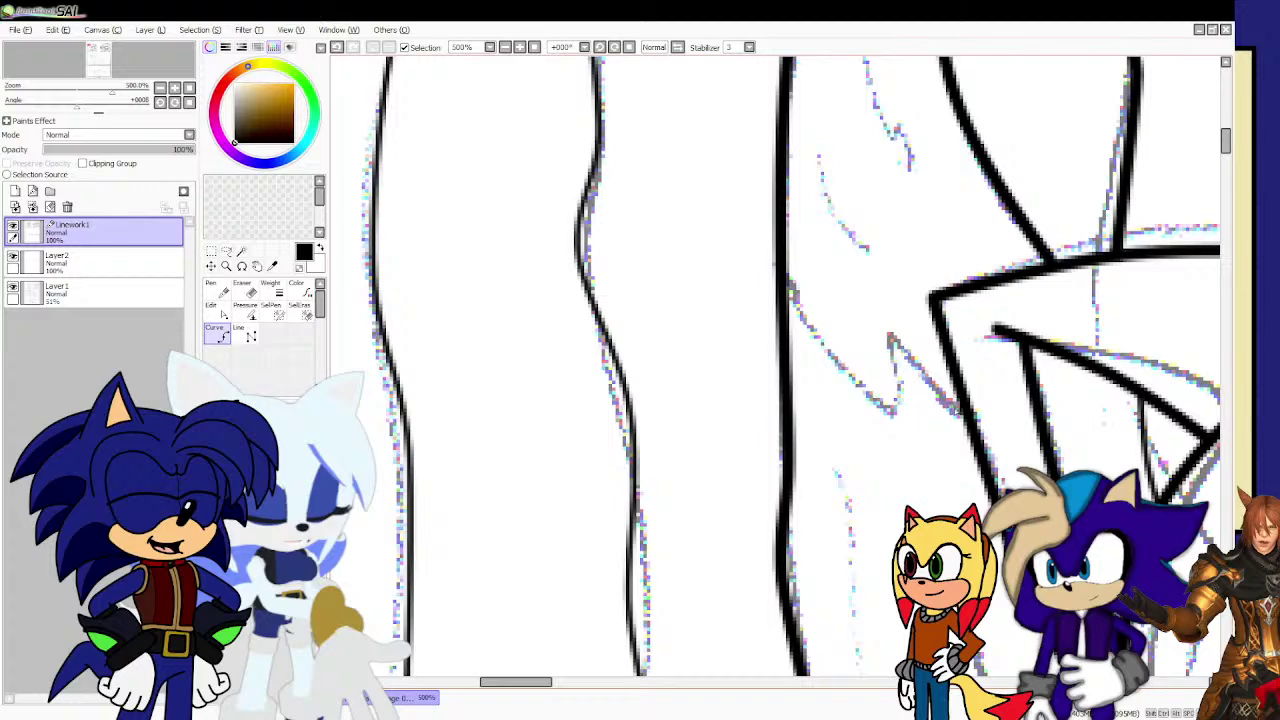
{"action": "mouse_move", "coordinate": [940, 400]}
{"action": "left_mouse_down"}
{"action": "mouse_move", "coordinate": [886, 318]}
{"action": "mouse_move", "coordinate": [868, 398]}
{"action": "mouse_move", "coordinate": [783, 305]}
{"action": "left_mouse_up"}
{"action": "scroll", "coordinate": [812, 318], "scroll_direction": "down", "scroll_amount": 5}
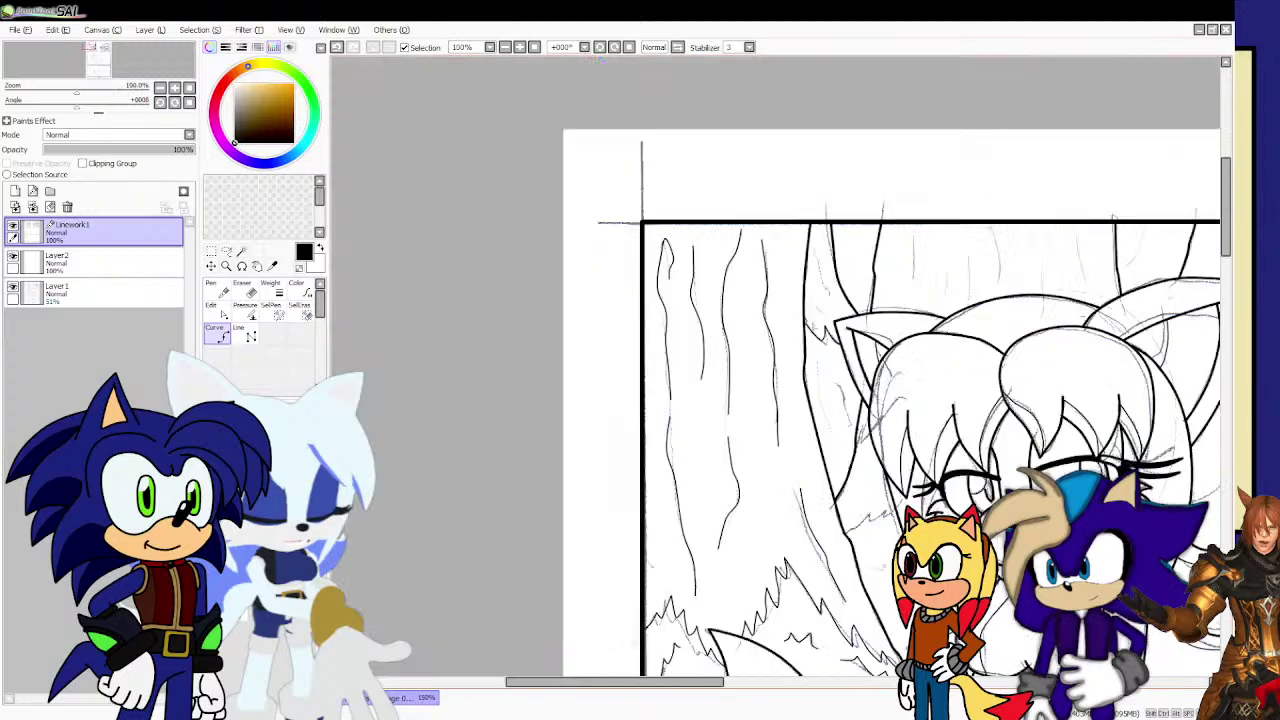
Ink two thin bark lines above the jagged line, between the large trunk's right edge and the neighbouring branch outline.
{"action": "scroll", "coordinate": [858, 256], "scroll_direction": "up", "scroll_amount": 3}
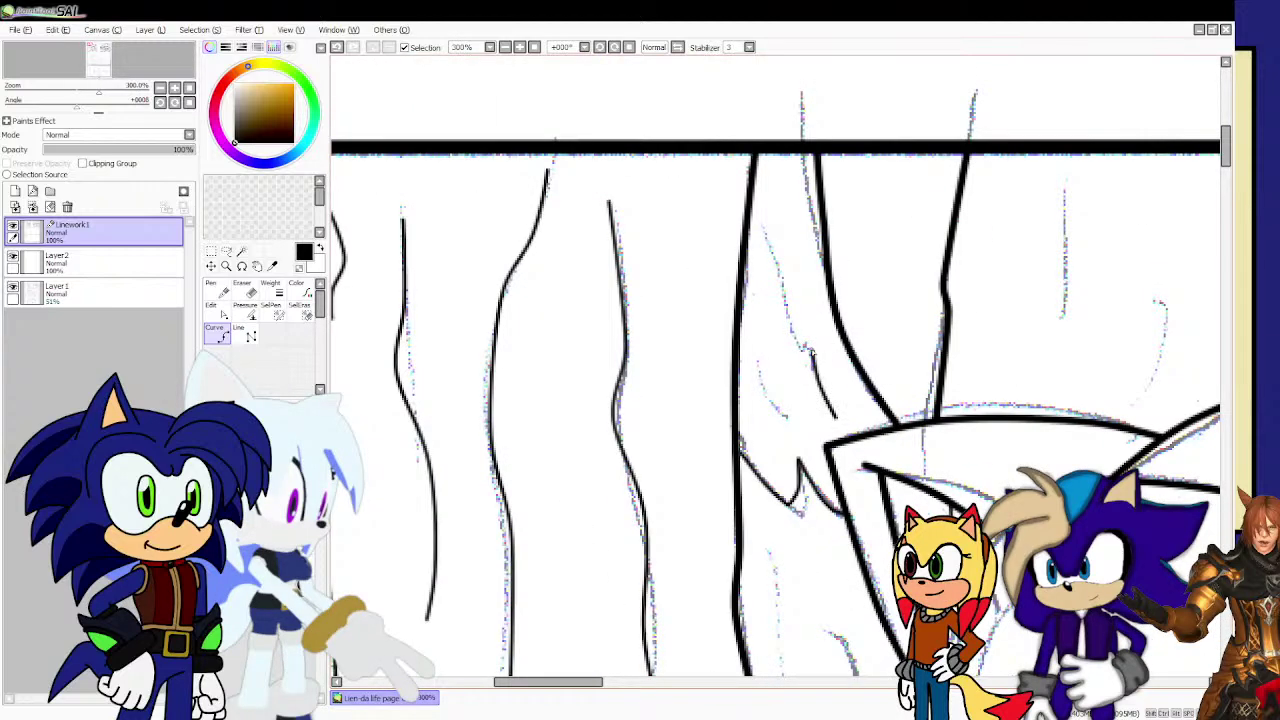
{"action": "left_click_drag", "start_coordinate": [811, 352], "coordinate": [782, 200]}
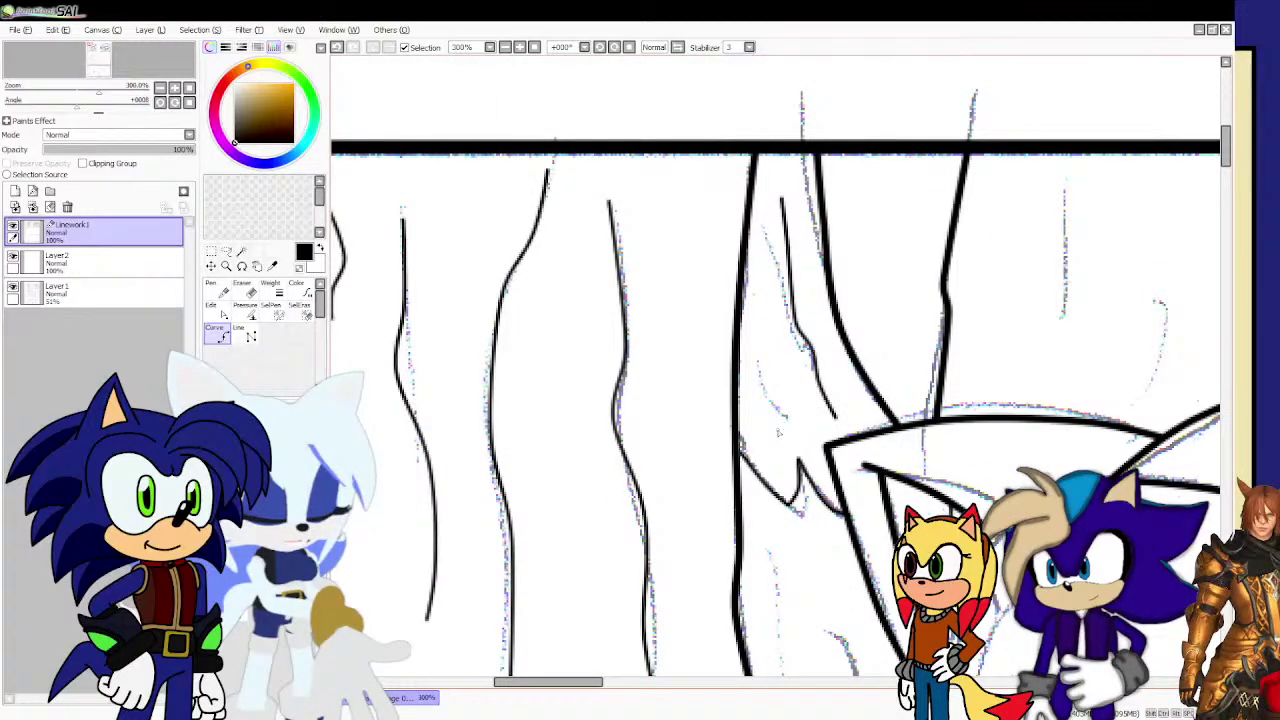
{"action": "left_click_drag", "start_coordinate": [762, 388], "coordinate": [759, 350]}
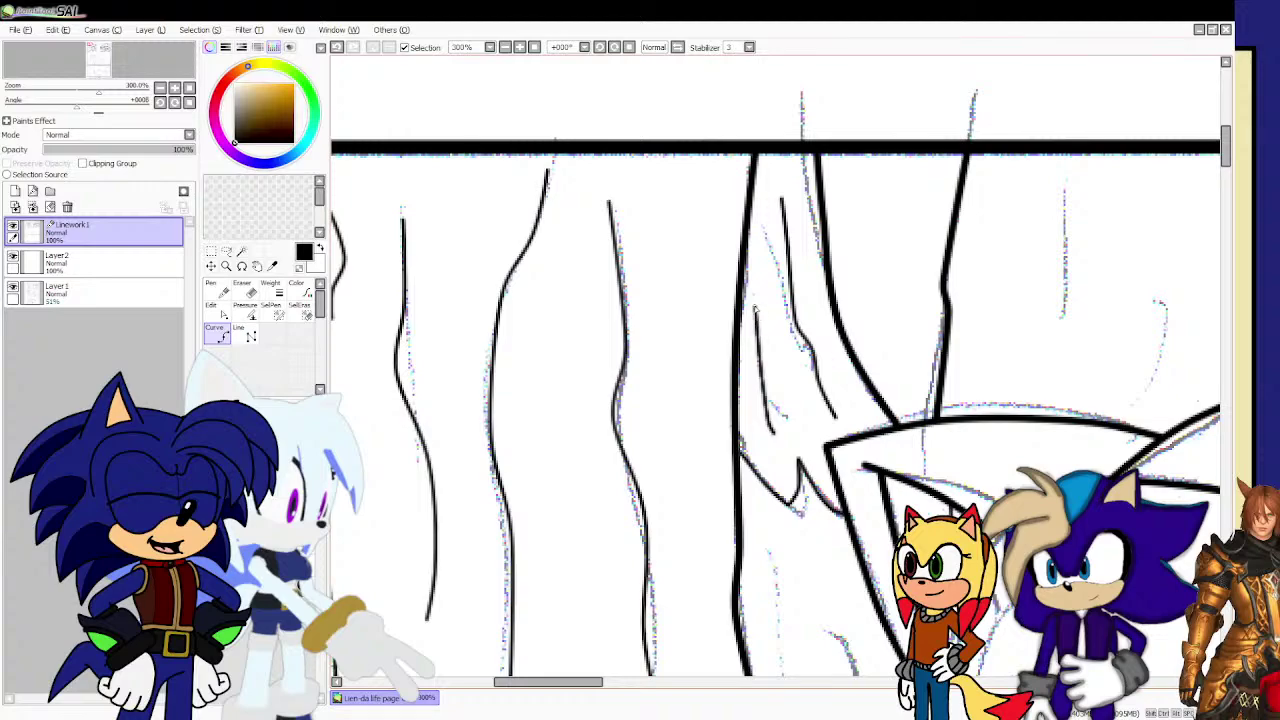
Ink the small jagged grass outline from the bend in the trunk's right edge across to the character's face outline.
{"action": "scroll", "coordinate": [765, 334], "scroll_direction": "down", "scroll_amount": 5}
{"action": "scroll", "coordinate": [777, 390], "scroll_direction": "up", "scroll_amount": 4}
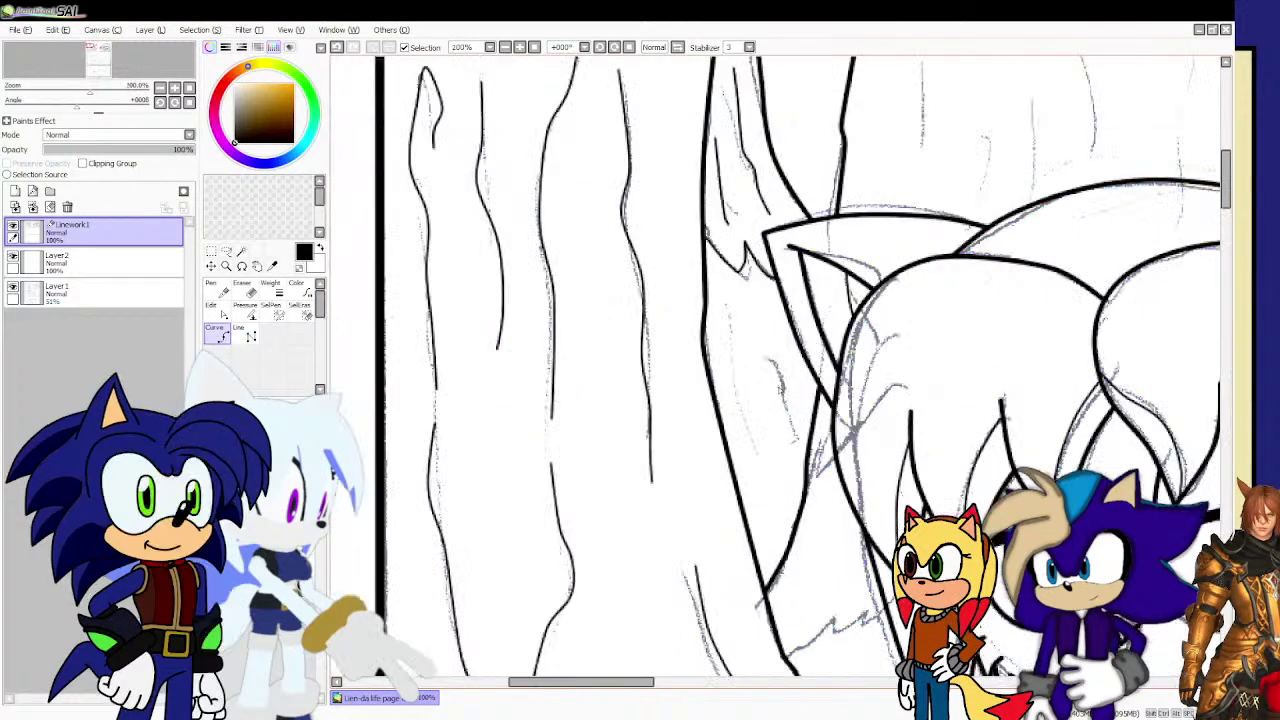
{"action": "scroll", "coordinate": [777, 389], "scroll_direction": "down", "scroll_amount": 1}
{"action": "scroll", "coordinate": [775, 385], "scroll_direction": "down", "scroll_amount": 1}
{"action": "scroll", "coordinate": [760, 450], "scroll_direction": "up", "scroll_amount": 5}
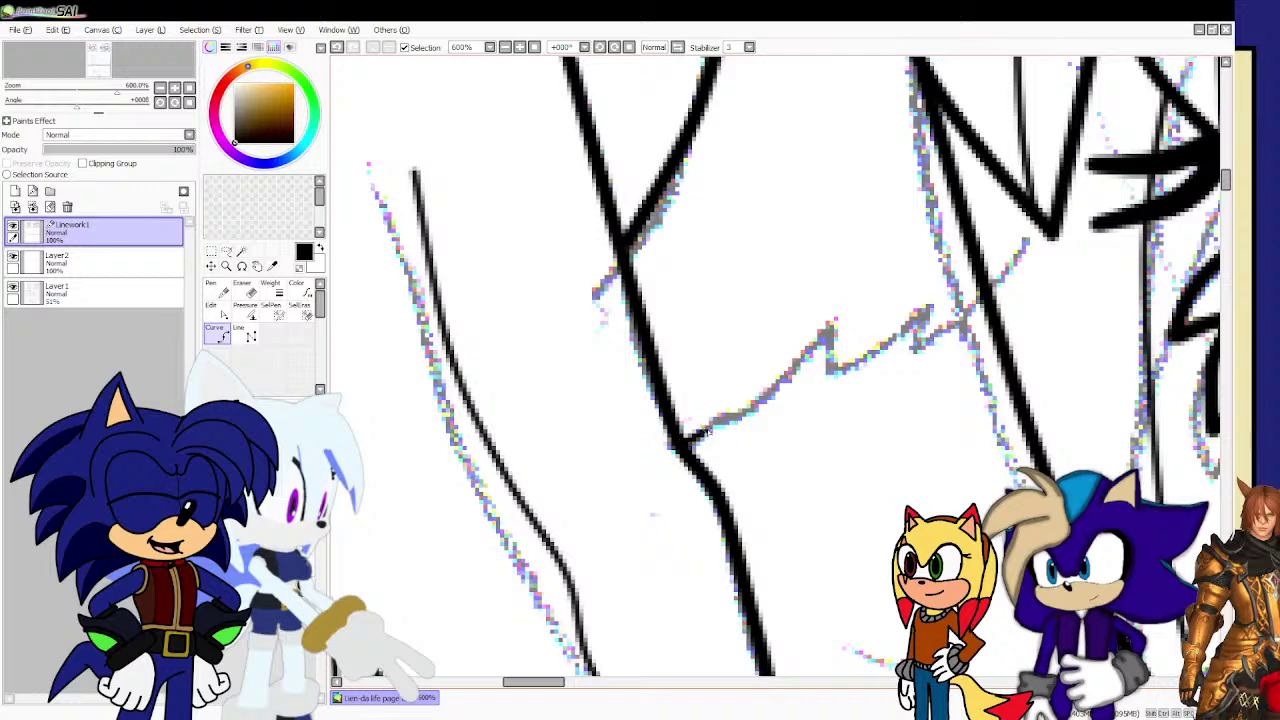
{"action": "mouse_move", "coordinate": [740, 386]}
{"action": "left_mouse_down"}
{"action": "mouse_move", "coordinate": [823, 338]}
{"action": "mouse_move", "coordinate": [839, 308]}
{"action": "mouse_move", "coordinate": [862, 343]}
{"action": "mouse_move", "coordinate": [880, 343]}
{"action": "mouse_move", "coordinate": [922, 300]}
{"action": "left_mouse_up"}
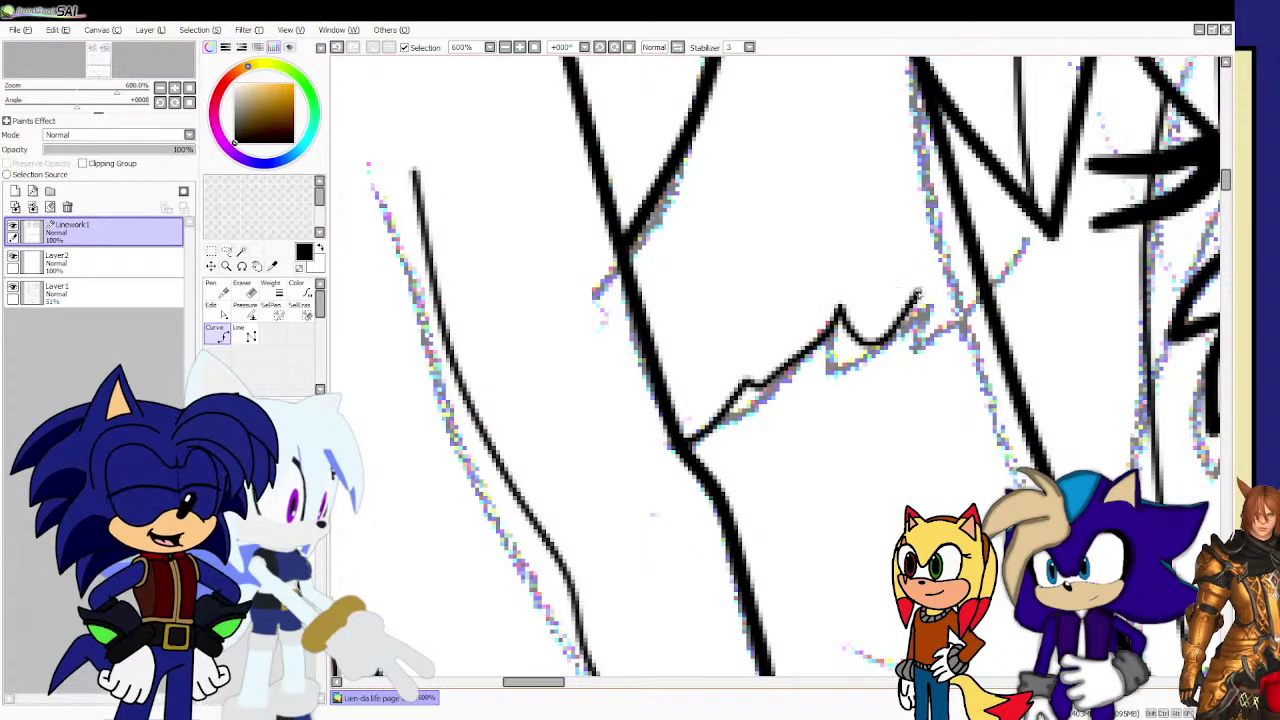
{"action": "left_click", "coordinate": [938, 329]}
{"action": "double_click", "coordinate": [982, 298]}
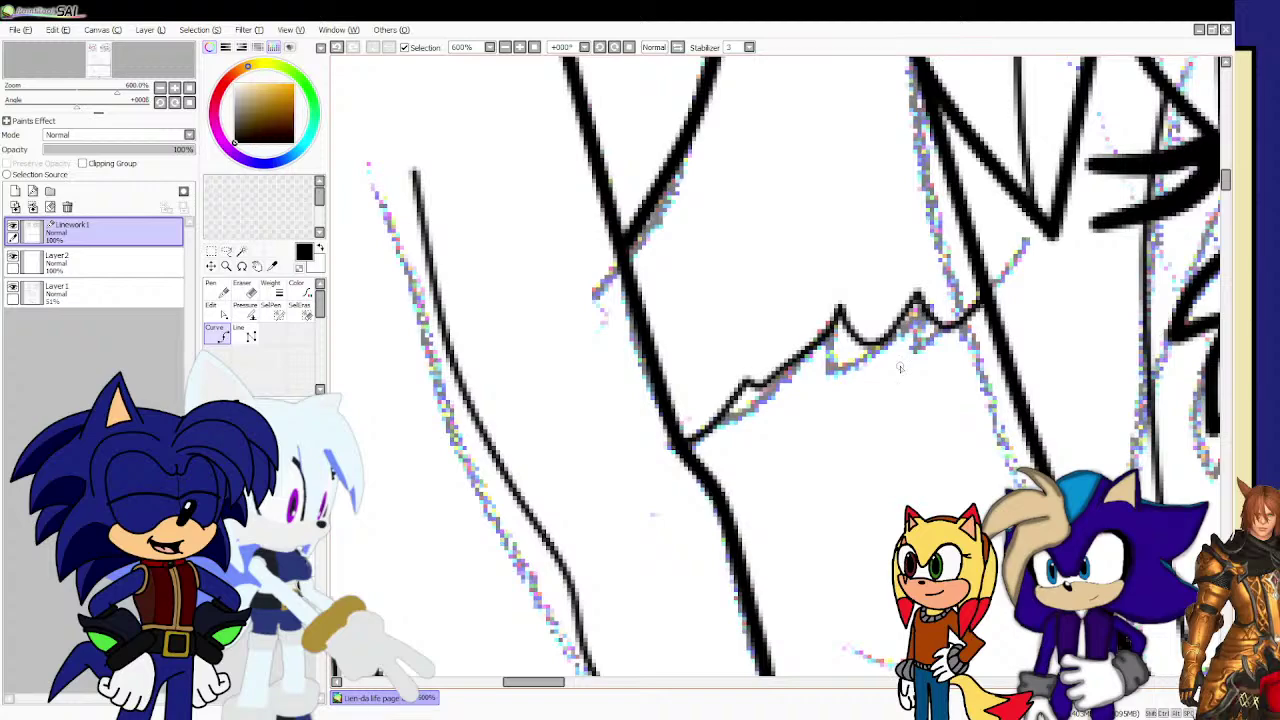
Ink a thin wavy line above the small grass outline, in the gap between the trunk fork and the character's hair.
{"action": "scroll", "coordinate": [805, 452], "scroll_direction": "down", "scroll_amount": 5}
{"action": "scroll", "coordinate": [832, 498], "scroll_direction": "up", "scroll_amount": 3}
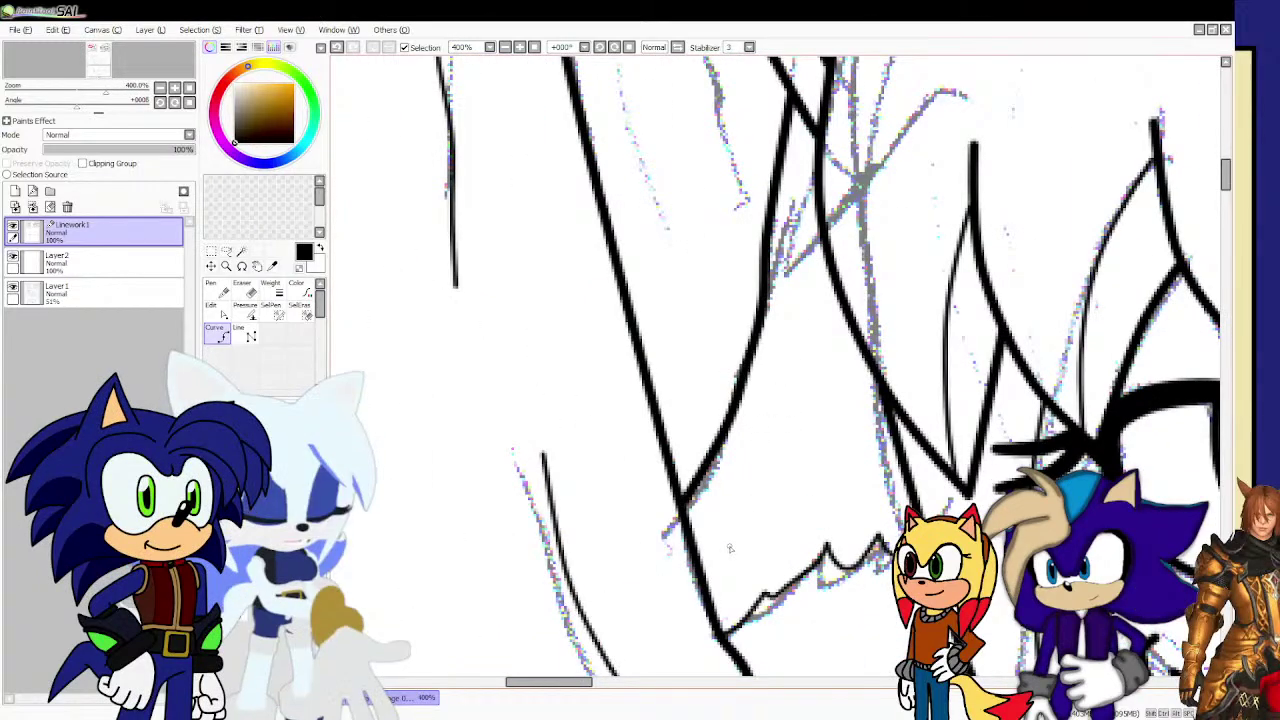
{"action": "left_click_drag", "start_coordinate": [780, 455], "coordinate": [798, 393]}
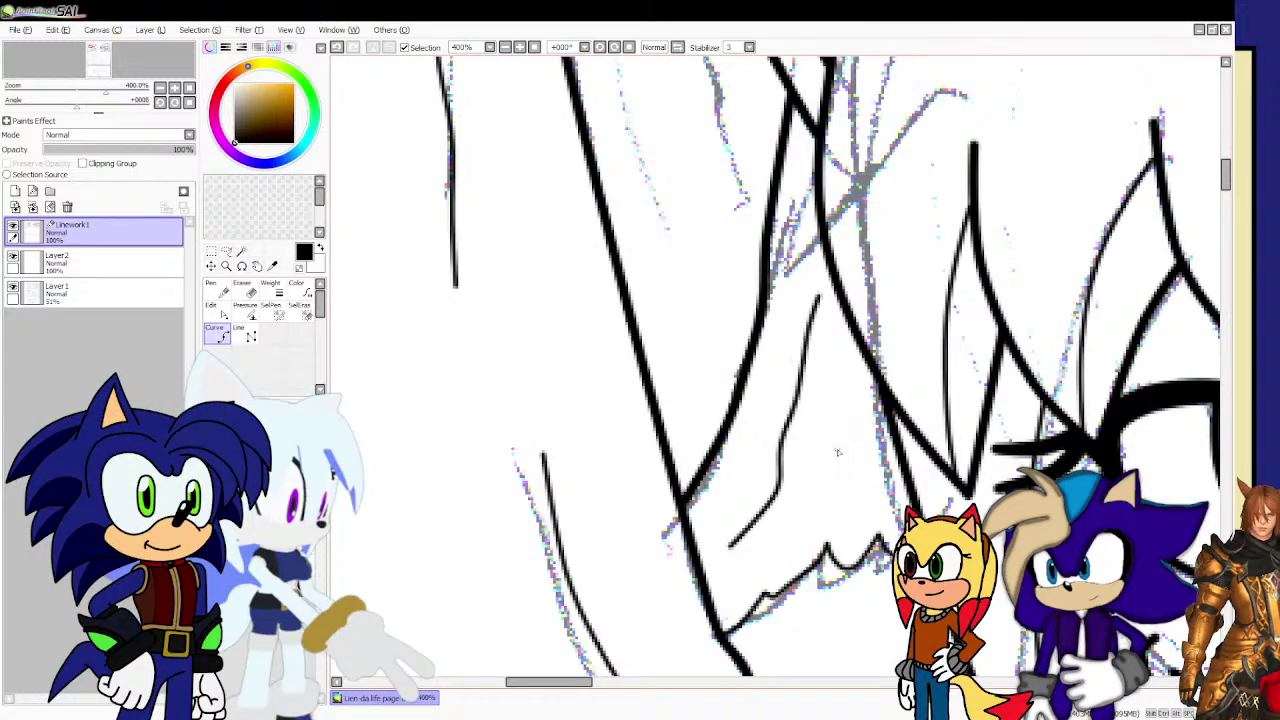
{"action": "scroll", "coordinate": [856, 394], "scroll_direction": "down", "scroll_amount": 5}
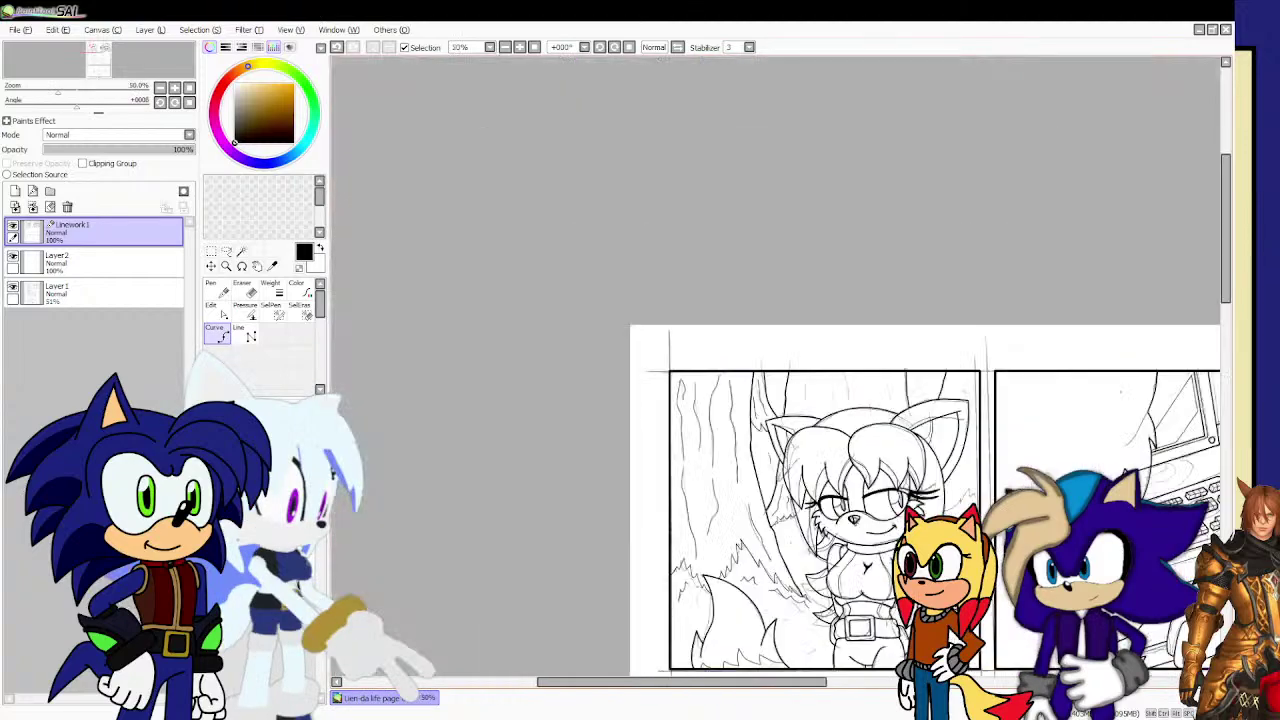
Ink thin wavy bark lines on the tree trunk above the character's left-hand ear in the first panel.
{"action": "scroll", "coordinate": [806, 392], "scroll_direction": "up", "scroll_amount": 1}
{"action": "scroll", "coordinate": [806, 392], "scroll_direction": "up", "scroll_amount": 1}
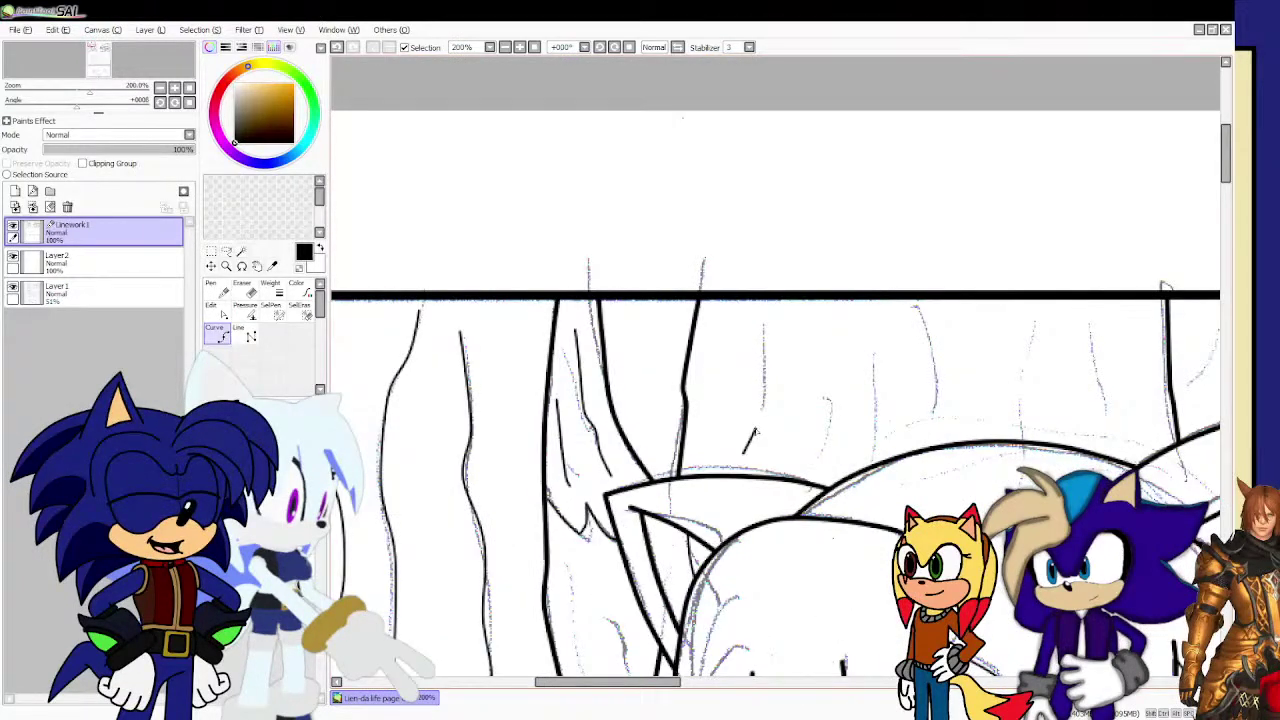
{"action": "scroll", "coordinate": [755, 432], "scroll_direction": "up", "scroll_amount": 1}
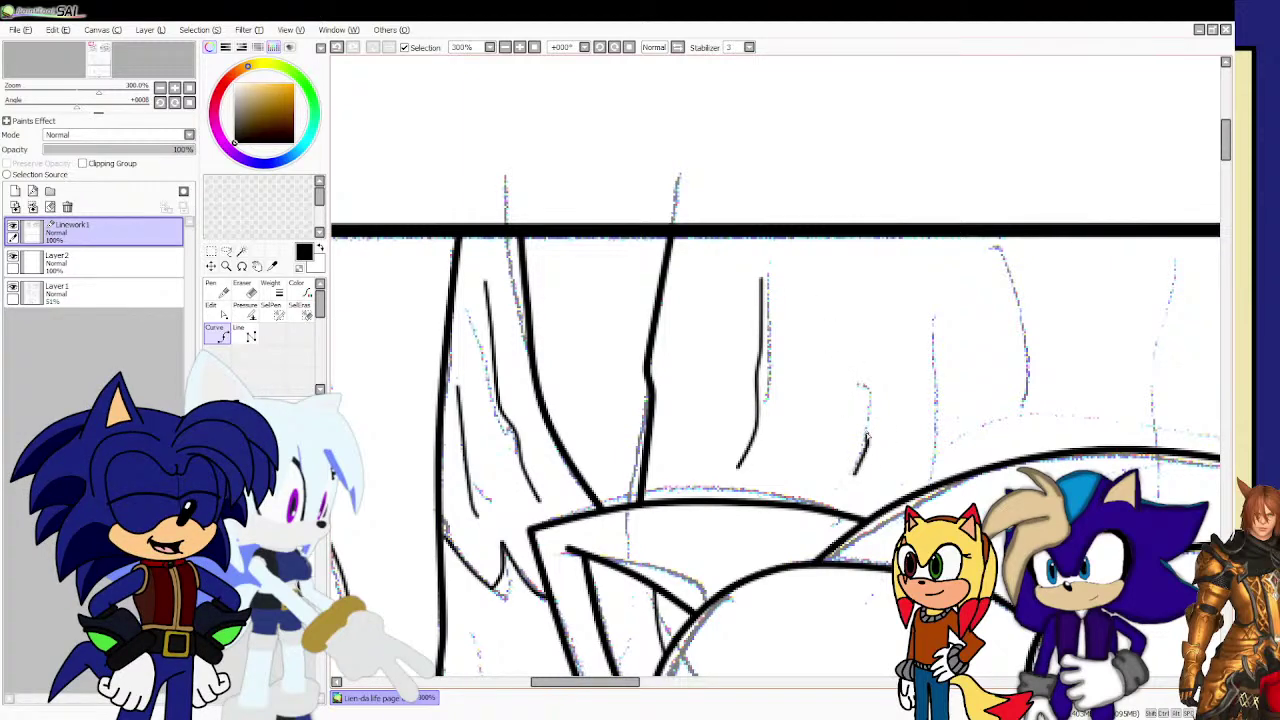
{"action": "mouse_move", "coordinate": [978, 260]}
{"action": "left_mouse_down"}
{"action": "mouse_move", "coordinate": [1004, 317]}
{"action": "mouse_move", "coordinate": [1005, 430]}
{"action": "mouse_move", "coordinate": [958, 455]}
{"action": "left_mouse_up"}
{"action": "scroll", "coordinate": [1005, 440], "scroll_direction": "down", "scroll_amount": 2}
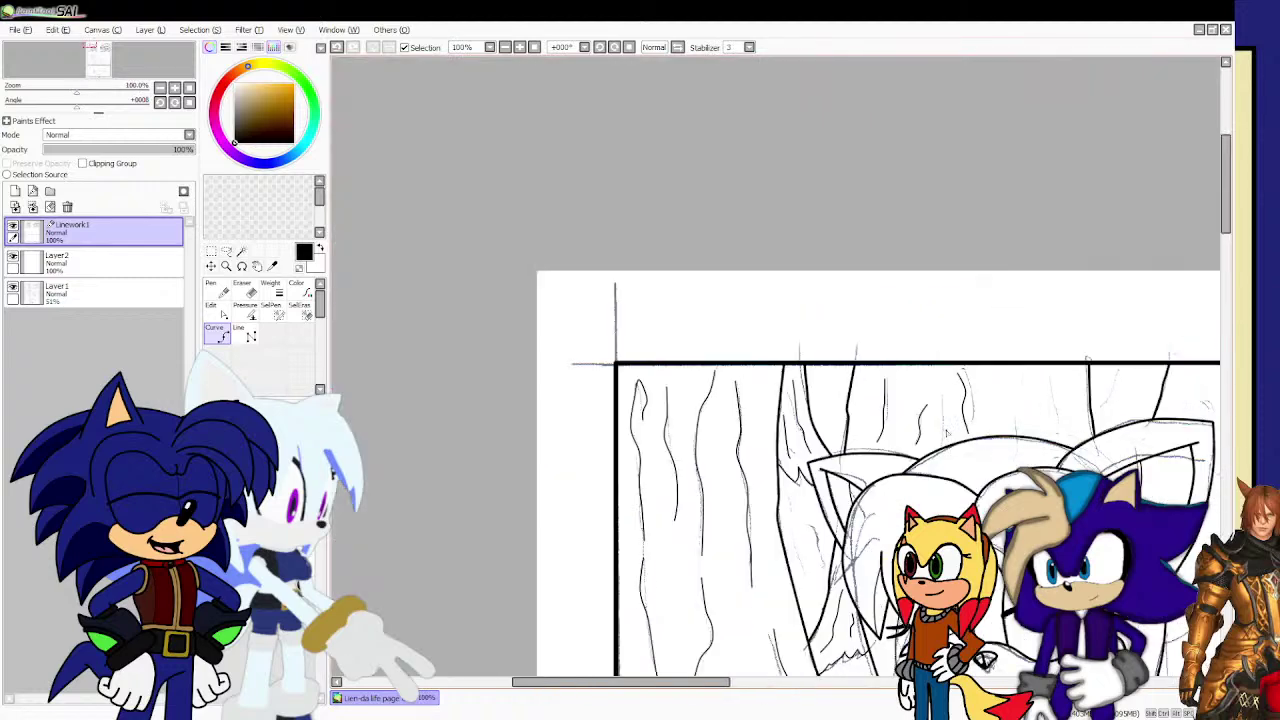
Ink more wavy vertical bark lines on the trunk above the character's hair, continuing toward the right-hand ear.
{"action": "scroll", "coordinate": [946, 418], "scroll_direction": "up", "scroll_amount": 2}
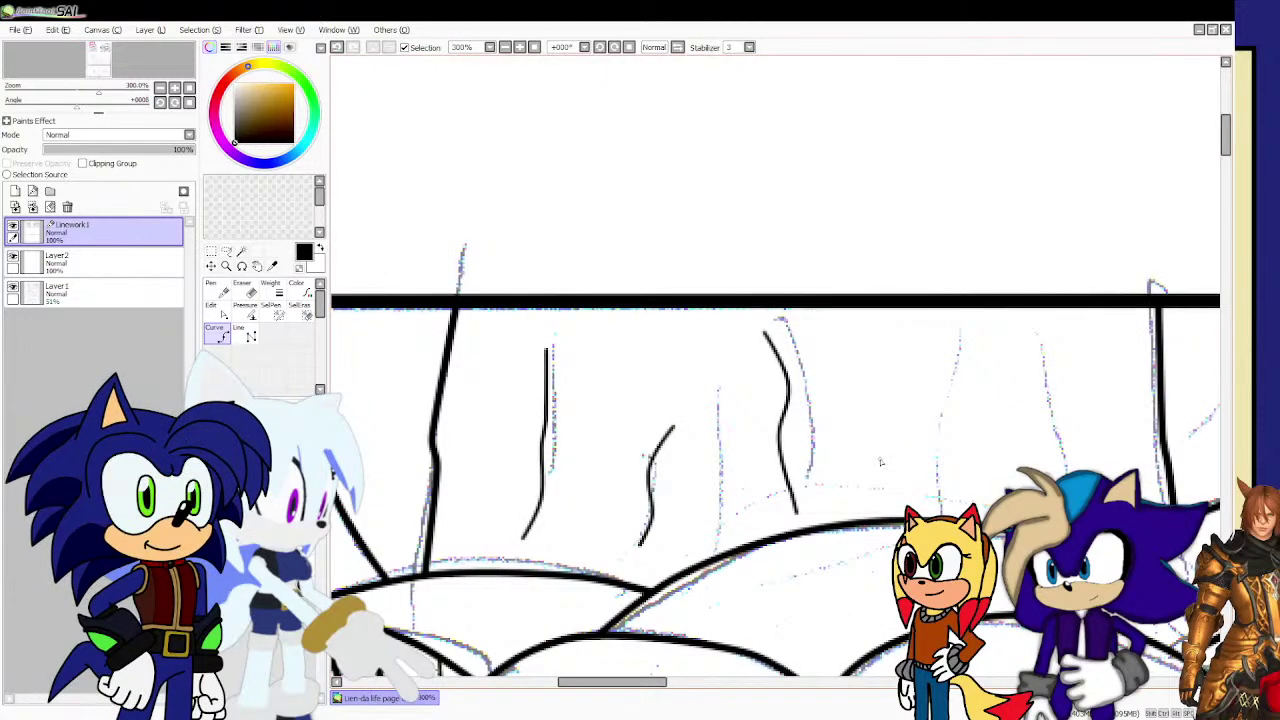
{"action": "left_click_drag", "start_coordinate": [880, 462], "coordinate": [881, 392]}
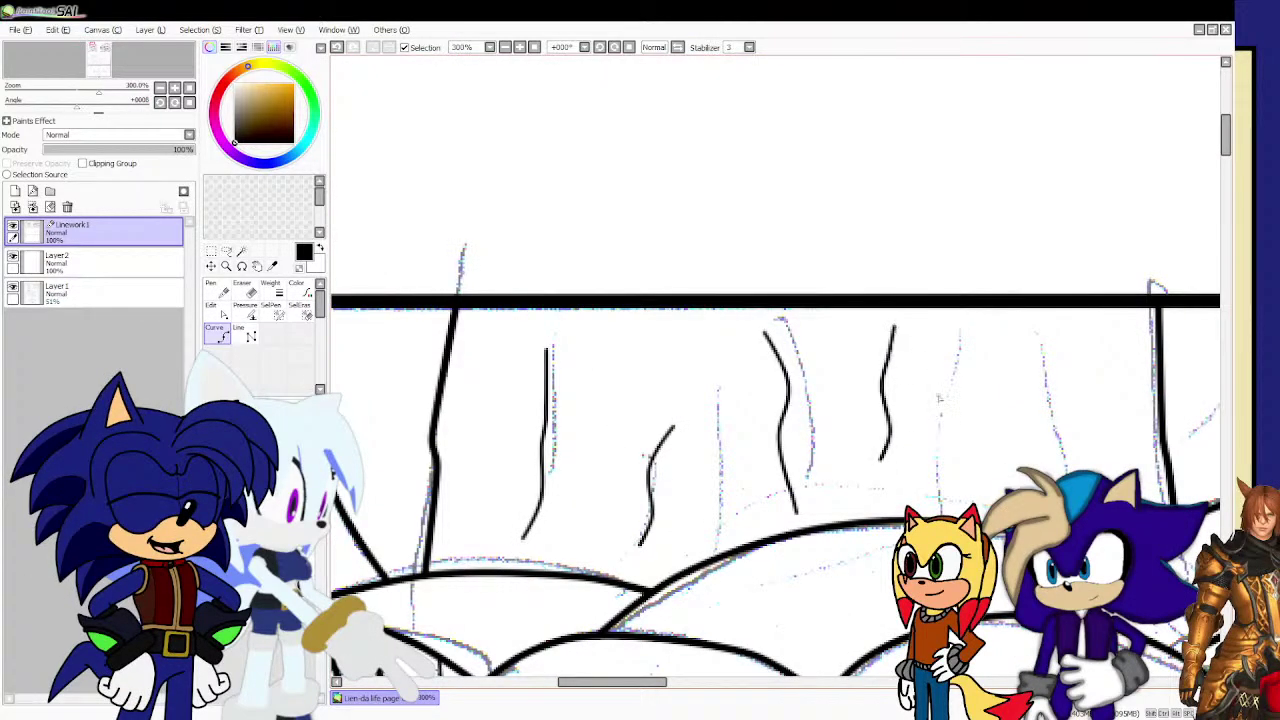
{"action": "left_click", "coordinate": [991, 504]}
{"action": "left_click", "coordinate": [986, 466]}
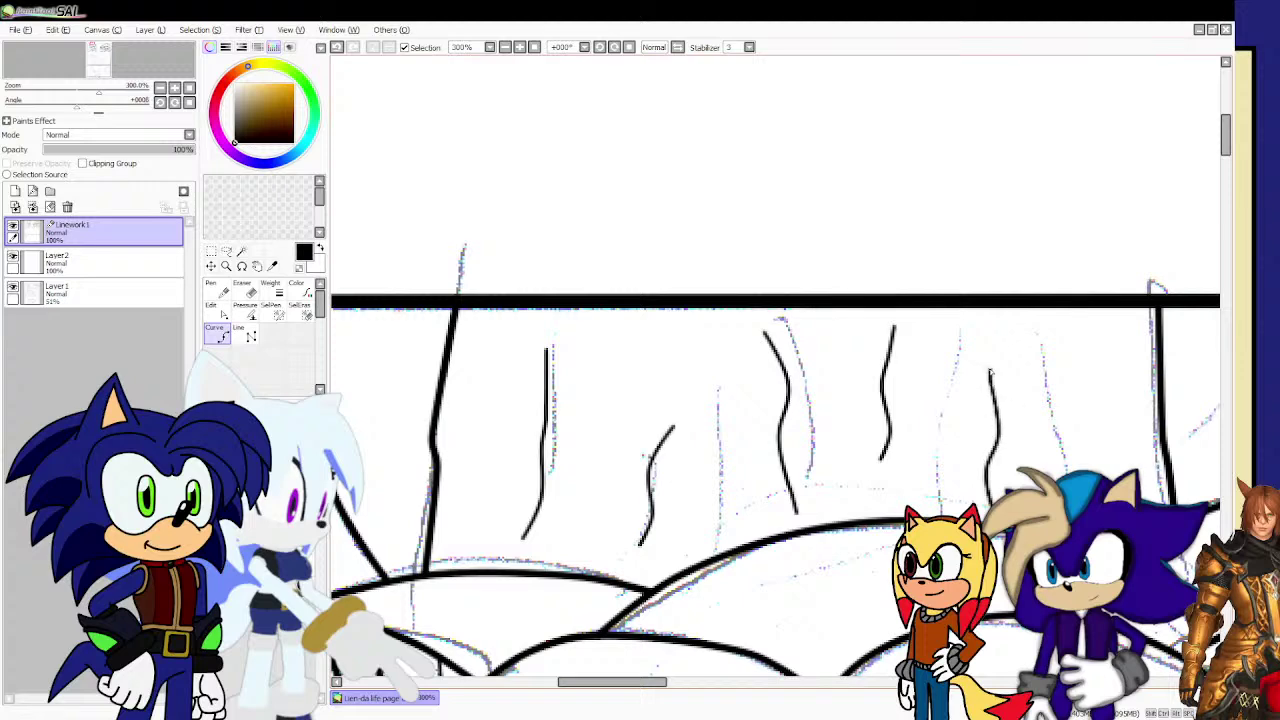
{"action": "mouse_move", "coordinate": [990, 376]}
{"action": "left_mouse_down"}
{"action": "mouse_move", "coordinate": [1045, 334]}
{"action": "mouse_move", "coordinate": [990, 356]}
{"action": "left_mouse_up"}
{"action": "left_click_drag", "start_coordinate": [1078, 341], "coordinate": [1105, 465]}
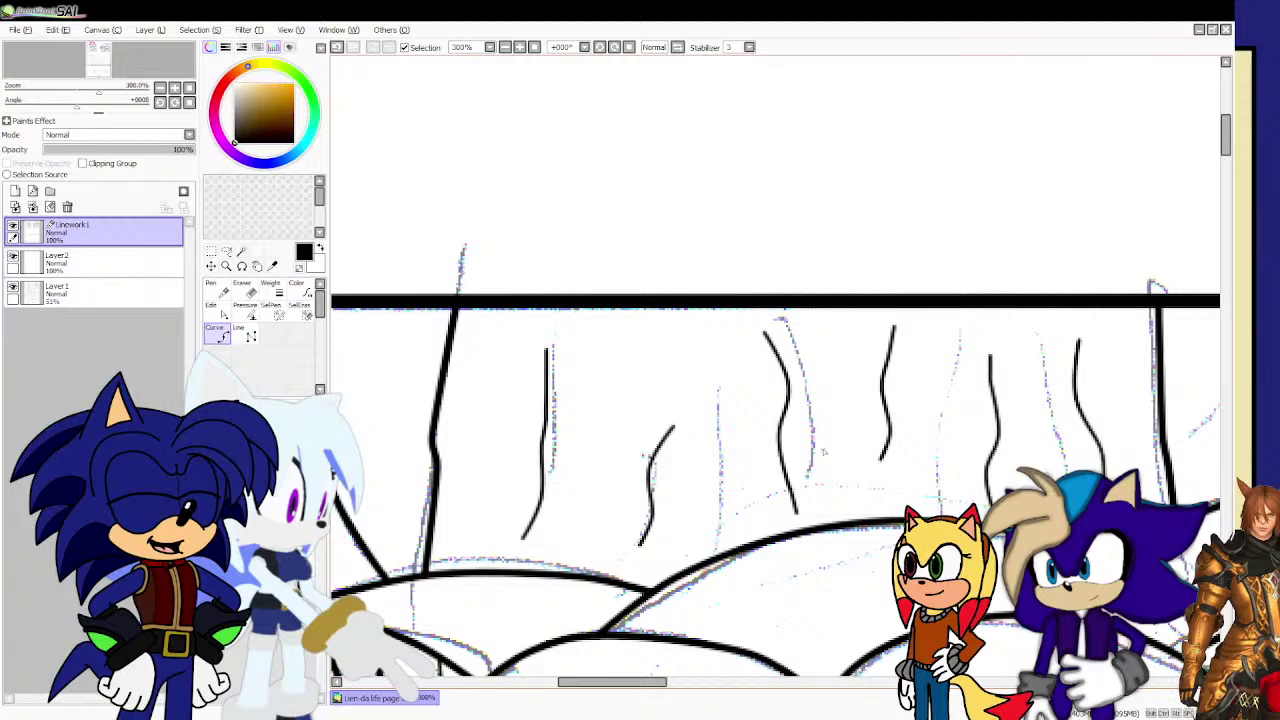
Ink short bark lines above and beside the right-hand ear, close to the first panel's right border.
{"action": "scroll", "coordinate": [823, 452], "scroll_direction": "down", "scroll_amount": 4}
{"action": "scroll", "coordinate": [1007, 453], "scroll_direction": "up", "scroll_amount": 4}
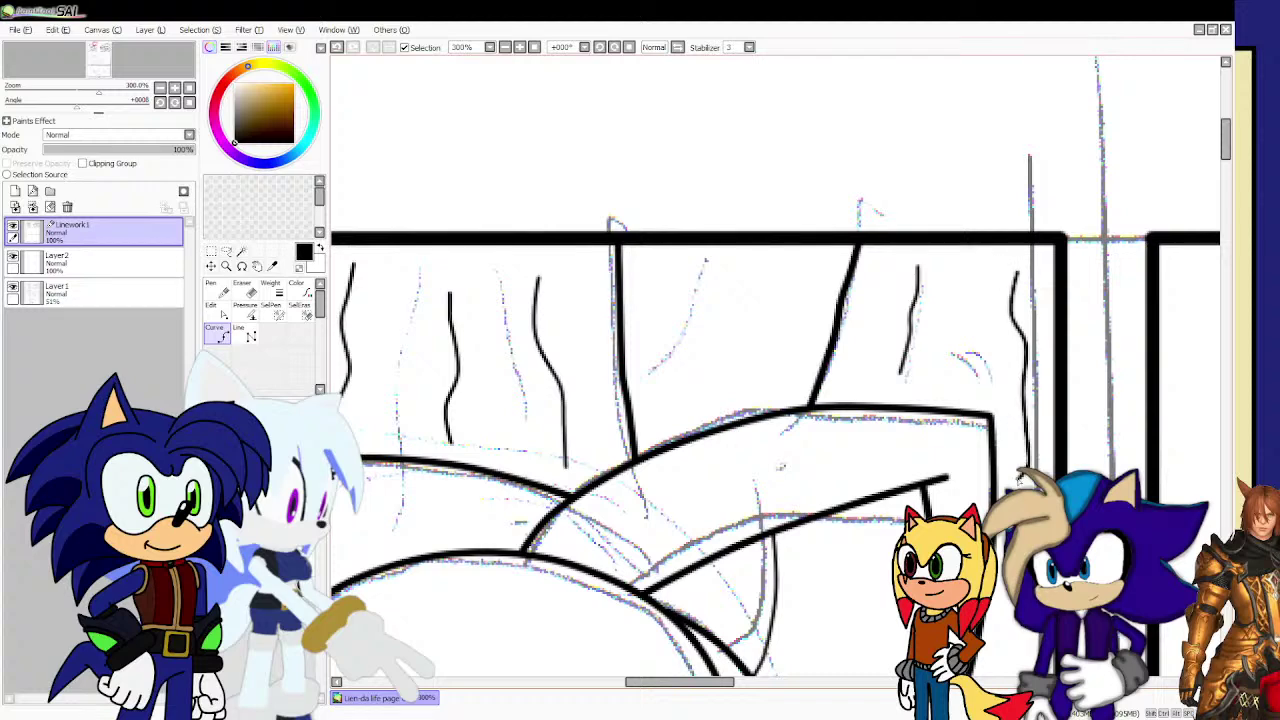
{"action": "scroll", "coordinate": [950, 380], "scroll_direction": "down", "scroll_amount": 3}
{"action": "scroll", "coordinate": [956, 513], "scroll_direction": "up", "scroll_amount": 2}
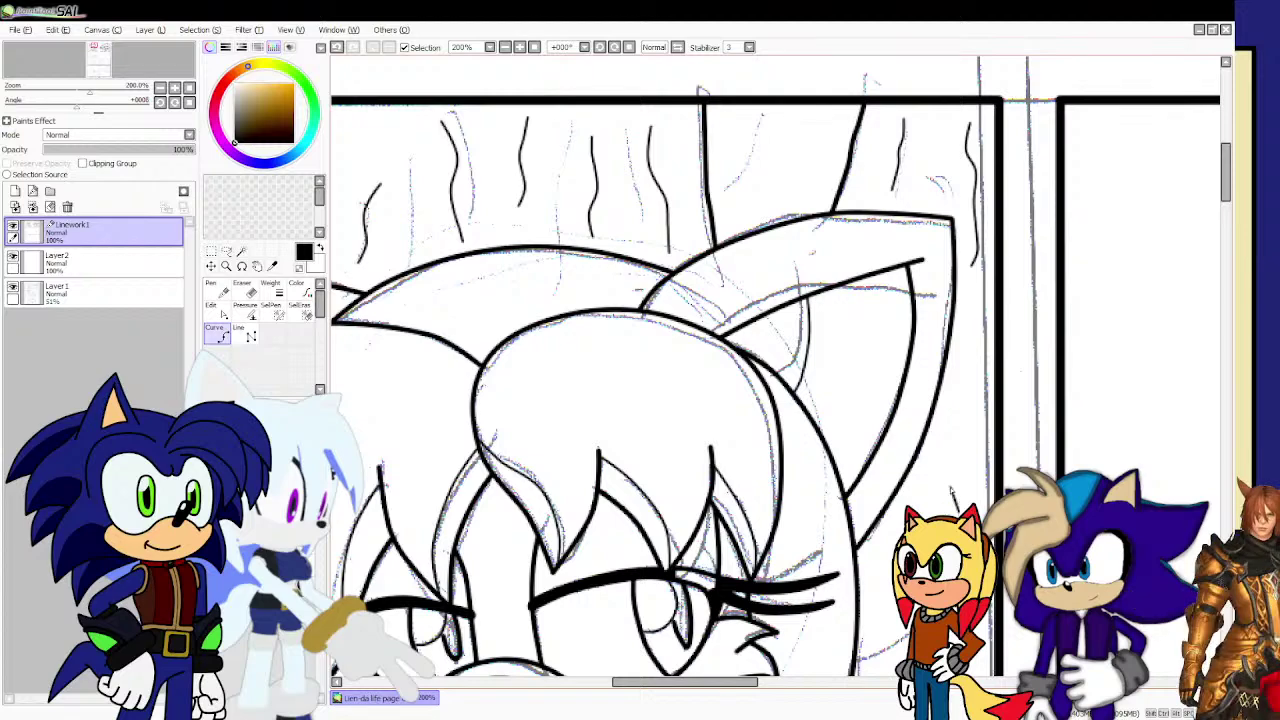
{"action": "double_click", "coordinate": [969, 340]}
{"action": "scroll", "coordinate": [938, 488], "scroll_direction": "down", "scroll_amount": 2}
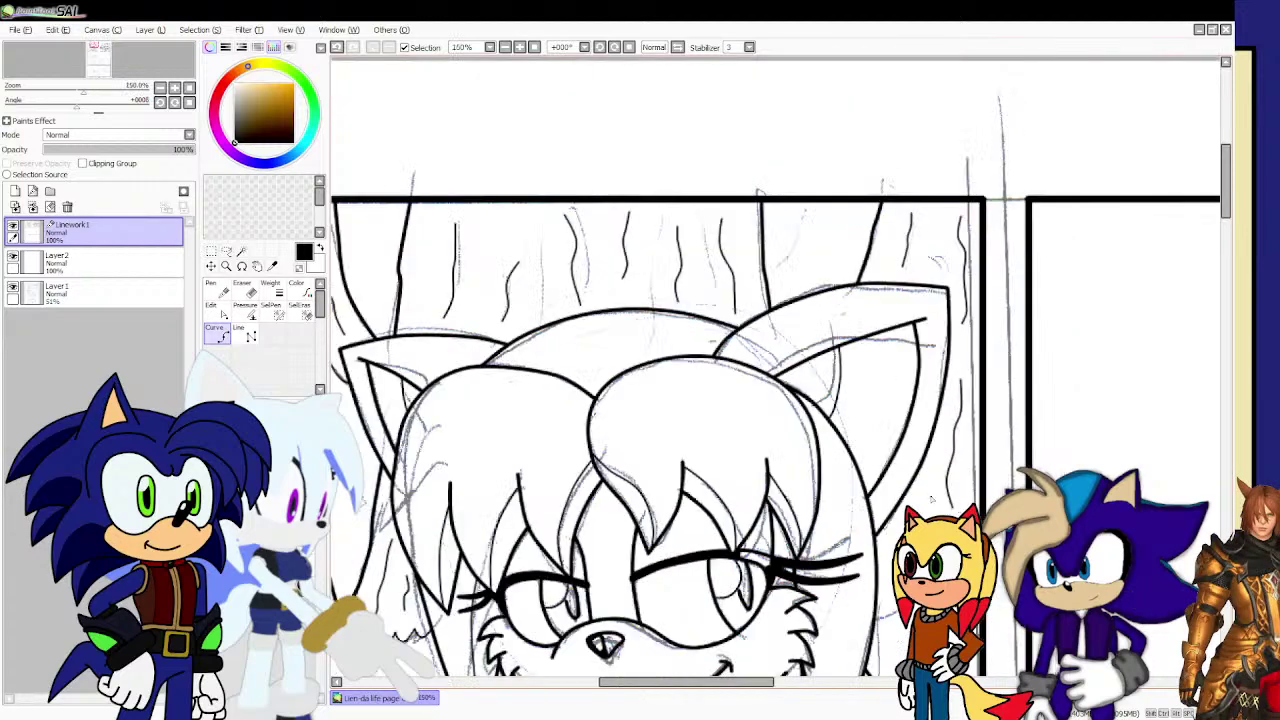
Ink a wavy bark line between the base of the right-hand ear and the first panel's right border.
{"action": "scroll", "coordinate": [926, 538], "scroll_direction": "up", "scroll_amount": 2}
{"action": "scroll", "coordinate": [900, 450], "scroll_direction": "down", "scroll_amount": 2}
{"action": "scroll", "coordinate": [900, 450], "scroll_direction": "up", "scroll_amount": 1}
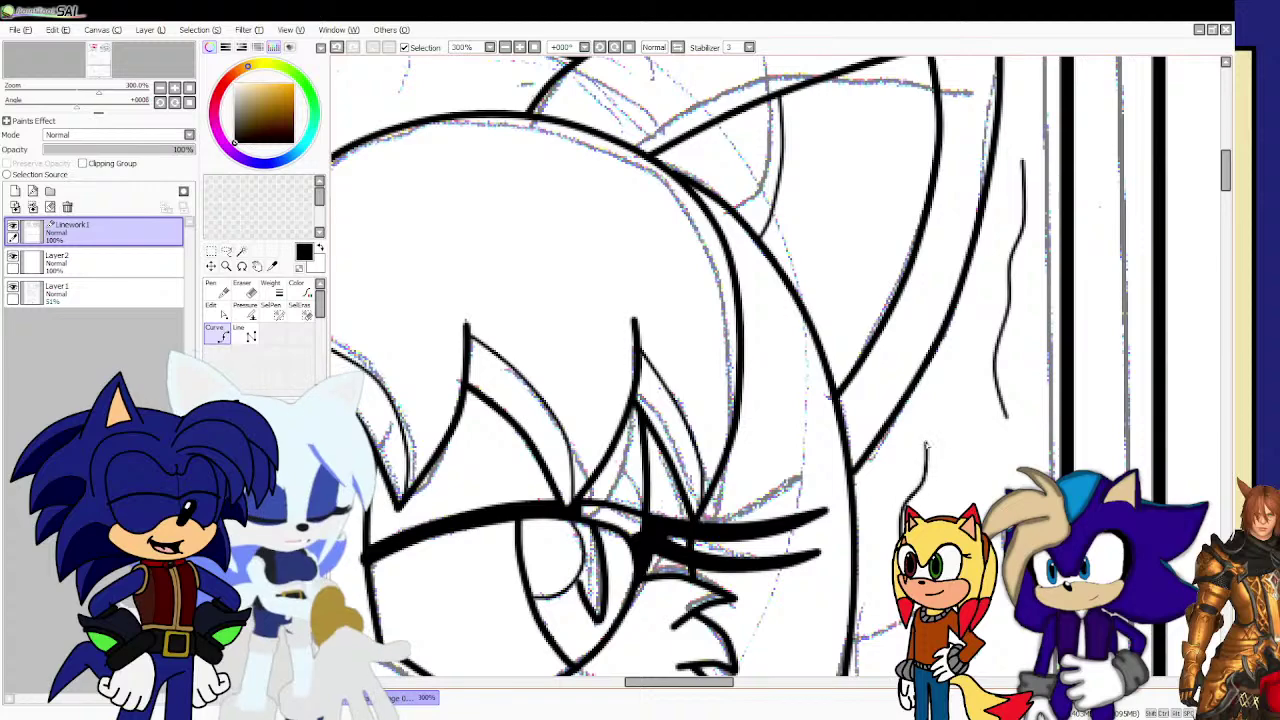
{"action": "left_click_drag", "start_coordinate": [950, 390], "coordinate": [926, 440]}
{"action": "scroll", "coordinate": [926, 510], "scroll_direction": "down", "scroll_amount": 1}
{"action": "scroll", "coordinate": [985, 595], "scroll_direction": "up", "scroll_amount": 1}
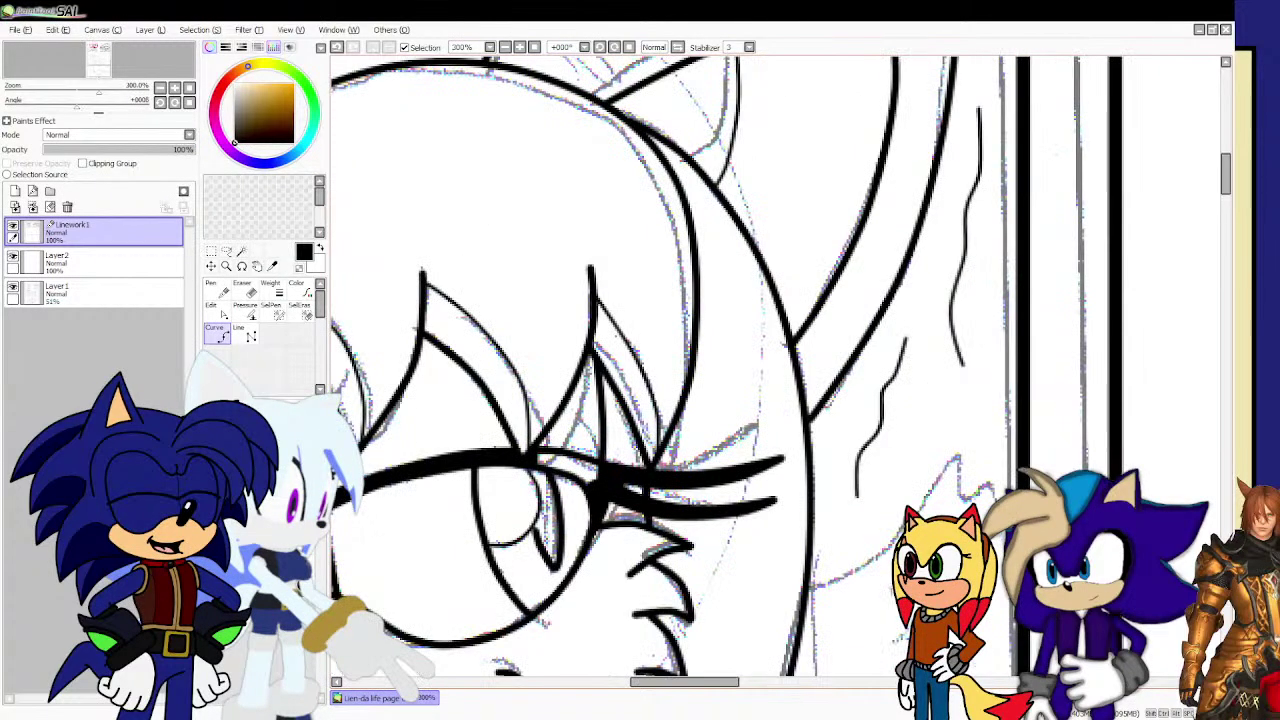
Trace the jagged grass outline from the right side of the character's hair to the first panel's border.
{"action": "scroll", "coordinate": [870, 605], "scroll_direction": "up", "scroll_amount": 1}
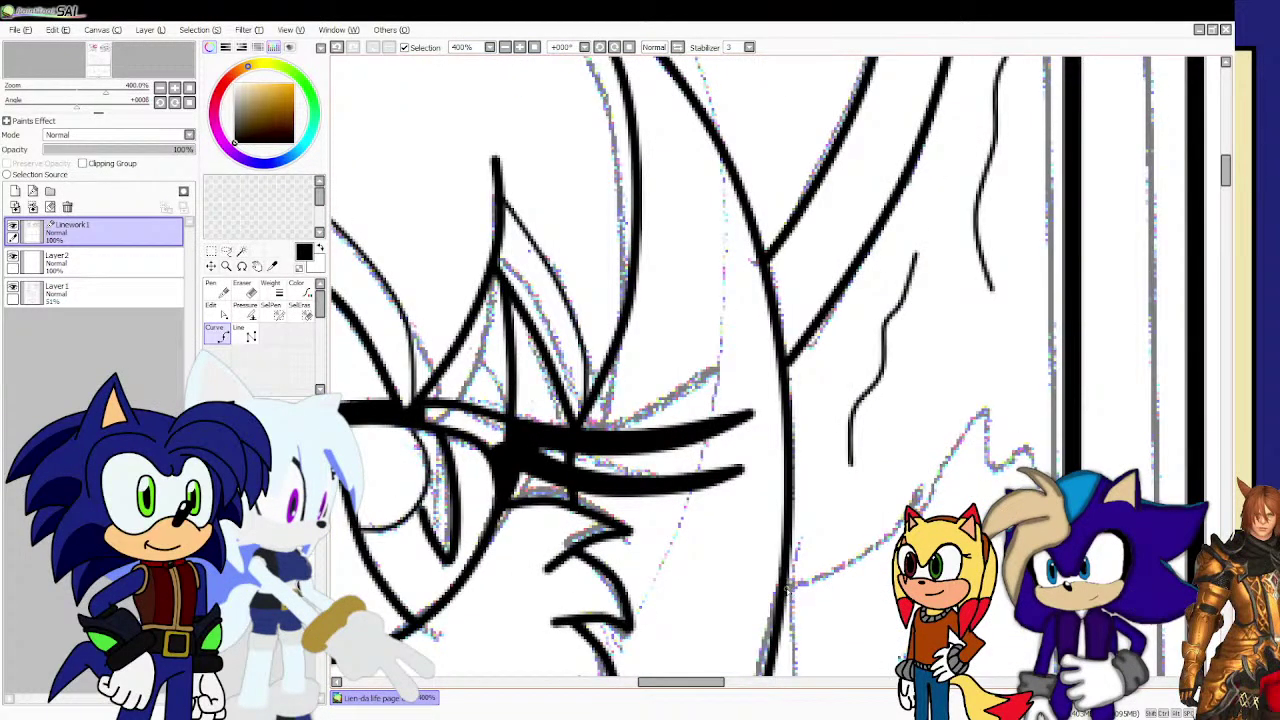
{"action": "left_click", "coordinate": [876, 550]}
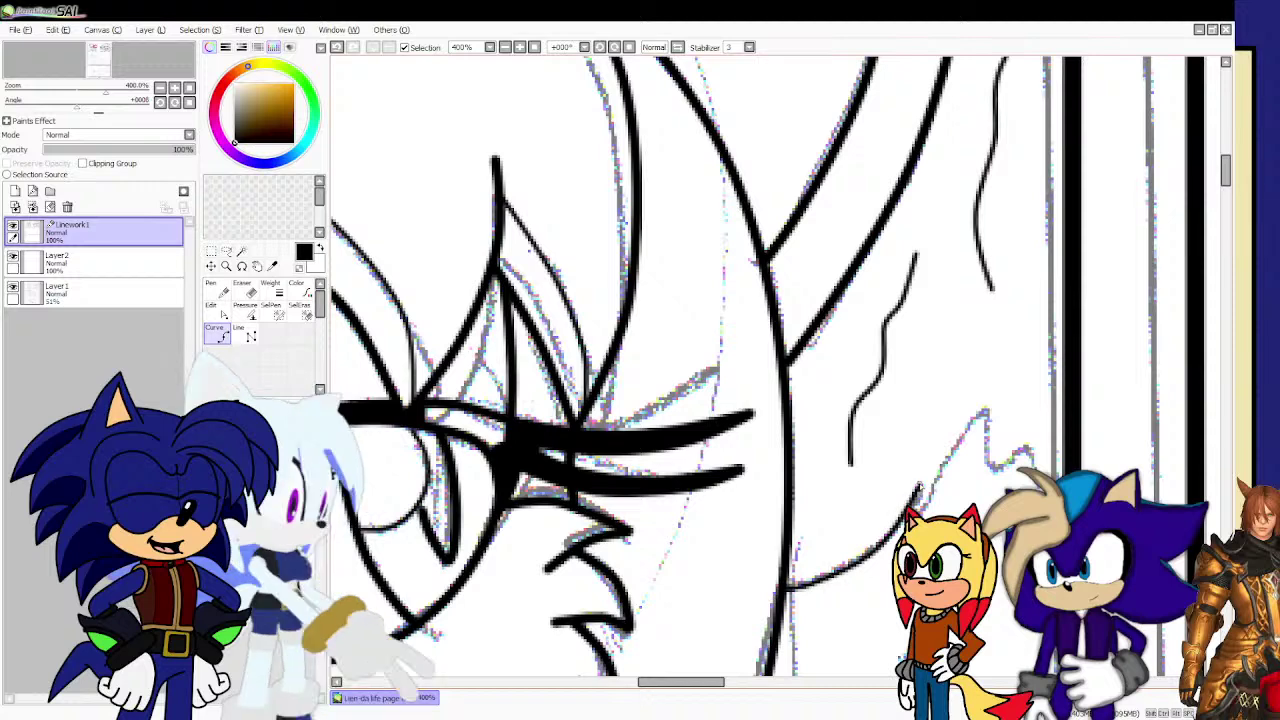
{"action": "mouse_move", "coordinate": [940, 510]}
{"action": "left_mouse_down"}
{"action": "mouse_move", "coordinate": [985, 412]}
{"action": "mouse_move", "coordinate": [1012, 466]}
{"action": "mouse_move", "coordinate": [1038, 412]}
{"action": "left_mouse_up"}
{"action": "double_click", "coordinate": [1059, 453]}
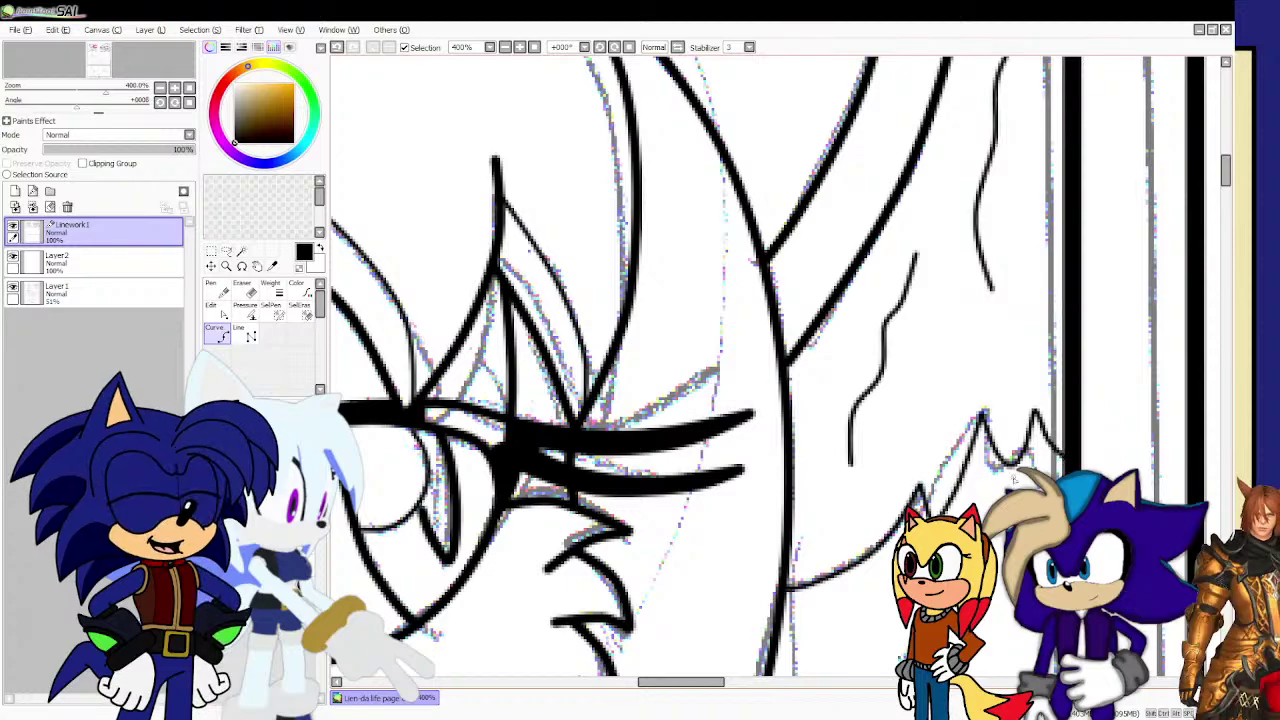
{"action": "scroll", "coordinate": [940, 455], "scroll_direction": "down", "scroll_amount": 3}
{"action": "scroll", "coordinate": [940, 455], "scroll_direction": "up", "scroll_amount": 1}
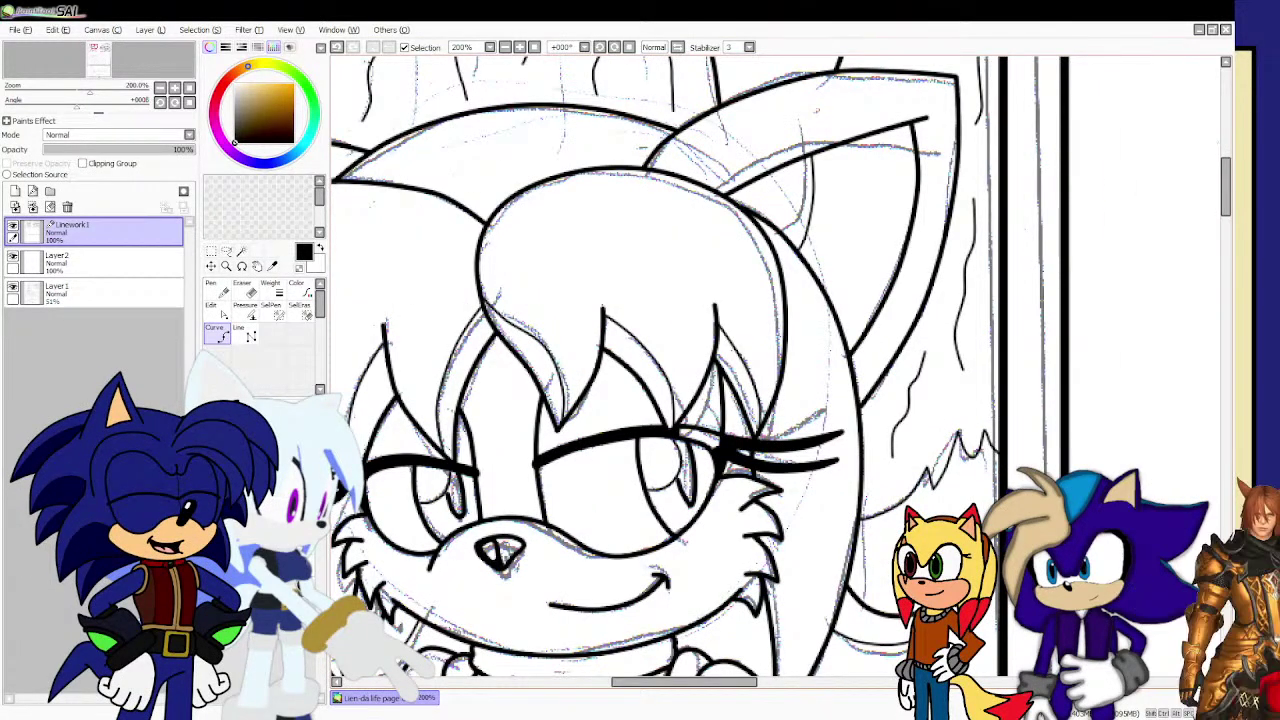
Ink a second jagged grass line just below the grass outline at the right of the character's face.
{"action": "scroll", "coordinate": [744, 551], "scroll_direction": "up", "scroll_amount": 3}
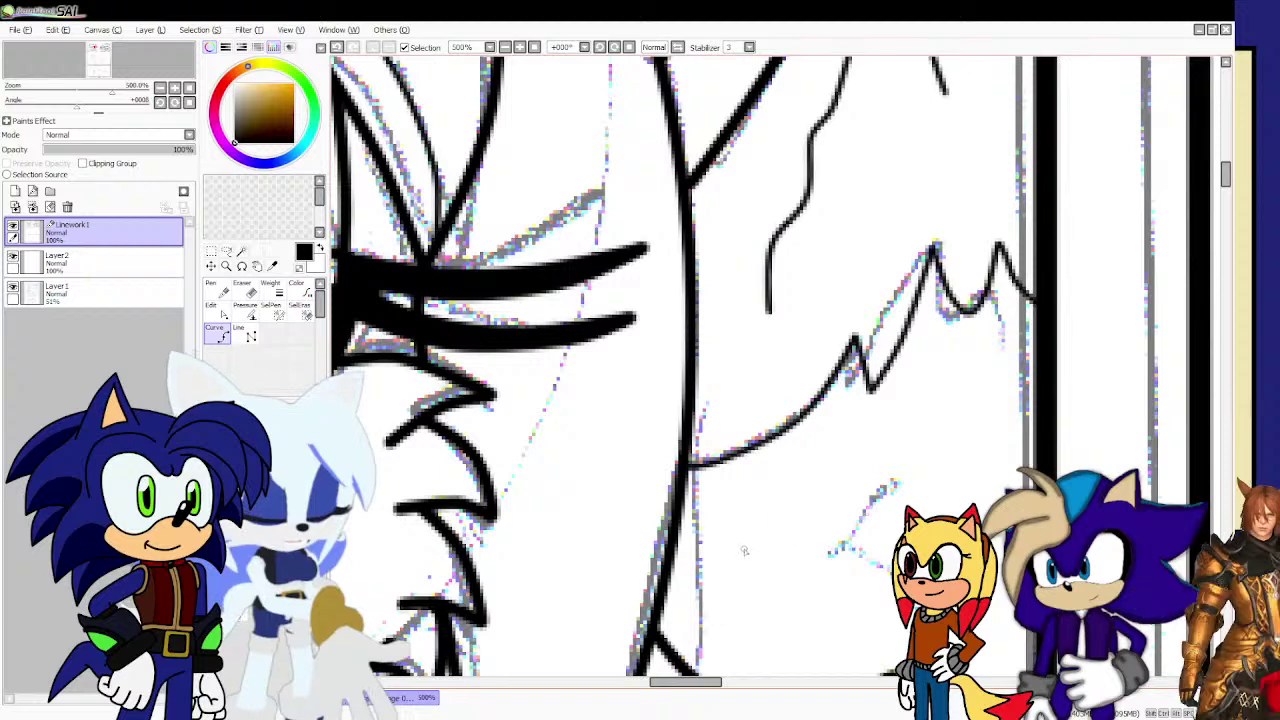
{"action": "mouse_move", "coordinate": [735, 560]}
{"action": "left_mouse_down"}
{"action": "mouse_move", "coordinate": [793, 505]}
{"action": "mouse_move", "coordinate": [823, 512]}
{"action": "mouse_move", "coordinate": [867, 482]}
{"action": "mouse_move", "coordinate": [918, 427]}
{"action": "mouse_move", "coordinate": [929, 448]}
{"action": "mouse_move", "coordinate": [995, 418]}
{"action": "left_mouse_up"}
{"action": "scroll", "coordinate": [995, 418], "scroll_direction": "down", "scroll_amount": 5}
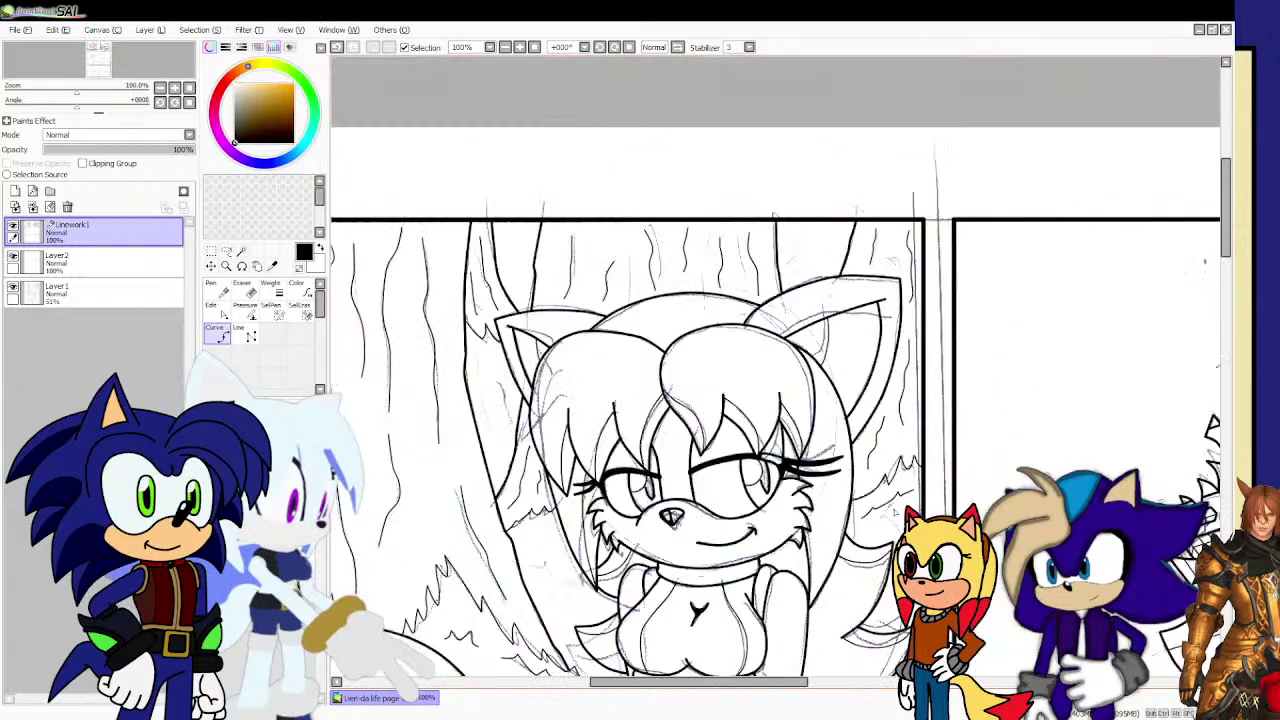
Ink a short jagged grass line below the grass edge between the tree trunk and the left side of the hair.
{"action": "scroll", "coordinate": [880, 516], "scroll_direction": "down", "scroll_amount": 2}
{"action": "scroll", "coordinate": [748, 532], "scroll_direction": "up", "scroll_amount": 6}
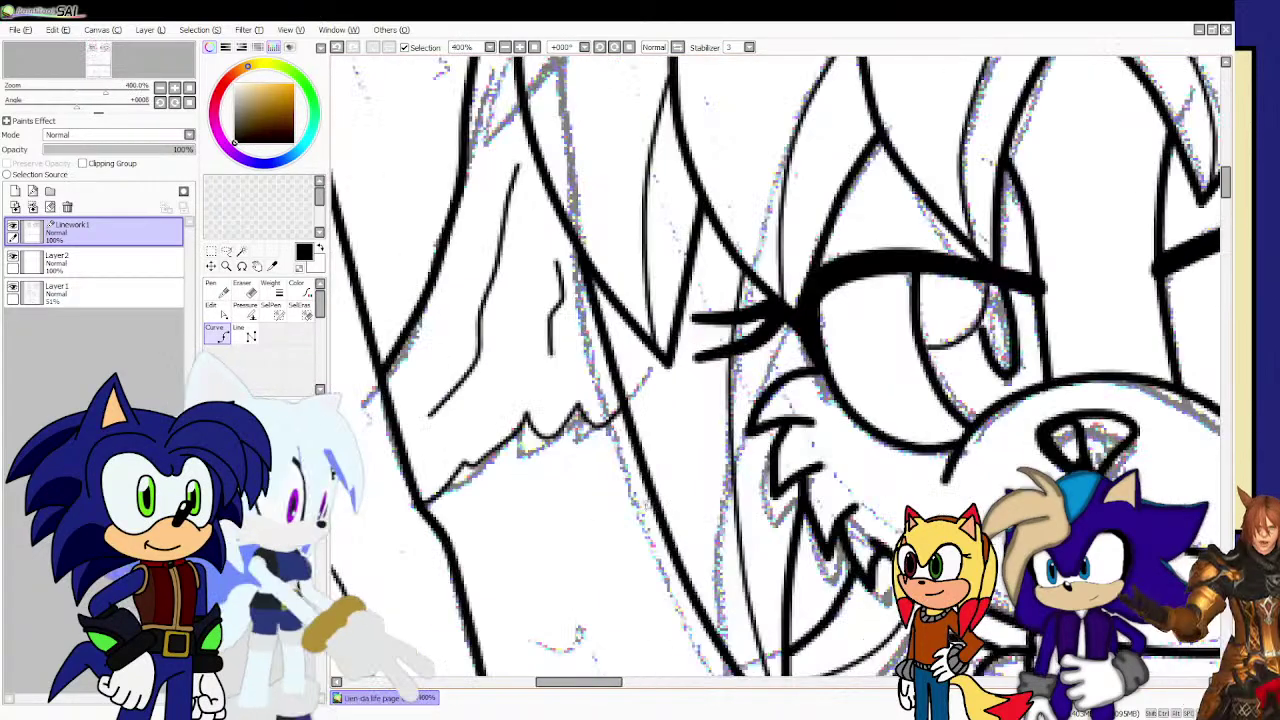
{"action": "left_click_drag", "start_coordinate": [530, 494], "coordinate": [600, 482]}
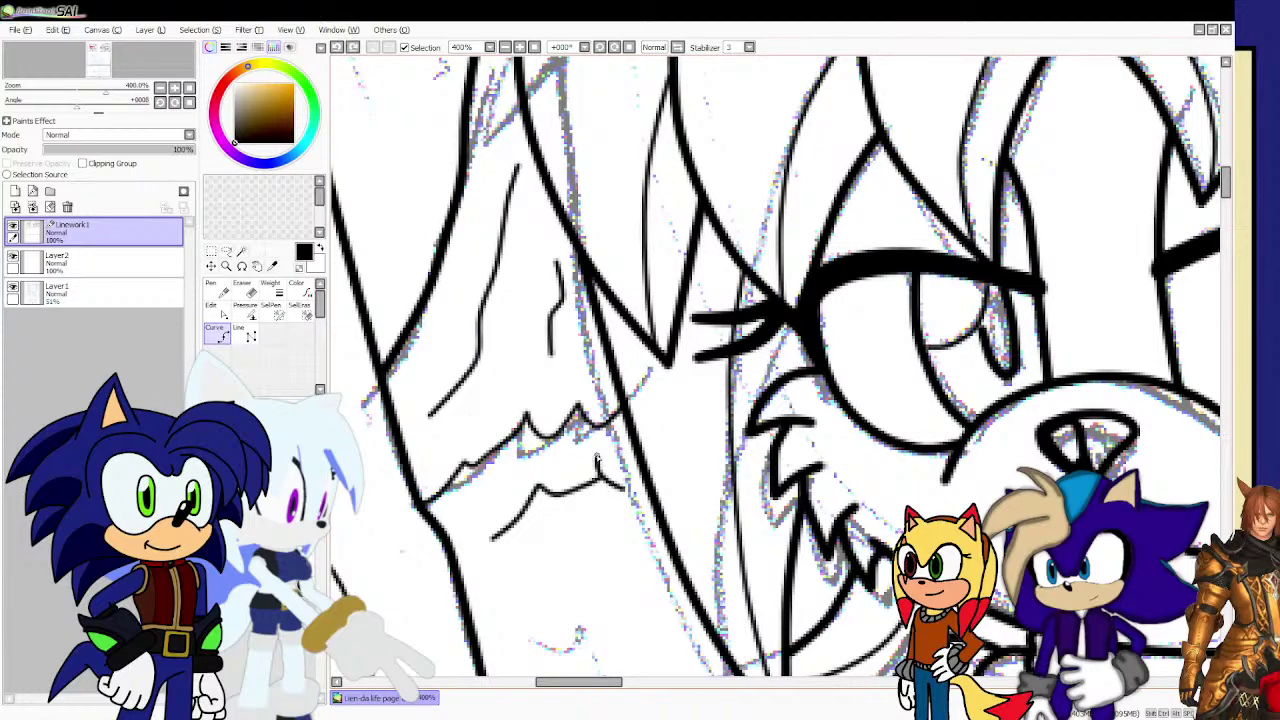
{"action": "double_click", "coordinate": [603, 488]}
{"action": "scroll", "coordinate": [607, 480], "scroll_direction": "down", "scroll_amount": 8}
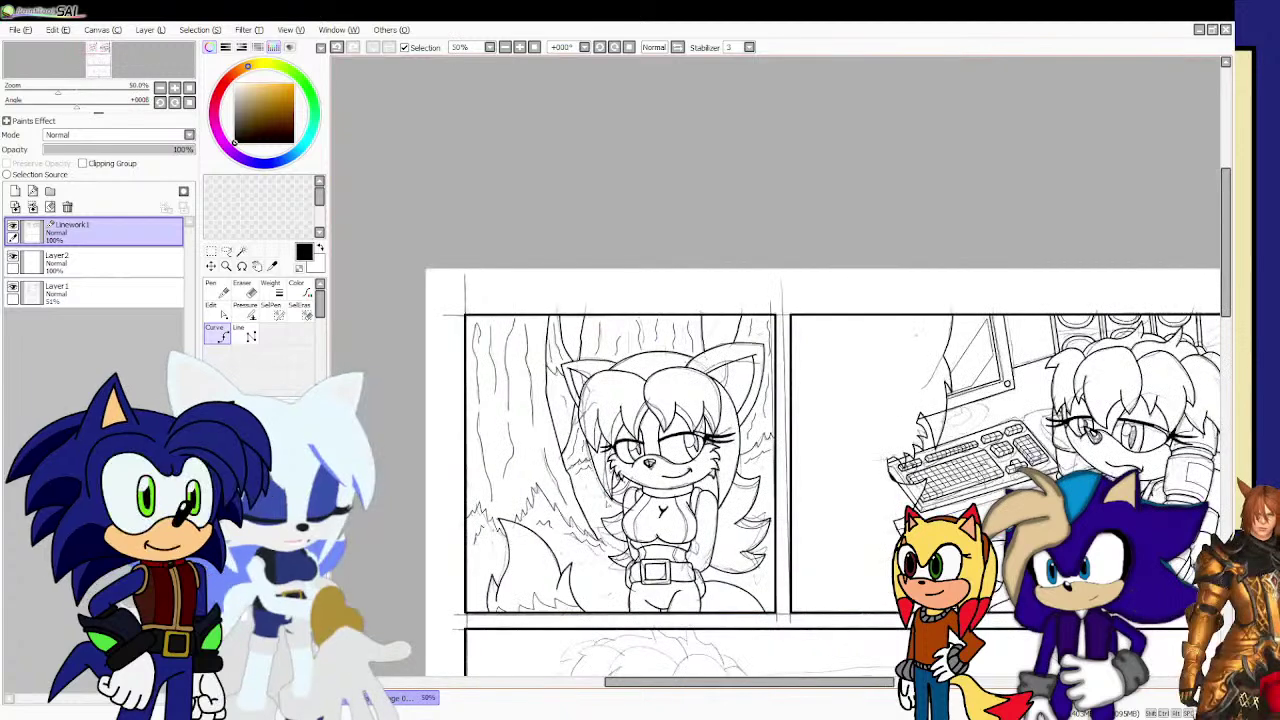
Select both pupils, the nose and the thin upper eyelid area of the first panel's character with the Magic Wand.
{"action": "scroll", "coordinate": [610, 575], "scroll_direction": "up", "scroll_amount": 1}
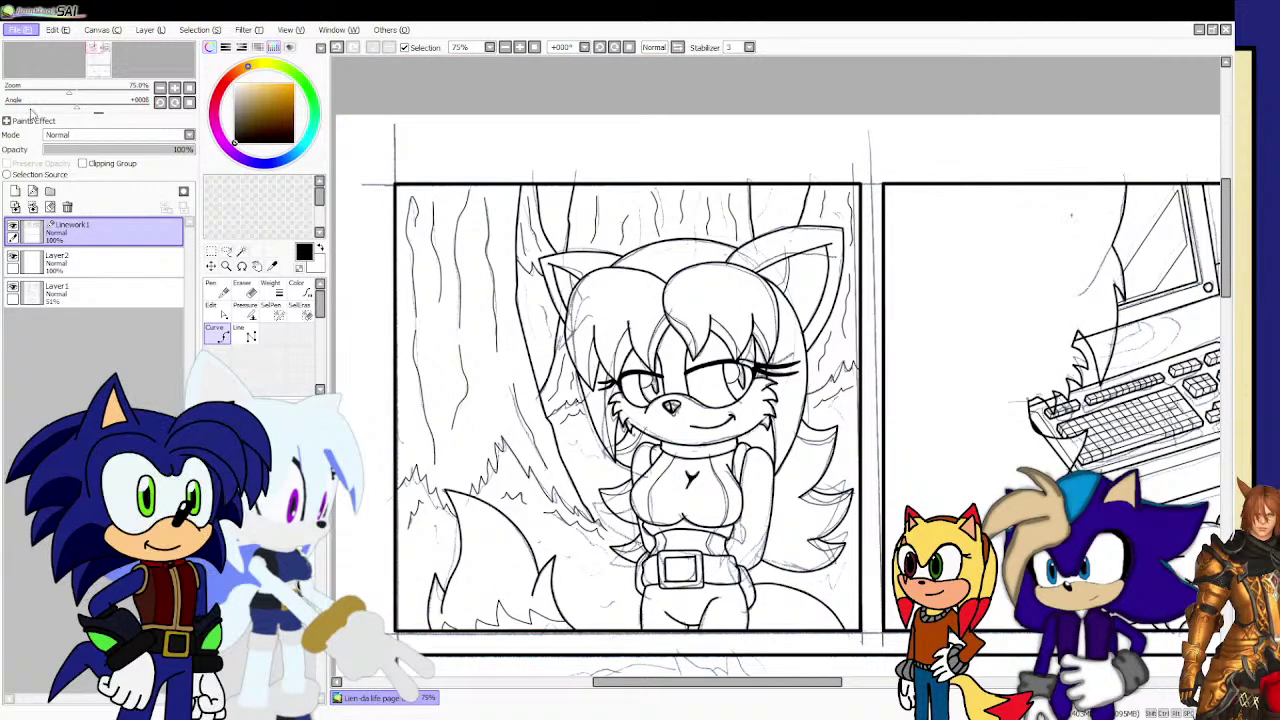
{"action": "left_click", "coordinate": [241, 252]}
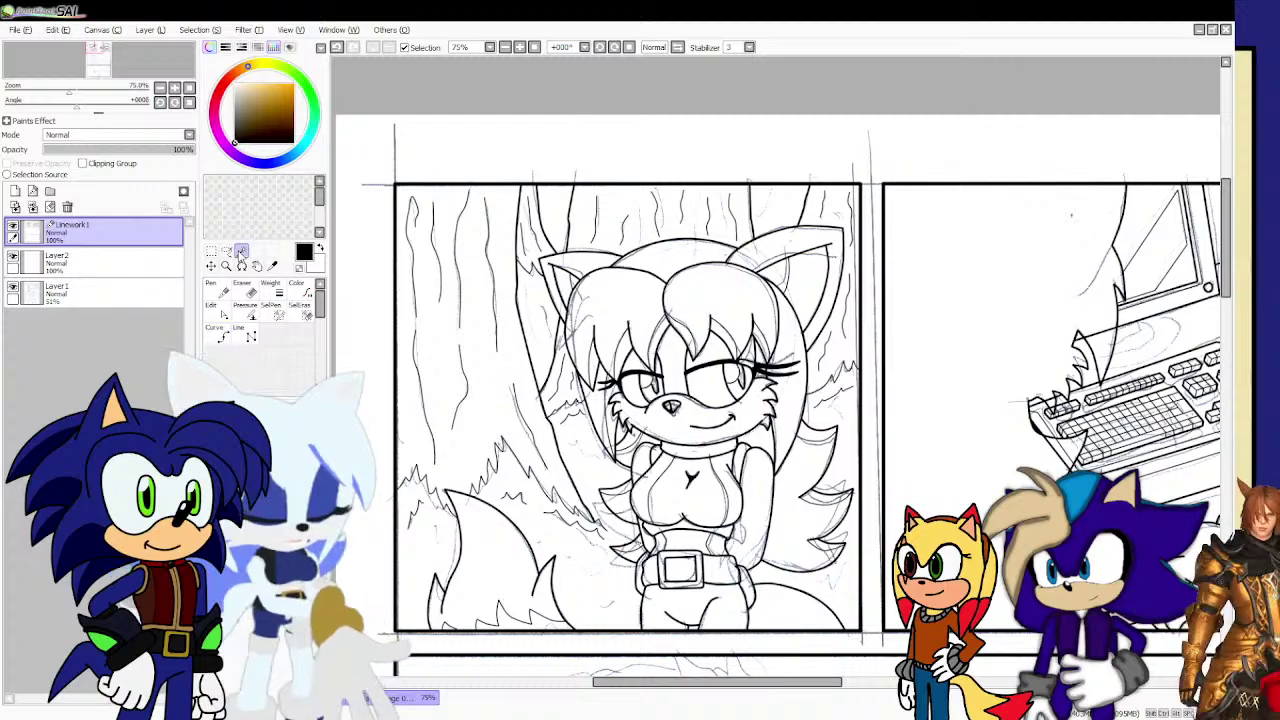
{"action": "scroll", "coordinate": [735, 375], "scroll_direction": "up", "scroll_amount": 6}
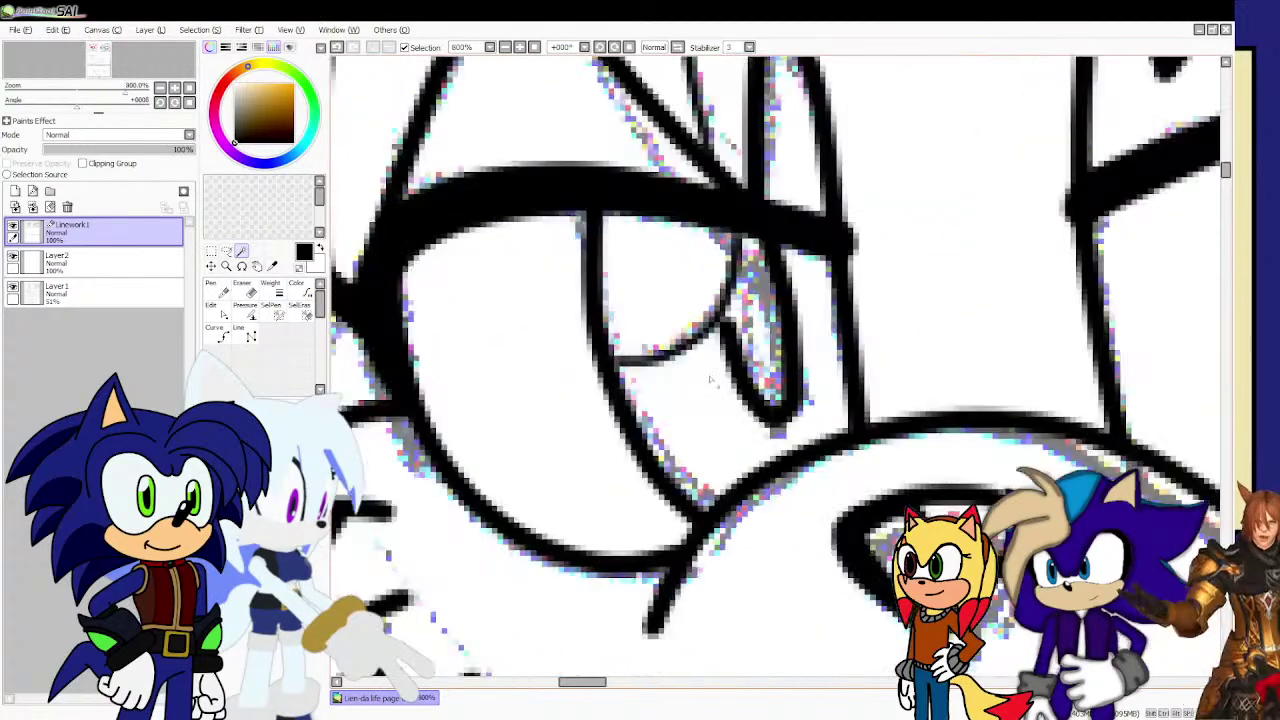
{"action": "left_click", "coordinate": [753, 330]}
{"action": "scroll", "coordinate": [830, 475], "scroll_direction": "down", "scroll_amount": 5}
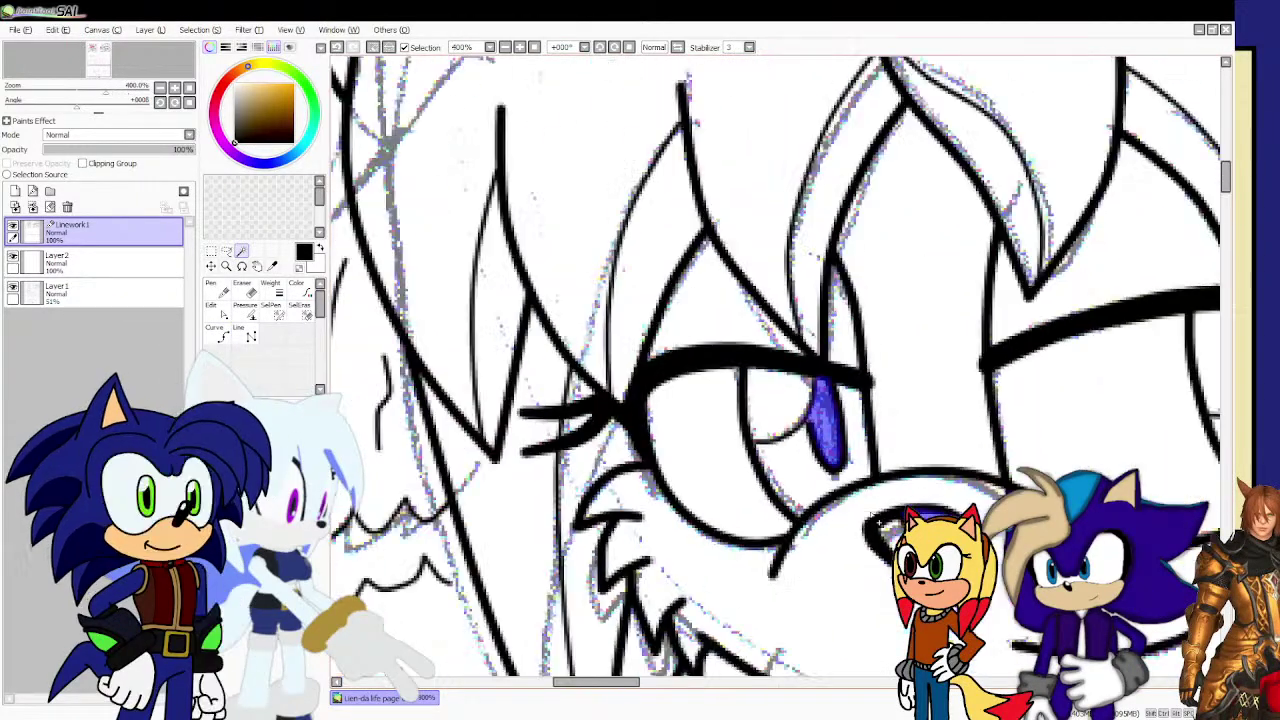
{"action": "scroll", "coordinate": [918, 460], "scroll_direction": "up", "scroll_amount": 4}
{"action": "left_click", "coordinate": [918, 460]}
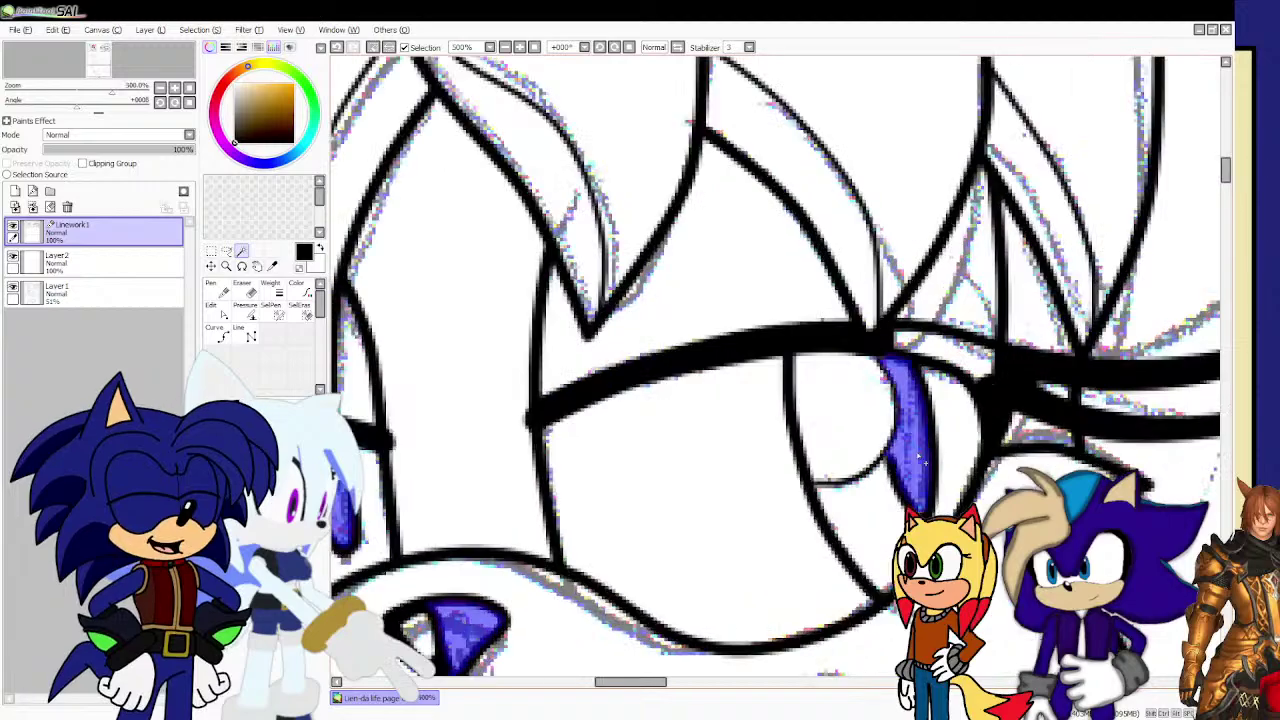
{"action": "scroll", "coordinate": [733, 383], "scroll_direction": "down", "scroll_amount": 6}
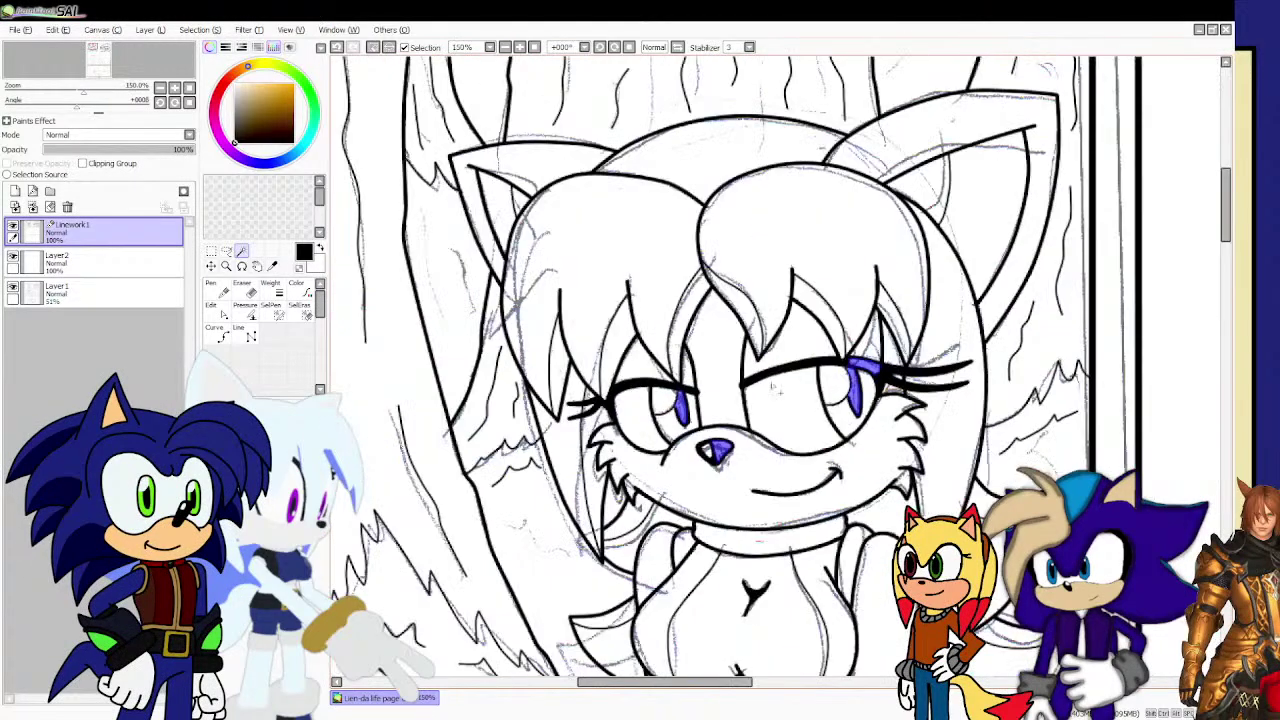
Add both pupils, the nose and the thin eyelid area of the second panel's character to the selection.
{"action": "scroll", "coordinate": [1180, 380], "scroll_direction": "up", "scroll_amount": 4}
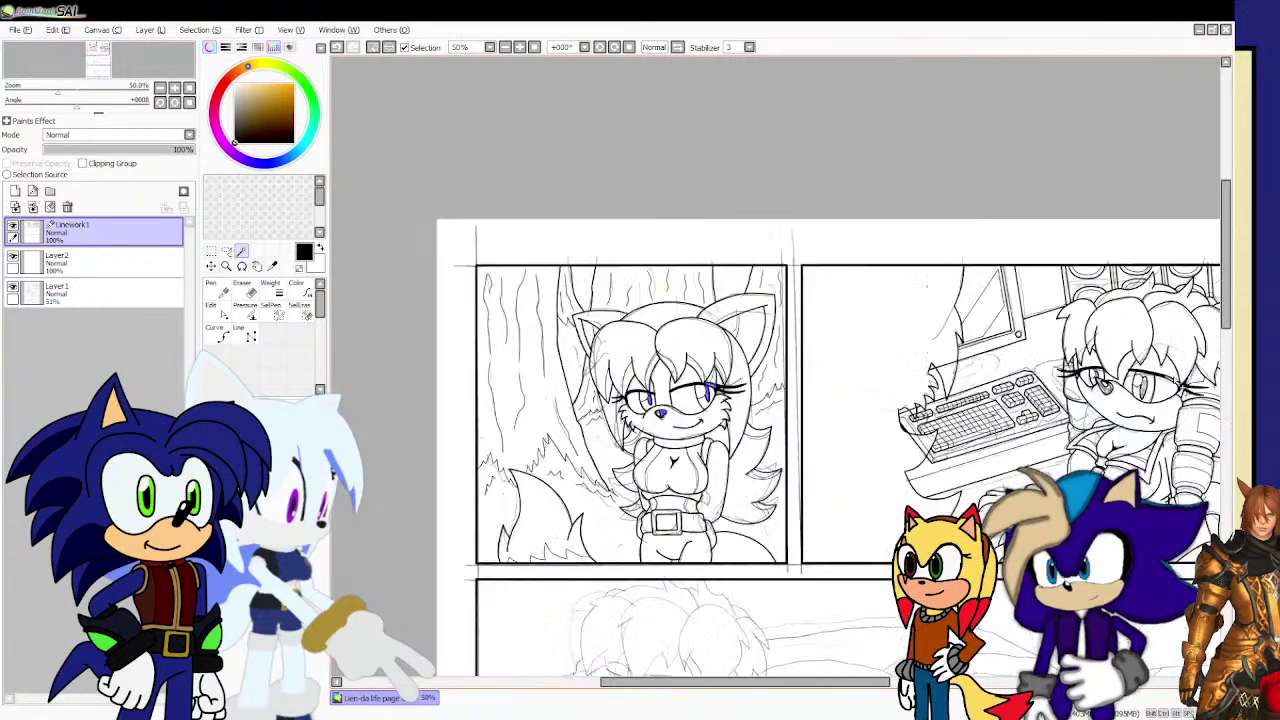
{"action": "scroll", "coordinate": [1160, 390], "scroll_direction": "up", "scroll_amount": 1}
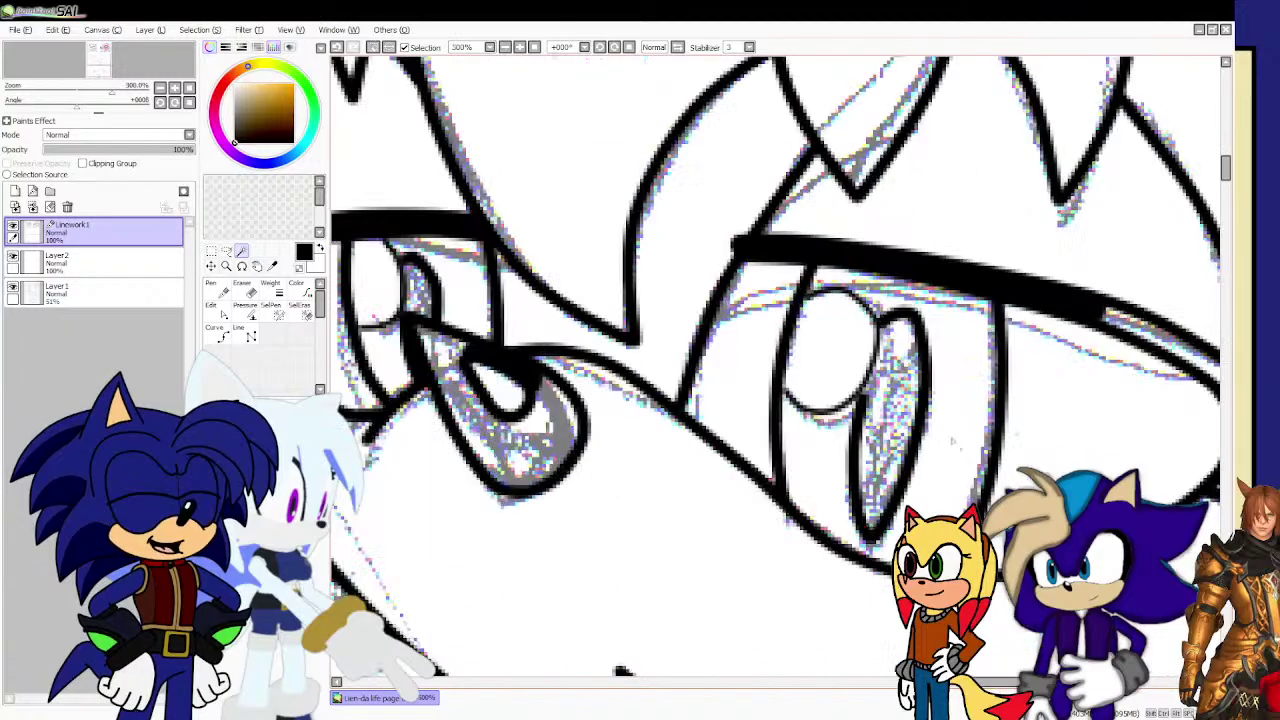
{"action": "left_click", "coordinate": [888, 403]}
{"action": "scroll", "coordinate": [888, 403], "scroll_direction": "down", "scroll_amount": 4}
{"action": "scroll", "coordinate": [1008, 376], "scroll_direction": "up", "scroll_amount": 7}
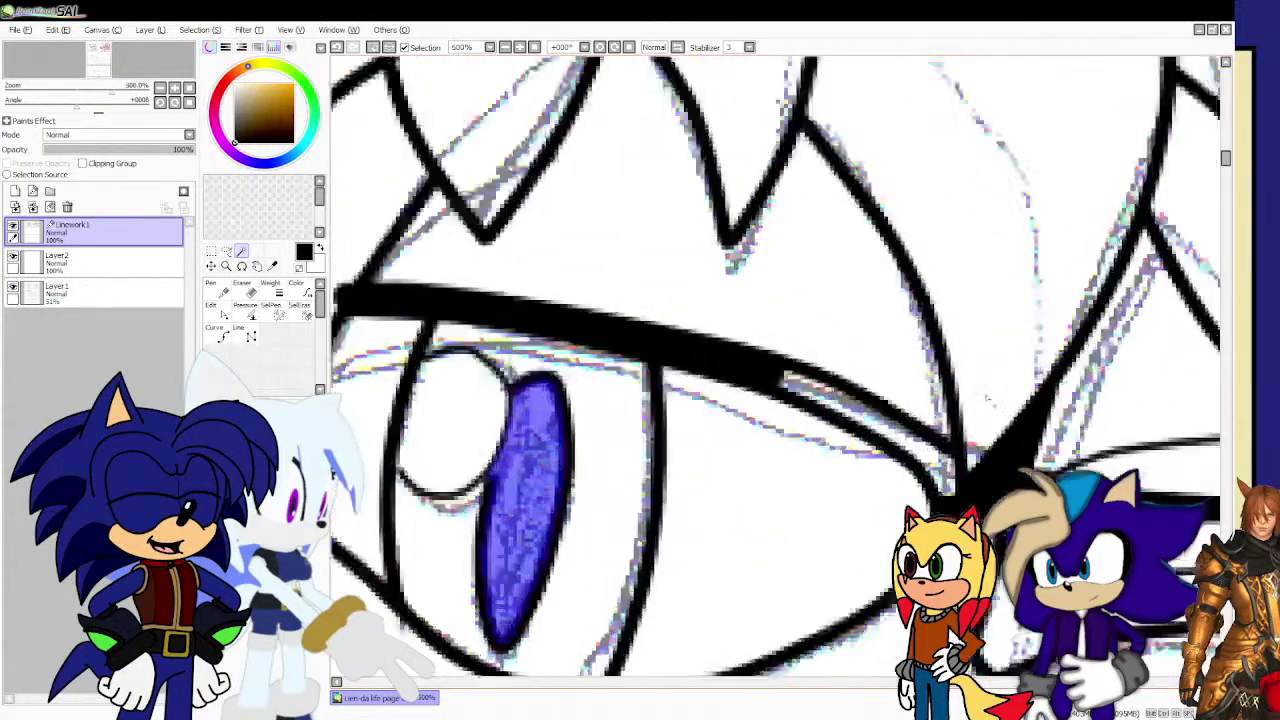
{"action": "left_click", "coordinate": [924, 485]}
{"action": "scroll", "coordinate": [925, 485], "scroll_direction": "down", "scroll_amount": 5}
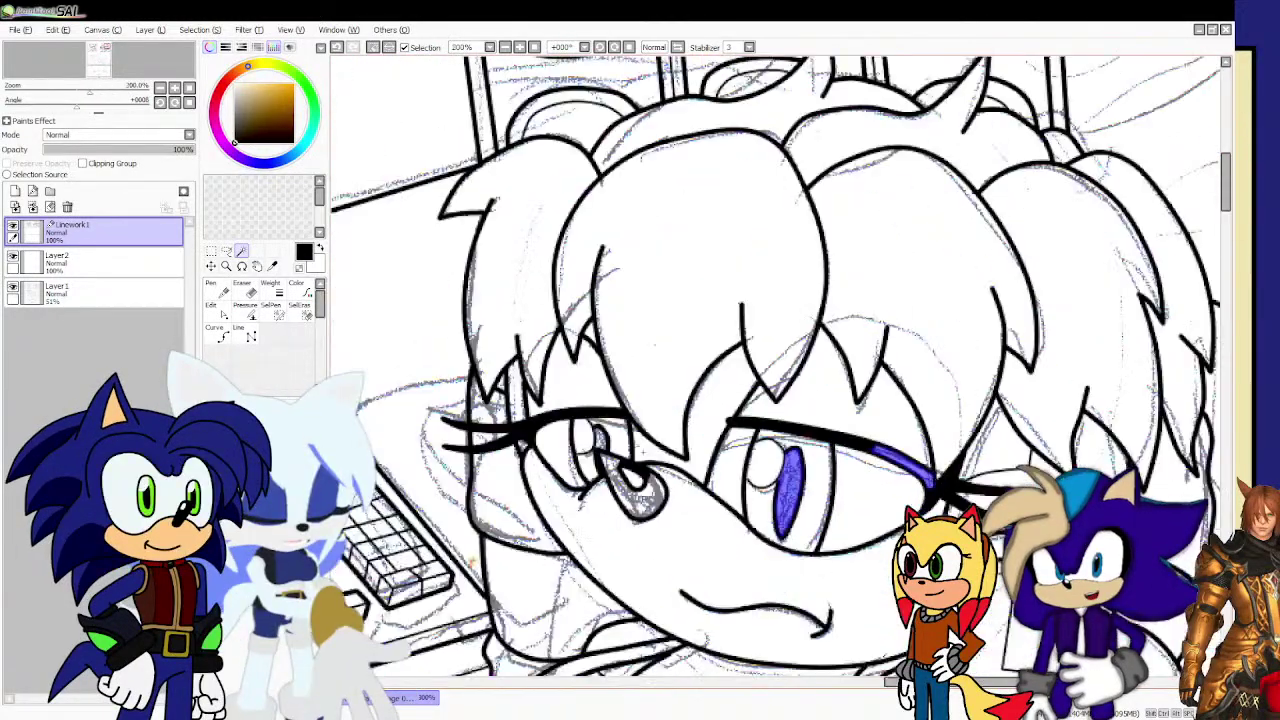
{"action": "scroll", "coordinate": [756, 143], "scroll_direction": "up", "scroll_amount": 3}
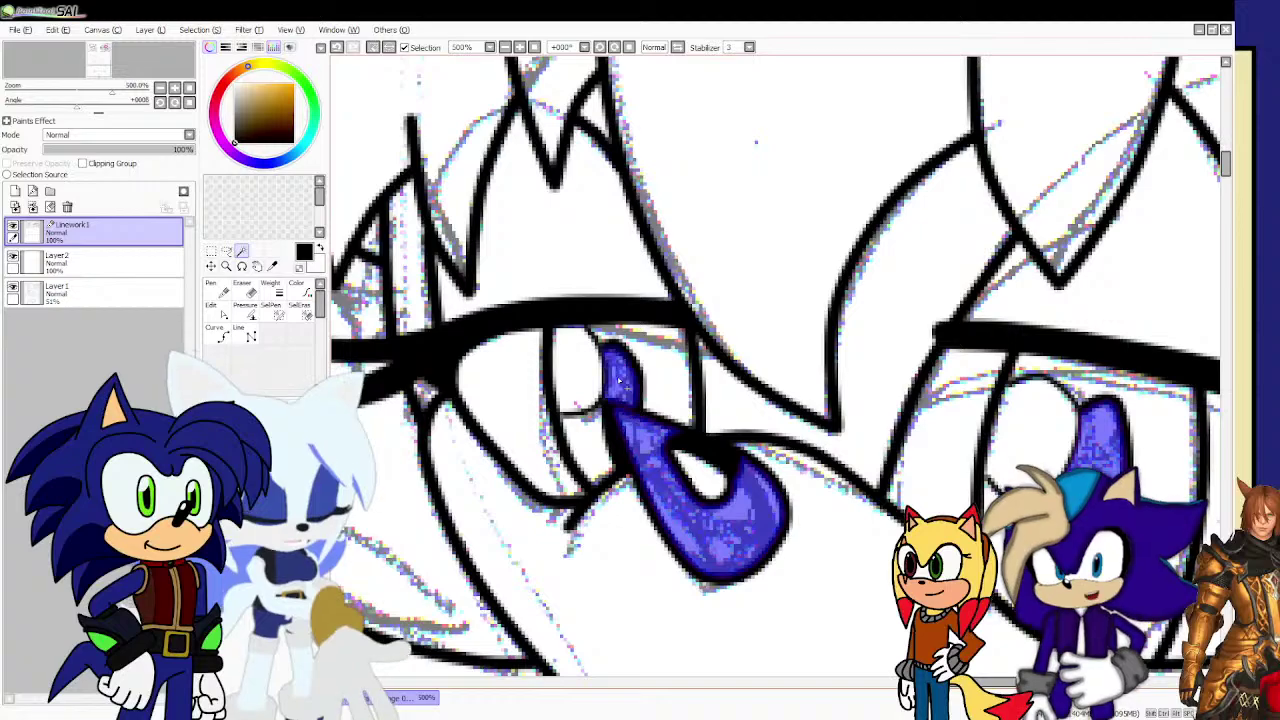
{"action": "scroll", "coordinate": [756, 143], "scroll_direction": "down", "scroll_amount": 5}
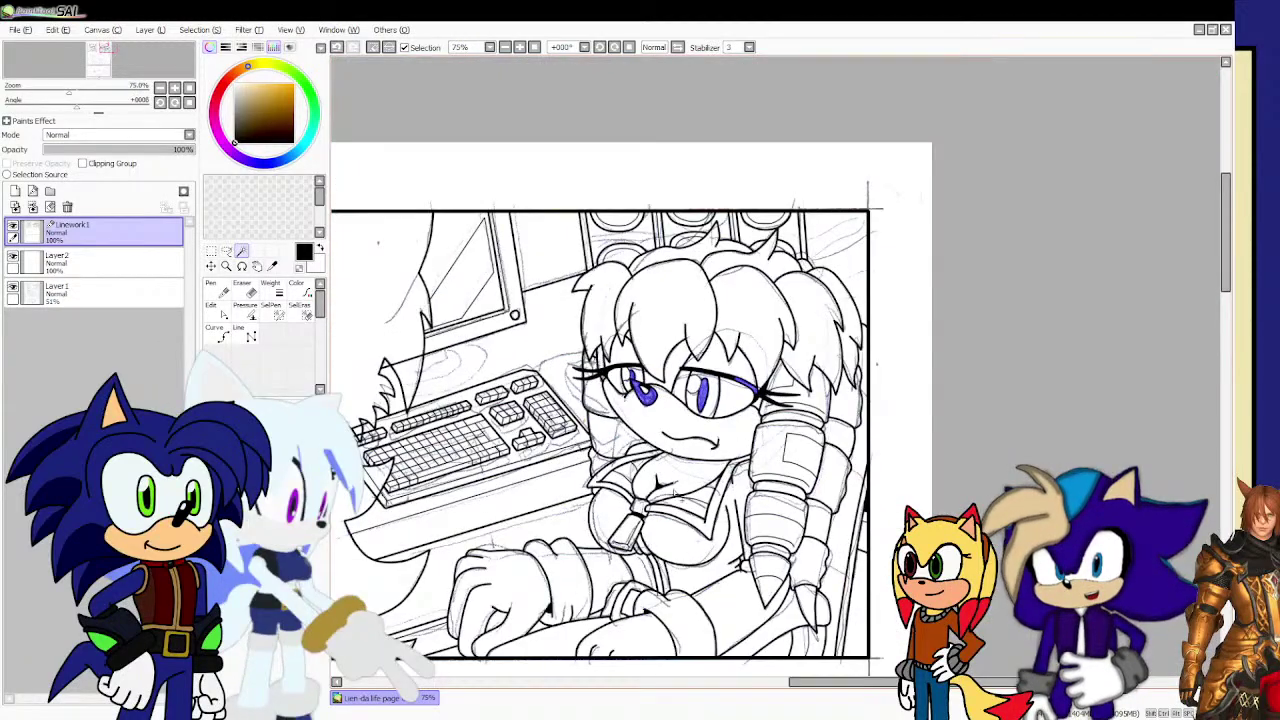
Add the large blank jagged-edged silhouette at the left of the second panel to the selection.
{"action": "scroll", "coordinate": [405, 511], "scroll_direction": "down", "scroll_amount": 1}
{"action": "scroll", "coordinate": [405, 511], "scroll_direction": "up", "scroll_amount": 2}
{"action": "left_click", "coordinate": [405, 511]}
{"action": "scroll", "coordinate": [405, 511], "scroll_direction": "down", "scroll_amount": 1}
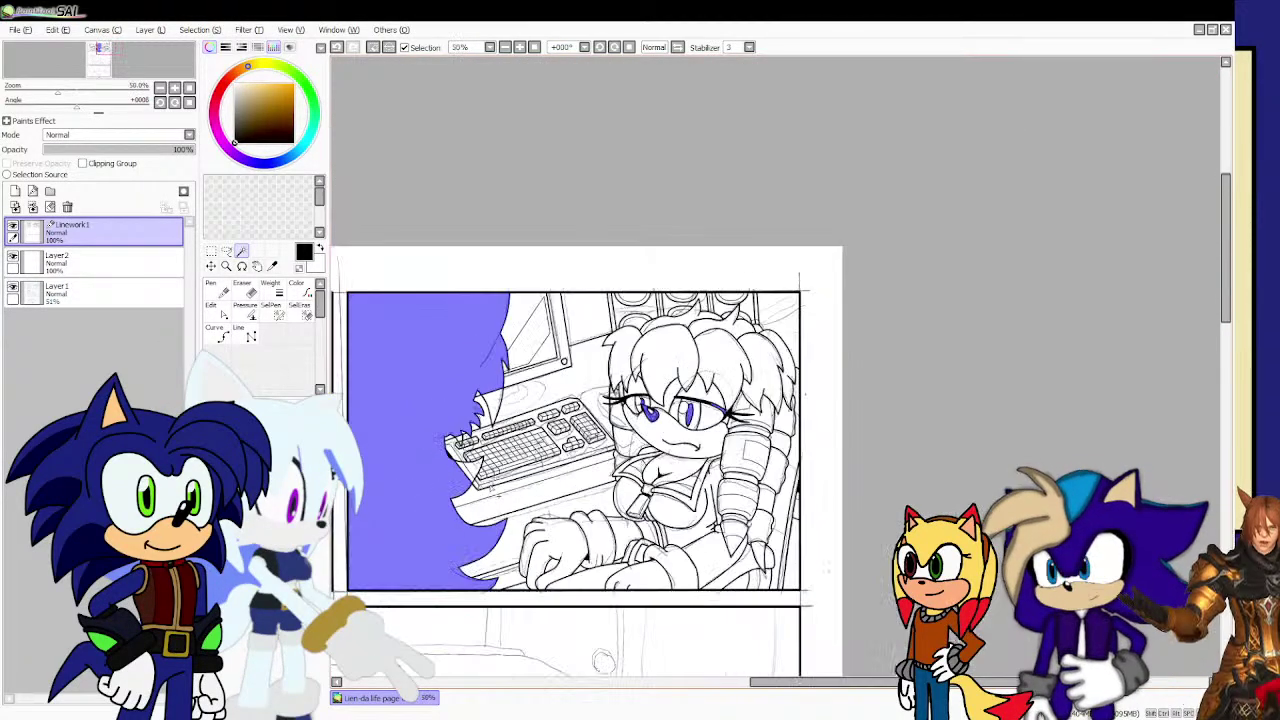
{"action": "scroll", "coordinate": [429, 480], "scroll_direction": "up", "scroll_amount": 3}
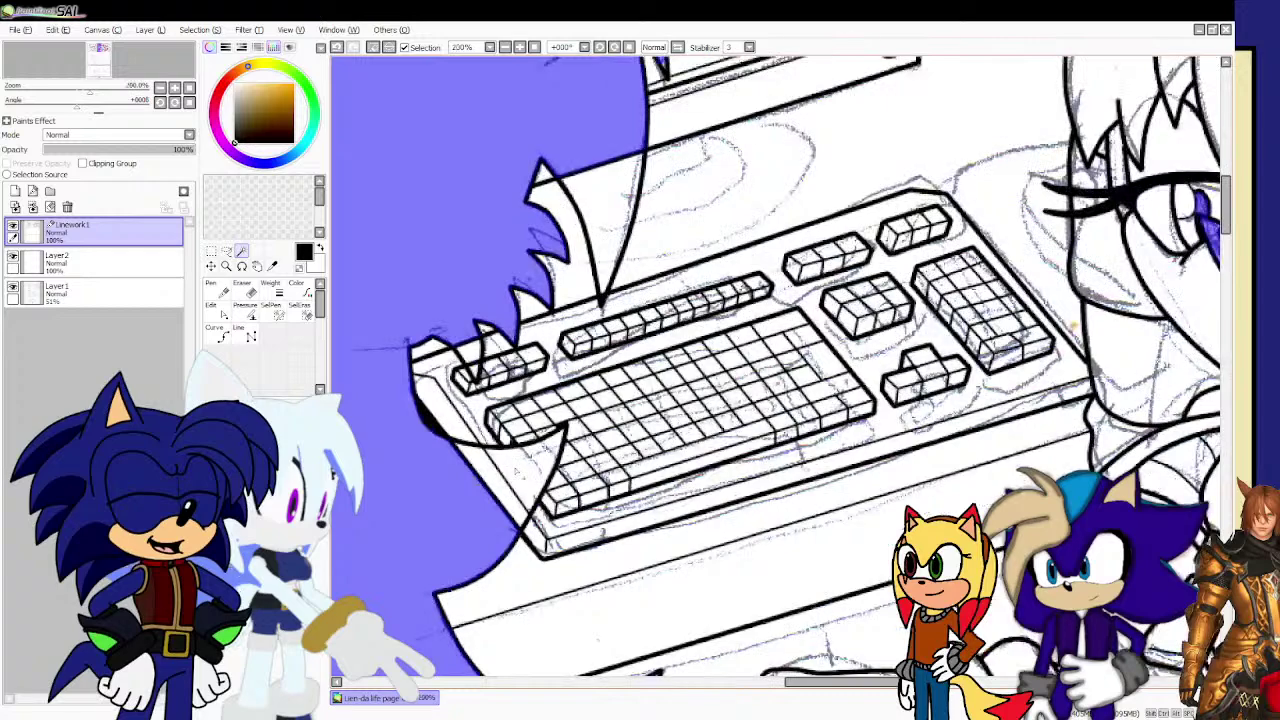
Add the remaining small hair-tuft areas overlapping the keyboard, desk and monitor corner in the second panel to the Magic Wand selection.
{"action": "scroll", "coordinate": [478, 480], "scroll_direction": "up", "scroll_amount": 1}
{"action": "scroll", "coordinate": [478, 480], "scroll_direction": "up", "scroll_amount": 1}
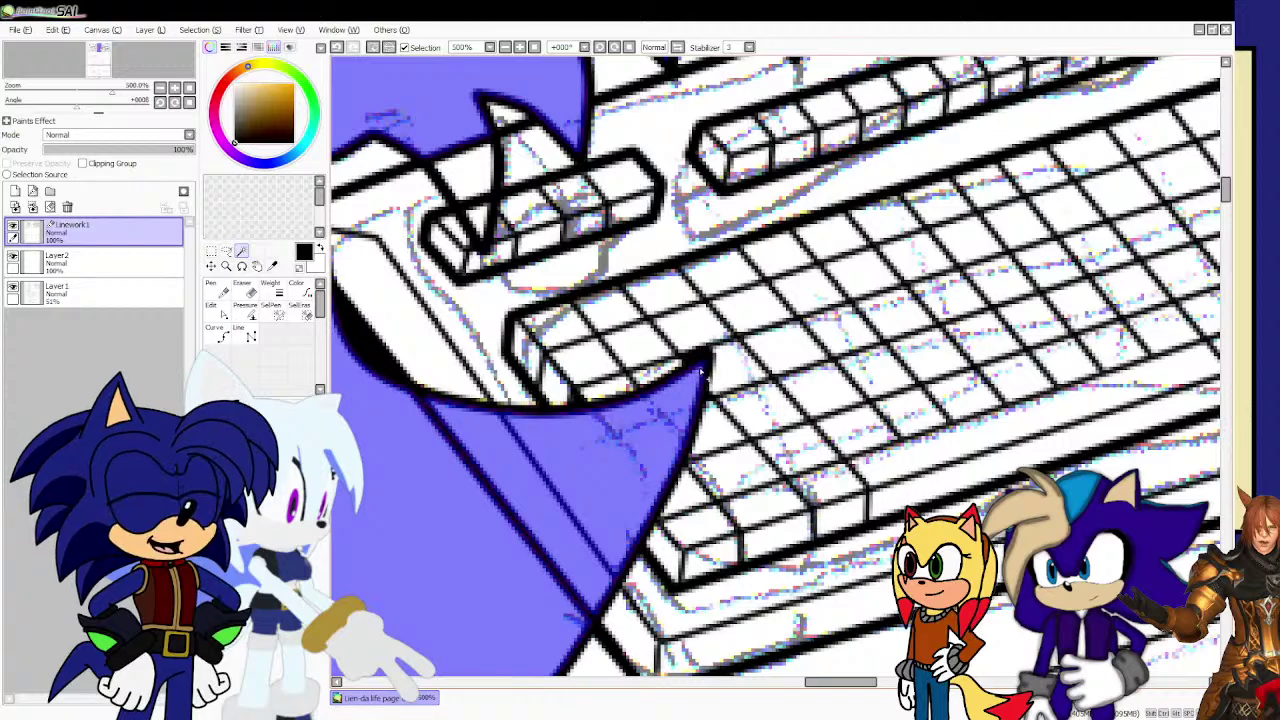
{"action": "scroll", "coordinate": [708, 480], "scroll_direction": "down", "scroll_amount": 4}
{"action": "scroll", "coordinate": [616, 391], "scroll_direction": "up", "scroll_amount": 4}
{"action": "left_click", "coordinate": [616, 391]}
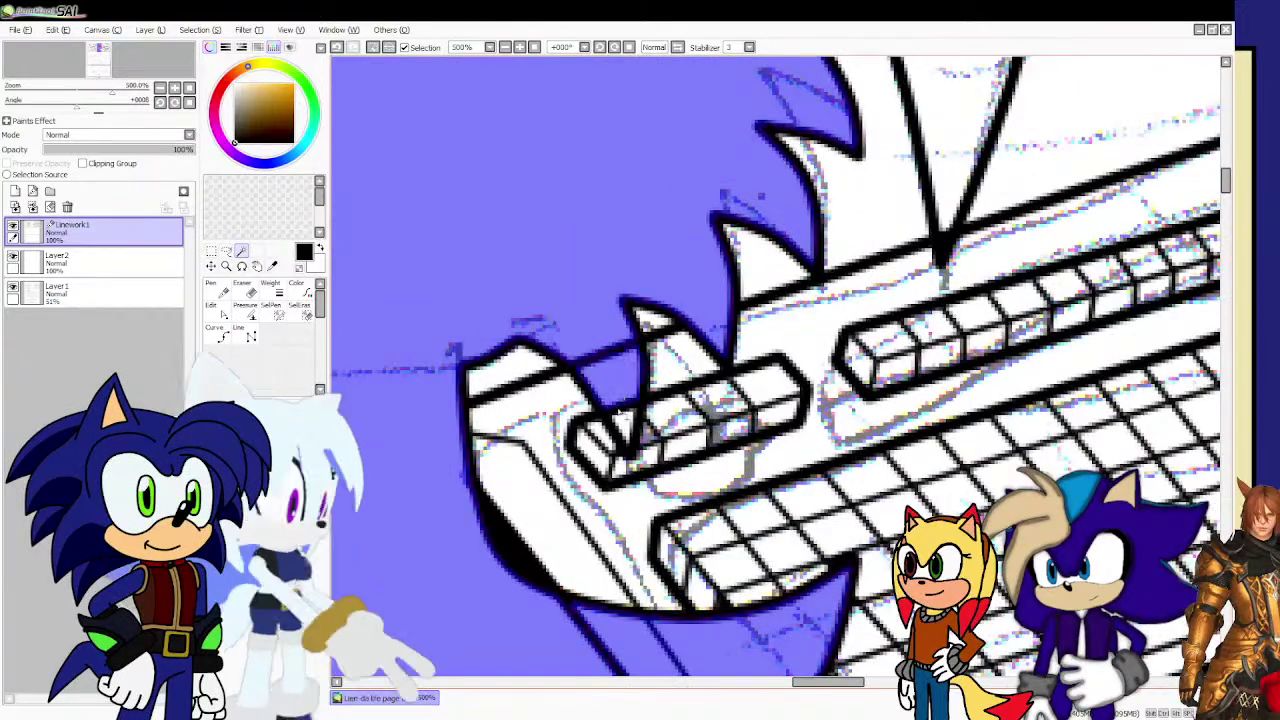
{"action": "left_click", "coordinate": [627, 418]}
{"action": "scroll", "coordinate": [634, 418], "scroll_direction": "down", "scroll_amount": 4}
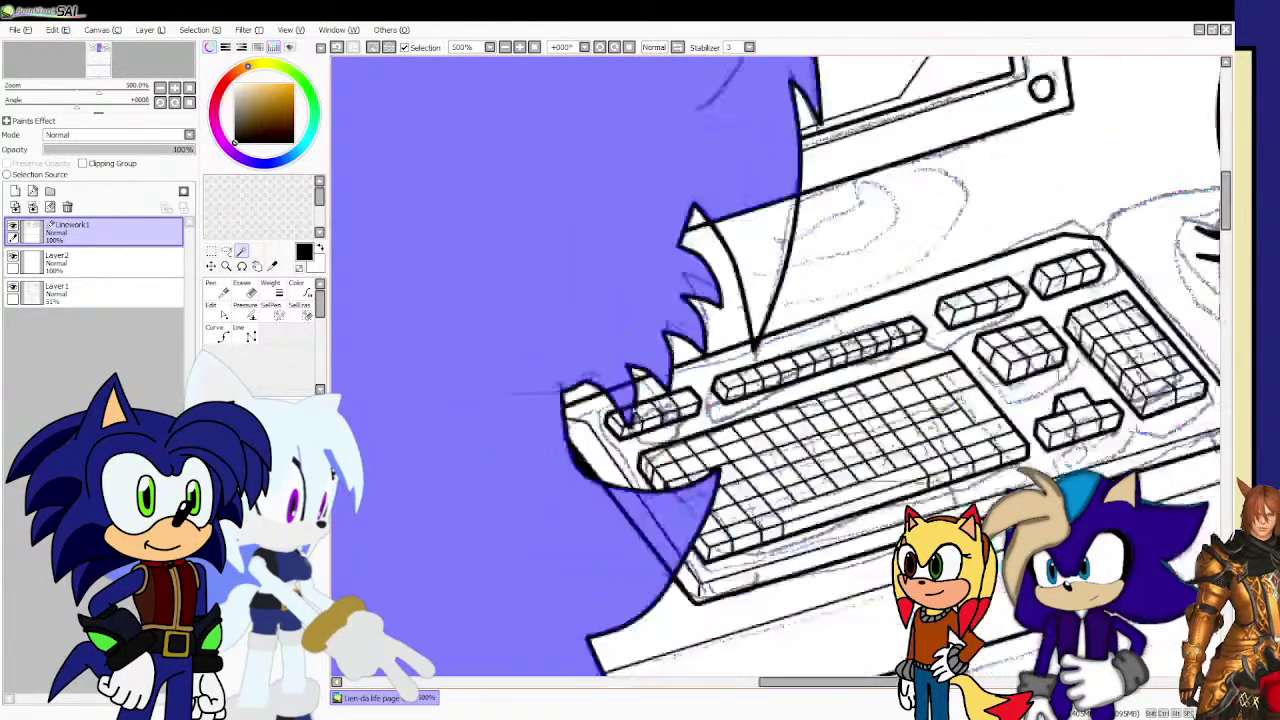
{"action": "left_click", "coordinate": [730, 325]}
{"action": "scroll", "coordinate": [727, 273], "scroll_direction": "up", "scroll_amount": 2}
{"action": "scroll", "coordinate": [724, 277], "scroll_direction": "down", "scroll_amount": 3}
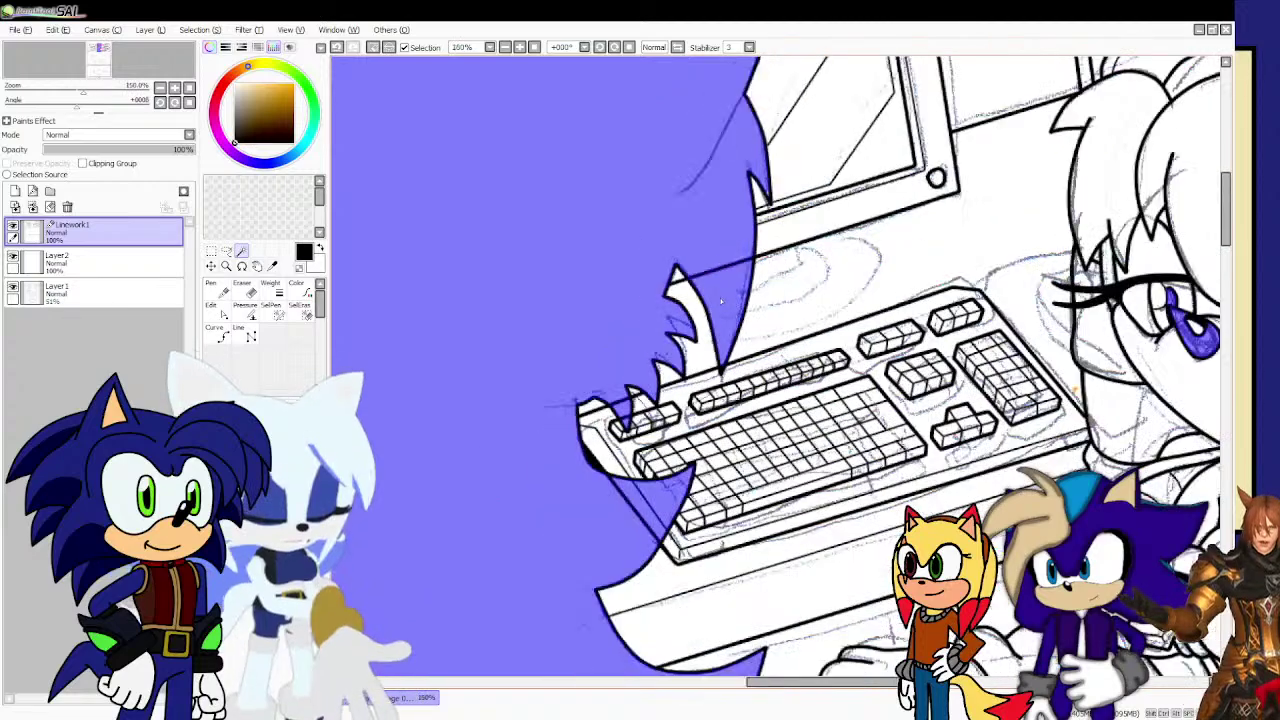
{"action": "scroll", "coordinate": [740, 250], "scroll_direction": "up", "scroll_amount": 6}
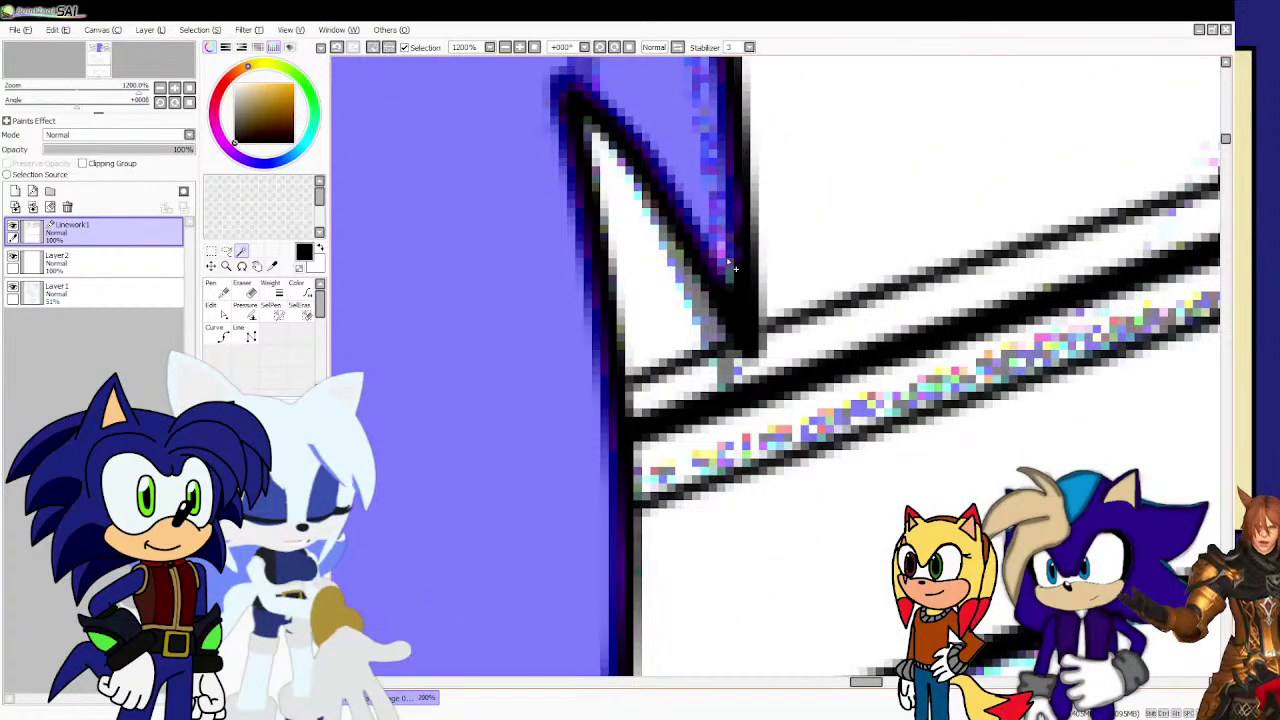
{"action": "scroll", "coordinate": [722, 256], "scroll_direction": "down", "scroll_amount": 8}
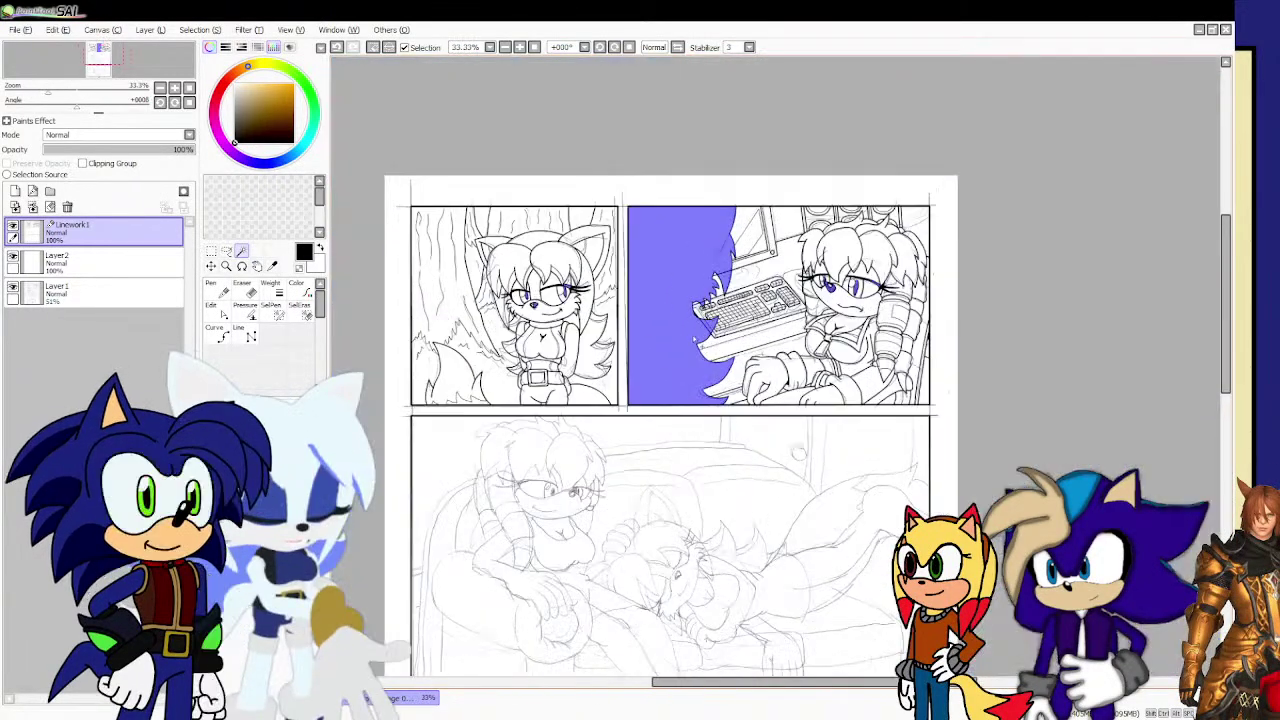
Fill the selected silhouette, pupil, nose and eyelid areas with black on Layer2 using a large Pencil.
{"action": "left_click", "coordinate": [110, 262]}
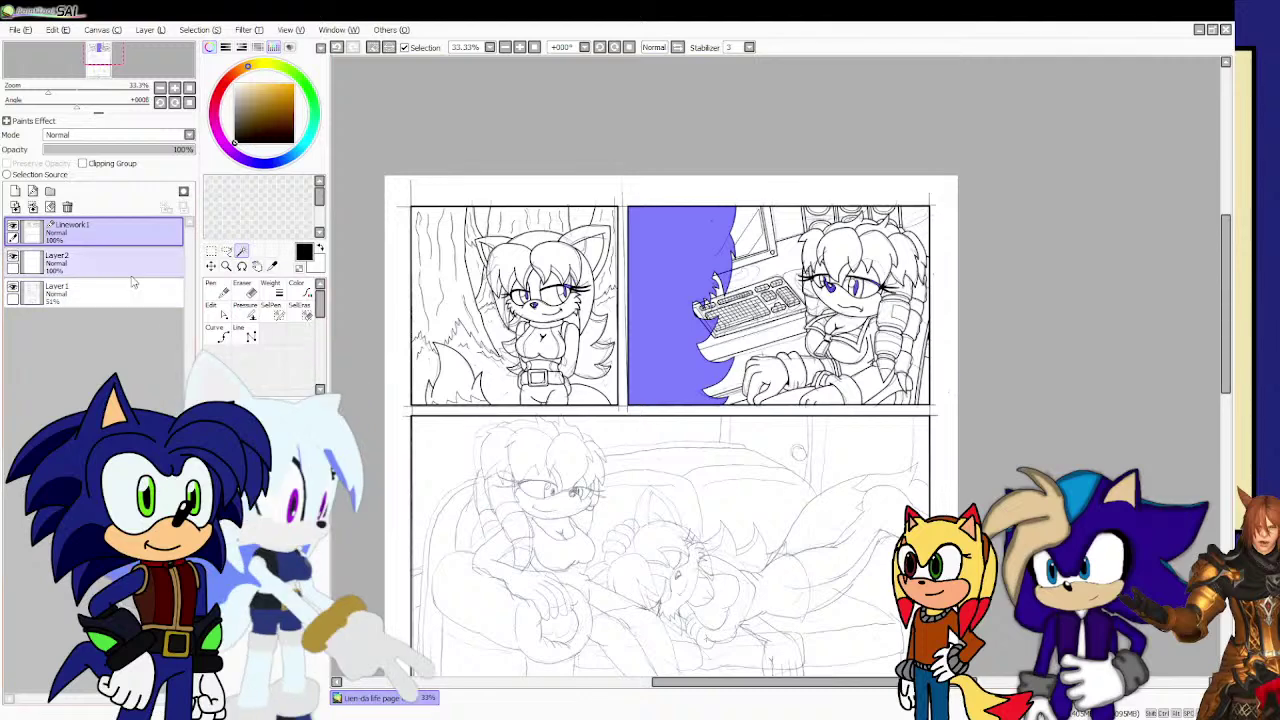
{"action": "left_click", "coordinate": [213, 290]}
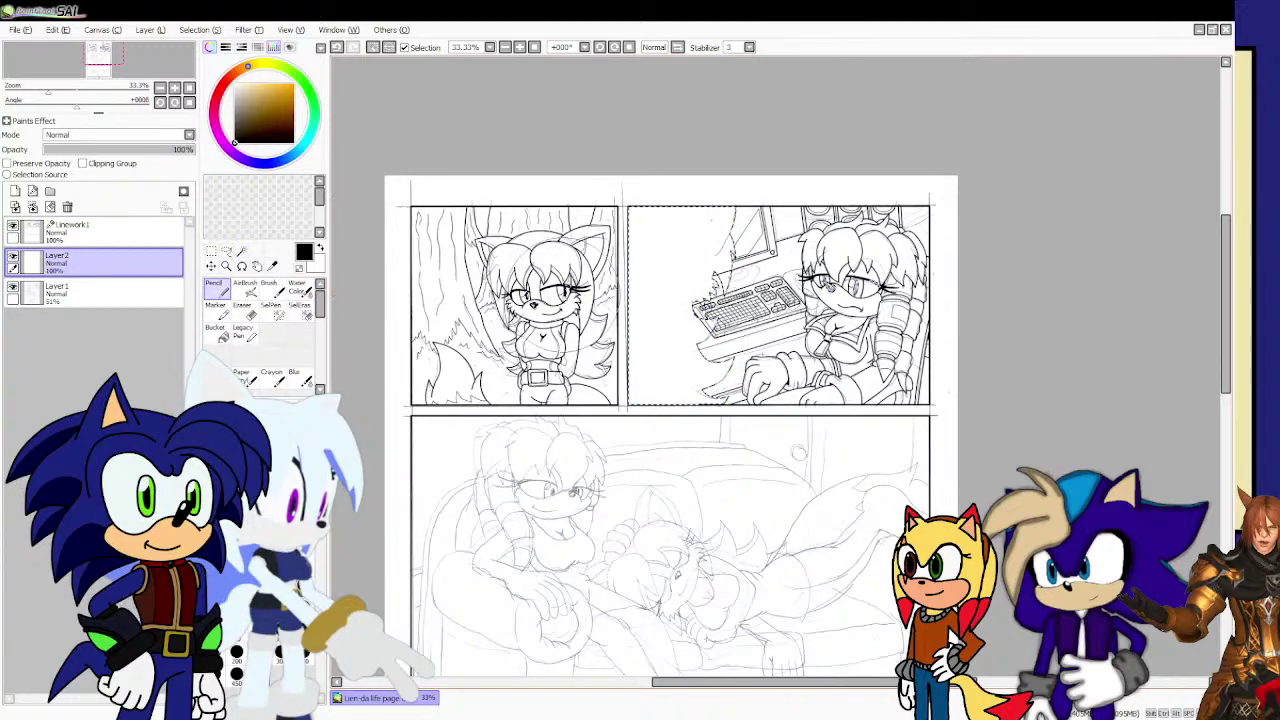
{"action": "left_click_drag", "start_coordinate": [655, 272], "coordinate": [620, 380]}
{"action": "mouse_move", "coordinate": [938, 376]}
{"action": "left_mouse_down"}
{"action": "mouse_move", "coordinate": [727, 370]}
{"action": "mouse_move", "coordinate": [627, 280]}
{"action": "mouse_move", "coordinate": [764, 220]}
{"action": "left_mouse_up"}
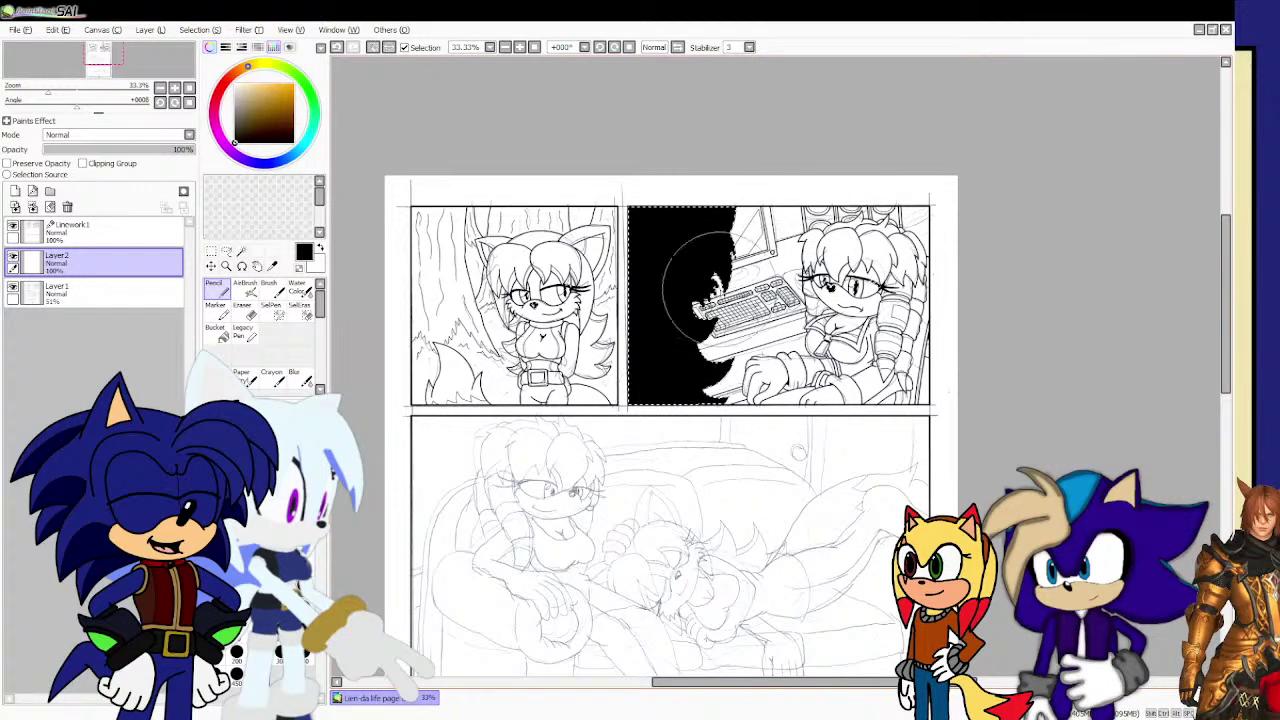
Clear the selection and, on Linework1, ink the wrist end of the seated character's scalloped lower forearm edge with Curve in the third panel.
{"action": "left_click", "coordinate": [127, 237]}
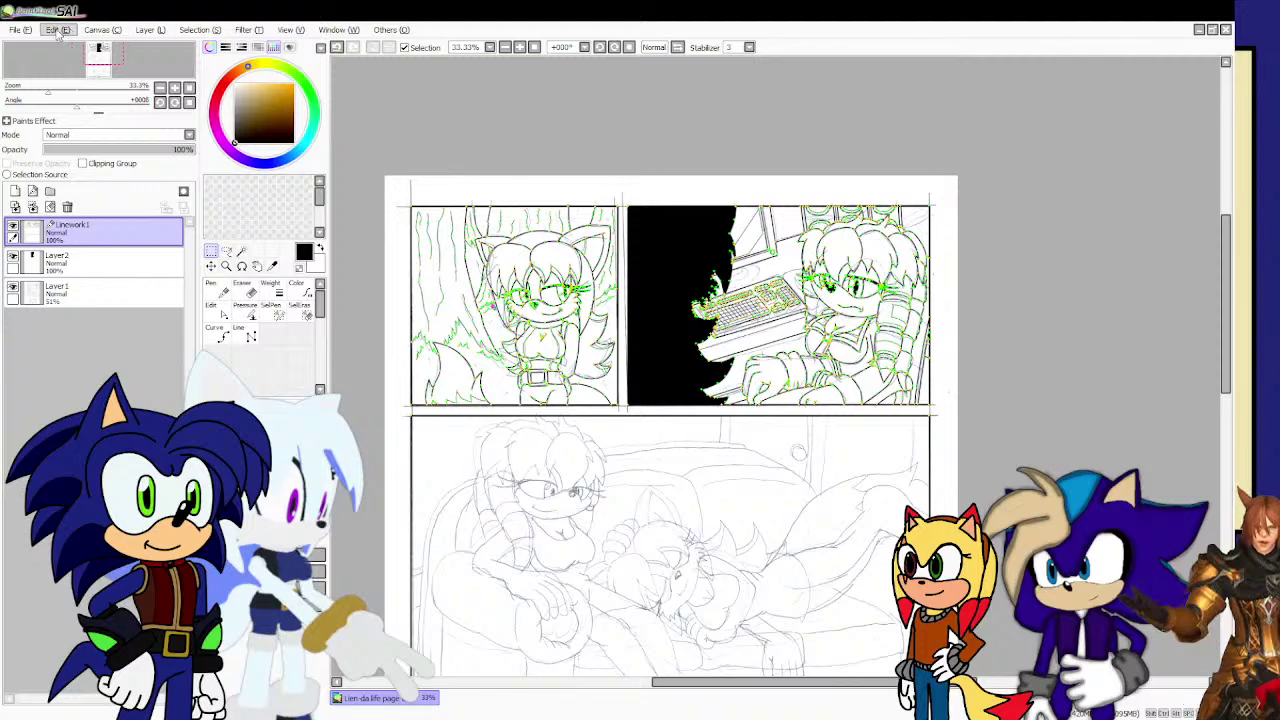
{"action": "left_click", "coordinate": [217, 335]}
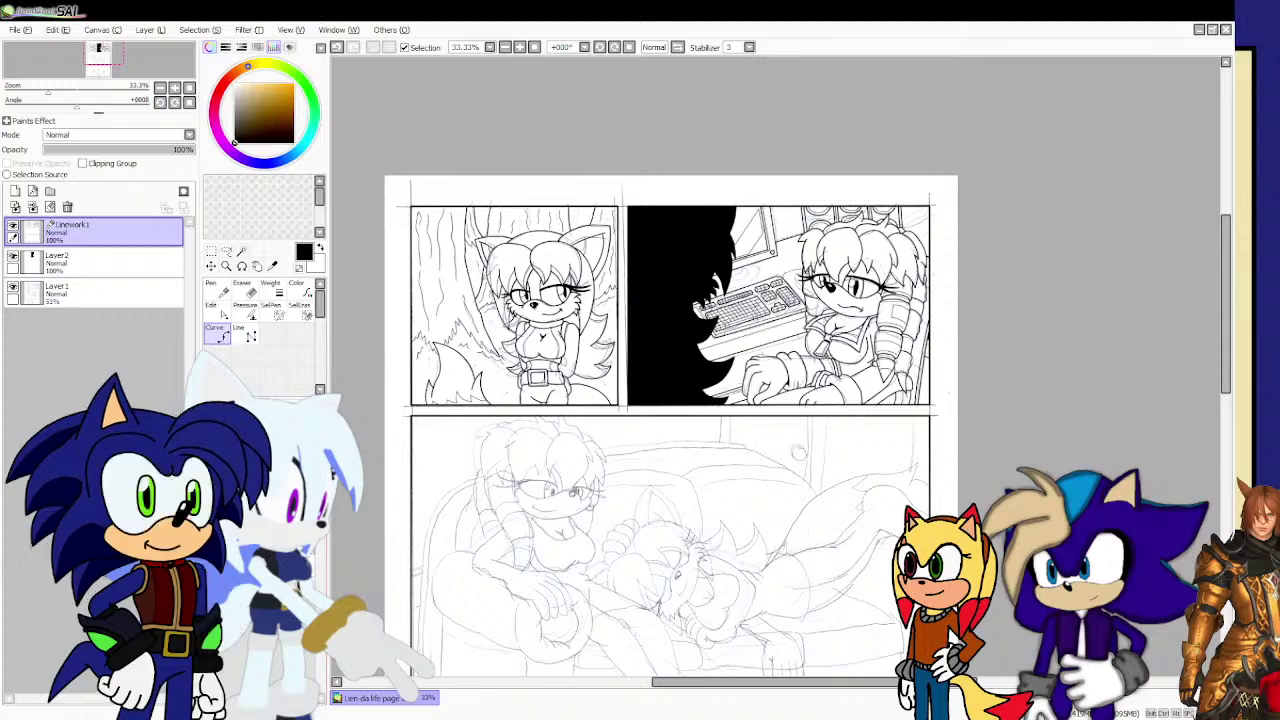
{"action": "scroll", "coordinate": [490, 470], "scroll_direction": "down", "scroll_amount": 1}
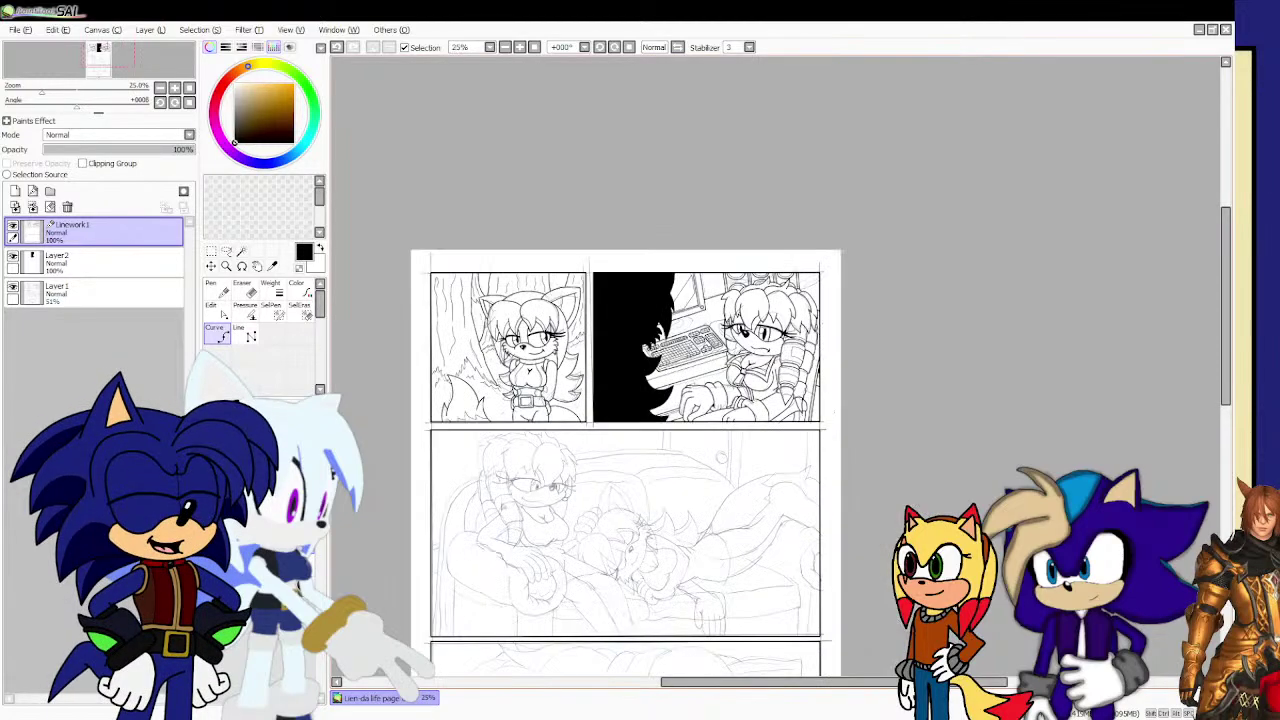
{"action": "scroll", "coordinate": [504, 585], "scroll_direction": "up", "scroll_amount": 3}
{"action": "scroll", "coordinate": [484, 569], "scroll_direction": "up", "scroll_amount": 2}
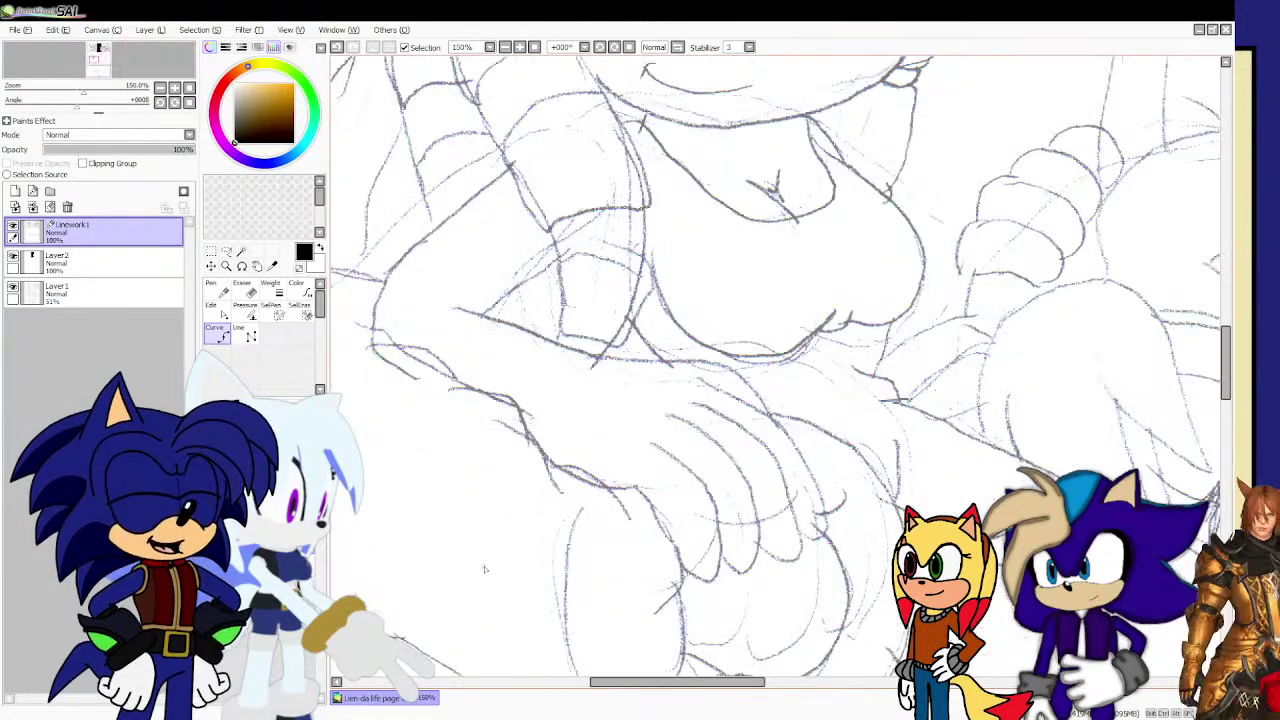
{"action": "scroll", "coordinate": [563, 511], "scroll_direction": "up", "scroll_amount": 1}
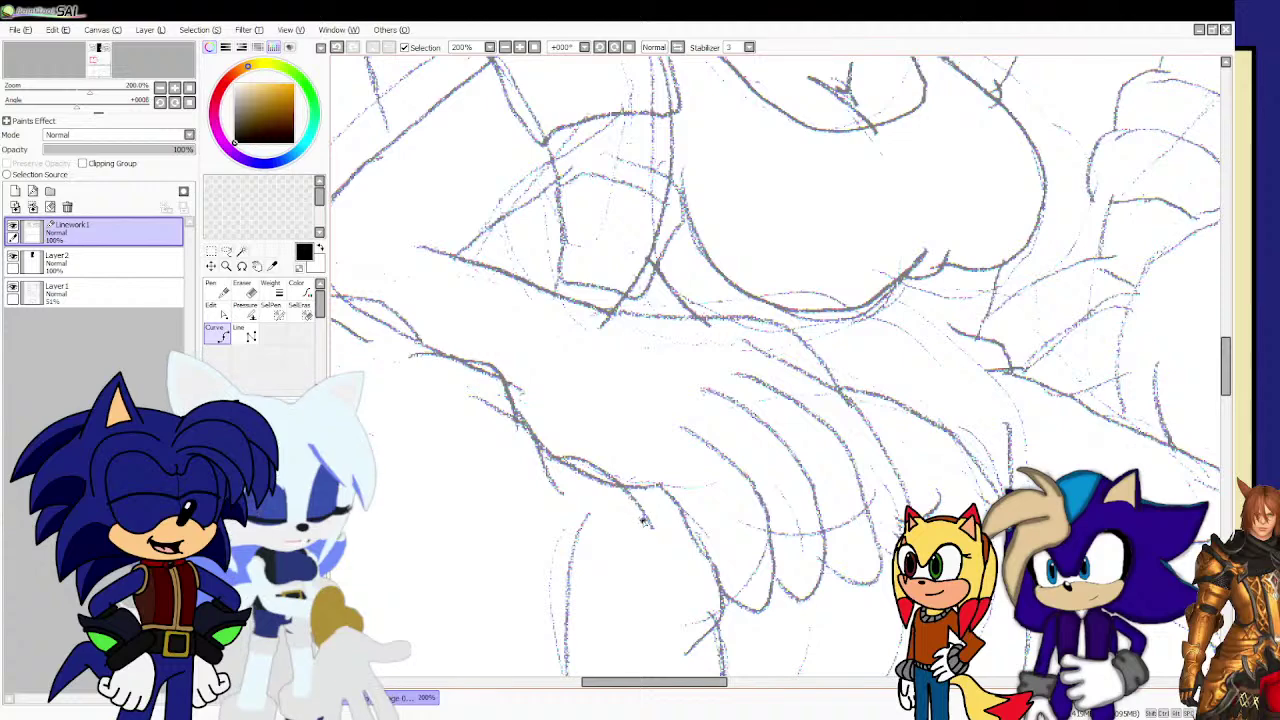
{"action": "mouse_move", "coordinate": [618, 478]}
{"action": "left_mouse_down"}
{"action": "mouse_move", "coordinate": [597, 453]}
{"action": "mouse_move", "coordinate": [516, 463]}
{"action": "left_mouse_up"}
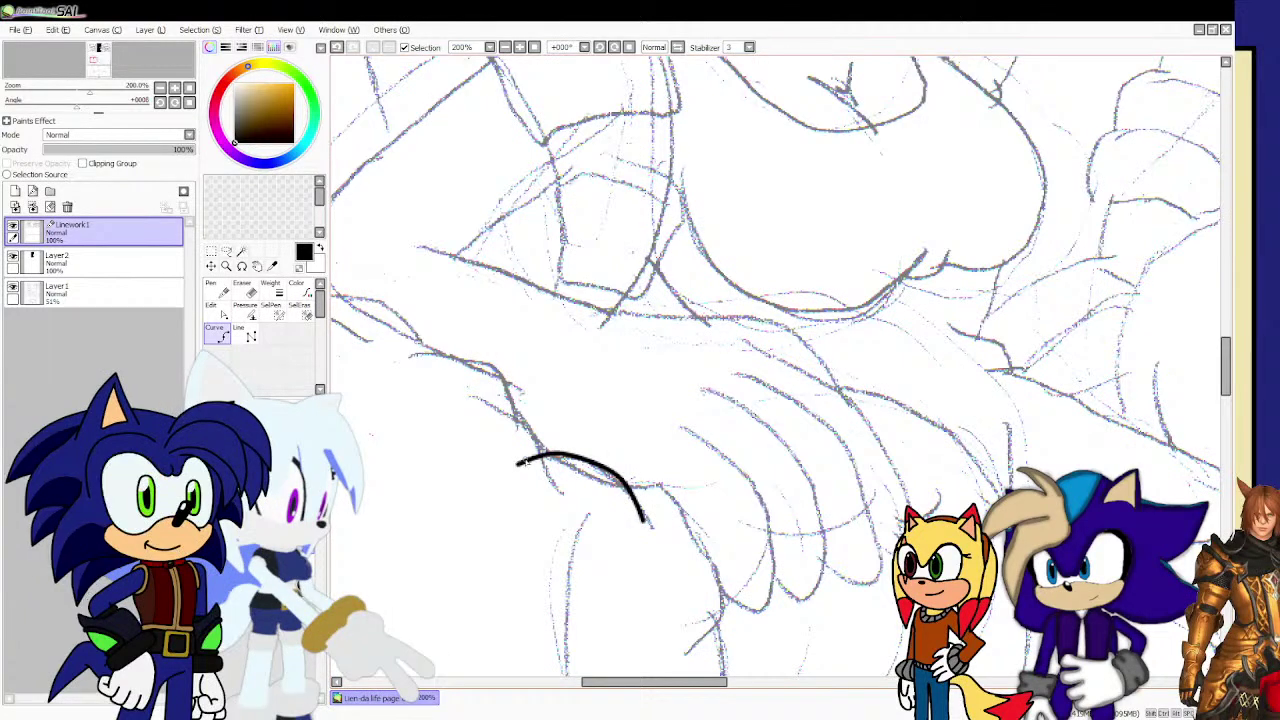
{"action": "left_click", "coordinate": [524, 429]}
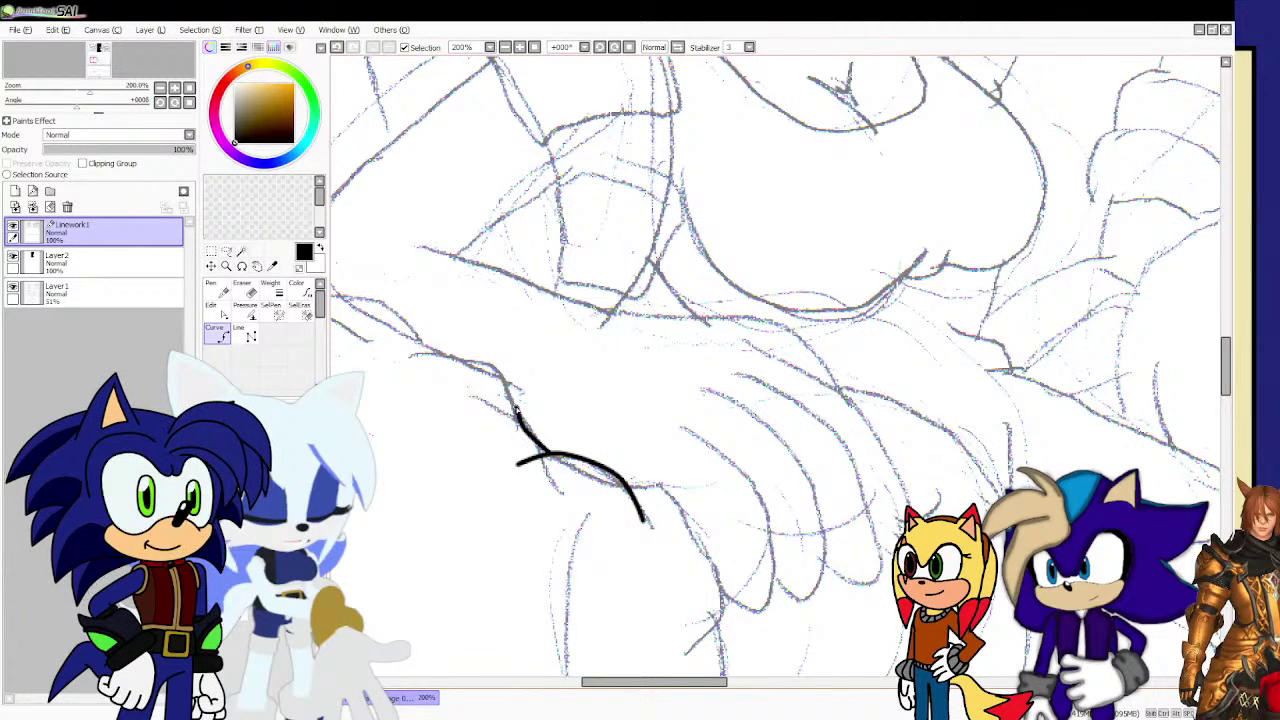
{"action": "left_click_drag", "start_coordinate": [458, 357], "coordinate": [494, 370]}
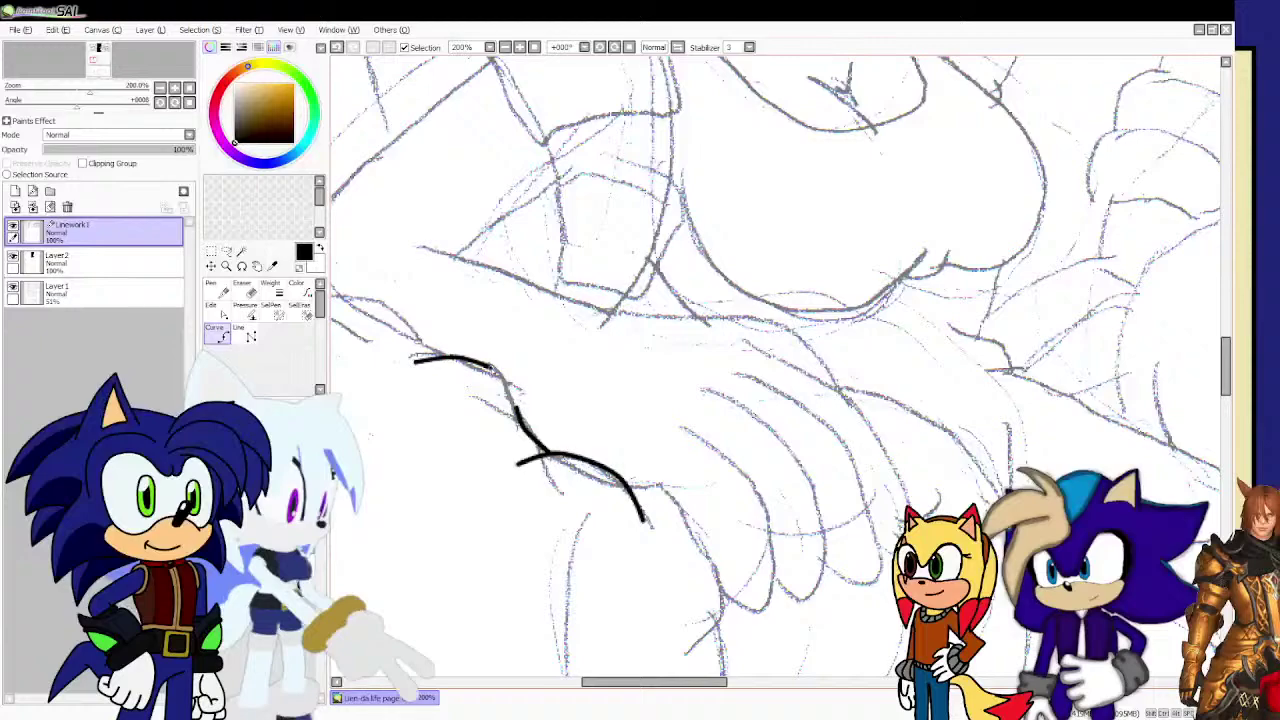
{"action": "left_click", "coordinate": [513, 384]}
{"action": "double_click", "coordinate": [508, 420]}
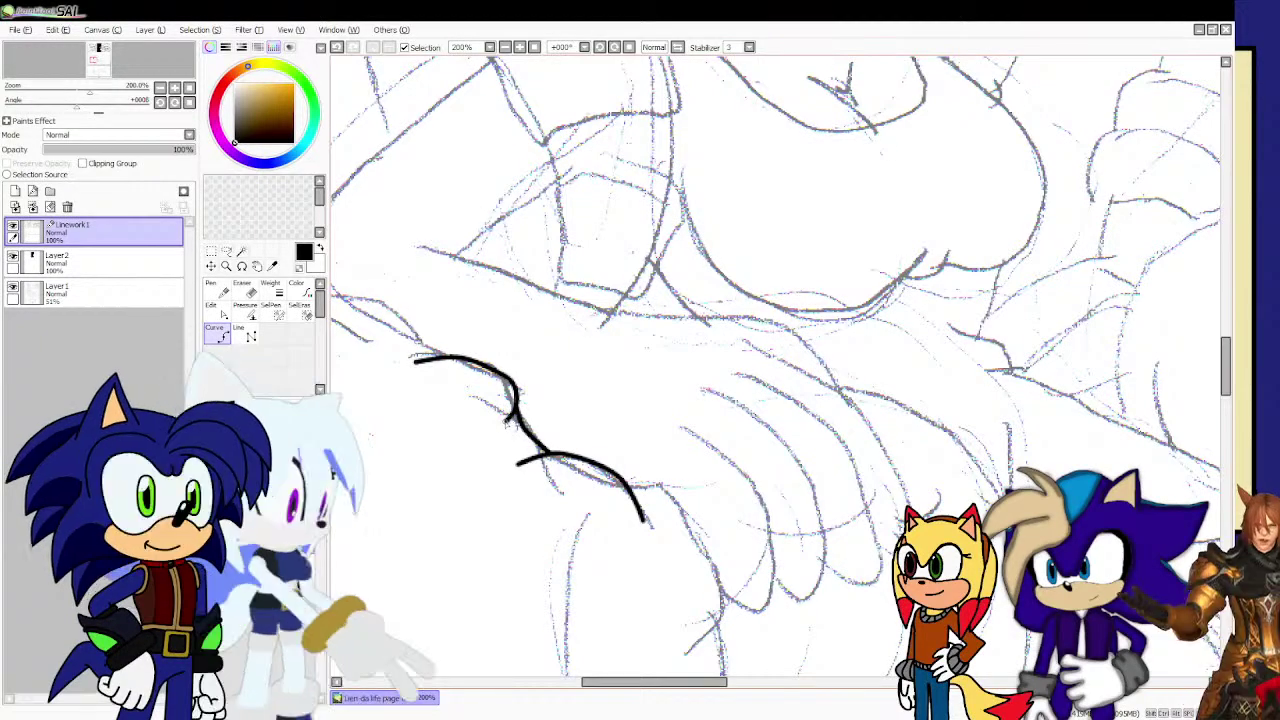
Continue the lower forearm edge with overlapping tufted curves up to the seated character's elbow.
{"action": "scroll", "coordinate": [563, 431], "scroll_direction": "down", "scroll_amount": 2}
{"action": "scroll", "coordinate": [481, 359], "scroll_direction": "up", "scroll_amount": 4}
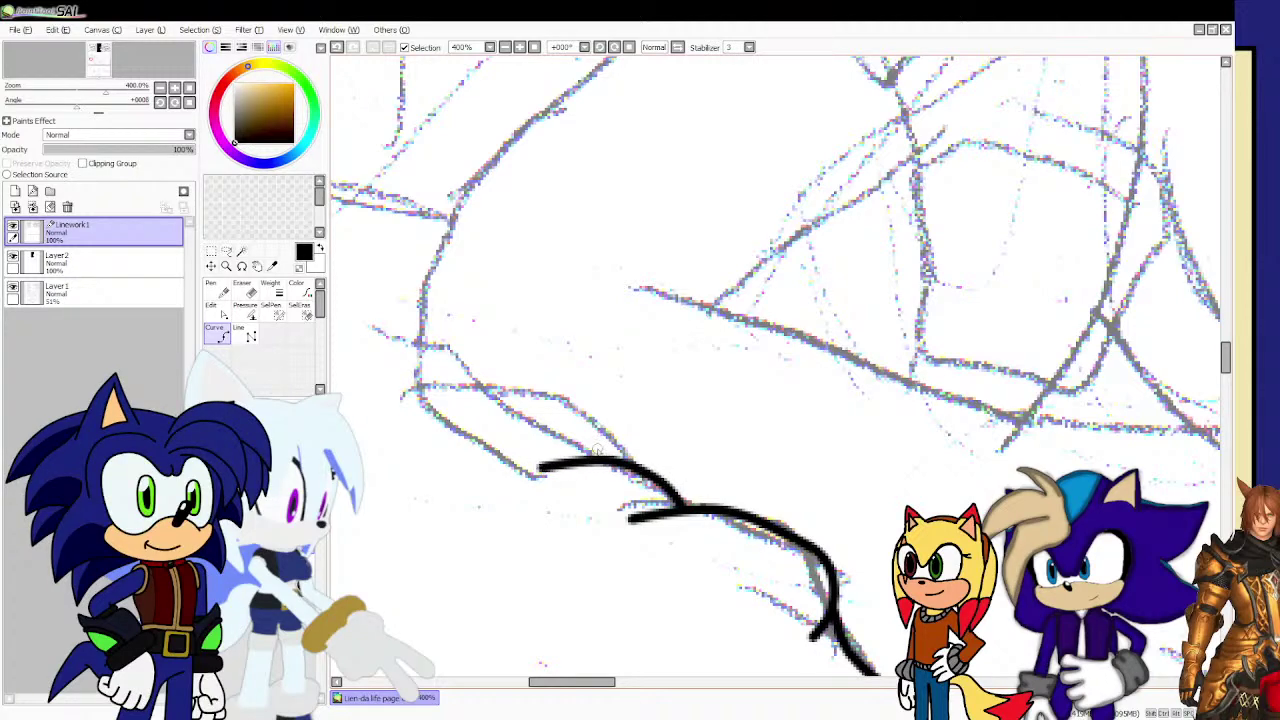
{"action": "mouse_move", "coordinate": [598, 452]}
{"action": "left_mouse_down"}
{"action": "mouse_move", "coordinate": [580, 424]}
{"action": "mouse_move", "coordinate": [520, 391]}
{"action": "mouse_move", "coordinate": [433, 398]}
{"action": "left_mouse_up"}
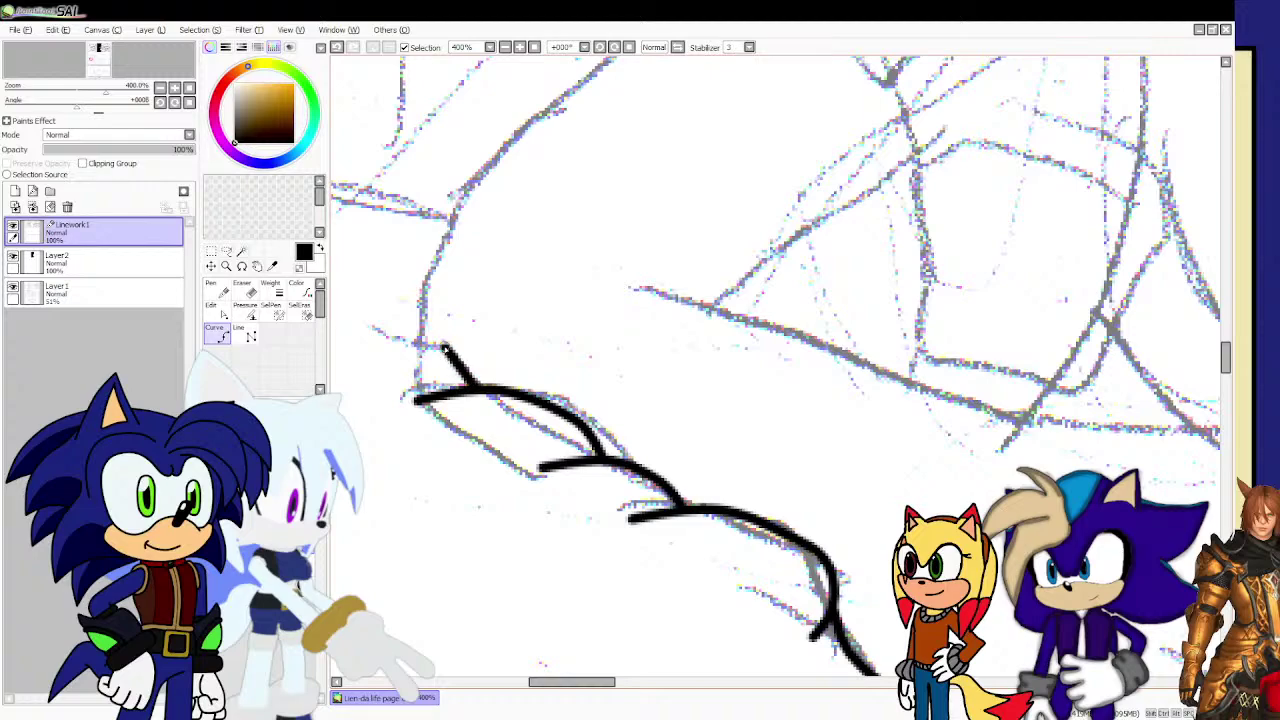
{"action": "left_click_drag", "start_coordinate": [445, 348], "coordinate": [376, 338]}
{"action": "scroll", "coordinate": [470, 438], "scroll_direction": "down", "scroll_amount": 3}
{"action": "scroll", "coordinate": [437, 316], "scroll_direction": "up", "scroll_amount": 1}
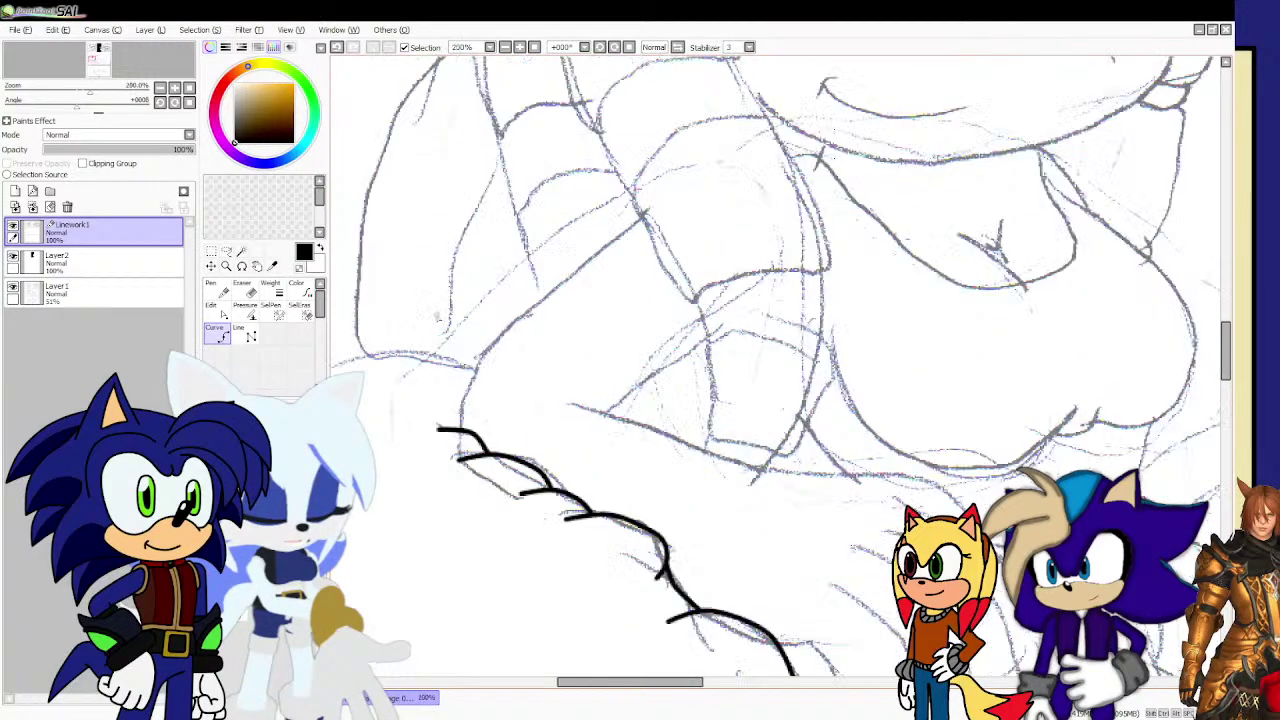
Ink the outer arm line from the elbow up to the braid, and the forearm's upper edge through to the back of the hand.
{"action": "scroll", "coordinate": [435, 319], "scroll_direction": "up", "scroll_amount": 2}
{"action": "key", "text": "ctrl+minus"}
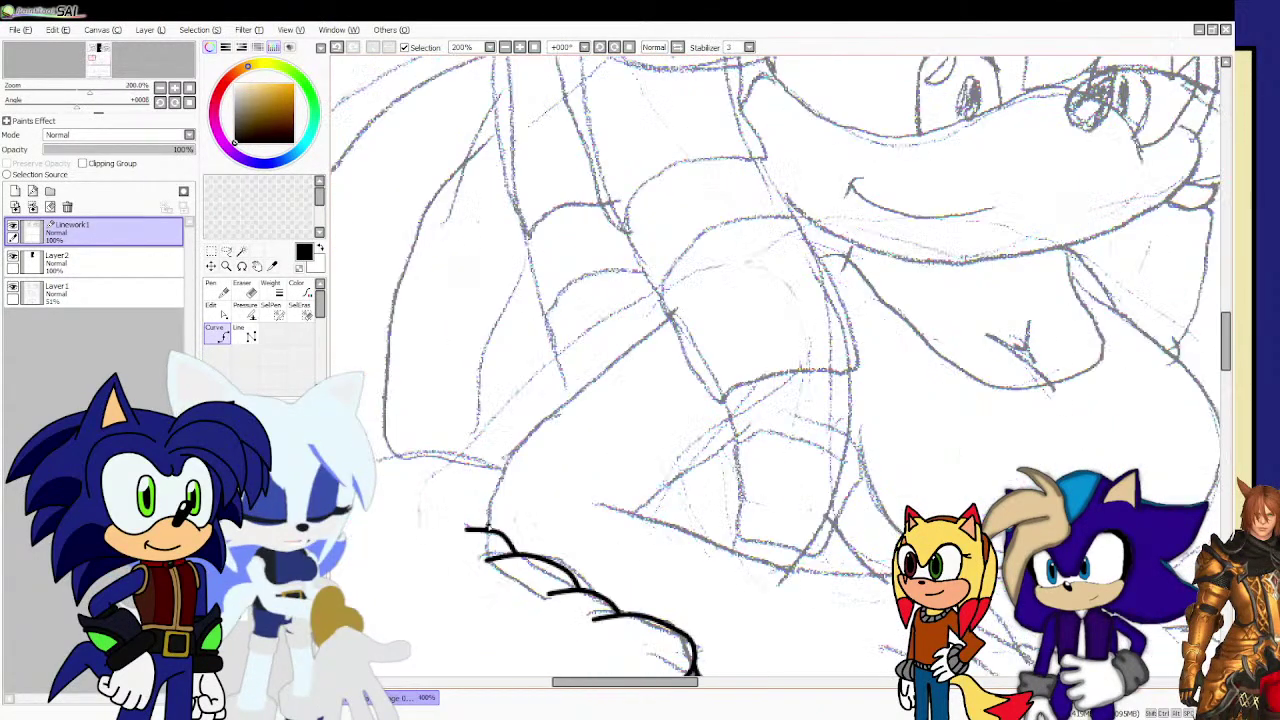
{"action": "left_click_drag", "start_coordinate": [509, 462], "coordinate": [517, 446]}
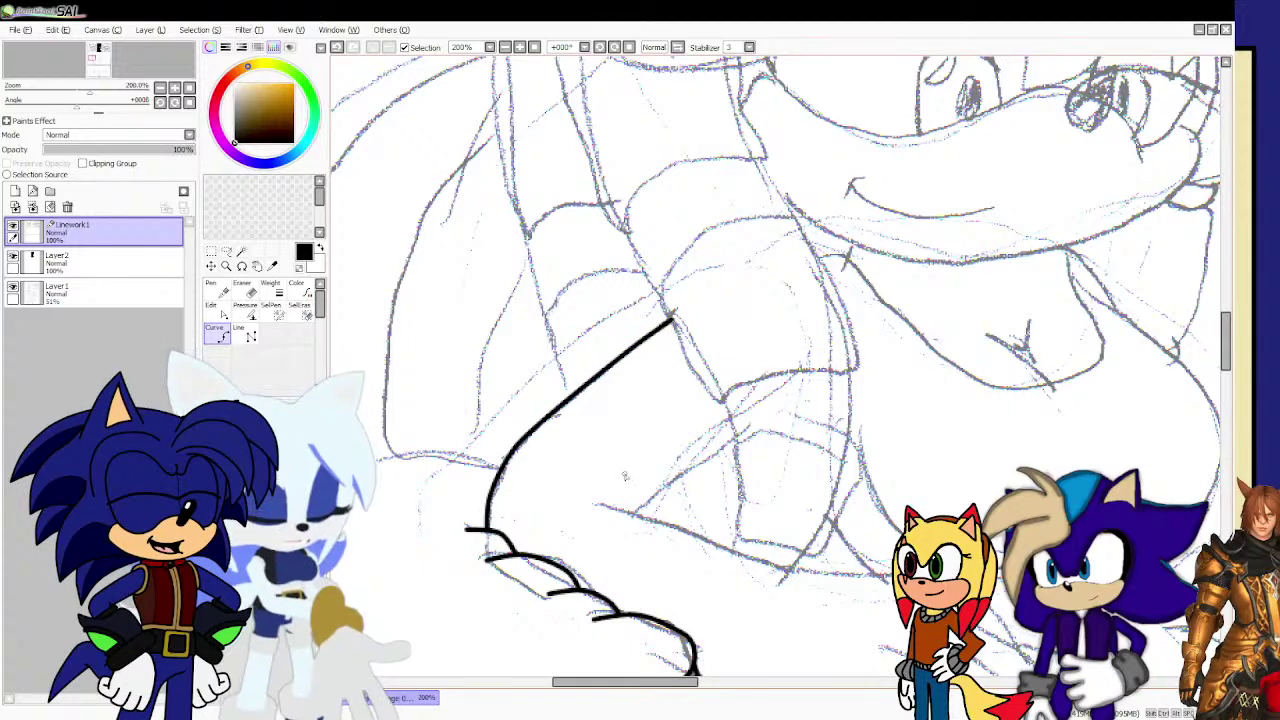
{"action": "left_click", "coordinate": [636, 506]}
{"action": "scroll", "coordinate": [637, 506], "scroll_direction": "down", "scroll_amount": 4}
{"action": "scroll", "coordinate": [706, 535], "scroll_direction": "up", "scroll_amount": 4}
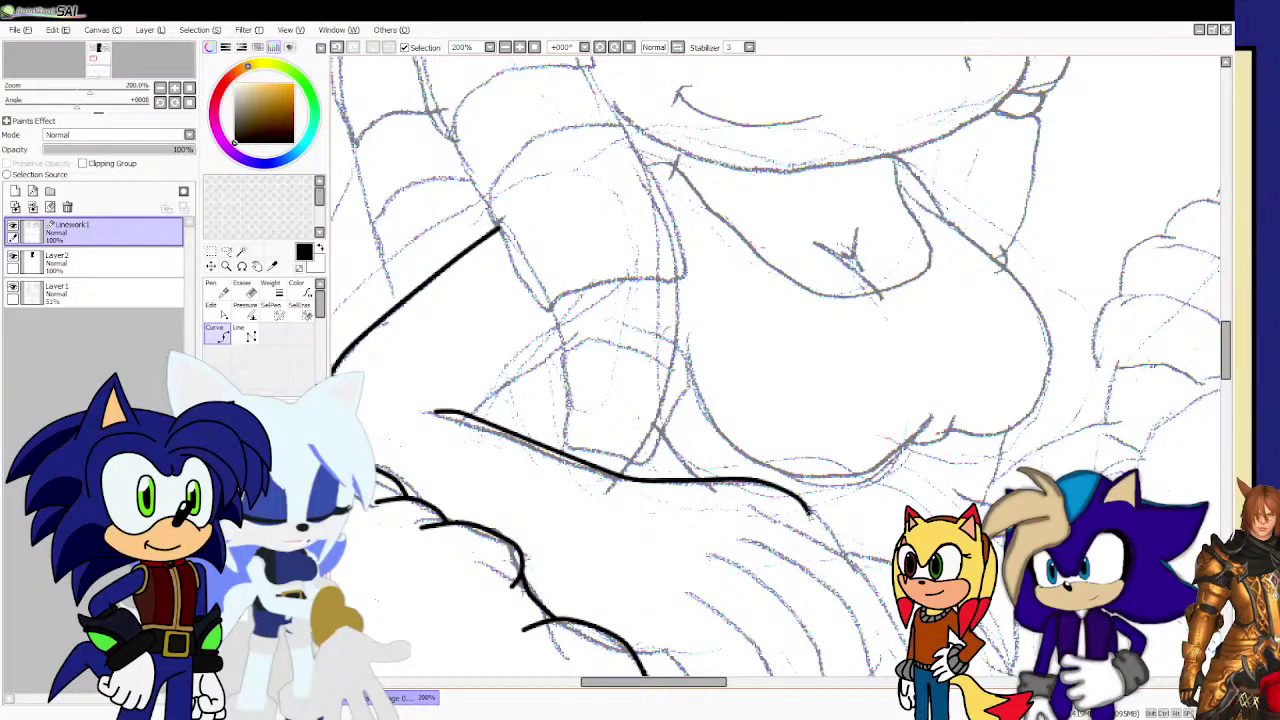
{"action": "left_click", "coordinate": [838, 552]}
Ink the hand's rightmost finger, from its knuckle line down around the rounded fingertip.
{"action": "scroll", "coordinate": [672, 468], "scroll_direction": "down", "scroll_amount": 3}
{"action": "scroll", "coordinate": [700, 540], "scroll_direction": "up", "scroll_amount": 3}
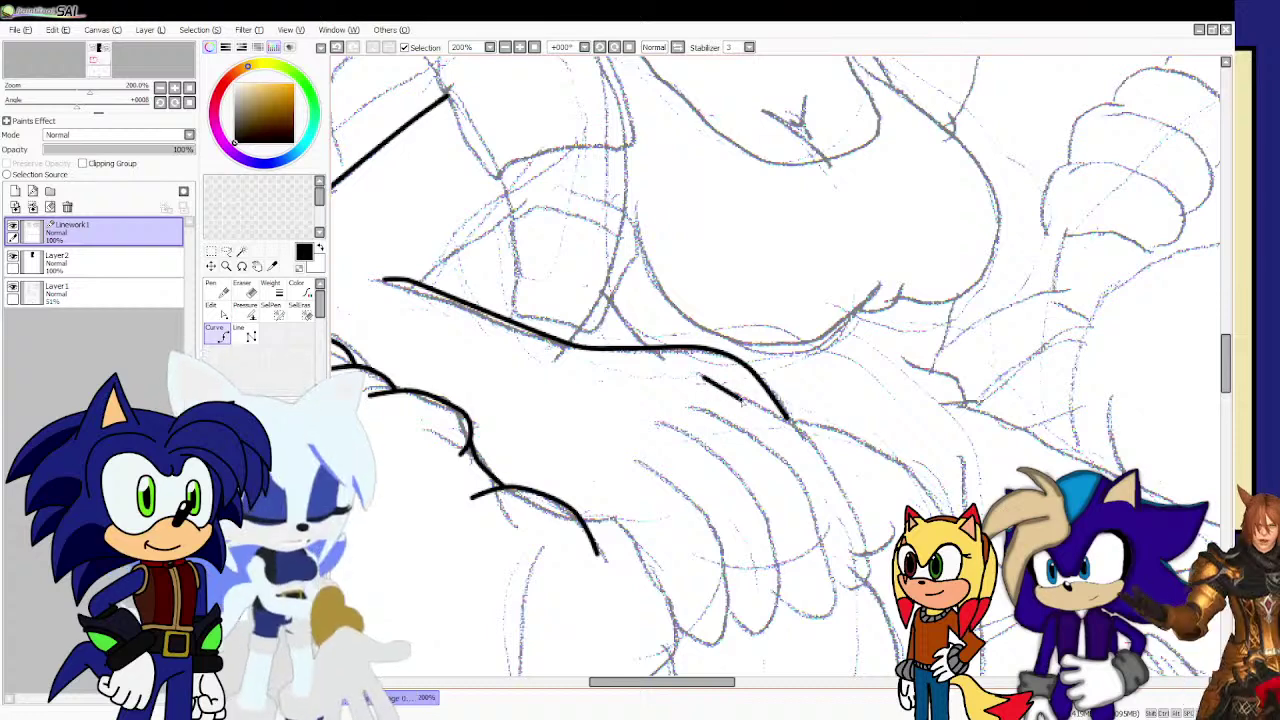
{"action": "left_click_drag", "start_coordinate": [703, 378], "coordinate": [745, 400]}
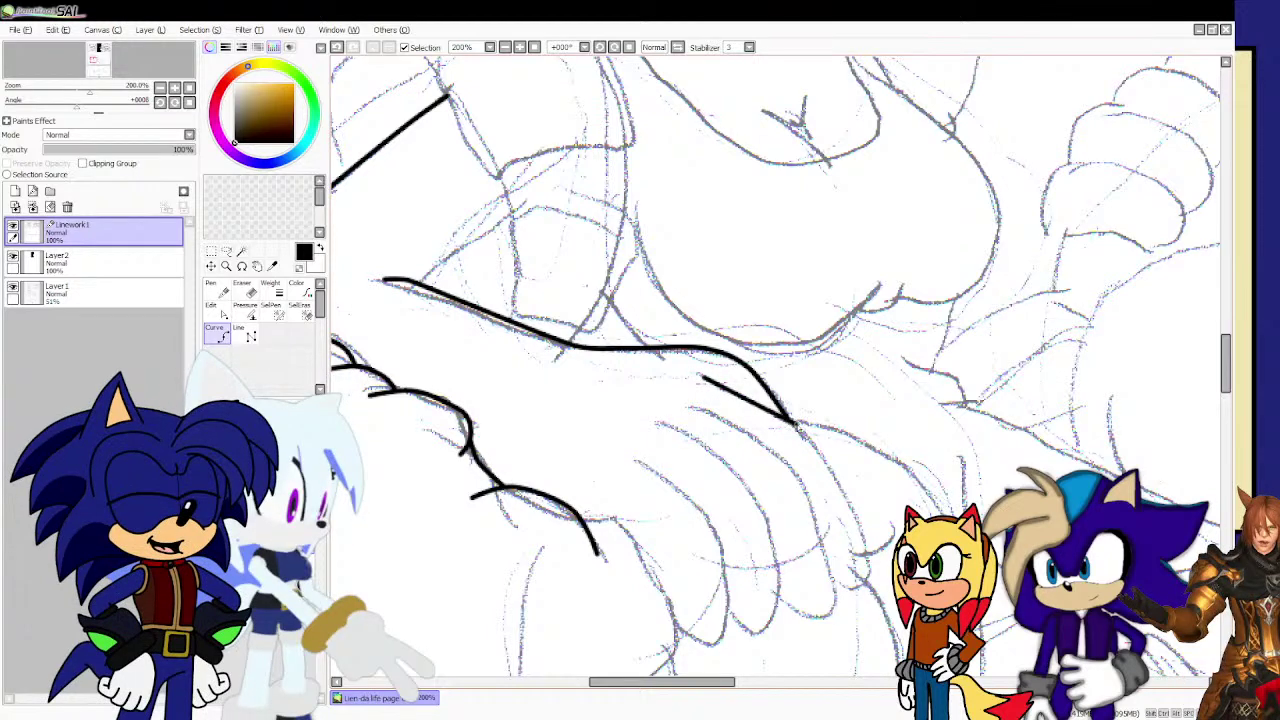
{"action": "key", "text": "ctrl+z"}
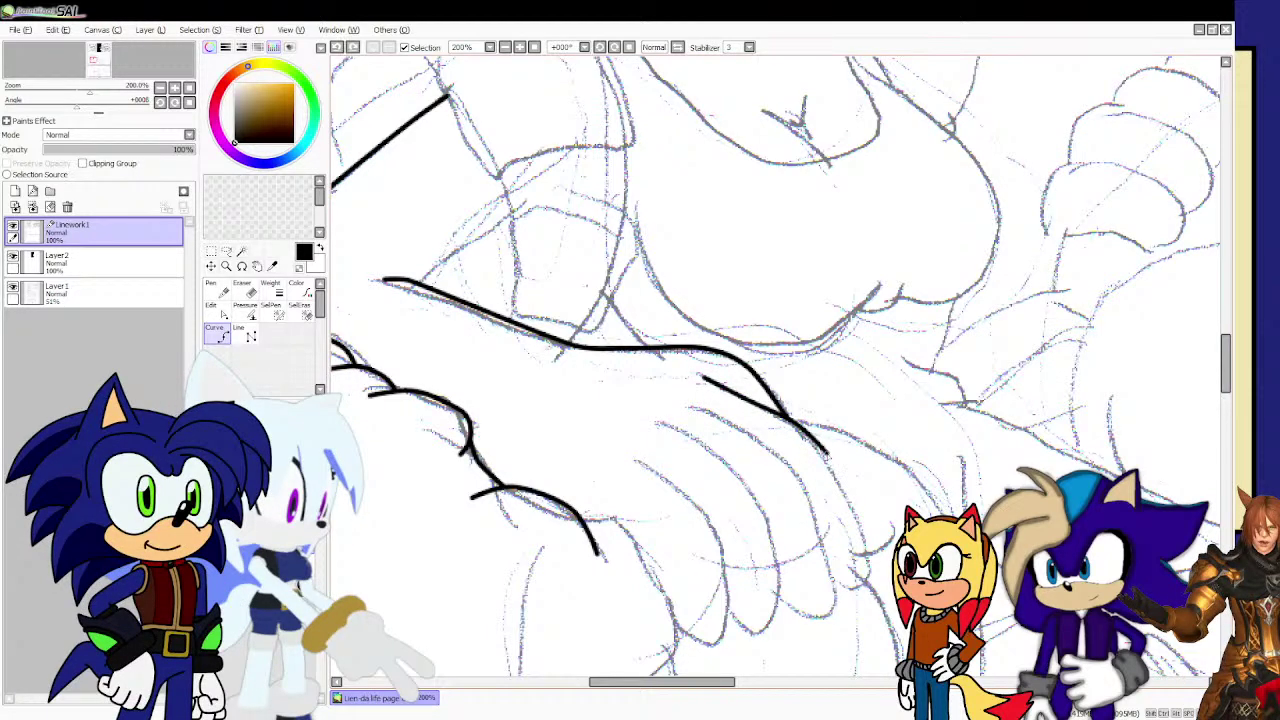
{"action": "left_click_drag", "start_coordinate": [828, 453], "coordinate": [850, 510]}
{"action": "scroll", "coordinate": [866, 552], "scroll_direction": "up", "scroll_amount": 2}
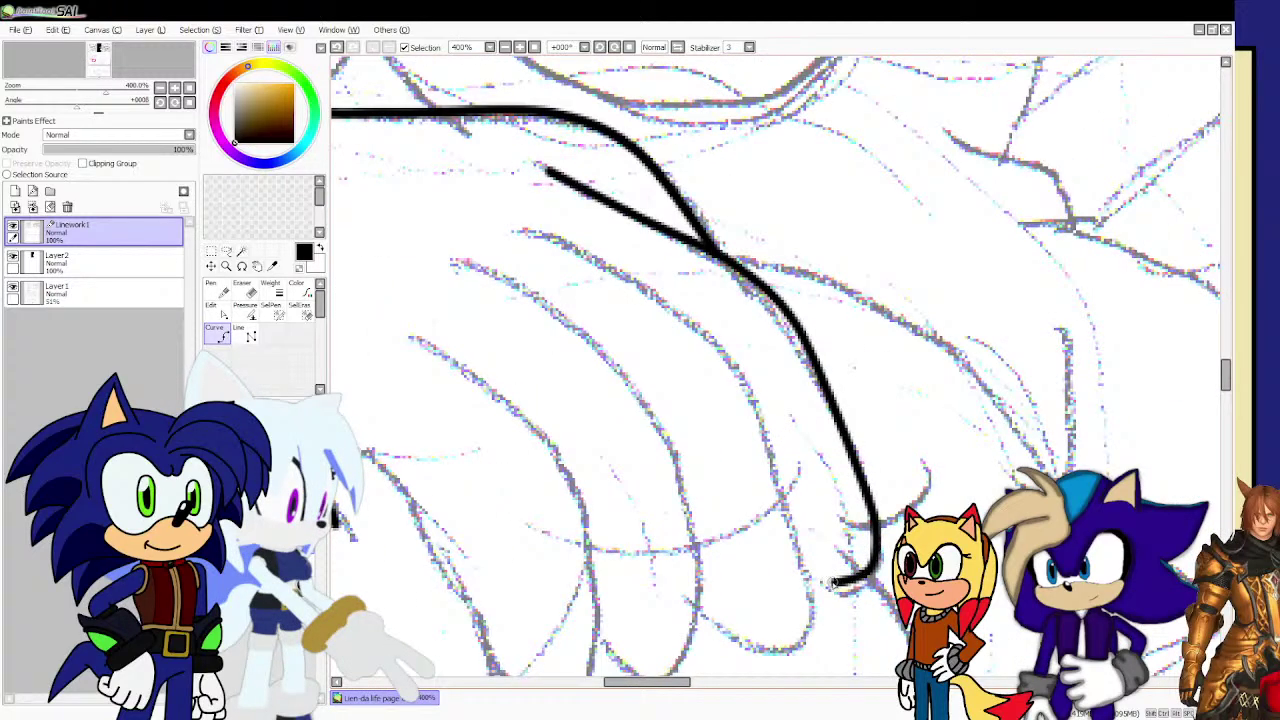
{"action": "left_click_drag", "start_coordinate": [832, 583], "coordinate": [808, 576]}
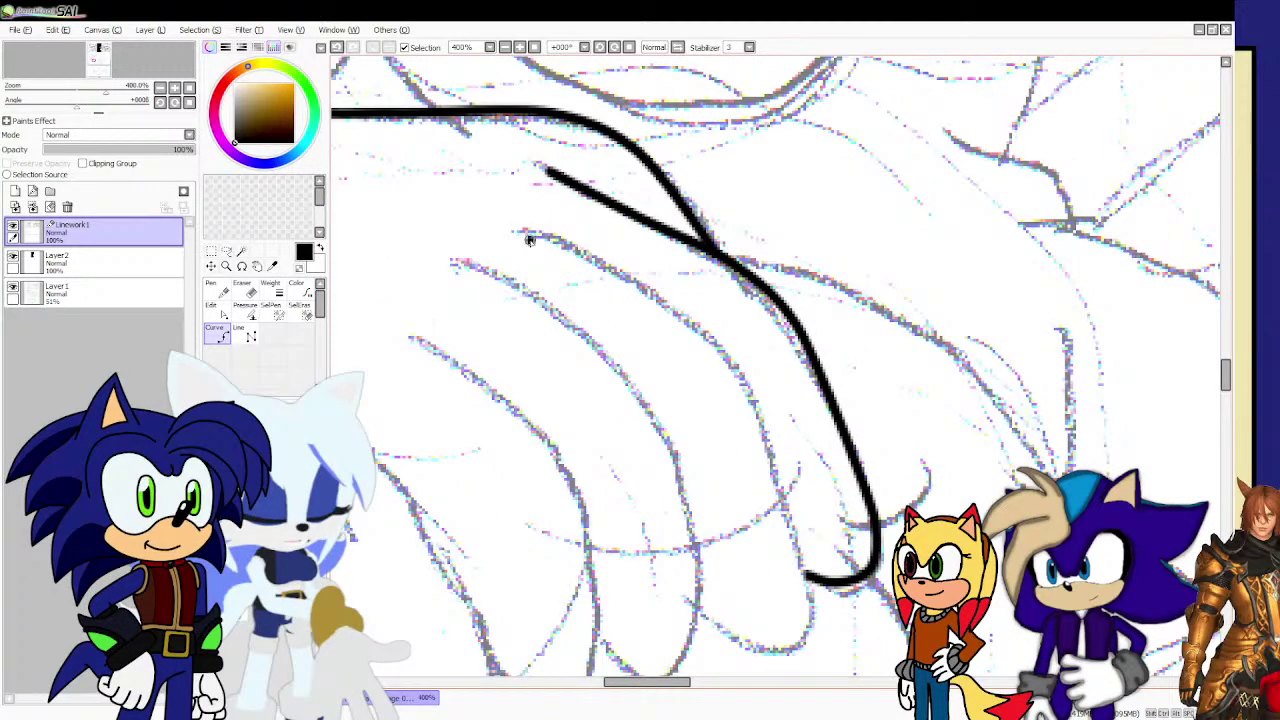
Ink the second finger from the right with a long curve and a rounded tip ending beside the first finger.
{"action": "mouse_move", "coordinate": [530, 240]}
{"action": "left_mouse_down"}
{"action": "mouse_move", "coordinate": [688, 322]}
{"action": "mouse_move", "coordinate": [738, 388]}
{"action": "mouse_move", "coordinate": [775, 508]}
{"action": "left_mouse_up"}
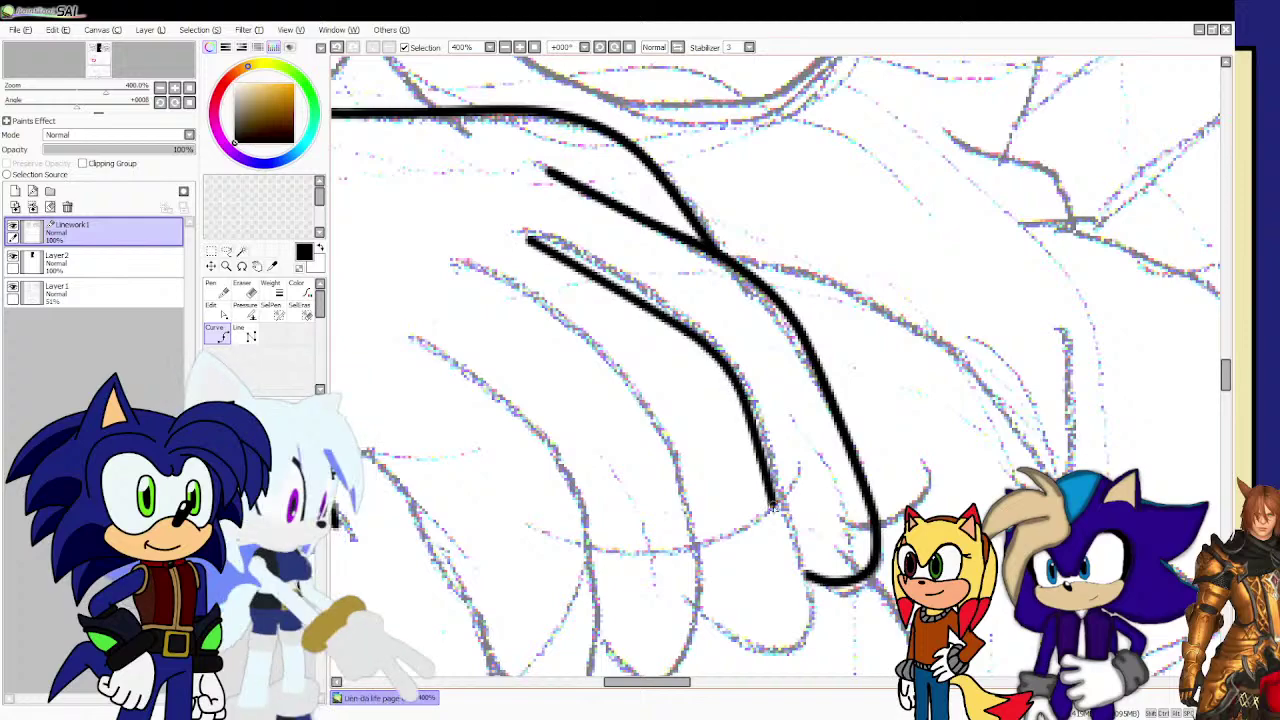
{"action": "left_click", "coordinate": [805, 590]}
{"action": "left_click", "coordinate": [806, 622]}
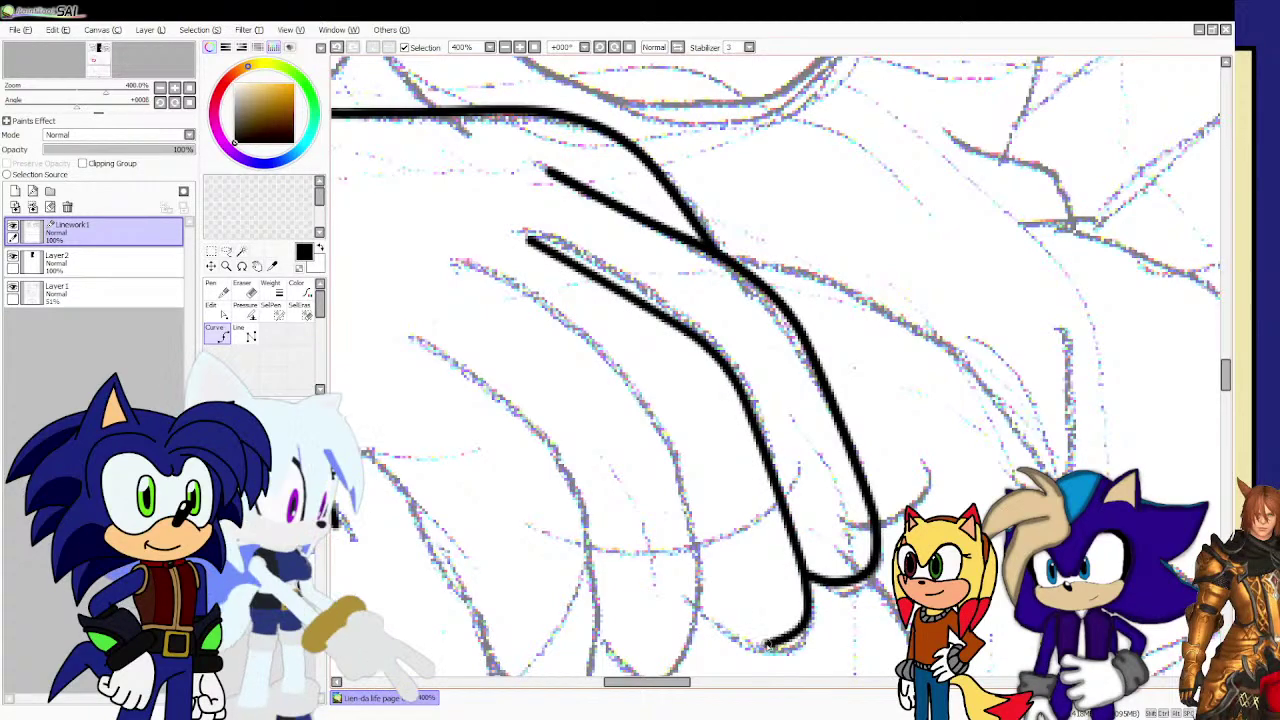
{"action": "left_click_drag", "start_coordinate": [768, 645], "coordinate": [728, 640]}
{"action": "double_click", "coordinate": [698, 627]}
{"action": "scroll", "coordinate": [672, 480], "scroll_direction": "down", "scroll_amount": 3}
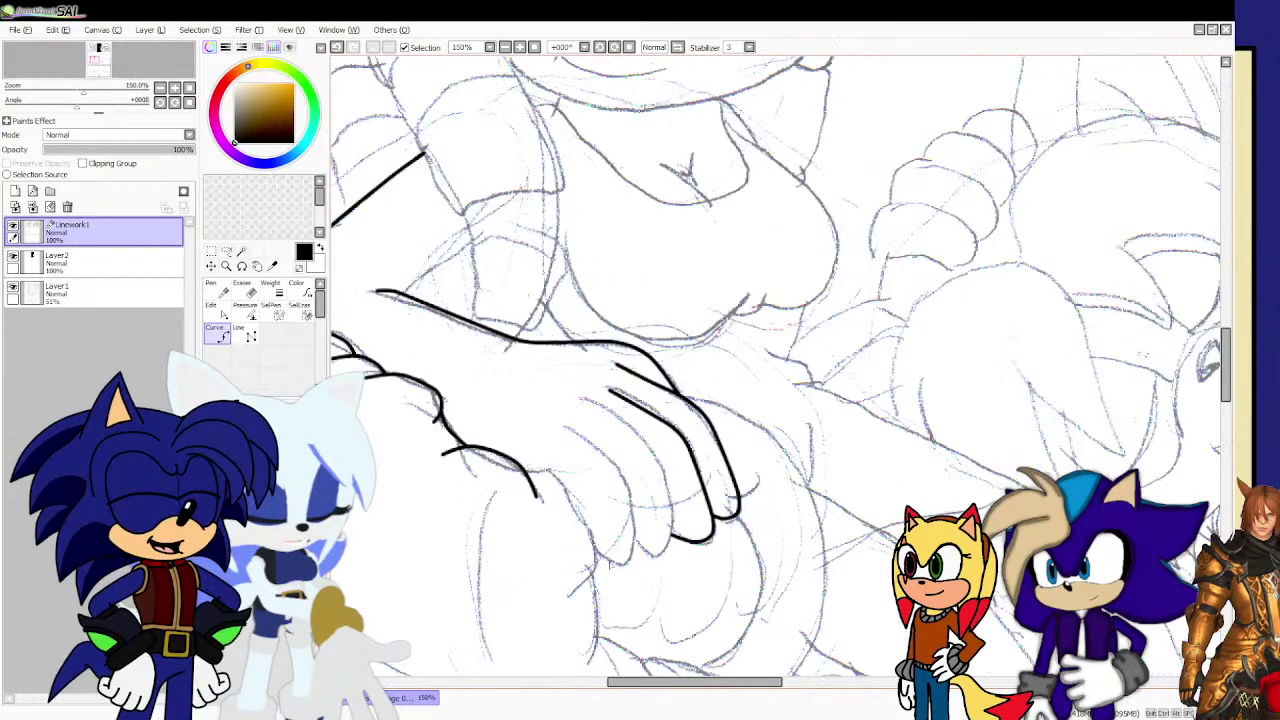
Ink the remaining two fingers on the left of the hand, each with a curved side and rounded tip.
{"action": "scroll", "coordinate": [620, 530], "scroll_direction": "up", "scroll_amount": 3}
{"action": "mouse_move", "coordinate": [553, 180]}
{"action": "left_mouse_down"}
{"action": "mouse_move", "coordinate": [719, 276]}
{"action": "mouse_move", "coordinate": [745, 310]}
{"action": "mouse_move", "coordinate": [788, 525]}
{"action": "mouse_move", "coordinate": [775, 573]}
{"action": "mouse_move", "coordinate": [748, 583]}
{"action": "mouse_move", "coordinate": [697, 557]}
{"action": "left_mouse_up"}
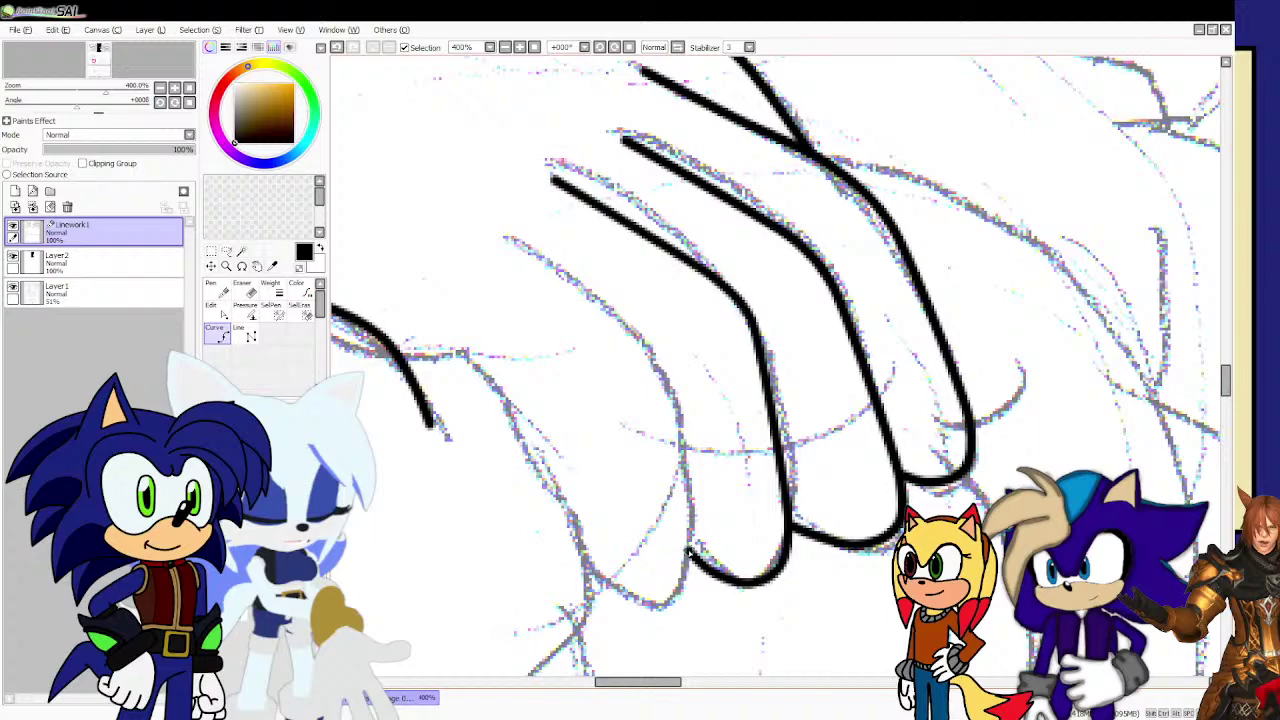
{"action": "double_click", "coordinate": [689, 553]}
{"action": "scroll", "coordinate": [690, 385], "scroll_direction": "down", "scroll_amount": 3}
{"action": "scroll", "coordinate": [622, 390], "scroll_direction": "up", "scroll_amount": 2}
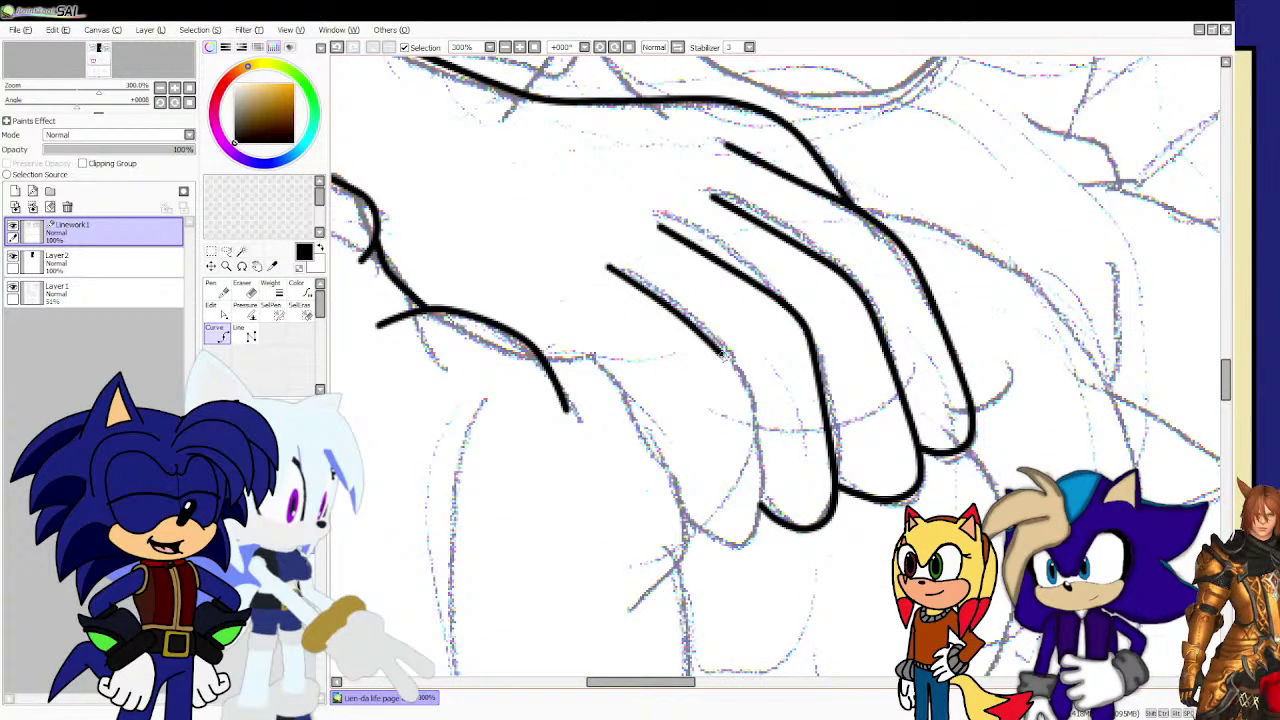
{"action": "mouse_move", "coordinate": [730, 355]}
{"action": "left_mouse_down"}
{"action": "mouse_move", "coordinate": [757, 515]}
{"action": "mouse_move", "coordinate": [735, 545]}
{"action": "mouse_move", "coordinate": [697, 527]}
{"action": "left_mouse_up"}
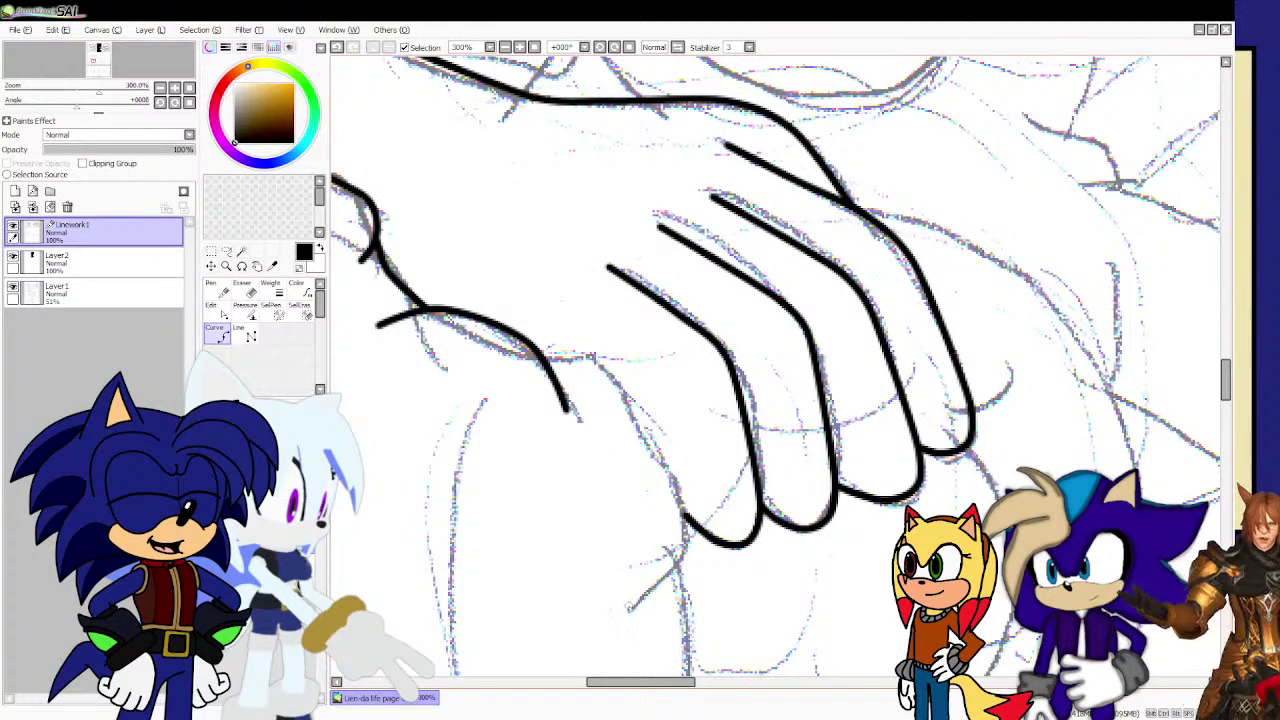
Ink the bumpy contour beneath the hand, from below the leftmost fingertip up to the forearm's lower edge.
{"action": "mouse_move", "coordinate": [628, 604]}
{"action": "left_mouse_down"}
{"action": "mouse_move", "coordinate": [672, 570]}
{"action": "mouse_move", "coordinate": [684, 519]}
{"action": "mouse_move", "coordinate": [632, 450]}
{"action": "left_mouse_up"}
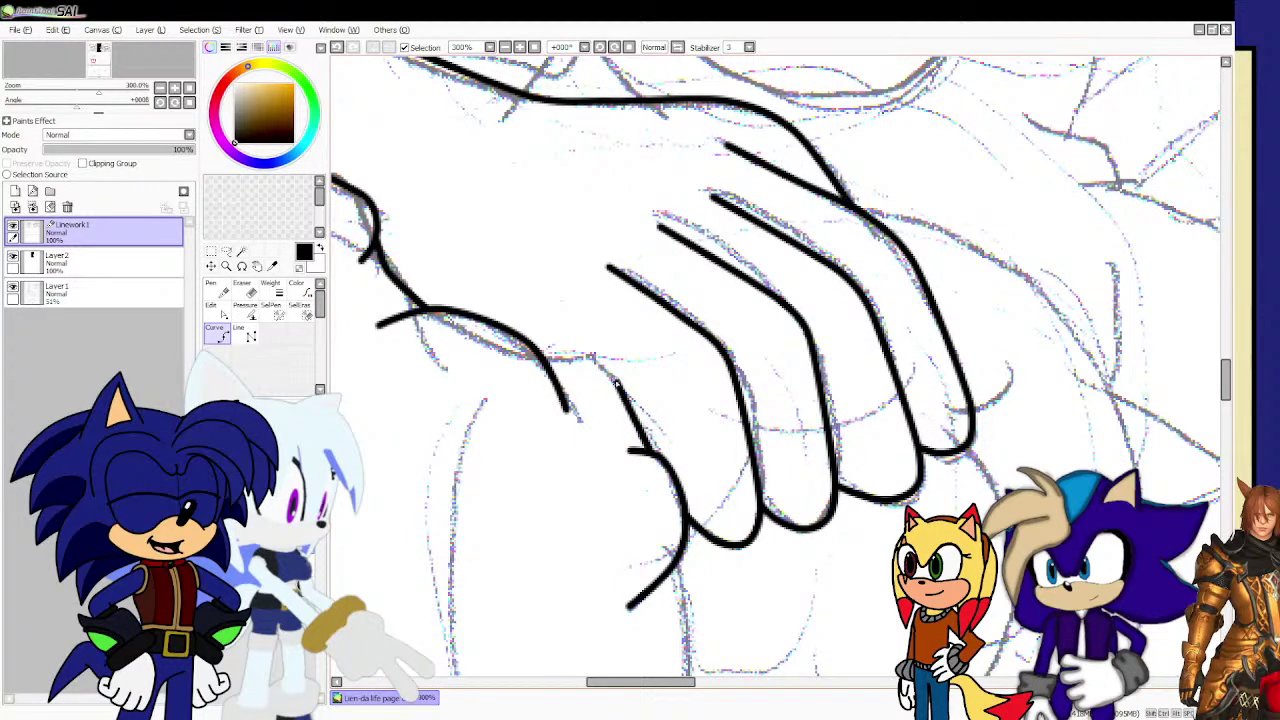
{"action": "mouse_move", "coordinate": [615, 382]}
{"action": "left_mouse_down"}
{"action": "mouse_move", "coordinate": [560, 352]}
{"action": "mouse_move", "coordinate": [541, 357]}
{"action": "left_mouse_up"}
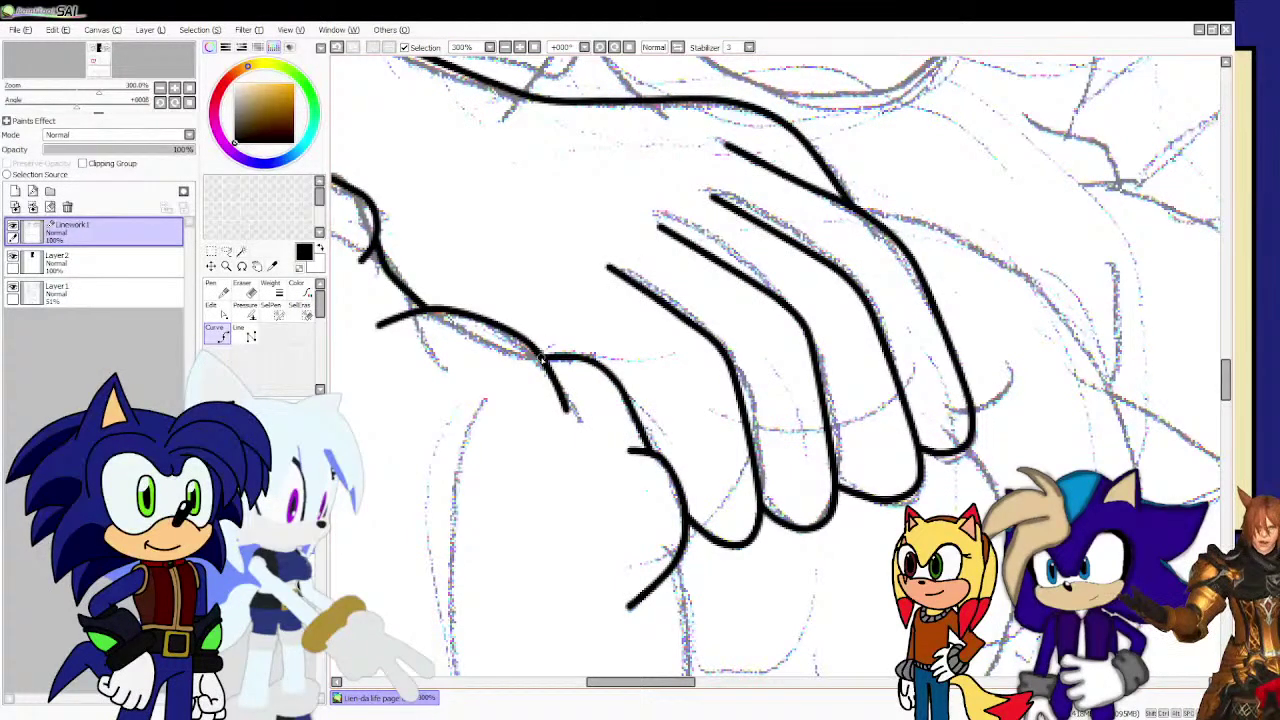
{"action": "double_click", "coordinate": [542, 358]}
{"action": "scroll", "coordinate": [643, 360], "scroll_direction": "down", "scroll_amount": 2}
{"action": "scroll", "coordinate": [691, 216], "scroll_direction": "up", "scroll_amount": 1}
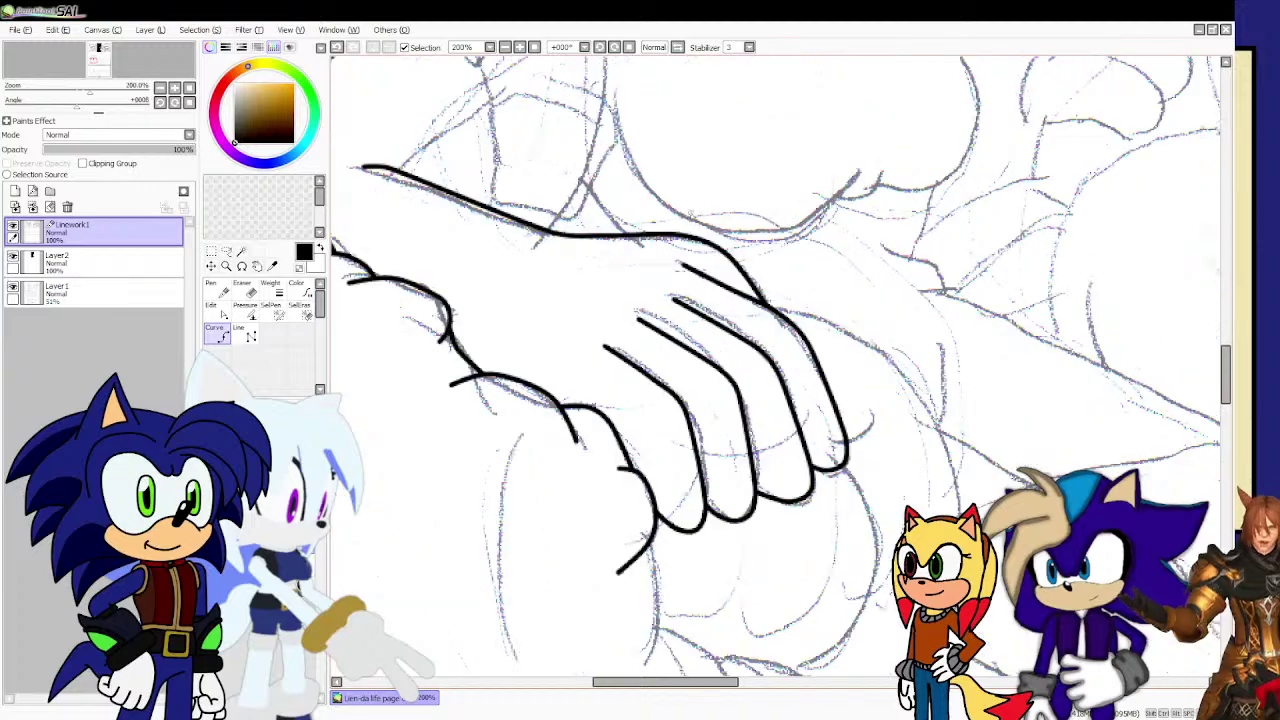
Ink the domed top of the seated character's front hair lock, with a pointed tip on each side.
{"action": "scroll", "coordinate": [676, 262], "scroll_direction": "down", "scroll_amount": 4}
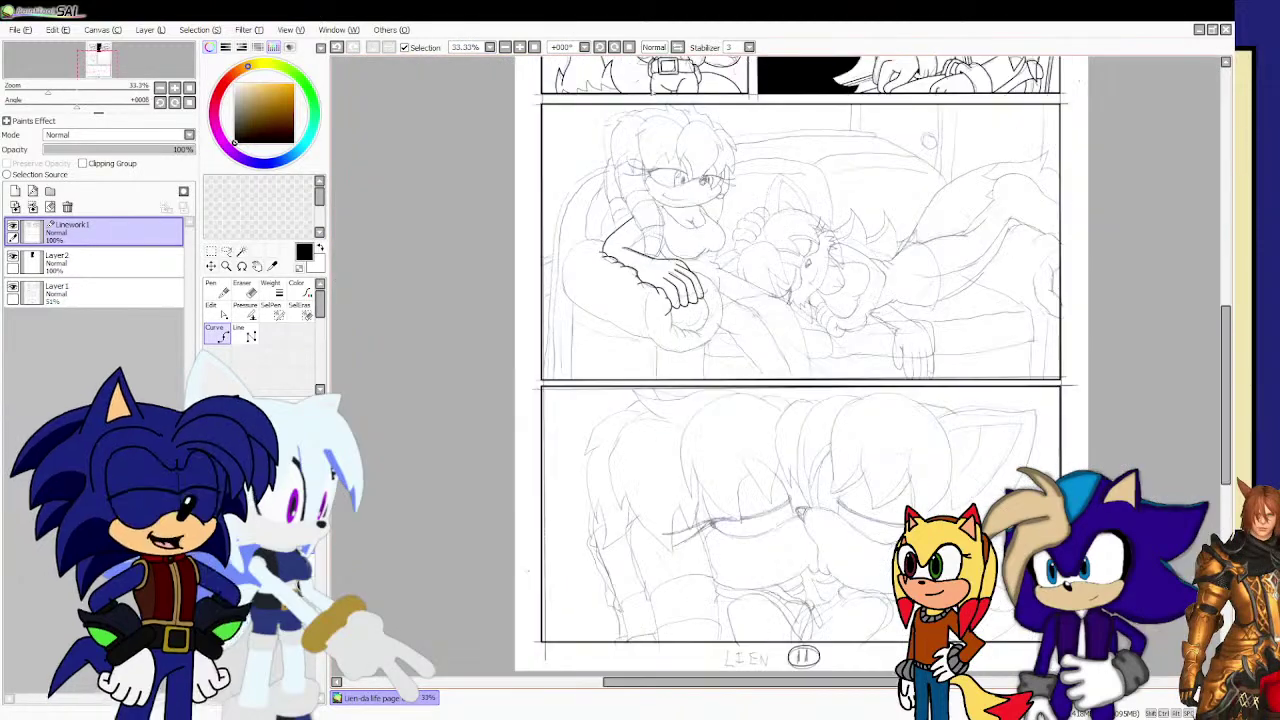
{"action": "scroll", "coordinate": [640, 100], "scroll_direction": "up", "scroll_amount": 3}
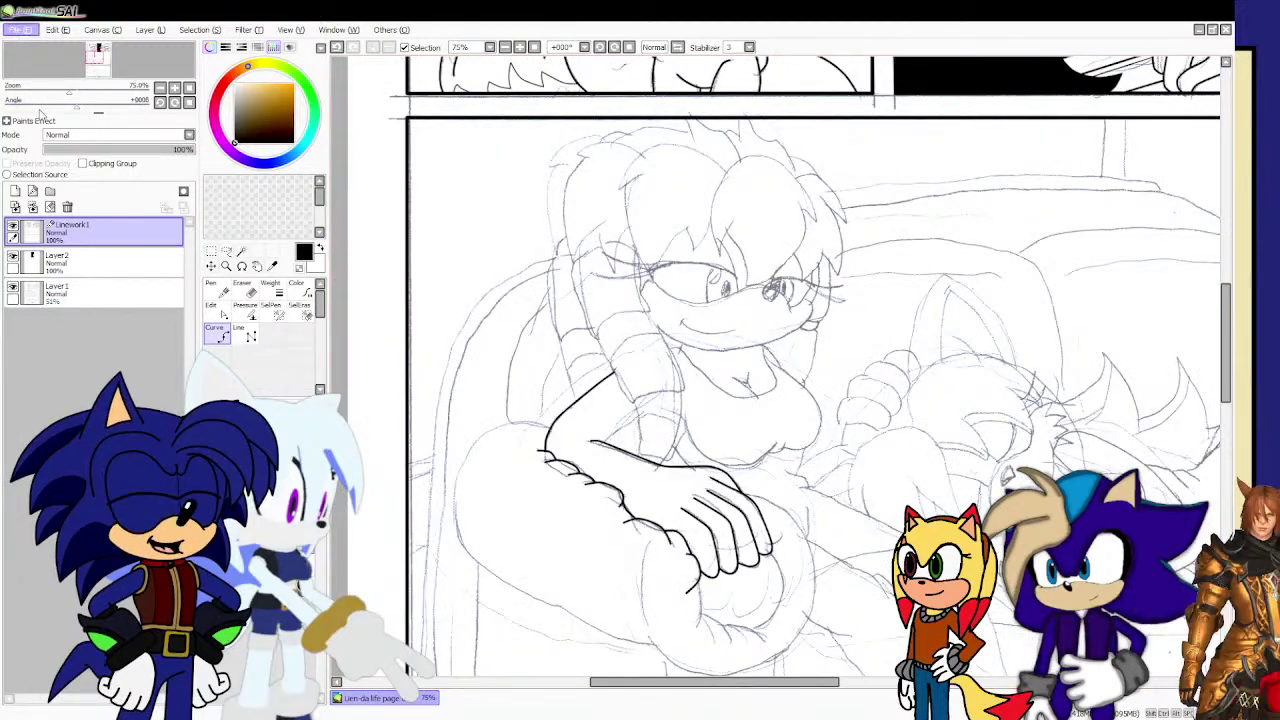
{"action": "scroll", "coordinate": [567, 188], "scroll_direction": "up", "scroll_amount": 2}
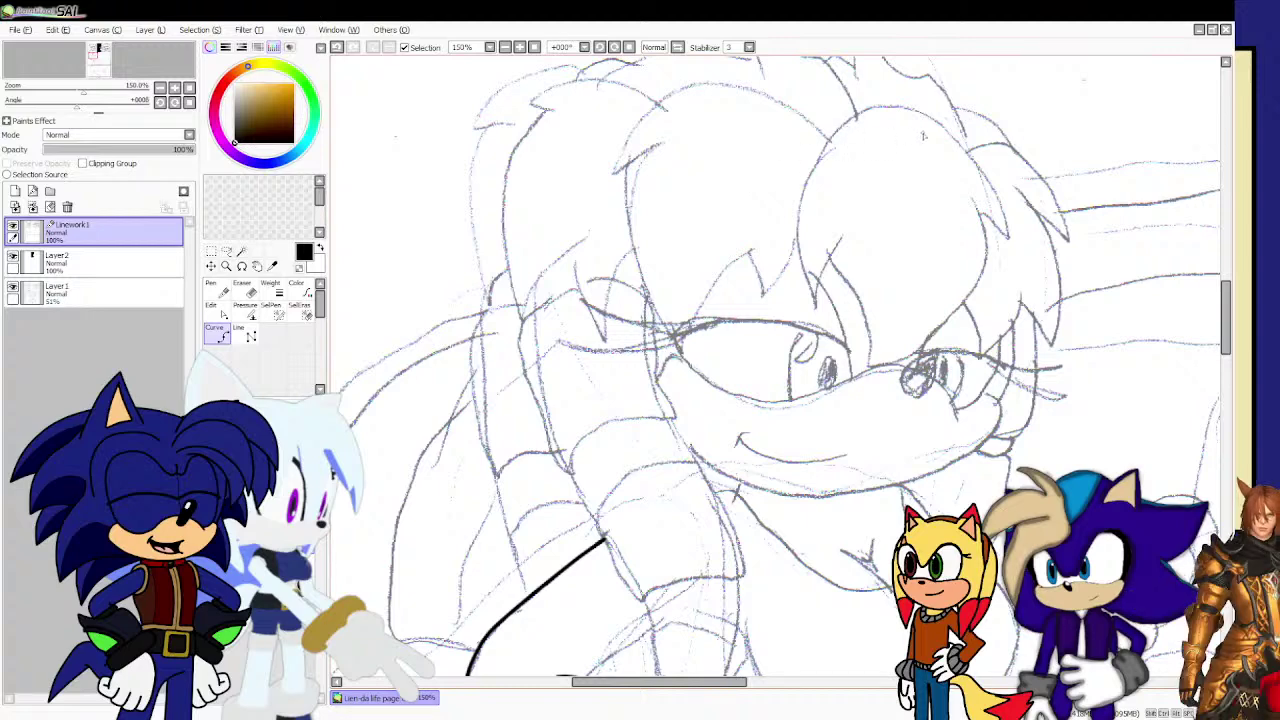
{"action": "scroll", "coordinate": [776, 366], "scroll_direction": "up", "scroll_amount": 2}
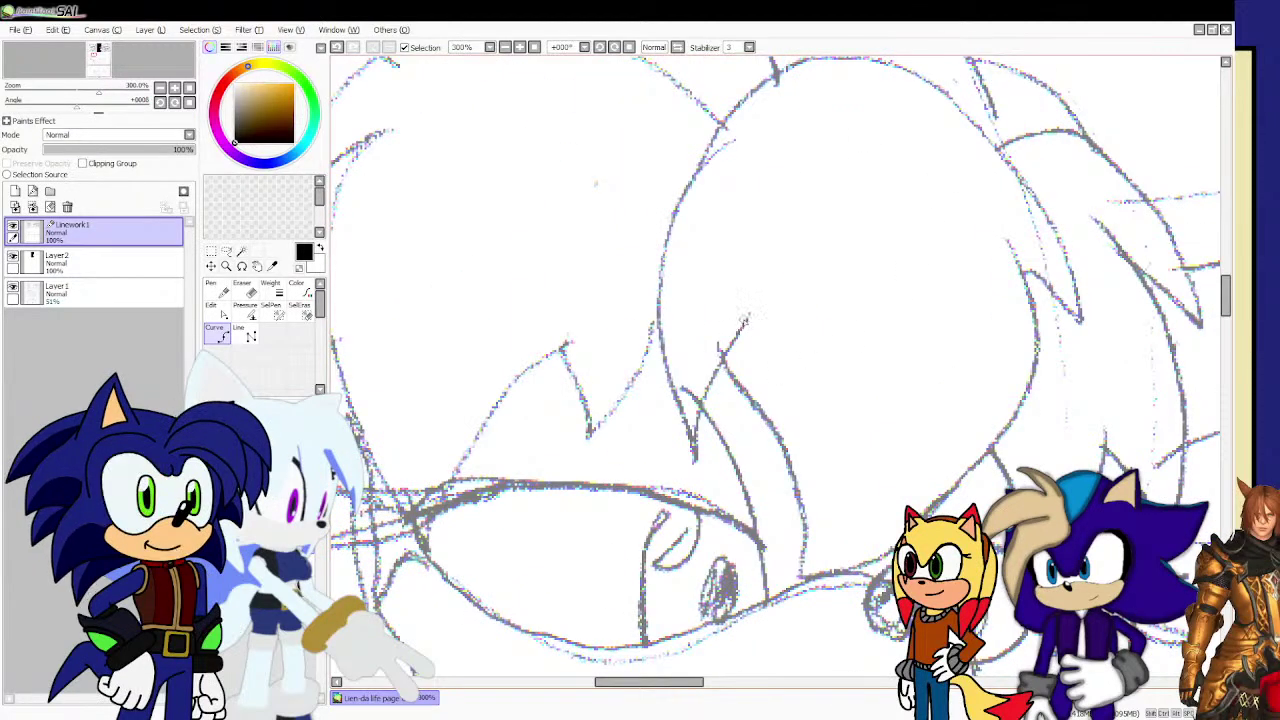
{"action": "mouse_move", "coordinate": [757, 300]}
{"action": "left_mouse_down"}
{"action": "mouse_move", "coordinate": [721, 351]}
{"action": "mouse_move", "coordinate": [690, 465]}
{"action": "left_mouse_up"}
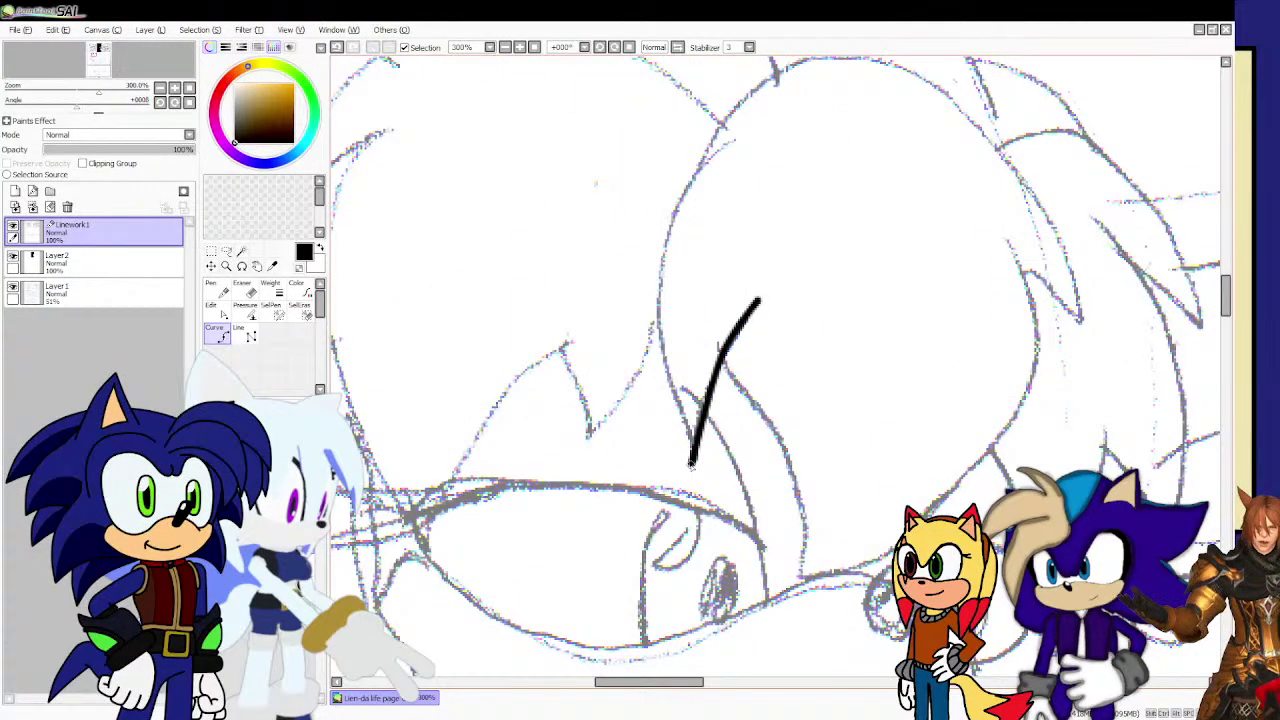
{"action": "mouse_move", "coordinate": [645, 335]}
{"action": "left_mouse_down"}
{"action": "mouse_move", "coordinate": [674, 177]}
{"action": "mouse_move", "coordinate": [714, 100]}
{"action": "mouse_move", "coordinate": [812, 68]}
{"action": "mouse_move", "coordinate": [888, 88]}
{"action": "mouse_move", "coordinate": [947, 165]}
{"action": "mouse_move", "coordinate": [972, 264]}
{"action": "left_mouse_up"}
{"action": "scroll", "coordinate": [757, 86], "scroll_direction": "down", "scroll_amount": 1}
{"action": "scroll", "coordinate": [947, 165], "scroll_direction": "up", "scroll_amount": 1}
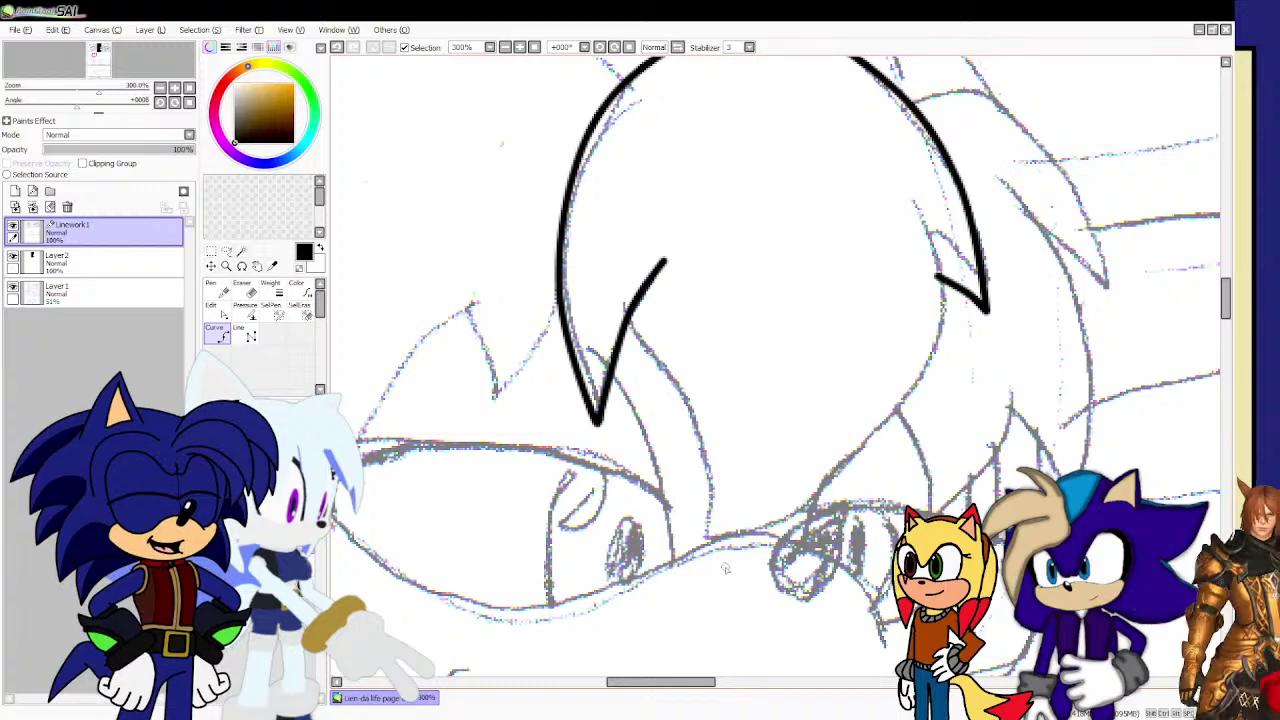
Ink the front hair lock's lower part, curving down to a point between the eyes and back up its right side.
{"action": "scroll", "coordinate": [697, 516], "scroll_direction": "up", "scroll_amount": 1}
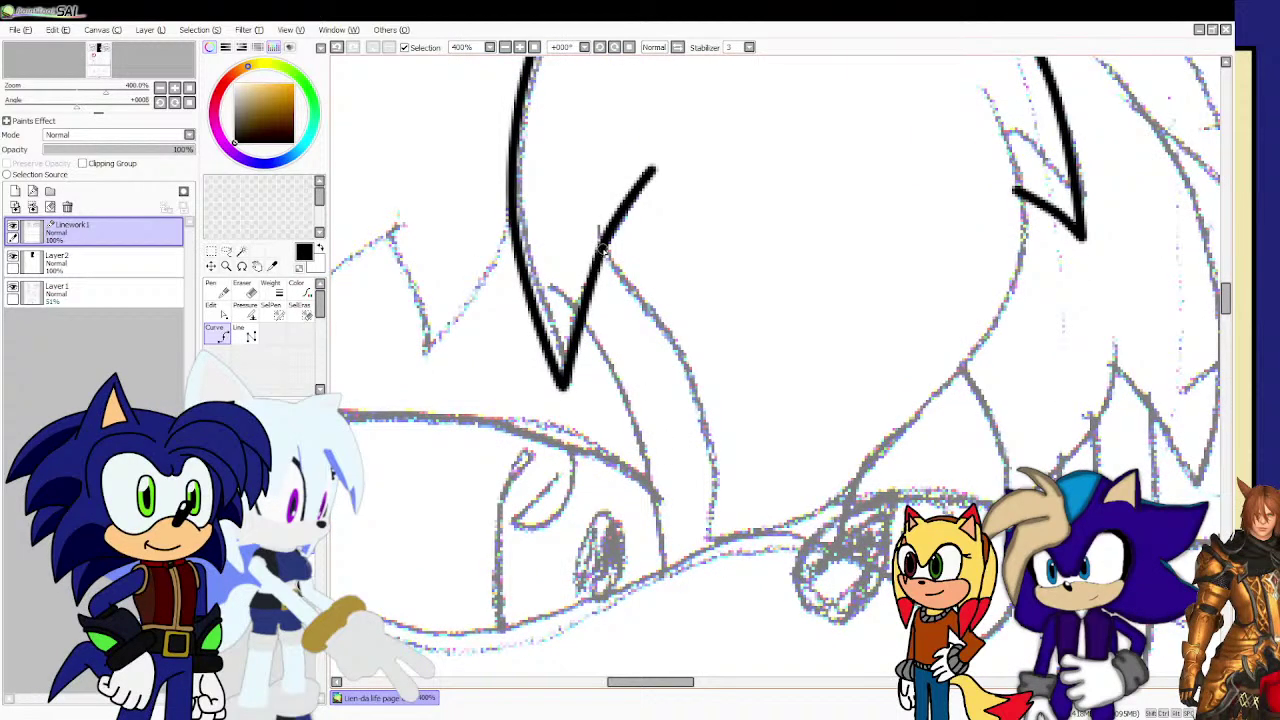
{"action": "mouse_move", "coordinate": [604, 250]}
{"action": "left_mouse_down"}
{"action": "mouse_move", "coordinate": [706, 402]}
{"action": "mouse_move", "coordinate": [720, 482]}
{"action": "left_mouse_up"}
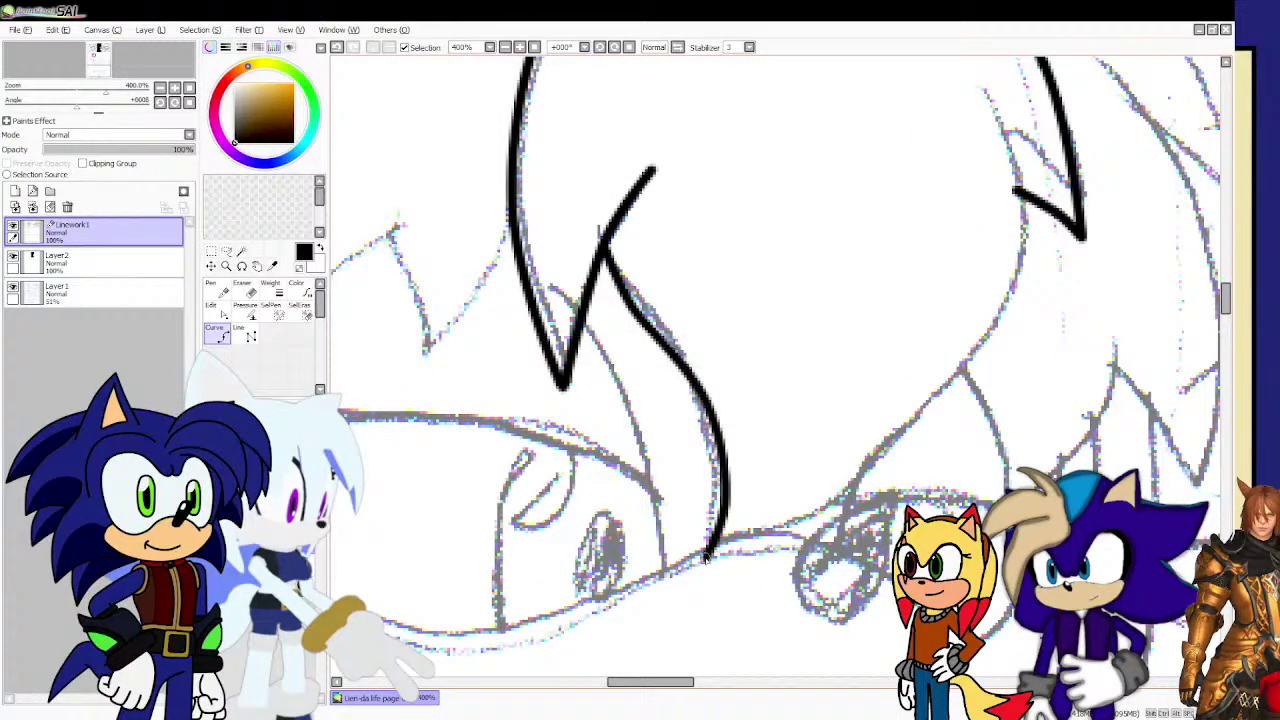
{"action": "mouse_move", "coordinate": [795, 535]}
{"action": "left_mouse_down"}
{"action": "mouse_move", "coordinate": [885, 422]}
{"action": "mouse_move", "coordinate": [952, 383]}
{"action": "mouse_move", "coordinate": [1008, 245]}
{"action": "mouse_move", "coordinate": [1012, 260]}
{"action": "mouse_move", "coordinate": [1011, 183]}
{"action": "mouse_move", "coordinate": [976, 90]}
{"action": "left_mouse_up"}
{"action": "scroll", "coordinate": [916, 125], "scroll_direction": "down", "scroll_amount": 1}
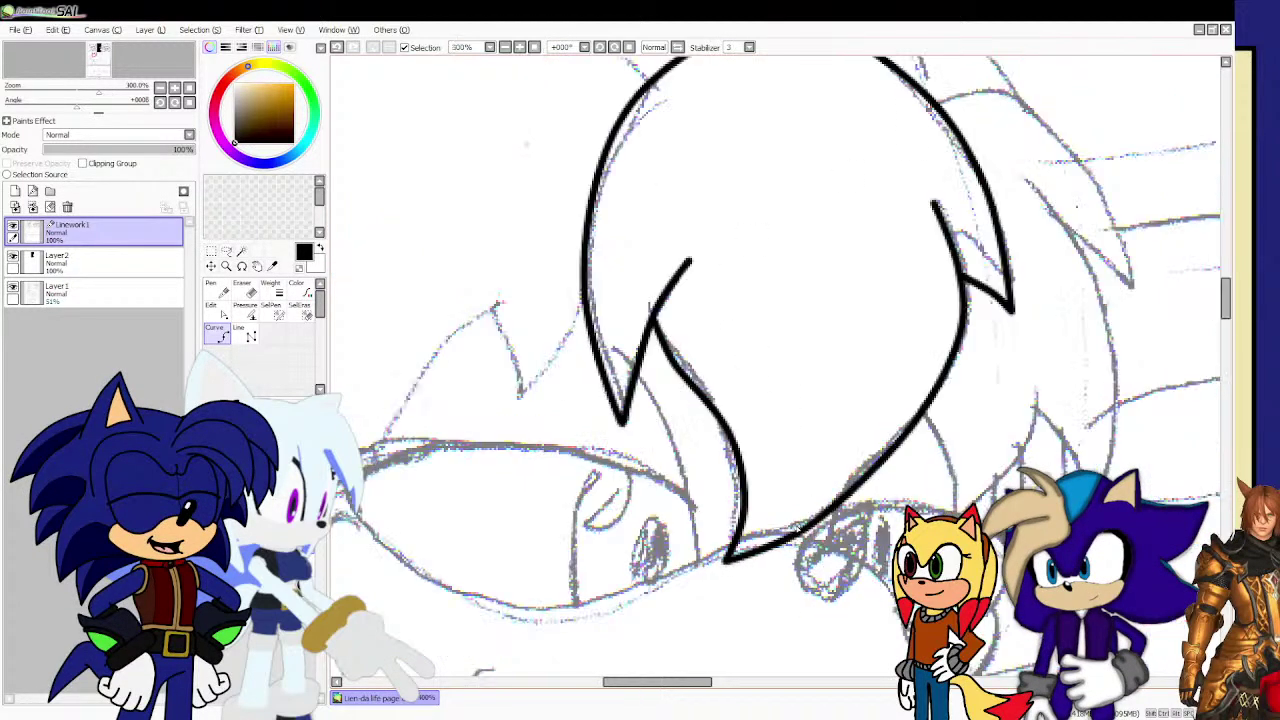
Ink the seated character's nose as a rounded teardrop with a pointed upper-right corner.
{"action": "scroll", "coordinate": [820, 633], "scroll_direction": "up", "scroll_amount": 2}
{"action": "mouse_move", "coordinate": [840, 588]}
{"action": "left_mouse_down"}
{"action": "mouse_move", "coordinate": [768, 556]}
{"action": "mouse_move", "coordinate": [762, 526]}
{"action": "mouse_move", "coordinate": [798, 475]}
{"action": "mouse_move", "coordinate": [936, 417]}
{"action": "mouse_move", "coordinate": [921, 499]}
{"action": "mouse_move", "coordinate": [878, 578]}
{"action": "mouse_move", "coordinate": [806, 594]}
{"action": "mouse_move", "coordinate": [845, 591]}
{"action": "mouse_move", "coordinate": [836, 610]}
{"action": "mouse_move", "coordinate": [805, 593]}
{"action": "left_mouse_up"}
{"action": "double_click", "coordinate": [815, 595]}
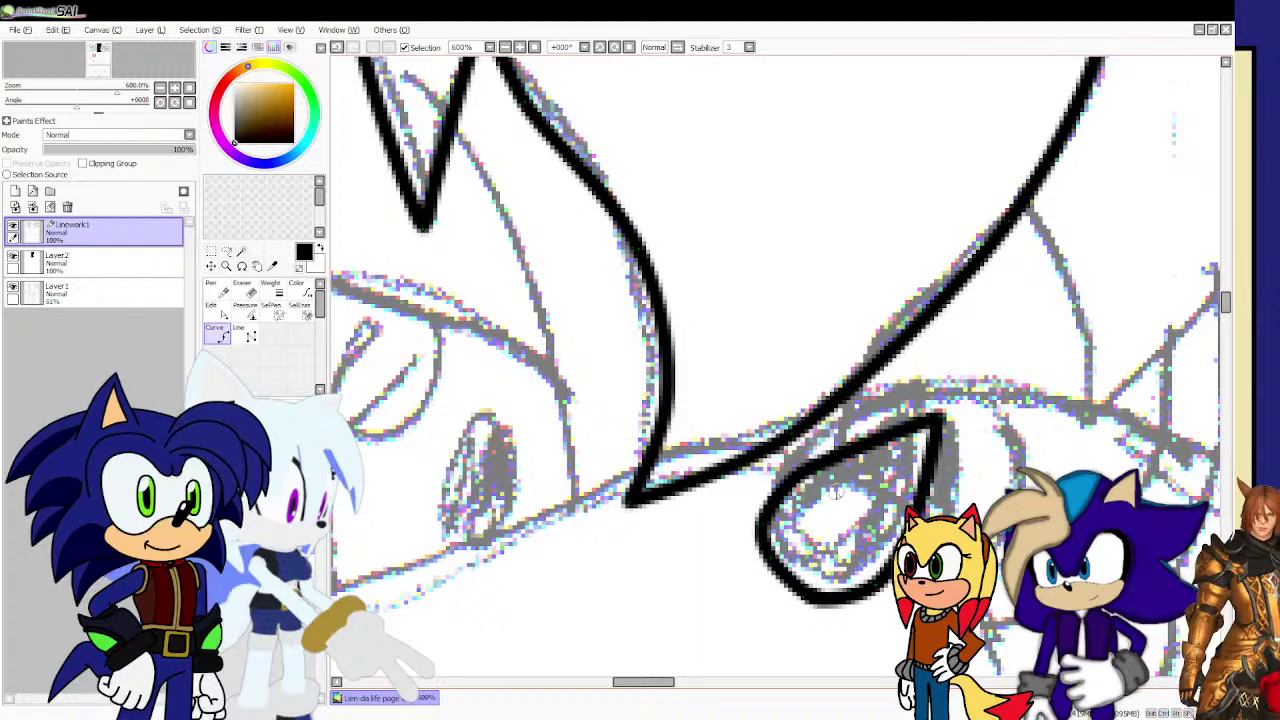
Ink the oval highlight inside the nose and the short lines joining the nose to the hair lock and muzzle.
{"action": "scroll", "coordinate": [822, 495], "scroll_direction": "up", "scroll_amount": 2}
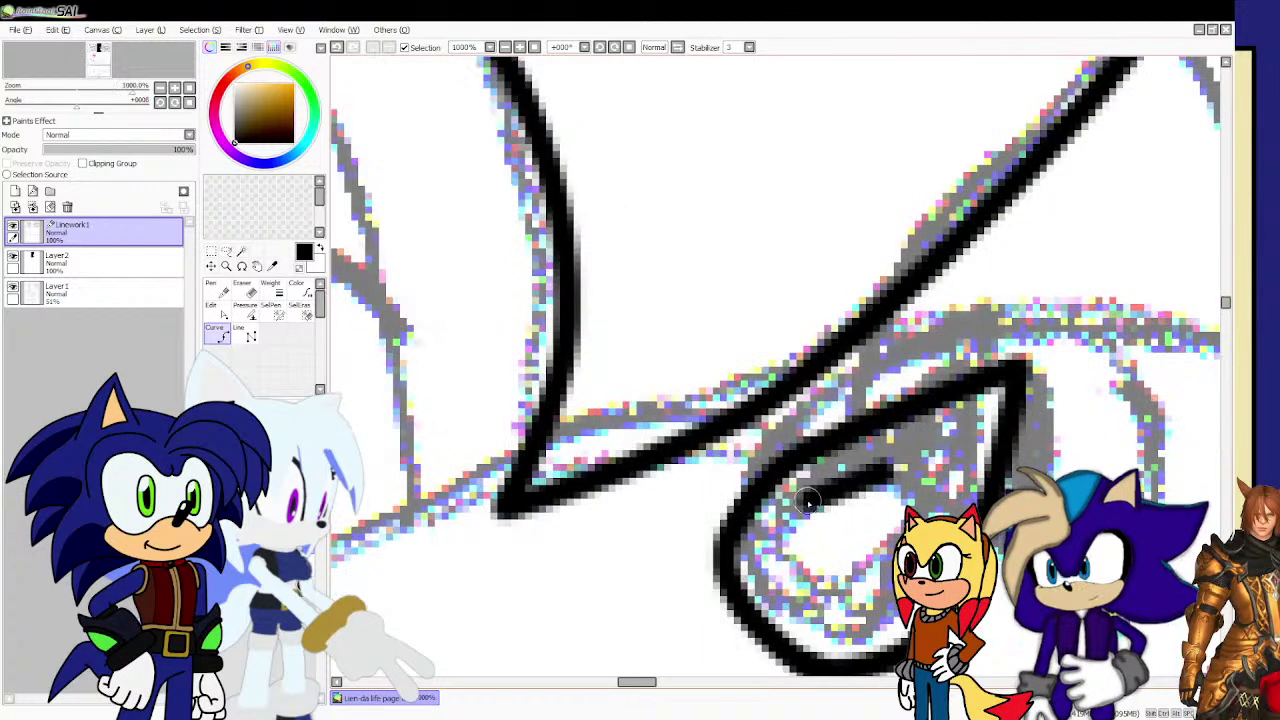
{"action": "left_click", "coordinate": [799, 508]}
{"action": "left_click", "coordinate": [792, 540]}
{"action": "left_click", "coordinate": [822, 570]}
{"action": "left_click_drag", "start_coordinate": [880, 530], "coordinate": [893, 473]}
{"action": "scroll", "coordinate": [875, 500], "scroll_direction": "down", "scroll_amount": 3}
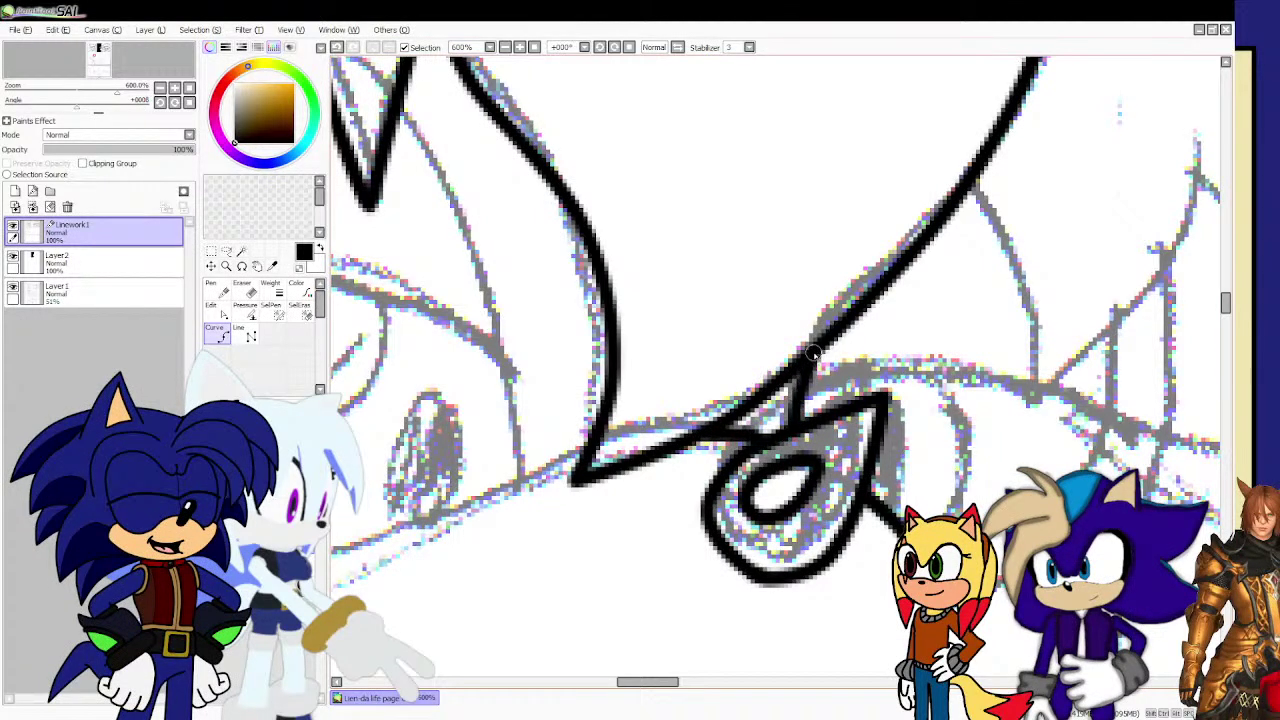
{"action": "scroll", "coordinate": [800, 378], "scroll_direction": "down", "scroll_amount": 4}
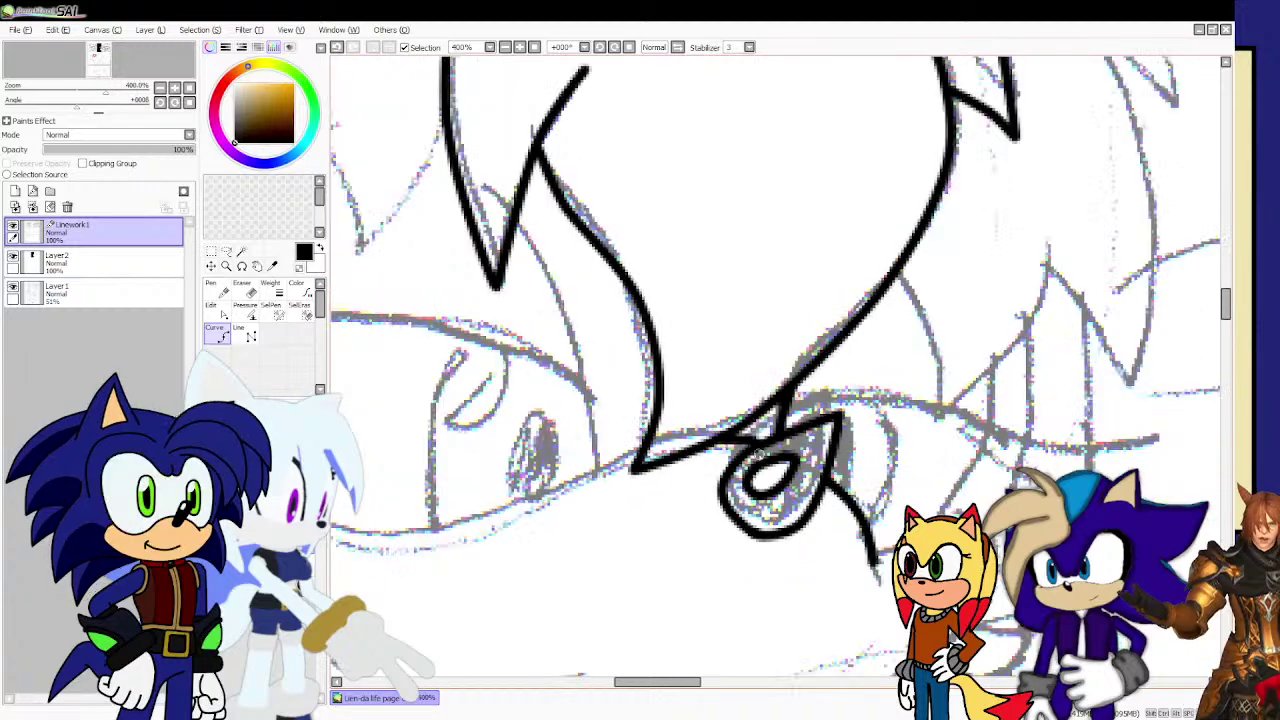
Ink the small pointed strand of the middle hair lock, ending at the front lock's left edge.
{"action": "scroll", "coordinate": [482, 452], "scroll_direction": "up", "scroll_amount": 1}
{"action": "scroll", "coordinate": [540, 476], "scroll_direction": "down", "scroll_amount": 1}
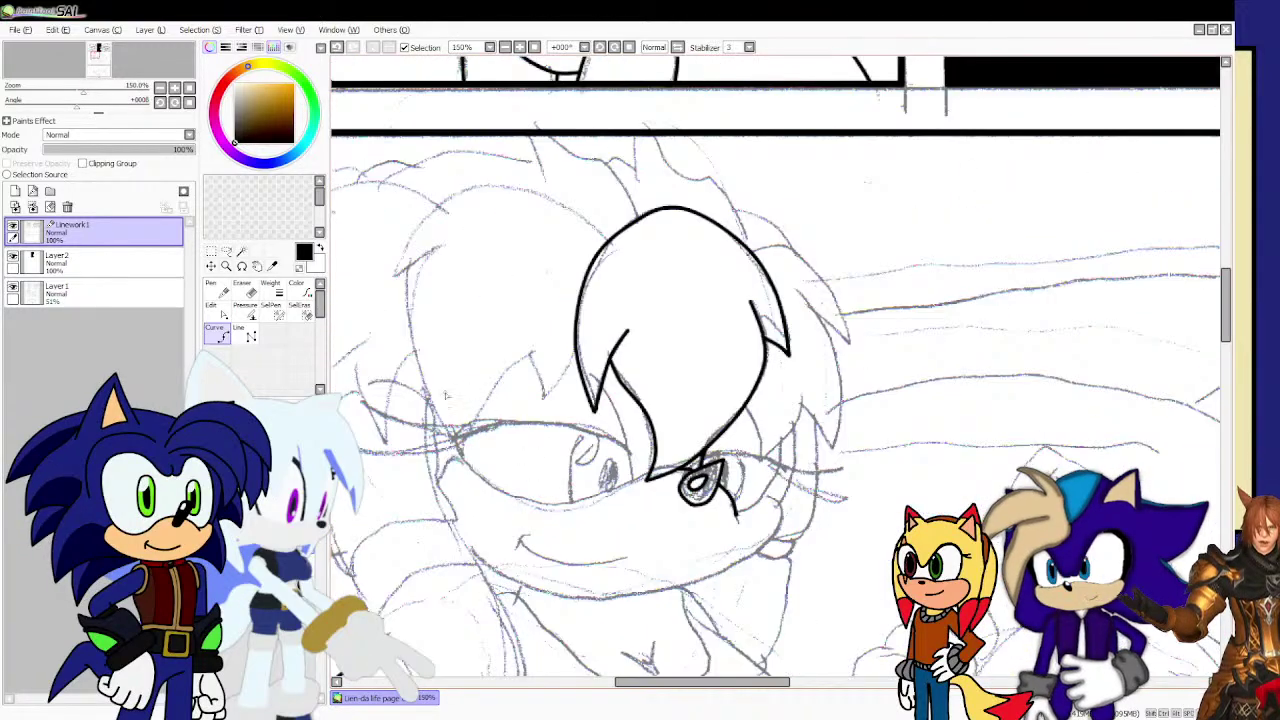
{"action": "scroll", "coordinate": [459, 379], "scroll_direction": "up", "scroll_amount": 3}
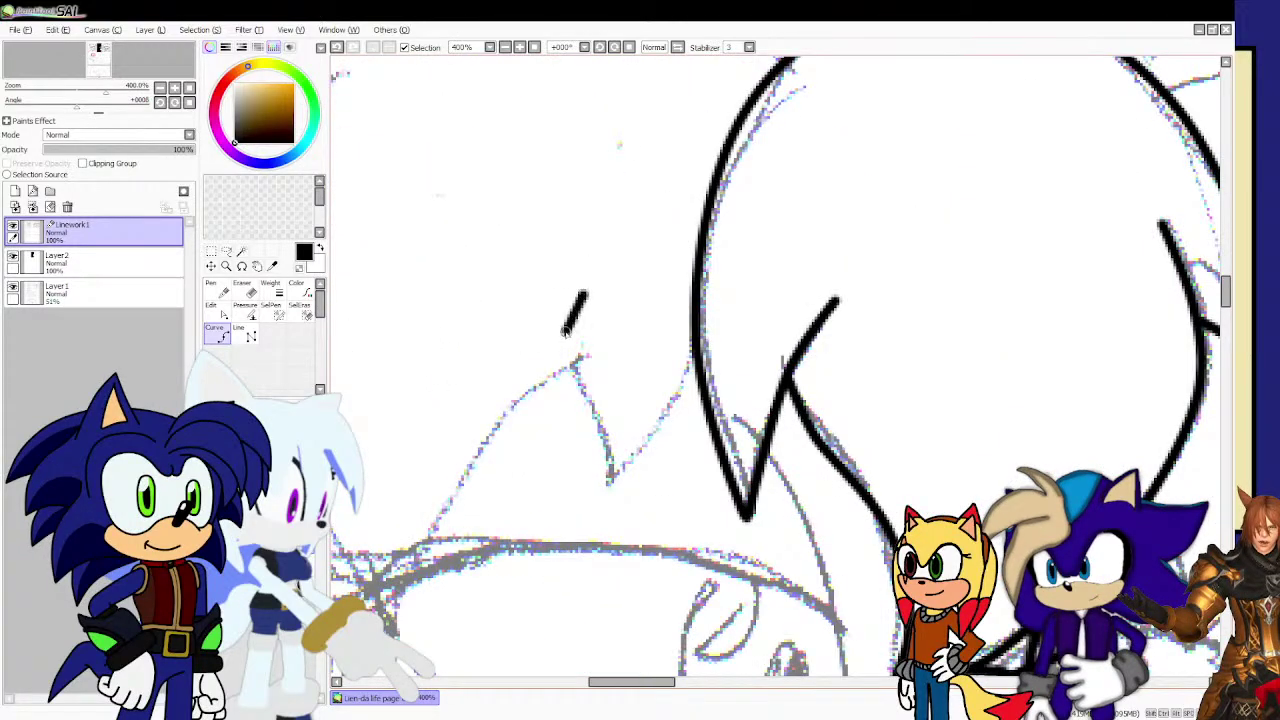
{"action": "left_click_drag", "start_coordinate": [591, 425], "coordinate": [588, 495]}
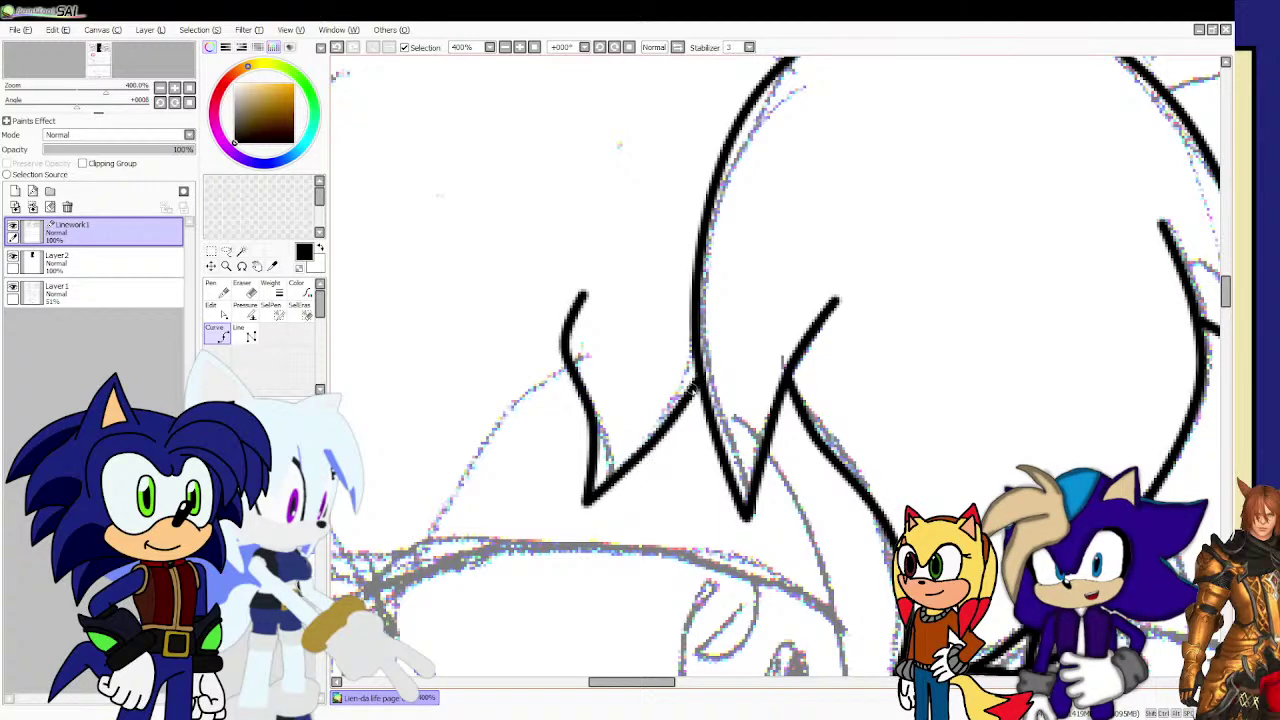
Ink the middle hair lock's arched top, from the front lock over to a pointed tip on its left.
{"action": "scroll", "coordinate": [681, 396], "scroll_direction": "down", "scroll_amount": 3}
{"action": "scroll", "coordinate": [650, 249], "scroll_direction": "up", "scroll_amount": 1}
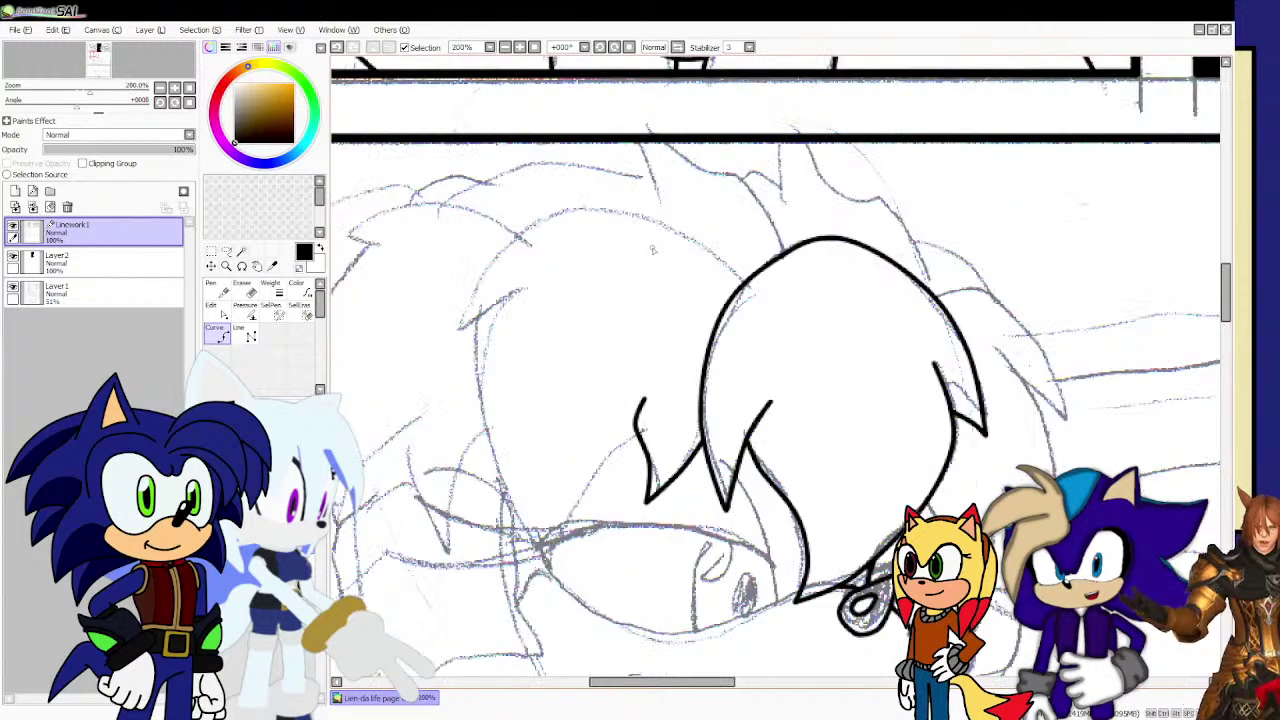
{"action": "mouse_move", "coordinate": [743, 279]}
{"action": "left_mouse_down"}
{"action": "mouse_move", "coordinate": [713, 245]}
{"action": "mouse_move", "coordinate": [628, 213]}
{"action": "mouse_move", "coordinate": [565, 213]}
{"action": "mouse_move", "coordinate": [500, 250]}
{"action": "left_mouse_up"}
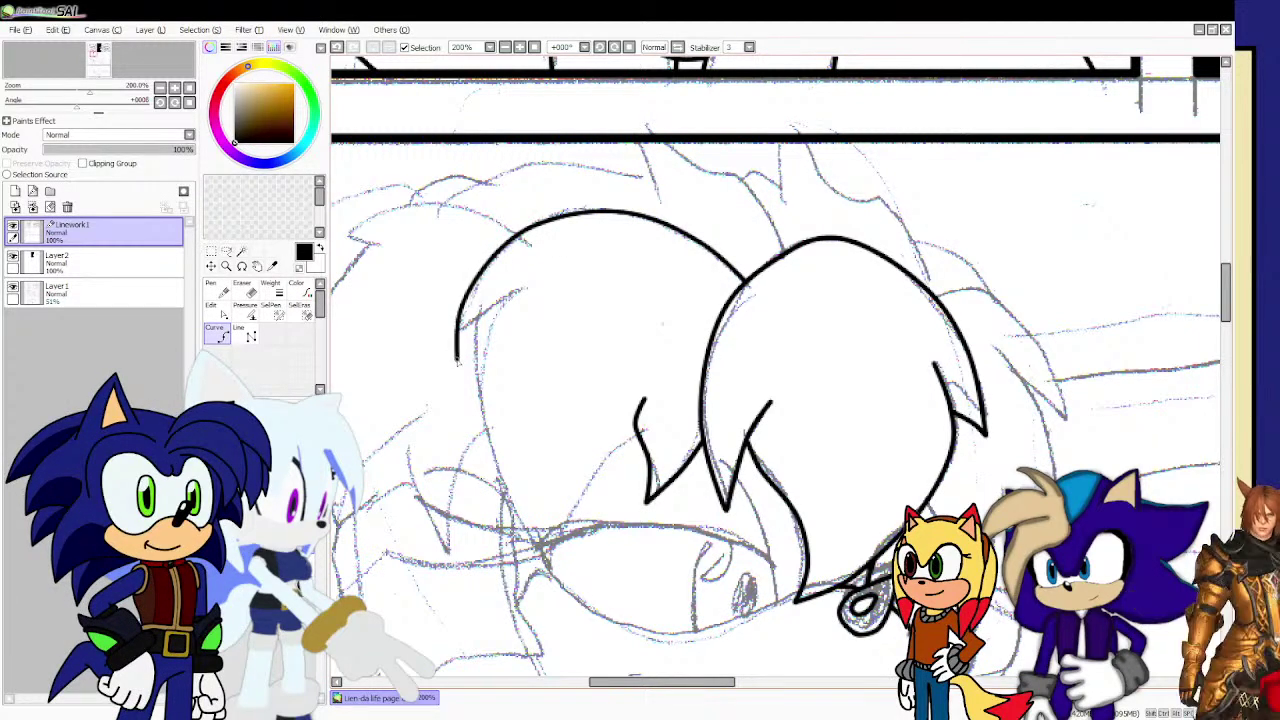
{"action": "double_click", "coordinate": [459, 358]}
{"action": "left_click", "coordinate": [459, 358]}
{"action": "left_click_drag", "start_coordinate": [462, 352], "coordinate": [545, 300]}
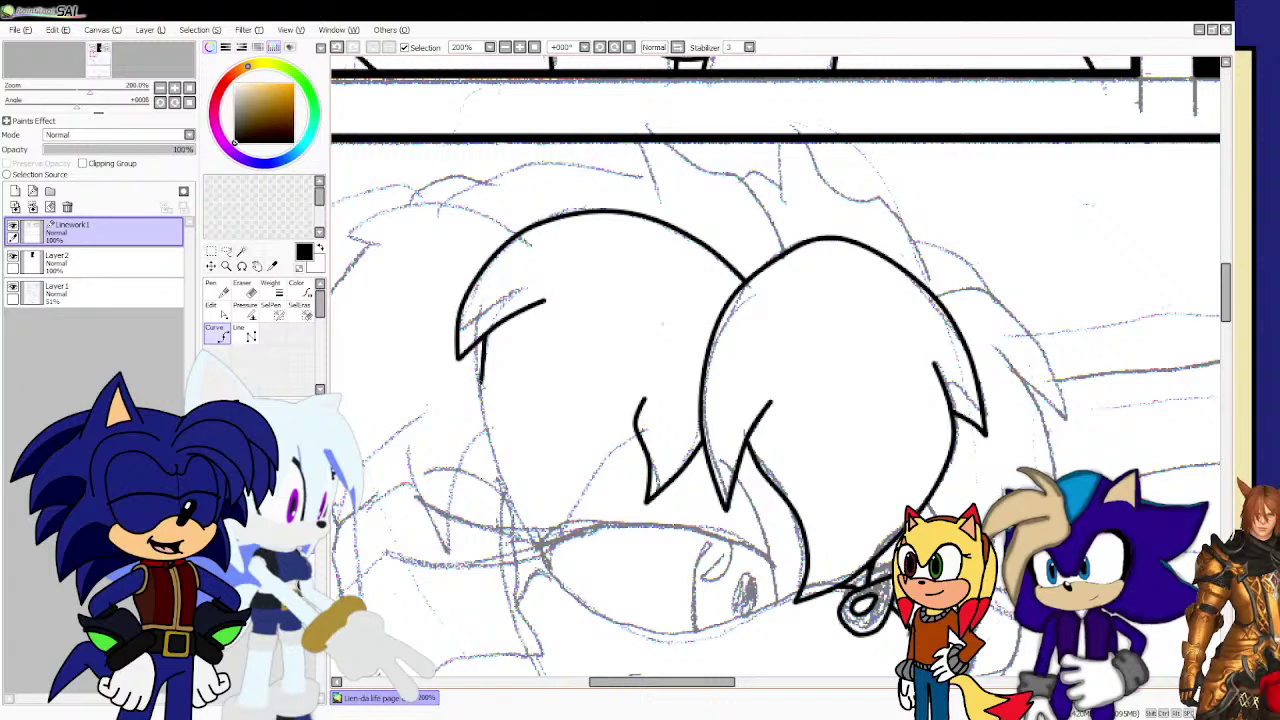
Ink the middle hair lock's left side down to a point above the eye and back up to the small strand.
{"action": "left_click", "coordinate": [481, 383]}
{"action": "scroll", "coordinate": [481, 385], "scroll_direction": "down", "scroll_amount": 1}
{"action": "scroll", "coordinate": [491, 428], "scroll_direction": "up", "scroll_amount": 3}
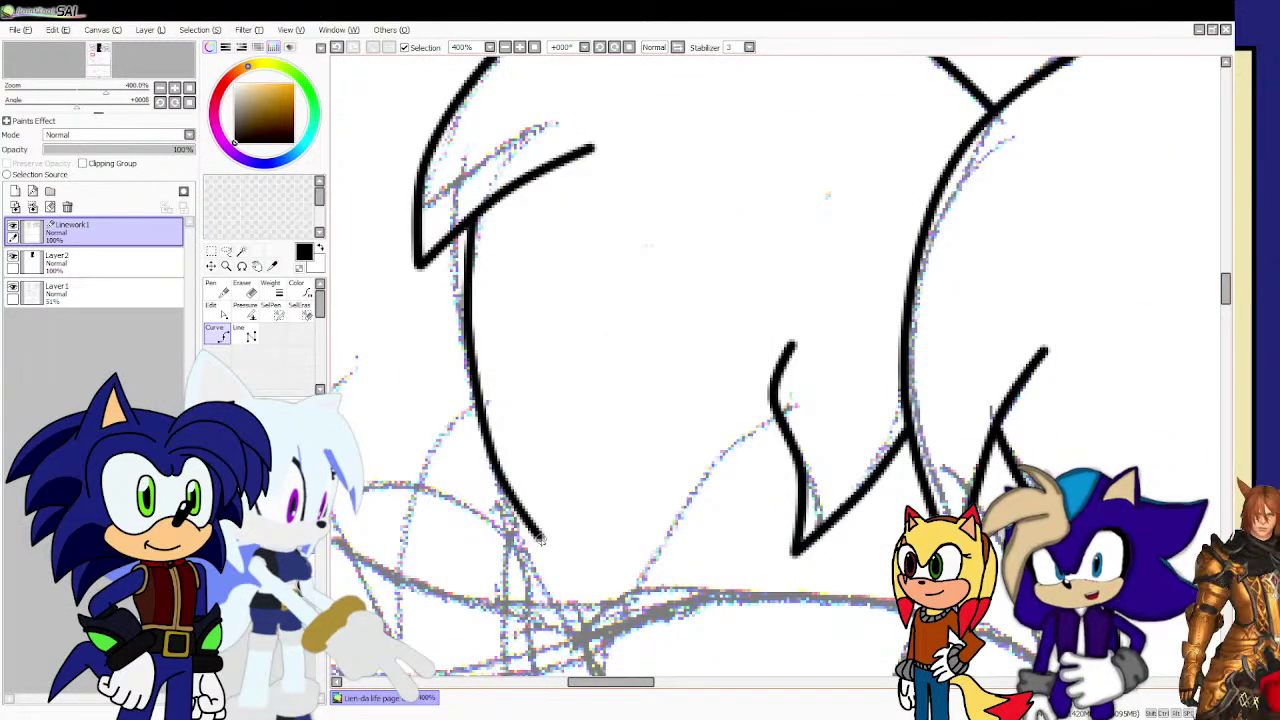
{"action": "mouse_move", "coordinate": [540, 540]}
{"action": "left_mouse_down"}
{"action": "mouse_move", "coordinate": [543, 584]}
{"action": "mouse_move", "coordinate": [605, 650]}
{"action": "mouse_move", "coordinate": [616, 586]}
{"action": "mouse_move", "coordinate": [680, 502]}
{"action": "mouse_move", "coordinate": [763, 438]}
{"action": "left_mouse_up"}
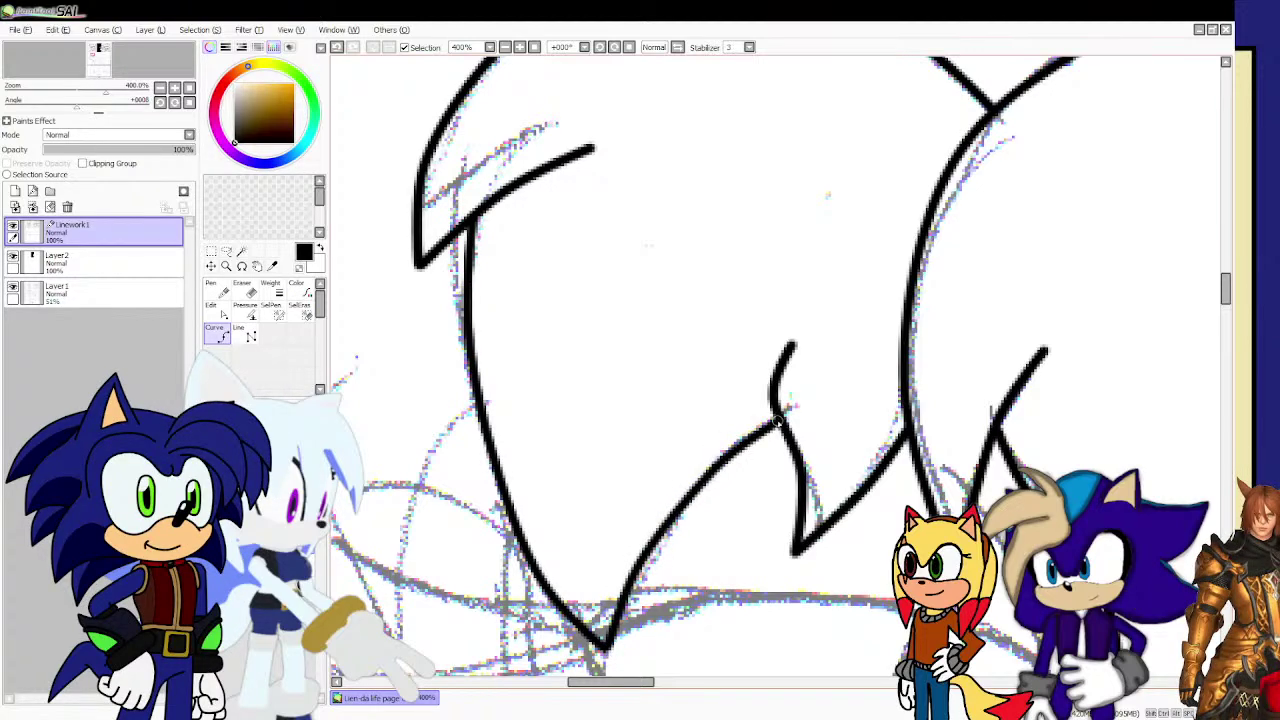
Ink the arched top of the next hair lock to the left, ending in a pointed tip.
{"action": "scroll", "coordinate": [686, 400], "scroll_direction": "down", "scroll_amount": 2}
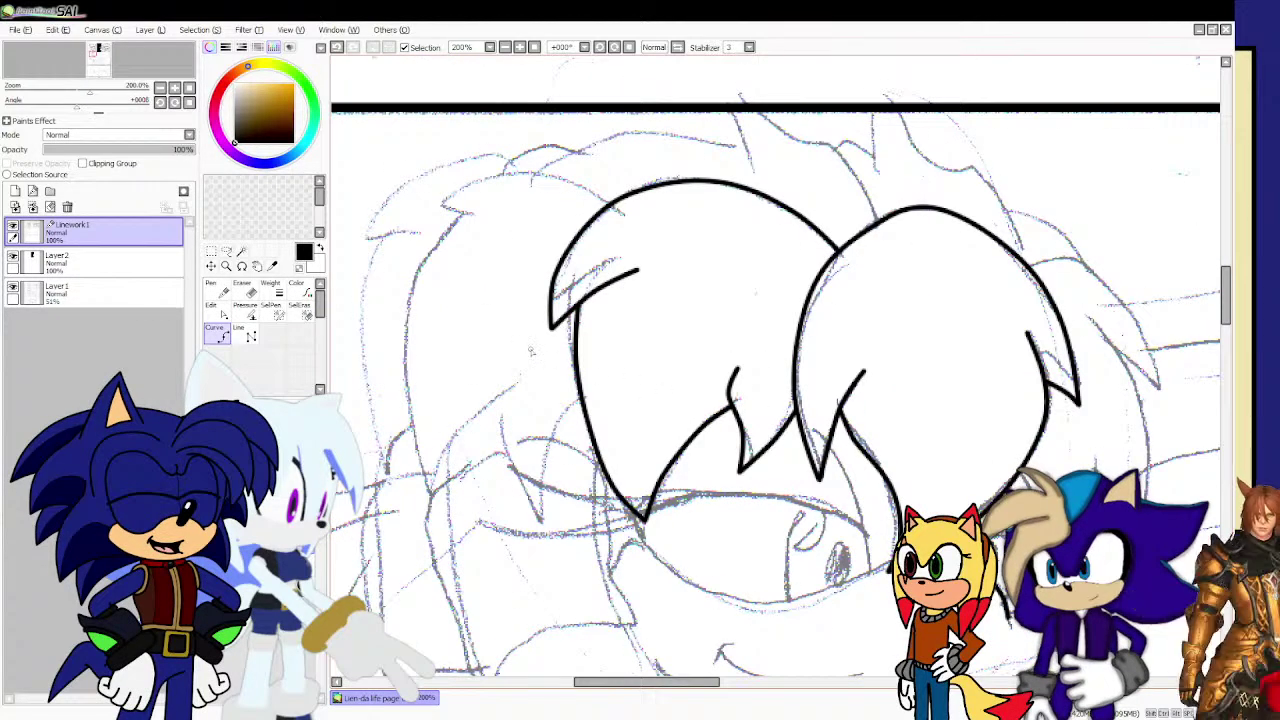
{"action": "scroll", "coordinate": [367, 236], "scroll_direction": "up", "scroll_amount": 1}
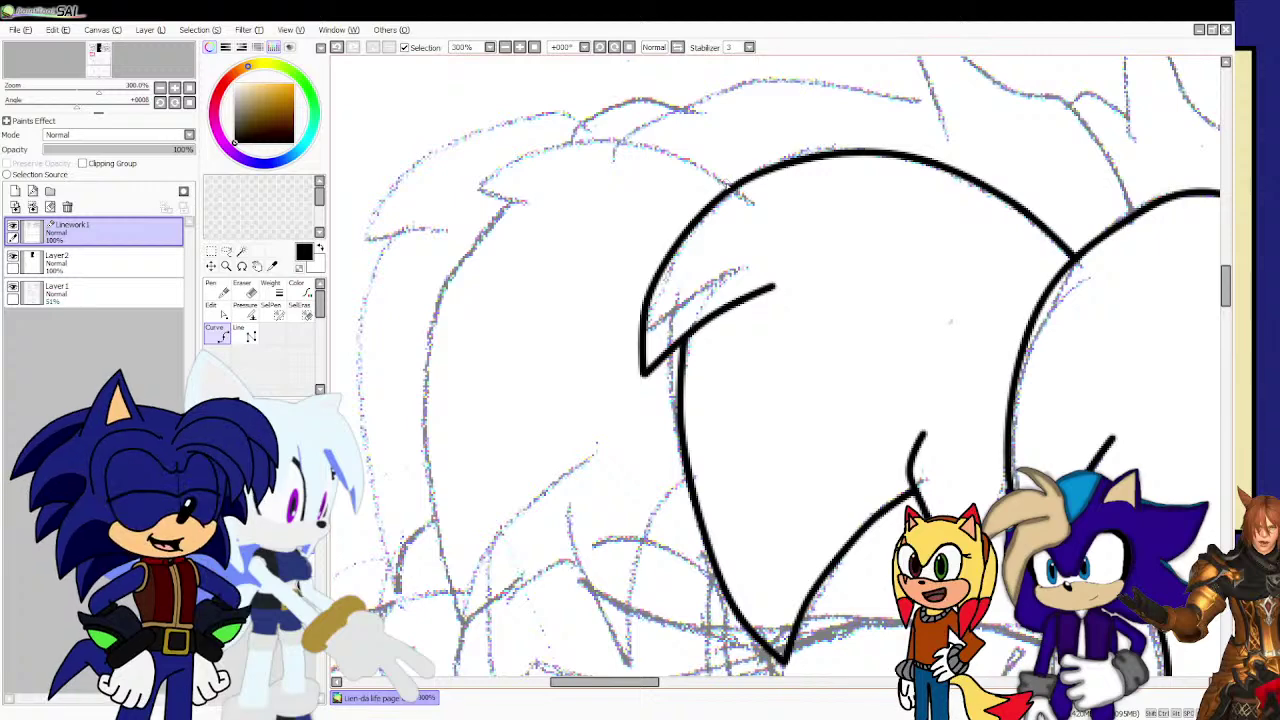
{"action": "mouse_move", "coordinate": [735, 185]}
{"action": "left_mouse_down"}
{"action": "mouse_move", "coordinate": [677, 155]}
{"action": "mouse_move", "coordinate": [560, 146]}
{"action": "mouse_move", "coordinate": [494, 170]}
{"action": "mouse_move", "coordinate": [431, 237]}
{"action": "mouse_move", "coordinate": [534, 232]}
{"action": "left_mouse_up"}
{"action": "scroll", "coordinate": [534, 232], "scroll_direction": "down", "scroll_amount": 2}
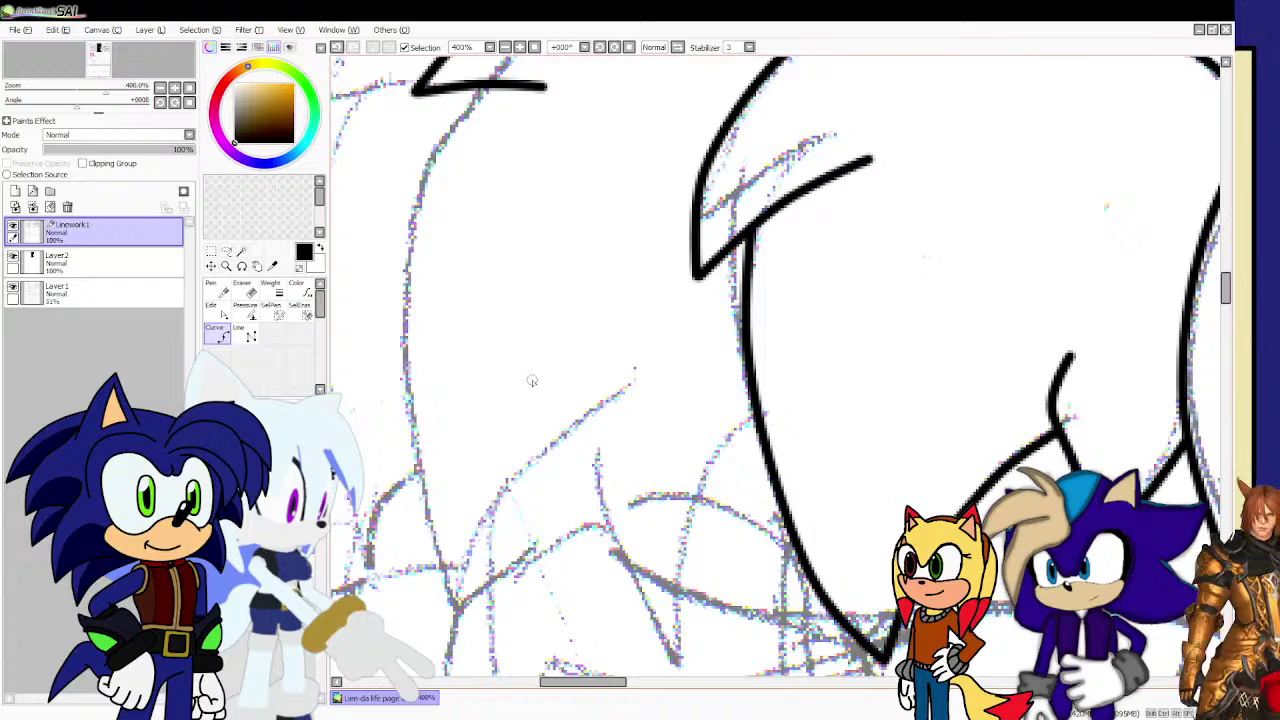
Ink that left hair lock's outer side and its two pointed lower tips, joining the middle lock.
{"action": "scroll", "coordinate": [532, 381], "scroll_direction": "down", "scroll_amount": 2}
{"action": "scroll", "coordinate": [502, 330], "scroll_direction": "up", "scroll_amount": 1}
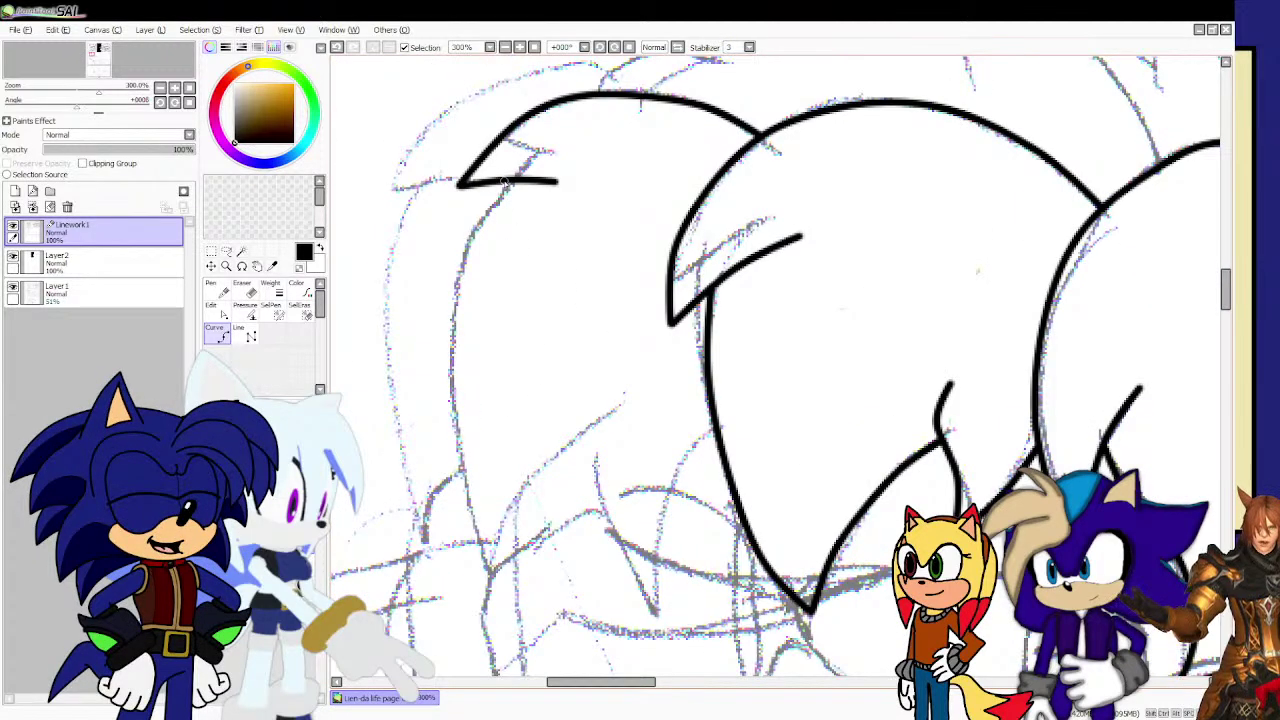
{"action": "mouse_move", "coordinate": [505, 183]}
{"action": "left_mouse_down"}
{"action": "mouse_move", "coordinate": [468, 232]}
{"action": "mouse_move", "coordinate": [448, 368]}
{"action": "mouse_move", "coordinate": [464, 488]}
{"action": "mouse_move", "coordinate": [510, 570]}
{"action": "mouse_move", "coordinate": [552, 500]}
{"action": "mouse_move", "coordinate": [622, 442]}
{"action": "mouse_move", "coordinate": [596, 500]}
{"action": "mouse_move", "coordinate": [642, 562]}
{"action": "mouse_move", "coordinate": [662, 500]}
{"action": "mouse_move", "coordinate": [708, 440]}
{"action": "left_mouse_up"}
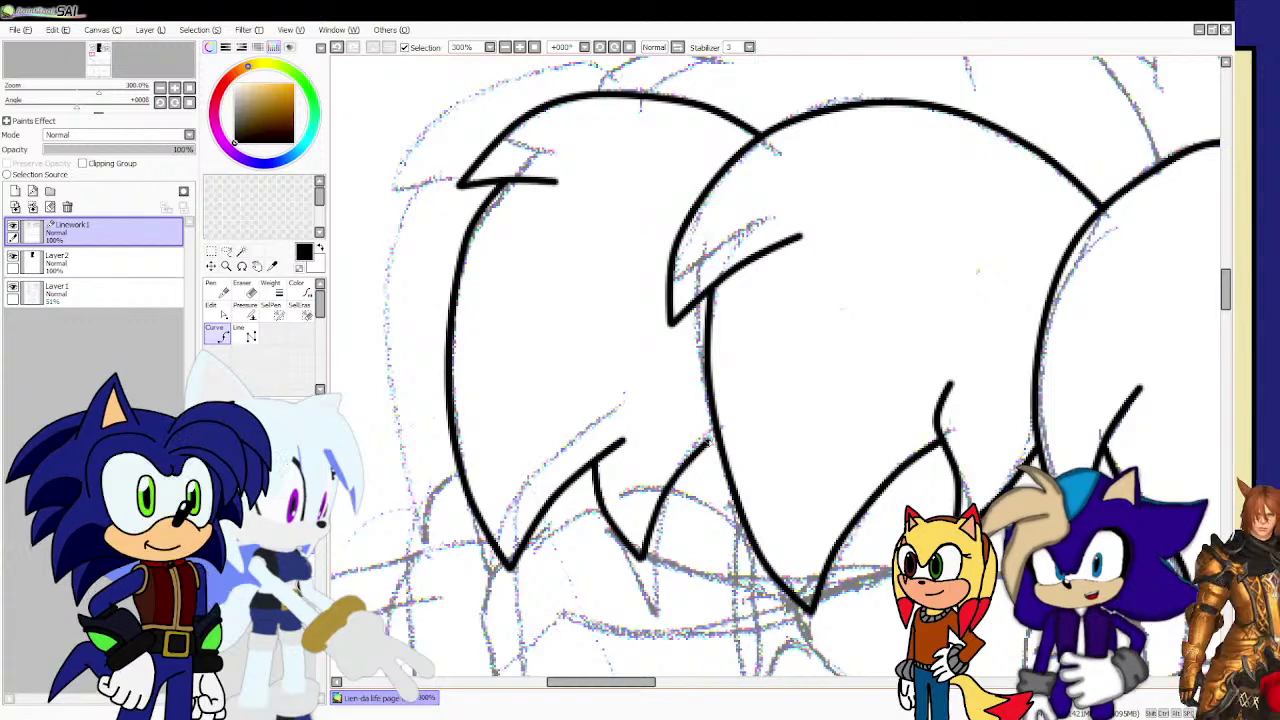
Ink the top of the rearmost hair lock as a short arch with a pointed tip behind the left lock.
{"action": "scroll", "coordinate": [515, 385], "scroll_direction": "down", "scroll_amount": 3}
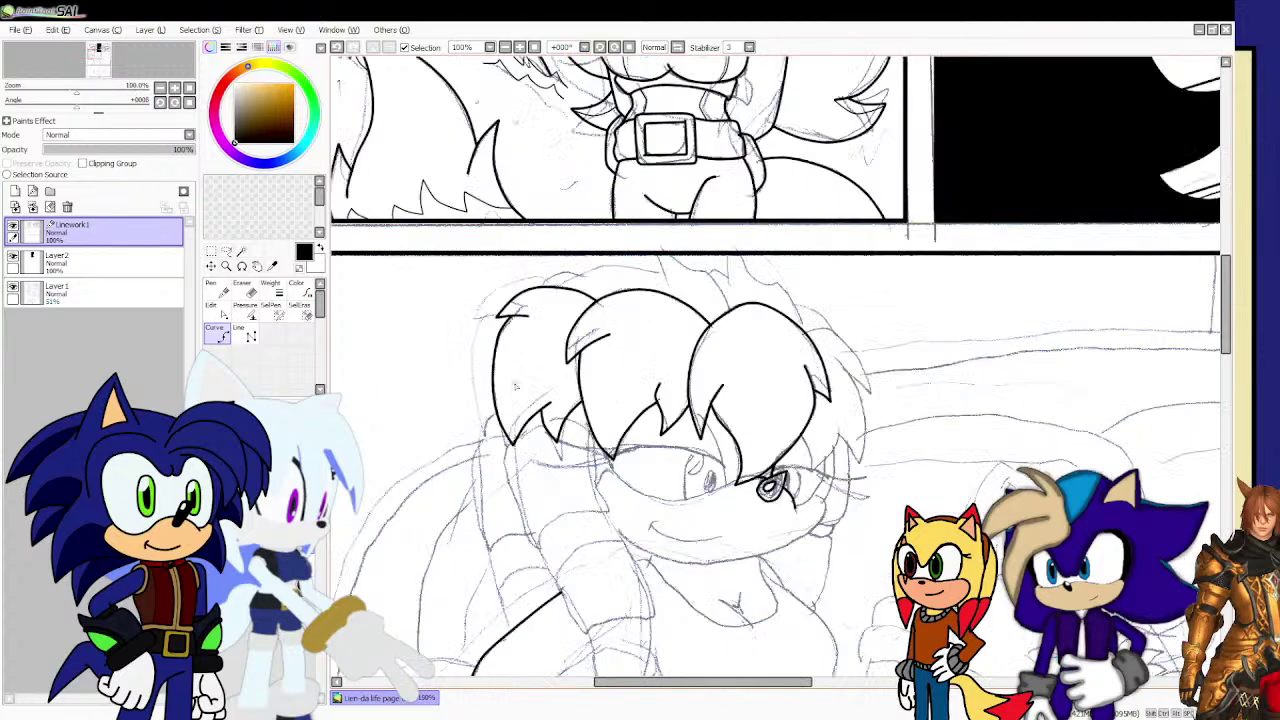
{"action": "scroll", "coordinate": [394, 328], "scroll_direction": "up", "scroll_amount": 1}
{"action": "scroll", "coordinate": [395, 327], "scroll_direction": "up", "scroll_amount": 1}
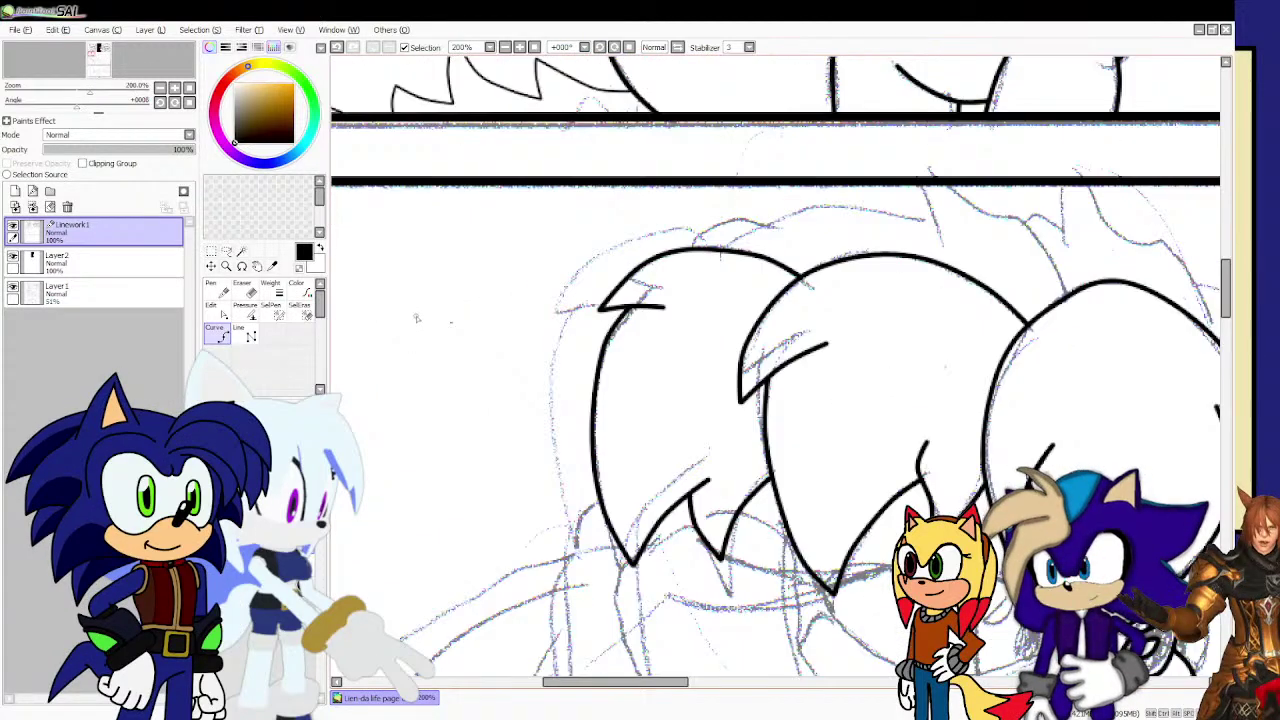
{"action": "scroll", "coordinate": [519, 232], "scroll_direction": "up", "scroll_amount": 1}
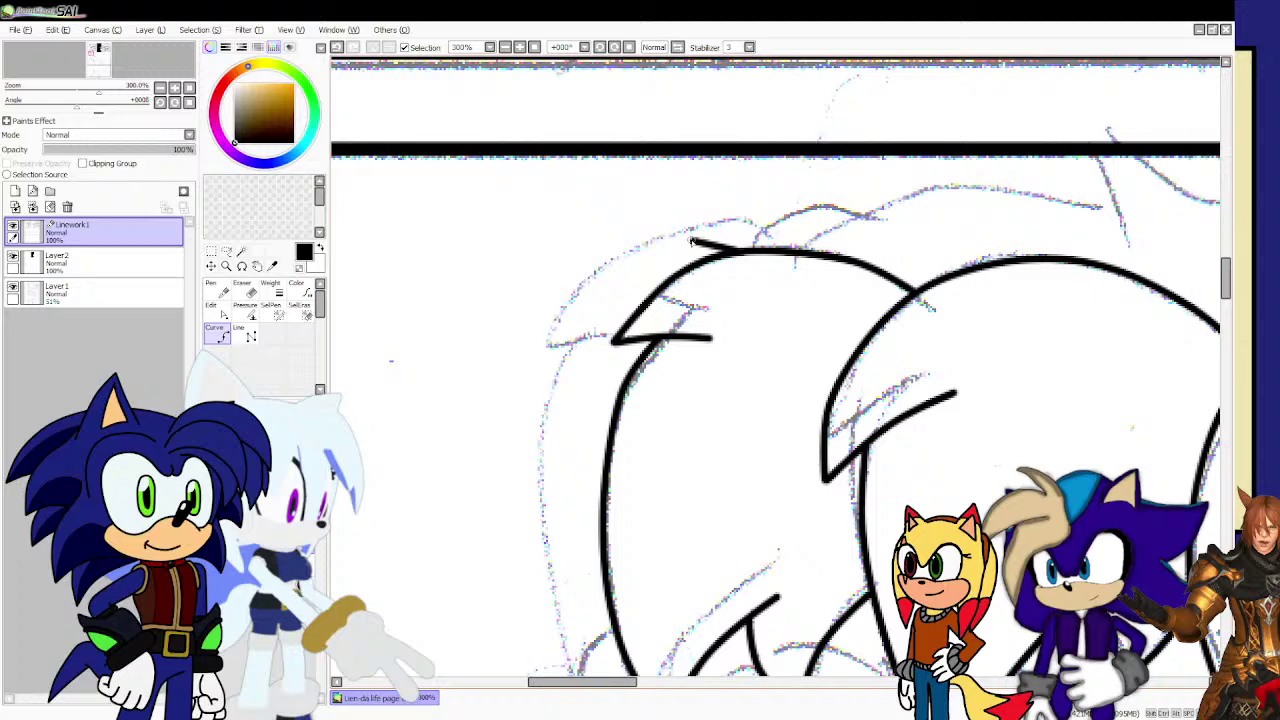
{"action": "mouse_move", "coordinate": [690, 240]}
{"action": "left_mouse_down"}
{"action": "mouse_move", "coordinate": [615, 255]}
{"action": "mouse_move", "coordinate": [548, 345]}
{"action": "left_mouse_up"}
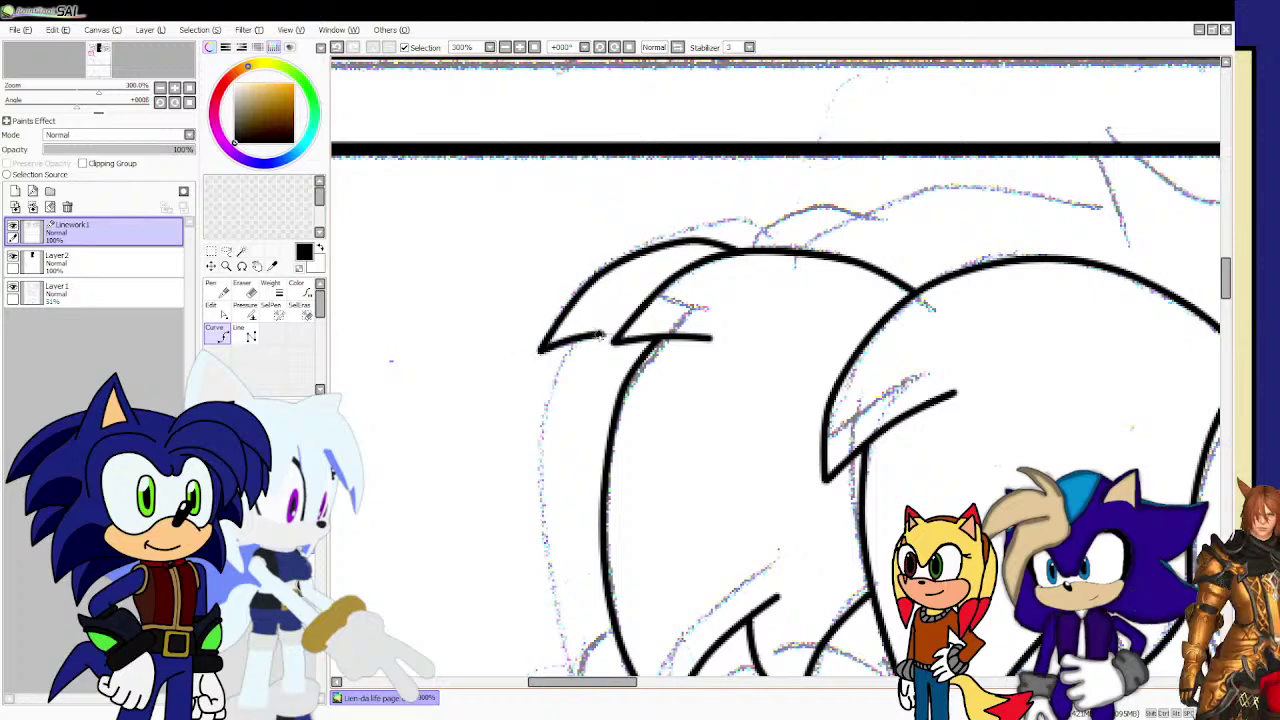
{"action": "left_click", "coordinate": [574, 341]}
Ink the rearmost hair lock's outer side with a long curve down from its pointed tip to the braid.
{"action": "scroll", "coordinate": [566, 343], "scroll_direction": "down", "scroll_amount": 3}
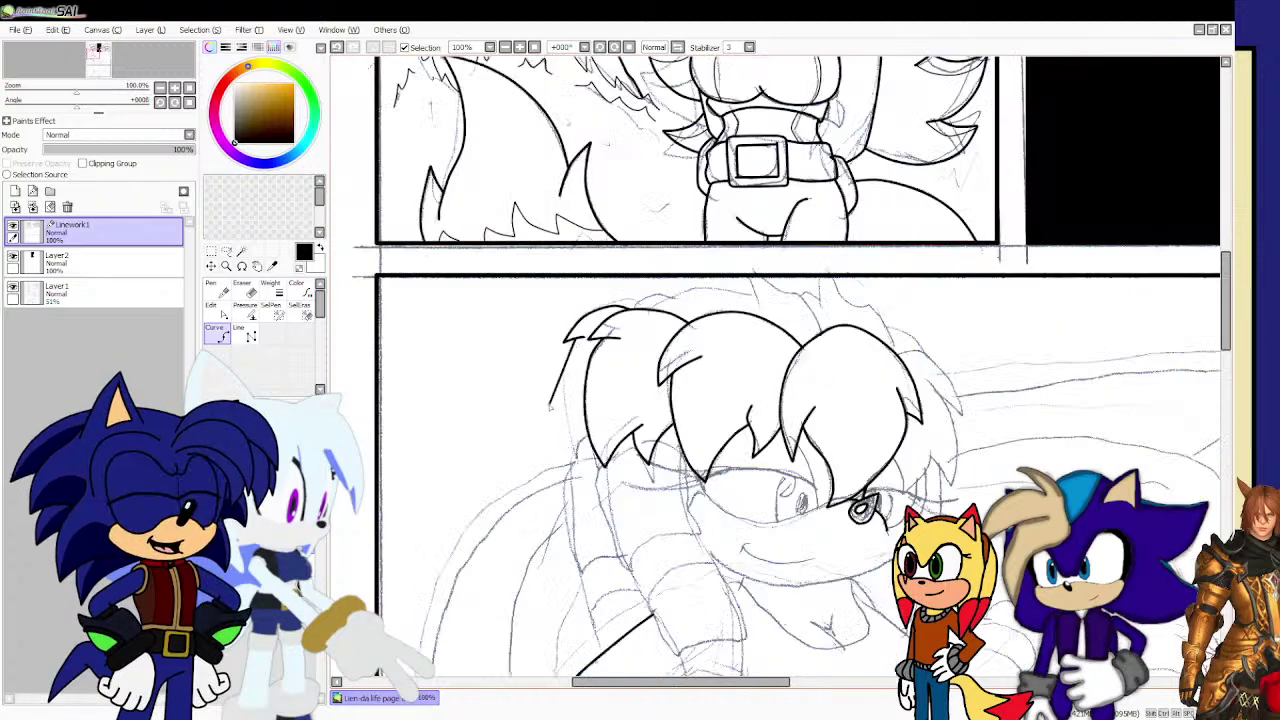
{"action": "scroll", "coordinate": [532, 466], "scroll_direction": "up", "scroll_amount": 3}
{"action": "mouse_move", "coordinate": [576, 278]}
{"action": "left_mouse_down"}
{"action": "mouse_move", "coordinate": [570, 334]}
{"action": "mouse_move", "coordinate": [628, 505]}
{"action": "left_mouse_up"}
{"action": "double_click", "coordinate": [628, 503]}
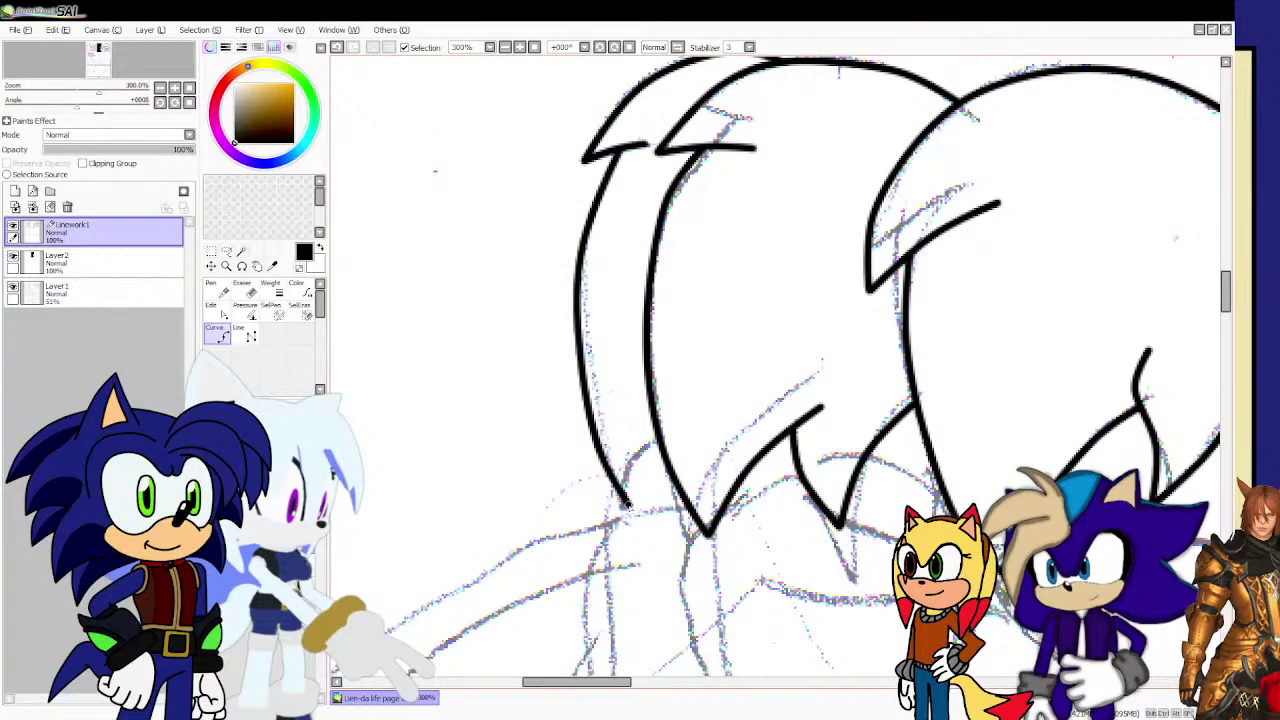
Ink the rearmost hair lock's pointed lower tip with a short curve up to the neighbouring lock's outer side.
{"action": "left_click", "coordinate": [628, 503]}
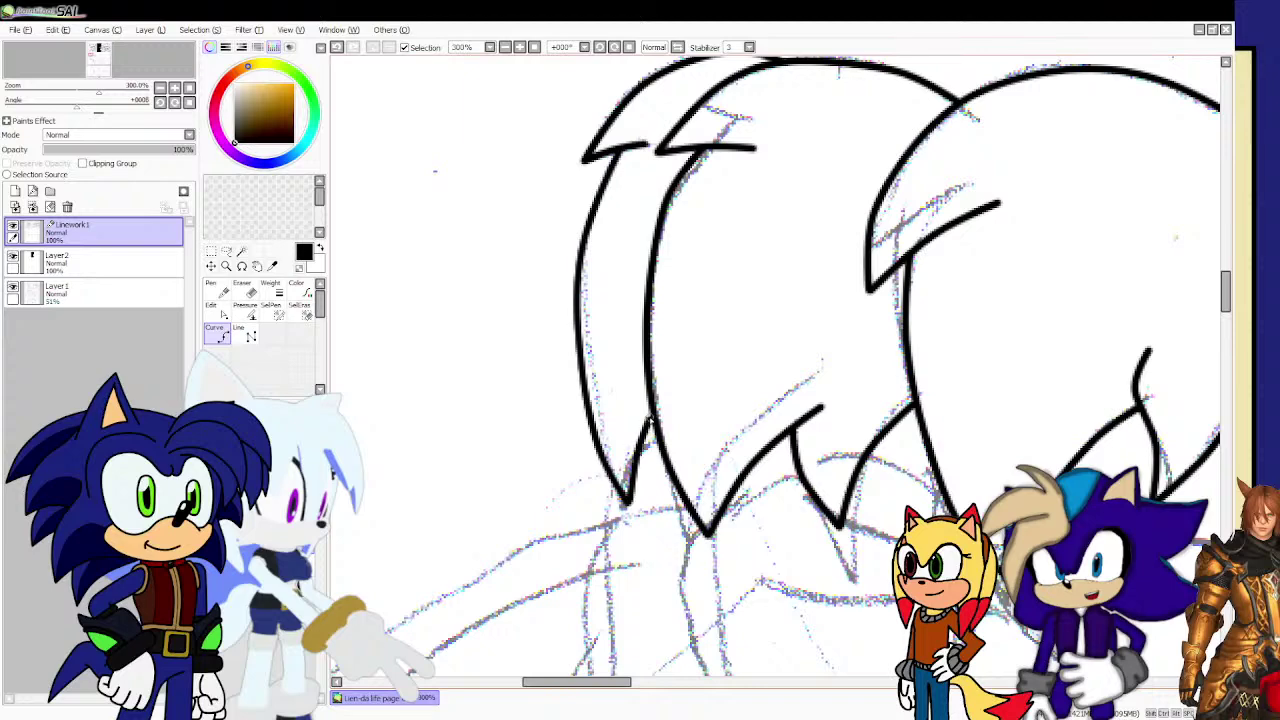
{"action": "double_click", "coordinate": [654, 412]}
Ink the first hair spike on the crown, curving from the front lock's top up to the panel's upper border.
{"action": "scroll", "coordinate": [609, 414], "scroll_direction": "down", "scroll_amount": 3}
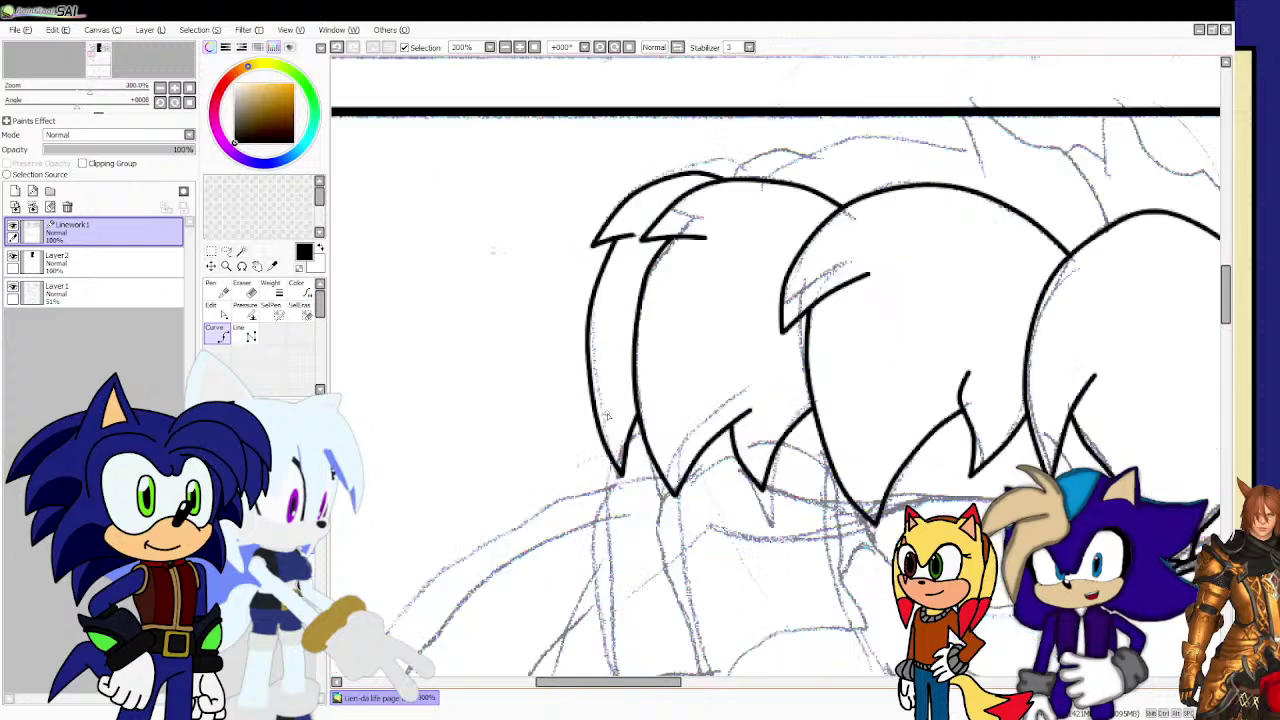
{"action": "scroll", "coordinate": [850, 301], "scroll_direction": "up", "scroll_amount": 2}
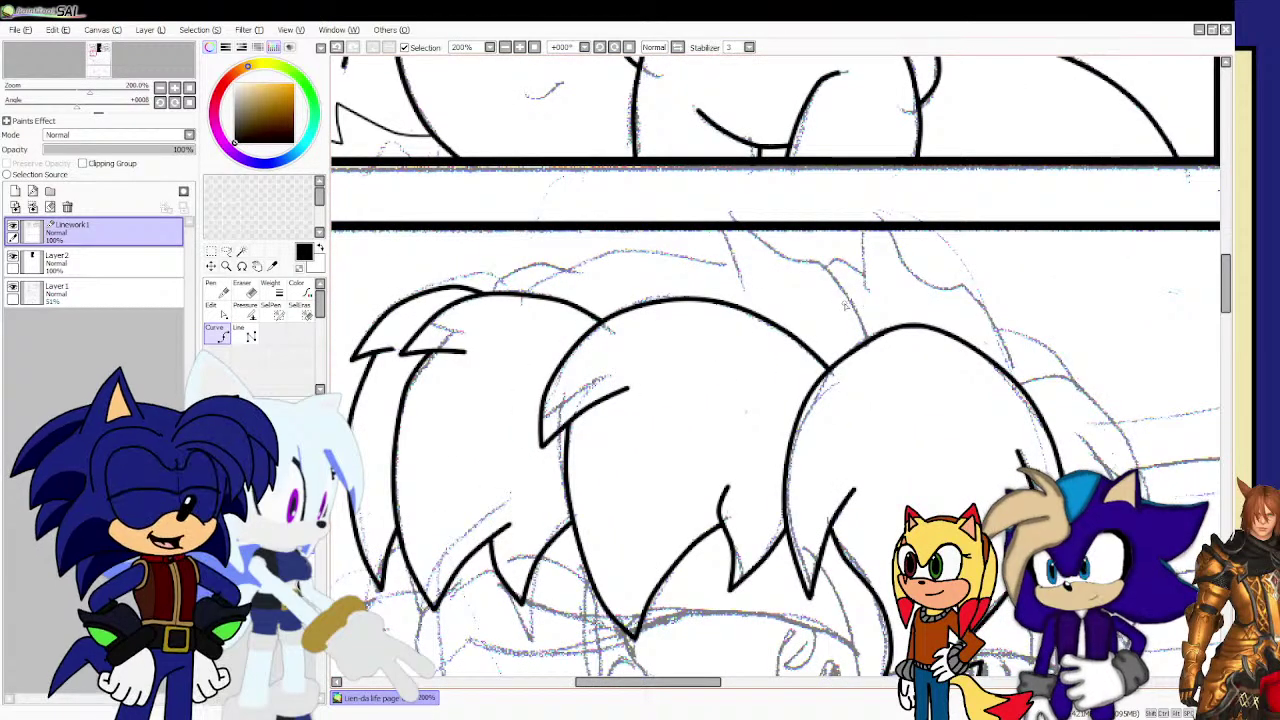
{"action": "scroll", "coordinate": [852, 313], "scroll_direction": "up", "scroll_amount": 1}
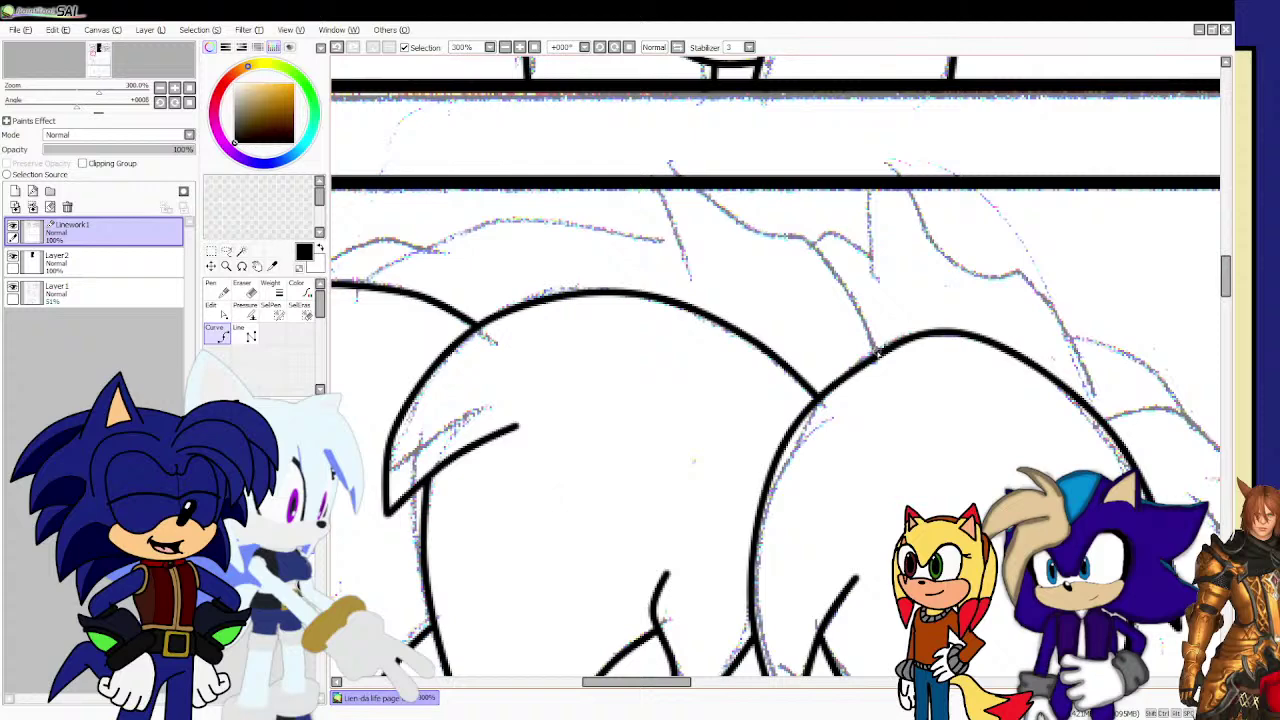
{"action": "left_click_drag", "start_coordinate": [878, 352], "coordinate": [867, 316]}
{"action": "left_click", "coordinate": [812, 241]}
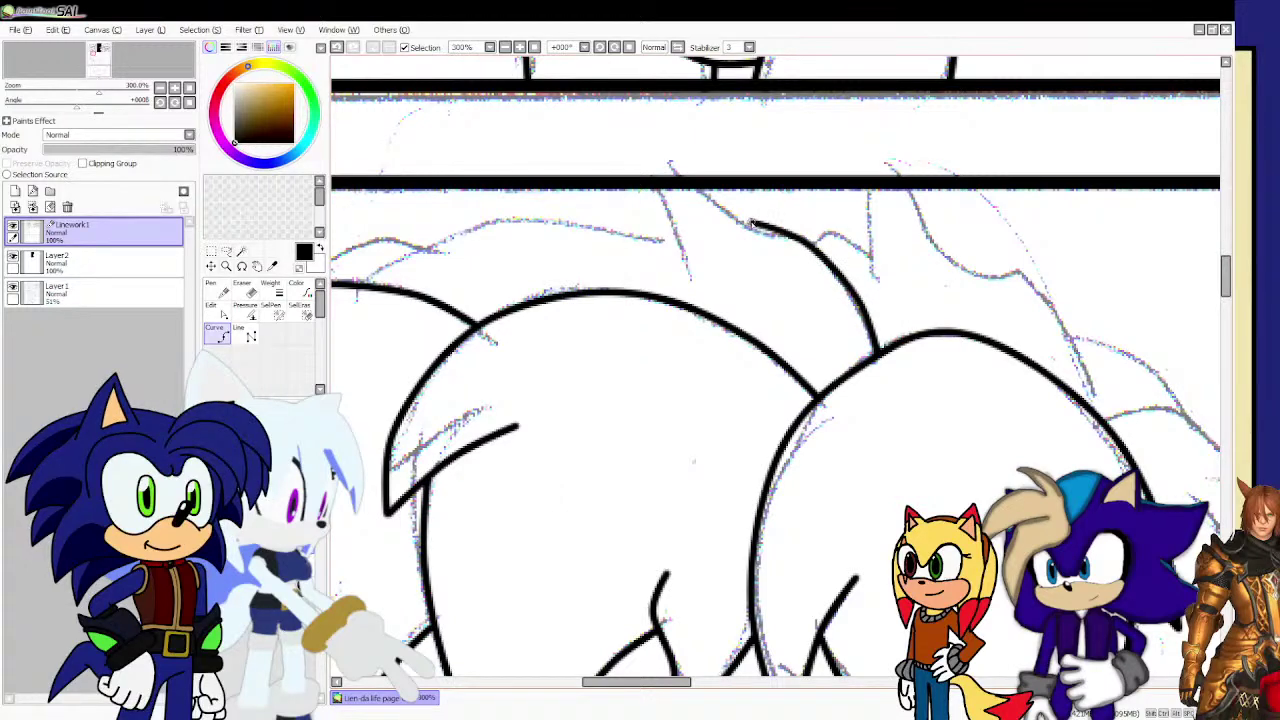
{"action": "left_click", "coordinate": [753, 223]}
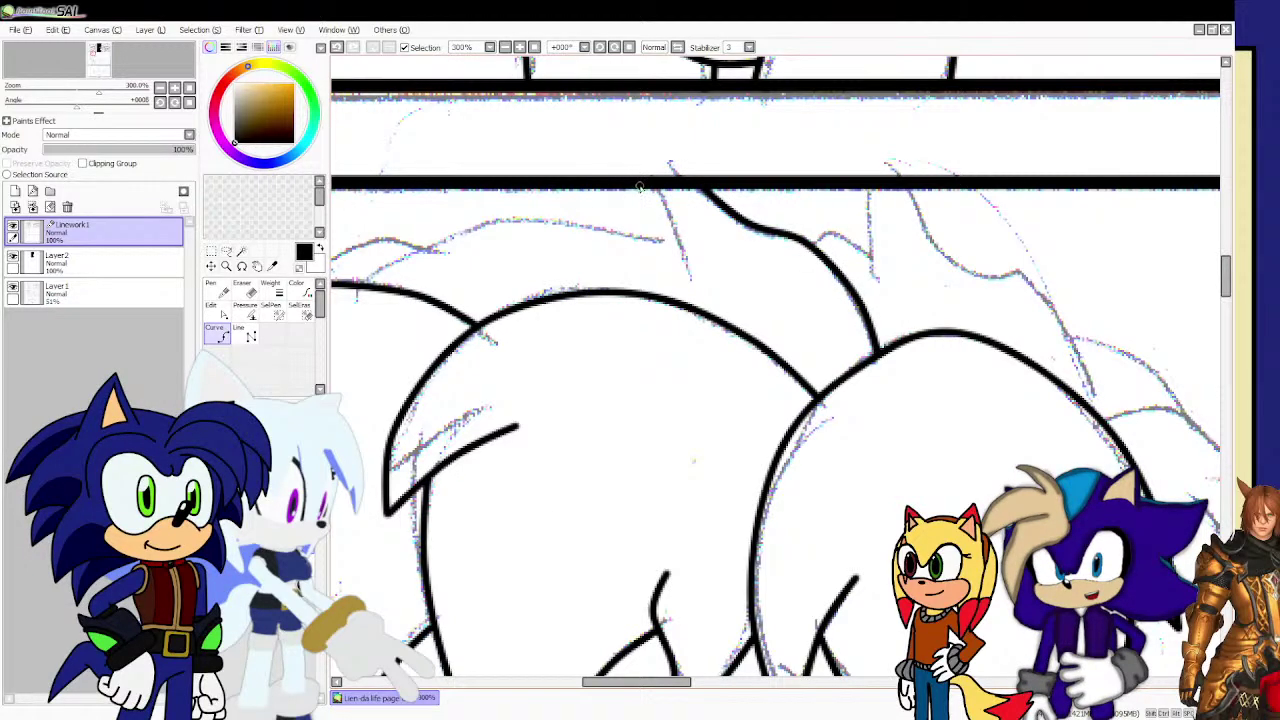
Ink the crown's slanted spike edge down from the panel border and the long arch behind the middle locks that meets it.
{"action": "left_click_drag", "start_coordinate": [638, 186], "coordinate": [661, 224]}
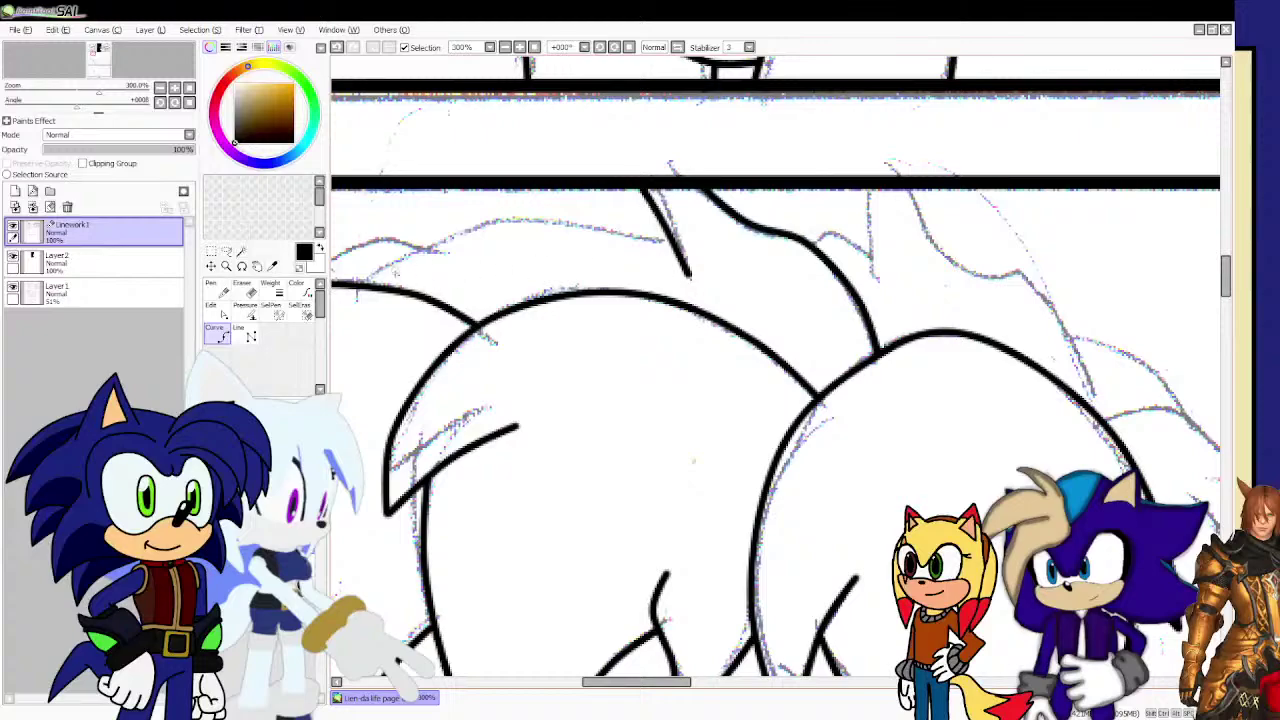
{"action": "mouse_move", "coordinate": [370, 283]}
{"action": "left_mouse_down"}
{"action": "mouse_move", "coordinate": [486, 222]}
{"action": "mouse_move", "coordinate": [568, 218]}
{"action": "mouse_move", "coordinate": [665, 258]}
{"action": "left_mouse_up"}
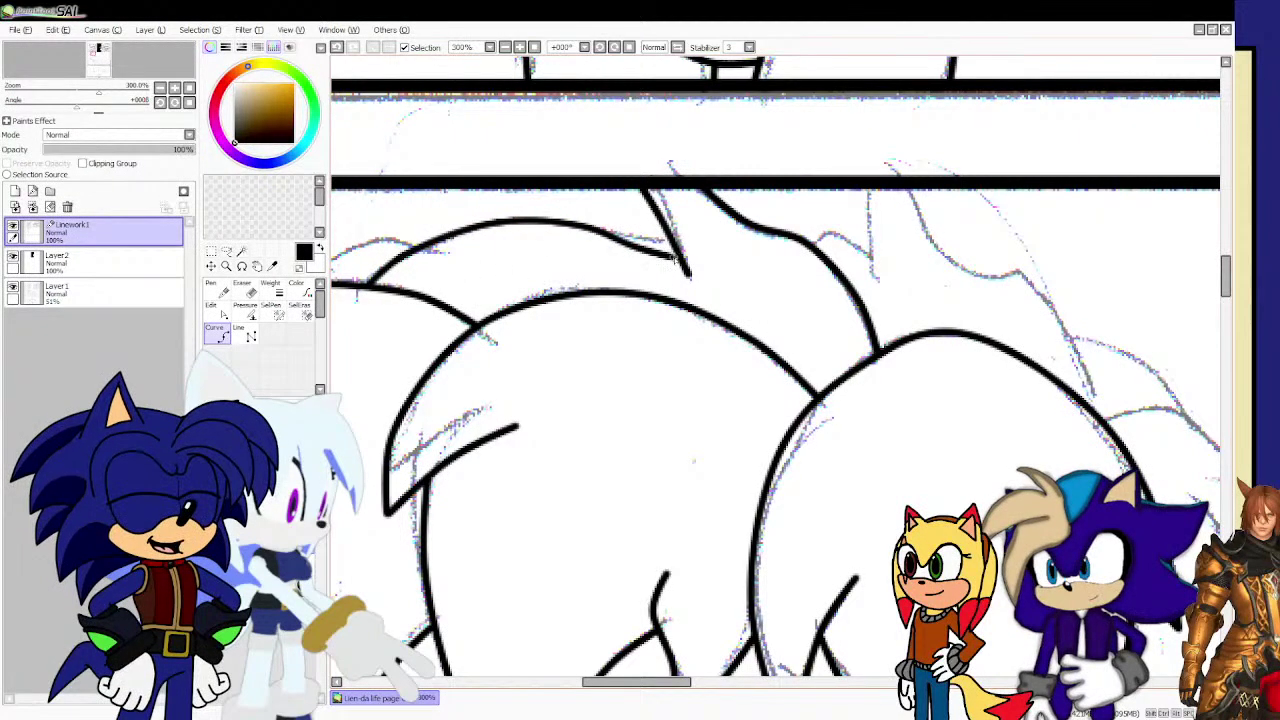
{"action": "double_click", "coordinate": [678, 258]}
Ink a small arch of hair between the left lock's top and the long crown arch.
{"action": "scroll", "coordinate": [622, 250], "scroll_direction": "down", "scroll_amount": 2}
{"action": "scroll", "coordinate": [452, 264], "scroll_direction": "up", "scroll_amount": 4}
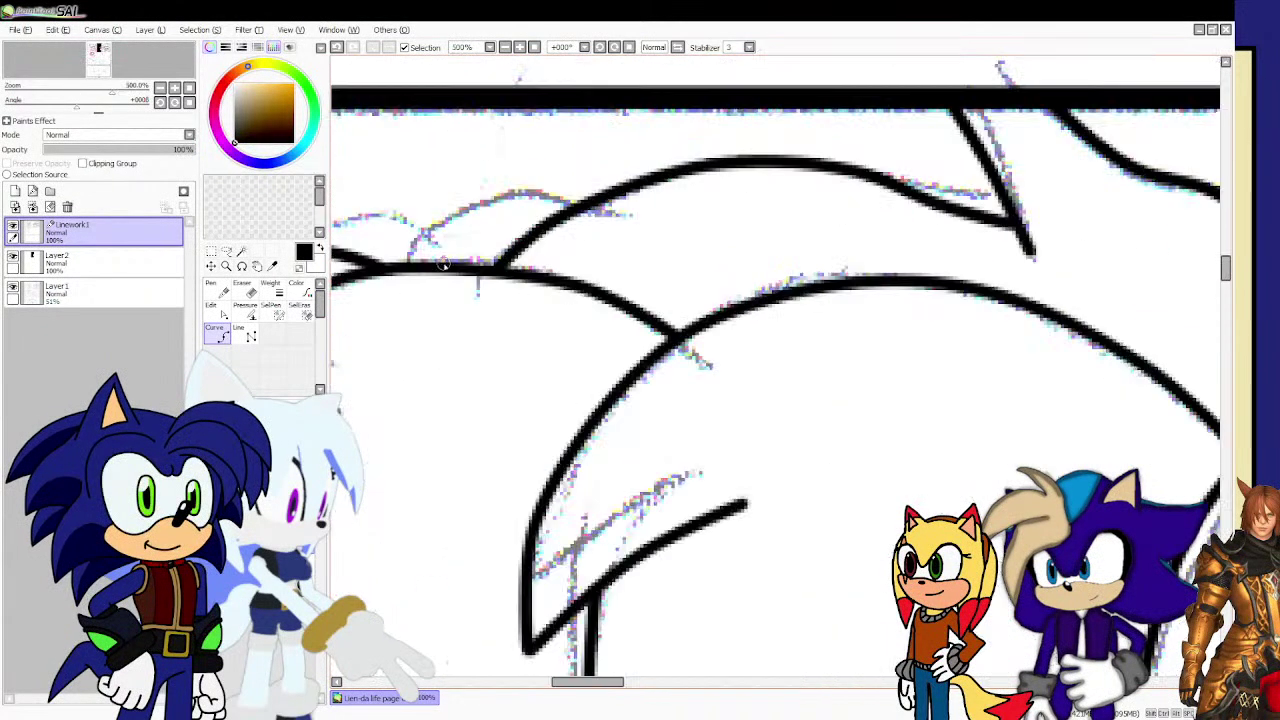
{"action": "left_click", "coordinate": [369, 259]}
{"action": "left_click", "coordinate": [451, 217]}
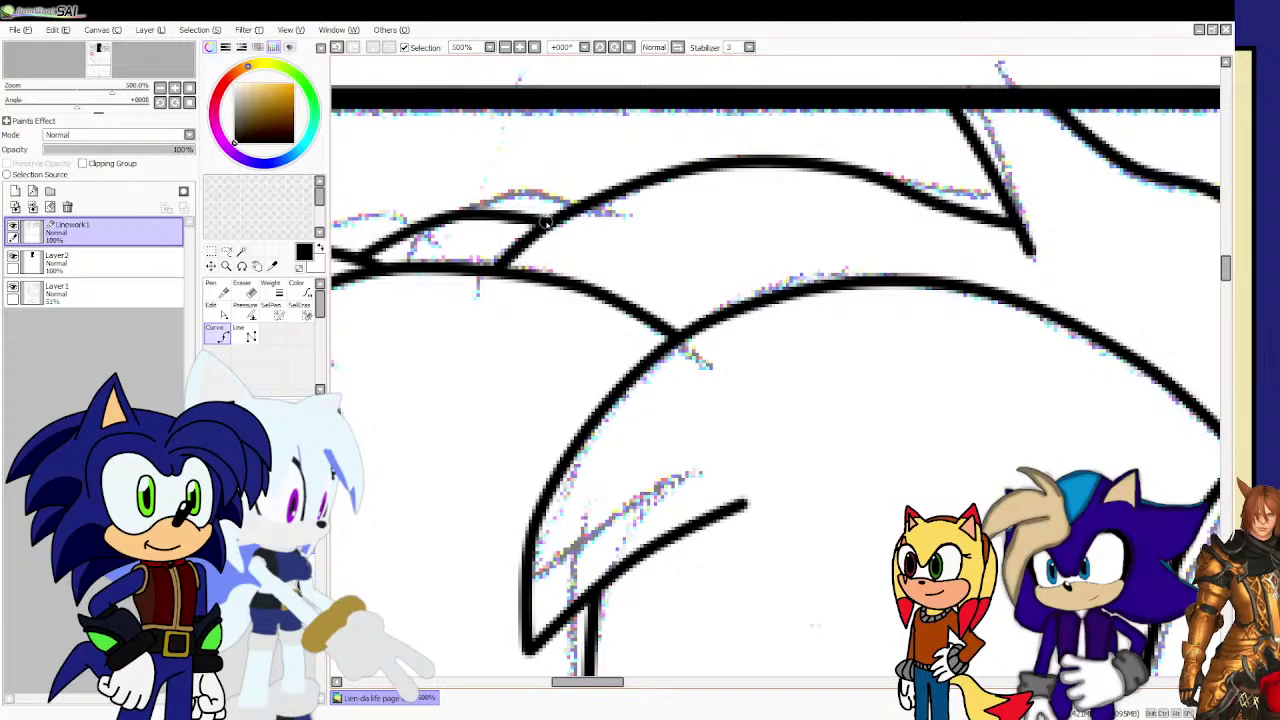
Ink the second crown spike from the front lock up to the panel border, with its slanted inner edge and short connecting curve.
{"action": "scroll", "coordinate": [545, 222], "scroll_direction": "down", "scroll_amount": 6}
{"action": "scroll", "coordinate": [868, 252], "scroll_direction": "up", "scroll_amount": 4}
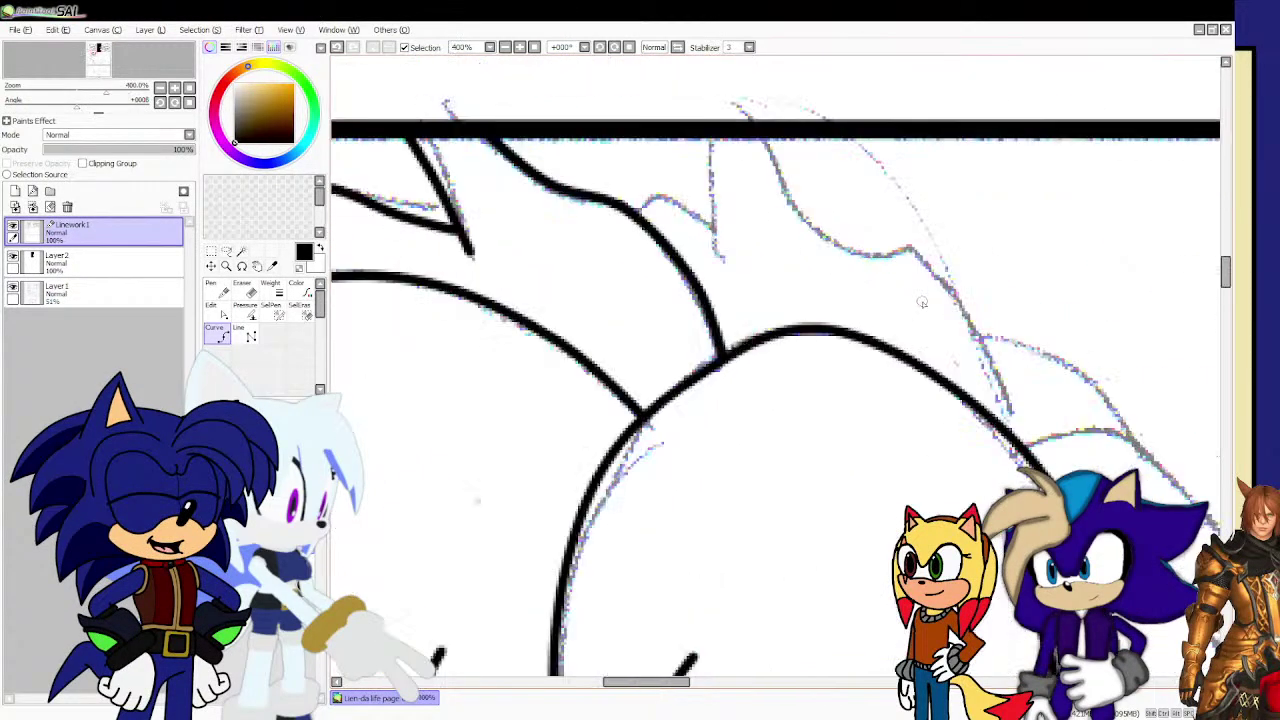
{"action": "mouse_move", "coordinate": [997, 421]}
{"action": "left_mouse_down"}
{"action": "mouse_move", "coordinate": [981, 338]}
{"action": "mouse_move", "coordinate": [884, 258]}
{"action": "mouse_move", "coordinate": [818, 238]}
{"action": "mouse_move", "coordinate": [688, 138]}
{"action": "left_mouse_up"}
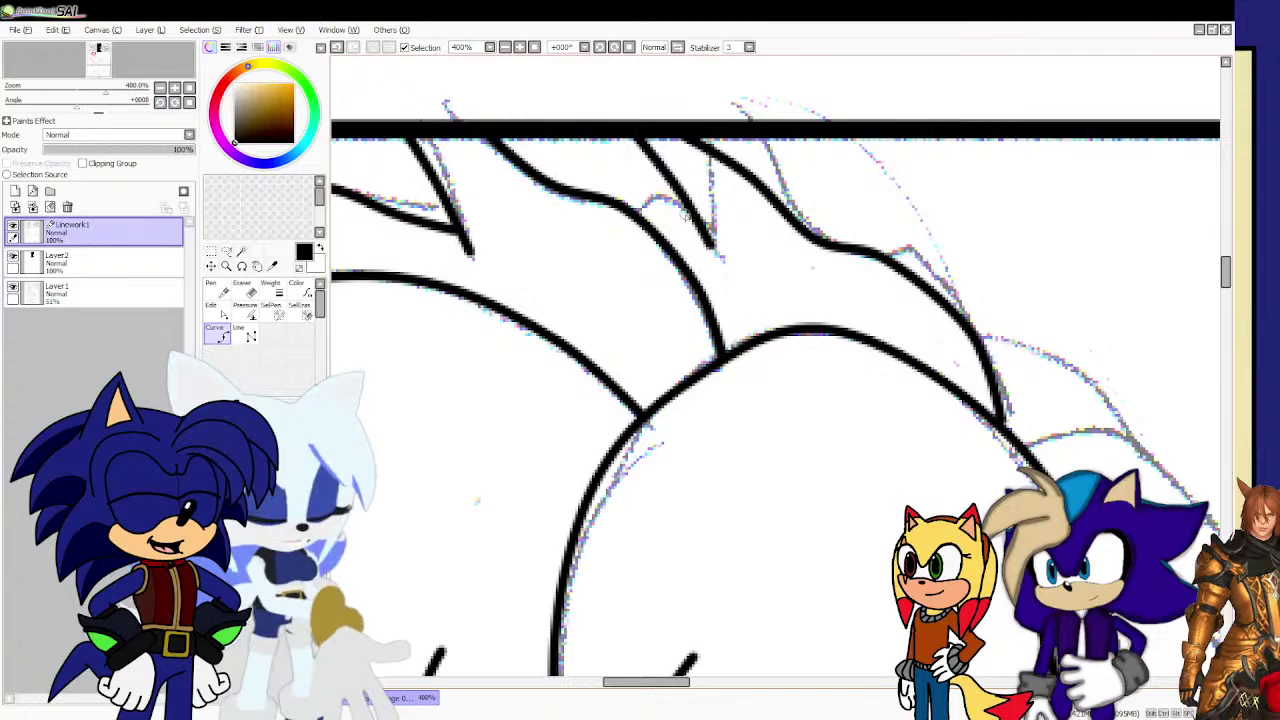
{"action": "double_click", "coordinate": [646, 223]}
Ink the first pointed lower tip of the hair lock behind the front lock, on the far side of the face.
{"action": "scroll", "coordinate": [615, 228], "scroll_direction": "down", "scroll_amount": 1}
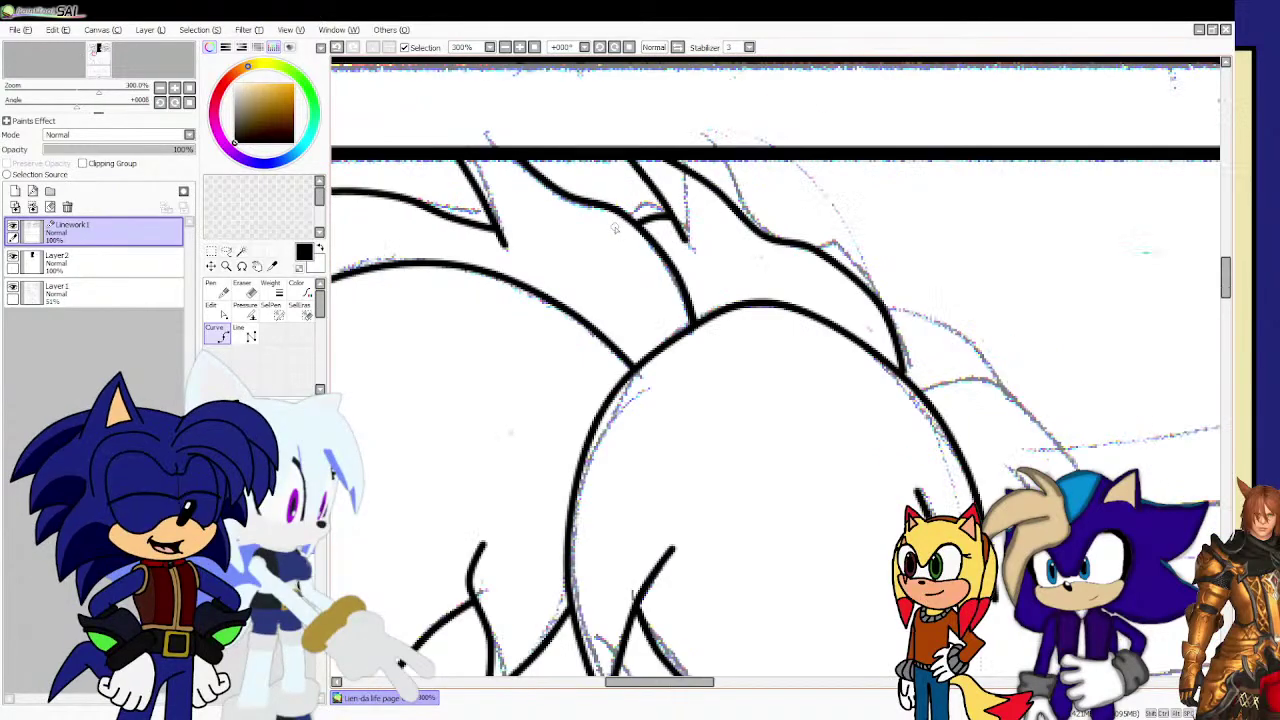
{"action": "scroll", "coordinate": [776, 308], "scroll_direction": "down", "scroll_amount": 1}
{"action": "scroll", "coordinate": [855, 350], "scroll_direction": "down", "scroll_amount": 1}
{"action": "scroll", "coordinate": [945, 495], "scroll_direction": "up", "scroll_amount": 2}
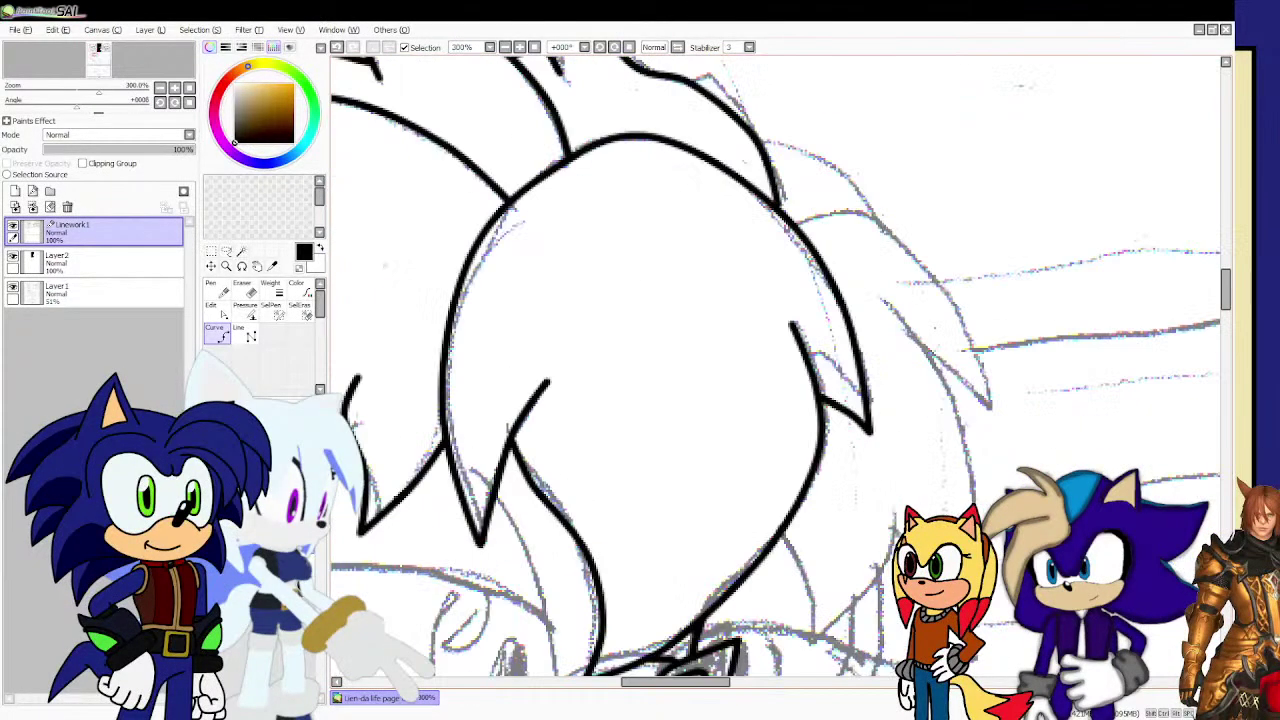
{"action": "scroll", "coordinate": [893, 569], "scroll_direction": "down", "scroll_amount": 2}
{"action": "scroll", "coordinate": [922, 638], "scroll_direction": "up", "scroll_amount": 3}
{"action": "scroll", "coordinate": [686, 426], "scroll_direction": "up", "scroll_amount": 1}
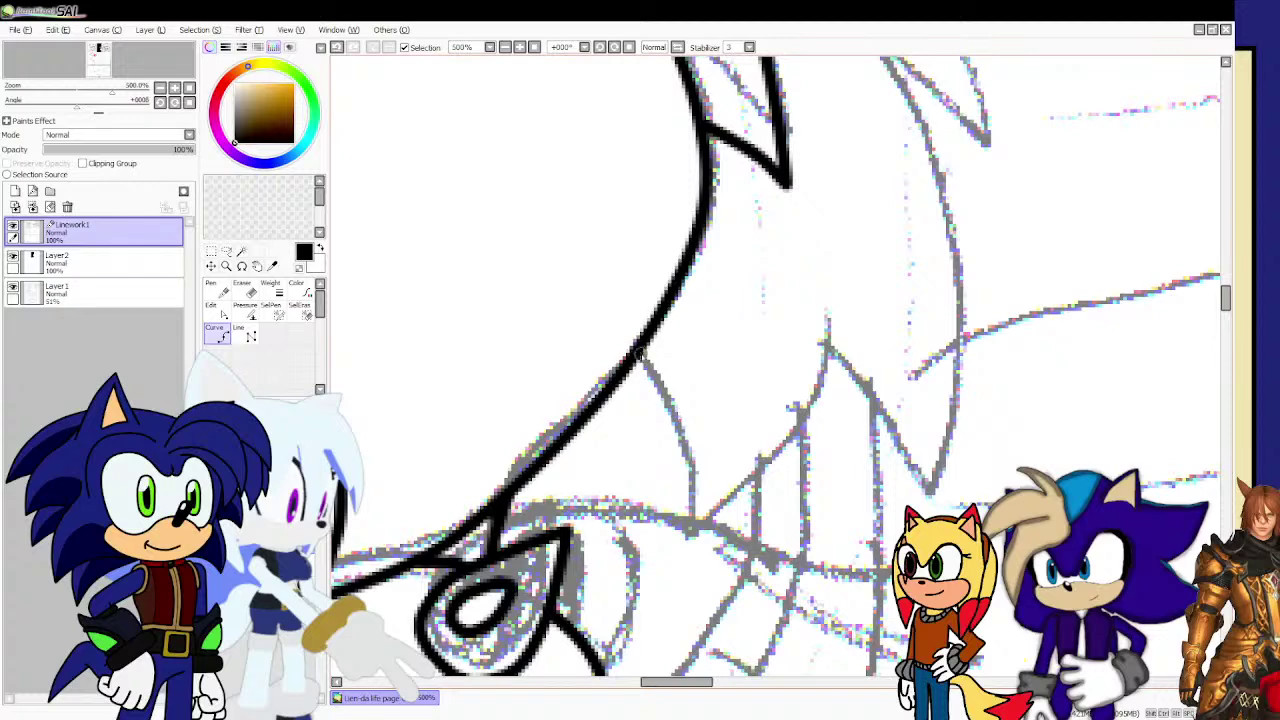
{"action": "left_click", "coordinate": [682, 431]}
{"action": "double_click", "coordinate": [694, 521]}
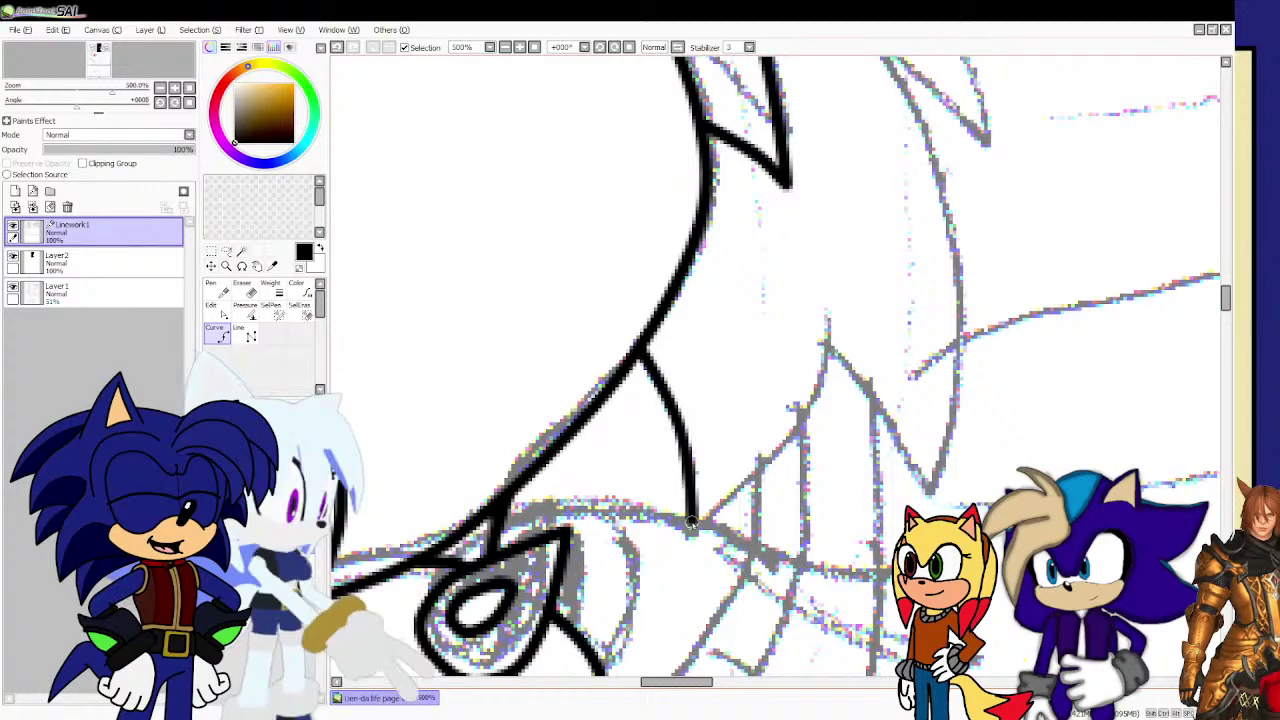
{"action": "left_click", "coordinate": [694, 521]}
{"action": "left_click", "coordinate": [803, 441]}
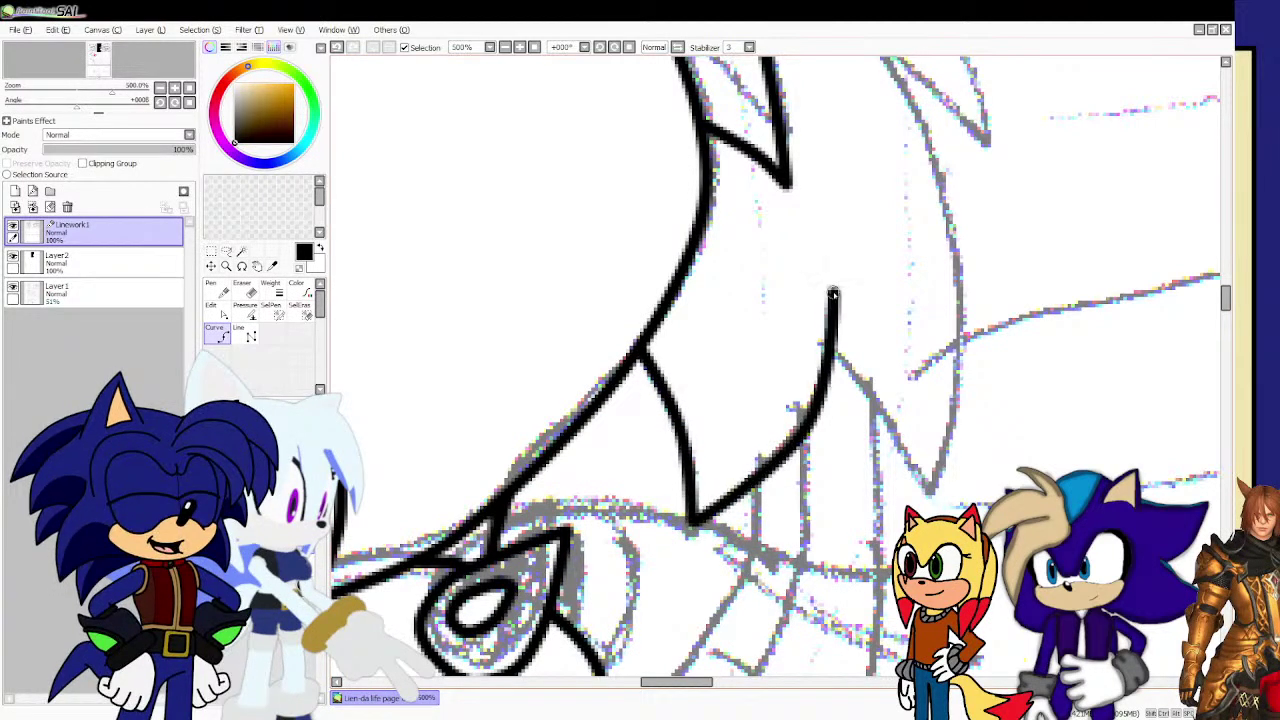
Ink that far-side lock's second pointed lower tip and its long outer side curving upward.
{"action": "double_click", "coordinate": [923, 497]}
{"action": "left_click", "coordinate": [923, 497]}
{"action": "scroll", "coordinate": [923, 497], "scroll_direction": "down", "scroll_amount": 4}
{"action": "scroll", "coordinate": [932, 441], "scroll_direction": "up", "scroll_amount": 3}
{"action": "left_click", "coordinate": [938, 436]}
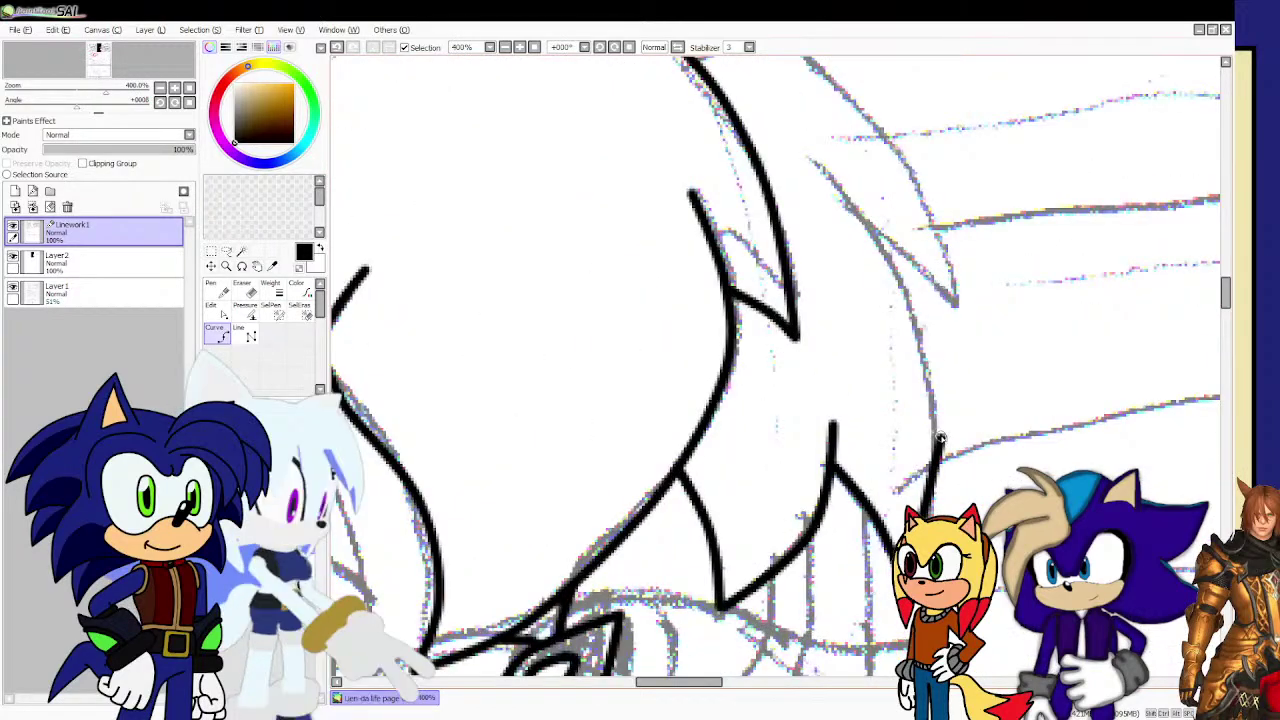
{"action": "double_click", "coordinate": [821, 157]}
Ink the far-side lock's arched top ending in a pointed tip, plus the small hair arch behind it.
{"action": "scroll", "coordinate": [843, 264], "scroll_direction": "down", "scroll_amount": 5}
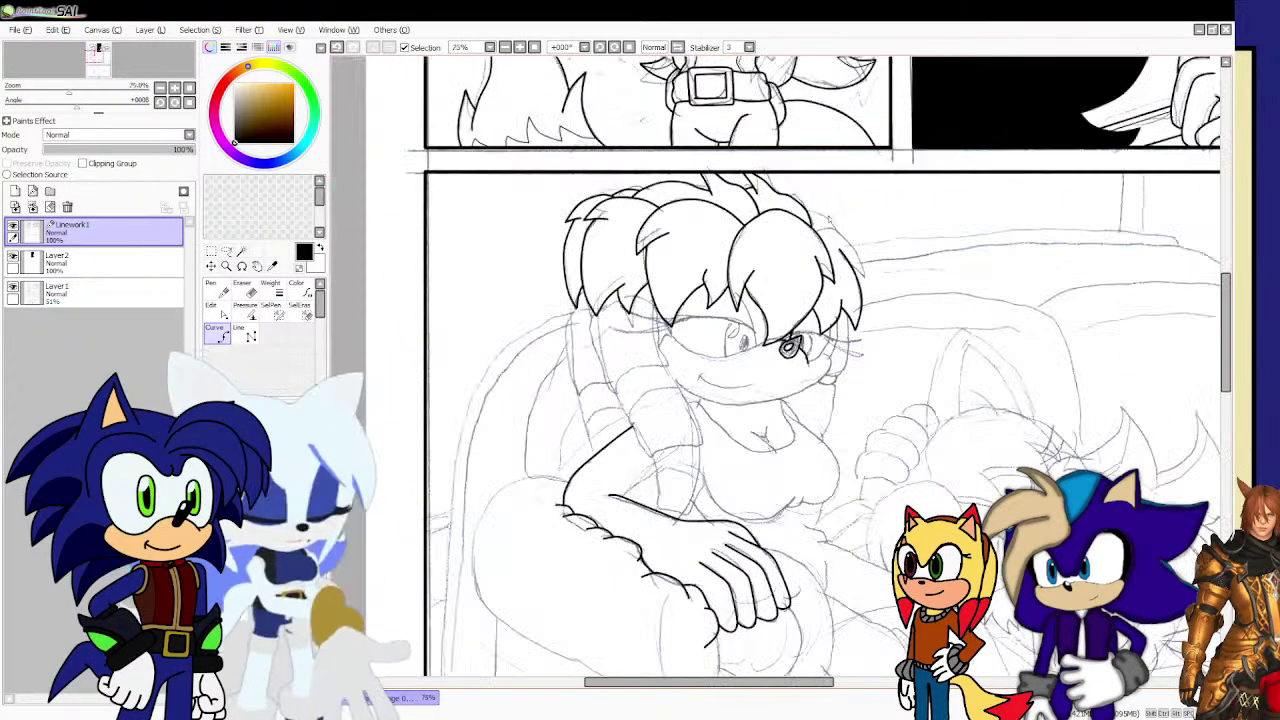
{"action": "scroll", "coordinate": [828, 219], "scroll_direction": "up", "scroll_amount": 3}
{"action": "scroll", "coordinate": [805, 242], "scroll_direction": "up", "scroll_amount": 1}
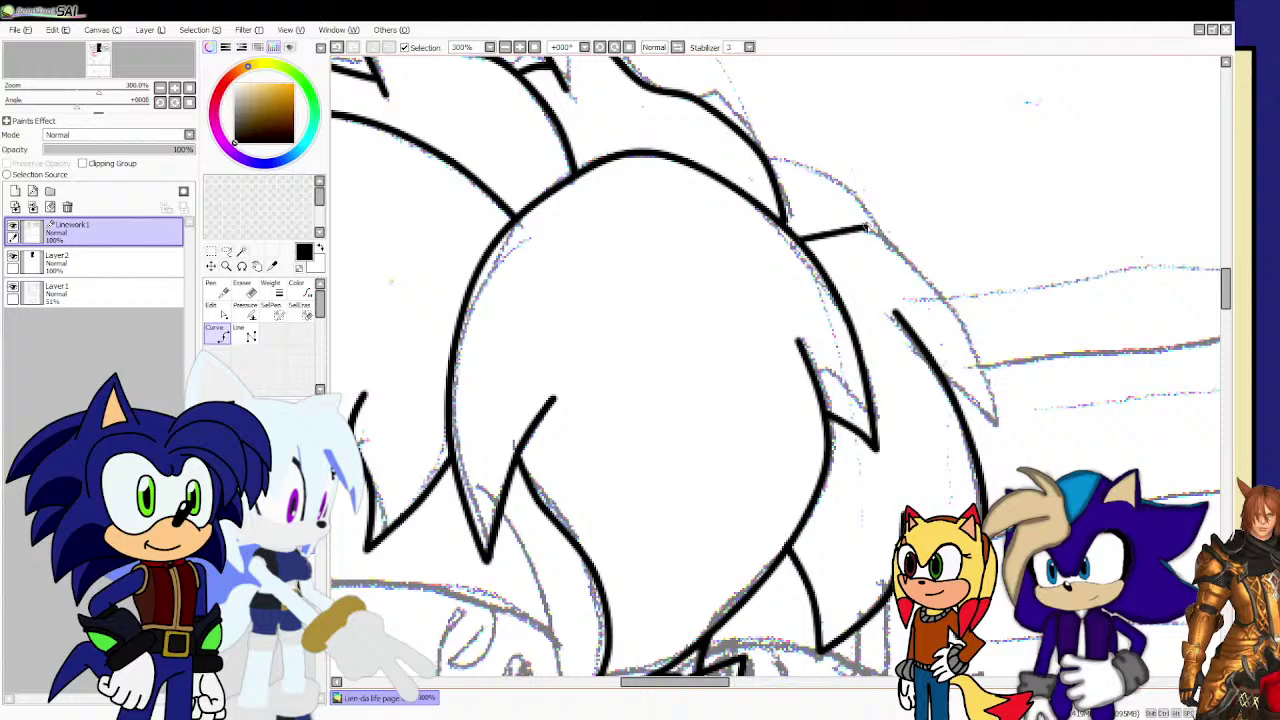
{"action": "left_click", "coordinate": [868, 228]}
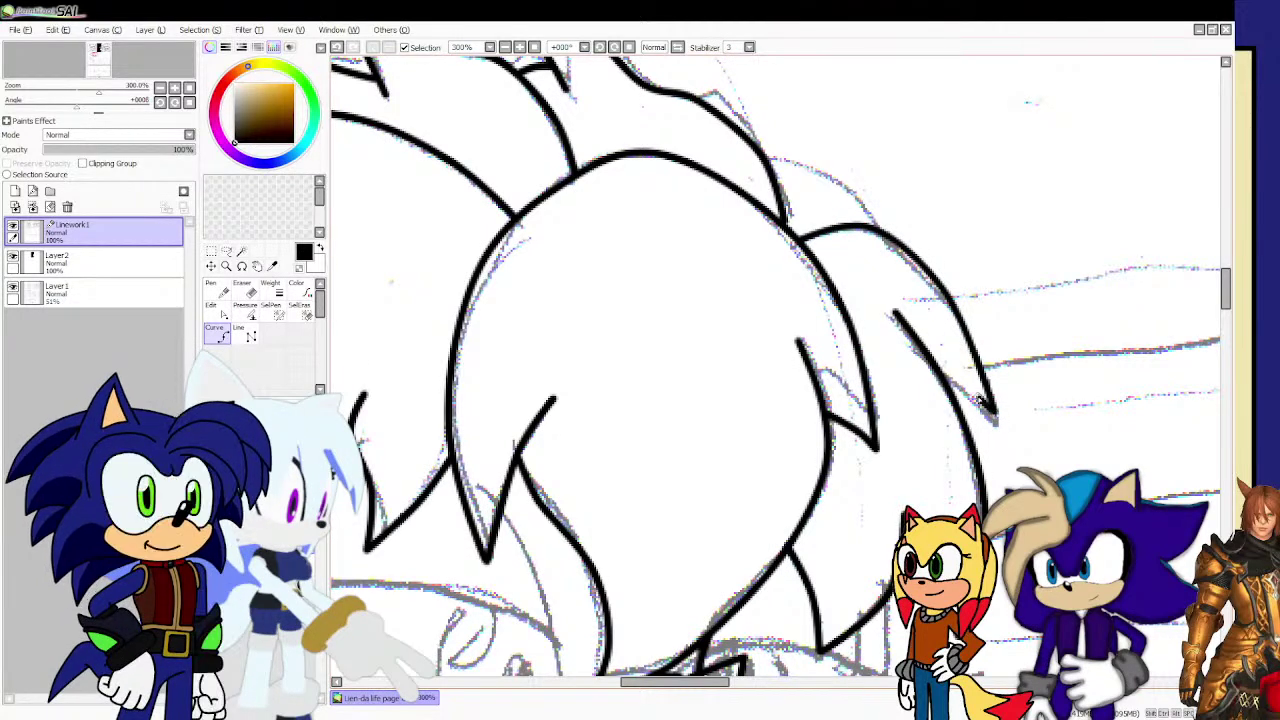
{"action": "double_click", "coordinate": [943, 379]}
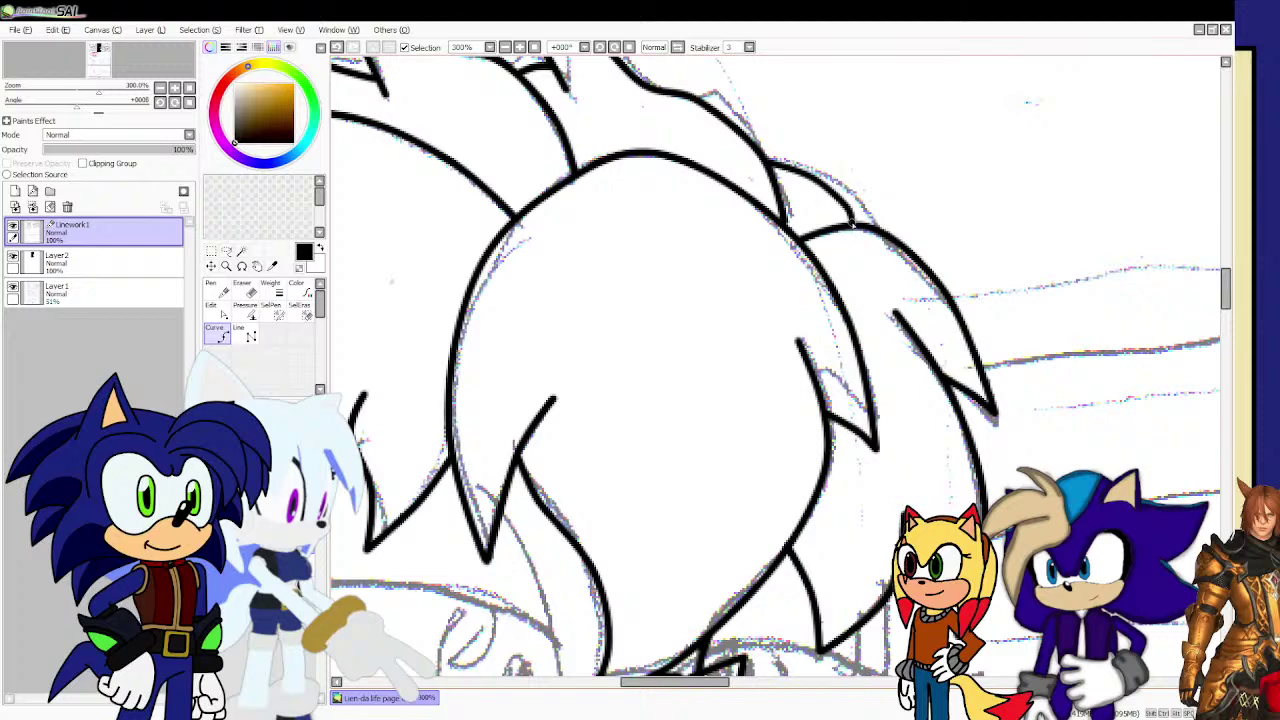
{"action": "double_click", "coordinate": [852, 224]}
Ink the near eye's lower outline as a long curve from the outer corner under the hair to the front lock's tip.
{"action": "scroll", "coordinate": [826, 236], "scroll_direction": "down", "scroll_amount": 4}
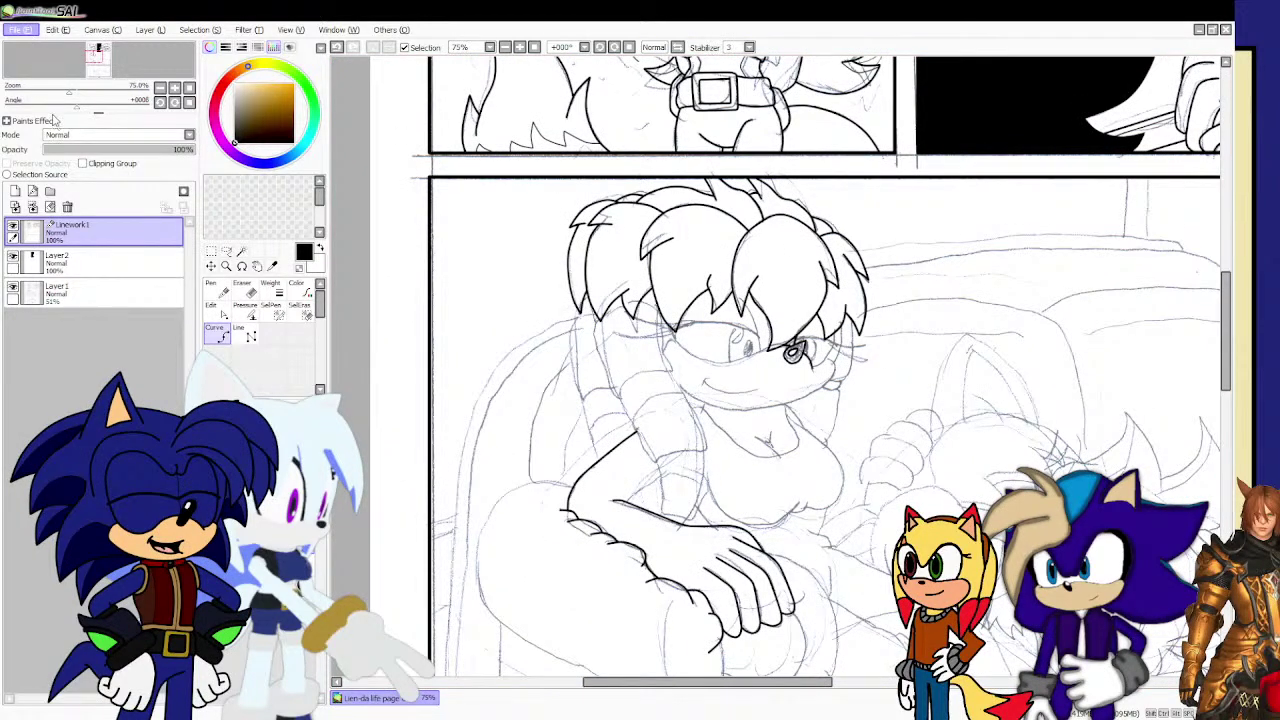
{"action": "scroll", "coordinate": [722, 358], "scroll_direction": "up", "scroll_amount": 5}
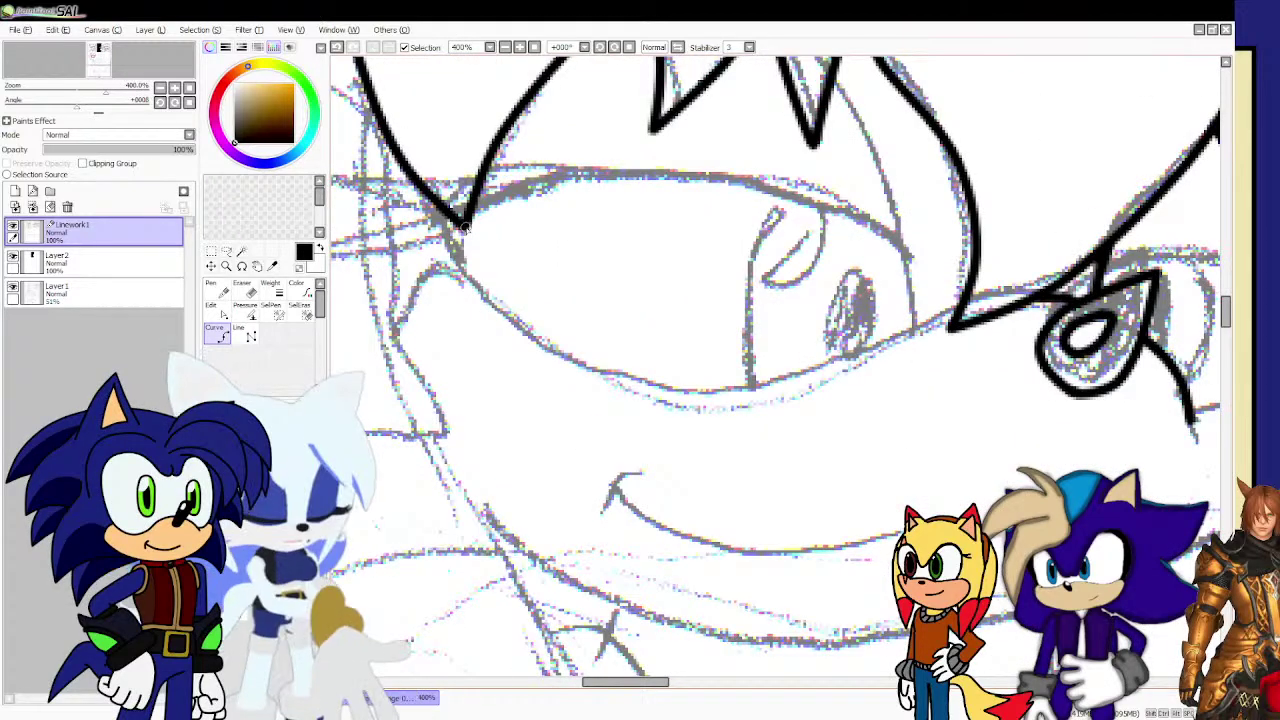
{"action": "left_click_drag", "start_coordinate": [472, 243], "coordinate": [481, 264]}
{"action": "mouse_move", "coordinate": [514, 317]}
{"action": "left_mouse_down"}
{"action": "mouse_move", "coordinate": [612, 375]}
{"action": "mouse_move", "coordinate": [706, 389]}
{"action": "mouse_move", "coordinate": [801, 377]}
{"action": "mouse_move", "coordinate": [966, 300]}
{"action": "left_mouse_up"}
Ink the near eye's inner edge as a curve from the lower outline up to the hair strands.
{"action": "scroll", "coordinate": [940, 295], "scroll_direction": "down", "scroll_amount": 1}
{"action": "scroll", "coordinate": [917, 200], "scroll_direction": "up", "scroll_amount": 2}
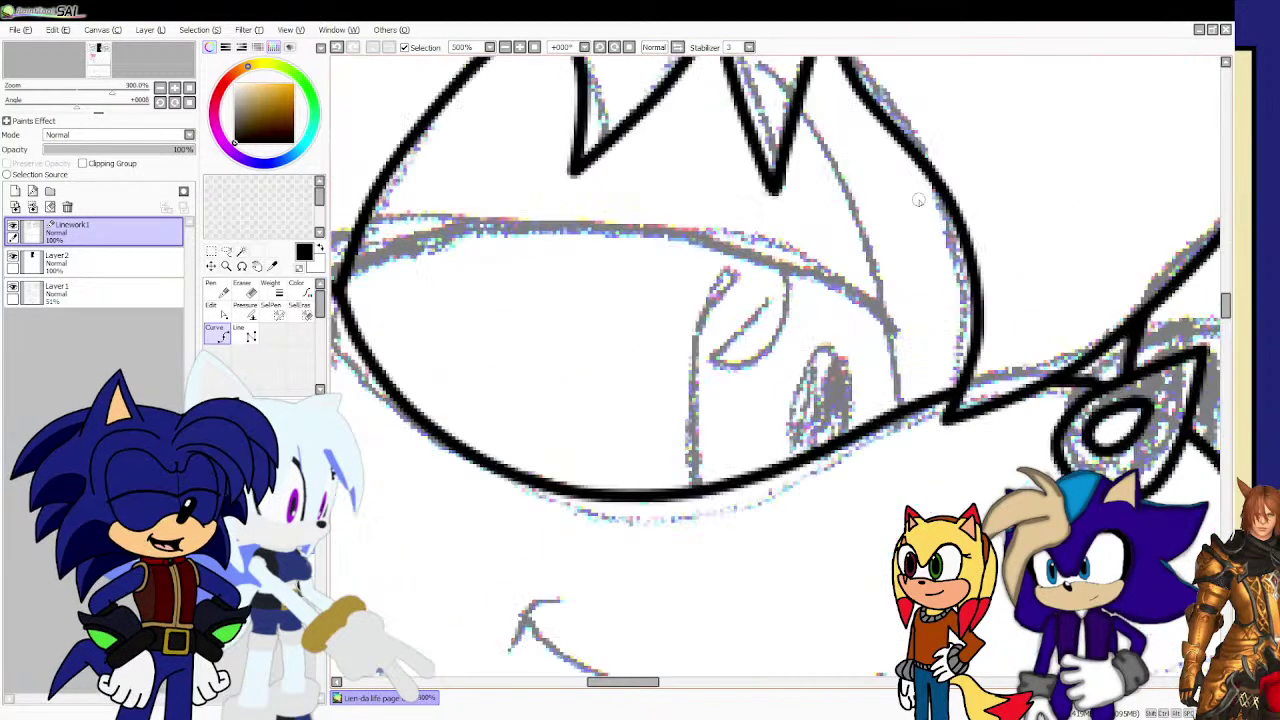
{"action": "mouse_move", "coordinate": [905, 408]}
{"action": "left_mouse_down"}
{"action": "mouse_move", "coordinate": [881, 275]}
{"action": "mouse_move", "coordinate": [797, 105]}
{"action": "left_mouse_up"}
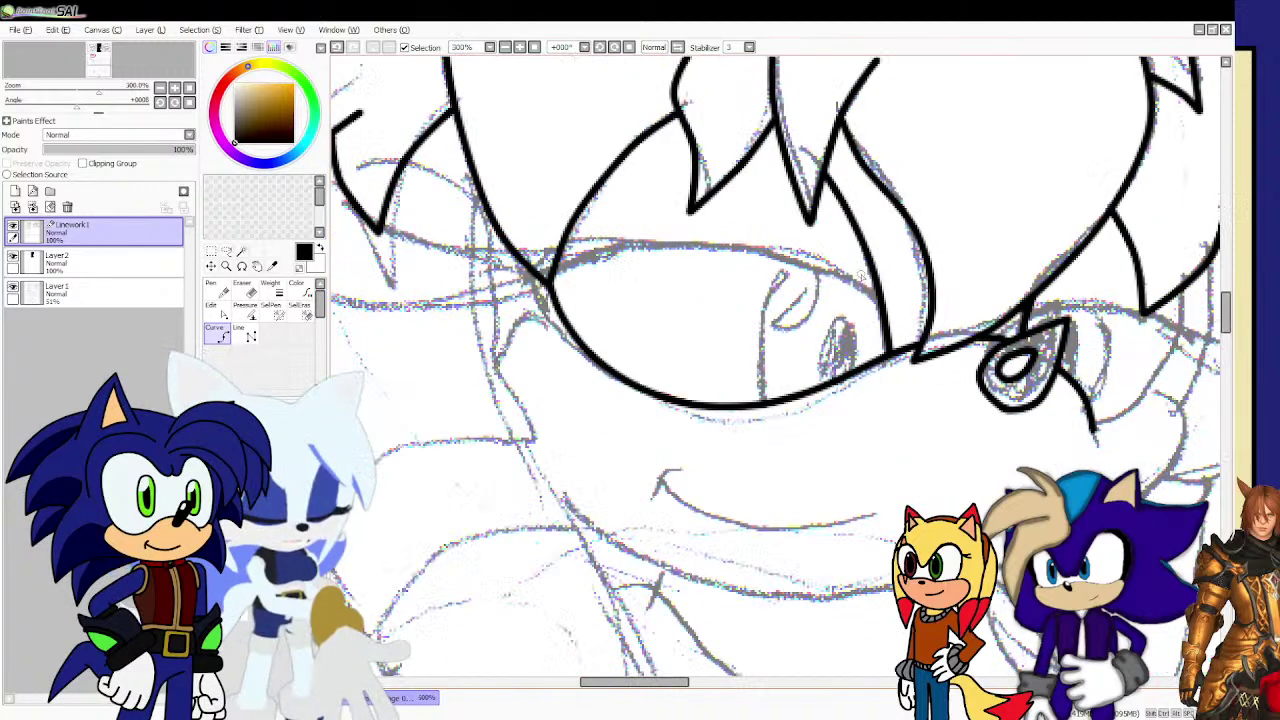
Ink the near eye's upper eyelid as a curved band between both corners and fill its inner end black.
{"action": "scroll", "coordinate": [796, 241], "scroll_direction": "down", "scroll_amount": 1}
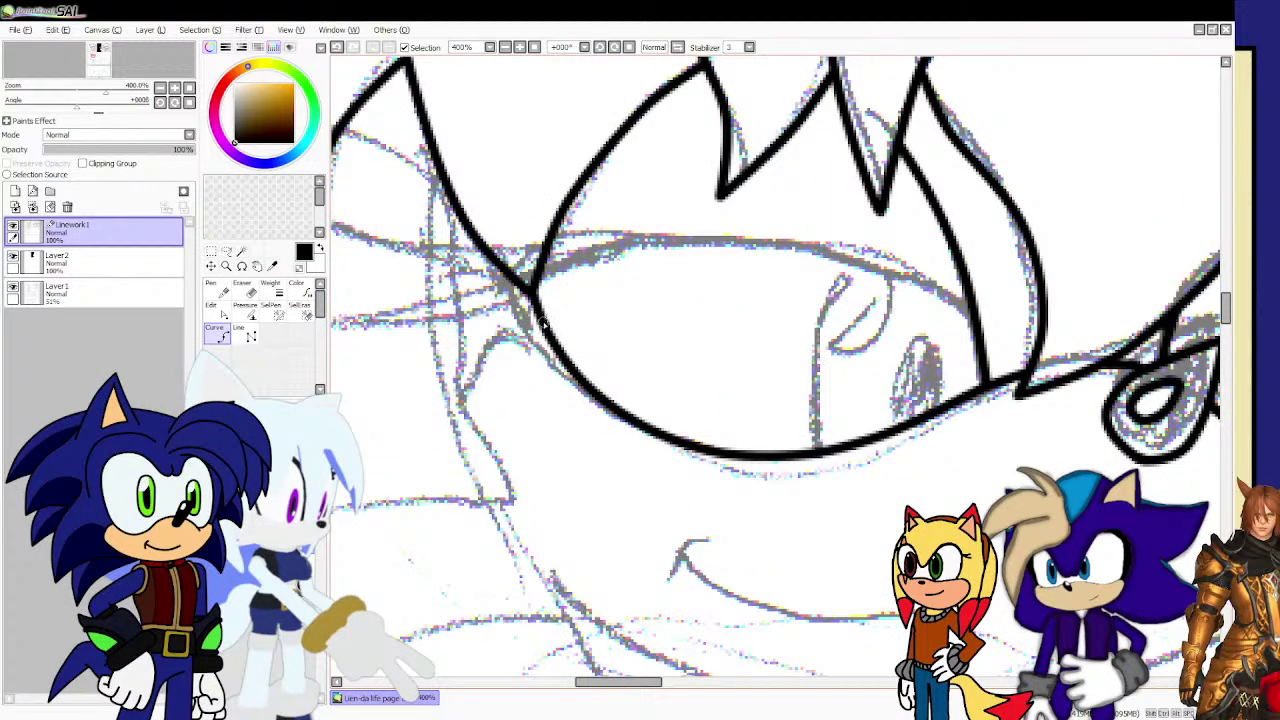
{"action": "mouse_move", "coordinate": [551, 291]}
{"action": "left_mouse_down"}
{"action": "mouse_move", "coordinate": [609, 258]}
{"action": "mouse_move", "coordinate": [772, 251]}
{"action": "mouse_move", "coordinate": [878, 264]}
{"action": "mouse_move", "coordinate": [973, 316]}
{"action": "mouse_move", "coordinate": [978, 302]}
{"action": "mouse_move", "coordinate": [918, 267]}
{"action": "left_mouse_up"}
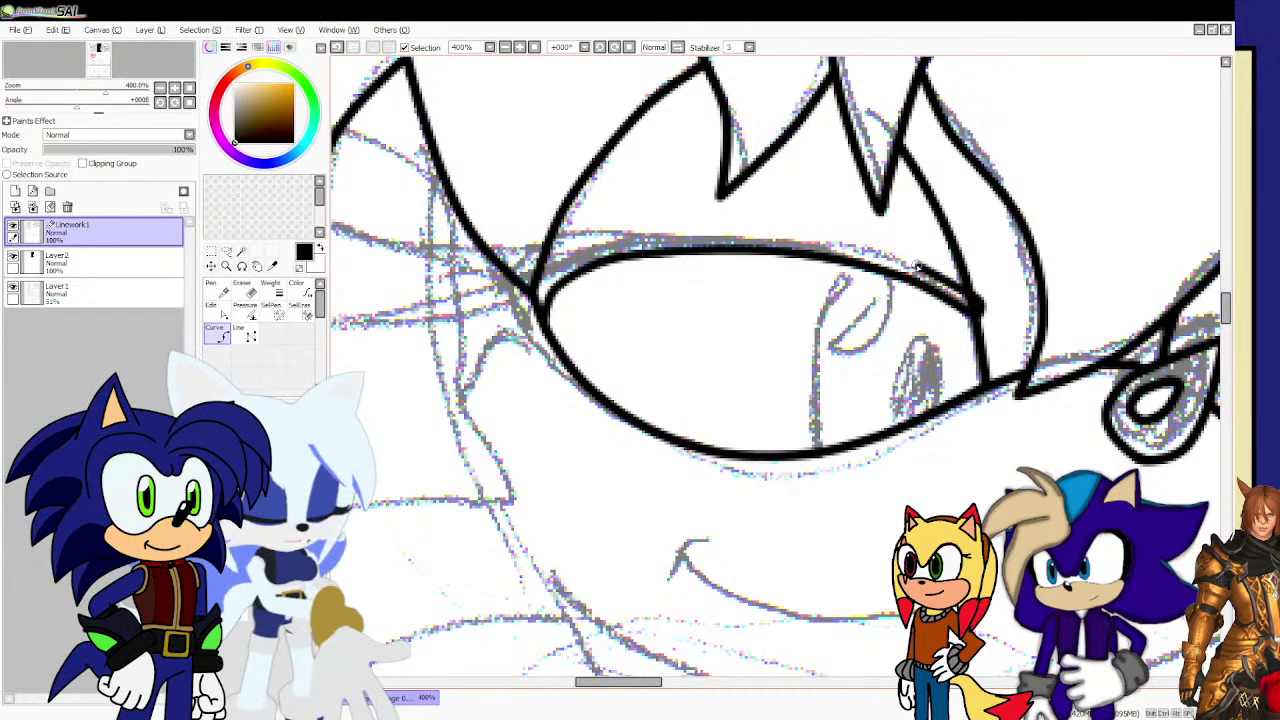
{"action": "left_click", "coordinate": [821, 234]}
{"action": "left_click", "coordinate": [661, 230]}
{"action": "left_click_drag", "start_coordinate": [661, 231], "coordinate": [546, 245]}
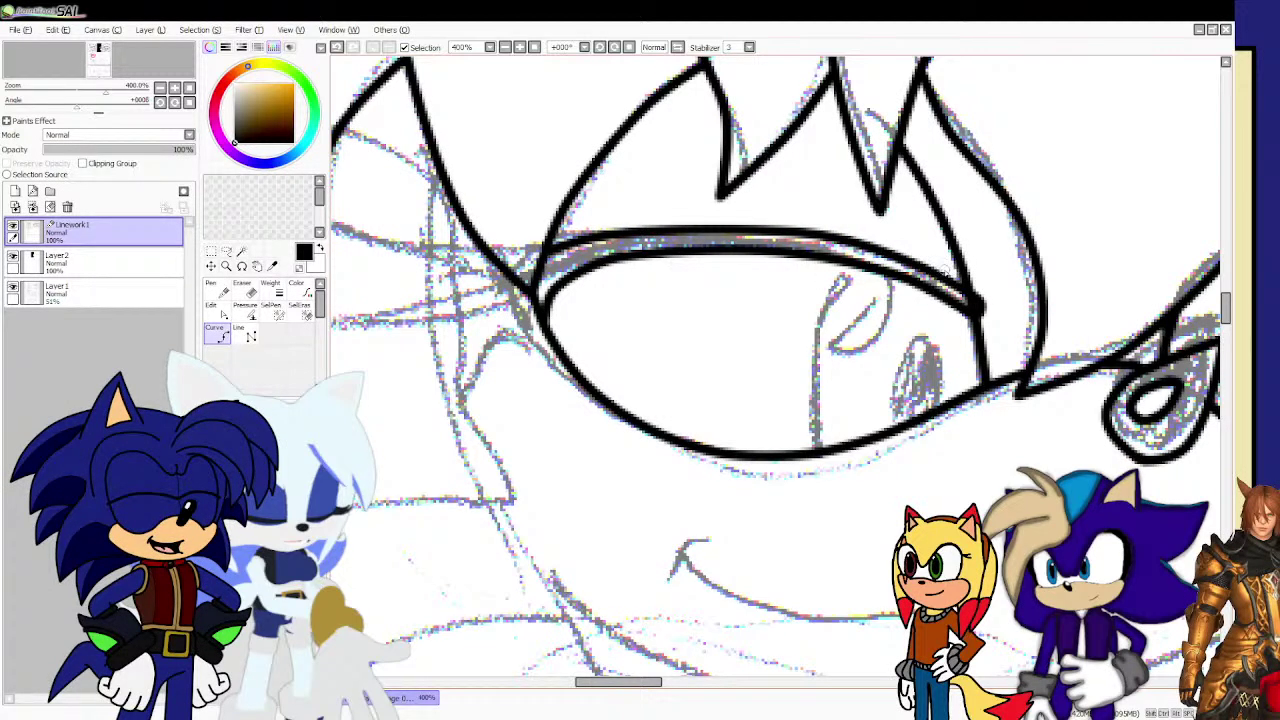
{"action": "scroll", "coordinate": [946, 270], "scroll_direction": "up", "scroll_amount": 2}
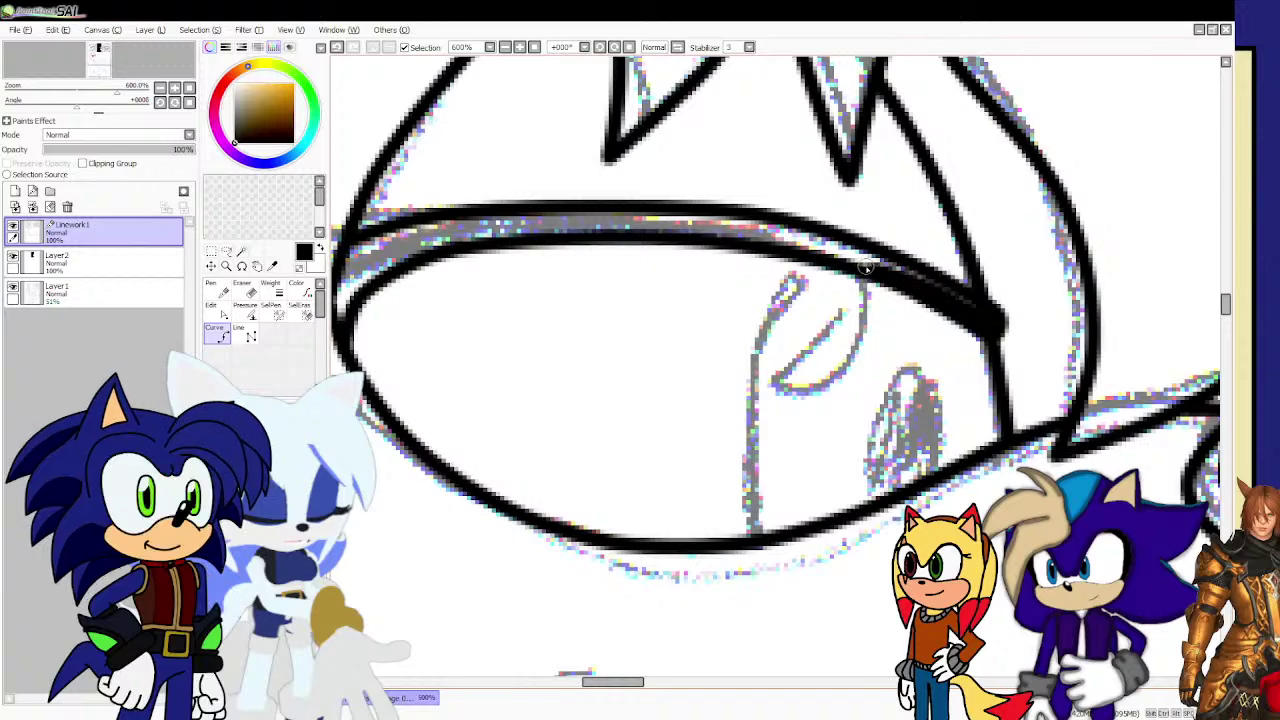
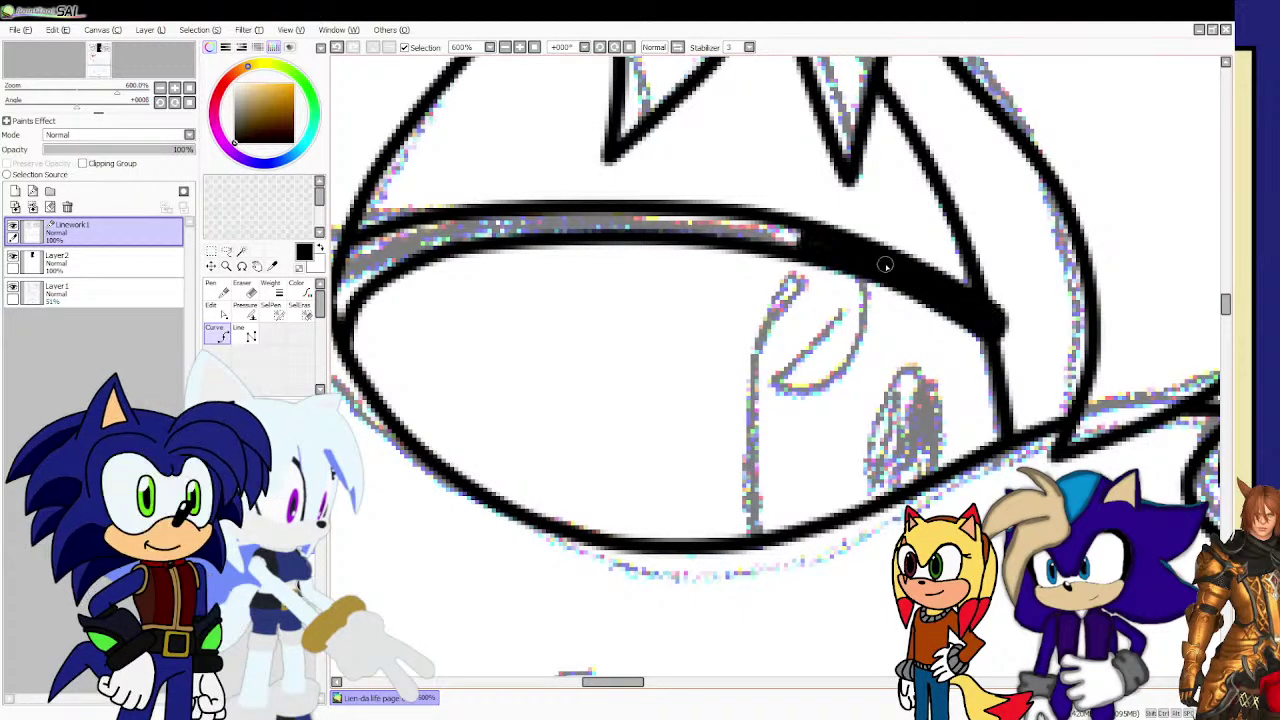
Ink two long pointed eyelashes extending from the near eye's outer corner and thicken the line at that corner.
{"action": "scroll", "coordinate": [822, 281], "scroll_direction": "down", "scroll_amount": 3}
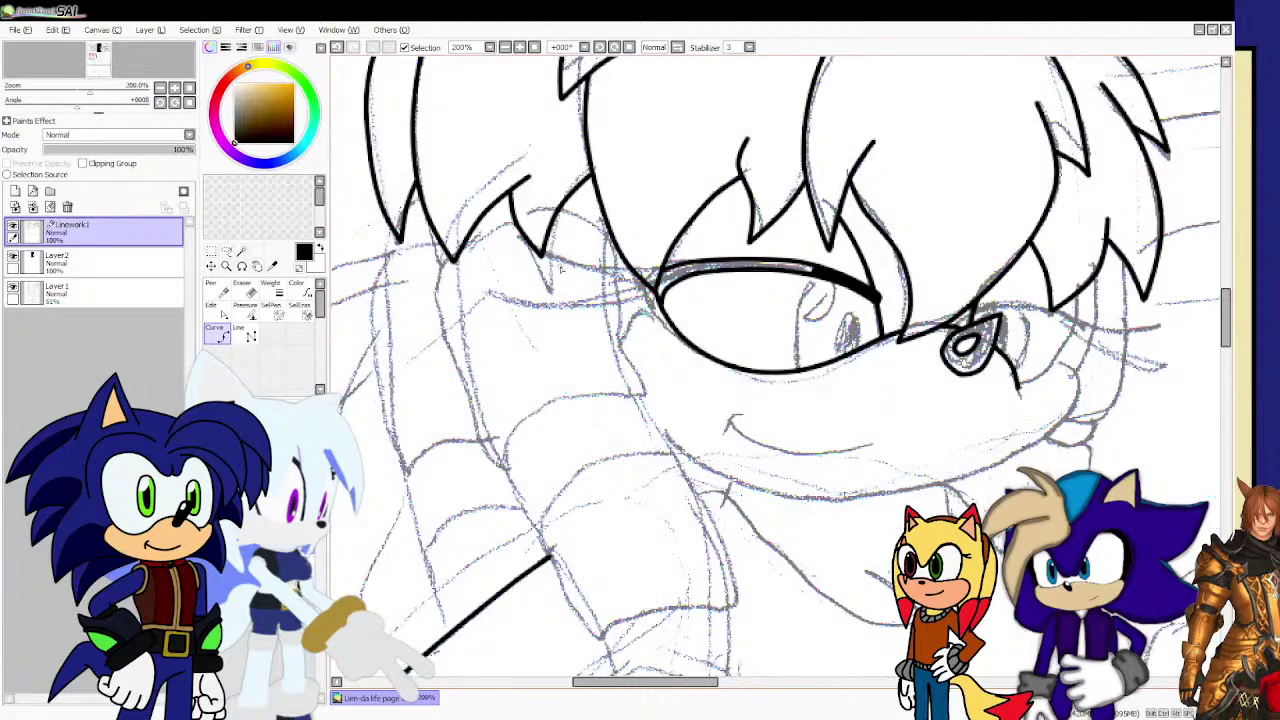
{"action": "scroll", "coordinate": [525, 272], "scroll_direction": "up", "scroll_amount": 2}
{"action": "scroll", "coordinate": [678, 276], "scroll_direction": "up", "scroll_amount": 2}
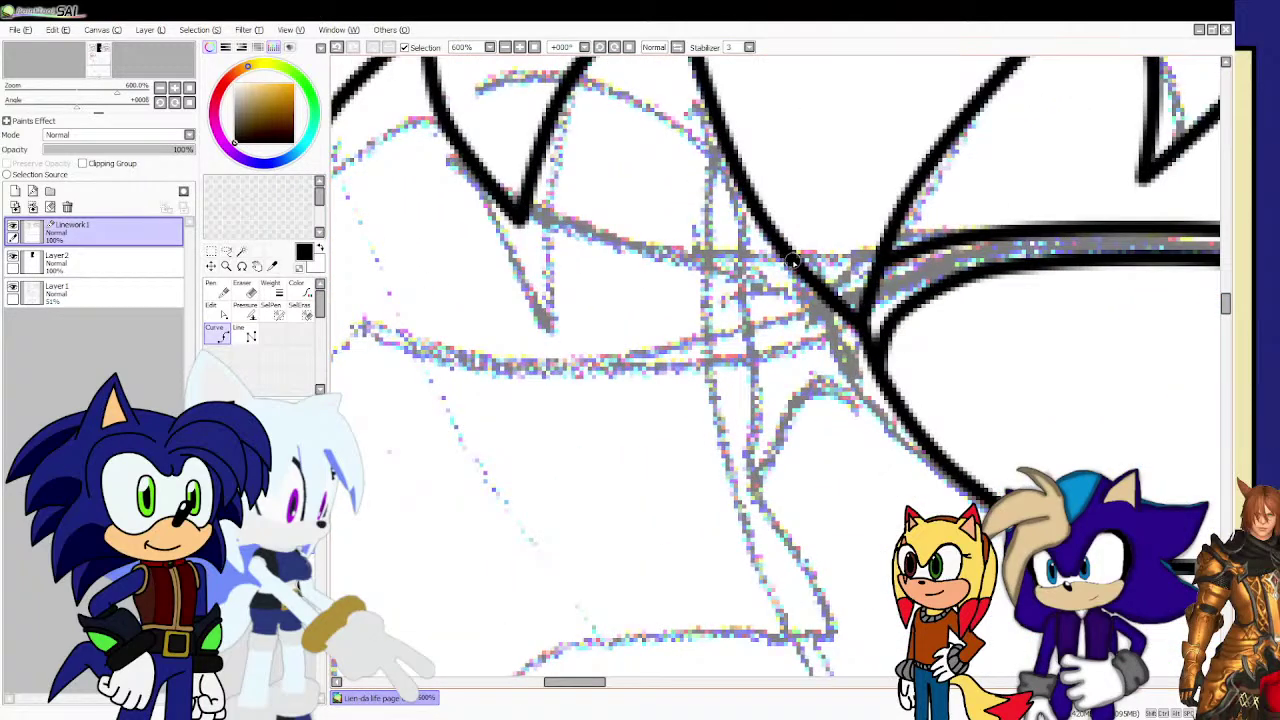
{"action": "mouse_move", "coordinate": [768, 280]}
{"action": "left_mouse_down"}
{"action": "mouse_move", "coordinate": [556, 289]}
{"action": "mouse_move", "coordinate": [412, 265]}
{"action": "mouse_move", "coordinate": [513, 307]}
{"action": "mouse_move", "coordinate": [788, 310]}
{"action": "mouse_move", "coordinate": [731, 344]}
{"action": "mouse_move", "coordinate": [597, 364]}
{"action": "mouse_move", "coordinate": [419, 356]}
{"action": "mouse_move", "coordinate": [519, 383]}
{"action": "mouse_move", "coordinate": [644, 388]}
{"action": "mouse_move", "coordinate": [805, 344]}
{"action": "mouse_move", "coordinate": [936, 460]}
{"action": "left_mouse_up"}
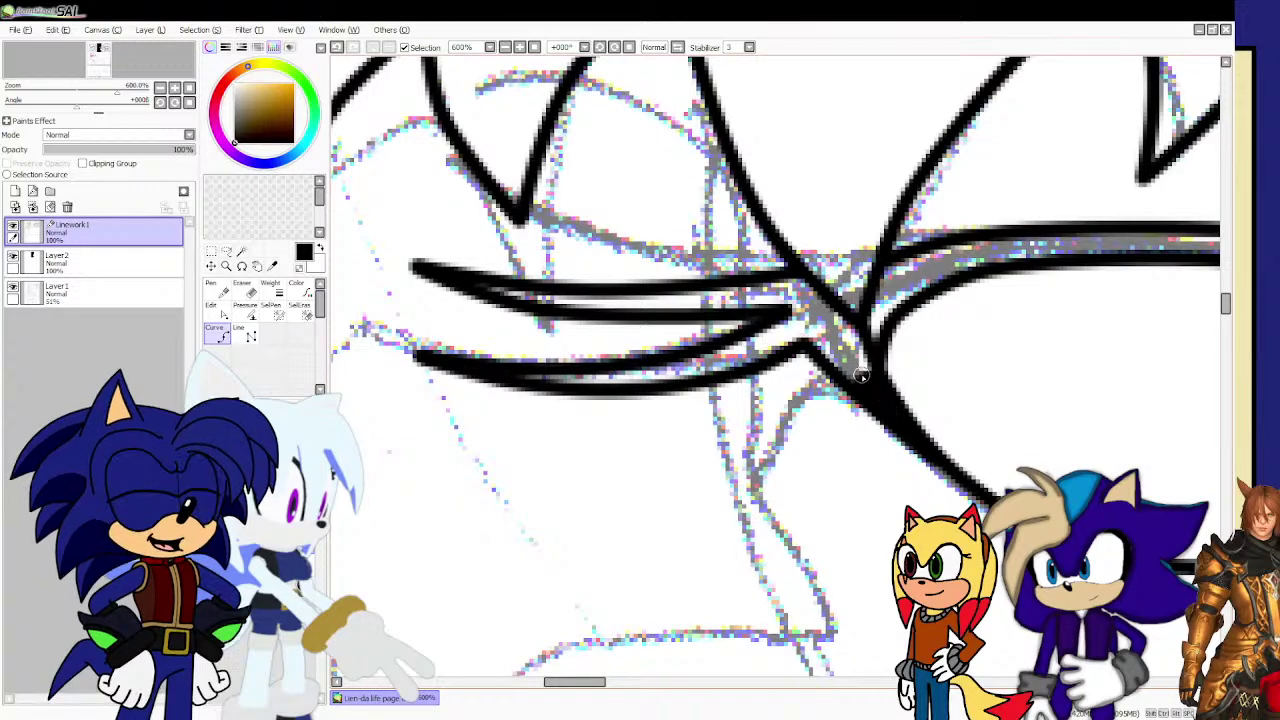
{"action": "scroll", "coordinate": [880, 420], "scroll_direction": "down", "scroll_amount": 3}
{"action": "scroll", "coordinate": [811, 437], "scroll_direction": "up", "scroll_amount": 2}
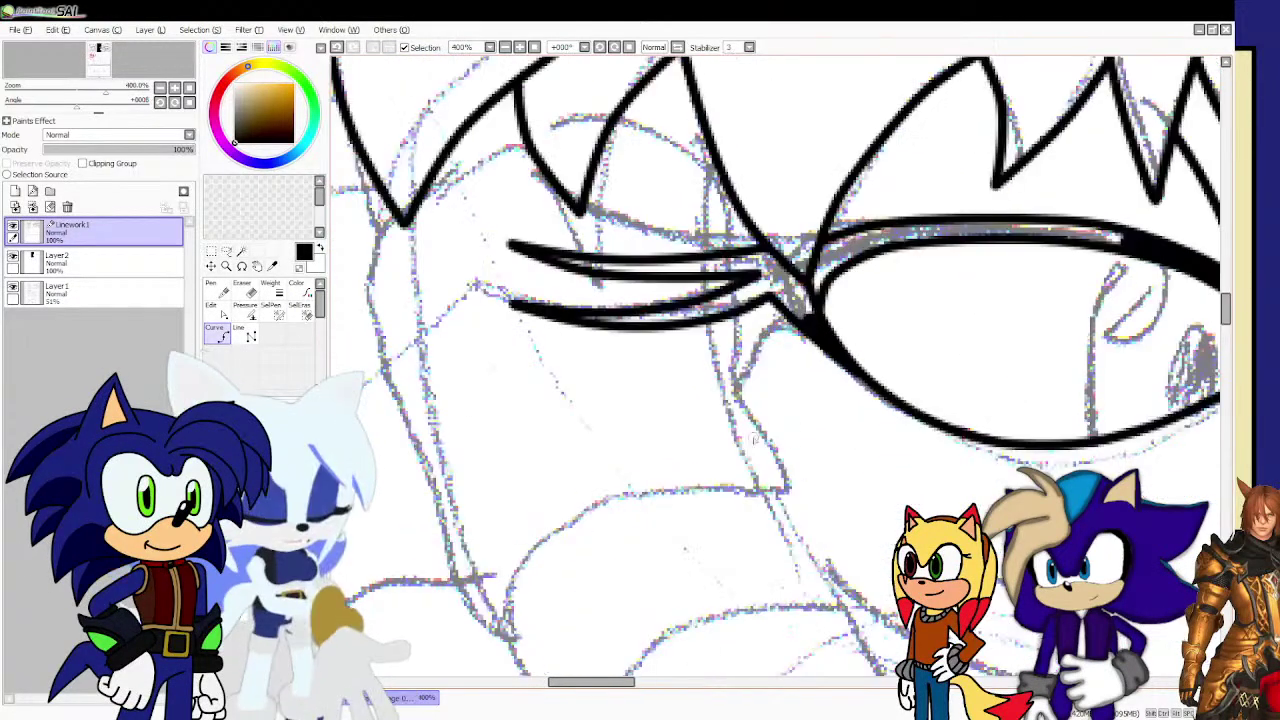
Ink the near wrist cuff as one curve up its outer side, over the arched top rim and down the side facing the face.
{"action": "scroll", "coordinate": [500, 632], "scroll_direction": "down", "scroll_amount": 2}
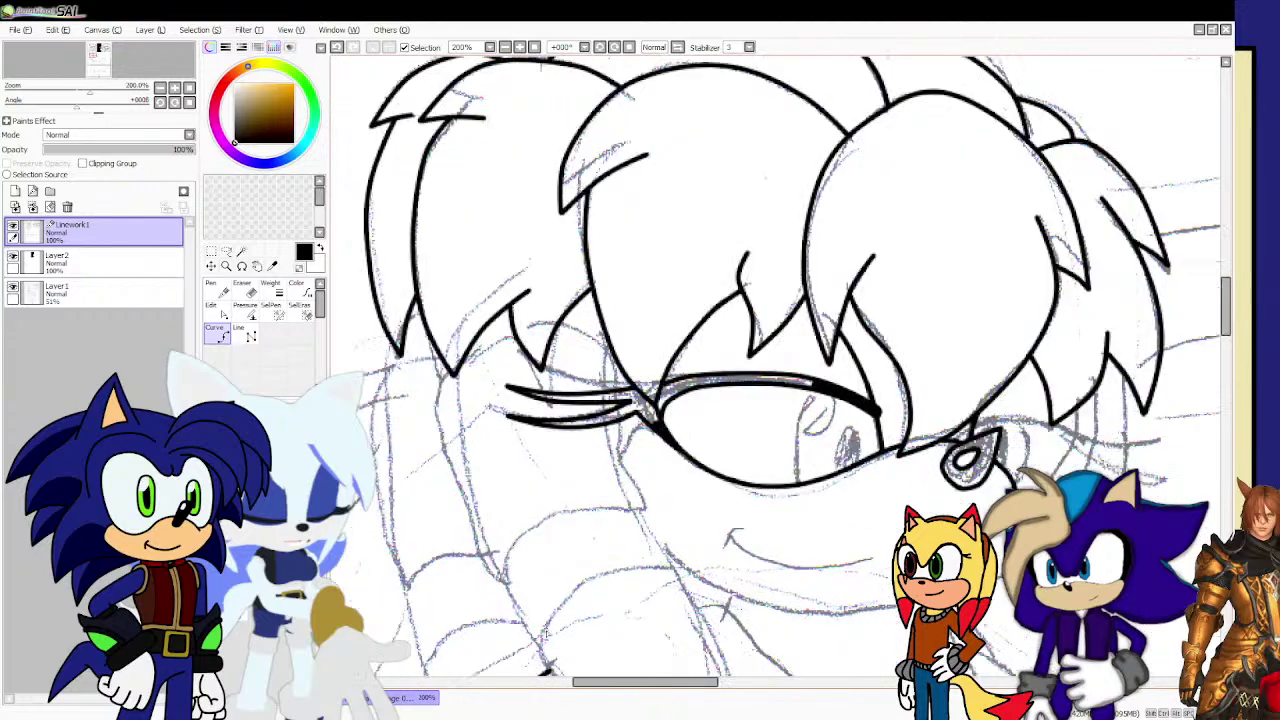
{"action": "scroll", "coordinate": [540, 636], "scroll_direction": "up", "scroll_amount": 1}
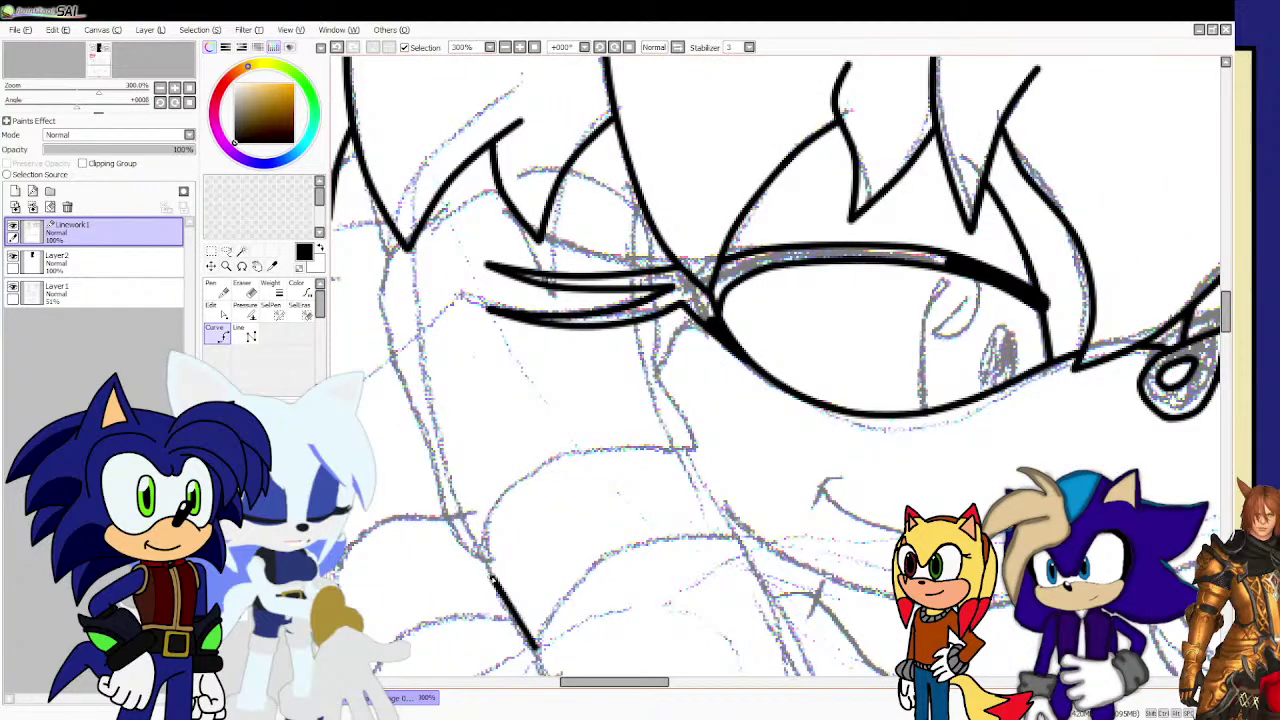
{"action": "mouse_move", "coordinate": [491, 578]}
{"action": "left_mouse_down"}
{"action": "mouse_move", "coordinate": [487, 535]}
{"action": "mouse_move", "coordinate": [538, 485]}
{"action": "mouse_move", "coordinate": [529, 475]}
{"action": "mouse_move", "coordinate": [603, 449]}
{"action": "mouse_move", "coordinate": [684, 449]}
{"action": "mouse_move", "coordinate": [735, 540]}
{"action": "left_mouse_up"}
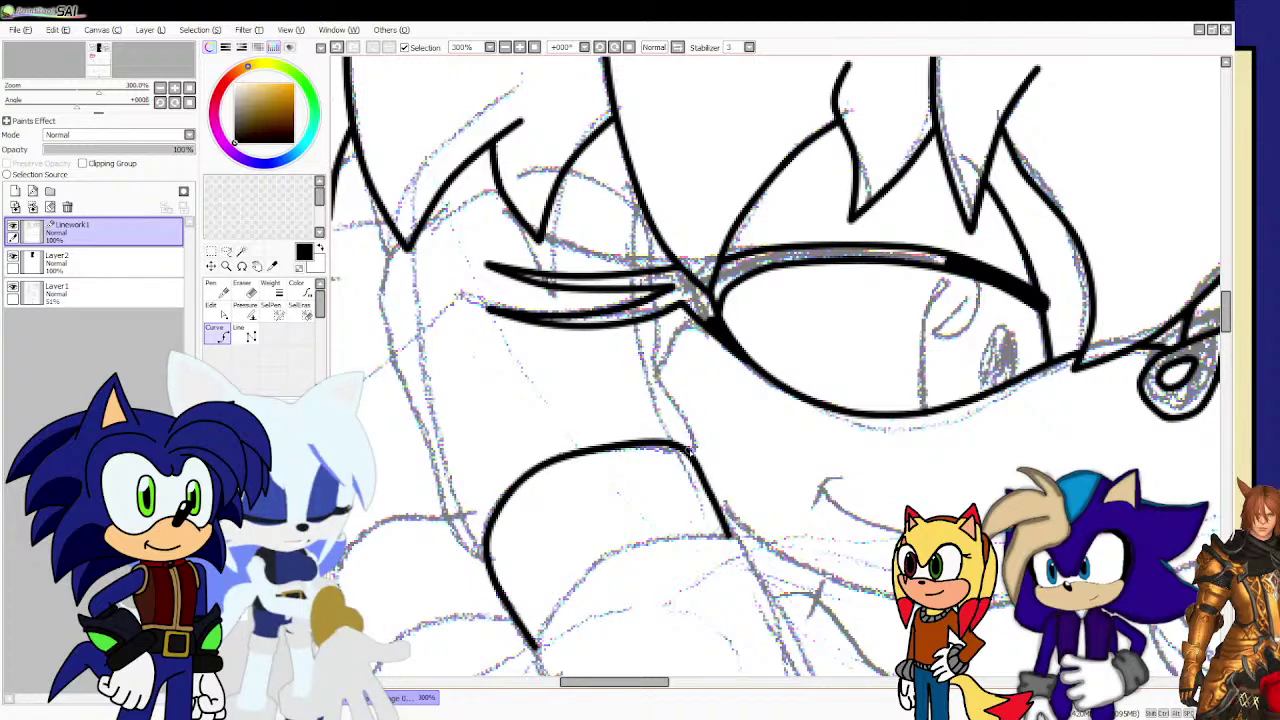
Ink the near hand's face-side edge as a wavy line from the cuff's top corner up past the eyelashes to the hair.
{"action": "left_click", "coordinate": [688, 451]}
{"action": "scroll", "coordinate": [688, 451], "scroll_direction": "down", "scroll_amount": 1}
{"action": "scroll", "coordinate": [634, 377], "scroll_direction": "up", "scroll_amount": 3}
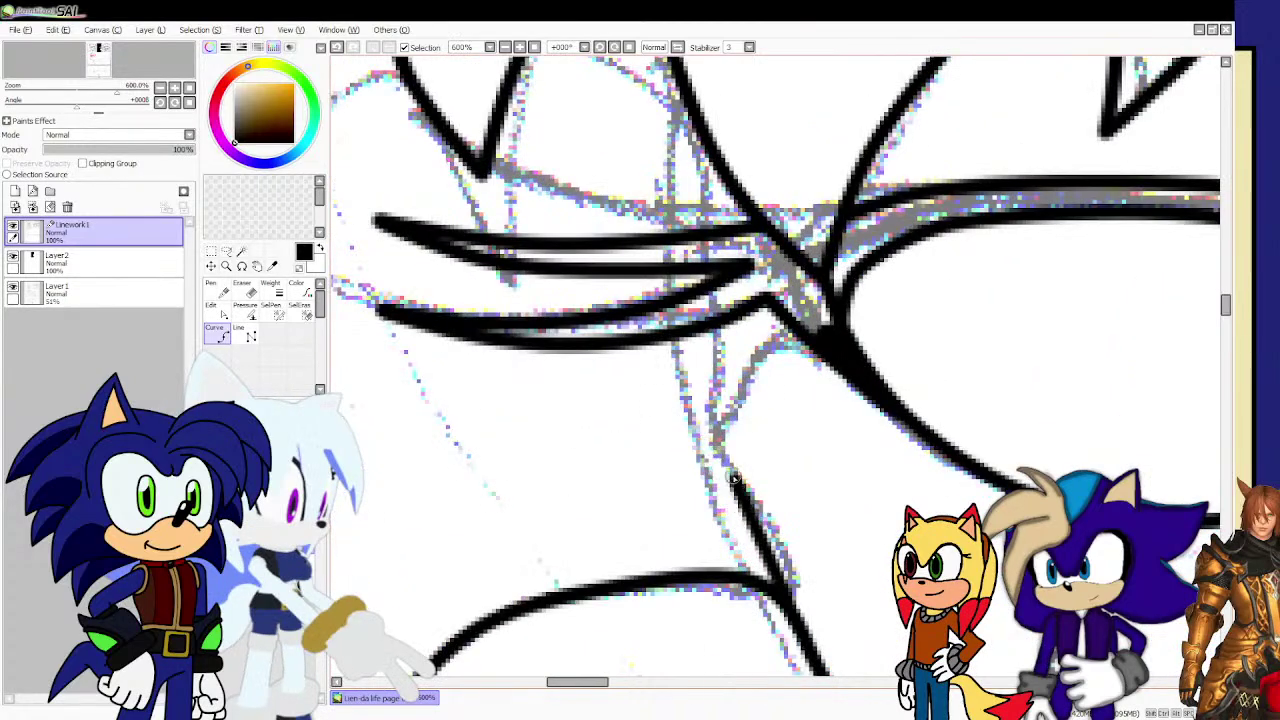
{"action": "left_click", "coordinate": [787, 539]}
{"action": "mouse_move", "coordinate": [748, 492]}
{"action": "left_mouse_down"}
{"action": "mouse_move", "coordinate": [706, 370]}
{"action": "mouse_move", "coordinate": [708, 336]}
{"action": "left_mouse_up"}
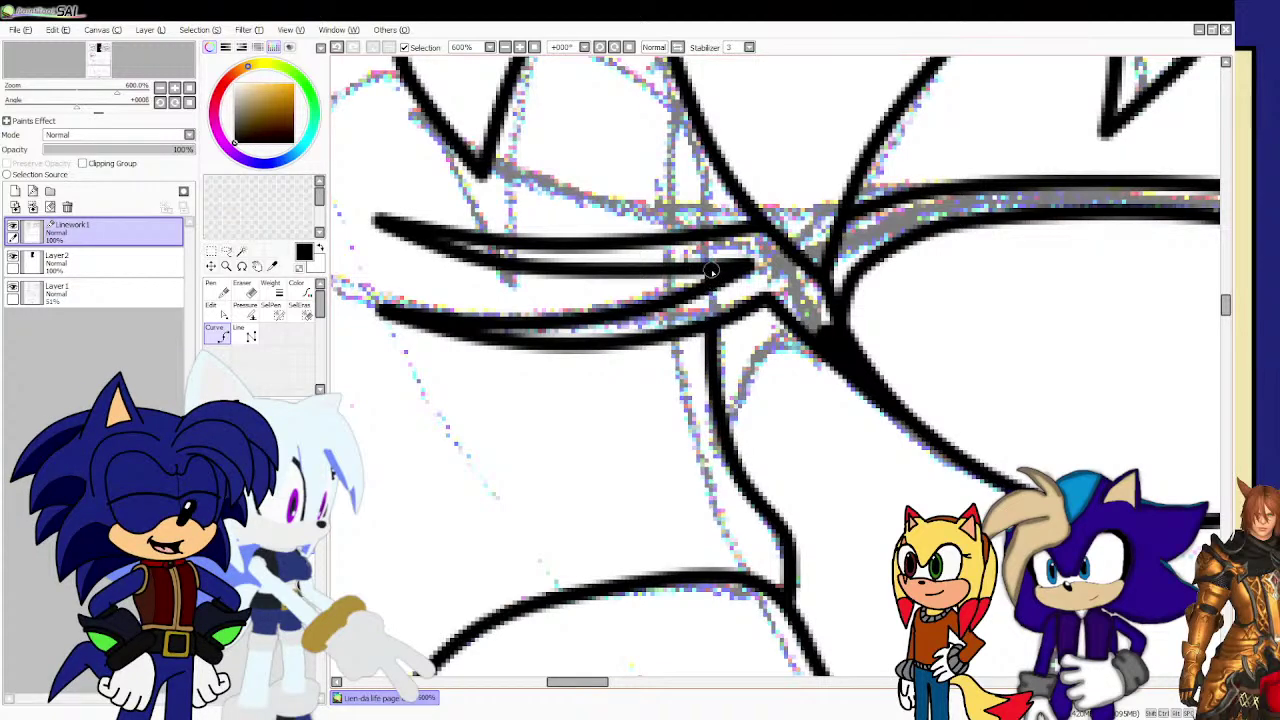
{"action": "left_click_drag", "start_coordinate": [704, 213], "coordinate": [712, 143]}
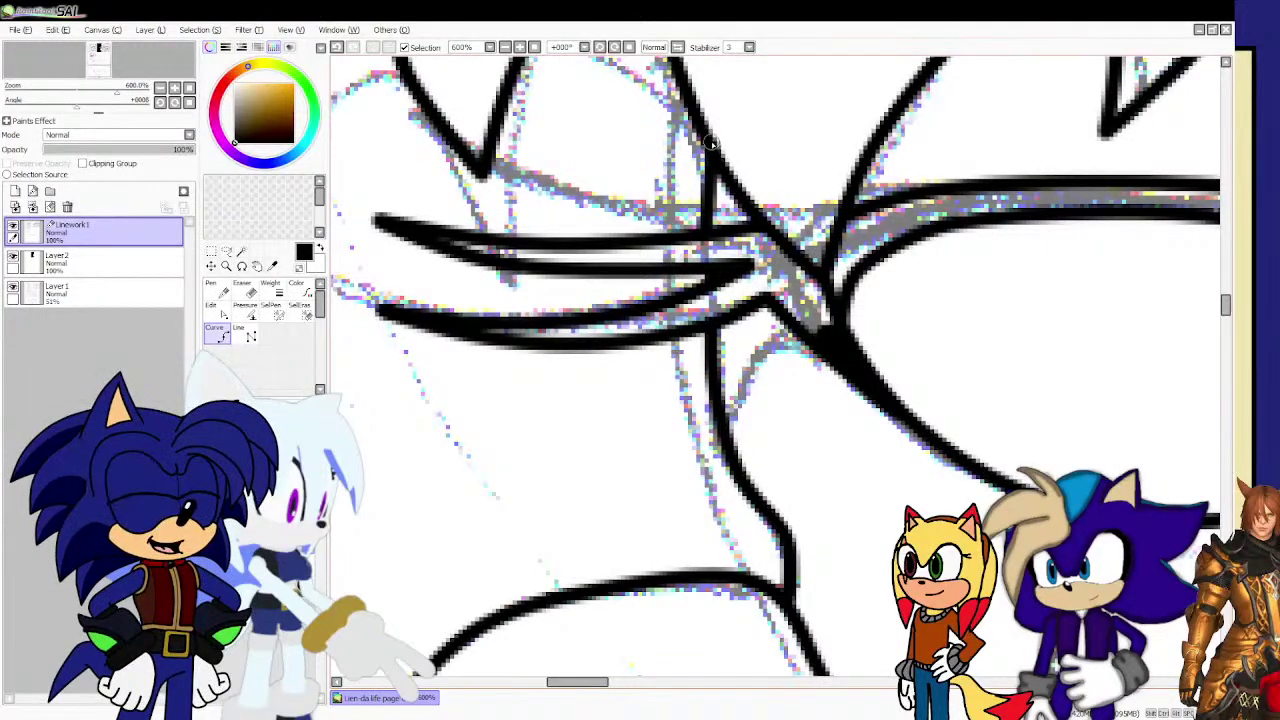
Ink a short cheek curve from the near eye's outer corner to the near hand's edge.
{"action": "scroll", "coordinate": [714, 248], "scroll_direction": "down", "scroll_amount": 3}
{"action": "scroll", "coordinate": [752, 308], "scroll_direction": "up", "scroll_amount": 2}
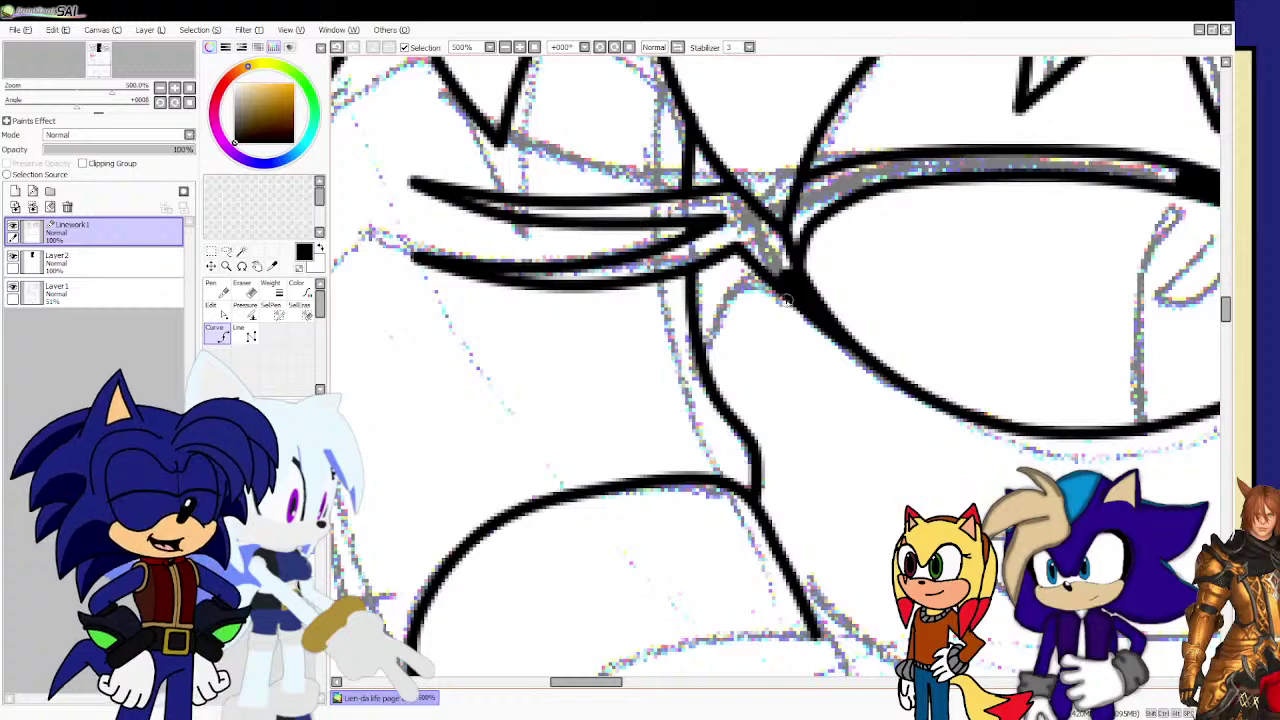
{"action": "left_click", "coordinate": [722, 328]}
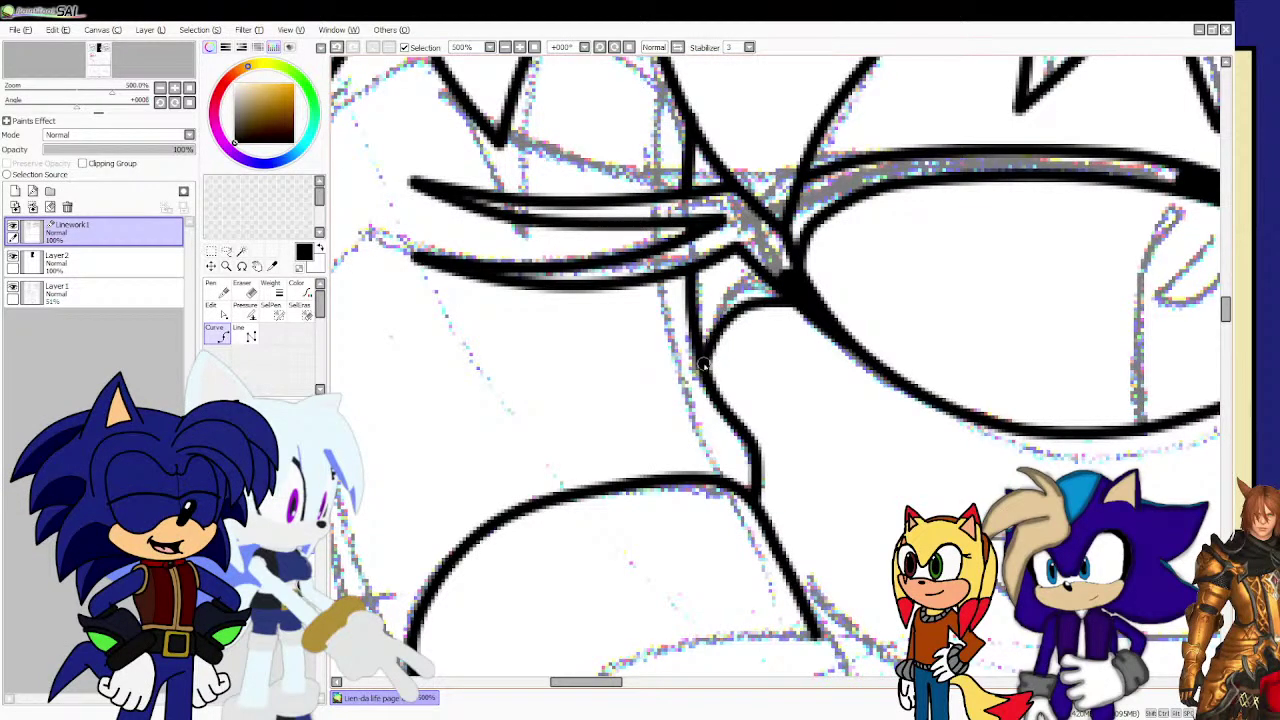
{"action": "double_click", "coordinate": [708, 372]}
Ink the near hand's outer edge from the cuff up to the hair and its rounded top between the hair locks.
{"action": "scroll", "coordinate": [709, 372], "scroll_direction": "down", "scroll_amount": 4}
{"action": "scroll", "coordinate": [604, 348], "scroll_direction": "up", "scroll_amount": 3}
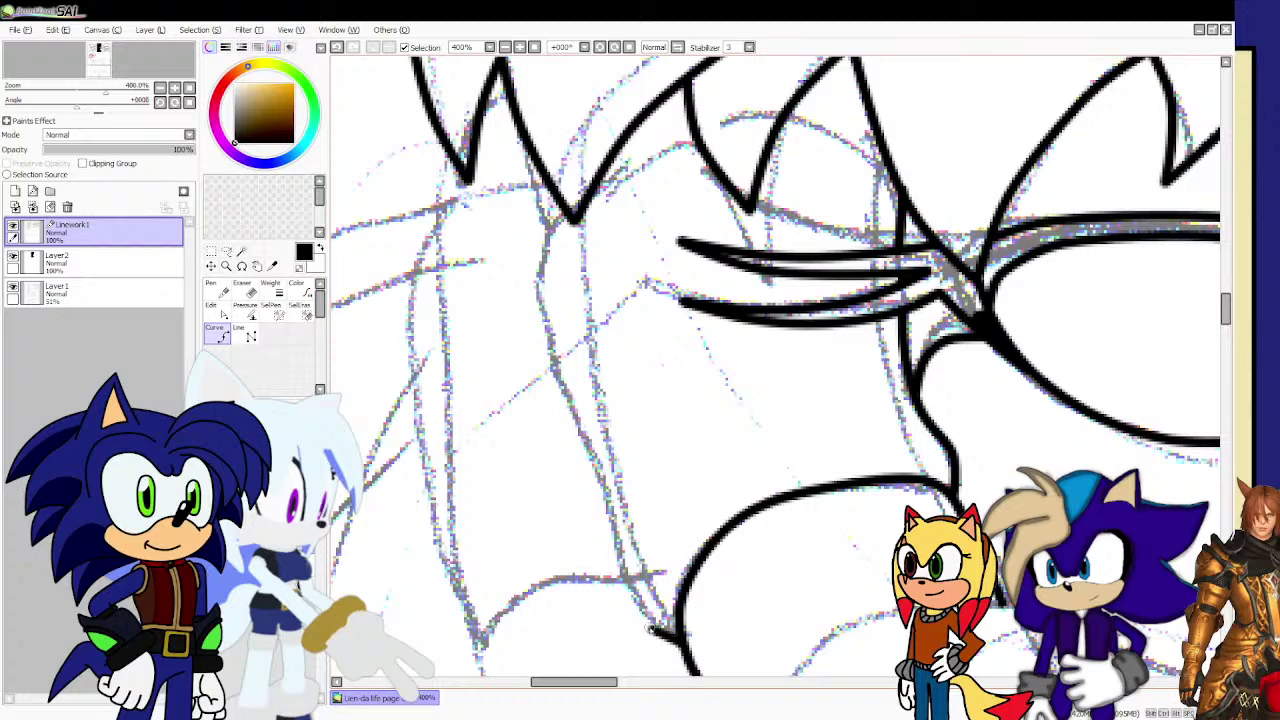
{"action": "mouse_move", "coordinate": [651, 630]}
{"action": "left_mouse_down"}
{"action": "mouse_move", "coordinate": [590, 487]}
{"action": "mouse_move", "coordinate": [575, 370]}
{"action": "mouse_move", "coordinate": [543, 272]}
{"action": "mouse_move", "coordinate": [556, 229]}
{"action": "mouse_move", "coordinate": [629, 165]}
{"action": "mouse_move", "coordinate": [698, 143]}
{"action": "mouse_move", "coordinate": [822, 140]}
{"action": "left_mouse_up"}
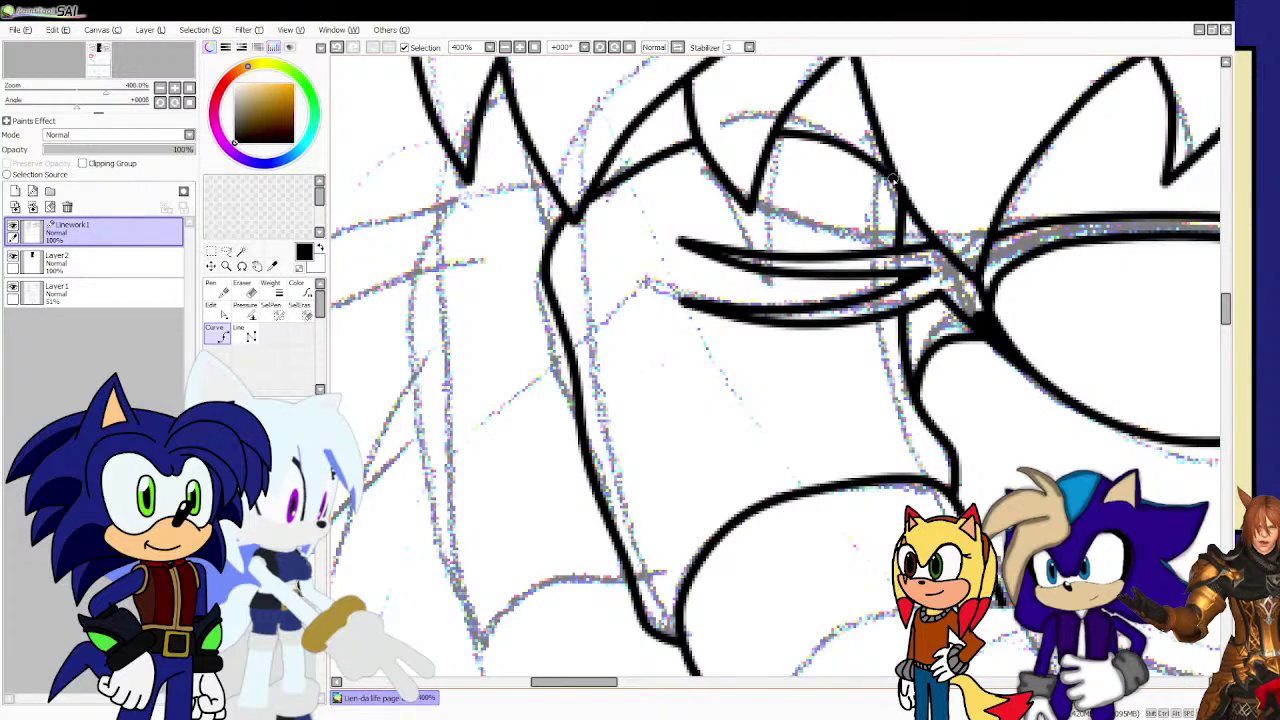
{"action": "double_click", "coordinate": [897, 184]}
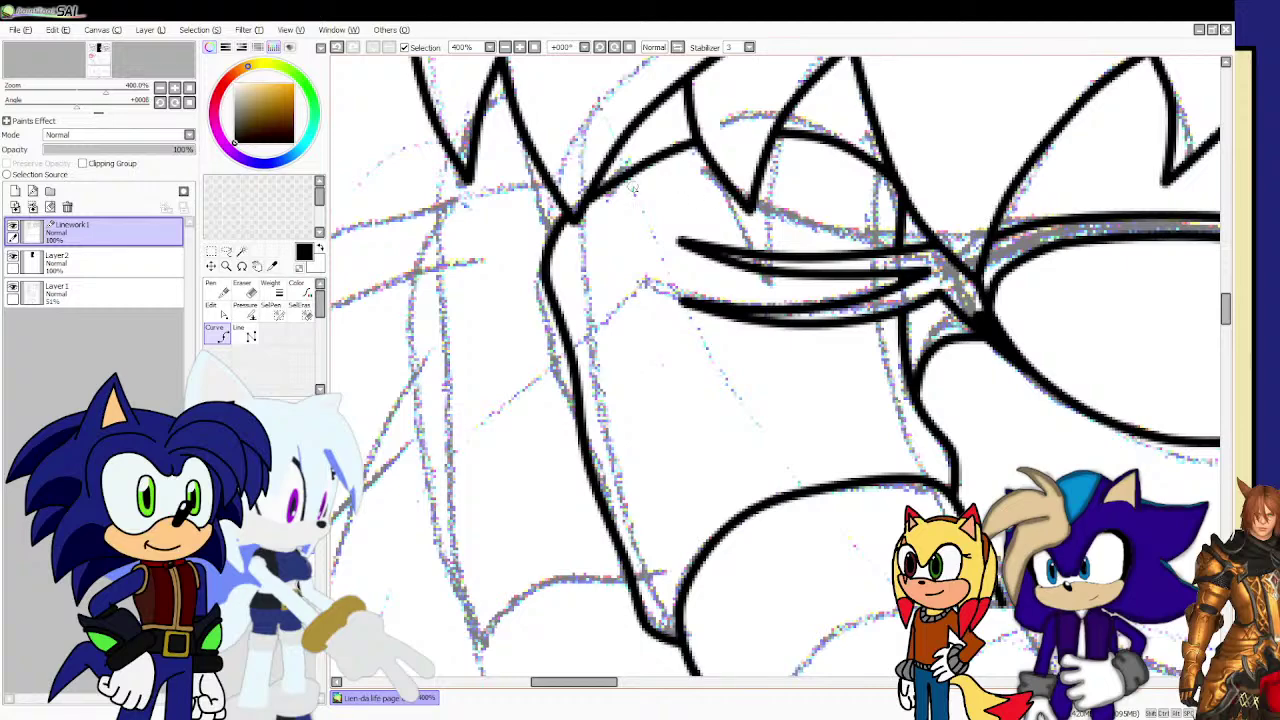
{"action": "double_click", "coordinate": [591, 197]}
{"action": "left_click_drag", "start_coordinate": [655, 162], "coordinate": [649, 150]}
Ink the far hand's rounded top from the hair lock and continue its outer edge down to the wrist.
{"action": "scroll", "coordinate": [652, 244], "scroll_direction": "down", "scroll_amount": 2}
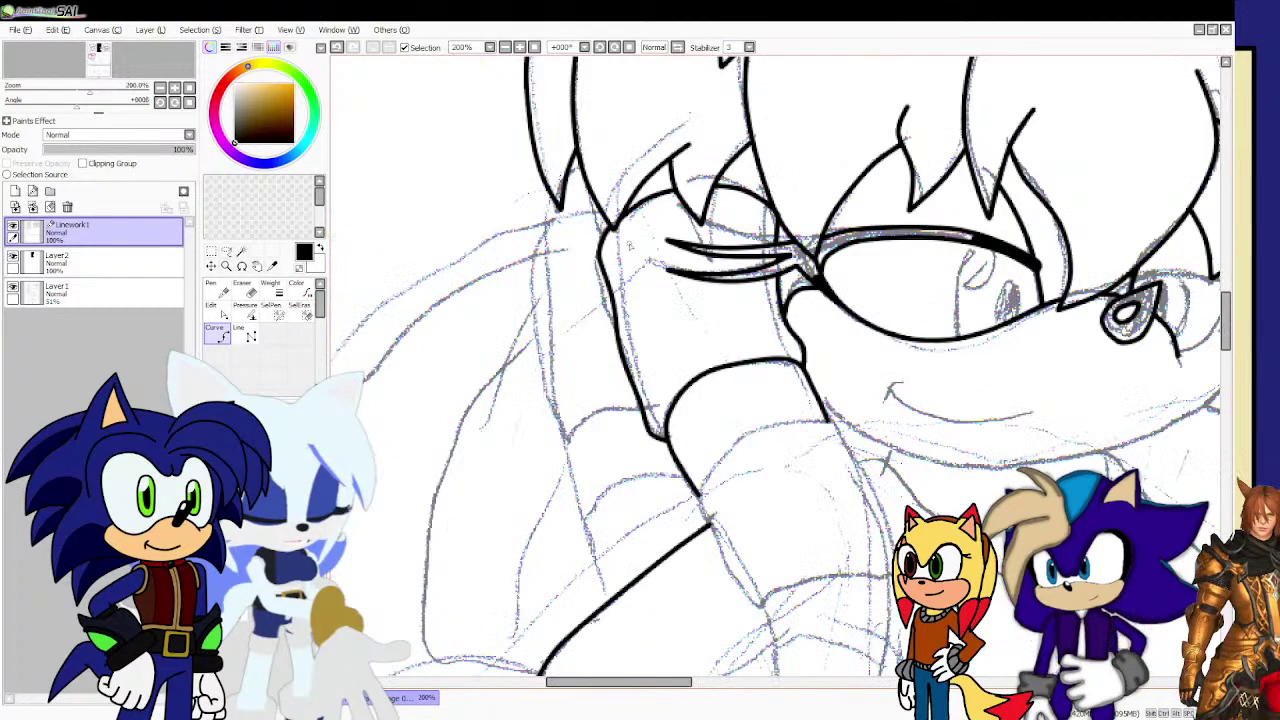
{"action": "scroll", "coordinate": [526, 215], "scroll_direction": "up", "scroll_amount": 1}
{"action": "scroll", "coordinate": [527, 213], "scroll_direction": "up", "scroll_amount": 2}
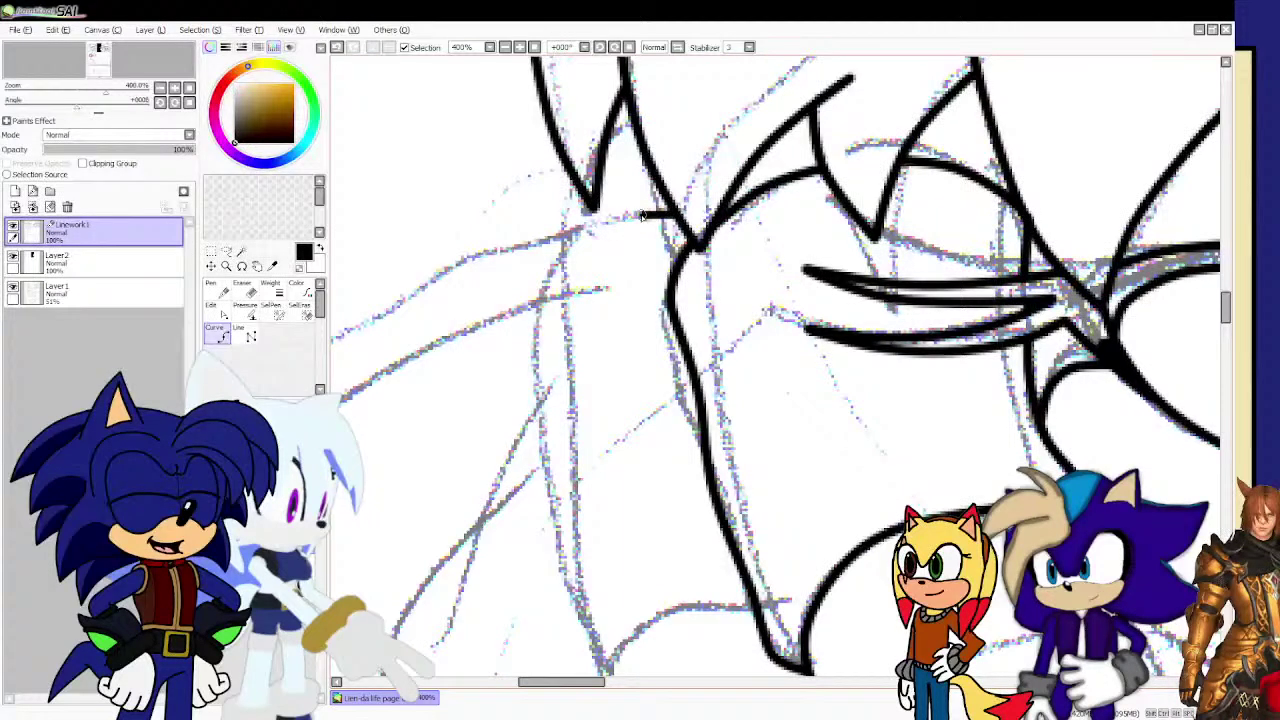
{"action": "left_click", "coordinate": [622, 223]}
{"action": "left_click", "coordinate": [557, 258]}
{"action": "left_click", "coordinate": [530, 306]}
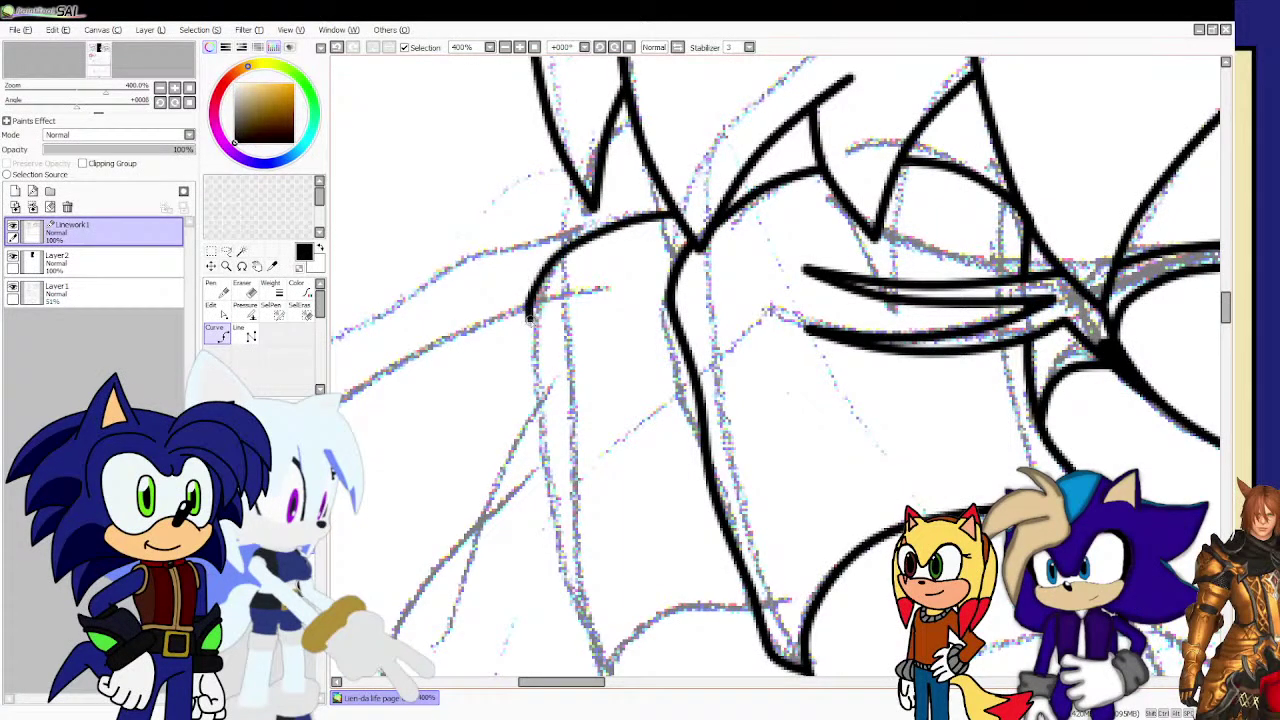
{"action": "scroll", "coordinate": [560, 540], "scroll_direction": "down", "scroll_amount": 2}
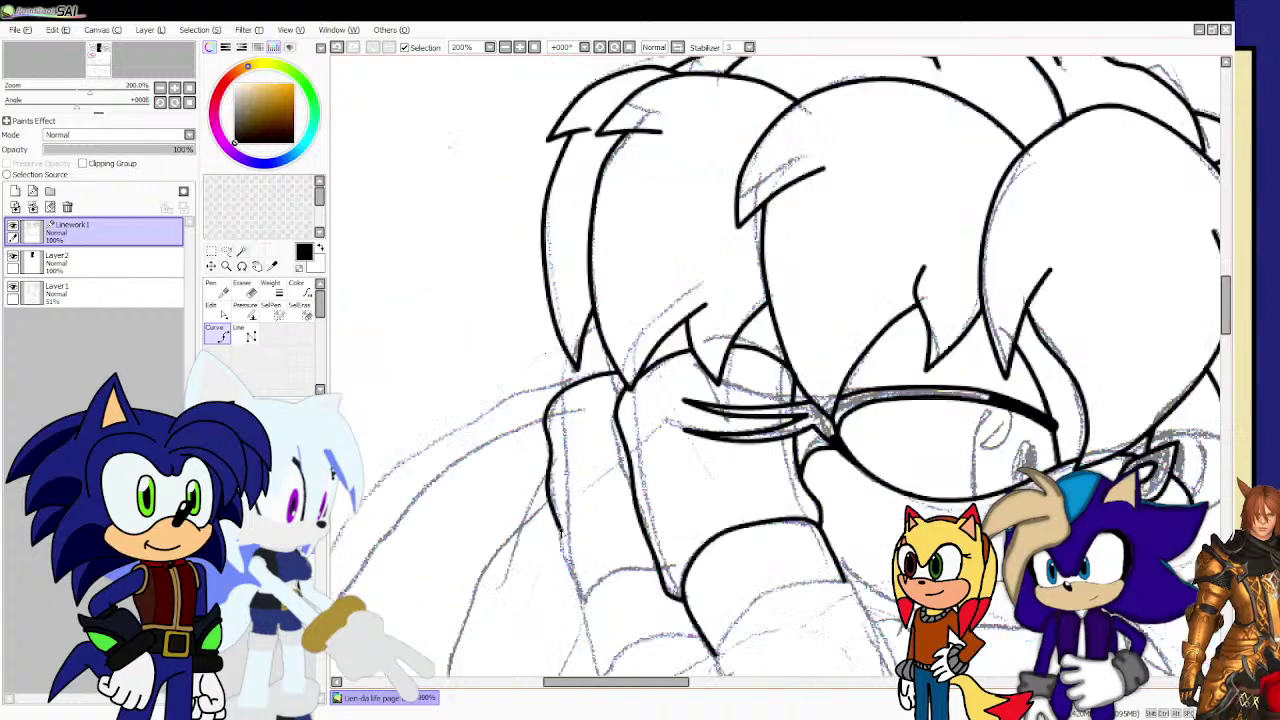
{"action": "scroll", "coordinate": [569, 590], "scroll_direction": "up", "scroll_amount": 3}
{"action": "left_click_drag", "start_coordinate": [541, 423], "coordinate": [552, 467]}
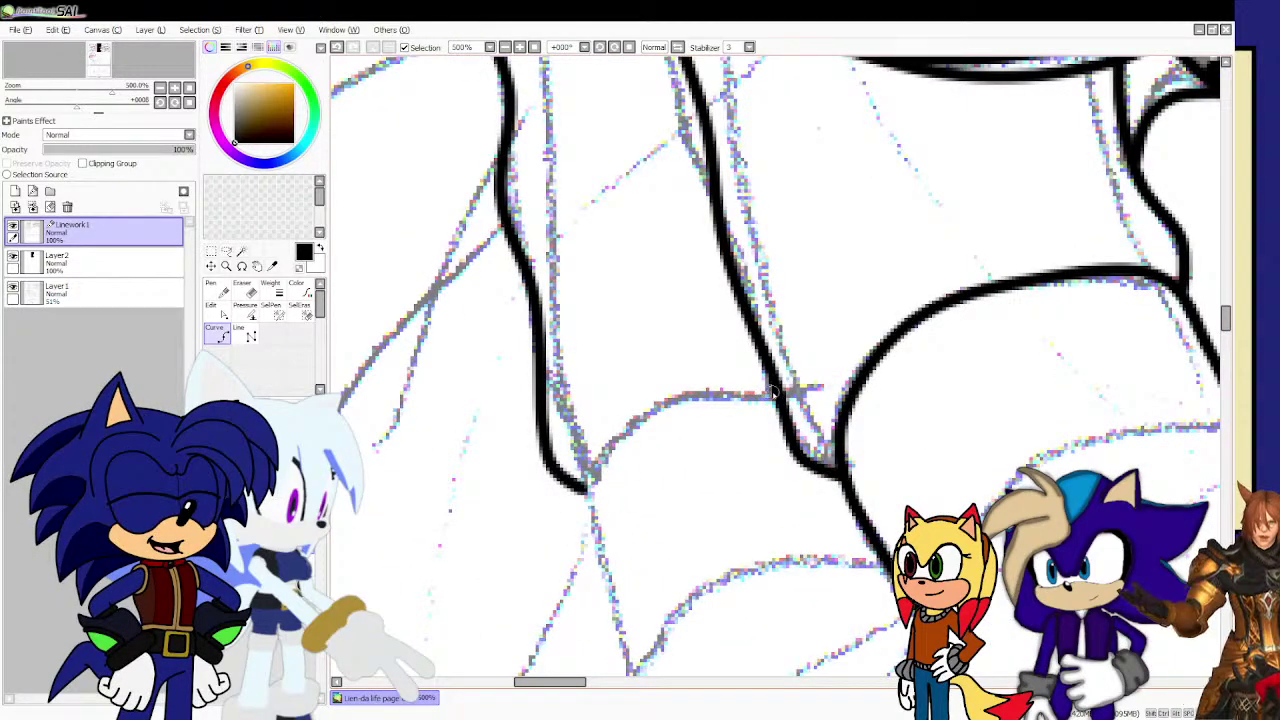
Ink the far cuff's arched top rim and outer side, and join the far hand's outline to the cuff.
{"action": "mouse_move", "coordinate": [782, 387]}
{"action": "left_mouse_down"}
{"action": "mouse_move", "coordinate": [709, 392]}
{"action": "mouse_move", "coordinate": [641, 416]}
{"action": "left_mouse_up"}
{"action": "left_click", "coordinate": [642, 416]}
{"action": "left_click", "coordinate": [593, 465]}
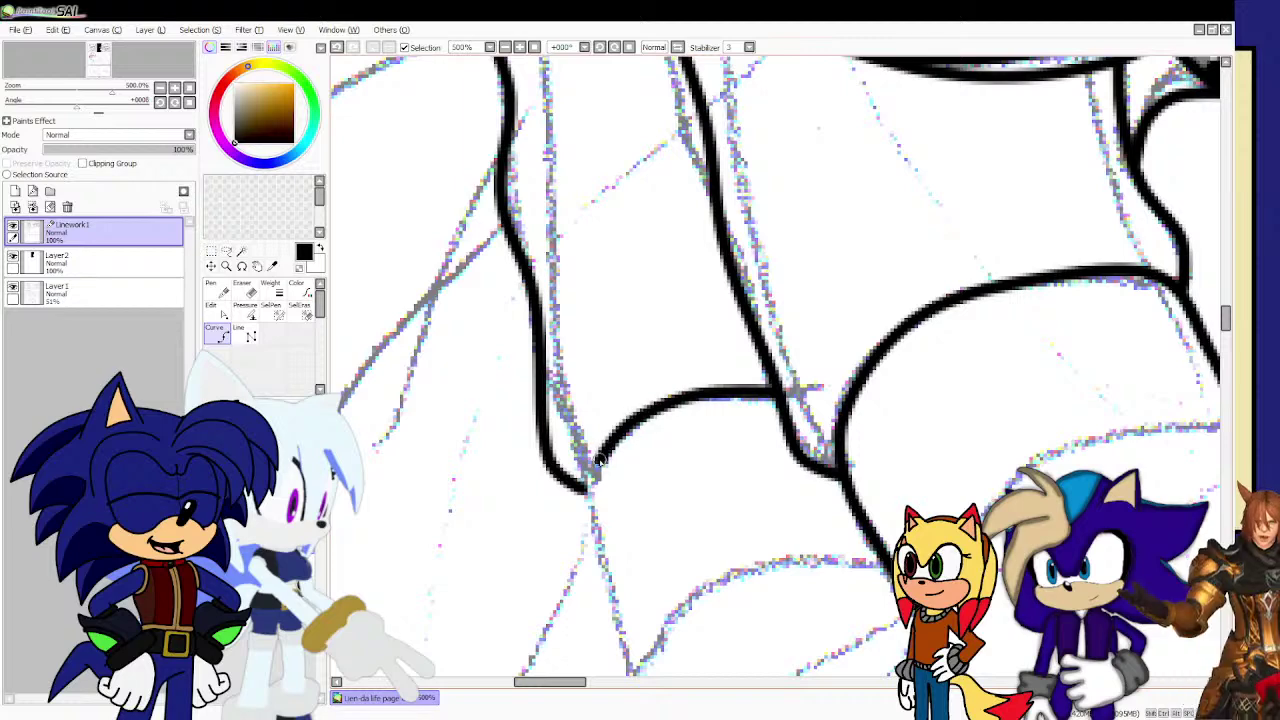
{"action": "scroll", "coordinate": [596, 478], "scroll_direction": "down", "scroll_amount": 2}
{"action": "scroll", "coordinate": [610, 530], "scroll_direction": "up", "scroll_amount": 1}
{"action": "left_click", "coordinate": [618, 548]}
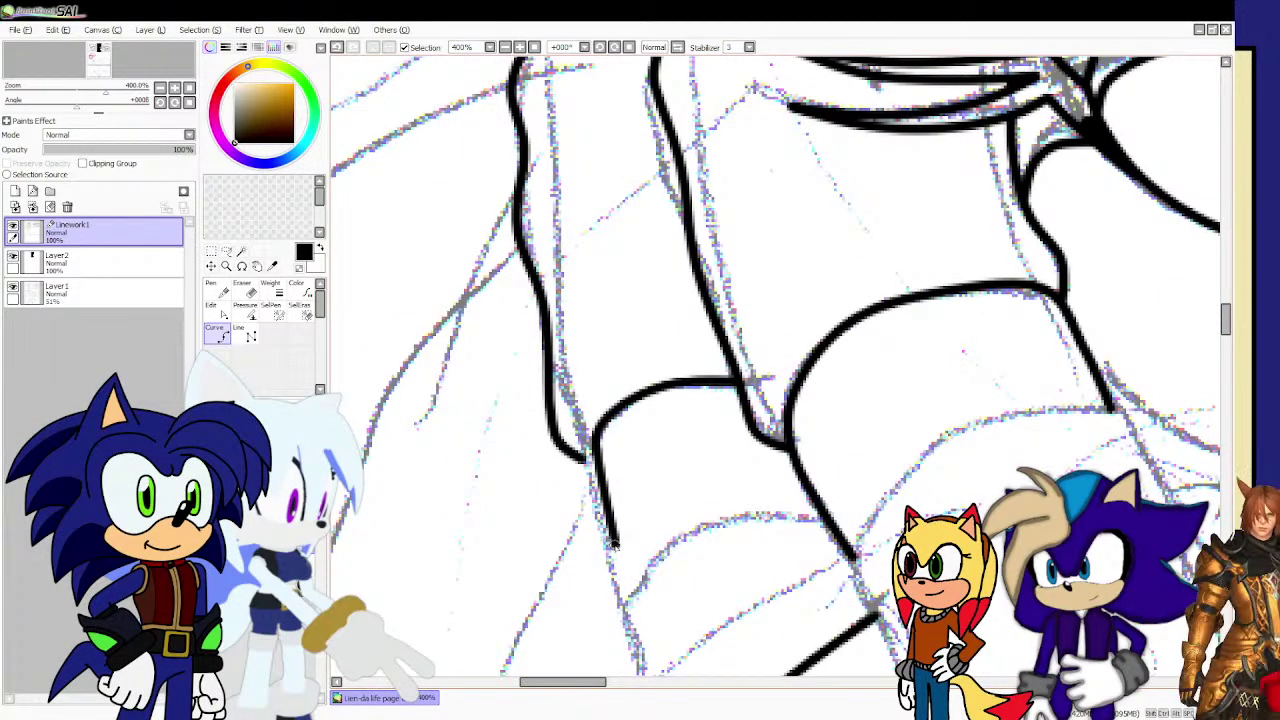
{"action": "double_click", "coordinate": [633, 586]}
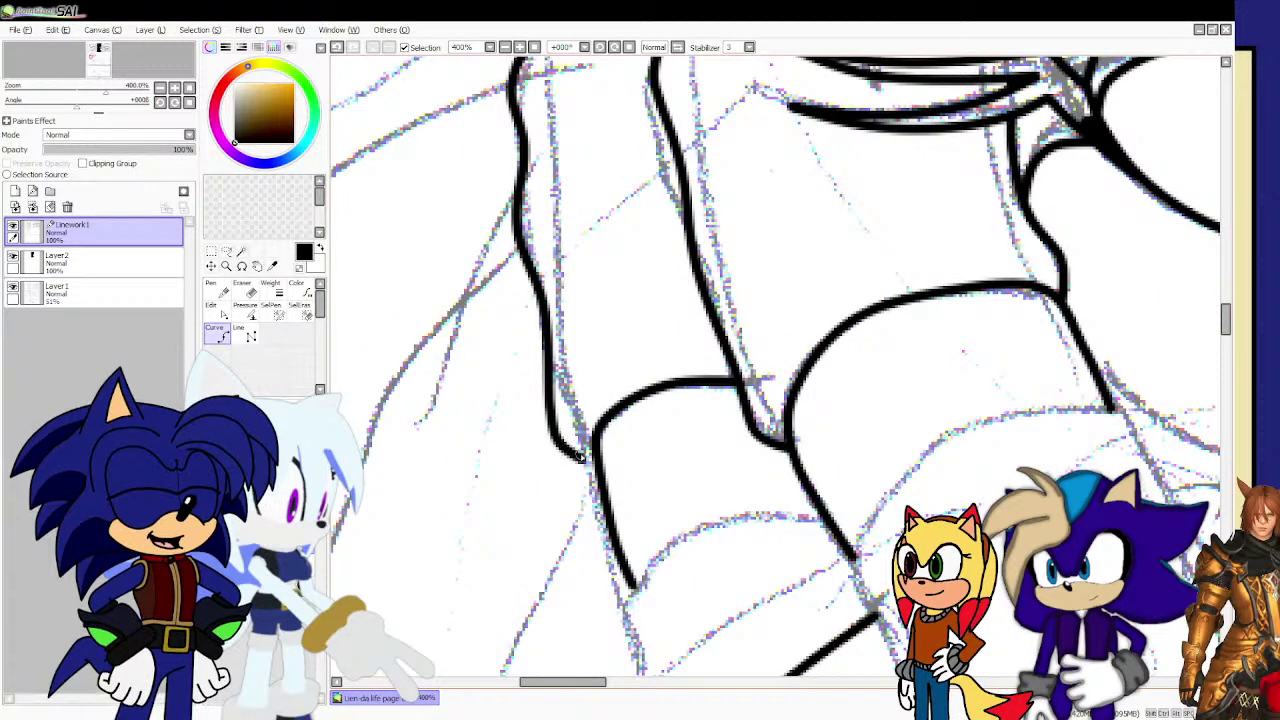
{"action": "left_click_drag", "start_coordinate": [584, 458], "coordinate": [598, 464]}
{"action": "scroll", "coordinate": [592, 450], "scroll_direction": "up", "scroll_amount": 1}
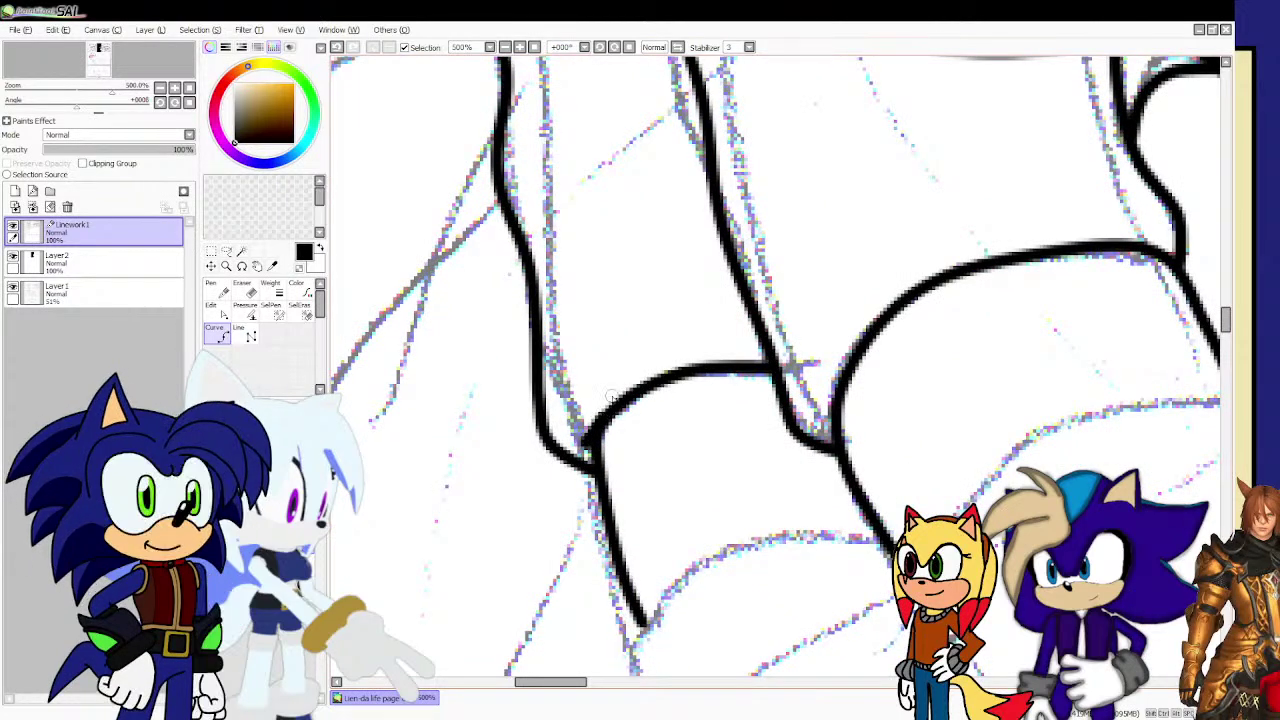
Ink a short line from the far hand's top up to the outermost hair lock.
{"action": "scroll", "coordinate": [600, 418], "scroll_direction": "down", "scroll_amount": 5}
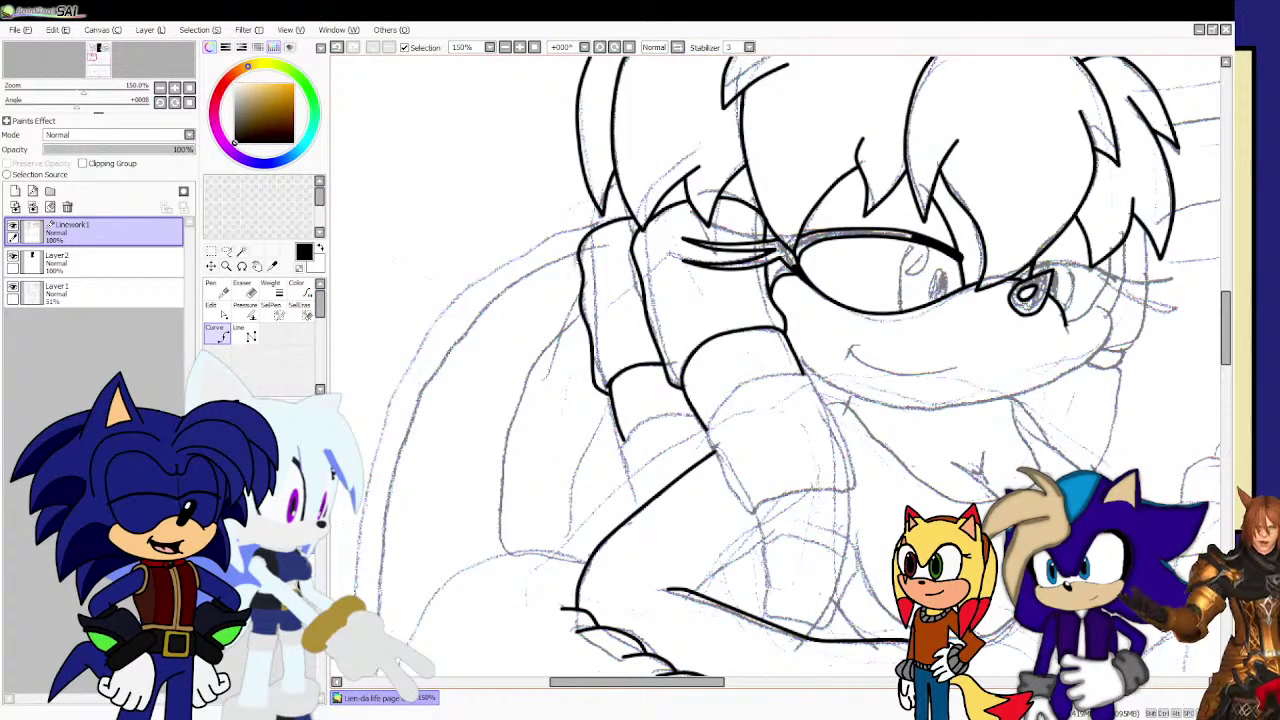
{"action": "scroll", "coordinate": [618, 365], "scroll_direction": "up", "scroll_amount": 1}
{"action": "scroll", "coordinate": [594, 182], "scroll_direction": "up", "scroll_amount": 3}
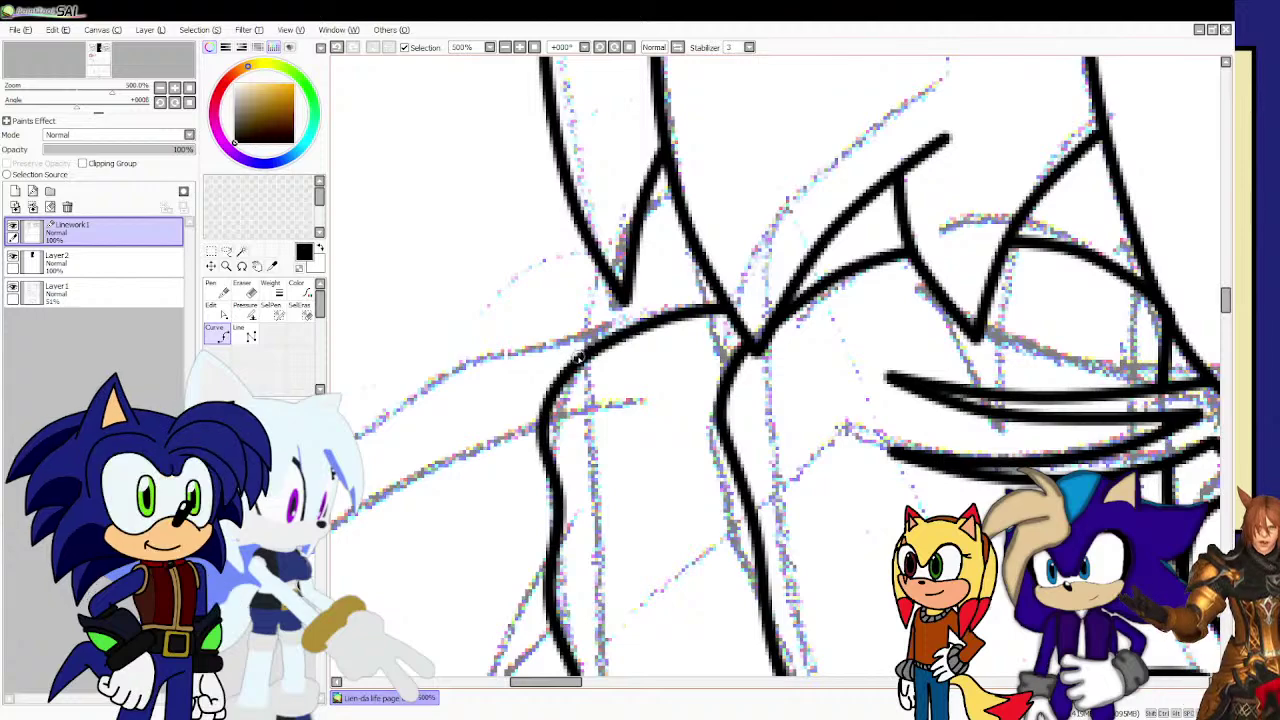
{"action": "left_click_drag", "start_coordinate": [580, 362], "coordinate": [594, 270]}
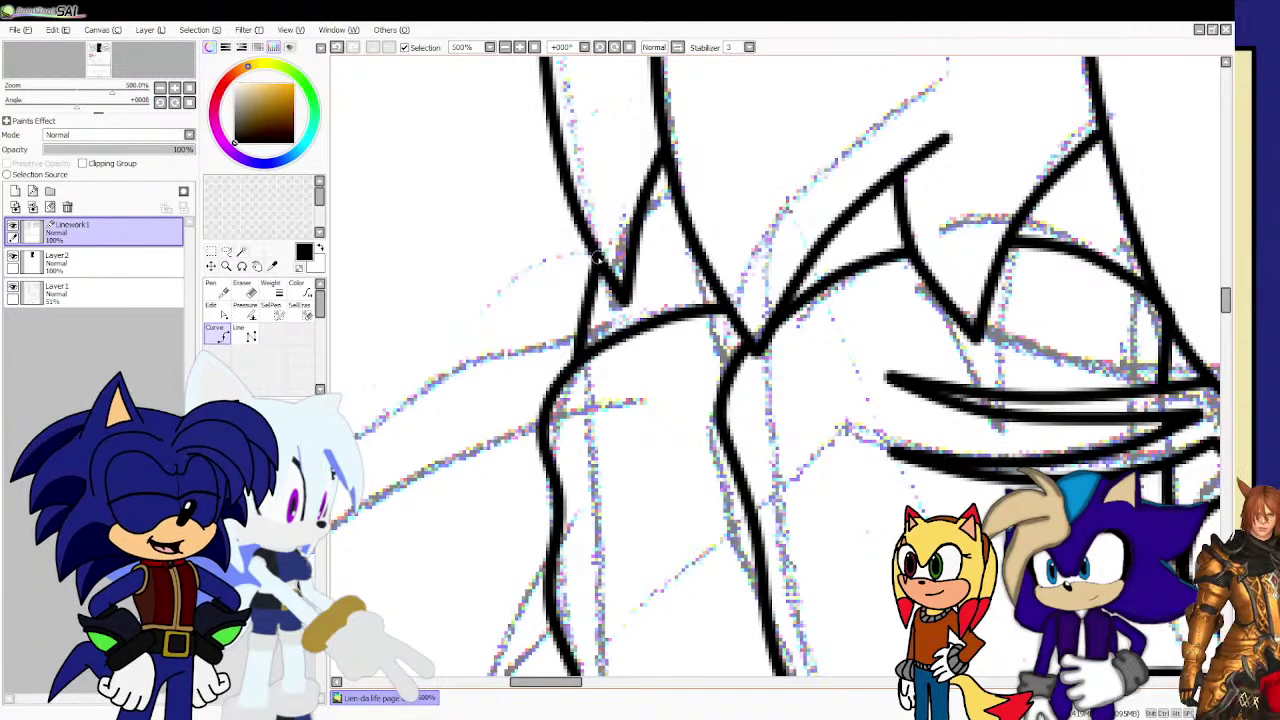
Ink the far arm below its cuff, with a wavy outer edge from the knee line and an arched upper edge to the near cuff.
{"action": "scroll", "coordinate": [606, 290], "scroll_direction": "down", "scroll_amount": 3}
{"action": "scroll", "coordinate": [645, 400], "scroll_direction": "up", "scroll_amount": 1}
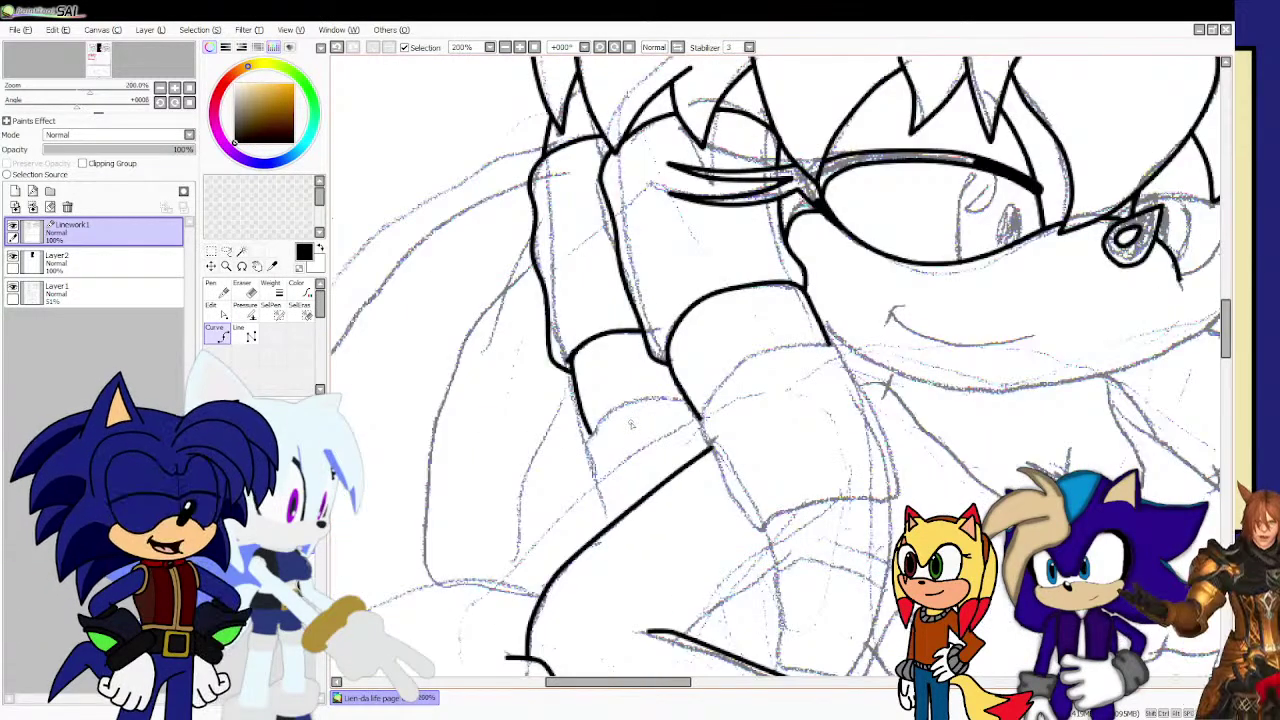
{"action": "scroll", "coordinate": [634, 414], "scroll_direction": "up", "scroll_amount": 1}
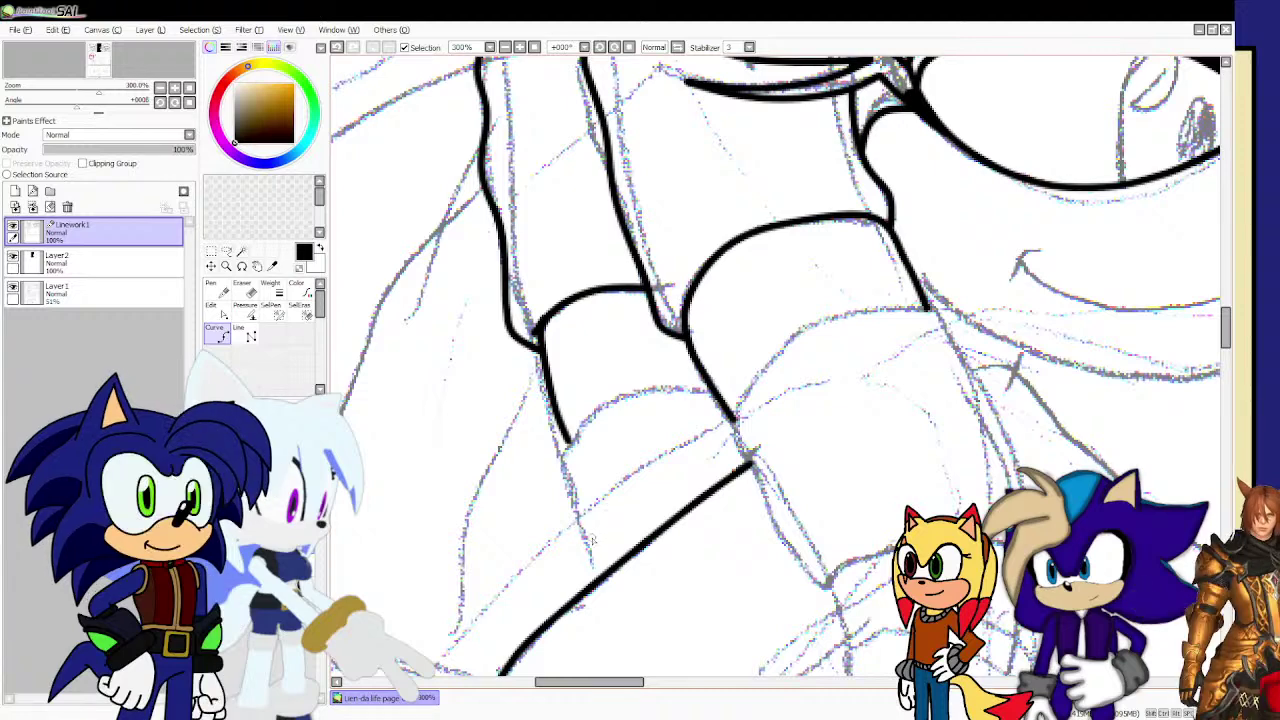
{"action": "left_click", "coordinate": [596, 580]}
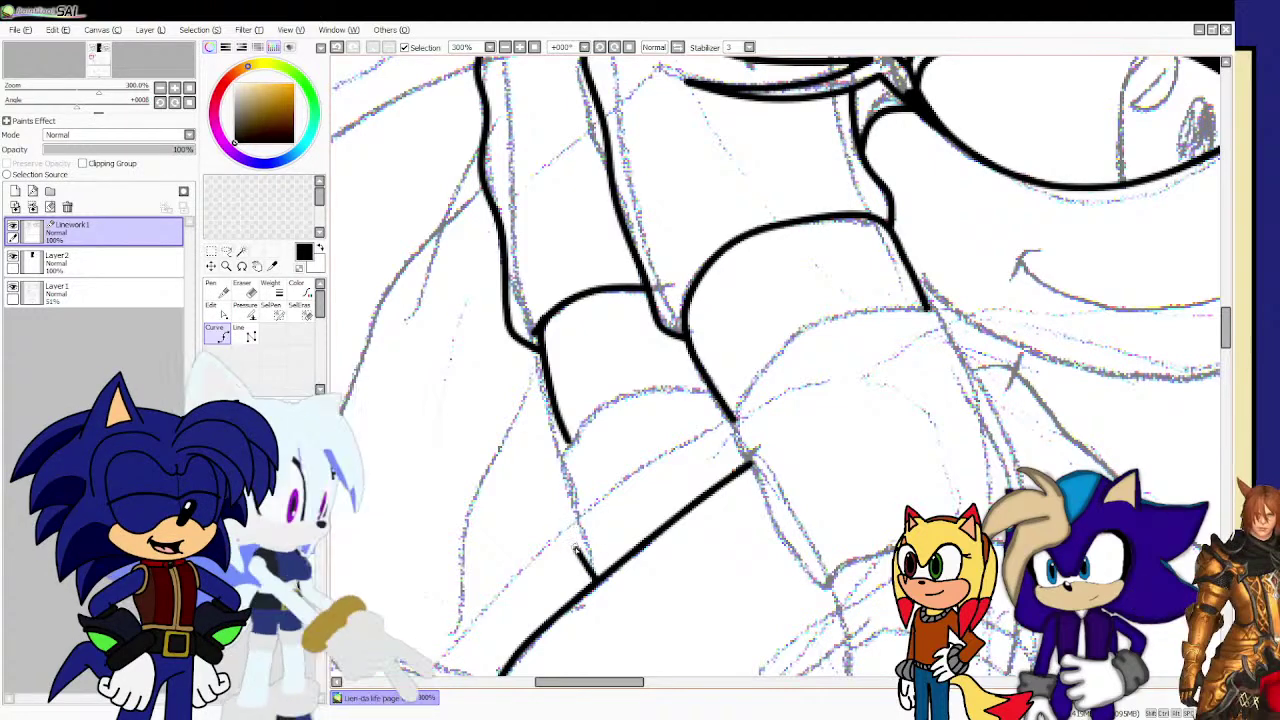
{"action": "left_click", "coordinate": [572, 518]}
{"action": "left_click", "coordinate": [561, 496]}
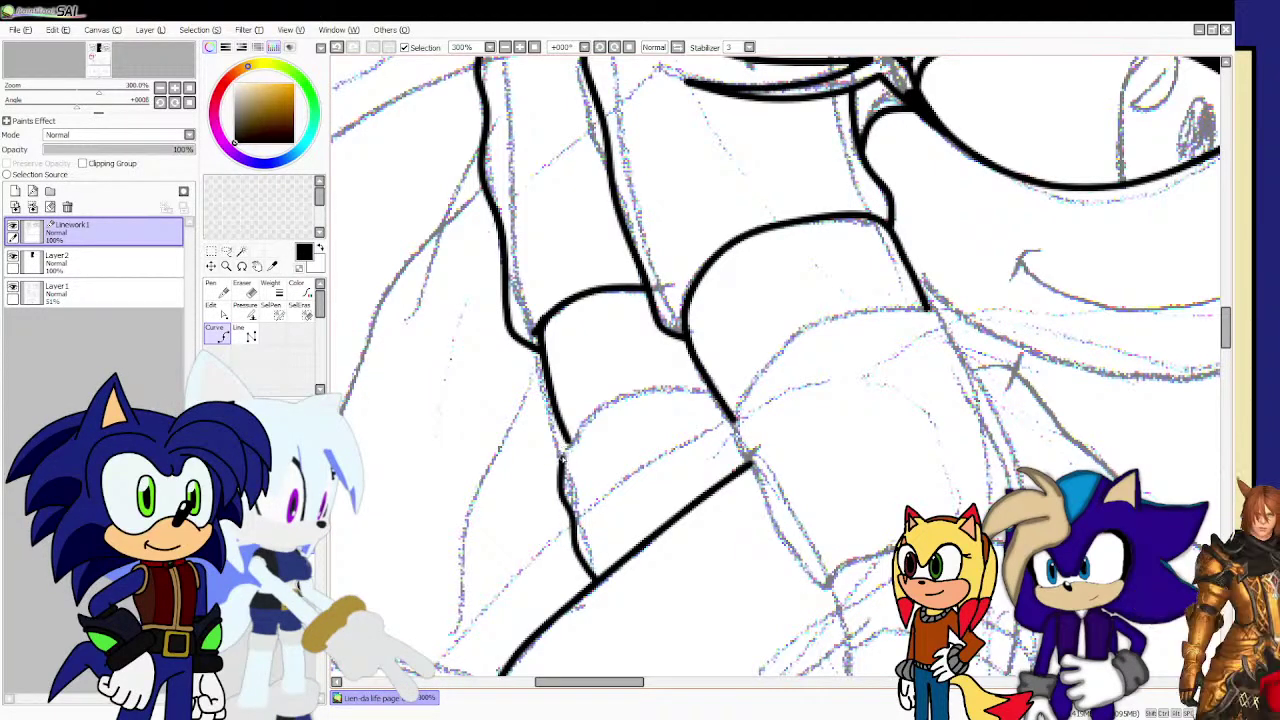
{"action": "left_click_drag", "start_coordinate": [566, 442], "coordinate": [672, 388]}
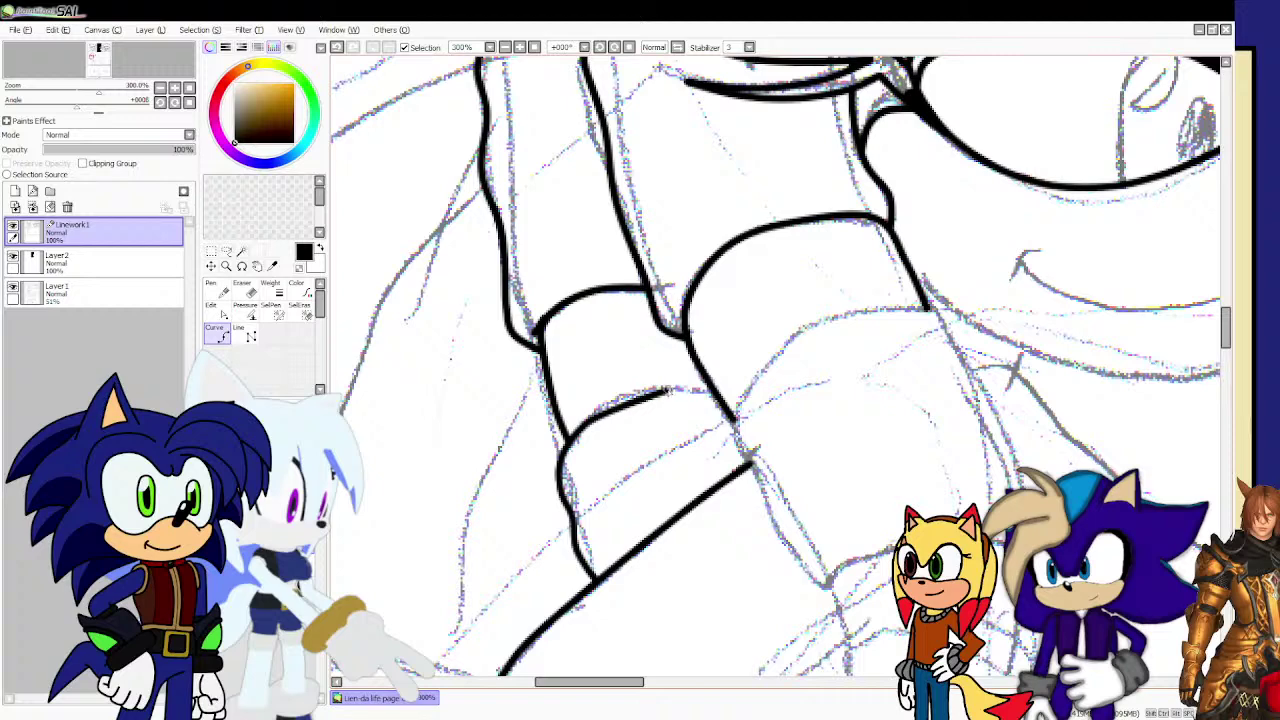
{"action": "scroll", "coordinate": [668, 390], "scroll_direction": "down", "scroll_amount": 2}
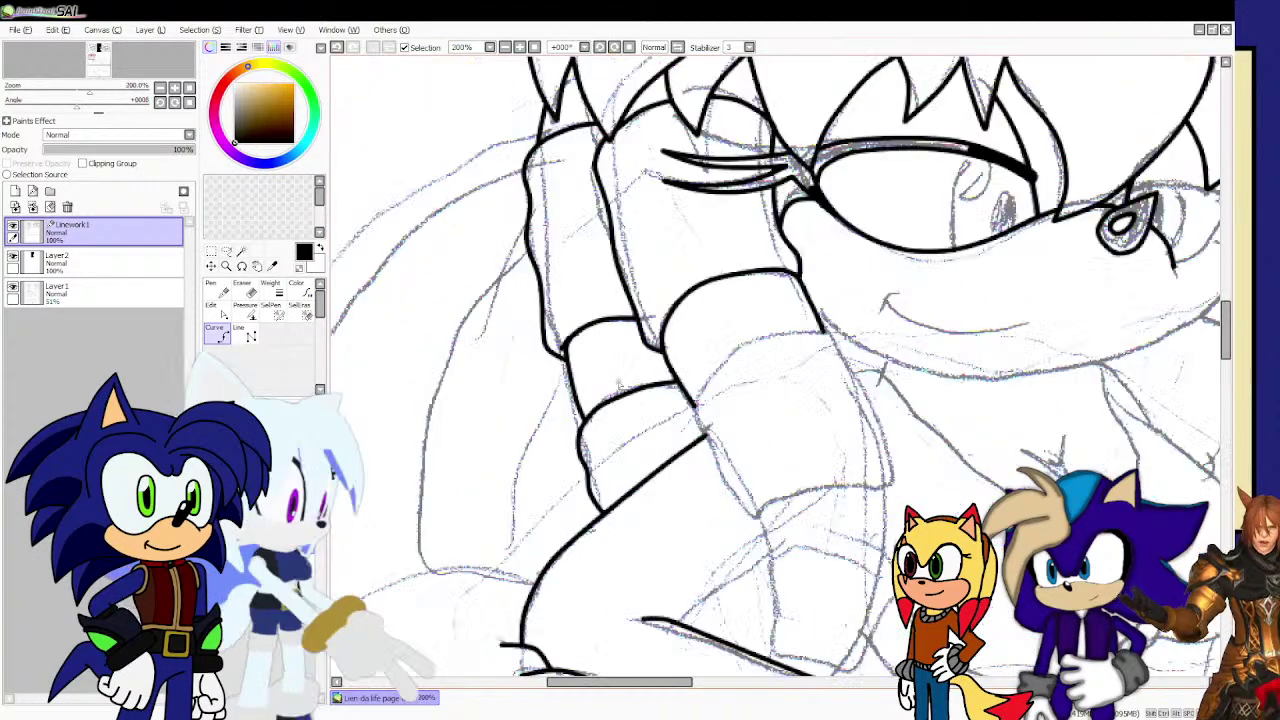
{"action": "scroll", "coordinate": [692, 343], "scroll_direction": "up", "scroll_amount": 2}
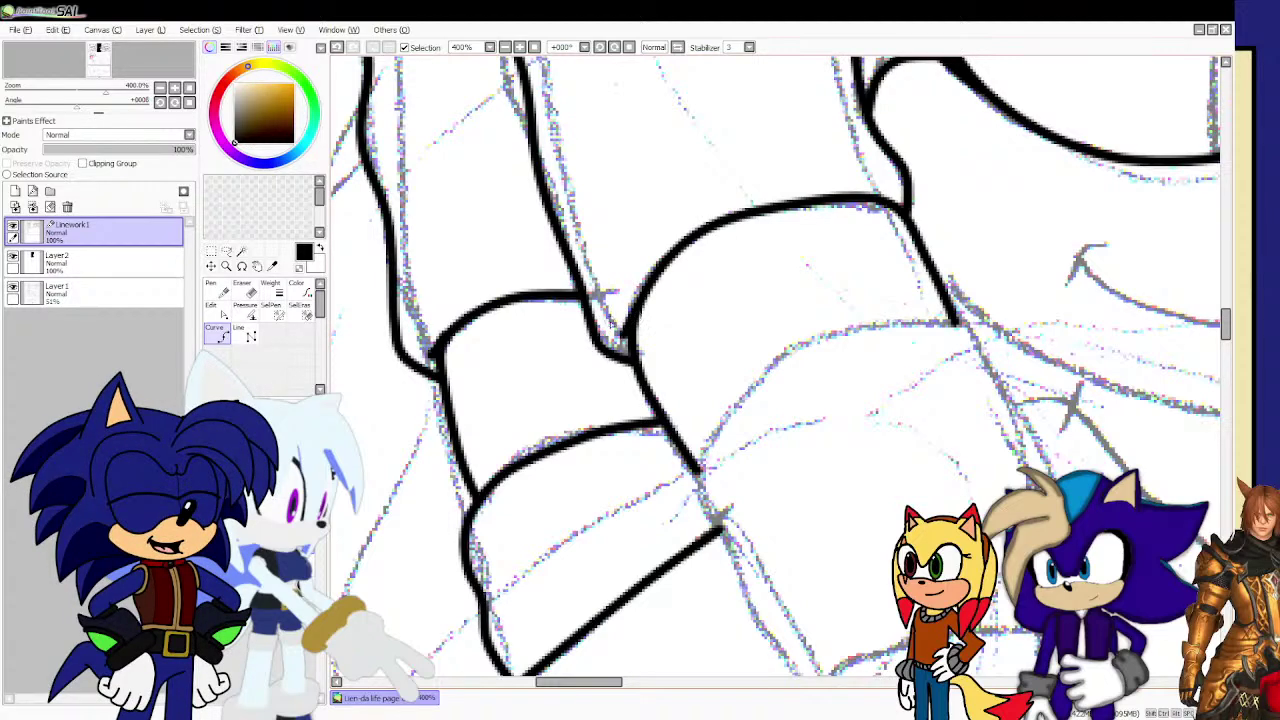
Ink the near arm's wavy outer edge below the cuff and the arched line along the cuff's lower edge.
{"action": "scroll", "coordinate": [610, 322], "scroll_direction": "down", "scroll_amount": 1}
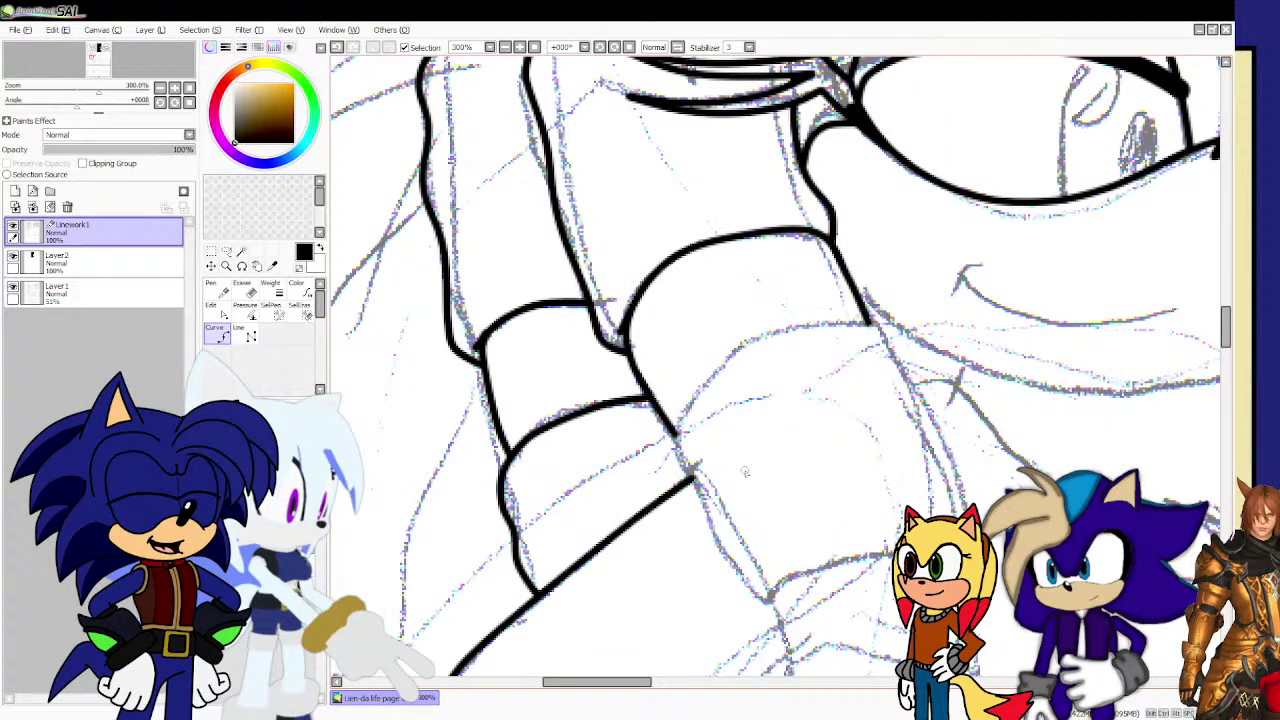
{"action": "left_click_drag", "start_coordinate": [772, 600], "coordinate": [722, 536]}
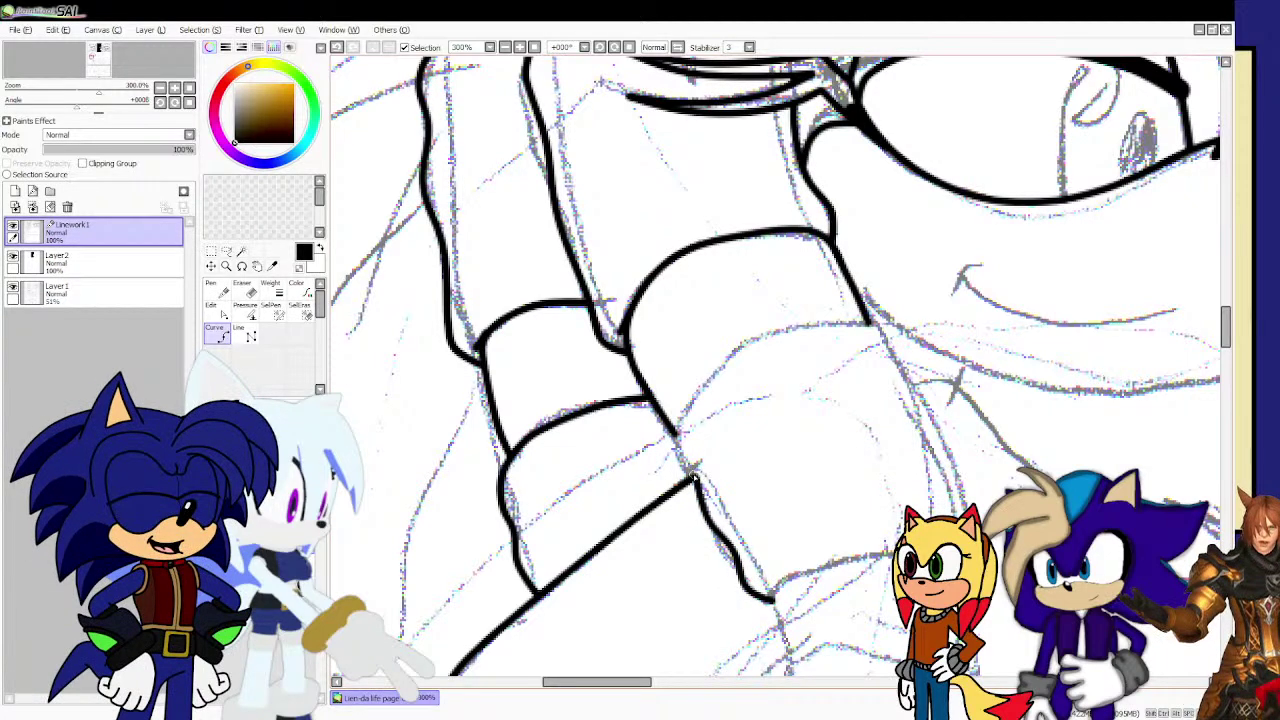
{"action": "left_click_drag", "start_coordinate": [703, 494], "coordinate": [681, 459]}
{"action": "mouse_move", "coordinate": [690, 400]}
{"action": "left_mouse_down"}
{"action": "mouse_move", "coordinate": [770, 342]}
{"action": "mouse_move", "coordinate": [841, 328]}
{"action": "left_mouse_up"}
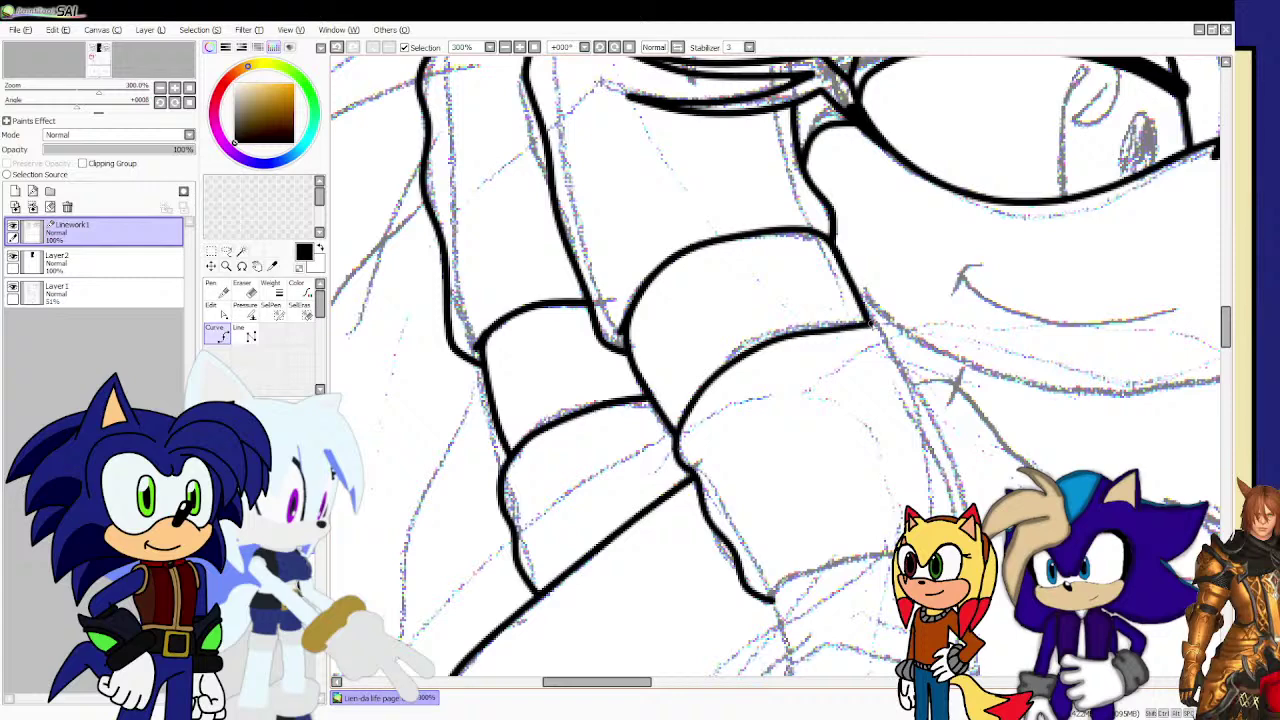
Ink the near arm's chest-side edge as a wavy line running down from the cuff's lower corner.
{"action": "left_click_drag", "start_coordinate": [913, 377], "coordinate": [940, 424]}
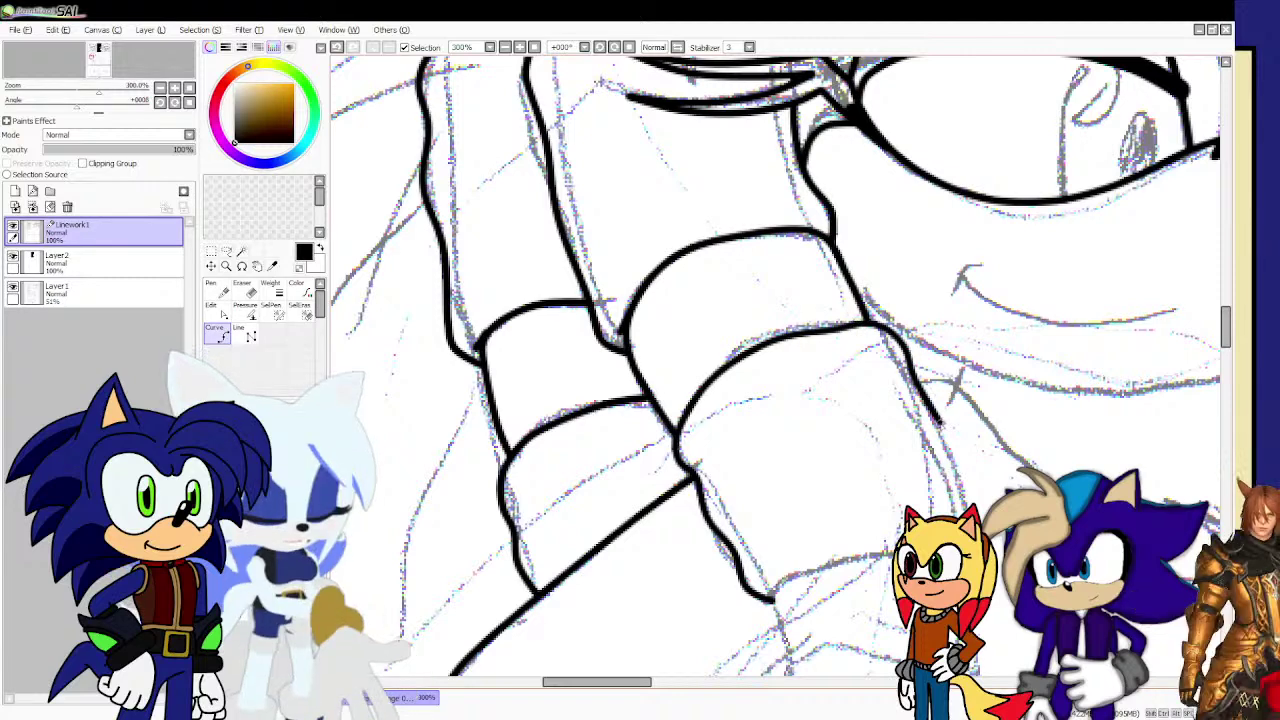
{"action": "left_click", "coordinate": [950, 452]}
{"action": "left_click", "coordinate": [955, 486]}
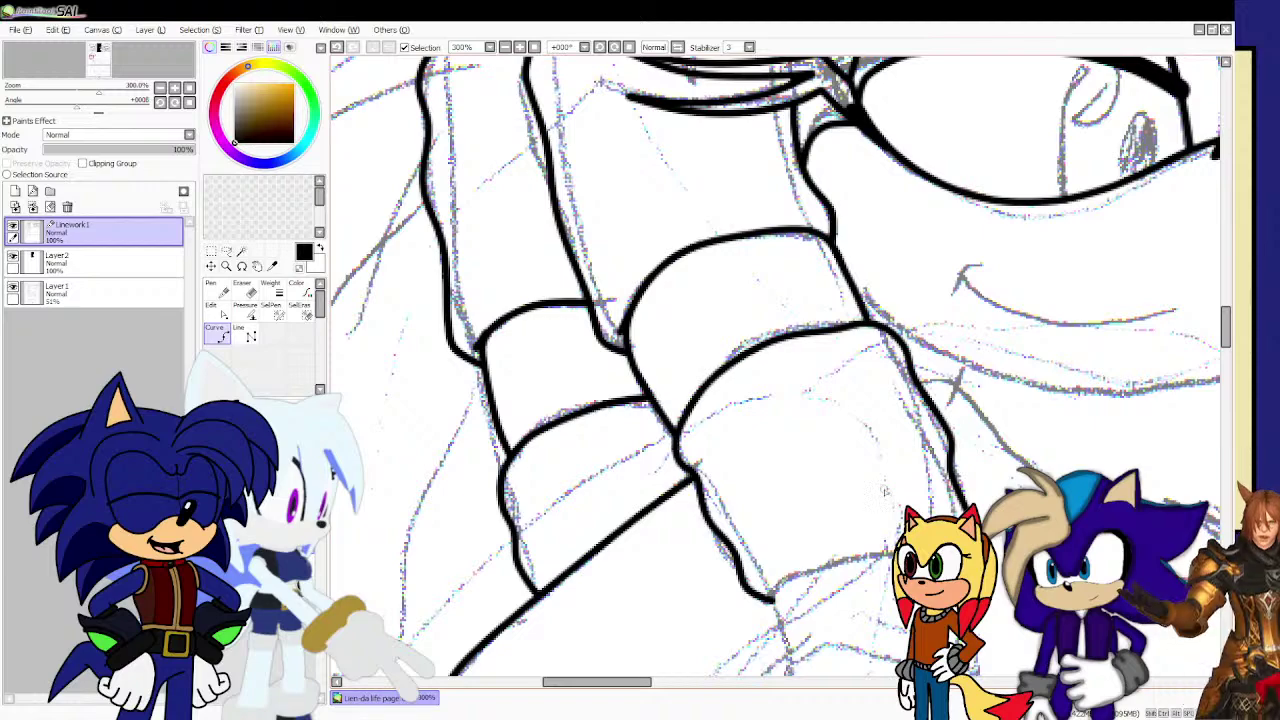
Ink the small arched tip of the near banded lock where it meets the forearm line.
{"action": "scroll", "coordinate": [782, 493], "scroll_direction": "down", "scroll_amount": 3}
{"action": "scroll", "coordinate": [782, 493], "scroll_direction": "up", "scroll_amount": 5}
{"action": "scroll", "coordinate": [756, 480], "scroll_direction": "down", "scroll_amount": 3}
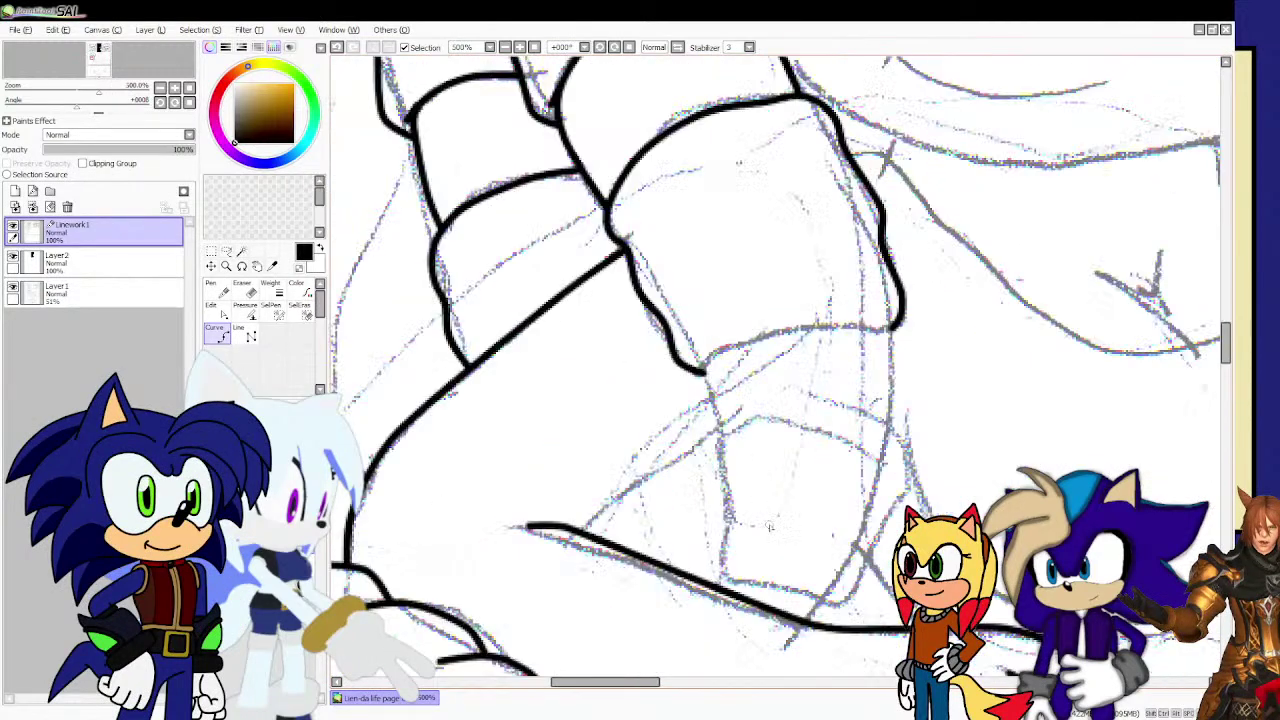
{"action": "scroll", "coordinate": [752, 560], "scroll_direction": "up", "scroll_amount": 4}
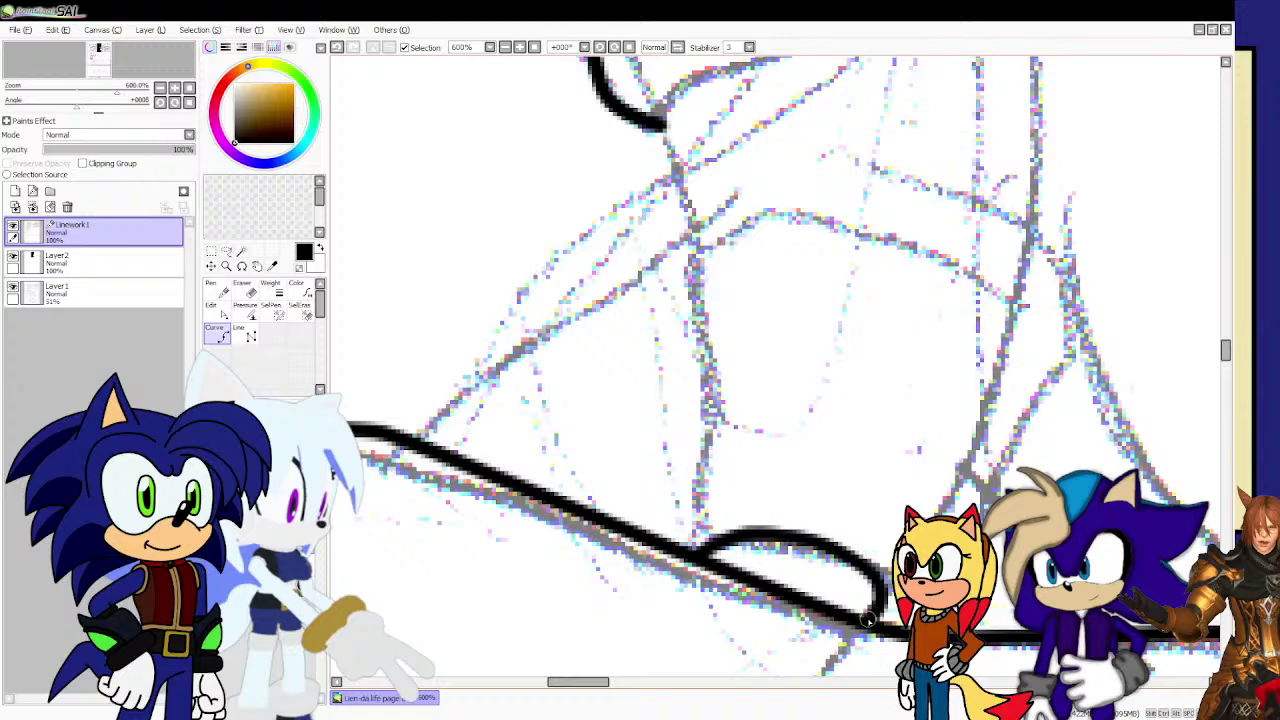
Ink the near lock's lowest segment with wavy sides and an arched upper edge, and smooth its outer side.
{"action": "left_click", "coordinate": [694, 550]}
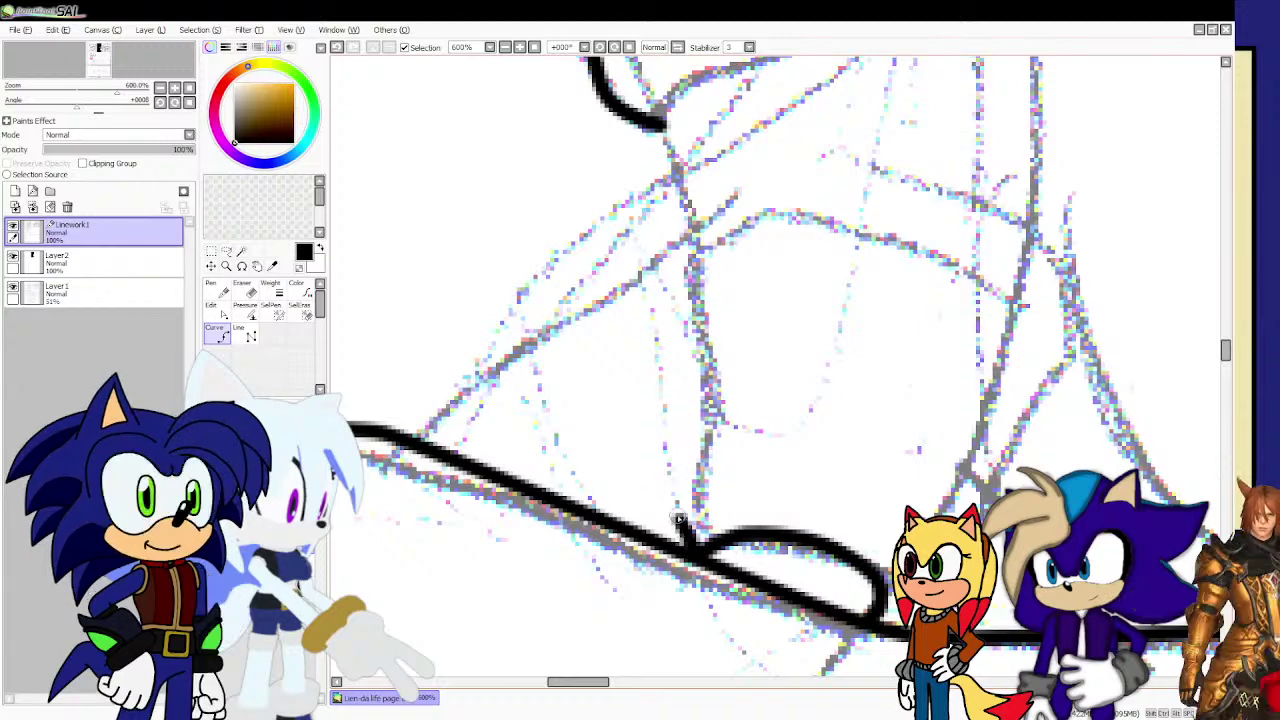
{"action": "mouse_move", "coordinate": [679, 520]}
{"action": "left_mouse_down"}
{"action": "mouse_move", "coordinate": [704, 471]}
{"action": "mouse_move", "coordinate": [692, 427]}
{"action": "left_mouse_up"}
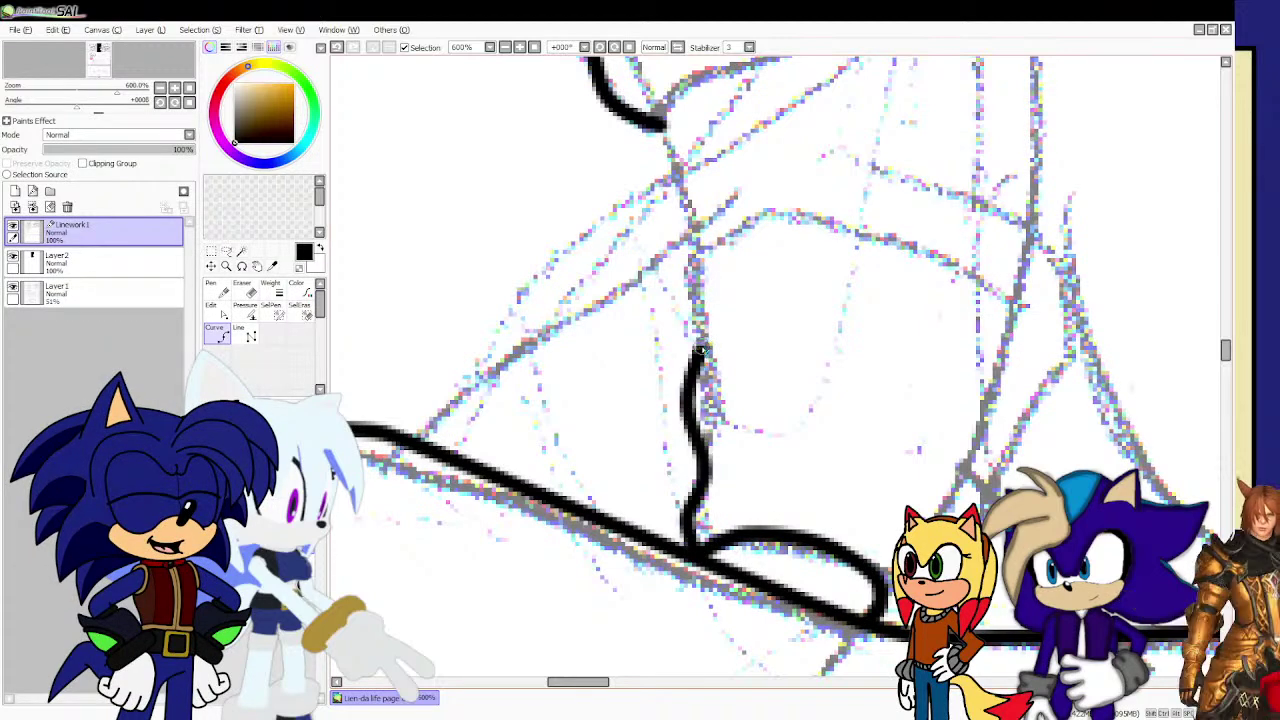
{"action": "mouse_move", "coordinate": [697, 298]}
{"action": "left_mouse_down"}
{"action": "mouse_move", "coordinate": [684, 269]}
{"action": "mouse_move", "coordinate": [733, 225]}
{"action": "mouse_move", "coordinate": [858, 218]}
{"action": "mouse_move", "coordinate": [975, 252]}
{"action": "left_mouse_up"}
{"action": "left_click_drag", "start_coordinate": [1042, 318], "coordinate": [1045, 368]}
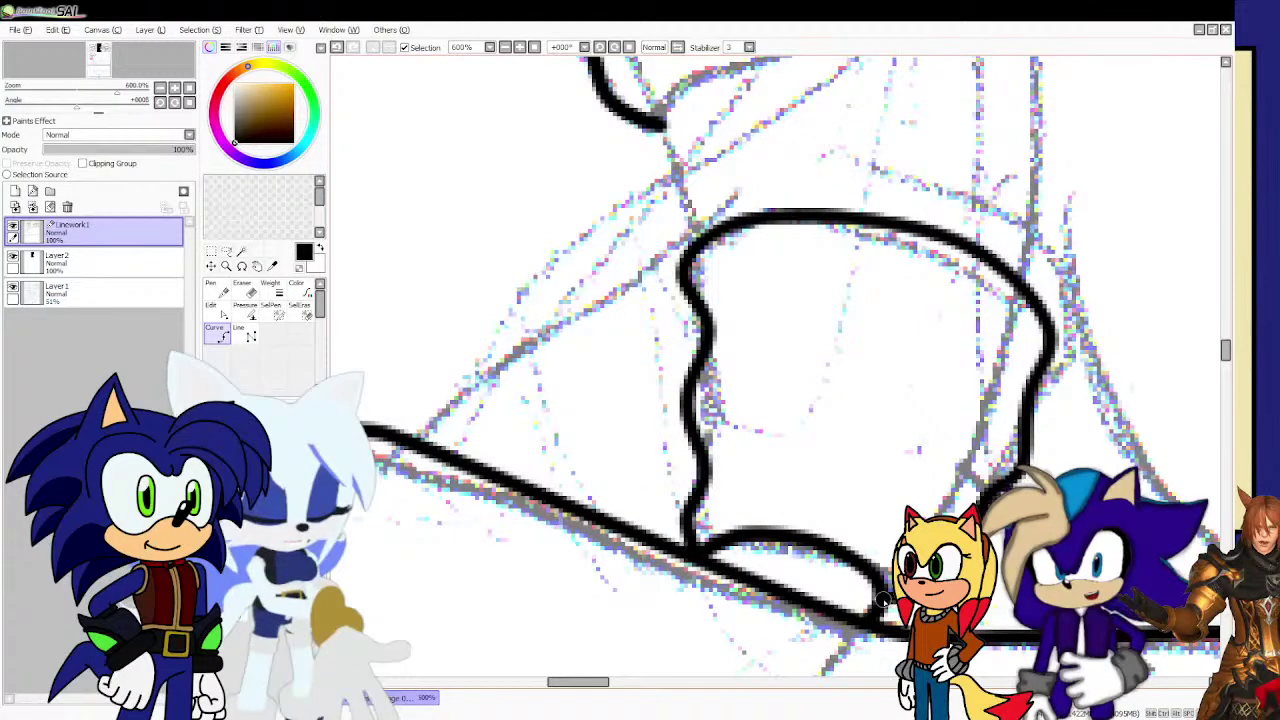
{"action": "key", "text": "ctrl"}
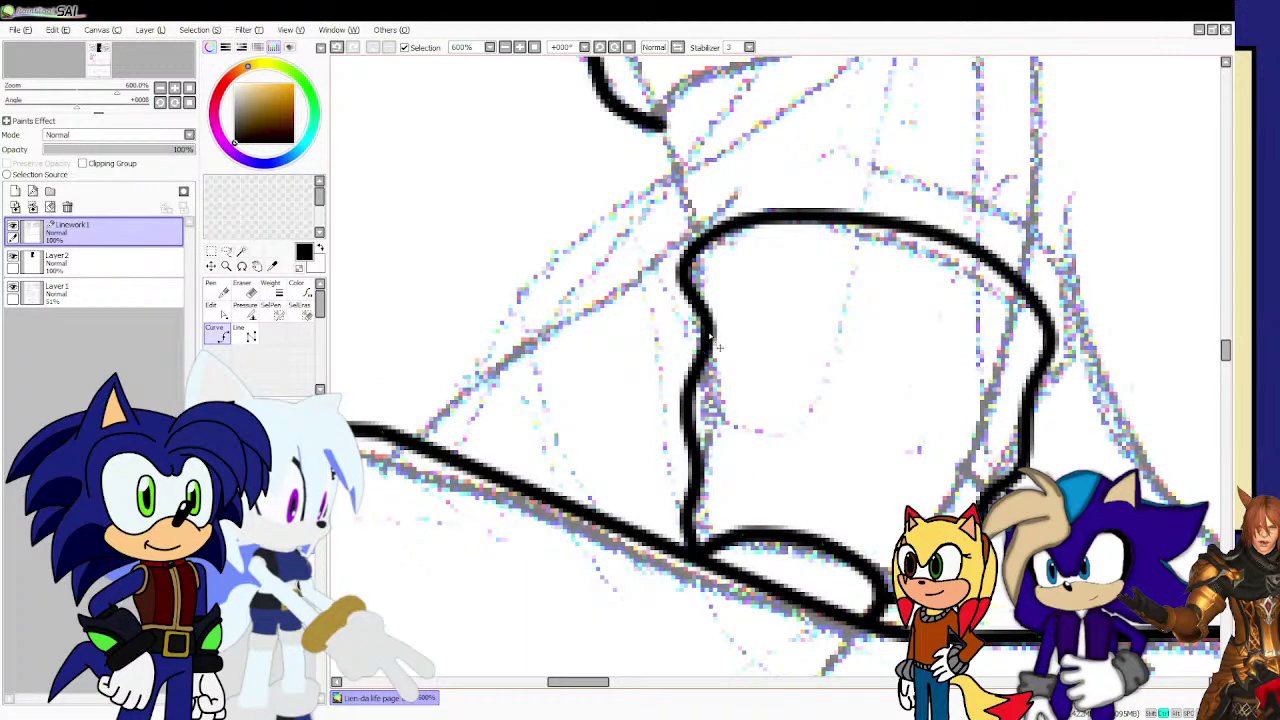
{"action": "left_click_drag", "start_coordinate": [700, 338], "coordinate": [692, 330]}
{"action": "scroll", "coordinate": [706, 322], "scroll_direction": "down", "scroll_amount": 1}
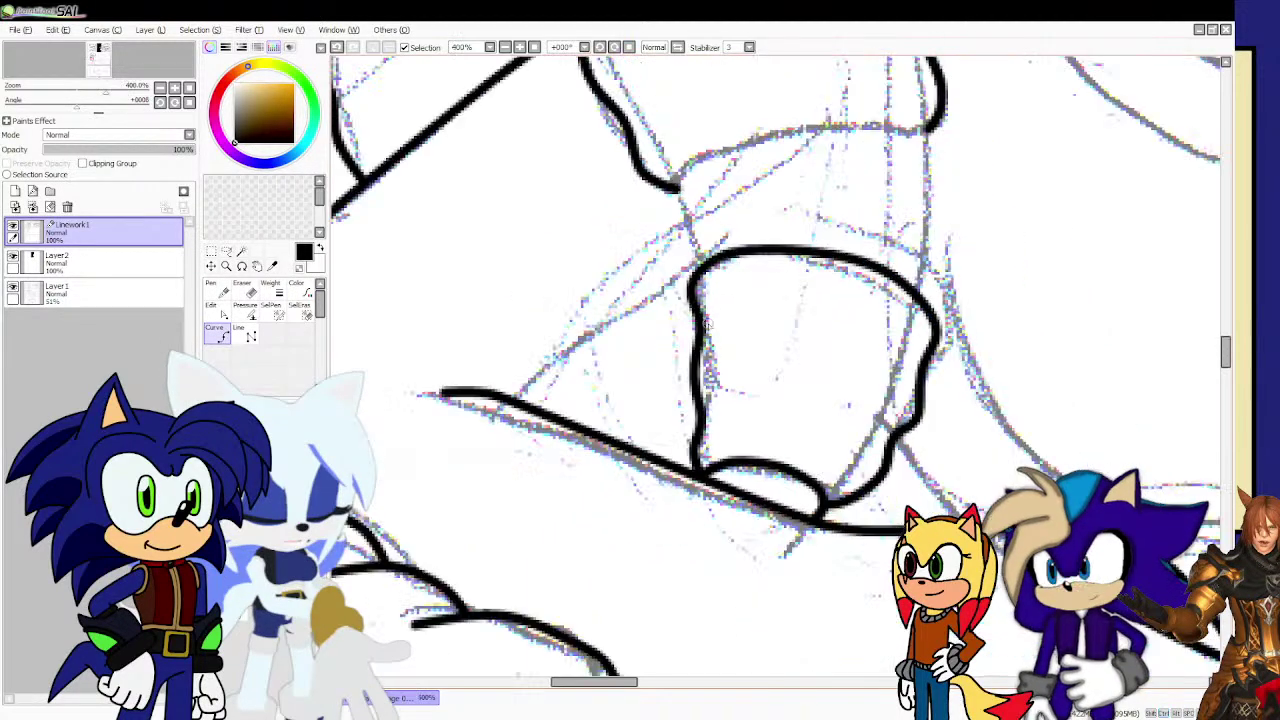
Ink the band above the near lock's lowest segment, with an arched upper edge and two short sides.
{"action": "scroll", "coordinate": [815, 212], "scroll_direction": "up", "scroll_amount": 2}
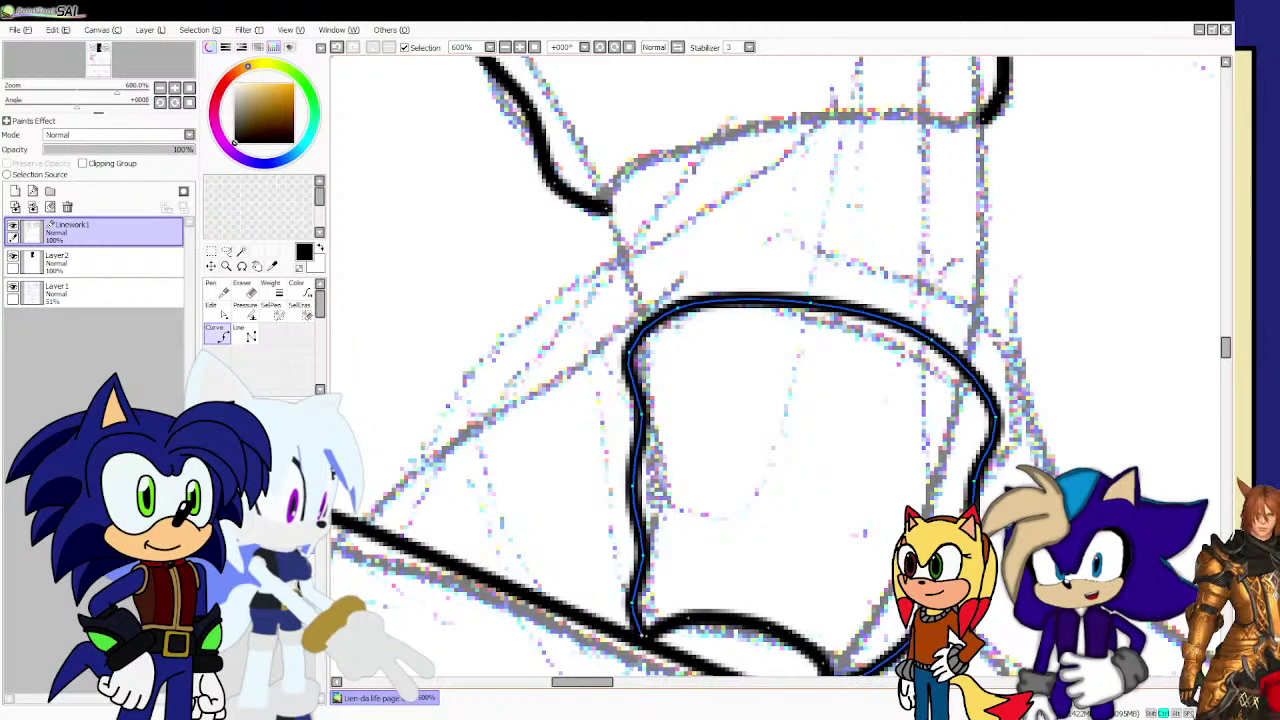
{"action": "scroll", "coordinate": [878, 414], "scroll_direction": "down", "scroll_amount": 2}
{"action": "scroll", "coordinate": [781, 280], "scroll_direction": "up", "scroll_amount": 2}
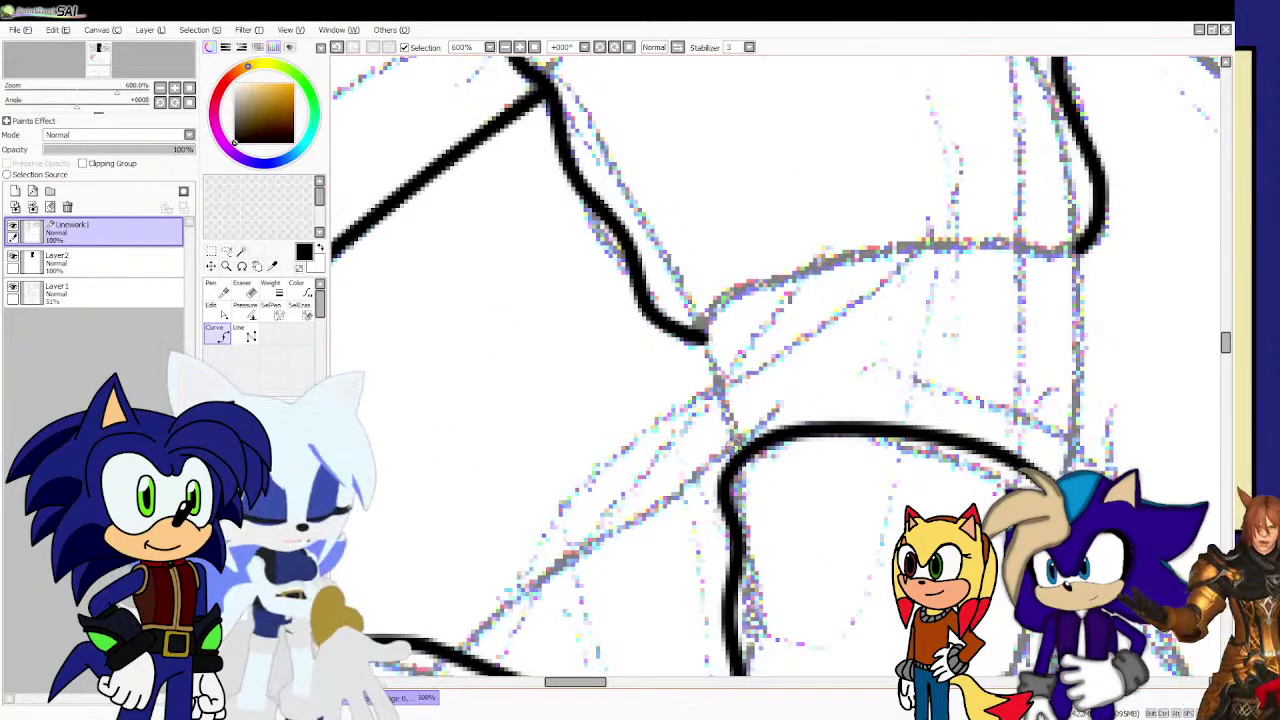
{"action": "mouse_move", "coordinate": [737, 455]}
{"action": "left_mouse_down"}
{"action": "mouse_move", "coordinate": [704, 331]}
{"action": "mouse_move", "coordinate": [724, 293]}
{"action": "mouse_move", "coordinate": [819, 246]}
{"action": "mouse_move", "coordinate": [1027, 226]}
{"action": "left_mouse_up"}
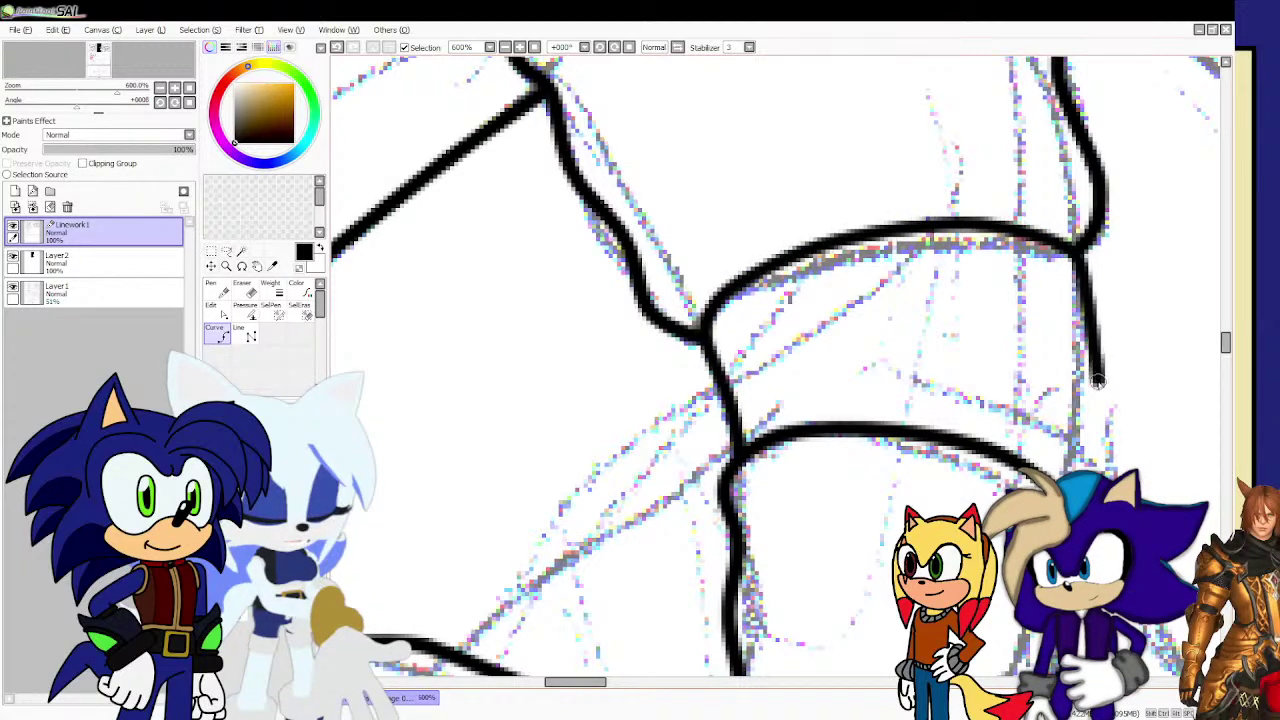
{"action": "left_click_drag", "start_coordinate": [1097, 381], "coordinate": [1088, 468]}
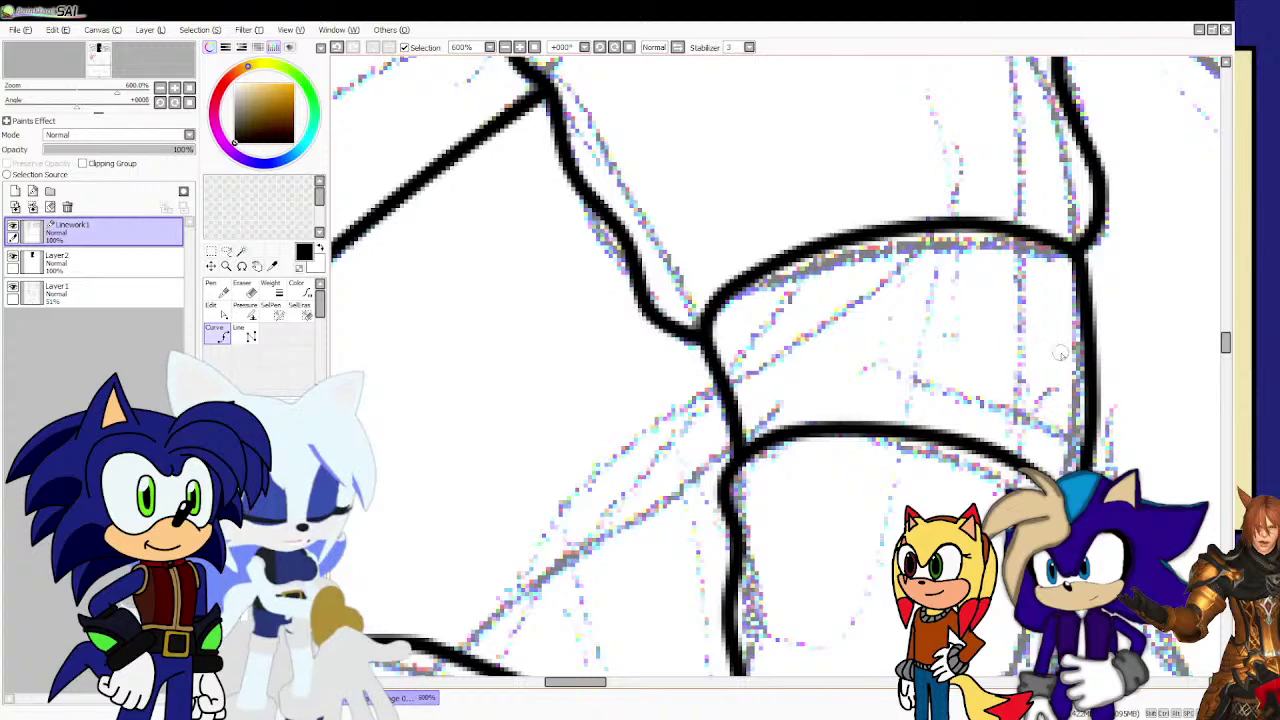
{"action": "key", "text": "ctrl"}
{"action": "left_click_drag", "start_coordinate": [1081, 249], "coordinate": [1101, 222]}
{"action": "scroll", "coordinate": [963, 291], "scroll_direction": "down", "scroll_amount": 3}
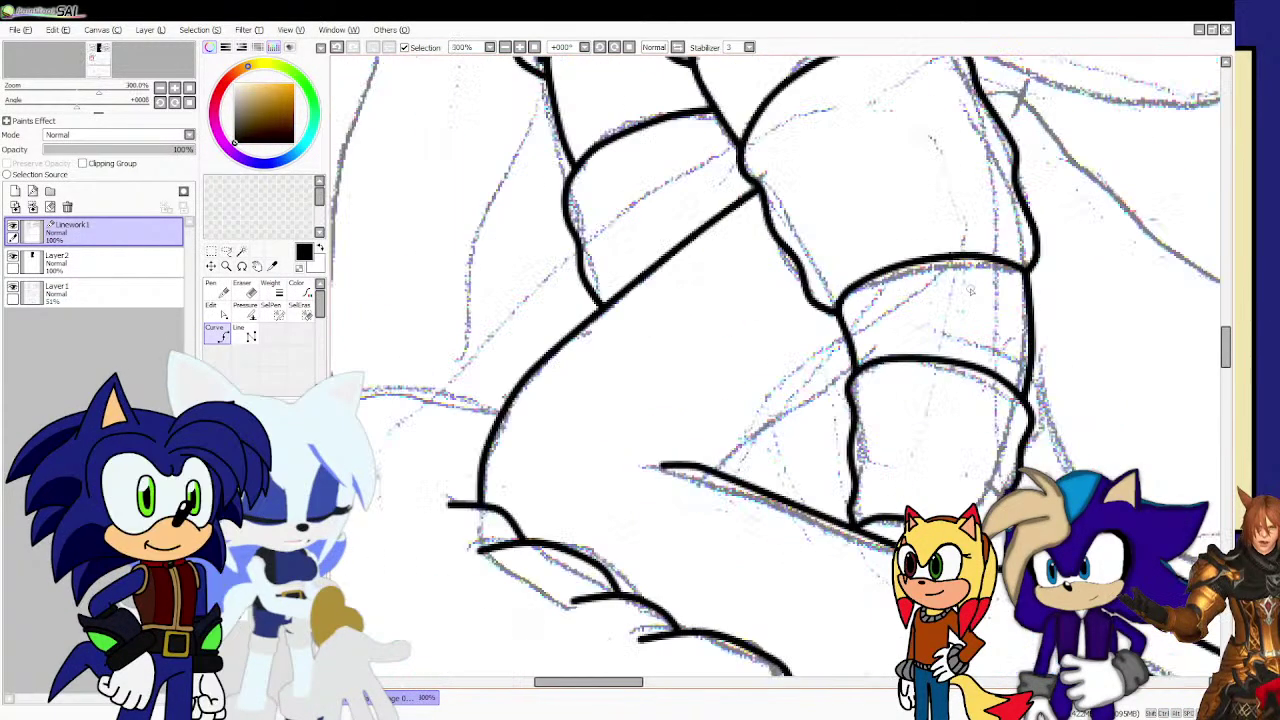
Ink a diagonal line from the forearm's upper edge up to the side of the near lock's lower band.
{"action": "scroll", "coordinate": [704, 470], "scroll_direction": "up", "scroll_amount": 1}
{"action": "left_click_drag", "start_coordinate": [708, 470], "coordinate": [818, 380]}
{"action": "left_click_drag", "start_coordinate": [883, 318], "coordinate": [885, 317]}
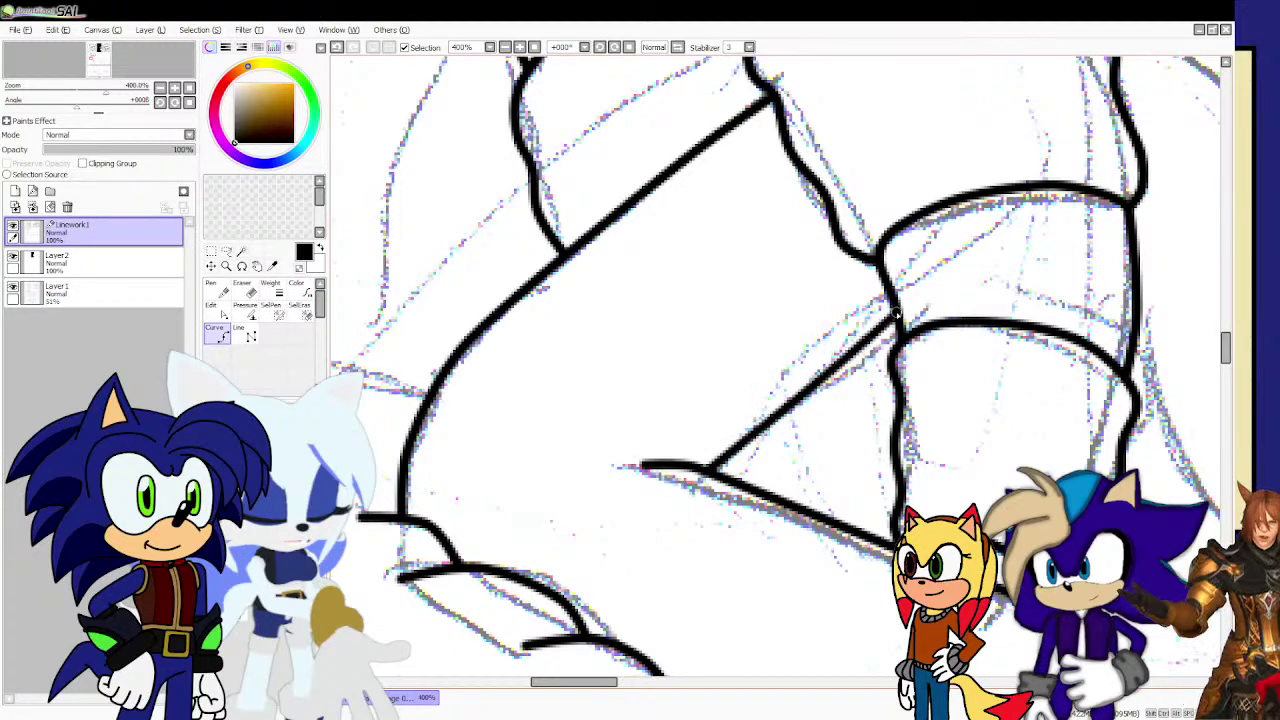
Ink the chair's inner back cushion, running from the bent arm along its lower edge and curving up to the far lock.
{"action": "scroll", "coordinate": [700, 400], "scroll_direction": "down", "scroll_amount": 3}
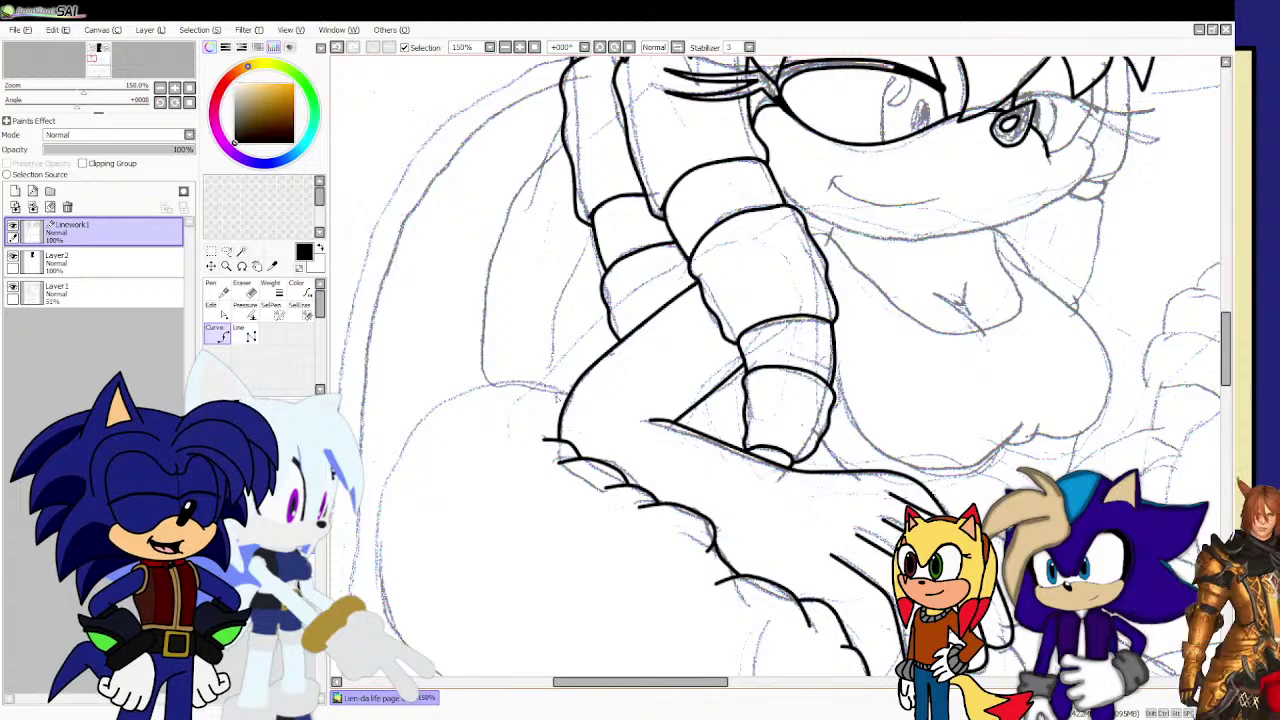
{"action": "scroll", "coordinate": [555, 392], "scroll_direction": "up", "scroll_amount": 2}
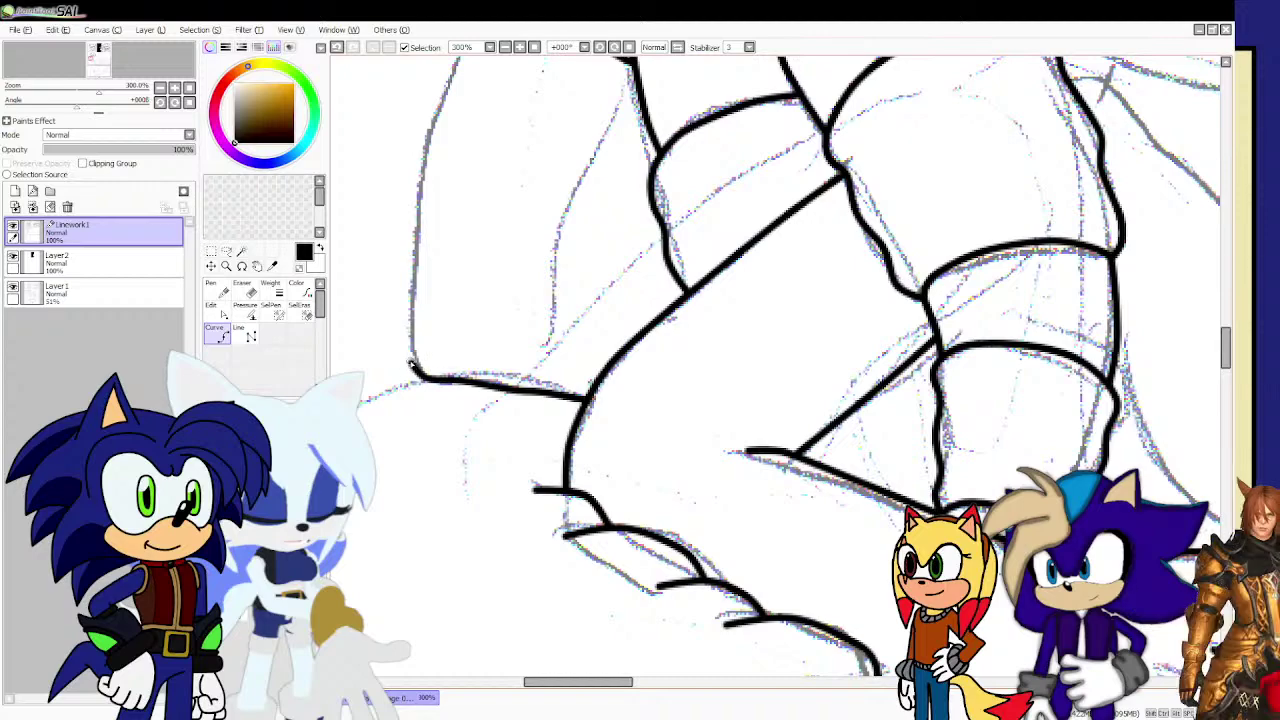
{"action": "scroll", "coordinate": [410, 366], "scroll_direction": "down", "scroll_amount": 5}
{"action": "scroll", "coordinate": [418, 366], "scroll_direction": "up", "scroll_amount": 4}
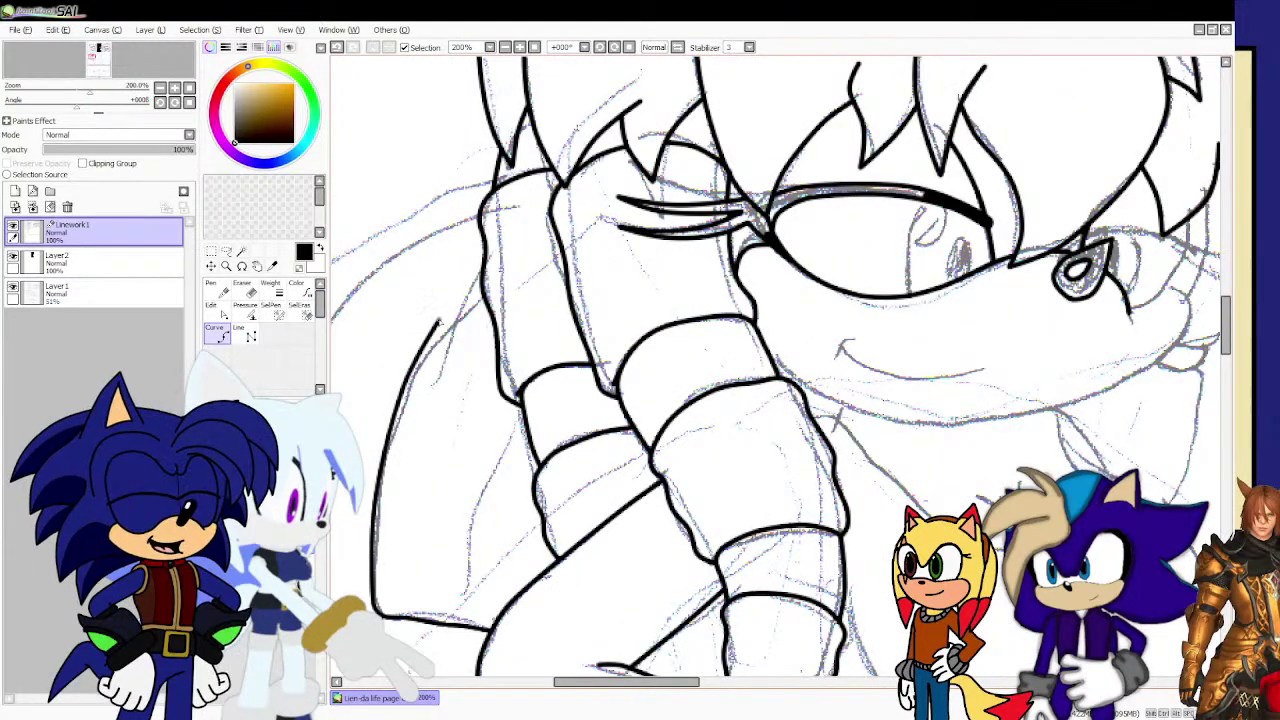
{"action": "scroll", "coordinate": [470, 290], "scroll_direction": "up", "scroll_amount": 4}
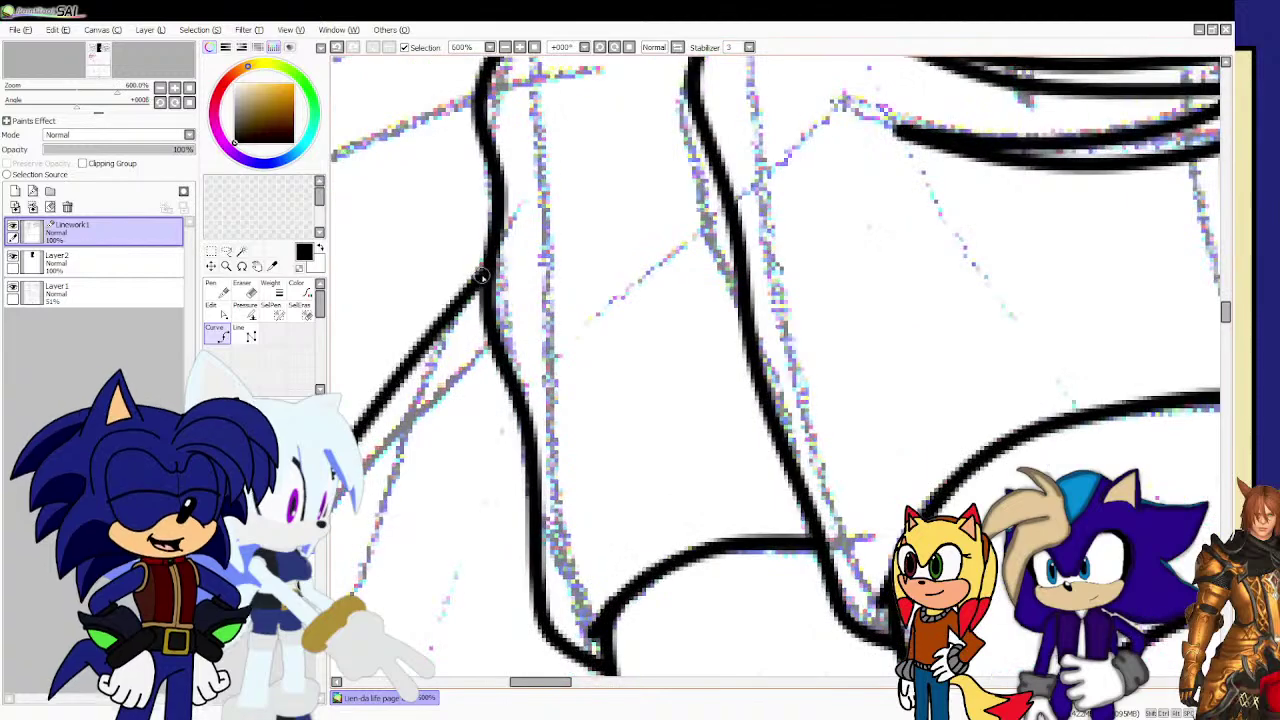
{"action": "scroll", "coordinate": [484, 267], "scroll_direction": "down", "scroll_amount": 6}
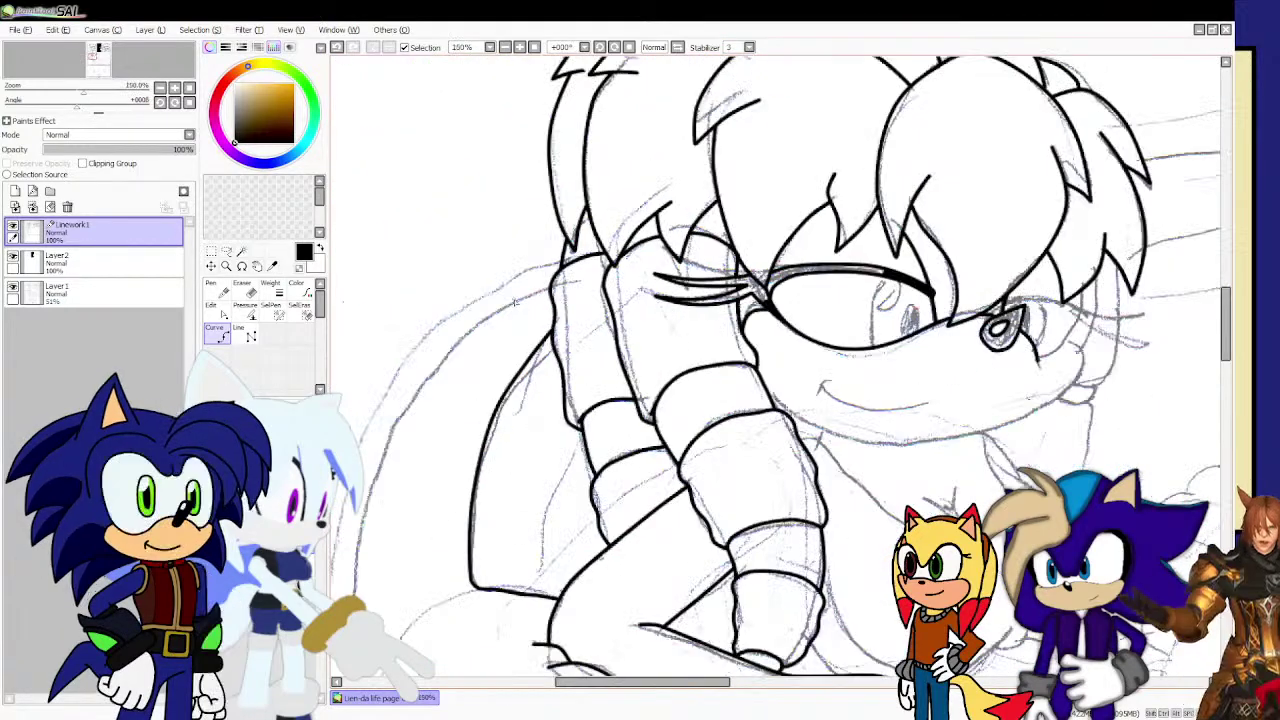
Ink the chair back's outer edge as a long curve from the far lock's top down to the panel's lower corner.
{"action": "scroll", "coordinate": [437, 354], "scroll_direction": "up", "scroll_amount": 3}
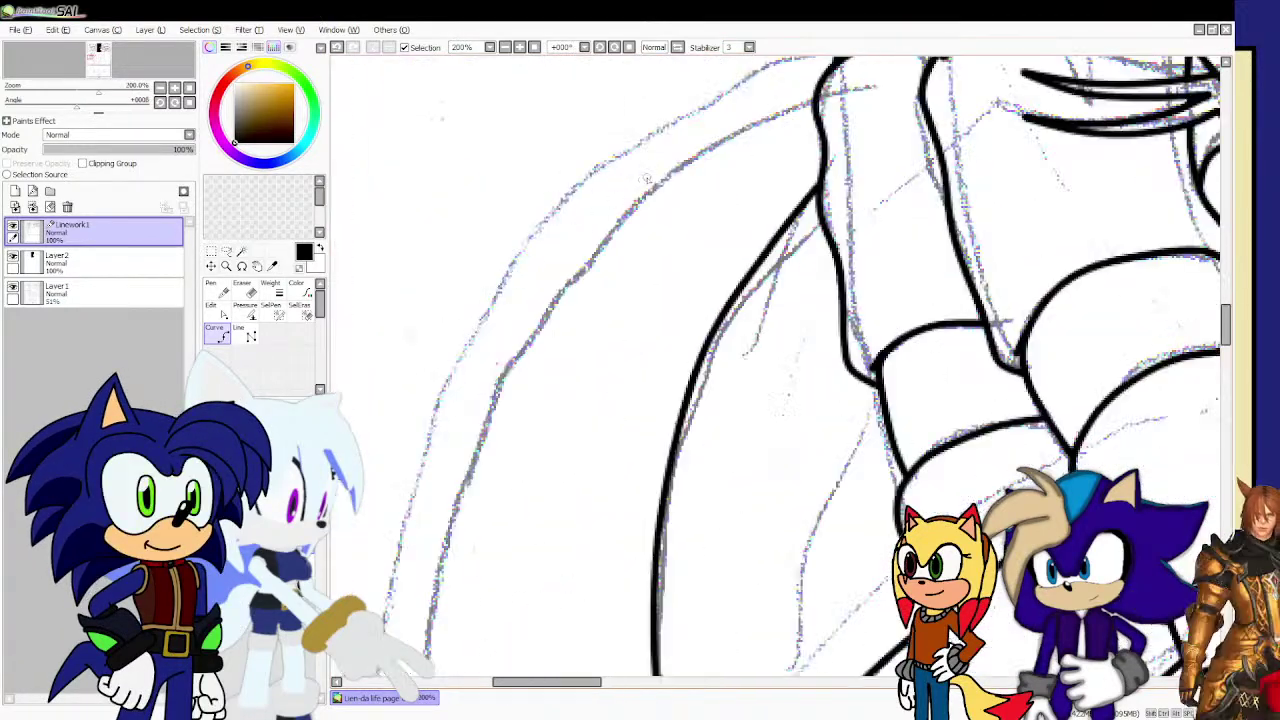
{"action": "scroll", "coordinate": [437, 354], "scroll_direction": "down", "scroll_amount": 2}
{"action": "scroll", "coordinate": [776, 99], "scroll_direction": "up", "scroll_amount": 4}
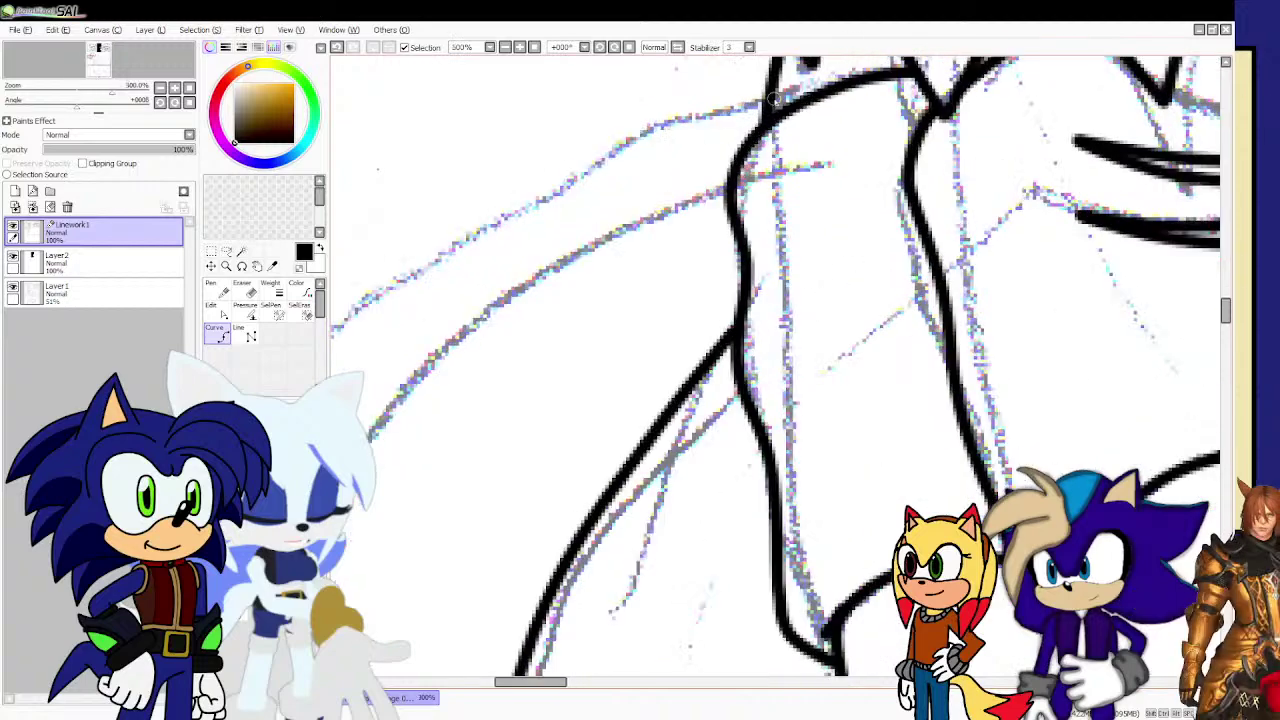
{"action": "scroll", "coordinate": [768, 99], "scroll_direction": "down", "scroll_amount": 3}
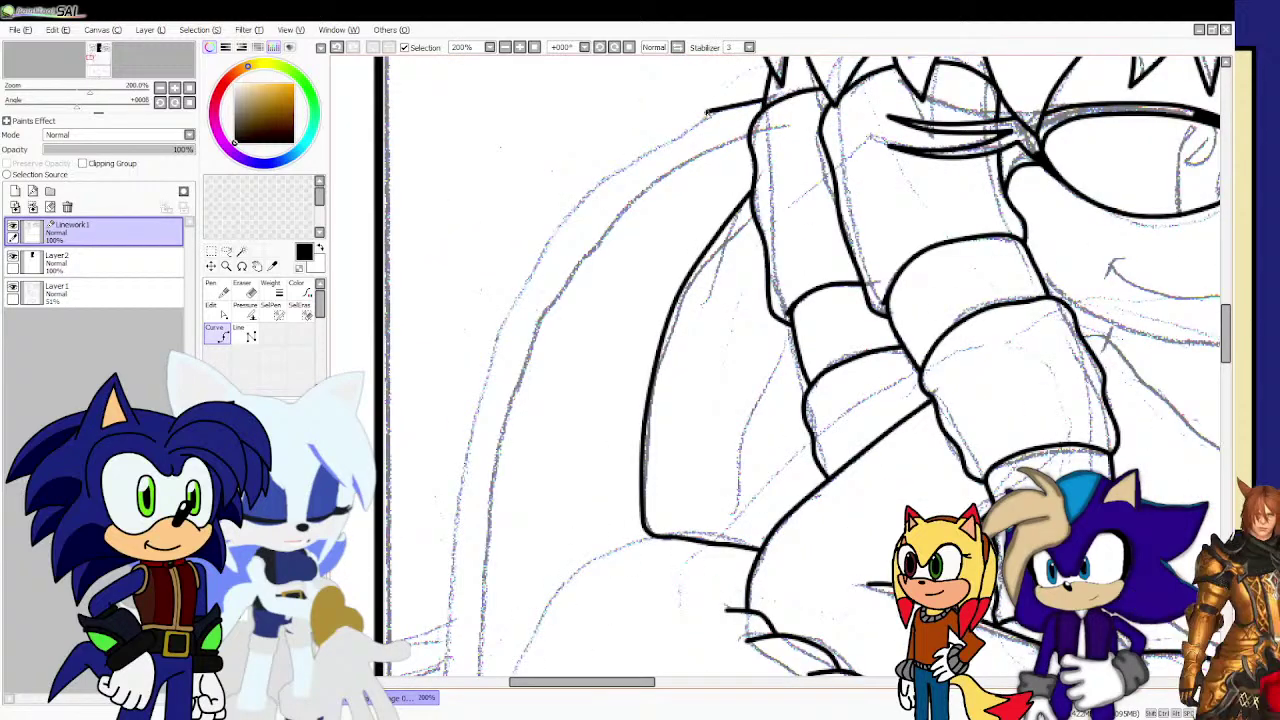
{"action": "scroll", "coordinate": [591, 190], "scroll_direction": "down", "scroll_amount": 2}
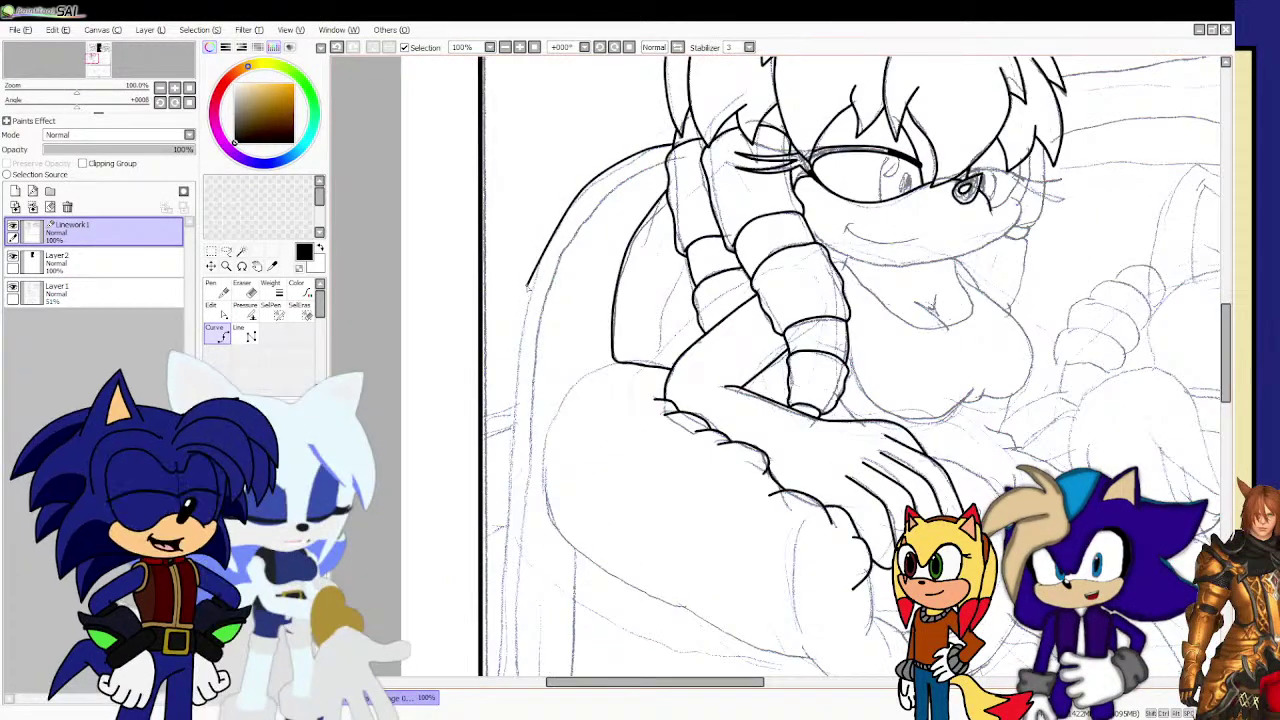
{"action": "scroll", "coordinate": [535, 283], "scroll_direction": "down", "scroll_amount": 3}
{"action": "scroll", "coordinate": [529, 392], "scroll_direction": "up", "scroll_amount": 2}
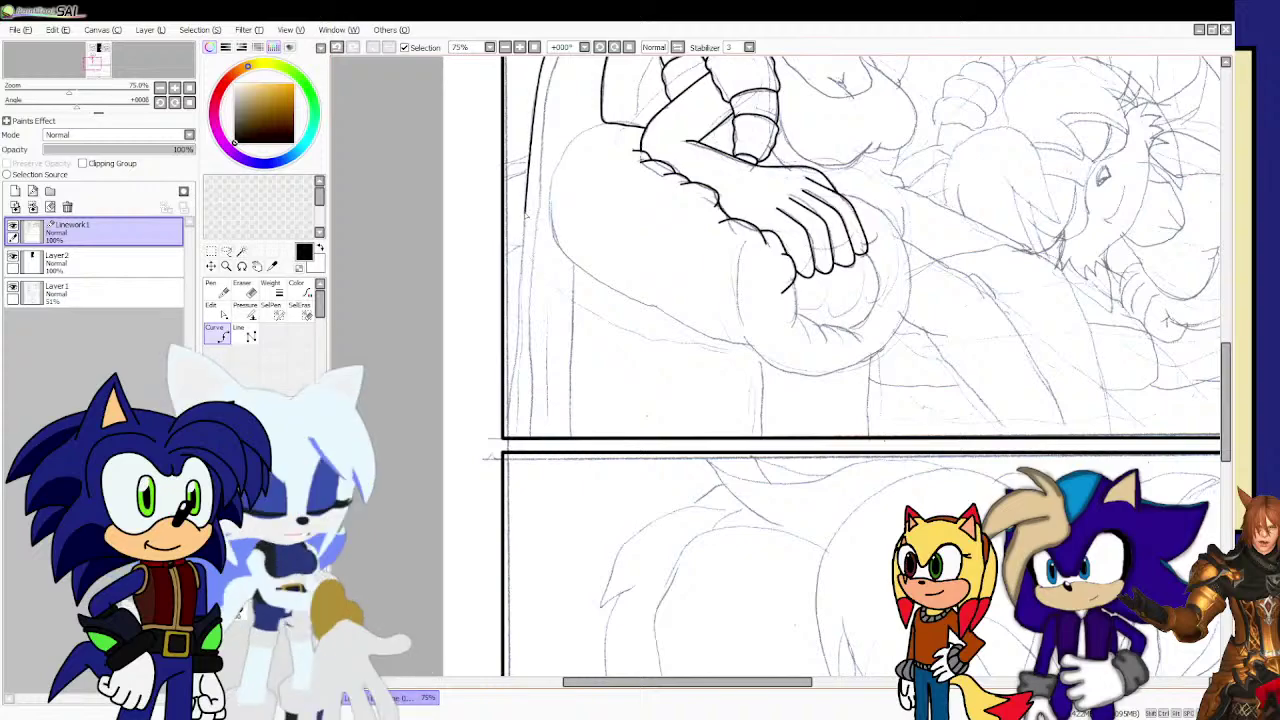
{"action": "scroll", "coordinate": [516, 344], "scroll_direction": "up", "scroll_amount": 1}
{"action": "scroll", "coordinate": [481, 494], "scroll_direction": "up", "scroll_amount": 1}
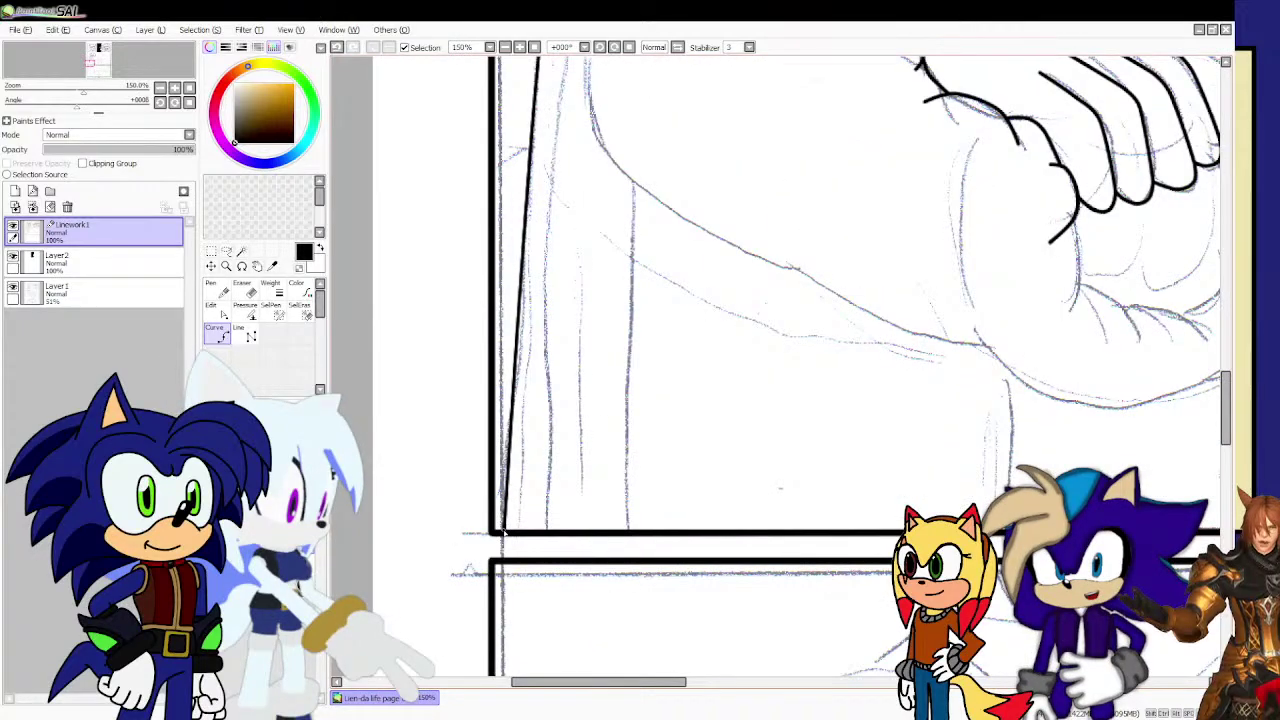
{"action": "scroll", "coordinate": [503, 533], "scroll_direction": "down", "scroll_amount": 2}
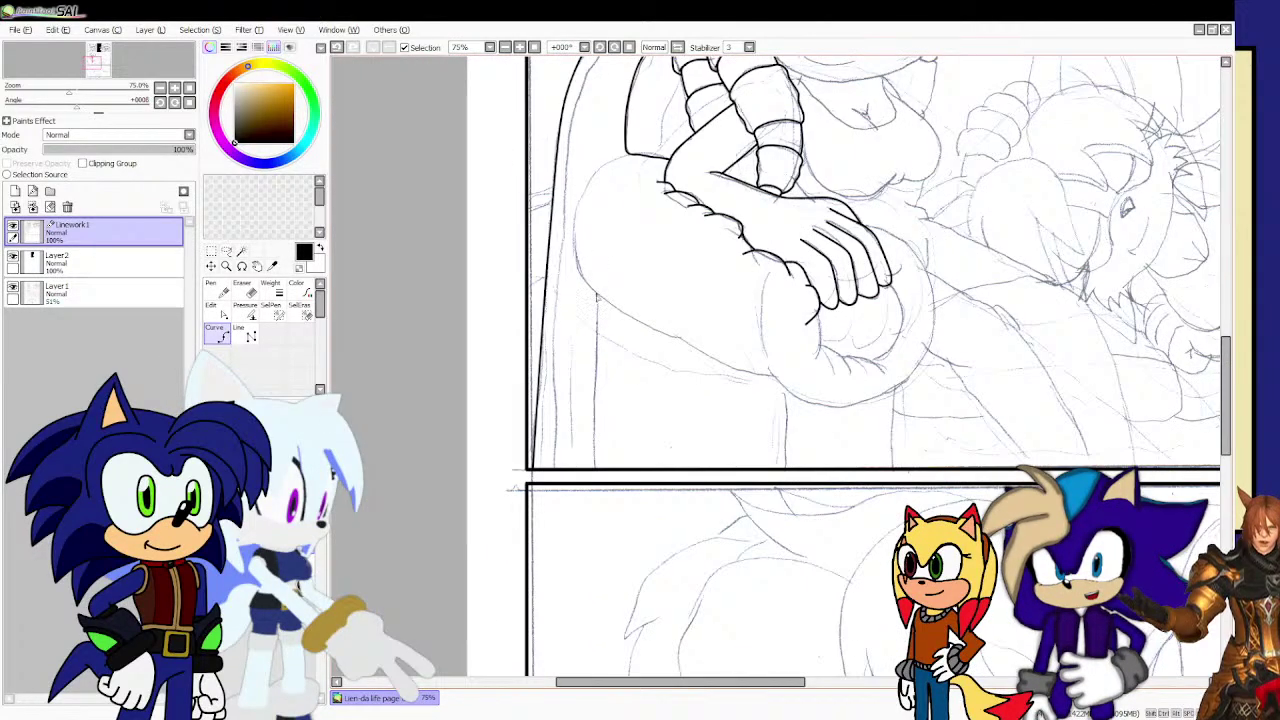
Ink the three upright lines below the chair's armrest down to the panel's lower border.
{"action": "scroll", "coordinate": [594, 482], "scroll_direction": "up", "scroll_amount": 1}
{"action": "double_click", "coordinate": [595, 482]}
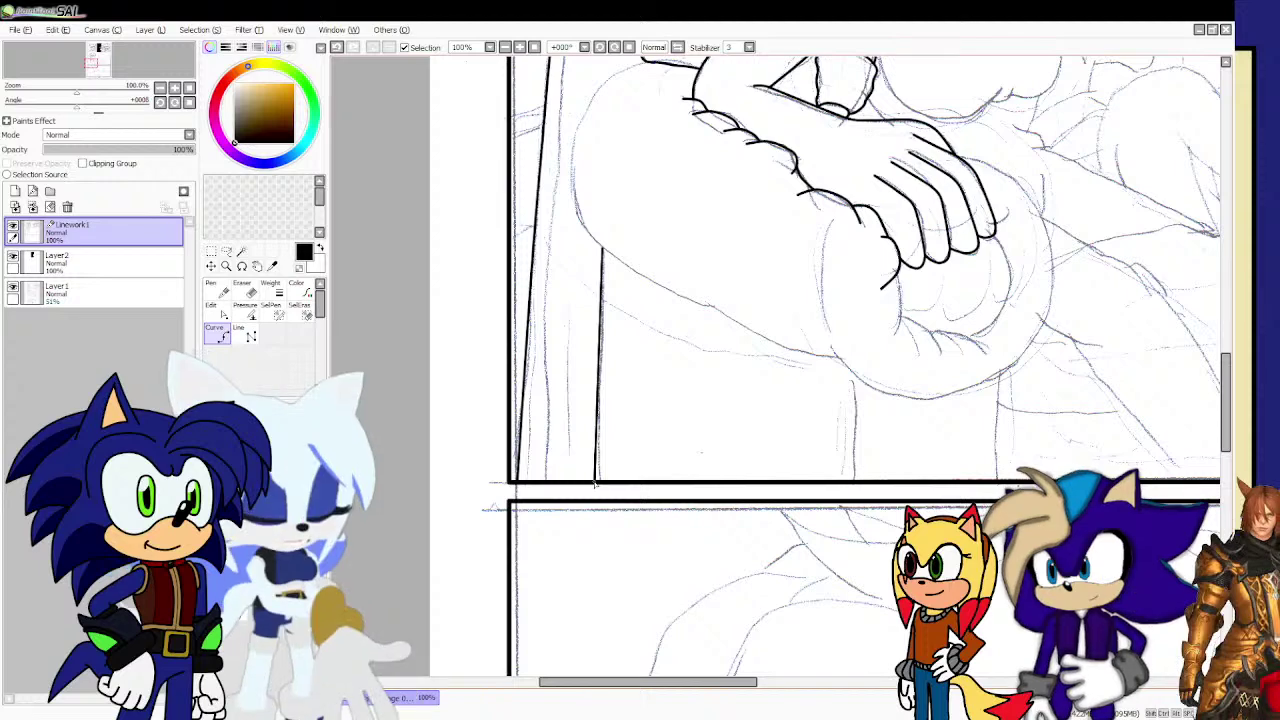
{"action": "left_click", "coordinate": [1001, 375]}
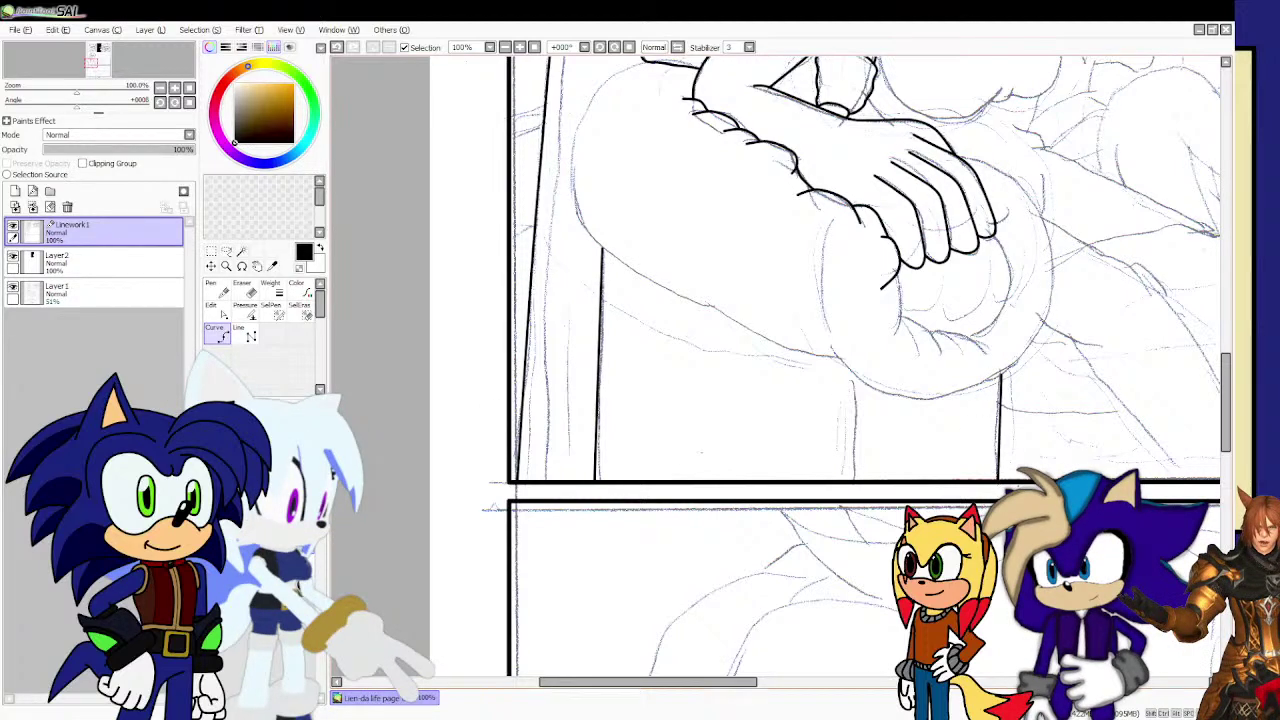
{"action": "scroll", "coordinate": [403, 449], "scroll_direction": "up", "scroll_amount": 3}
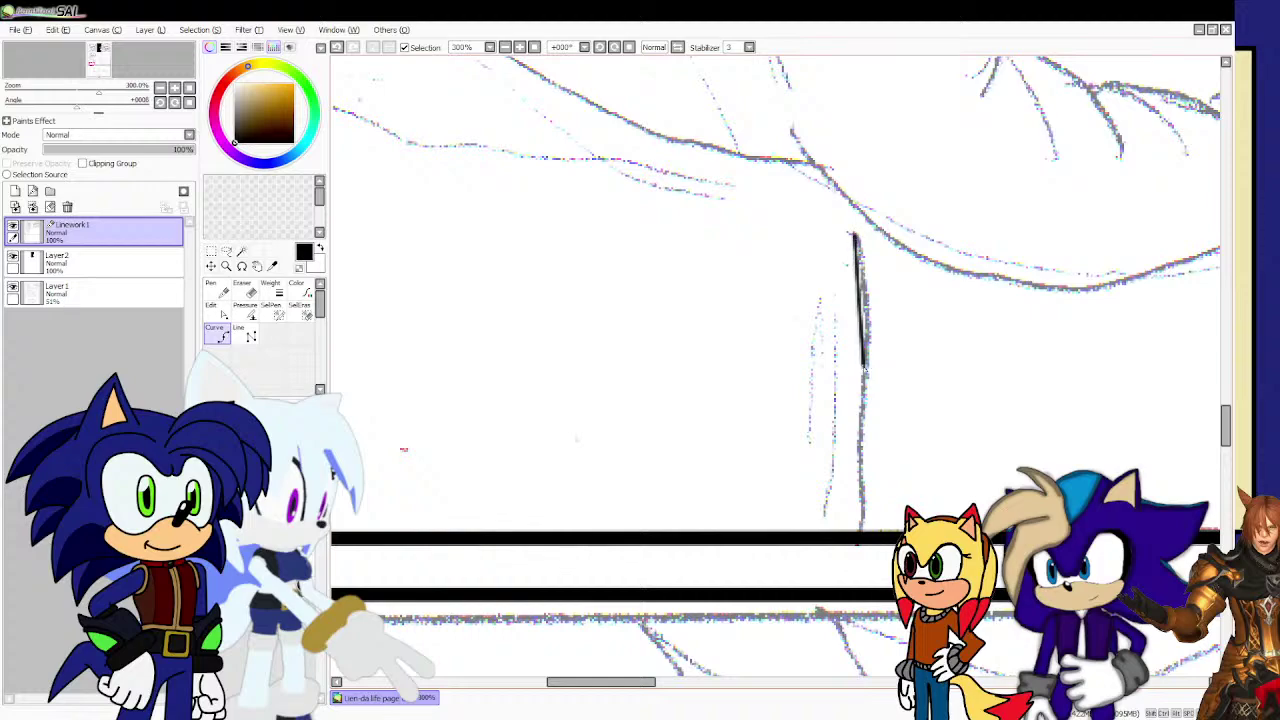
{"action": "left_click_drag", "start_coordinate": [853, 476], "coordinate": [857, 528]}
{"action": "scroll", "coordinate": [729, 372], "scroll_direction": "down", "scroll_amount": 3}
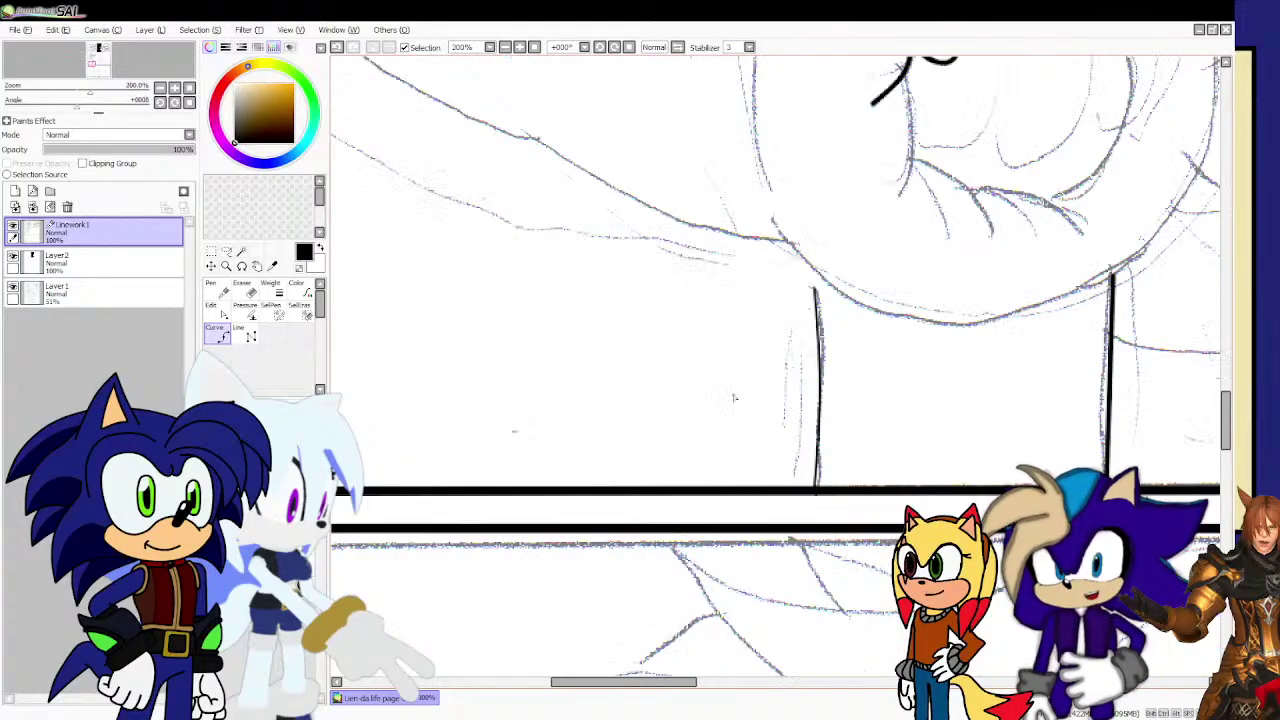
Ink the chair back's inner rim line alongside its outer edge, from the far lock down to the armrest.
{"action": "scroll", "coordinate": [682, 303], "scroll_direction": "down", "scroll_amount": 2}
{"action": "scroll", "coordinate": [598, 142], "scroll_direction": "up", "scroll_amount": 2}
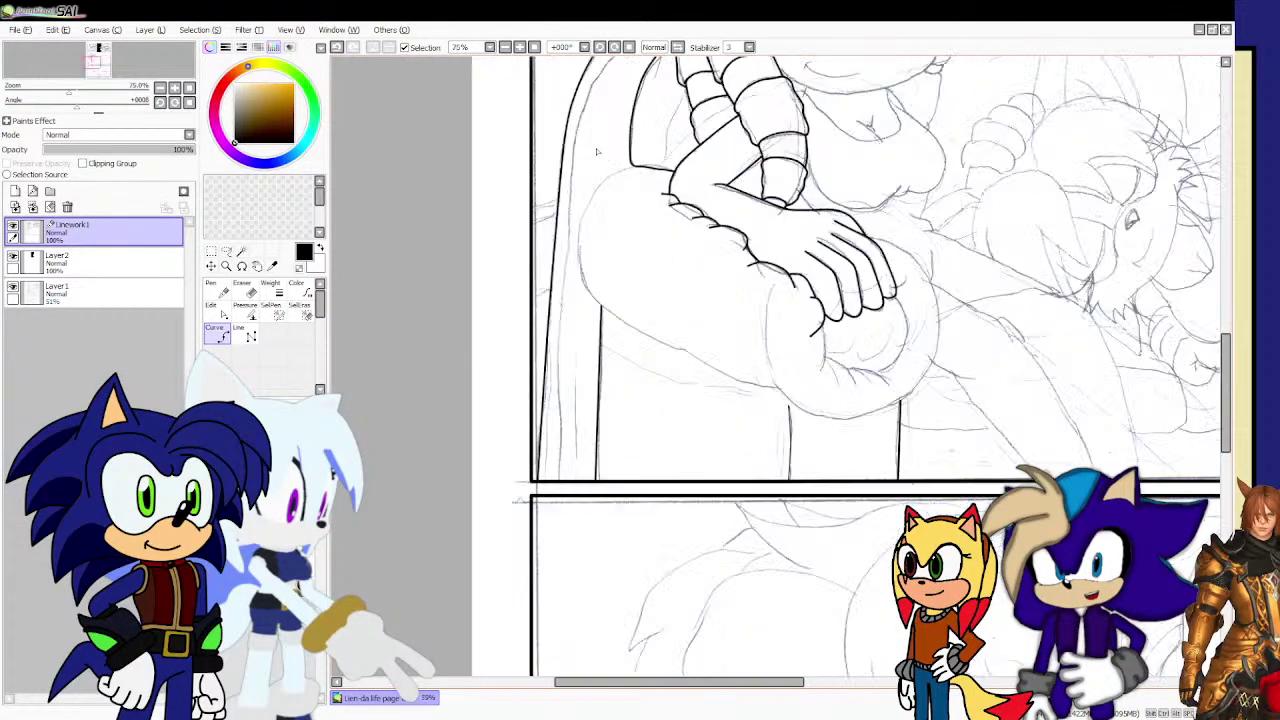
{"action": "scroll", "coordinate": [626, 183], "scroll_direction": "up", "scroll_amount": 2}
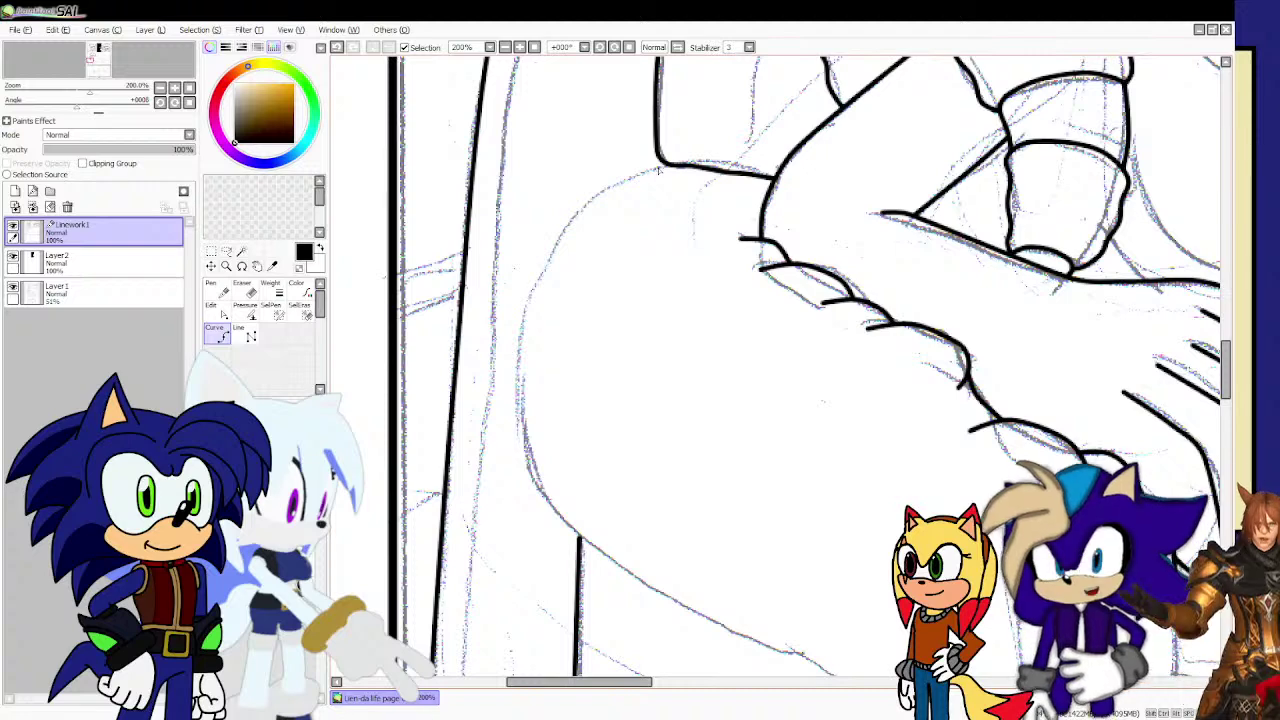
{"action": "scroll", "coordinate": [438, 383], "scroll_direction": "down", "scroll_amount": 3}
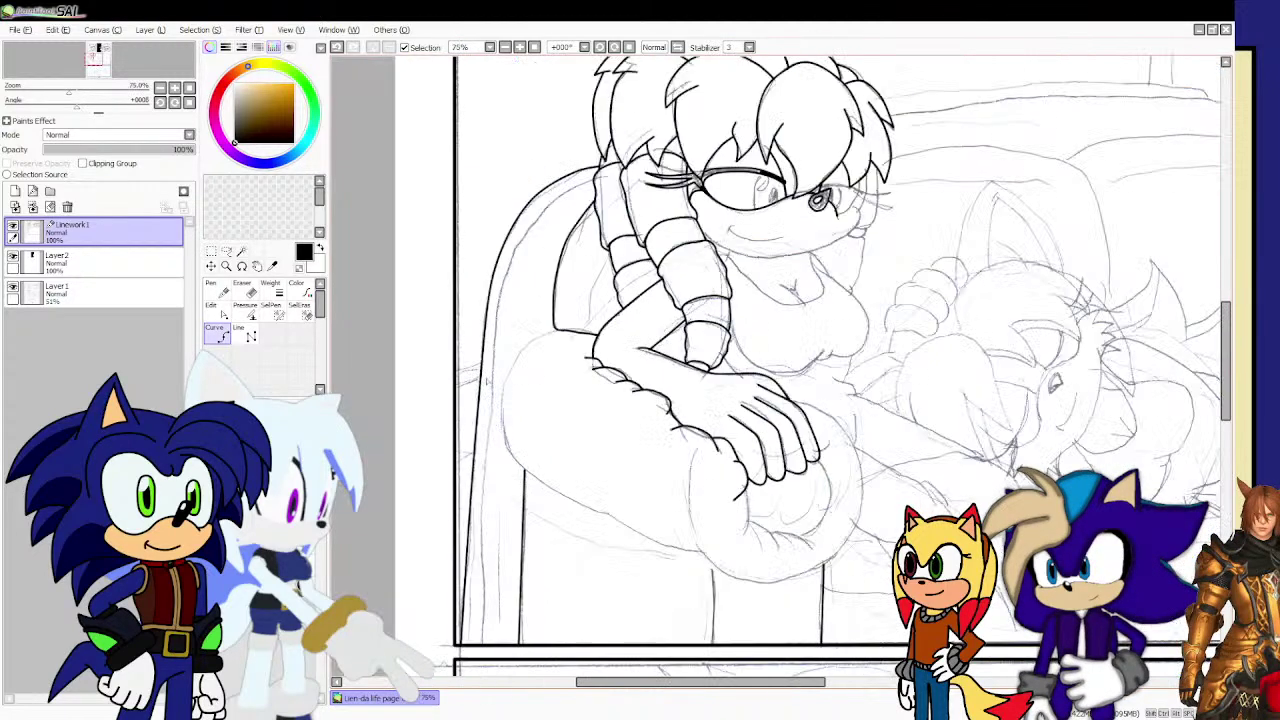
{"action": "scroll", "coordinate": [576, 195], "scroll_direction": "up", "scroll_amount": 1}
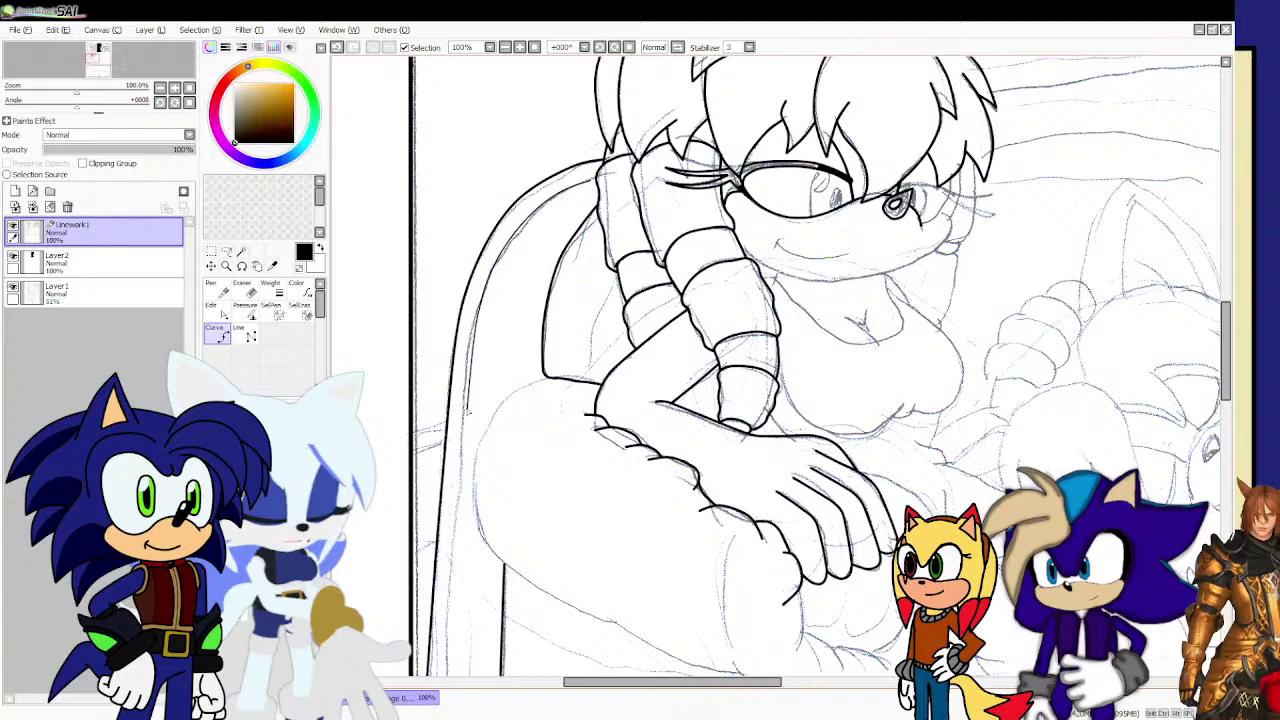
{"action": "scroll", "coordinate": [463, 452], "scroll_direction": "down", "scroll_amount": 3}
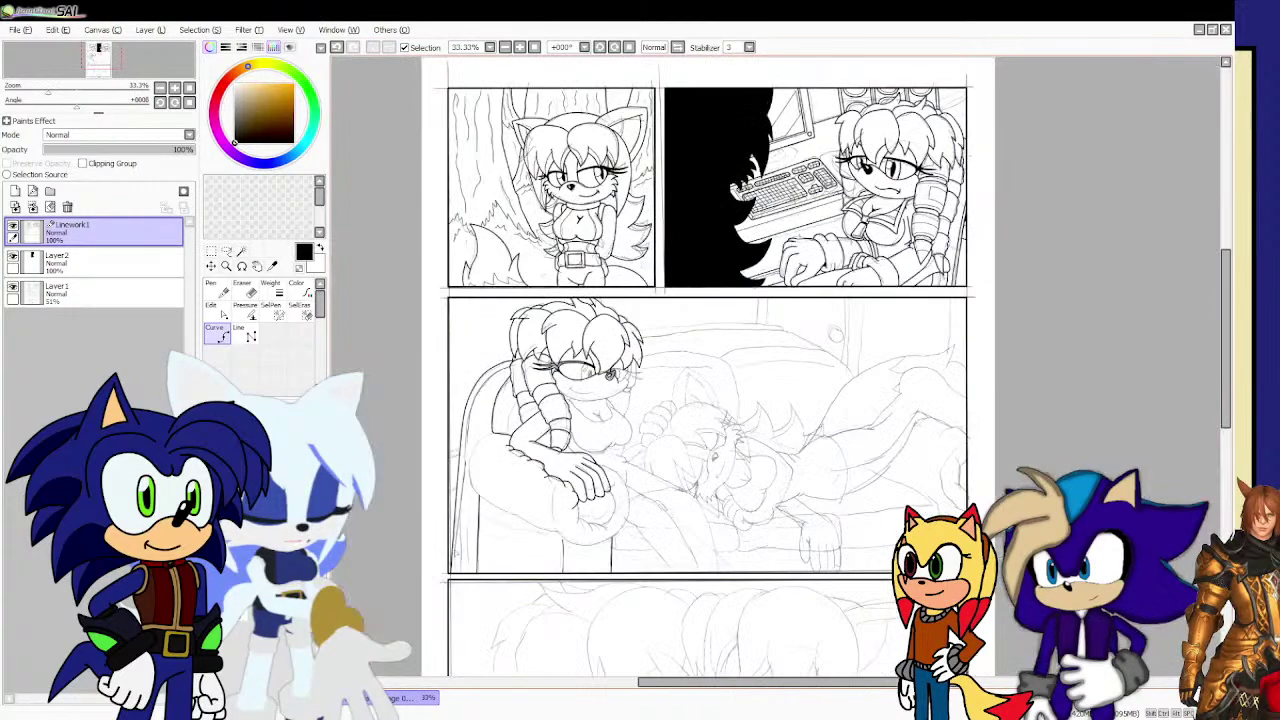
{"action": "scroll", "coordinate": [460, 536], "scroll_direction": "up", "scroll_amount": 1}
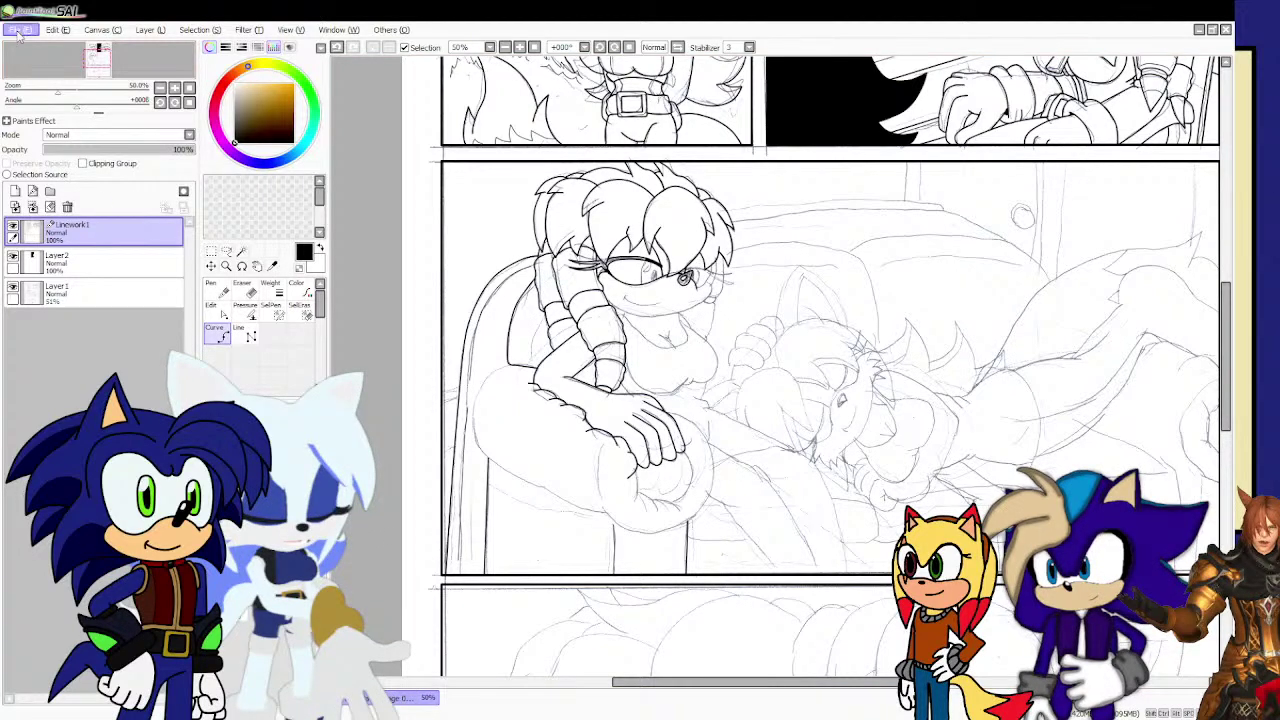
Ink the armrest's rounded back end from the inner cushion's lower corner around and onto the start of its lower edge.
{"action": "scroll", "coordinate": [450, 388], "scroll_direction": "up", "scroll_amount": 4}
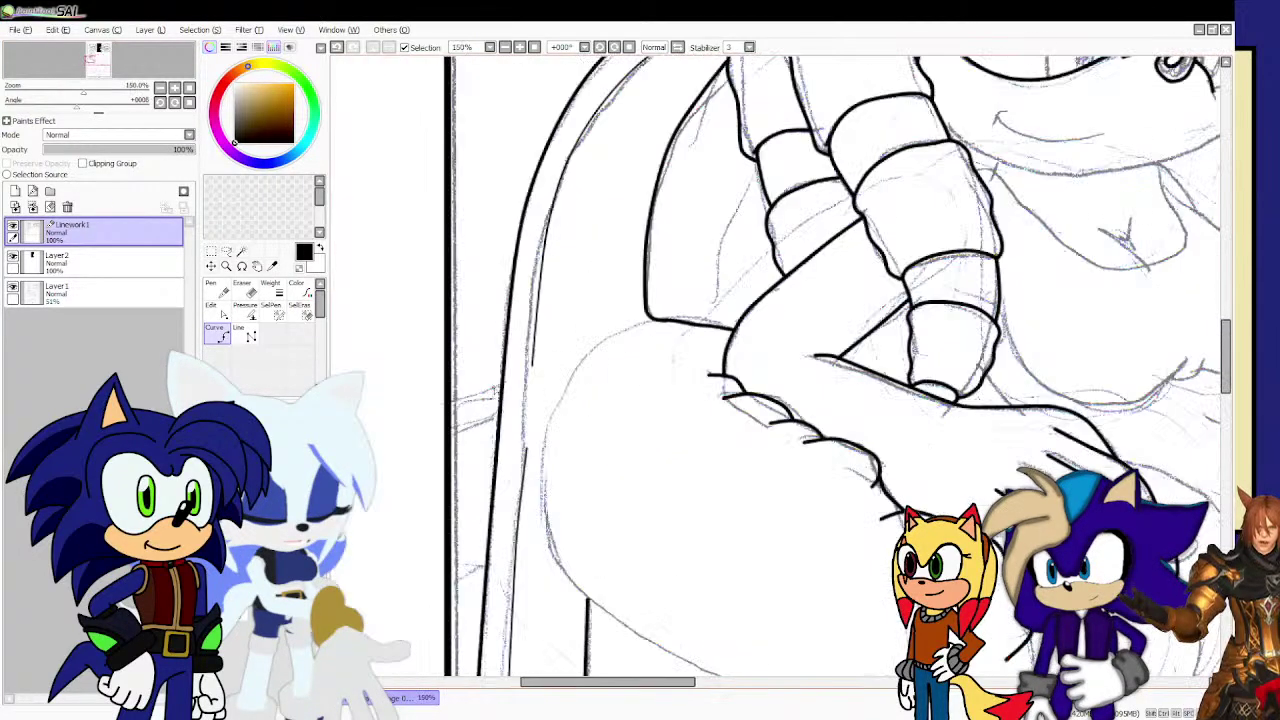
{"action": "scroll", "coordinate": [660, 316], "scroll_direction": "down", "scroll_amount": 4}
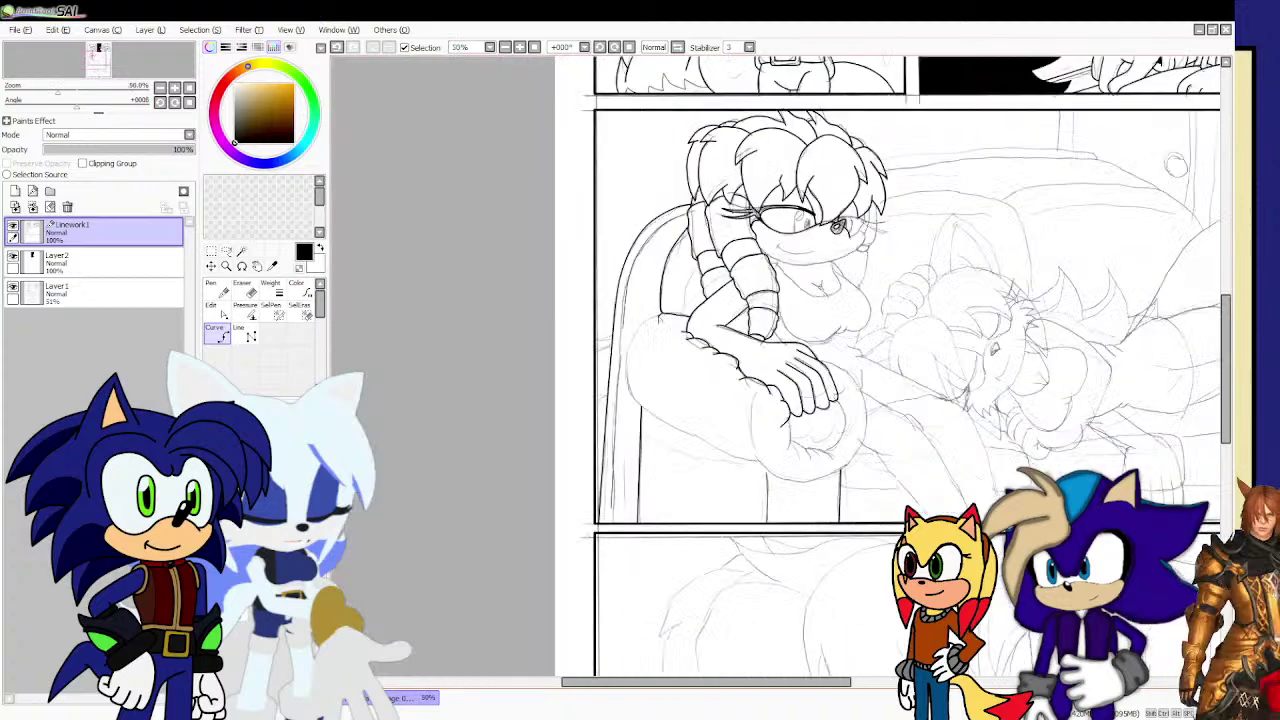
{"action": "scroll", "coordinate": [660, 316], "scroll_direction": "up", "scroll_amount": 3}
{"action": "left_click_drag", "start_coordinate": [697, 228], "coordinate": [658, 282]}
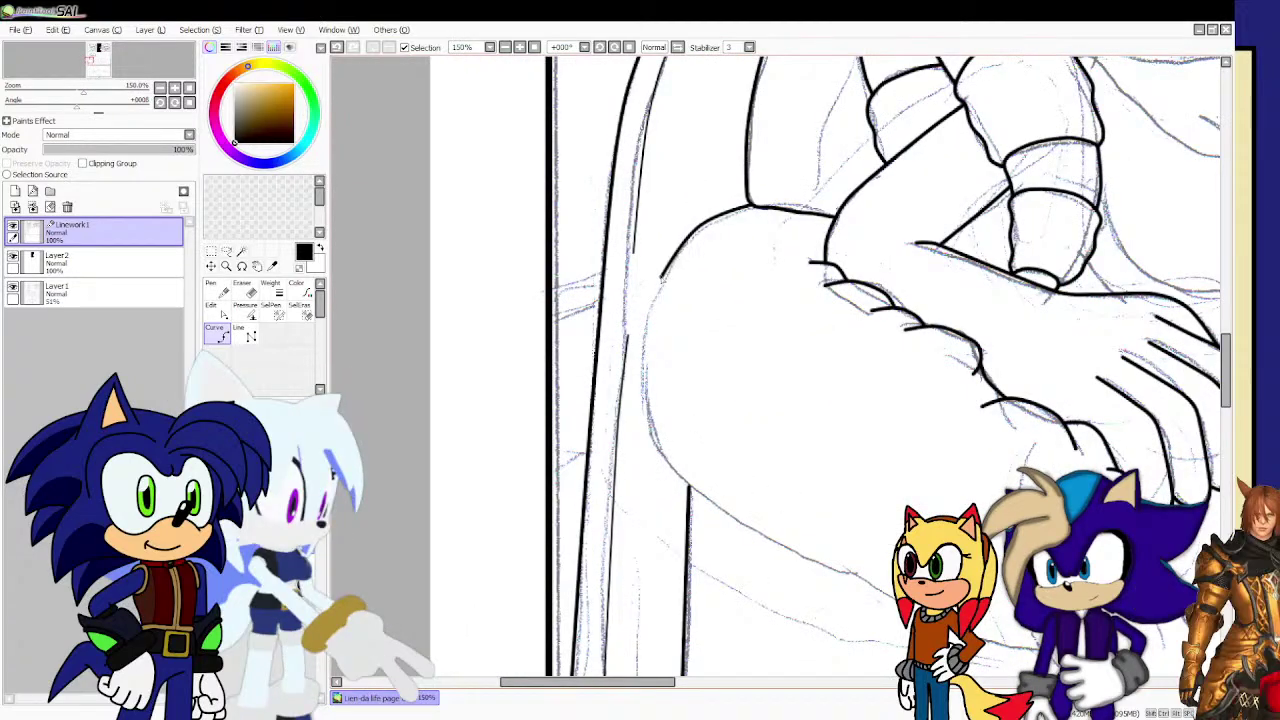
{"action": "left_click", "coordinate": [645, 384]}
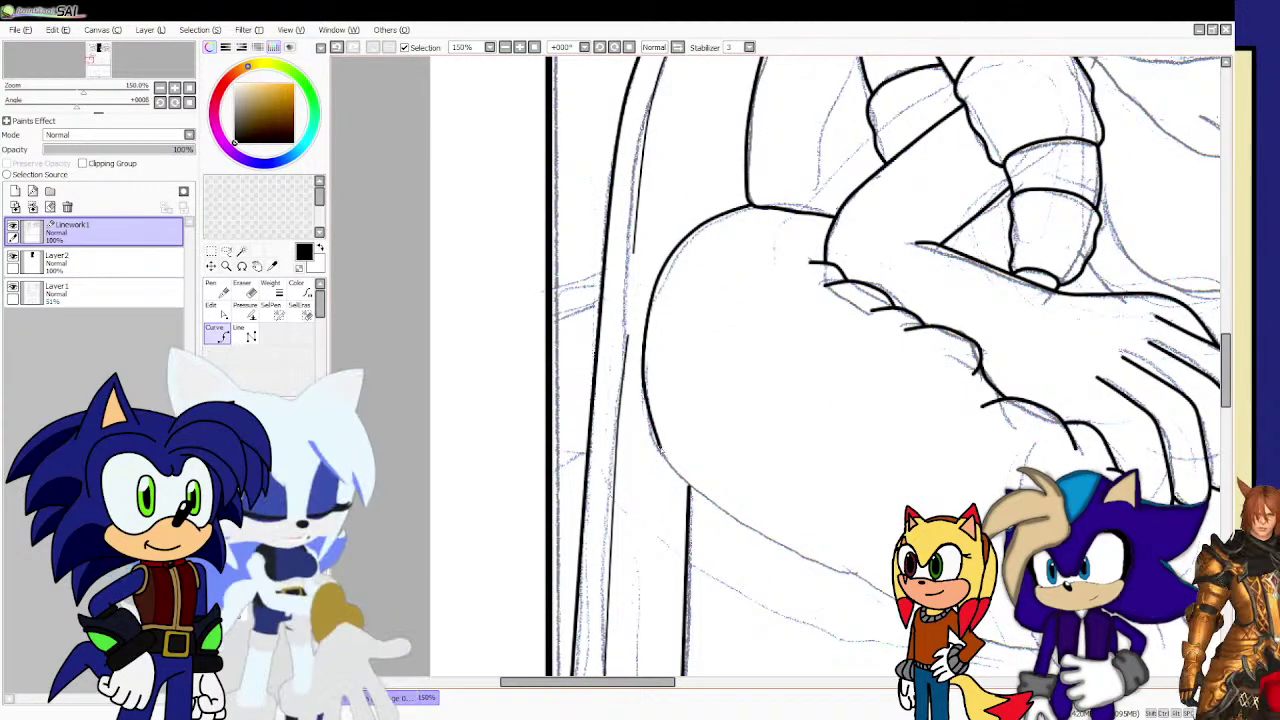
{"action": "double_click", "coordinate": [688, 485]}
{"action": "left_click", "coordinate": [782, 549]}
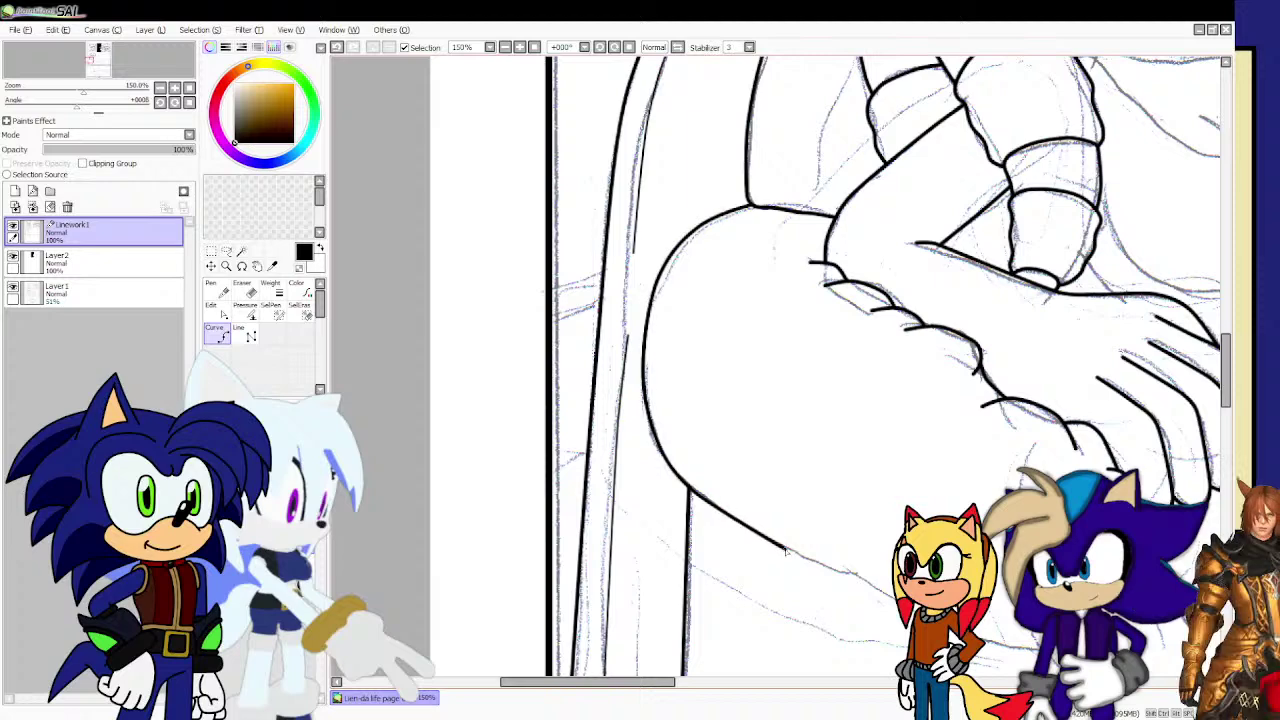
Ink the rest of the armrest's lower edge in creased curve segments, reaching the top of the middle upright line.
{"action": "scroll", "coordinate": [795, 555], "scroll_direction": "down", "scroll_amount": 3}
{"action": "scroll", "coordinate": [890, 612], "scroll_direction": "up", "scroll_amount": 3}
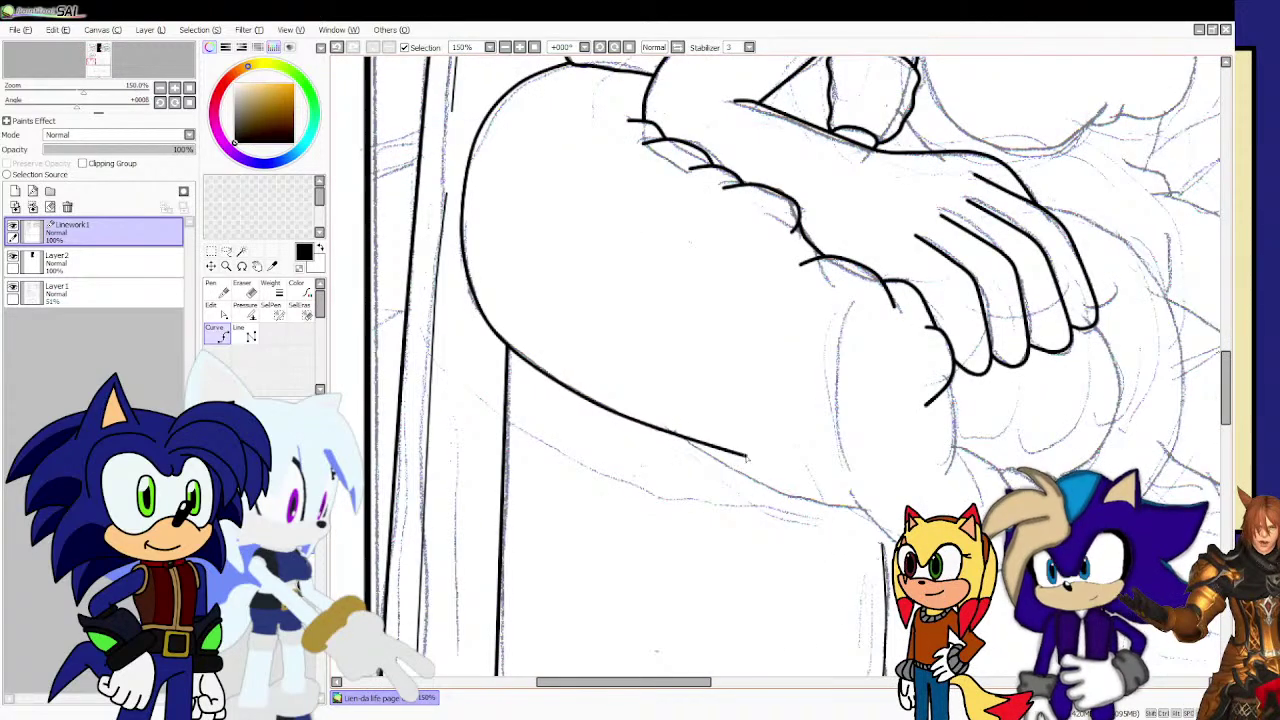
{"action": "left_click_drag", "start_coordinate": [668, 425], "coordinate": [686, 448]}
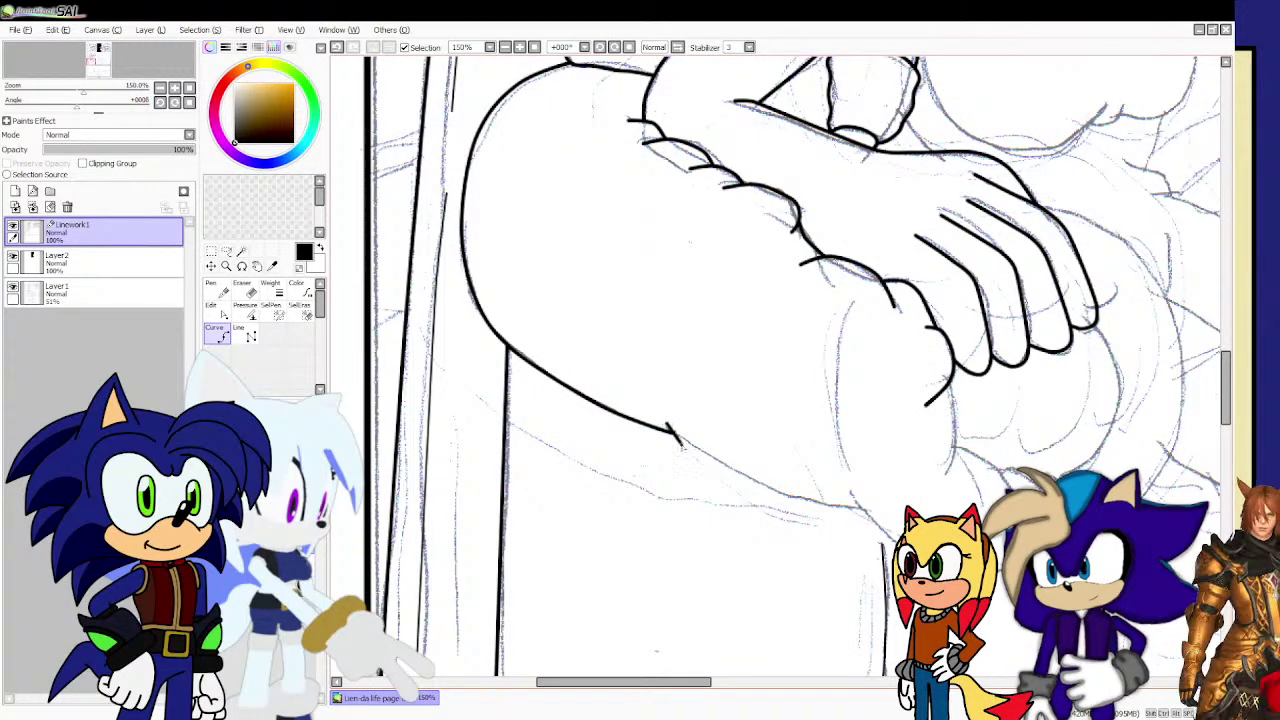
{"action": "left_click_drag", "start_coordinate": [768, 487], "coordinate": [813, 527]}
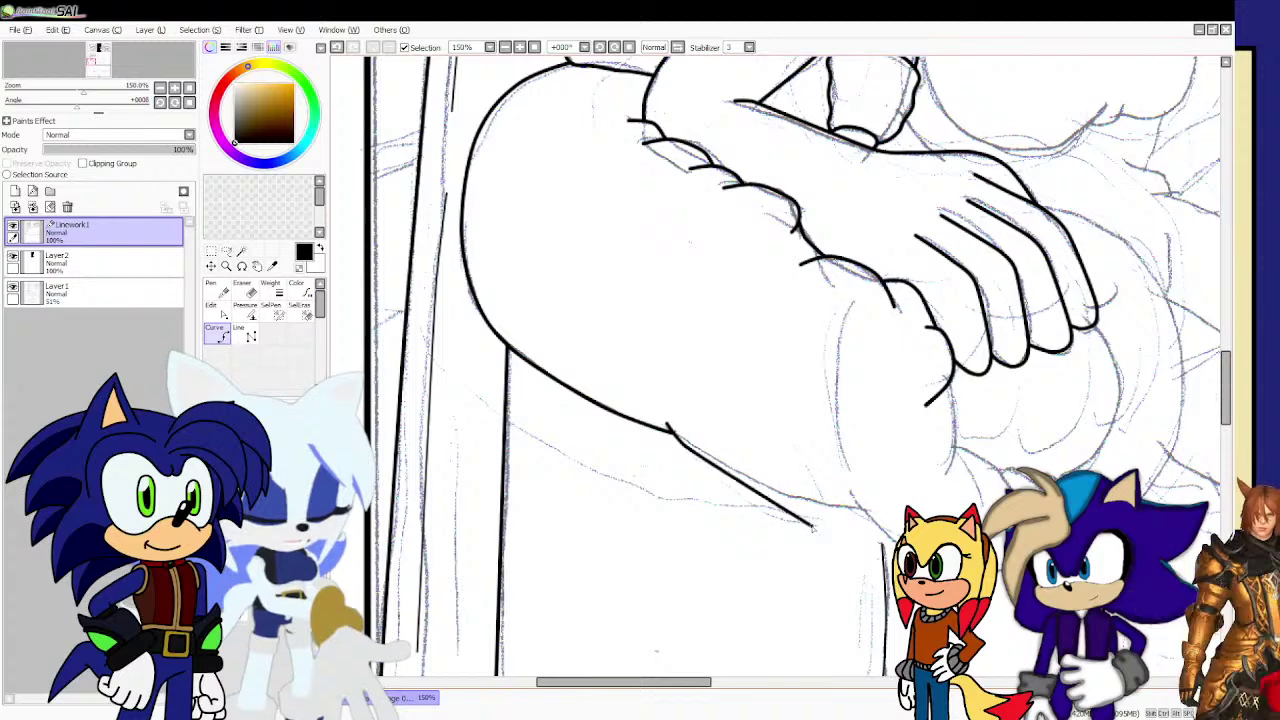
{"action": "left_click", "coordinate": [826, 526]}
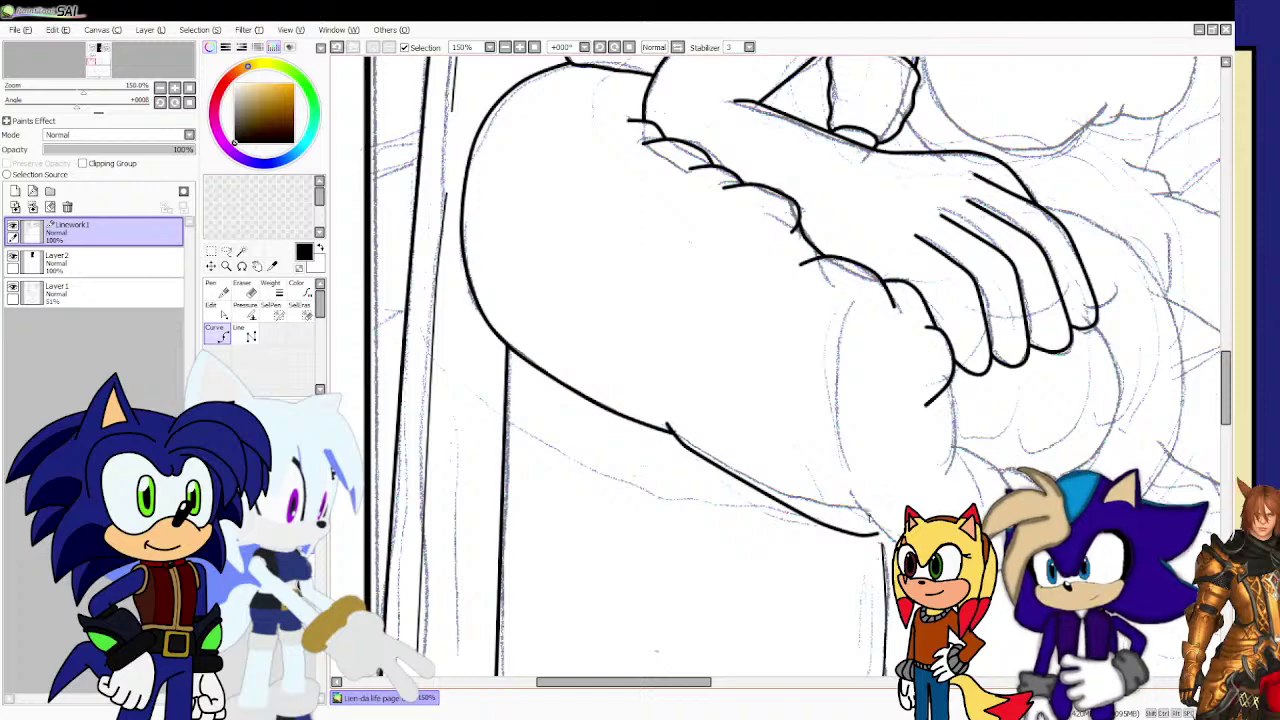
{"action": "left_click_drag", "start_coordinate": [868, 516], "coordinate": [880, 540]}
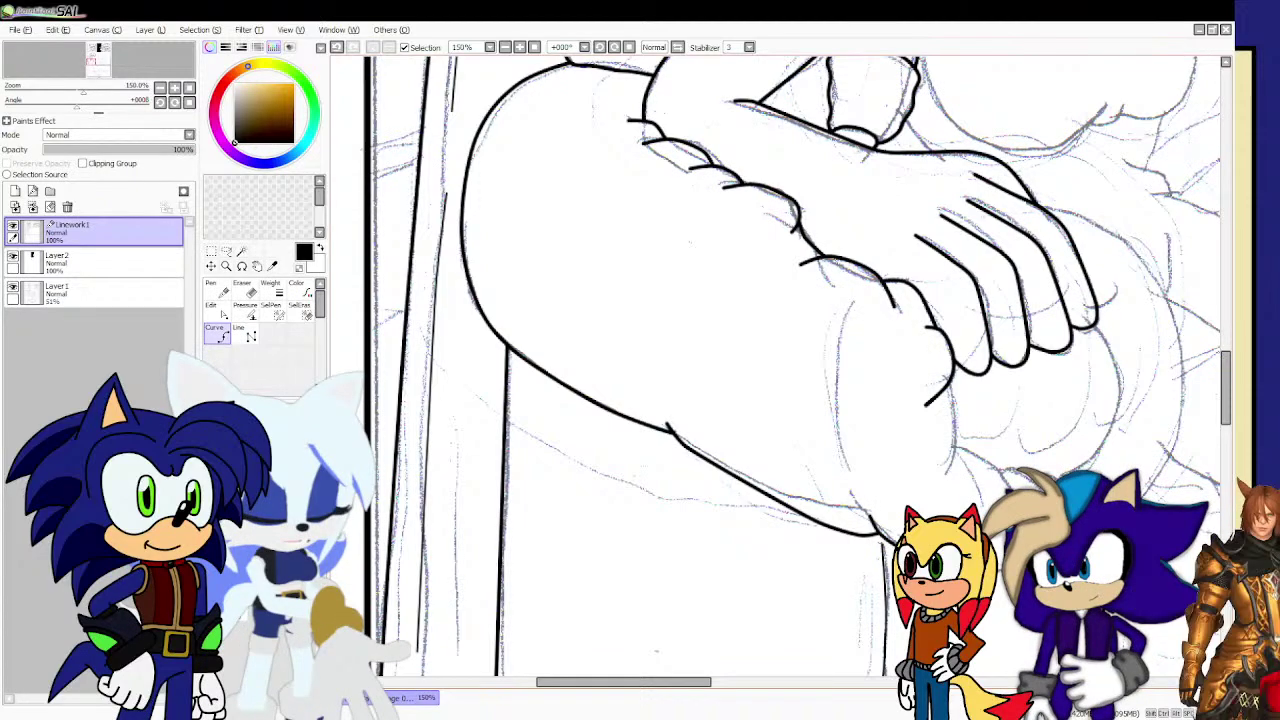
Ink the outer curve of the armrest's rounded front, sweeping from the lower edge up to the back of the hand.
{"action": "scroll", "coordinate": [945, 510], "scroll_direction": "down", "scroll_amount": 3}
{"action": "scroll", "coordinate": [975, 510], "scroll_direction": "up", "scroll_amount": 4}
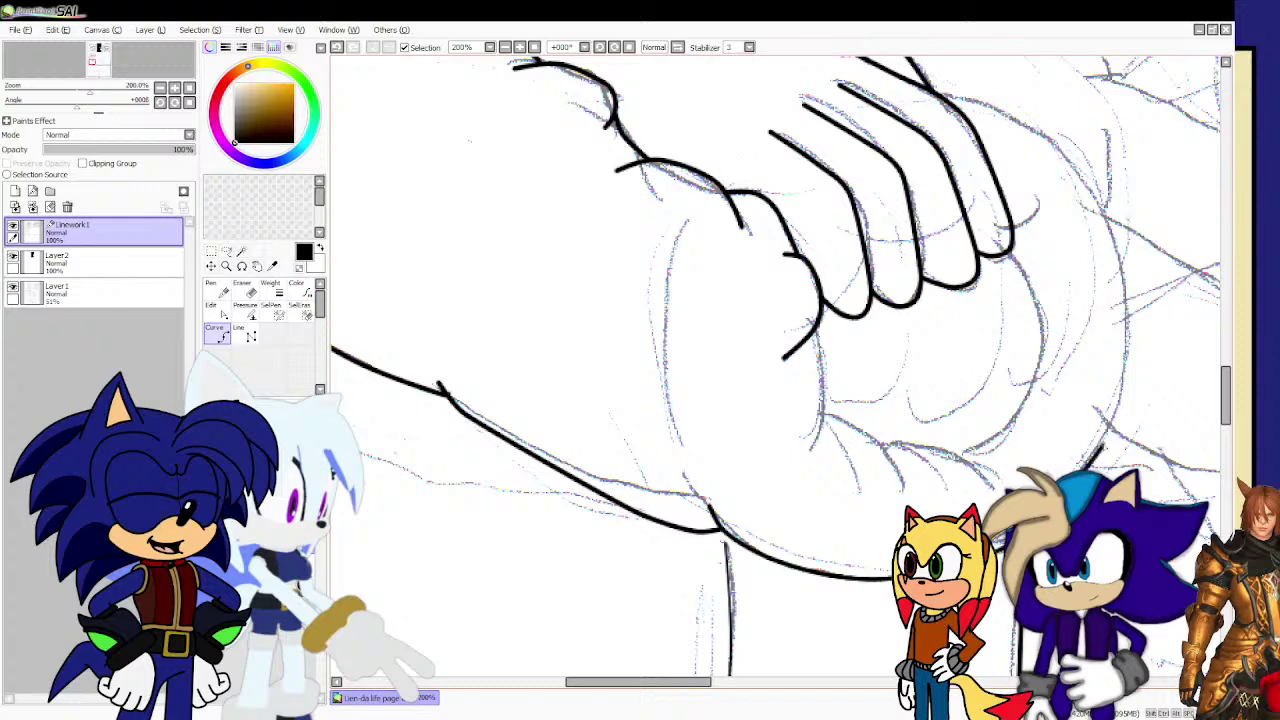
{"action": "left_click", "coordinate": [1124, 285]}
{"action": "left_click", "coordinate": [1080, 157]}
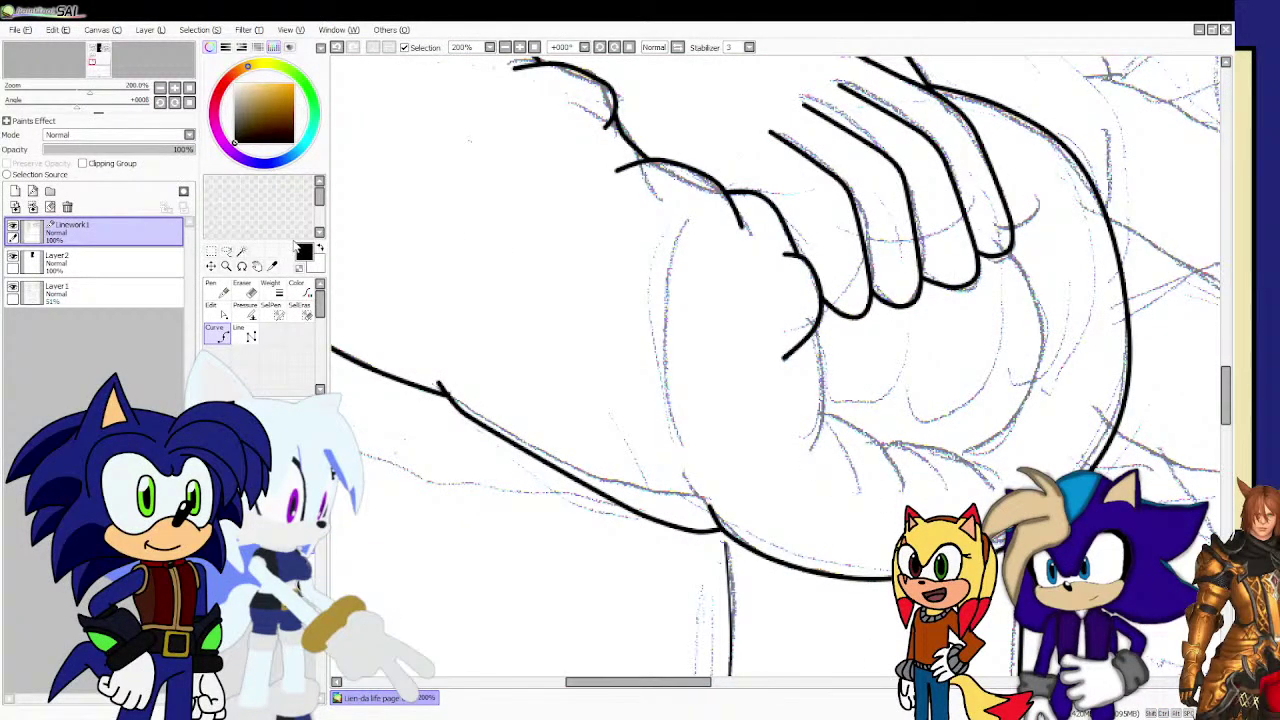
Ink the first folds of the armrest front's inner edge, running down from below the thumb with short crease ends.
{"action": "scroll", "coordinate": [828, 376], "scroll_direction": "up", "scroll_amount": 2}
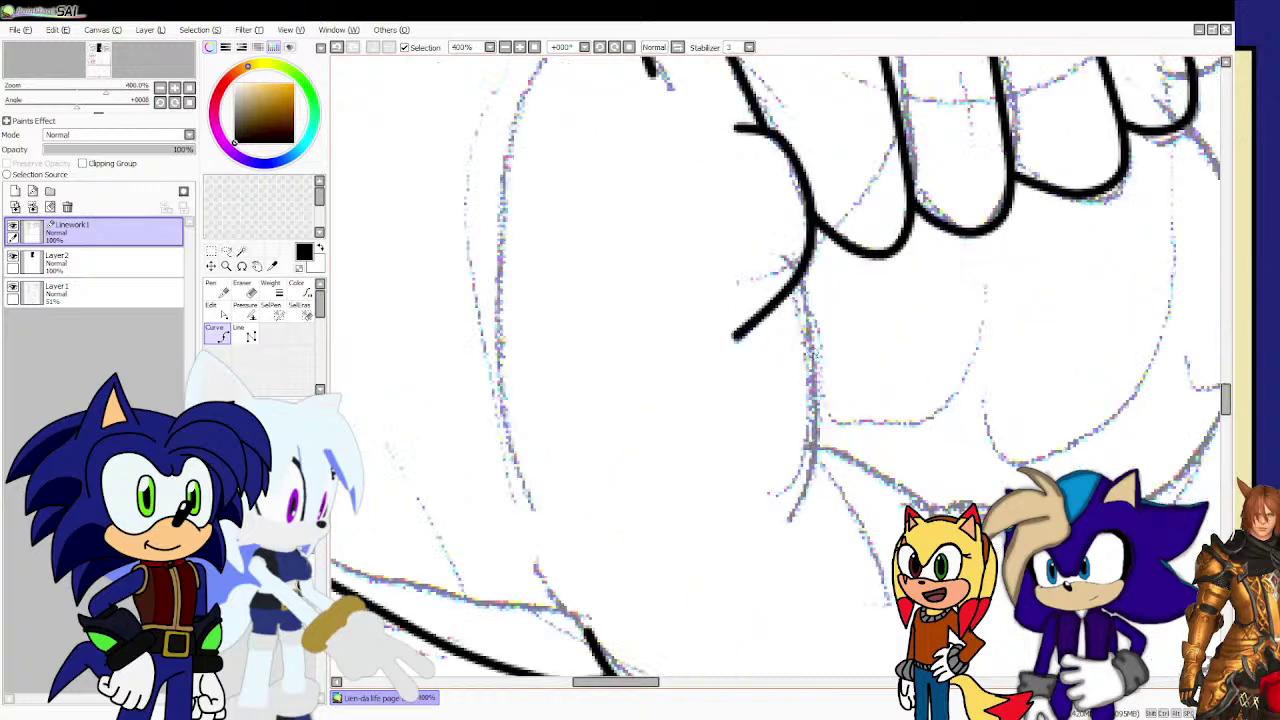
{"action": "left_click_drag", "start_coordinate": [783, 298], "coordinate": [813, 367]}
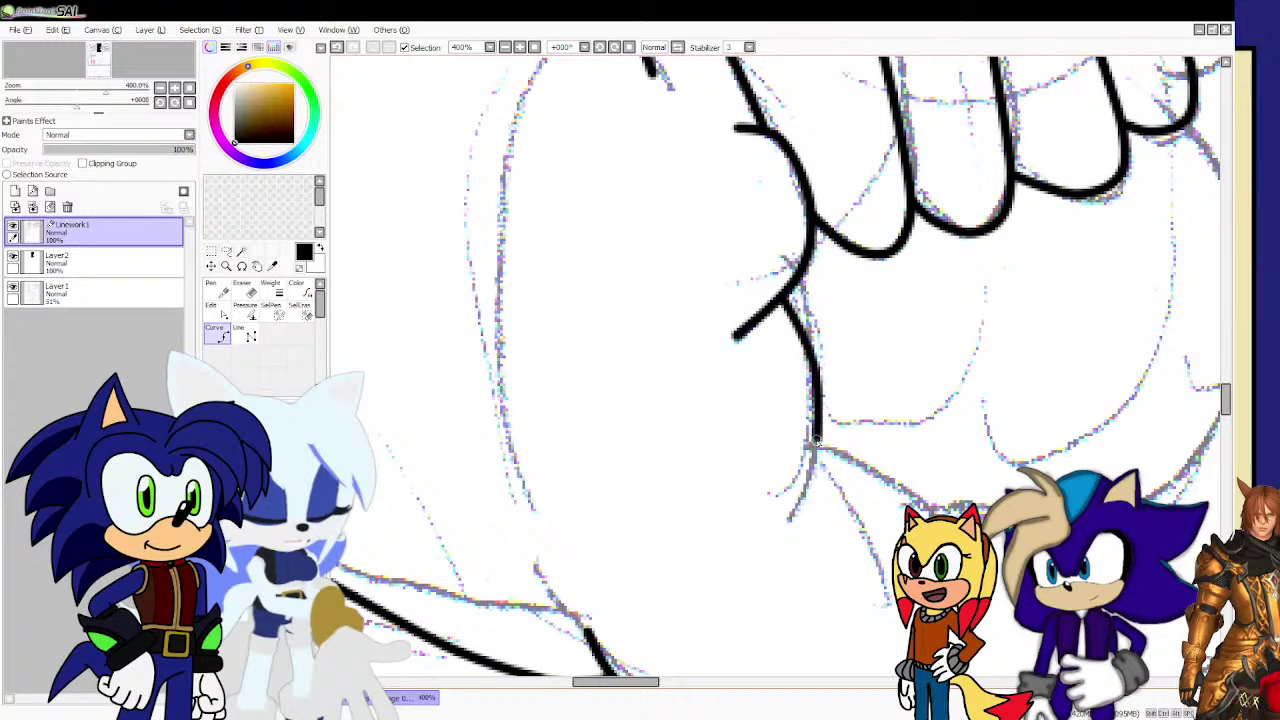
{"action": "left_click_drag", "start_coordinate": [815, 442], "coordinate": [805, 491]}
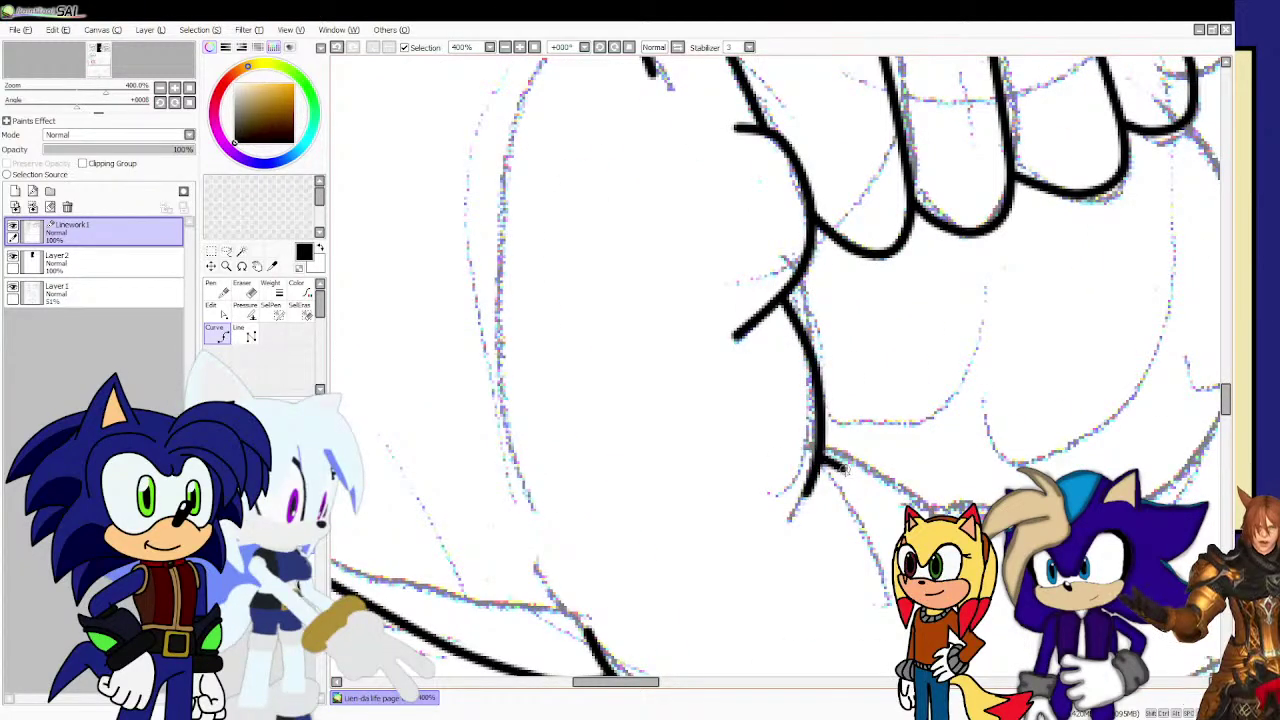
{"action": "scroll", "coordinate": [843, 468], "scroll_direction": "down", "scroll_amount": 2}
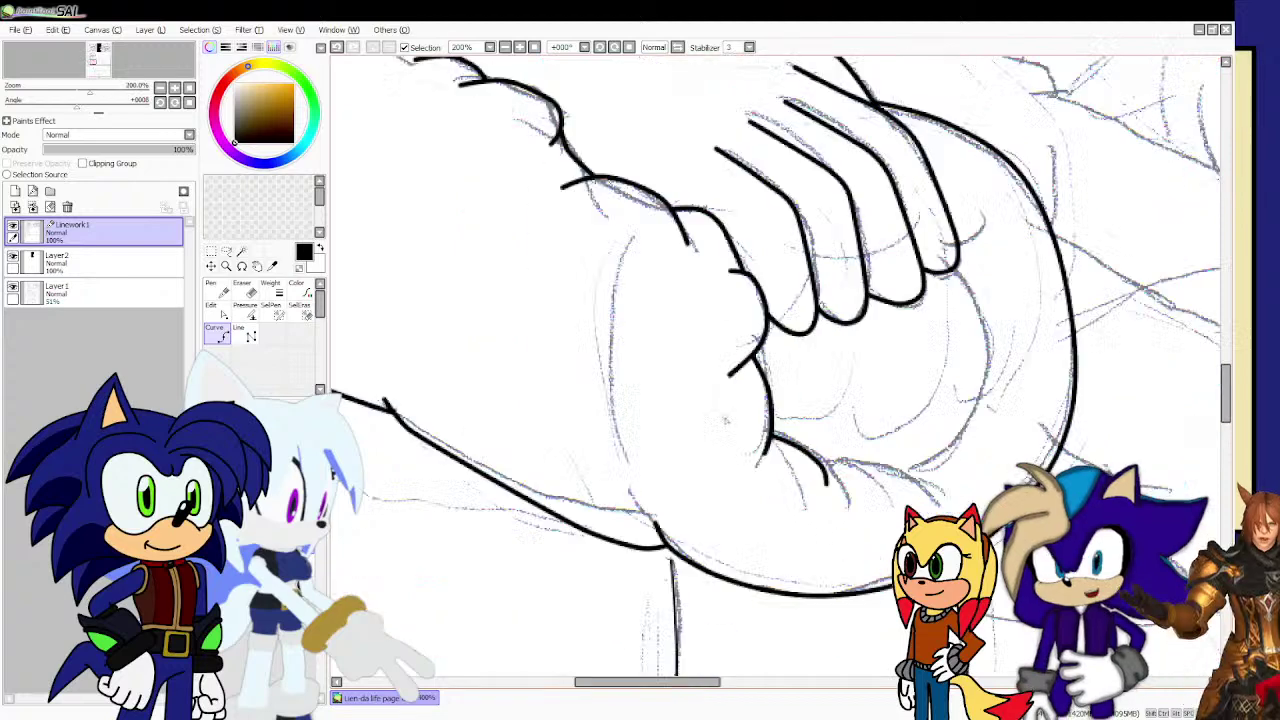
Ink the inner edge's bottom fold and its curve up to the last fingertip, adding a short crease beside that finger.
{"action": "scroll", "coordinate": [843, 468], "scroll_direction": "up", "scroll_amount": 2}
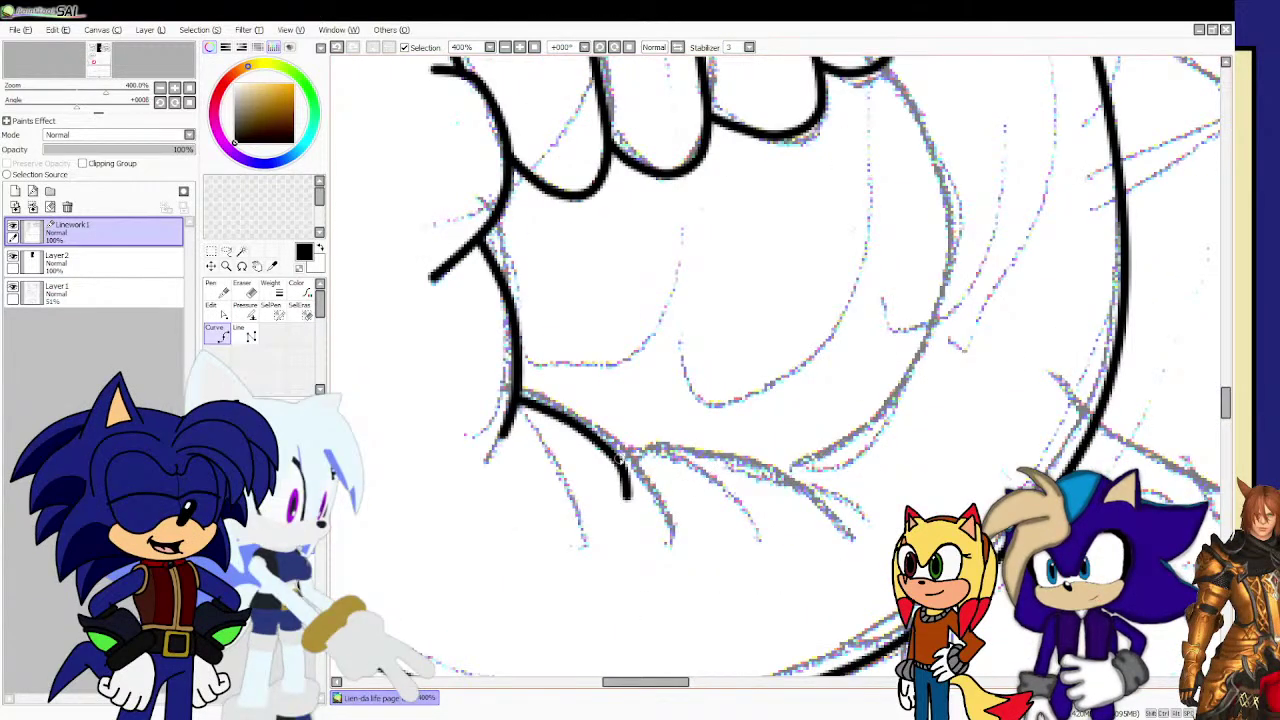
{"action": "mouse_move", "coordinate": [675, 460]}
{"action": "left_mouse_down"}
{"action": "mouse_move", "coordinate": [760, 486]}
{"action": "mouse_move", "coordinate": [782, 514]}
{"action": "mouse_move", "coordinate": [846, 455]}
{"action": "left_mouse_up"}
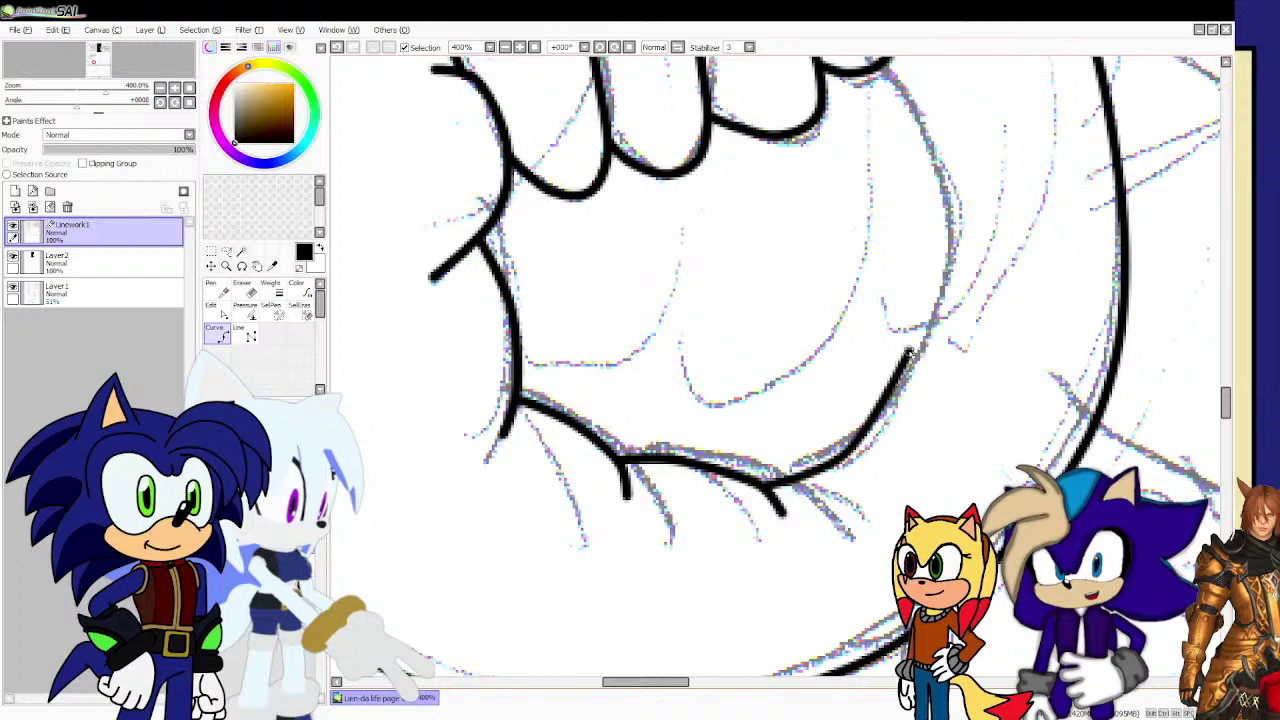
{"action": "left_click", "coordinate": [925, 346]}
{"action": "scroll", "coordinate": [925, 352], "scroll_direction": "down", "scroll_amount": 2}
{"action": "scroll", "coordinate": [932, 280], "scroll_direction": "up", "scroll_amount": 1}
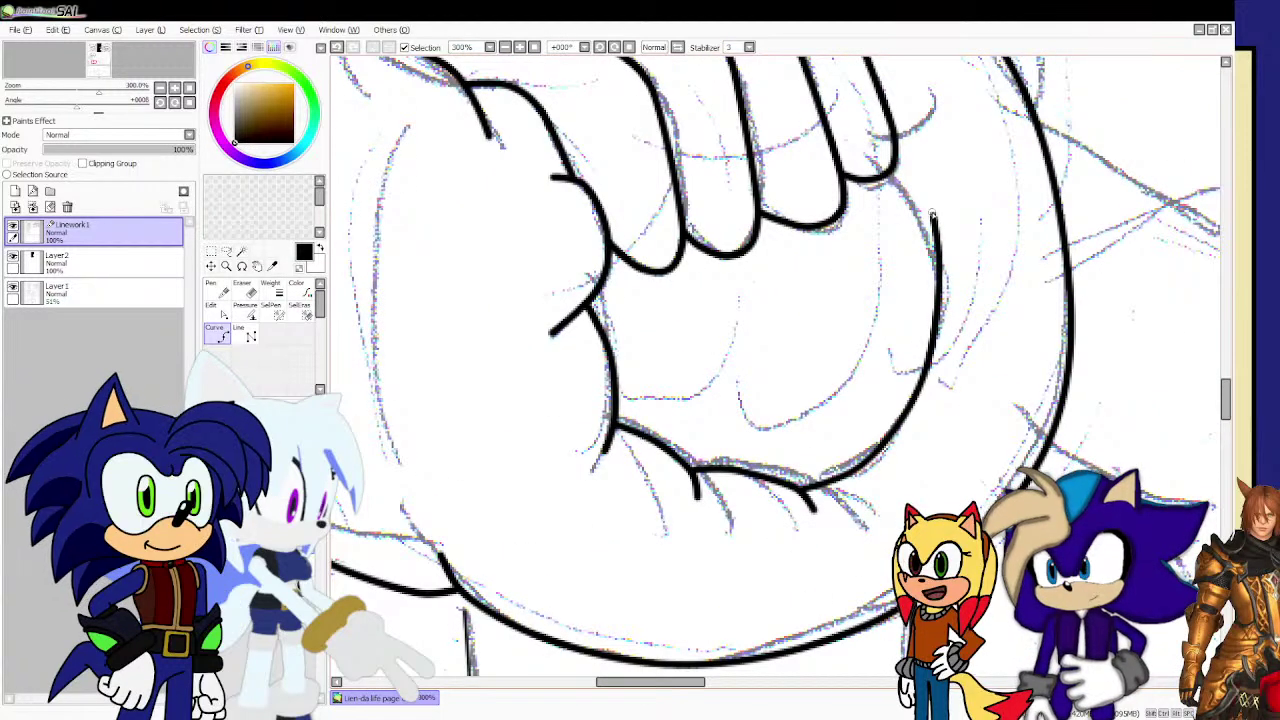
{"action": "double_click", "coordinate": [895, 170]}
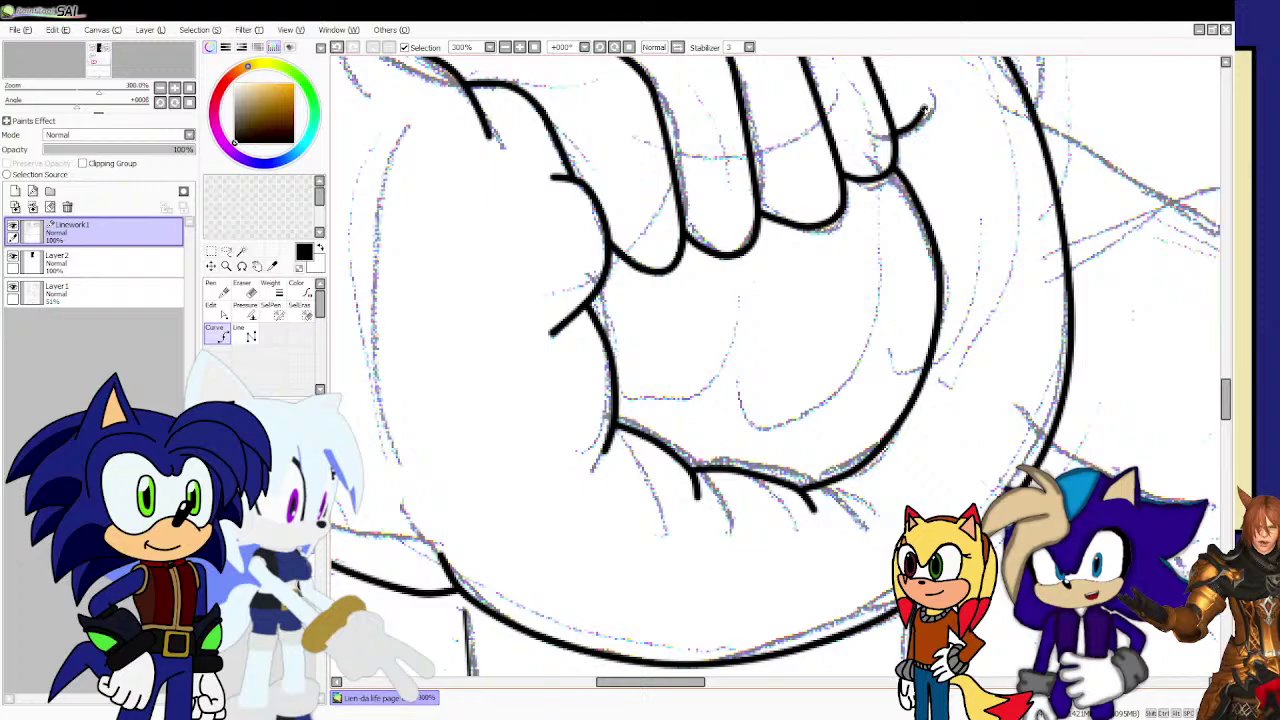
Ink the top of the seated character's leg as an arch from the armrest's front toward the reclining character.
{"action": "scroll", "coordinate": [876, 200], "scroll_direction": "down", "scroll_amount": 5}
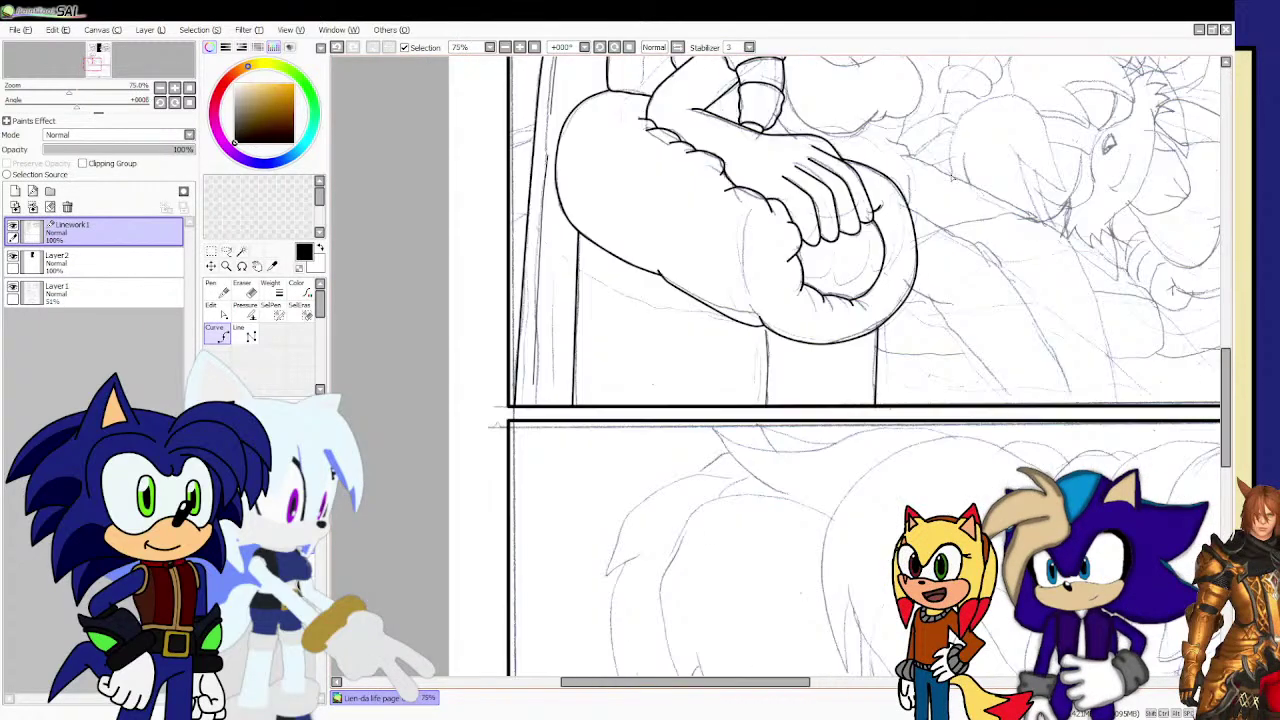
{"action": "scroll", "coordinate": [951, 177], "scroll_direction": "down", "scroll_amount": 2}
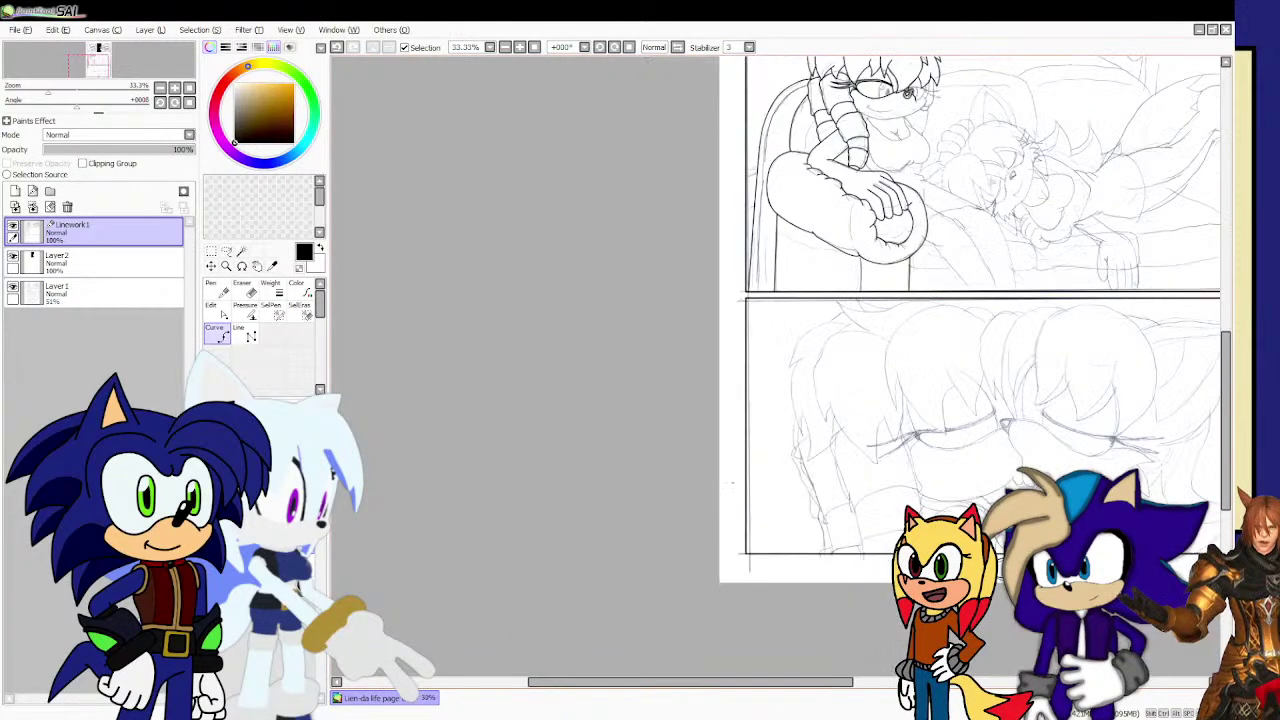
{"action": "scroll", "coordinate": [998, 170], "scroll_direction": "up", "scroll_amount": 2}
{"action": "scroll", "coordinate": [968, 256], "scroll_direction": "up", "scroll_amount": 3}
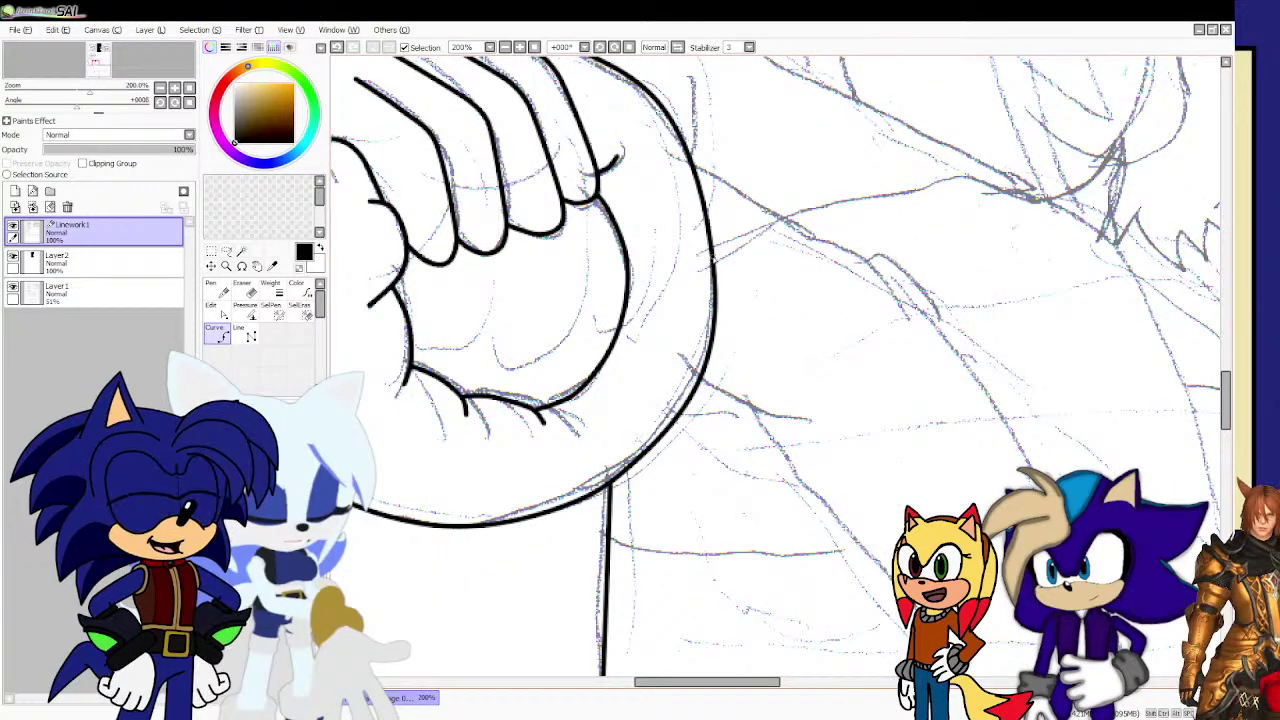
{"action": "mouse_move", "coordinate": [712, 260]}
{"action": "left_mouse_down"}
{"action": "mouse_move", "coordinate": [736, 234]}
{"action": "mouse_move", "coordinate": [876, 193]}
{"action": "left_mouse_up"}
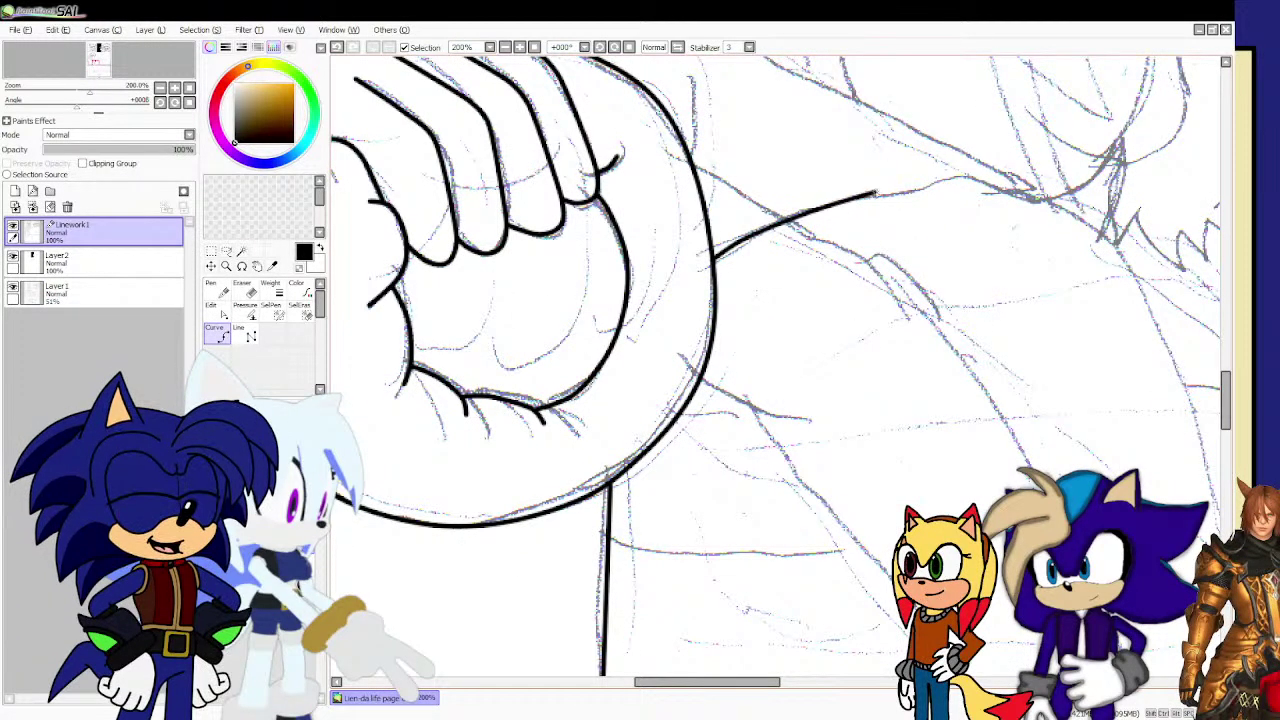
{"action": "mouse_move", "coordinate": [963, 182]}
{"action": "left_mouse_down"}
{"action": "mouse_move", "coordinate": [1011, 180]}
{"action": "mouse_move", "coordinate": [1078, 213]}
{"action": "left_mouse_up"}
{"action": "left_click", "coordinate": [1108, 242]}
Extend the leg's arched outline down its far side to the panel's lower border.
{"action": "scroll", "coordinate": [1080, 251], "scroll_direction": "down", "scroll_amount": 4}
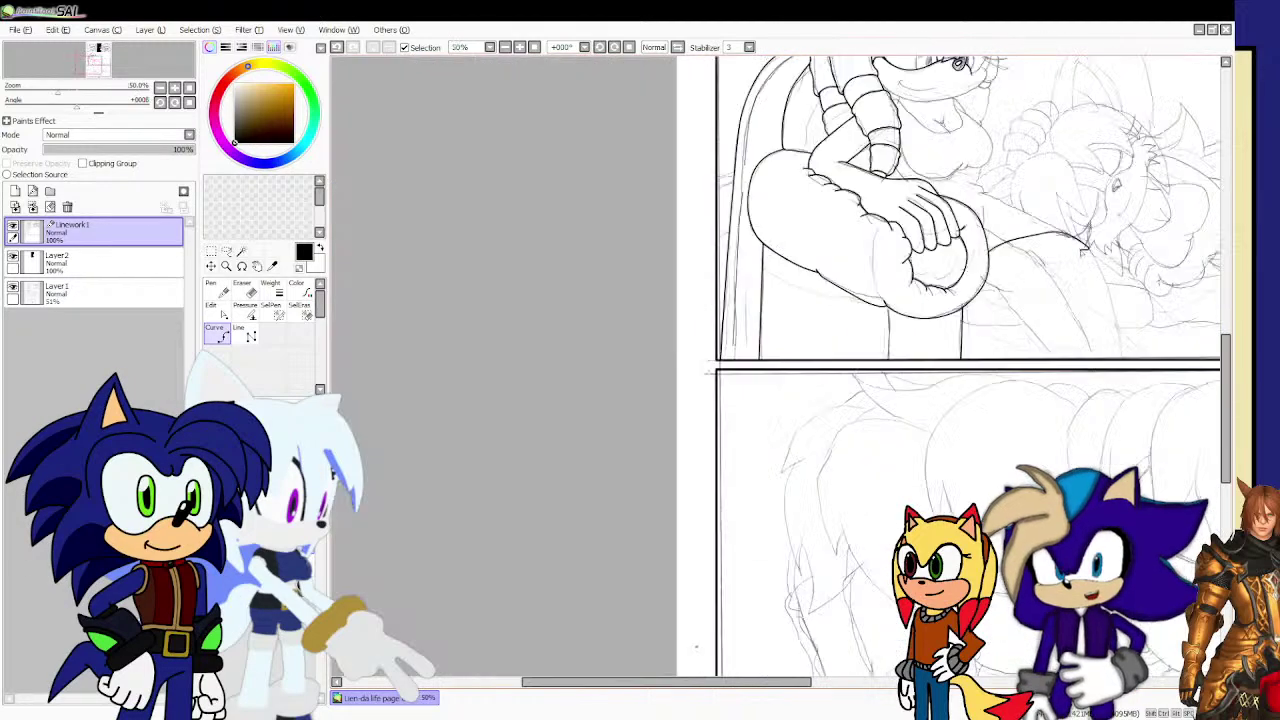
{"action": "scroll", "coordinate": [1106, 316], "scroll_direction": "up", "scroll_amount": 1}
{"action": "scroll", "coordinate": [1011, 310], "scroll_direction": "up", "scroll_amount": 1}
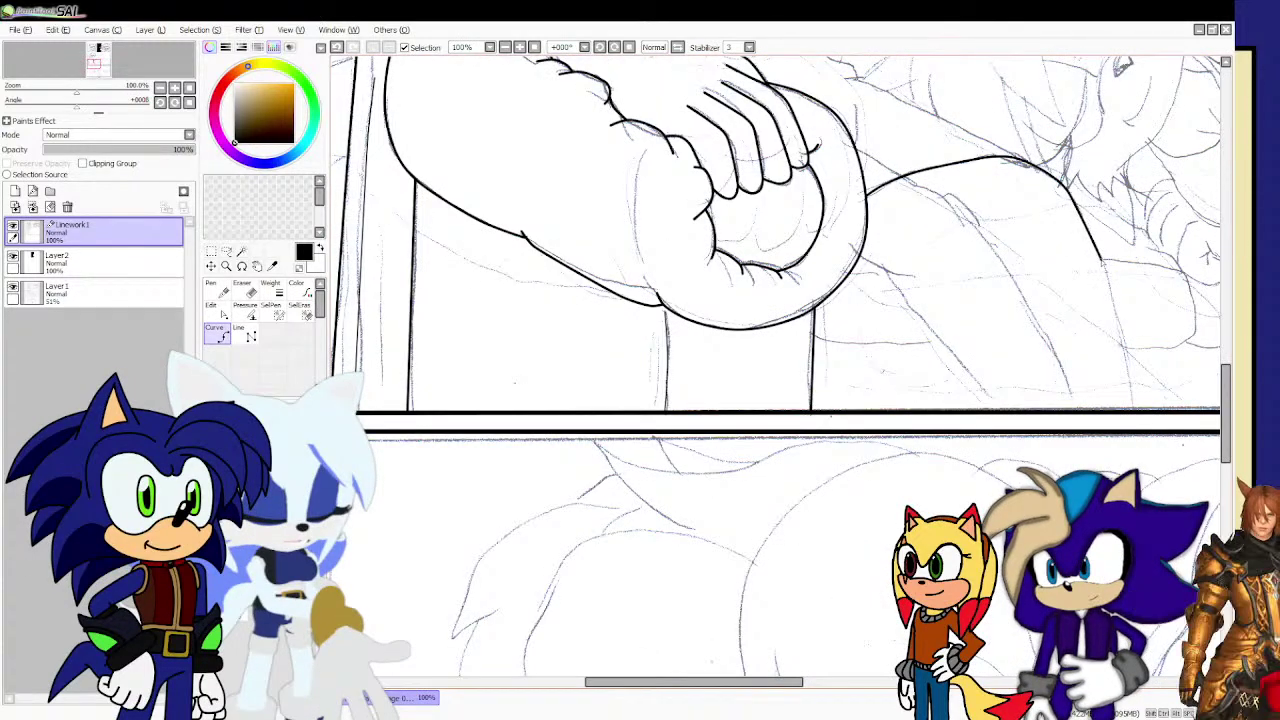
{"action": "scroll", "coordinate": [1130, 410], "scroll_direction": "up", "scroll_amount": 2}
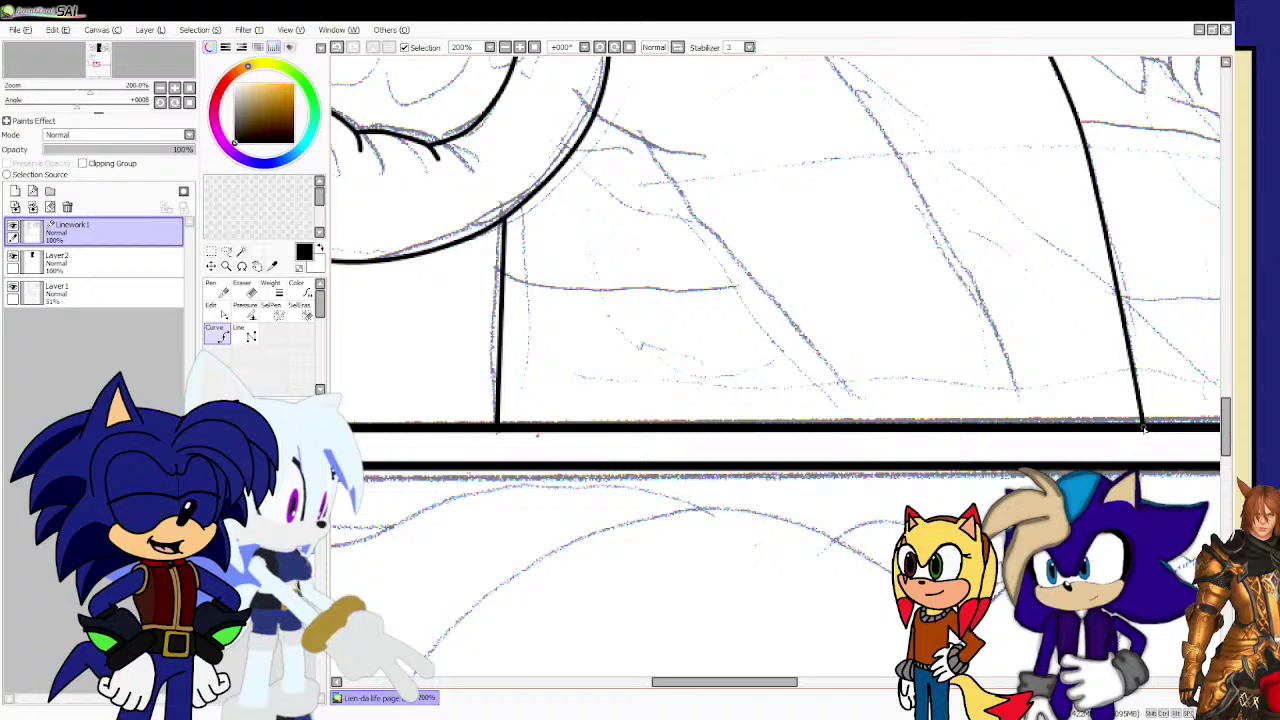
{"action": "double_click", "coordinate": [1144, 428]}
Ink the second leg contour, branching off the arch near the armrest and sloping down toward the panel's lower border.
{"action": "scroll", "coordinate": [756, 204], "scroll_direction": "down", "scroll_amount": 3}
{"action": "scroll", "coordinate": [742, 125], "scroll_direction": "up", "scroll_amount": 4}
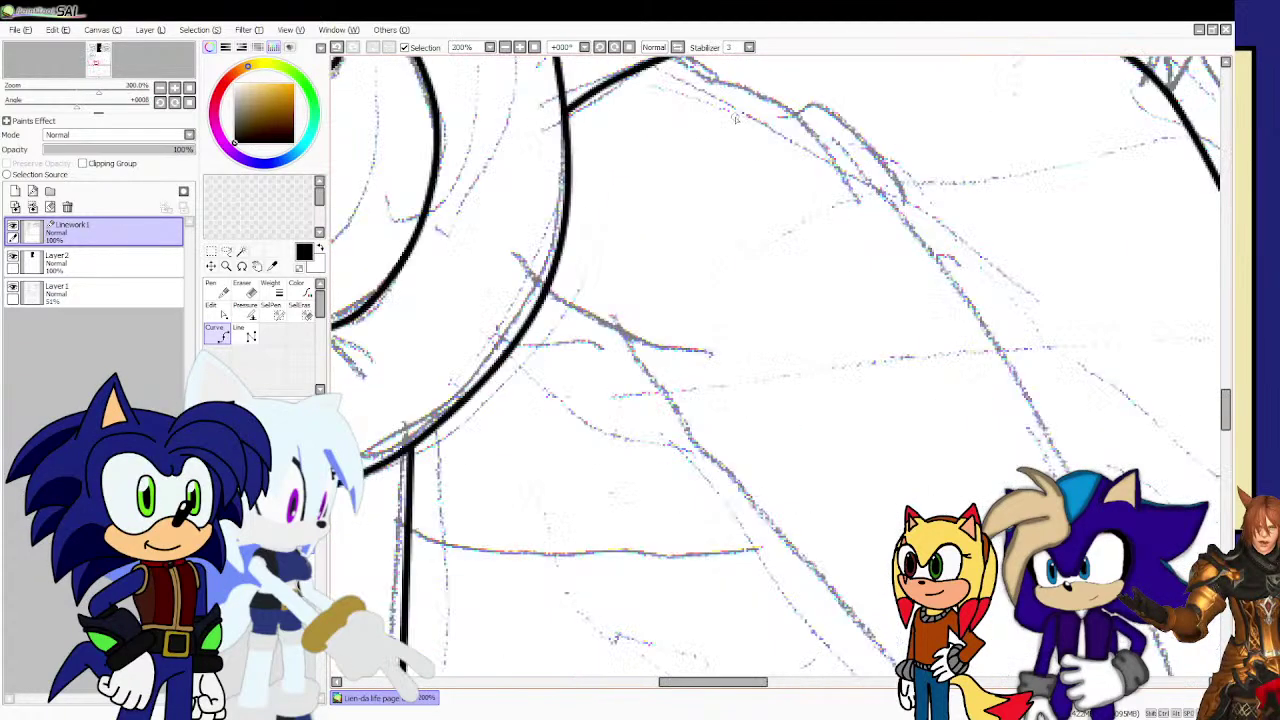
{"action": "scroll", "coordinate": [735, 118], "scroll_direction": "up", "scroll_amount": 1}
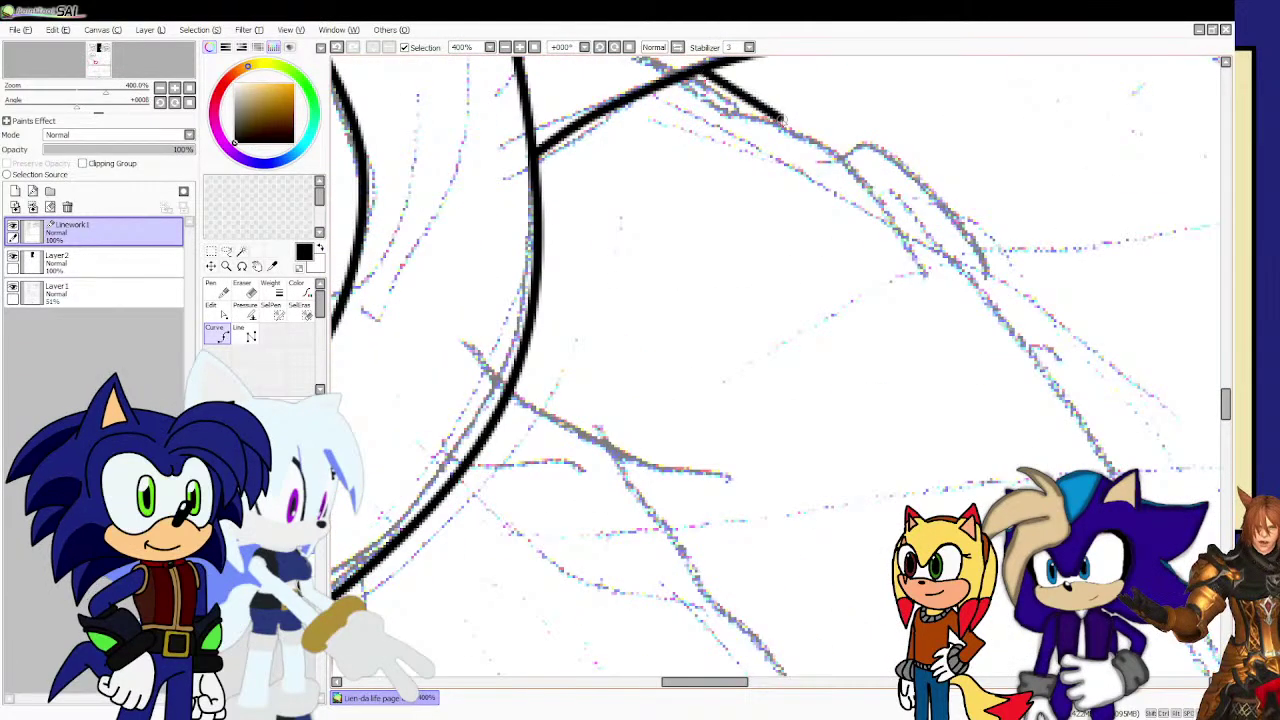
{"action": "left_click", "coordinate": [857, 148]}
{"action": "scroll", "coordinate": [882, 164], "scroll_direction": "down", "scroll_amount": 3}
{"action": "left_click", "coordinate": [918, 194]}
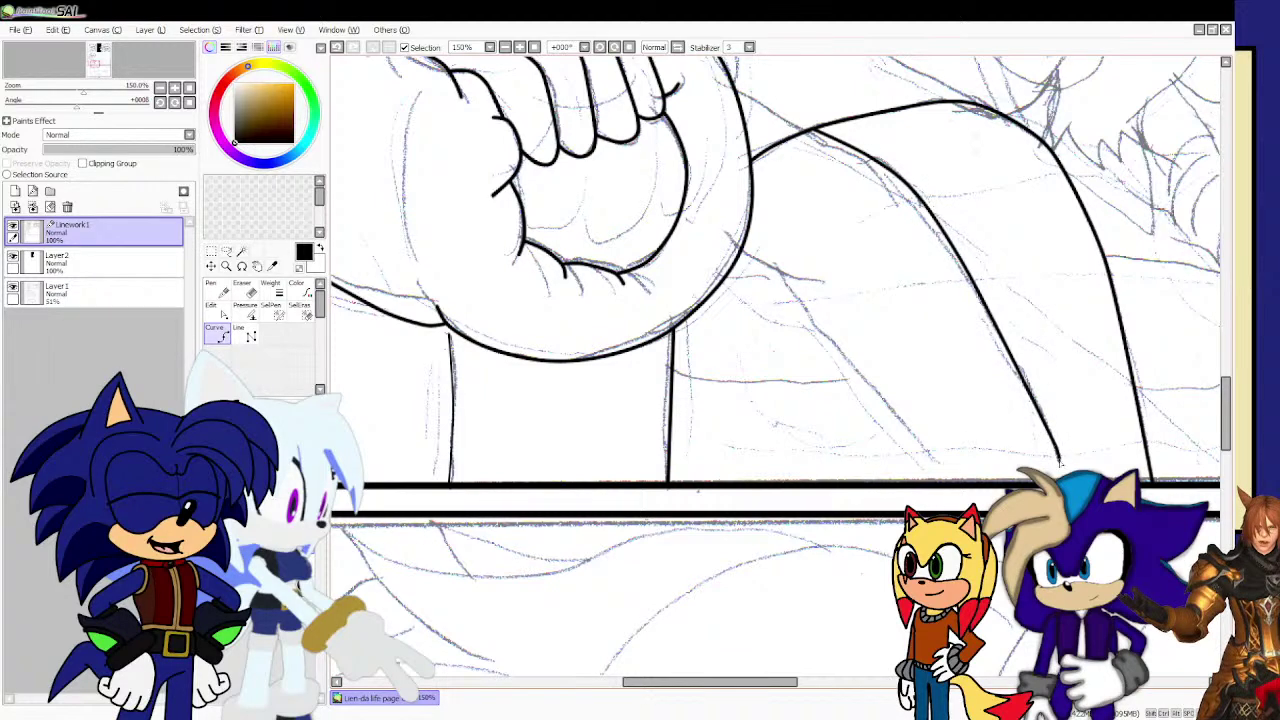
Ink the near leg's lower contour down to the panel border and join its bent upper end to the armrest with small folds.
{"action": "scroll", "coordinate": [704, 206], "scroll_direction": "up", "scroll_amount": 1}
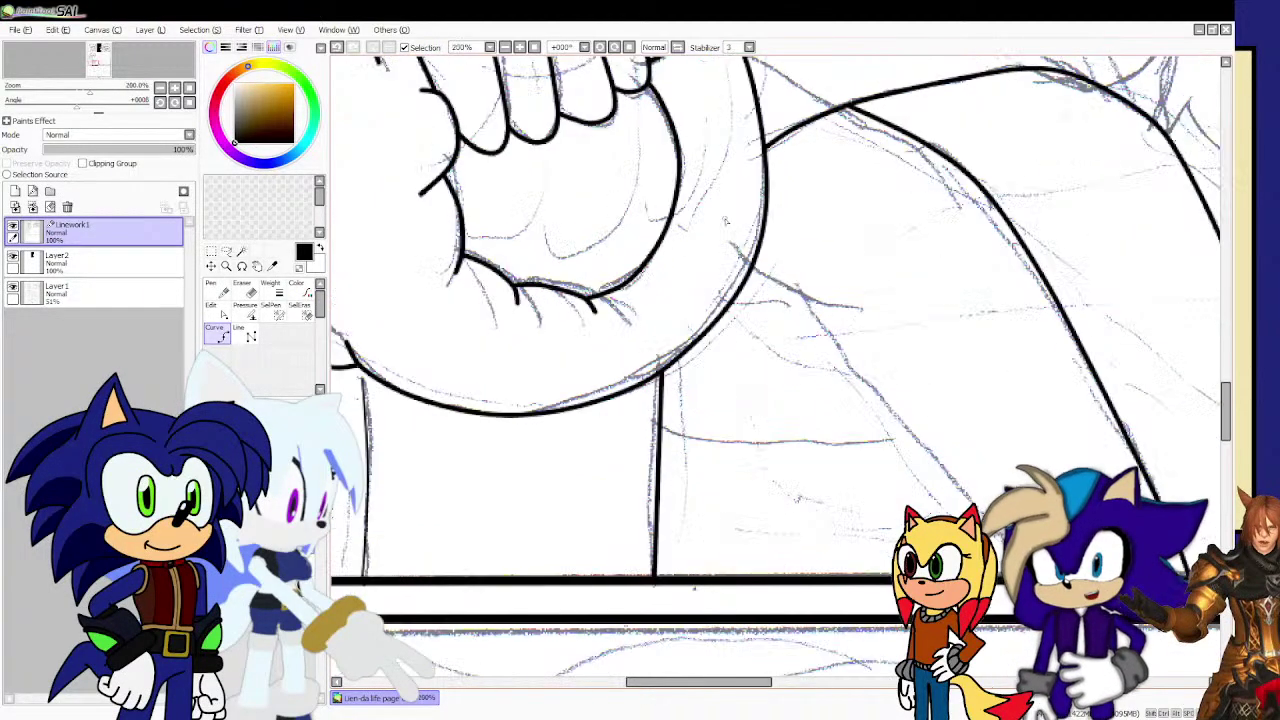
{"action": "mouse_move", "coordinate": [795, 272]}
{"action": "left_mouse_down"}
{"action": "mouse_move", "coordinate": [838, 350]}
{"action": "mouse_move", "coordinate": [970, 500]}
{"action": "left_mouse_up"}
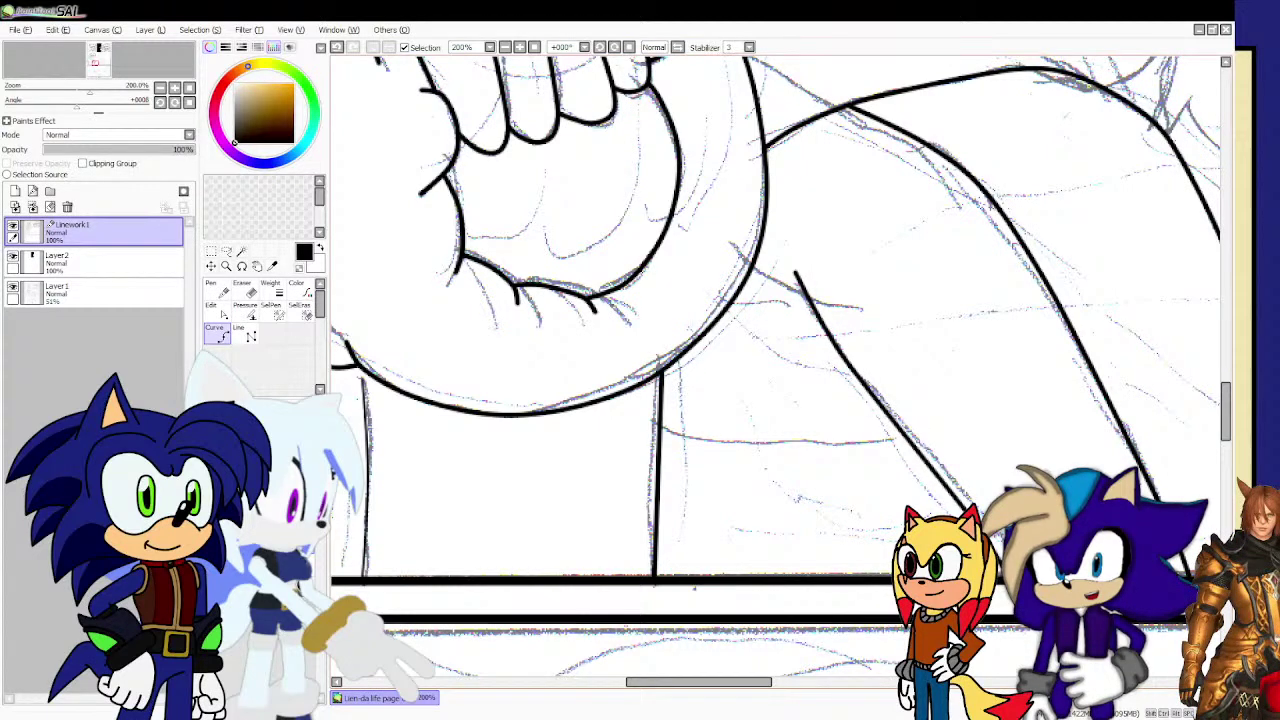
{"action": "scroll", "coordinate": [805, 286], "scroll_direction": "up", "scroll_amount": 1}
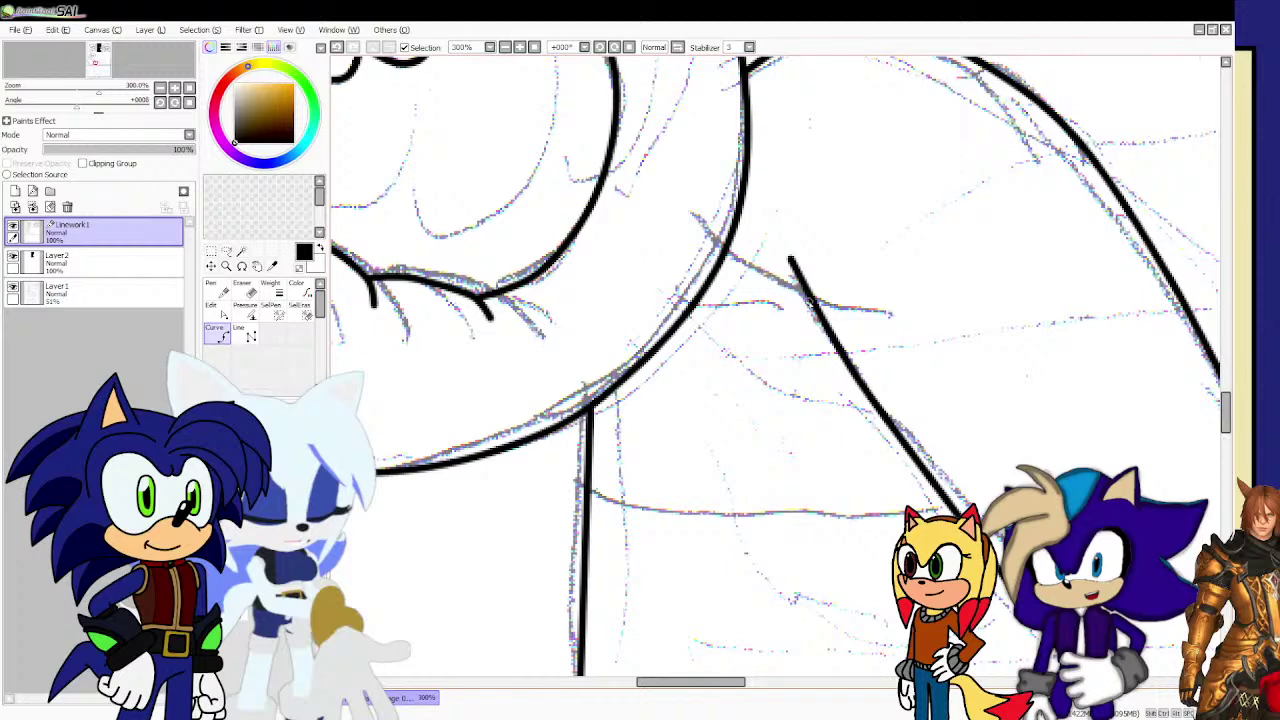
{"action": "left_click", "coordinate": [814, 311], "text": "ctrl"}
{"action": "left_click_drag", "start_coordinate": [791, 259], "coordinate": [811, 253]}
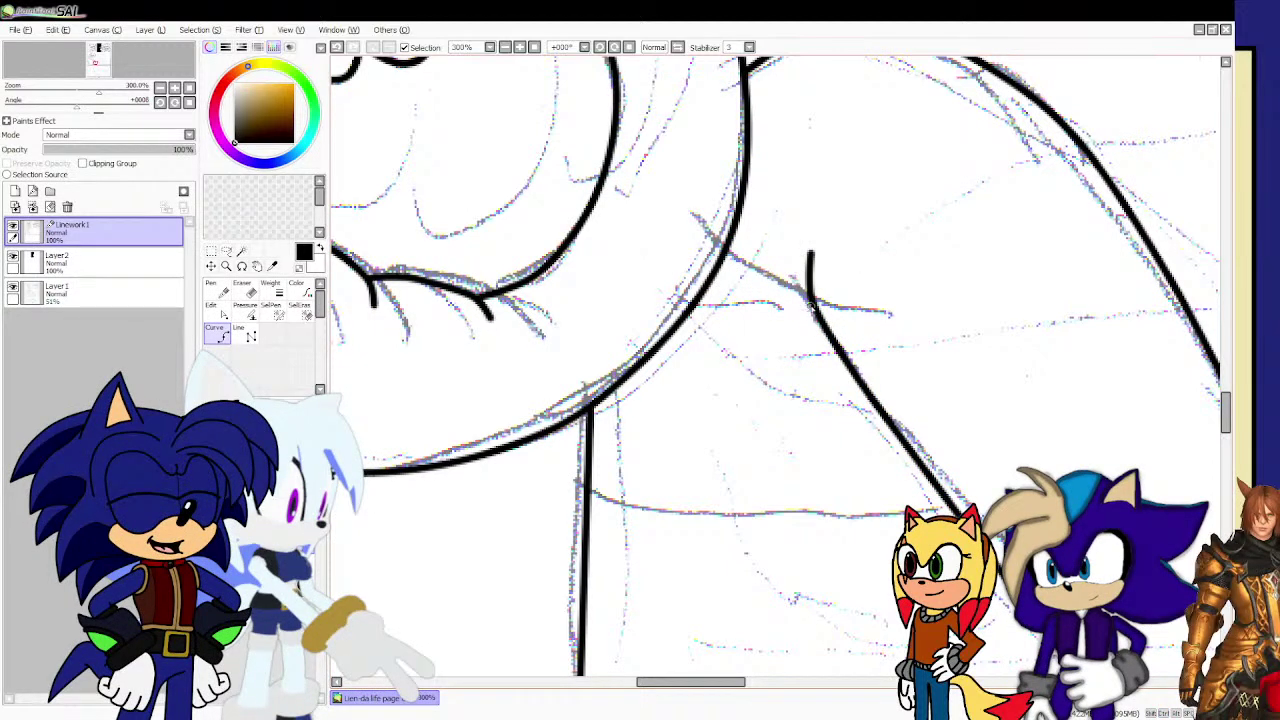
{"action": "left_click", "coordinate": [809, 297]}
{"action": "left_click", "coordinate": [771, 265]}
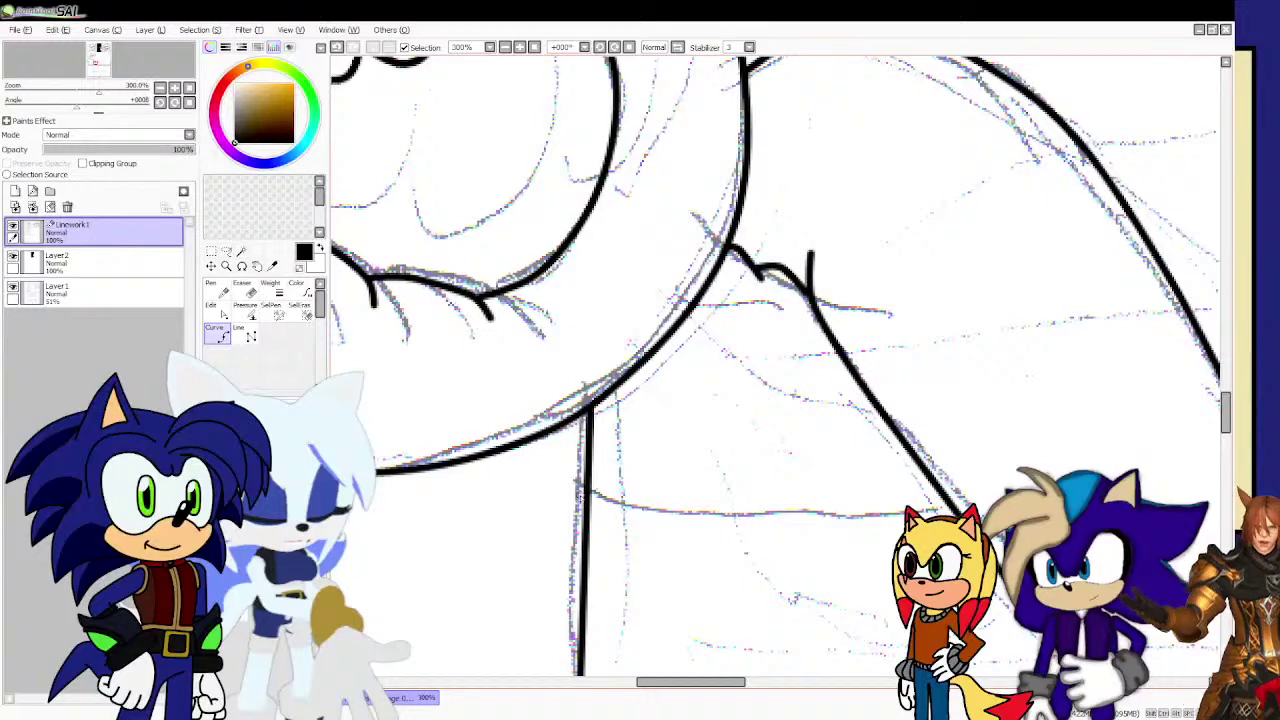
Ink the seat edge between the armrest post and the near leg, plus short detail lines beside the post and below the leg's folds.
{"action": "left_click", "coordinate": [618, 518]}
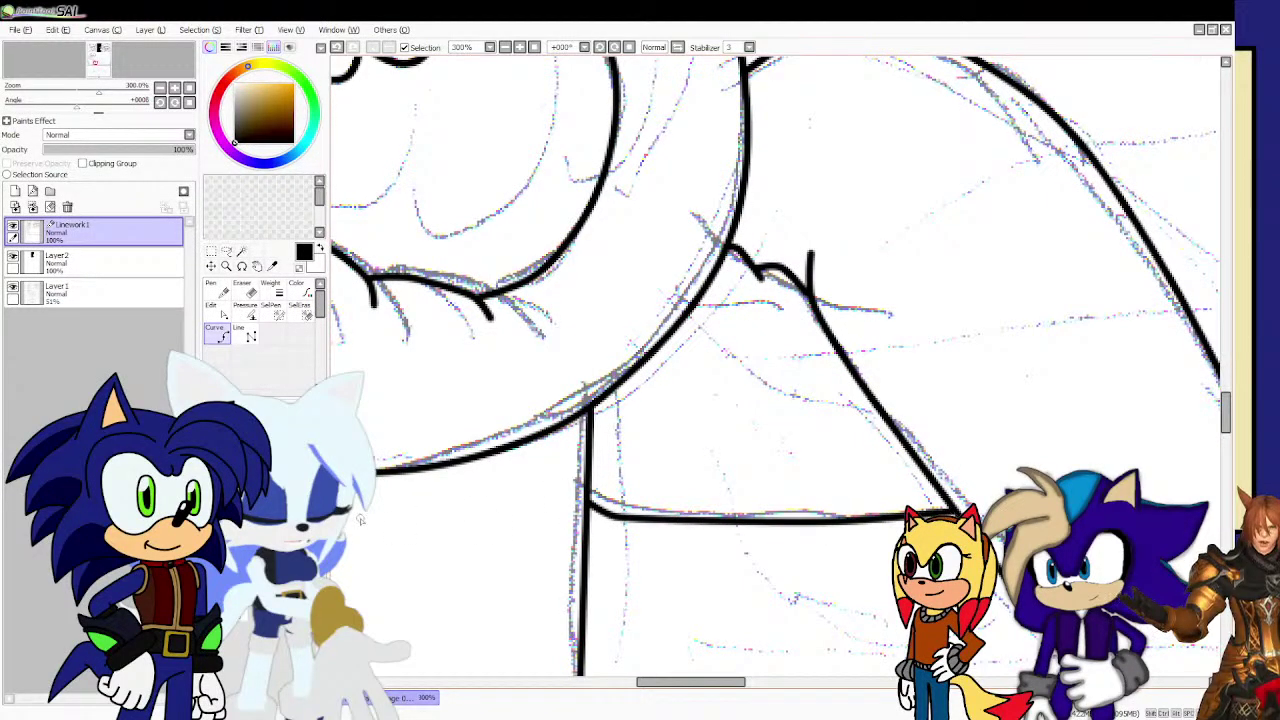
{"action": "left_click", "coordinate": [617, 400]}
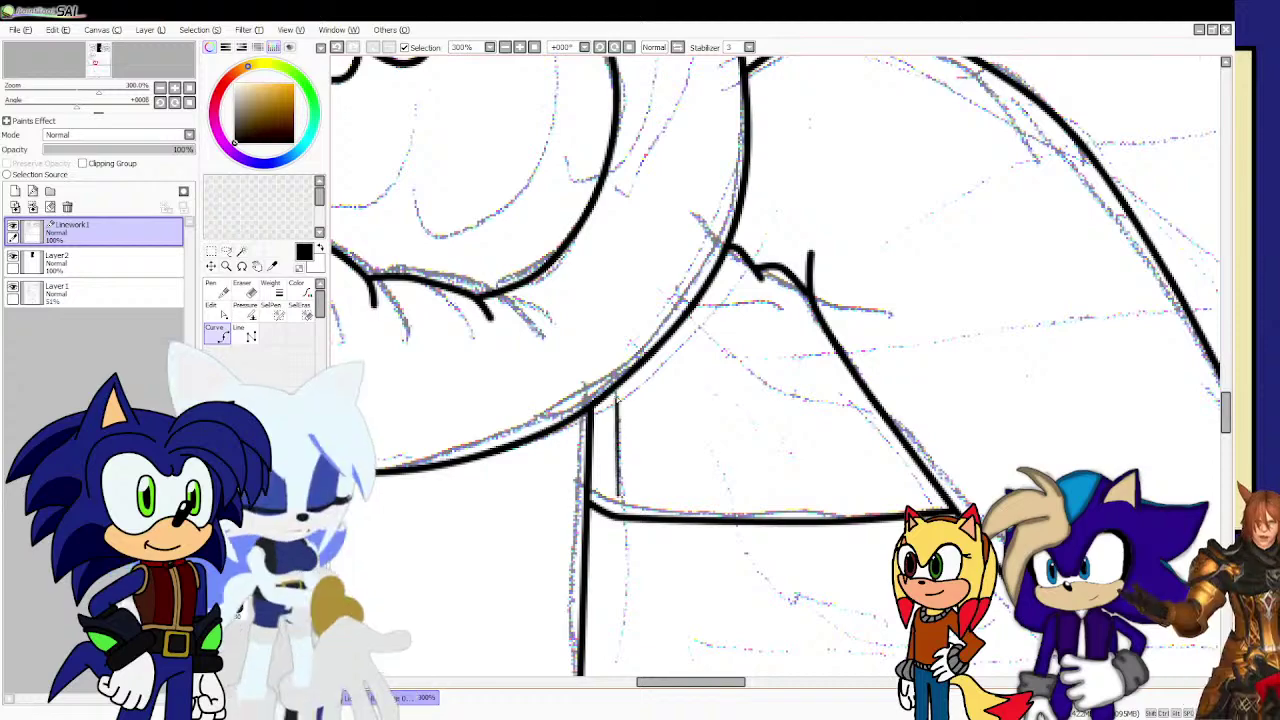
{"action": "left_click", "coordinate": [797, 303]}
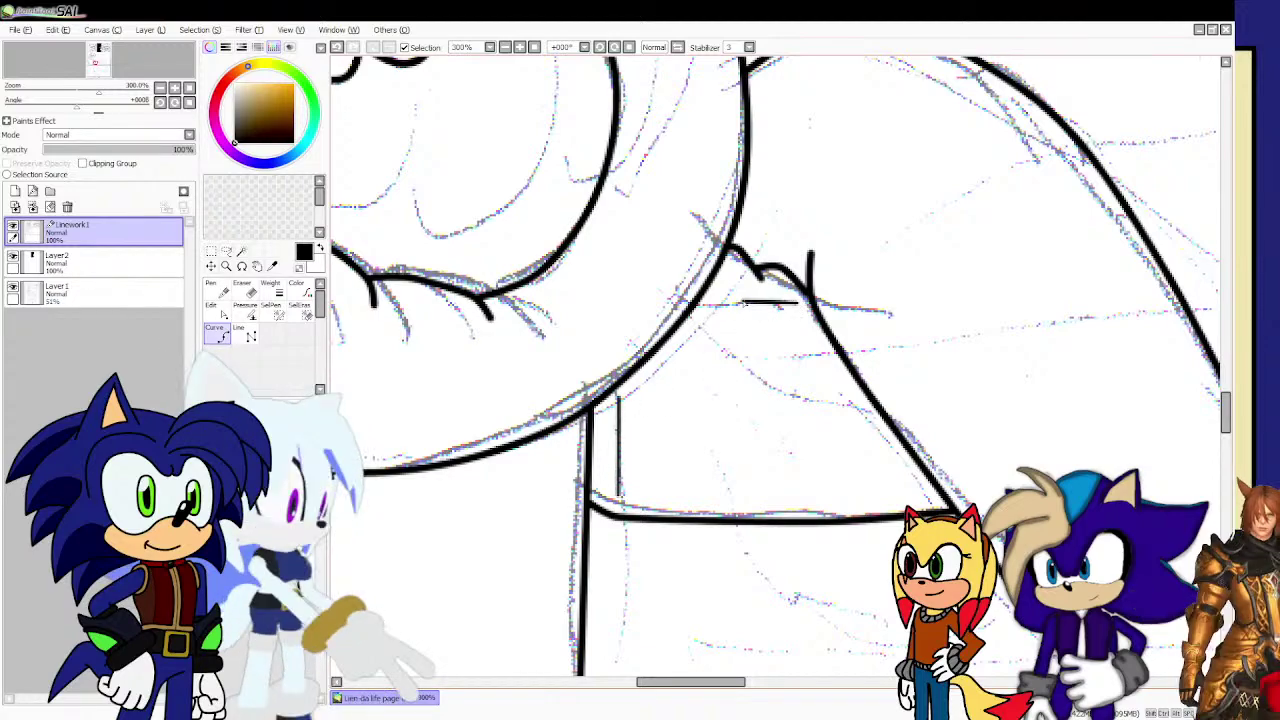
Ink the seat's end beyond the far leg, running out from the leg and turning up through rounded corners toward the reclining character.
{"action": "scroll", "coordinate": [698, 305], "scroll_direction": "down", "scroll_amount": 5}
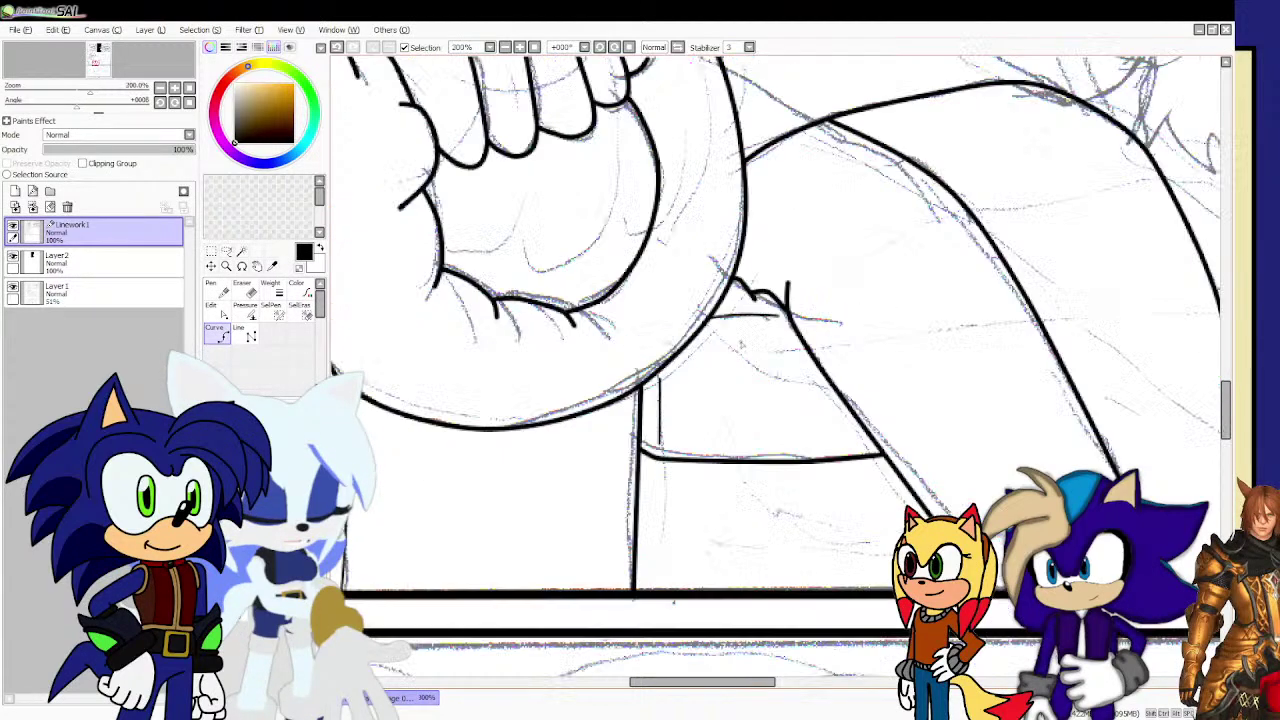
{"action": "scroll", "coordinate": [737, 343], "scroll_direction": "up", "scroll_amount": 4}
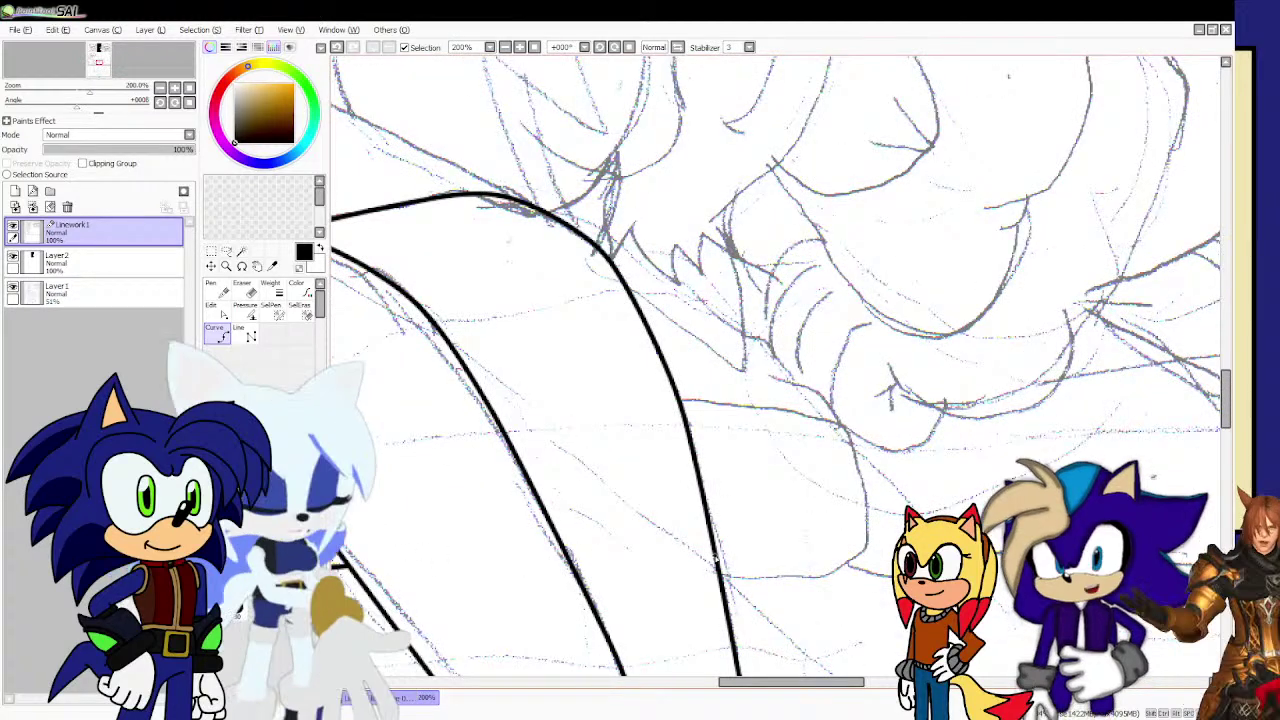
{"action": "left_click", "coordinate": [716, 550]}
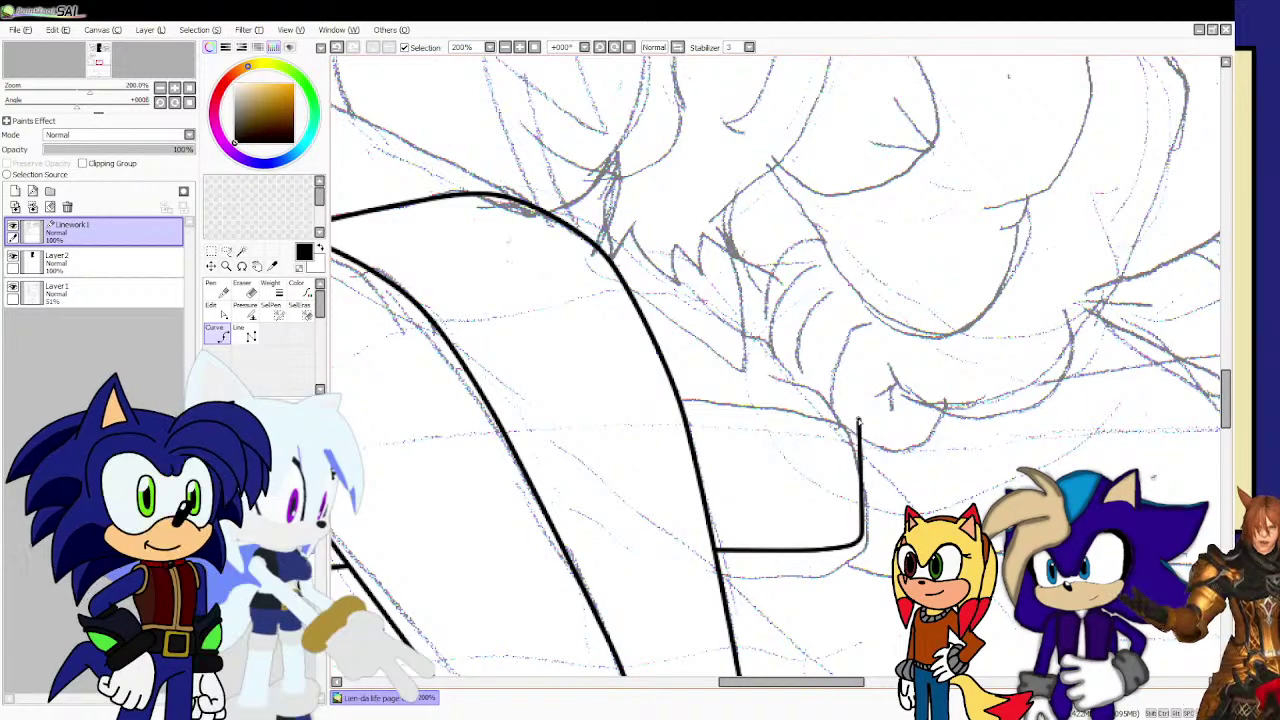
{"action": "scroll", "coordinate": [805, 387], "scroll_direction": "down", "scroll_amount": 4}
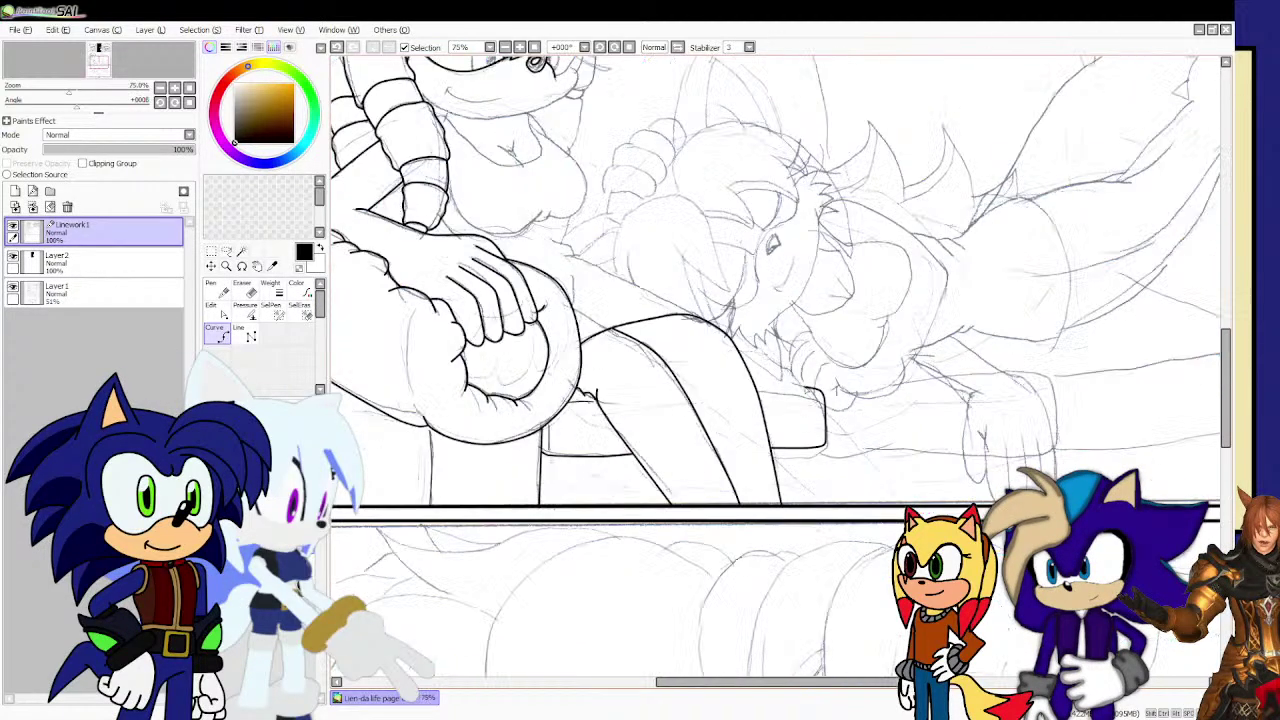
{"action": "scroll", "coordinate": [805, 388], "scroll_direction": "up", "scroll_amount": 7}
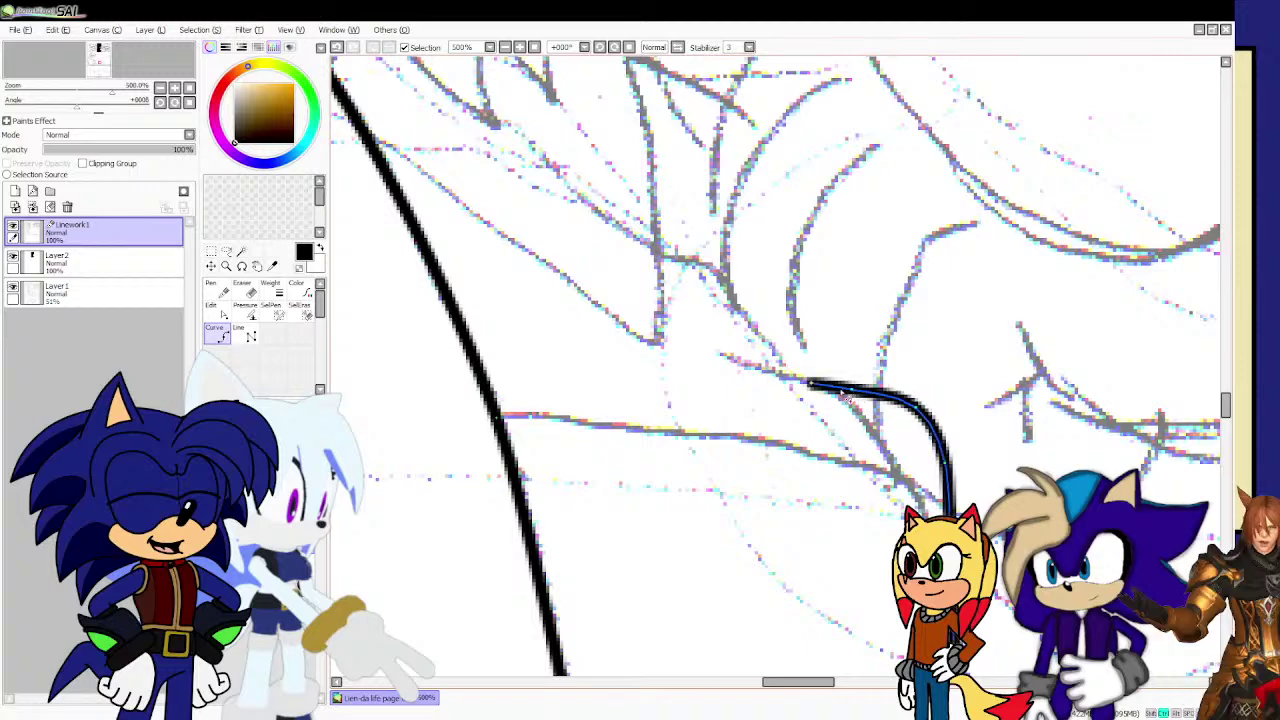
Ink two more overlapping scalloped bumps stepping up from the seat's rounded end toward the reclining character's fur.
{"action": "left_click", "coordinate": [860, 384]}
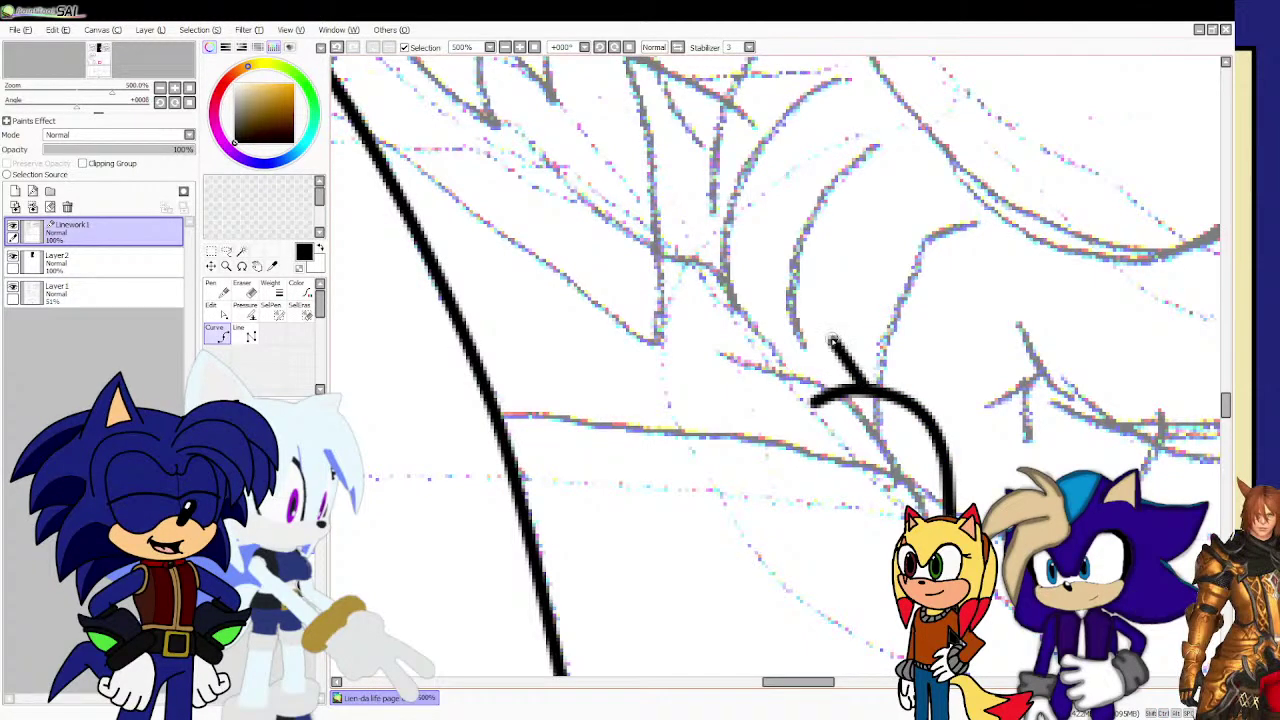
{"action": "double_click", "coordinate": [708, 309]}
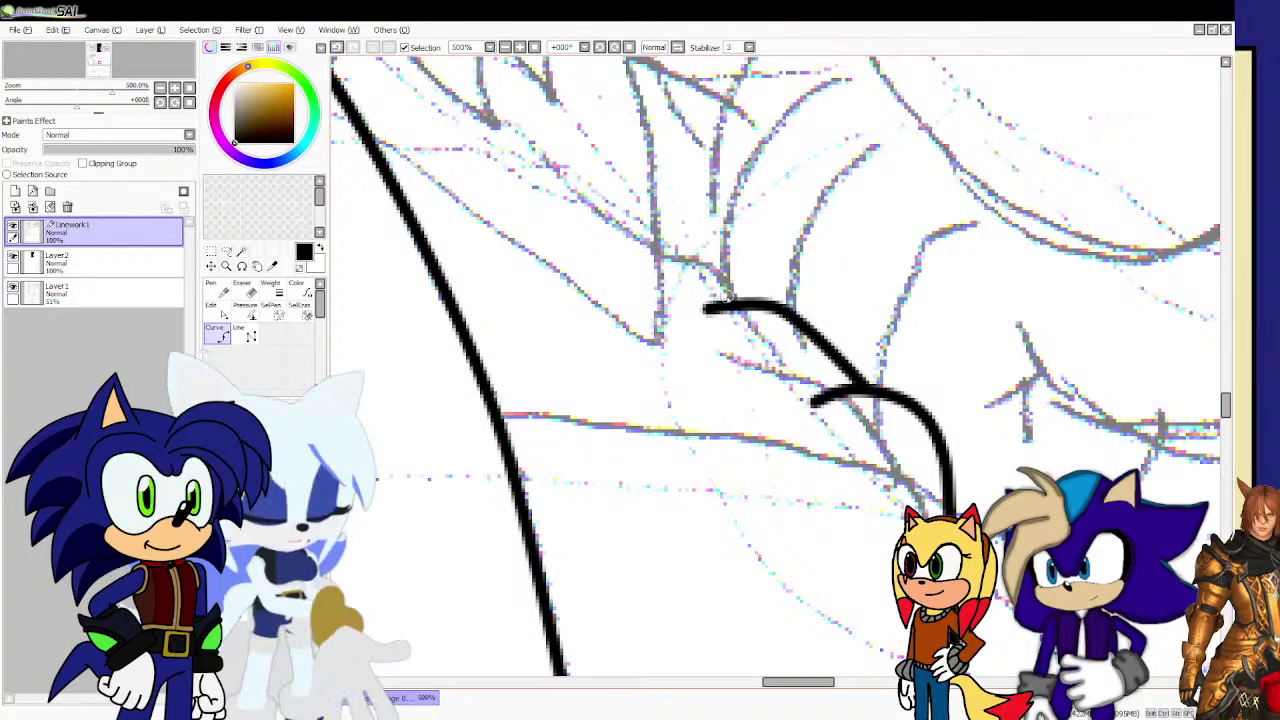
{"action": "left_click", "coordinate": [751, 300]}
{"action": "left_click", "coordinate": [702, 247]}
{"action": "double_click", "coordinate": [657, 224]}
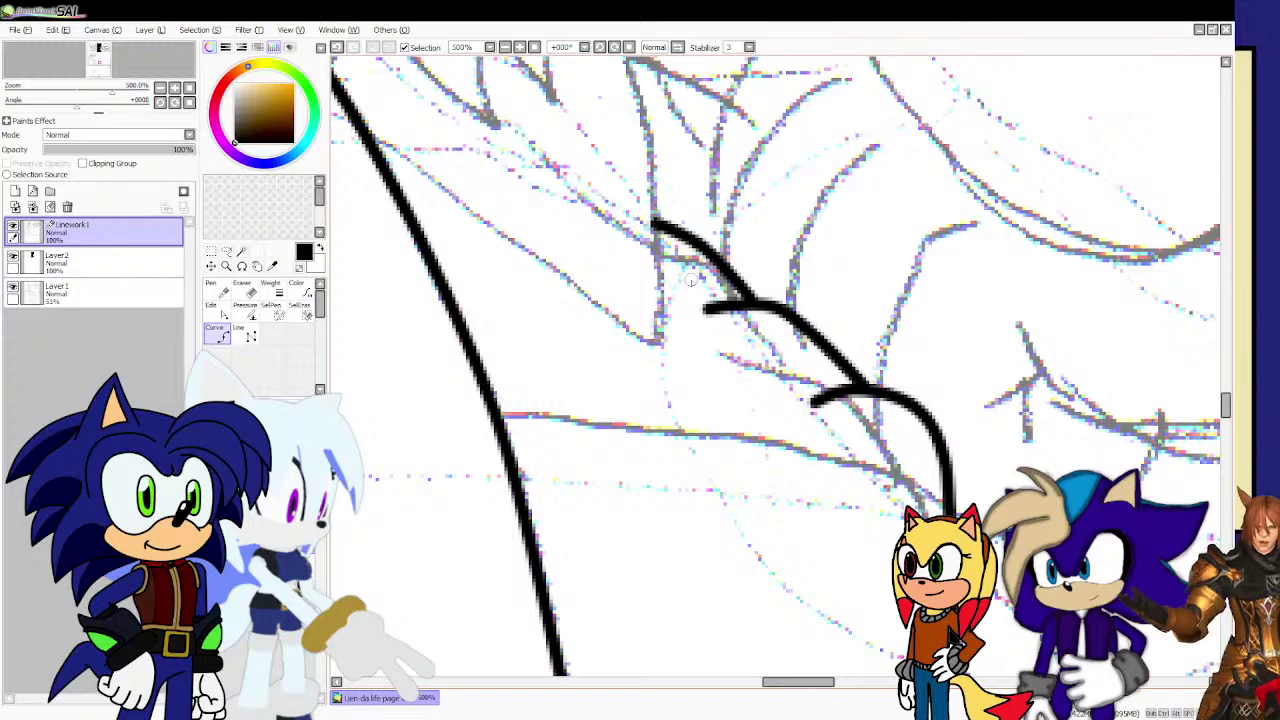
Ink the pointed tuft above the scalloped bumps, curving down to a sharp tip and back up to the leg's arch.
{"action": "scroll", "coordinate": [720, 312], "scroll_direction": "down", "scroll_amount": 3}
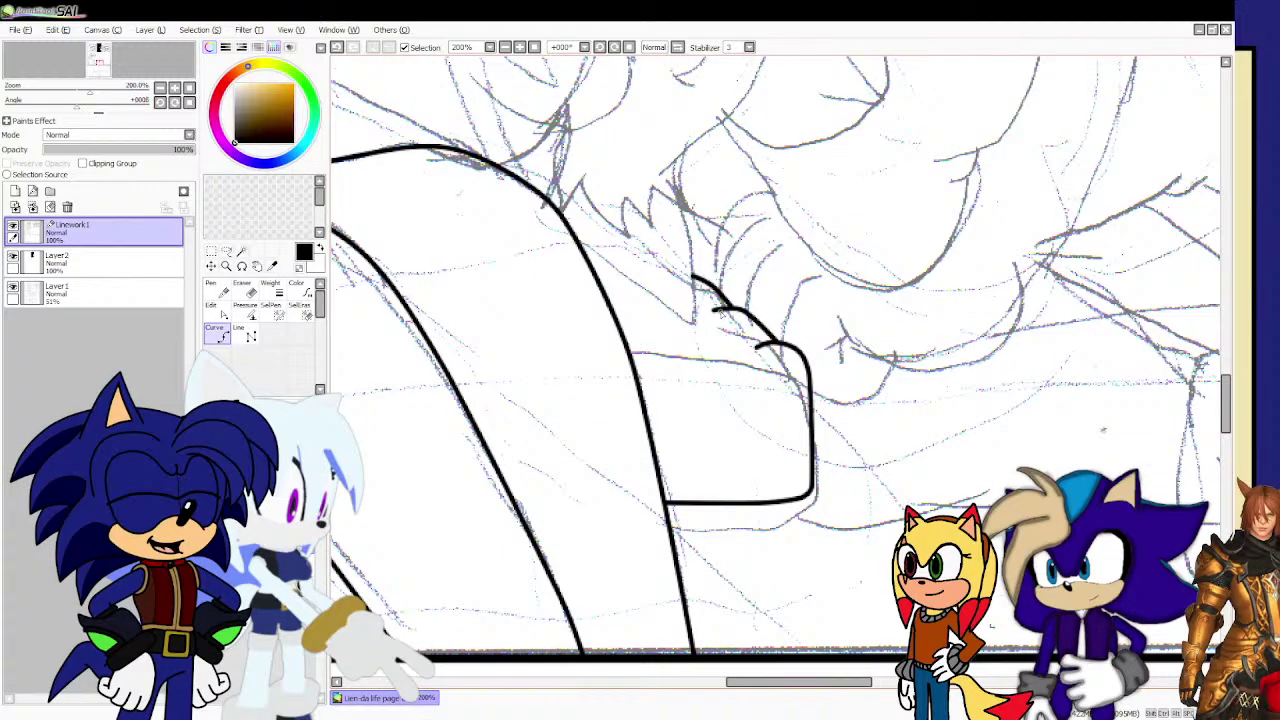
{"action": "scroll", "coordinate": [688, 220], "scroll_direction": "up", "scroll_amount": 3}
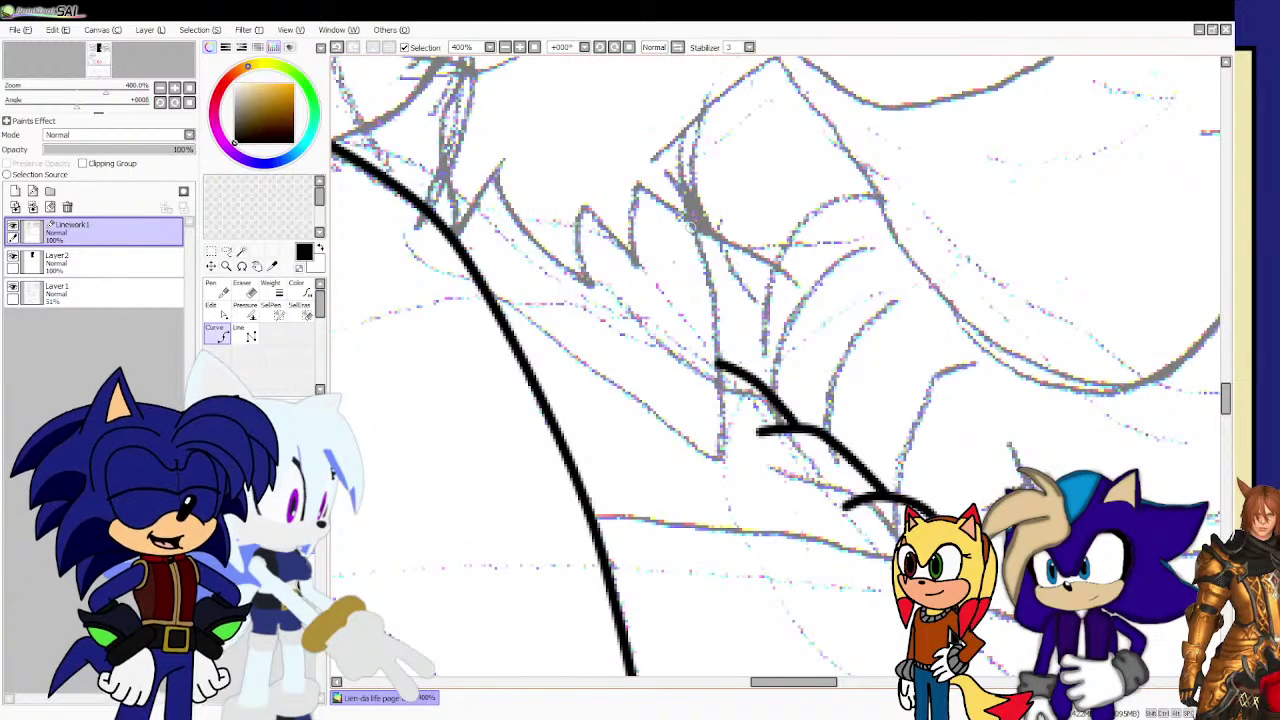
{"action": "double_click", "coordinate": [688, 224]}
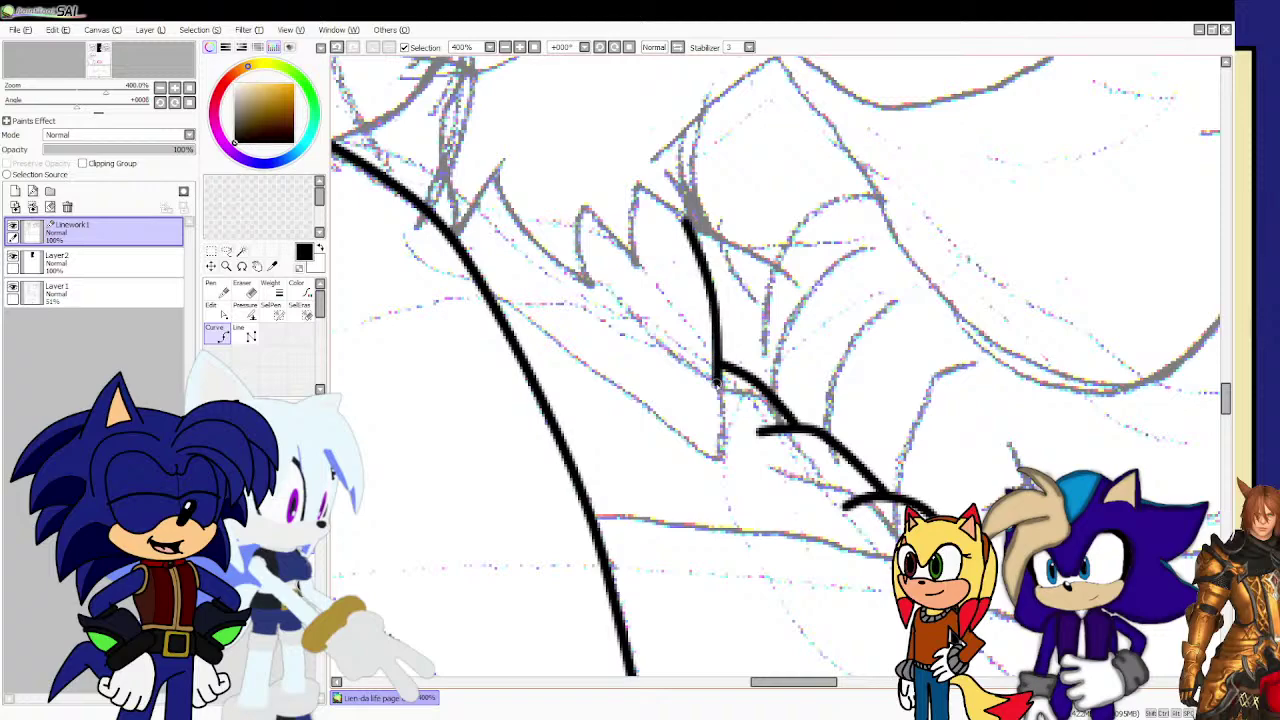
{"action": "left_click", "coordinate": [708, 478]}
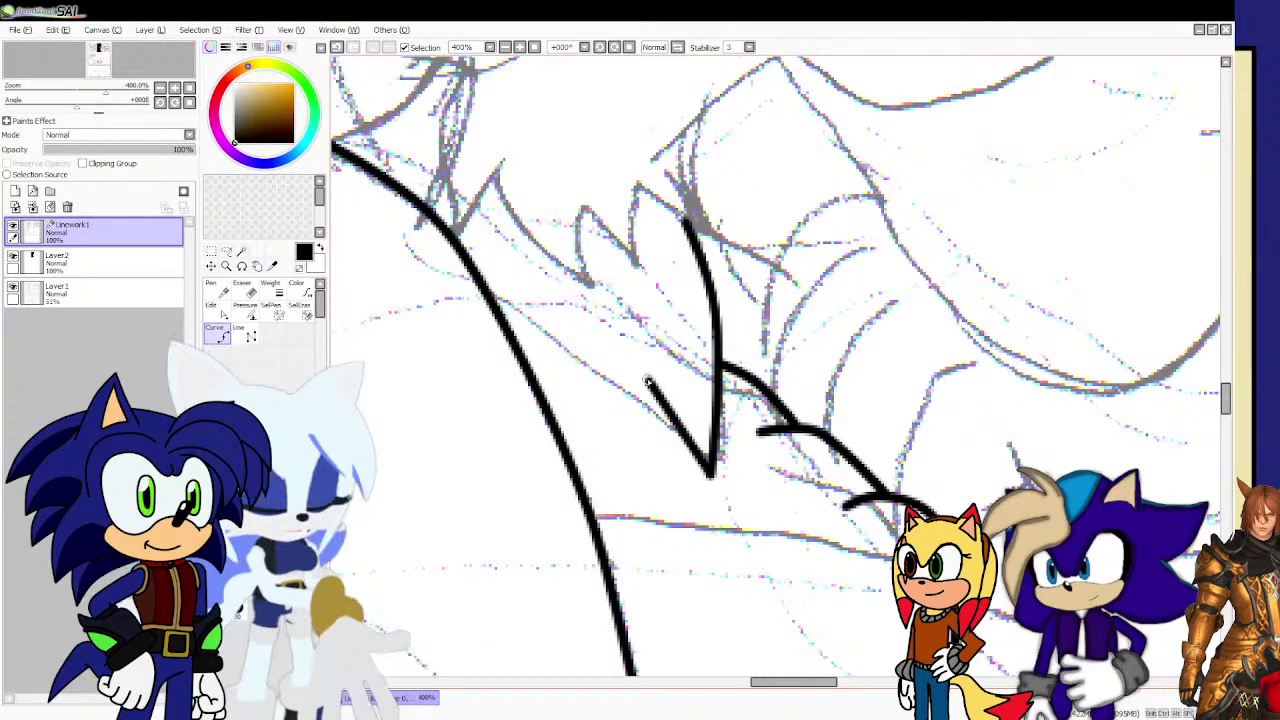
{"action": "double_click", "coordinate": [468, 265]}
Ink the long sloping contour from the top of the leg's arch up to the area below the seated character's chest.
{"action": "scroll", "coordinate": [598, 340], "scroll_direction": "down", "scroll_amount": 5}
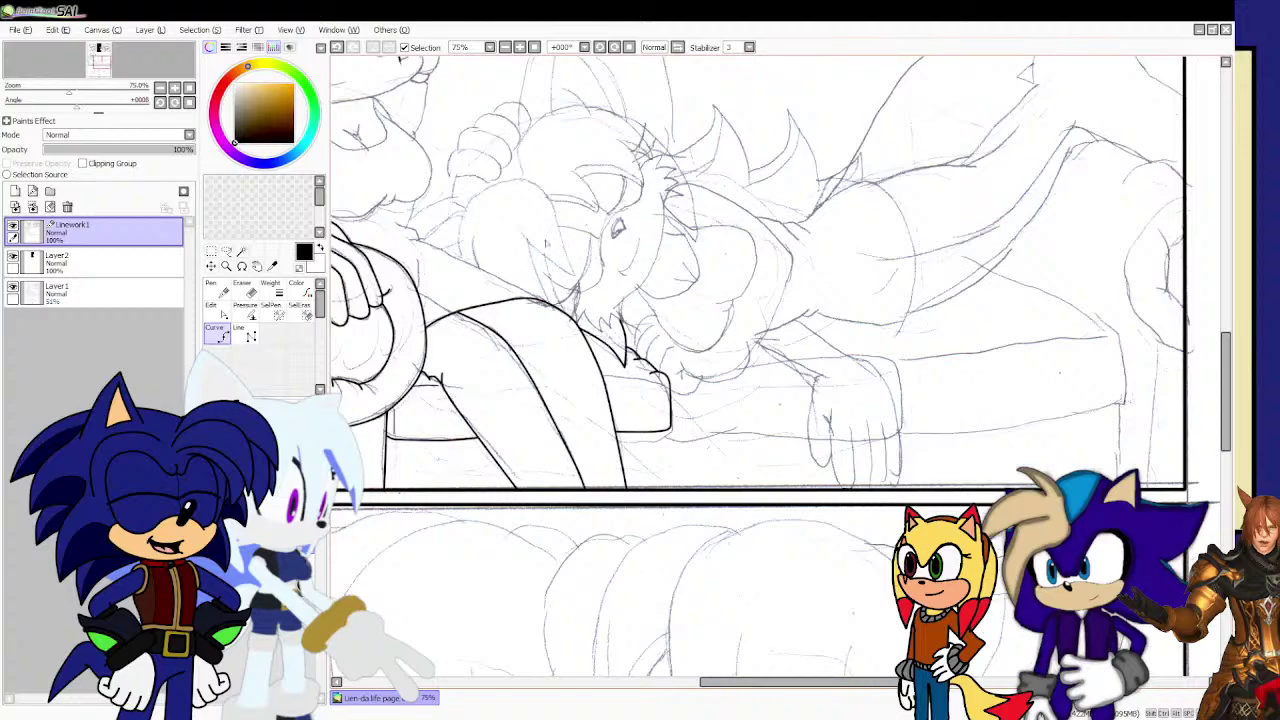
{"action": "scroll", "coordinate": [545, 242], "scroll_direction": "up", "scroll_amount": 4}
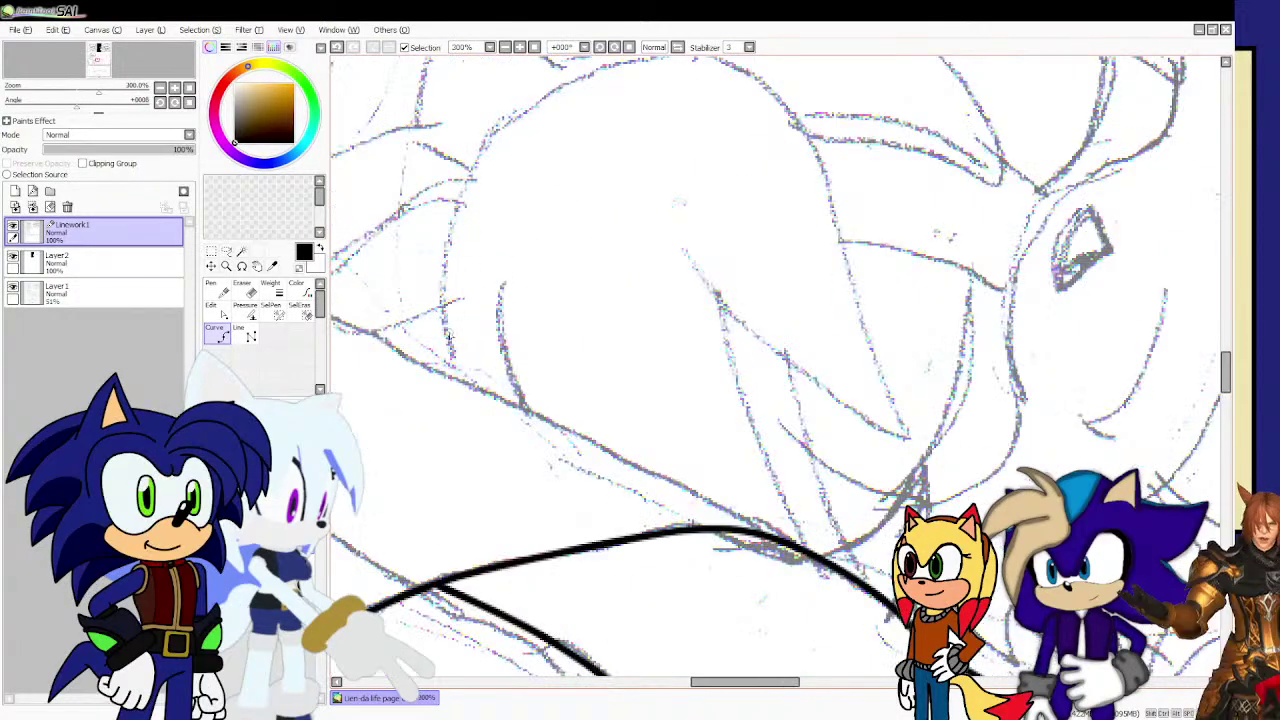
{"action": "scroll", "coordinate": [545, 382], "scroll_direction": "down", "scroll_amount": 3}
{"action": "scroll", "coordinate": [480, 356], "scroll_direction": "up", "scroll_amount": 4}
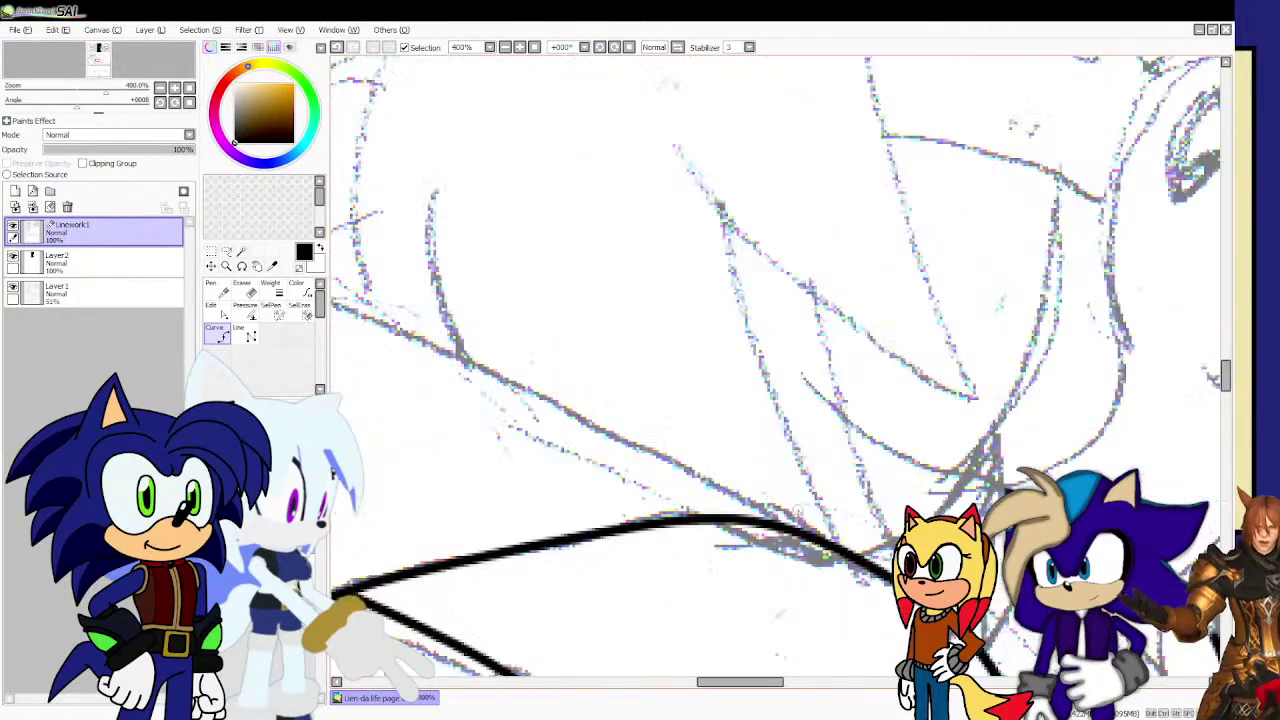
{"action": "left_click_drag", "start_coordinate": [823, 538], "coordinate": [791, 504]}
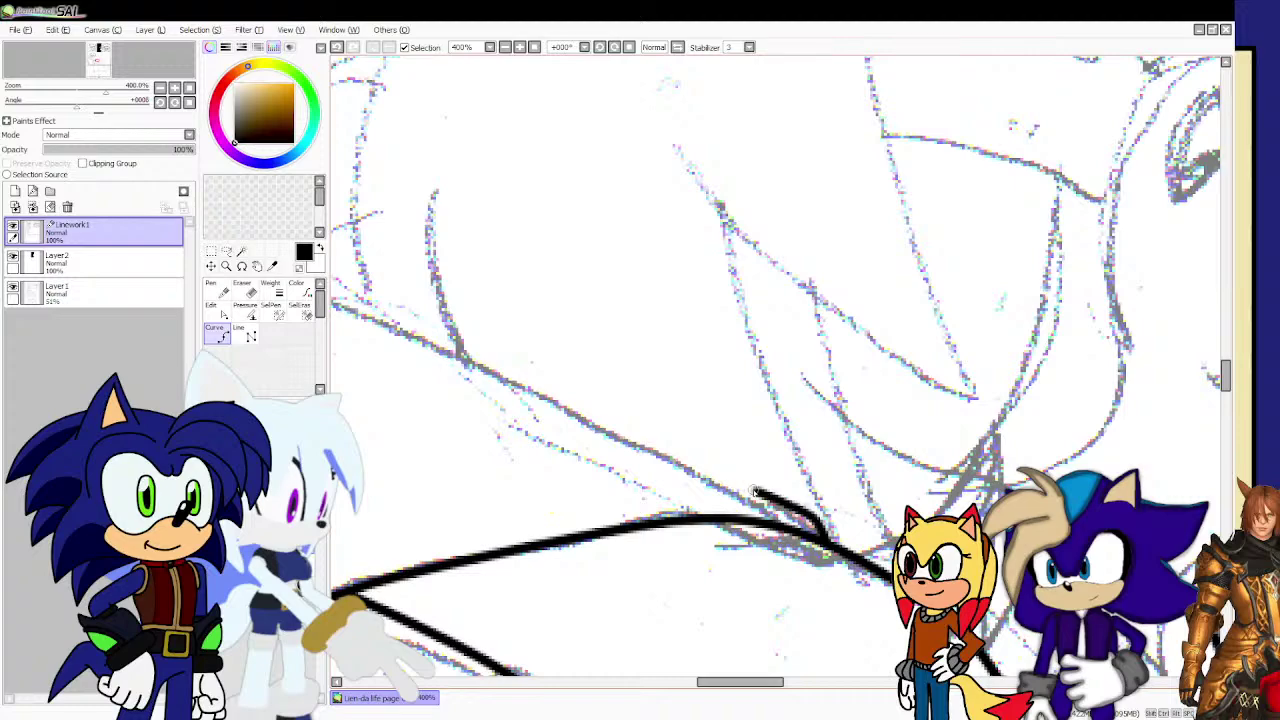
{"action": "scroll", "coordinate": [755, 492], "scroll_direction": "down", "scroll_amount": 4}
{"action": "scroll", "coordinate": [750, 480], "scroll_direction": "up", "scroll_amount": 4}
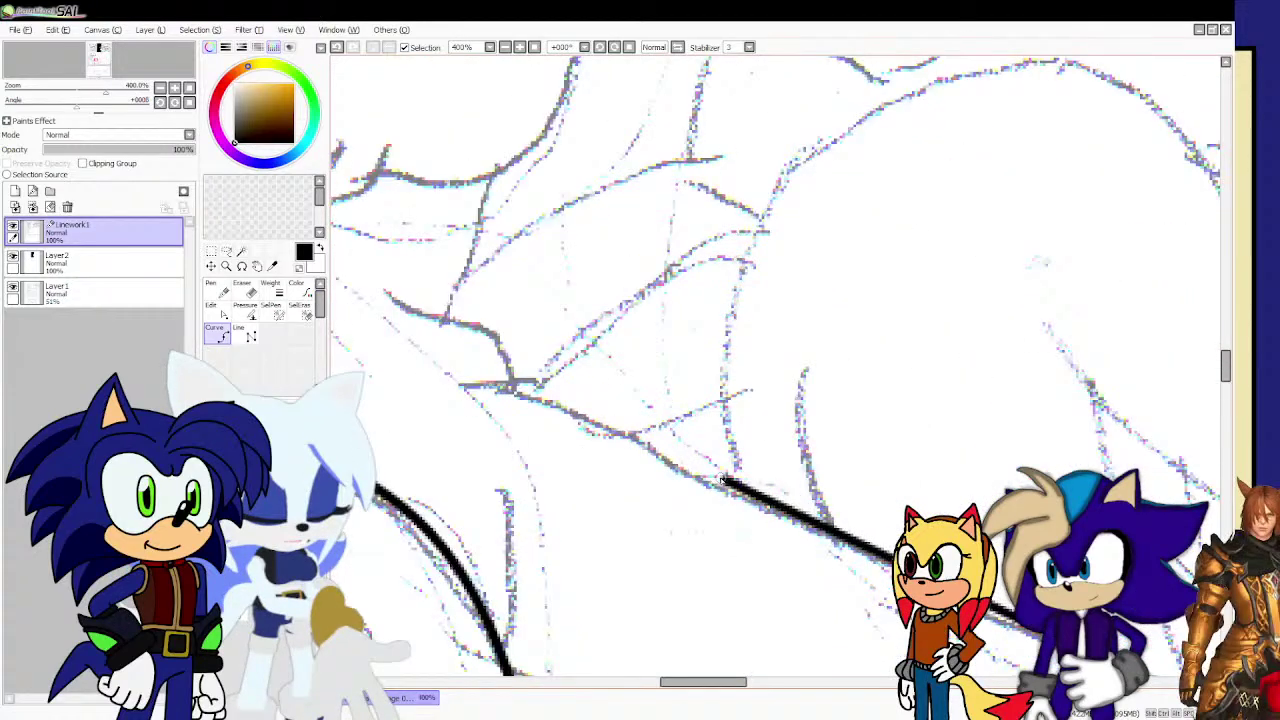
{"action": "mouse_move", "coordinate": [722, 482]}
{"action": "left_mouse_down"}
{"action": "mouse_move", "coordinate": [612, 407]}
{"action": "mouse_move", "coordinate": [515, 380]}
{"action": "left_mouse_up"}
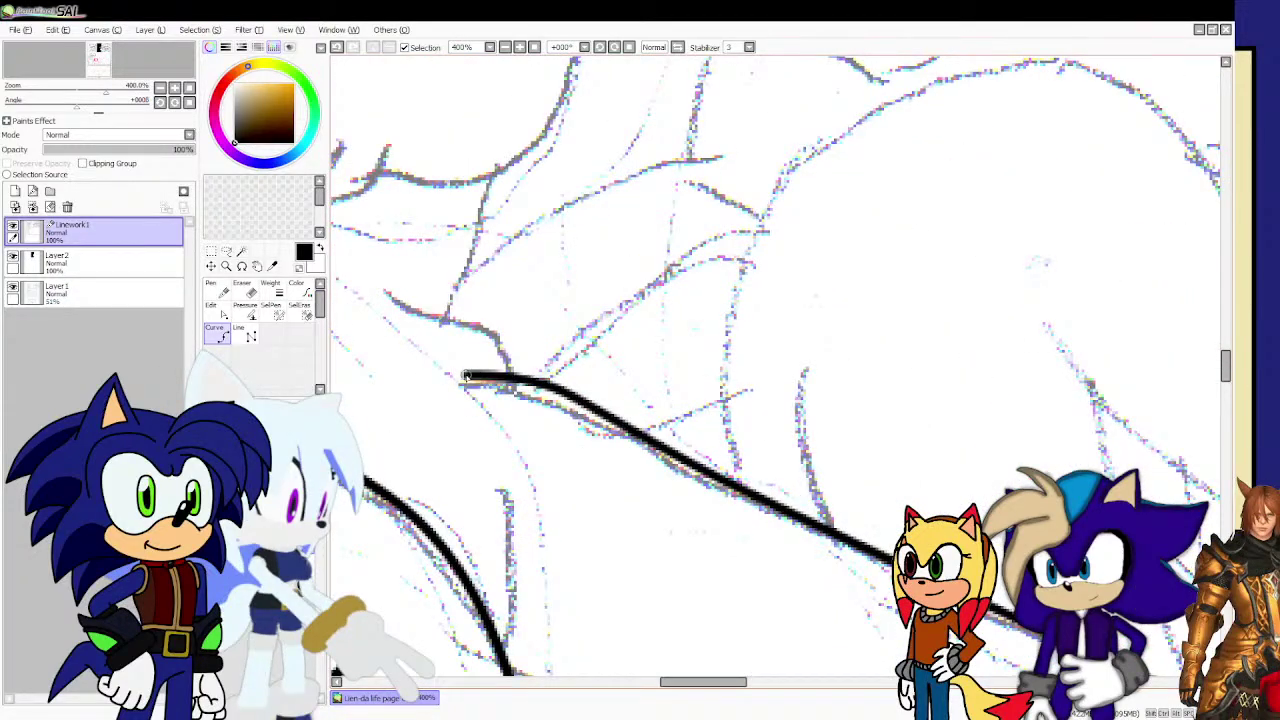
Ink the small curved fold at the sloping contour's upper end and the short torso line rising from it to the chest.
{"action": "scroll", "coordinate": [480, 372], "scroll_direction": "down", "scroll_amount": 3}
{"action": "scroll", "coordinate": [483, 372], "scroll_direction": "up", "scroll_amount": 4}
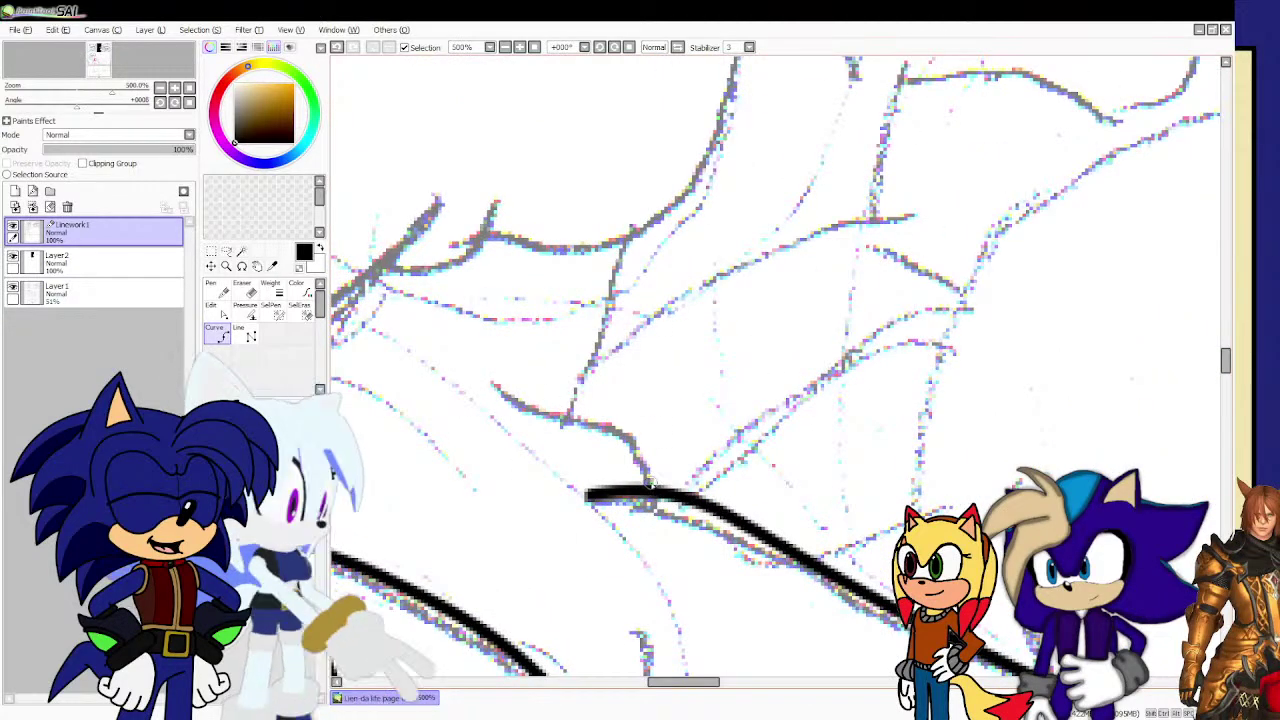
{"action": "left_click_drag", "start_coordinate": [652, 488], "coordinate": [503, 392]}
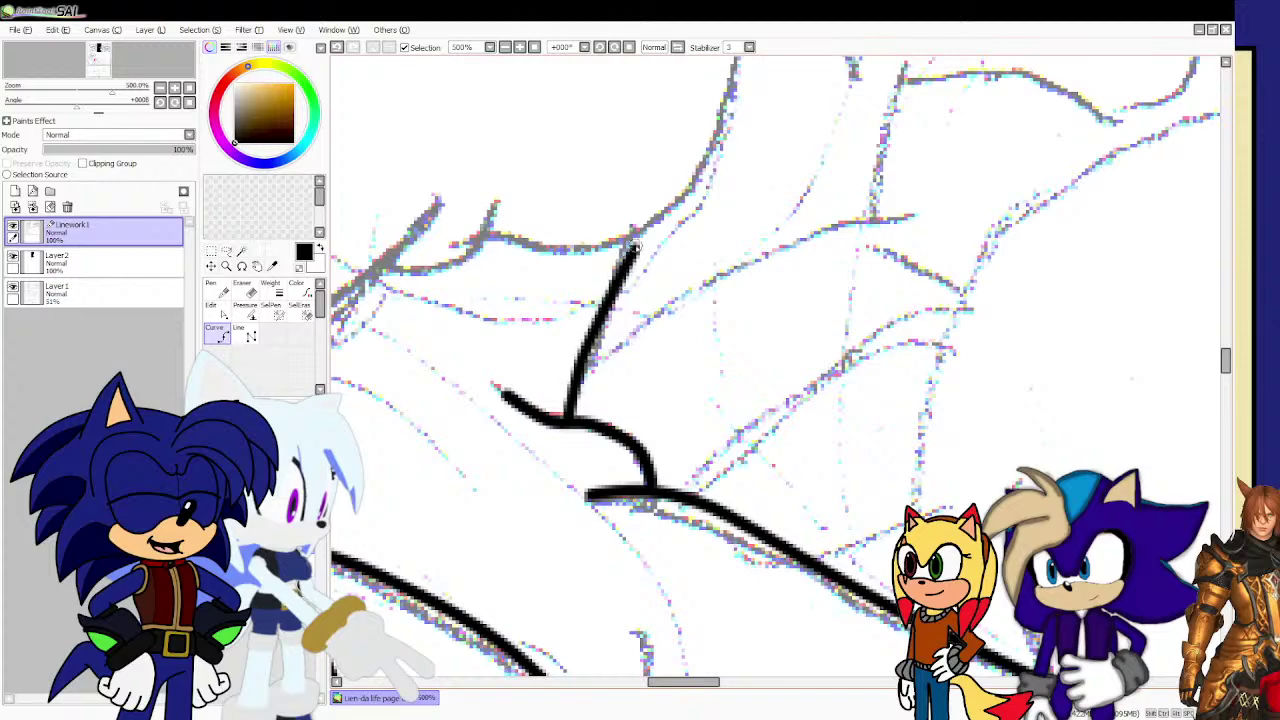
{"action": "double_click", "coordinate": [637, 242]}
Ink the seated character's neckline as a deep curve from under the chin, around and up to the inked hair.
{"action": "scroll", "coordinate": [653, 324], "scroll_direction": "down", "scroll_amount": 4}
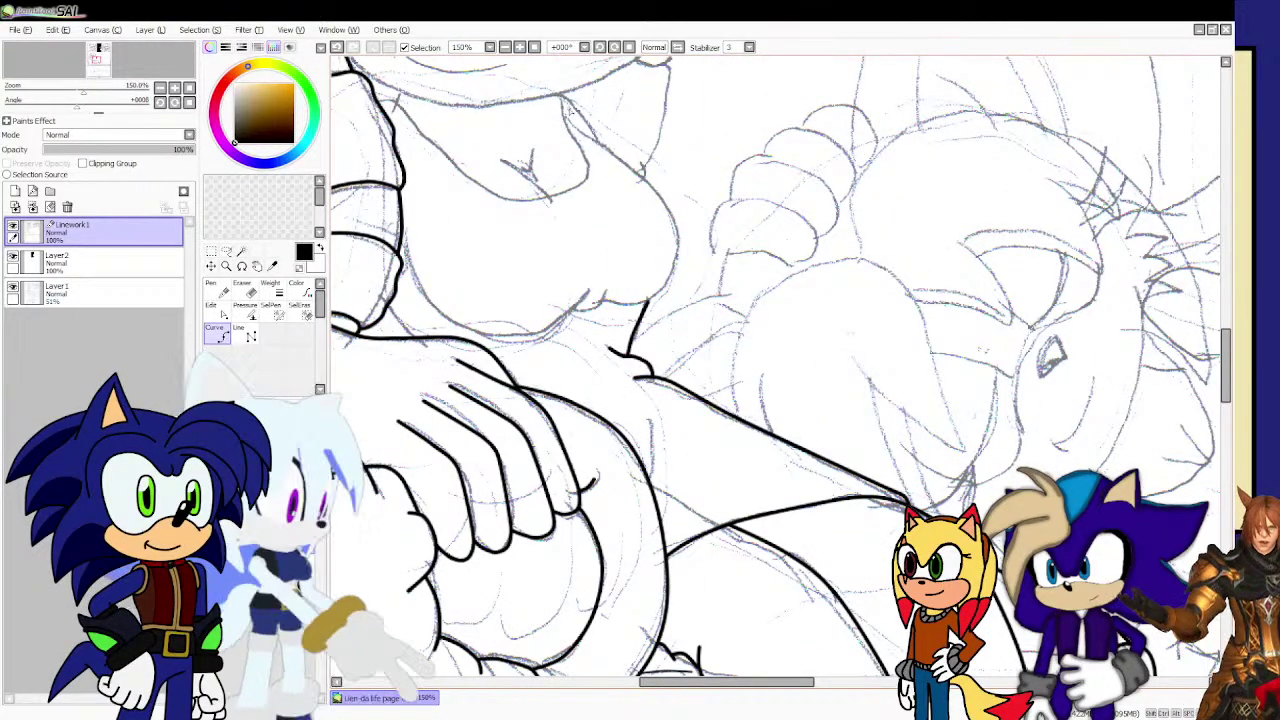
{"action": "scroll", "coordinate": [572, 112], "scroll_direction": "up", "scroll_amount": 1}
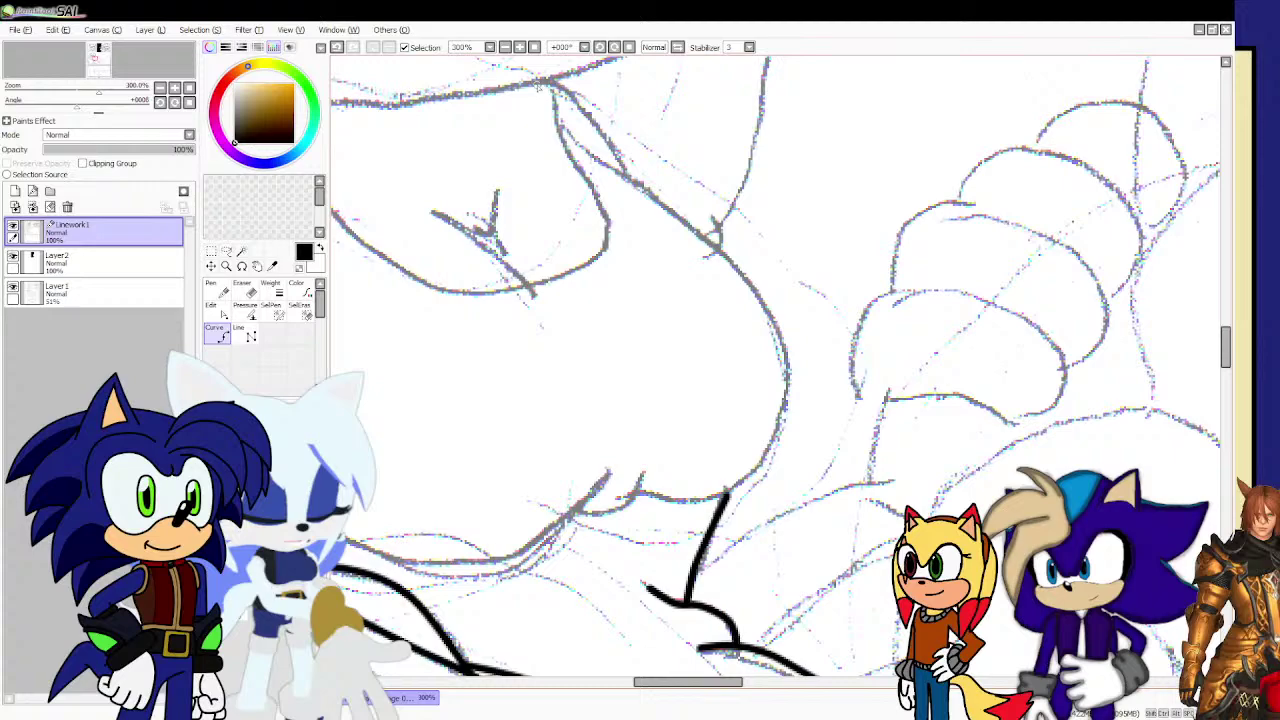
{"action": "left_click", "coordinate": [540, 84]}
{"action": "scroll", "coordinate": [560, 140], "scroll_direction": "down", "scroll_amount": 2}
{"action": "scroll", "coordinate": [490, 138], "scroll_direction": "up", "scroll_amount": 3}
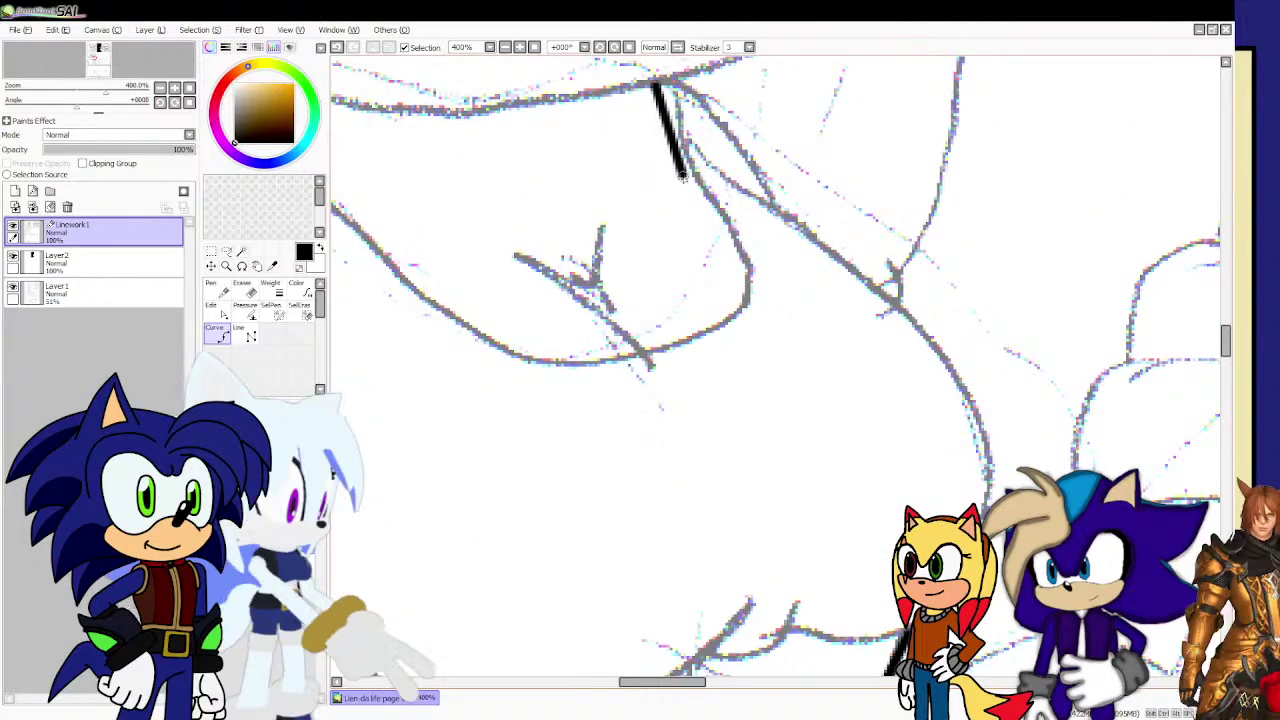
{"action": "mouse_move", "coordinate": [683, 176]}
{"action": "left_mouse_down"}
{"action": "mouse_move", "coordinate": [739, 230]}
{"action": "mouse_move", "coordinate": [735, 322]}
{"action": "left_mouse_up"}
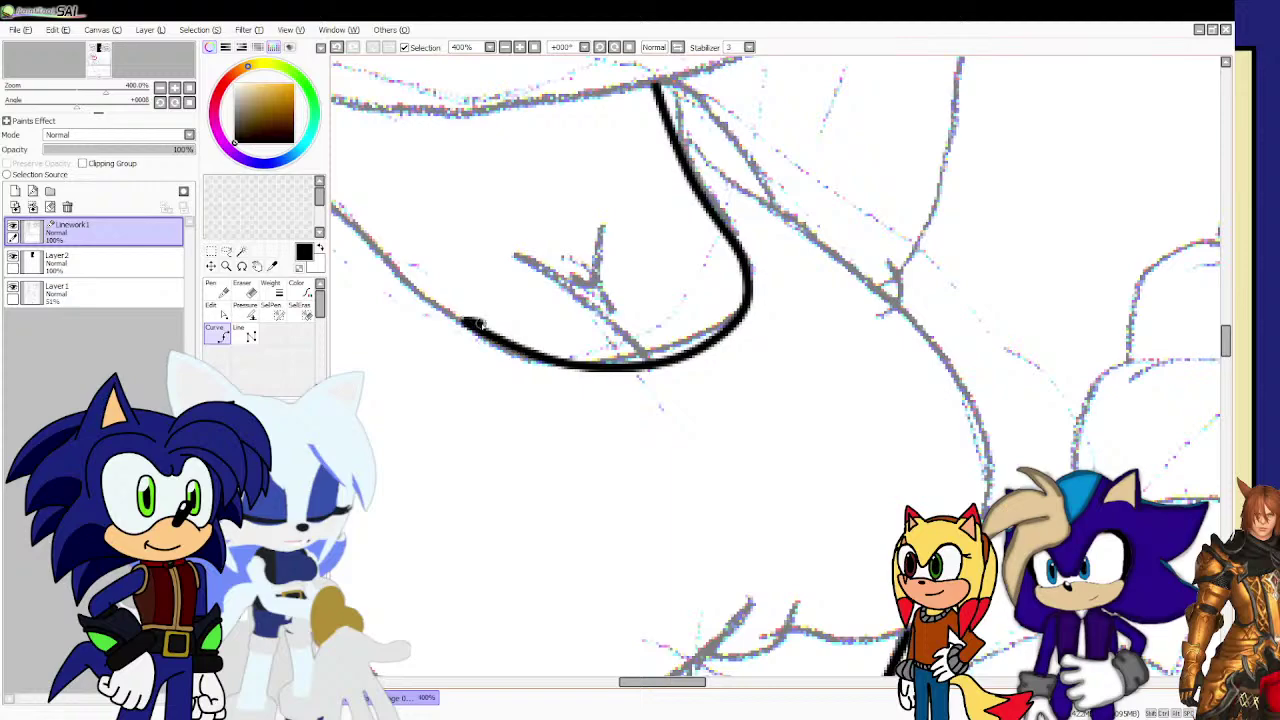
{"action": "scroll", "coordinate": [467, 322], "scroll_direction": "down", "scroll_amount": 1}
{"action": "scroll", "coordinate": [470, 280], "scroll_direction": "down", "scroll_amount": 3}
{"action": "scroll", "coordinate": [500, 310], "scroll_direction": "up", "scroll_amount": 3}
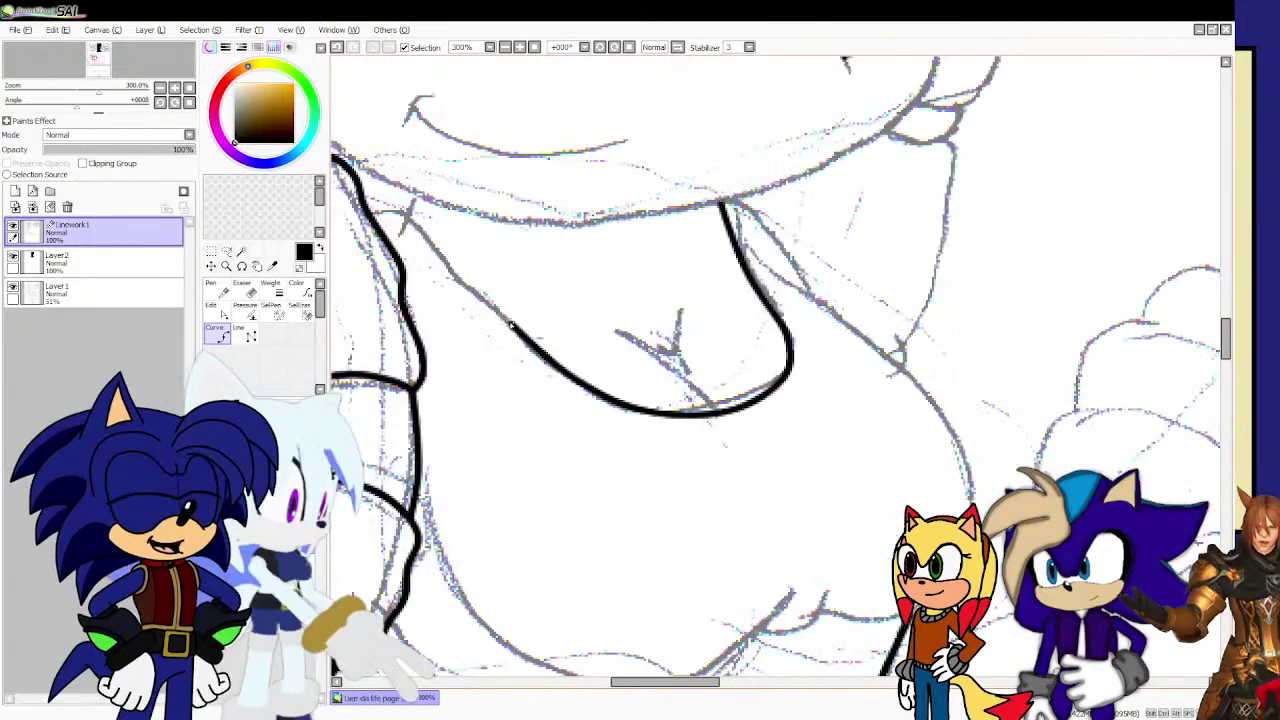
{"action": "mouse_move", "coordinate": [510, 325]}
{"action": "left_mouse_down"}
{"action": "mouse_move", "coordinate": [455, 250]}
{"action": "mouse_move", "coordinate": [387, 206]}
{"action": "left_mouse_up"}
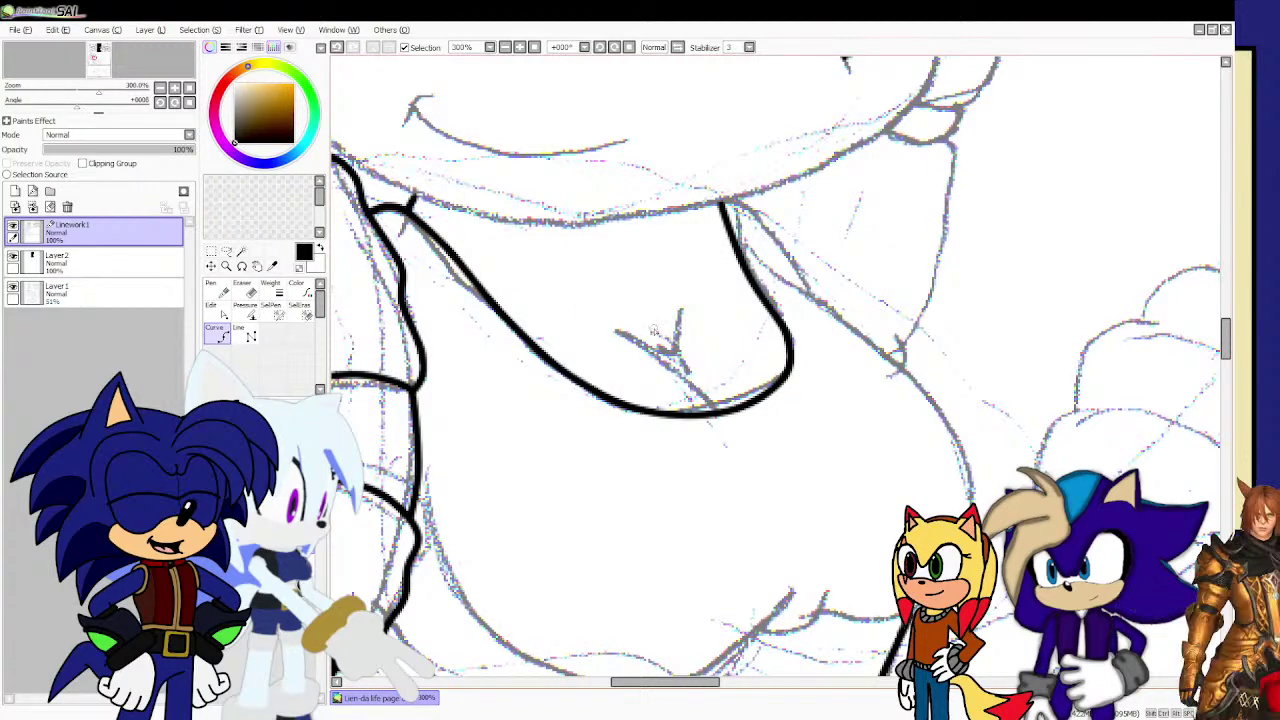
Ink the Y-shaped crease inside the neckline, joining its stem to the neckline's lower curve.
{"action": "scroll", "coordinate": [654, 330], "scroll_direction": "up", "scroll_amount": 2}
{"action": "left_click_drag", "start_coordinate": [567, 305], "coordinate": [660, 362]}
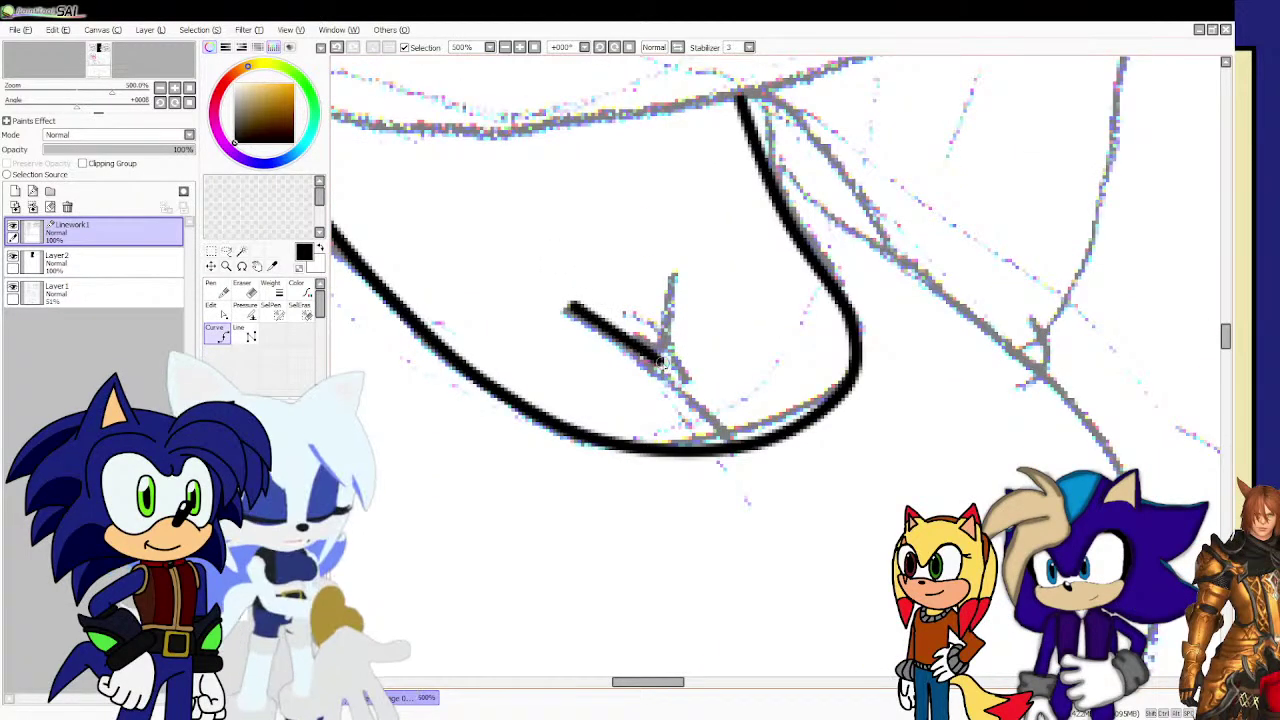
{"action": "left_click_drag", "start_coordinate": [718, 411], "coordinate": [745, 445]}
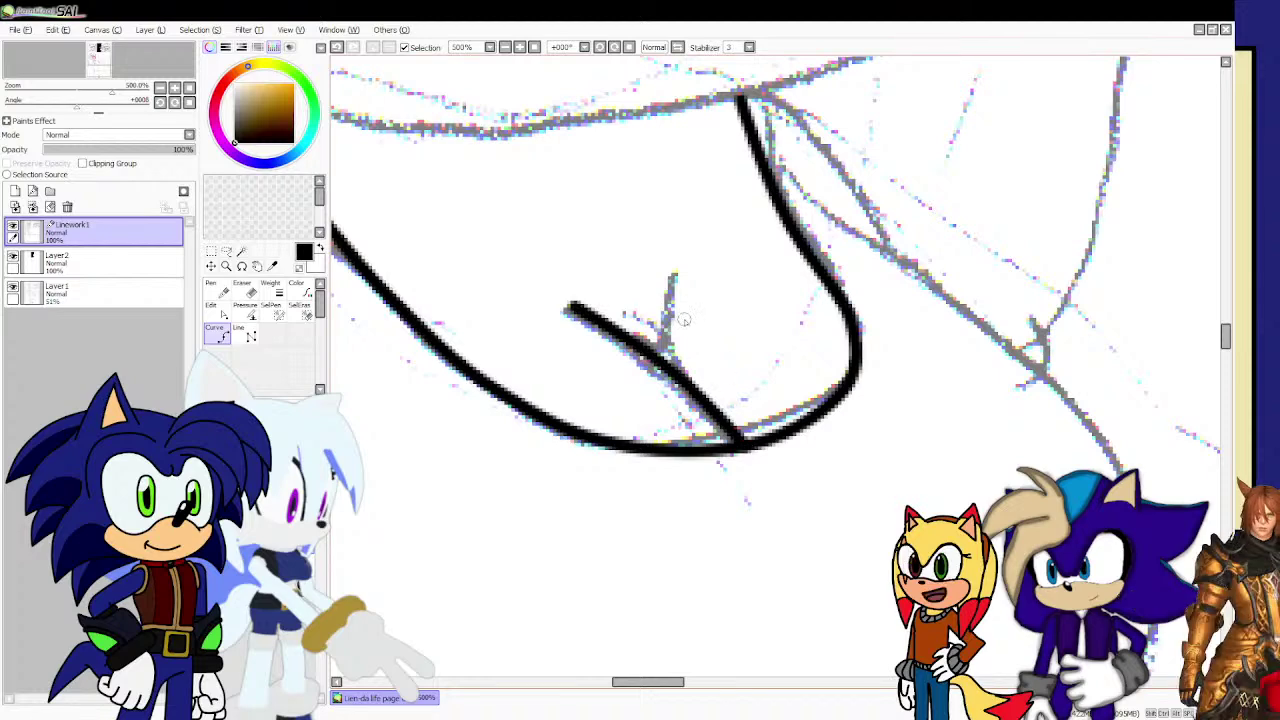
{"action": "left_click_drag", "start_coordinate": [674, 278], "coordinate": [672, 342]}
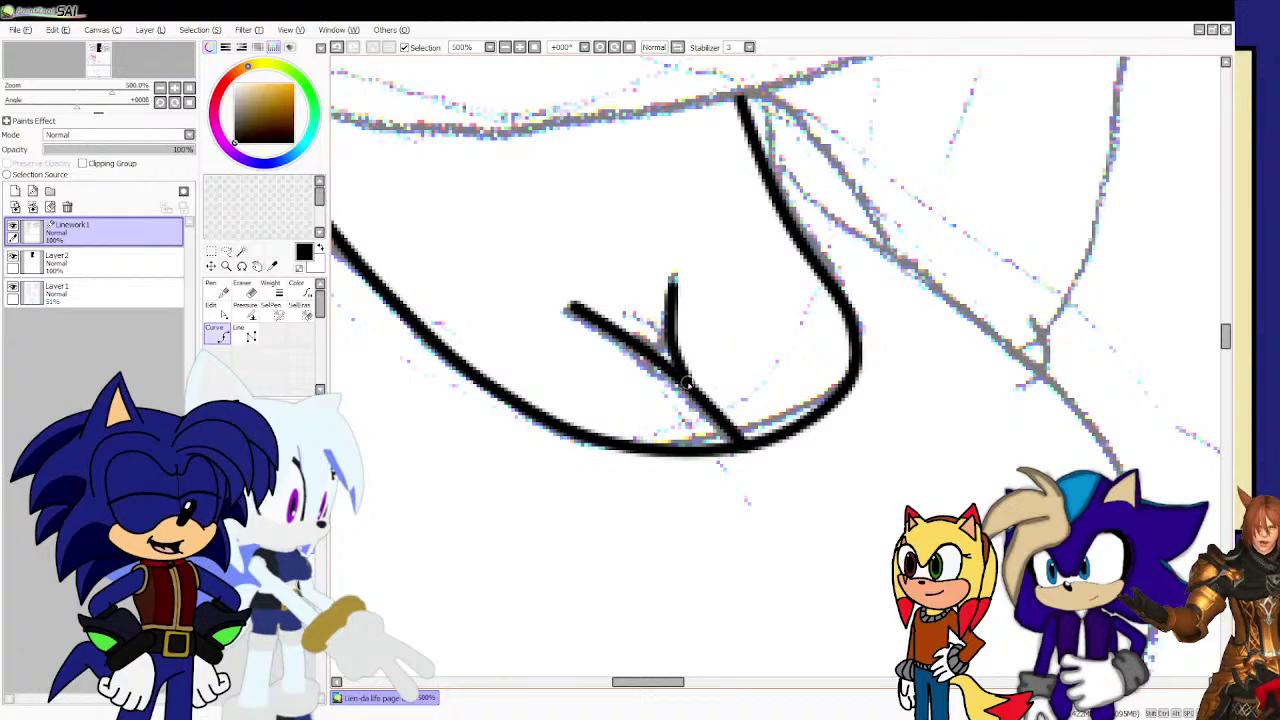
Bridge the two arms of the Y-shaped crease with a short curve and fill the enclosed gap solid black.
{"action": "scroll", "coordinate": [645, 333], "scroll_direction": "up", "scroll_amount": 5}
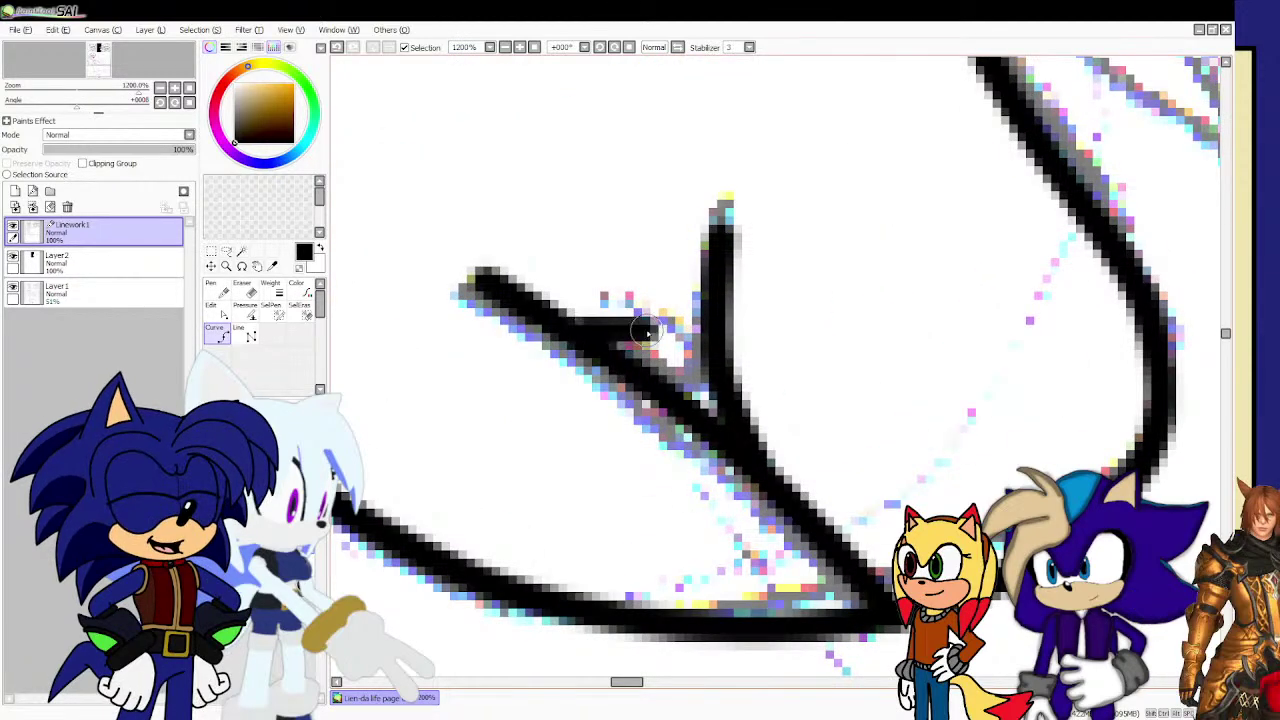
{"action": "left_click_drag", "start_coordinate": [689, 322], "coordinate": [709, 313]}
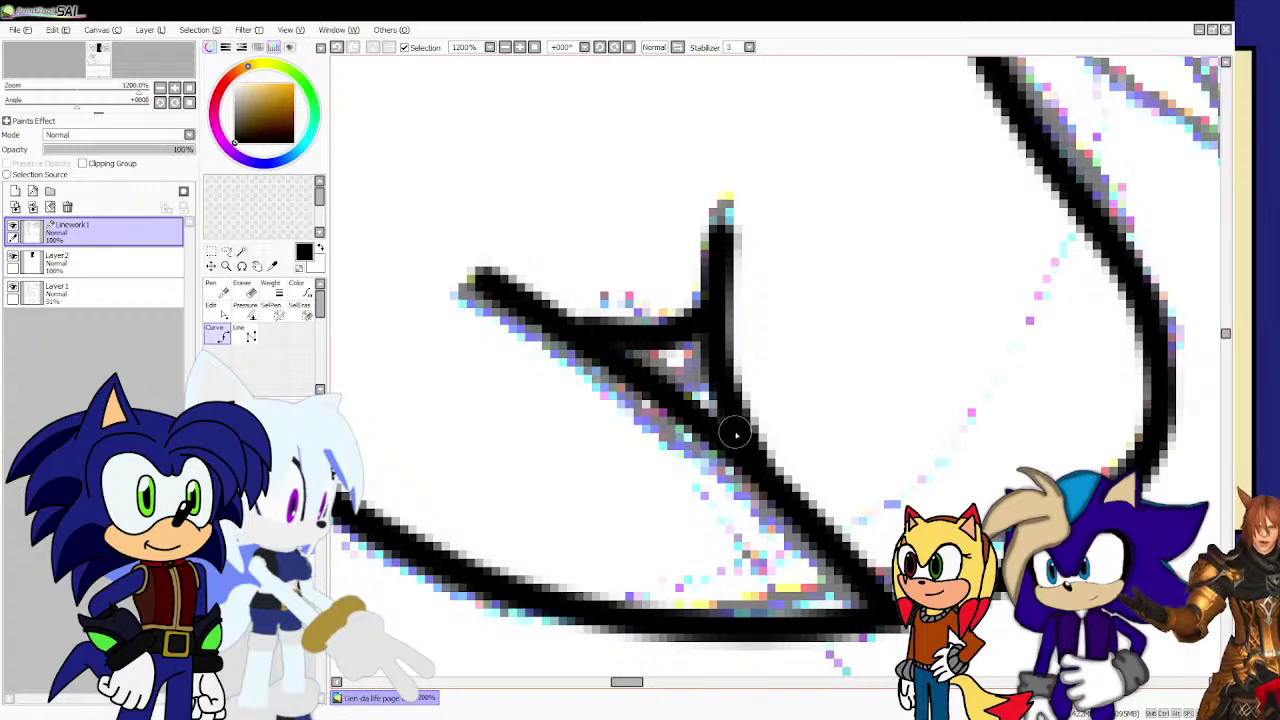
{"action": "left_click_drag", "start_coordinate": [731, 429], "coordinate": [634, 357]}
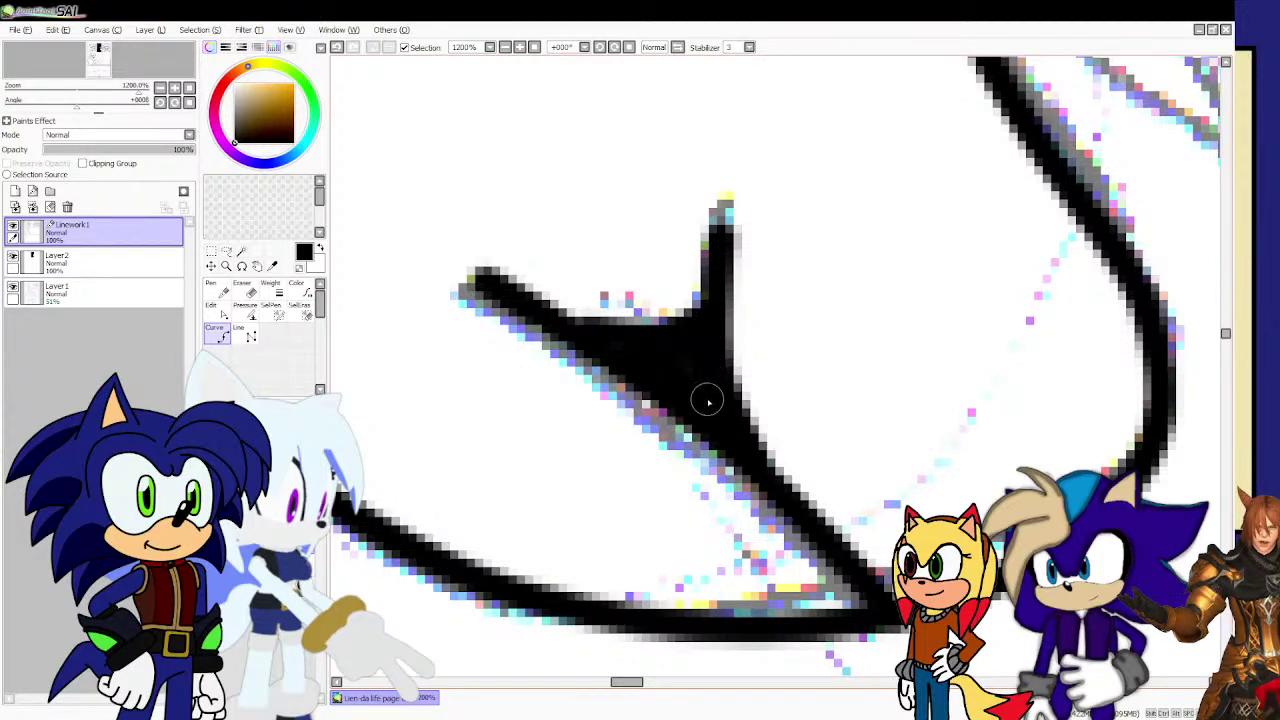
Ink the seated character's top from the neckline's upper end under the chin, down the strap and around the chest's far side to its underside.
{"action": "scroll", "coordinate": [676, 374], "scroll_direction": "down", "scroll_amount": 6}
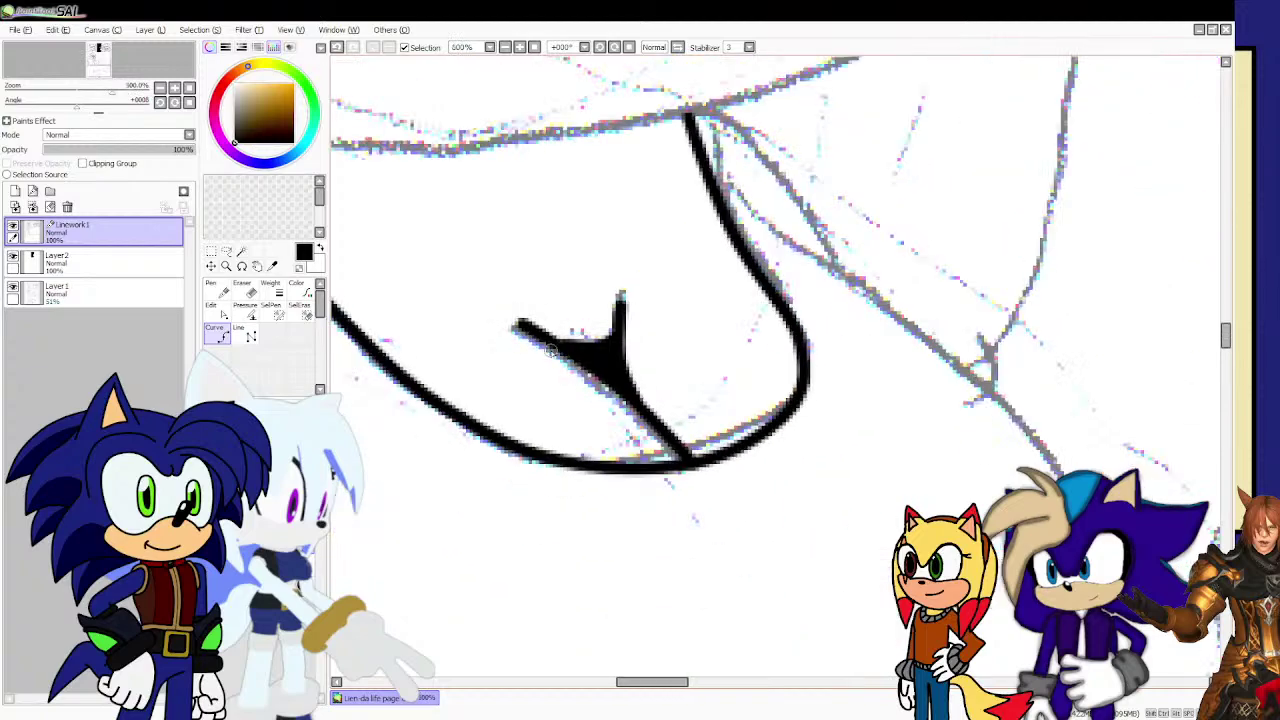
{"action": "scroll", "coordinate": [593, 212], "scroll_direction": "up", "scroll_amount": 4}
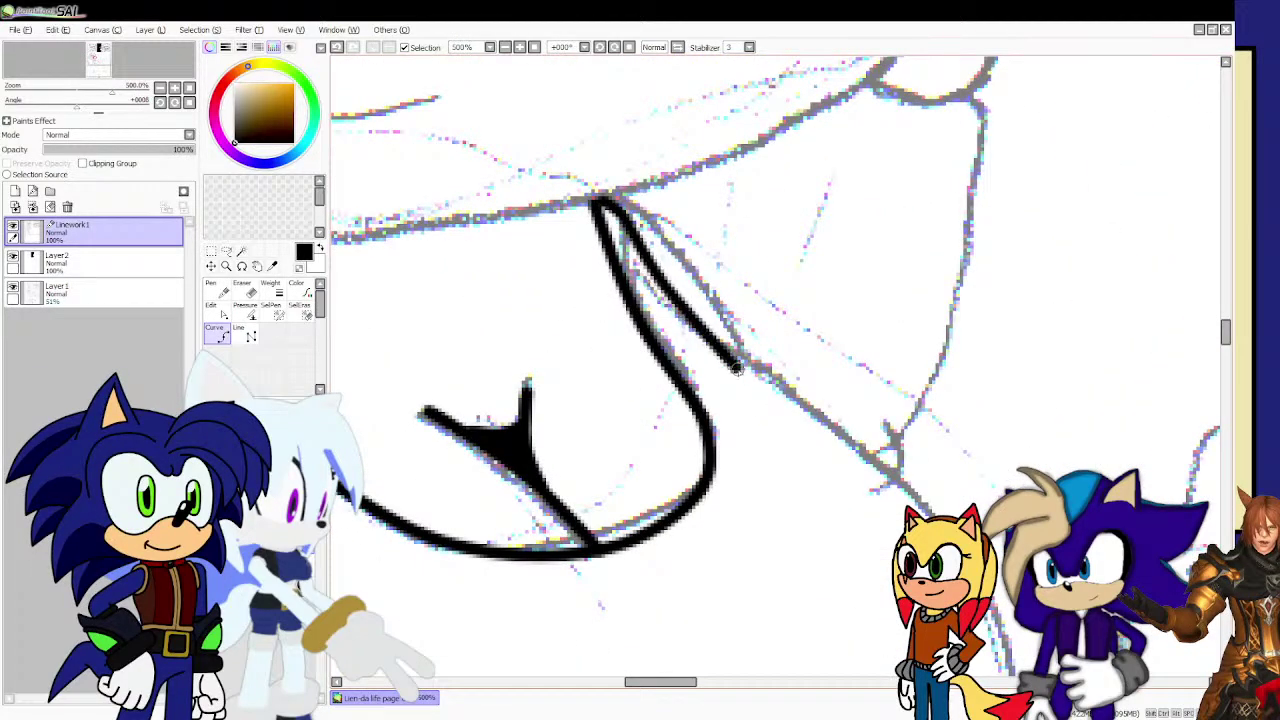
{"action": "scroll", "coordinate": [748, 372], "scroll_direction": "down", "scroll_amount": 5}
{"action": "scroll", "coordinate": [760, 323], "scroll_direction": "up", "scroll_amount": 4}
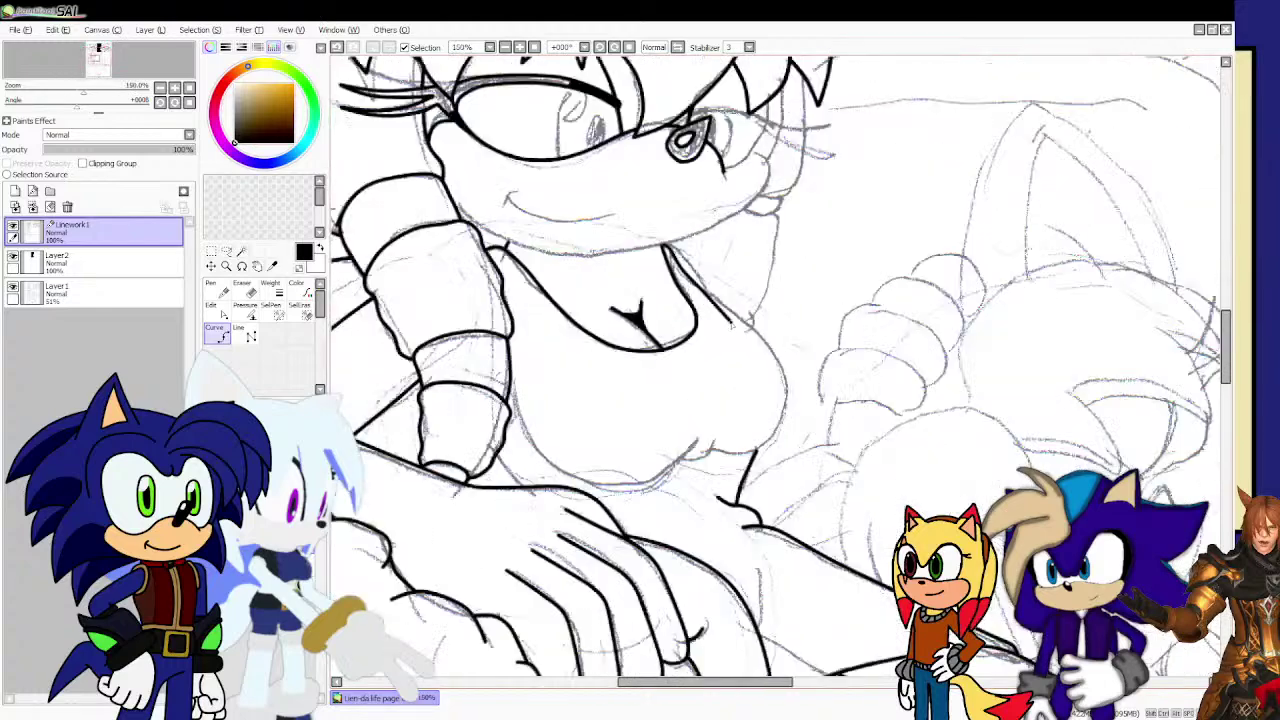
{"action": "left_click_drag", "start_coordinate": [767, 328], "coordinate": [824, 398]}
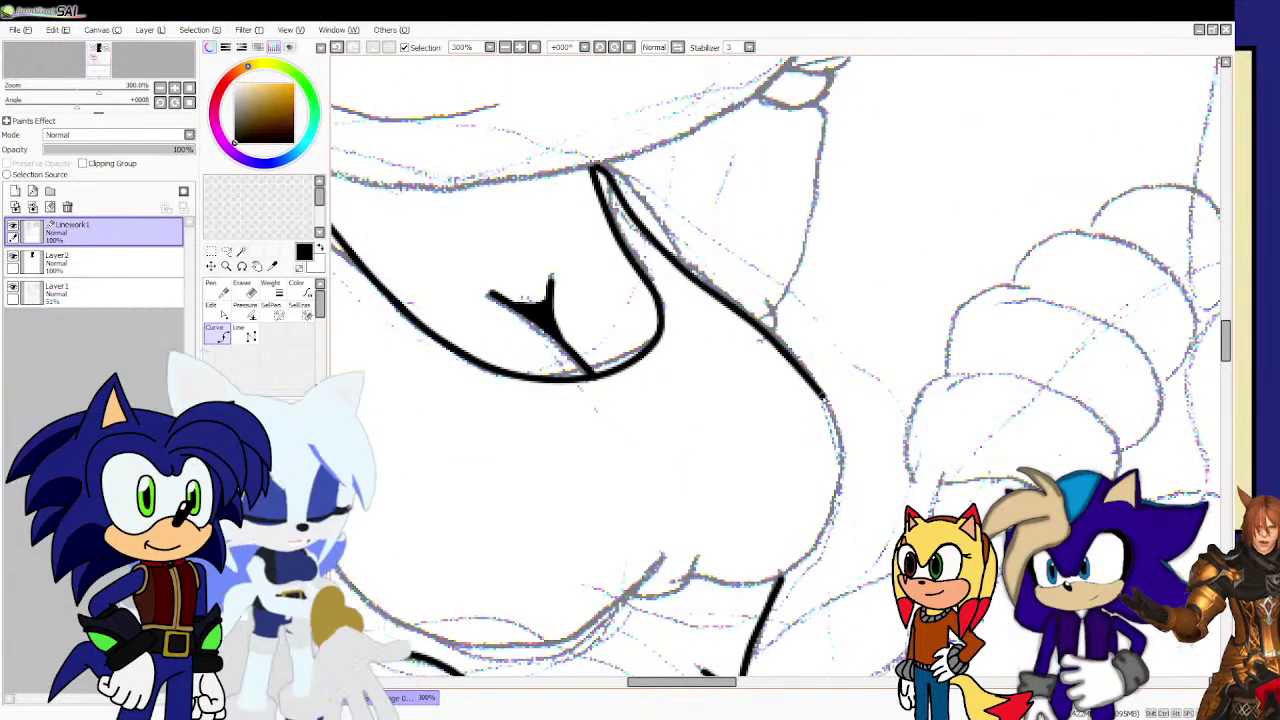
{"action": "left_click_drag", "start_coordinate": [842, 456], "coordinate": [834, 510]}
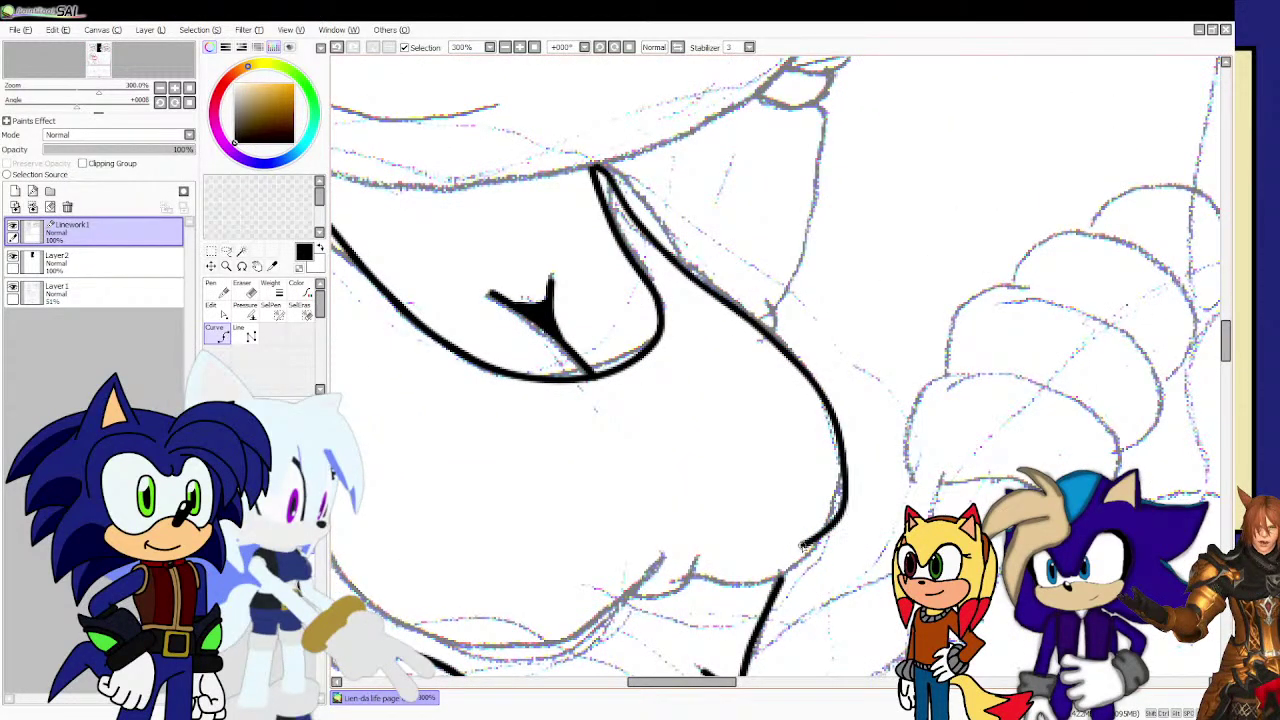
{"action": "mouse_move", "coordinate": [808, 560]}
{"action": "left_mouse_down"}
{"action": "mouse_move", "coordinate": [766, 584]}
{"action": "mouse_move", "coordinate": [690, 574]}
{"action": "left_mouse_up"}
{"action": "scroll", "coordinate": [745, 465], "scroll_direction": "down", "scroll_amount": 2}
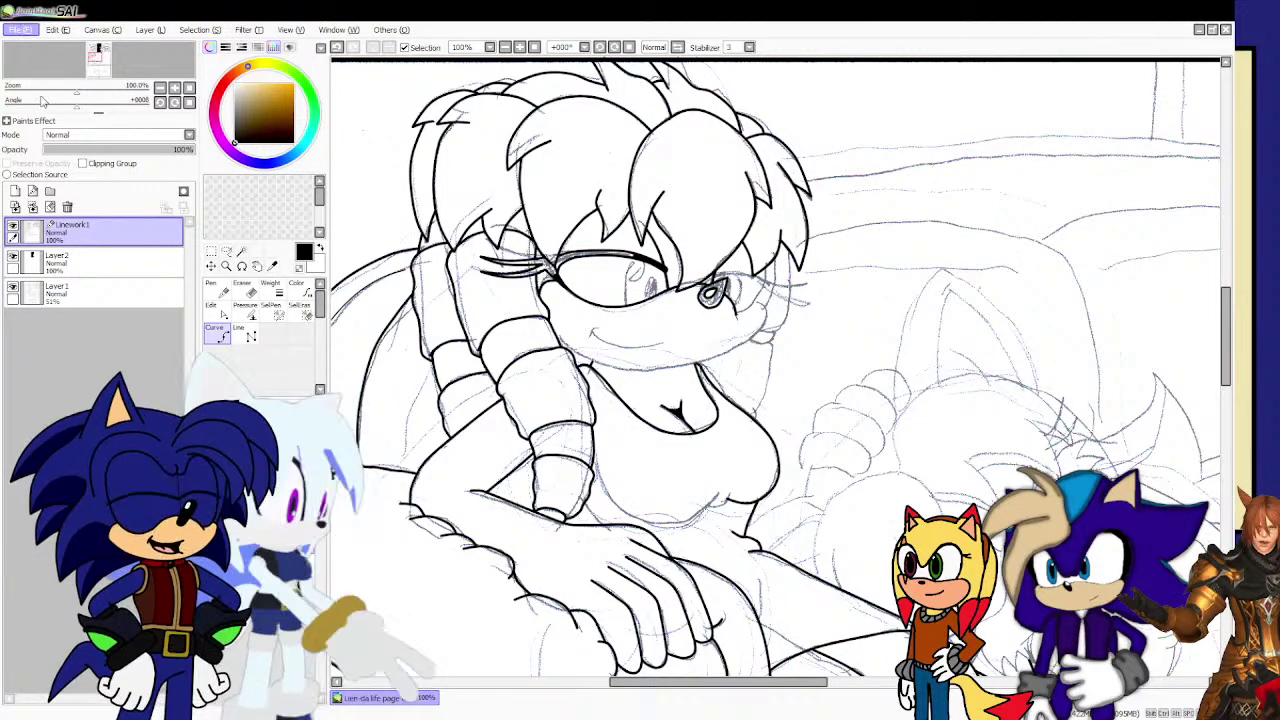
Ink the chest's lower contour from beside the hanging hair strand, finishing with the two small fold creases at the underside.
{"action": "scroll", "coordinate": [629, 463], "scroll_direction": "up", "scroll_amount": 3}
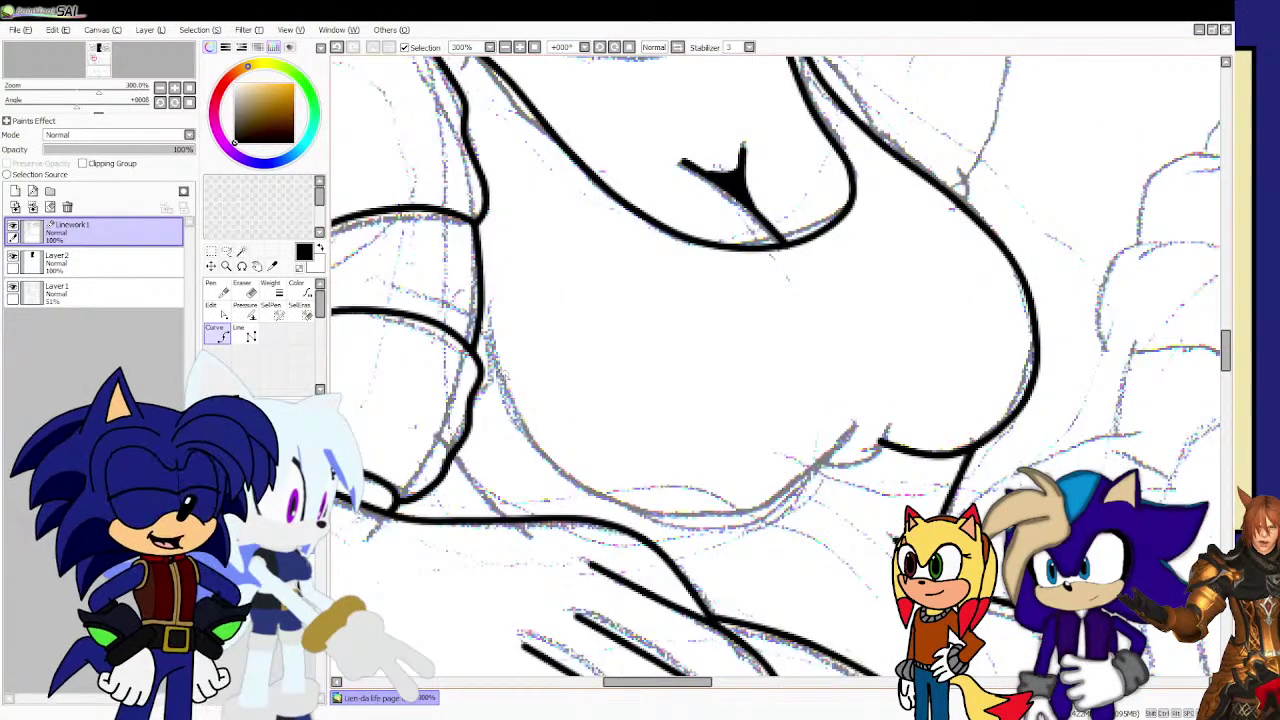
{"action": "mouse_move", "coordinate": [495, 363]}
{"action": "left_mouse_down"}
{"action": "mouse_move", "coordinate": [552, 458]}
{"action": "mouse_move", "coordinate": [596, 494]}
{"action": "mouse_move", "coordinate": [660, 515]}
{"action": "left_mouse_up"}
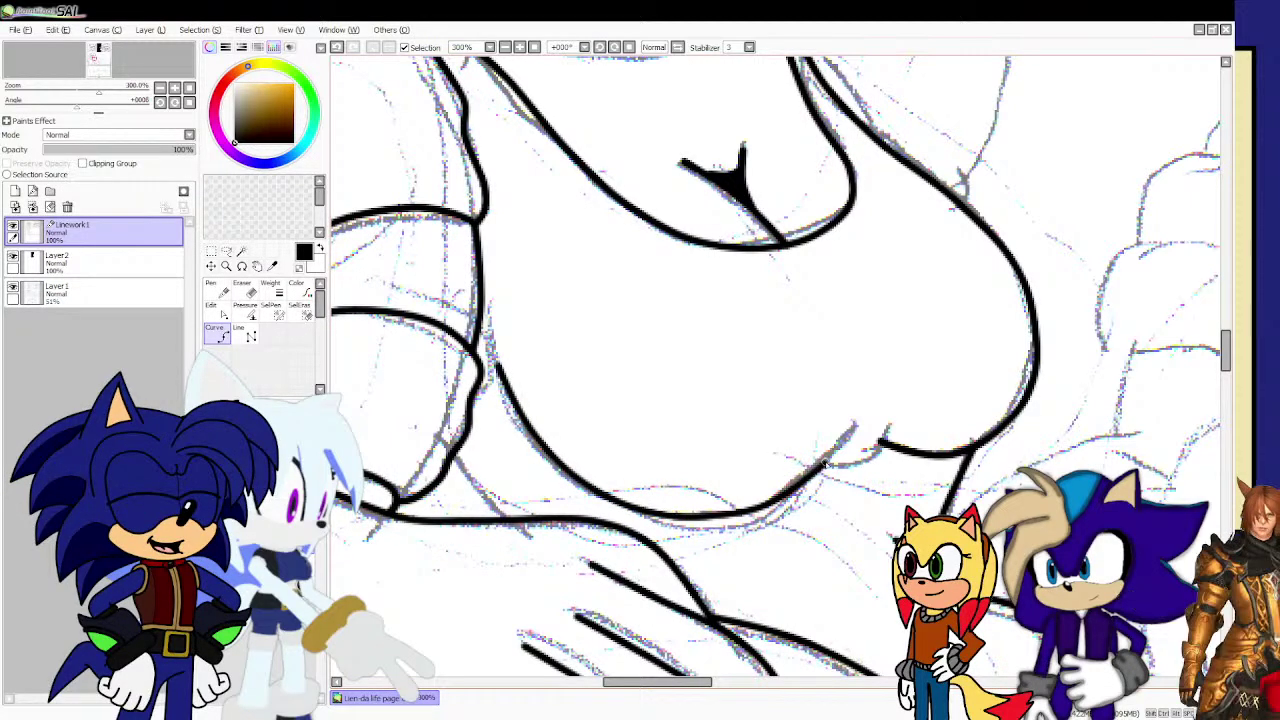
{"action": "left_click", "coordinate": [828, 461]}
{"action": "scroll", "coordinate": [853, 426], "scroll_direction": "up", "scroll_amount": 3}
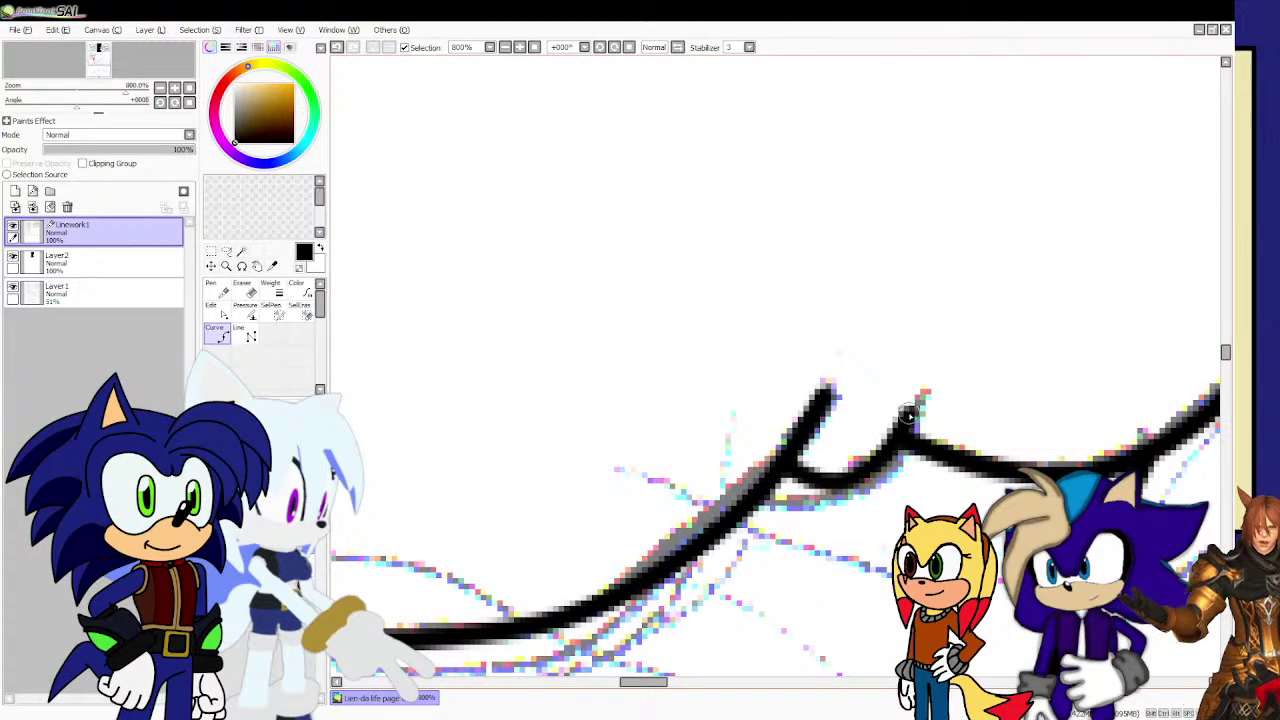
{"action": "scroll", "coordinate": [876, 460], "scroll_direction": "down", "scroll_amount": 5}
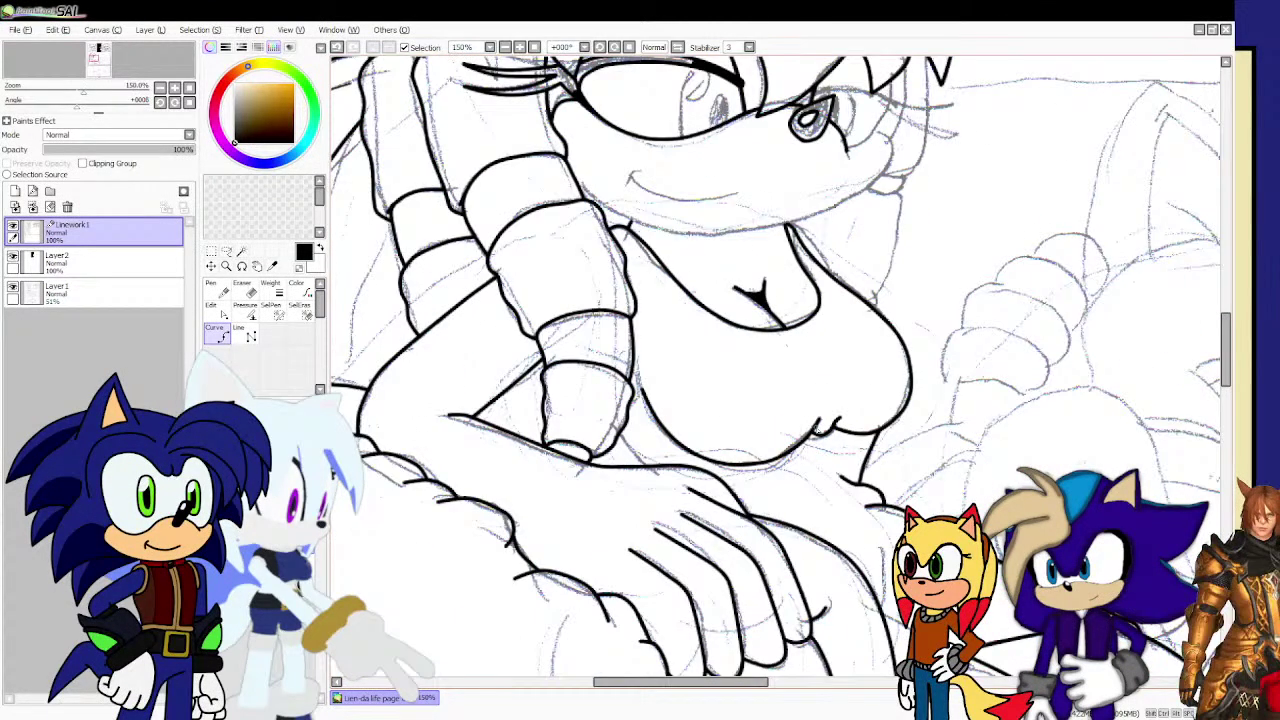
Ink the short diagonal torso line from the hanging hair strand's lower edge down to the forearm.
{"action": "scroll", "coordinate": [805, 429], "scroll_direction": "up", "scroll_amount": 4}
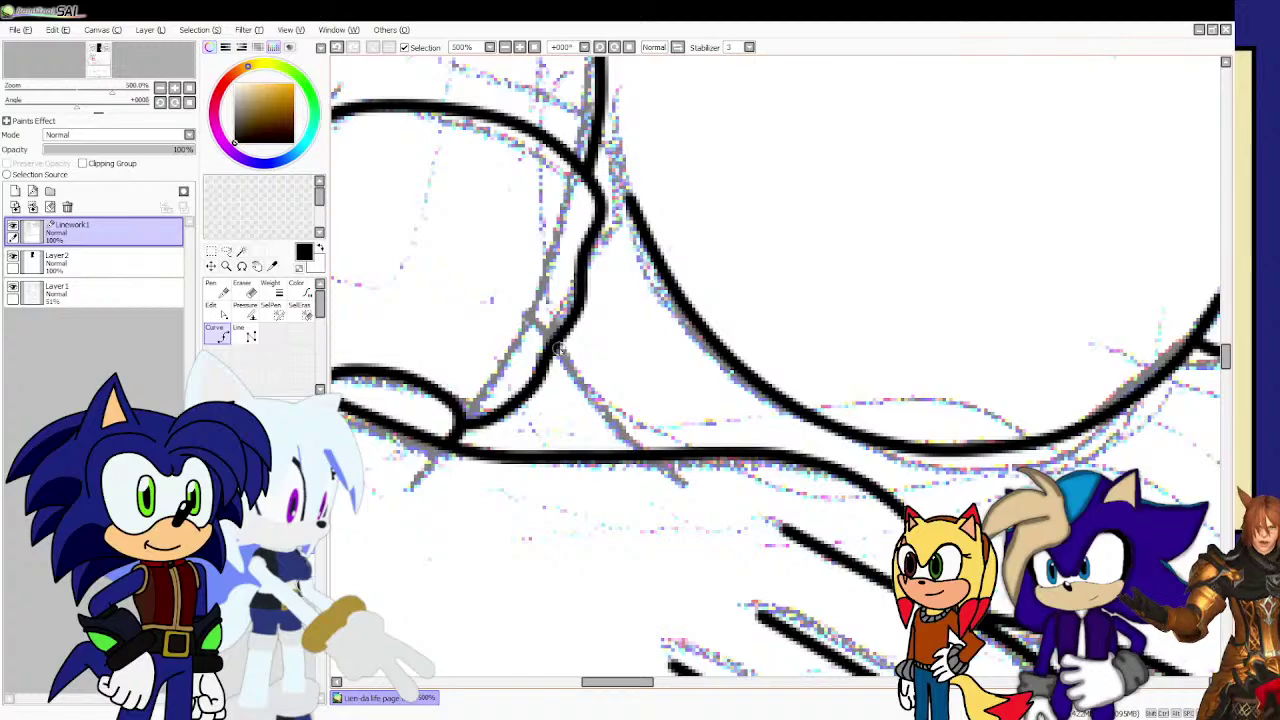
{"action": "left_click_drag", "start_coordinate": [558, 350], "coordinate": [622, 453]}
{"action": "scroll", "coordinate": [603, 446], "scroll_direction": "down", "scroll_amount": 6}
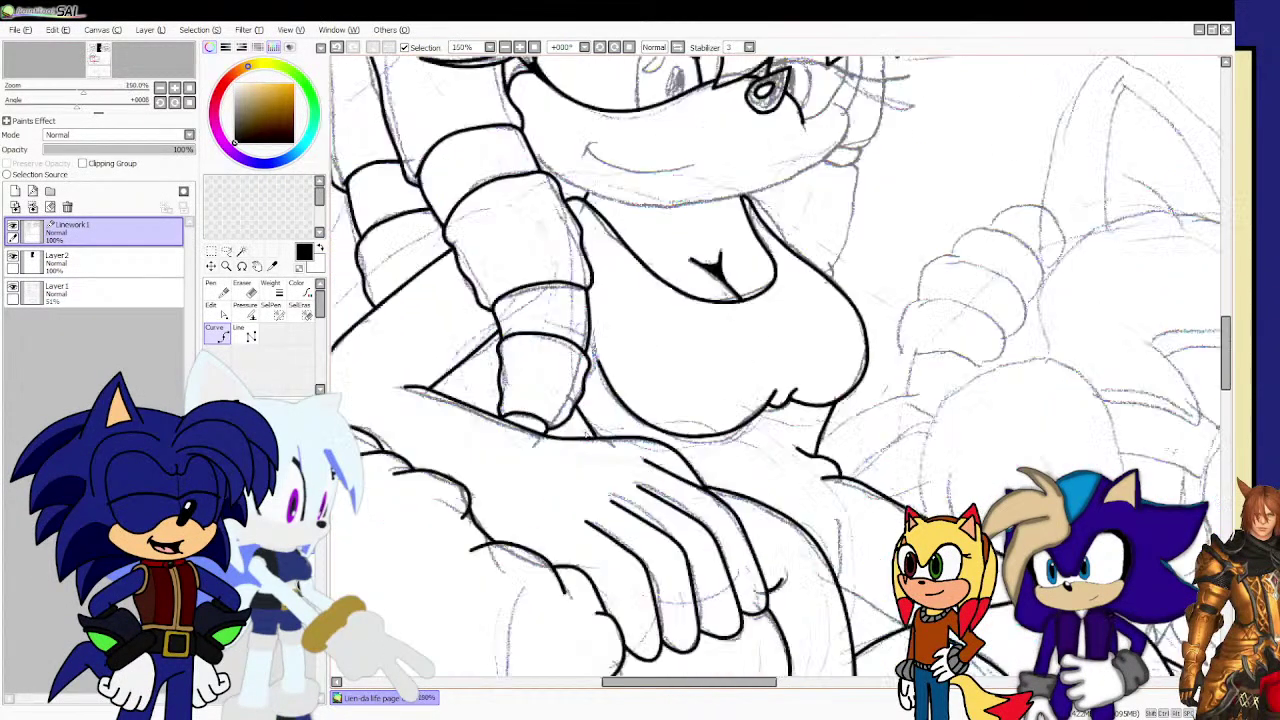
Ink the small arc in the triangular gap between the forearm and the hanging hair strand's near side.
{"action": "scroll", "coordinate": [698, 333], "scroll_direction": "up", "scroll_amount": 5}
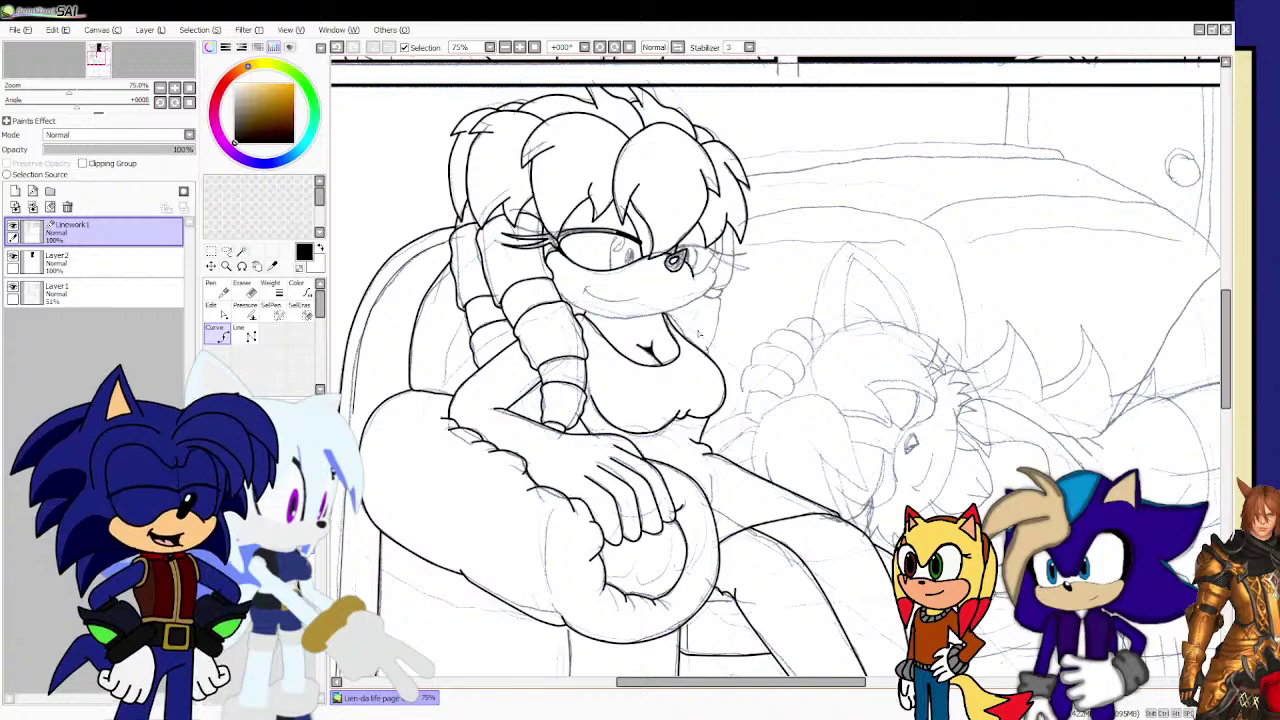
{"action": "scroll", "coordinate": [520, 340], "scroll_direction": "down", "scroll_amount": 2}
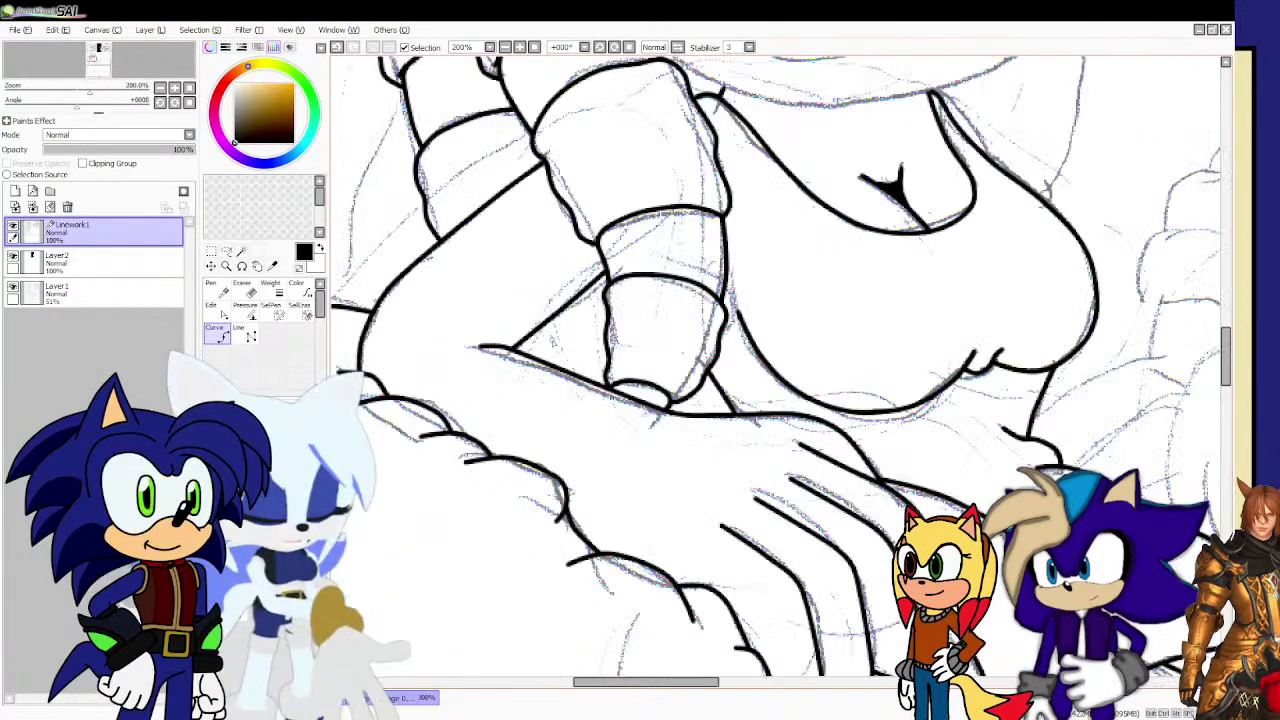
{"action": "scroll", "coordinate": [566, 328], "scroll_direction": "up", "scroll_amount": 3}
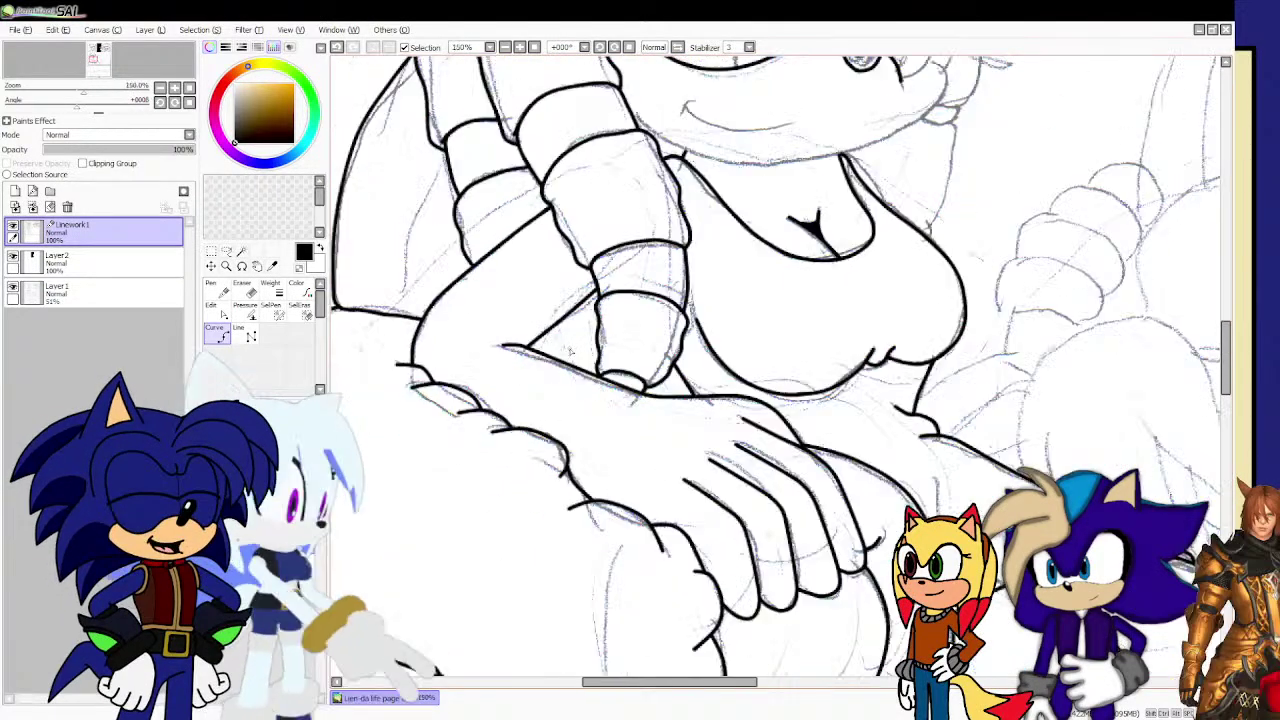
{"action": "mouse_move", "coordinate": [547, 364]}
{"action": "left_mouse_down"}
{"action": "mouse_move", "coordinate": [585, 345]}
{"action": "mouse_move", "coordinate": [680, 342]}
{"action": "left_mouse_up"}
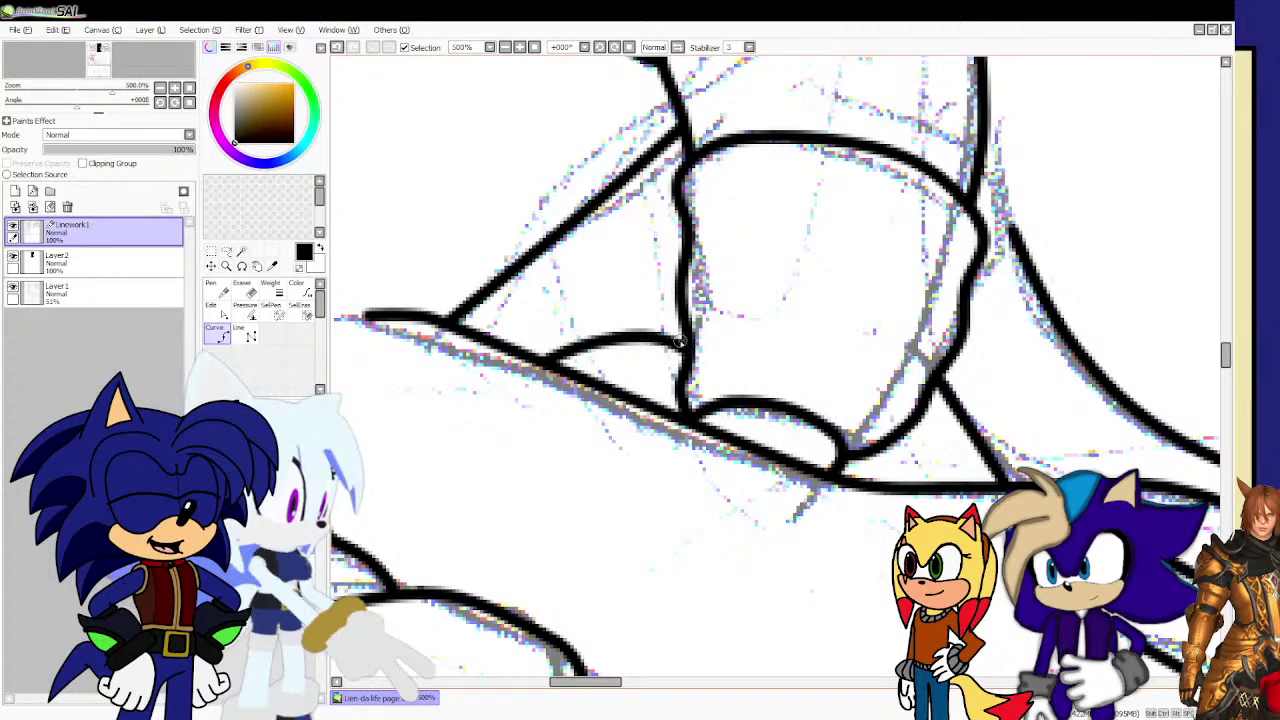
{"action": "scroll", "coordinate": [650, 255], "scroll_direction": "down", "scroll_amount": 4}
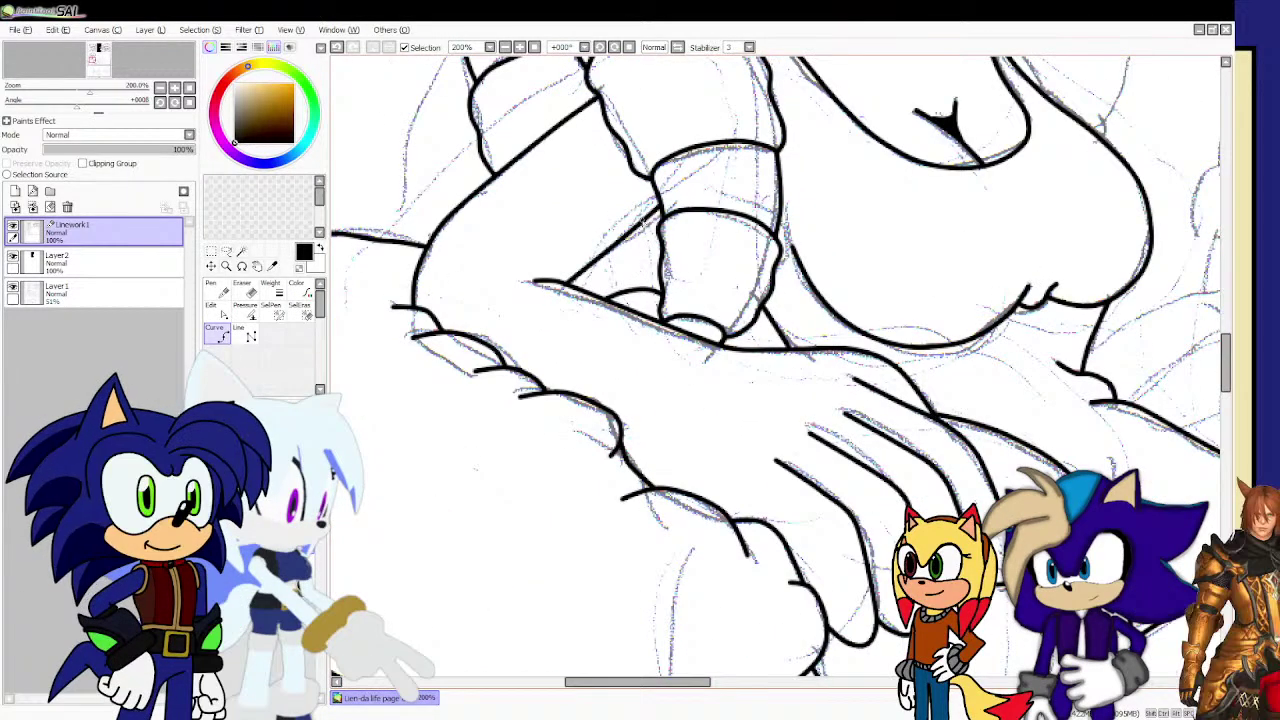
{"action": "scroll", "coordinate": [666, 292], "scroll_direction": "down", "scroll_amount": 4}
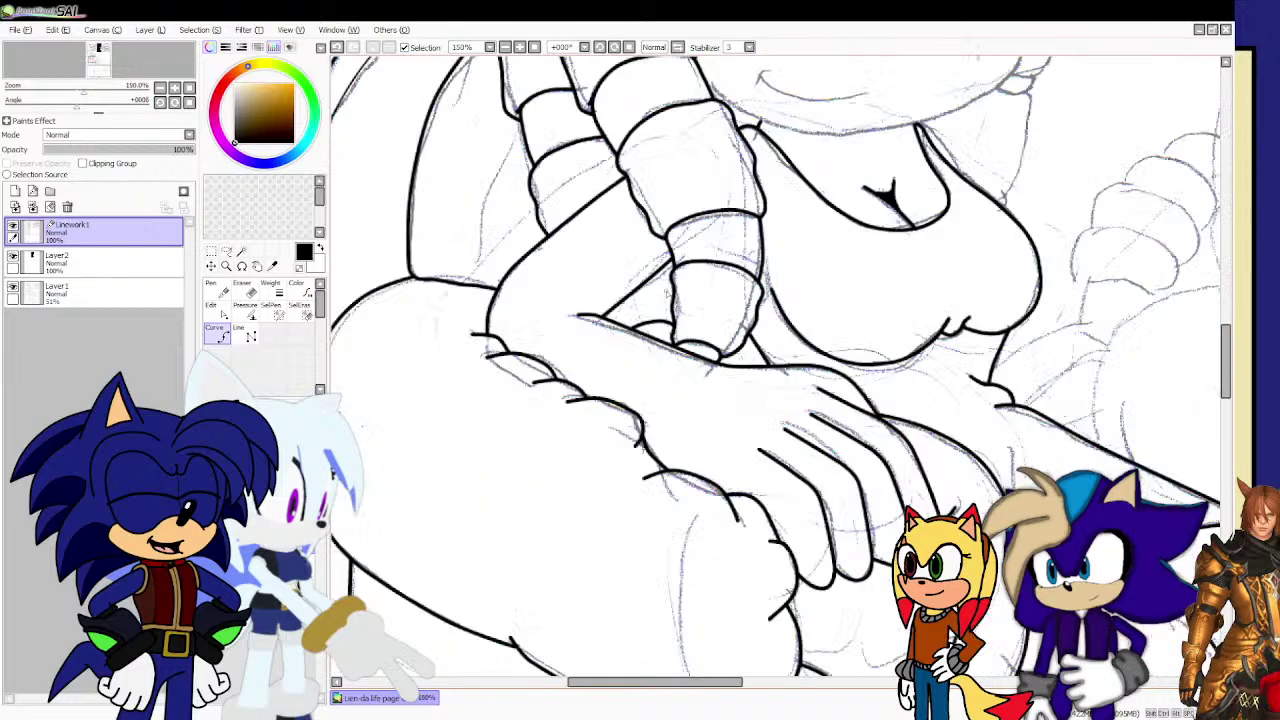
Ink the short, nearly vertical line on the seat back behind the character's hair strands.
{"action": "scroll", "coordinate": [666, 292], "scroll_direction": "down", "scroll_amount": 3}
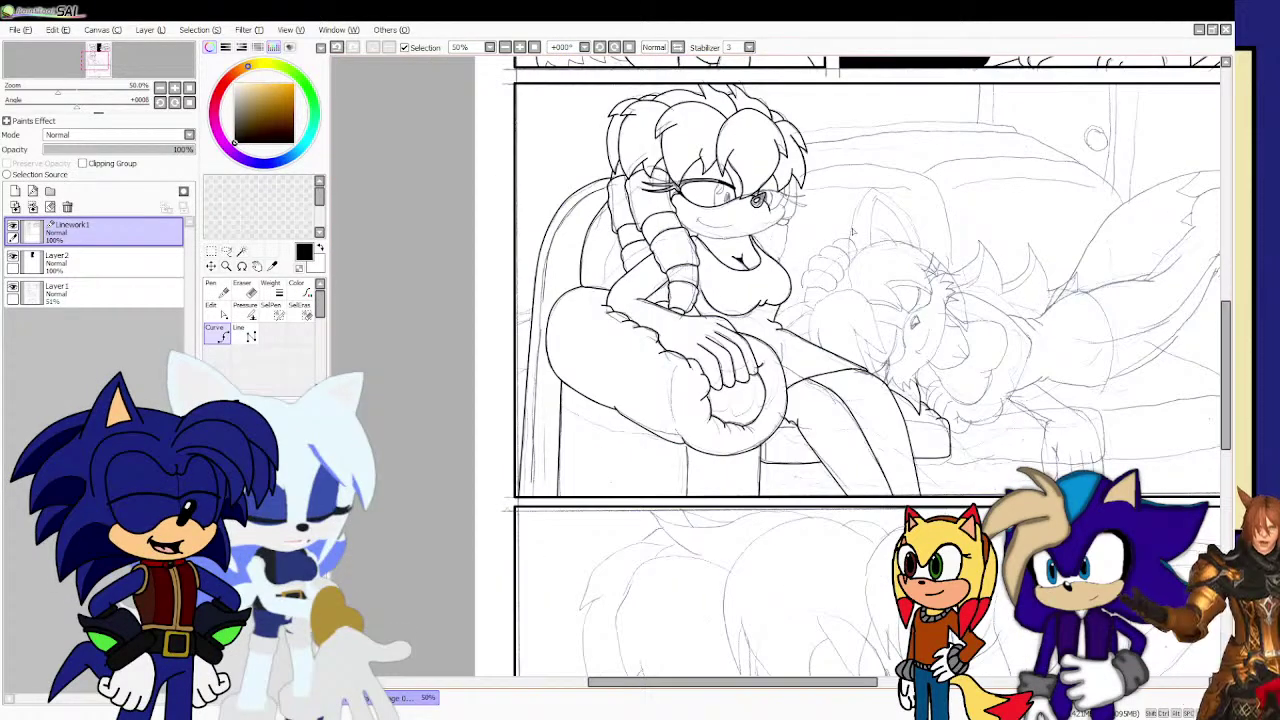
{"action": "scroll", "coordinate": [355, 379], "scroll_direction": "up", "scroll_amount": 3}
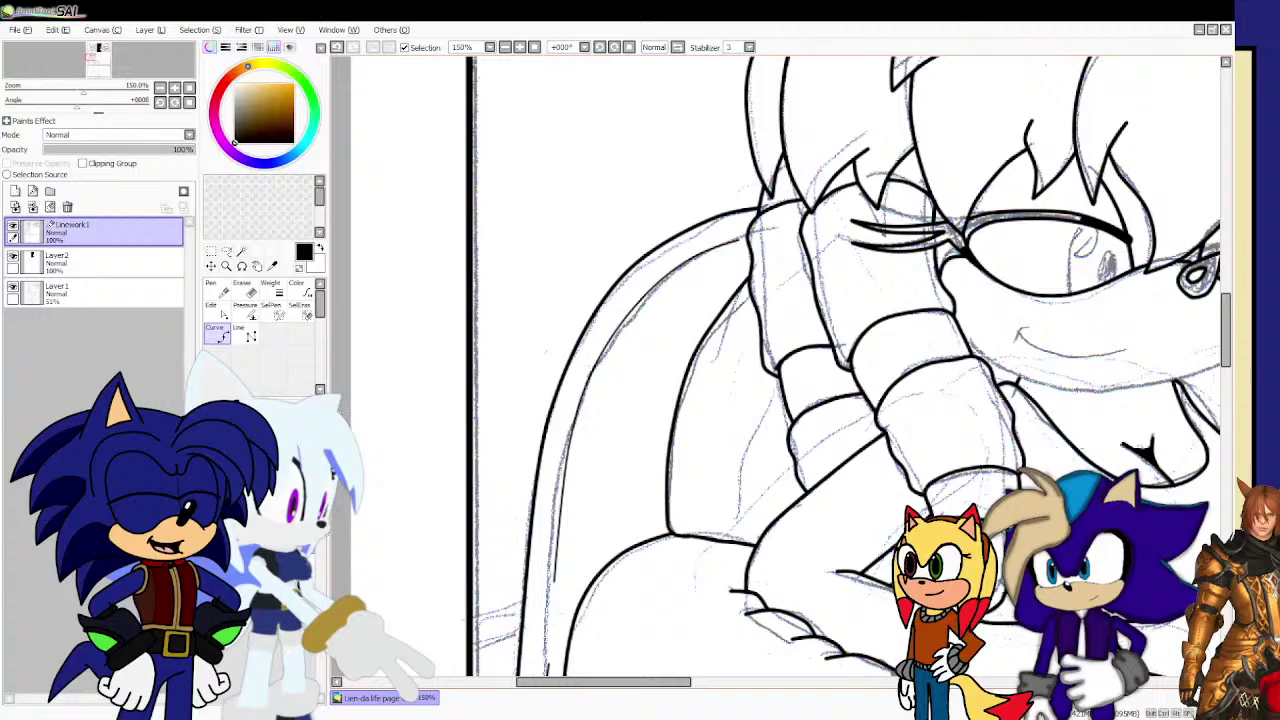
{"action": "scroll", "coordinate": [740, 450], "scroll_direction": "up", "scroll_amount": 1}
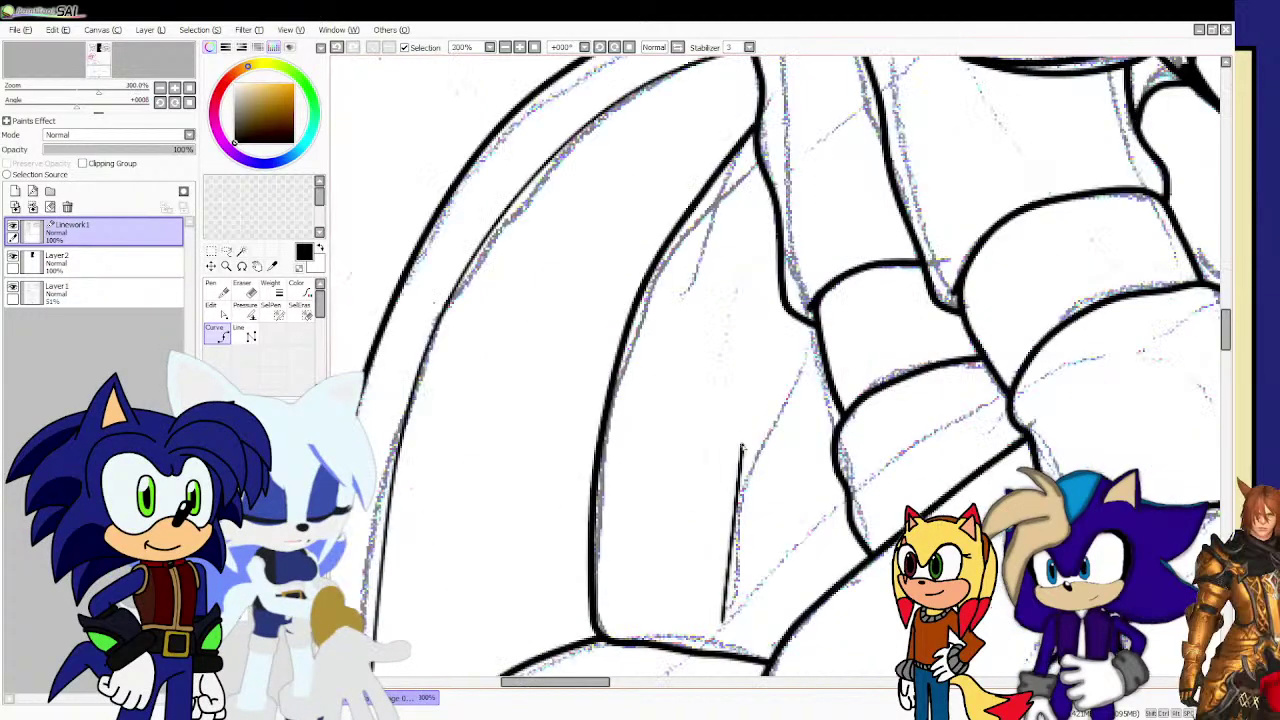
{"action": "scroll", "coordinate": [772, 358], "scroll_direction": "down", "scroll_amount": 6}
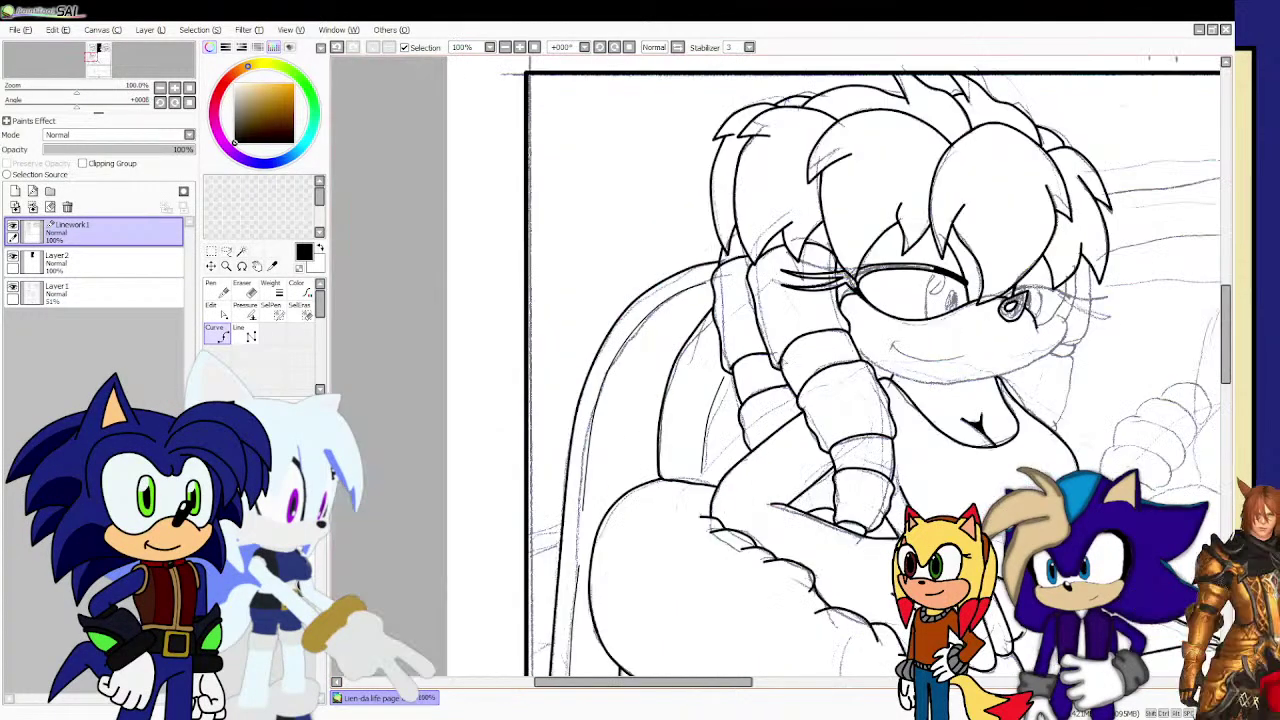
Ink the small bulging curve beside the front hair strand below the jaw and adjust its upper part.
{"action": "scroll", "coordinate": [1016, 284], "scroll_direction": "up", "scroll_amount": 4}
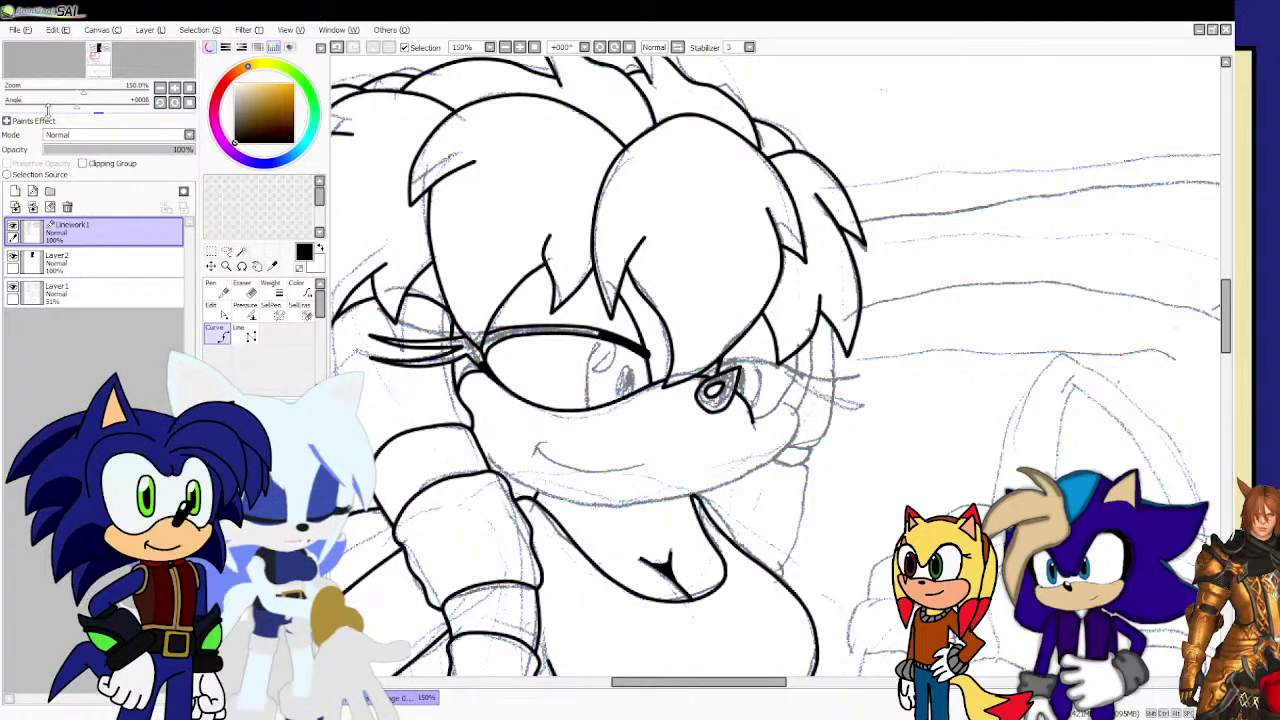
{"action": "scroll", "coordinate": [521, 550], "scroll_direction": "down", "scroll_amount": 2}
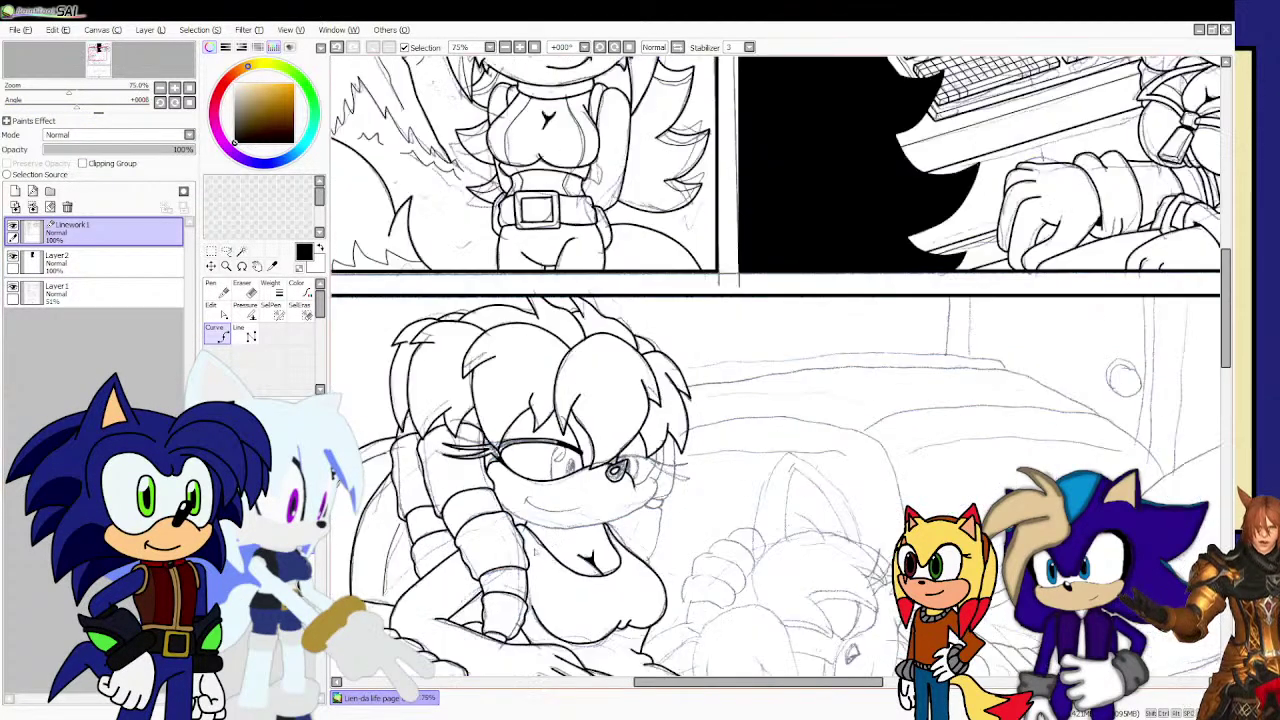
{"action": "scroll", "coordinate": [520, 560], "scroll_direction": "up", "scroll_amount": 3}
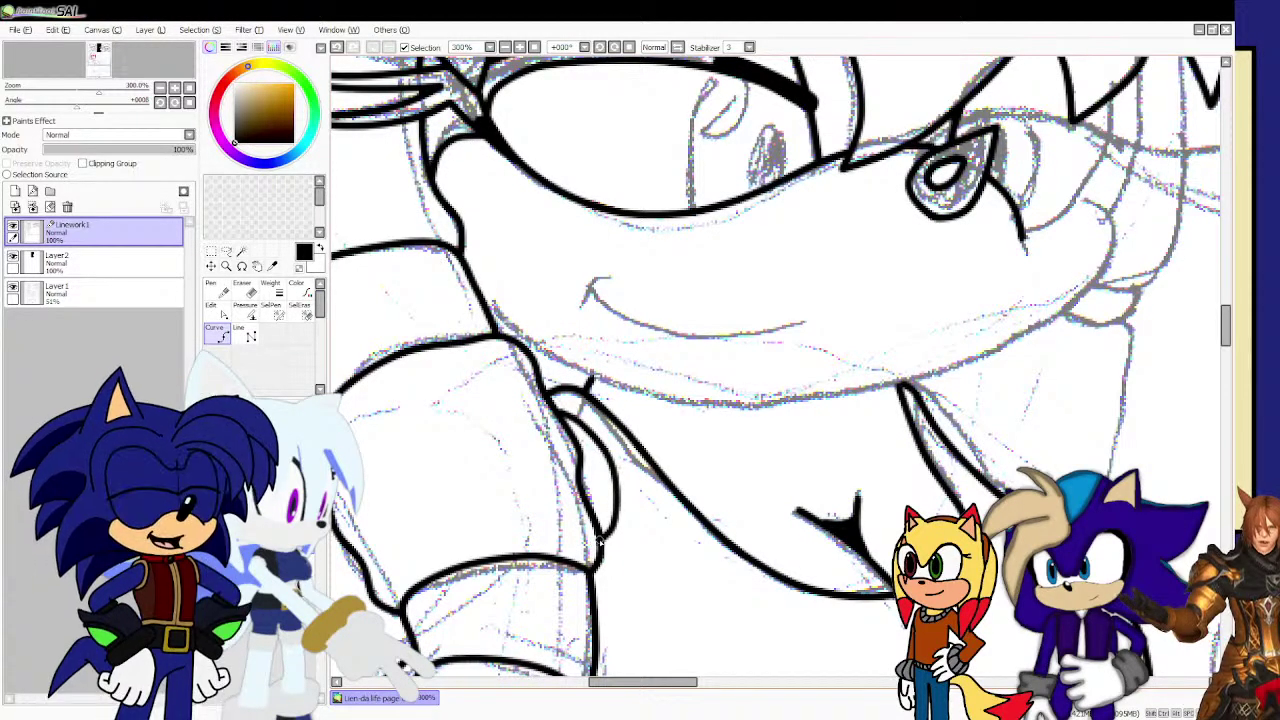
{"action": "scroll", "coordinate": [612, 528], "scroll_direction": "down", "scroll_amount": 2}
{"action": "scroll", "coordinate": [603, 526], "scroll_direction": "up", "scroll_amount": 2}
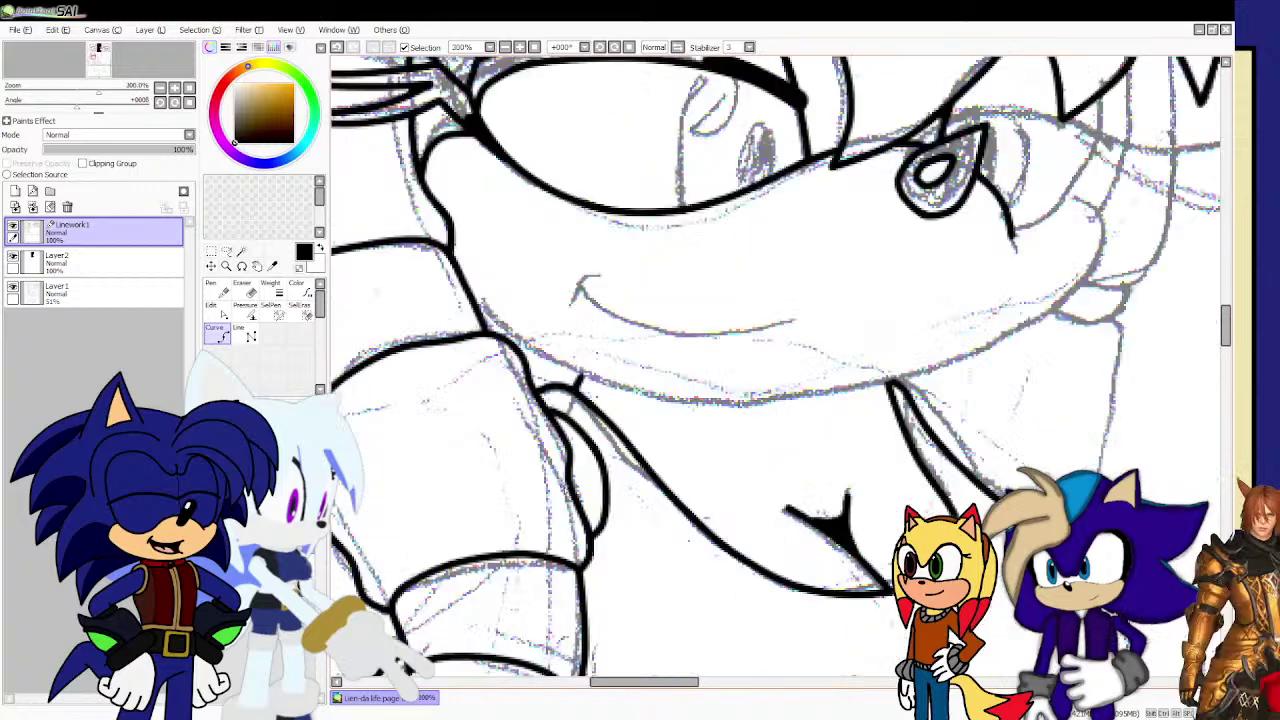
{"action": "key", "text": "Return"}
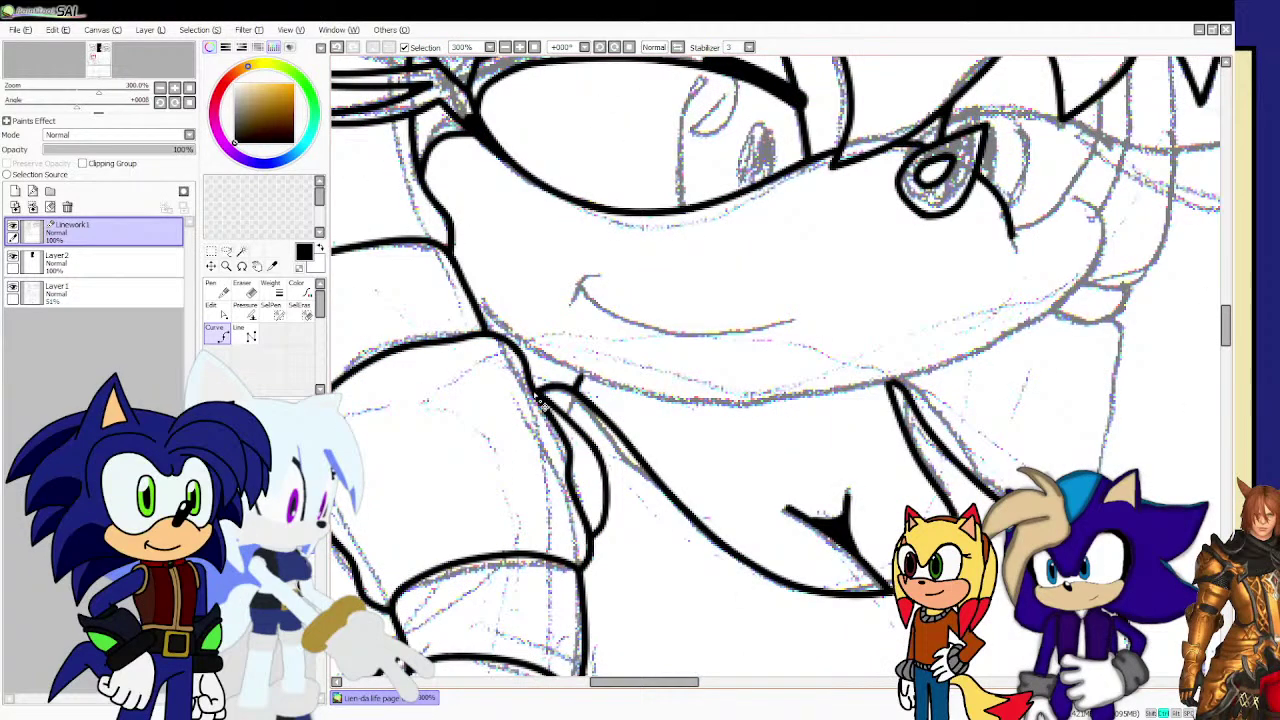
{"action": "left_click_drag", "start_coordinate": [556, 410], "coordinate": [570, 404]}
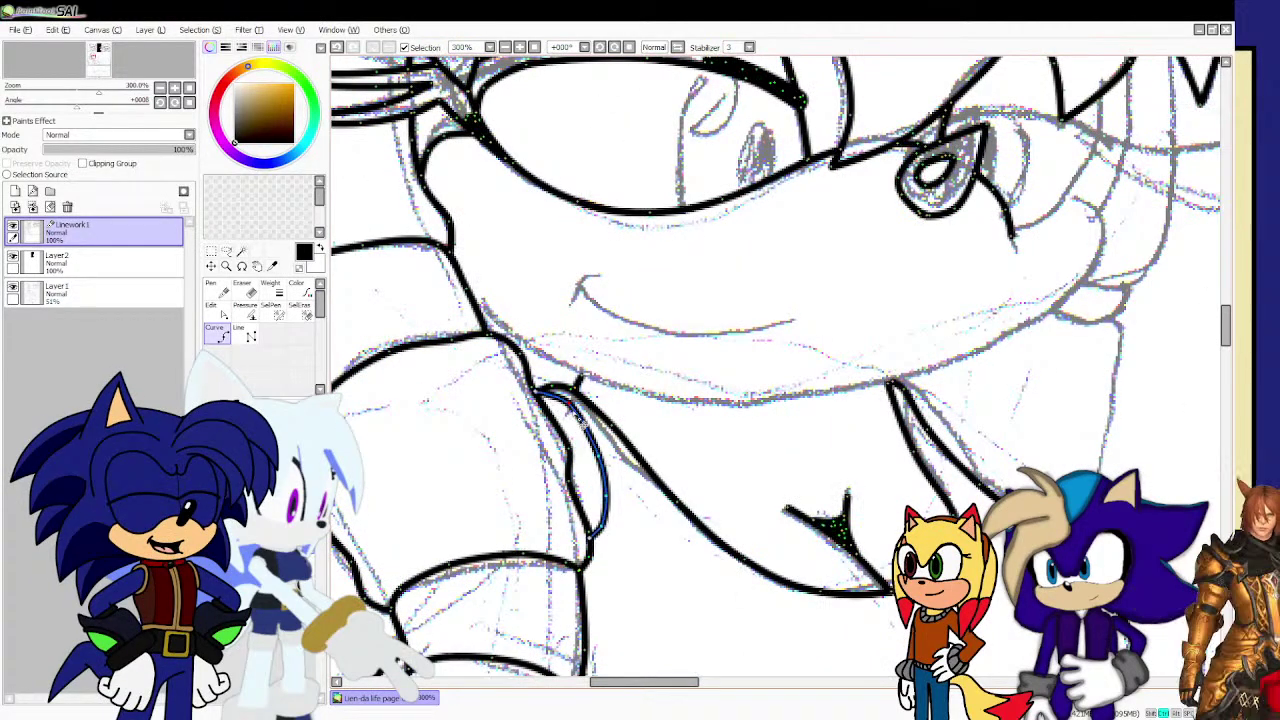
Ink the seated character's jaw from the cheek beside the hair, under the chin and around the muzzle's tip.
{"action": "left_click", "coordinate": [890, 590]}
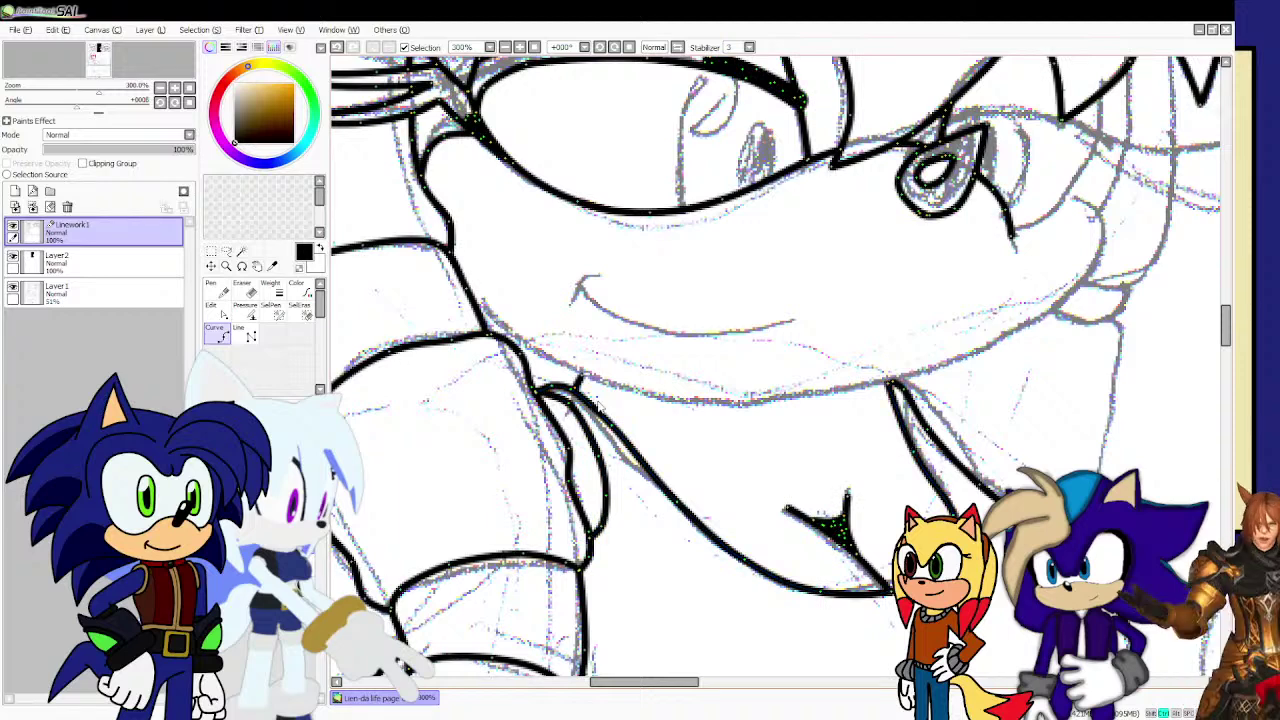
{"action": "left_click", "coordinate": [890, 385]}
{"action": "key", "text": "Return"}
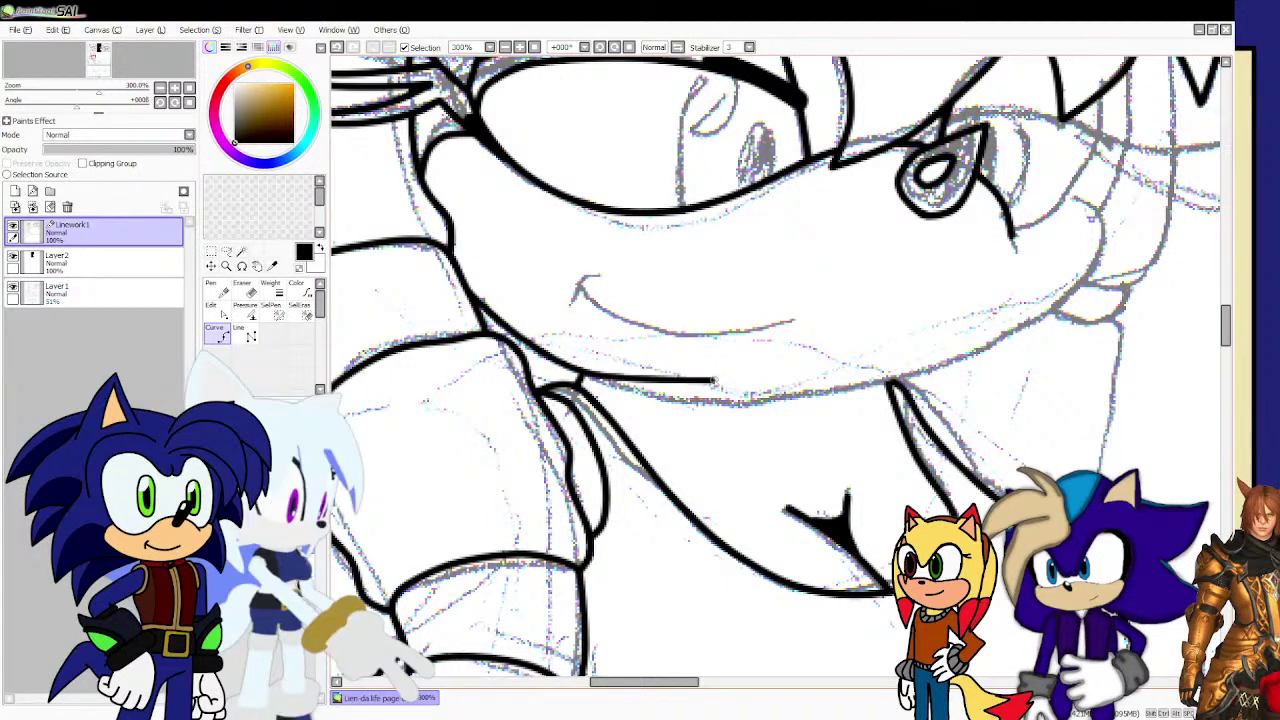
{"action": "left_click", "coordinate": [729, 396]}
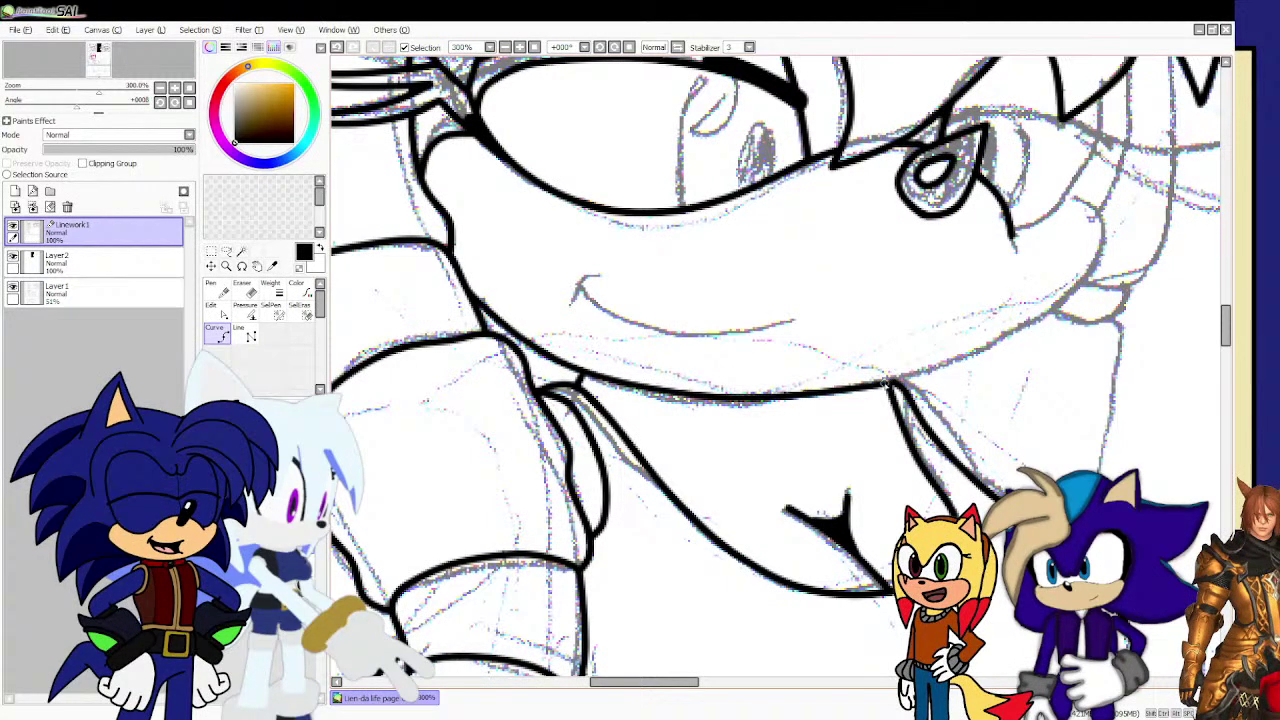
{"action": "left_click", "coordinate": [888, 381]}
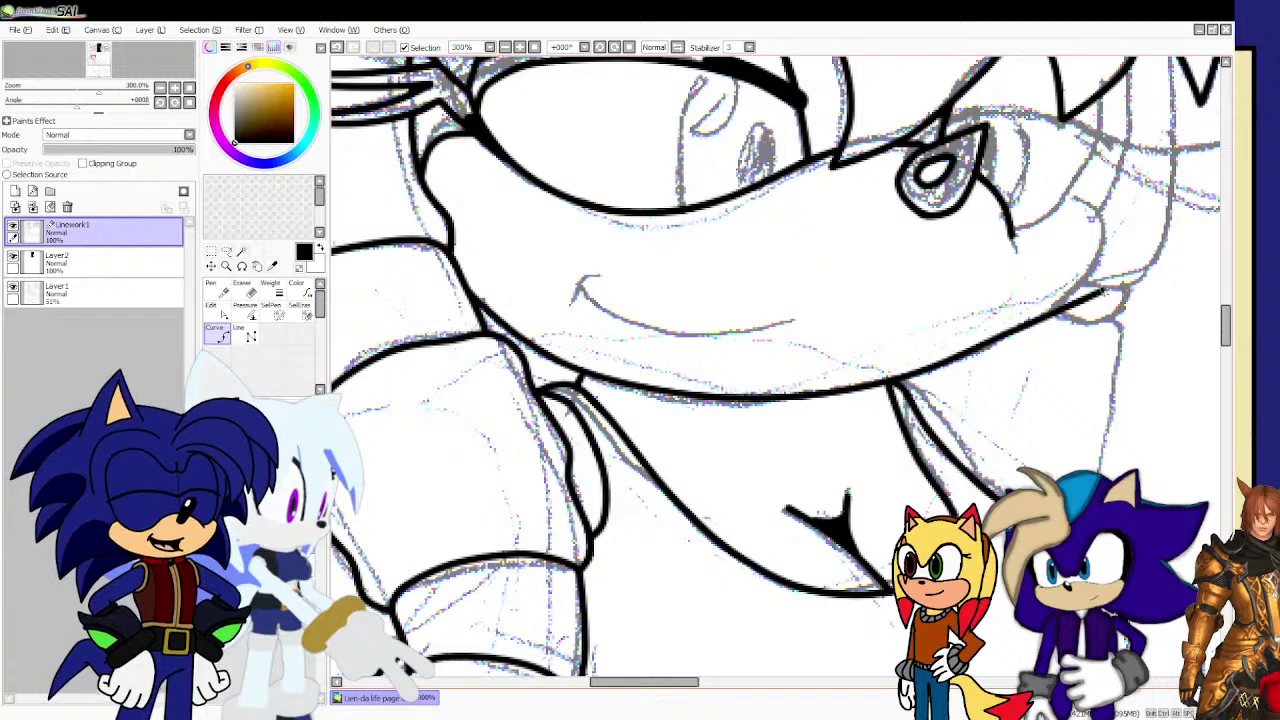
{"action": "left_click_drag", "start_coordinate": [1000, 335], "coordinate": [1085, 277]}
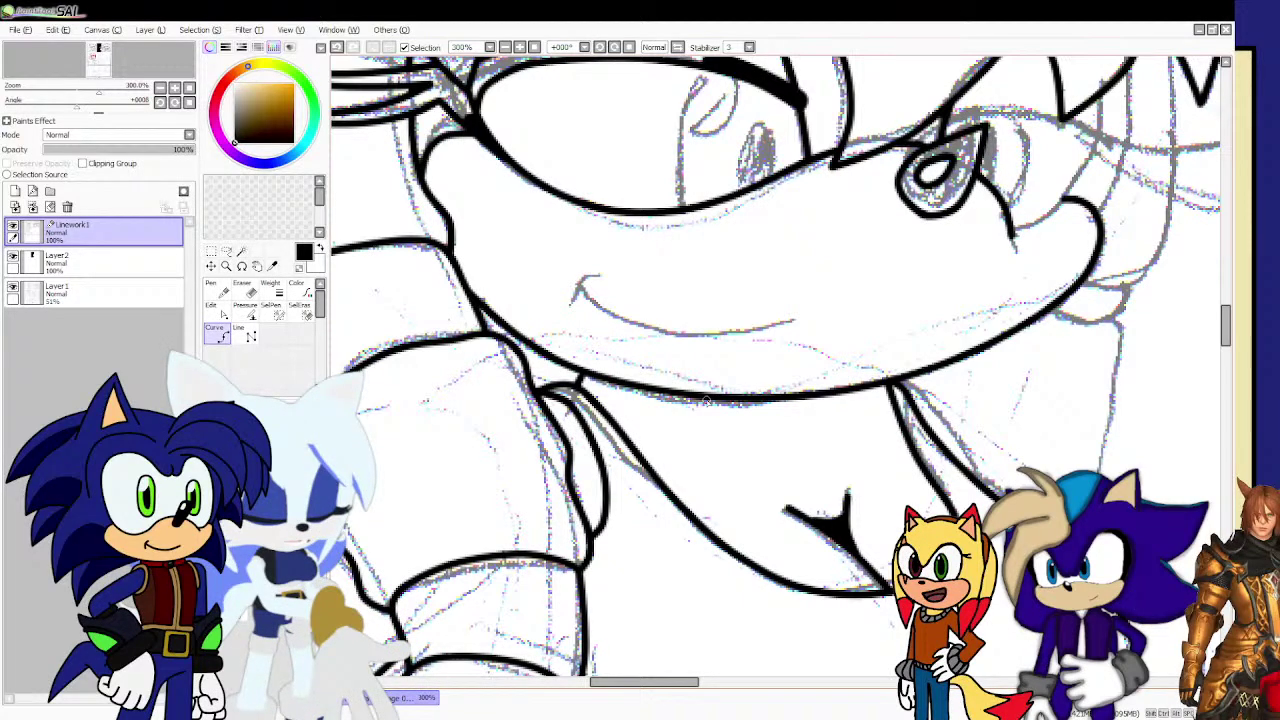
{"action": "scroll", "coordinate": [910, 446], "scroll_direction": "down", "scroll_amount": 3}
{"action": "scroll", "coordinate": [993, 436], "scroll_direction": "up", "scroll_amount": 3}
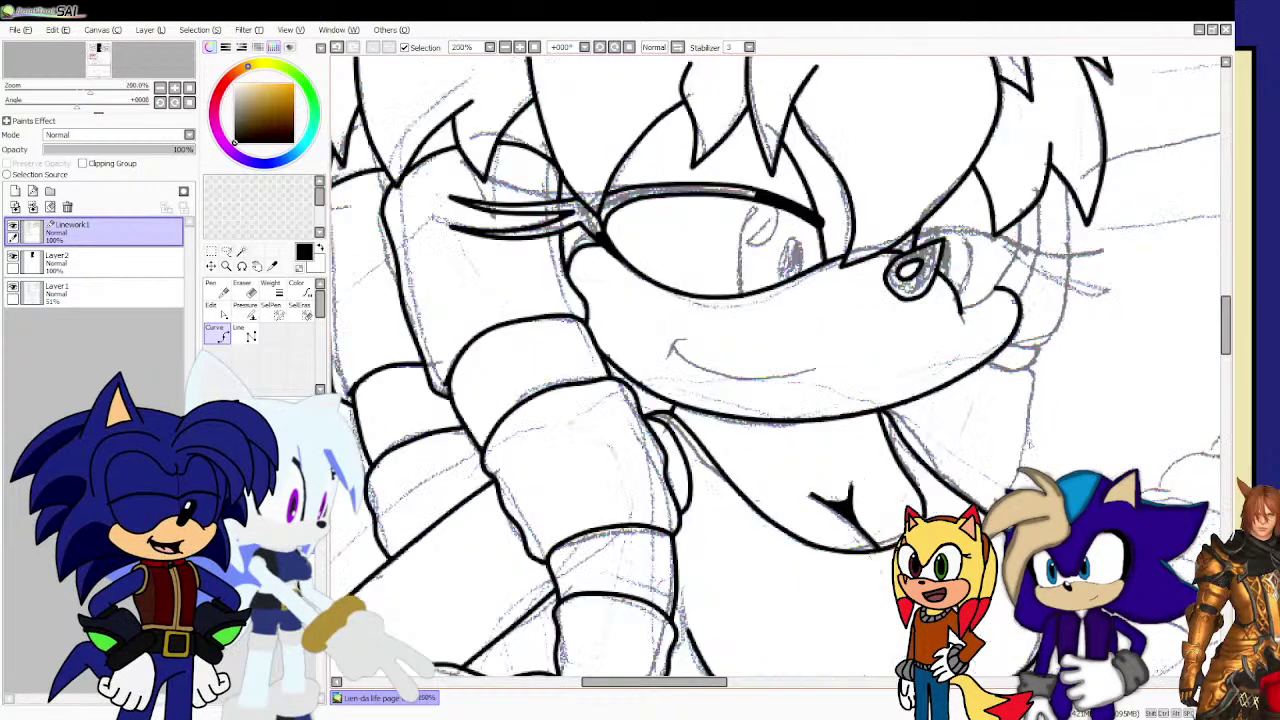
{"action": "scroll", "coordinate": [910, 500], "scroll_direction": "up", "scroll_amount": 1}
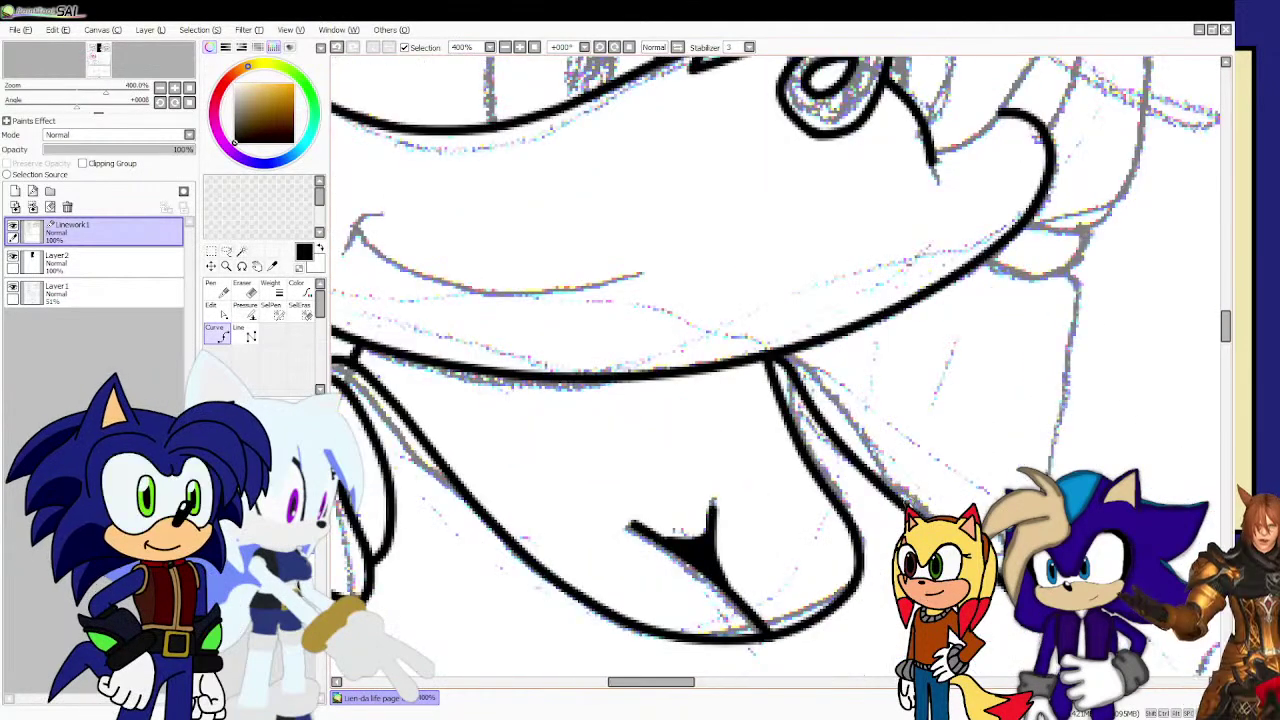
Ink the curved fold beside the far shoulder strap and the outer edge of the far hair strand's lower segment.
{"action": "left_click", "coordinate": [876, 429]}
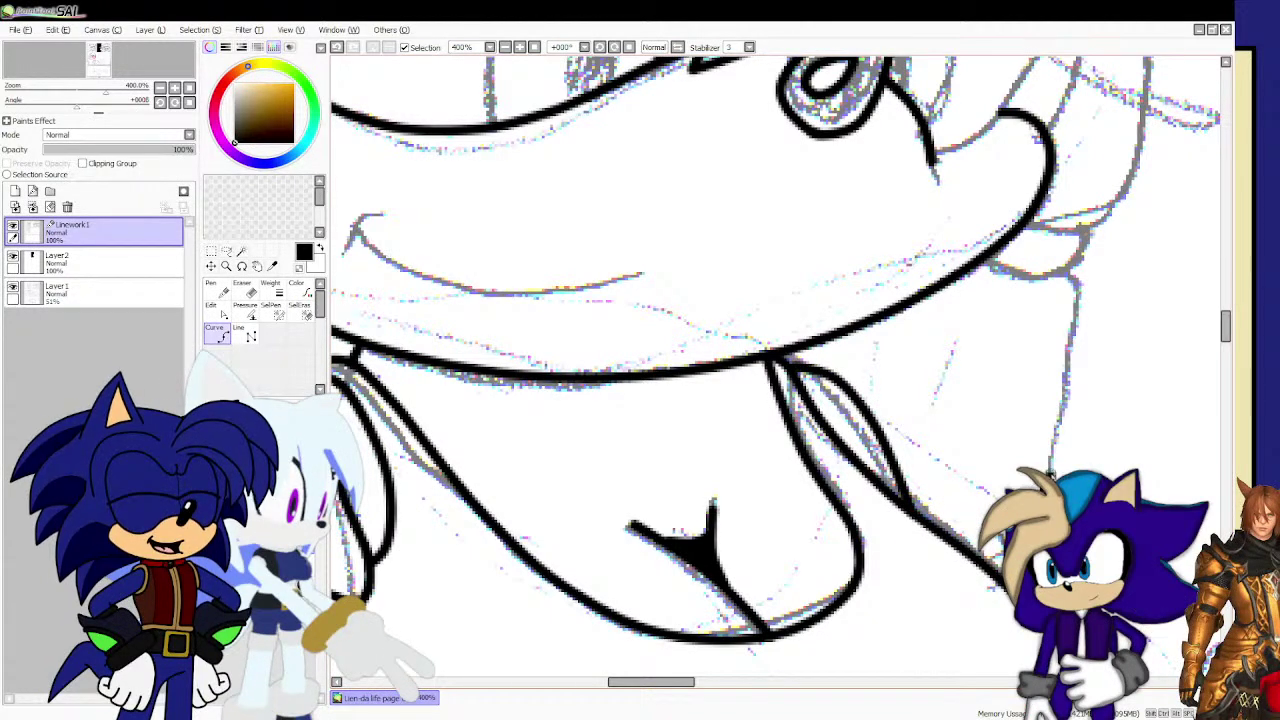
{"action": "left_click", "coordinate": [1085, 303]}
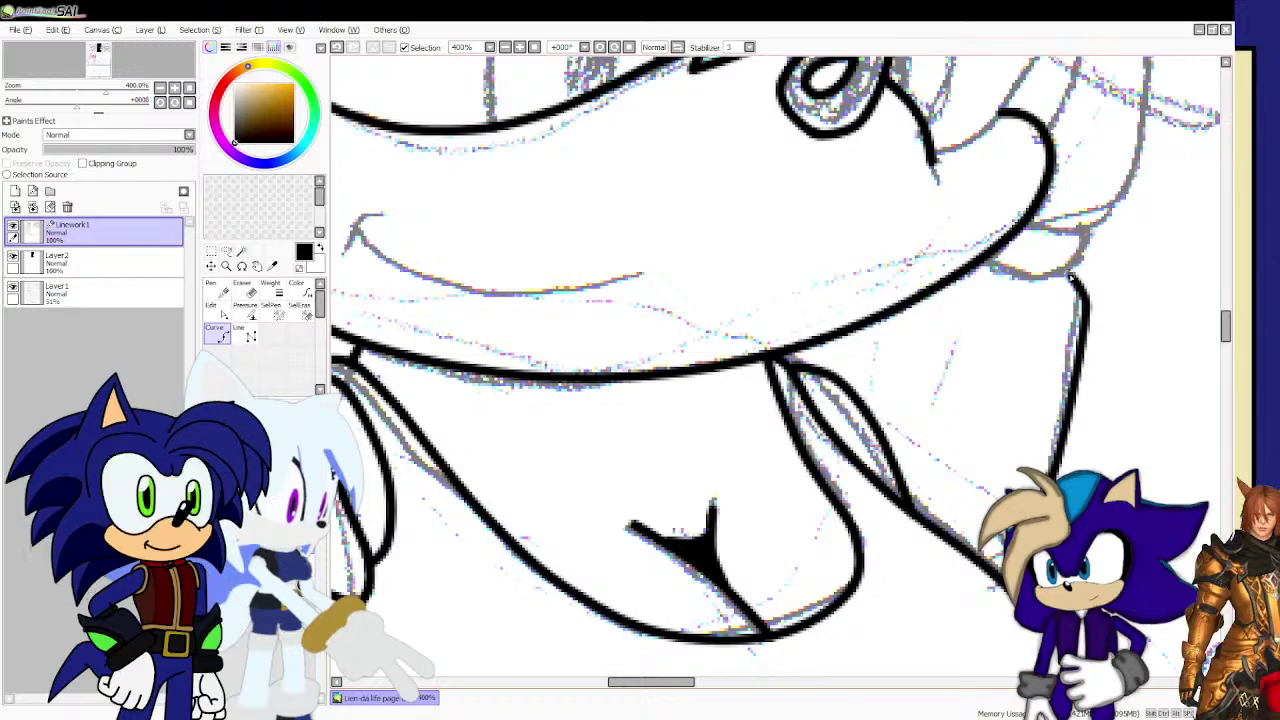
{"action": "double_click", "coordinate": [1073, 280]}
Ink the outer edge of the far hair strand's upper segment from the hair tips down and around to the jaw.
{"action": "scroll", "coordinate": [895, 405], "scroll_direction": "down", "scroll_amount": 3}
{"action": "scroll", "coordinate": [990, 275], "scroll_direction": "up", "scroll_amount": 1}
{"action": "scroll", "coordinate": [982, 222], "scroll_direction": "up", "scroll_amount": 2}
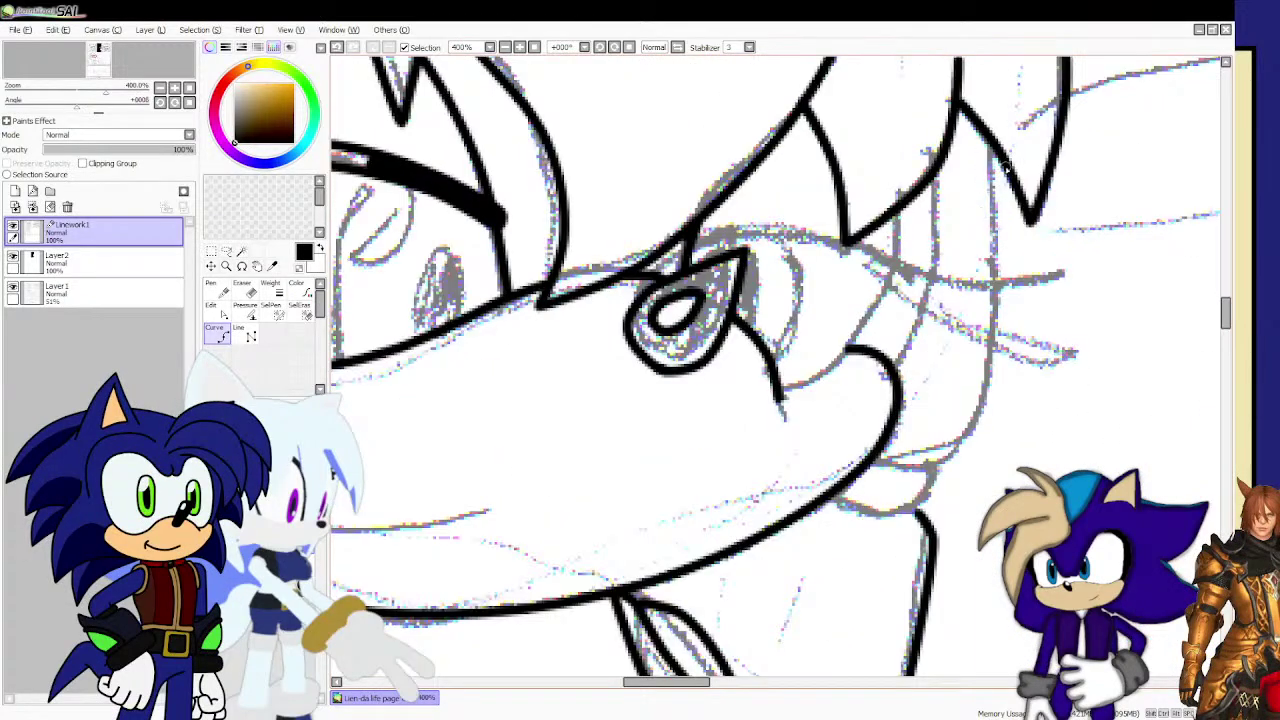
{"action": "left_click_drag", "start_coordinate": [1002, 158], "coordinate": [1006, 265]}
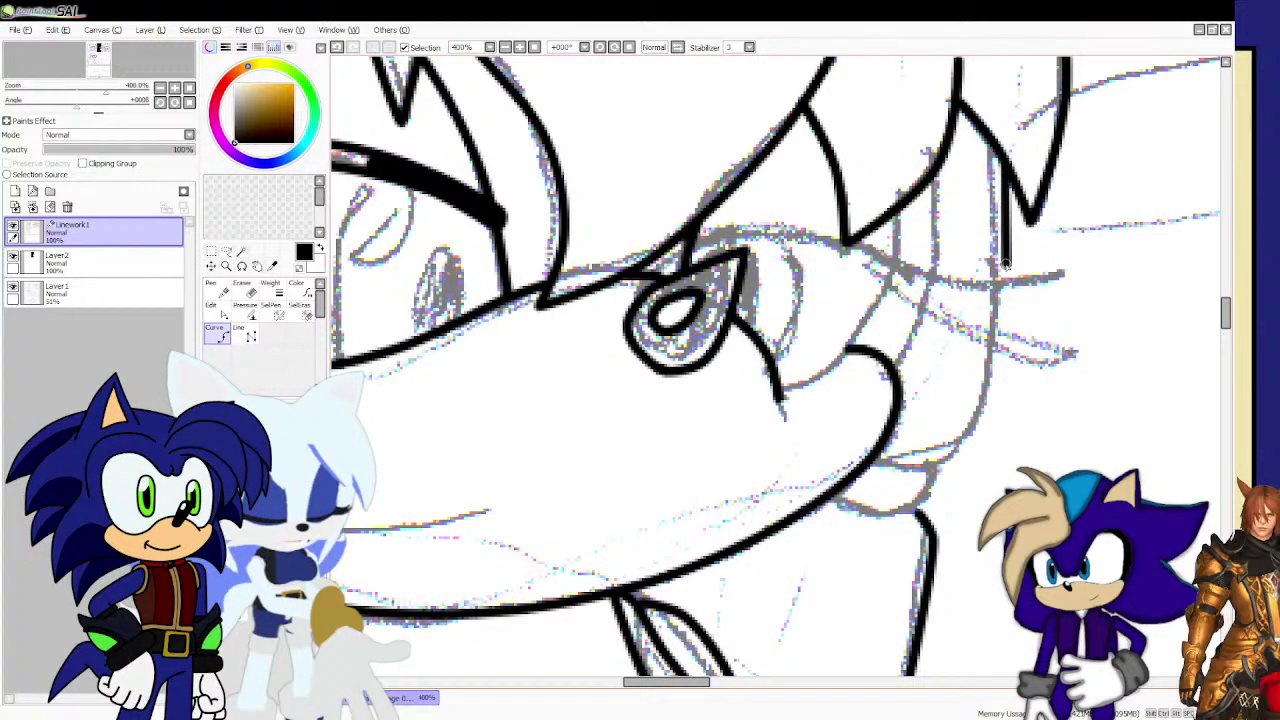
{"action": "left_click", "coordinate": [983, 402]}
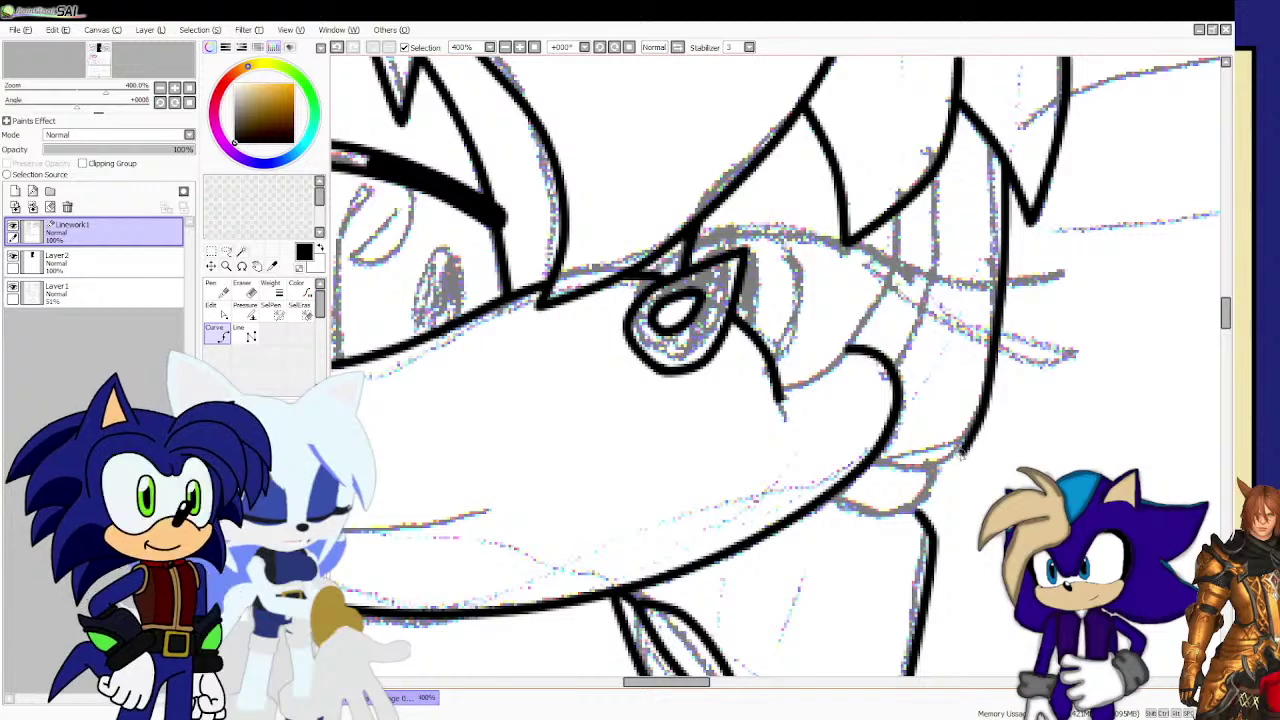
{"action": "left_click", "coordinate": [956, 461]}
{"action": "left_click_drag", "start_coordinate": [928, 468], "coordinate": [893, 476]}
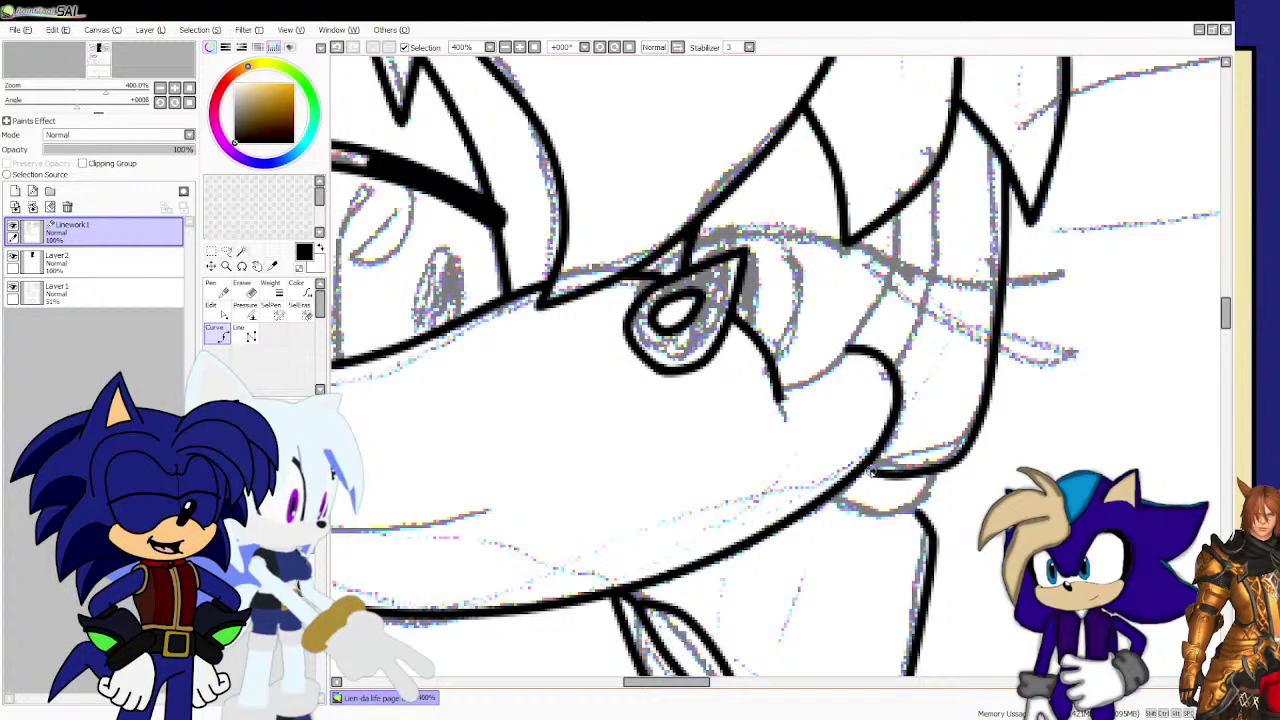
{"action": "double_click", "coordinate": [862, 468]}
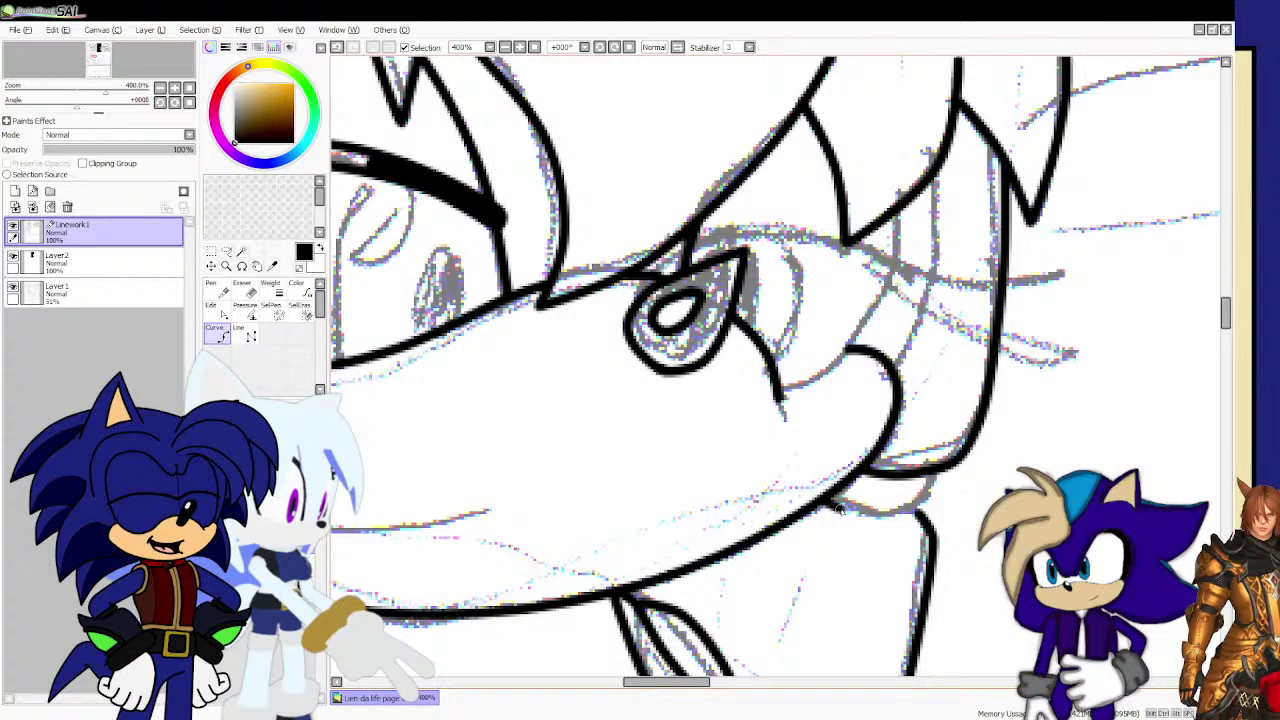
Ink the narrow band joining the far hair strand's upper and lower segments beside the jaw.
{"action": "left_click_drag", "start_coordinate": [838, 508], "coordinate": [902, 512]}
{"action": "left_click", "coordinate": [916, 508]}
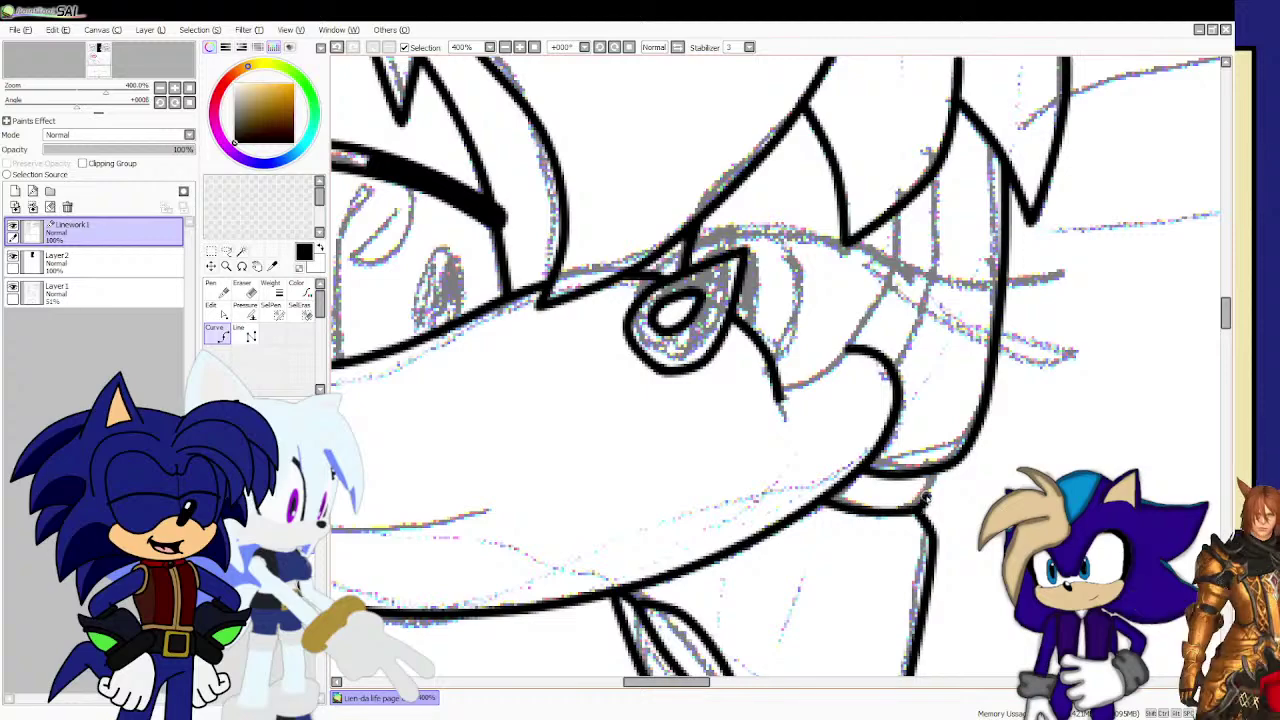
{"action": "double_click", "coordinate": [931, 477]}
Ink the far hair strand's inner edge from the cheek up to the hair and add a thin angular marking inside its upper part.
{"action": "scroll", "coordinate": [930, 478], "scroll_direction": "down", "scroll_amount": 4}
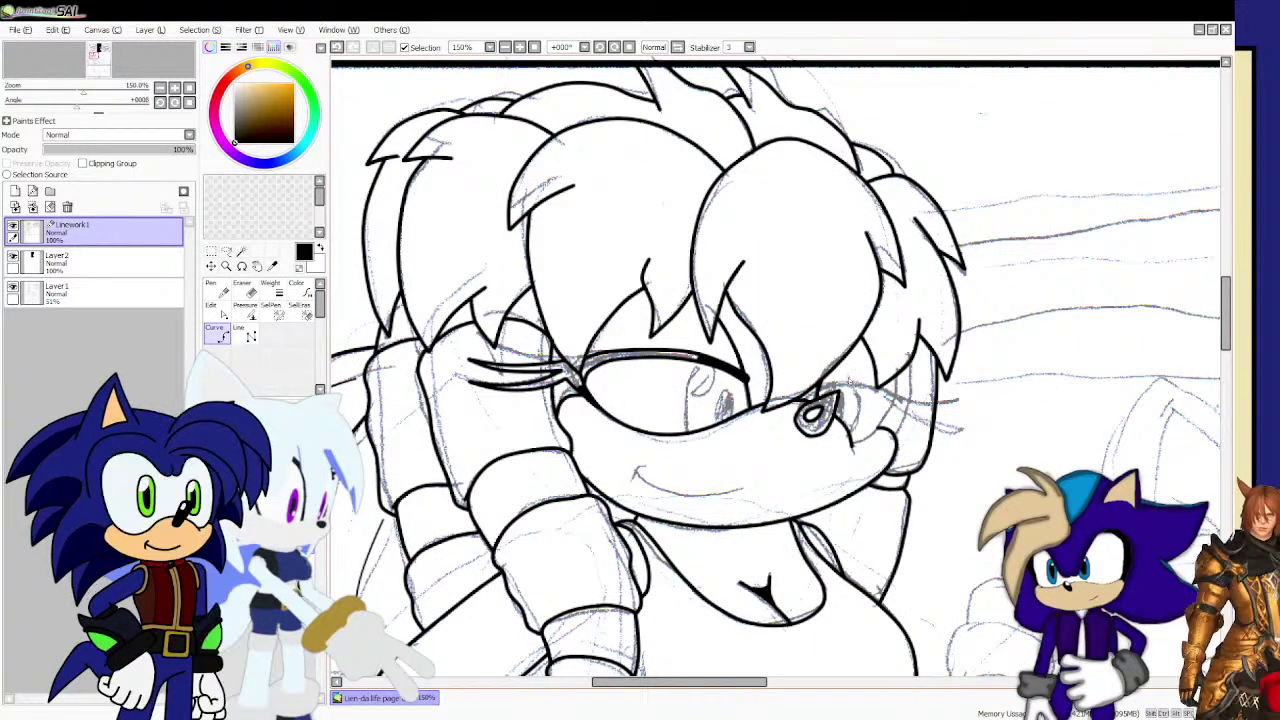
{"action": "scroll", "coordinate": [848, 382], "scroll_direction": "up", "scroll_amount": 4}
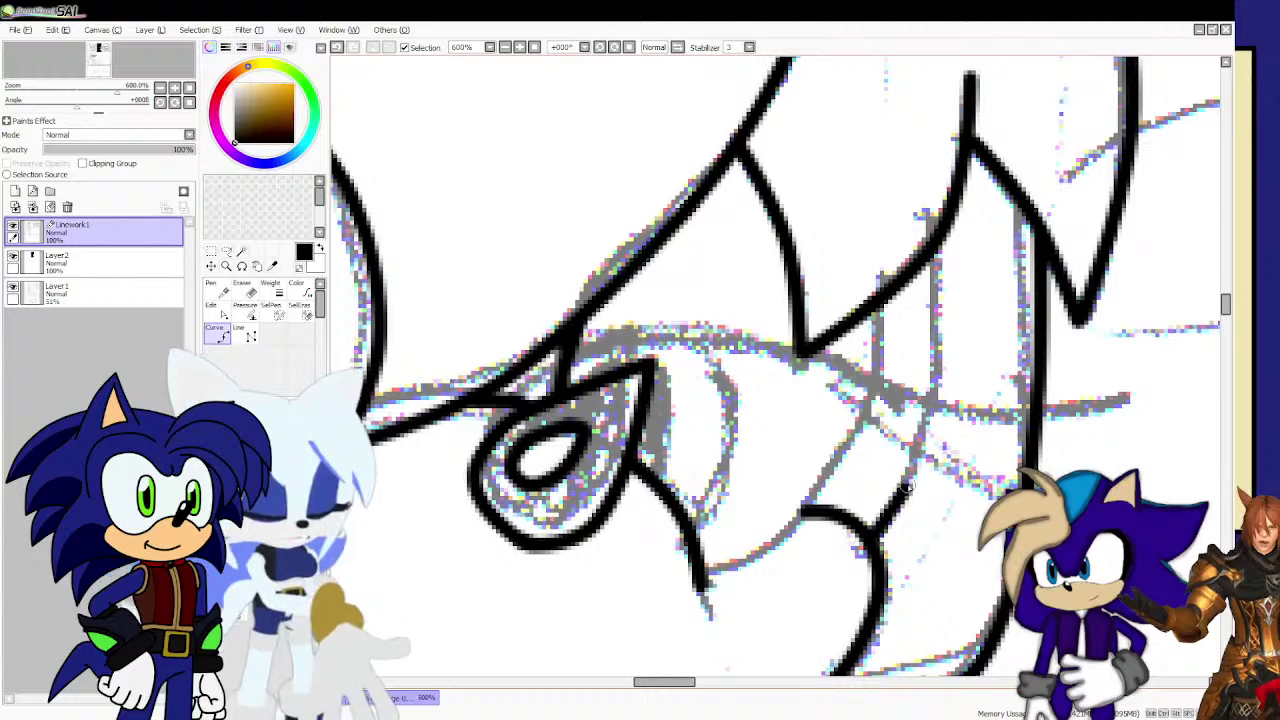
{"action": "mouse_move", "coordinate": [905, 487]}
{"action": "left_mouse_down"}
{"action": "mouse_move", "coordinate": [941, 337]}
{"action": "mouse_move", "coordinate": [940, 252]}
{"action": "left_mouse_up"}
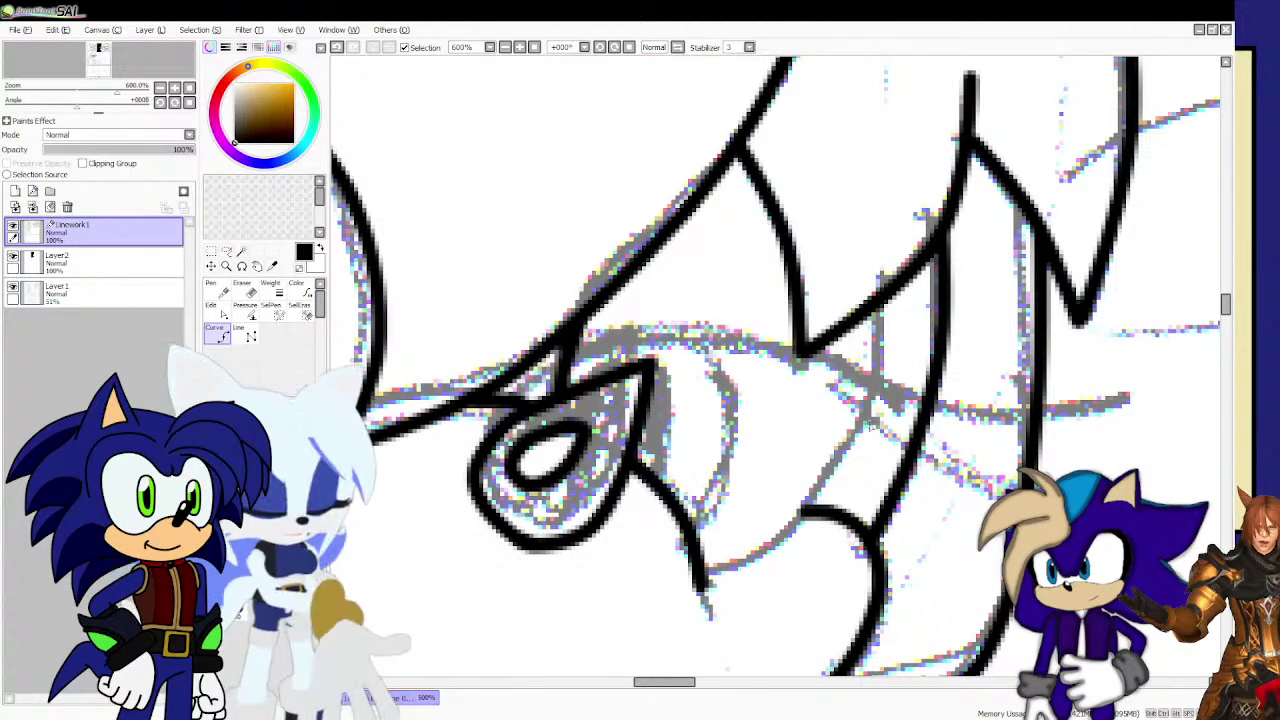
{"action": "mouse_move", "coordinate": [966, 371]}
{"action": "left_mouse_down"}
{"action": "mouse_move", "coordinate": [983, 370]}
{"action": "mouse_move", "coordinate": [995, 245]}
{"action": "left_mouse_up"}
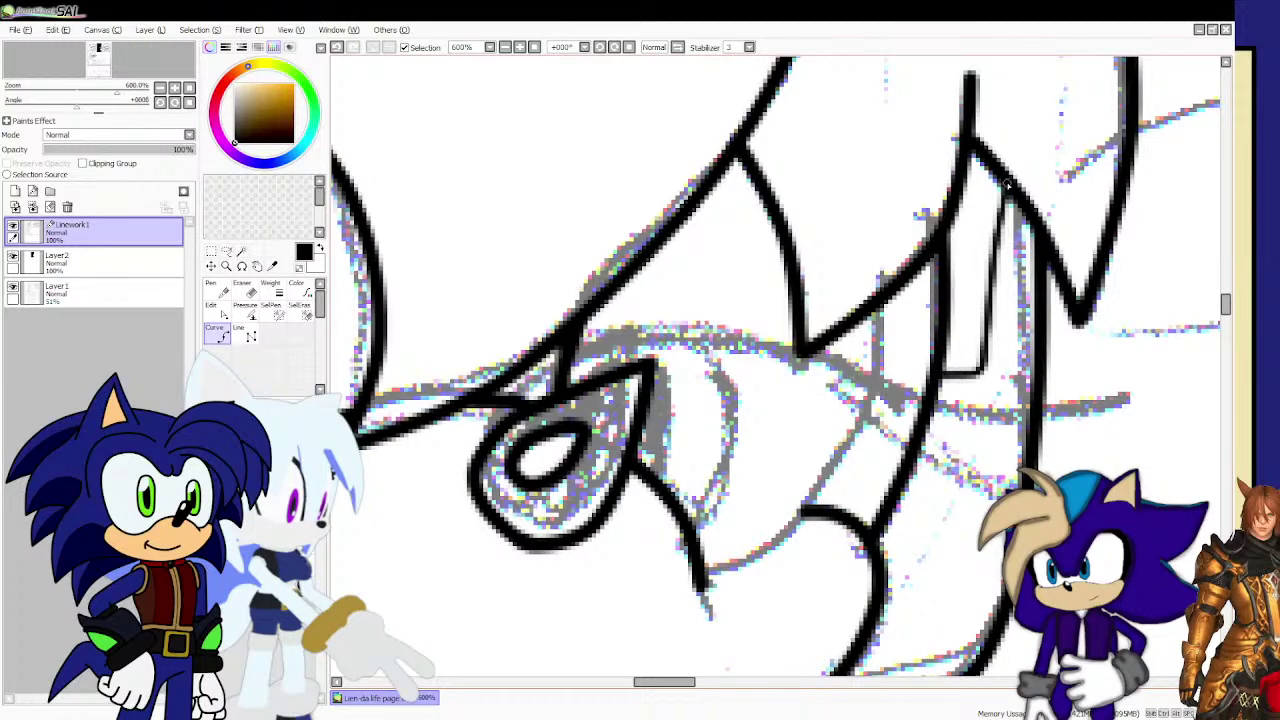
{"action": "left_click_drag", "start_coordinate": [1007, 184], "coordinate": [1008, 189]}
Ink a thin angular marking on the far strand's lower segment, from its outer edge inward and down to the shoulder.
{"action": "scroll", "coordinate": [906, 356], "scroll_direction": "down", "scroll_amount": 6}
{"action": "scroll", "coordinate": [898, 551], "scroll_direction": "up", "scroll_amount": 6}
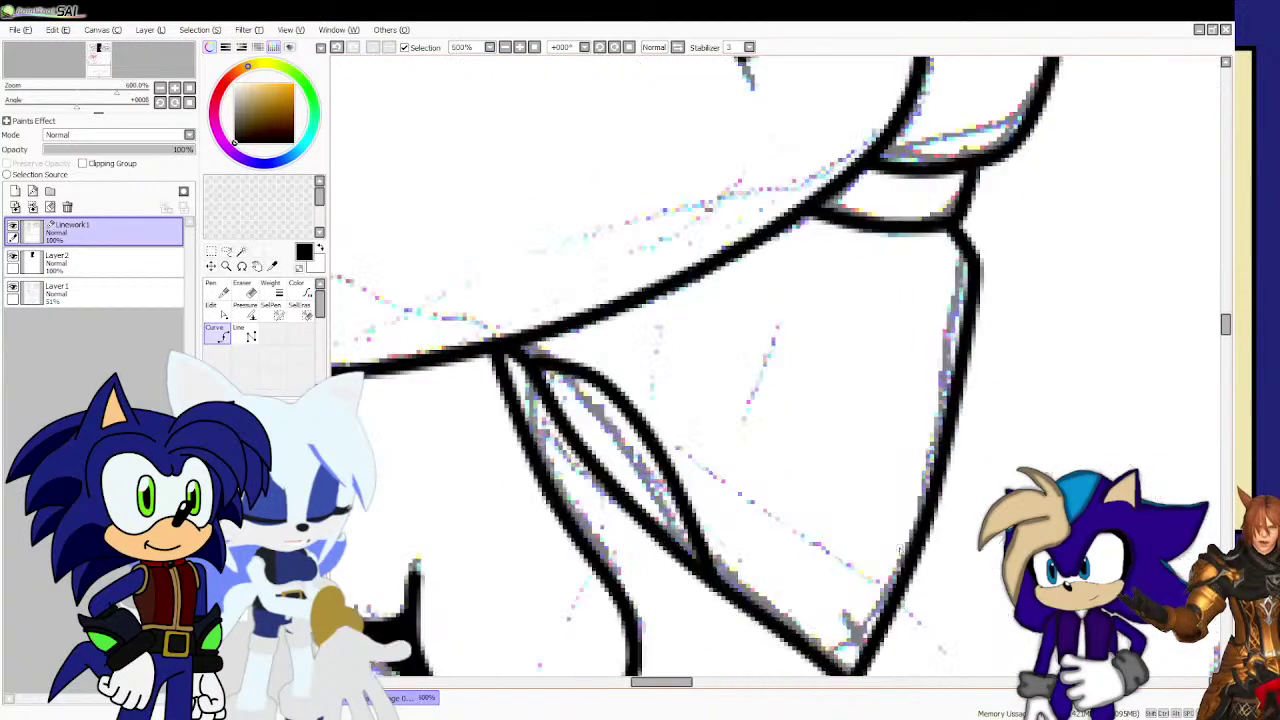
{"action": "scroll", "coordinate": [899, 548], "scroll_direction": "up", "scroll_amount": 2}
{"action": "left_click_drag", "start_coordinate": [966, 343], "coordinate": [921, 349]}
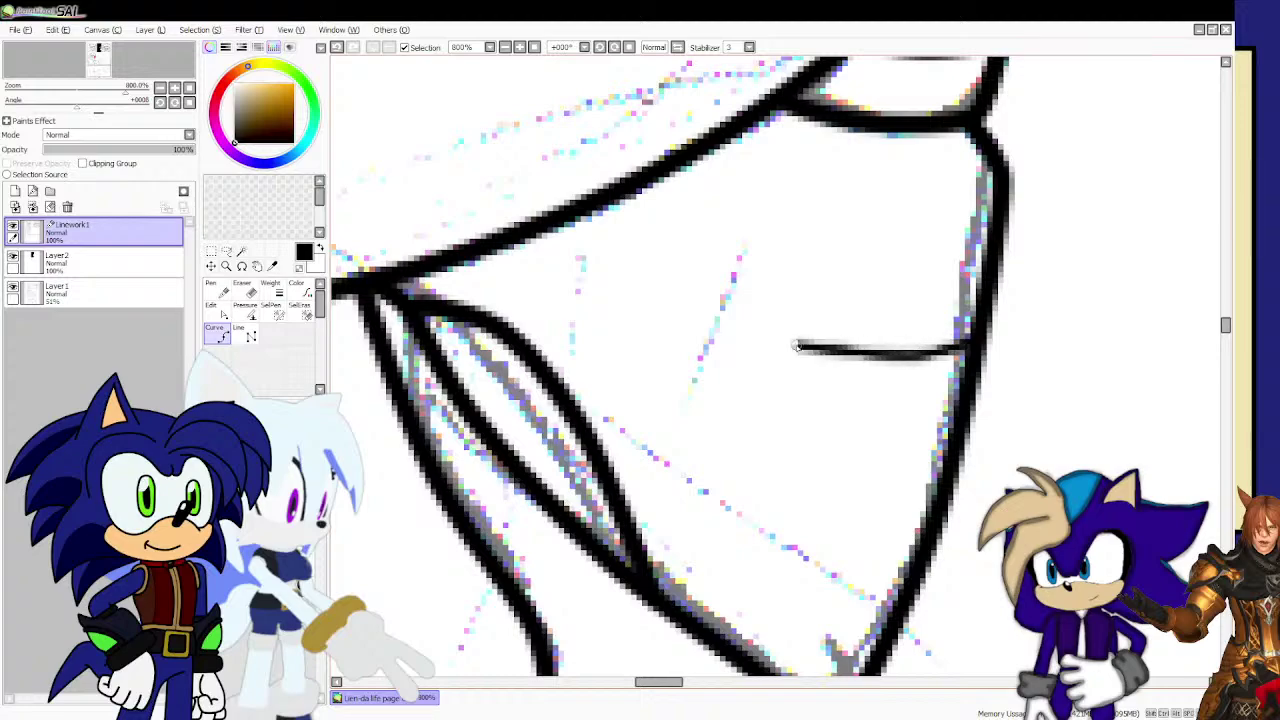
{"action": "mouse_move", "coordinate": [797, 346]}
{"action": "left_mouse_down"}
{"action": "mouse_move", "coordinate": [786, 335]}
{"action": "mouse_move", "coordinate": [757, 443]}
{"action": "mouse_move", "coordinate": [655, 600]}
{"action": "left_mouse_up"}
{"action": "scroll", "coordinate": [728, 530], "scroll_direction": "down", "scroll_amount": 2}
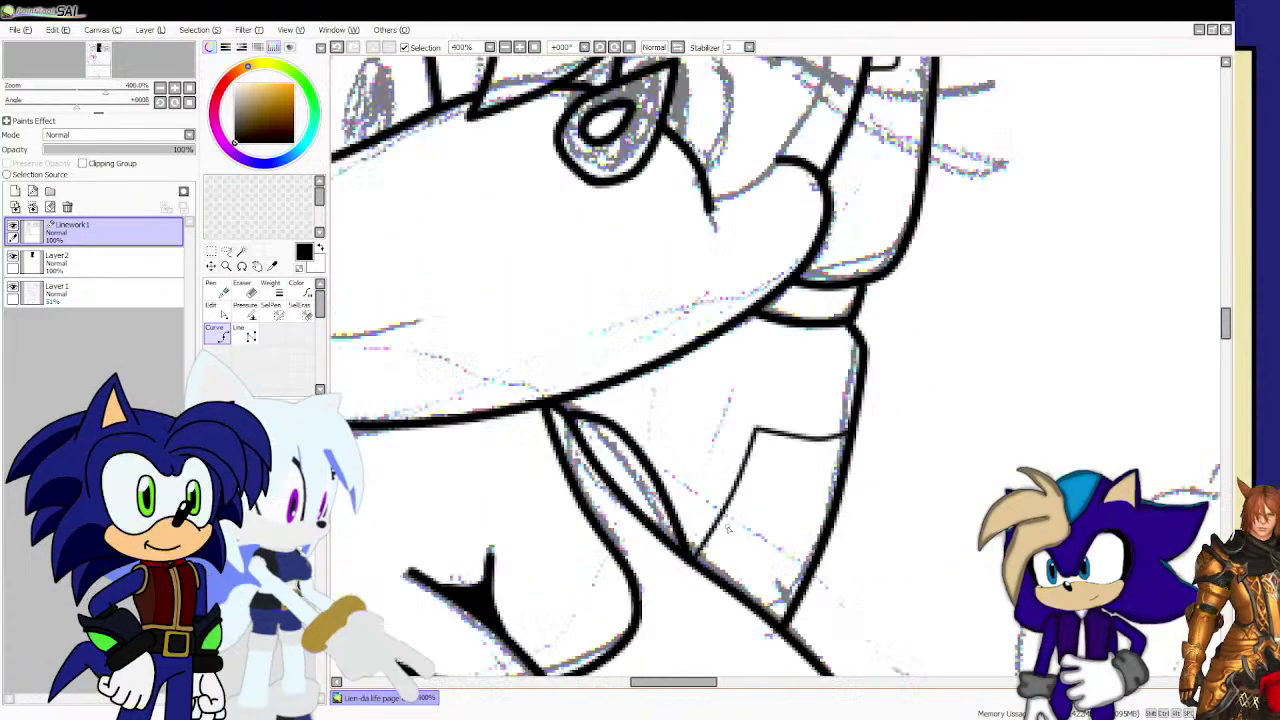
Ink the seated character's smile, including the small crease at the mouth corner.
{"action": "scroll", "coordinate": [728, 530], "scroll_direction": "down", "scroll_amount": 4}
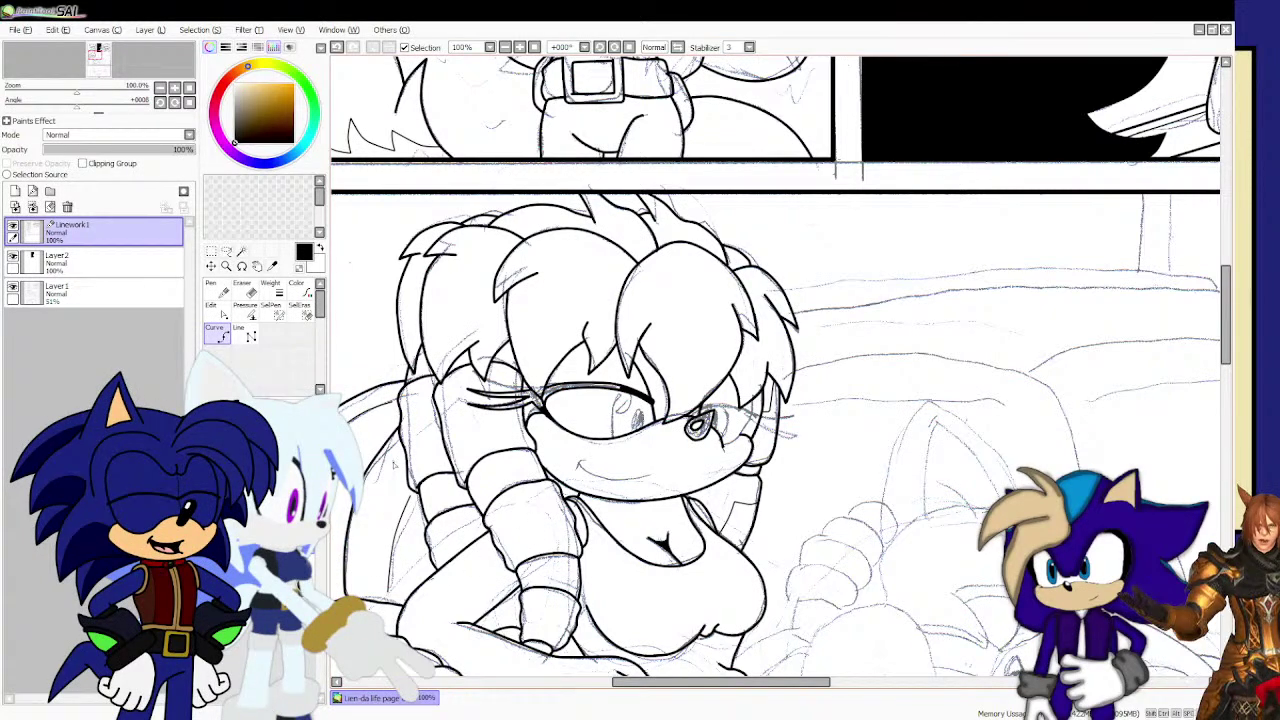
{"action": "scroll", "coordinate": [594, 414], "scroll_direction": "up", "scroll_amount": 3}
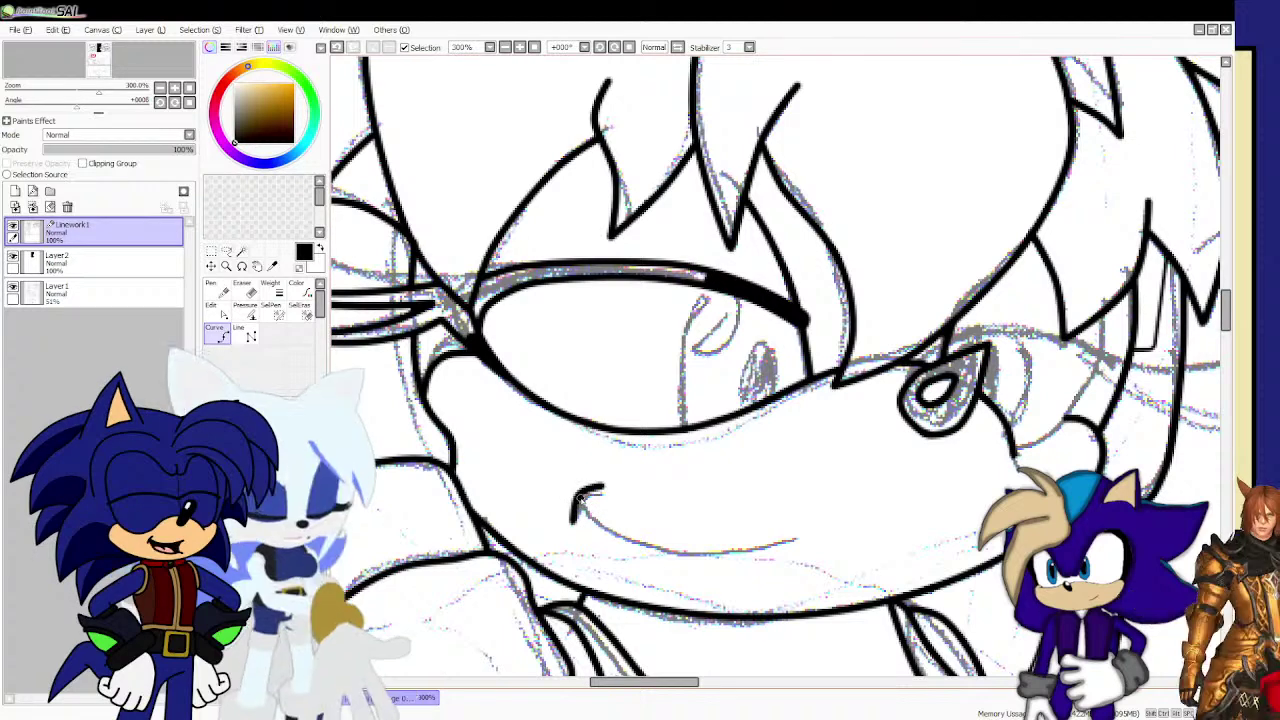
{"action": "left_click", "coordinate": [617, 523]}
{"action": "left_click", "coordinate": [688, 543]}
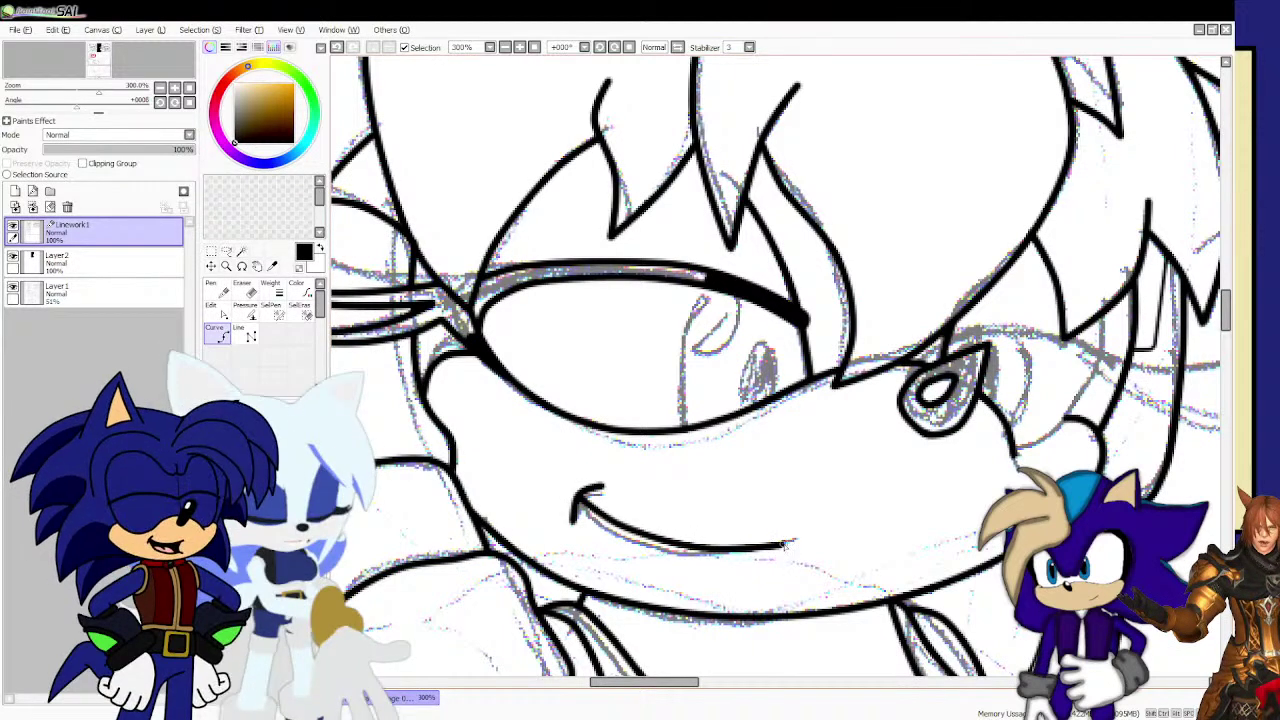
{"action": "double_click", "coordinate": [788, 545]}
Ink the near eye's iris edge, pupil outline and thin curved highlight.
{"action": "scroll", "coordinate": [740, 330], "scroll_direction": "up", "scroll_amount": 2}
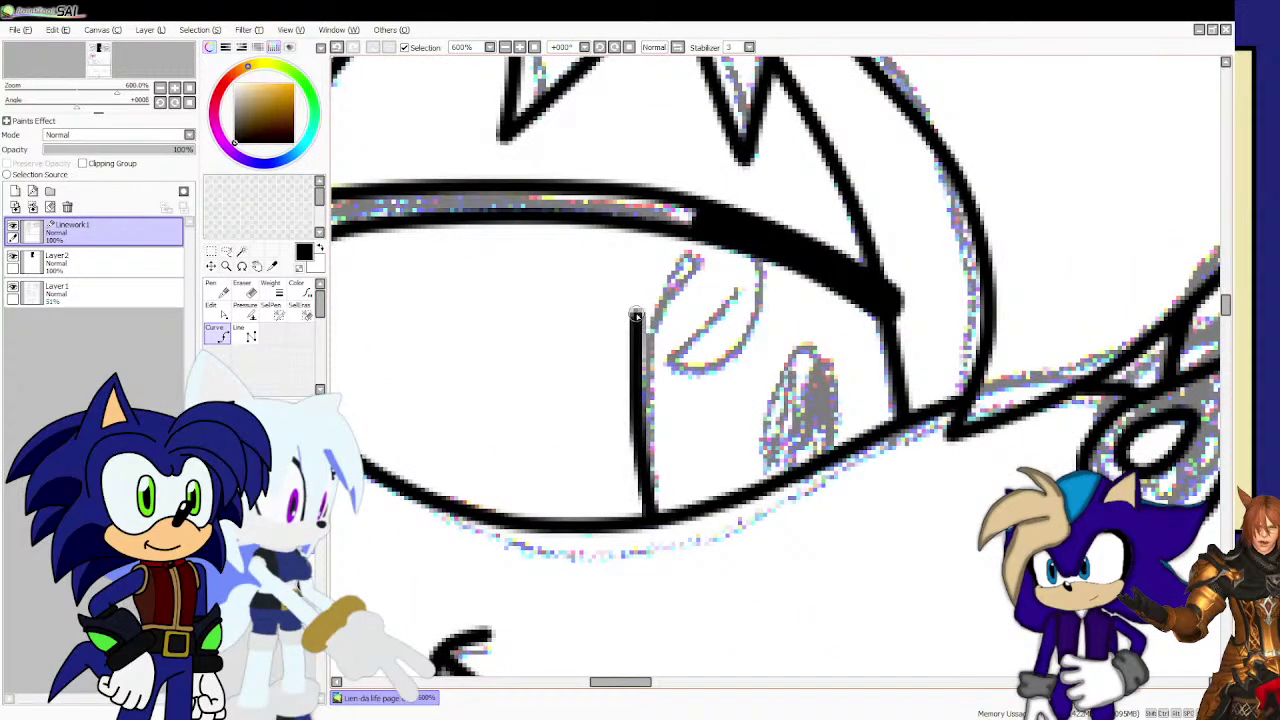
{"action": "scroll", "coordinate": [771, 487], "scroll_direction": "up", "scroll_amount": 2}
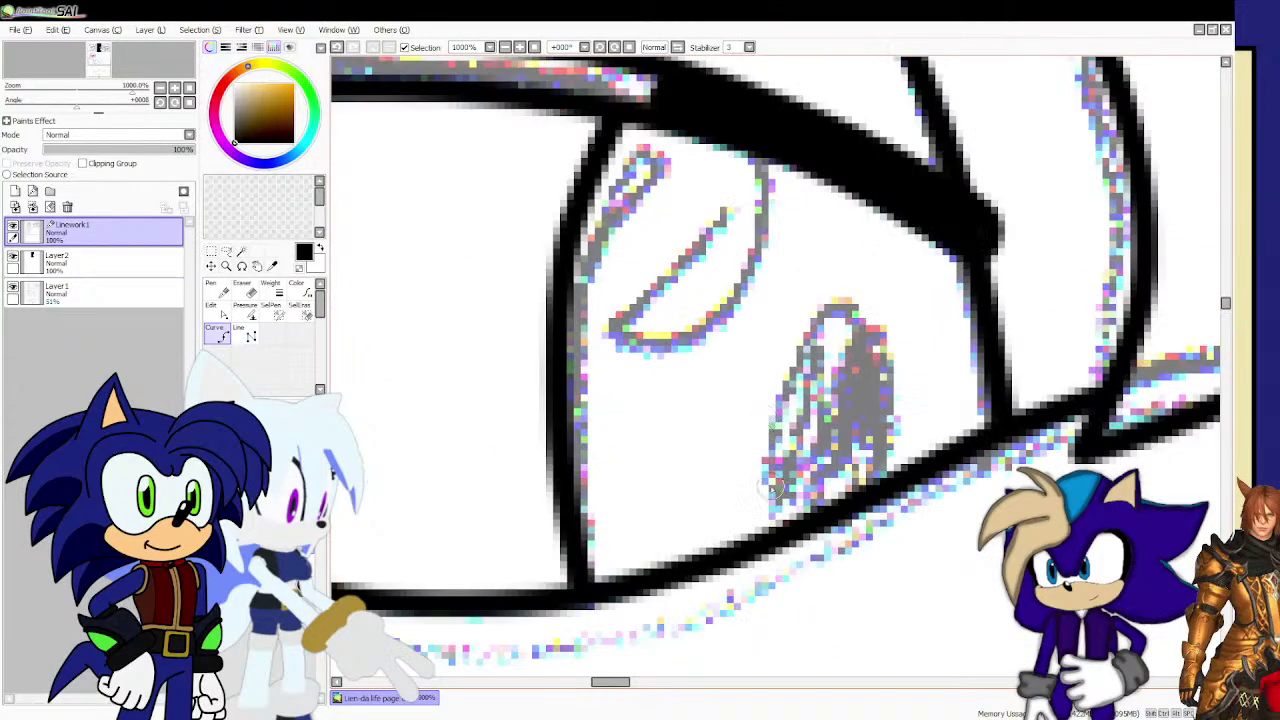
{"action": "mouse_move", "coordinate": [770, 527]}
{"action": "left_mouse_down"}
{"action": "mouse_move", "coordinate": [785, 362]}
{"action": "mouse_move", "coordinate": [825, 314]}
{"action": "mouse_move", "coordinate": [865, 308]}
{"action": "left_mouse_up"}
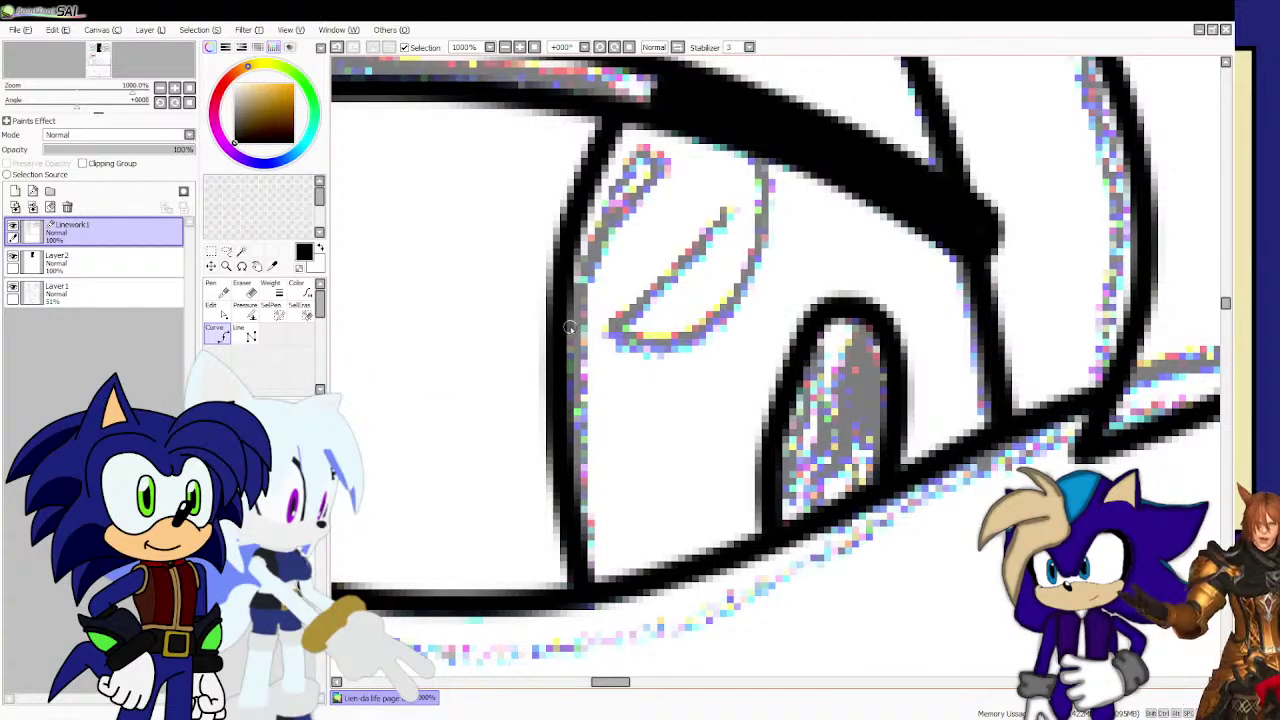
{"action": "left_click_drag", "start_coordinate": [566, 335], "coordinate": [680, 340]}
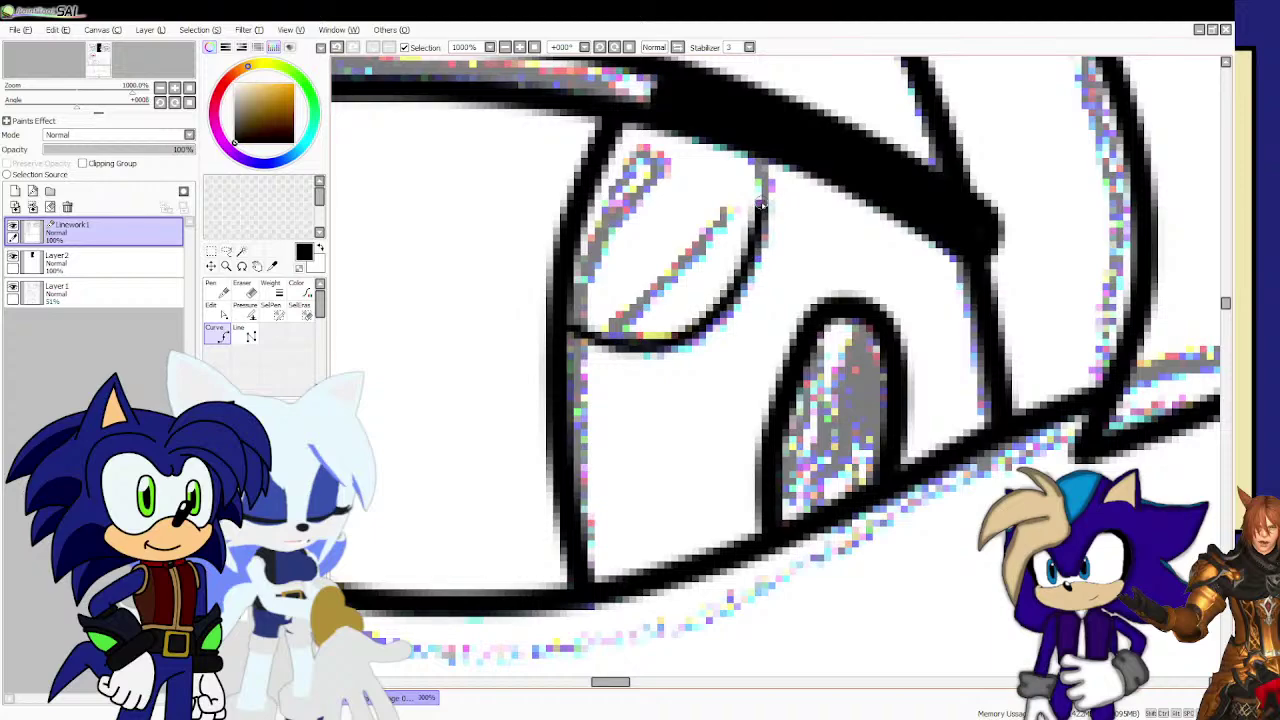
Ink the far eye's outline from the hair over the top, around the outer side and down to the muzzle.
{"action": "scroll", "coordinate": [760, 204], "scroll_direction": "down", "scroll_amount": 5}
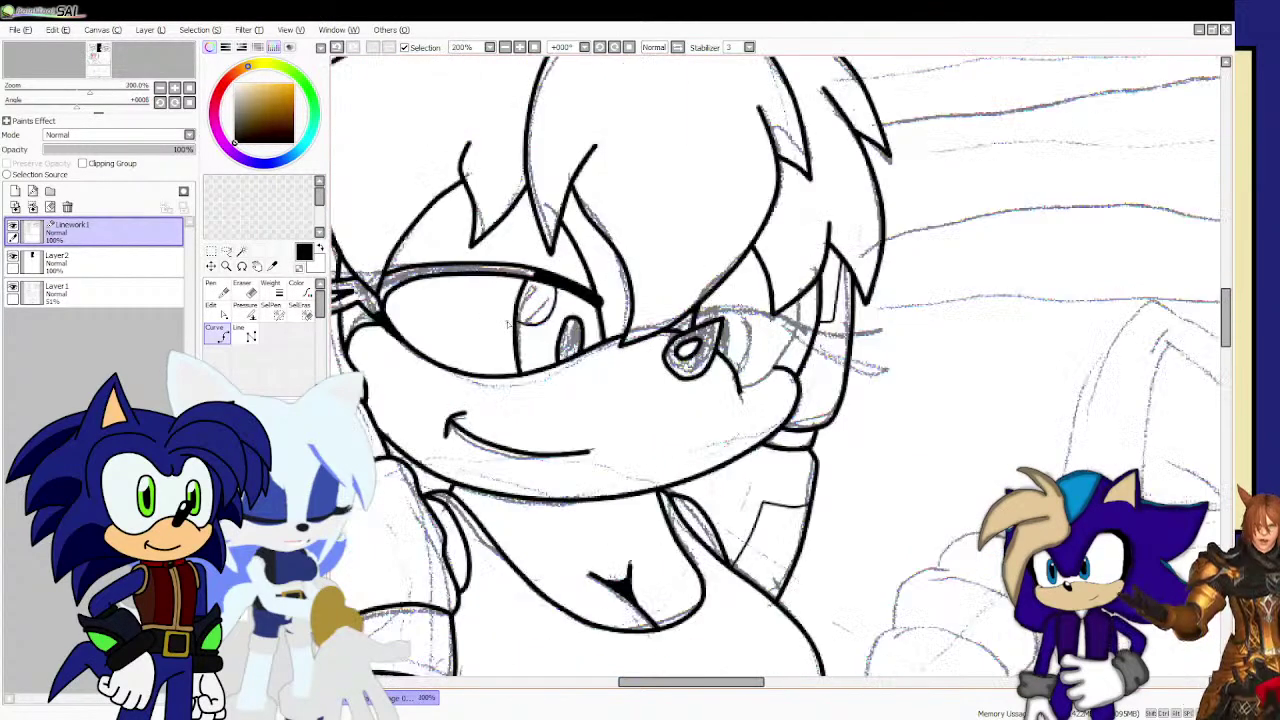
{"action": "scroll", "coordinate": [800, 290], "scroll_direction": "up", "scroll_amount": 2}
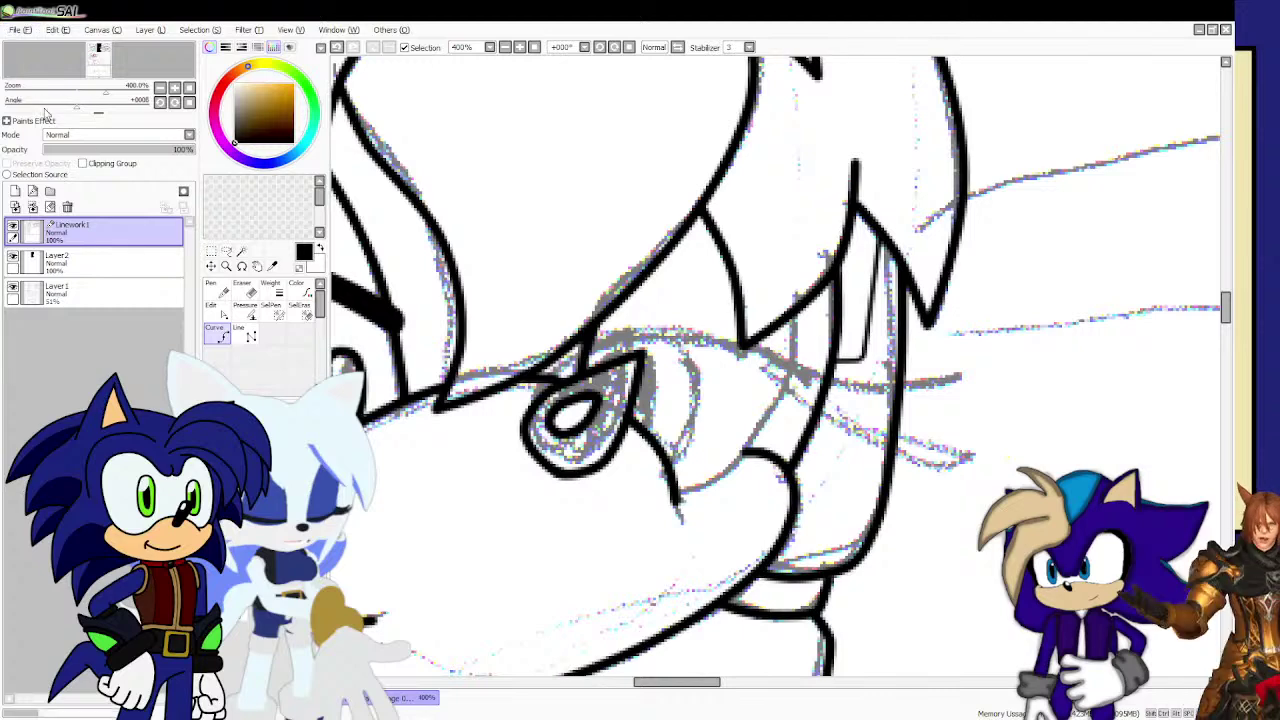
{"action": "scroll", "coordinate": [575, 345], "scroll_direction": "up", "scroll_amount": 2}
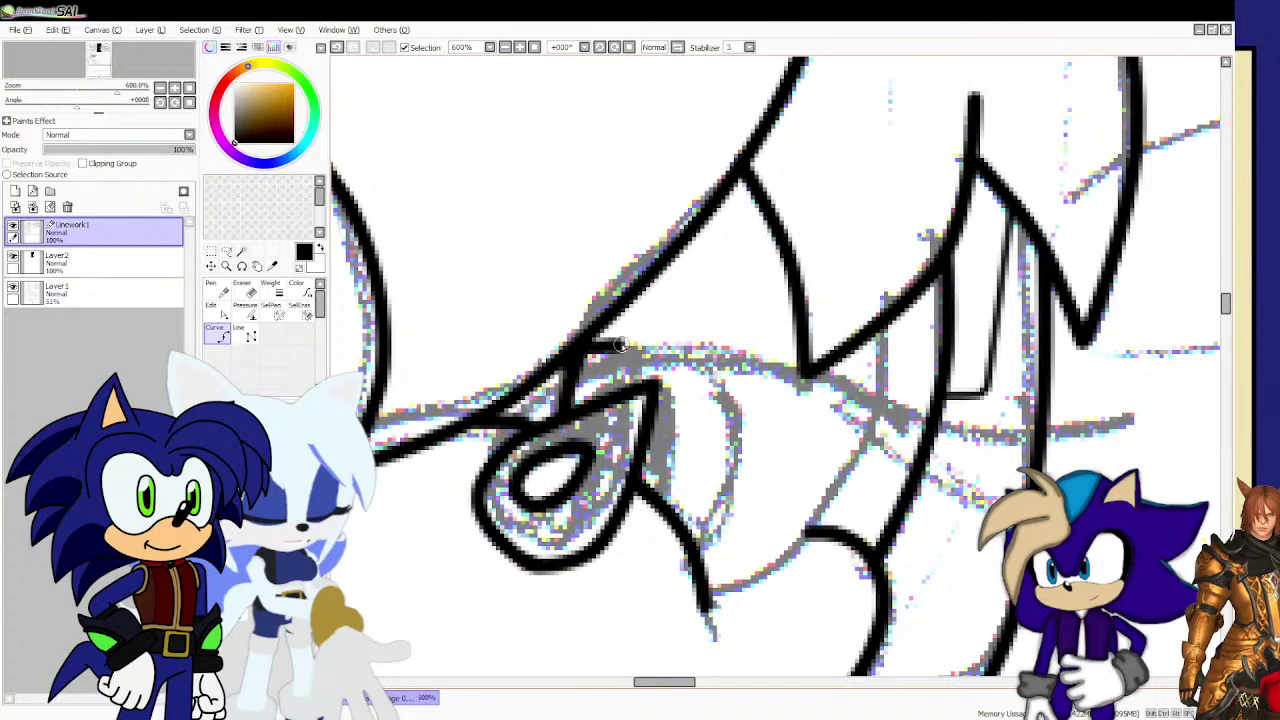
{"action": "left_click_drag", "start_coordinate": [620, 344], "coordinate": [648, 342]}
{"action": "left_click_drag", "start_coordinate": [767, 374], "coordinate": [800, 388]}
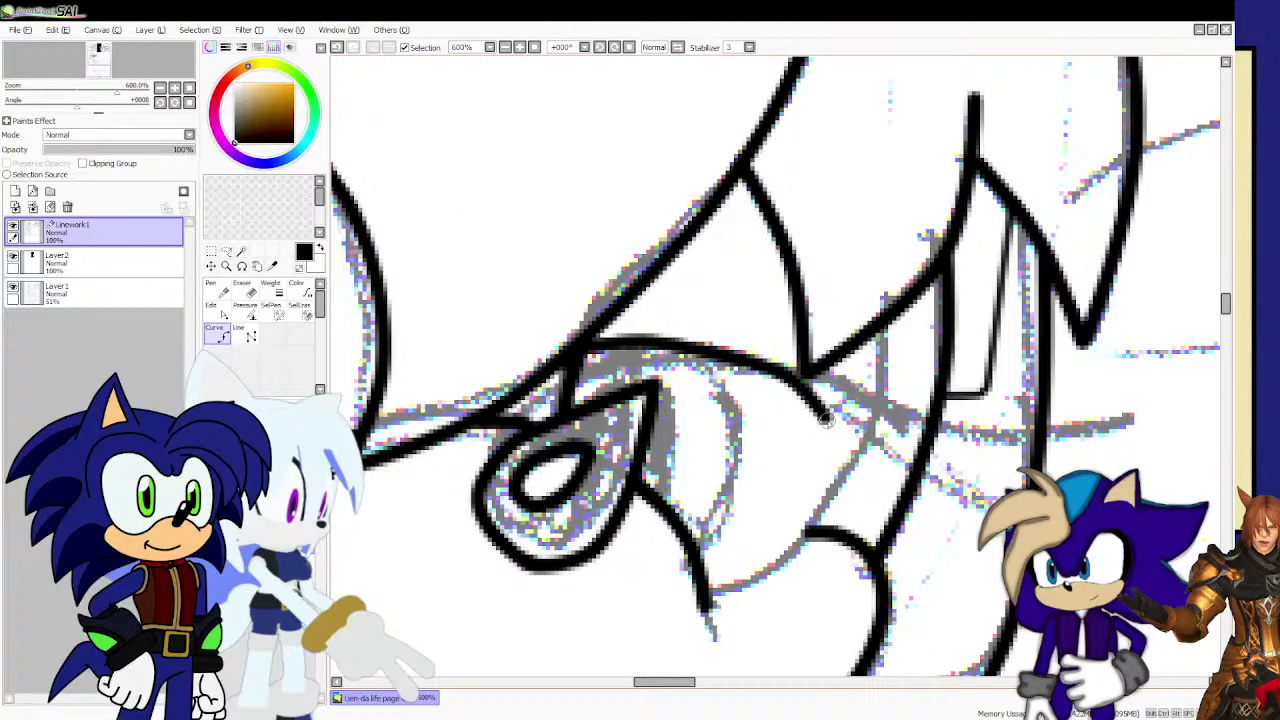
{"action": "left_click", "coordinate": [806, 538]}
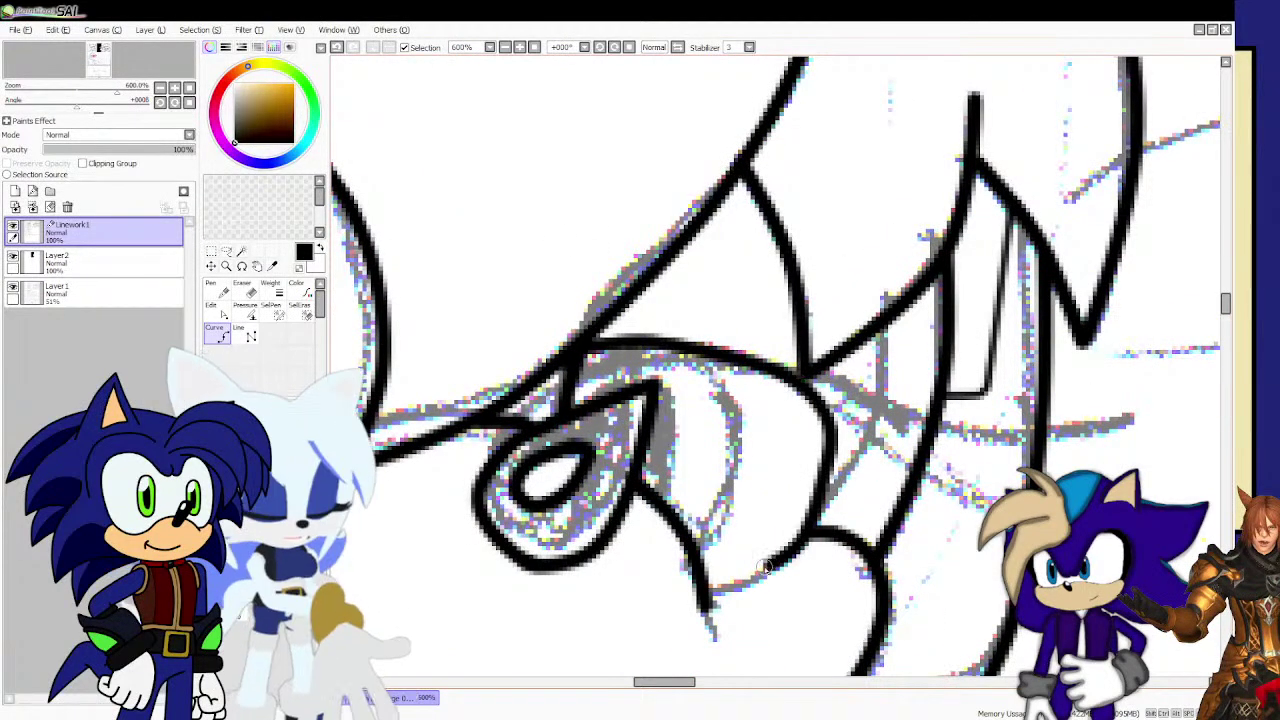
{"action": "left_click", "coordinate": [705, 592]}
{"action": "double_click", "coordinate": [705, 592]}
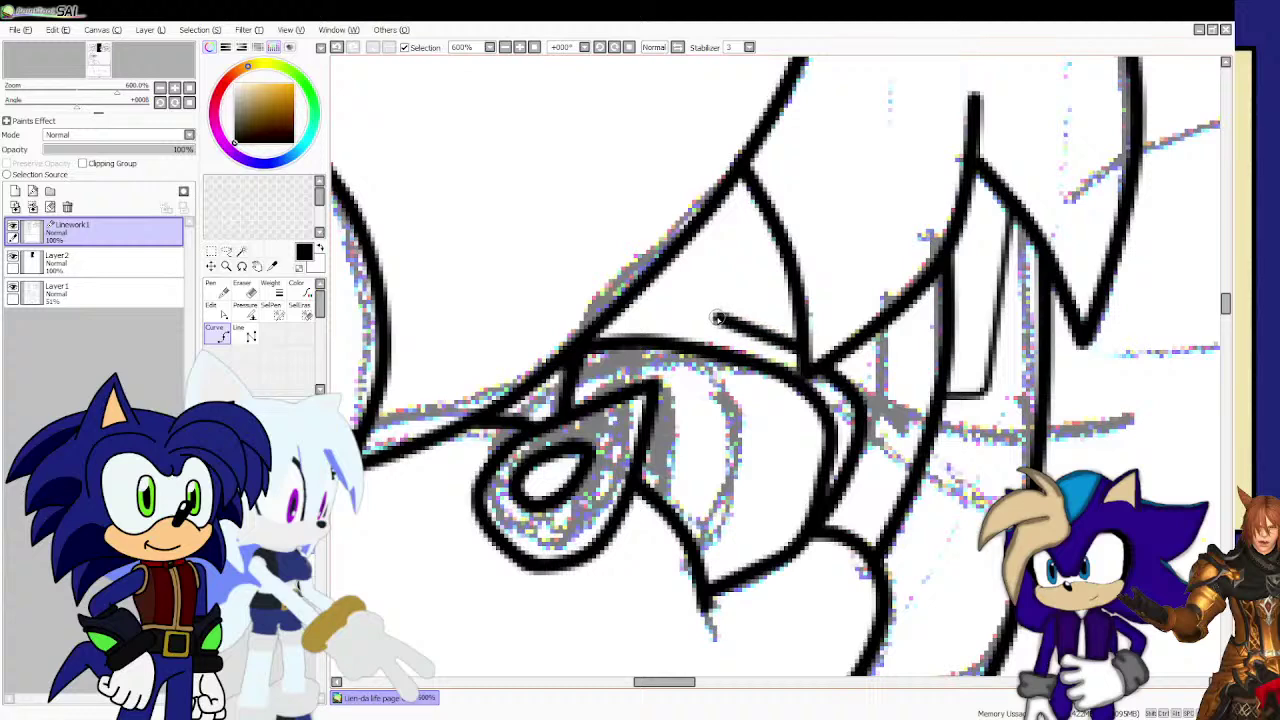
Thicken the far eye's upper lid line and outer corner into solid black lashes.
{"action": "mouse_move", "coordinate": [798, 352]}
{"action": "left_mouse_down"}
{"action": "mouse_move", "coordinate": [705, 322]}
{"action": "mouse_move", "coordinate": [598, 320]}
{"action": "left_mouse_up"}
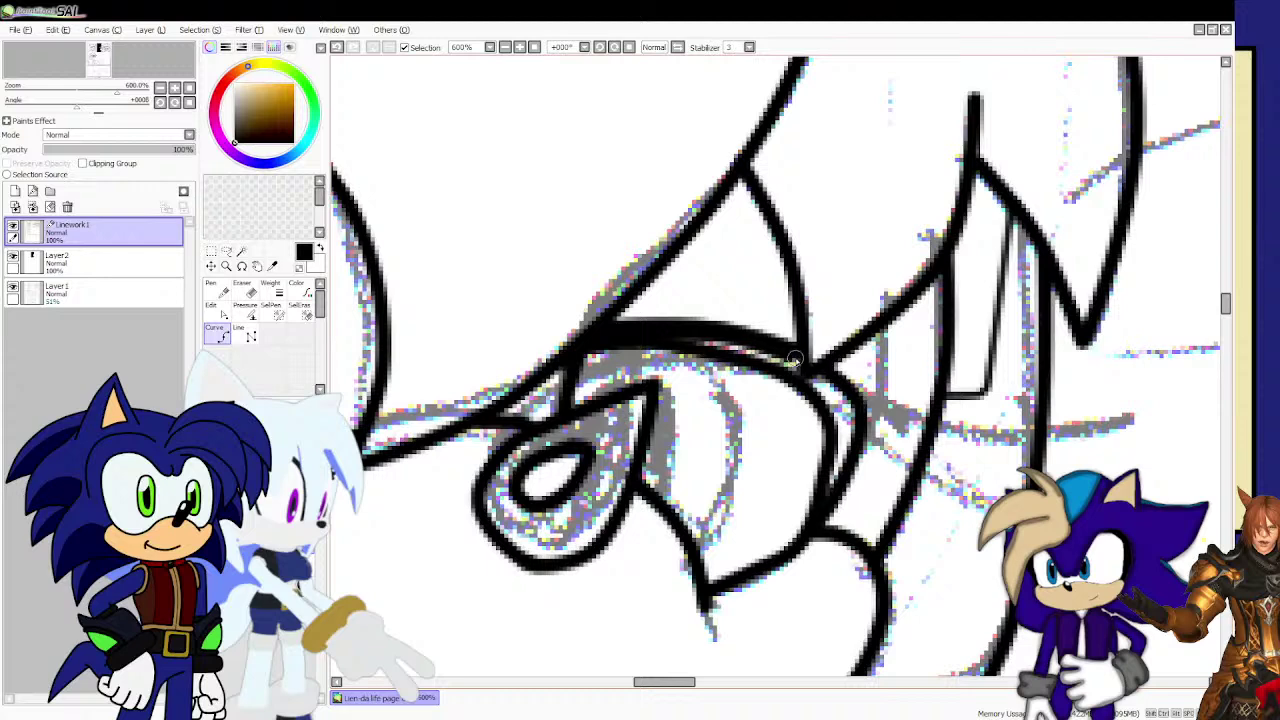
{"action": "mouse_move", "coordinate": [797, 370]}
{"action": "left_mouse_down"}
{"action": "mouse_move", "coordinate": [677, 327]}
{"action": "mouse_move", "coordinate": [646, 329]}
{"action": "left_mouse_up"}
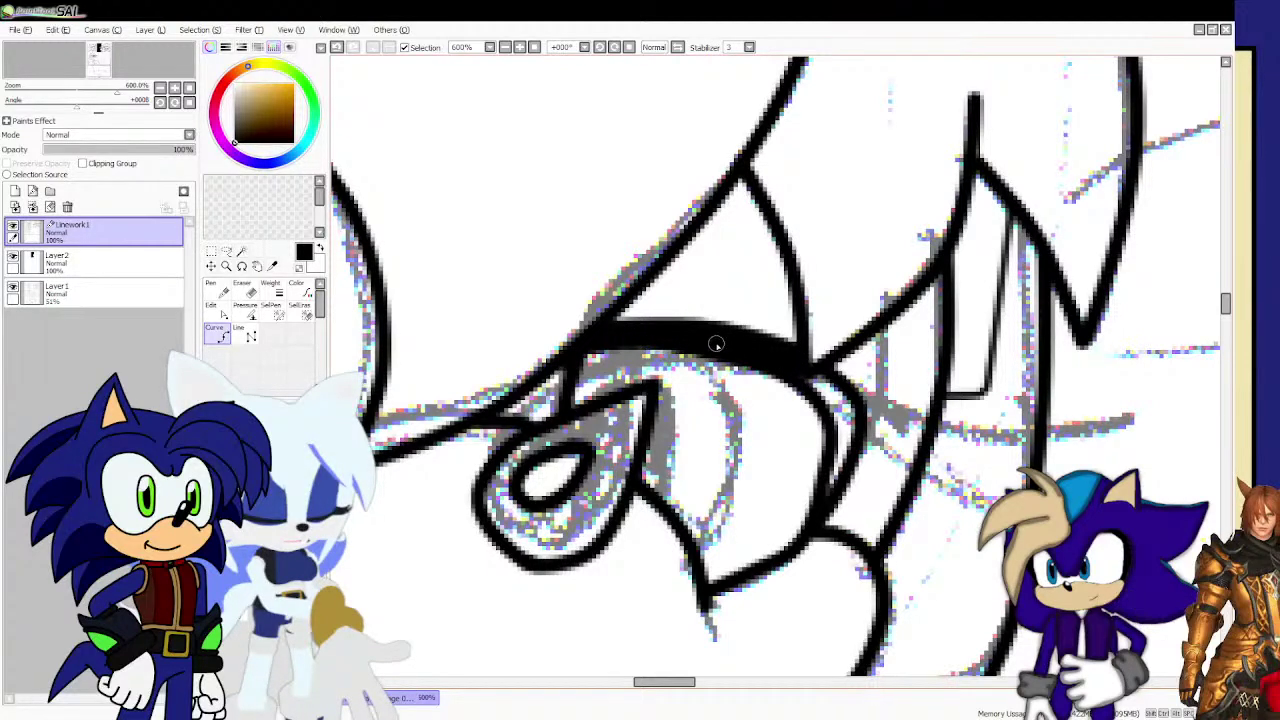
{"action": "left_click_drag", "start_coordinate": [820, 376], "coordinate": [846, 397]}
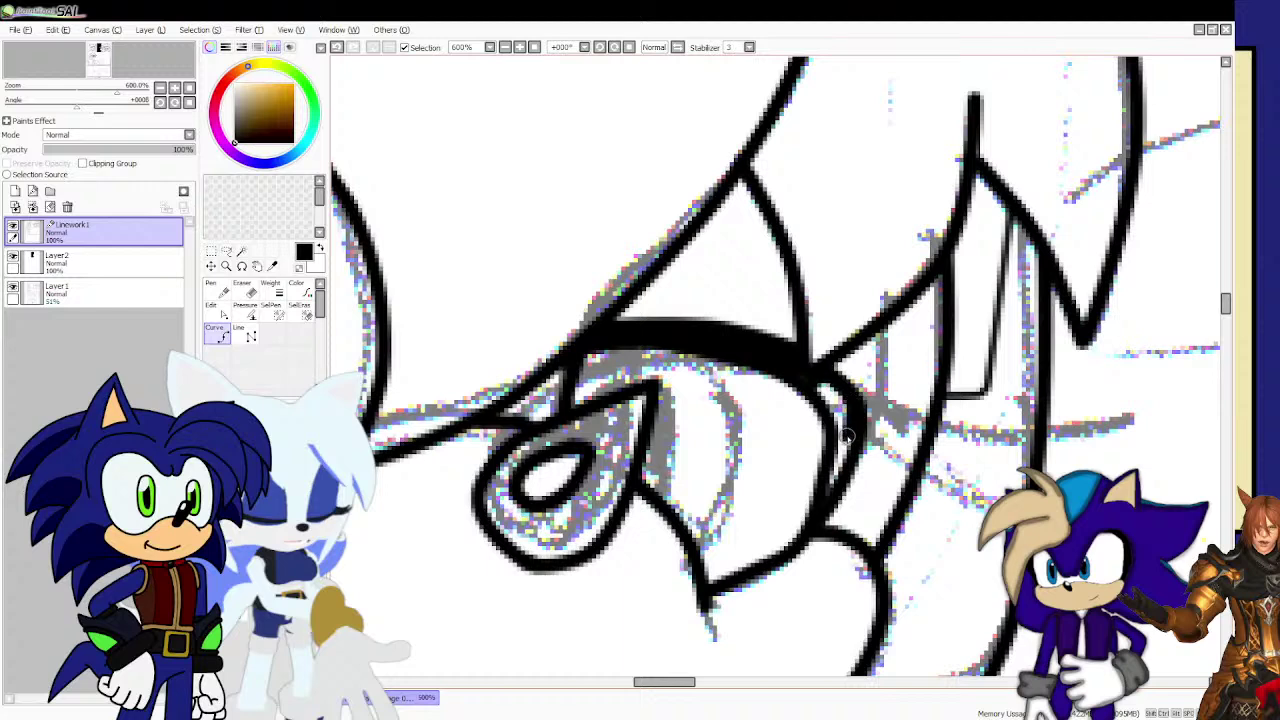
{"action": "mouse_move", "coordinate": [839, 451]}
{"action": "left_mouse_down"}
{"action": "mouse_move", "coordinate": [809, 381]}
{"action": "mouse_move", "coordinate": [836, 400]}
{"action": "mouse_move", "coordinate": [845, 448]}
{"action": "mouse_move", "coordinate": [844, 399]}
{"action": "mouse_move", "coordinate": [808, 366]}
{"action": "left_mouse_up"}
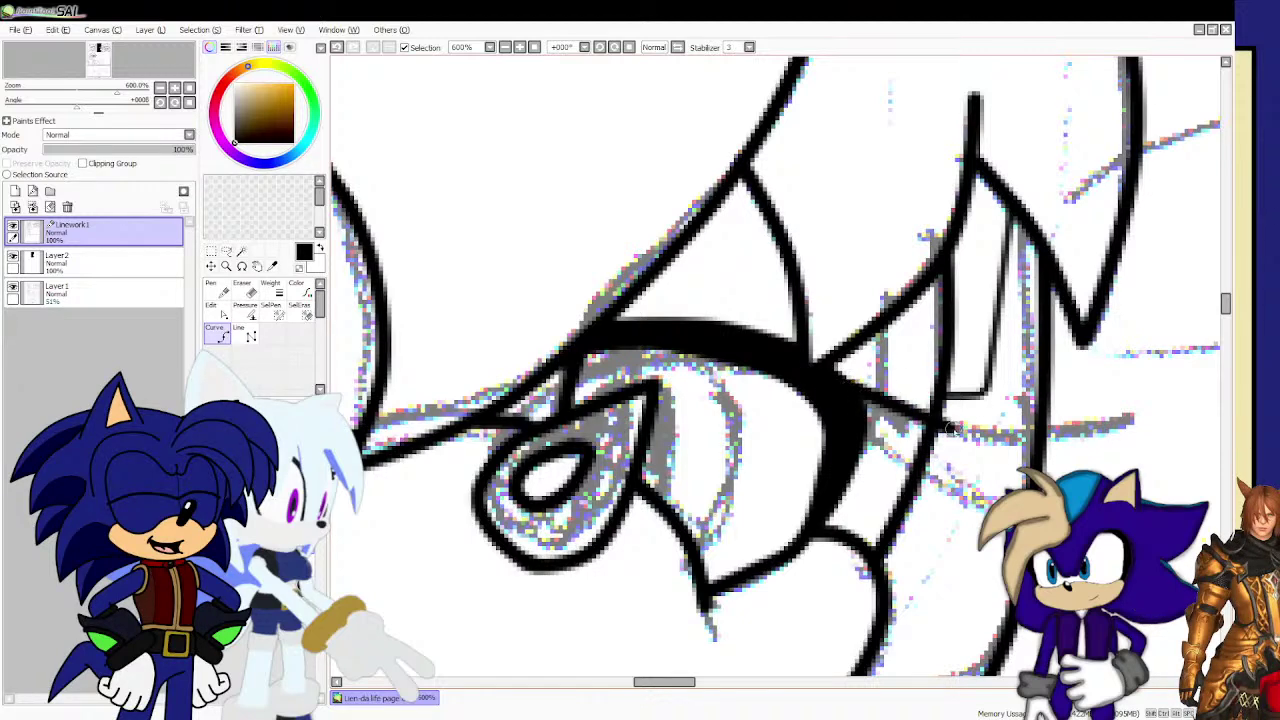
Ink the far eye's upper eyelash as a long tapered shape sweeping outward across the hair strand and back.
{"action": "left_click", "coordinate": [1136, 430]}
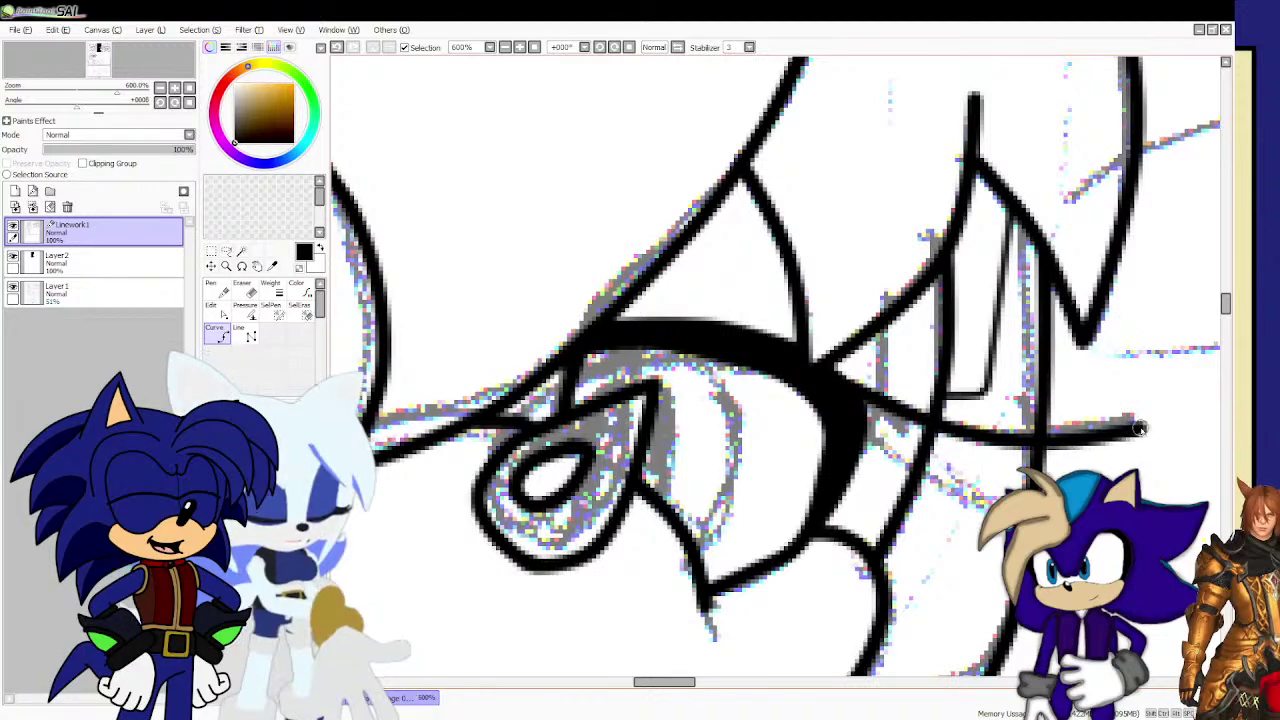
{"action": "left_click", "coordinate": [1075, 455]}
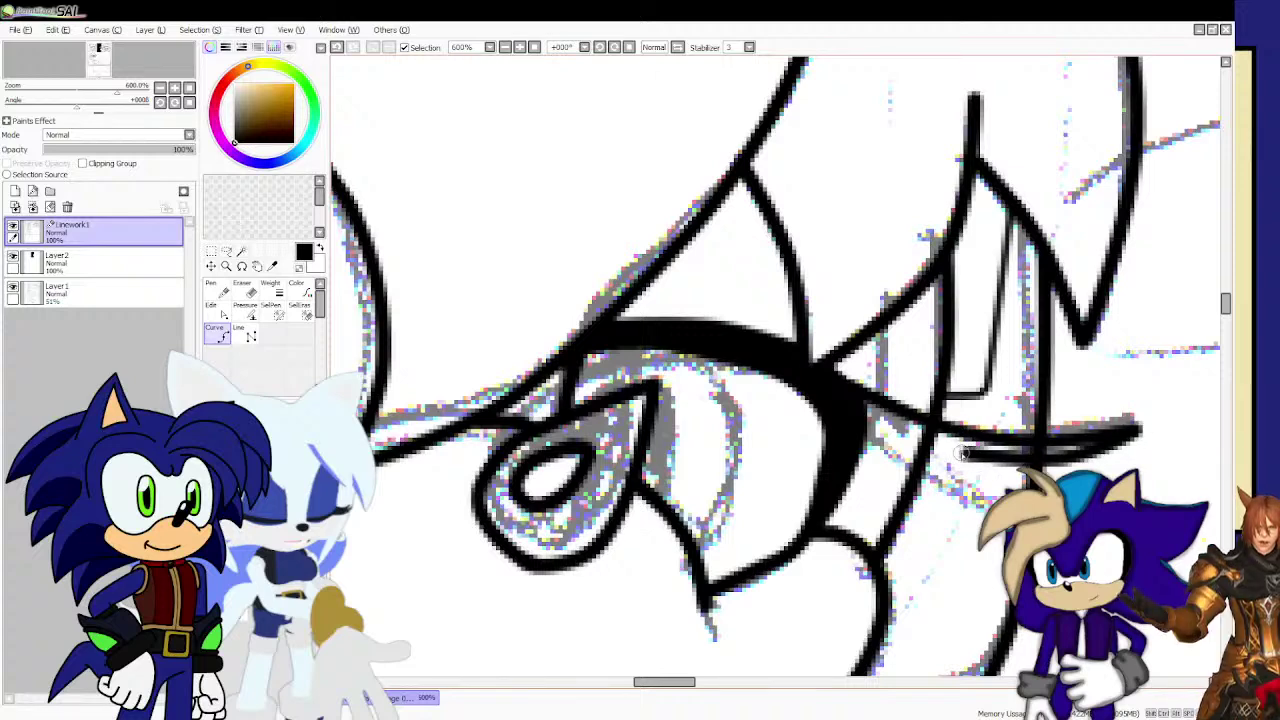
{"action": "left_click", "coordinate": [866, 418]}
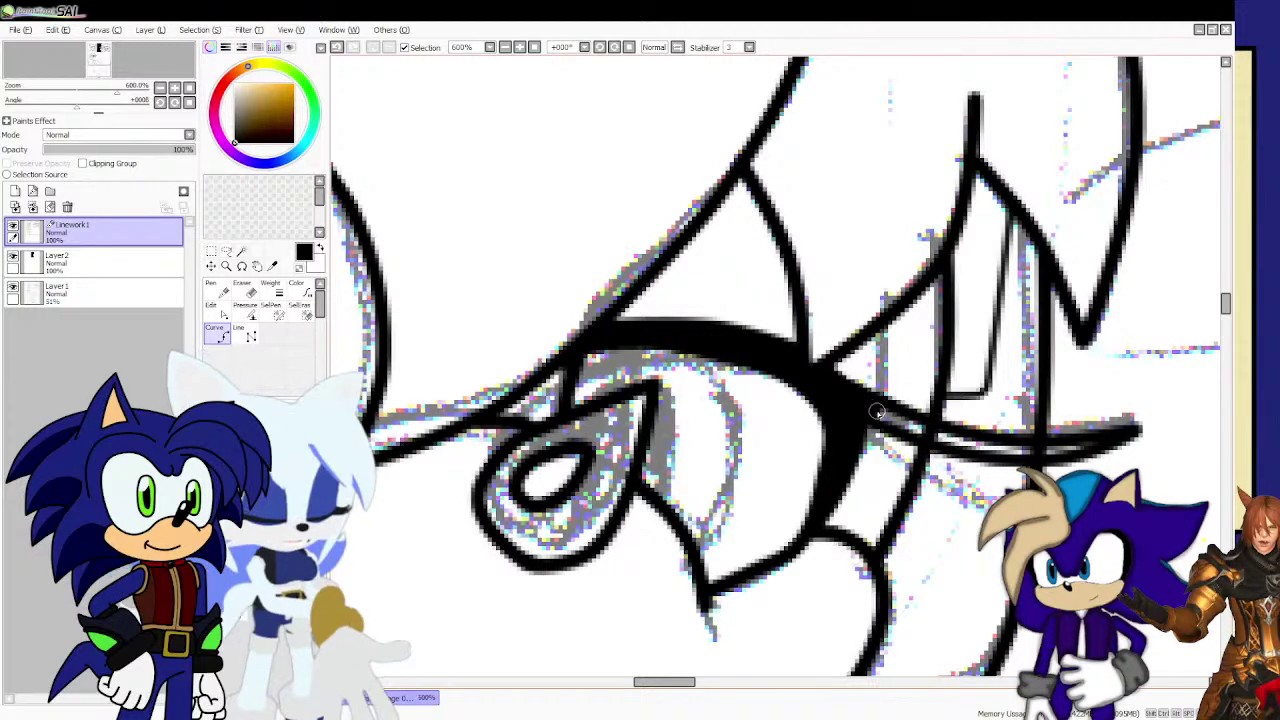
Fill the far eye's upper lash solid black and ink a second thick lash beneath it.
{"action": "left_click", "coordinate": [1062, 450]}
{"action": "double_click", "coordinate": [862, 419]}
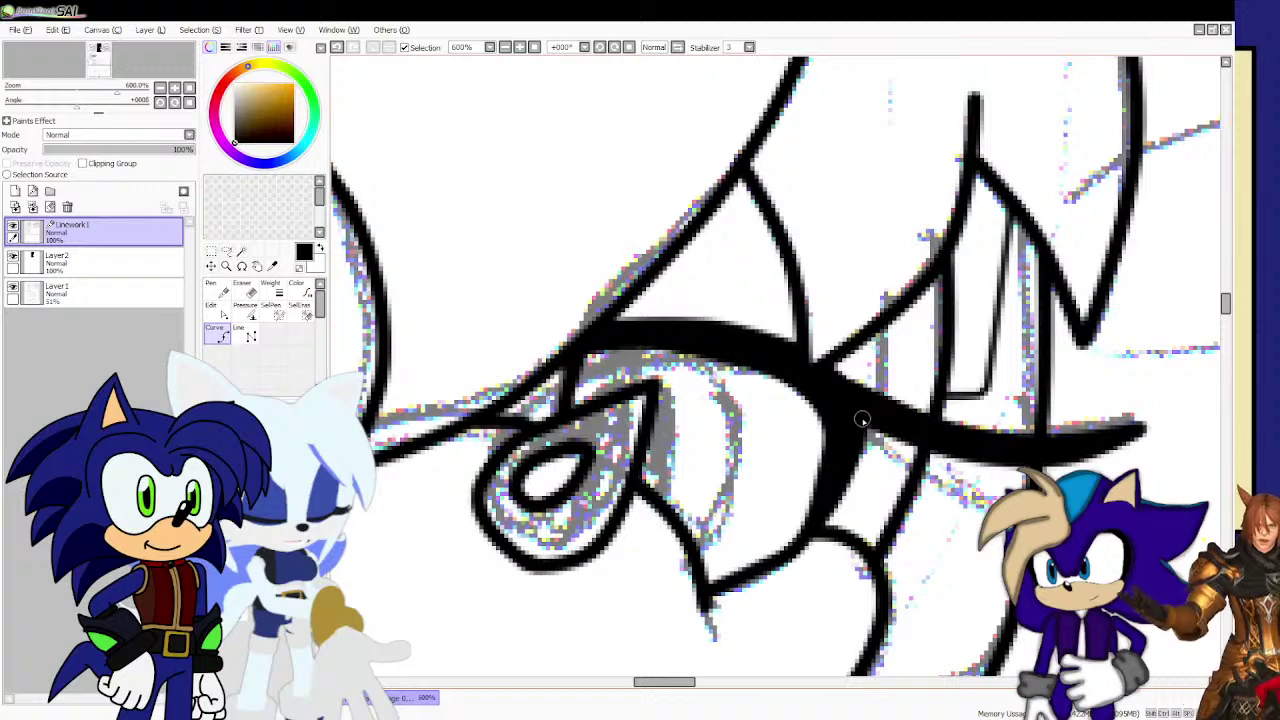
{"action": "mouse_move", "coordinate": [864, 428]}
{"action": "left_mouse_down"}
{"action": "mouse_move", "coordinate": [894, 459]}
{"action": "mouse_move", "coordinate": [995, 508]}
{"action": "left_mouse_up"}
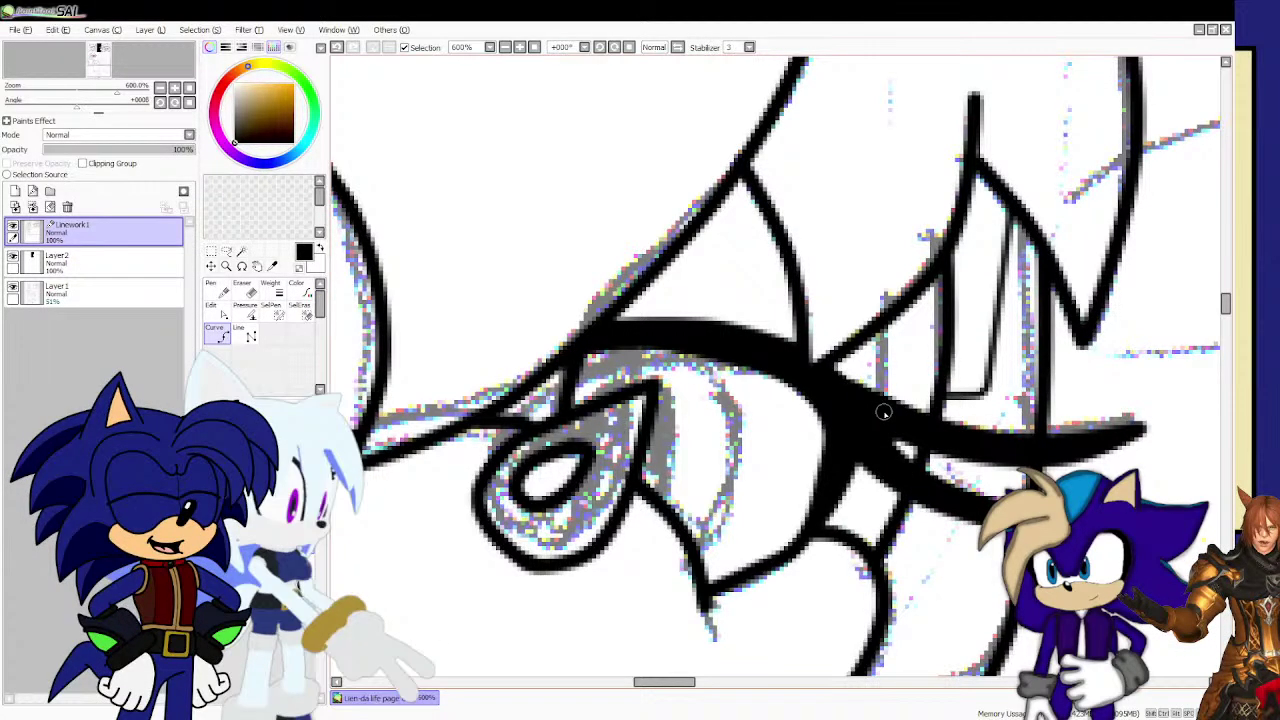
Ink the far eye's curved iris edge, then outline and fill the narrow pupil beside the nose.
{"action": "scroll", "coordinate": [883, 411], "scroll_direction": "down", "scroll_amount": 1}
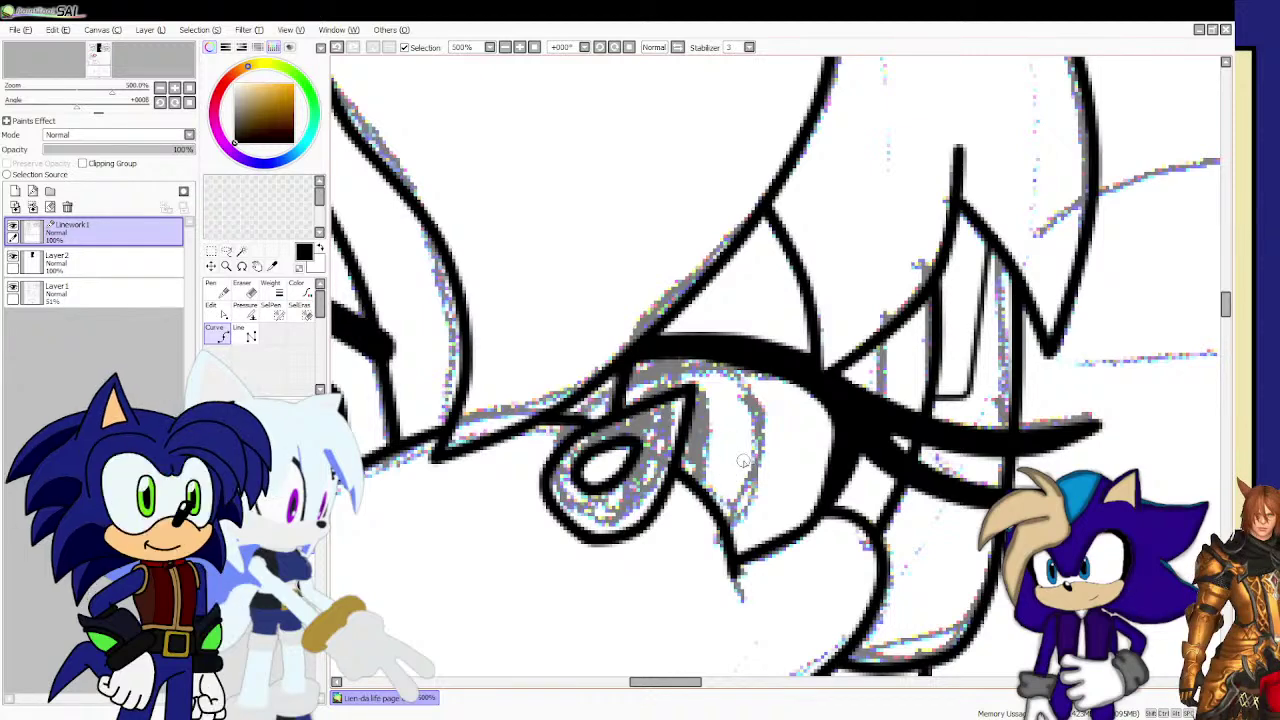
{"action": "left_click_drag", "start_coordinate": [720, 512], "coordinate": [758, 410]}
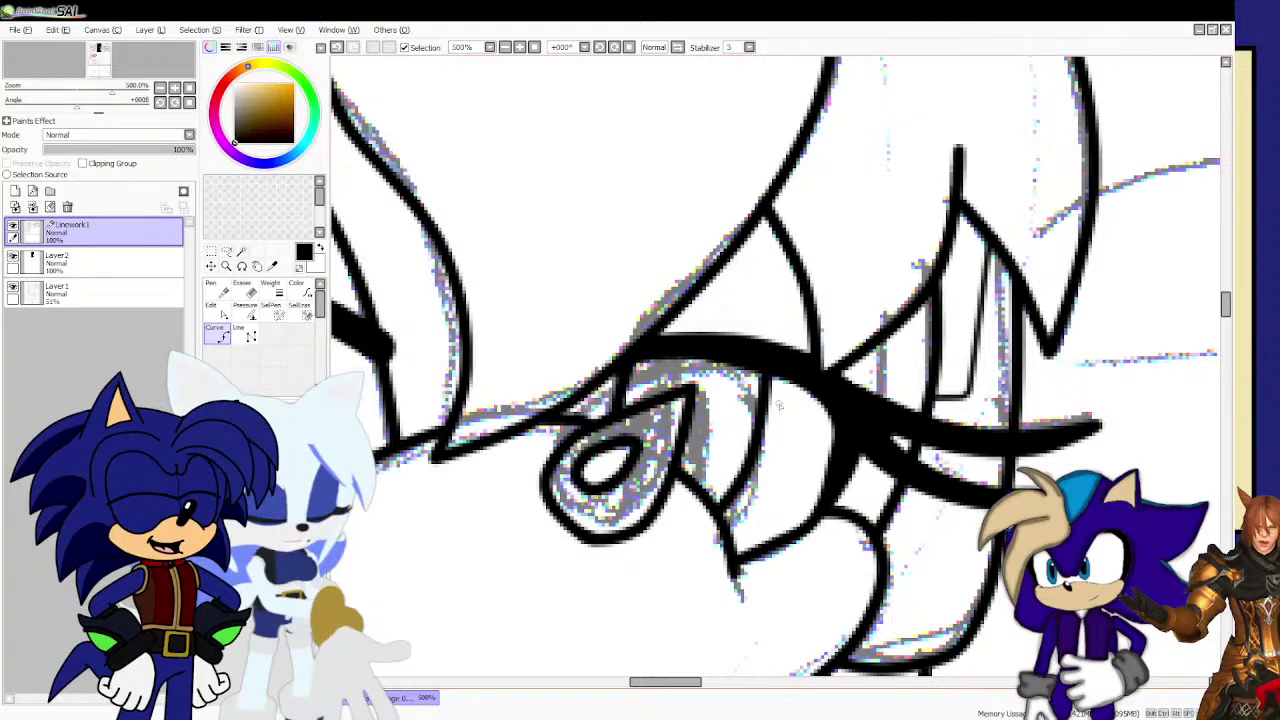
{"action": "scroll", "coordinate": [716, 354], "scroll_direction": "up", "scroll_amount": 3}
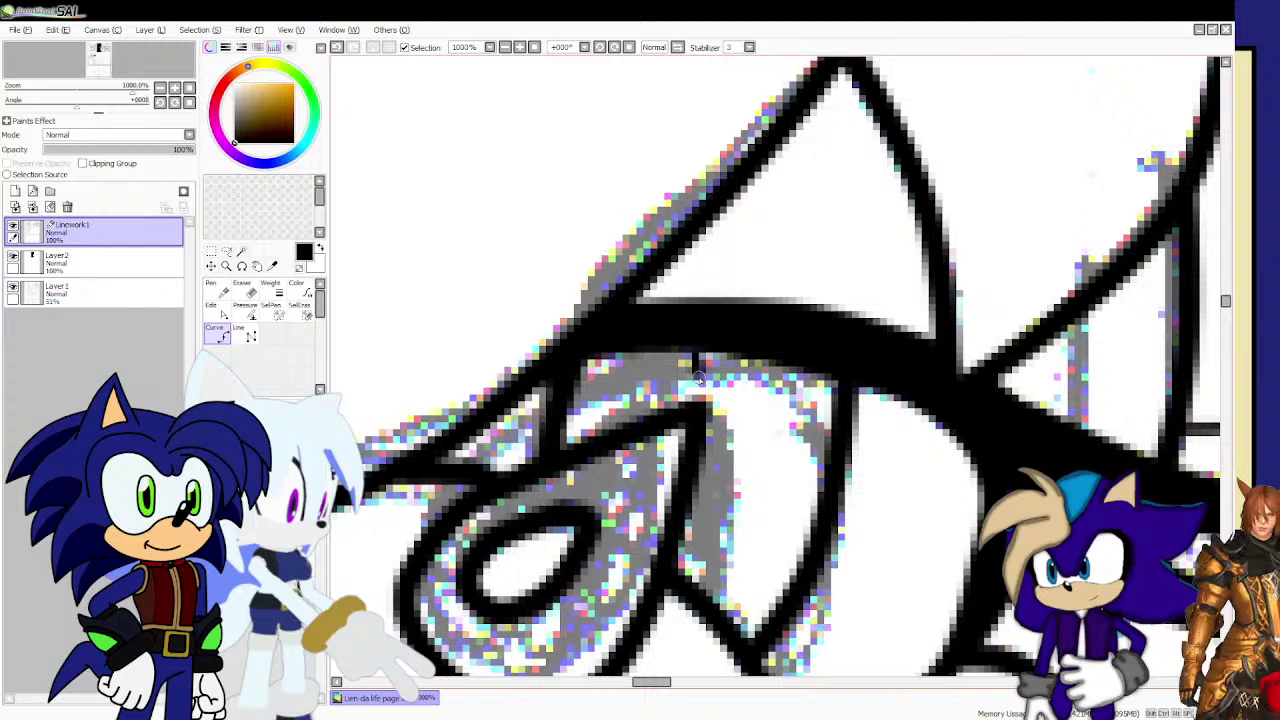
{"action": "double_click", "coordinate": [697, 400]}
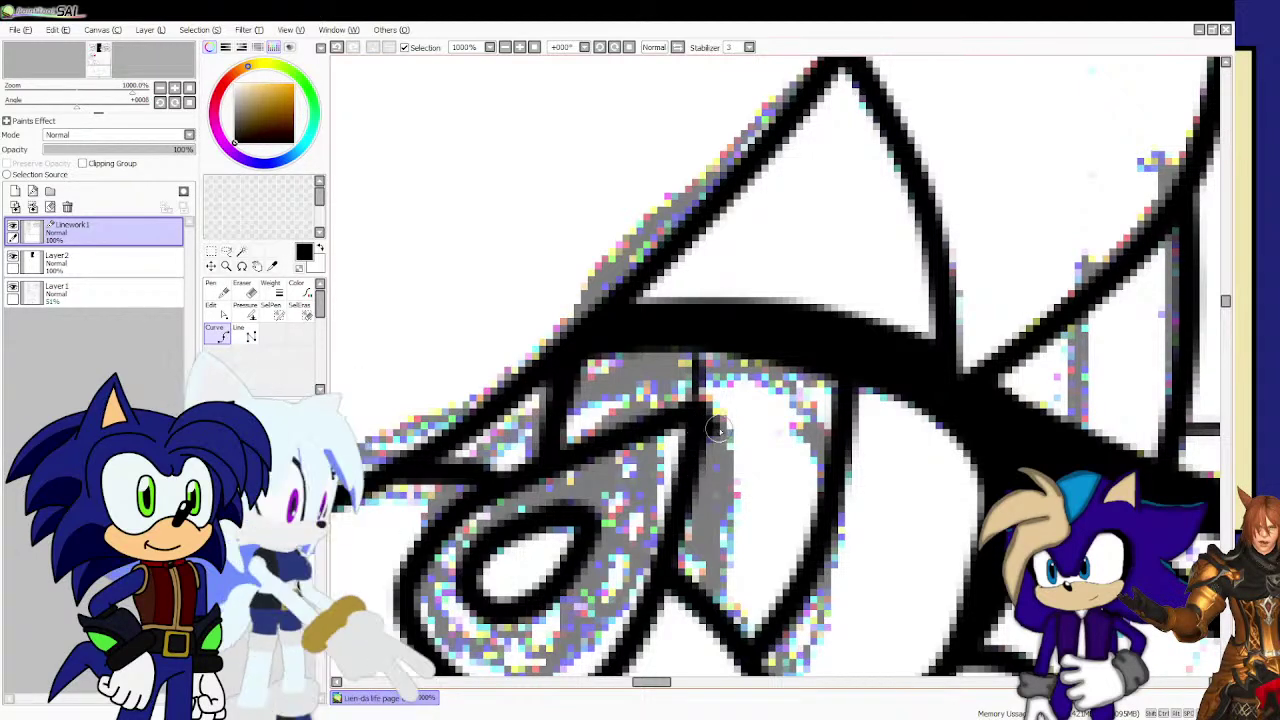
{"action": "left_click", "coordinate": [743, 482]}
{"action": "left_click", "coordinate": [744, 543]}
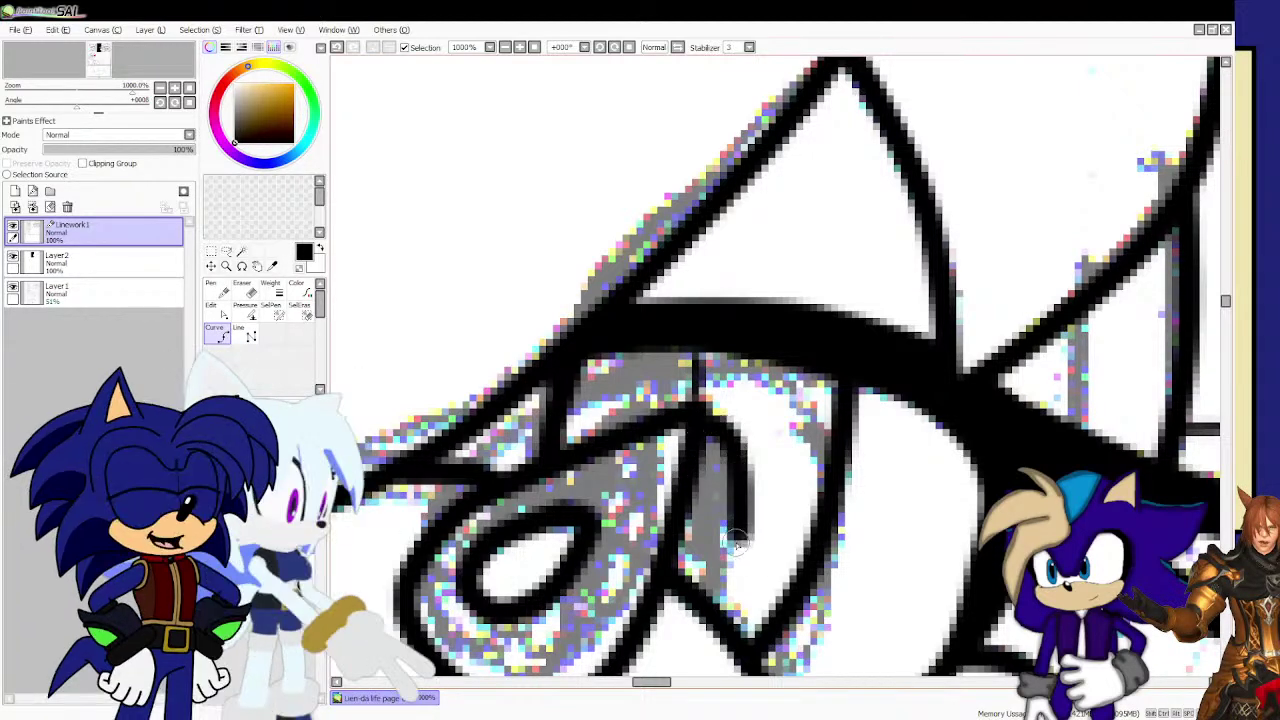
{"action": "double_click", "coordinate": [718, 607]}
{"action": "scroll", "coordinate": [700, 590], "scroll_direction": "up", "scroll_amount": 2}
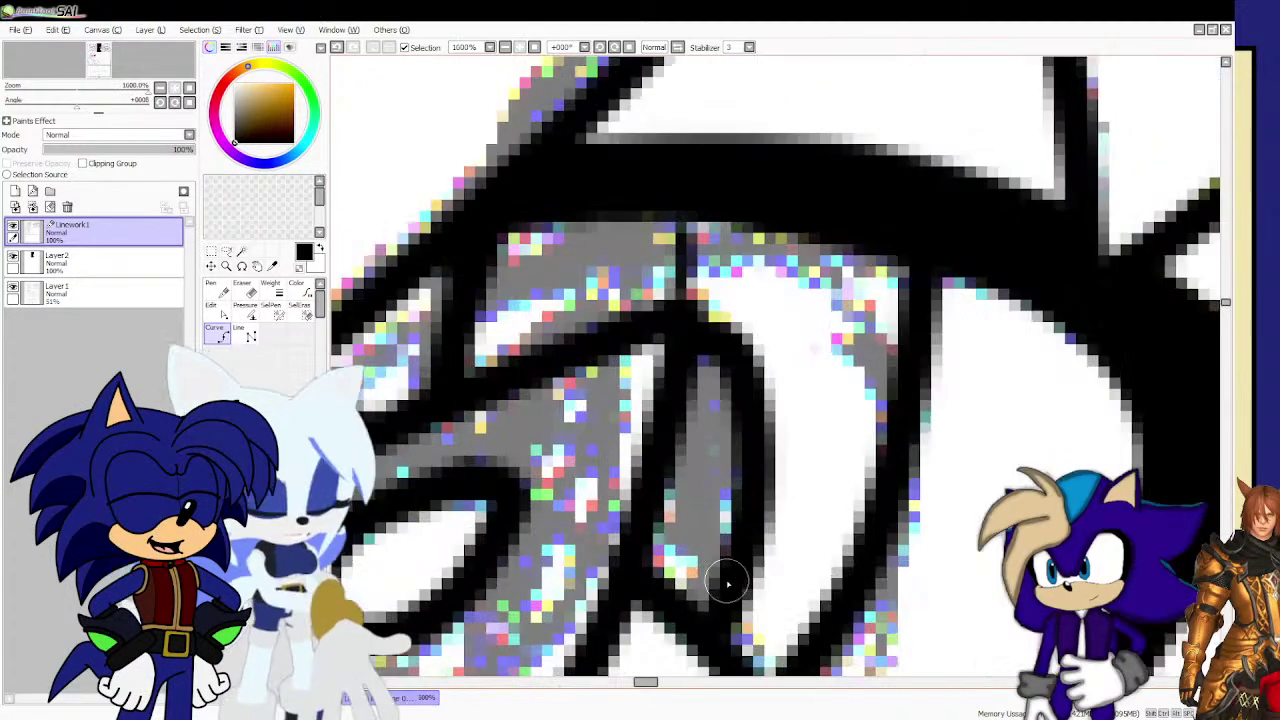
{"action": "mouse_move", "coordinate": [682, 597]}
{"action": "left_mouse_down"}
{"action": "mouse_move", "coordinate": [707, 514]}
{"action": "mouse_move", "coordinate": [727, 354]}
{"action": "left_mouse_up"}
{"action": "mouse_move", "coordinate": [716, 421]}
{"action": "left_mouse_down"}
{"action": "mouse_move", "coordinate": [700, 616]}
{"action": "mouse_move", "coordinate": [730, 562]}
{"action": "mouse_move", "coordinate": [734, 380]}
{"action": "left_mouse_up"}
{"action": "scroll", "coordinate": [729, 383], "scroll_direction": "down", "scroll_amount": 1}
{"action": "scroll", "coordinate": [729, 385], "scroll_direction": "down", "scroll_amount": 7}
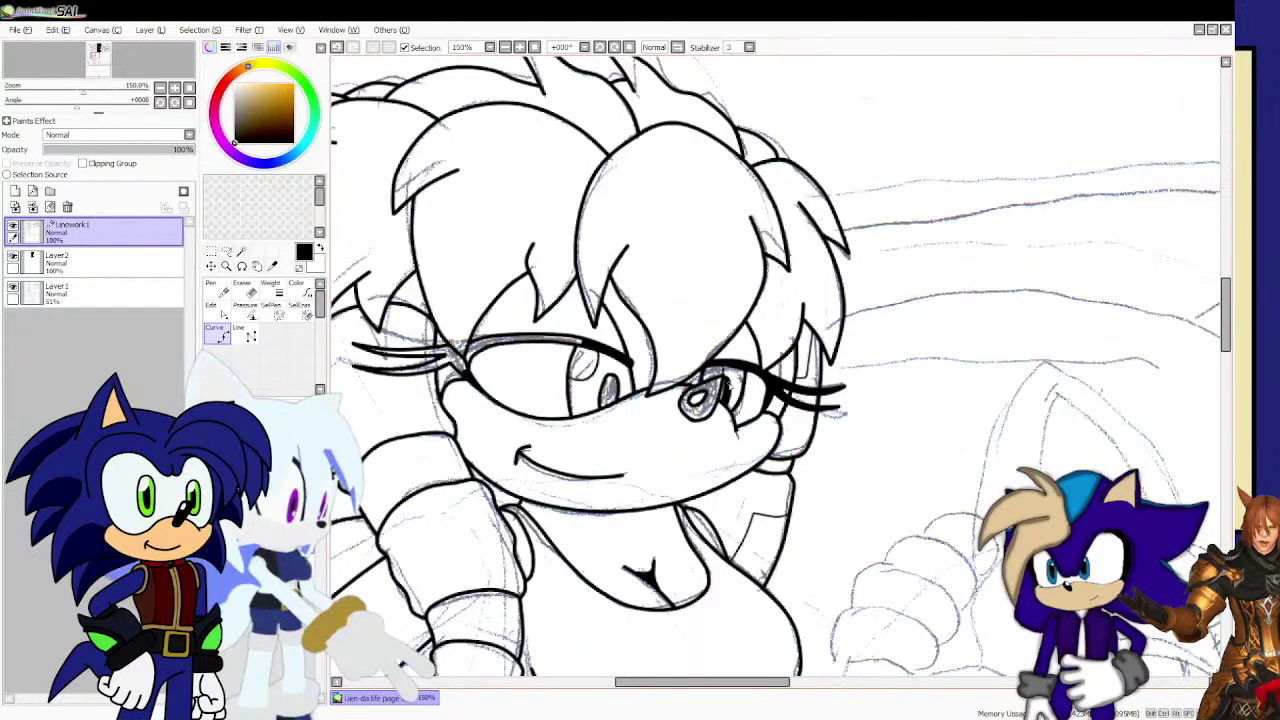
{"action": "scroll", "coordinate": [729, 385], "scroll_direction": "down", "scroll_amount": 1}
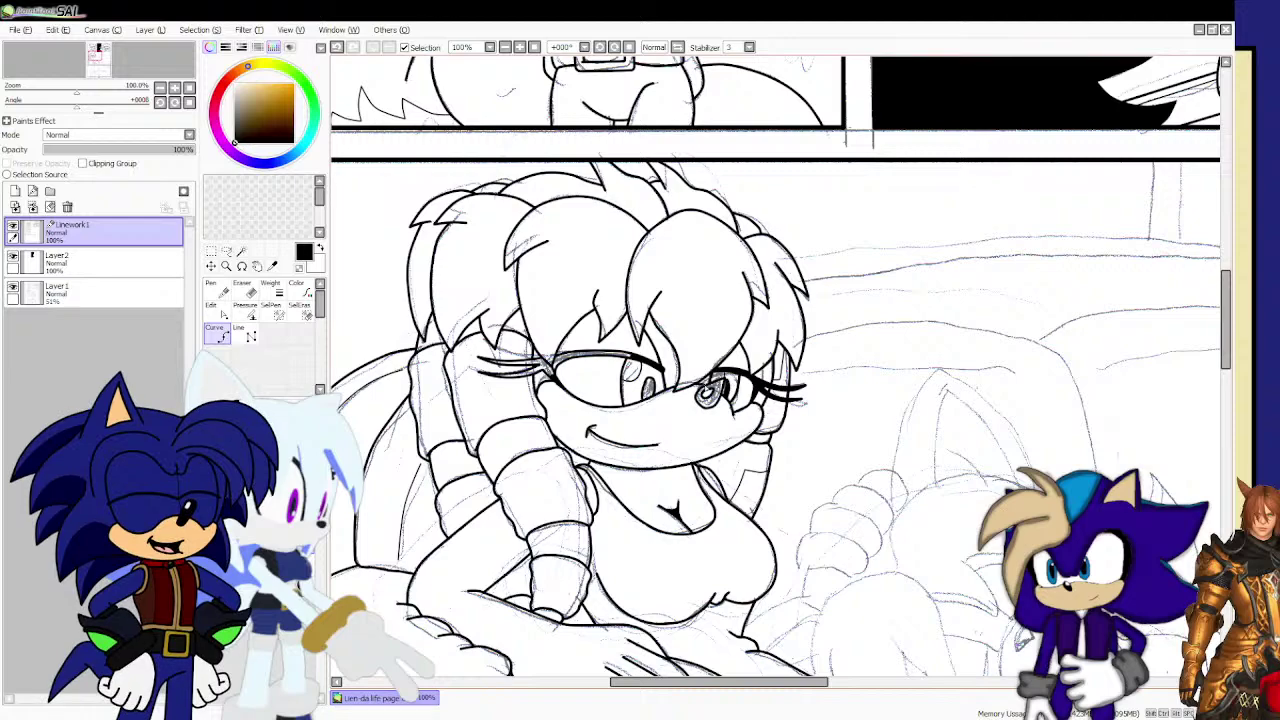
{"action": "scroll", "coordinate": [729, 385], "scroll_direction": "down", "scroll_amount": 2}
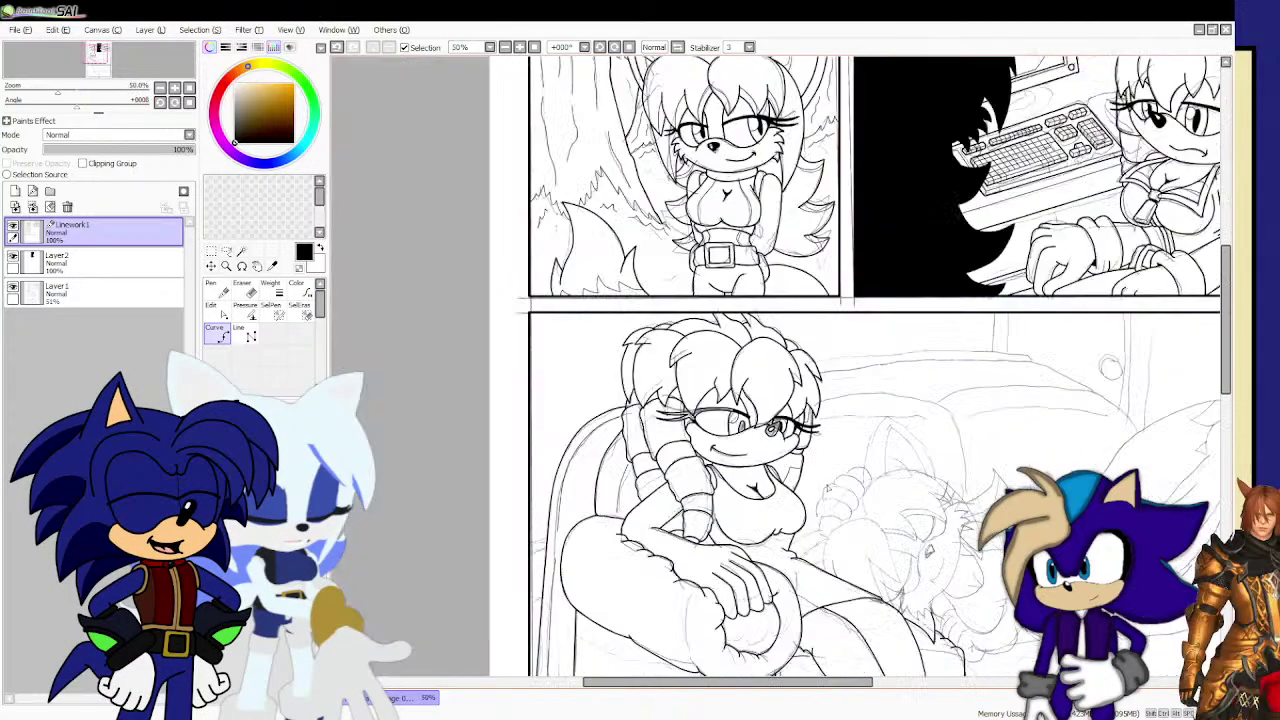
{"action": "scroll", "coordinate": [729, 385], "scroll_direction": "up", "scroll_amount": 1}
{"action": "scroll", "coordinate": [776, 371], "scroll_direction": "up", "scroll_amount": 1}
{"action": "left_click", "coordinate": [22, 30]}
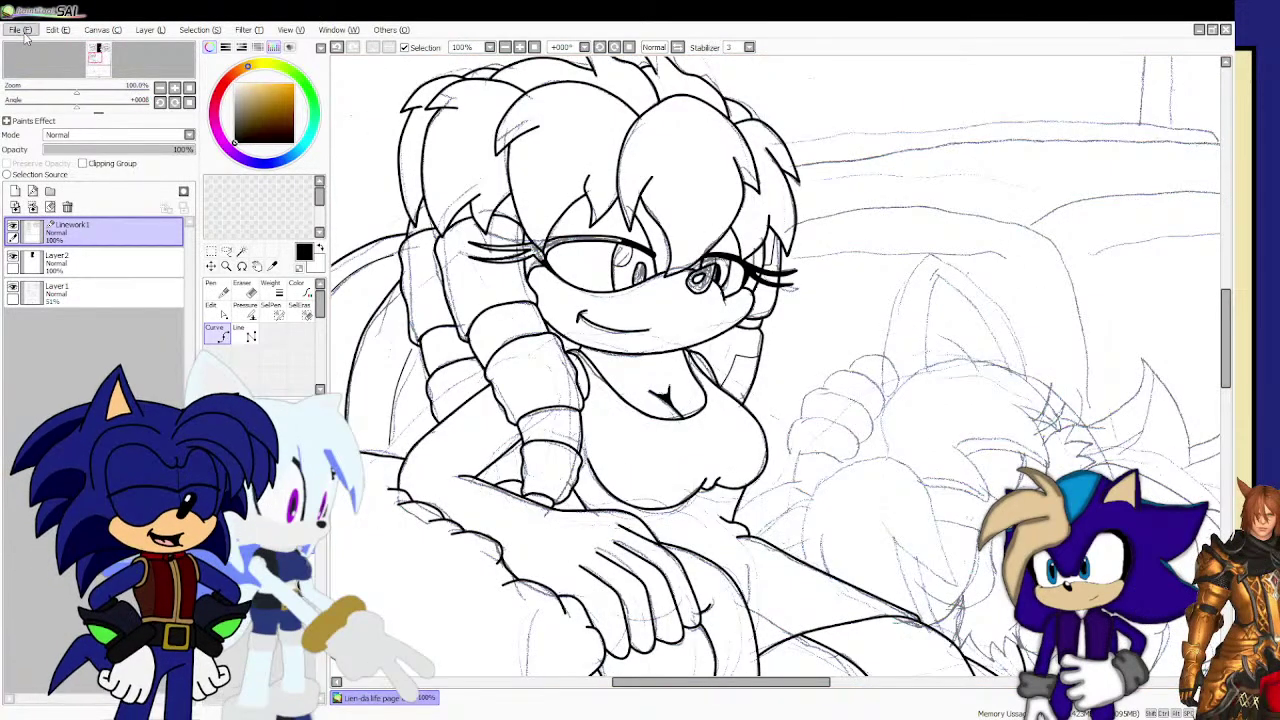
Ink the lying character's large rounded front hair lock with its pointed tip, plus the small lock beneath it.
{"action": "scroll", "coordinate": [700, 323], "scroll_direction": "down", "scroll_amount": 1}
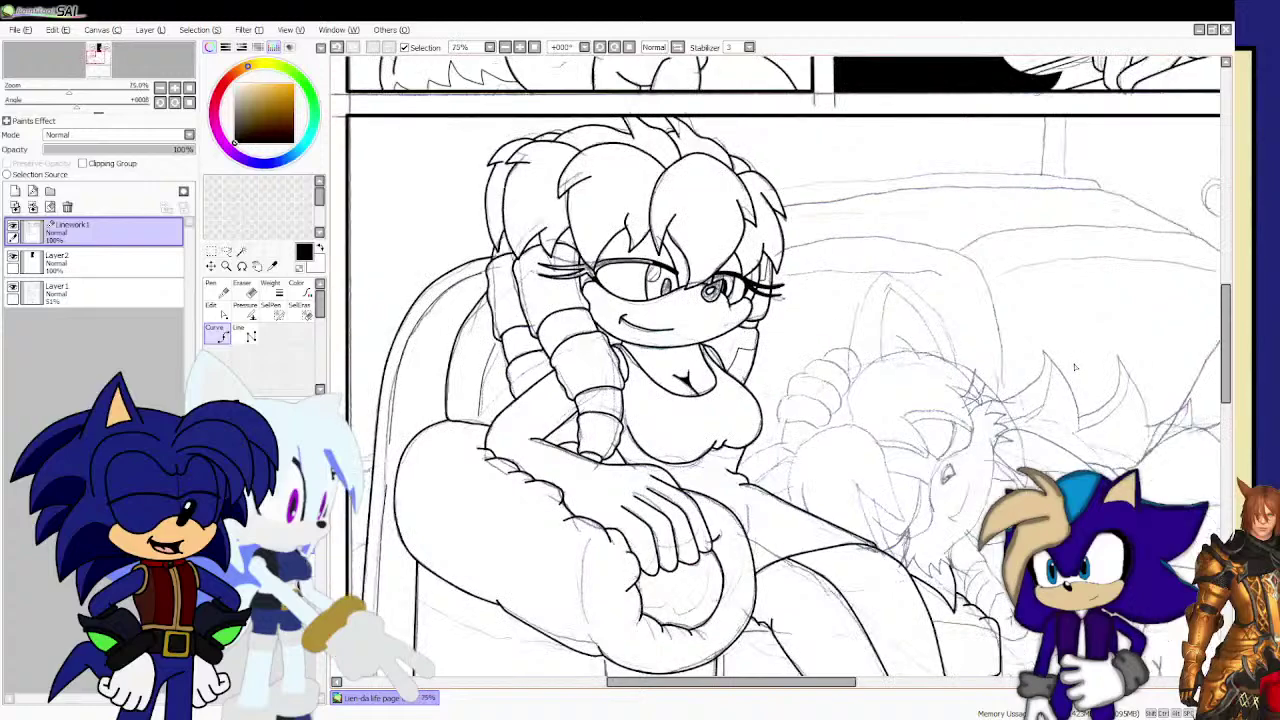
{"action": "scroll", "coordinate": [1000, 497], "scroll_direction": "up", "scroll_amount": 2}
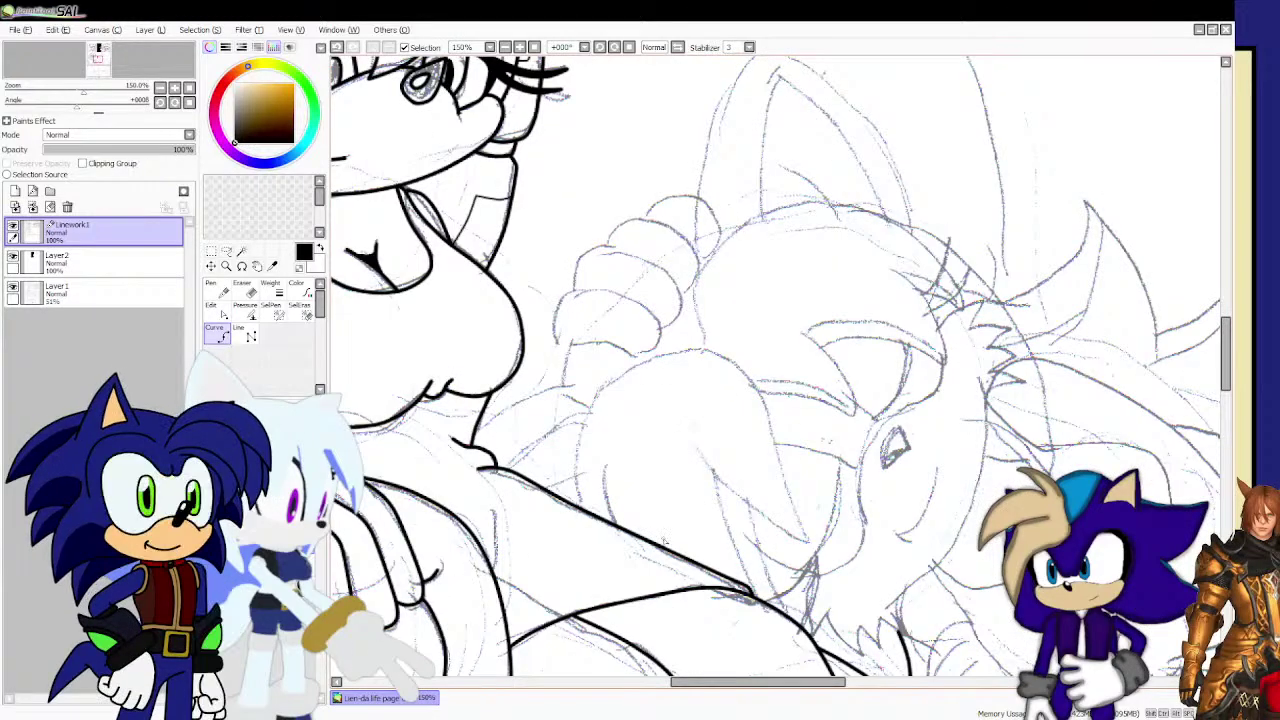
{"action": "scroll", "coordinate": [724, 506], "scroll_direction": "up", "scroll_amount": 1}
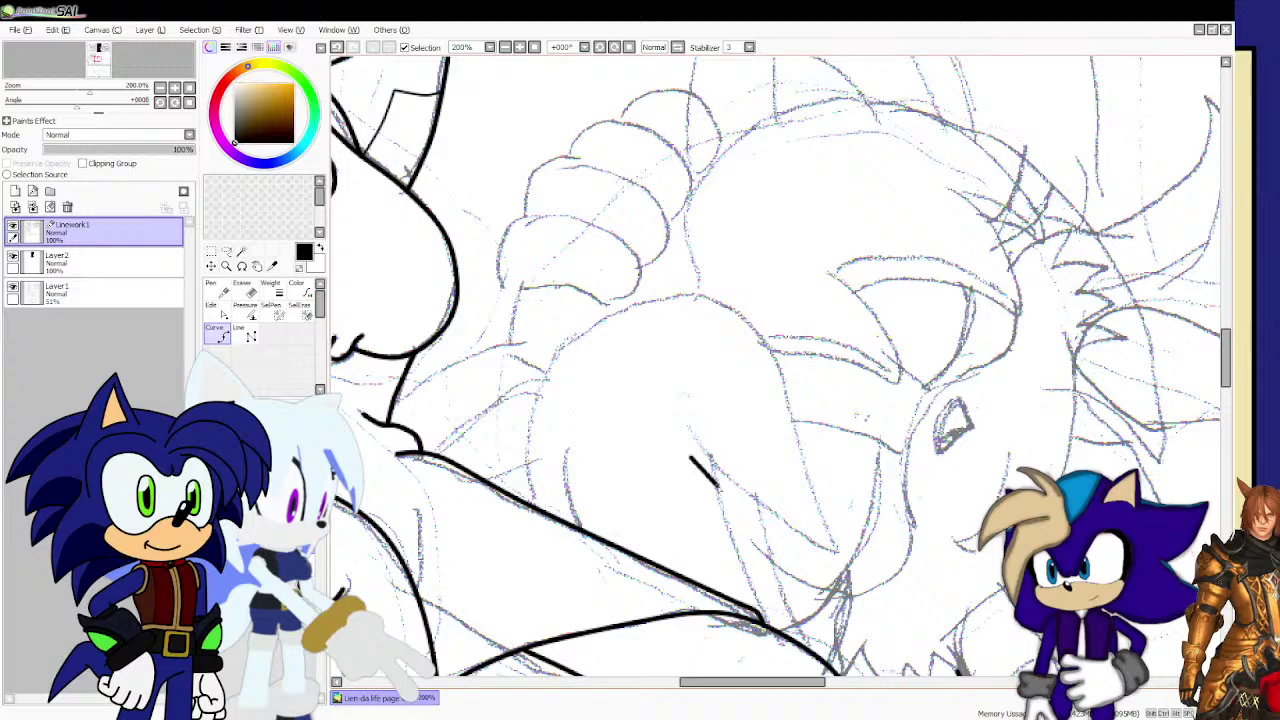
{"action": "mouse_move", "coordinate": [777, 525]}
{"action": "left_mouse_down"}
{"action": "mouse_move", "coordinate": [842, 557]}
{"action": "mouse_move", "coordinate": [802, 462]}
{"action": "left_mouse_up"}
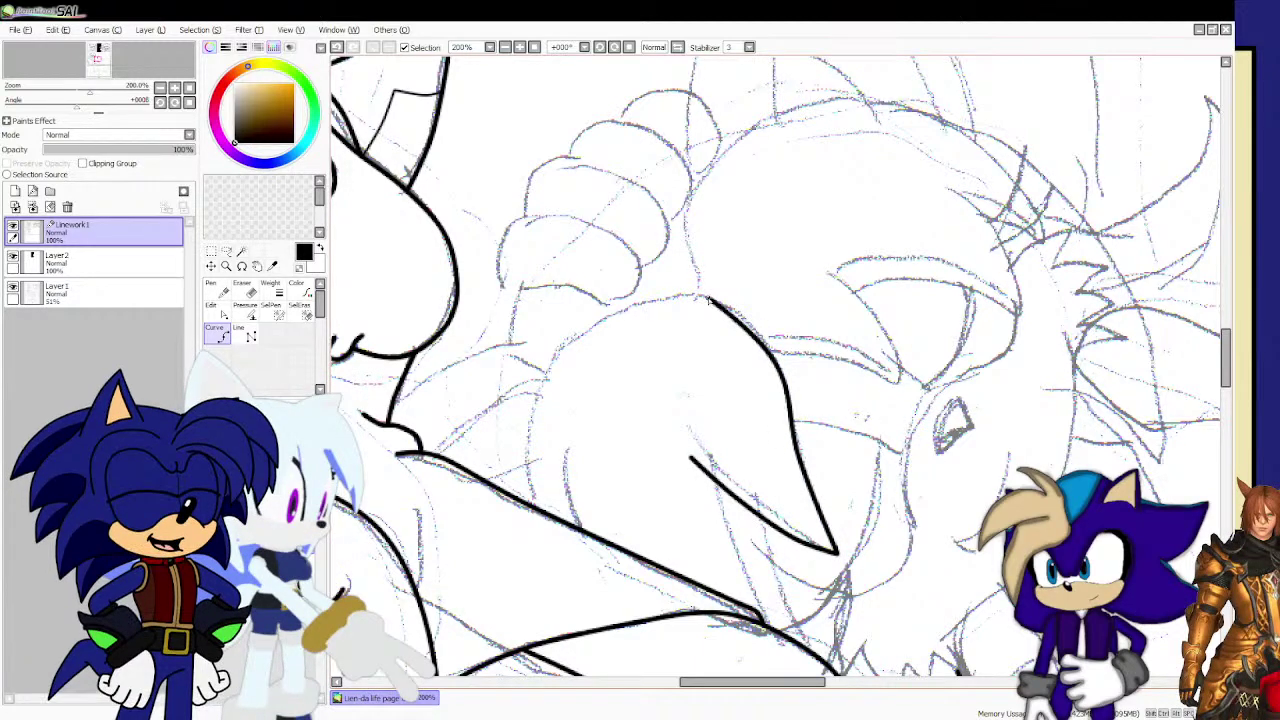
{"action": "left_click_drag", "start_coordinate": [768, 345], "coordinate": [622, 310]}
{"action": "left_click_drag", "start_coordinate": [555, 352], "coordinate": [533, 505]}
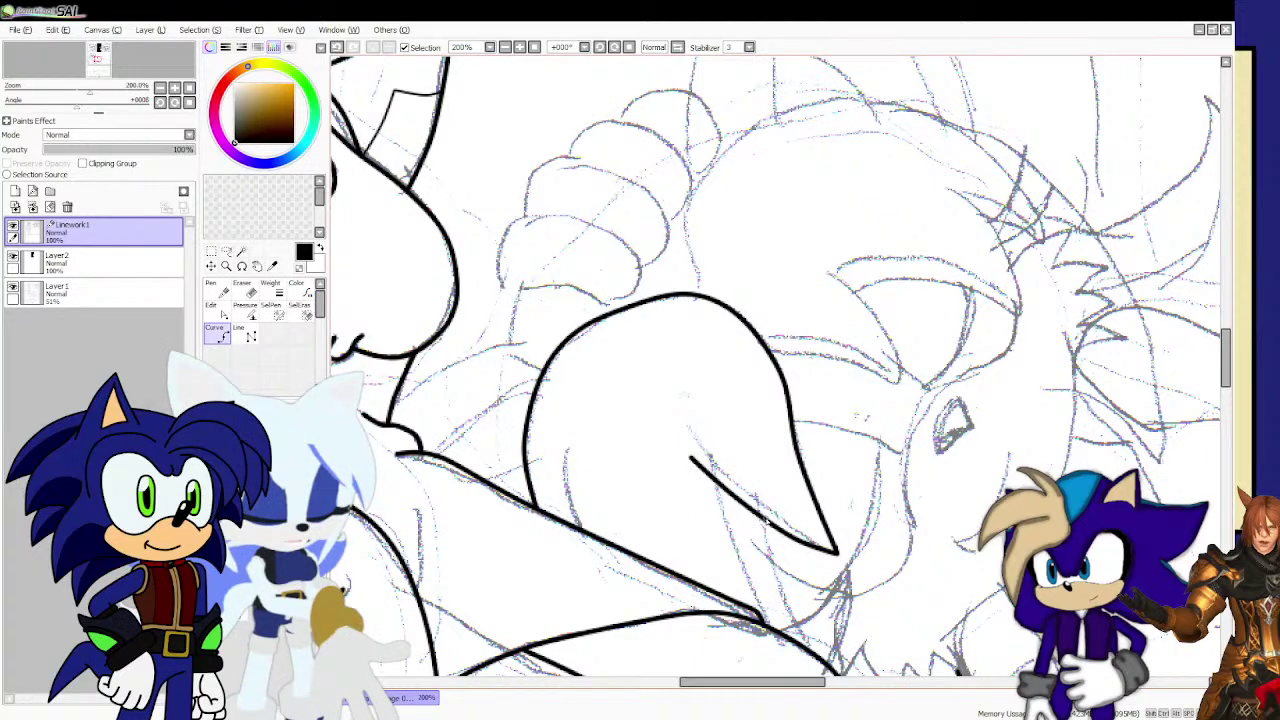
{"action": "left_click_drag", "start_coordinate": [762, 516], "coordinate": [812, 636]}
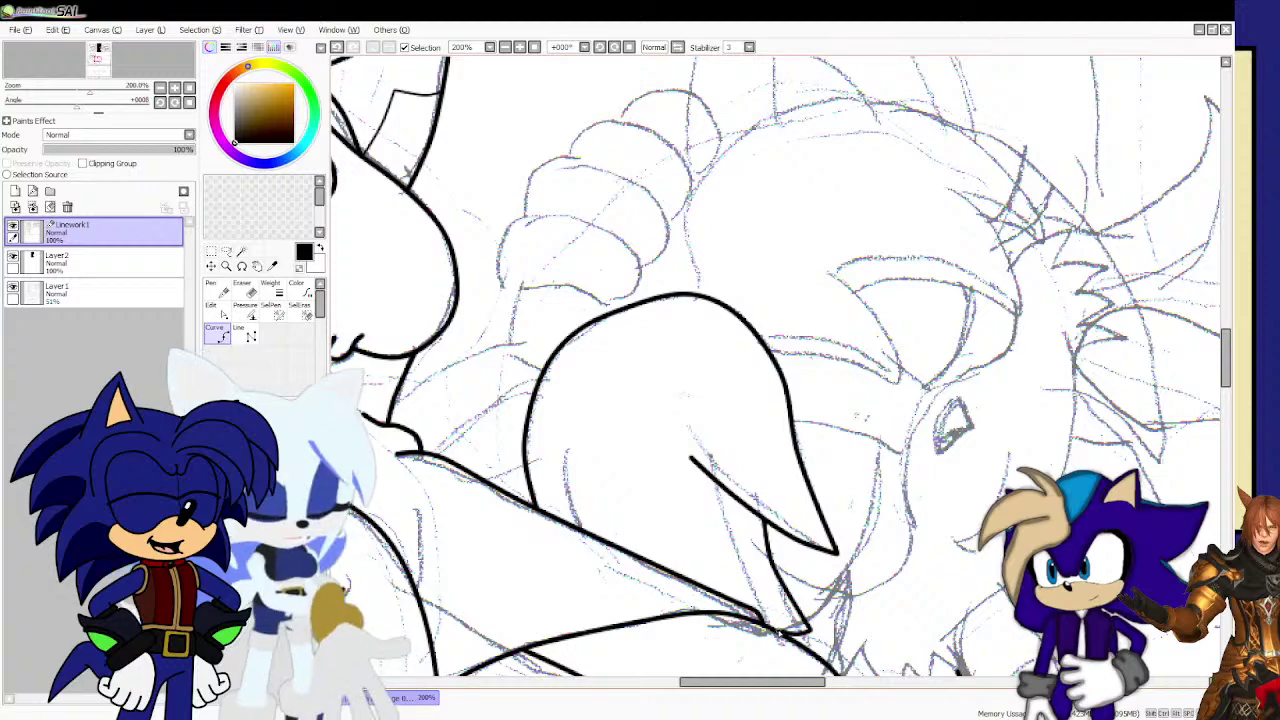
{"action": "left_click_drag", "start_coordinate": [588, 508], "coordinate": [602, 546]}
Ink the first pointed spike of the lying character's second hair lock, just above the closed eye area beside the front lock.
{"action": "scroll", "coordinate": [600, 542], "scroll_direction": "down", "scroll_amount": 3}
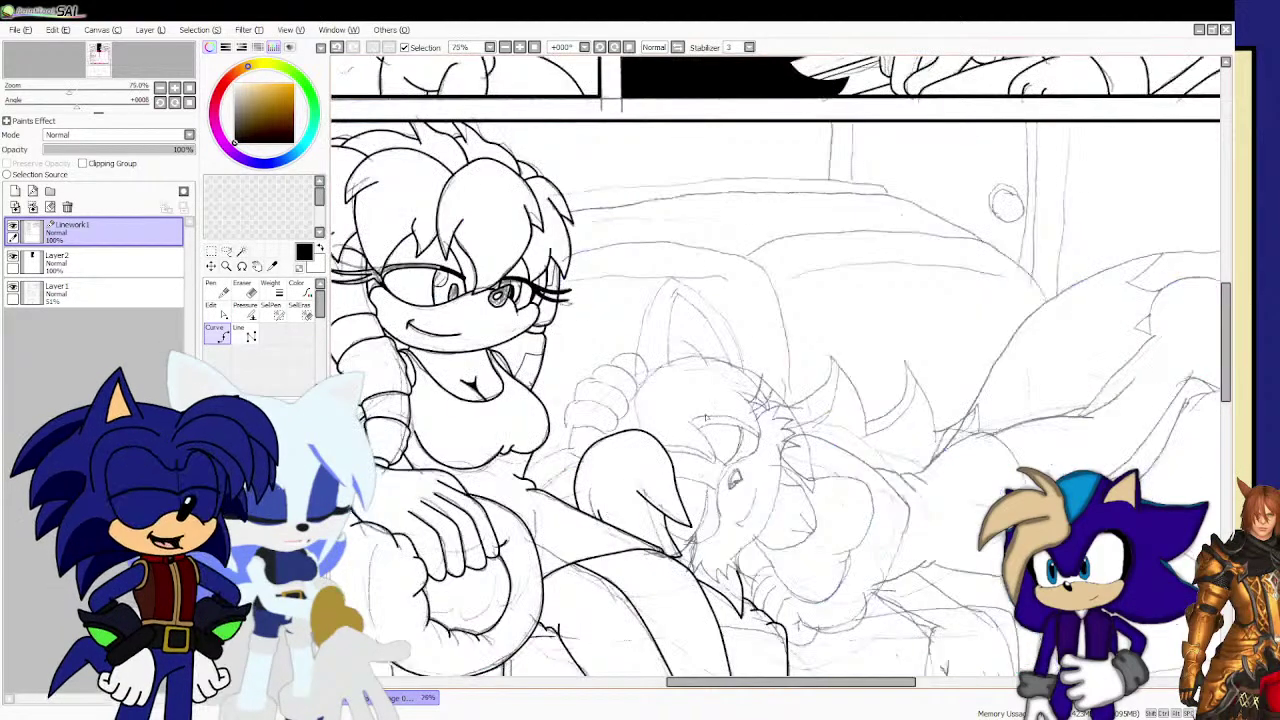
{"action": "scroll", "coordinate": [700, 418], "scroll_direction": "up", "scroll_amount": 2}
{"action": "scroll", "coordinate": [698, 418], "scroll_direction": "up", "scroll_amount": 2}
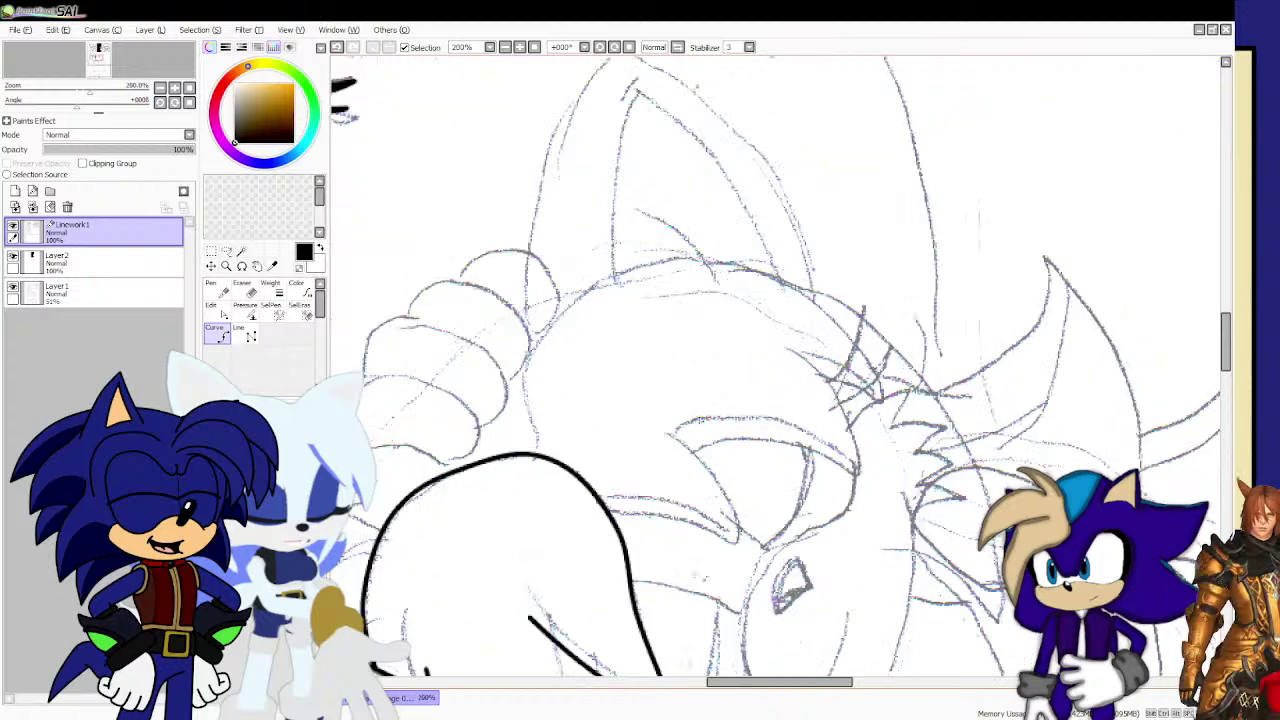
{"action": "left_click", "coordinate": [660, 513]}
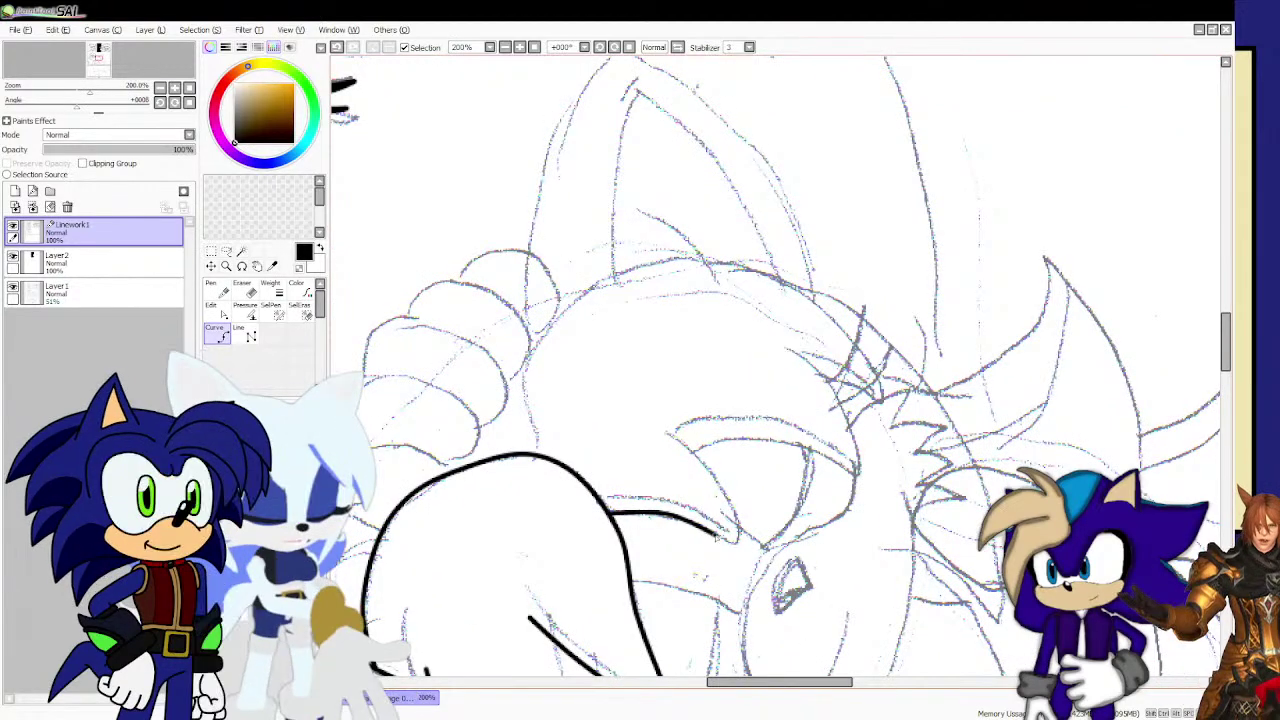
{"action": "left_click", "coordinate": [738, 545]}
{"action": "left_click_drag", "start_coordinate": [734, 500], "coordinate": [668, 418]}
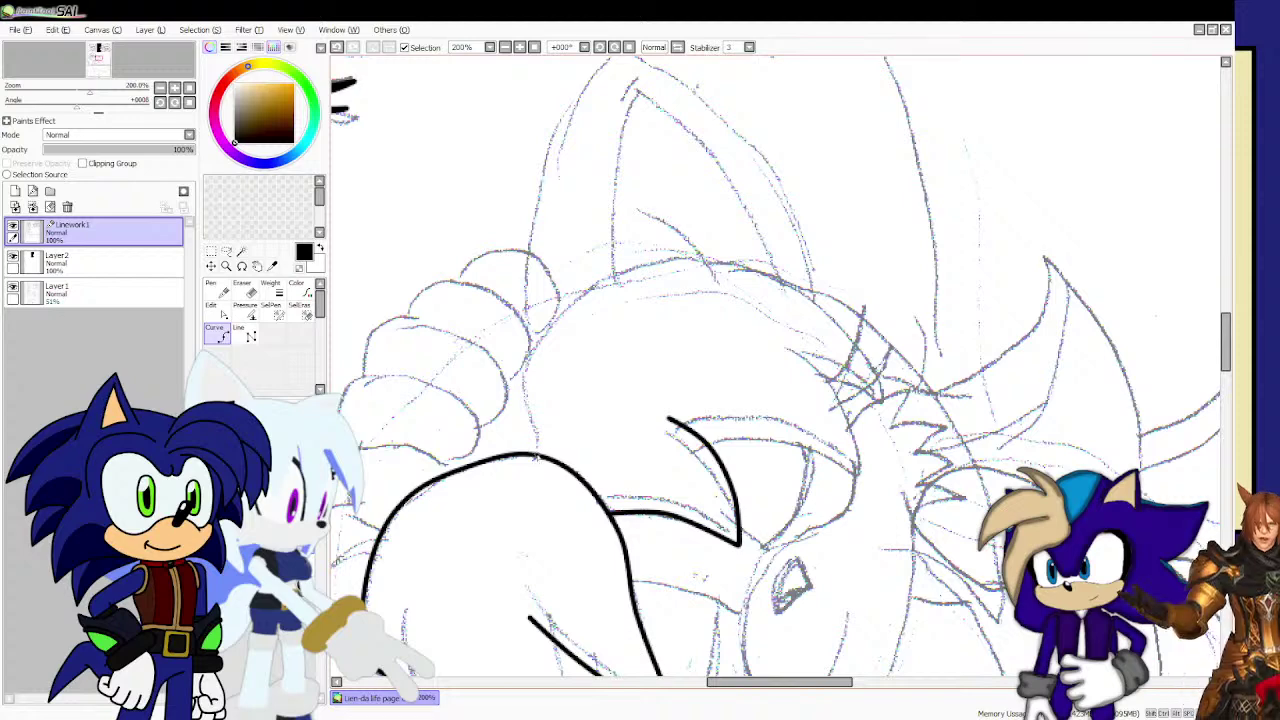
Ink the second hair lock's rounded outline over the head to its outer point, and add the middle spike over the eye.
{"action": "mouse_move", "coordinate": [537, 455]}
{"action": "left_mouse_down"}
{"action": "mouse_move", "coordinate": [522, 393]}
{"action": "mouse_move", "coordinate": [557, 316]}
{"action": "left_mouse_up"}
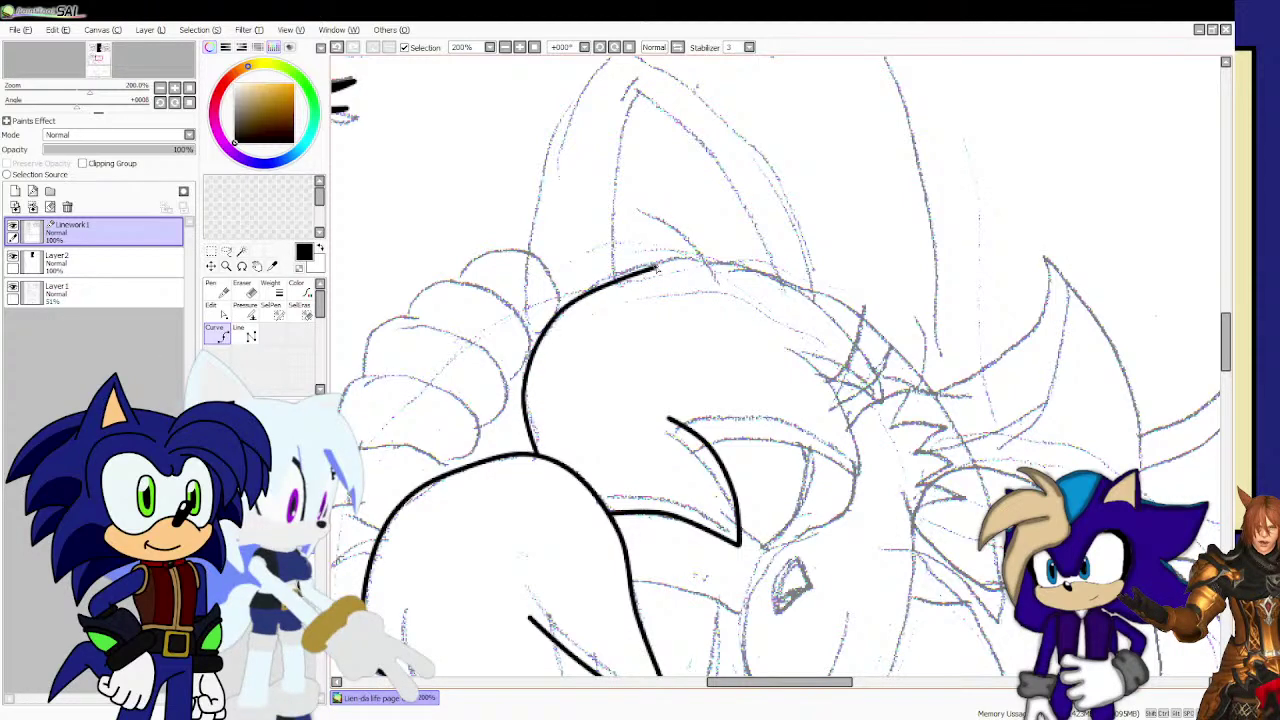
{"action": "mouse_move", "coordinate": [657, 268]}
{"action": "left_mouse_down"}
{"action": "mouse_move", "coordinate": [779, 274]}
{"action": "mouse_move", "coordinate": [855, 335]}
{"action": "left_mouse_up"}
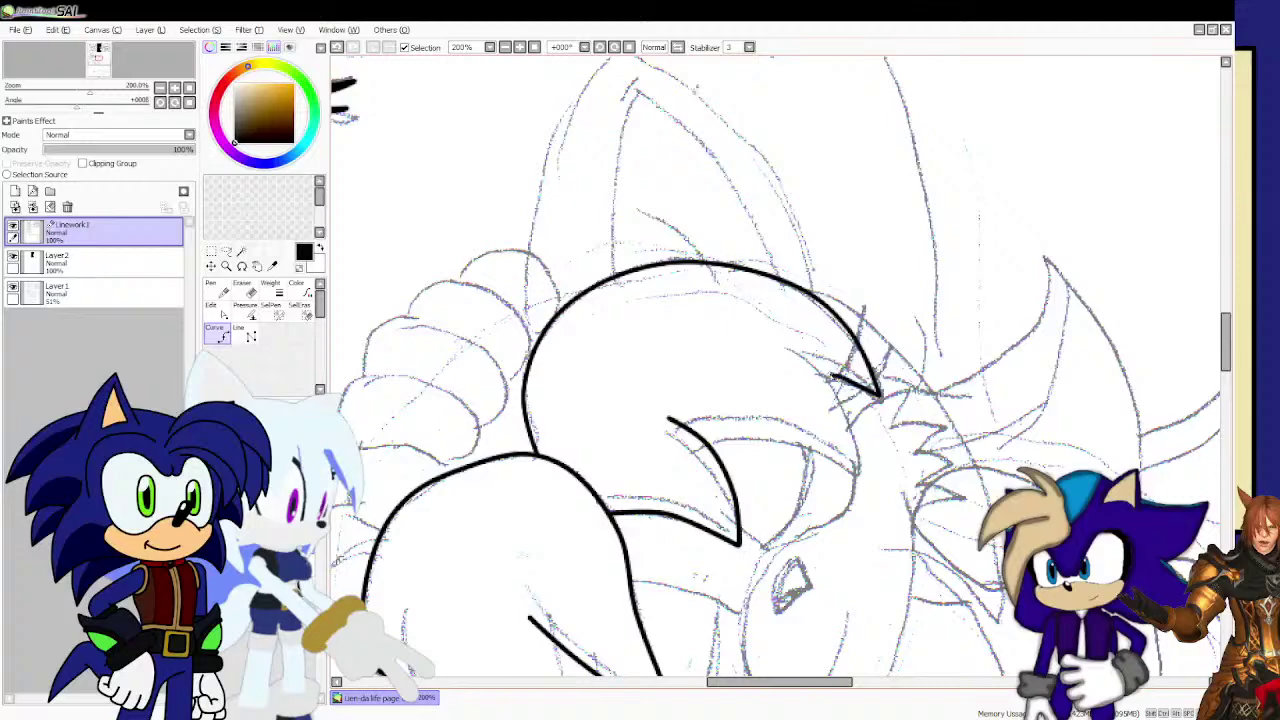
{"action": "double_click", "coordinate": [790, 367]}
{"action": "scroll", "coordinate": [838, 400], "scroll_direction": "up", "scroll_amount": 2}
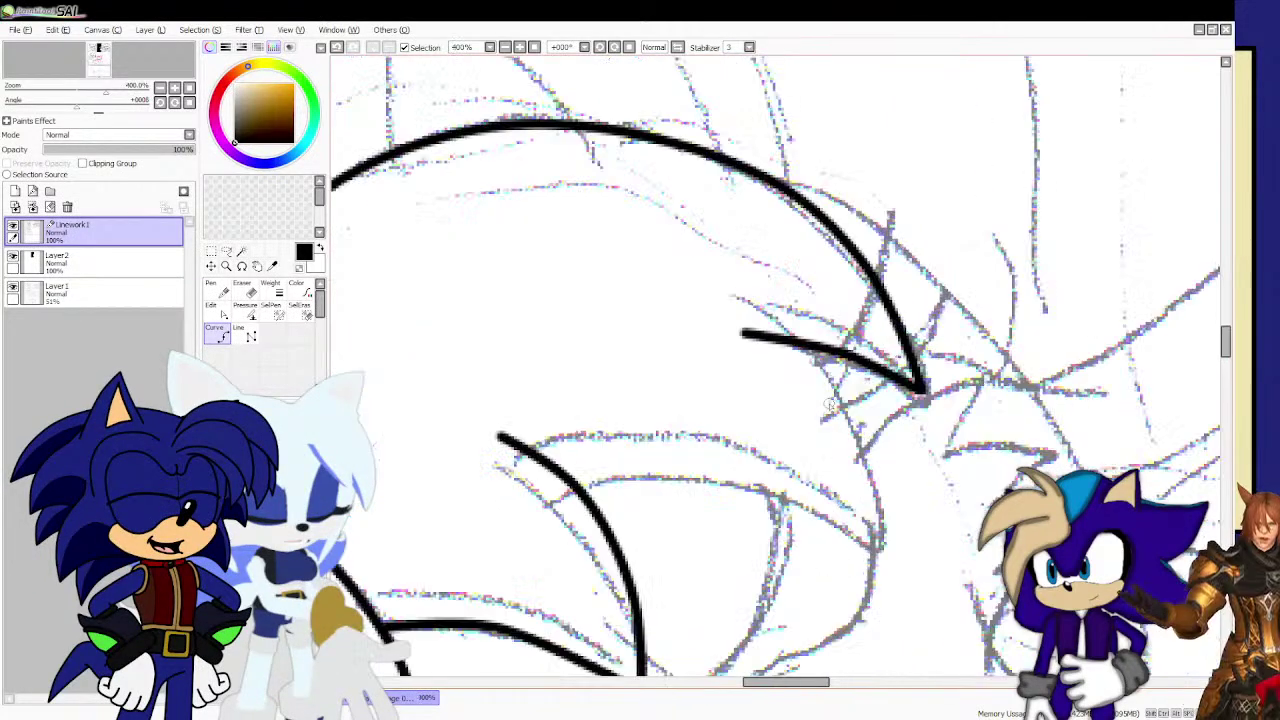
{"action": "left_click", "coordinate": [588, 496]}
{"action": "mouse_move", "coordinate": [655, 497]}
{"action": "left_mouse_down"}
{"action": "mouse_move", "coordinate": [695, 490]}
{"action": "mouse_move", "coordinate": [828, 530]}
{"action": "mouse_move", "coordinate": [801, 400]}
{"action": "mouse_move", "coordinate": [753, 321]}
{"action": "mouse_move", "coordinate": [655, 250]}
{"action": "left_mouse_up"}
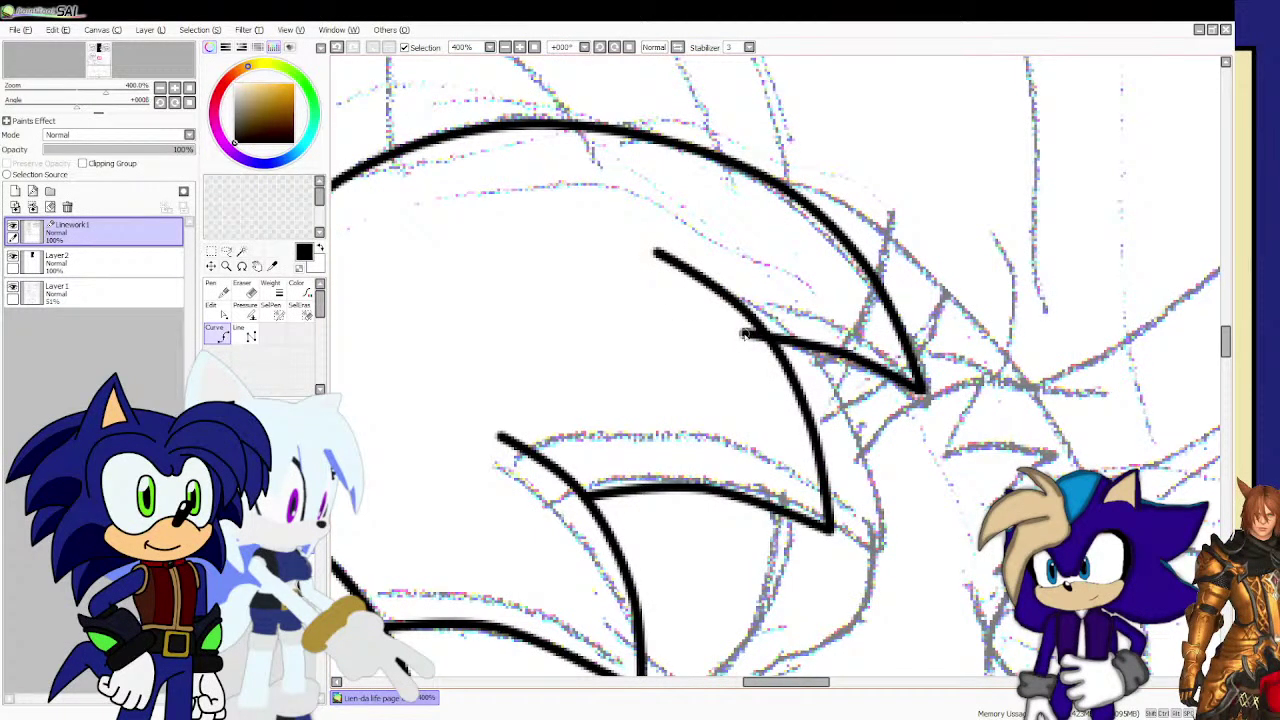
Ink the lying character's muzzle outline from above the nose, down around the cheek and back to the small hair lock.
{"action": "scroll", "coordinate": [777, 378], "scroll_direction": "down", "scroll_amount": 3}
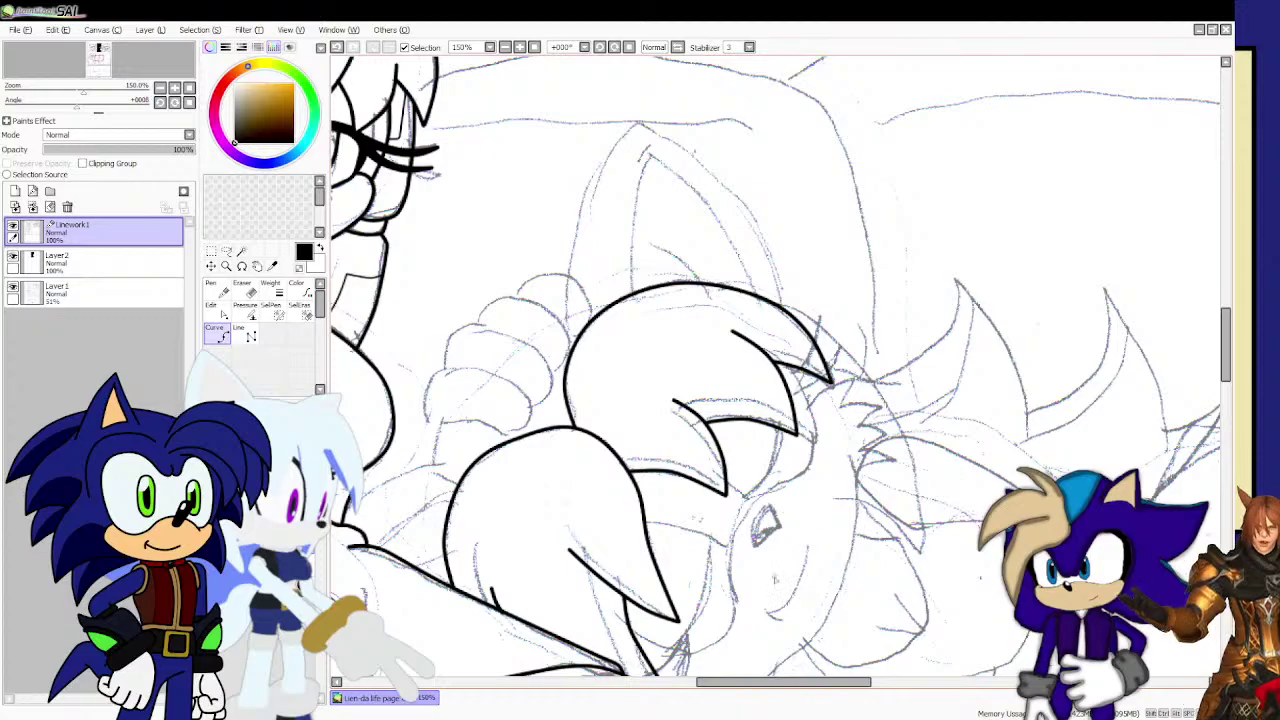
{"action": "scroll", "coordinate": [776, 578], "scroll_direction": "up", "scroll_amount": 1}
{"action": "scroll", "coordinate": [840, 380], "scroll_direction": "down", "scroll_amount": 1}
{"action": "scroll", "coordinate": [850, 354], "scroll_direction": "up", "scroll_amount": 2}
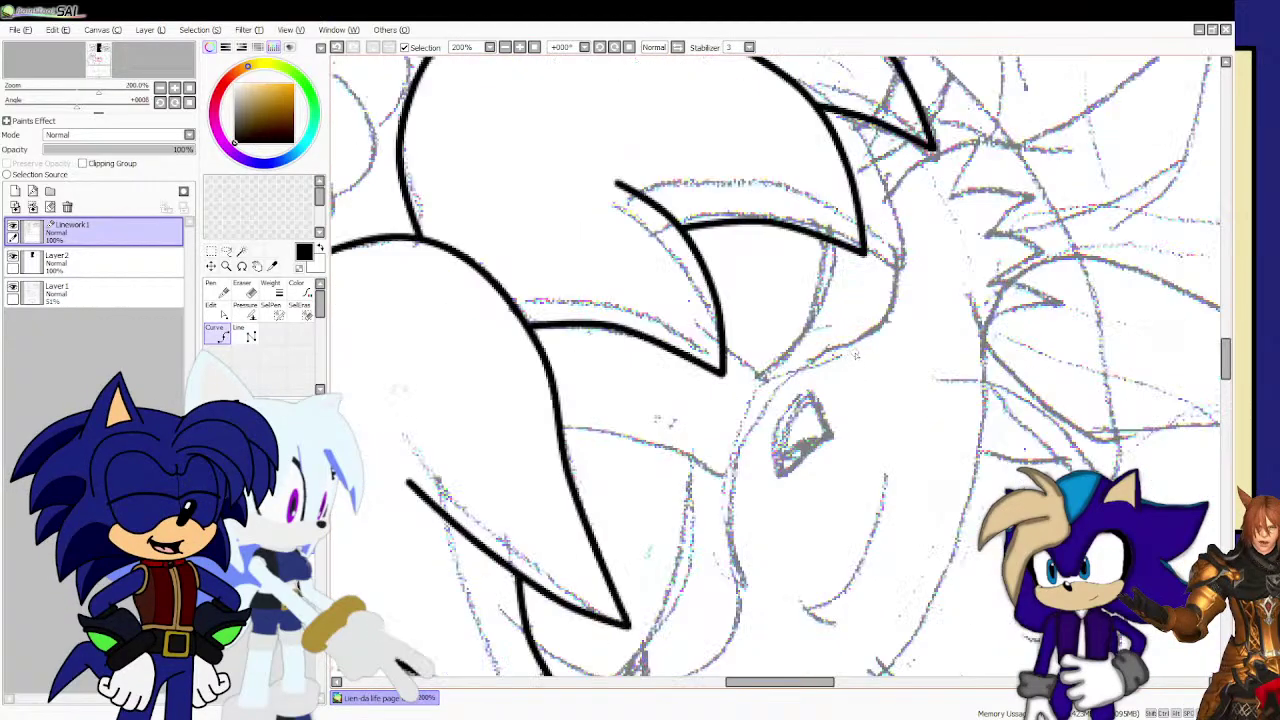
{"action": "scroll", "coordinate": [855, 355], "scroll_direction": "up", "scroll_amount": 1}
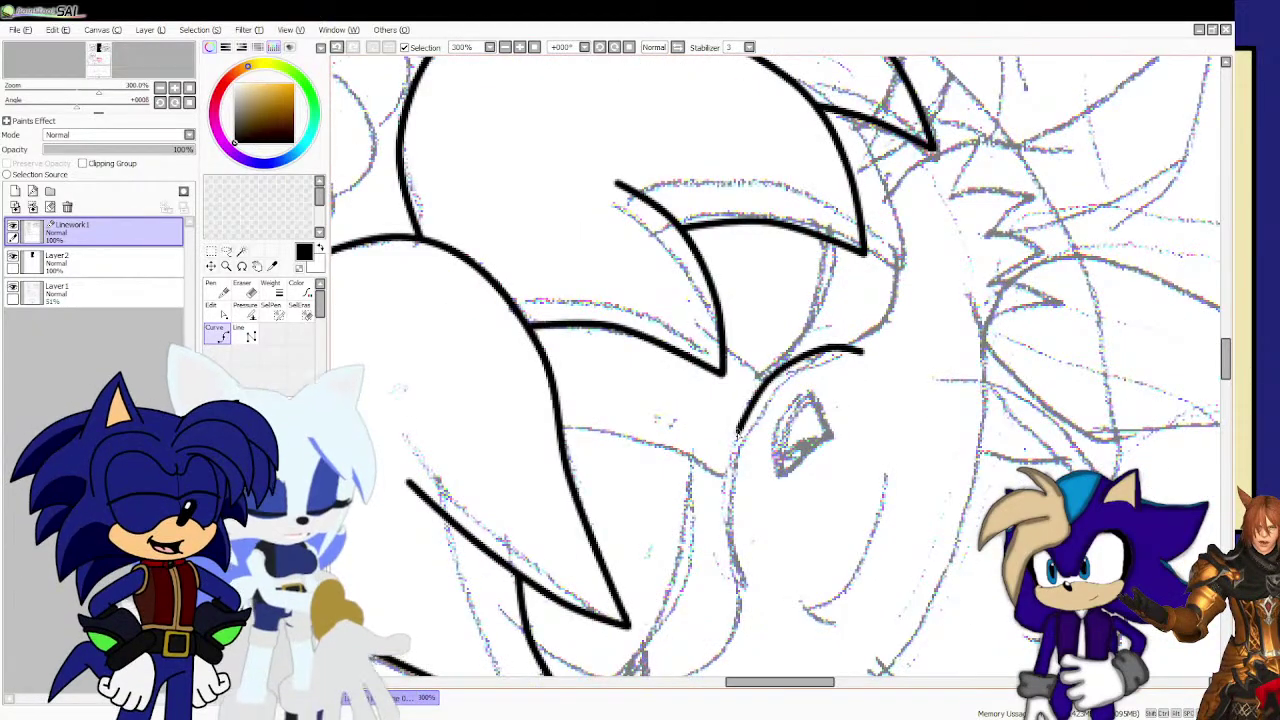
{"action": "scroll", "coordinate": [729, 495], "scroll_direction": "down", "scroll_amount": 5}
{"action": "scroll", "coordinate": [798, 390], "scroll_direction": "up", "scroll_amount": 6}
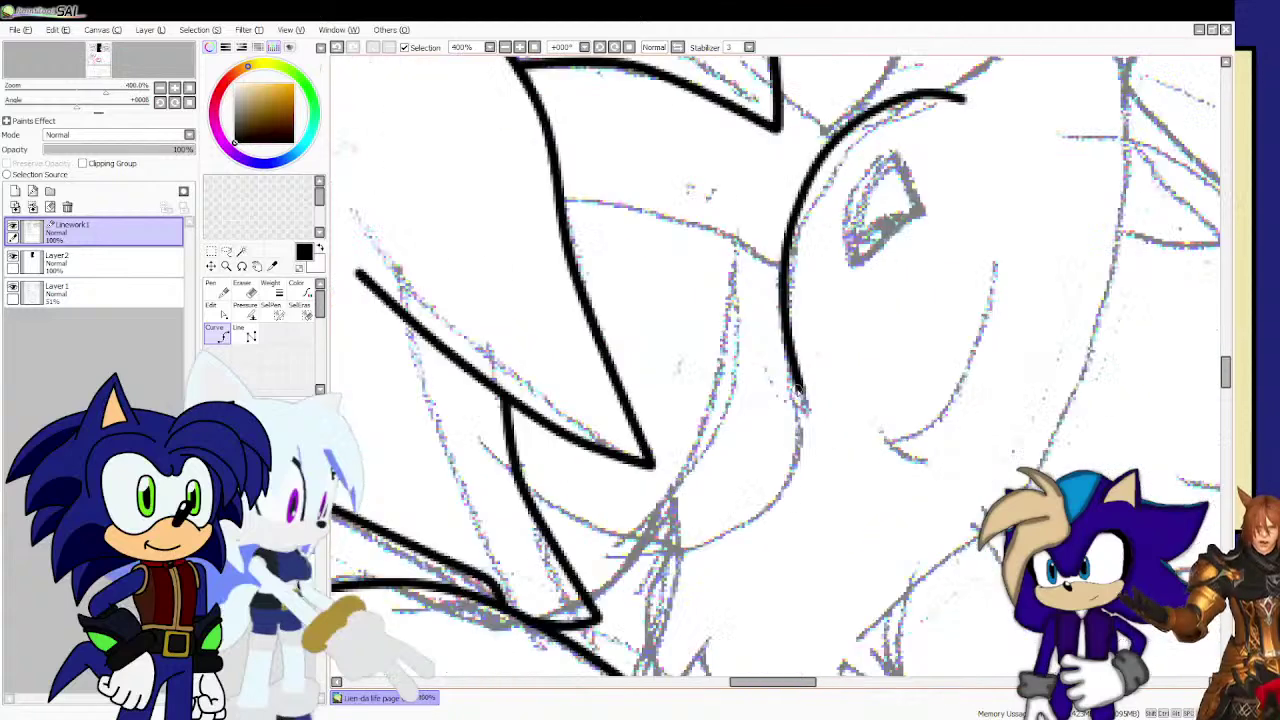
{"action": "left_click", "coordinate": [800, 406]}
{"action": "left_click", "coordinate": [795, 463]}
{"action": "left_click", "coordinate": [745, 525]}
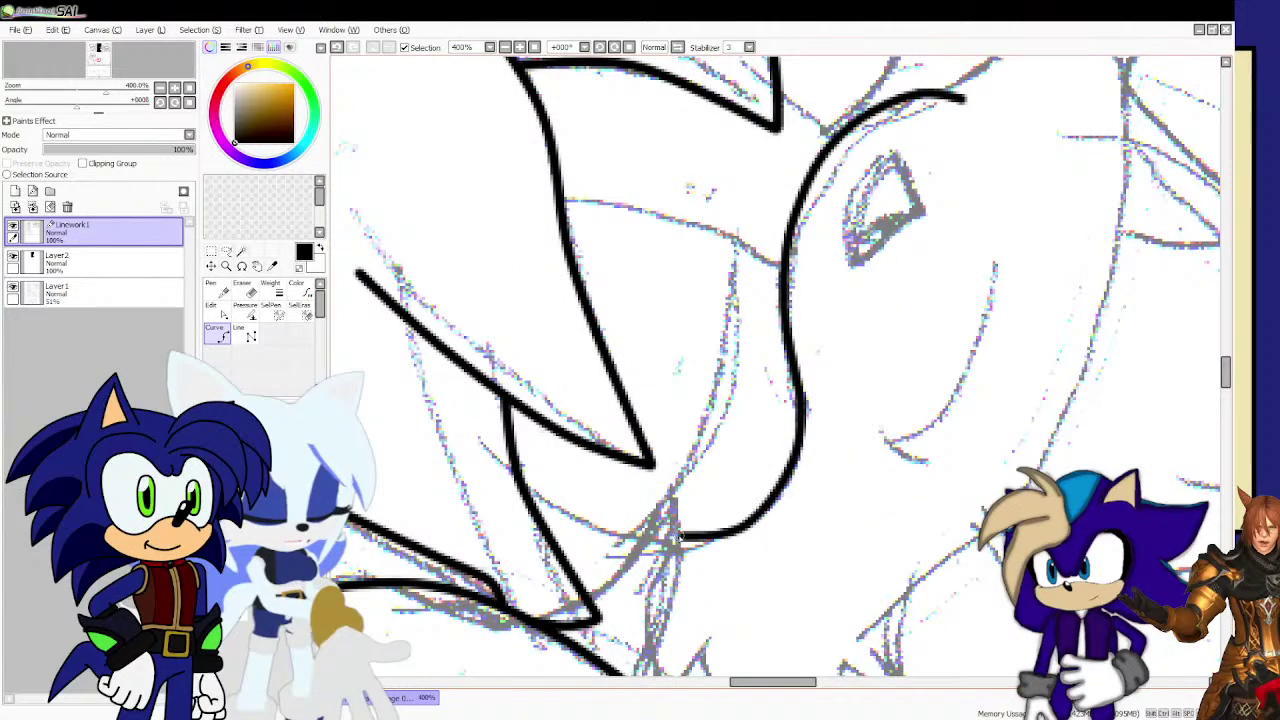
{"action": "left_click_drag", "start_coordinate": [657, 546], "coordinate": [585, 523]}
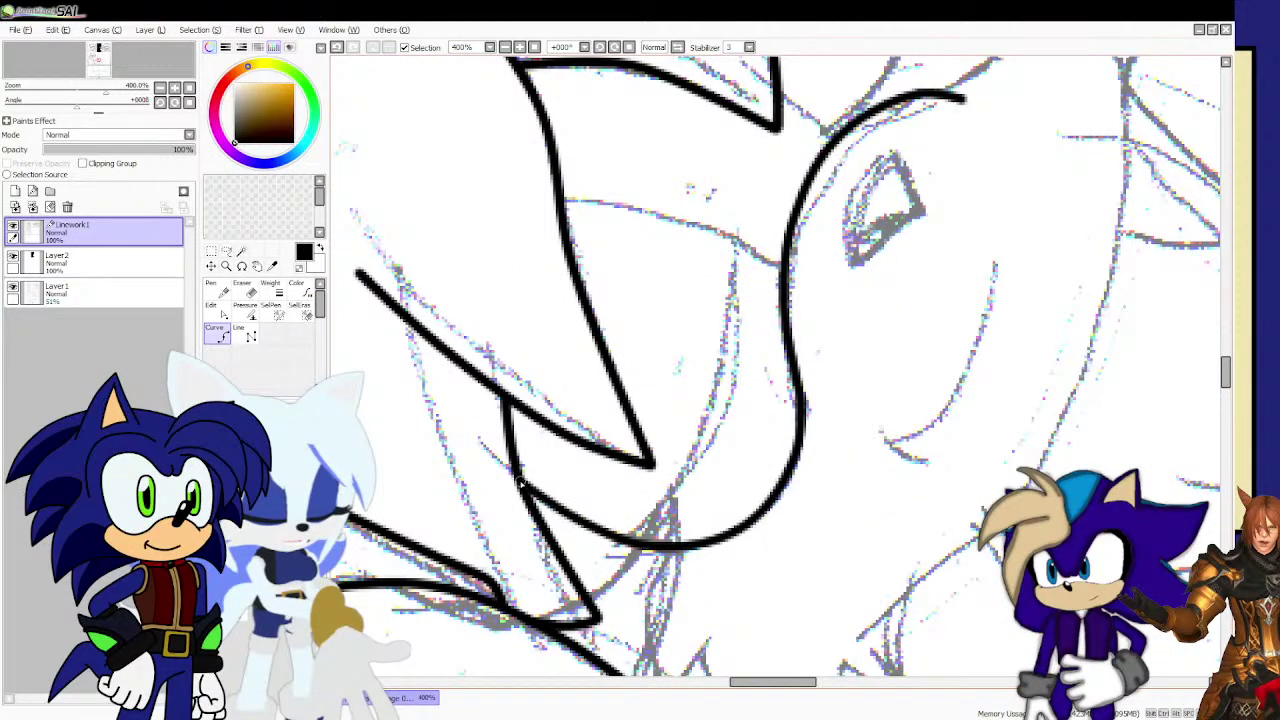
Ink the lying character's jagged cheek fur as a row of pointed tufts from the muzzle line toward the chin.
{"action": "scroll", "coordinate": [518, 481], "scroll_direction": "down", "scroll_amount": 2}
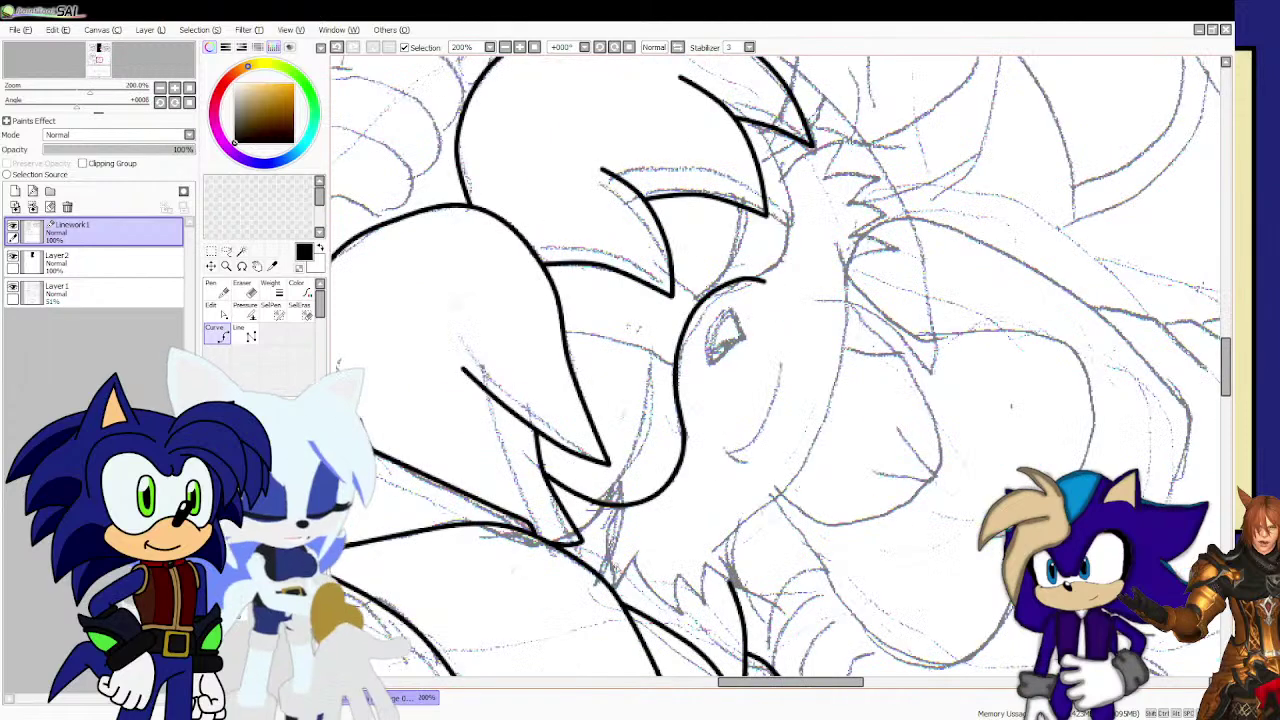
{"action": "scroll", "coordinate": [600, 490], "scroll_direction": "up", "scroll_amount": 3}
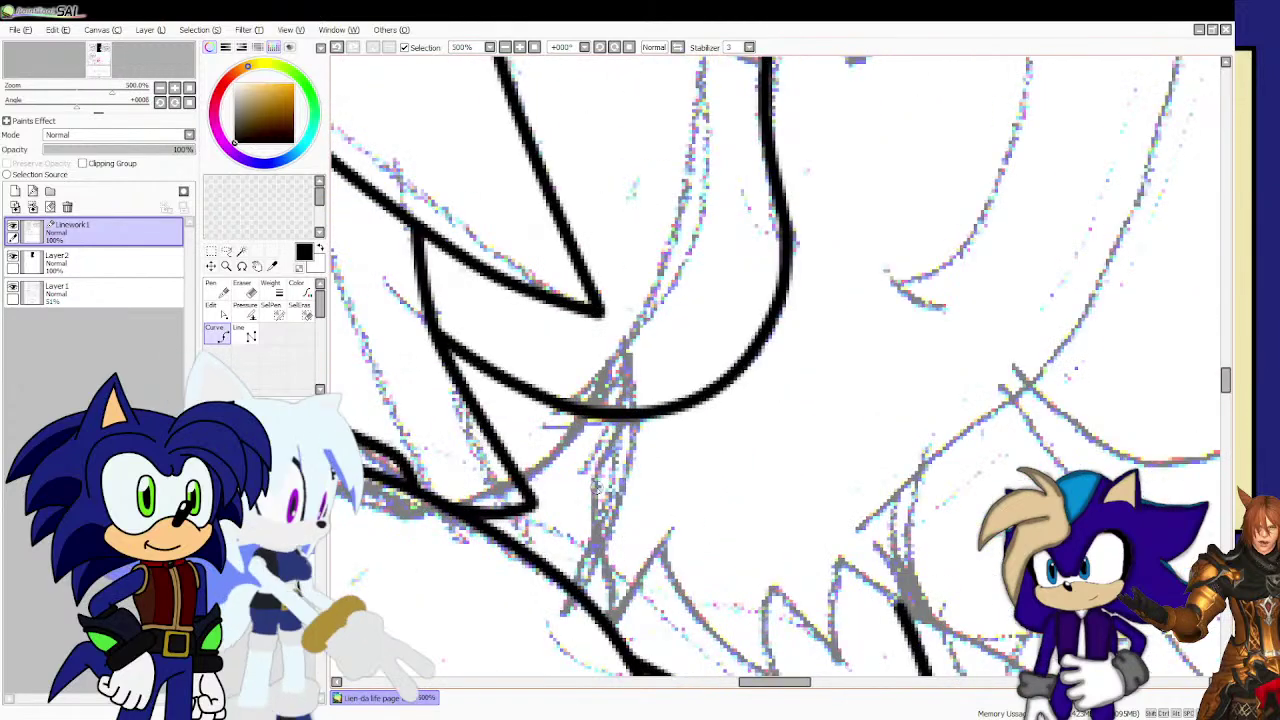
{"action": "scroll", "coordinate": [606, 419], "scroll_direction": "down", "scroll_amount": 2}
{"action": "left_click", "coordinate": [606, 419]}
{"action": "left_click", "coordinate": [599, 468]}
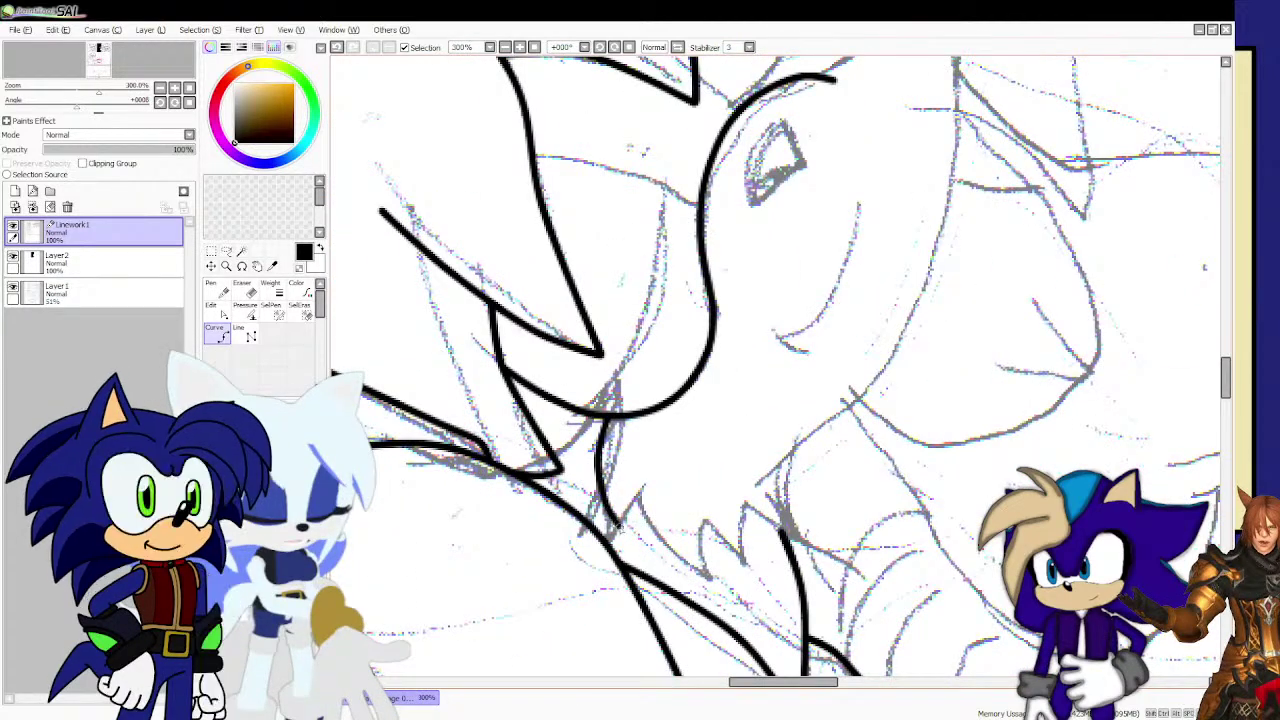
{"action": "mouse_move", "coordinate": [612, 525]}
{"action": "left_mouse_down"}
{"action": "mouse_move", "coordinate": [655, 472]}
{"action": "mouse_move", "coordinate": [657, 523]}
{"action": "mouse_move", "coordinate": [707, 558]}
{"action": "mouse_move", "coordinate": [697, 514]}
{"action": "left_mouse_up"}
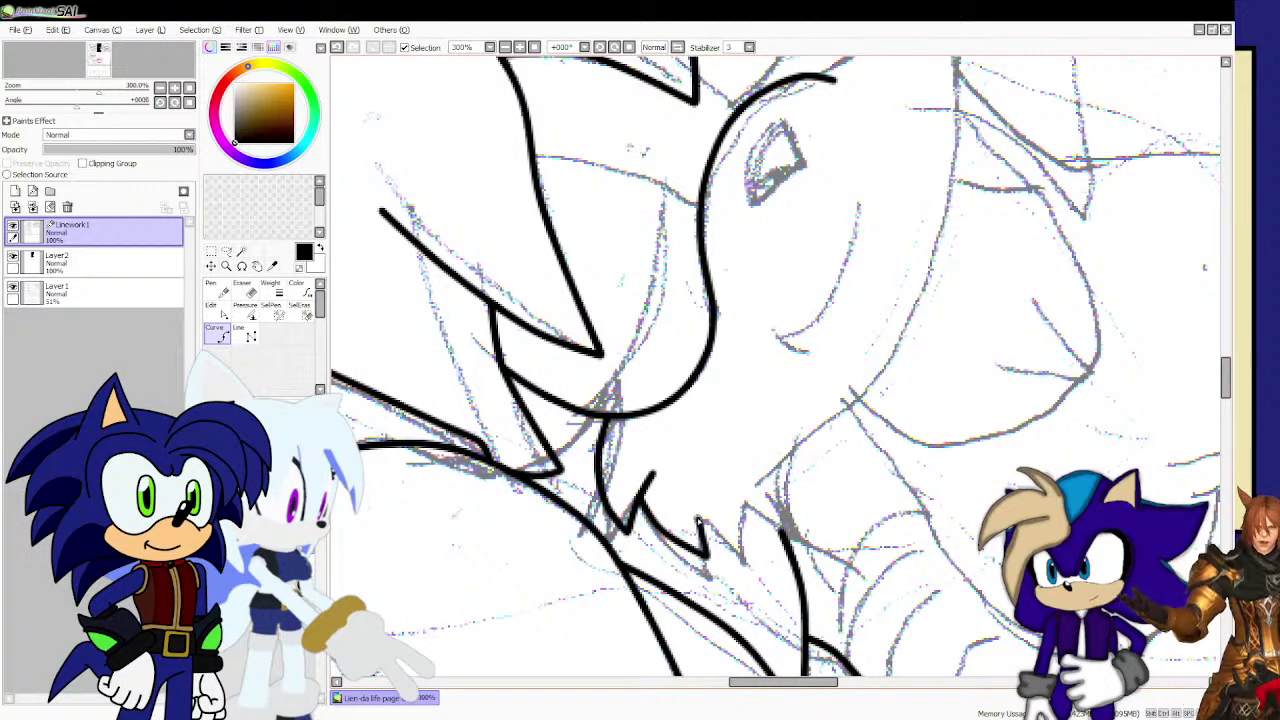
{"action": "scroll", "coordinate": [700, 487], "scroll_direction": "up", "scroll_amount": 2}
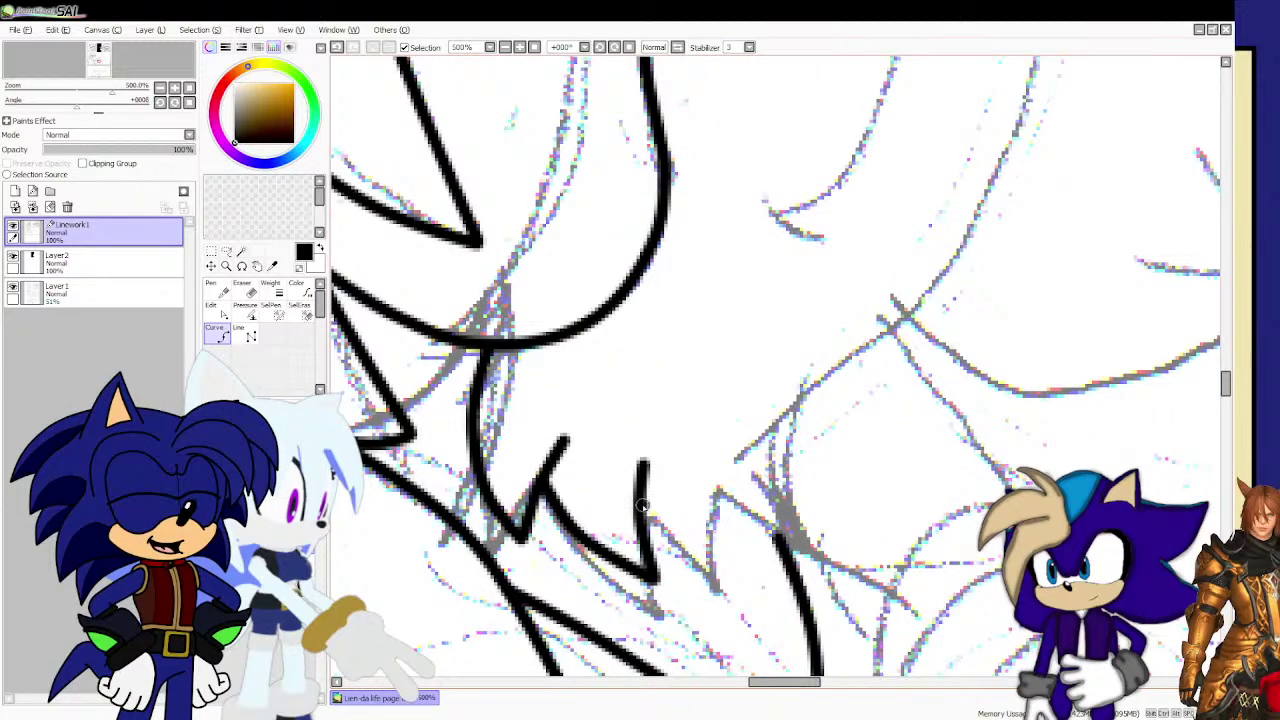
{"action": "mouse_move", "coordinate": [648, 512]}
{"action": "left_mouse_down"}
{"action": "mouse_move", "coordinate": [724, 566]}
{"action": "mouse_move", "coordinate": [716, 452]}
{"action": "left_mouse_up"}
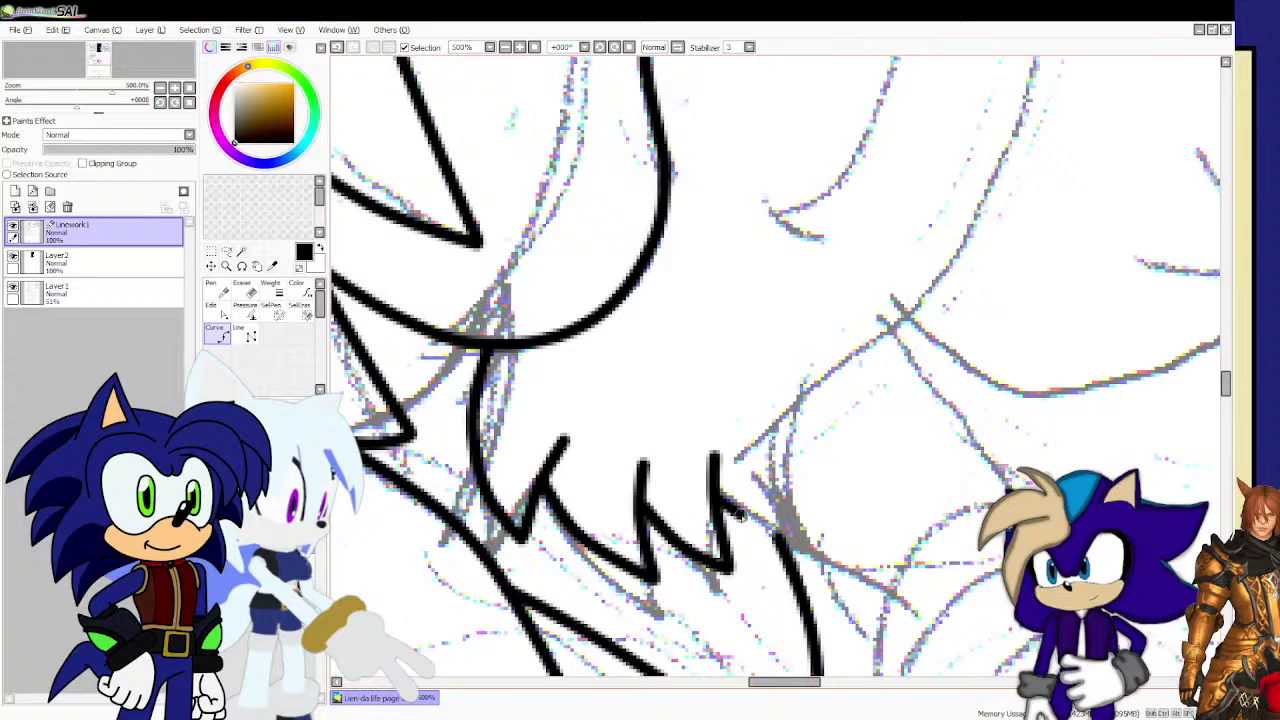
{"action": "left_click_drag", "start_coordinate": [798, 532], "coordinate": [790, 420]}
{"action": "left_click", "coordinate": [754, 431]}
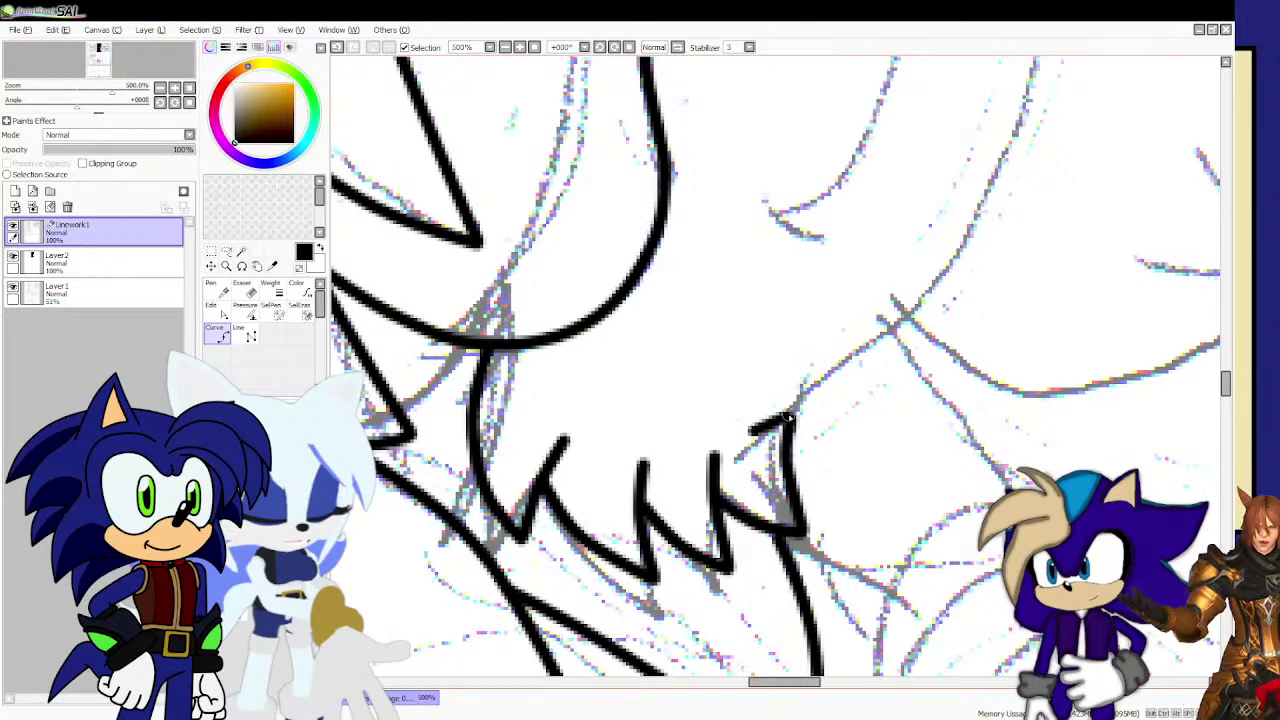
Ink the lying character's chin line from the last cheek tuft up along the outer side of the face.
{"action": "left_click", "coordinate": [790, 412]}
{"action": "scroll", "coordinate": [785, 428], "scroll_direction": "down", "scroll_amount": 5}
{"action": "scroll", "coordinate": [850, 372], "scroll_direction": "up", "scroll_amount": 4}
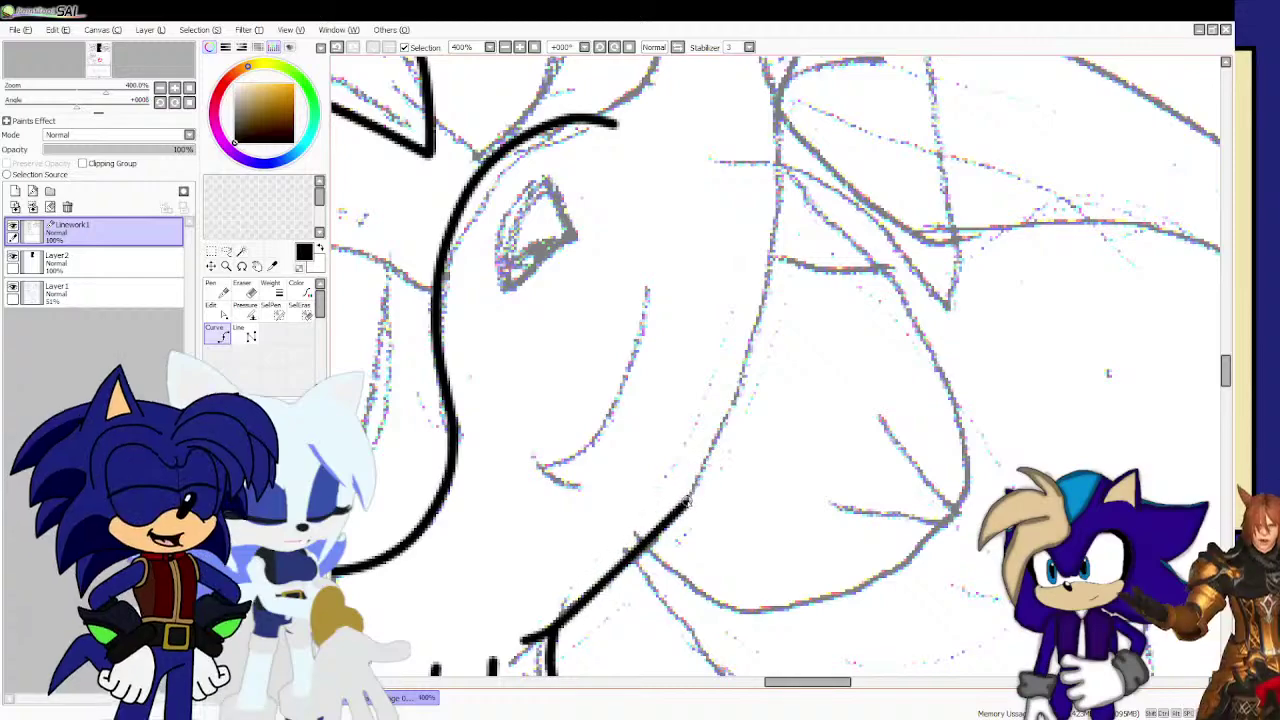
Ink the face's long jaw curve from the lower cheek fur up to just below the upper cheek fur.
{"action": "left_click", "coordinate": [686, 503]}
{"action": "scroll", "coordinate": [760, 340], "scroll_direction": "down", "scroll_amount": 4}
{"action": "scroll", "coordinate": [760, 290], "scroll_direction": "up", "scroll_amount": 2}
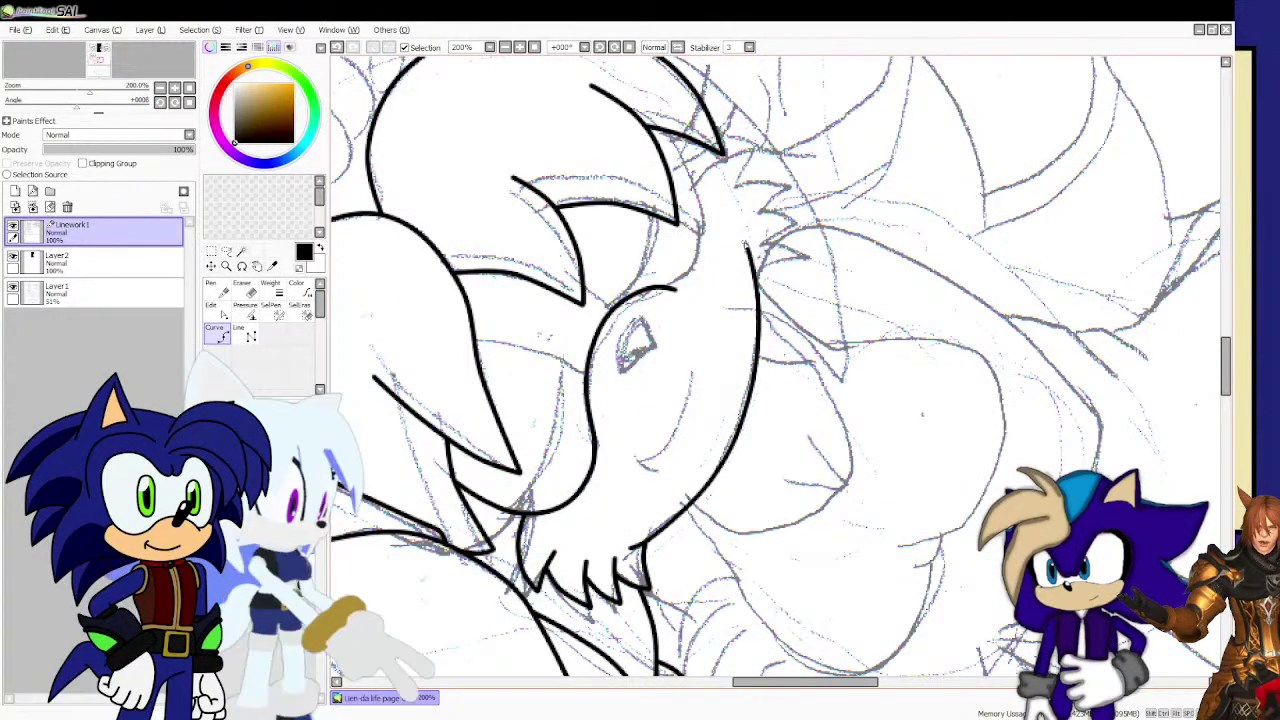
{"action": "double_click", "coordinate": [741, 234]}
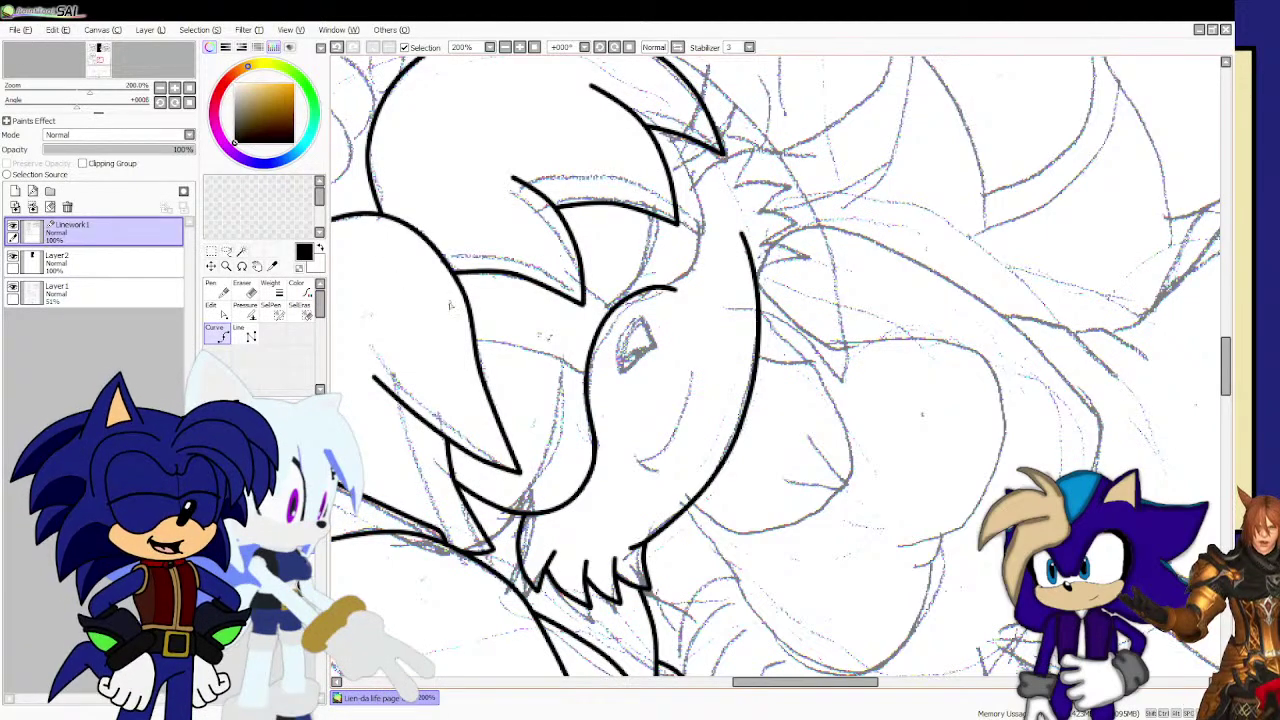
Ink a curve from the end of the muzzle outline around to the tip of the neighbouring hair spike.
{"action": "scroll", "coordinate": [450, 305], "scroll_direction": "up", "scroll_amount": 4}
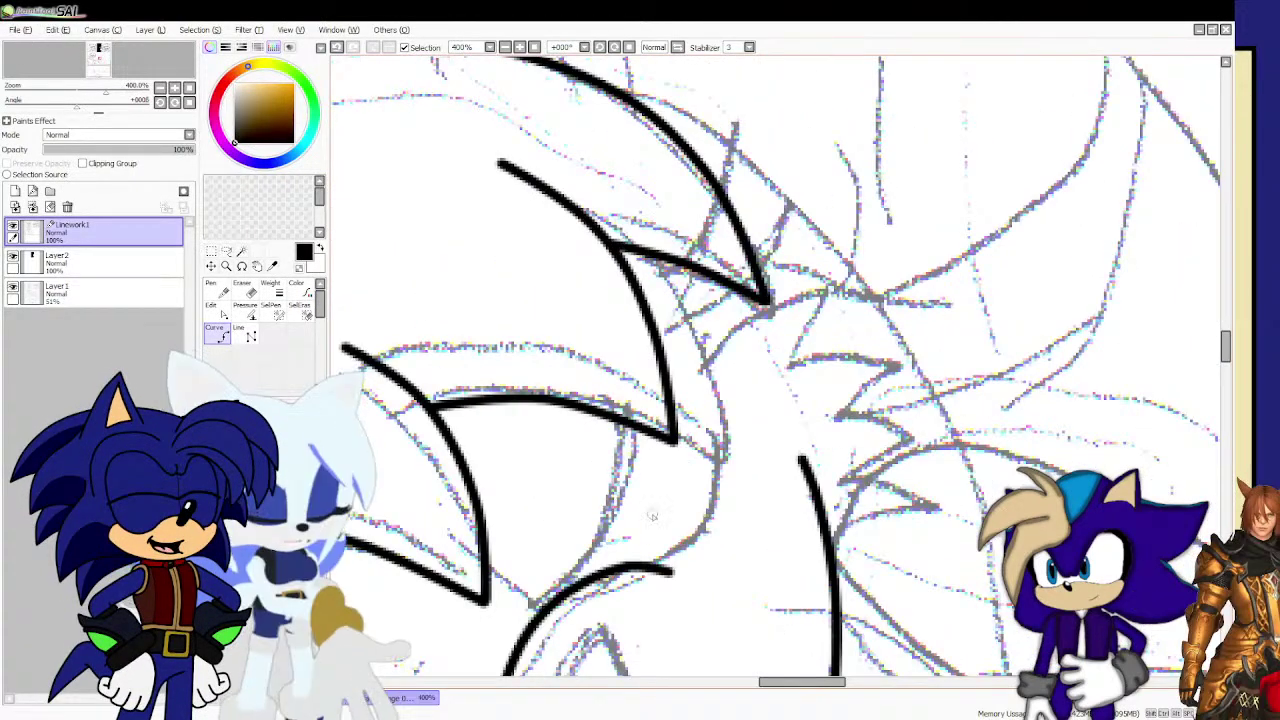
{"action": "scroll", "coordinate": [652, 515], "scroll_direction": "up", "scroll_amount": 1}
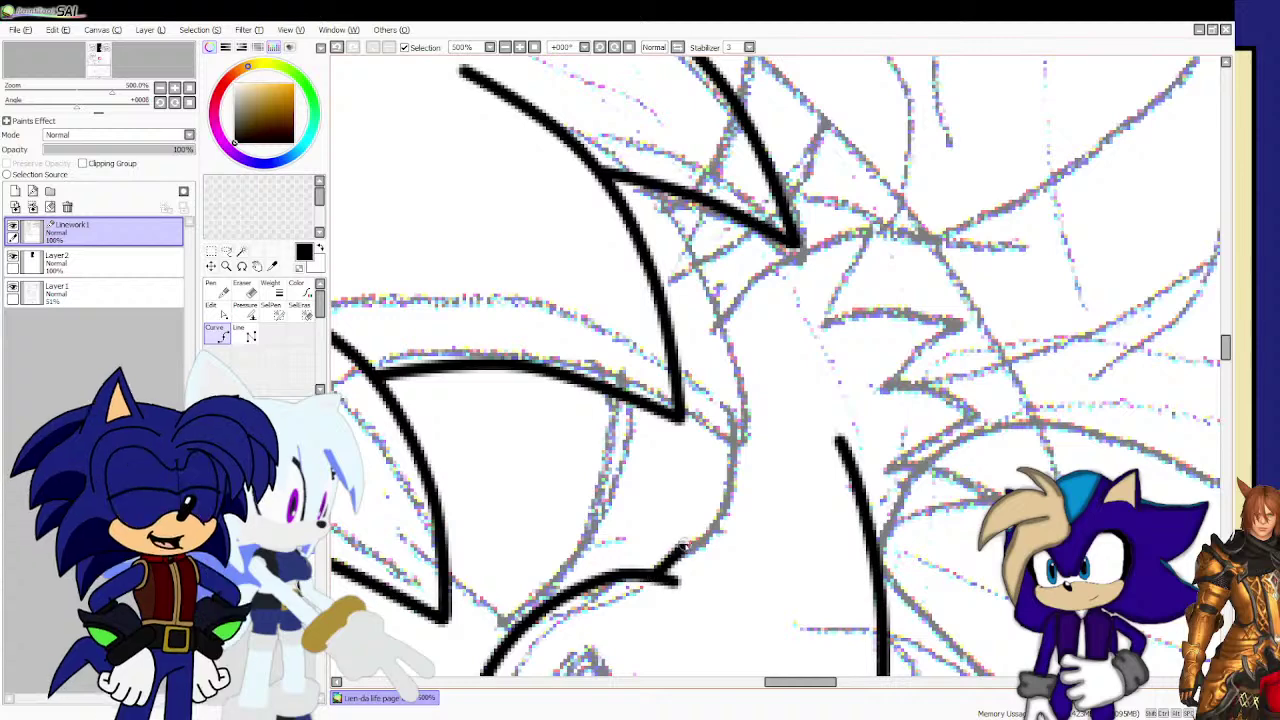
{"action": "left_click_drag", "start_coordinate": [655, 572], "coordinate": [732, 468]}
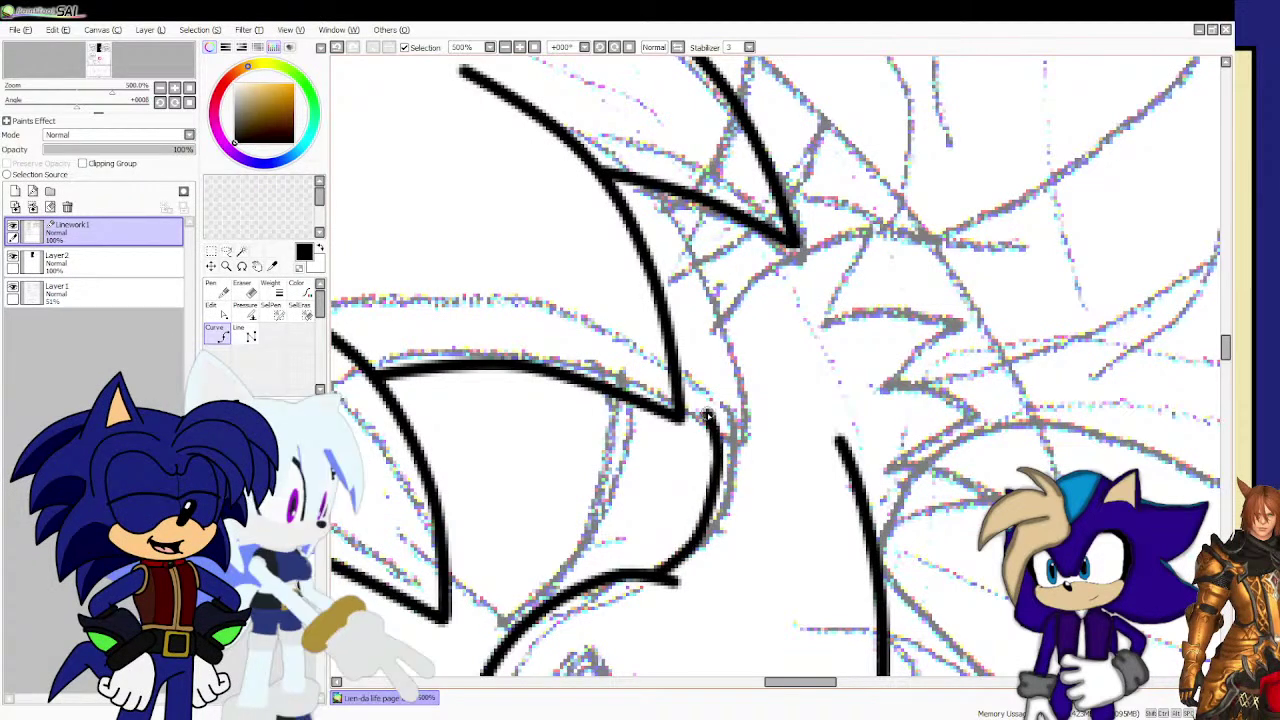
{"action": "double_click", "coordinate": [684, 384]}
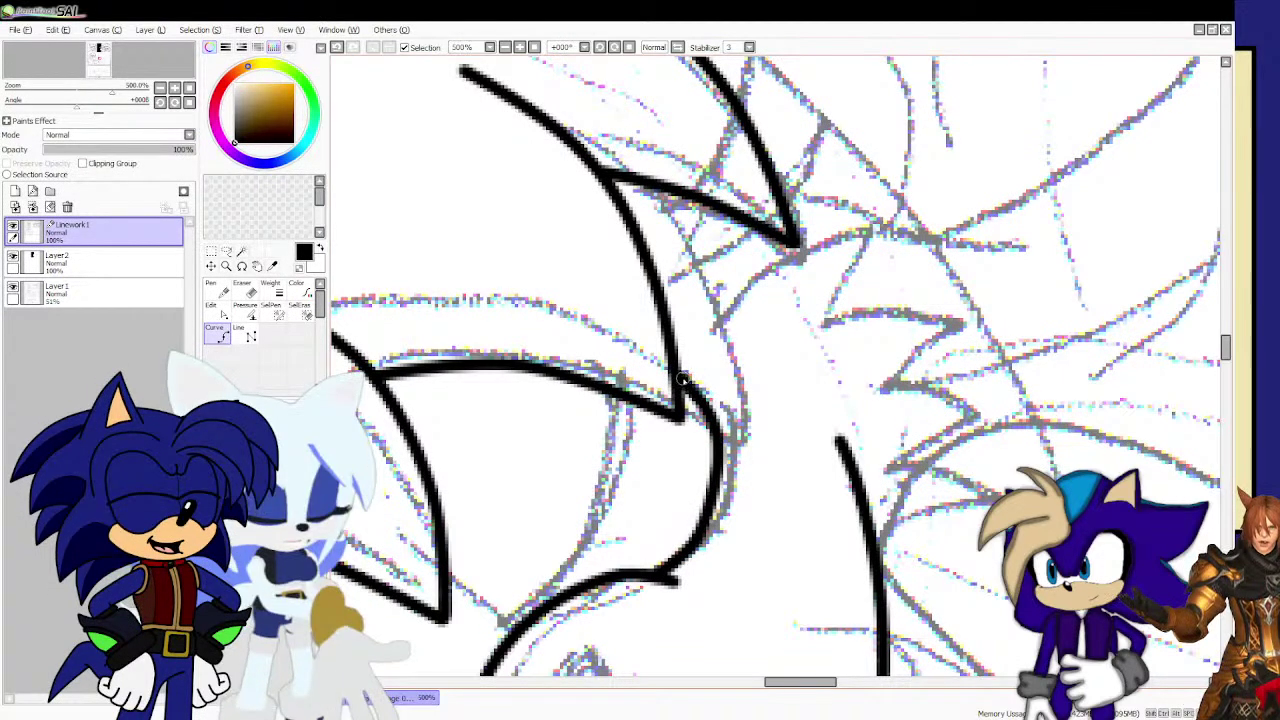
Ink the upper cheek outline and its jagged fur tufts from the hair spike down to the jaw line.
{"action": "mouse_move", "coordinate": [682, 378]}
{"action": "left_mouse_down"}
{"action": "mouse_move", "coordinate": [690, 336]}
{"action": "mouse_move", "coordinate": [752, 297]}
{"action": "mouse_move", "coordinate": [772, 260]}
{"action": "mouse_move", "coordinate": [847, 243]}
{"action": "mouse_move", "coordinate": [806, 358]}
{"action": "left_mouse_up"}
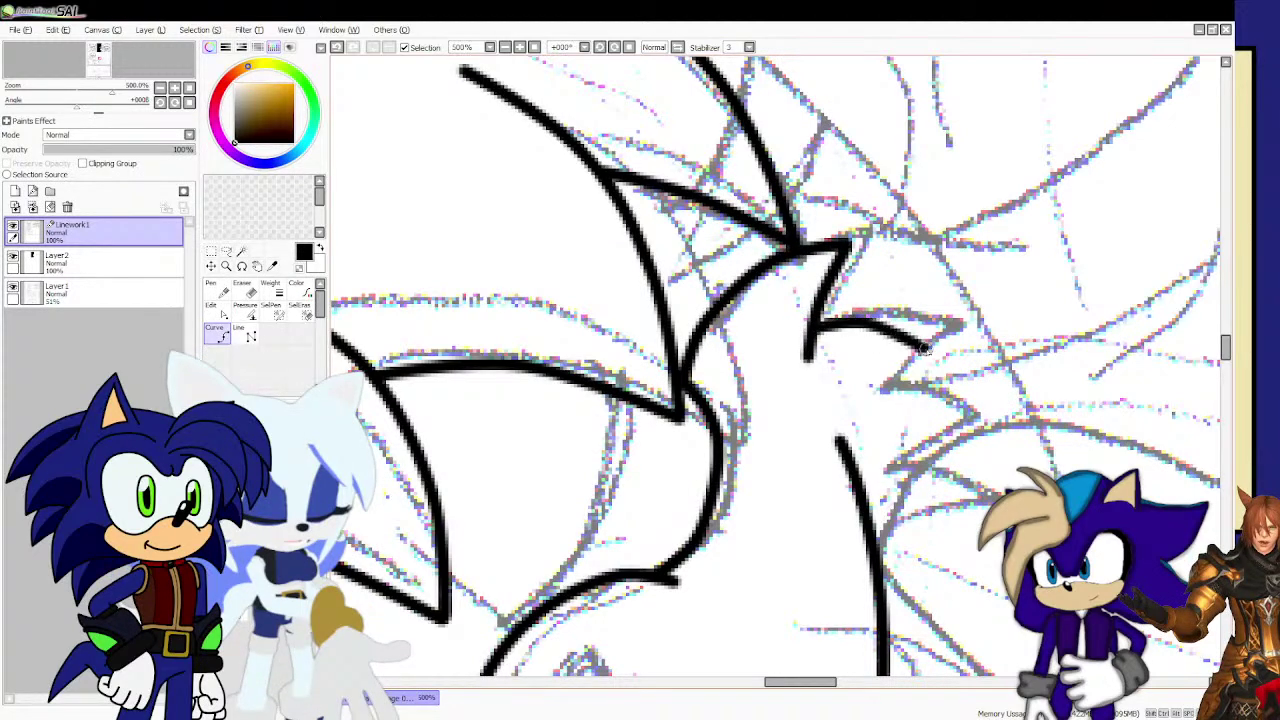
{"action": "left_click_drag", "start_coordinate": [928, 346], "coordinate": [897, 366]}
{"action": "double_click", "coordinate": [863, 397]}
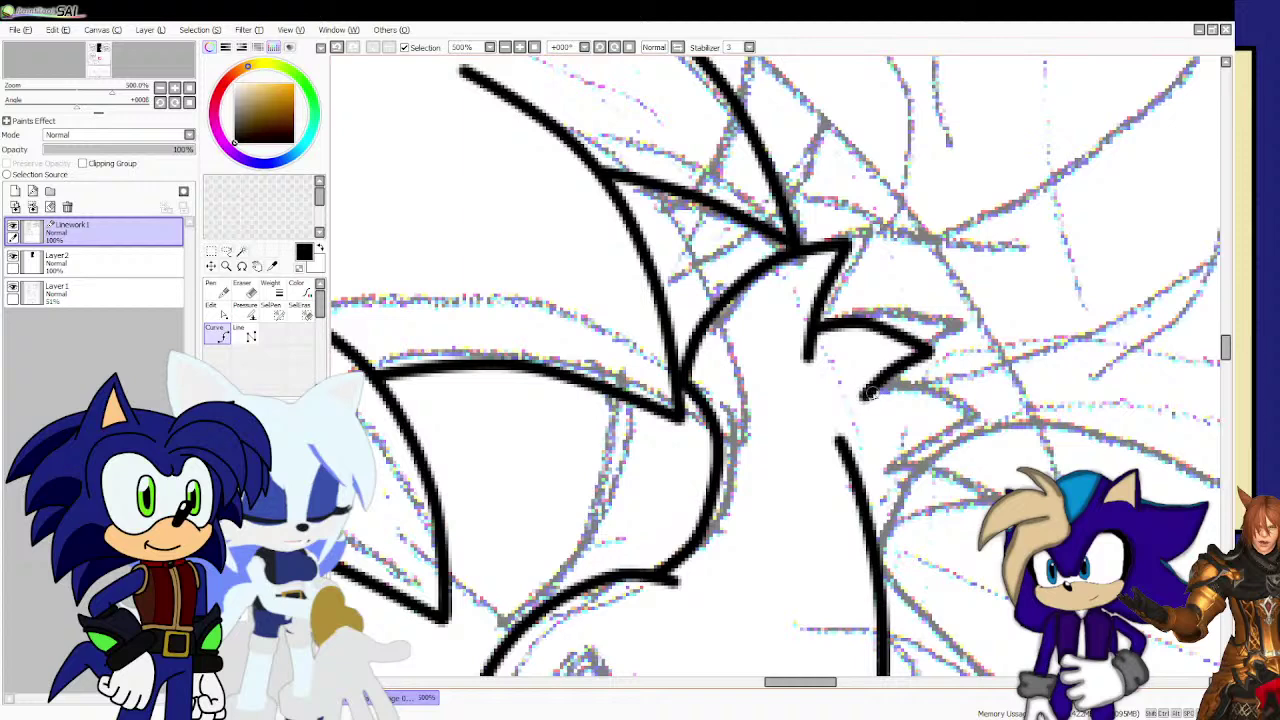
{"action": "mouse_move", "coordinate": [940, 412]}
{"action": "left_mouse_down"}
{"action": "mouse_move", "coordinate": [882, 470]}
{"action": "mouse_move", "coordinate": [902, 457]}
{"action": "mouse_move", "coordinate": [923, 493]}
{"action": "left_mouse_up"}
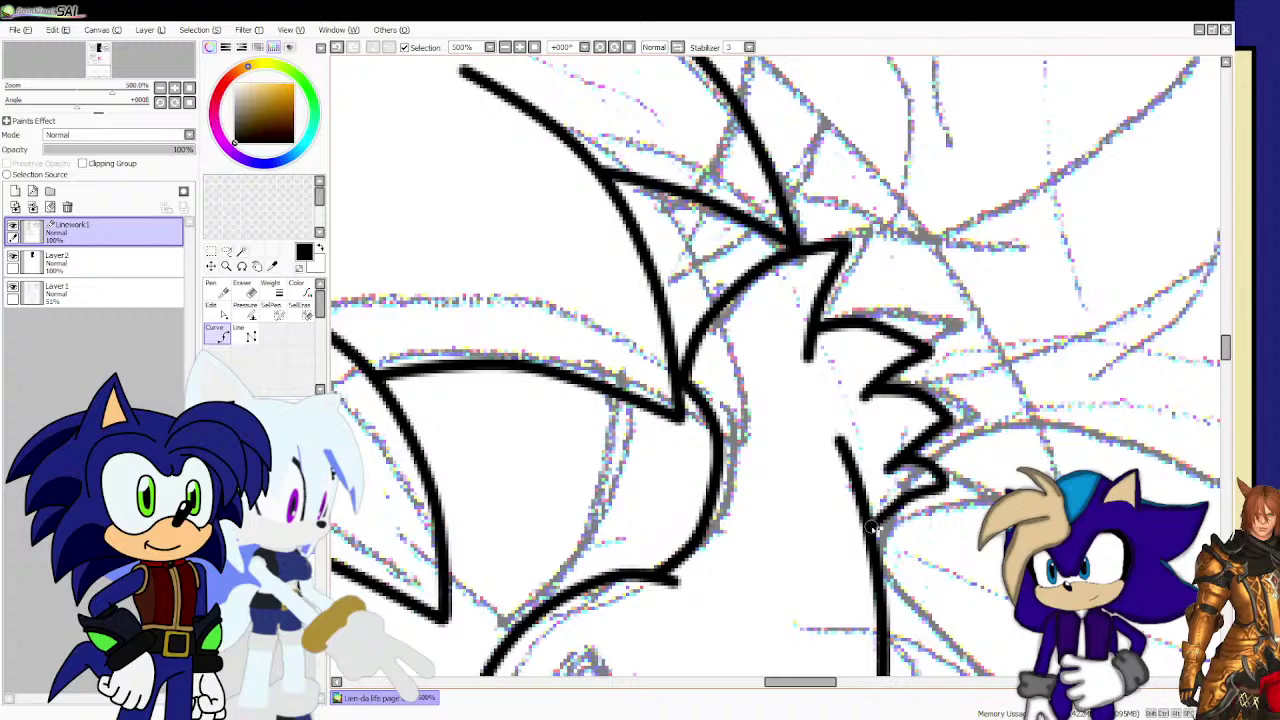
Ink a short line from the upper cheek outline to the underside of the hair spike above it.
{"action": "scroll", "coordinate": [819, 459], "scroll_direction": "down", "scroll_amount": 3}
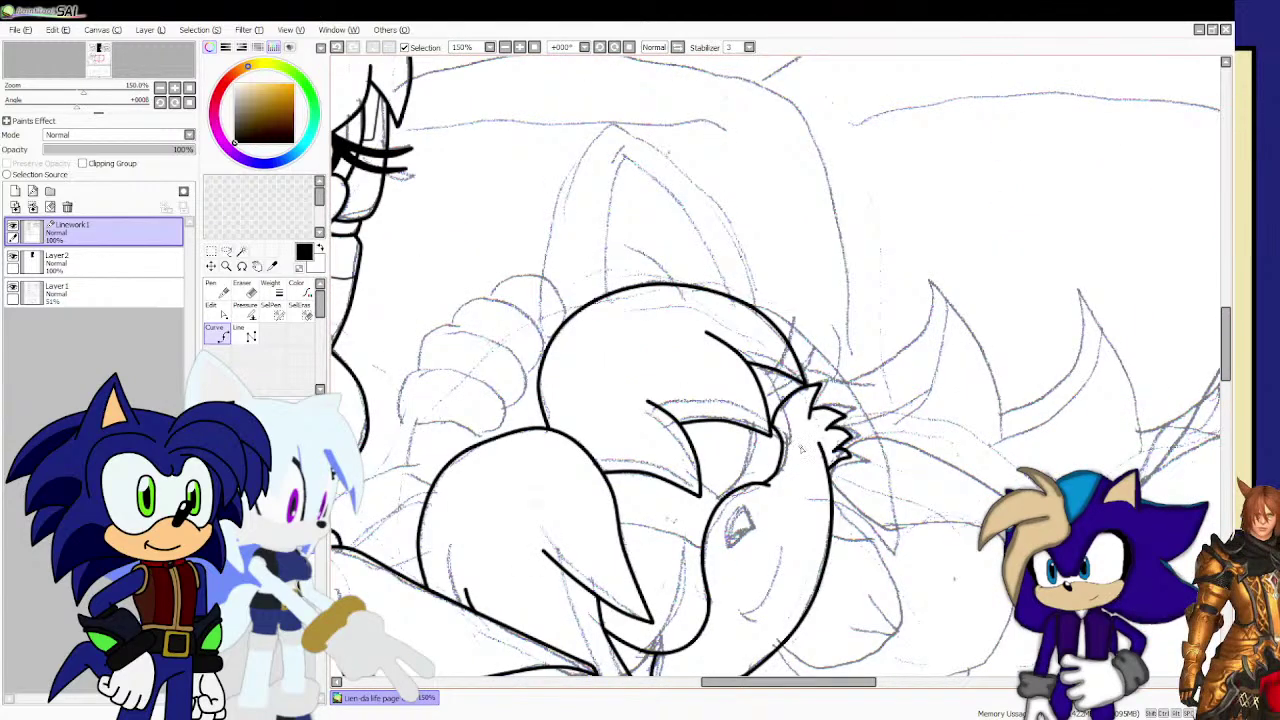
{"action": "scroll", "coordinate": [818, 452], "scroll_direction": "down", "scroll_amount": 1}
{"action": "left_click_drag", "start_coordinate": [820, 444], "coordinate": [831, 476]}
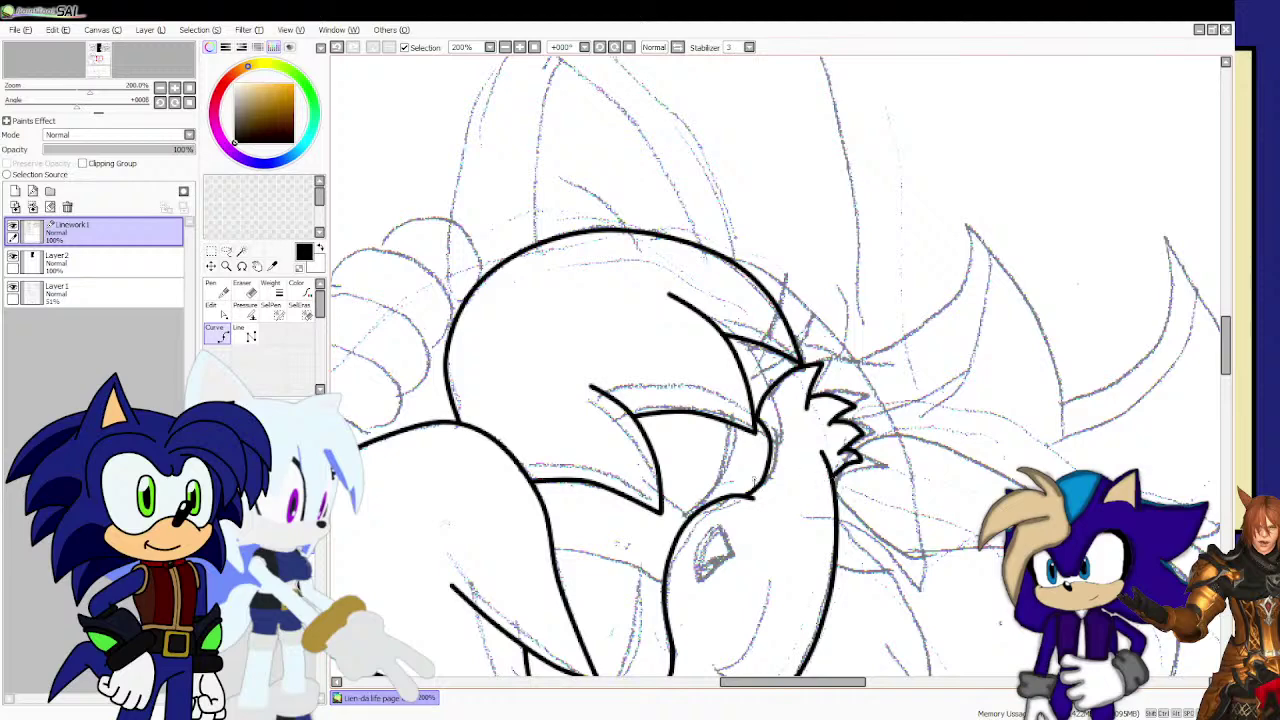
{"action": "scroll", "coordinate": [722, 432], "scroll_direction": "up", "scroll_amount": 4}
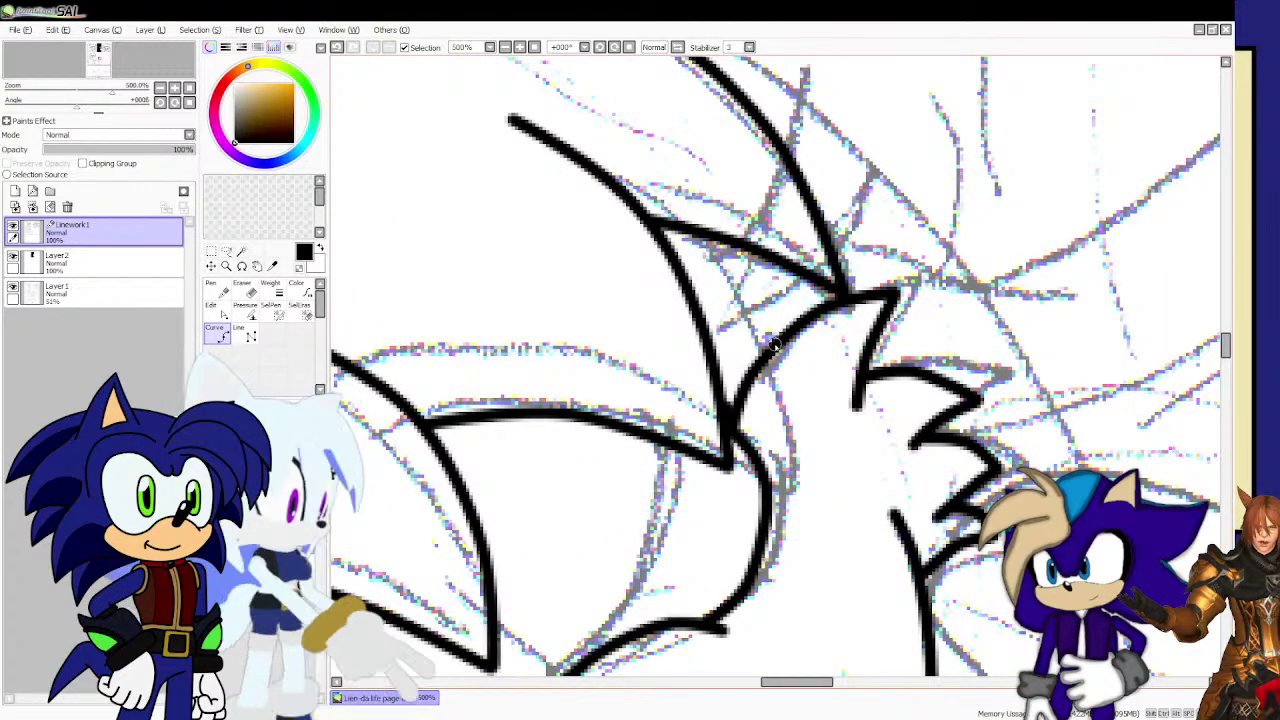
{"action": "scroll", "coordinate": [700, 237], "scroll_direction": "down", "scroll_amount": 2}
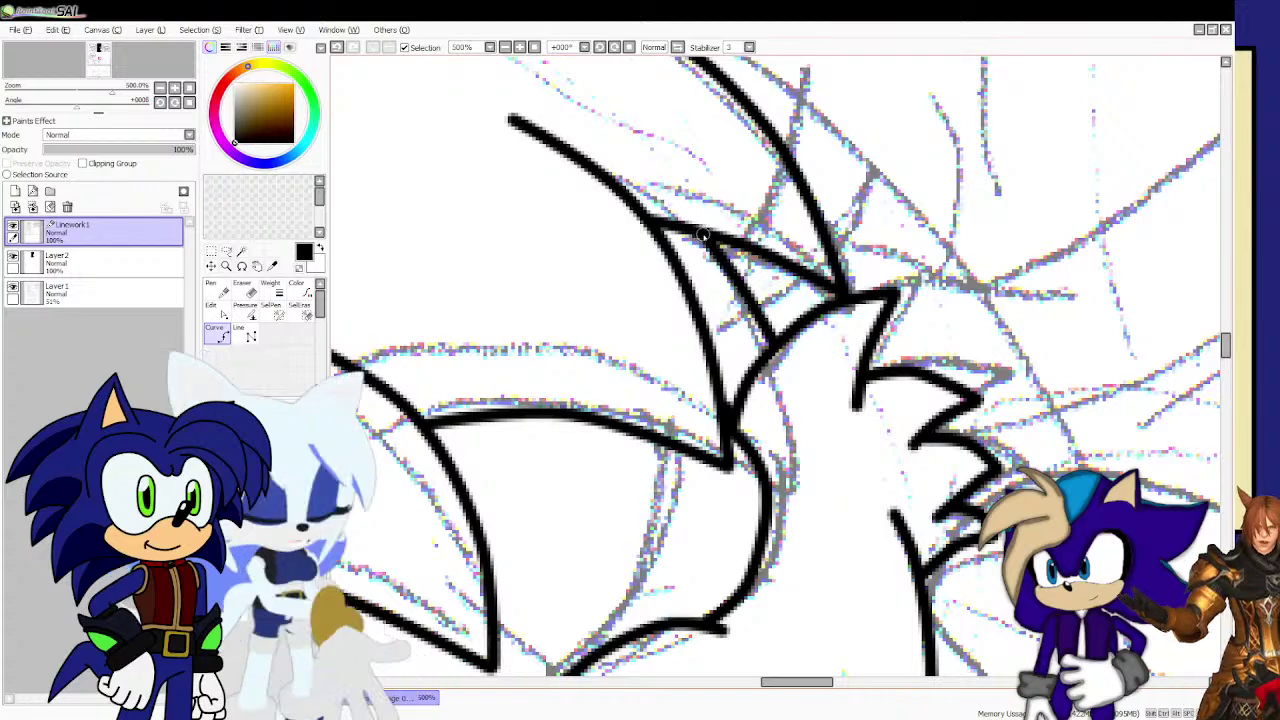
{"action": "scroll", "coordinate": [612, 480], "scroll_direction": "down", "scroll_amount": 2}
Ink the curve from the front hair lock to the muzzle, plus a short line joining the muzzle to the hair spike above.
{"action": "scroll", "coordinate": [612, 480], "scroll_direction": "up", "scroll_amount": 4}
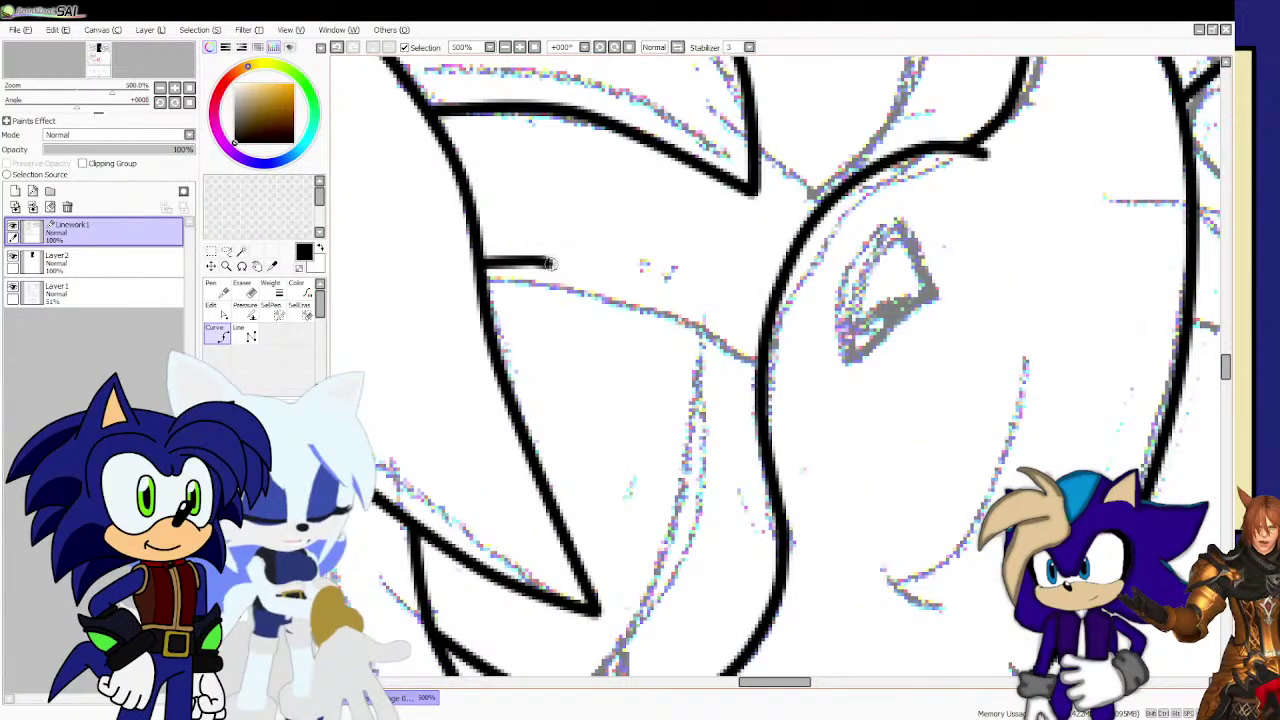
{"action": "mouse_move", "coordinate": [549, 263]}
{"action": "left_mouse_down"}
{"action": "mouse_move", "coordinate": [650, 288]}
{"action": "mouse_move", "coordinate": [763, 340]}
{"action": "left_mouse_up"}
{"action": "scroll", "coordinate": [763, 340], "scroll_direction": "down", "scroll_amount": 3}
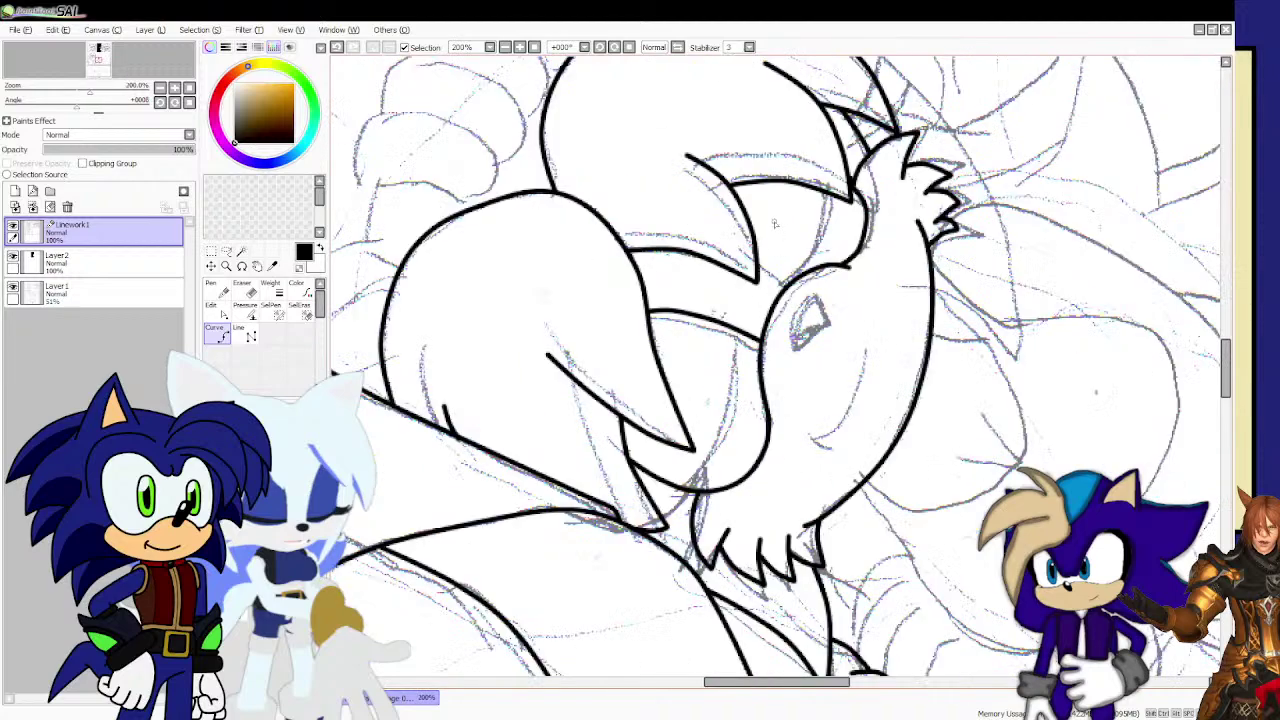
{"action": "scroll", "coordinate": [773, 224], "scroll_direction": "up", "scroll_amount": 3}
{"action": "left_click_drag", "start_coordinate": [815, 372], "coordinate": [733, 312]}
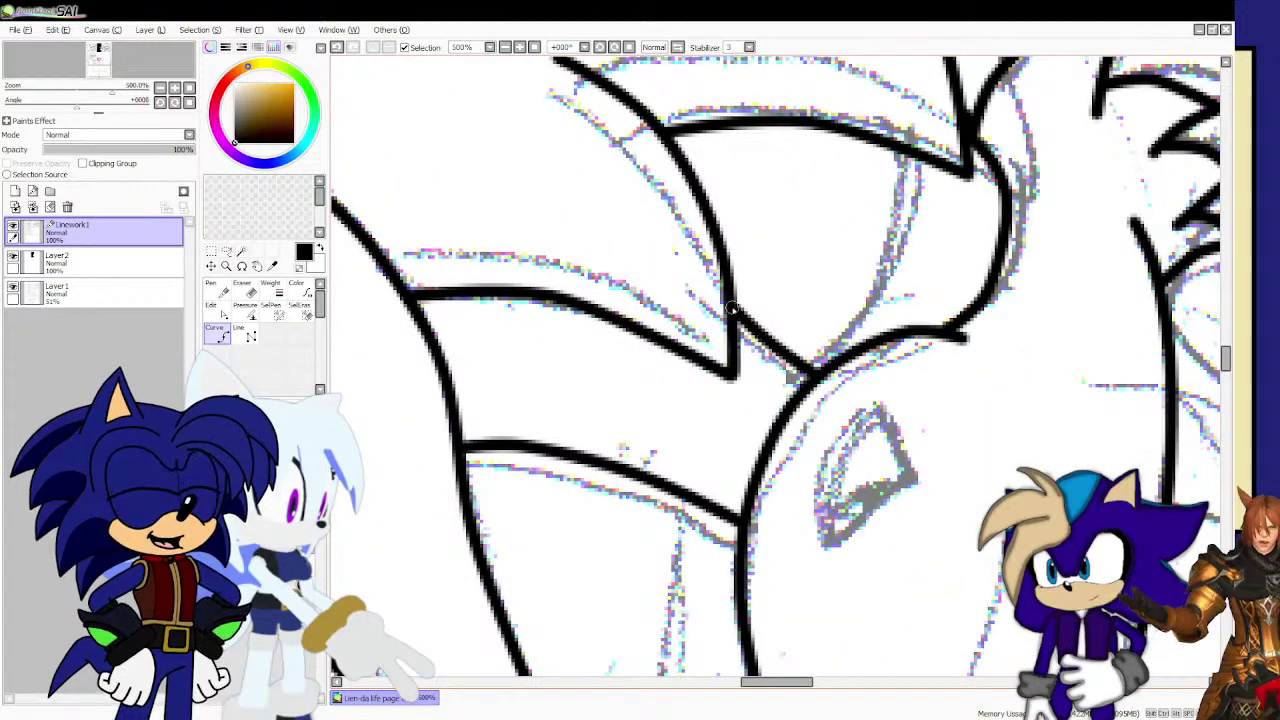
{"action": "scroll", "coordinate": [729, 305], "scroll_direction": "down", "scroll_amount": 3}
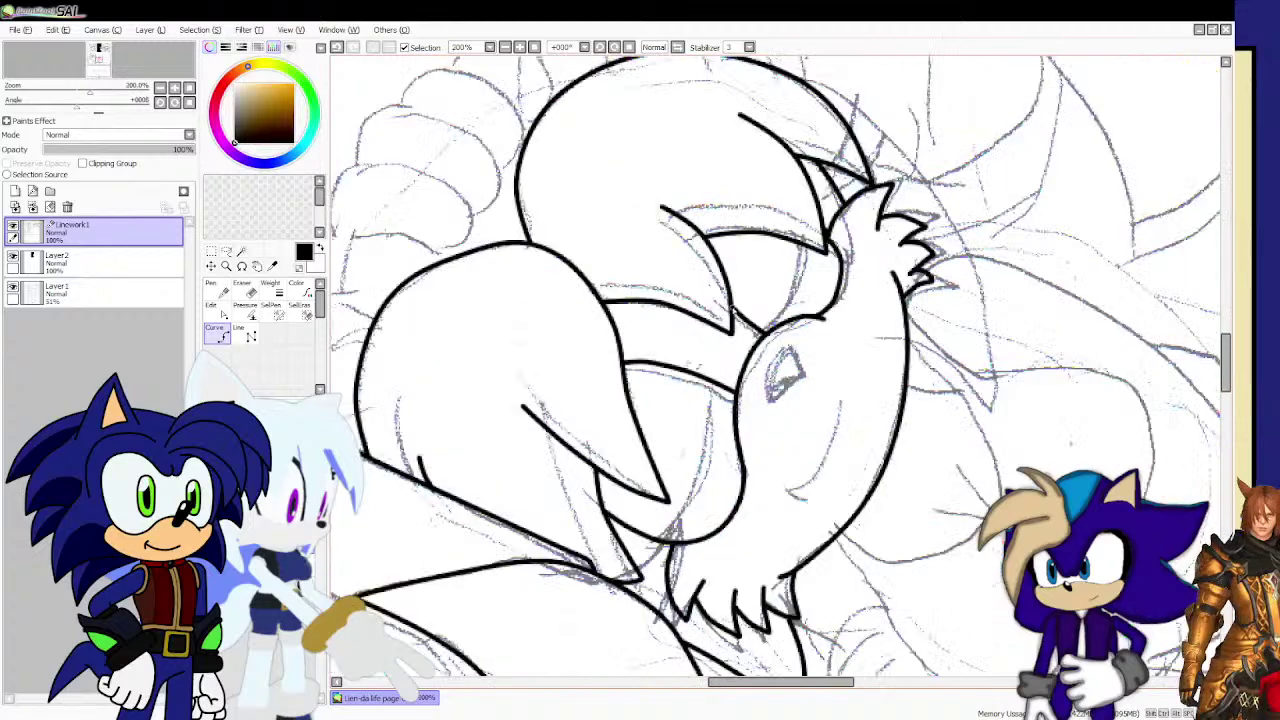
Ink the closed eye's curved lash line beside the muzzle and fill it in to make it thick.
{"action": "scroll", "coordinate": [672, 448], "scroll_direction": "up", "scroll_amount": 2}
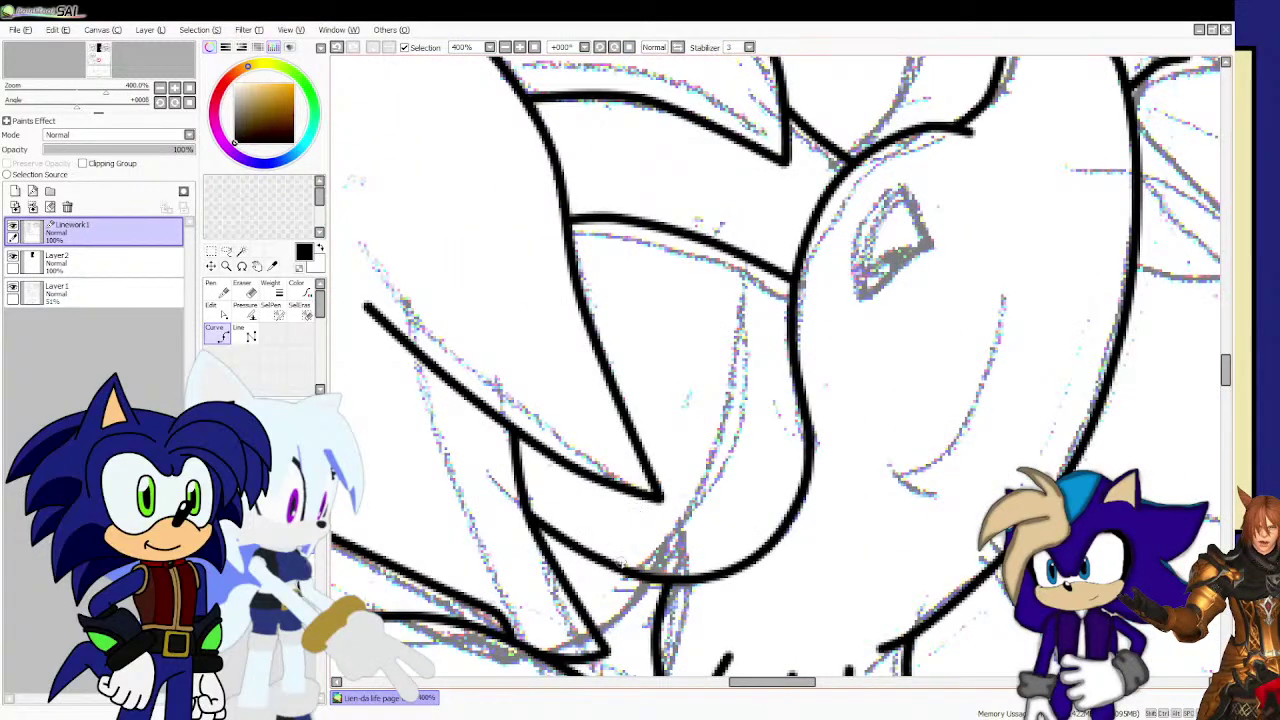
{"action": "mouse_move", "coordinate": [628, 566]}
{"action": "left_mouse_down"}
{"action": "mouse_move", "coordinate": [712, 442]}
{"action": "mouse_move", "coordinate": [733, 380]}
{"action": "mouse_move", "coordinate": [727, 252]}
{"action": "mouse_move", "coordinate": [742, 322]}
{"action": "left_mouse_up"}
{"action": "left_click_drag", "start_coordinate": [745, 403], "coordinate": [725, 440]}
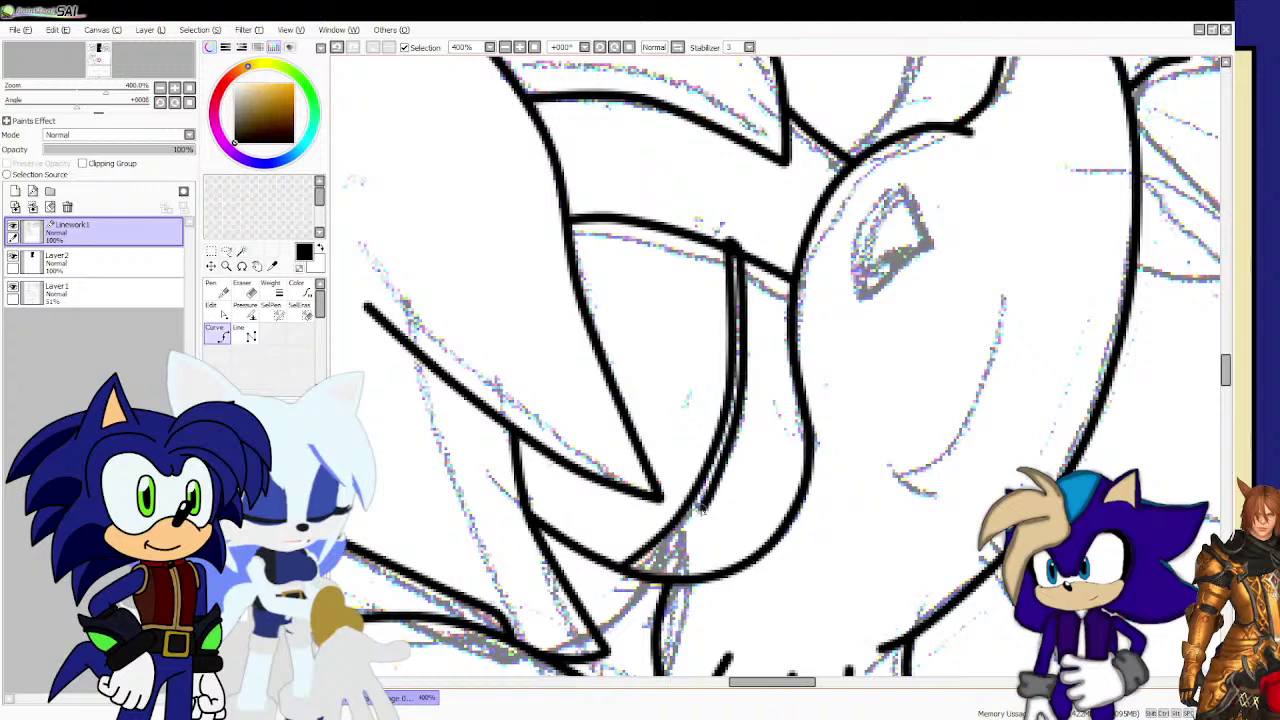
{"action": "double_click", "coordinate": [669, 582]}
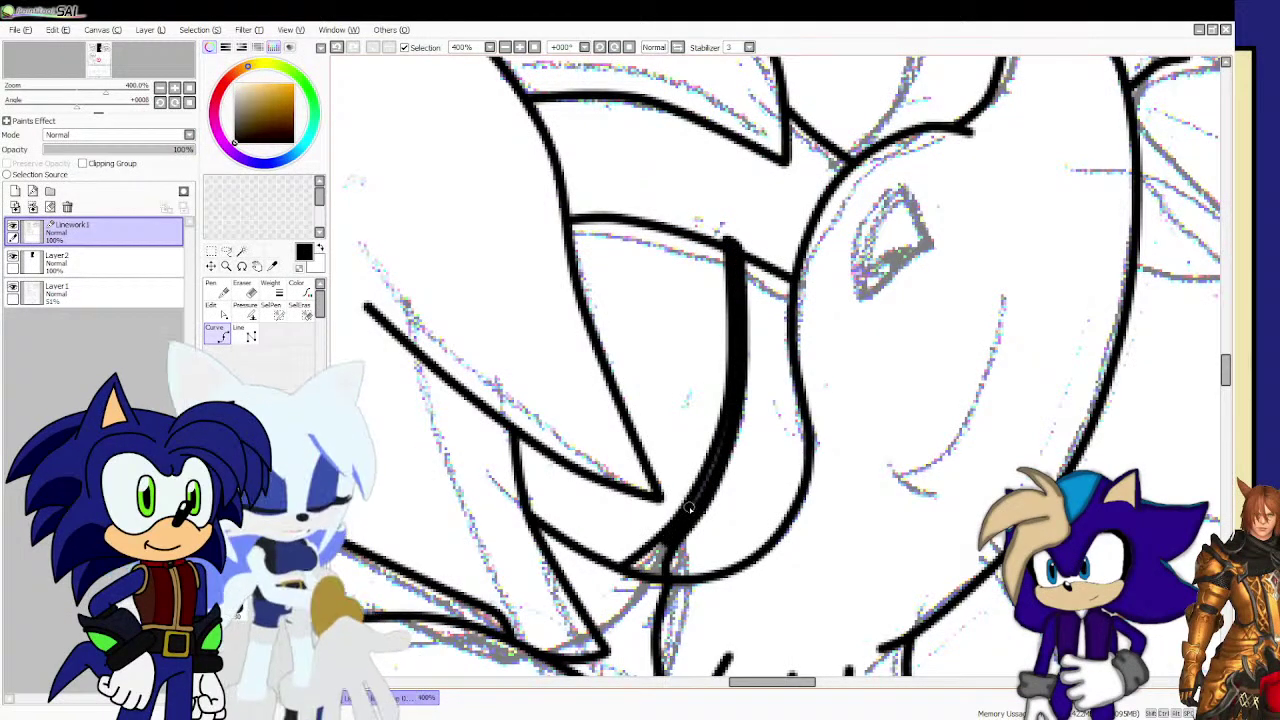
Ink short thick lash strokes from the closed eye's lower end, redoing the downward stroke so it reaches the leg outline.
{"action": "scroll", "coordinate": [672, 550], "scroll_direction": "down", "scroll_amount": 2}
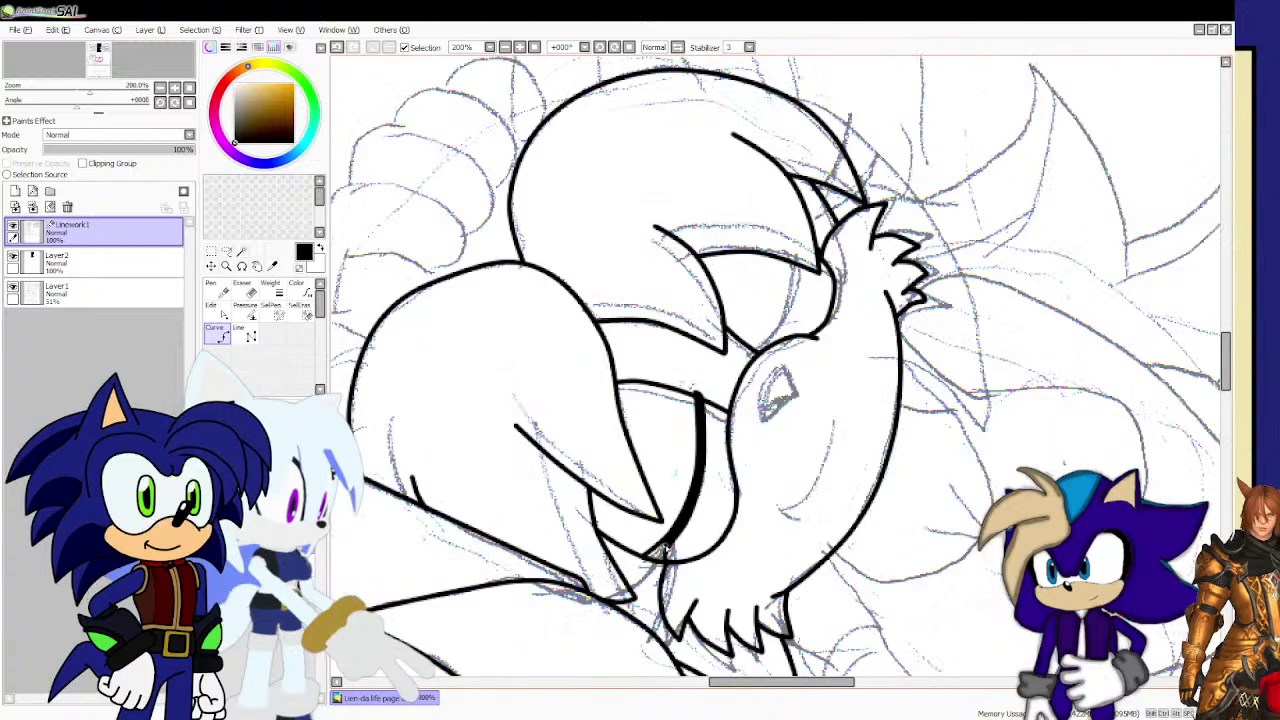
{"action": "scroll", "coordinate": [648, 590], "scroll_direction": "up", "scroll_amount": 2}
{"action": "scroll", "coordinate": [642, 594], "scroll_direction": "up", "scroll_amount": 1}
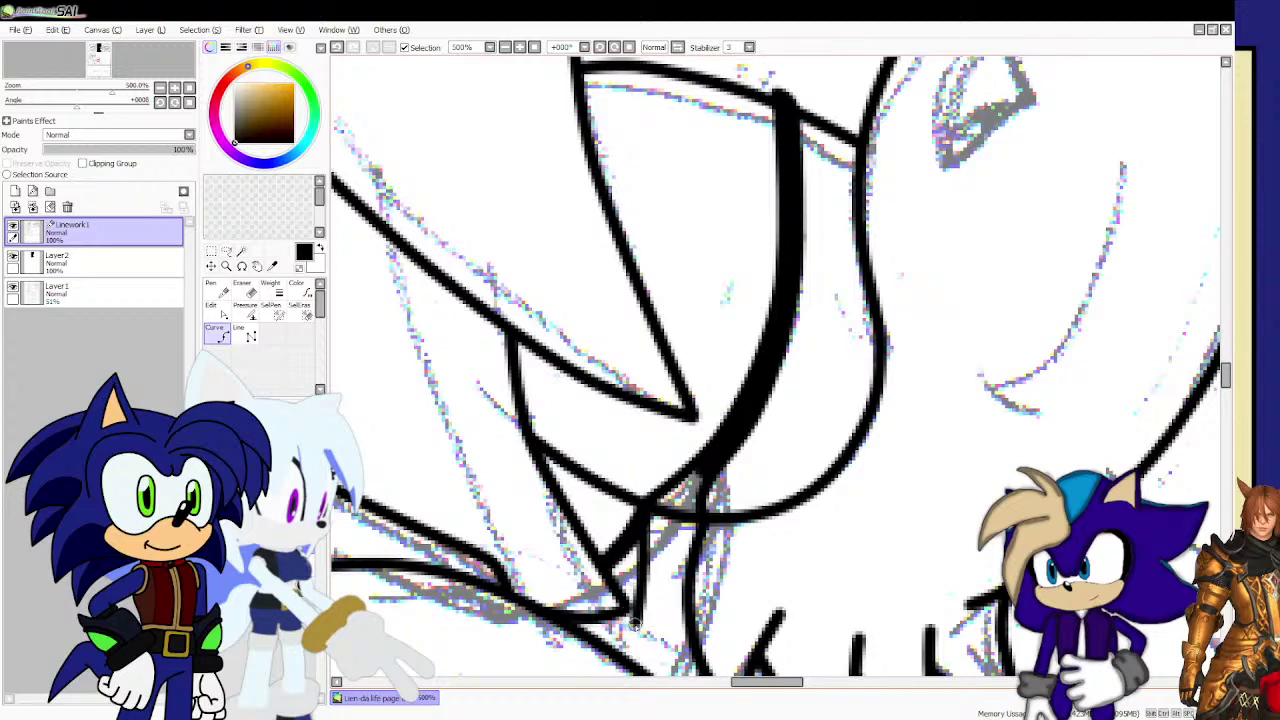
{"action": "key", "text": "ctrl+z"}
{"action": "left_click_drag", "start_coordinate": [650, 570], "coordinate": [643, 618]}
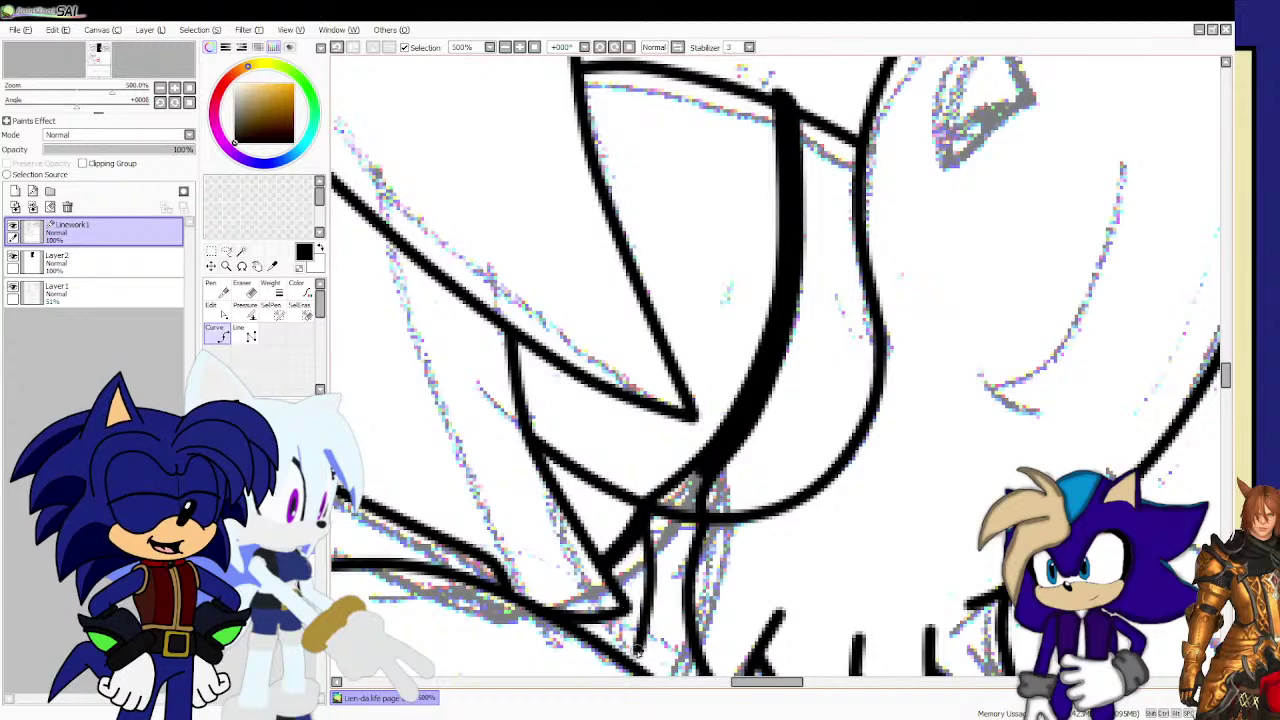
{"action": "double_click", "coordinate": [634, 664]}
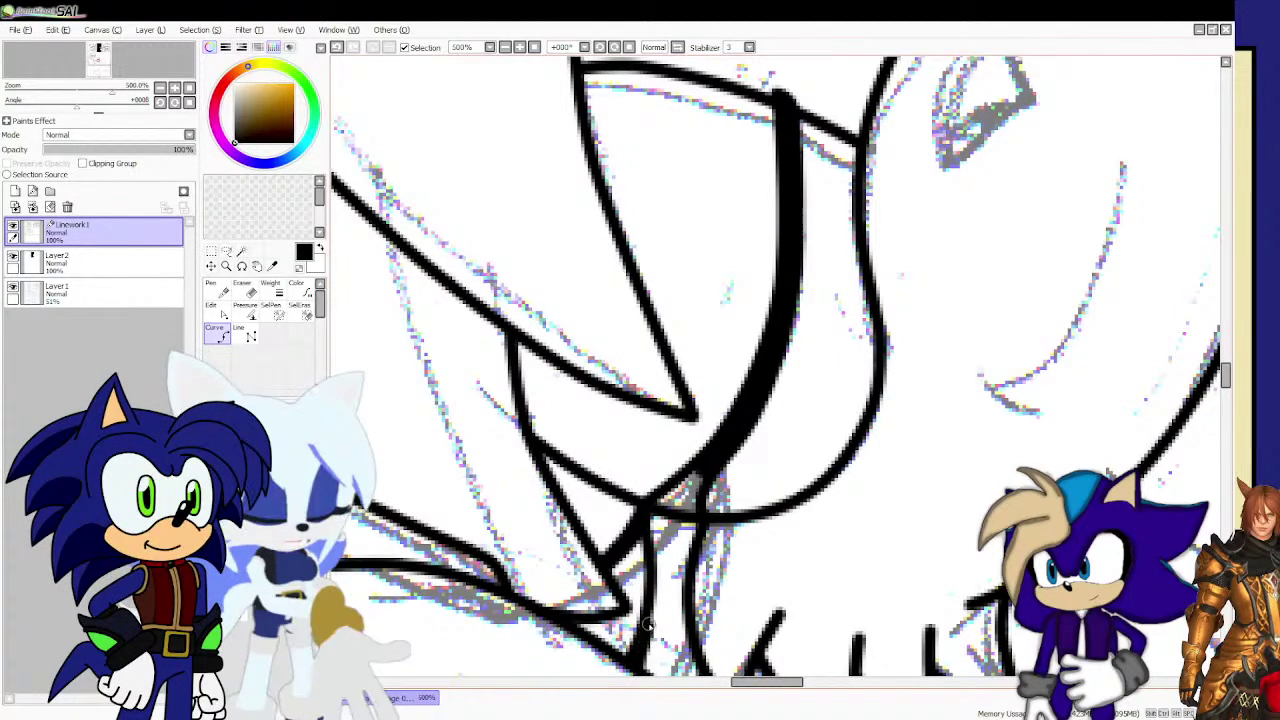
{"action": "left_click_drag", "start_coordinate": [660, 567], "coordinate": [652, 518]}
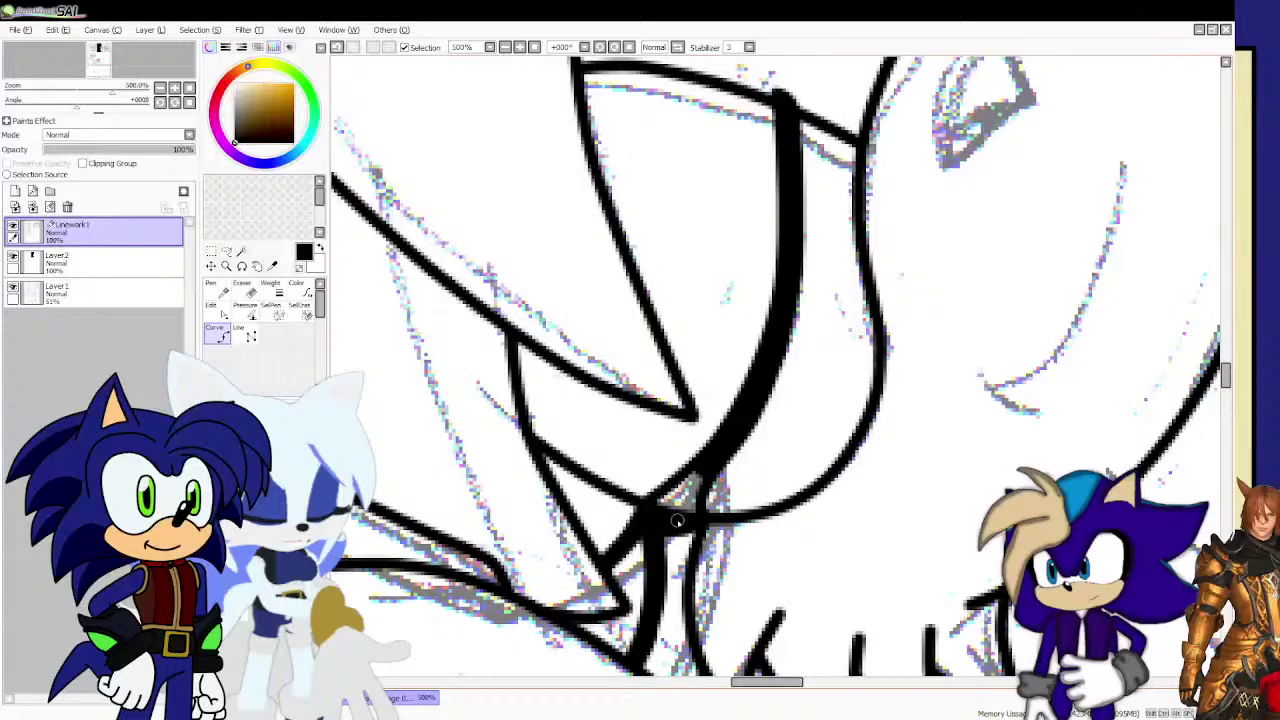
{"action": "left_click", "coordinate": [624, 708]}
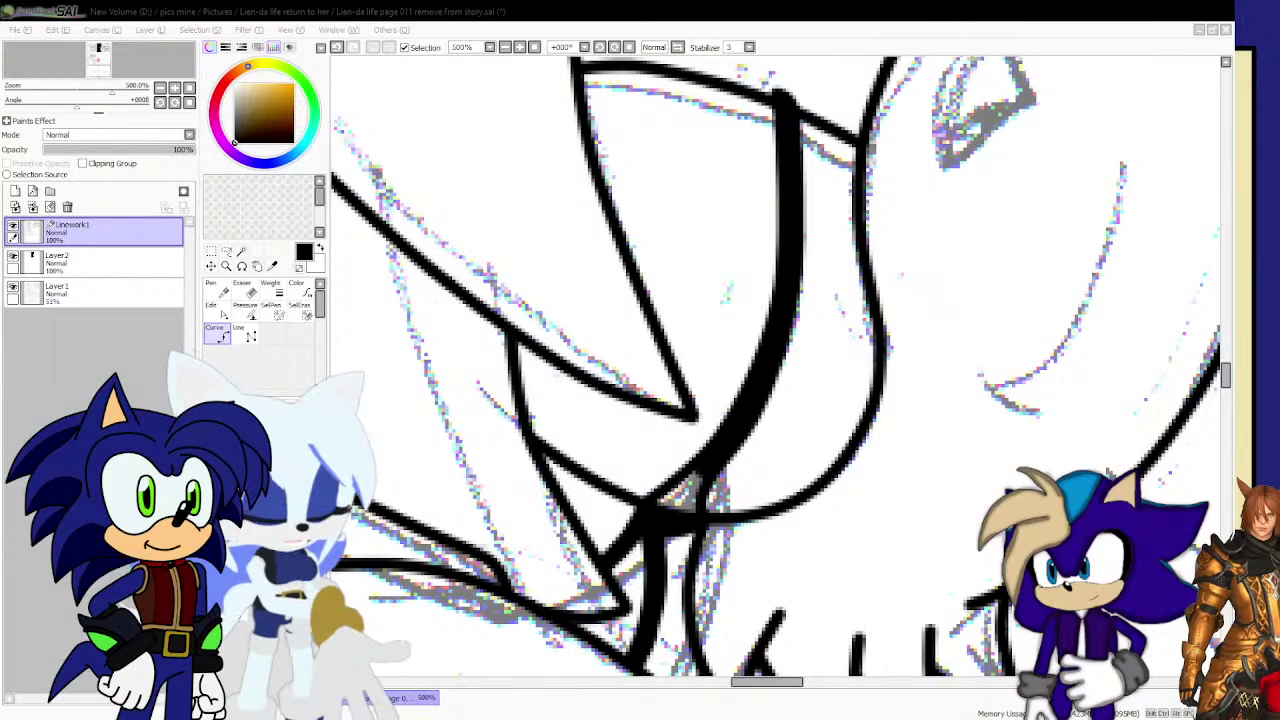
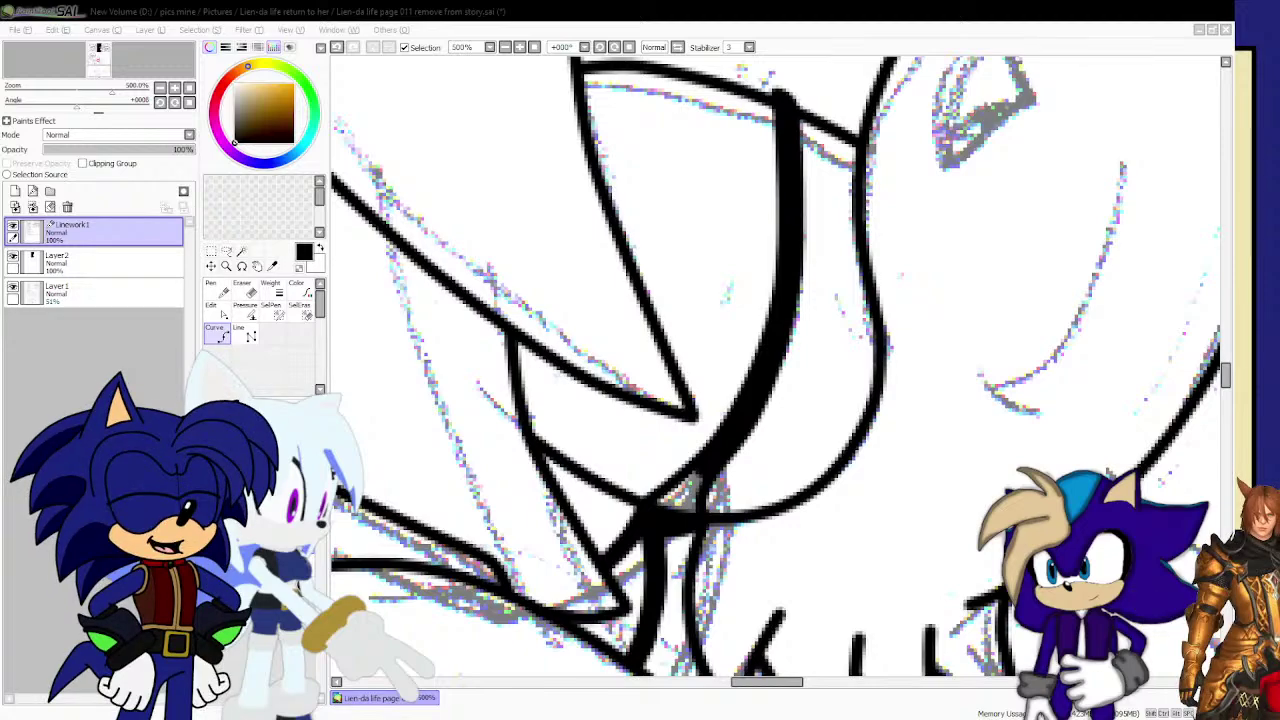
Ink a short connecting line across the thick lash stroke between the hair spike and the lower cheek fur.
{"action": "scroll", "coordinate": [610, 383], "scroll_direction": "down", "scroll_amount": 2}
{"action": "scroll", "coordinate": [620, 407], "scroll_direction": "down", "scroll_amount": 1}
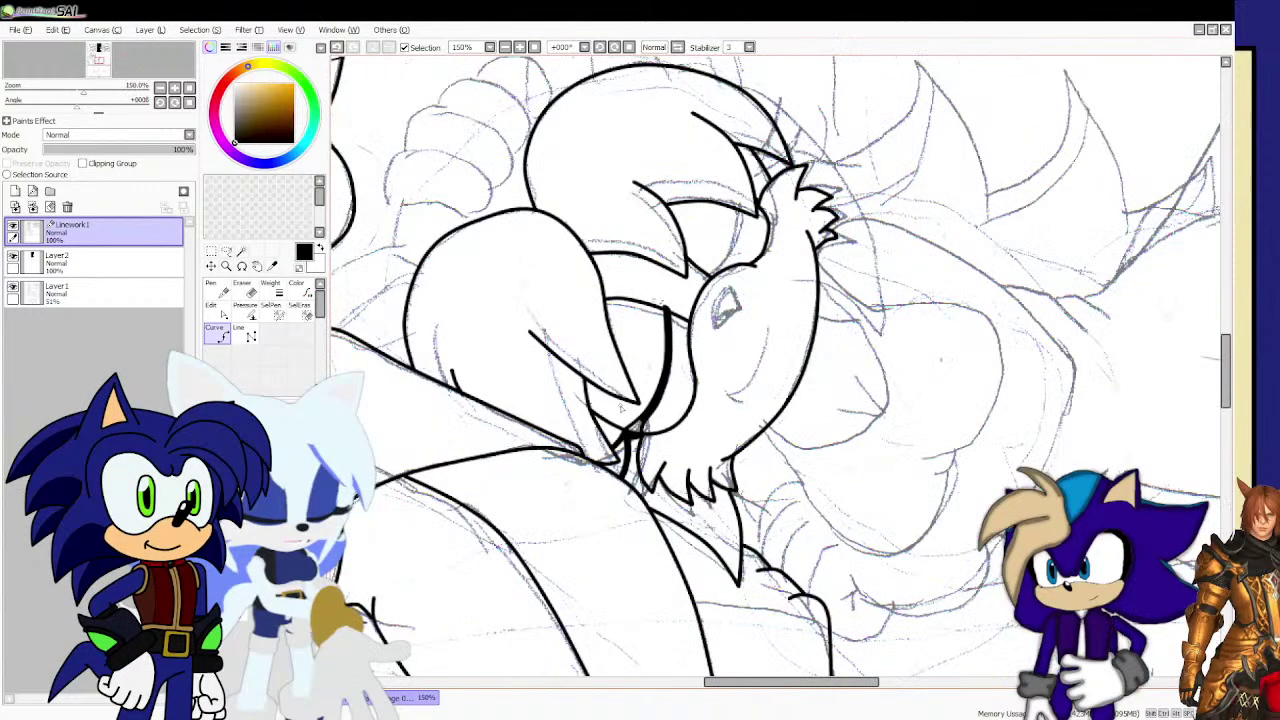
{"action": "scroll", "coordinate": [625, 412], "scroll_direction": "up", "scroll_amount": 3}
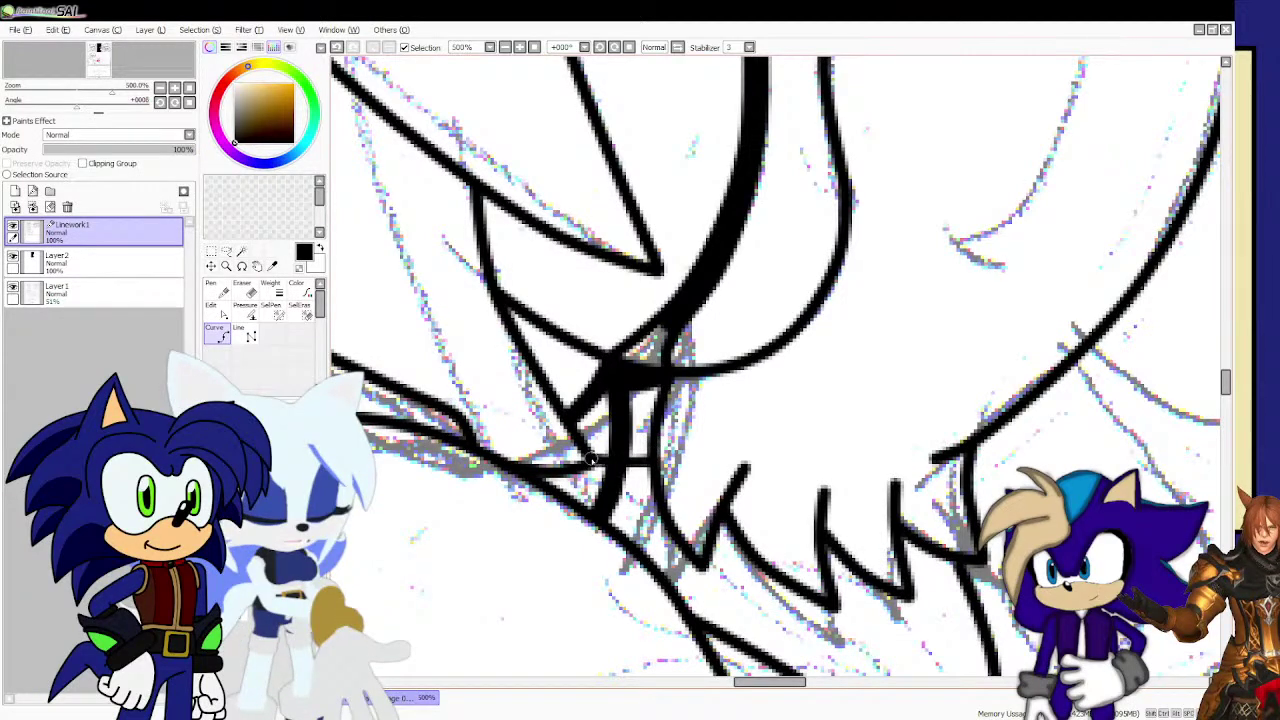
{"action": "scroll", "coordinate": [591, 460], "scroll_direction": "down", "scroll_amount": 5}
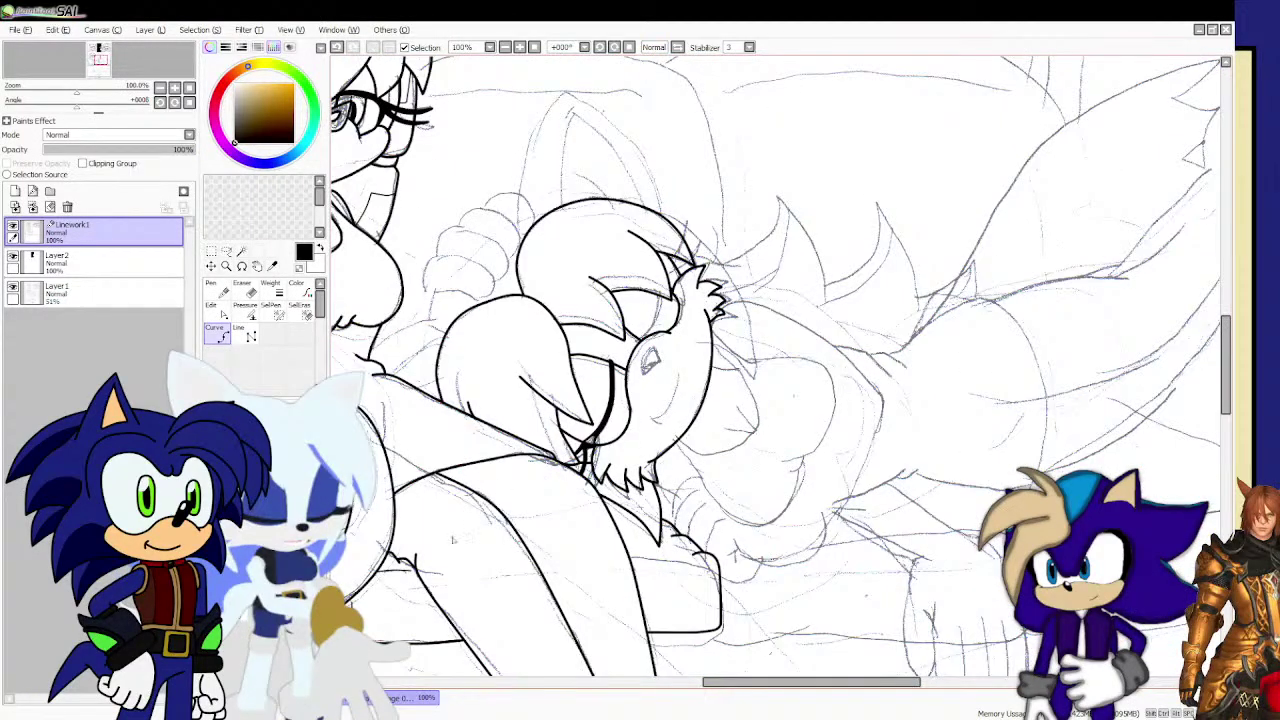
{"action": "scroll", "coordinate": [872, 607], "scroll_direction": "up", "scroll_amount": 3}
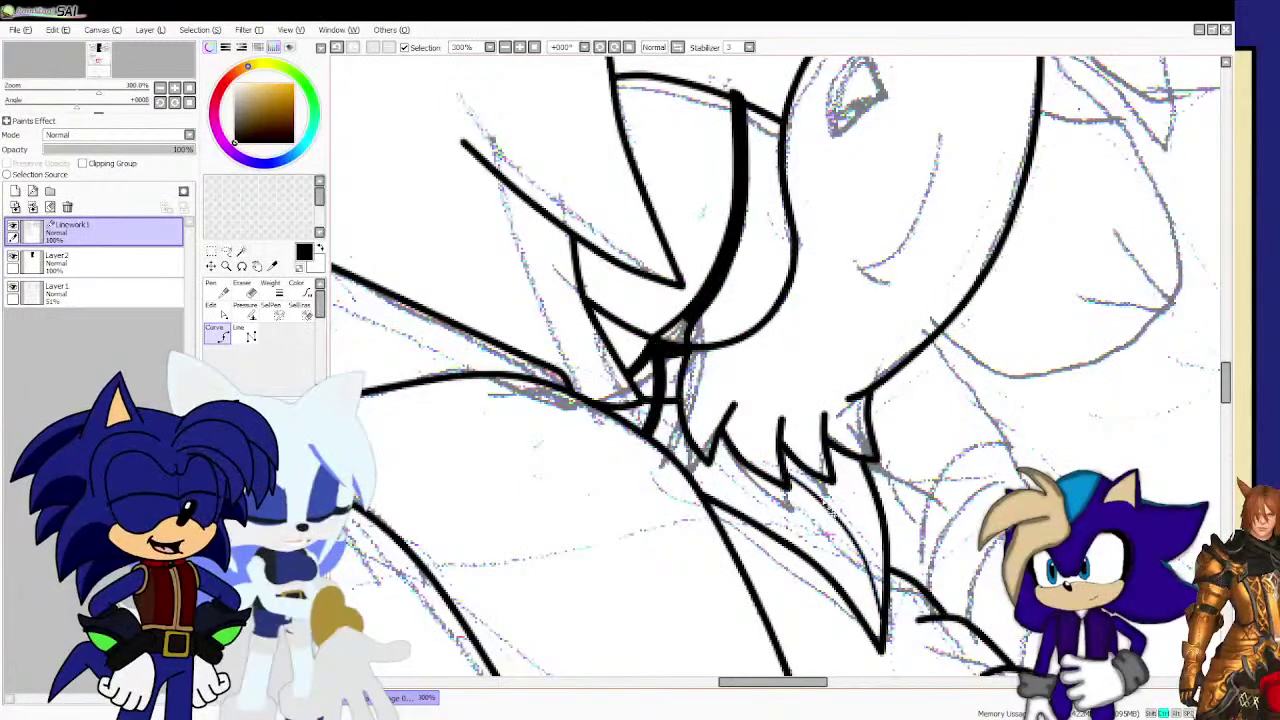
{"action": "scroll", "coordinate": [822, 499], "scroll_direction": "down", "scroll_amount": 1}
{"action": "scroll", "coordinate": [788, 524], "scroll_direction": "down", "scroll_amount": 2}
{"action": "scroll", "coordinate": [788, 524], "scroll_direction": "up", "scroll_amount": 3}
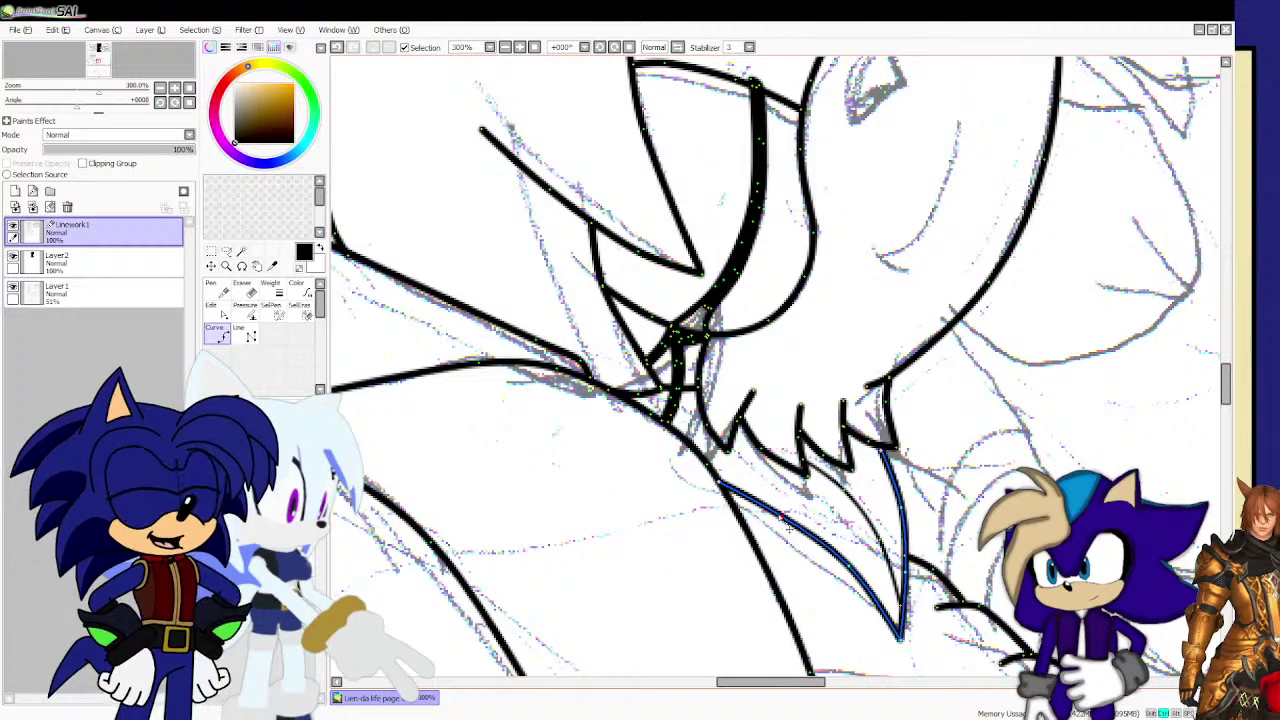
{"action": "scroll", "coordinate": [793, 513], "scroll_direction": "down", "scroll_amount": 3}
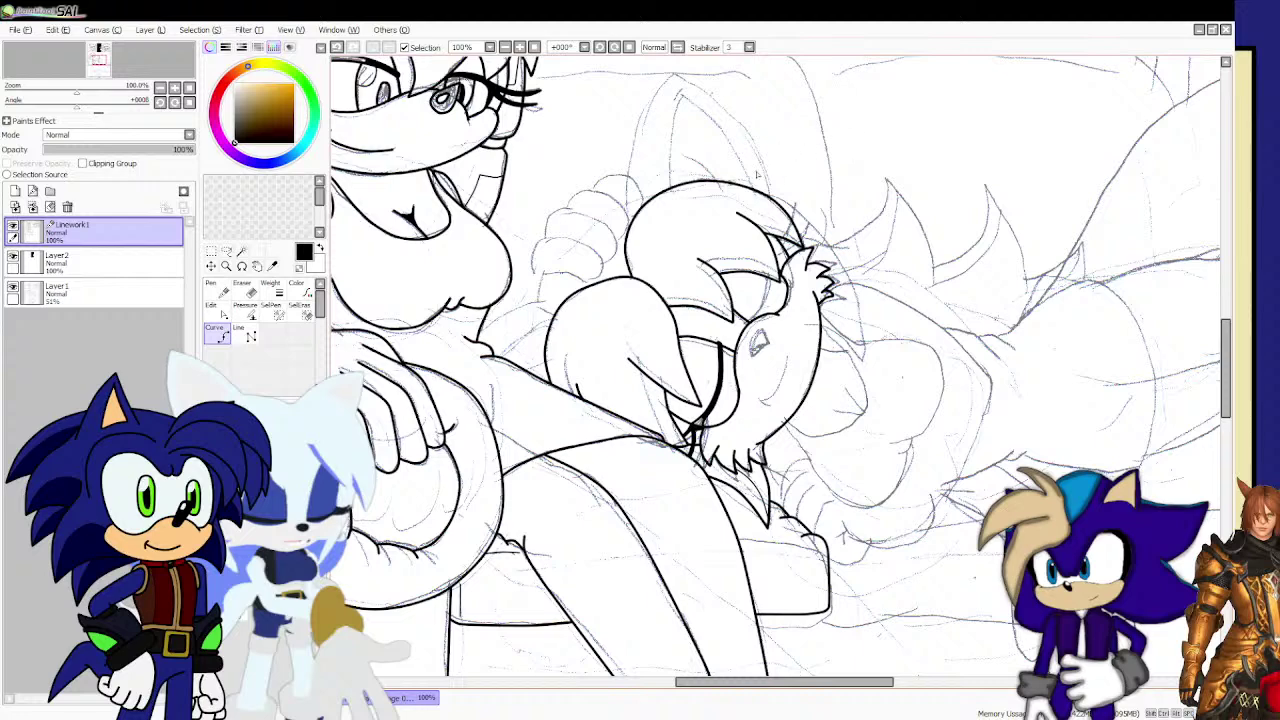
{"action": "scroll", "coordinate": [757, 175], "scroll_direction": "up", "scroll_amount": 1}
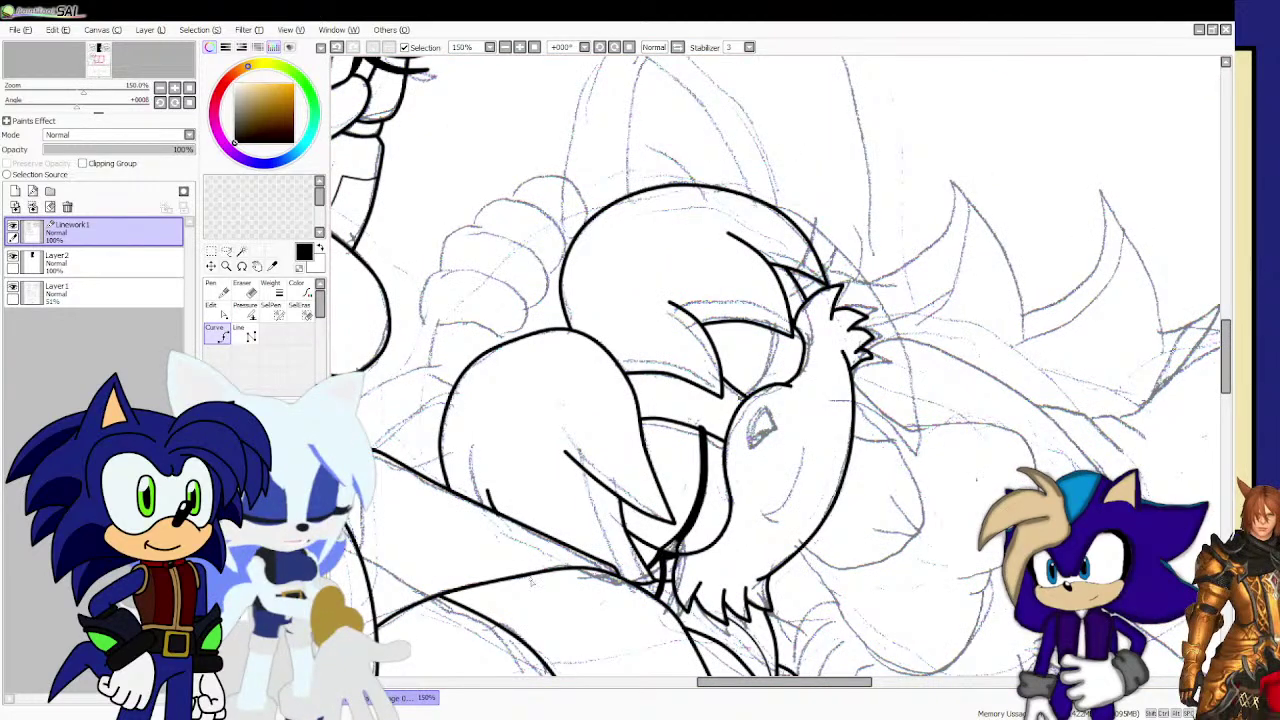
{"action": "scroll", "coordinate": [780, 370], "scroll_direction": "up", "scroll_amount": 1}
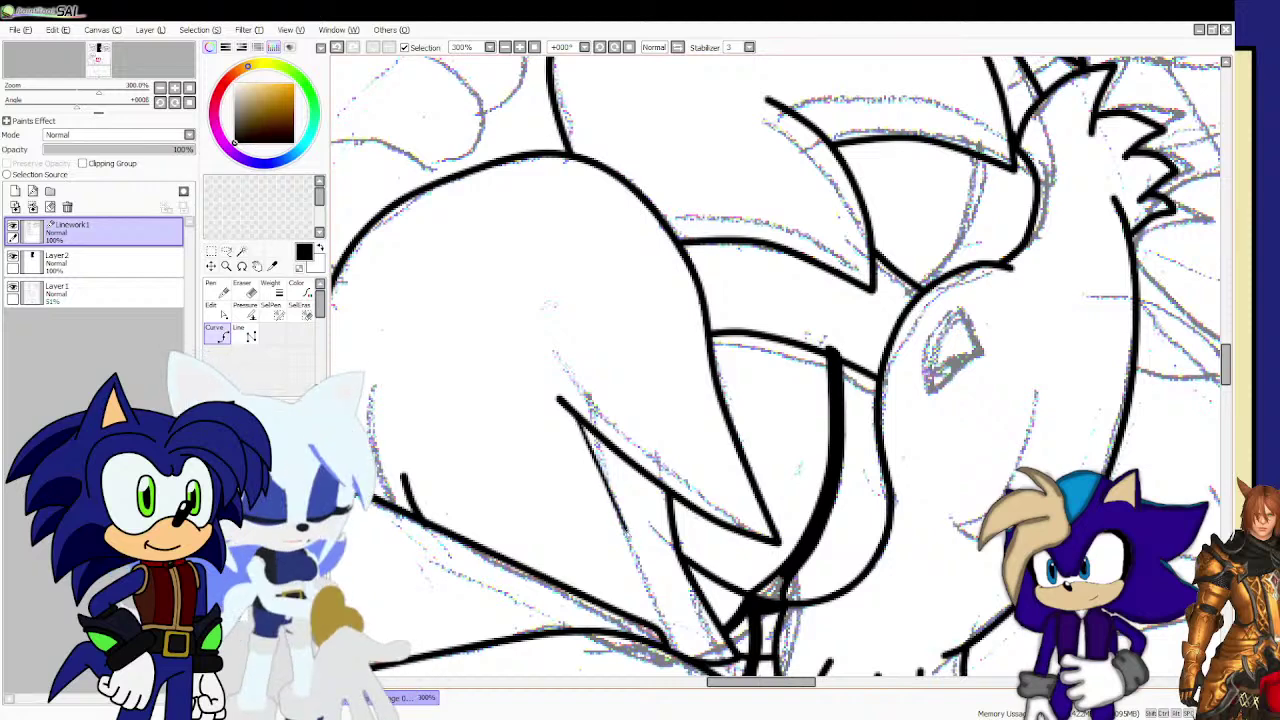
Ink thin inner contour lines inside the front hair lock's two lower spikes, each tapering toward the spike's tip.
{"action": "left_click_drag", "start_coordinate": [577, 425], "coordinate": [680, 610]}
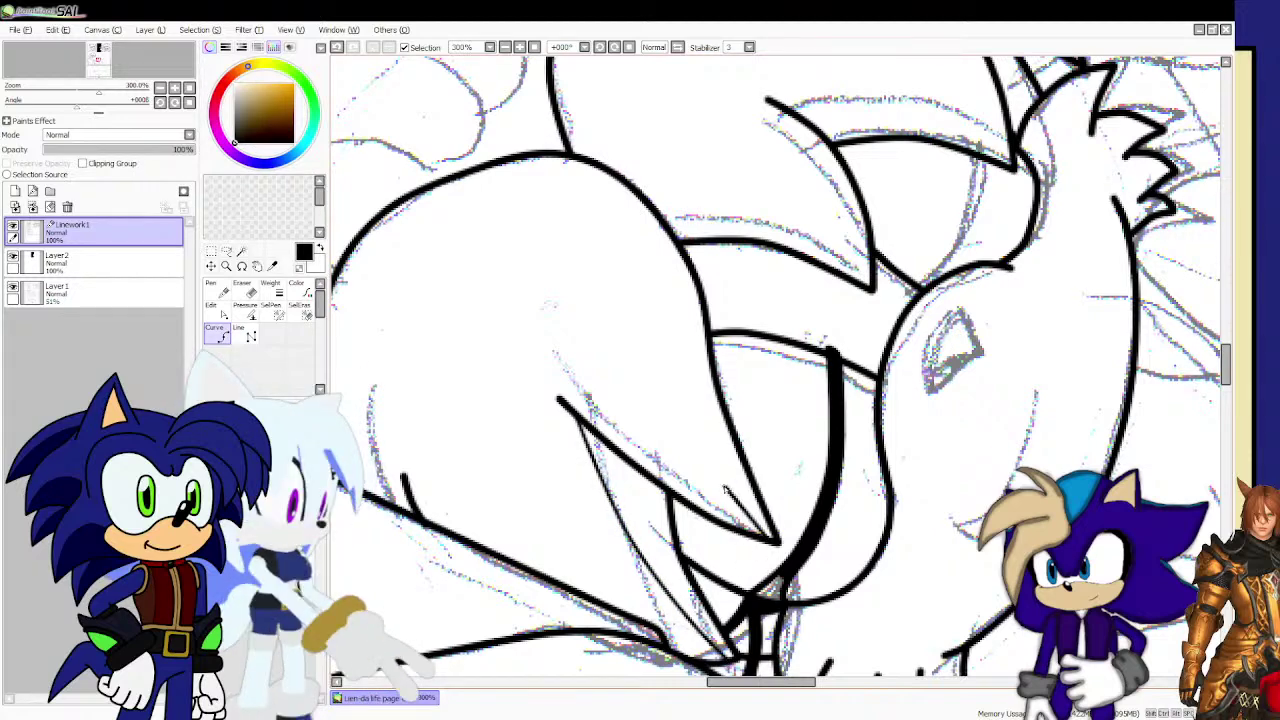
{"action": "left_click", "coordinate": [726, 489]}
{"action": "left_click", "coordinate": [675, 357]}
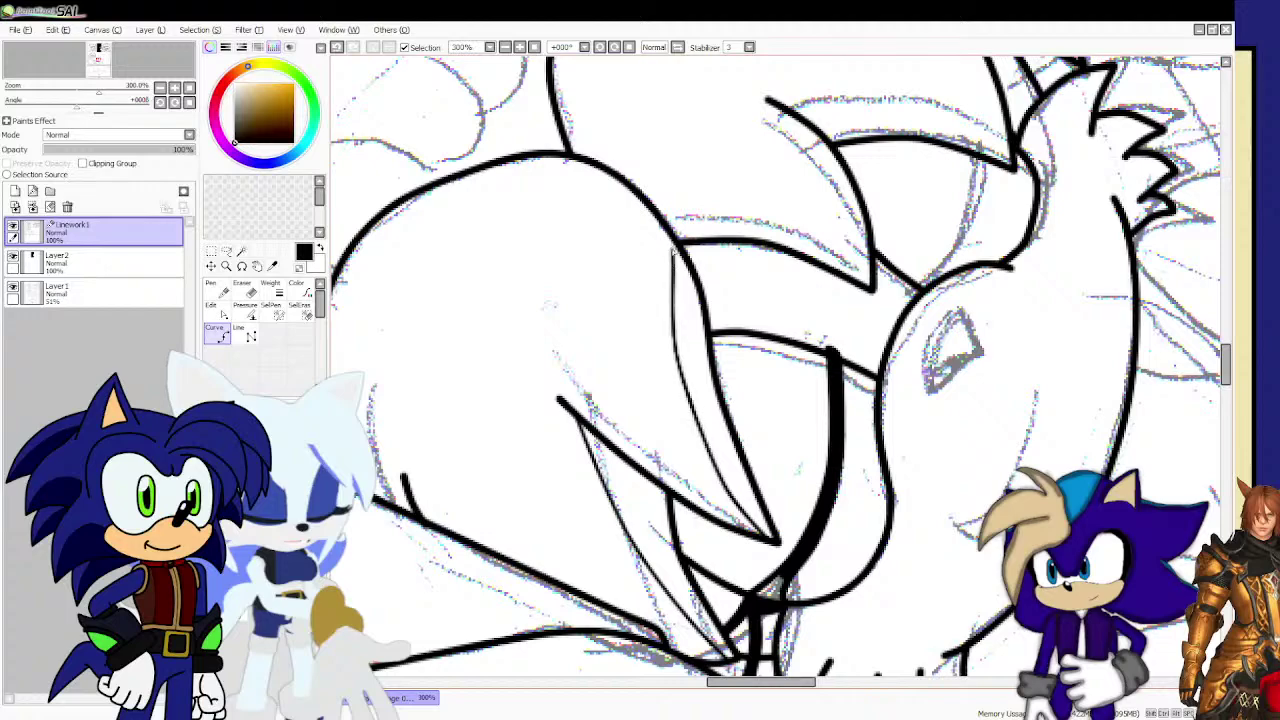
Ink a thin curve above the hair spike next to the front lock and bend the lock's thin inner line slightly outward.
{"action": "mouse_move", "coordinate": [672, 232]}
{"action": "left_mouse_down"}
{"action": "mouse_move", "coordinate": [696, 214]}
{"action": "mouse_move", "coordinate": [784, 220]}
{"action": "mouse_move", "coordinate": [824, 248]}
{"action": "left_mouse_up"}
{"action": "double_click", "coordinate": [873, 292]}
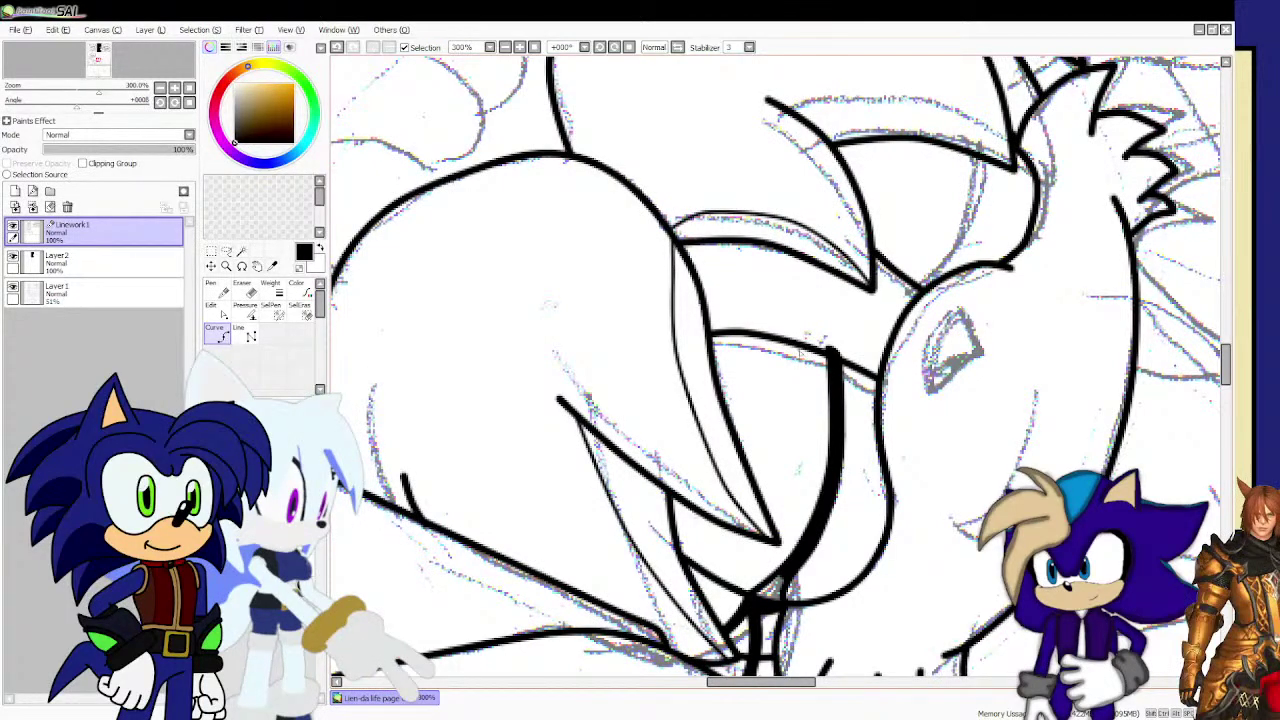
{"action": "scroll", "coordinate": [796, 354], "scroll_direction": "down", "scroll_amount": 2}
{"action": "scroll", "coordinate": [755, 324], "scroll_direction": "up", "scroll_amount": 4}
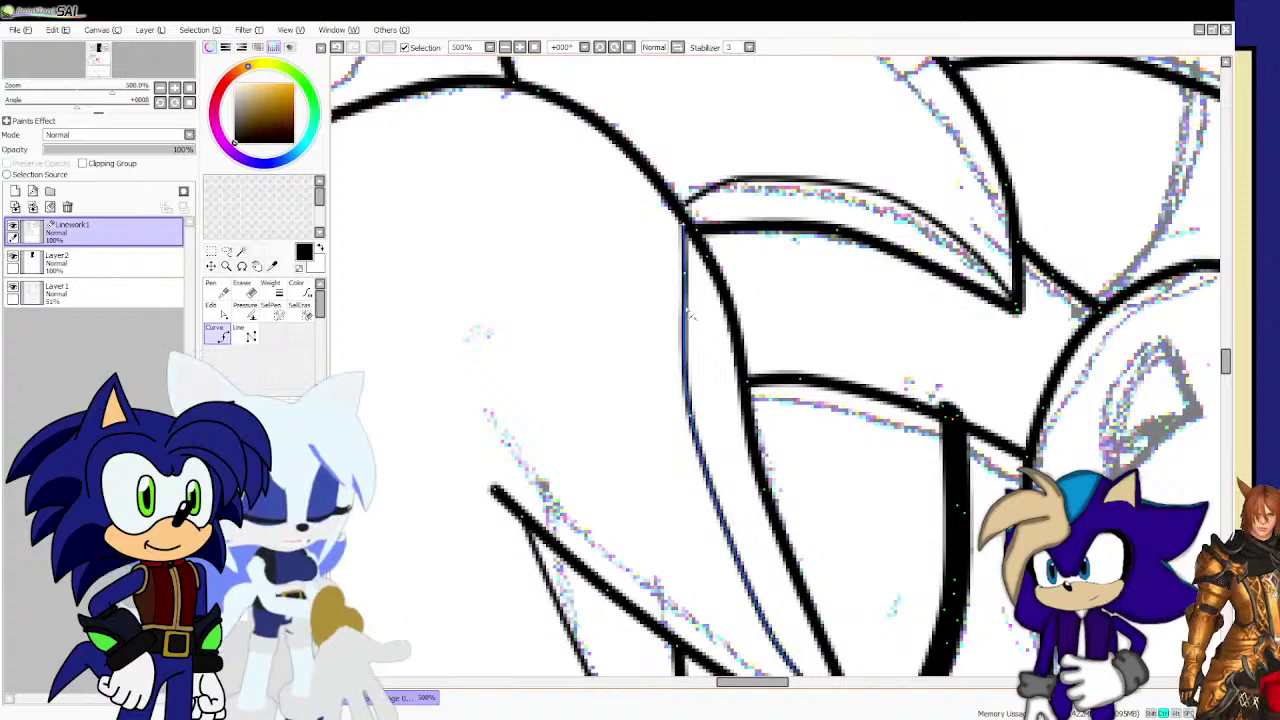
{"action": "left_click_drag", "start_coordinate": [685, 280], "coordinate": [673, 277]}
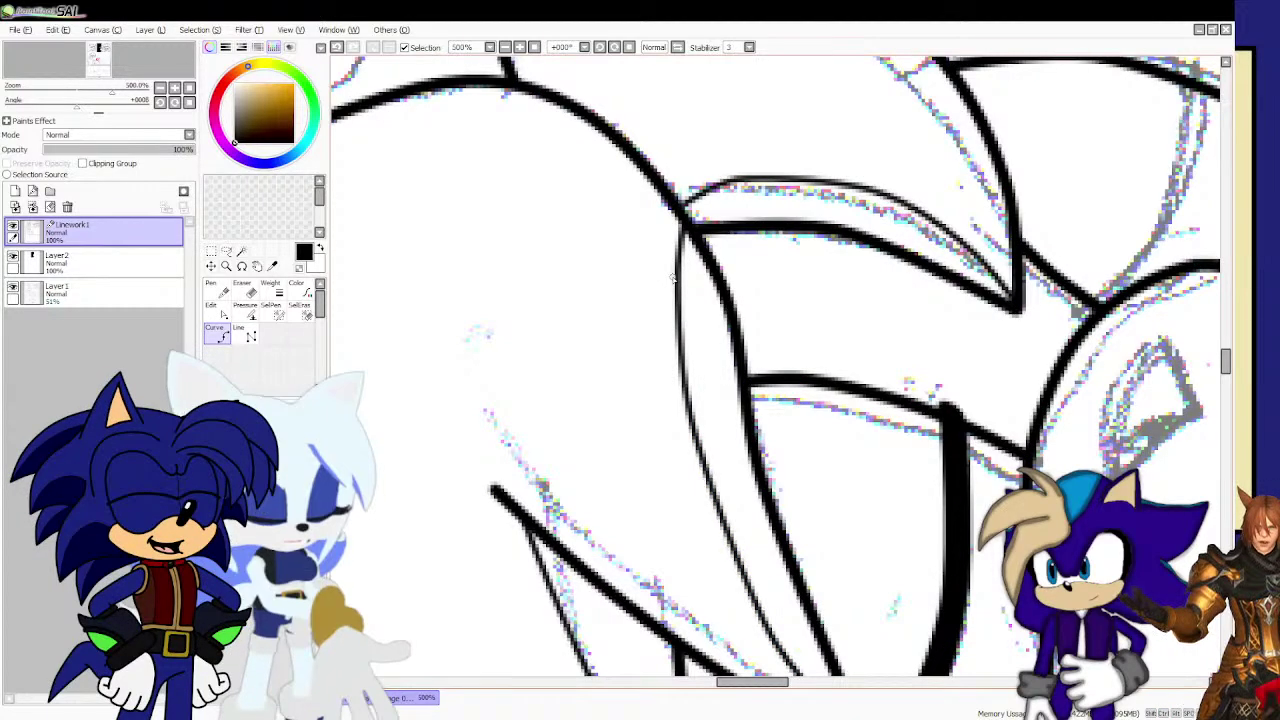
{"action": "scroll", "coordinate": [673, 276], "scroll_direction": "down", "scroll_amount": 1}
{"action": "scroll", "coordinate": [673, 280], "scroll_direction": "down", "scroll_amount": 4}
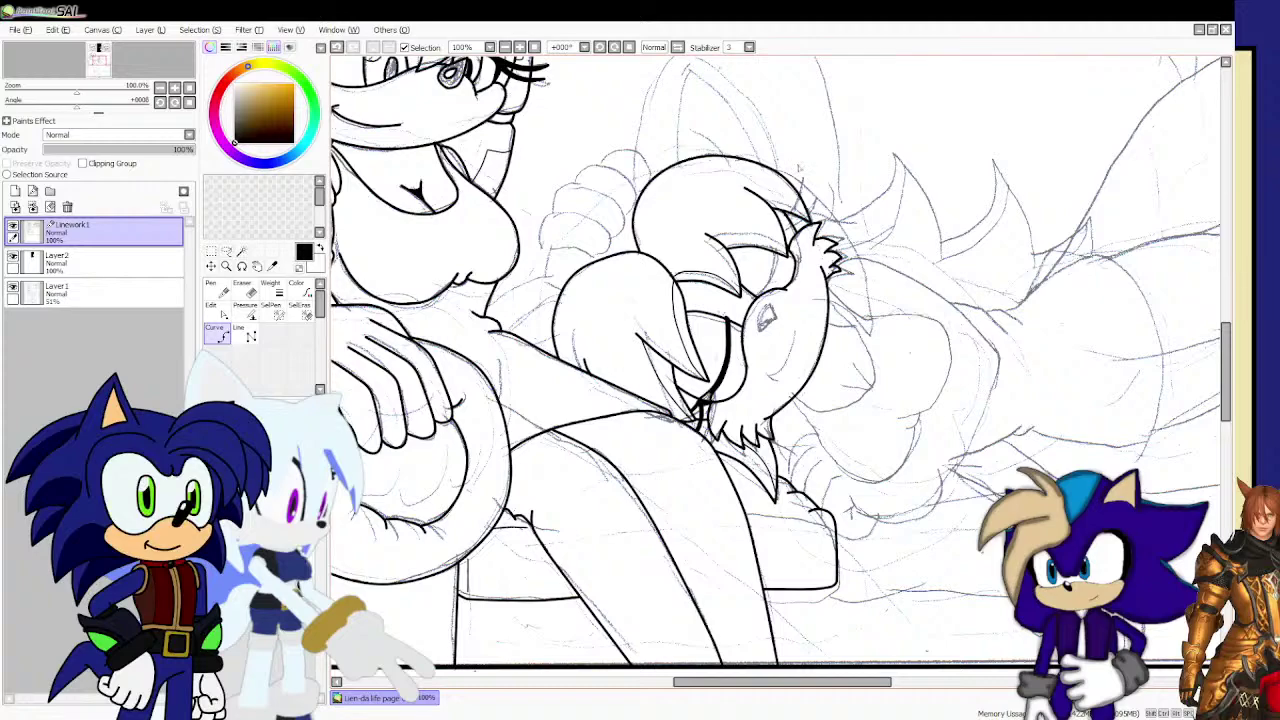
Ink thin curved contour lines above the two upper hair spikes, running from the hair strand to each spike's tip.
{"action": "scroll", "coordinate": [771, 200], "scroll_direction": "up", "scroll_amount": 4}
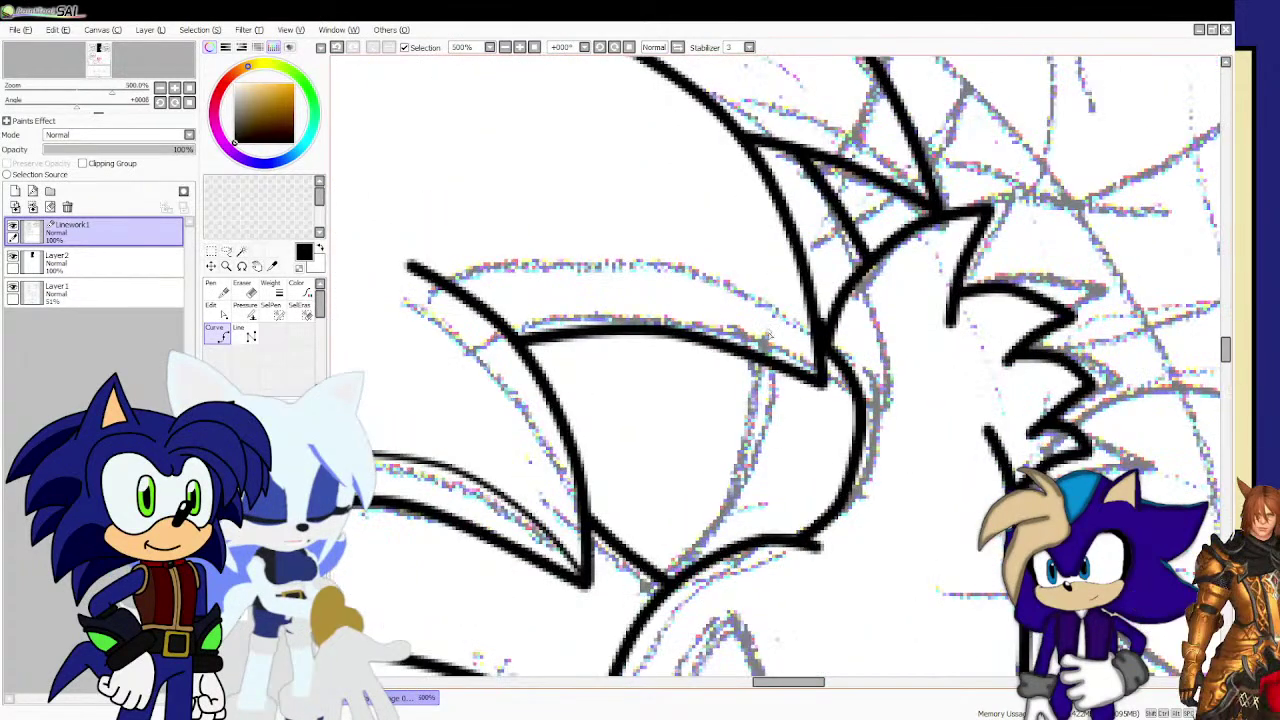
{"action": "mouse_move", "coordinate": [818, 372]}
{"action": "left_mouse_down"}
{"action": "mouse_move", "coordinate": [785, 324]}
{"action": "mouse_move", "coordinate": [638, 270]}
{"action": "mouse_move", "coordinate": [503, 270]}
{"action": "left_mouse_up"}
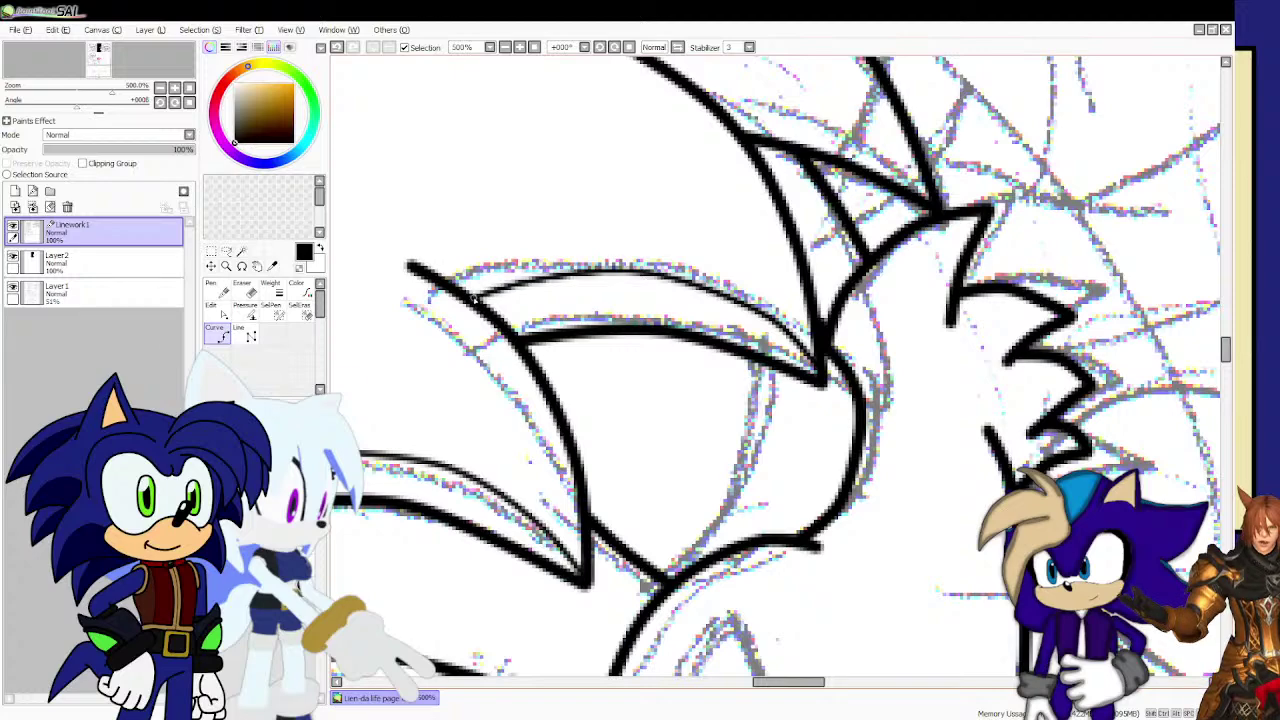
{"action": "scroll", "coordinate": [614, 246], "scroll_direction": "down", "scroll_amount": 2}
{"action": "scroll", "coordinate": [614, 246], "scroll_direction": "up", "scroll_amount": 3}
{"action": "mouse_move", "coordinate": [630, 170]}
{"action": "left_mouse_down"}
{"action": "mouse_move", "coordinate": [738, 177]}
{"action": "mouse_move", "coordinate": [897, 256]}
{"action": "left_mouse_up"}
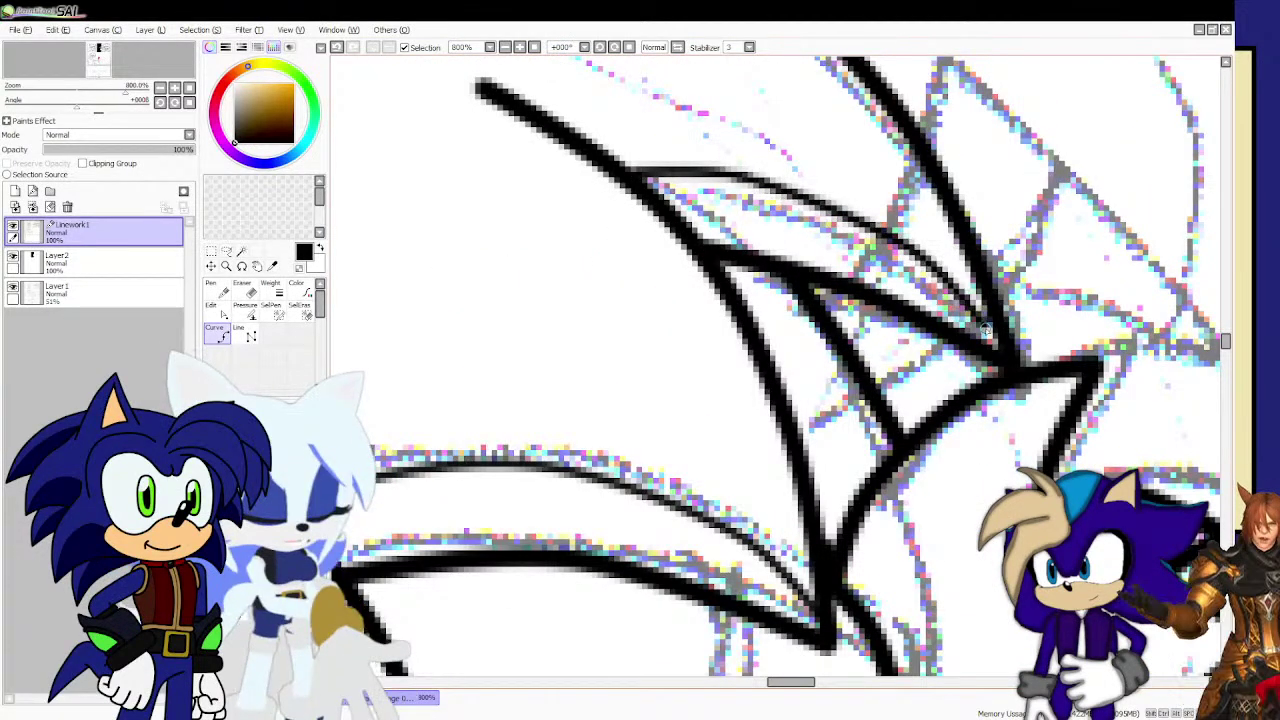
{"action": "scroll", "coordinate": [721, 323], "scroll_direction": "down", "scroll_amount": 1}
{"action": "scroll", "coordinate": [721, 323], "scroll_direction": "down", "scroll_amount": 4}
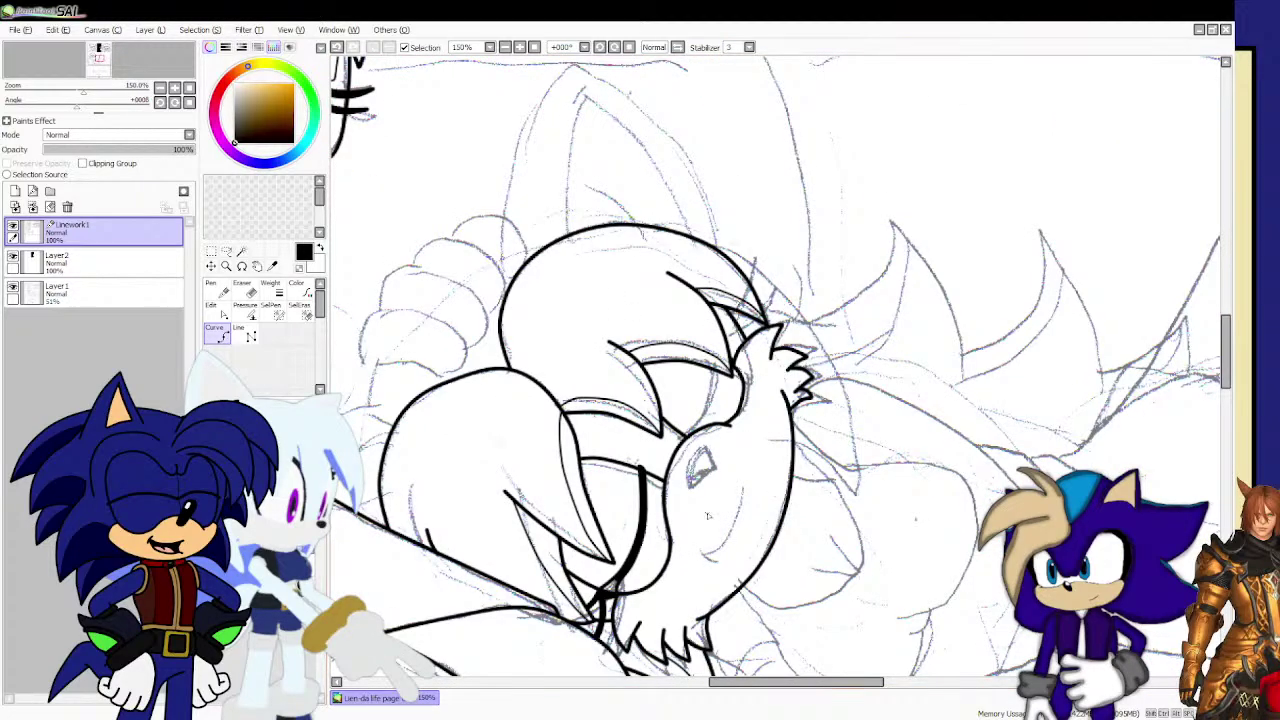
Ink the closed rounded-triangle outline of the reclining character's nose over the sketch.
{"action": "scroll", "coordinate": [707, 515], "scroll_direction": "up", "scroll_amount": 5}
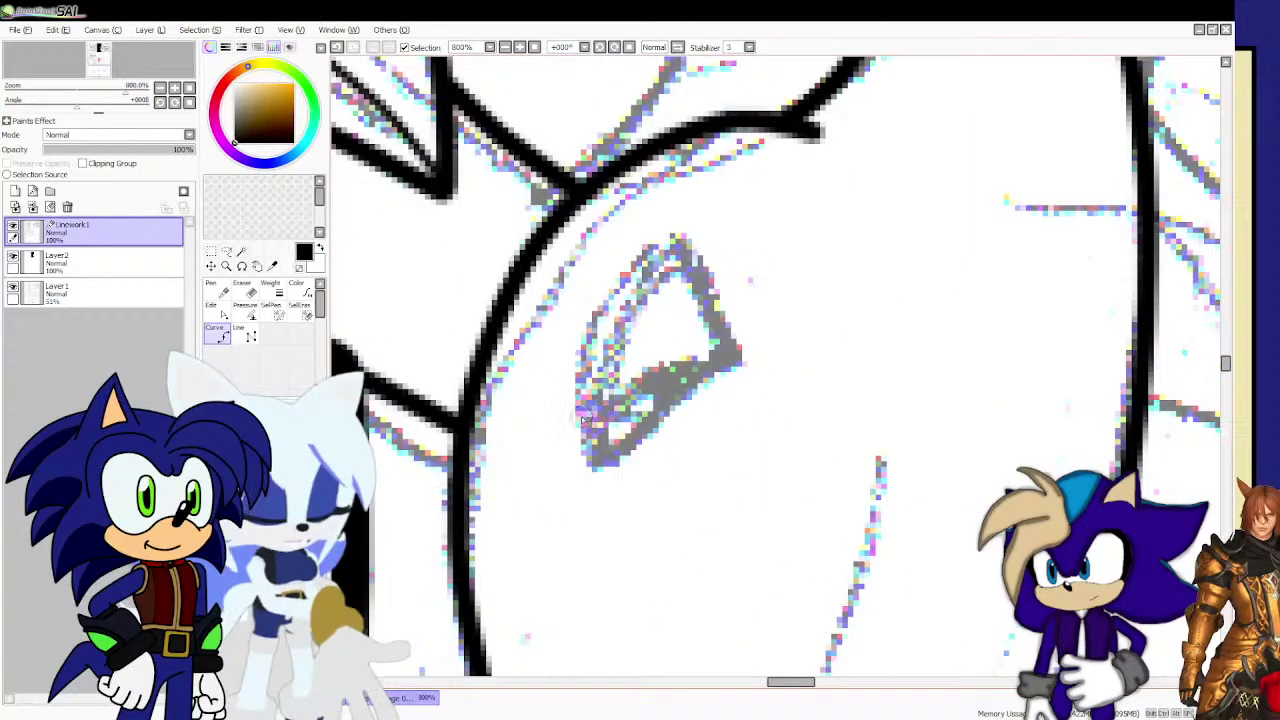
{"action": "mouse_move", "coordinate": [583, 420]}
{"action": "left_mouse_down"}
{"action": "mouse_move", "coordinate": [588, 326]}
{"action": "mouse_move", "coordinate": [615, 272]}
{"action": "mouse_move", "coordinate": [686, 226]}
{"action": "mouse_move", "coordinate": [735, 320]}
{"action": "mouse_move", "coordinate": [745, 385]}
{"action": "mouse_move", "coordinate": [677, 398]}
{"action": "mouse_move", "coordinate": [598, 456]}
{"action": "mouse_move", "coordinate": [580, 410]}
{"action": "left_mouse_up"}
{"action": "scroll", "coordinate": [643, 330], "scroll_direction": "up", "scroll_amount": 1}
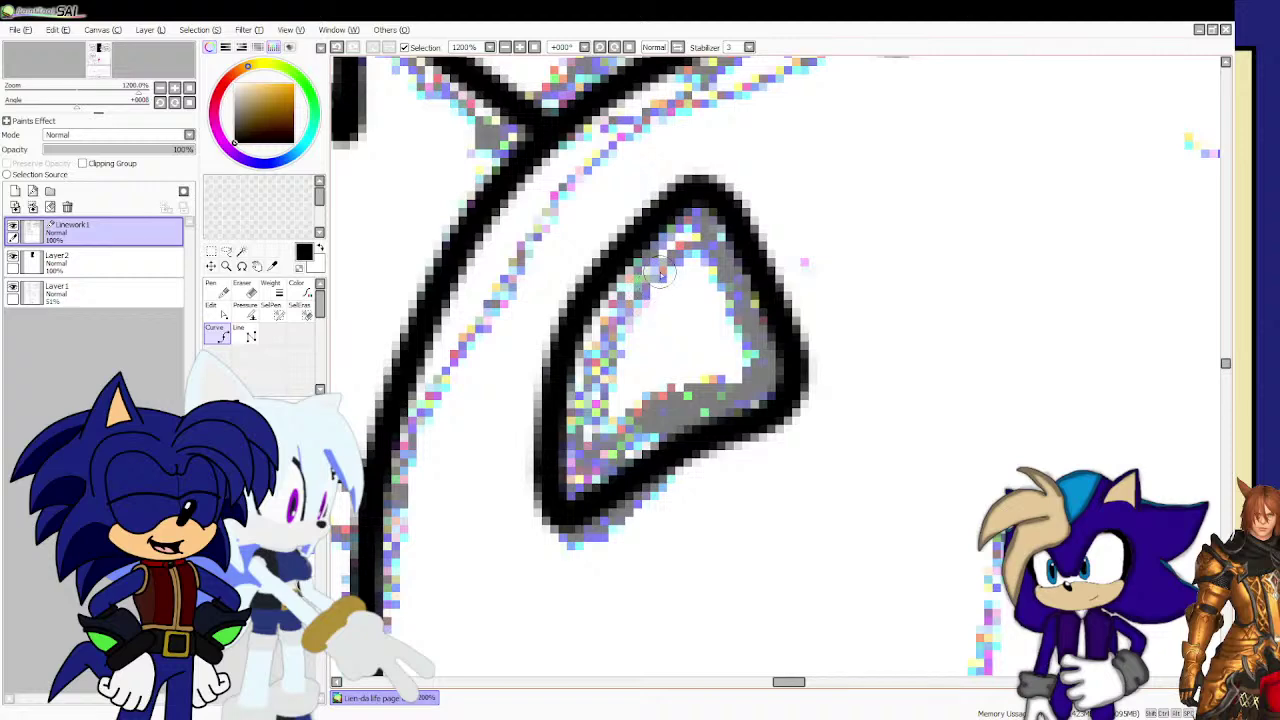
Ink a diagonal line across the nose and thicken it with the upper edges in black, leaving a small white highlight.
{"action": "mouse_move", "coordinate": [702, 220]}
{"action": "left_mouse_down"}
{"action": "mouse_move", "coordinate": [638, 292]}
{"action": "mouse_move", "coordinate": [750, 370]}
{"action": "mouse_move", "coordinate": [772, 370]}
{"action": "mouse_move", "coordinate": [732, 262]}
{"action": "left_mouse_up"}
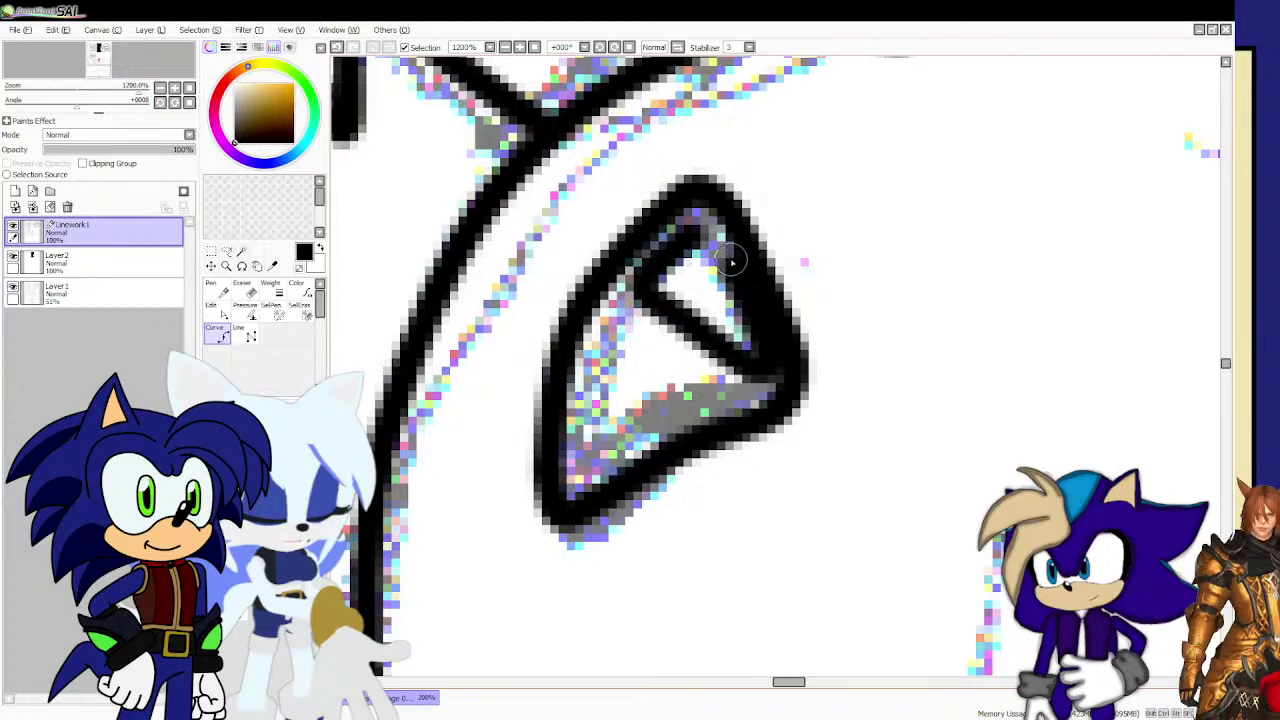
{"action": "left_click", "coordinate": [704, 209]}
{"action": "left_click", "coordinate": [617, 281]}
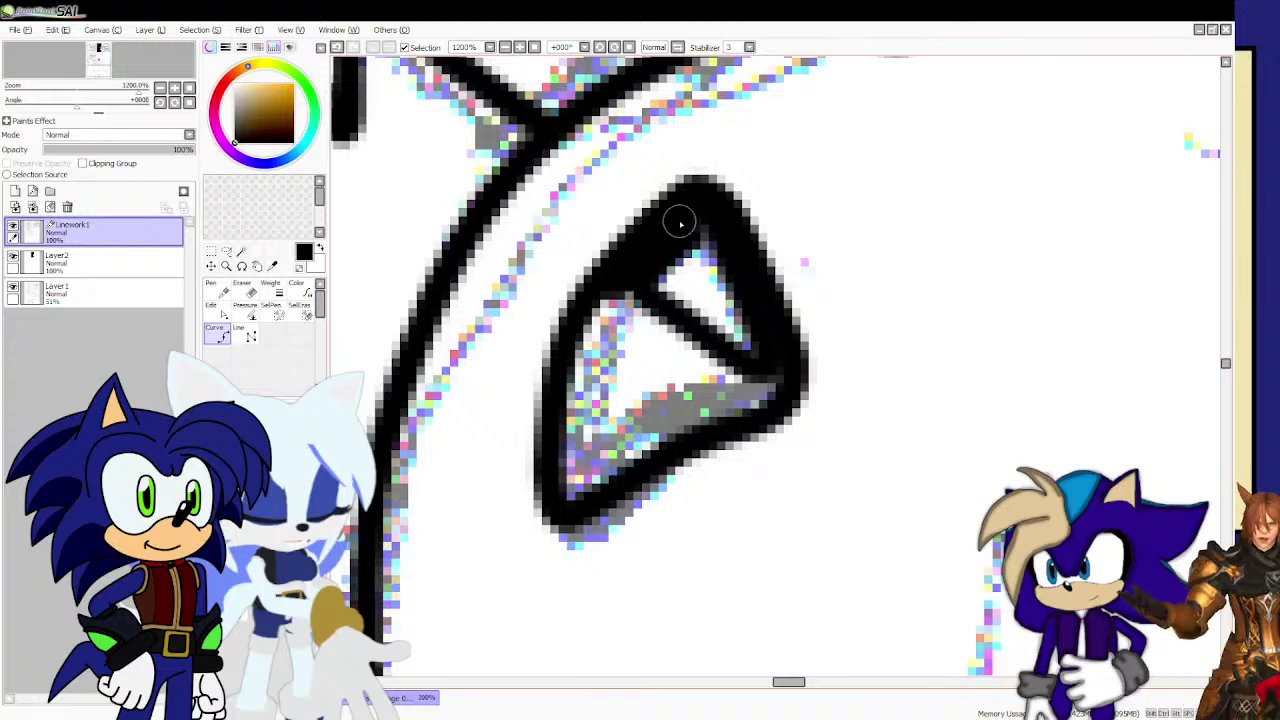
{"action": "mouse_move", "coordinate": [680, 223]}
{"action": "left_mouse_down"}
{"action": "mouse_move", "coordinate": [747, 292]}
{"action": "mouse_move", "coordinate": [769, 403]}
{"action": "left_mouse_up"}
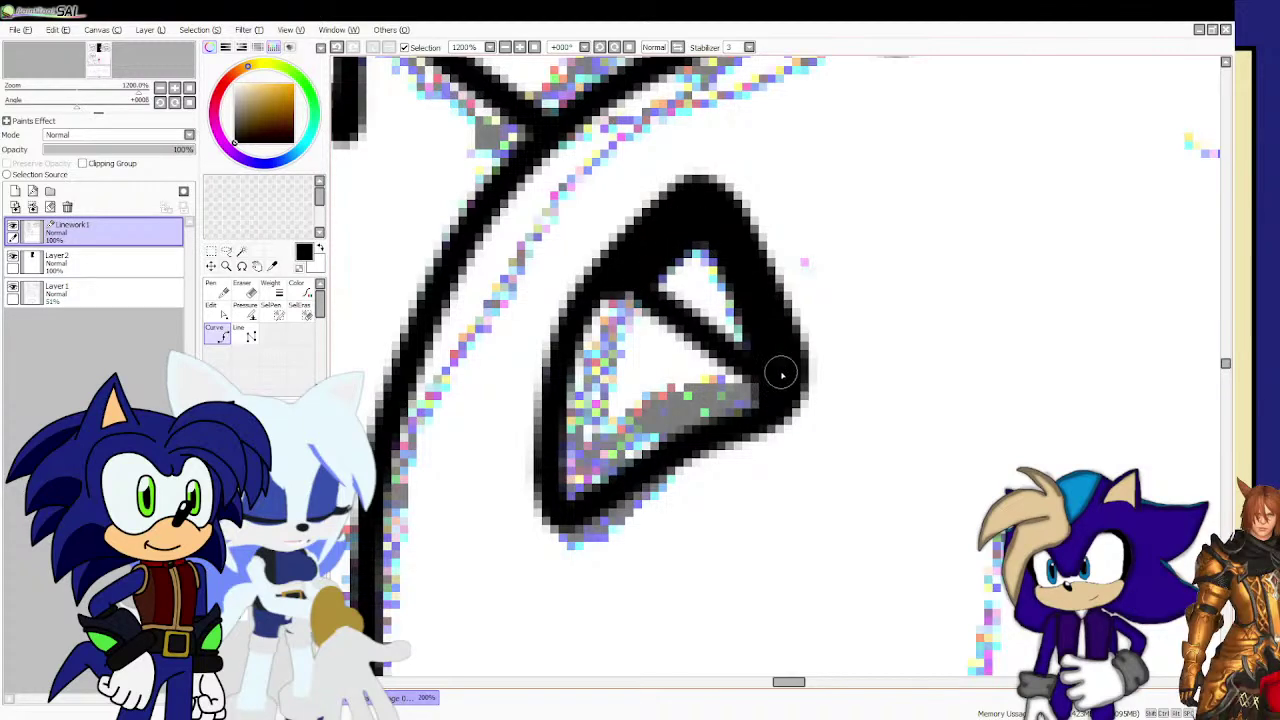
{"action": "left_click", "coordinate": [755, 402]}
{"action": "left_click", "coordinate": [611, 283]}
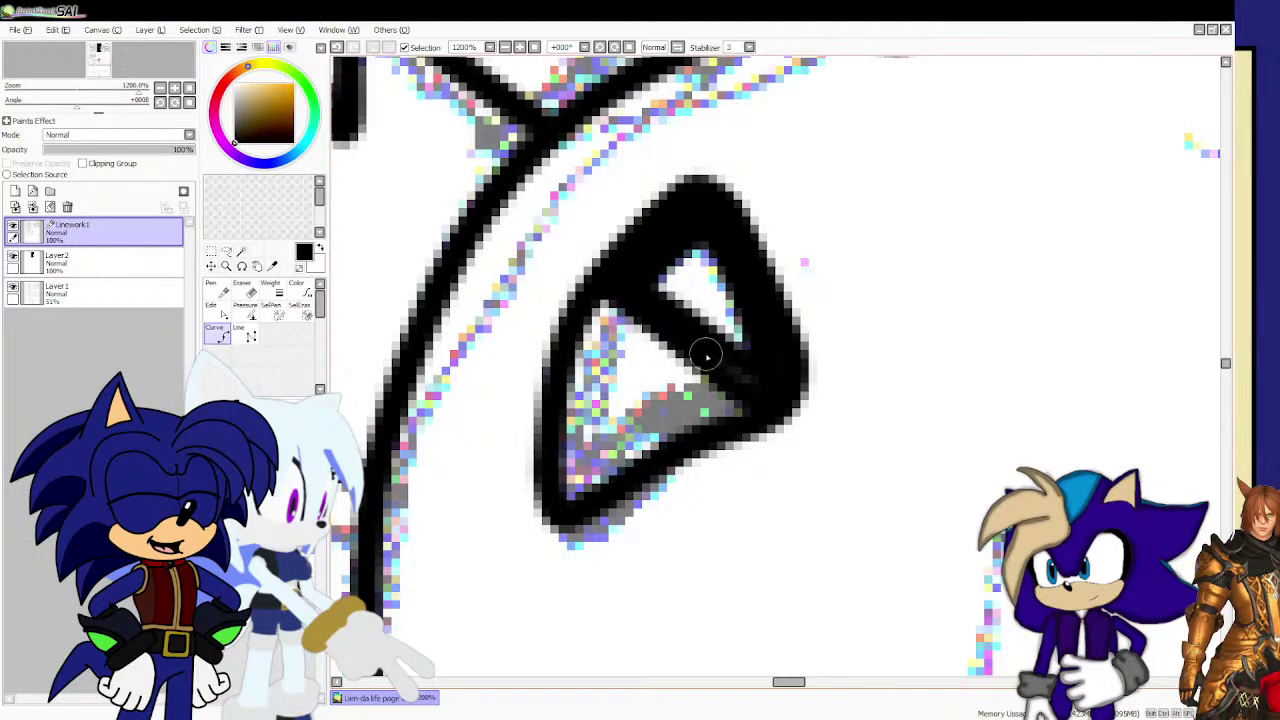
{"action": "scroll", "coordinate": [737, 394], "scroll_direction": "down", "scroll_amount": 1}
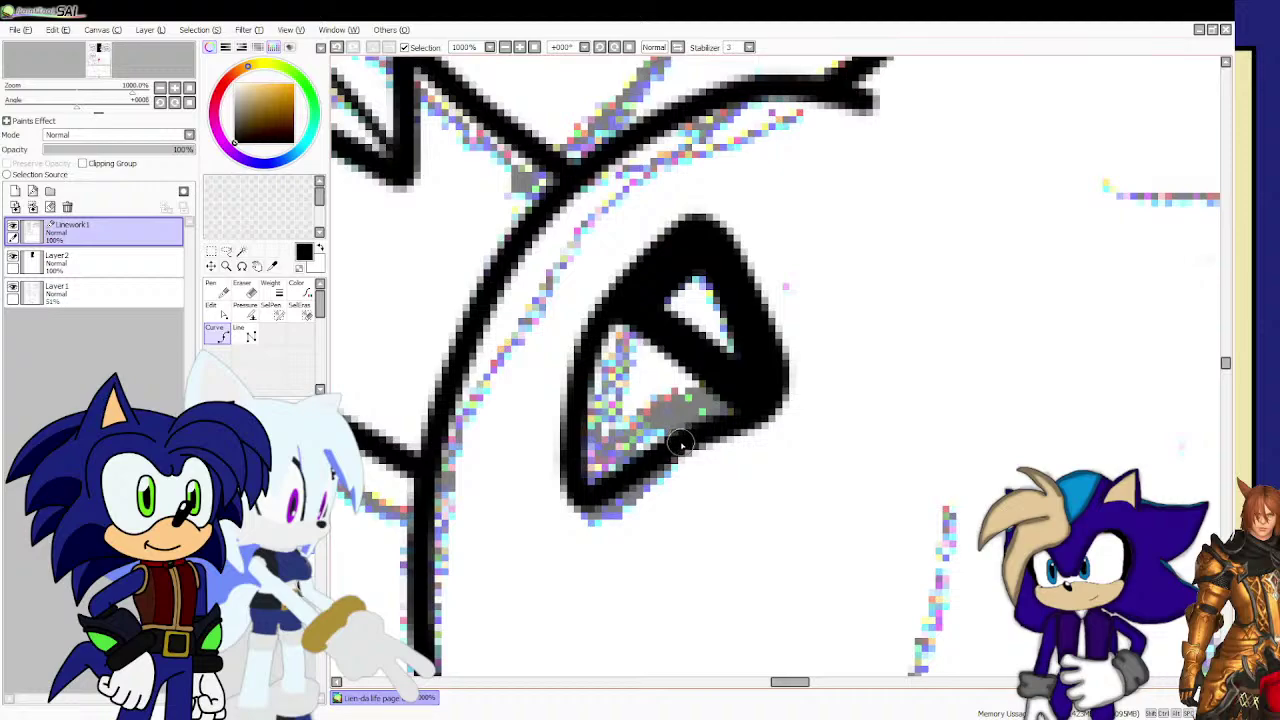
{"action": "key", "text": "ctrl"}
{"action": "scroll", "coordinate": [690, 445], "scroll_direction": "down", "scroll_amount": 5}
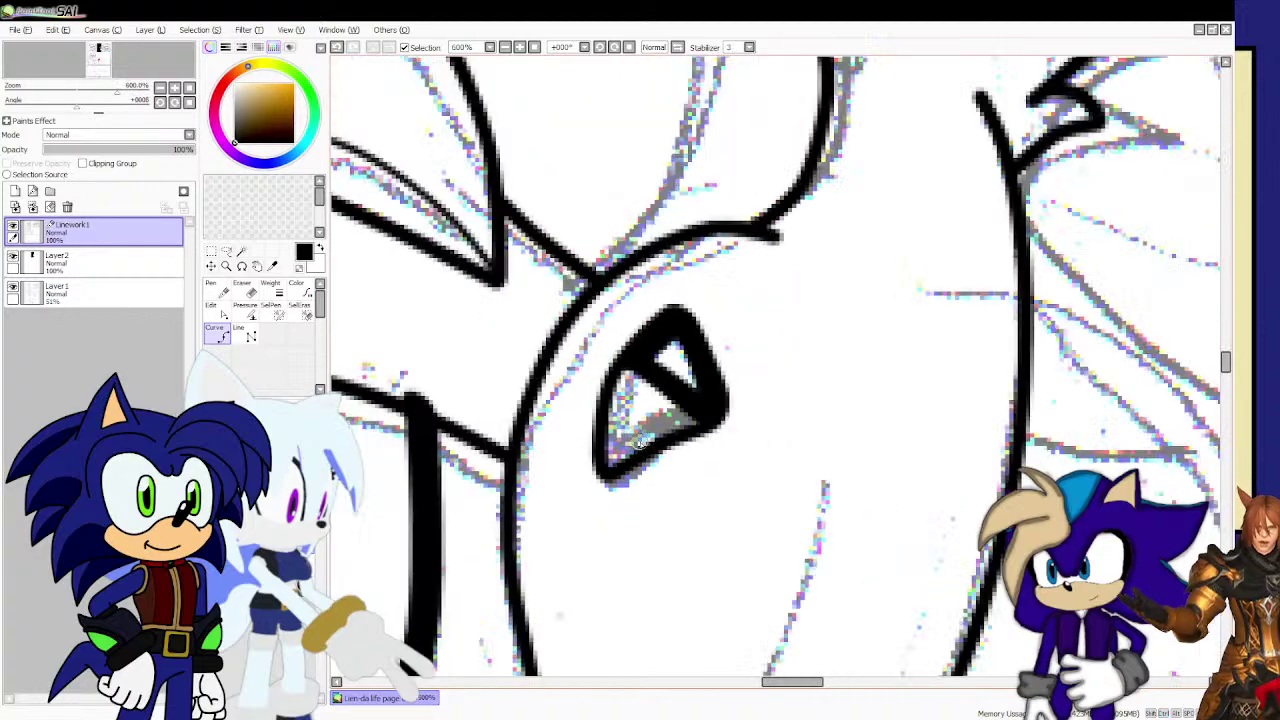
Ink the curved smile line below the nose with a short crease stroke across its lower end.
{"action": "scroll", "coordinate": [698, 537], "scroll_direction": "up", "scroll_amount": 3}
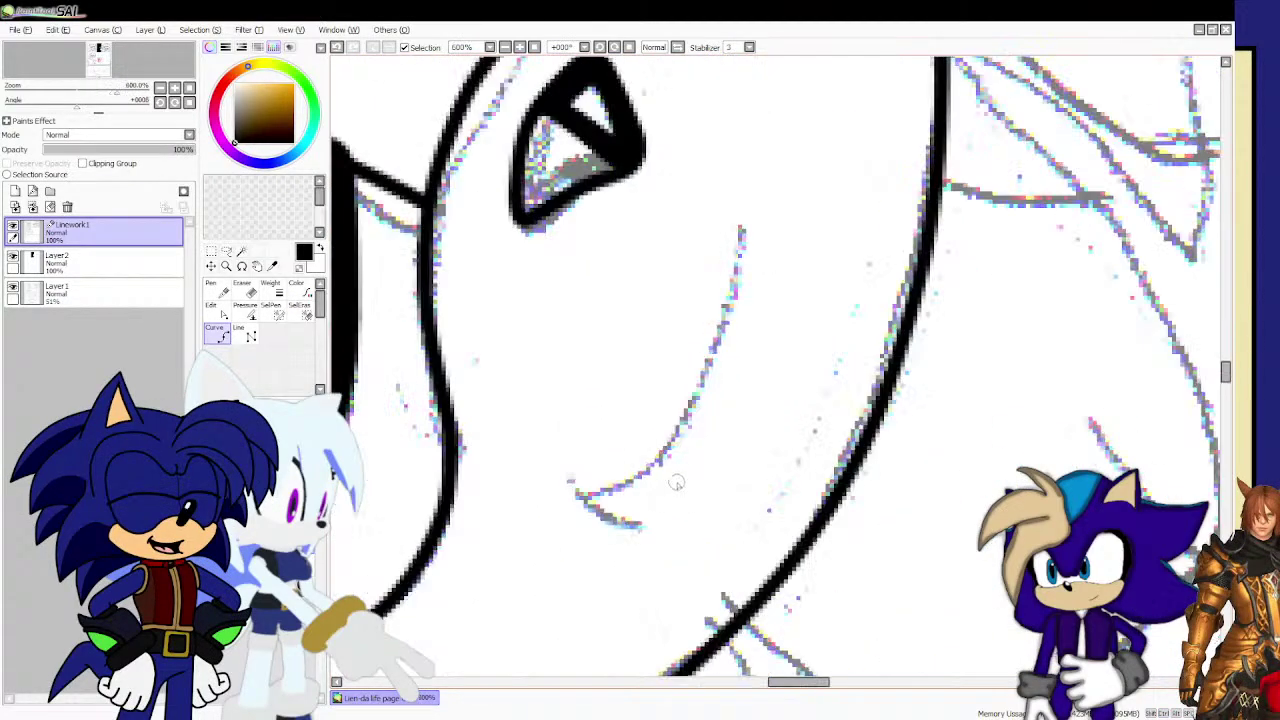
{"action": "mouse_move", "coordinate": [575, 472]}
{"action": "left_mouse_down"}
{"action": "mouse_move", "coordinate": [673, 430]}
{"action": "mouse_move", "coordinate": [735, 303]}
{"action": "mouse_move", "coordinate": [741, 218]}
{"action": "left_mouse_up"}
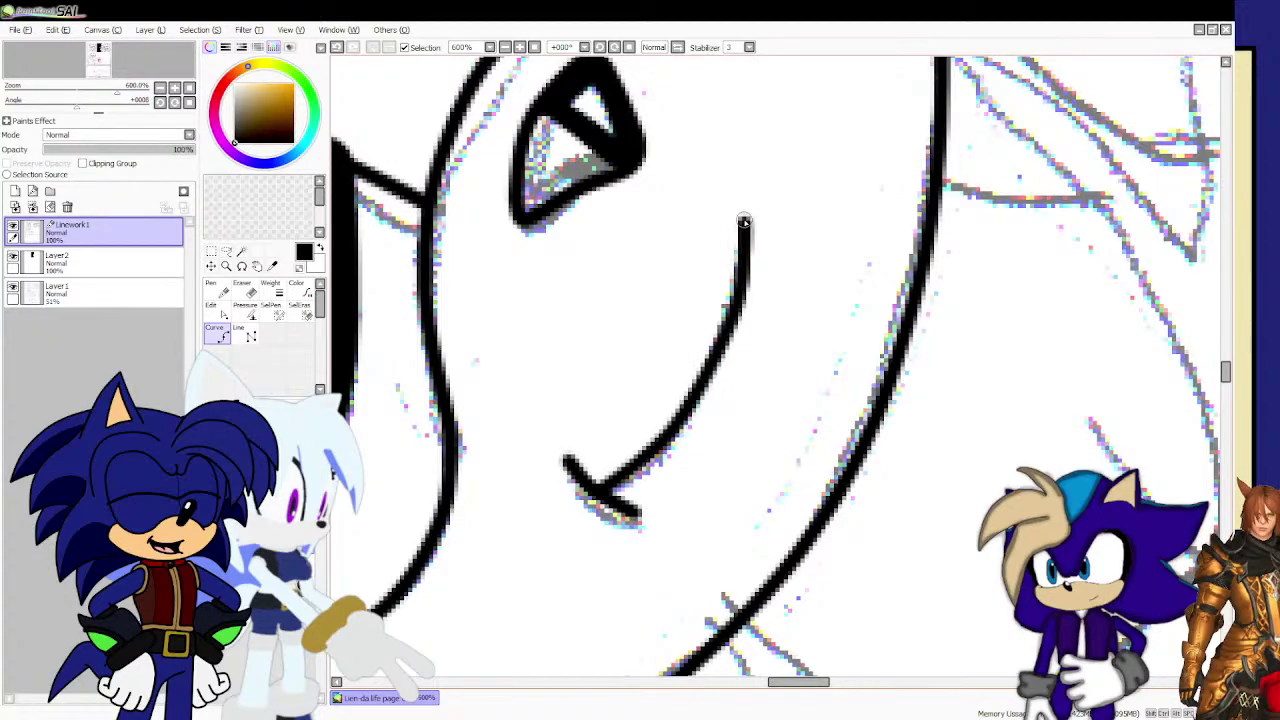
{"action": "scroll", "coordinate": [690, 413], "scroll_direction": "down", "scroll_amount": 4}
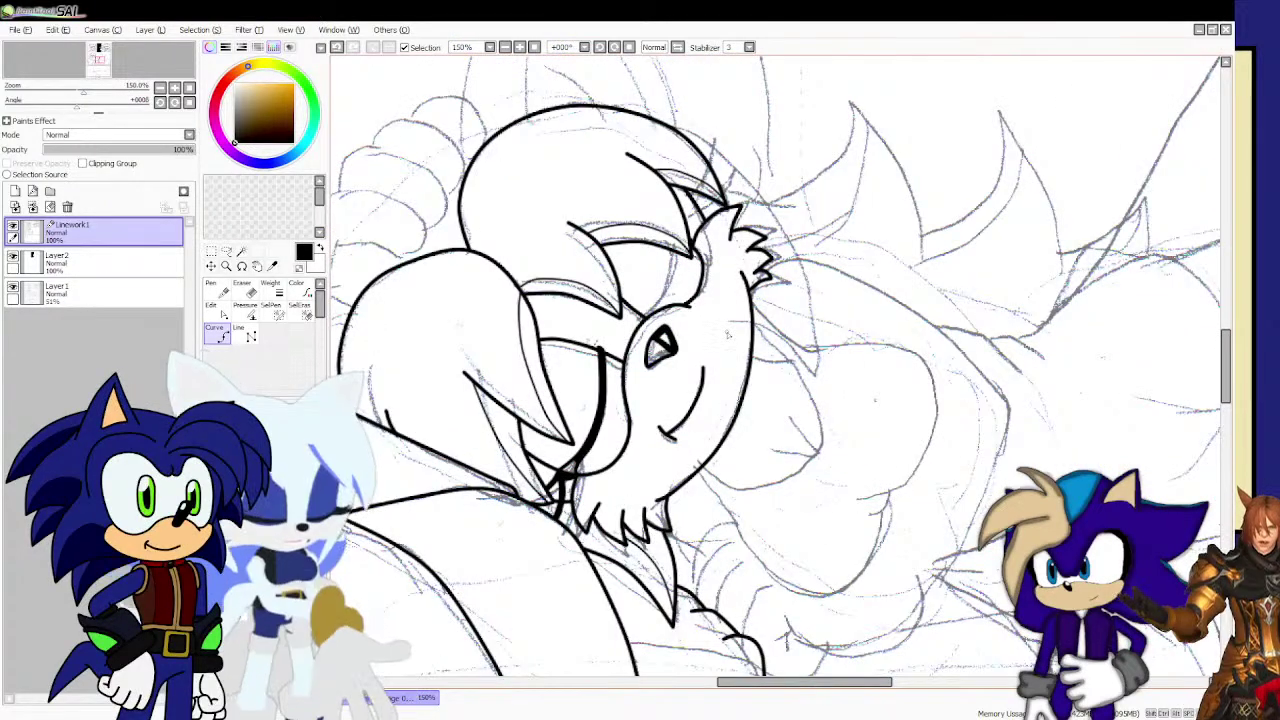
Ink the second closed eye's curved lash line between the hair spike and the muzzle, and fill it in to make it thick.
{"action": "scroll", "coordinate": [610, 230], "scroll_direction": "up", "scroll_amount": 3}
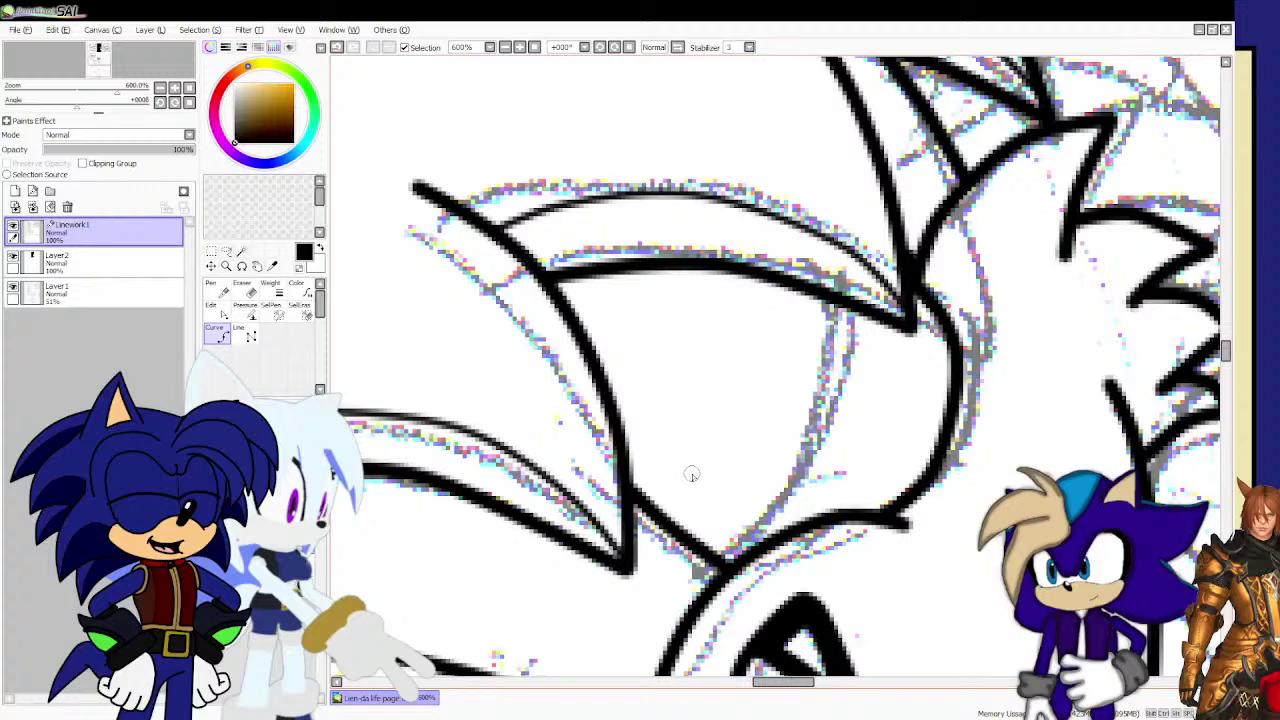
{"action": "scroll", "coordinate": [694, 517], "scroll_direction": "up", "scroll_amount": 1}
{"action": "mouse_move", "coordinate": [673, 552]}
{"action": "left_mouse_down"}
{"action": "mouse_move", "coordinate": [751, 504]}
{"action": "mouse_move", "coordinate": [873, 322]}
{"action": "left_mouse_up"}
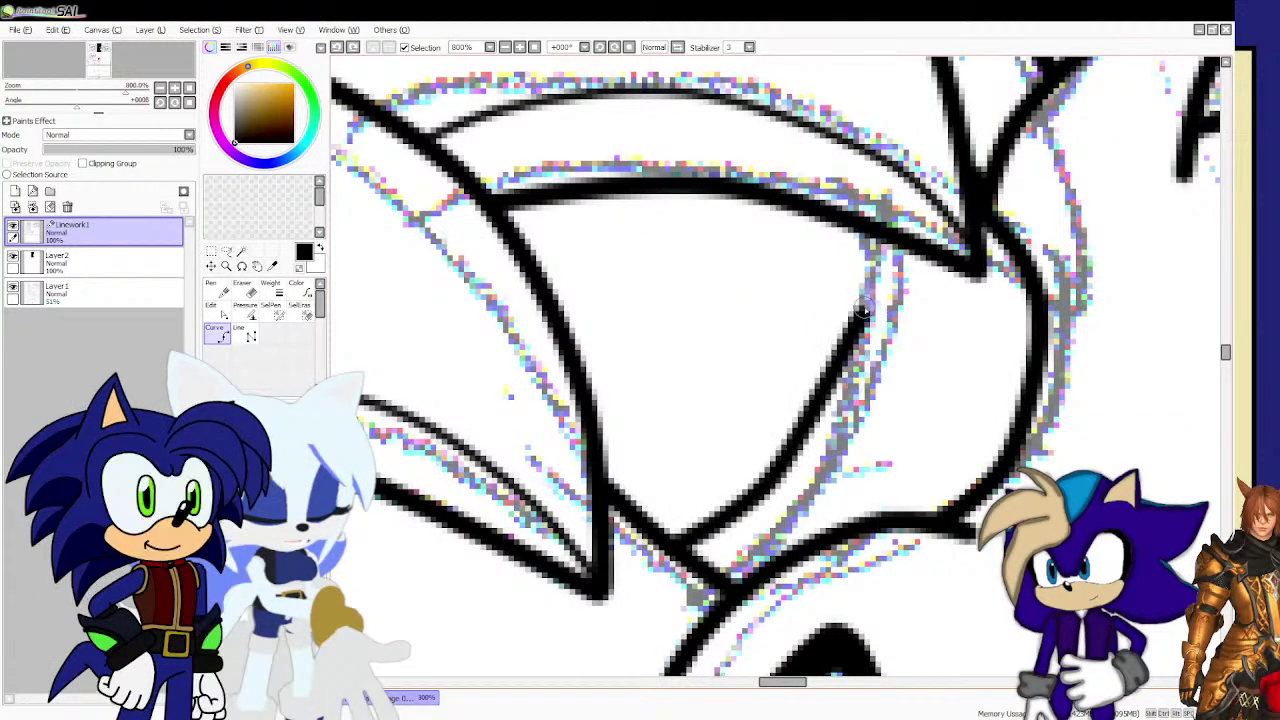
{"action": "left_click", "coordinate": [848, 371]}
{"action": "double_click", "coordinate": [876, 236]}
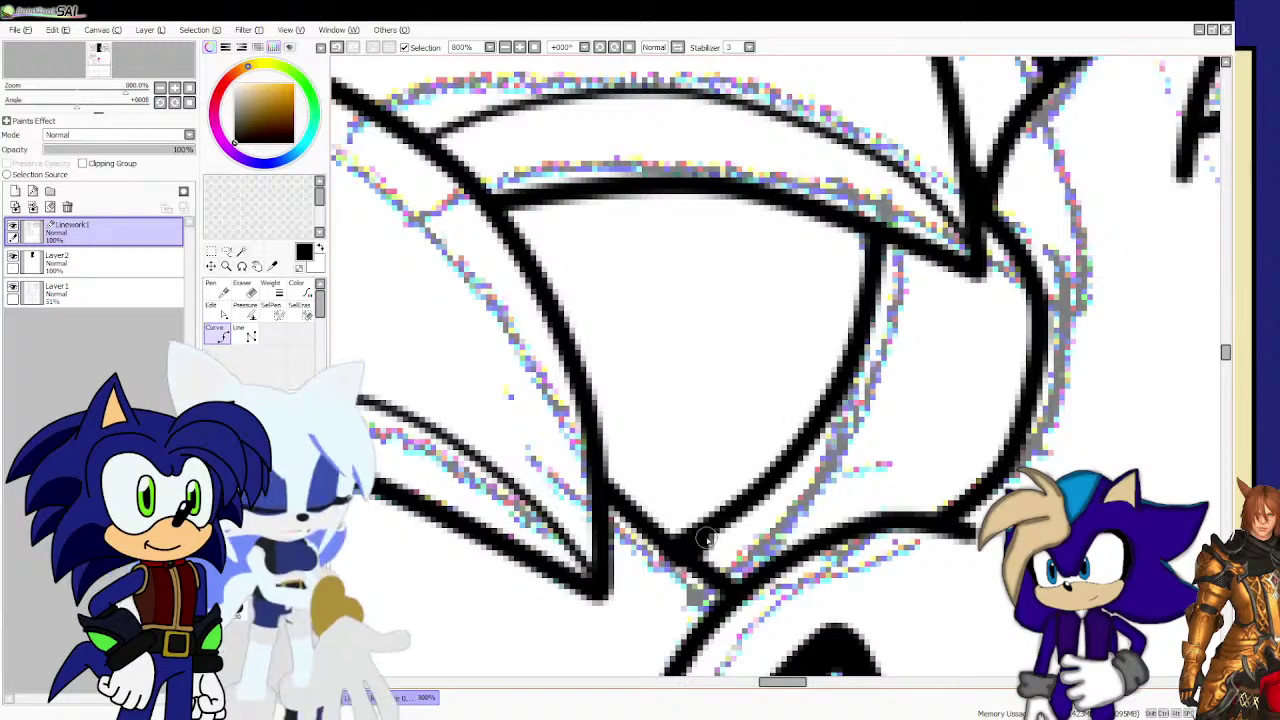
{"action": "mouse_move", "coordinate": [680, 555]}
{"action": "left_mouse_down"}
{"action": "mouse_move", "coordinate": [760, 510]}
{"action": "mouse_move", "coordinate": [818, 442]}
{"action": "mouse_move", "coordinate": [862, 370]}
{"action": "mouse_move", "coordinate": [890, 268]}
{"action": "mouse_move", "coordinate": [878, 304]}
{"action": "left_mouse_up"}
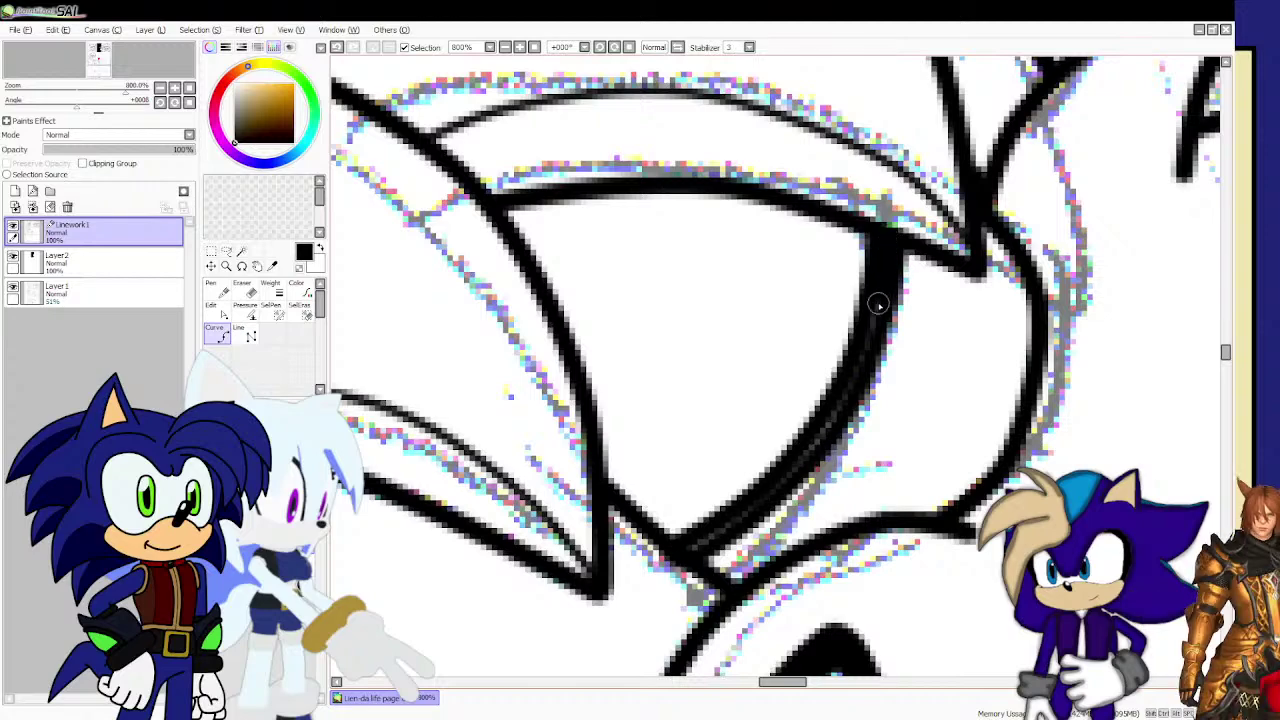
{"action": "left_click_drag", "start_coordinate": [809, 454], "coordinate": [694, 549]}
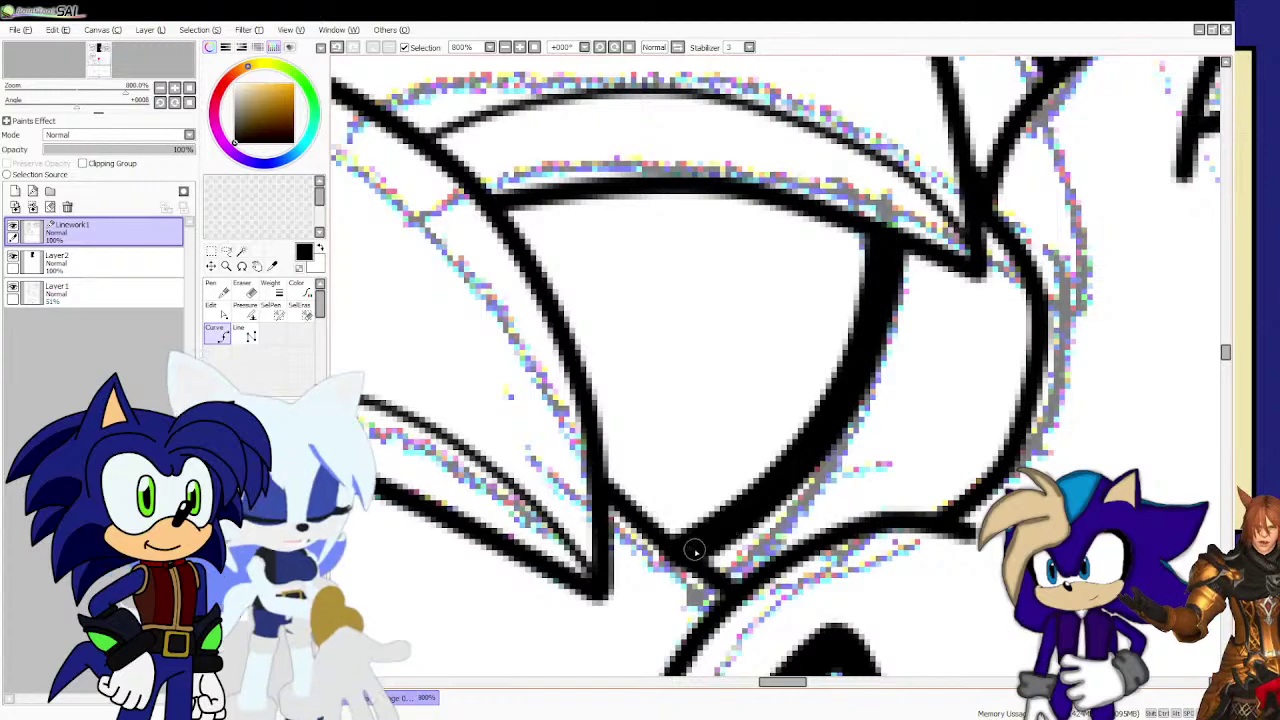
{"action": "scroll", "coordinate": [681, 440], "scroll_direction": "down", "scroll_amount": 3}
{"action": "scroll", "coordinate": [681, 440], "scroll_direction": "down", "scroll_amount": 1}
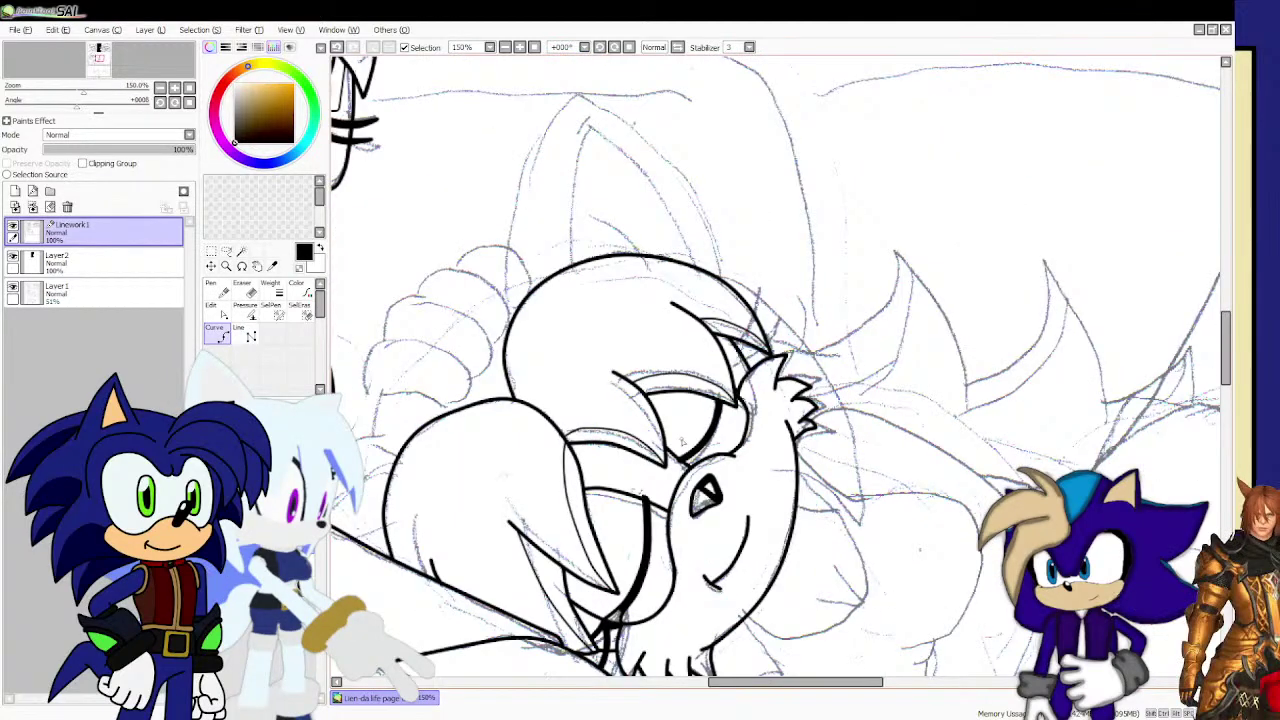
Ink short thick lash strokes for the second closed eye in the gap between the two uppermost hair spikes.
{"action": "scroll", "coordinate": [736, 305], "scroll_direction": "up", "scroll_amount": 3}
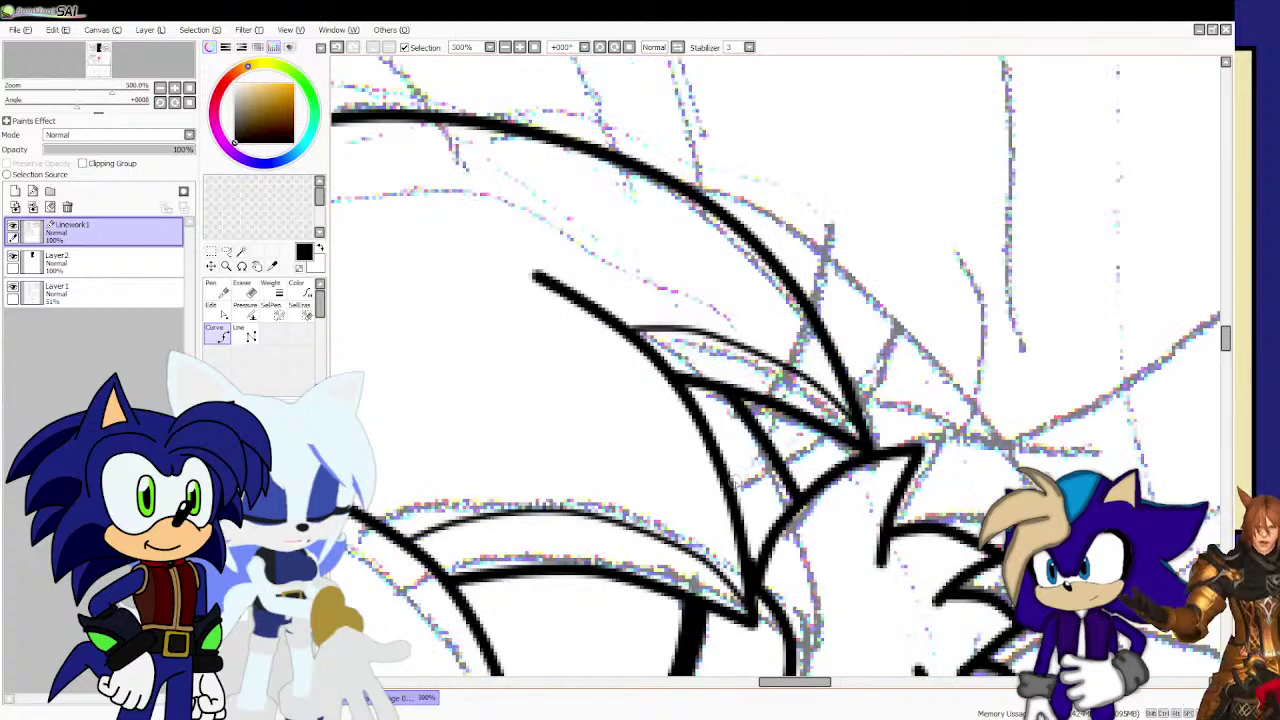
{"action": "left_click", "coordinate": [731, 503]}
{"action": "left_click", "coordinate": [772, 464]}
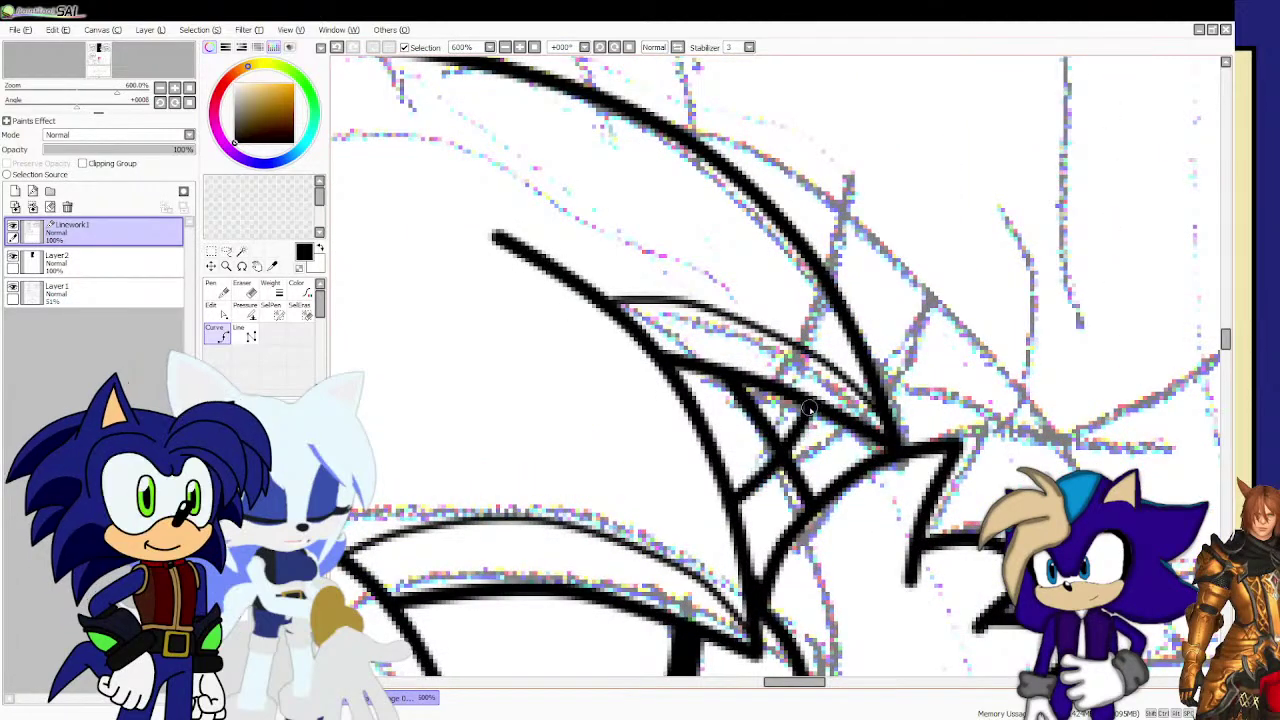
{"action": "double_click", "coordinate": [810, 407]}
{"action": "left_click", "coordinate": [785, 461]}
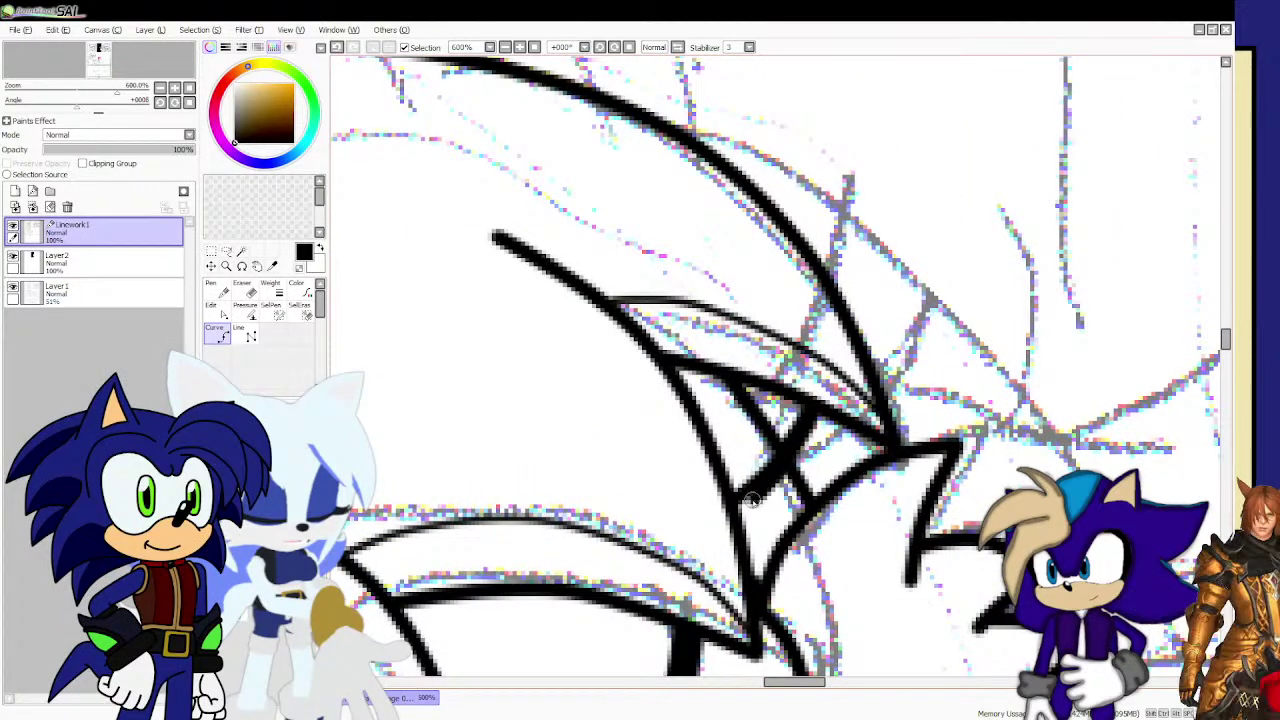
{"action": "double_click", "coordinate": [738, 505]}
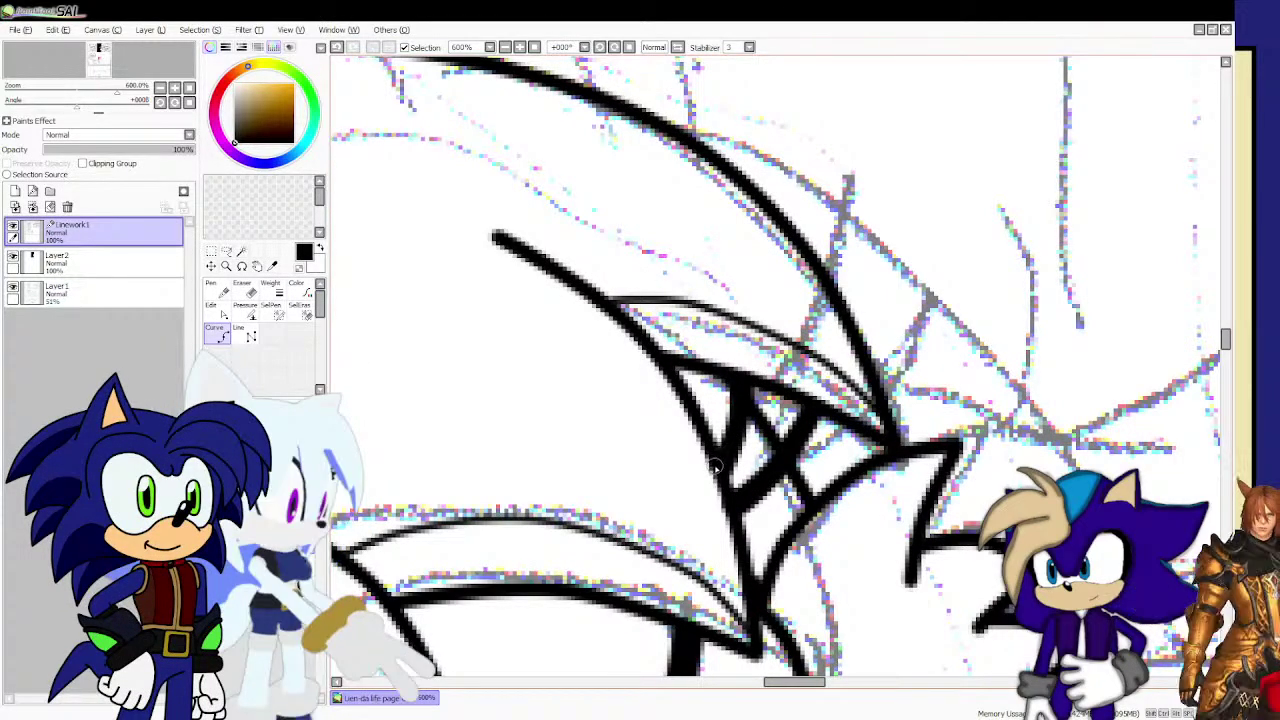
{"action": "scroll", "coordinate": [720, 400], "scroll_direction": "down", "scroll_amount": 3}
{"action": "scroll", "coordinate": [708, 377], "scroll_direction": "down", "scroll_amount": 2}
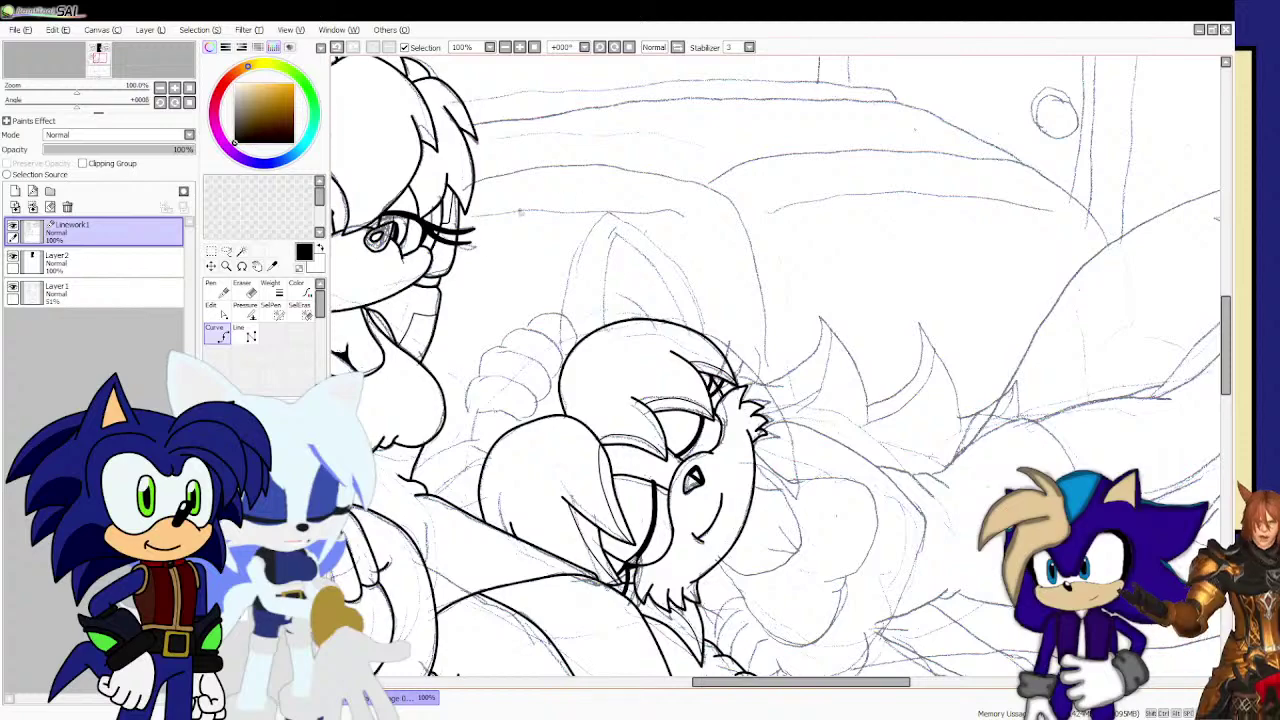
Ink a curved line from the seated character's chest outline over to the reclining character's front hair lock.
{"action": "scroll", "coordinate": [453, 447], "scroll_direction": "up", "scroll_amount": 1}
{"action": "scroll", "coordinate": [452, 462], "scroll_direction": "up", "scroll_amount": 3}
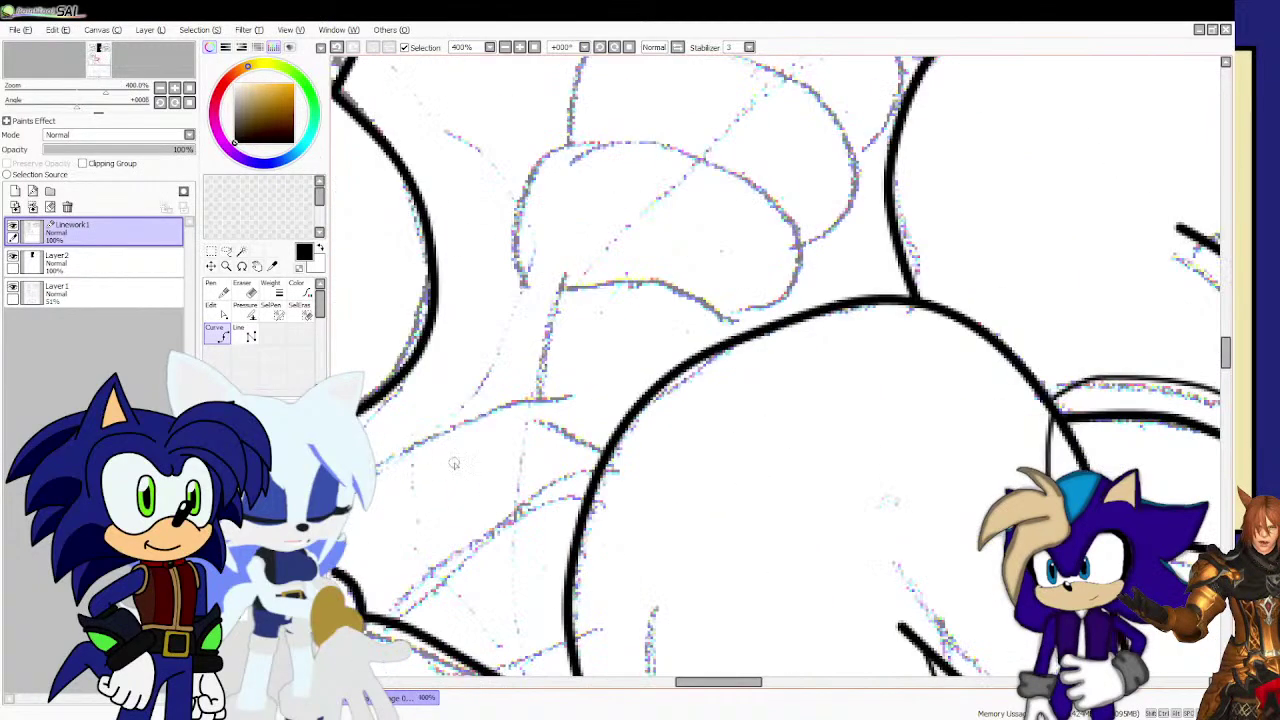
{"action": "scroll", "coordinate": [395, 485], "scroll_direction": "down", "scroll_amount": 2}
{"action": "scroll", "coordinate": [405, 483], "scroll_direction": "up", "scroll_amount": 2}
{"action": "left_click", "coordinate": [366, 496]}
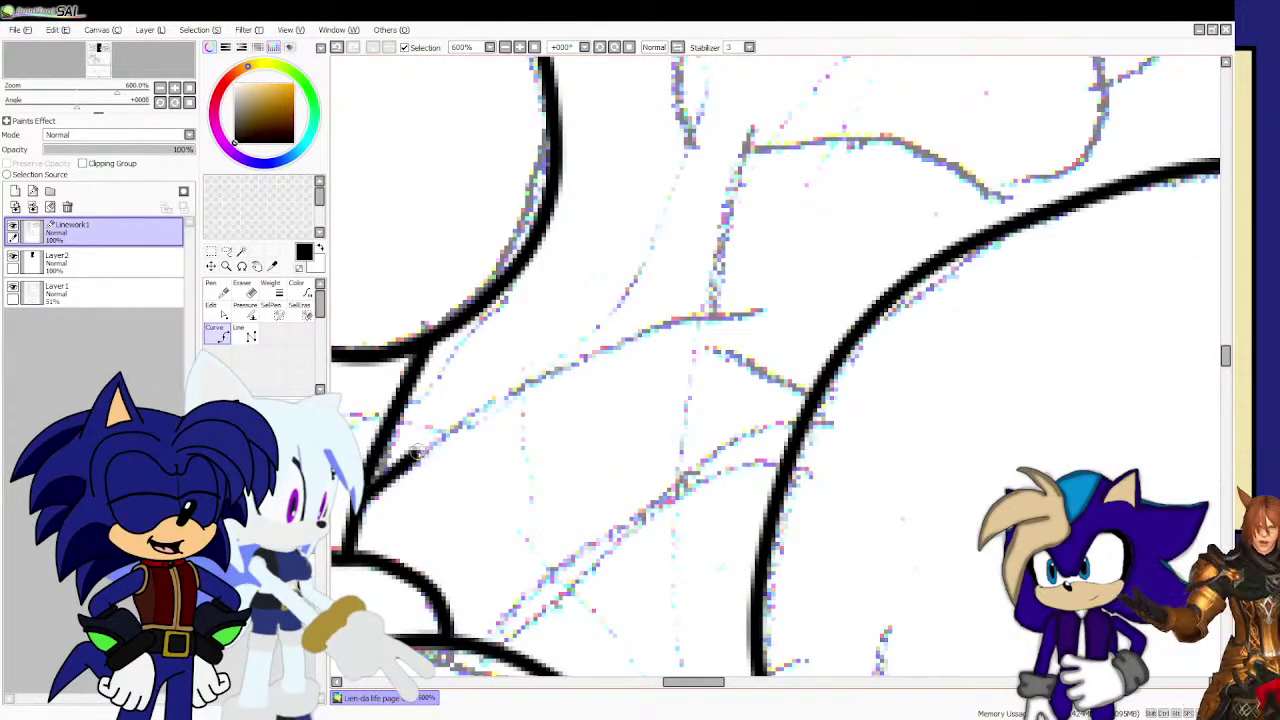
{"action": "left_click", "coordinate": [434, 443]}
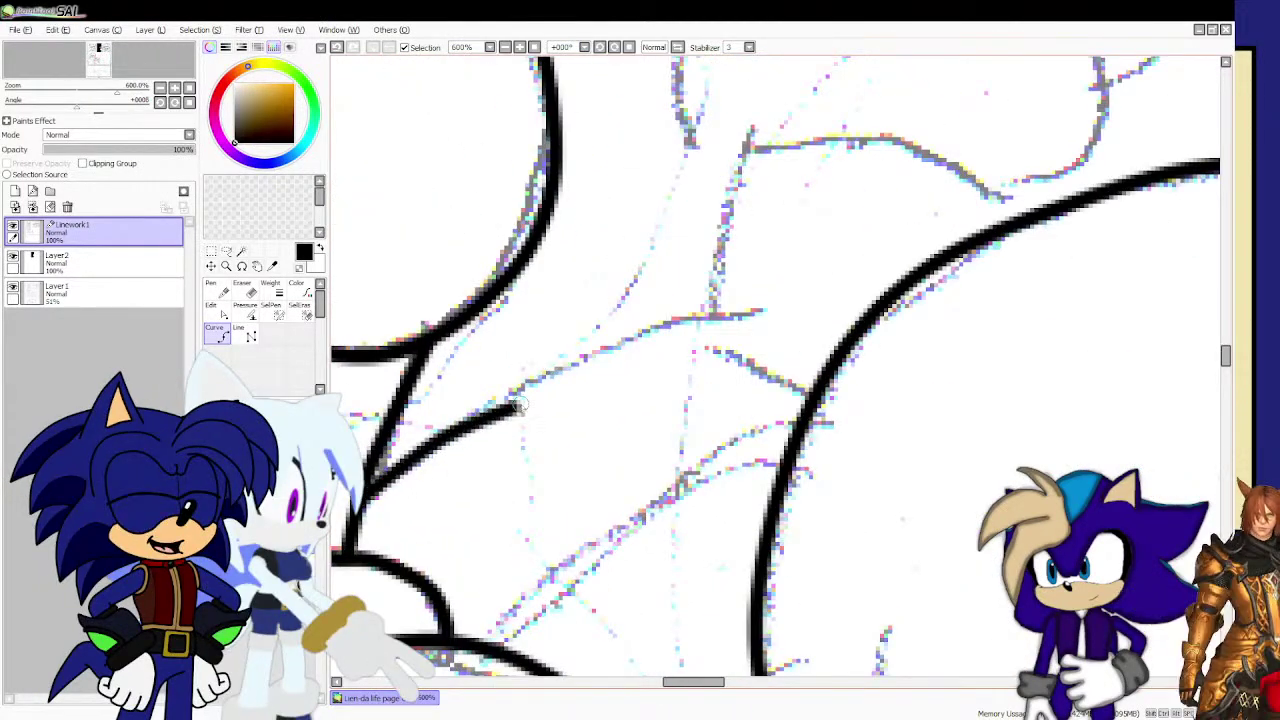
{"action": "left_click", "coordinate": [709, 342]}
{"action": "double_click", "coordinate": [813, 394]}
{"action": "scroll", "coordinate": [698, 398], "scroll_direction": "down", "scroll_amount": 1}
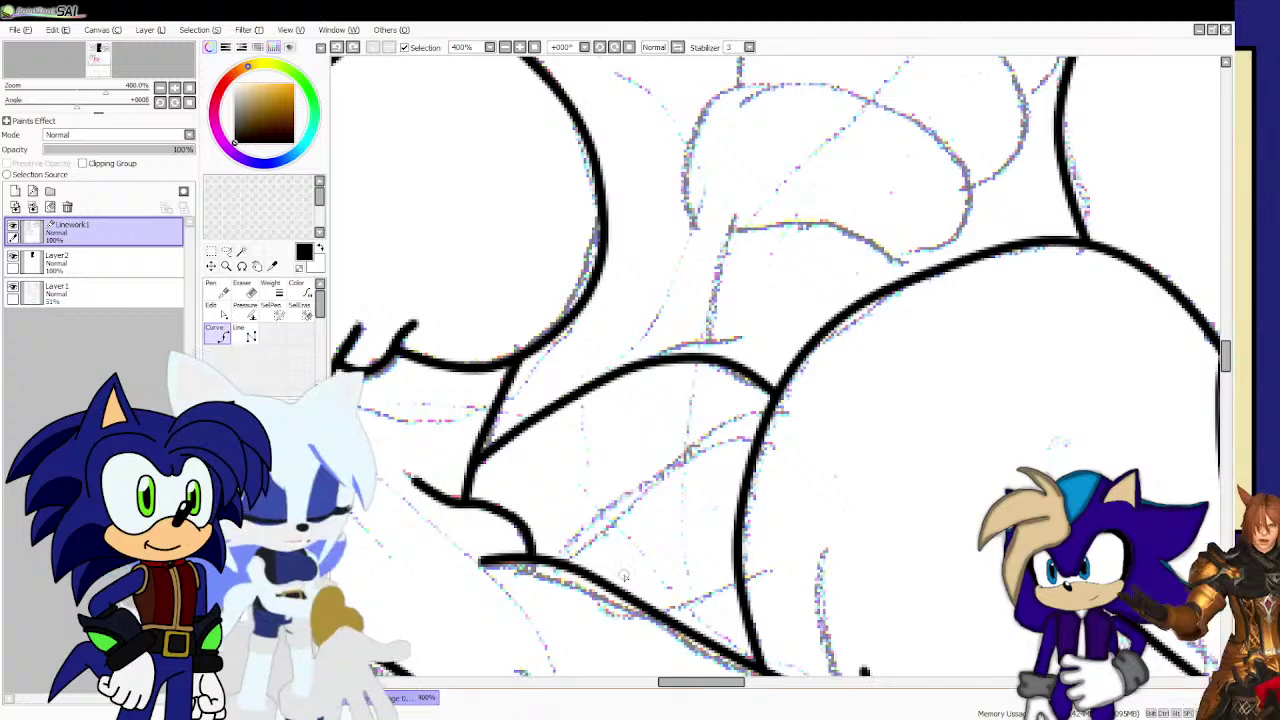
Ink two short fold lines below that arc, between the seated character's leg line and the reclining character's hair.
{"action": "mouse_move", "coordinate": [576, 566]}
{"action": "left_mouse_down"}
{"action": "mouse_move", "coordinate": [636, 539]}
{"action": "mouse_move", "coordinate": [735, 524]}
{"action": "left_mouse_up"}
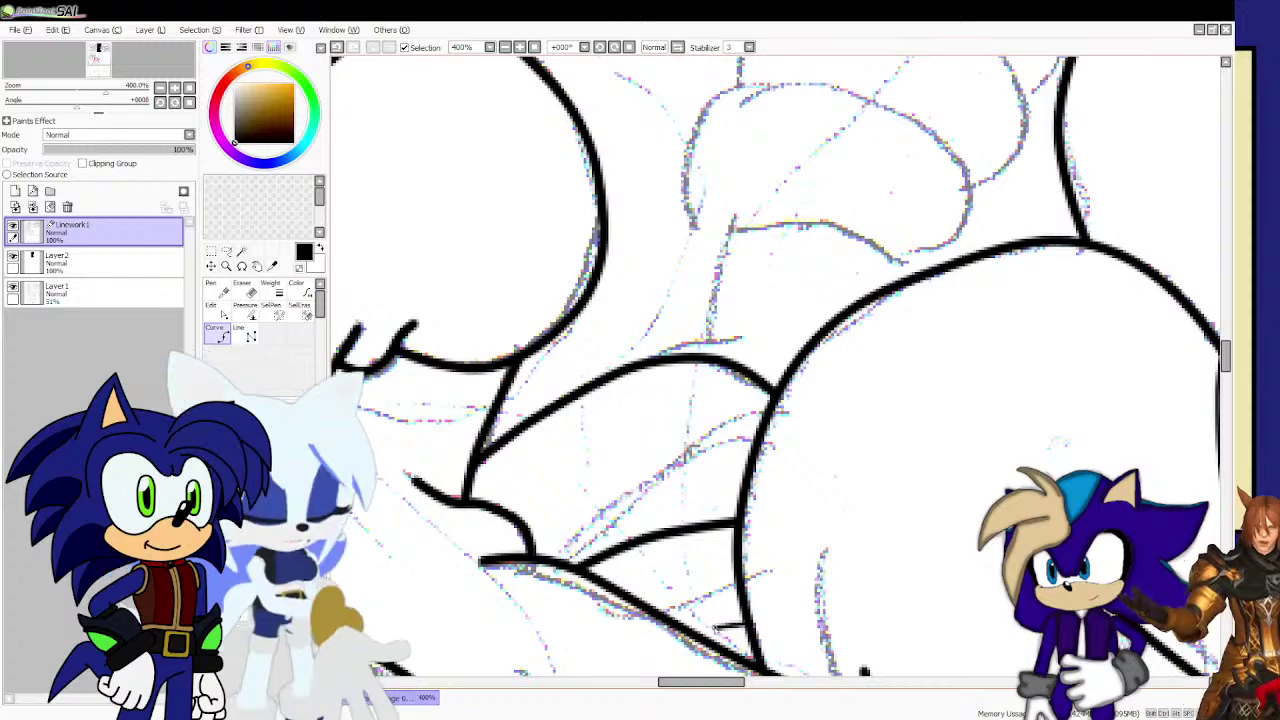
{"action": "left_click_drag", "start_coordinate": [745, 625], "coordinate": [662, 622]}
{"action": "scroll", "coordinate": [589, 540], "scroll_direction": "down", "scroll_amount": 3}
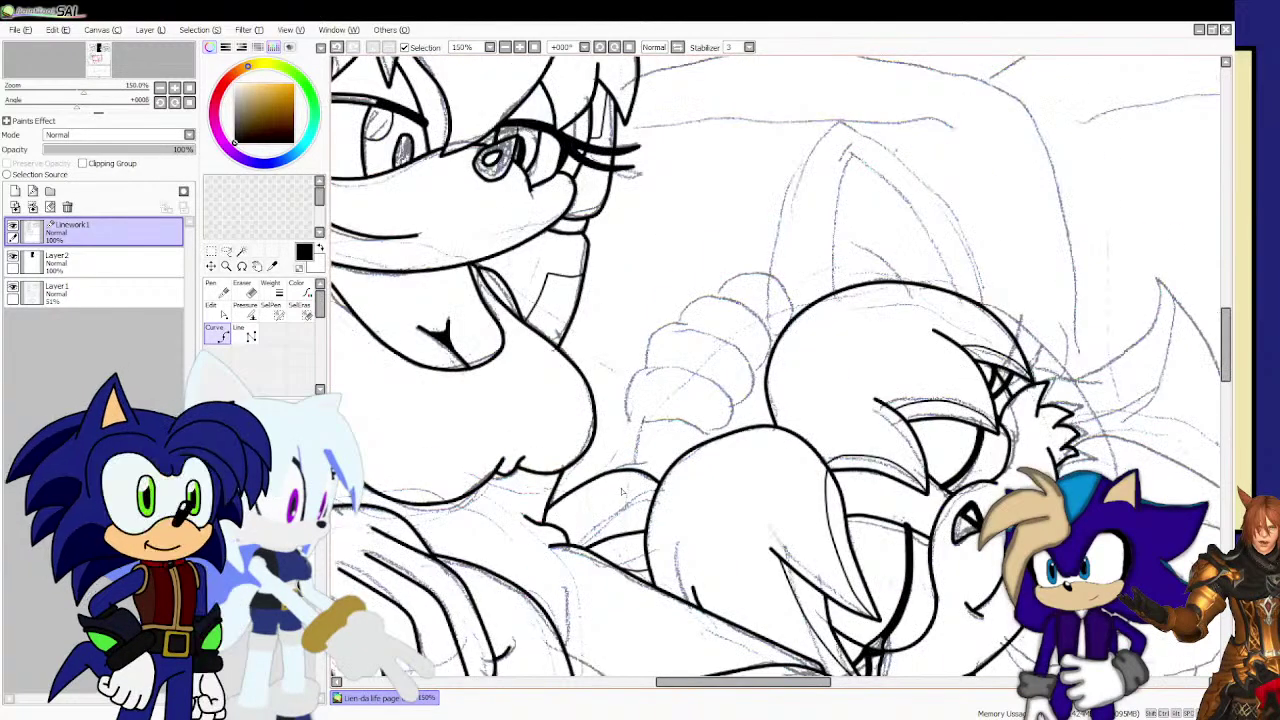
Ink the short base and the lowest rounded segment of the banded hair lock behind the reclining character's head.
{"action": "scroll", "coordinate": [700, 350], "scroll_direction": "up", "scroll_amount": 1}
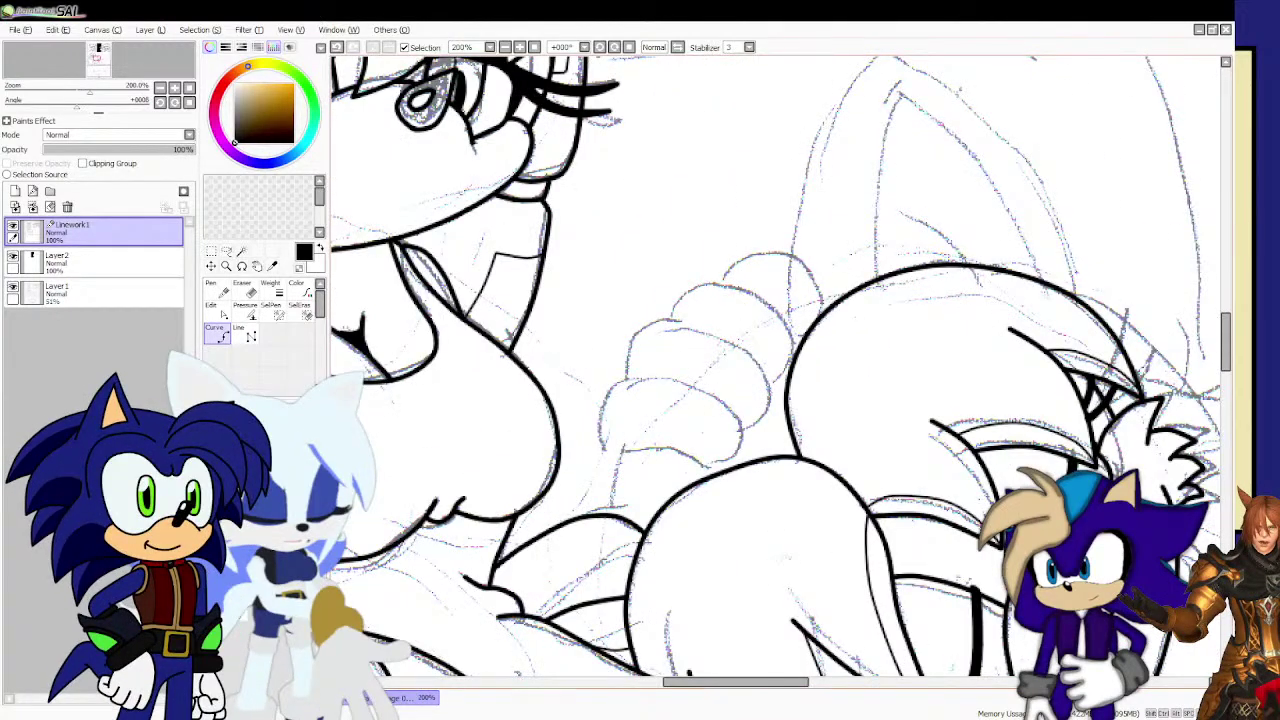
{"action": "scroll", "coordinate": [590, 494], "scroll_direction": "up", "scroll_amount": 2}
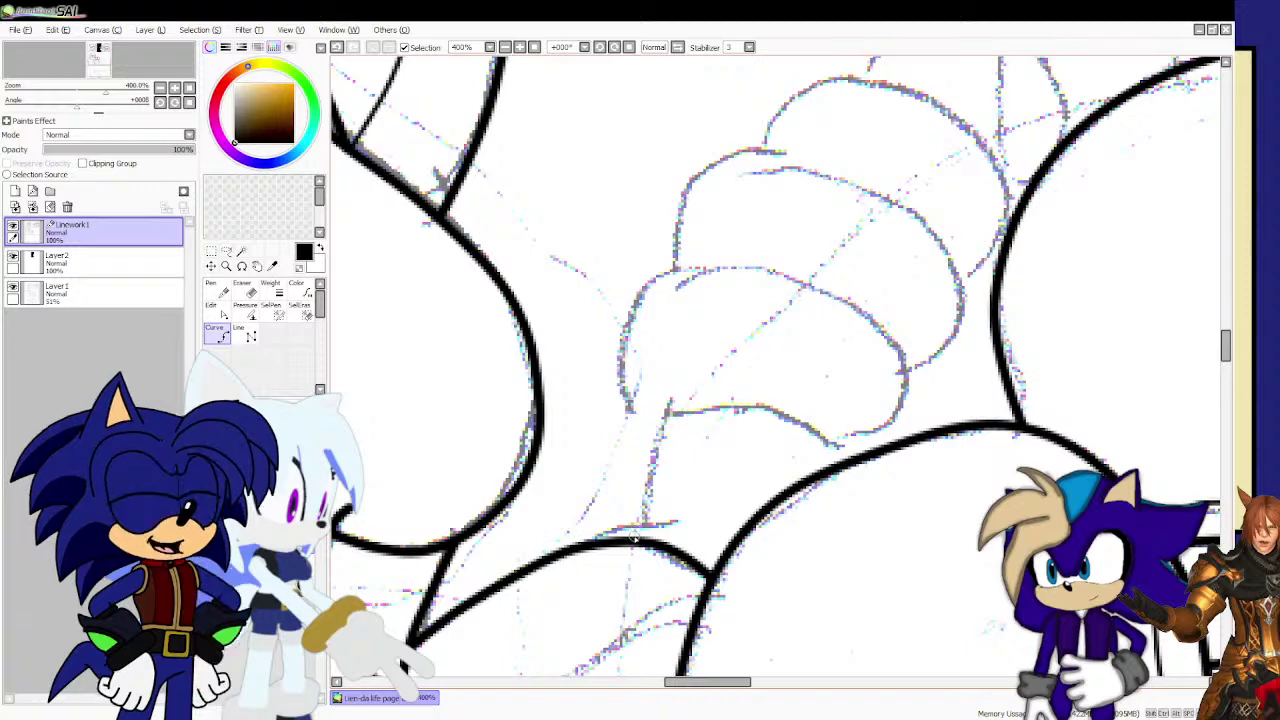
{"action": "mouse_move", "coordinate": [634, 540]}
{"action": "left_mouse_down"}
{"action": "mouse_move", "coordinate": [650, 443]}
{"action": "mouse_move", "coordinate": [682, 413]}
{"action": "mouse_move", "coordinate": [772, 410]}
{"action": "mouse_move", "coordinate": [820, 444]}
{"action": "left_mouse_up"}
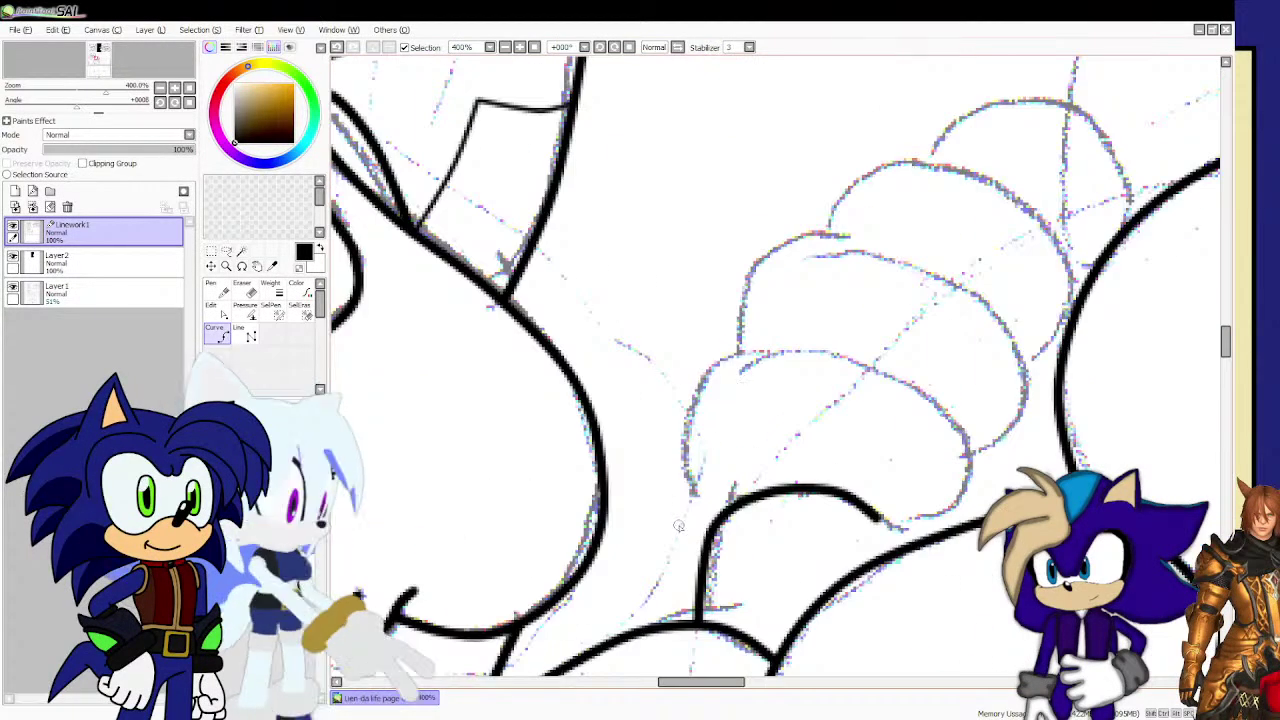
{"action": "mouse_move", "coordinate": [706, 540]}
{"action": "left_mouse_down"}
{"action": "mouse_move", "coordinate": [680, 505]}
{"action": "mouse_move", "coordinate": [672, 422]}
{"action": "mouse_move", "coordinate": [684, 378]}
{"action": "mouse_move", "coordinate": [860, 352]}
{"action": "mouse_move", "coordinate": [945, 415]}
{"action": "mouse_move", "coordinate": [978, 462]}
{"action": "mouse_move", "coordinate": [972, 492]}
{"action": "mouse_move", "coordinate": [940, 510]}
{"action": "mouse_move", "coordinate": [868, 510]}
{"action": "left_mouse_up"}
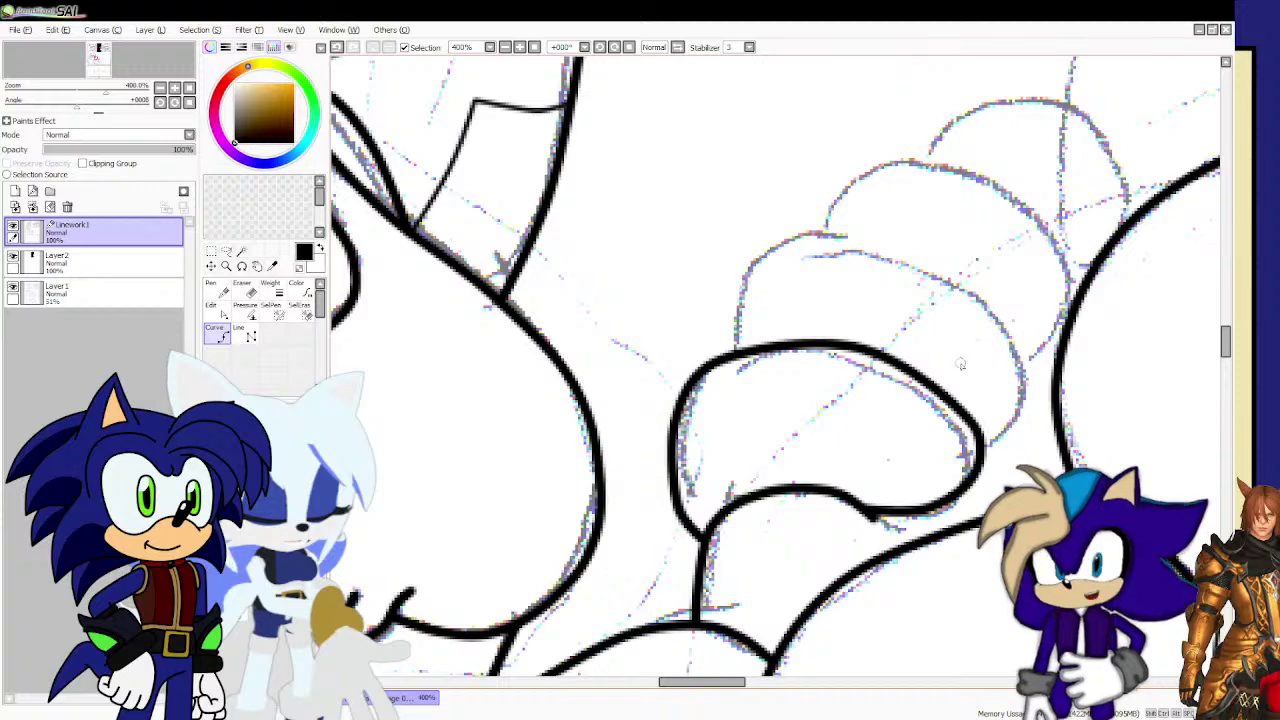
Ink the second rounded segment of the banded hair lock, closing its lower end against the first segment.
{"action": "scroll", "coordinate": [1063, 241], "scroll_direction": "up", "scroll_amount": 1}
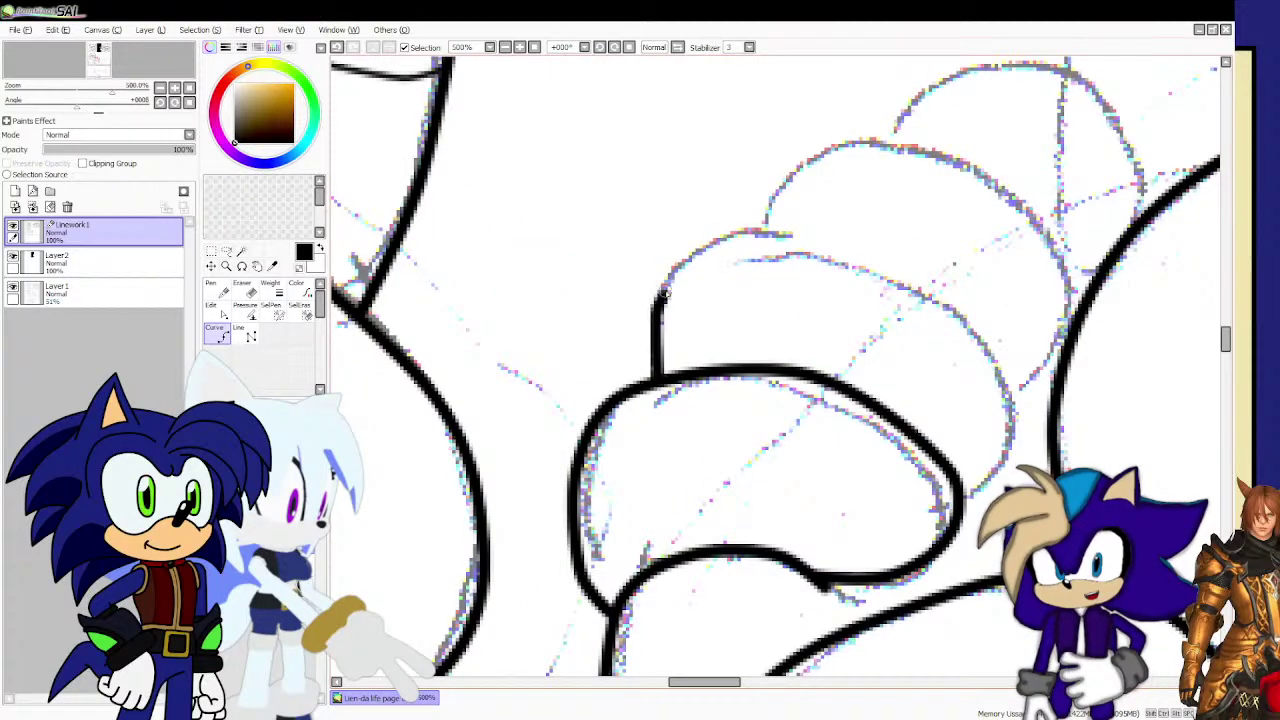
{"action": "mouse_move", "coordinate": [662, 293]}
{"action": "left_mouse_down"}
{"action": "mouse_move", "coordinate": [690, 258]}
{"action": "mouse_move", "coordinate": [727, 248]}
{"action": "mouse_move", "coordinate": [855, 247]}
{"action": "mouse_move", "coordinate": [990, 335]}
{"action": "mouse_move", "coordinate": [1022, 416]}
{"action": "mouse_move", "coordinate": [1008, 448]}
{"action": "left_mouse_up"}
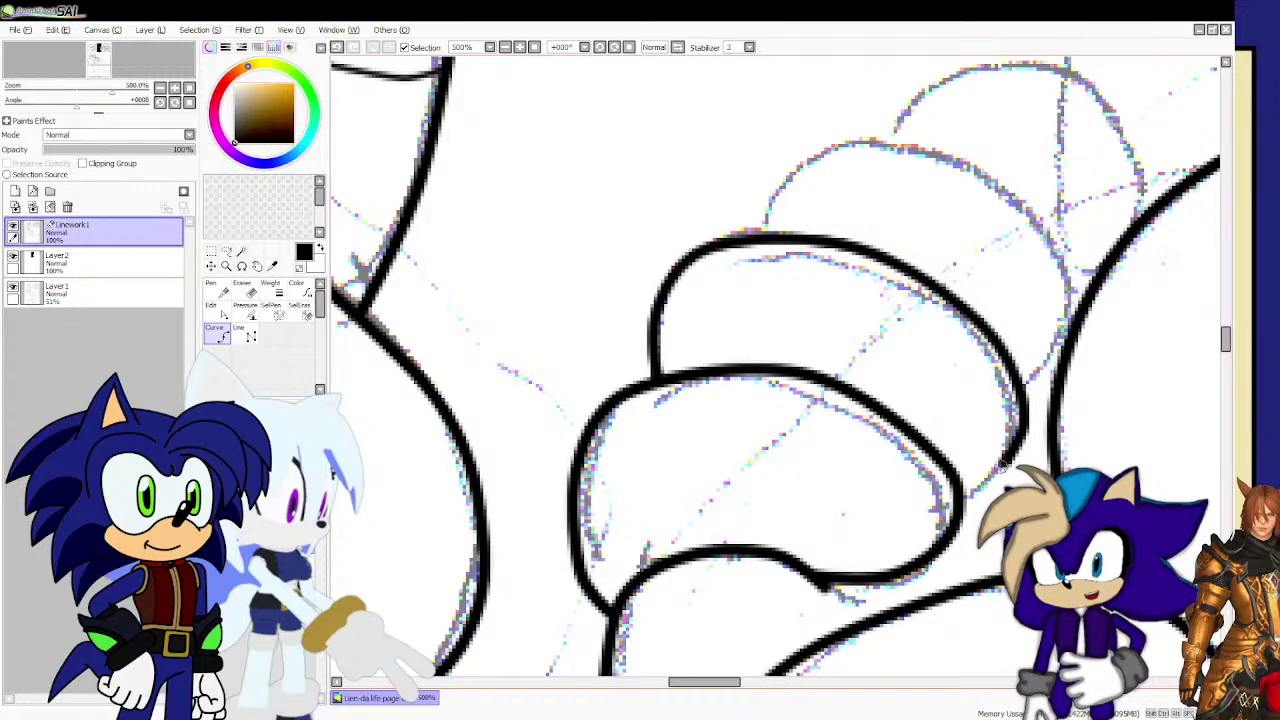
{"action": "double_click", "coordinate": [952, 477]}
{"action": "scroll", "coordinate": [764, 364], "scroll_direction": "down", "scroll_amount": 3}
{"action": "scroll", "coordinate": [880, 280], "scroll_direction": "up", "scroll_amount": 3}
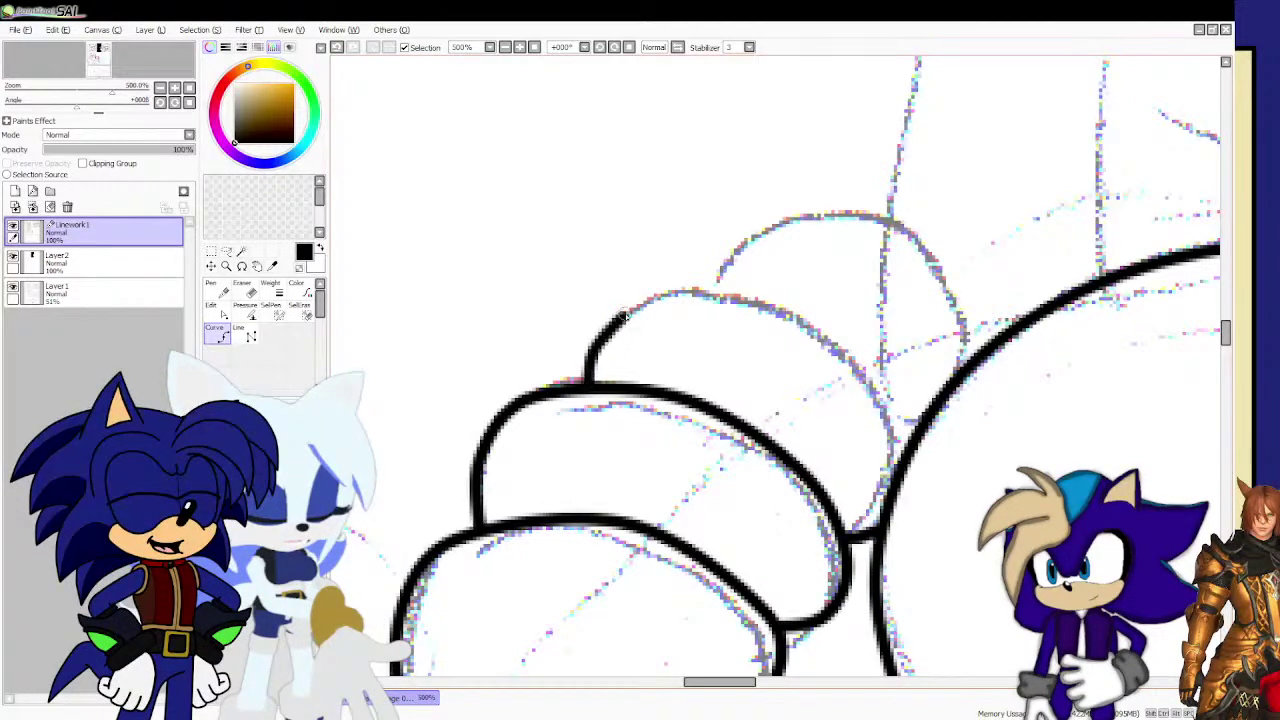
Ink the two uppermost rounded segments of the banded hair lock, ending both at the head outline.
{"action": "mouse_move", "coordinate": [655, 292]}
{"action": "left_mouse_down"}
{"action": "mouse_move", "coordinate": [739, 284]}
{"action": "mouse_move", "coordinate": [859, 361]}
{"action": "mouse_move", "coordinate": [905, 446]}
{"action": "left_mouse_up"}
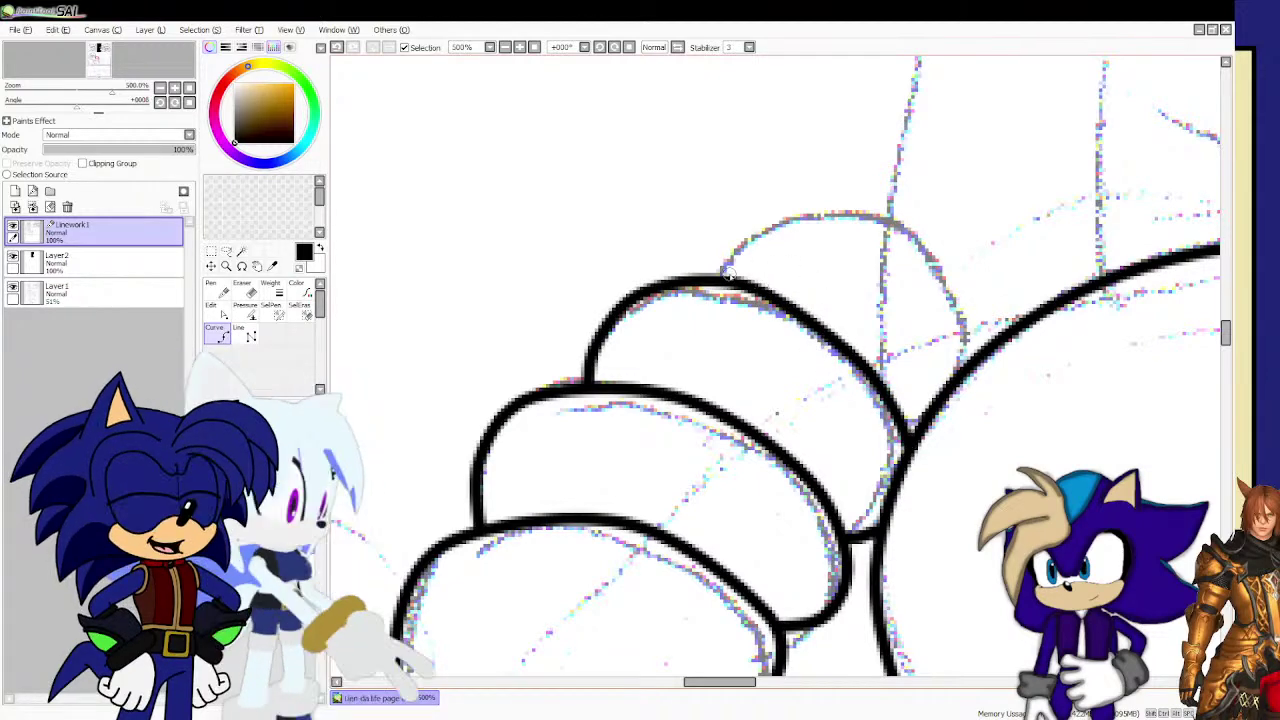
{"action": "mouse_move", "coordinate": [727, 272]}
{"action": "left_mouse_down"}
{"action": "mouse_move", "coordinate": [740, 248]}
{"action": "mouse_move", "coordinate": [850, 214]}
{"action": "mouse_move", "coordinate": [930, 266]}
{"action": "mouse_move", "coordinate": [972, 326]}
{"action": "left_mouse_up"}
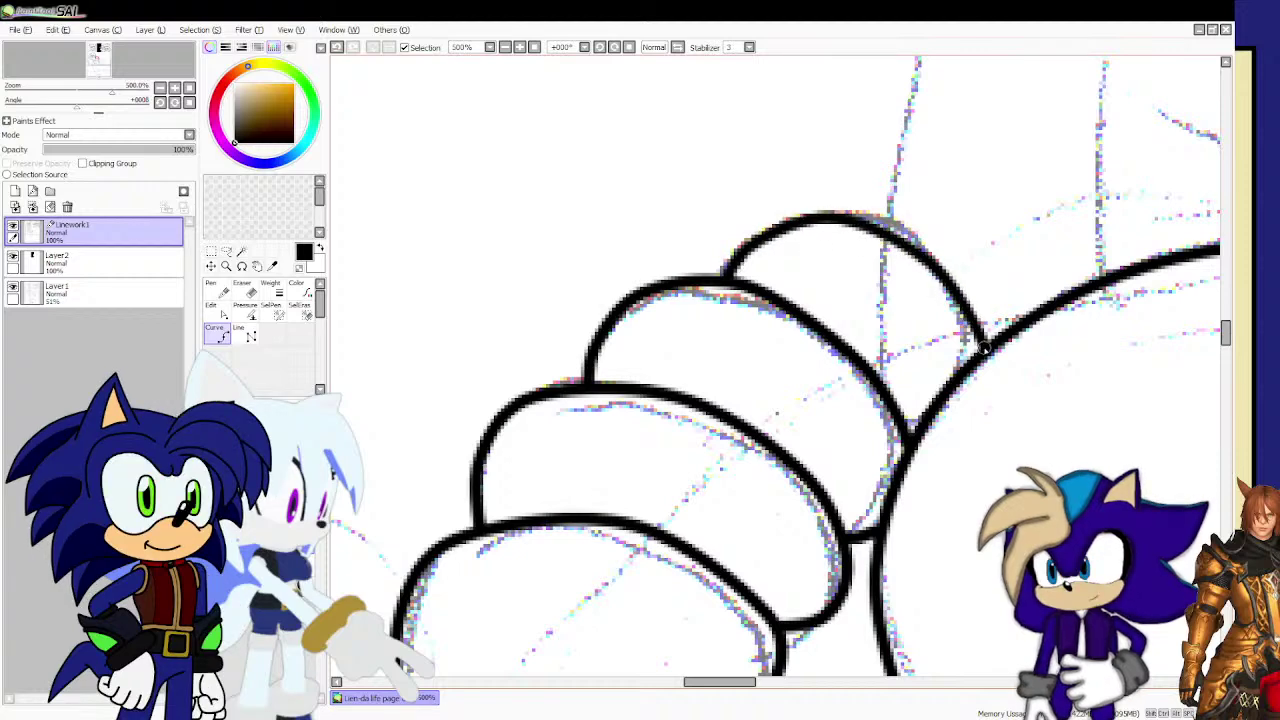
{"action": "double_click", "coordinate": [985, 347]}
{"action": "scroll", "coordinate": [730, 356], "scroll_direction": "down", "scroll_amount": 4}
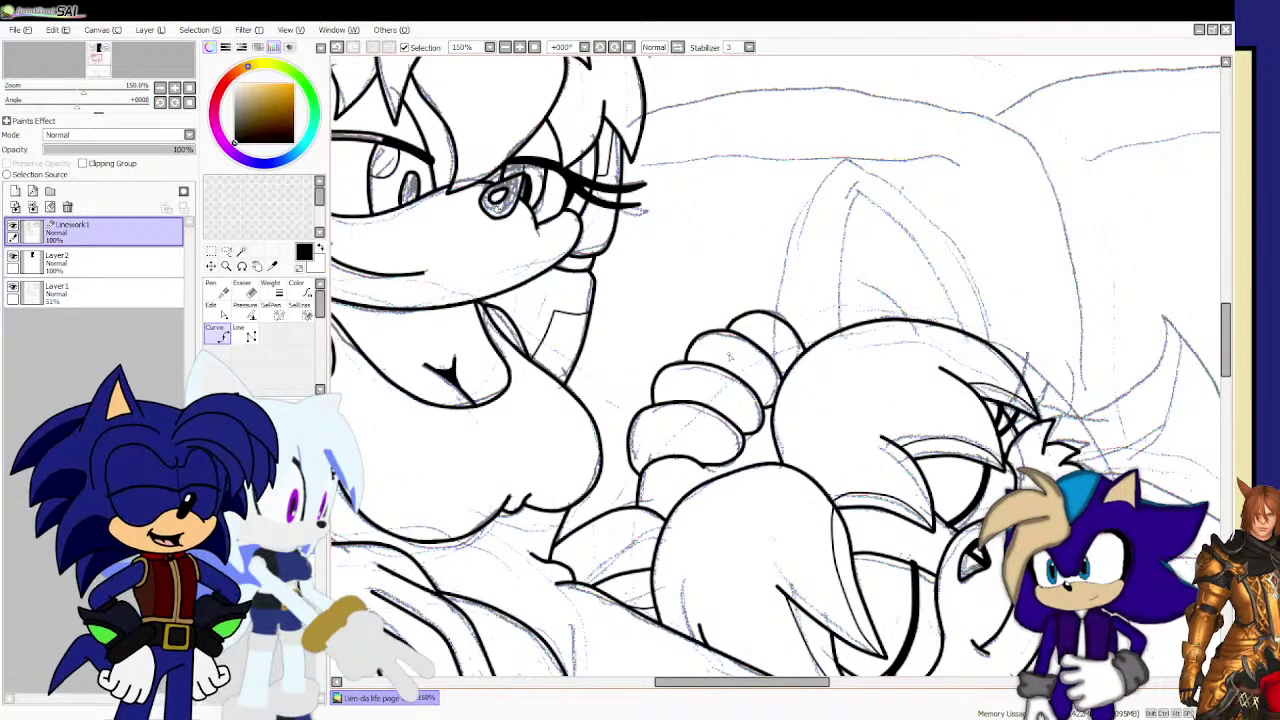
Ink the reclining character's pointed ear outline from the uppermost hair segment over the tip down to the head.
{"action": "scroll", "coordinate": [955, 240], "scroll_direction": "up", "scroll_amount": 1}
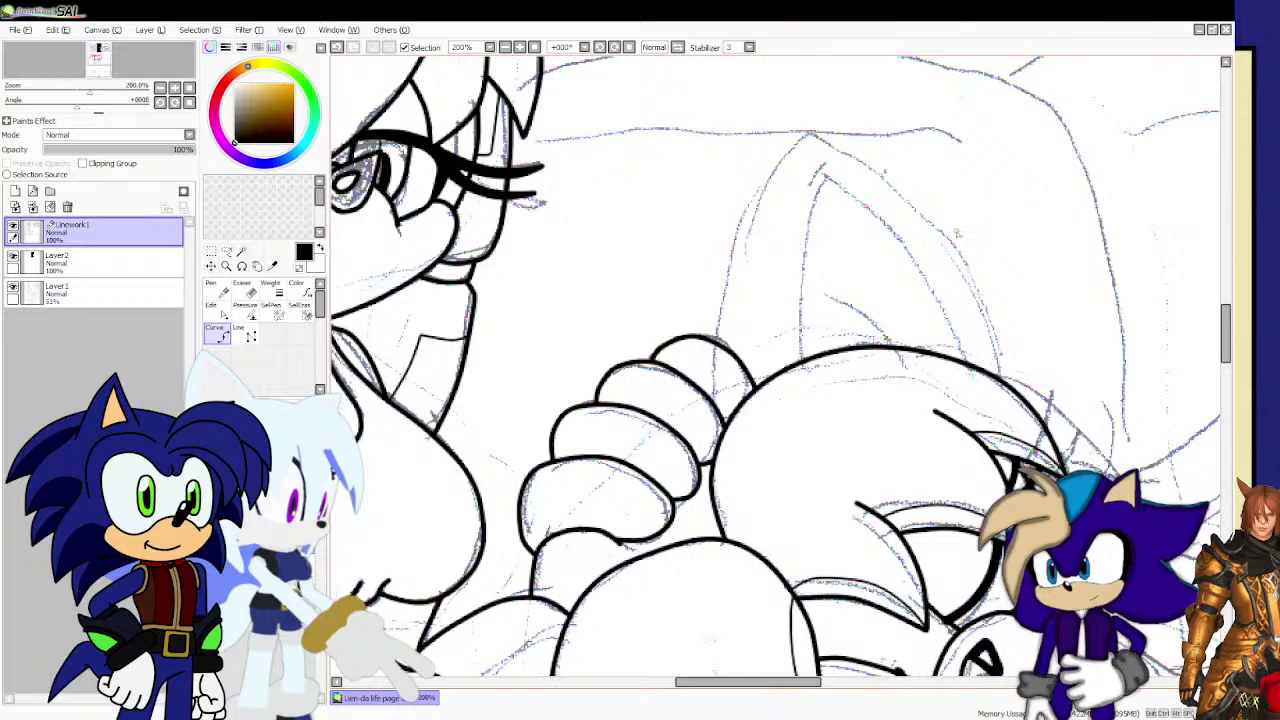
{"action": "scroll", "coordinate": [956, 233], "scroll_direction": "up", "scroll_amount": 1}
{"action": "mouse_move", "coordinate": [594, 405]}
{"action": "left_mouse_down"}
{"action": "mouse_move", "coordinate": [627, 208]}
{"action": "mouse_move", "coordinate": [704, 104]}
{"action": "mouse_move", "coordinate": [735, 86]}
{"action": "mouse_move", "coordinate": [868, 172]}
{"action": "mouse_move", "coordinate": [977, 310]}
{"action": "mouse_move", "coordinate": [1015, 420]}
{"action": "left_mouse_up"}
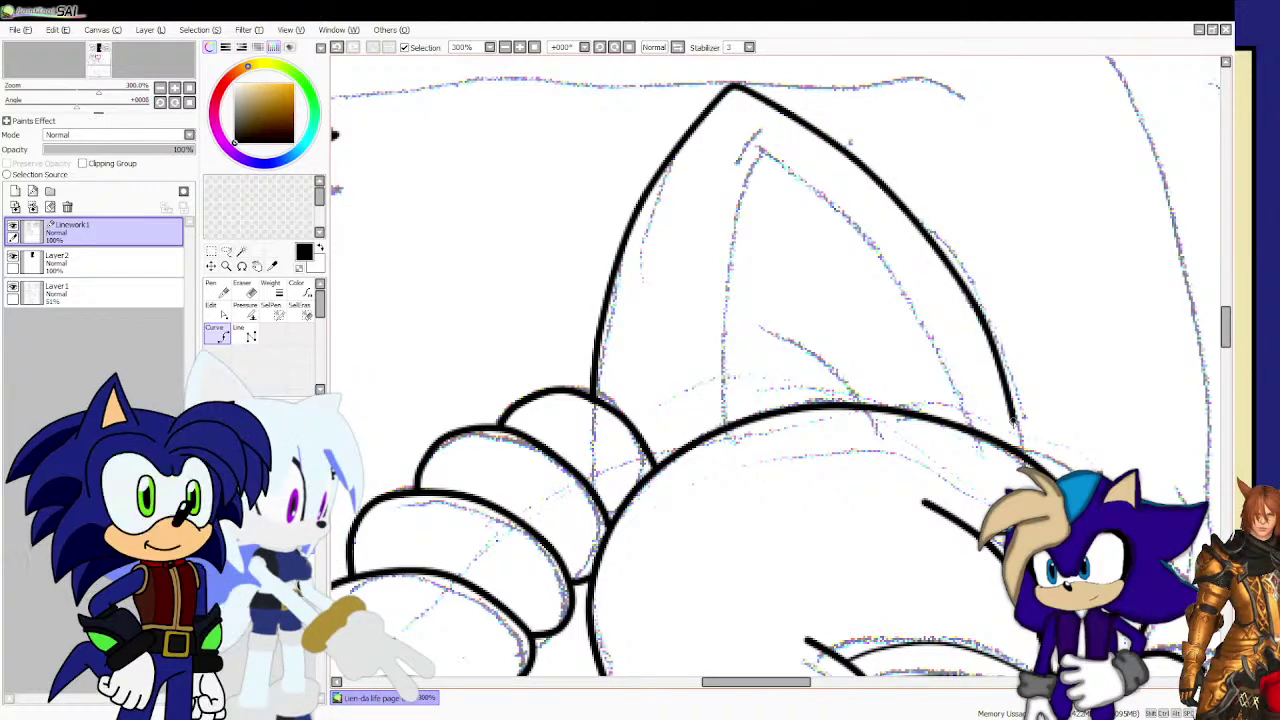
{"action": "double_click", "coordinate": [1018, 449]}
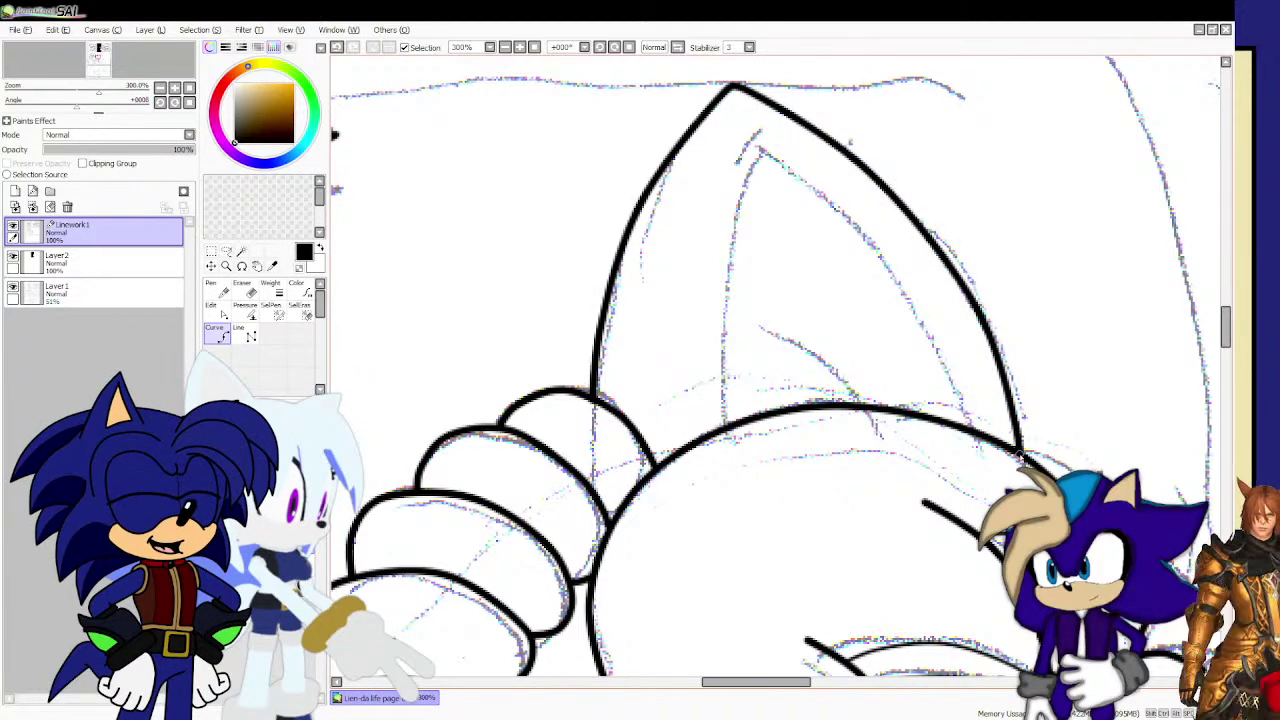
Ink the two inner ear edges from near the tip down to the head, plus a thin curved fold line between them.
{"action": "left_click", "coordinate": [755, 129]}
{"action": "mouse_move", "coordinate": [743, 212]}
{"action": "left_mouse_down"}
{"action": "mouse_move", "coordinate": [770, 415]}
{"action": "mouse_move", "coordinate": [745, 183]}
{"action": "left_mouse_up"}
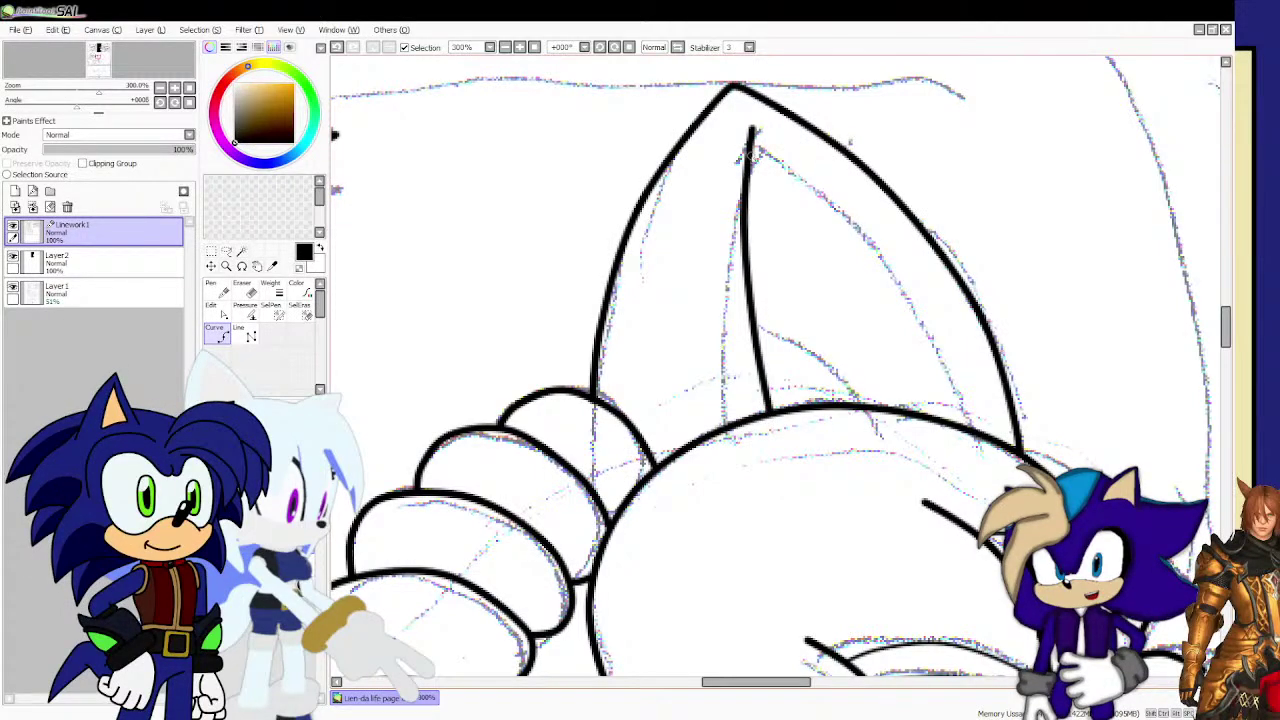
{"action": "mouse_move", "coordinate": [752, 138]}
{"action": "left_mouse_down"}
{"action": "mouse_move", "coordinate": [807, 172]}
{"action": "mouse_move", "coordinate": [850, 235]}
{"action": "mouse_move", "coordinate": [900, 268]}
{"action": "mouse_move", "coordinate": [970, 430]}
{"action": "left_mouse_up"}
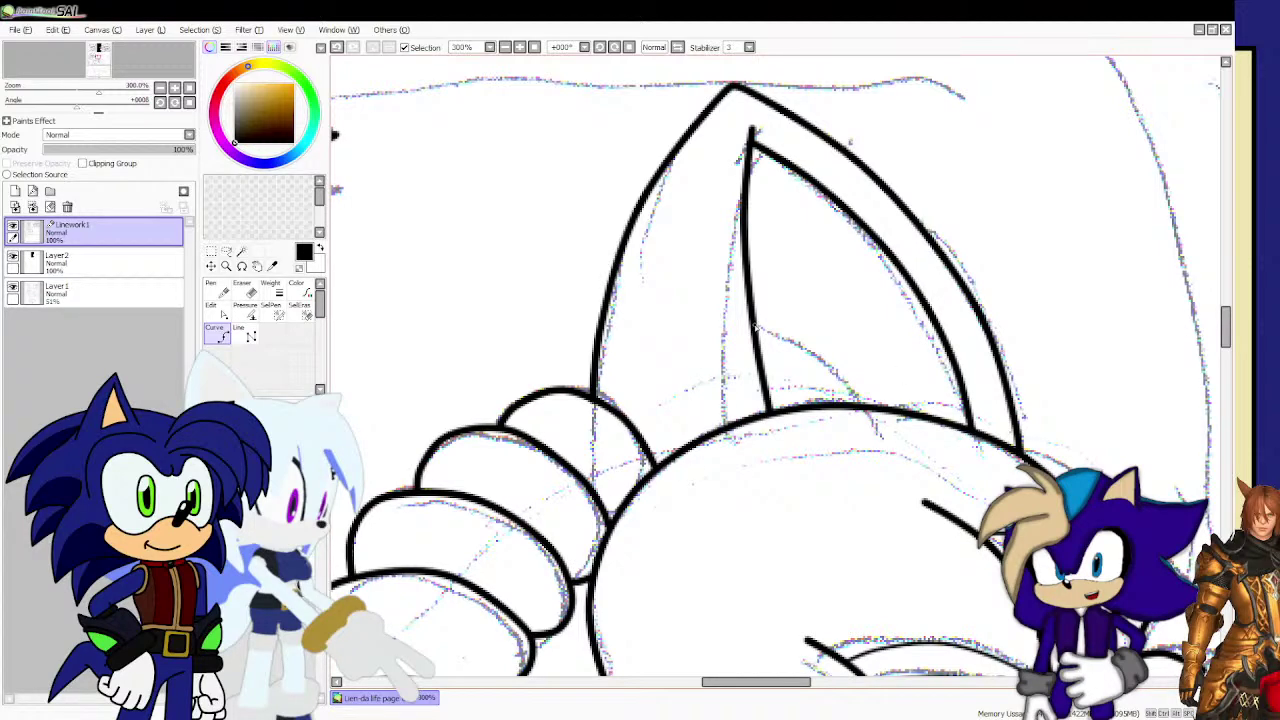
{"action": "left_click", "coordinate": [755, 316]}
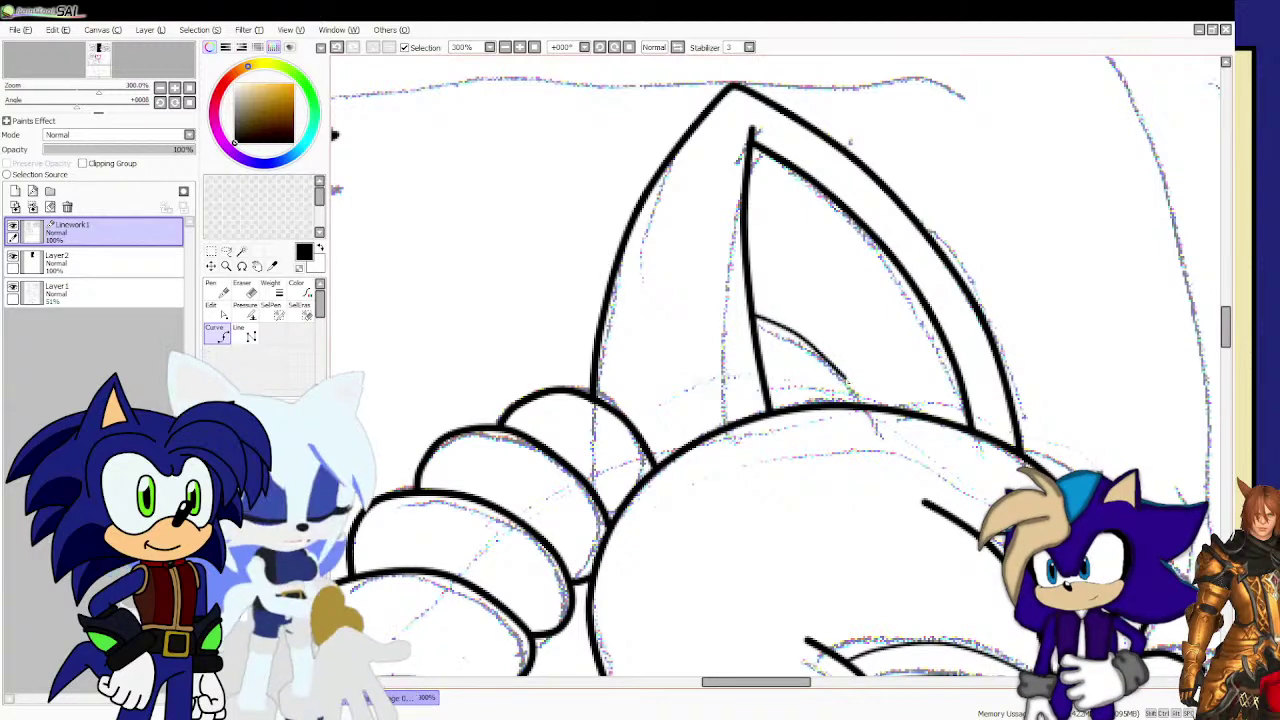
{"action": "scroll", "coordinate": [691, 312], "scroll_direction": "down", "scroll_amount": 4}
{"action": "scroll", "coordinate": [691, 312], "scroll_direction": "down", "scroll_amount": 2}
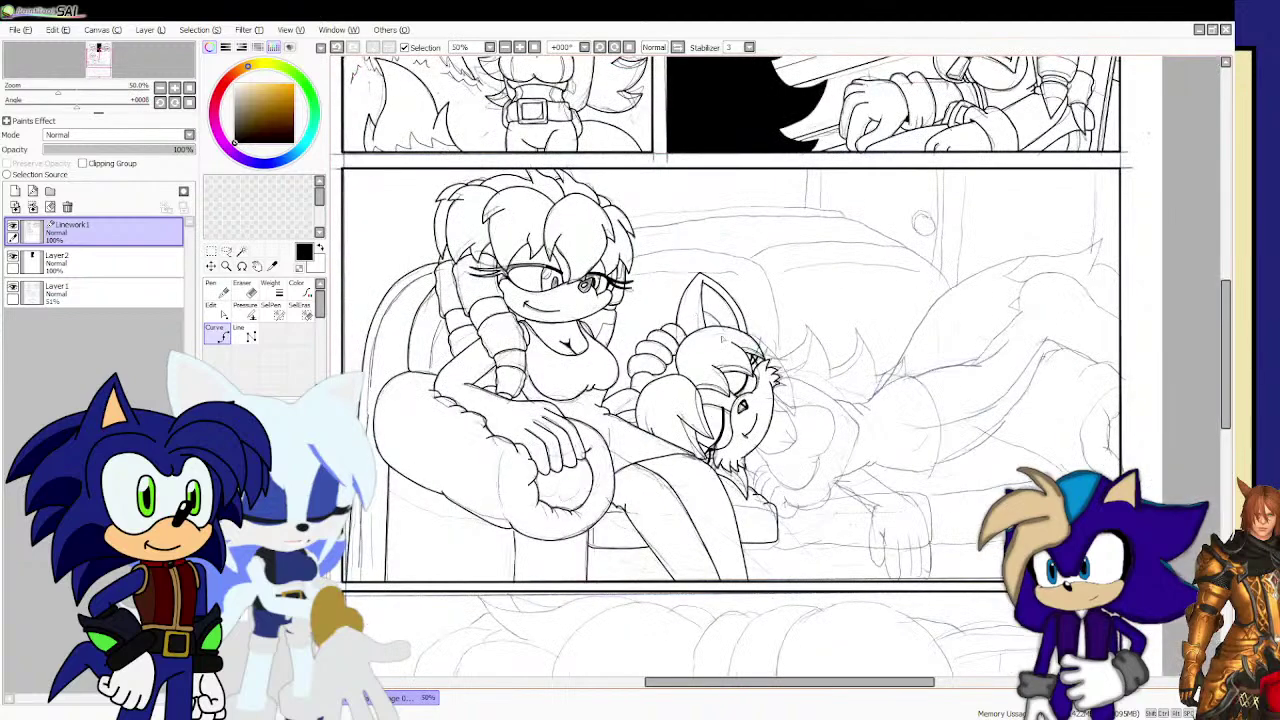
Ink the long pointed hair spike behind the reclining character's cheek tuft, with a thin inner line running up from its tip.
{"action": "scroll", "coordinate": [750, 352], "scroll_direction": "up", "scroll_amount": 2}
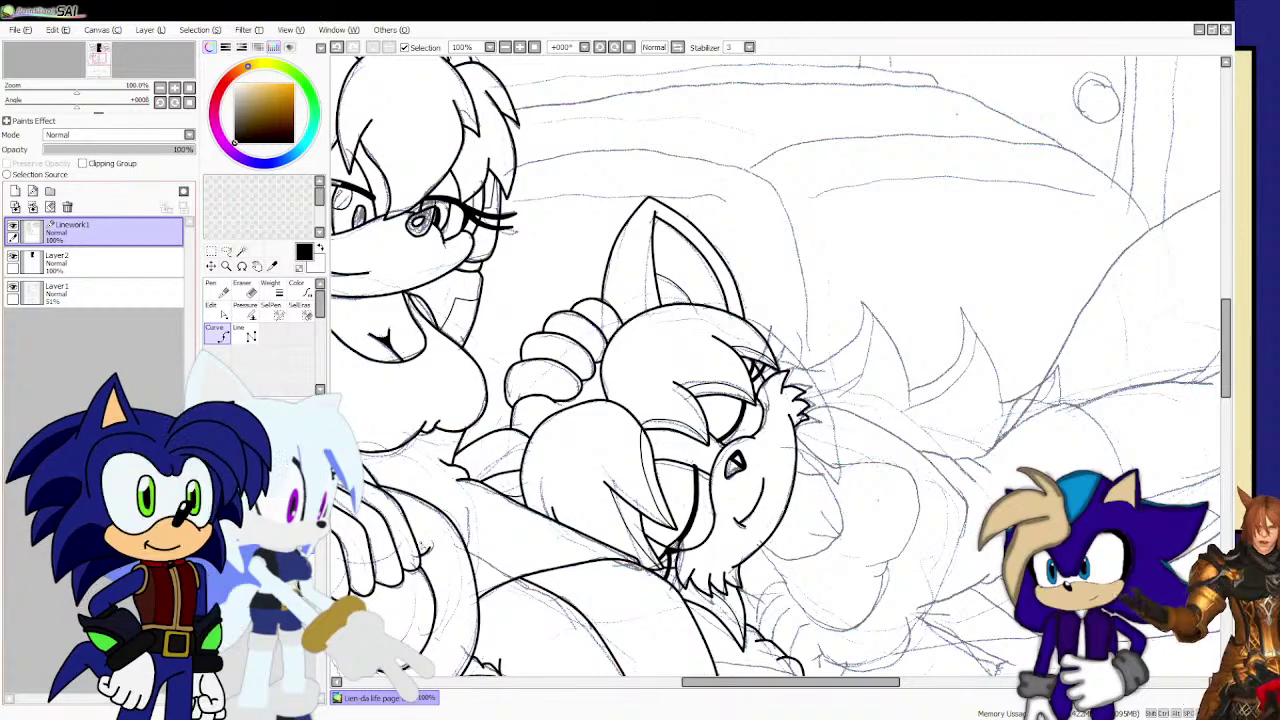
{"action": "scroll", "coordinate": [1016, 606], "scroll_direction": "up", "scroll_amount": 1}
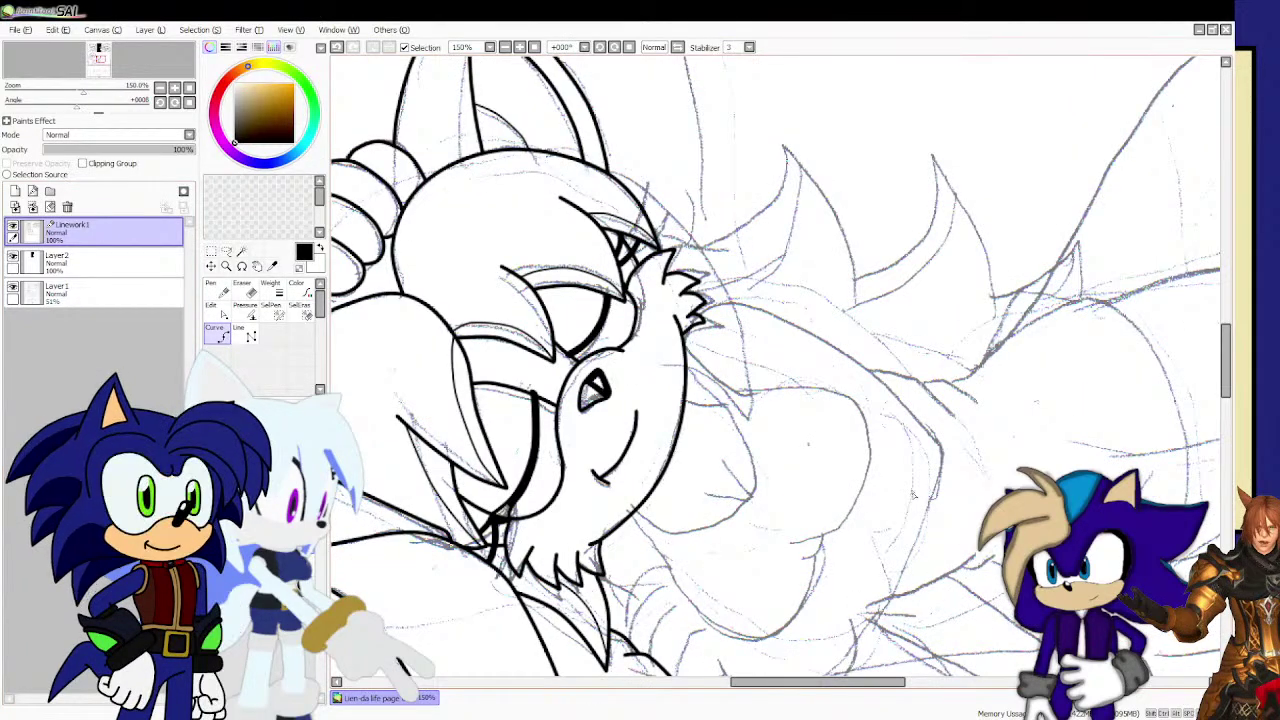
{"action": "scroll", "coordinate": [901, 503], "scroll_direction": "up", "scroll_amount": 1}
{"action": "scroll", "coordinate": [720, 348], "scroll_direction": "down", "scroll_amount": 2}
{"action": "scroll", "coordinate": [386, 459], "scroll_direction": "up", "scroll_amount": 2}
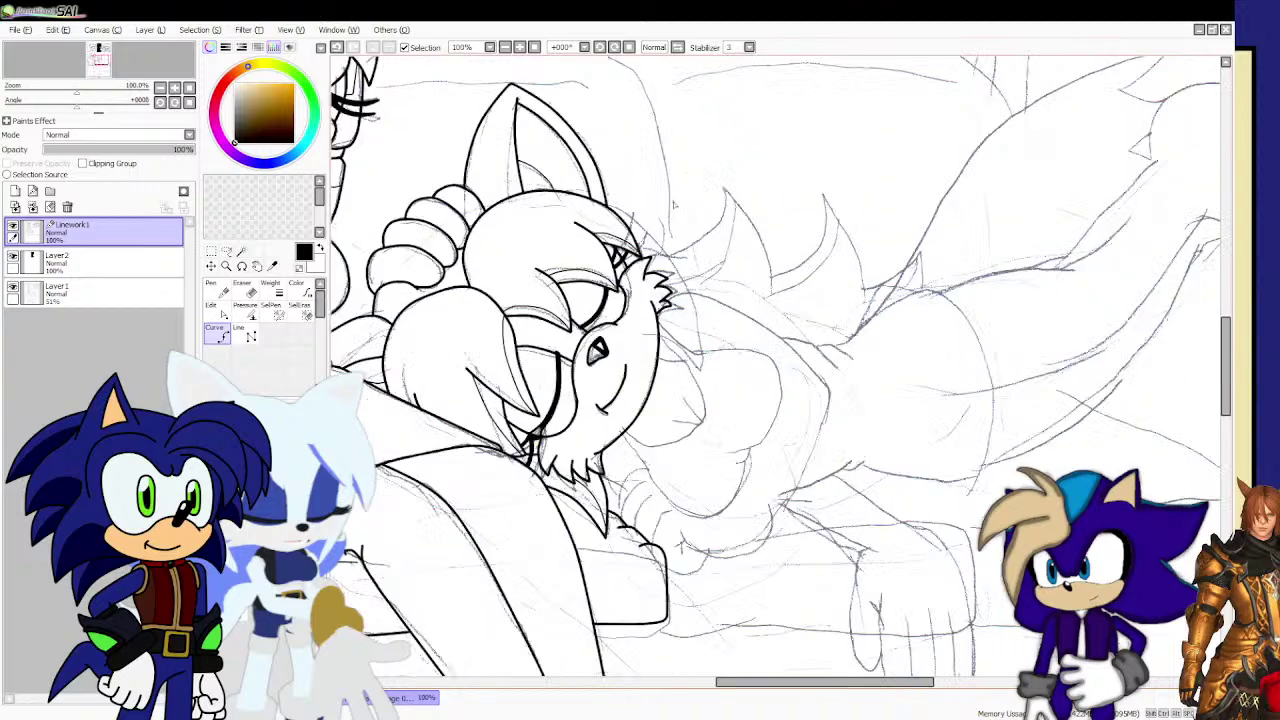
{"action": "scroll", "coordinate": [634, 148], "scroll_direction": "up", "scroll_amount": 1}
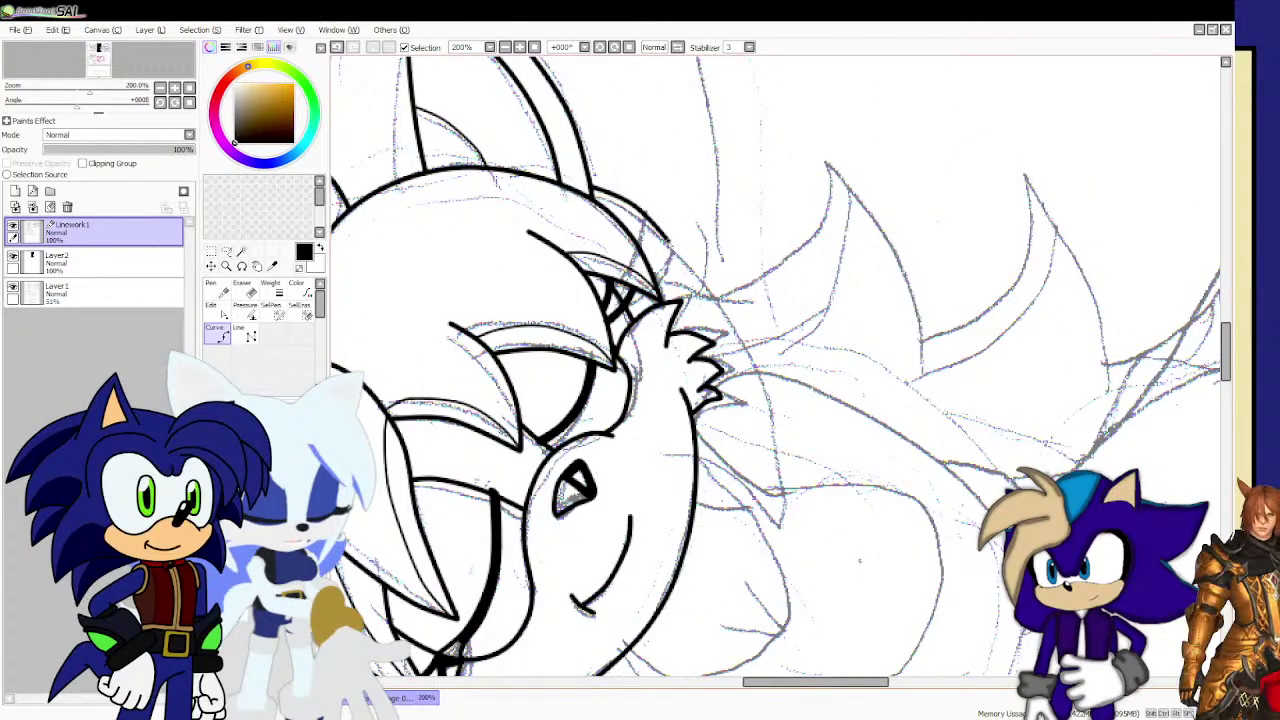
{"action": "mouse_move", "coordinate": [640, 212]}
{"action": "left_mouse_down"}
{"action": "mouse_move", "coordinate": [760, 390]}
{"action": "mouse_move", "coordinate": [787, 527]}
{"action": "left_mouse_up"}
{"action": "left_click_drag", "start_coordinate": [748, 479], "coordinate": [787, 525]}
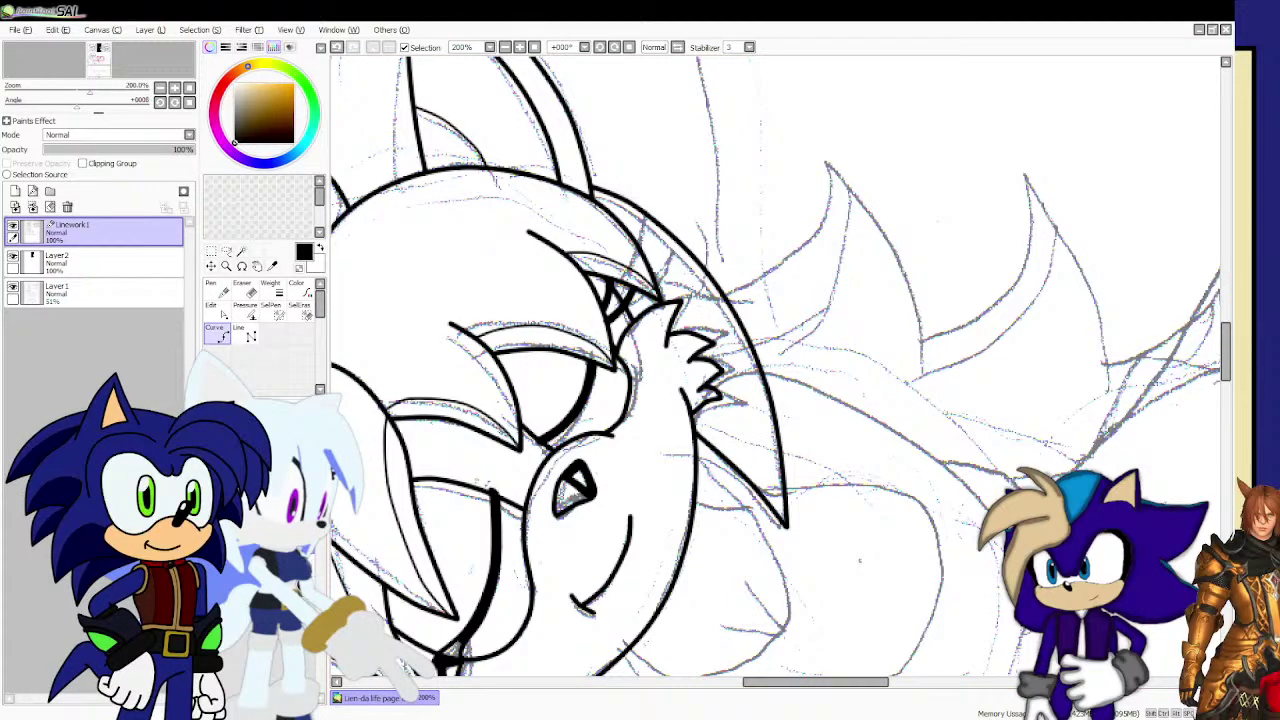
{"action": "scroll", "coordinate": [515, 475], "scroll_direction": "up", "scroll_amount": 2}
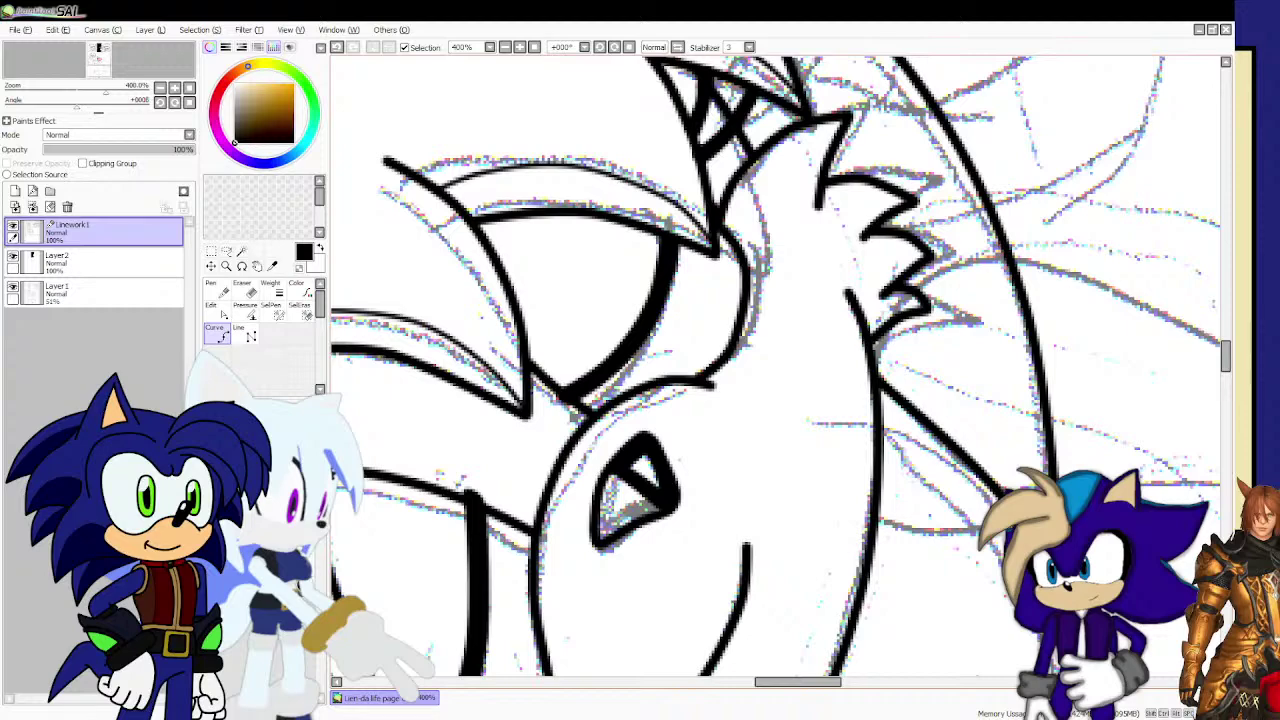
{"action": "left_click_drag", "start_coordinate": [1003, 442], "coordinate": [900, 320]}
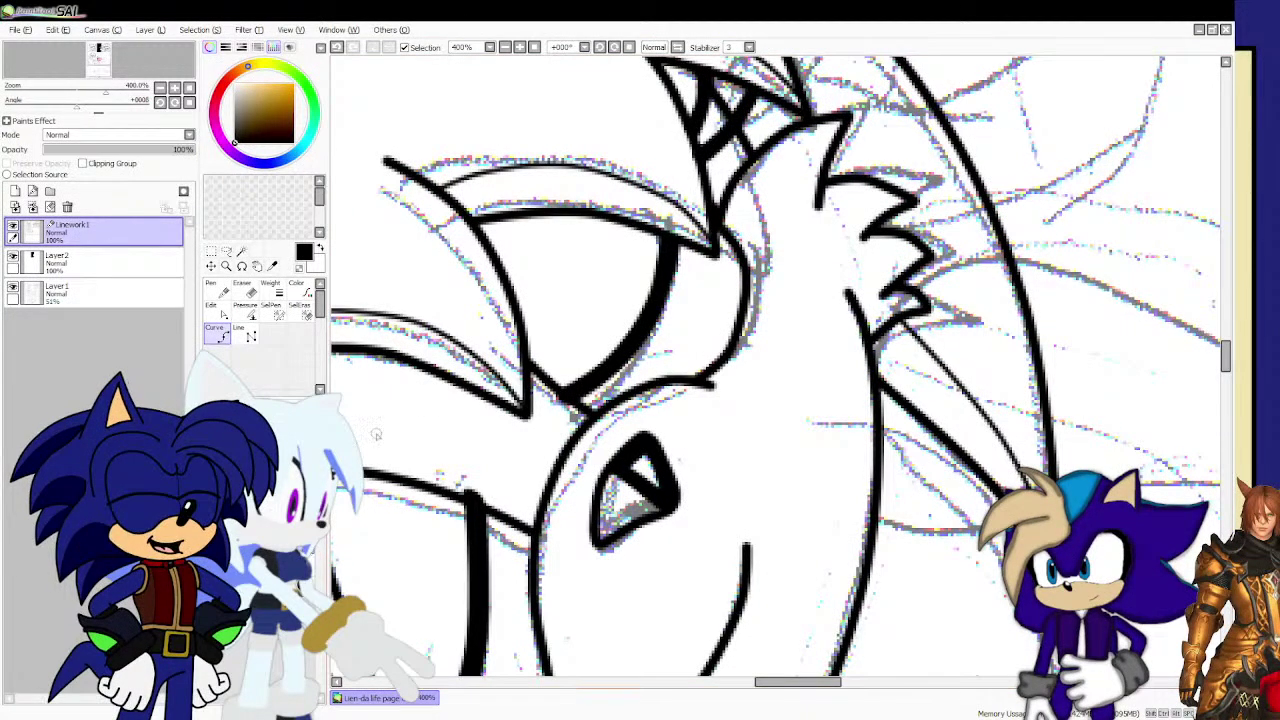
Ink the rounded curve beside the reclining character's chin, from below the cheek tuft around to the lower jaw.
{"action": "scroll", "coordinate": [377, 434], "scroll_direction": "down", "scroll_amount": 5}
{"action": "scroll", "coordinate": [693, 486], "scroll_direction": "up", "scroll_amount": 2}
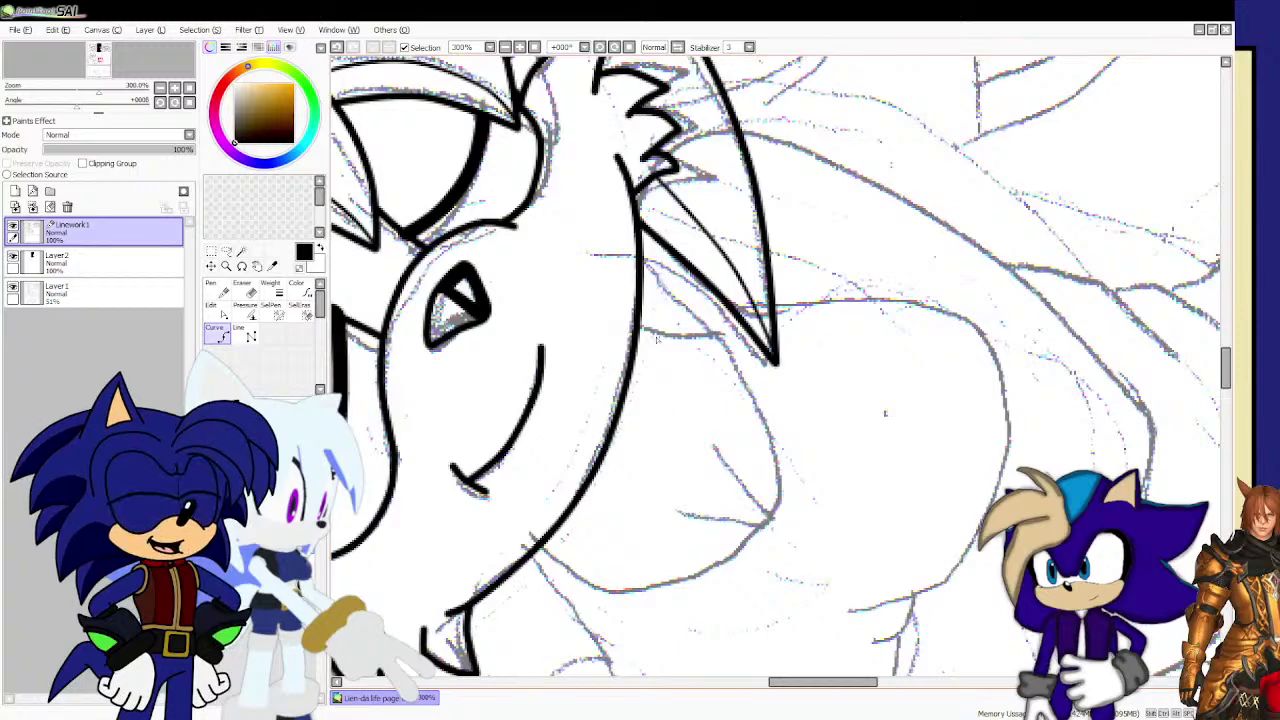
{"action": "mouse_move", "coordinate": [640, 256]}
{"action": "left_mouse_down"}
{"action": "mouse_move", "coordinate": [721, 341]}
{"action": "mouse_move", "coordinate": [761, 413]}
{"action": "mouse_move", "coordinate": [774, 516]}
{"action": "mouse_move", "coordinate": [705, 579]}
{"action": "mouse_move", "coordinate": [678, 583]}
{"action": "mouse_move", "coordinate": [591, 576]}
{"action": "mouse_move", "coordinate": [538, 545]}
{"action": "left_mouse_up"}
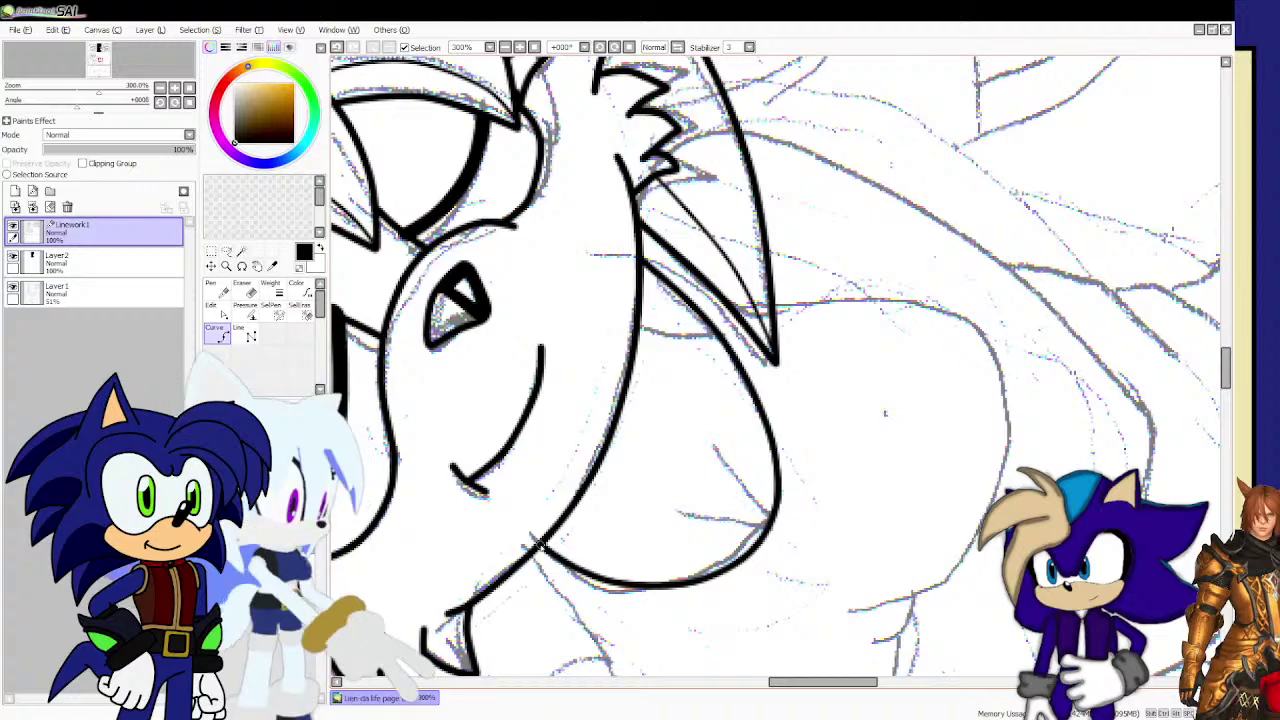
Ink the larger body curve from the lower jaw down and around beneath the rounded shape beside the chin.
{"action": "scroll", "coordinate": [444, 305], "scroll_direction": "down", "scroll_amount": 3}
{"action": "scroll", "coordinate": [464, 380], "scroll_direction": "up", "scroll_amount": 3}
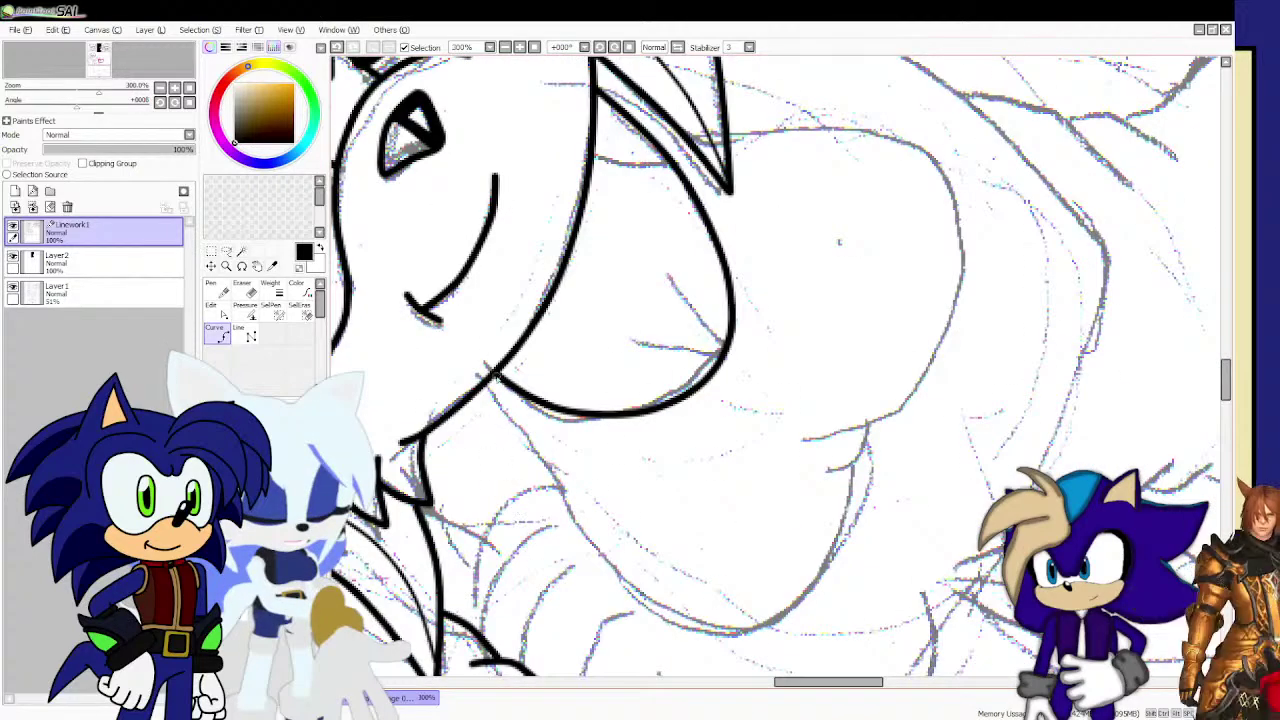
{"action": "left_click_drag", "start_coordinate": [487, 388], "coordinate": [510, 420]}
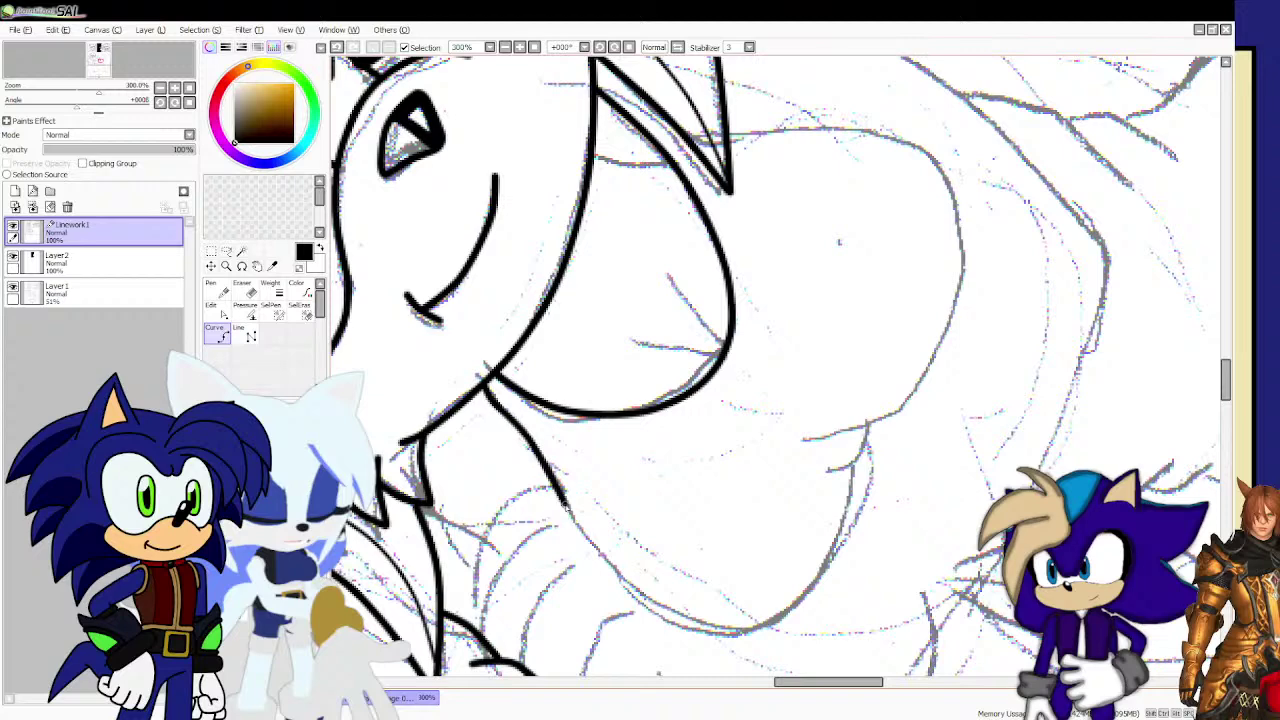
{"action": "mouse_move", "coordinate": [587, 552]}
{"action": "left_mouse_down"}
{"action": "mouse_move", "coordinate": [657, 600]}
{"action": "mouse_move", "coordinate": [665, 623]}
{"action": "mouse_move", "coordinate": [767, 623]}
{"action": "mouse_move", "coordinate": [839, 547]}
{"action": "mouse_move", "coordinate": [865, 455]}
{"action": "left_mouse_up"}
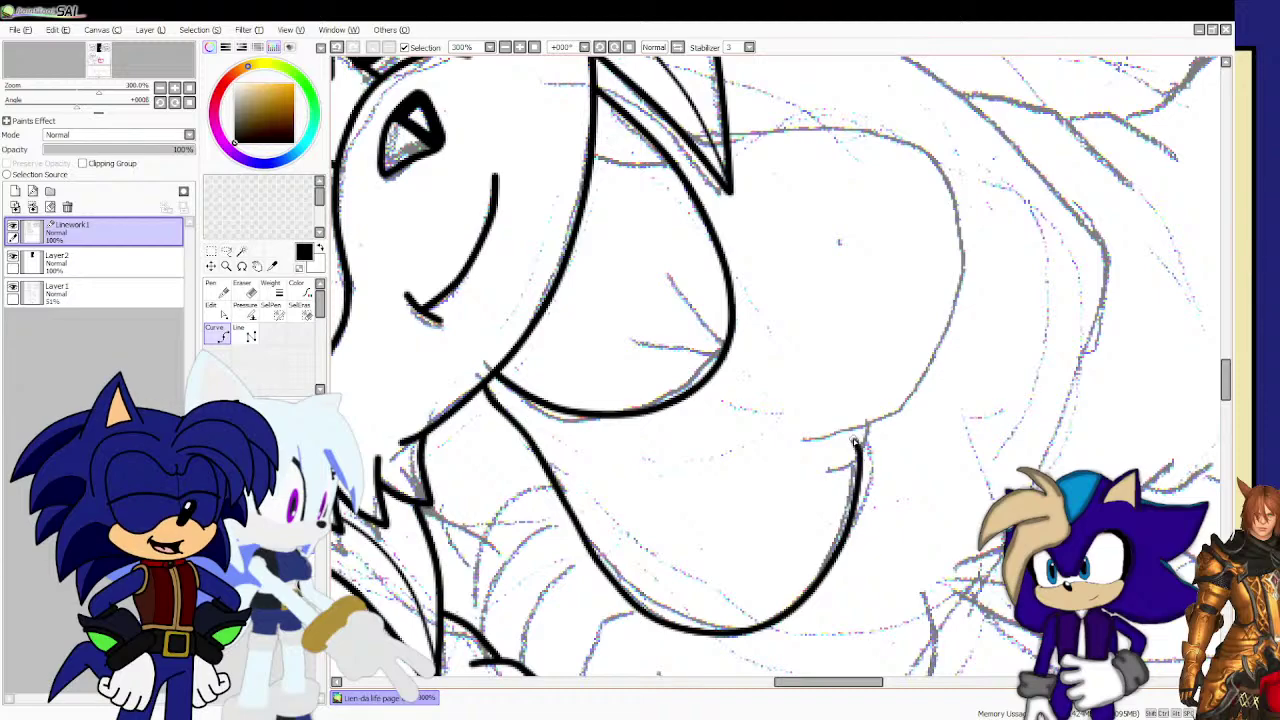
Finish the large lower body curve and ink the rounded contour from the hair spike's edge around to meet its upper end.
{"action": "double_click", "coordinate": [855, 439]}
{"action": "scroll", "coordinate": [855, 425], "scroll_direction": "down", "scroll_amount": 1}
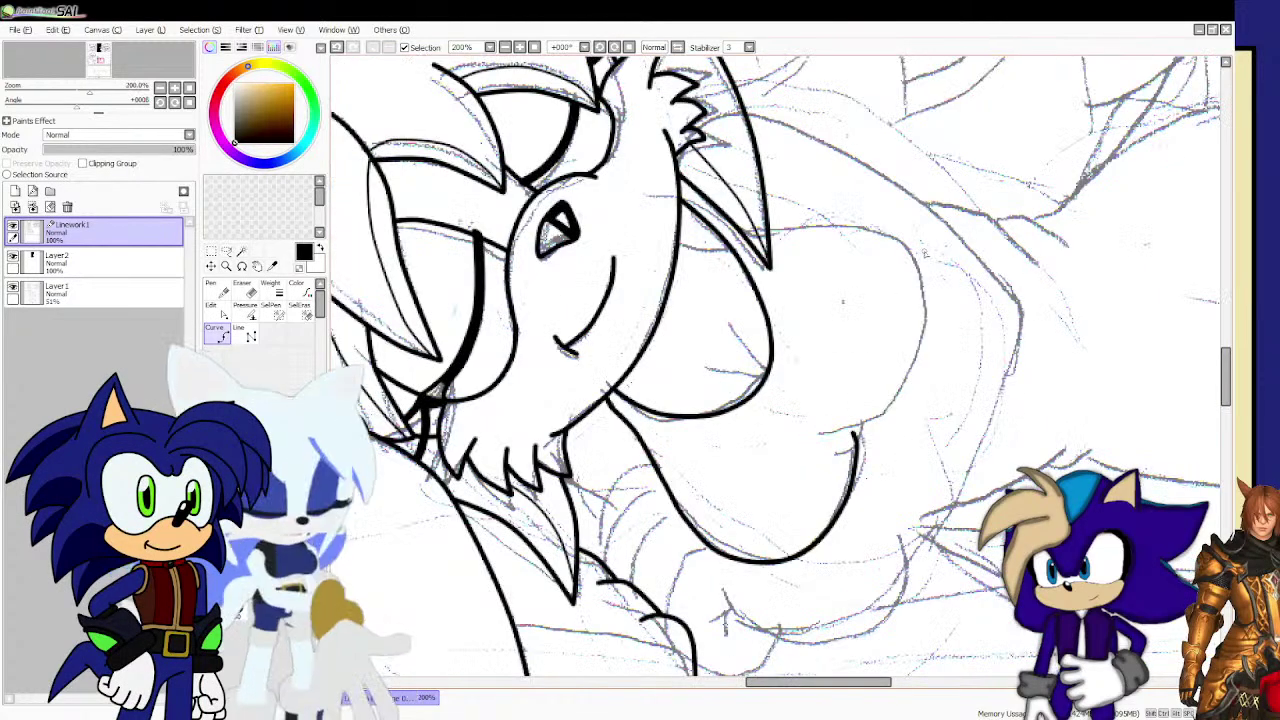
{"action": "scroll", "coordinate": [926, 252], "scroll_direction": "up", "scroll_amount": 1}
{"action": "scroll", "coordinate": [803, 240], "scroll_direction": "up", "scroll_amount": 1}
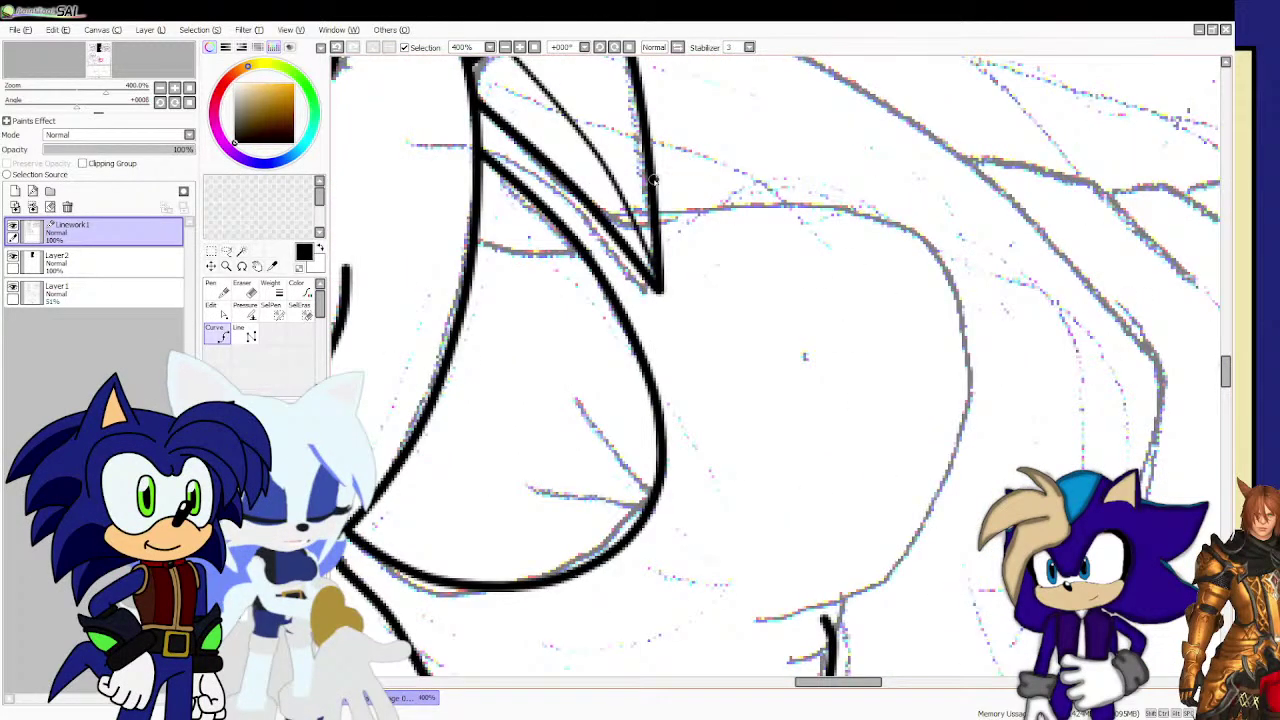
{"action": "mouse_move", "coordinate": [652, 180]}
{"action": "left_mouse_down"}
{"action": "mouse_move", "coordinate": [752, 188]}
{"action": "mouse_move", "coordinate": [705, 200]}
{"action": "mouse_move", "coordinate": [778, 201]}
{"action": "mouse_move", "coordinate": [846, 234]}
{"action": "mouse_move", "coordinate": [859, 227]}
{"action": "mouse_move", "coordinate": [912, 302]}
{"action": "mouse_move", "coordinate": [914, 410]}
{"action": "mouse_move", "coordinate": [835, 490]}
{"action": "left_mouse_up"}
{"action": "scroll", "coordinate": [750, 195], "scroll_direction": "up", "scroll_amount": 1}
{"action": "scroll", "coordinate": [705, 193], "scroll_direction": "down", "scroll_amount": 2}
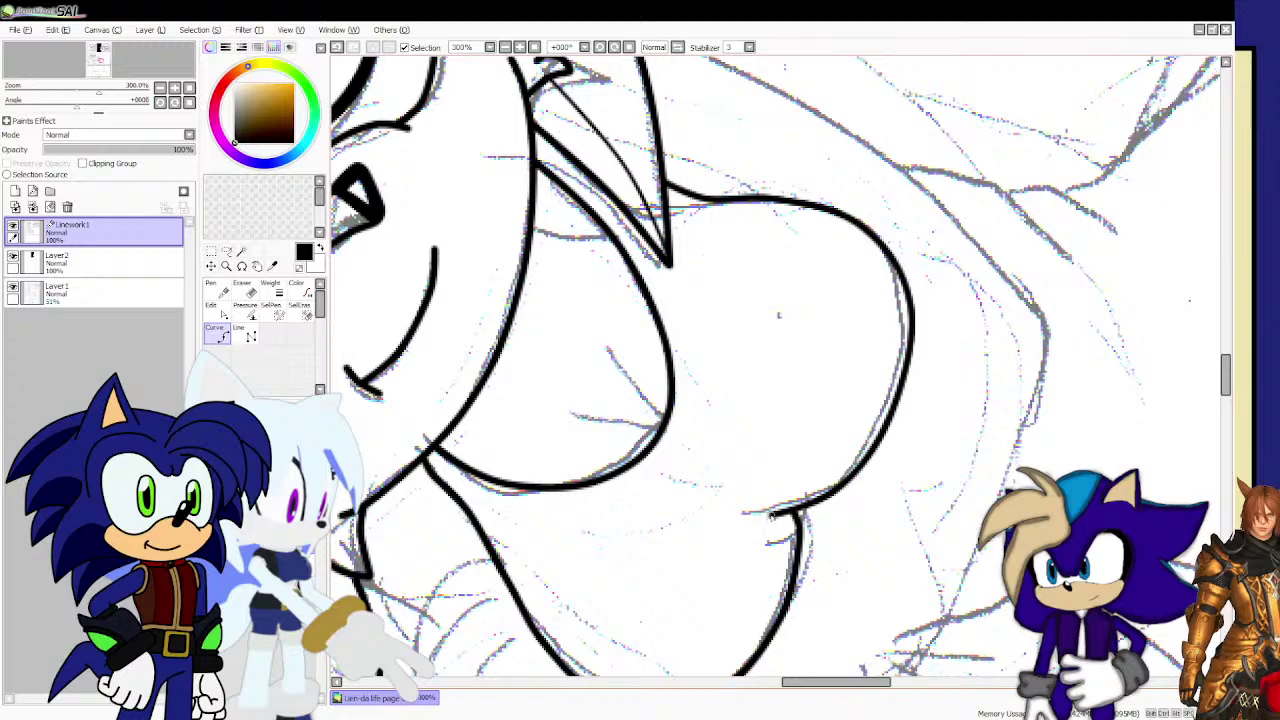
{"action": "left_click_drag", "start_coordinate": [770, 514], "coordinate": [770, 514]}
Ink two short crease lines meeting at the edge of the smaller rounded shape and fill the gap between them with solid black.
{"action": "scroll", "coordinate": [652, 427], "scroll_direction": "up", "scroll_amount": 2}
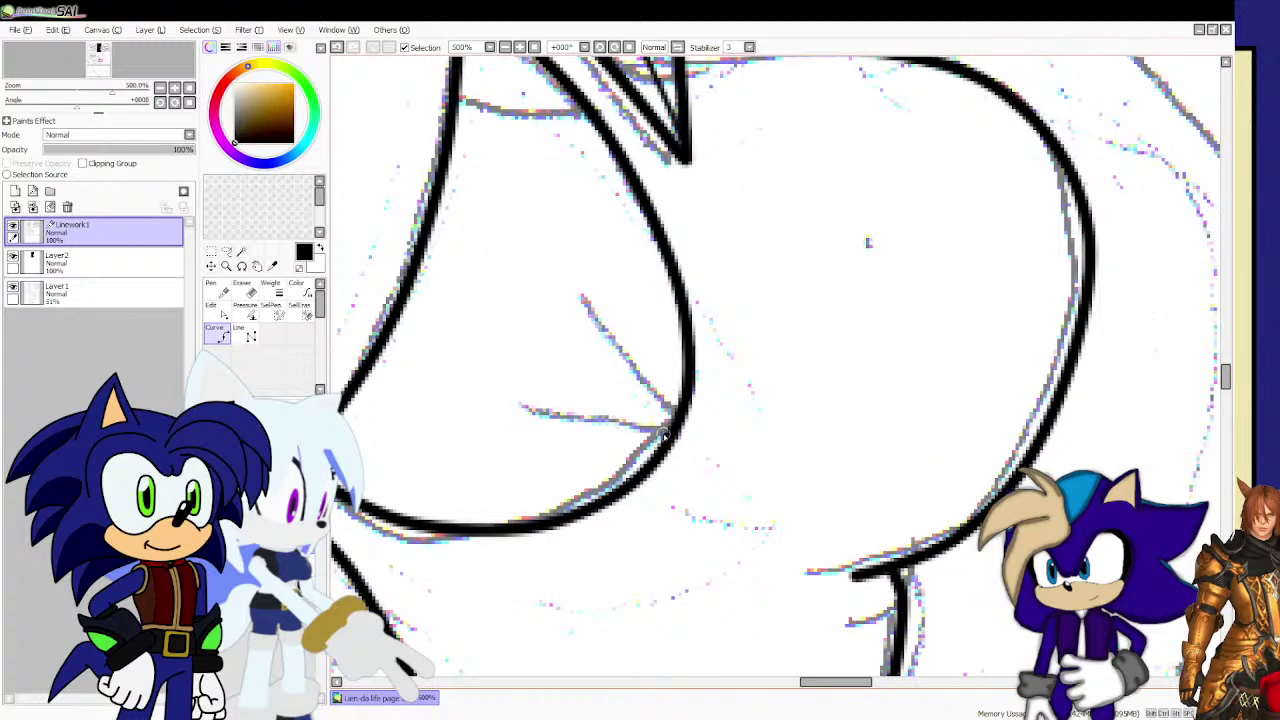
{"action": "left_click", "coordinate": [620, 396]}
{"action": "double_click", "coordinate": [583, 329]}
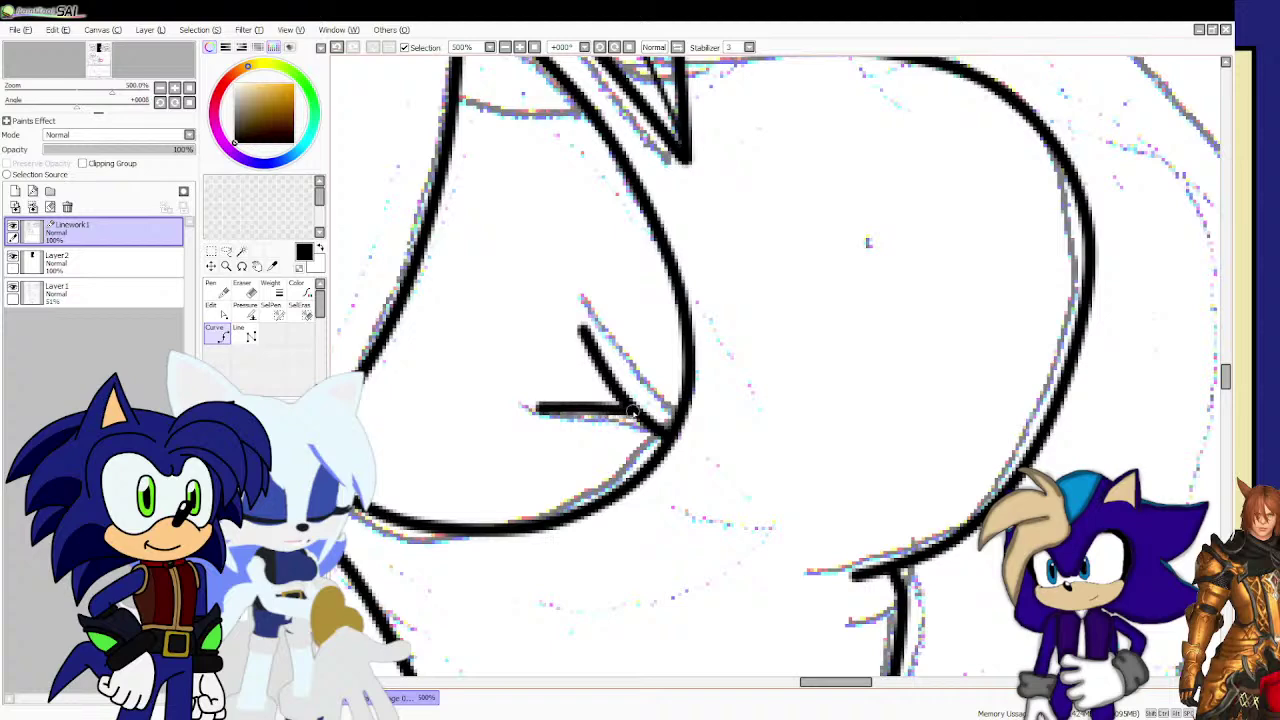
{"action": "scroll", "coordinate": [633, 412], "scroll_direction": "up", "scroll_amount": 4}
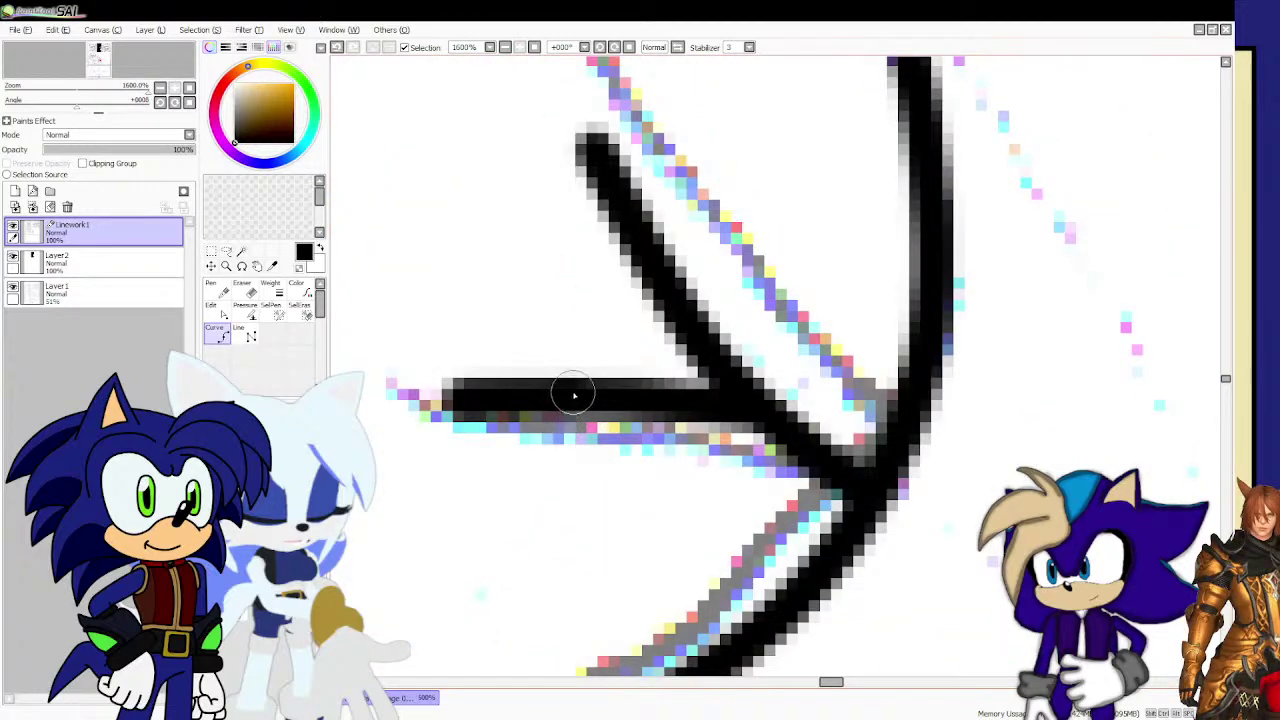
{"action": "mouse_move", "coordinate": [574, 396]}
{"action": "left_mouse_down"}
{"action": "mouse_move", "coordinate": [625, 357]}
{"action": "mouse_move", "coordinate": [641, 285]}
{"action": "mouse_move", "coordinate": [713, 394]}
{"action": "mouse_move", "coordinate": [636, 379]}
{"action": "mouse_move", "coordinate": [610, 391]}
{"action": "mouse_move", "coordinate": [652, 332]}
{"action": "mouse_move", "coordinate": [643, 371]}
{"action": "left_mouse_up"}
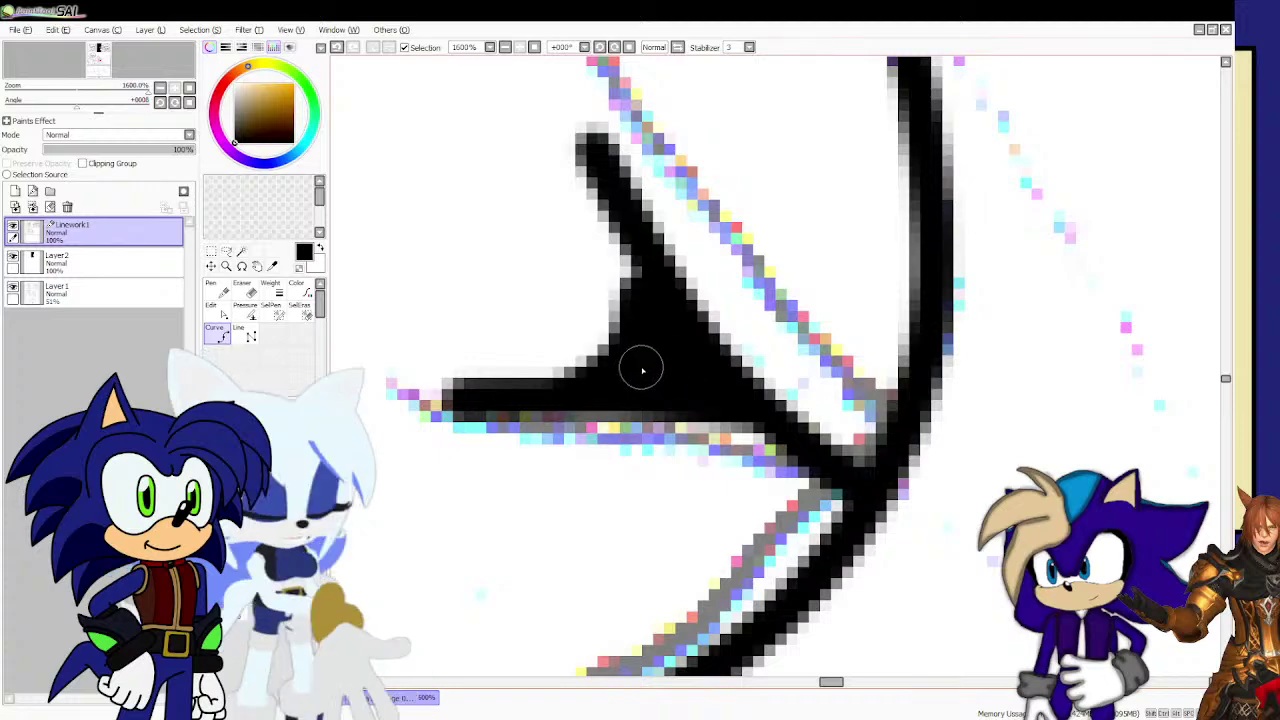
Ink a thin, short curved line across the upper part of the smaller rounded shape, starting at the face's edge.
{"action": "scroll", "coordinate": [666, 343], "scroll_direction": "down", "scroll_amount": 7}
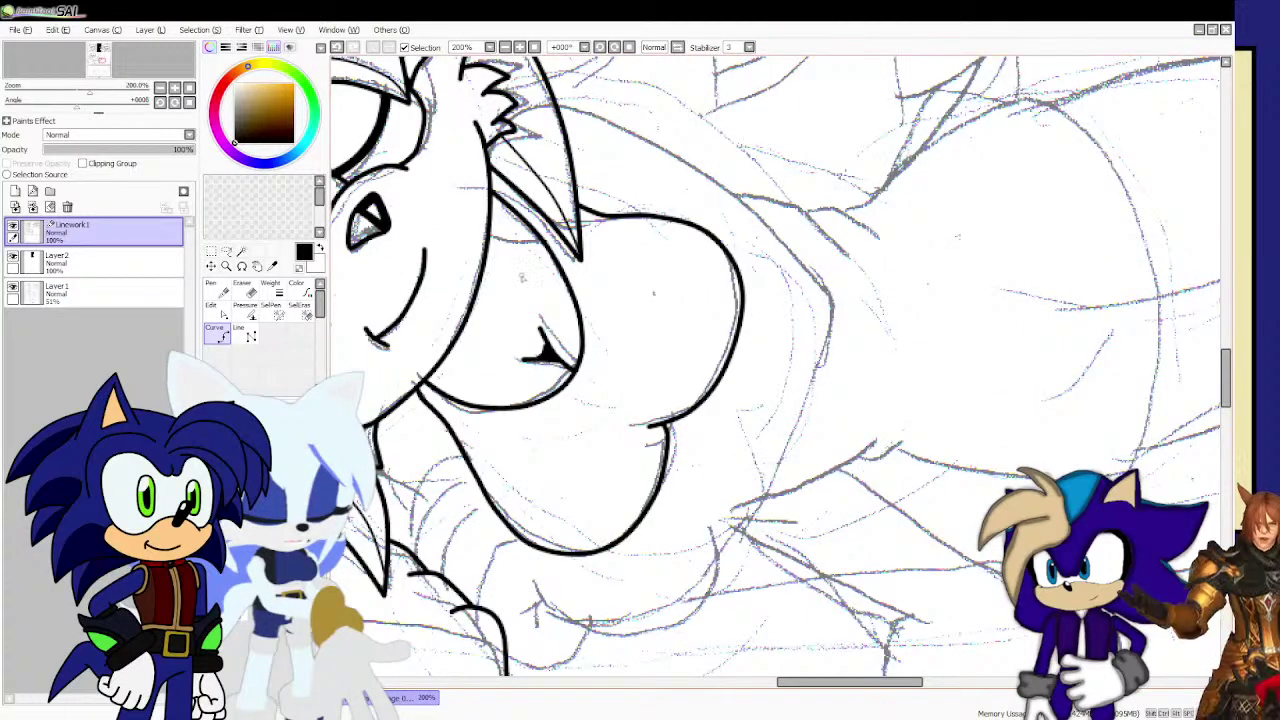
{"action": "scroll", "coordinate": [653, 293], "scroll_direction": "up", "scroll_amount": 2}
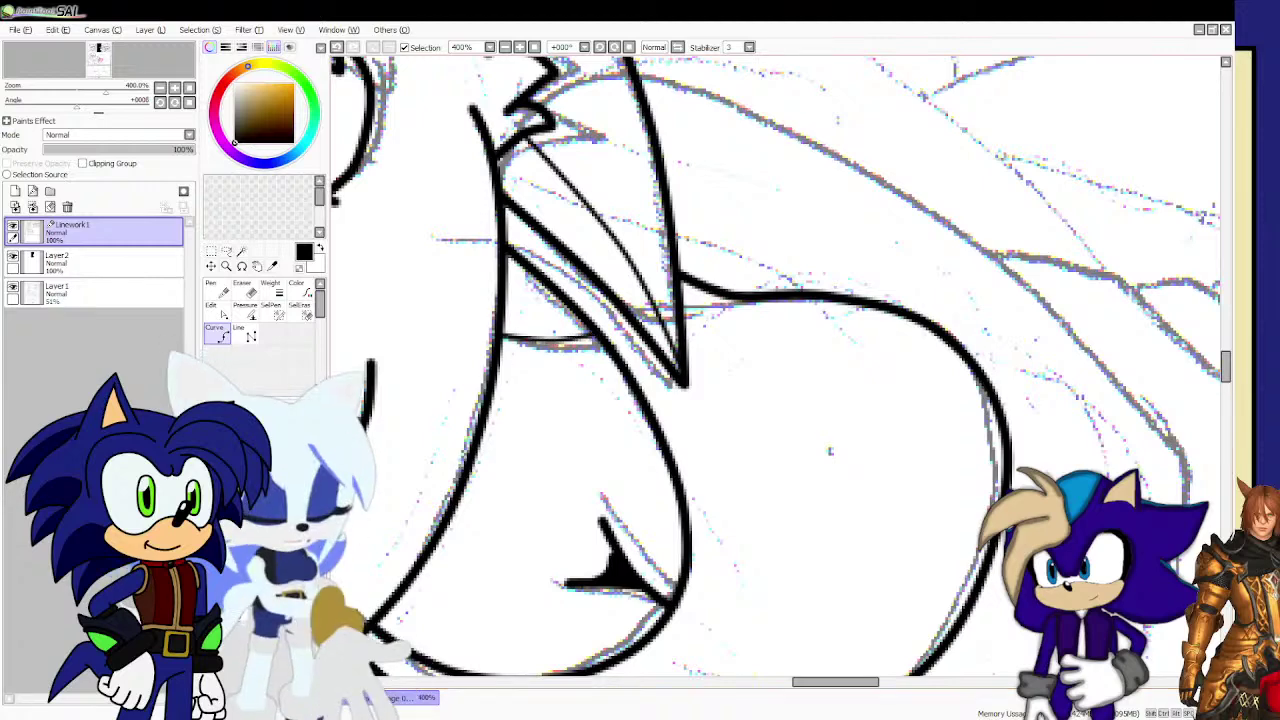
{"action": "scroll", "coordinate": [830, 451], "scroll_direction": "down", "scroll_amount": 2}
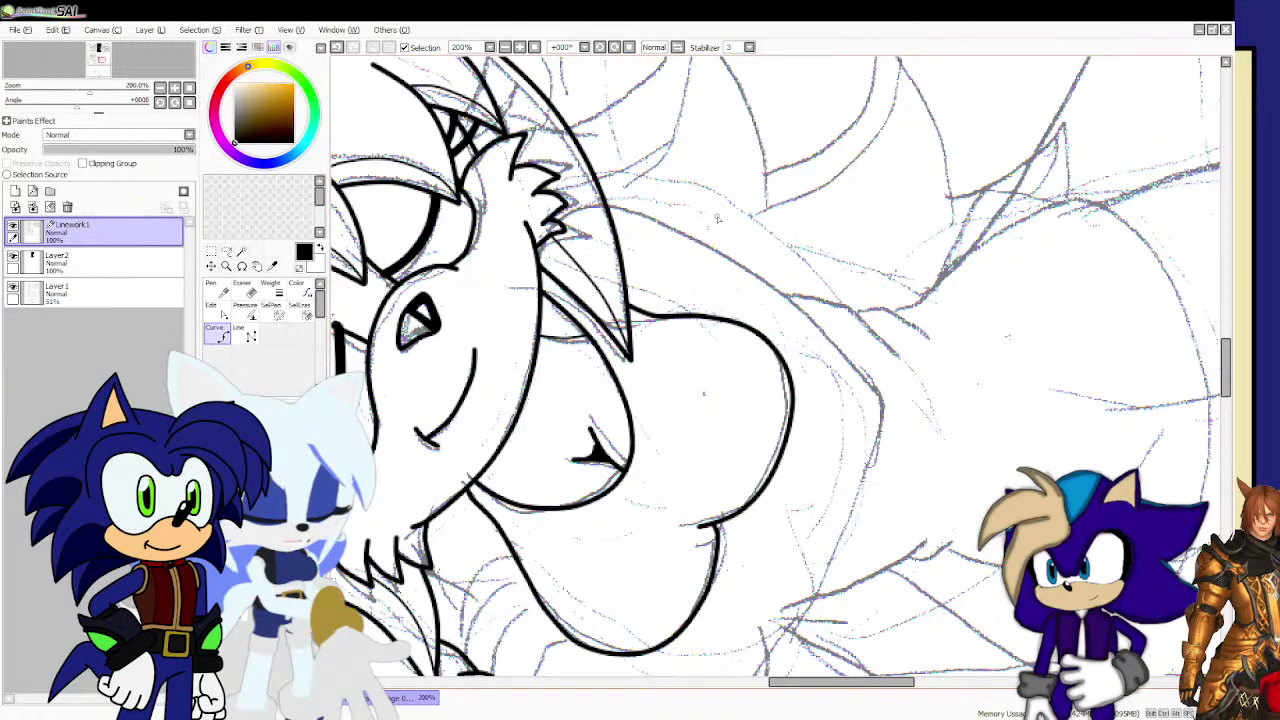
{"action": "scroll", "coordinate": [510, 252], "scroll_direction": "up", "scroll_amount": 1}
{"action": "scroll", "coordinate": [552, 206], "scroll_direction": "up", "scroll_amount": 1}
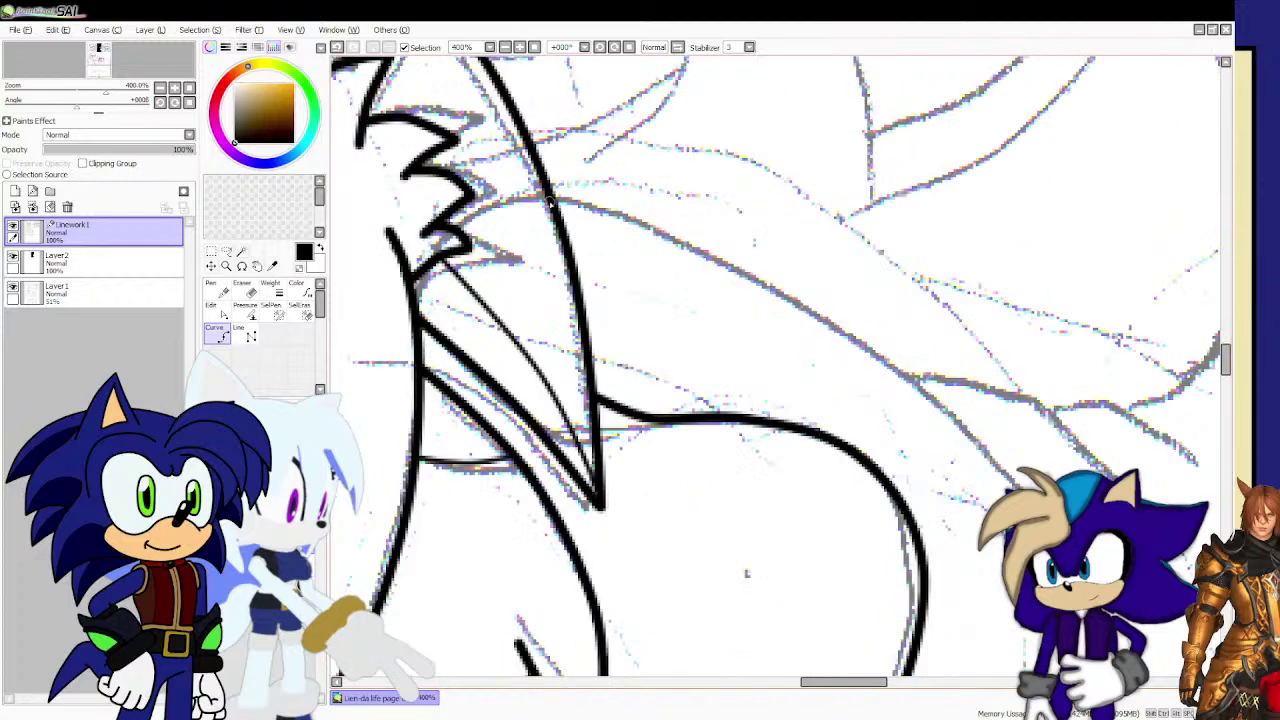
{"action": "scroll", "coordinate": [549, 190], "scroll_direction": "down", "scroll_amount": 3}
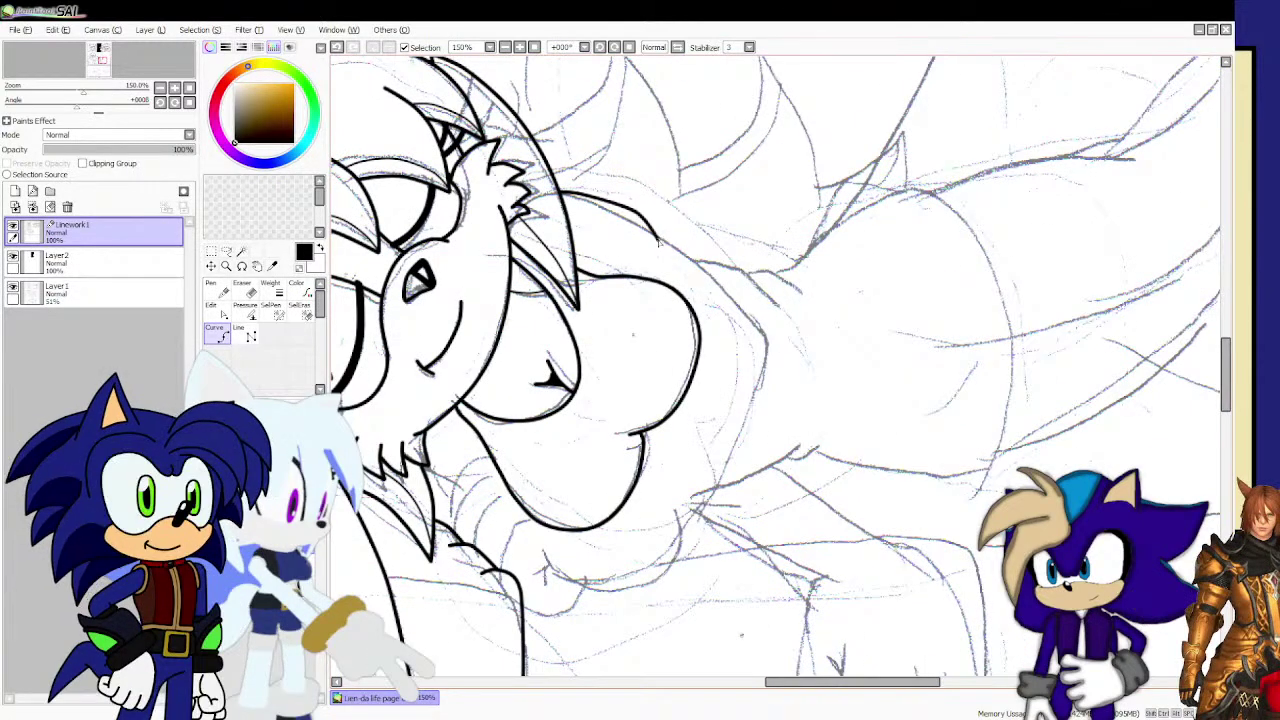
{"action": "scroll", "coordinate": [692, 268], "scroll_direction": "down", "scroll_amount": 1}
{"action": "scroll", "coordinate": [692, 268], "scroll_direction": "up", "scroll_amount": 3}
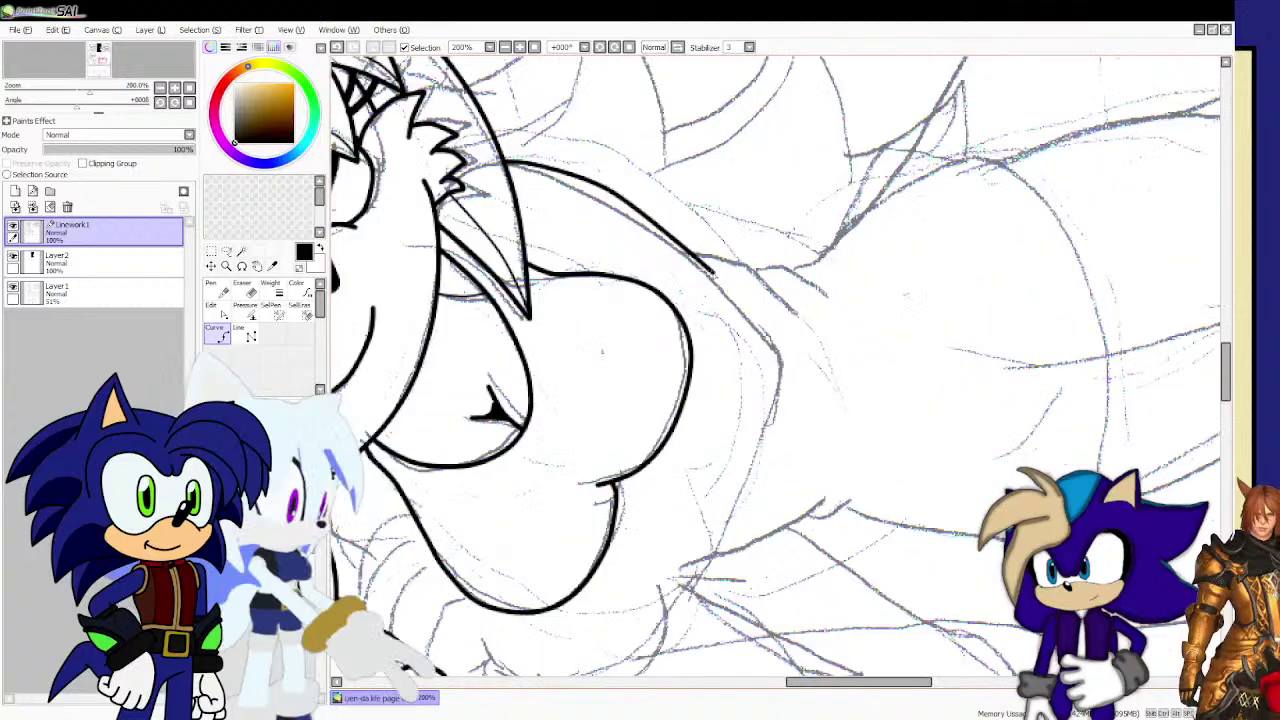
{"action": "key", "text": "ctrl+z"}
Ink the outer body contour from the hair spike's outer edge along the sketch to the angled corner beyond the large rounded shape.
{"action": "left_click", "coordinate": [507, 161]}
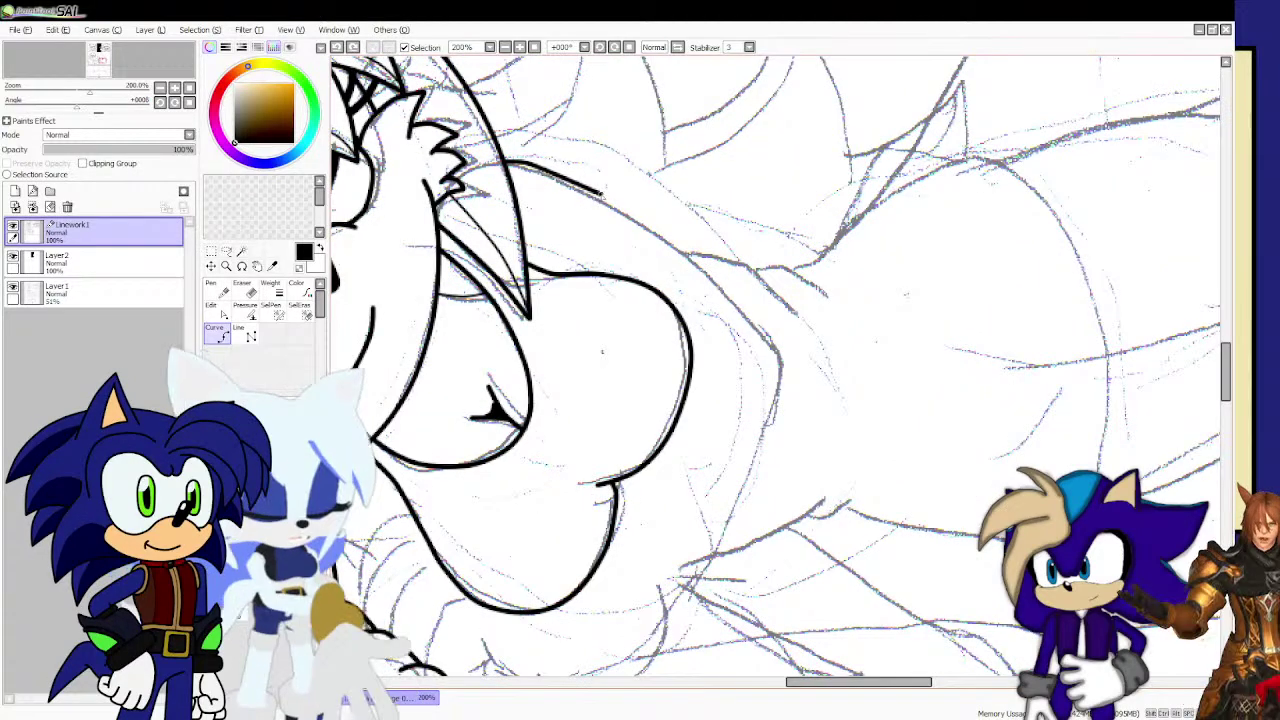
{"action": "left_click", "coordinate": [604, 188]}
{"action": "left_click_drag", "start_coordinate": [660, 258], "coordinate": [698, 260]}
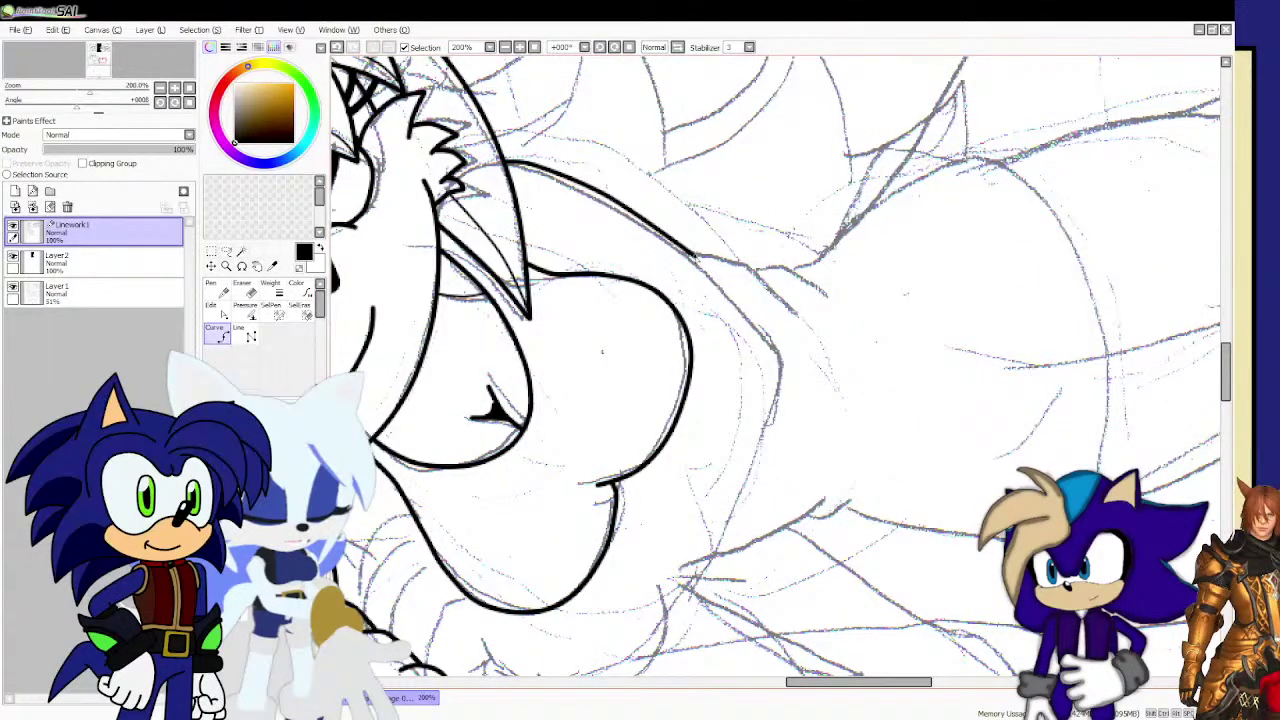
{"action": "left_click", "coordinate": [768, 330]}
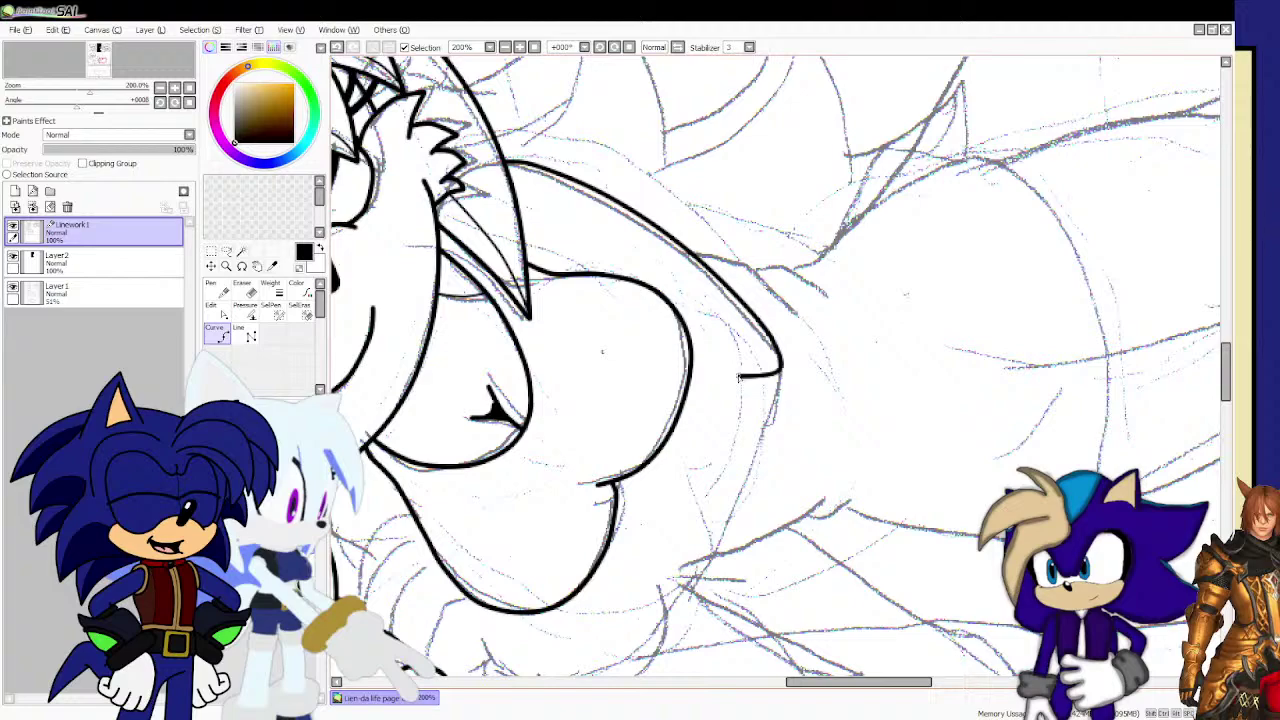
Continue the outer body contour from the angled corner down and inward to the sketched junction below the large rounded shapes.
{"action": "scroll", "coordinate": [737, 390], "scroll_direction": "down", "scroll_amount": 2}
{"action": "scroll", "coordinate": [708, 448], "scroll_direction": "up", "scroll_amount": 3}
{"action": "left_click", "coordinate": [829, 430]}
{"action": "scroll", "coordinate": [816, 428], "scroll_direction": "down", "scroll_amount": 1}
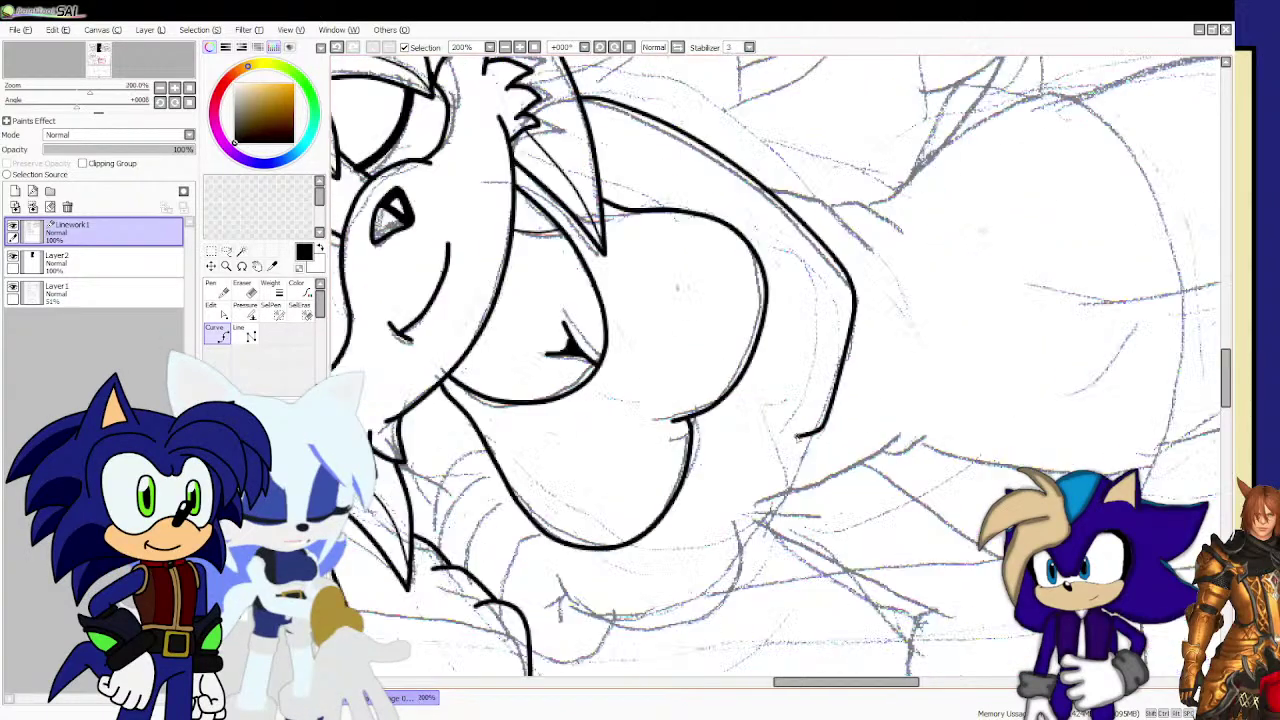
{"action": "scroll", "coordinate": [797, 437], "scroll_direction": "down", "scroll_amount": 2}
{"action": "scroll", "coordinate": [764, 492], "scroll_direction": "up", "scroll_amount": 3}
{"action": "left_click", "coordinate": [824, 418]}
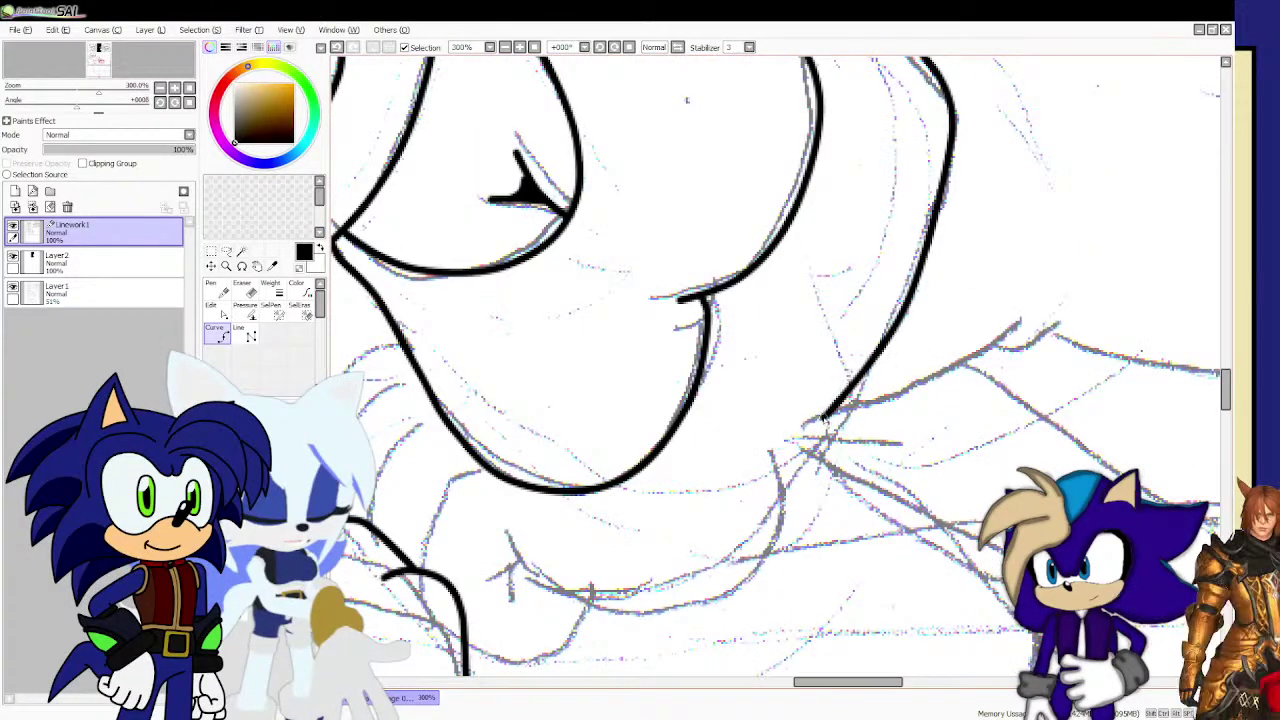
{"action": "left_click_drag", "start_coordinate": [822, 418], "coordinate": [778, 478]}
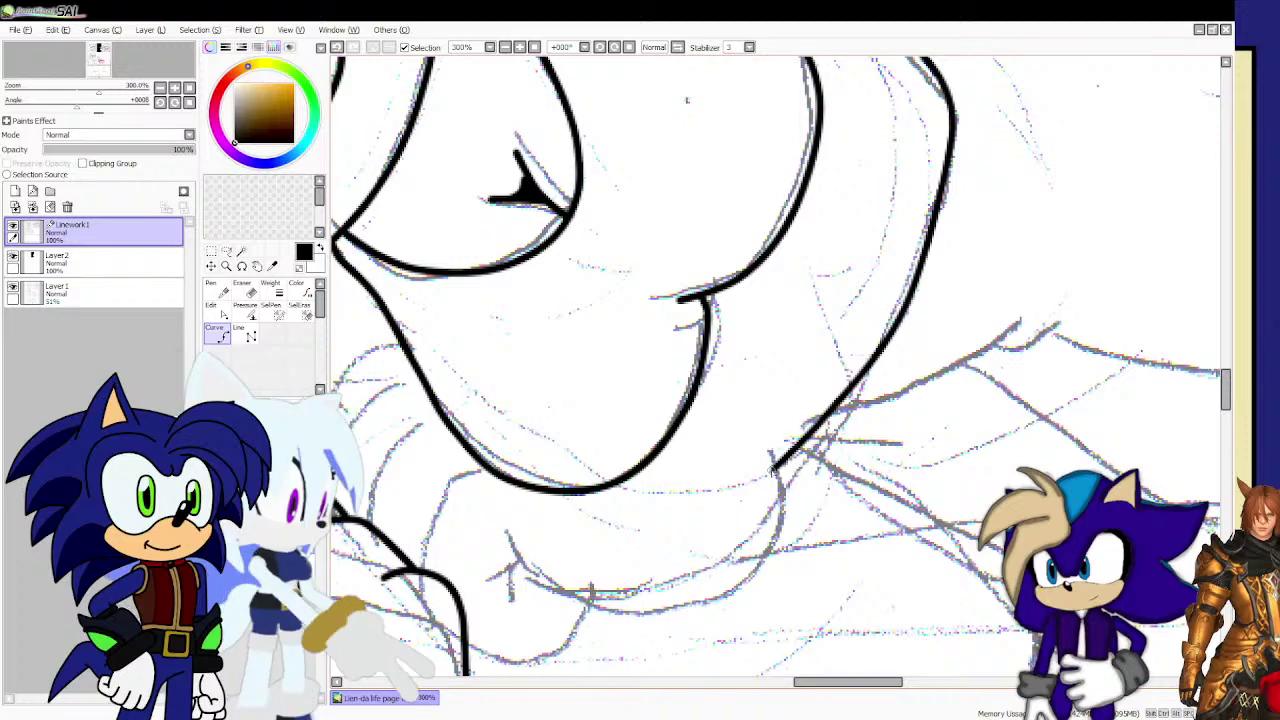
Ink the long lower curve from the small crease beneath the body around and up to the end of the outer contour.
{"action": "scroll", "coordinate": [620, 590], "scroll_direction": "up", "scroll_amount": 1}
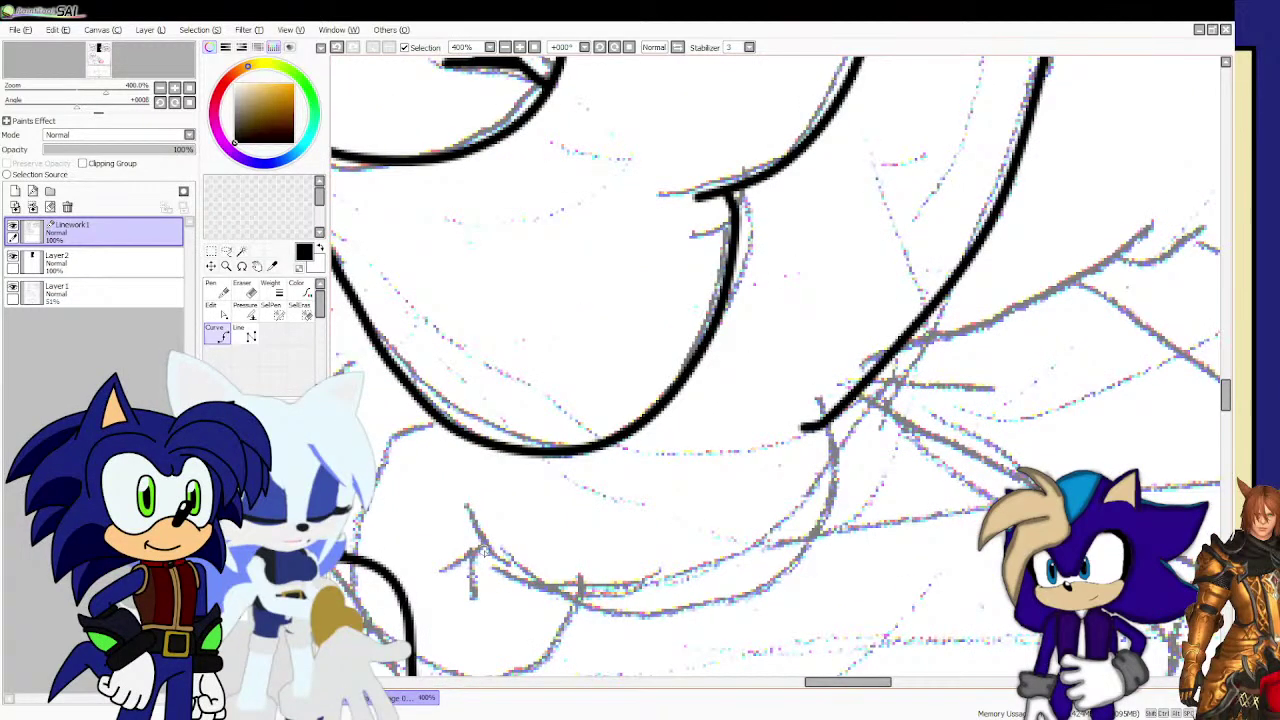
{"action": "left_click_drag", "start_coordinate": [530, 580], "coordinate": [570, 589]}
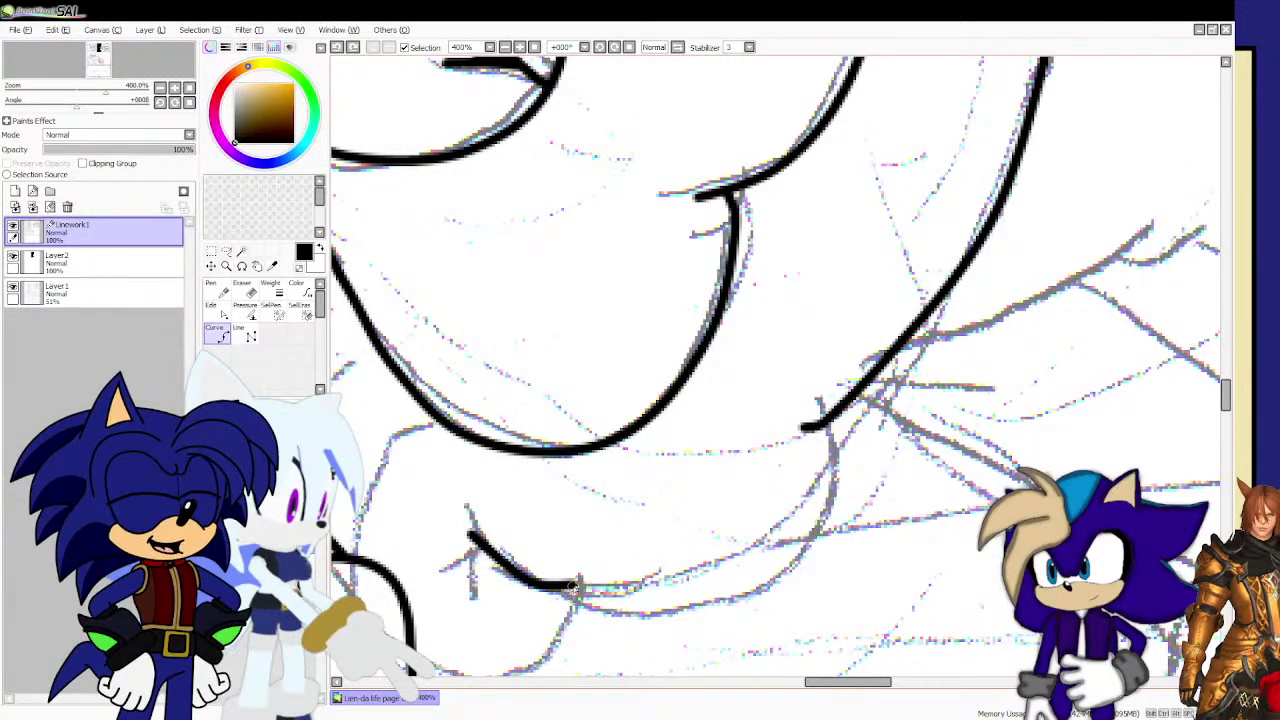
{"action": "left_click_drag", "start_coordinate": [572, 590], "coordinate": [602, 598]}
{"action": "left_click", "coordinate": [712, 601]}
{"action": "left_click", "coordinate": [795, 560]}
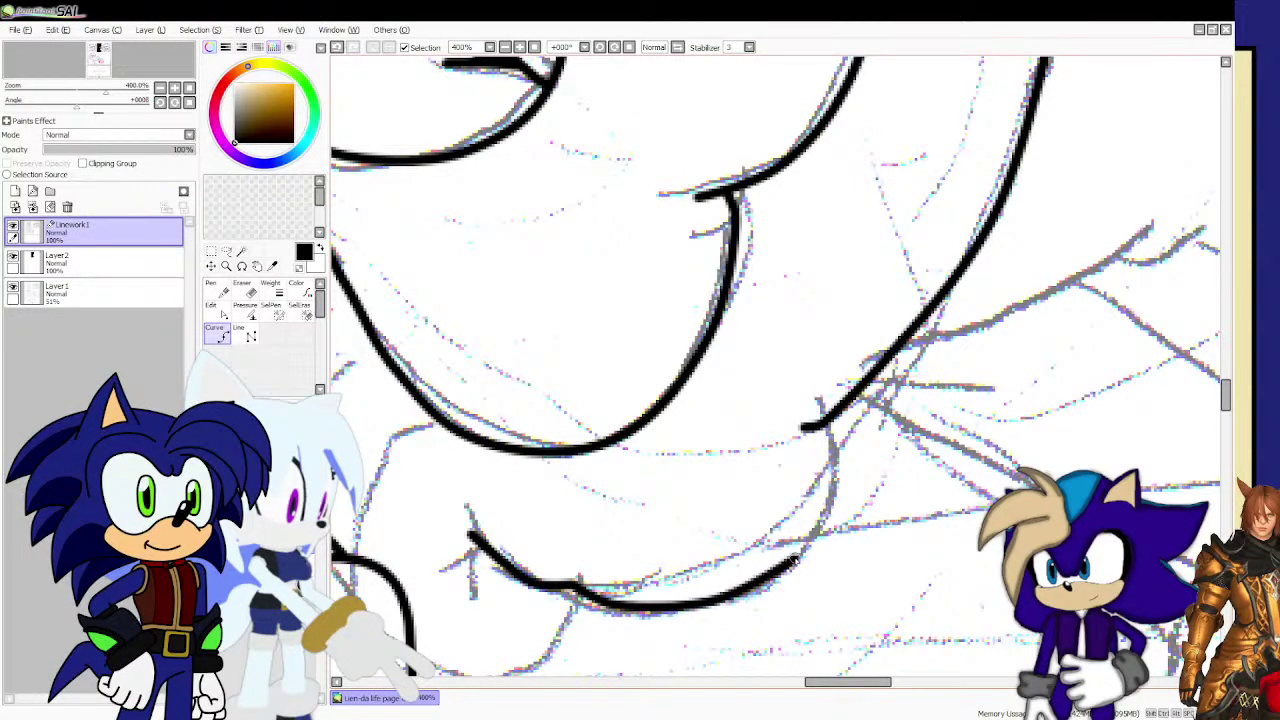
{"action": "double_click", "coordinate": [826, 428]}
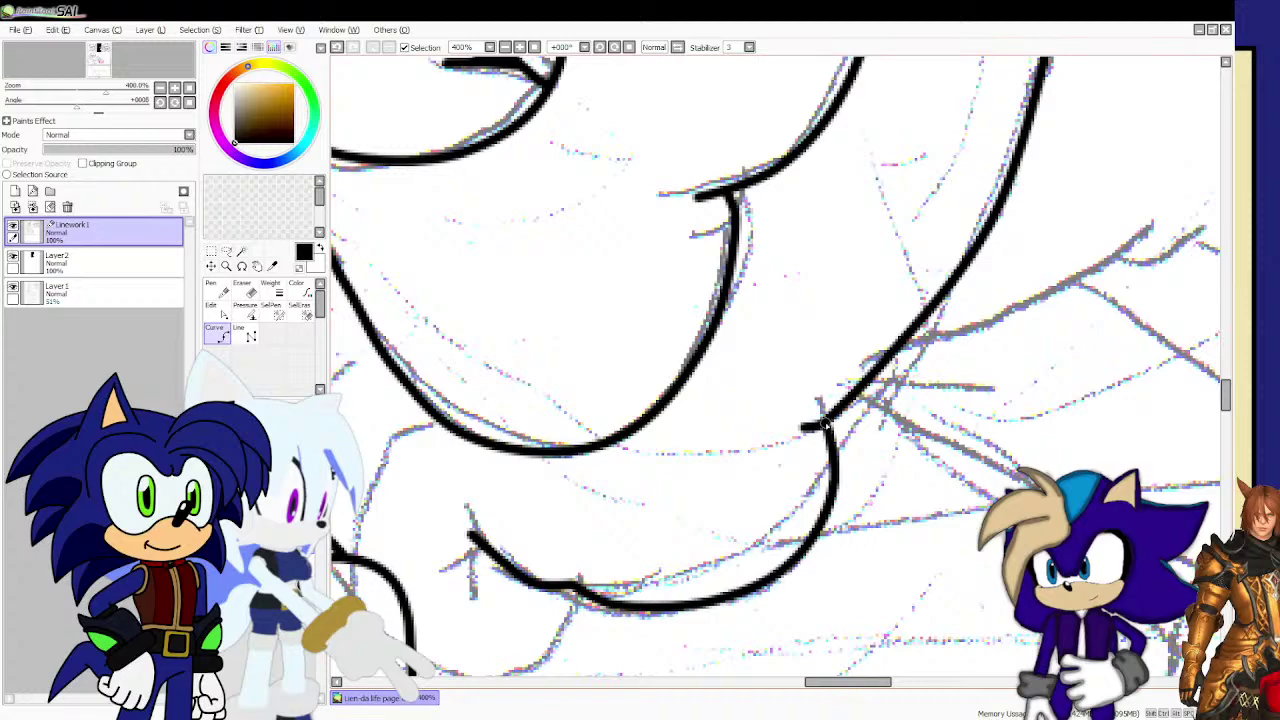
Ink the small forked crease at the lower curve's inner end and the rounded bulge beneath it, joining the vertical edge.
{"action": "scroll", "coordinate": [684, 505], "scroll_direction": "down", "scroll_amount": 3}
{"action": "scroll", "coordinate": [586, 545], "scroll_direction": "up", "scroll_amount": 3}
{"action": "scroll", "coordinate": [586, 552], "scroll_direction": "up", "scroll_amount": 1}
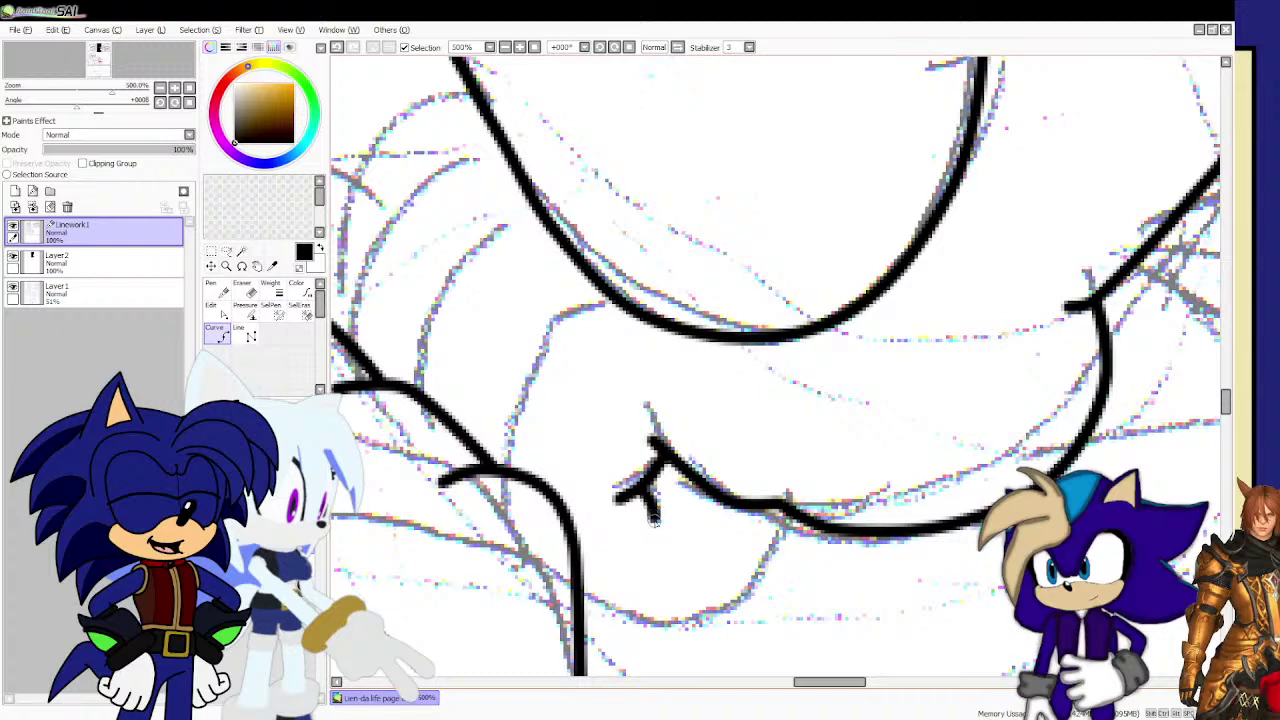
{"action": "double_click", "coordinate": [655, 520]}
{"action": "left_click", "coordinate": [784, 508]}
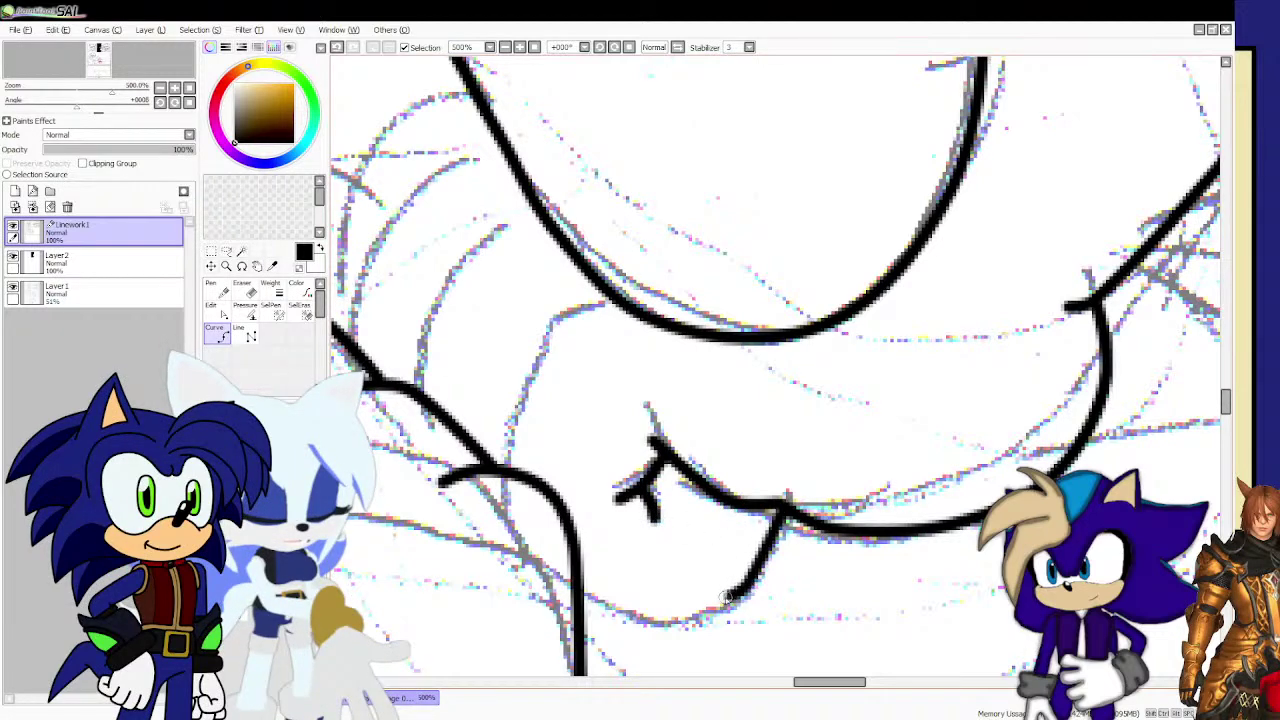
{"action": "left_click", "coordinate": [729, 597]}
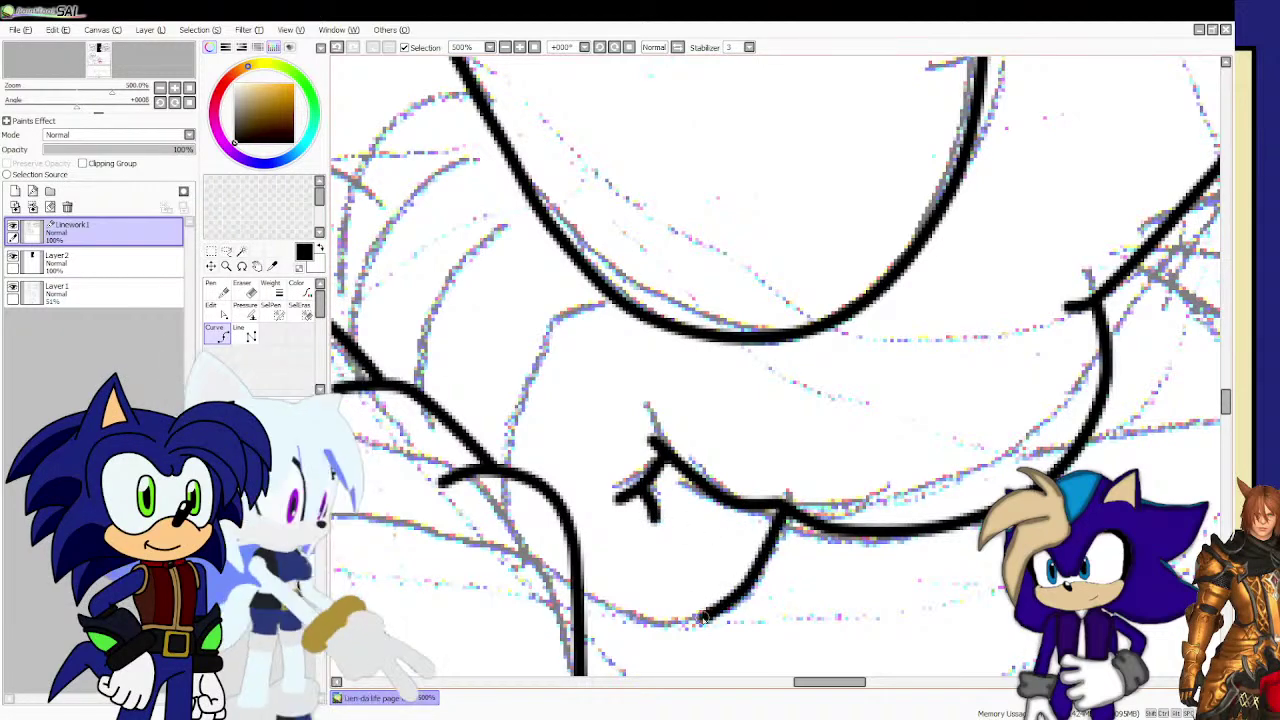
{"action": "double_click", "coordinate": [580, 596]}
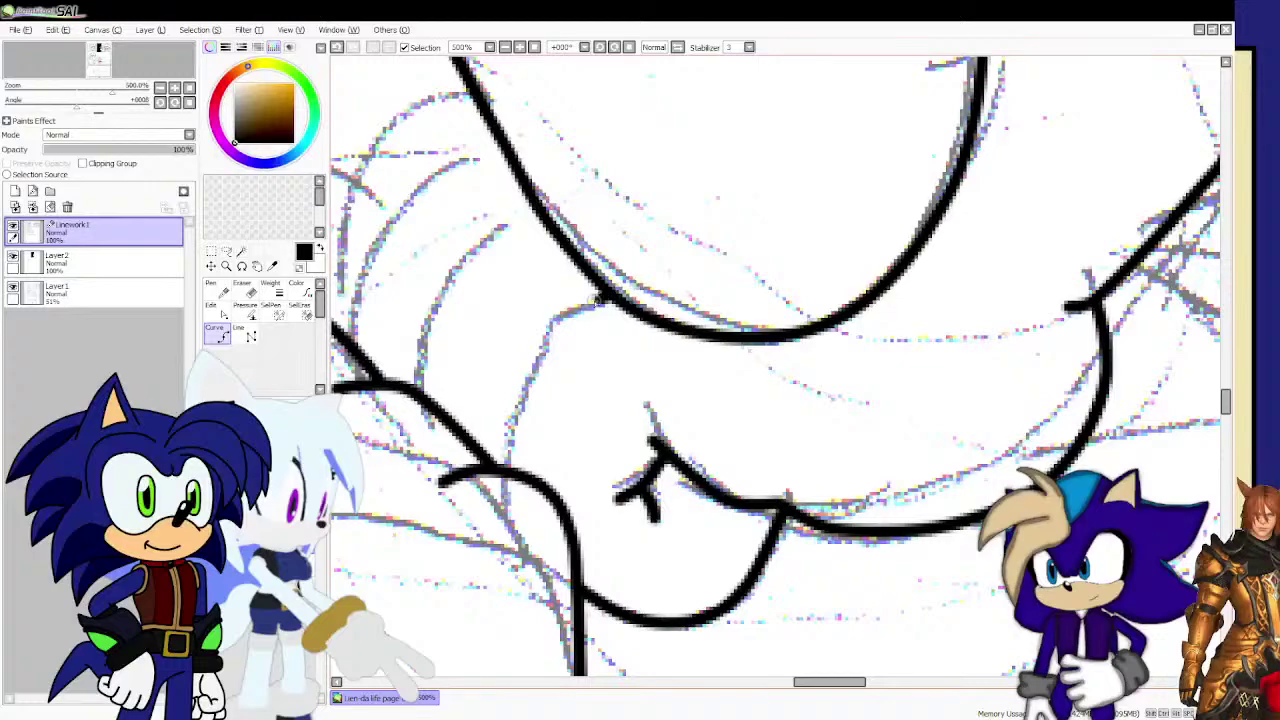
Ink the bent line from the large body curve down to the junction of the bumpy edge beside the forked crease.
{"action": "left_click", "coordinate": [597, 299]}
{"action": "left_click", "coordinate": [540, 322]}
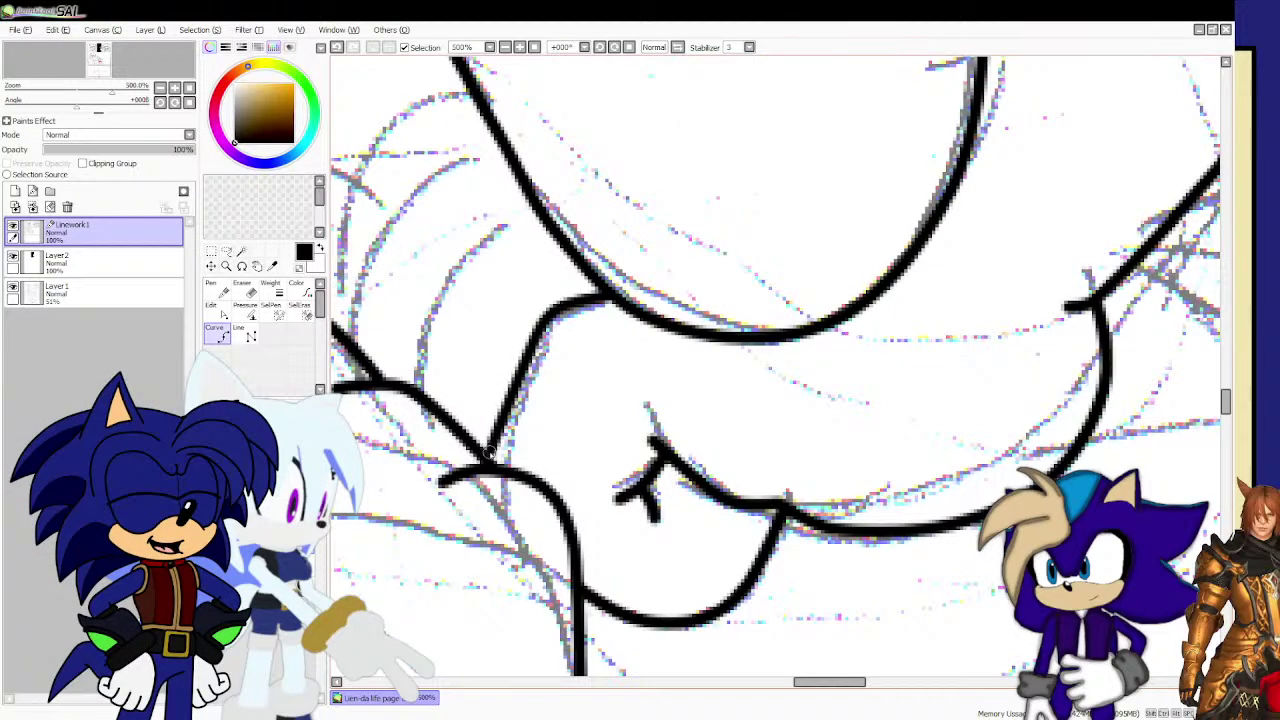
{"action": "double_click", "coordinate": [489, 465]}
{"action": "scroll", "coordinate": [526, 436], "scroll_direction": "down", "scroll_amount": 3}
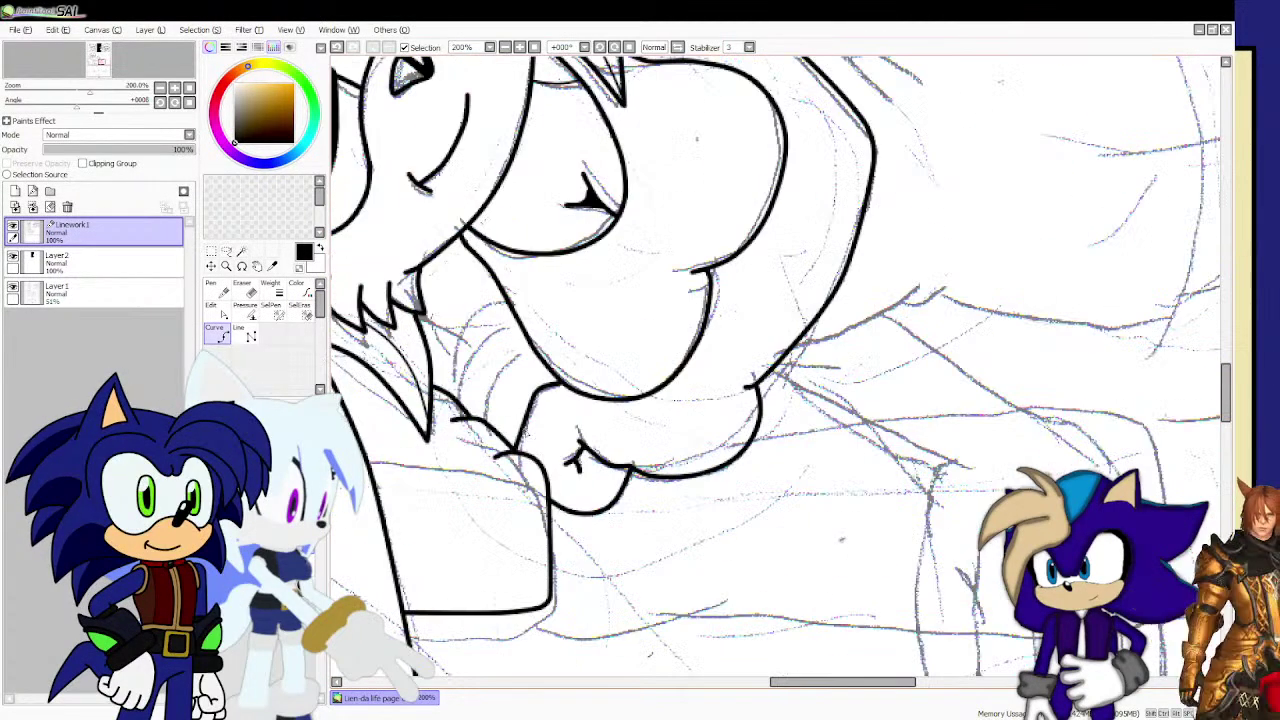
Ink a short hooked line beside the bent line, from near the large body curve down to the bumpy edge.
{"action": "scroll", "coordinate": [511, 425], "scroll_direction": "up", "scroll_amount": 1}
{"action": "scroll", "coordinate": [514, 424], "scroll_direction": "up", "scroll_amount": 1}
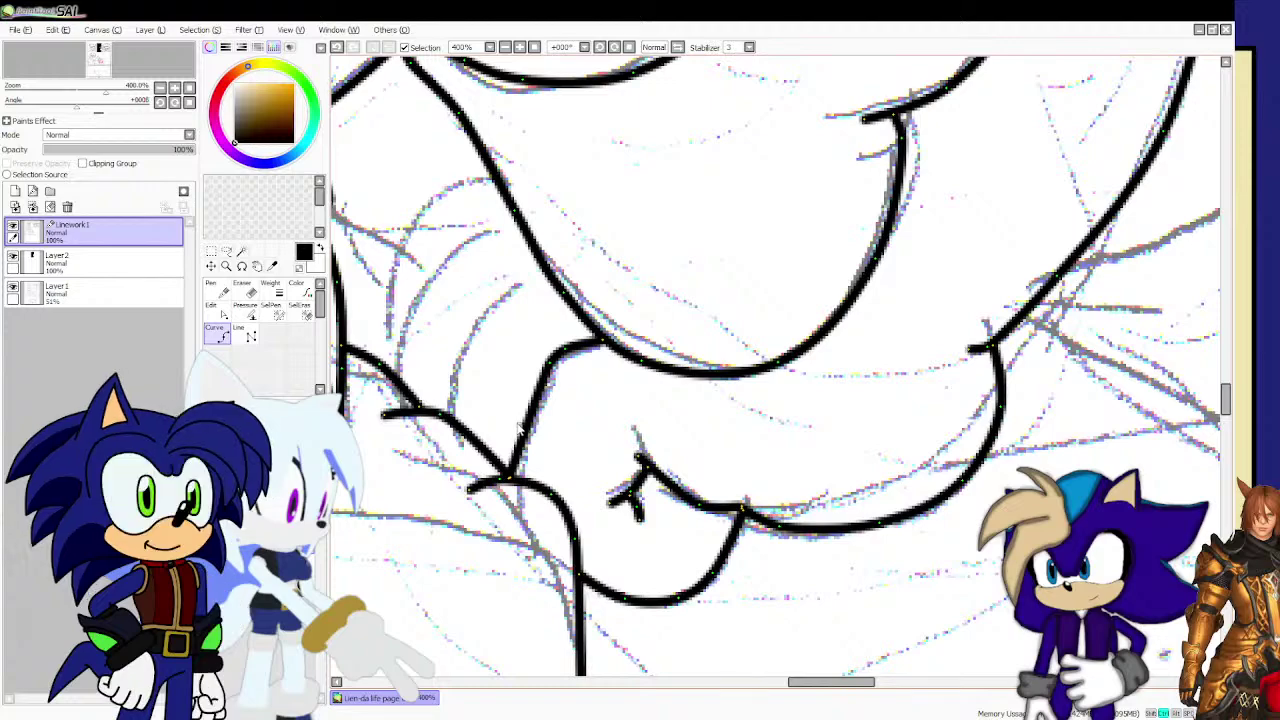
{"action": "scroll", "coordinate": [520, 340], "scroll_direction": "up", "scroll_amount": 2}
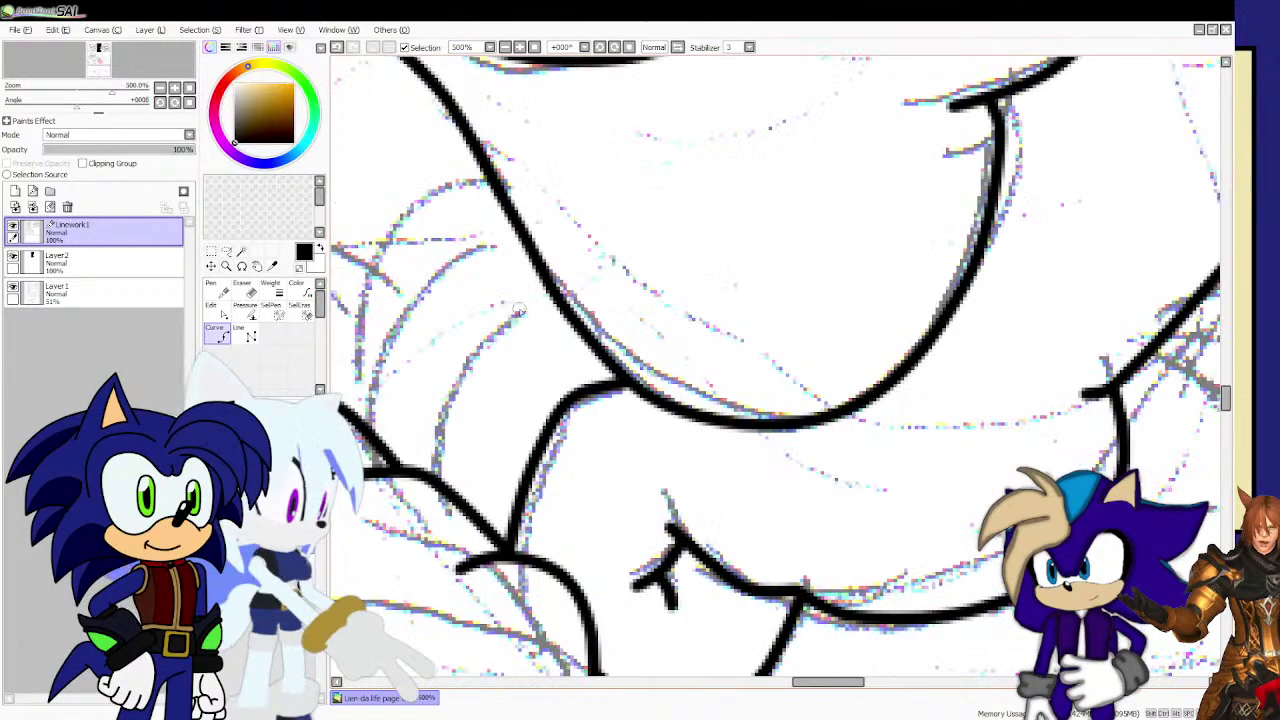
{"action": "left_click", "coordinate": [531, 311]}
{"action": "left_click", "coordinate": [491, 329]}
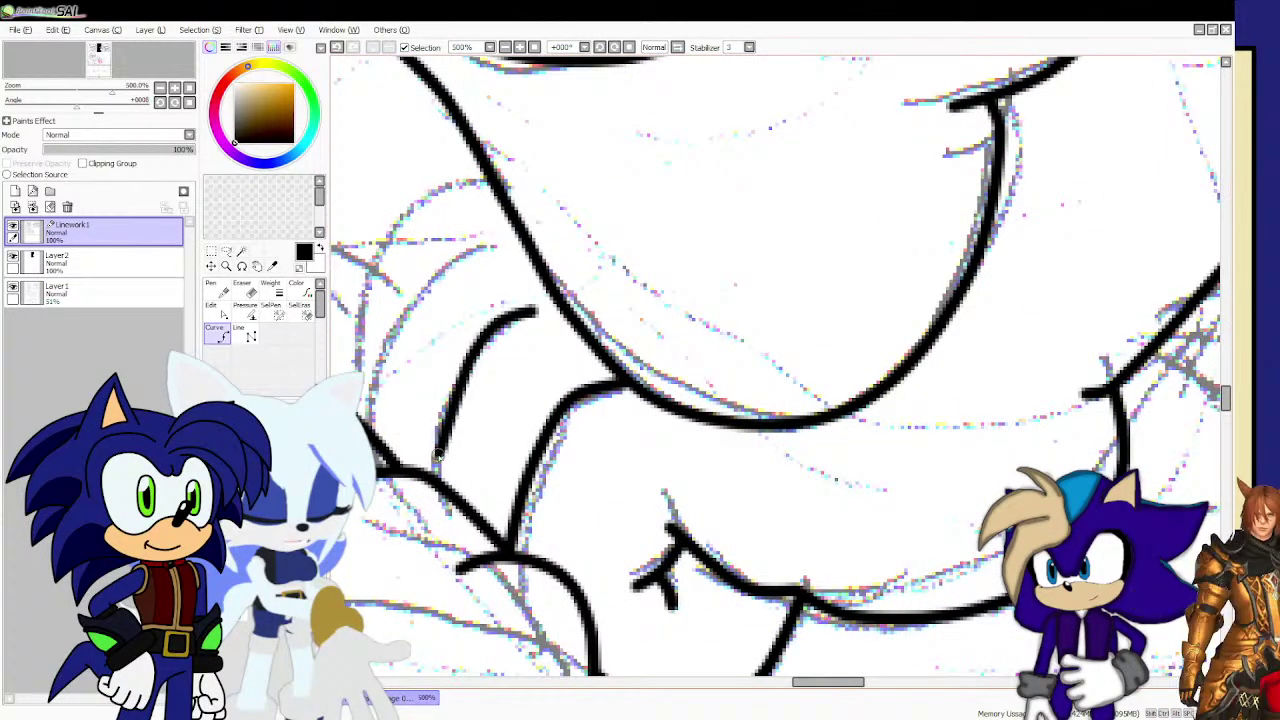
{"action": "double_click", "coordinate": [431, 472]}
Ink a second hooked line parallel to the first, from the next bump of the edge up towards the large body curve.
{"action": "scroll", "coordinate": [500, 436], "scroll_direction": "down", "scroll_amount": 2}
{"action": "scroll", "coordinate": [416, 362], "scroll_direction": "up", "scroll_amount": 2}
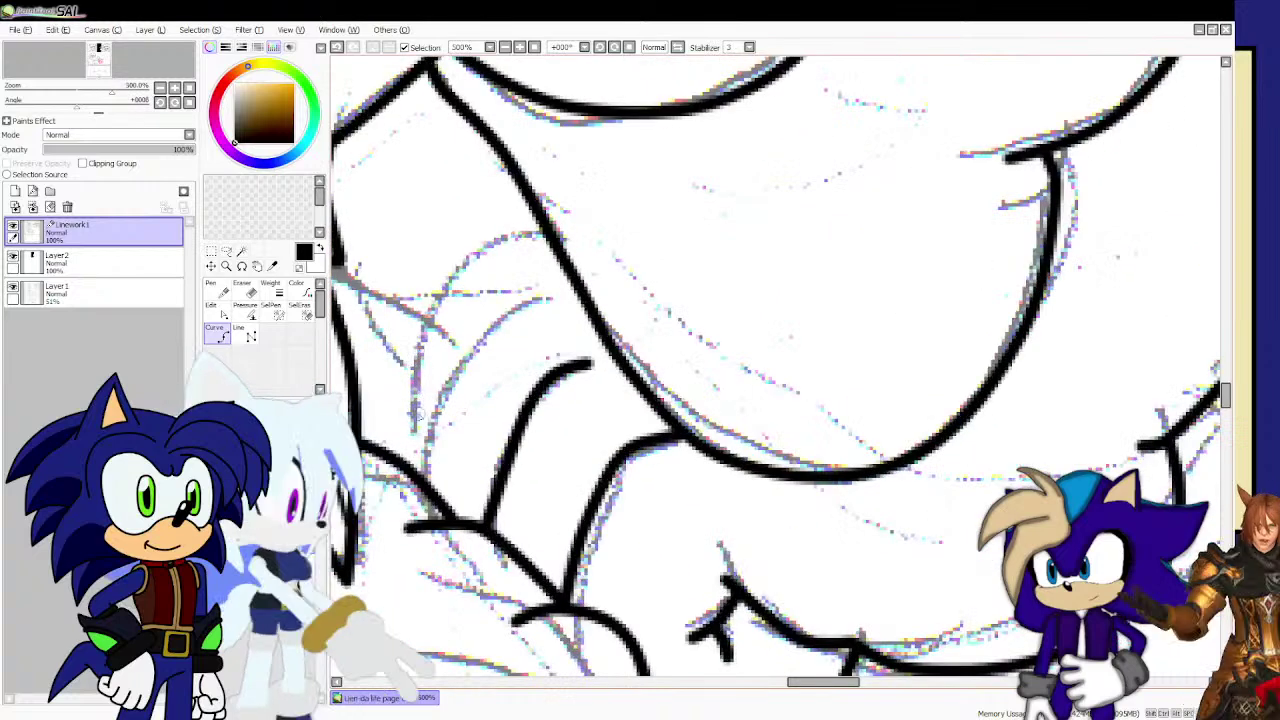
{"action": "left_click", "coordinate": [422, 481]}
{"action": "left_click", "coordinate": [471, 335]}
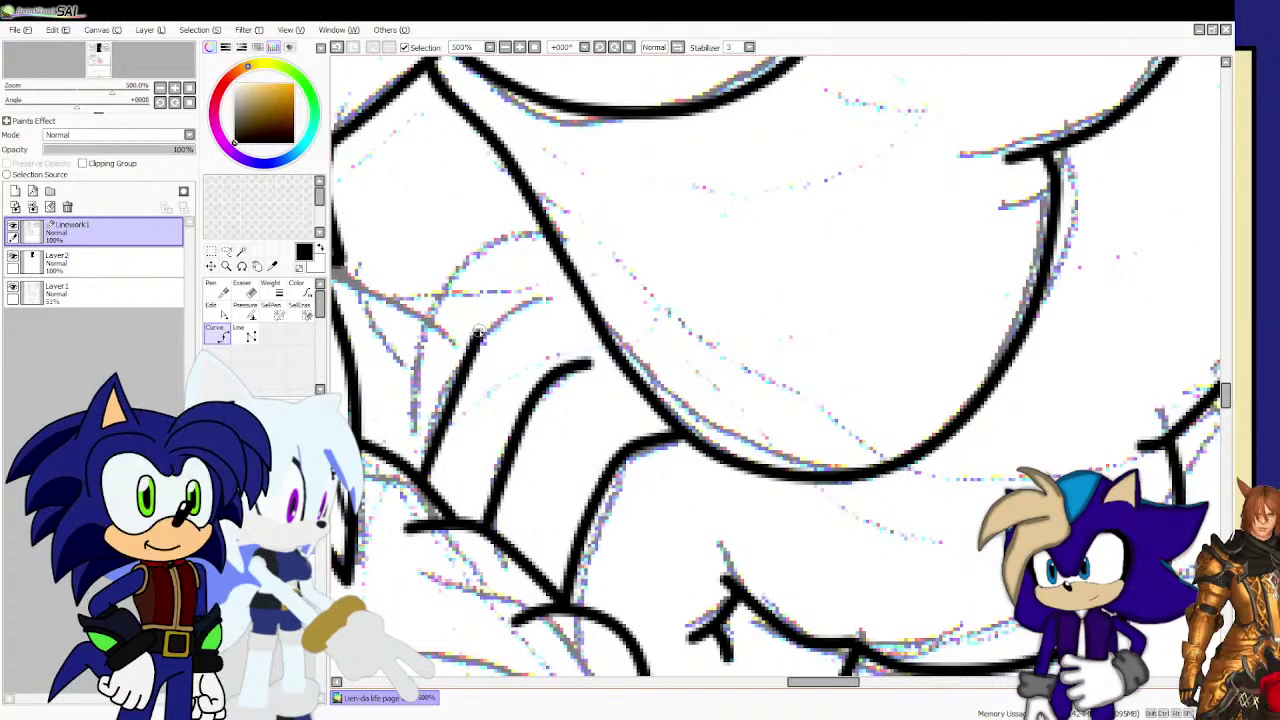
{"action": "left_click", "coordinate": [501, 309]}
{"action": "double_click", "coordinate": [539, 298]}
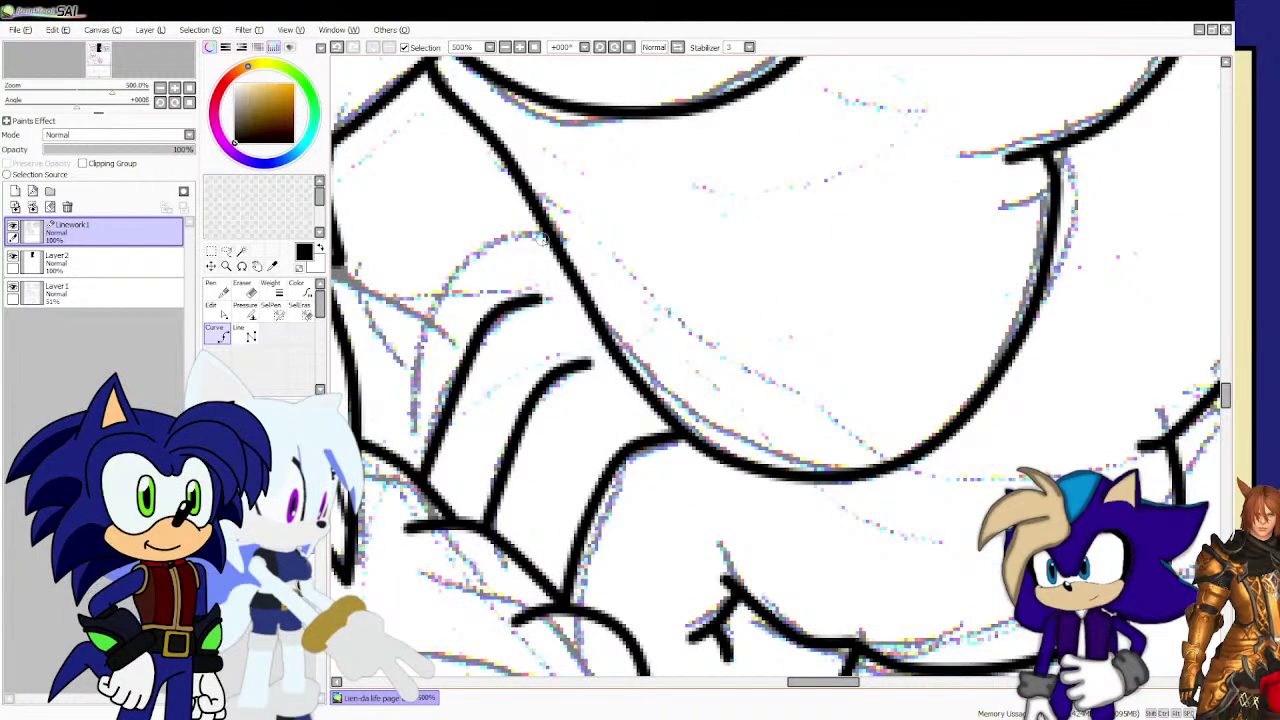
Ink a third hooked line parallel to the other two, from the large body curve down to the uppermost bump of the edge.
{"action": "left_click", "coordinate": [457, 262]}
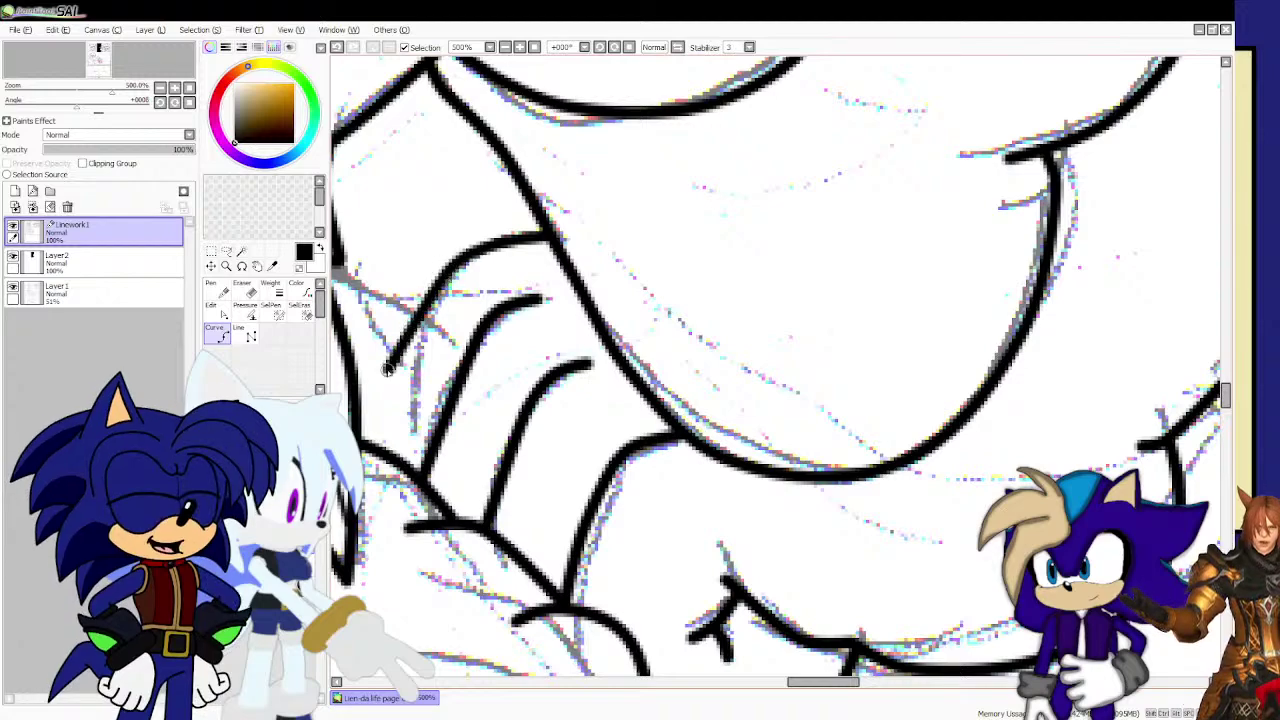
{"action": "double_click", "coordinate": [393, 455]}
{"action": "scroll", "coordinate": [408, 396], "scroll_direction": "down", "scroll_amount": 3}
{"action": "scroll", "coordinate": [414, 386], "scroll_direction": "down", "scroll_amount": 1}
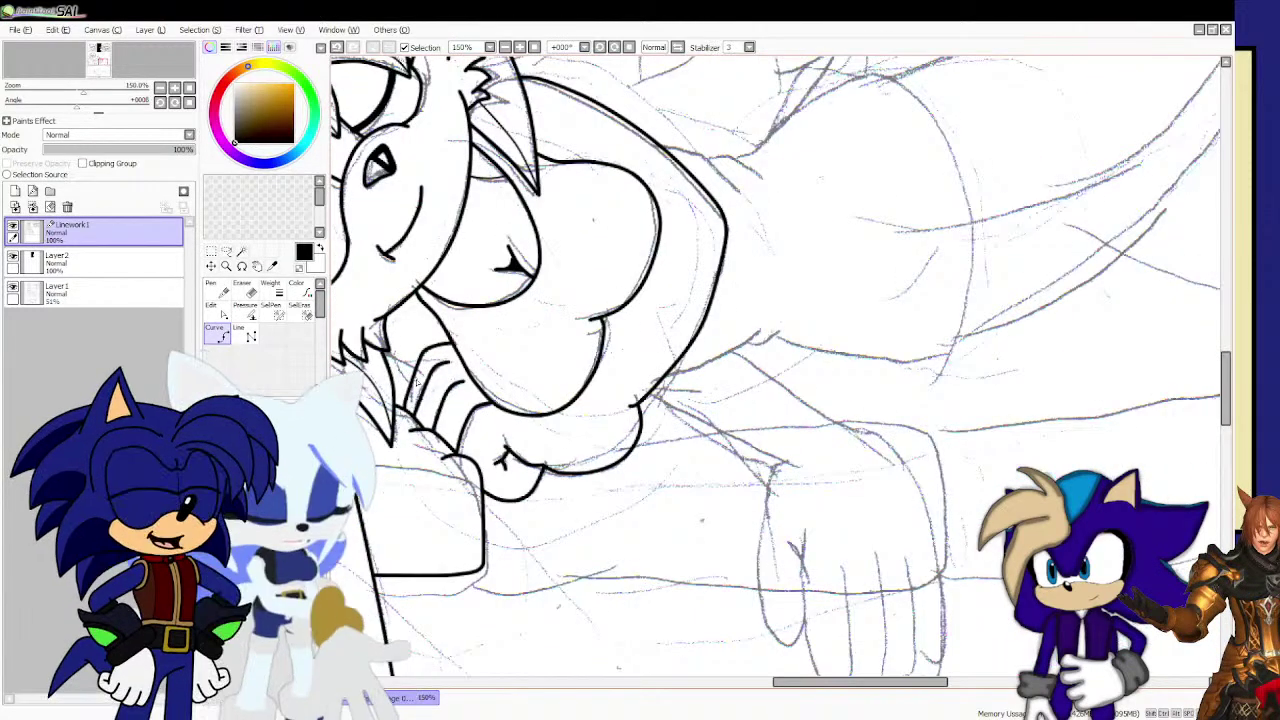
Ink the near cushion's lower edge from the rounded corner below the bulge towards the hanging hand.
{"action": "scroll", "coordinate": [493, 578], "scroll_direction": "up", "scroll_amount": 3}
{"action": "scroll", "coordinate": [493, 578], "scroll_direction": "up", "scroll_amount": 1}
{"action": "left_click", "coordinate": [435, 525]}
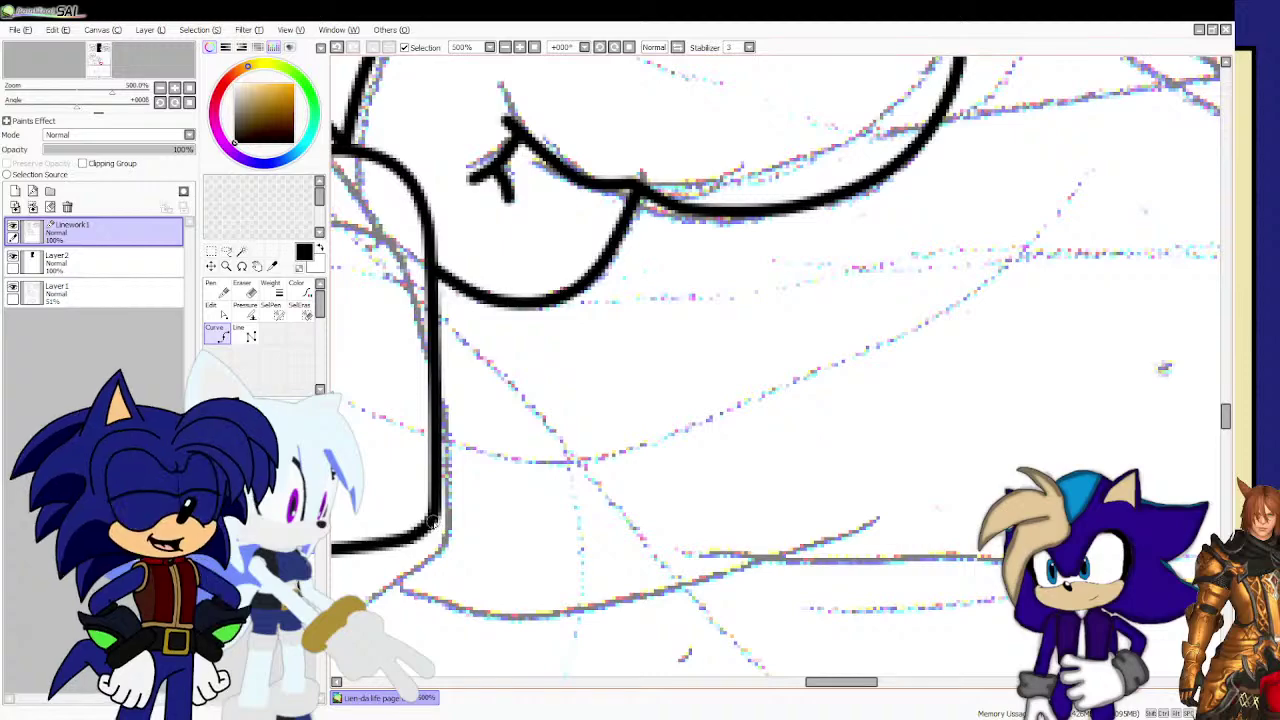
{"action": "left_click", "coordinate": [457, 539]}
{"action": "scroll", "coordinate": [524, 538], "scroll_direction": "down", "scroll_amount": 2}
{"action": "scroll", "coordinate": [545, 538], "scroll_direction": "down", "scroll_amount": 3}
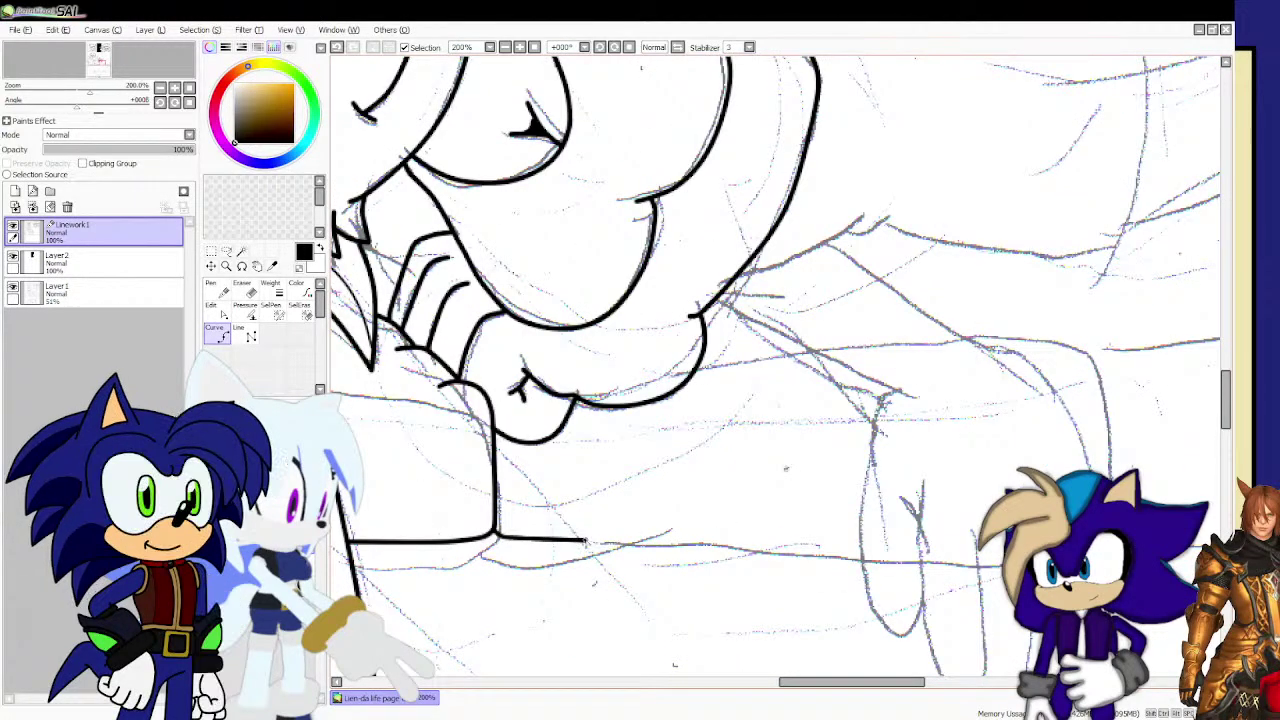
Ink the cushion's far side behind the hand, with its bent upper edge, rounded corner and small hook at the base.
{"action": "scroll", "coordinate": [765, 540], "scroll_direction": "down", "scroll_amount": 3}
{"action": "scroll", "coordinate": [810, 535], "scroll_direction": "up", "scroll_amount": 3}
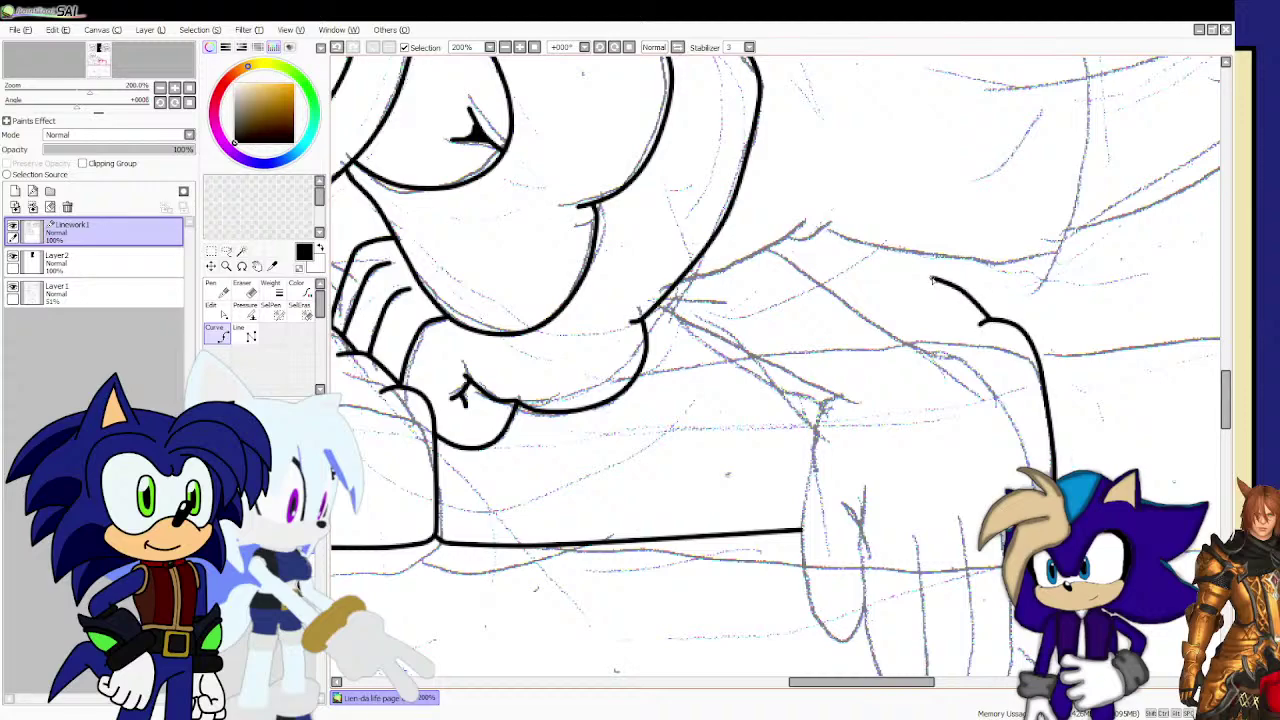
{"action": "scroll", "coordinate": [688, 380], "scroll_direction": "down", "scroll_amount": 3}
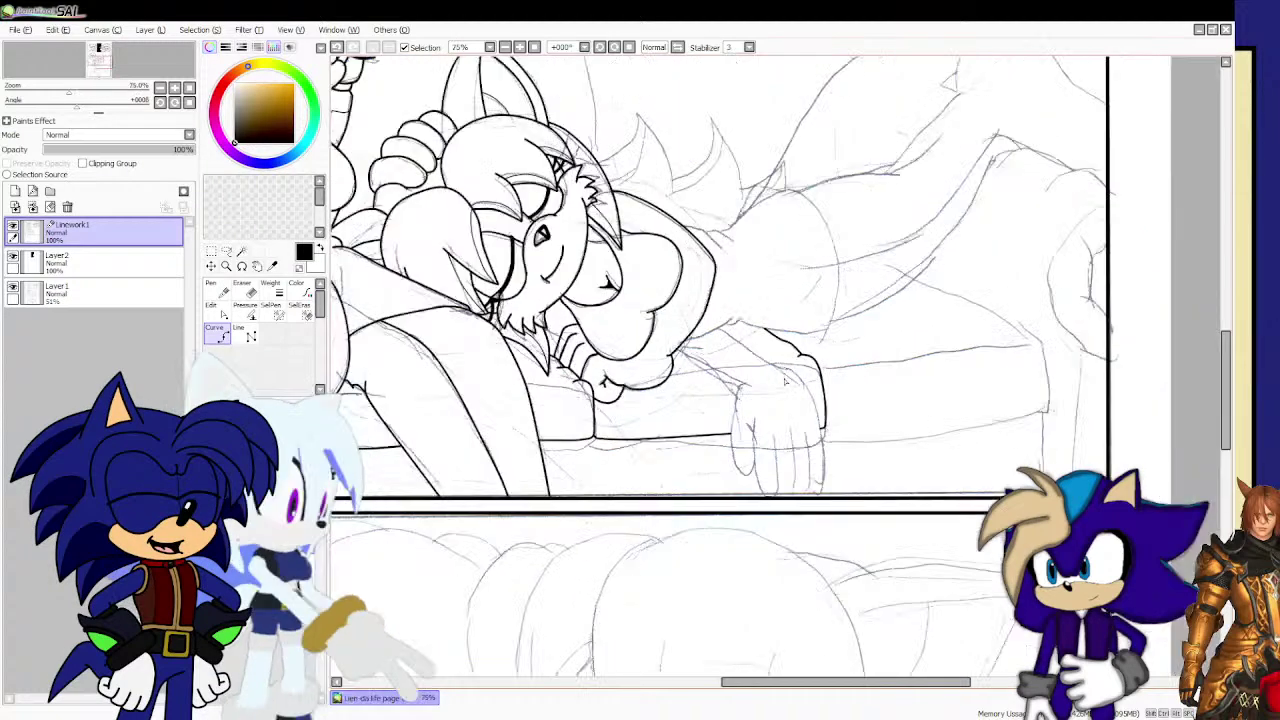
{"action": "scroll", "coordinate": [955, 377], "scroll_direction": "up", "scroll_amount": 2}
{"action": "scroll", "coordinate": [700, 490], "scroll_direction": "up", "scroll_amount": 2}
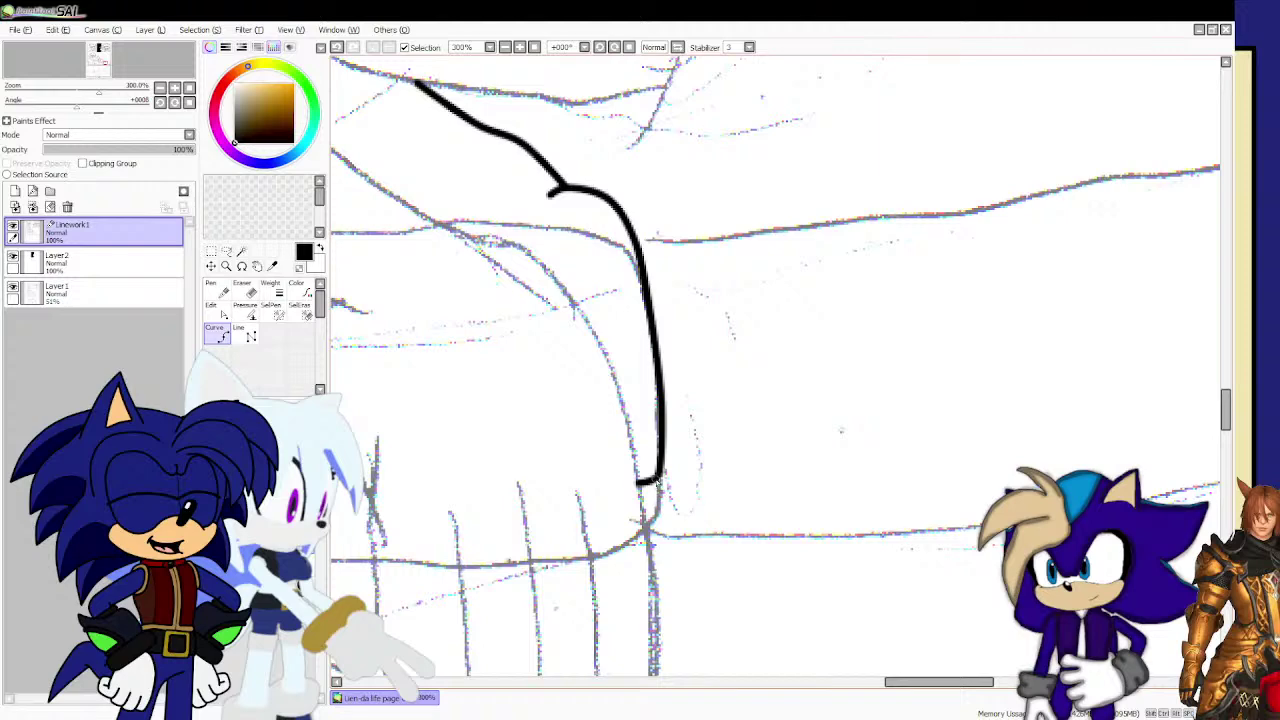
Ink the far cushion's lower edge from behind the hand to the sofa arm, and its rounded vertical end.
{"action": "scroll", "coordinate": [660, 483], "scroll_direction": "down", "scroll_amount": 4}
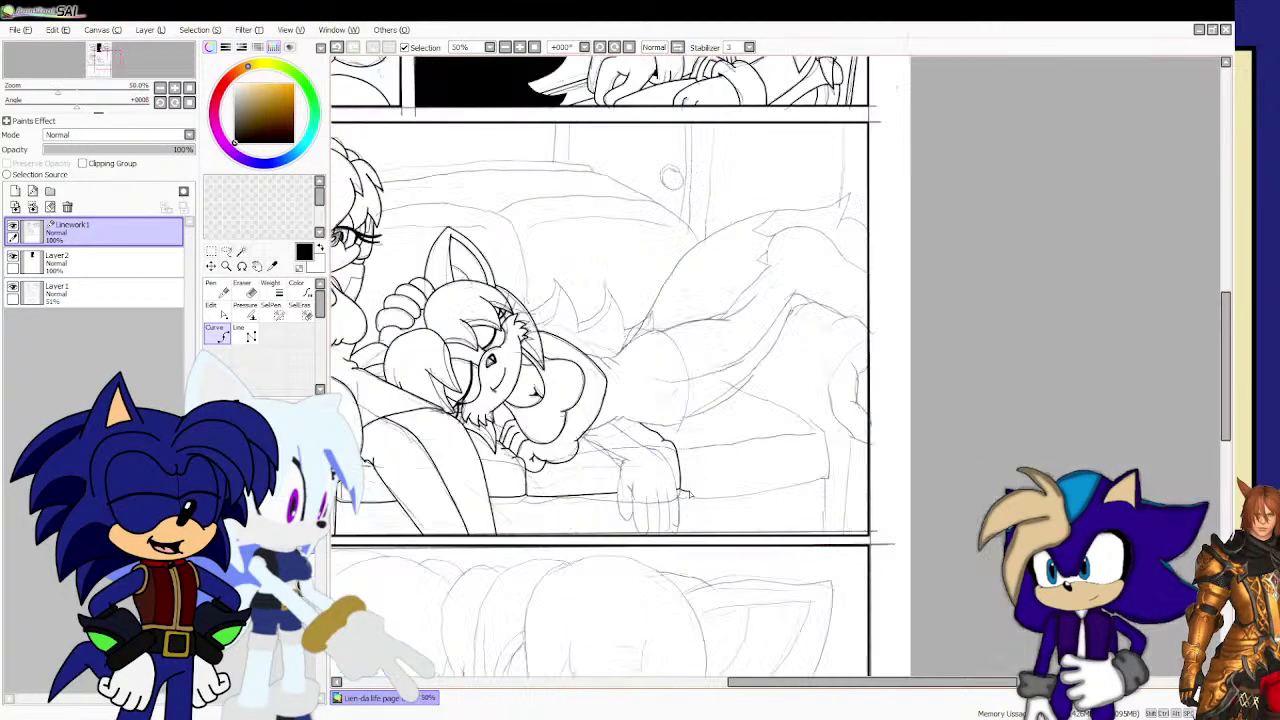
{"action": "scroll", "coordinate": [738, 494], "scroll_direction": "up", "scroll_amount": 1}
{"action": "scroll", "coordinate": [738, 494], "scroll_direction": "up", "scroll_amount": 1}
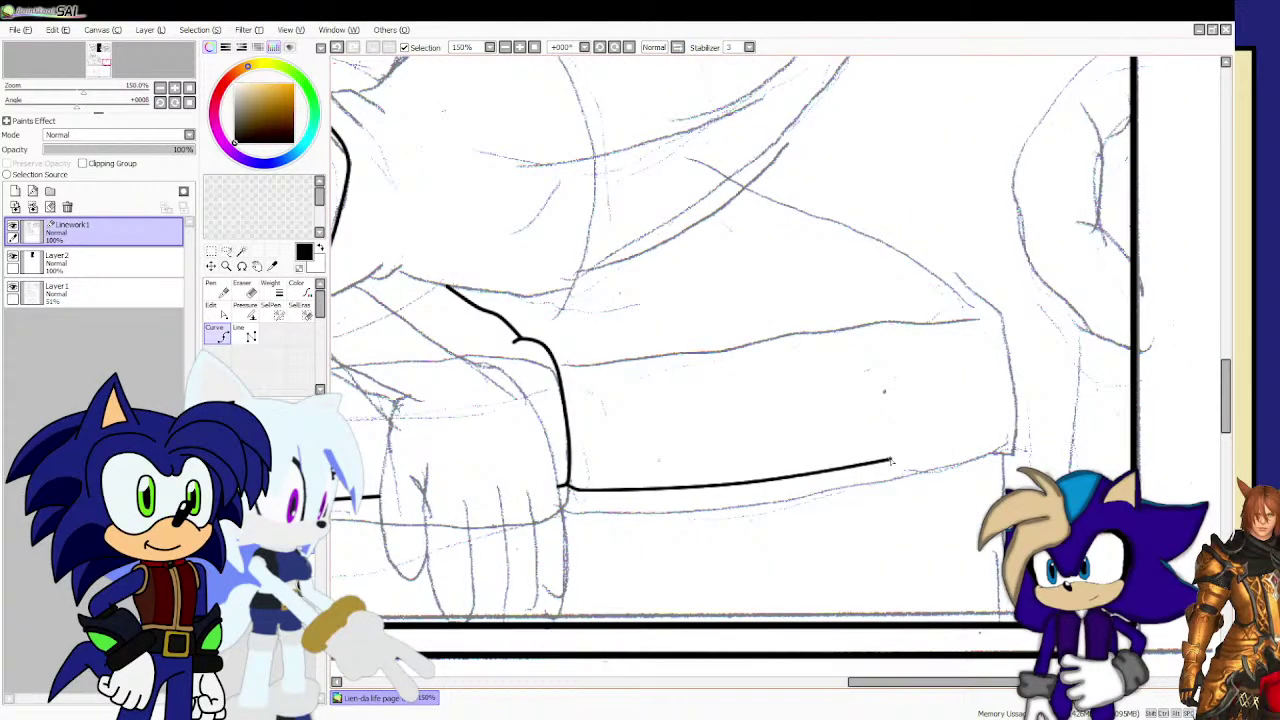
{"action": "left_click", "coordinate": [1003, 441]}
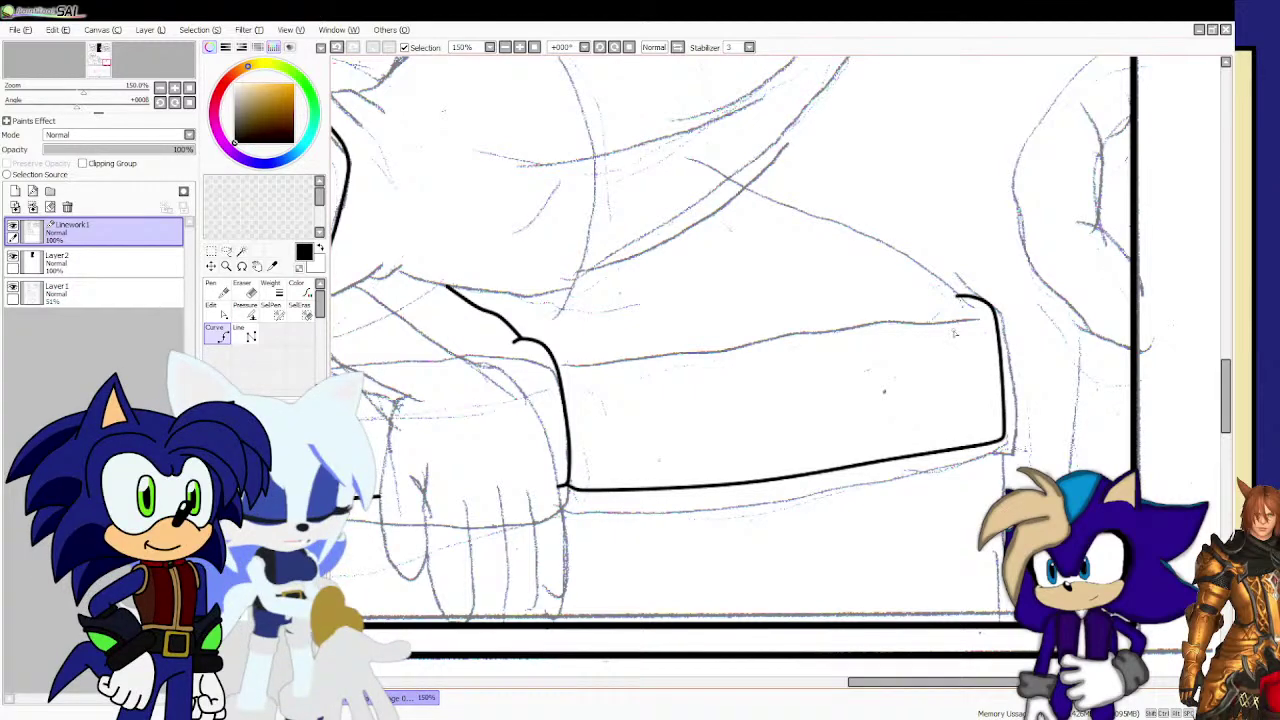
Ink the far cushion's sloping back edge from its rounded corner up to the sketched leg, with a small overlapping fold.
{"action": "scroll", "coordinate": [954, 333], "scroll_direction": "up", "scroll_amount": 3}
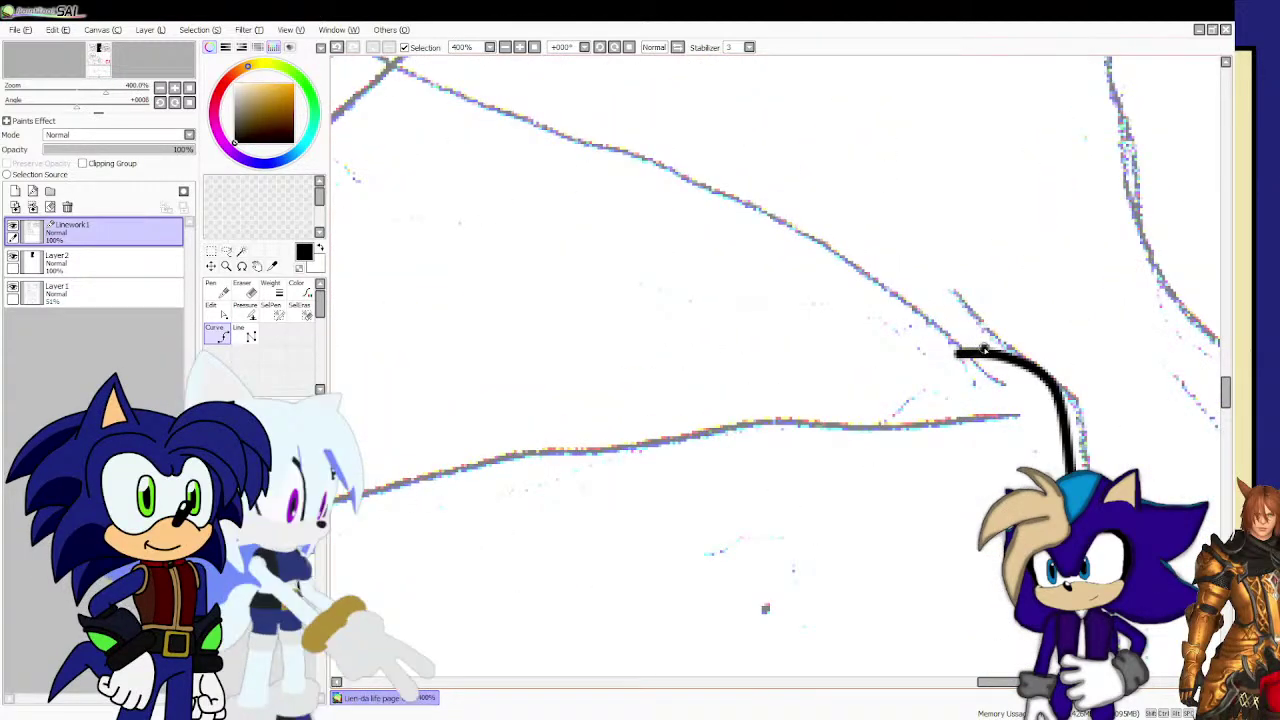
{"action": "scroll", "coordinate": [980, 347], "scroll_direction": "down", "scroll_amount": 1}
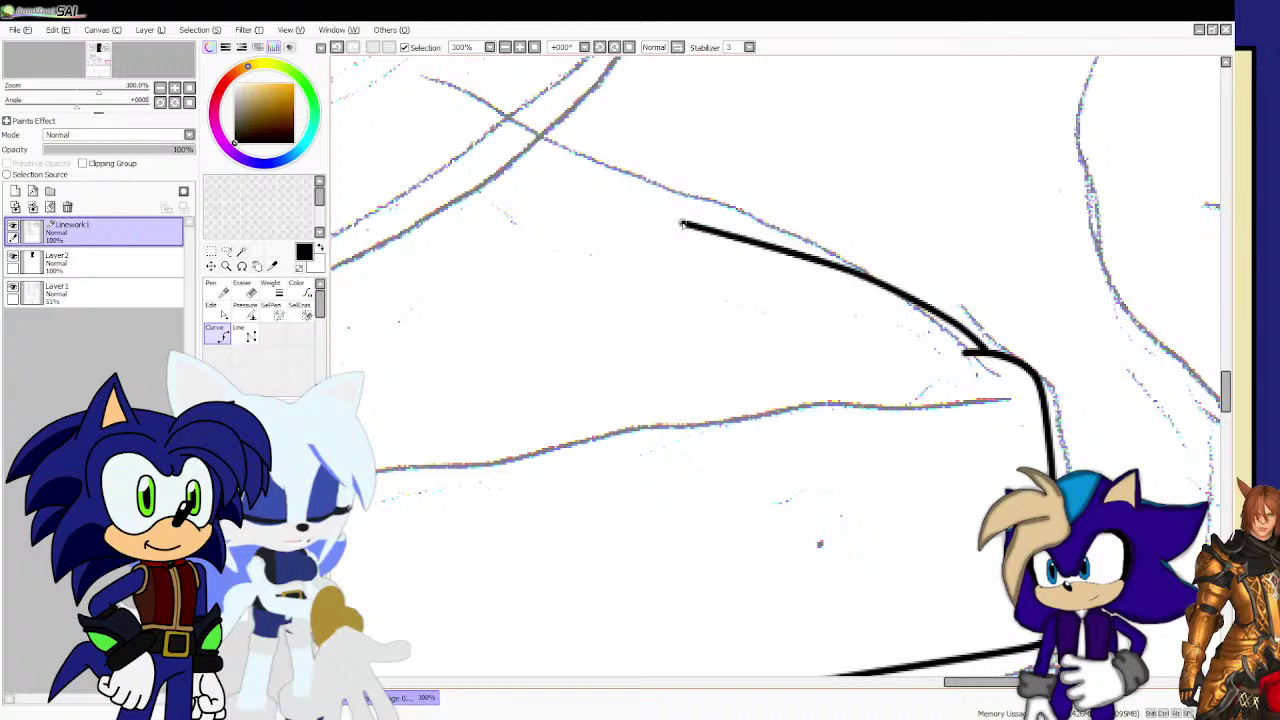
{"action": "double_click", "coordinate": [660, 195]}
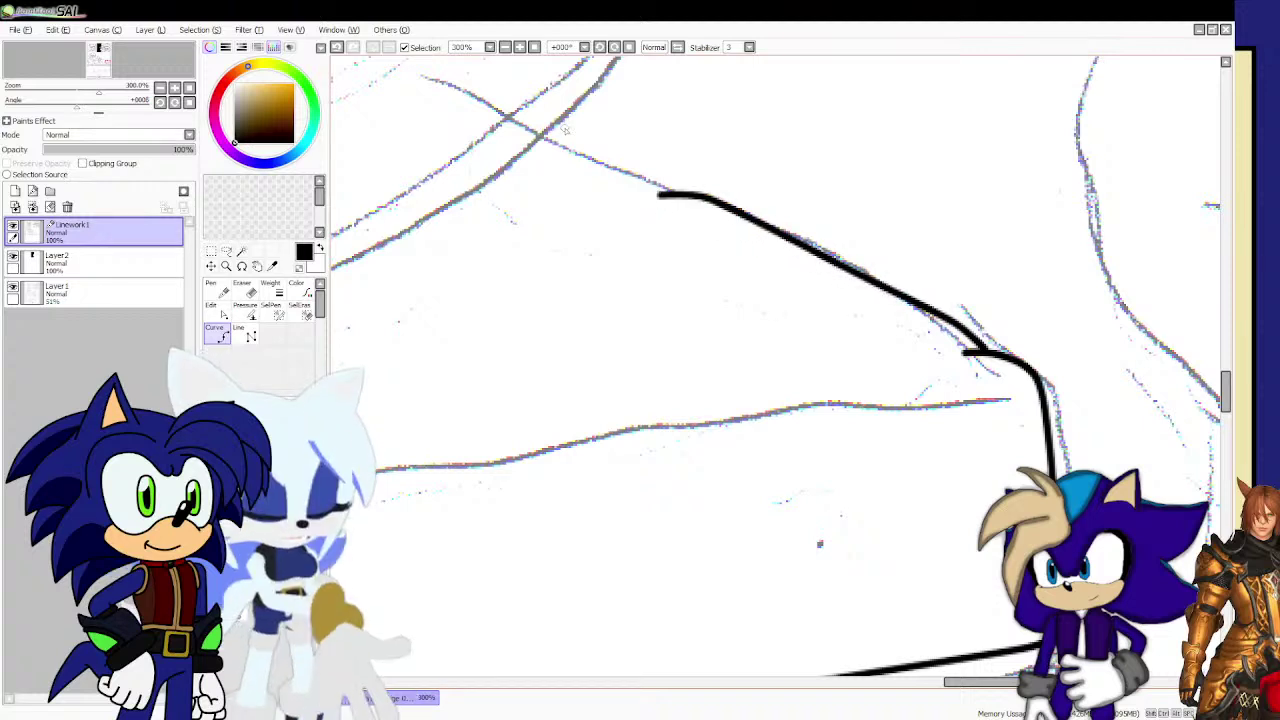
{"action": "left_click", "coordinate": [551, 127]}
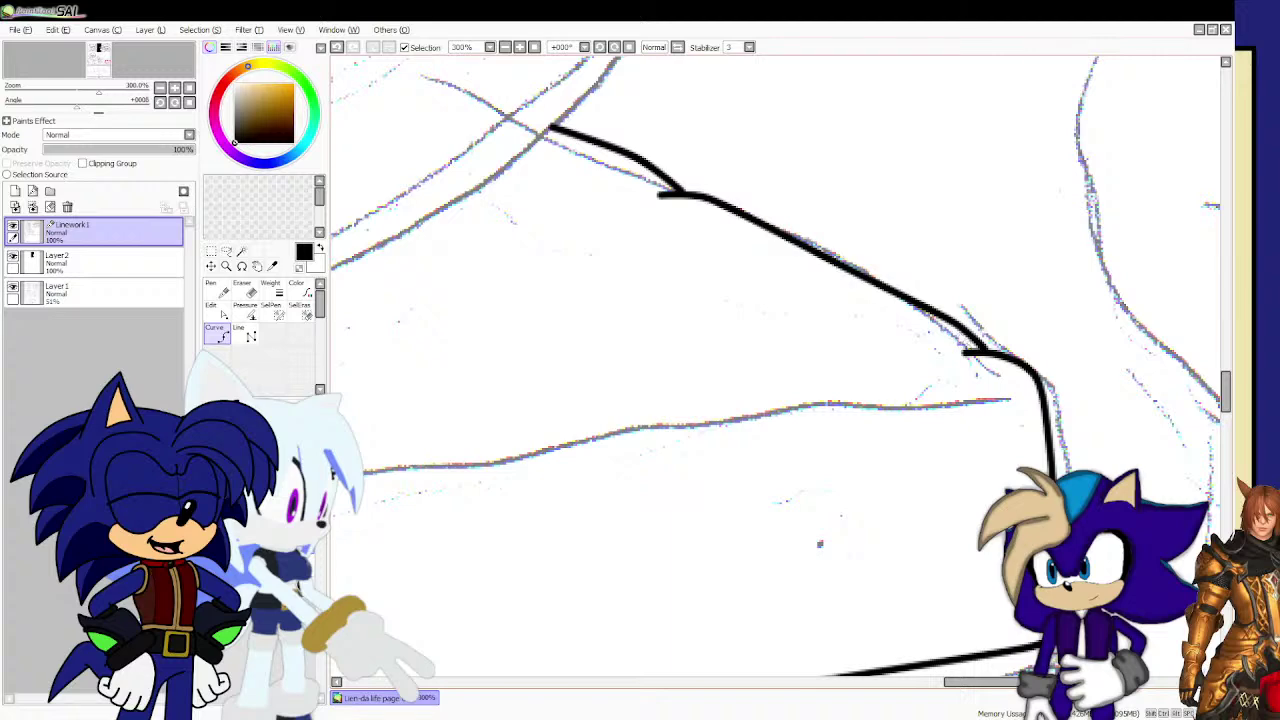
Ink a thin wavy crease line along the far cushion's front, from beside the hand to the rounded end.
{"action": "scroll", "coordinate": [740, 346], "scroll_direction": "down", "scroll_amount": 2}
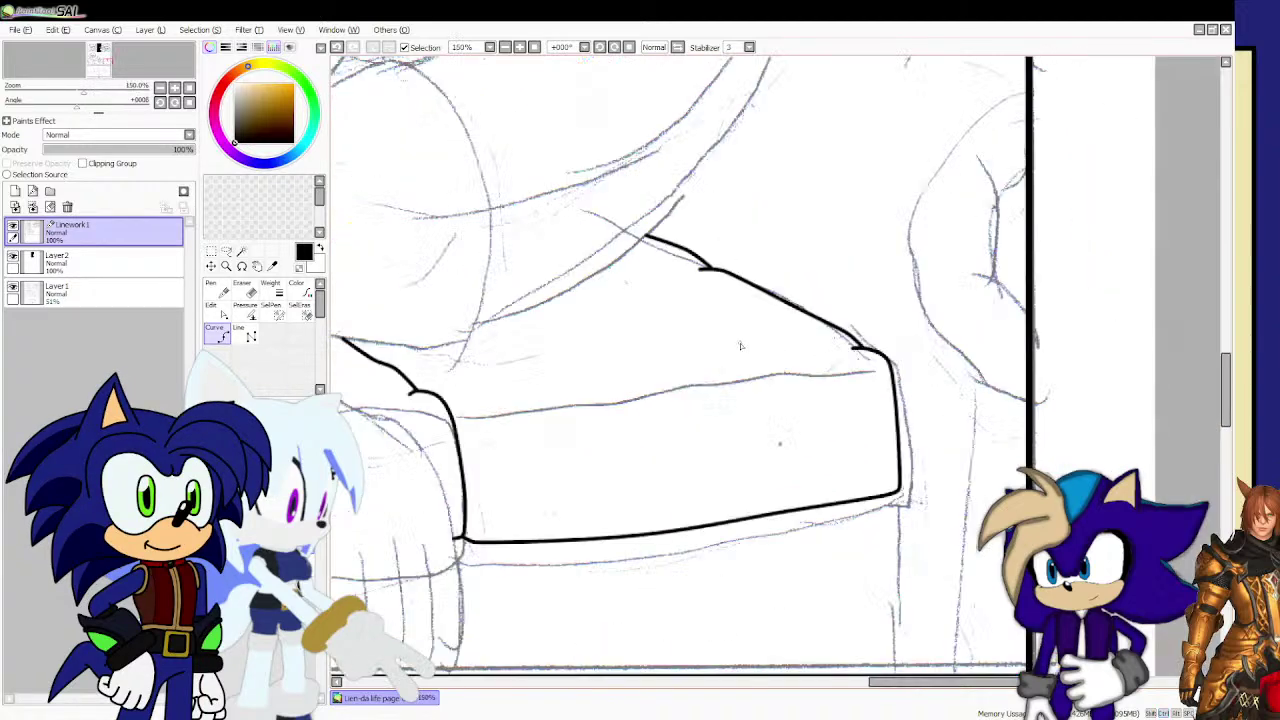
{"action": "scroll", "coordinate": [740, 346], "scroll_direction": "down", "scroll_amount": 1}
{"action": "scroll", "coordinate": [512, 417], "scroll_direction": "down", "scroll_amount": 1}
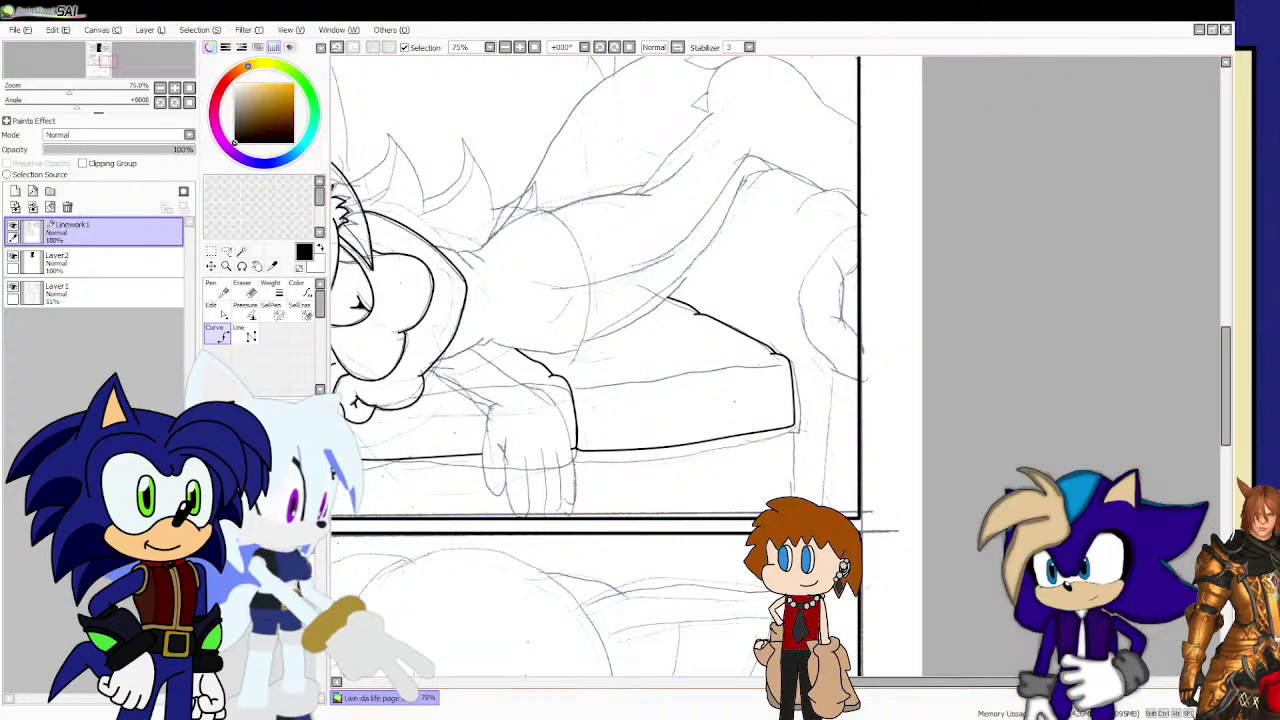
{"action": "scroll", "coordinate": [672, 401], "scroll_direction": "up", "scroll_amount": 3}
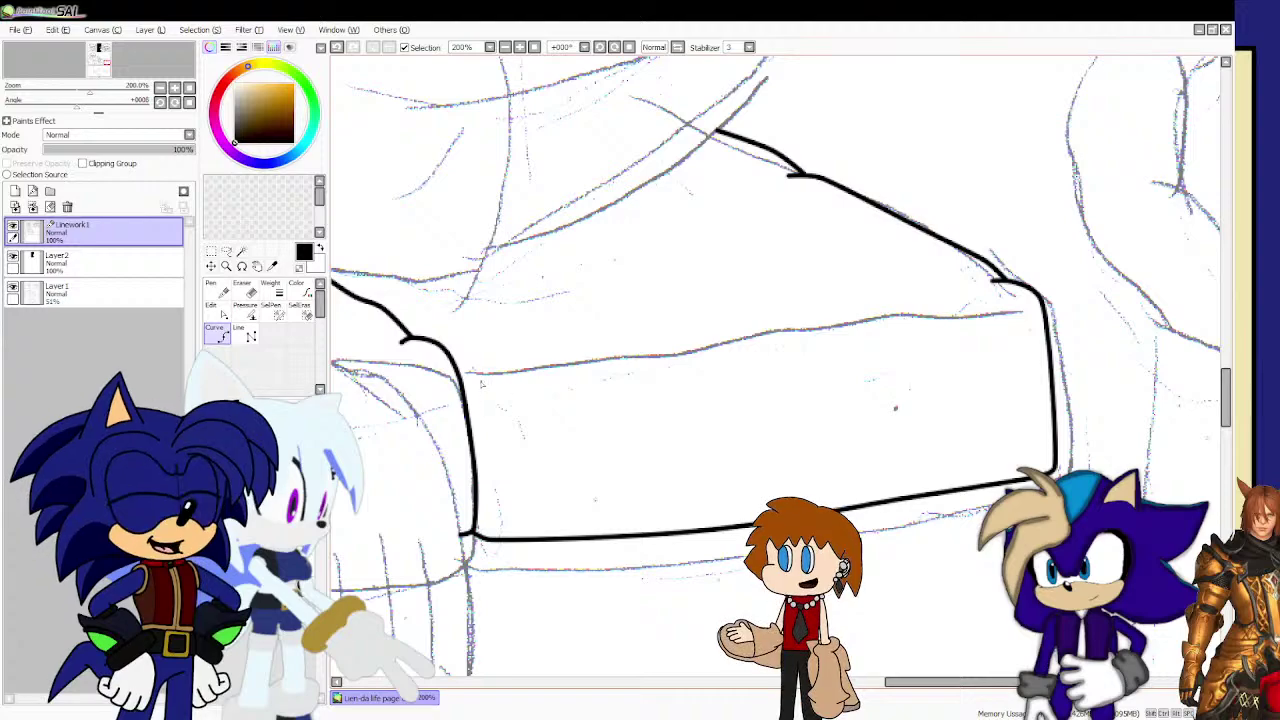
{"action": "left_click", "coordinate": [477, 383]}
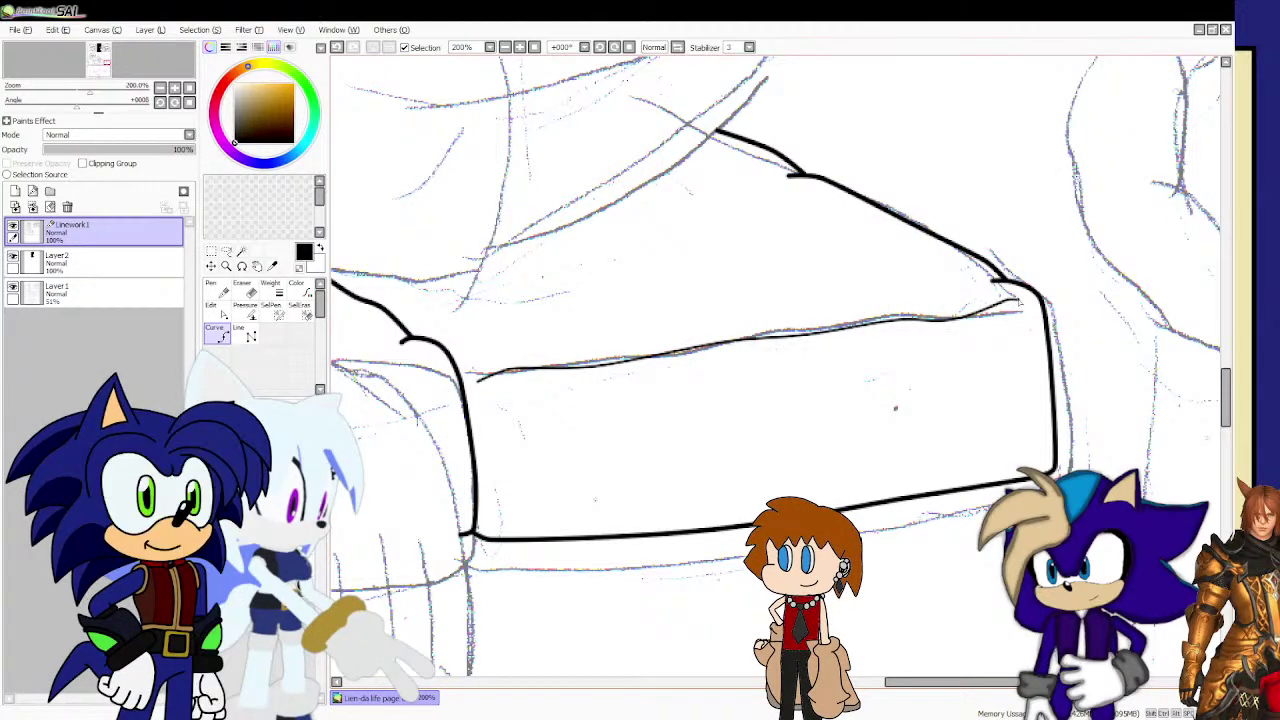
Ink a thin crease line across the cushion beneath the pointed hair tuft, ending near the rounded vertical edge.
{"action": "scroll", "coordinate": [857, 334], "scroll_direction": "down", "scroll_amount": 4}
{"action": "scroll", "coordinate": [671, 354], "scroll_direction": "up", "scroll_amount": 4}
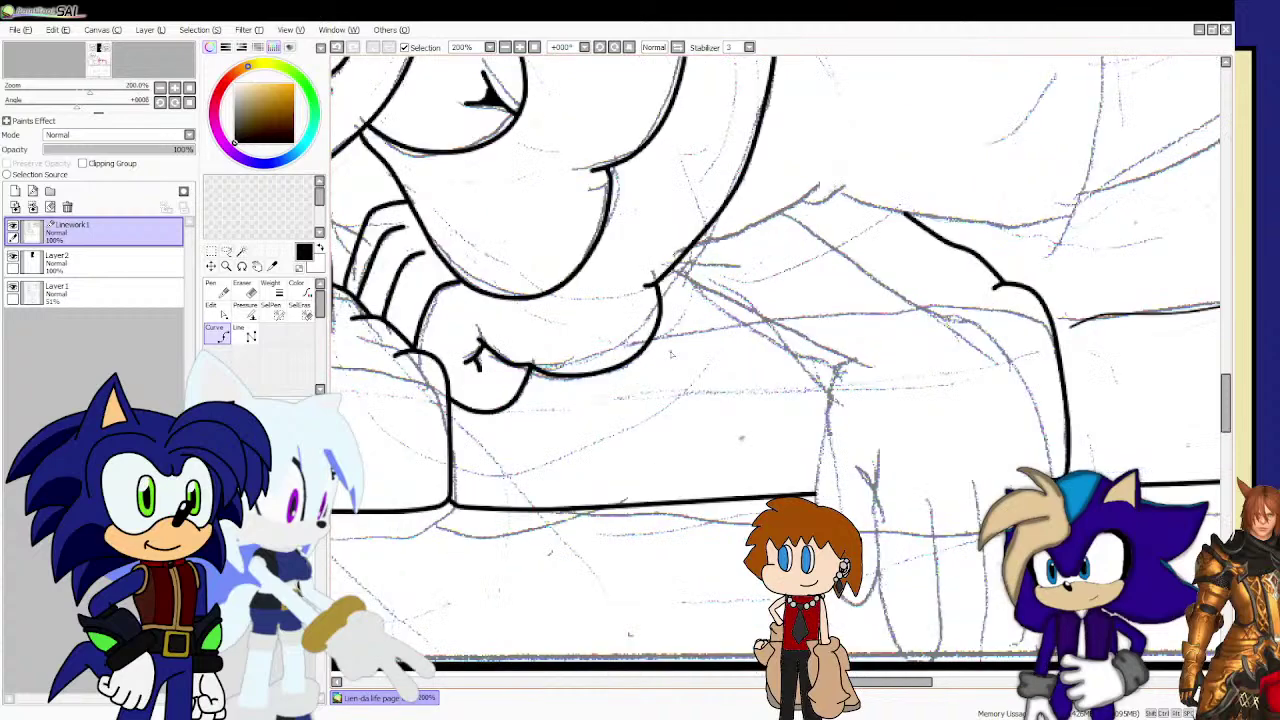
{"action": "scroll", "coordinate": [671, 354], "scroll_direction": "down", "scroll_amount": 3}
{"action": "scroll", "coordinate": [500, 360], "scroll_direction": "up", "scroll_amount": 4}
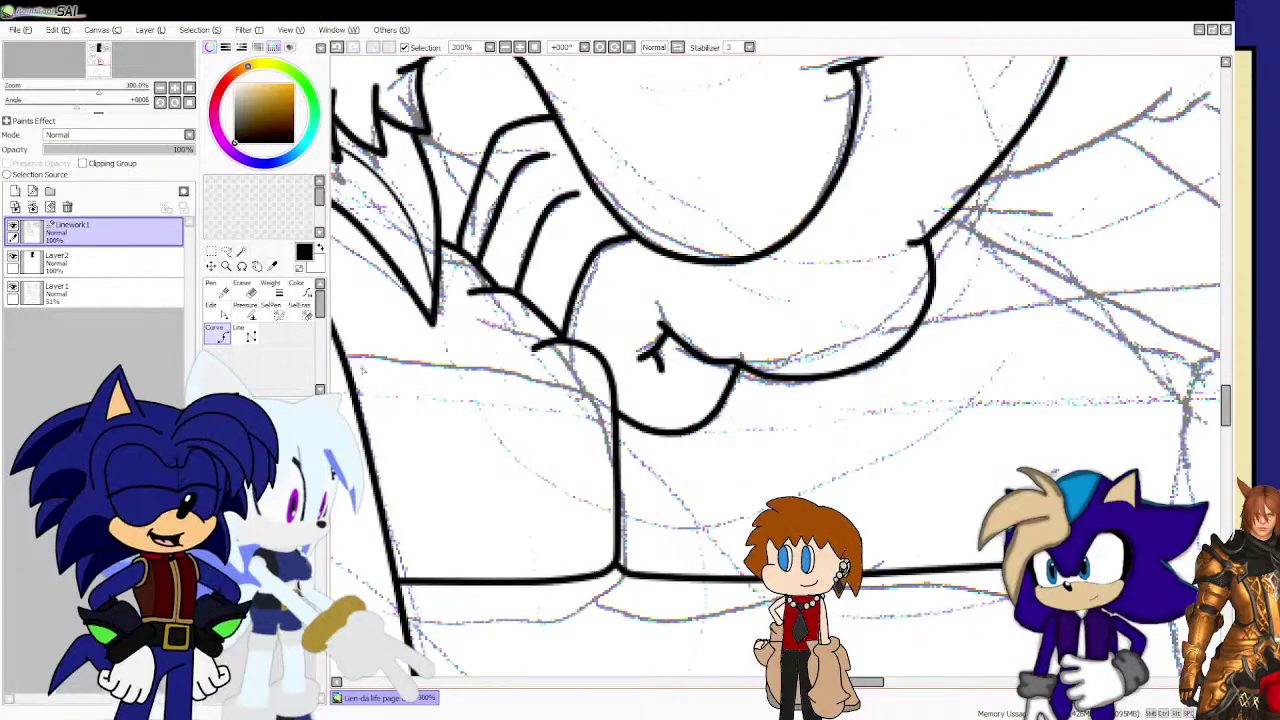
{"action": "left_click", "coordinate": [352, 358]}
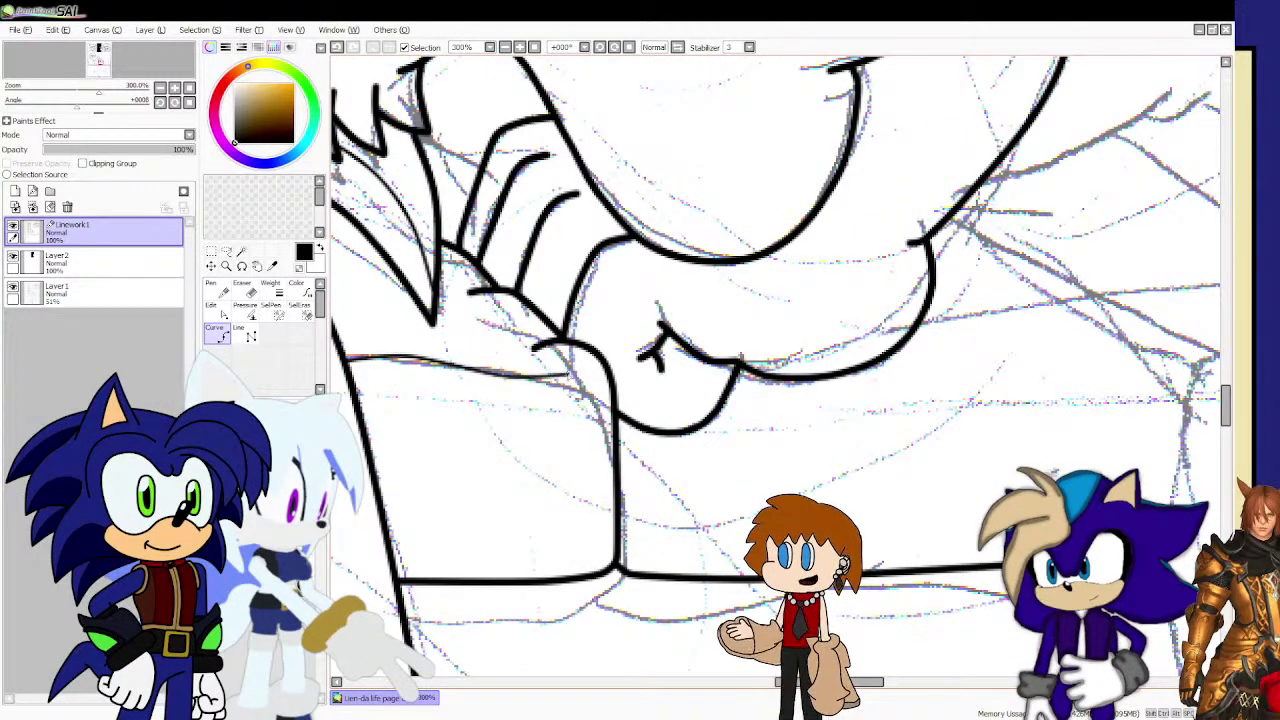
Ink two short thin crease arcs on the middle cushion, beside the lower bulge and near its far corner, and save the page.
{"action": "scroll", "coordinate": [553, 378], "scroll_direction": "down", "scroll_amount": 3}
{"action": "scroll", "coordinate": [686, 360], "scroll_direction": "up", "scroll_amount": 3}
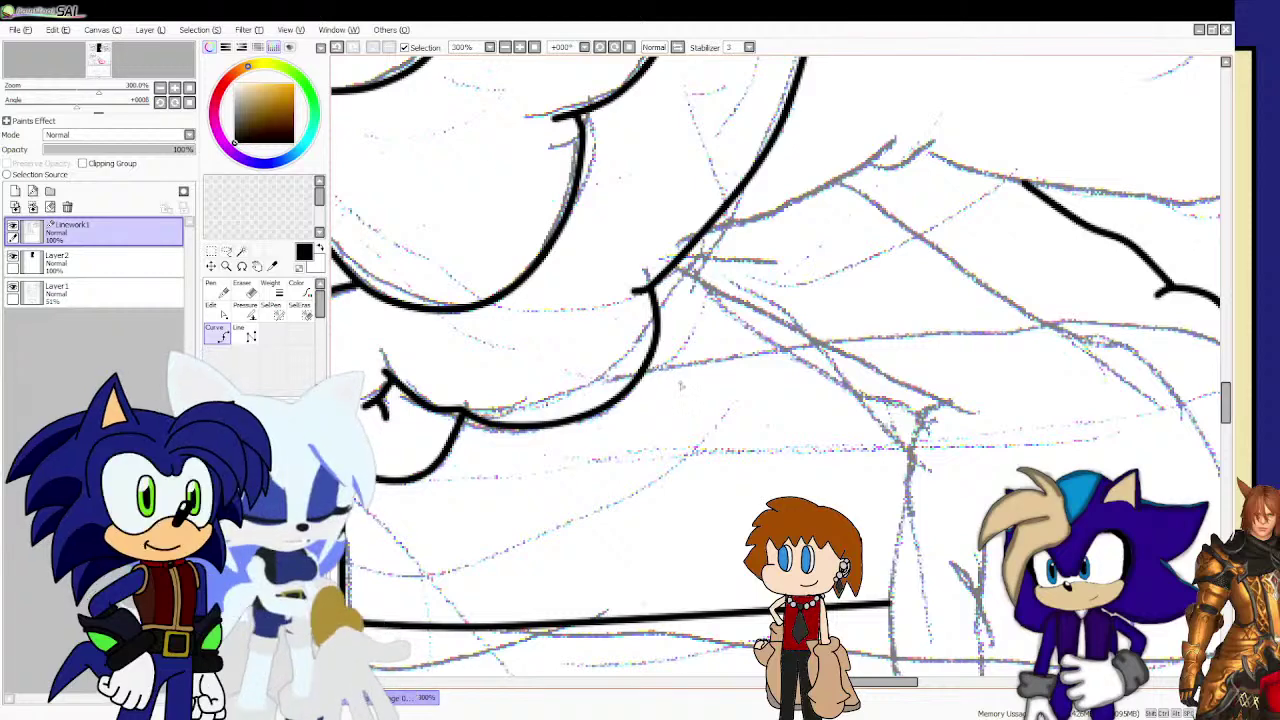
{"action": "left_click", "coordinate": [677, 381]}
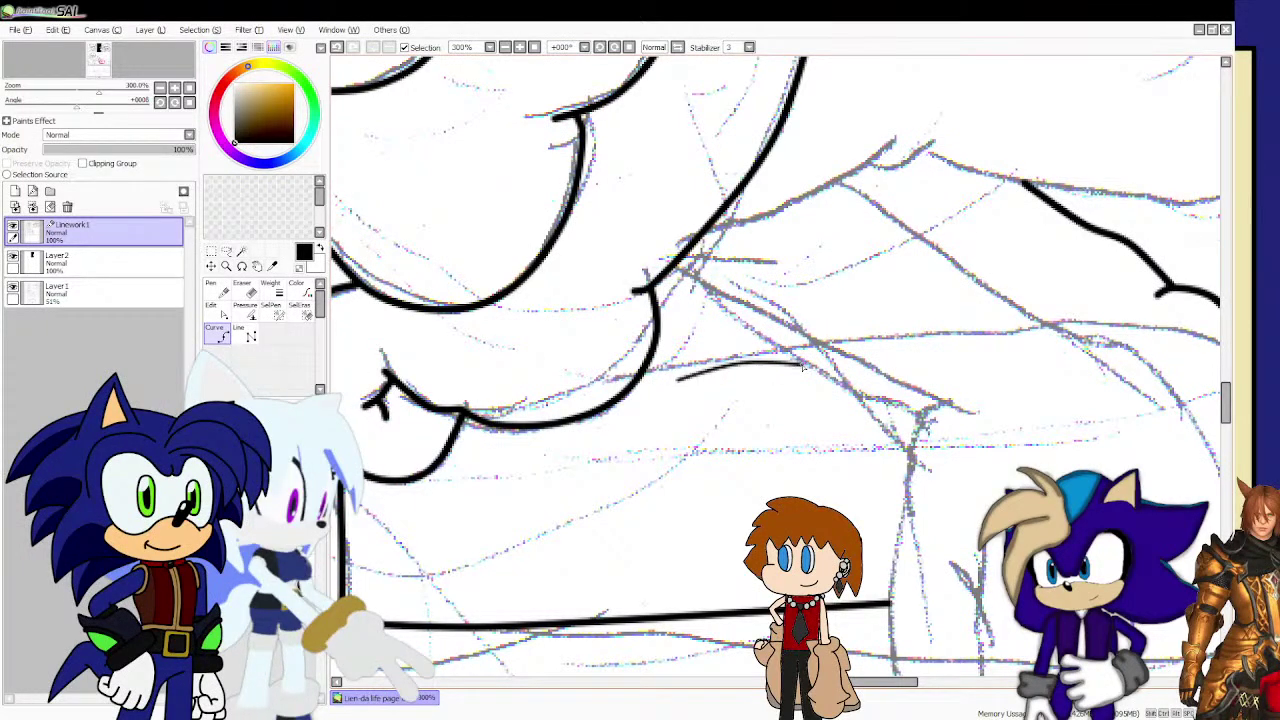
{"action": "scroll", "coordinate": [814, 369], "scroll_direction": "down", "scroll_amount": 3}
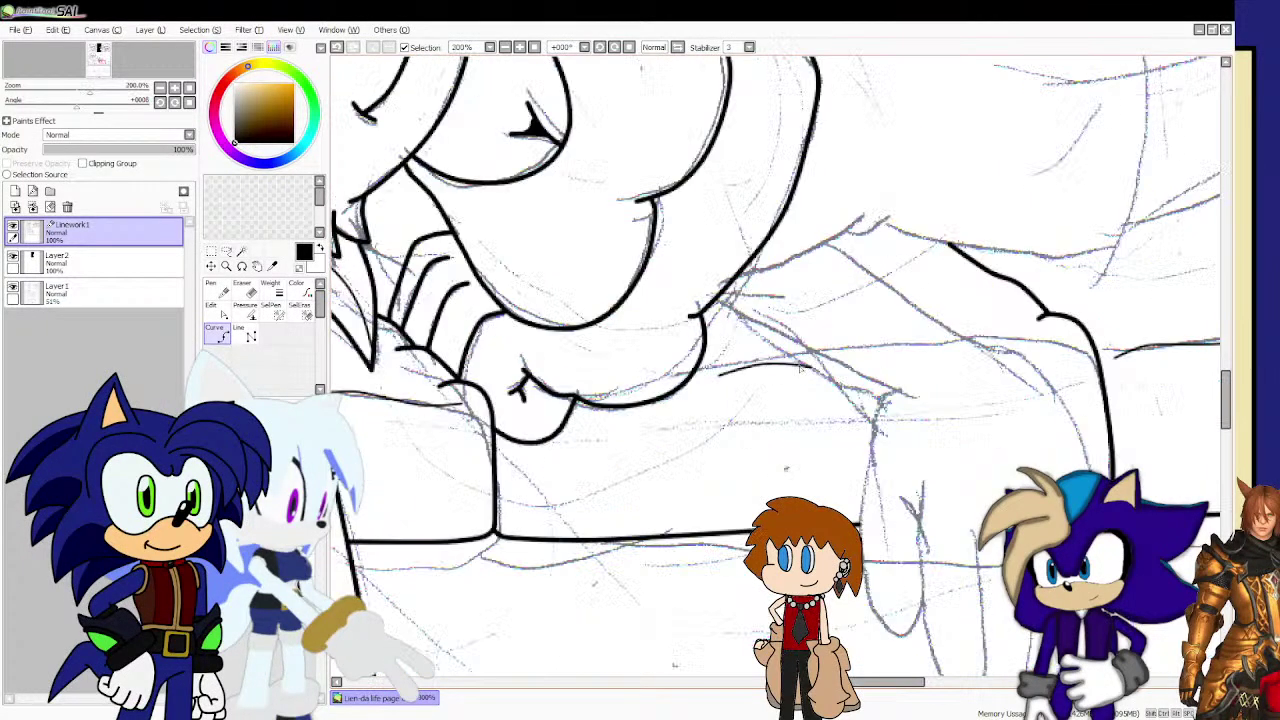
{"action": "scroll", "coordinate": [942, 348], "scroll_direction": "up", "scroll_amount": 2}
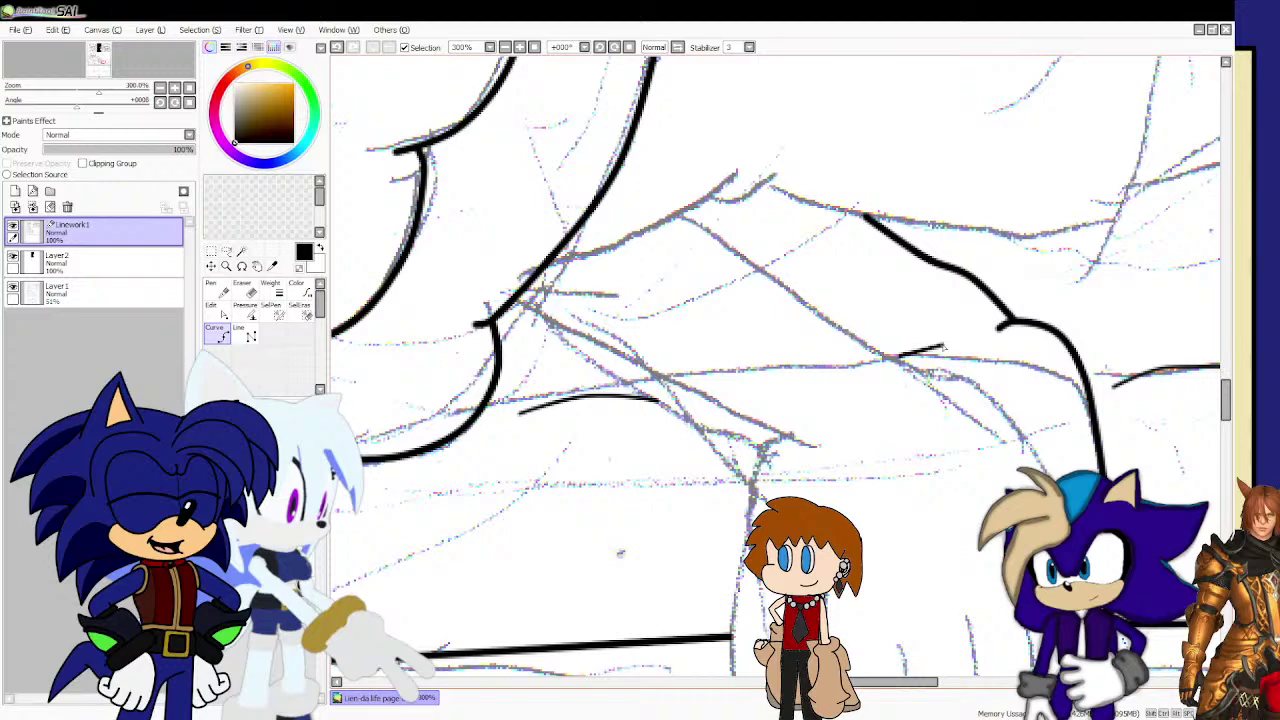
{"action": "left_click", "coordinate": [945, 347]}
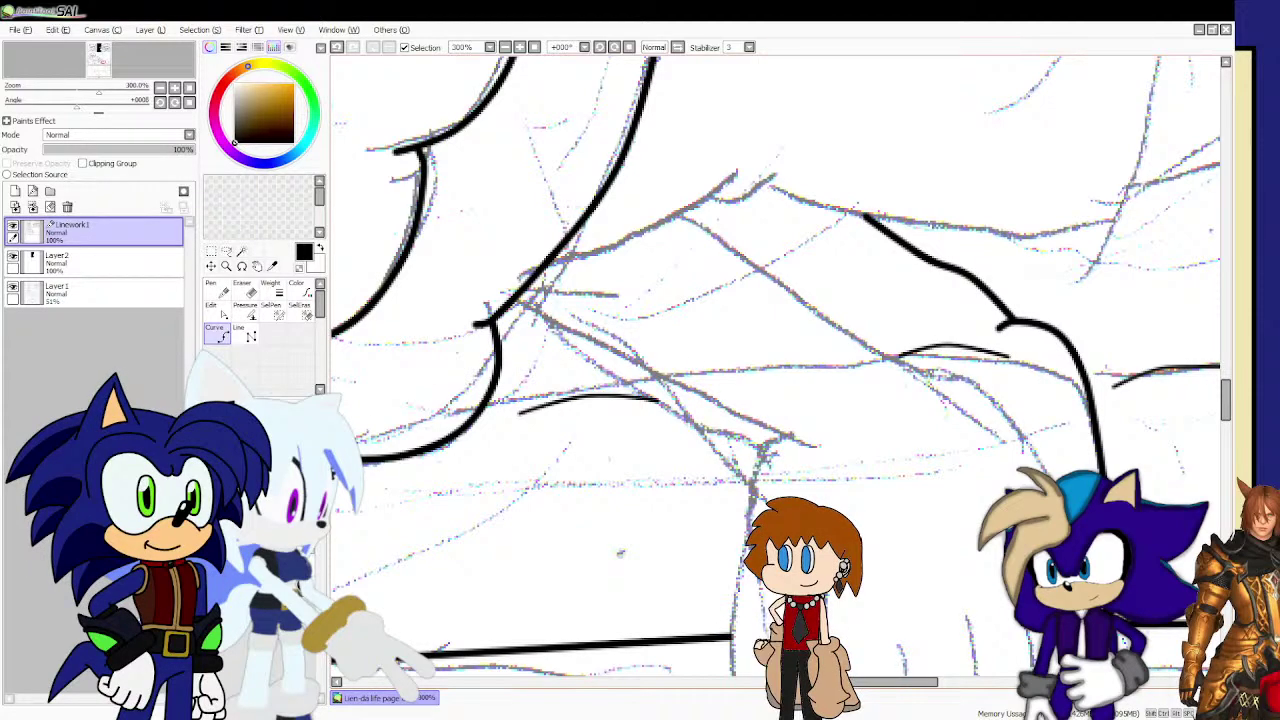
{"action": "left_click", "coordinate": [22, 30]}
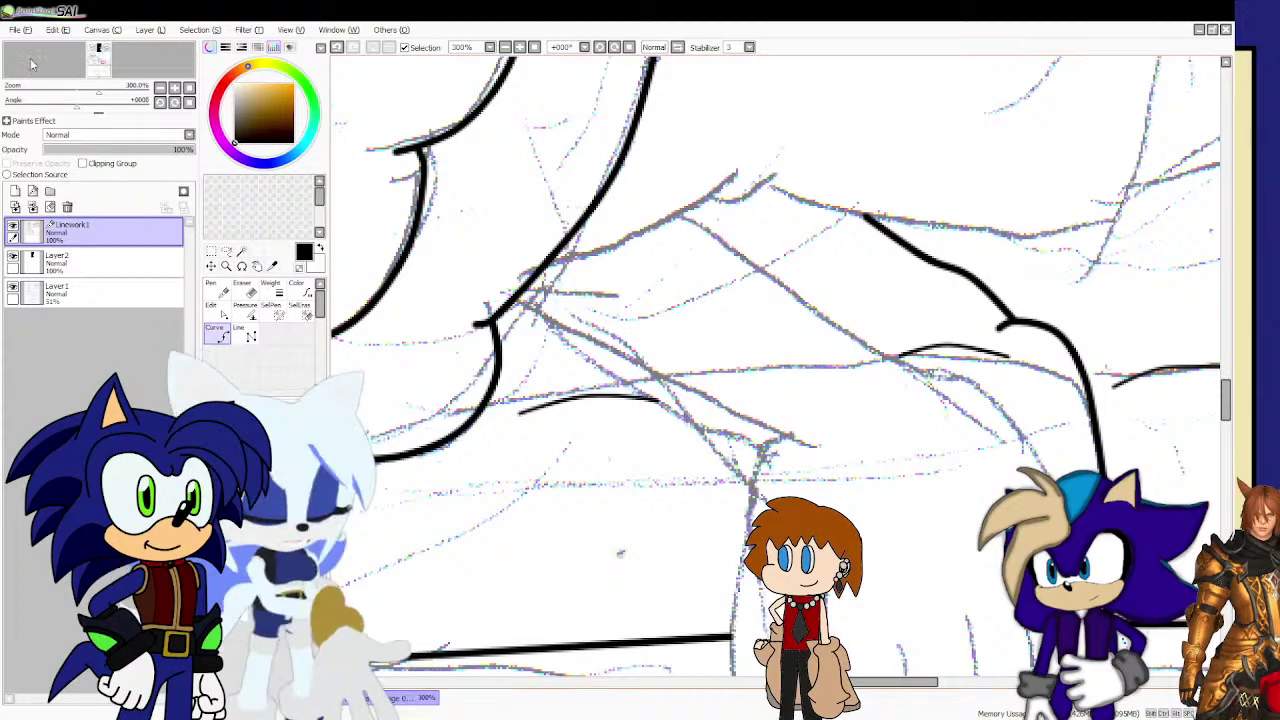
{"action": "left_click", "coordinate": [35, 121]}
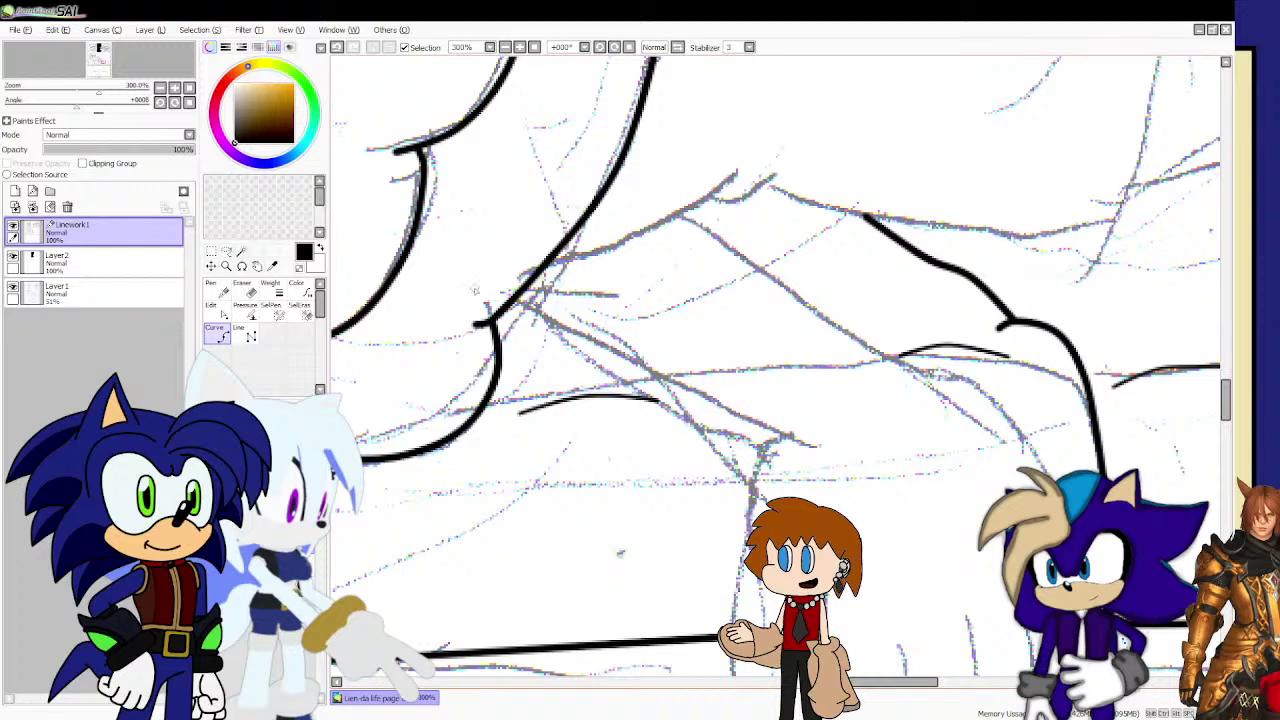
Ink the hanging arm's lower contour as overlapping sleeve folds from the body edge down to the wrist.
{"action": "left_click", "coordinate": [516, 298]}
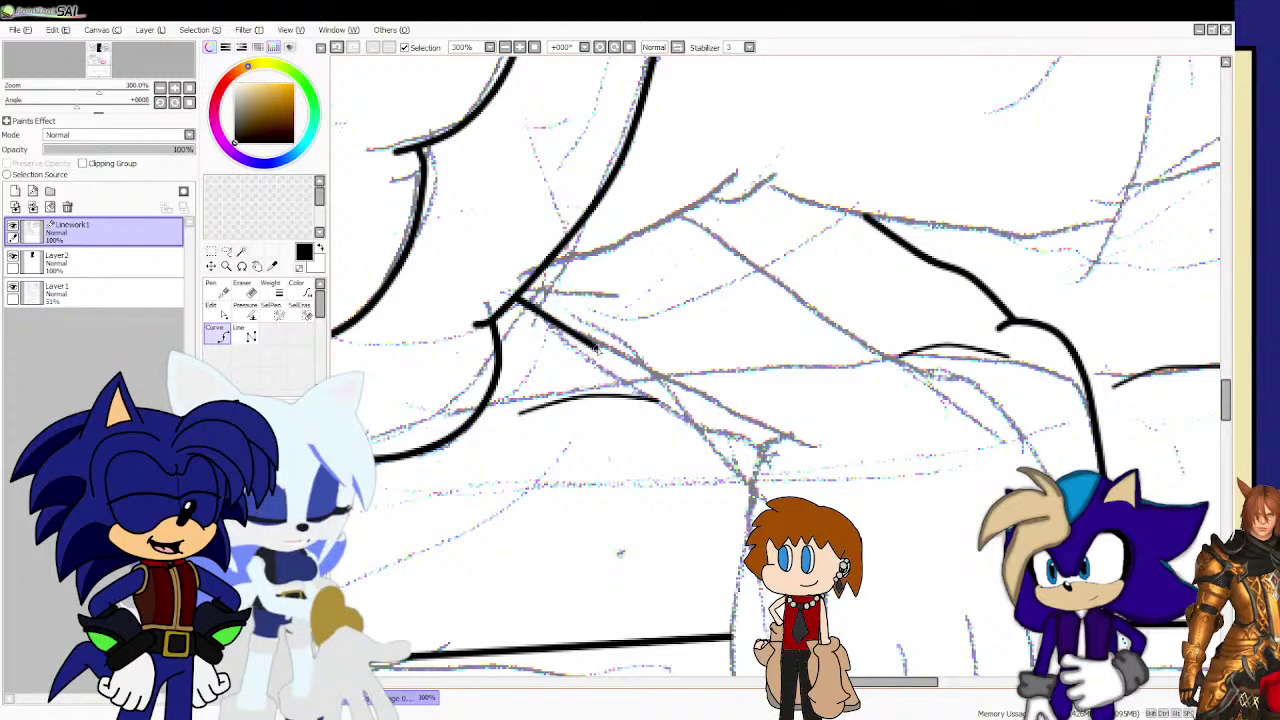
{"action": "left_click_drag", "start_coordinate": [576, 322], "coordinate": [596, 360]}
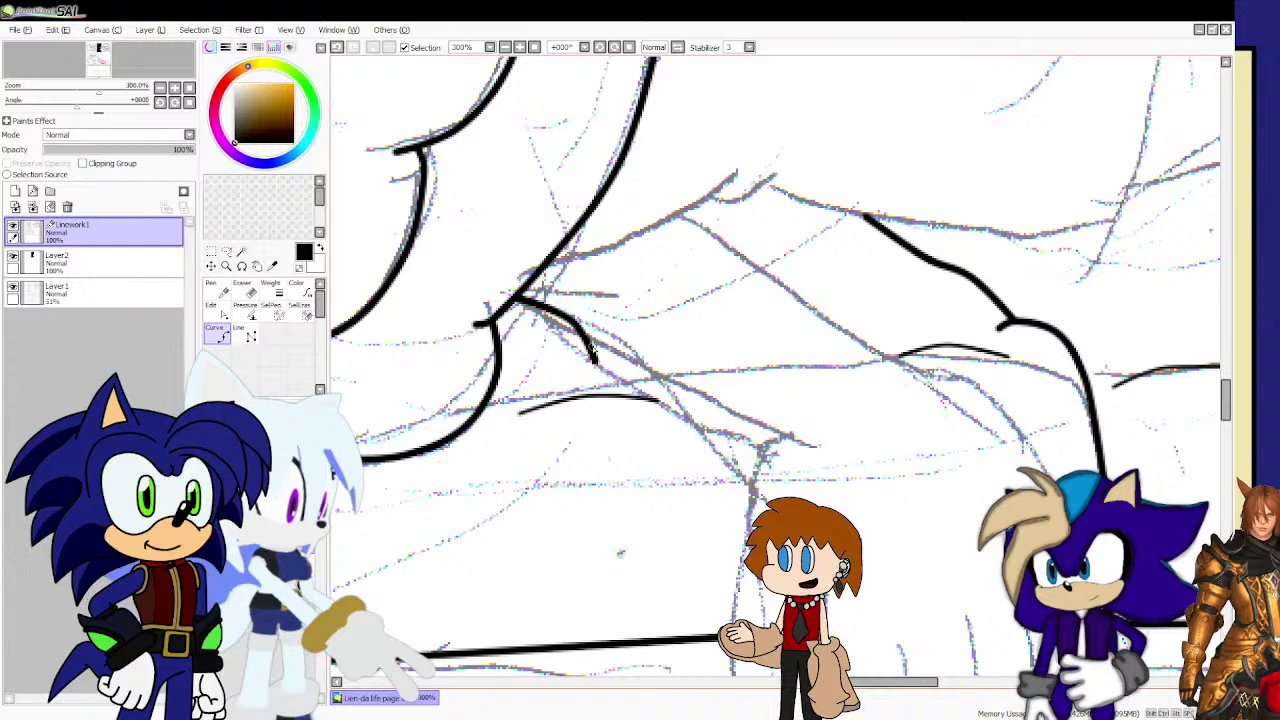
{"action": "mouse_move", "coordinate": [590, 342]}
{"action": "left_mouse_down"}
{"action": "mouse_move", "coordinate": [666, 371]}
{"action": "mouse_move", "coordinate": [689, 405]}
{"action": "mouse_move", "coordinate": [686, 431]}
{"action": "mouse_move", "coordinate": [738, 456]}
{"action": "left_mouse_up"}
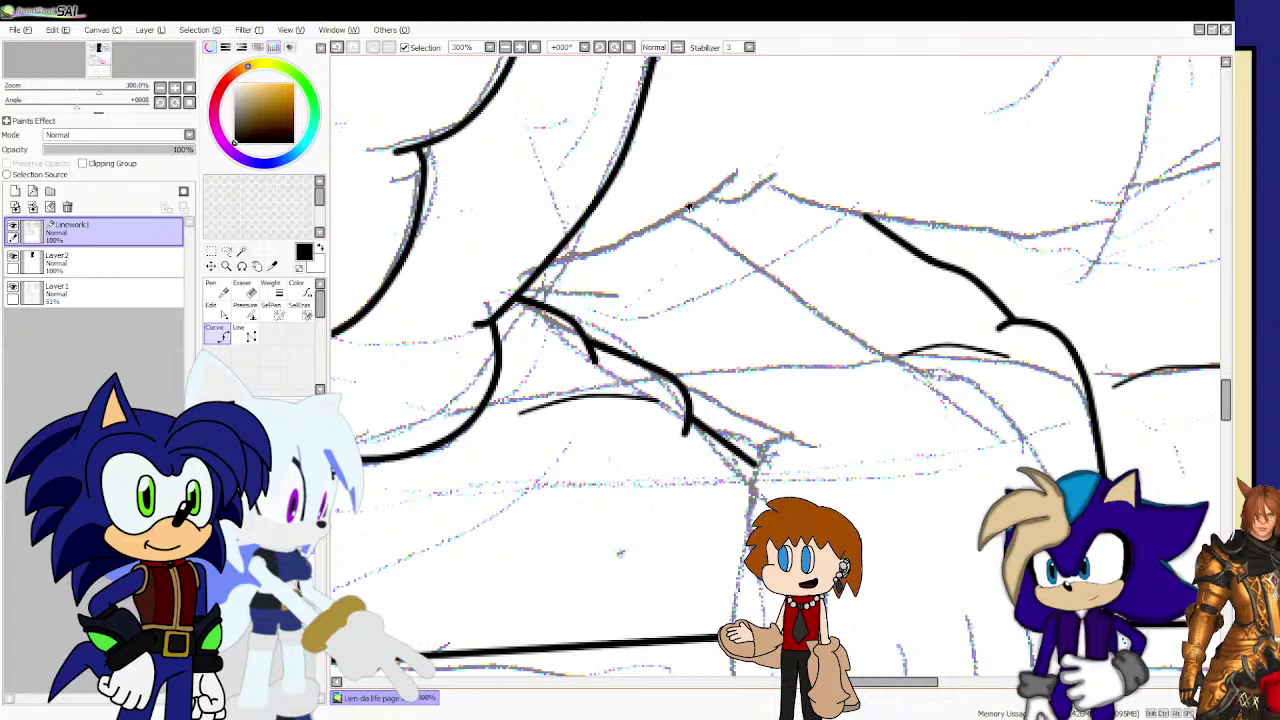
Ink the hanging arm's upper contour from the elbow down over the back of the hand, undoing and redrawing the faulty stroke.
{"action": "mouse_move", "coordinate": [688, 207]}
{"action": "left_mouse_down"}
{"action": "mouse_move", "coordinate": [940, 378]}
{"action": "mouse_move", "coordinate": [979, 476]}
{"action": "left_mouse_up"}
{"action": "scroll", "coordinate": [958, 398], "scroll_direction": "down", "scroll_amount": 3}
{"action": "scroll", "coordinate": [998, 519], "scroll_direction": "up", "scroll_amount": 4}
{"action": "key", "text": "ctrl+z"}
{"action": "scroll", "coordinate": [971, 388], "scroll_direction": "down", "scroll_amount": 4}
{"action": "left_click_drag", "start_coordinate": [933, 293], "coordinate": [956, 346]}
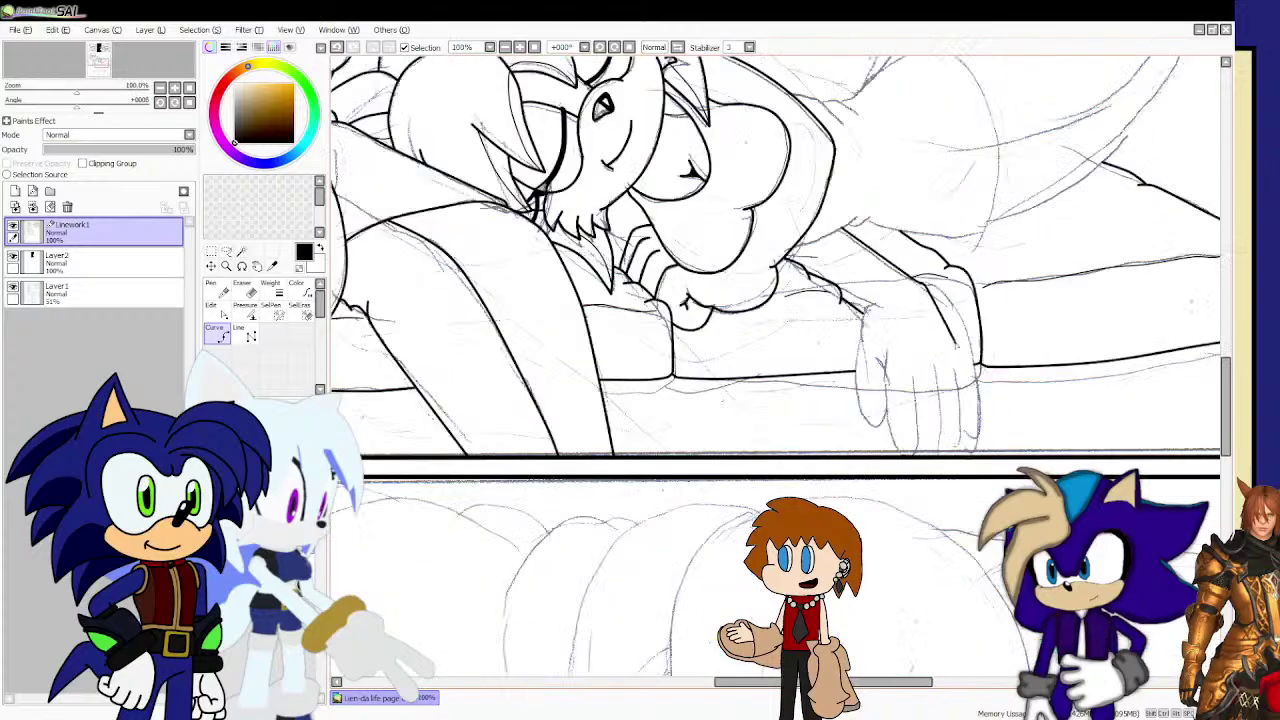
{"action": "scroll", "coordinate": [912, 275], "scroll_direction": "up", "scroll_amount": 2}
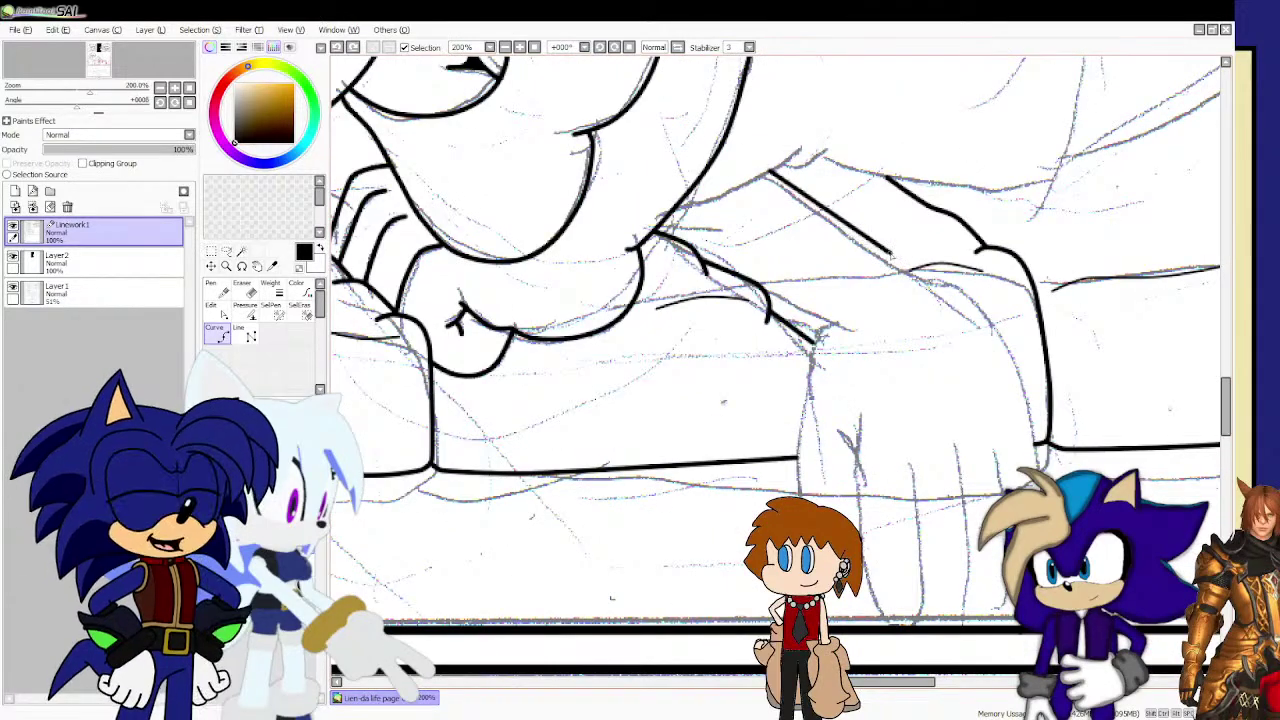
{"action": "left_click_drag", "start_coordinate": [900, 262], "coordinate": [985, 322]}
{"action": "left_click", "coordinate": [1000, 337]}
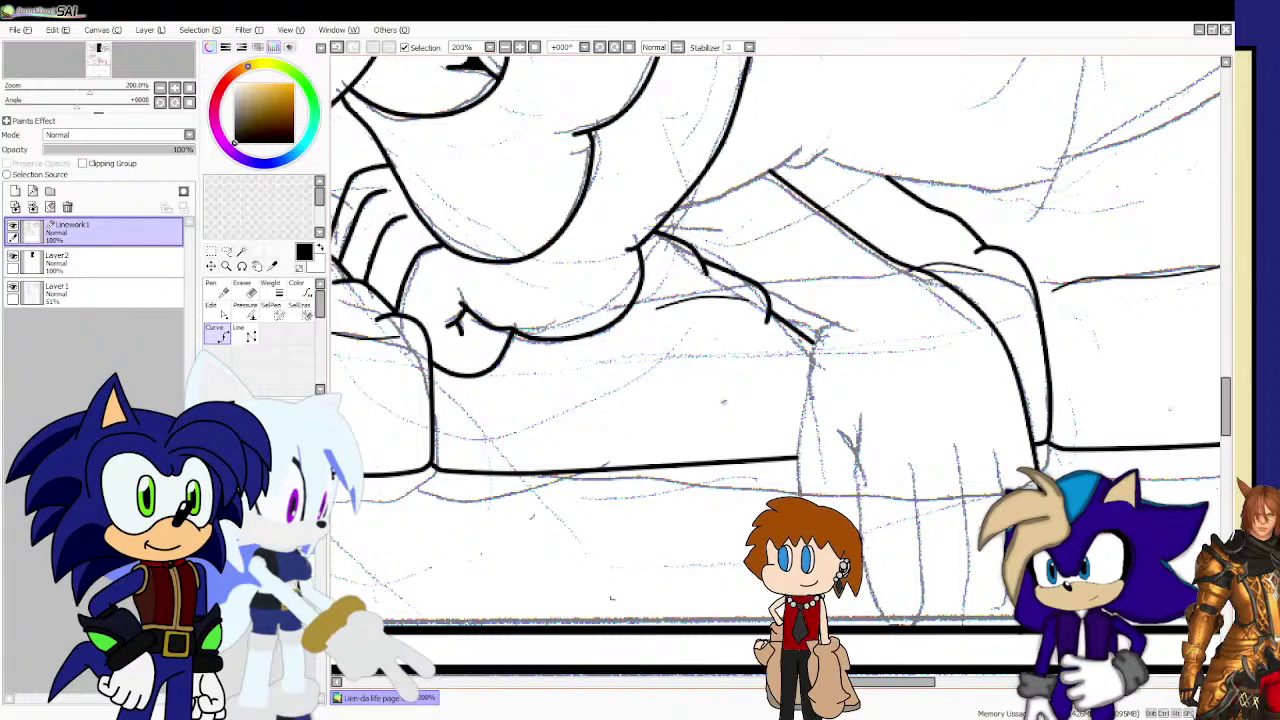
{"action": "scroll", "coordinate": [878, 251], "scroll_direction": "up", "scroll_amount": 1}
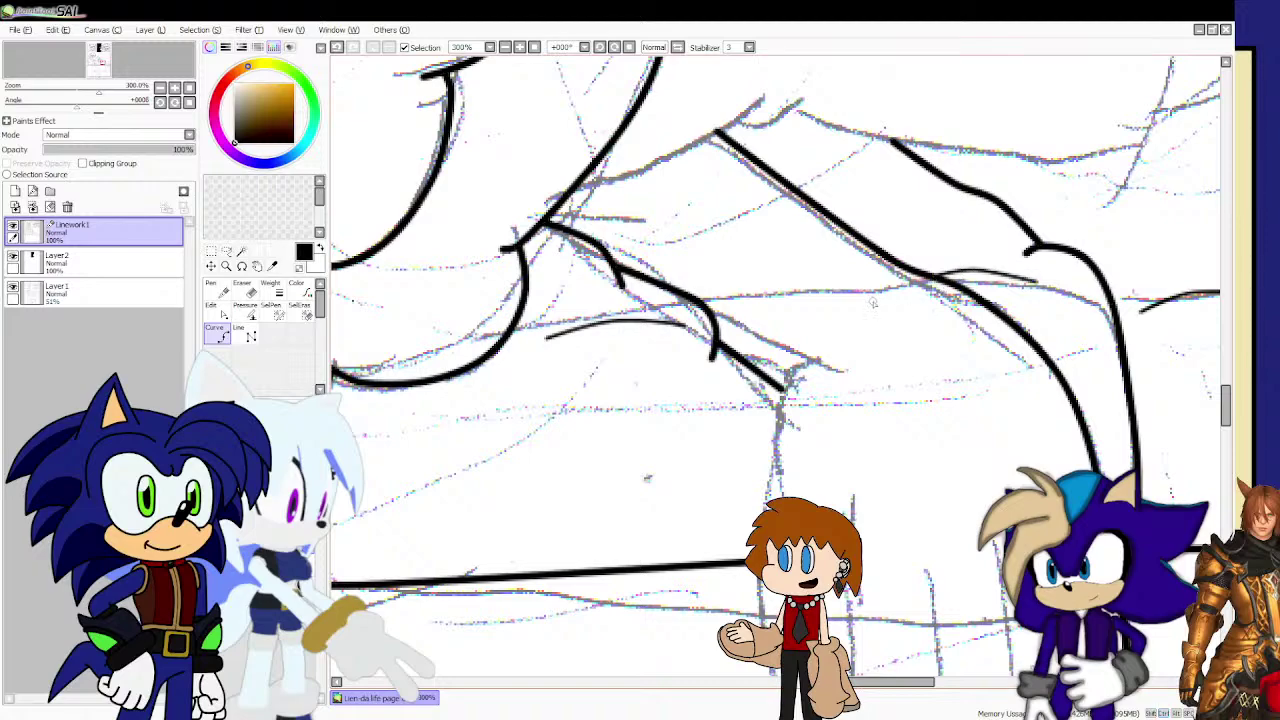
Ink the hanging hand's thumb side from the wrist down around the thumb tip and back up to a short crease.
{"action": "scroll", "coordinate": [872, 302], "scroll_direction": "up", "scroll_amount": 1}
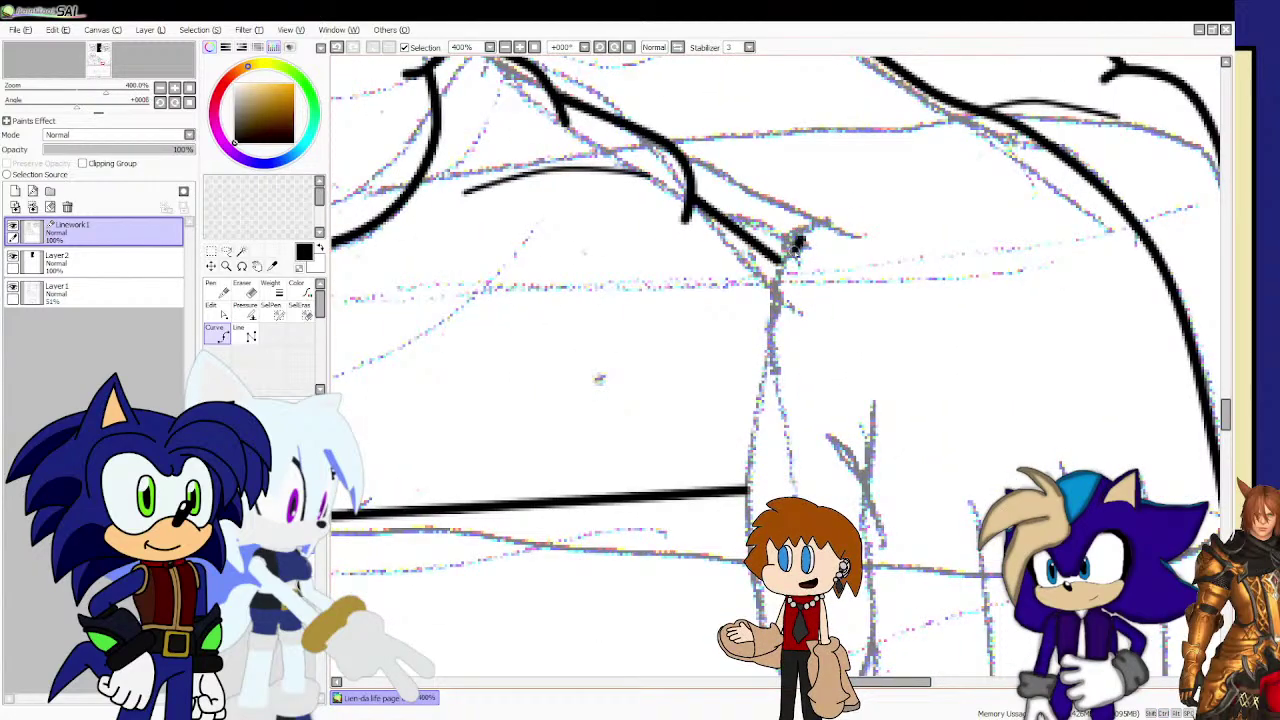
{"action": "left_click", "coordinate": [749, 491]}
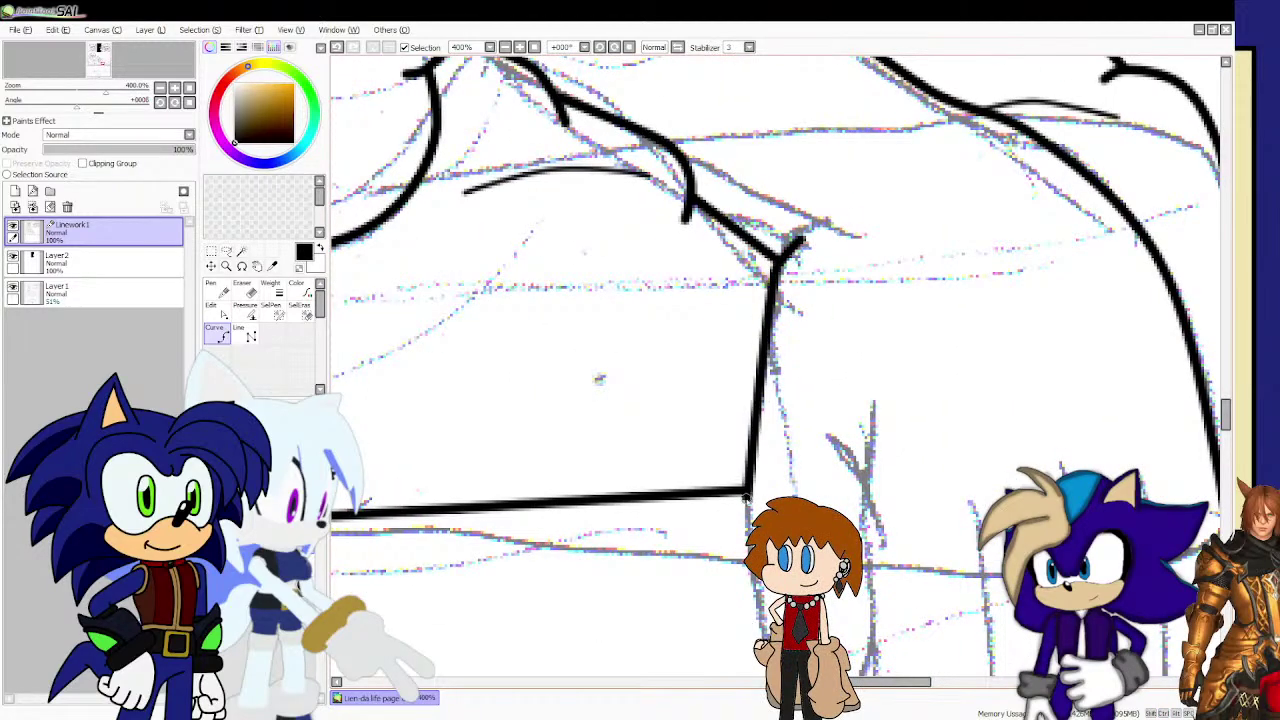
{"action": "scroll", "coordinate": [749, 491], "scroll_direction": "down", "scroll_amount": 5}
{"action": "scroll", "coordinate": [760, 466], "scroll_direction": "up", "scroll_amount": 5}
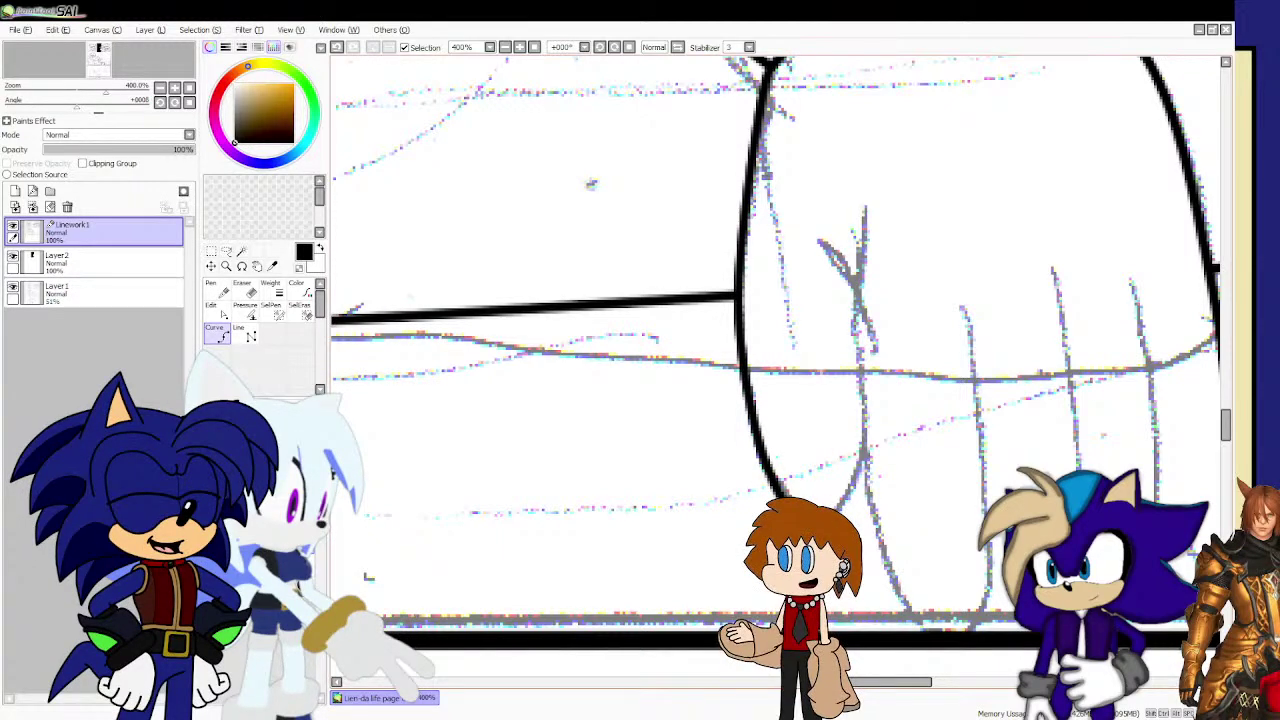
{"action": "mouse_move", "coordinate": [845, 521]}
{"action": "left_mouse_down"}
{"action": "mouse_move", "coordinate": [876, 392]}
{"action": "mouse_move", "coordinate": [853, 278]}
{"action": "mouse_move", "coordinate": [878, 225]}
{"action": "left_mouse_up"}
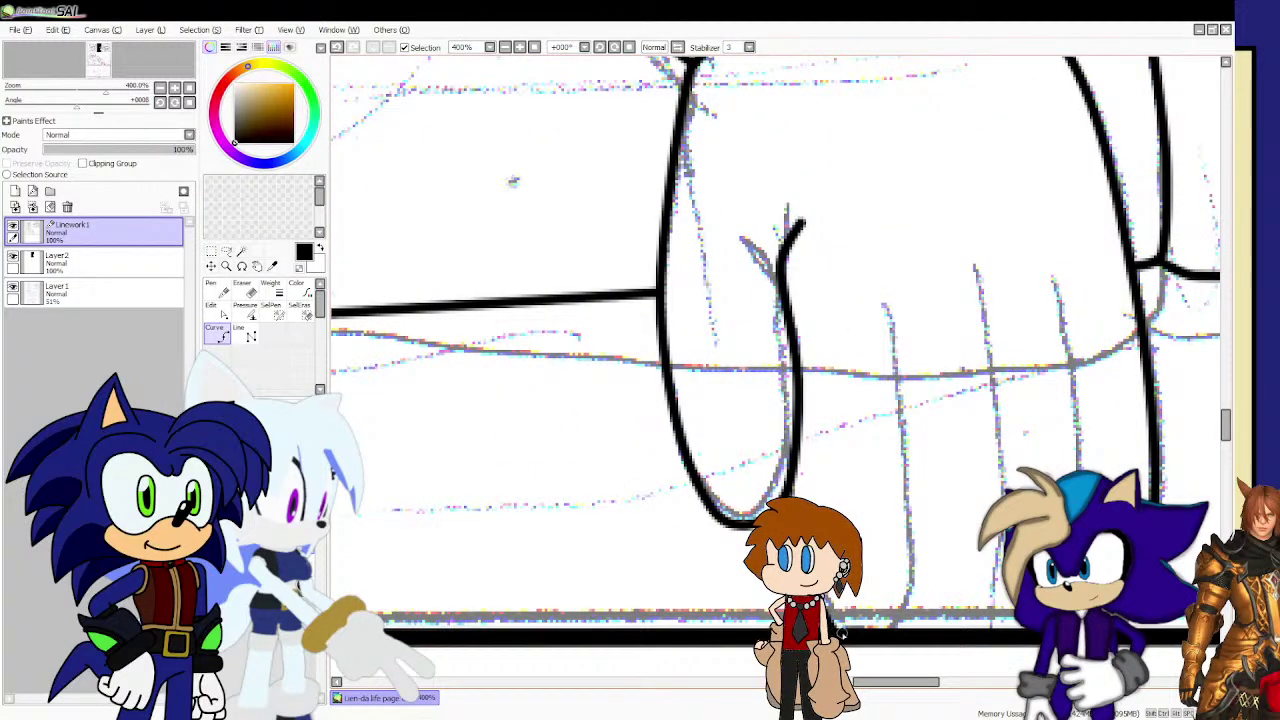
Ink three near-vertical lines separating the hanging hand's fingers, running down toward the panel's lower border.
{"action": "left_click_drag", "start_coordinate": [885, 298], "coordinate": [921, 598]}
{"action": "double_click", "coordinate": [921, 634]}
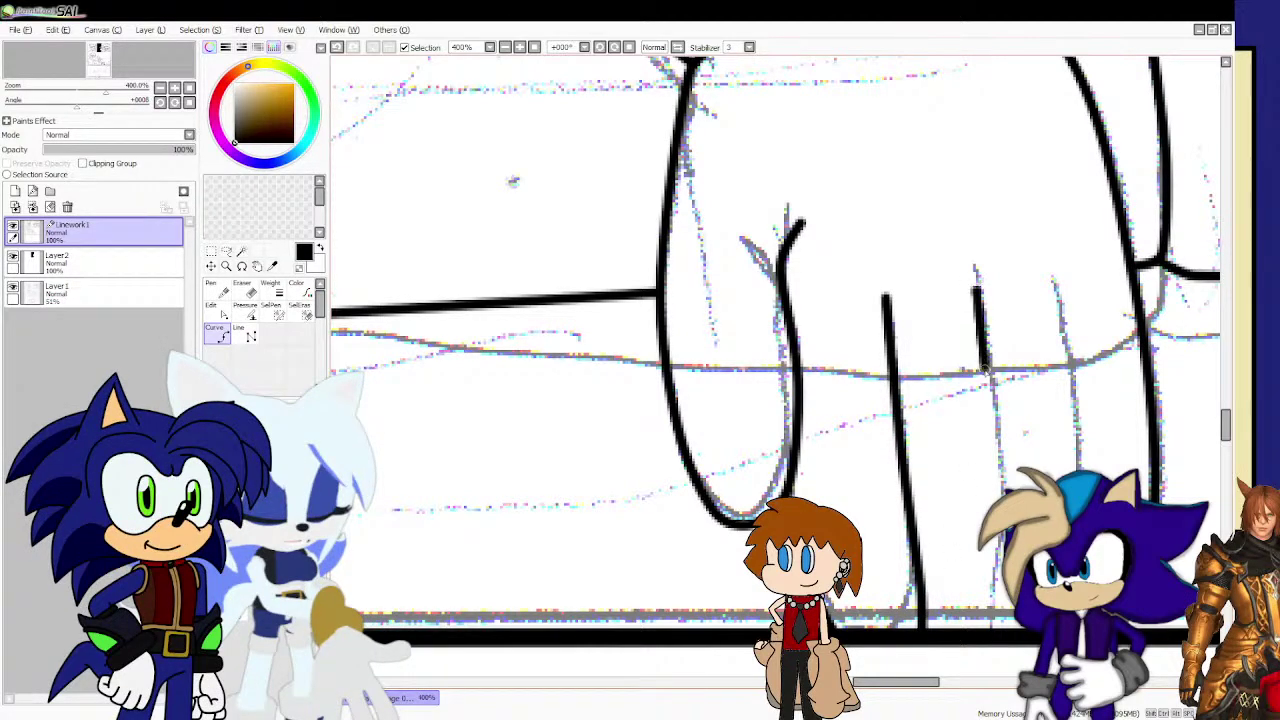
{"action": "left_click_drag", "start_coordinate": [985, 372], "coordinate": [1004, 495]}
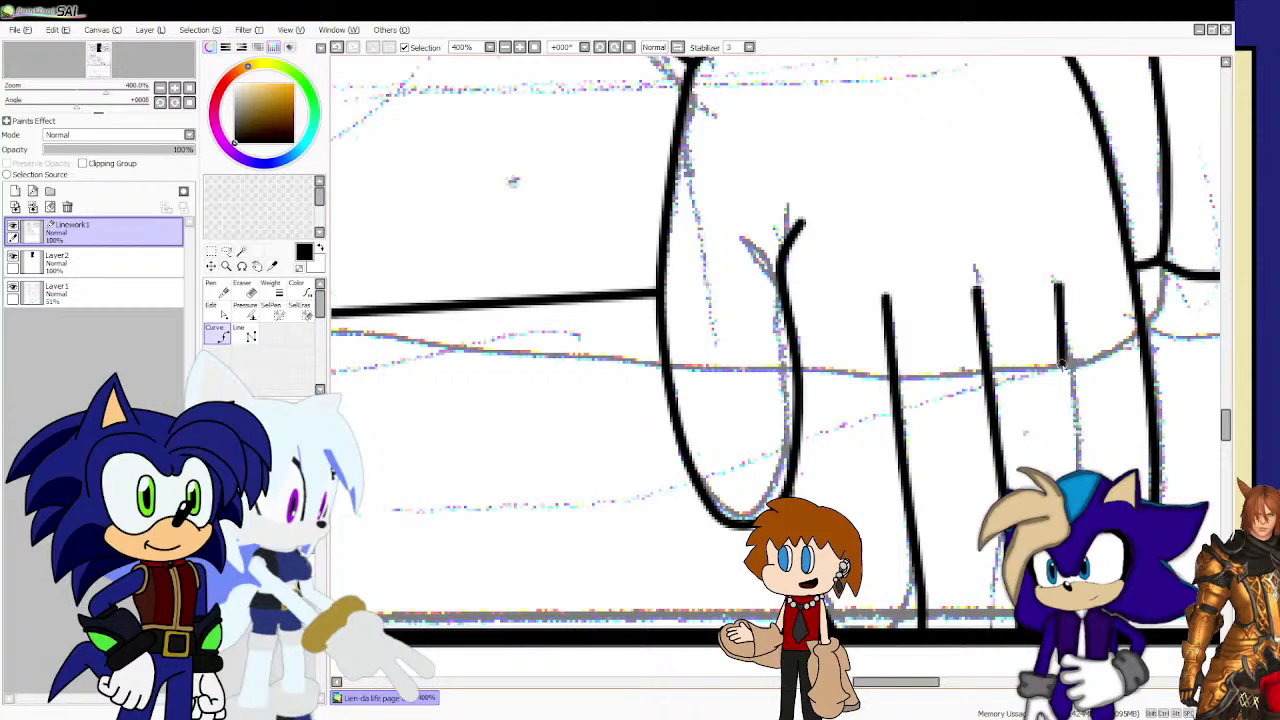
{"action": "left_click_drag", "start_coordinate": [1065, 366], "coordinate": [1078, 472]}
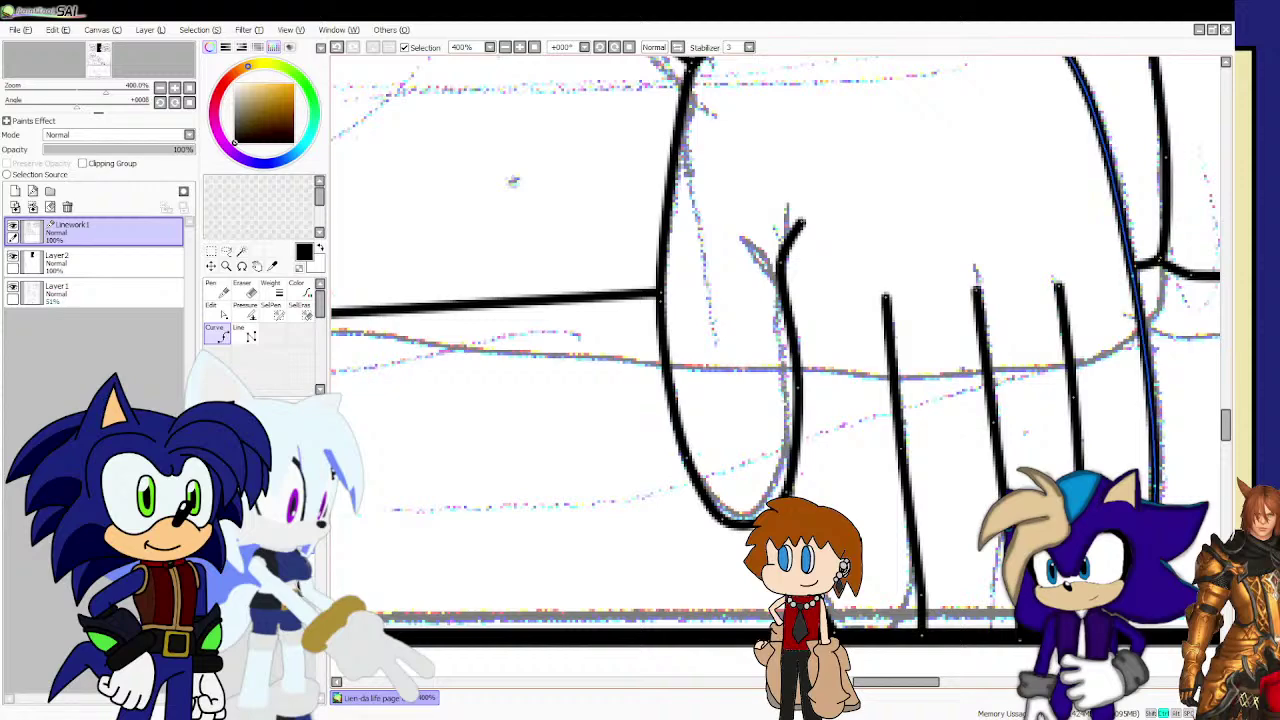
{"action": "scroll", "coordinate": [817, 334], "scroll_direction": "down", "scroll_amount": 5}
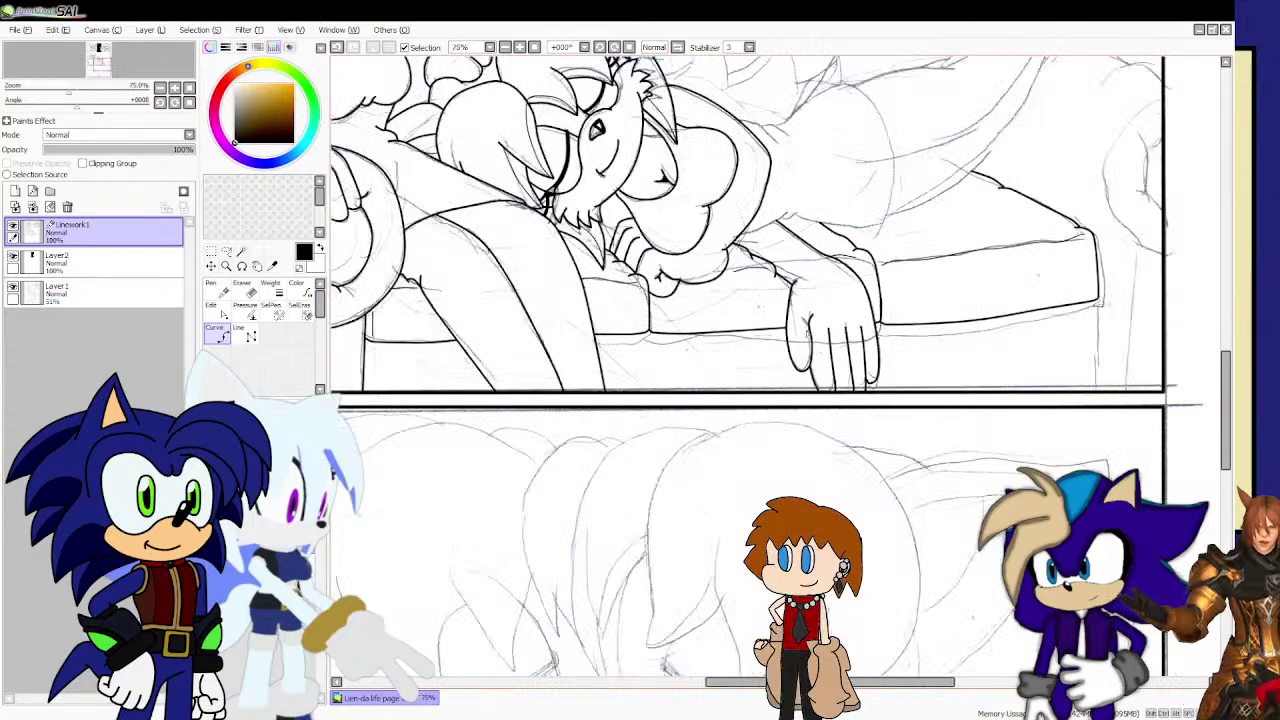
Ink two thin vertical seams on the sofa base, one beneath the cushion joint and one beside the hanging hand.
{"action": "scroll", "coordinate": [679, 334], "scroll_direction": "up", "scroll_amount": 1}
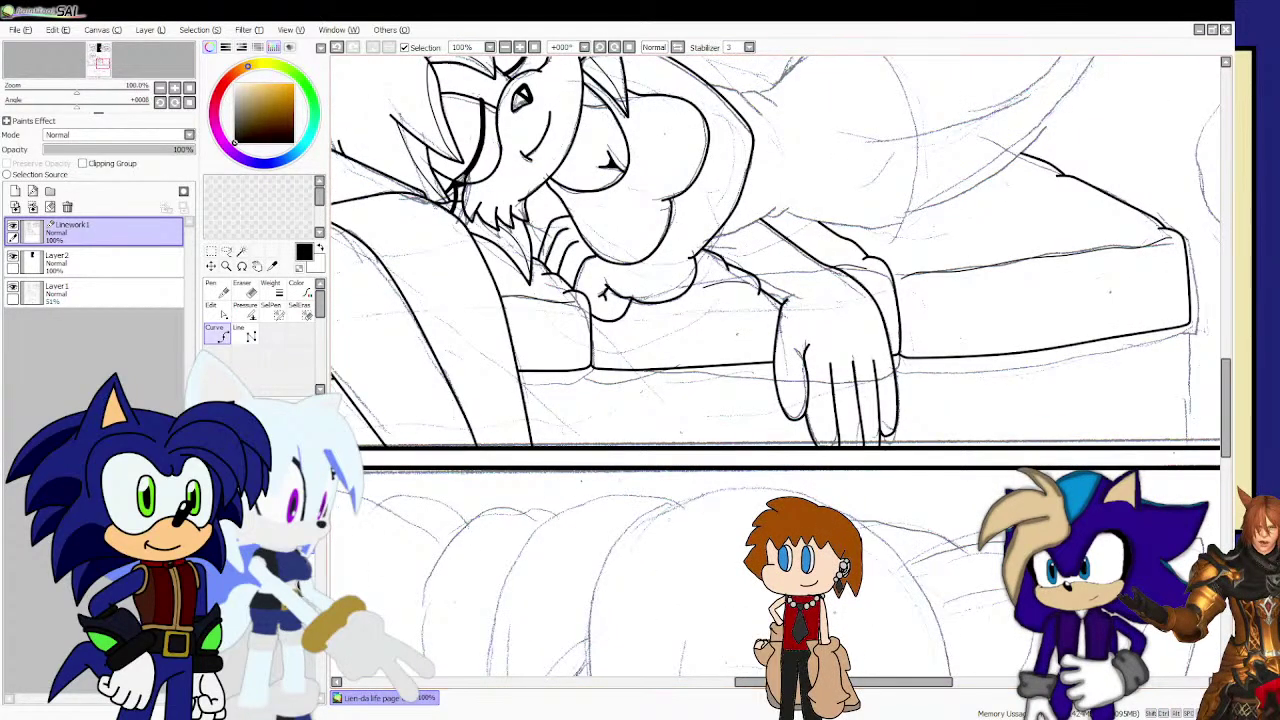
{"action": "scroll", "coordinate": [535, 430], "scroll_direction": "up", "scroll_amount": 1}
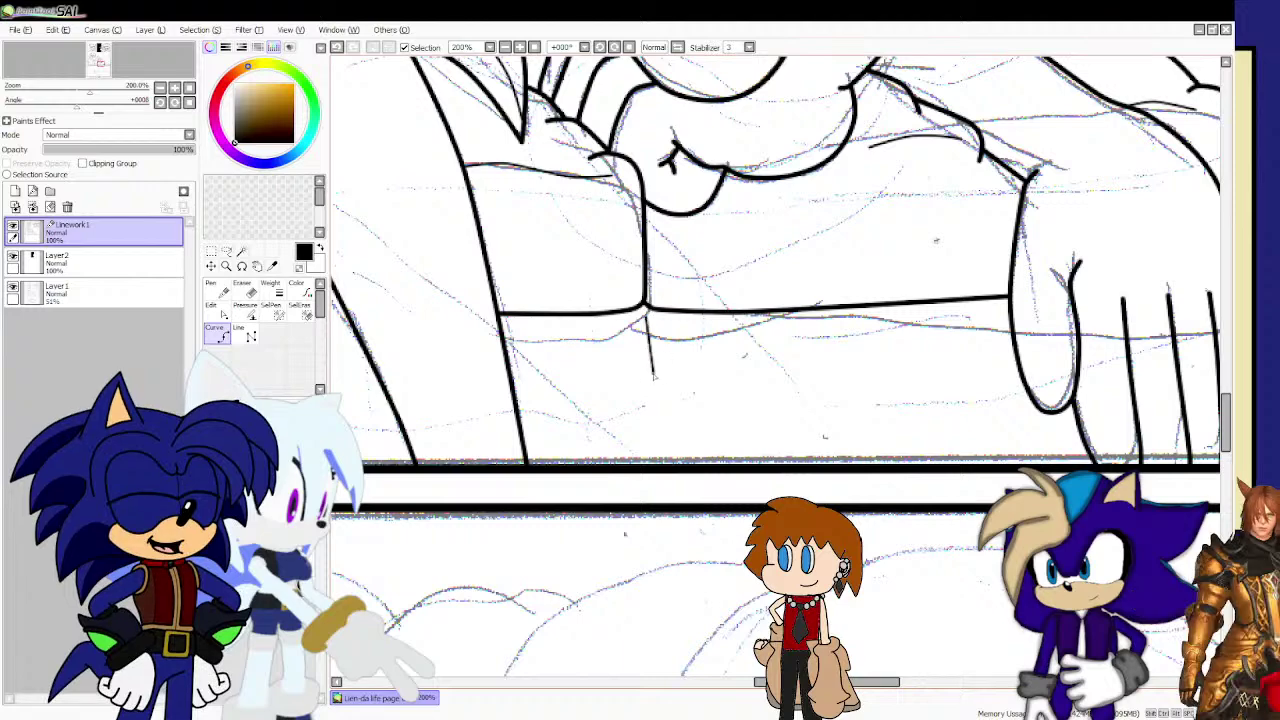
{"action": "scroll", "coordinate": [665, 381], "scroll_direction": "down", "scroll_amount": 1}
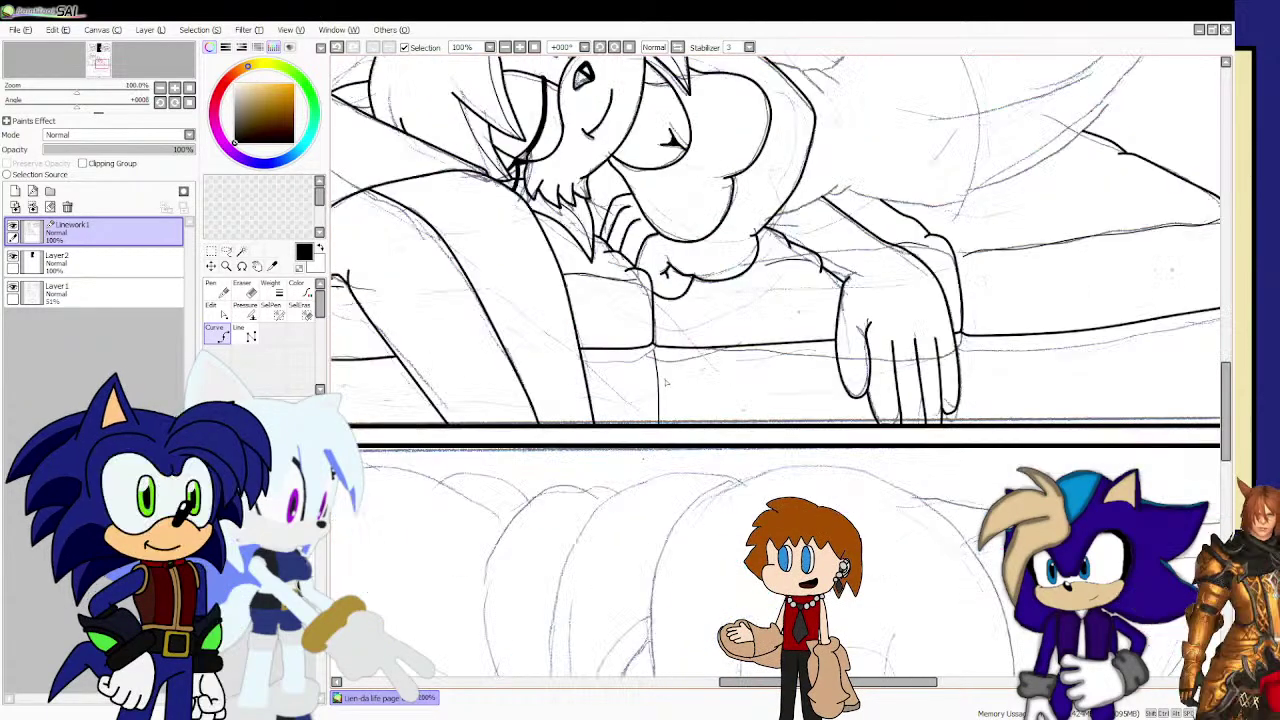
{"action": "scroll", "coordinate": [932, 340], "scroll_direction": "up", "scroll_amount": 1}
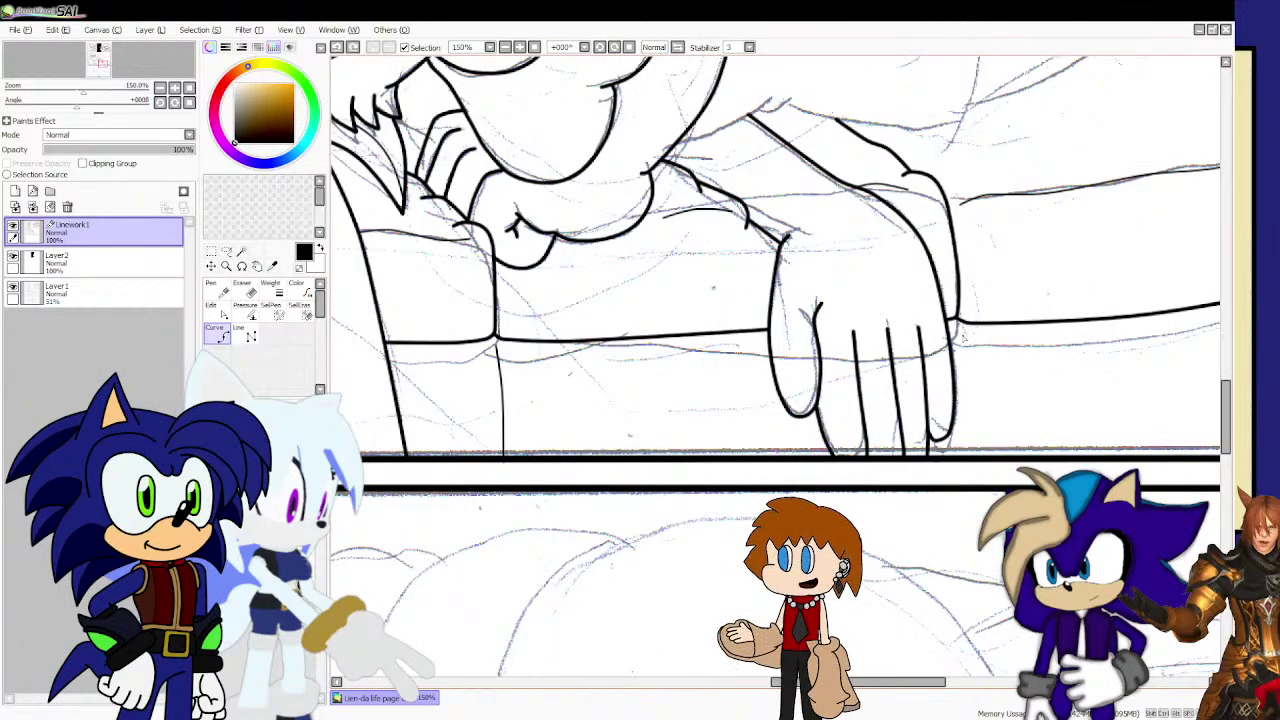
{"action": "left_click_drag", "start_coordinate": [975, 395], "coordinate": [972, 428]}
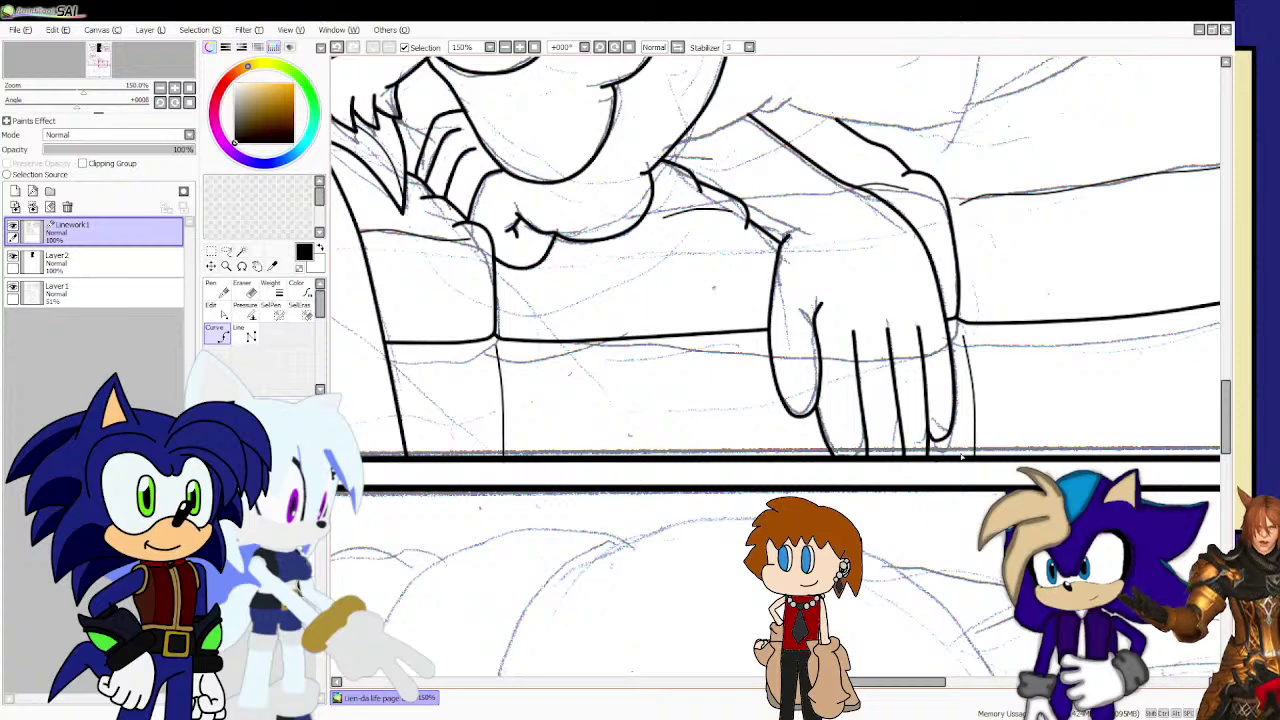
Ink the sofa base's end edge from the far cushion's lower corner down toward the panel border.
{"action": "scroll", "coordinate": [839, 352], "scroll_direction": "down", "scroll_amount": 3}
{"action": "scroll", "coordinate": [1025, 272], "scroll_direction": "up", "scroll_amount": 1}
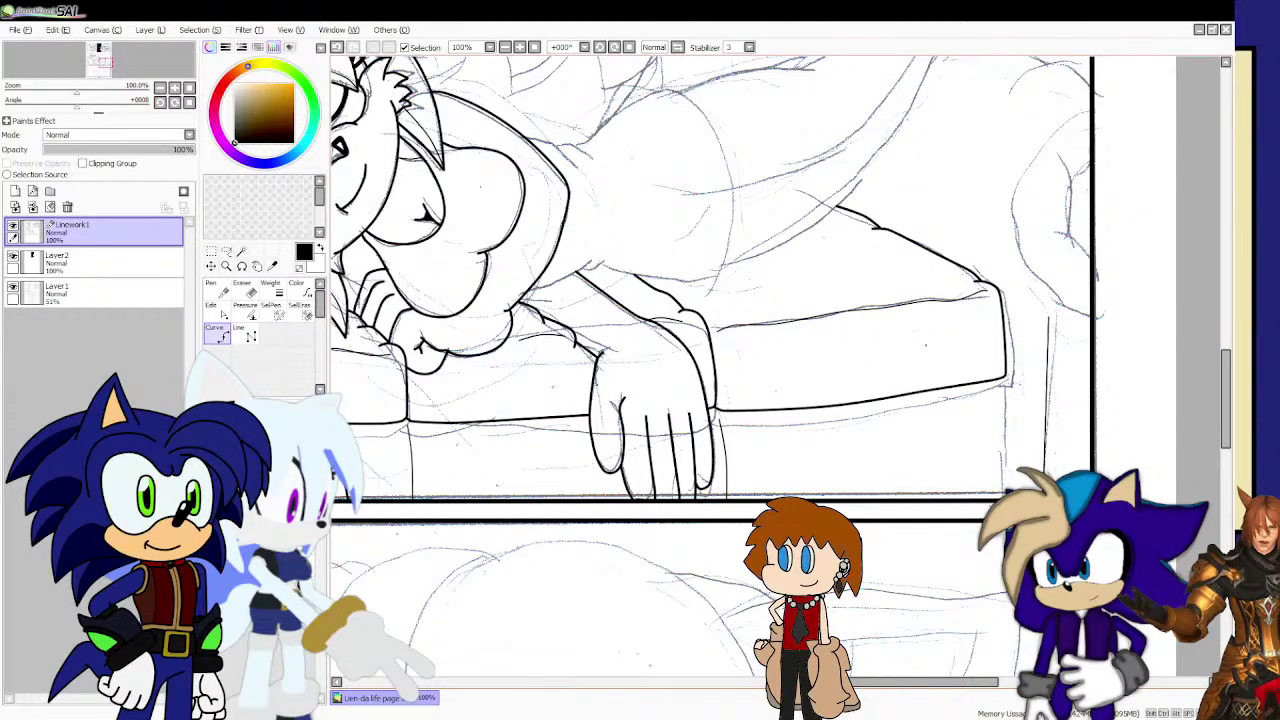
{"action": "scroll", "coordinate": [1030, 338], "scroll_direction": "up", "scroll_amount": 1}
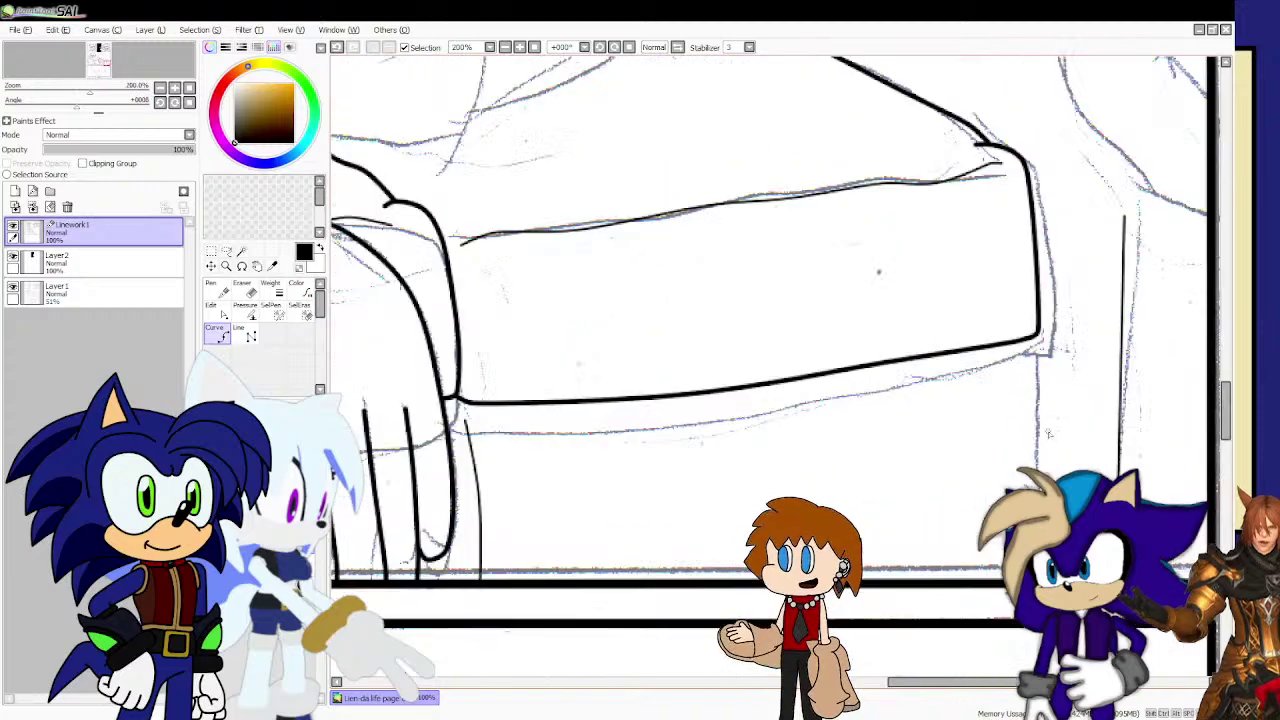
{"action": "left_click_drag", "start_coordinate": [1034, 340], "coordinate": [1032, 490]}
{"action": "scroll", "coordinate": [879, 270], "scroll_direction": "down", "scroll_amount": 1}
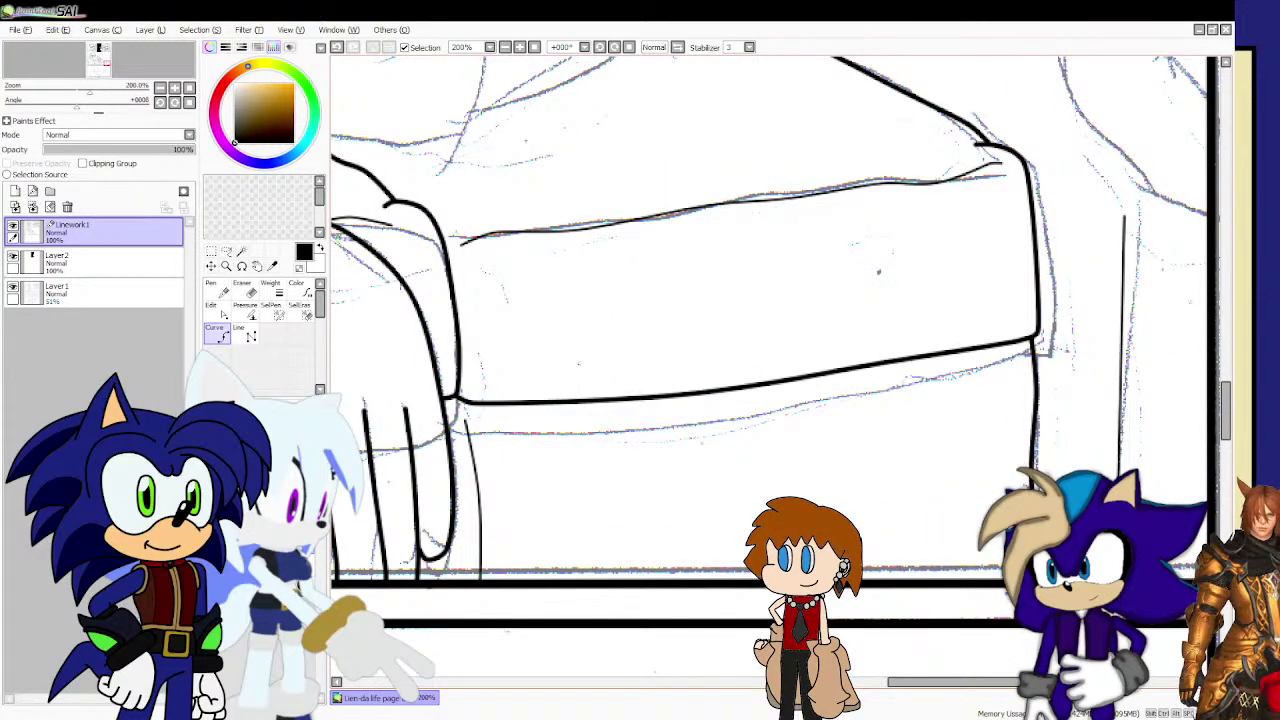
{"action": "scroll", "coordinate": [730, 285], "scroll_direction": "down", "scroll_amount": 2}
Examine the coloured picture of the crowned princess's hug up close and return to the comic page.
{"action": "scroll", "coordinate": [730, 285], "scroll_direction": "up", "scroll_amount": 2}
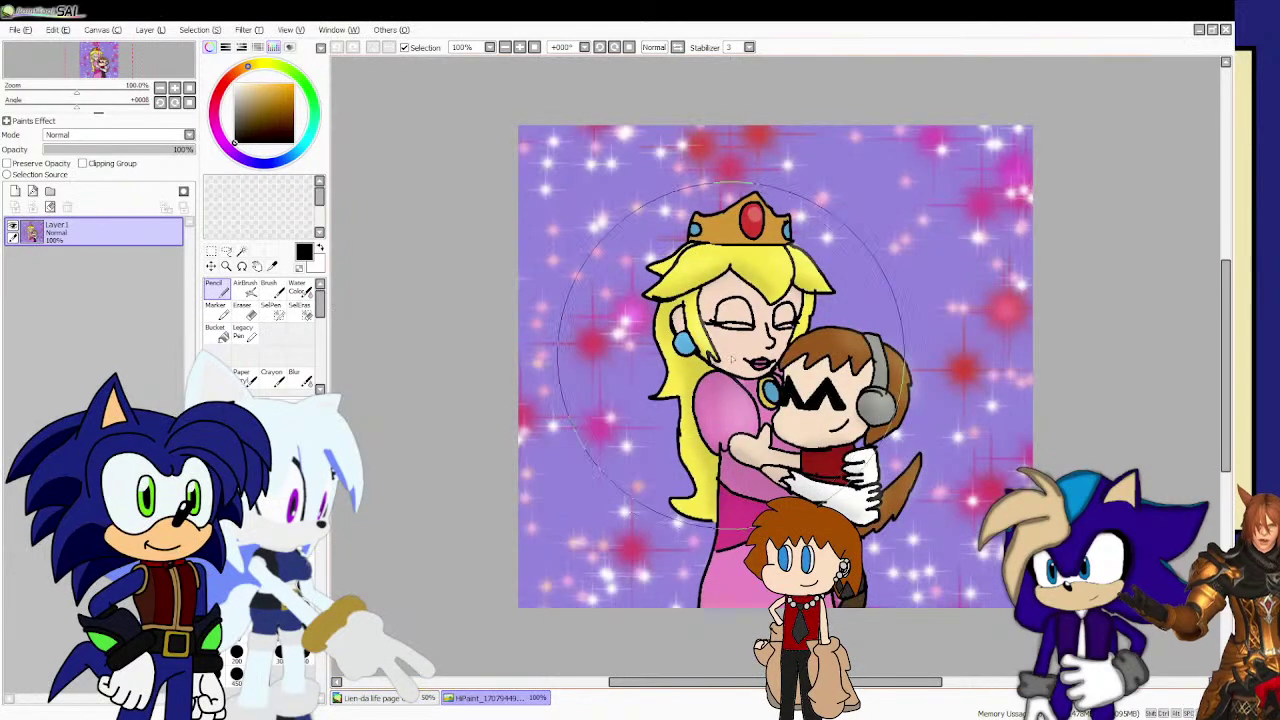
{"action": "scroll", "coordinate": [1002, 316], "scroll_direction": "up", "scroll_amount": 1}
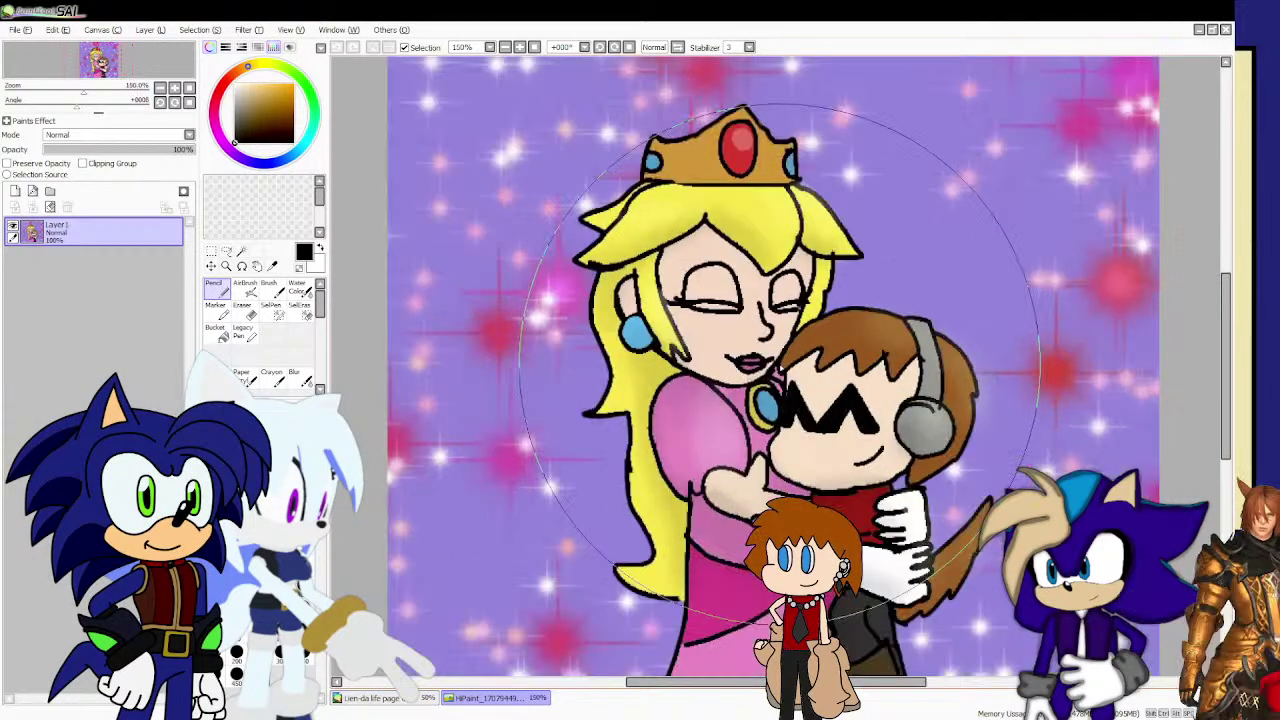
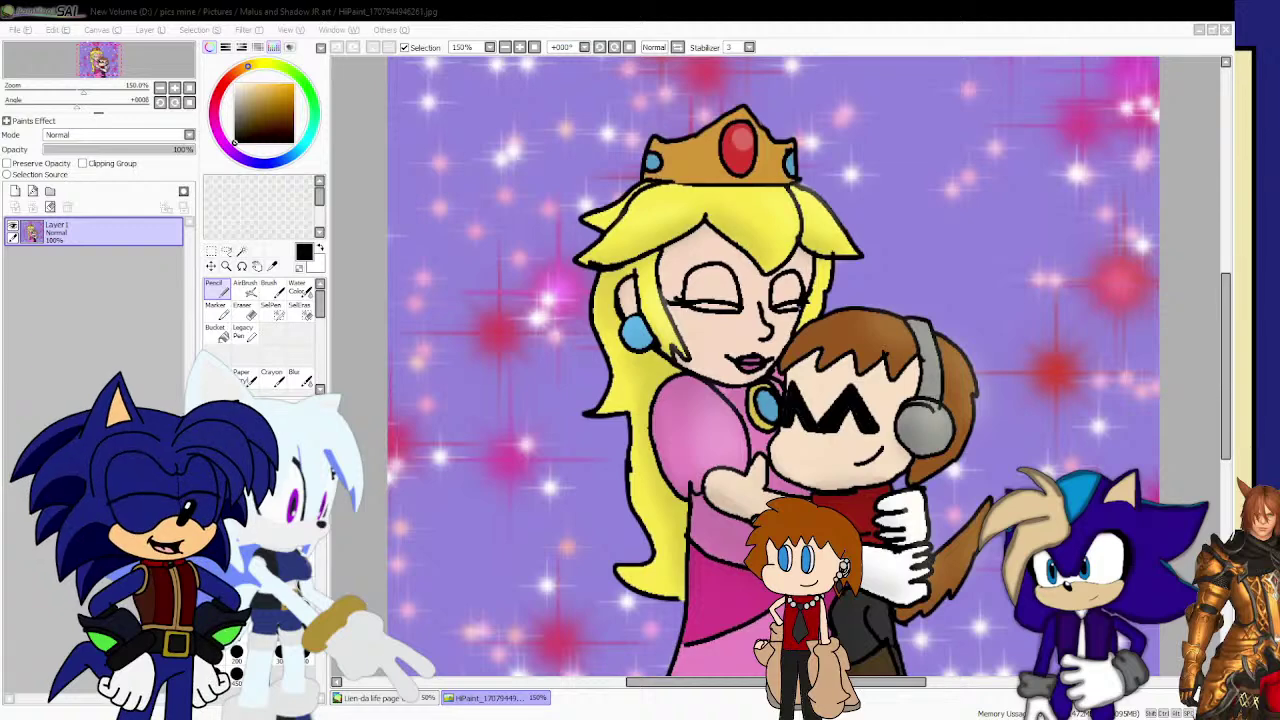
{"action": "left_click", "coordinate": [826, 24]}
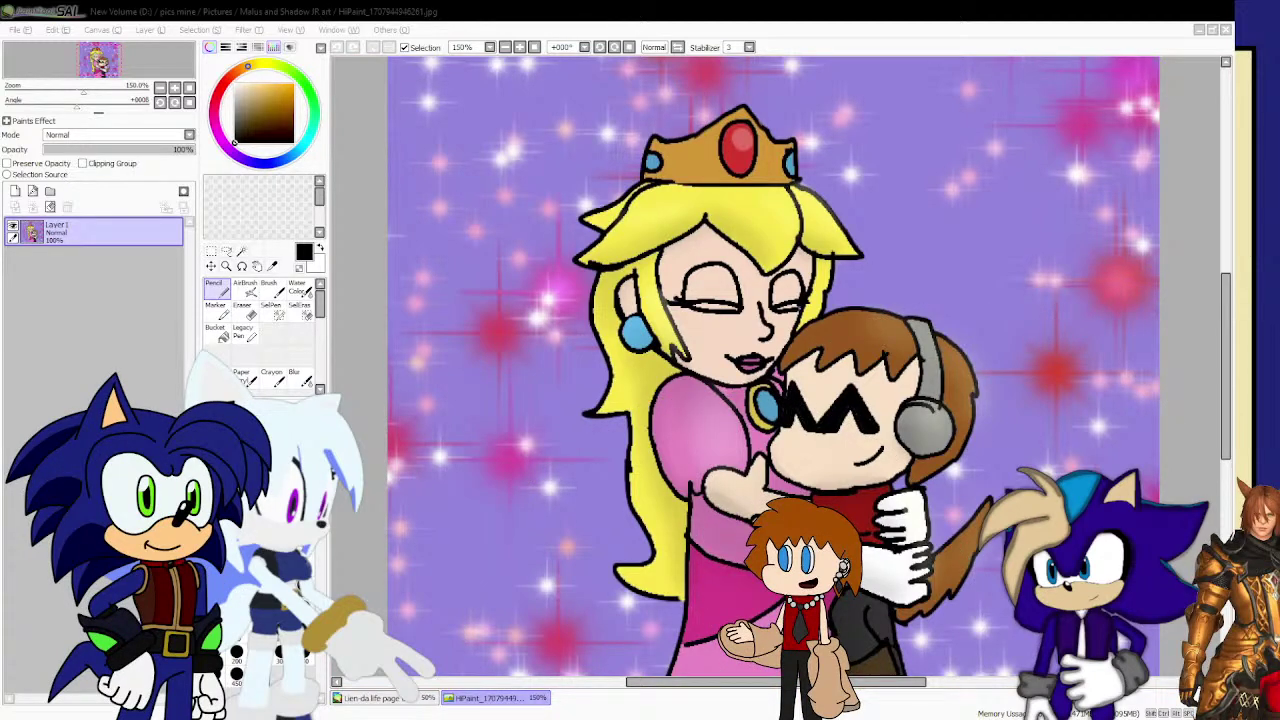
{"action": "left_click", "coordinate": [478, 708]}
{"action": "left_click", "coordinate": [420, 698]}
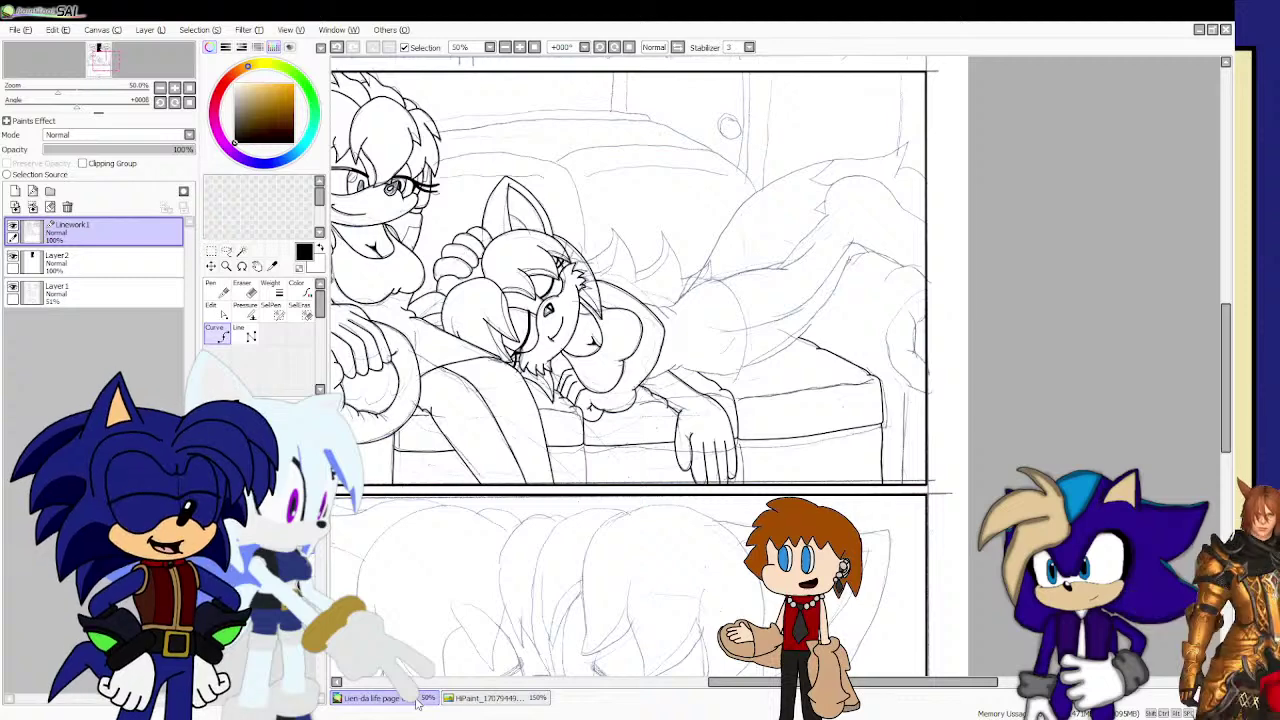
{"action": "scroll", "coordinate": [517, 513], "scroll_direction": "down", "scroll_amount": 1}
{"action": "scroll", "coordinate": [474, 218], "scroll_direction": "up", "scroll_amount": 1}
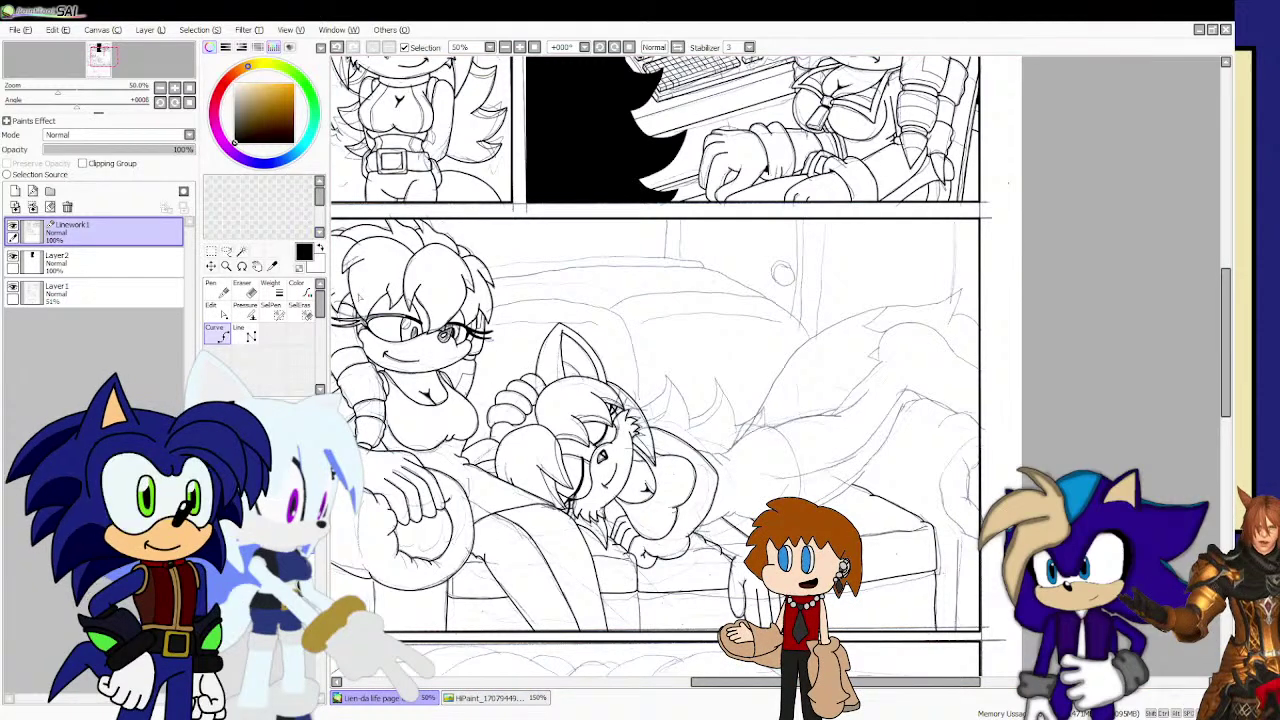
{"action": "left_click", "coordinate": [490, 698]}
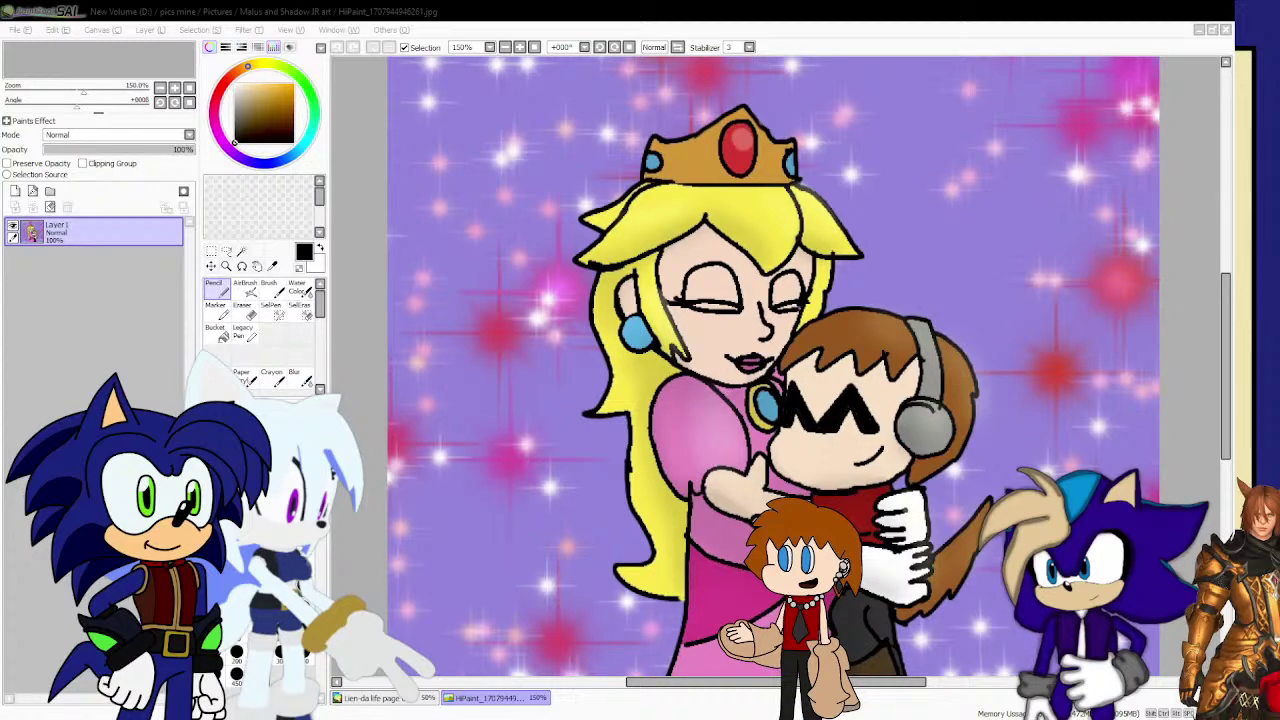
{"action": "left_click", "coordinate": [610, 710]}
{"action": "left_click", "coordinate": [408, 697]}
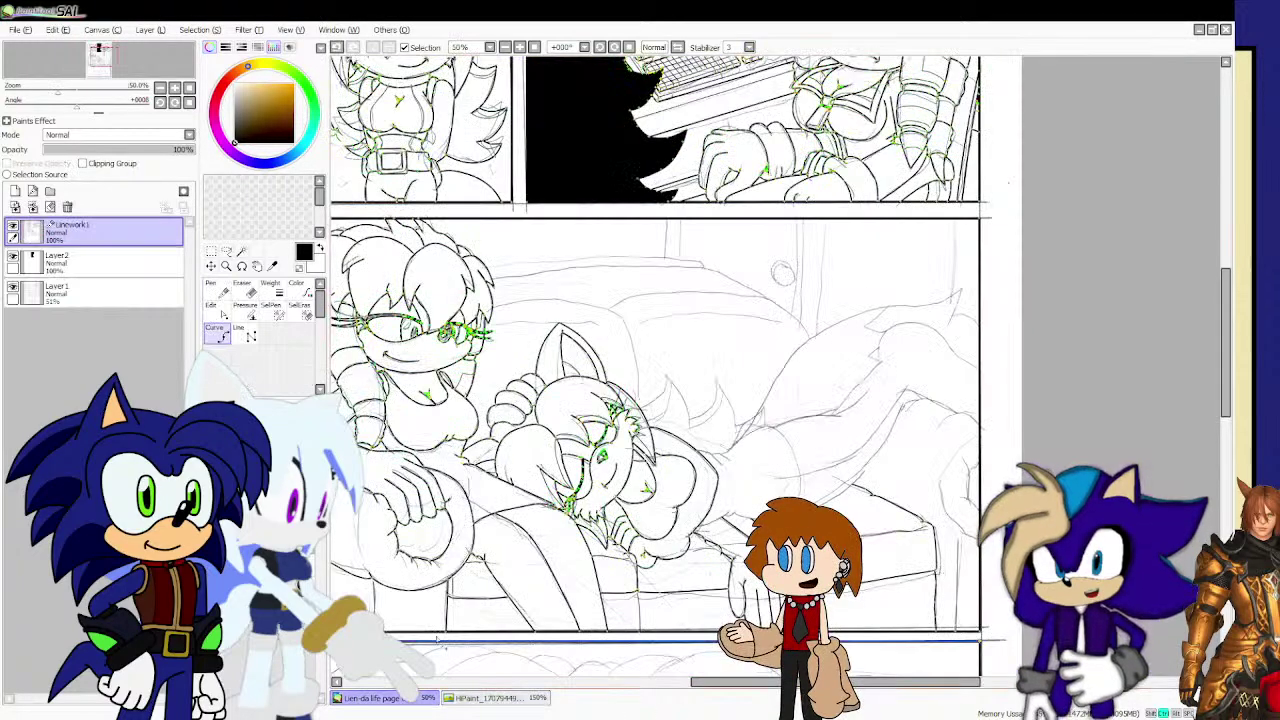
Paste the copied profile-page screenshot over the comic page for a close look and delete its layer.
{"action": "scroll", "coordinate": [593, 517], "scroll_direction": "down", "scroll_amount": 2}
{"action": "key", "text": "ctrl+v"}
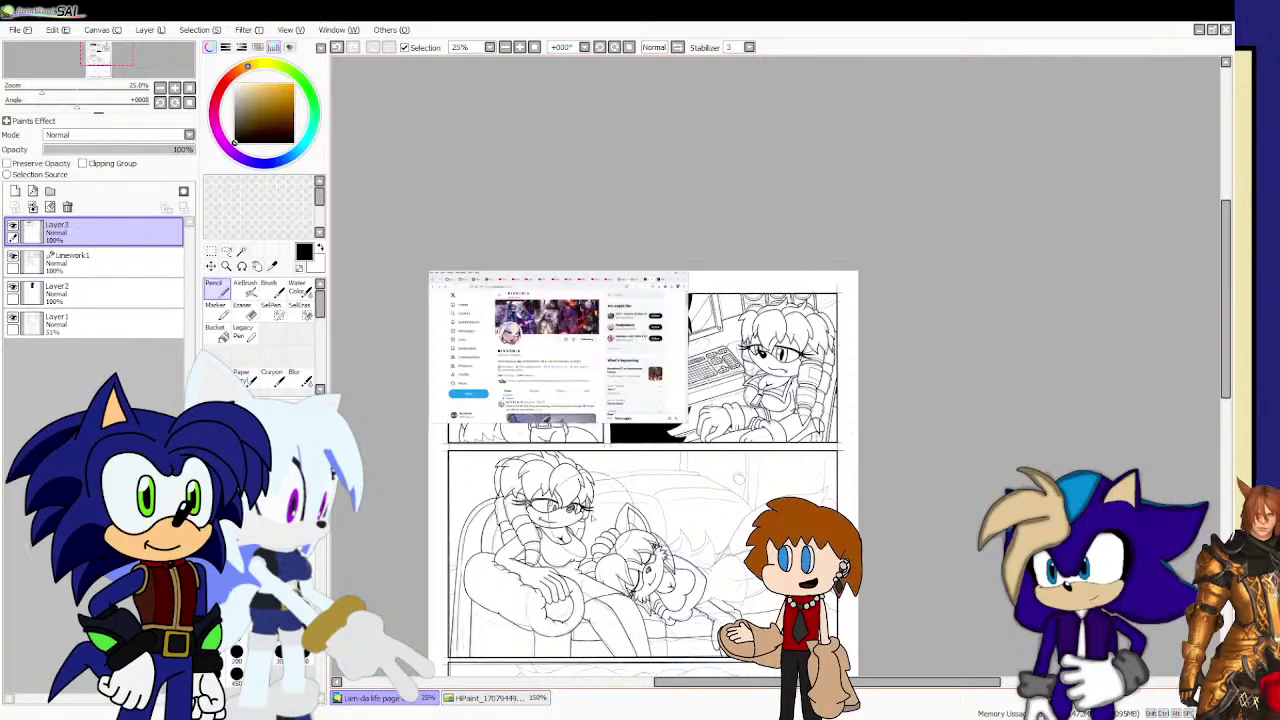
{"action": "scroll", "coordinate": [466, 340], "scroll_direction": "up", "scroll_amount": 4}
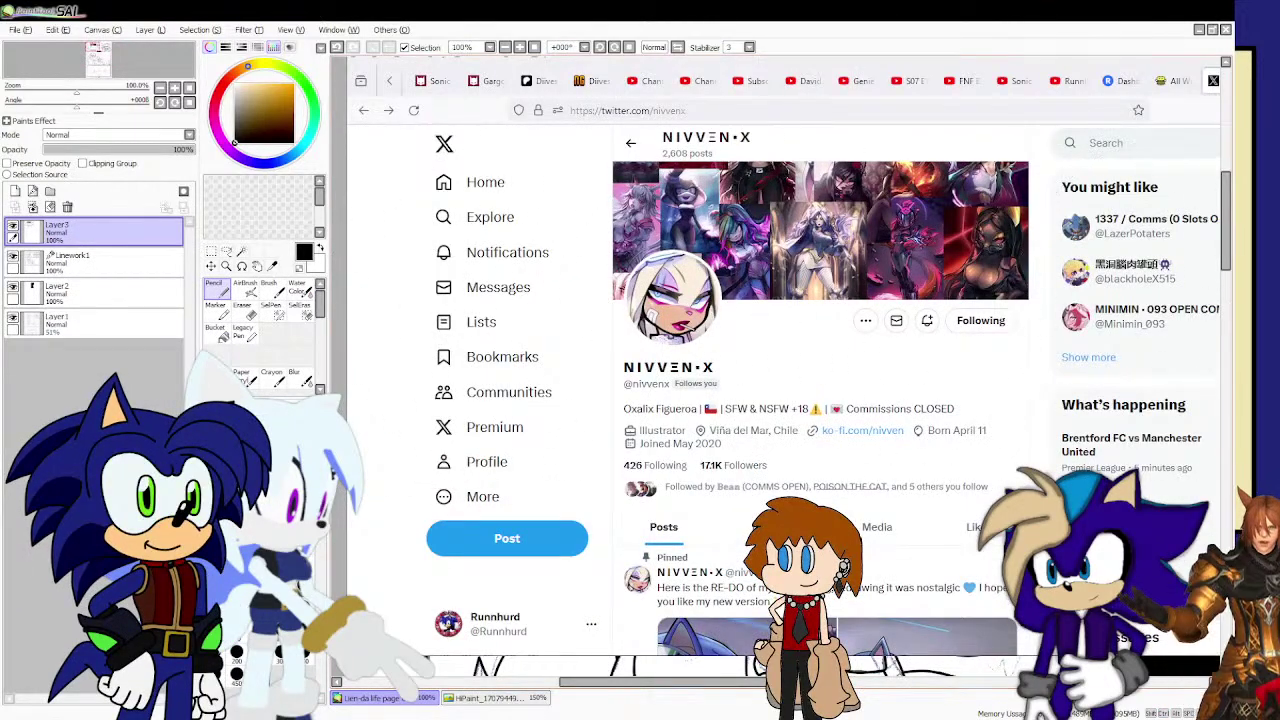
{"action": "scroll", "coordinate": [790, 388], "scroll_direction": "down", "scroll_amount": 1}
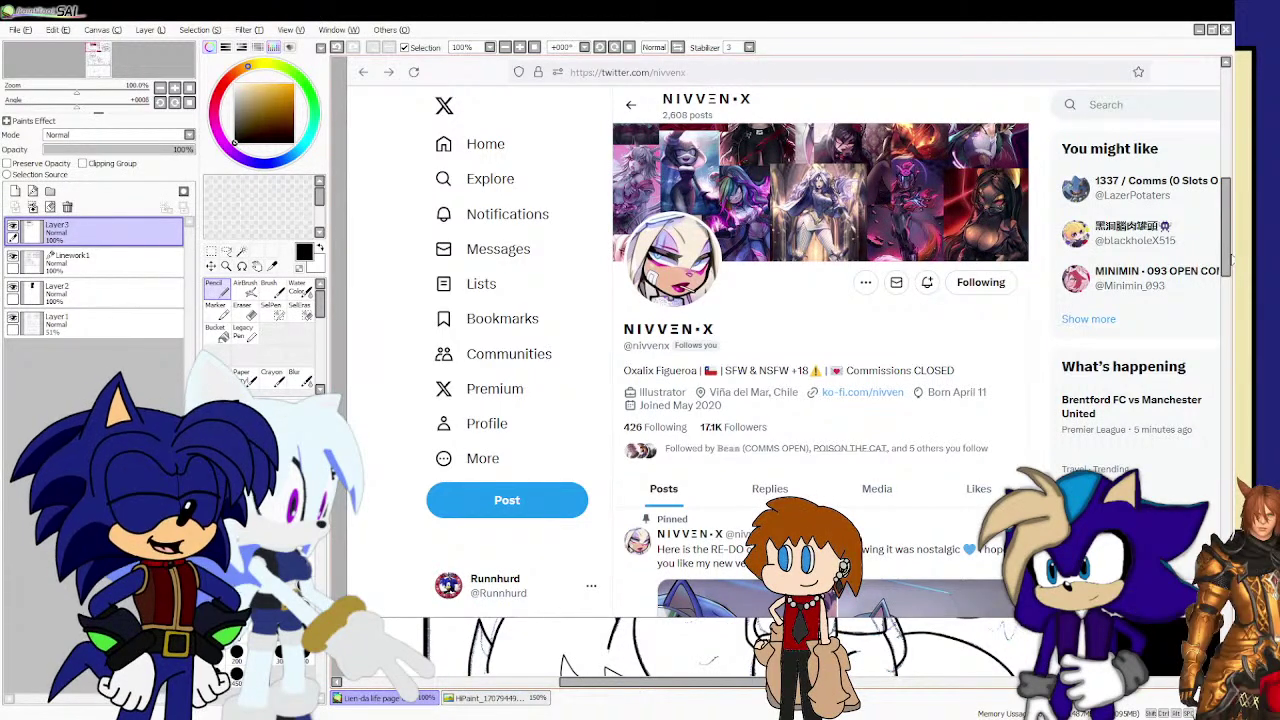
{"action": "left_click", "coordinate": [67, 207]}
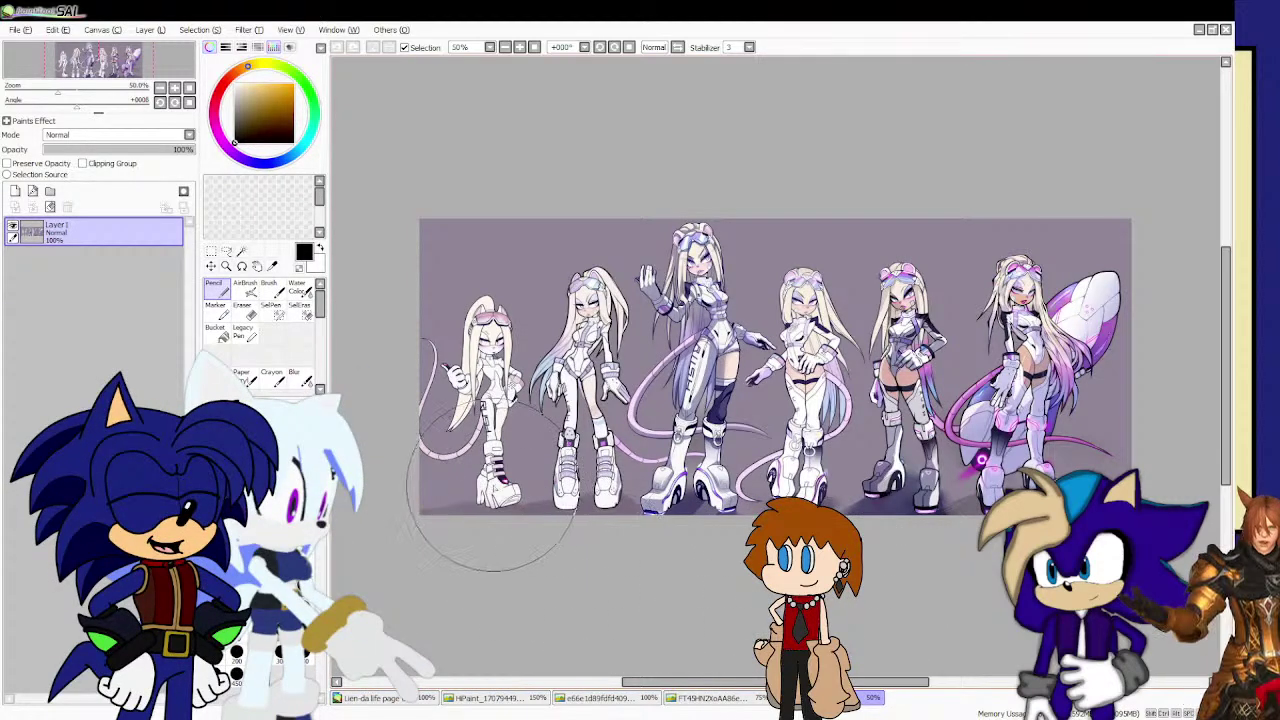
Examine the lineup of six long-haired character designs in the reference image, from one end to the other.
{"action": "scroll", "coordinate": [455, 456], "scroll_direction": "up", "scroll_amount": 1}
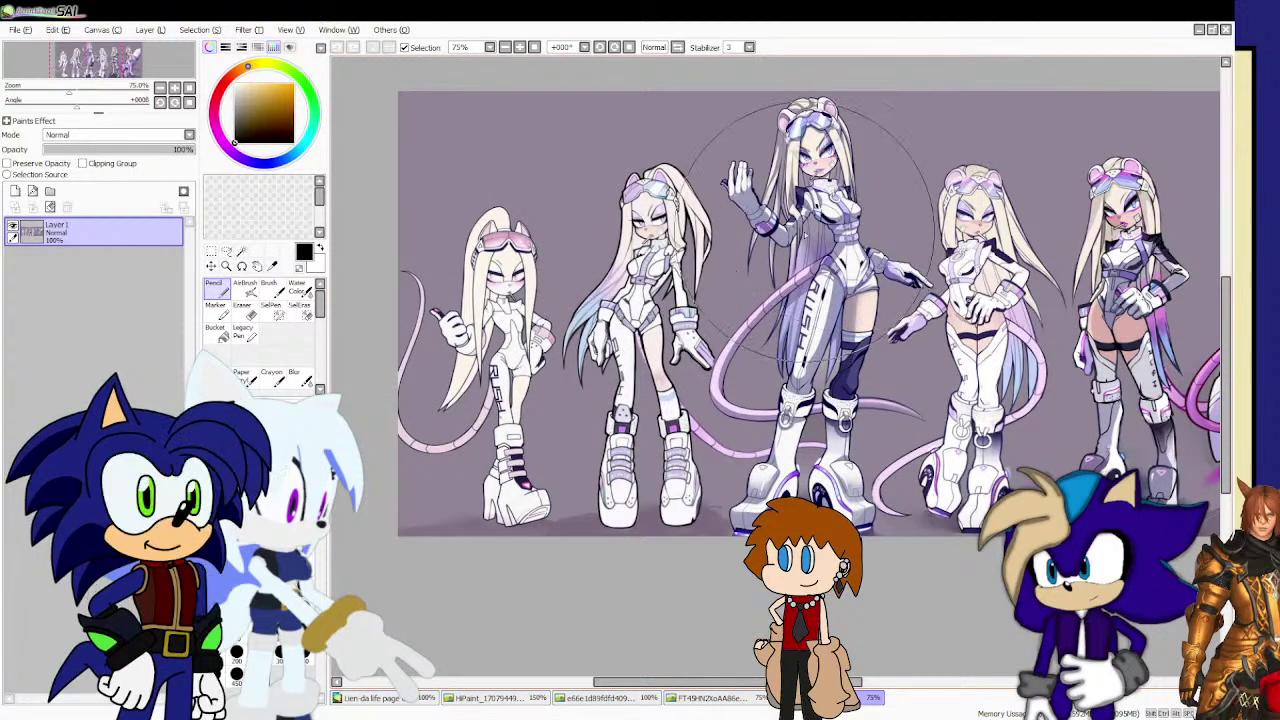
{"action": "scroll", "coordinate": [1060, 260], "scroll_direction": "down", "scroll_amount": 1}
{"action": "scroll", "coordinate": [1050, 240], "scroll_direction": "down", "scroll_amount": 1}
{"action": "scroll", "coordinate": [1060, 245], "scroll_direction": "up", "scroll_amount": 3}
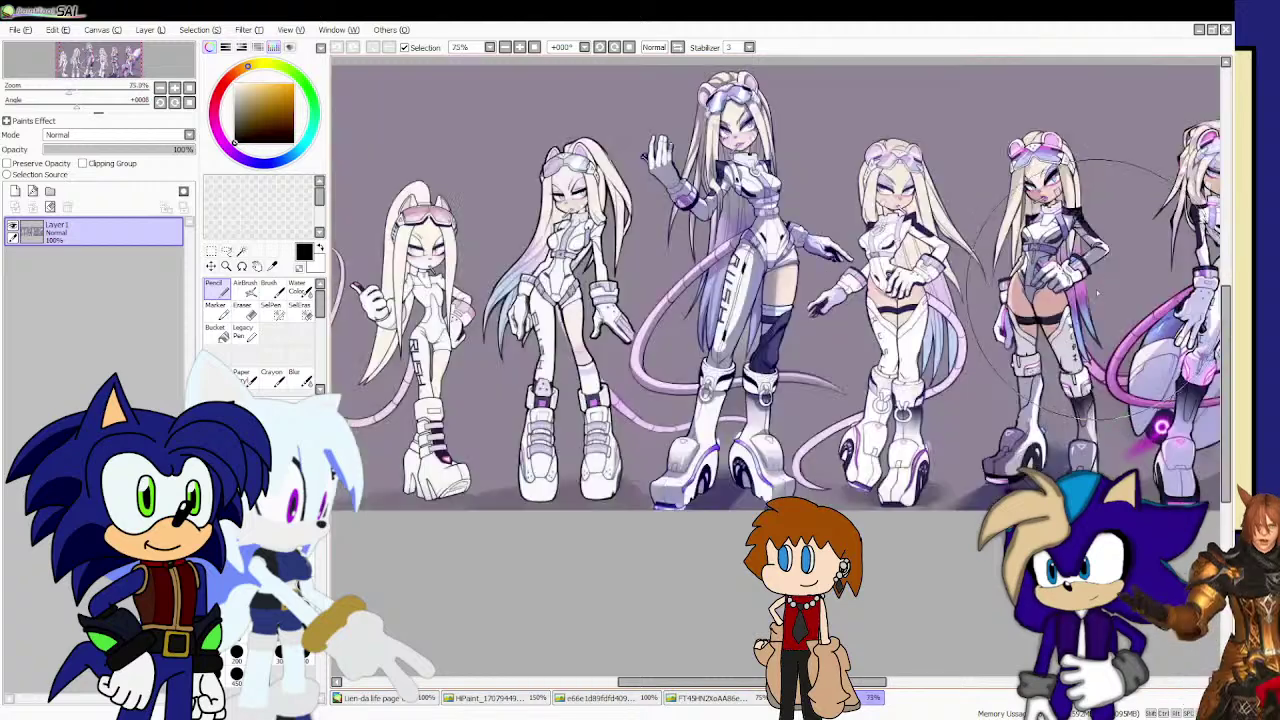
{"action": "scroll", "coordinate": [1070, 250], "scroll_direction": "down", "scroll_amount": 2}
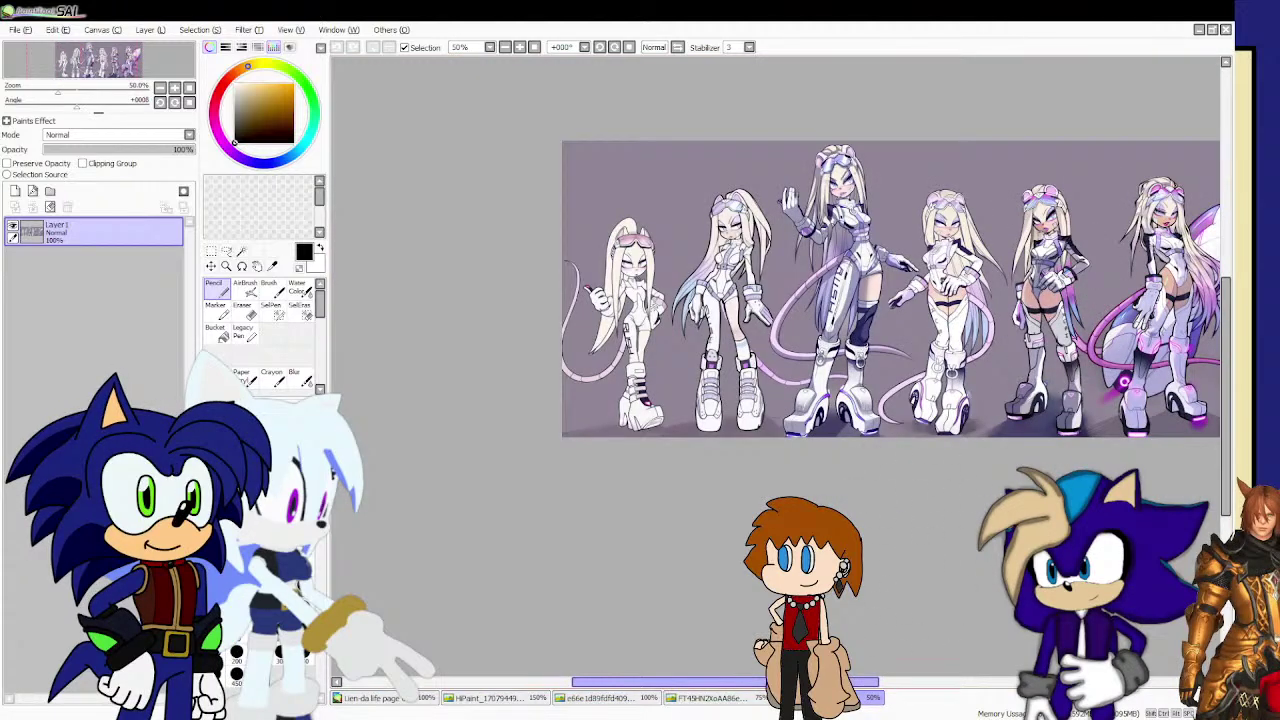
{"action": "left_click_drag", "start_coordinate": [790, 682], "coordinate": [847, 682]}
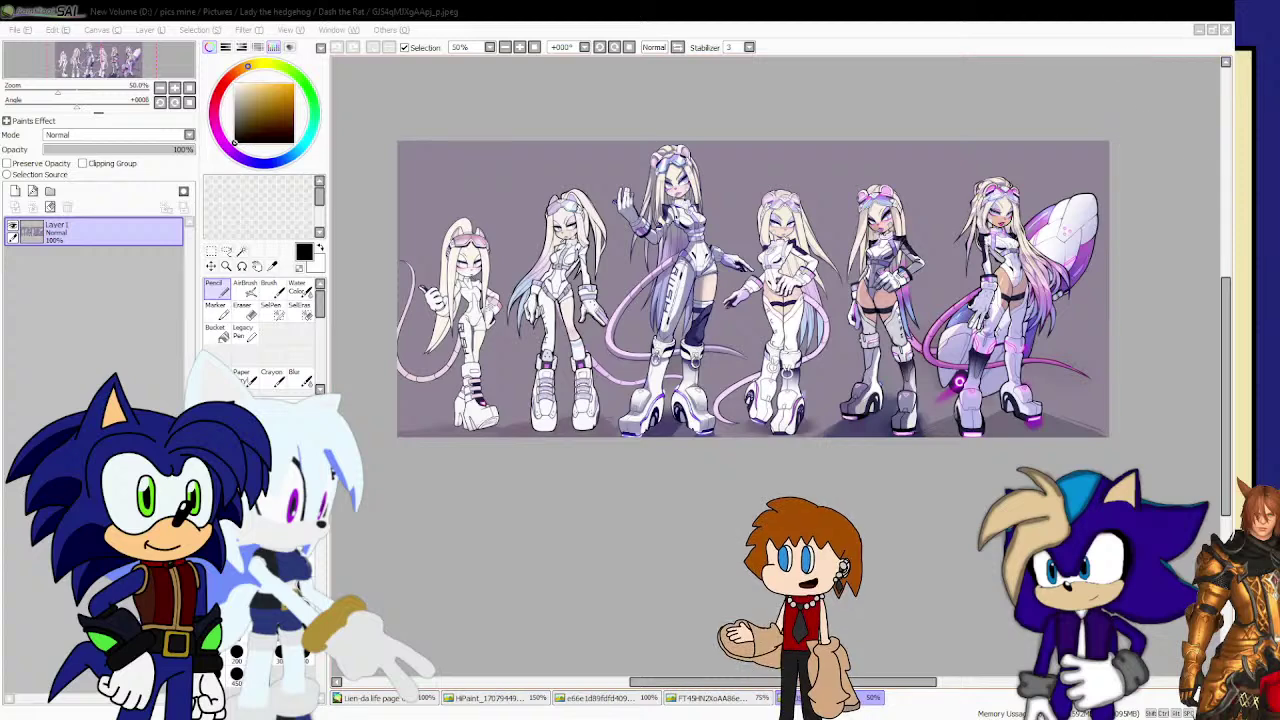
Close the character lineup, the other open reference pictures and the Lady the Hedgehog design sheet.
{"action": "left_click", "coordinate": [1225, 30]}
{"action": "left_click", "coordinate": [1225, 30]}
{"action": "left_click", "coordinate": [1225, 30]}
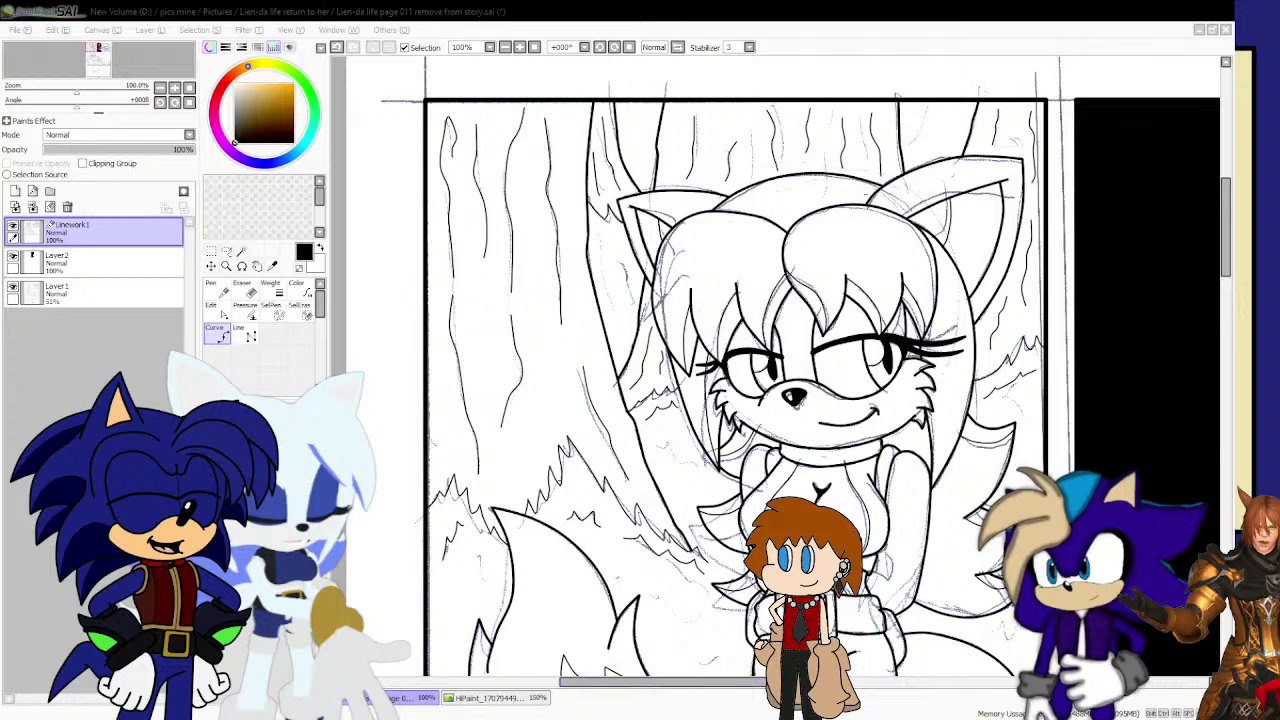
{"action": "left_click", "coordinate": [385, 697]}
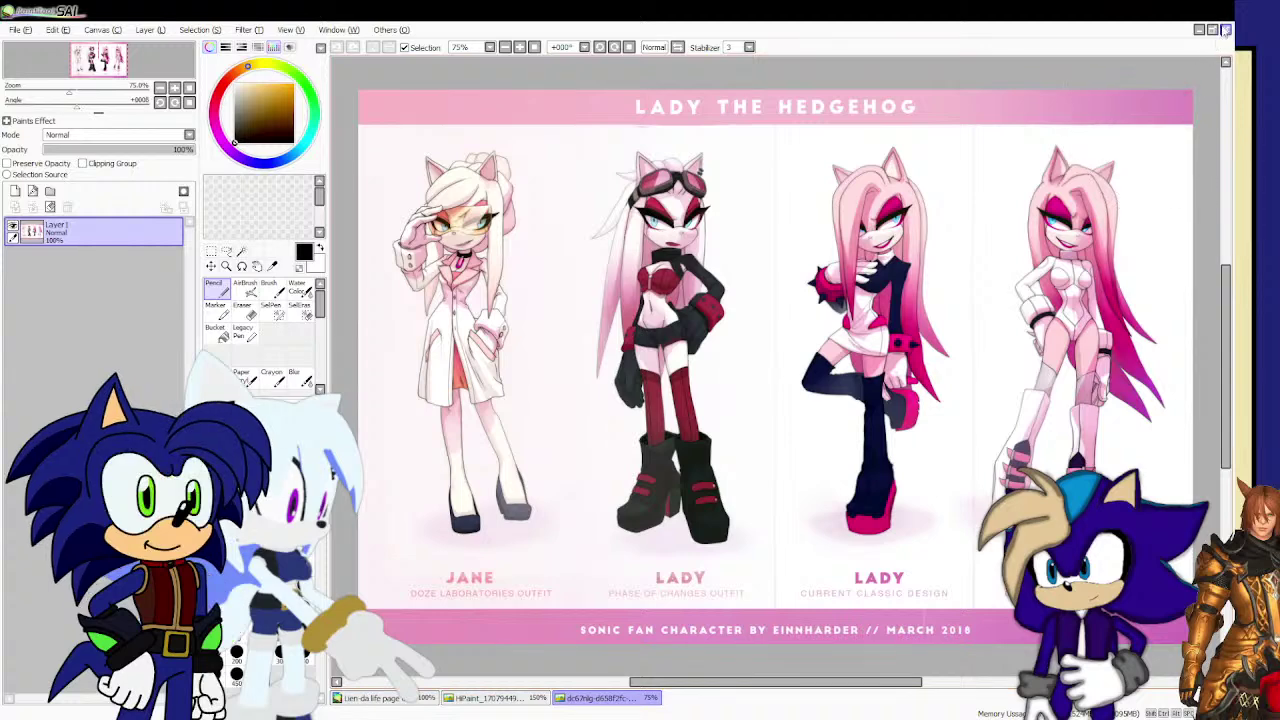
{"action": "left_click", "coordinate": [1225, 29]}
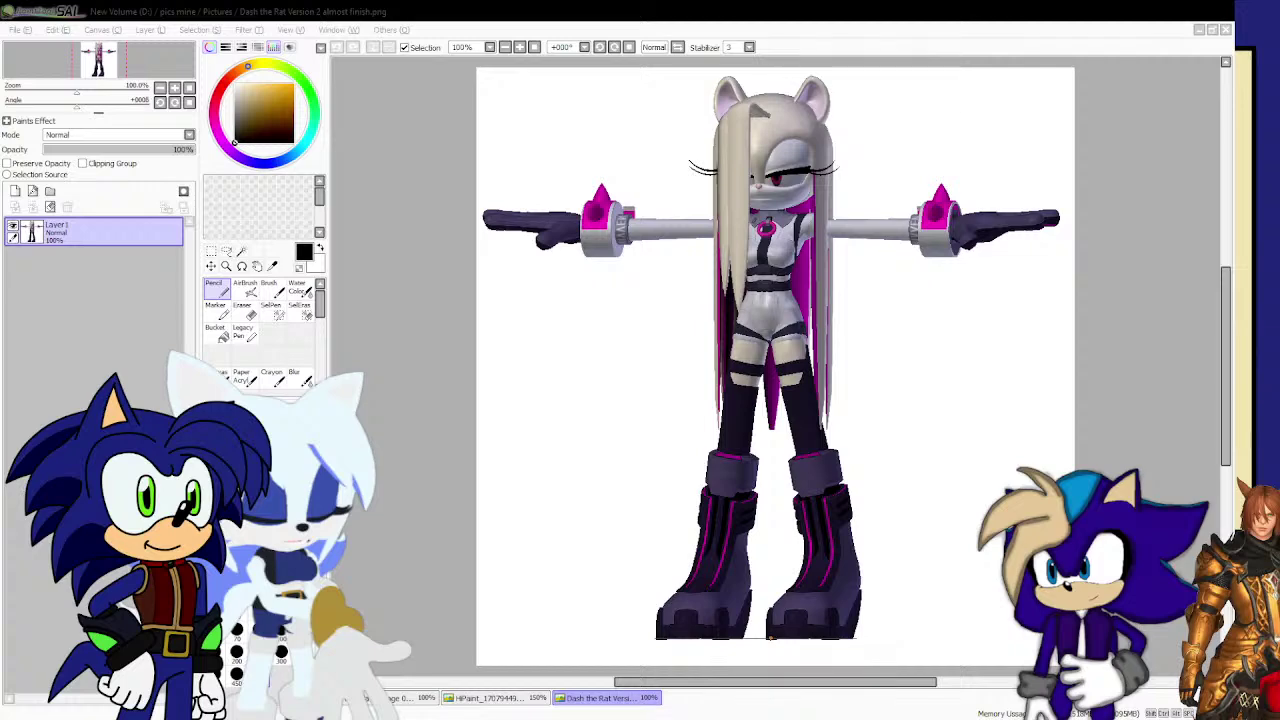
View the Dash the Rat character sheet and model render, close both references, and delete the layer holding the pasted profile-page screenshot.
{"action": "left_click", "coordinate": [947, 19]}
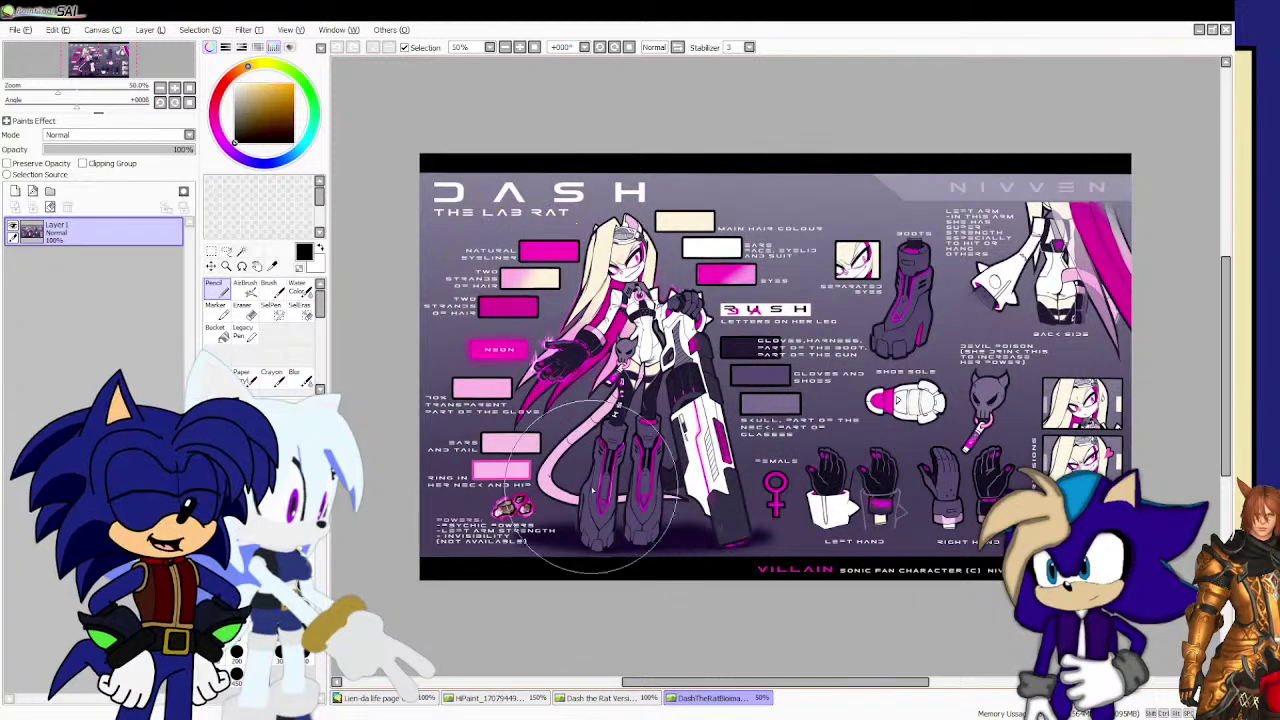
{"action": "left_click", "coordinate": [585, 698]}
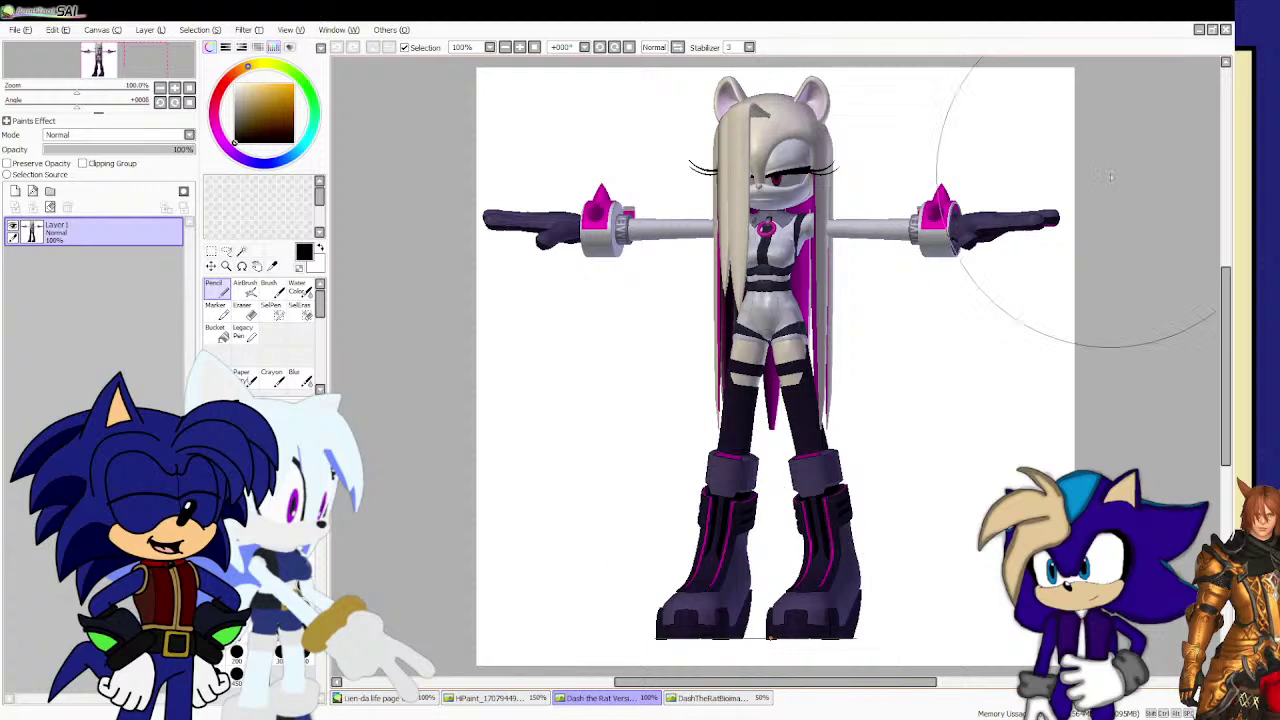
{"action": "left_click", "coordinate": [1226, 30]}
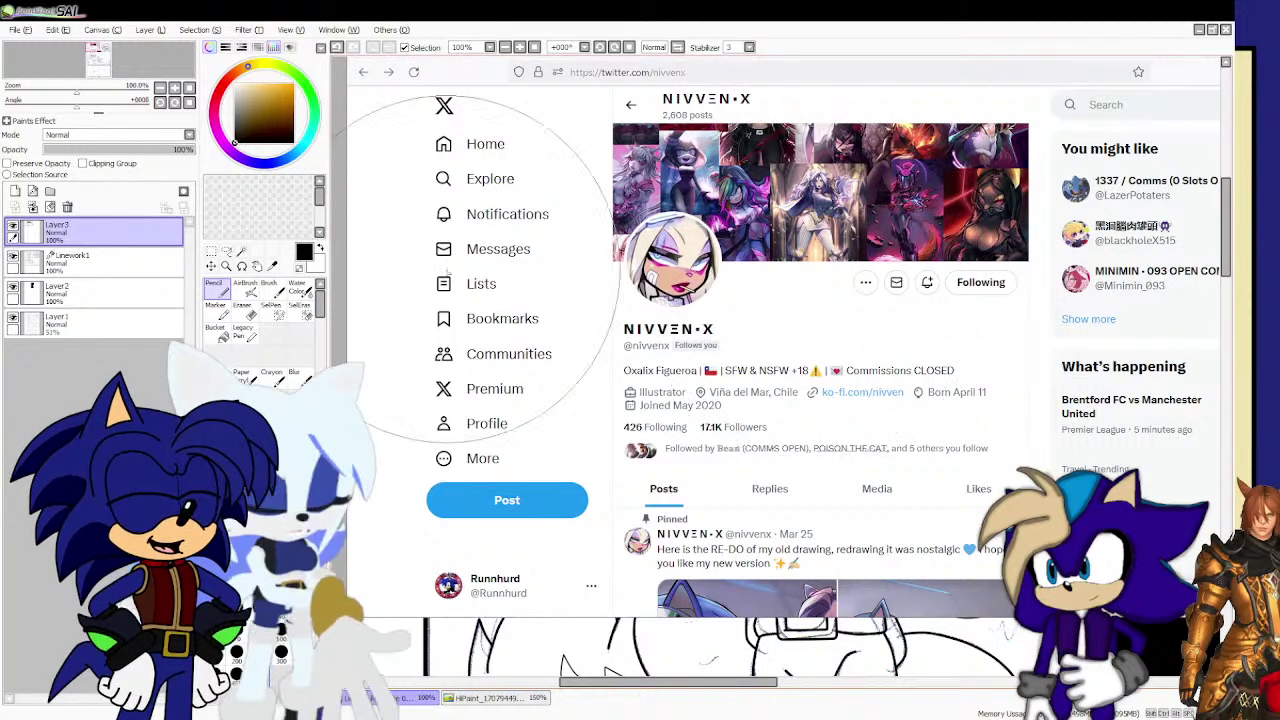
{"action": "left_click", "coordinate": [67, 207]}
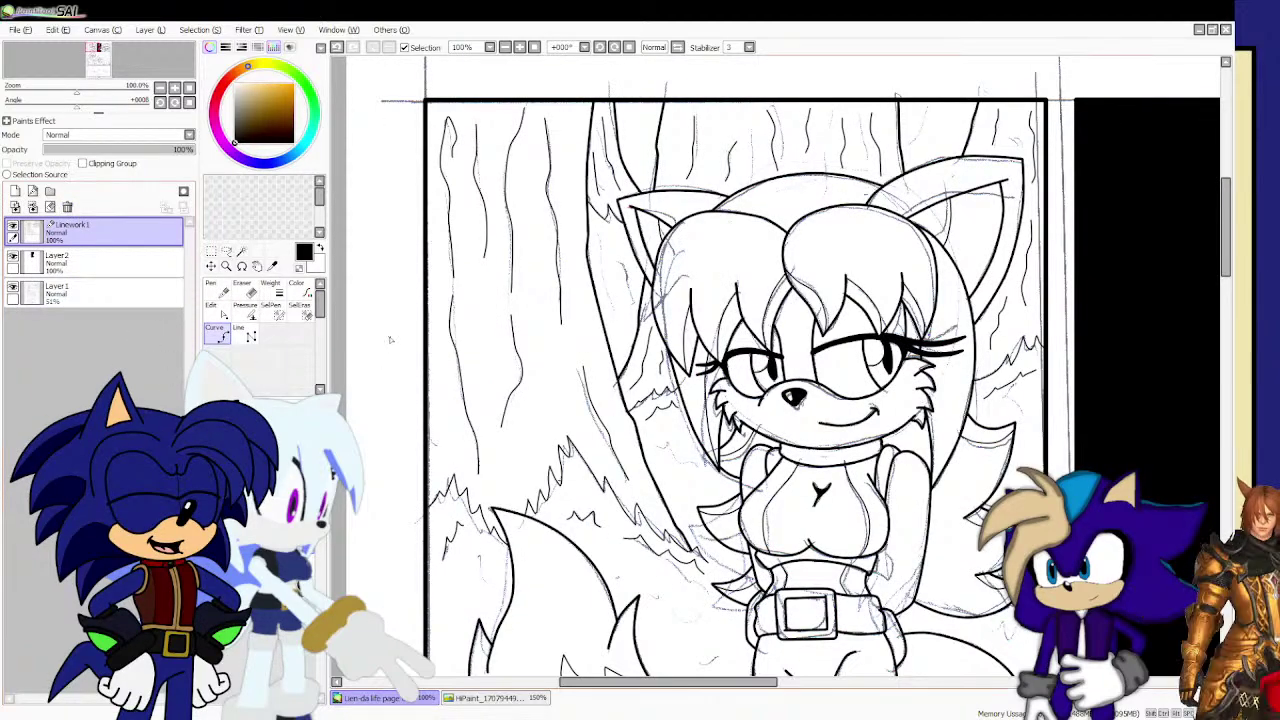
Ink the rounded sofa cushion edge beside the seated character's face, down to the reclining character's ringed hair.
{"action": "scroll", "coordinate": [420, 296], "scroll_direction": "down", "scroll_amount": 4}
{"action": "left_click_drag", "start_coordinate": [511, 556], "coordinate": [505, 468]}
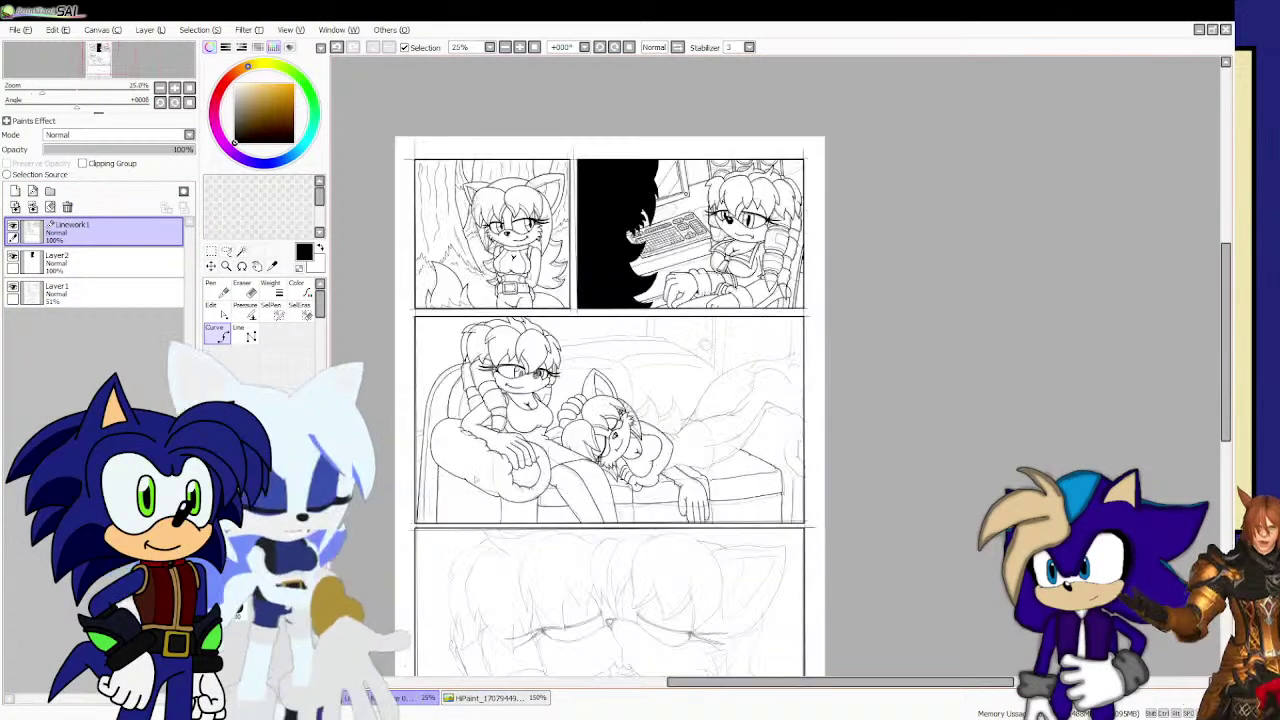
{"action": "scroll", "coordinate": [505, 468], "scroll_direction": "up", "scroll_amount": 1}
{"action": "scroll", "coordinate": [816, 407], "scroll_direction": "up", "scroll_amount": 1}
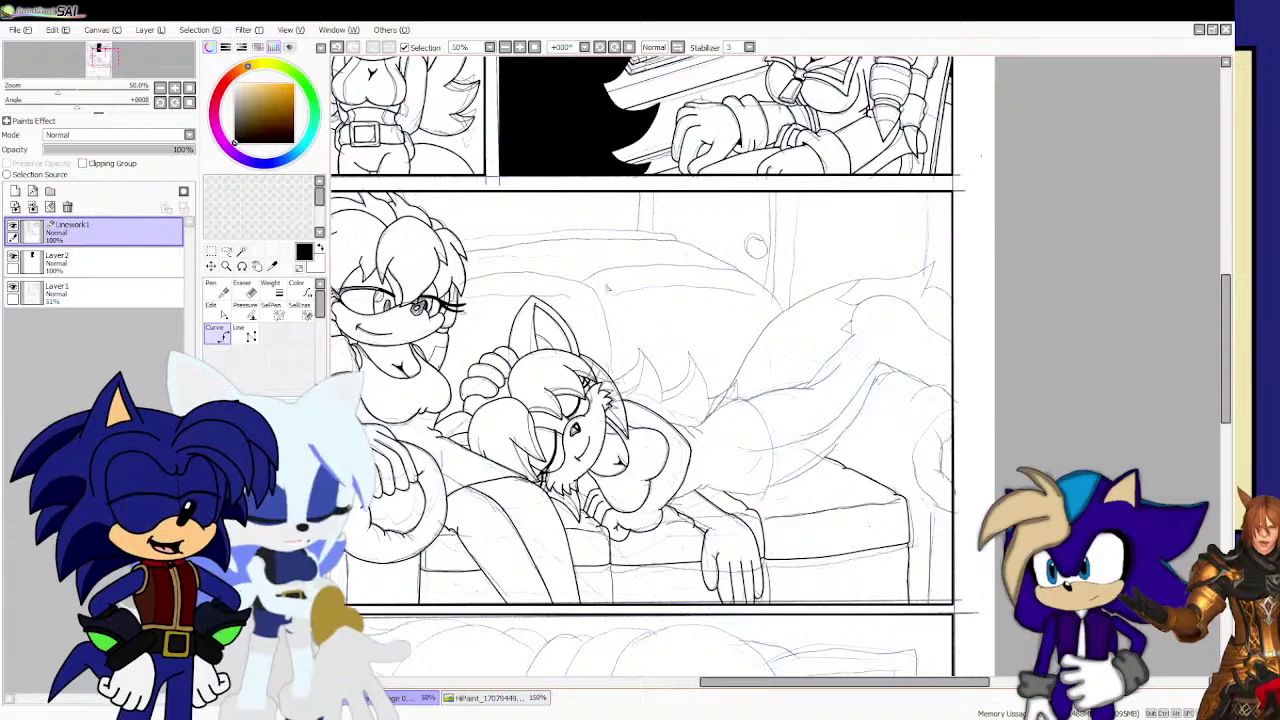
{"action": "scroll", "coordinate": [517, 256], "scroll_direction": "up", "scroll_amount": 1}
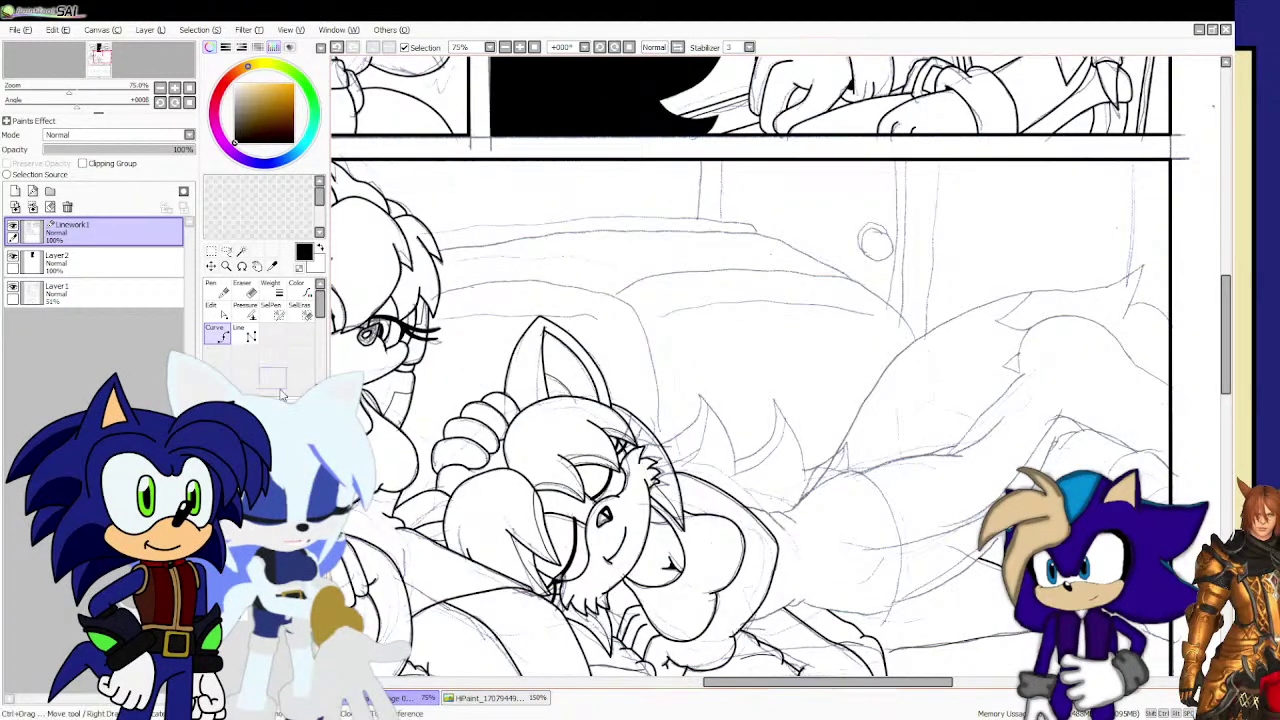
{"action": "scroll", "coordinate": [459, 327], "scroll_direction": "up", "scroll_amount": 3}
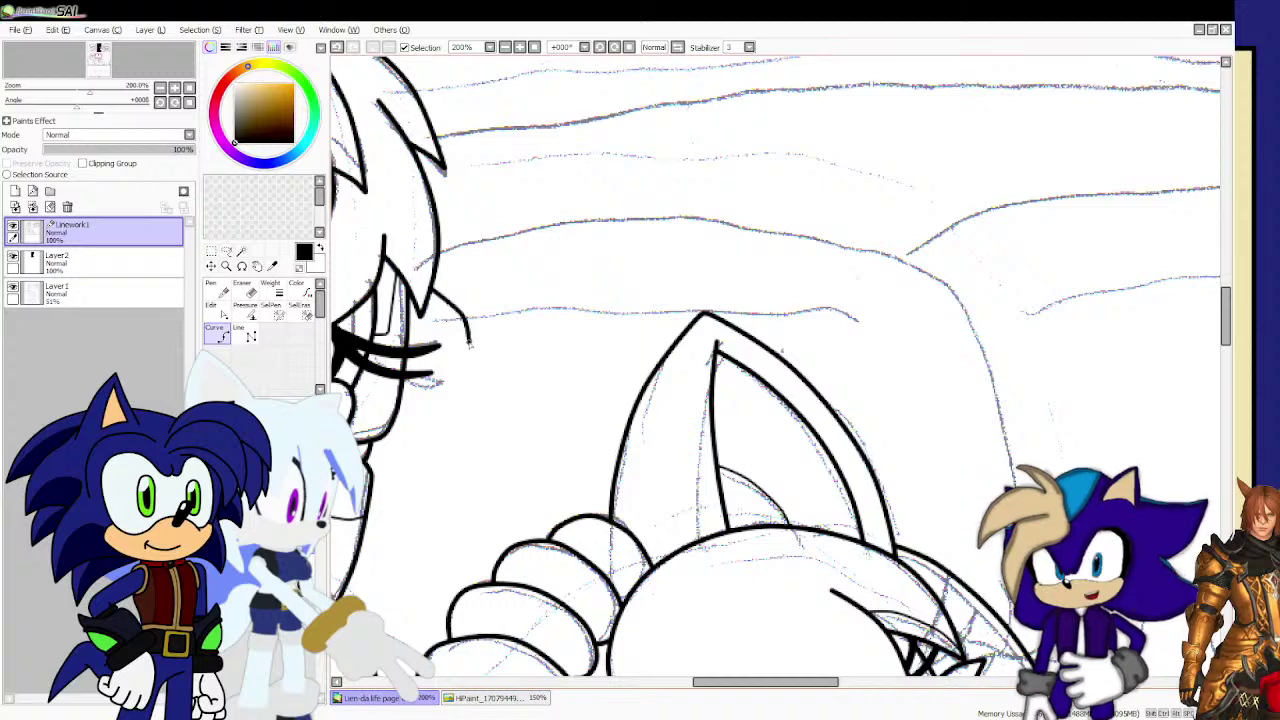
{"action": "left_click_drag", "start_coordinate": [466, 326], "coordinate": [484, 530]}
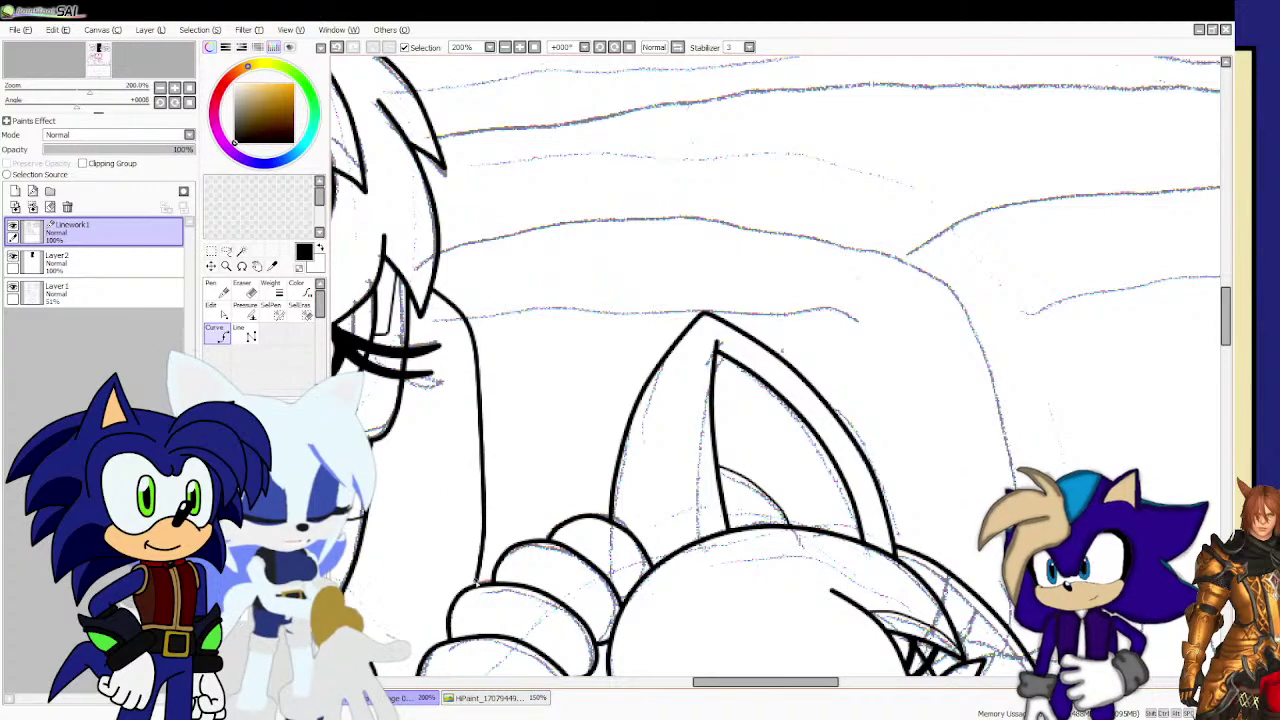
{"action": "double_click", "coordinate": [483, 582]}
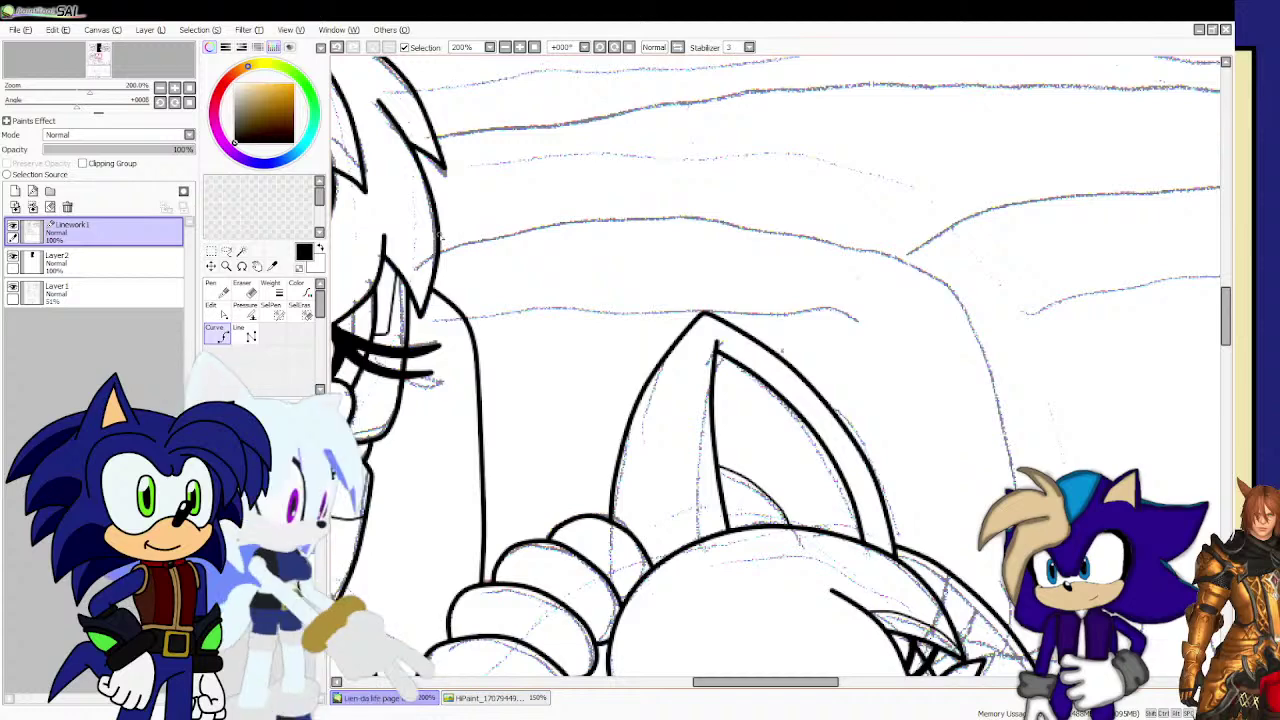
Ink the middle back cushion's outline from the seated character's hair, around its corner and down behind the reclining character.
{"action": "mouse_move", "coordinate": [460, 229]}
{"action": "left_mouse_down"}
{"action": "mouse_move", "coordinate": [751, 200]}
{"action": "mouse_move", "coordinate": [904, 215]}
{"action": "mouse_move", "coordinate": [982, 246]}
{"action": "mouse_move", "coordinate": [1003, 365]}
{"action": "left_mouse_up"}
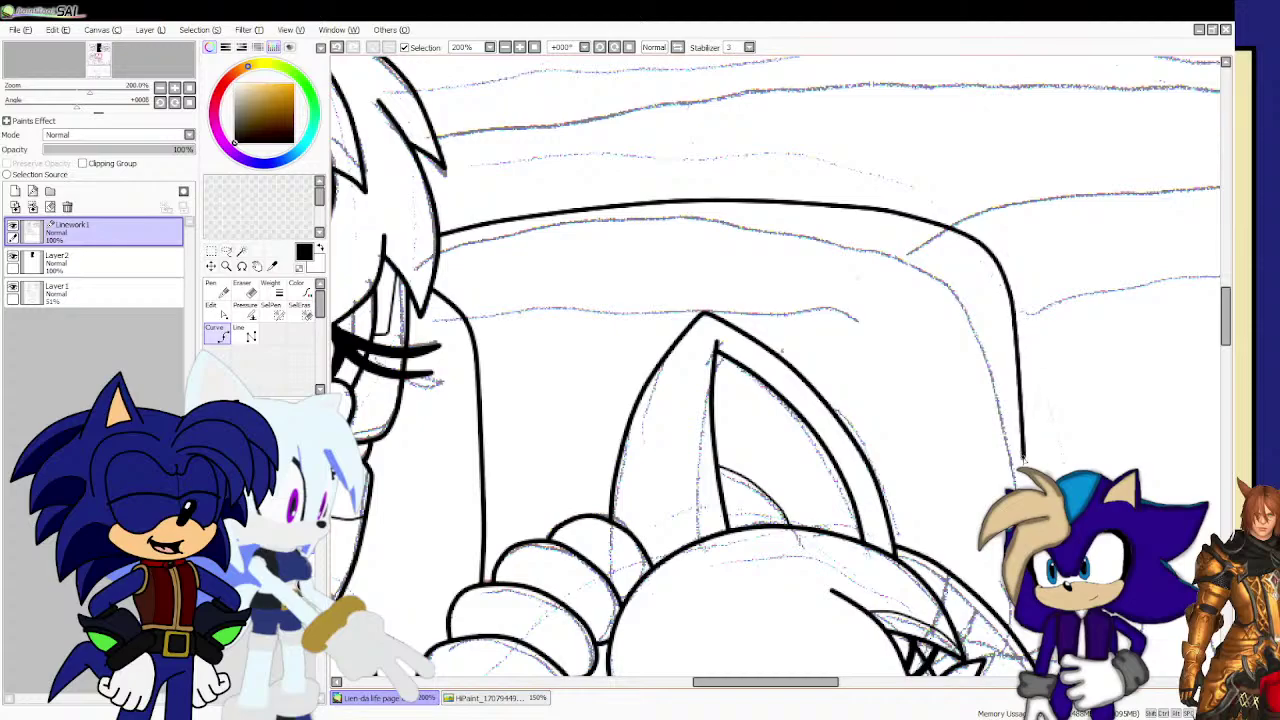
{"action": "scroll", "coordinate": [996, 393], "scroll_direction": "down", "scroll_amount": 3}
{"action": "scroll", "coordinate": [996, 393], "scroll_direction": "up", "scroll_amount": 2}
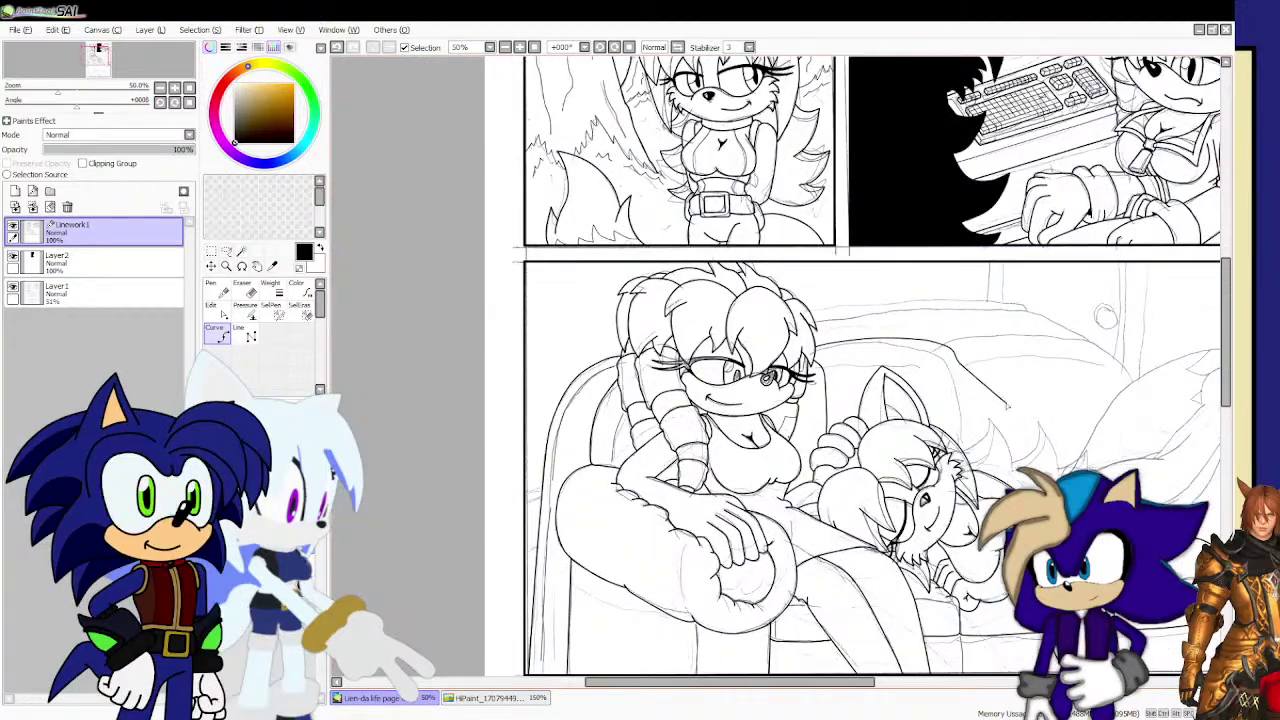
{"action": "scroll", "coordinate": [950, 380], "scroll_direction": "up", "scroll_amount": 1}
{"action": "scroll", "coordinate": [955, 402], "scroll_direction": "up", "scroll_amount": 3}
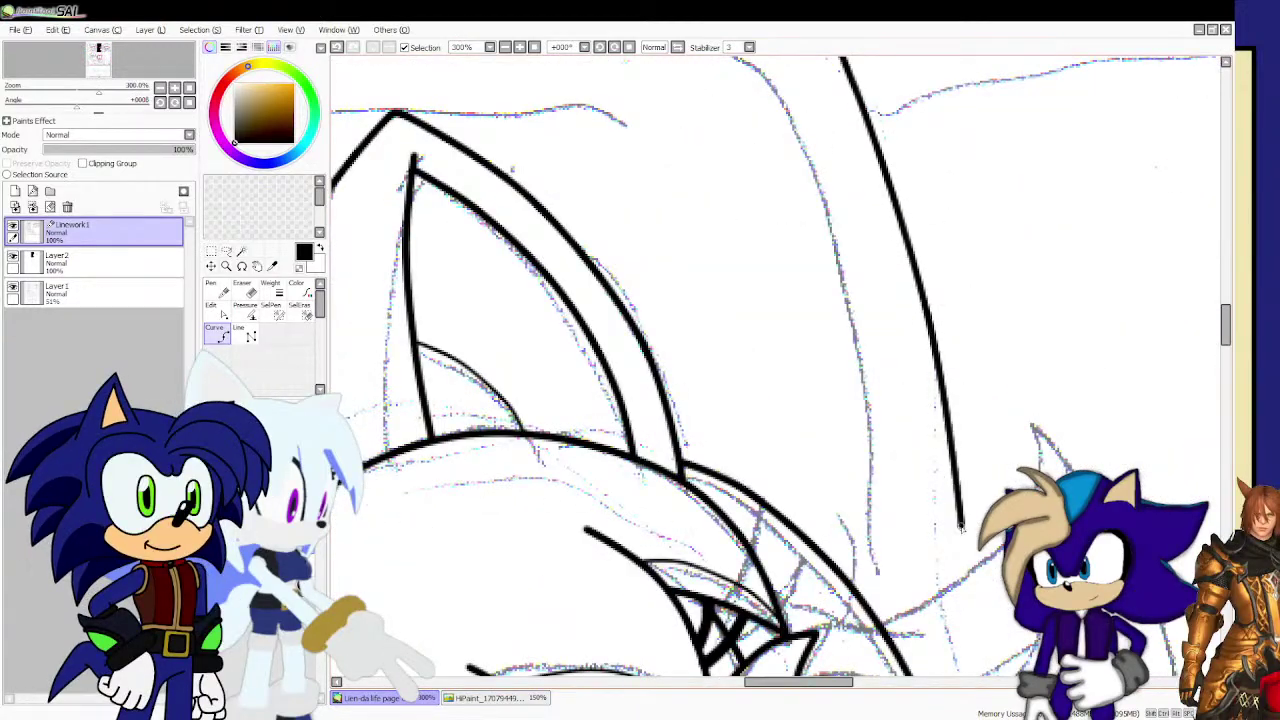
{"action": "scroll", "coordinate": [898, 309], "scroll_direction": "down", "scroll_amount": 3}
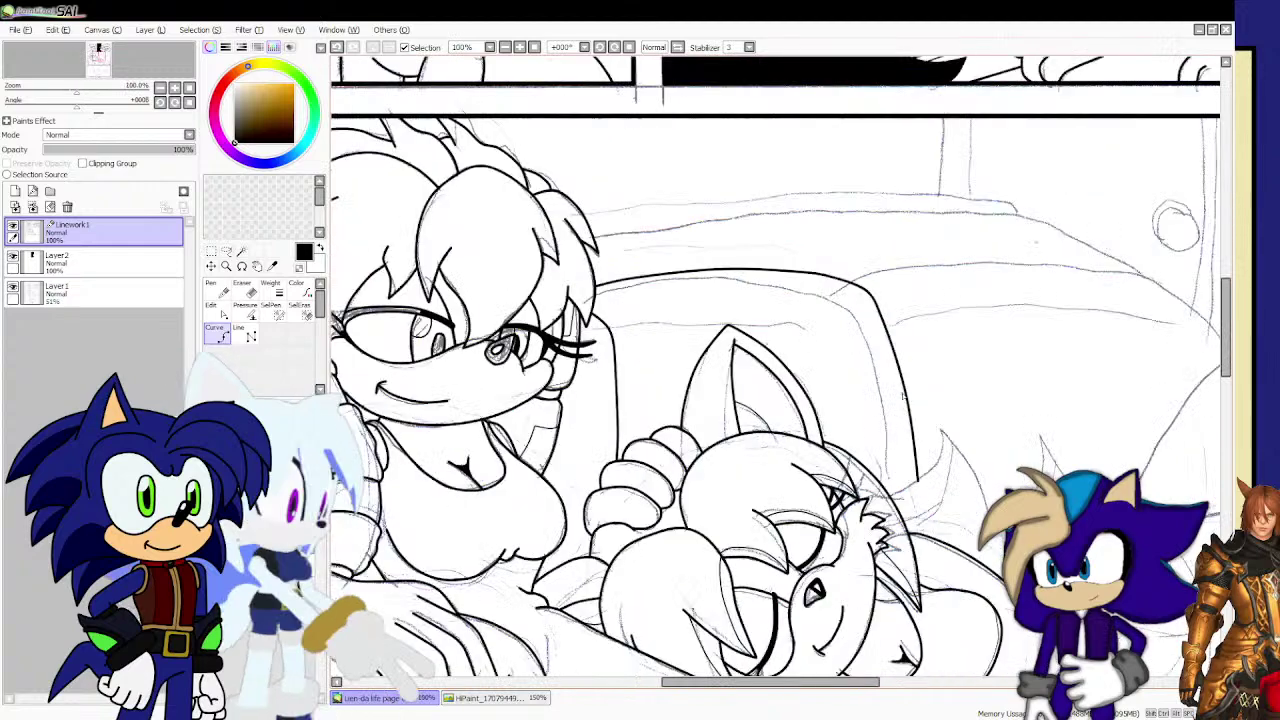
{"action": "scroll", "coordinate": [898, 309], "scroll_direction": "up", "scroll_amount": 1}
{"action": "scroll", "coordinate": [898, 309], "scroll_direction": "up", "scroll_amount": 2}
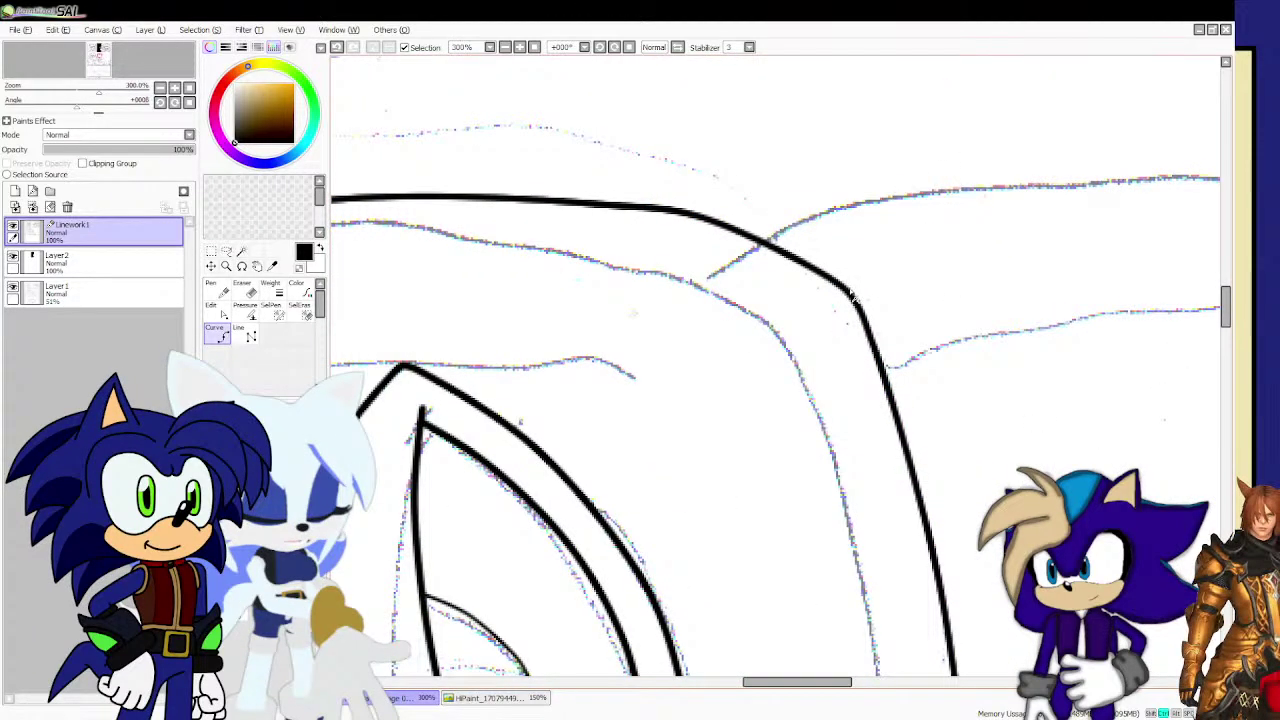
Ink the curved top of the neighbouring back cushion, from the middle cushion across to the raised tail.
{"action": "scroll", "coordinate": [853, 295], "scroll_direction": "down", "scroll_amount": 4}
{"action": "scroll", "coordinate": [1013, 282], "scroll_direction": "up", "scroll_amount": 2}
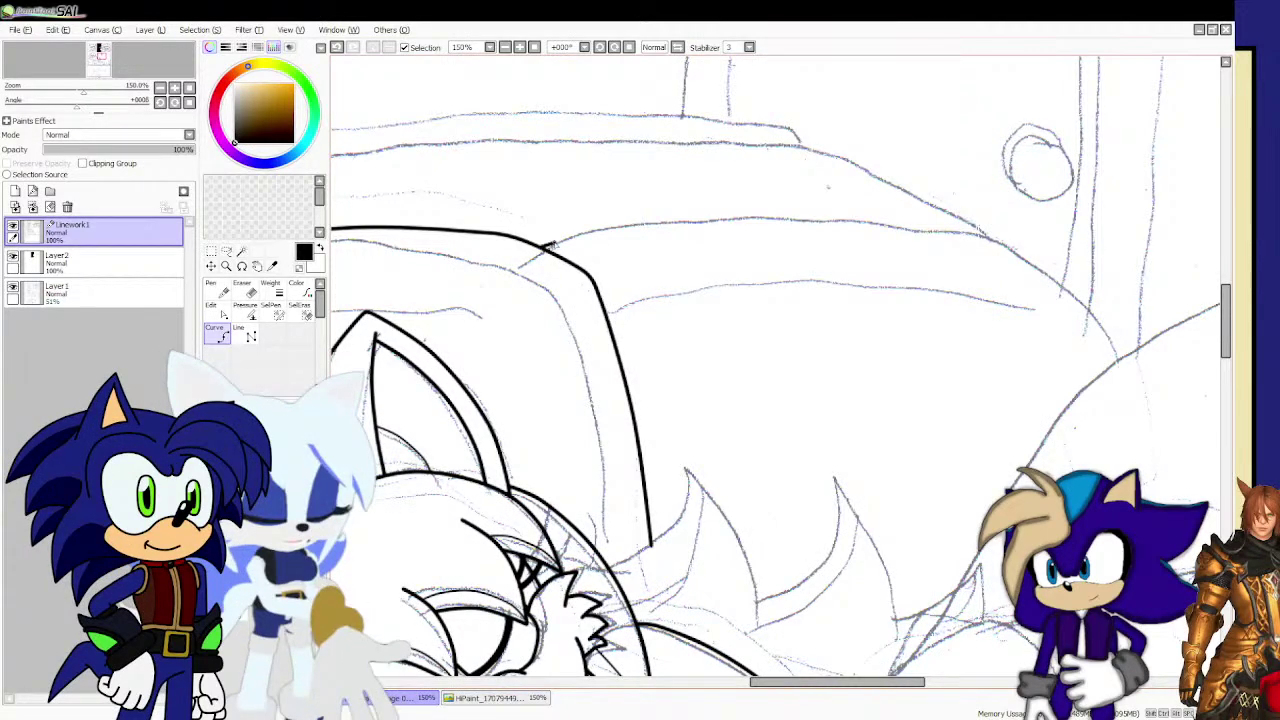
{"action": "mouse_move", "coordinate": [655, 230]}
{"action": "left_mouse_down"}
{"action": "mouse_move", "coordinate": [963, 235]}
{"action": "mouse_move", "coordinate": [1071, 283]}
{"action": "mouse_move", "coordinate": [1101, 308]}
{"action": "mouse_move", "coordinate": [1113, 362]}
{"action": "left_mouse_up"}
{"action": "scroll", "coordinate": [1113, 362], "scroll_direction": "down", "scroll_amount": 4}
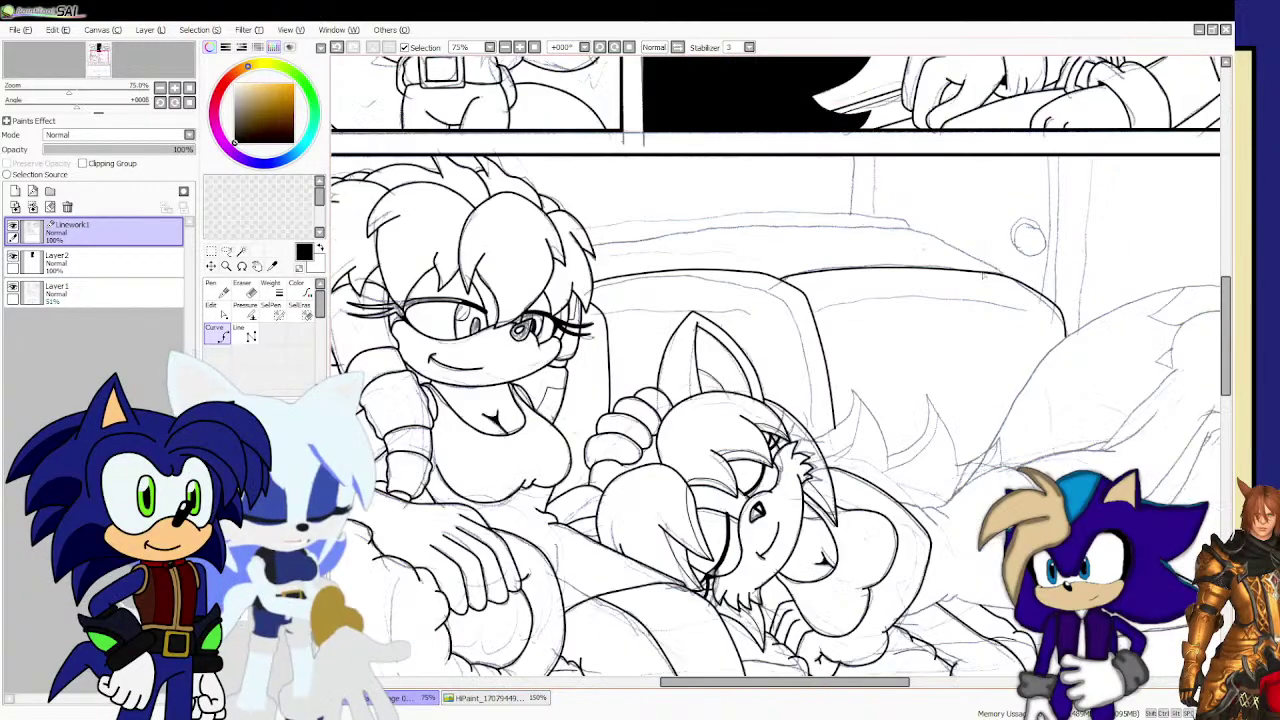
Ink the sofa's upper backrest edge from the seated character's hair across and down to meet the far back cushion.
{"action": "scroll", "coordinate": [952, 225], "scroll_direction": "up", "scroll_amount": 4}
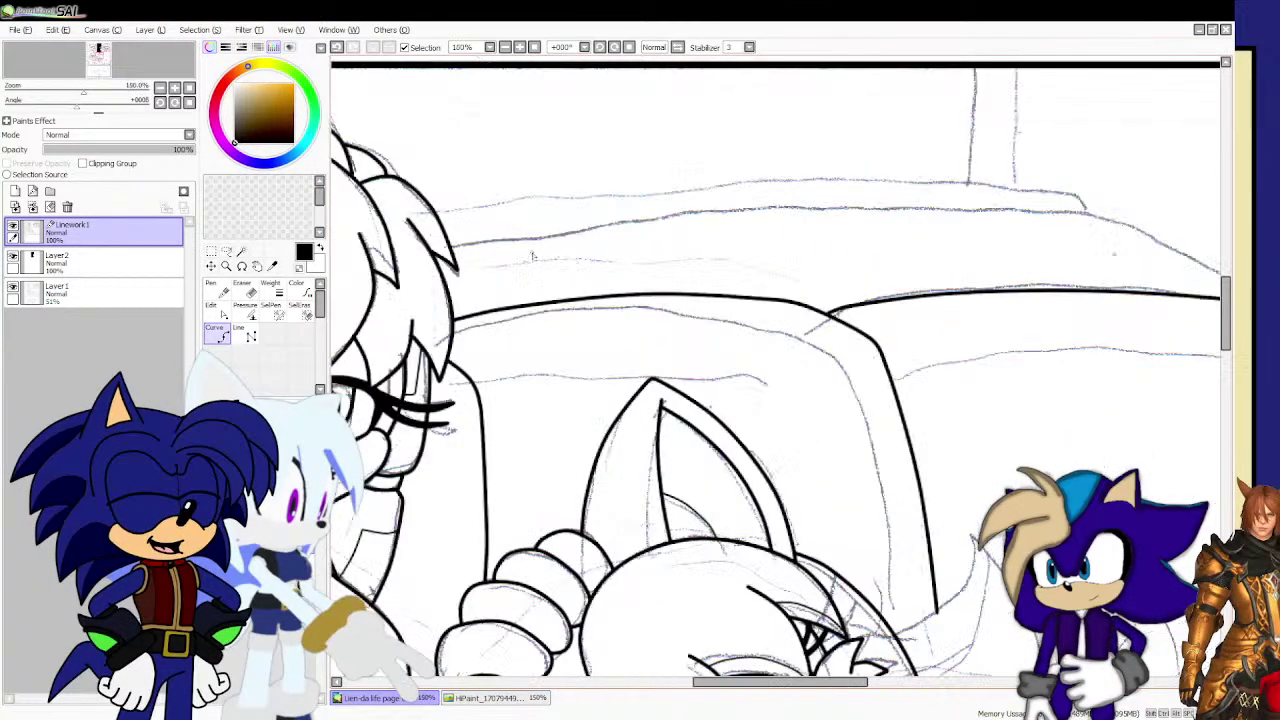
{"action": "scroll", "coordinate": [658, 244], "scroll_direction": "down", "scroll_amount": 4}
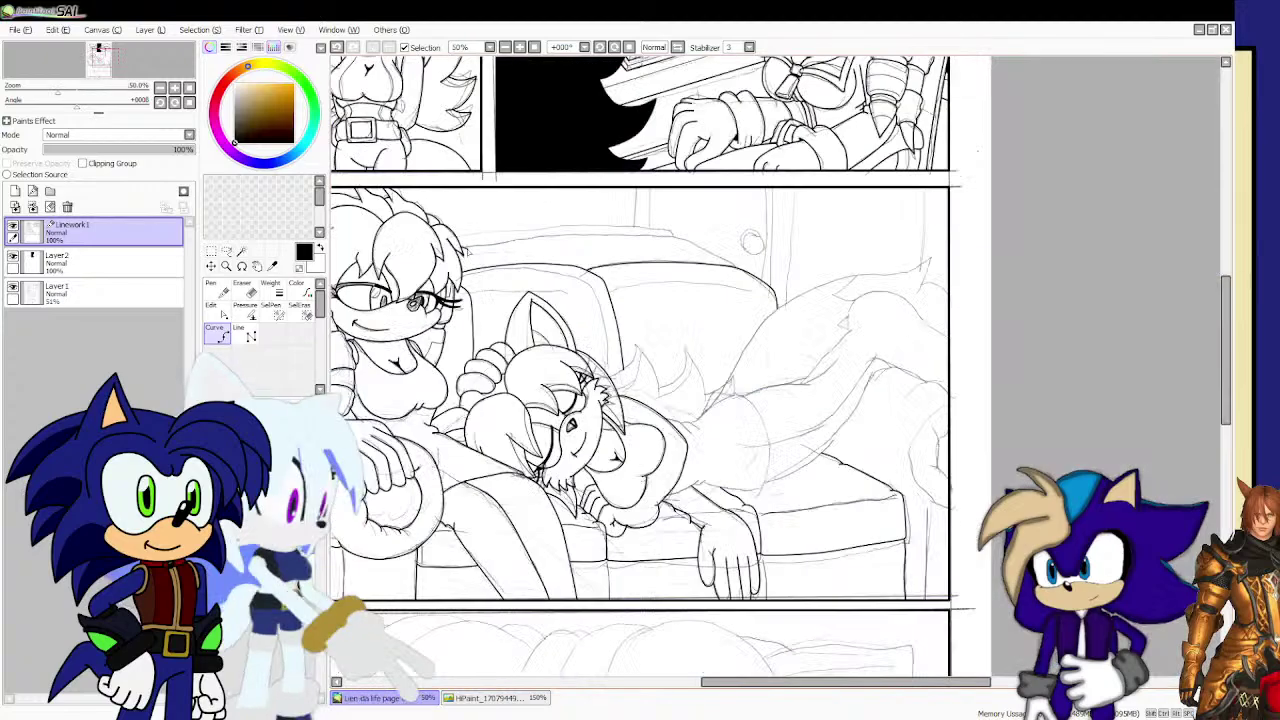
{"action": "scroll", "coordinate": [658, 244], "scroll_direction": "up", "scroll_amount": 4}
{"action": "left_click_drag", "start_coordinate": [415, 240], "coordinate": [955, 213]}
{"action": "scroll", "coordinate": [955, 213], "scroll_direction": "down", "scroll_amount": 3}
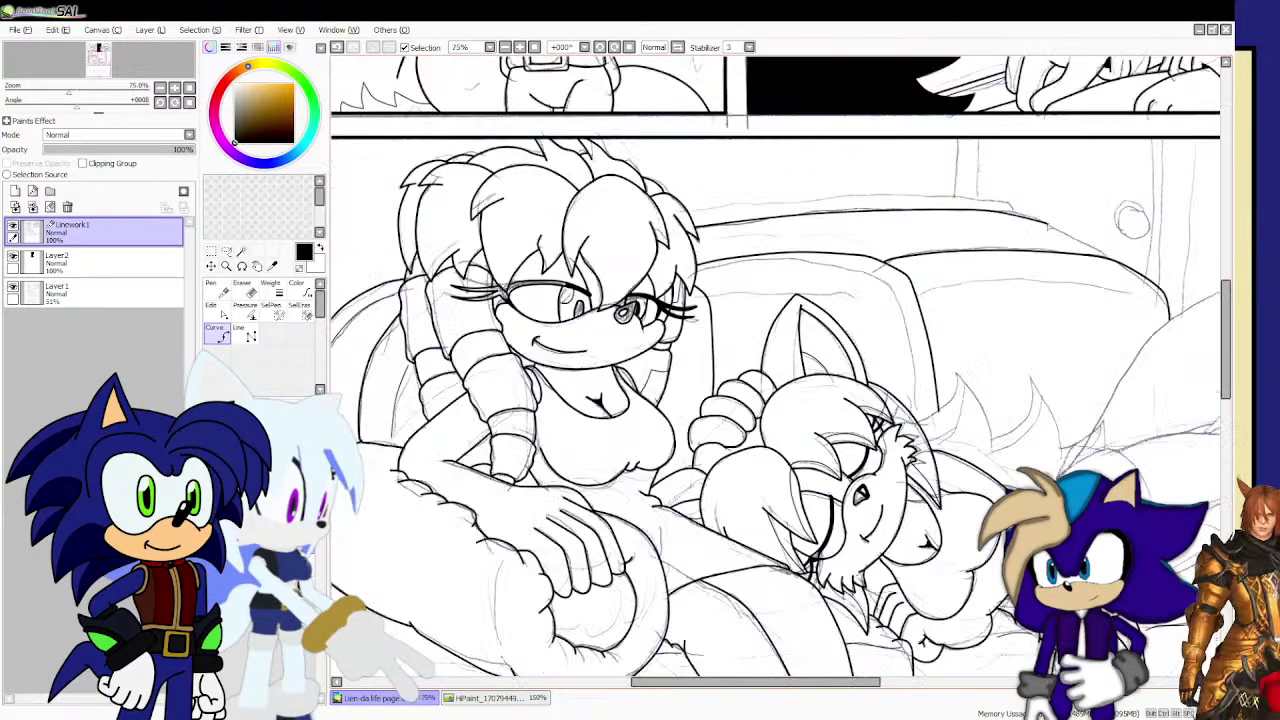
{"action": "scroll", "coordinate": [940, 205], "scroll_direction": "up", "scroll_amount": 4}
{"action": "left_click", "coordinate": [894, 166]}
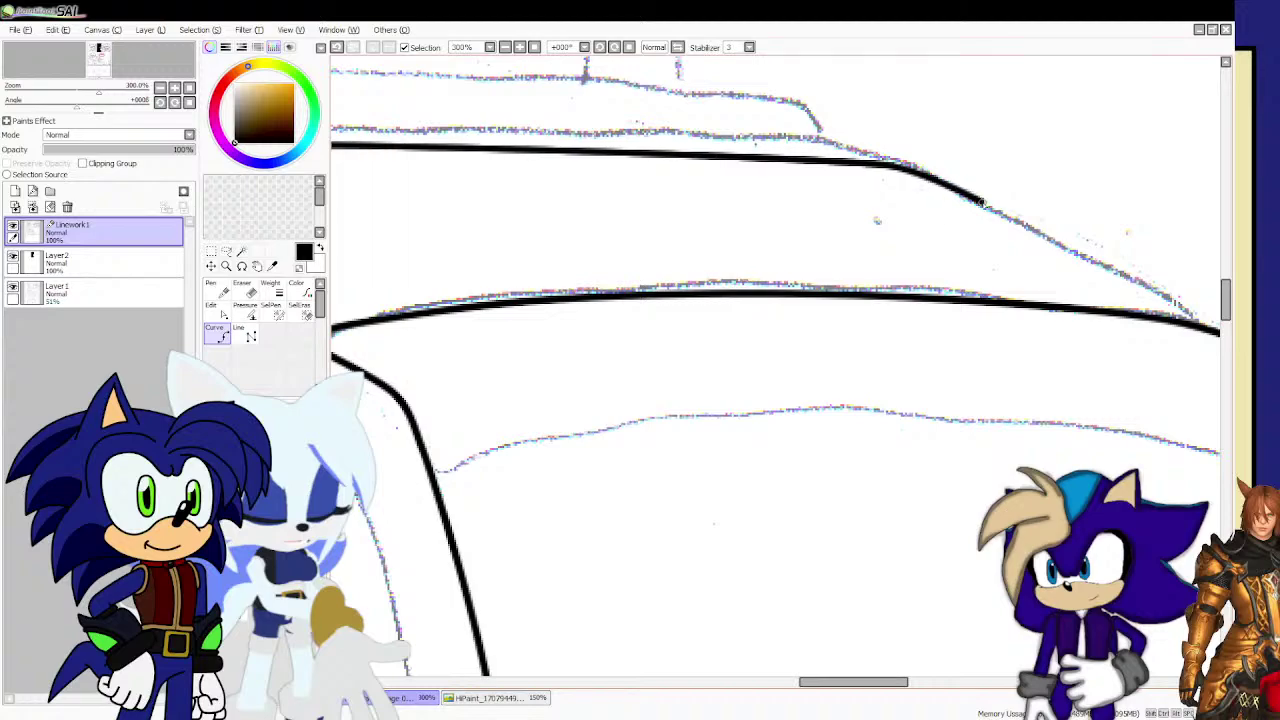
{"action": "scroll", "coordinate": [986, 203], "scroll_direction": "down", "scroll_amount": 2}
{"action": "scroll", "coordinate": [929, 211], "scroll_direction": "up", "scroll_amount": 3}
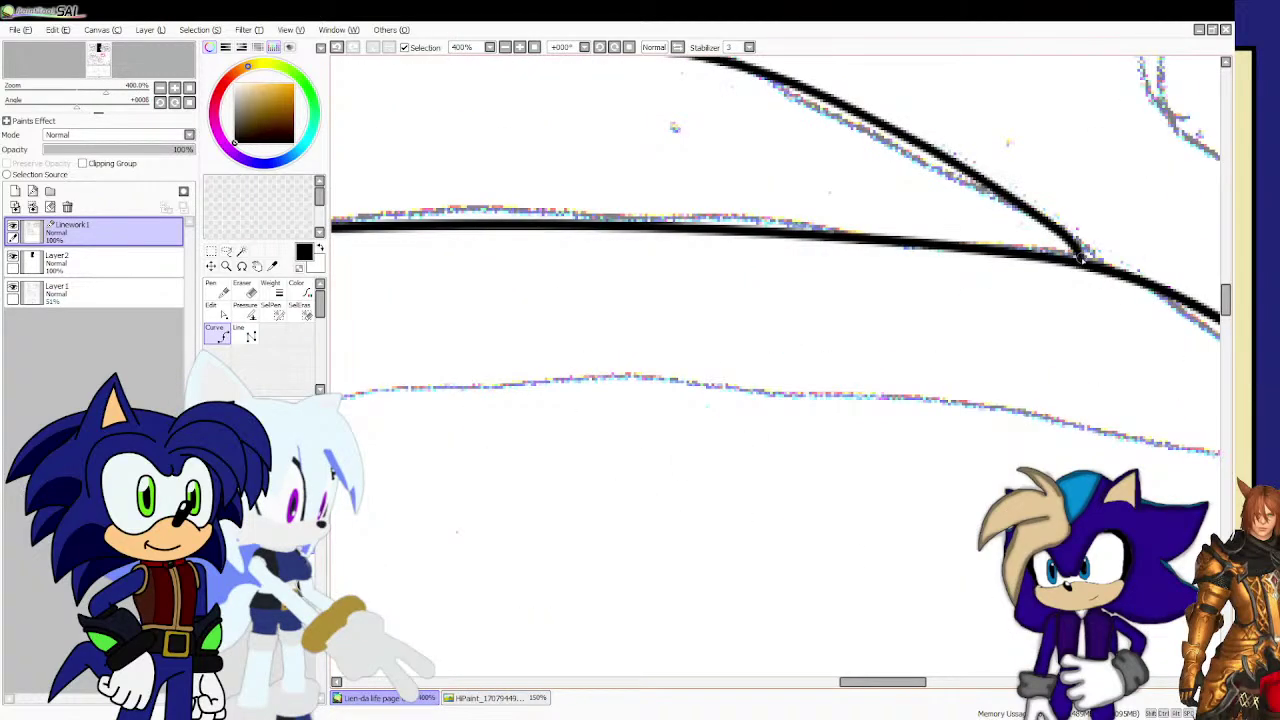
{"action": "scroll", "coordinate": [975, 285], "scroll_direction": "down", "scroll_amount": 2}
{"action": "scroll", "coordinate": [975, 285], "scroll_direction": "down", "scroll_amount": 3}
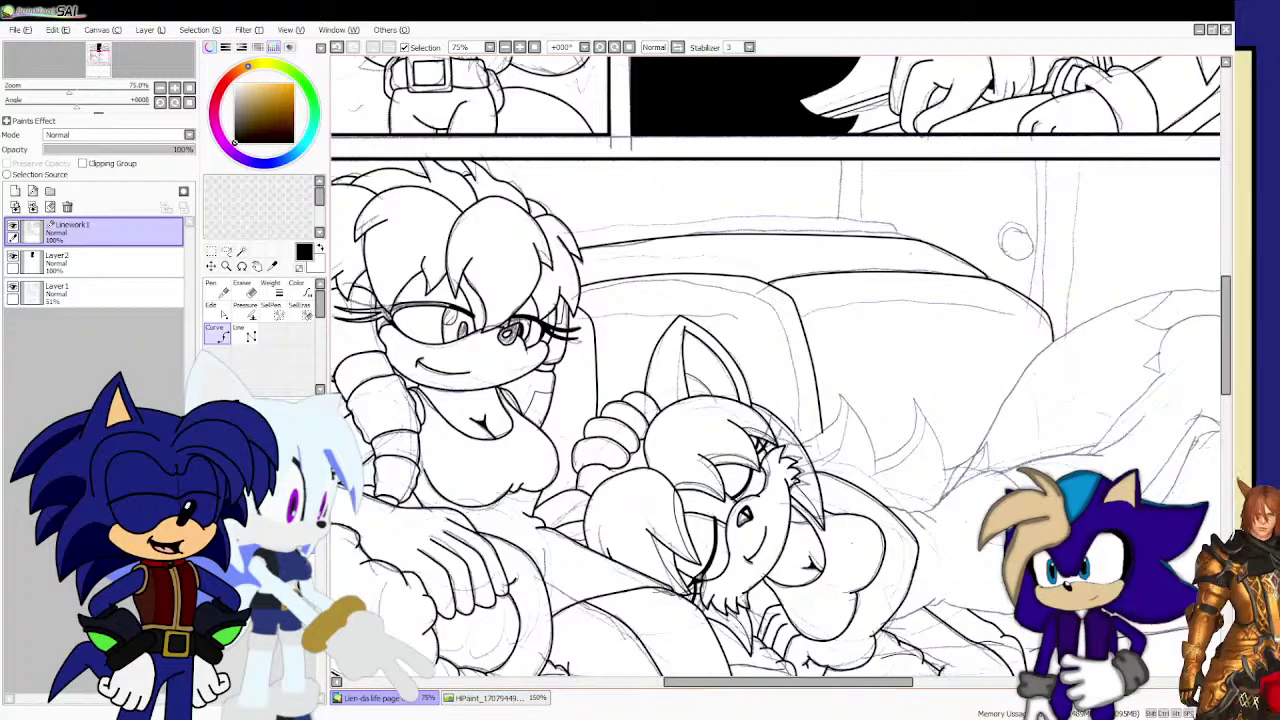
Add thin inner contour lines beneath the sofa's upper backrest edge and along the tops of the two back cushions.
{"action": "scroll", "coordinate": [726, 259], "scroll_direction": "up", "scroll_amount": 3}
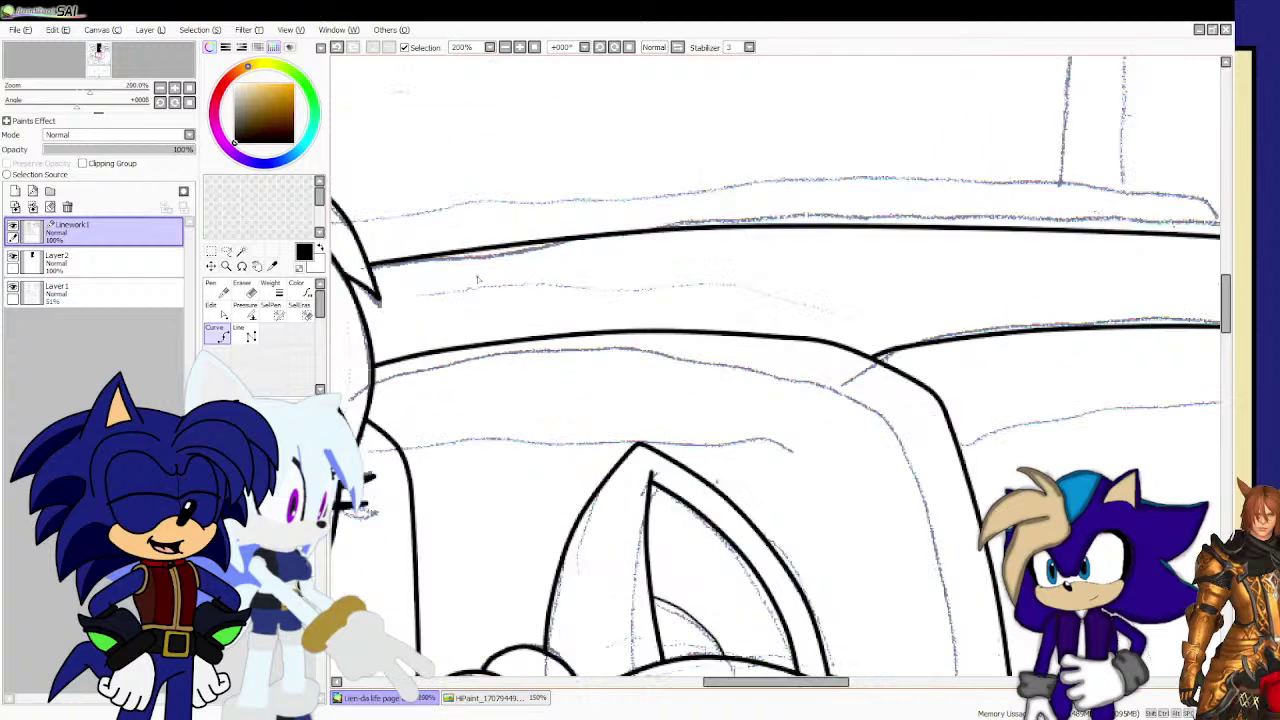
{"action": "scroll", "coordinate": [522, 289], "scroll_direction": "down", "scroll_amount": 2}
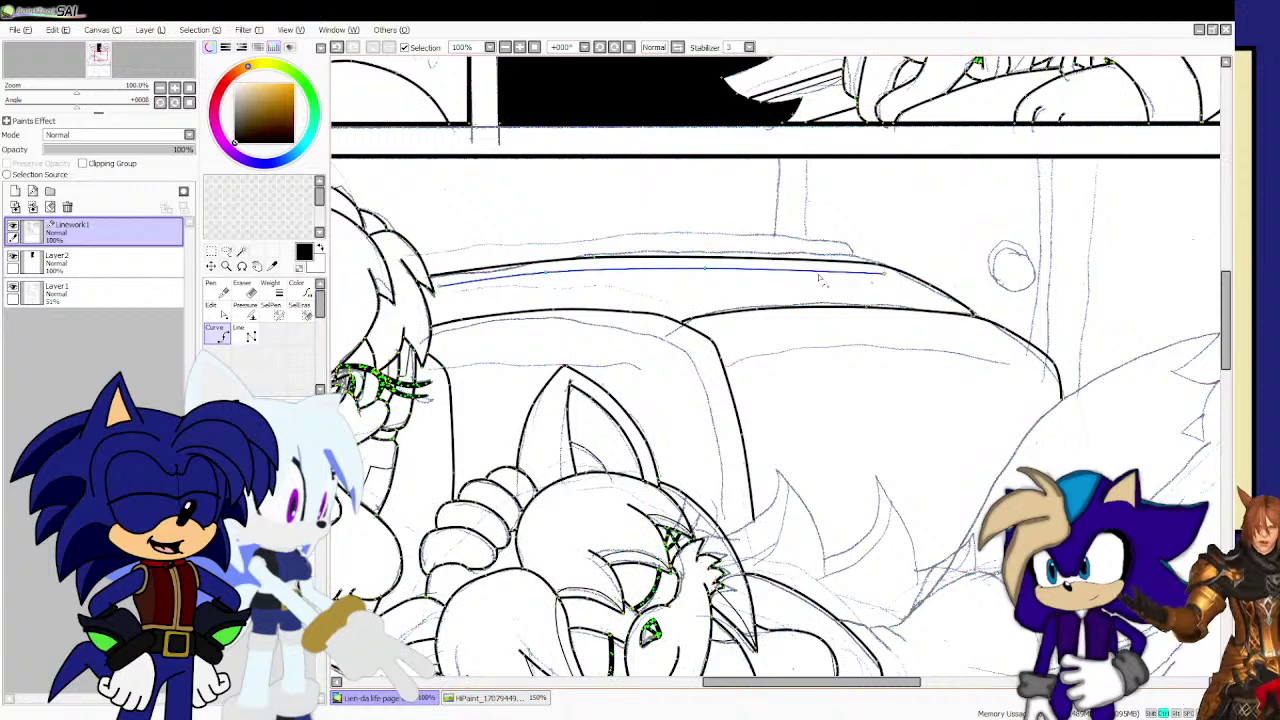
{"action": "key", "text": "ctrl"}
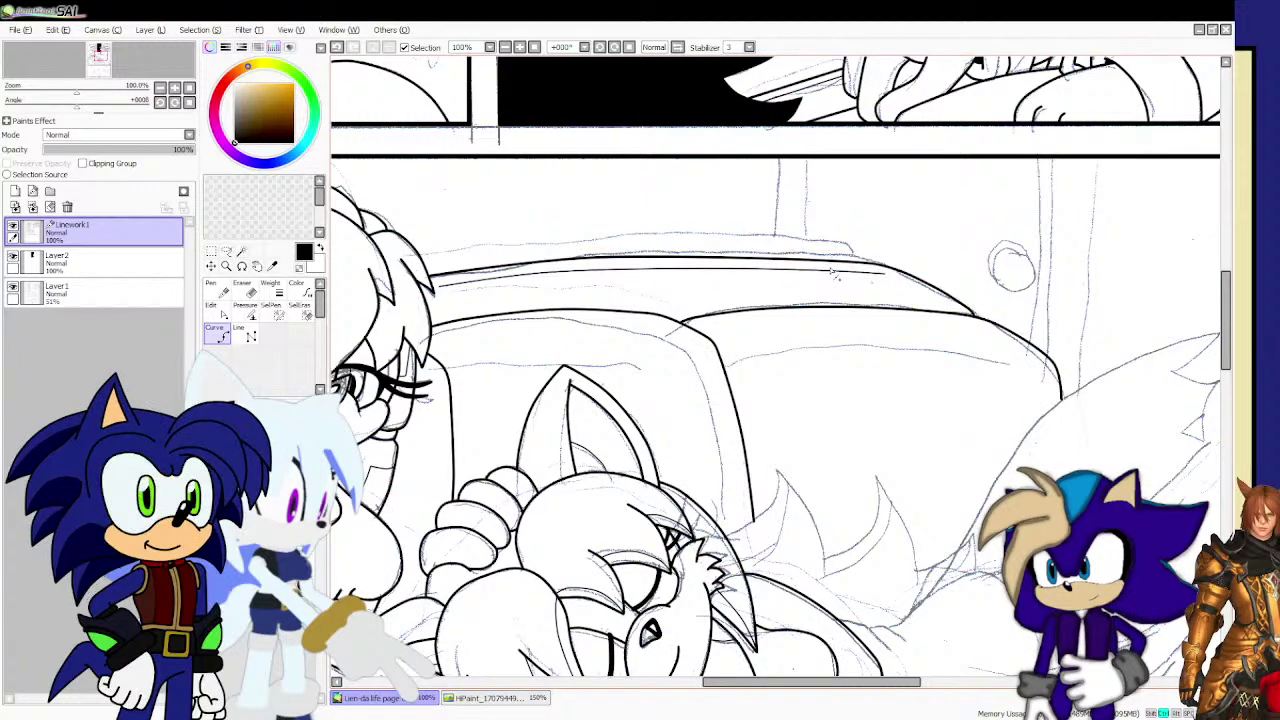
{"action": "left_click_drag", "start_coordinate": [704, 268], "coordinate": [637, 266]}
{"action": "left_click_drag", "start_coordinate": [546, 272], "coordinate": [543, 275]}
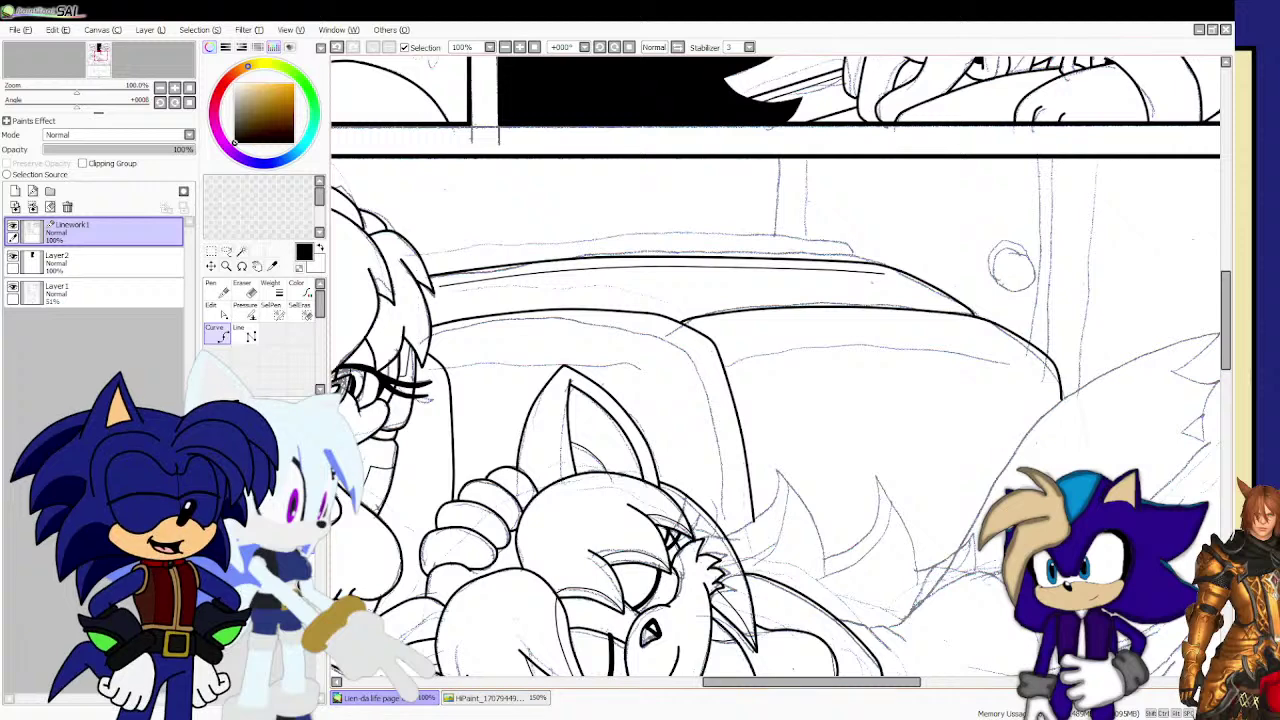
{"action": "left_click", "coordinate": [458, 366]}
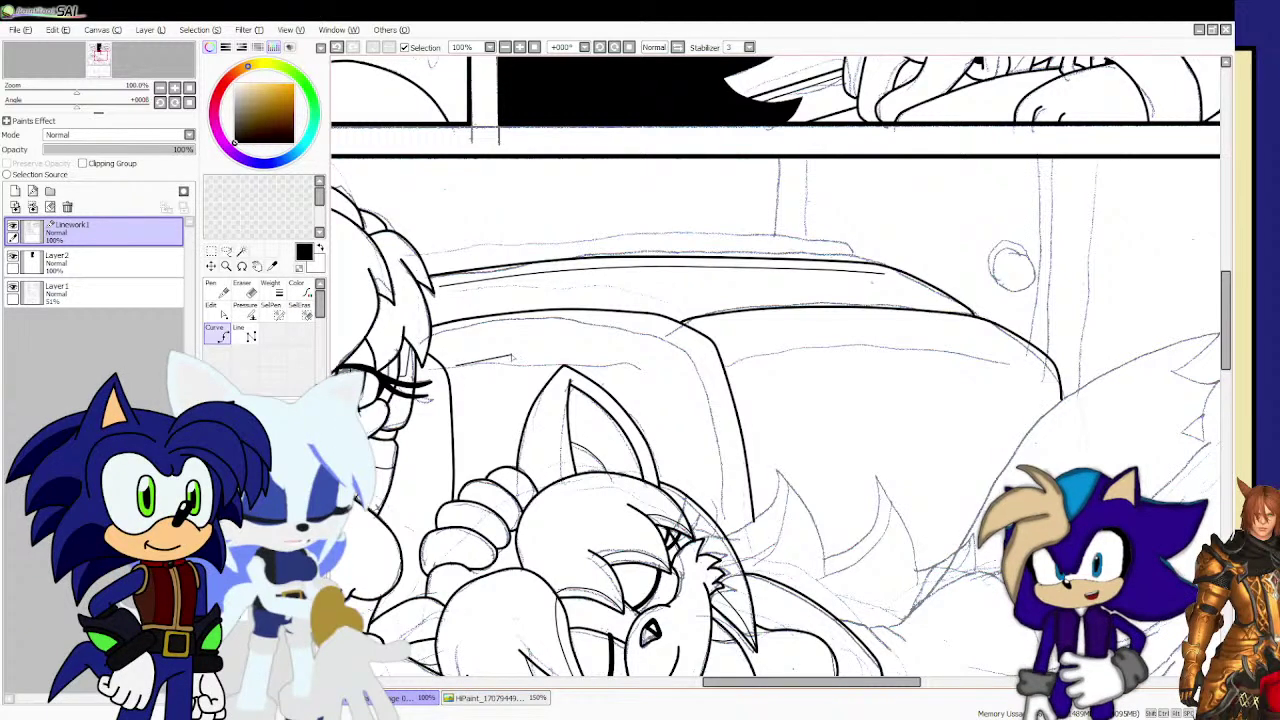
{"action": "double_click", "coordinate": [700, 349]}
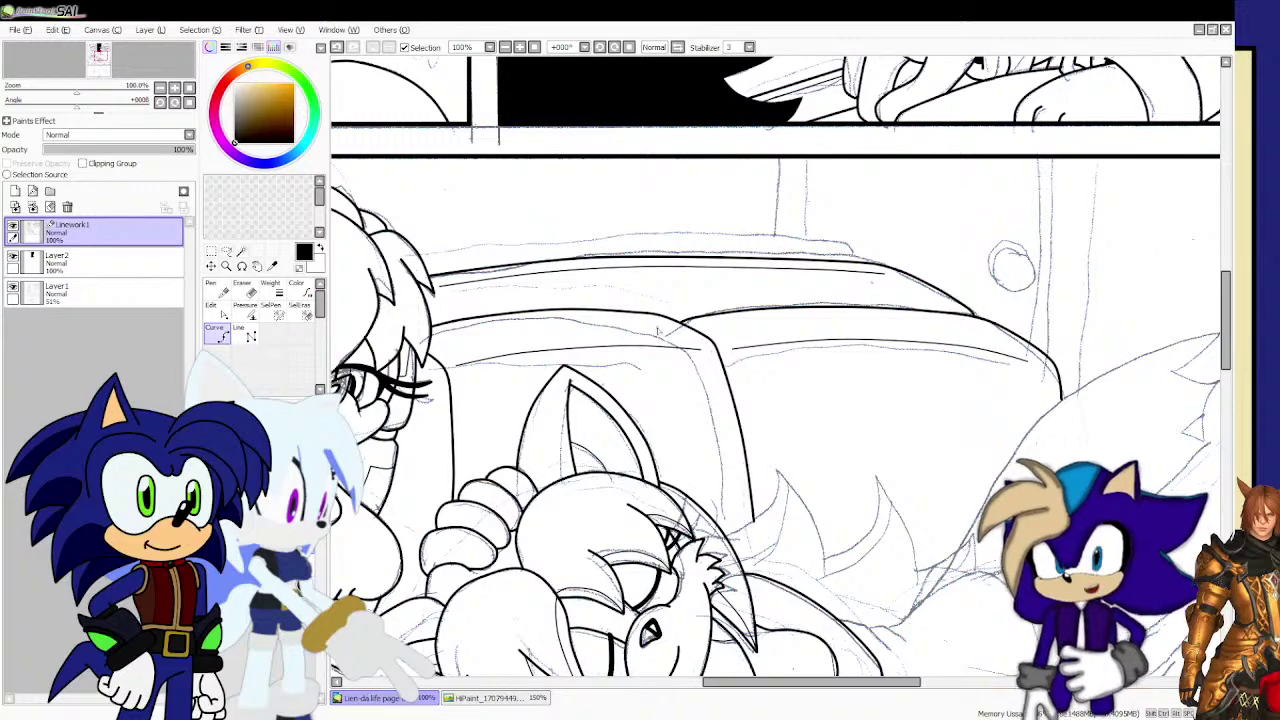
Ink the outer vertical door-frame line with the Line tool, between the panel's top border and the tail behind the sofa.
{"action": "scroll", "coordinate": [659, 305], "scroll_direction": "down", "scroll_amount": 1}
{"action": "scroll", "coordinate": [659, 305], "scroll_direction": "down", "scroll_amount": 1}
{"action": "scroll", "coordinate": [517, 428], "scroll_direction": "up", "scroll_amount": 2}
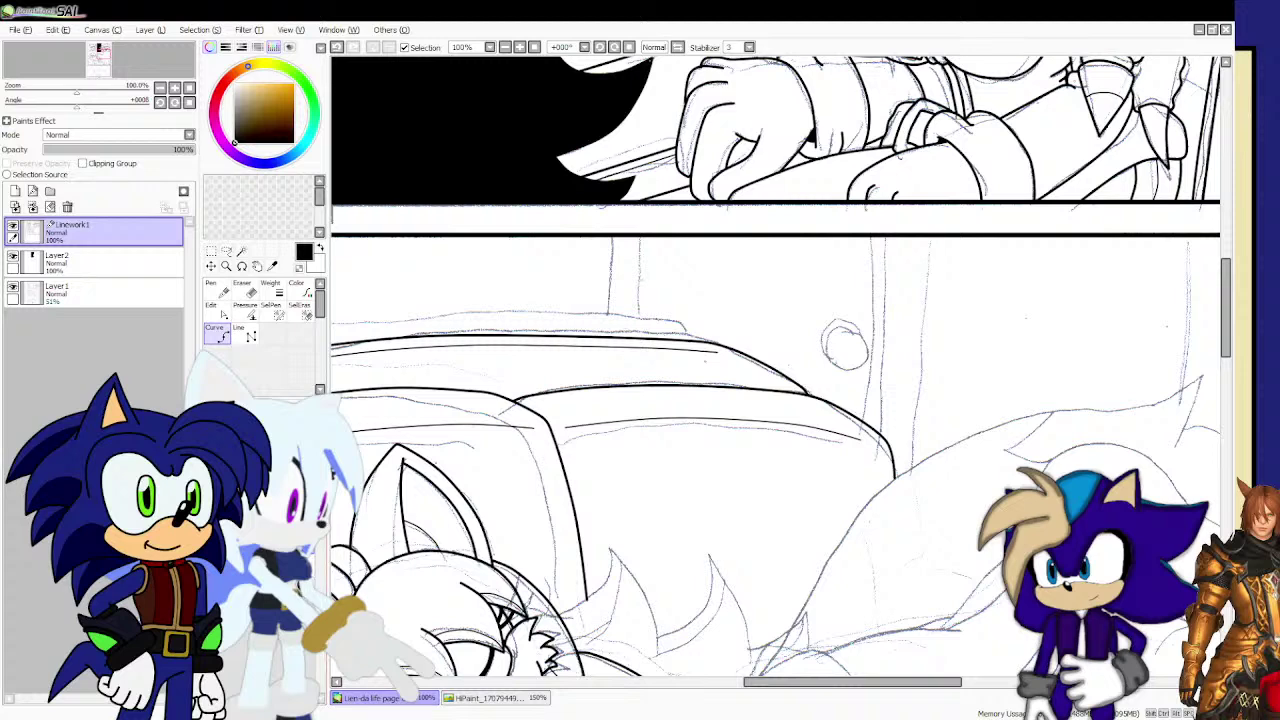
{"action": "left_click", "coordinate": [251, 335]}
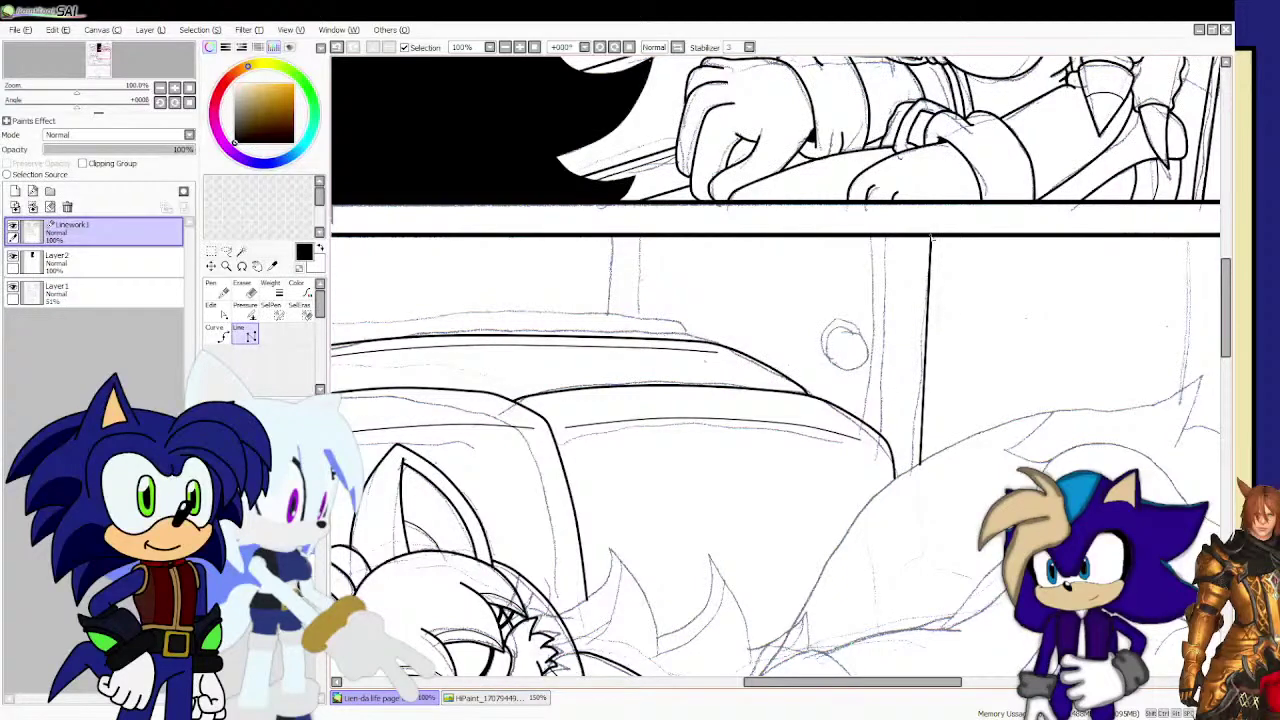
{"action": "left_click", "coordinate": [931, 237]}
Ink the two straight vertical lines of the door's far edge between the panel's top border and the sofa's backrest.
{"action": "left_click", "coordinate": [594, 237]}
{"action": "scroll", "coordinate": [598, 336], "scroll_direction": "up", "scroll_amount": 2}
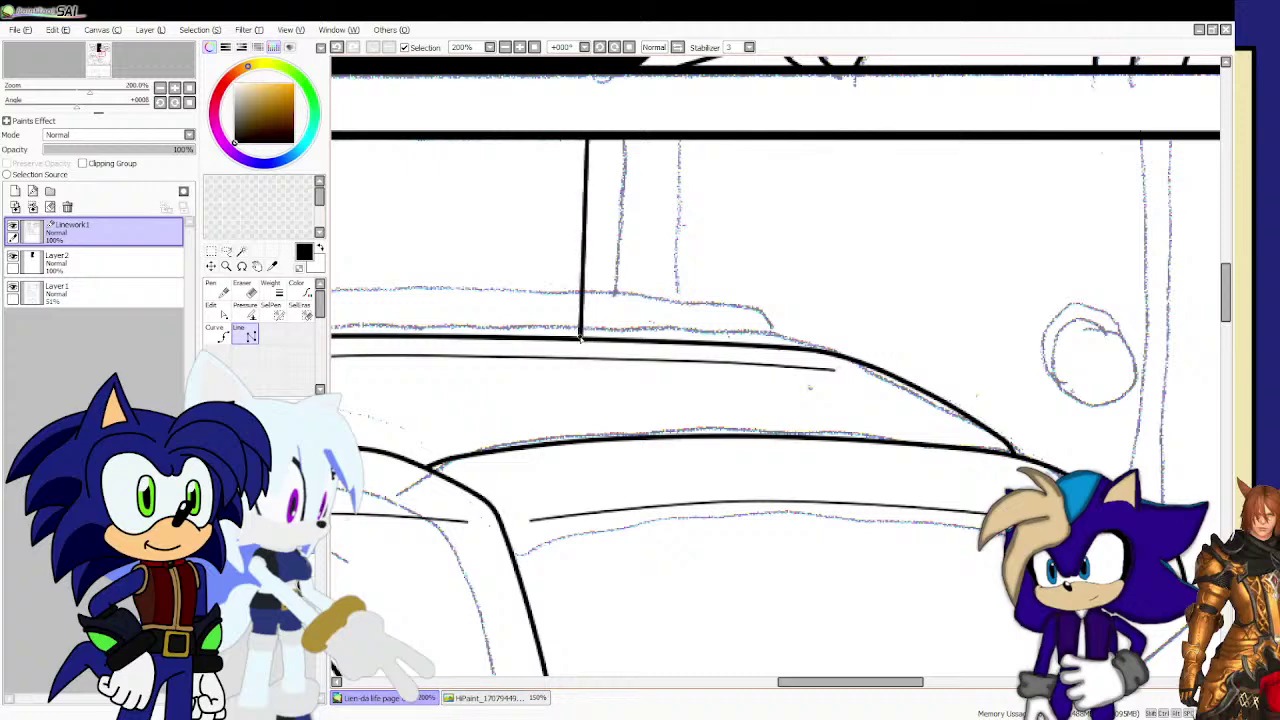
{"action": "left_click", "coordinate": [580, 340]}
{"action": "left_click", "coordinate": [675, 340]}
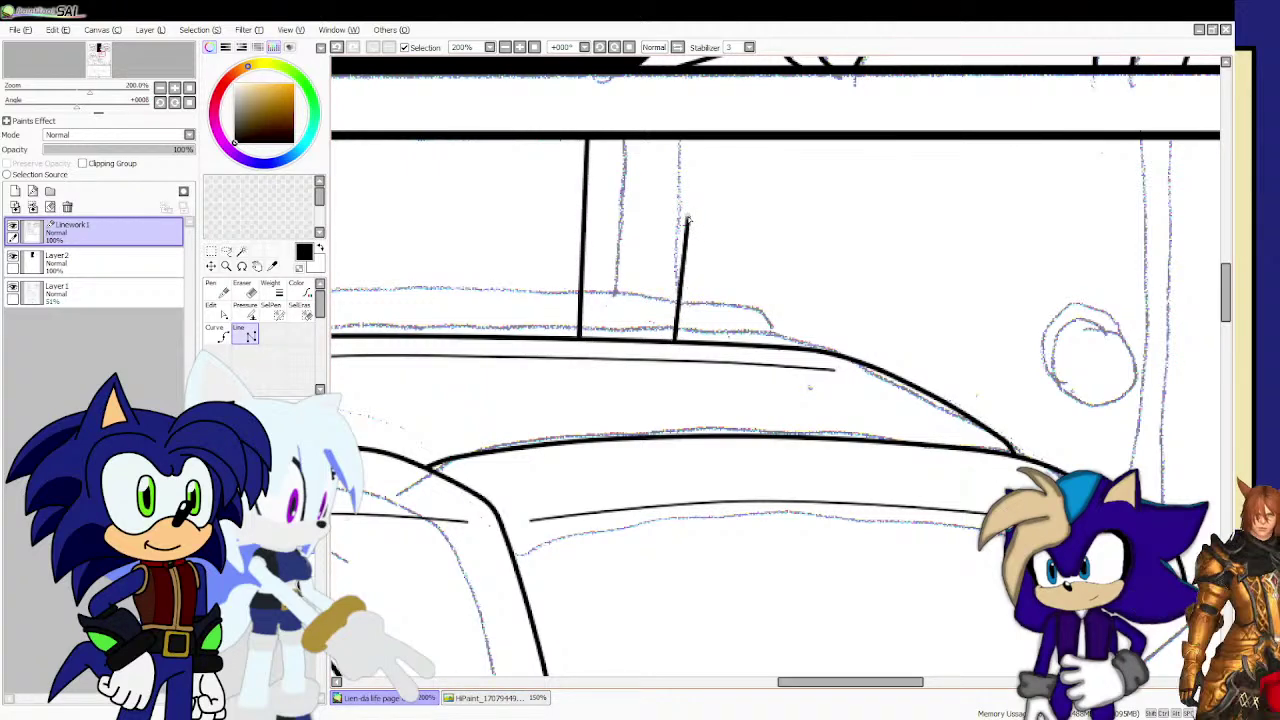
{"action": "left_click", "coordinate": [684, 138]}
{"action": "scroll", "coordinate": [760, 220], "scroll_direction": "down", "scroll_amount": 3}
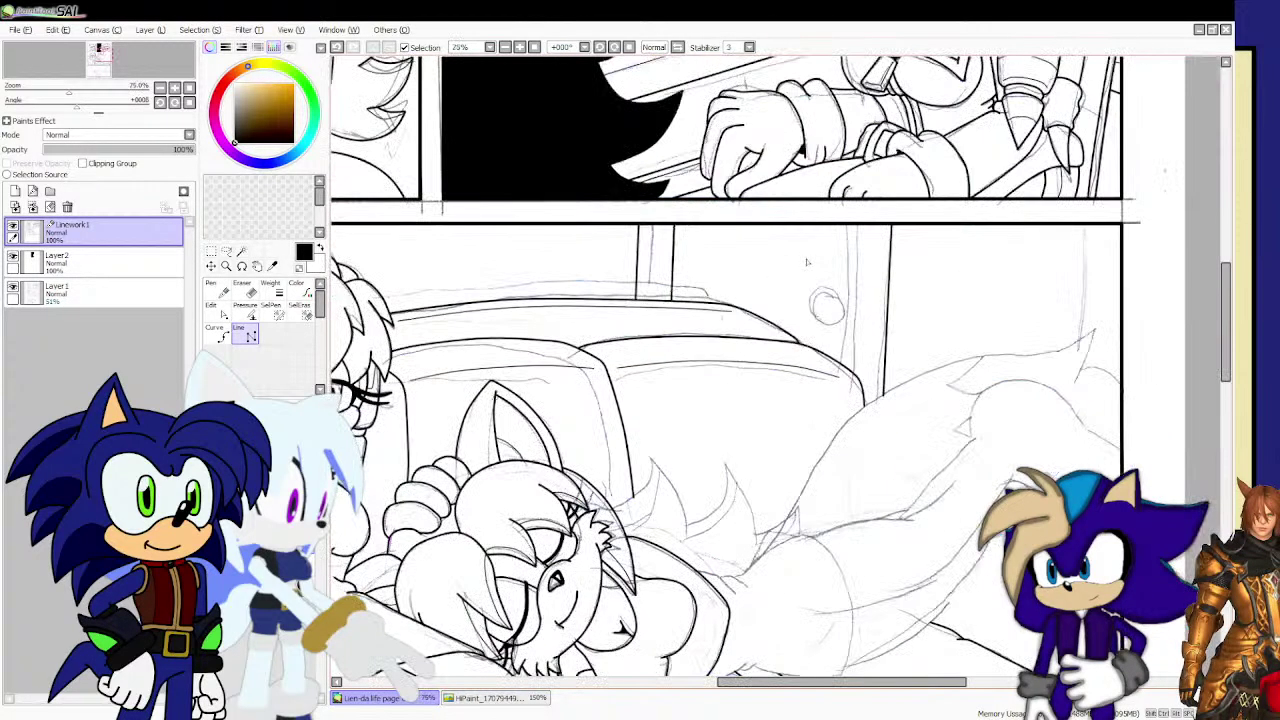
Ink the vertical door line beside the doorknob, from the panel's top border down to the back cushion.
{"action": "scroll", "coordinate": [807, 262], "scroll_direction": "up", "scroll_amount": 1}
{"action": "left_click", "coordinate": [861, 216]}
{"action": "scroll", "coordinate": [854, 390], "scroll_direction": "up", "scroll_amount": 2}
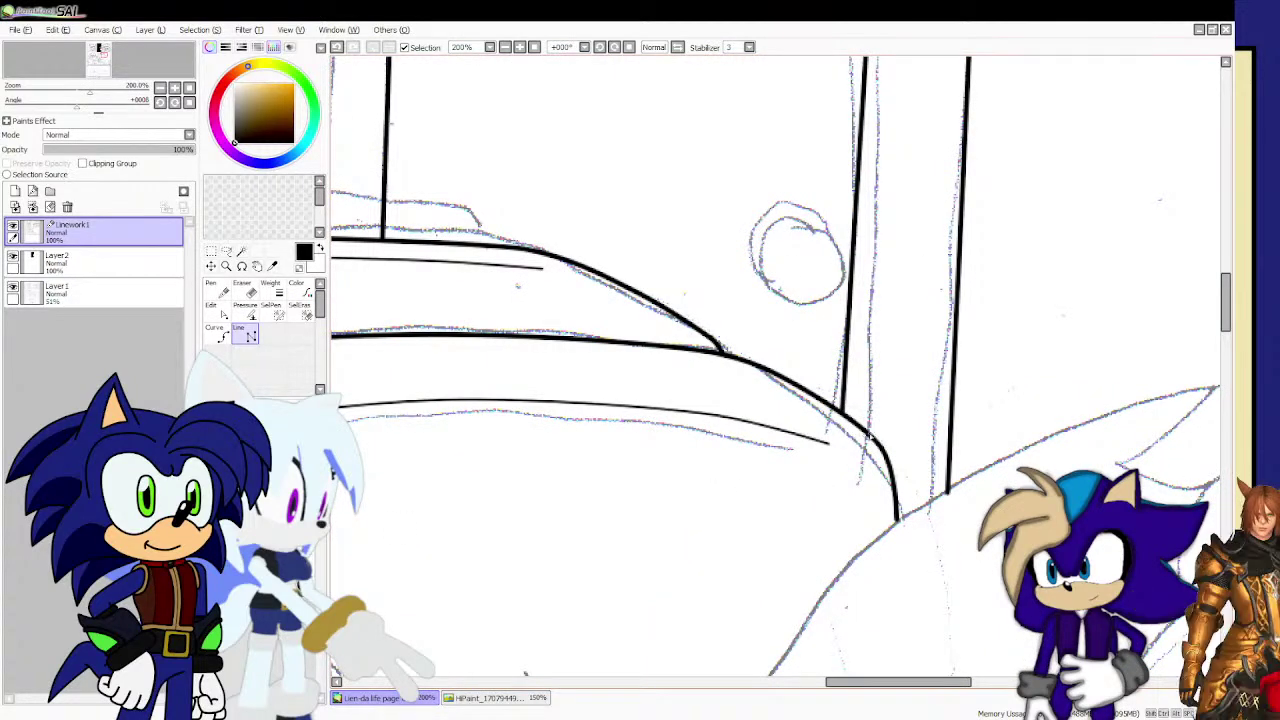
Ink thin inner vertical lines along both door-frame posts, from the panel's top border down to the sofa.
{"action": "left_click", "coordinate": [870, 436]}
{"action": "scroll", "coordinate": [870, 436], "scroll_direction": "down", "scroll_amount": 3}
{"action": "scroll", "coordinate": [878, 300], "scroll_direction": "up", "scroll_amount": 2}
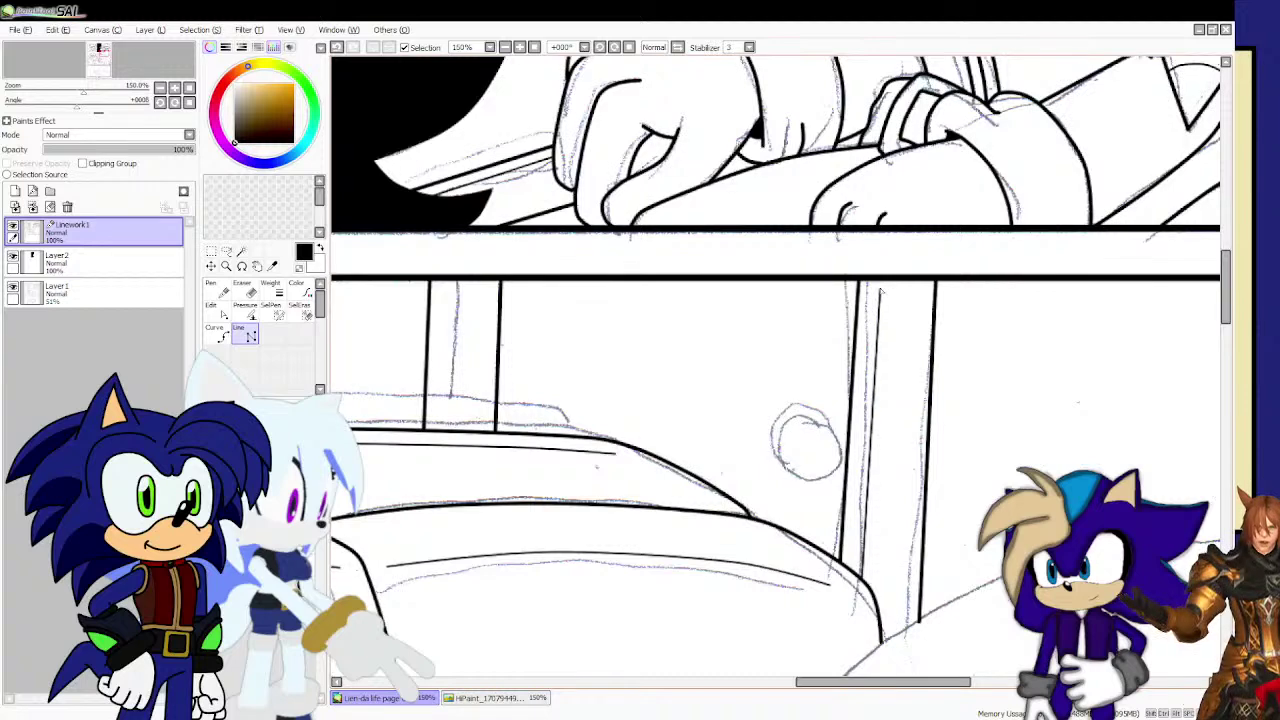
{"action": "left_click", "coordinate": [442, 431]}
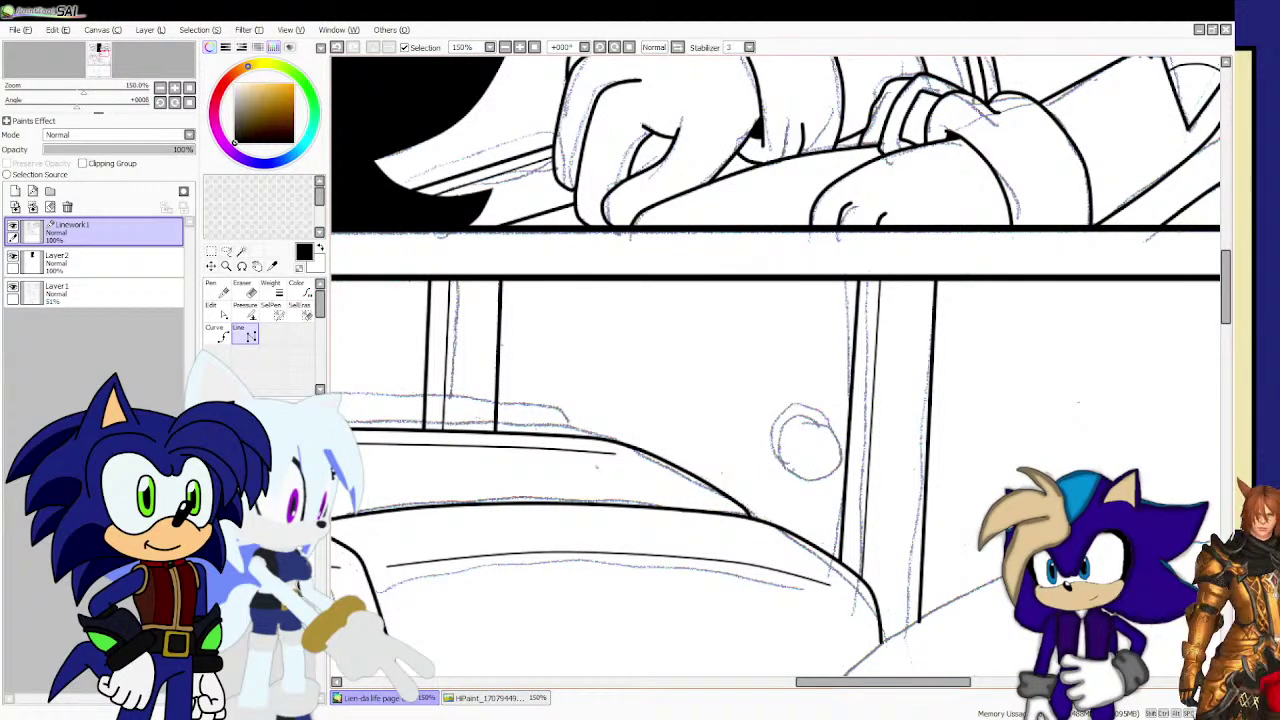
{"action": "scroll", "coordinate": [834, 494], "scroll_direction": "up", "scroll_amount": 4}
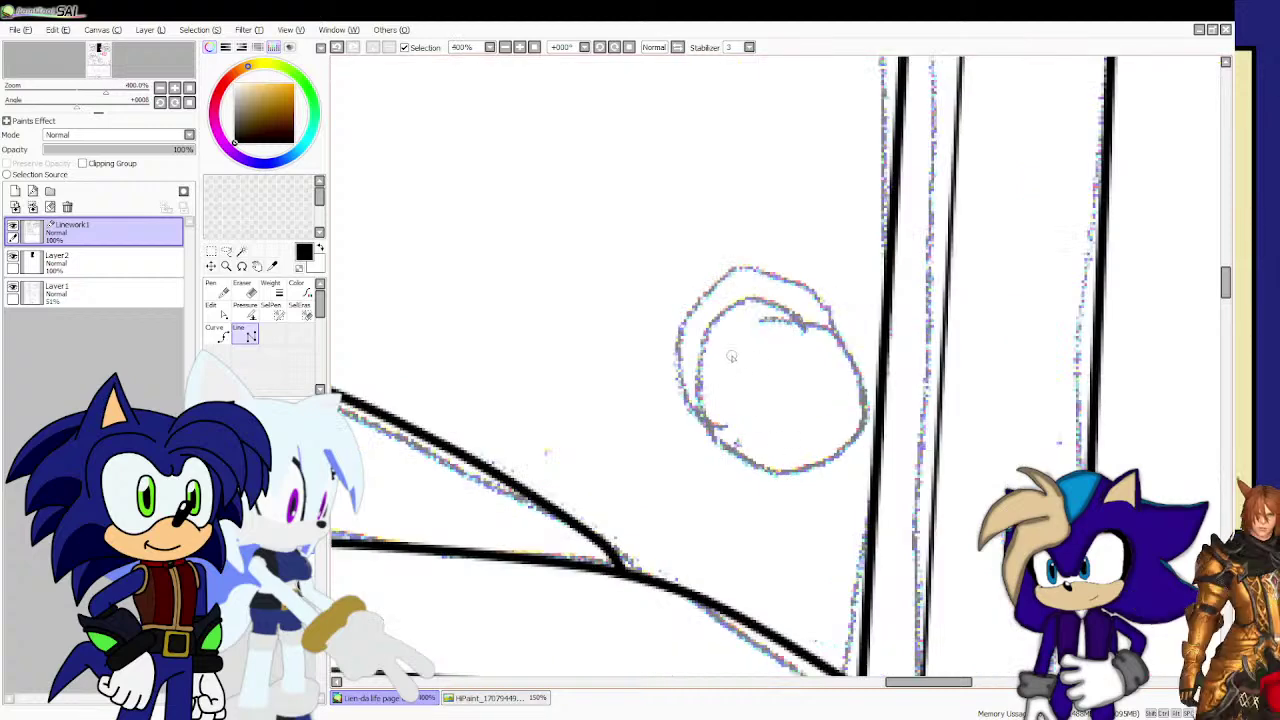
{"action": "left_click", "coordinate": [711, 454]}
{"action": "key", "text": "ctrl+z"}
{"action": "key", "text": "ctrl+z"}
{"action": "key", "text": "ctrl+z"}
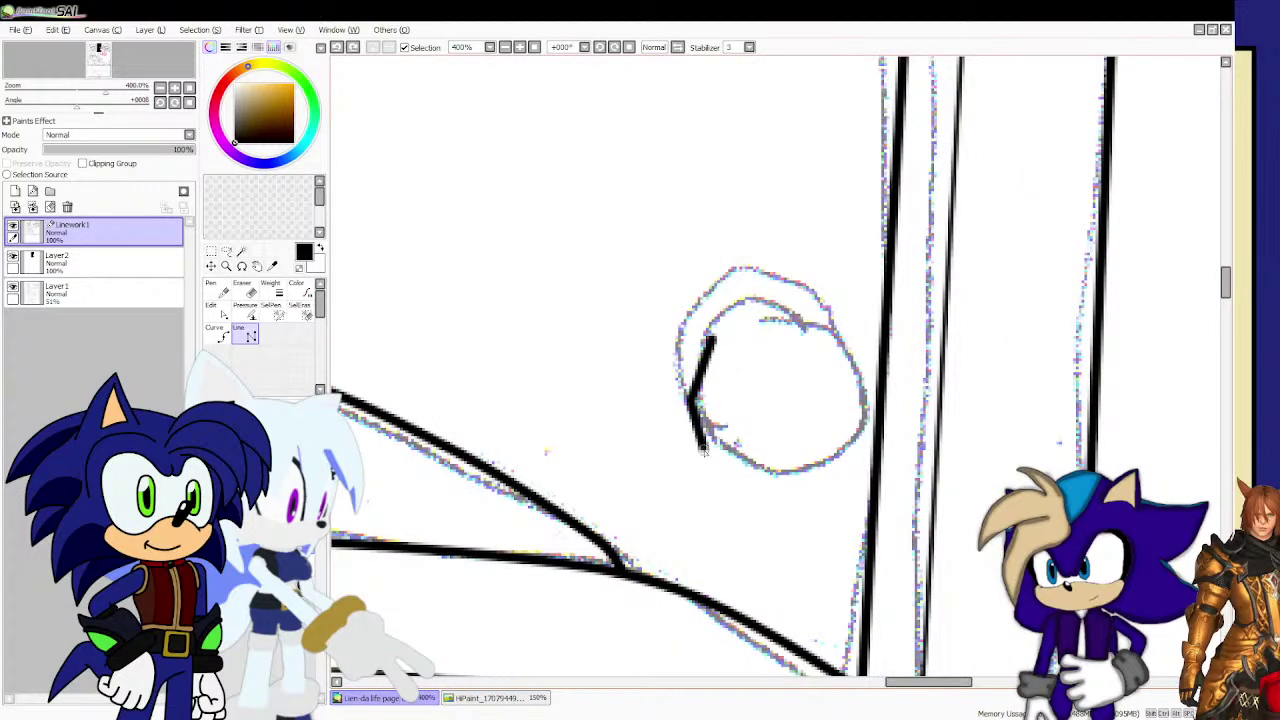
Ink the doorknob's front as a closed circle with the Curve tool and adjust its points to smooth the shape.
{"action": "left_click", "coordinate": [218, 335]}
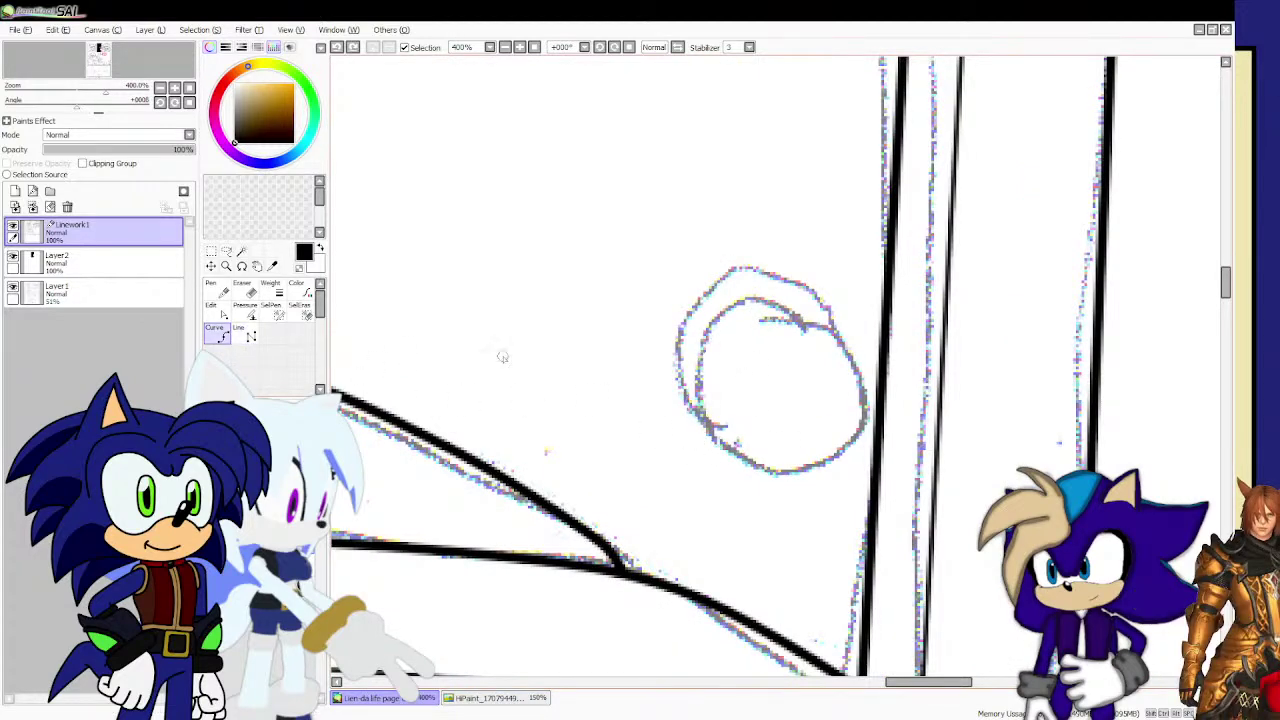
{"action": "left_click", "coordinate": [701, 341]}
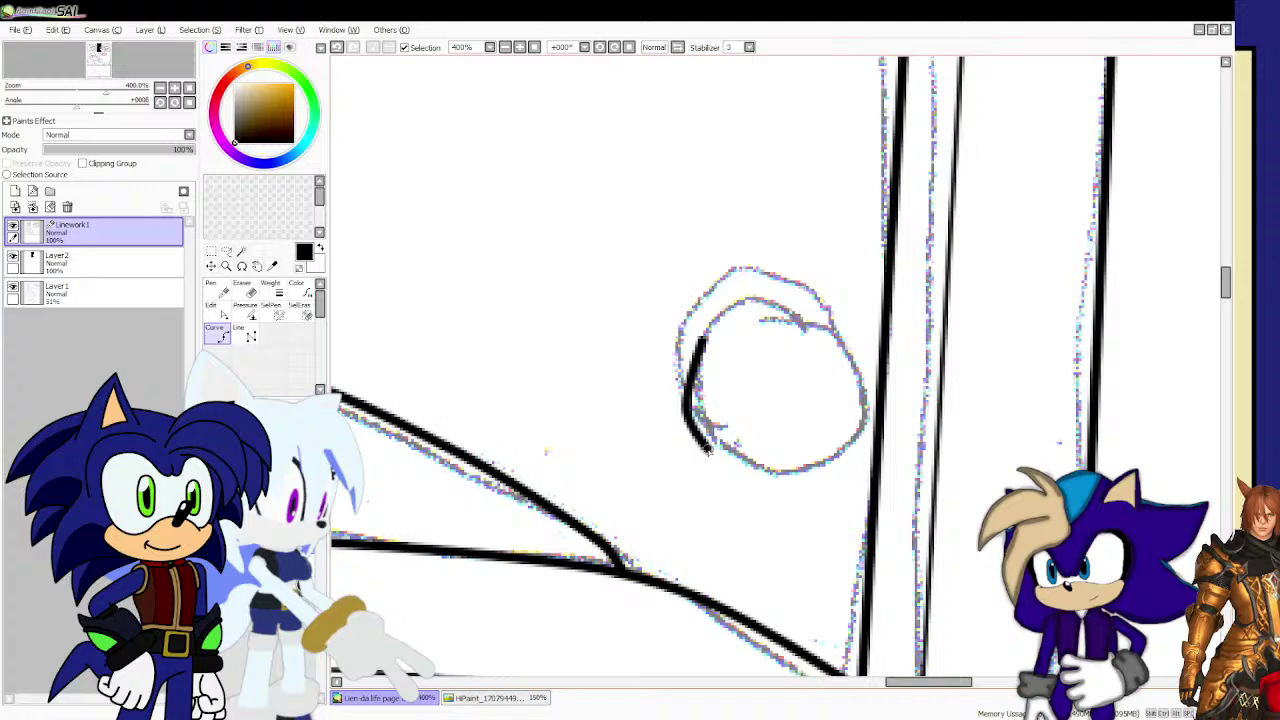
{"action": "left_click", "coordinate": [727, 476]}
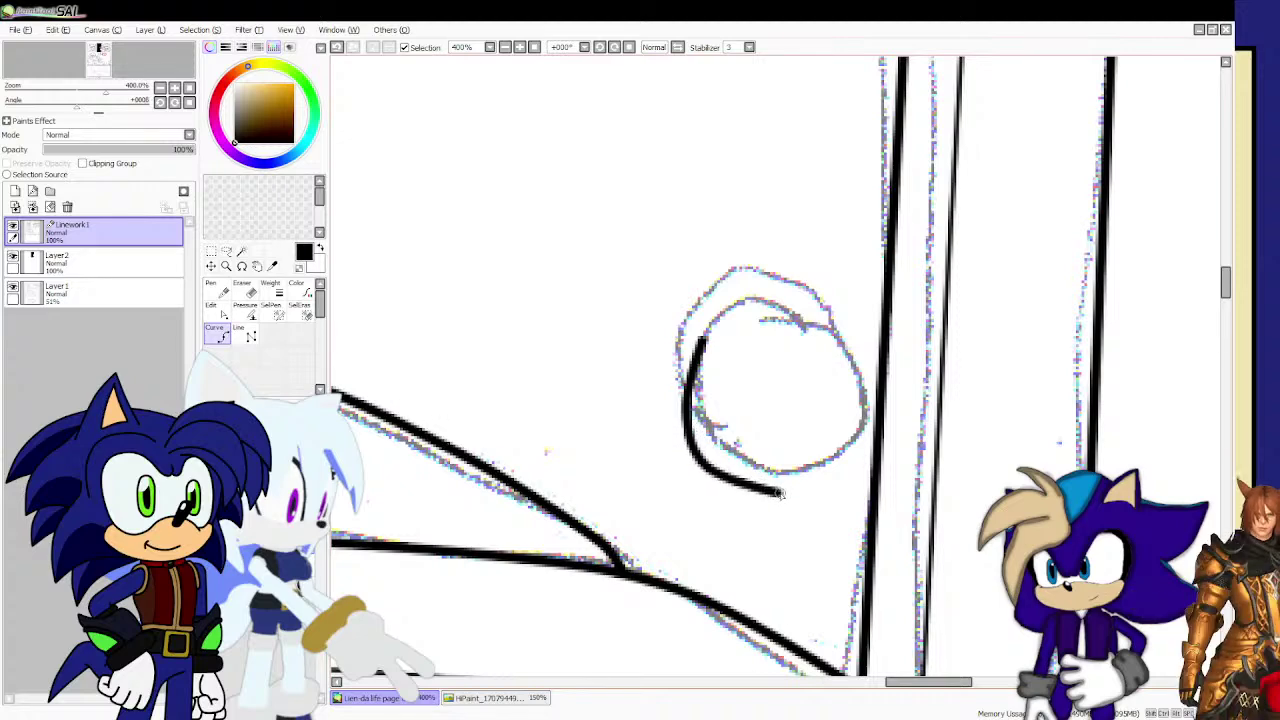
{"action": "left_click", "coordinate": [836, 457]}
{"action": "left_click", "coordinate": [850, 384]}
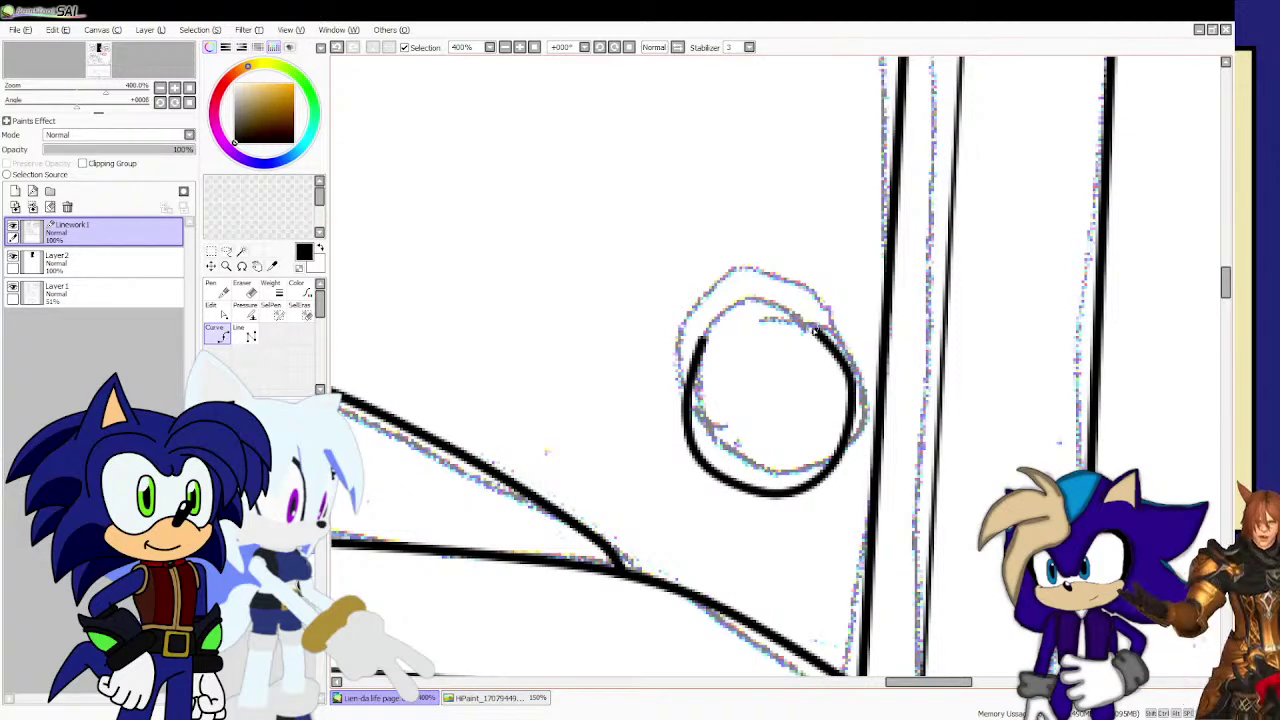
{"action": "left_click", "coordinate": [810, 325]}
{"action": "double_click", "coordinate": [702, 342]}
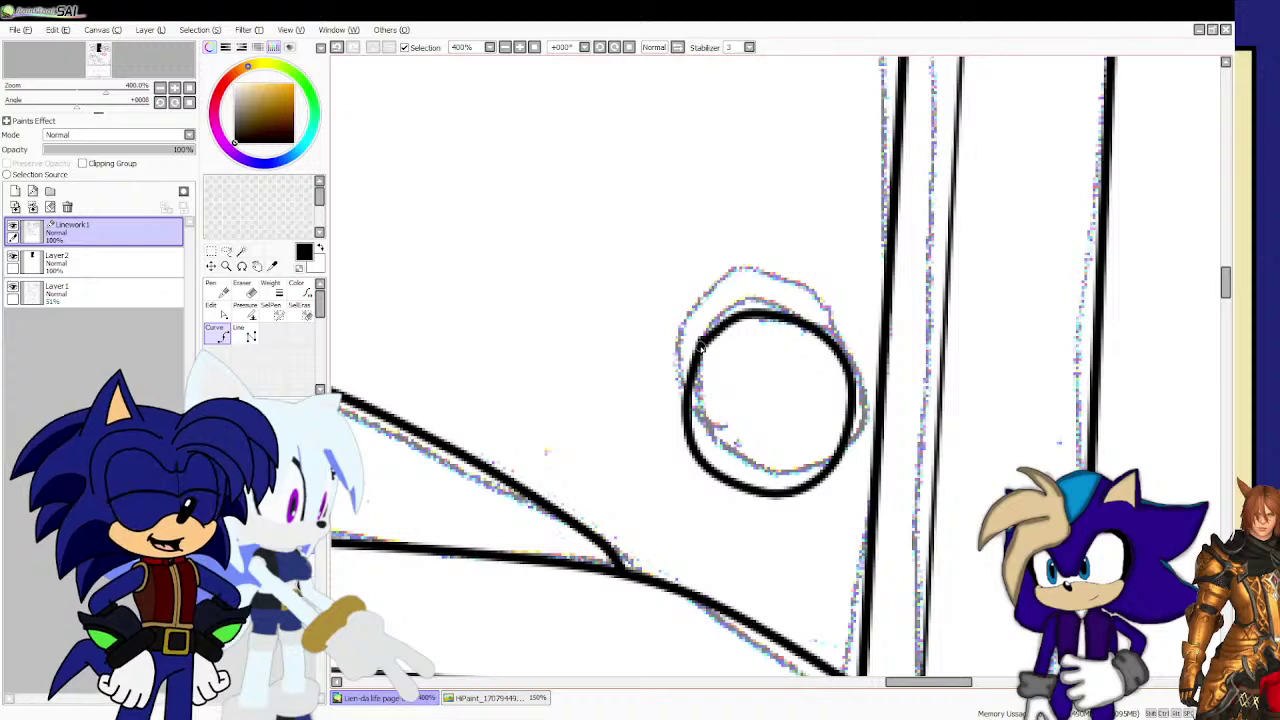
{"action": "double_click", "coordinate": [708, 365]}
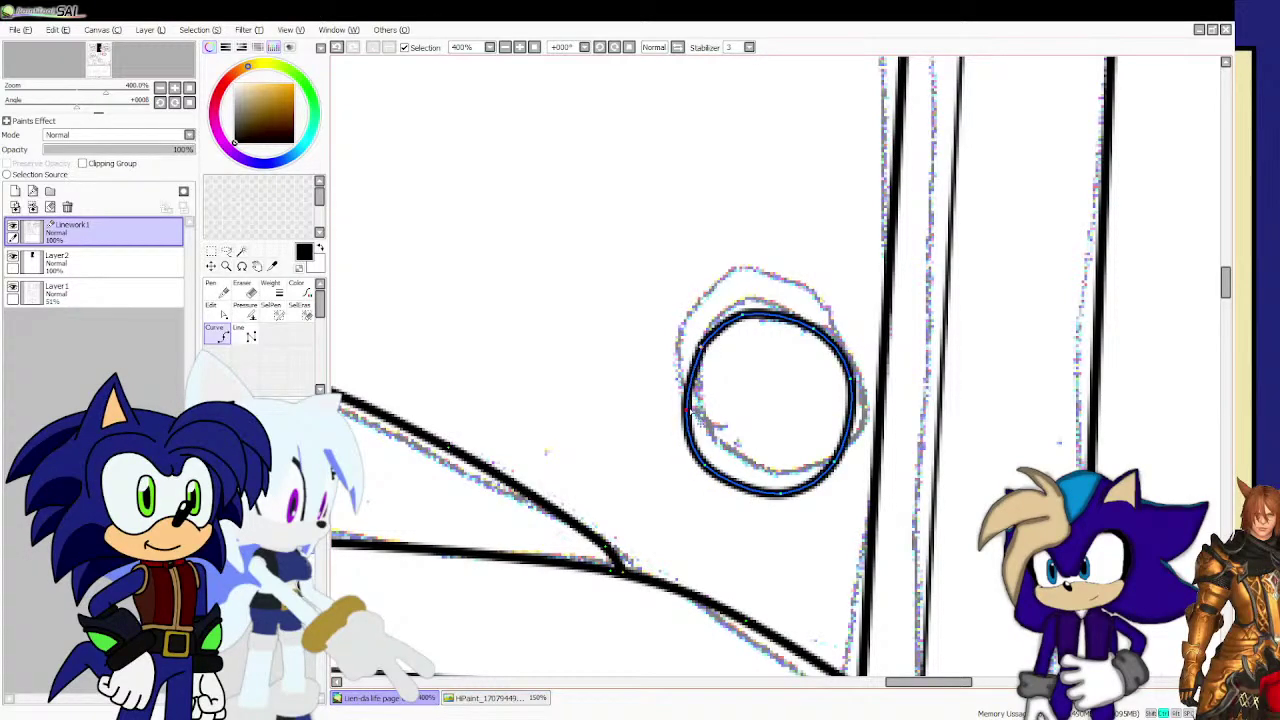
{"action": "left_click_drag", "start_coordinate": [690, 411], "coordinate": [684, 394]}
{"action": "left_click_drag", "start_coordinate": [742, 316], "coordinate": [745, 323]}
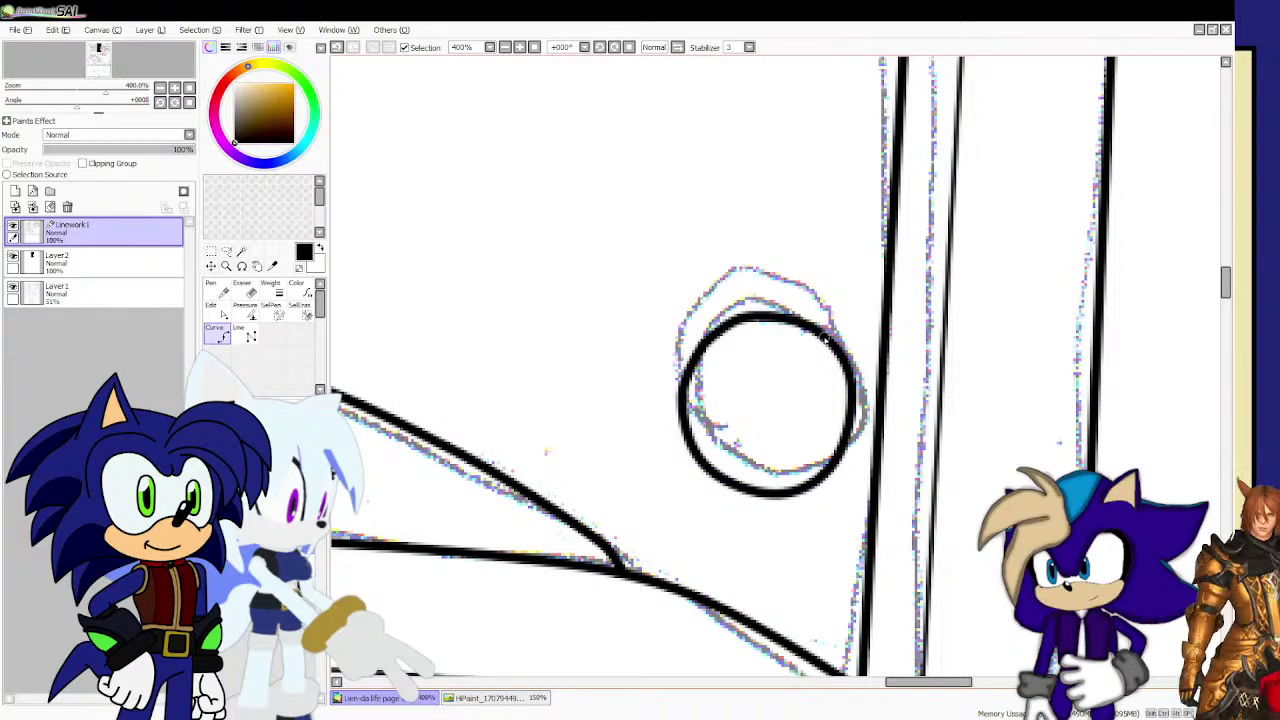
Ink the curved outer rim behind the doorknob circle, joining it at both ends, and adjust its points to widen the lower curve.
{"action": "mouse_move", "coordinate": [767, 285]}
{"action": "left_mouse_down"}
{"action": "mouse_move", "coordinate": [689, 290]}
{"action": "mouse_move", "coordinate": [703, 295]}
{"action": "mouse_move", "coordinate": [657, 356]}
{"action": "mouse_move", "coordinate": [655, 397]}
{"action": "left_mouse_up"}
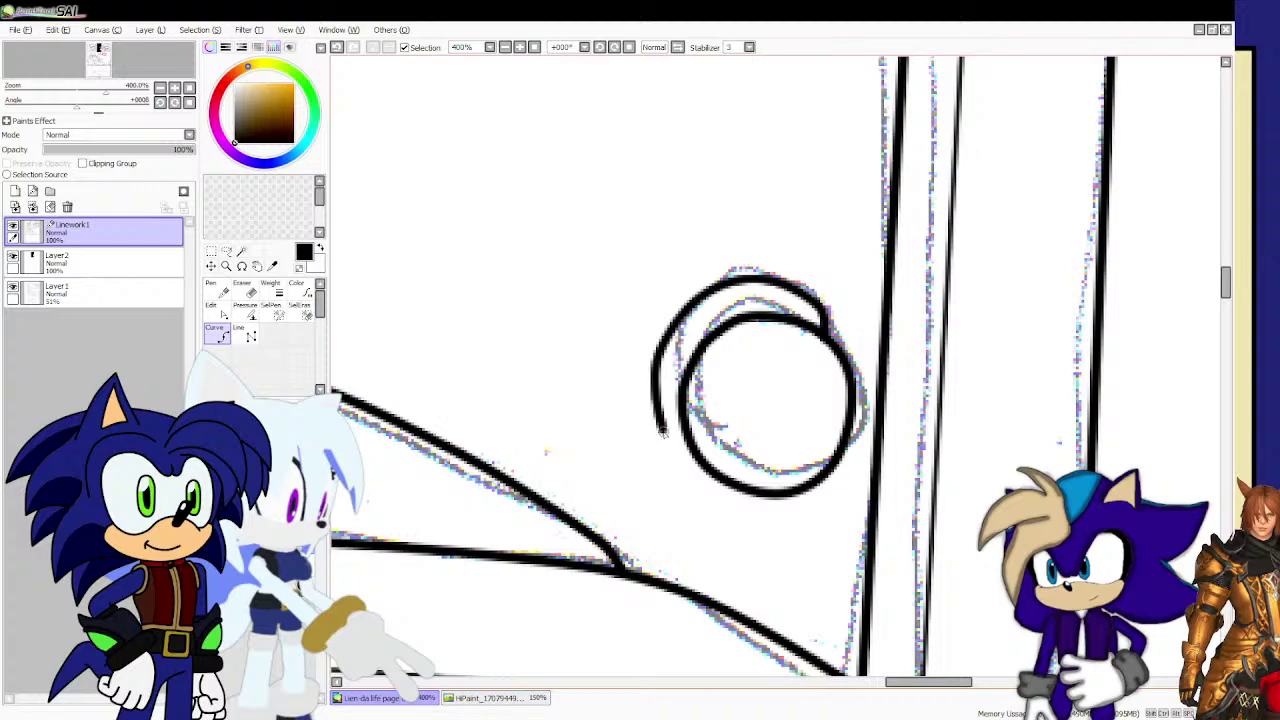
{"action": "scroll", "coordinate": [688, 447], "scroll_direction": "down", "scroll_amount": 3}
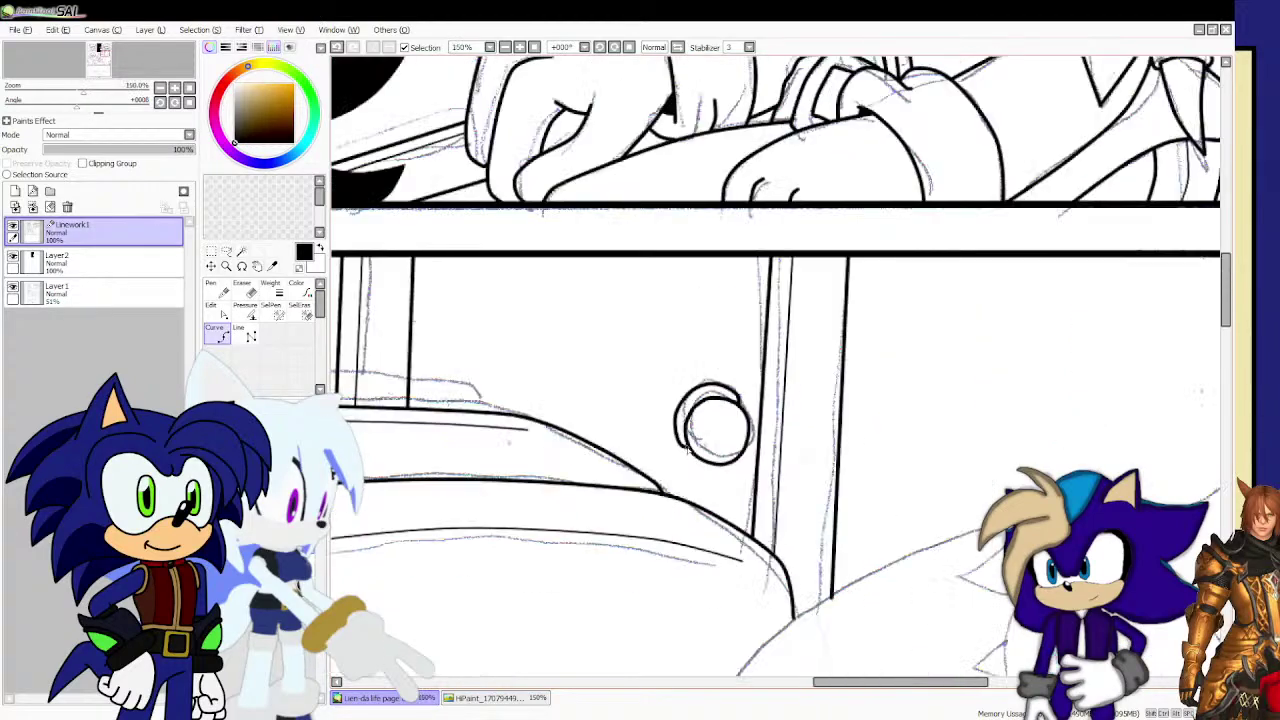
{"action": "scroll", "coordinate": [694, 432], "scroll_direction": "down", "scroll_amount": 2}
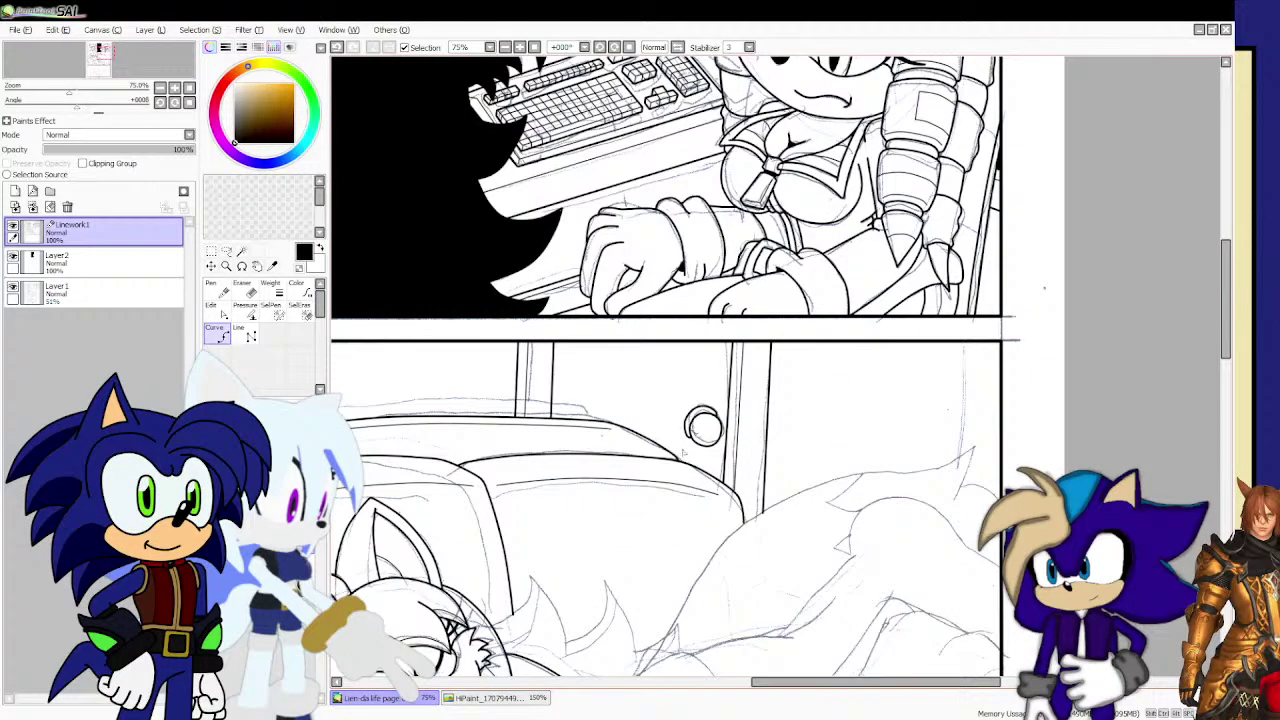
{"action": "scroll", "coordinate": [683, 452], "scroll_direction": "up", "scroll_amount": 5}
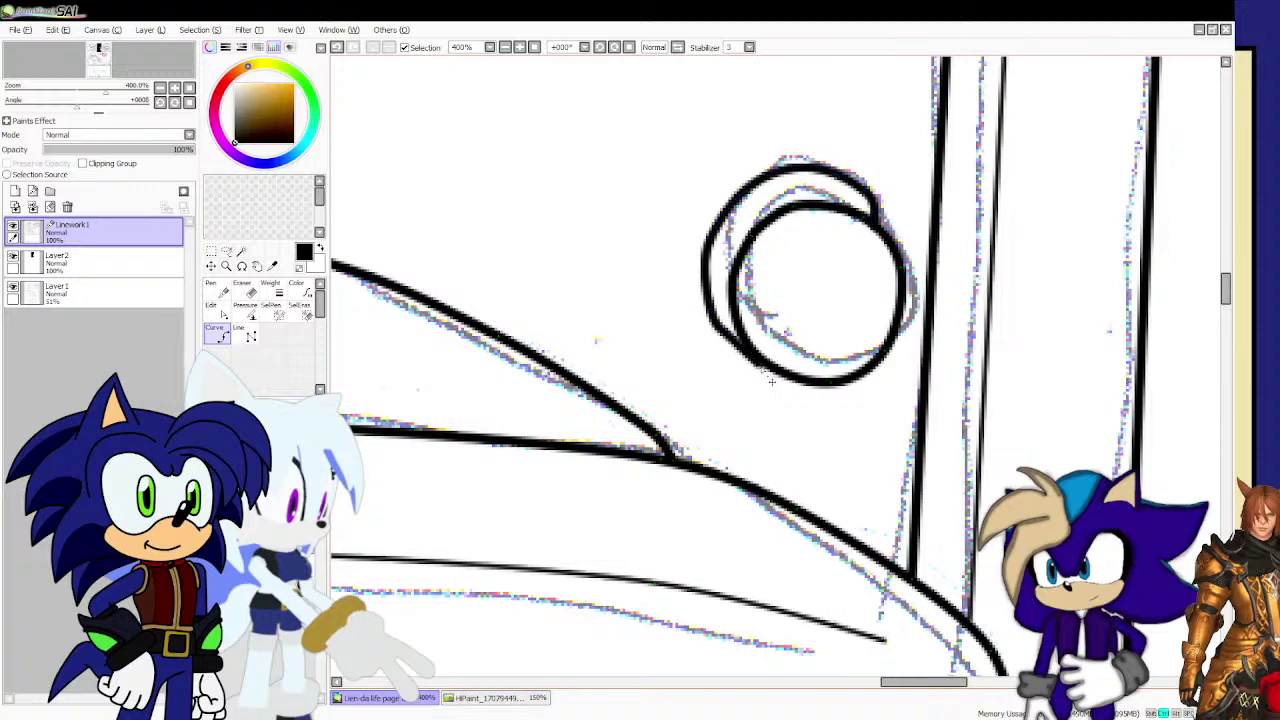
{"action": "mouse_move", "coordinate": [732, 340]}
{"action": "left_mouse_down"}
{"action": "mouse_move", "coordinate": [739, 378]}
{"action": "mouse_move", "coordinate": [719, 354]}
{"action": "left_mouse_up"}
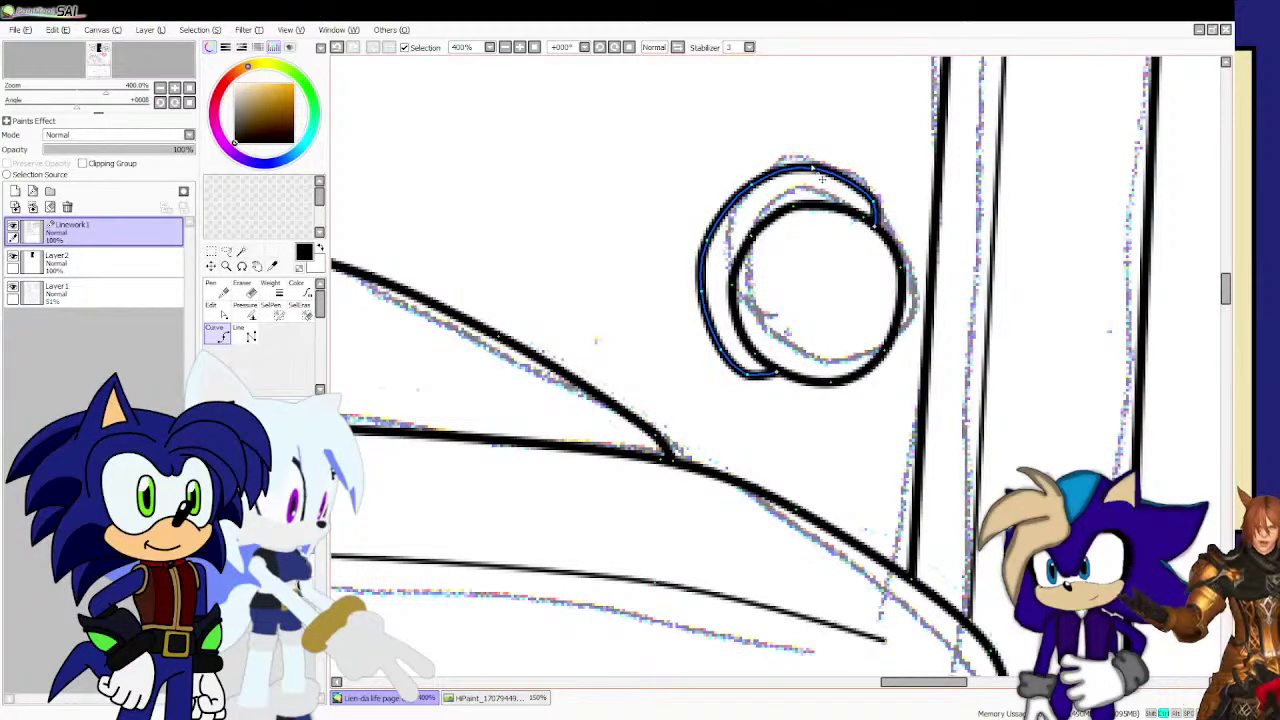
{"action": "scroll", "coordinate": [735, 262], "scroll_direction": "down", "scroll_amount": 2}
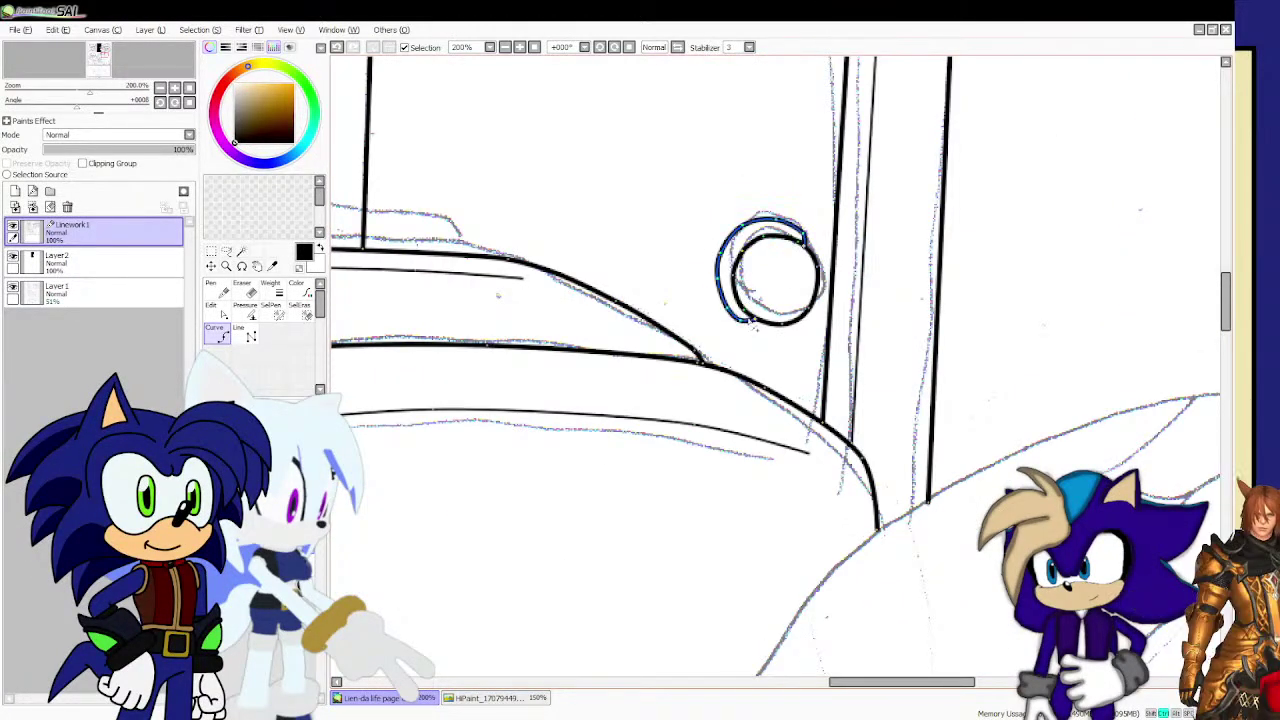
{"action": "scroll", "coordinate": [768, 330], "scroll_direction": "down", "scroll_amount": 3}
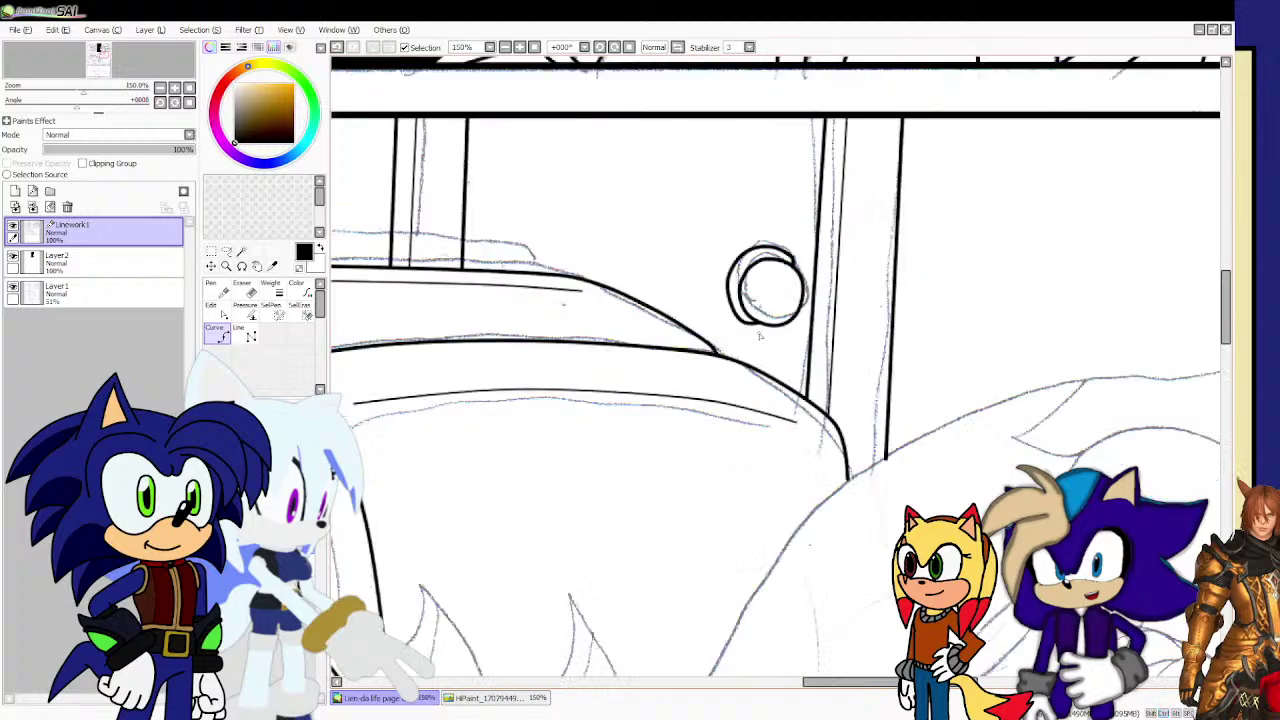
{"action": "scroll", "coordinate": [760, 325], "scroll_direction": "up", "scroll_amount": 5}
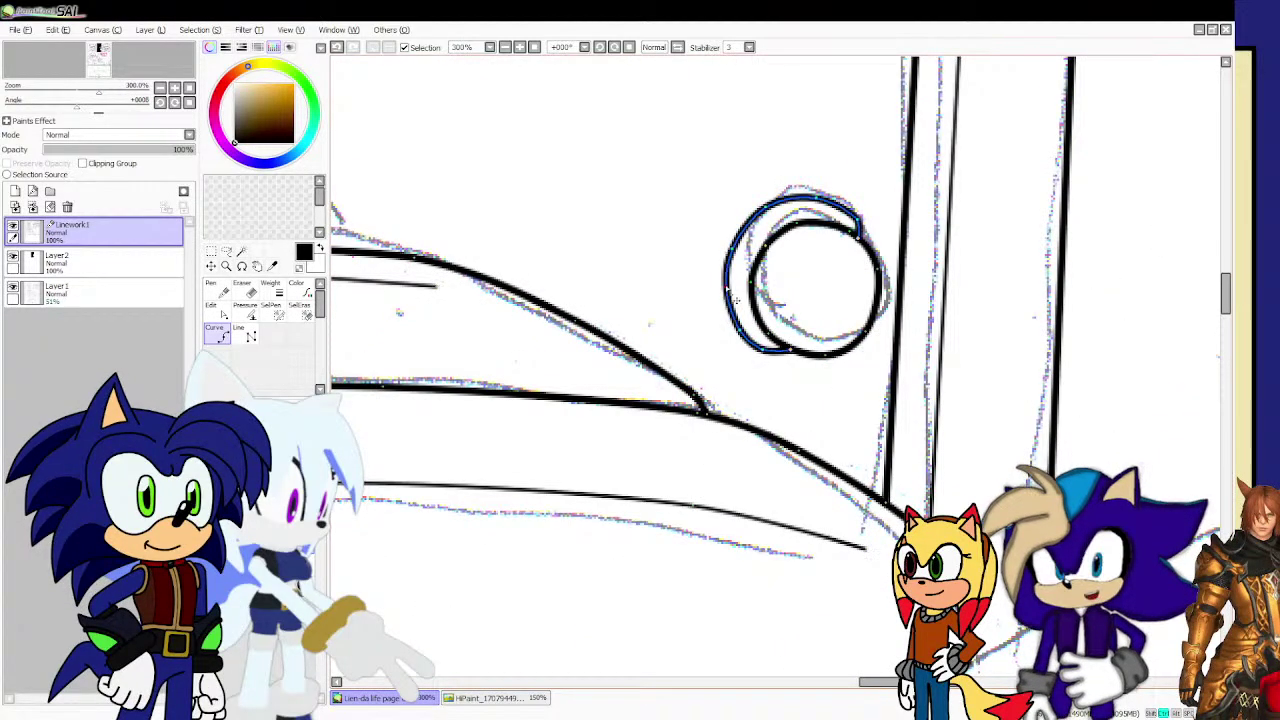
{"action": "scroll", "coordinate": [736, 299], "scroll_direction": "down", "scroll_amount": 4}
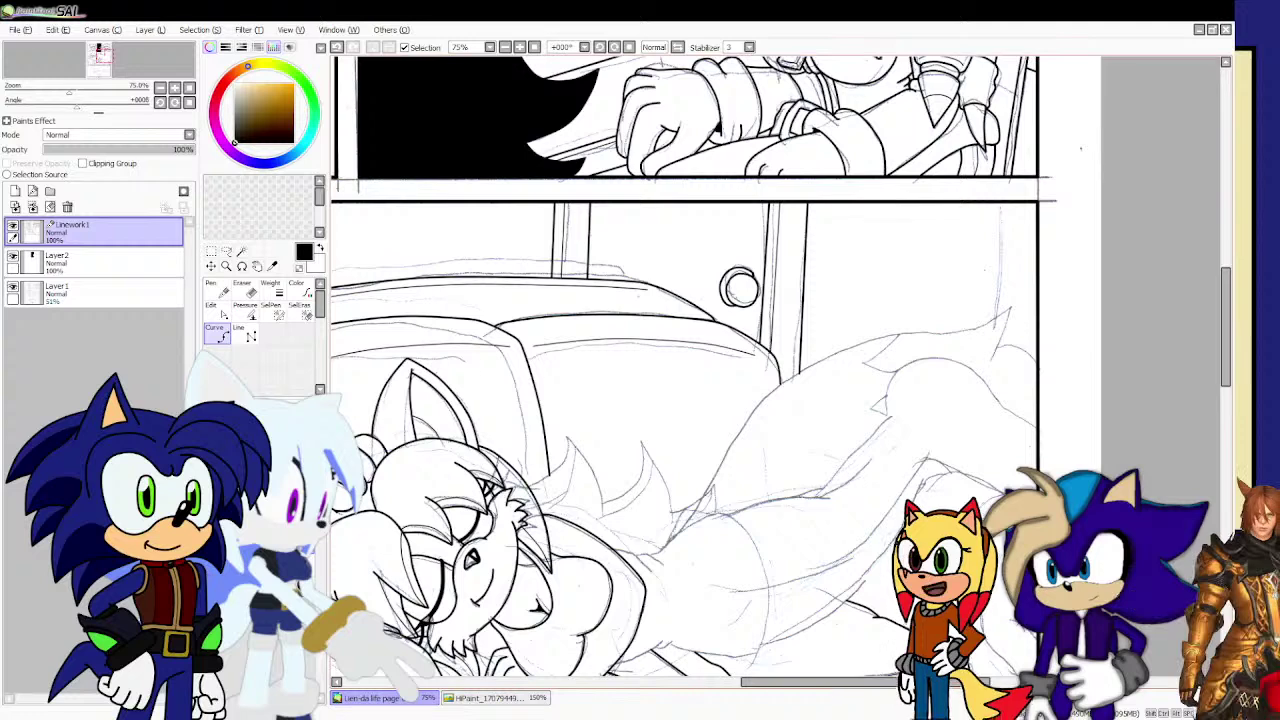
Ink the thin vertical wall line near the panel's right border, from the top border down to the tail tip.
{"action": "scroll", "coordinate": [992, 215], "scroll_direction": "up", "scroll_amount": 2}
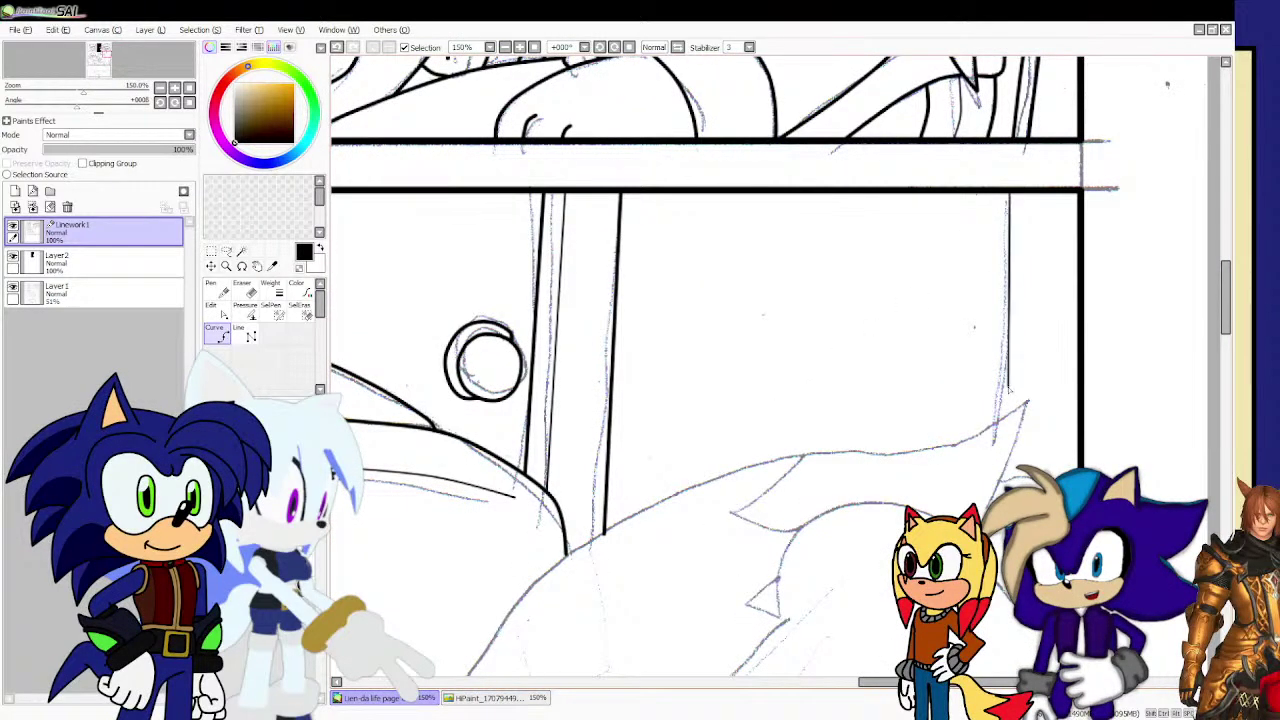
{"action": "scroll", "coordinate": [1028, 402], "scroll_direction": "down", "scroll_amount": 3}
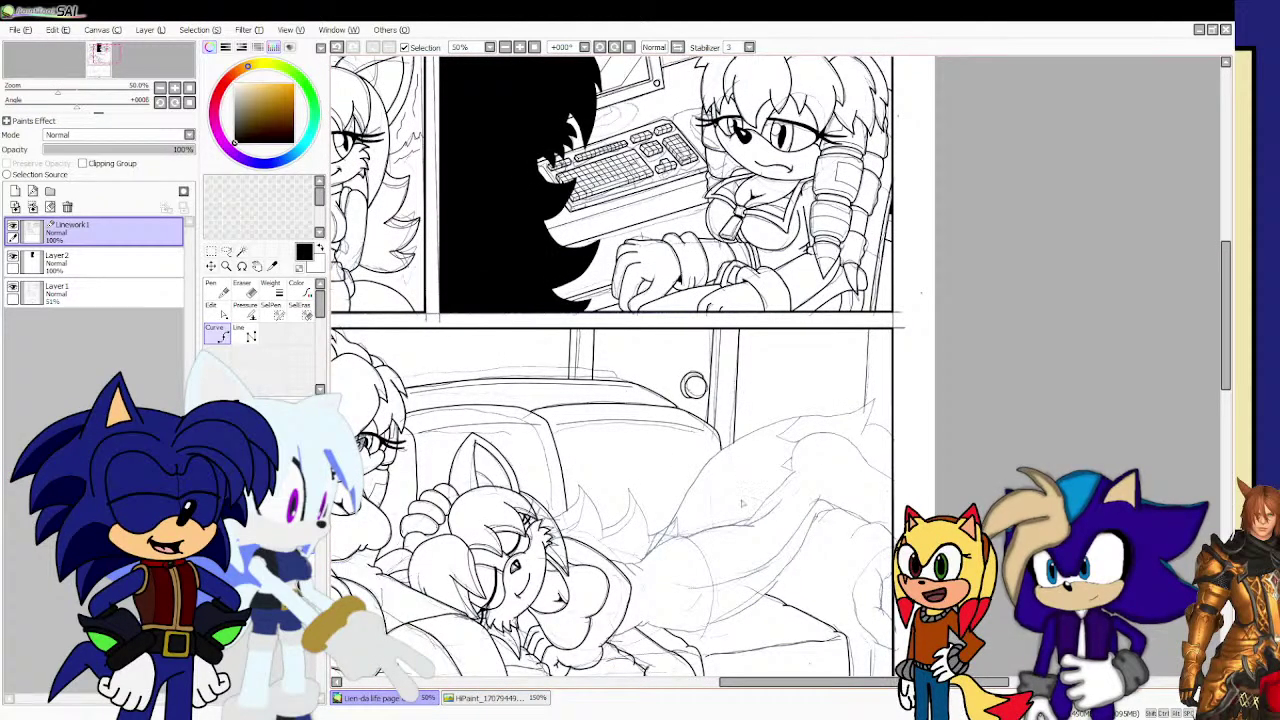
Ink the tail's long upper outline, from its base behind the hip past the sofa and door frame to the pointed tip.
{"action": "scroll", "coordinate": [645, 482], "scroll_direction": "up", "scroll_amount": 3}
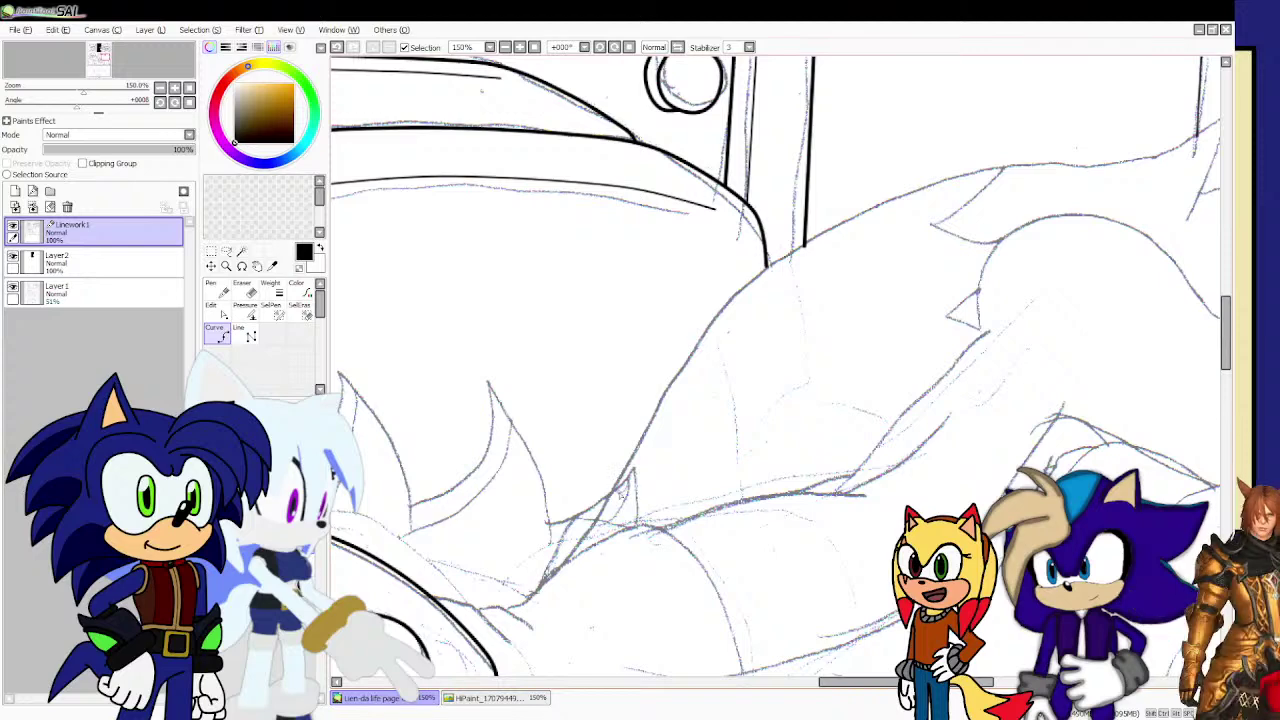
{"action": "mouse_move", "coordinate": [612, 497]}
{"action": "left_mouse_down"}
{"action": "mouse_move", "coordinate": [663, 432]}
{"action": "mouse_move", "coordinate": [677, 358]}
{"action": "mouse_move", "coordinate": [768, 265]}
{"action": "left_mouse_up"}
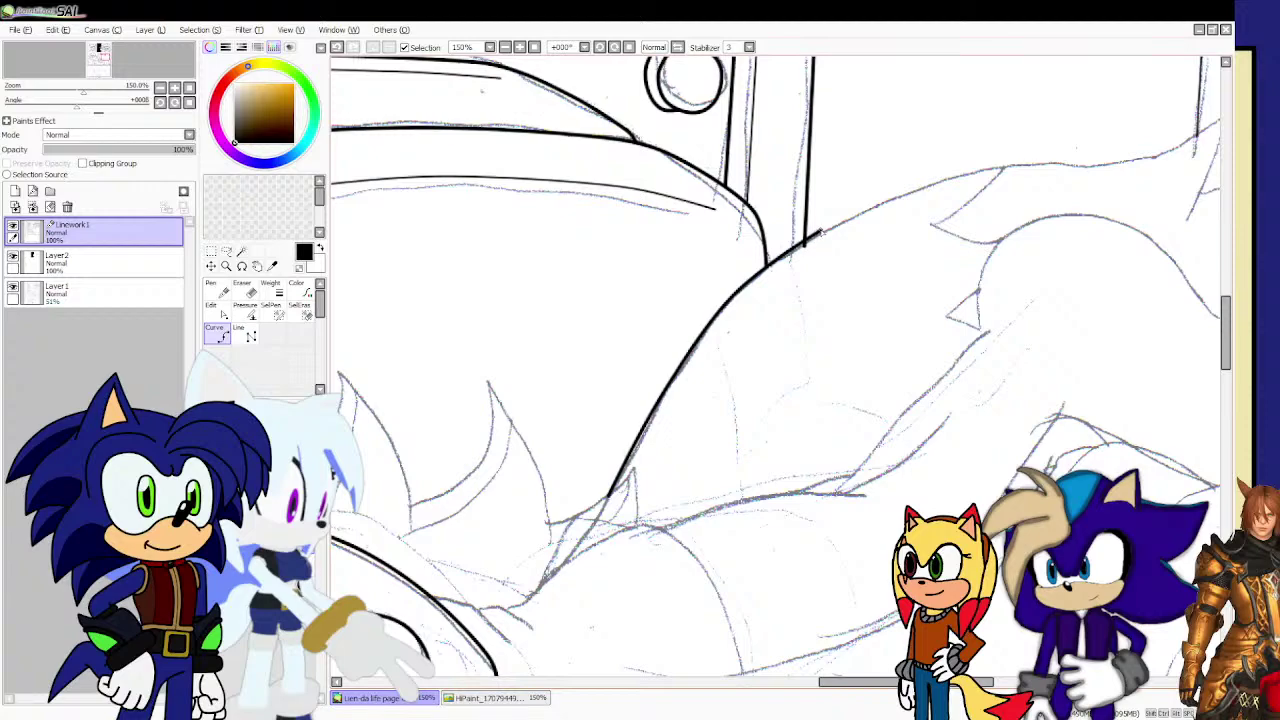
{"action": "scroll", "coordinate": [820, 233], "scroll_direction": "down", "scroll_amount": 1}
{"action": "scroll", "coordinate": [958, 188], "scroll_direction": "up", "scroll_amount": 3}
{"action": "scroll", "coordinate": [778, 283], "scroll_direction": "down", "scroll_amount": 4}
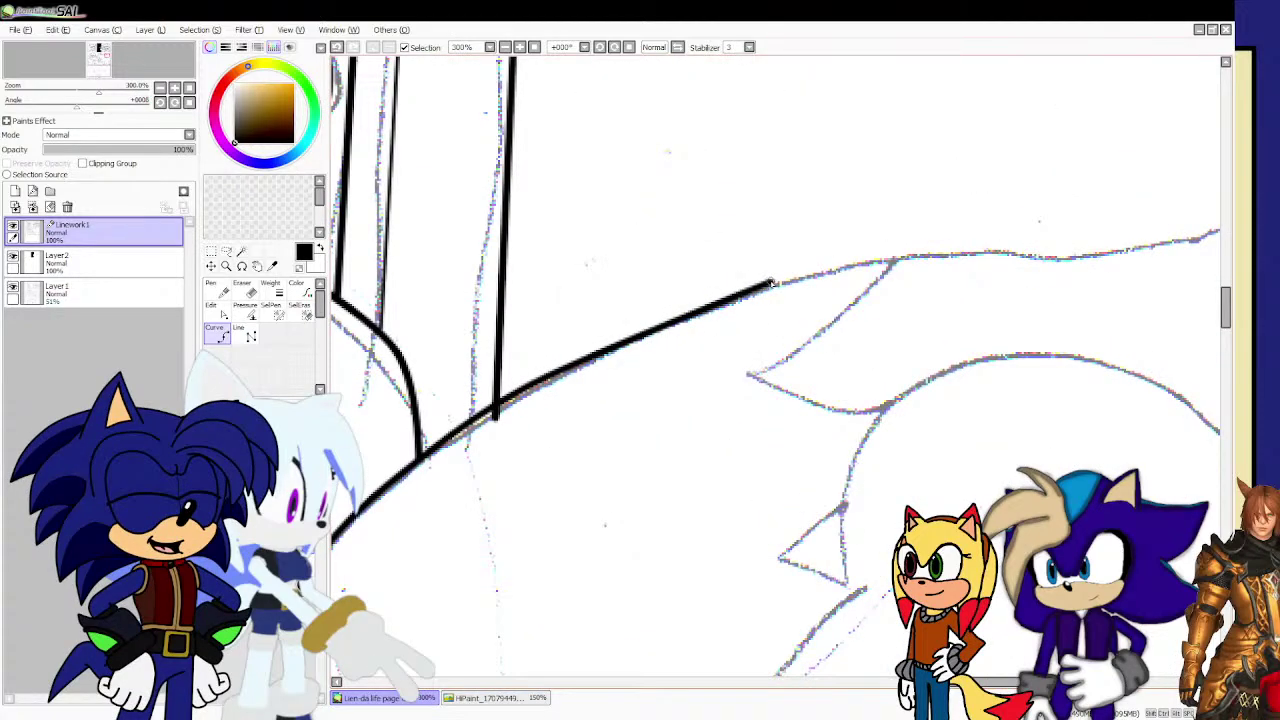
{"action": "scroll", "coordinate": [808, 284], "scroll_direction": "up", "scroll_amount": 2}
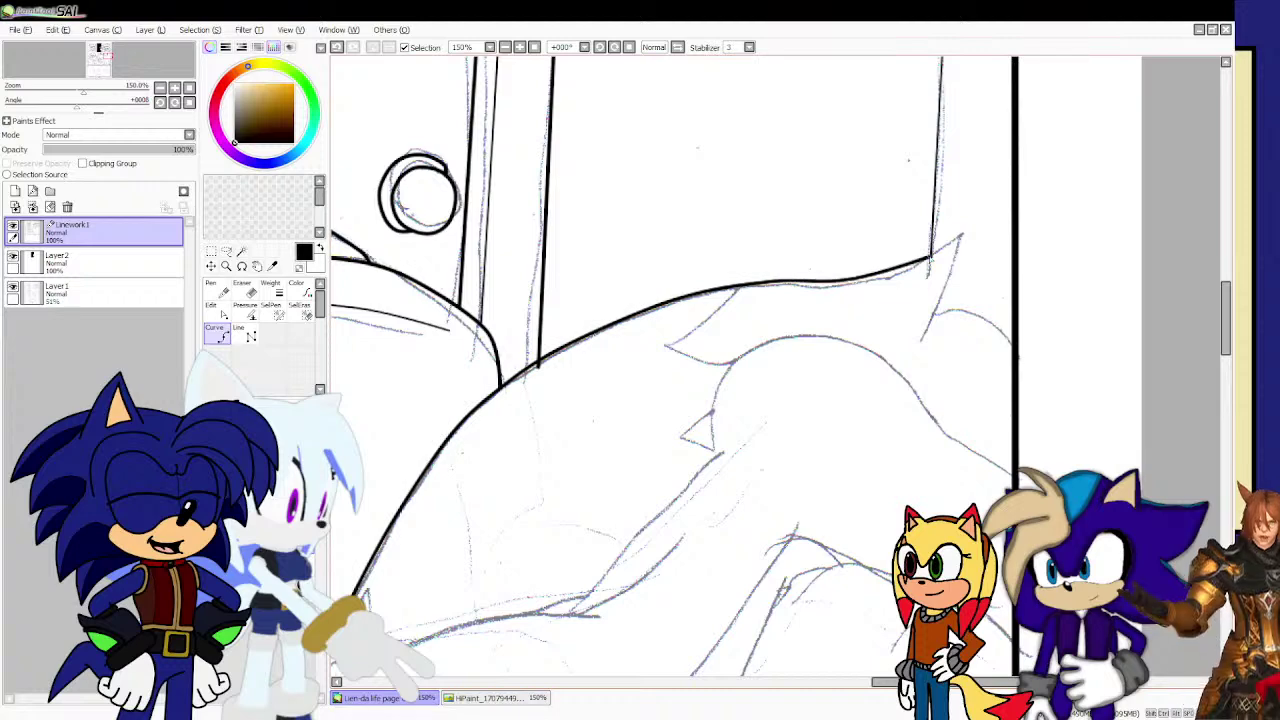
{"action": "scroll", "coordinate": [930, 258], "scroll_direction": "up", "scroll_amount": 3}
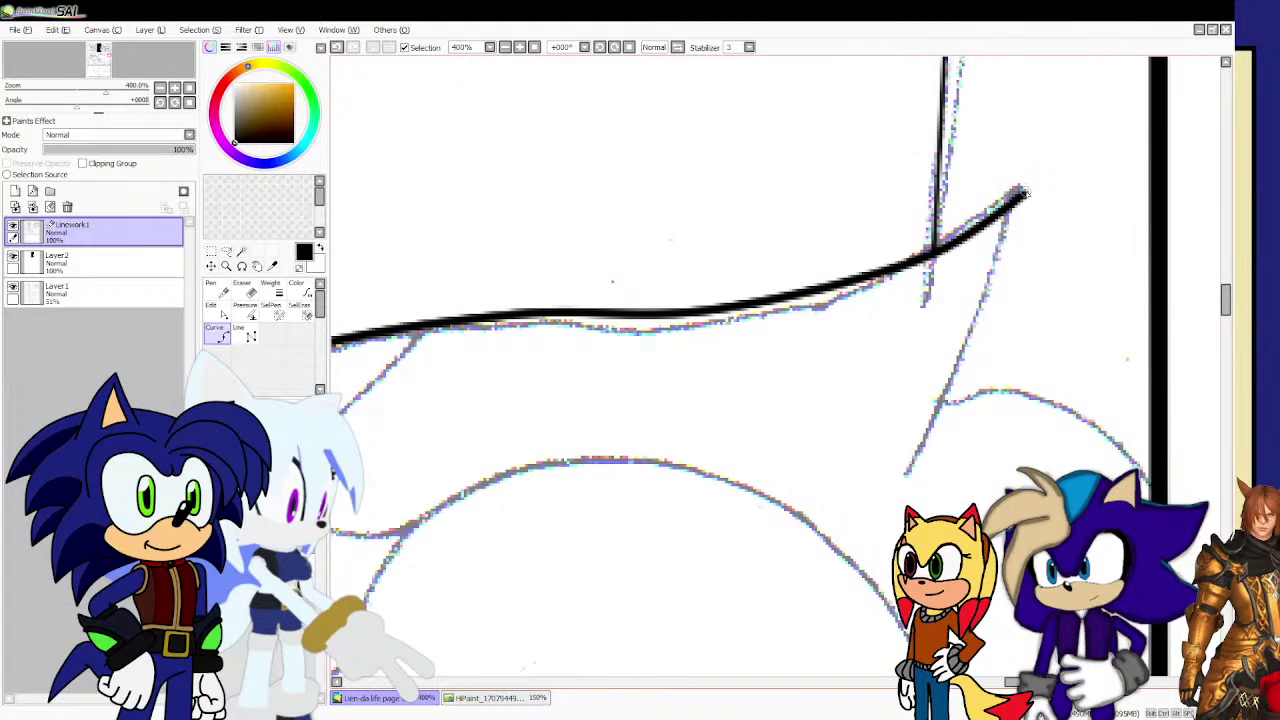
Ink the back edge of the tail's pointed tip and the short line from it to the panel's right border.
{"action": "left_click", "coordinate": [1020, 193]}
{"action": "left_click", "coordinate": [897, 474]}
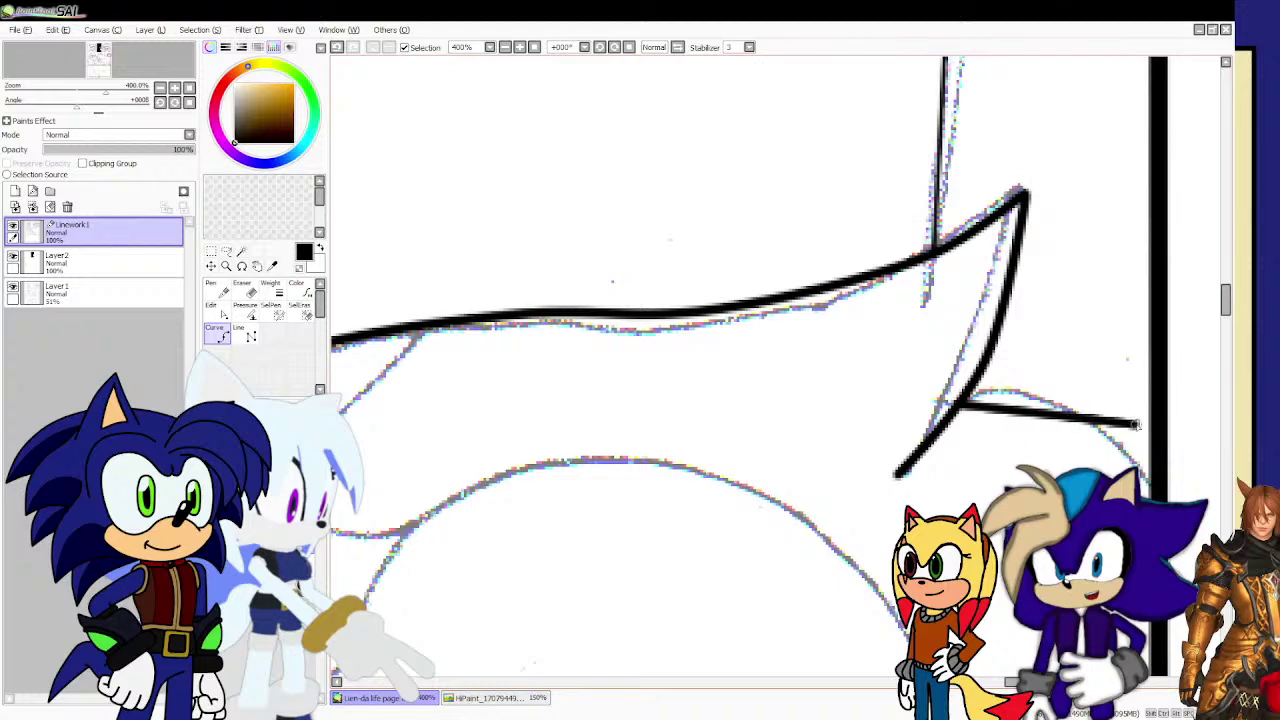
{"action": "scroll", "coordinate": [967, 388], "scroll_direction": "down", "scroll_amount": 3}
{"action": "scroll", "coordinate": [960, 383], "scroll_direction": "down", "scroll_amount": 2}
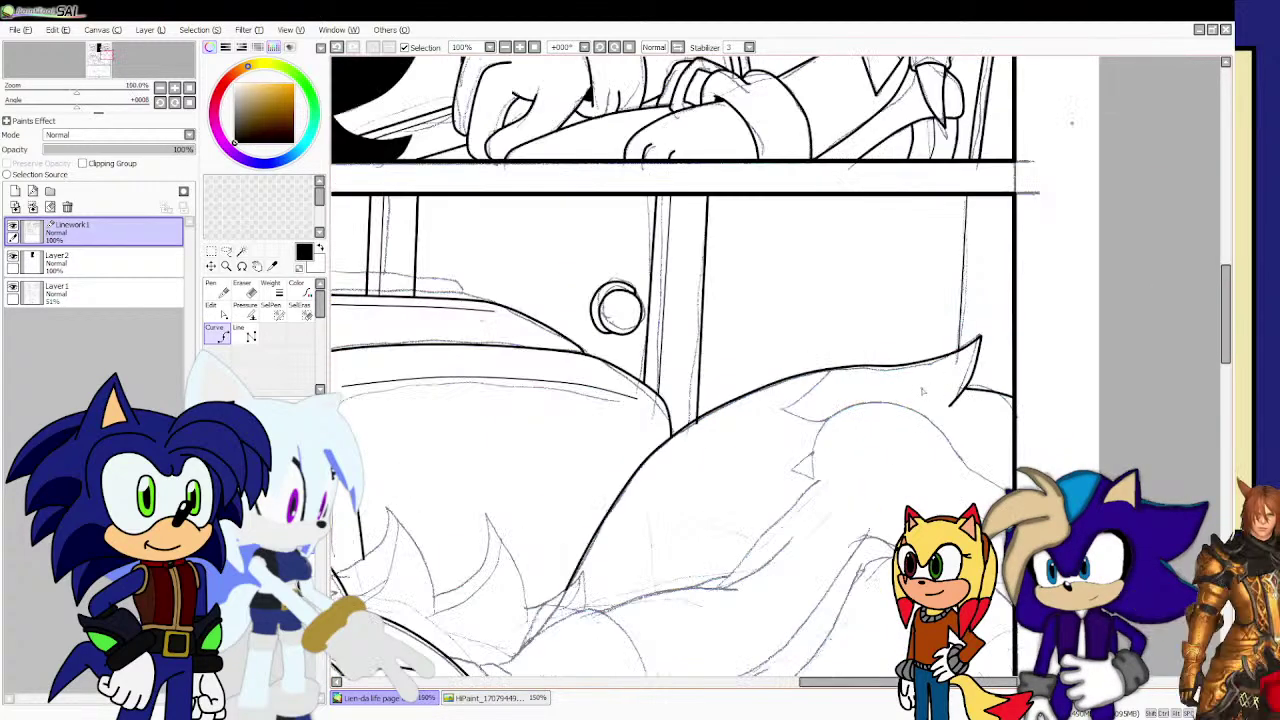
Ink the contour beneath the tail, rising from the hip and curving over the rounded form to the panel's right border.
{"action": "scroll", "coordinate": [755, 569], "scroll_direction": "up", "scroll_amount": 2}
{"action": "scroll", "coordinate": [610, 562], "scroll_direction": "up", "scroll_amount": 2}
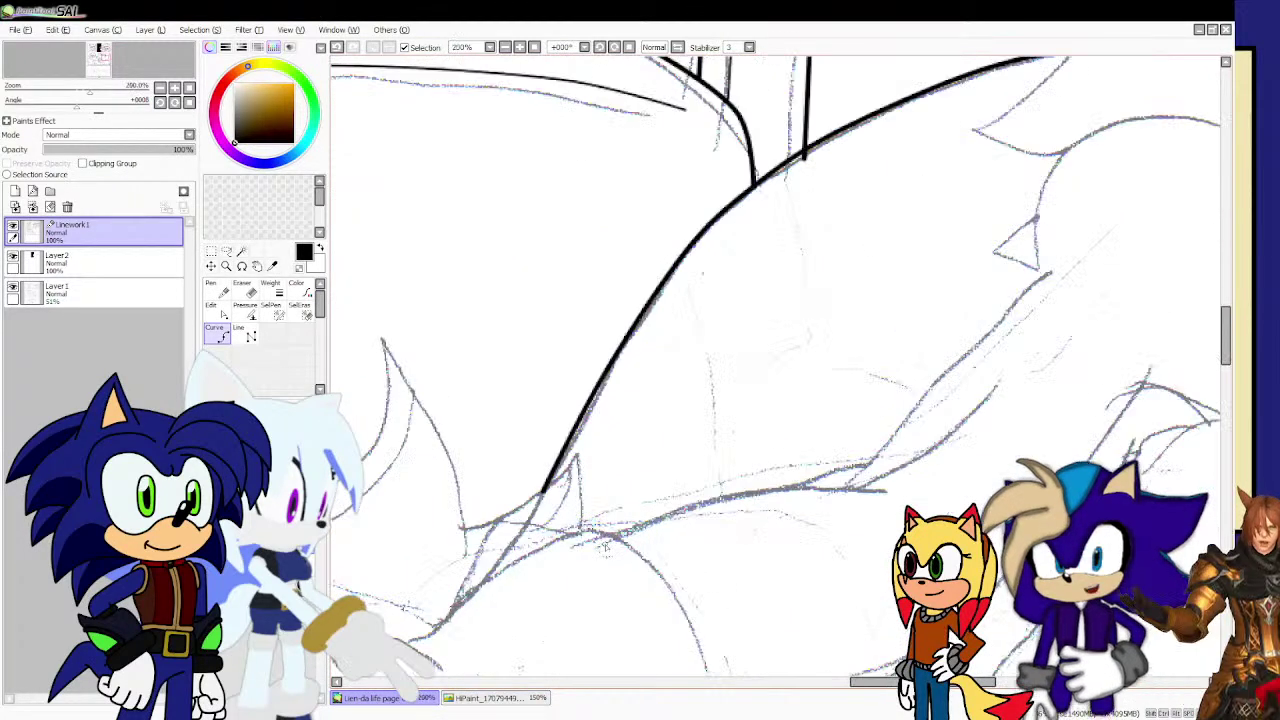
{"action": "left_click", "coordinate": [738, 497]}
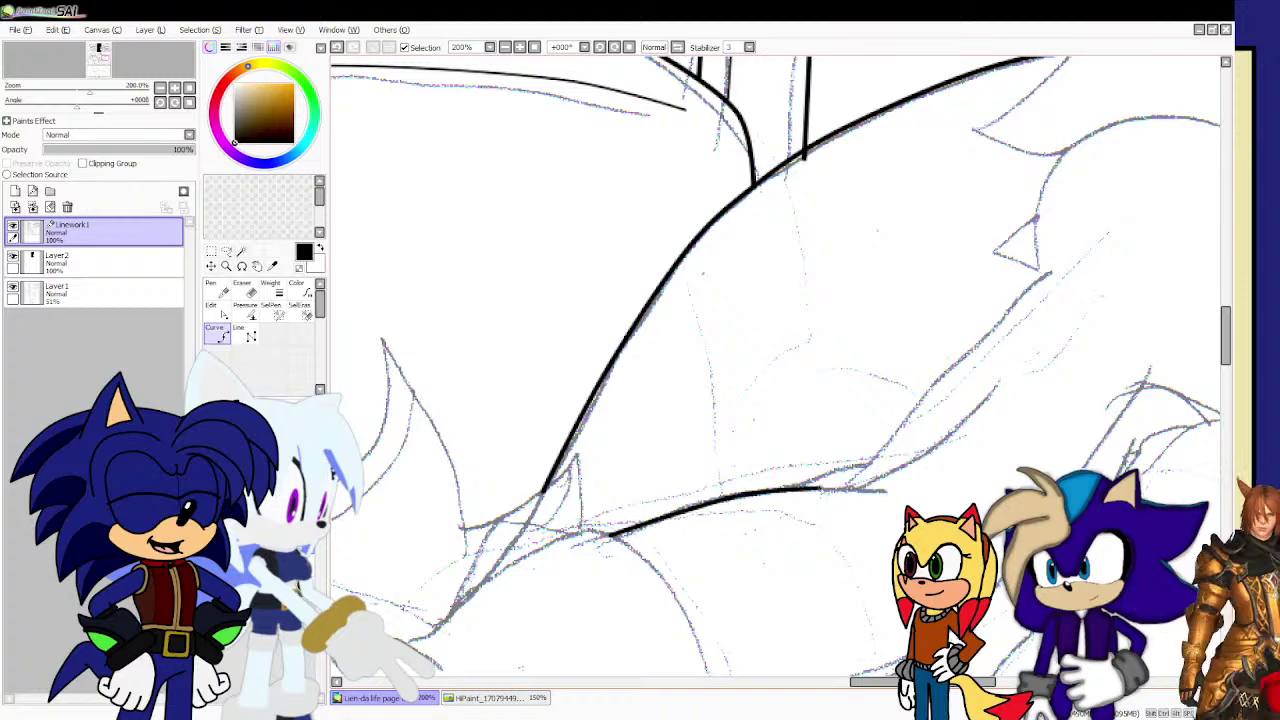
{"action": "left_click", "coordinate": [868, 466]}
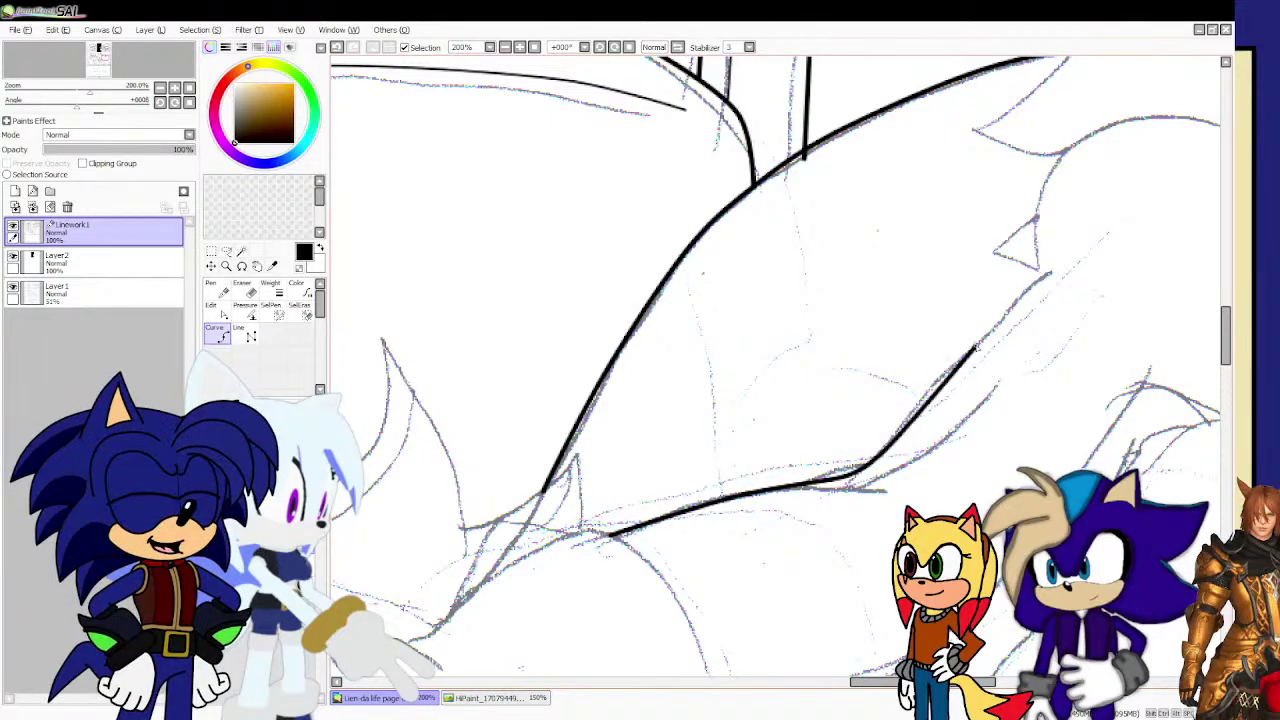
{"action": "left_click", "coordinate": [1042, 272]}
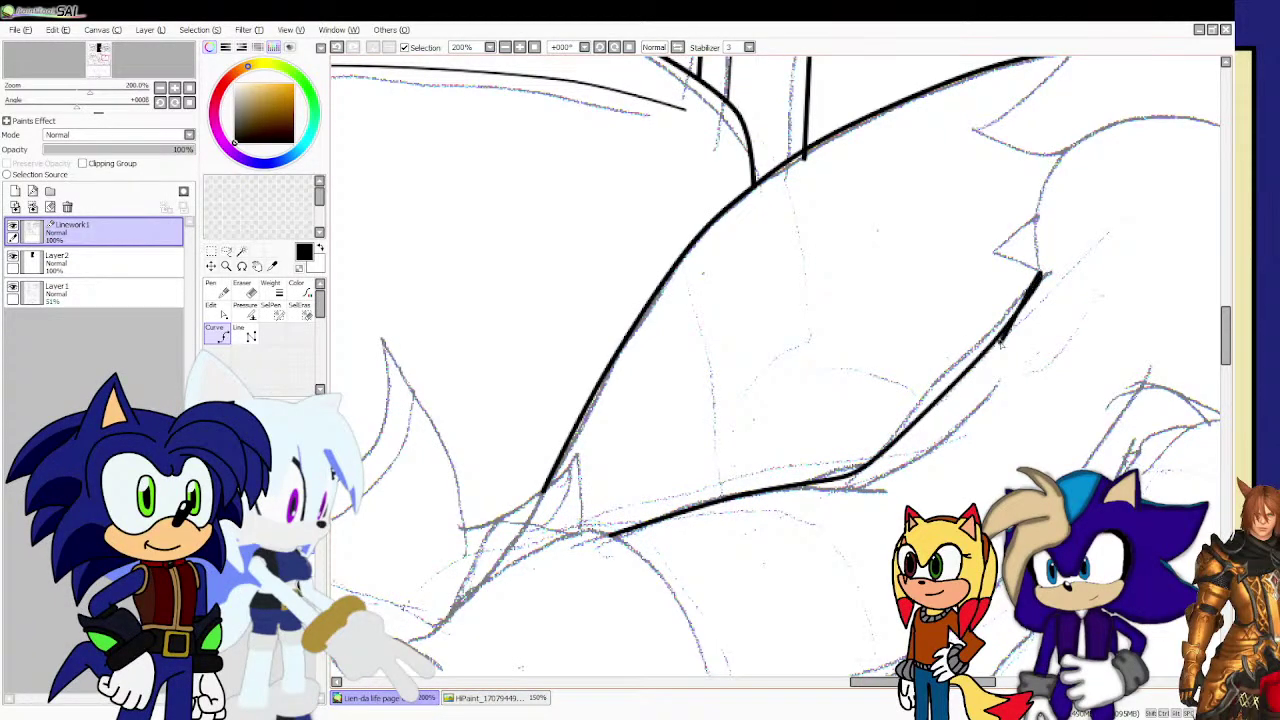
{"action": "scroll", "coordinate": [998, 350], "scroll_direction": "down", "scroll_amount": 2}
{"action": "scroll", "coordinate": [1135, 358], "scroll_direction": "down", "scroll_amount": 3}
{"action": "scroll", "coordinate": [1135, 358], "scroll_direction": "up", "scroll_amount": 4}
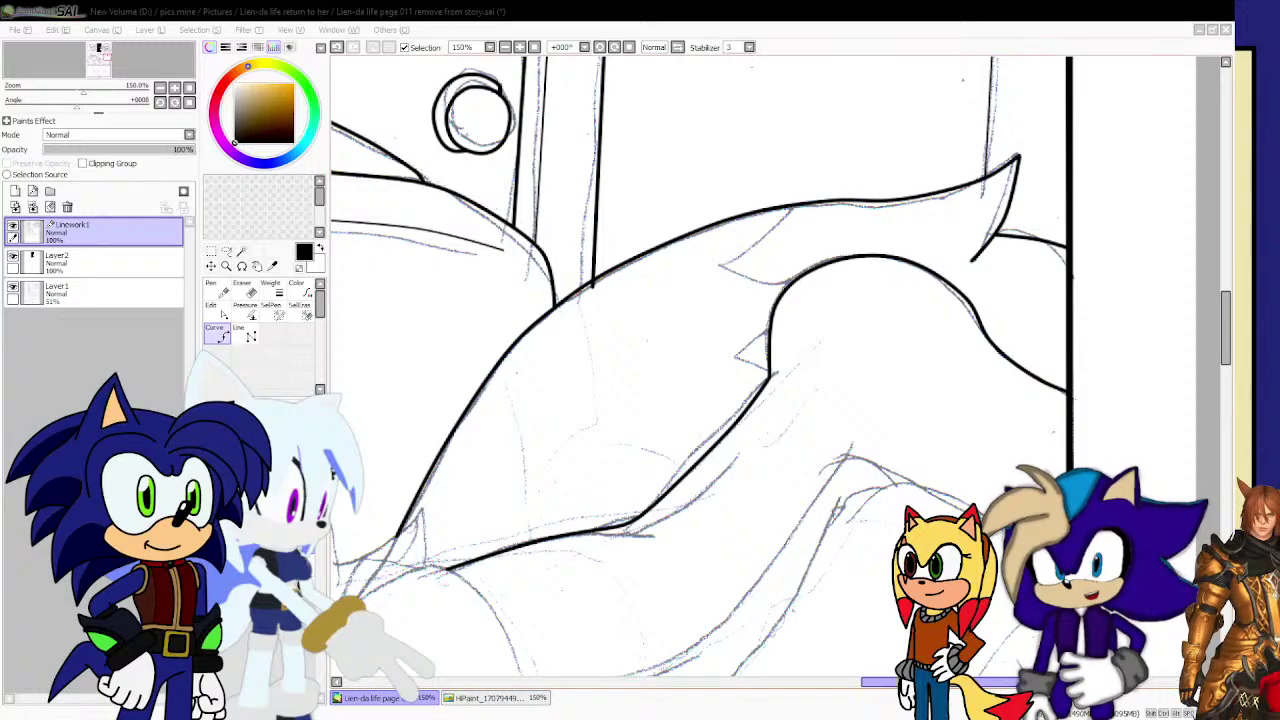
{"action": "scroll", "coordinate": [870, 505], "scroll_direction": "down", "scroll_amount": 3}
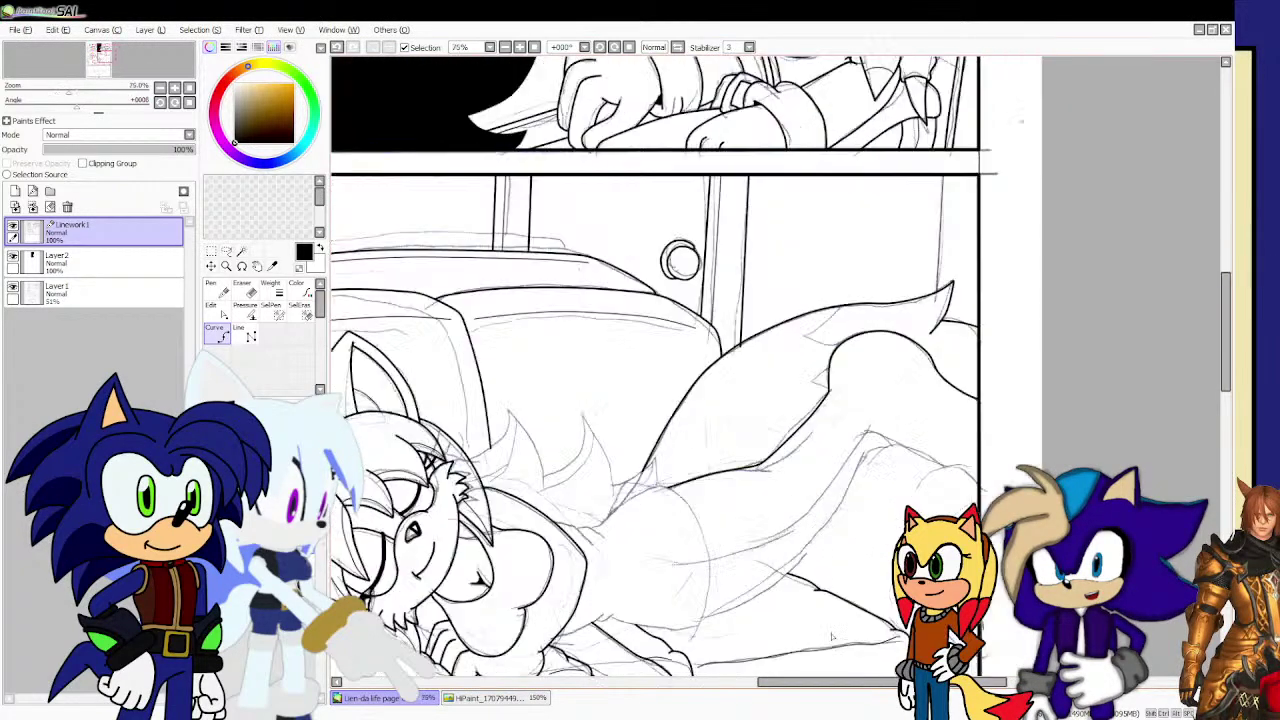
Ink the leg's upper contour from the thigh hem, rising to the bend and dipping just past it.
{"action": "scroll", "coordinate": [831, 636], "scroll_direction": "up", "scroll_amount": 3}
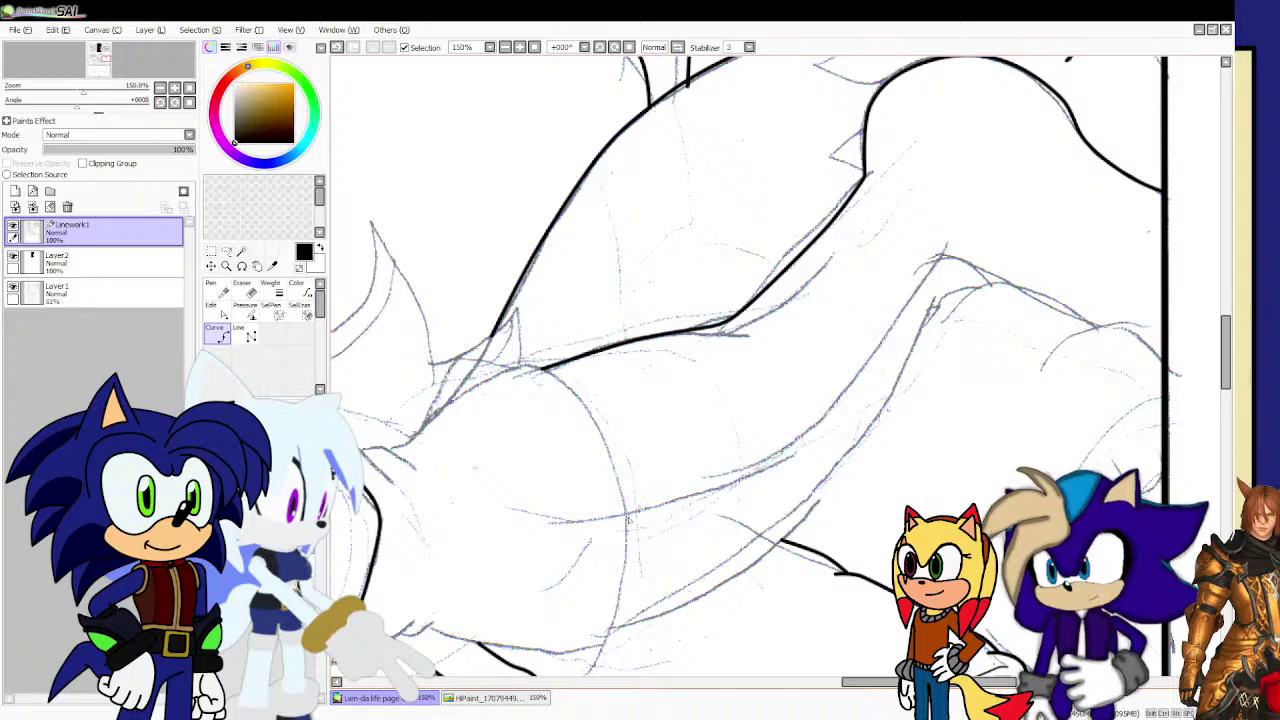
{"action": "left_click_drag", "start_coordinate": [626, 518], "coordinate": [780, 453]}
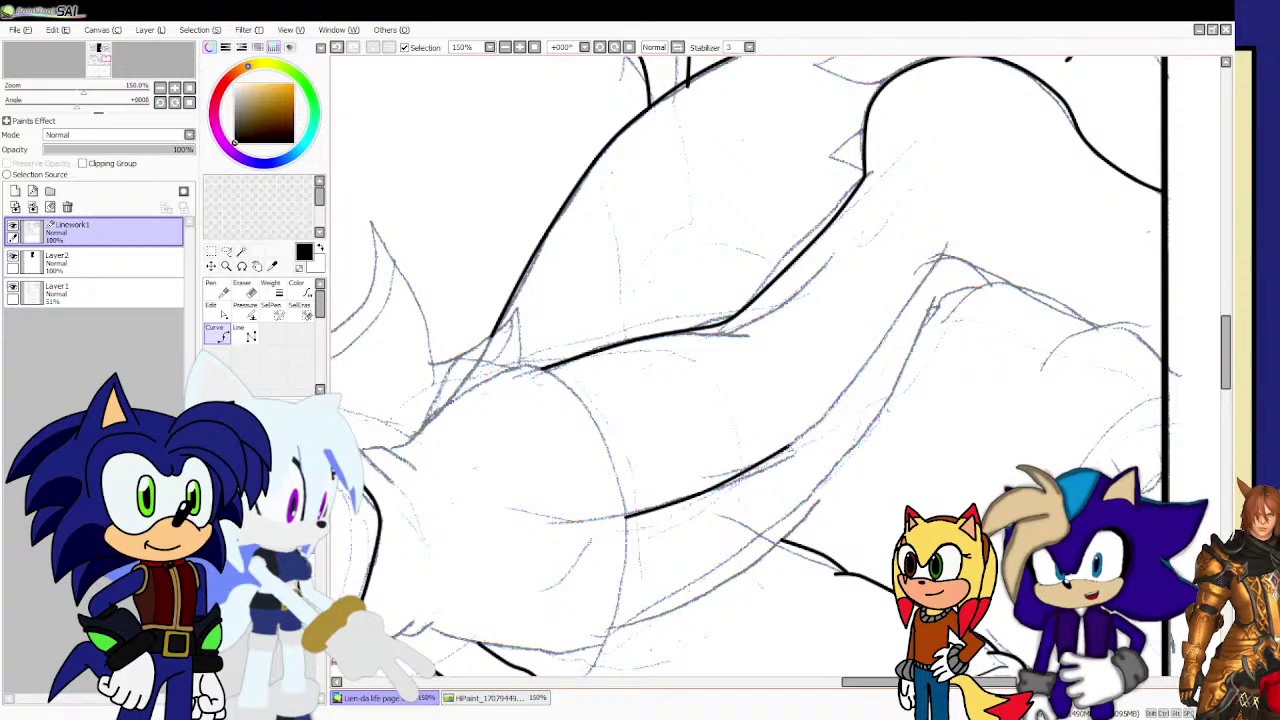
{"action": "left_click_drag", "start_coordinate": [862, 375], "coordinate": [930, 280]}
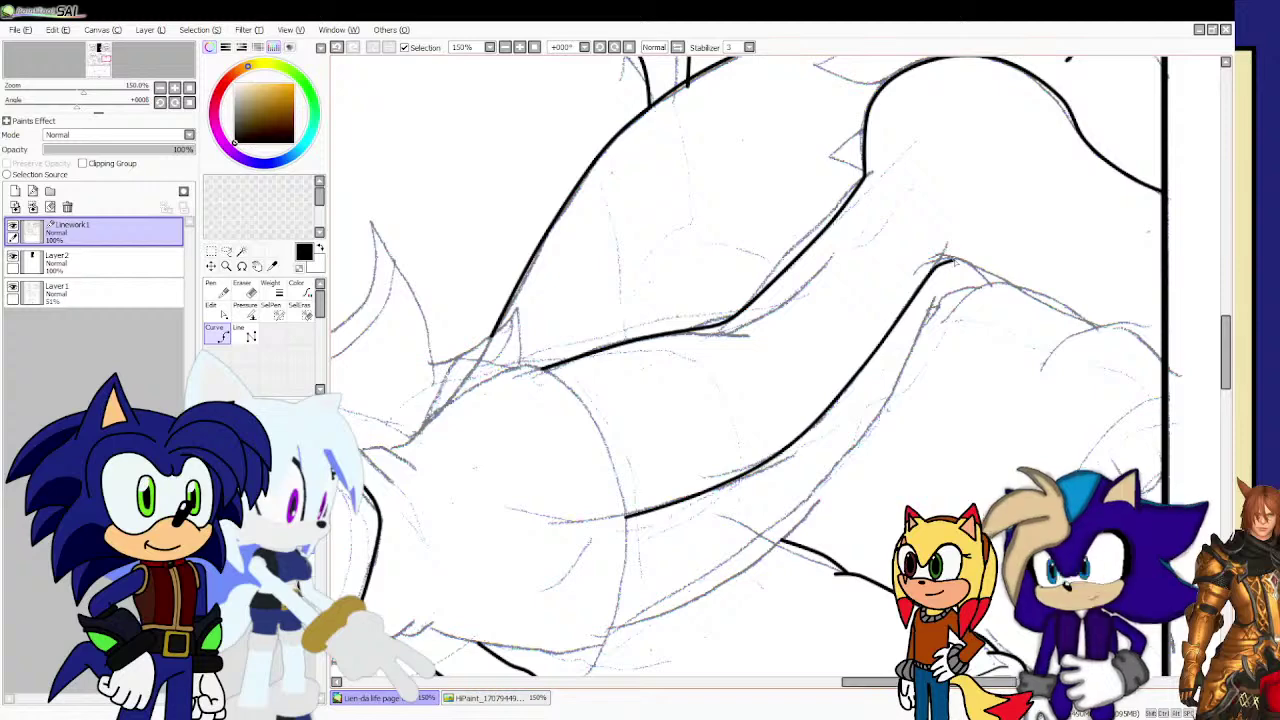
{"action": "left_click", "coordinate": [952, 261]}
{"action": "scroll", "coordinate": [1075, 265], "scroll_direction": "up", "scroll_amount": 1}
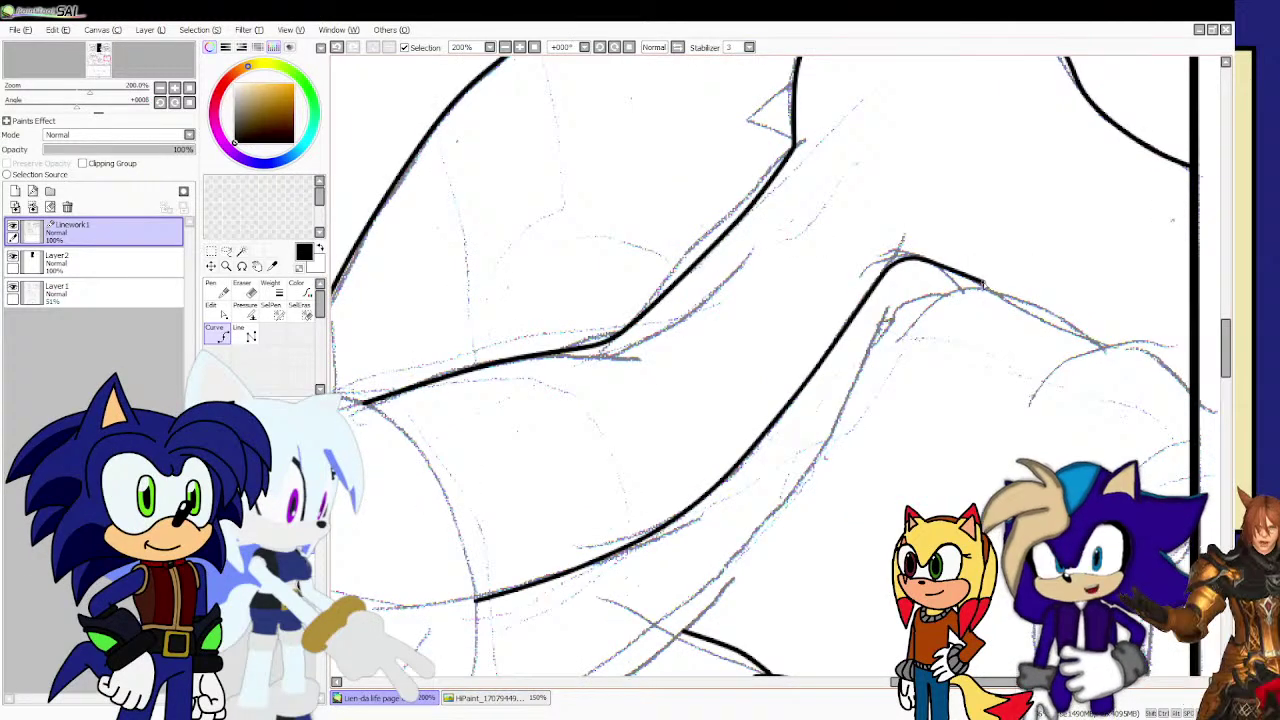
{"action": "double_click", "coordinate": [978, 288]}
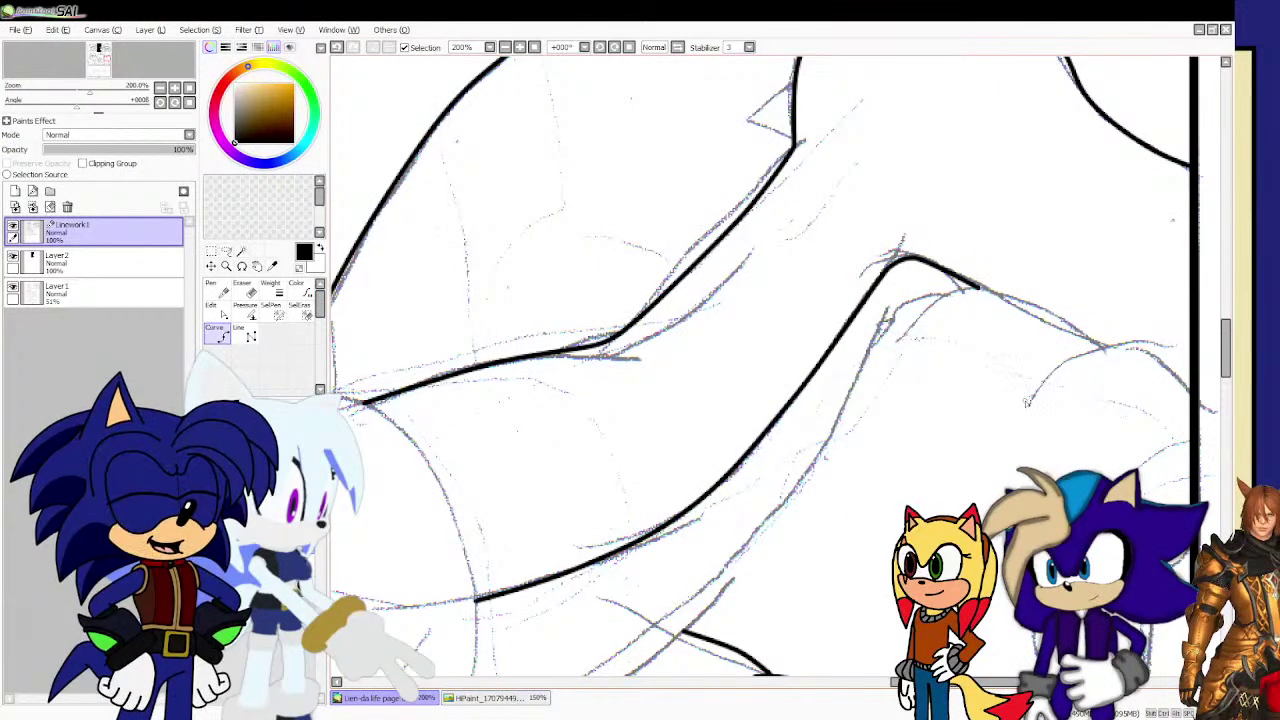
Ink the overlapping rounded contours beyond the leg's bend, ending at the panel's right border.
{"action": "left_click_drag", "start_coordinate": [1028, 404], "coordinate": [1068, 378]}
{"action": "left_click", "coordinate": [1067, 362]}
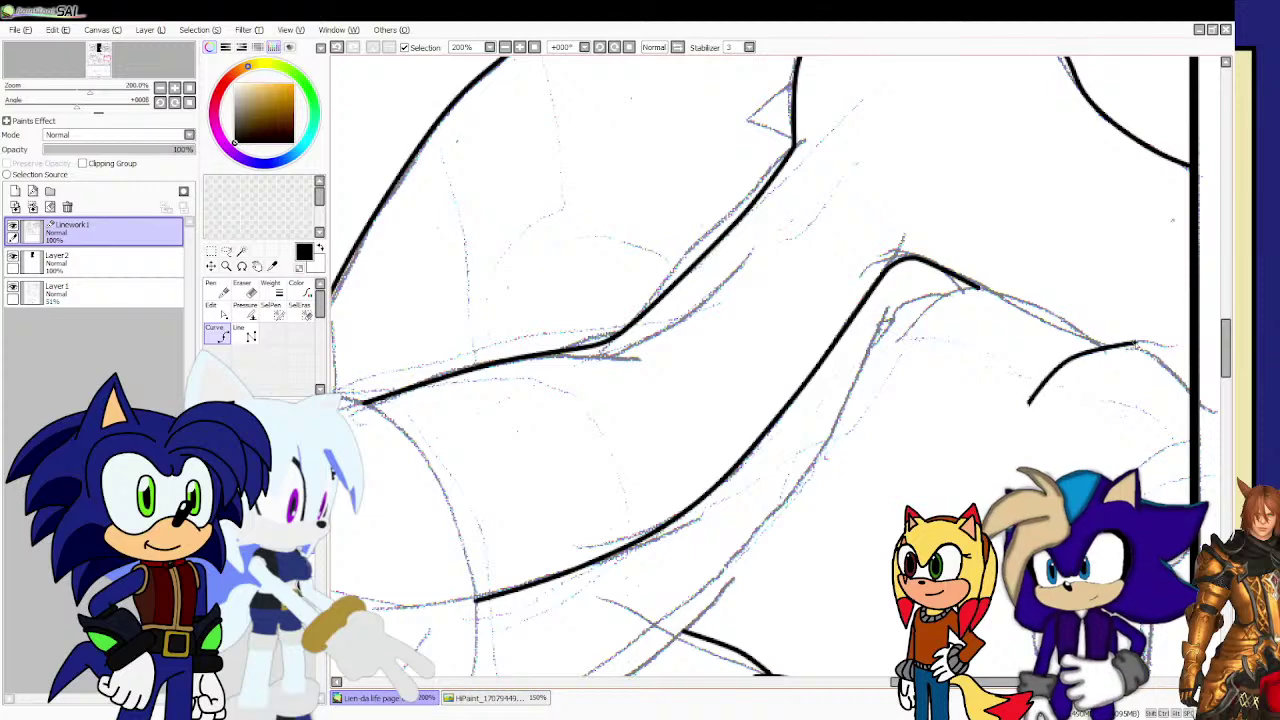
{"action": "left_click_drag", "start_coordinate": [1155, 345], "coordinate": [1173, 351]}
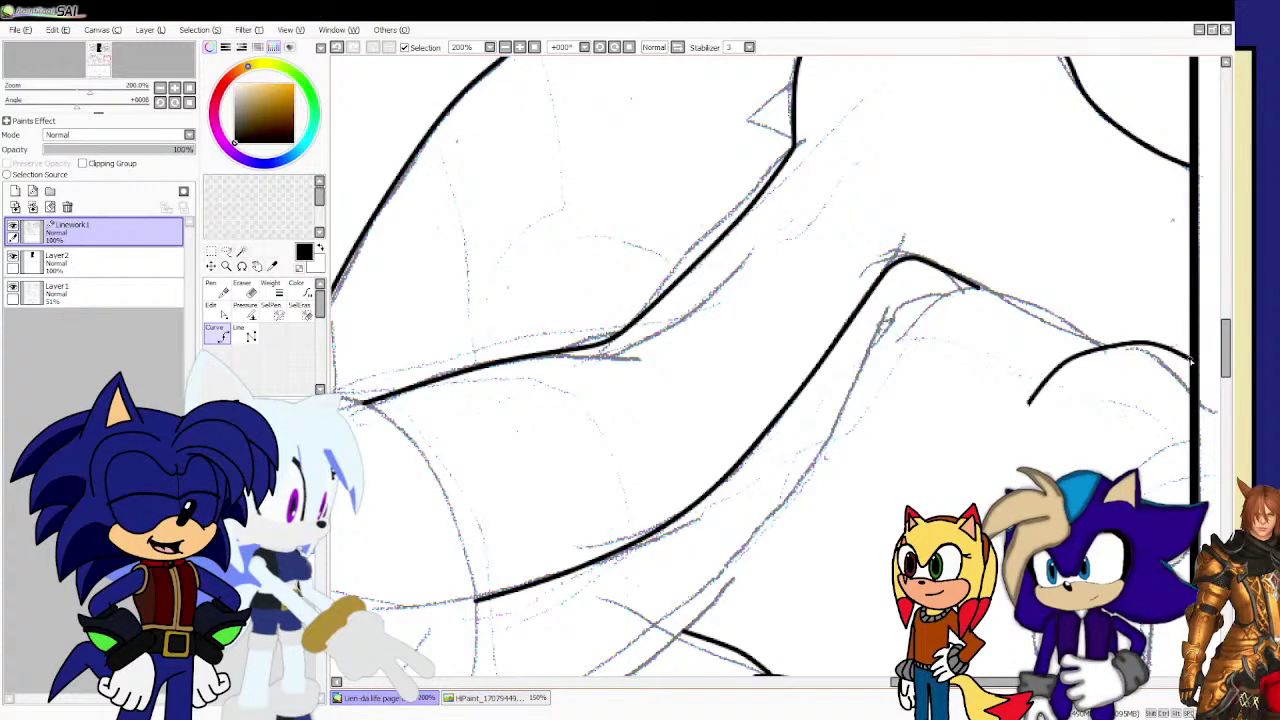
{"action": "mouse_move", "coordinate": [1128, 335]}
{"action": "left_mouse_down"}
{"action": "mouse_move", "coordinate": [1022, 284]}
{"action": "mouse_move", "coordinate": [982, 288]}
{"action": "mouse_move", "coordinate": [931, 345]}
{"action": "left_mouse_up"}
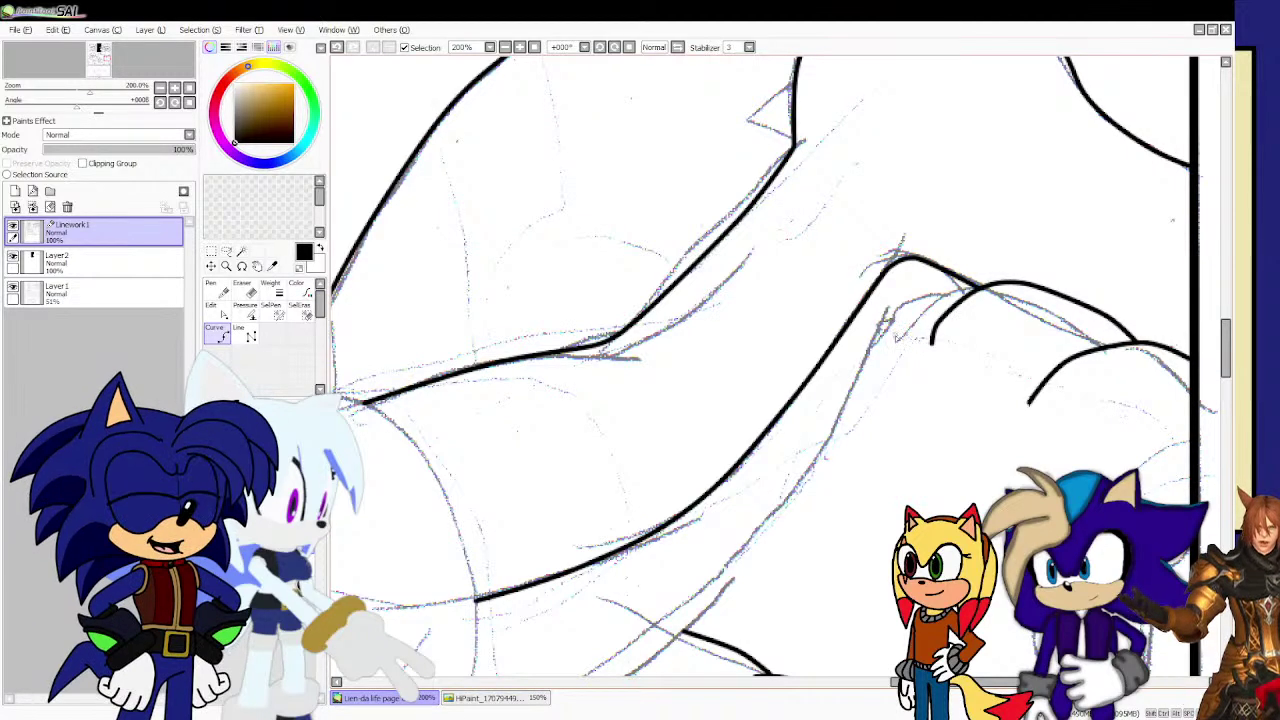
{"action": "left_click", "coordinate": [893, 338]}
{"action": "left_click_drag", "start_coordinate": [910, 301], "coordinate": [964, 283]}
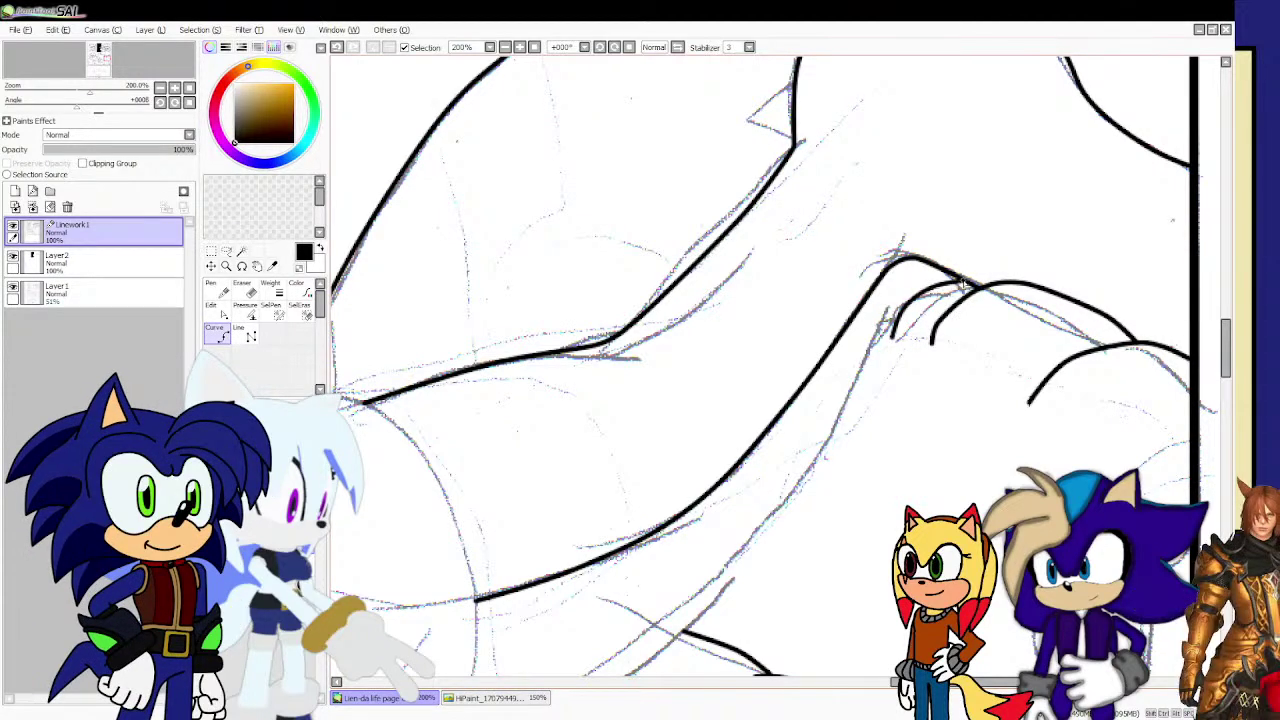
Ink the leg's lower contour from the thigh hem up to the rounded end, and adjust the curve point where they meet.
{"action": "scroll", "coordinate": [783, 418], "scroll_direction": "down", "scroll_amount": 2}
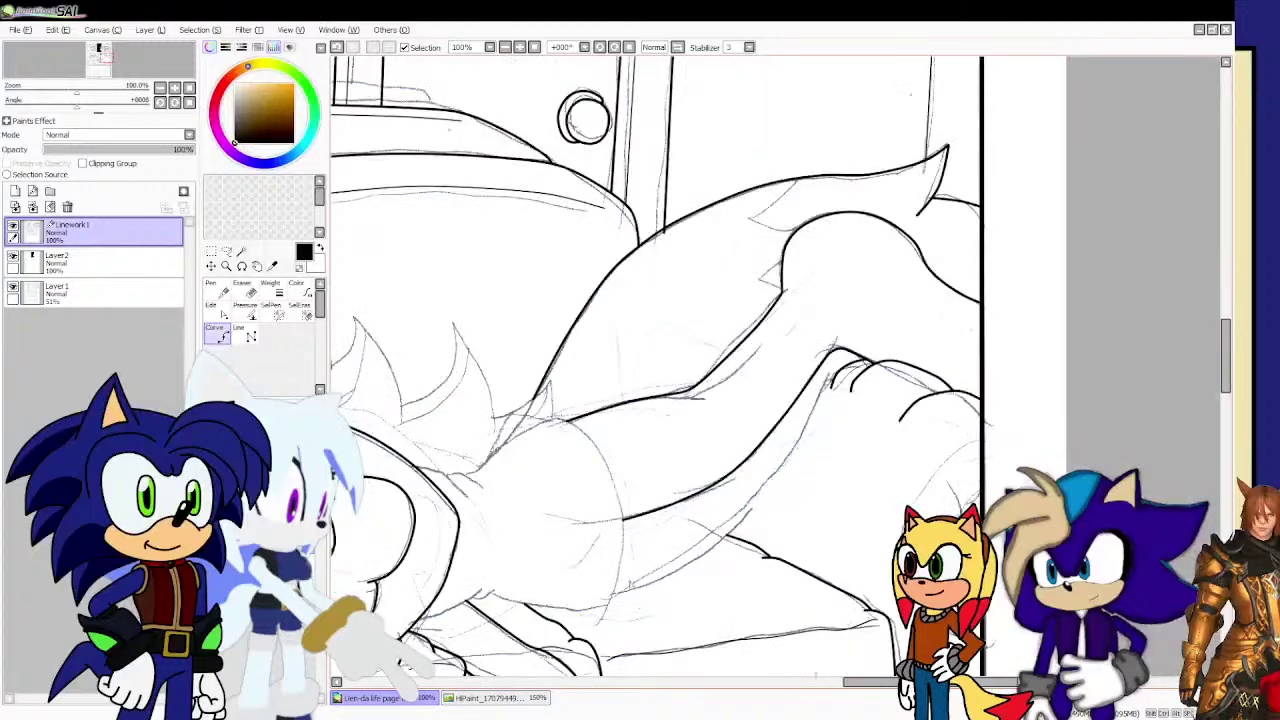
{"action": "scroll", "coordinate": [615, 596], "scroll_direction": "up", "scroll_amount": 2}
{"action": "left_click", "coordinate": [599, 604]}
{"action": "mouse_move", "coordinate": [600, 604]}
{"action": "left_mouse_down"}
{"action": "mouse_move", "coordinate": [780, 524]}
{"action": "mouse_move", "coordinate": [850, 462]}
{"action": "mouse_move", "coordinate": [964, 309]}
{"action": "mouse_move", "coordinate": [1036, 180]}
{"action": "left_mouse_up"}
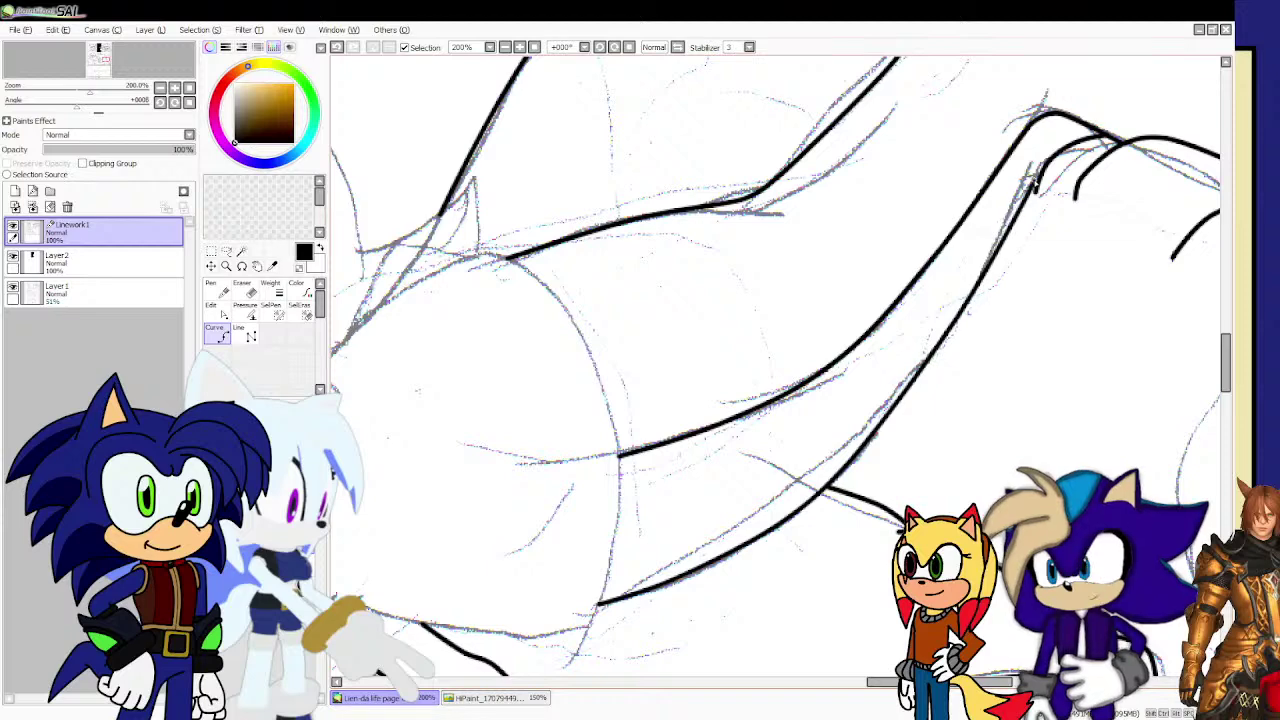
{"action": "key", "text": "ctrl"}
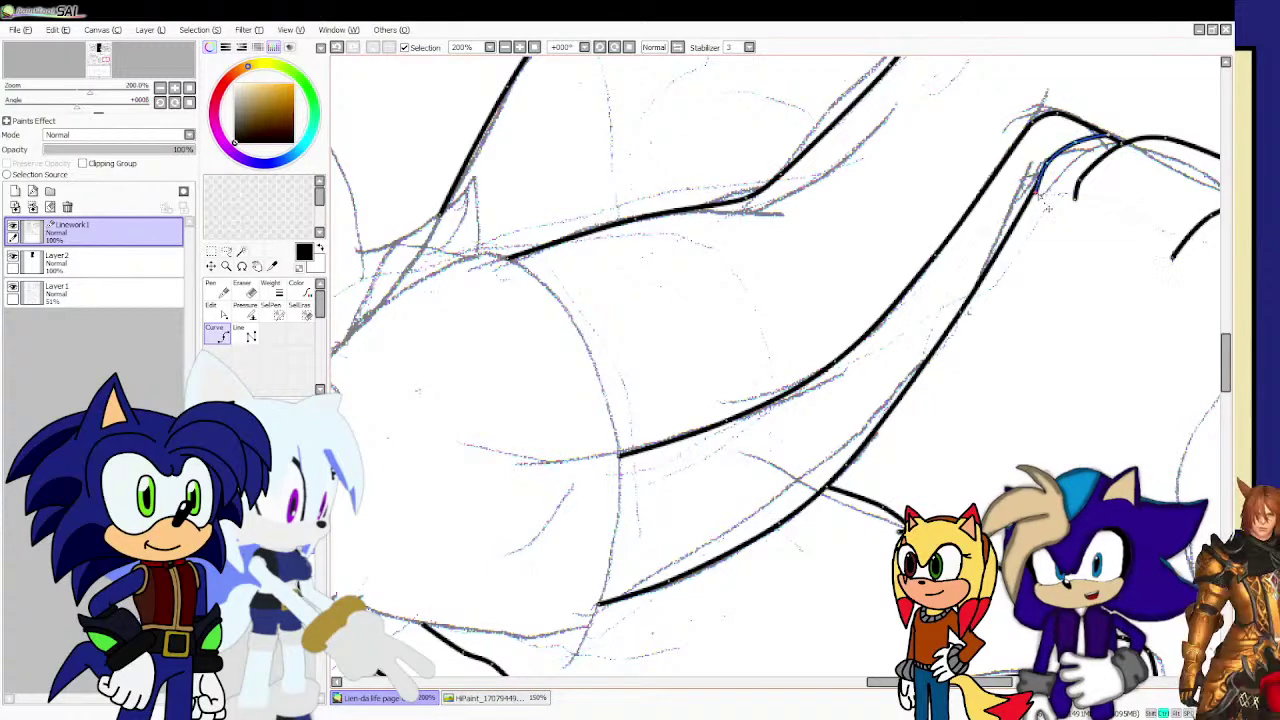
{"action": "left_click", "coordinate": [1041, 192]}
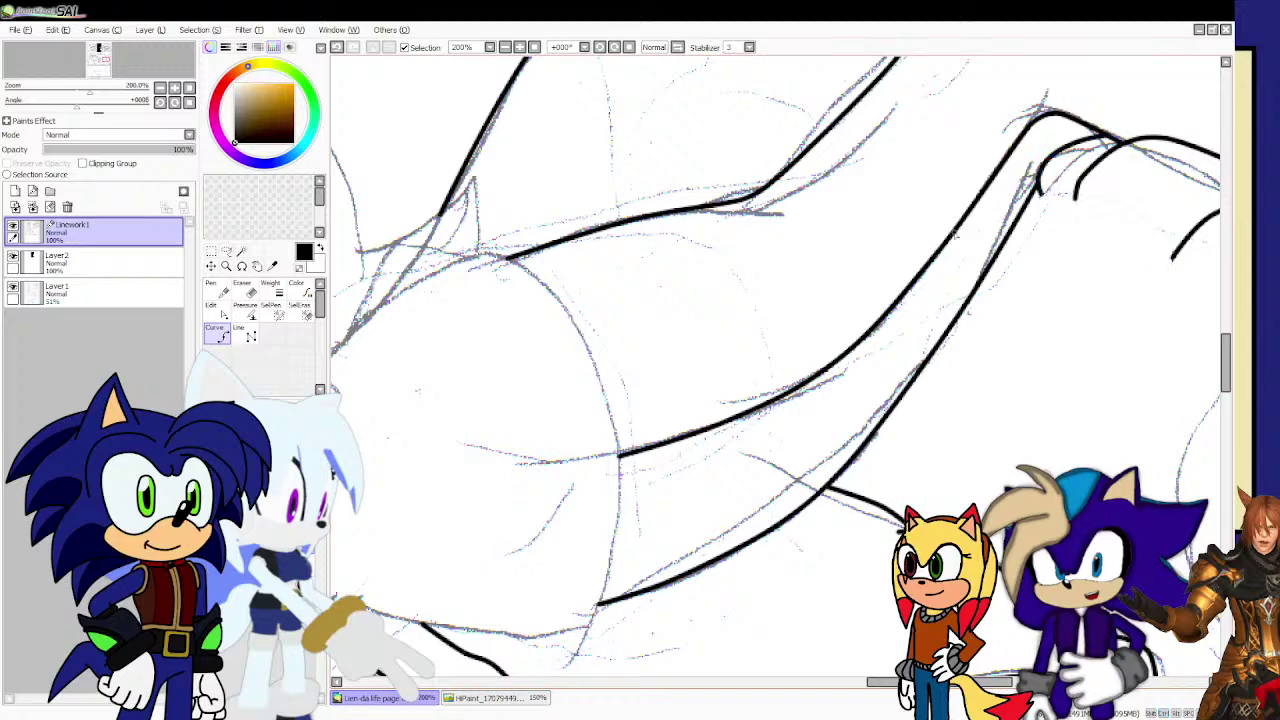
Ink the top of the hip from the waist, and curve the hem down to the leg's upper contour.
{"action": "scroll", "coordinate": [955, 235], "scroll_direction": "down", "scroll_amount": 1}
{"action": "scroll", "coordinate": [514, 277], "scroll_direction": "up", "scroll_amount": 1}
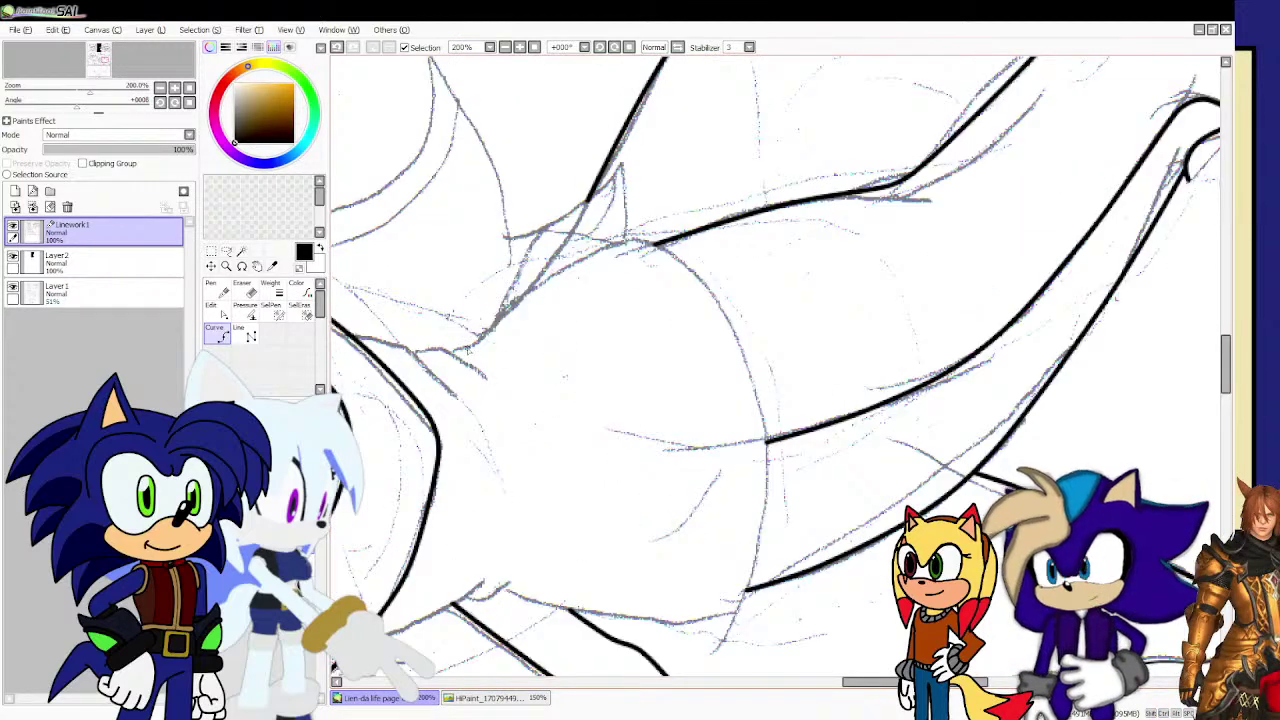
{"action": "left_click", "coordinate": [489, 329]}
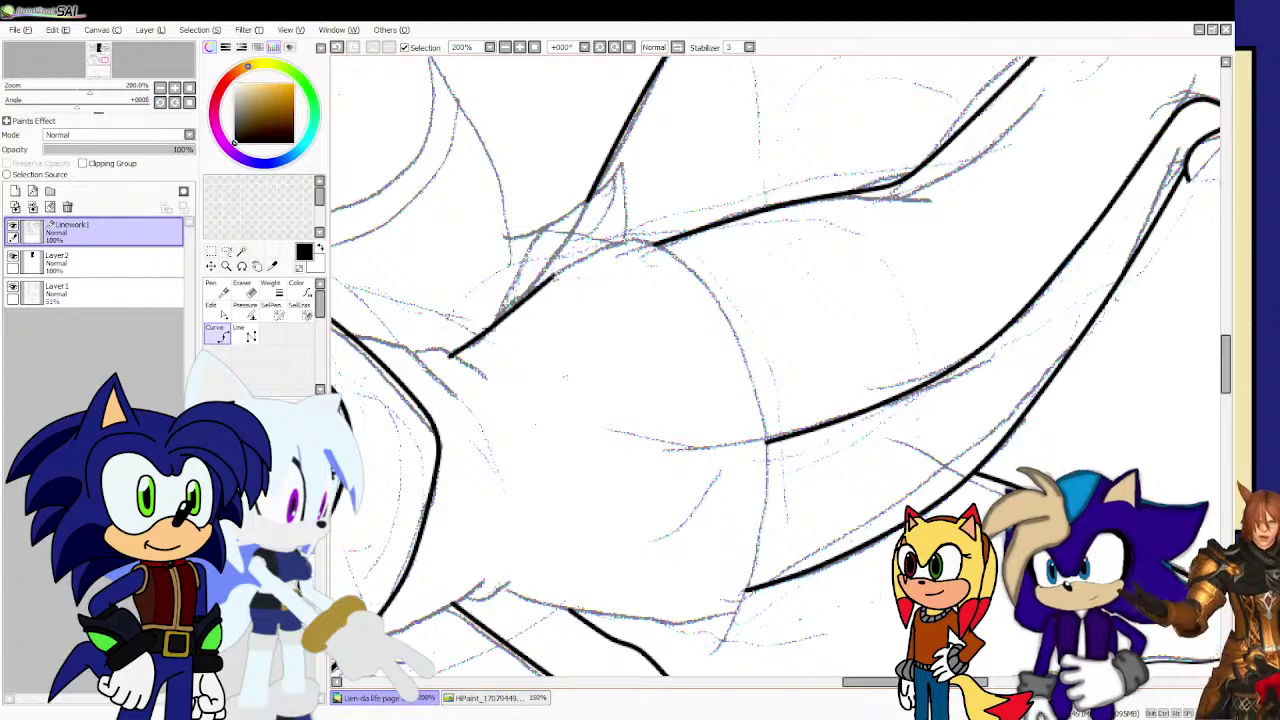
{"action": "scroll", "coordinate": [638, 242], "scroll_direction": "up", "scroll_amount": 2}
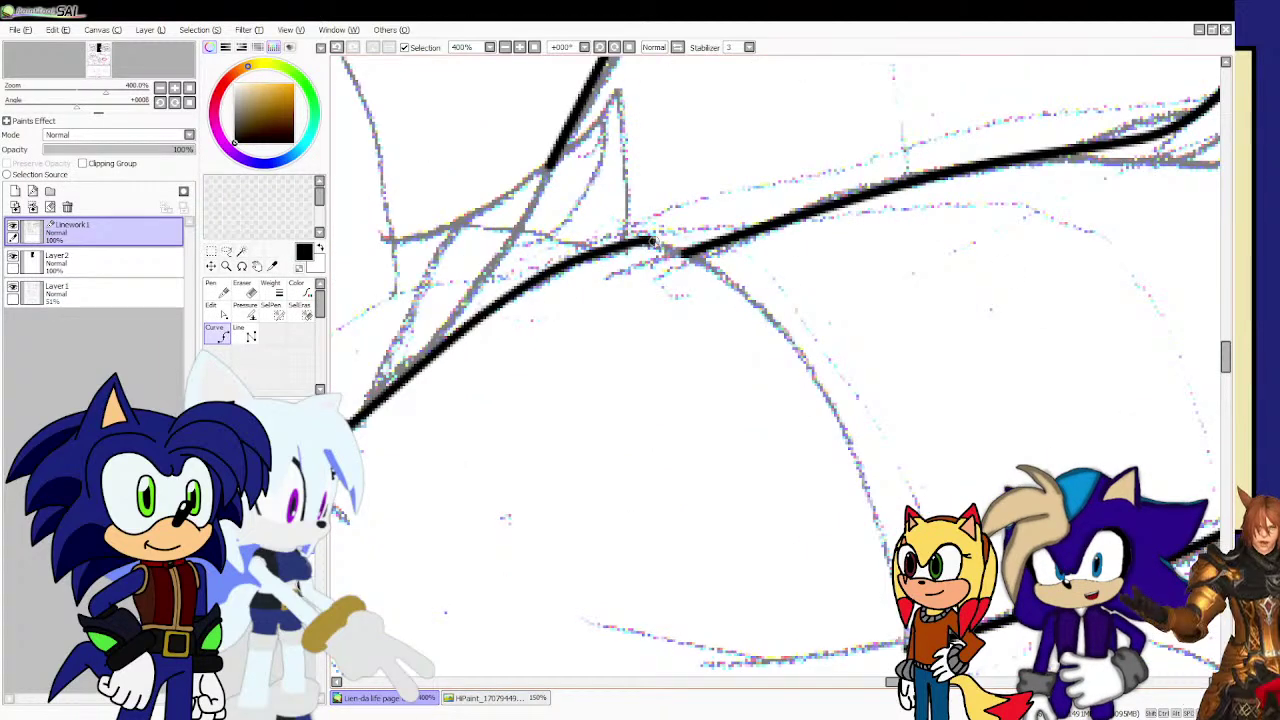
{"action": "scroll", "coordinate": [640, 243], "scroll_direction": "down", "scroll_amount": 2}
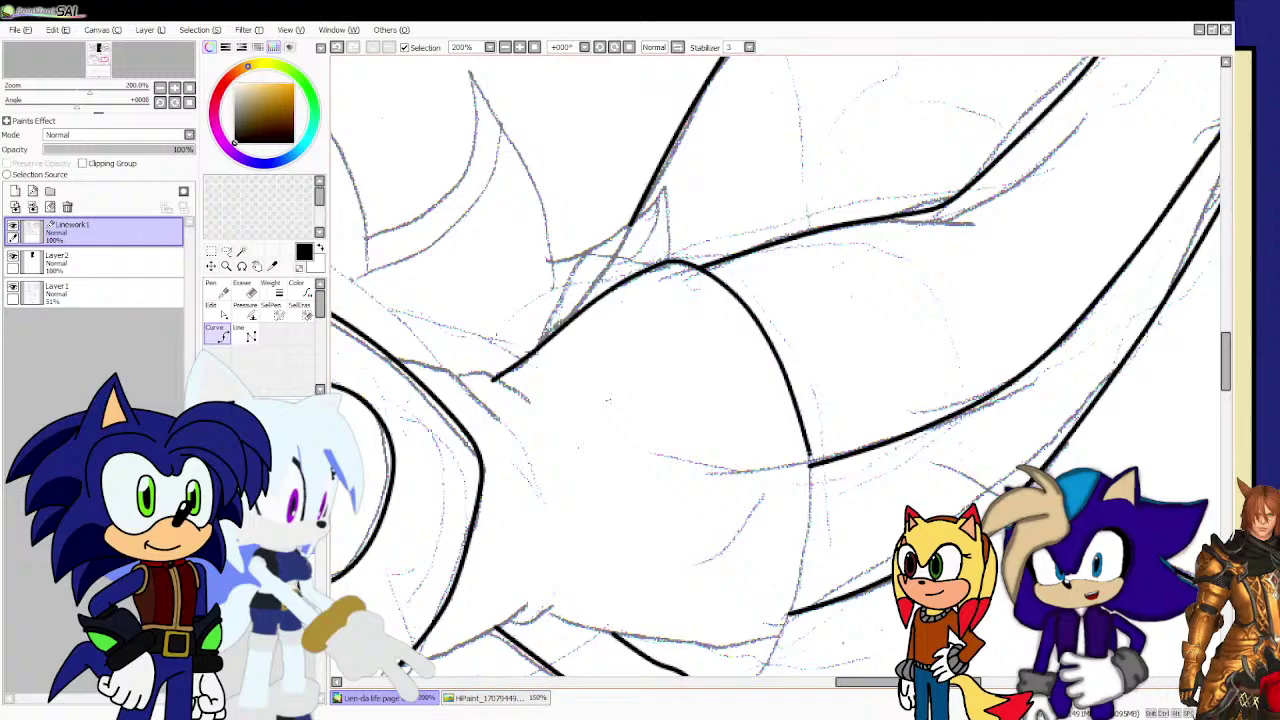
{"action": "left_click", "coordinate": [808, 462]}
Ink the rest of the hem past the leg's lower contour and the underside of the hip back toward the waist.
{"action": "scroll", "coordinate": [812, 482], "scroll_direction": "down", "scroll_amount": 4}
{"action": "scroll", "coordinate": [806, 532], "scroll_direction": "up", "scroll_amount": 4}
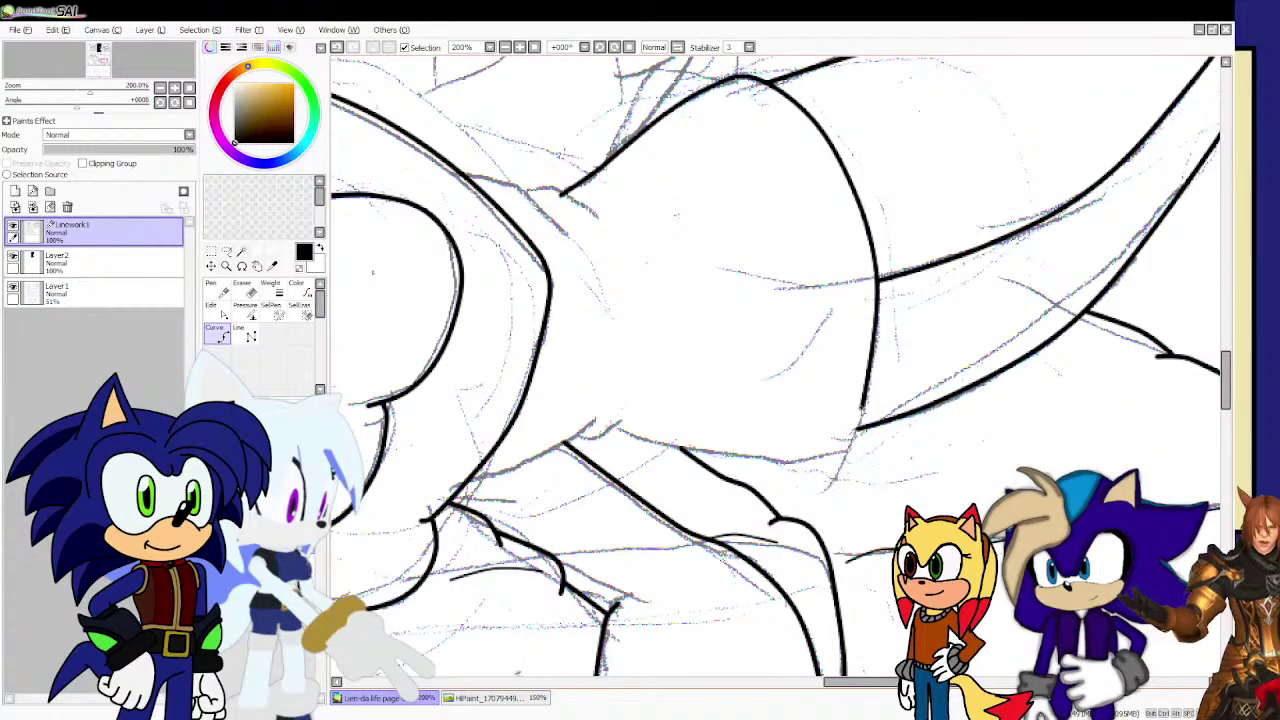
{"action": "double_click", "coordinate": [846, 443]}
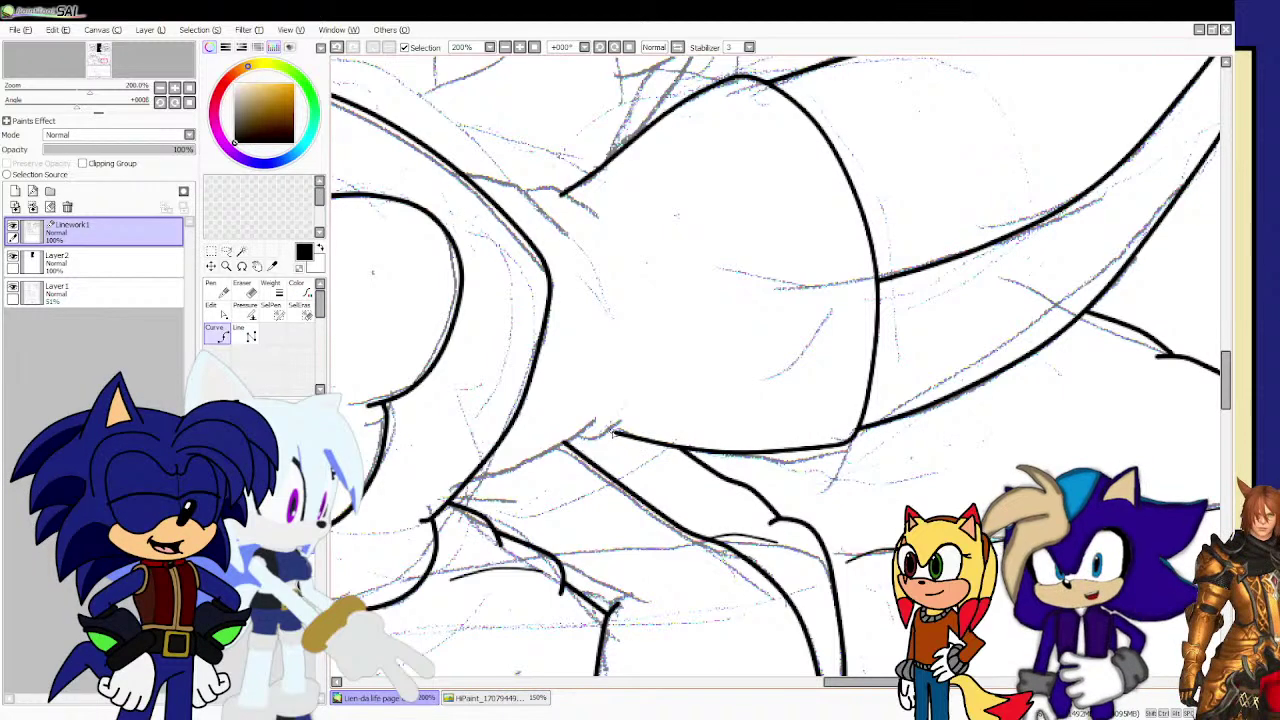
Ink the lower waist edge from the torso outline to the hip's underside, including the two small fabric folds.
{"action": "scroll", "coordinate": [485, 455], "scroll_direction": "up", "scroll_amount": 2}
{"action": "left_click", "coordinate": [453, 512]}
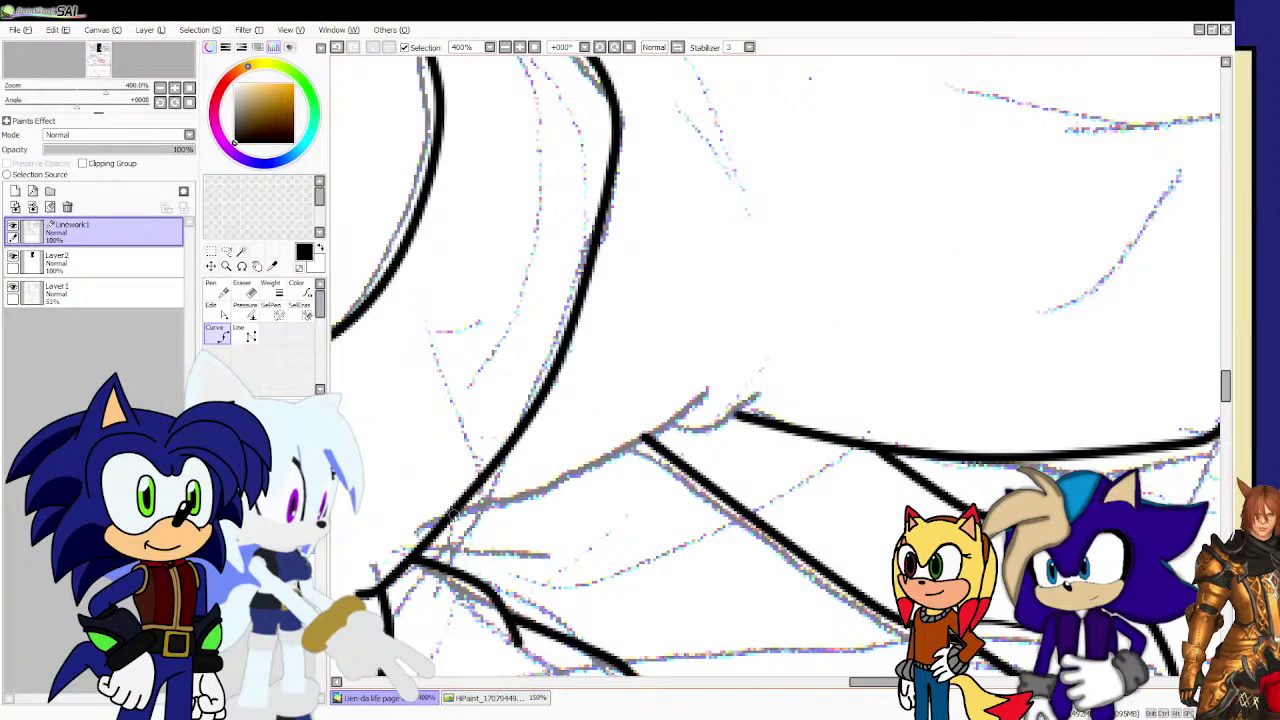
{"action": "left_click", "coordinate": [656, 430]}
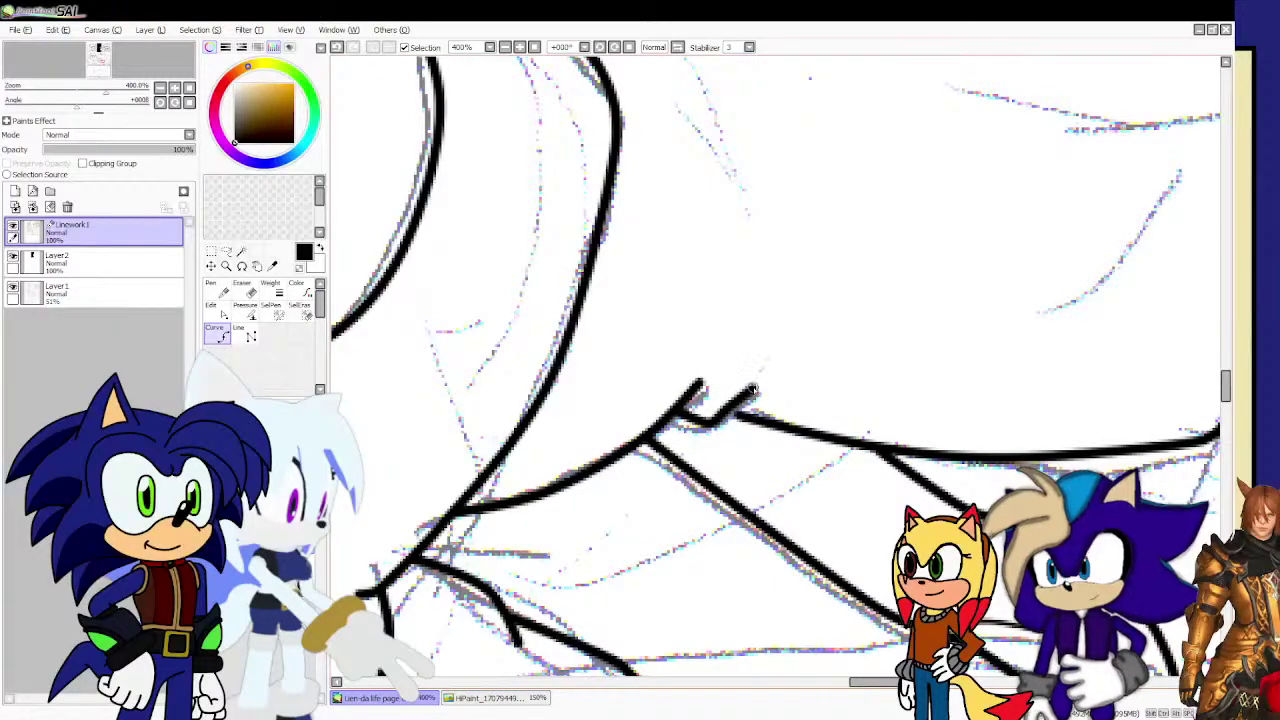
{"action": "scroll", "coordinate": [737, 427], "scroll_direction": "down", "scroll_amount": 2}
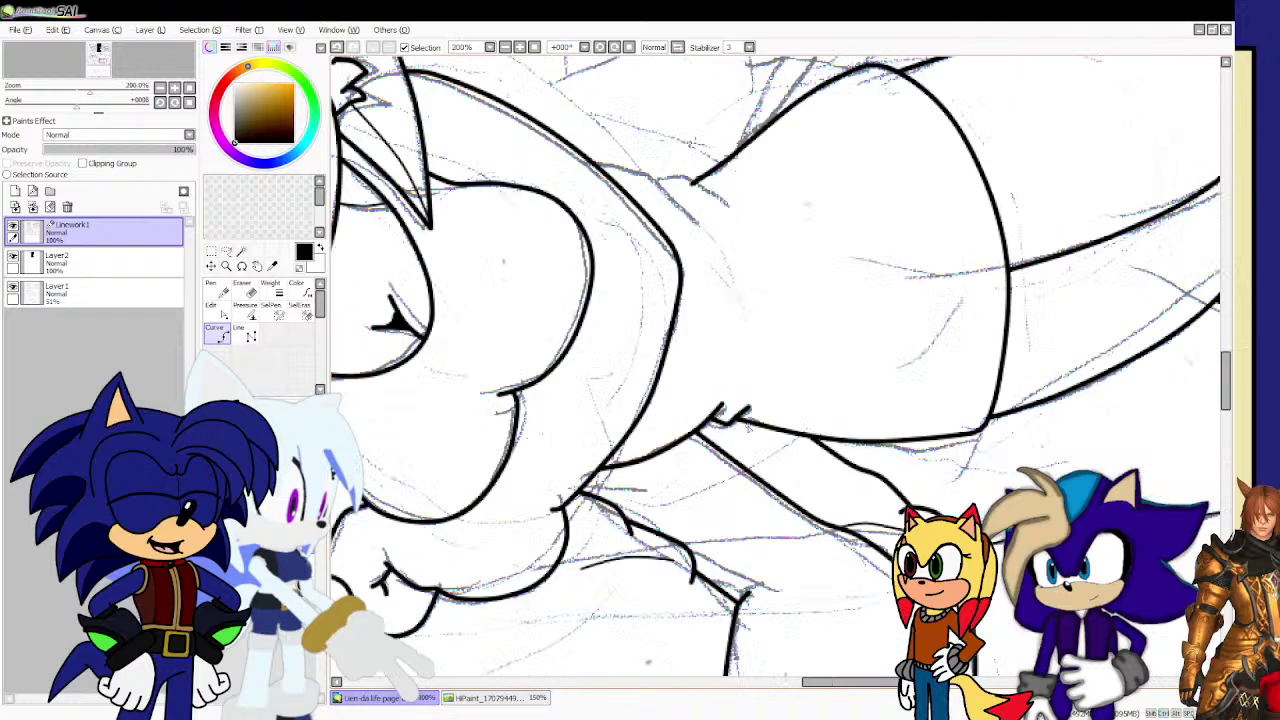
Ink the upper waist edge between the torso outline and the hip, with its short crease and rounded fold.
{"action": "scroll", "coordinate": [752, 398], "scroll_direction": "down", "scroll_amount": 2}
{"action": "scroll", "coordinate": [560, 220], "scroll_direction": "up", "scroll_amount": 4}
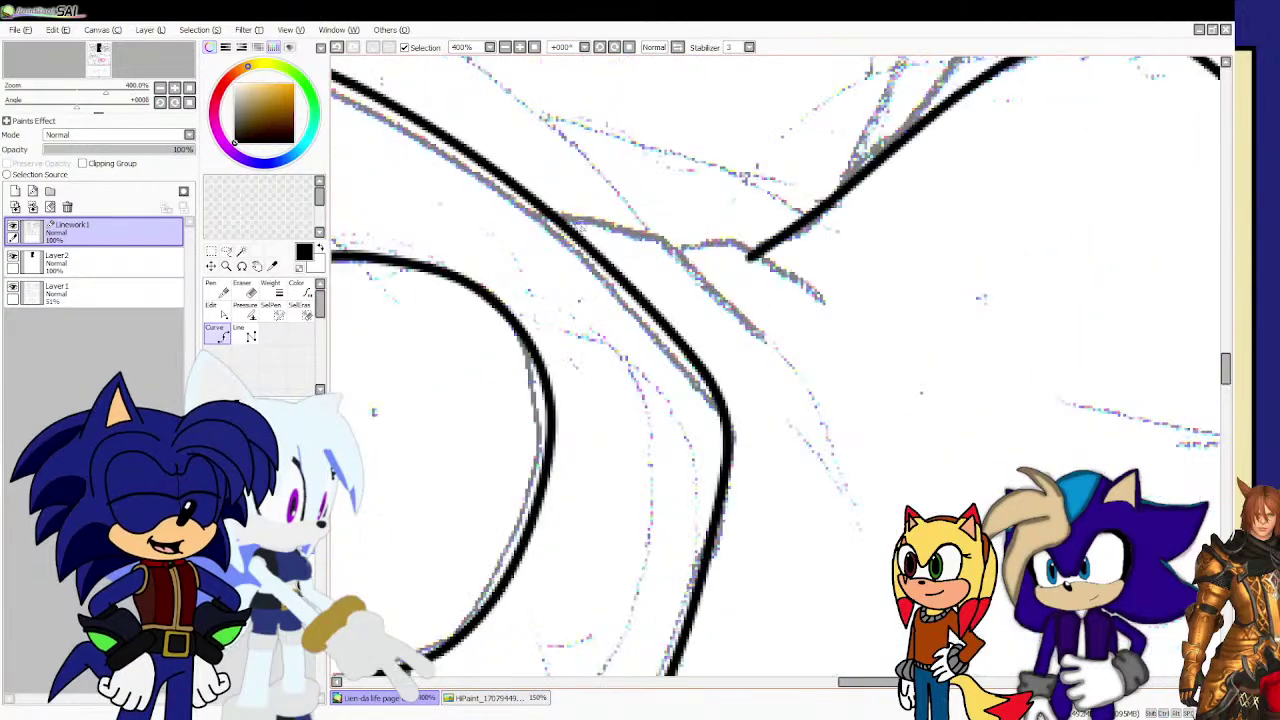
{"action": "left_click", "coordinate": [554, 218]}
{"action": "left_click", "coordinate": [611, 229]}
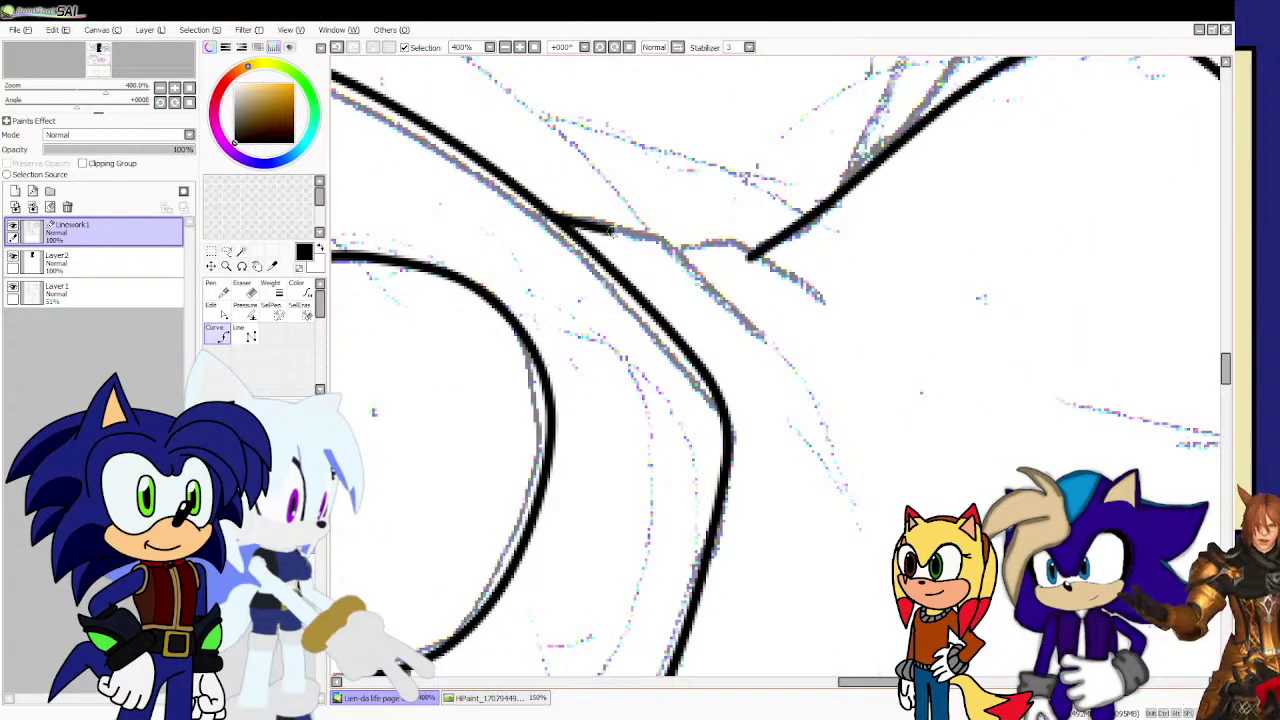
{"action": "left_click", "coordinate": [650, 232]}
{"action": "left_click", "coordinate": [692, 270]}
{"action": "double_click", "coordinate": [756, 309]}
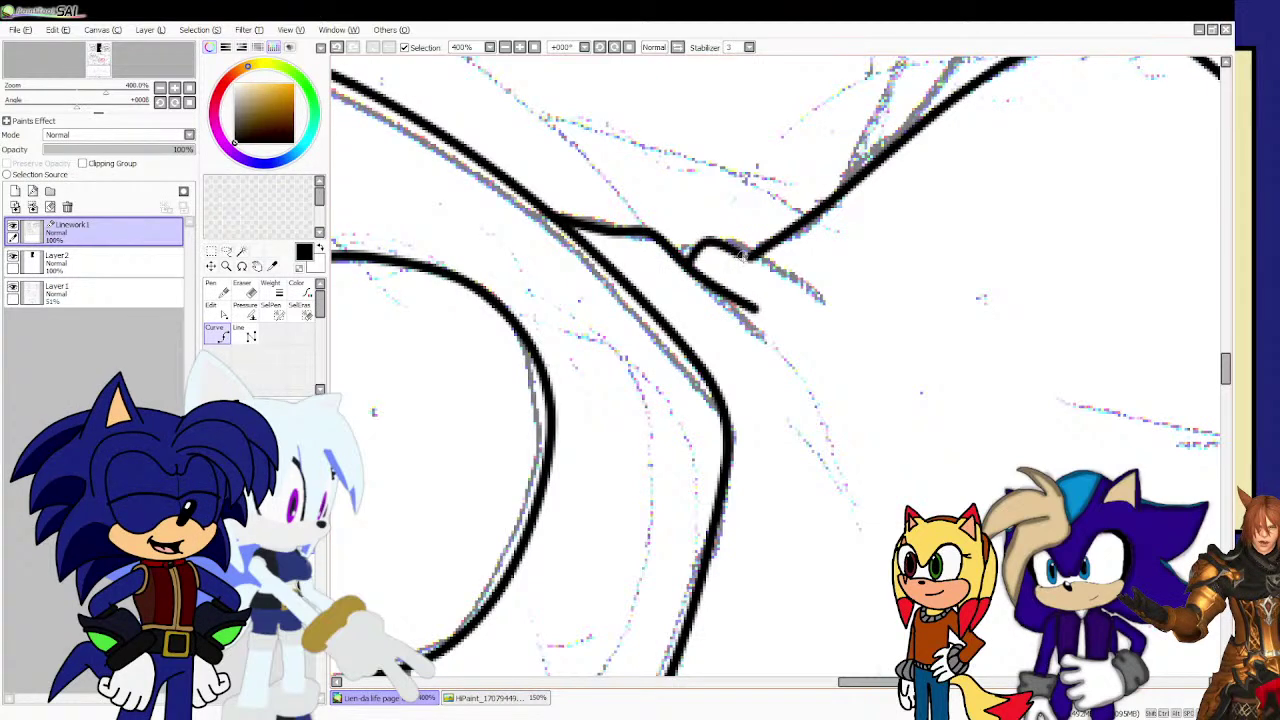
Reshape the little finger of the reclining character's hanging hand with a shorter, rounded tip.
{"action": "scroll", "coordinate": [790, 270], "scroll_direction": "down", "scroll_amount": 6}
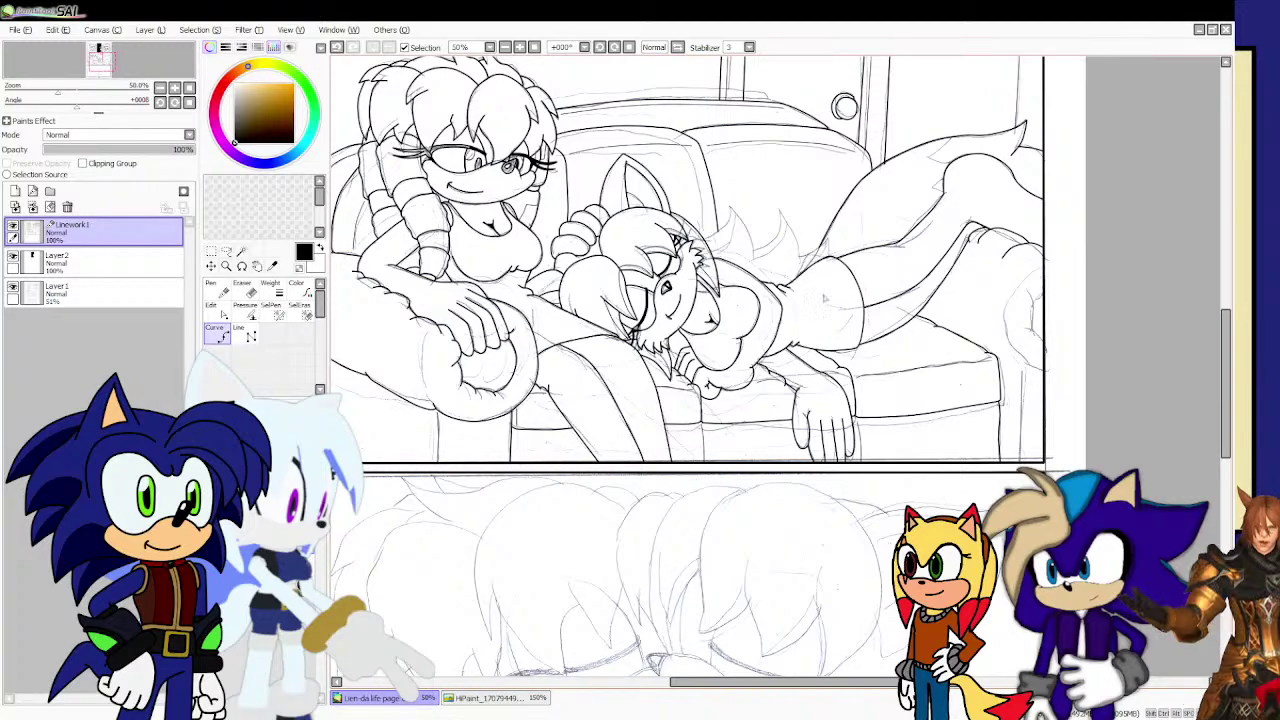
{"action": "scroll", "coordinate": [830, 320], "scroll_direction": "up", "scroll_amount": 2}
{"action": "scroll", "coordinate": [820, 500], "scroll_direction": "down", "scroll_amount": 1}
{"action": "scroll", "coordinate": [788, 574], "scroll_direction": "up", "scroll_amount": 1}
{"action": "scroll", "coordinate": [788, 574], "scroll_direction": "up", "scroll_amount": 2}
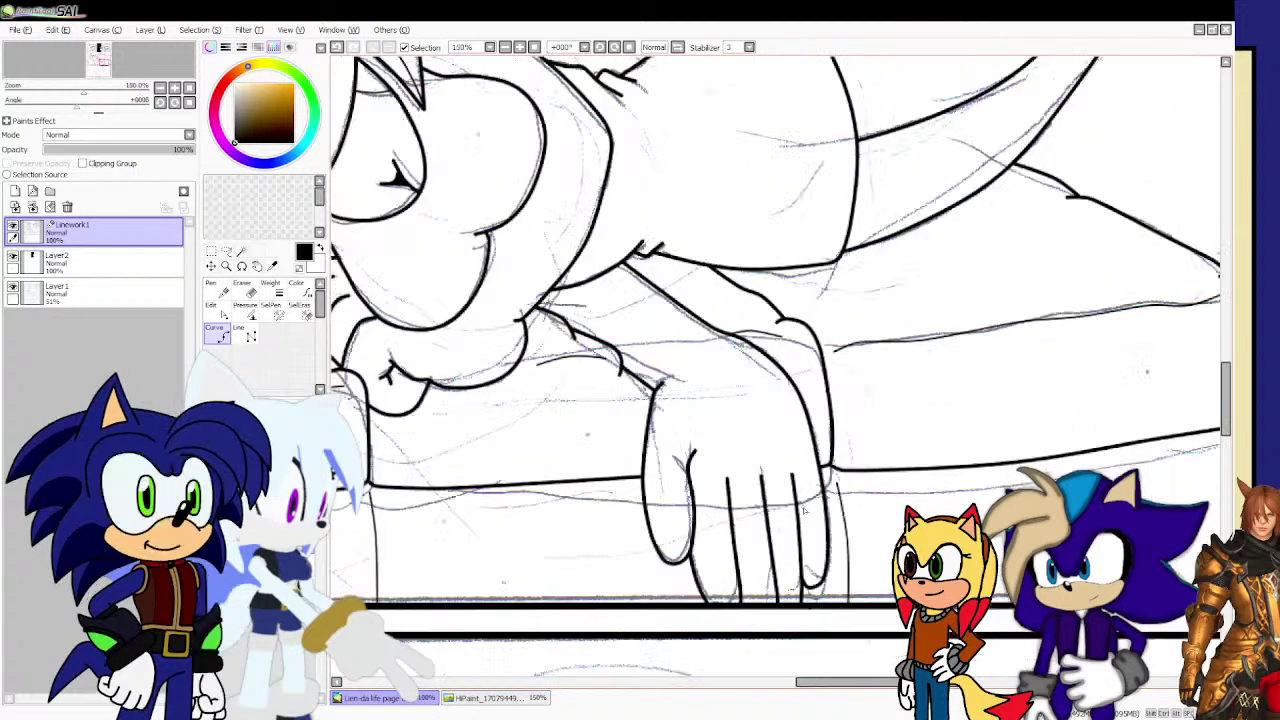
{"action": "left_click_drag", "start_coordinate": [803, 480], "coordinate": [798, 450]}
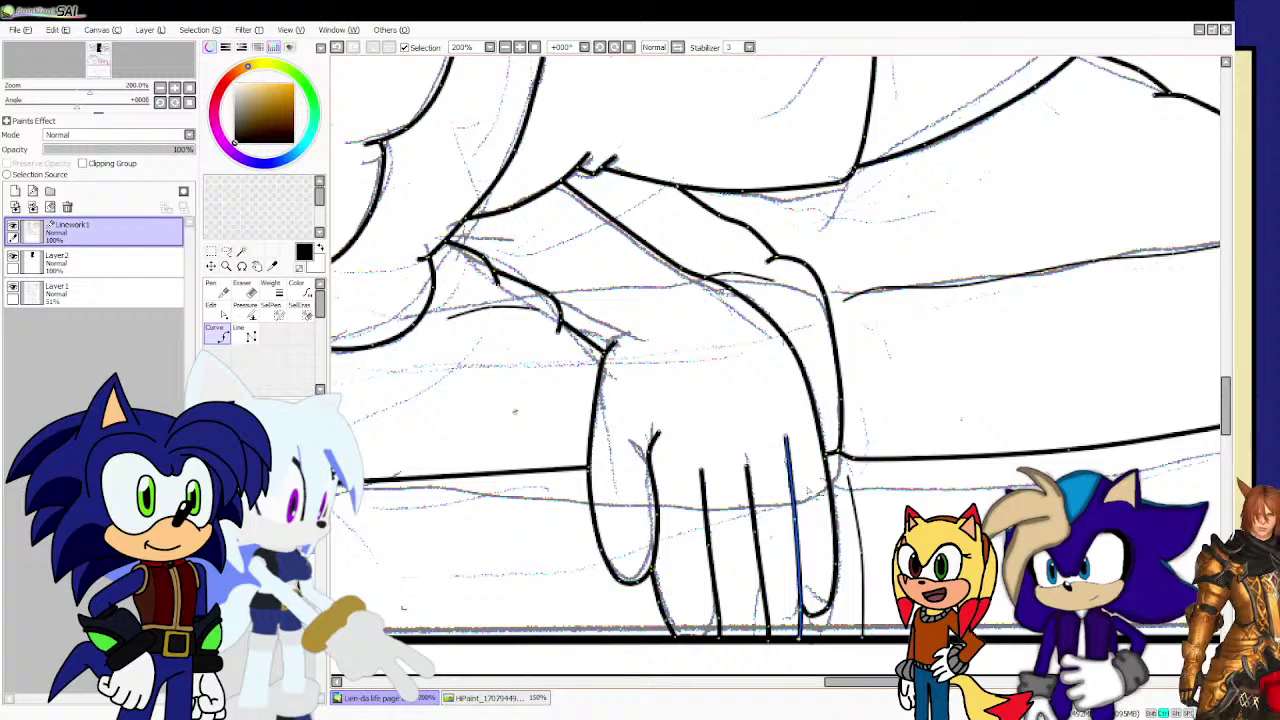
{"action": "left_click_drag", "start_coordinate": [802, 607], "coordinate": [844, 537]}
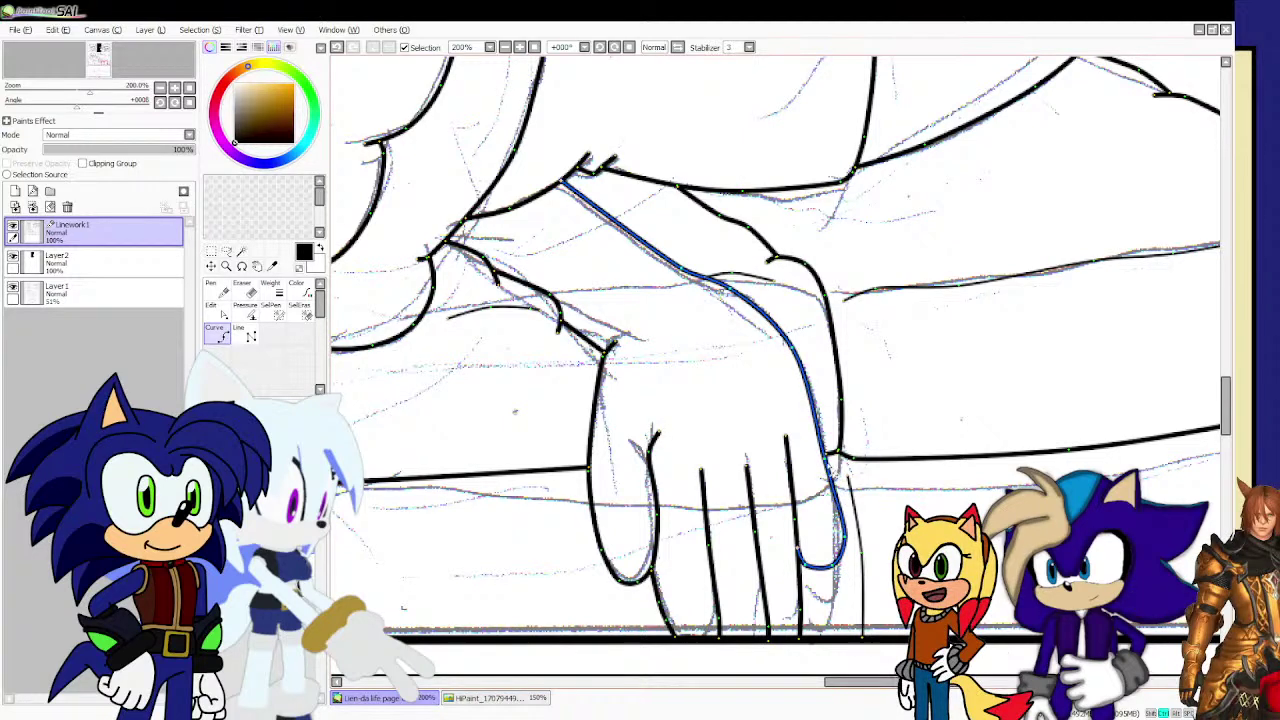
Smooth the hanging hand's outer edge and align the nearby arm and sofa cushion line ends with it.
{"action": "key", "text": "Return"}
{"action": "key", "text": "ctrl+z"}
{"action": "key", "text": "Return"}
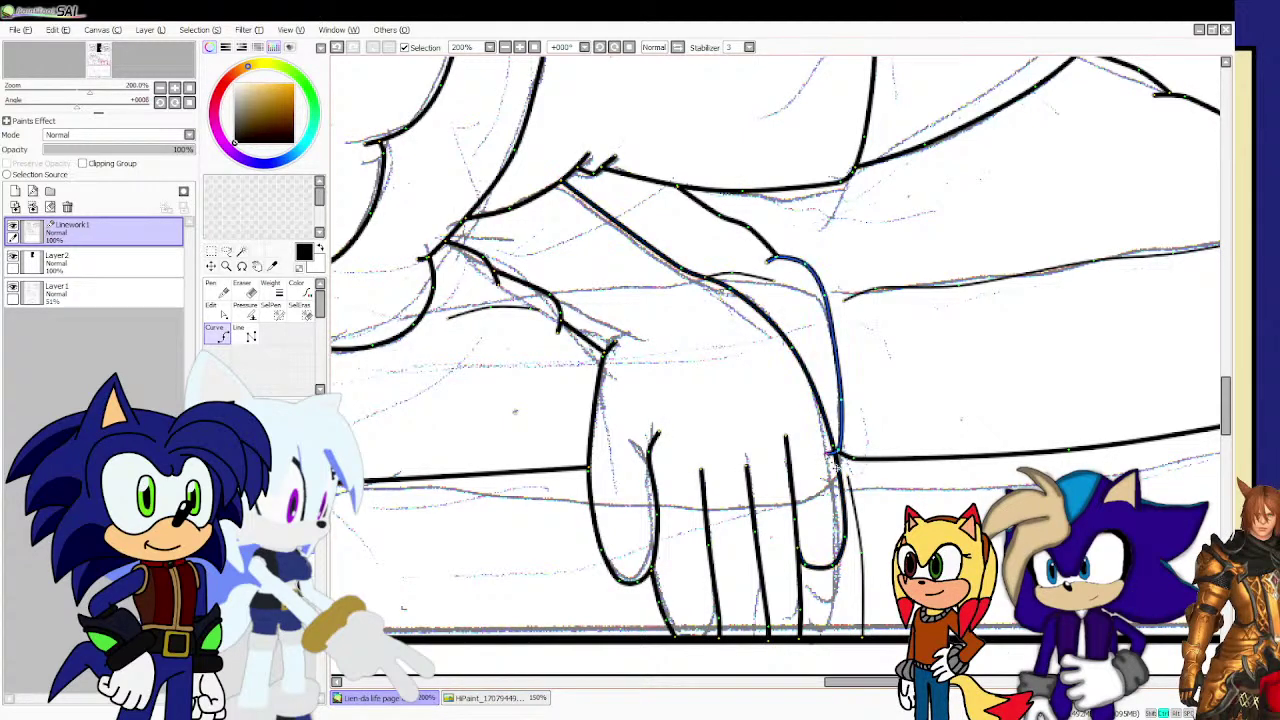
{"action": "key", "text": "Return"}
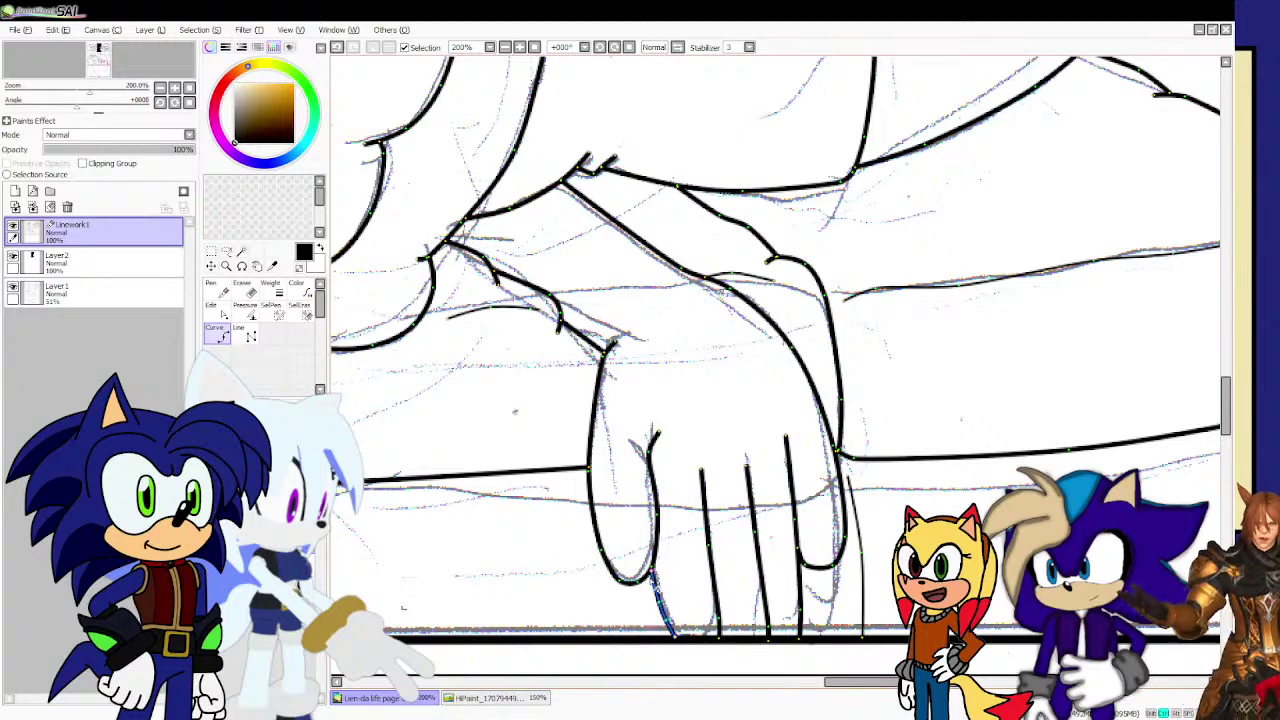
Erase the inner line of the hanging hand's thumb and the upper end of the adjoining finger line.
{"action": "key", "text": "e"}
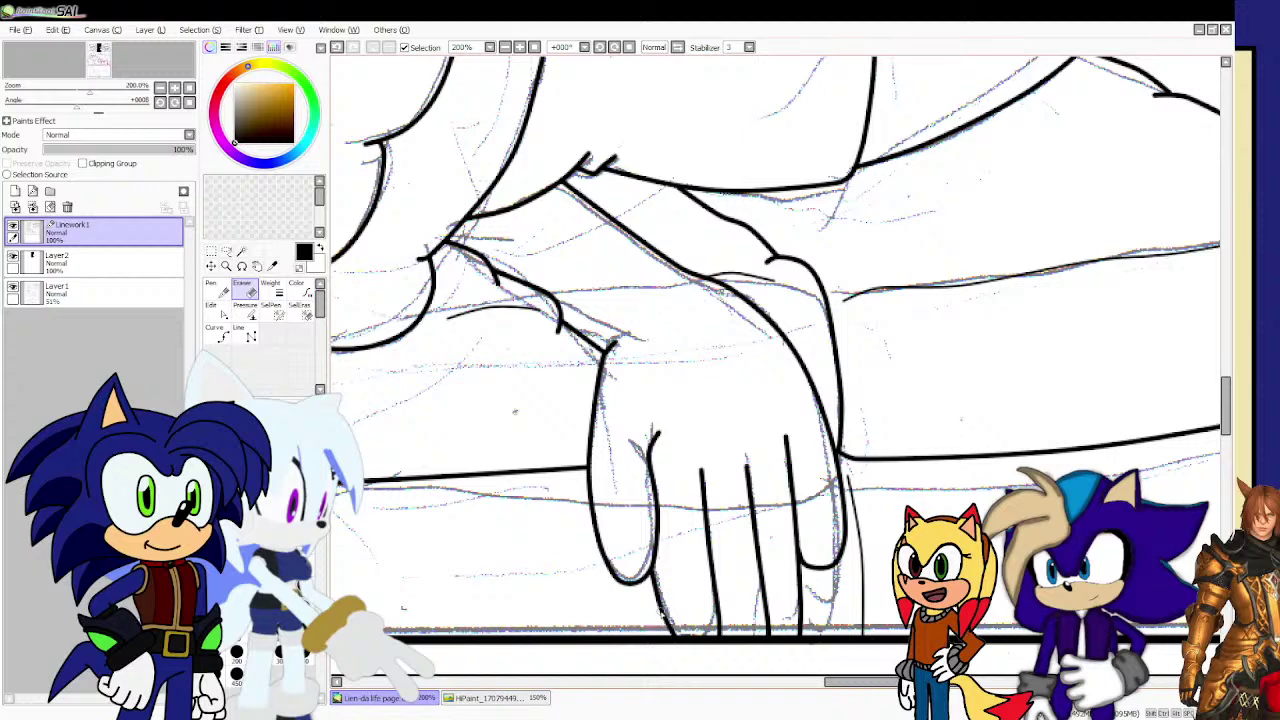
{"action": "key", "text": "ctrl"}
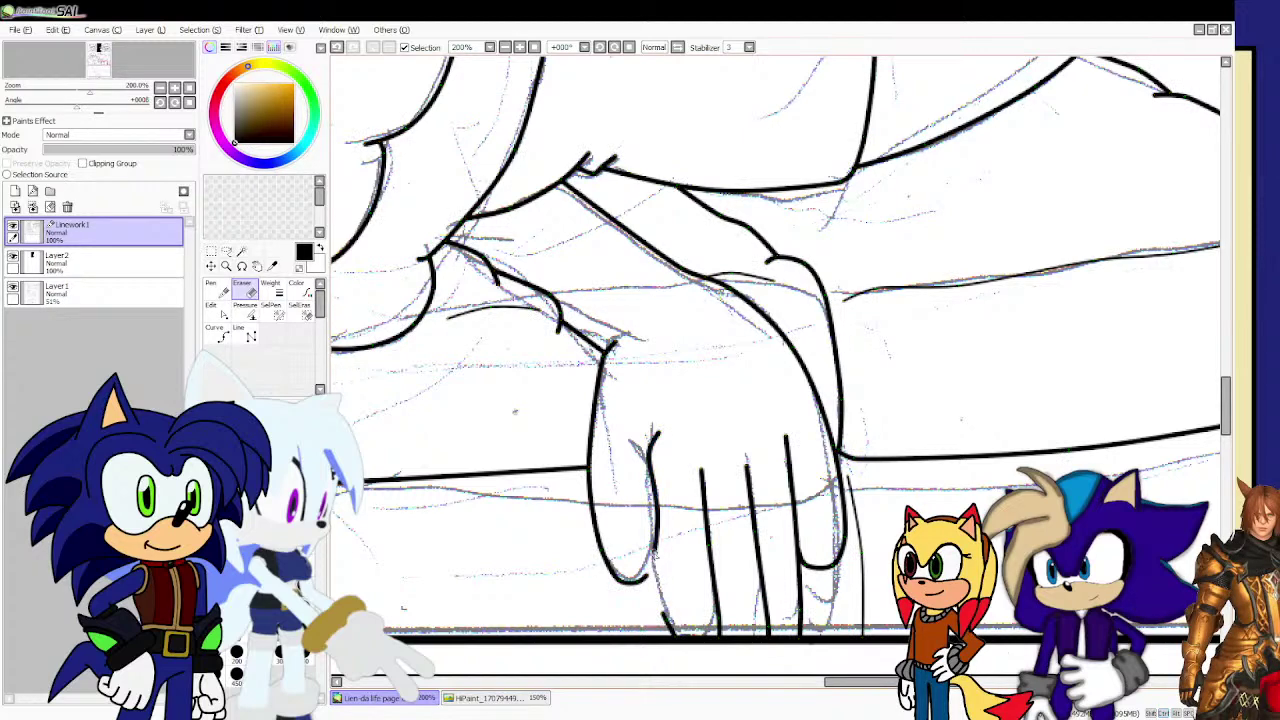
{"action": "mouse_move", "coordinate": [656, 560]}
{"action": "left_mouse_down"}
{"action": "mouse_move", "coordinate": [651, 430]}
{"action": "mouse_move", "coordinate": [648, 442]}
{"action": "left_mouse_up"}
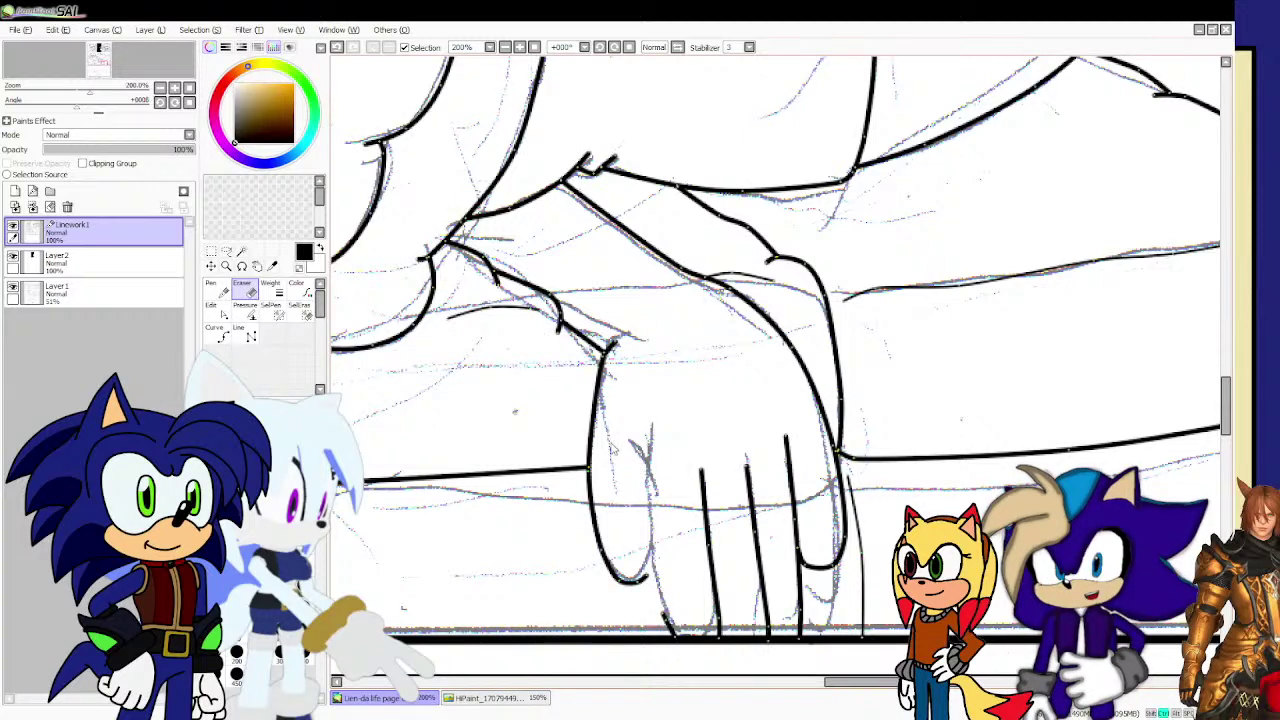
Reshape the hanging hand's thumb outline into a longer rounded tip with an inner line, and shift its upper end toward the wrist line.
{"action": "mouse_move", "coordinate": [646, 575]}
{"action": "left_mouse_down"}
{"action": "mouse_move", "coordinate": [668, 494]}
{"action": "mouse_move", "coordinate": [655, 478]}
{"action": "left_mouse_up"}
{"action": "left_click_drag", "start_coordinate": [637, 581], "coordinate": [667, 608]}
{"action": "left_click_drag", "start_coordinate": [663, 543], "coordinate": [657, 543]}
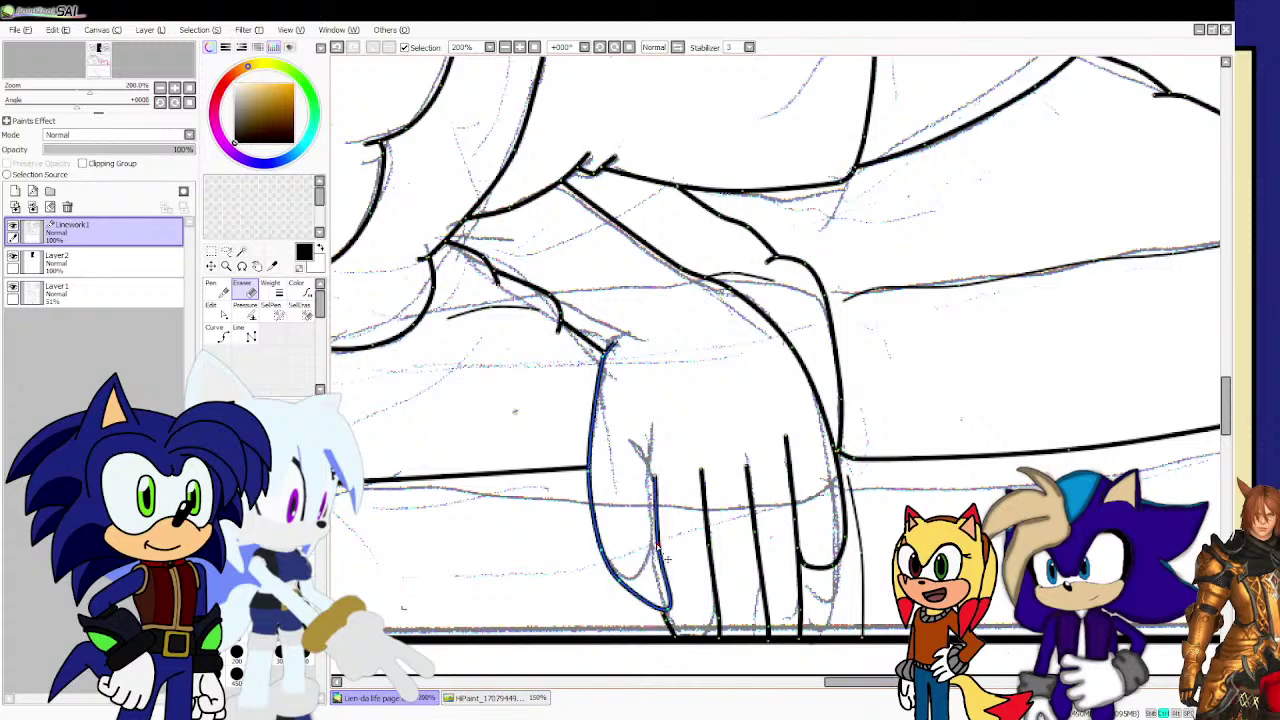
{"action": "left_click_drag", "start_coordinate": [625, 588], "coordinate": [646, 620]}
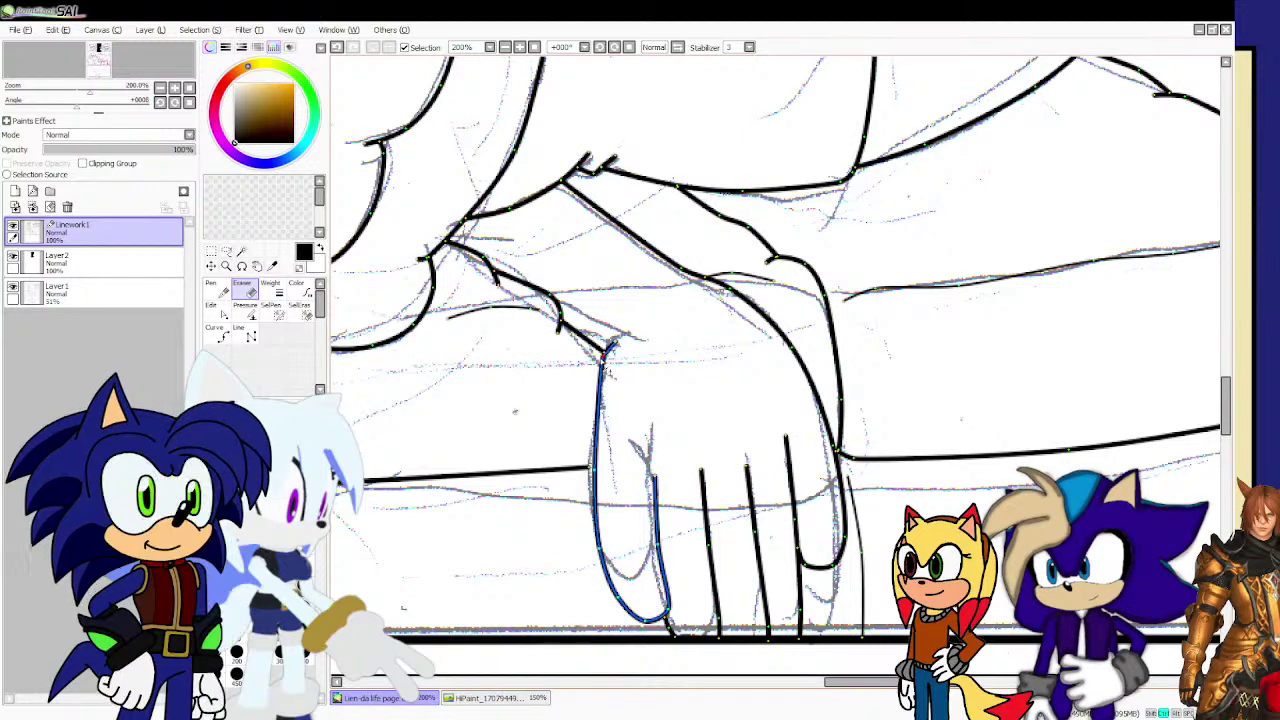
{"action": "left_click_drag", "start_coordinate": [614, 343], "coordinate": [623, 350]}
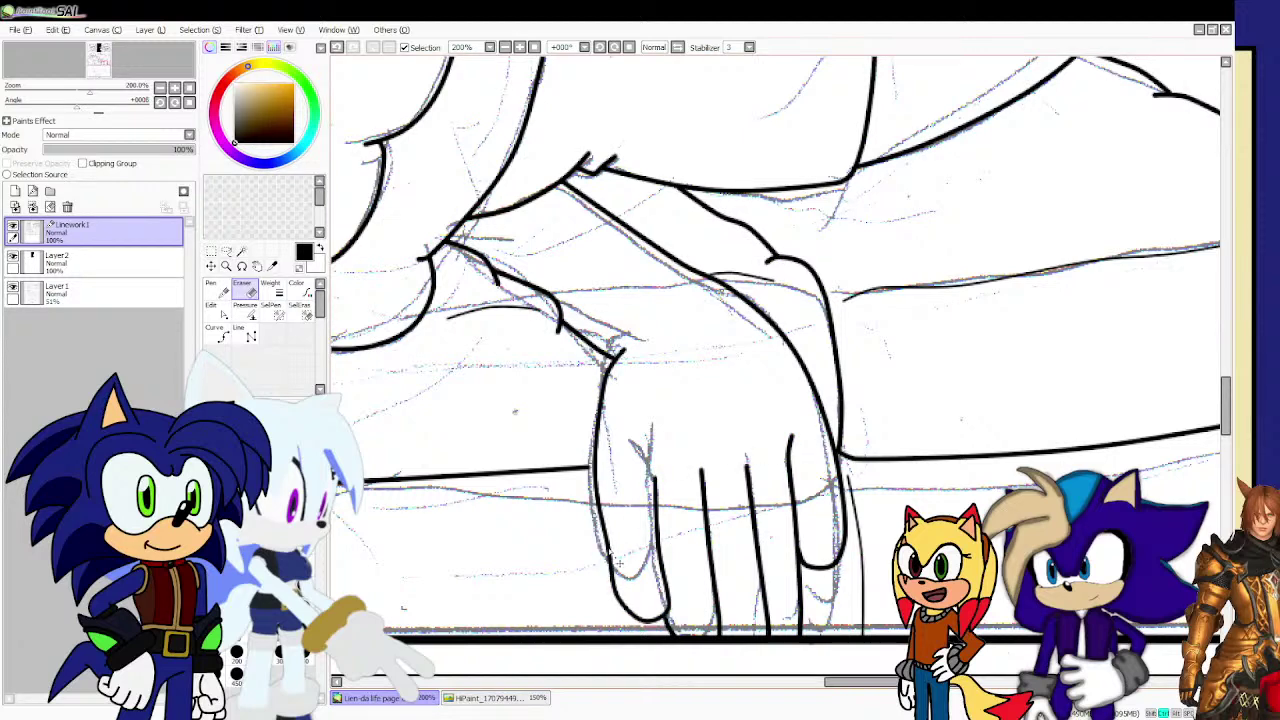
Fine-tune the hanging hand's thumb outline, bowing its outer edge slightly outward and adjusting the top of its inner line.
{"action": "key", "text": "ctrl+z"}
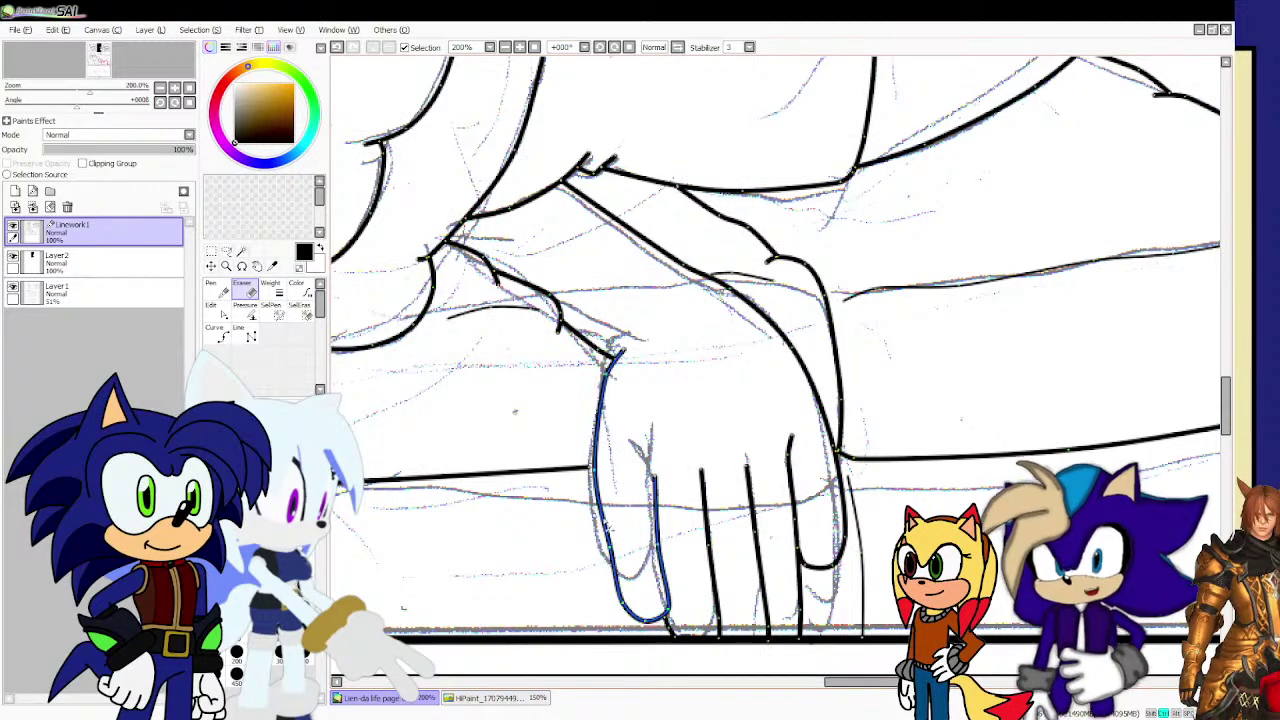
{"action": "key", "text": "ctrl+y"}
{"action": "key", "text": "ctrl+z"}
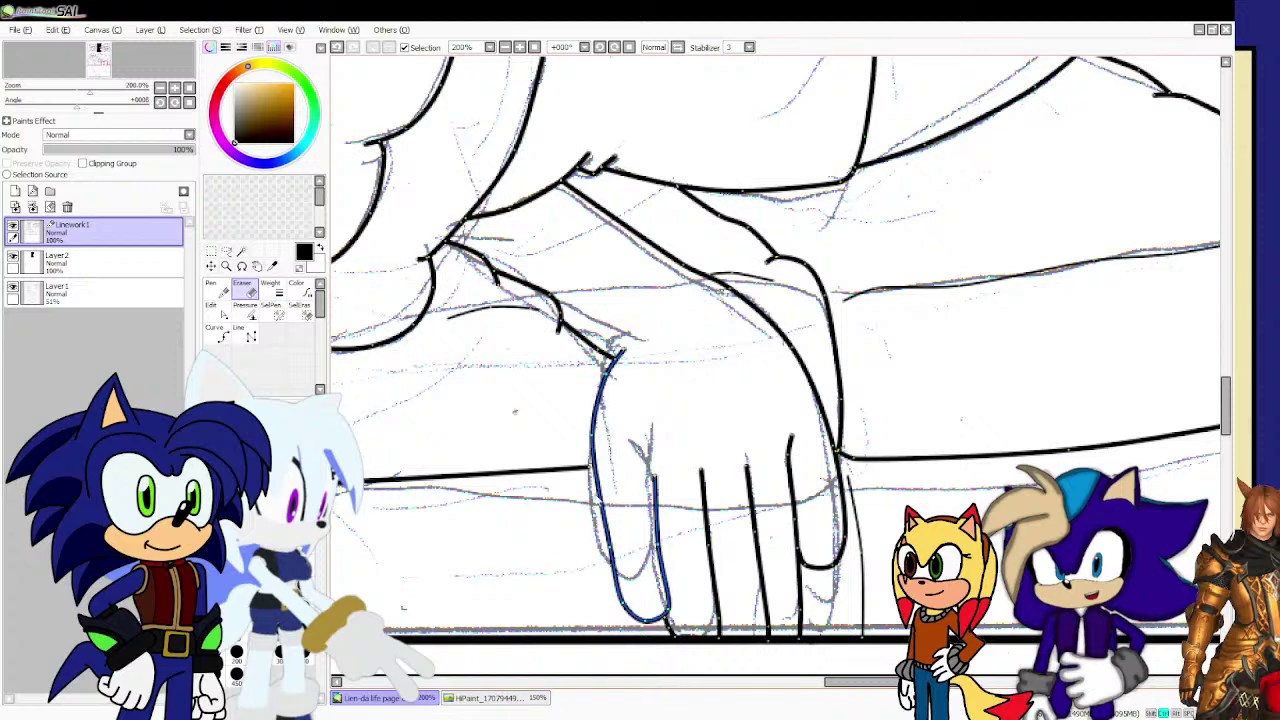
{"action": "key", "text": "ctrl+y"}
{"action": "key", "text": "ctrl+z"}
{"action": "key", "text": "ctrl+y"}
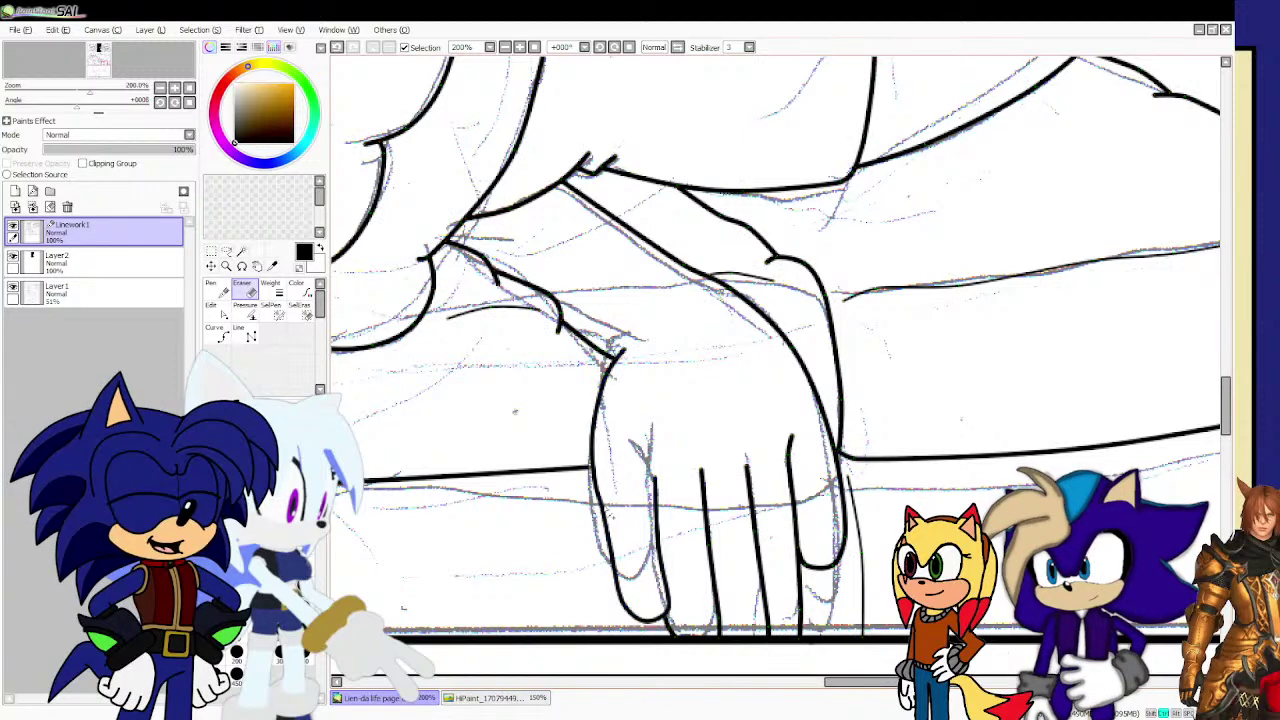
{"action": "key", "text": "ctrl+z"}
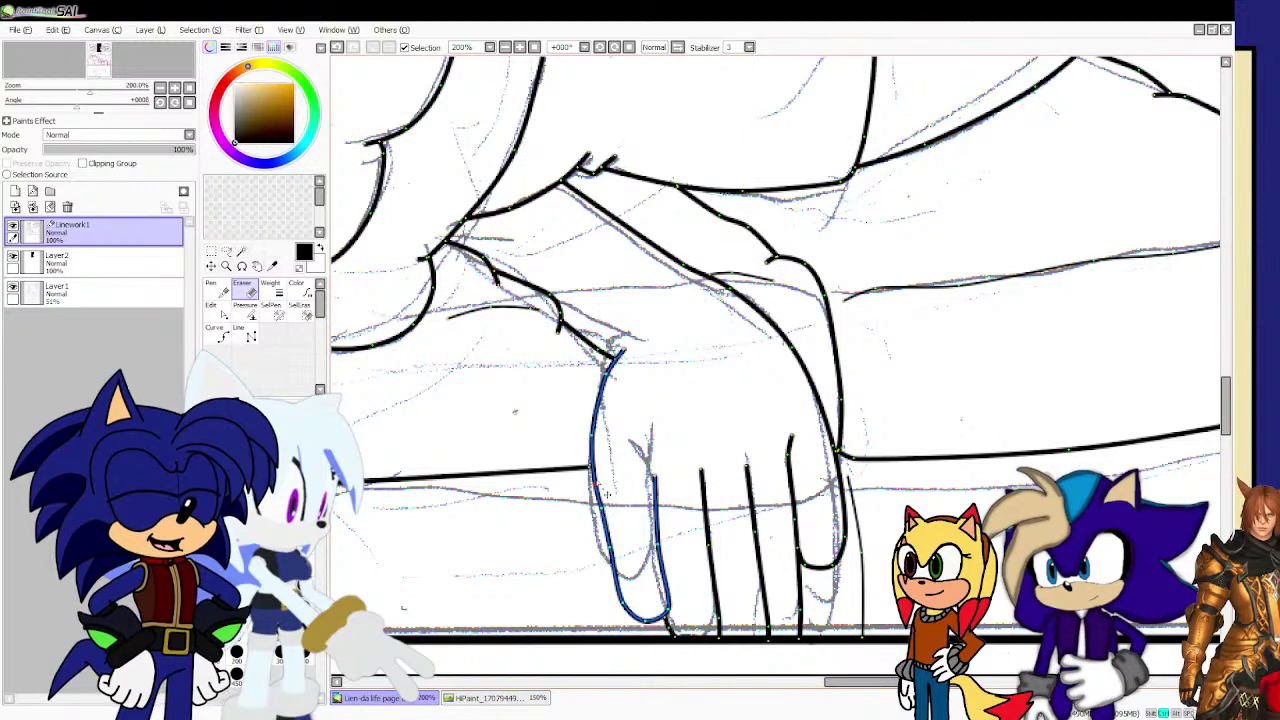
{"action": "key", "text": "ctrl+y"}
{"action": "key", "text": "ctrl+z"}
{"action": "key", "text": "ctrl+y"}
{"action": "key", "text": "ctrl+z"}
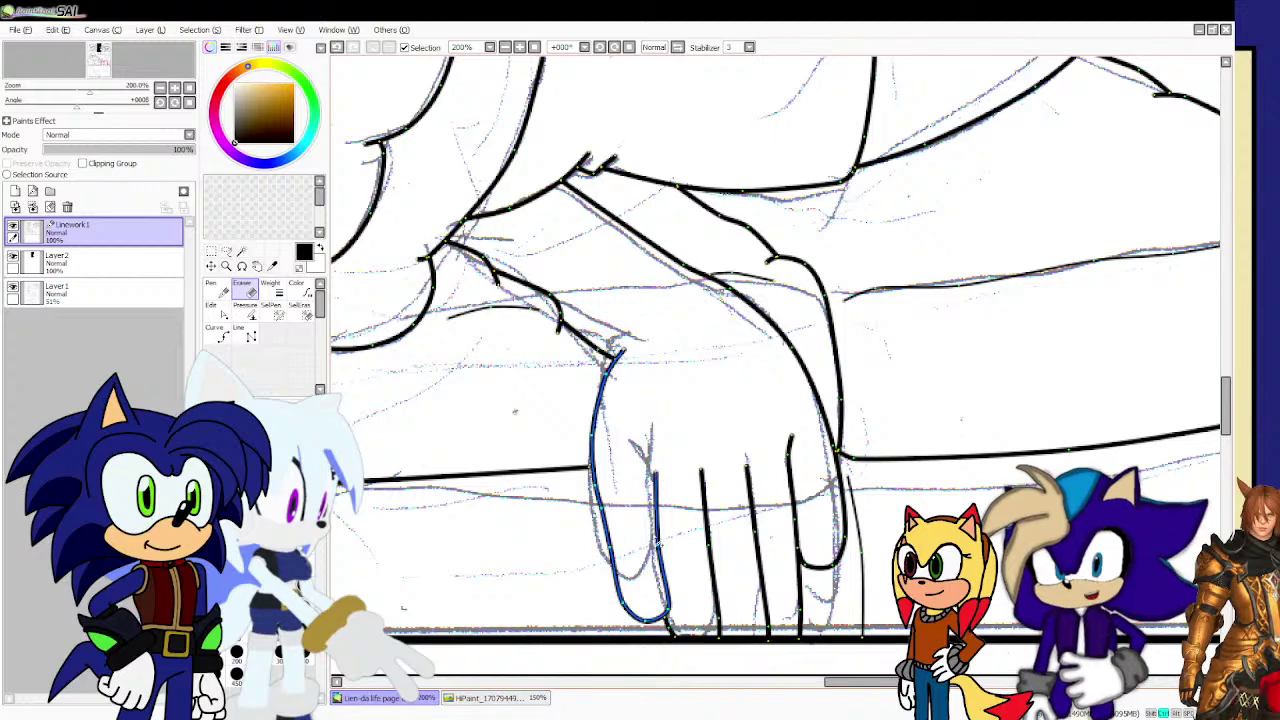
{"action": "key", "text": "ctrl+y"}
{"action": "key", "text": "ctrl+z"}
{"action": "key", "text": "ctrl+y"}
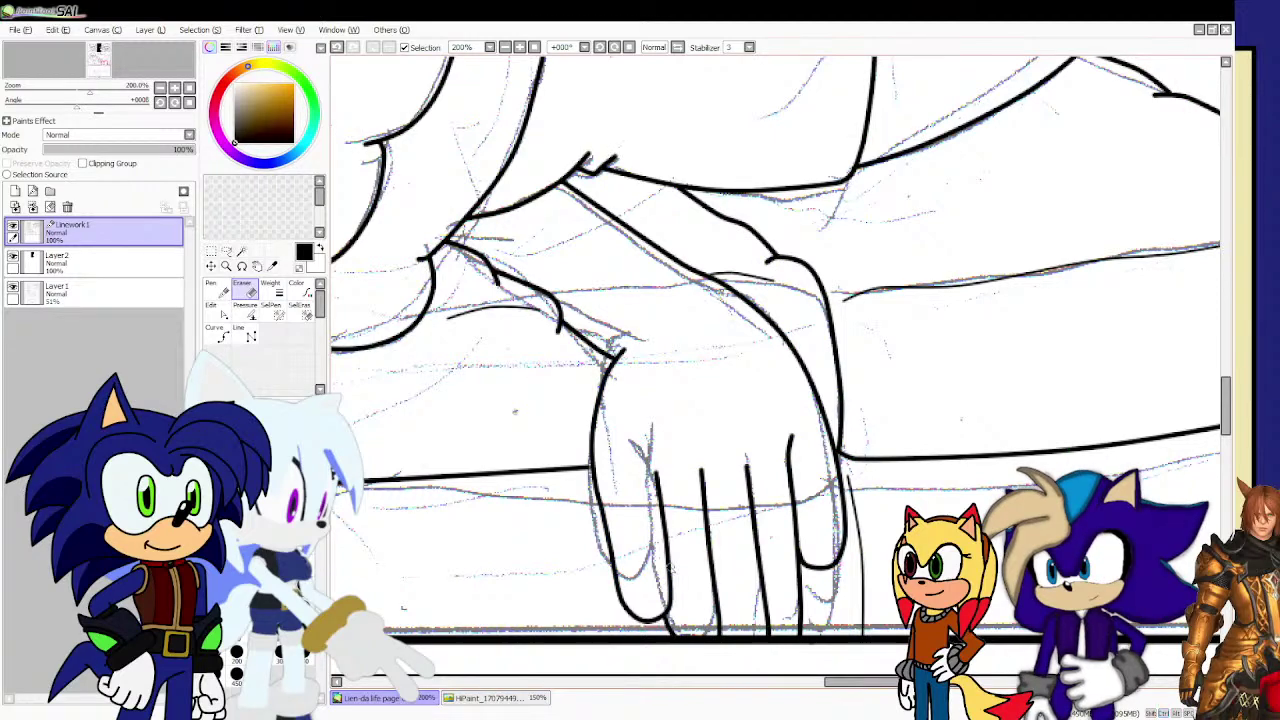
Pull the thumb's outer edge inward to slim it, and extend the sofa cushion line to meet the new edge.
{"action": "scroll", "coordinate": [670, 563], "scroll_direction": "down", "scroll_amount": 3}
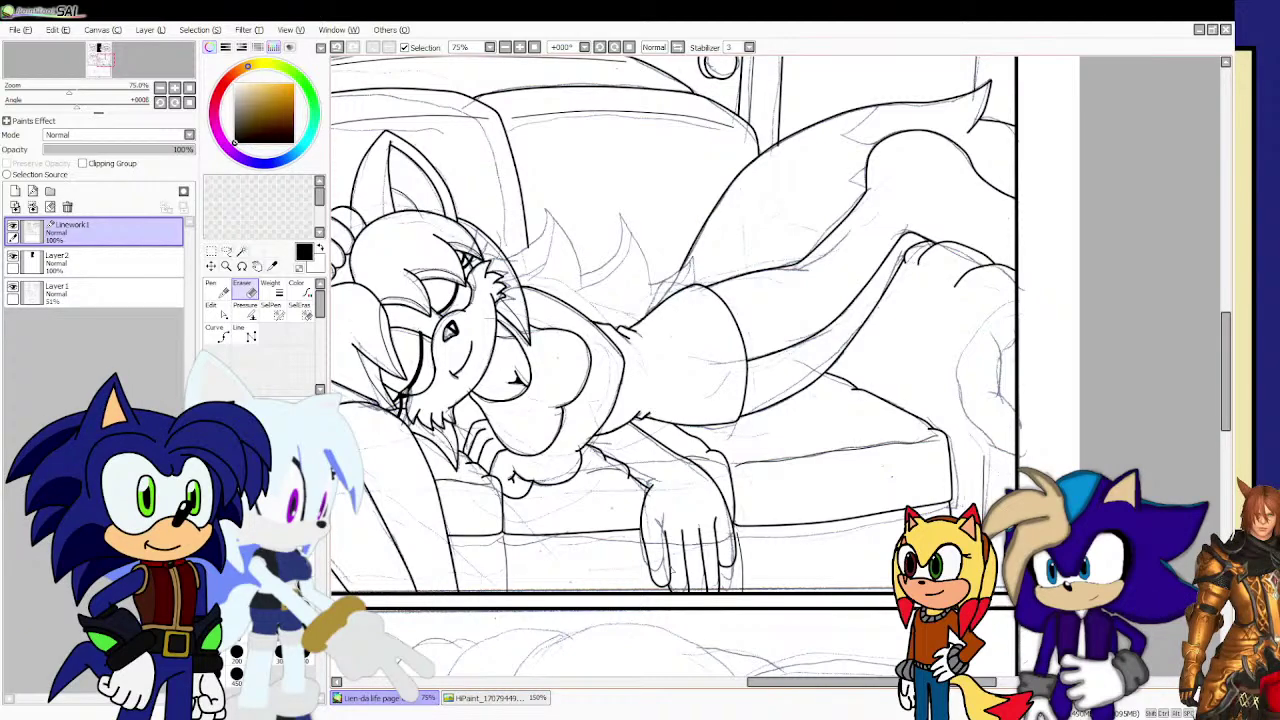
{"action": "scroll", "coordinate": [676, 598], "scroll_direction": "up", "scroll_amount": 3}
{"action": "left_click_drag", "start_coordinate": [656, 316], "coordinate": [692, 440]}
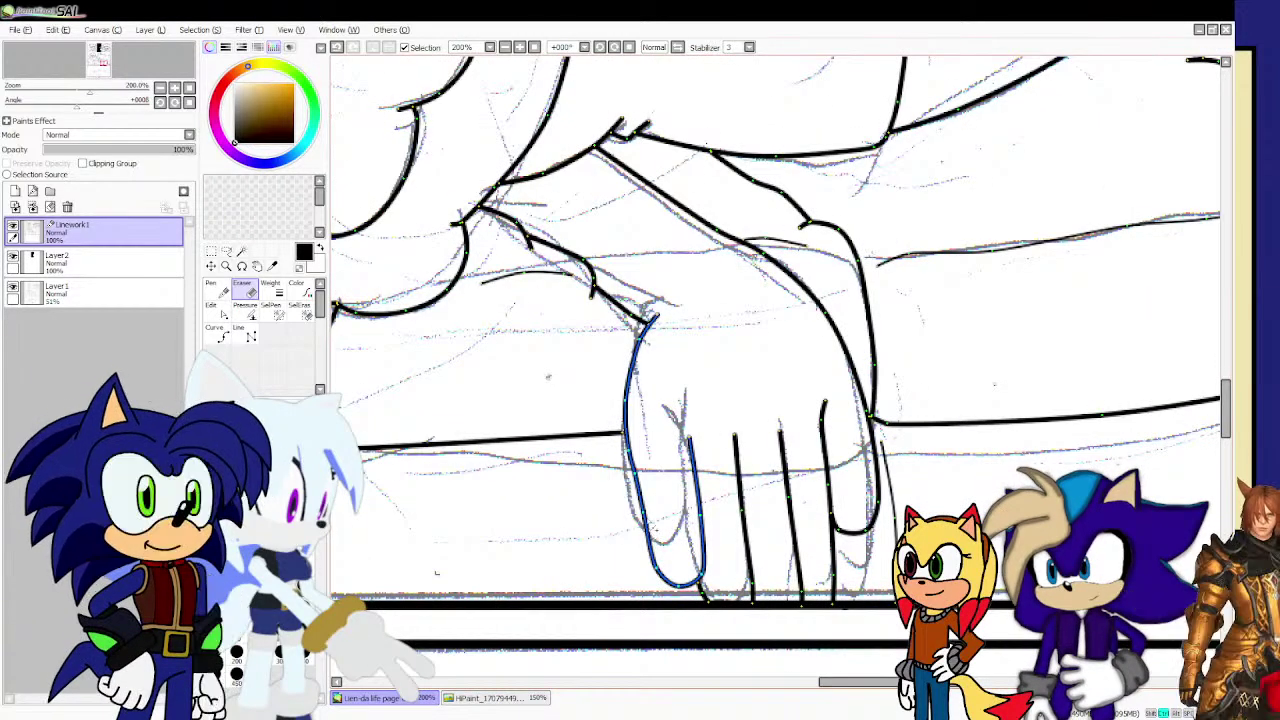
{"action": "left_click_drag", "start_coordinate": [648, 527], "coordinate": [656, 528]}
{"action": "left_click_drag", "start_coordinate": [640, 476], "coordinate": [654, 482]}
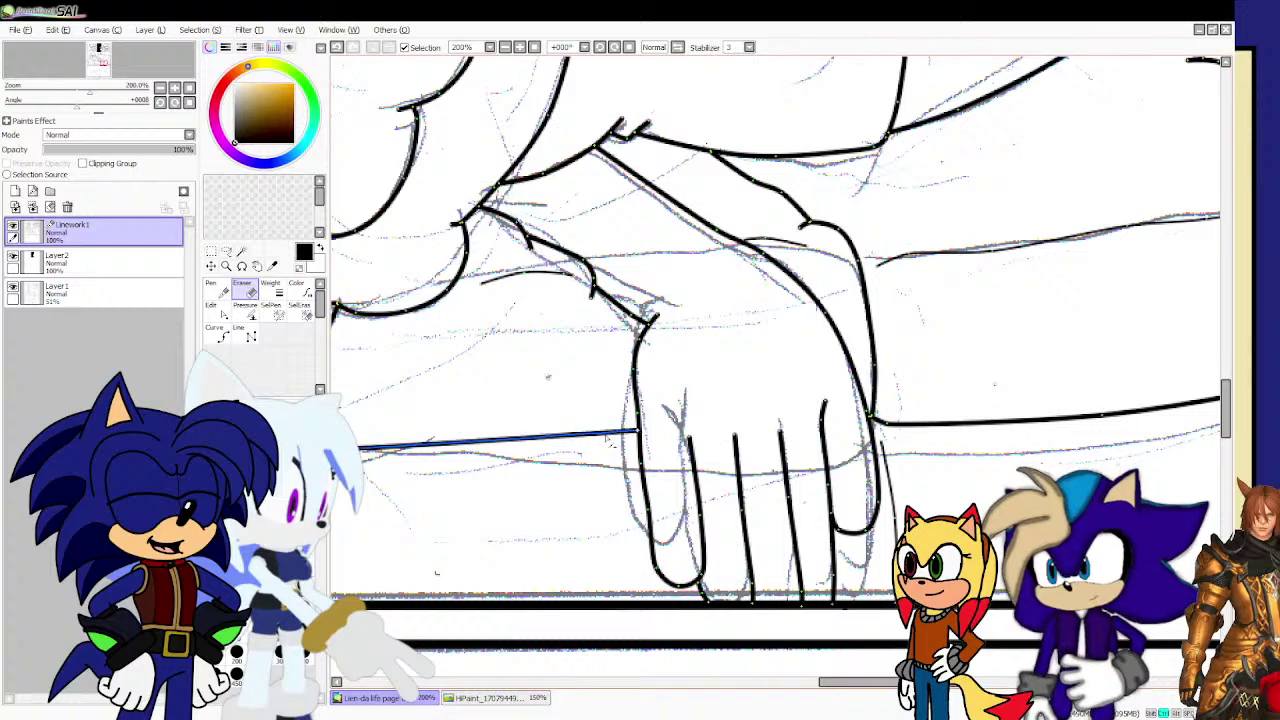
{"action": "key", "text": "ctrl"}
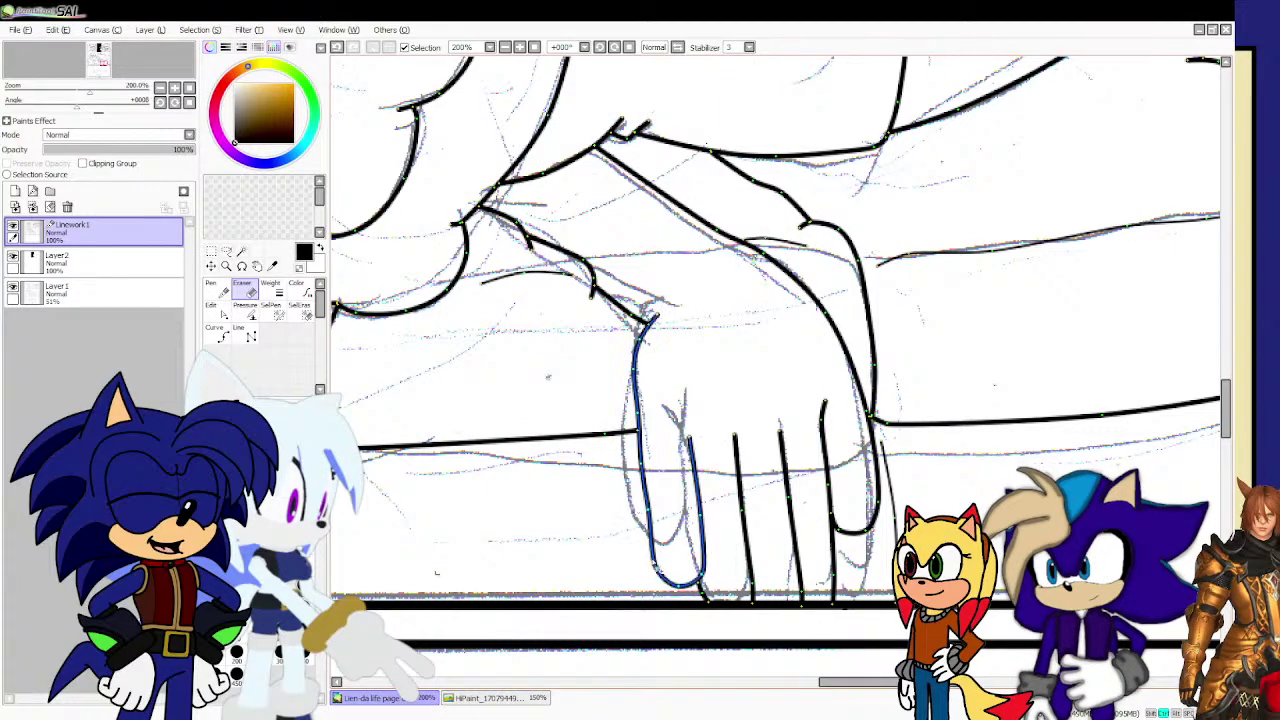
{"action": "left_click_drag", "start_coordinate": [656, 572], "coordinate": [657, 565]}
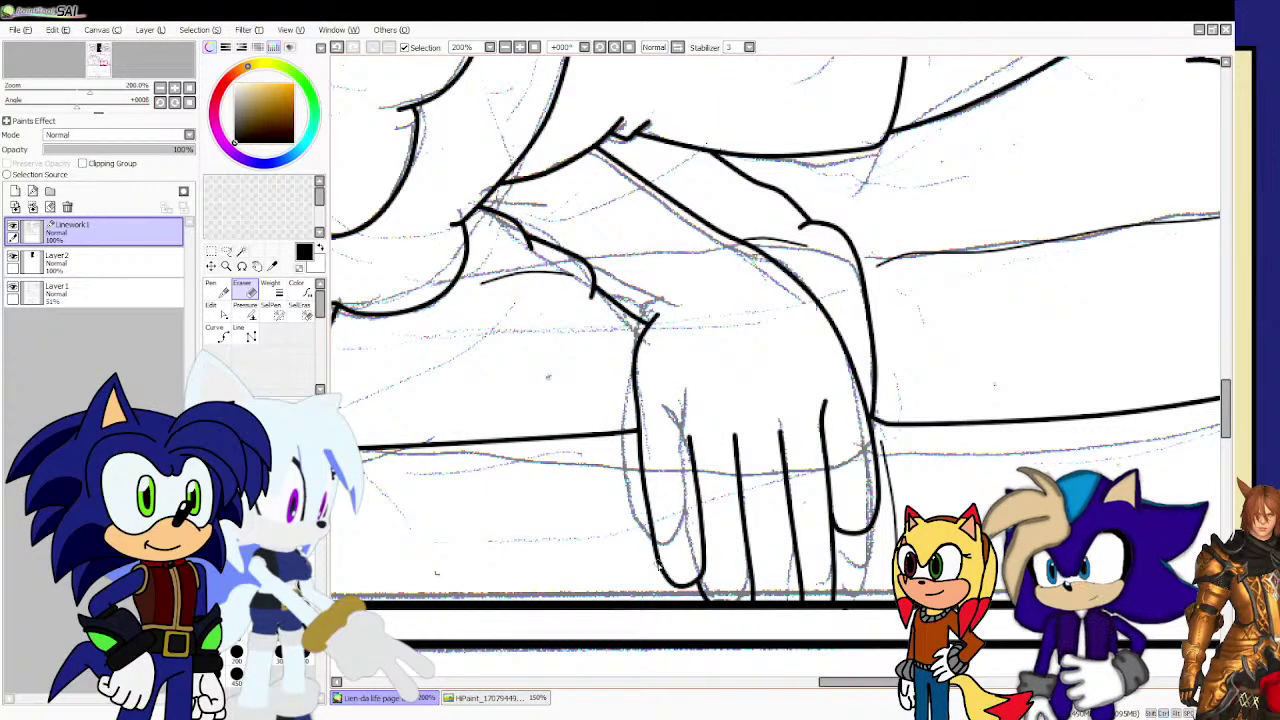
Check the reshaped hand and arm lines against the whole couch panel, and save the comic page.
{"action": "scroll", "coordinate": [648, 506], "scroll_direction": "down", "scroll_amount": 4}
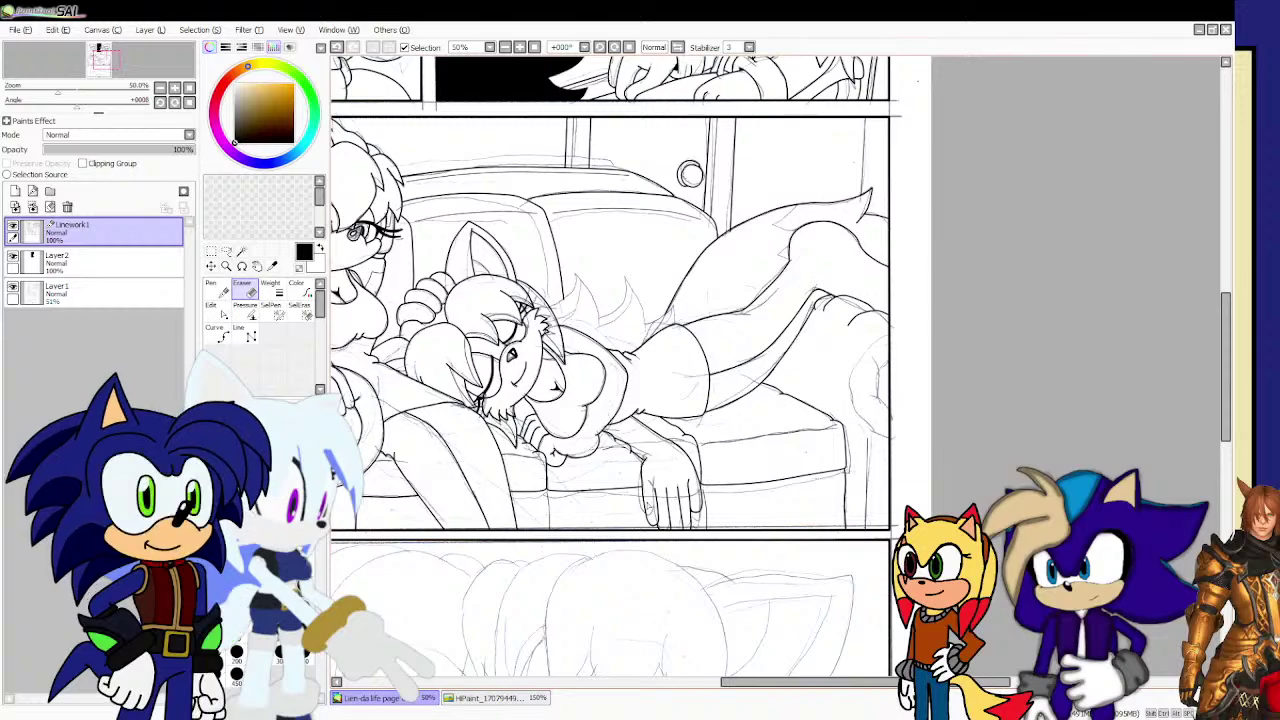
{"action": "scroll", "coordinate": [709, 466], "scroll_direction": "up", "scroll_amount": 2}
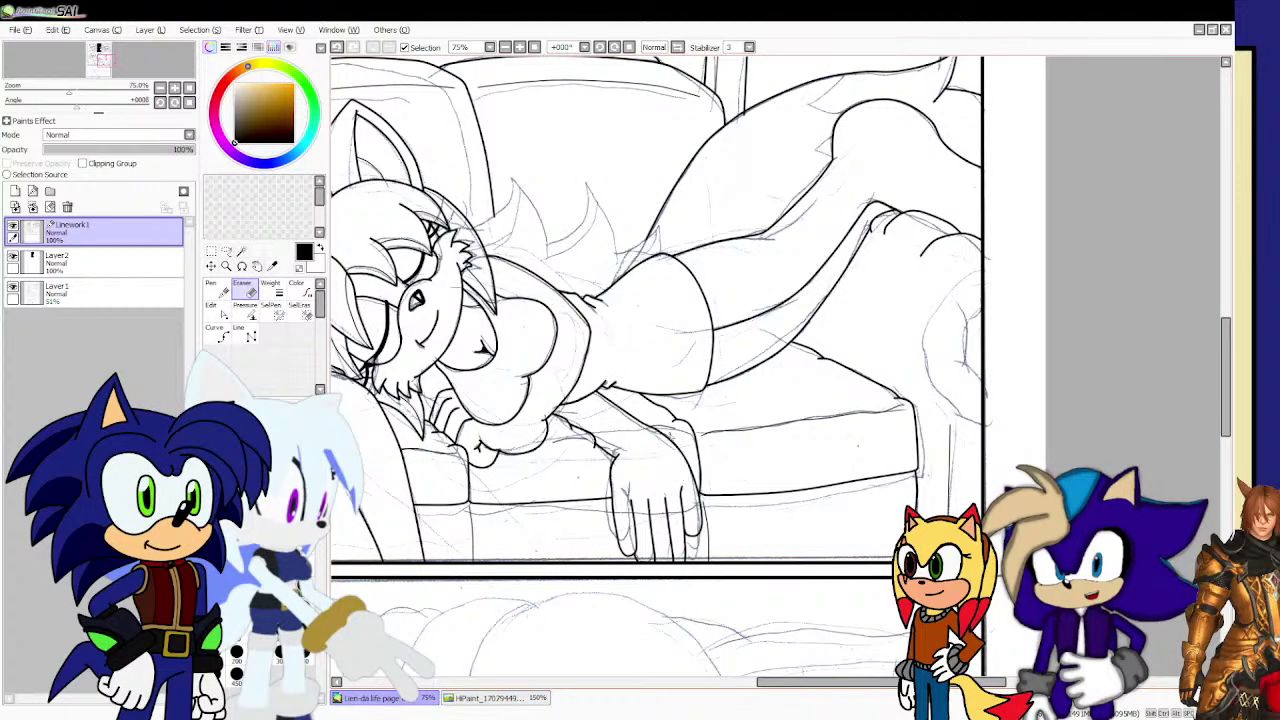
{"action": "scroll", "coordinate": [624, 432], "scroll_direction": "up", "scroll_amount": 3}
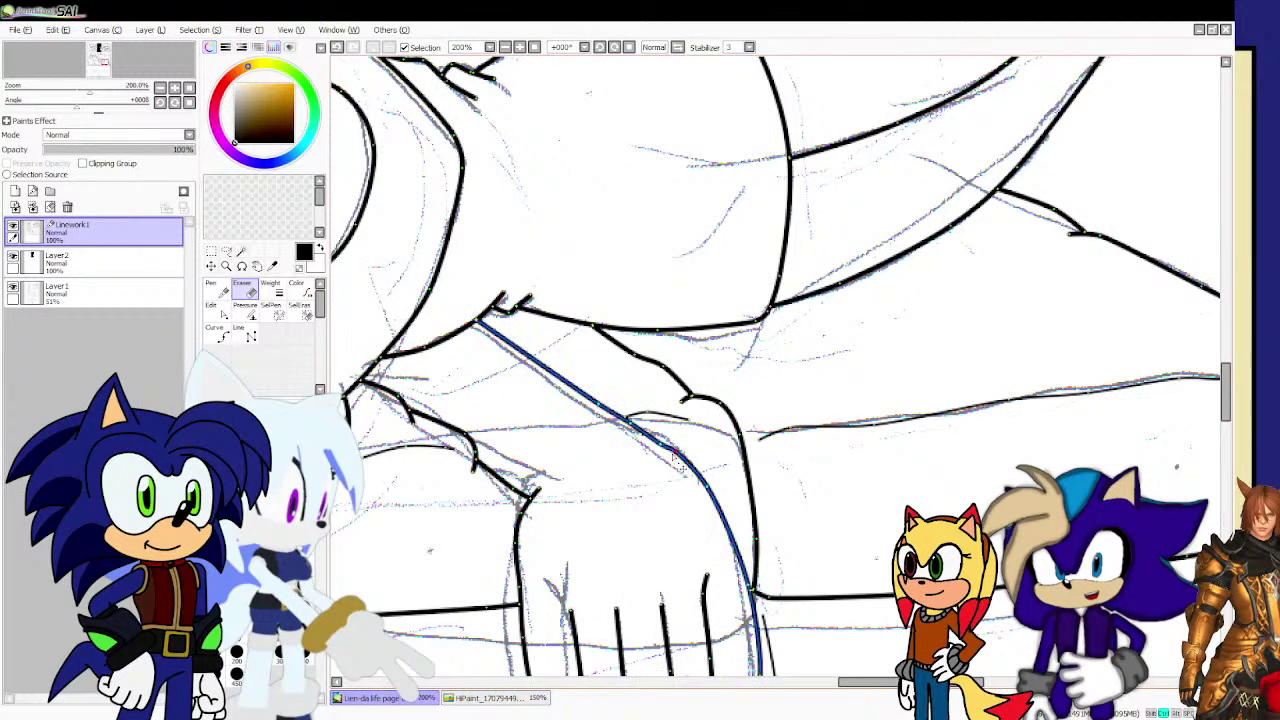
{"action": "scroll", "coordinate": [676, 456], "scroll_direction": "down", "scroll_amount": 4}
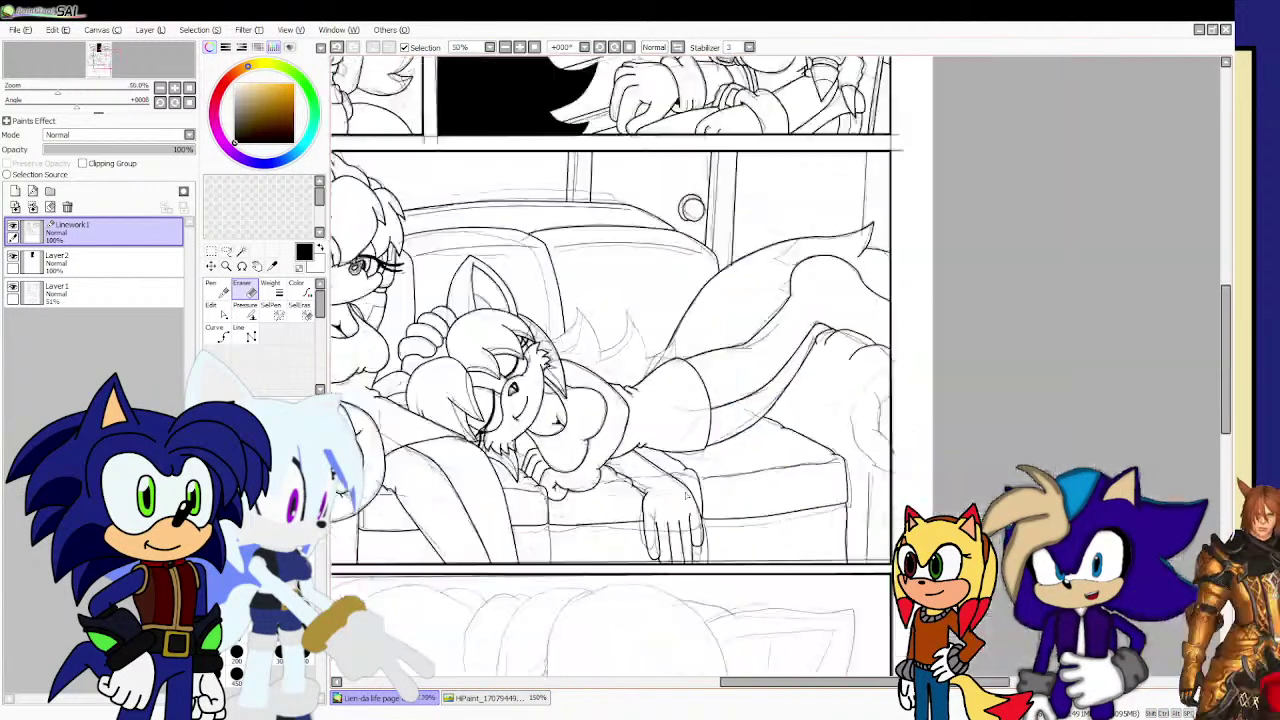
{"action": "left_click", "coordinate": [20, 30]}
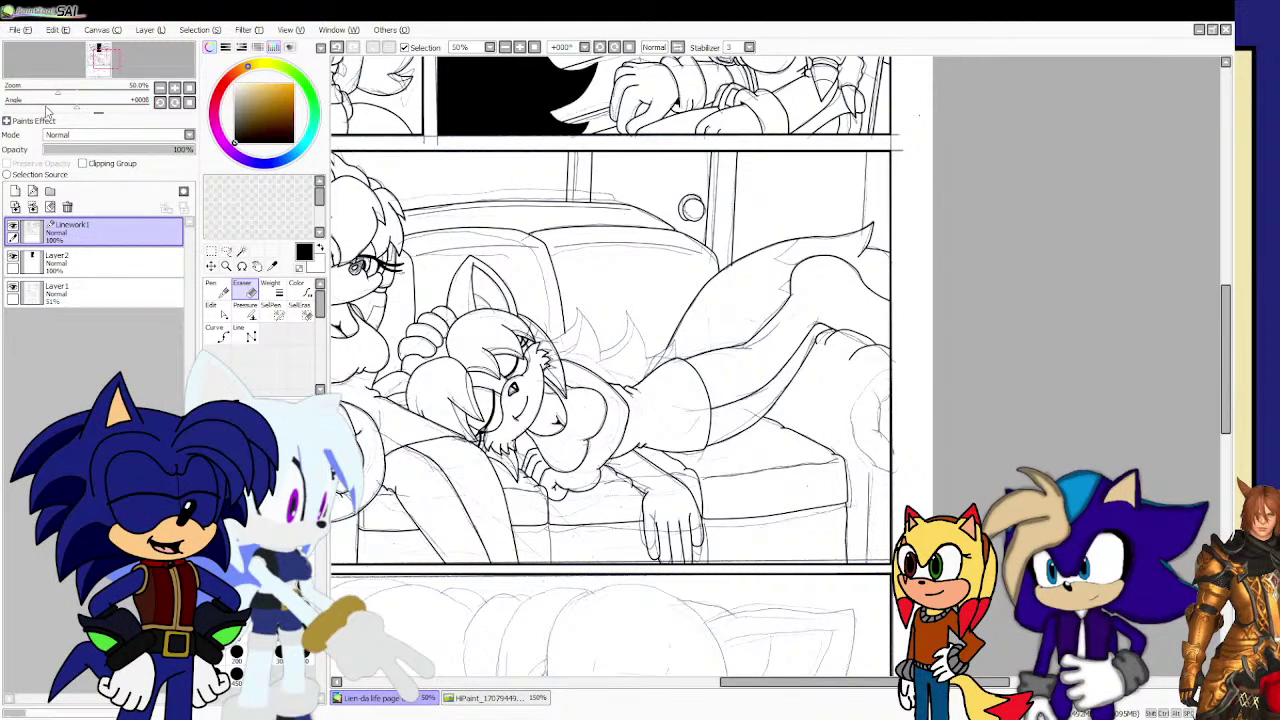
Ink the first large spike behind the reclining character with the Curve tool, from the hair outline up to its tip and down to its base.
{"action": "scroll", "coordinate": [523, 258], "scroll_direction": "up", "scroll_amount": 2}
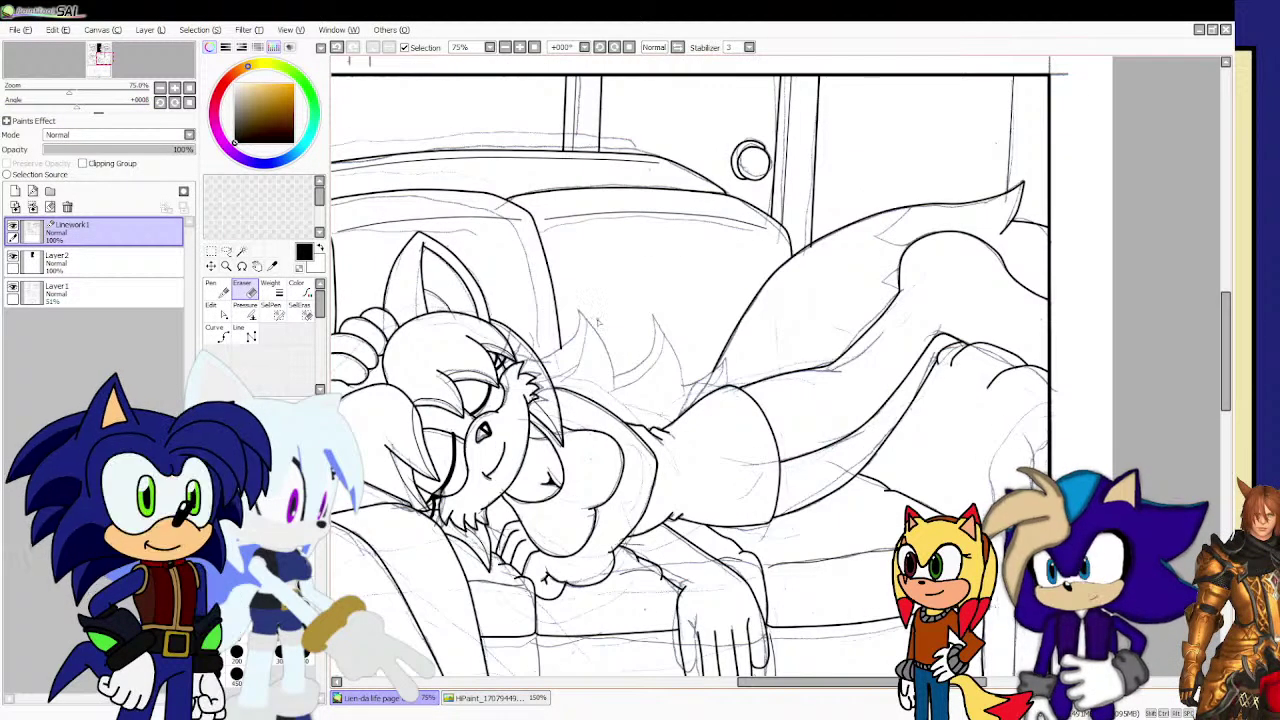
{"action": "scroll", "coordinate": [566, 358], "scroll_direction": "up", "scroll_amount": 1}
{"action": "scroll", "coordinate": [487, 390], "scroll_direction": "up", "scroll_amount": 2}
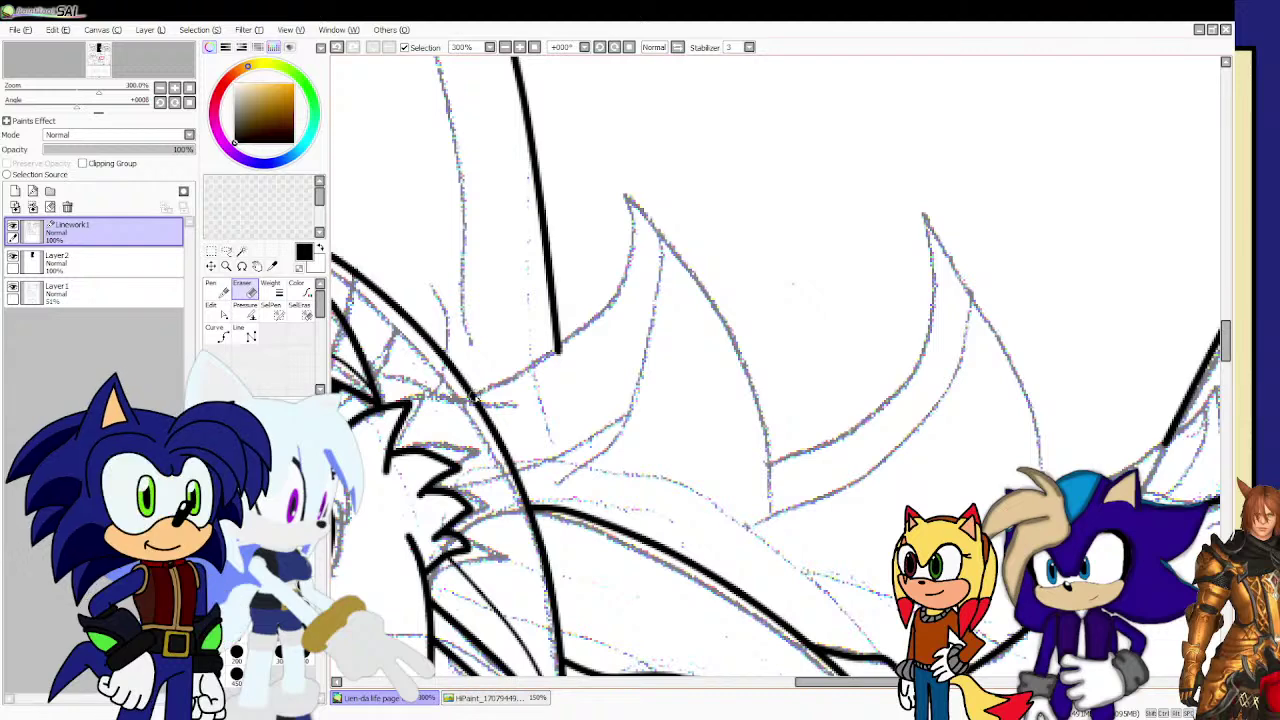
{"action": "left_click", "coordinate": [217, 333]}
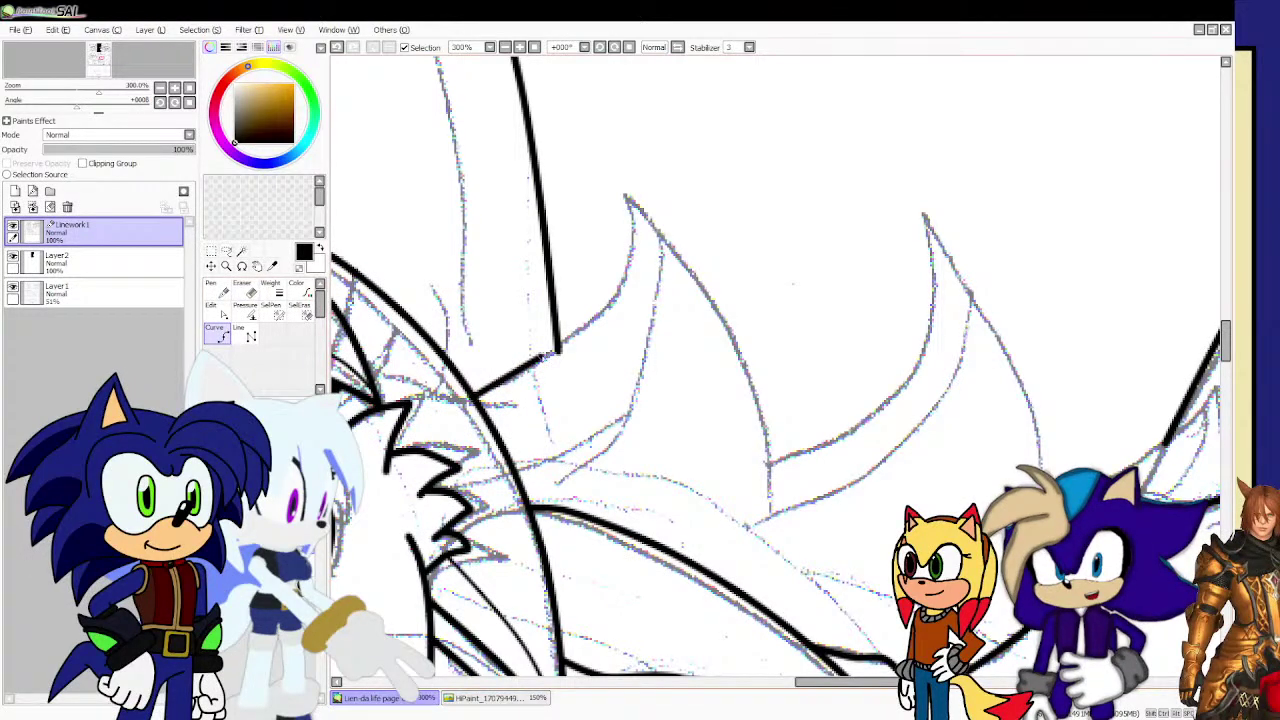
{"action": "left_click", "coordinate": [636, 203]}
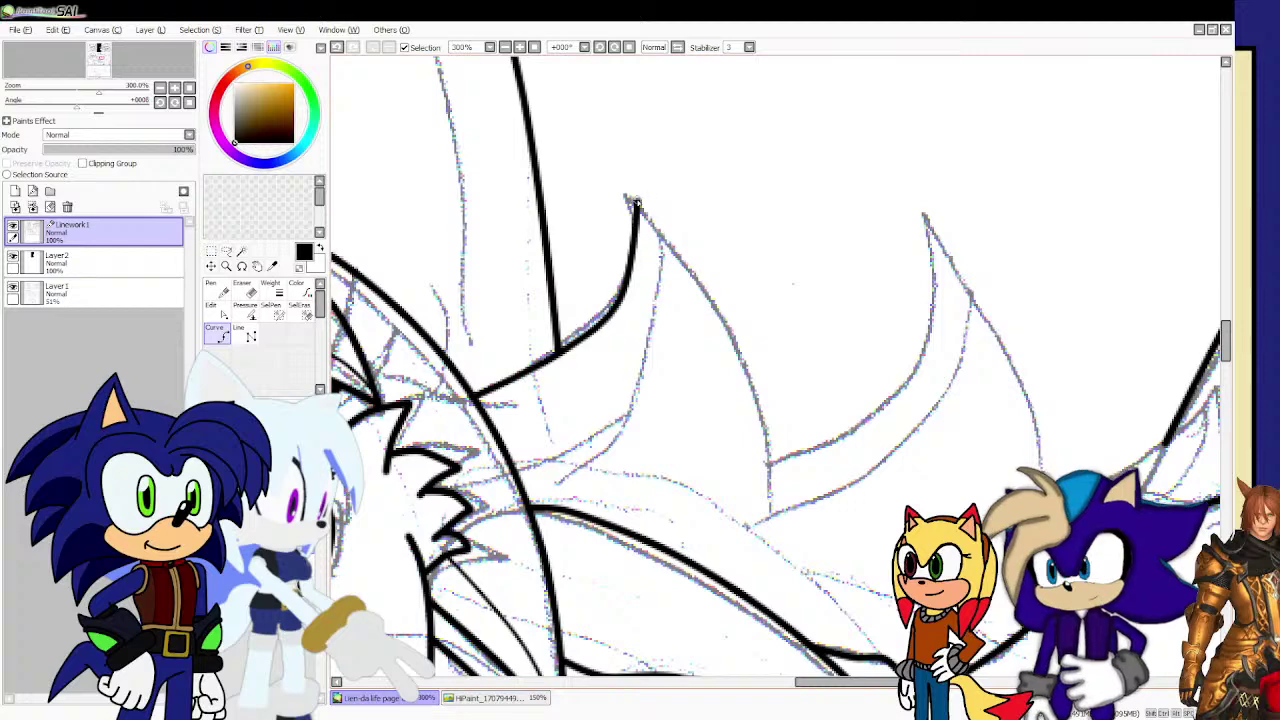
{"action": "left_click", "coordinate": [734, 314]}
{"action": "left_click", "coordinate": [775, 443]}
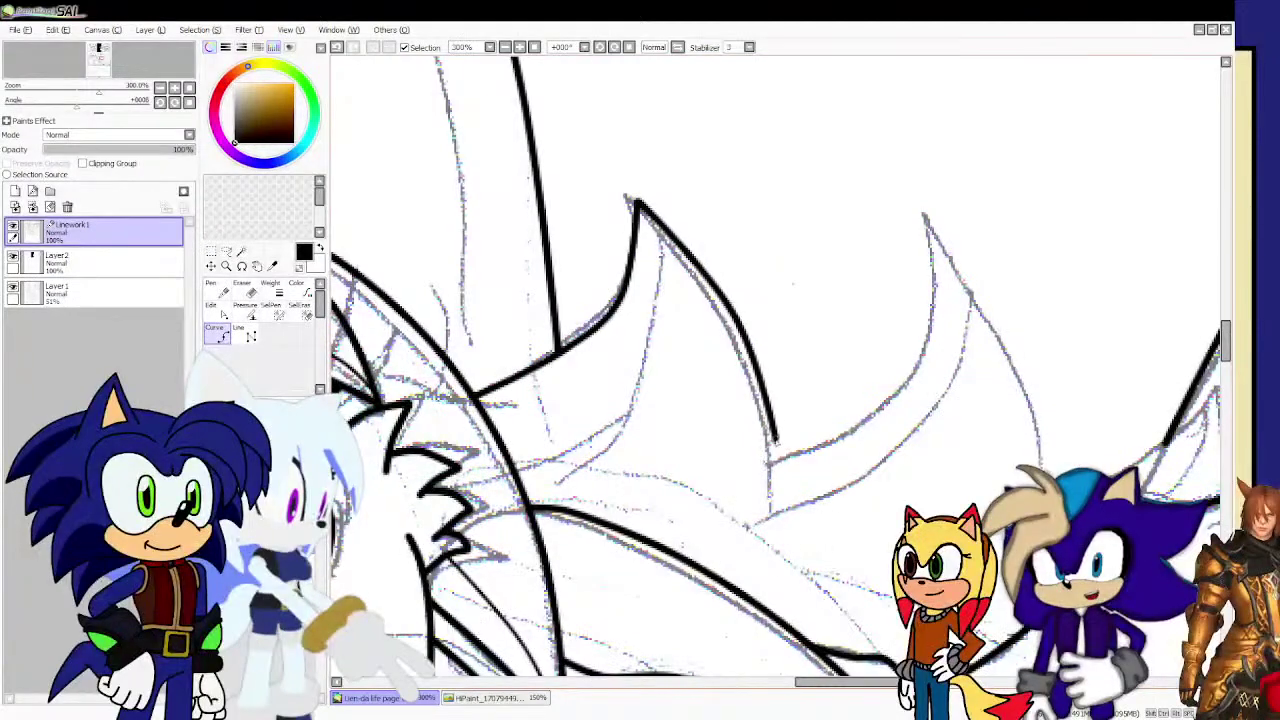
{"action": "double_click", "coordinate": [765, 522]}
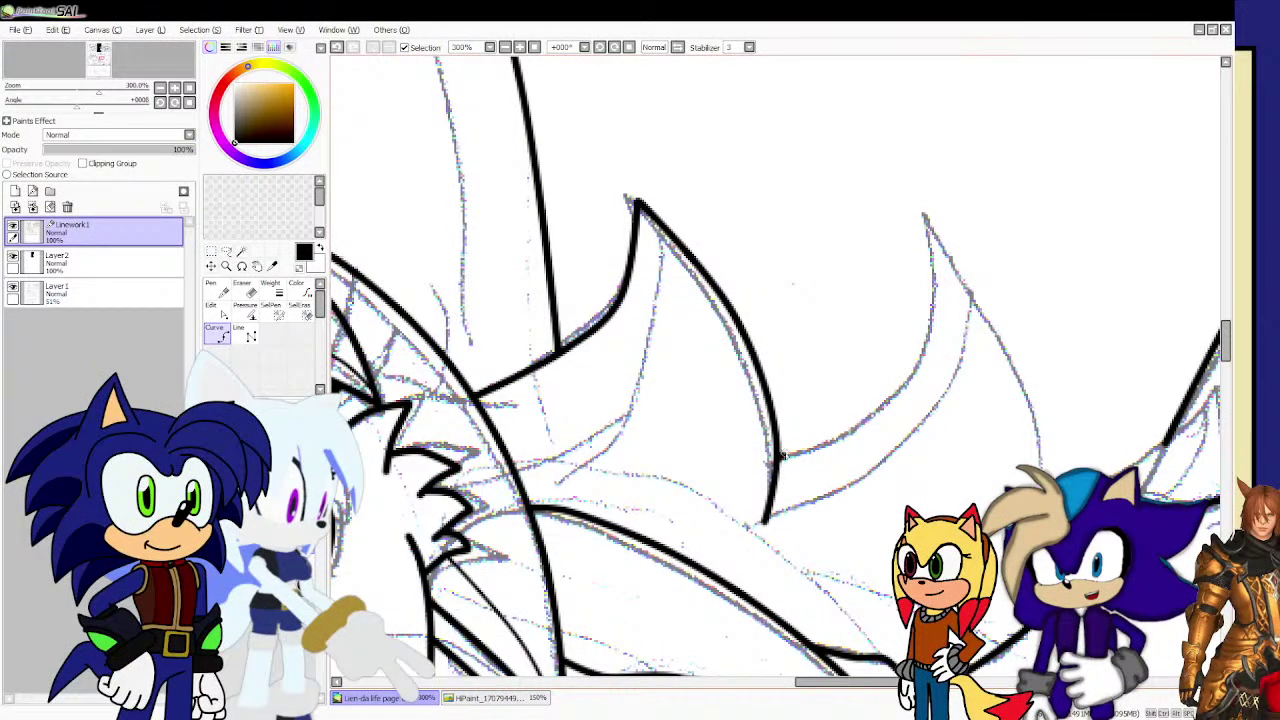
Ink the second large spike from the first one's edge, and the small pointed spike beside the tail base.
{"action": "left_click", "coordinate": [781, 457]}
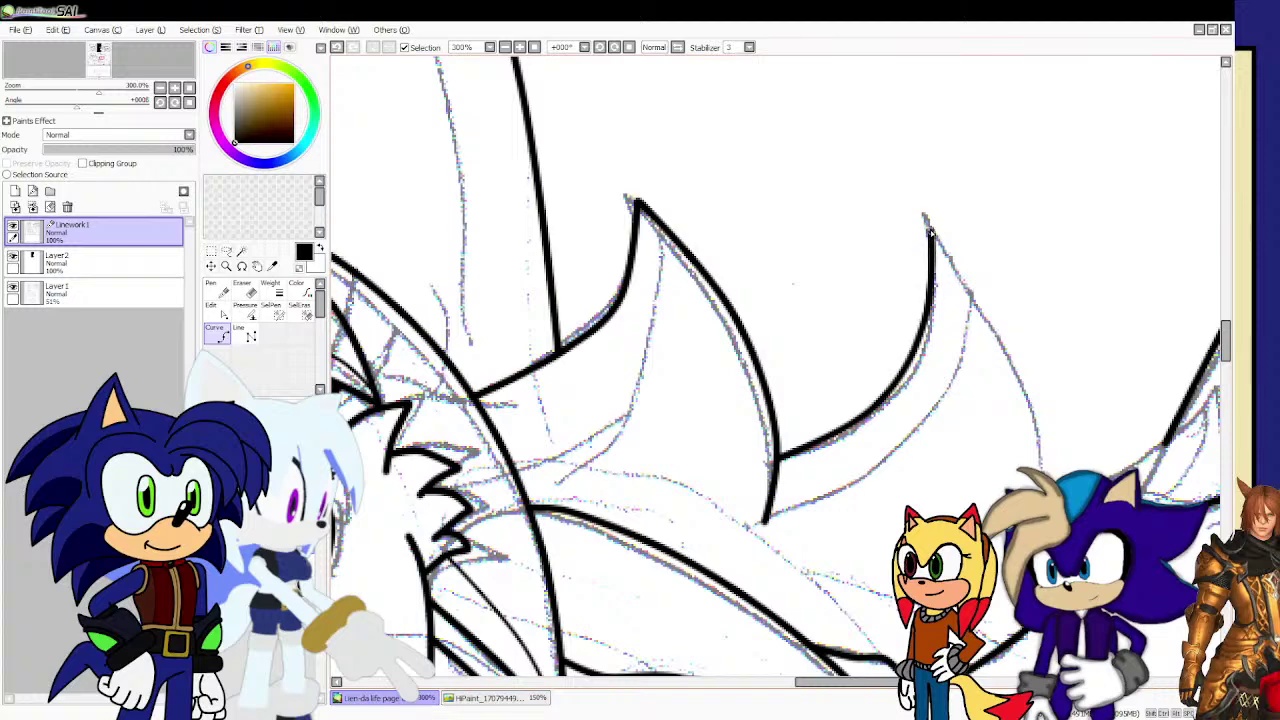
{"action": "left_click", "coordinate": [928, 231]}
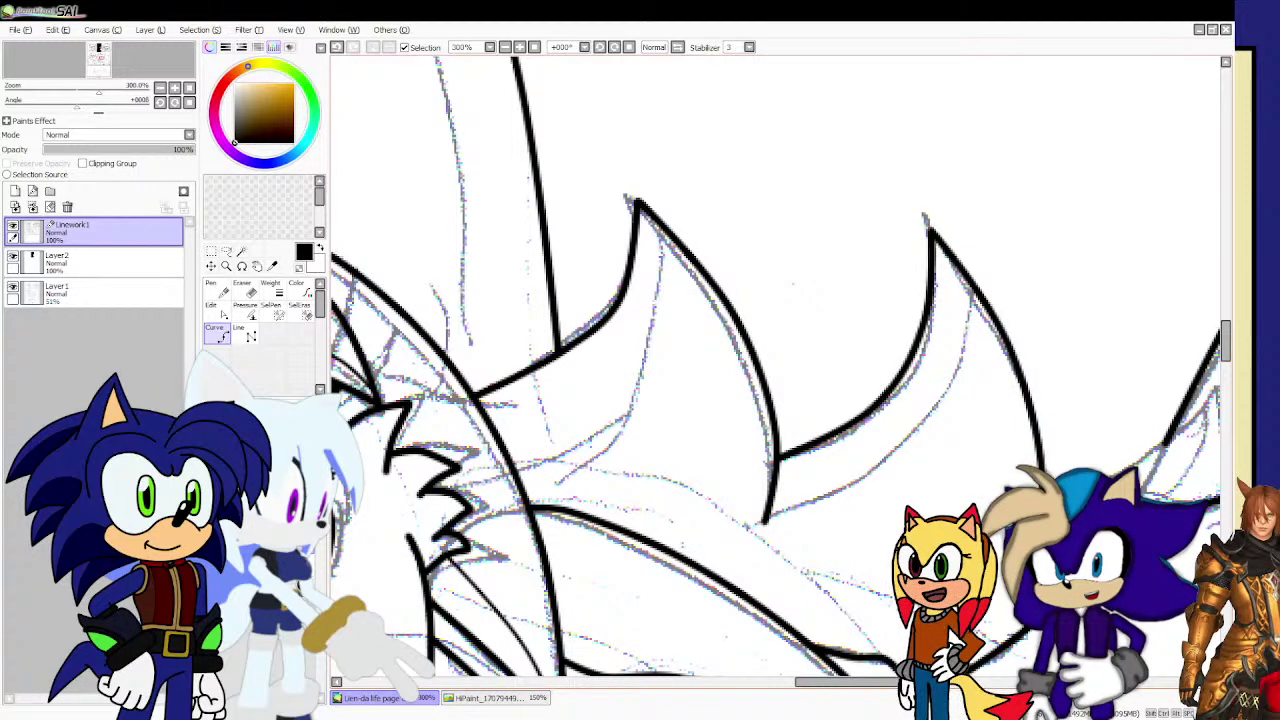
{"action": "scroll", "coordinate": [916, 500], "scroll_direction": "down", "scroll_amount": 2}
{"action": "scroll", "coordinate": [1040, 501], "scroll_direction": "up", "scroll_amount": 3}
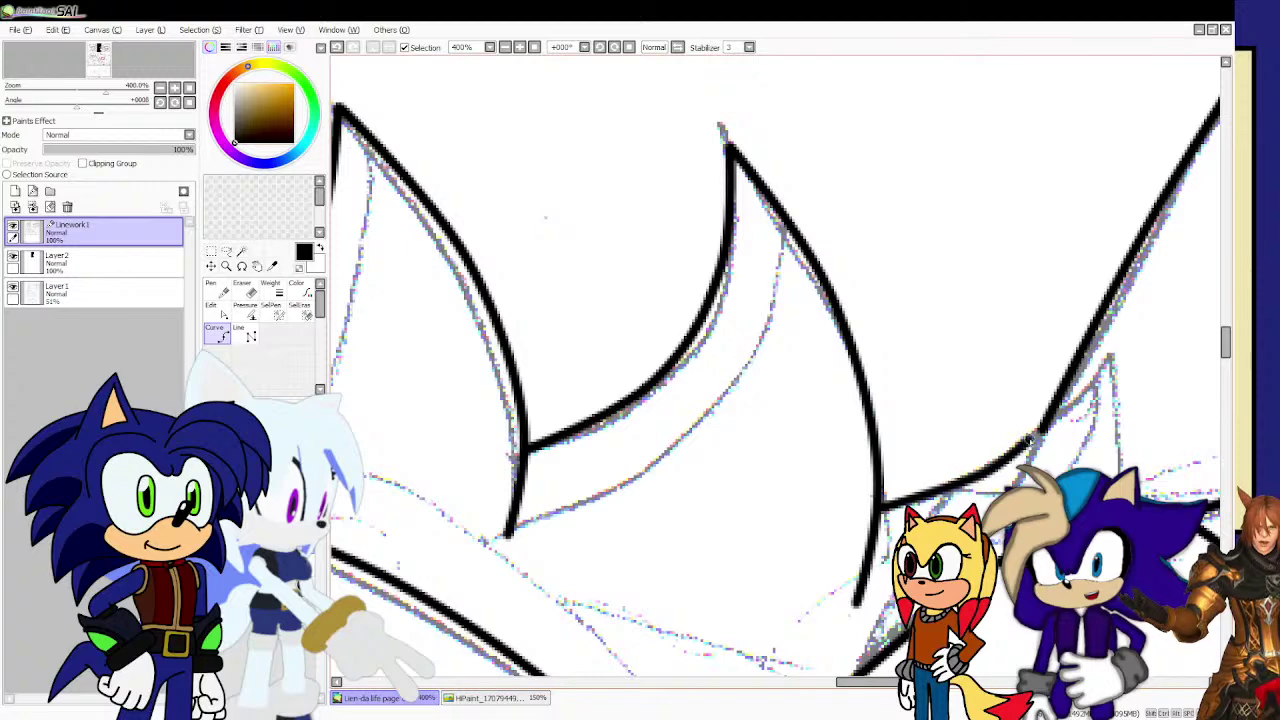
{"action": "left_click", "coordinate": [1115, 352]}
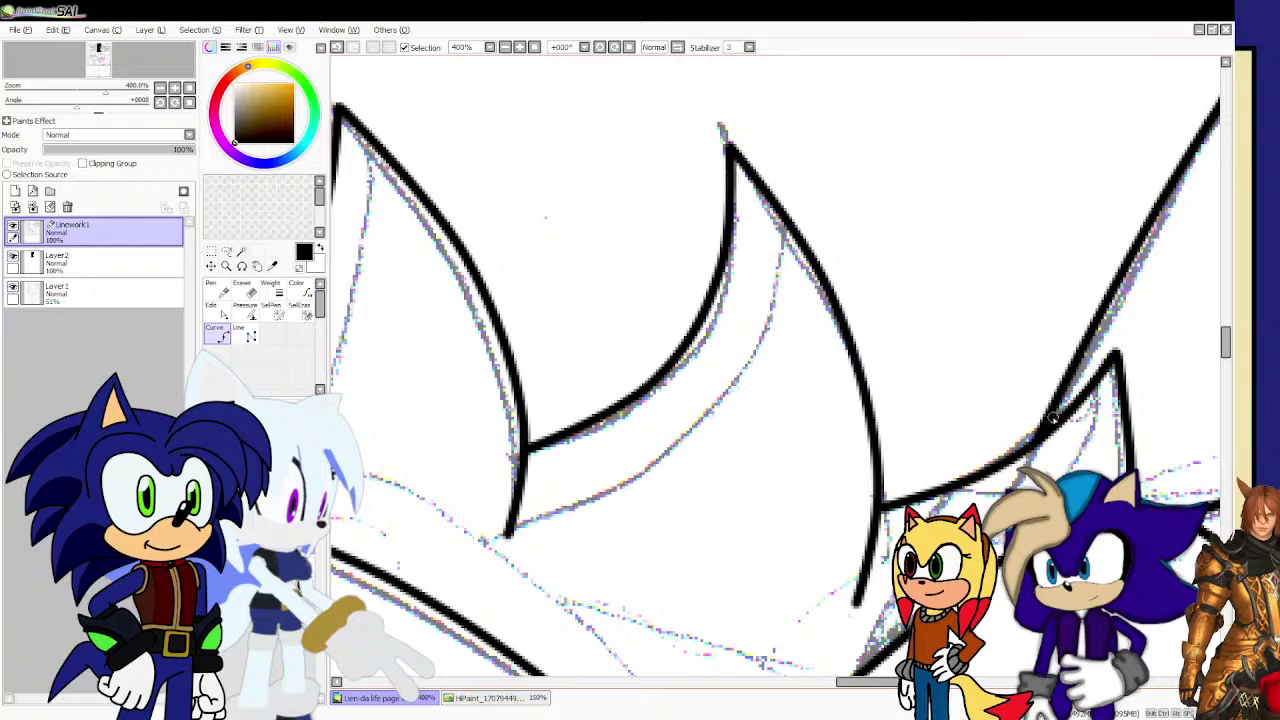
Ink thin curved inner contour lines inside the two large spikes, running from their bases to just below the tips.
{"action": "scroll", "coordinate": [662, 423], "scroll_direction": "down", "scroll_amount": 5}
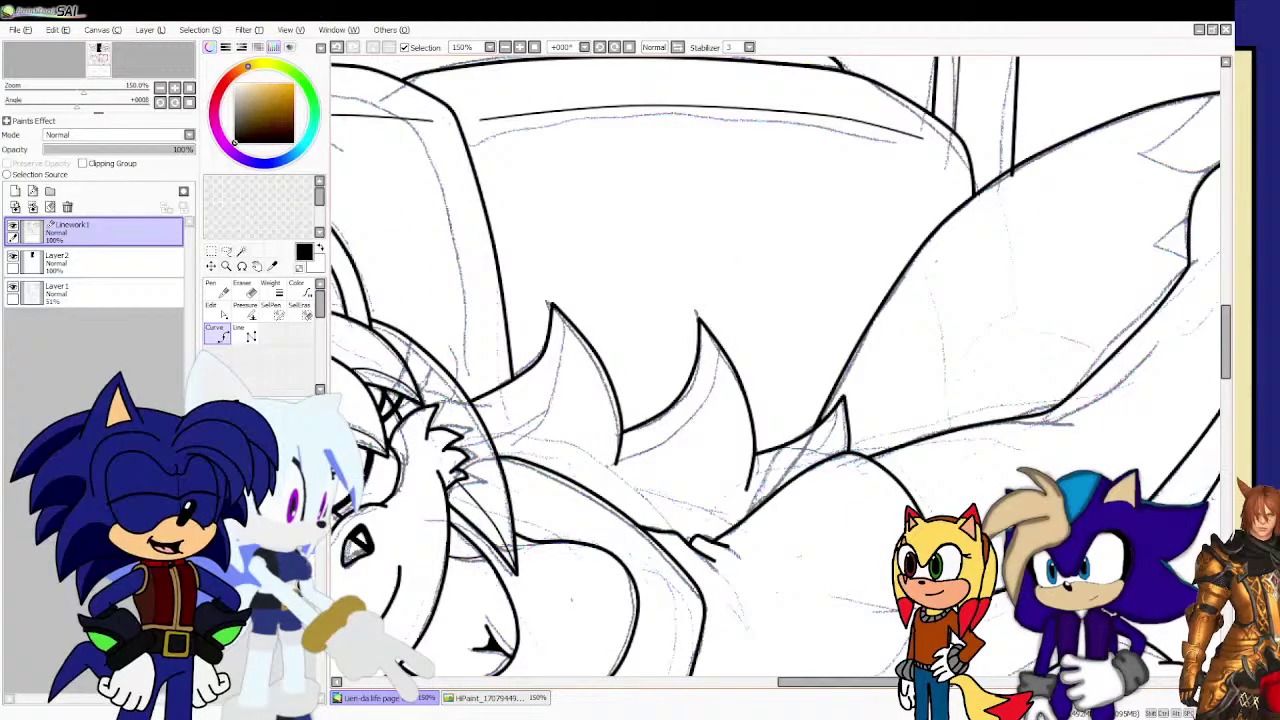
{"action": "scroll", "coordinate": [509, 437], "scroll_direction": "up", "scroll_amount": 5}
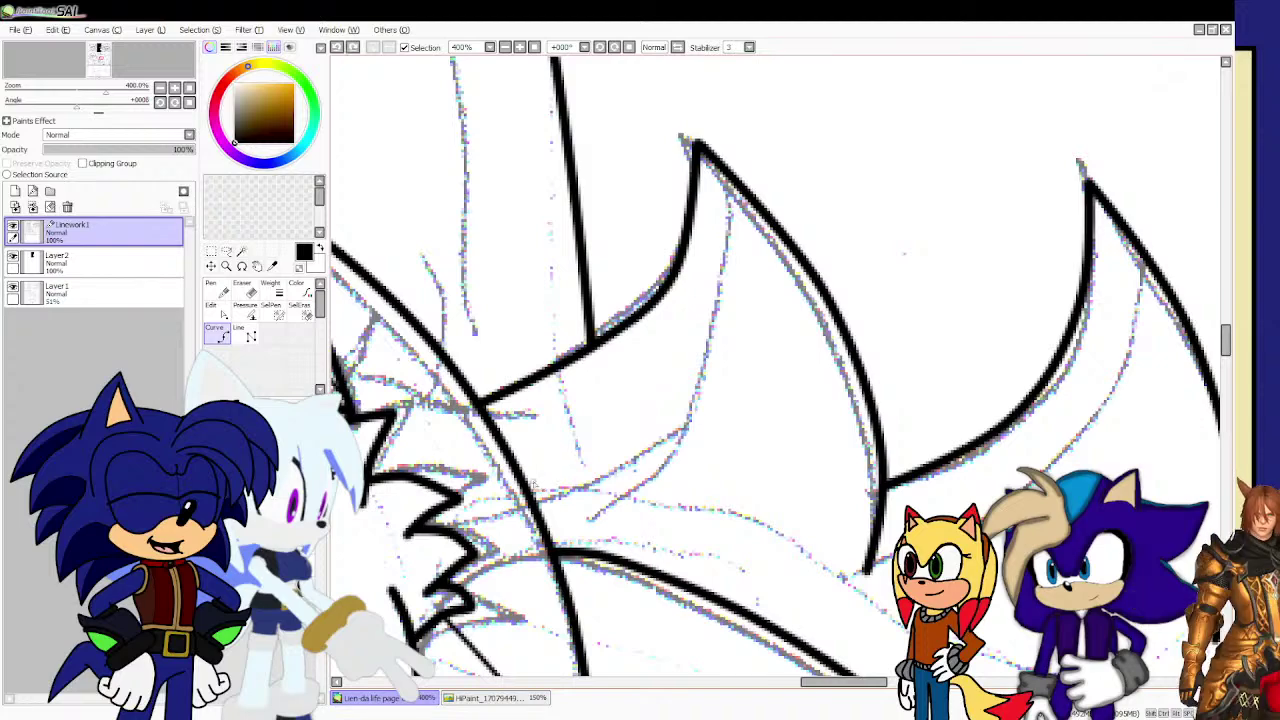
{"action": "mouse_move", "coordinate": [535, 487]}
{"action": "left_mouse_down"}
{"action": "mouse_move", "coordinate": [610, 450]}
{"action": "mouse_move", "coordinate": [688, 378]}
{"action": "mouse_move", "coordinate": [724, 272]}
{"action": "mouse_move", "coordinate": [716, 160]}
{"action": "left_mouse_up"}
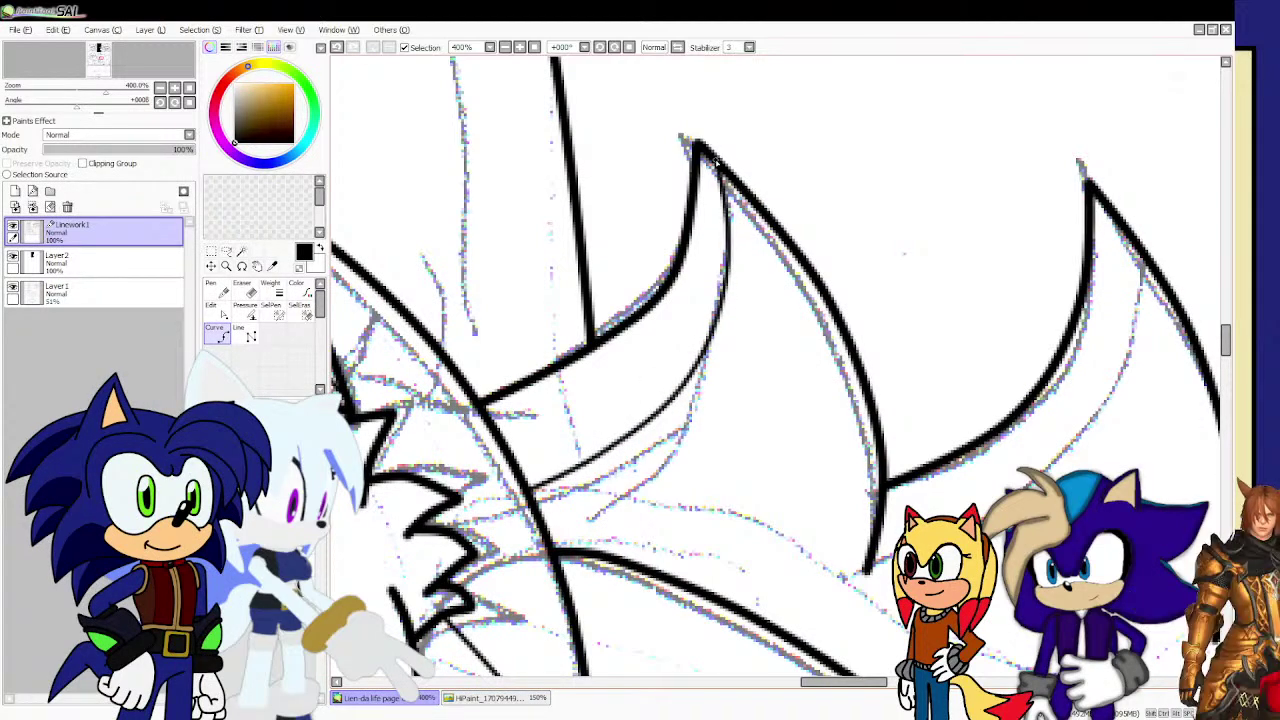
{"action": "scroll", "coordinate": [760, 320], "scroll_direction": "up", "scroll_amount": 1}
{"action": "scroll", "coordinate": [968, 450], "scroll_direction": "down", "scroll_amount": 3}
{"action": "scroll", "coordinate": [1058, 508], "scroll_direction": "up", "scroll_amount": 2}
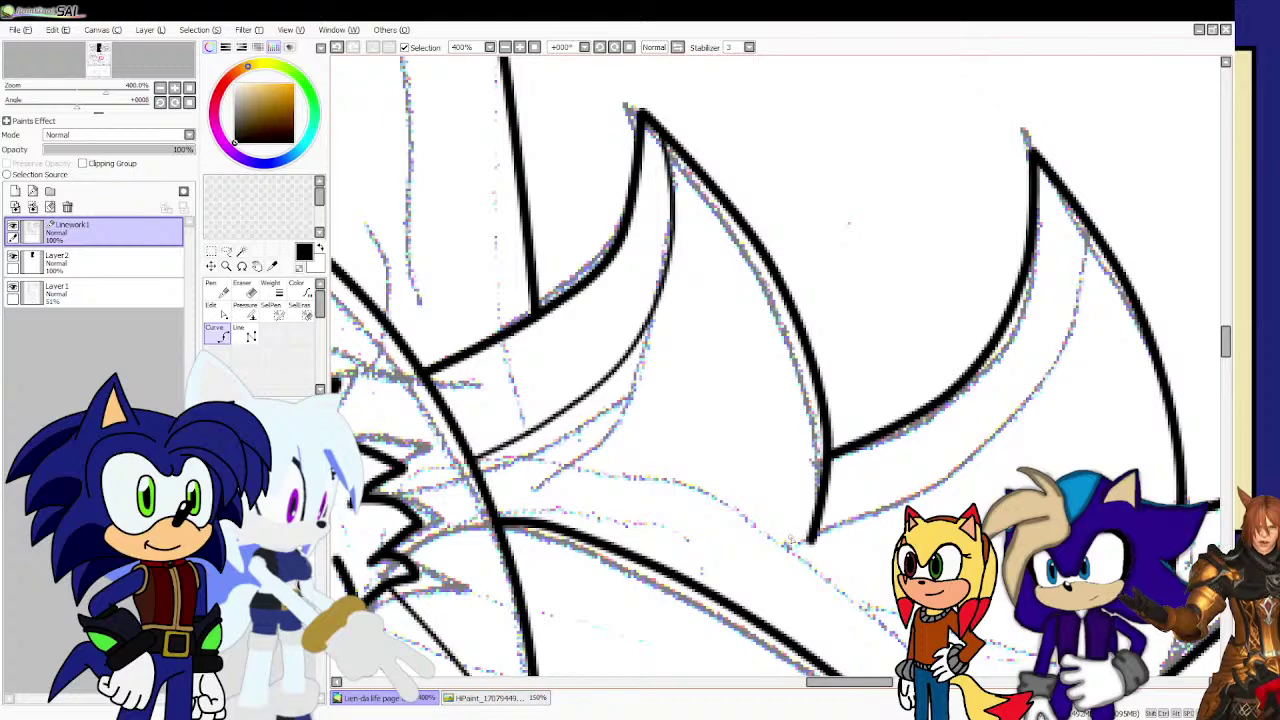
{"action": "left_click", "coordinate": [898, 511]}
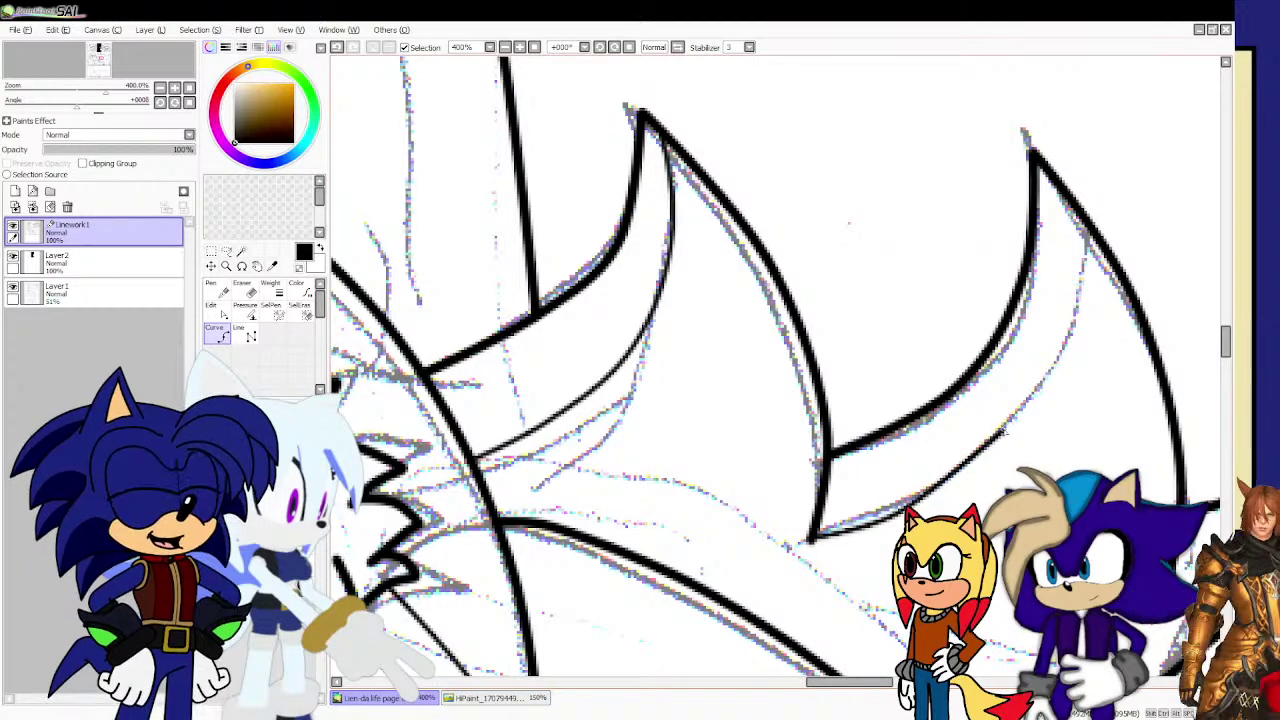
{"action": "left_click", "coordinate": [1012, 428]}
{"action": "left_click", "coordinate": [1075, 306]}
{"action": "double_click", "coordinate": [1065, 199]}
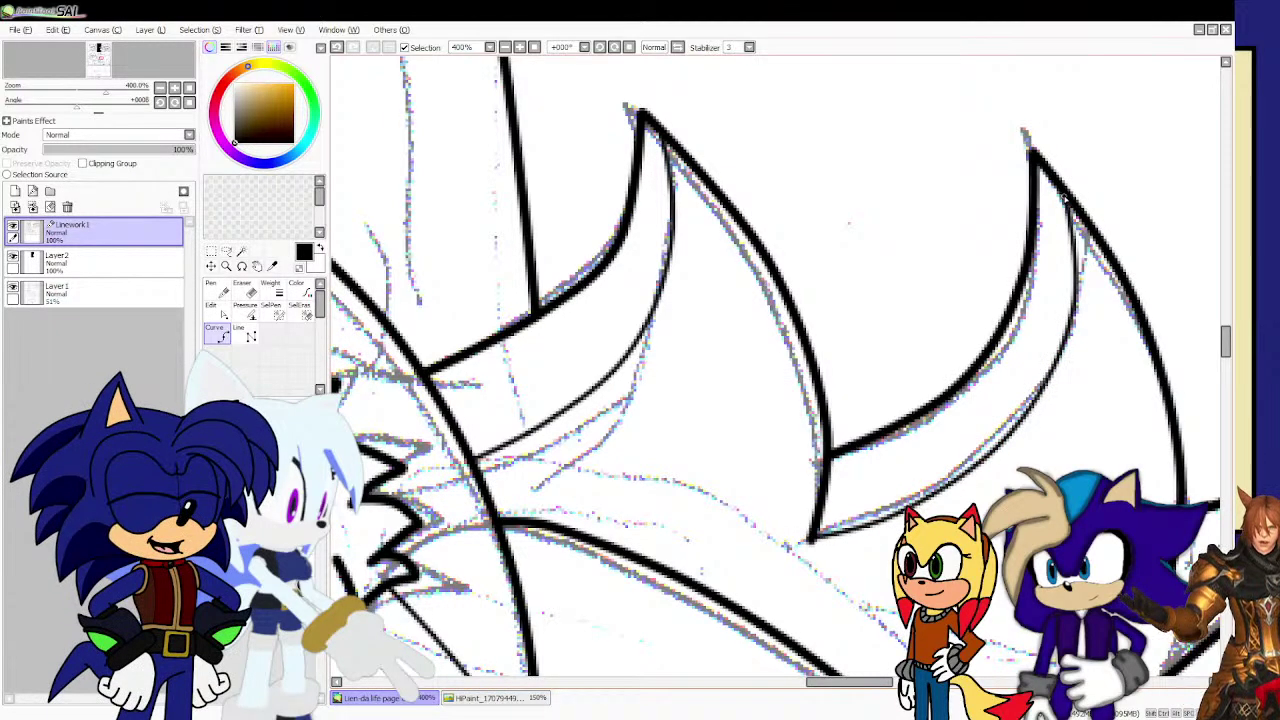
Ink a thin curved inner contour line inside the small pointed spike beside the tail base.
{"action": "scroll", "coordinate": [802, 318], "scroll_direction": "down", "scroll_amount": 3}
{"action": "scroll", "coordinate": [990, 330], "scroll_direction": "up", "scroll_amount": 3}
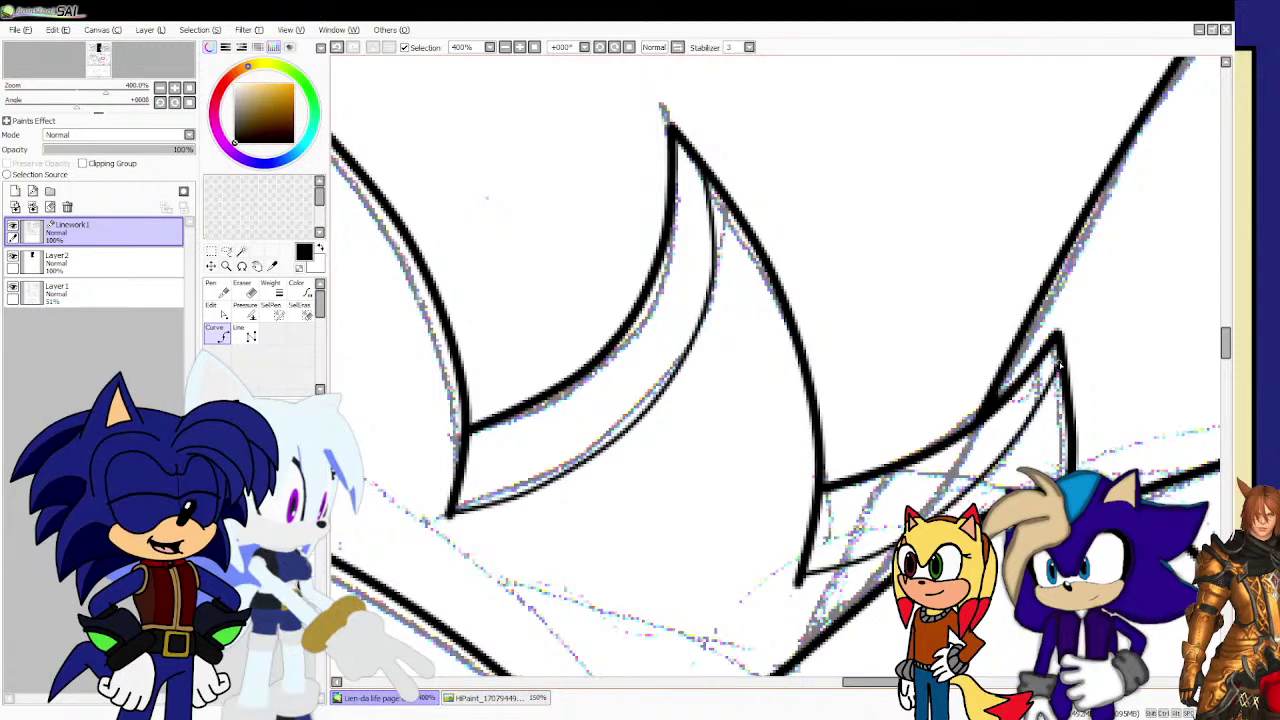
{"action": "scroll", "coordinate": [1060, 365], "scroll_direction": "down", "scroll_amount": 2}
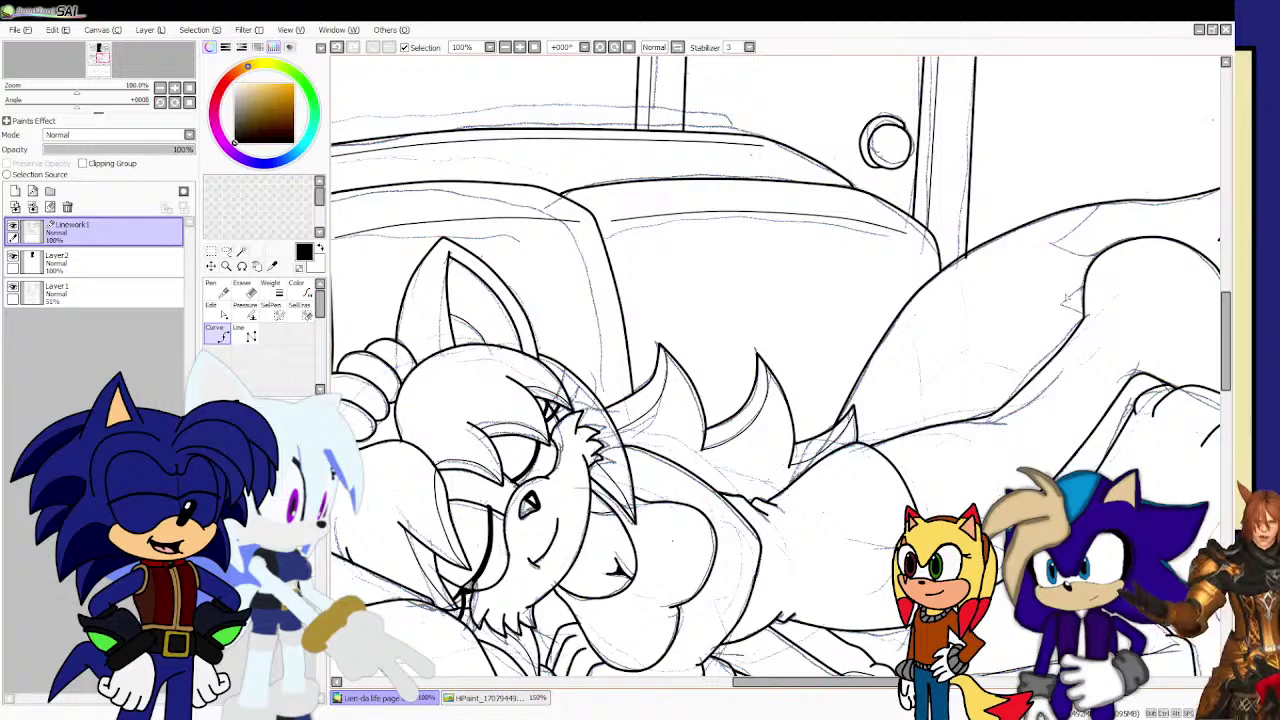
Ink thin outlines for the two pointed fur markings on the reclining character's tail, a long upper one and a small lower one.
{"action": "scroll", "coordinate": [1140, 222], "scroll_direction": "up", "scroll_amount": 1}
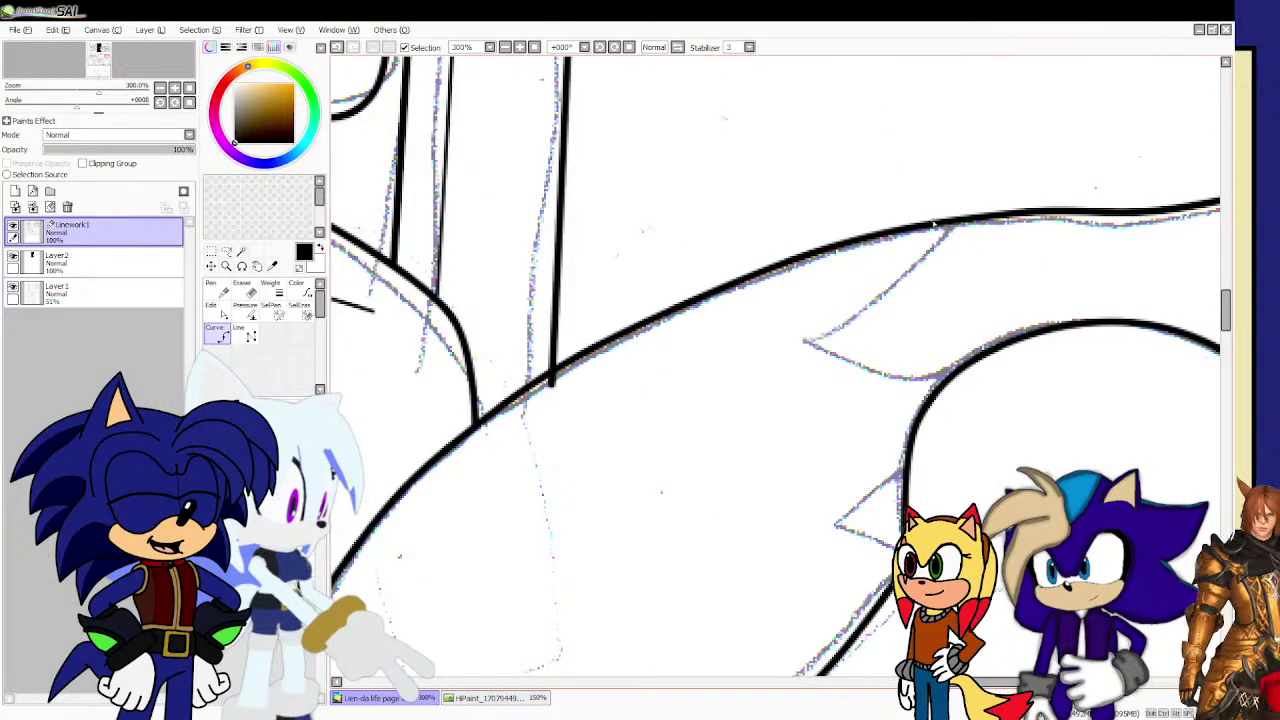
{"action": "mouse_move", "coordinate": [902, 282]}
{"action": "left_mouse_down"}
{"action": "mouse_move", "coordinate": [762, 372]}
{"action": "mouse_move", "coordinate": [816, 394]}
{"action": "mouse_move", "coordinate": [928, 398]}
{"action": "left_mouse_up"}
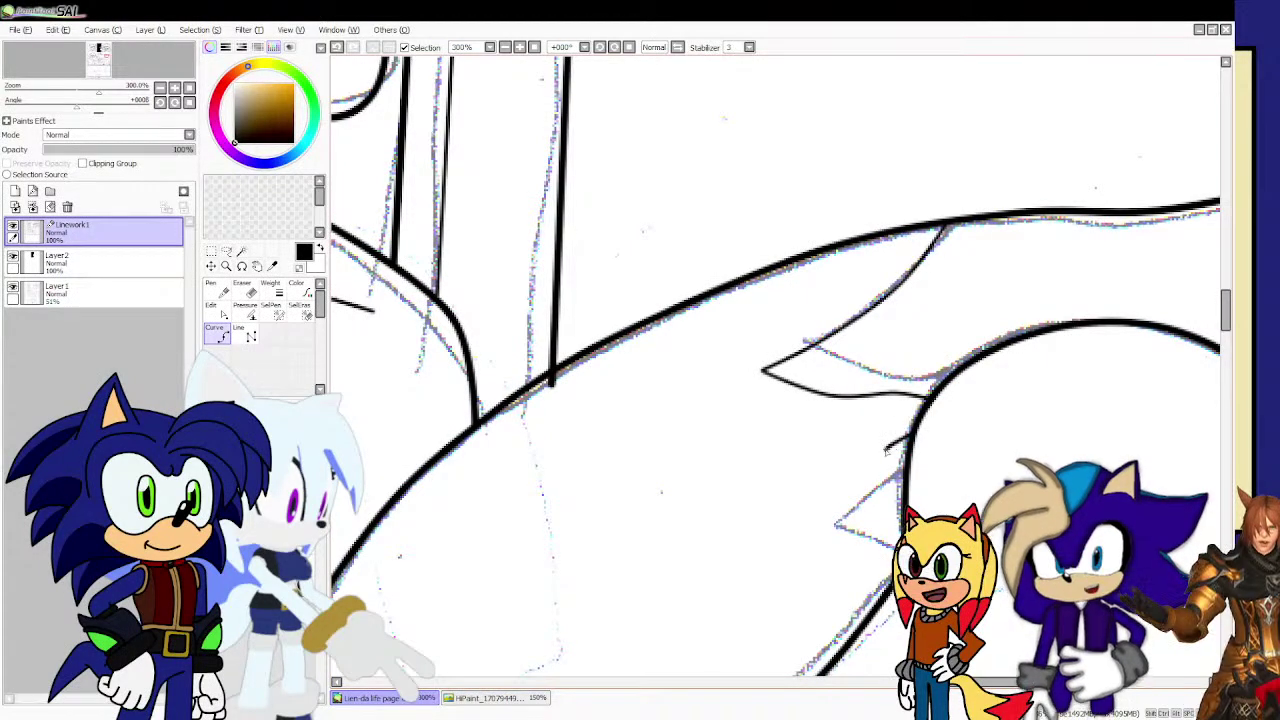
{"action": "left_click_drag", "start_coordinate": [903, 438], "coordinate": [876, 462]}
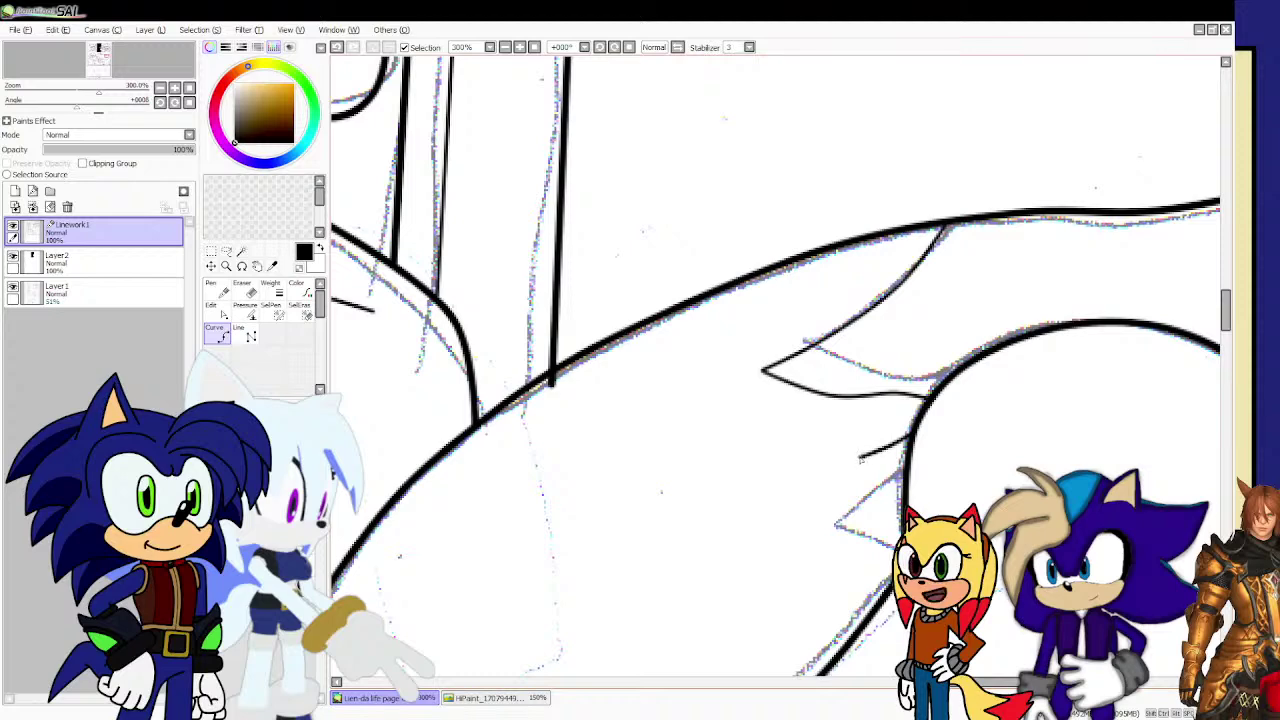
{"action": "left_click_drag", "start_coordinate": [905, 440], "coordinate": [849, 485]}
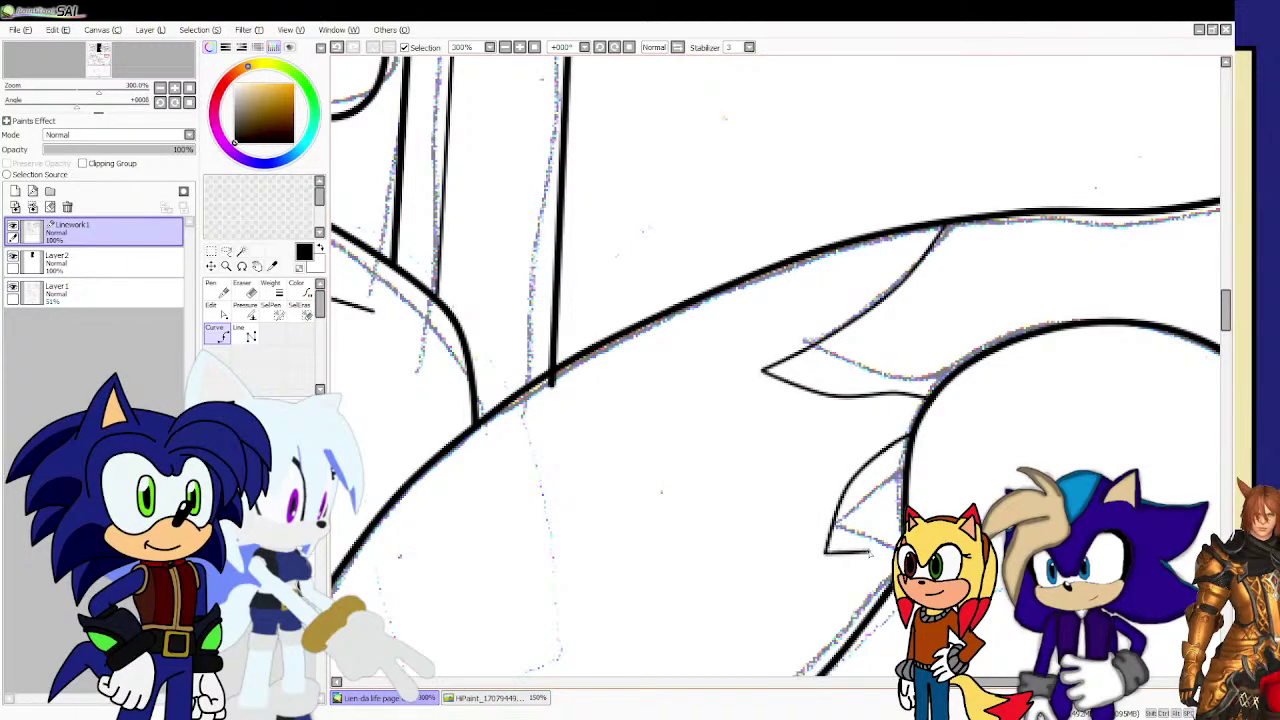
{"action": "scroll", "coordinate": [706, 431], "scroll_direction": "down", "scroll_amount": 4}
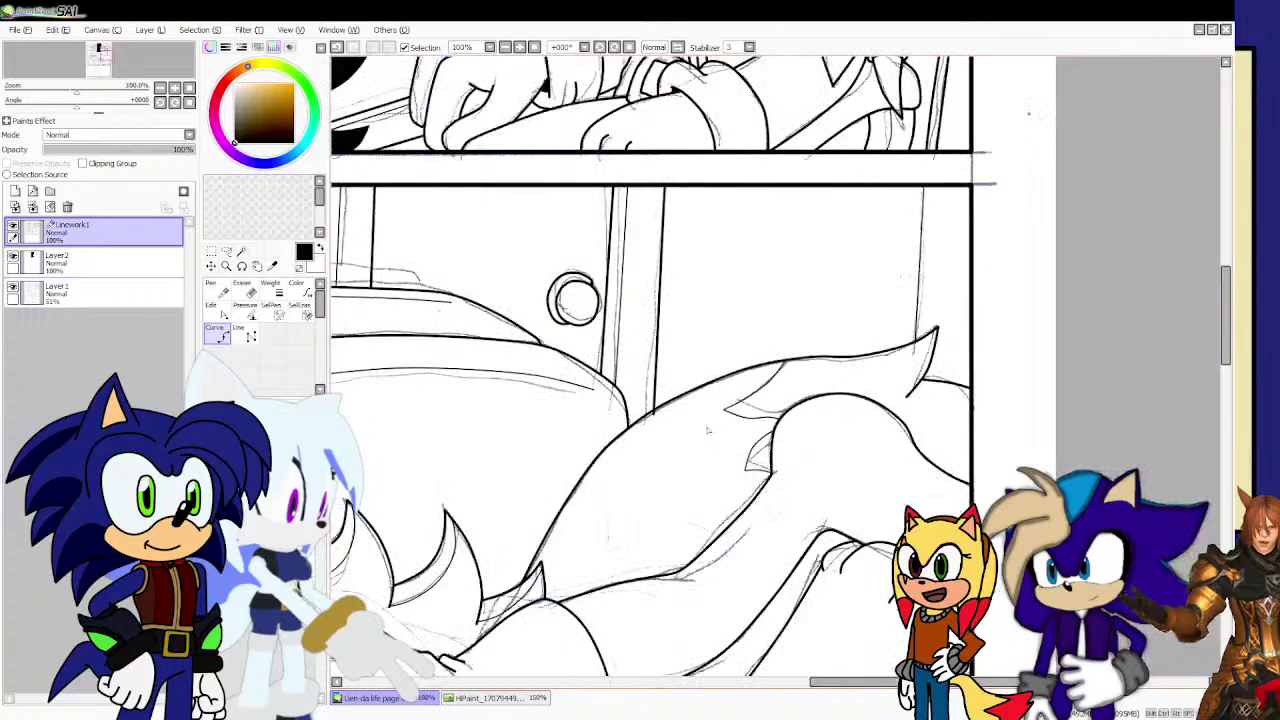
{"action": "scroll", "coordinate": [746, 424], "scroll_direction": "up", "scroll_amount": 2}
{"action": "scroll", "coordinate": [744, 424], "scroll_direction": "up", "scroll_amount": 2}
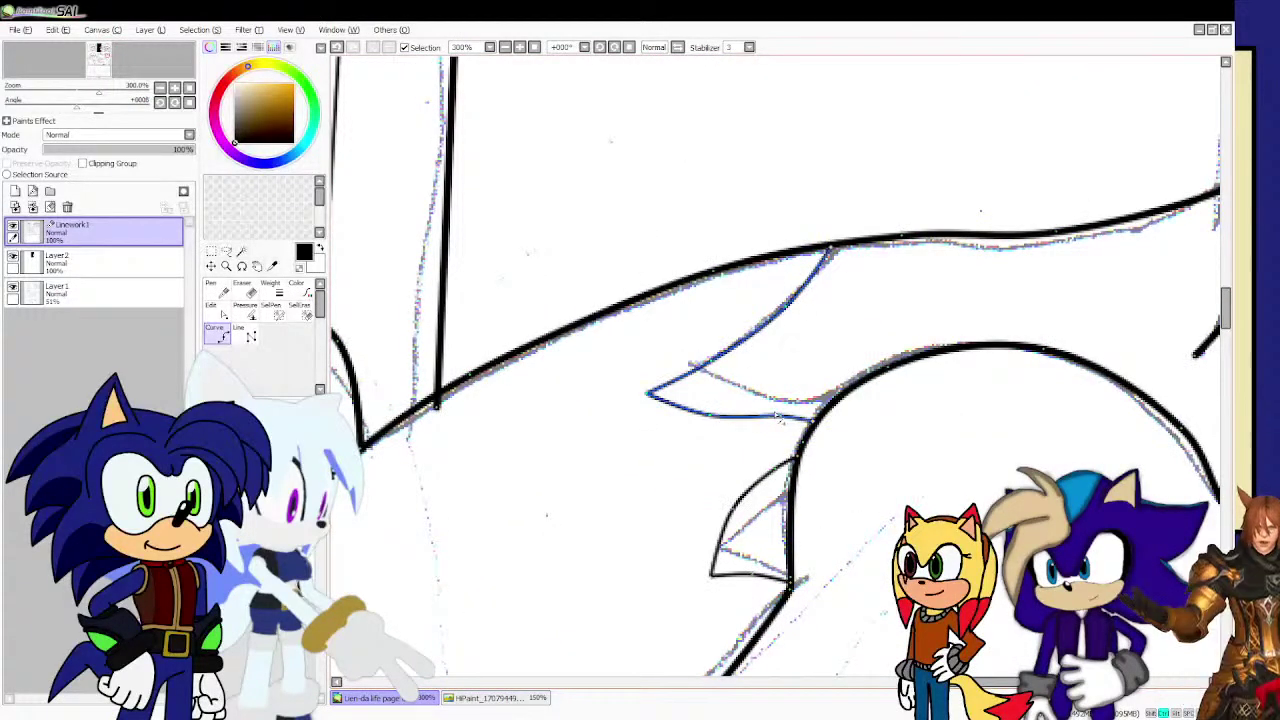
{"action": "scroll", "coordinate": [780, 421], "scroll_direction": "down", "scroll_amount": 6}
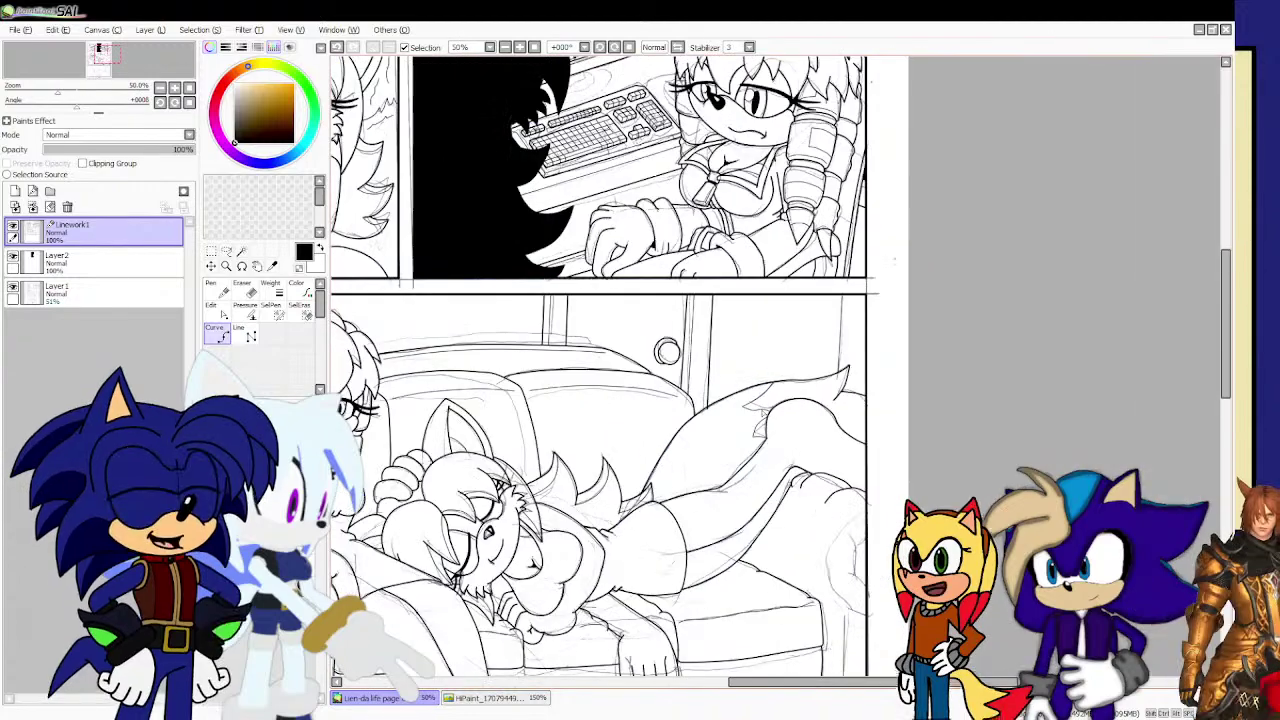
Ink the scalloped fold lines in the middle of the rounded couch armrest beside the panel border, and save the page.
{"action": "scroll", "coordinate": [721, 508], "scroll_direction": "up", "scroll_amount": 1}
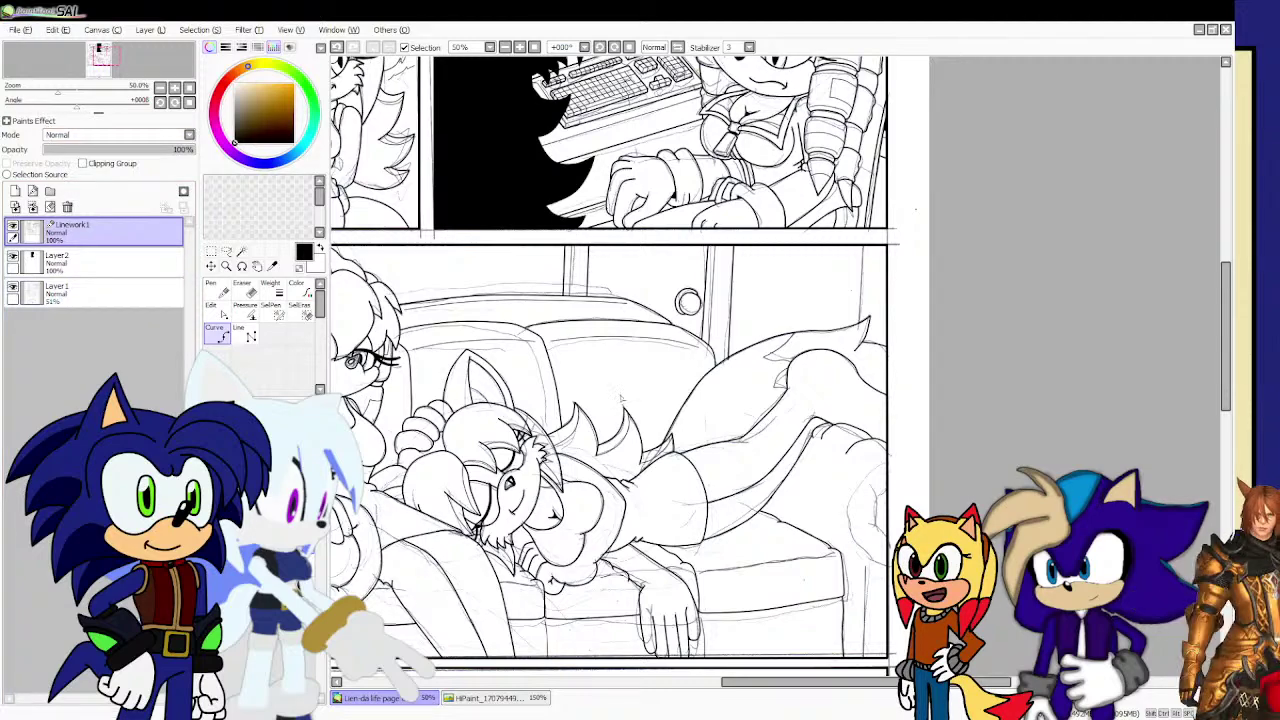
{"action": "scroll", "coordinate": [867, 516], "scroll_direction": "up", "scroll_amount": 1}
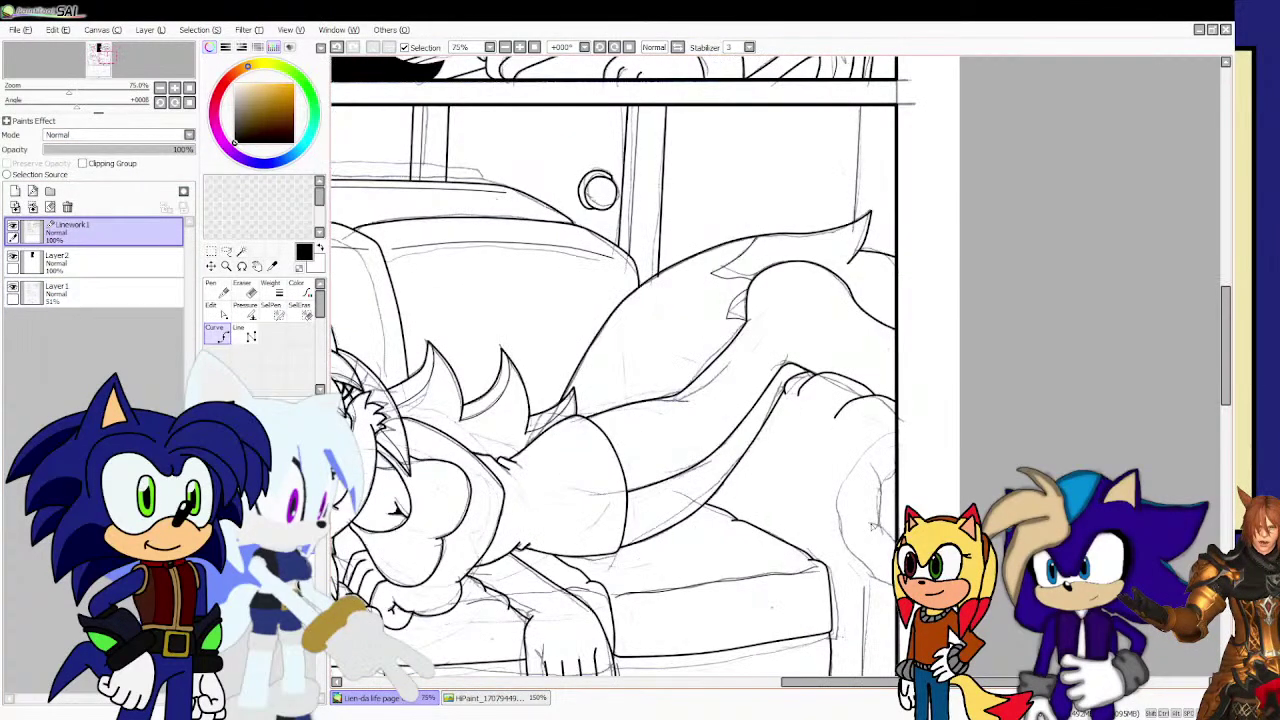
{"action": "scroll", "coordinate": [872, 508], "scroll_direction": "down", "scroll_amount": 1}
{"action": "scroll", "coordinate": [862, 532], "scroll_direction": "down", "scroll_amount": 2}
{"action": "scroll", "coordinate": [862, 532], "scroll_direction": "up", "scroll_amount": 6}
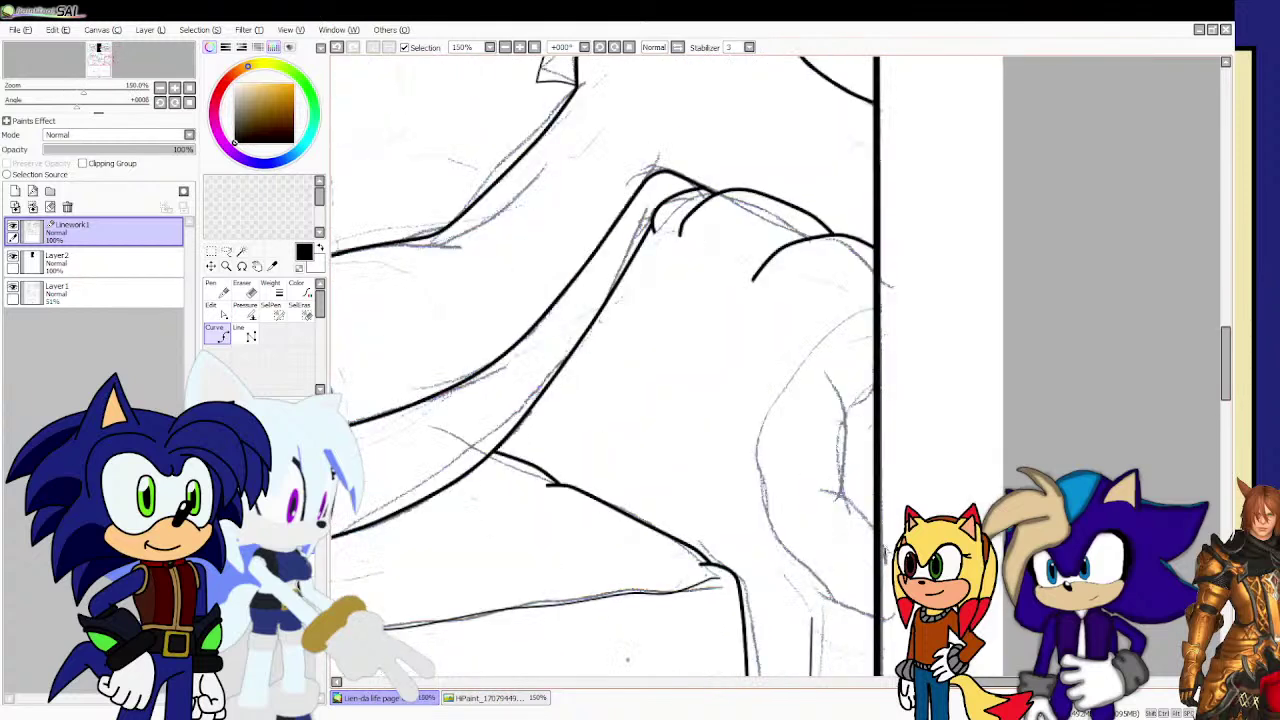
{"action": "mouse_move", "coordinate": [866, 542]}
{"action": "left_mouse_down"}
{"action": "mouse_move", "coordinate": [839, 513]}
{"action": "mouse_move", "coordinate": [798, 513]}
{"action": "mouse_move", "coordinate": [789, 526]}
{"action": "mouse_move", "coordinate": [806, 414]}
{"action": "mouse_move", "coordinate": [781, 361]}
{"action": "mouse_move", "coordinate": [815, 343]}
{"action": "mouse_move", "coordinate": [806, 241]}
{"action": "left_mouse_up"}
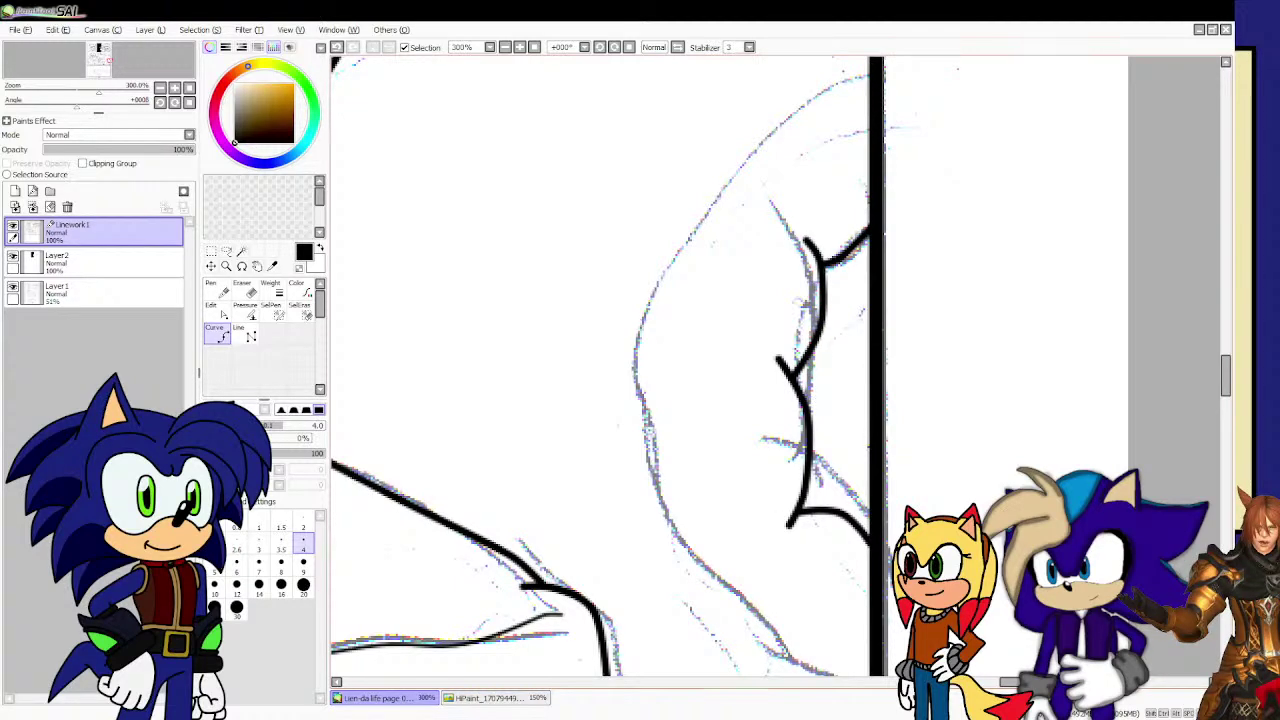
{"action": "key", "text": "ctrl+s"}
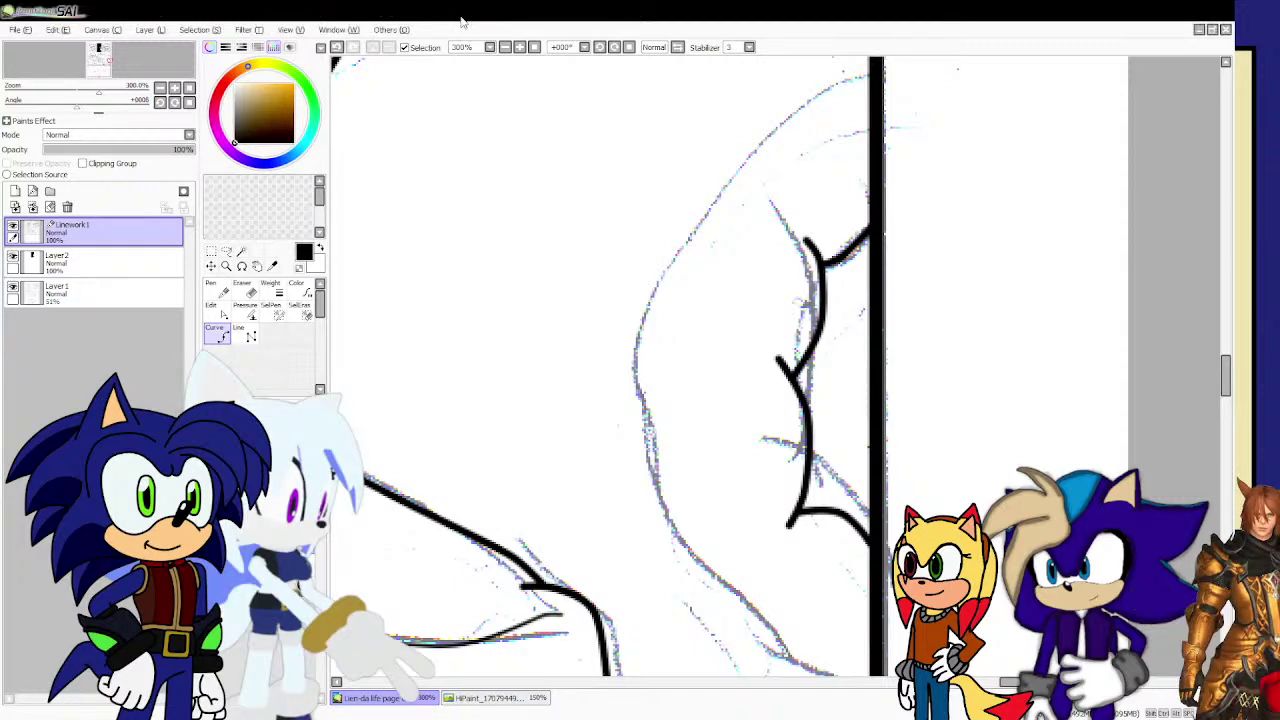
Ink the rounded outer edge of the couch armrest and the long slanted line running from its base above the seat cushion.
{"action": "scroll", "coordinate": [490, 237], "scroll_direction": "down", "scroll_amount": 1}
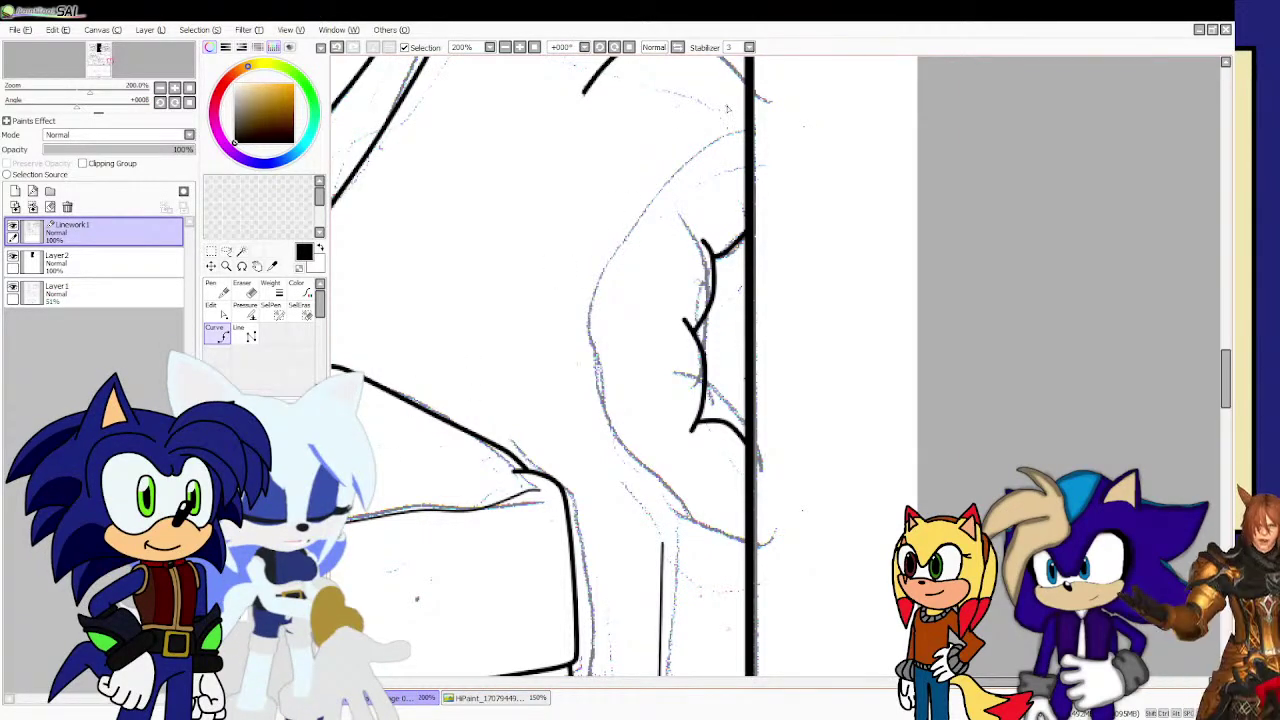
{"action": "left_click_drag", "start_coordinate": [731, 105], "coordinate": [677, 131]}
{"action": "mouse_move", "coordinate": [617, 178]}
{"action": "left_mouse_down"}
{"action": "mouse_move", "coordinate": [581, 300]}
{"action": "mouse_move", "coordinate": [582, 392]}
{"action": "mouse_move", "coordinate": [648, 497]}
{"action": "mouse_move", "coordinate": [725, 536]}
{"action": "left_mouse_up"}
{"action": "scroll", "coordinate": [576, 456], "scroll_direction": "down", "scroll_amount": 2}
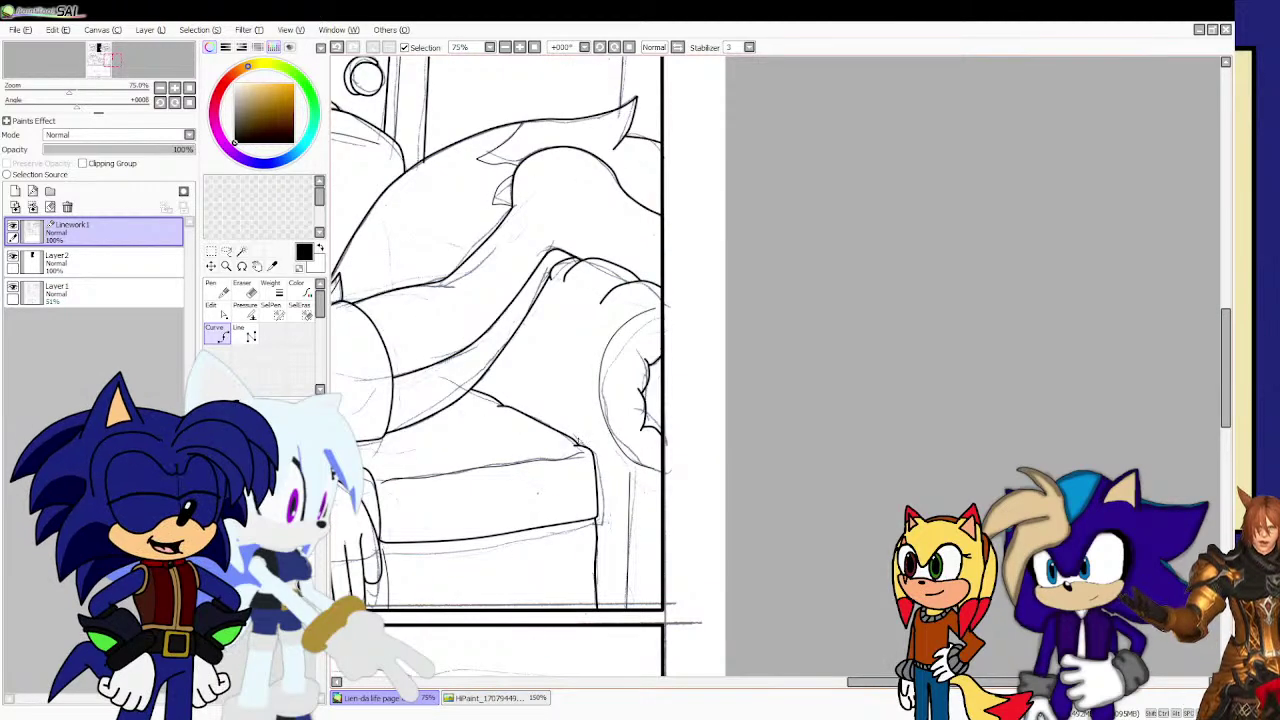
{"action": "scroll", "coordinate": [514, 475], "scroll_direction": "up", "scroll_amount": 2}
{"action": "mouse_move", "coordinate": [714, 508]}
{"action": "left_mouse_down"}
{"action": "mouse_move", "coordinate": [642, 477]}
{"action": "mouse_move", "coordinate": [554, 391]}
{"action": "mouse_move", "coordinate": [501, 381]}
{"action": "mouse_move", "coordinate": [458, 352]}
{"action": "left_mouse_up"}
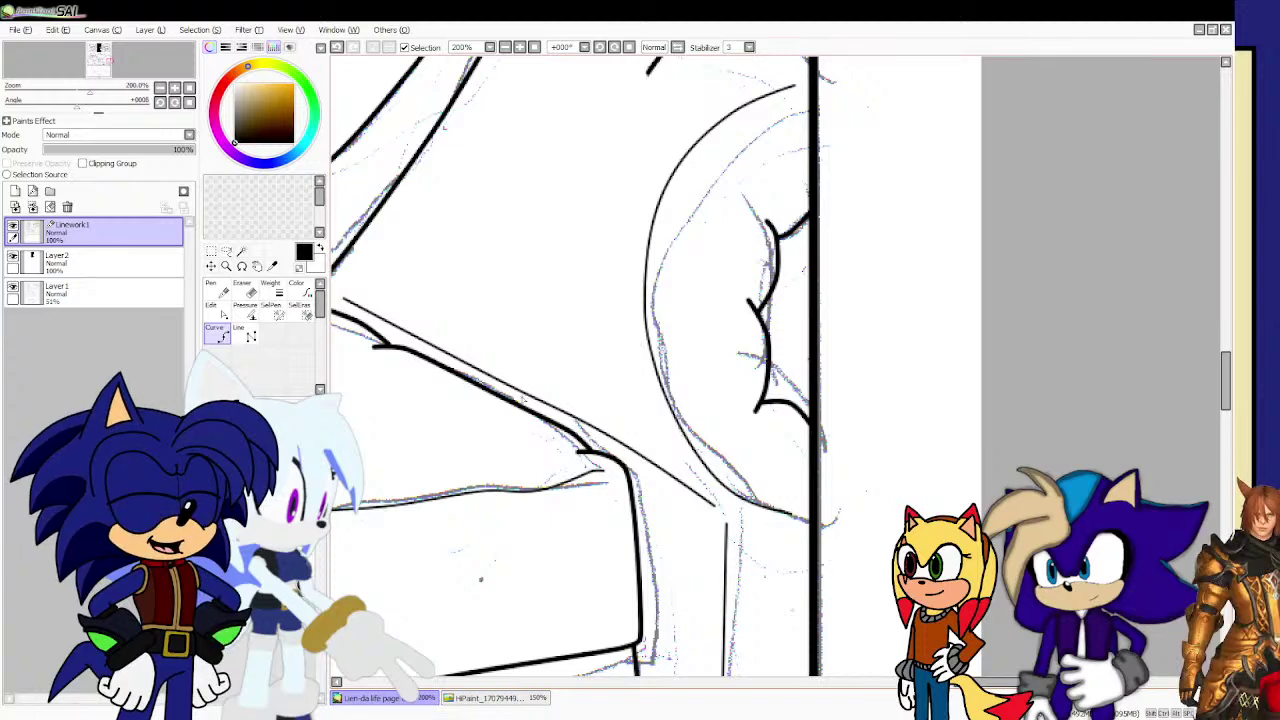
Reshape the armrest's outer curve by moving its control points outward and raising its upper end into a rounder arc.
{"action": "key", "text": "ctrl"}
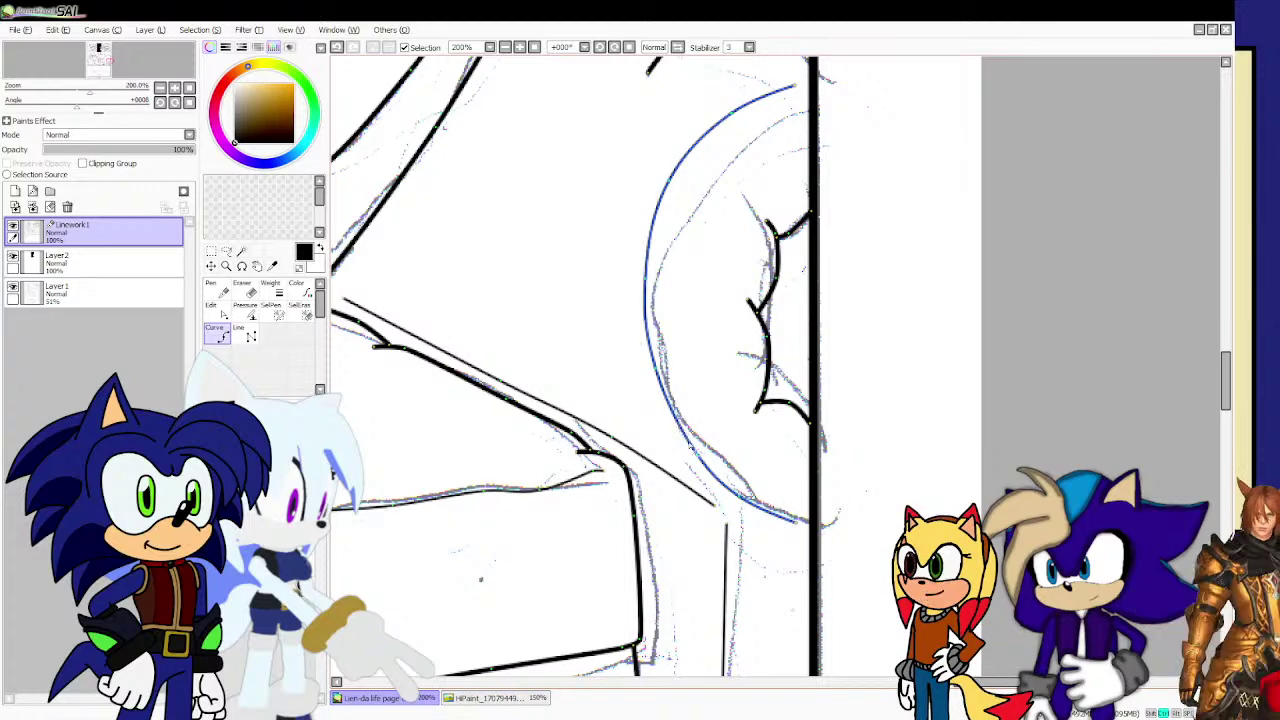
{"action": "left_click_drag", "start_coordinate": [697, 453], "coordinate": [688, 450]}
{"action": "left_click_drag", "start_coordinate": [661, 372], "coordinate": [657, 374]}
{"action": "left_click_drag", "start_coordinate": [648, 281], "coordinate": [642, 262]}
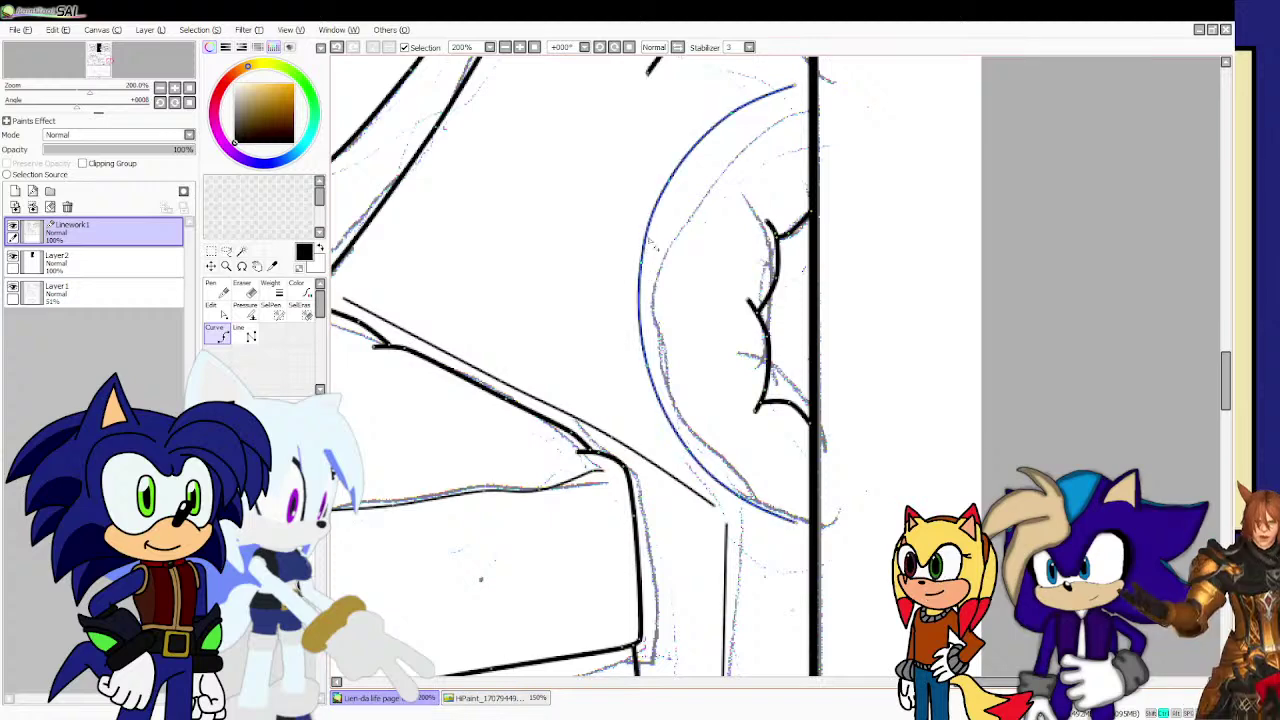
{"action": "left_click", "coordinate": [680, 183]}
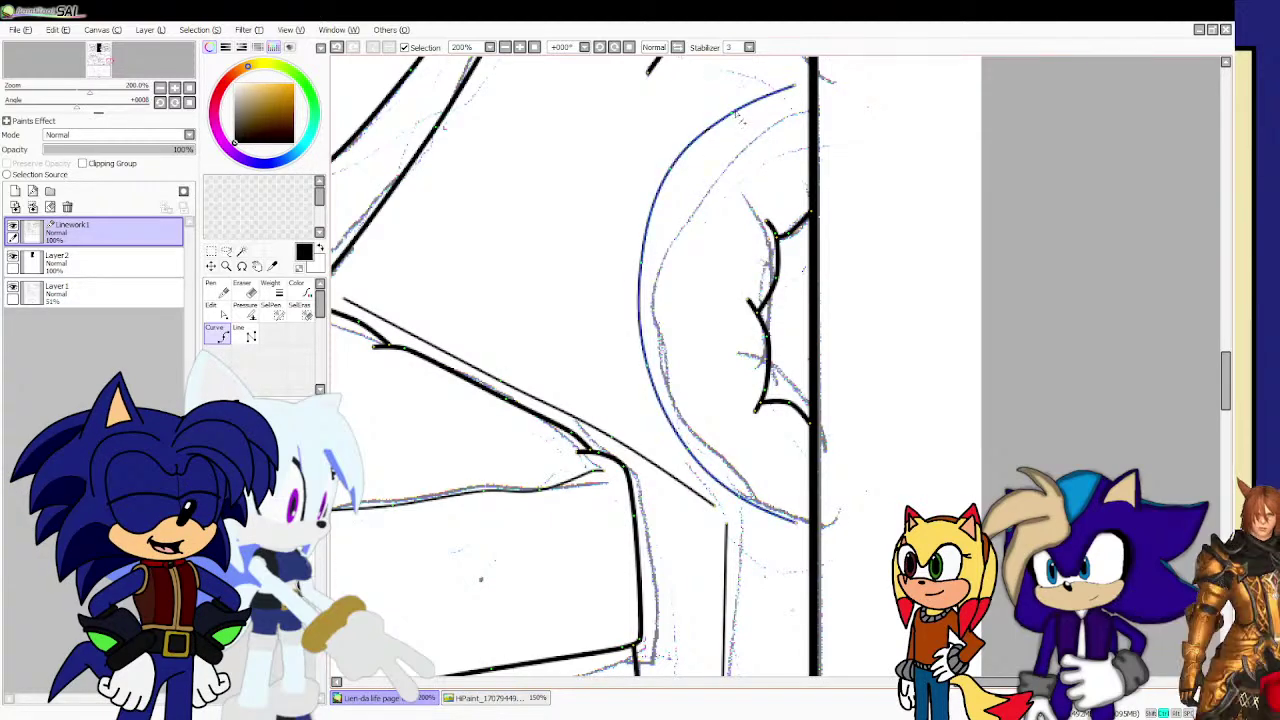
{"action": "left_click", "coordinate": [742, 124]}
{"action": "left_click_drag", "start_coordinate": [734, 113], "coordinate": [795, 76]}
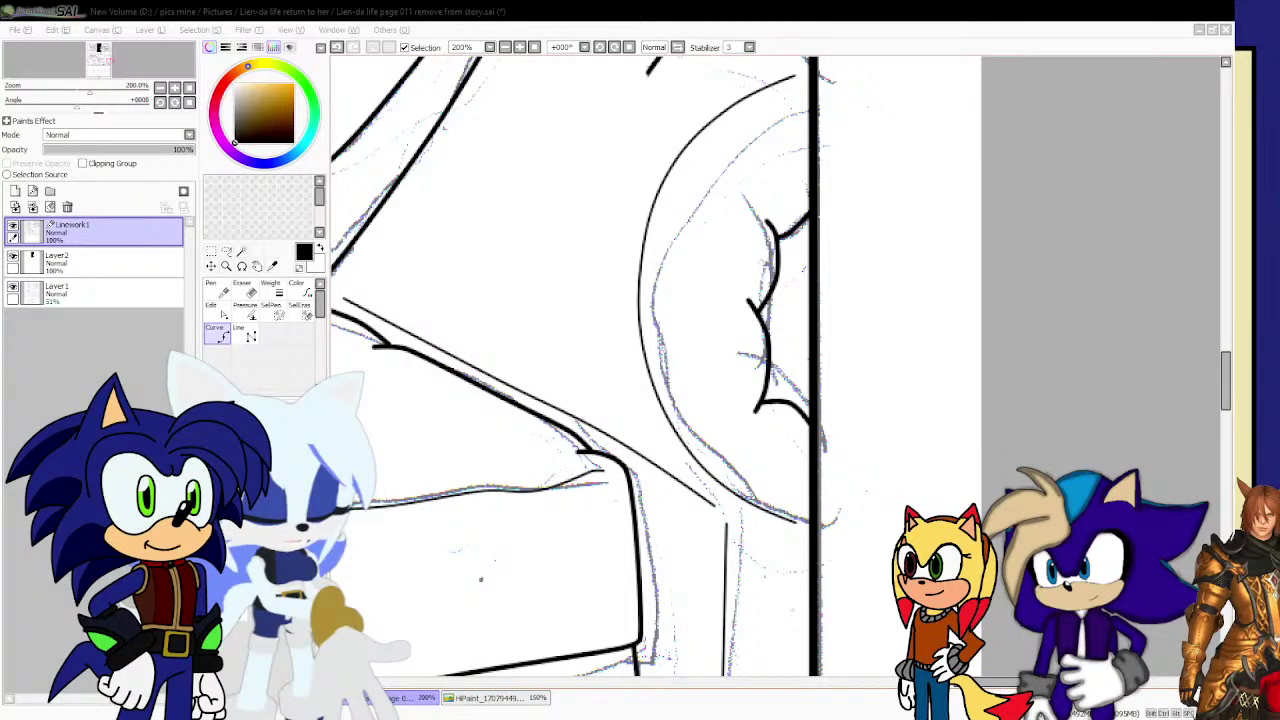
Select the interiors of the seated character's outer eyelashes with the Magic Wand, including the tip of the lower lash.
{"action": "left_click", "coordinate": [928, 30]}
{"action": "scroll", "coordinate": [789, 348], "scroll_direction": "down", "scroll_amount": 5}
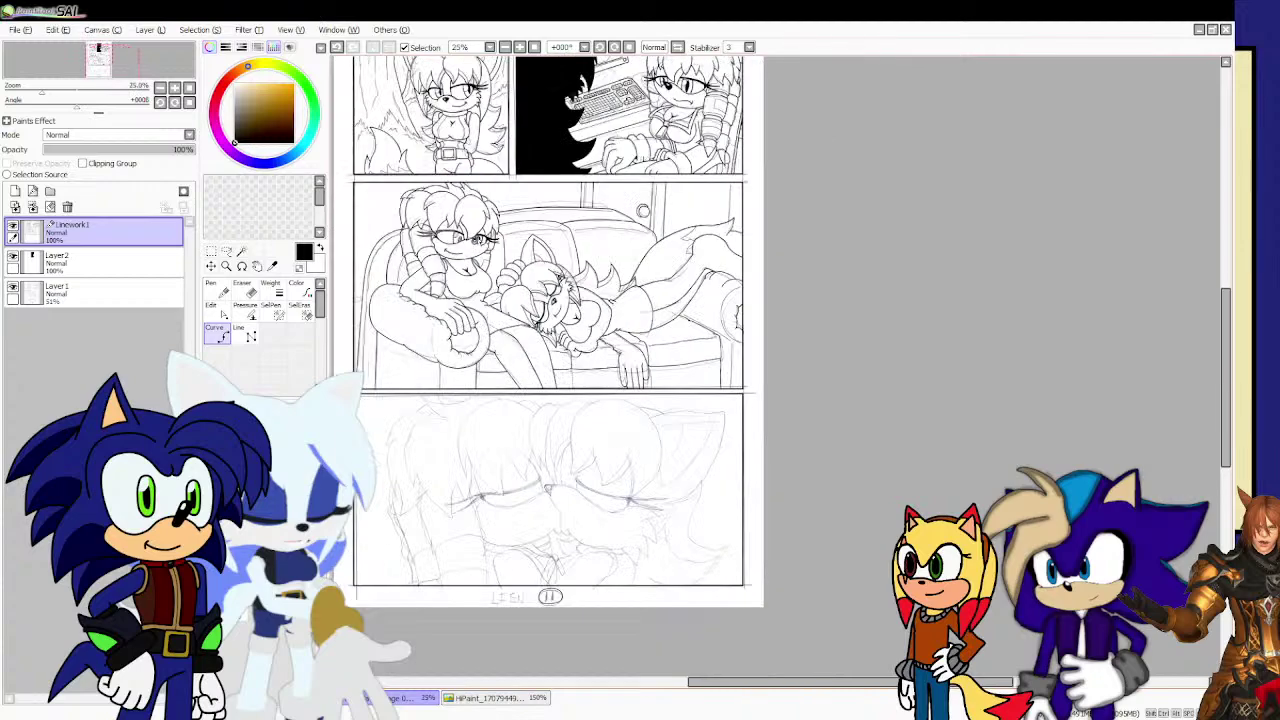
{"action": "scroll", "coordinate": [540, 242], "scroll_direction": "up", "scroll_amount": 3}
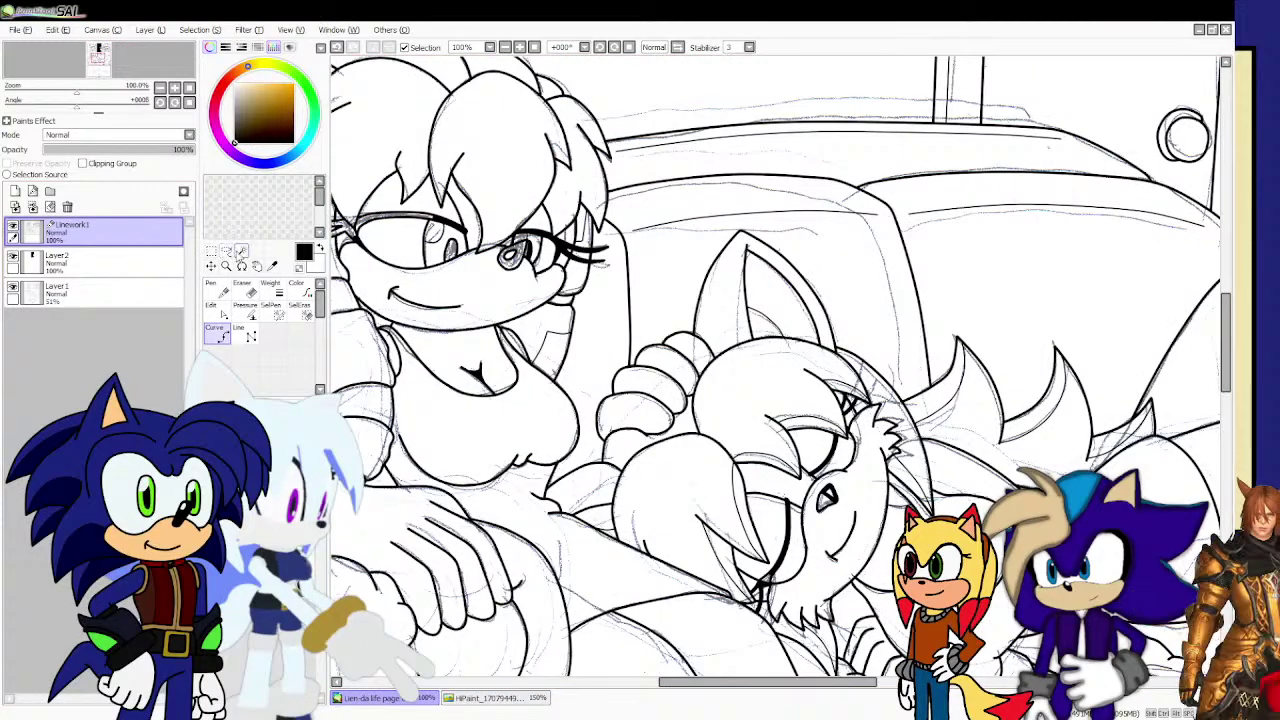
{"action": "scroll", "coordinate": [826, 496], "scroll_direction": "up", "scroll_amount": 1}
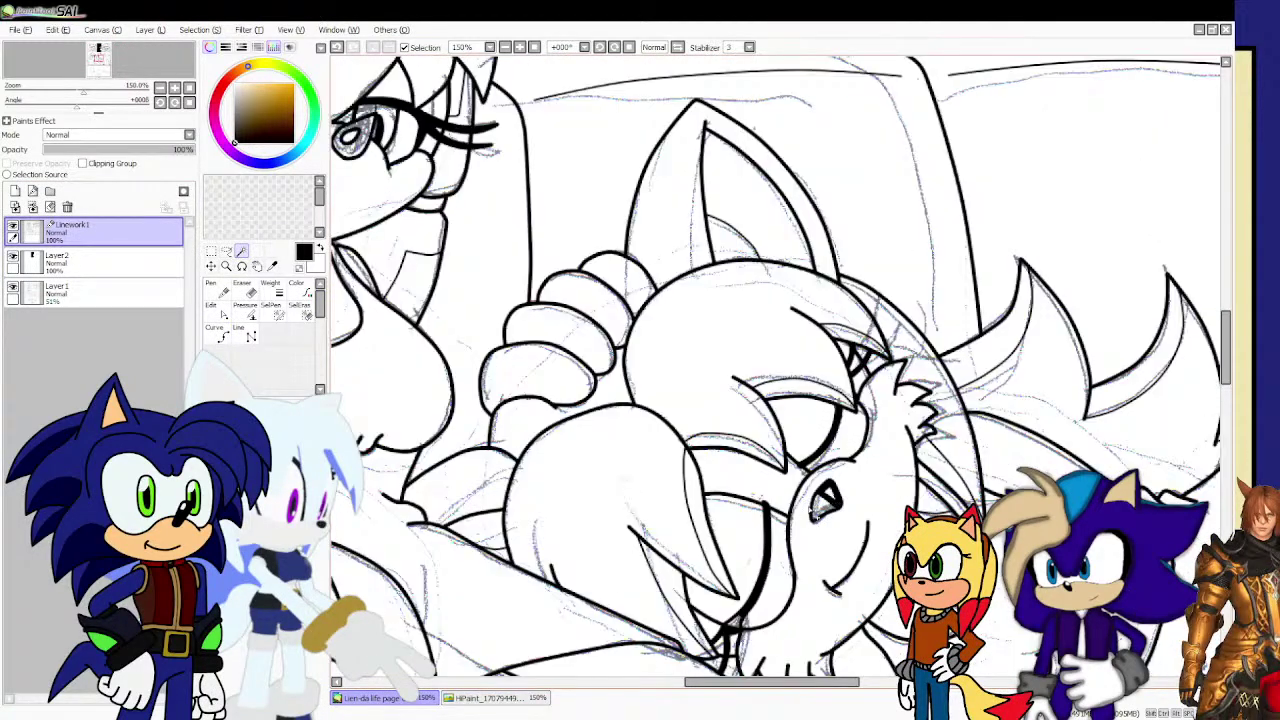
{"action": "scroll", "coordinate": [812, 511], "scroll_direction": "down", "scroll_amount": 4}
{"action": "scroll", "coordinate": [877, 515], "scroll_direction": "up", "scroll_amount": 4}
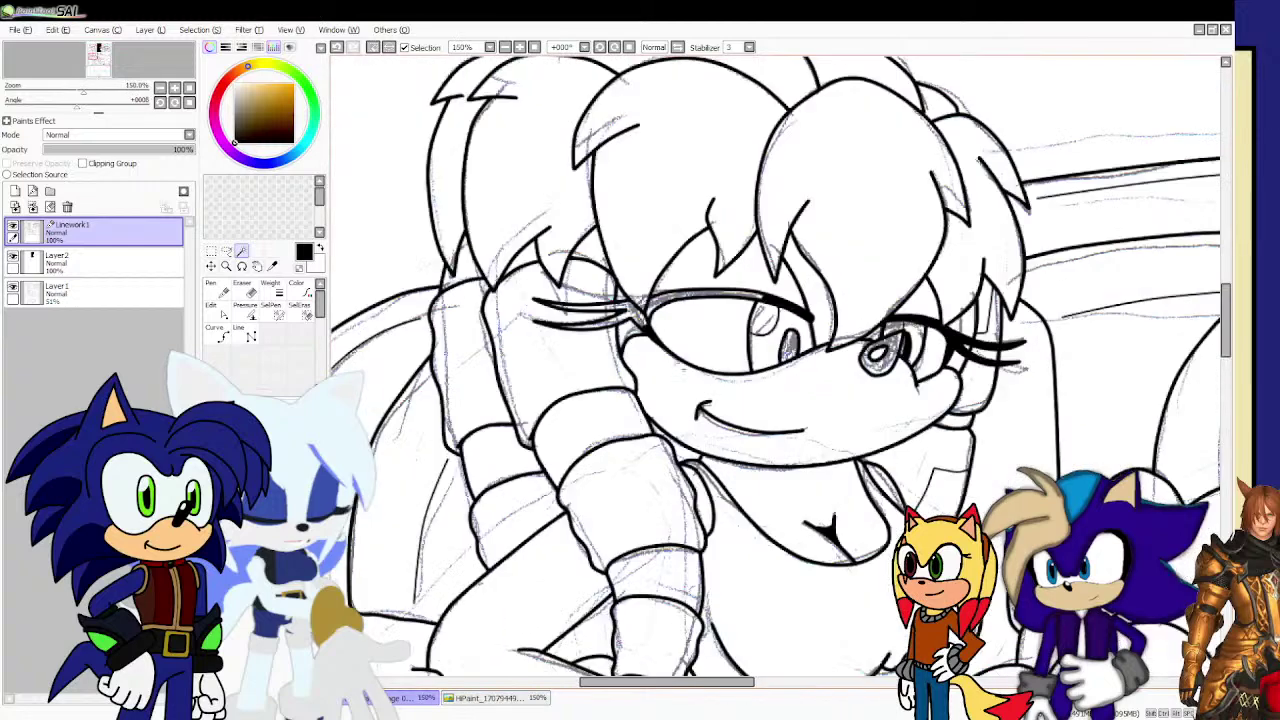
{"action": "scroll", "coordinate": [612, 300], "scroll_direction": "up", "scroll_amount": 4}
{"action": "left_click", "coordinate": [610, 319]}
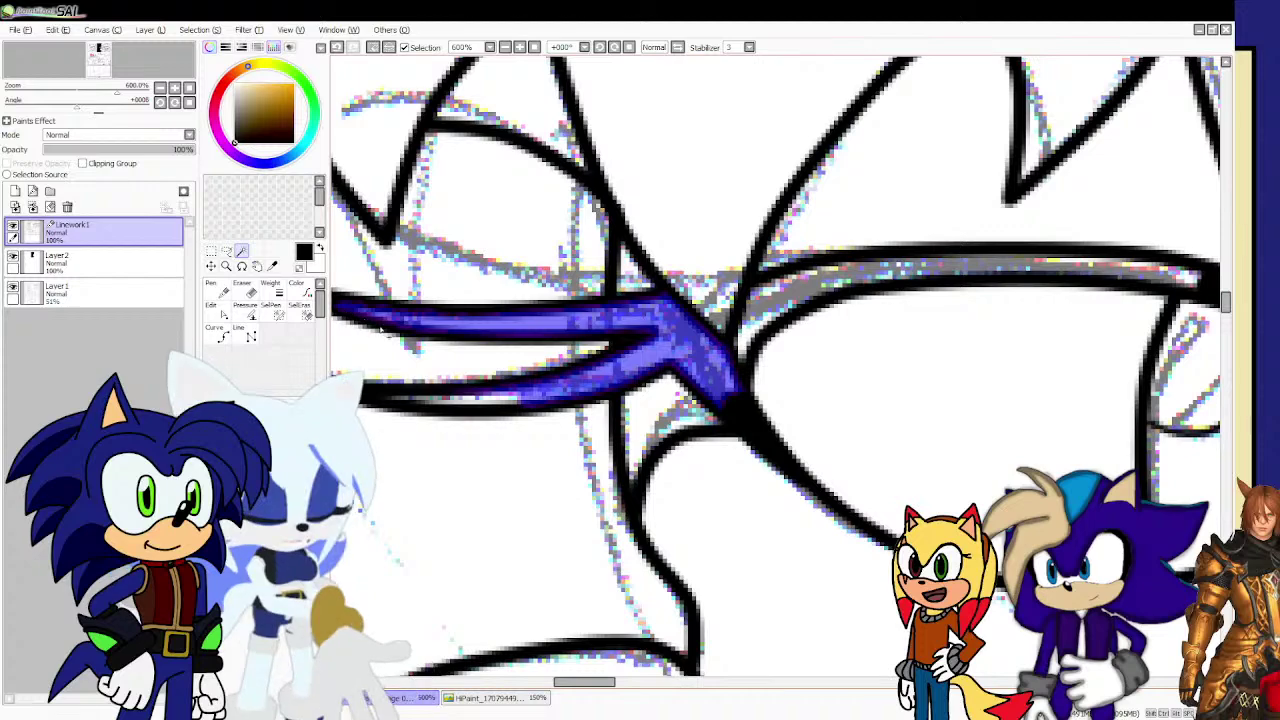
{"action": "left_click", "coordinate": [428, 400]}
{"action": "left_click", "coordinate": [456, 402]}
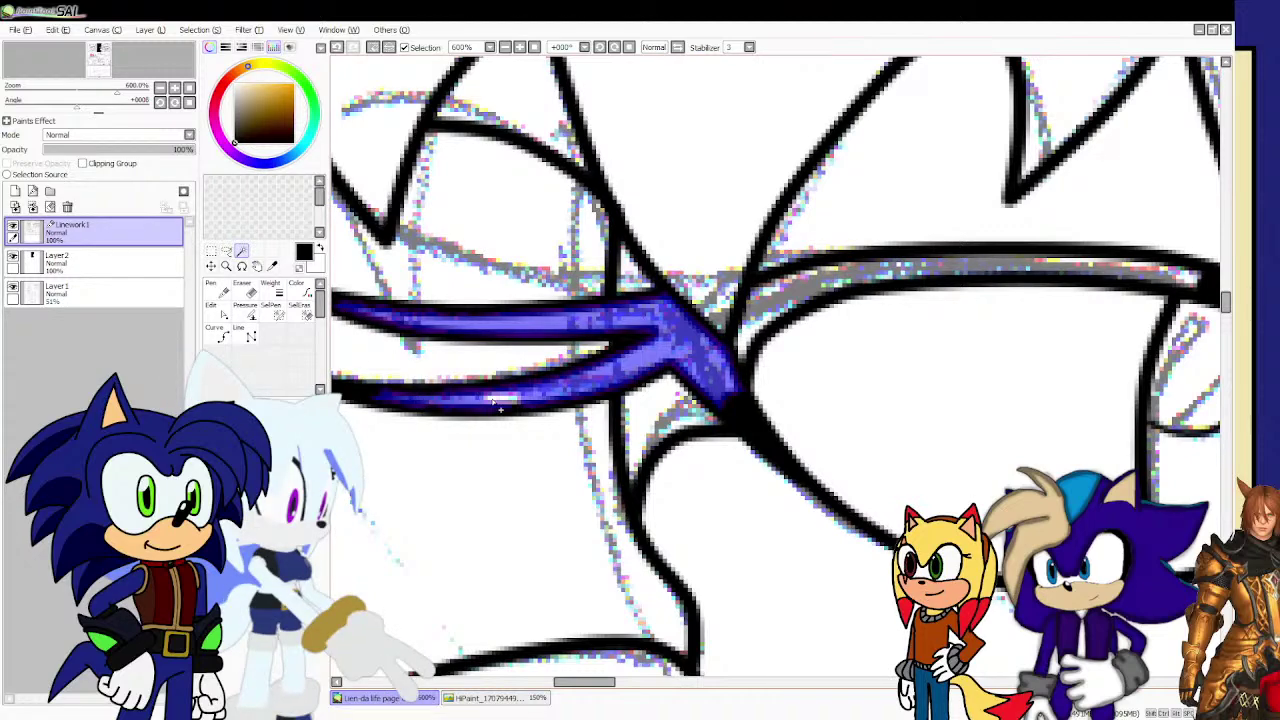
Add the same eye's upper lid band and pupil, and the nose around its highlight, to the Magic Wand selection.
{"action": "left_click", "coordinate": [756, 316]}
{"action": "scroll", "coordinate": [756, 316], "scroll_direction": "down", "scroll_amount": 2}
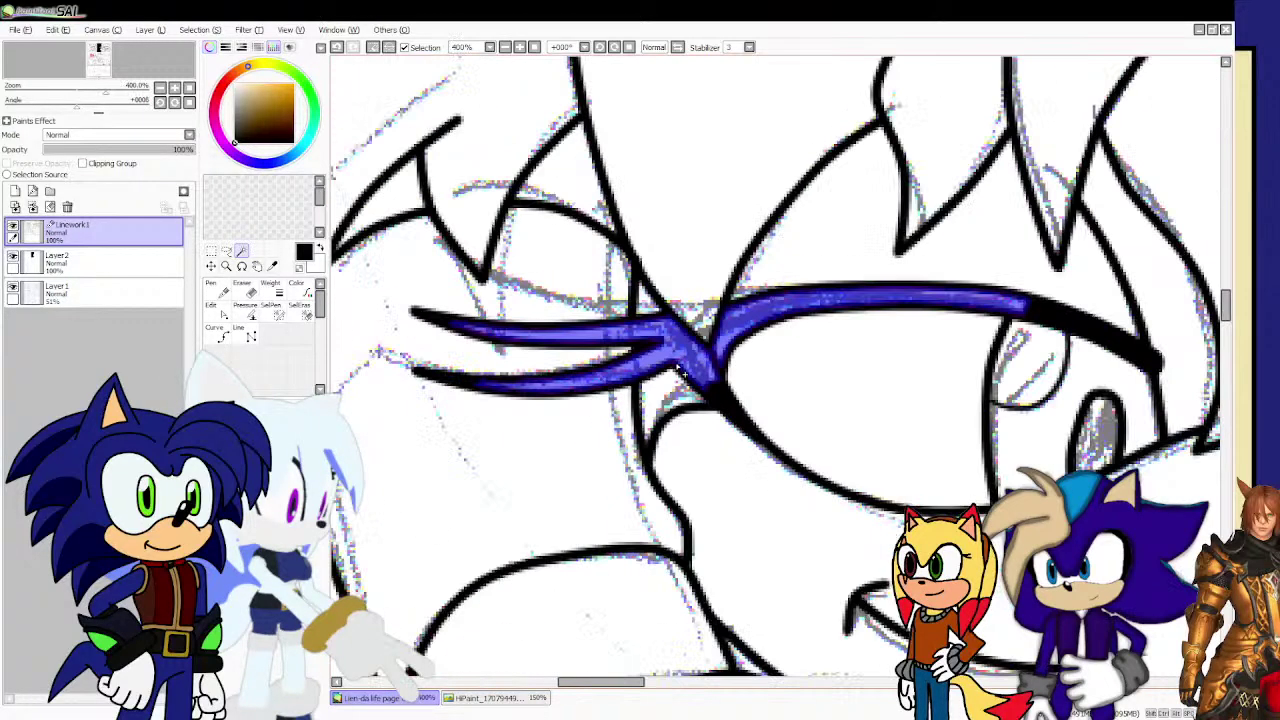
{"action": "scroll", "coordinate": [975, 353], "scroll_direction": "up", "scroll_amount": 2}
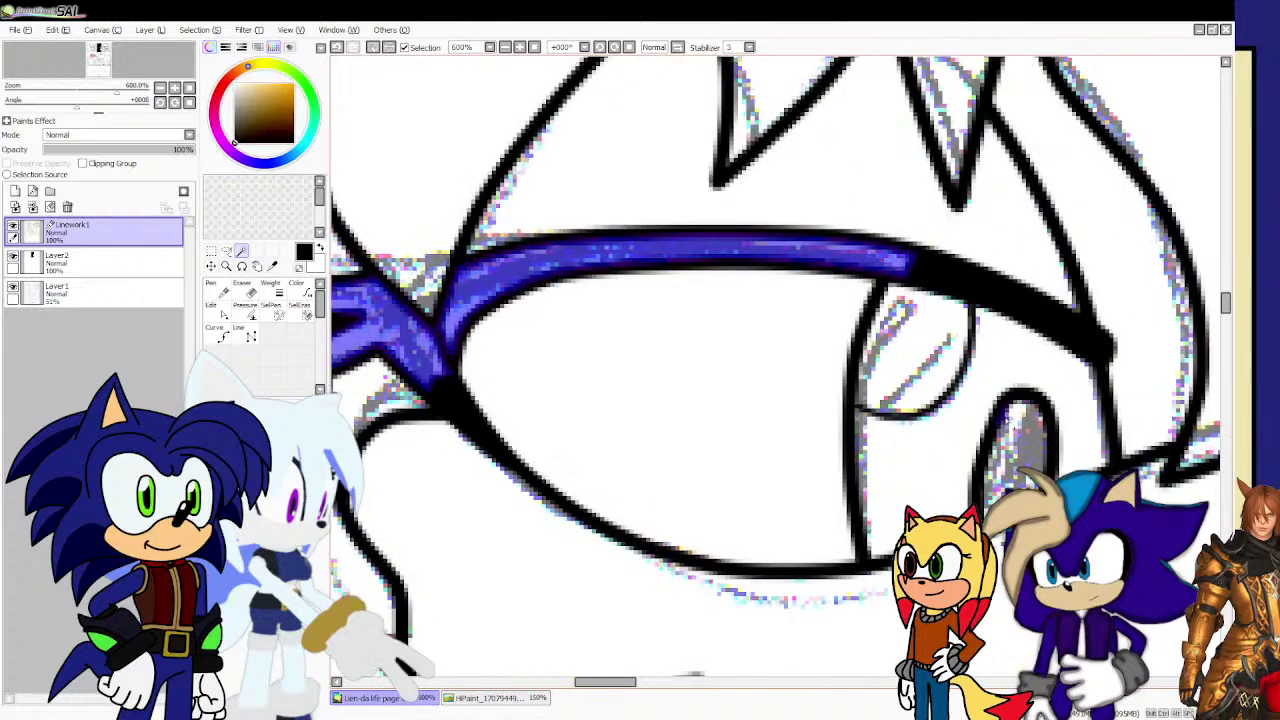
{"action": "left_click", "coordinate": [1007, 421]}
{"action": "scroll", "coordinate": [868, 432], "scroll_direction": "down", "scroll_amount": 4}
{"action": "scroll", "coordinate": [869, 431], "scroll_direction": "down", "scroll_amount": 1}
{"action": "scroll", "coordinate": [875, 450], "scroll_direction": "up", "scroll_amount": 4}
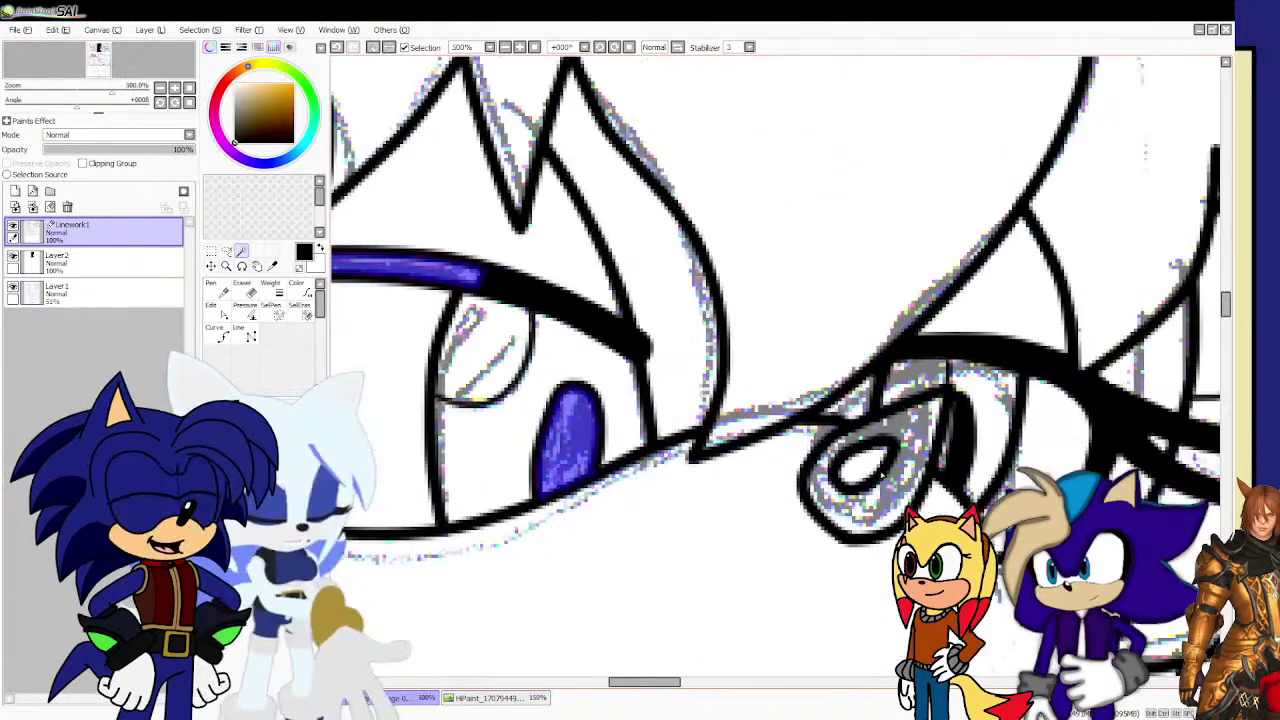
{"action": "scroll", "coordinate": [860, 446], "scroll_direction": "up", "scroll_amount": 3}
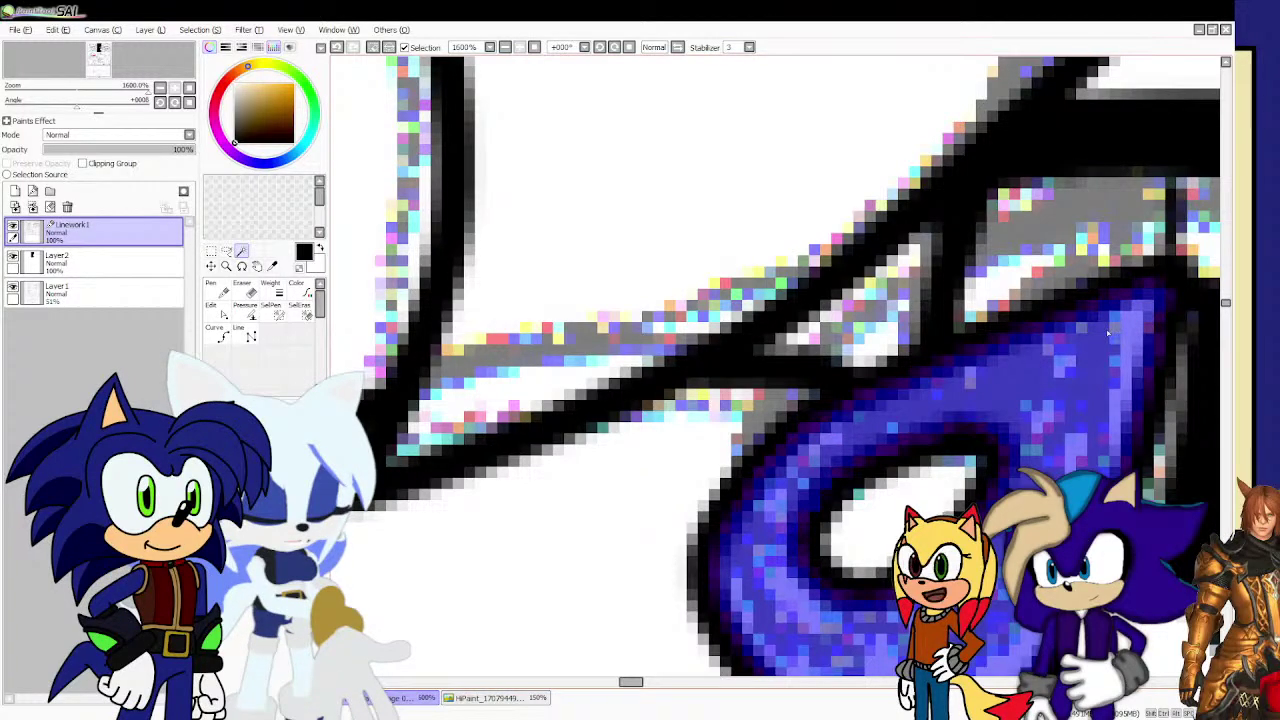
{"action": "scroll", "coordinate": [930, 330], "scroll_direction": "down", "scroll_amount": 6}
{"action": "scroll", "coordinate": [930, 330], "scroll_direction": "up", "scroll_amount": 2}
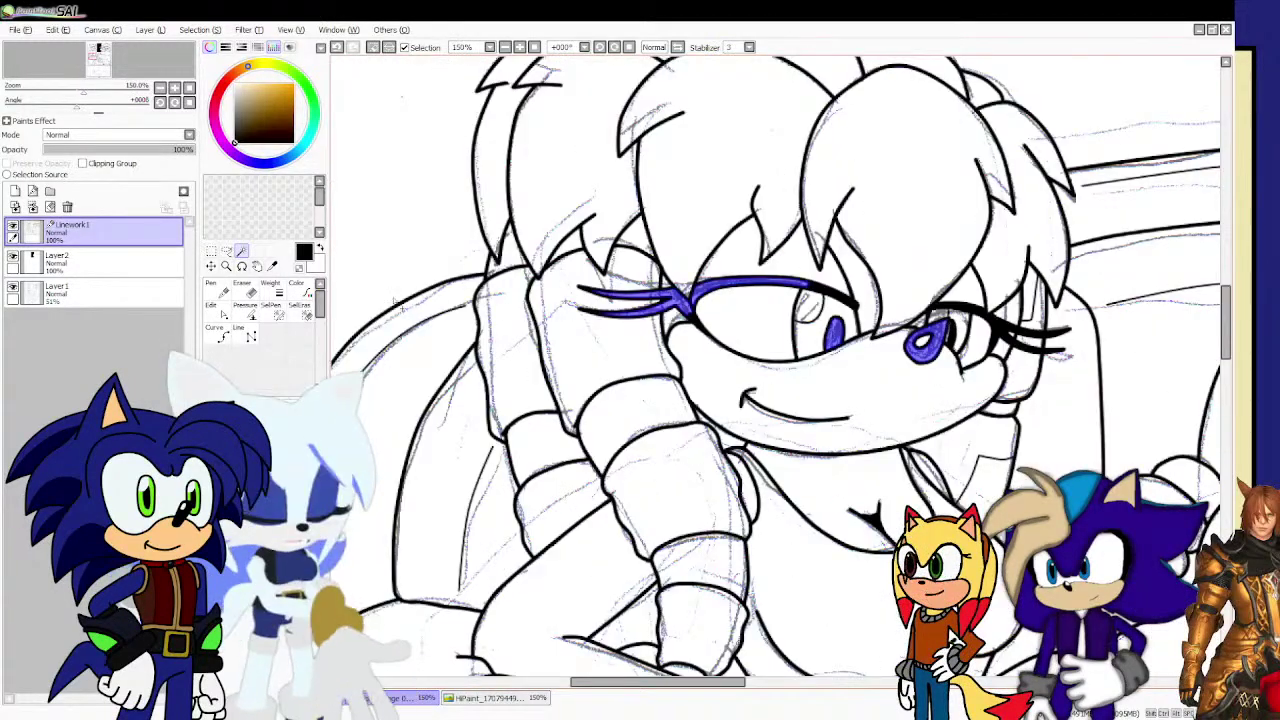
Fill the selected lashes, eyelid, pupil and nose with black on Layer2, and make the Linework1 layer active again.
{"action": "left_click", "coordinate": [160, 264]}
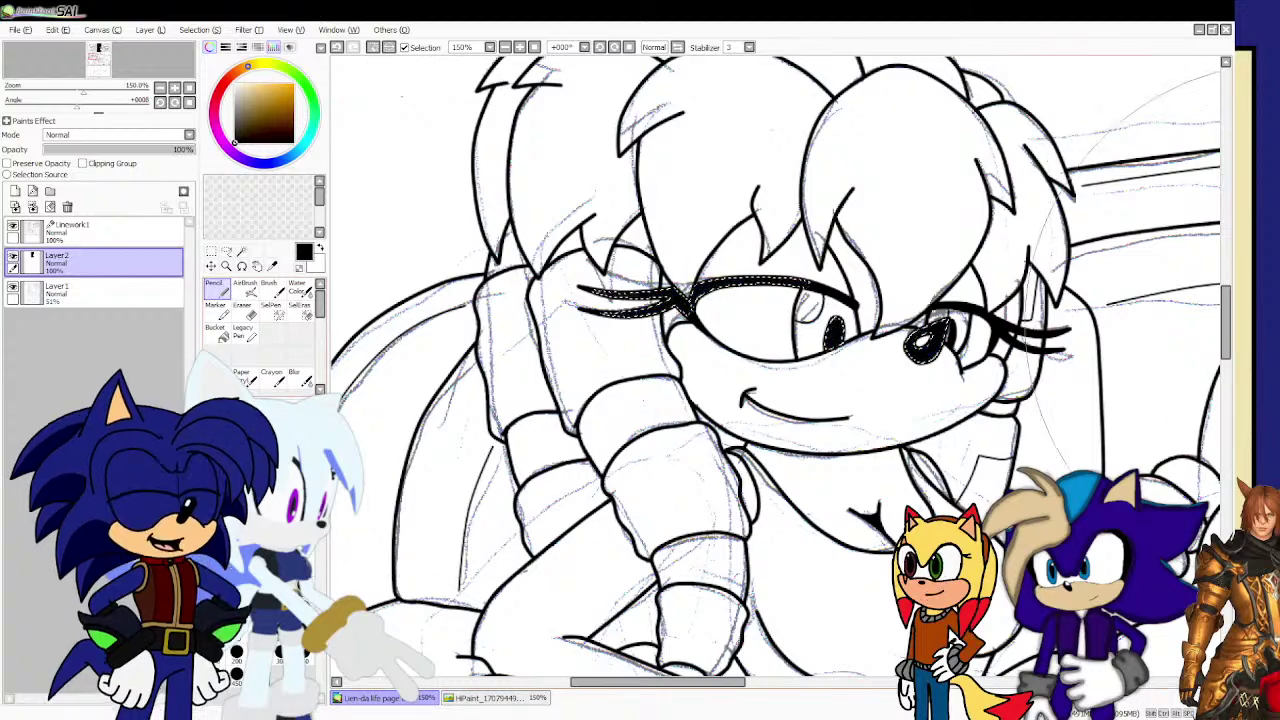
{"action": "scroll", "coordinate": [621, 329], "scroll_direction": "down", "scroll_amount": 1}
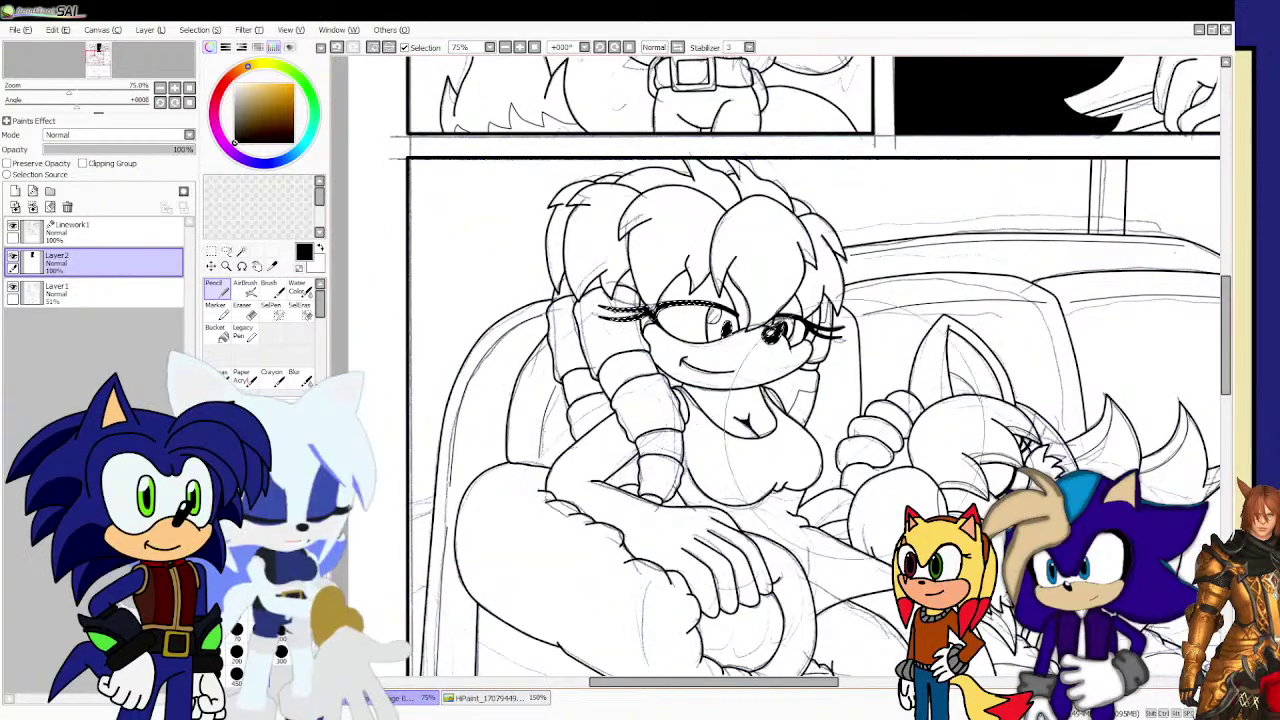
{"action": "left_click", "coordinate": [110, 230]}
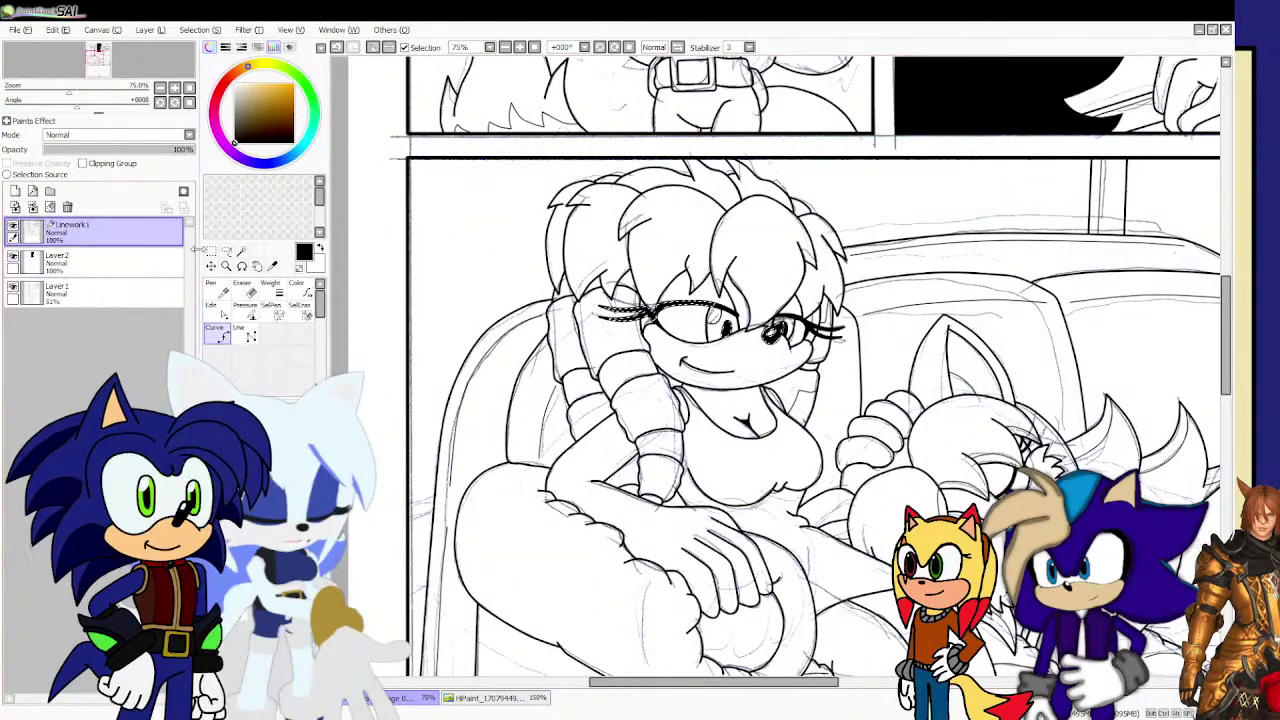
Using the Curve tool on Linework1, ink the right-hand character's central pointed bang in the bottom panel, following the sketch around its tip.
{"action": "scroll", "coordinate": [378, 250], "scroll_direction": "down", "scroll_amount": 5}
{"action": "scroll", "coordinate": [376, 258], "scroll_direction": "up", "scroll_amount": 2}
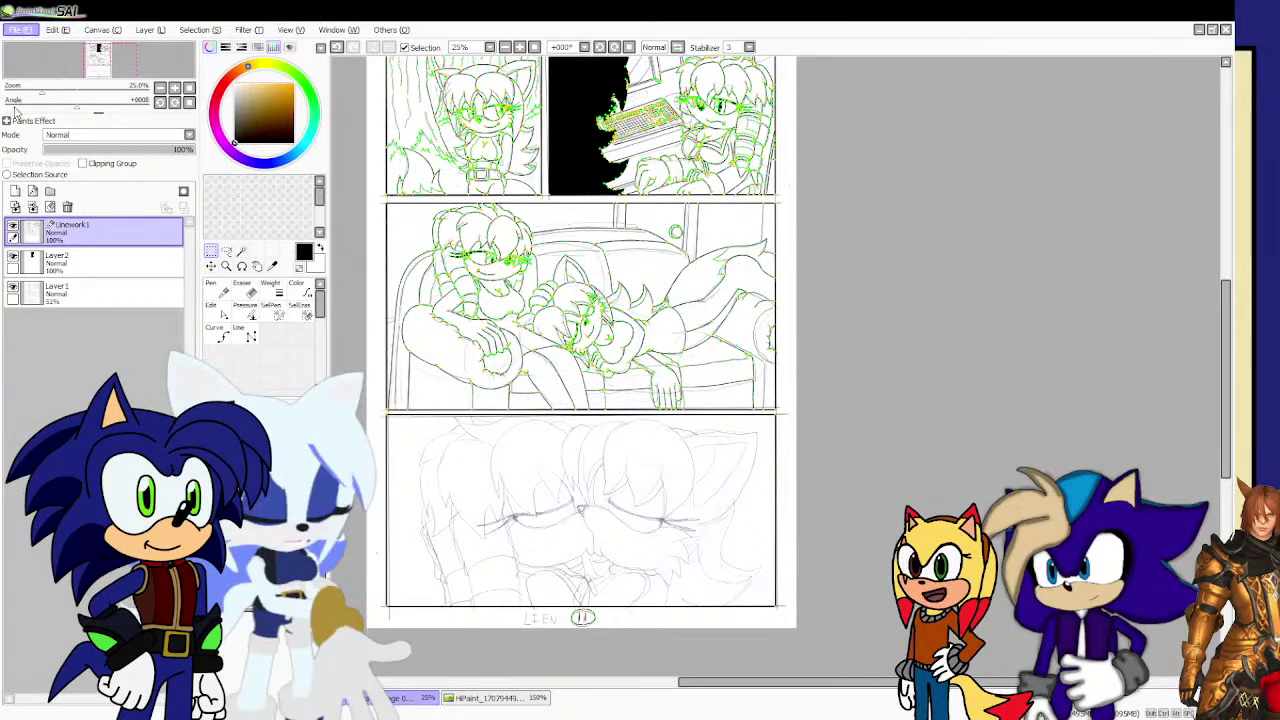
{"action": "left_click", "coordinate": [222, 336]}
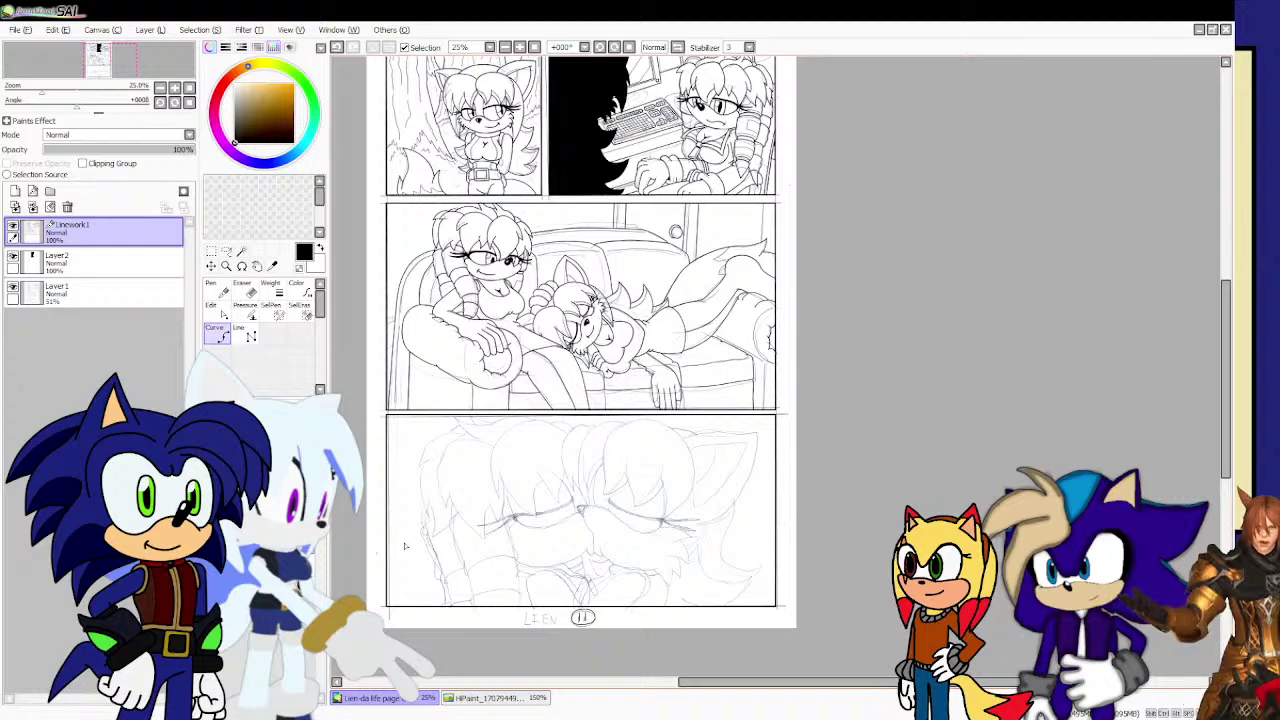
{"action": "scroll", "coordinate": [405, 545], "scroll_direction": "up", "scroll_amount": 2}
{"action": "scroll", "coordinate": [430, 505], "scroll_direction": "down", "scroll_amount": 1}
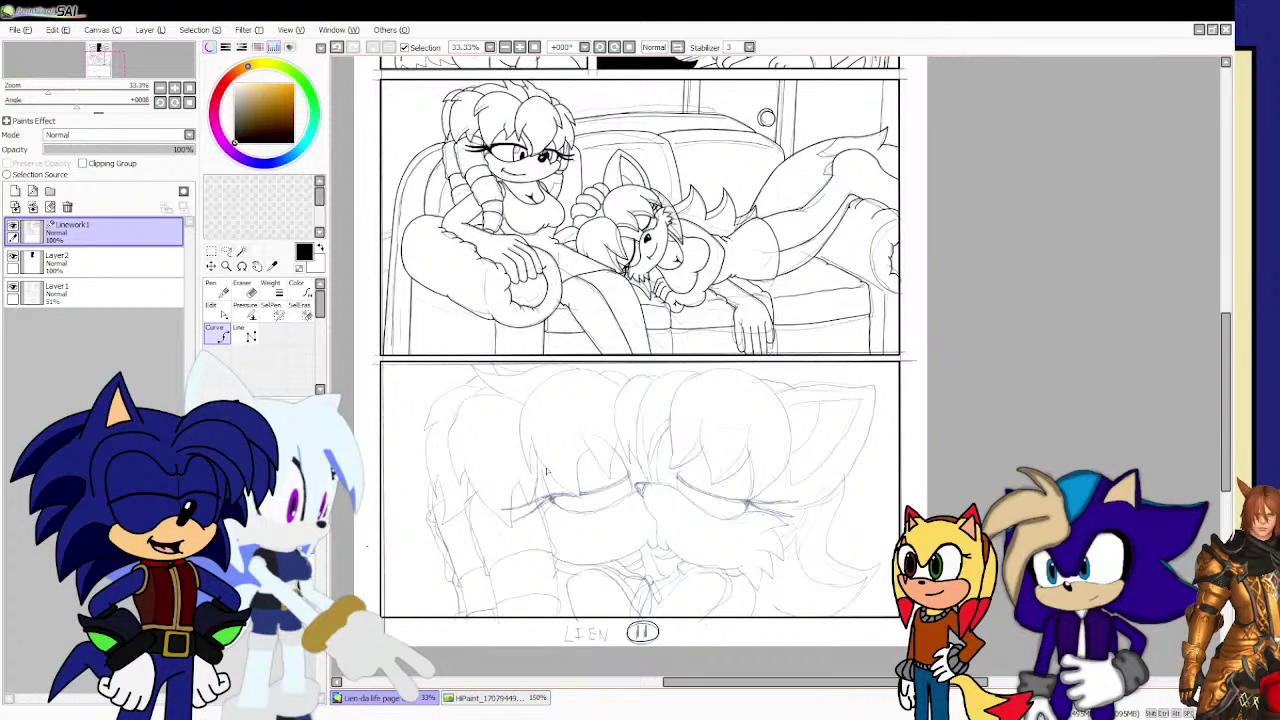
{"action": "scroll", "coordinate": [546, 471], "scroll_direction": "up", "scroll_amount": 3}
{"action": "scroll", "coordinate": [686, 397], "scroll_direction": "down", "scroll_amount": 2}
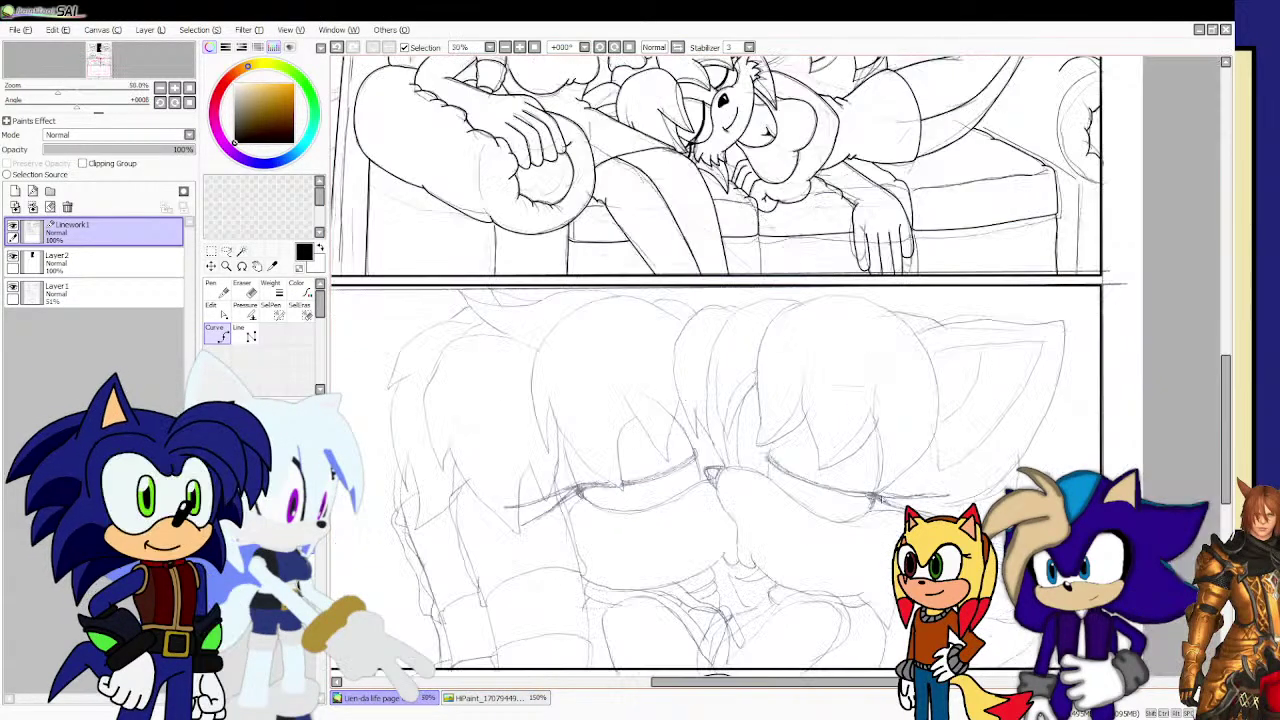
{"action": "scroll", "coordinate": [829, 476], "scroll_direction": "up", "scroll_amount": 4}
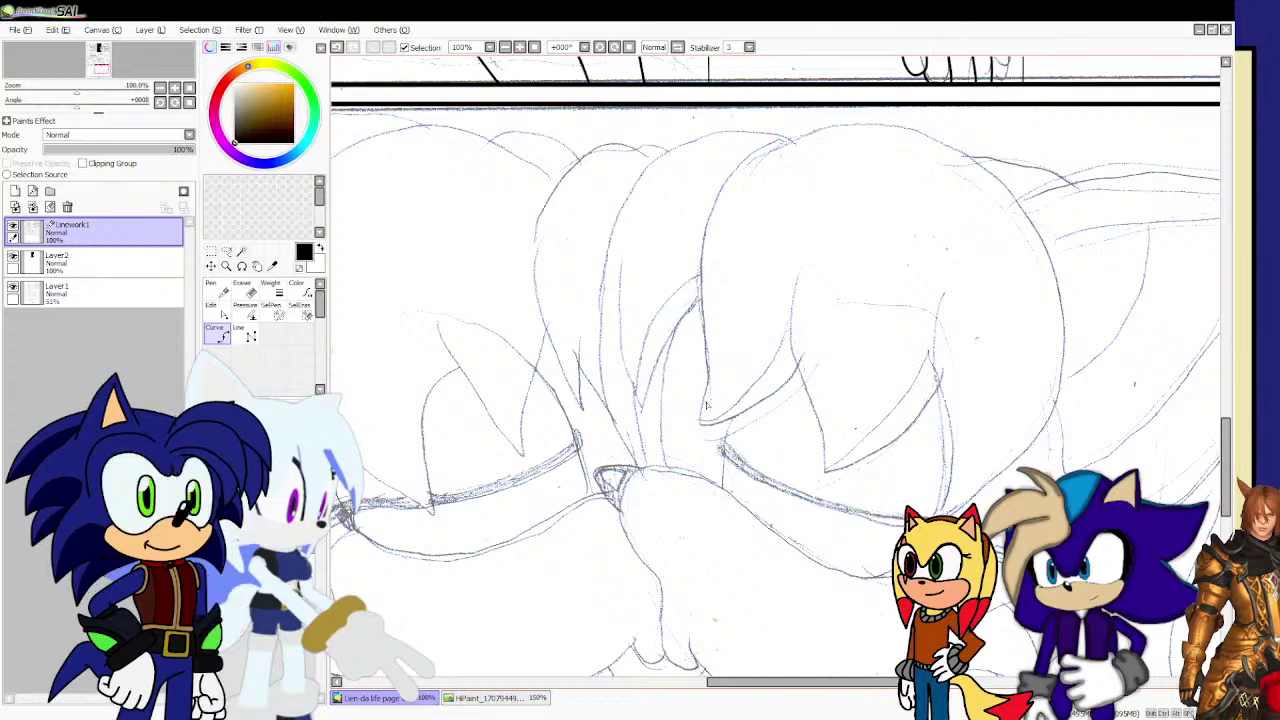
{"action": "scroll", "coordinate": [802, 273], "scroll_direction": "up", "scroll_amount": 2}
{"action": "mouse_move", "coordinate": [806, 238]}
{"action": "left_mouse_down"}
{"action": "mouse_move", "coordinate": [801, 310]}
{"action": "mouse_move", "coordinate": [784, 300]}
{"action": "mouse_move", "coordinate": [787, 405]}
{"action": "mouse_move", "coordinate": [828, 487]}
{"action": "mouse_move", "coordinate": [845, 645]}
{"action": "left_mouse_up"}
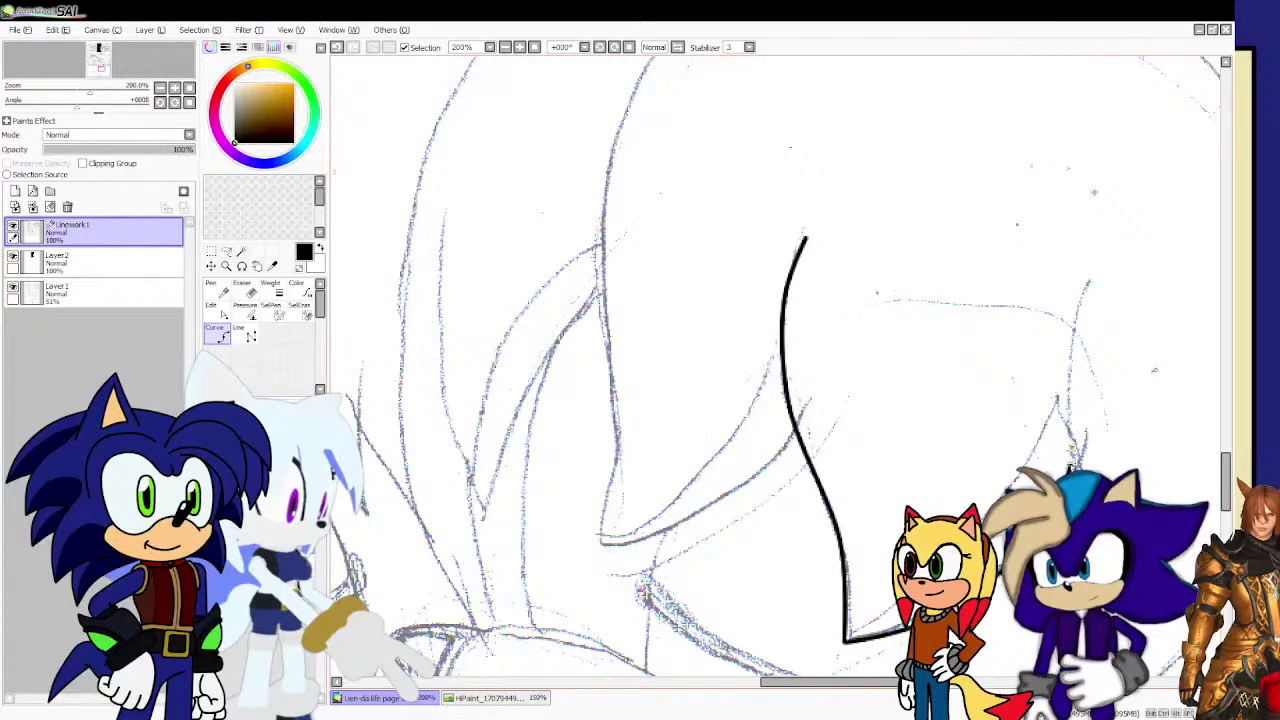
Ink the neighbouring bang with a curve running down to the outer corner of the closed eye and back up along its far edge.
{"action": "scroll", "coordinate": [1074, 466], "scroll_direction": "down", "scroll_amount": 3}
{"action": "scroll", "coordinate": [908, 451], "scroll_direction": "up", "scroll_amount": 3}
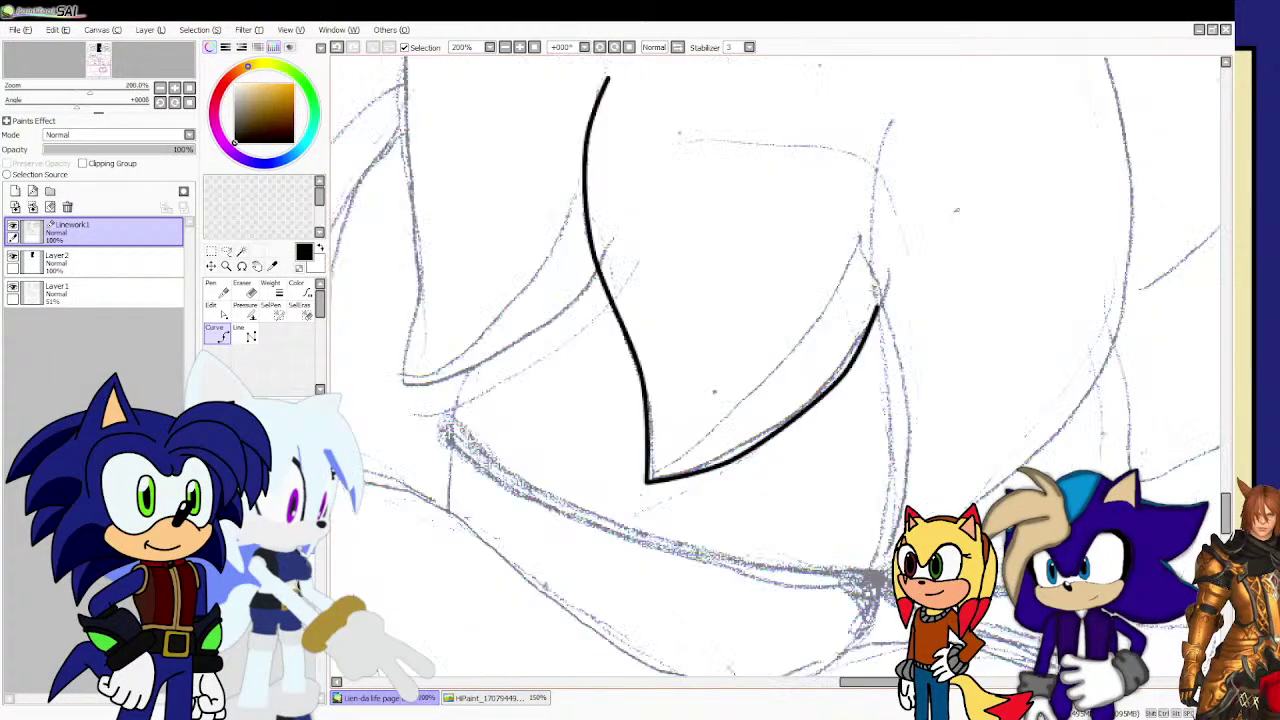
{"action": "scroll", "coordinate": [875, 309], "scroll_direction": "down", "scroll_amount": 2}
{"action": "scroll", "coordinate": [851, 283], "scroll_direction": "up", "scroll_amount": 2}
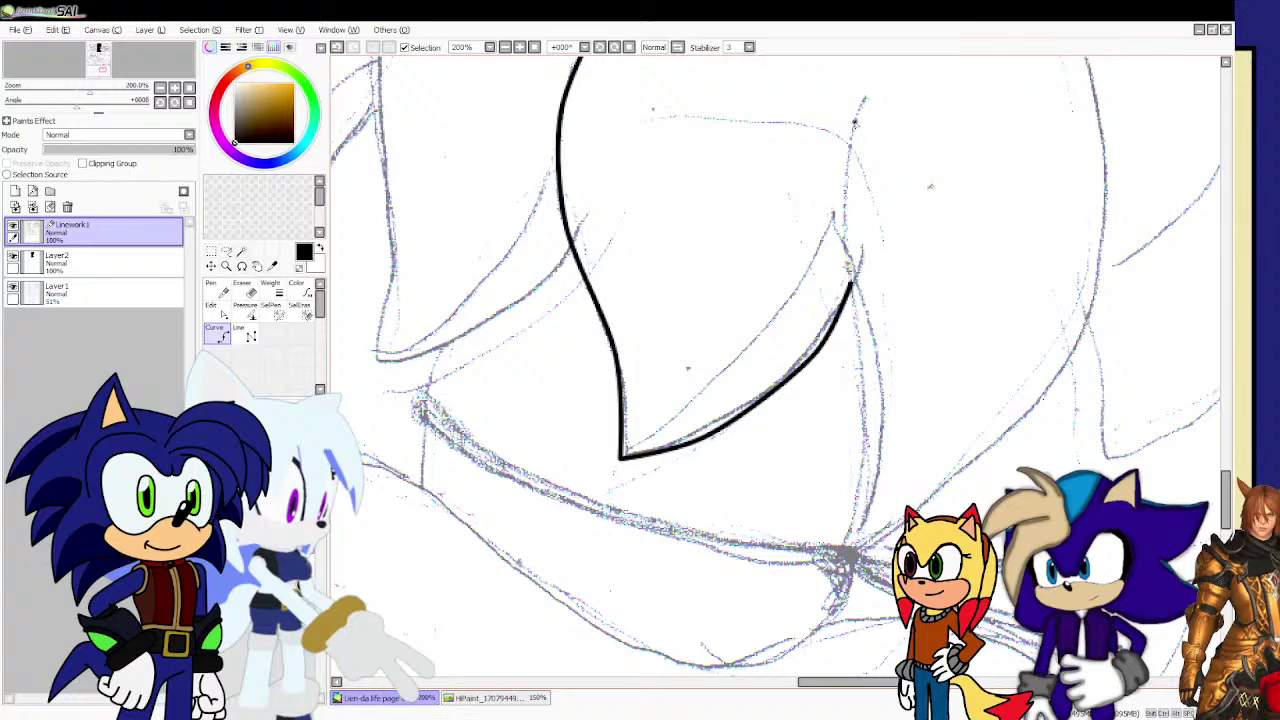
{"action": "mouse_move", "coordinate": [854, 122]}
{"action": "left_mouse_down"}
{"action": "mouse_move", "coordinate": [850, 290]}
{"action": "mouse_move", "coordinate": [877, 410]}
{"action": "mouse_move", "coordinate": [845, 548]}
{"action": "mouse_move", "coordinate": [900, 522]}
{"action": "left_mouse_up"}
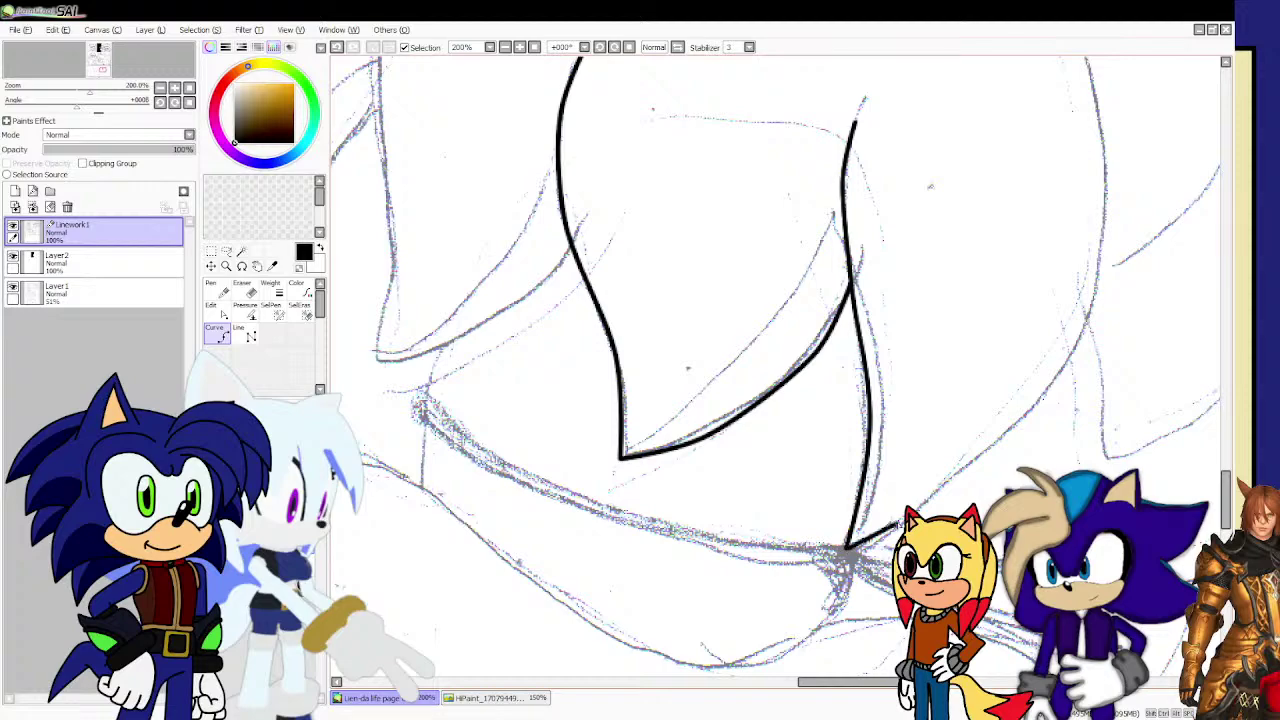
{"action": "scroll", "coordinate": [922, 486], "scroll_direction": "down", "scroll_amount": 4}
{"action": "scroll", "coordinate": [950, 470], "scroll_direction": "up", "scroll_amount": 3}
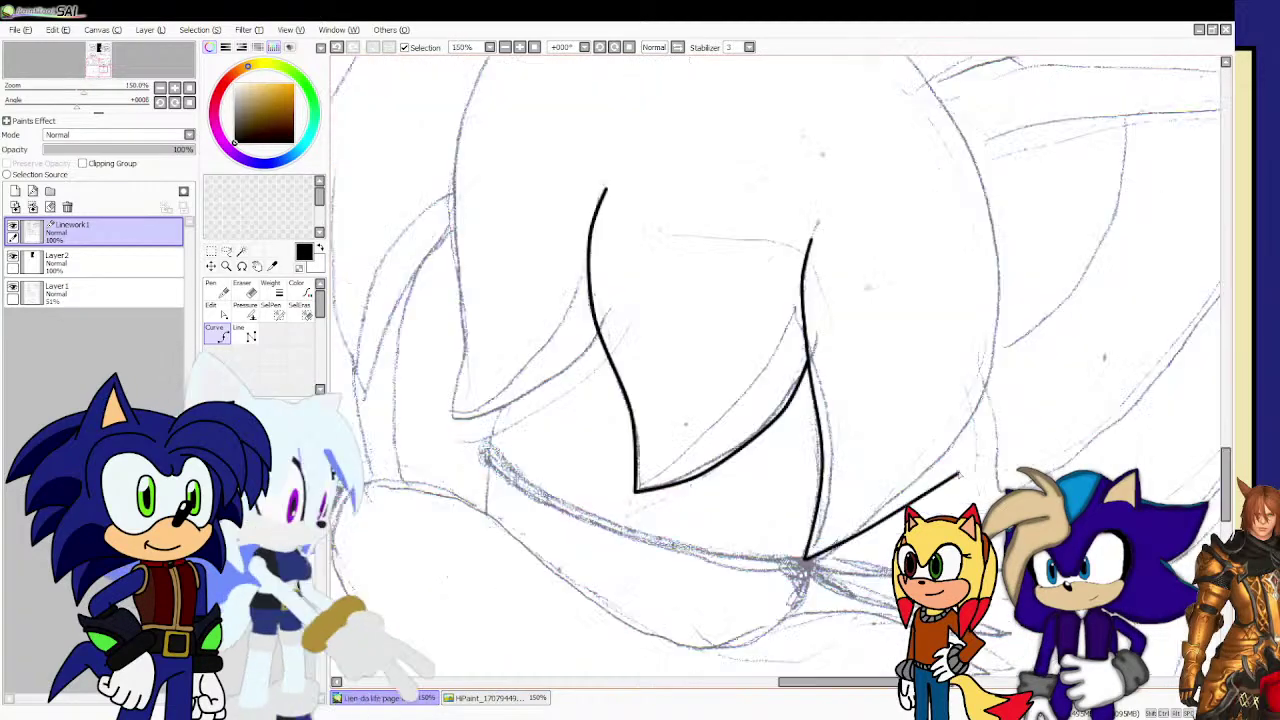
Ink the outer hair outline from the lowest fringe tip around the crown and down to the tip of the leftmost fringe lock.
{"action": "left_click", "coordinate": [942, 470]}
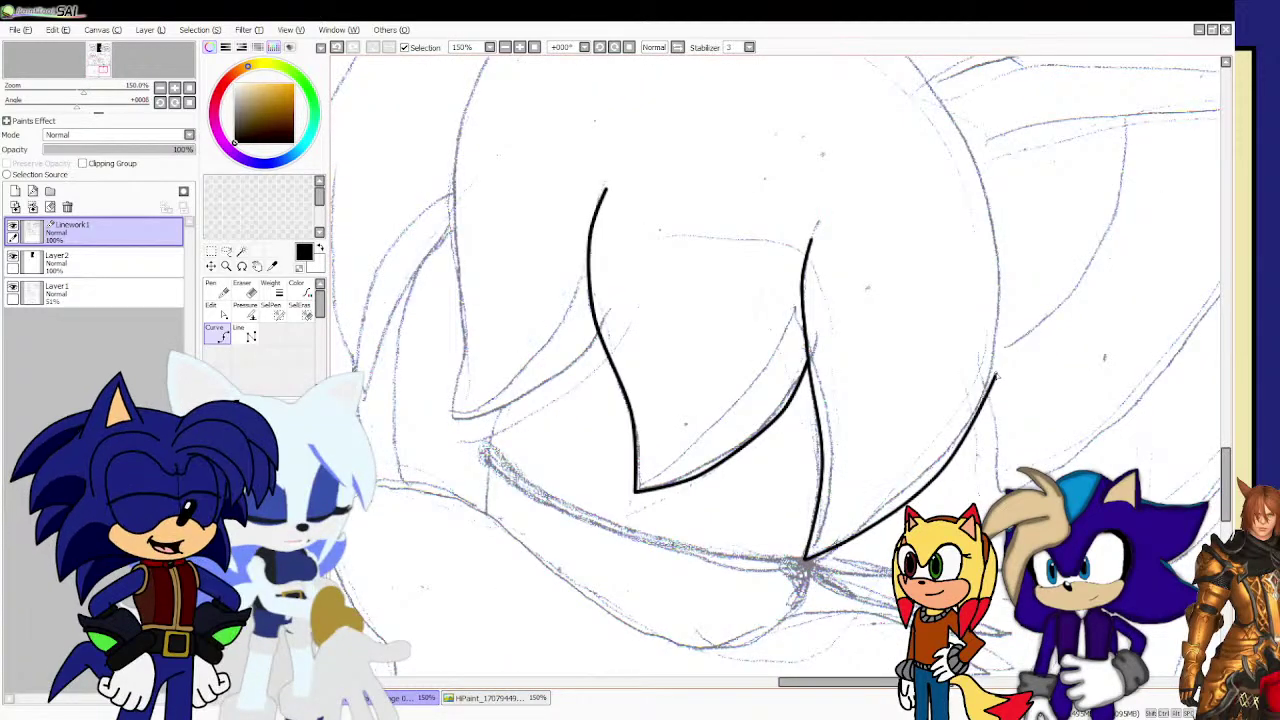
{"action": "scroll", "coordinate": [996, 372], "scroll_direction": "down", "scroll_amount": 2}
{"action": "scroll", "coordinate": [997, 366], "scroll_direction": "up", "scroll_amount": 1}
{"action": "mouse_move", "coordinate": [1000, 385]}
{"action": "left_mouse_down"}
{"action": "mouse_move", "coordinate": [1001, 300]}
{"action": "mouse_move", "coordinate": [960, 208]}
{"action": "mouse_move", "coordinate": [870, 145]}
{"action": "mouse_move", "coordinate": [800, 138]}
{"action": "mouse_move", "coordinate": [675, 175]}
{"action": "mouse_move", "coordinate": [638, 244]}
{"action": "mouse_move", "coordinate": [642, 378]}
{"action": "left_mouse_up"}
{"action": "left_click", "coordinate": [643, 371]}
{"action": "scroll", "coordinate": [633, 427], "scroll_direction": "up", "scroll_amount": 2}
{"action": "left_click", "coordinate": [653, 388]}
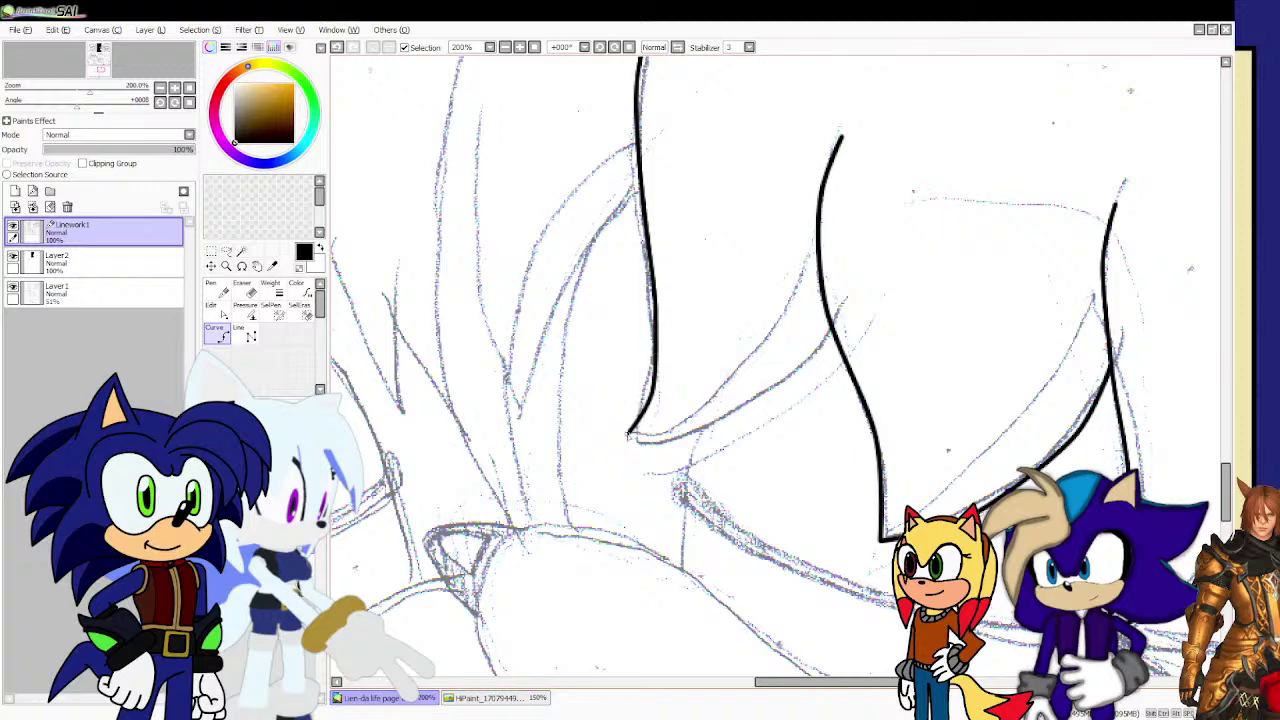
Ink the lower edge of the leftmost fringe lock and thin inner lines on the leftmost and middle locks.
{"action": "mouse_move", "coordinate": [621, 453]}
{"action": "left_mouse_down"}
{"action": "mouse_move", "coordinate": [805, 378]}
{"action": "mouse_move", "coordinate": [836, 342]}
{"action": "left_mouse_up"}
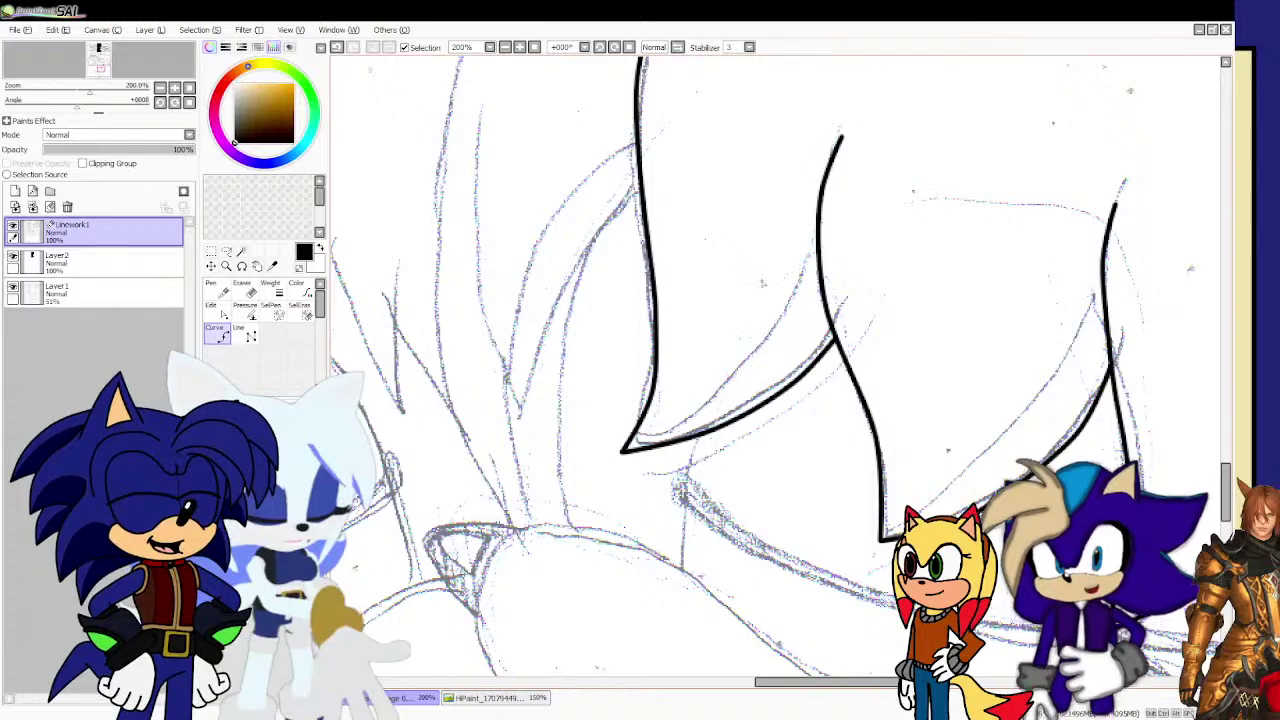
{"action": "scroll", "coordinate": [632, 408], "scroll_direction": "up", "scroll_amount": 1}
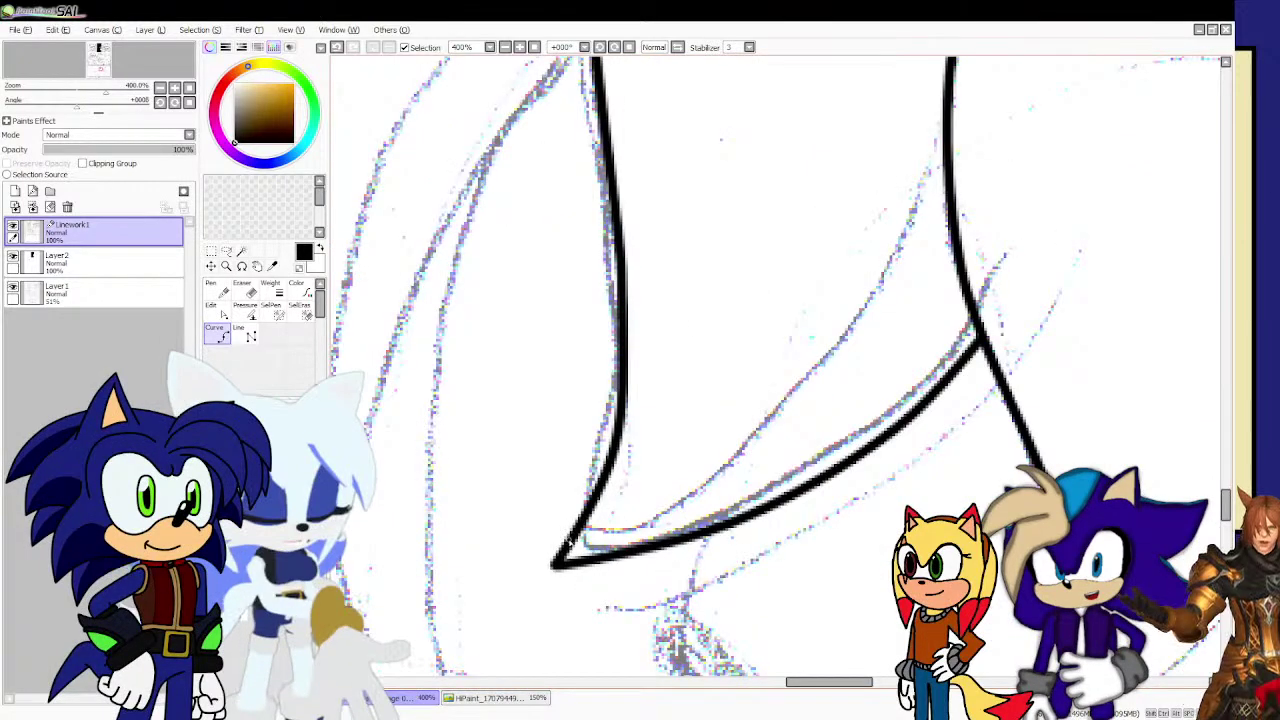
{"action": "mouse_move", "coordinate": [574, 545]}
{"action": "left_mouse_down"}
{"action": "mouse_move", "coordinate": [639, 492]}
{"action": "mouse_move", "coordinate": [682, 490]}
{"action": "mouse_move", "coordinate": [807, 343]}
{"action": "mouse_move", "coordinate": [852, 330]}
{"action": "mouse_move", "coordinate": [945, 140]}
{"action": "left_mouse_up"}
{"action": "scroll", "coordinate": [722, 320], "scroll_direction": "down", "scroll_amount": 2}
{"action": "scroll", "coordinate": [722, 320], "scroll_direction": "down", "scroll_amount": 1}
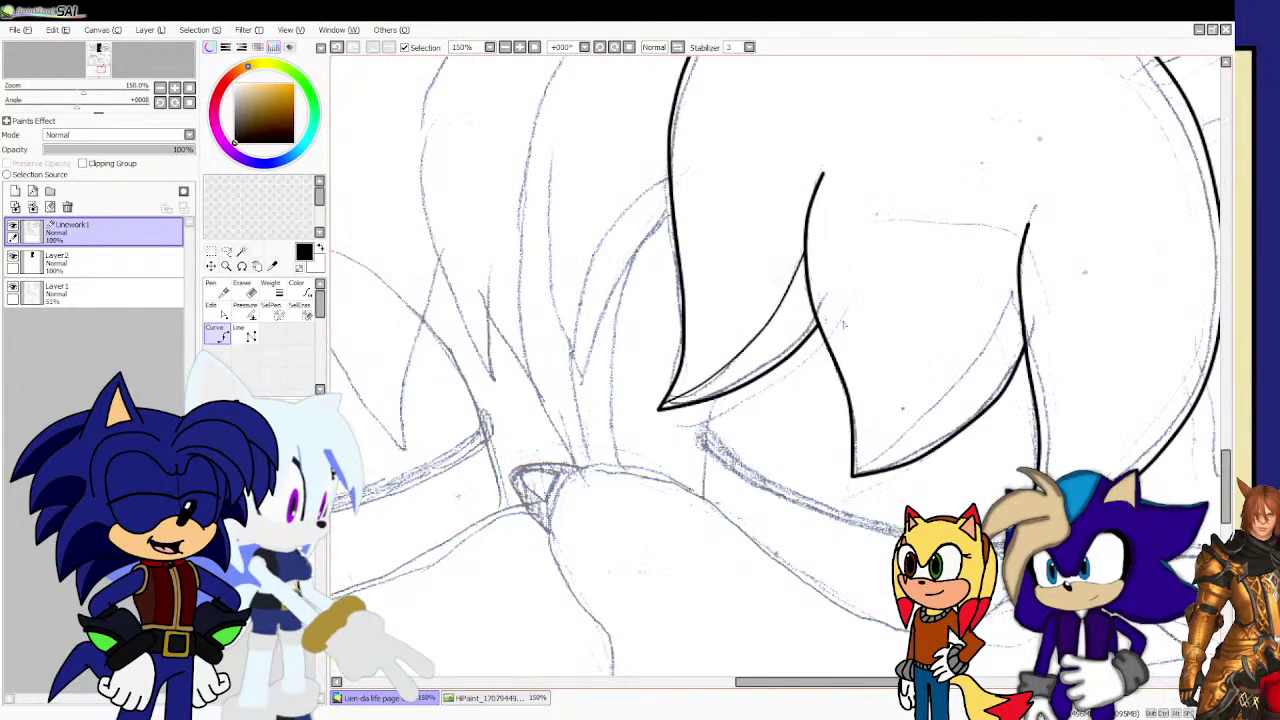
{"action": "scroll", "coordinate": [1012, 312], "scroll_direction": "up", "scroll_amount": 1}
{"action": "mouse_move", "coordinate": [1022, 252]}
{"action": "left_mouse_down"}
{"action": "mouse_move", "coordinate": [1015, 307]}
{"action": "mouse_move", "coordinate": [933, 432]}
{"action": "mouse_move", "coordinate": [800, 528]}
{"action": "left_mouse_up"}
Close the Burn and Wind image and return to the Lien-da comic page.
{"action": "left_click", "coordinate": [1256, 343]}
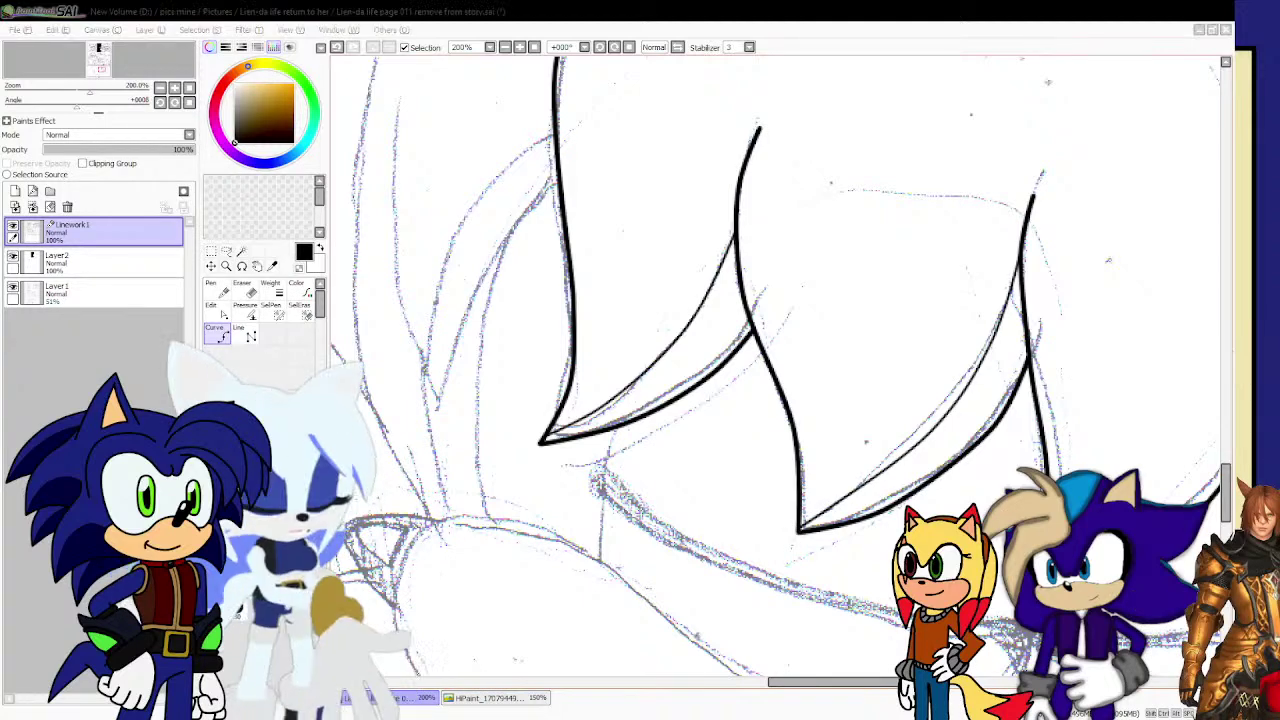
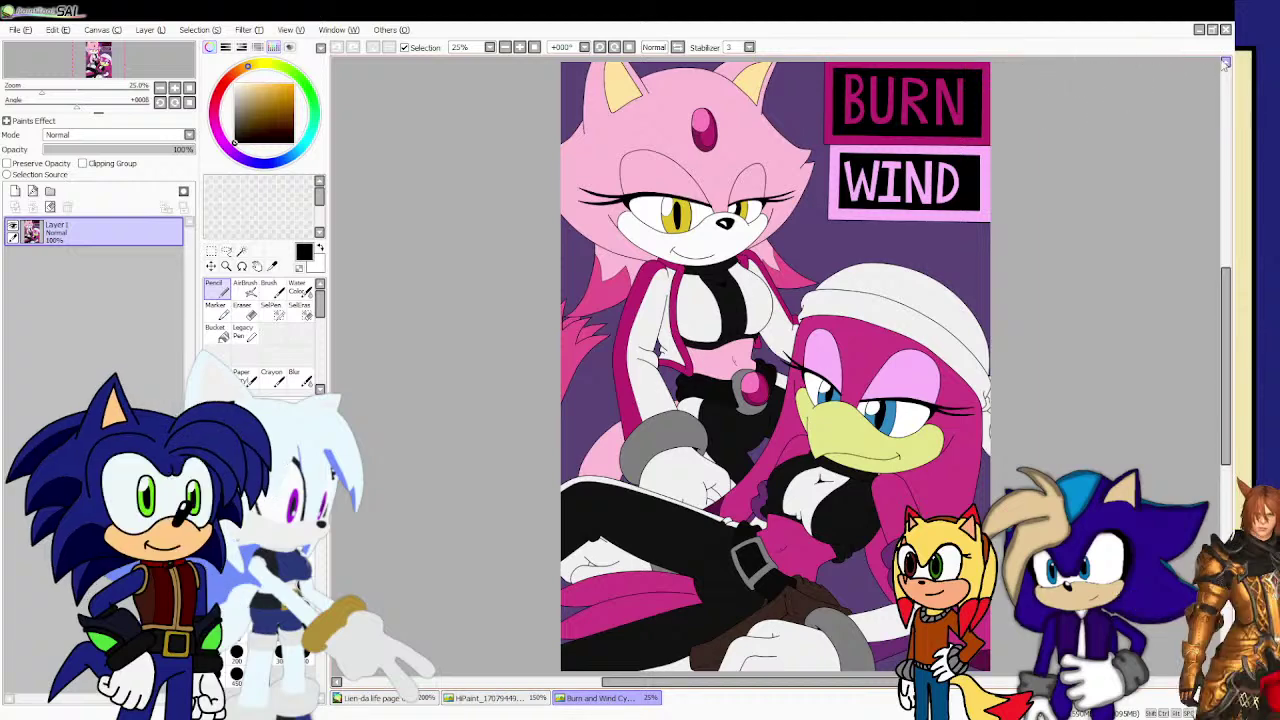
{"action": "left_click", "coordinate": [1226, 30]}
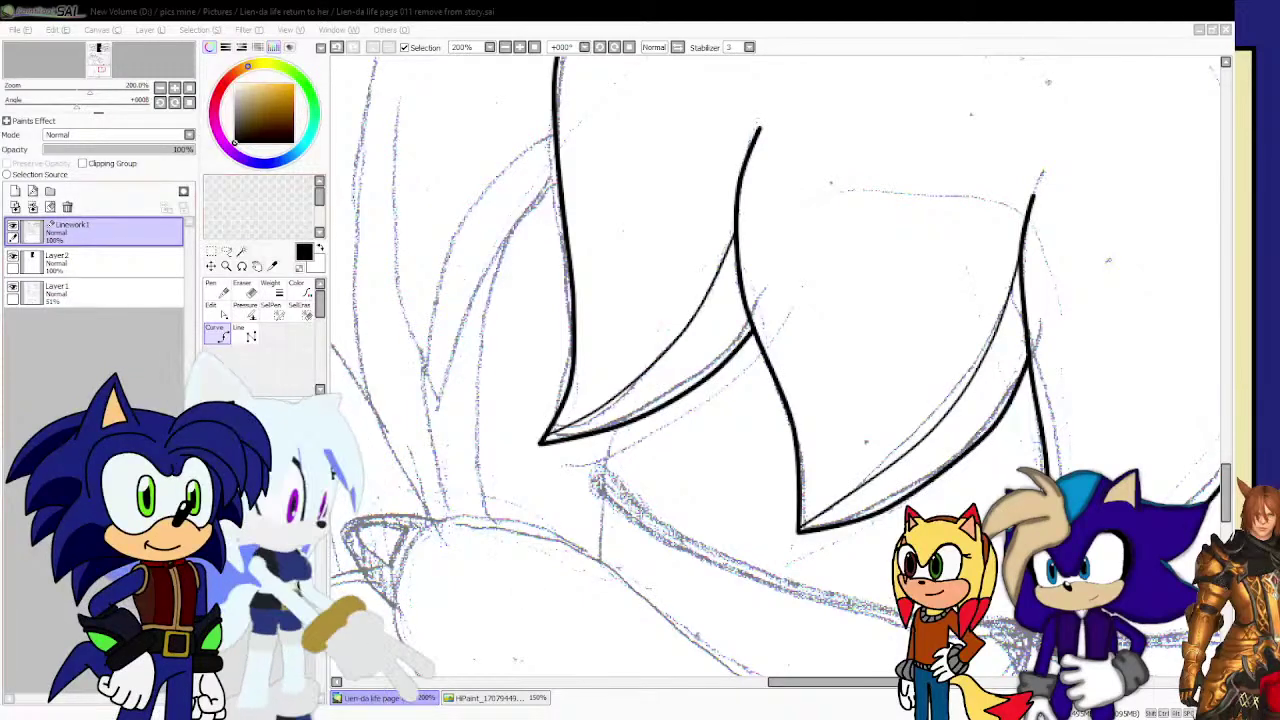
Ink the upper edge of the ear with the Curve tool, from the hair outline to the ear tip.
{"action": "scroll", "coordinate": [487, 371], "scroll_direction": "down", "scroll_amount": 2}
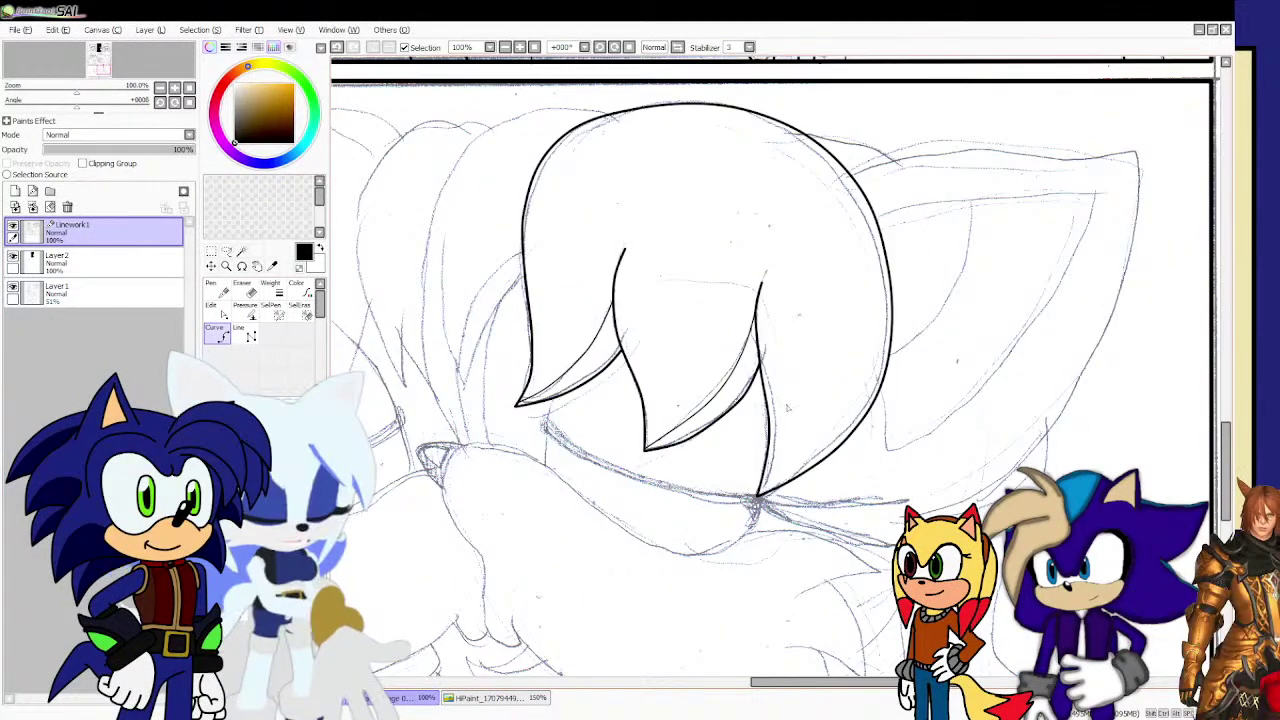
{"action": "scroll", "coordinate": [978, 170], "scroll_direction": "down", "scroll_amount": 2}
{"action": "scroll", "coordinate": [1079, 132], "scroll_direction": "up", "scroll_amount": 2}
{"action": "scroll", "coordinate": [985, 170], "scroll_direction": "up", "scroll_amount": 1}
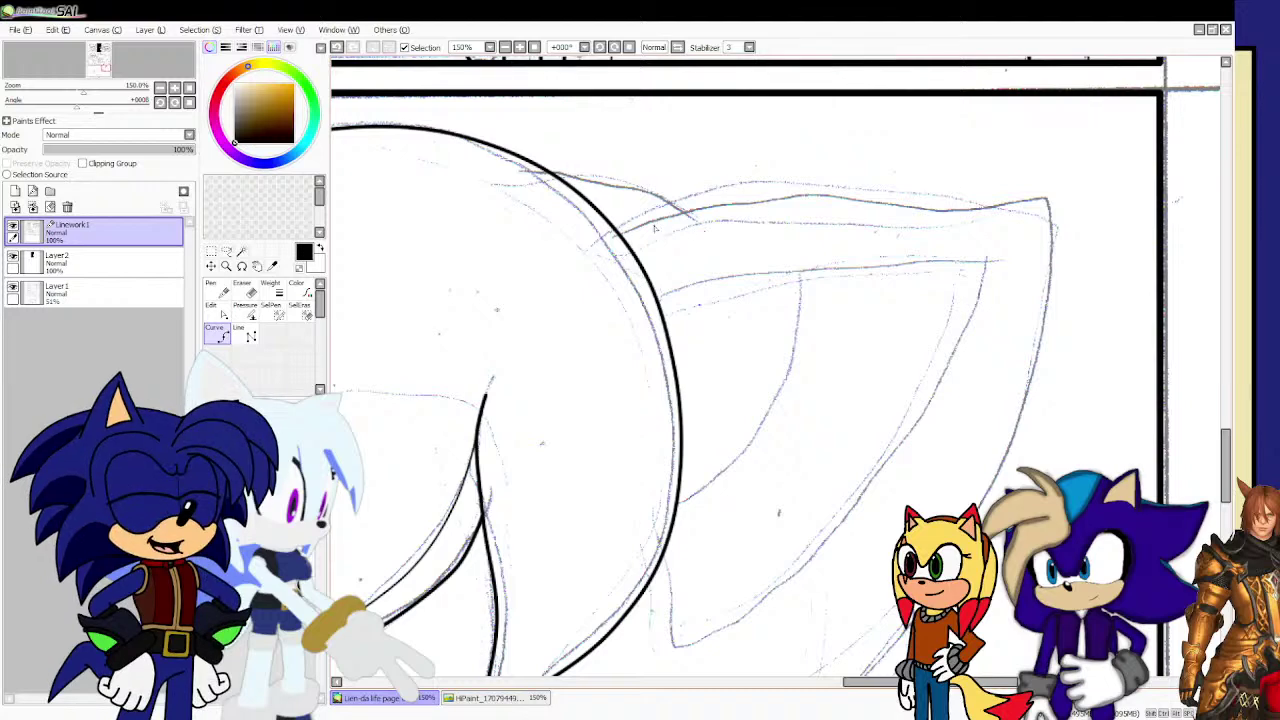
{"action": "scroll", "coordinate": [648, 228], "scroll_direction": "up", "scroll_amount": 1}
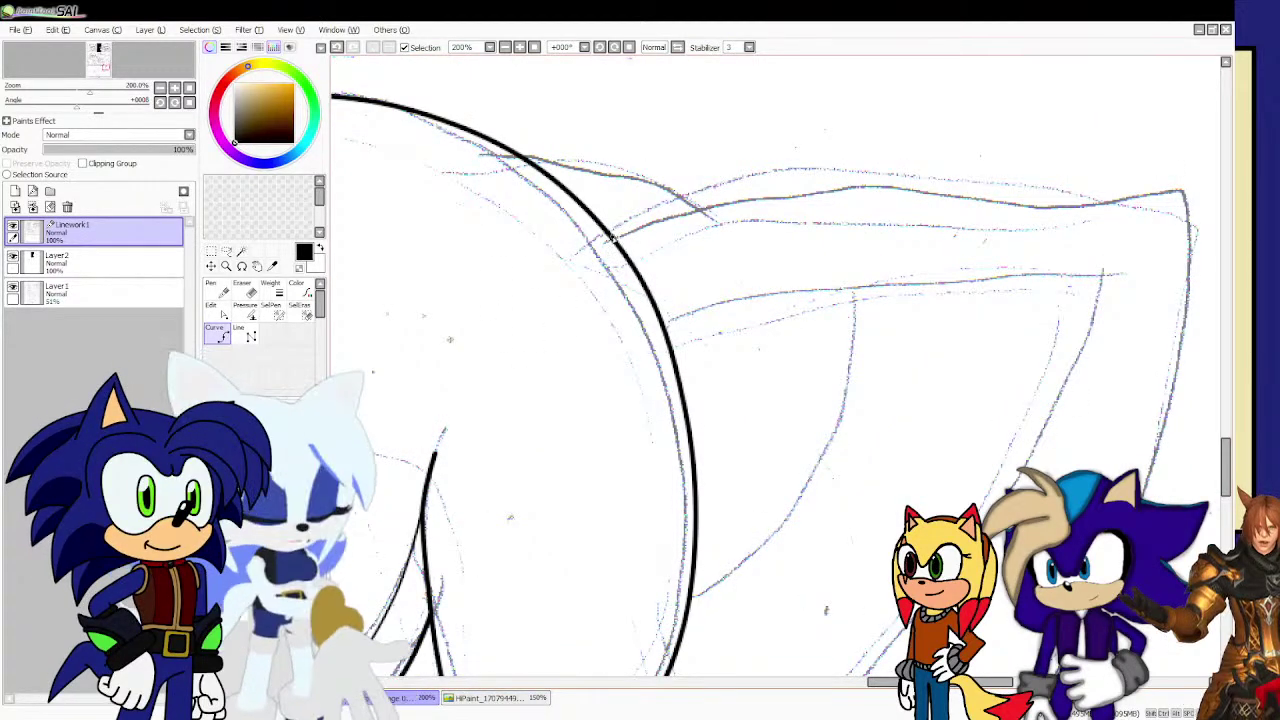
{"action": "mouse_move", "coordinate": [728, 196]}
{"action": "left_mouse_down"}
{"action": "mouse_move", "coordinate": [935, 173]}
{"action": "mouse_move", "coordinate": [1185, 186]}
{"action": "left_mouse_up"}
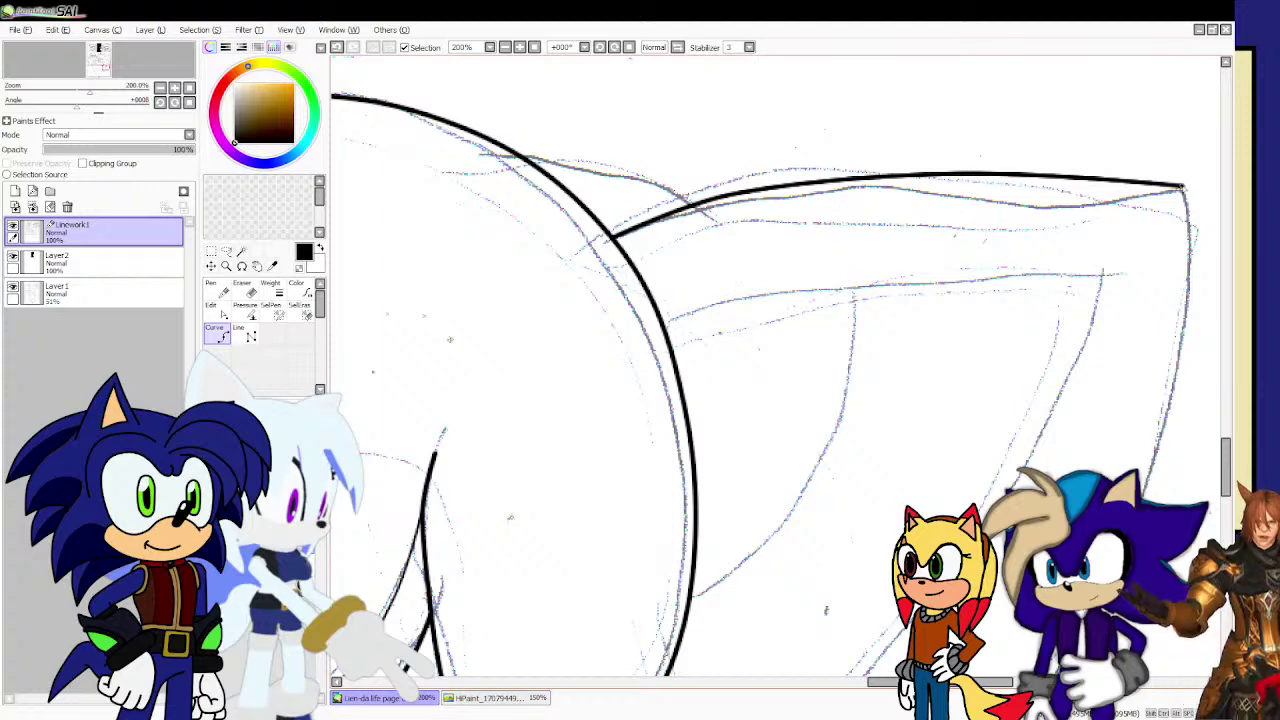
{"action": "left_click", "coordinate": [1183, 187]}
Ink the outer edge of the ear as a long curve from the tip down to its base near the cheek.
{"action": "scroll", "coordinate": [1181, 185], "scroll_direction": "down", "scroll_amount": 2}
{"action": "scroll", "coordinate": [1182, 238], "scroll_direction": "up", "scroll_amount": 1}
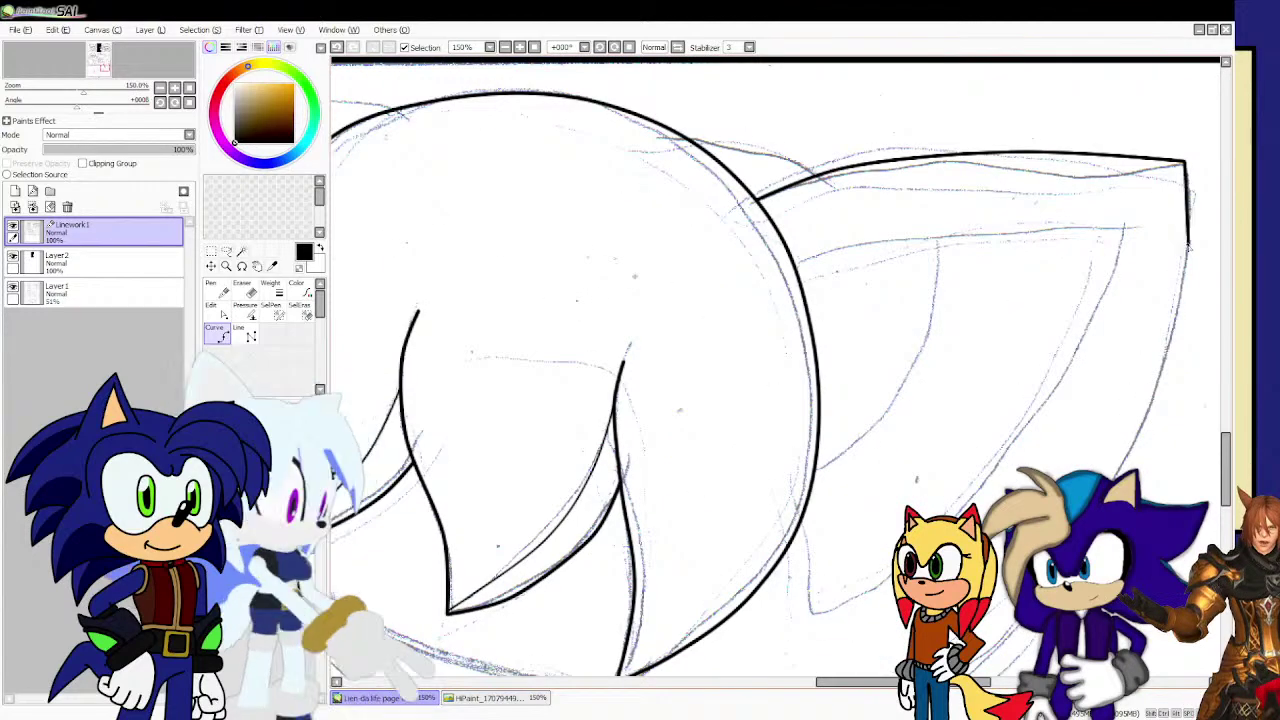
{"action": "left_click", "coordinate": [1190, 246]}
{"action": "scroll", "coordinate": [1189, 250], "scroll_direction": "down", "scroll_amount": 1}
{"action": "scroll", "coordinate": [1183, 272], "scroll_direction": "up", "scroll_amount": 2}
{"action": "mouse_move", "coordinate": [1185, 240]}
{"action": "left_mouse_down"}
{"action": "mouse_move", "coordinate": [1155, 350]}
{"action": "mouse_move", "coordinate": [1113, 430]}
{"action": "left_mouse_up"}
{"action": "scroll", "coordinate": [1113, 430], "scroll_direction": "down", "scroll_amount": 2}
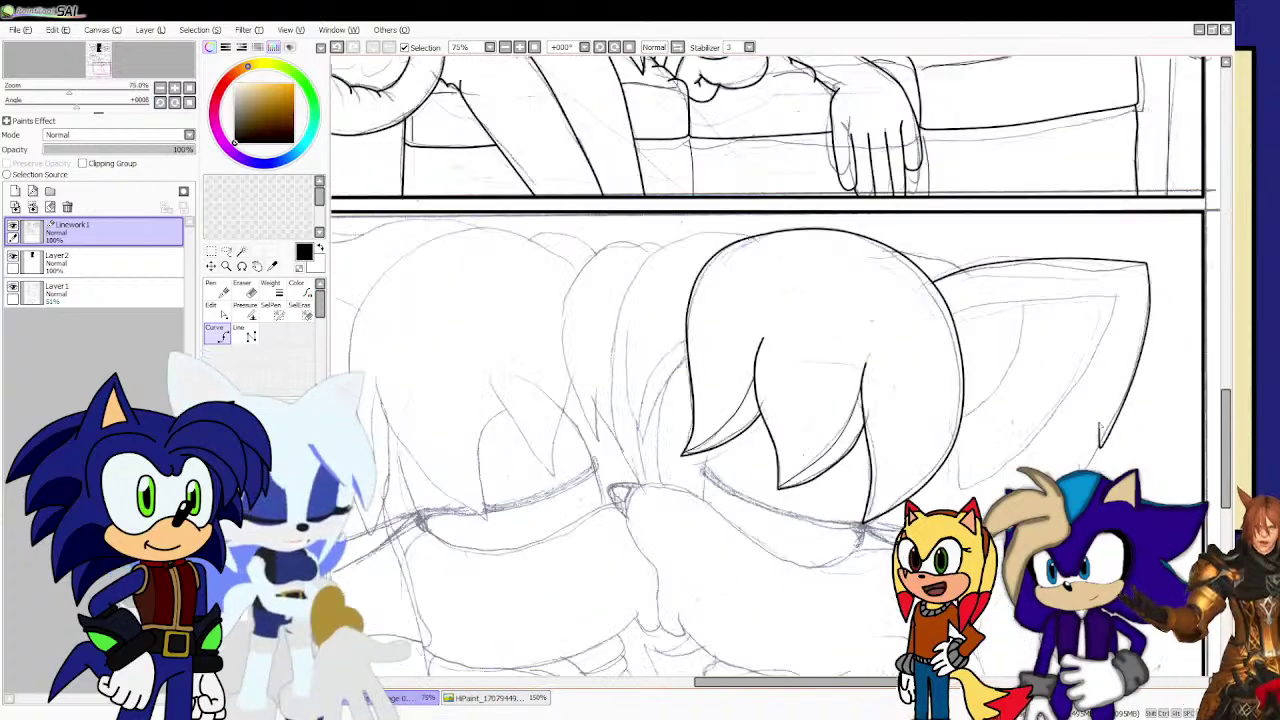
{"action": "scroll", "coordinate": [952, 547], "scroll_direction": "up", "scroll_amount": 2}
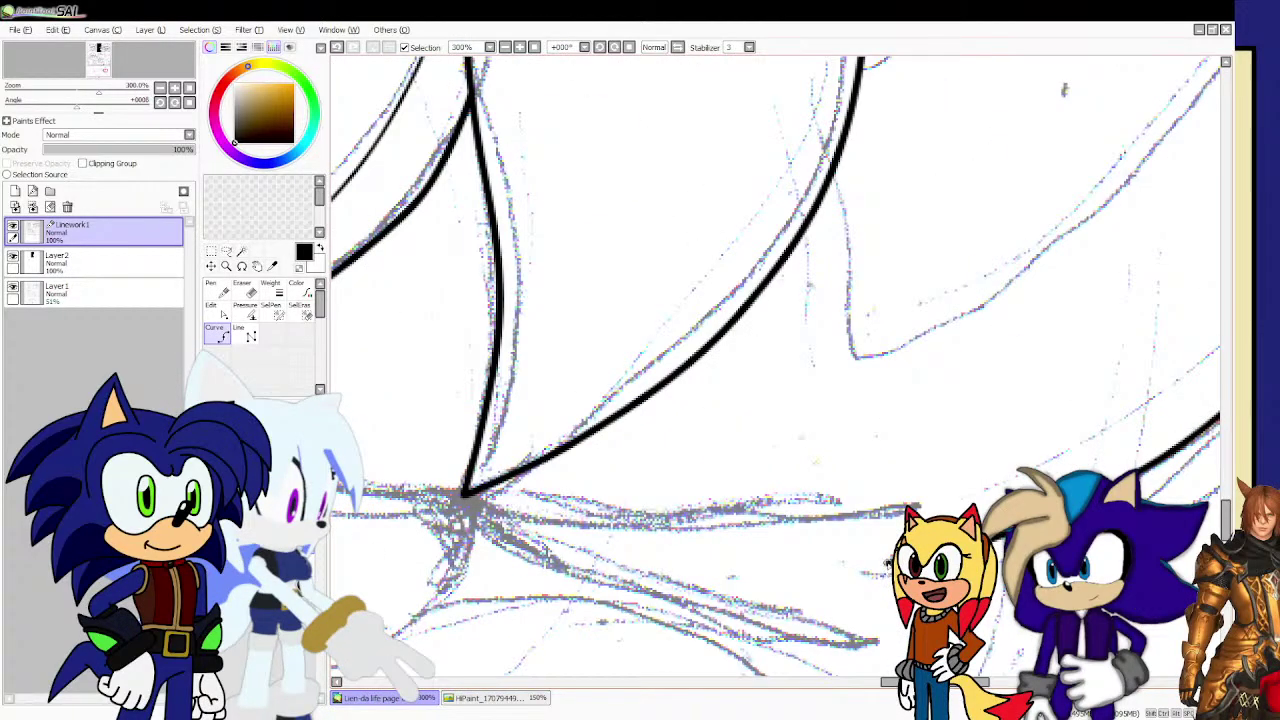
{"action": "scroll", "coordinate": [1063, 90], "scroll_direction": "down", "scroll_amount": 2}
Ink the upper line of the inner ear from just inside the tip to the hair outline.
{"action": "scroll", "coordinate": [879, 293], "scroll_direction": "up", "scroll_amount": 1}
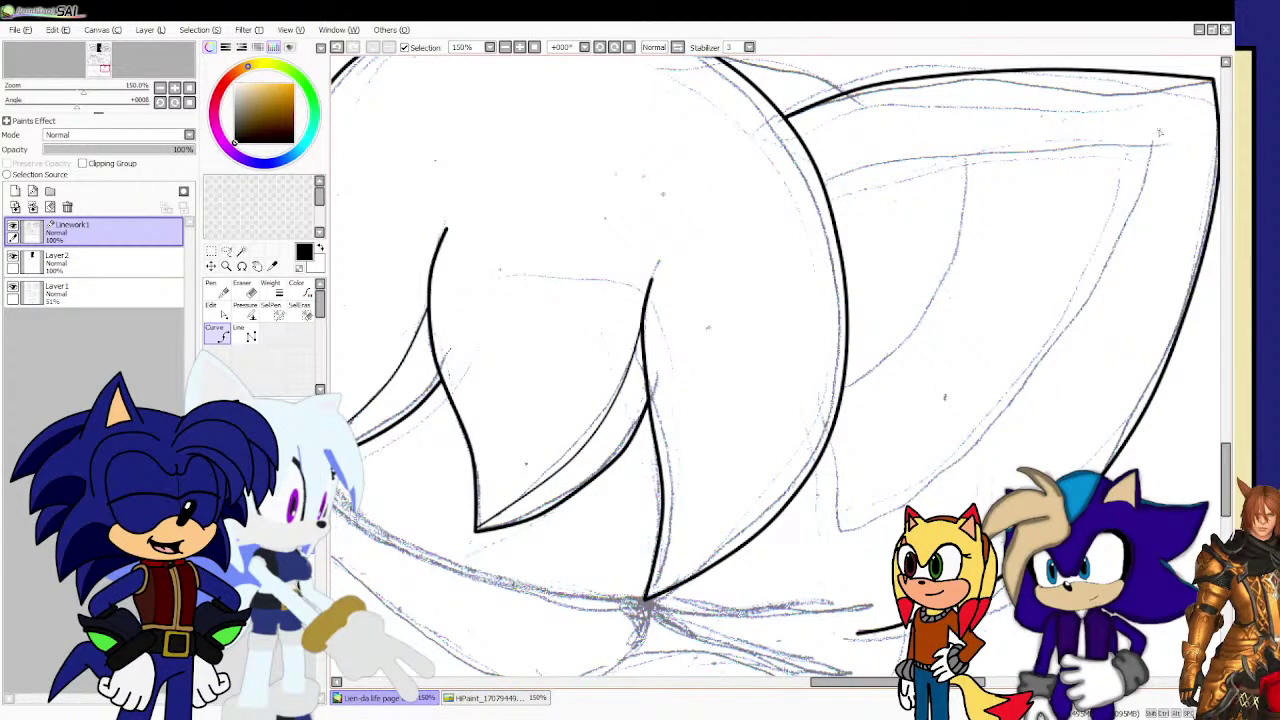
{"action": "left_click_drag", "start_coordinate": [1092, 147], "coordinate": [870, 200]}
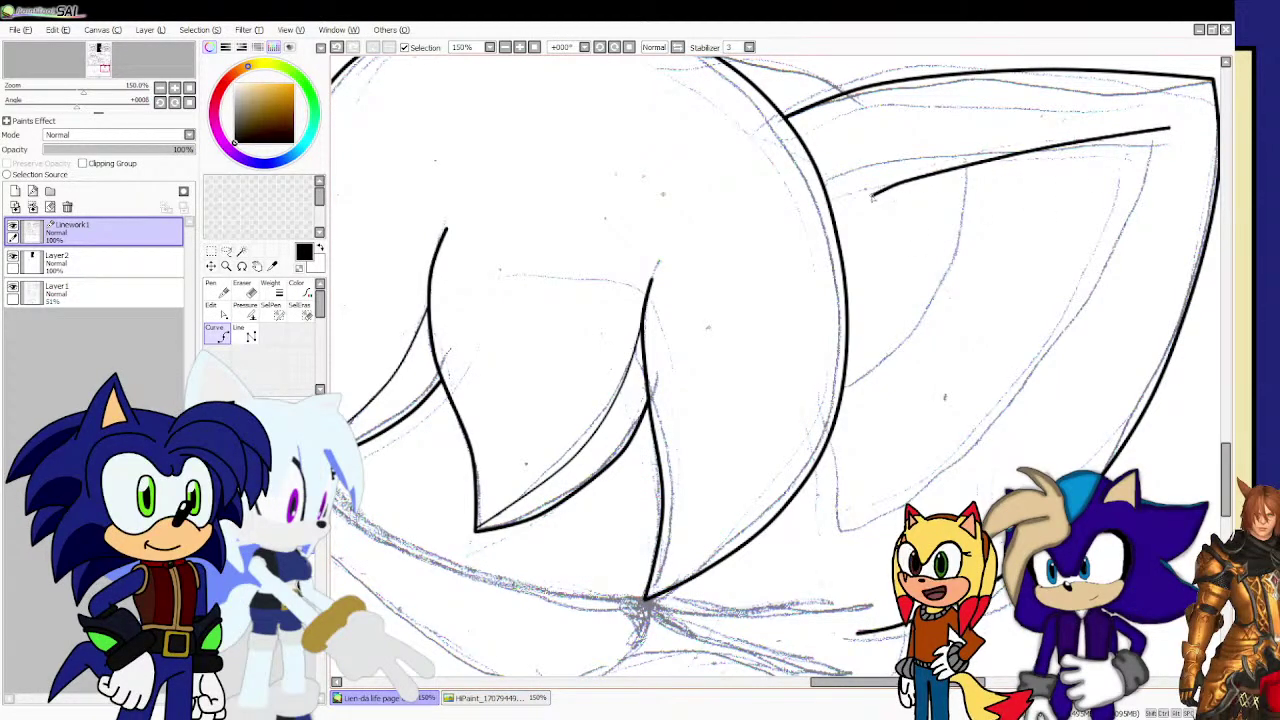
{"action": "scroll", "coordinate": [870, 200], "scroll_direction": "up", "scroll_amount": 1}
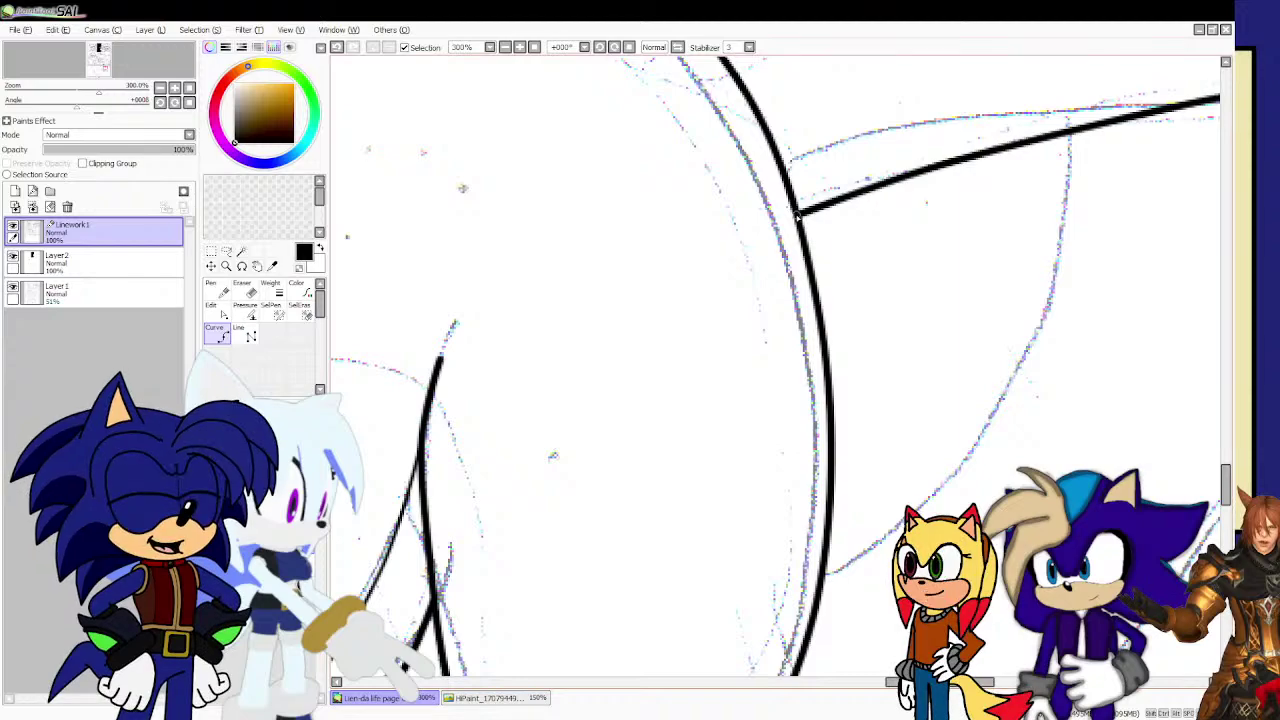
{"action": "scroll", "coordinate": [937, 204], "scroll_direction": "down", "scroll_amount": 3}
{"action": "scroll", "coordinate": [937, 204], "scroll_direction": "up", "scroll_amount": 3}
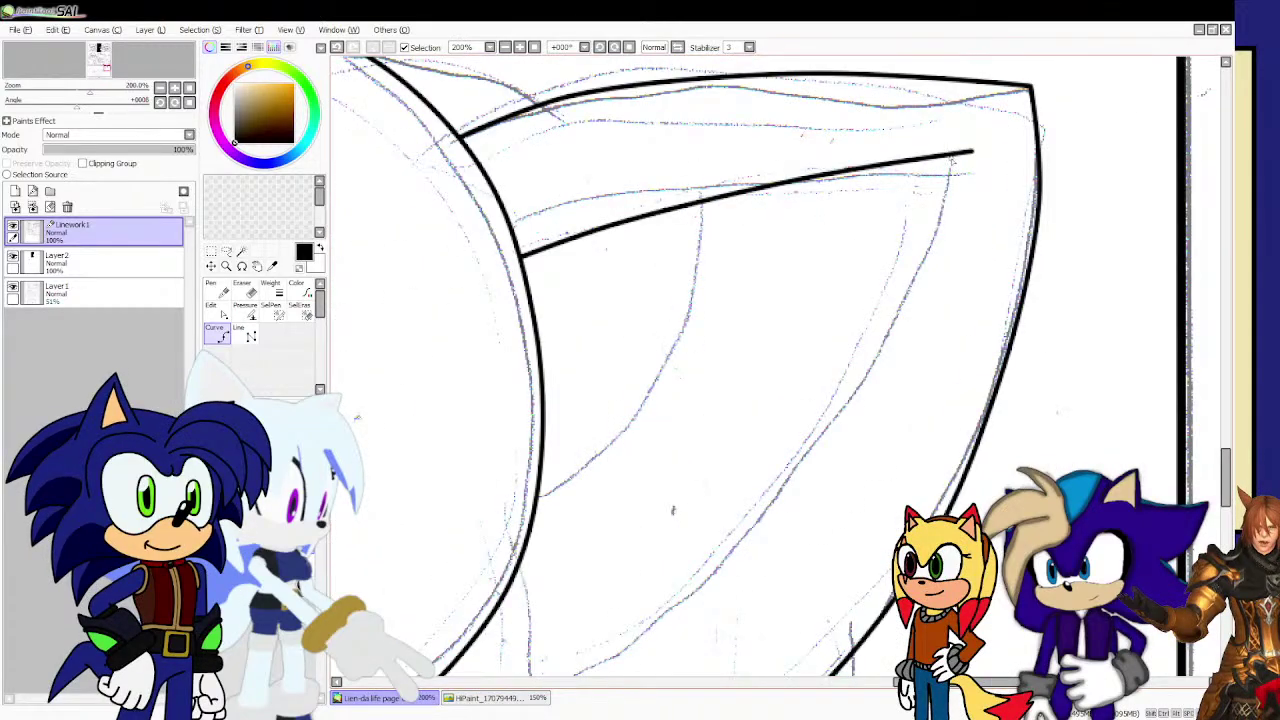
Ink the inner ear's outer side down to its lower corner and join it up to the hair outline.
{"action": "scroll", "coordinate": [955, 158], "scroll_direction": "down", "scroll_amount": 2}
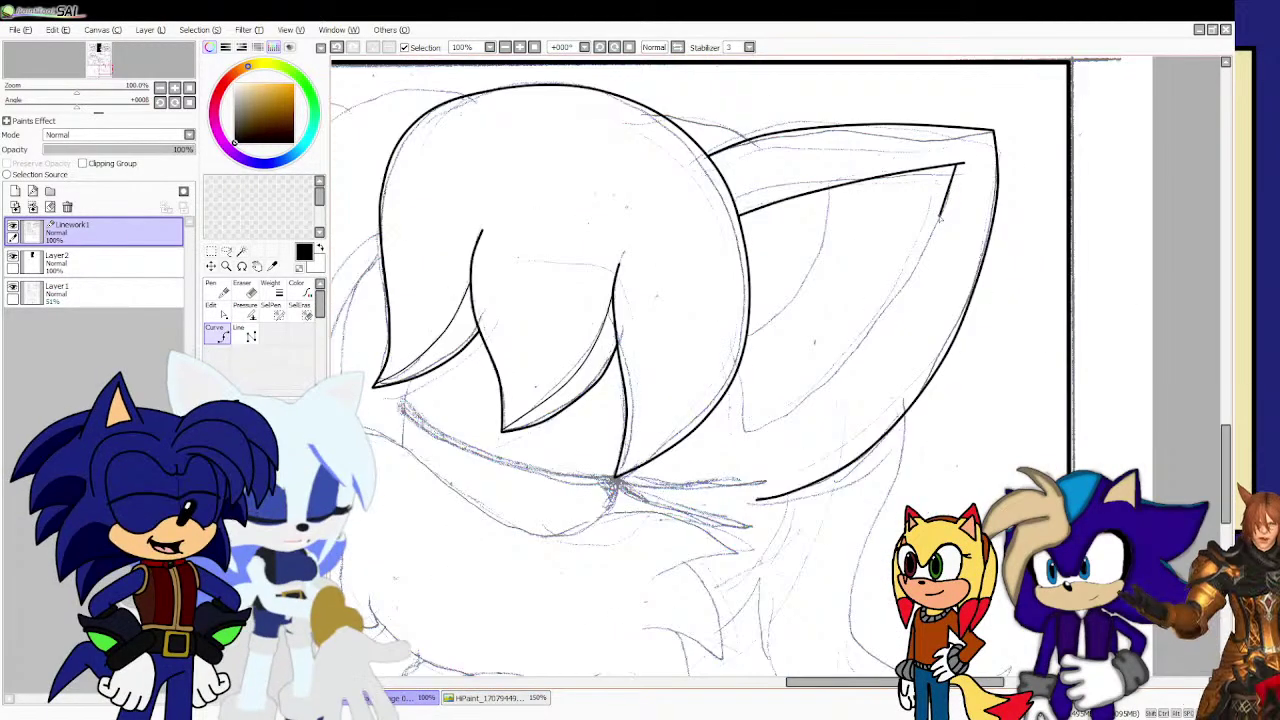
{"action": "left_click", "coordinate": [940, 216]}
{"action": "left_click", "coordinate": [909, 298]}
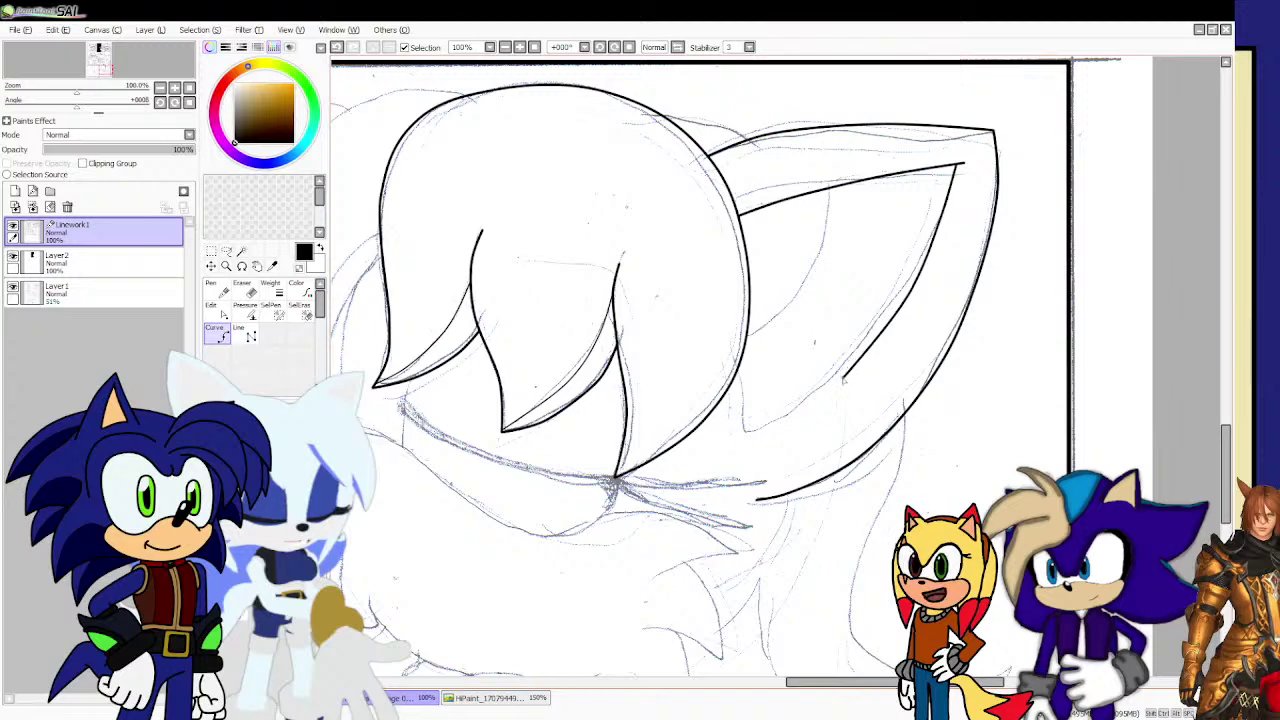
{"action": "scroll", "coordinate": [772, 424], "scroll_direction": "up", "scroll_amount": 1}
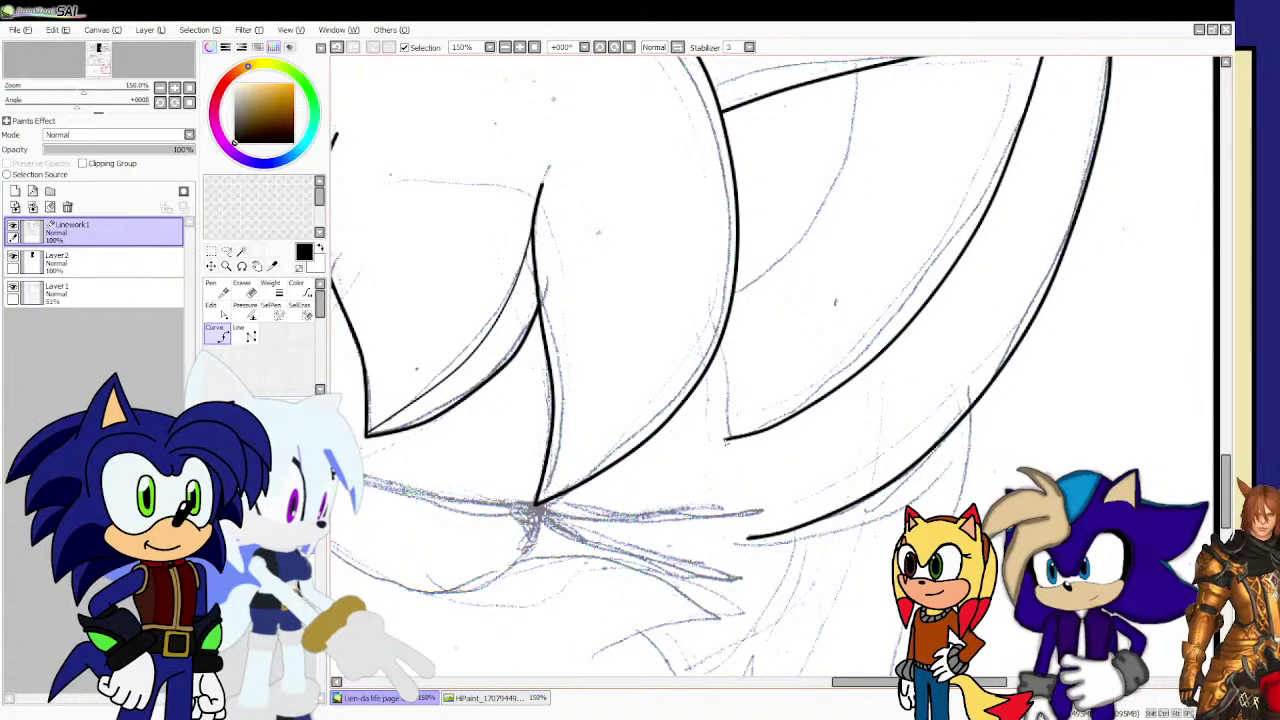
{"action": "left_click", "coordinate": [724, 439]}
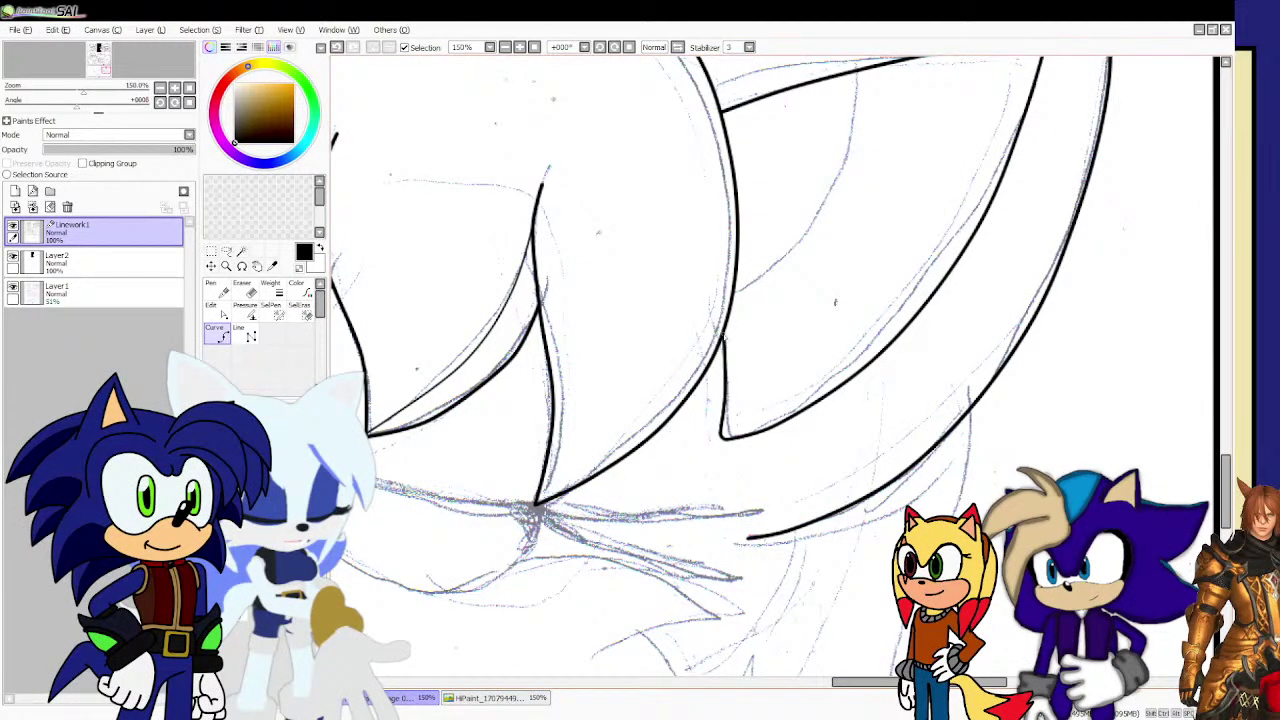
{"action": "scroll", "coordinate": [724, 335], "scroll_direction": "up", "scroll_amount": 2}
{"action": "scroll", "coordinate": [722, 340], "scroll_direction": "down", "scroll_amount": 3}
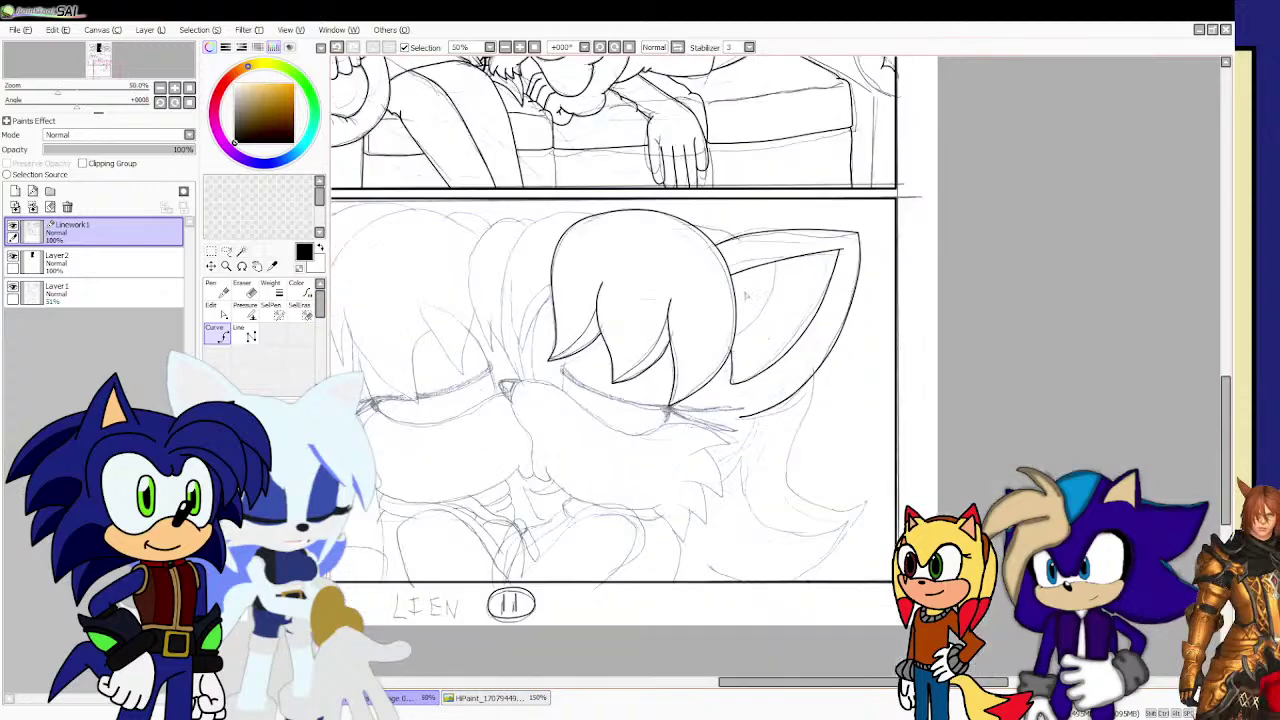
Ink the curved fold inside the ear, from the inner ear's upper line to the hair outline.
{"action": "scroll", "coordinate": [722, 340], "scroll_direction": "up", "scroll_amount": 1}
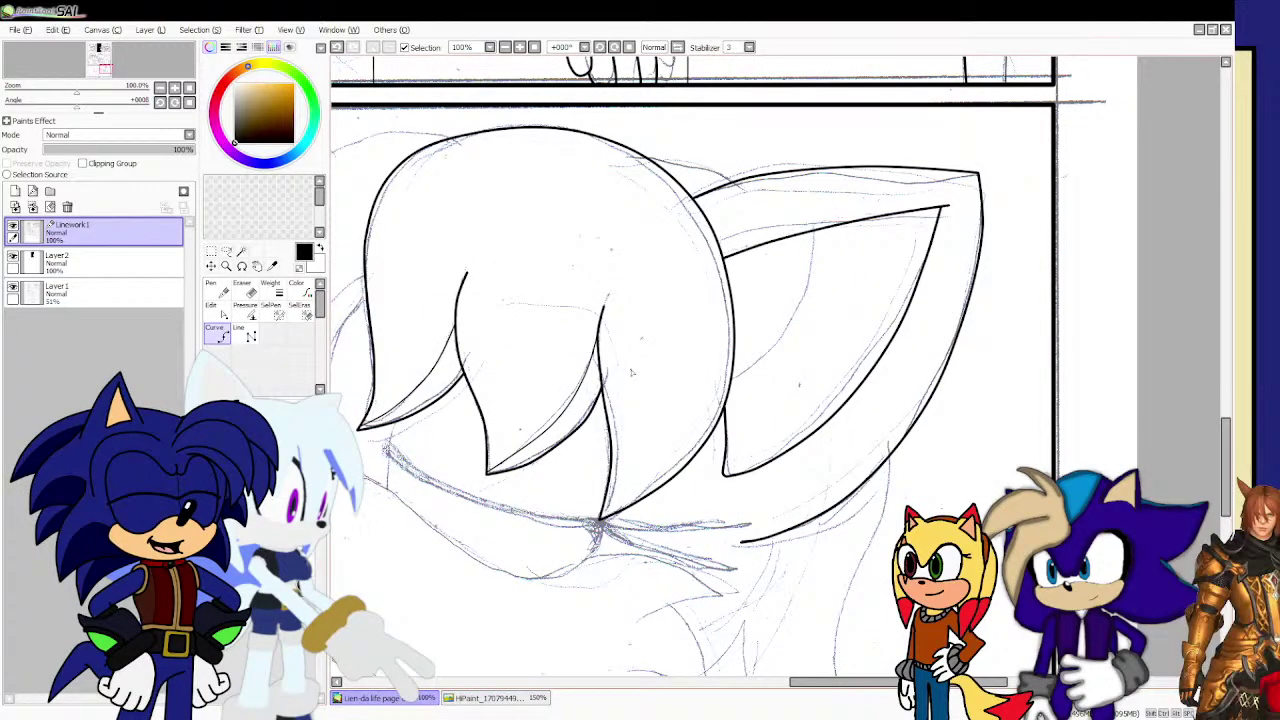
{"action": "scroll", "coordinate": [631, 372], "scroll_direction": "up", "scroll_amount": 1}
{"action": "scroll", "coordinate": [558, 370], "scroll_direction": "up", "scroll_amount": 1}
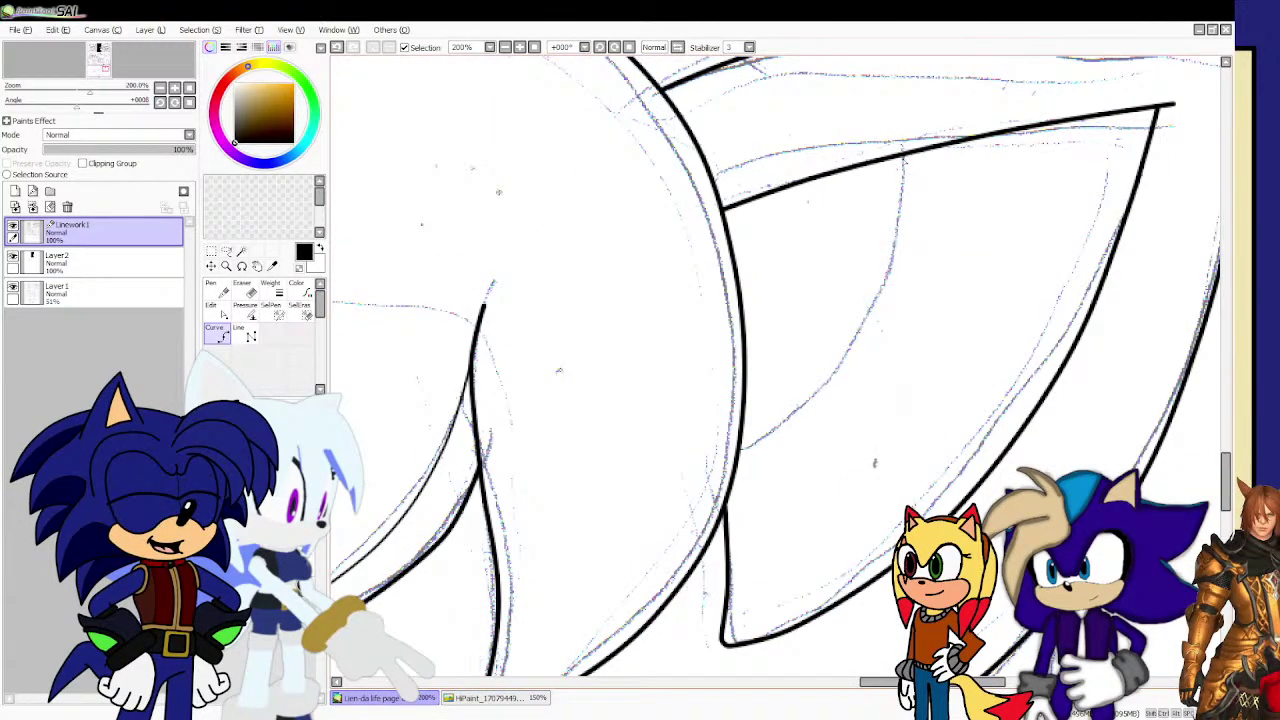
{"action": "mouse_move", "coordinate": [906, 156]}
{"action": "left_mouse_down"}
{"action": "mouse_move", "coordinate": [884, 292]}
{"action": "mouse_move", "coordinate": [816, 402]}
{"action": "mouse_move", "coordinate": [741, 463]}
{"action": "left_mouse_up"}
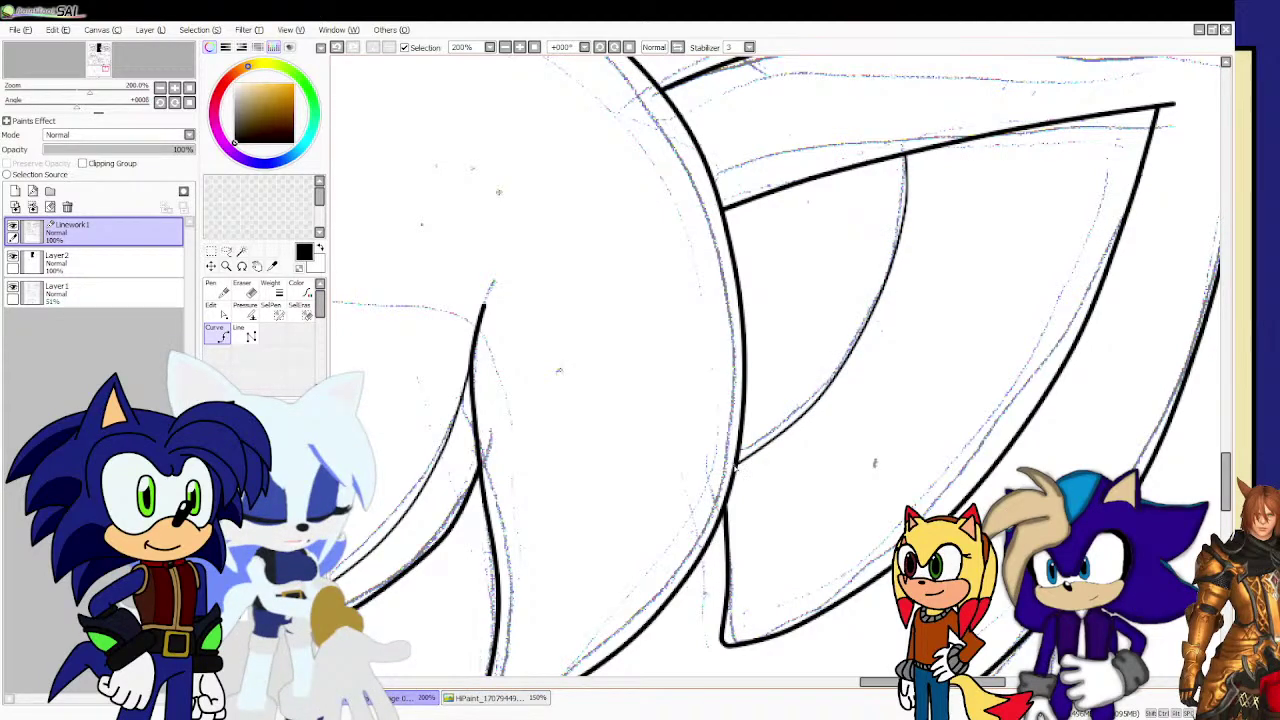
{"action": "scroll", "coordinate": [752, 414], "scroll_direction": "down", "scroll_amount": 3}
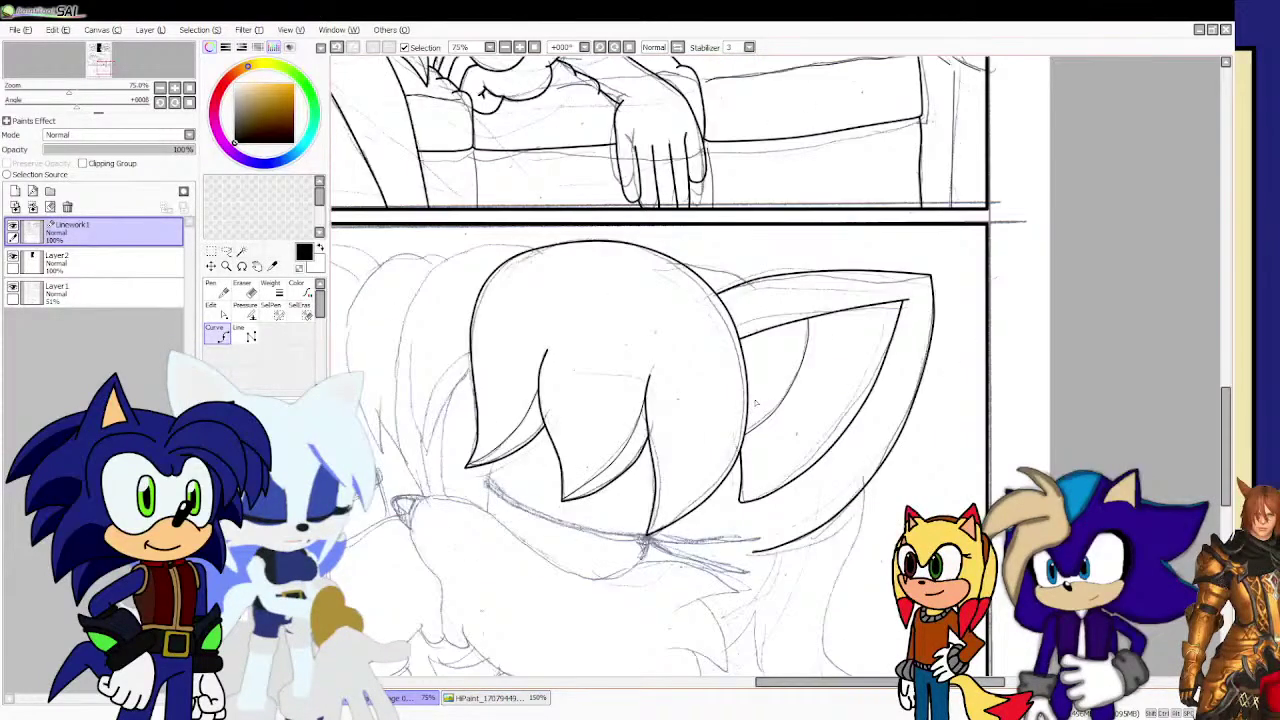
Ink the arched hair tuft behind the head, from the ear's upper edge to the hair outline near the crown.
{"action": "left_click_drag", "start_coordinate": [353, 471], "coordinate": [369, 470]}
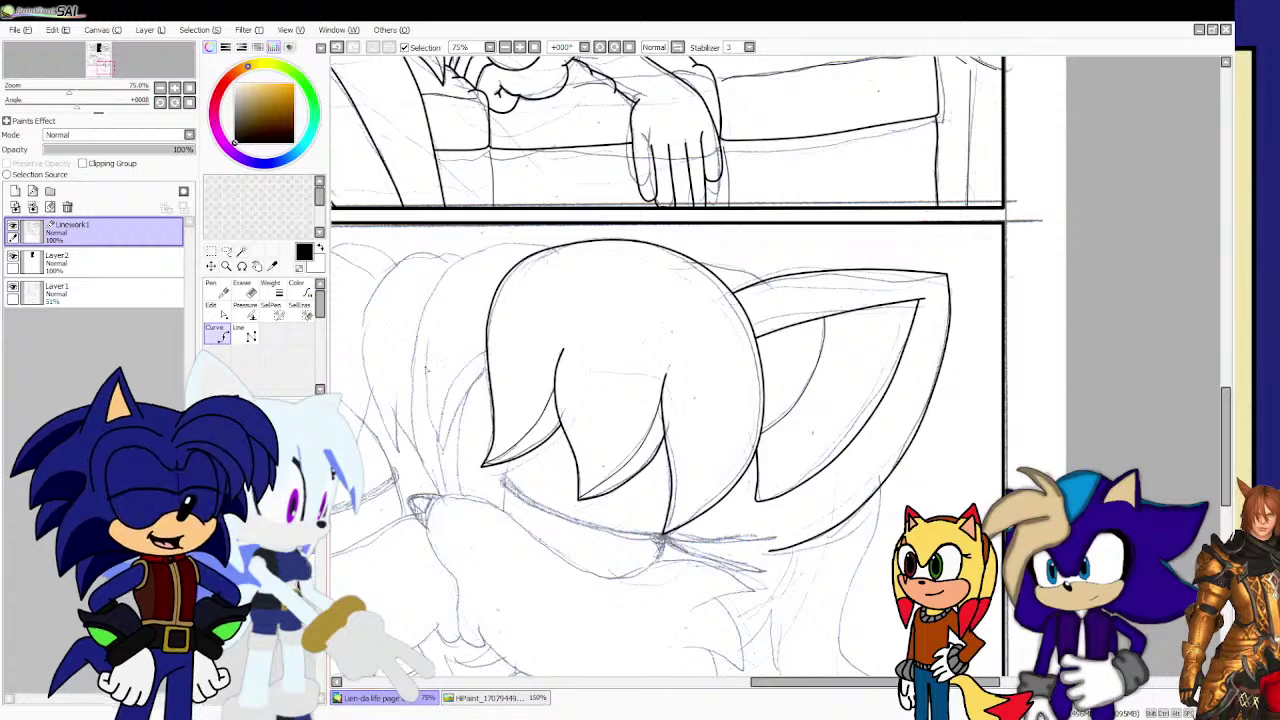
{"action": "scroll", "coordinate": [558, 232], "scroll_direction": "up", "scroll_amount": 3}
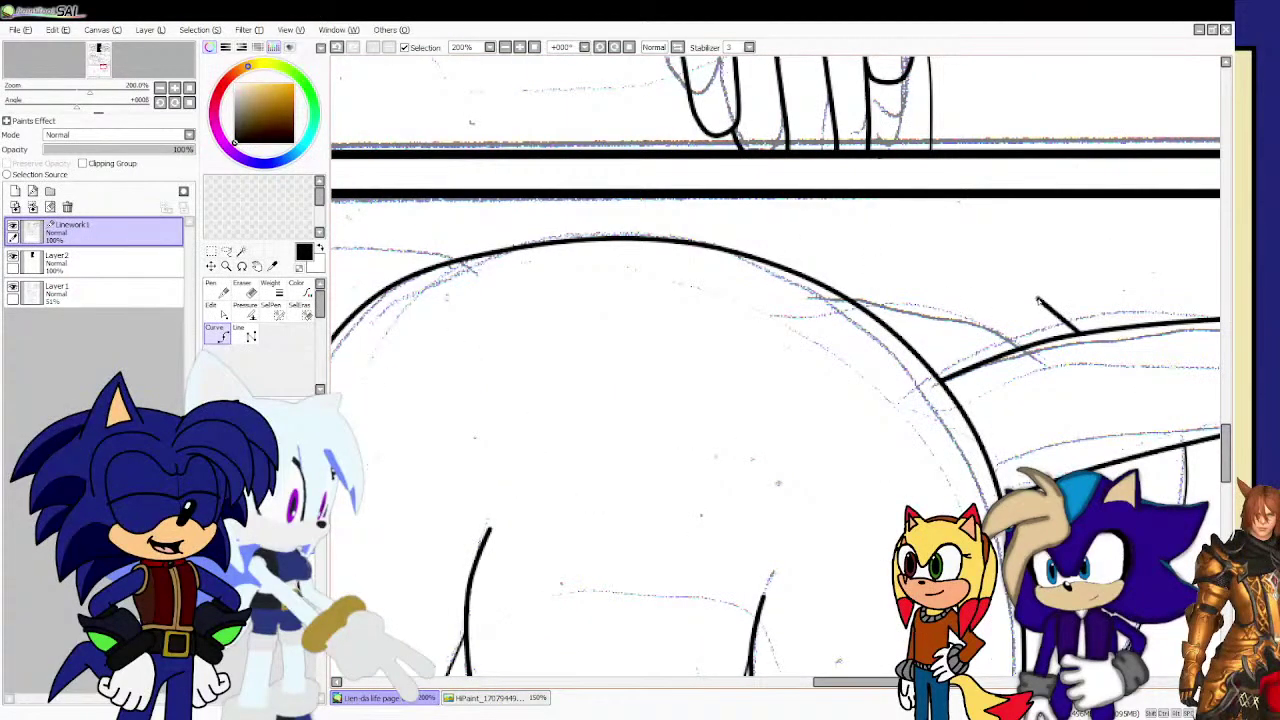
{"action": "left_click", "coordinate": [801, 249]}
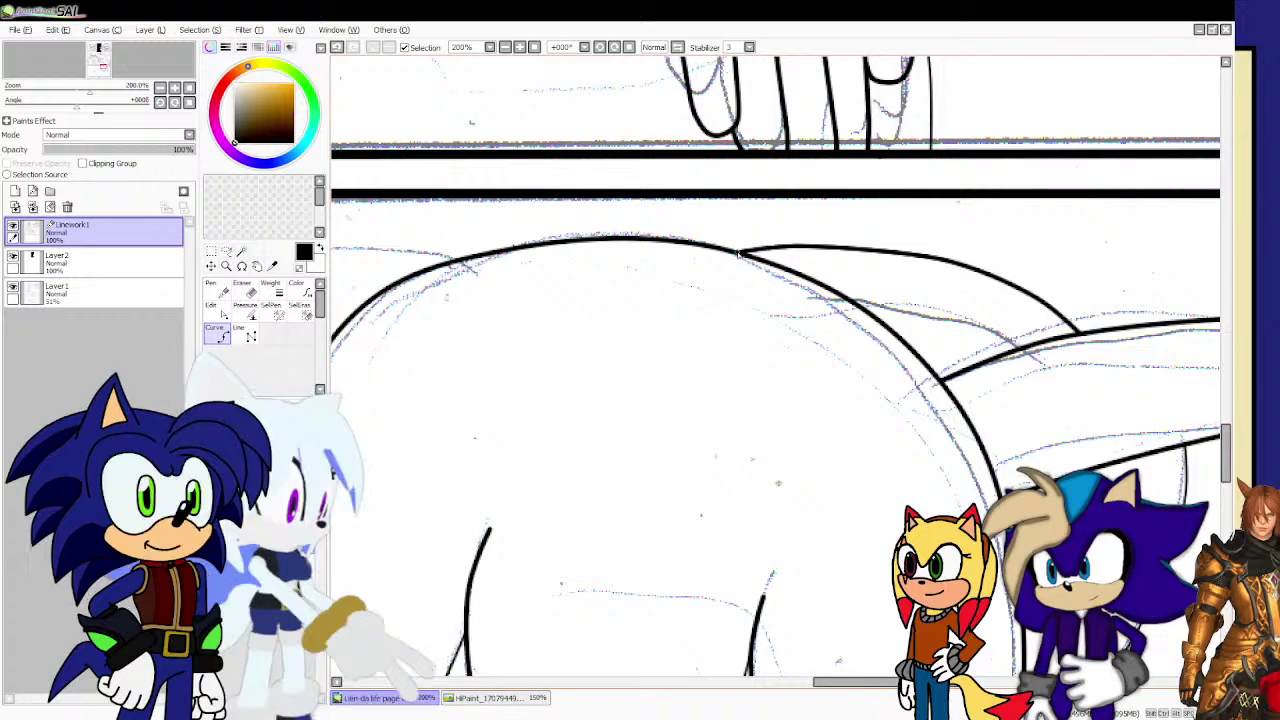
{"action": "double_click", "coordinate": [738, 254]}
{"action": "scroll", "coordinate": [818, 254], "scroll_direction": "down", "scroll_amount": 3}
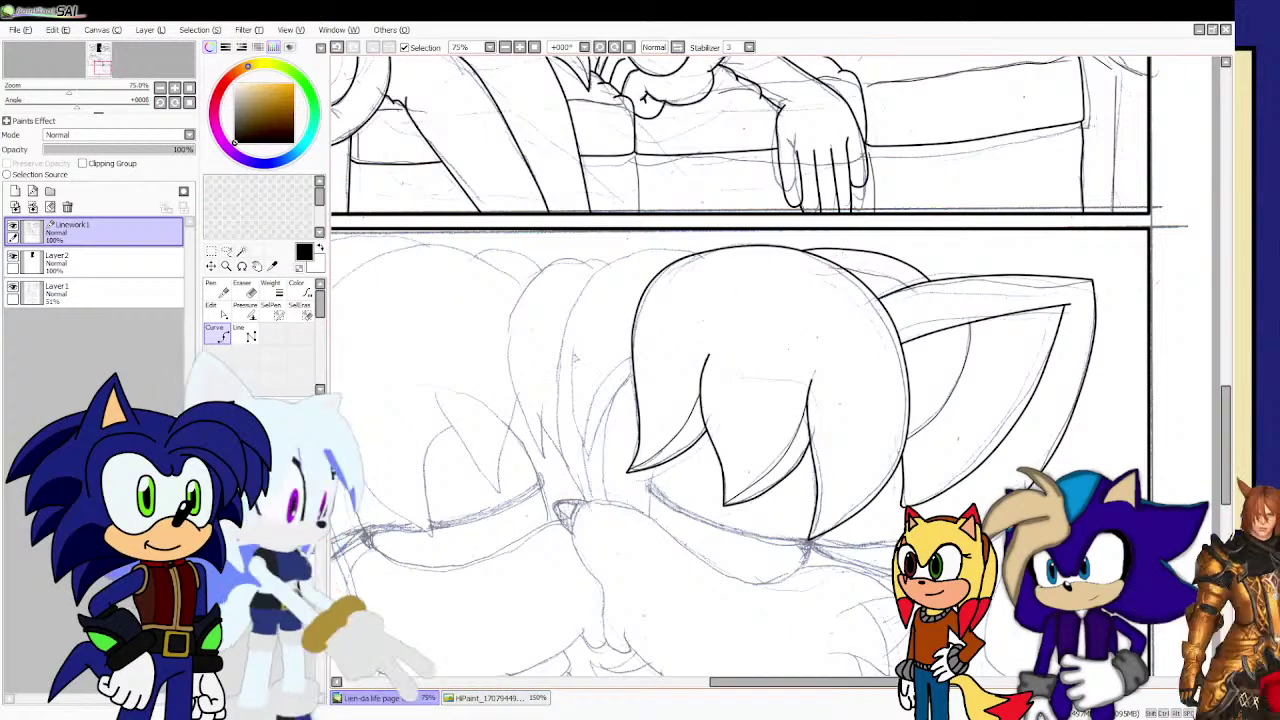
Ink the near-vertical face line from the top of the muzzle up toward the front hair lock.
{"action": "scroll", "coordinate": [519, 415], "scroll_direction": "up", "scroll_amount": 3}
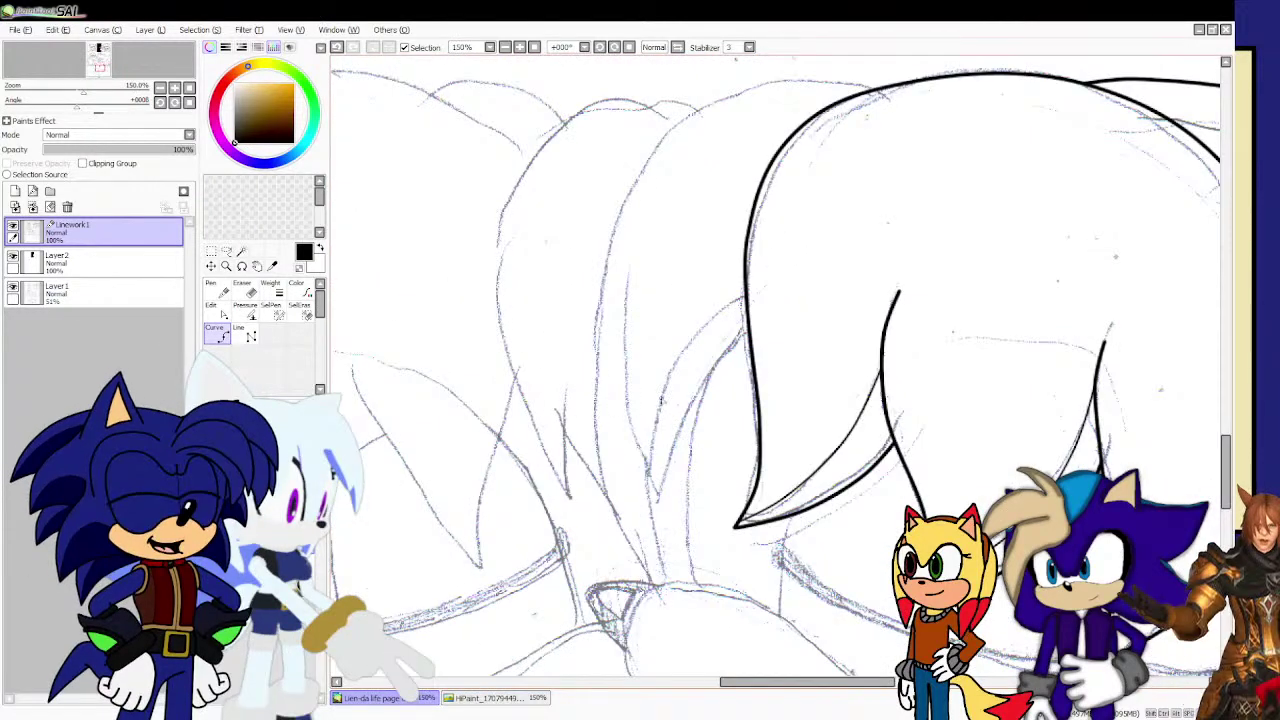
{"action": "scroll", "coordinate": [697, 580], "scroll_direction": "up", "scroll_amount": 1}
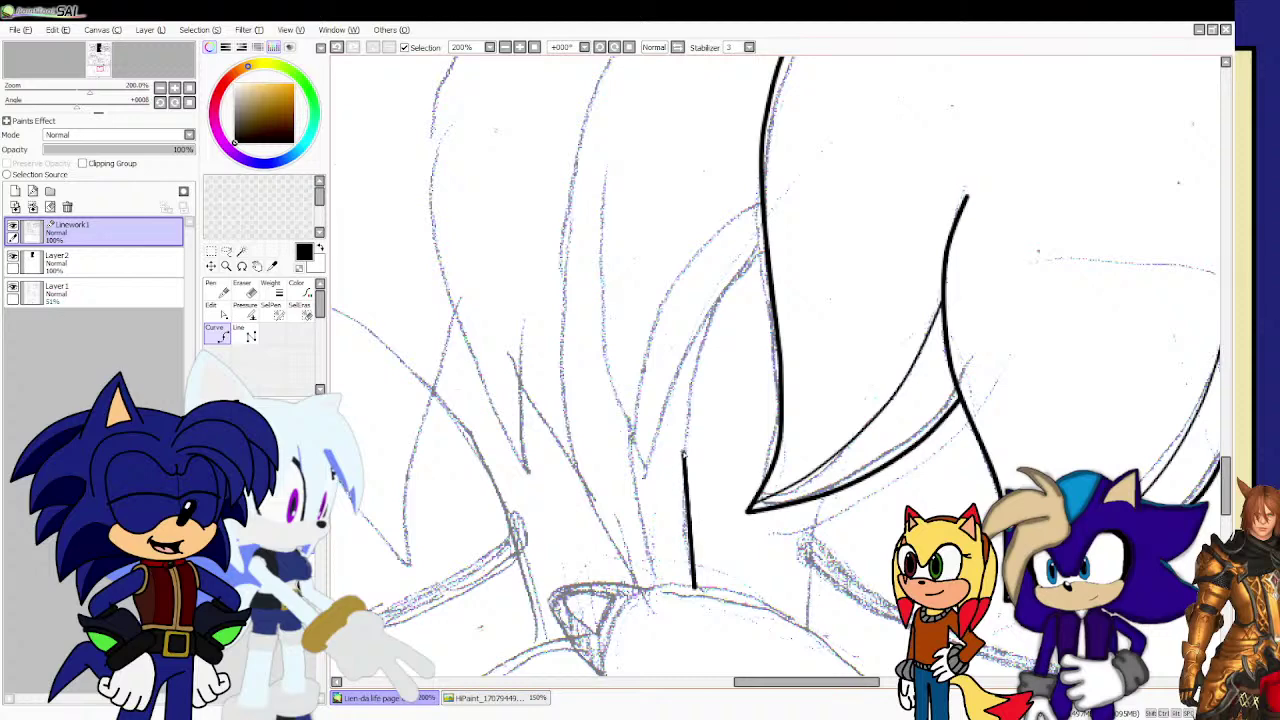
{"action": "left_click", "coordinate": [686, 454]}
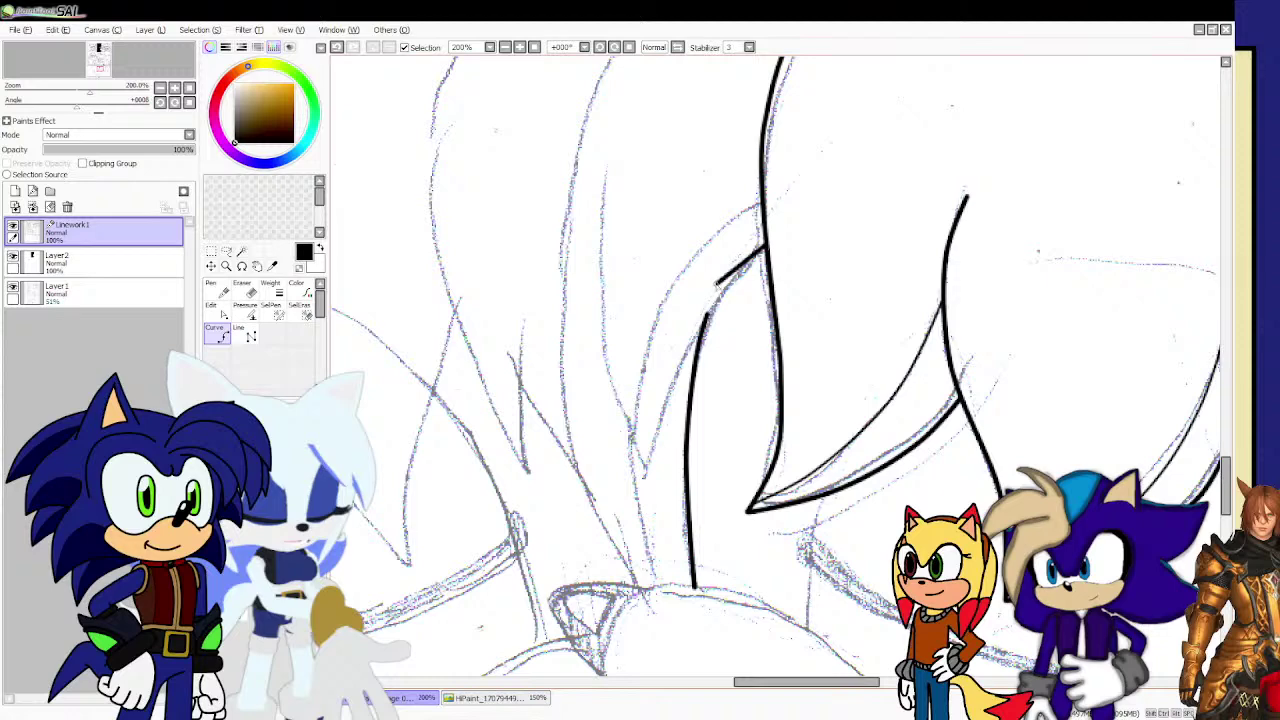
Ink the front hair lock from the bangs' outline down to its tip and around its outer edge to the hair near the crown.
{"action": "mouse_move", "coordinate": [718, 297]}
{"action": "left_mouse_down"}
{"action": "mouse_move", "coordinate": [659, 414]}
{"action": "mouse_move", "coordinate": [653, 487]}
{"action": "mouse_move", "coordinate": [612, 411]}
{"action": "left_mouse_up"}
{"action": "scroll", "coordinate": [611, 412], "scroll_direction": "down", "scroll_amount": 3}
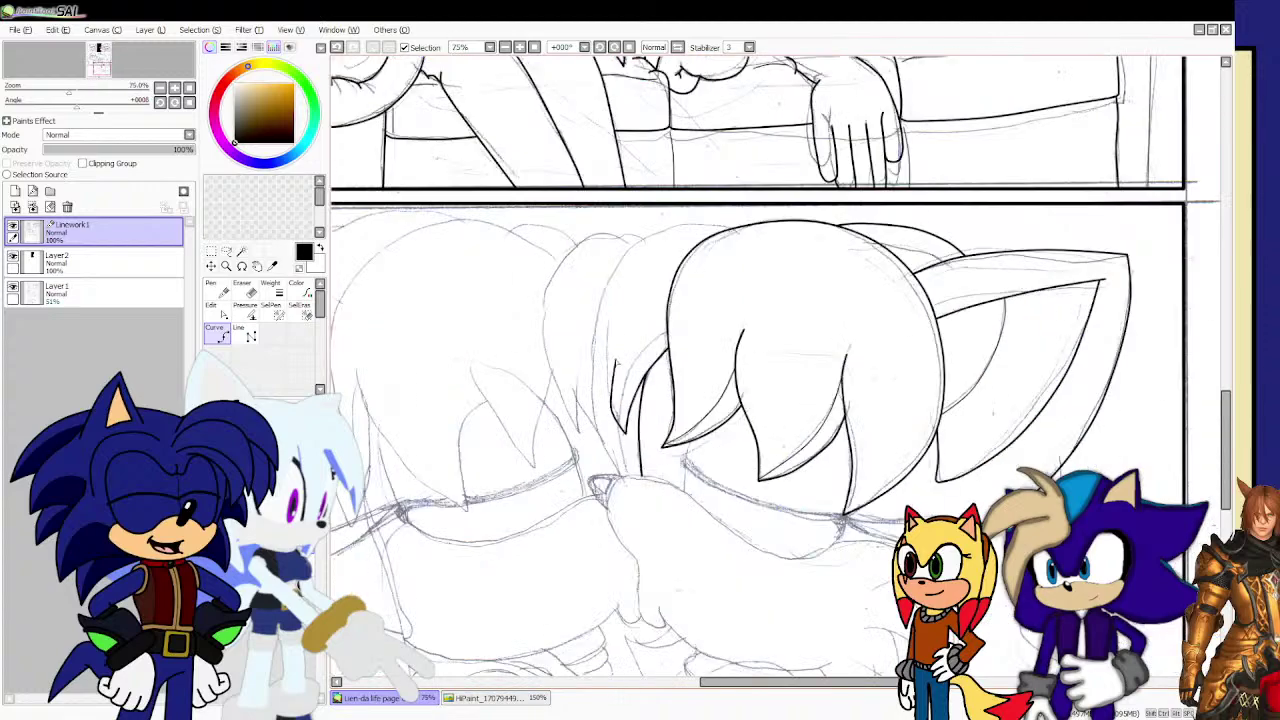
{"action": "scroll", "coordinate": [595, 351], "scroll_direction": "up", "scroll_amount": 1}
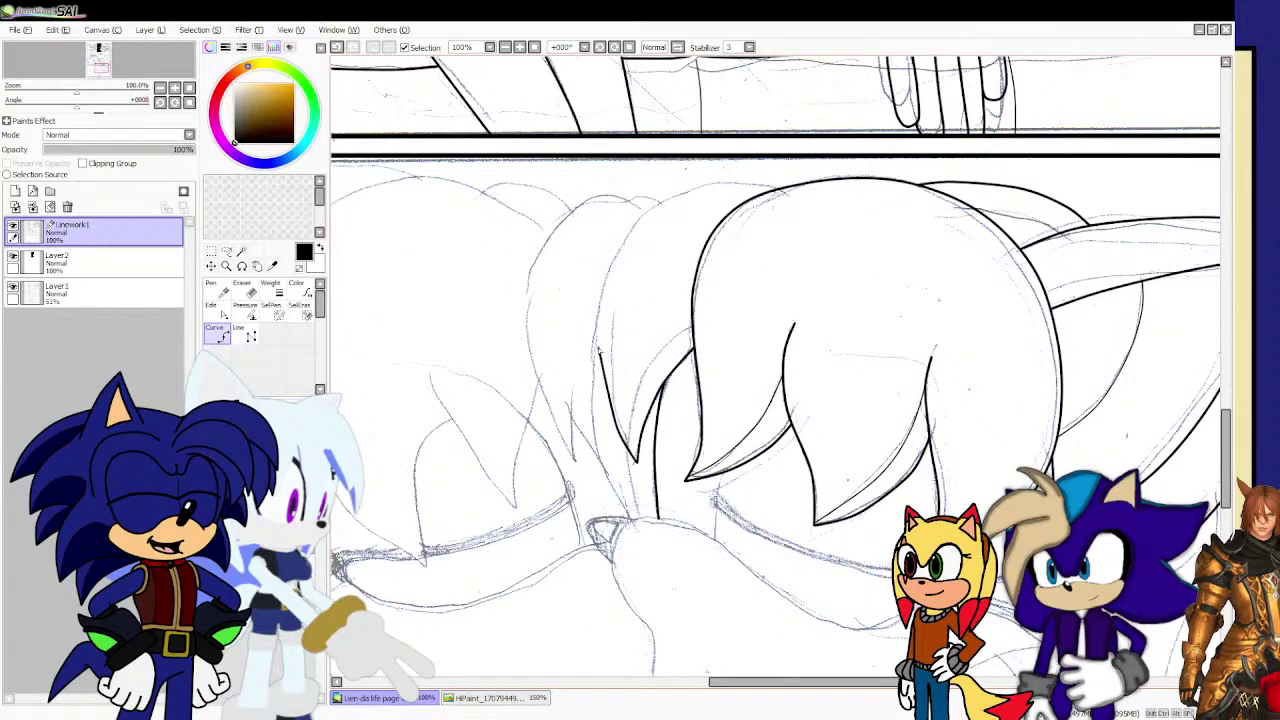
{"action": "left_click", "coordinate": [600, 351]}
{"action": "left_click", "coordinate": [622, 254]}
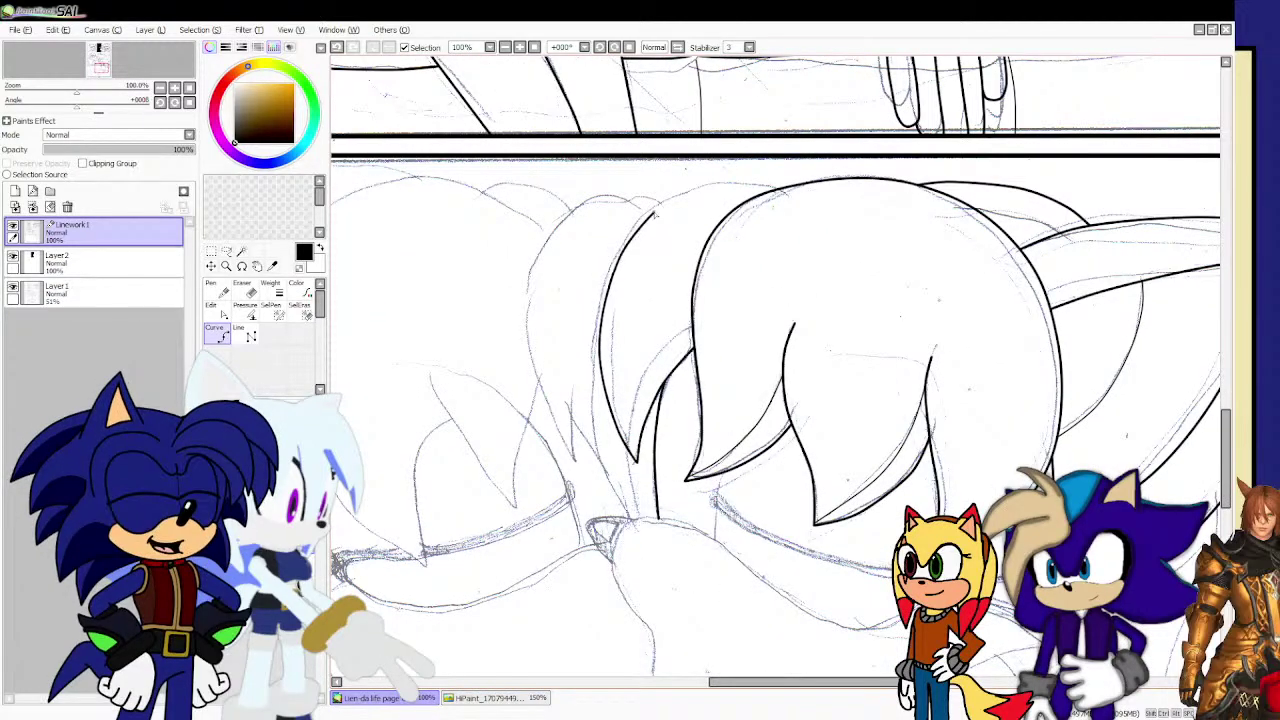
{"action": "scroll", "coordinate": [677, 200], "scroll_direction": "up", "scroll_amount": 3}
{"action": "left_click_drag", "start_coordinate": [760, 176], "coordinate": [852, 196]}
{"action": "scroll", "coordinate": [857, 197], "scroll_direction": "down", "scroll_amount": 3}
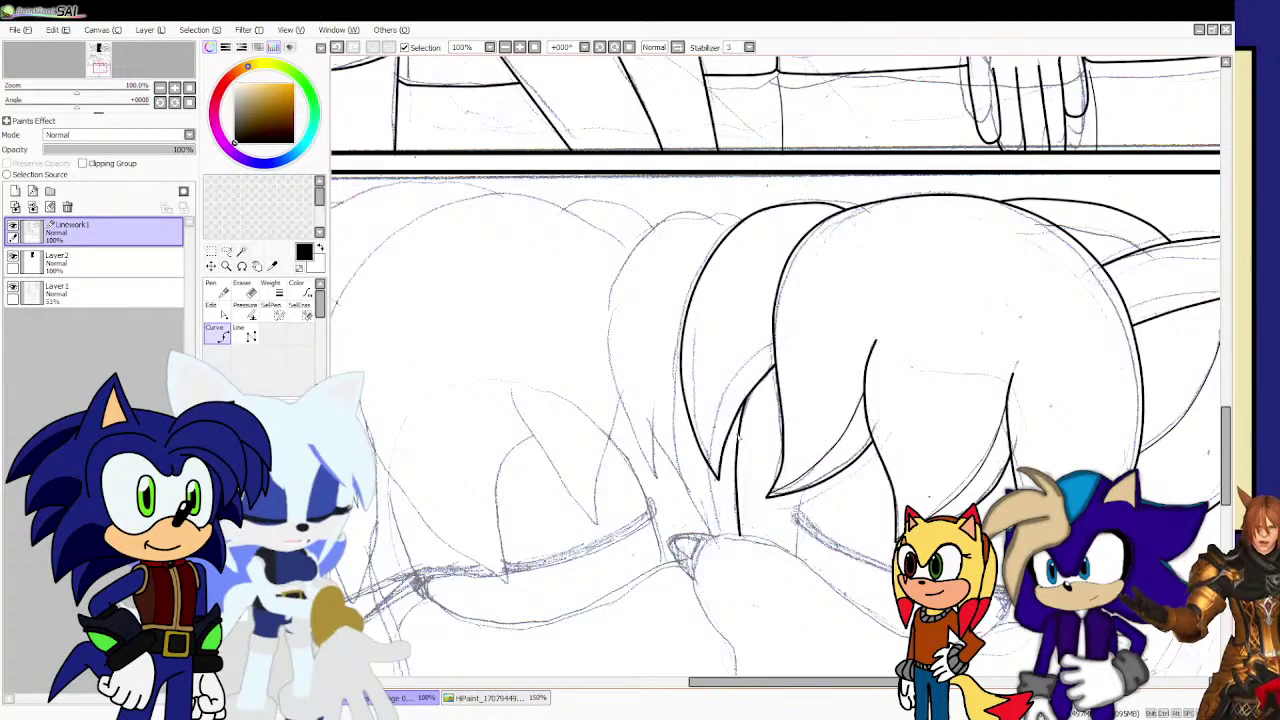
Ink a thin inner fold line in the front hair lock, from its tip up to the bangs' outline.
{"action": "scroll", "coordinate": [740, 425], "scroll_direction": "up", "scroll_amount": 2}
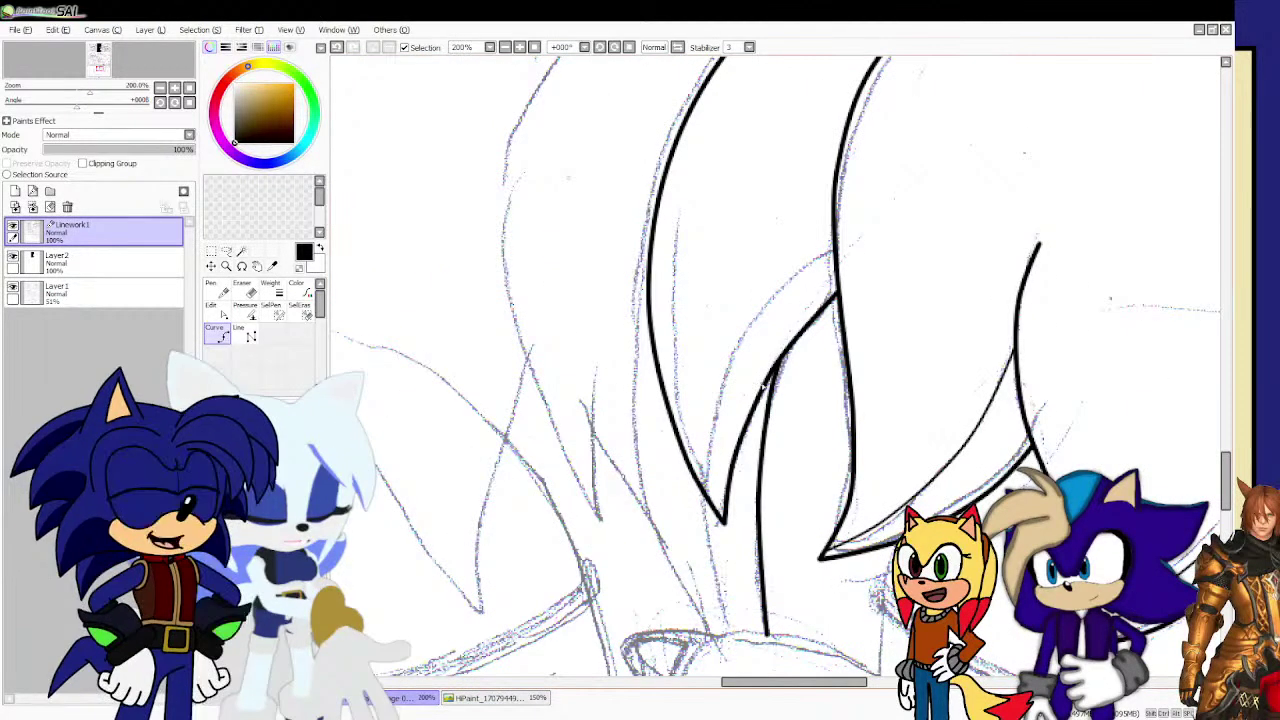
{"action": "scroll", "coordinate": [720, 420], "scroll_direction": "up", "scroll_amount": 1}
{"action": "mouse_move", "coordinate": [716, 558]}
{"action": "left_mouse_down"}
{"action": "mouse_move", "coordinate": [705, 446]}
{"action": "mouse_move", "coordinate": [762, 288]}
{"action": "mouse_move", "coordinate": [830, 190]}
{"action": "left_mouse_up"}
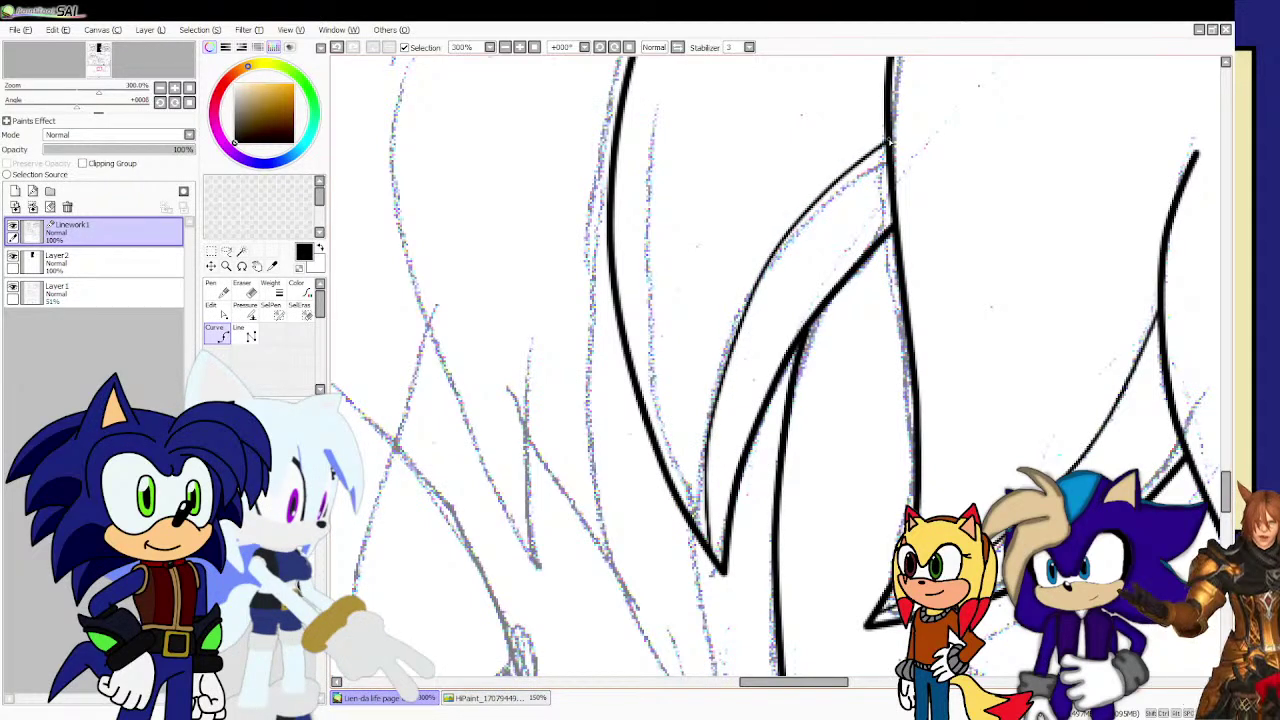
{"action": "scroll", "coordinate": [888, 140], "scroll_direction": "down", "scroll_amount": 3}
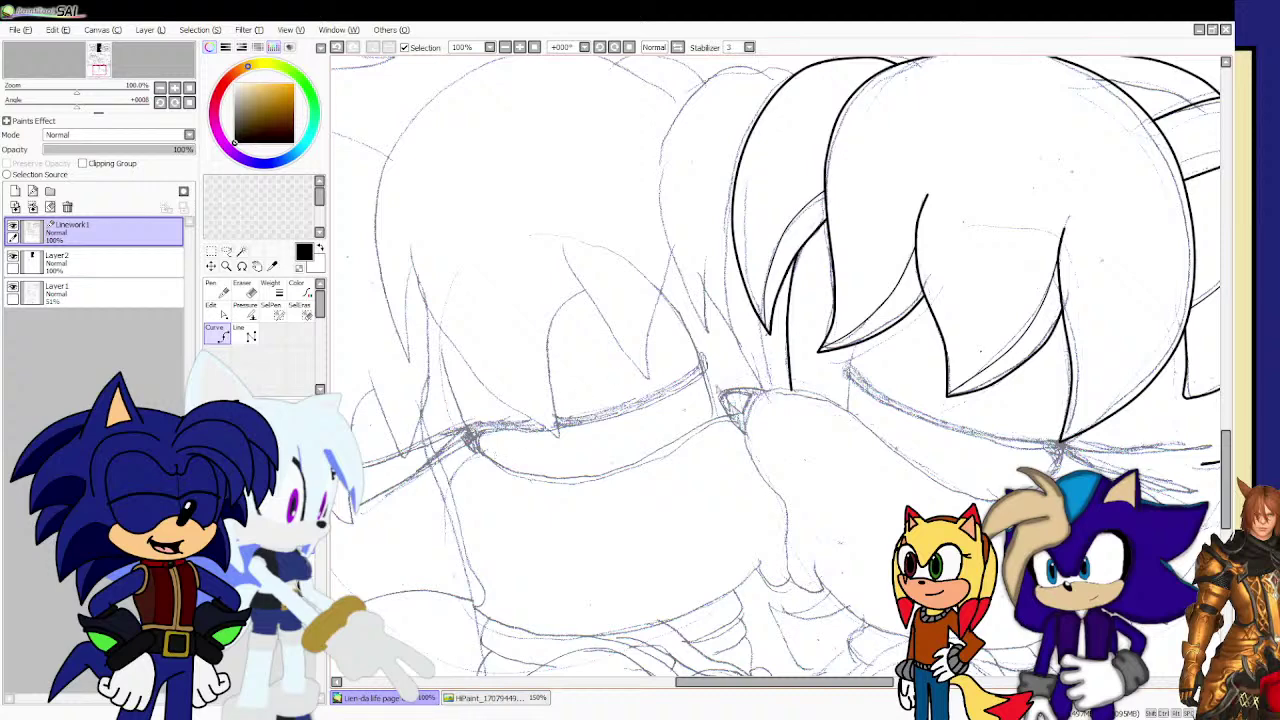
Ink the front profile of the muzzle from the small lip curve up to the nose.
{"action": "scroll", "coordinate": [815, 434], "scroll_direction": "up", "scroll_amount": 4}
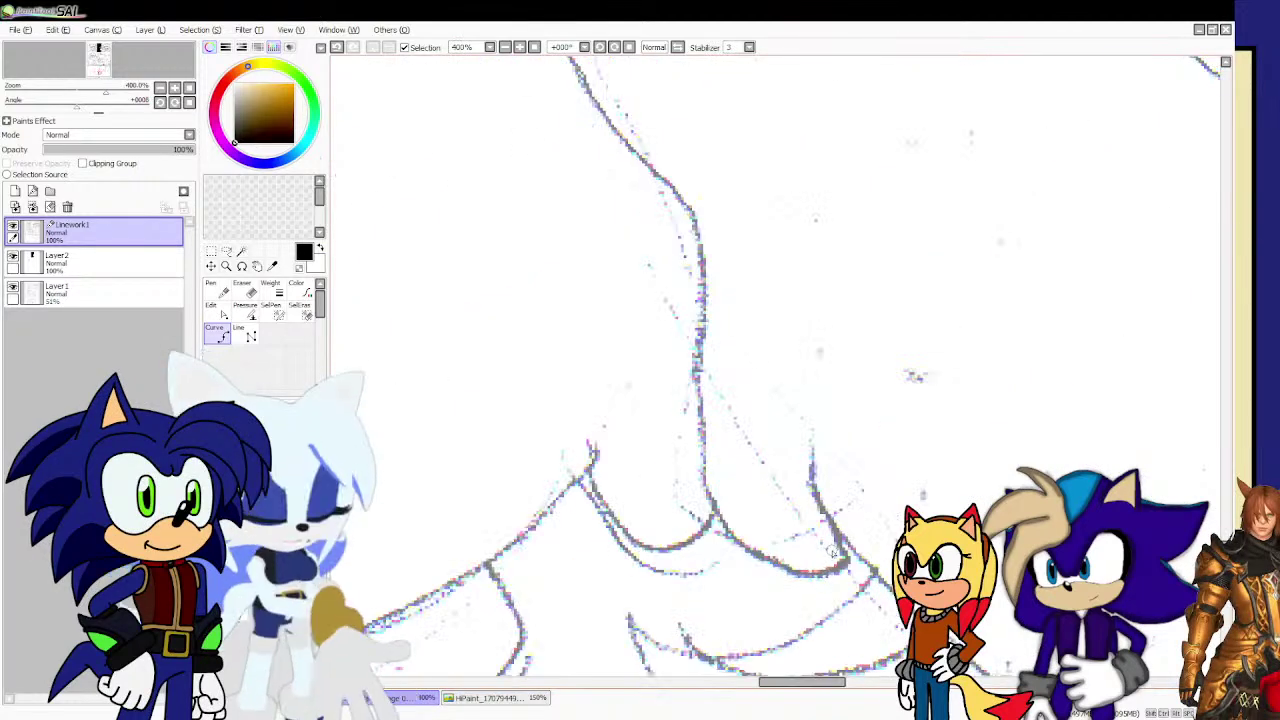
{"action": "mouse_move", "coordinate": [820, 555]}
{"action": "left_mouse_down"}
{"action": "mouse_move", "coordinate": [724, 545]}
{"action": "mouse_move", "coordinate": [710, 518]}
{"action": "left_mouse_up"}
{"action": "scroll", "coordinate": [700, 460], "scroll_direction": "down", "scroll_amount": 2}
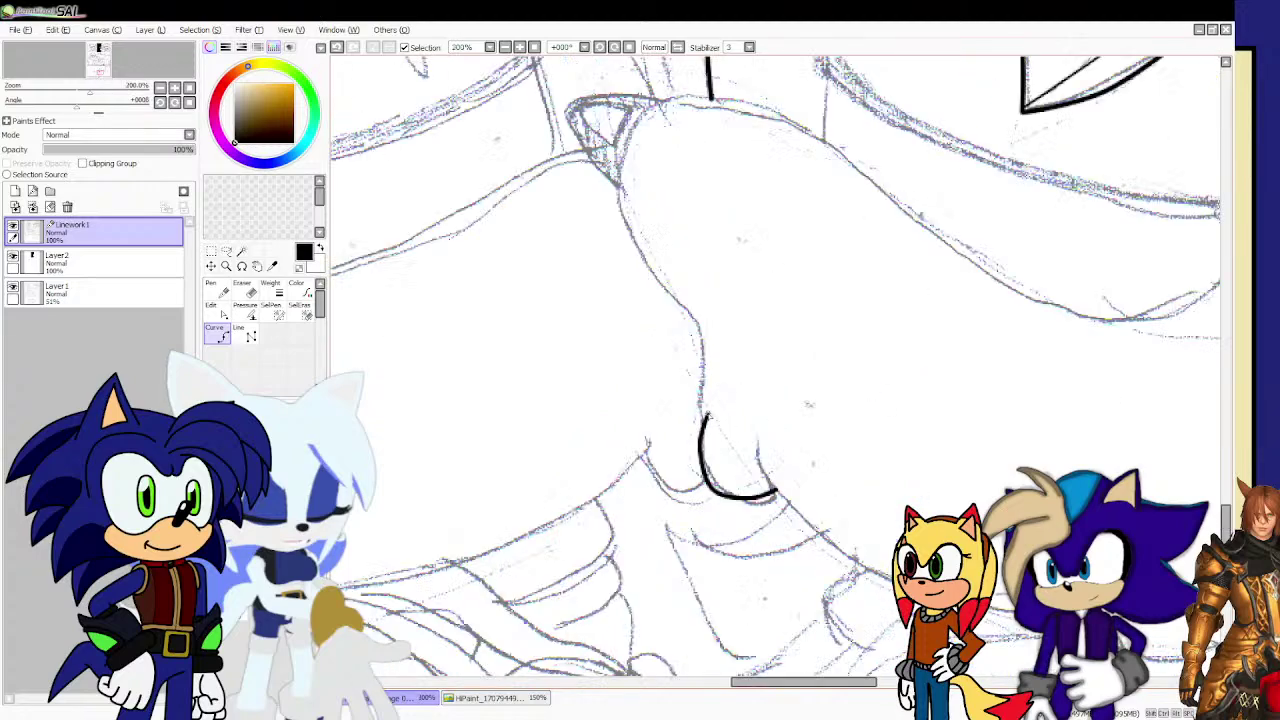
{"action": "left_click", "coordinate": [707, 362]}
{"action": "scroll", "coordinate": [698, 329], "scroll_direction": "down", "scroll_amount": 4}
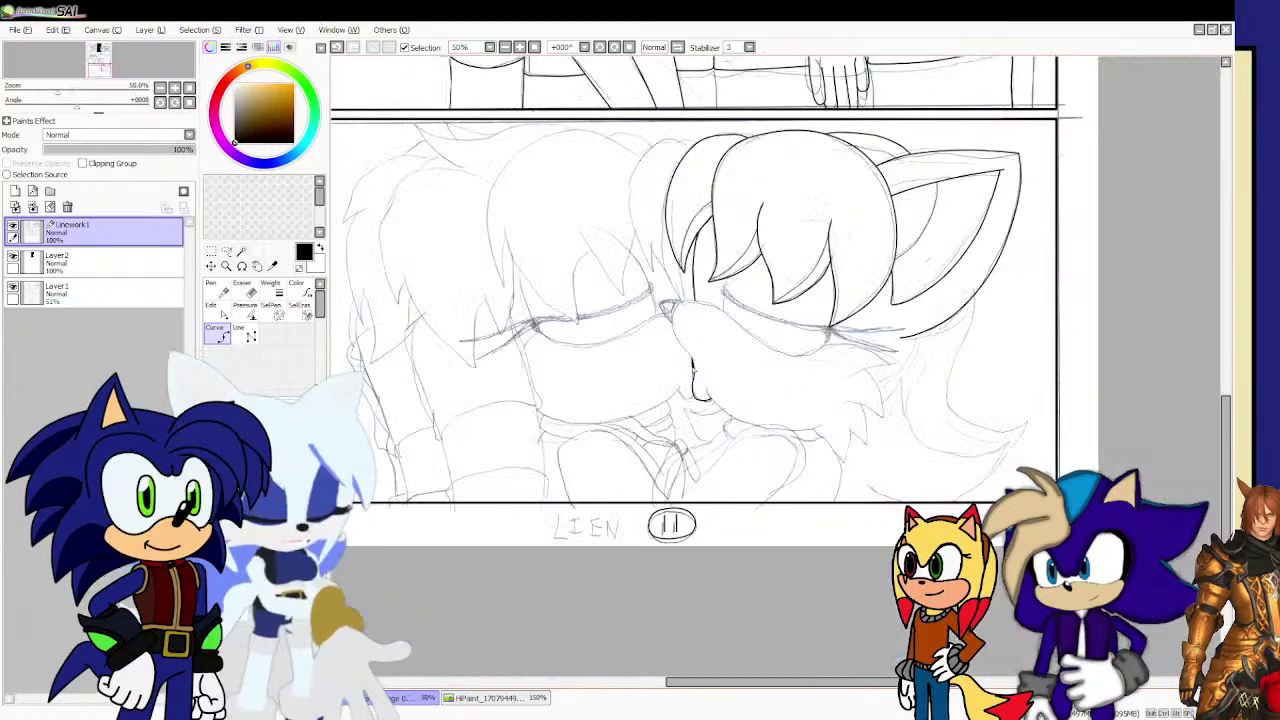
{"action": "scroll", "coordinate": [694, 371], "scroll_direction": "up", "scroll_amount": 5}
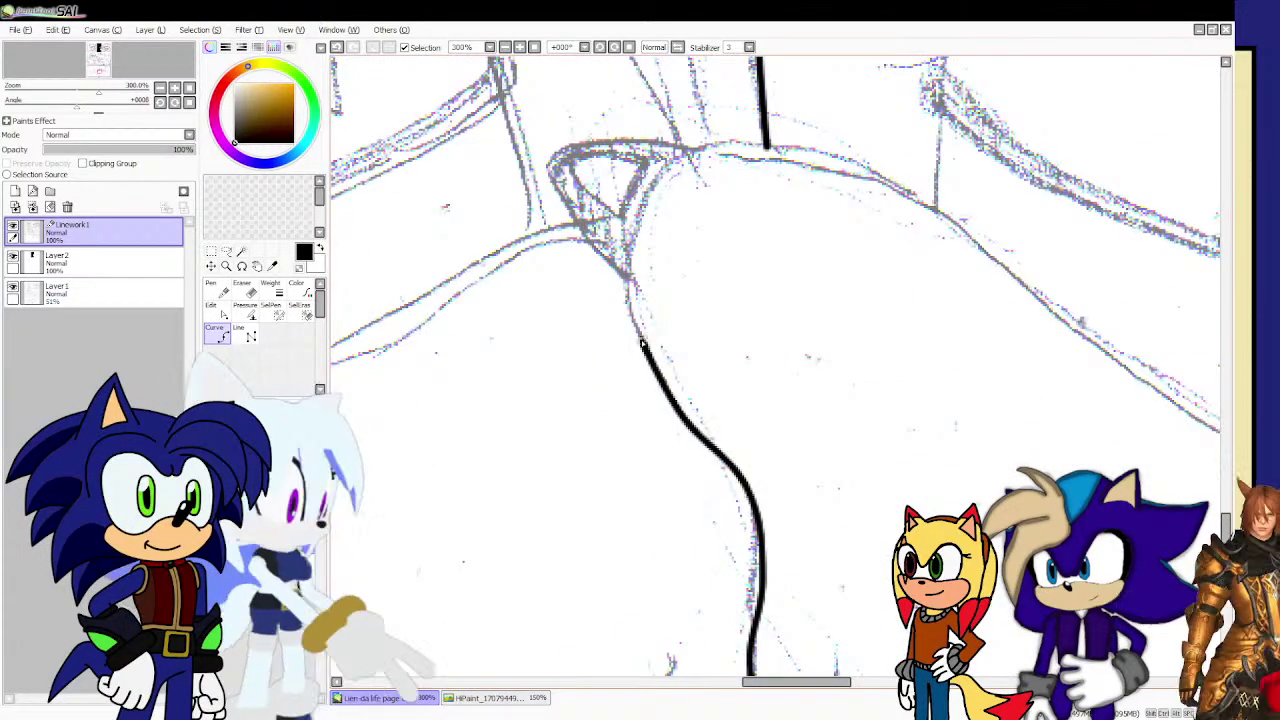
{"action": "left_click_drag", "start_coordinate": [685, 418], "coordinate": [628, 300]}
{"action": "scroll", "coordinate": [632, 228], "scroll_direction": "down", "scroll_amount": 1}
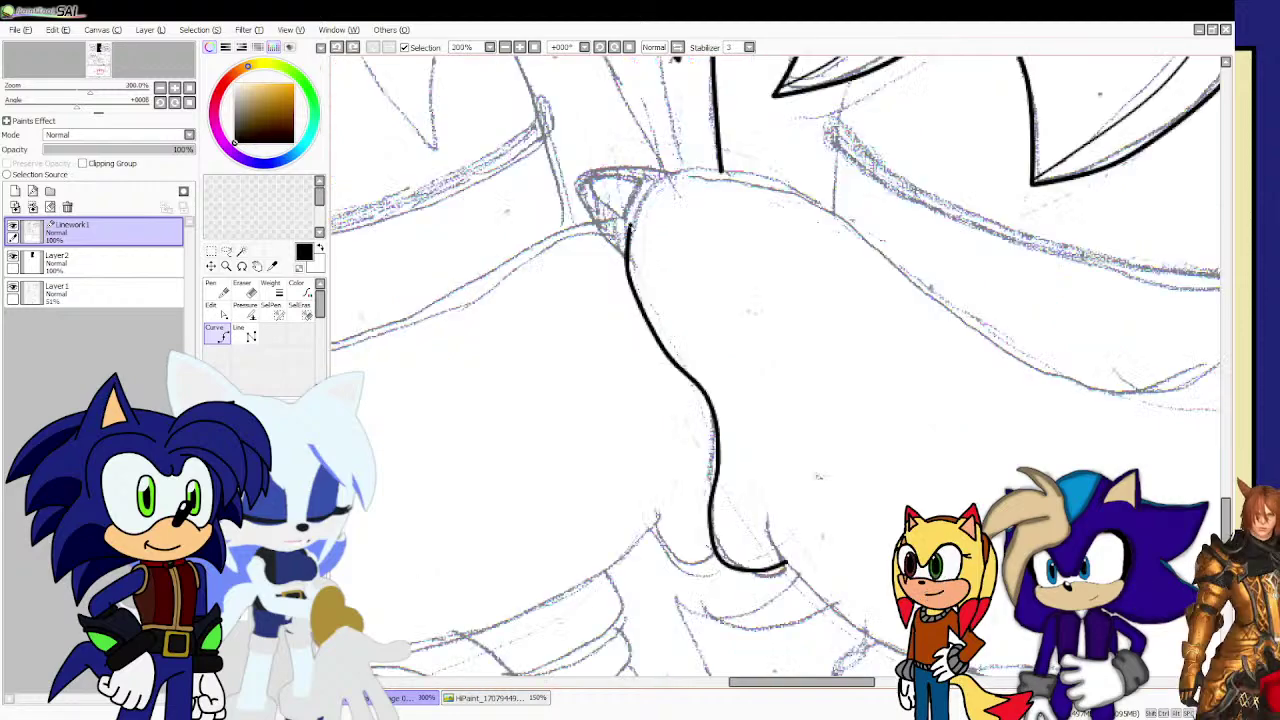
Continue the muzzle outline over its rounded top and down beneath the eye, curving up around the eye's outer corner.
{"action": "left_click_drag", "start_coordinate": [632, 212], "coordinate": [722, 166]}
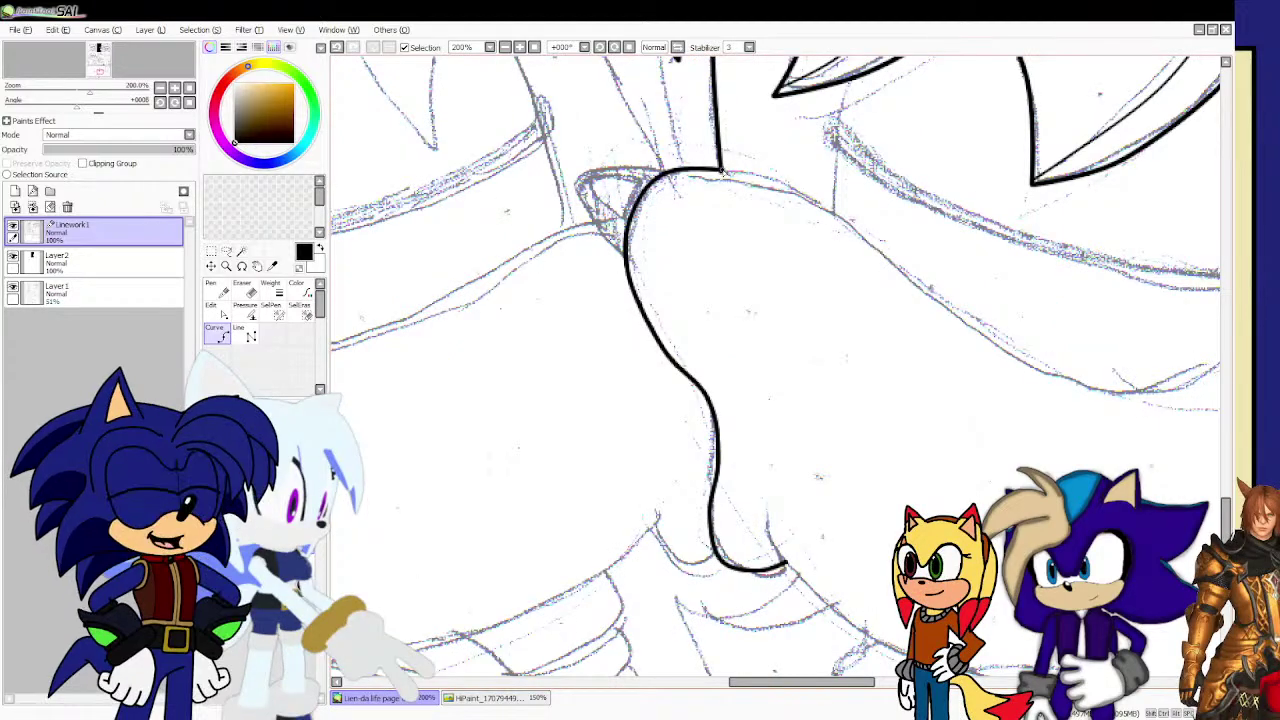
{"action": "left_click", "coordinate": [805, 198]}
{"action": "scroll", "coordinate": [806, 200], "scroll_direction": "down", "scroll_amount": 3}
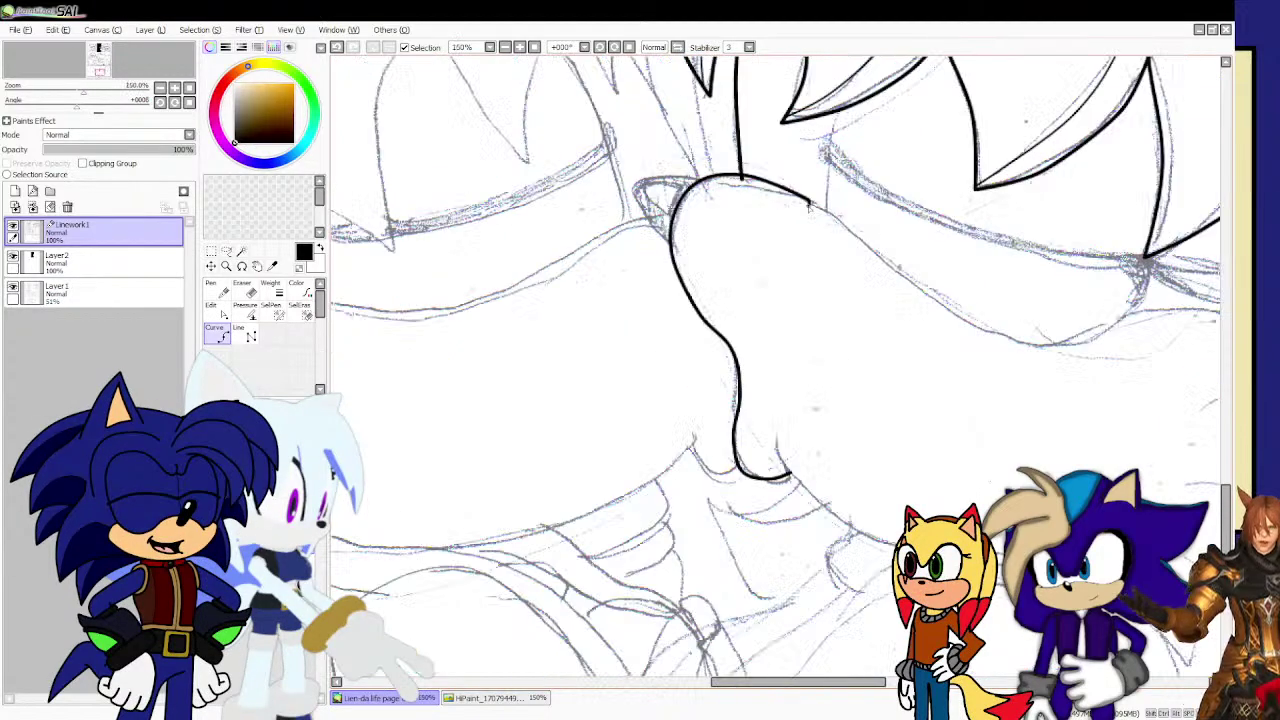
{"action": "scroll", "coordinate": [950, 242], "scroll_direction": "up", "scroll_amount": 3}
{"action": "left_click", "coordinate": [655, 191]}
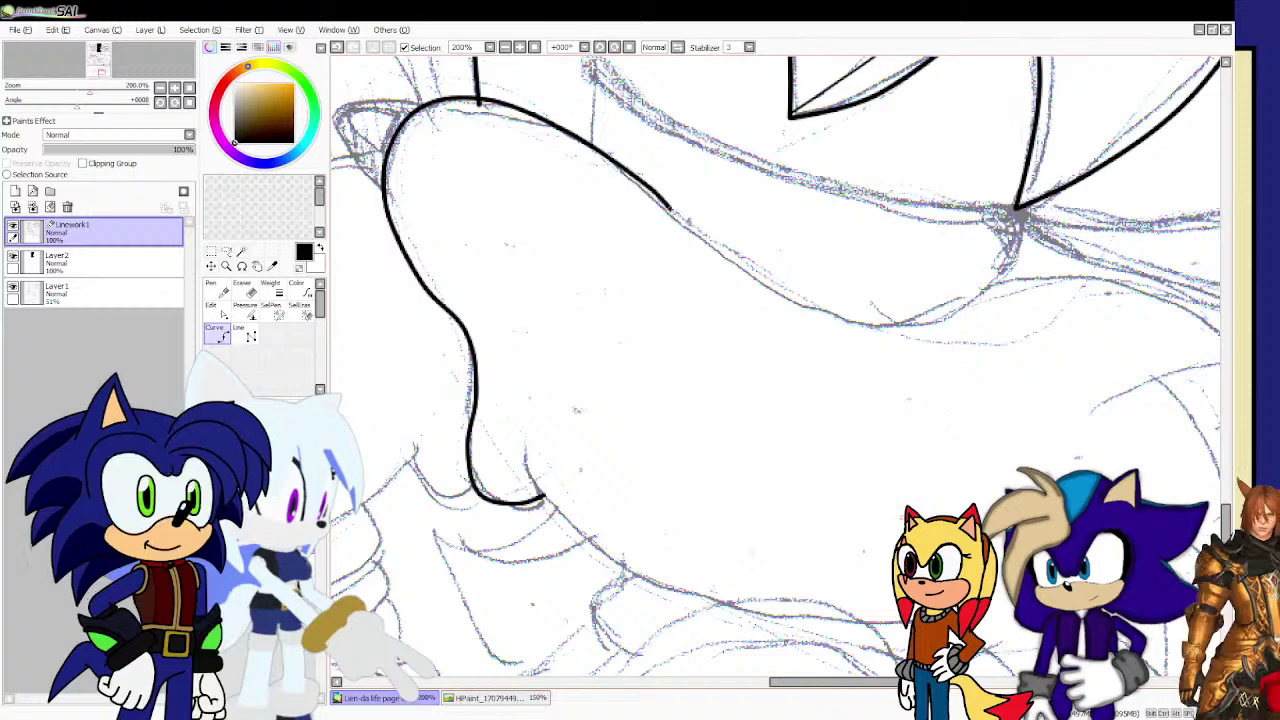
{"action": "left_click", "coordinate": [738, 277]}
{"action": "mouse_move", "coordinate": [848, 320]}
{"action": "left_mouse_down"}
{"action": "mouse_move", "coordinate": [941, 316]}
{"action": "mouse_move", "coordinate": [991, 282]}
{"action": "mouse_move", "coordinate": [981, 285]}
{"action": "mouse_move", "coordinate": [977, 228]}
{"action": "left_mouse_up"}
{"action": "scroll", "coordinate": [910, 255], "scroll_direction": "down", "scroll_amount": 2}
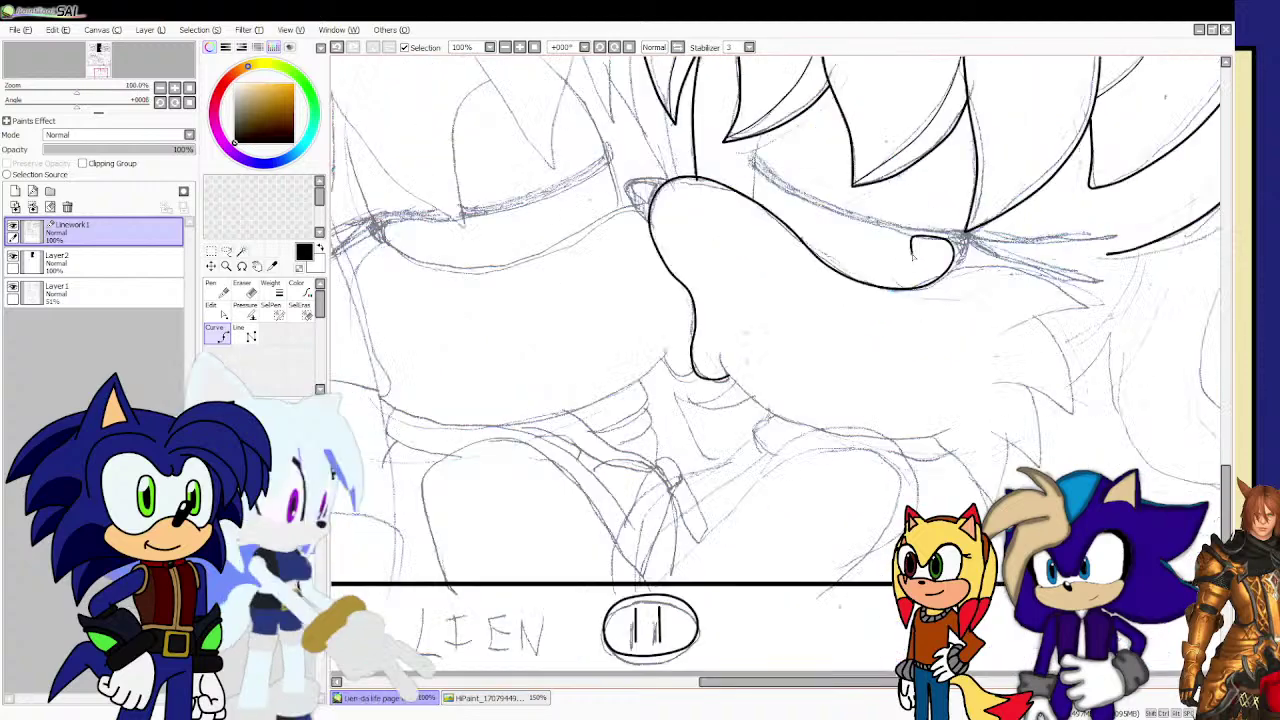
Ink the lower line of the closed eyelid from its outer corner to a rounded inner end.
{"action": "scroll", "coordinate": [797, 202], "scroll_direction": "up", "scroll_amount": 4}
{"action": "left_click", "coordinate": [917, 249]}
{"action": "scroll", "coordinate": [910, 247], "scroll_direction": "down", "scroll_amount": 3}
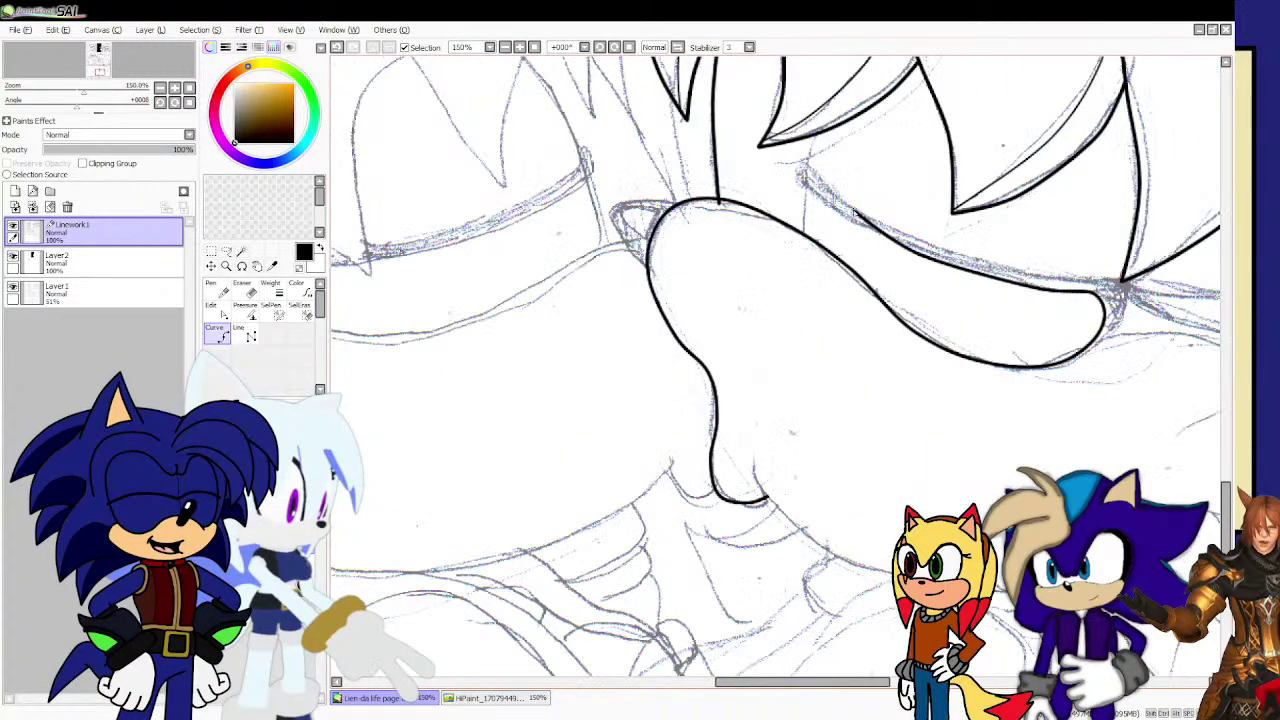
{"action": "scroll", "coordinate": [868, 222], "scroll_direction": "up", "scroll_amount": 3}
{"action": "left_click", "coordinate": [832, 218]}
{"action": "left_click", "coordinate": [731, 134]}
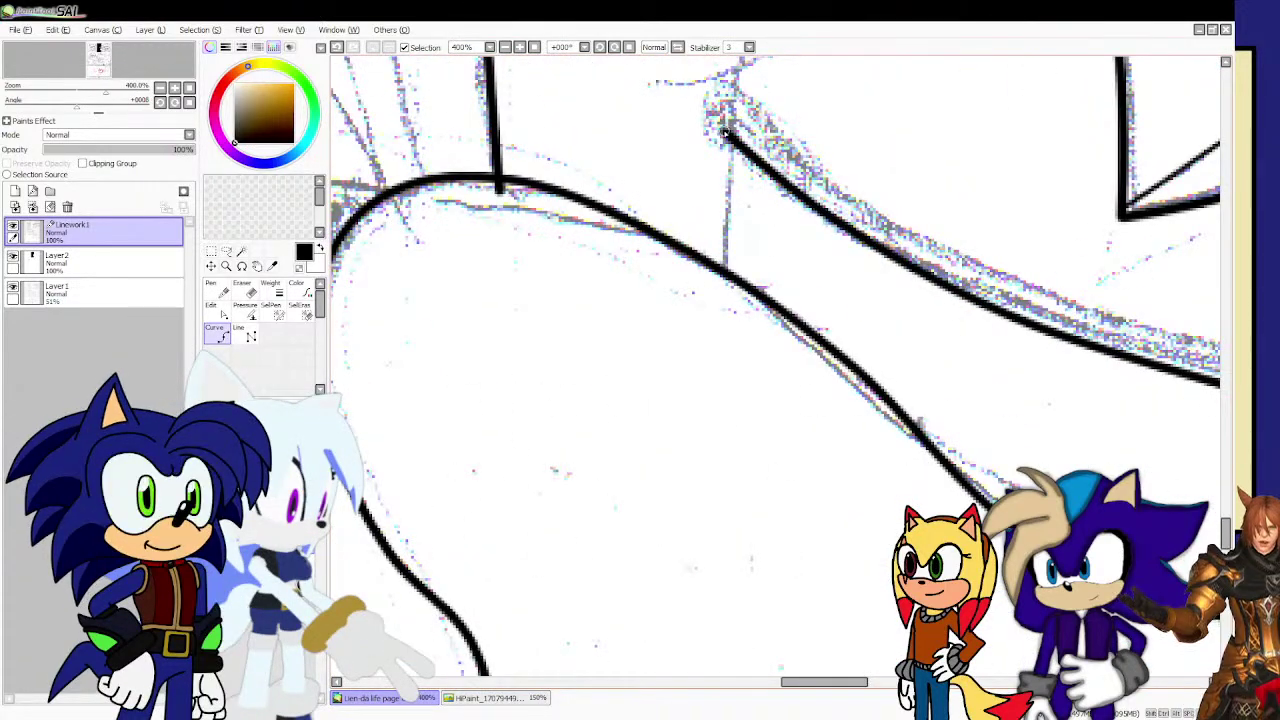
{"action": "left_click", "coordinate": [724, 104]}
{"action": "left_click", "coordinate": [742, 96]}
{"action": "scroll", "coordinate": [790, 160], "scroll_direction": "down", "scroll_amount": 4}
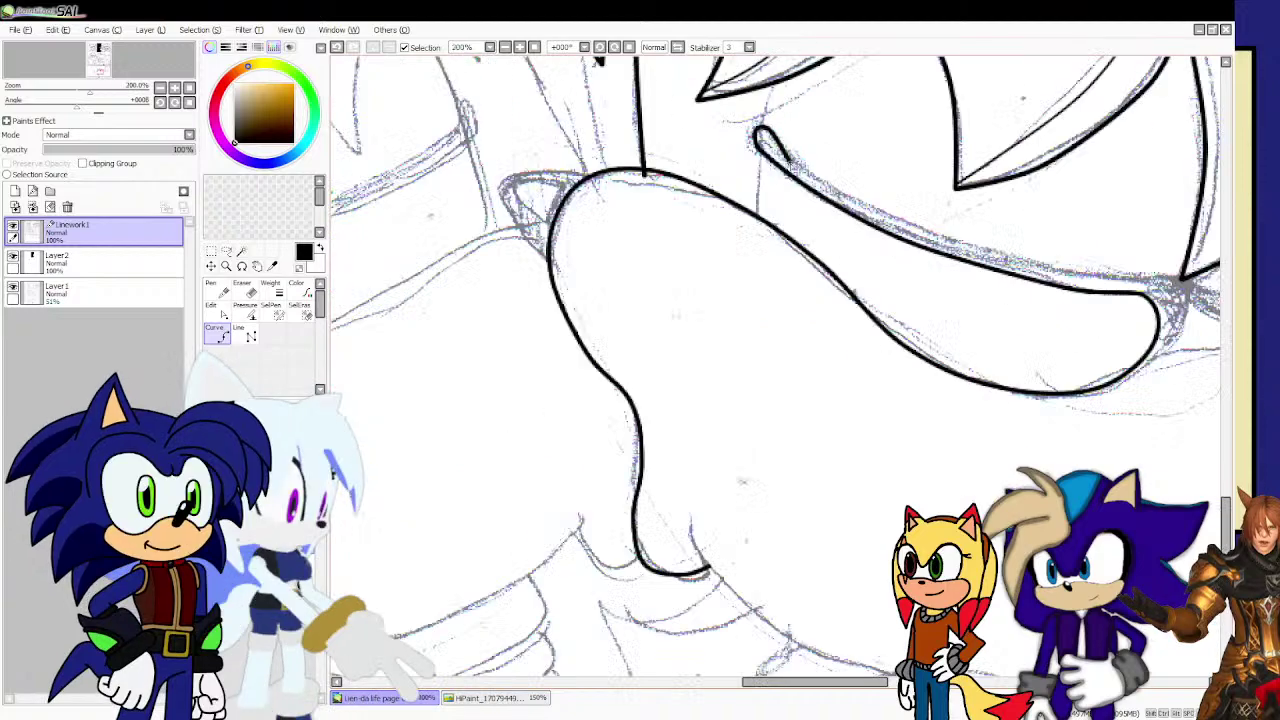
Ink the upper line of the closed eyelid from its rounded inner end to the tip of the long bang.
{"action": "scroll", "coordinate": [894, 187], "scroll_direction": "up", "scroll_amount": 1}
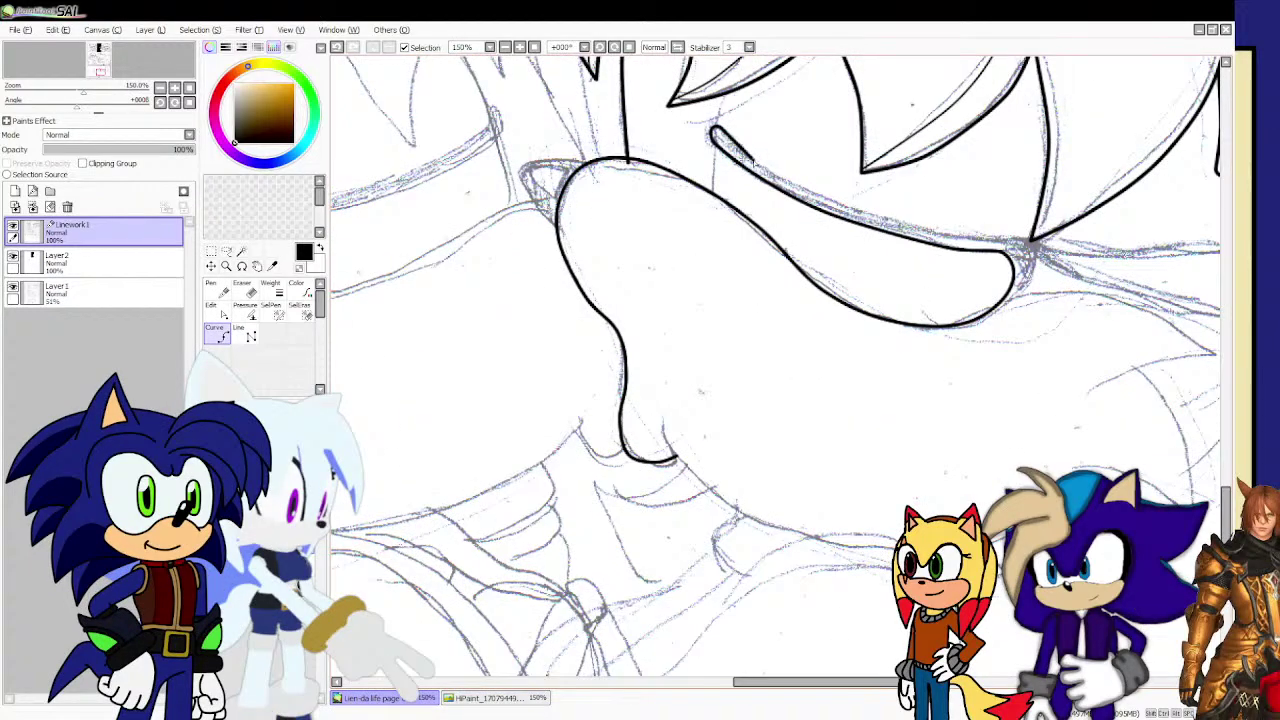
{"action": "left_click_drag", "start_coordinate": [754, 162], "coordinate": [826, 196]}
{"action": "left_click", "coordinate": [832, 197]}
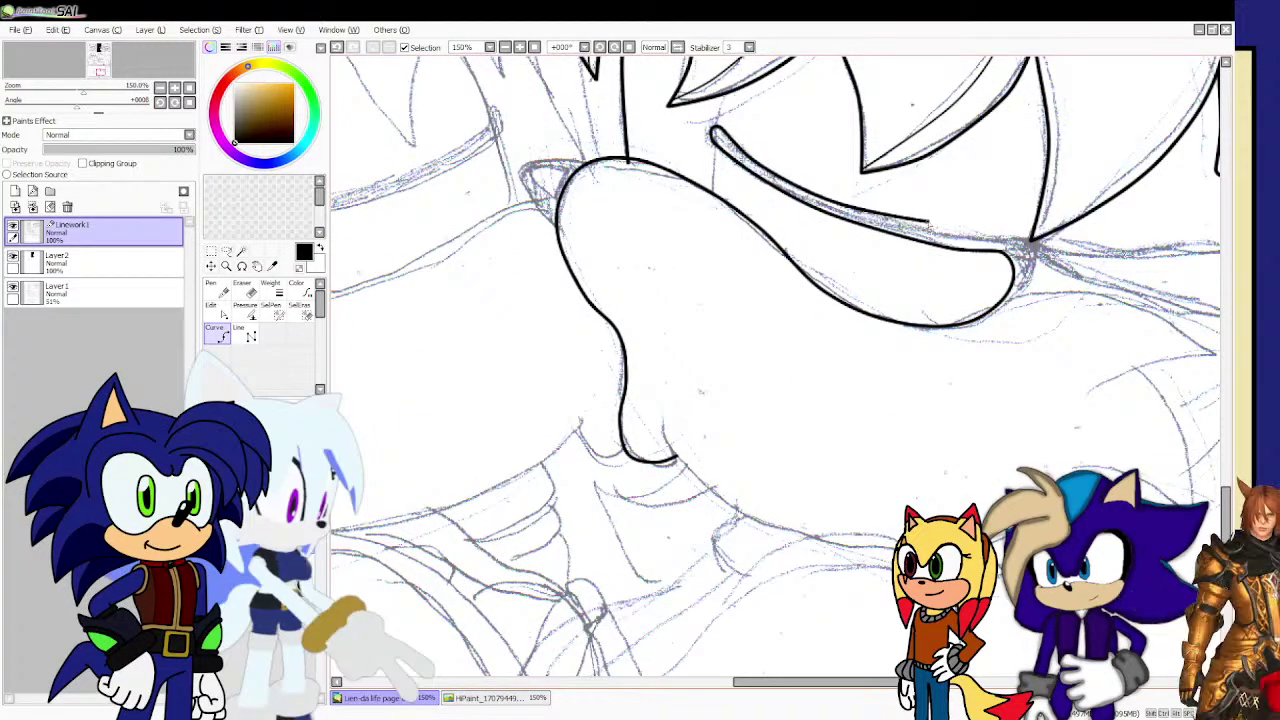
{"action": "scroll", "coordinate": [1030, 243], "scroll_direction": "up", "scroll_amount": 3}
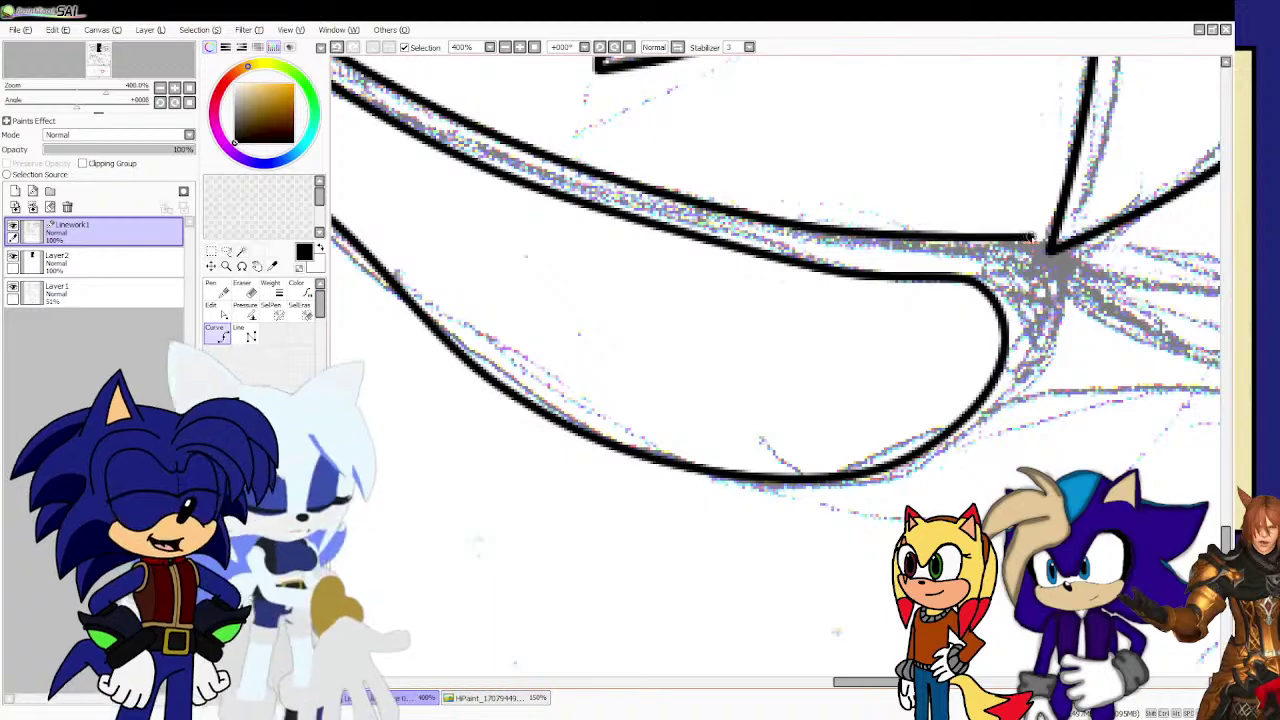
{"action": "double_click", "coordinate": [1050, 240]}
{"action": "scroll", "coordinate": [1050, 240], "scroll_direction": "down", "scroll_amount": 4}
Ink short lines joining the eyelid's inner end to the bang above and the muzzle outline below.
{"action": "scroll", "coordinate": [861, 155], "scroll_direction": "up", "scroll_amount": 4}
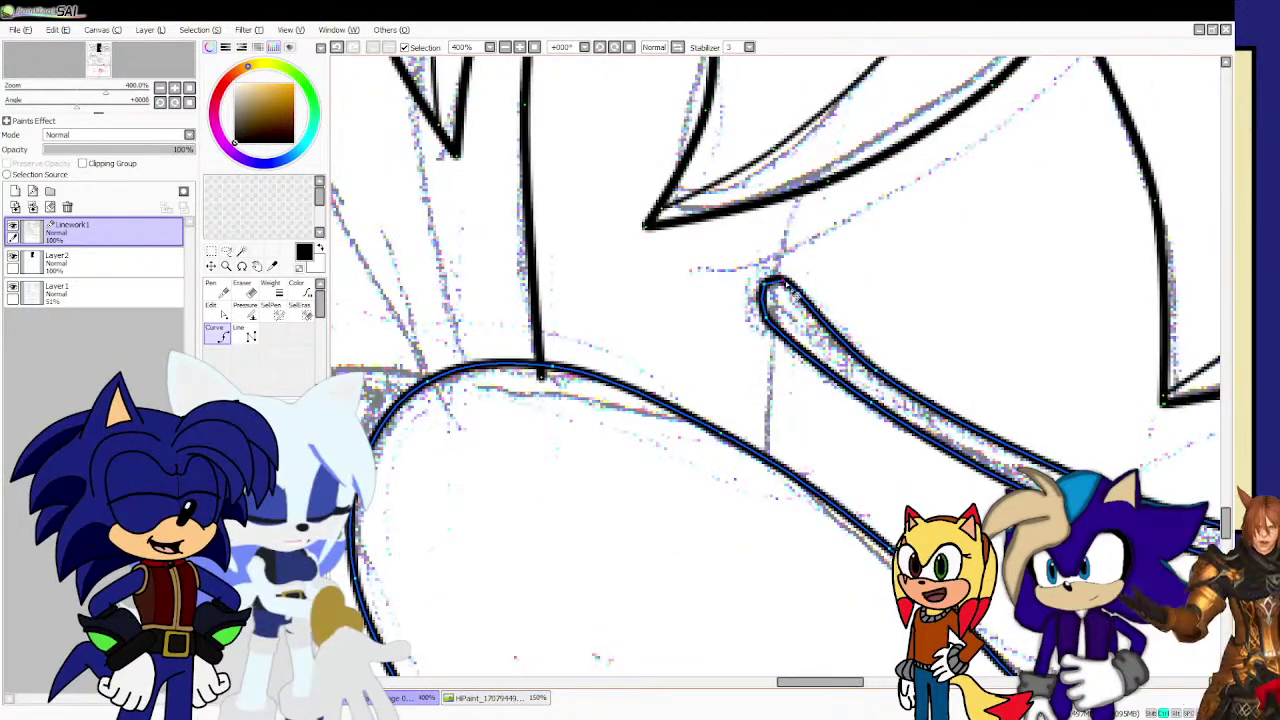
{"action": "left_click", "coordinate": [778, 283]}
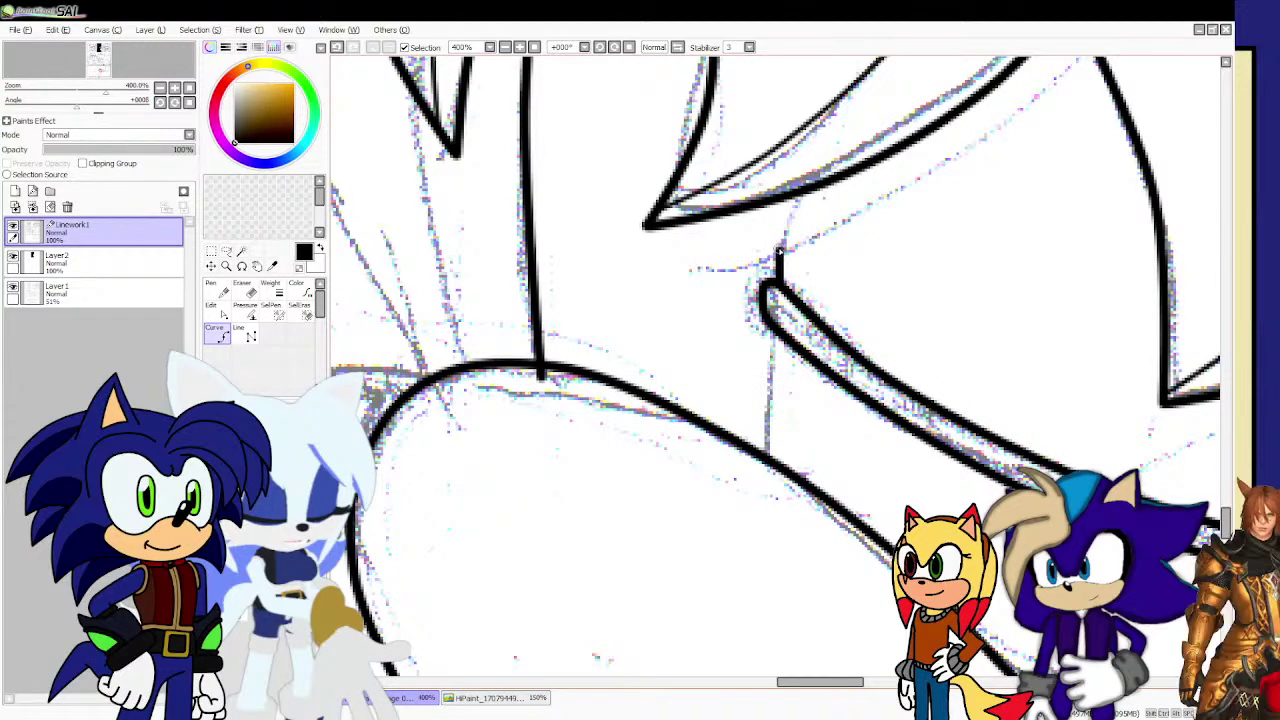
{"action": "left_click", "coordinate": [779, 250]}
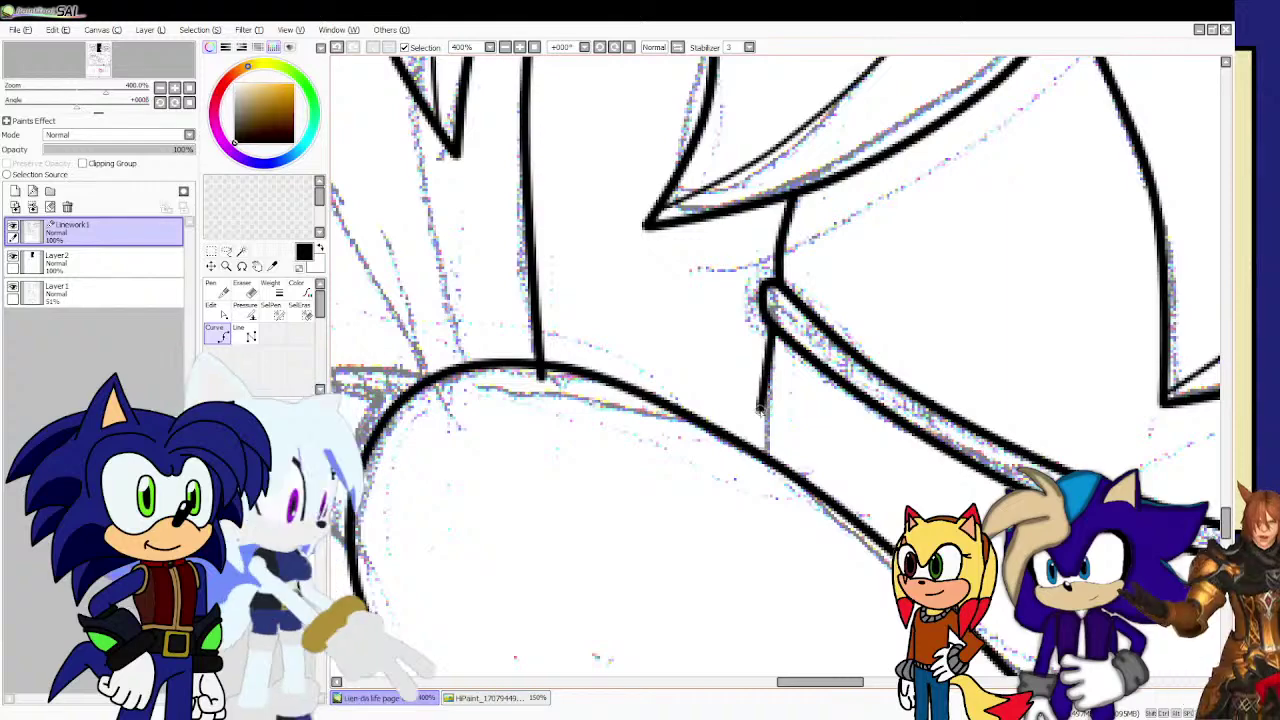
{"action": "left_click", "coordinate": [762, 456]}
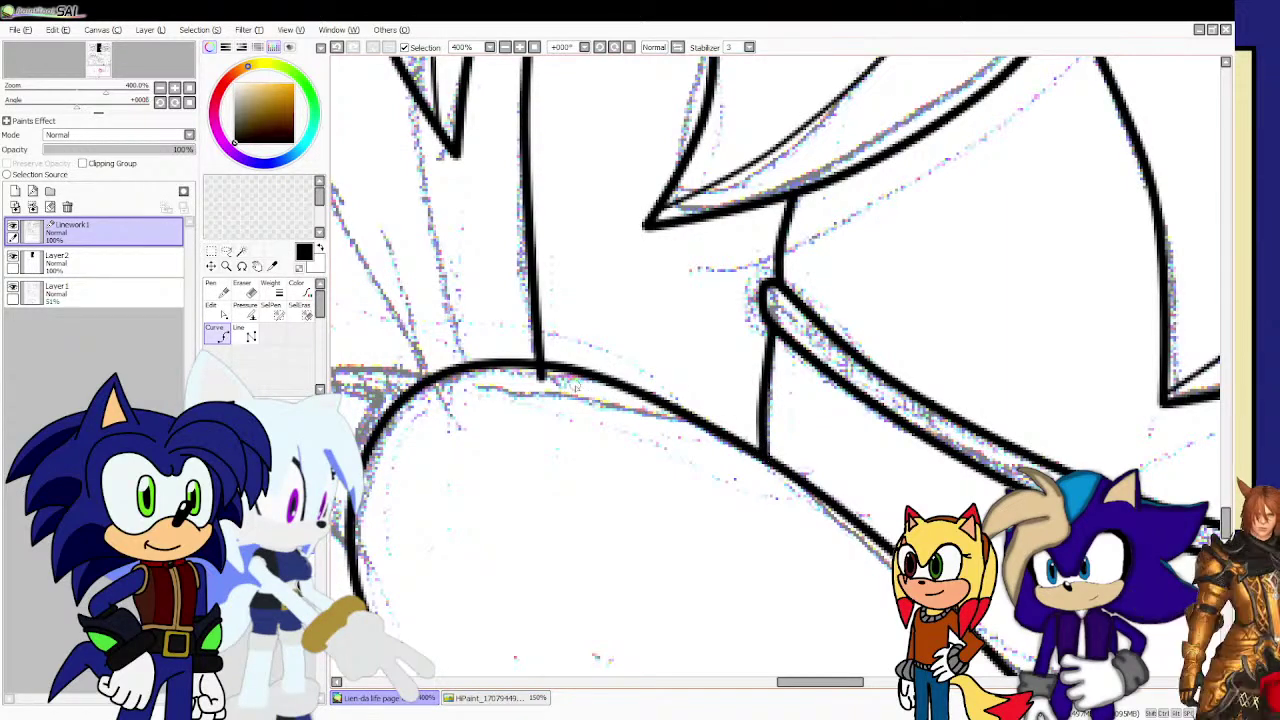
{"action": "scroll", "coordinate": [548, 378], "scroll_direction": "down", "scroll_amount": 5}
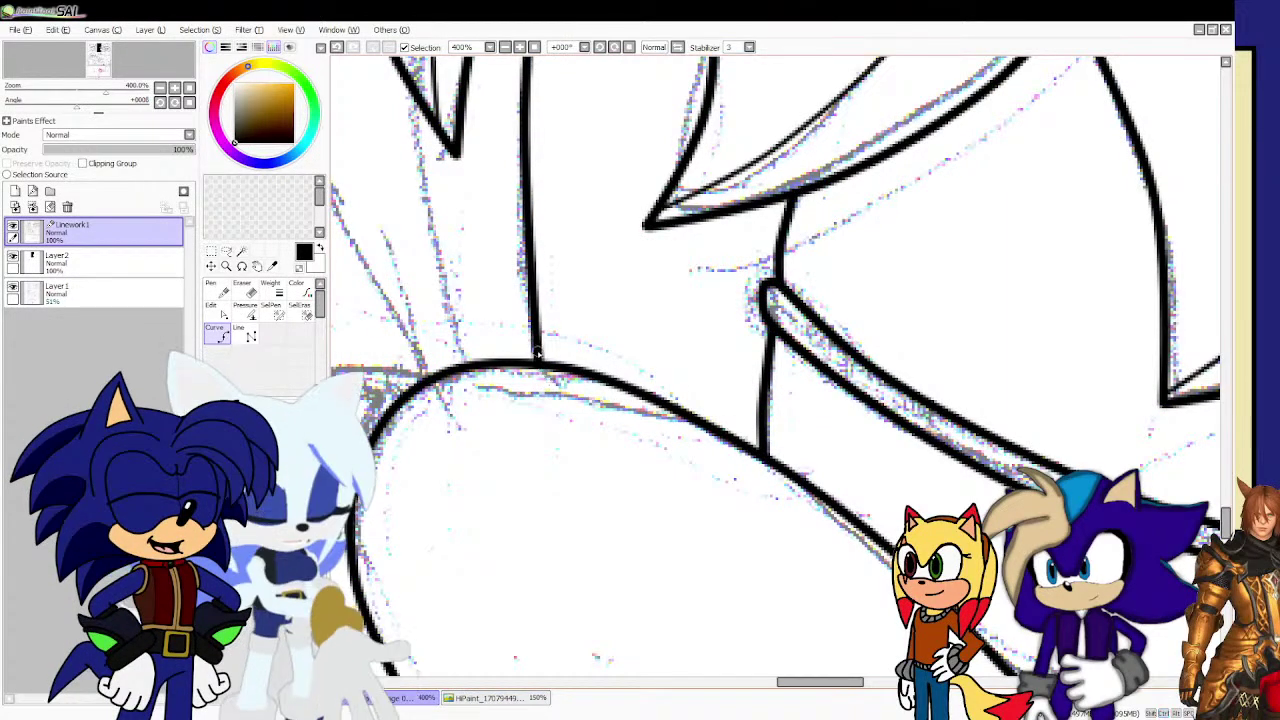
Ink the closed eye's curved outer corner from the long bang's tip down to the muzzle outline.
{"action": "scroll", "coordinate": [757, 495], "scroll_direction": "up", "scroll_amount": 4}
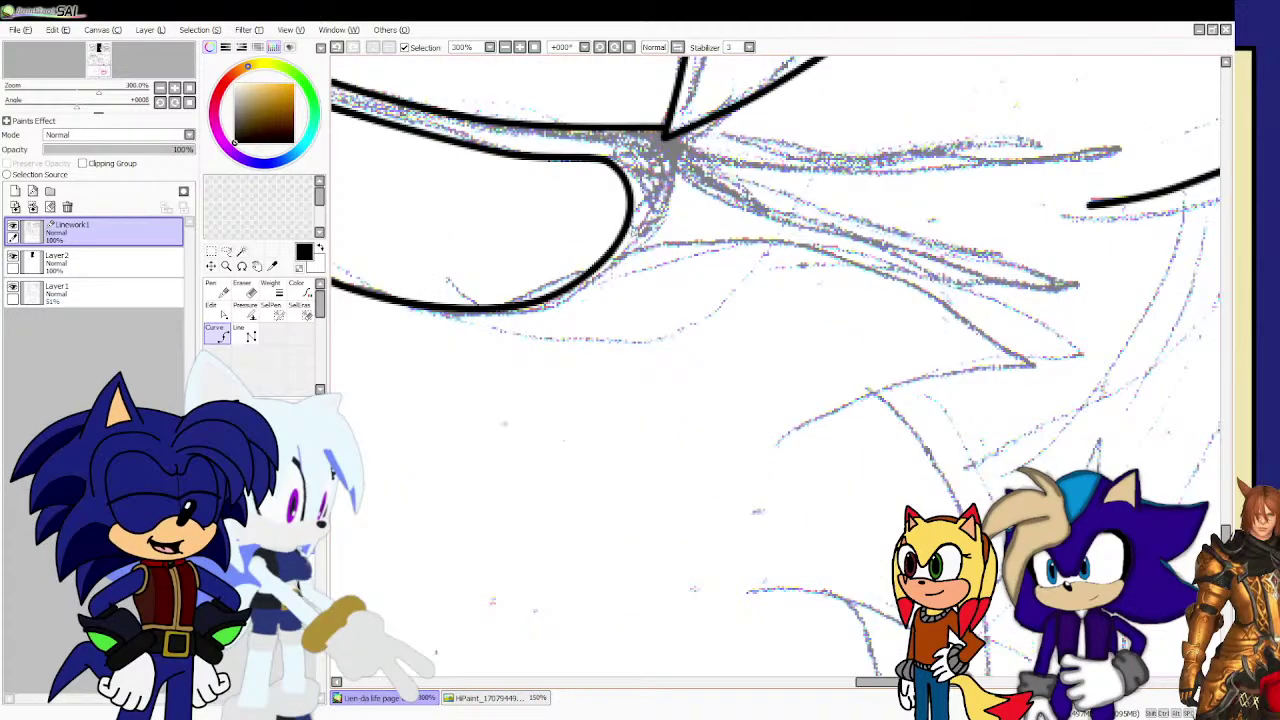
{"action": "scroll", "coordinate": [651, 164], "scroll_direction": "up", "scroll_amount": 2}
{"action": "left_click", "coordinate": [681, 133]}
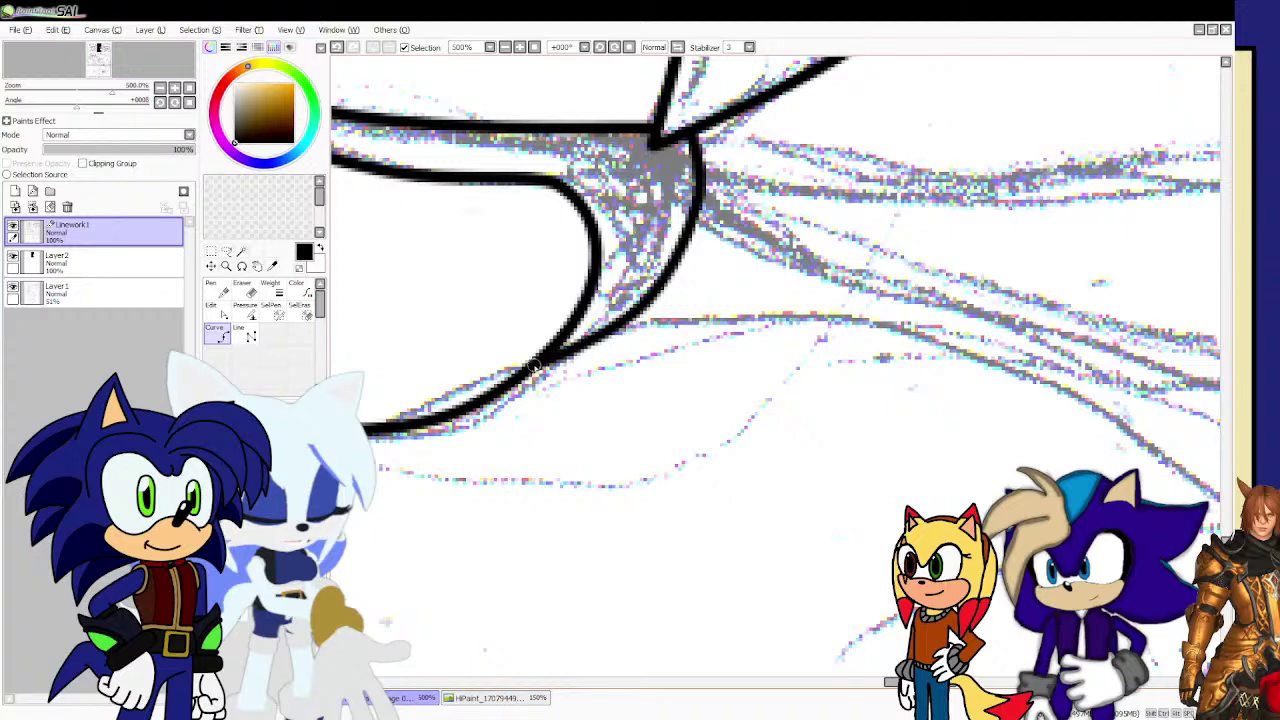
{"action": "left_click", "coordinate": [540, 360]}
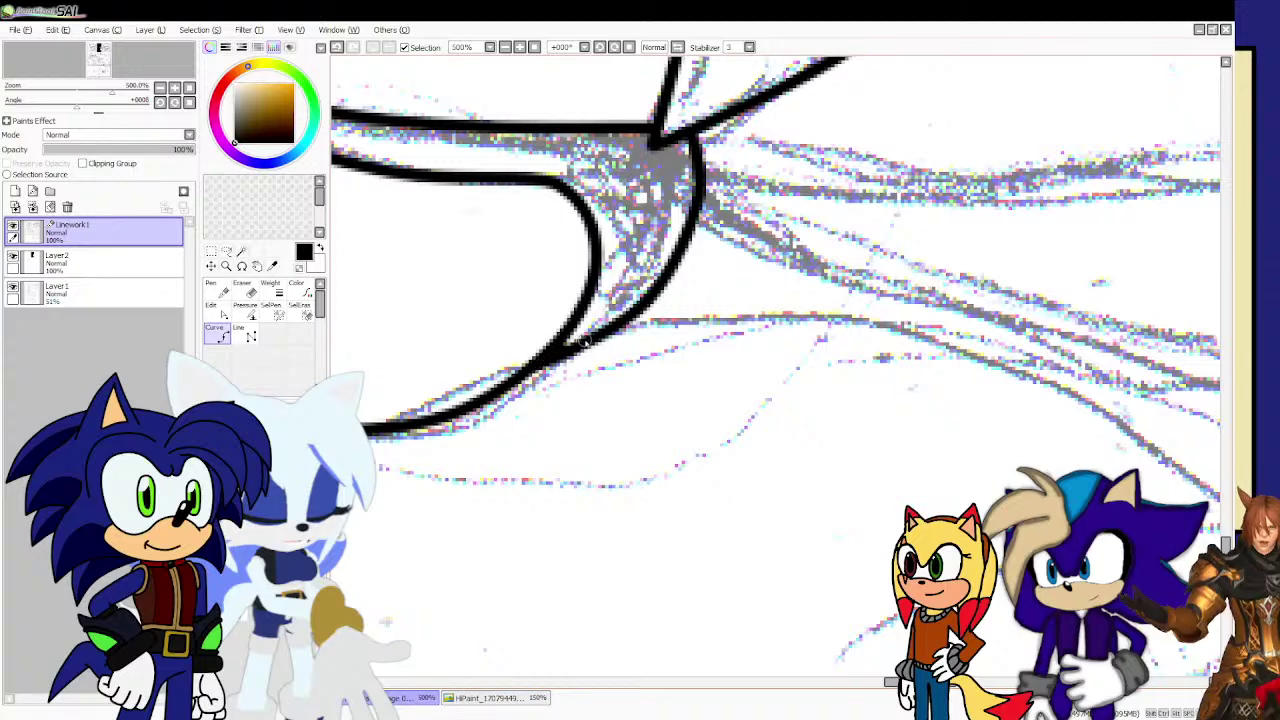
Ink the upper cheek fur tuft from below the eye's outer corner to its point and back along its lower edge.
{"action": "scroll", "coordinate": [710, 340], "scroll_direction": "down", "scroll_amount": 2}
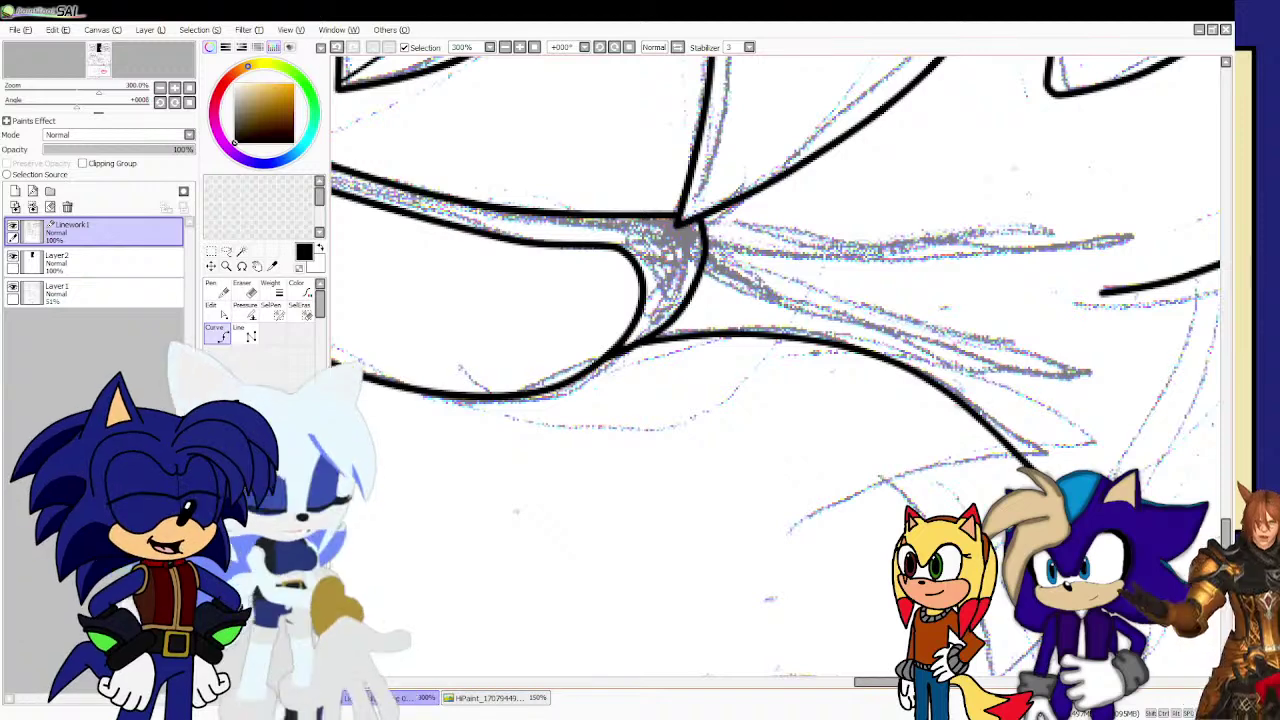
{"action": "left_click", "coordinate": [1046, 488]}
{"action": "left_click", "coordinate": [738, 555]}
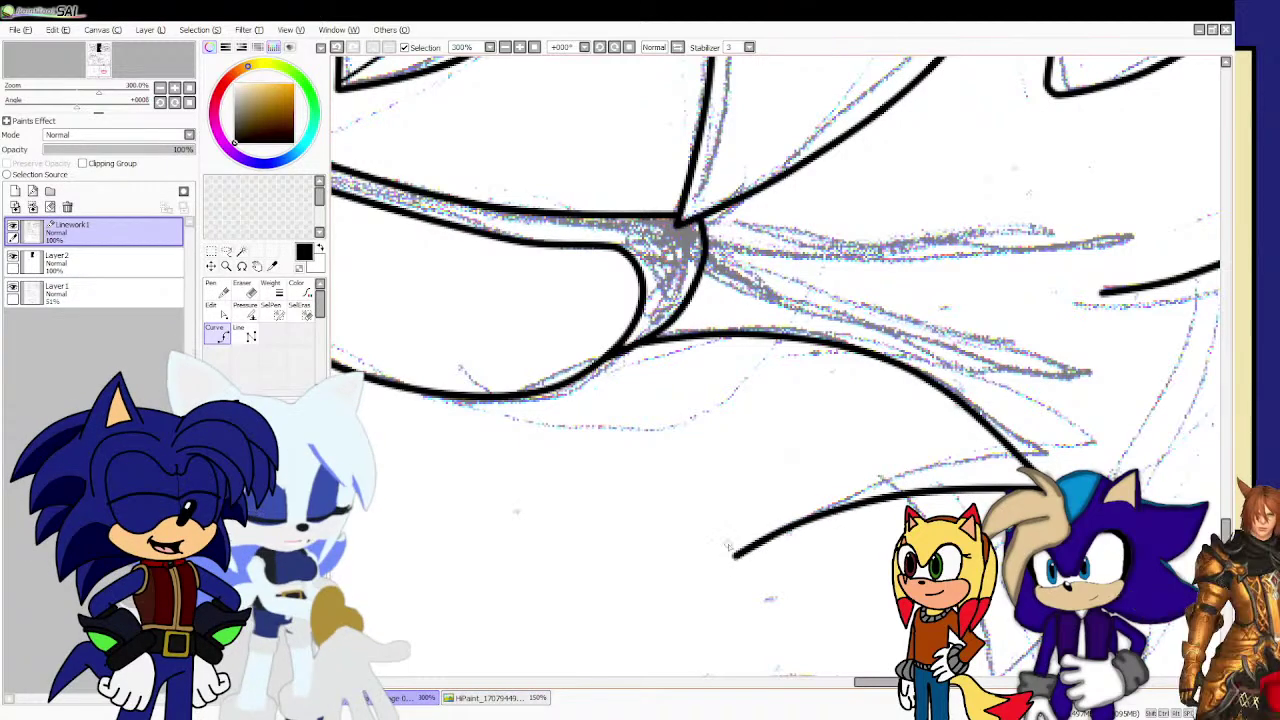
Ink two pointed eyelashes extending from the closed eye's outer corner and fill their tips solid black.
{"action": "scroll", "coordinate": [740, 440], "scroll_direction": "down", "scroll_amount": 2}
{"action": "scroll", "coordinate": [863, 243], "scroll_direction": "up", "scroll_amount": 2}
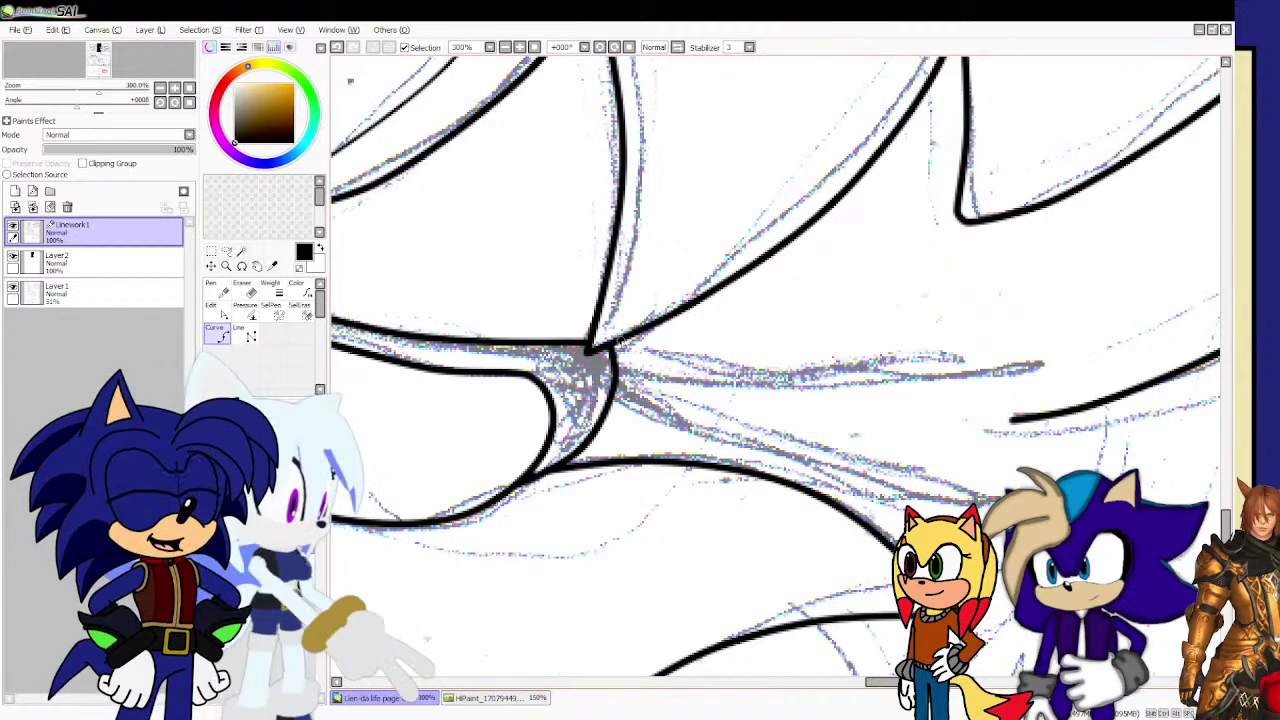
{"action": "left_click", "coordinate": [613, 347]}
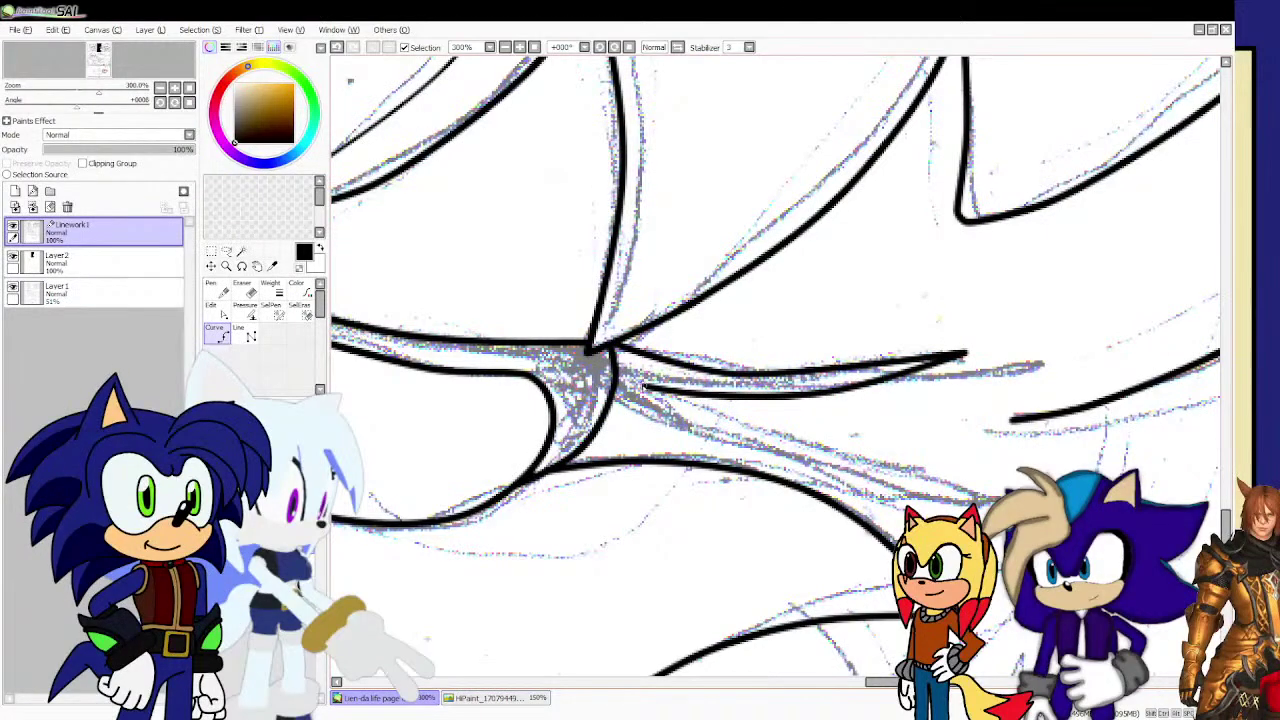
{"action": "left_click", "coordinate": [638, 387]}
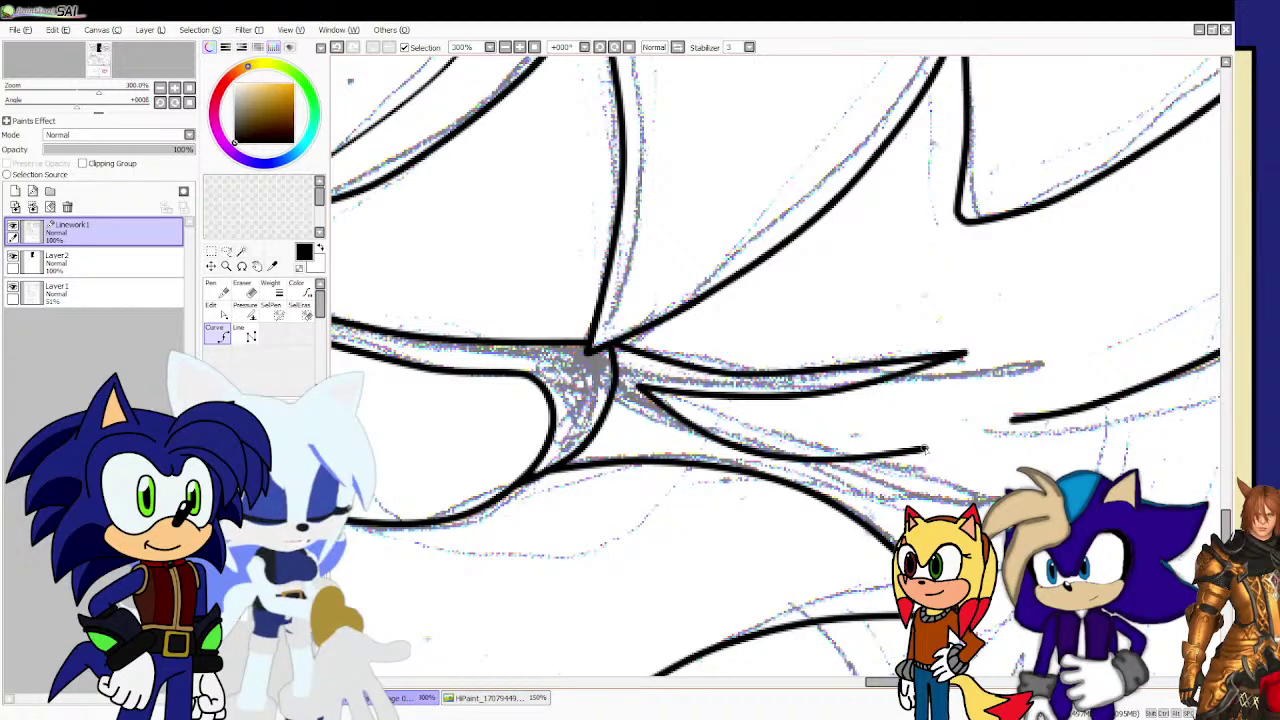
{"action": "left_click", "coordinate": [925, 452]}
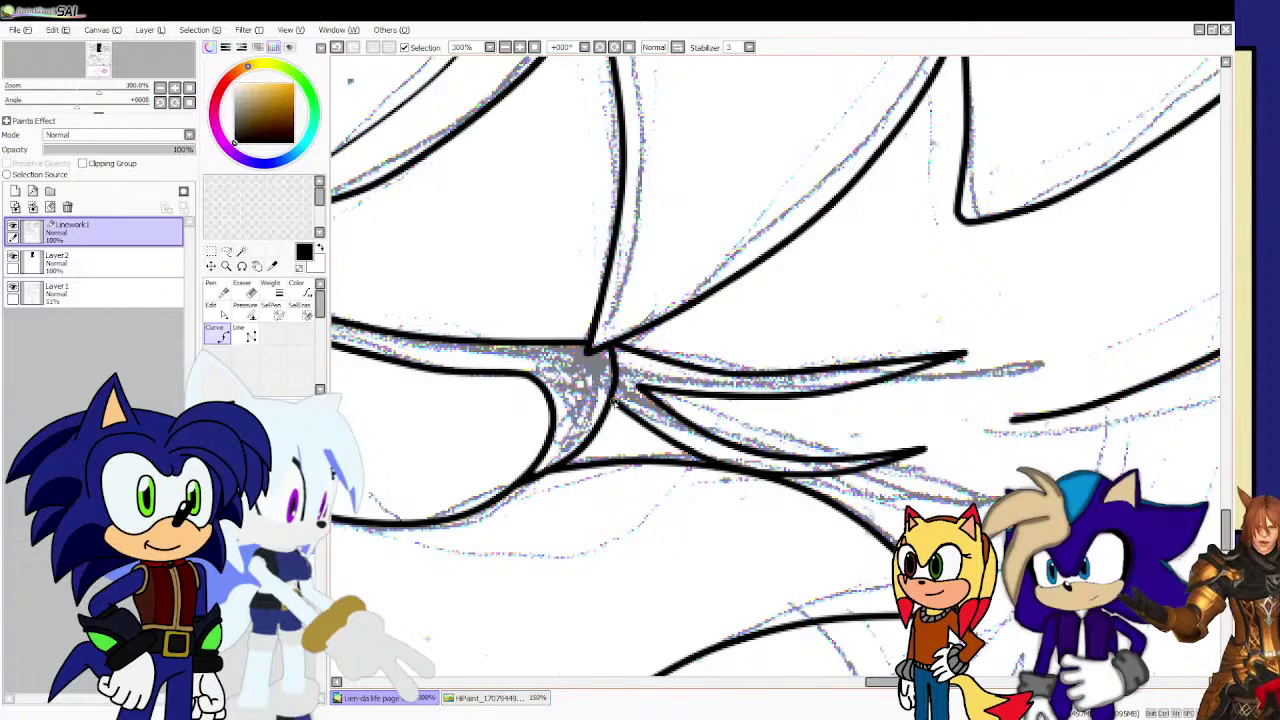
{"action": "scroll", "coordinate": [716, 460], "scroll_direction": "up", "scroll_amount": 2}
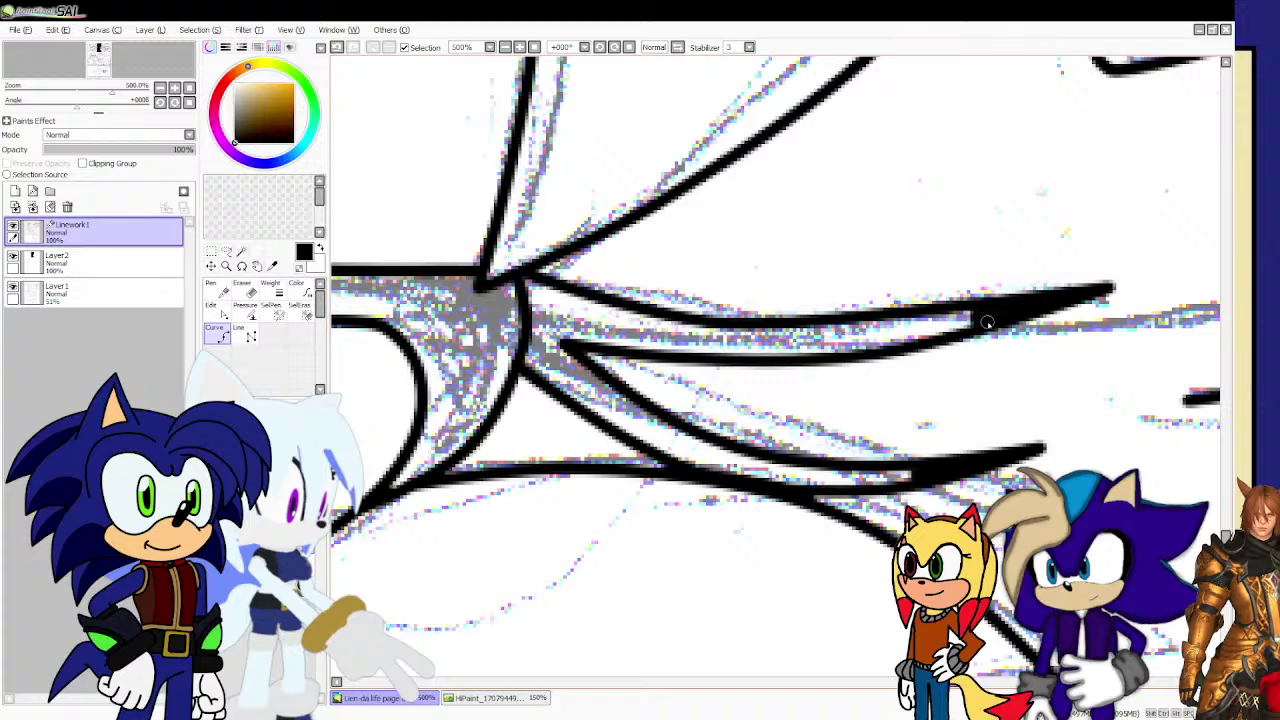
{"action": "scroll", "coordinate": [984, 313], "scroll_direction": "down", "scroll_amount": 3}
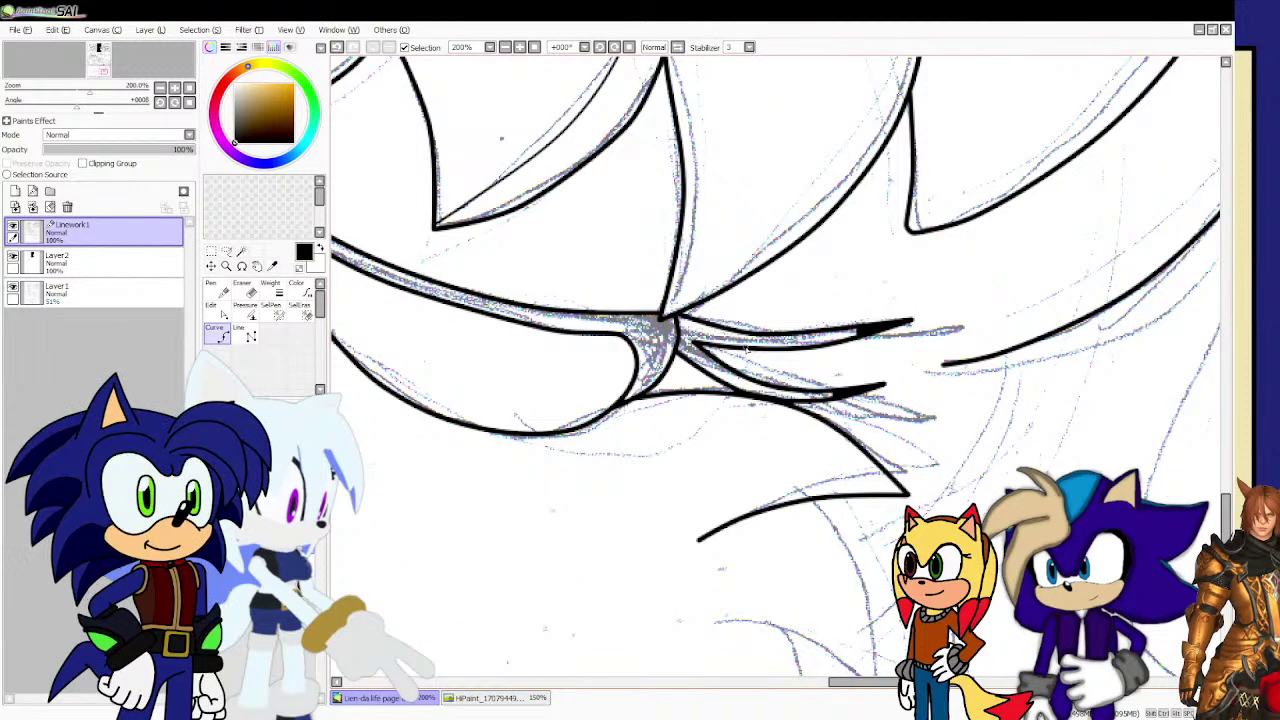
Ink the second cheek fur tuft, from its lower edge to the point and up to the first tuft's underside.
{"action": "scroll", "coordinate": [704, 368], "scroll_direction": "down", "scroll_amount": 2}
{"action": "left_click_drag", "start_coordinate": [742, 505], "coordinate": [714, 446]}
{"action": "scroll", "coordinate": [710, 442], "scroll_direction": "up", "scroll_amount": 2}
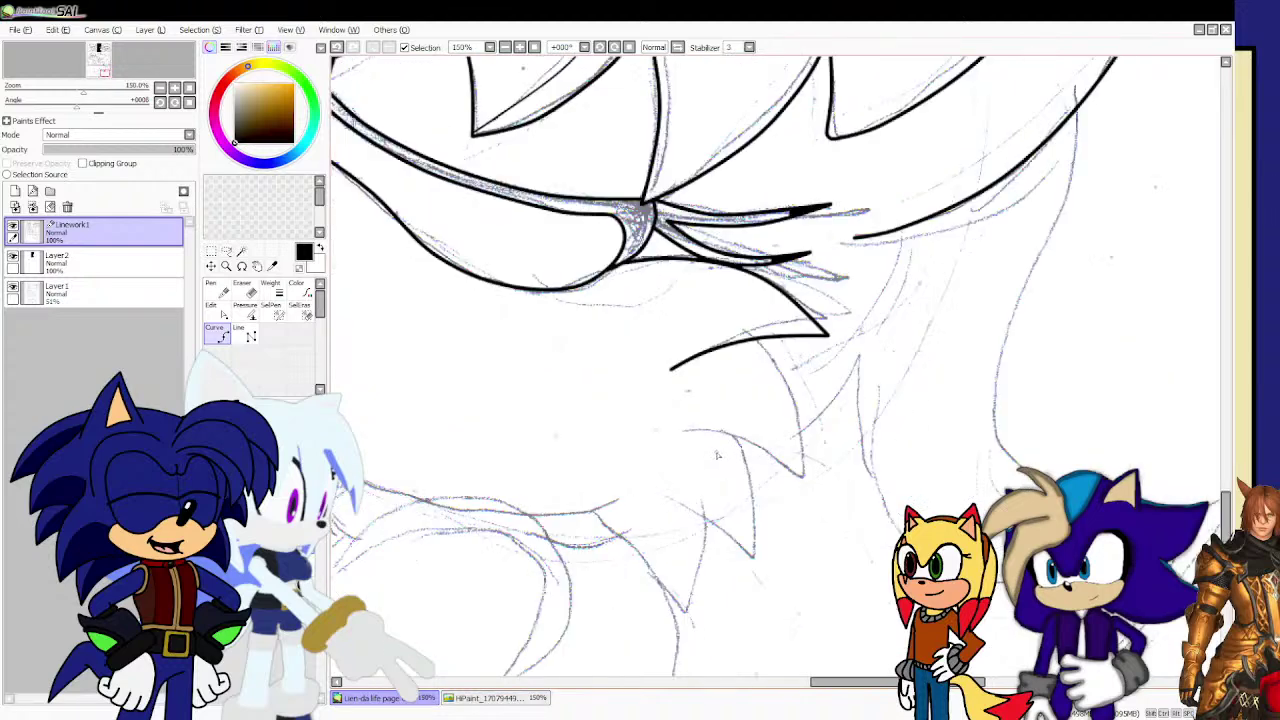
{"action": "scroll", "coordinate": [669, 429], "scroll_direction": "up", "scroll_amount": 2}
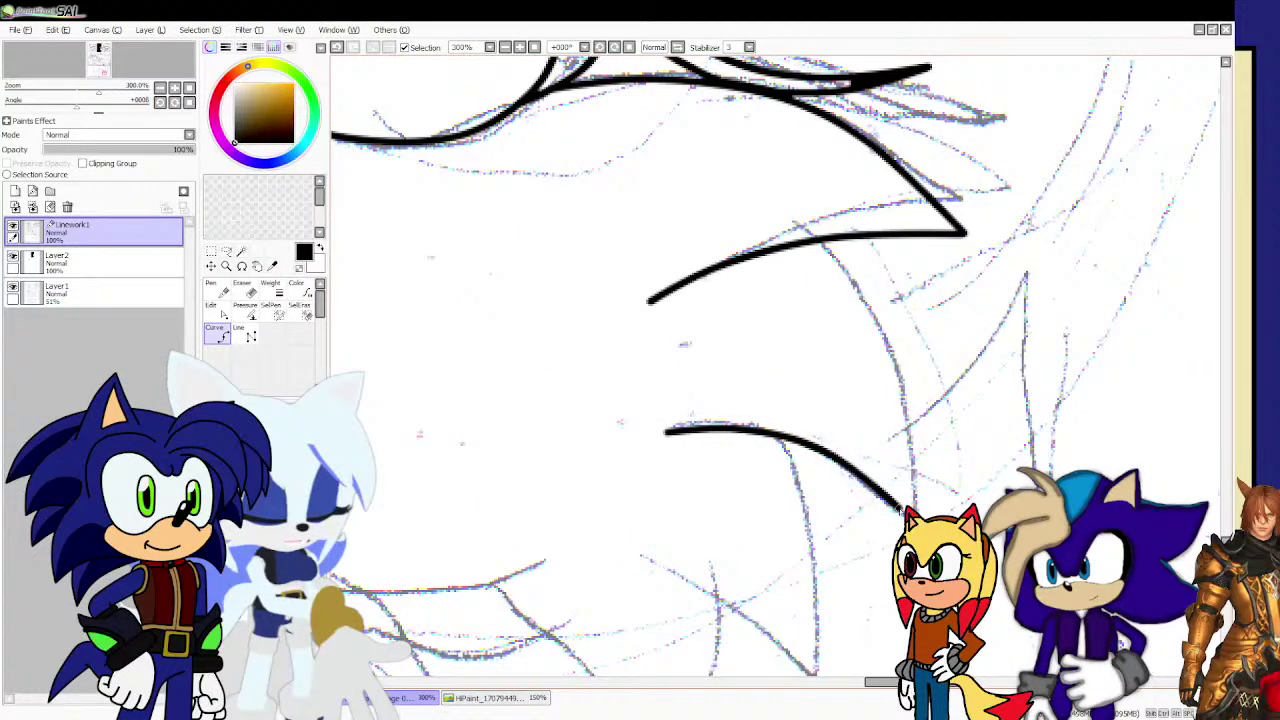
{"action": "left_click", "coordinate": [901, 385]}
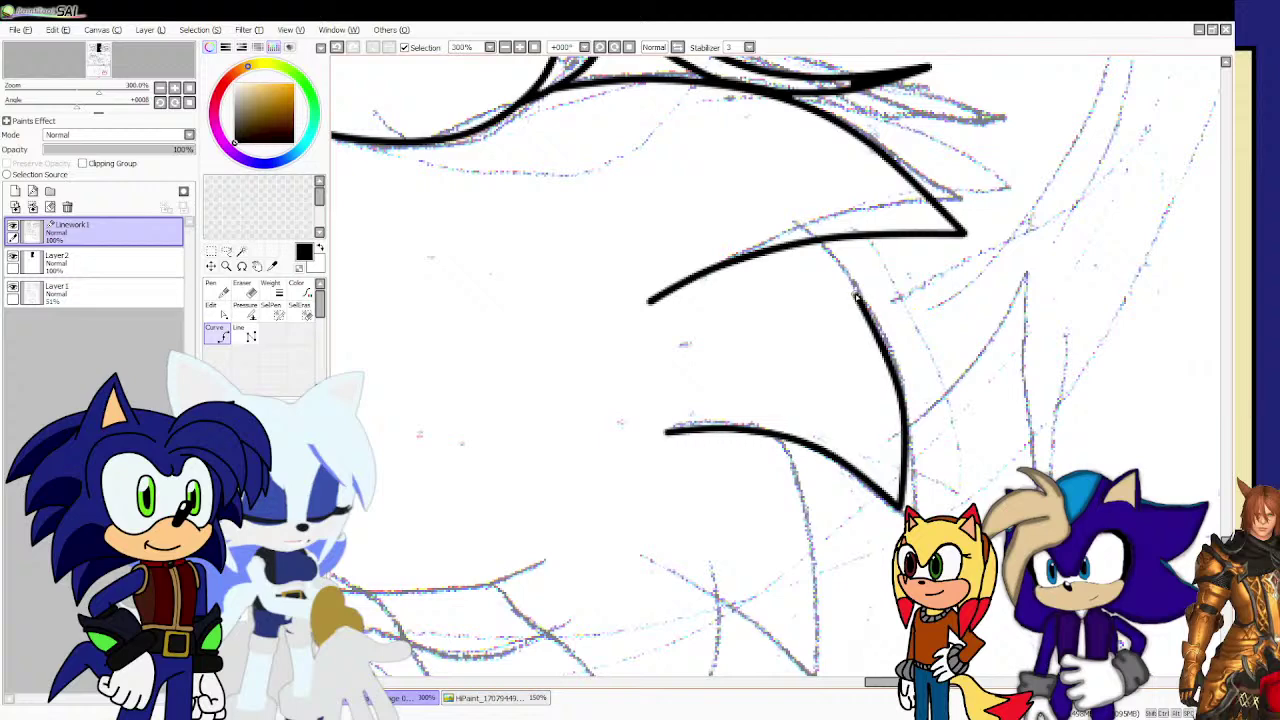
{"action": "left_click", "coordinate": [802, 243]}
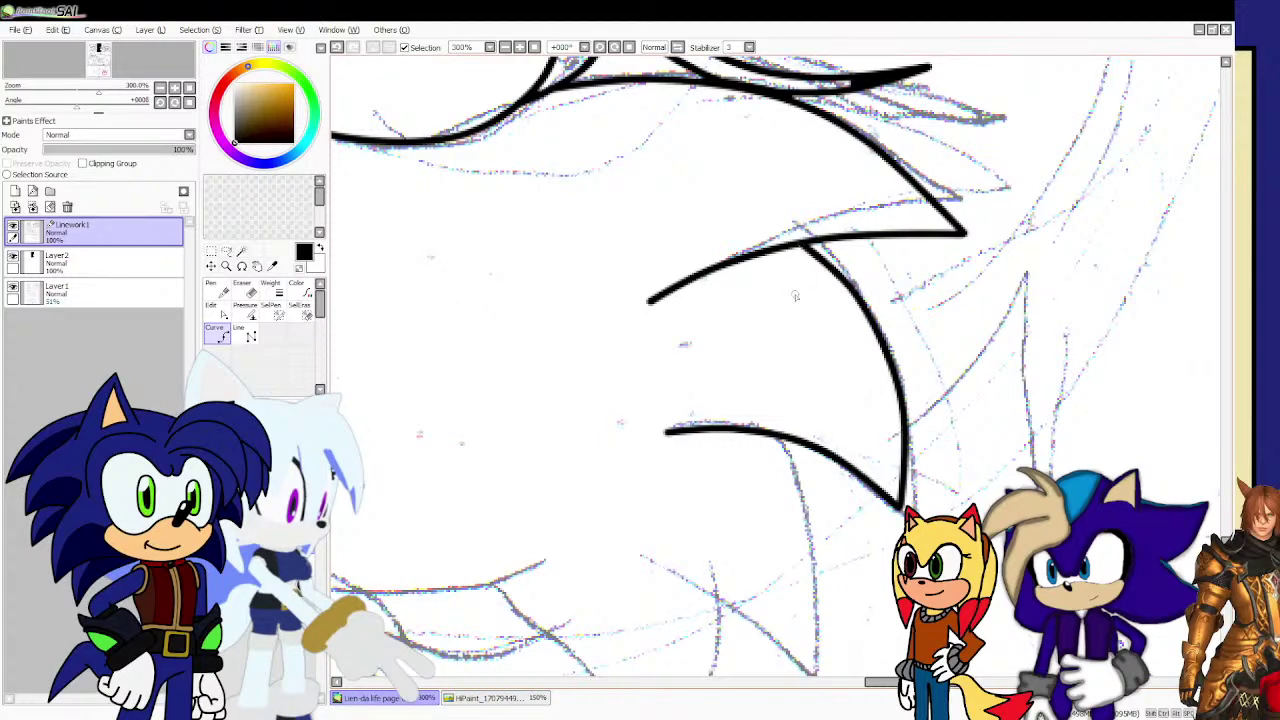
Ink the third cheek fur tuft down to its point and back up to the second tuft's lower edge.
{"action": "scroll", "coordinate": [752, 360], "scroll_direction": "down", "scroll_amount": 2}
{"action": "scroll", "coordinate": [698, 467], "scroll_direction": "up", "scroll_amount": 2}
{"action": "left_click", "coordinate": [681, 442]}
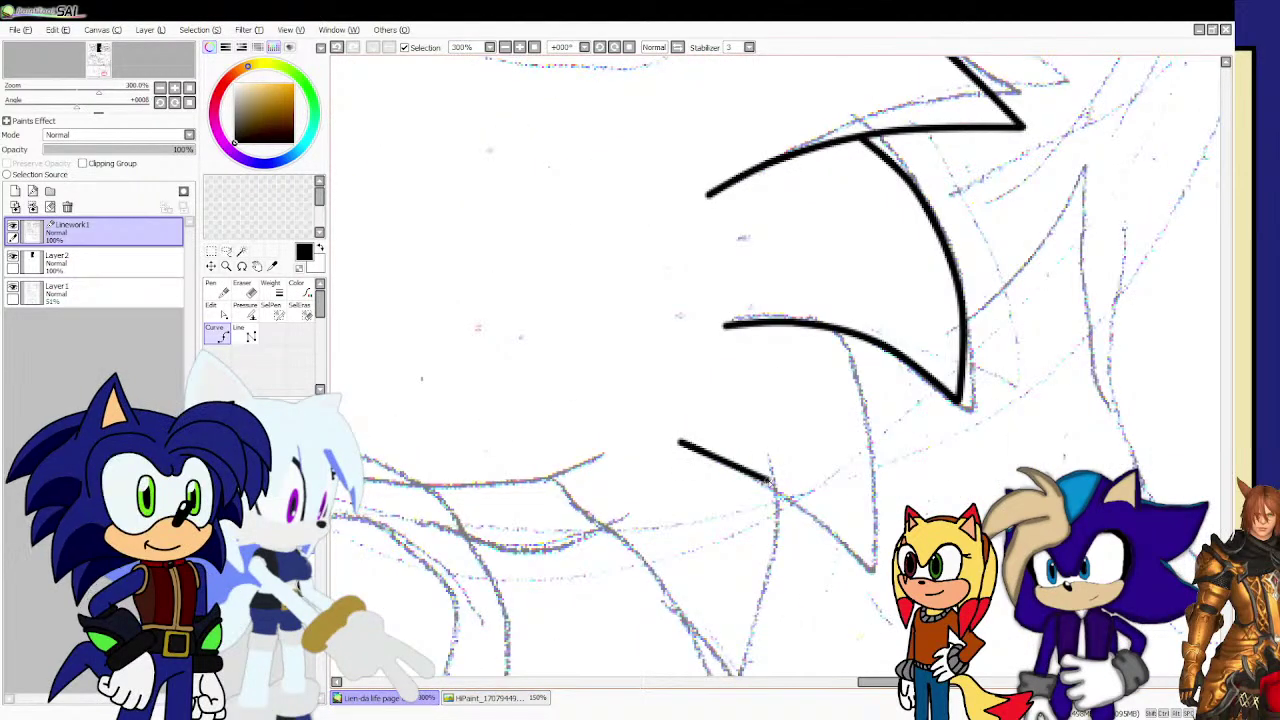
{"action": "left_click", "coordinate": [772, 482]}
{"action": "left_click", "coordinate": [829, 572]}
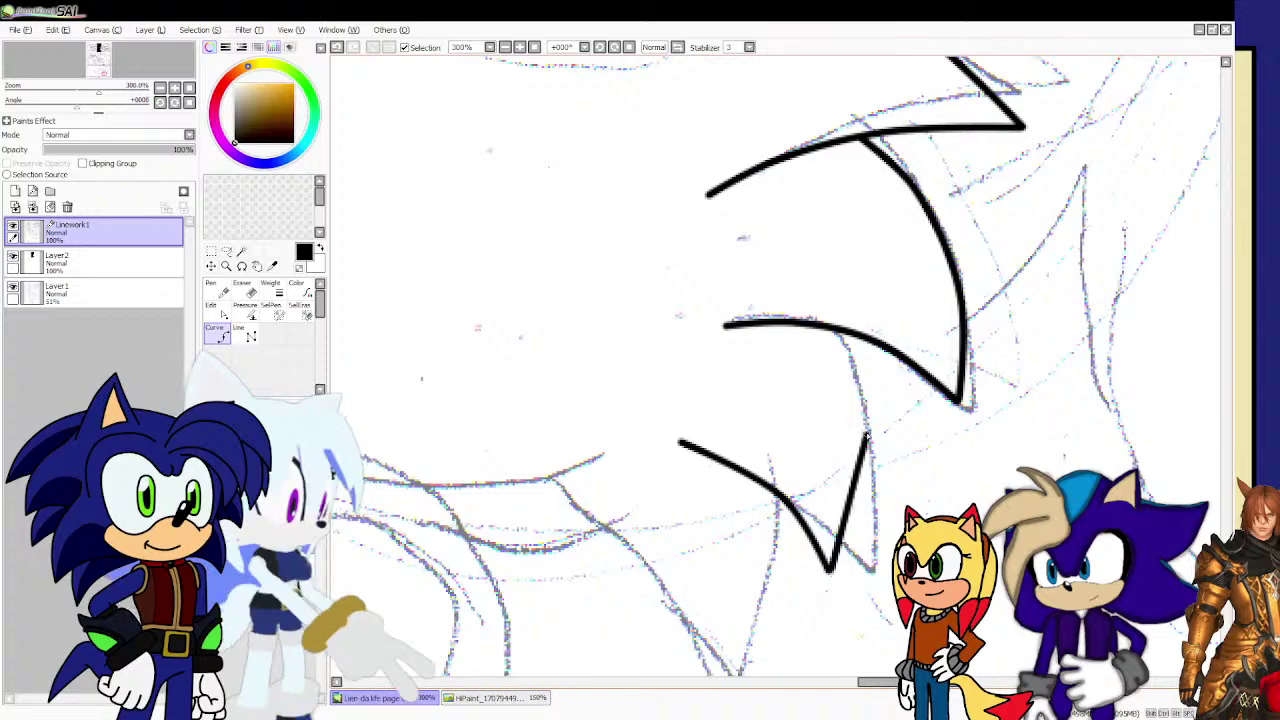
{"action": "left_click", "coordinate": [866, 405]}
{"action": "double_click", "coordinate": [836, 330]}
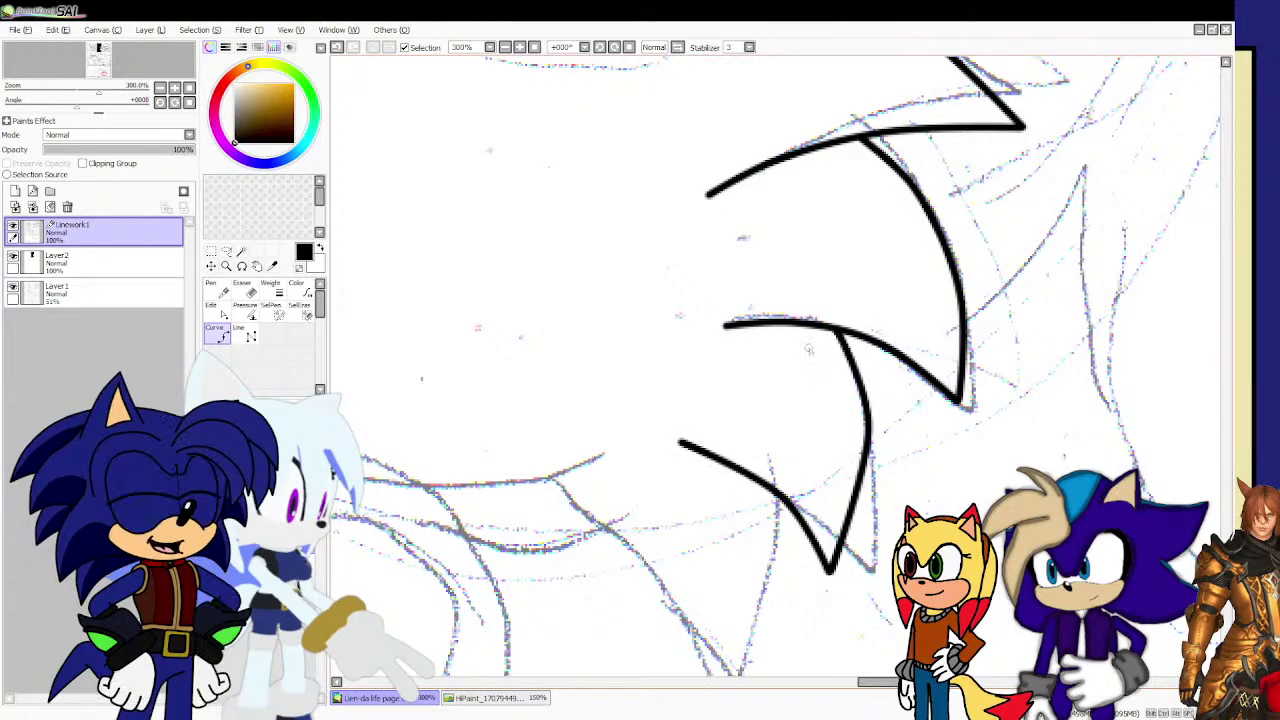
Ink the lowest cheek fur tuft from the jaw line's end to its point and up to the third tuft.
{"action": "scroll", "coordinate": [672, 438], "scroll_direction": "down", "scroll_amount": 2}
{"action": "scroll", "coordinate": [604, 489], "scroll_direction": "up", "scroll_amount": 1}
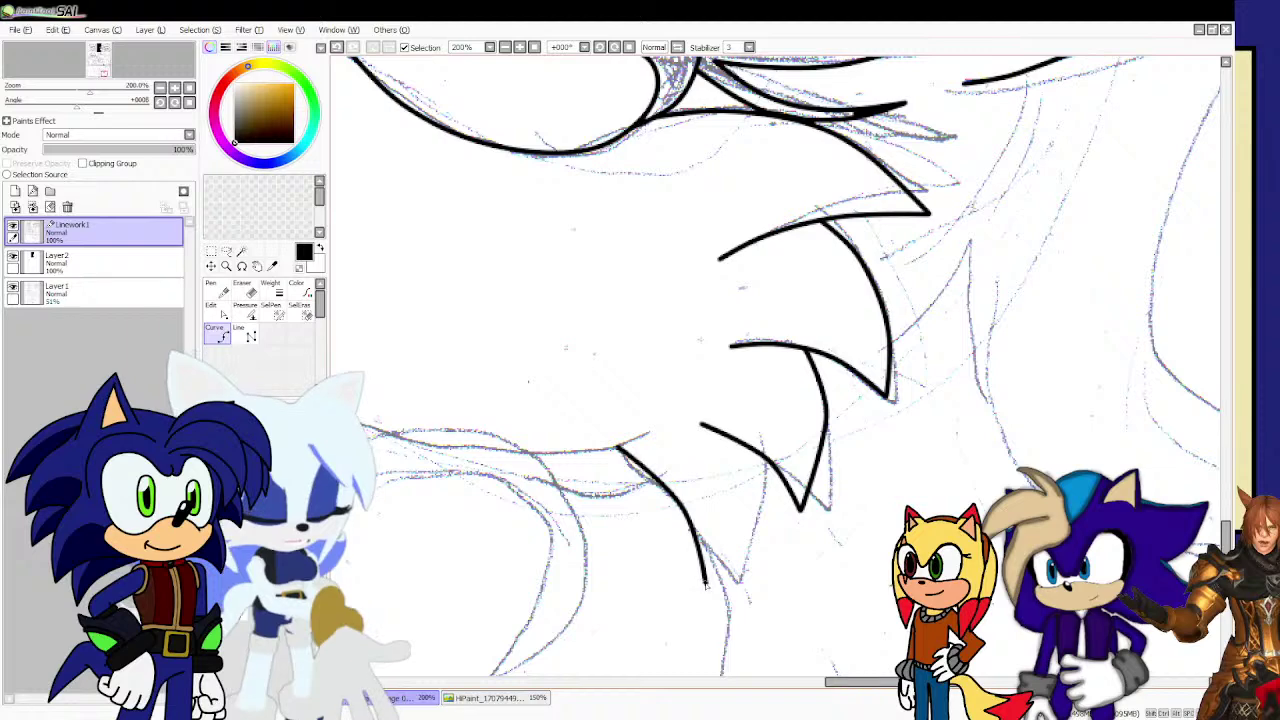
{"action": "left_click", "coordinate": [705, 582]}
{"action": "scroll", "coordinate": [762, 512], "scroll_direction": "up", "scroll_amount": 2}
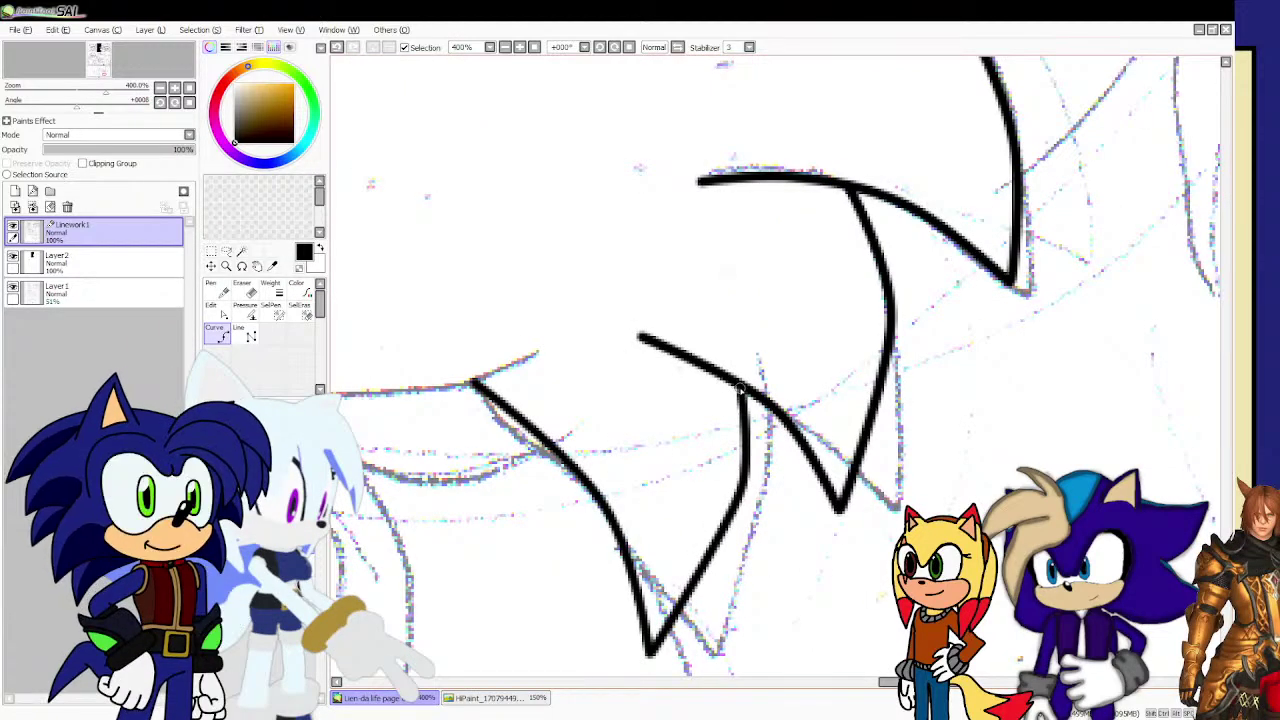
Ink the neck line from the lowest tuft to the panel border and a short curve meeting the border beside it.
{"action": "scroll", "coordinate": [741, 390], "scroll_direction": "down", "scroll_amount": 3}
{"action": "scroll", "coordinate": [700, 521], "scroll_direction": "up", "scroll_amount": 3}
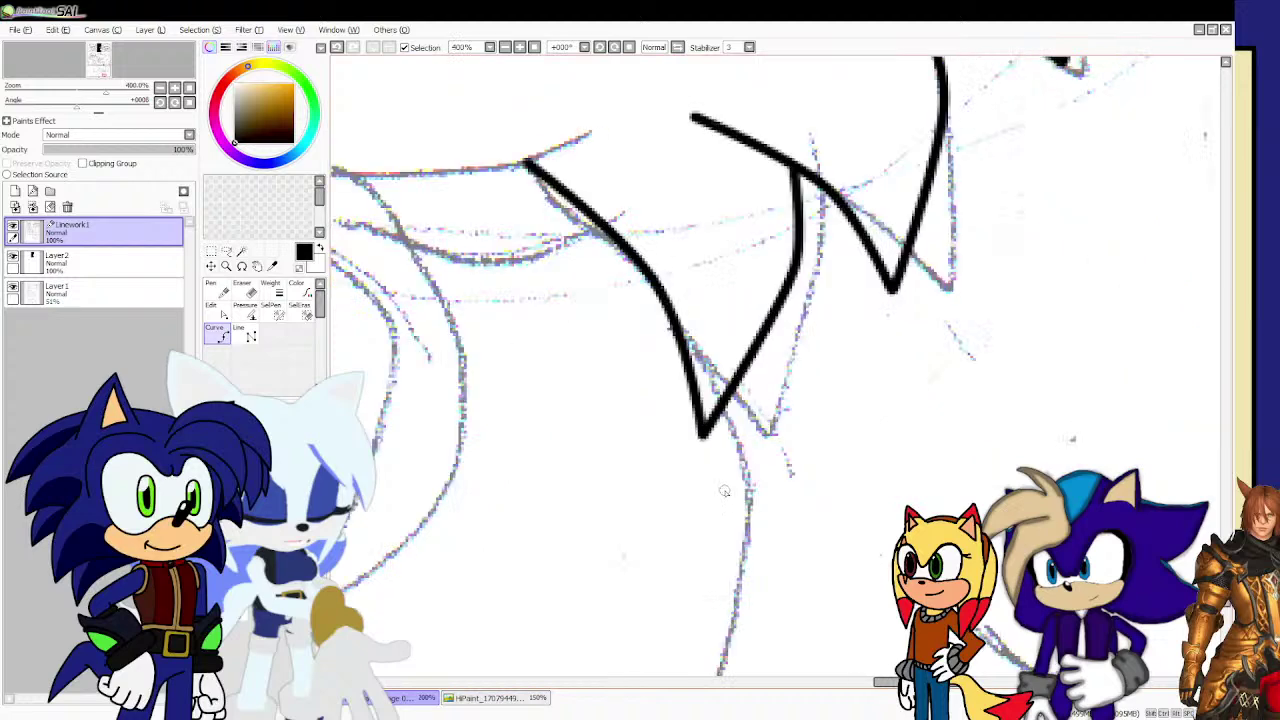
{"action": "scroll", "coordinate": [722, 412], "scroll_direction": "down", "scroll_amount": 1}
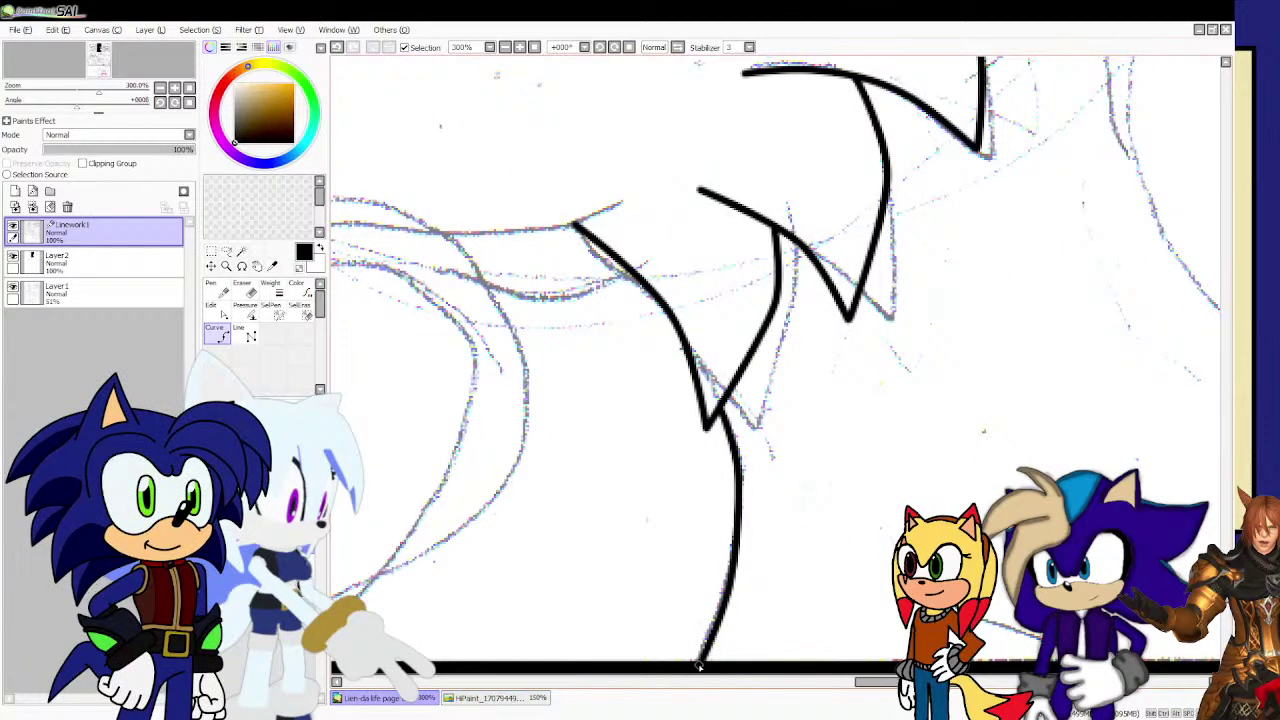
{"action": "scroll", "coordinate": [706, 526], "scroll_direction": "down", "scroll_amount": 1}
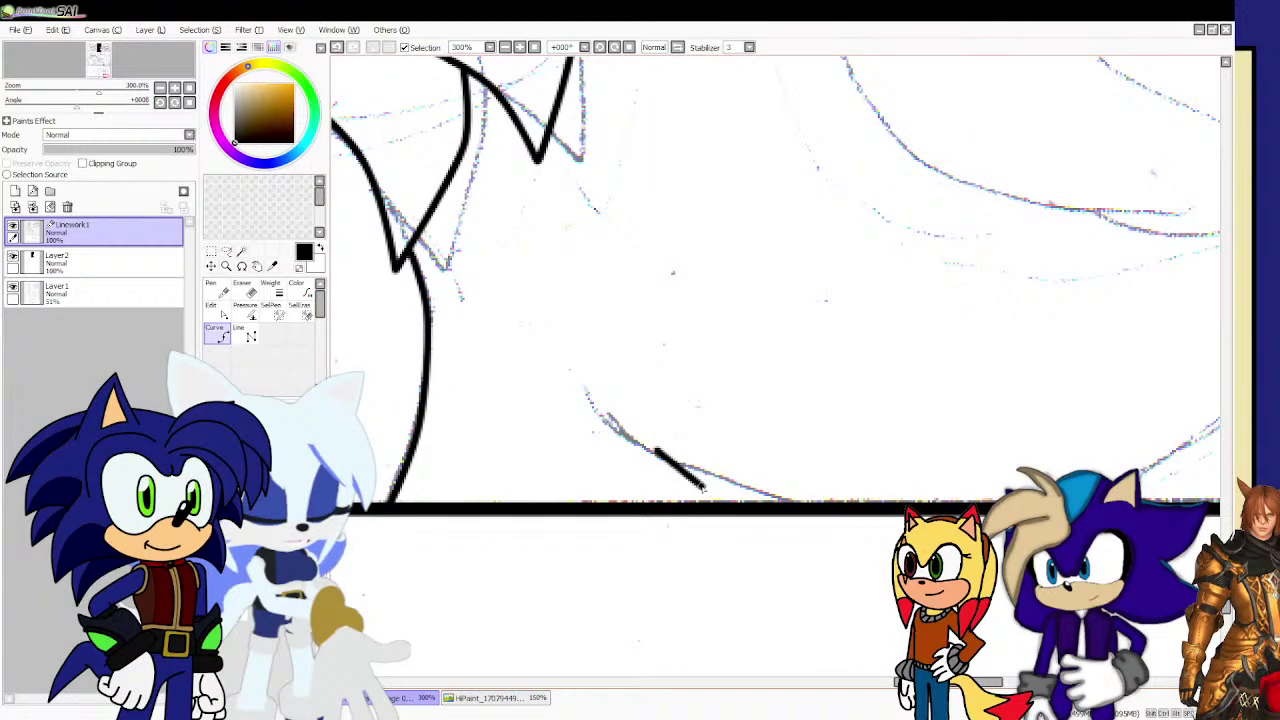
{"action": "double_click", "coordinate": [745, 508]}
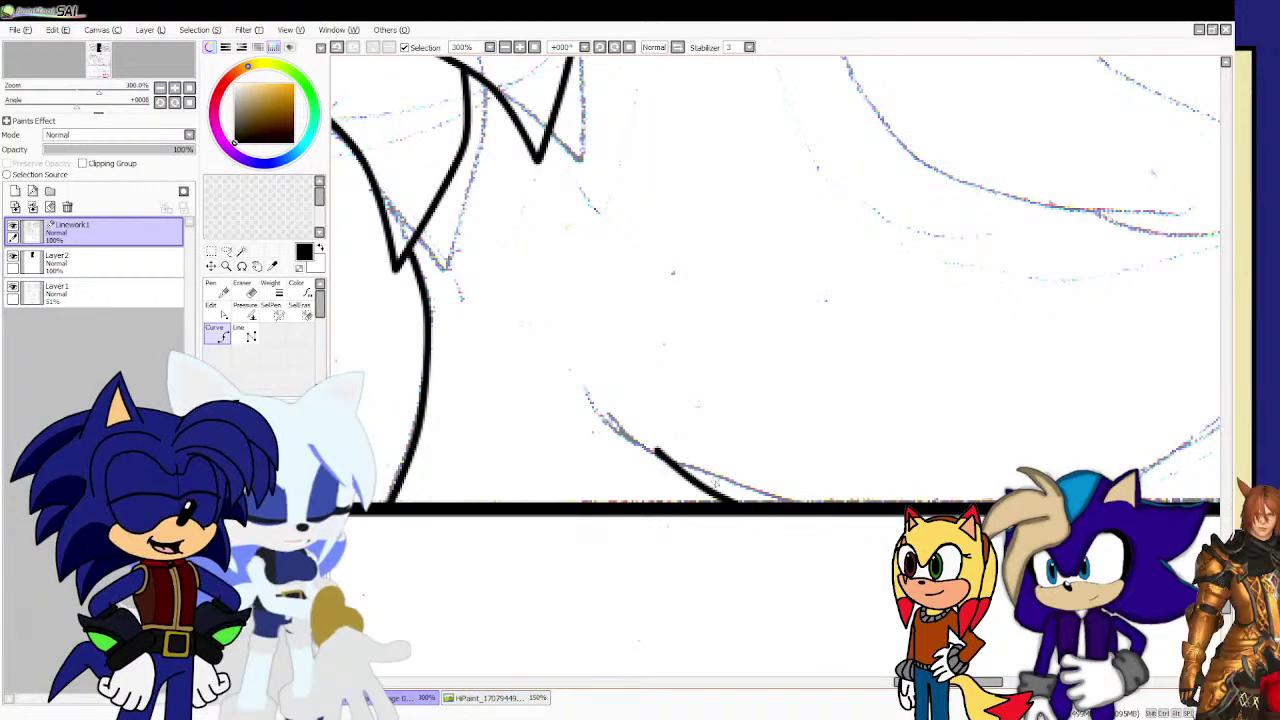
Ink the large lock's outer edge from the ear's lower line down to the start of its outward bend.
{"action": "scroll", "coordinate": [709, 457], "scroll_direction": "down", "scroll_amount": 4}
{"action": "scroll", "coordinate": [842, 204], "scroll_direction": "up", "scroll_amount": 3}
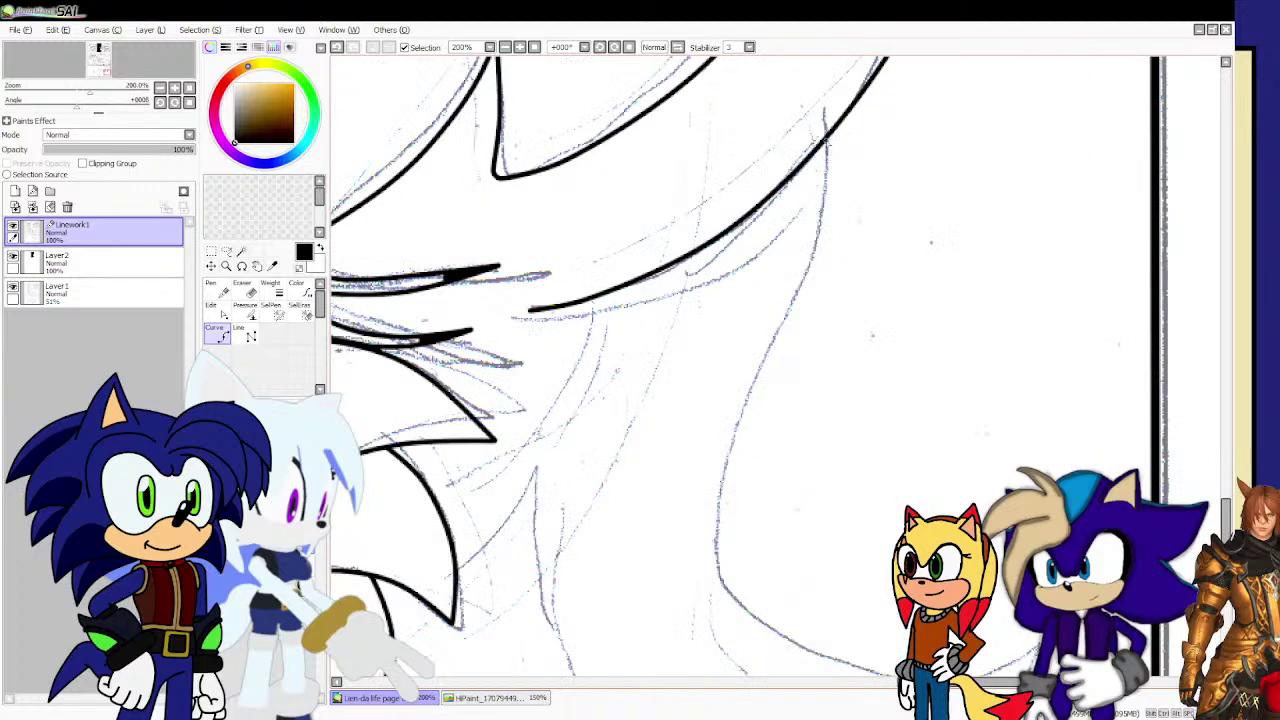
{"action": "left_click", "coordinate": [826, 140]}
{"action": "left_click", "coordinate": [830, 194]}
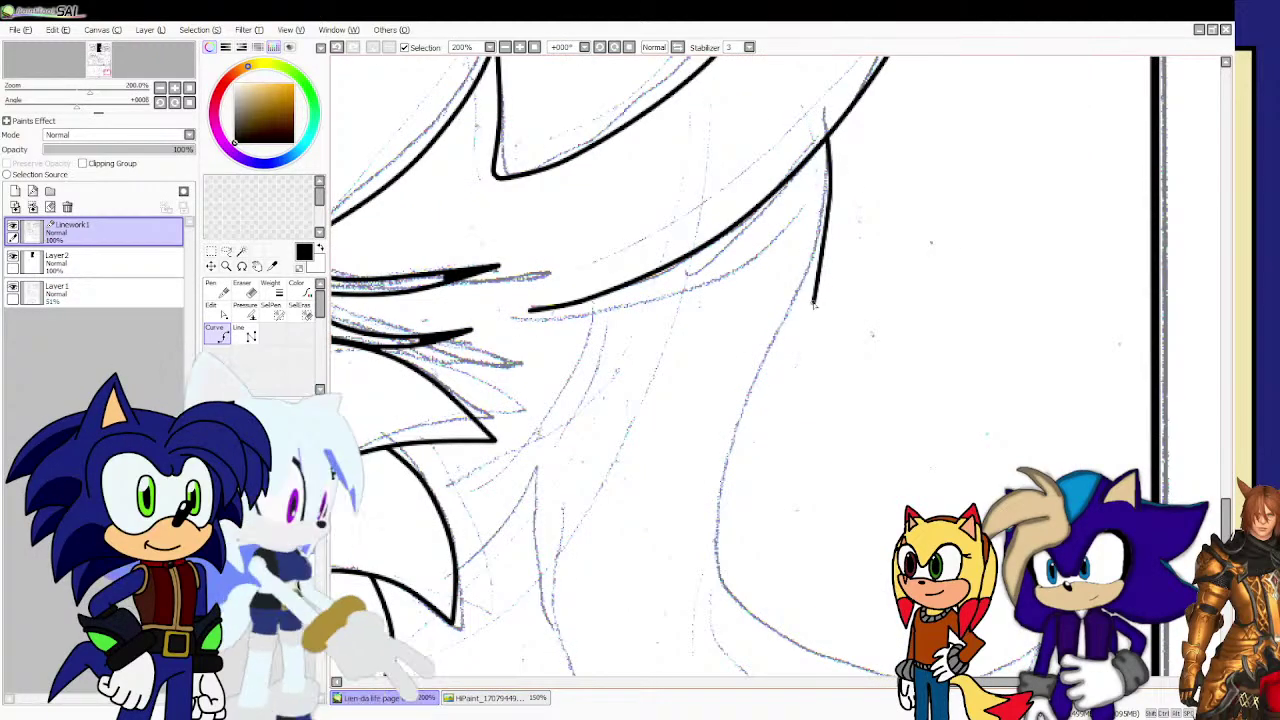
{"action": "left_click", "coordinate": [808, 305]}
{"action": "left_click", "coordinate": [737, 444]}
{"action": "scroll", "coordinate": [730, 436], "scroll_direction": "down", "scroll_amount": 2}
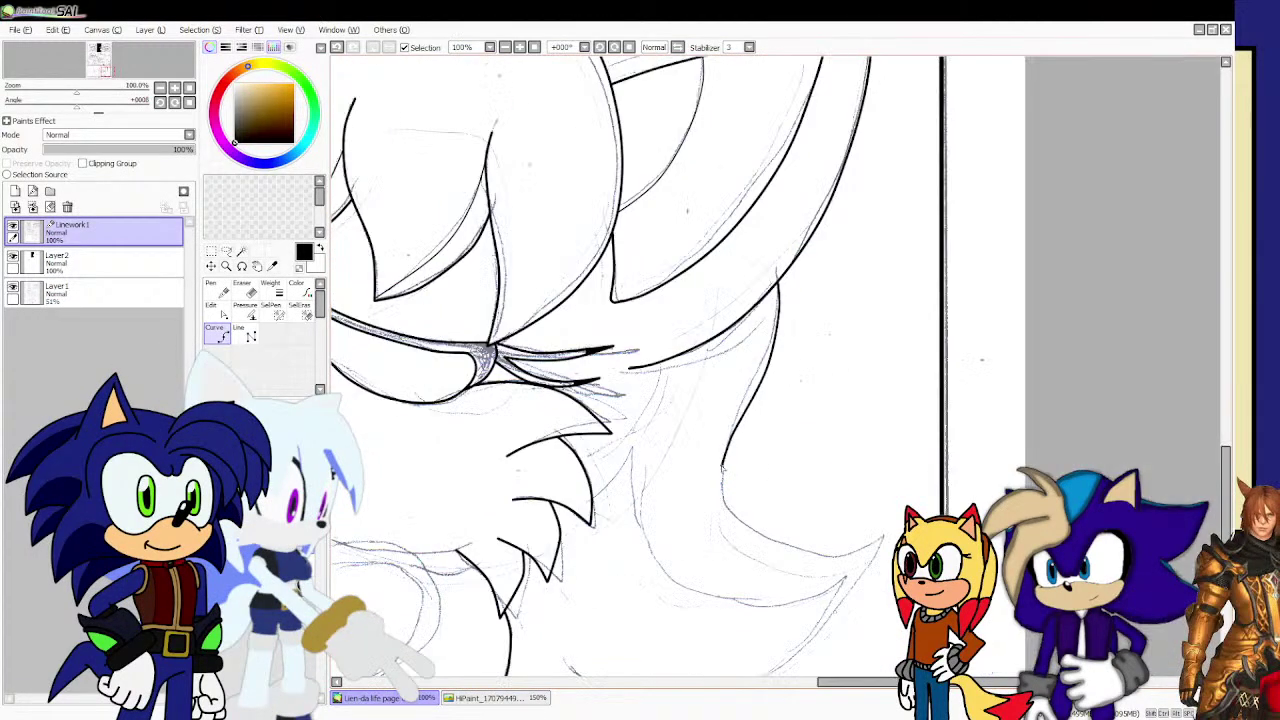
{"action": "scroll", "coordinate": [724, 495], "scroll_direction": "up", "scroll_amount": 2}
{"action": "scroll", "coordinate": [712, 487], "scroll_direction": "down", "scroll_amount": 4}
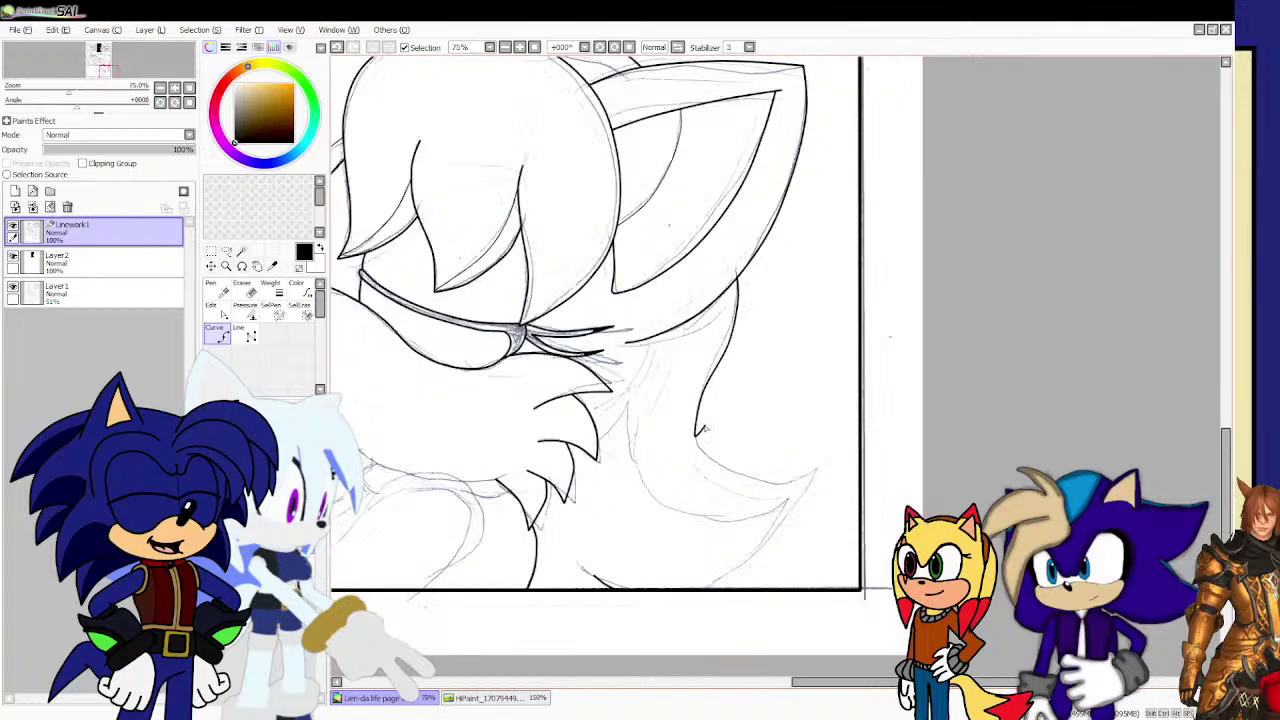
Ink the large lock's outer edge around the bend to its pointed tip and back down to the panel's bottom border.
{"action": "scroll", "coordinate": [690, 450], "scroll_direction": "up", "scroll_amount": 4}
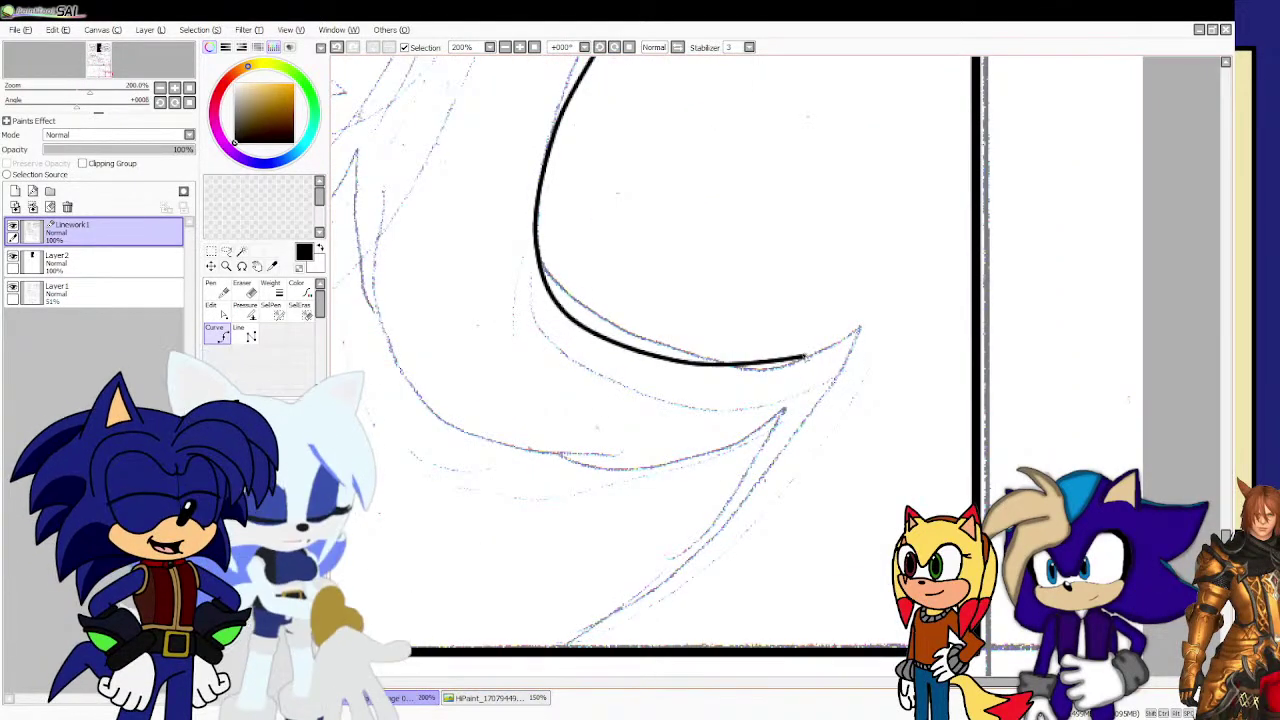
{"action": "double_click", "coordinate": [862, 326]}
{"action": "left_click", "coordinate": [862, 326]}
{"action": "scroll", "coordinate": [852, 339], "scroll_direction": "down", "scroll_amount": 2}
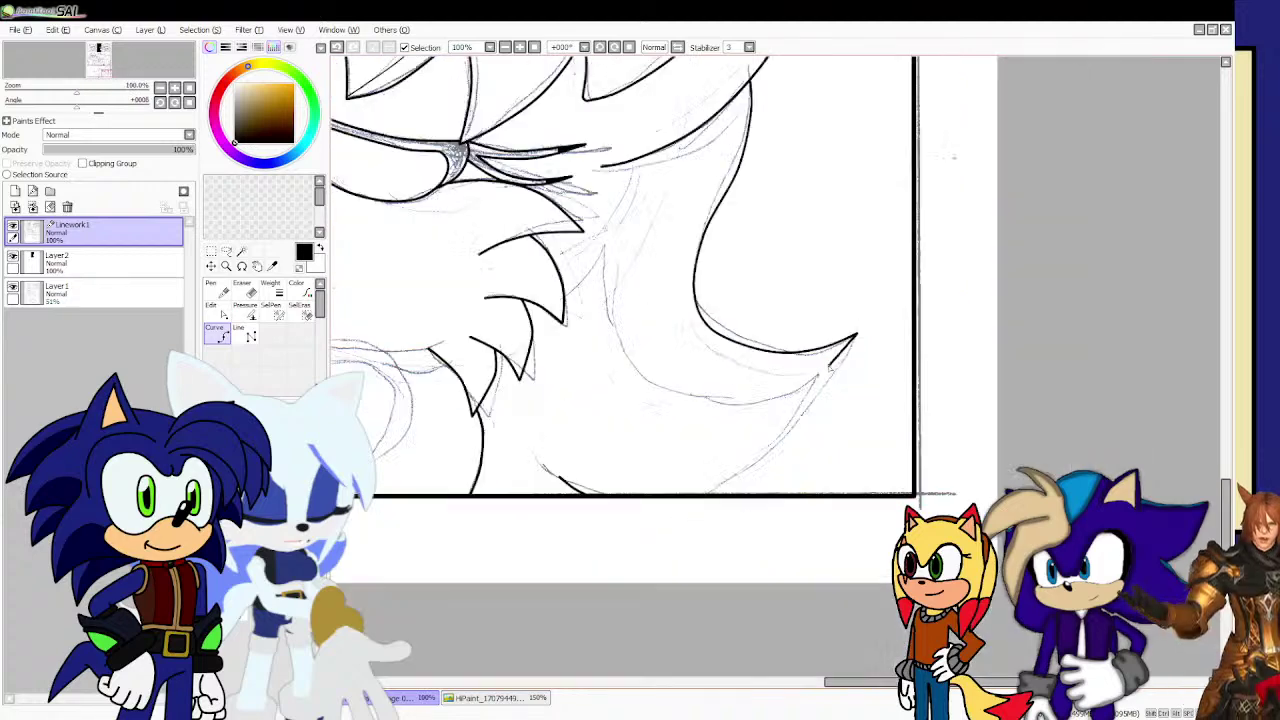
{"action": "scroll", "coordinate": [802, 430], "scroll_direction": "up", "scroll_amount": 1}
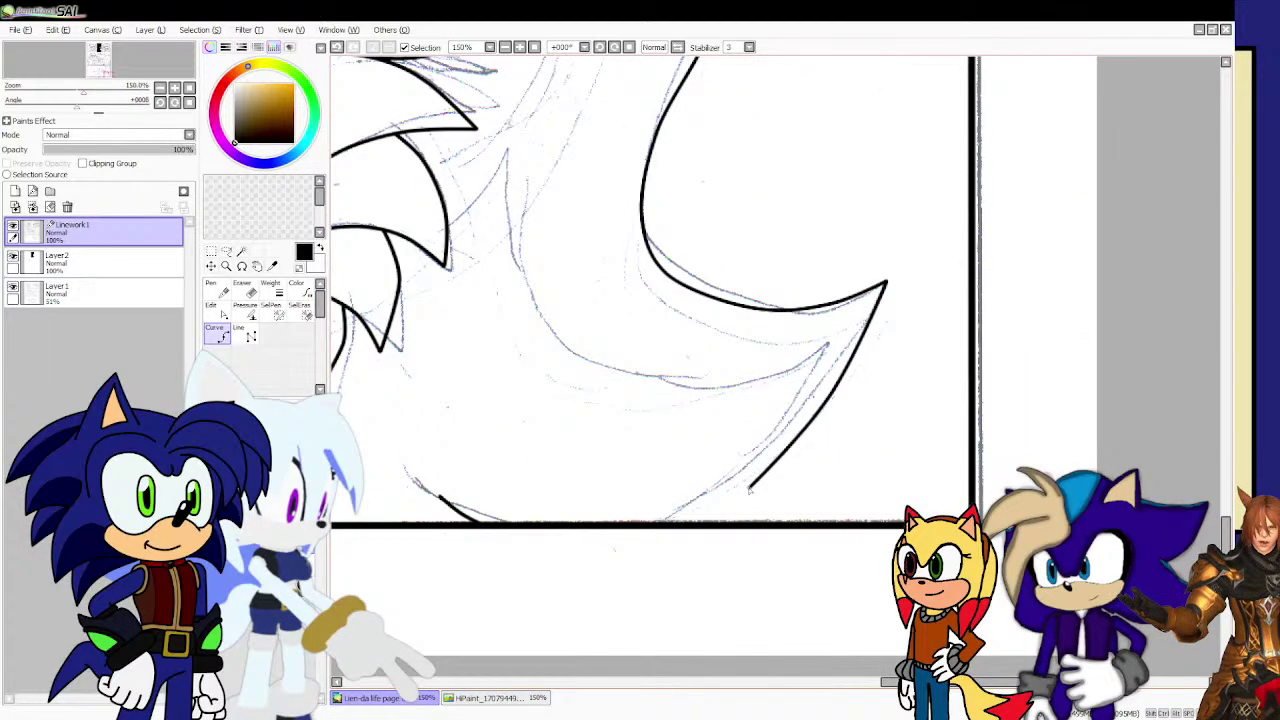
{"action": "double_click", "coordinate": [666, 527]}
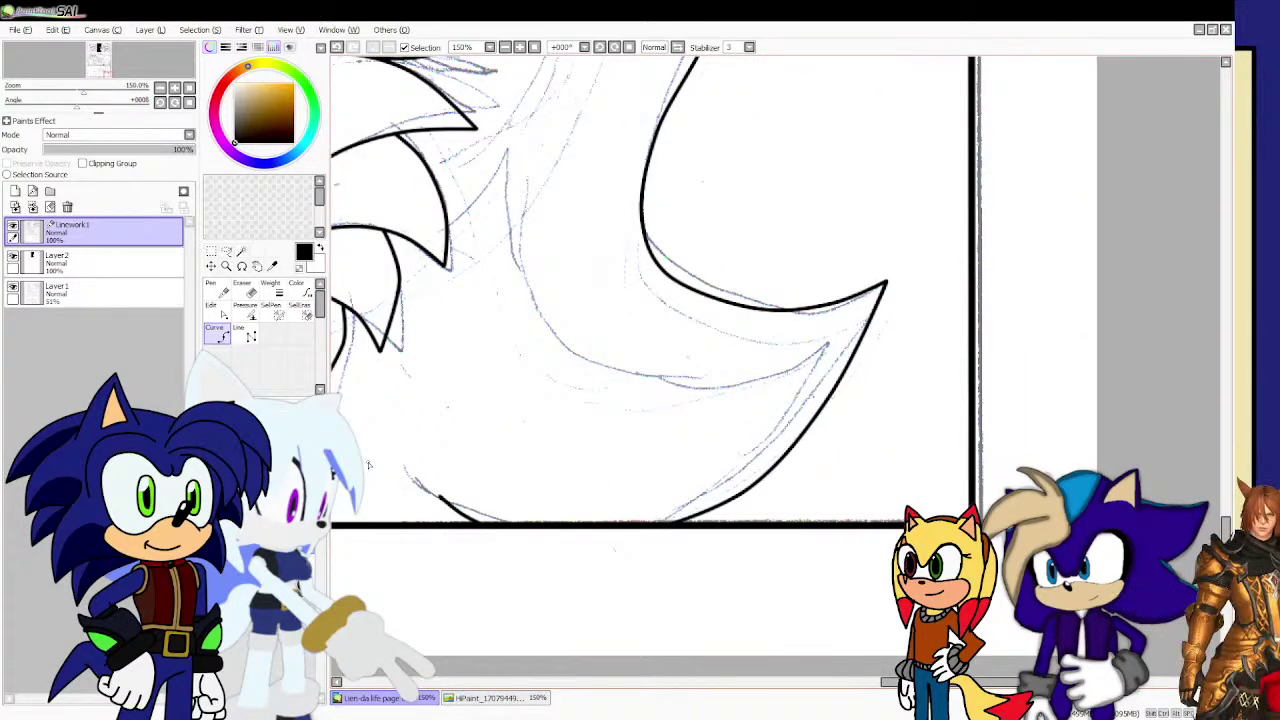
Ink a thin line from the second cheek tuft's edge up to the peak of the lock's inner marking.
{"action": "scroll", "coordinate": [408, 280], "scroll_direction": "down", "scroll_amount": 2}
{"action": "scroll", "coordinate": [414, 220], "scroll_direction": "up", "scroll_amount": 6}
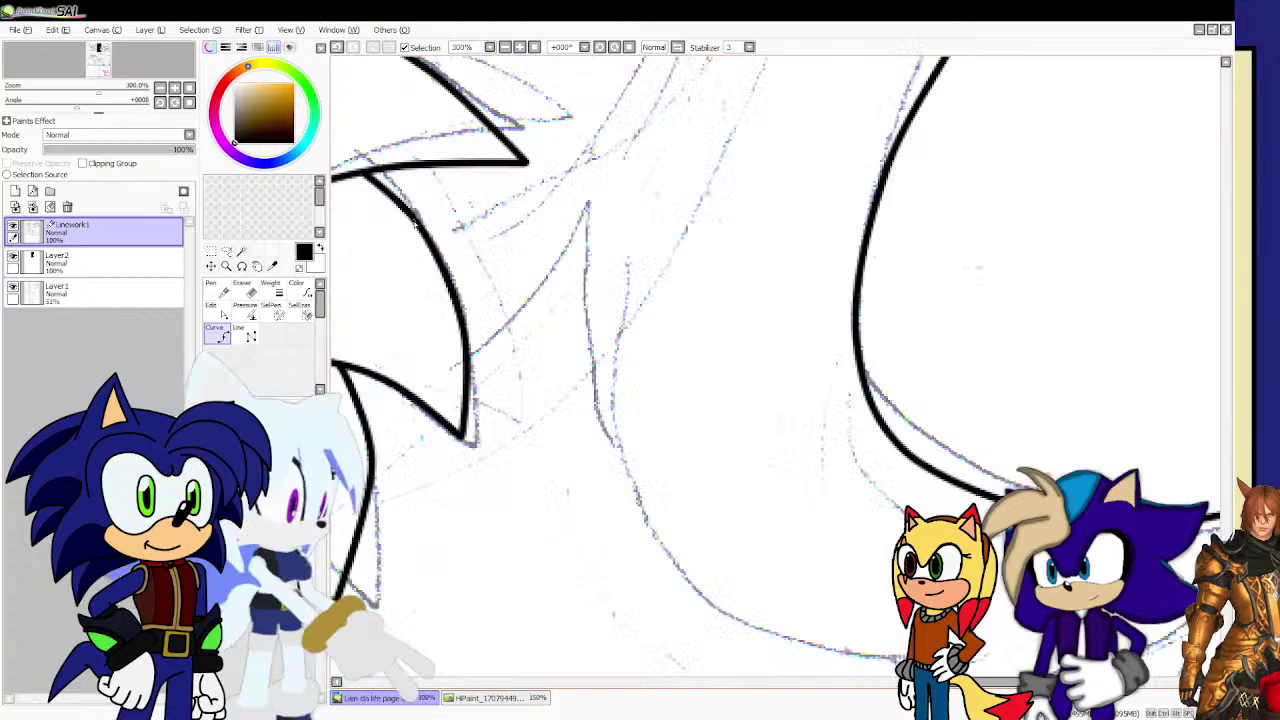
{"action": "left_click", "coordinate": [510, 437]}
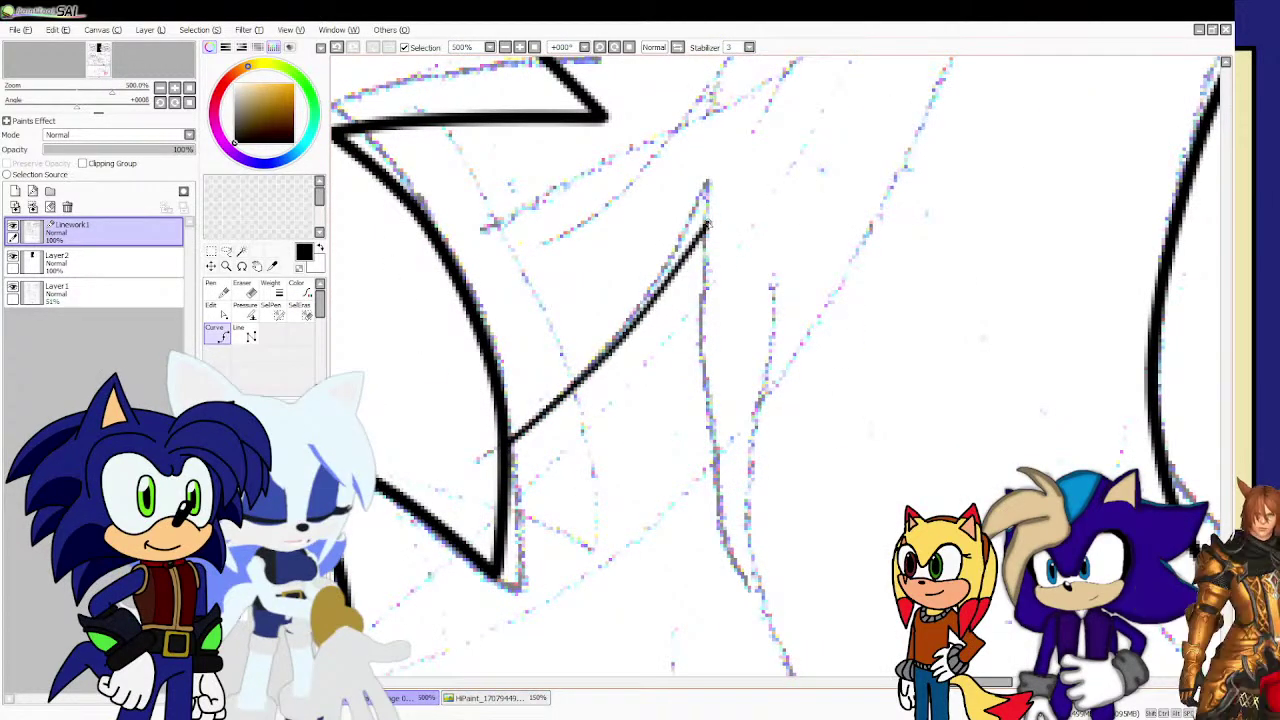
{"action": "double_click", "coordinate": [707, 224]}
Ink the inner marking's thin upper contour from its peak down and around to the point inside the lock's tip.
{"action": "scroll", "coordinate": [707, 224], "scroll_direction": "down", "scroll_amount": 4}
{"action": "scroll", "coordinate": [732, 283], "scroll_direction": "up", "scroll_amount": 7}
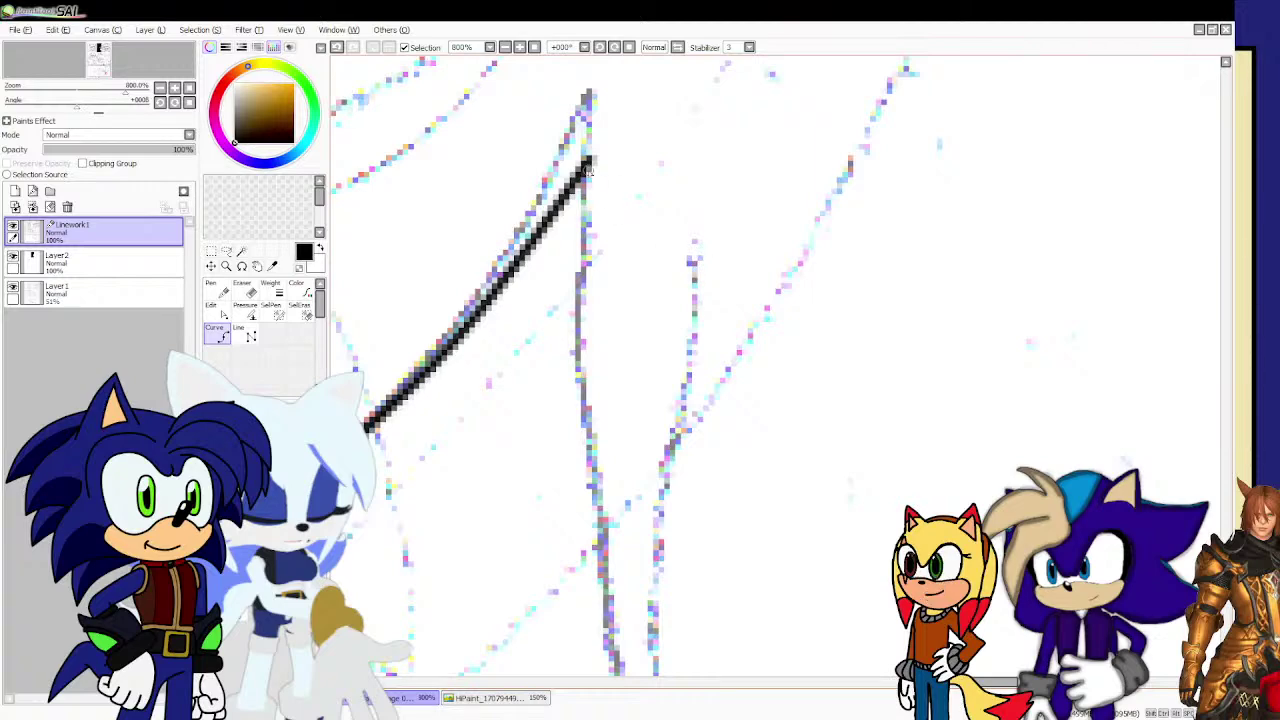
{"action": "scroll", "coordinate": [588, 158], "scroll_direction": "down", "scroll_amount": 6}
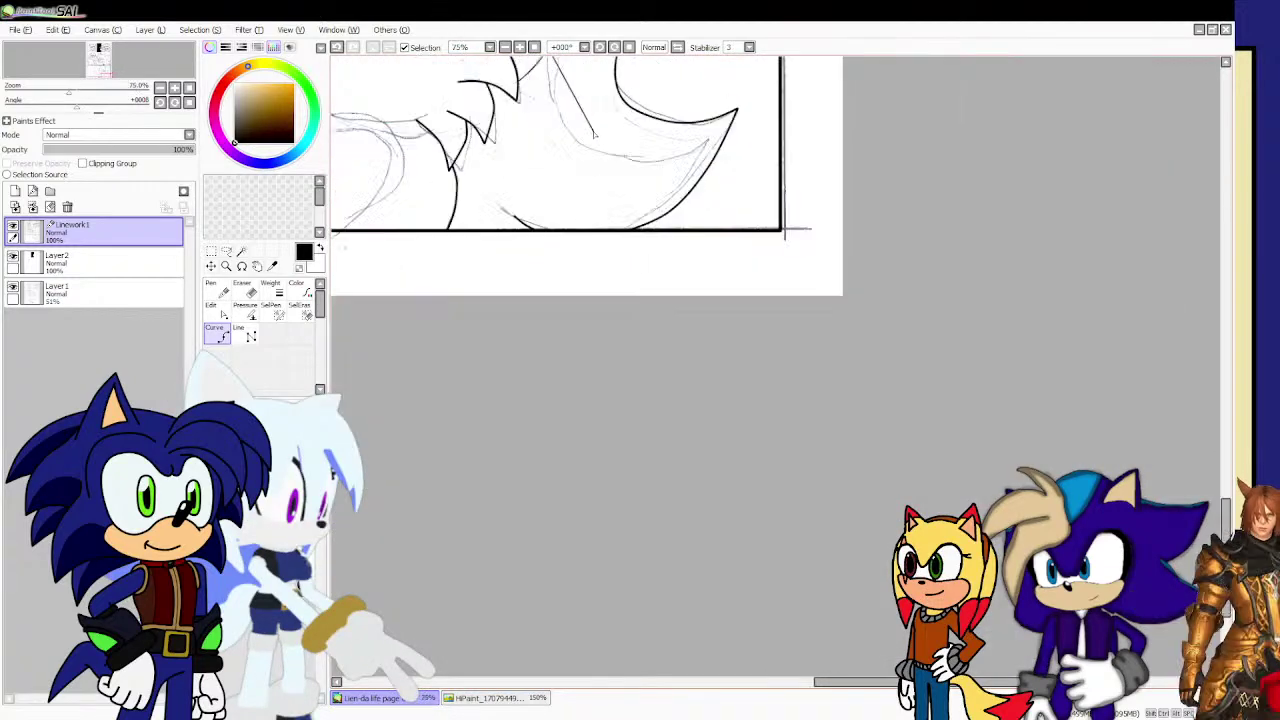
{"action": "scroll", "coordinate": [581, 120], "scroll_direction": "up", "scroll_amount": 6}
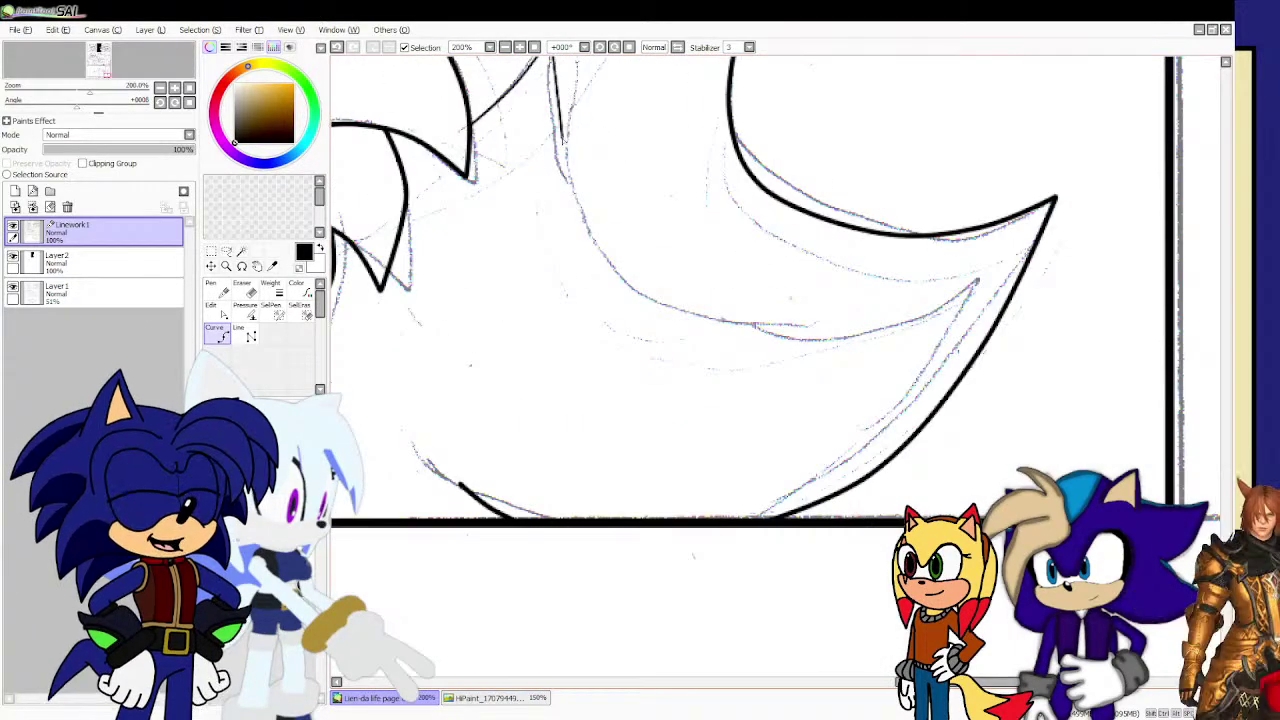
{"action": "left_click", "coordinate": [694, 307]}
{"action": "left_click", "coordinate": [810, 324]}
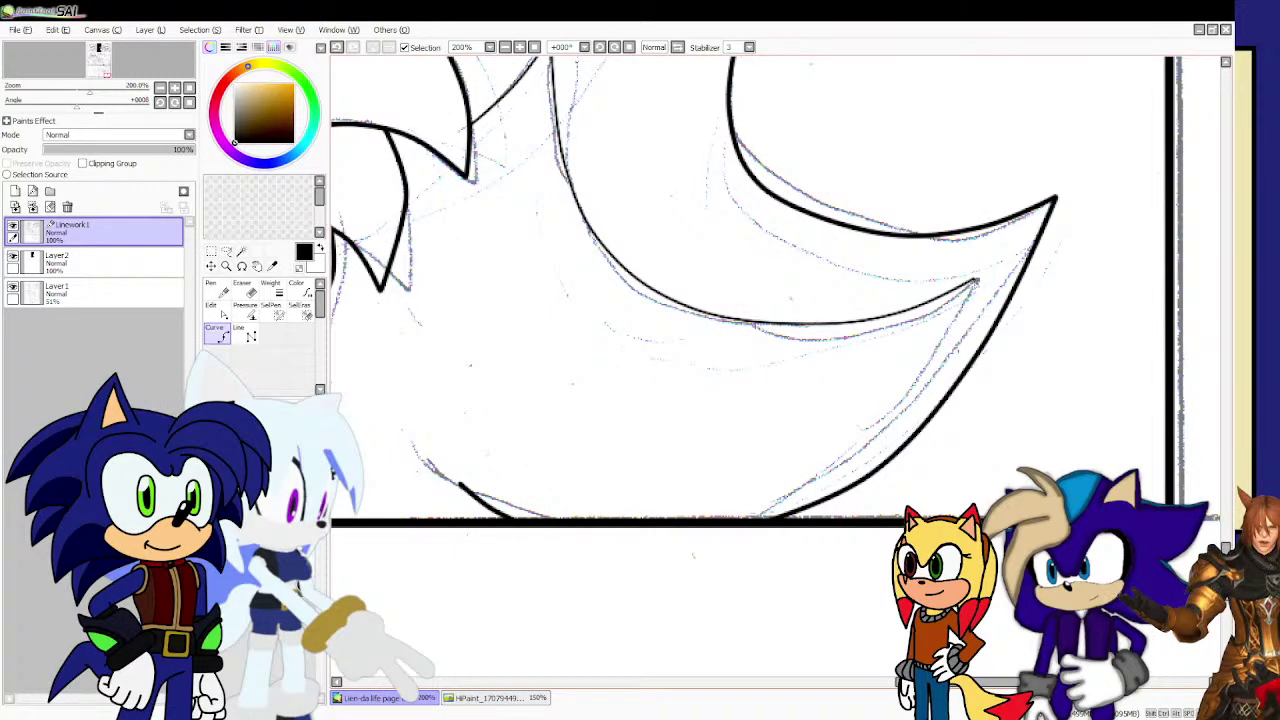
Ink the inner marking's thin lower contour from its point back down to the panel's bottom border.
{"action": "left_click", "coordinate": [975, 283]}
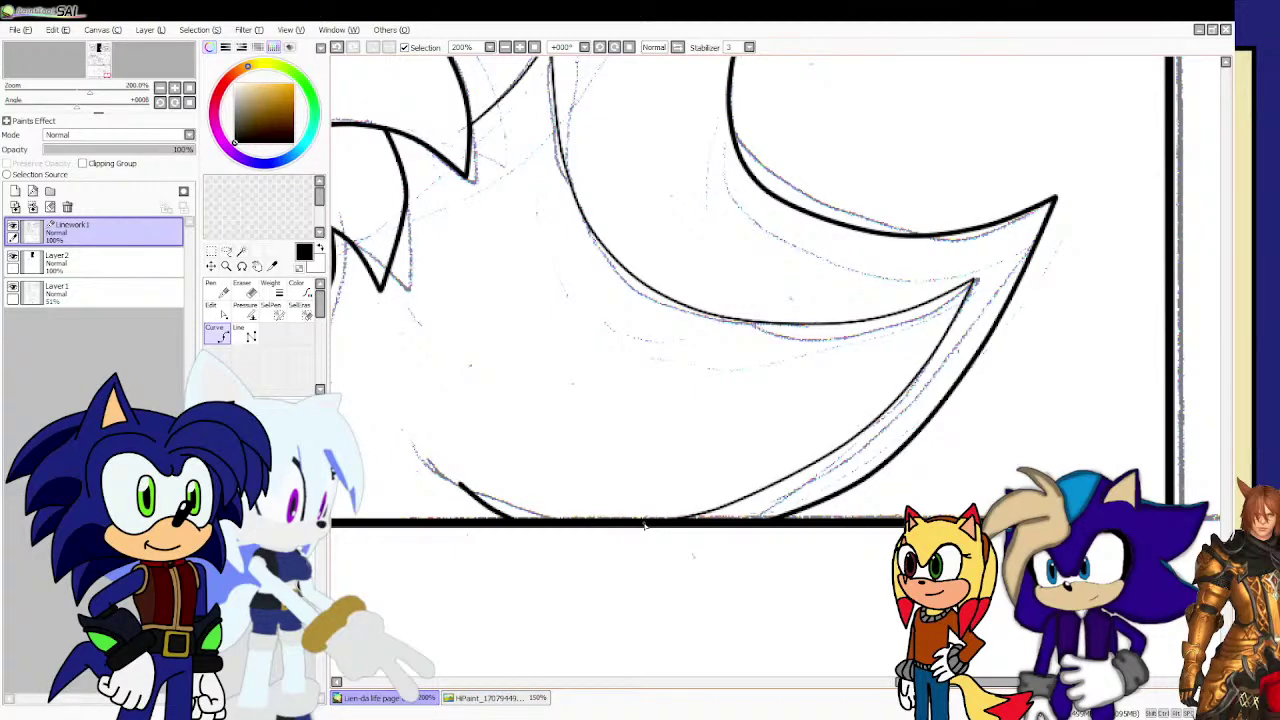
{"action": "scroll", "coordinate": [683, 358], "scroll_direction": "down", "scroll_amount": 2}
{"action": "scroll", "coordinate": [542, 386], "scroll_direction": "up", "scroll_amount": 1}
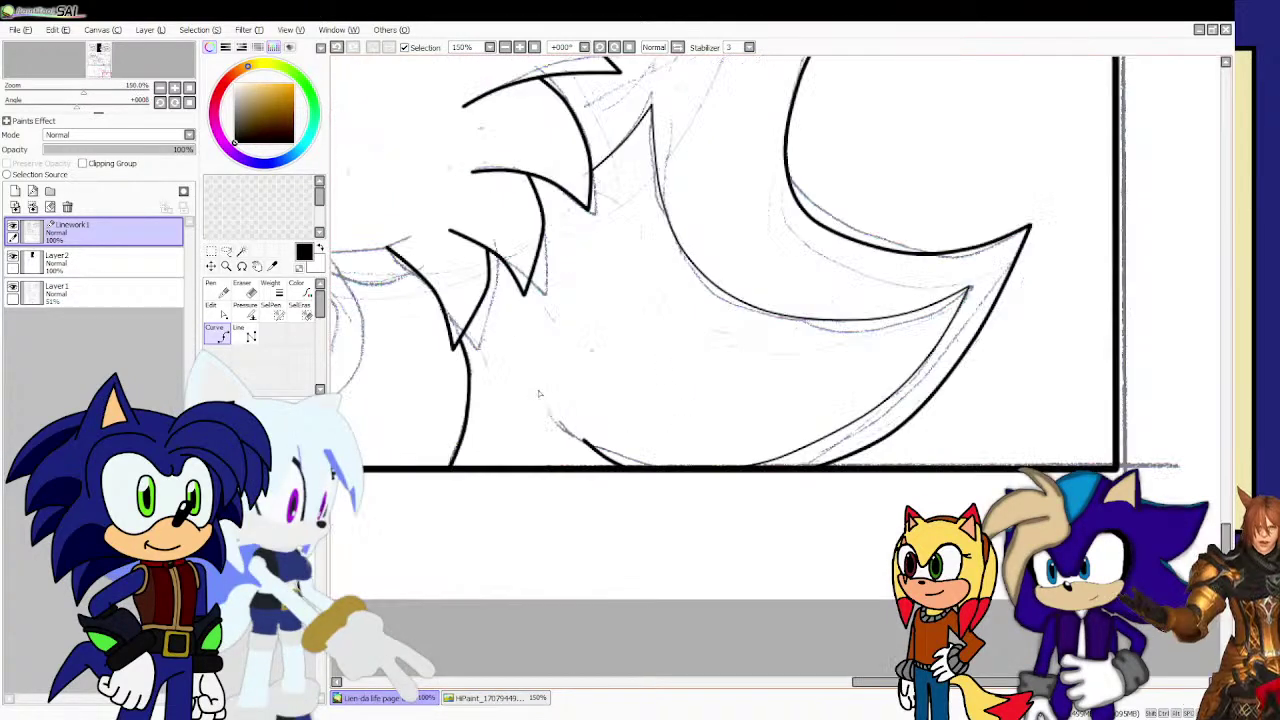
{"action": "scroll", "coordinate": [538, 393], "scroll_direction": "up", "scroll_amount": 2}
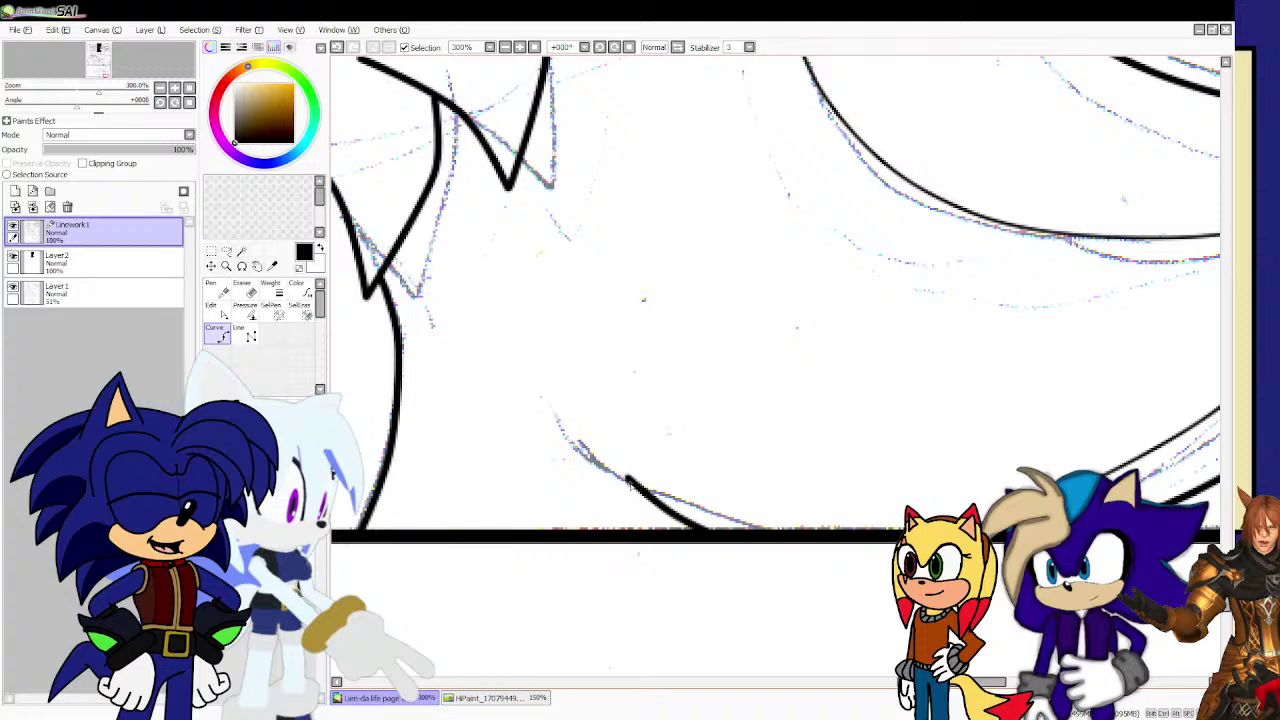
{"action": "scroll", "coordinate": [632, 391], "scroll_direction": "down", "scroll_amount": 4}
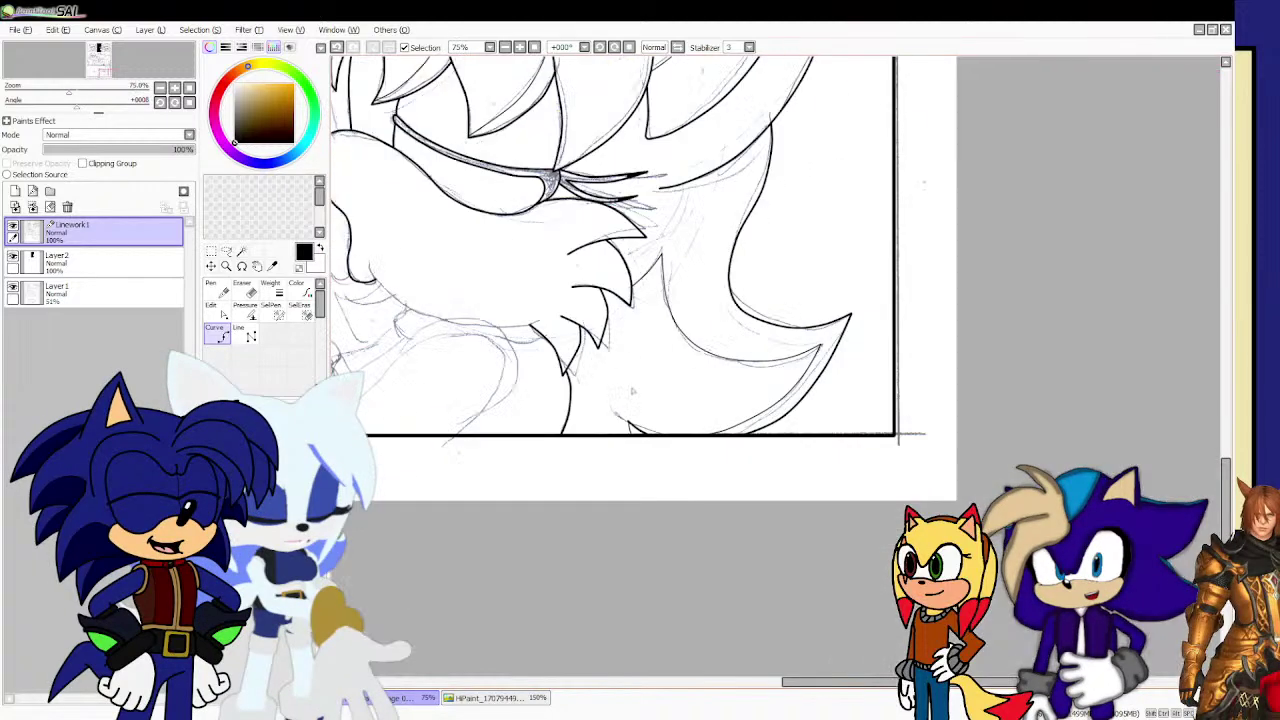
{"action": "scroll", "coordinate": [632, 391], "scroll_direction": "up", "scroll_amount": 6}
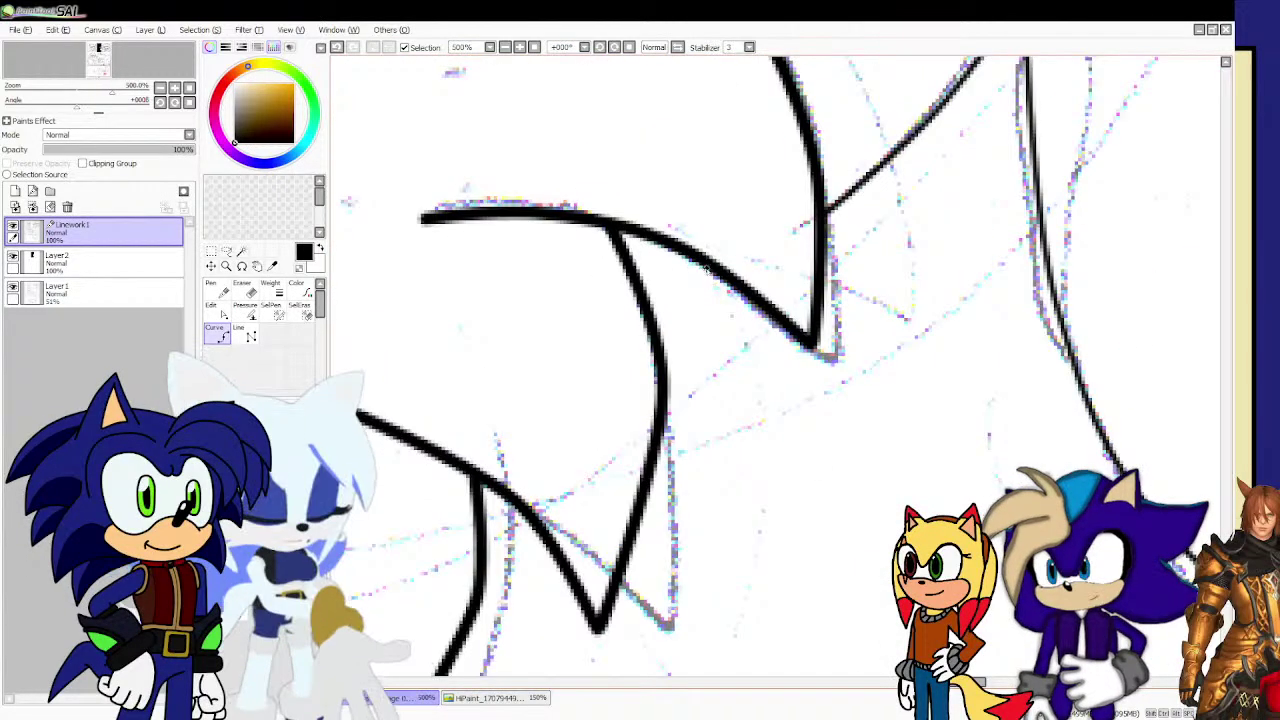
{"action": "left_click_drag", "start_coordinate": [711, 269], "coordinate": [676, 292]}
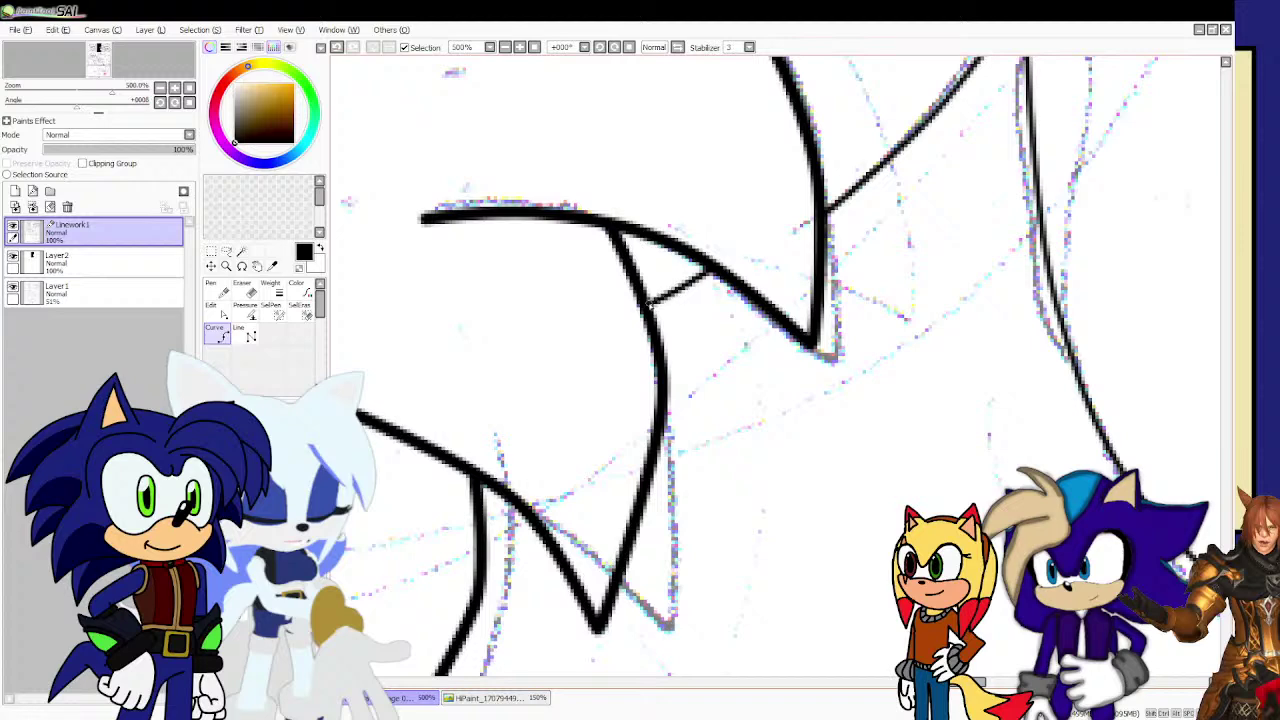
{"action": "key", "text": "ctrl+z"}
{"action": "scroll", "coordinate": [660, 300], "scroll_direction": "down", "scroll_amount": 6}
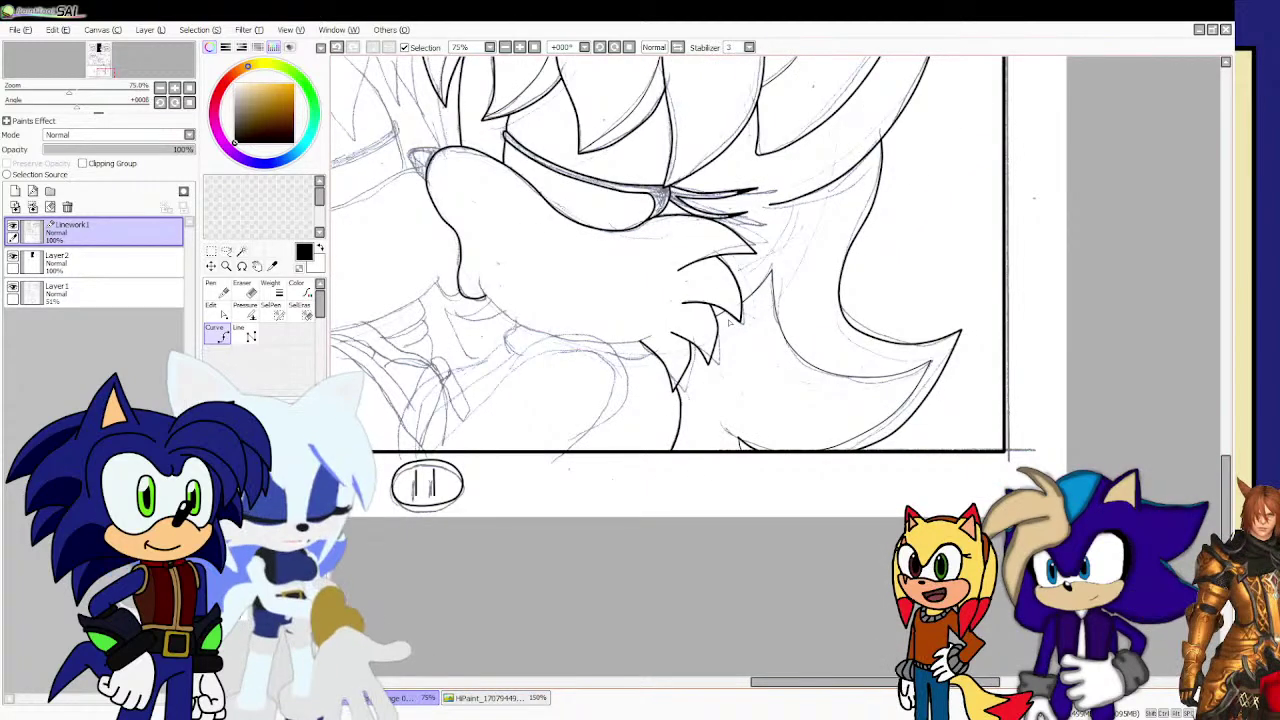
{"action": "scroll", "coordinate": [729, 323], "scroll_direction": "down", "scroll_amount": 1}
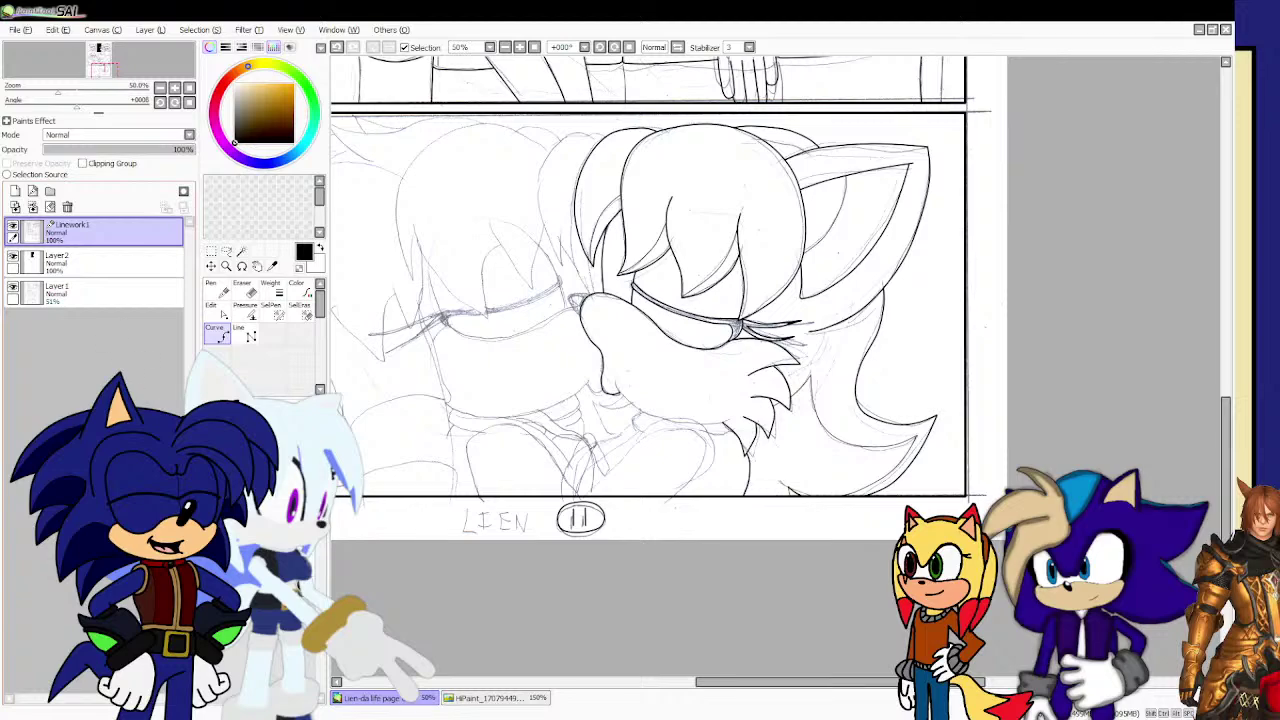
Ink the nose's outline at the tip of the inked character's muzzle, closing it against the muzzle line.
{"action": "scroll", "coordinate": [518, 313], "scroll_direction": "up", "scroll_amount": 2}
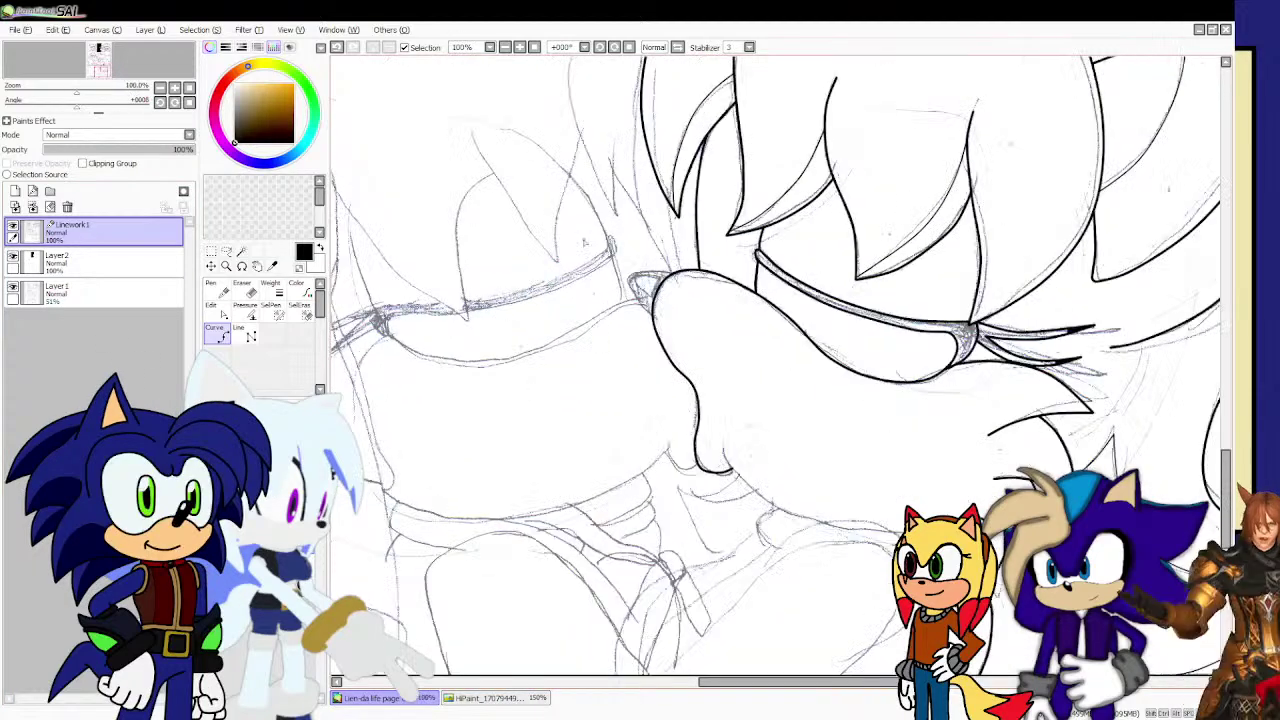
{"action": "scroll", "coordinate": [553, 140], "scroll_direction": "up", "scroll_amount": 2}
{"action": "scroll", "coordinate": [560, 170], "scroll_direction": "up", "scroll_amount": 1}
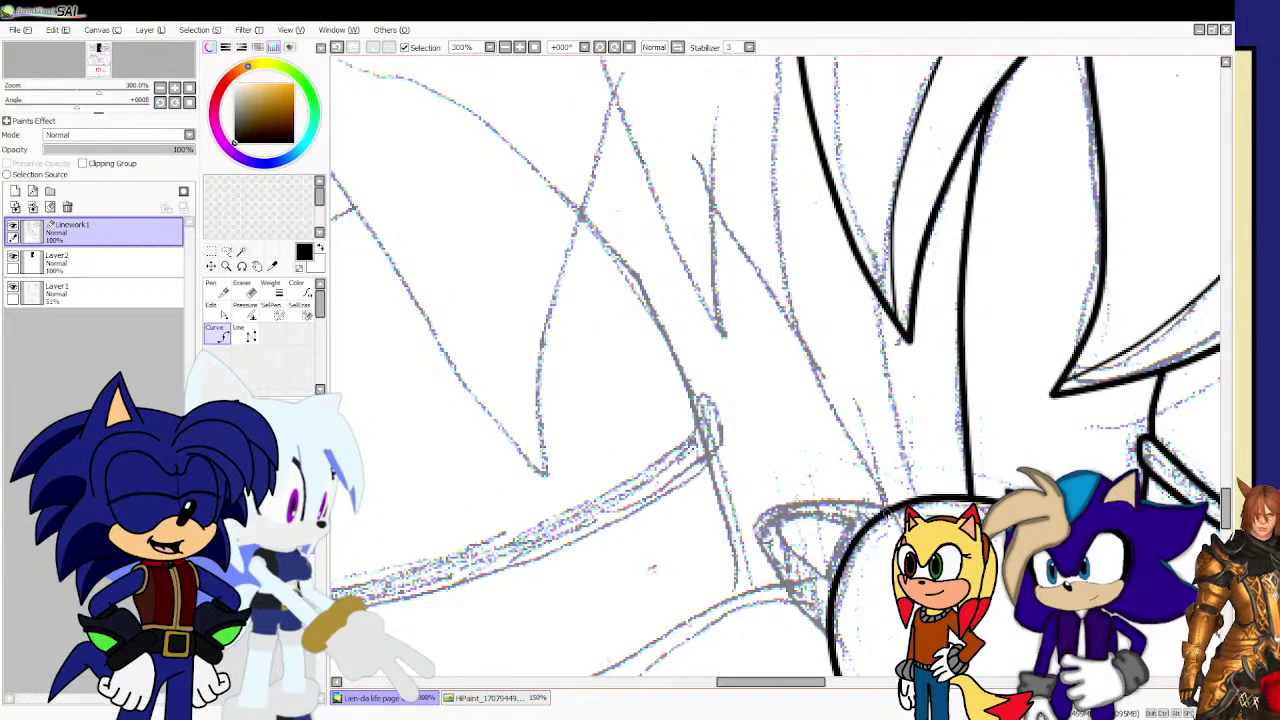
{"action": "mouse_move", "coordinate": [882, 500]}
{"action": "left_mouse_down"}
{"action": "mouse_move", "coordinate": [817, 486]}
{"action": "mouse_move", "coordinate": [759, 492]}
{"action": "mouse_move", "coordinate": [735, 510]}
{"action": "mouse_move", "coordinate": [762, 570]}
{"action": "mouse_move", "coordinate": [828, 636]}
{"action": "left_mouse_up"}
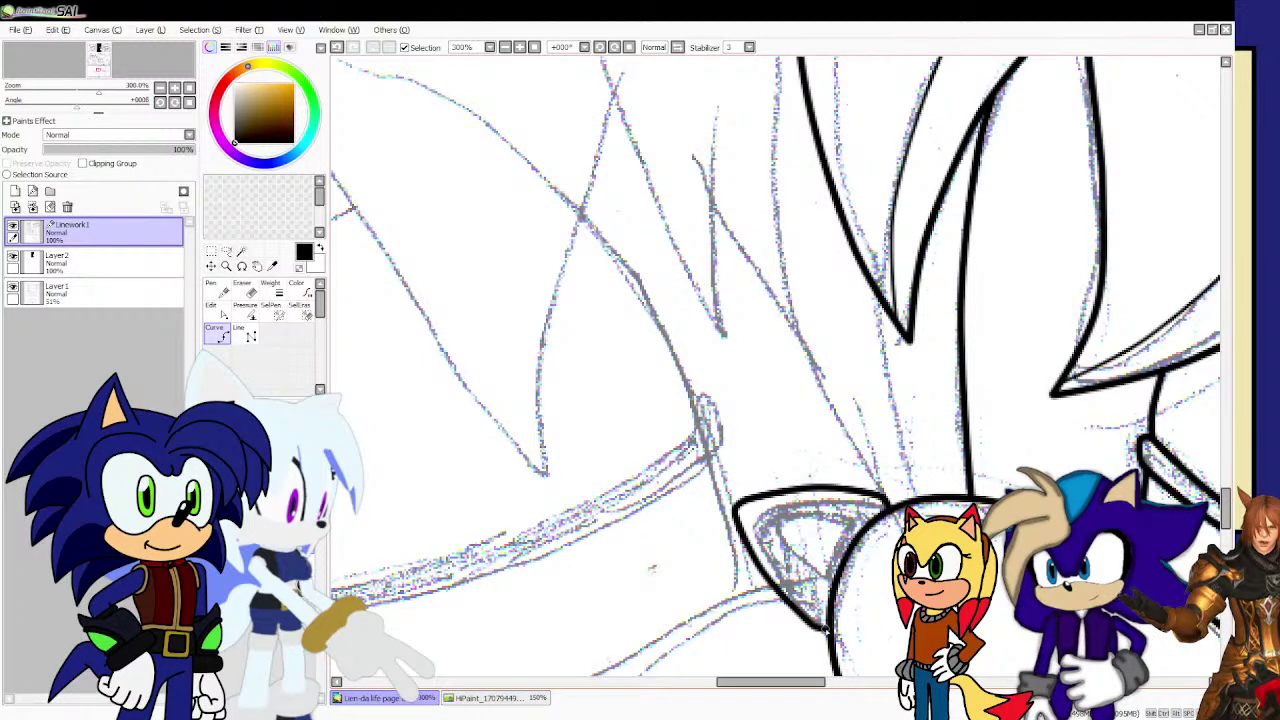
{"action": "double_click", "coordinate": [826, 630]}
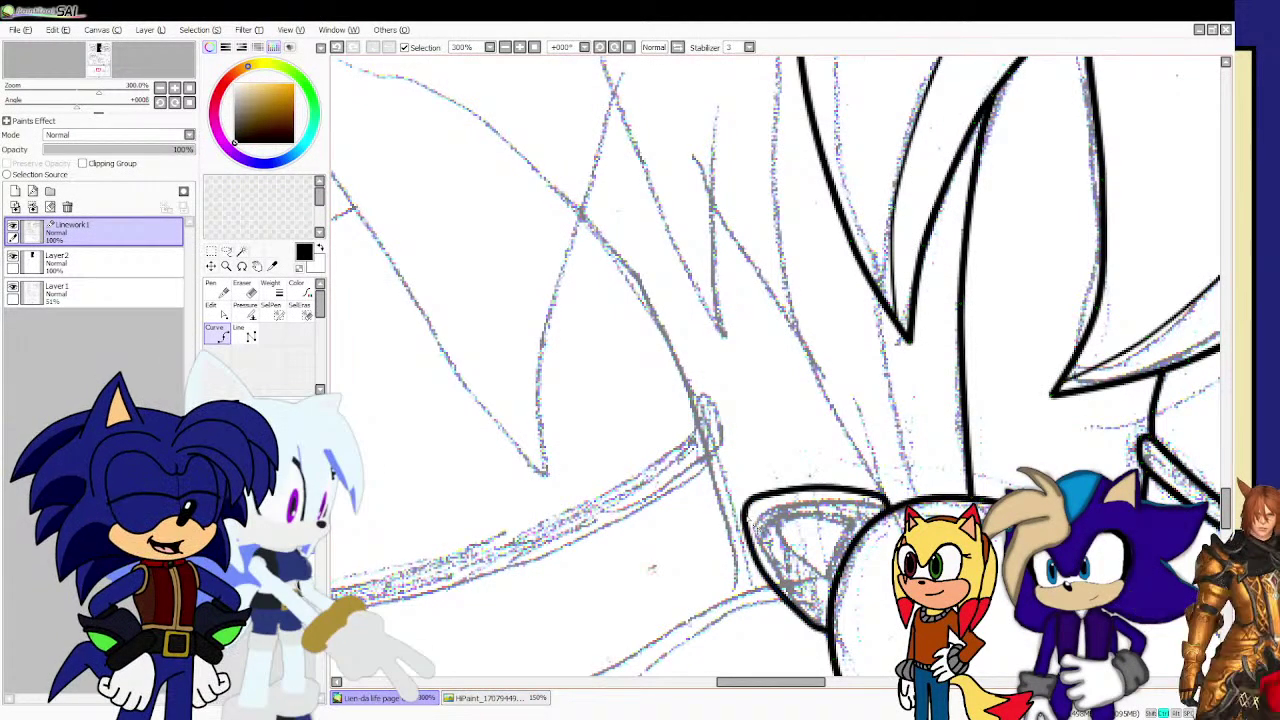
Ink a small closed triangular highlight inside the nose.
{"action": "scroll", "coordinate": [772, 545], "scroll_direction": "up", "scroll_amount": 1}
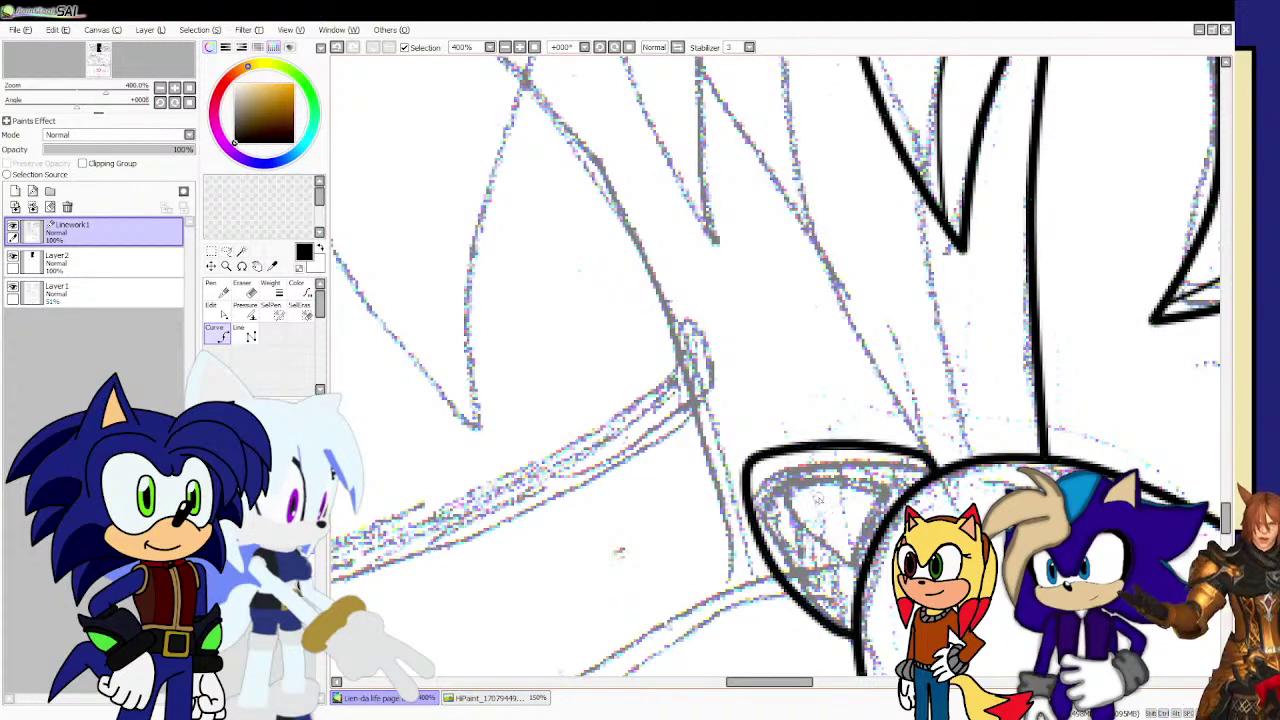
{"action": "scroll", "coordinate": [778, 485], "scroll_direction": "up", "scroll_amount": 1}
{"action": "mouse_move", "coordinate": [790, 540]}
{"action": "left_mouse_down"}
{"action": "mouse_move", "coordinate": [831, 590]}
{"action": "mouse_move", "coordinate": [884, 500]}
{"action": "left_mouse_up"}
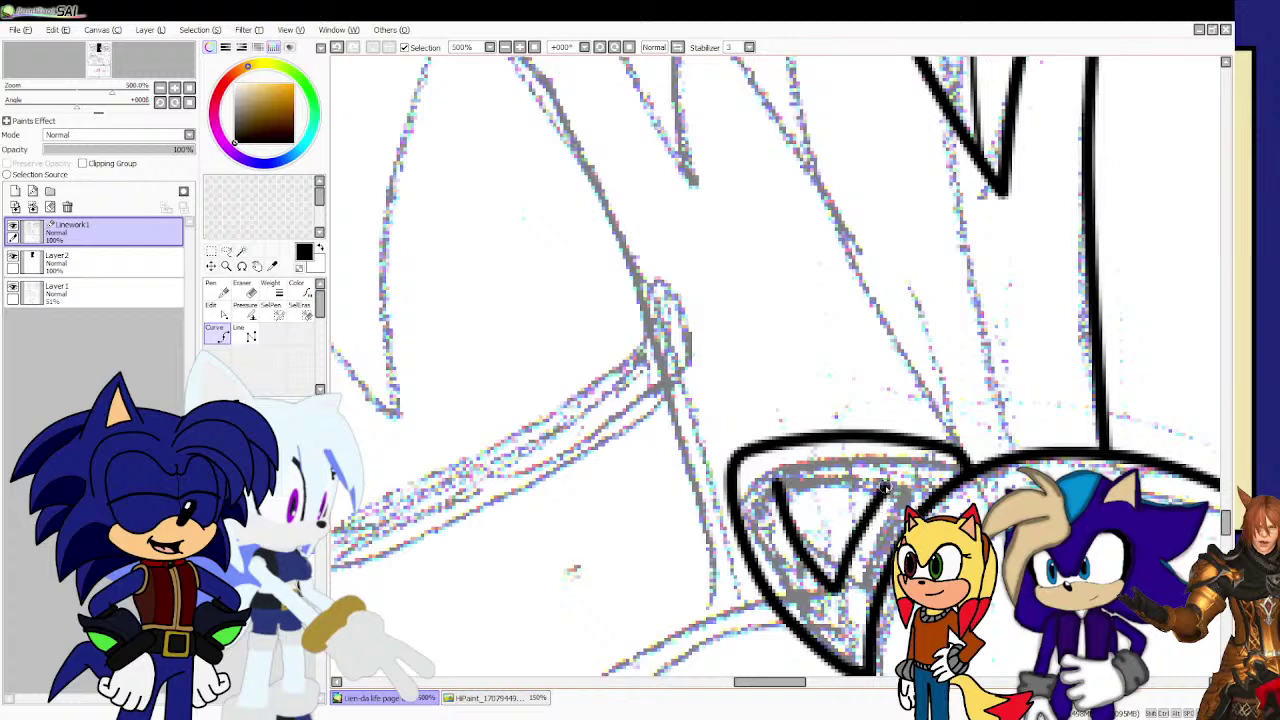
{"action": "left_click_drag", "start_coordinate": [812, 475], "coordinate": [779, 478]}
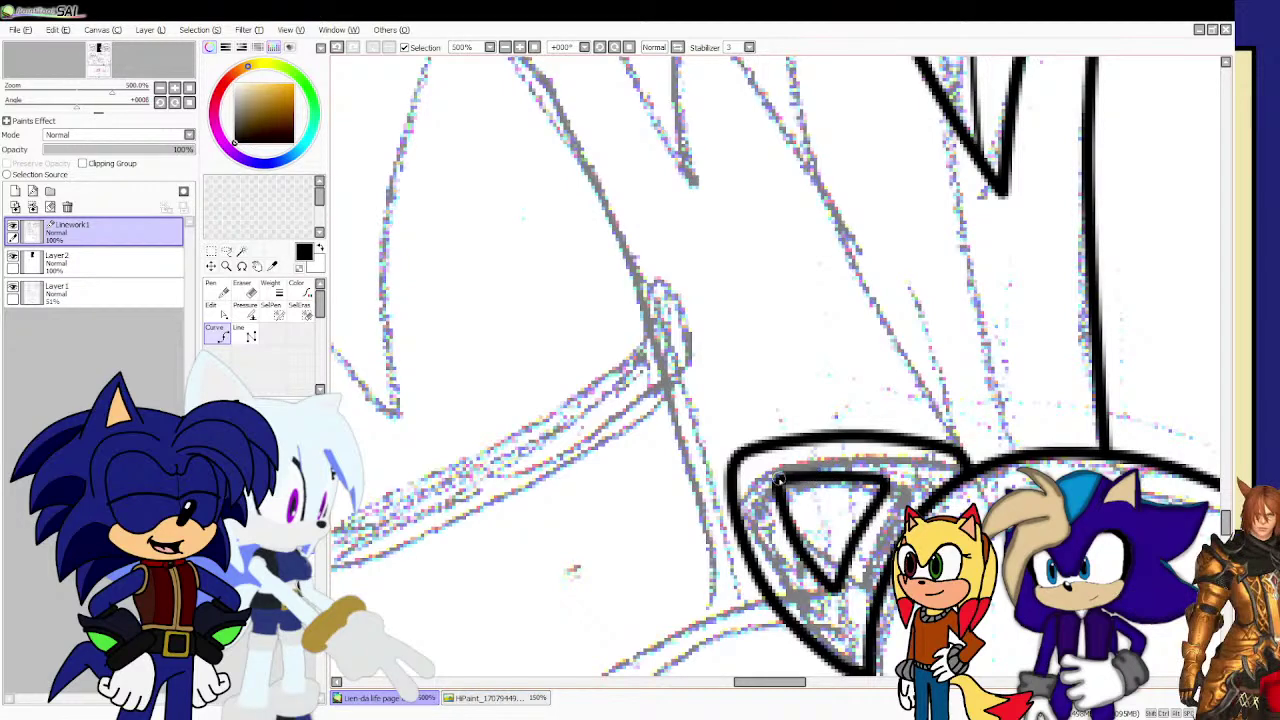
Ink the rearmost hair lock from the neighbouring lock's top edge around to its pointed tip, with a short inner edge back up.
{"action": "scroll", "coordinate": [776, 485], "scroll_direction": "down", "scroll_amount": 6}
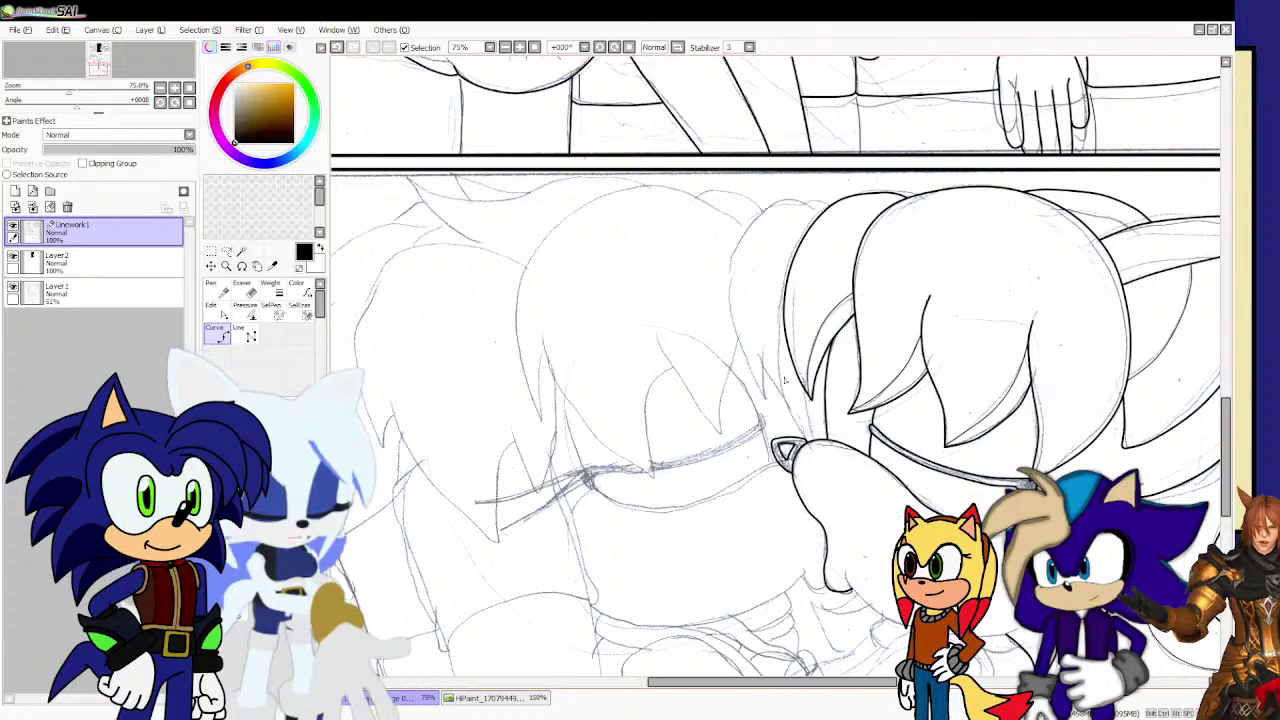
{"action": "scroll", "coordinate": [790, 385], "scroll_direction": "up", "scroll_amount": 2}
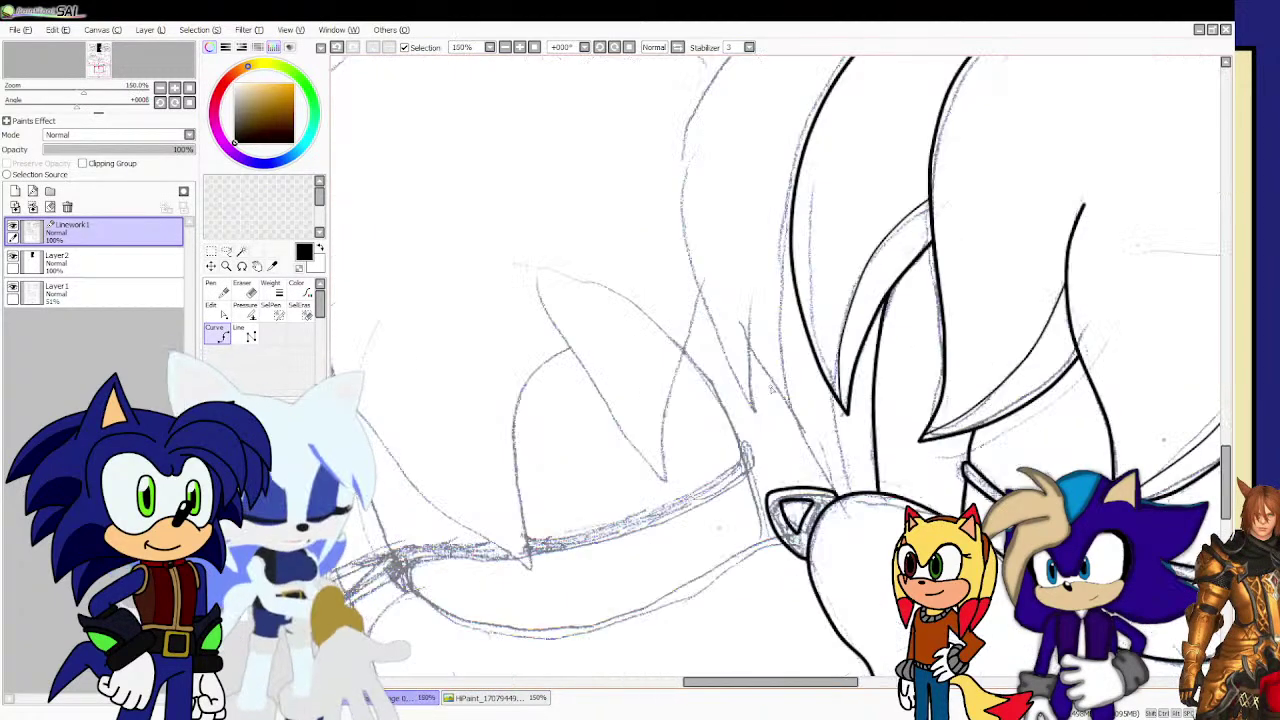
{"action": "scroll", "coordinate": [705, 285], "scroll_direction": "down", "scroll_amount": 2}
{"action": "scroll", "coordinate": [775, 175], "scroll_direction": "up", "scroll_amount": 3}
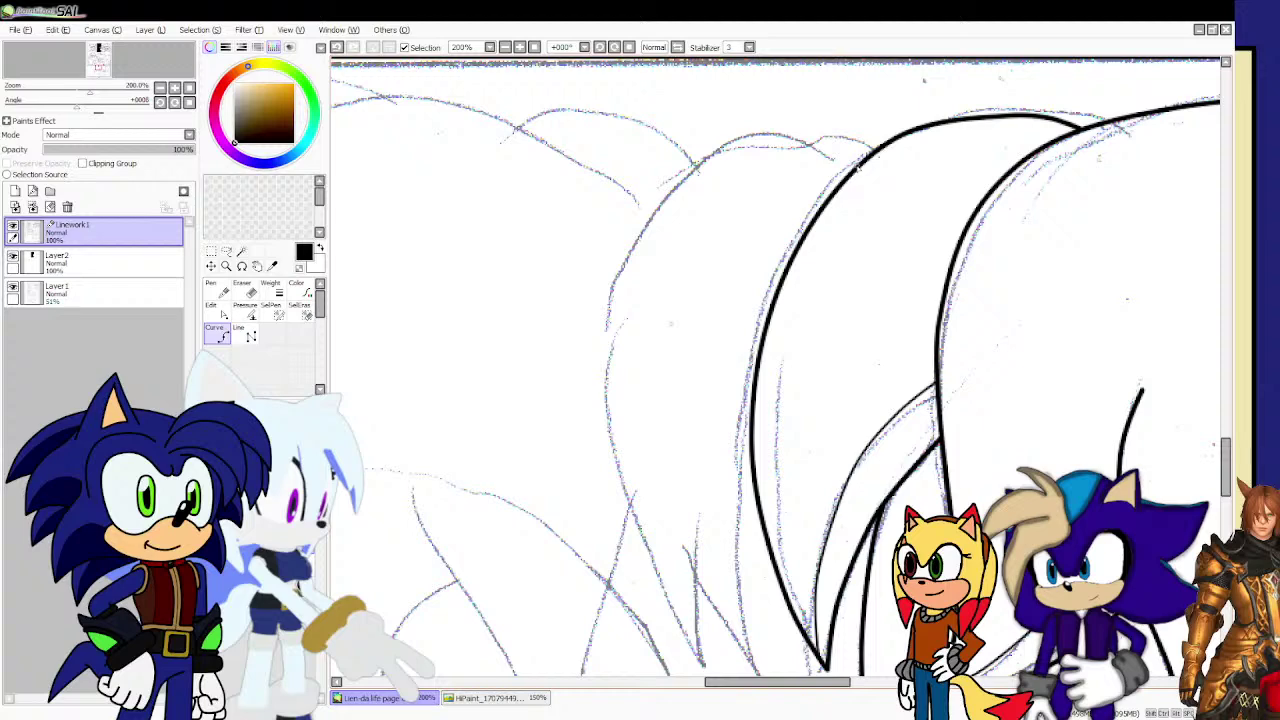
{"action": "mouse_move", "coordinate": [858, 165]}
{"action": "left_mouse_down"}
{"action": "mouse_move", "coordinate": [750, 140]}
{"action": "mouse_move", "coordinate": [692, 170]}
{"action": "left_mouse_up"}
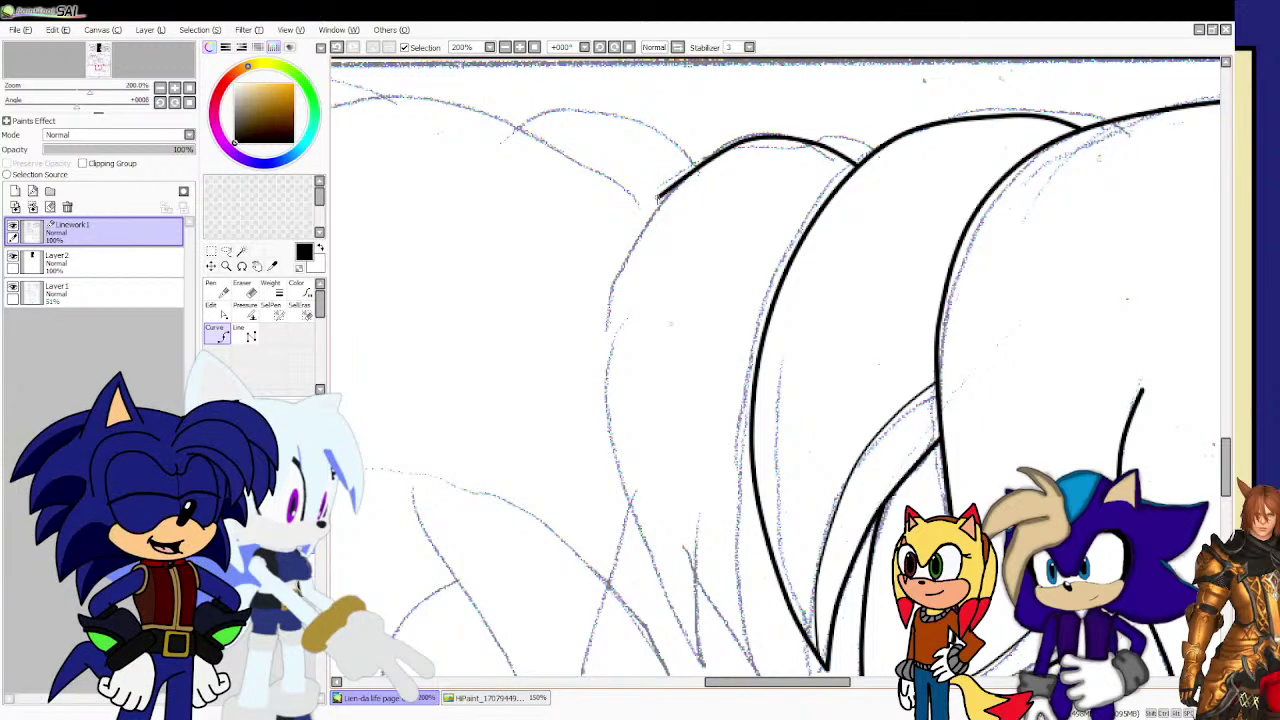
{"action": "left_click", "coordinate": [656, 199]}
{"action": "scroll", "coordinate": [647, 201], "scroll_direction": "down", "scroll_amount": 2}
{"action": "scroll", "coordinate": [603, 291], "scroll_direction": "up", "scroll_amount": 1}
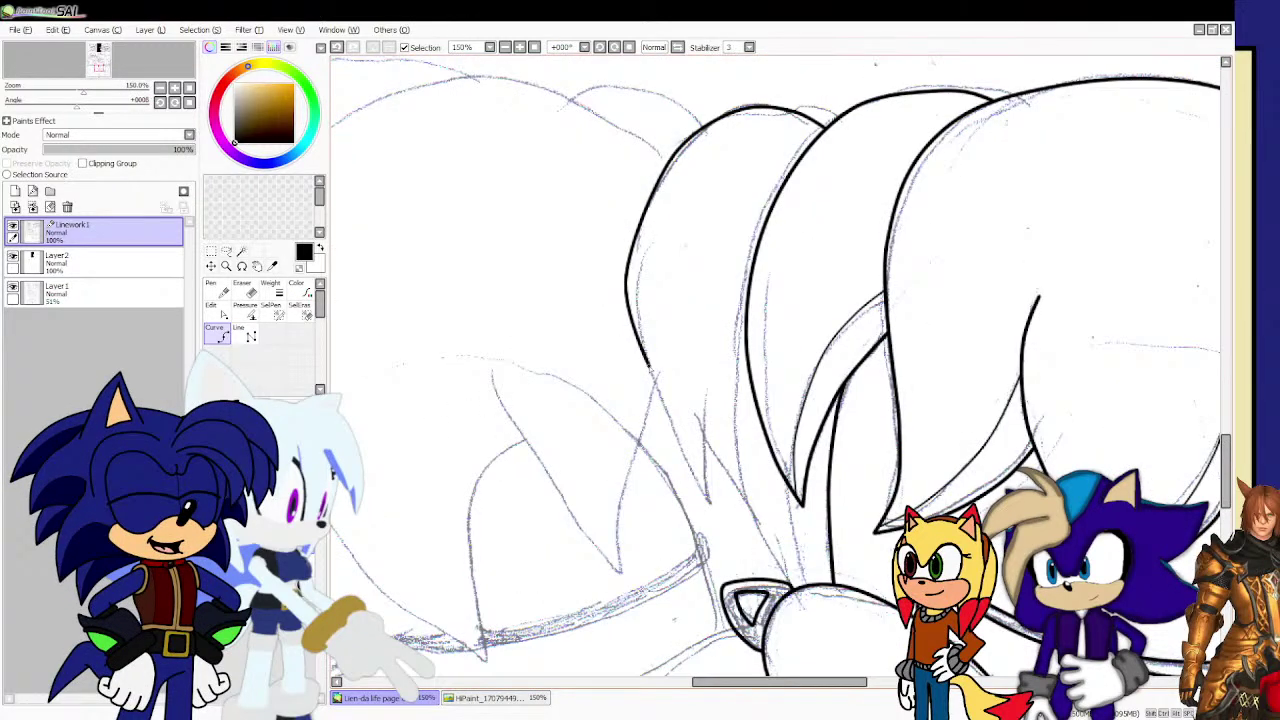
{"action": "left_click_drag", "start_coordinate": [650, 368], "coordinate": [665, 432]}
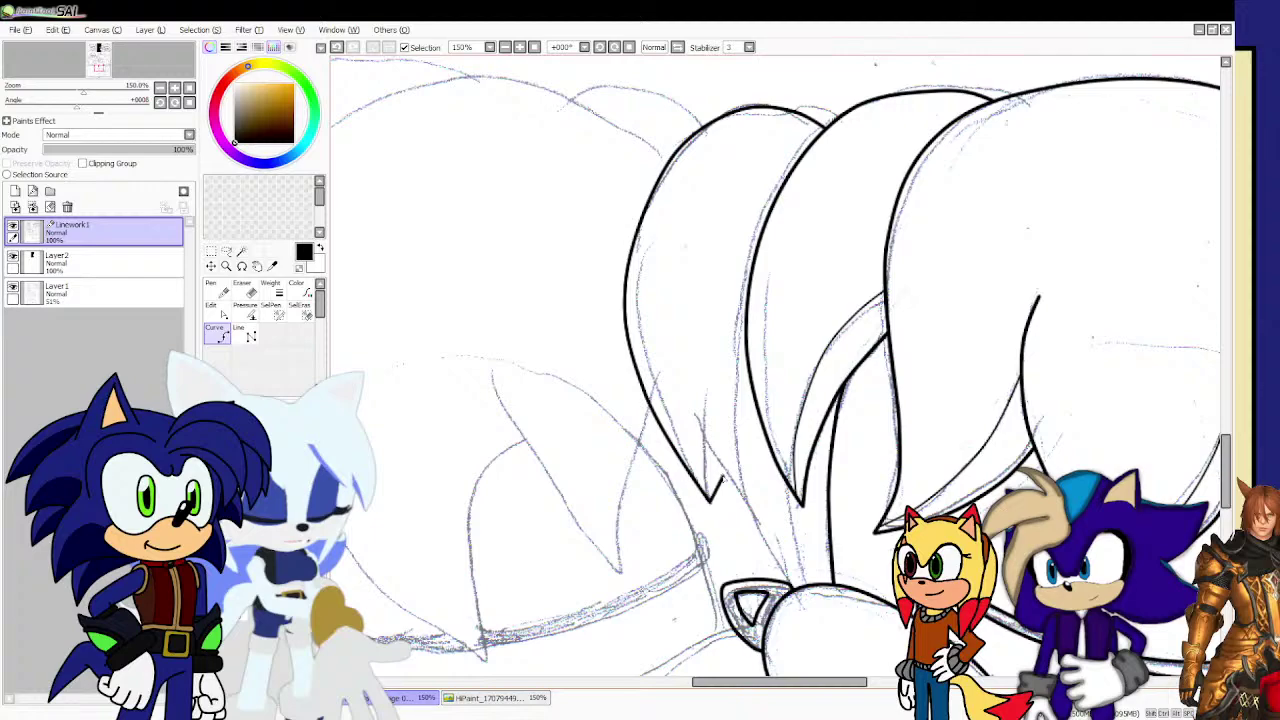
{"action": "scroll", "coordinate": [716, 488], "scroll_direction": "up", "scroll_amount": 1}
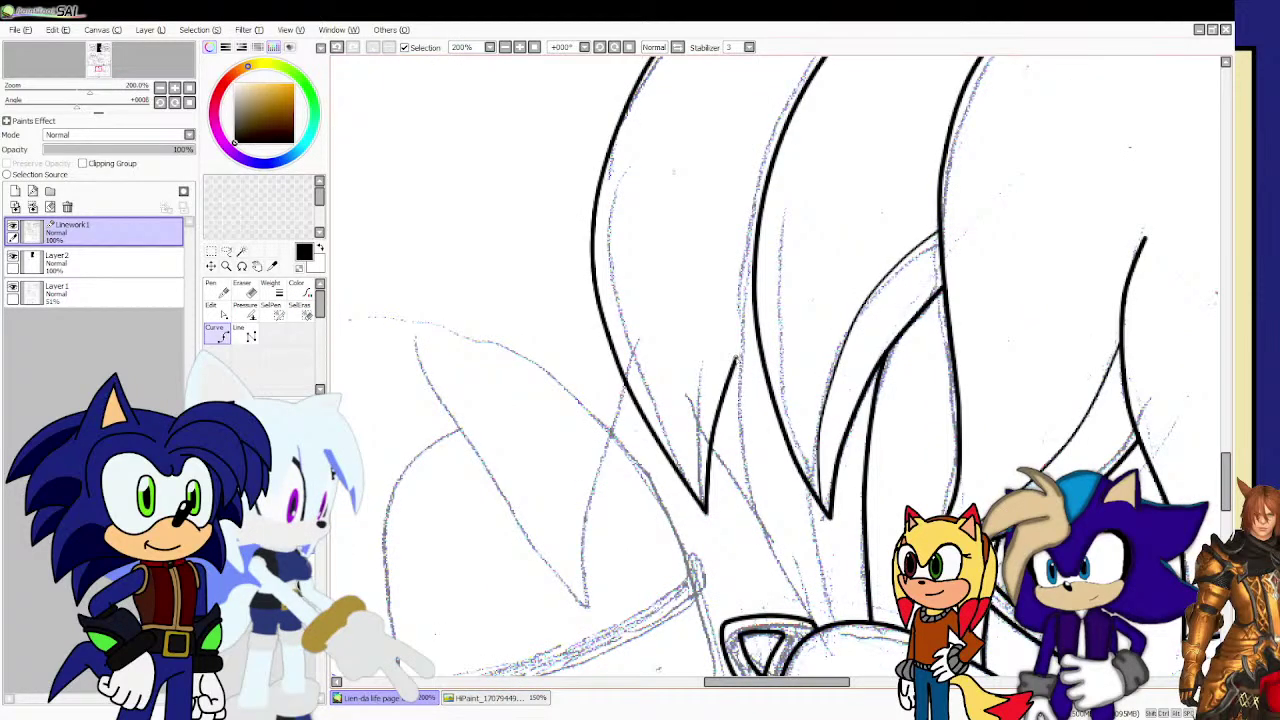
Ink a line from the rearmost lock's inner edge down to the top of the nose.
{"action": "scroll", "coordinate": [596, 310], "scroll_direction": "up", "scroll_amount": 3}
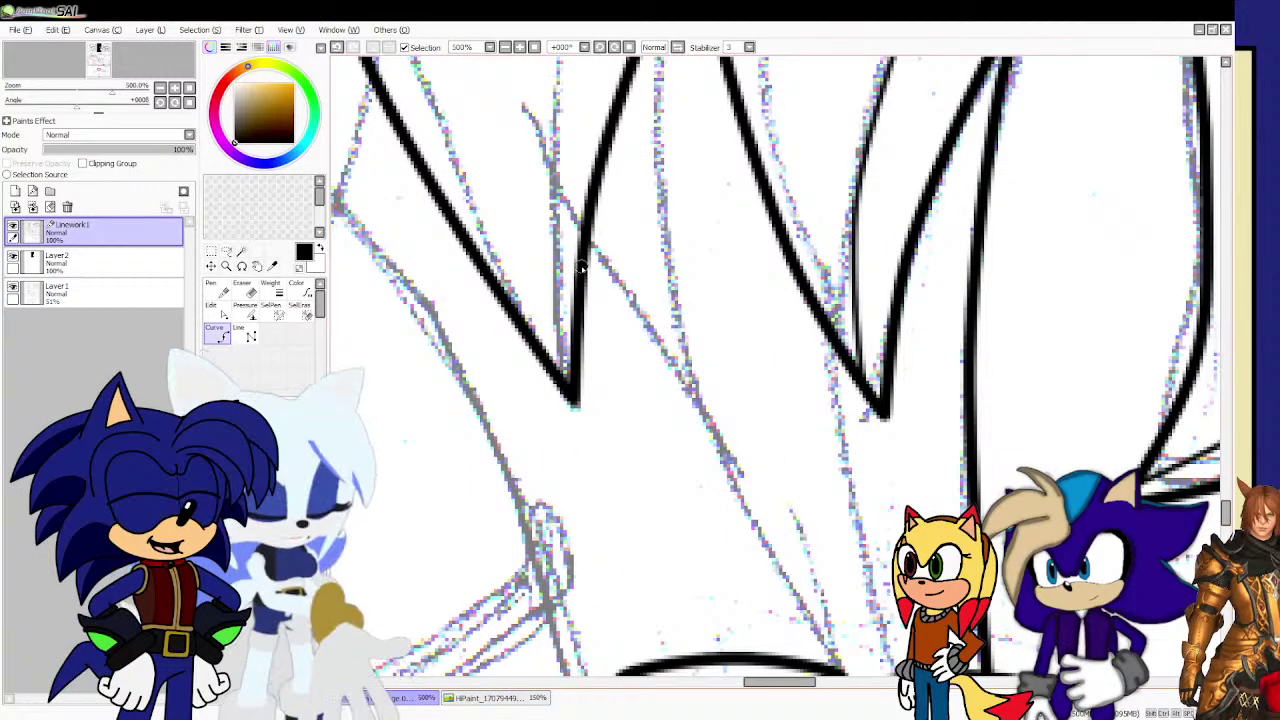
{"action": "scroll", "coordinate": [586, 266], "scroll_direction": "down", "scroll_amount": 1}
{"action": "left_click", "coordinate": [580, 250]}
{"action": "left_click", "coordinate": [614, 326]}
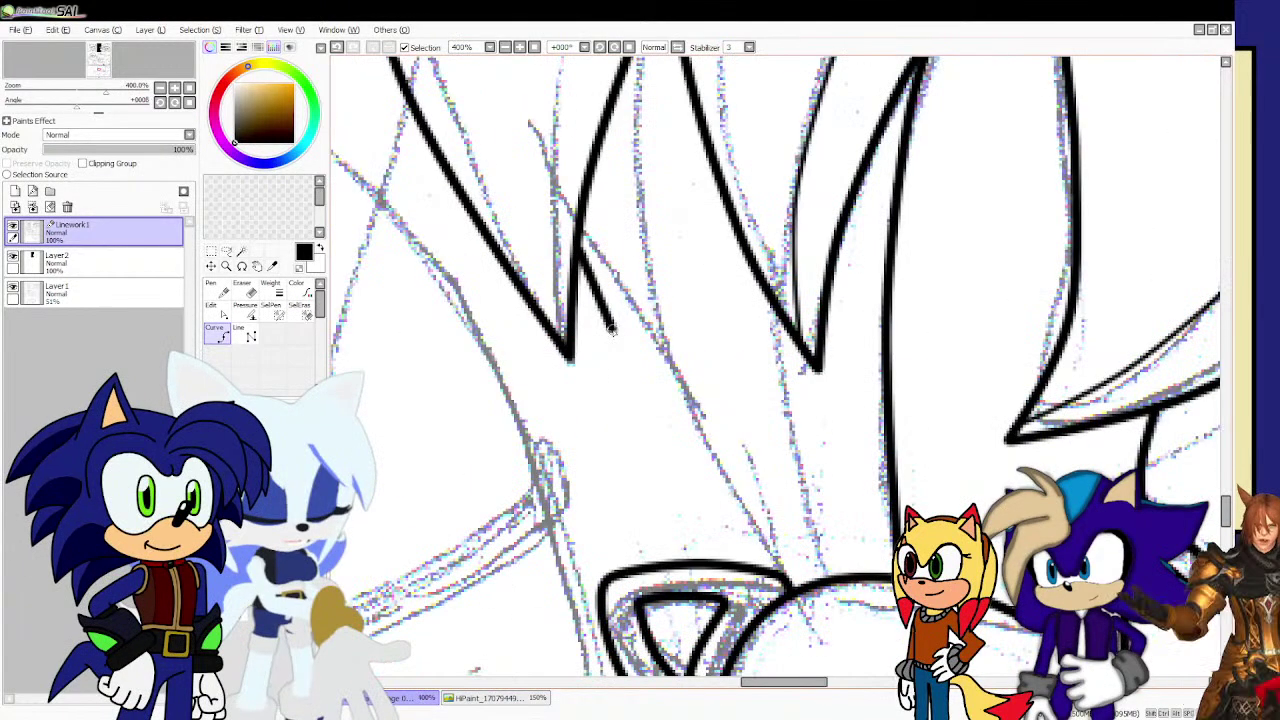
{"action": "left_click", "coordinate": [722, 474]}
{"action": "left_click_drag", "start_coordinate": [770, 548], "coordinate": [776, 578]}
{"action": "scroll", "coordinate": [787, 458], "scroll_direction": "down", "scroll_amount": 3}
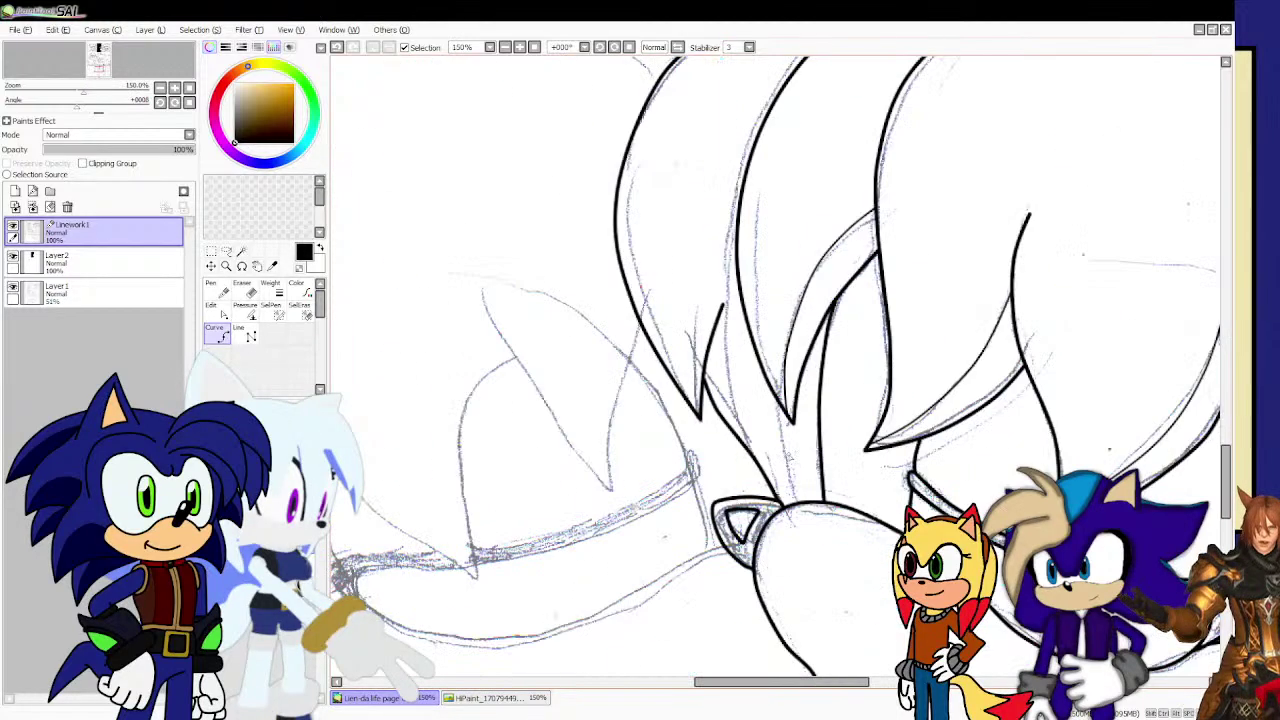
{"action": "scroll", "coordinate": [787, 458], "scroll_direction": "up", "scroll_amount": 2}
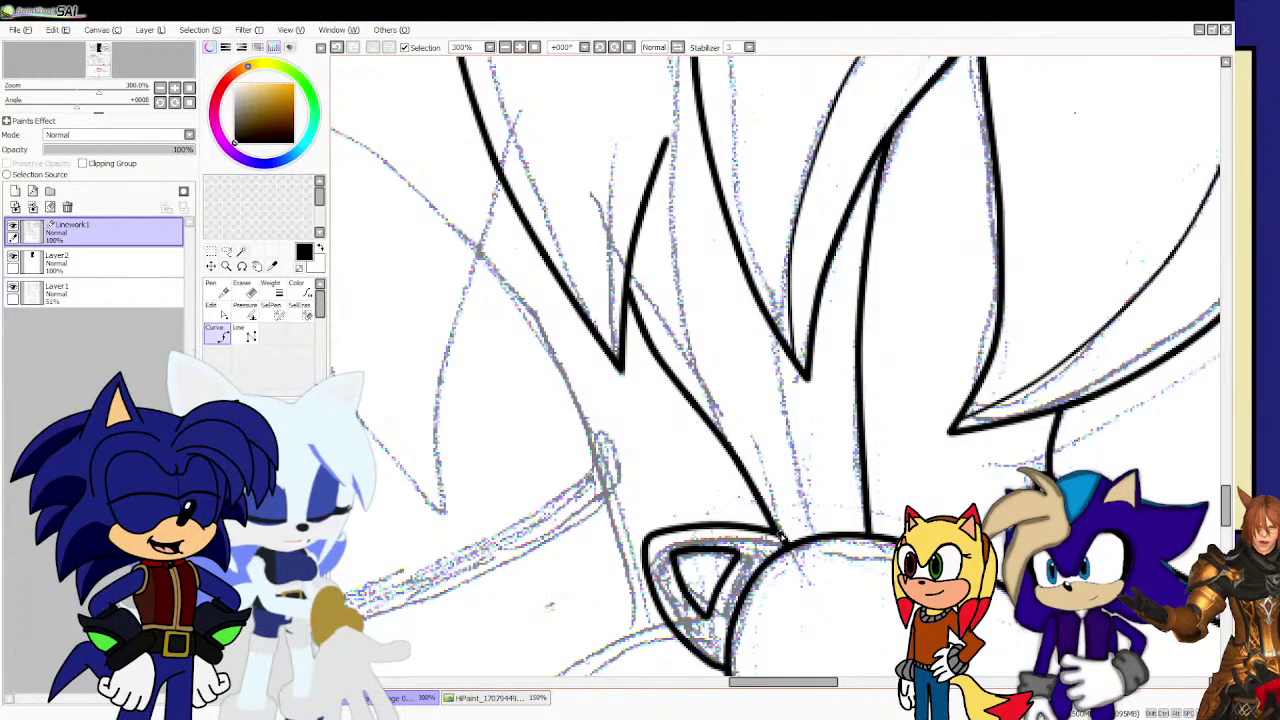
{"action": "left_click_drag", "start_coordinate": [783, 540], "coordinate": [793, 503]}
{"action": "key", "text": "ctrl+z"}
Ink a curved line from the top of the nose up to the underside of the neighbouring hair lock.
{"action": "scroll", "coordinate": [805, 488], "scroll_direction": "down", "scroll_amount": 2}
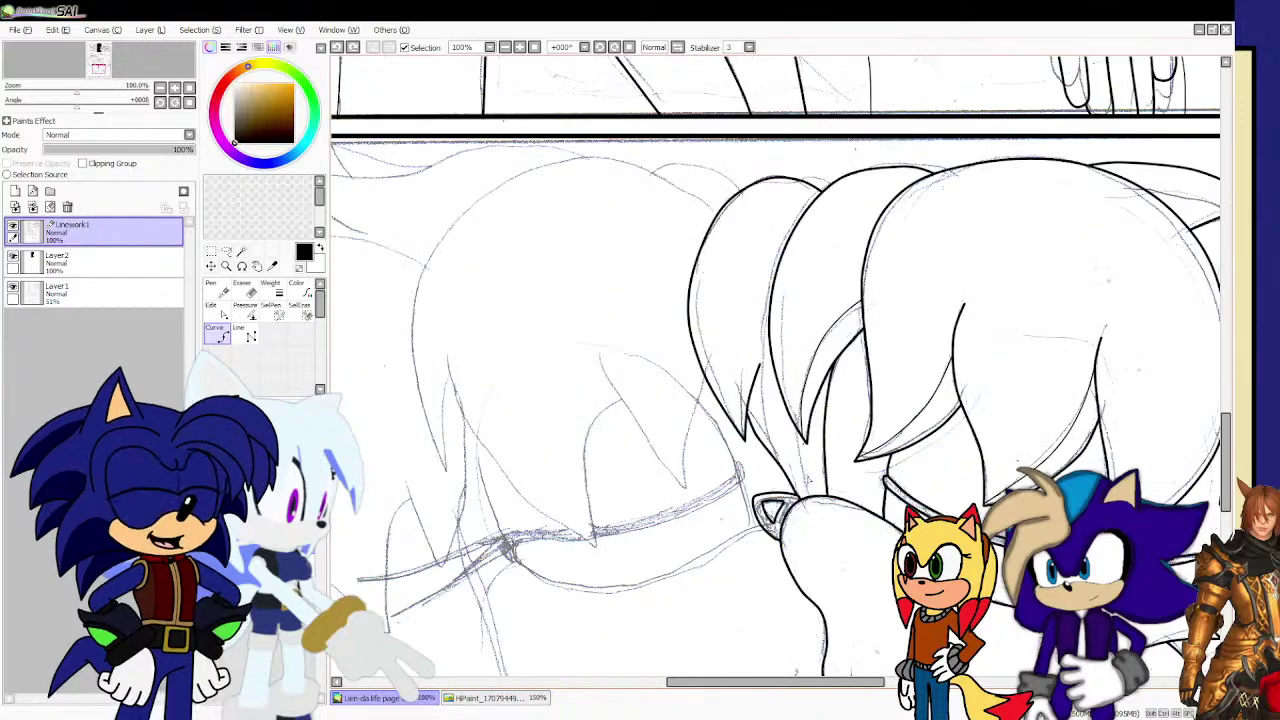
{"action": "scroll", "coordinate": [800, 514], "scroll_direction": "up", "scroll_amount": 2}
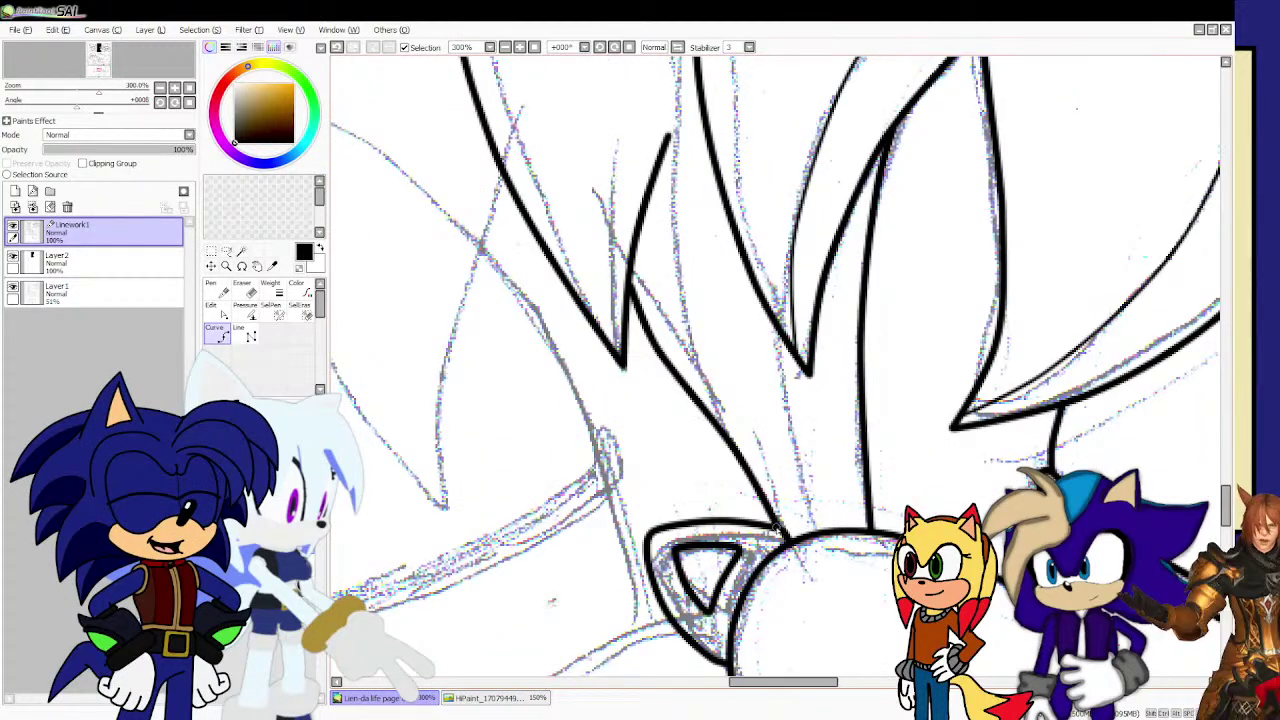
{"action": "mouse_move", "coordinate": [776, 524]}
{"action": "left_mouse_down"}
{"action": "mouse_move", "coordinate": [812, 452]}
{"action": "mouse_move", "coordinate": [838, 340]}
{"action": "left_mouse_up"}
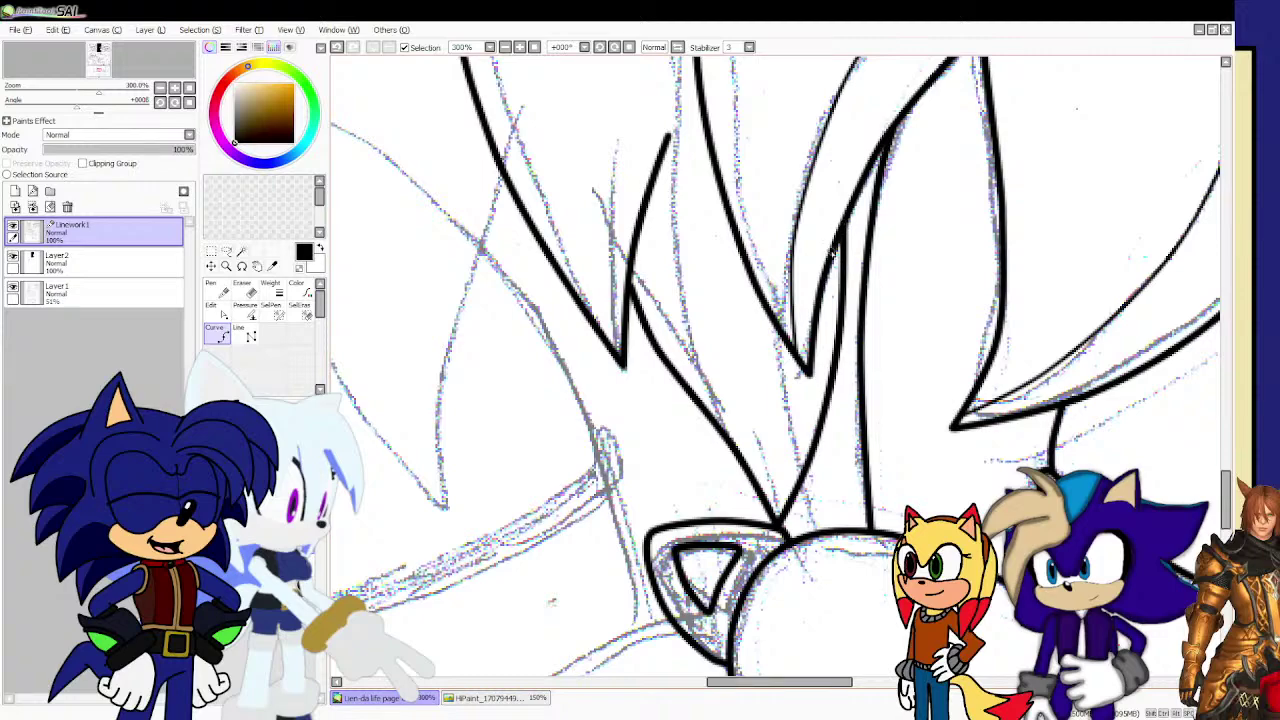
{"action": "scroll", "coordinate": [830, 256], "scroll_direction": "down", "scroll_amount": 3}
{"action": "scroll", "coordinate": [795, 287], "scroll_direction": "down", "scroll_amount": 2}
Ink the second character's pointed bang above the closed eye, with its long edge down to the tip and short edge back up.
{"action": "scroll", "coordinate": [705, 268], "scroll_direction": "up", "scroll_amount": 3}
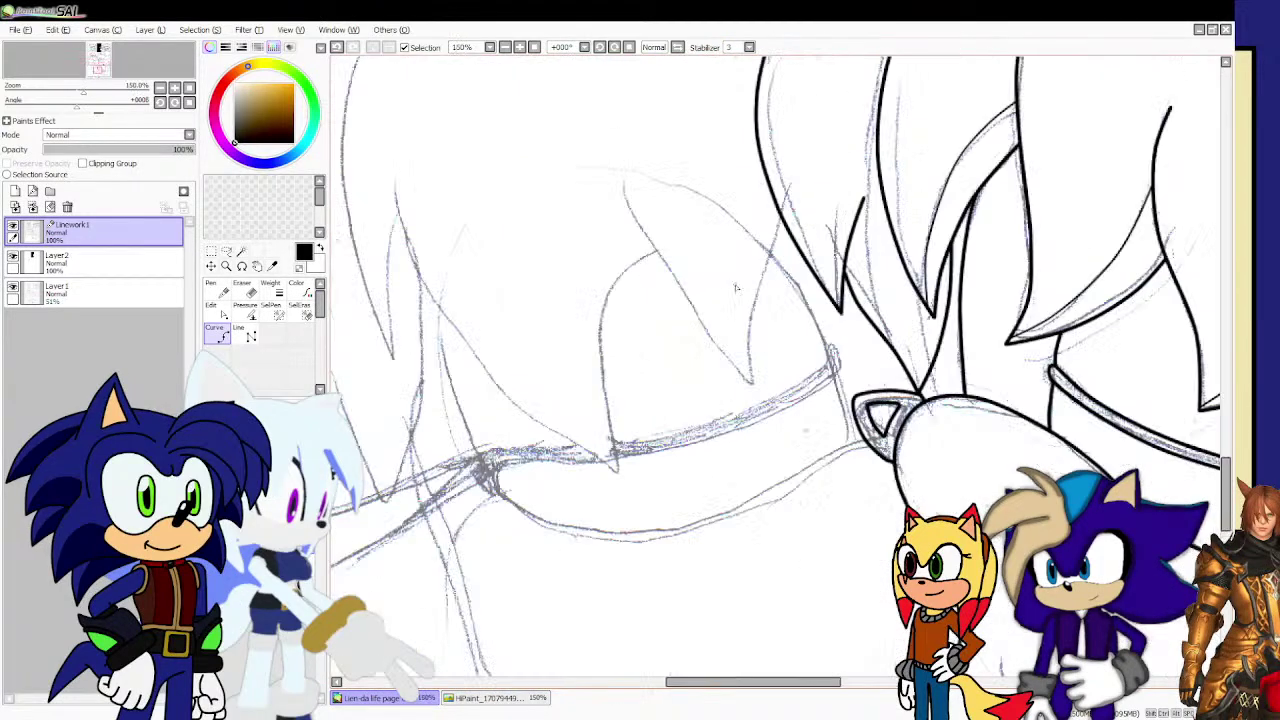
{"action": "mouse_move", "coordinate": [617, 186]}
{"action": "left_mouse_down"}
{"action": "mouse_move", "coordinate": [637, 250]}
{"action": "mouse_move", "coordinate": [750, 352]}
{"action": "left_mouse_up"}
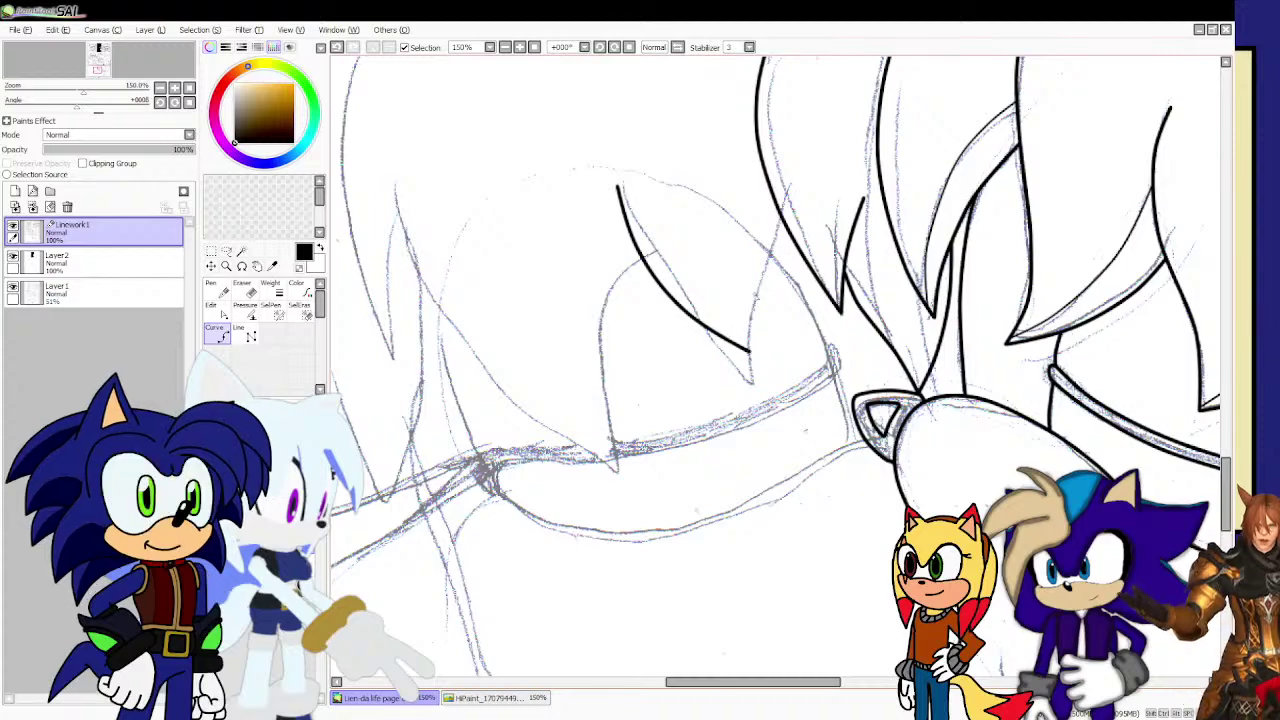
{"action": "scroll", "coordinate": [754, 334], "scroll_direction": "up", "scroll_amount": 3}
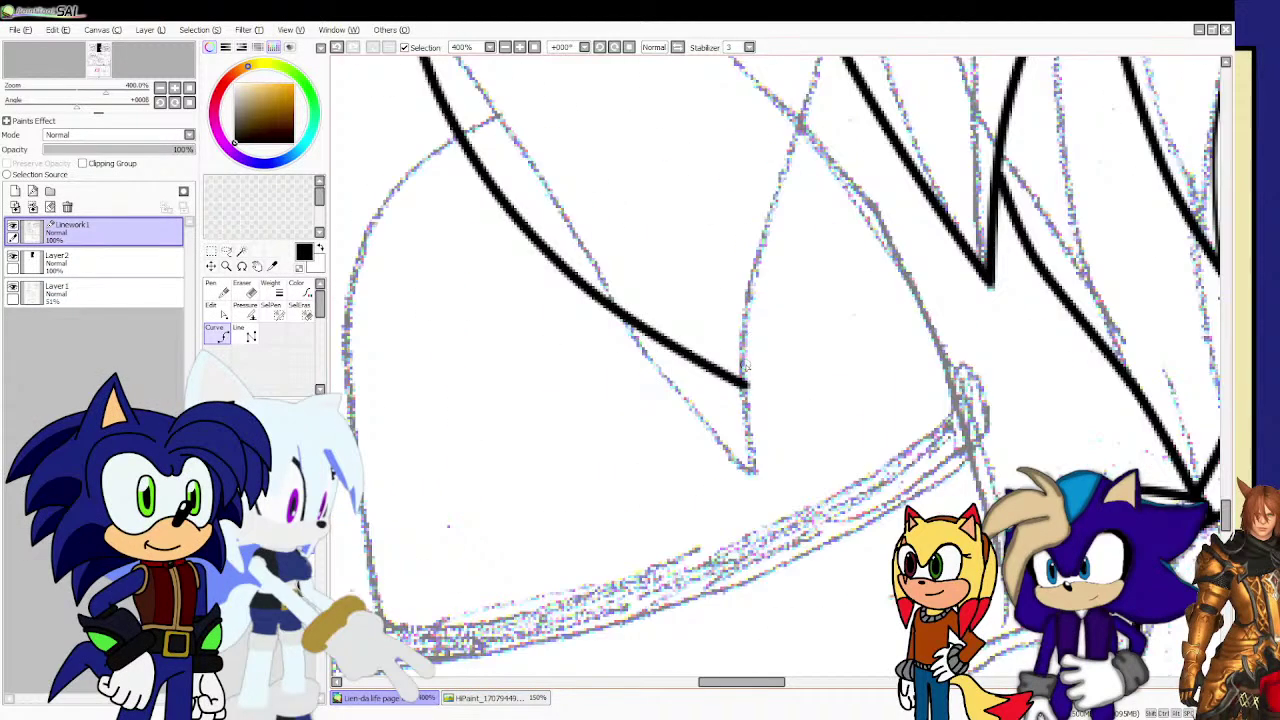
{"action": "scroll", "coordinate": [738, 318], "scroll_direction": "down", "scroll_amount": 2}
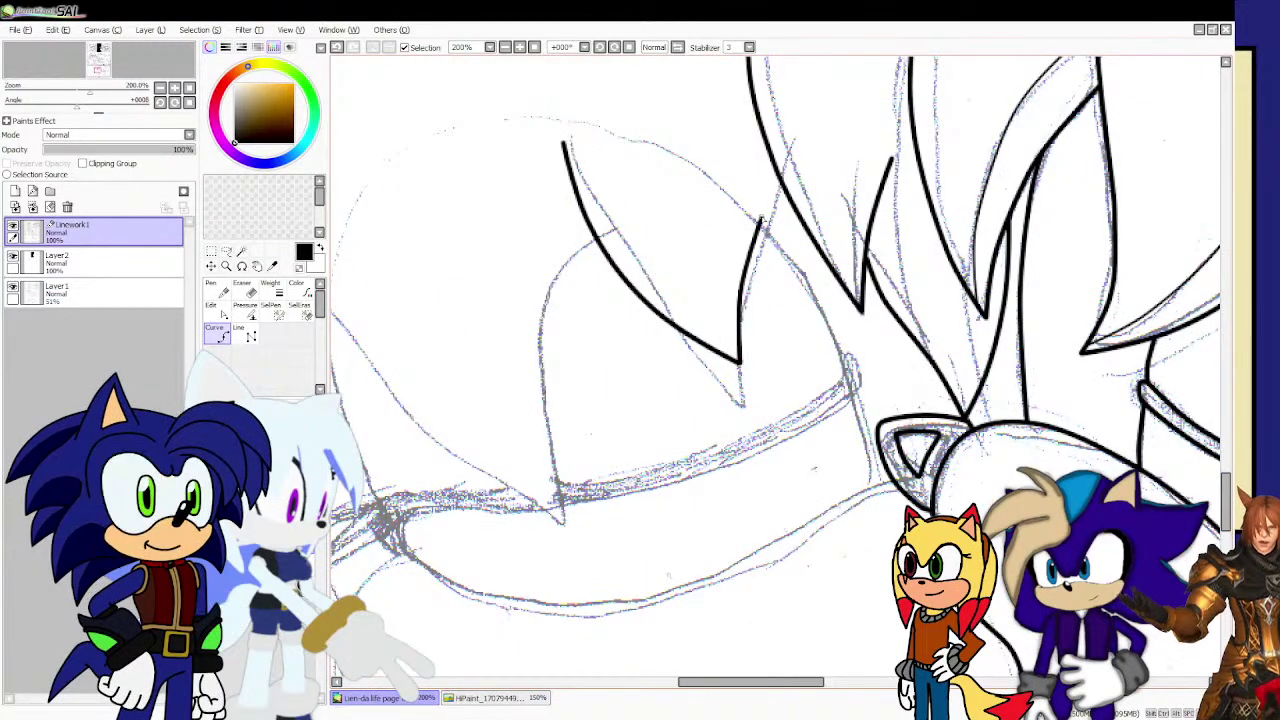
Ink the second character's hair outline from the first character's rearmost lock over the crown and down to the far lock's tip.
{"action": "scroll", "coordinate": [727, 231], "scroll_direction": "down", "scroll_amount": 4}
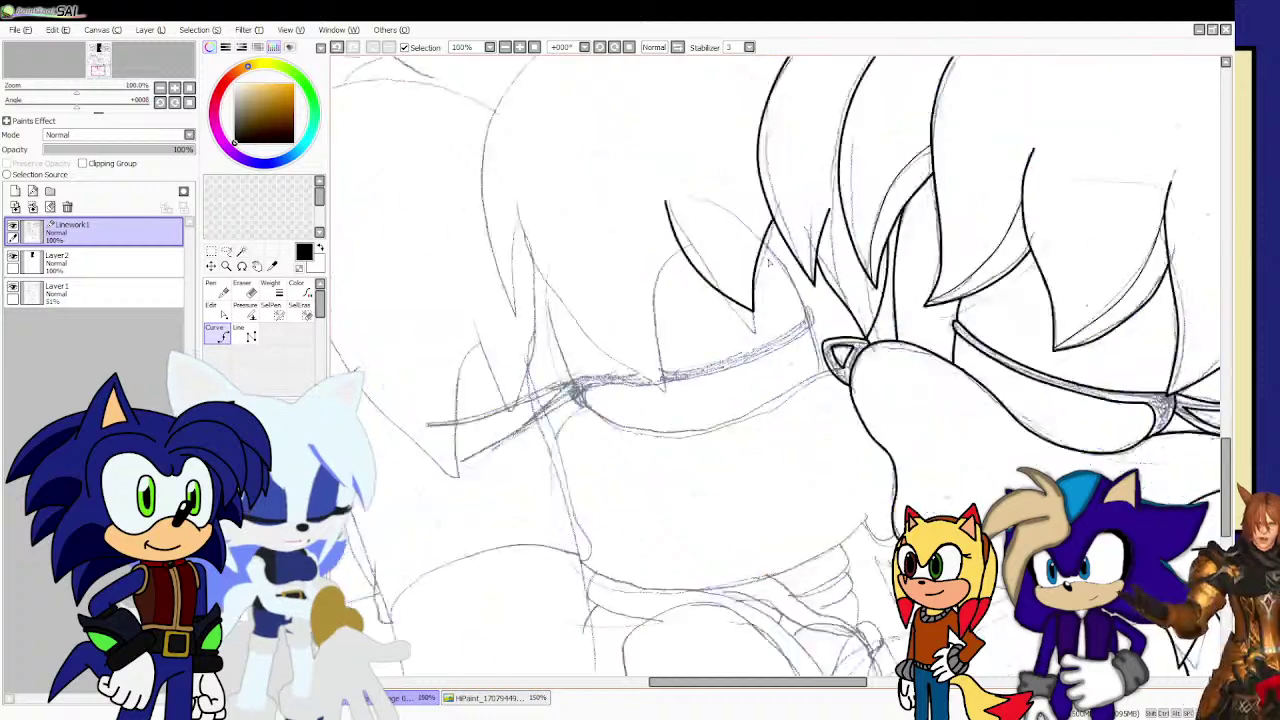
{"action": "scroll", "coordinate": [695, 154], "scroll_direction": "up", "scroll_amount": 3}
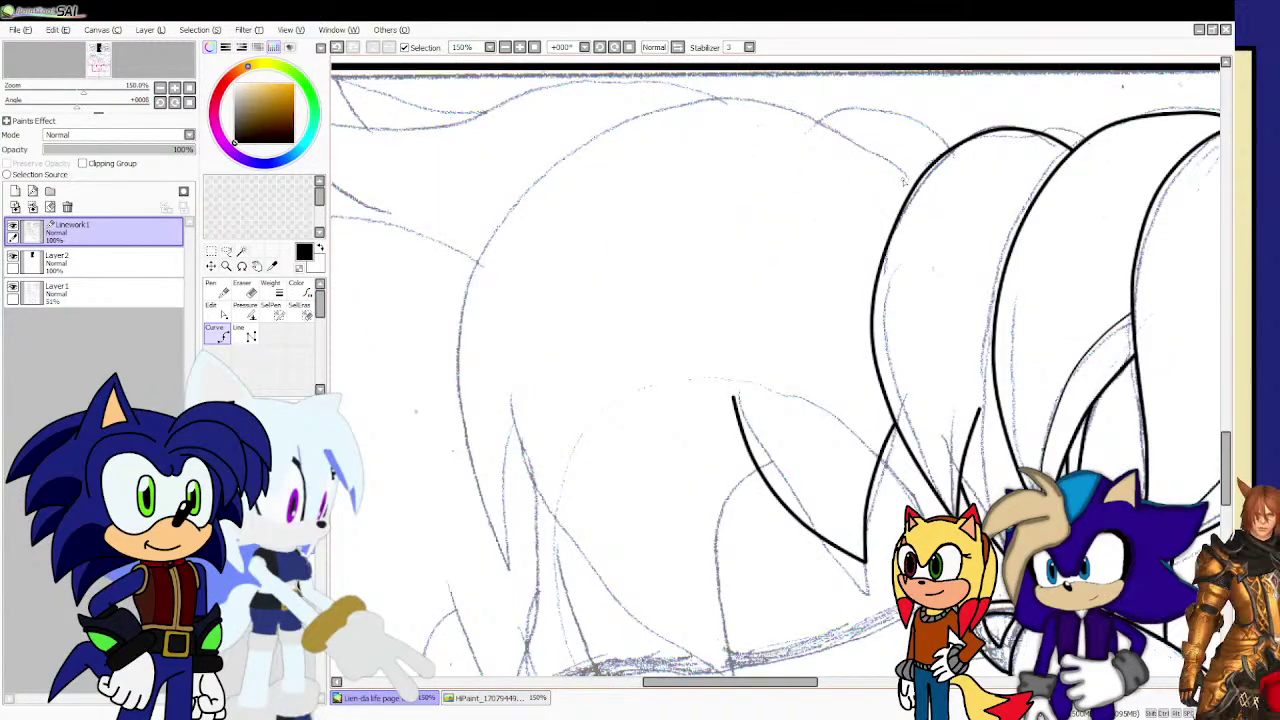
{"action": "left_click", "coordinate": [914, 185]}
{"action": "left_click", "coordinate": [829, 149]}
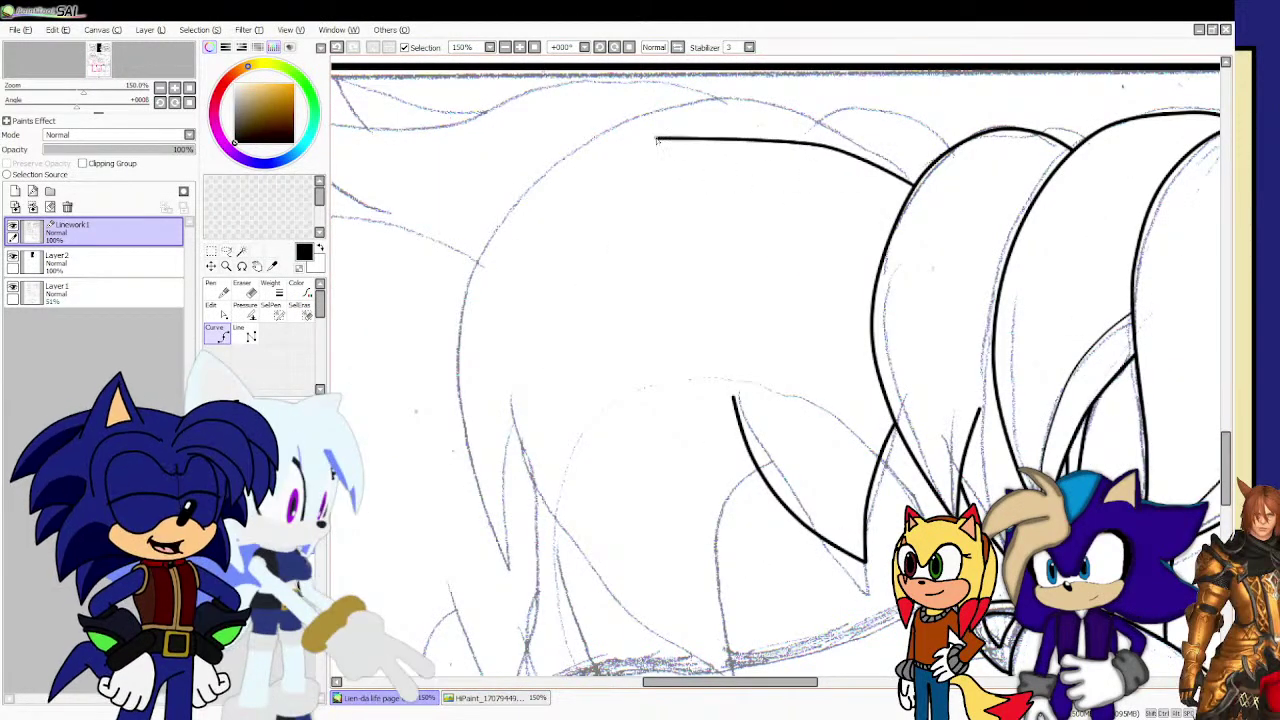
{"action": "left_click", "coordinate": [655, 138]}
{"action": "left_click", "coordinate": [600, 163]}
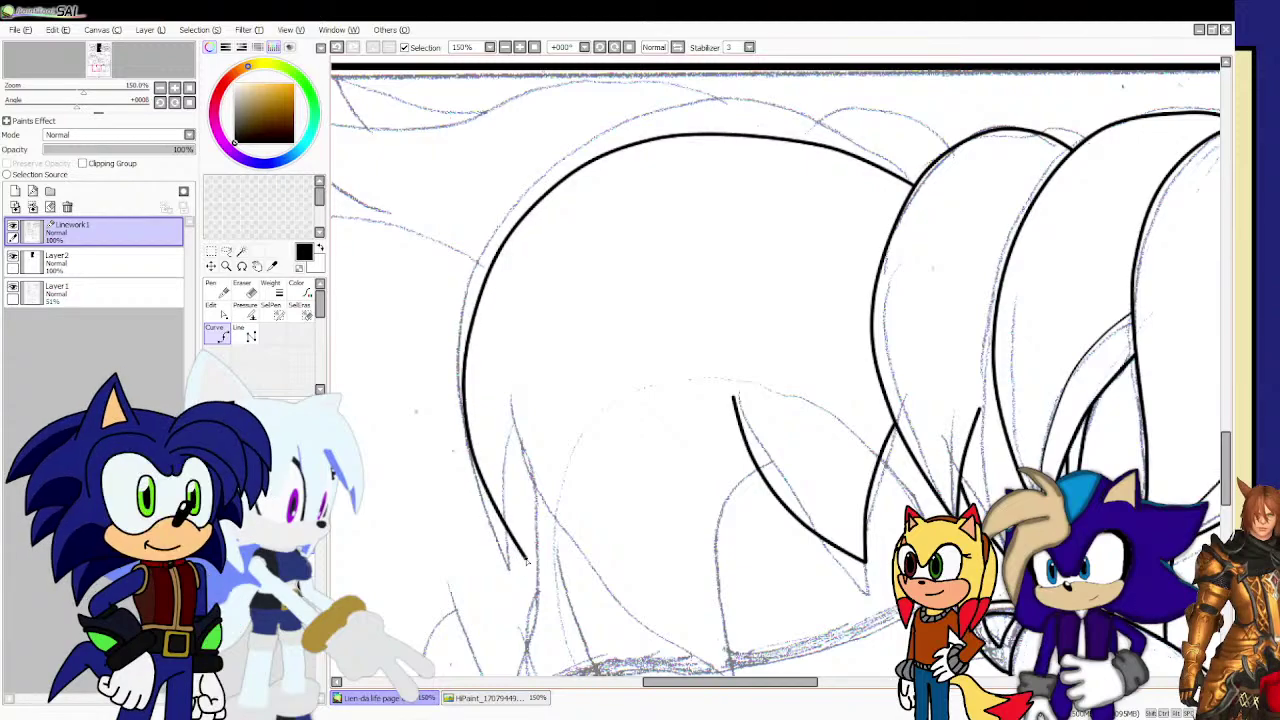
Finish the second character's far lock by inking its short inner edge up from the tip.
{"action": "left_click", "coordinate": [522, 555]}
{"action": "double_click", "coordinate": [556, 410]}
{"action": "scroll", "coordinate": [556, 410], "scroll_direction": "down", "scroll_amount": 6}
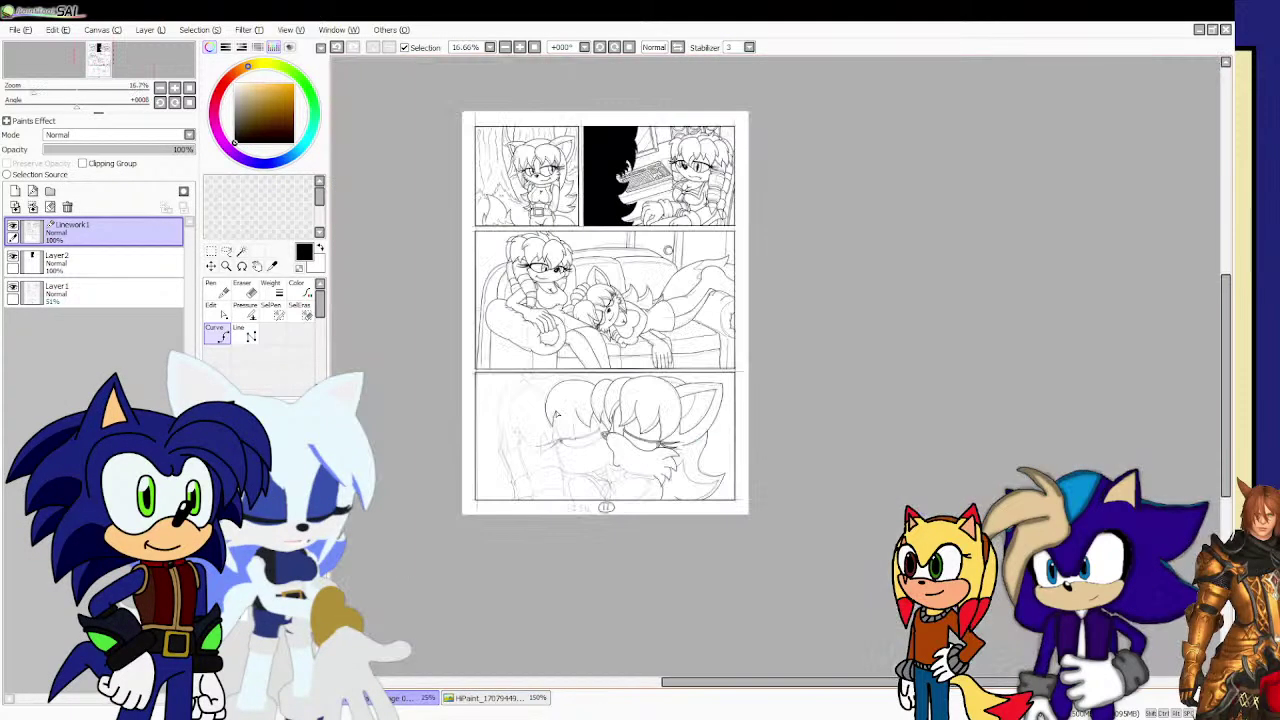
Ink the wide bang from the far lock's inner edge down to a point and back up to the neighbouring pointed bang.
{"action": "scroll", "coordinate": [560, 418], "scroll_direction": "up", "scroll_amount": 6}
{"action": "scroll", "coordinate": [551, 355], "scroll_direction": "up", "scroll_amount": 1}
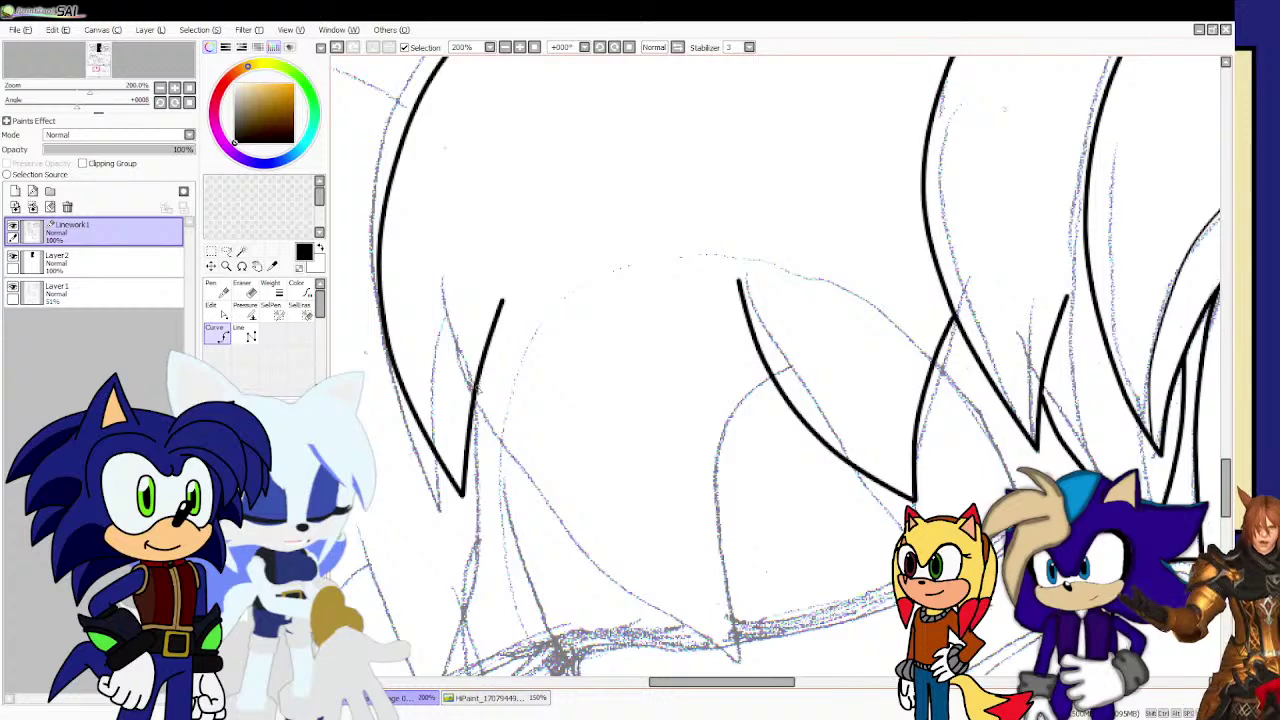
{"action": "left_click", "coordinate": [475, 391]}
{"action": "mouse_move", "coordinate": [590, 537]}
{"action": "left_mouse_down"}
{"action": "mouse_move", "coordinate": [718, 588]}
{"action": "mouse_move", "coordinate": [744, 438]}
{"action": "mouse_move", "coordinate": [775, 385]}
{"action": "left_mouse_up"}
{"action": "scroll", "coordinate": [775, 385], "scroll_direction": "down", "scroll_amount": 4}
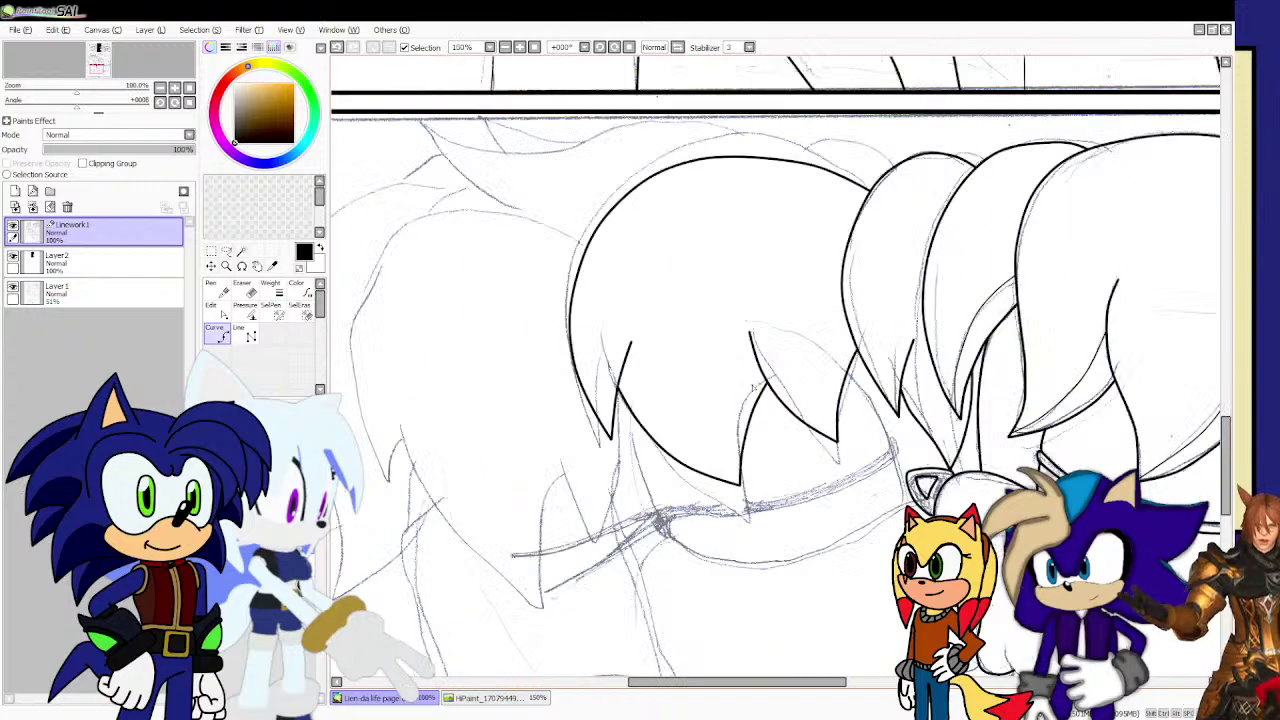
Ink the wavy hair contour above the second character's crown, out to a pointed tip below the panel border and back along its lower edge.
{"action": "scroll", "coordinate": [800, 282], "scroll_direction": "up", "scroll_amount": 5}
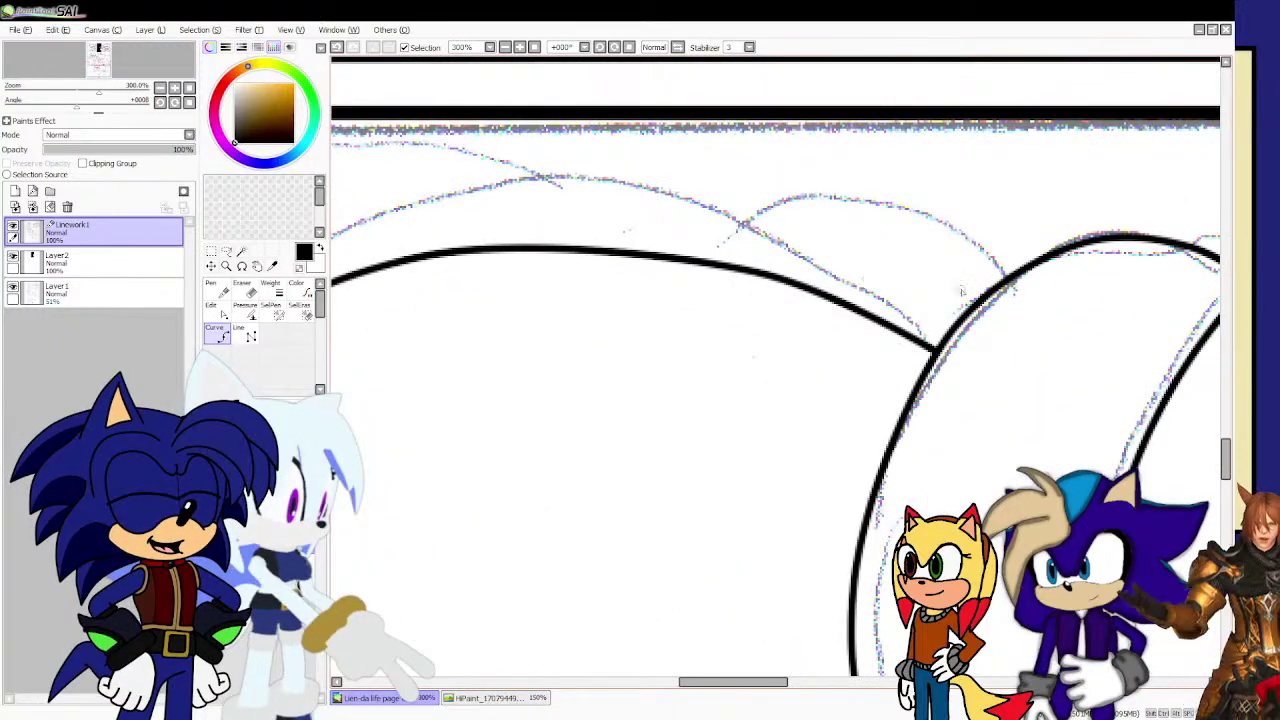
{"action": "scroll", "coordinate": [970, 308], "scroll_direction": "down", "scroll_amount": 2}
{"action": "left_click", "coordinate": [848, 255]}
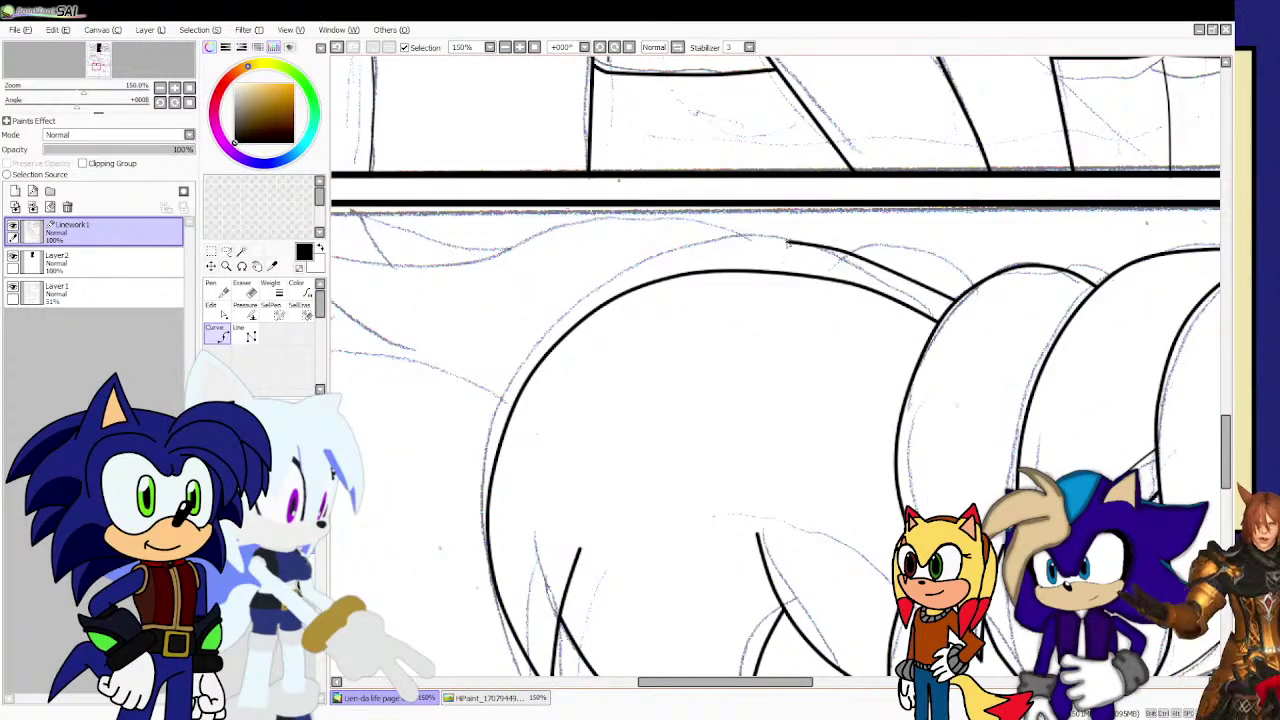
{"action": "left_click", "coordinate": [738, 246]}
{"action": "left_click", "coordinate": [676, 229]}
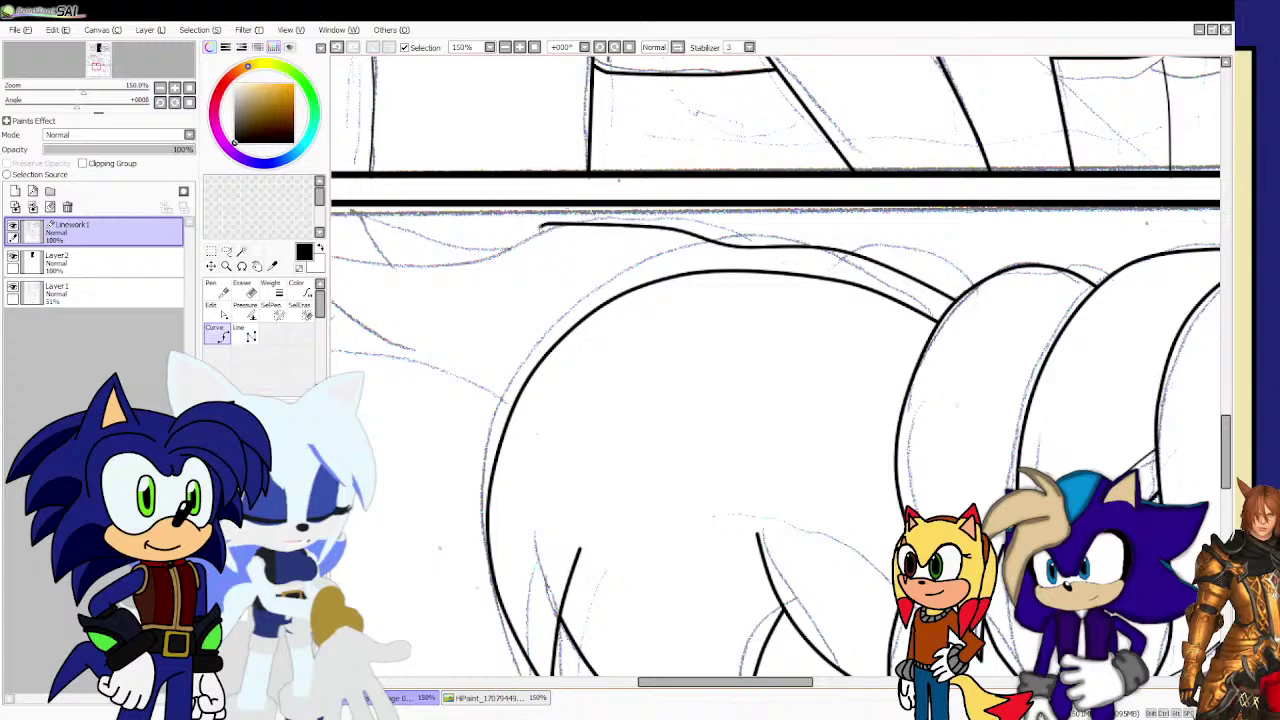
{"action": "left_click", "coordinate": [471, 254]}
{"action": "scroll", "coordinate": [471, 254], "scroll_direction": "down", "scroll_amount": 2}
{"action": "scroll", "coordinate": [394, 251], "scroll_direction": "up", "scroll_amount": 2}
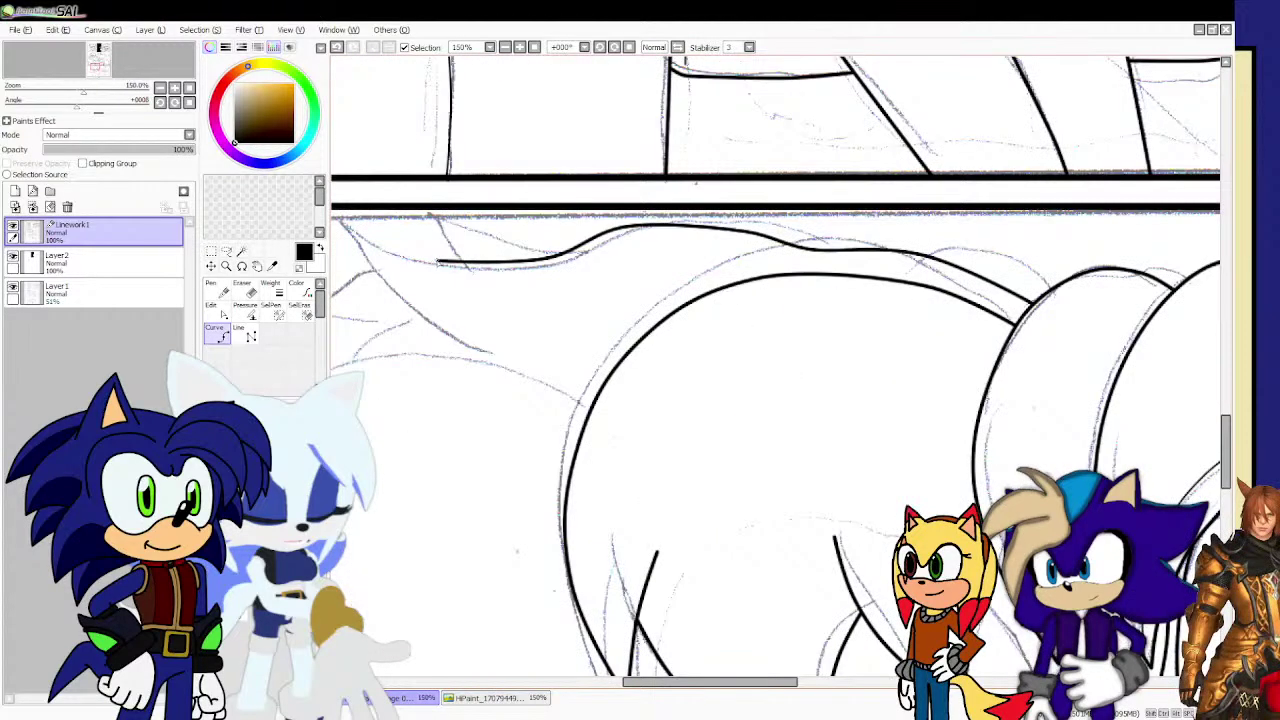
{"action": "left_click", "coordinate": [440, 258]}
{"action": "mouse_move", "coordinate": [405, 280]}
{"action": "left_mouse_down"}
{"action": "mouse_move", "coordinate": [462, 318]}
{"action": "mouse_move", "coordinate": [555, 337]}
{"action": "left_mouse_up"}
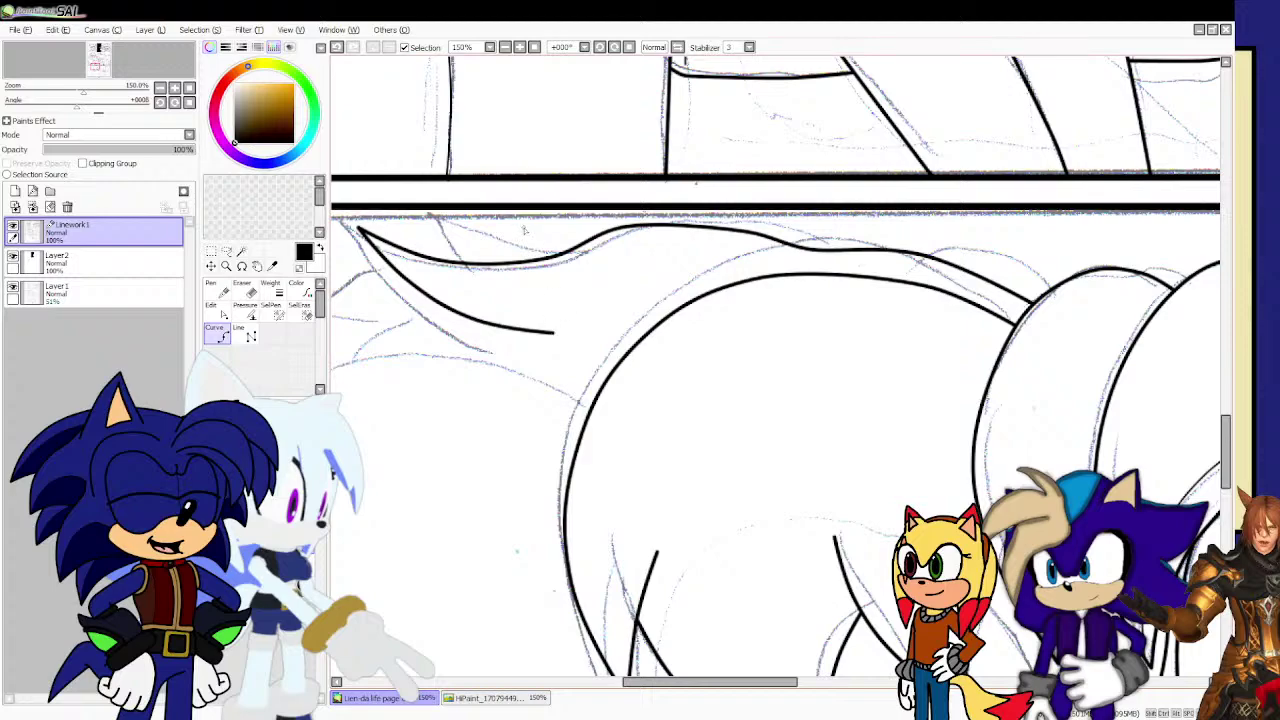
Ink a small pointed tuft between the wavy hair contour and the panel's upper border, with both of its edges.
{"action": "scroll", "coordinate": [555, 337], "scroll_direction": "up", "scroll_amount": 4}
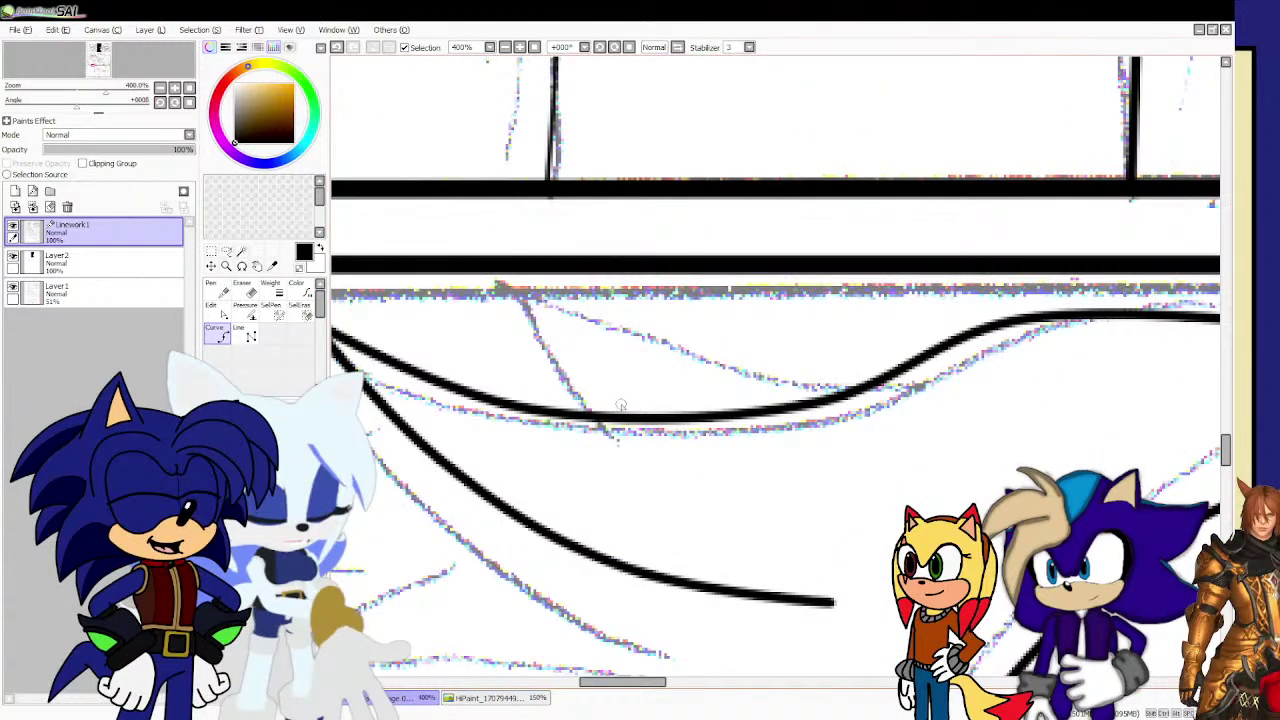
{"action": "mouse_move", "coordinate": [630, 415]}
{"action": "left_mouse_down"}
{"action": "mouse_move", "coordinate": [584, 376]}
{"action": "mouse_move", "coordinate": [538, 293]}
{"action": "left_mouse_up"}
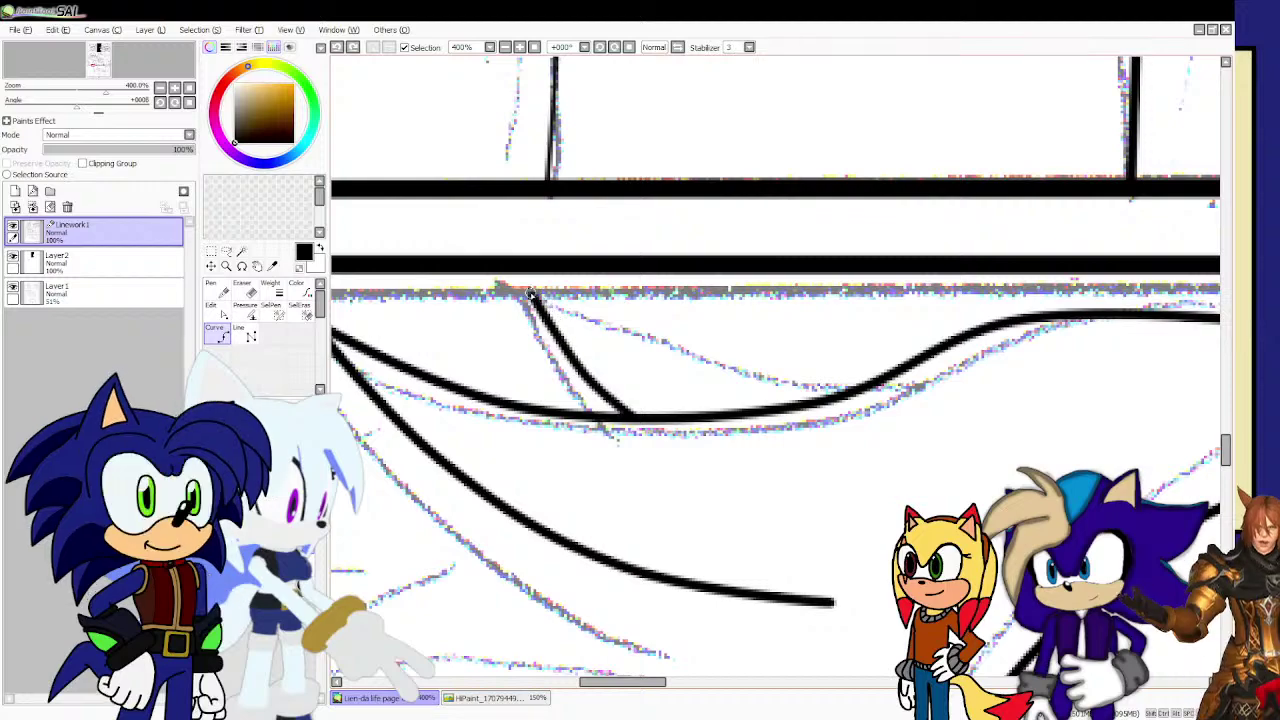
{"action": "left_click_drag", "start_coordinate": [530, 295], "coordinate": [670, 350]}
{"action": "left_click_drag", "start_coordinate": [776, 356], "coordinate": [888, 368]}
{"action": "scroll", "coordinate": [722, 367], "scroll_direction": "down", "scroll_amount": 4}
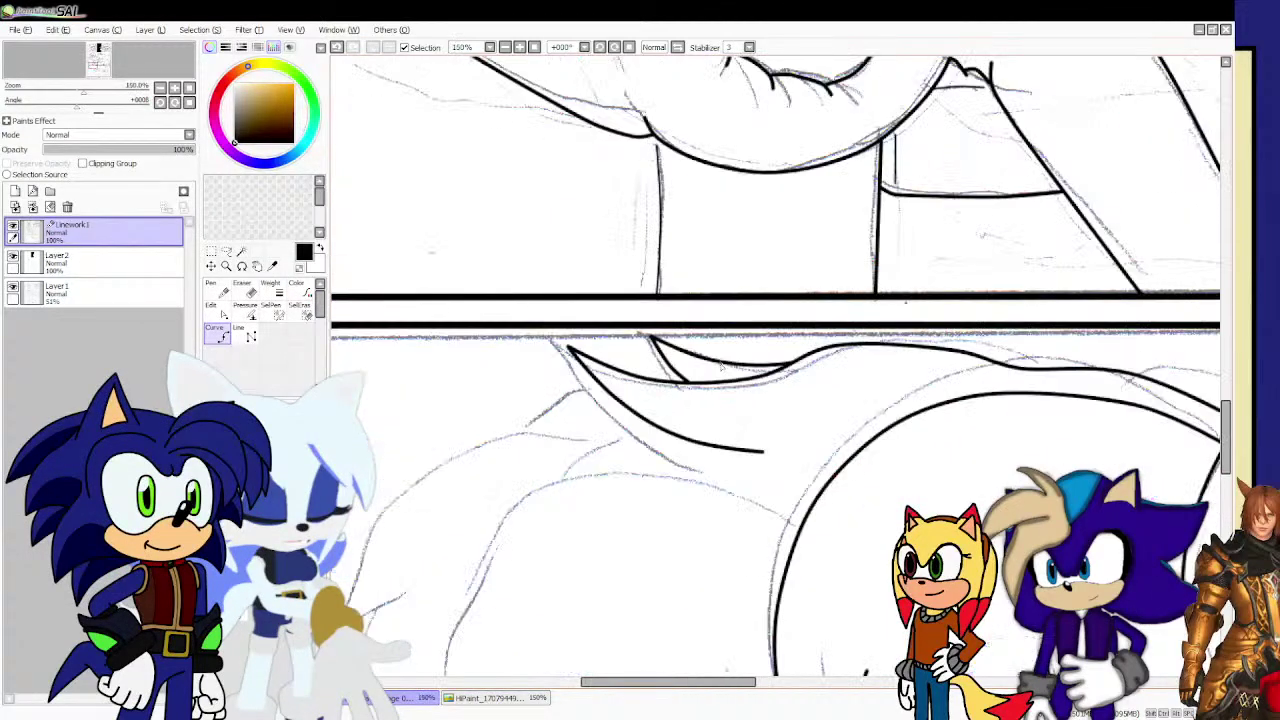
Ink a small rounded hair arc from the first character's rearmost lock over to the wavy contour.
{"action": "scroll", "coordinate": [965, 385], "scroll_direction": "up", "scroll_amount": 2}
{"action": "scroll", "coordinate": [603, 265], "scroll_direction": "up", "scroll_amount": 2}
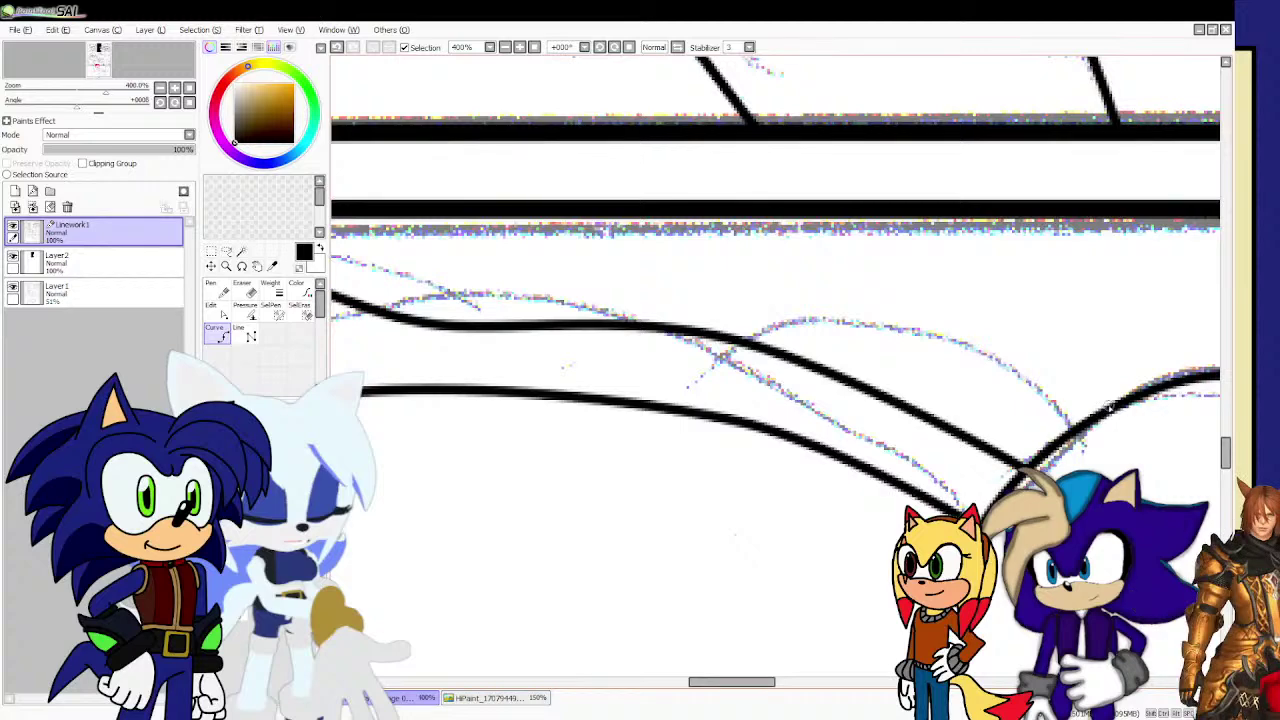
{"action": "mouse_move", "coordinate": [1112, 403]}
{"action": "left_mouse_down"}
{"action": "mouse_move", "coordinate": [1012, 348]}
{"action": "mouse_move", "coordinate": [850, 325]}
{"action": "mouse_move", "coordinate": [795, 330]}
{"action": "mouse_move", "coordinate": [770, 348]}
{"action": "left_mouse_up"}
{"action": "scroll", "coordinate": [770, 348], "scroll_direction": "down", "scroll_amount": 4}
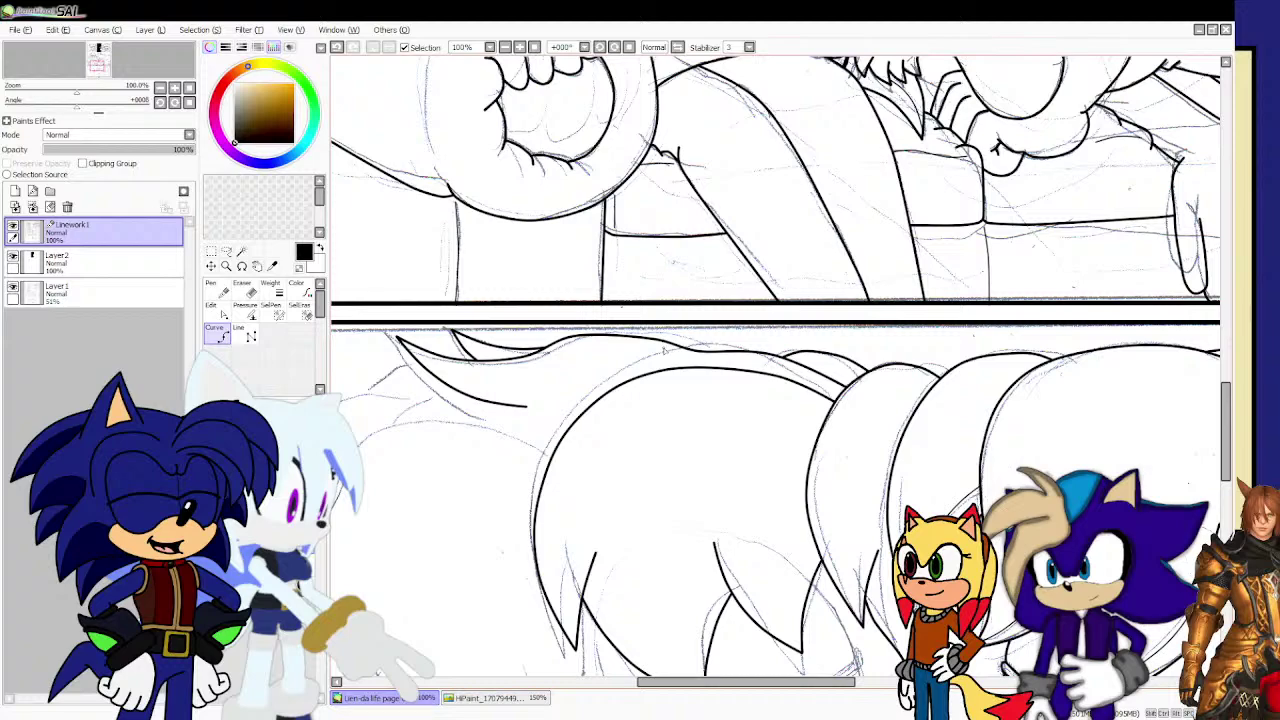
{"action": "scroll", "coordinate": [663, 351], "scroll_direction": "down", "scroll_amount": 1}
Ink the rounded upper edge of the next large lock, starting from the second character's crown outline and curving towards the panel's left side.
{"action": "scroll", "coordinate": [800, 332], "scroll_direction": "up", "scroll_amount": 2}
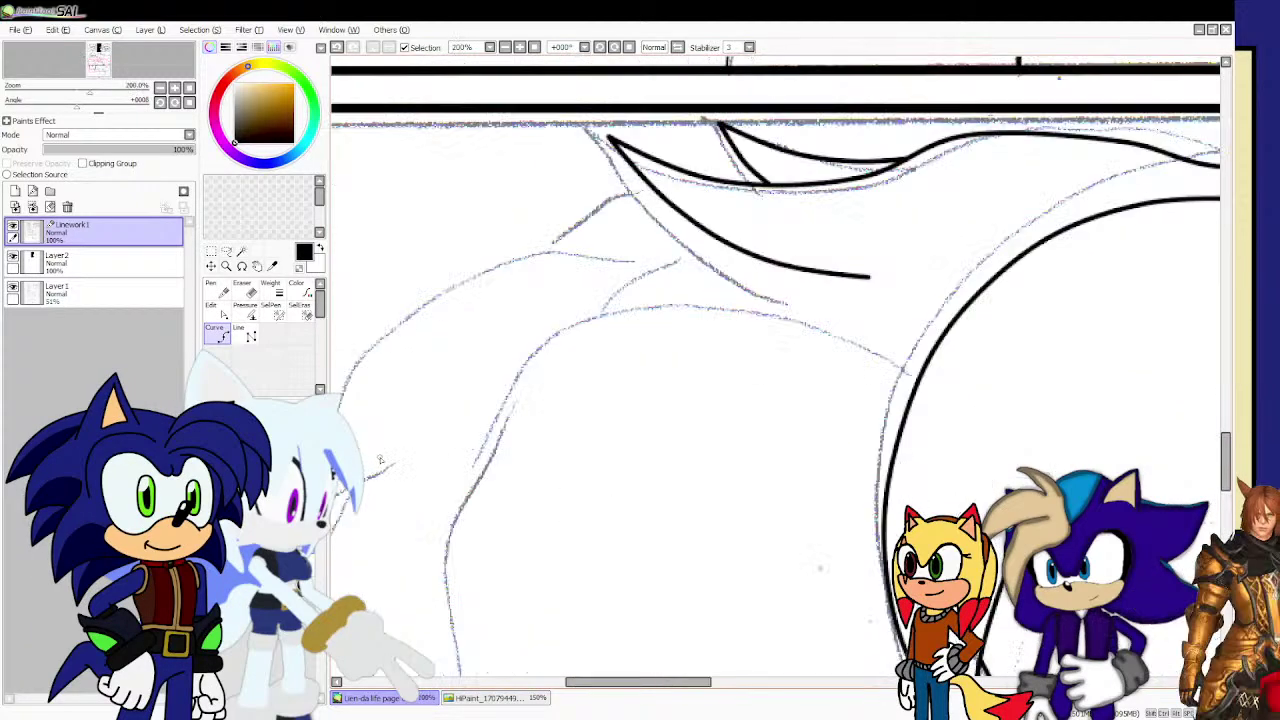
{"action": "scroll", "coordinate": [800, 332], "scroll_direction": "up", "scroll_amount": 2}
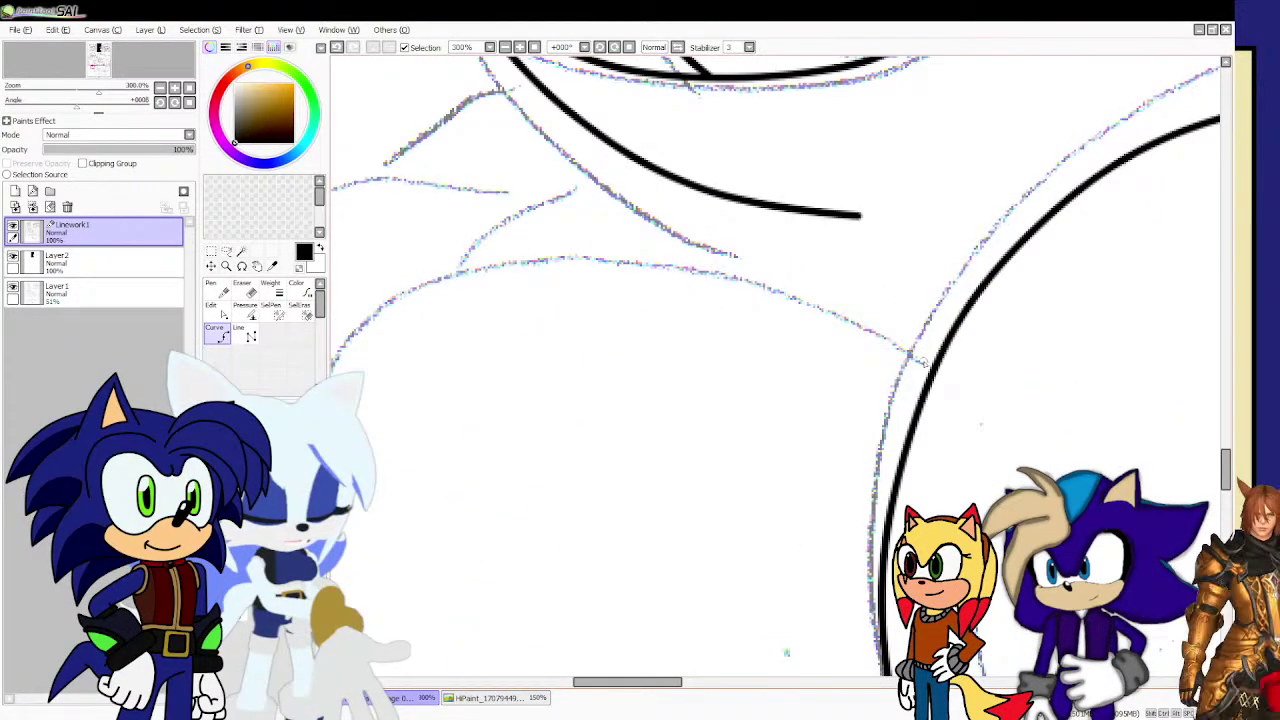
{"action": "left_click_drag", "start_coordinate": [930, 368], "coordinate": [895, 346]}
{"action": "scroll", "coordinate": [853, 323], "scroll_direction": "down", "scroll_amount": 1}
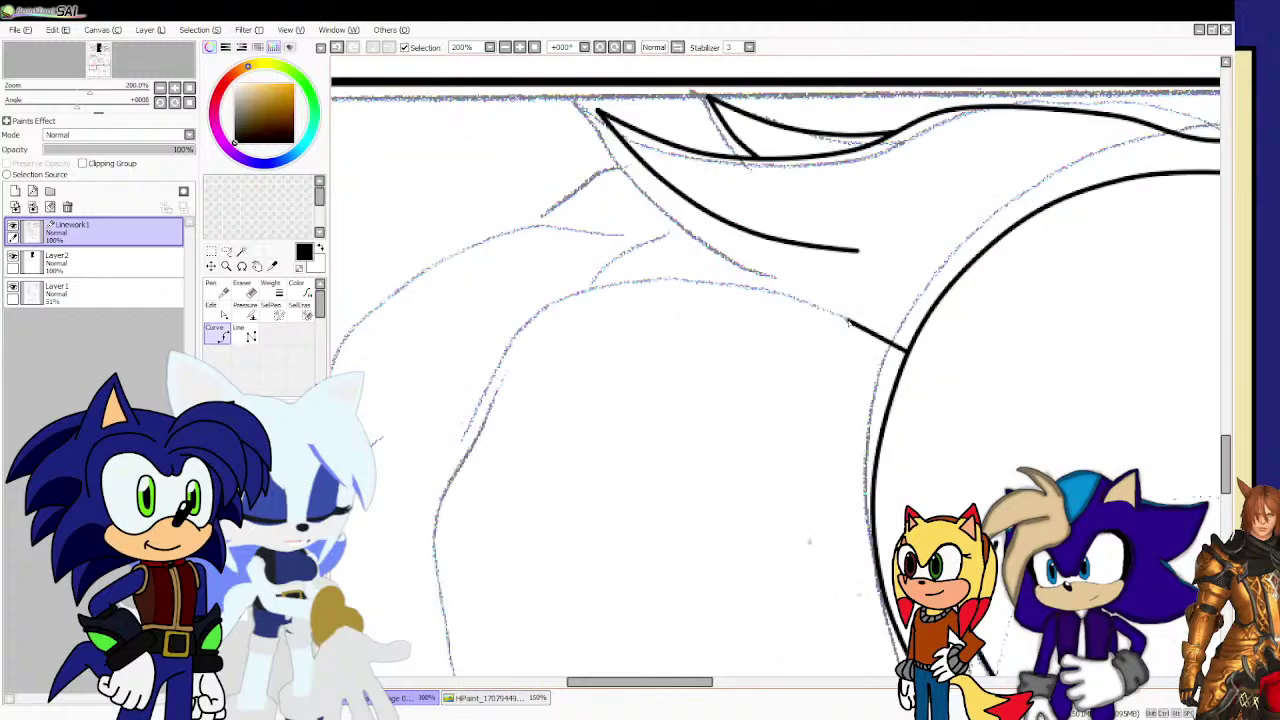
{"action": "left_click", "coordinate": [846, 321]}
{"action": "scroll", "coordinate": [900, 342], "scroll_direction": "down", "scroll_amount": 4}
{"action": "scroll", "coordinate": [800, 348], "scroll_direction": "up", "scroll_amount": 3}
{"action": "left_click", "coordinate": [948, 295]}
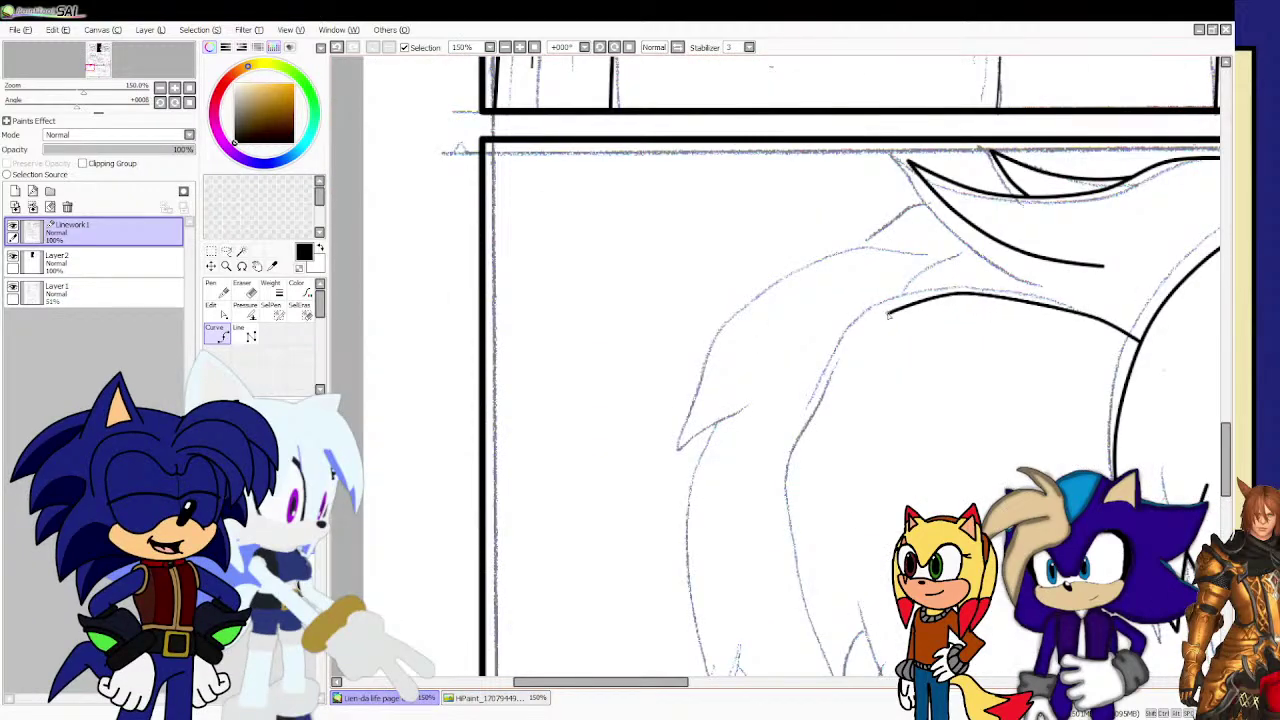
{"action": "left_click", "coordinate": [857, 328]}
{"action": "scroll", "coordinate": [820, 440], "scroll_direction": "down", "scroll_amount": 5}
{"action": "scroll", "coordinate": [840, 520], "scroll_direction": "up", "scroll_amount": 3}
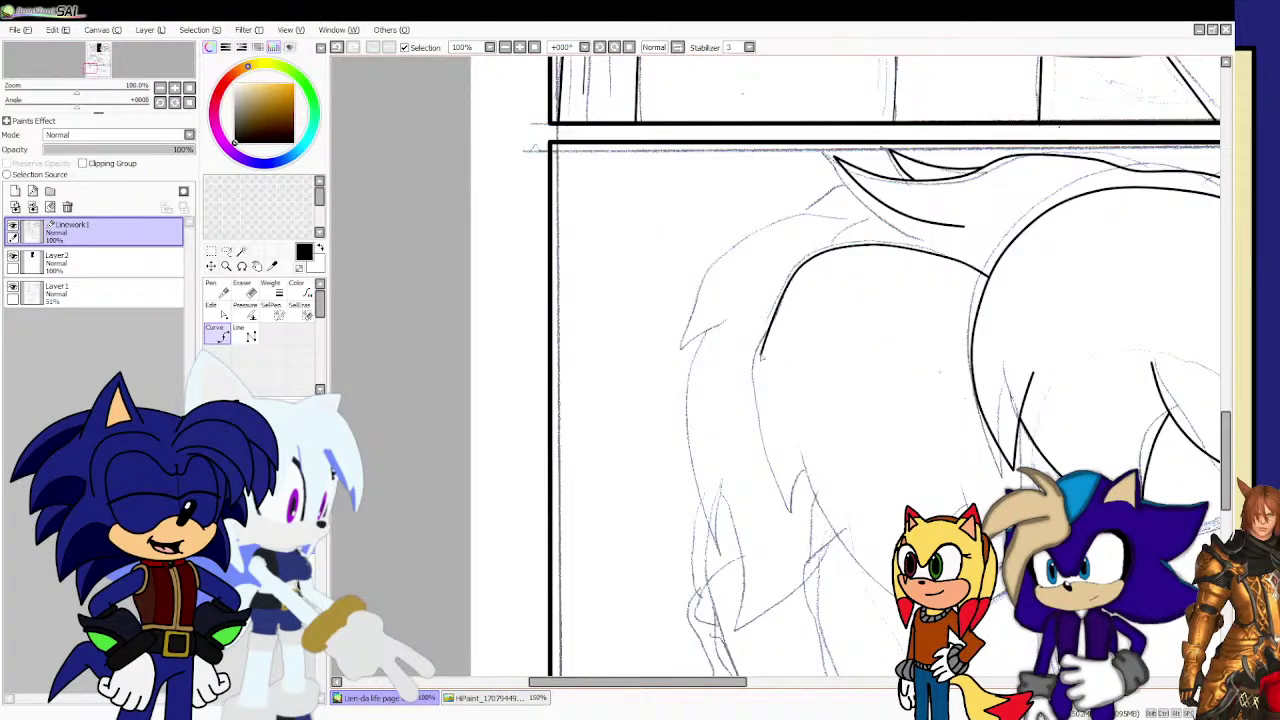
Continue the large lock's outer edge down to its tip and ink the short edge back up.
{"action": "left_click", "coordinate": [755, 362]}
{"action": "left_click", "coordinate": [768, 448]}
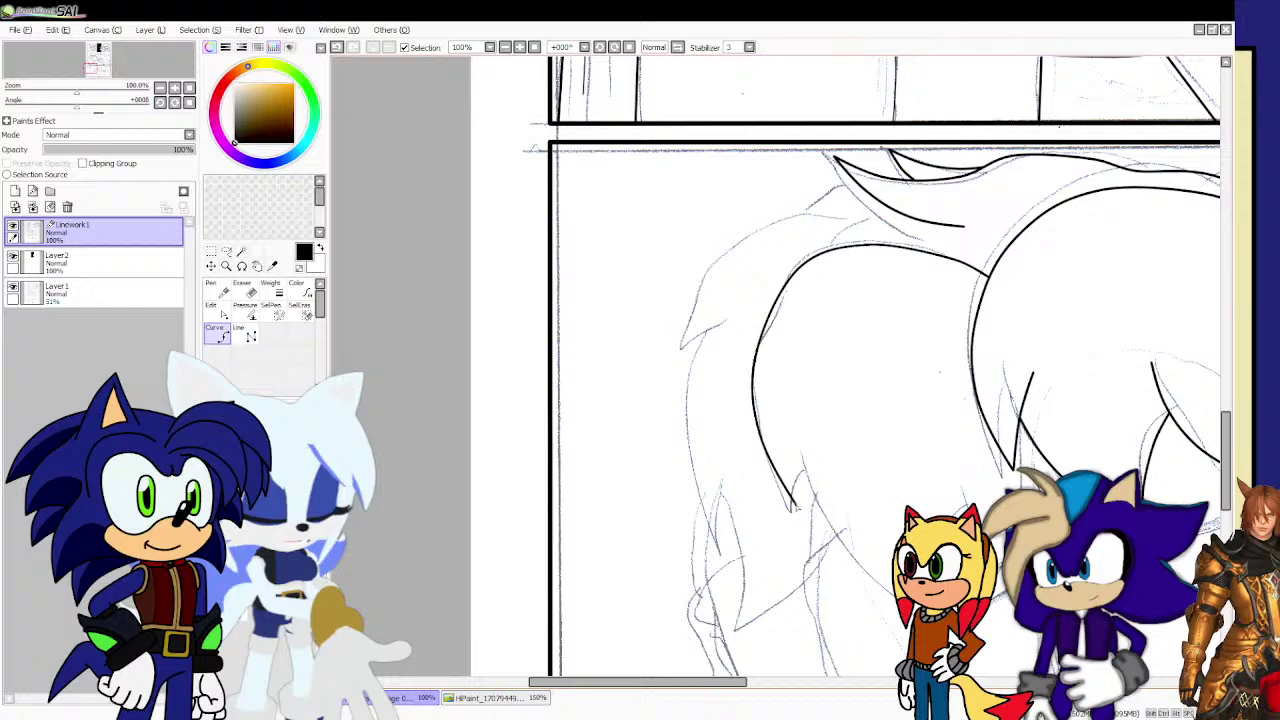
{"action": "left_click", "coordinate": [796, 508]}
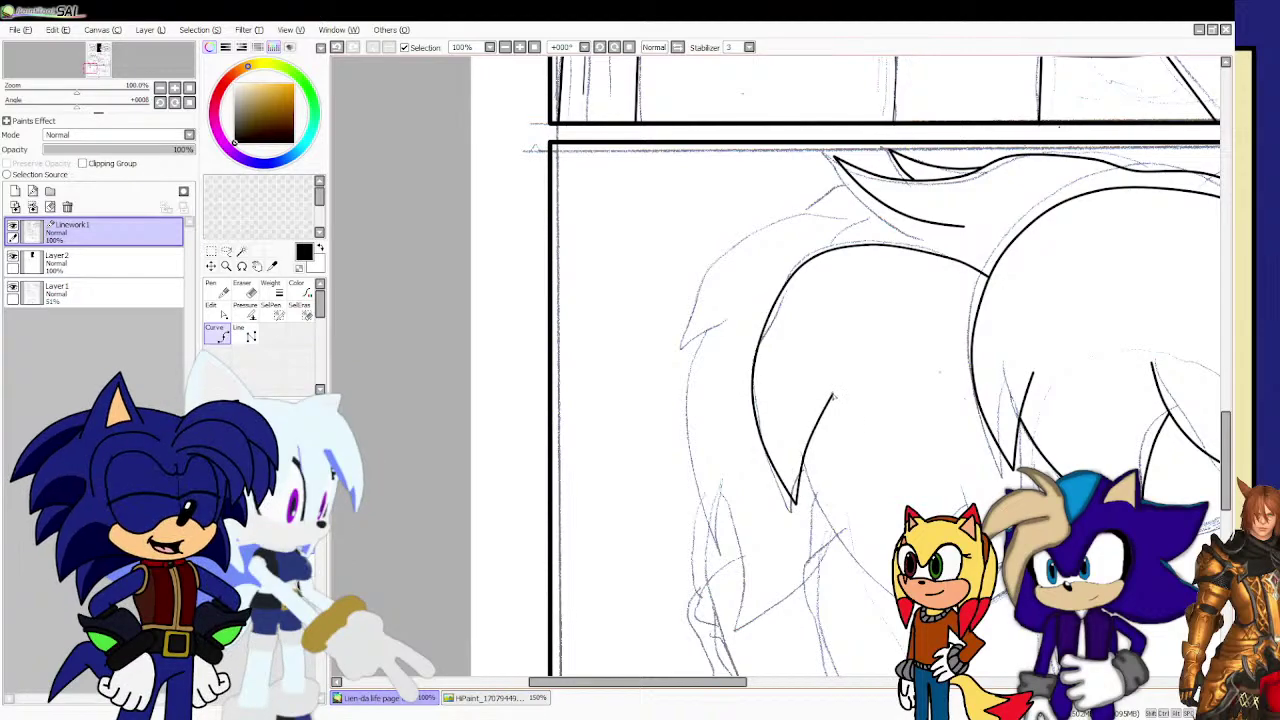
{"action": "scroll", "coordinate": [822, 416], "scroll_direction": "down", "scroll_amount": 3}
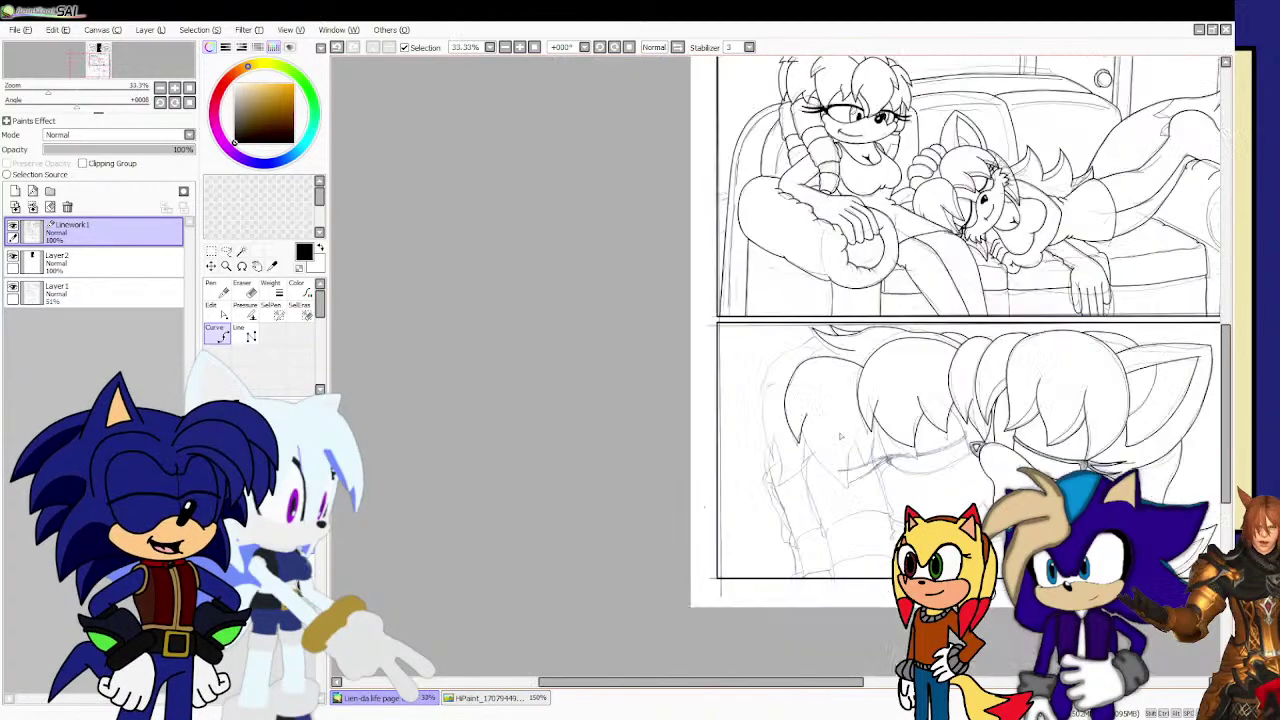
Ink a pointed bang beneath the large lock, down to its tip and back up to the crown lock's short edge.
{"action": "scroll", "coordinate": [822, 416], "scroll_direction": "up", "scroll_amount": 4}
{"action": "left_click", "coordinate": [826, 328]}
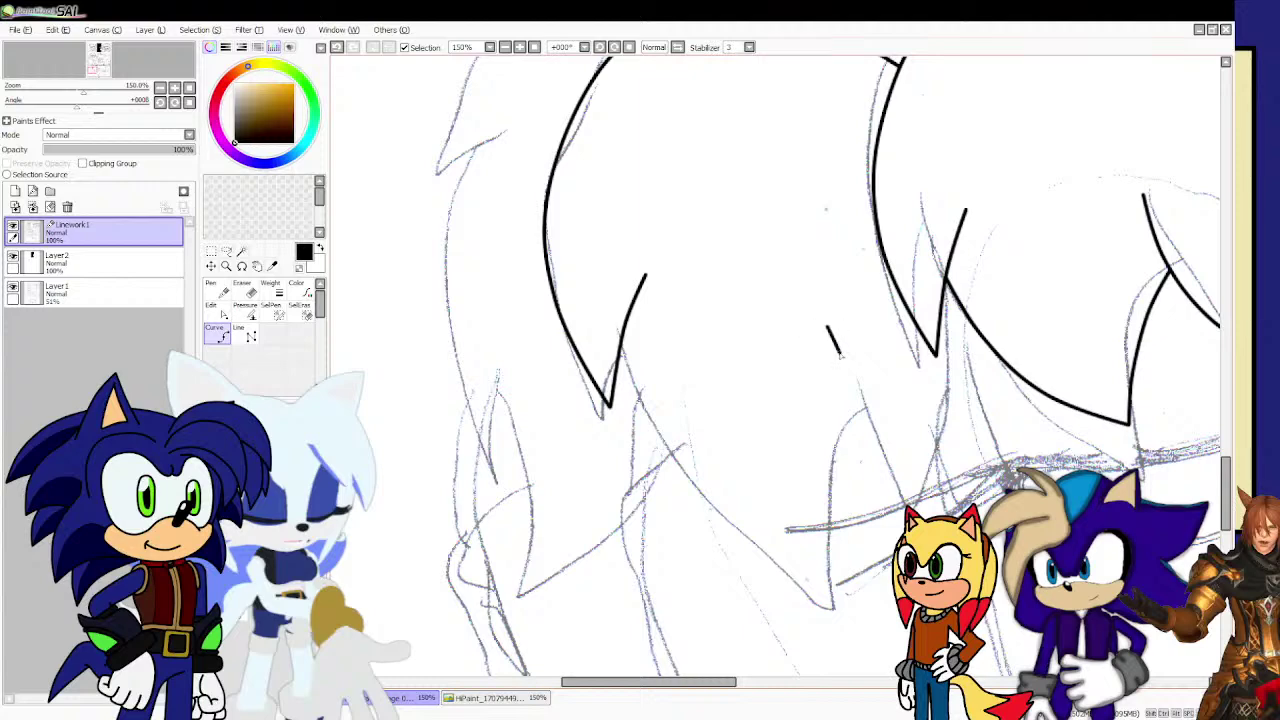
{"action": "left_click", "coordinate": [930, 466]}
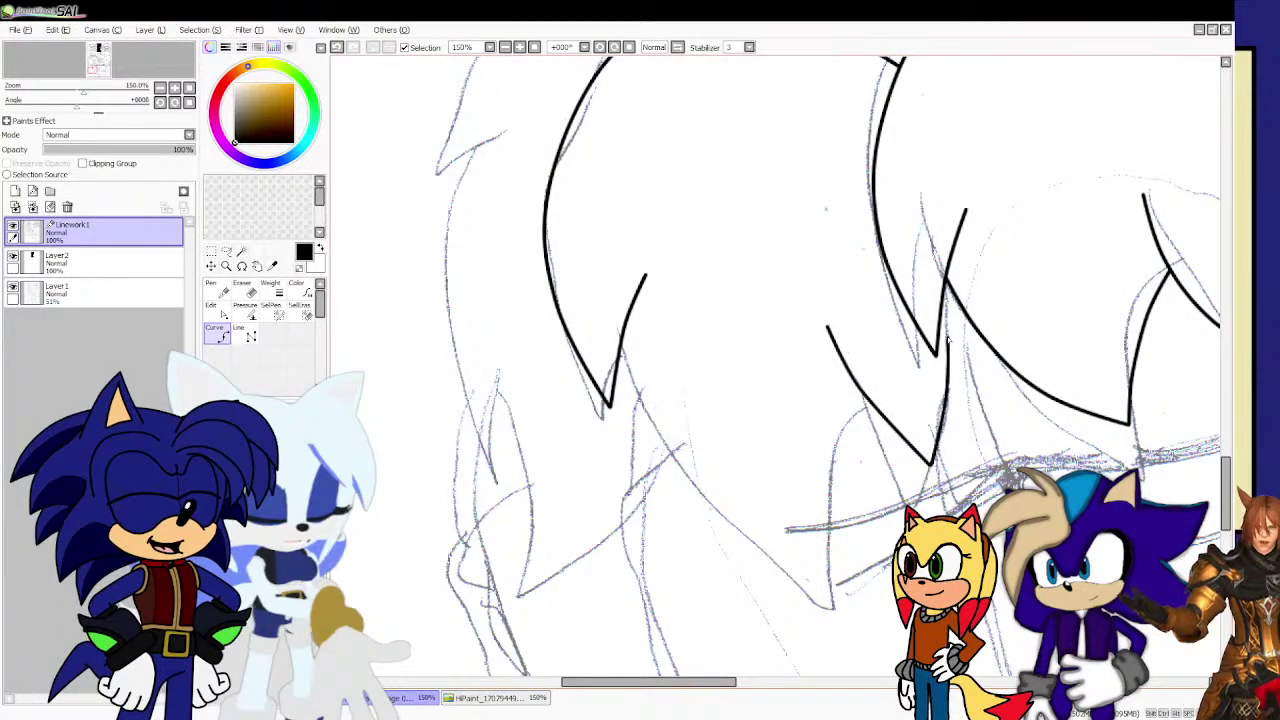
{"action": "scroll", "coordinate": [947, 298], "scroll_direction": "up", "scroll_amount": 3}
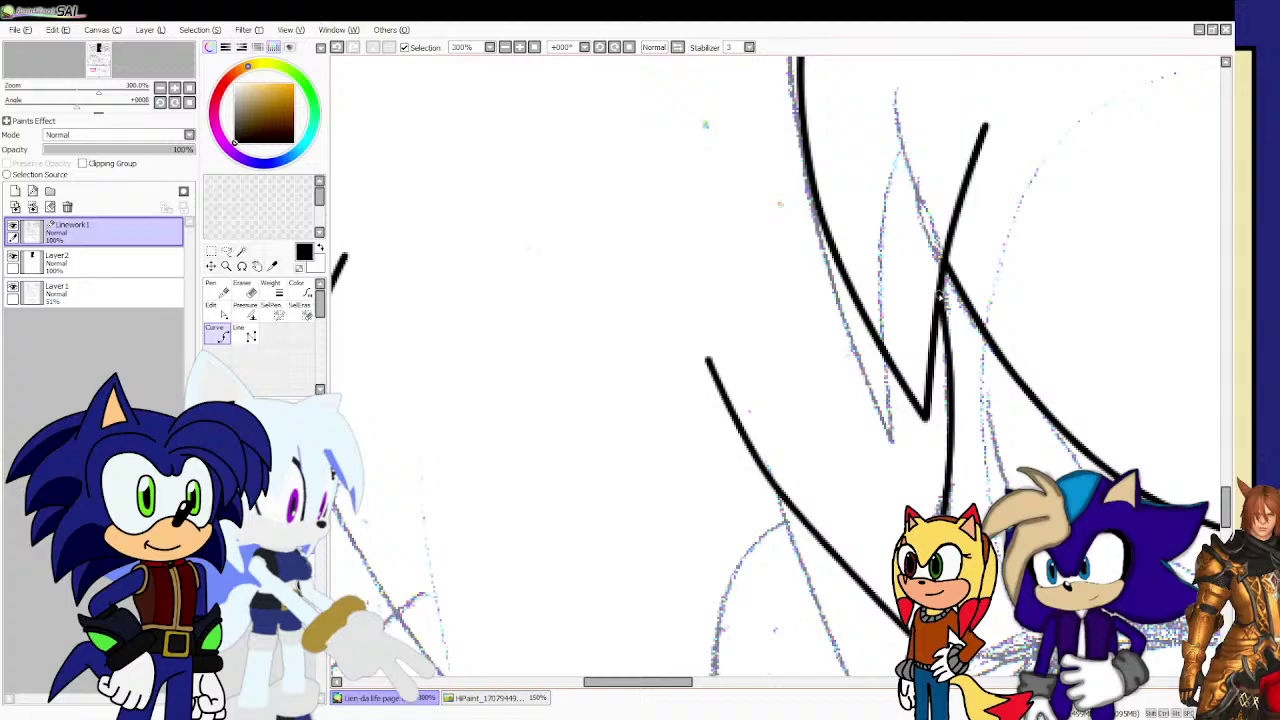
{"action": "scroll", "coordinate": [771, 481], "scroll_direction": "down", "scroll_amount": 3}
Ink the large lock's wide lower bang from its short edge down to a point and up to the adjoining pointed bang.
{"action": "scroll", "coordinate": [737, 535], "scroll_direction": "up", "scroll_amount": 2}
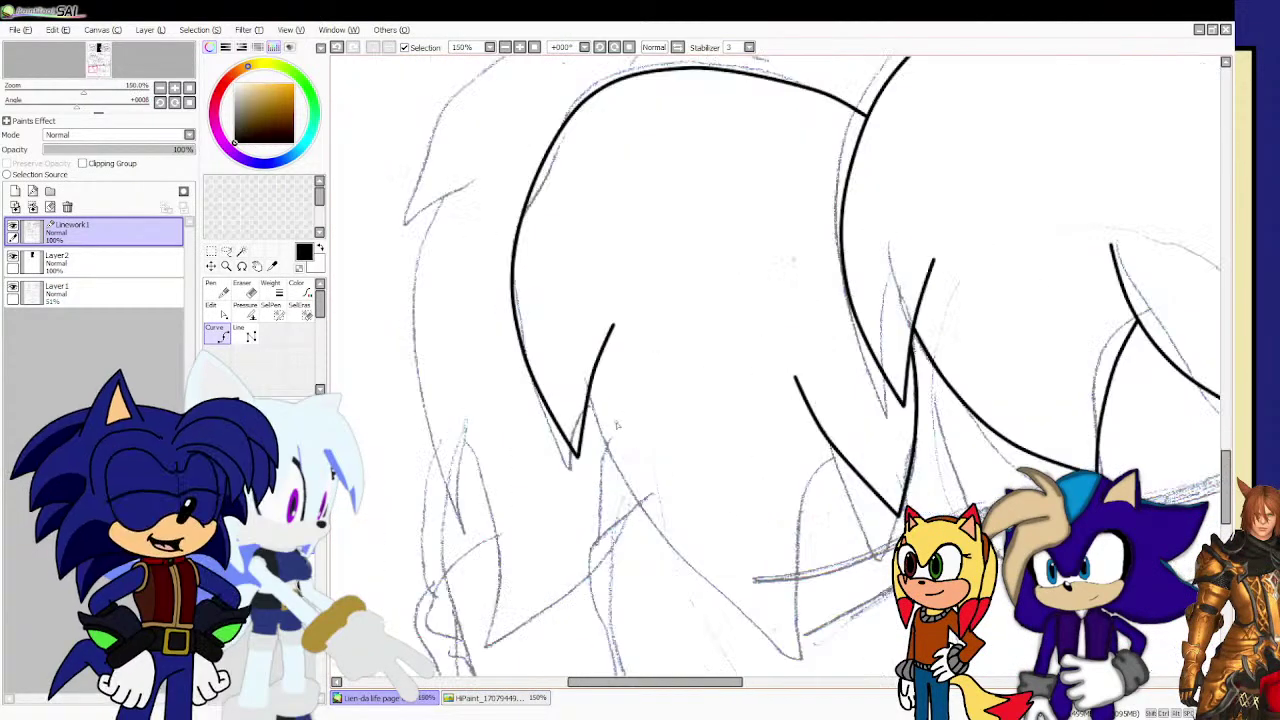
{"action": "scroll", "coordinate": [737, 535], "scroll_direction": "down", "scroll_amount": 2}
{"action": "scroll", "coordinate": [633, 460], "scroll_direction": "up", "scroll_amount": 2}
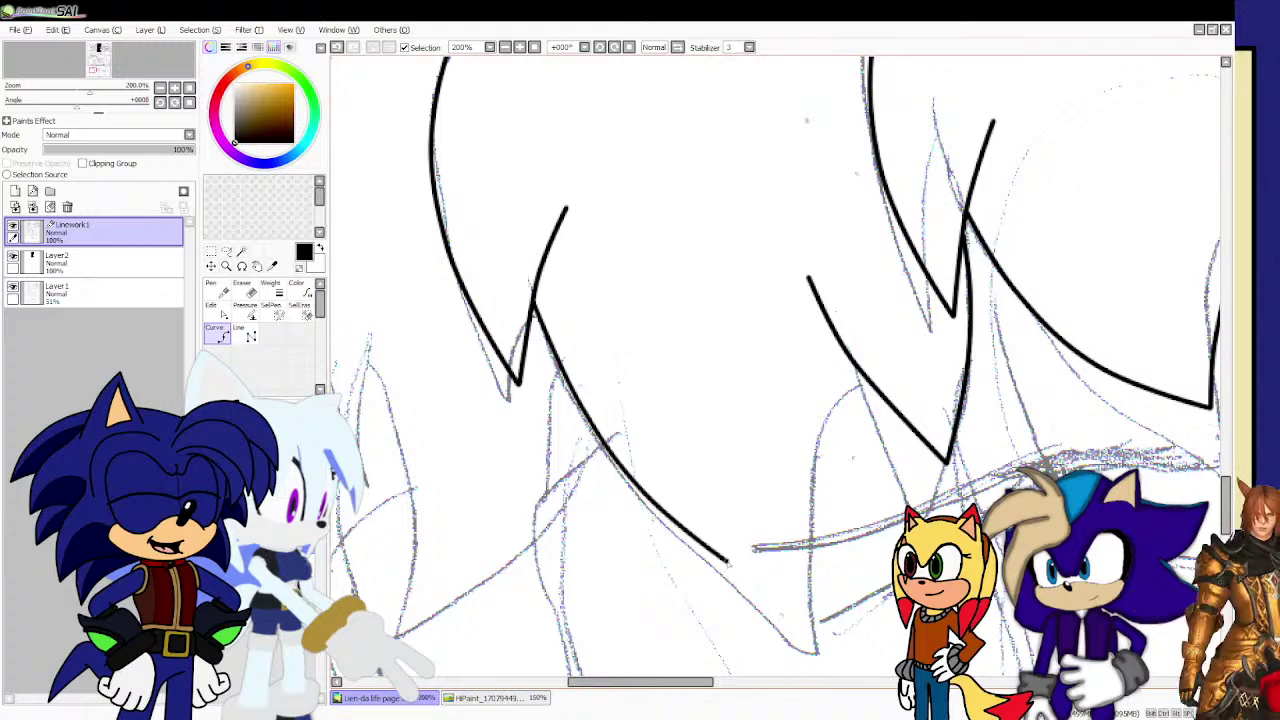
{"action": "left_click", "coordinate": [792, 595]}
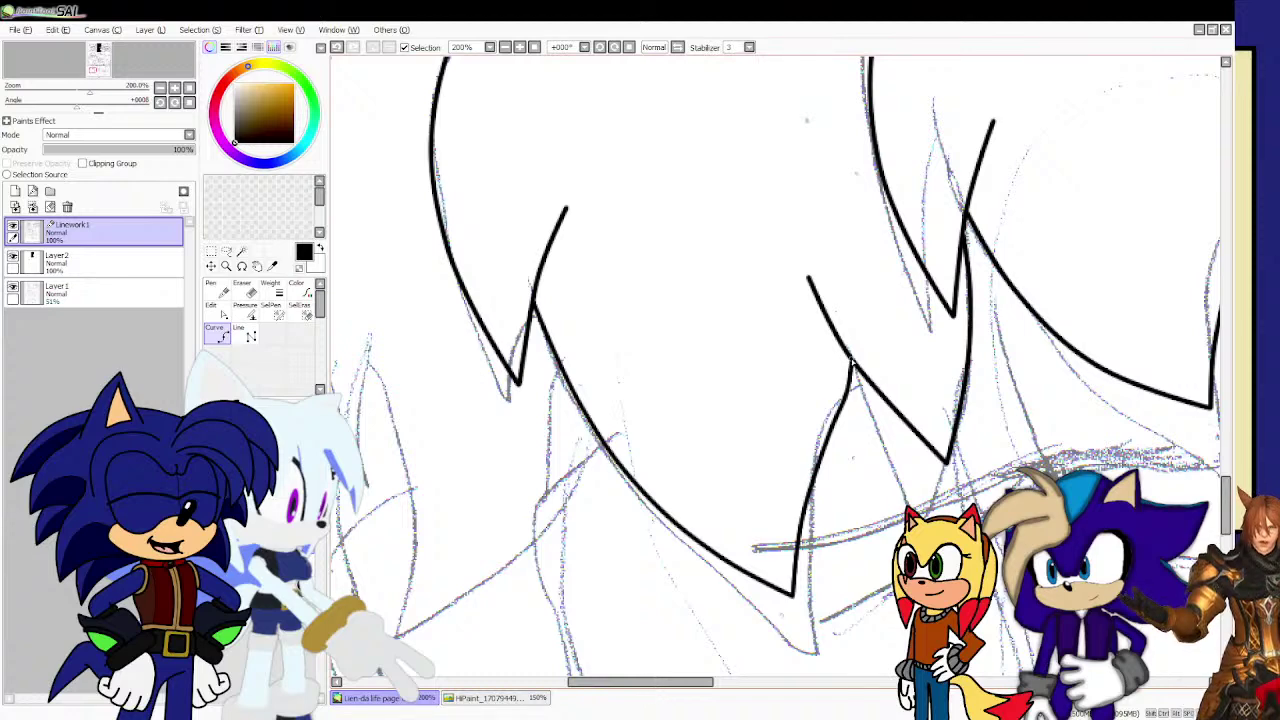
{"action": "scroll", "coordinate": [732, 459], "scroll_direction": "down", "scroll_amount": 3}
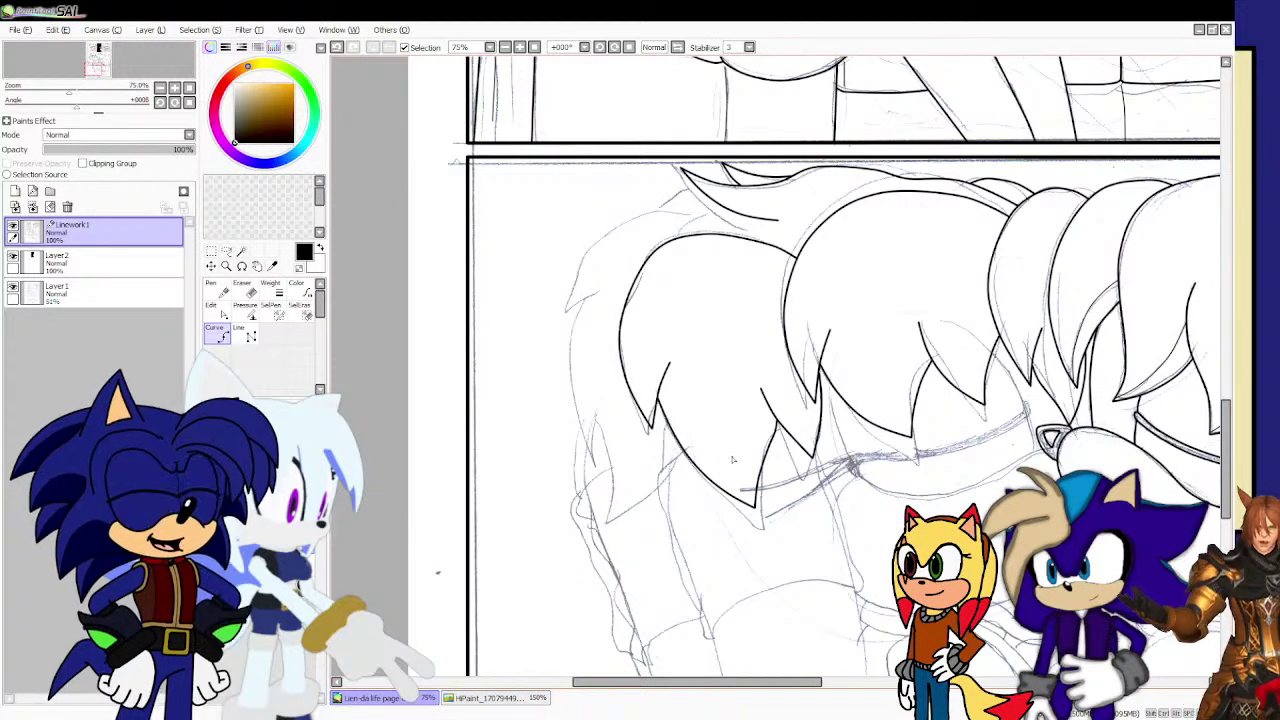
Ink a short curve joining the top of the large lock to the lower edge of the pointed hair tip above.
{"action": "scroll", "coordinate": [705, 225], "scroll_direction": "up", "scroll_amount": 3}
{"action": "scroll", "coordinate": [700, 252], "scroll_direction": "up", "scroll_amount": 2}
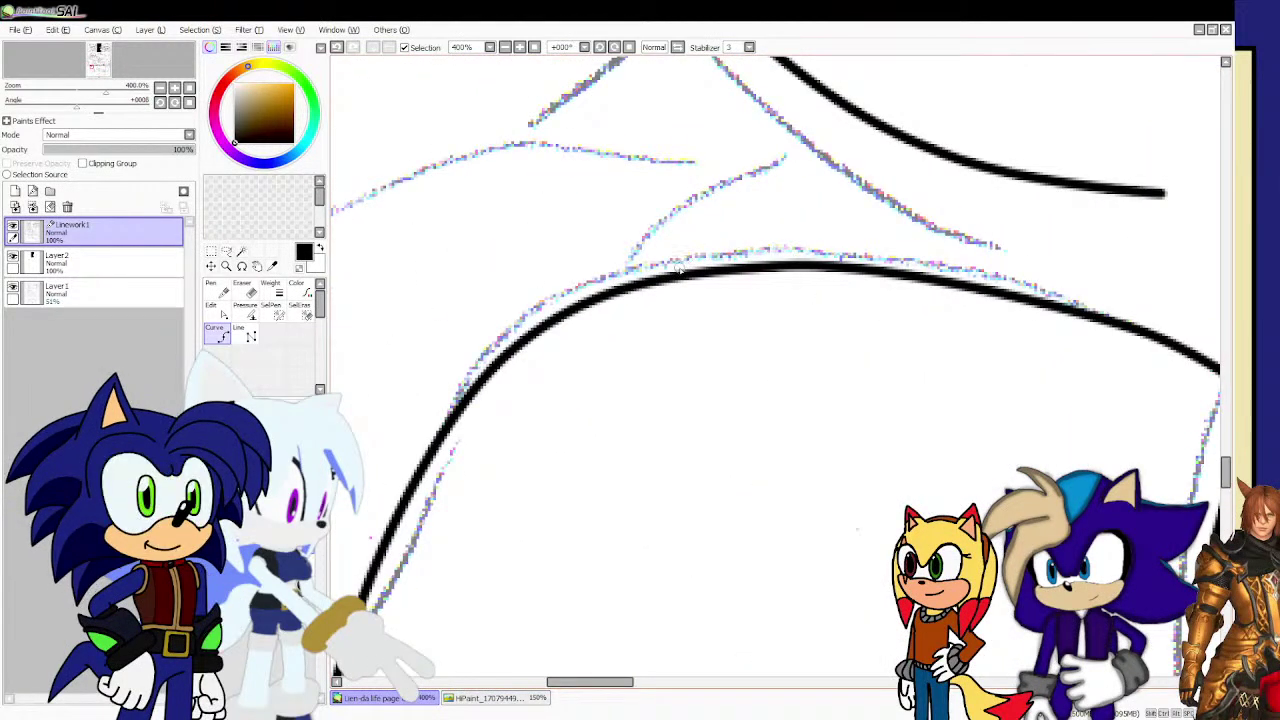
{"action": "mouse_move", "coordinate": [707, 210]}
{"action": "left_mouse_down"}
{"action": "mouse_move", "coordinate": [766, 137]}
{"action": "mouse_move", "coordinate": [831, 98]}
{"action": "left_mouse_up"}
{"action": "scroll", "coordinate": [817, 150], "scroll_direction": "down", "scroll_amount": 2}
{"action": "scroll", "coordinate": [817, 160], "scroll_direction": "down", "scroll_amount": 1}
{"action": "scroll", "coordinate": [777, 166], "scroll_direction": "up", "scroll_amount": 1}
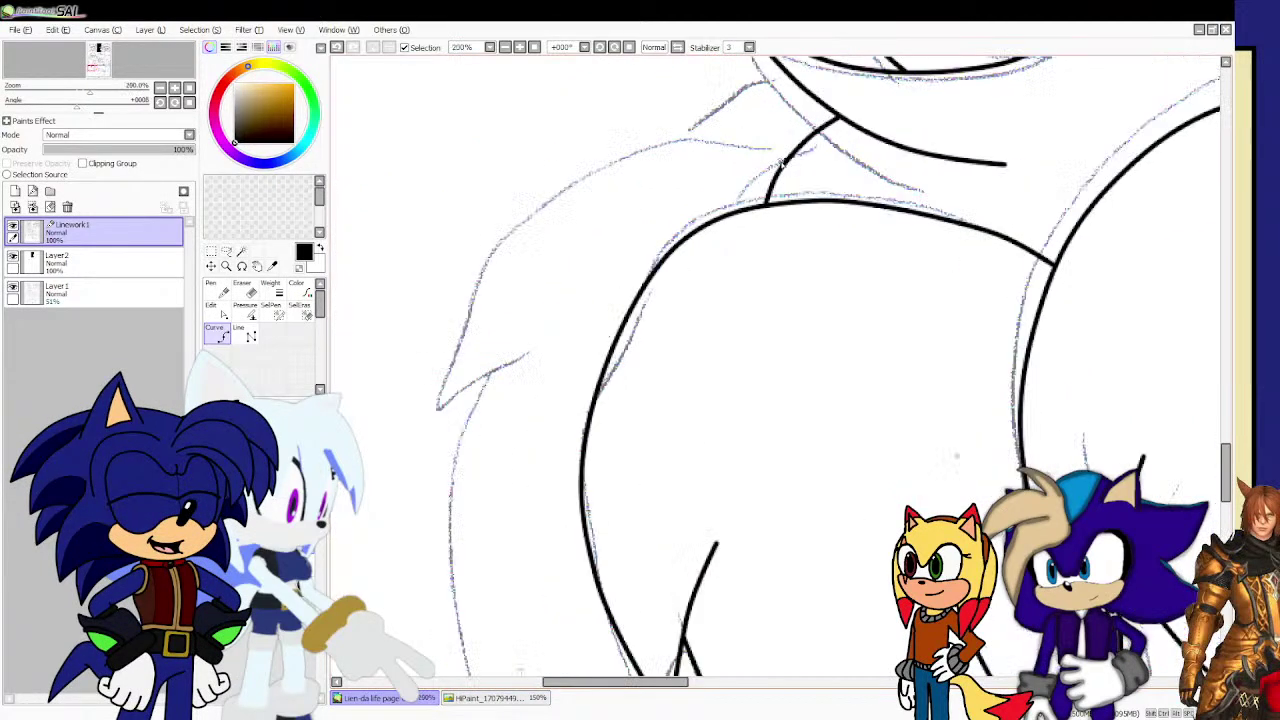
Ink the outermost lock from the short joining curve over and down to its pointed tip, with the short underside back inward.
{"action": "left_click", "coordinate": [785, 162]}
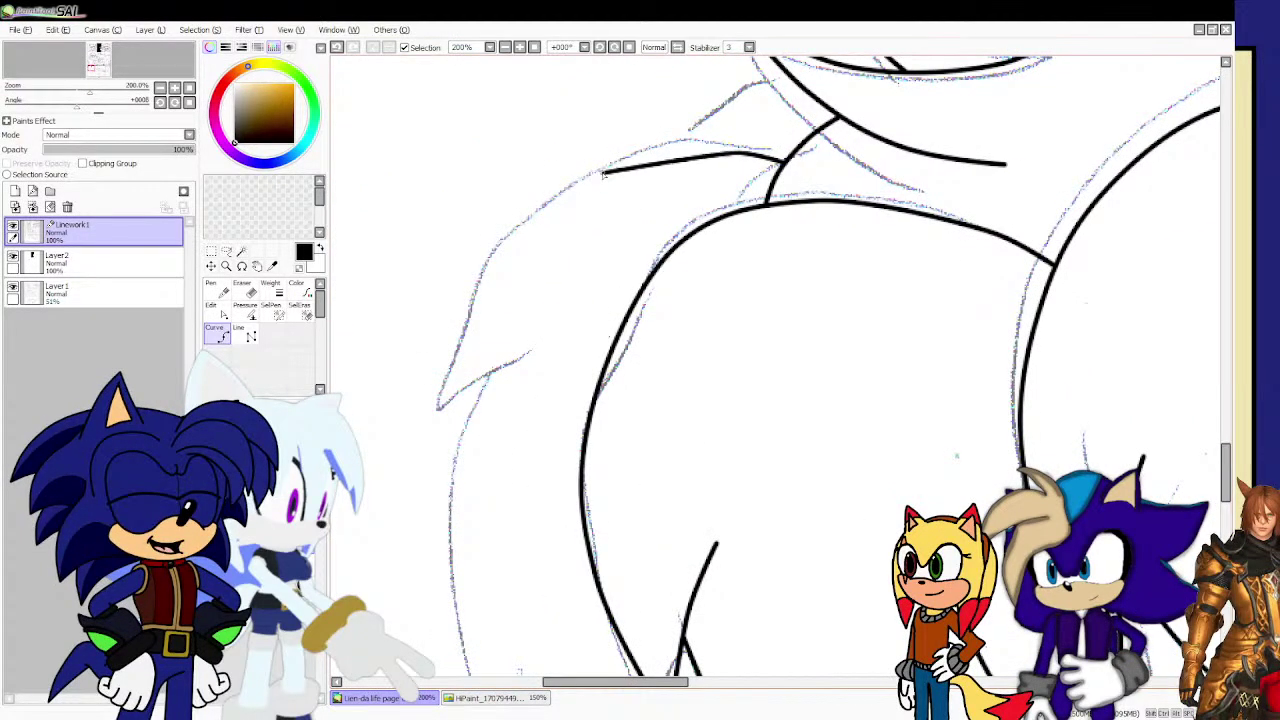
{"action": "mouse_move", "coordinate": [782, 159]}
{"action": "left_mouse_down"}
{"action": "mouse_move", "coordinate": [510, 235]}
{"action": "mouse_move", "coordinate": [398, 425]}
{"action": "left_mouse_up"}
{"action": "left_click", "coordinate": [464, 412]}
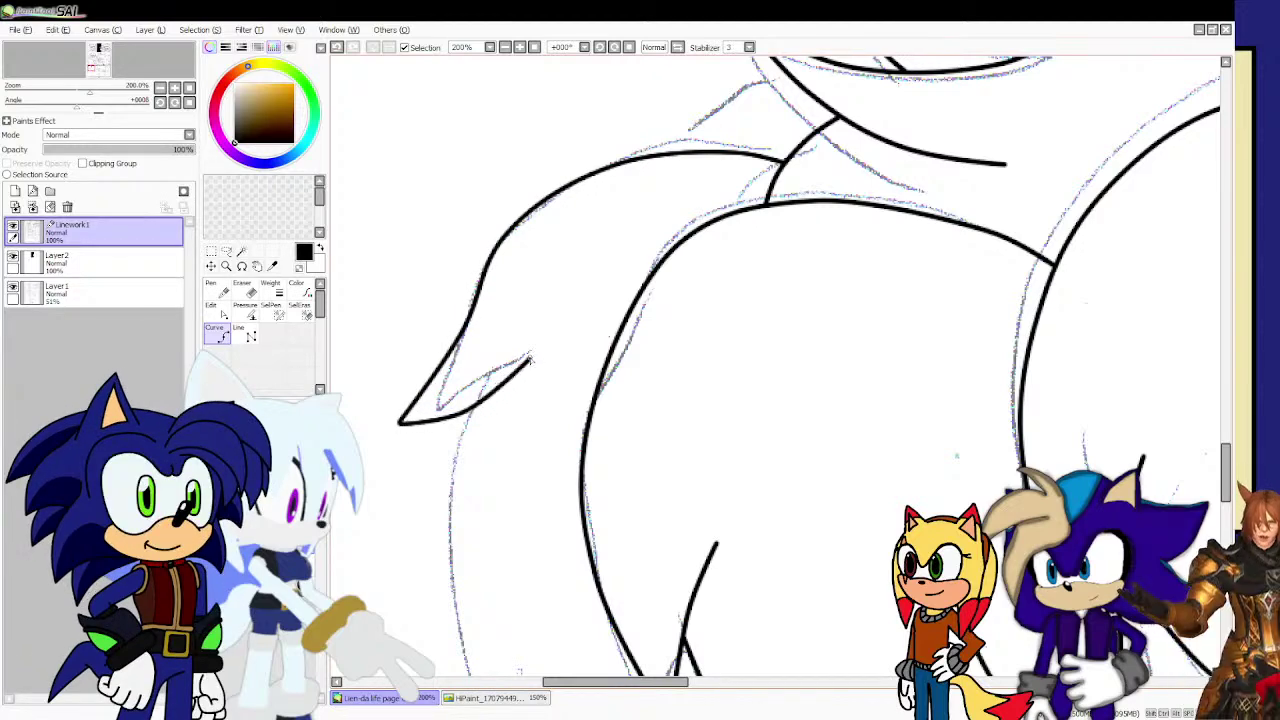
{"action": "double_click", "coordinate": [539, 369]}
{"action": "scroll", "coordinate": [512, 298], "scroll_direction": "down", "scroll_amount": 3}
Ink the long outer lock from the outermost lock's underside down to its pointed tip and a short edge back up inward.
{"action": "scroll", "coordinate": [485, 472], "scroll_direction": "up", "scroll_amount": 2}
{"action": "scroll", "coordinate": [485, 460], "scroll_direction": "up", "scroll_amount": 2}
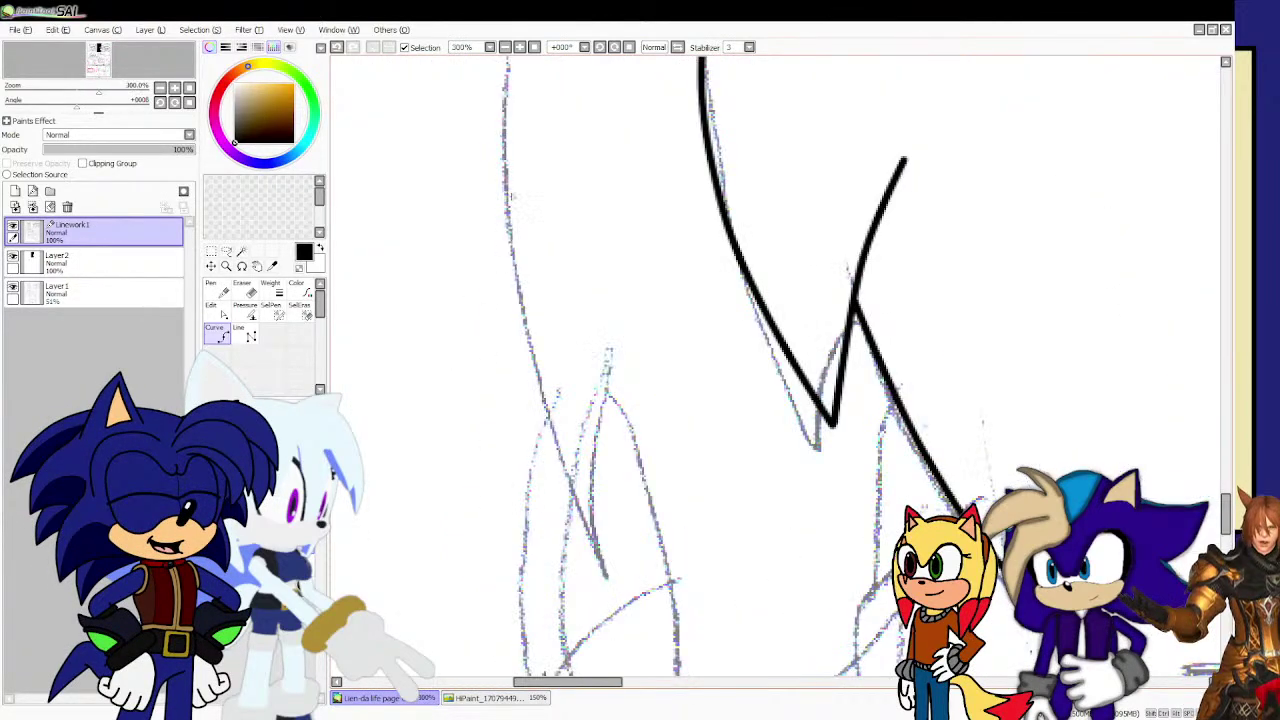
{"action": "scroll", "coordinate": [514, 190], "scroll_direction": "down", "scroll_amount": 2}
{"action": "scroll", "coordinate": [523, 86], "scroll_direction": "up", "scroll_amount": 1}
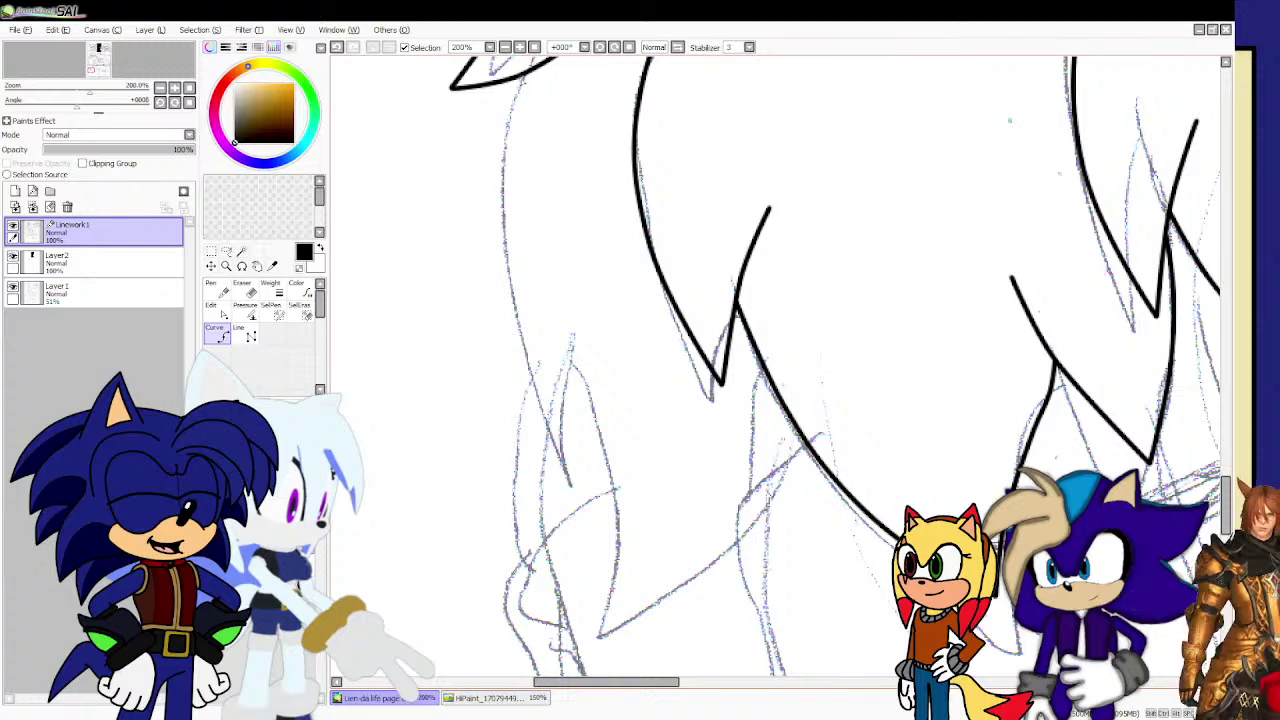
{"action": "left_click_drag", "start_coordinate": [518, 78], "coordinate": [502, 136]}
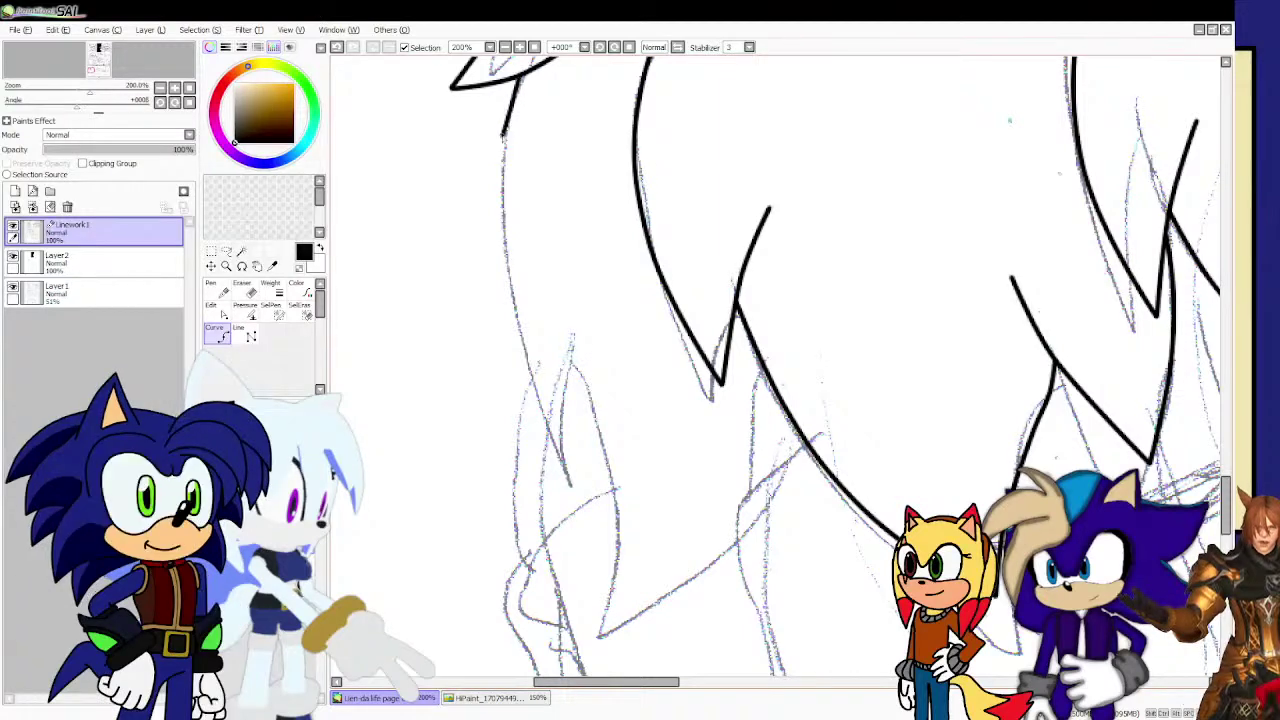
{"action": "left_click", "coordinate": [497, 167]}
{"action": "left_click", "coordinate": [501, 333]}
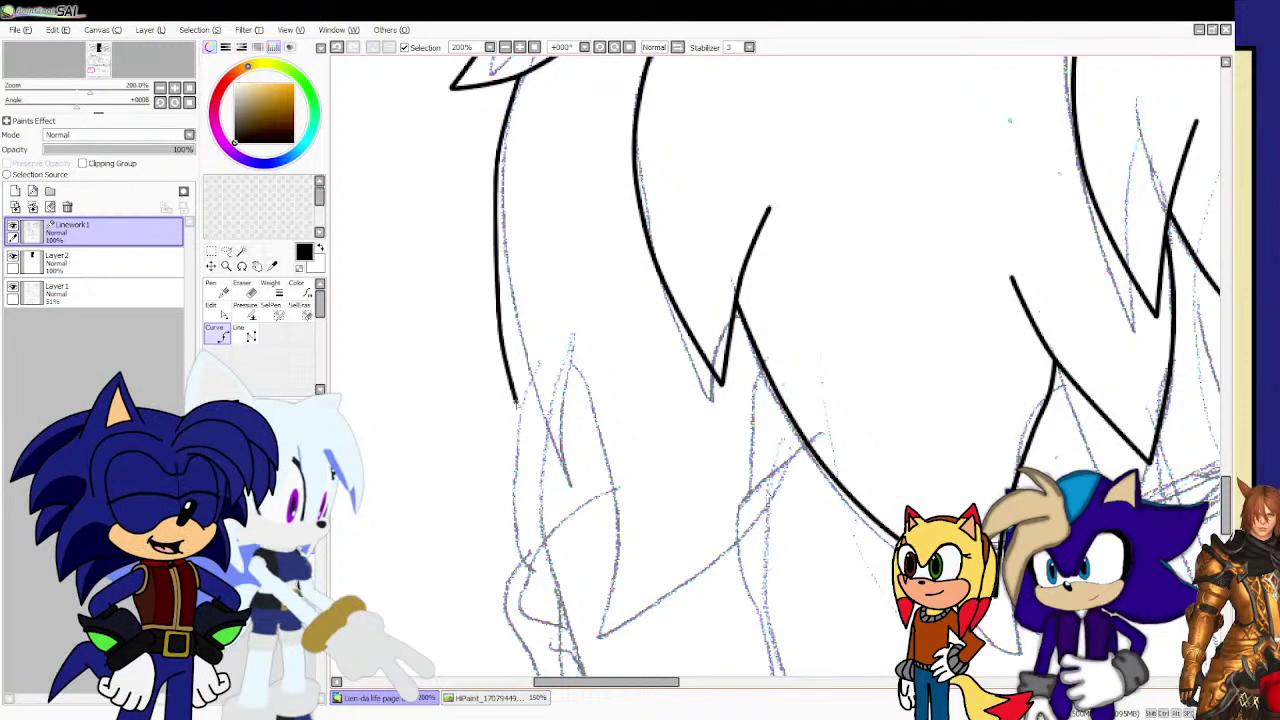
{"action": "left_click", "coordinate": [569, 419]}
{"action": "double_click", "coordinate": [620, 338]}
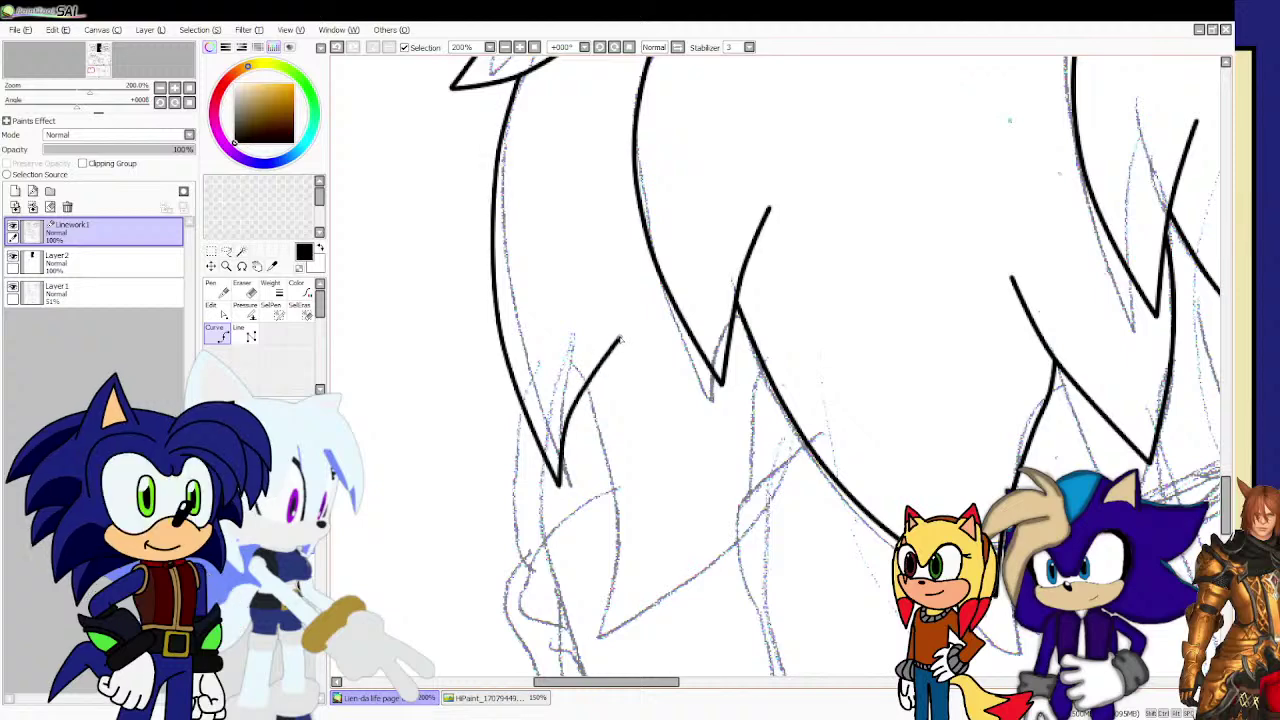
Ink the lower bang from the outer lock's short edge down to a point and up to the neighbouring large lock.
{"action": "scroll", "coordinate": [634, 341], "scroll_direction": "down", "scroll_amount": 2}
{"action": "scroll", "coordinate": [651, 460], "scroll_direction": "up", "scroll_amount": 1}
{"action": "scroll", "coordinate": [605, 353], "scroll_direction": "up", "scroll_amount": 1}
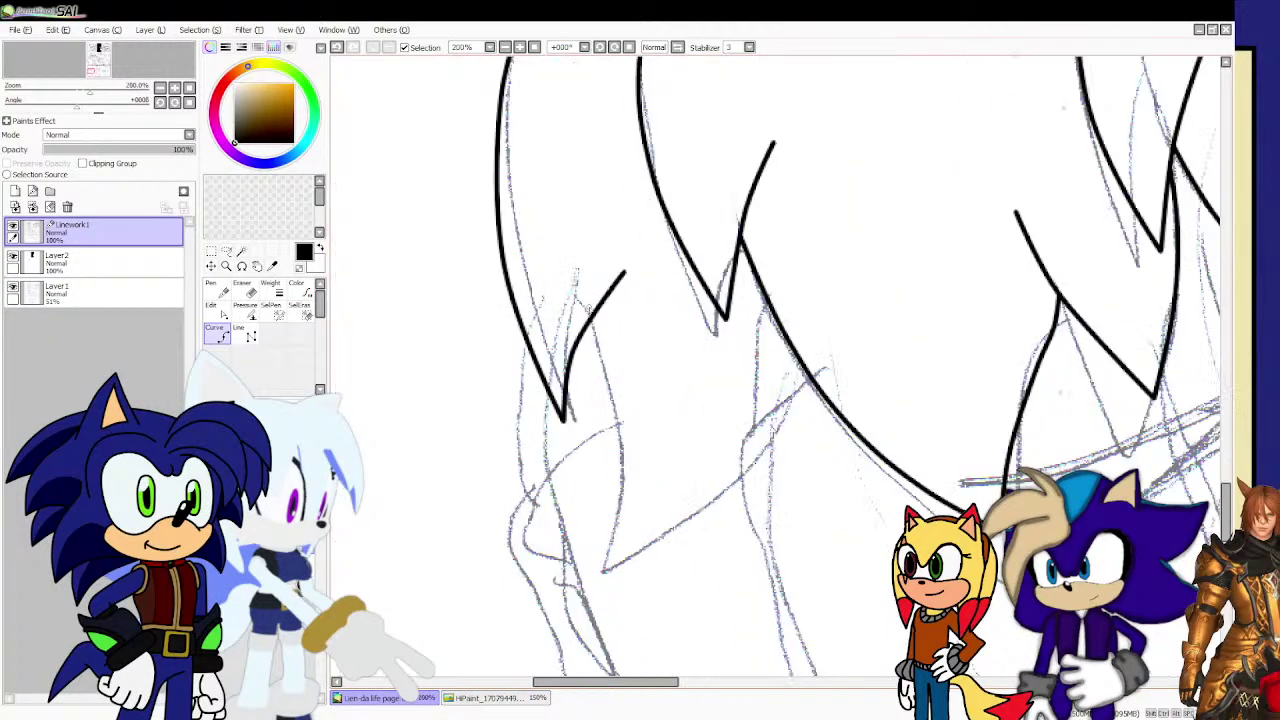
{"action": "left_click_drag", "start_coordinate": [590, 318], "coordinate": [605, 493]}
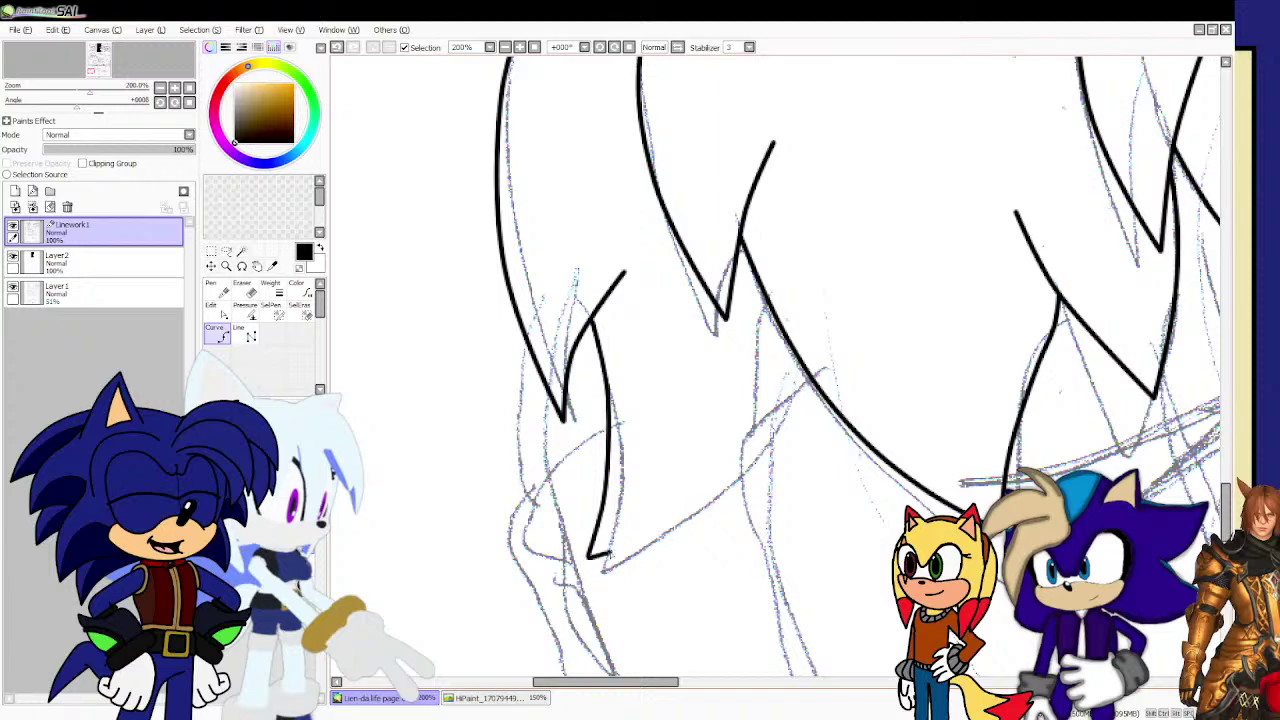
{"action": "mouse_move", "coordinate": [668, 530]}
{"action": "left_mouse_down"}
{"action": "mouse_move", "coordinate": [759, 462]}
{"action": "mouse_move", "coordinate": [786, 415]}
{"action": "left_mouse_up"}
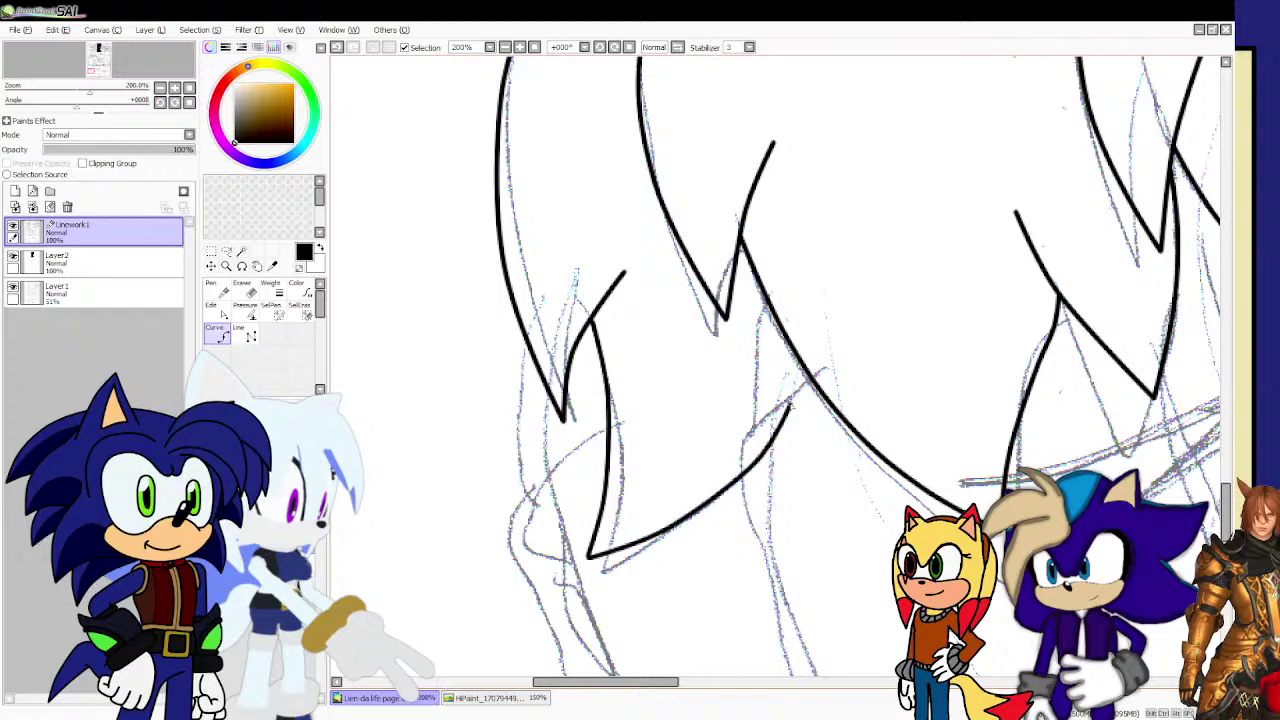
{"action": "left_click", "coordinate": [758, 443]}
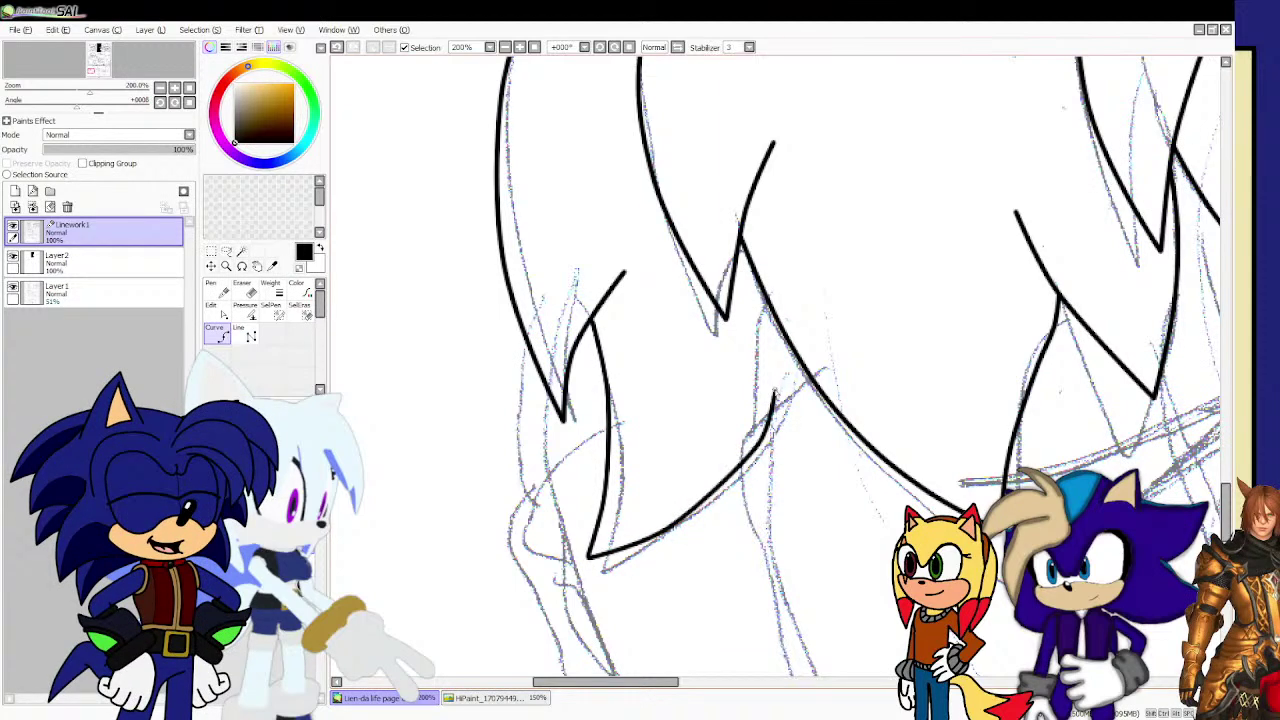
{"action": "scroll", "coordinate": [774, 390], "scroll_direction": "up", "scroll_amount": 3}
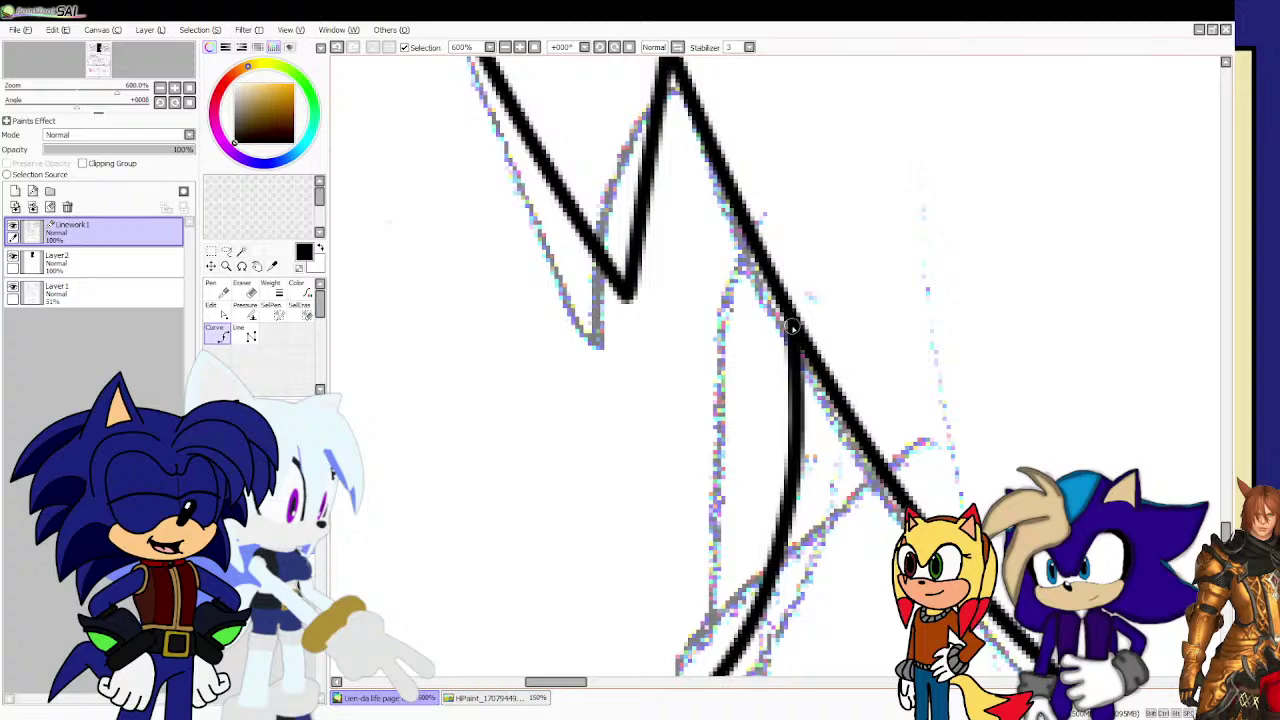
{"action": "scroll", "coordinate": [790, 325], "scroll_direction": "down", "scroll_amount": 6}
{"action": "scroll", "coordinate": [866, 346], "scroll_direction": "down", "scroll_amount": 2}
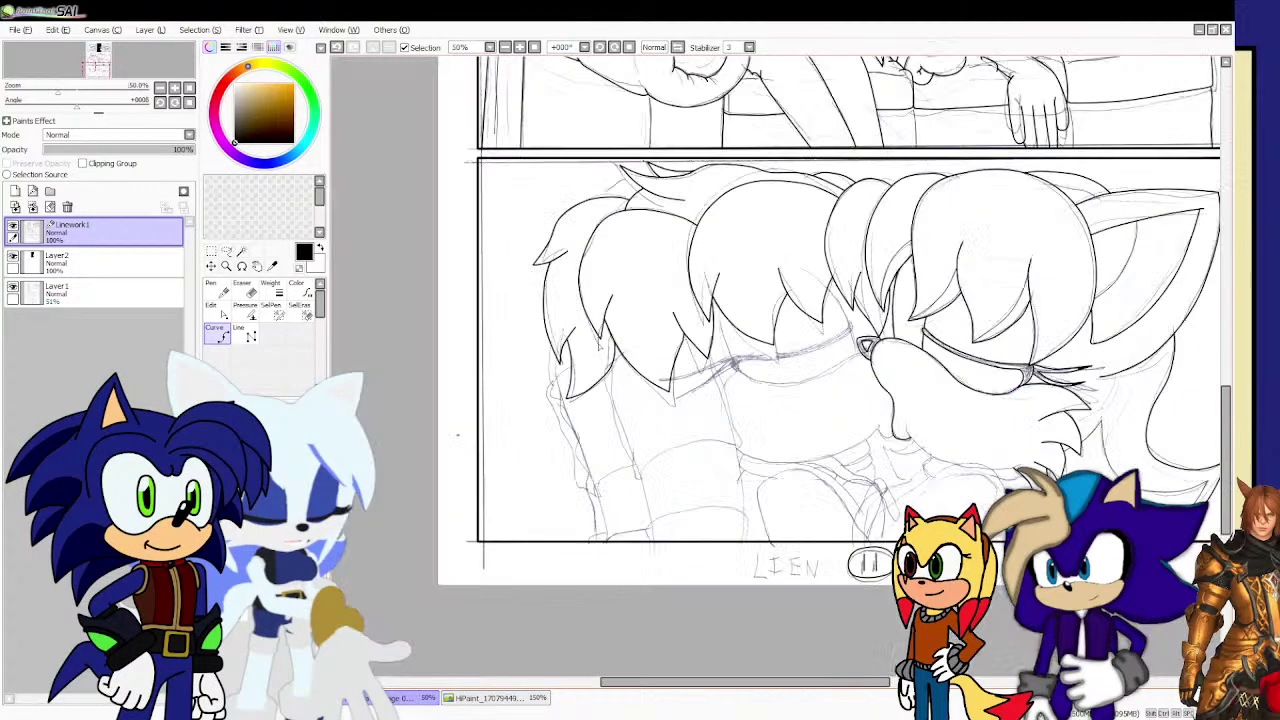
Ink a short arc from the outermost lock's top edge up to the lower edge of the pointed hair tip.
{"action": "scroll", "coordinate": [614, 347], "scroll_direction": "up", "scroll_amount": 5}
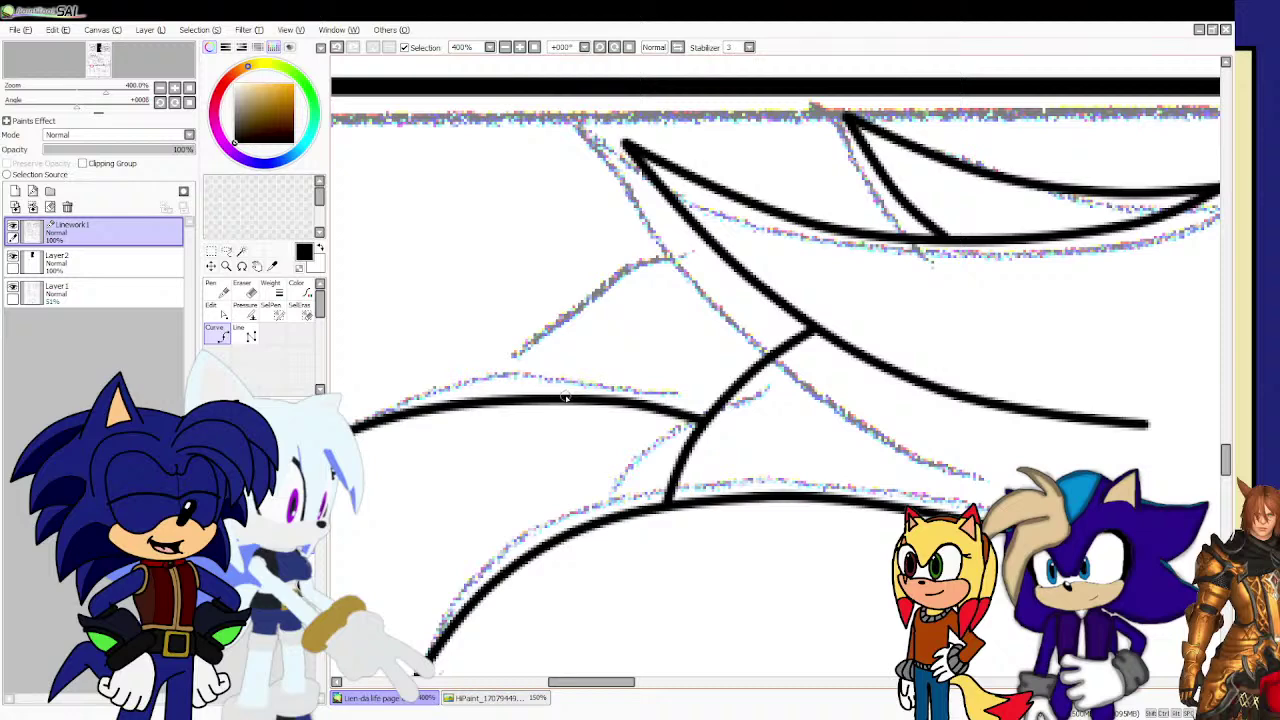
{"action": "left_click", "coordinate": [640, 332]}
{"action": "left_click", "coordinate": [714, 311]}
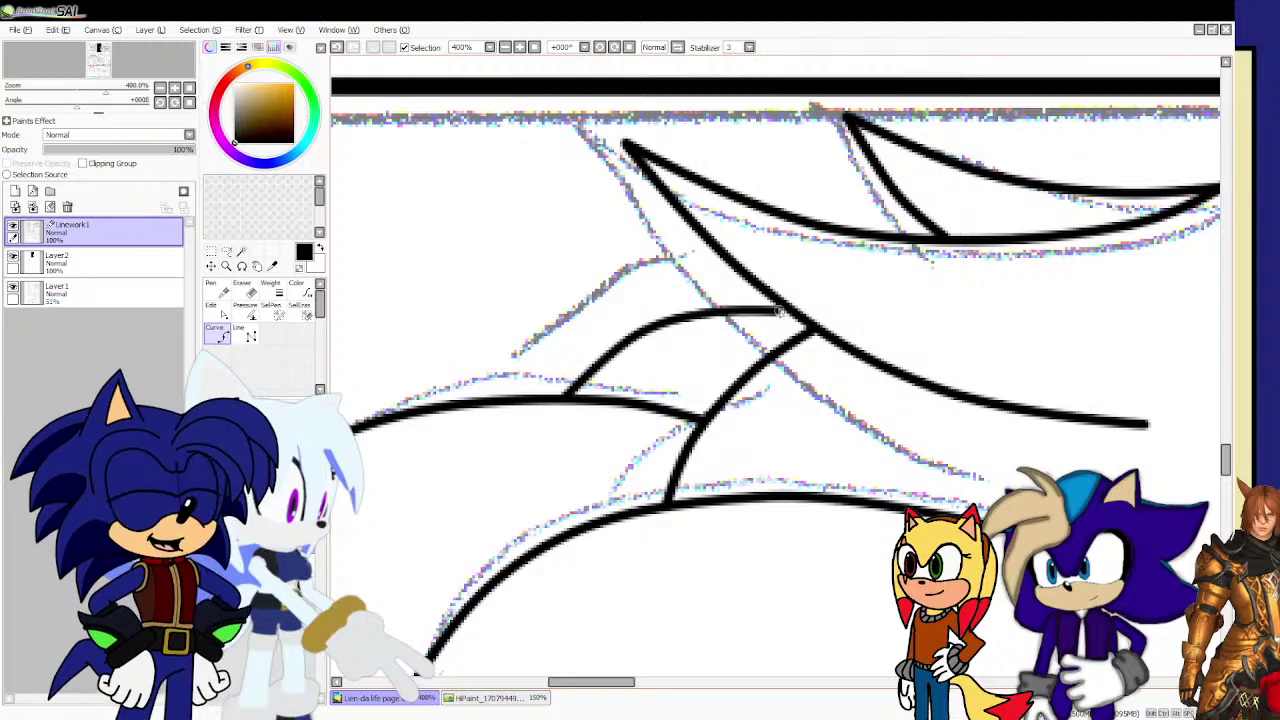
{"action": "double_click", "coordinate": [790, 312]}
{"action": "scroll", "coordinate": [561, 301], "scroll_direction": "down", "scroll_amount": 8}
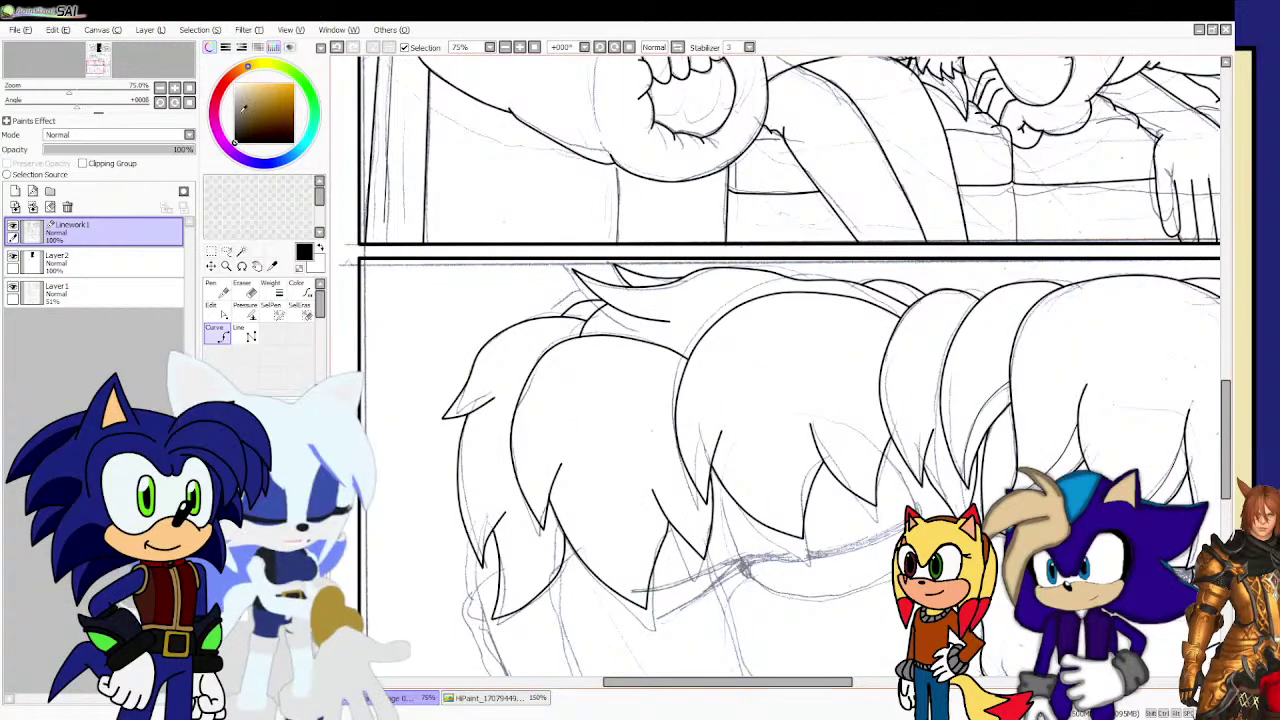
Ink the lower contour of the second character's closed eye from the bangs around to the small triangular shape beside the muzzle.
{"action": "scroll", "coordinate": [432, 158], "scroll_direction": "down", "scroll_amount": 3}
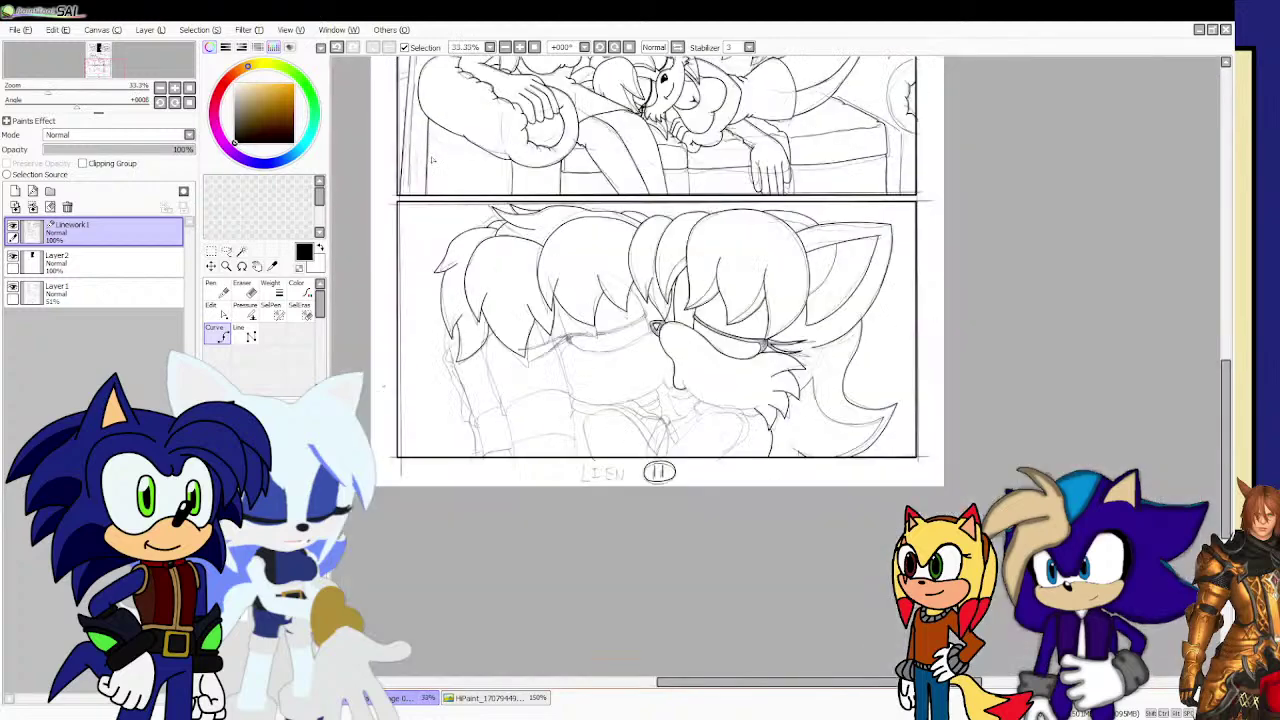
{"action": "scroll", "coordinate": [563, 348], "scroll_direction": "up", "scroll_amount": 3}
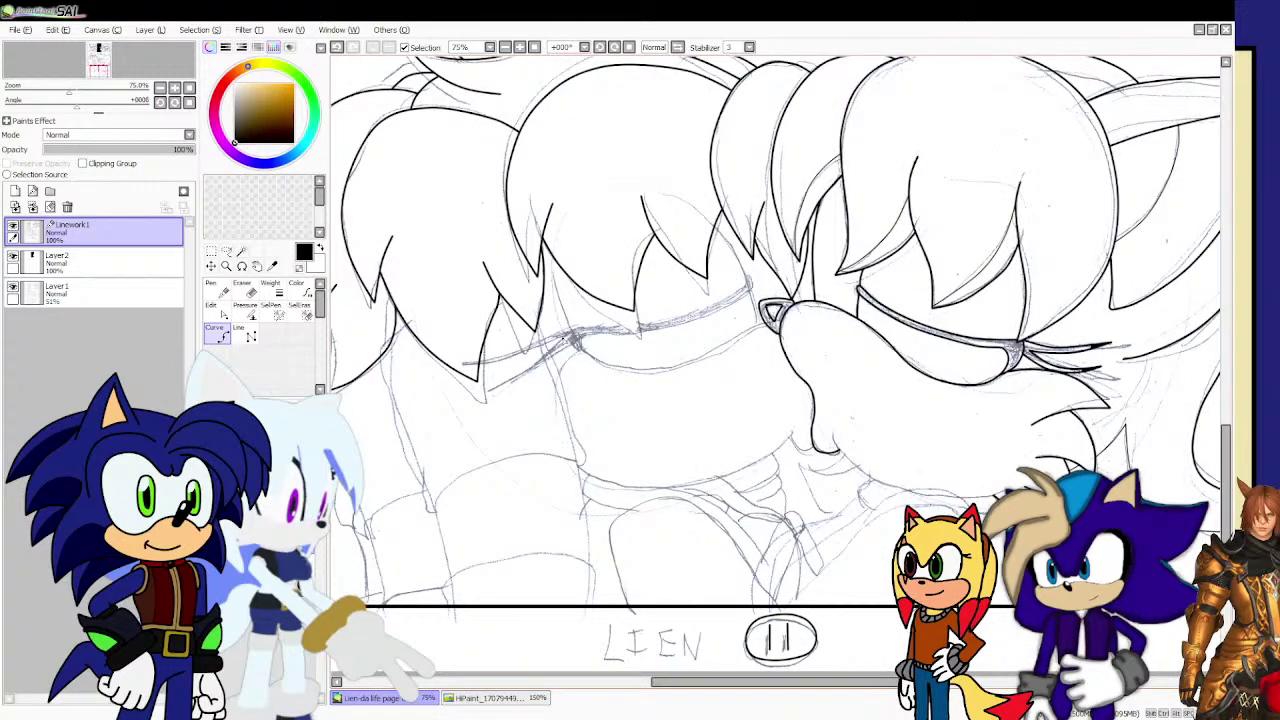
{"action": "scroll", "coordinate": [642, 346], "scroll_direction": "up", "scroll_amount": 2}
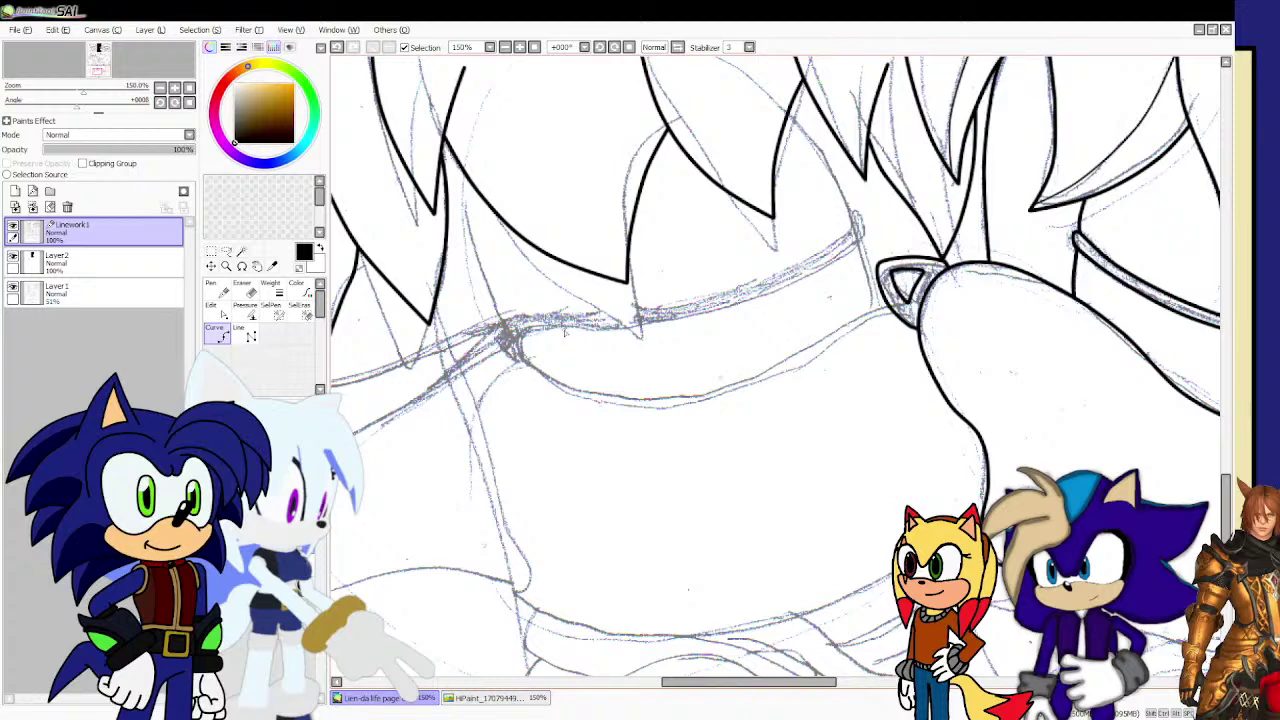
{"action": "scroll", "coordinate": [480, 207], "scroll_direction": "up", "scroll_amount": 1}
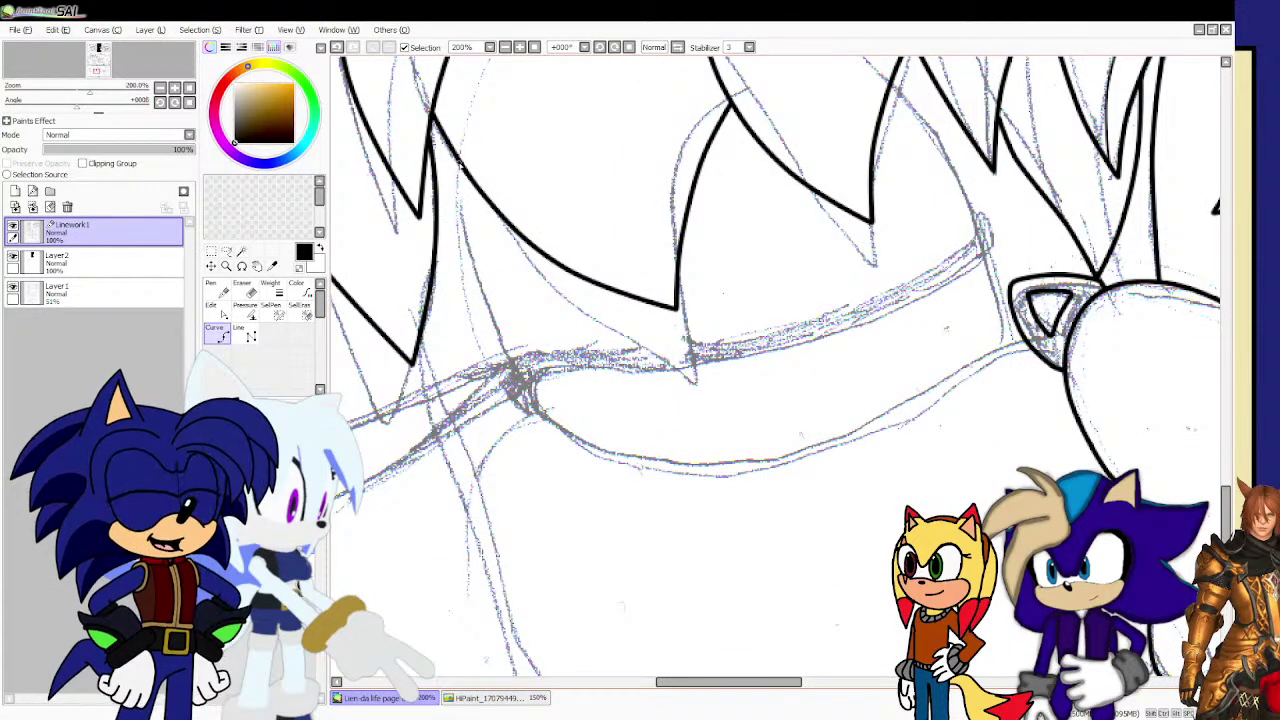
{"action": "left_click_drag", "start_coordinate": [461, 160], "coordinate": [455, 221]}
{"action": "key", "text": "ctrl+z"}
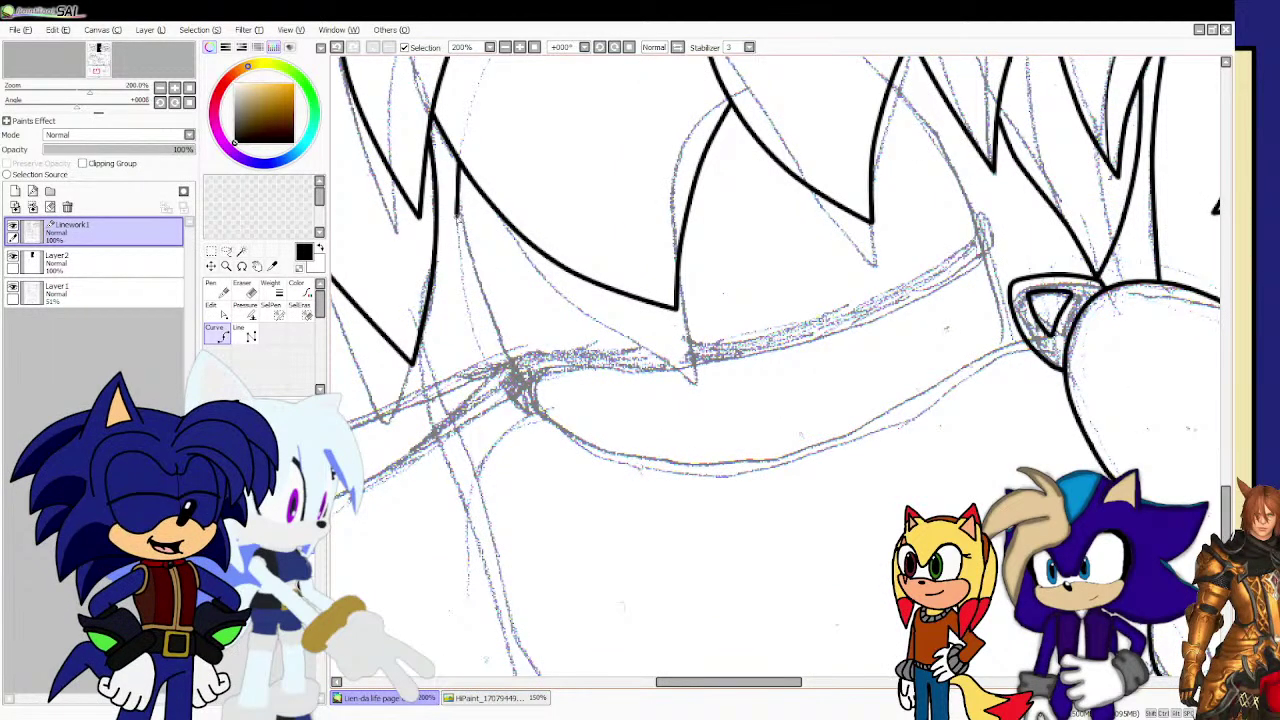
{"action": "mouse_move", "coordinate": [457, 162]}
{"action": "left_mouse_down"}
{"action": "mouse_move", "coordinate": [507, 367]}
{"action": "mouse_move", "coordinate": [571, 439]}
{"action": "mouse_move", "coordinate": [700, 464]}
{"action": "mouse_move", "coordinate": [835, 463]}
{"action": "mouse_move", "coordinate": [842, 447]}
{"action": "mouse_move", "coordinate": [809, 448]}
{"action": "mouse_move", "coordinate": [903, 421]}
{"action": "mouse_move", "coordinate": [974, 355]}
{"action": "mouse_move", "coordinate": [1022, 338]}
{"action": "left_mouse_up"}
{"action": "double_click", "coordinate": [1020, 336]}
{"action": "scroll", "coordinate": [966, 342], "scroll_direction": "down", "scroll_amount": 2}
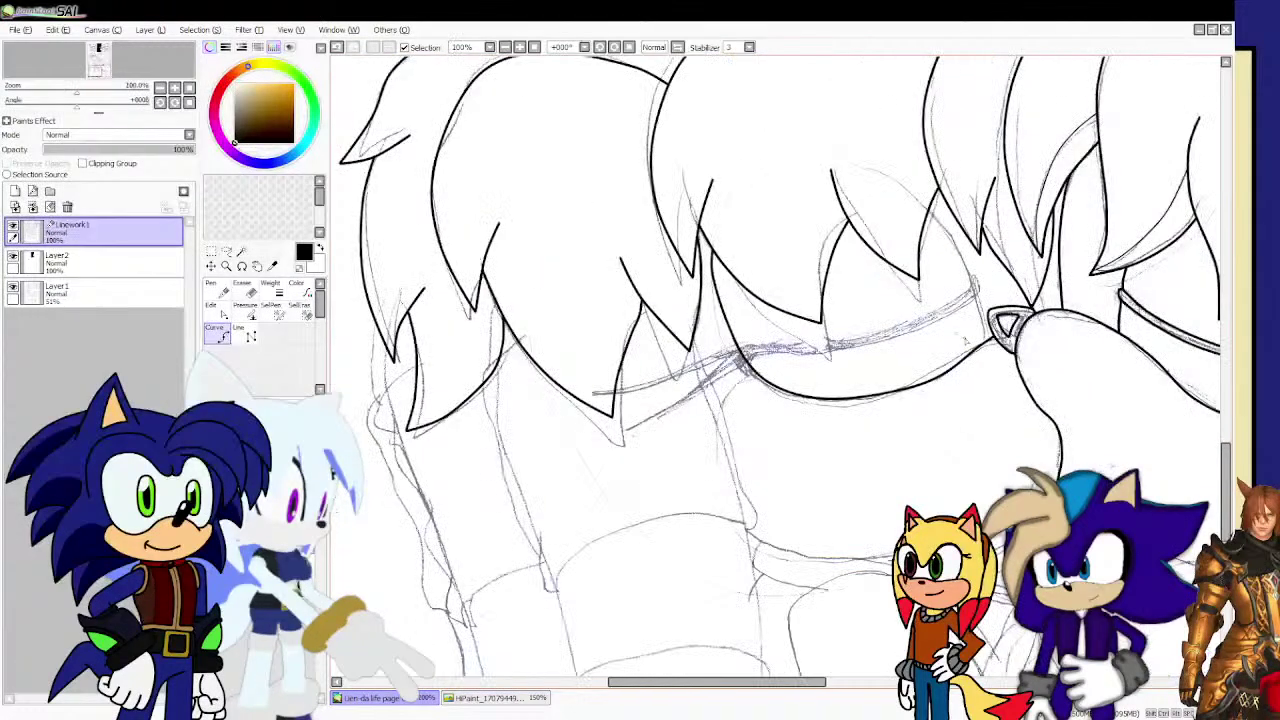
Ink the inner side of the closed eye from its lower contour up to the bang's edge.
{"action": "scroll", "coordinate": [968, 270], "scroll_direction": "up", "scroll_amount": 1}
{"action": "scroll", "coordinate": [965, 282], "scroll_direction": "up", "scroll_amount": 2}
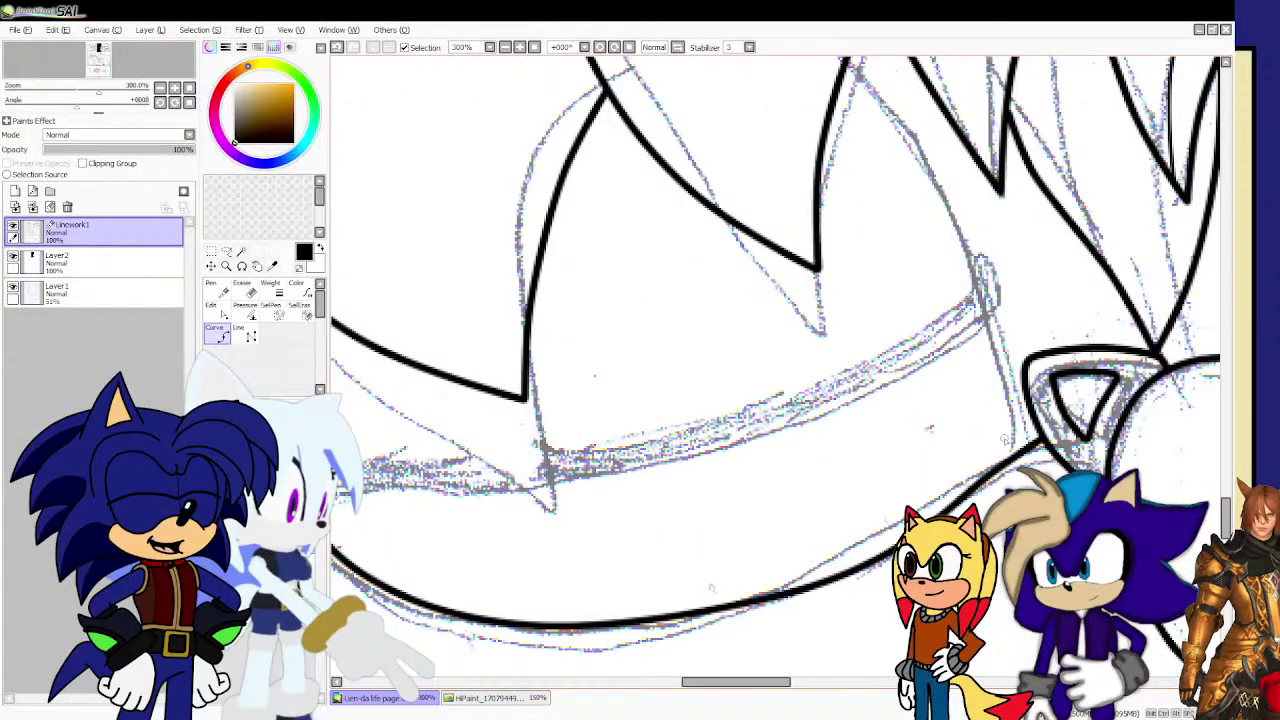
{"action": "mouse_move", "coordinate": [1014, 465]}
{"action": "left_mouse_down"}
{"action": "mouse_move", "coordinate": [1001, 372]}
{"action": "mouse_move", "coordinate": [917, 140]}
{"action": "left_mouse_up"}
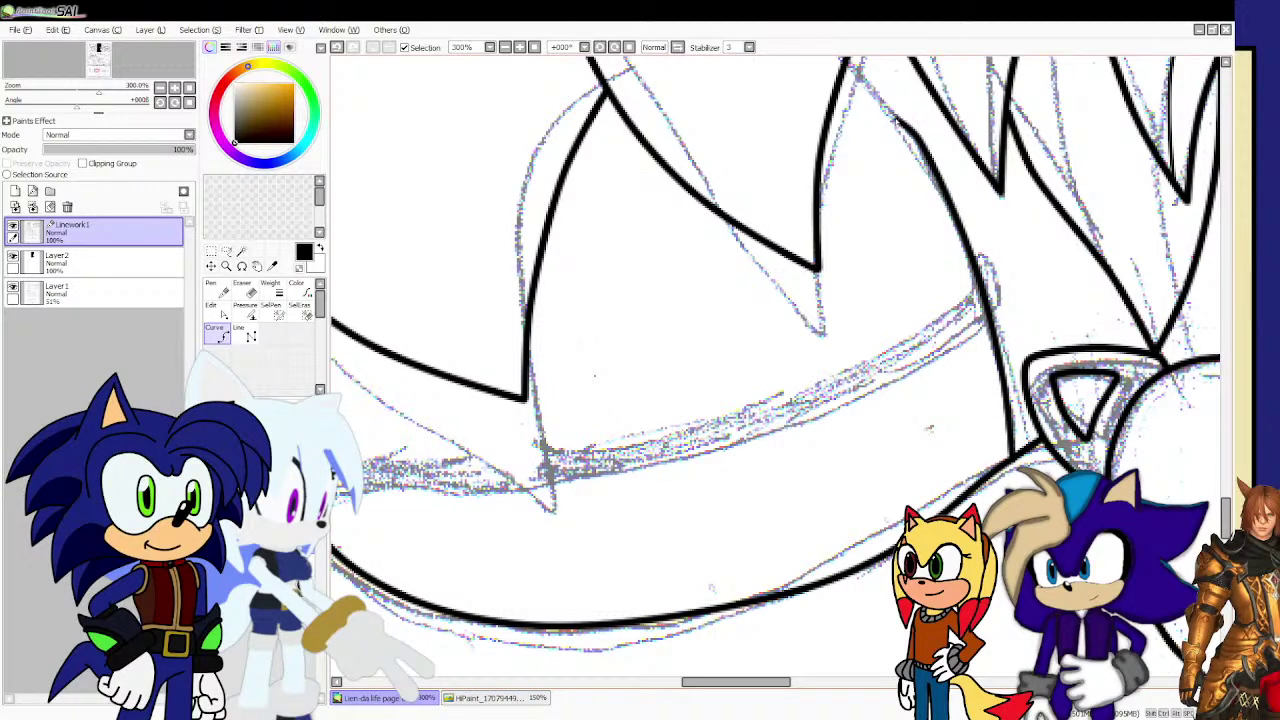
{"action": "double_click", "coordinate": [846, 74]}
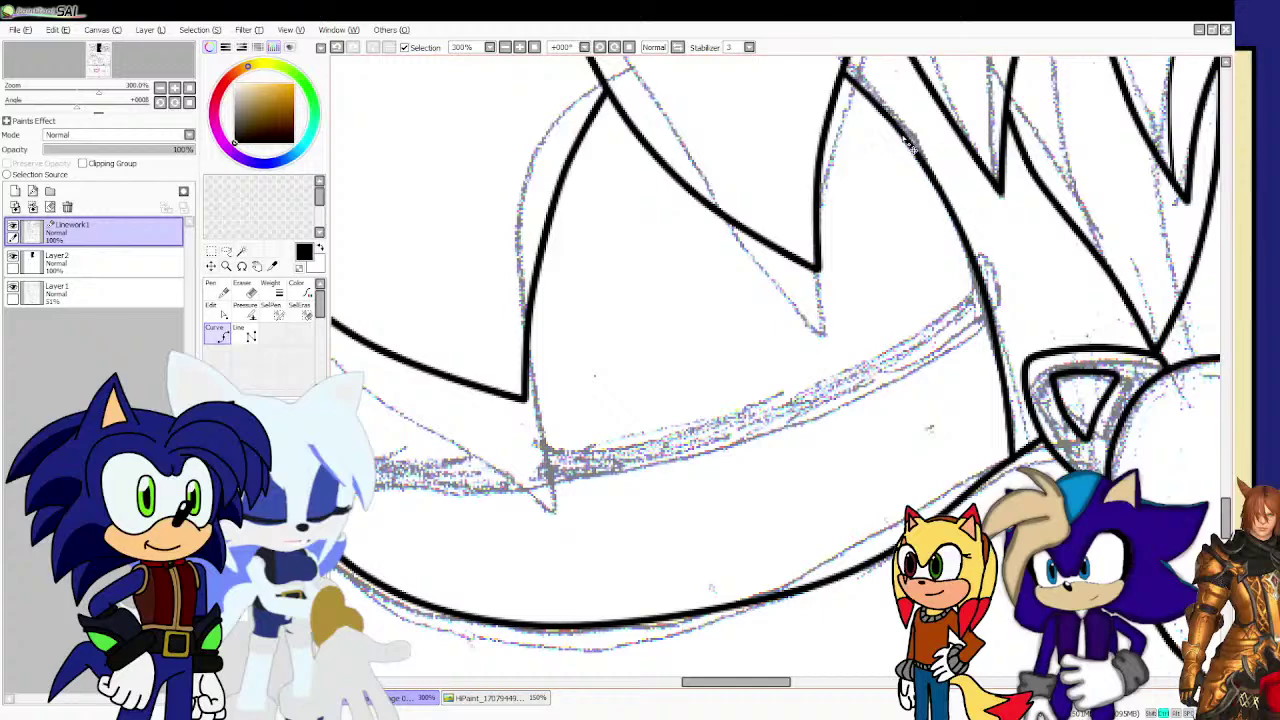
Ink the lower edge of the closed eyelid's lash line from the rounded outer corner across to the eye's inner side.
{"action": "scroll", "coordinate": [867, 349], "scroll_direction": "down", "scroll_amount": 1}
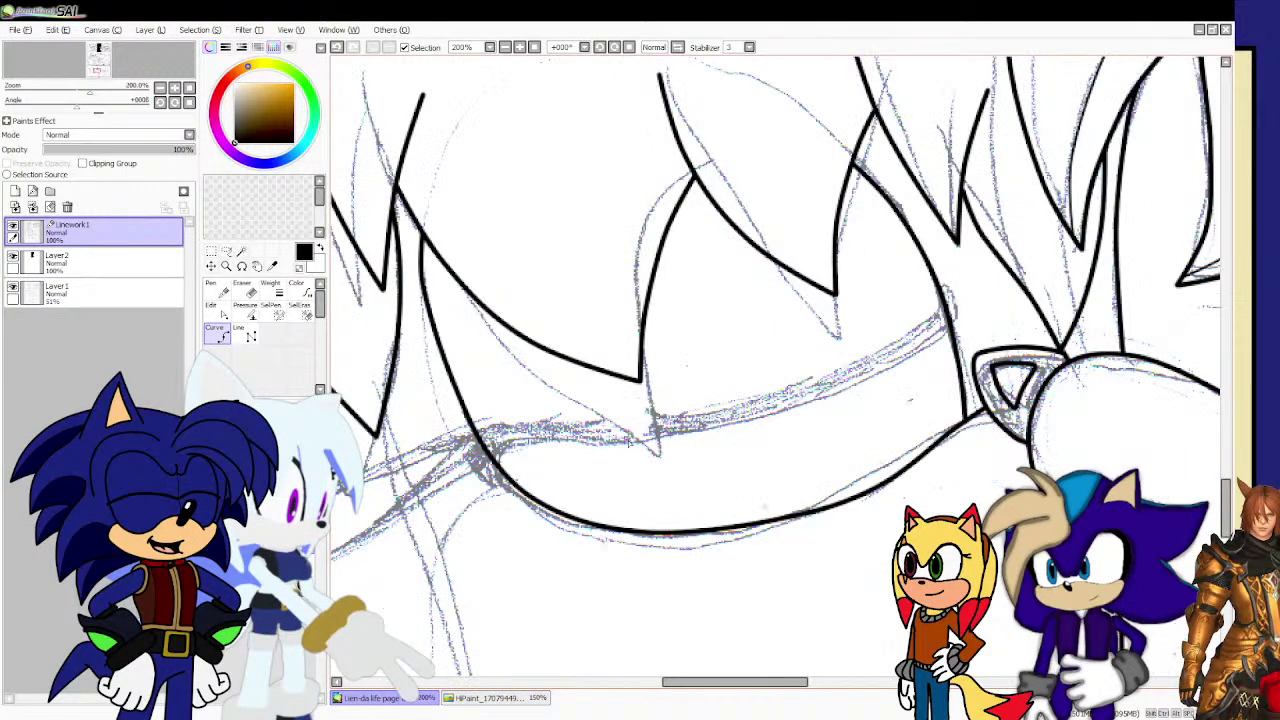
{"action": "scroll", "coordinate": [541, 466], "scroll_direction": "up", "scroll_amount": 1}
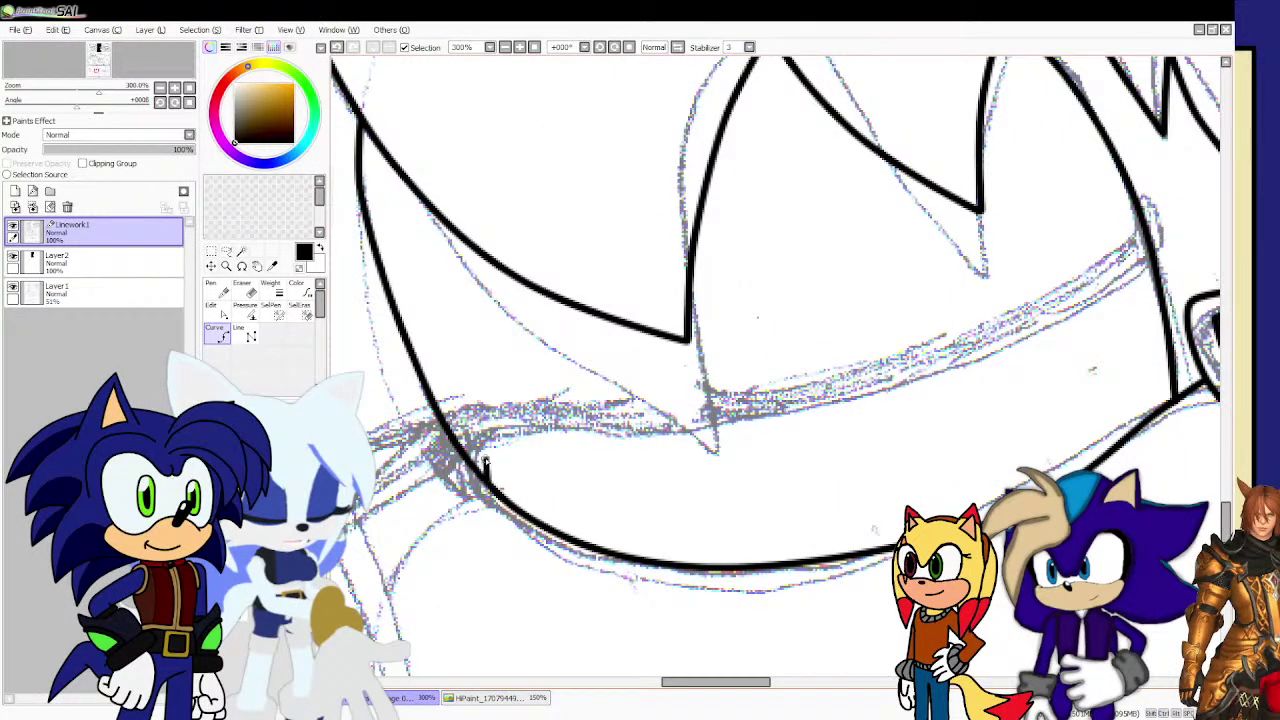
{"action": "mouse_move", "coordinate": [492, 440]}
{"action": "left_mouse_down"}
{"action": "mouse_move", "coordinate": [872, 399]}
{"action": "mouse_move", "coordinate": [1012, 334]}
{"action": "left_mouse_up"}
{"action": "left_click", "coordinate": [1046, 324]}
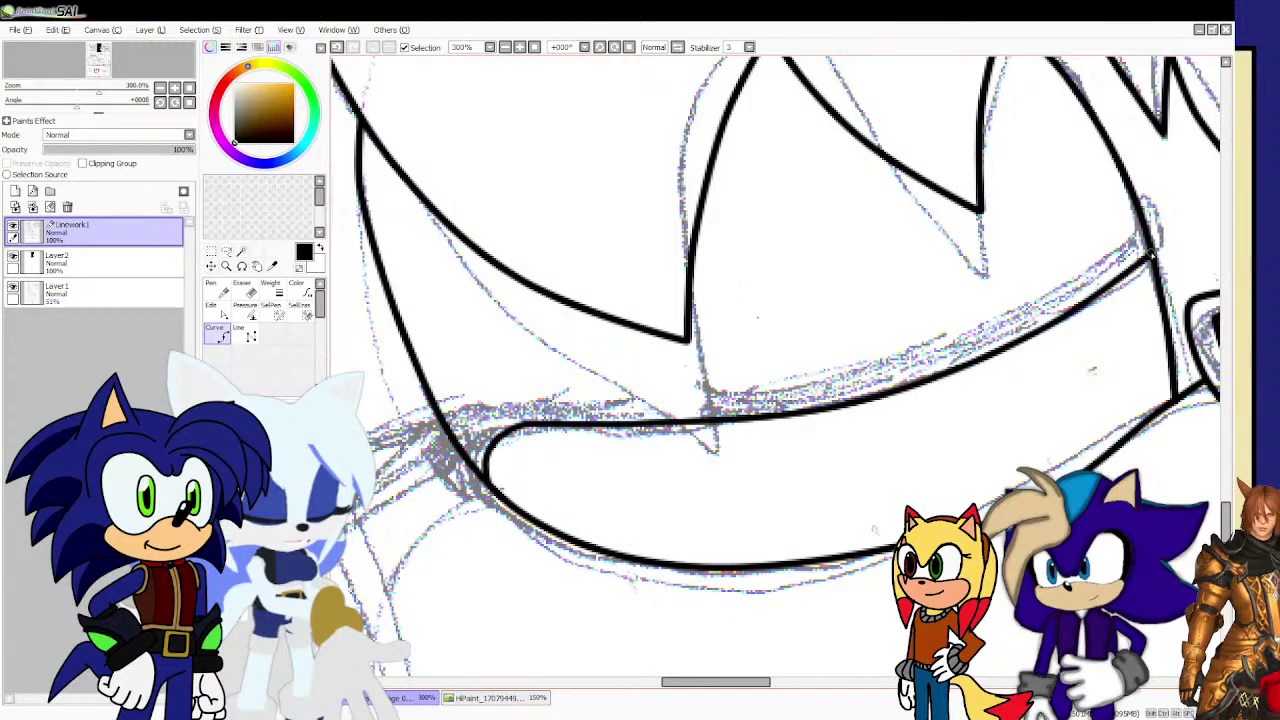
{"action": "left_click", "coordinate": [1162, 242]}
{"action": "scroll", "coordinate": [1158, 243], "scroll_direction": "up", "scroll_amount": 2}
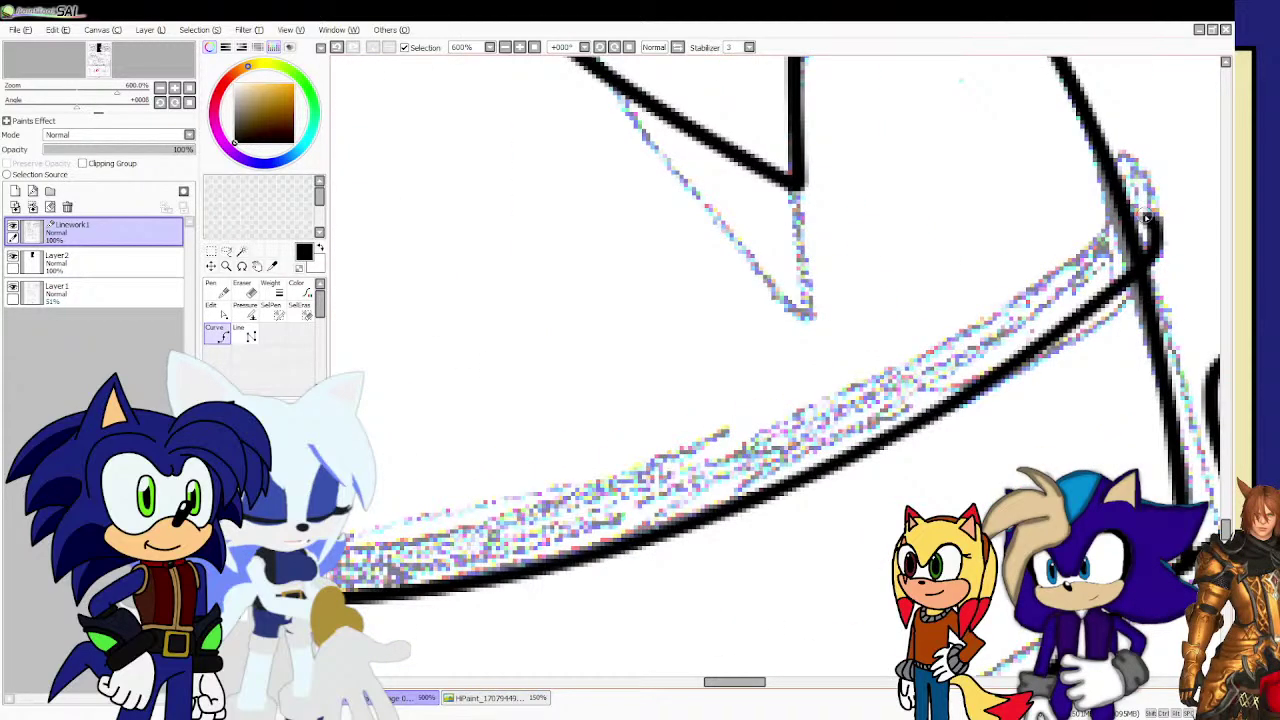
Ink the rounded inner end of the lash line and its upper edge back past the eye's outer corner.
{"action": "scroll", "coordinate": [1133, 208], "scroll_direction": "down", "scroll_amount": 4}
{"action": "left_click_drag", "start_coordinate": [1128, 232], "coordinate": [990, 294]}
{"action": "left_click_drag", "start_coordinate": [1092, 254], "coordinate": [895, 305]}
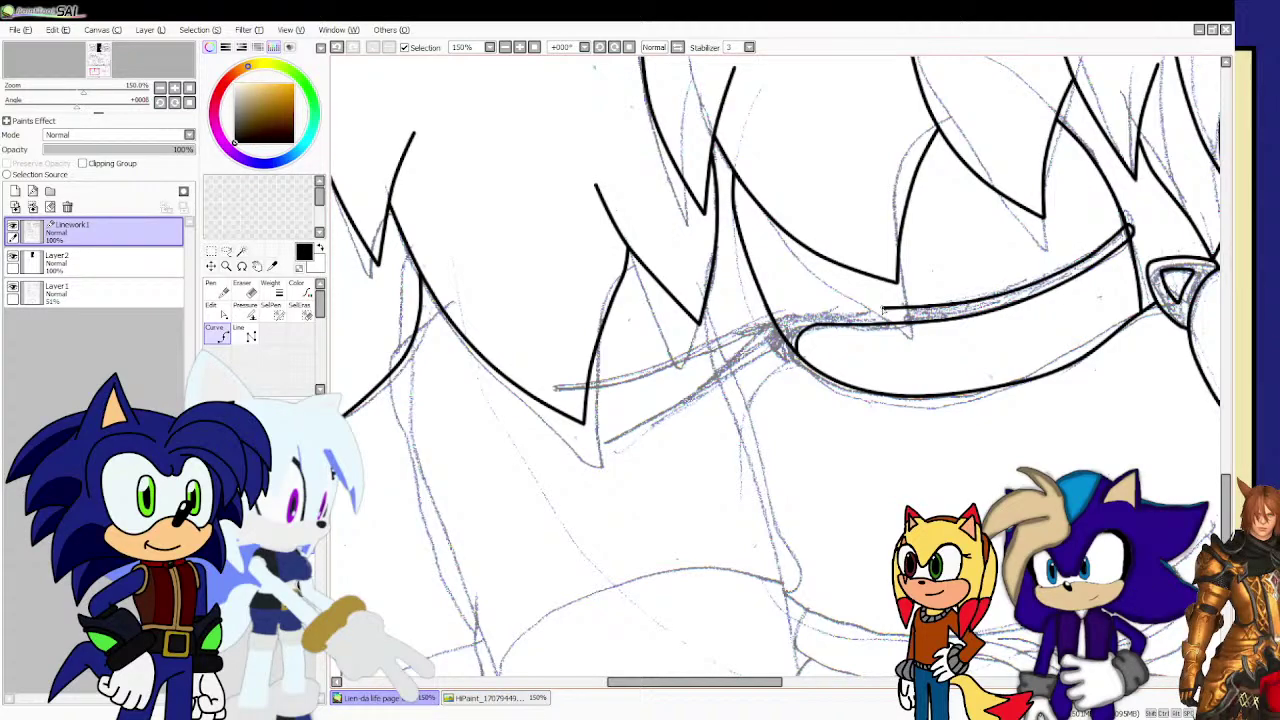
{"action": "left_click_drag", "start_coordinate": [818, 310], "coordinate": [800, 311]}
{"action": "scroll", "coordinate": [800, 311], "scroll_direction": "up", "scroll_amount": 4}
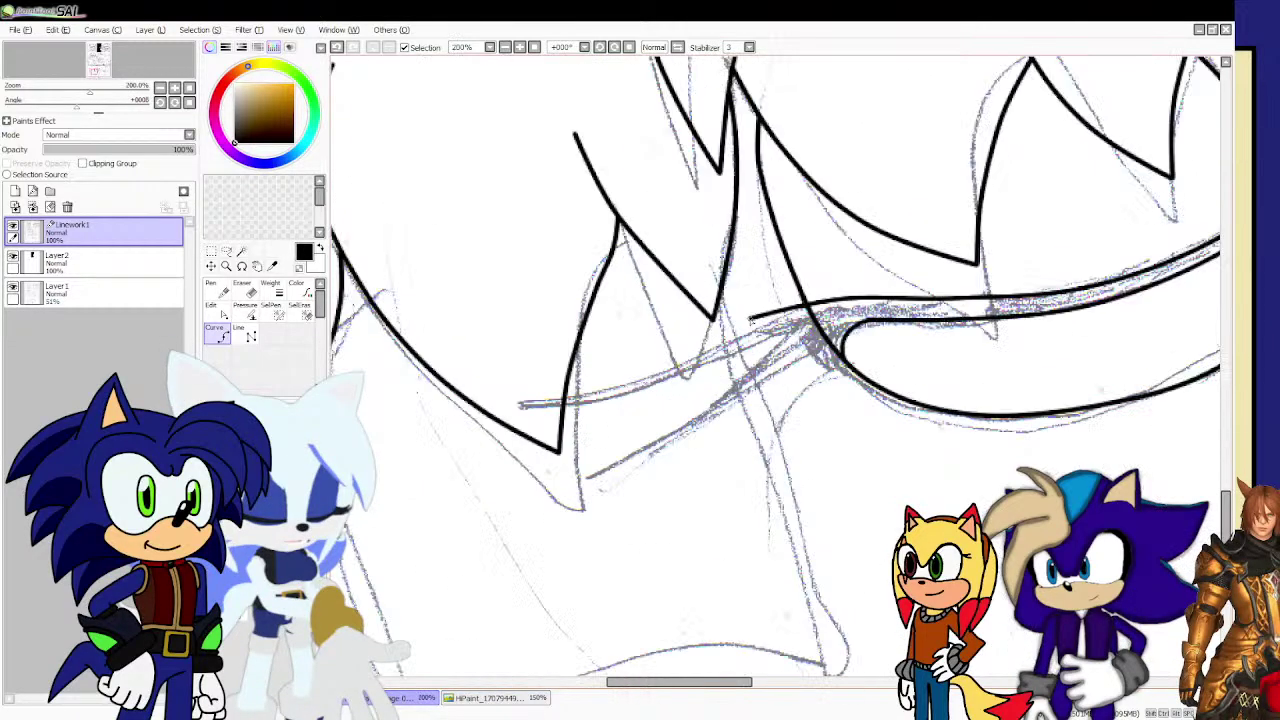
{"action": "key", "text": "ctrl+z"}
{"action": "scroll", "coordinate": [862, 292], "scroll_direction": "down", "scroll_amount": 2}
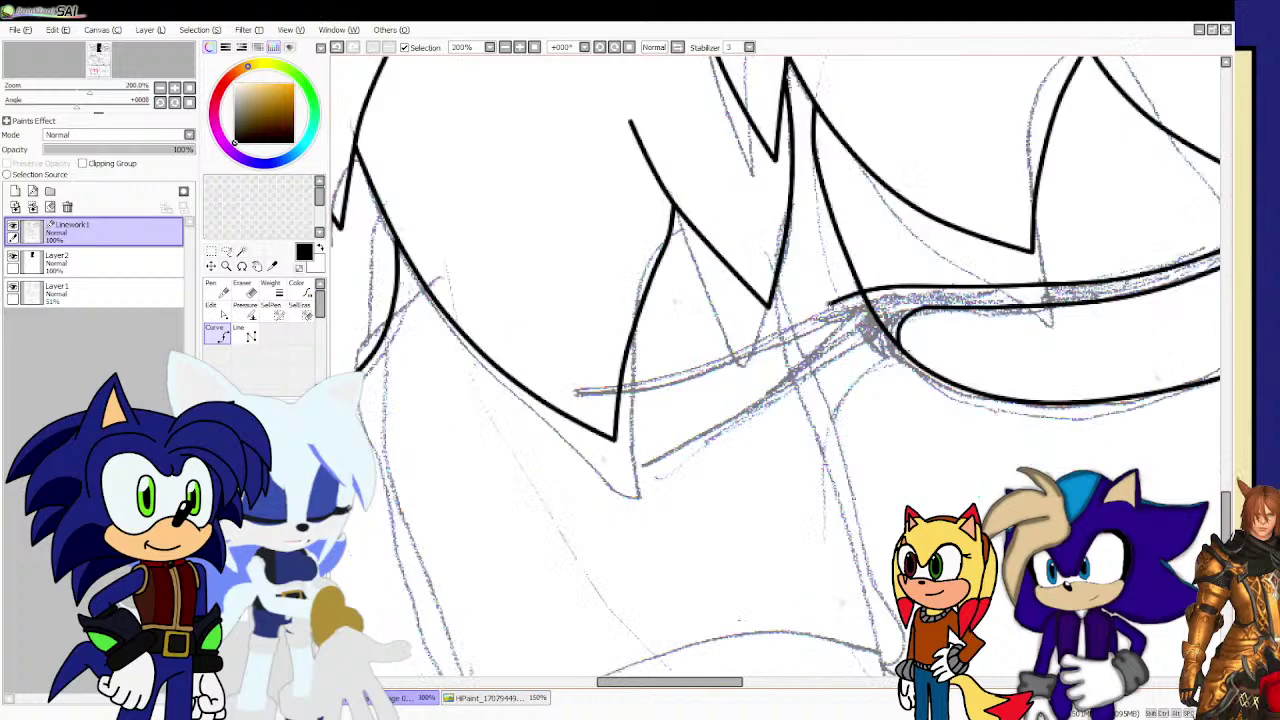
Ink the upper pointed lash at the closed eye's outer corner, out to its tip and back towards the lash line.
{"action": "left_click_drag", "start_coordinate": [727, 353], "coordinate": [671, 365]}
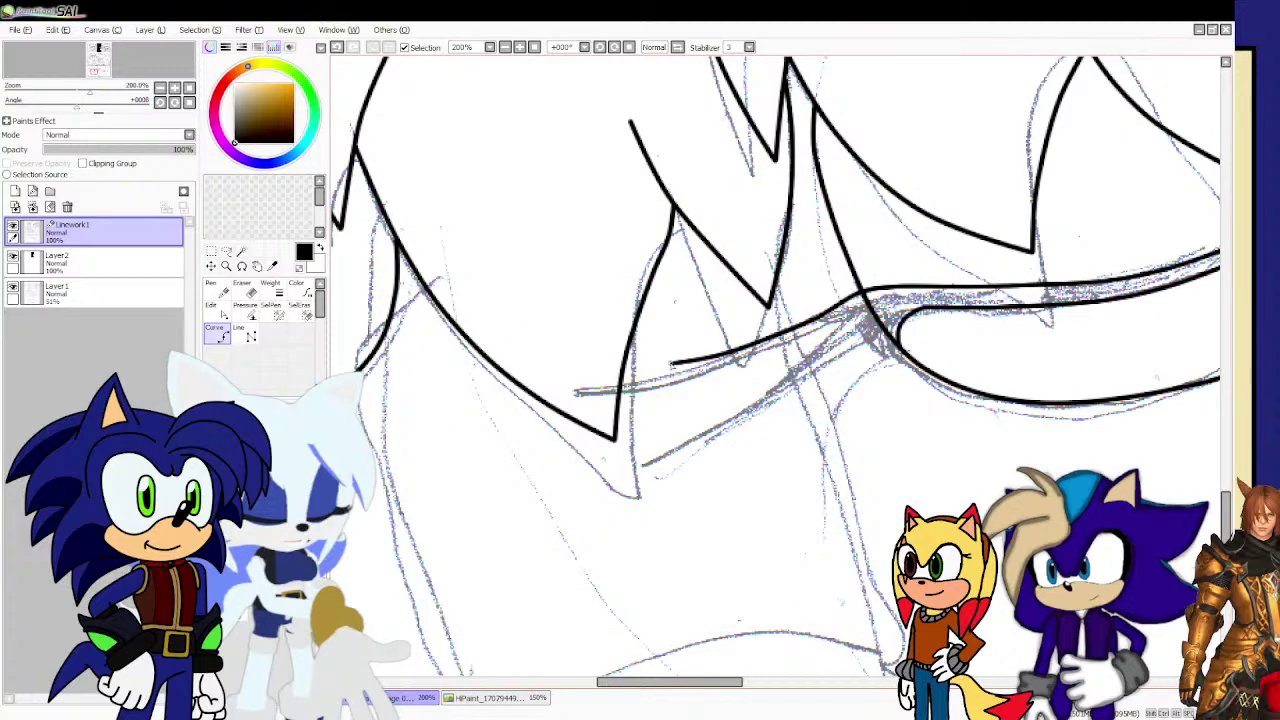
{"action": "left_click", "coordinate": [643, 370]}
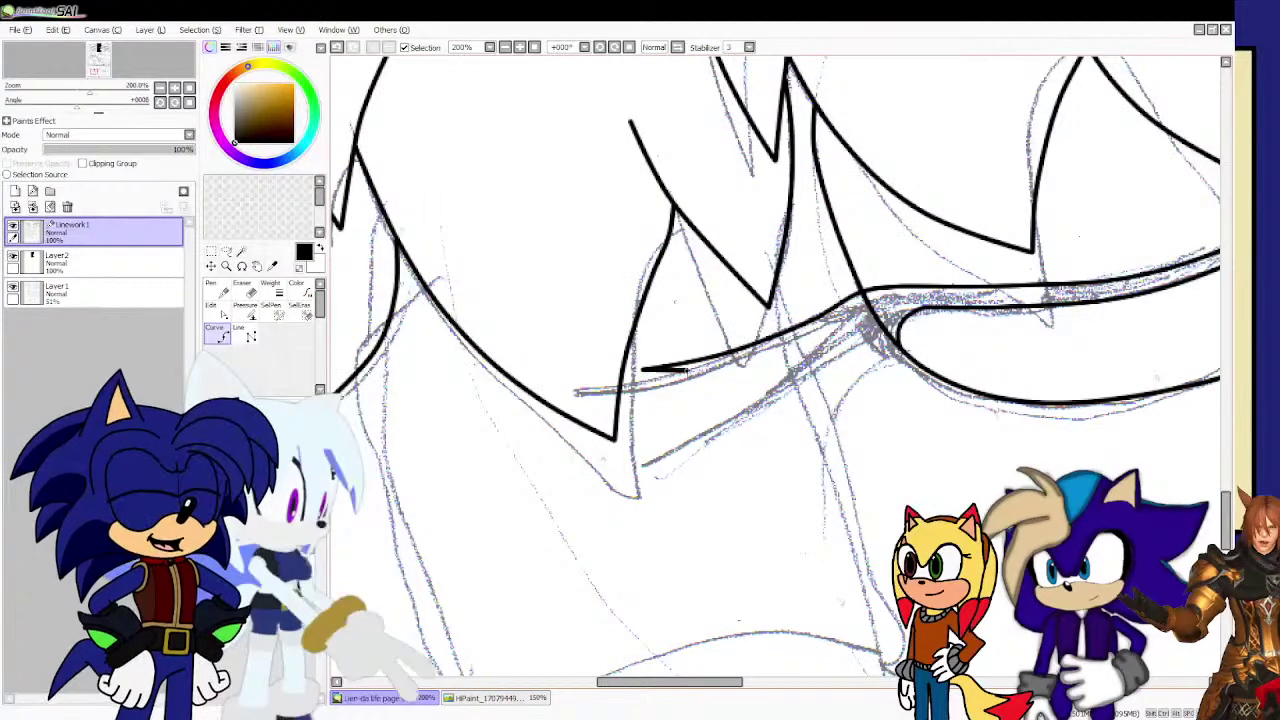
{"action": "left_click", "coordinate": [765, 356]}
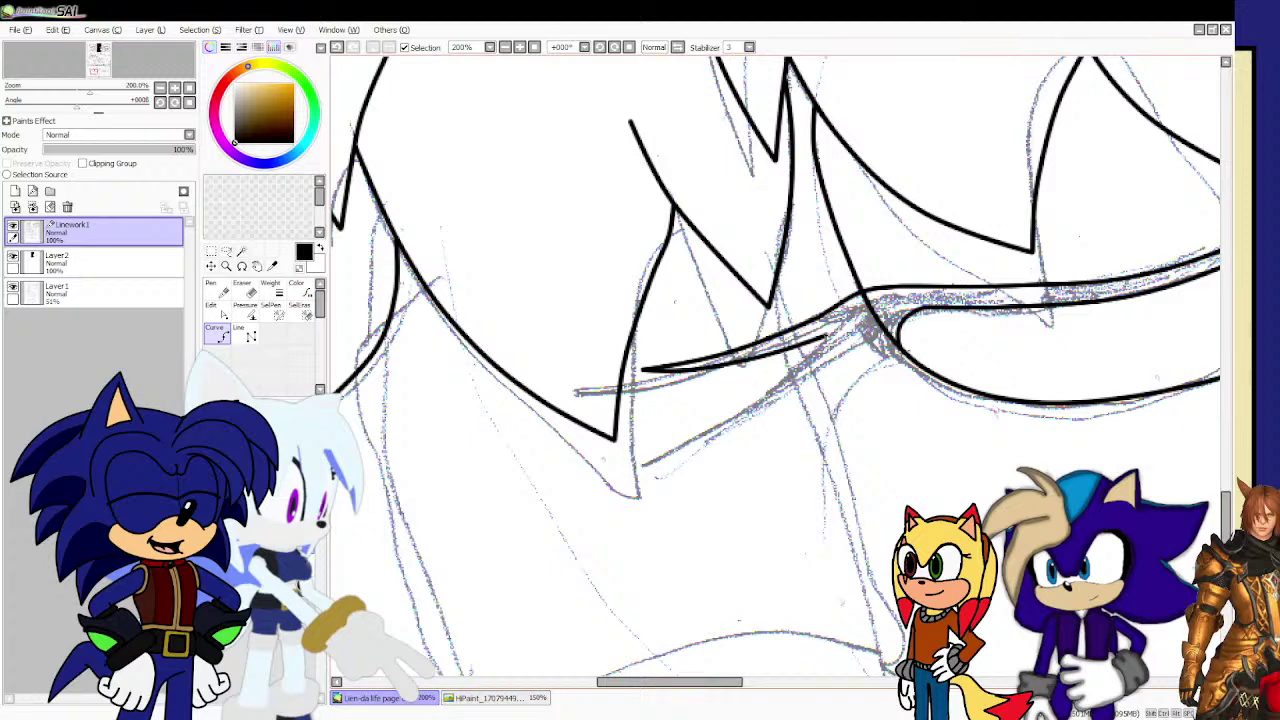
{"action": "left_click", "coordinate": [849, 323]}
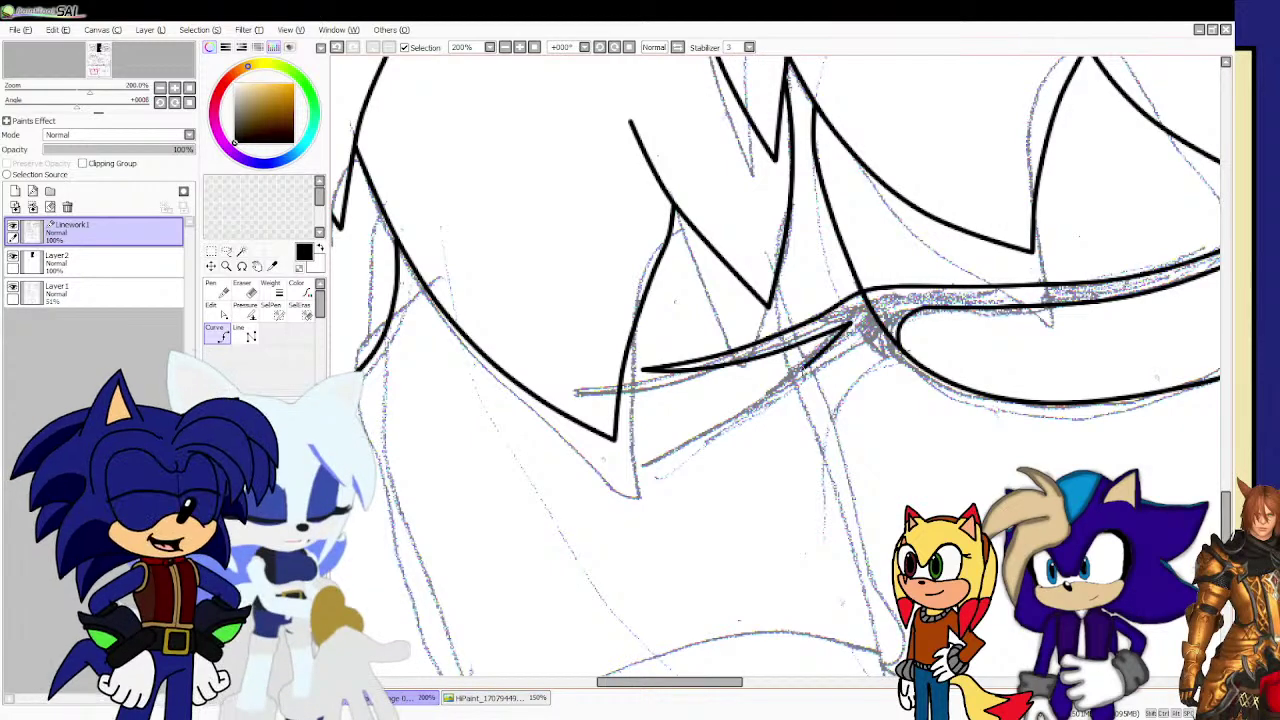
Ink the lower pointed lash out to its tip and back to the closed eye's lower contour.
{"action": "left_click_drag", "start_coordinate": [800, 369], "coordinate": [684, 424]}
{"action": "left_click", "coordinate": [683, 424]}
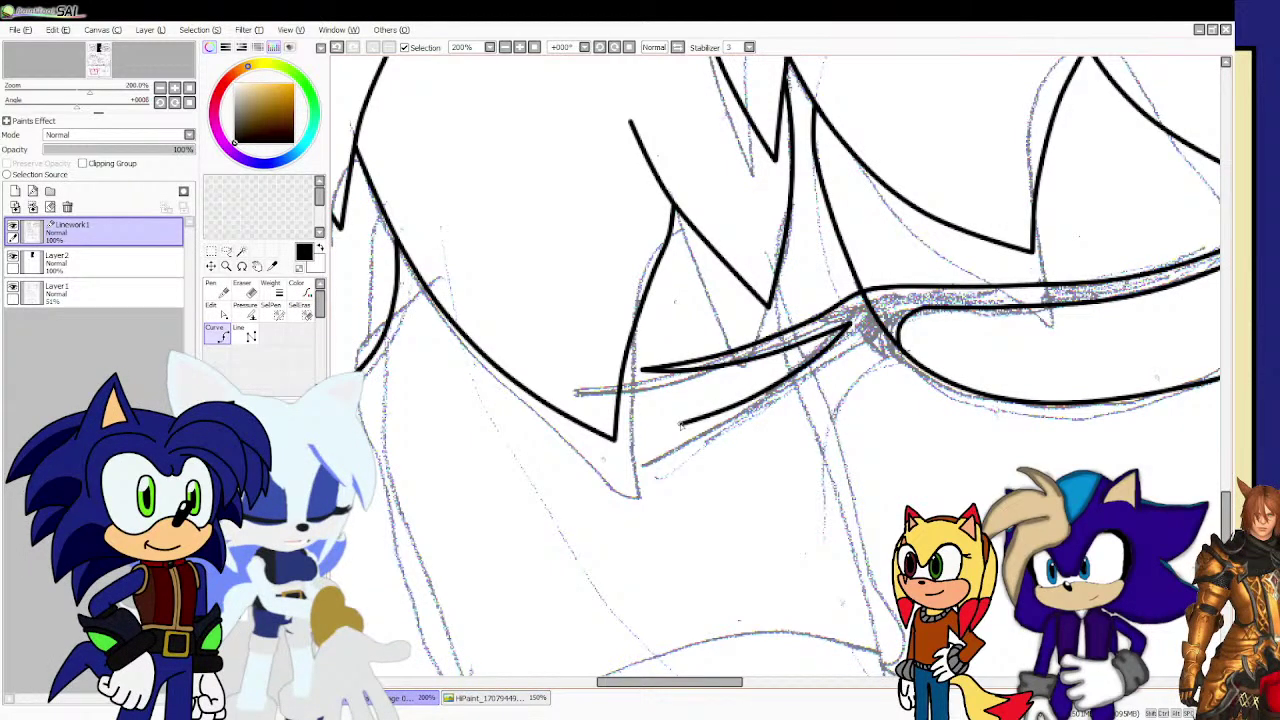
{"action": "scroll", "coordinate": [742, 412], "scroll_direction": "up", "scroll_amount": 1}
{"action": "left_click", "coordinate": [744, 411]}
{"action": "left_click_drag", "start_coordinate": [754, 405], "coordinate": [932, 305]}
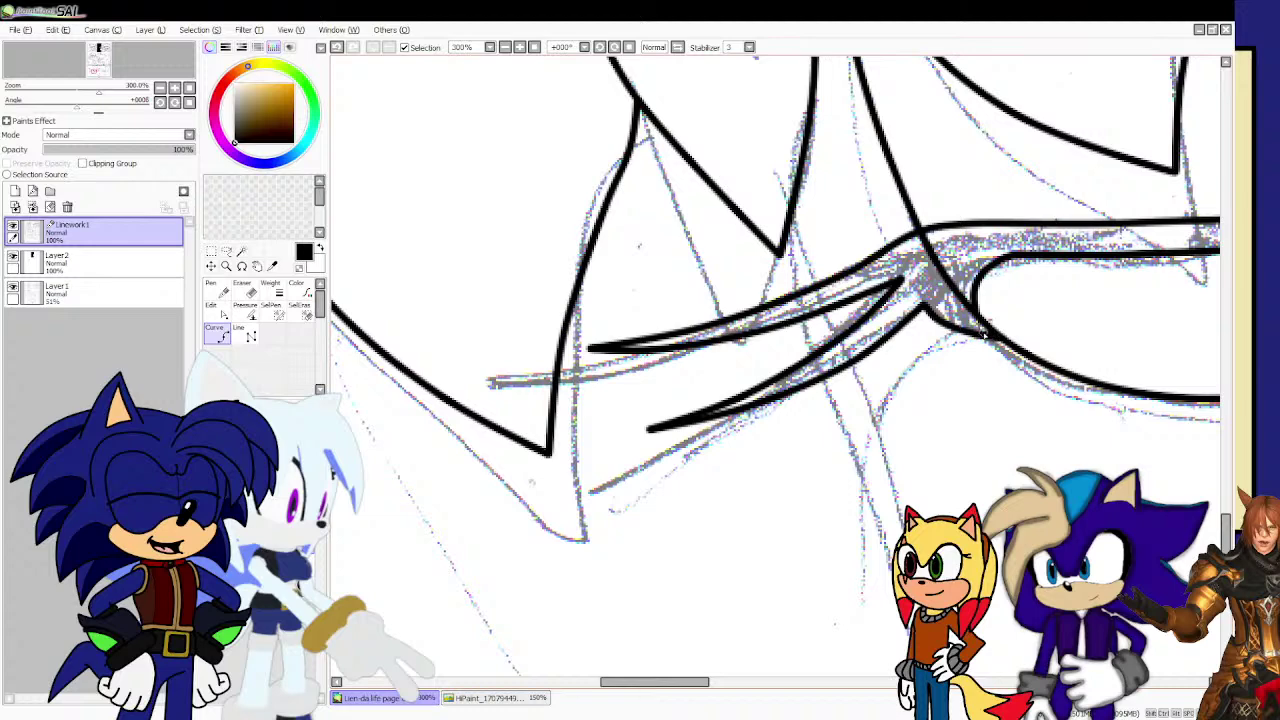
Fill the narrow tips of both outer lashes with solid black.
{"action": "scroll", "coordinate": [732, 358], "scroll_direction": "up", "scroll_amount": 5}
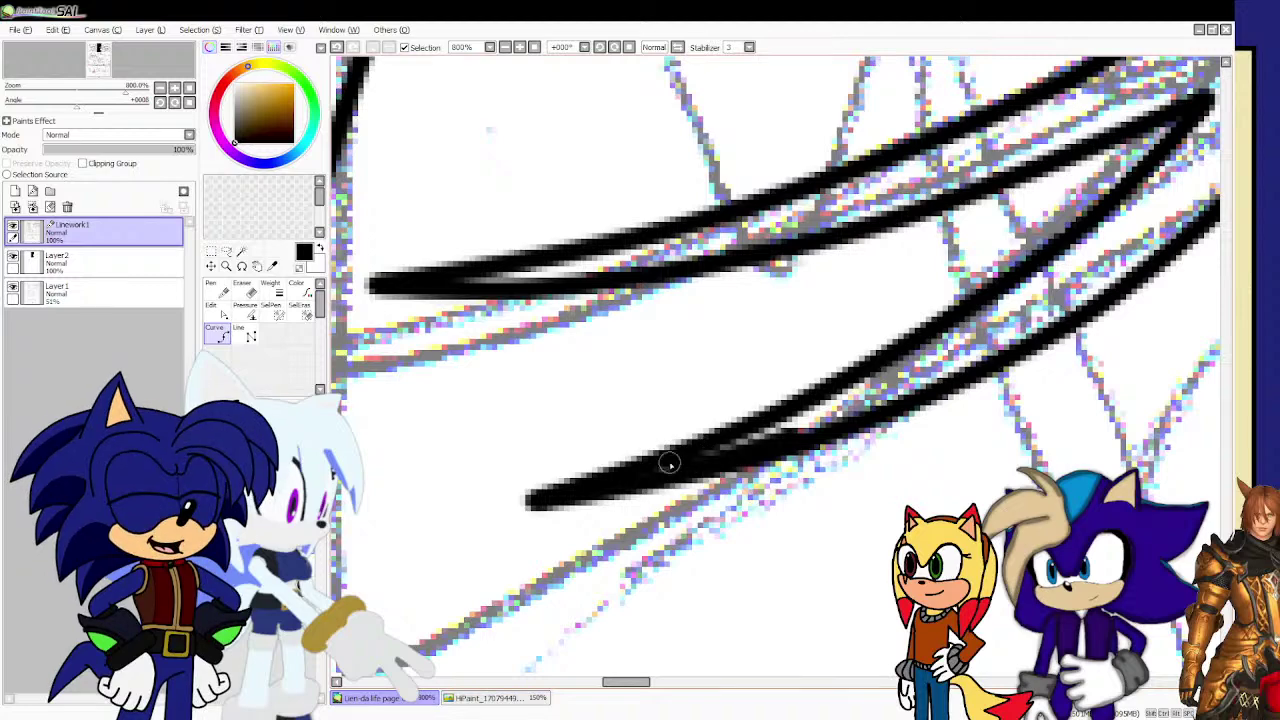
{"action": "left_click_drag", "start_coordinate": [728, 445], "coordinate": [792, 413]}
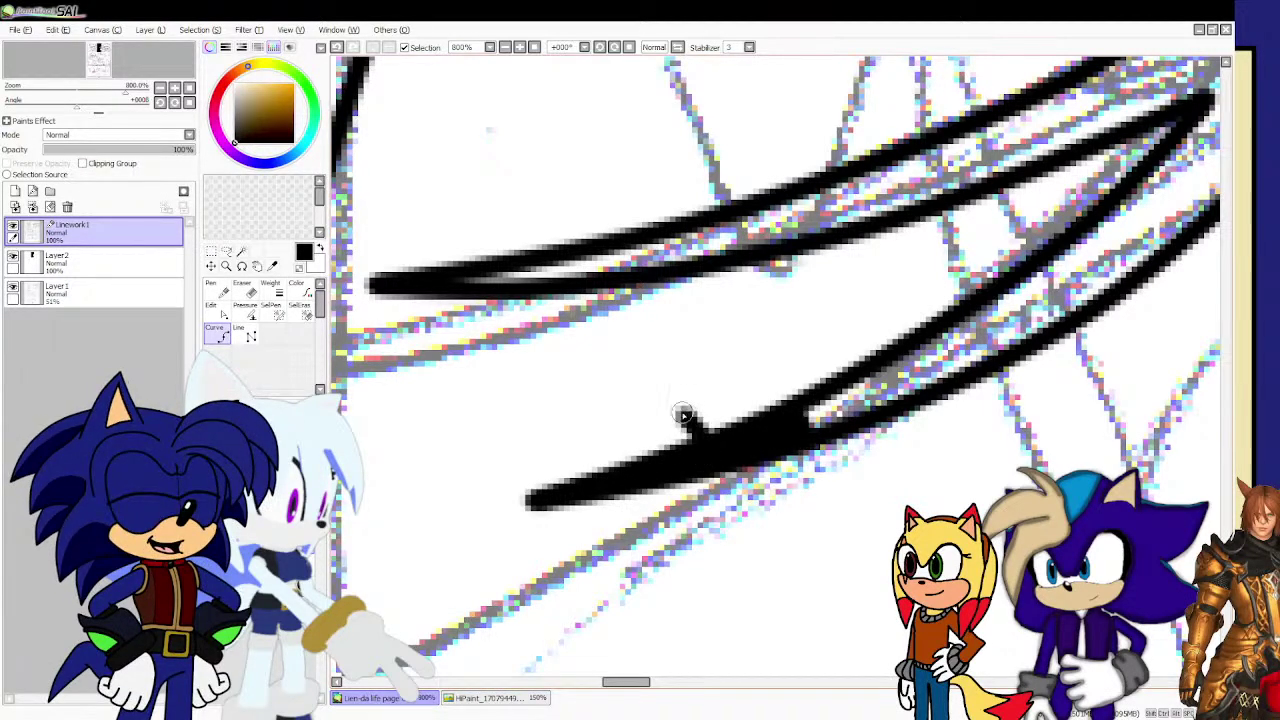
{"action": "scroll", "coordinate": [686, 423], "scroll_direction": "down", "scroll_amount": 2}
{"action": "scroll", "coordinate": [700, 423], "scroll_direction": "up", "scroll_amount": 3}
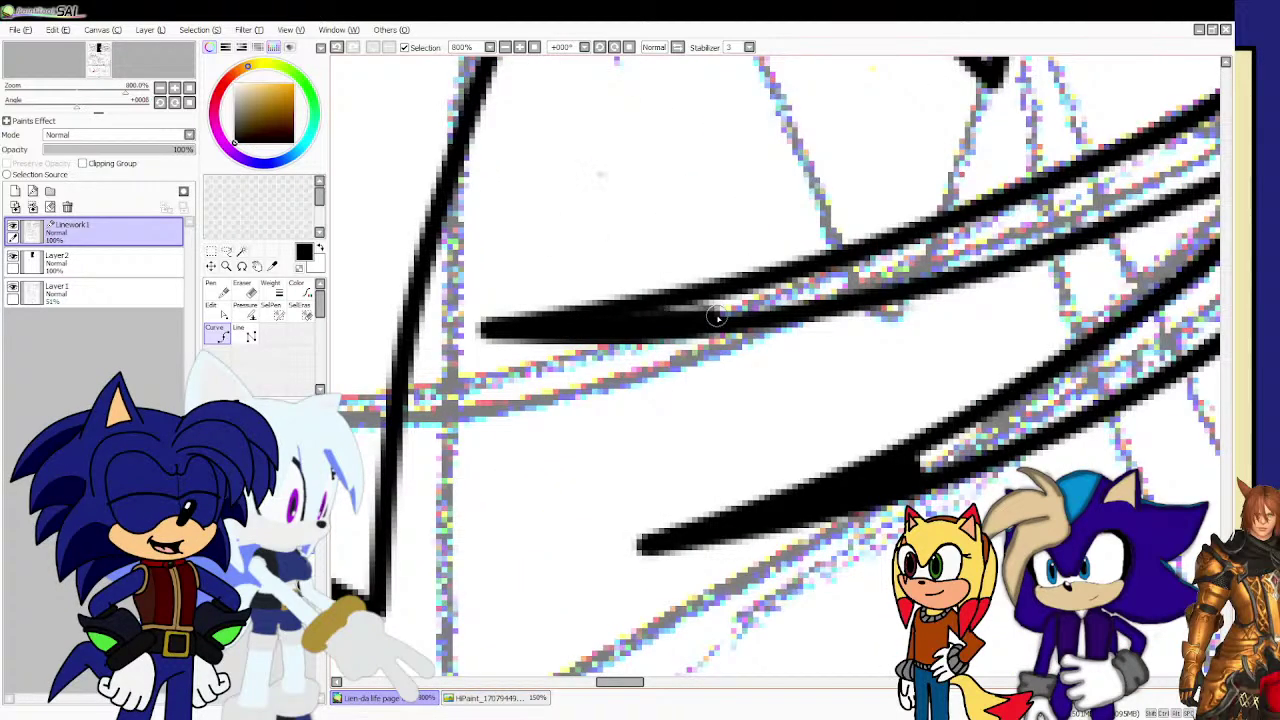
{"action": "left_click_drag", "start_coordinate": [751, 297], "coordinate": [631, 317]}
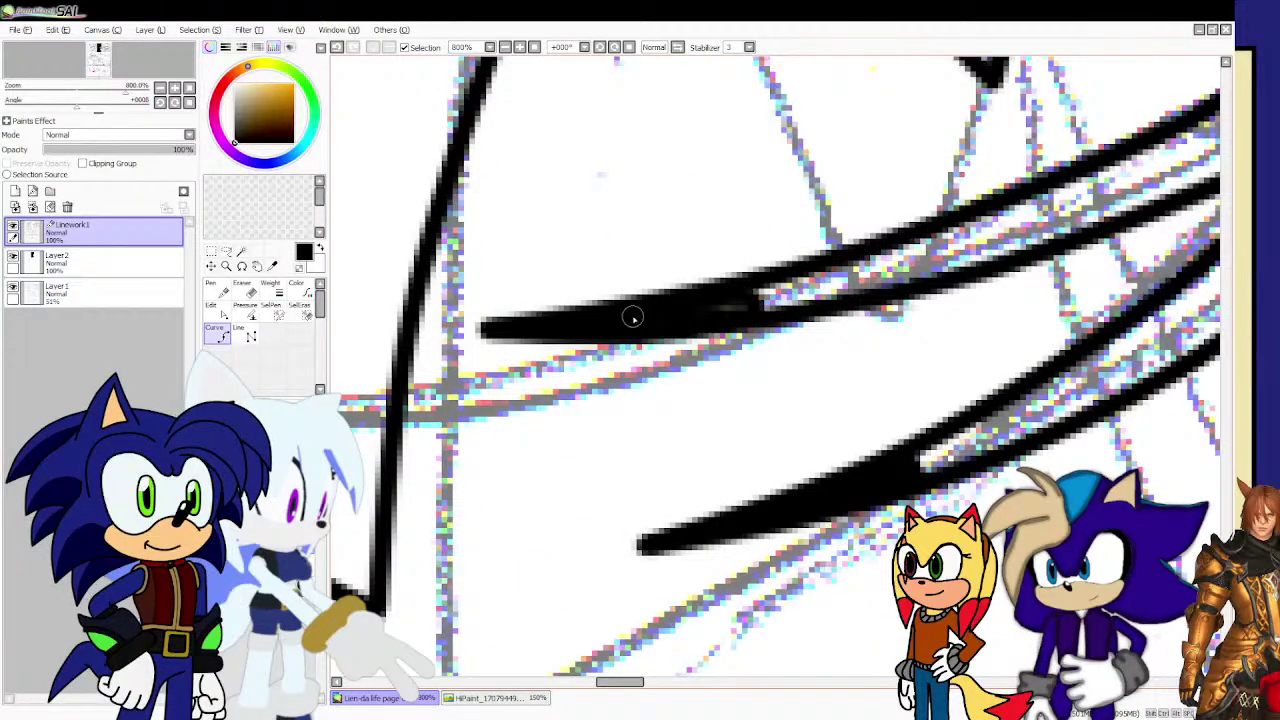
{"action": "scroll", "coordinate": [617, 320], "scroll_direction": "down", "scroll_amount": 2}
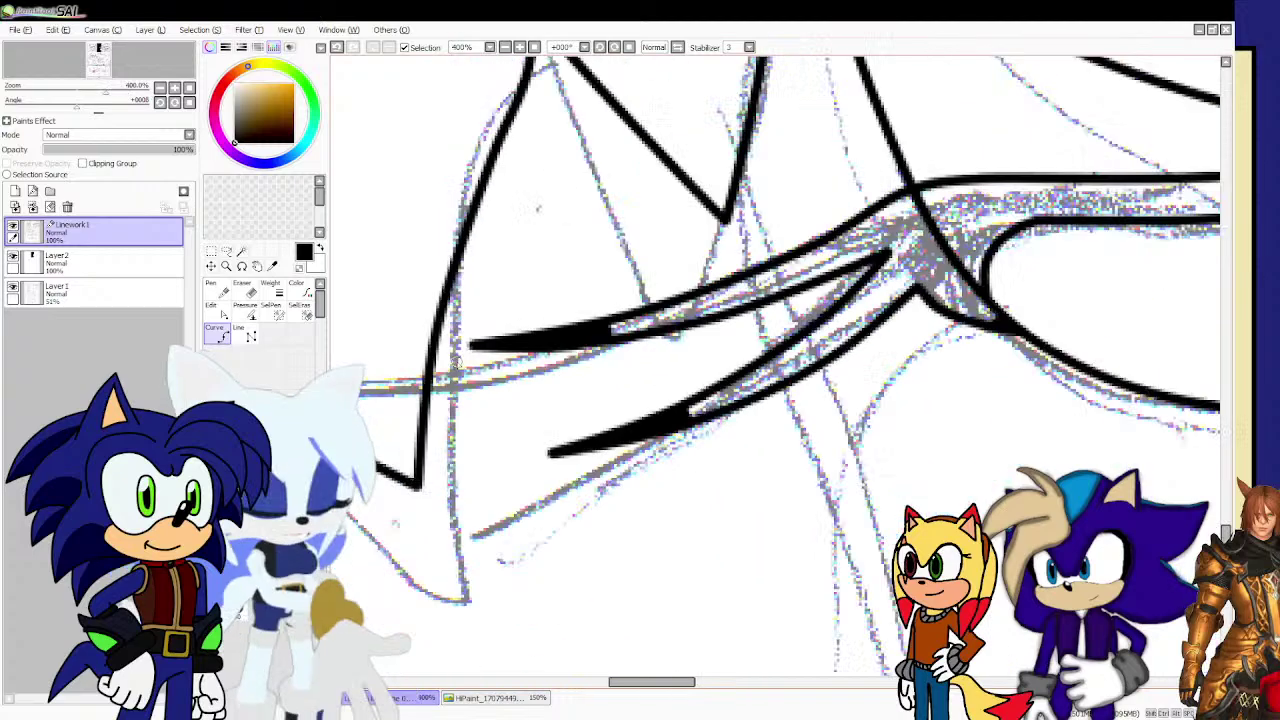
Fill the rounded inner end of the closed eye's lash line with solid black.
{"action": "scroll", "coordinate": [893, 325], "scroll_direction": "up", "scroll_amount": 1}
{"action": "scroll", "coordinate": [893, 325], "scroll_direction": "up", "scroll_amount": 1}
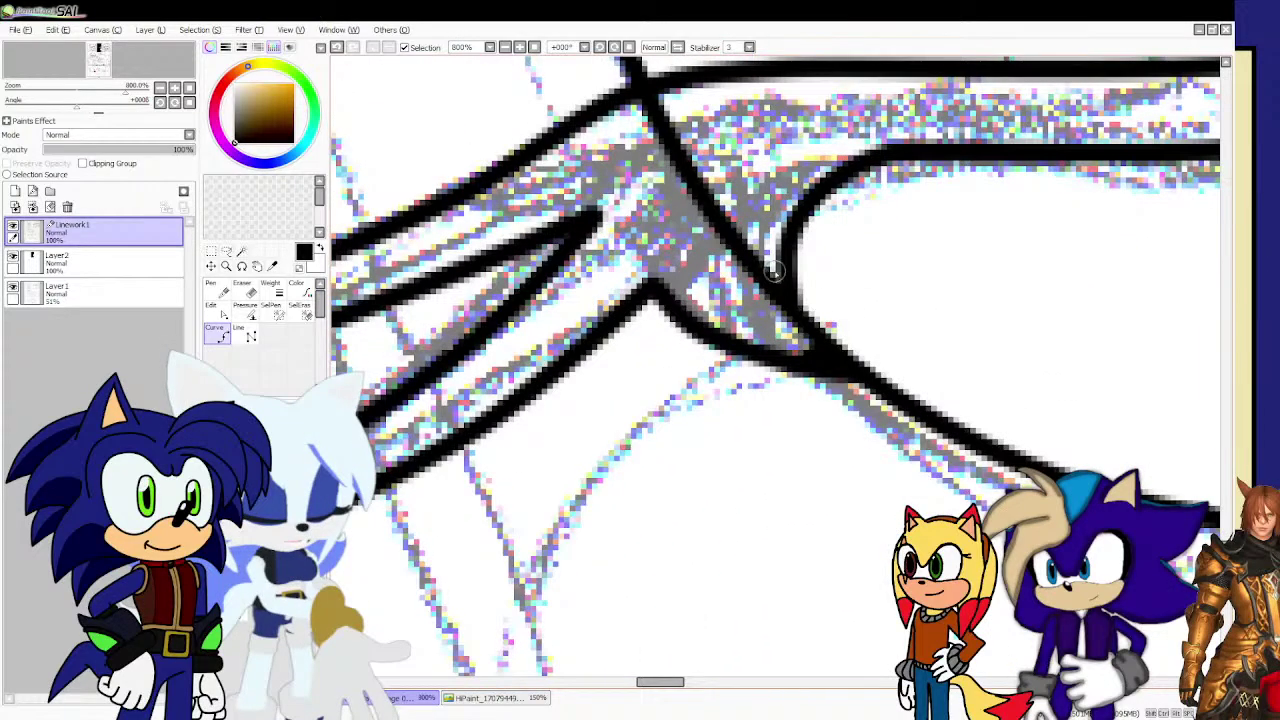
{"action": "scroll", "coordinate": [778, 284], "scroll_direction": "down", "scroll_amount": 4}
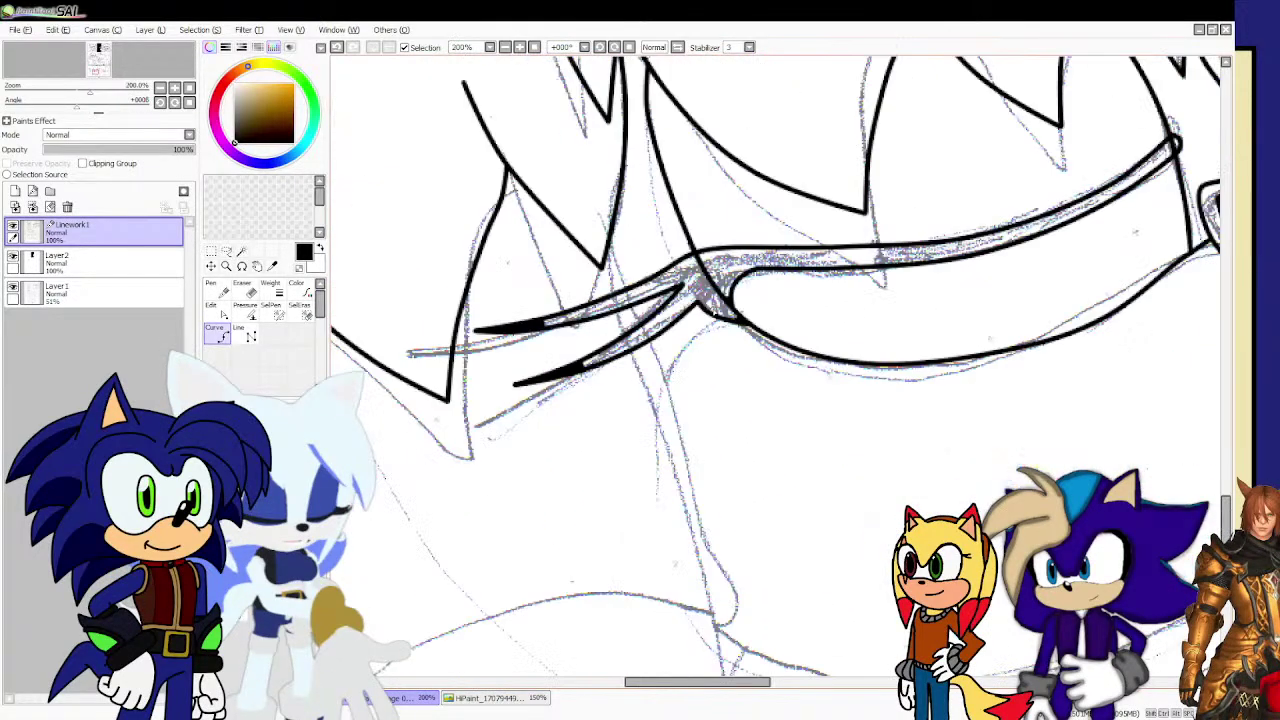
{"action": "scroll", "coordinate": [1187, 128], "scroll_direction": "up", "scroll_amount": 3}
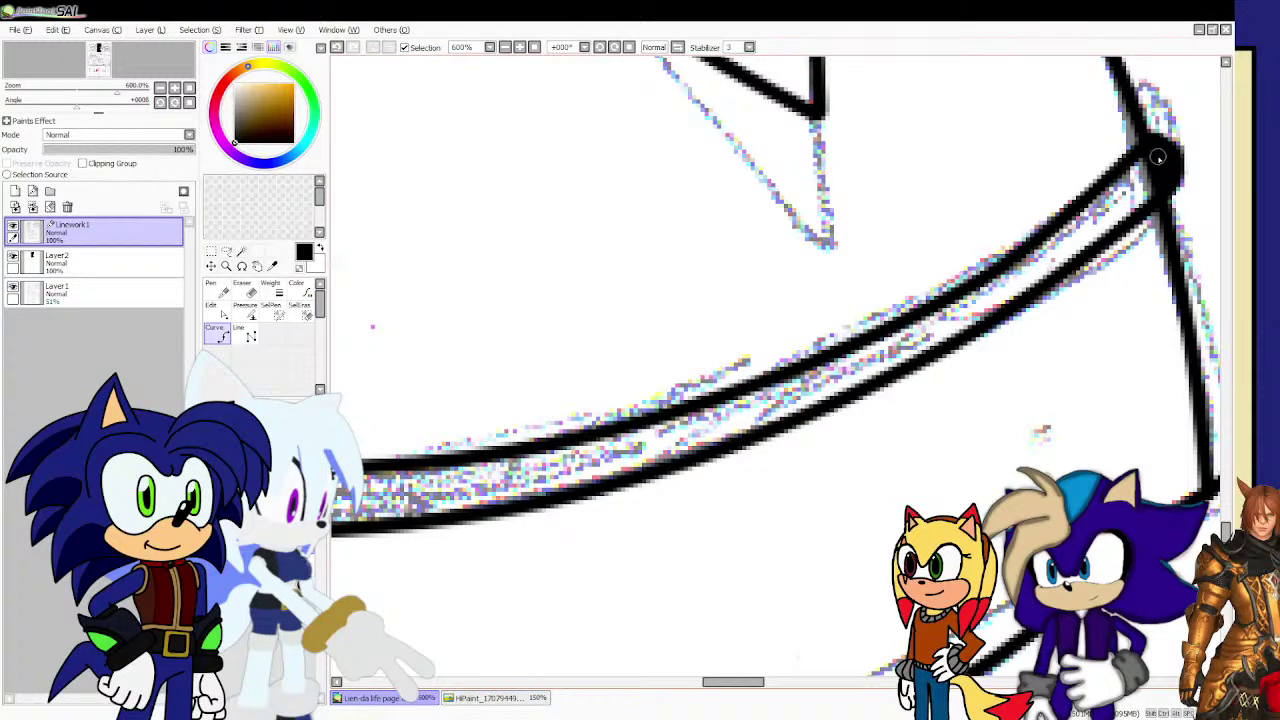
{"action": "scroll", "coordinate": [1078, 188], "scroll_direction": "down", "scroll_amount": 4}
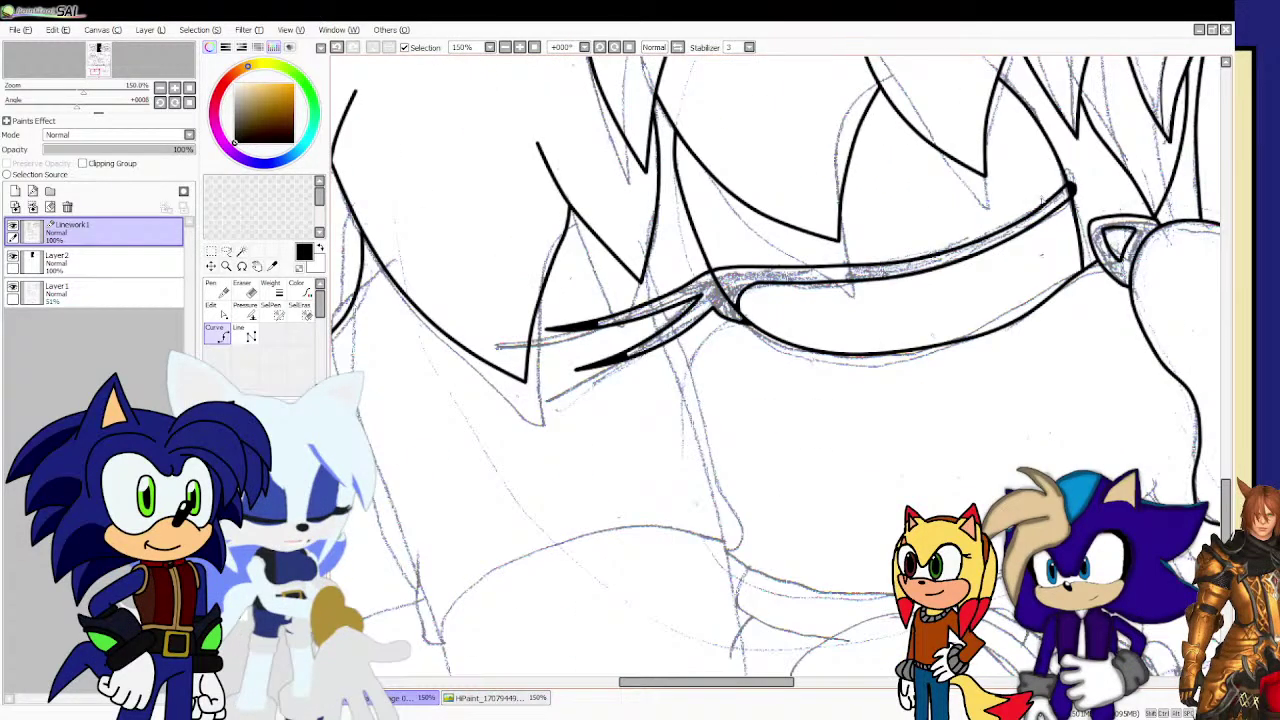
Ink the arched top edge and both sides of the band around the hair lock below the closed eye's lashes.
{"action": "scroll", "coordinate": [1013, 207], "scroll_direction": "down", "scroll_amount": 1}
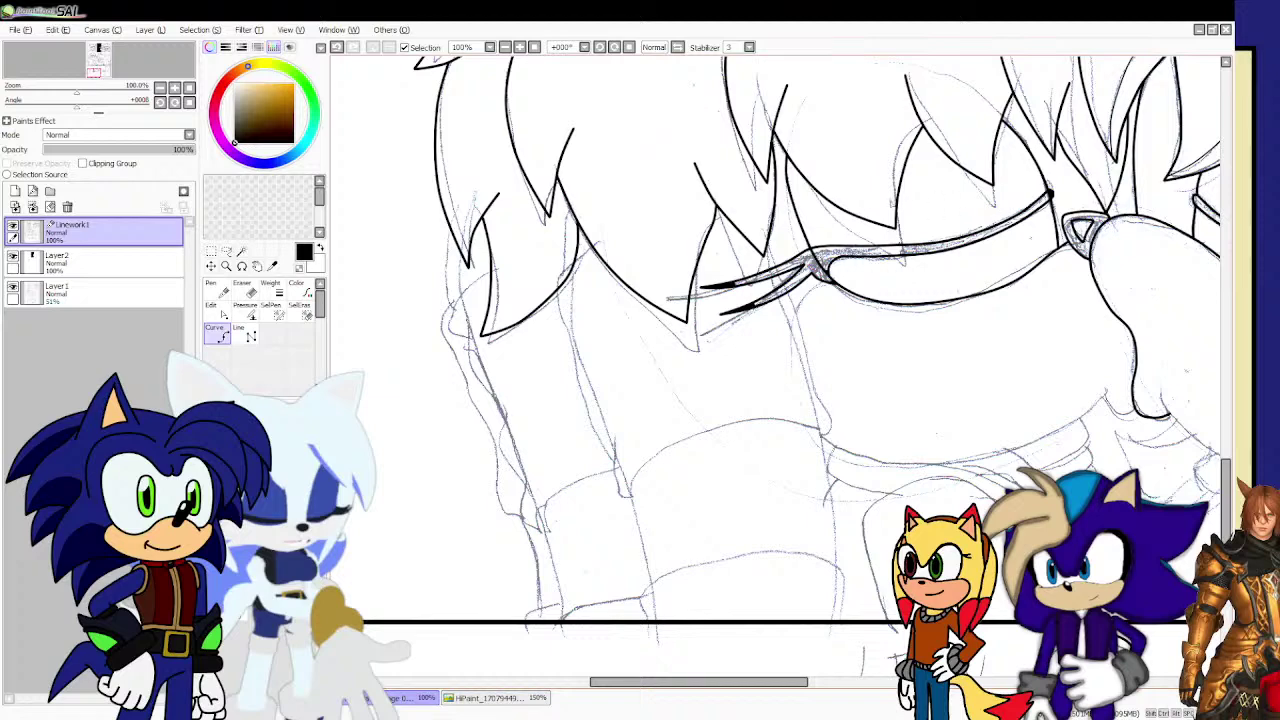
{"action": "scroll", "coordinate": [621, 393], "scroll_direction": "up", "scroll_amount": 1}
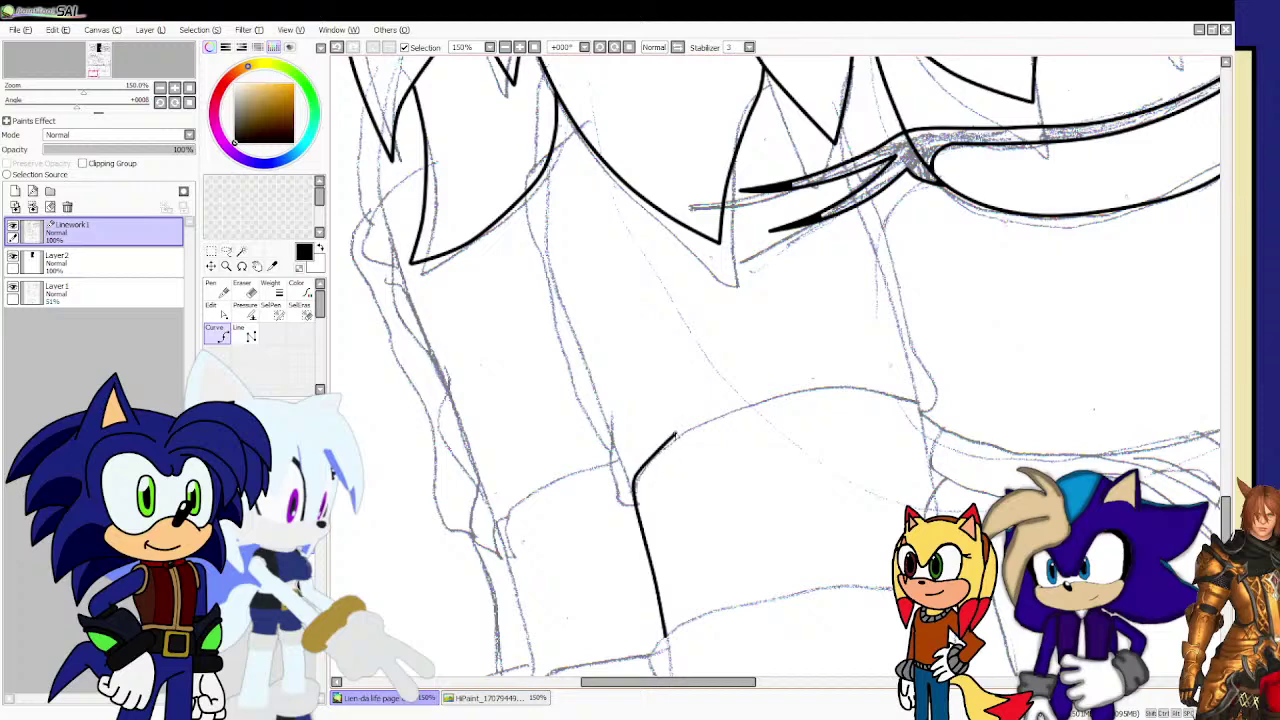
{"action": "left_click_drag", "start_coordinate": [676, 436], "coordinate": [771, 398]}
{"action": "left_click_drag", "start_coordinate": [860, 393], "coordinate": [915, 401]}
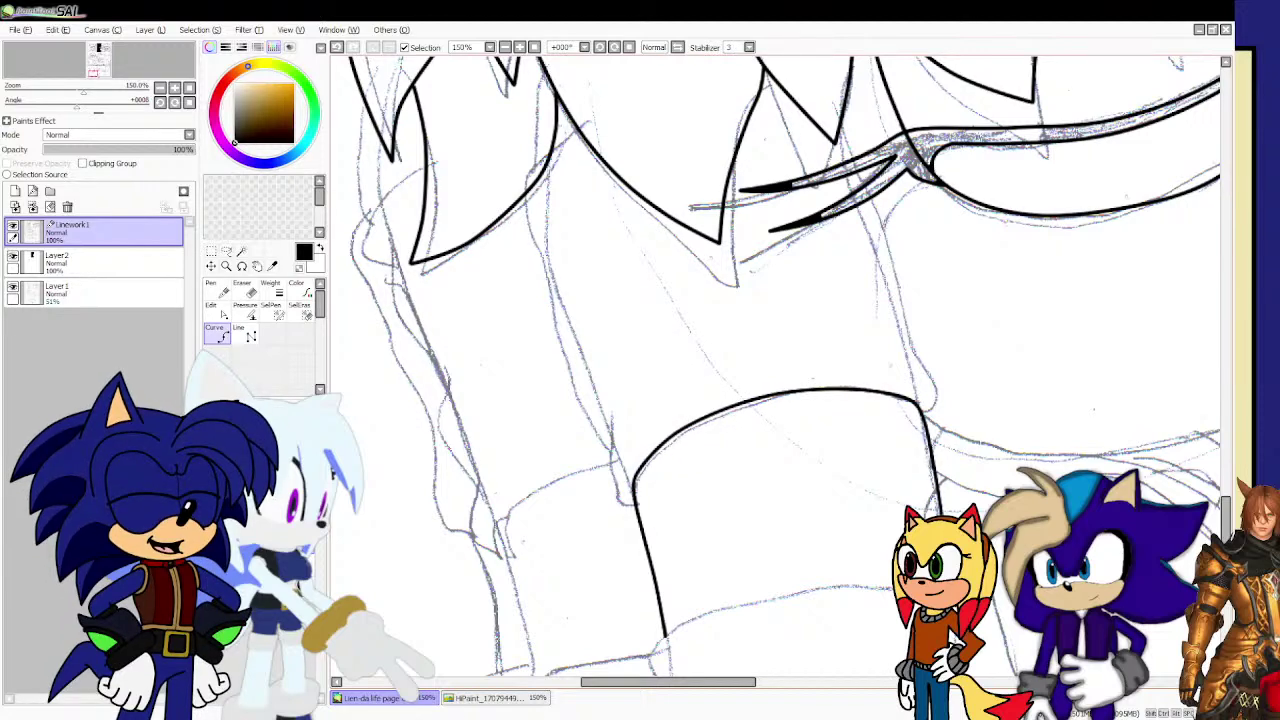
Ink the small rounded bulge of hair where the lock's outer side meets the band's top corner.
{"action": "scroll", "coordinate": [612, 472], "scroll_direction": "up", "scroll_amount": 2}
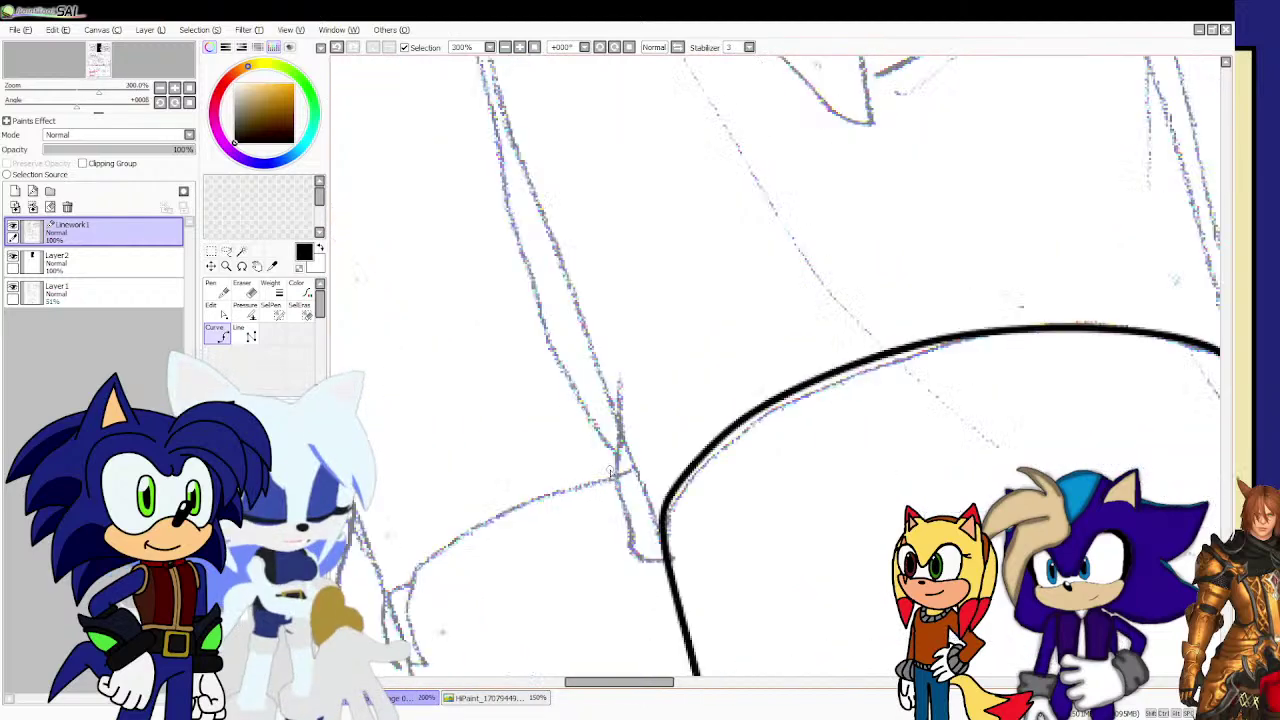
{"action": "scroll", "coordinate": [612, 472], "scroll_direction": "up", "scroll_amount": 1}
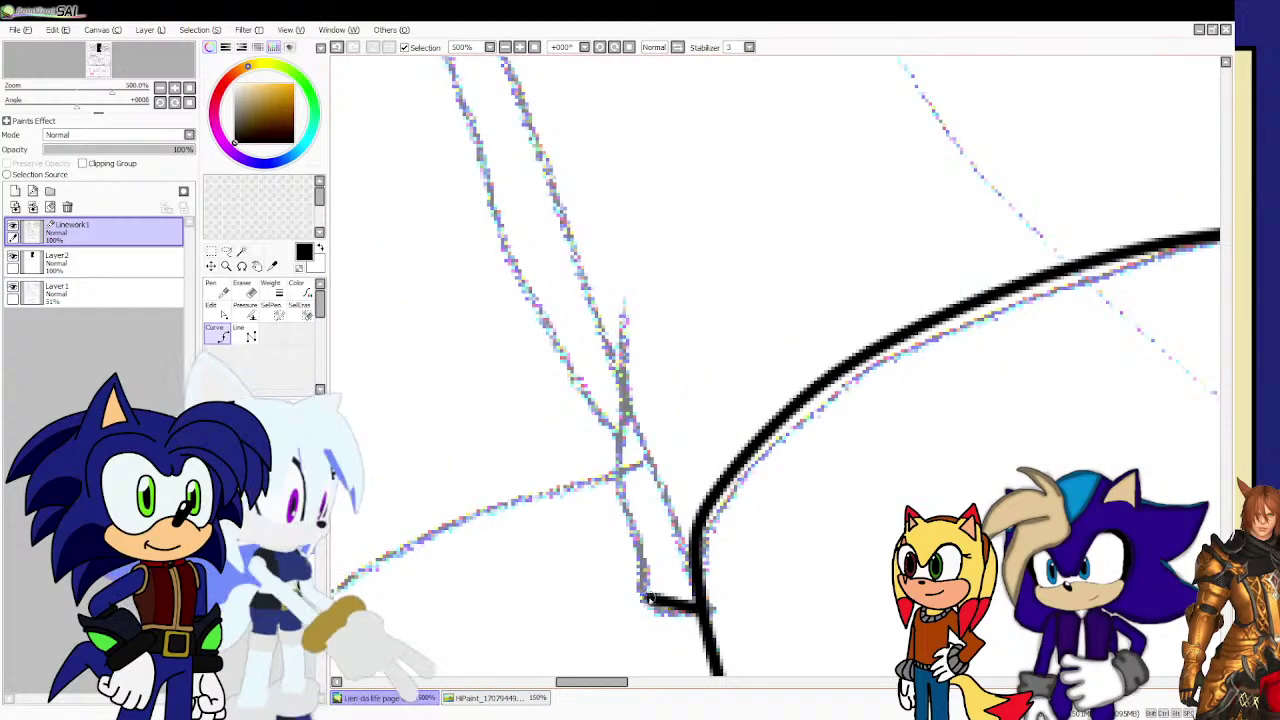
{"action": "mouse_move", "coordinate": [688, 606]}
{"action": "left_mouse_down"}
{"action": "mouse_move", "coordinate": [600, 557]}
{"action": "mouse_move", "coordinate": [575, 427]}
{"action": "left_mouse_up"}
{"action": "left_click", "coordinate": [575, 426]}
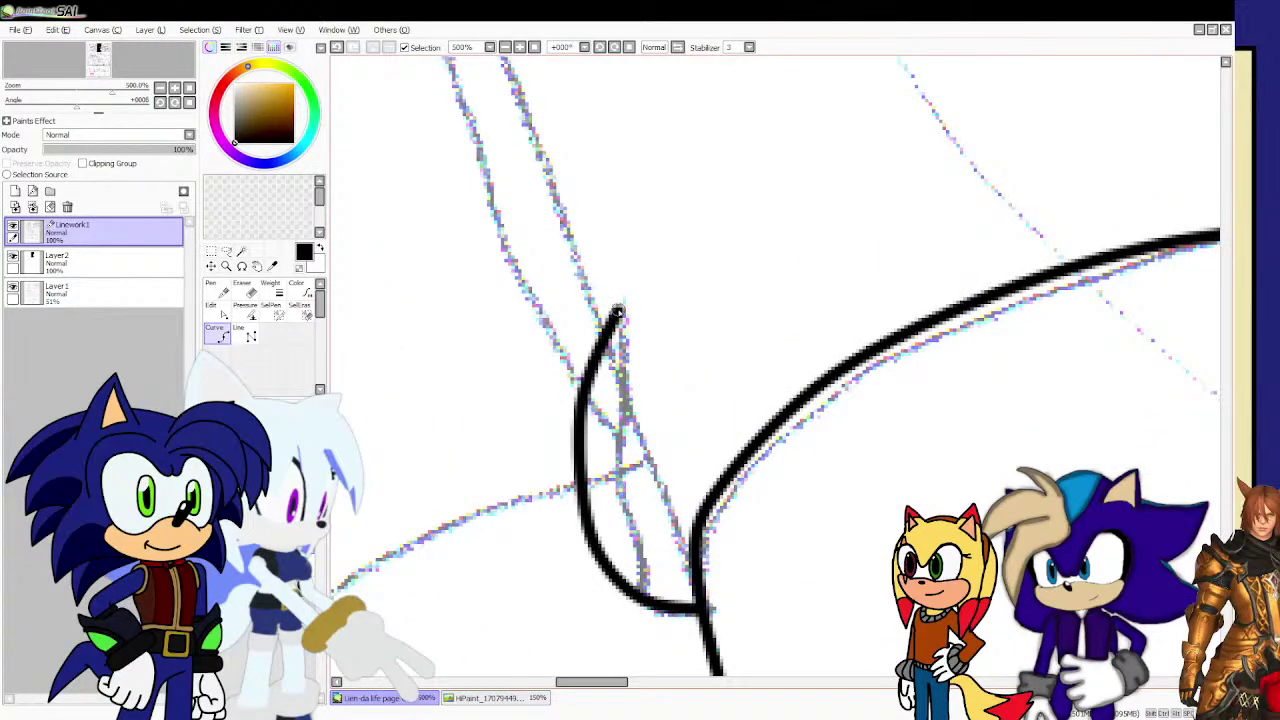
{"action": "double_click", "coordinate": [617, 309]}
Ink the lock's outer side from the rounded bulge up to the bangs, plus the short line joining the two bangs.
{"action": "scroll", "coordinate": [598, 316], "scroll_direction": "down", "scroll_amount": 7}
{"action": "scroll", "coordinate": [585, 228], "scroll_direction": "up", "scroll_amount": 4}
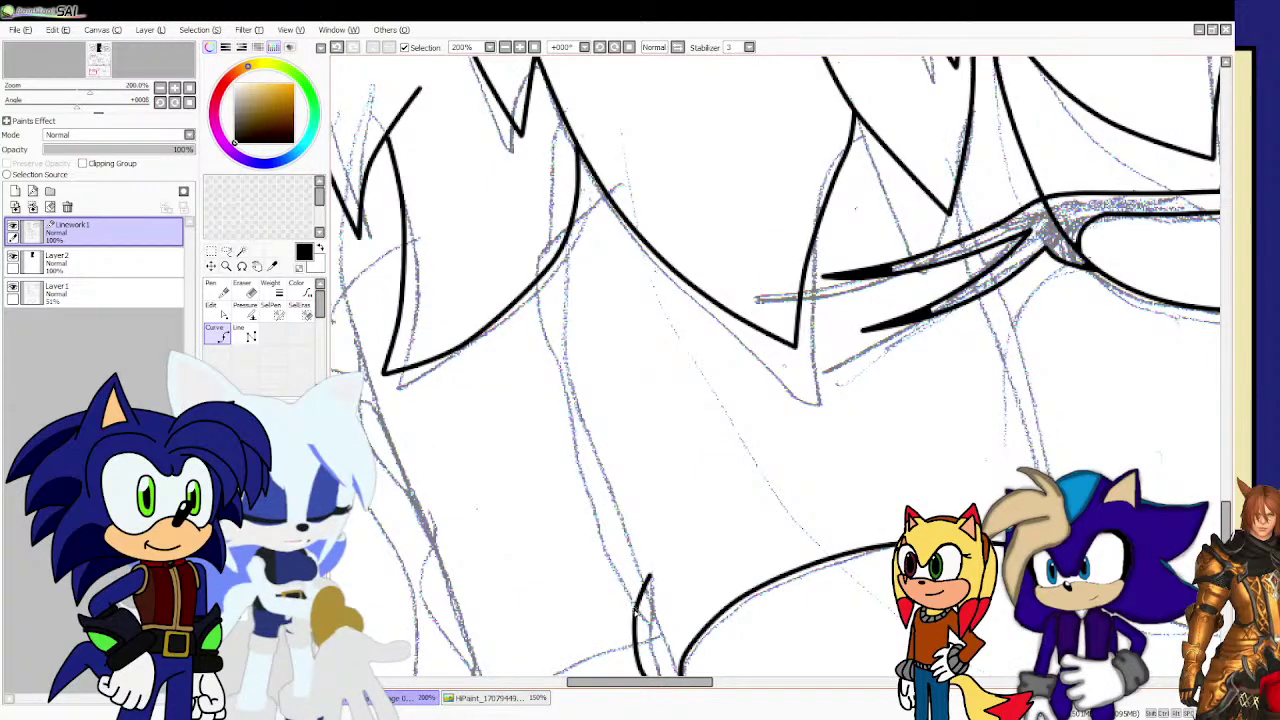
{"action": "left_click_drag", "start_coordinate": [596, 554], "coordinate": [548, 400]}
{"action": "left_click_drag", "start_coordinate": [533, 327], "coordinate": [539, 331]}
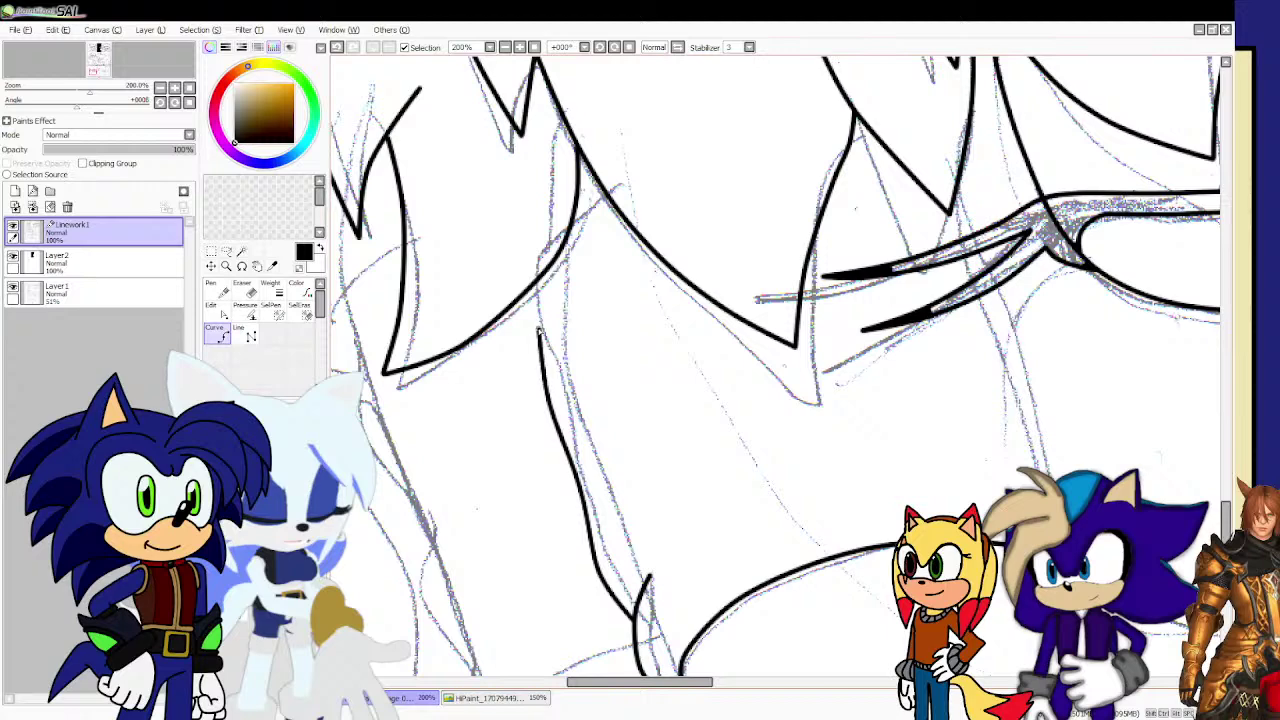
{"action": "double_click", "coordinate": [527, 295]}
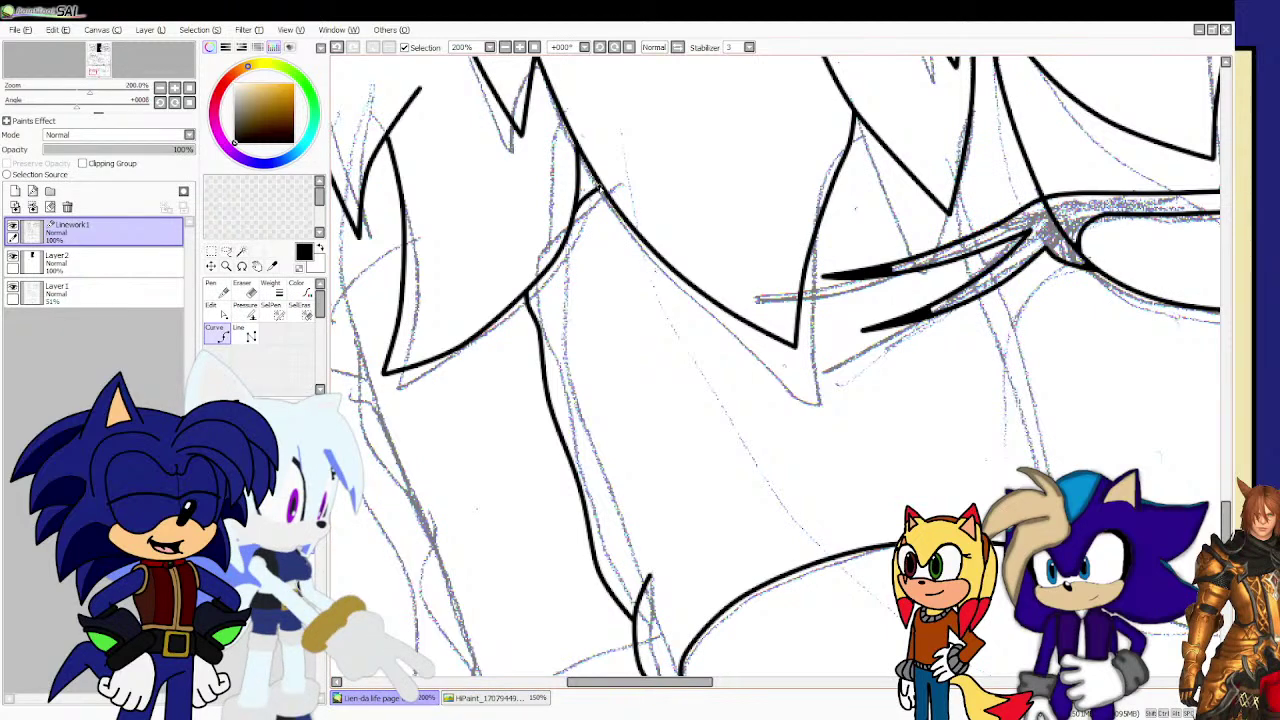
Ink the matching rounded bulge of hair at the band's top corner on the muzzle side.
{"action": "scroll", "coordinate": [711, 350], "scroll_direction": "down", "scroll_amount": 1}
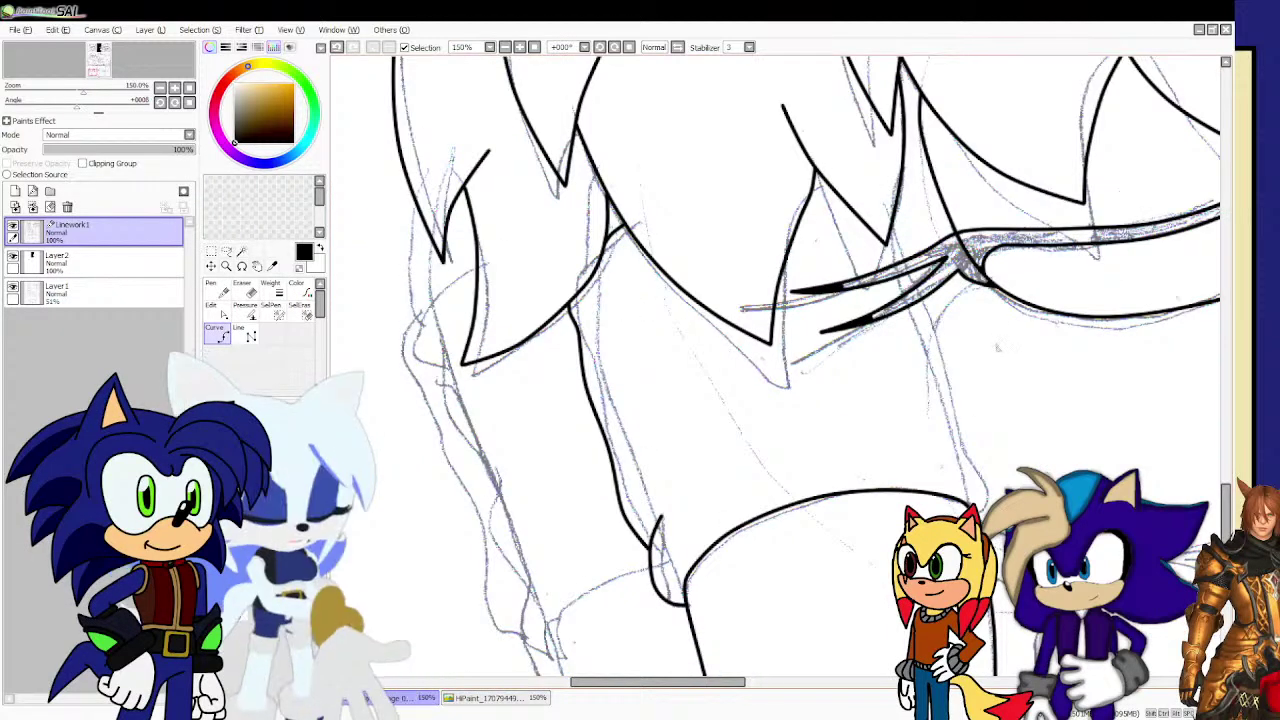
{"action": "scroll", "coordinate": [998, 348], "scroll_direction": "up", "scroll_amount": 1}
{"action": "scroll", "coordinate": [1009, 452], "scroll_direction": "up", "scroll_amount": 1}
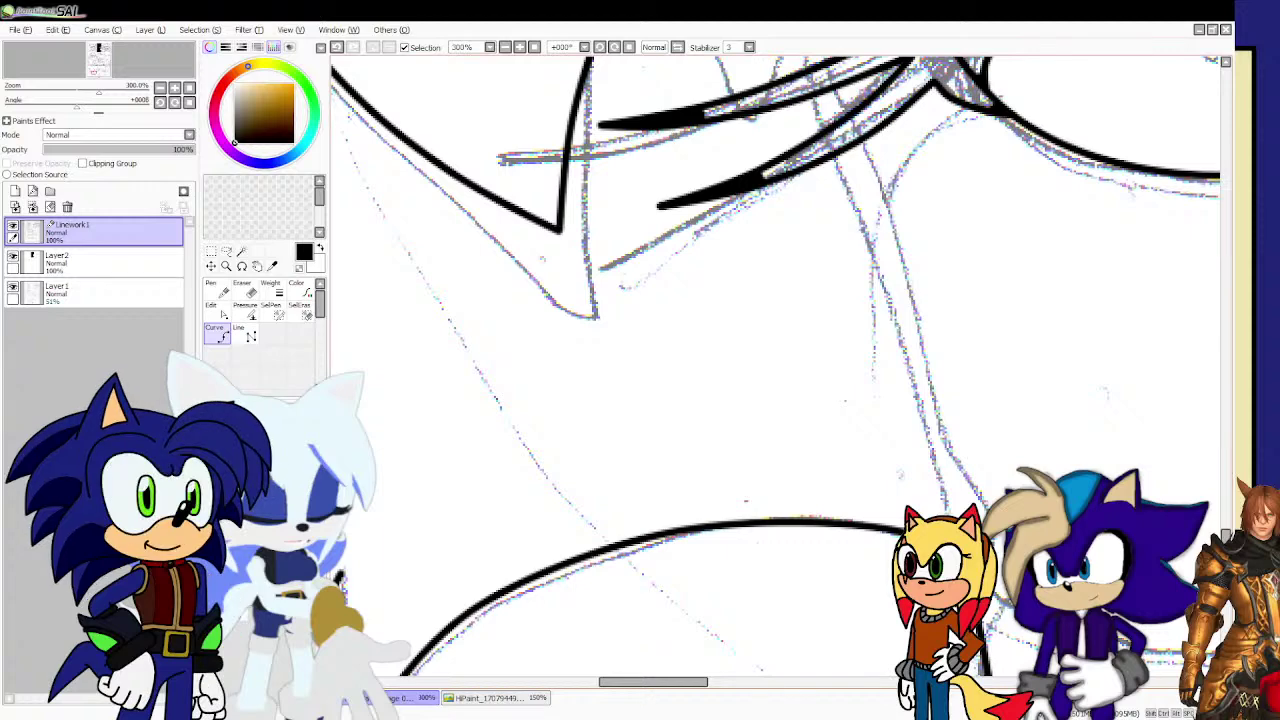
{"action": "left_click", "coordinate": [1002, 497]}
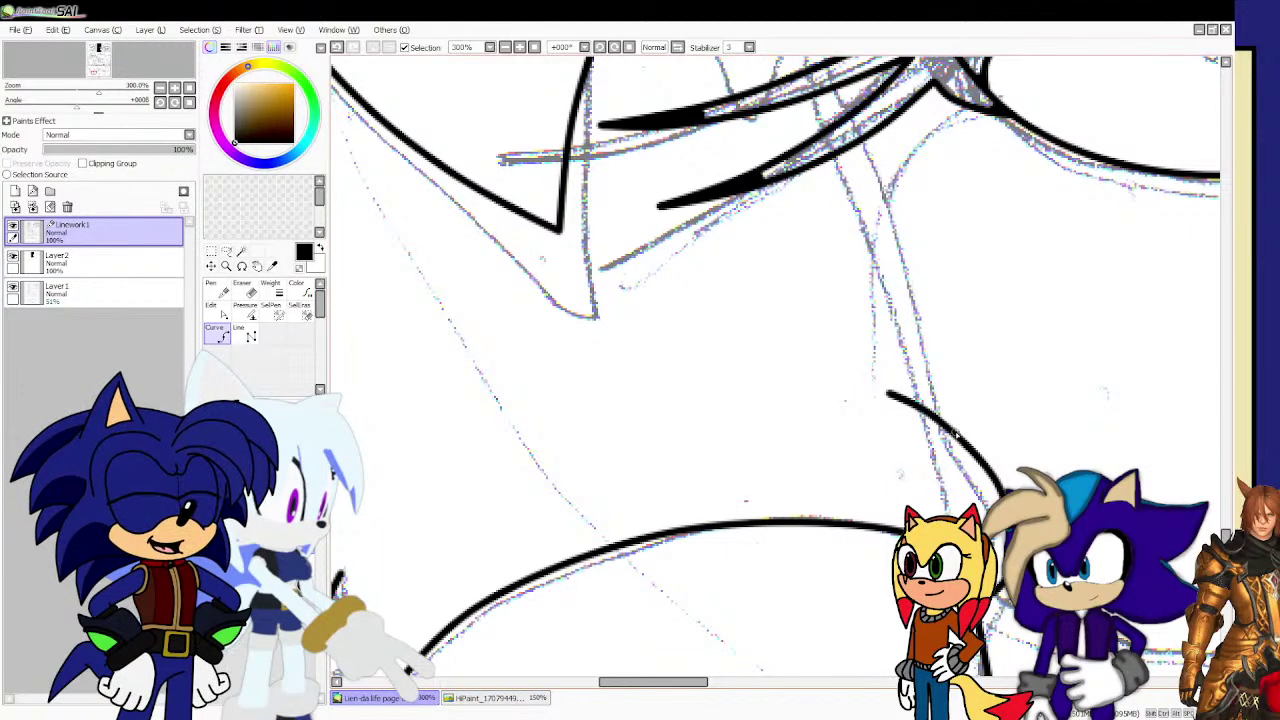
{"action": "left_click", "coordinate": [964, 441]}
Ink the lock's muzzle-side edge from the rounded bulge up across the lashes to the bangs.
{"action": "scroll", "coordinate": [964, 441], "scroll_direction": "down", "scroll_amount": 3}
{"action": "scroll", "coordinate": [942, 366], "scroll_direction": "up", "scroll_amount": 2}
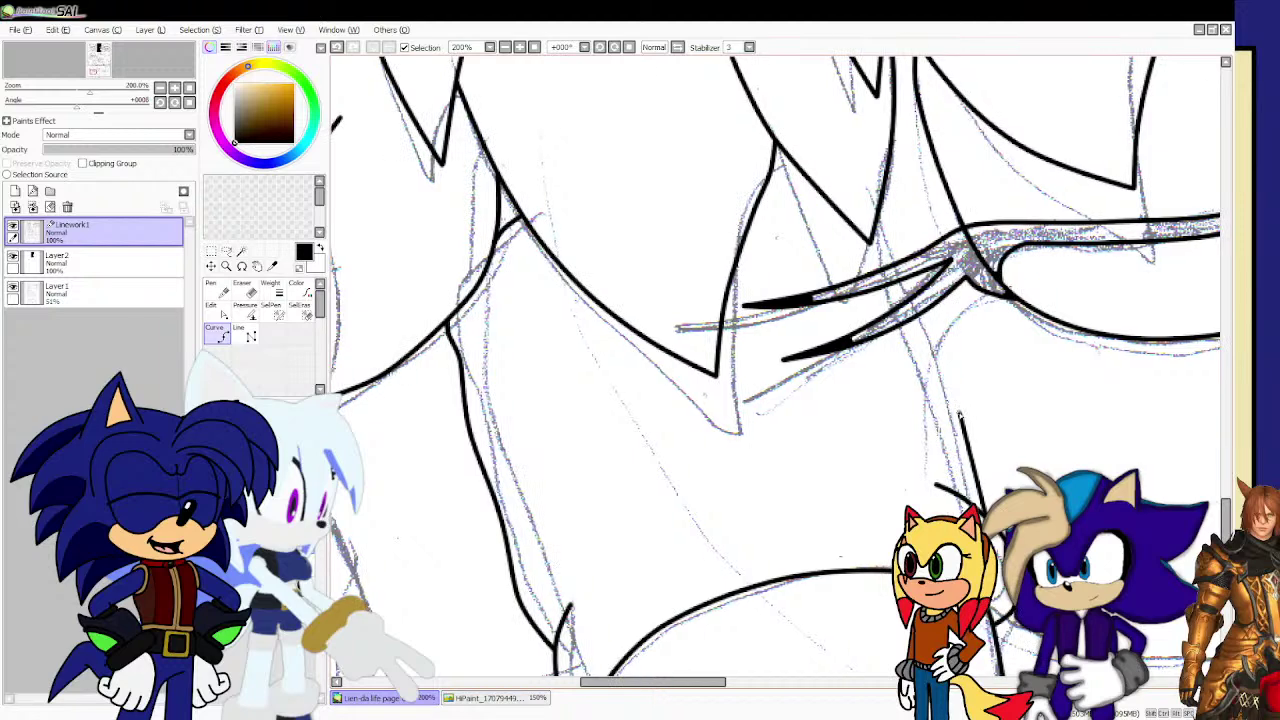
{"action": "left_click", "coordinate": [960, 410]}
{"action": "left_click_drag", "start_coordinate": [945, 385], "coordinate": [903, 238]}
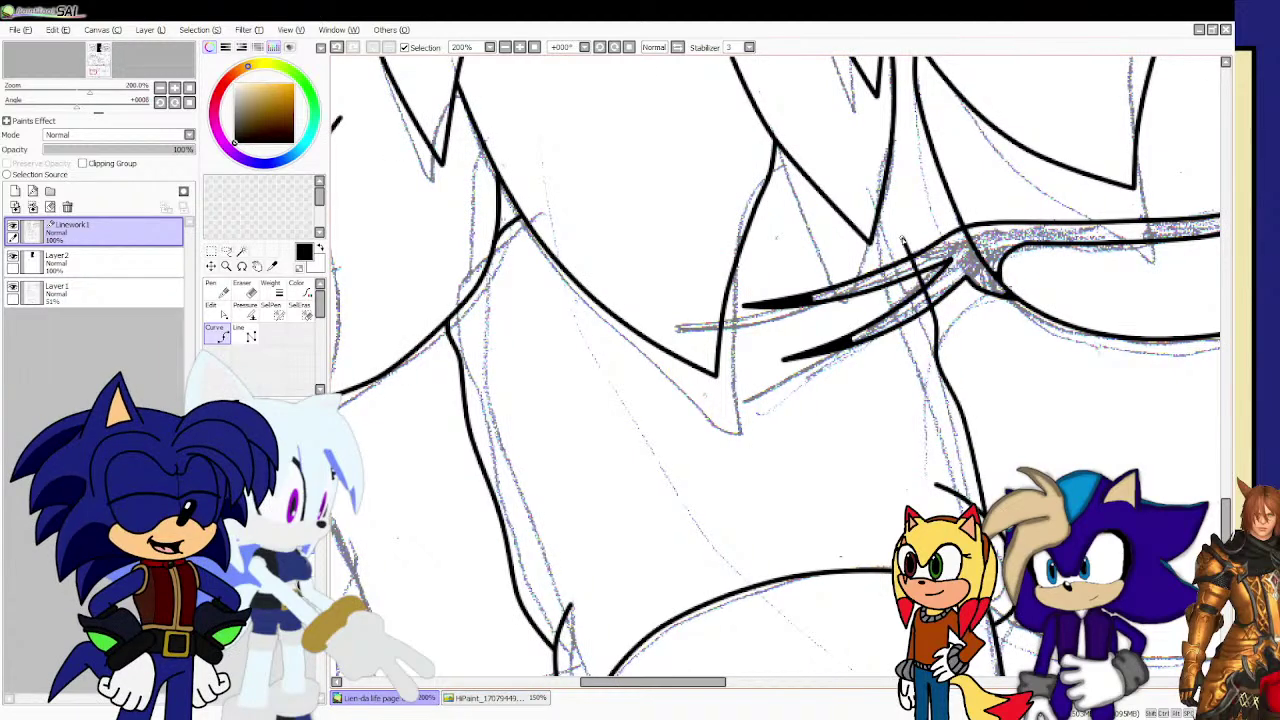
Ink the short curve from the closed eye's outer corner down to the lock's muzzle-side edge.
{"action": "scroll", "coordinate": [882, 200], "scroll_direction": "up", "scroll_amount": 4}
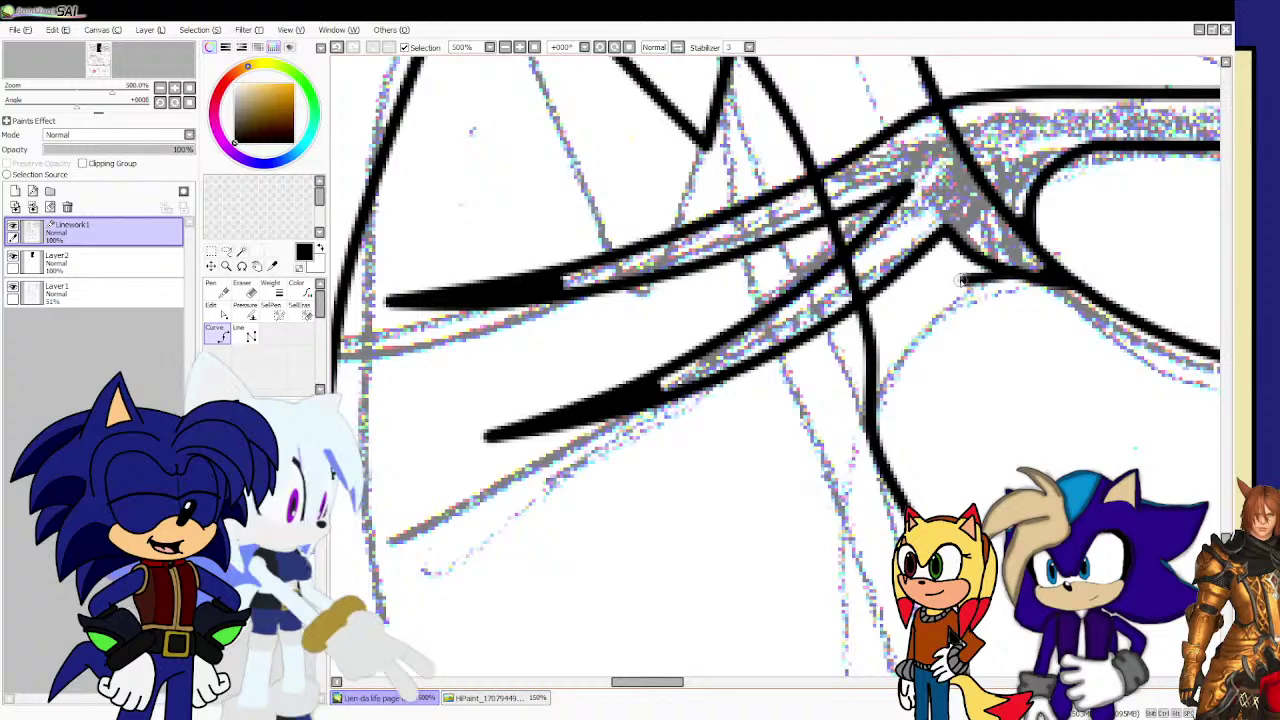
{"action": "mouse_move", "coordinate": [1013, 278]}
{"action": "left_mouse_down"}
{"action": "mouse_move", "coordinate": [942, 308]}
{"action": "mouse_move", "coordinate": [903, 352]}
{"action": "mouse_move", "coordinate": [878, 450]}
{"action": "left_mouse_up"}
{"action": "scroll", "coordinate": [883, 464], "scroll_direction": "down", "scroll_amount": 6}
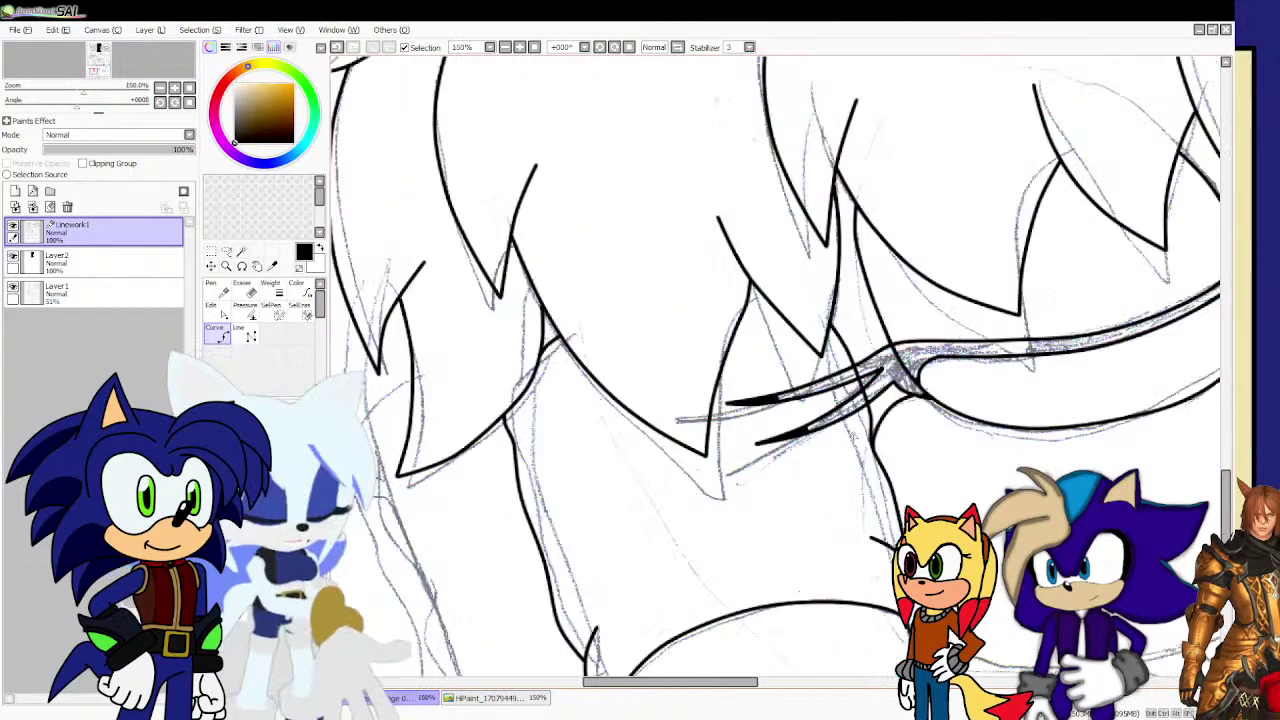
{"action": "scroll", "coordinate": [772, 445], "scroll_direction": "down", "scroll_amount": 2}
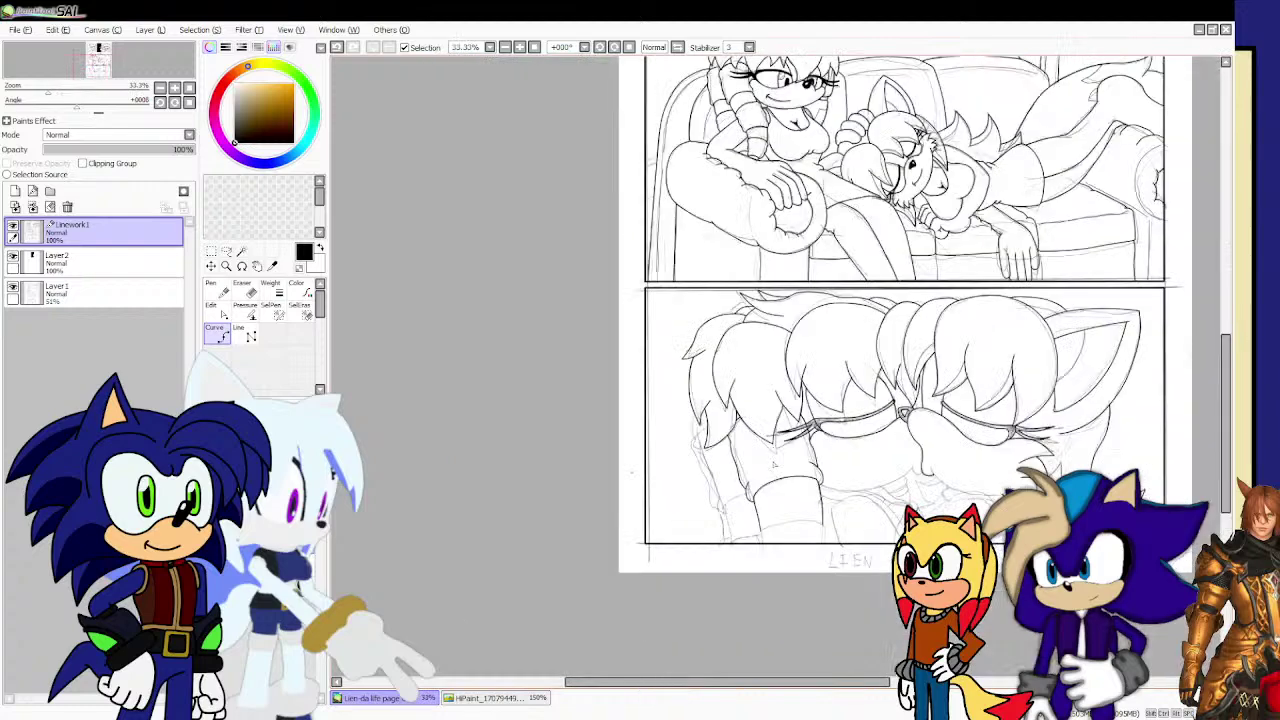
Ink the arched hair section below the band, with rounded sides curving down towards the panel's bottom border.
{"action": "scroll", "coordinate": [717, 460], "scroll_direction": "up", "scroll_amount": 4}
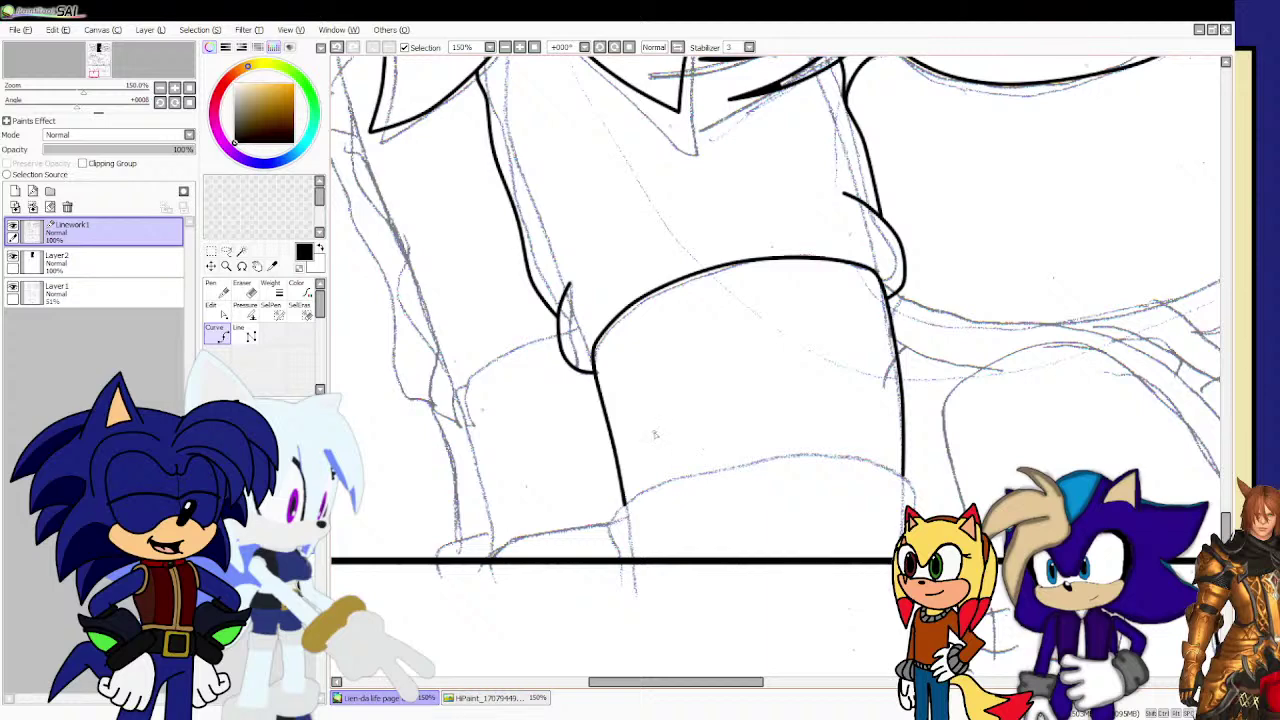
{"action": "scroll", "coordinate": [655, 434], "scroll_direction": "up", "scroll_amount": 5}
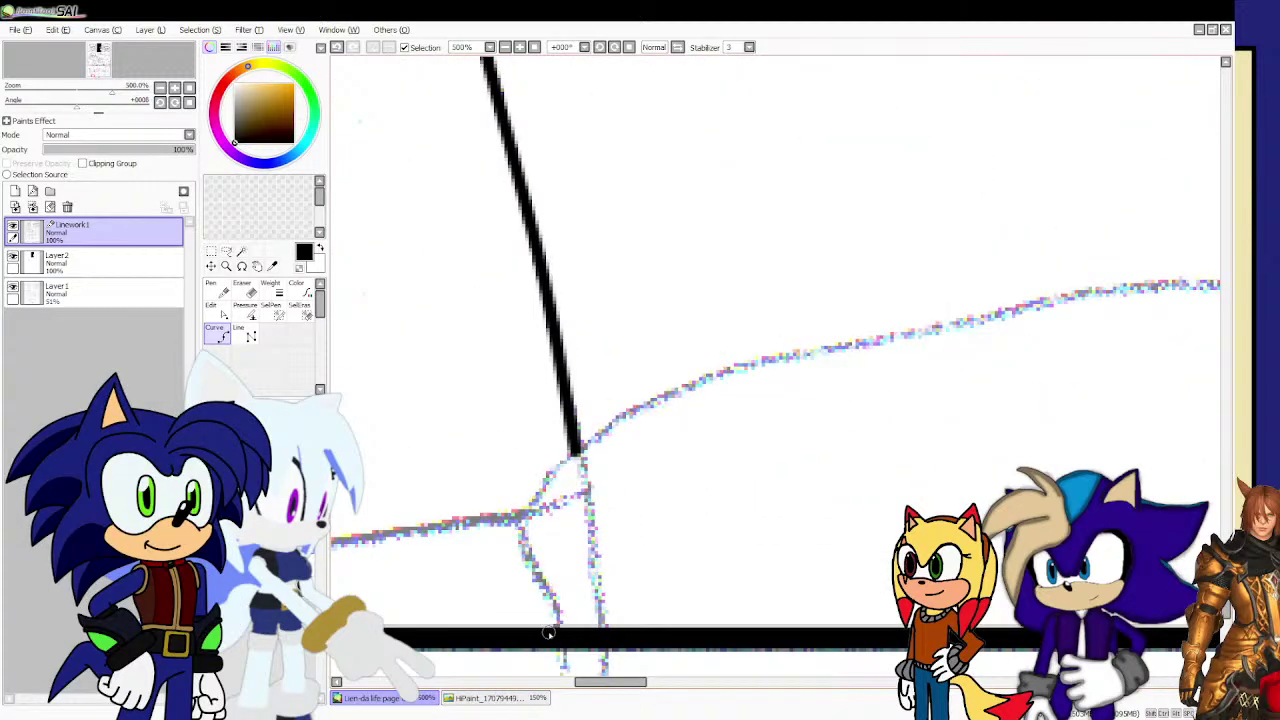
{"action": "mouse_move", "coordinate": [548, 632]}
{"action": "left_mouse_down"}
{"action": "mouse_move", "coordinate": [528, 549]}
{"action": "mouse_move", "coordinate": [540, 485]}
{"action": "mouse_move", "coordinate": [695, 377]}
{"action": "mouse_move", "coordinate": [714, 386]}
{"action": "mouse_move", "coordinate": [914, 345]}
{"action": "mouse_move", "coordinate": [1088, 360]}
{"action": "mouse_move", "coordinate": [1156, 383]}
{"action": "mouse_move", "coordinate": [1196, 428]}
{"action": "mouse_move", "coordinate": [1172, 496]}
{"action": "left_mouse_up"}
{"action": "scroll", "coordinate": [575, 450], "scroll_direction": "down", "scroll_amount": 2}
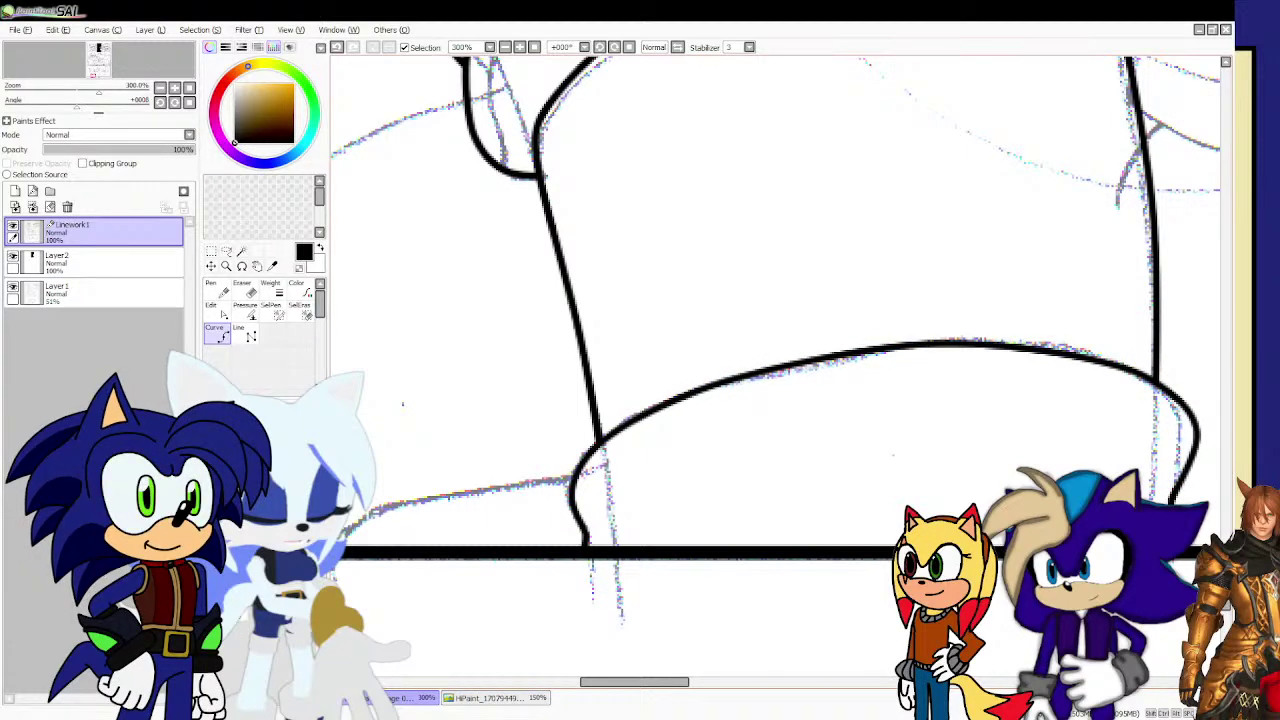
Ink the narrower band behind the large one: its lower curve from the panel border, outer side and arched top.
{"action": "scroll", "coordinate": [798, 377], "scroll_direction": "down", "scroll_amount": 3}
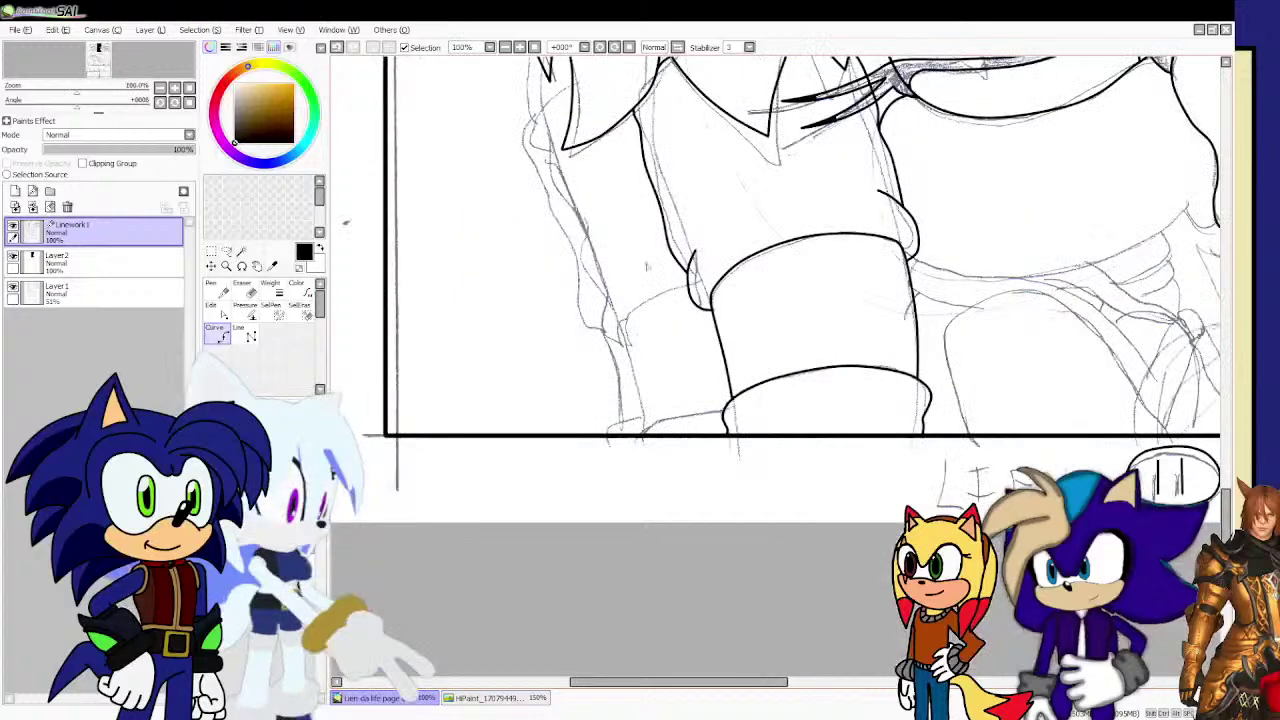
{"action": "scroll", "coordinate": [606, 258], "scroll_direction": "up", "scroll_amount": 2}
{"action": "scroll", "coordinate": [682, 522], "scroll_direction": "up", "scroll_amount": 1}
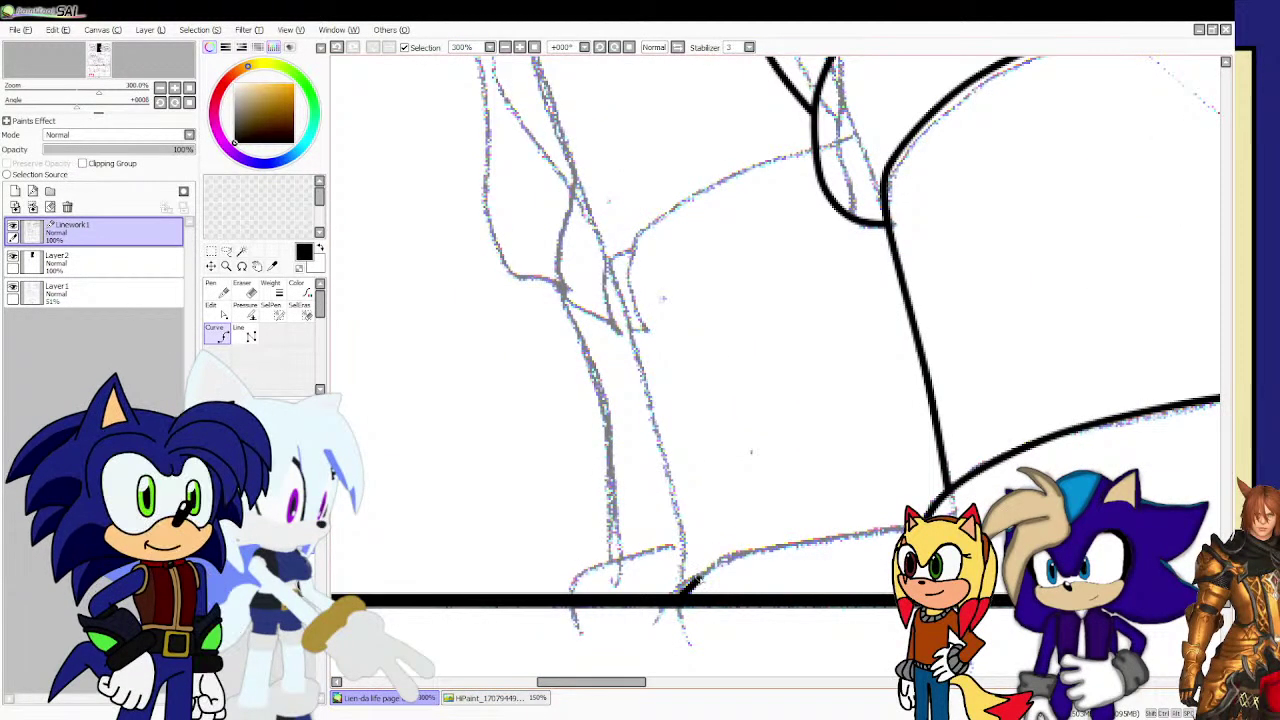
{"action": "left_click_drag", "start_coordinate": [682, 594], "coordinate": [790, 549]}
{"action": "left_click", "coordinate": [796, 547]}
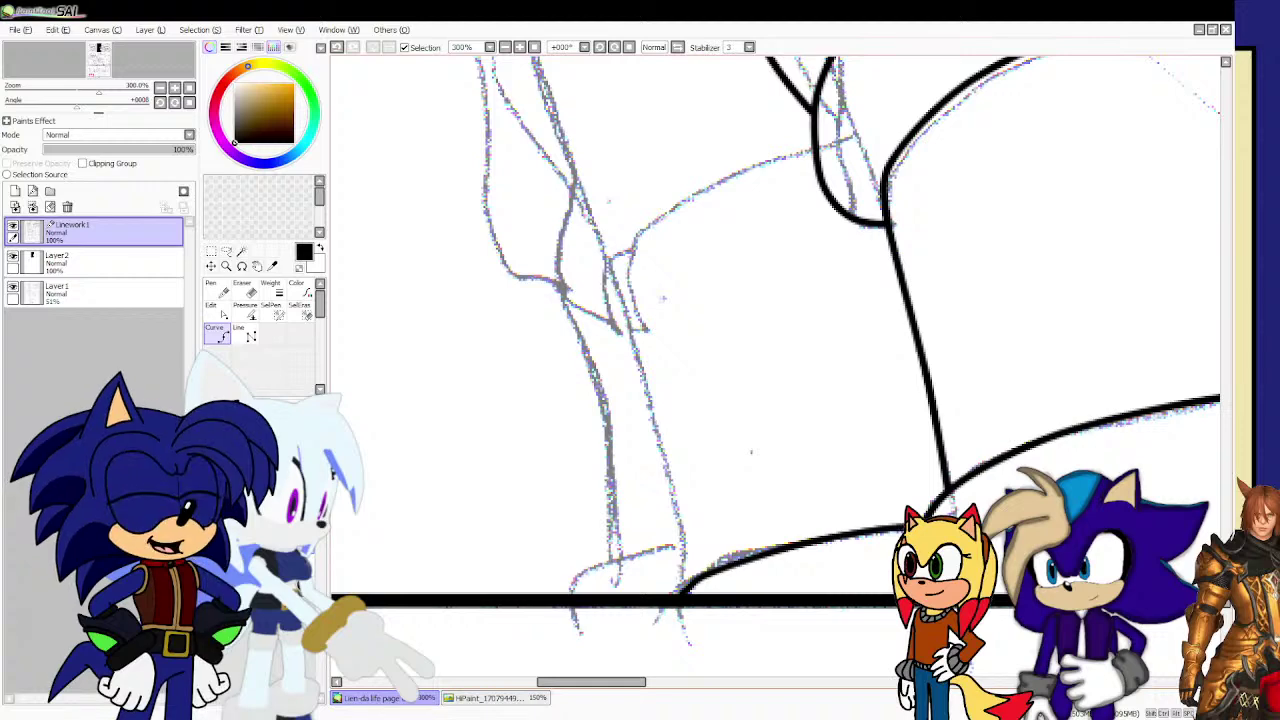
{"action": "double_click", "coordinate": [904, 526]}
{"action": "mouse_move", "coordinate": [686, 588]}
{"action": "left_mouse_down"}
{"action": "mouse_move", "coordinate": [663, 525]}
{"action": "mouse_move", "coordinate": [664, 441]}
{"action": "mouse_move", "coordinate": [628, 355]}
{"action": "mouse_move", "coordinate": [641, 236]}
{"action": "mouse_move", "coordinate": [718, 180]}
{"action": "mouse_move", "coordinate": [816, 153]}
{"action": "left_mouse_up"}
{"action": "scroll", "coordinate": [781, 318], "scroll_direction": "down", "scroll_amount": 4}
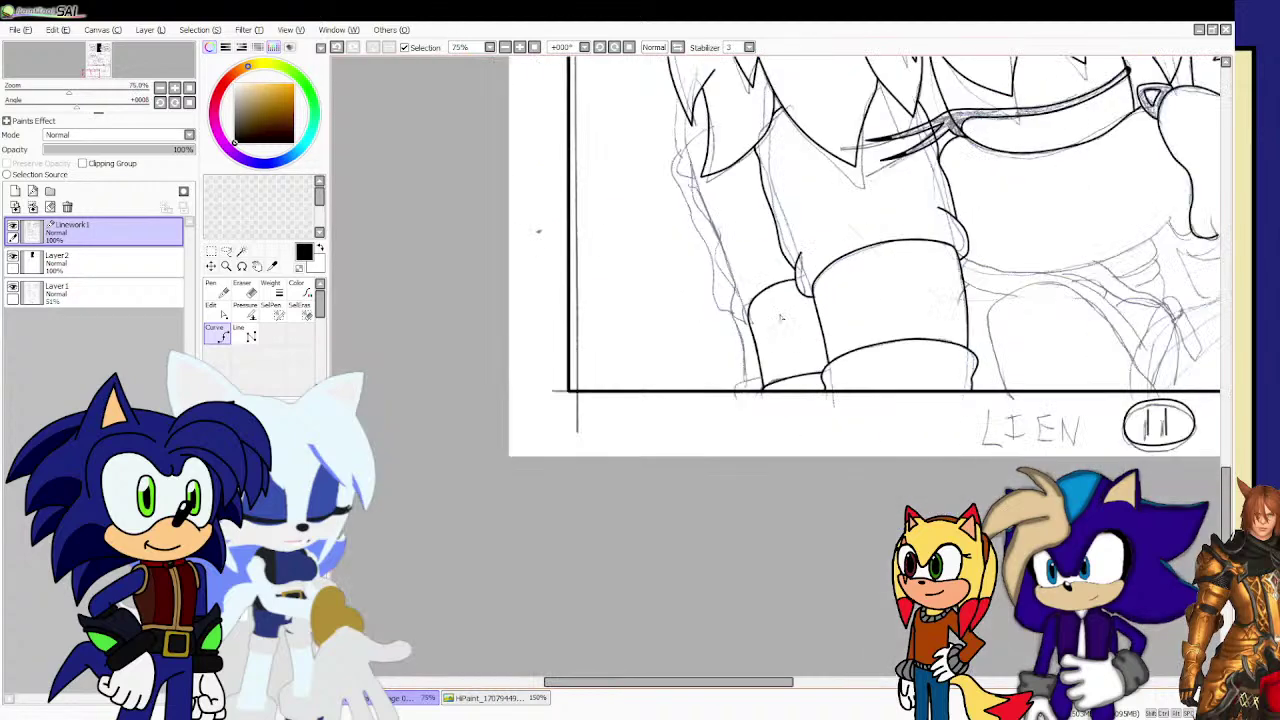
Ink the rounded bulge of hair at the narrower band's upper outer corner.
{"action": "scroll", "coordinate": [722, 210], "scroll_direction": "up", "scroll_amount": 3}
{"action": "scroll", "coordinate": [751, 399], "scroll_direction": "up", "scroll_amount": 1}
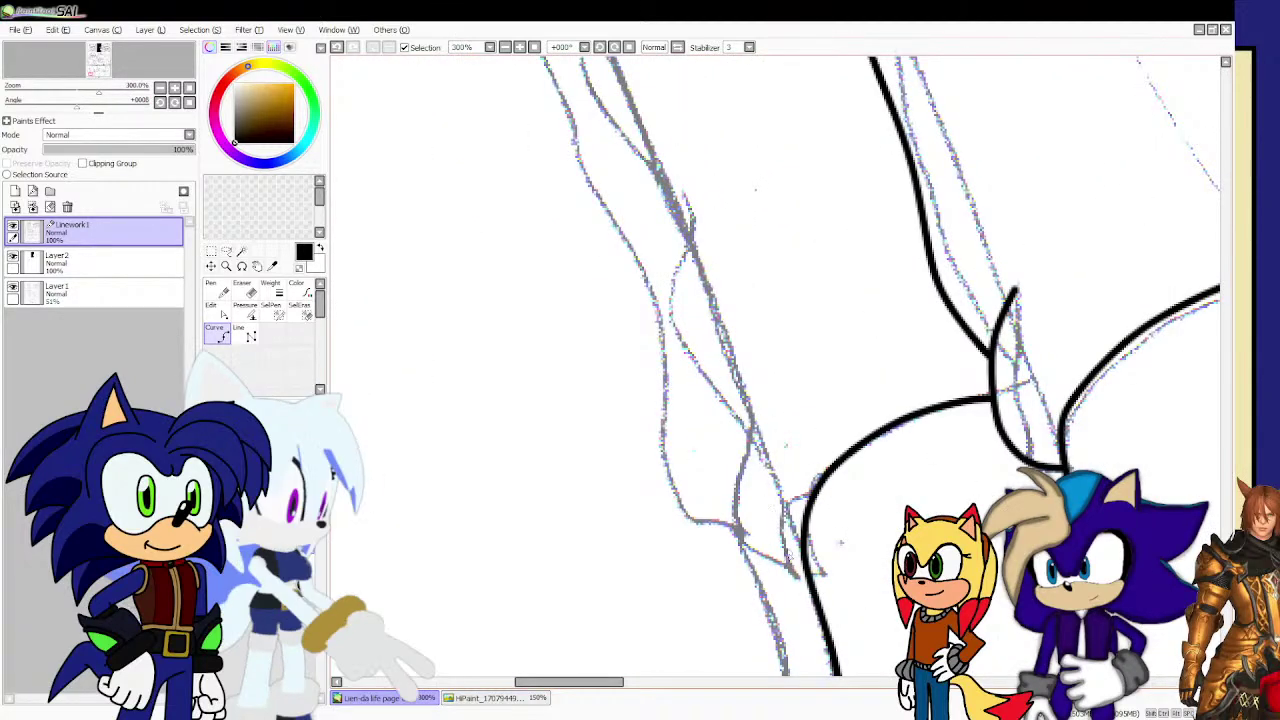
{"action": "mouse_move", "coordinate": [800, 566]}
{"action": "left_mouse_down"}
{"action": "mouse_move", "coordinate": [764, 547]}
{"action": "mouse_move", "coordinate": [745, 485]}
{"action": "mouse_move", "coordinate": [773, 413]}
{"action": "left_mouse_up"}
{"action": "scroll", "coordinate": [772, 413], "scroll_direction": "down", "scroll_amount": 3}
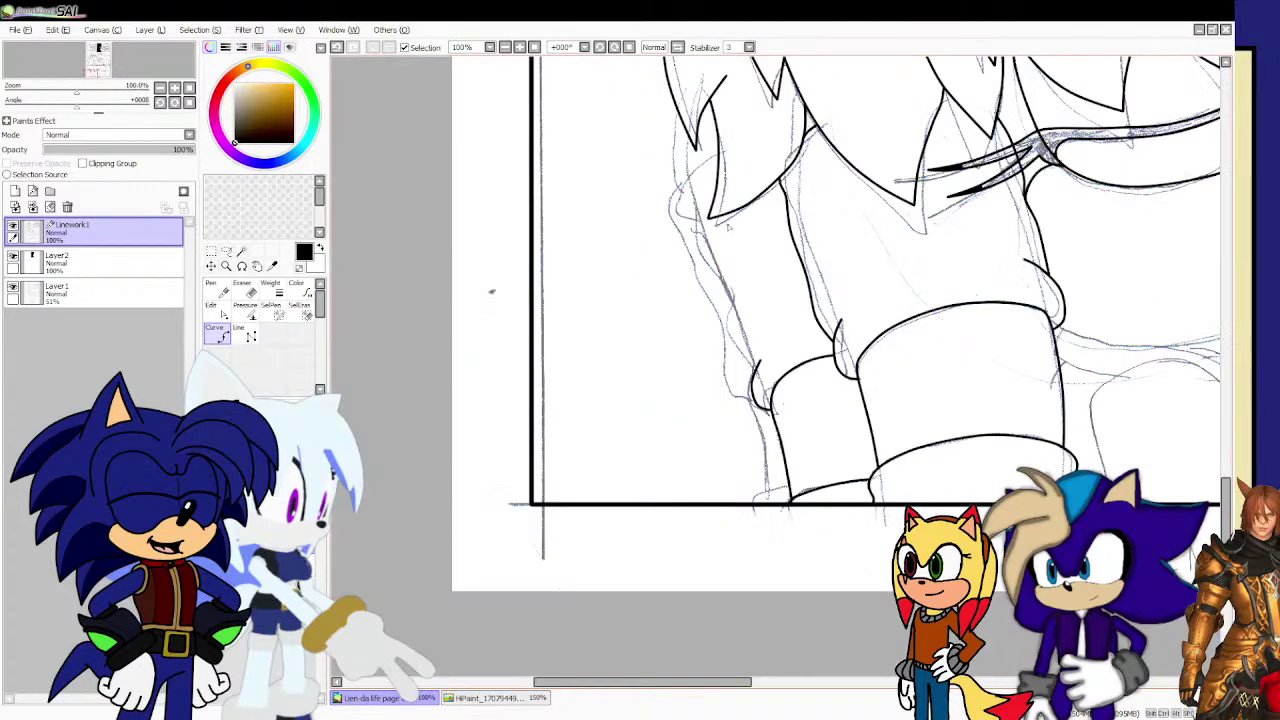
Ink the wavy hair edge from the narrower band's bulge up and around its rounded top to the pointed lock.
{"action": "scroll", "coordinate": [768, 472], "scroll_direction": "up", "scroll_amount": 2}
{"action": "scroll", "coordinate": [768, 472], "scroll_direction": "up", "scroll_amount": 1}
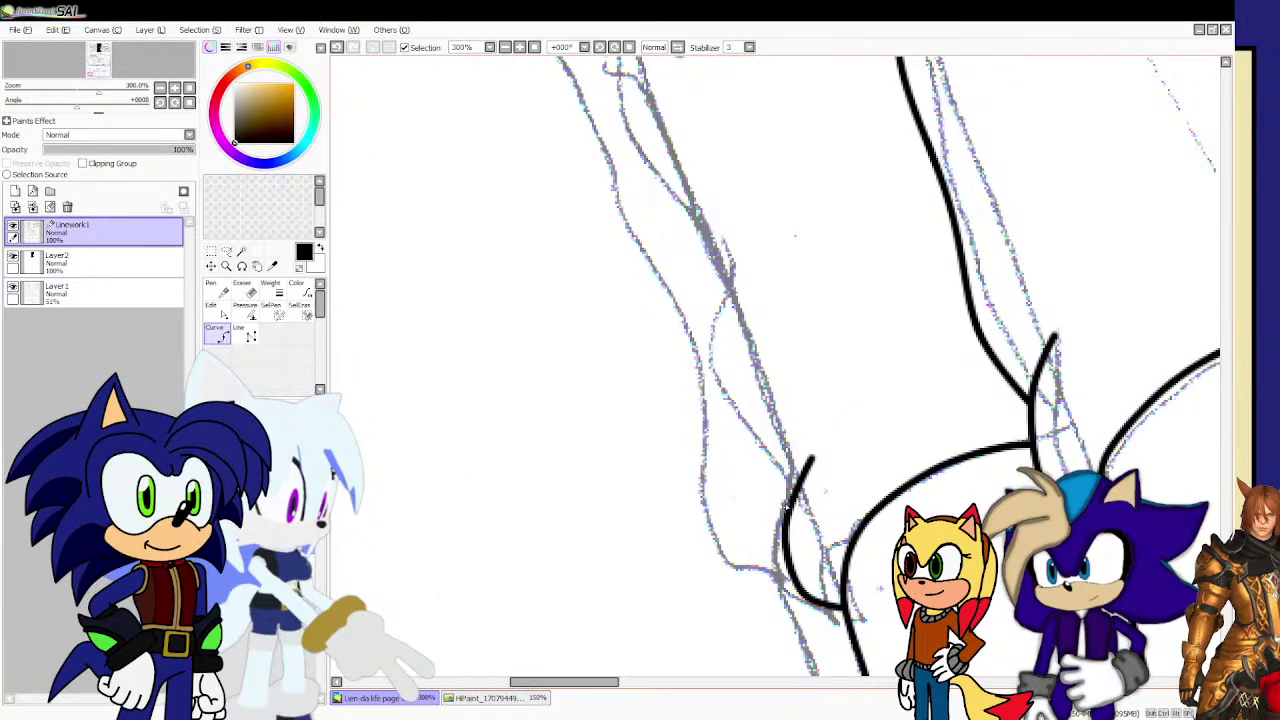
{"action": "left_click", "coordinate": [731, 434]}
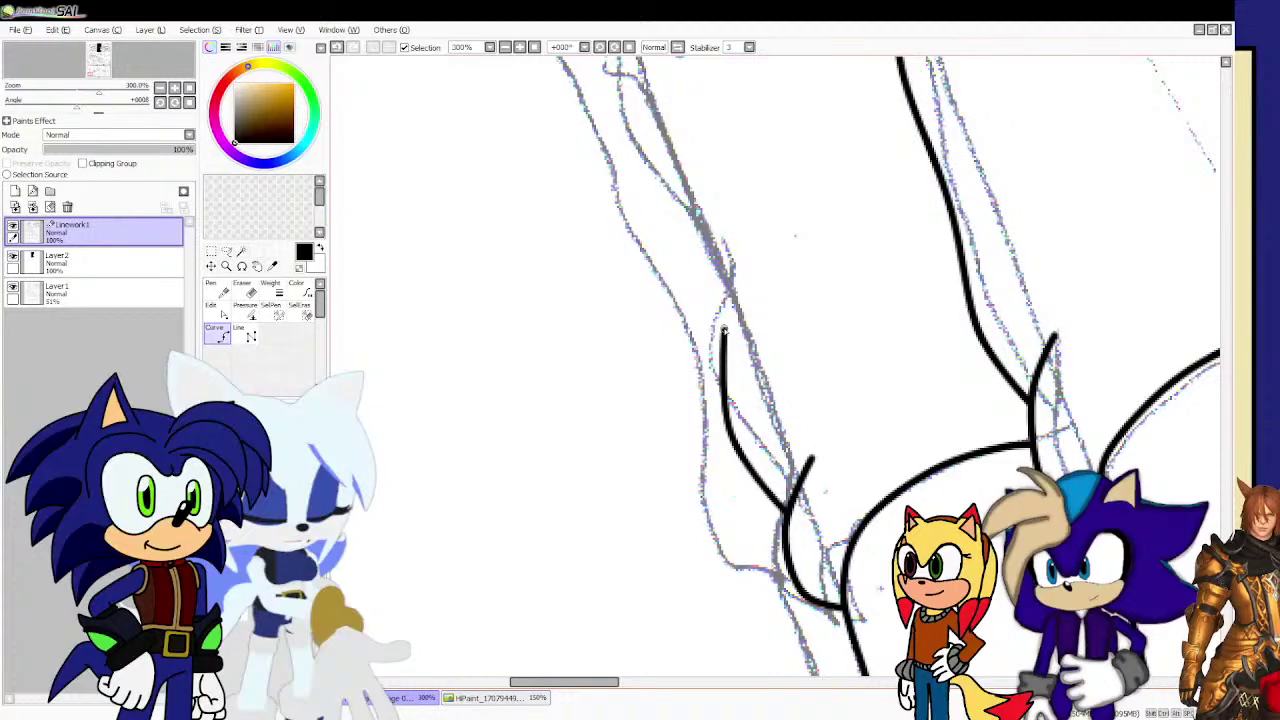
{"action": "double_click", "coordinate": [716, 327]}
{"action": "scroll", "coordinate": [716, 327], "scroll_direction": "down", "scroll_amount": 6}
{"action": "scroll", "coordinate": [710, 279], "scroll_direction": "up", "scroll_amount": 6}
{"action": "scroll", "coordinate": [738, 450], "scroll_direction": "down", "scroll_amount": 2}
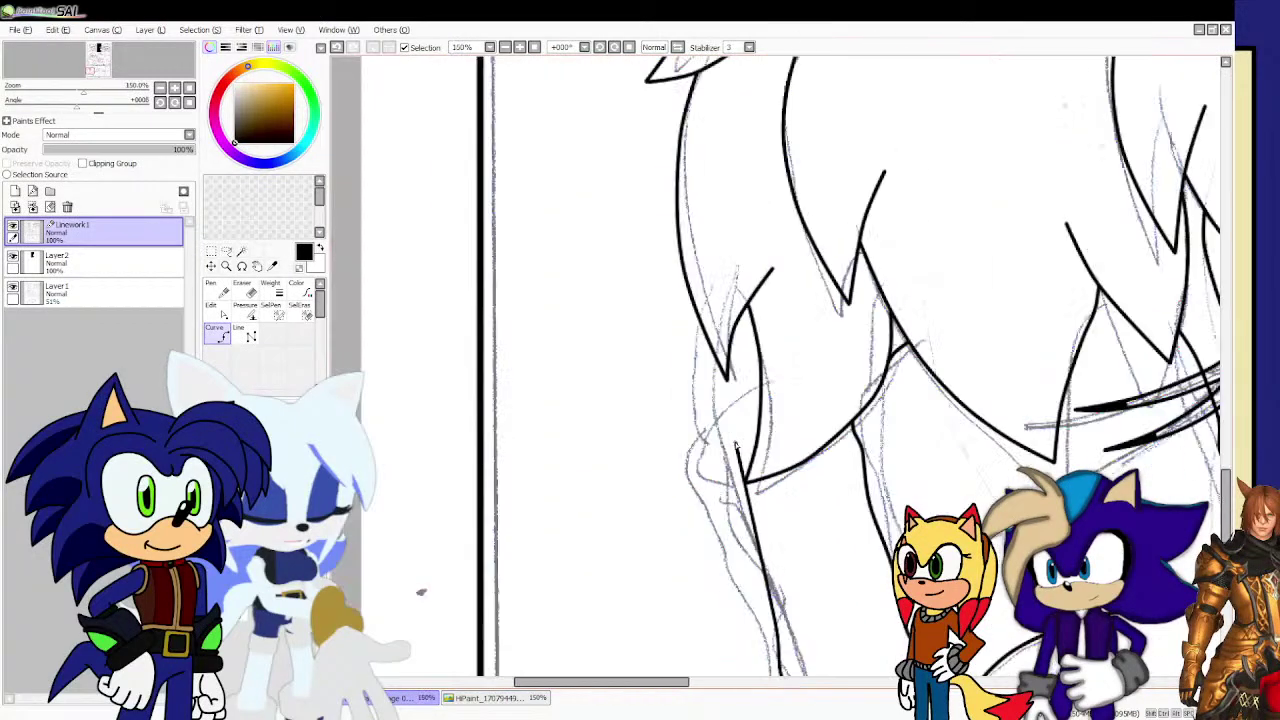
{"action": "scroll", "coordinate": [744, 577], "scroll_direction": "up", "scroll_amount": 2}
{"action": "left_click_drag", "start_coordinate": [800, 668], "coordinate": [657, 358]}
{"action": "mouse_move", "coordinate": [710, 436]}
{"action": "left_mouse_down"}
{"action": "mouse_move", "coordinate": [662, 280]}
{"action": "mouse_move", "coordinate": [731, 228]}
{"action": "left_mouse_up"}
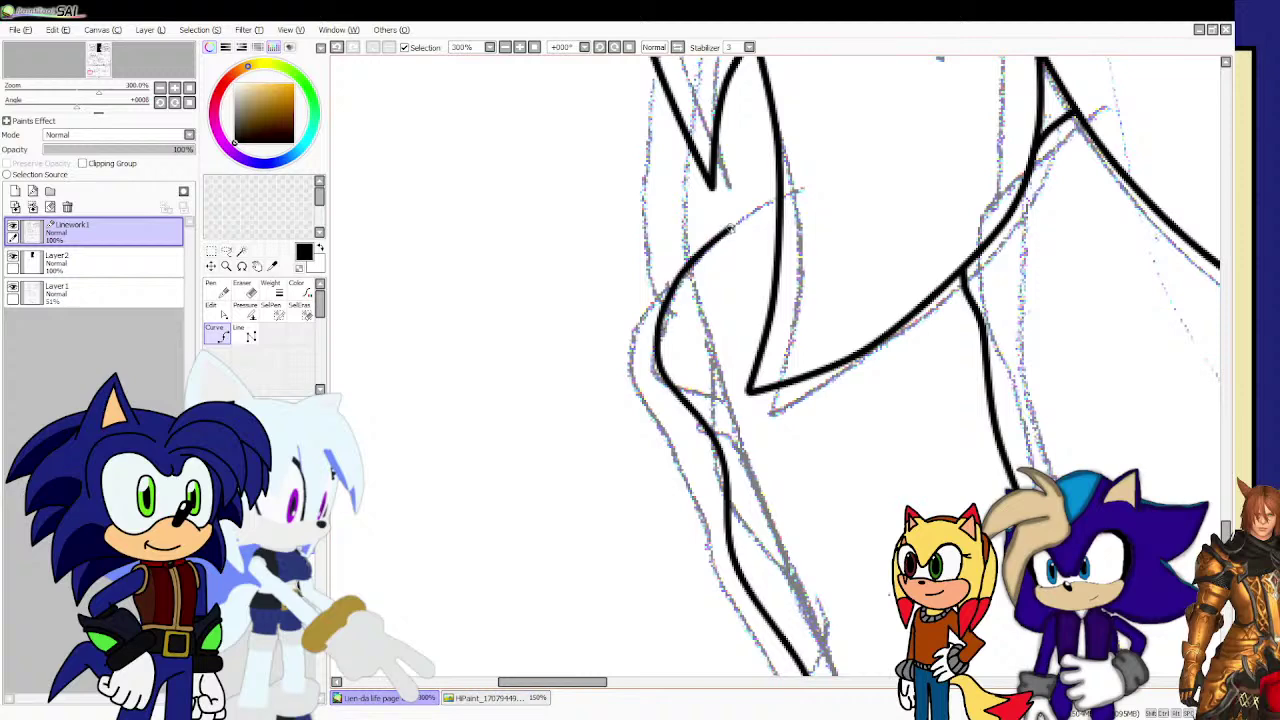
{"action": "double_click", "coordinate": [779, 194]}
{"action": "scroll", "coordinate": [750, 290], "scroll_direction": "down", "scroll_amount": 2}
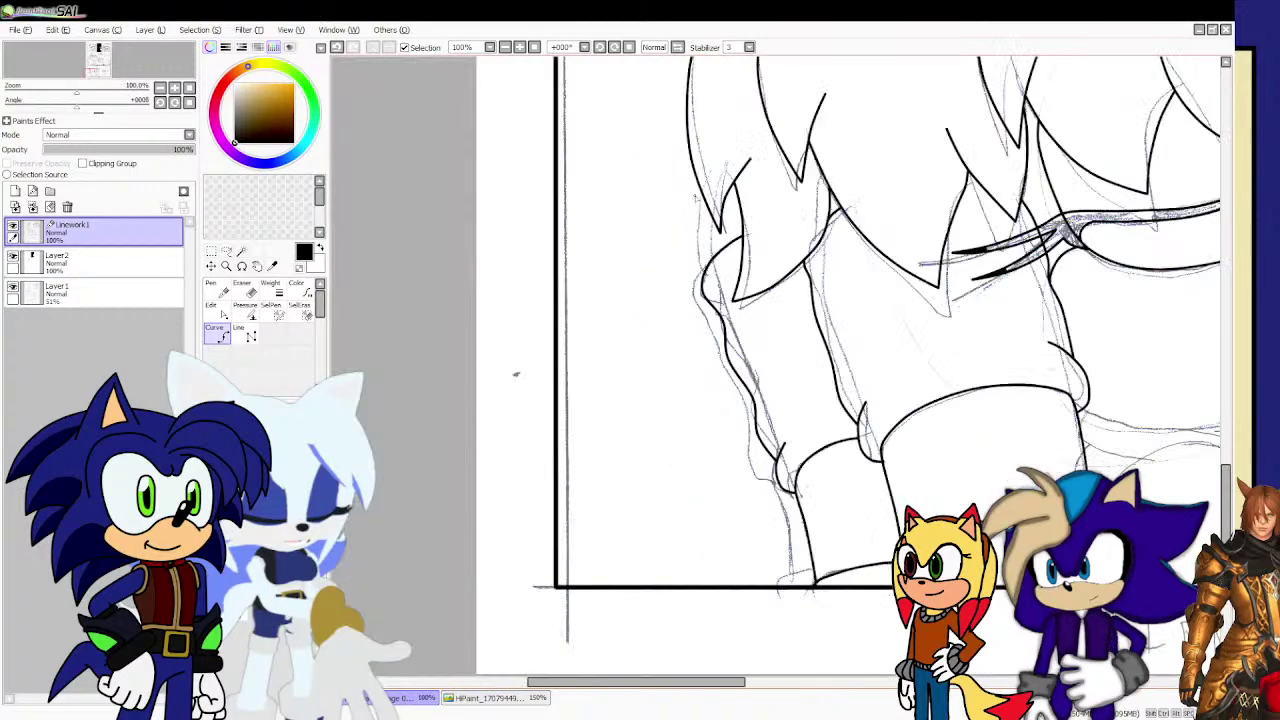
Ink two short, nearly parallel curves from the pointed lock's outer edge down to the wavy section's rounded top.
{"action": "scroll", "coordinate": [722, 292], "scroll_direction": "up", "scroll_amount": 3}
{"action": "mouse_move", "coordinate": [737, 410]}
{"action": "left_mouse_down"}
{"action": "mouse_move", "coordinate": [726, 318]}
{"action": "mouse_move", "coordinate": [742, 214]}
{"action": "left_mouse_up"}
{"action": "double_click", "coordinate": [742, 209]}
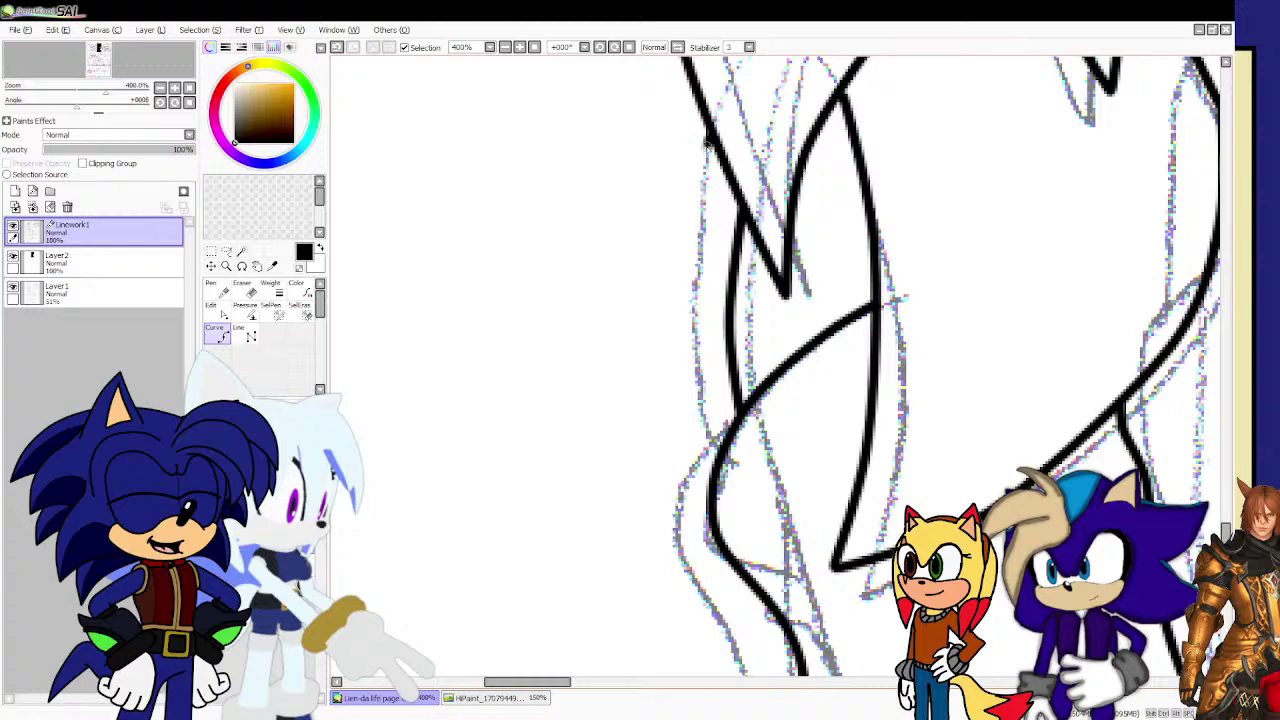
{"action": "mouse_move", "coordinate": [708, 140]}
{"action": "left_mouse_down"}
{"action": "mouse_move", "coordinate": [676, 299]}
{"action": "mouse_move", "coordinate": [694, 462]}
{"action": "left_mouse_up"}
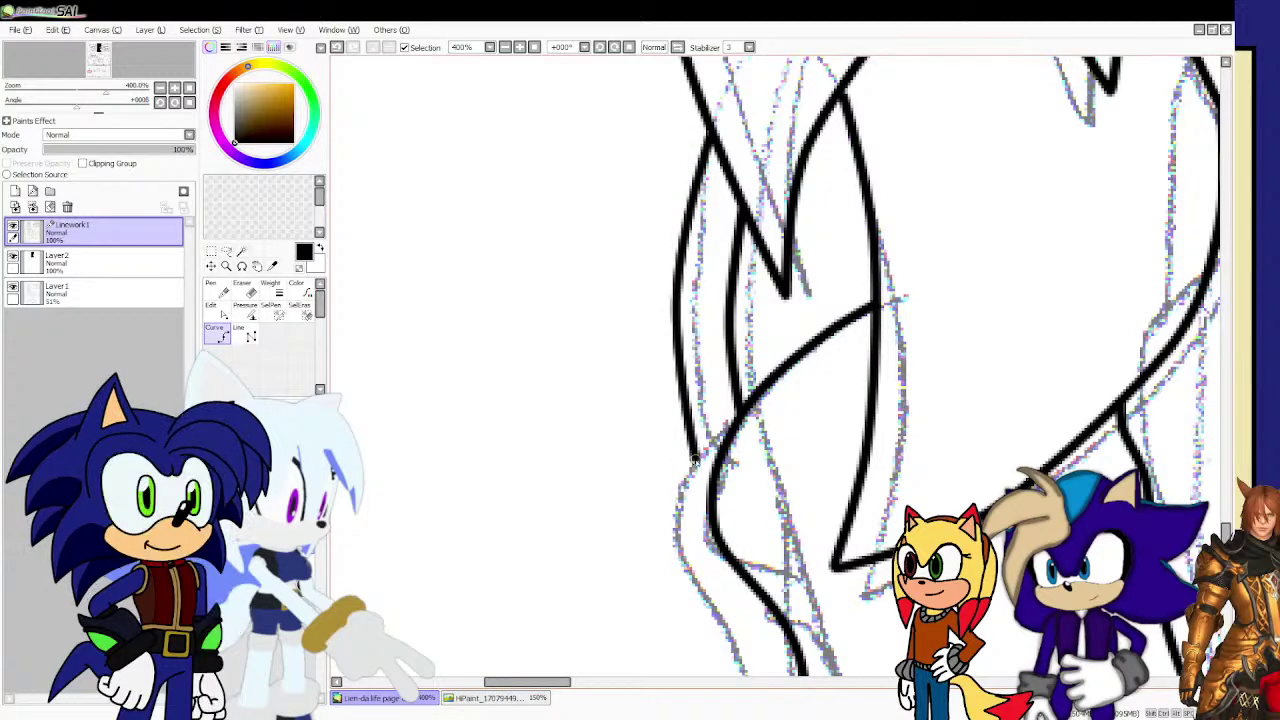
{"action": "scroll", "coordinate": [695, 459], "scroll_direction": "down", "scroll_amount": 4}
{"action": "scroll", "coordinate": [688, 450], "scroll_direction": "up", "scroll_amount": 3}
{"action": "scroll", "coordinate": [682, 440], "scroll_direction": "down", "scroll_amount": 5}
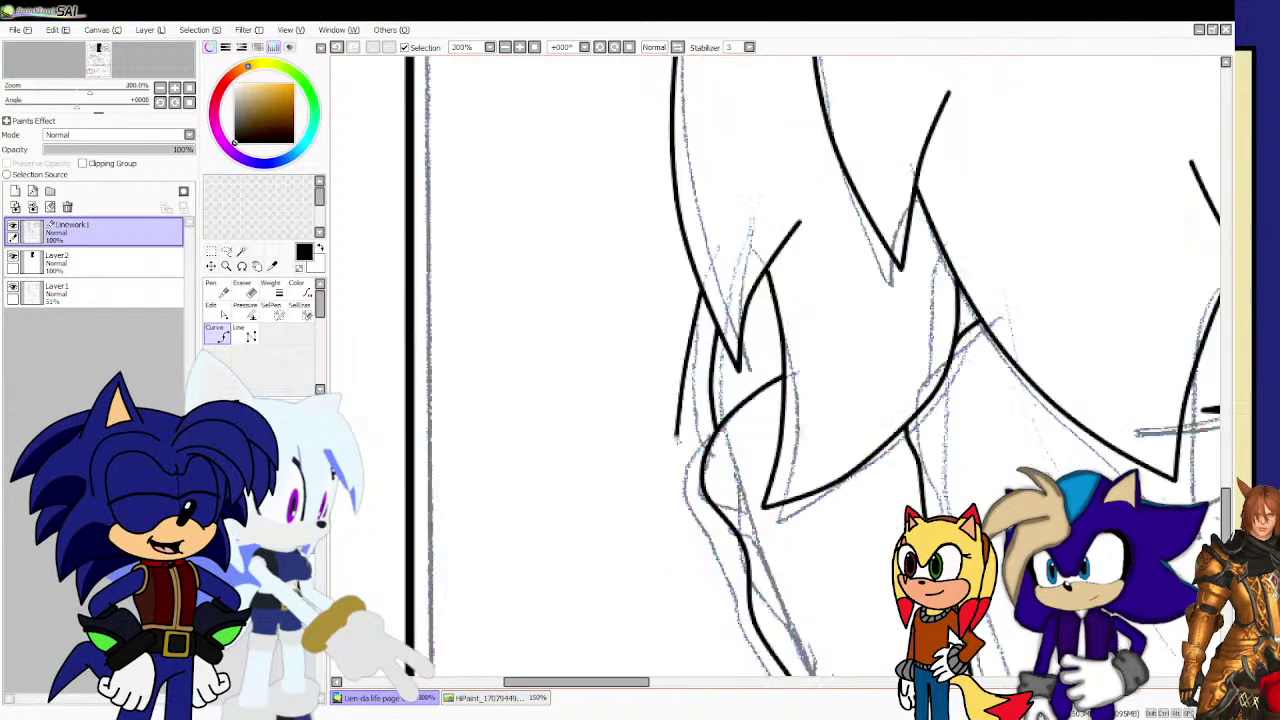
{"action": "scroll", "coordinate": [589, 489], "scroll_direction": "up", "scroll_amount": 6}
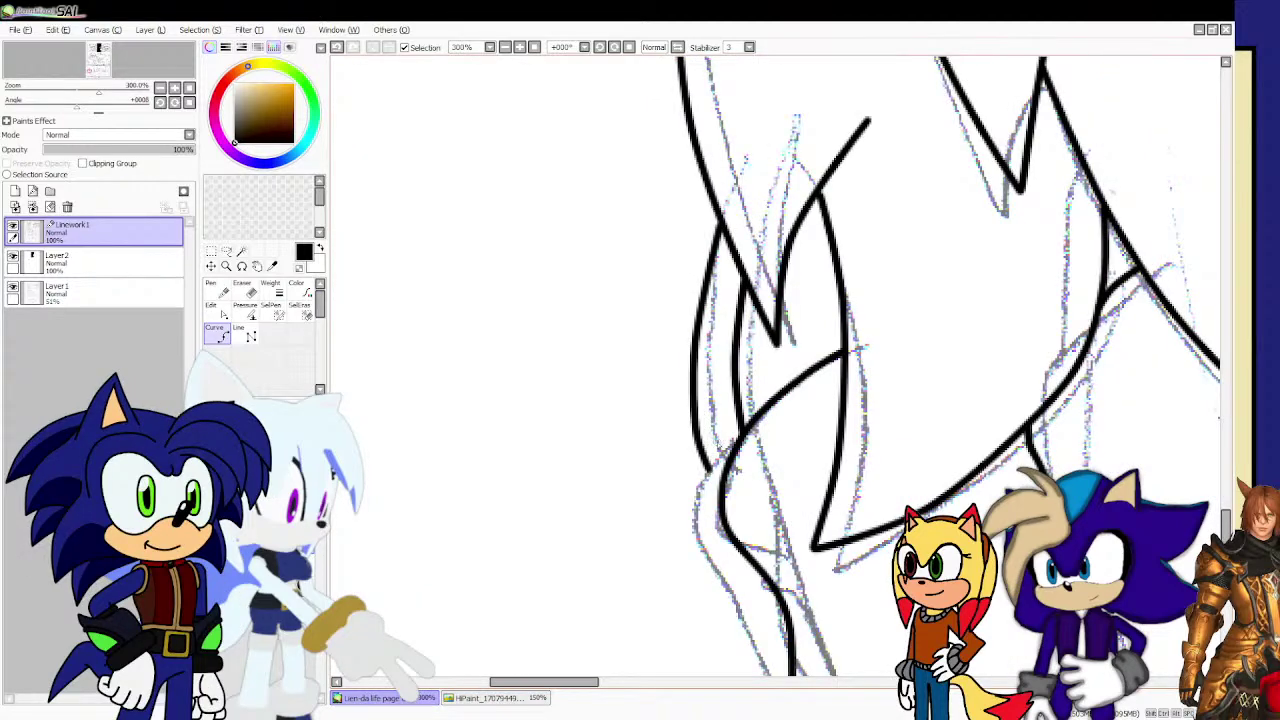
Ink a second wavy edge outside the first, running from its rounded top down to a small bulge beside the narrower band.
{"action": "left_click", "coordinate": [740, 425]}
{"action": "left_click", "coordinate": [699, 458]}
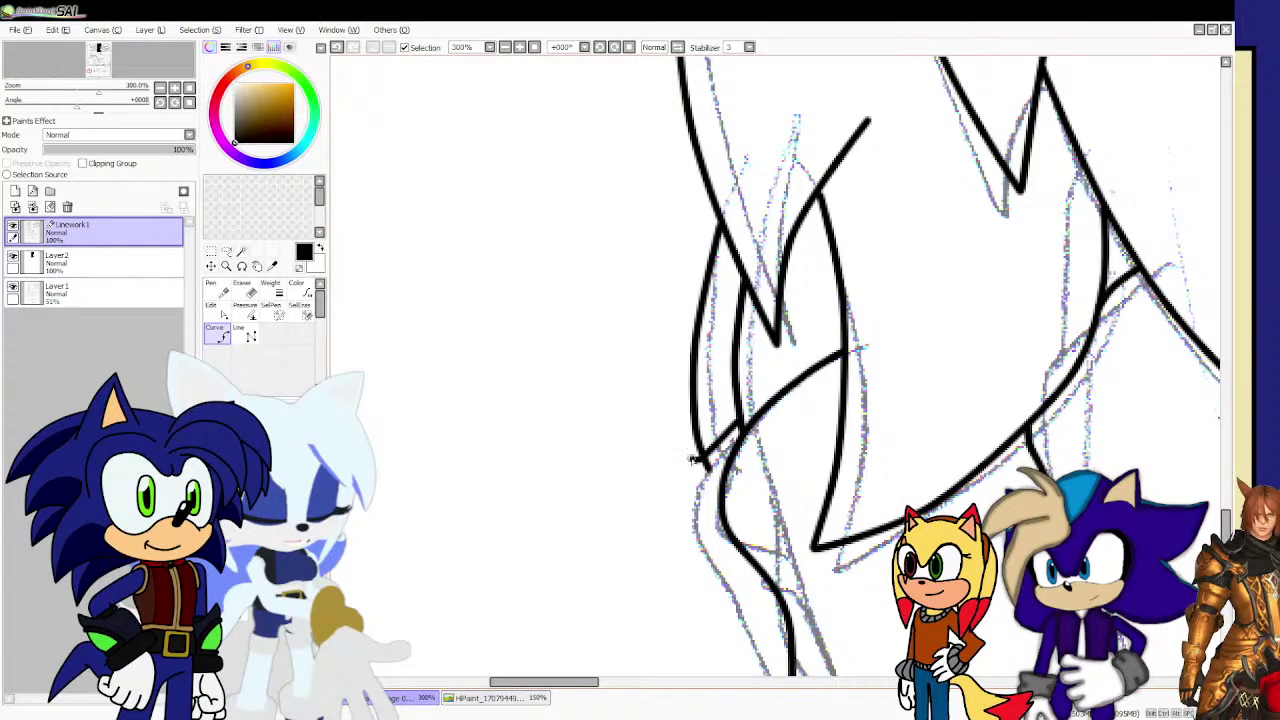
{"action": "scroll", "coordinate": [695, 463], "scroll_direction": "down", "scroll_amount": 3}
{"action": "scroll", "coordinate": [695, 495], "scroll_direction": "up", "scroll_amount": 3}
{"action": "scroll", "coordinate": [694, 478], "scroll_direction": "down", "scroll_amount": 1}
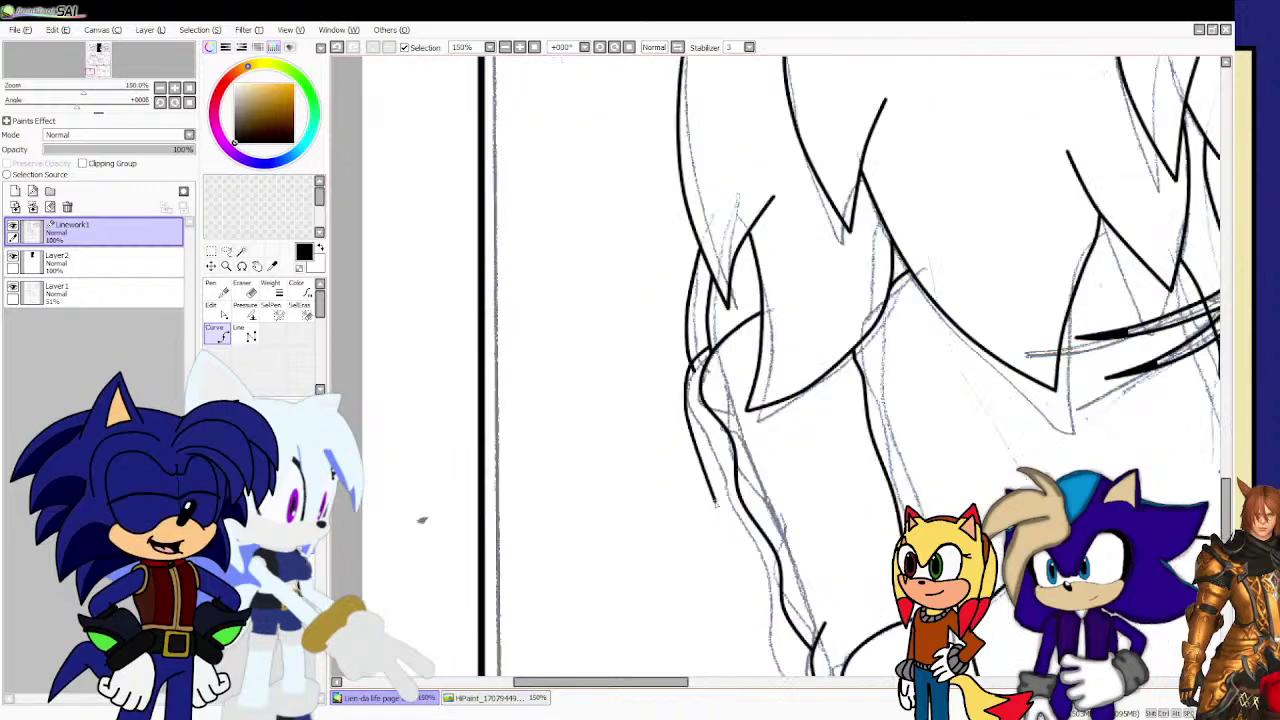
{"action": "left_click_drag", "start_coordinate": [715, 452], "coordinate": [722, 511]}
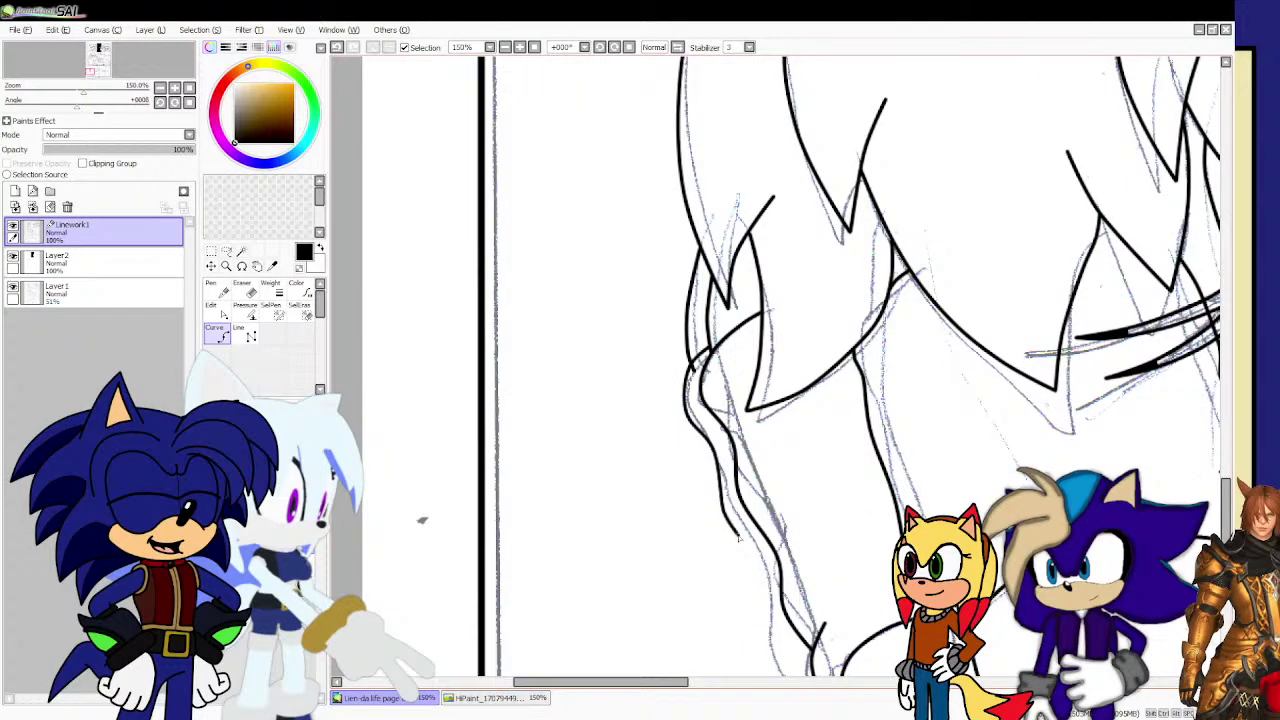
{"action": "scroll", "coordinate": [421, 519], "scroll_direction": "down", "scroll_amount": 2}
{"action": "scroll", "coordinate": [426, 389], "scroll_direction": "up", "scroll_amount": 2}
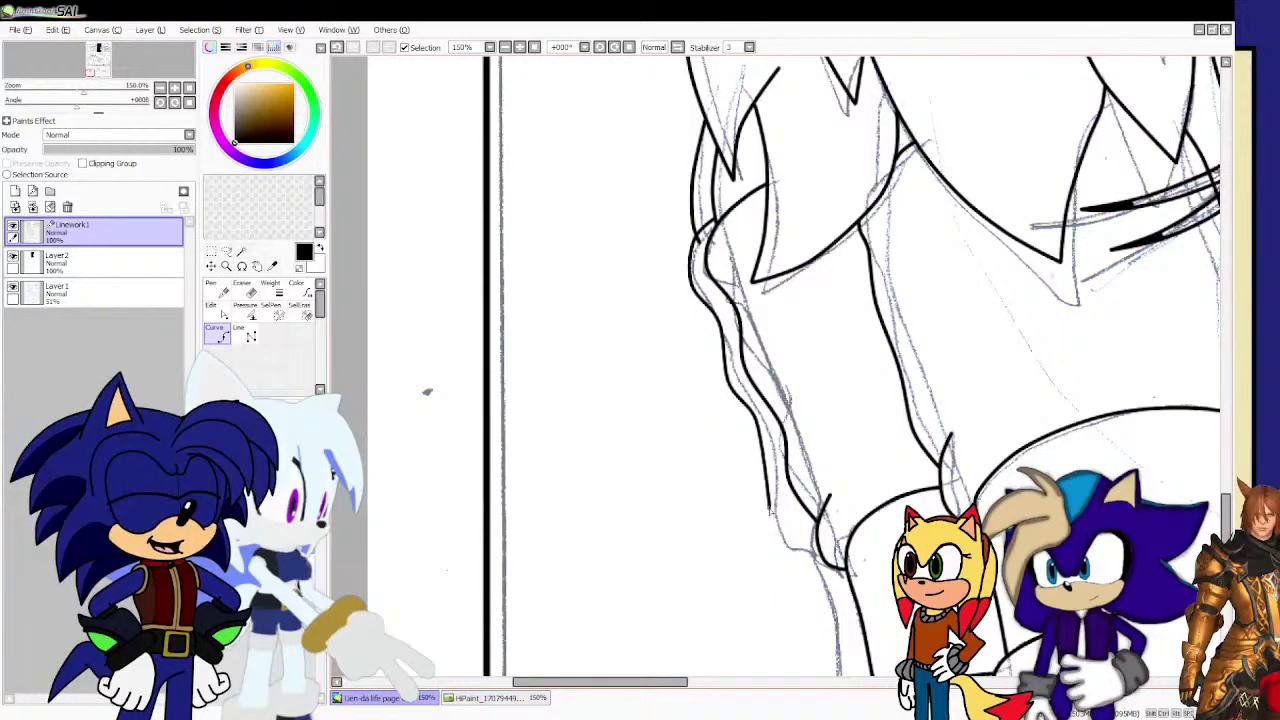
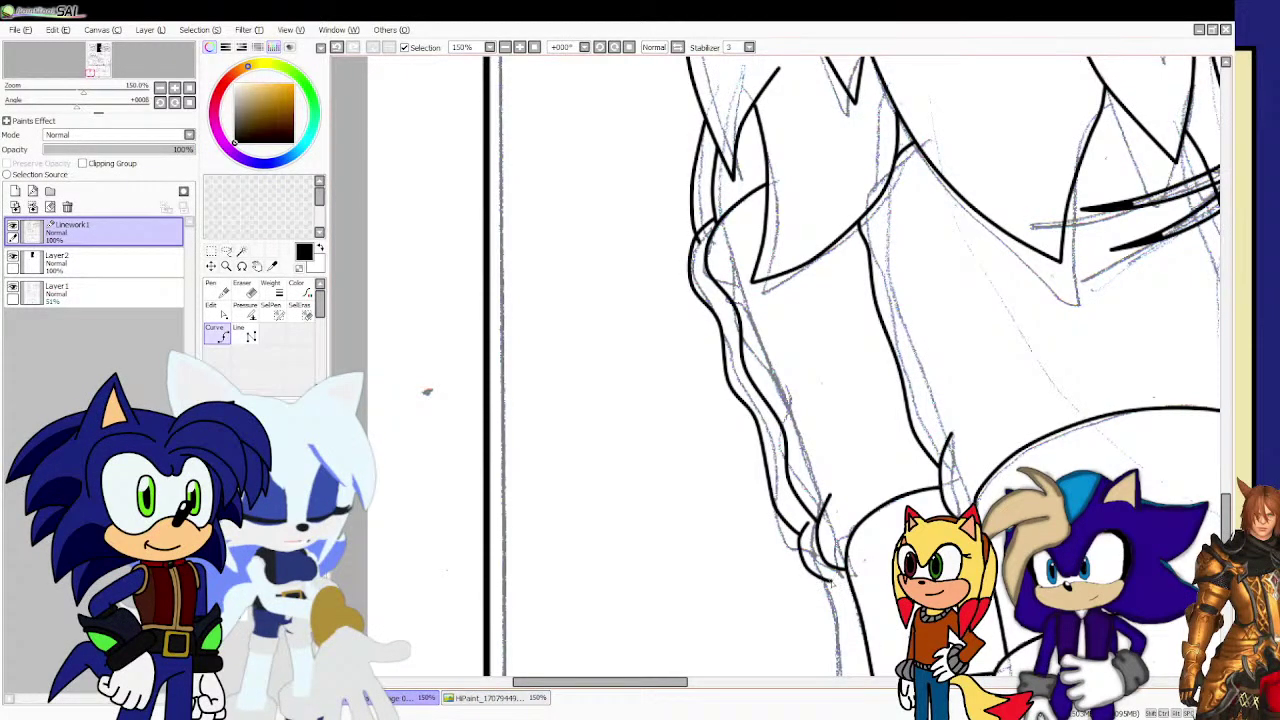
Adjust the line ends at the wavy section's rounded top so the curves meet without overshooting.
{"action": "scroll", "coordinate": [426, 391], "scroll_direction": "up", "scroll_amount": 3}
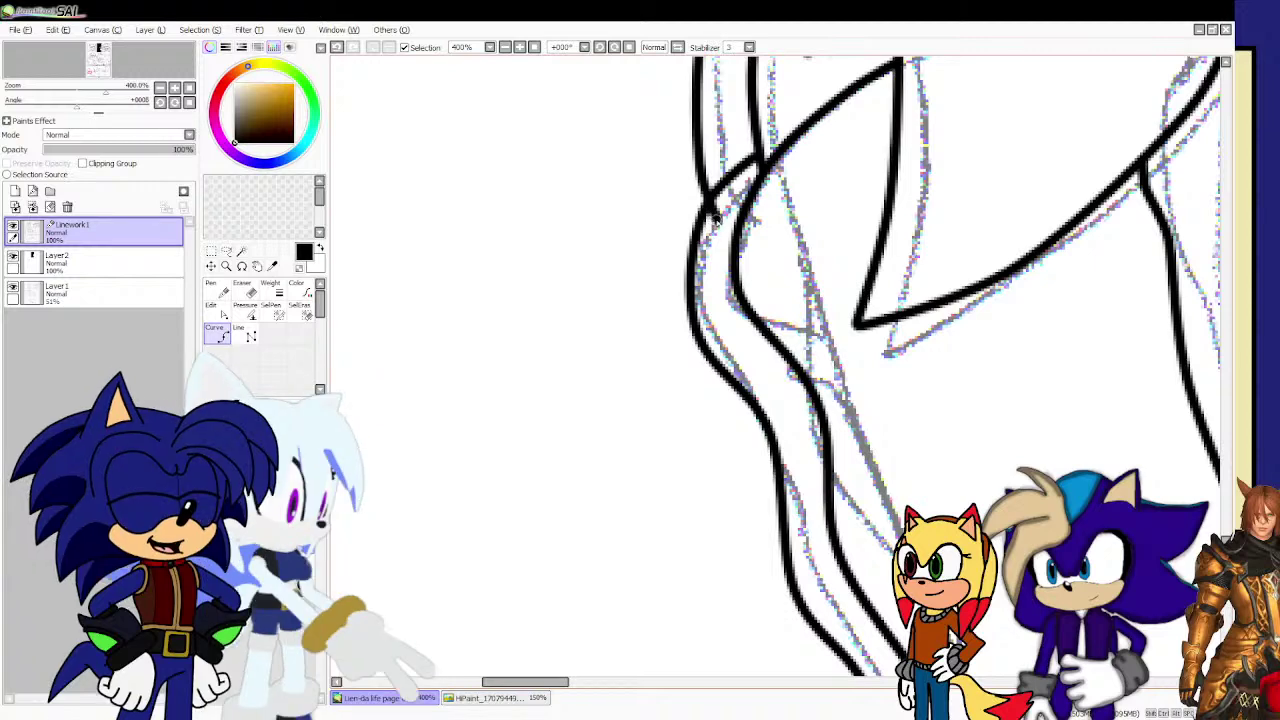
{"action": "left_click_drag", "start_coordinate": [718, 222], "coordinate": [706, 200]}
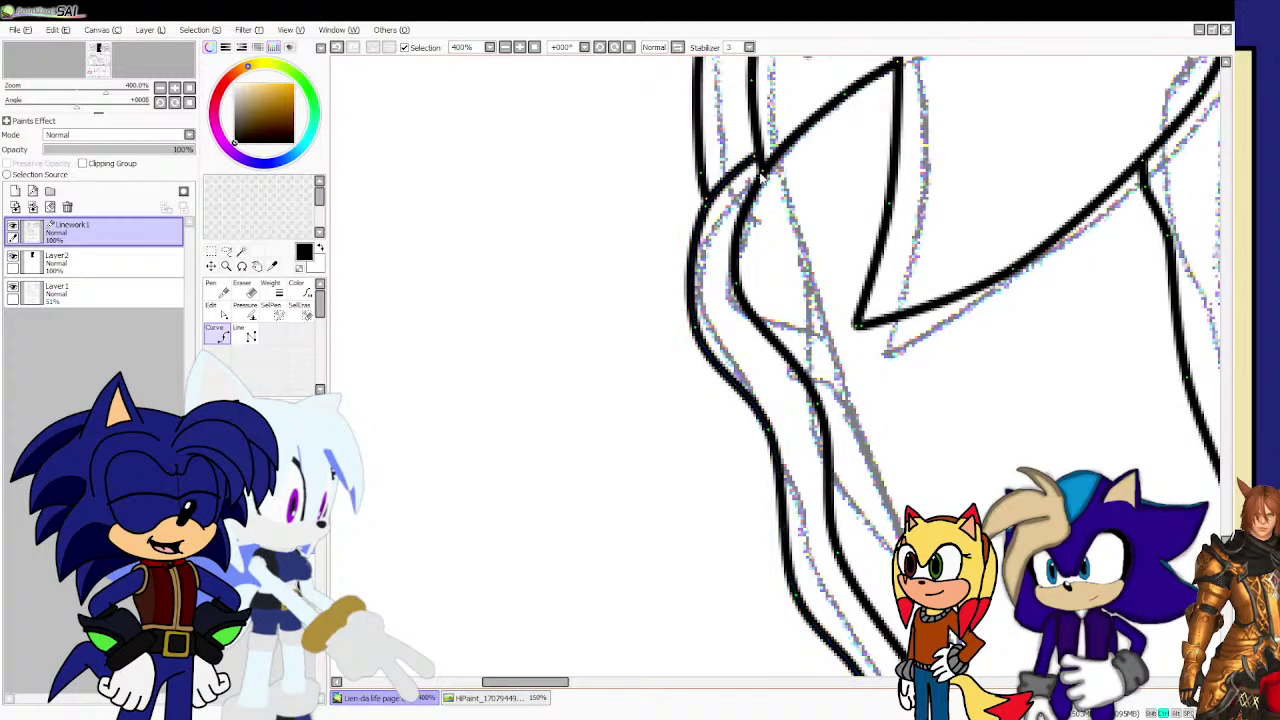
{"action": "left_click_drag", "start_coordinate": [756, 165], "coordinate": [762, 170]}
{"action": "scroll", "coordinate": [676, 262], "scroll_direction": "down", "scroll_amount": 5}
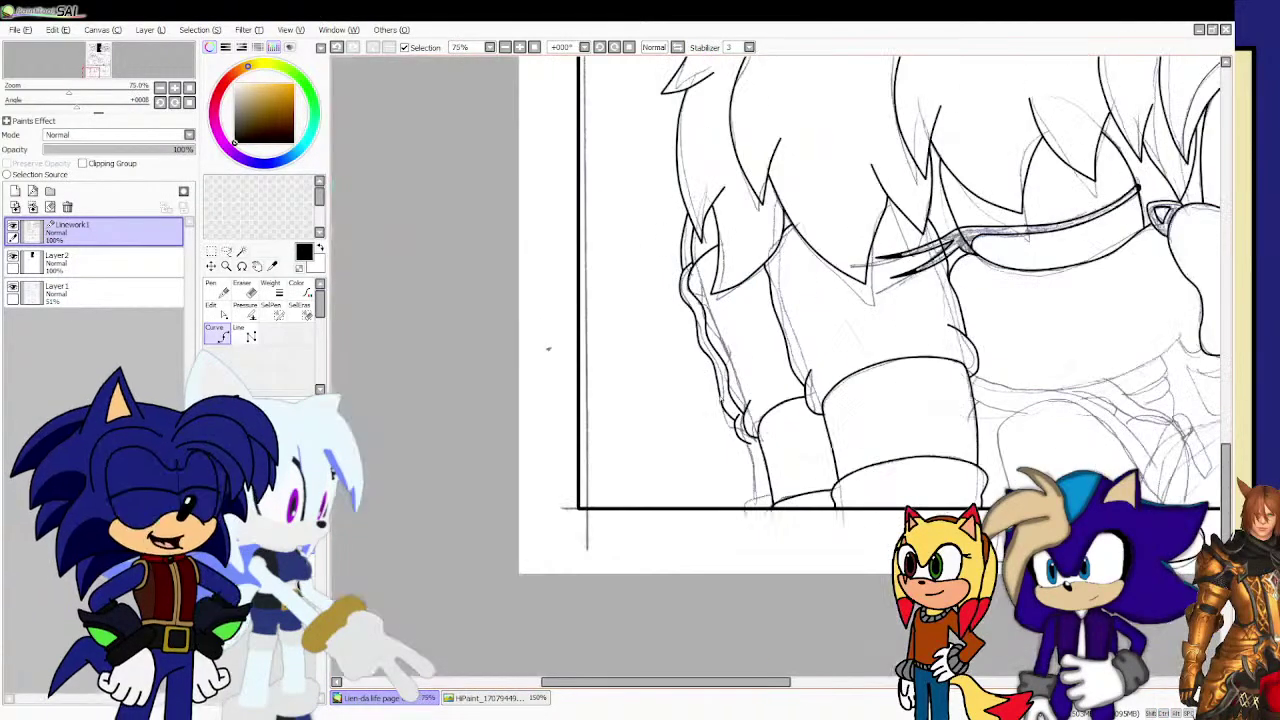
Ink the outermost band's side from the small bulge down to the panel's bottom border.
{"action": "scroll", "coordinate": [739, 466], "scroll_direction": "up", "scroll_amount": 2}
{"action": "scroll", "coordinate": [740, 470], "scroll_direction": "up", "scroll_amount": 3}
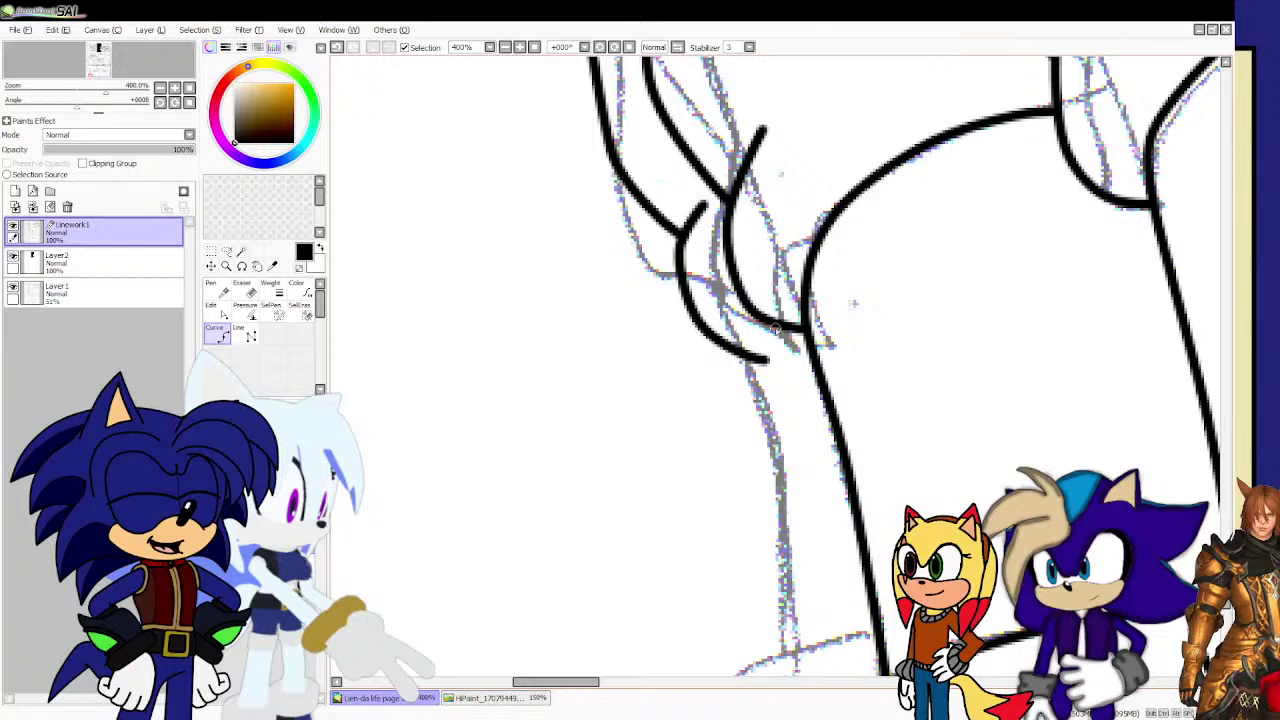
{"action": "left_click", "coordinate": [766, 358]}
{"action": "scroll", "coordinate": [768, 372], "scroll_direction": "down", "scroll_amount": 2}
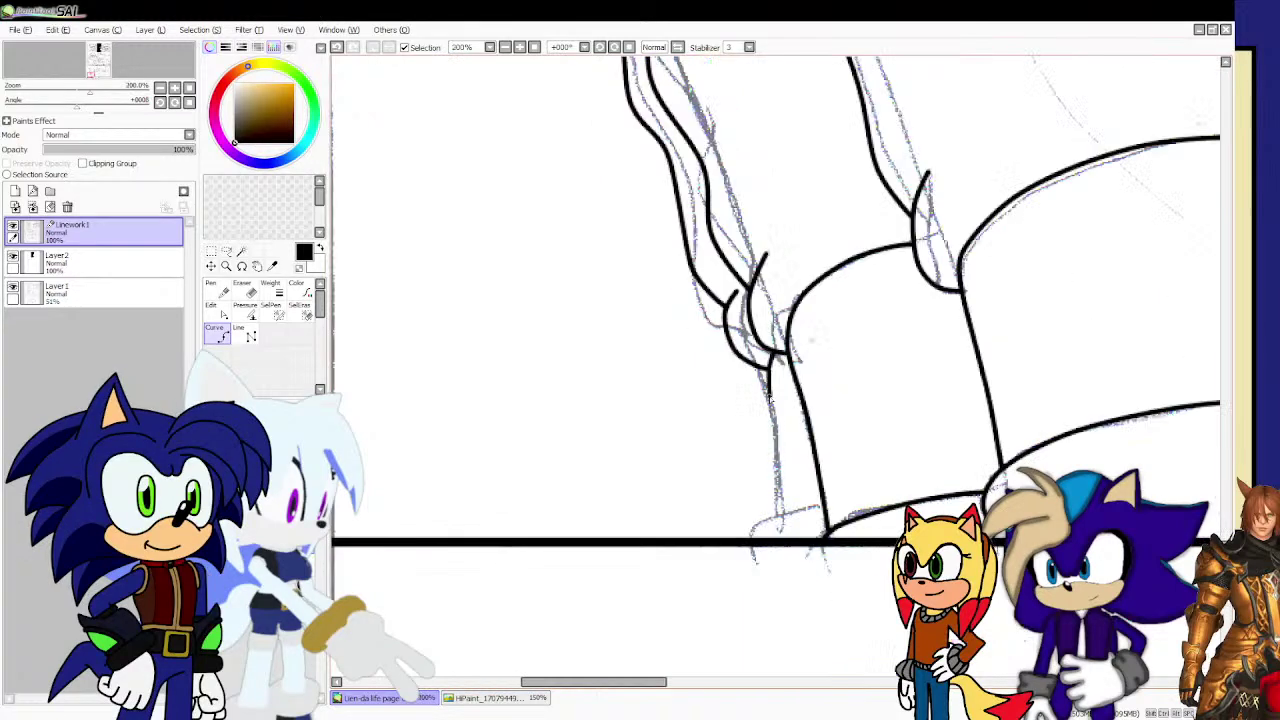
{"action": "scroll", "coordinate": [774, 428], "scroll_direction": "up", "scroll_amount": 1}
{"action": "left_click", "coordinate": [804, 480]}
{"action": "left_click_drag", "start_coordinate": [806, 510], "coordinate": [803, 582]}
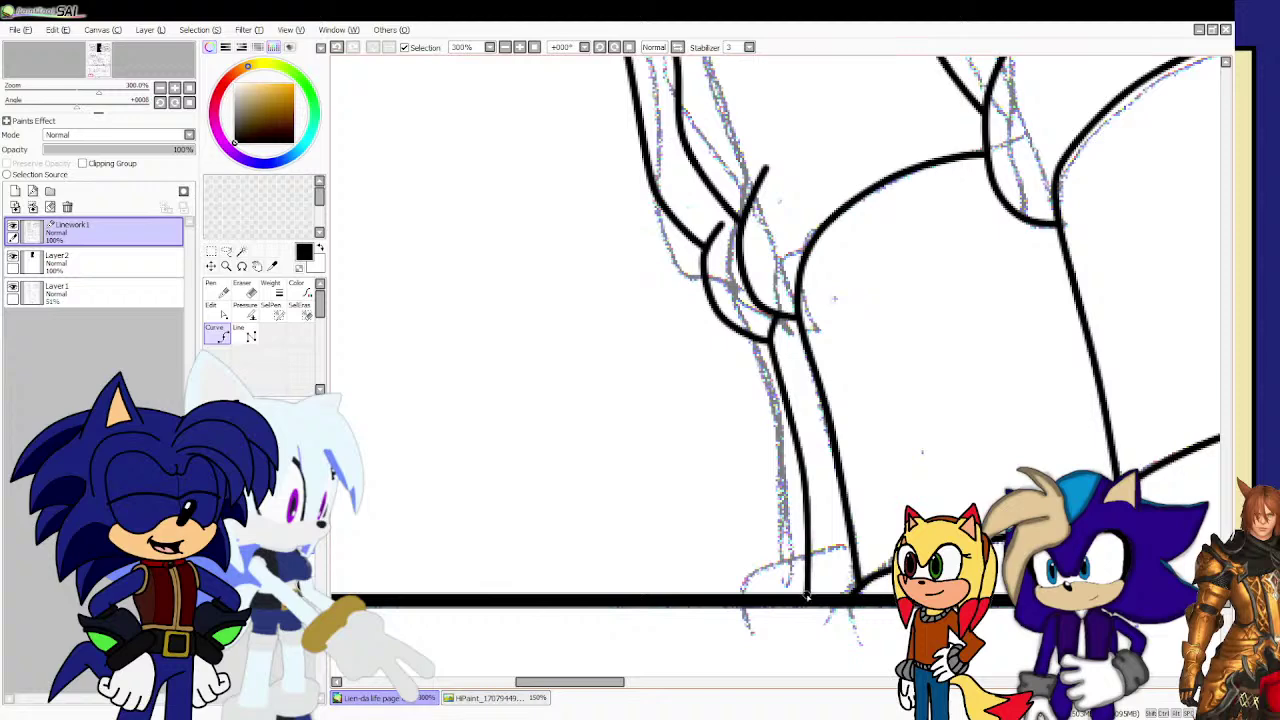
Ink the tall arch beside the large band, rising from the panel's bottom border above the LIEN lettering and back down.
{"action": "scroll", "coordinate": [673, 390], "scroll_direction": "down", "scroll_amount": 6}
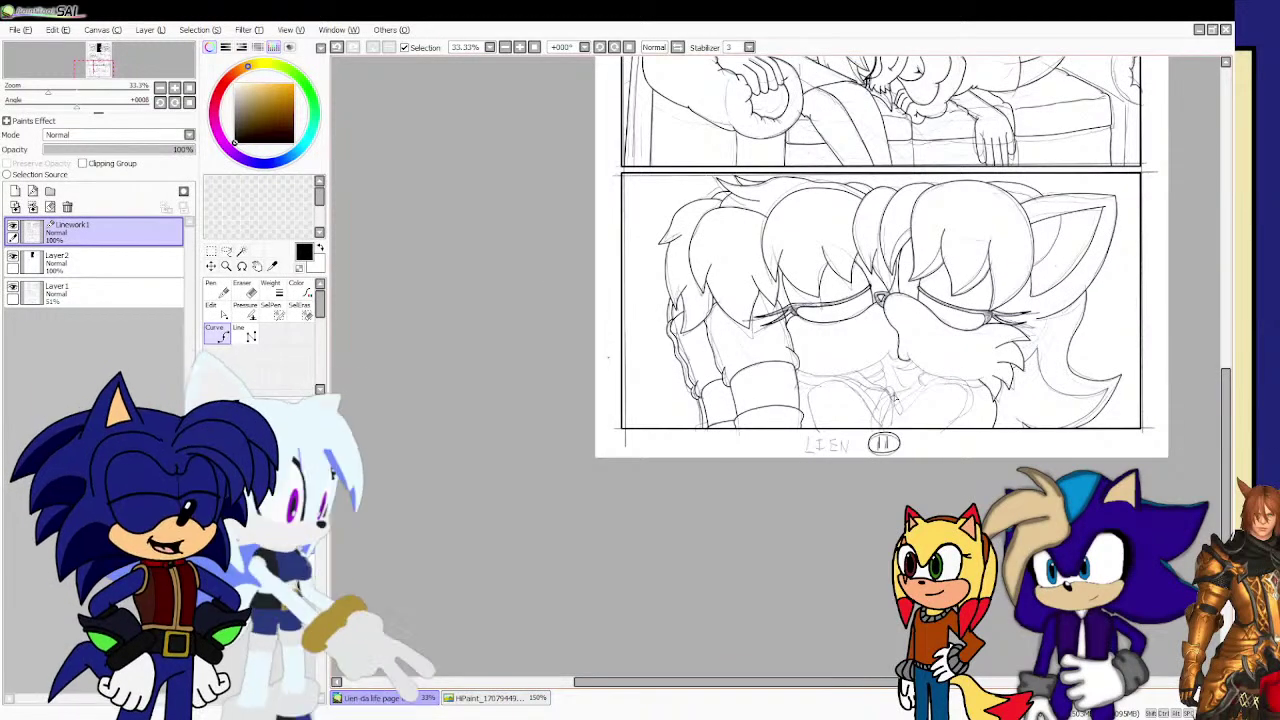
{"action": "scroll", "coordinate": [850, 400], "scroll_direction": "up", "scroll_amount": 3}
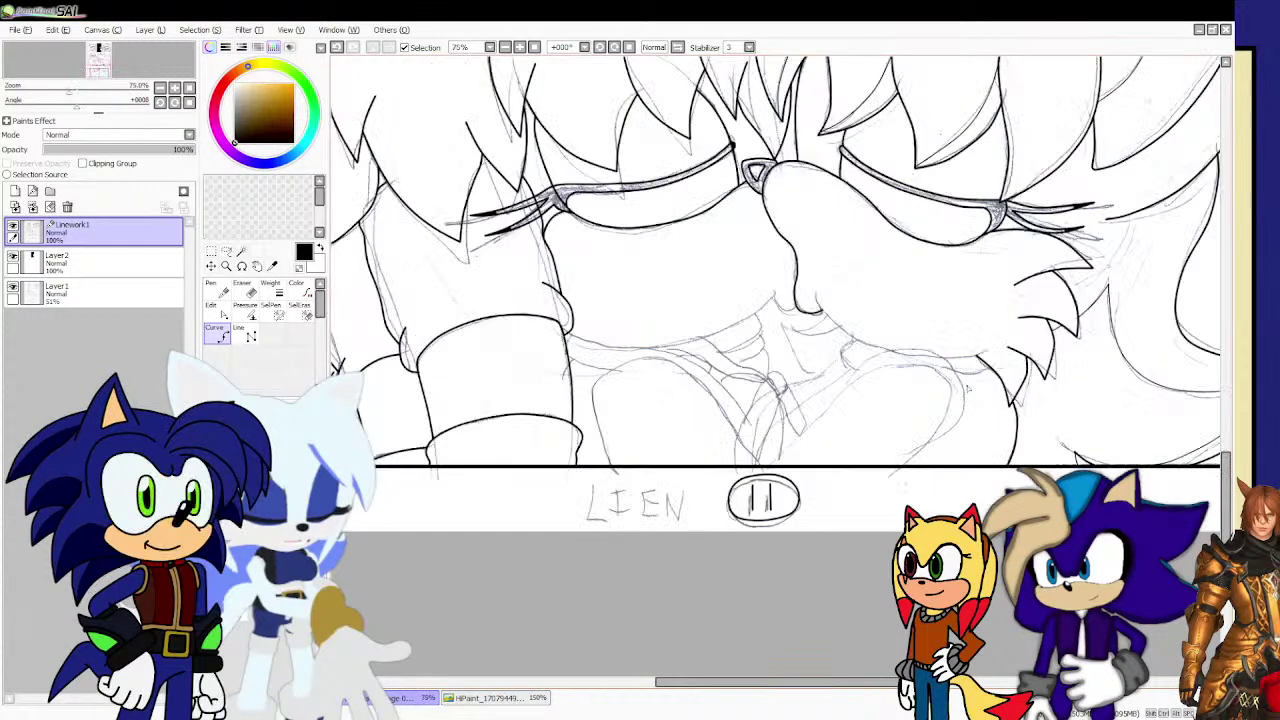
{"action": "scroll", "coordinate": [600, 421], "scroll_direction": "up", "scroll_amount": 1}
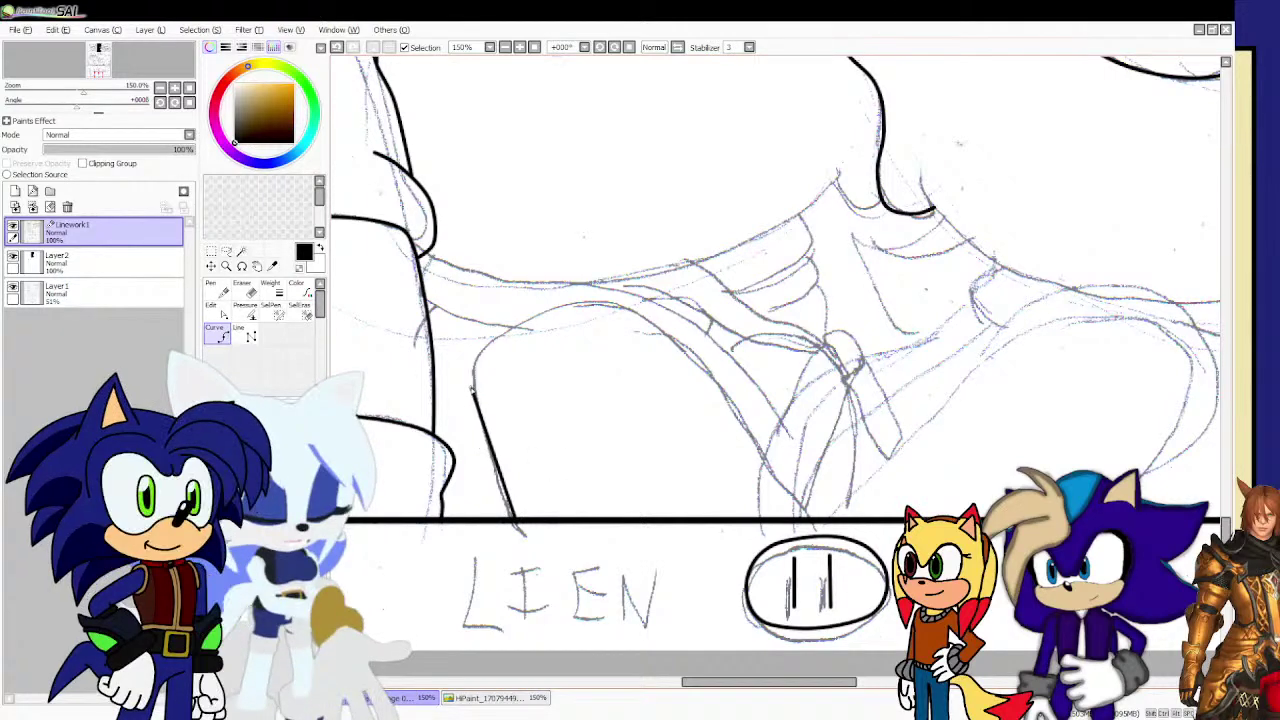
{"action": "left_click_drag", "start_coordinate": [515, 515], "coordinate": [506, 318]}
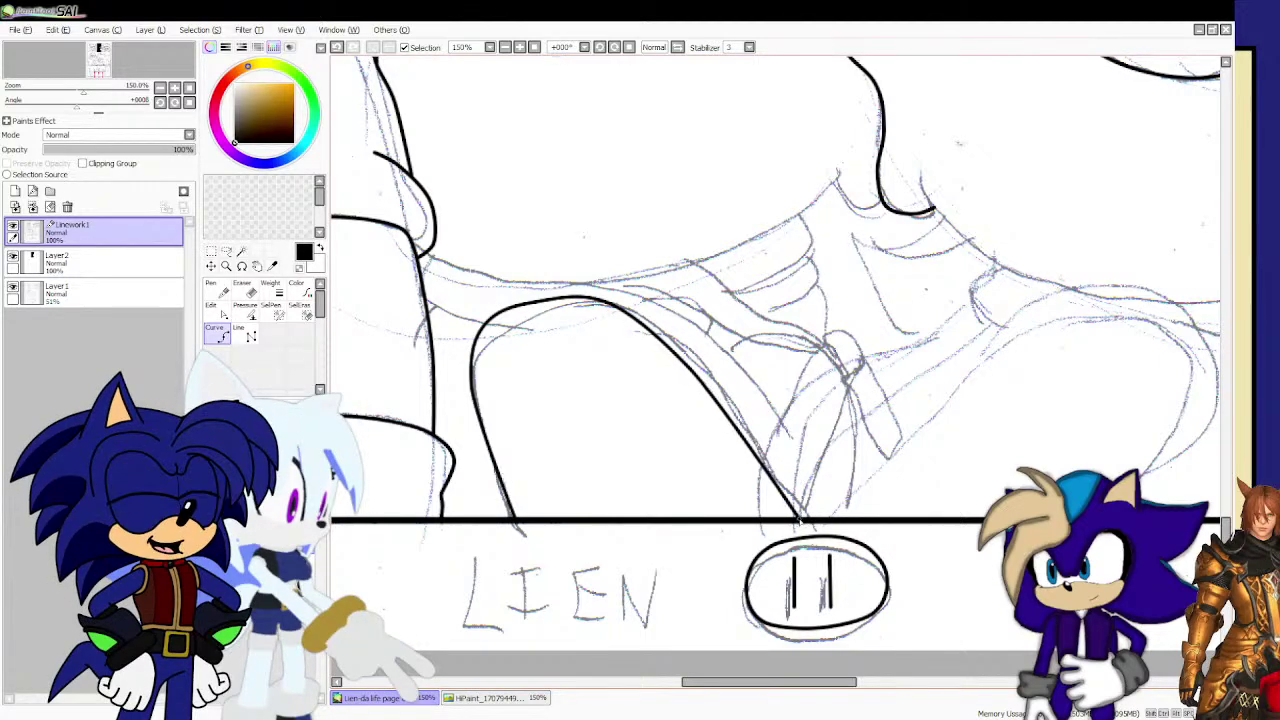
{"action": "double_click", "coordinate": [800, 520]}
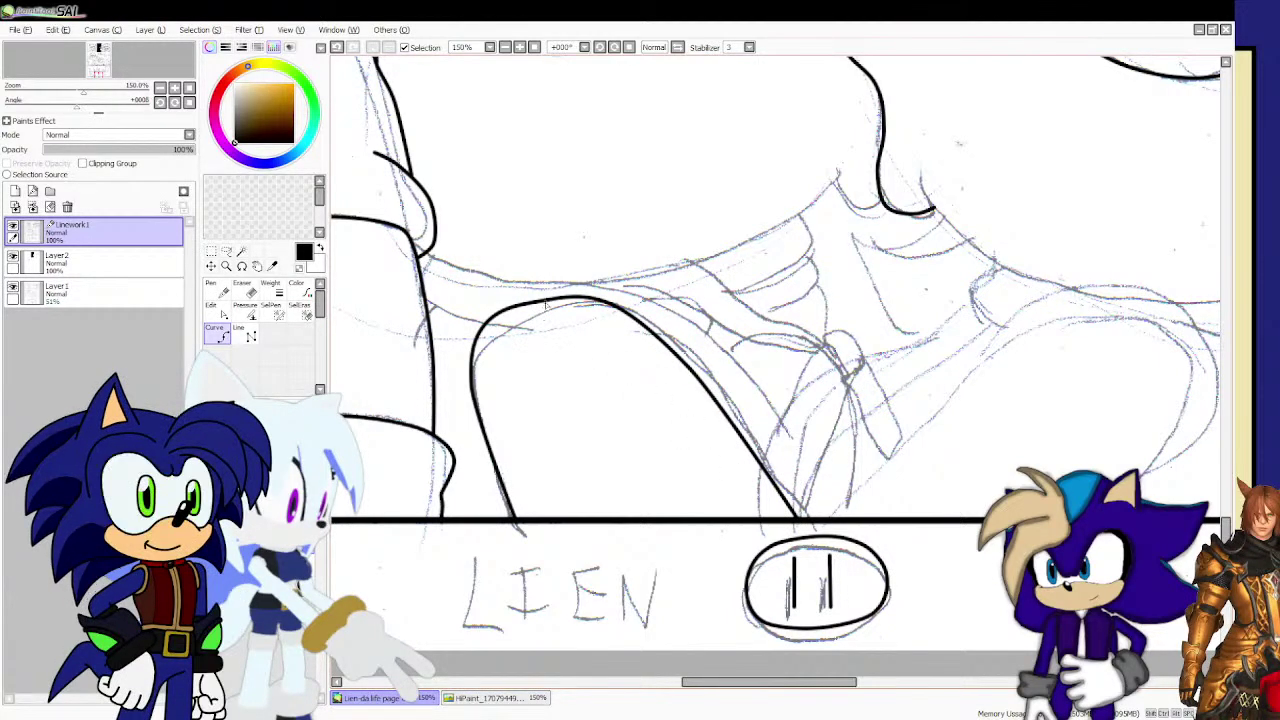
Reshape the new arch by moving its curve points at the top and along the sloping side.
{"action": "left_click_drag", "start_coordinate": [549, 309], "coordinate": [545, 298]}
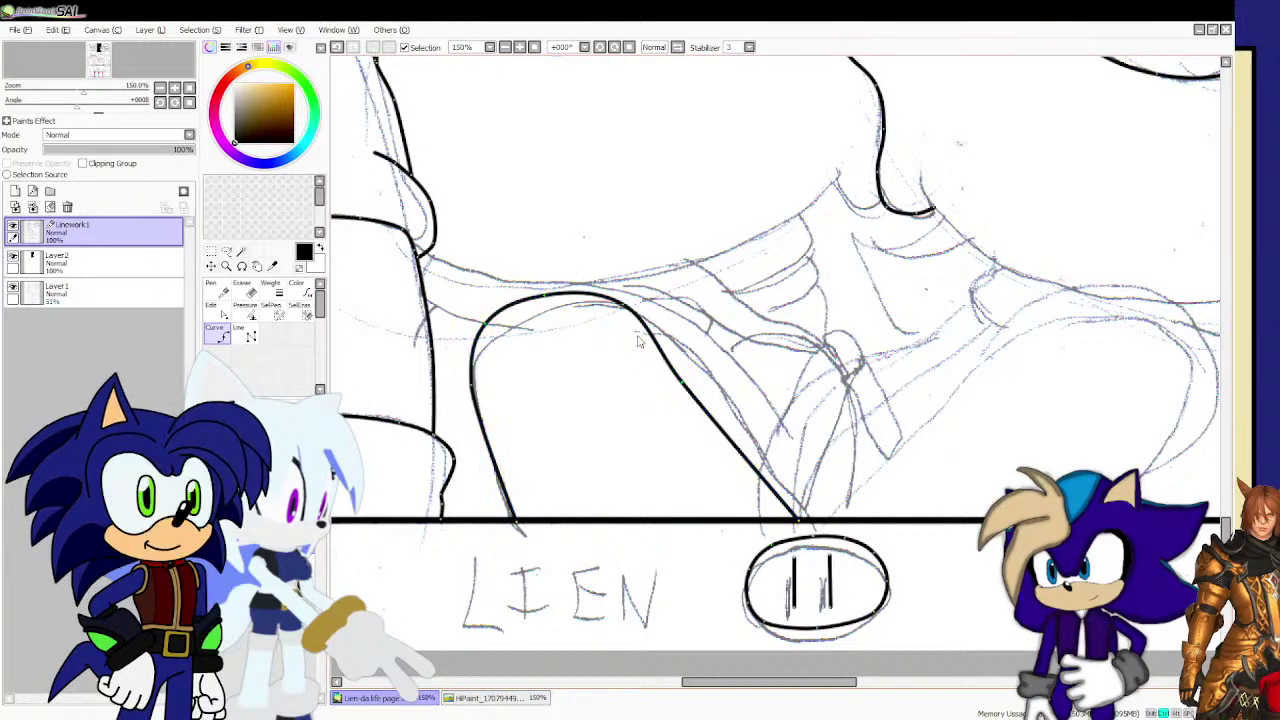
{"action": "left_click_drag", "start_coordinate": [681, 383], "coordinate": [694, 399], "text": "ctrl"}
{"action": "scroll", "coordinate": [698, 412], "scroll_direction": "down", "scroll_amount": 3}
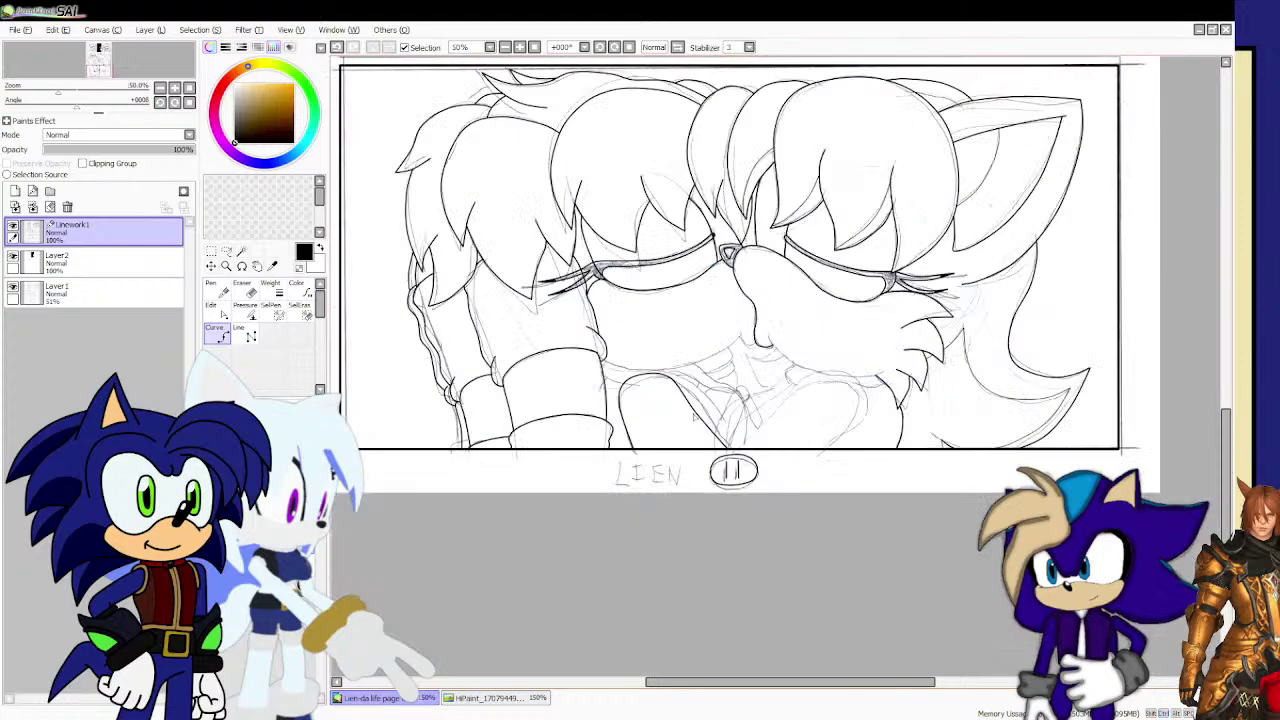
Ink the second arch, rising from the panel's bottom border above the circled page number and curving back down to the border.
{"action": "scroll", "coordinate": [849, 423], "scroll_direction": "up", "scroll_amount": 2}
{"action": "scroll", "coordinate": [848, 428], "scroll_direction": "up", "scroll_amount": 1}
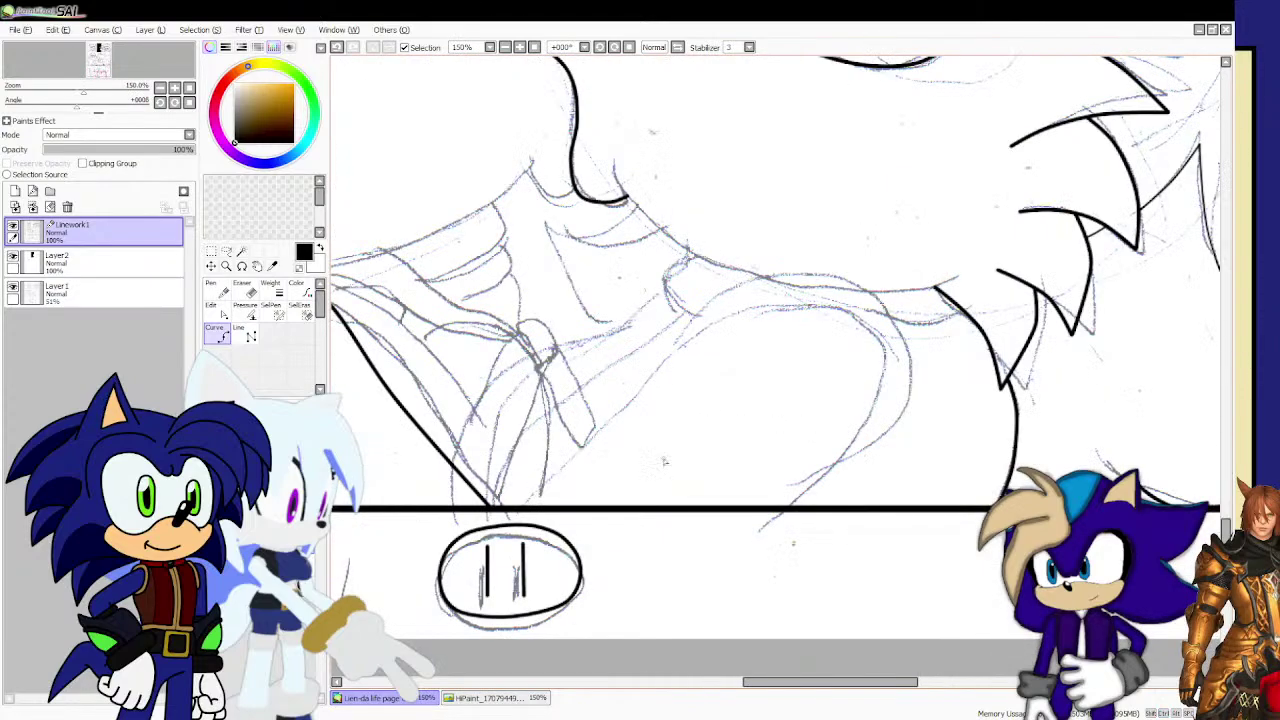
{"action": "left_click", "coordinate": [522, 506]}
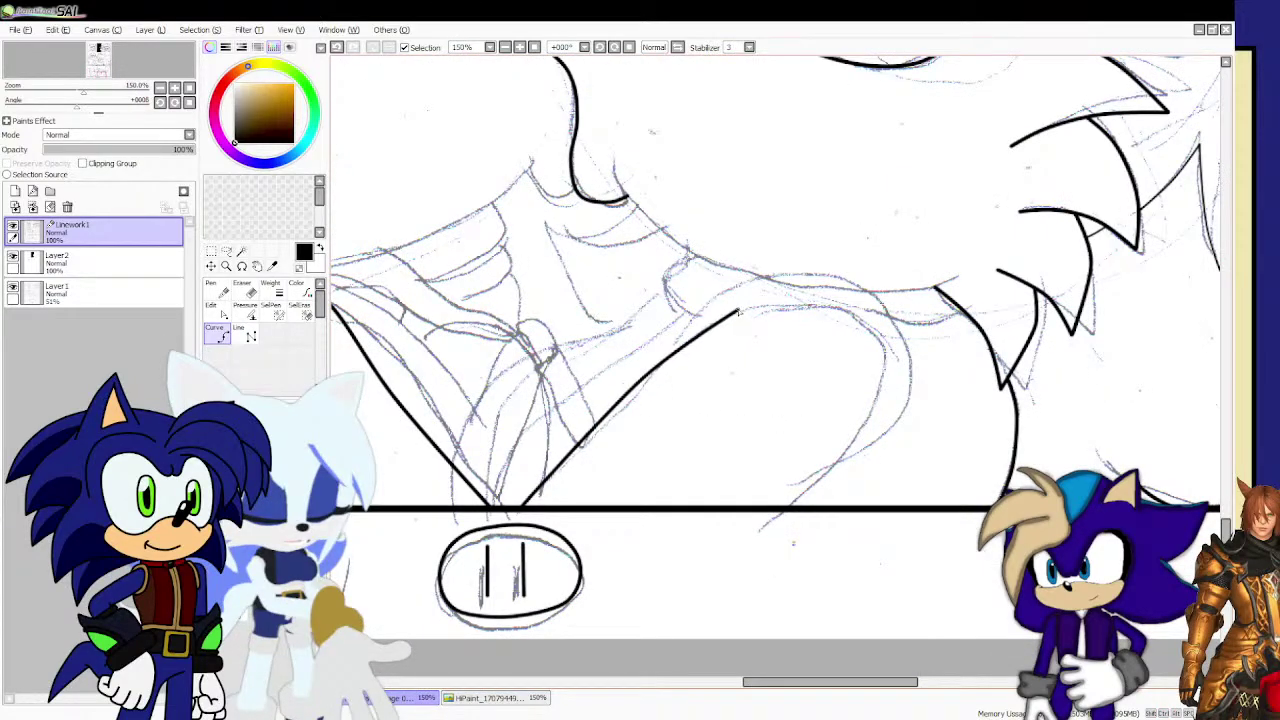
{"action": "left_click", "coordinate": [740, 311]}
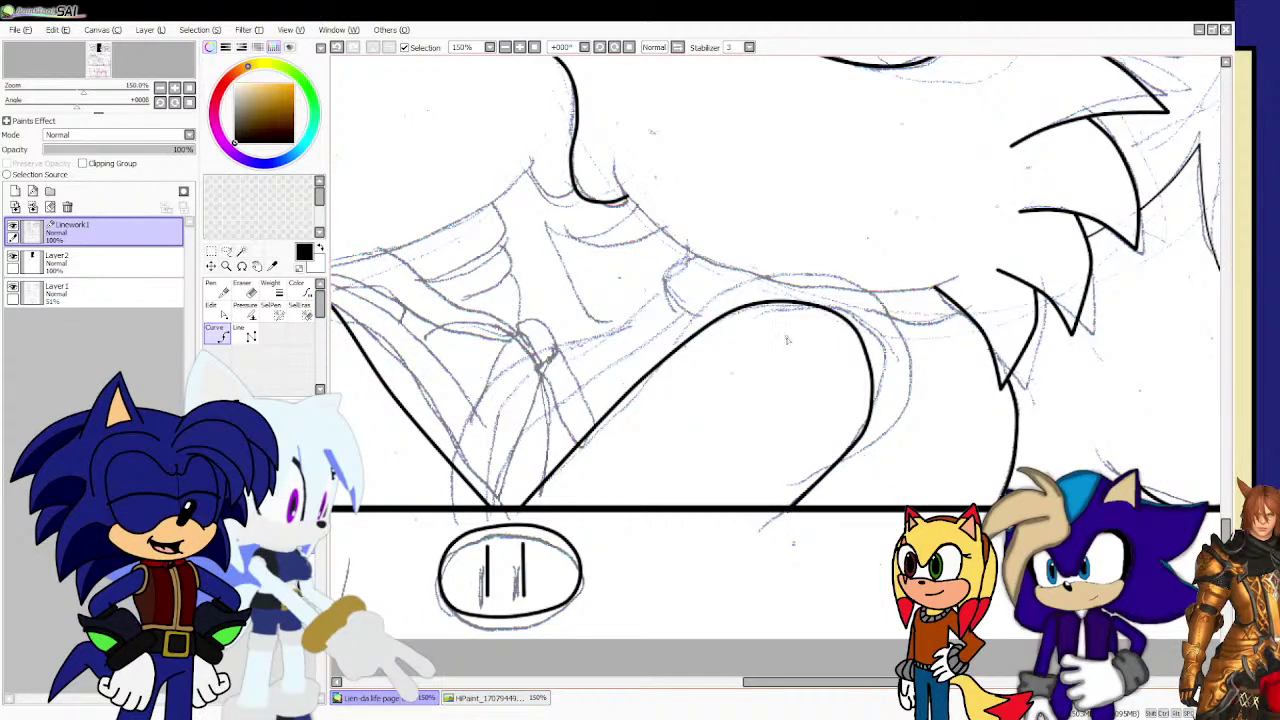
Ink an outer contour around the second arch, branching off its sloping side, passing over the top and rejoining near the border.
{"action": "scroll", "coordinate": [787, 340], "scroll_direction": "up", "scroll_amount": 1}
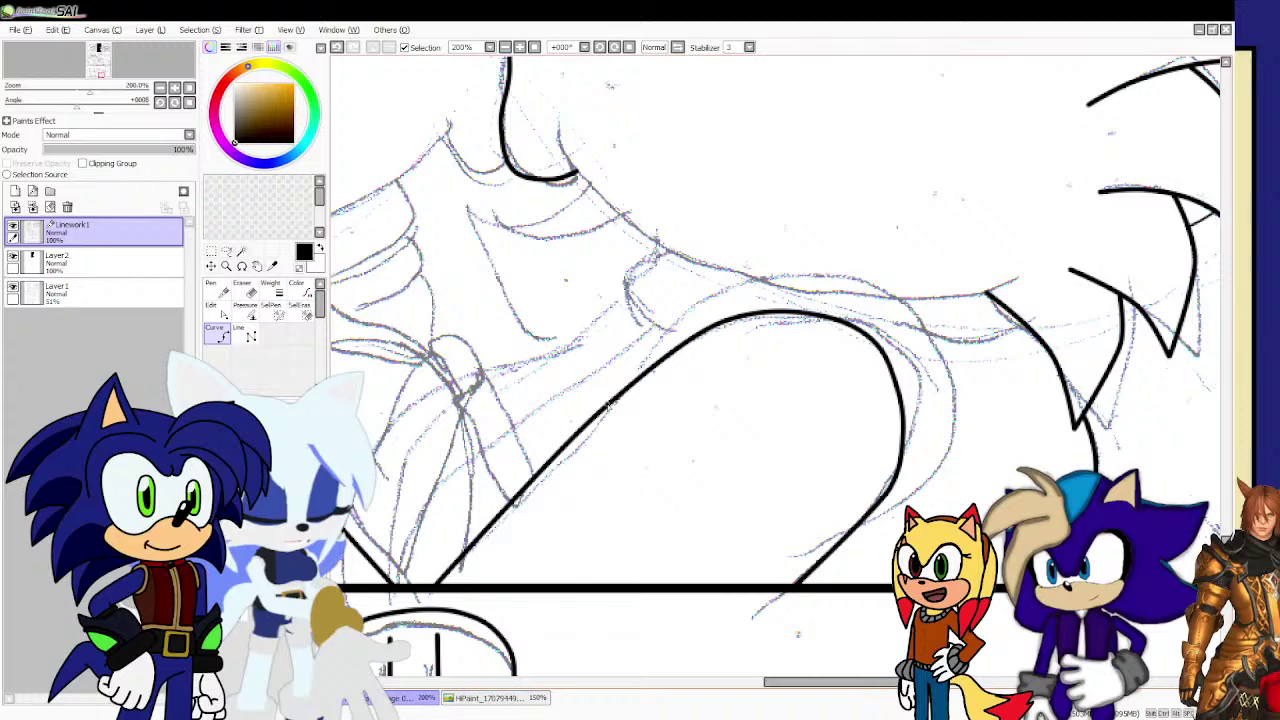
{"action": "left_click", "coordinate": [640, 352]}
{"action": "left_click", "coordinate": [702, 295]}
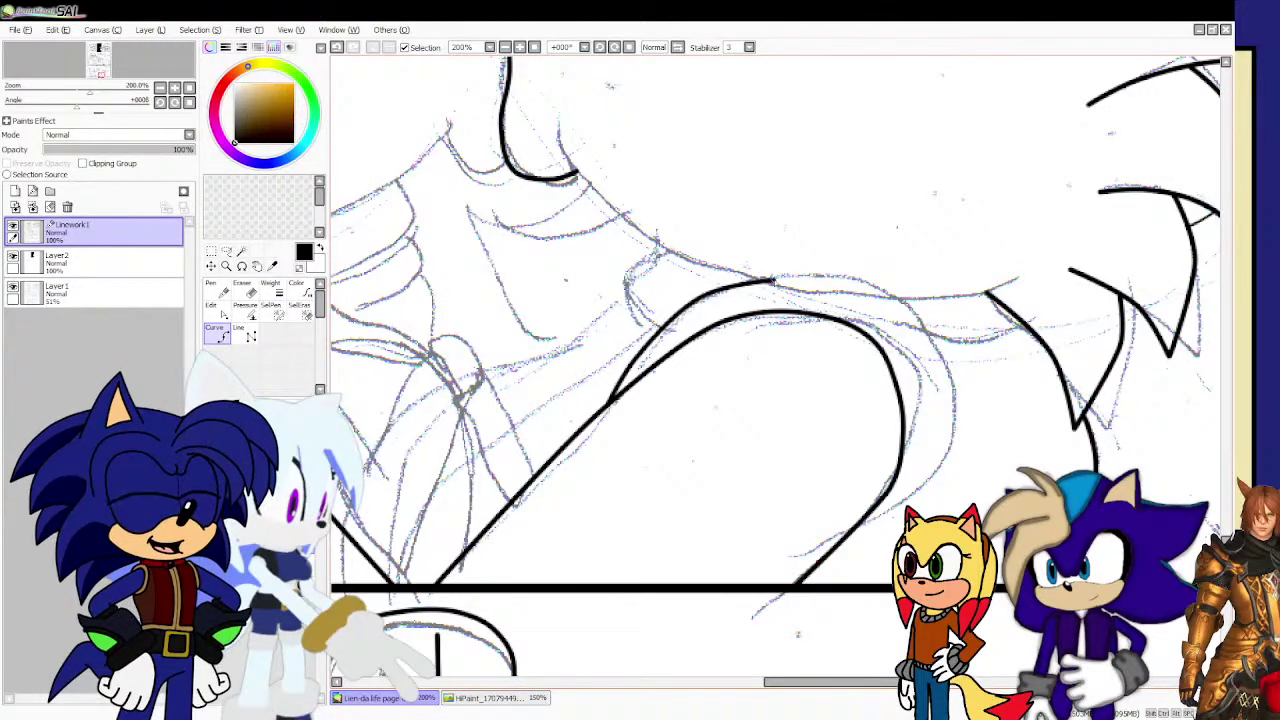
{"action": "left_click", "coordinate": [786, 280]}
{"action": "left_click", "coordinate": [880, 296]}
{"action": "left_click", "coordinate": [926, 346]}
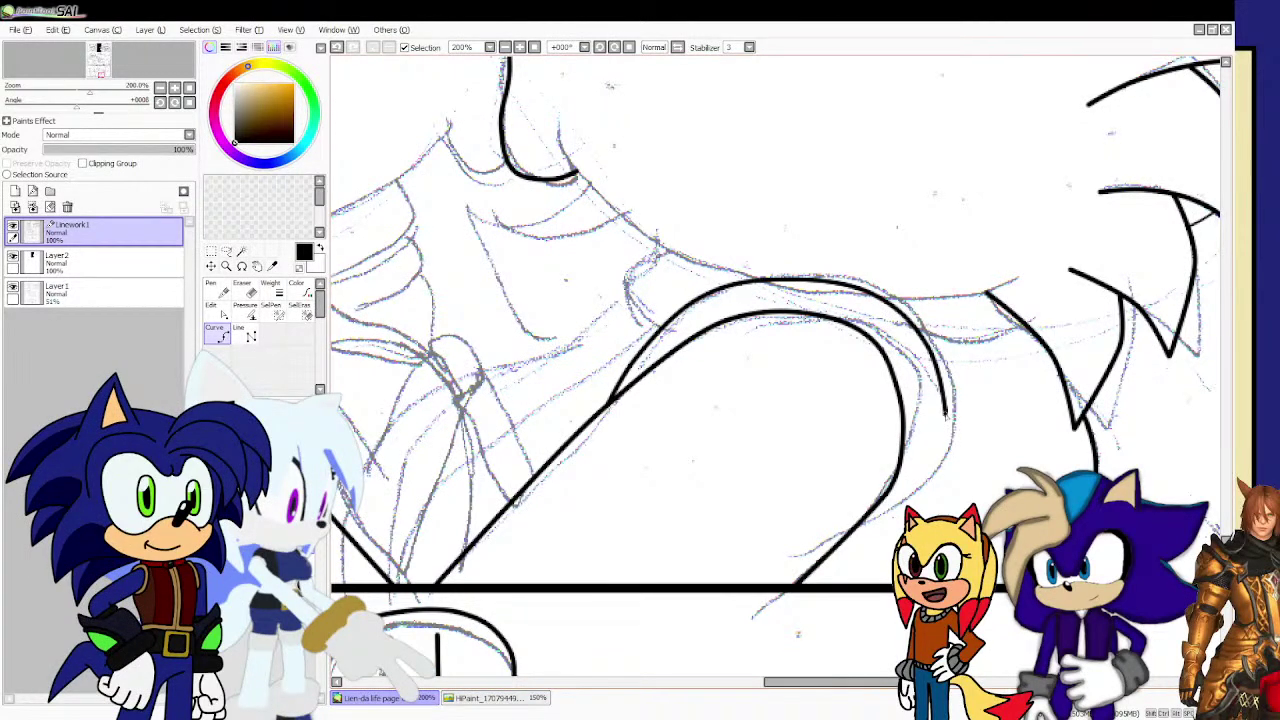
{"action": "left_click", "coordinate": [948, 432]}
{"action": "left_click", "coordinate": [910, 508]}
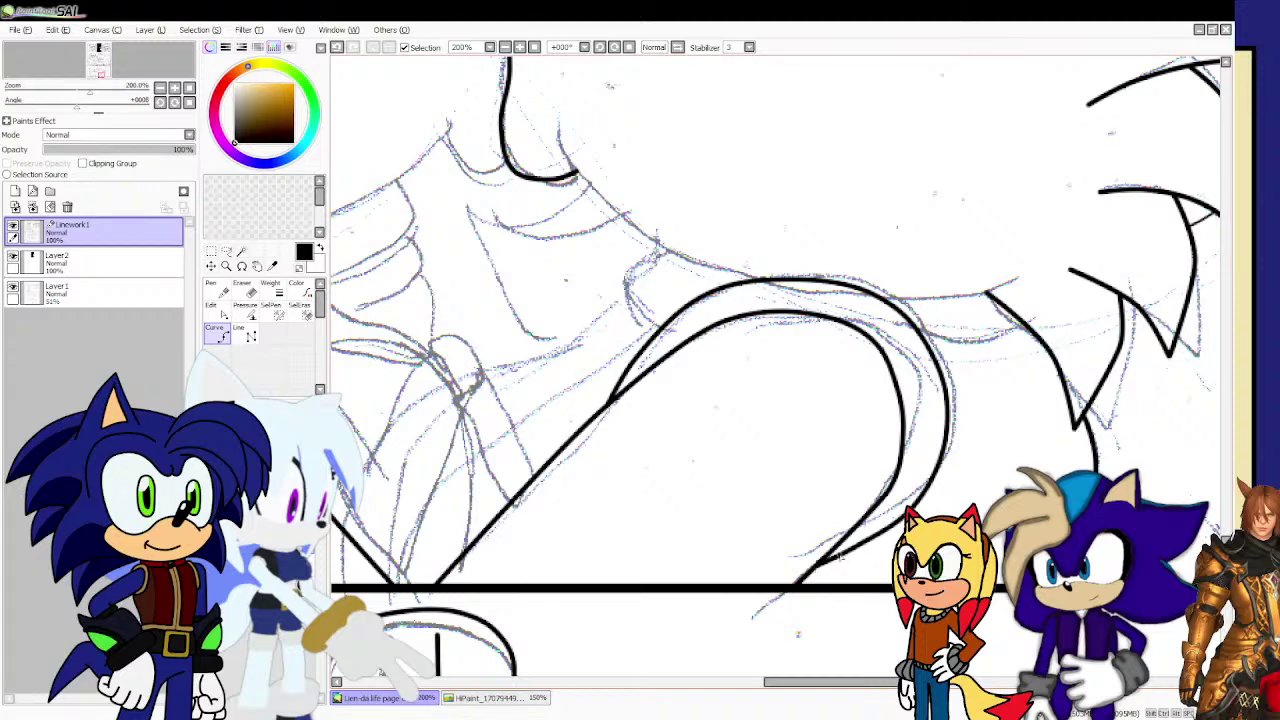
{"action": "double_click", "coordinate": [866, 566]}
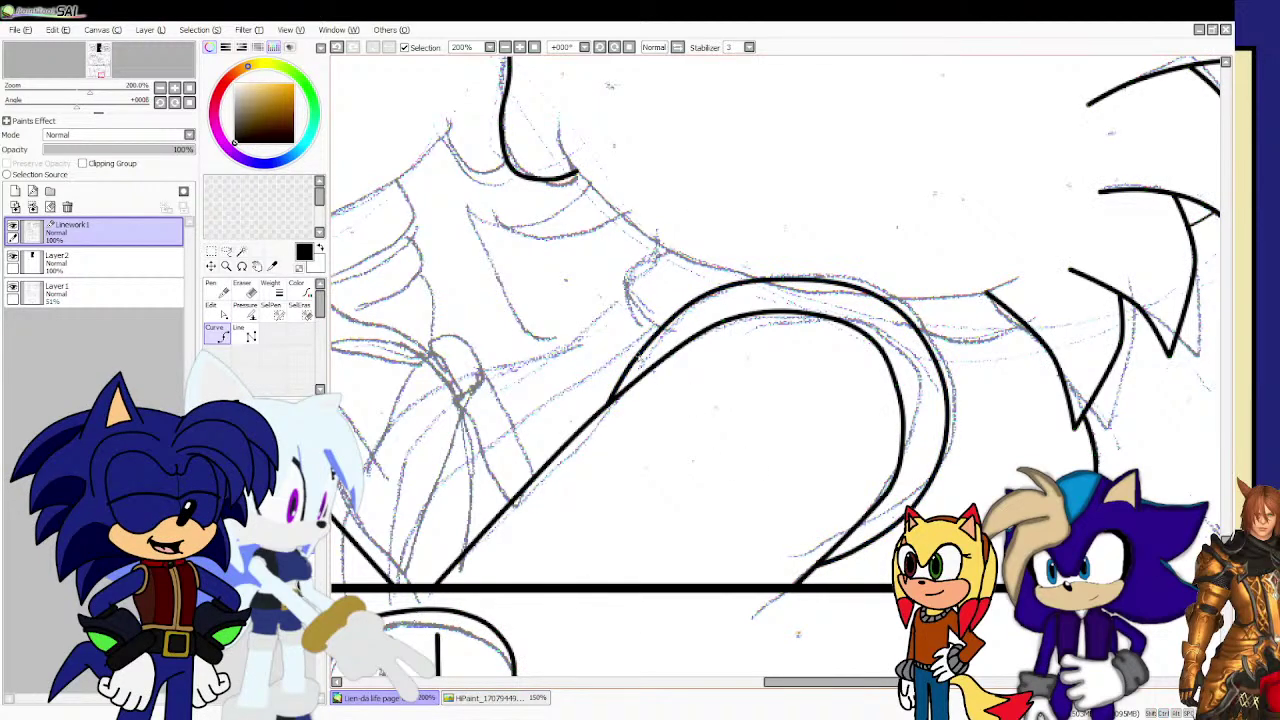
Ink the right character's lower jawline from beside the chin down to the arch, then onward from the arch to the cheek fur.
{"action": "scroll", "coordinate": [784, 290], "scroll_direction": "down", "scroll_amount": 2}
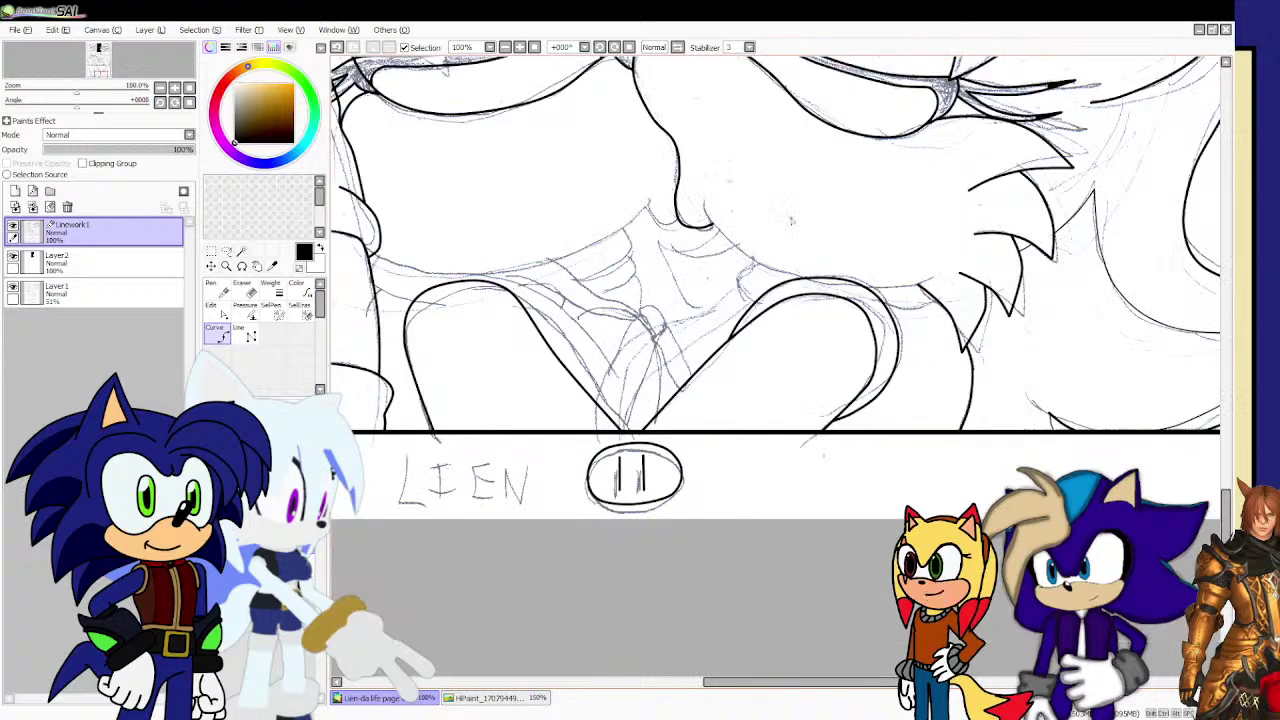
{"action": "scroll", "coordinate": [790, 219], "scroll_direction": "up", "scroll_amount": 2}
{"action": "left_click_drag", "start_coordinate": [648, 177], "coordinate": [651, 208]}
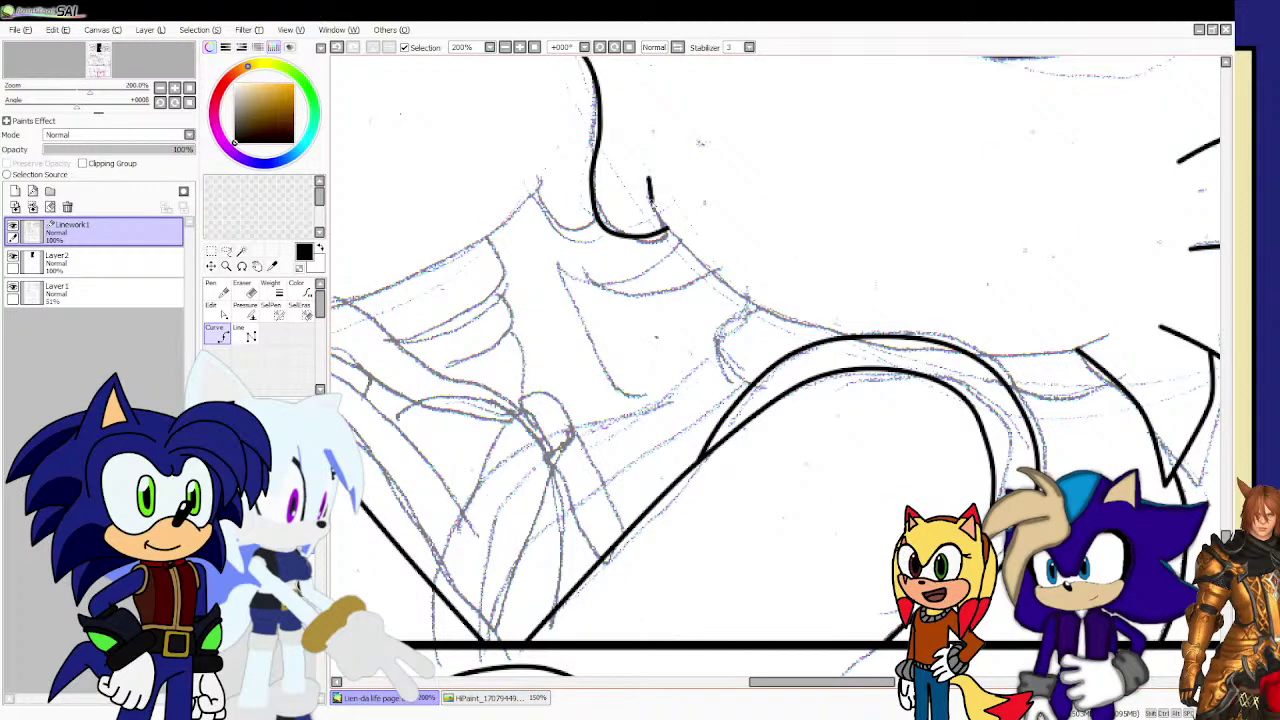
{"action": "left_click", "coordinate": [720, 276]}
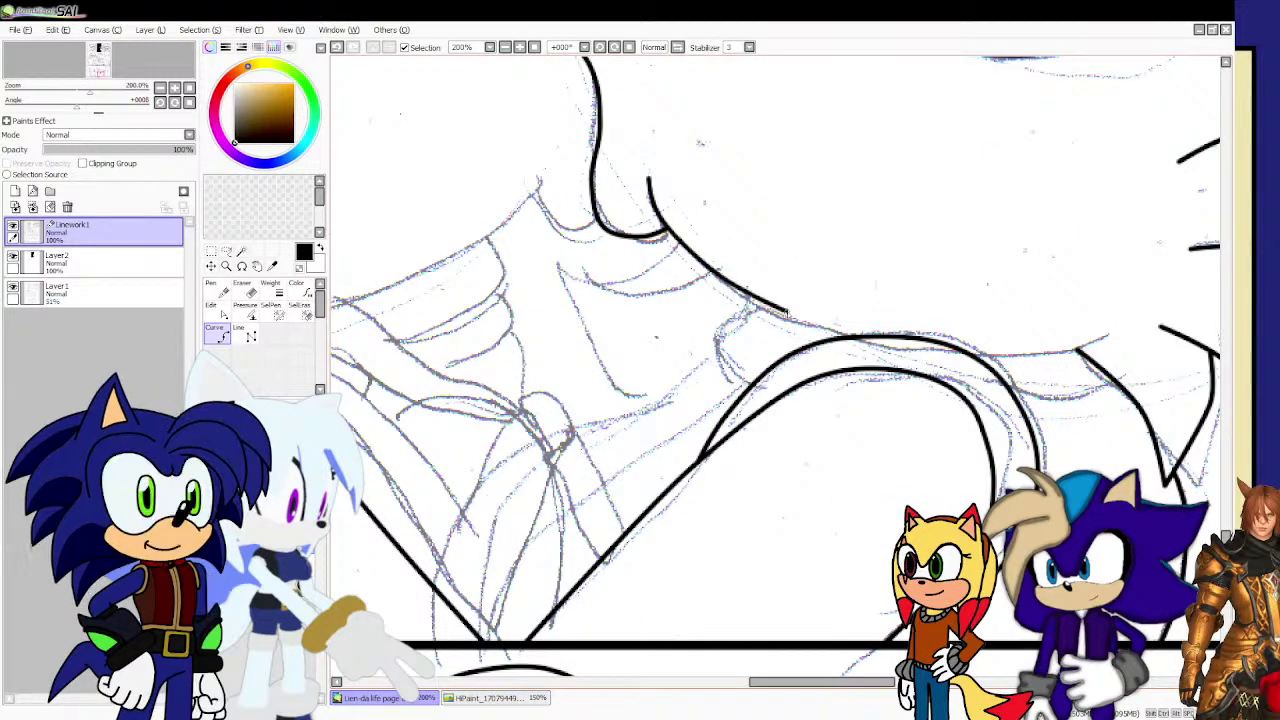
{"action": "left_click", "coordinate": [800, 322]}
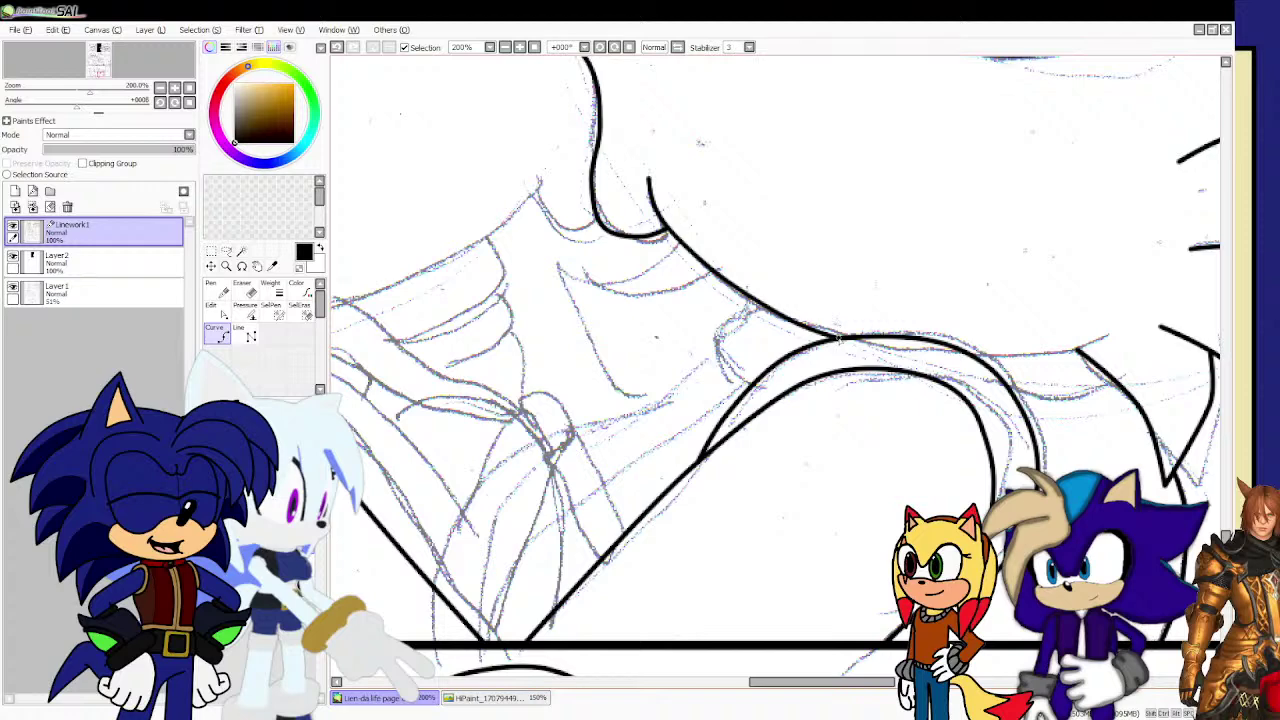
{"action": "scroll", "coordinate": [1028, 350], "scroll_direction": "up", "scroll_amount": 1}
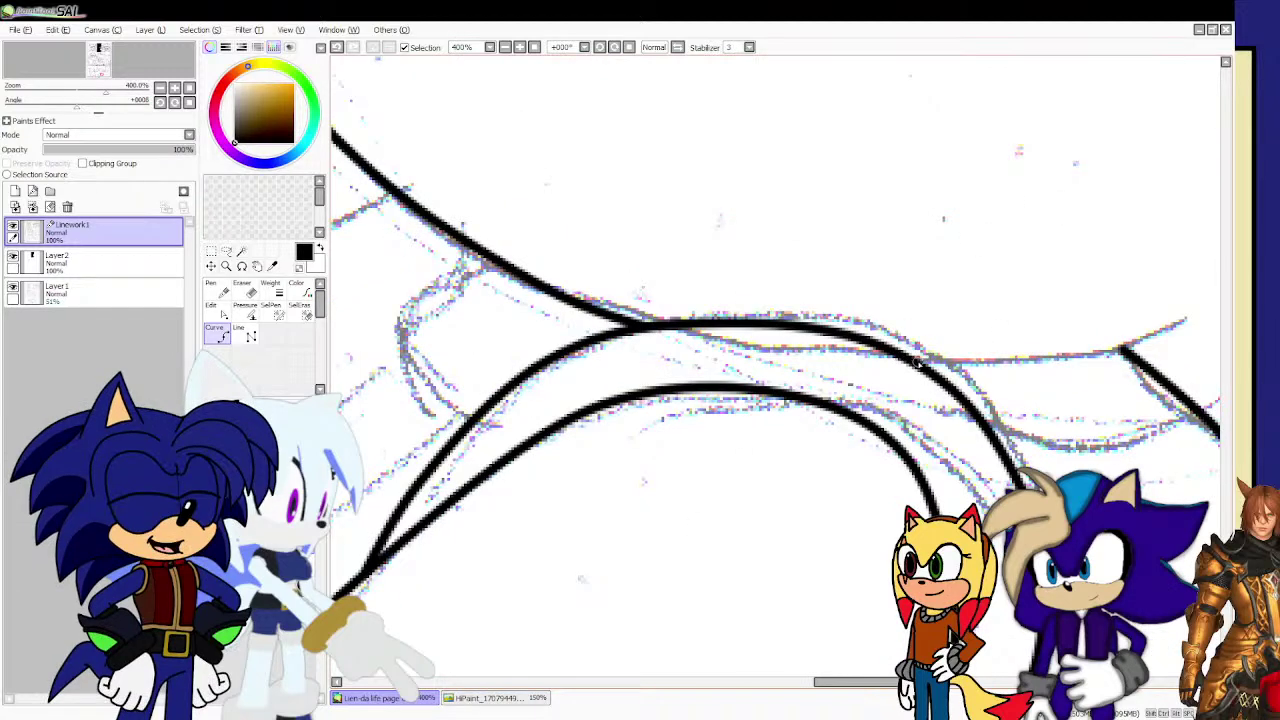
{"action": "left_click_drag", "start_coordinate": [914, 364], "coordinate": [1133, 344]}
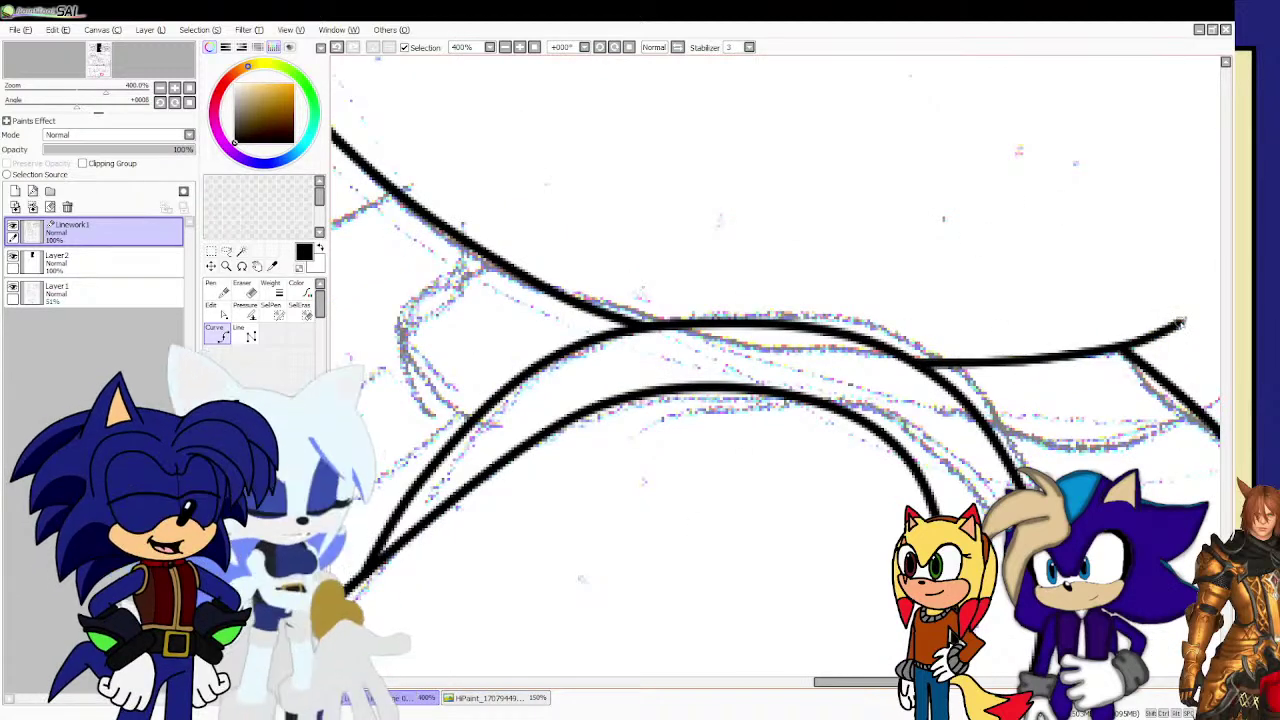
Ink the short curve between cheek fur and outer arch, plus the small notched edge between the jawline and the arch.
{"action": "scroll", "coordinate": [1140, 340], "scroll_direction": "down", "scroll_amount": 2}
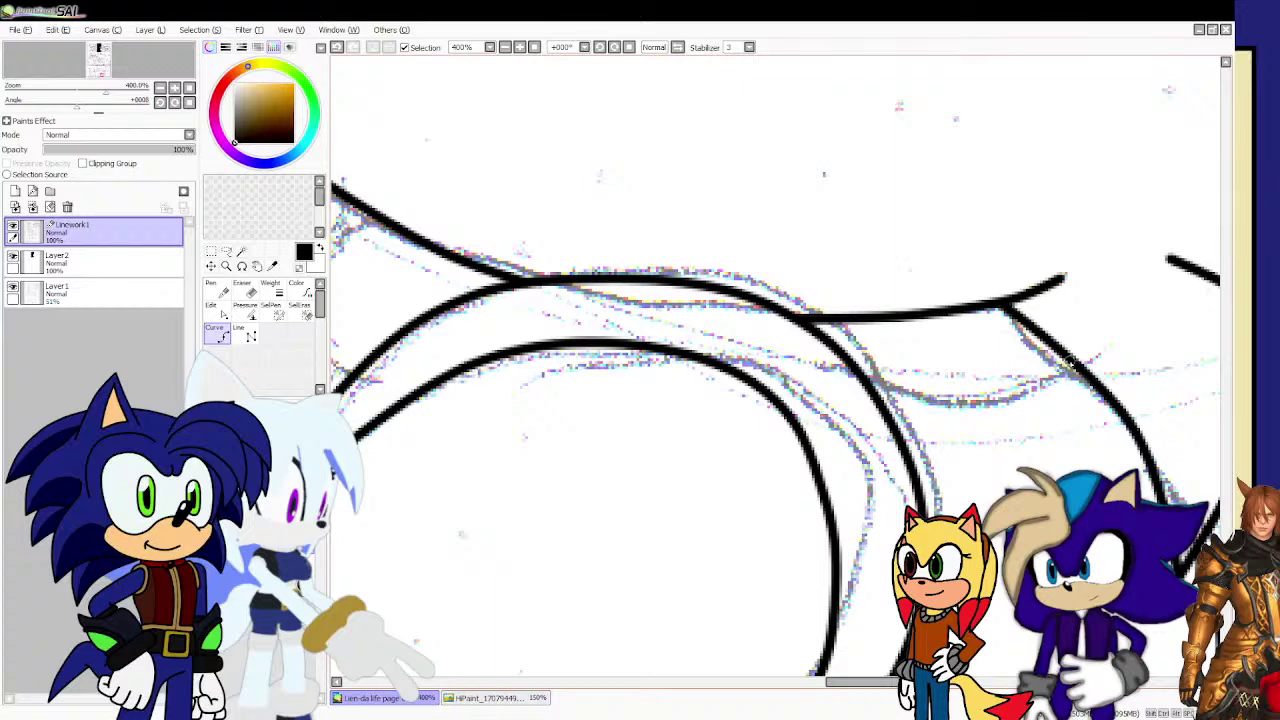
{"action": "mouse_move", "coordinate": [1065, 375]}
{"action": "left_mouse_down"}
{"action": "mouse_move", "coordinate": [974, 407]}
{"action": "mouse_move", "coordinate": [884, 409]}
{"action": "left_mouse_up"}
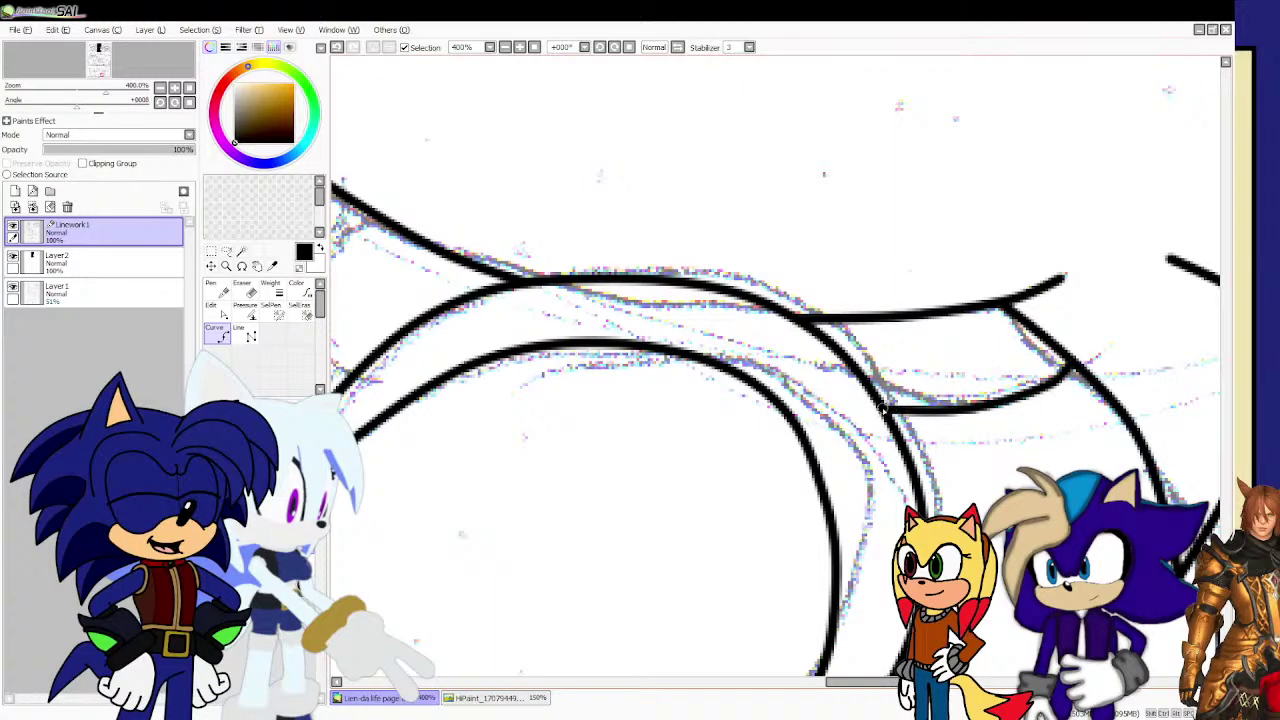
{"action": "scroll", "coordinate": [848, 375], "scroll_direction": "down", "scroll_amount": 2}
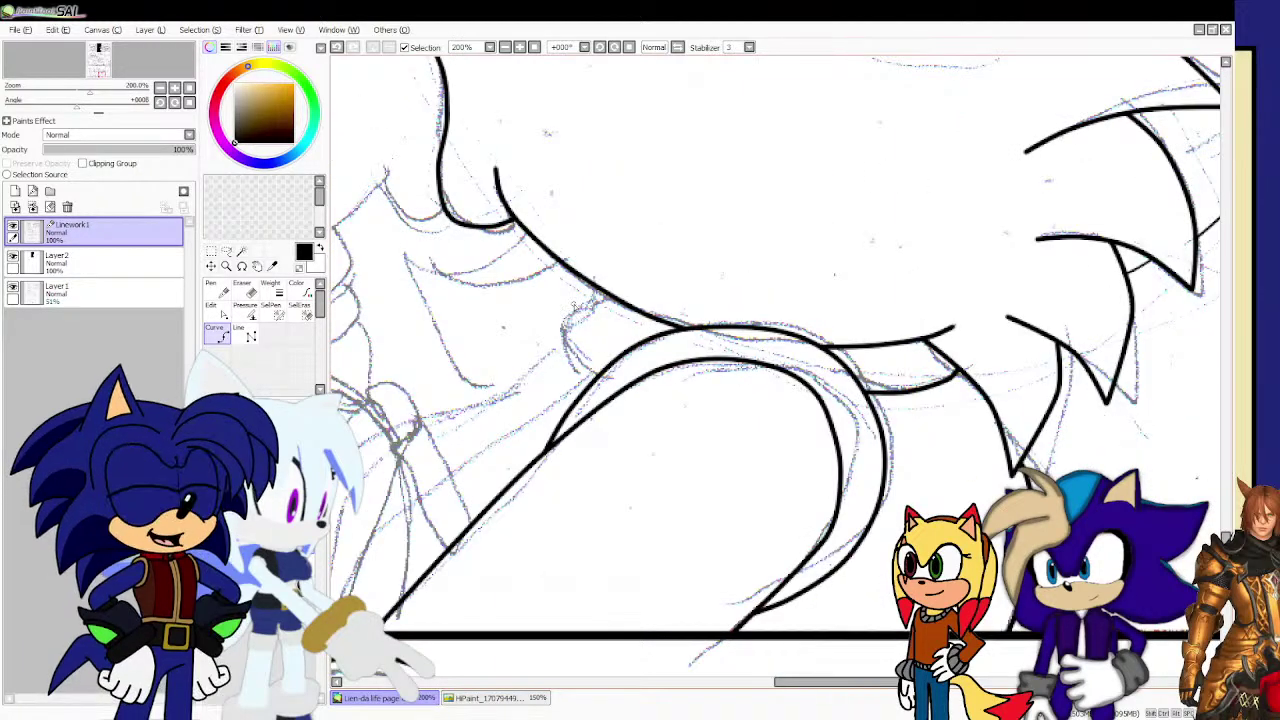
{"action": "scroll", "coordinate": [573, 310], "scroll_direction": "up", "scroll_amount": 2}
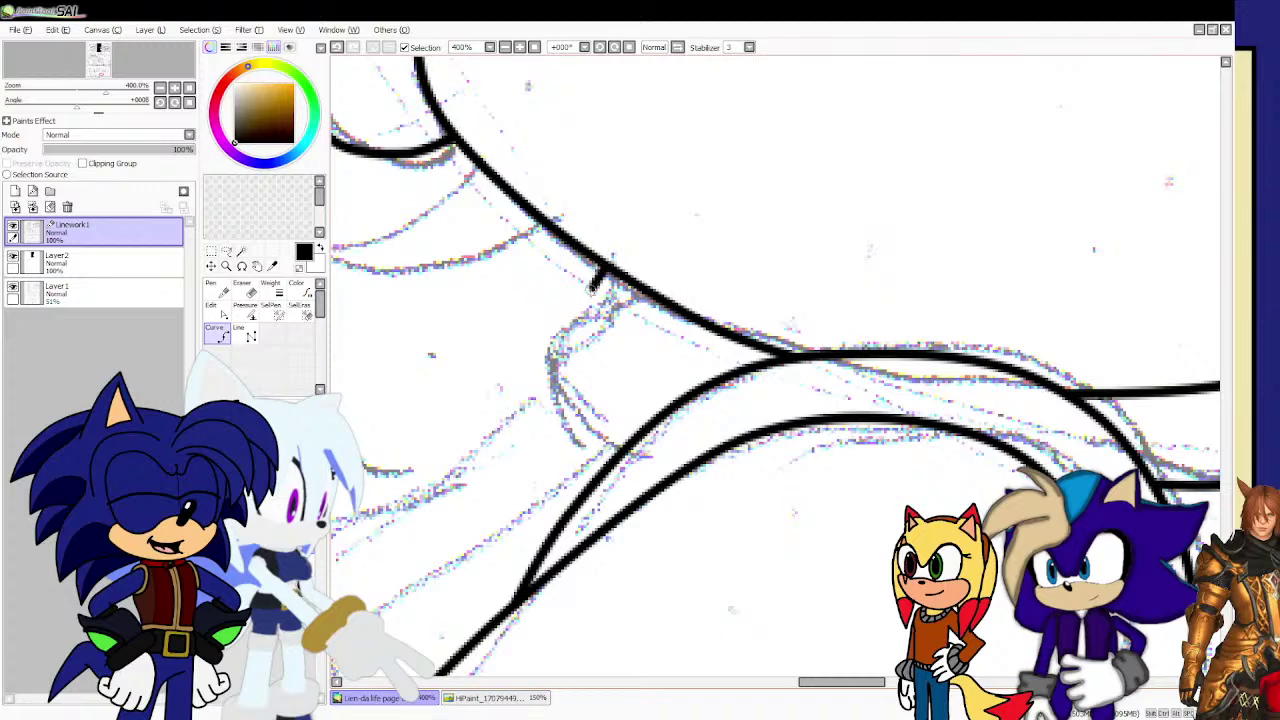
{"action": "mouse_move", "coordinate": [560, 332]}
{"action": "left_mouse_down"}
{"action": "mouse_move", "coordinate": [572, 382]}
{"action": "mouse_move", "coordinate": [656, 422]}
{"action": "left_mouse_up"}
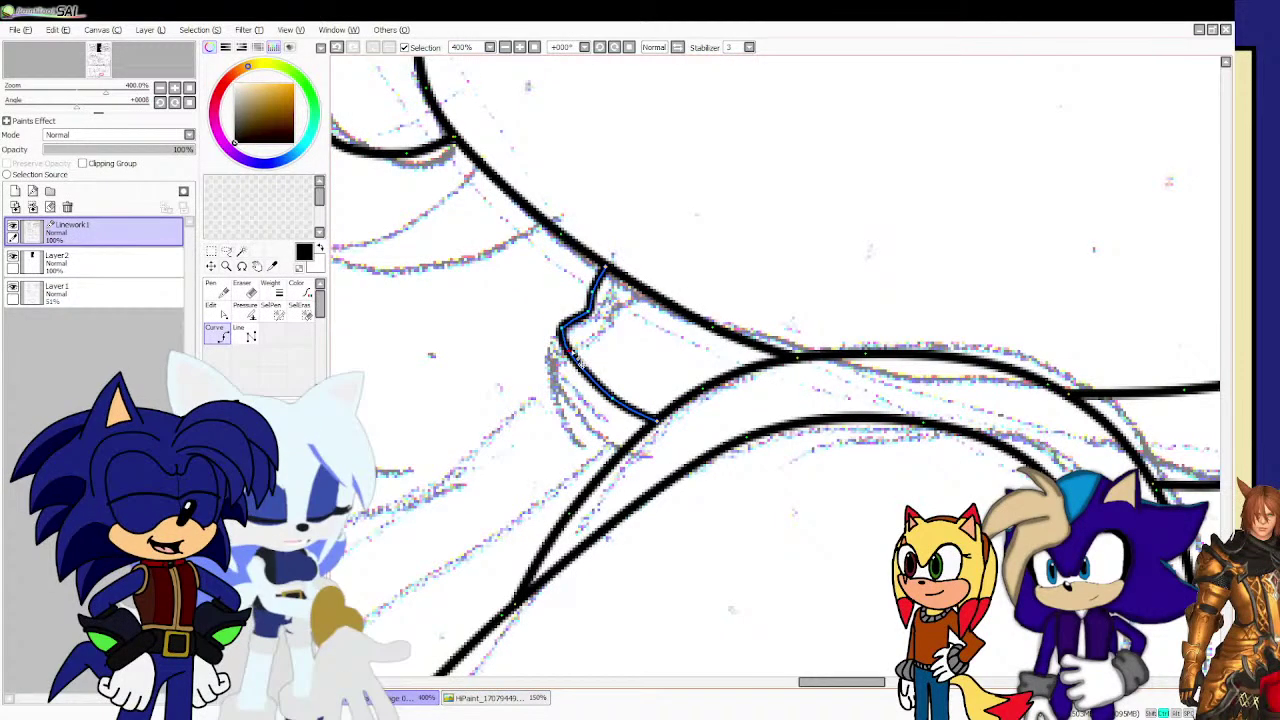
{"action": "scroll", "coordinate": [579, 361], "scroll_direction": "down", "scroll_amount": 2}
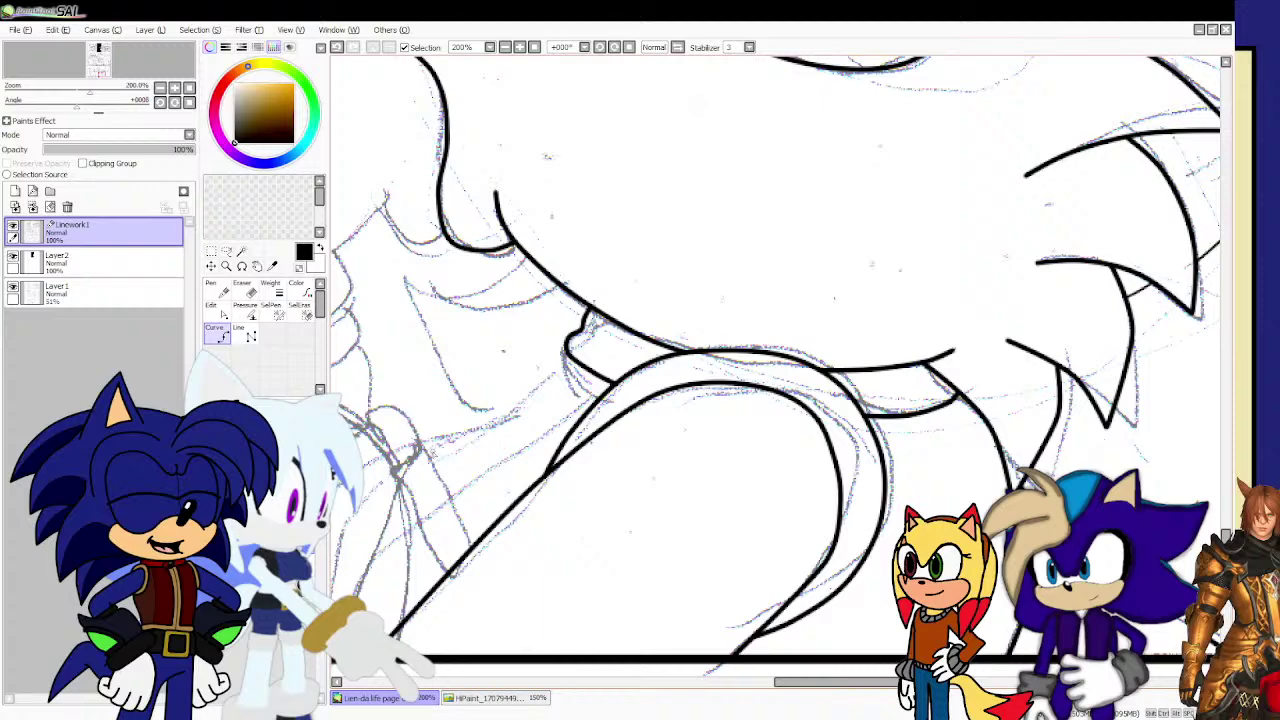
Ink the two garment lines running from the sketched knot area to the notched edge and to the second arch.
{"action": "scroll", "coordinate": [431, 454], "scroll_direction": "up", "scroll_amount": 1}
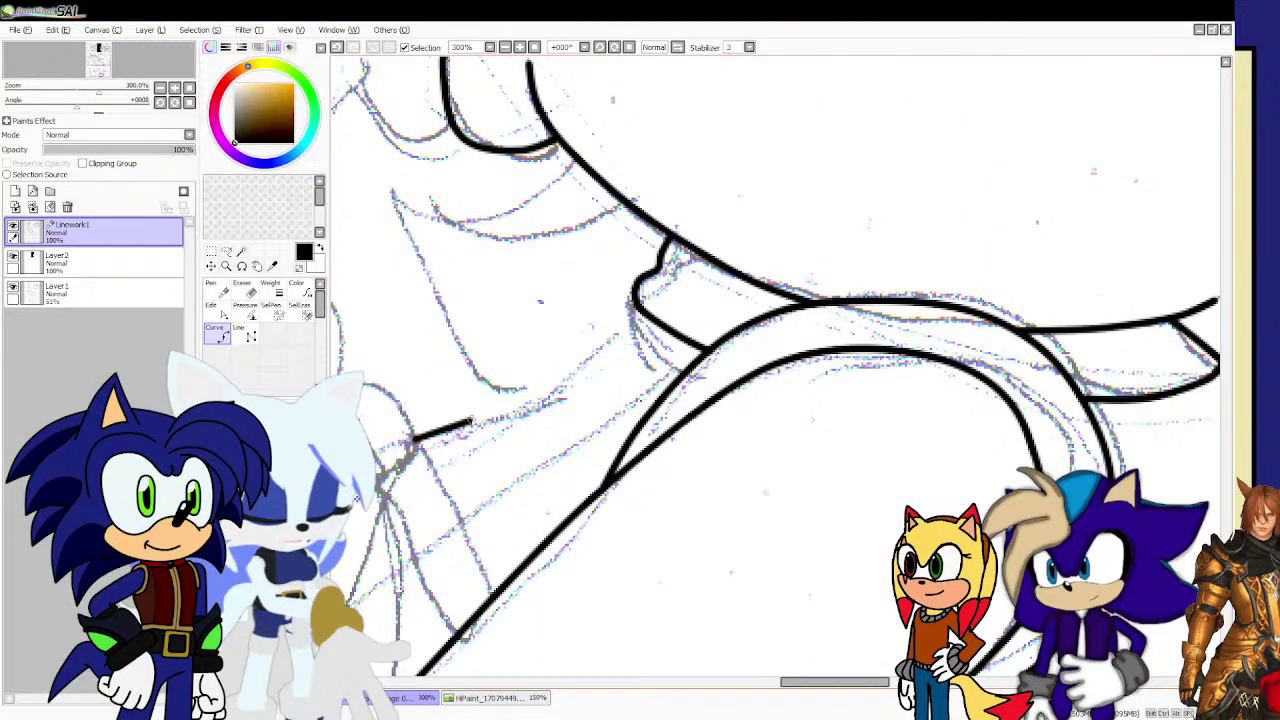
{"action": "left_click", "coordinate": [478, 420]}
{"action": "left_click", "coordinate": [556, 403]}
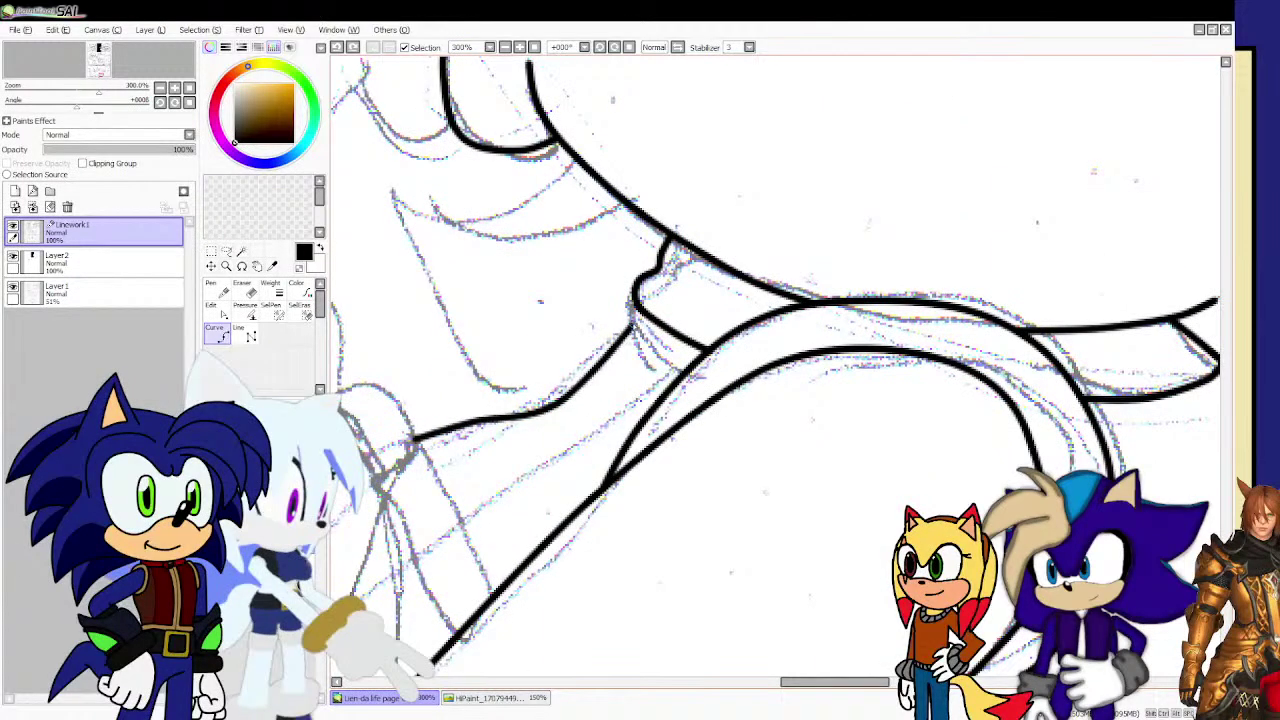
{"action": "double_click", "coordinate": [641, 314]}
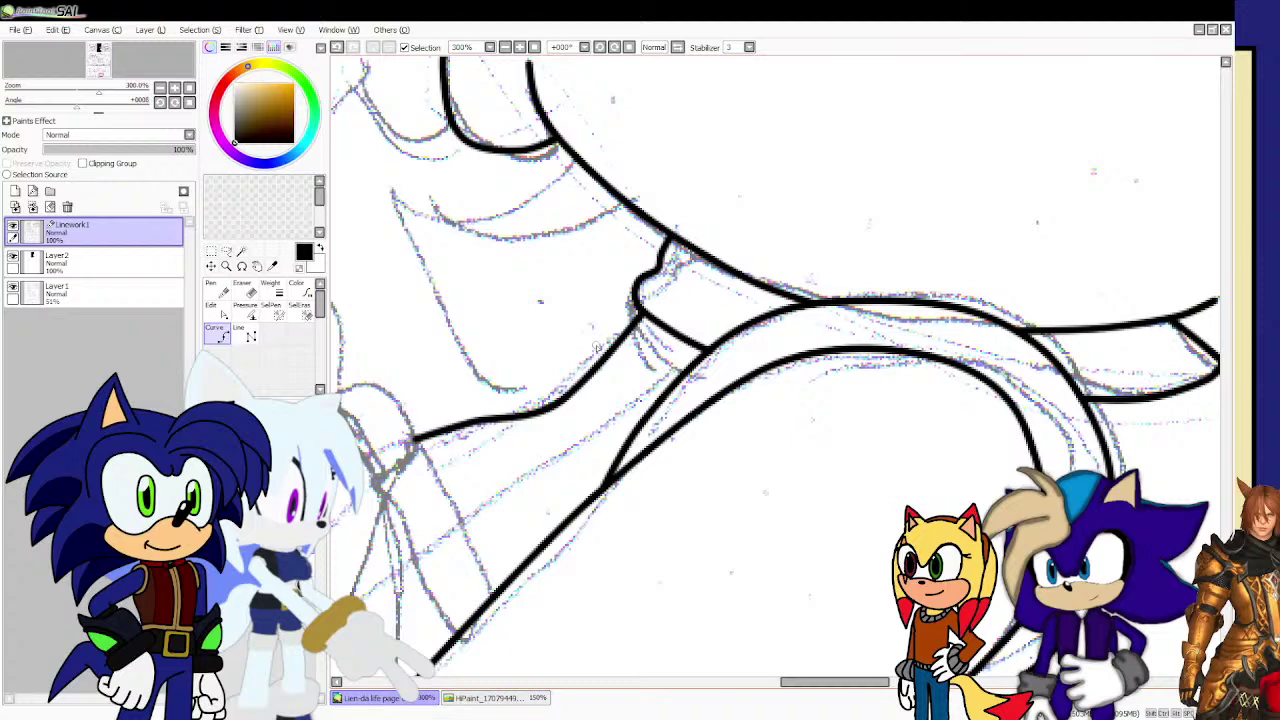
{"action": "left_click_drag", "start_coordinate": [588, 373], "coordinate": [600, 387]}
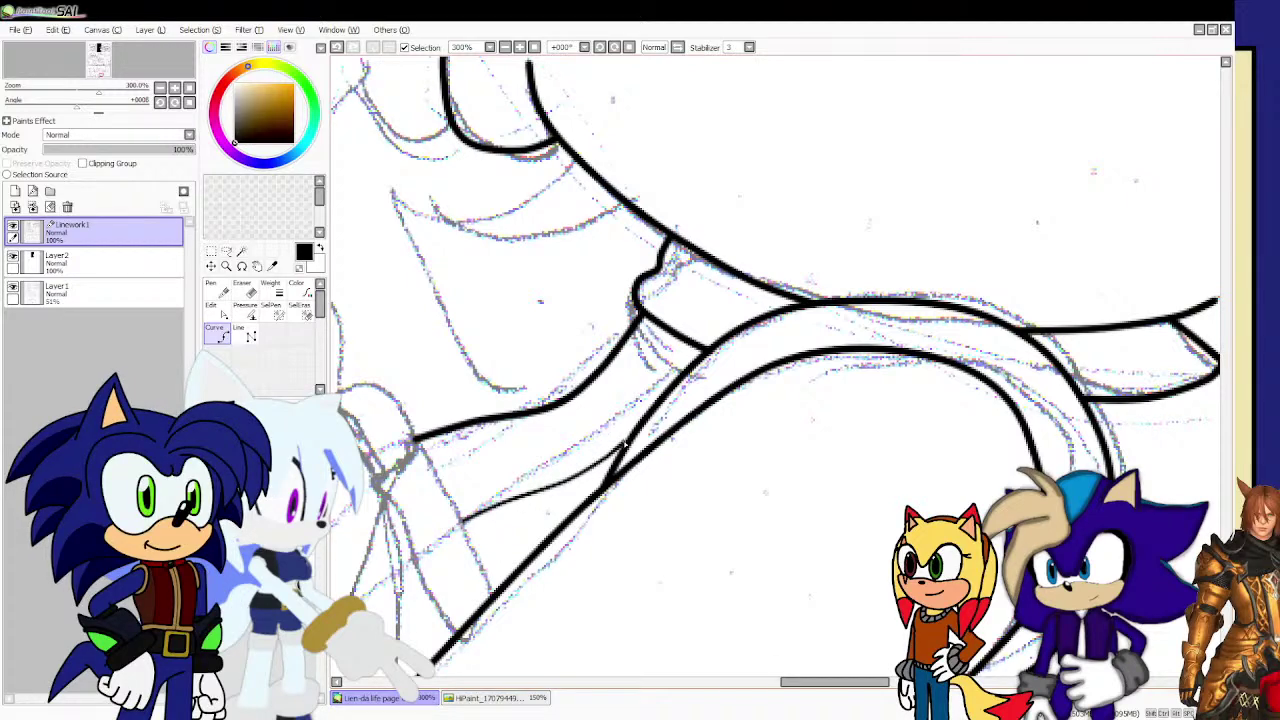
Ink the left character's long jawline above the first arch and the short chin curve joining it to the other muzzle.
{"action": "scroll", "coordinate": [591, 424], "scroll_direction": "down", "scroll_amount": 4}
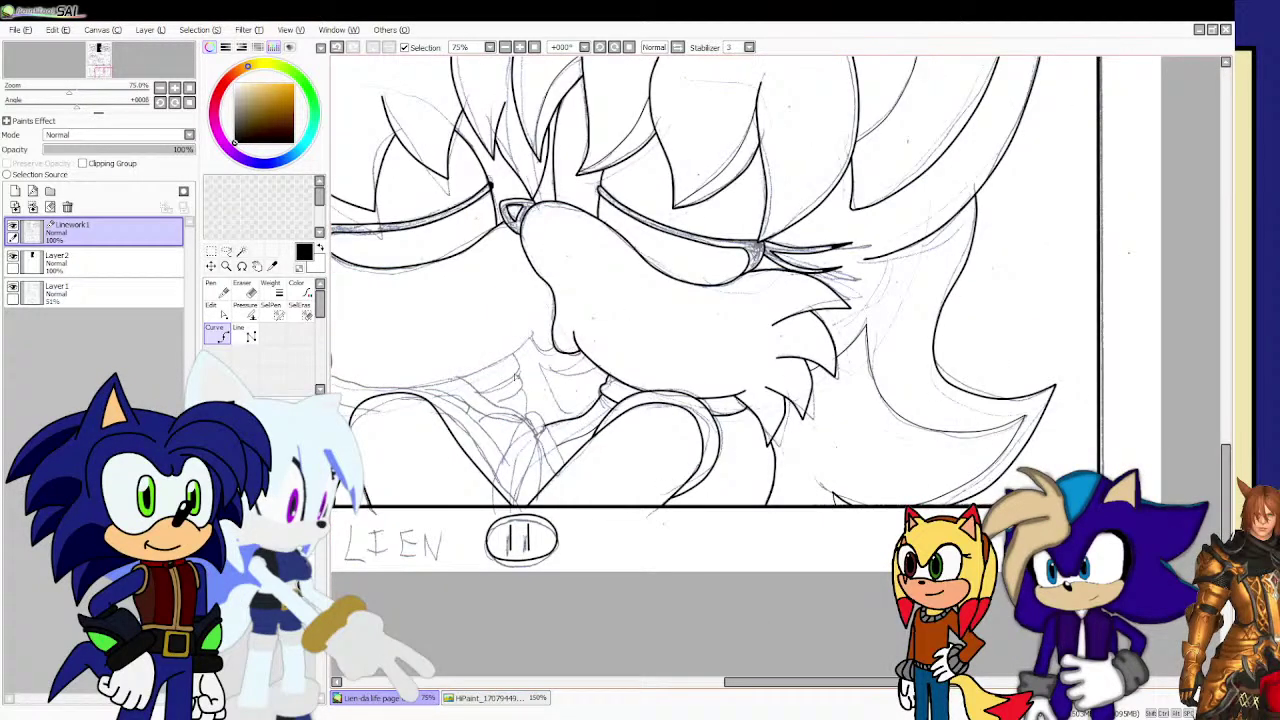
{"action": "scroll", "coordinate": [515, 377], "scroll_direction": "down", "scroll_amount": 1}
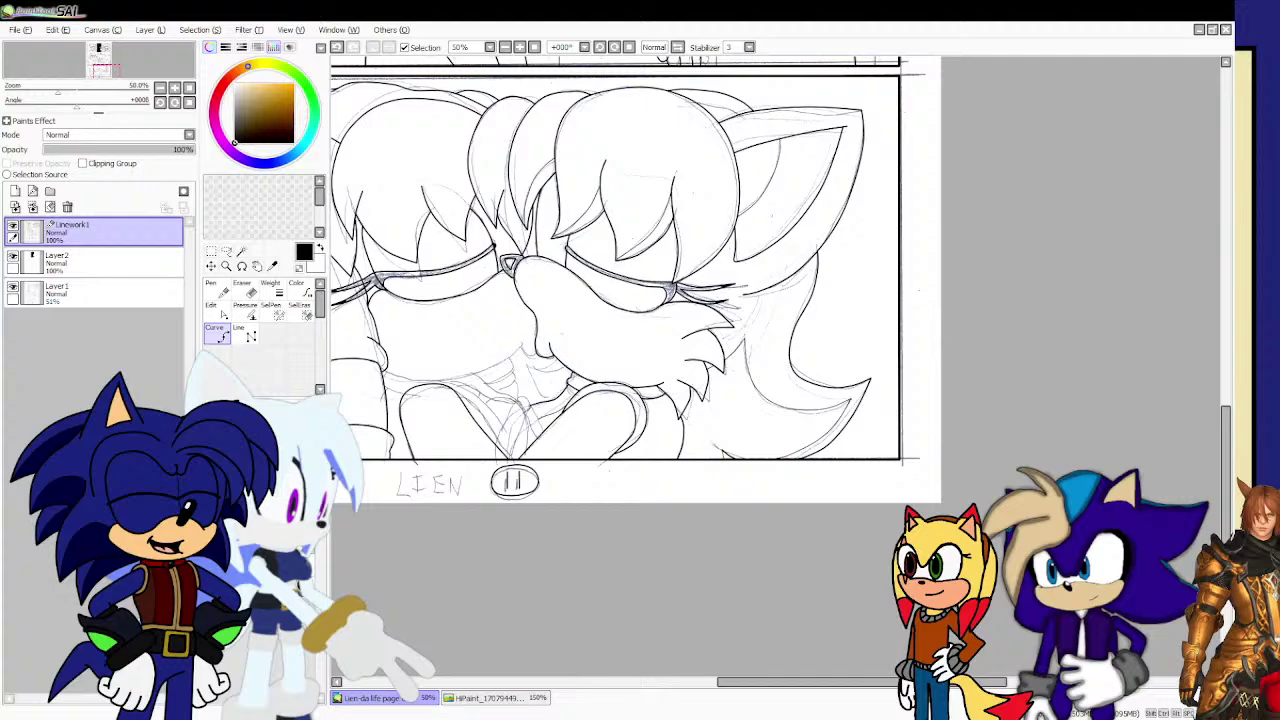
{"action": "scroll", "coordinate": [415, 358], "scroll_direction": "up", "scroll_amount": 2}
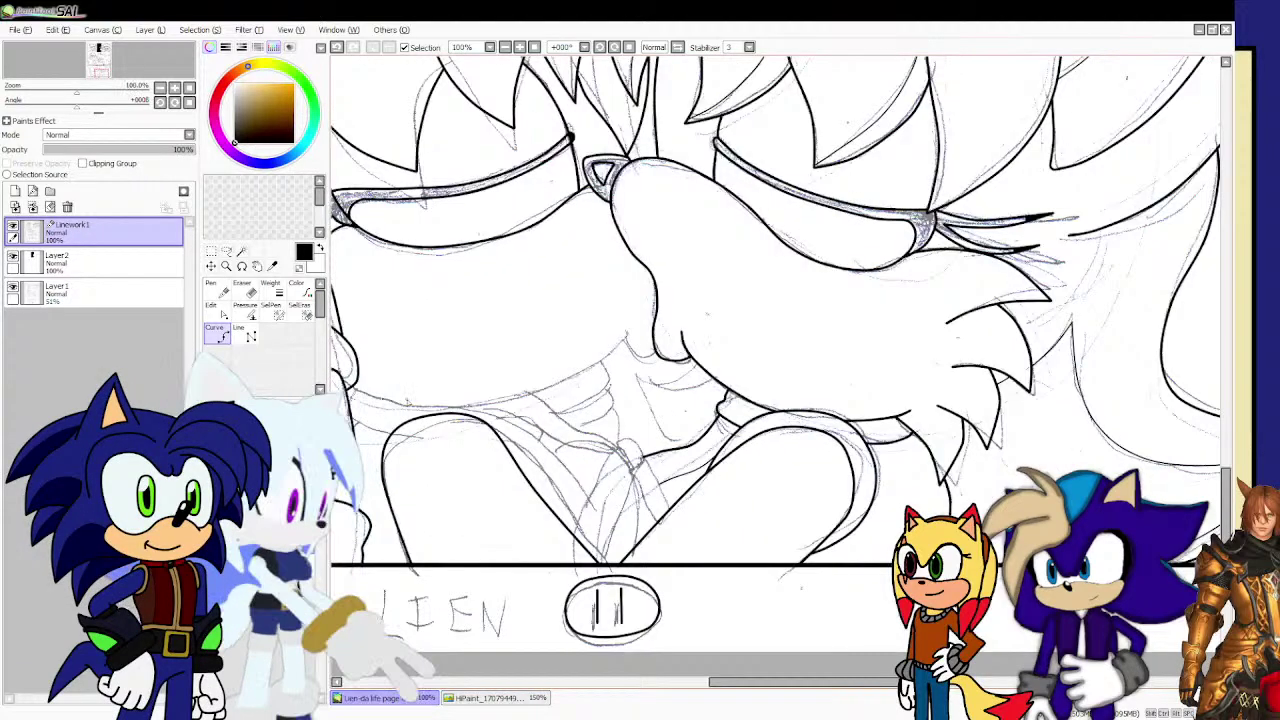
{"action": "scroll", "coordinate": [412, 406], "scroll_direction": "up", "scroll_amount": 2}
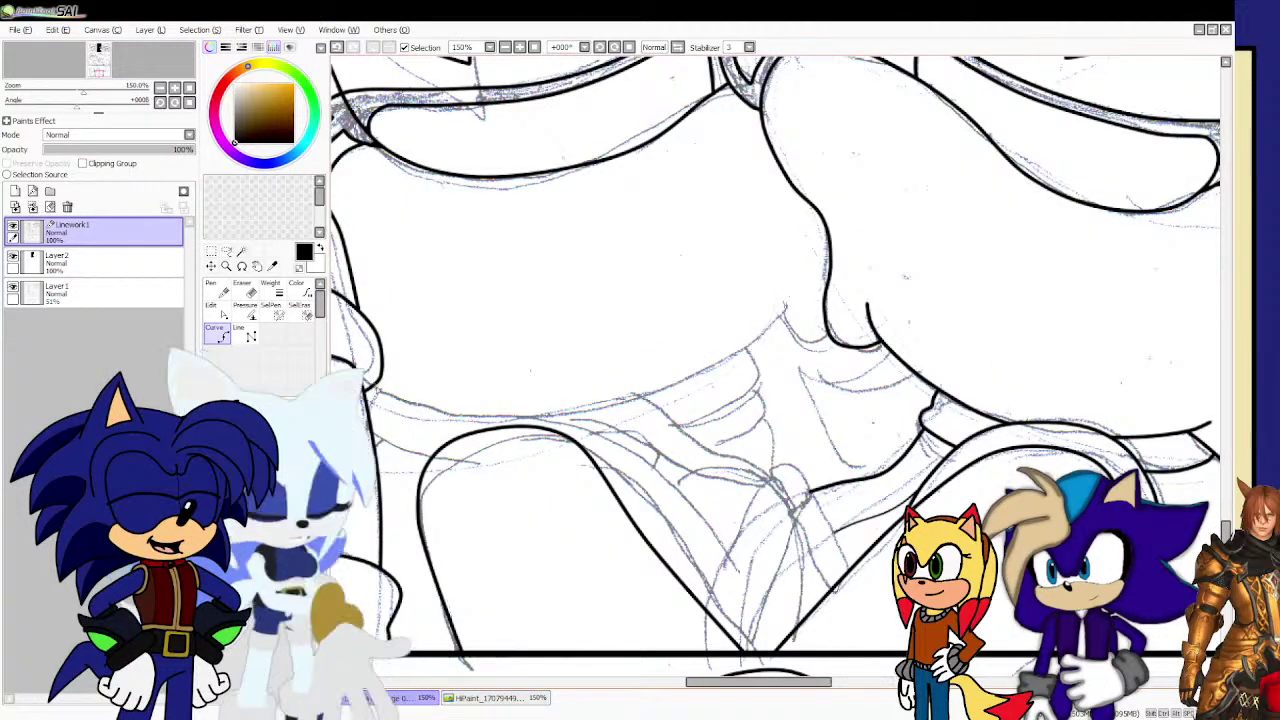
{"action": "scroll", "coordinate": [376, 389], "scroll_direction": "up", "scroll_amount": 1}
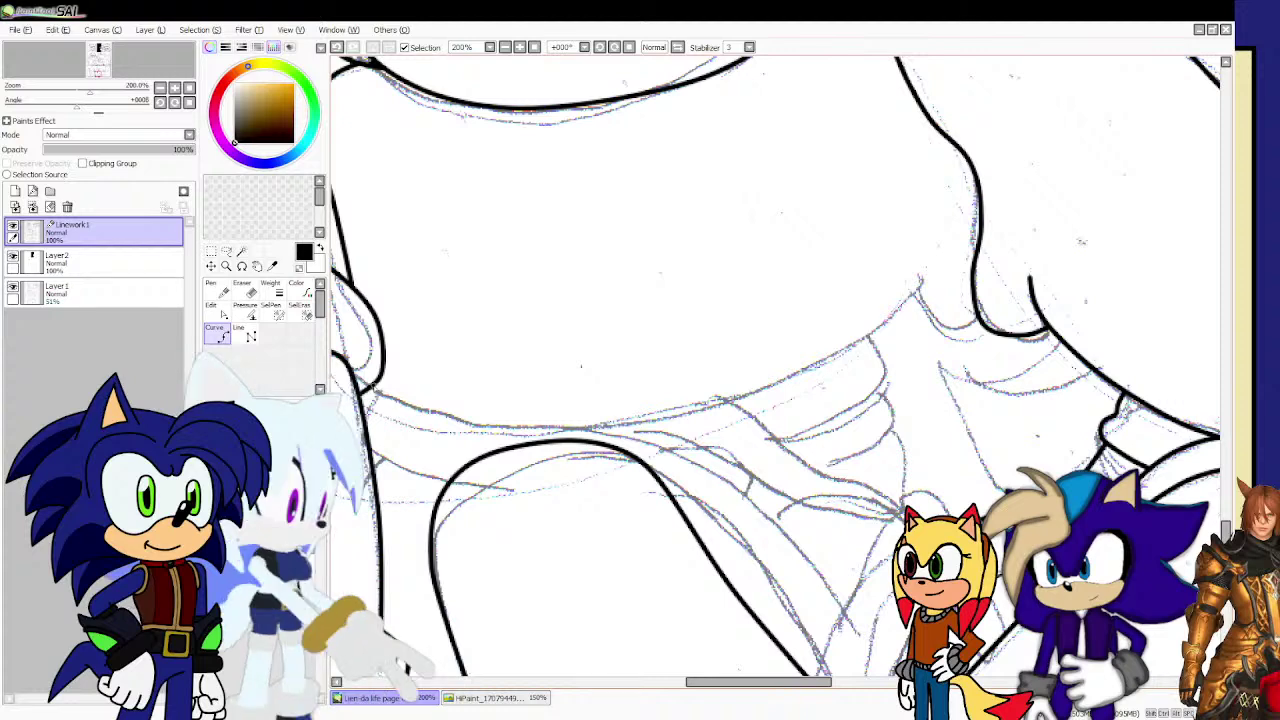
{"action": "mouse_move", "coordinate": [415, 406]}
{"action": "left_mouse_down"}
{"action": "mouse_move", "coordinate": [528, 422]}
{"action": "mouse_move", "coordinate": [652, 408]}
{"action": "mouse_move", "coordinate": [845, 346]}
{"action": "mouse_move", "coordinate": [922, 272]}
{"action": "left_mouse_up"}
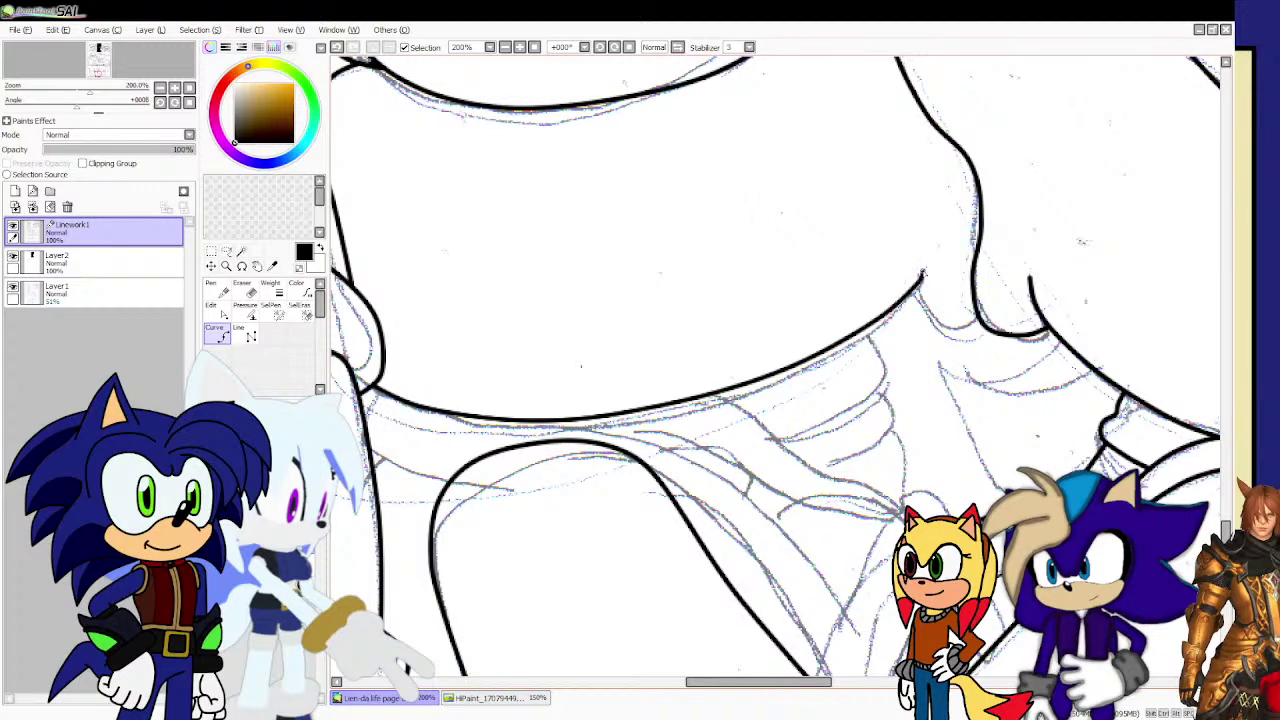
{"action": "scroll", "coordinate": [1109, 250], "scroll_direction": "up", "scroll_amount": 4}
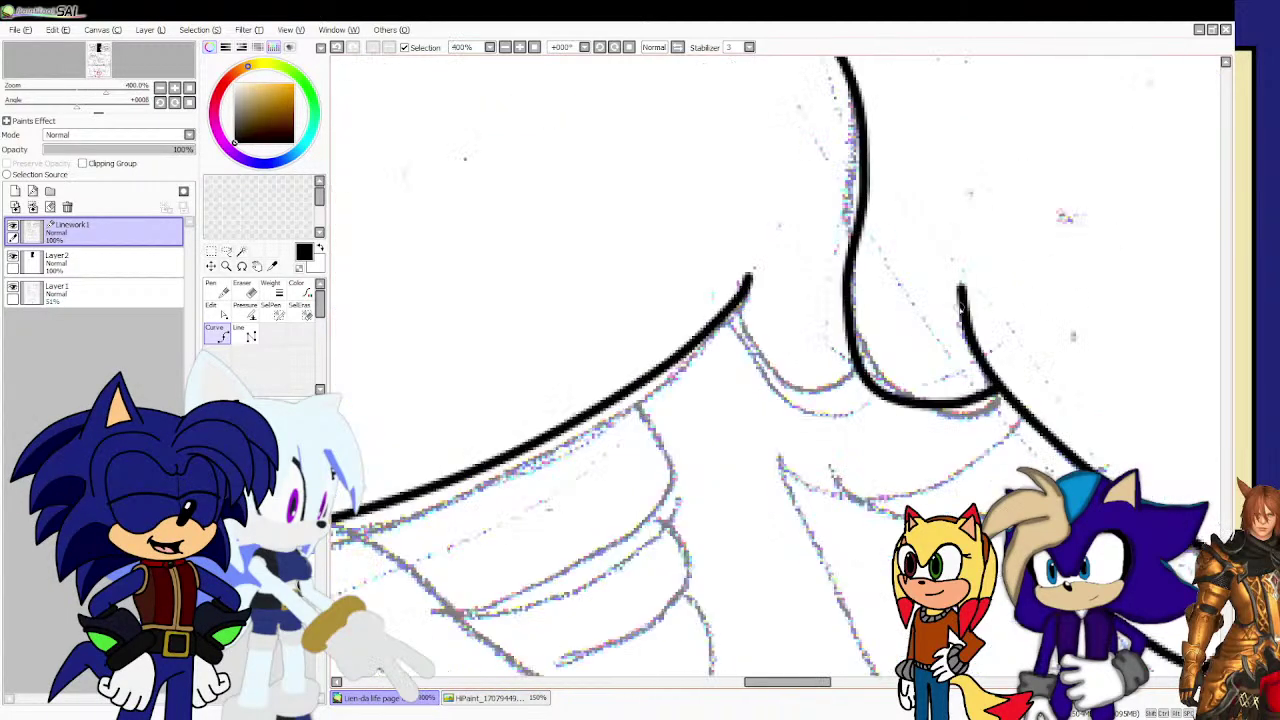
{"action": "mouse_move", "coordinate": [670, 316]}
{"action": "left_mouse_down"}
{"action": "mouse_move", "coordinate": [704, 354]}
{"action": "mouse_move", "coordinate": [790, 388]}
{"action": "mouse_move", "coordinate": [830, 378]}
{"action": "left_mouse_up"}
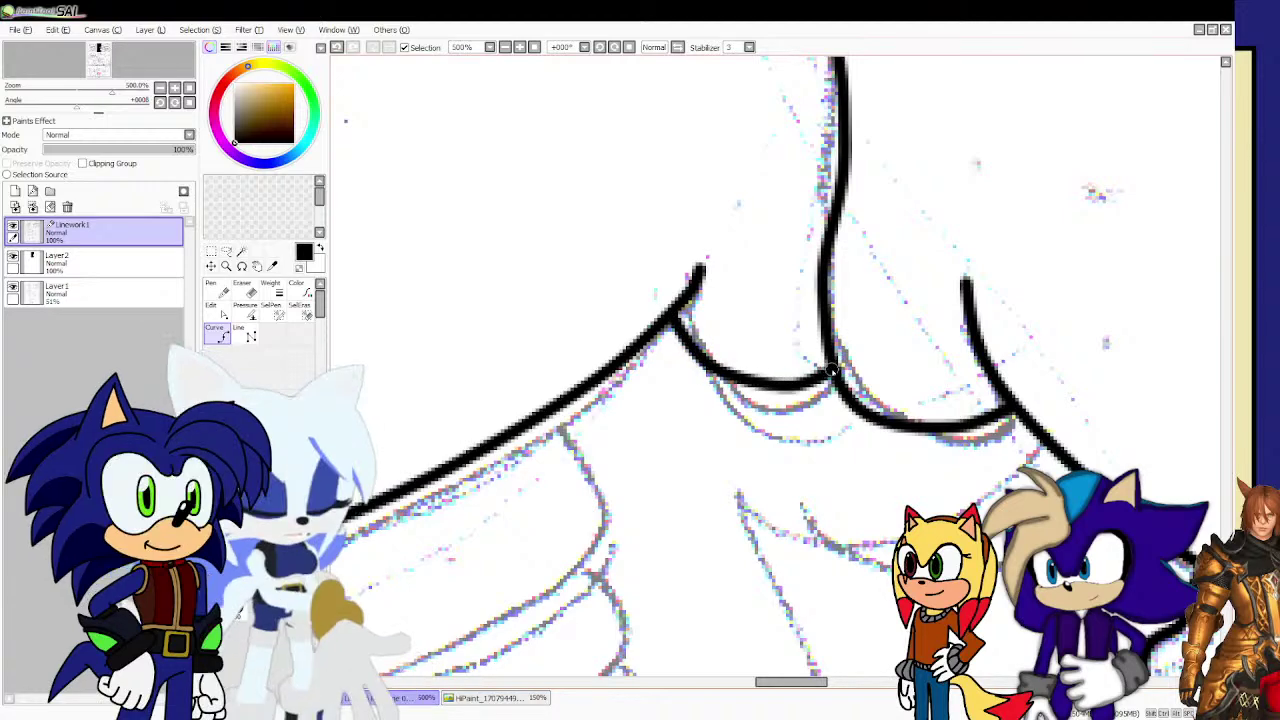
Ink the pointed collar flap below the right character's chin, including its long side and the inner fold curve to the jawline.
{"action": "scroll", "coordinate": [689, 383], "scroll_direction": "down", "scroll_amount": 2}
{"action": "scroll", "coordinate": [689, 383], "scroll_direction": "down", "scroll_amount": 2}
{"action": "scroll", "coordinate": [766, 465], "scroll_direction": "up", "scroll_amount": 3}
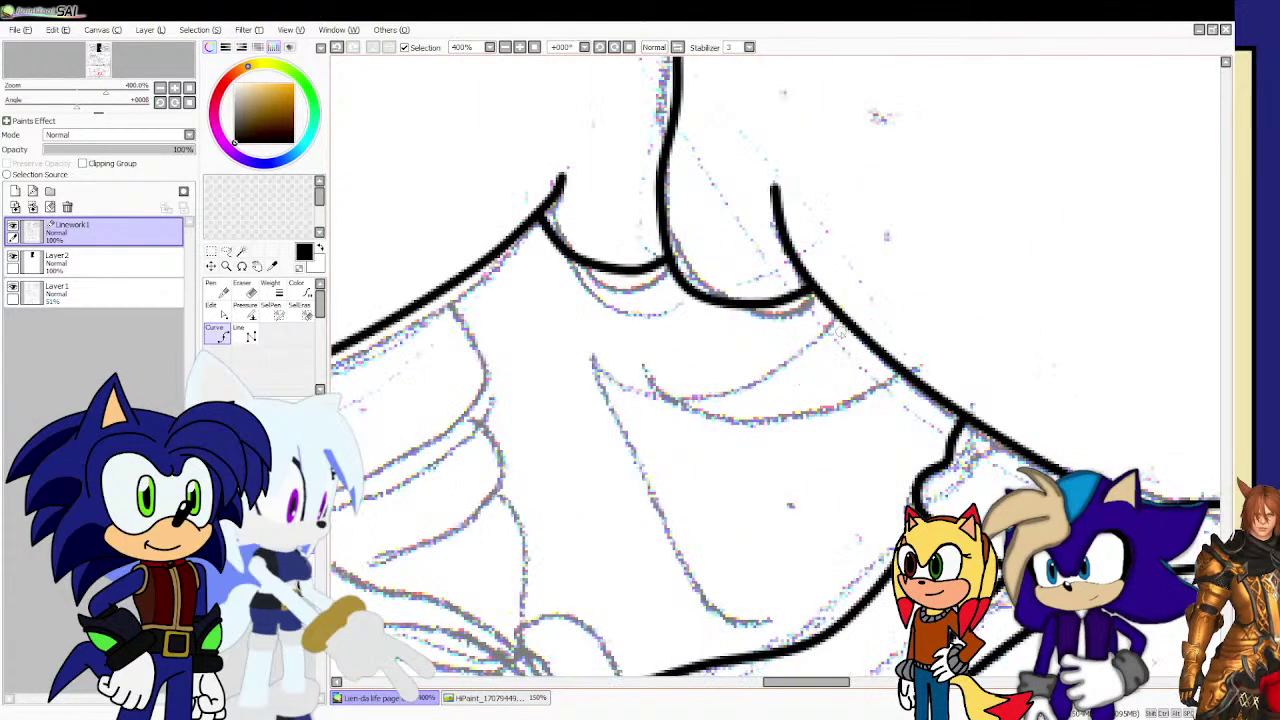
{"action": "mouse_move", "coordinate": [842, 322]}
{"action": "left_mouse_down"}
{"action": "mouse_move", "coordinate": [740, 393]}
{"action": "mouse_move", "coordinate": [670, 404]}
{"action": "mouse_move", "coordinate": [582, 373]}
{"action": "mouse_move", "coordinate": [616, 480]}
{"action": "mouse_move", "coordinate": [695, 592]}
{"action": "mouse_move", "coordinate": [785, 648]}
{"action": "left_mouse_up"}
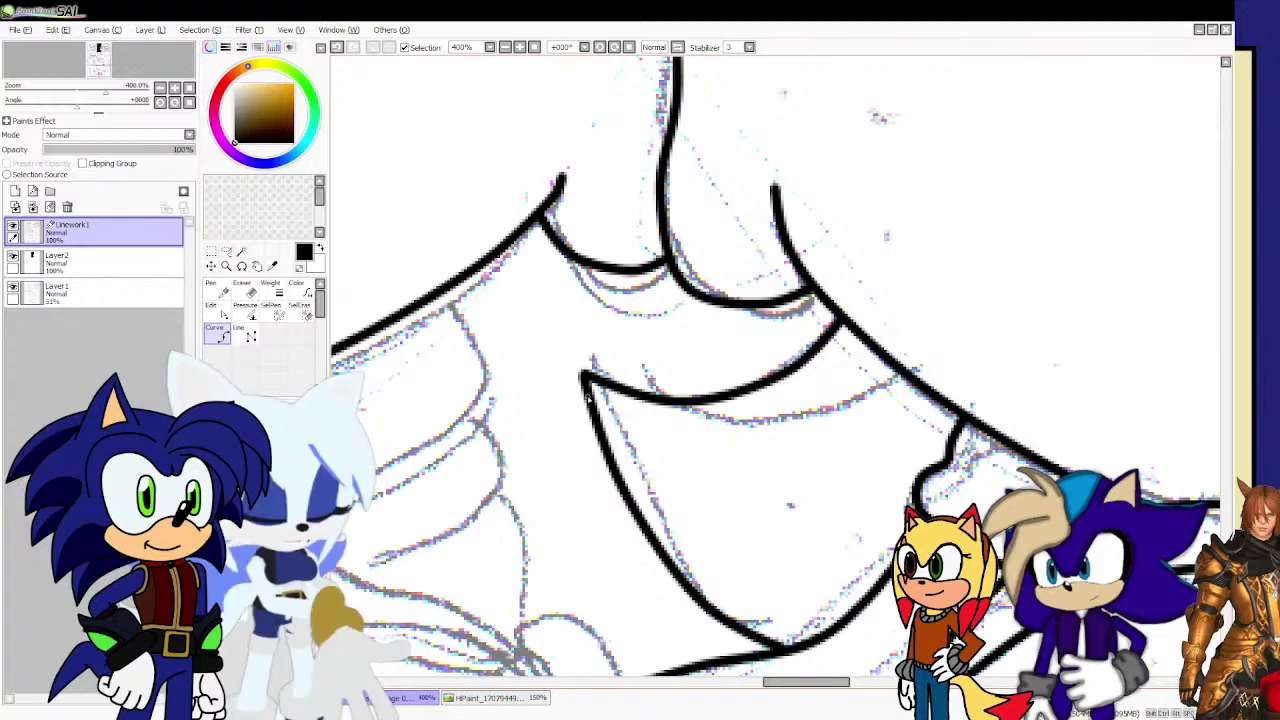
{"action": "mouse_move", "coordinate": [598, 406]}
{"action": "left_mouse_down"}
{"action": "mouse_move", "coordinate": [620, 432]}
{"action": "mouse_move", "coordinate": [735, 466]}
{"action": "mouse_move", "coordinate": [828, 446]}
{"action": "mouse_move", "coordinate": [912, 380]}
{"action": "left_mouse_up"}
{"action": "scroll", "coordinate": [620, 362], "scroll_direction": "down", "scroll_amount": 5}
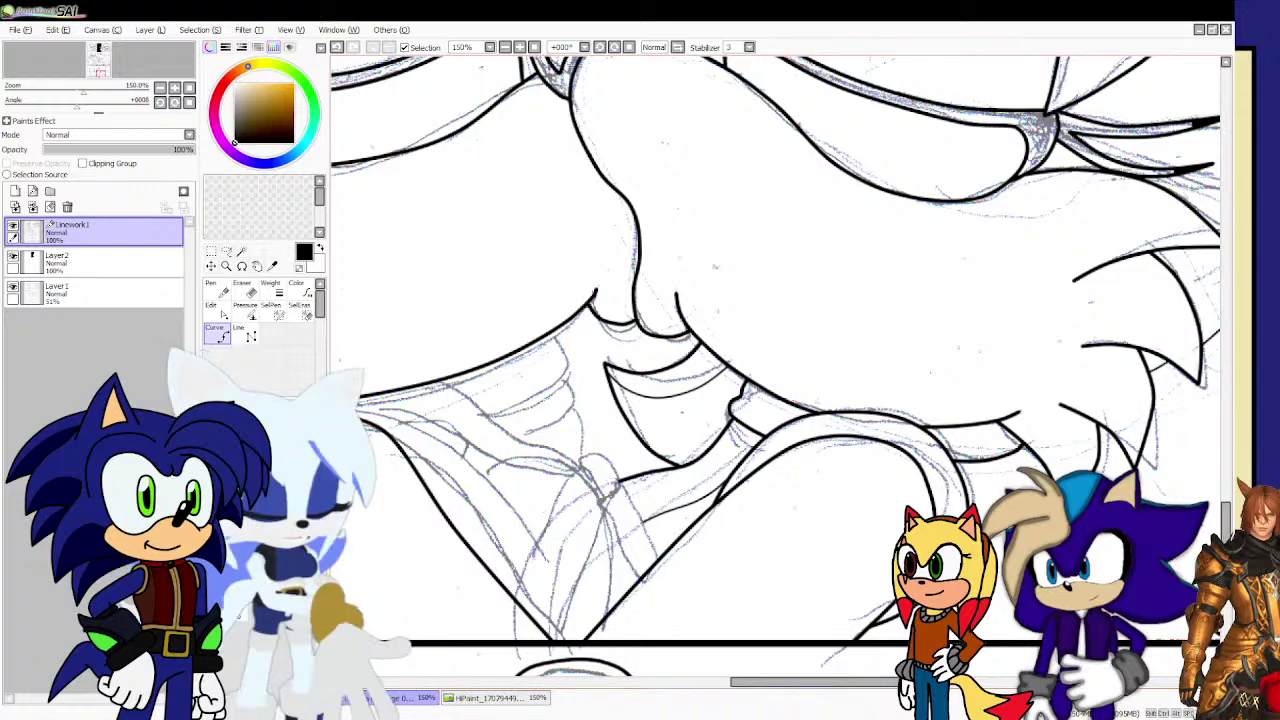
Ink the knot's squared outline, the hanging strap below it down to the right arch line, and the small connector between them.
{"action": "left_click", "coordinate": [22, 30]}
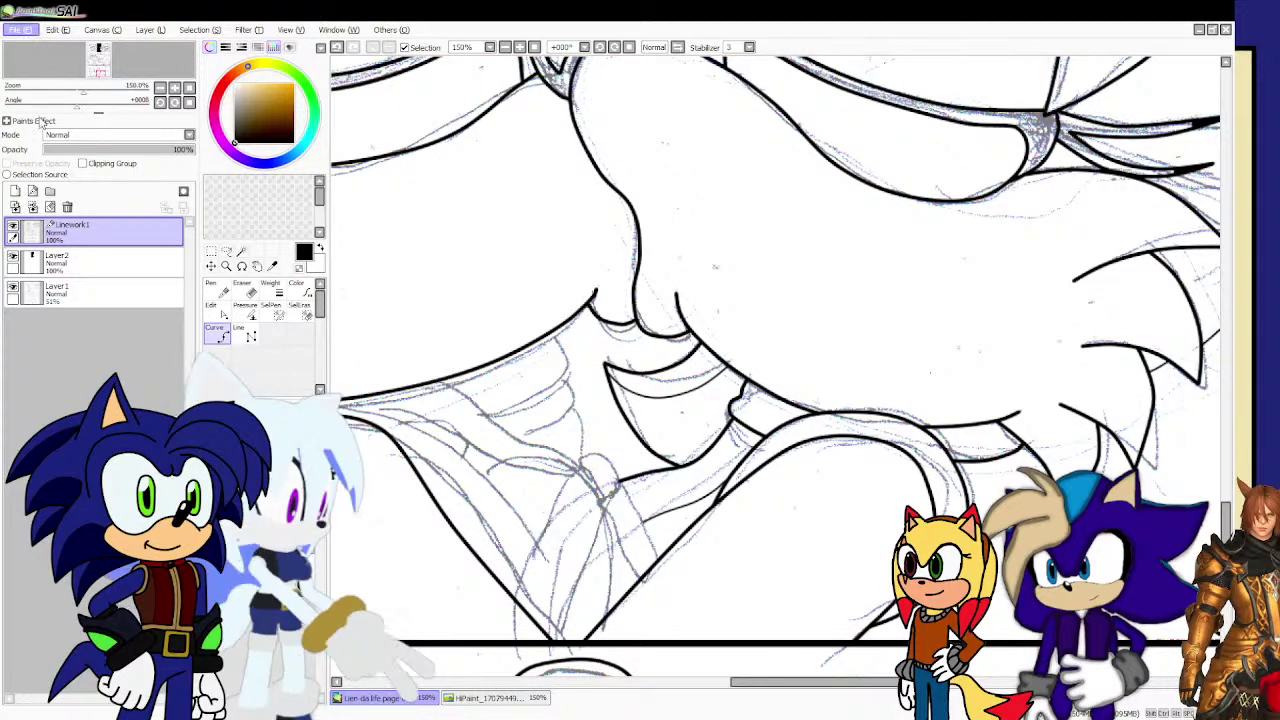
{"action": "scroll", "coordinate": [545, 555], "scroll_direction": "up", "scroll_amount": 3}
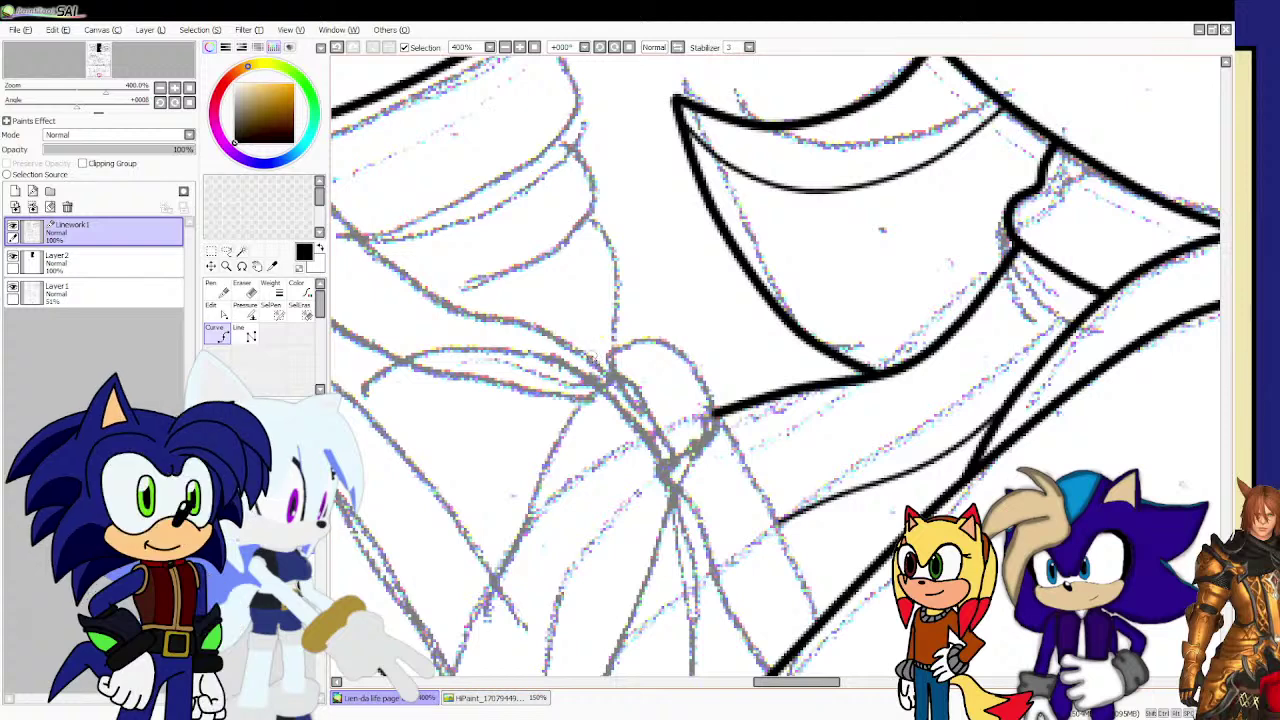
{"action": "mouse_move", "coordinate": [590, 356]}
{"action": "left_mouse_down"}
{"action": "mouse_move", "coordinate": [628, 342]}
{"action": "mouse_move", "coordinate": [690, 376]}
{"action": "mouse_move", "coordinate": [716, 415]}
{"action": "mouse_move", "coordinate": [708, 447]}
{"action": "mouse_move", "coordinate": [660, 471]}
{"action": "left_mouse_up"}
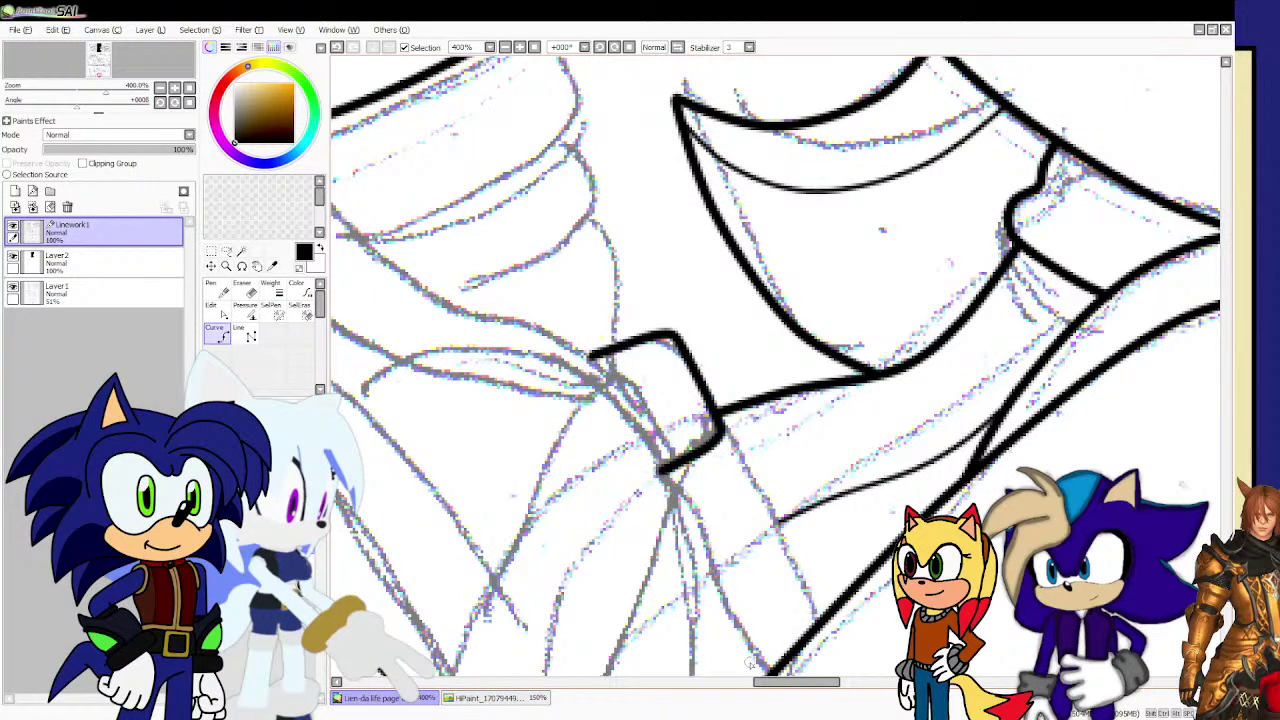
{"action": "mouse_move", "coordinate": [770, 675]}
{"action": "left_mouse_down"}
{"action": "mouse_move", "coordinate": [680, 494]}
{"action": "mouse_move", "coordinate": [737, 464]}
{"action": "mouse_move", "coordinate": [818, 598]}
{"action": "left_mouse_up"}
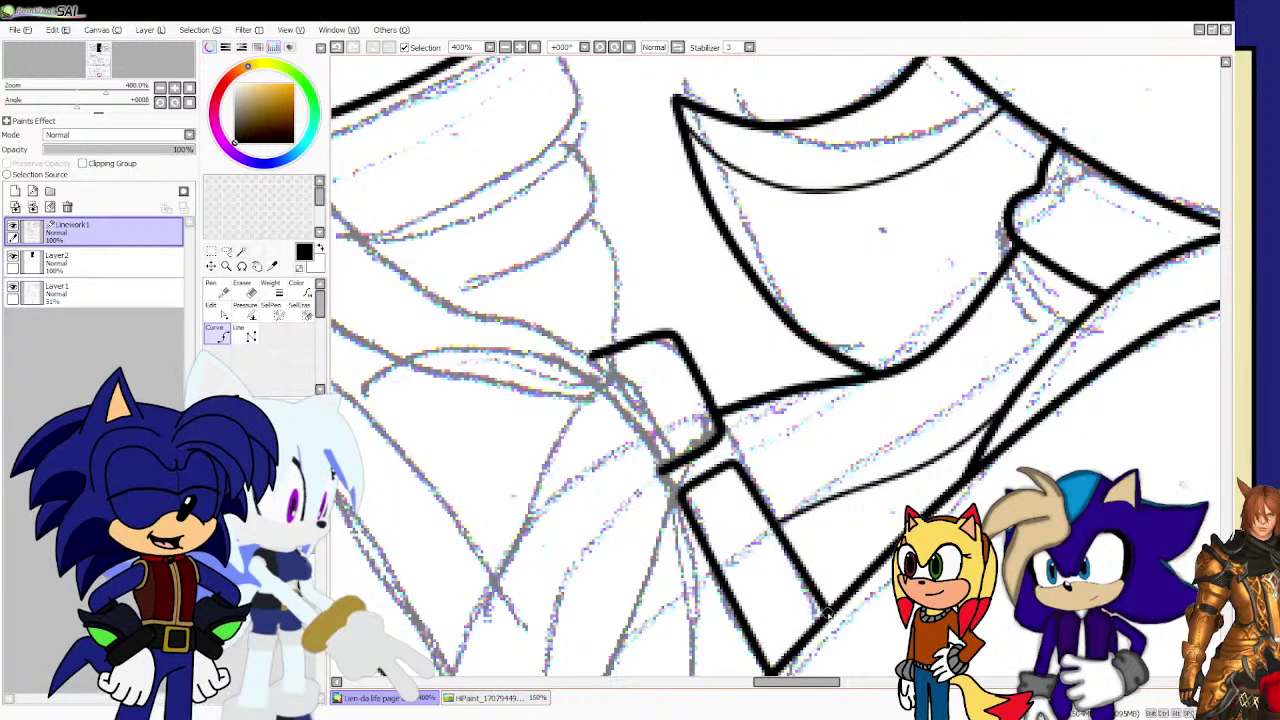
{"action": "double_click", "coordinate": [826, 608]}
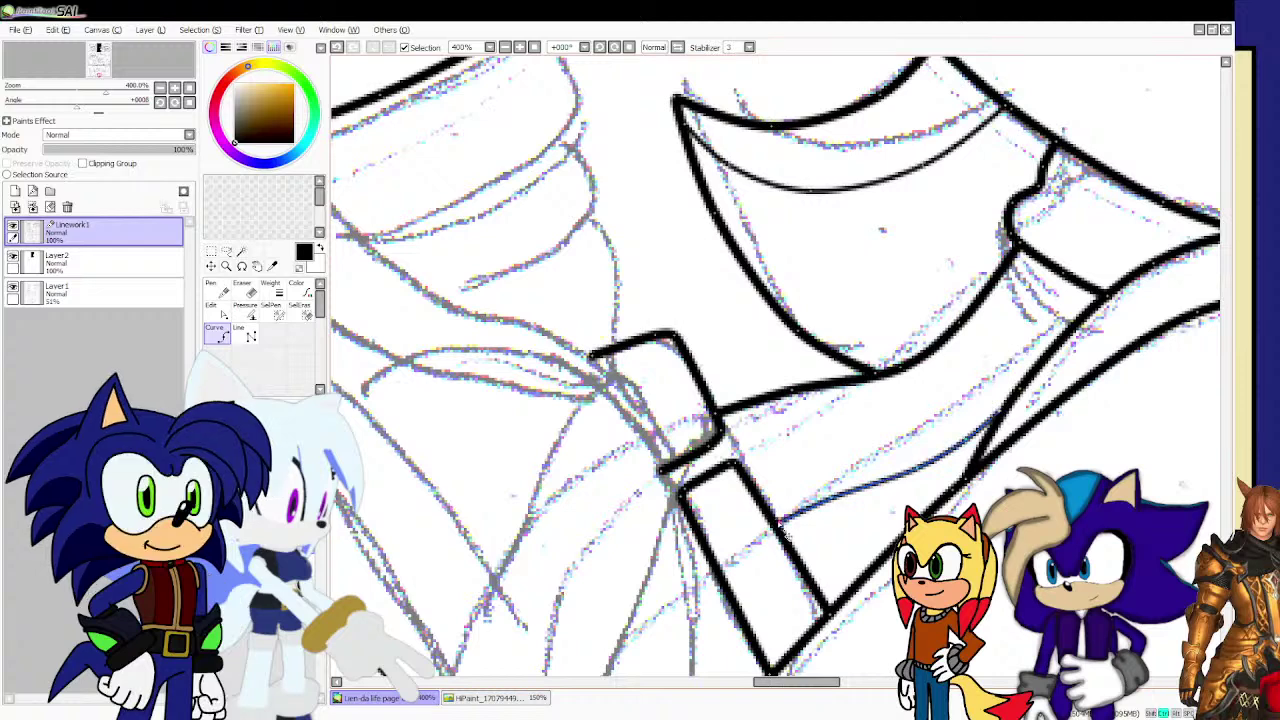
{"action": "scroll", "coordinate": [720, 466], "scroll_direction": "up", "scroll_amount": 1}
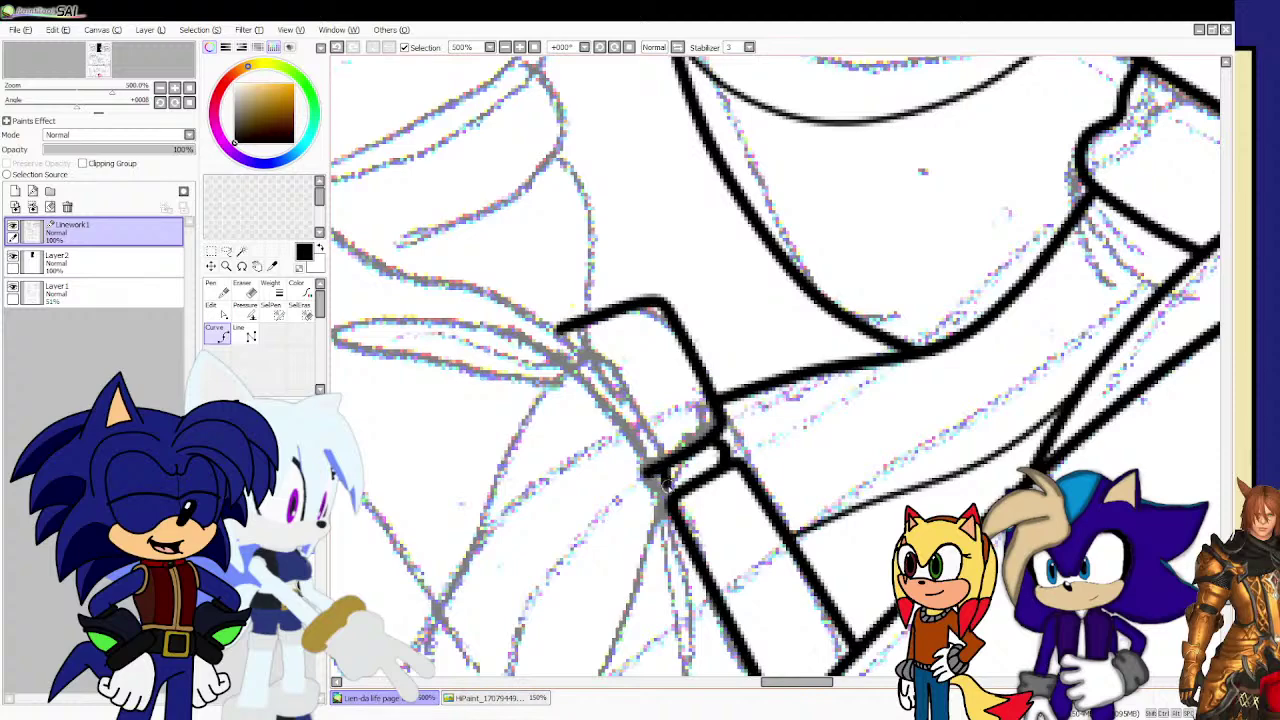
Thicken the junctions where the left jawline and the short garment line meet the vertical edge, rounding their corners with solid black.
{"action": "scroll", "coordinate": [676, 488], "scroll_direction": "down", "scroll_amount": 3}
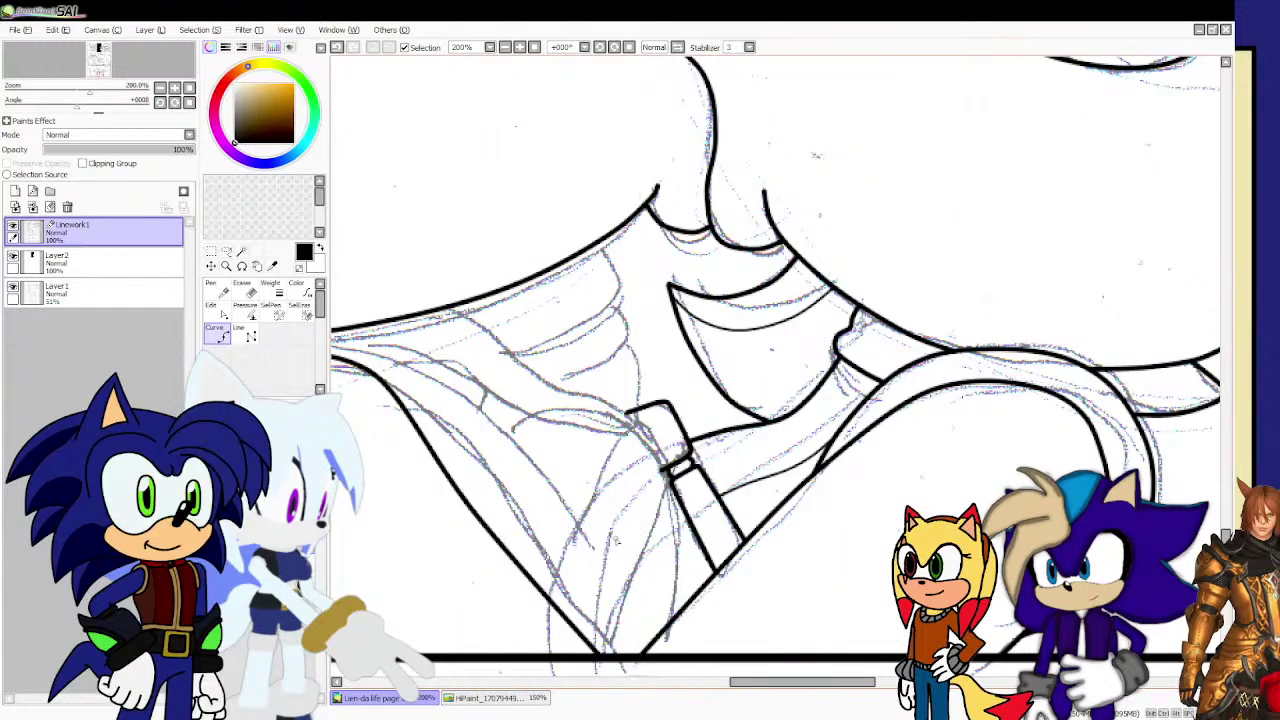
{"action": "scroll", "coordinate": [617, 538], "scroll_direction": "down", "scroll_amount": 1}
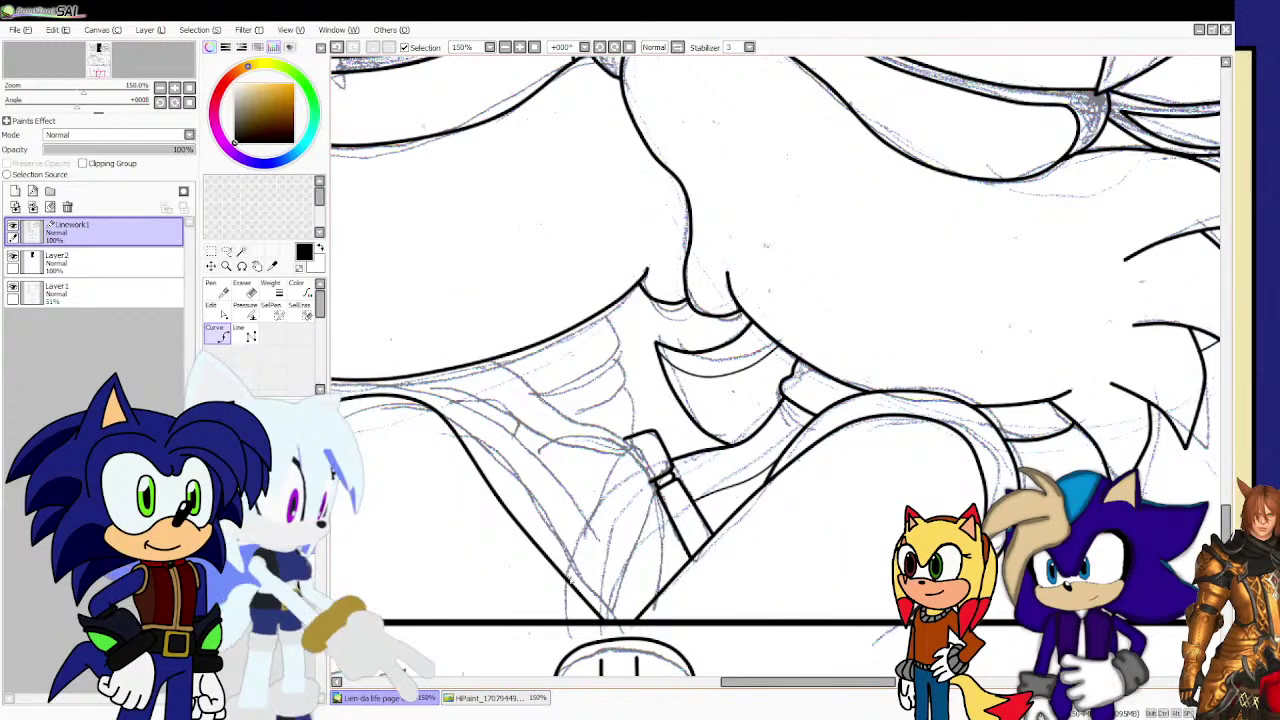
{"action": "scroll", "coordinate": [588, 536], "scroll_direction": "down", "scroll_amount": 2}
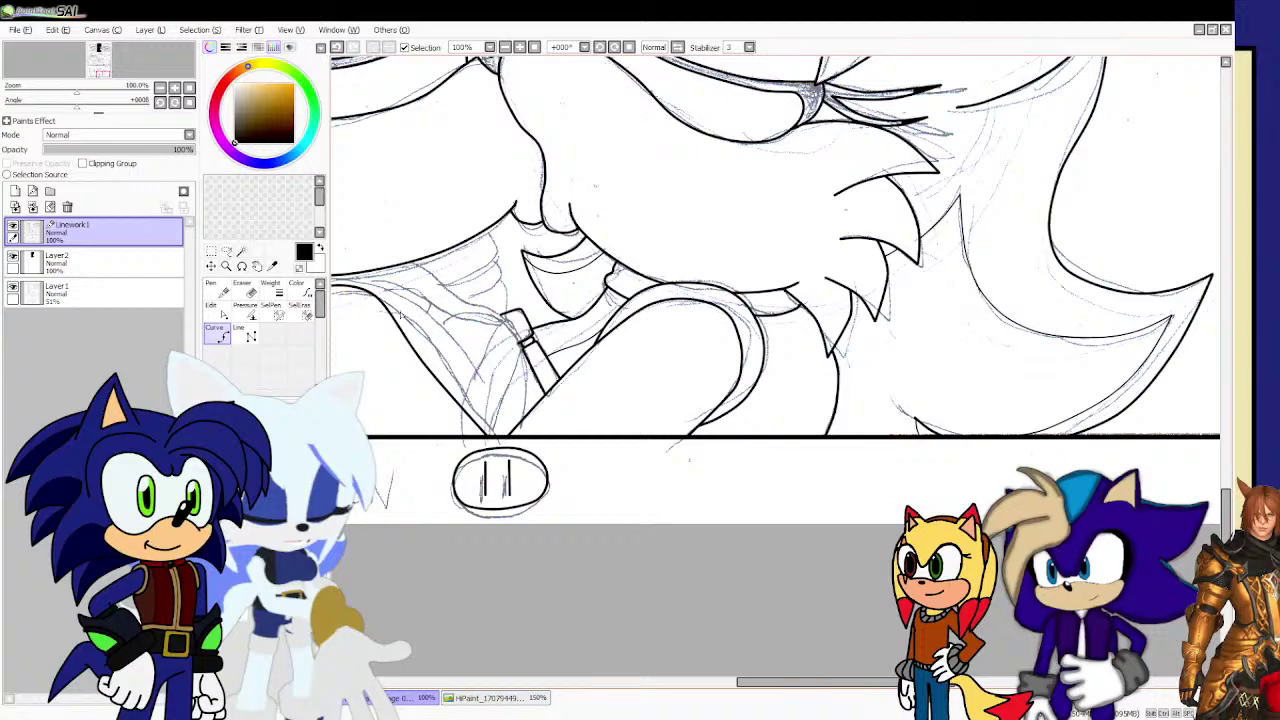
{"action": "scroll", "coordinate": [478, 334], "scroll_direction": "down", "scroll_amount": 3}
{"action": "scroll", "coordinate": [450, 322], "scroll_direction": "up", "scroll_amount": 3}
{"action": "scroll", "coordinate": [465, 315], "scroll_direction": "down", "scroll_amount": 2}
{"action": "scroll", "coordinate": [405, 318], "scroll_direction": "up", "scroll_amount": 4}
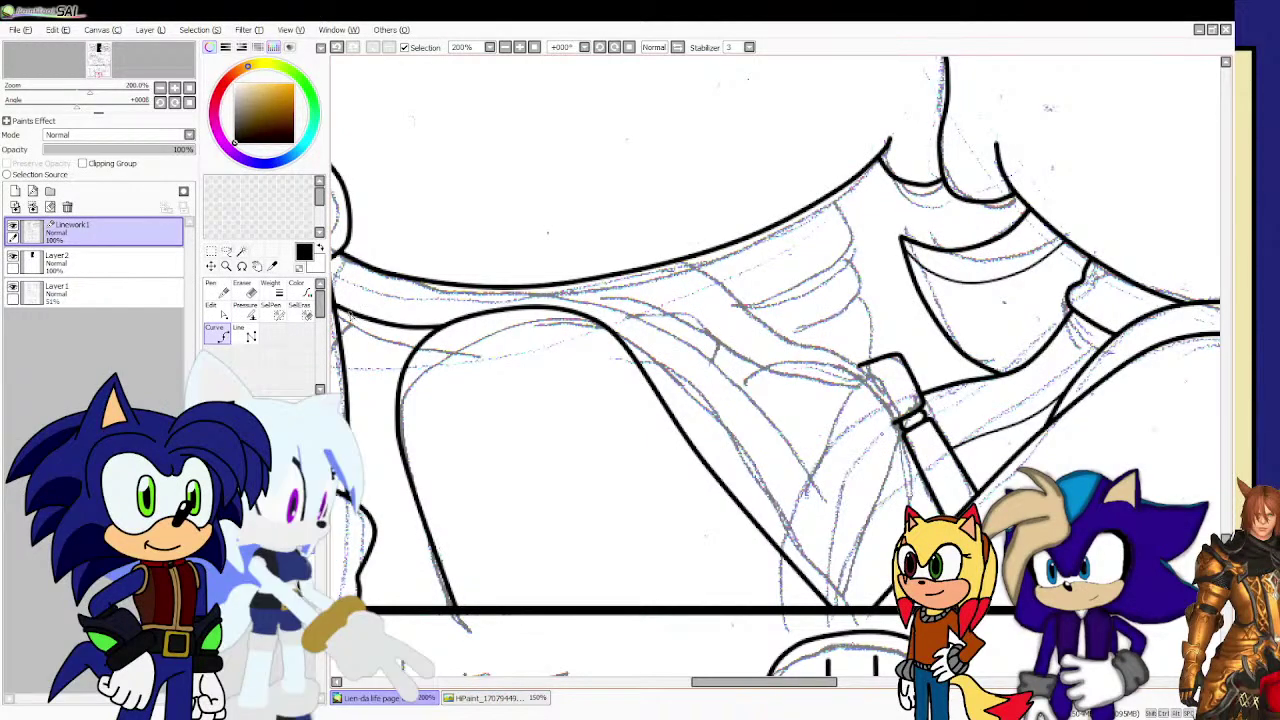
{"action": "scroll", "coordinate": [424, 332], "scroll_direction": "down", "scroll_amount": 3}
{"action": "scroll", "coordinate": [404, 329], "scroll_direction": "up", "scroll_amount": 4}
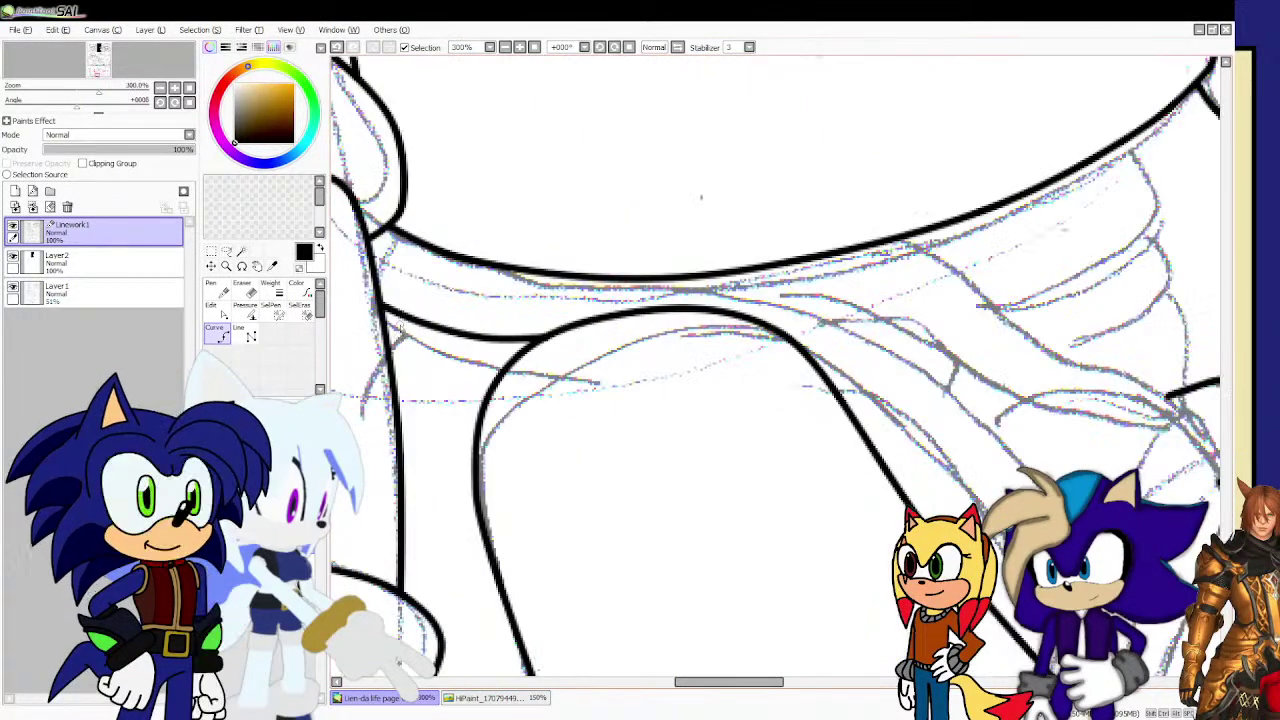
{"action": "scroll", "coordinate": [401, 325], "scroll_direction": "up", "scroll_amount": 2}
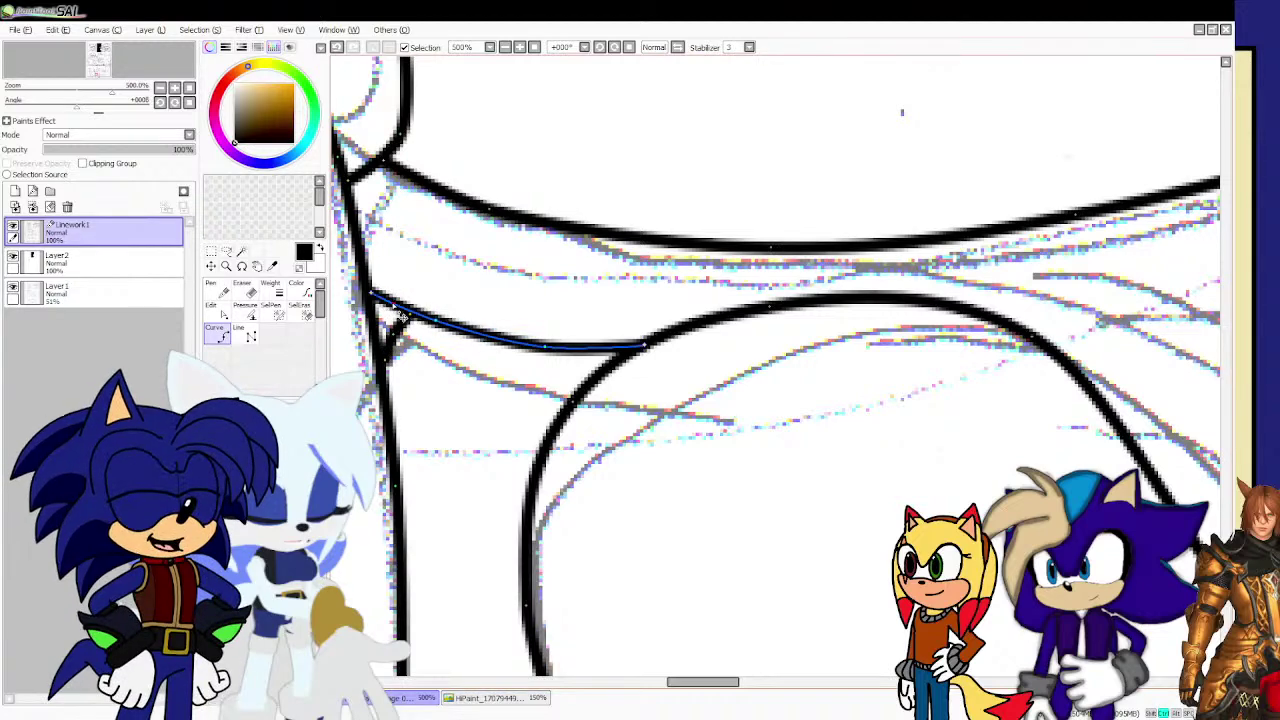
{"action": "left_click_drag", "start_coordinate": [374, 254], "coordinate": [400, 172]}
{"action": "left_click_drag", "start_coordinate": [393, 304], "coordinate": [371, 208]}
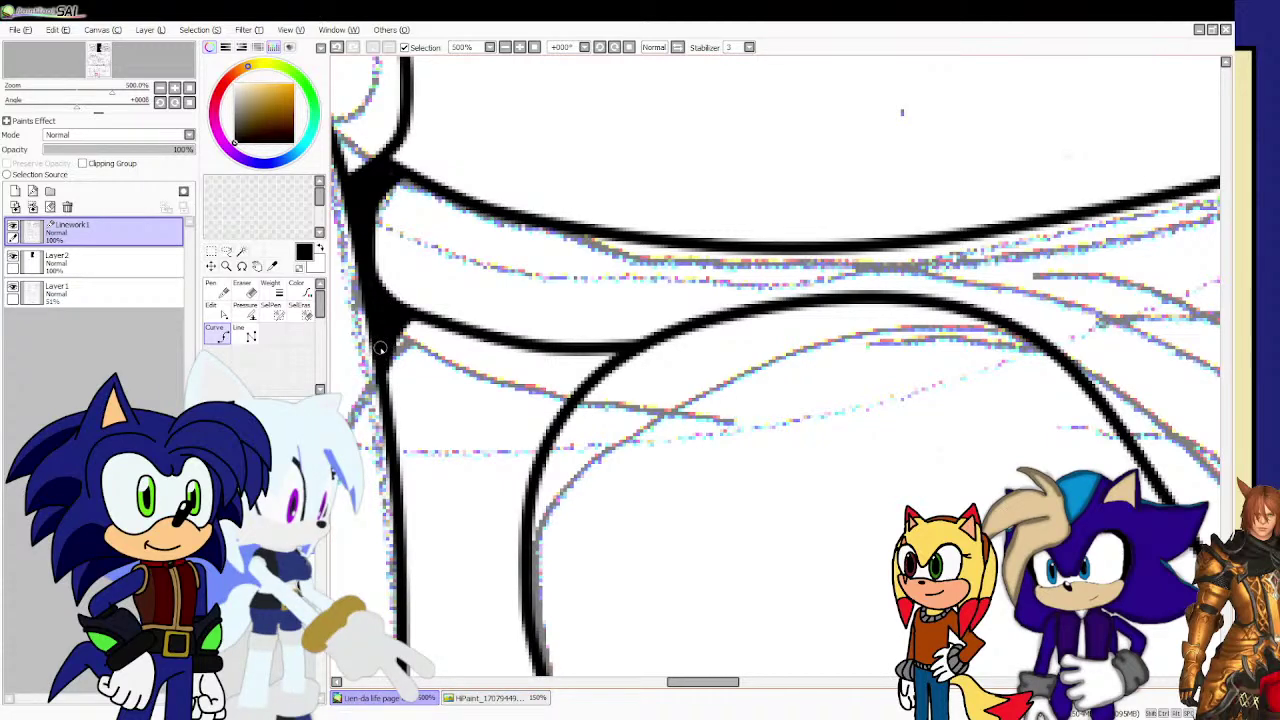
Ink the long garment line curving from the left jawline above the left arch down toward the V-shaped gap.
{"action": "scroll", "coordinate": [380, 348], "scroll_direction": "down", "scroll_amount": 4}
{"action": "scroll", "coordinate": [678, 431], "scroll_direction": "up", "scroll_amount": 1}
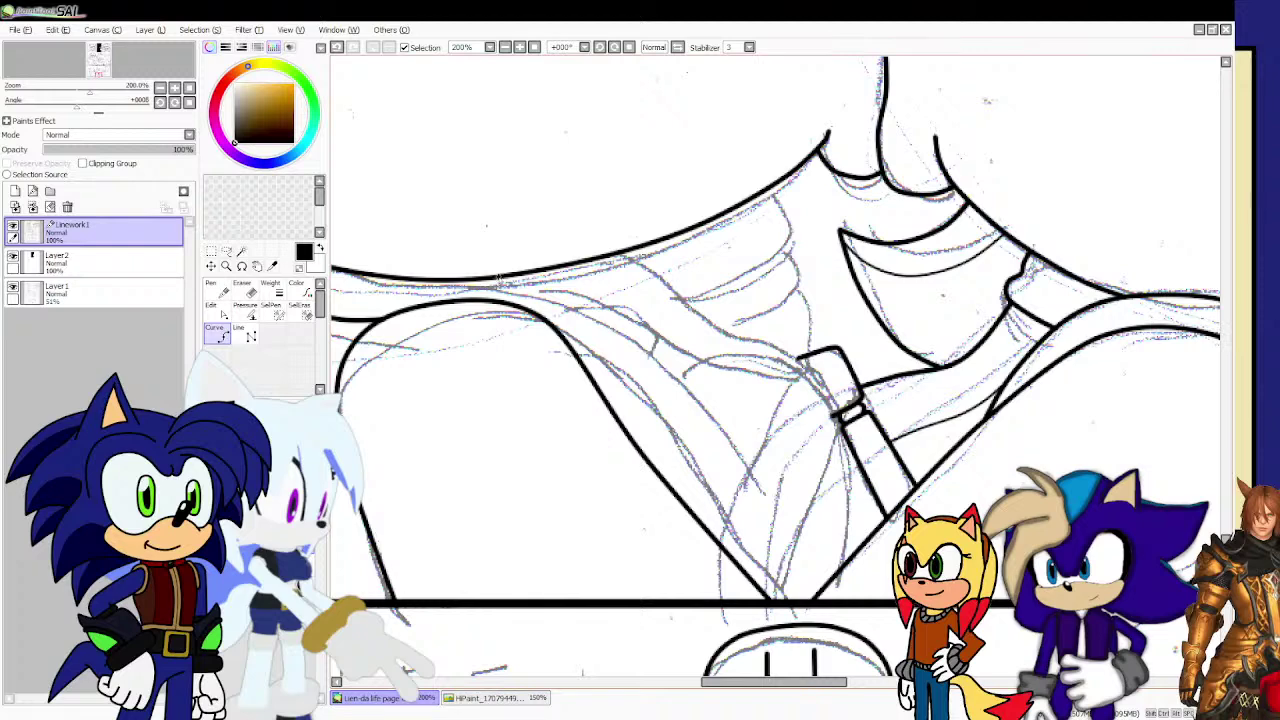
{"action": "mouse_move", "coordinate": [548, 285]}
{"action": "left_mouse_down"}
{"action": "mouse_move", "coordinate": [648, 350]}
{"action": "mouse_move", "coordinate": [737, 442]}
{"action": "mouse_move", "coordinate": [757, 487]}
{"action": "left_mouse_up"}
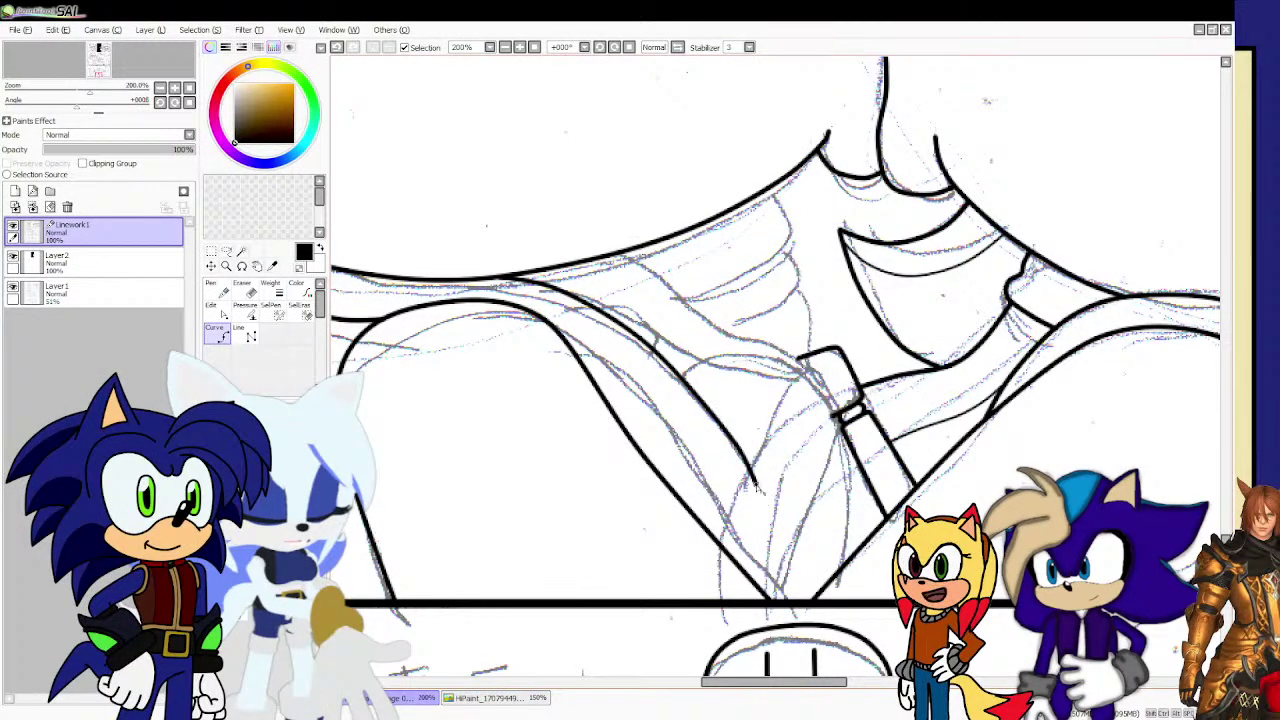
Ink the folded strip's outline from the left arch down to its rounded tip, up around the knot, and back to the long garment line.
{"action": "left_click", "coordinate": [561, 336]}
{"action": "left_click", "coordinate": [602, 358]}
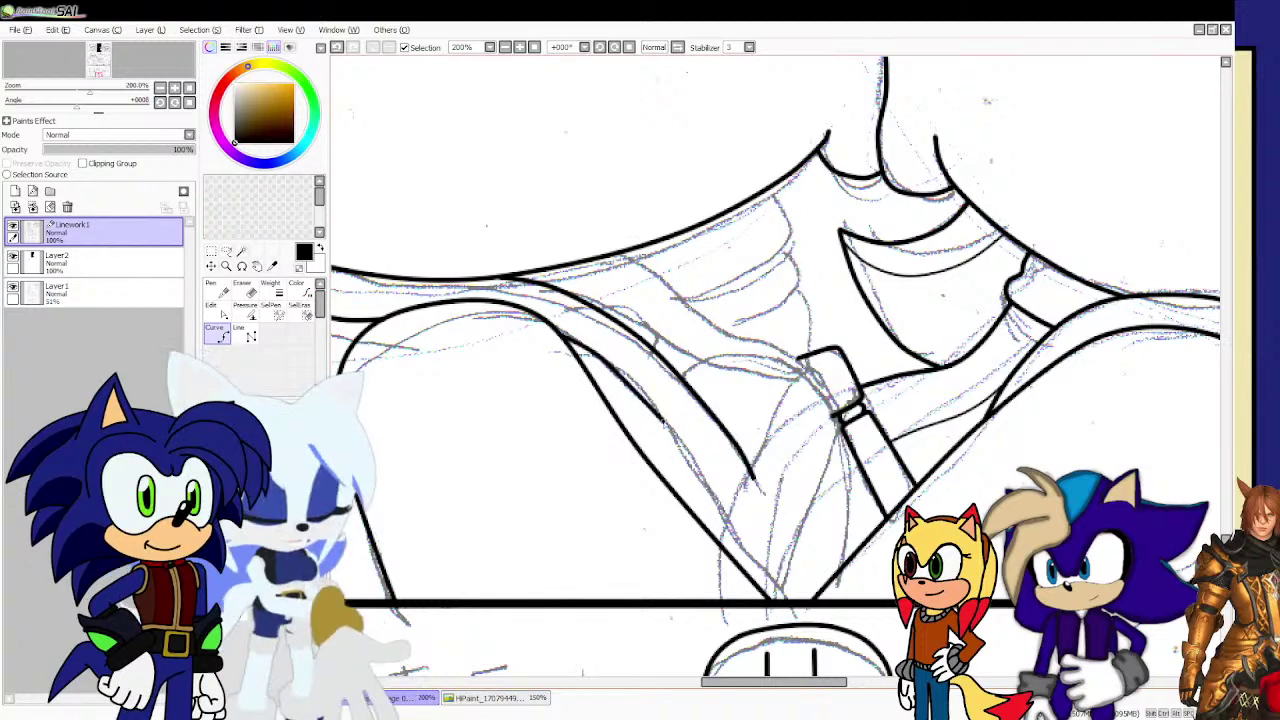
{"action": "left_click", "coordinate": [670, 428]}
{"action": "mouse_move", "coordinate": [700, 490]}
{"action": "left_mouse_down"}
{"action": "mouse_move", "coordinate": [758, 559]}
{"action": "mouse_move", "coordinate": [786, 508]}
{"action": "left_mouse_up"}
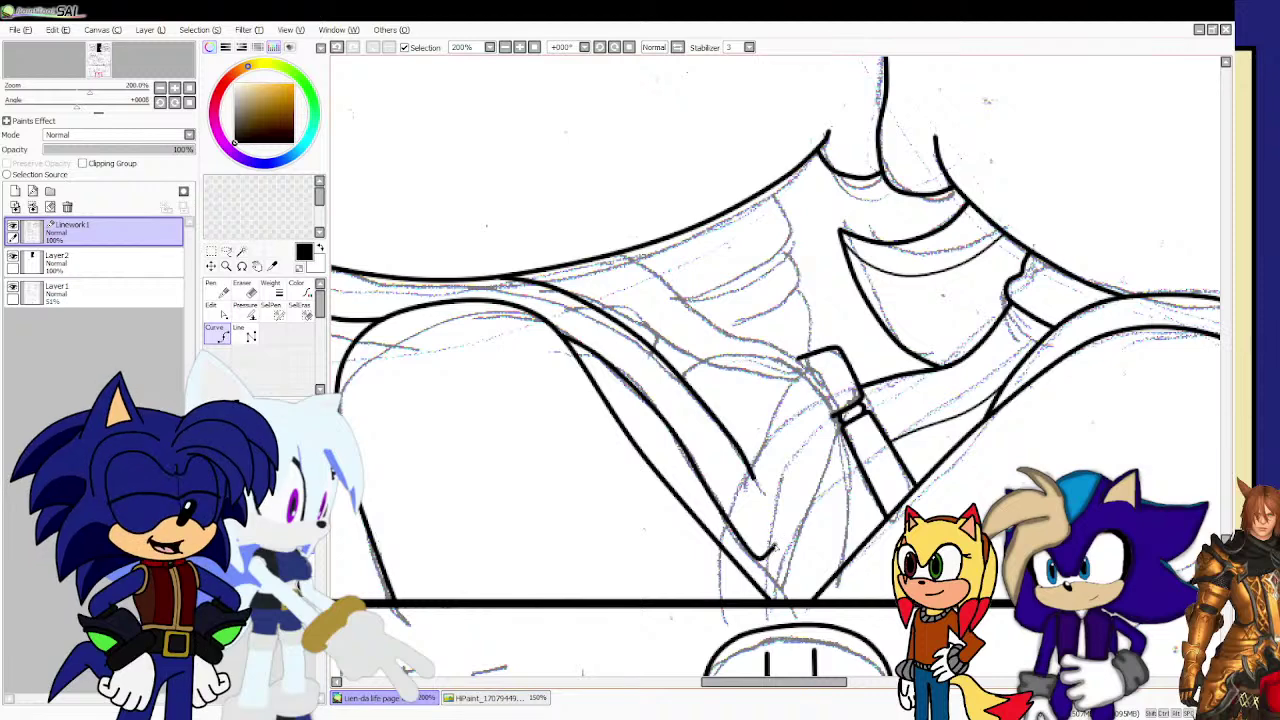
{"action": "scroll", "coordinate": [826, 402], "scroll_direction": "up", "scroll_amount": 1}
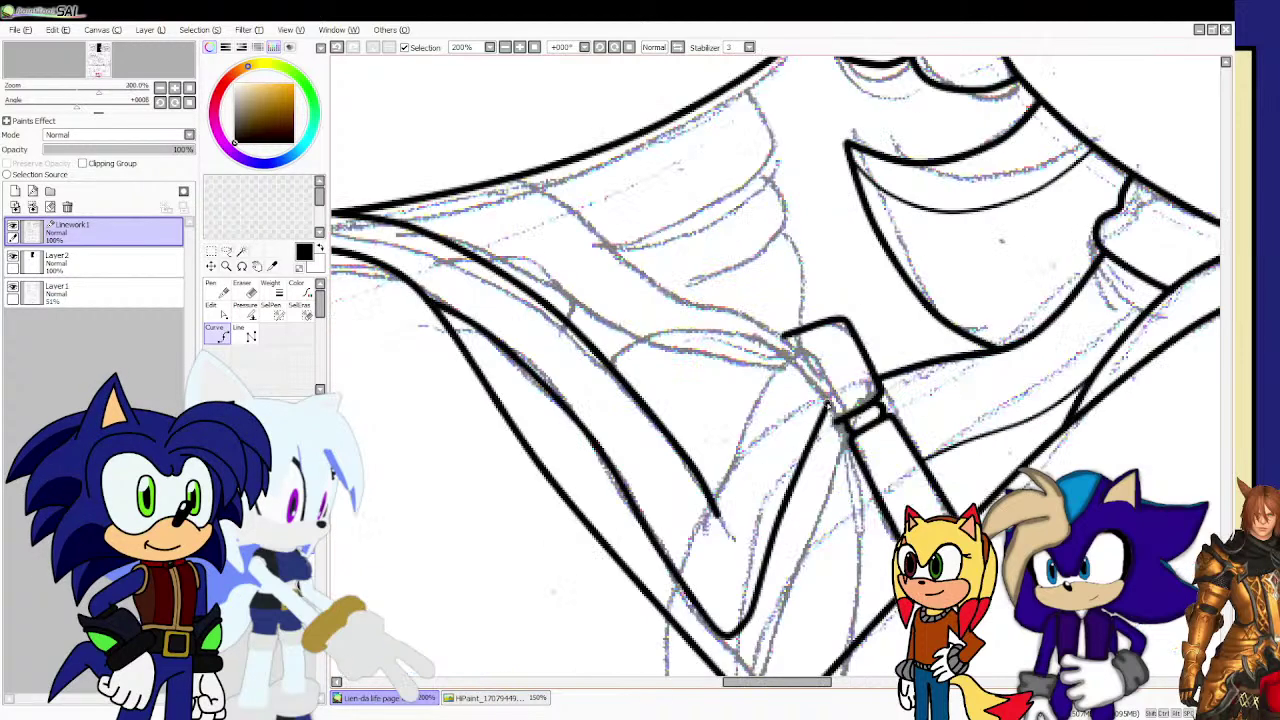
{"action": "left_click", "coordinate": [837, 372]}
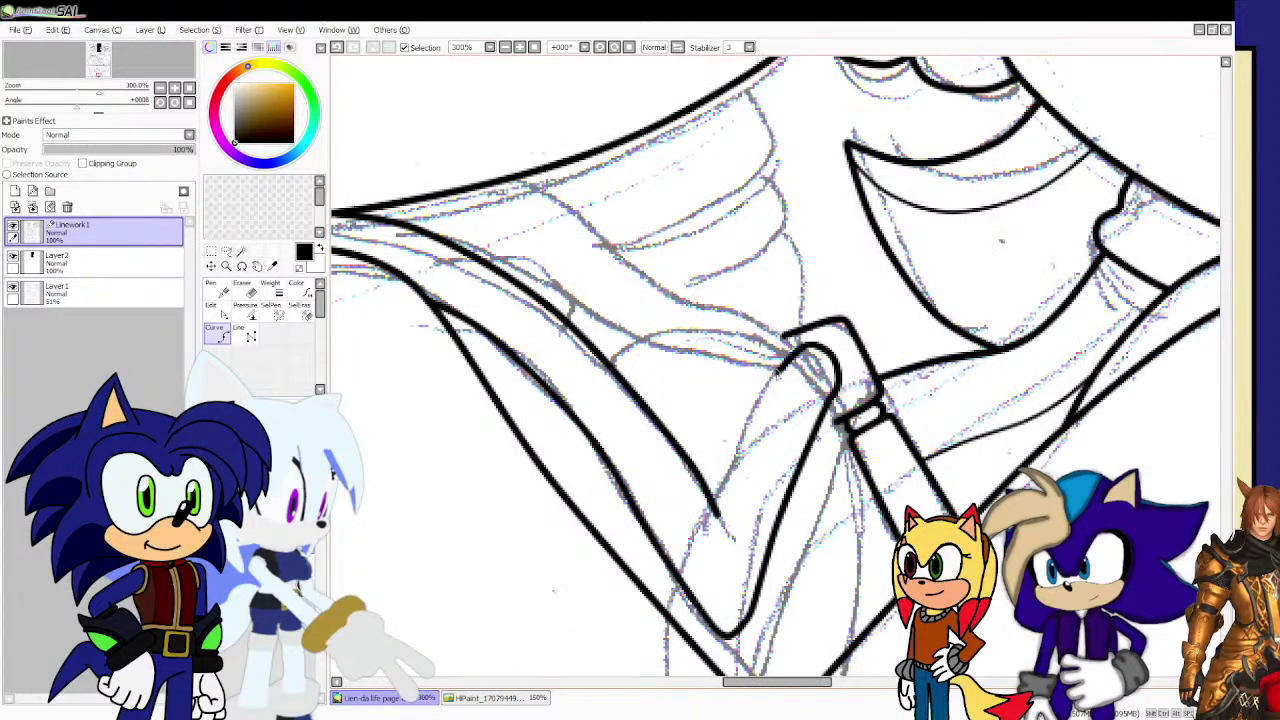
{"action": "mouse_move", "coordinate": [804, 345]}
{"action": "left_mouse_down"}
{"action": "mouse_move", "coordinate": [749, 428]}
{"action": "mouse_move", "coordinate": [718, 511]}
{"action": "left_mouse_up"}
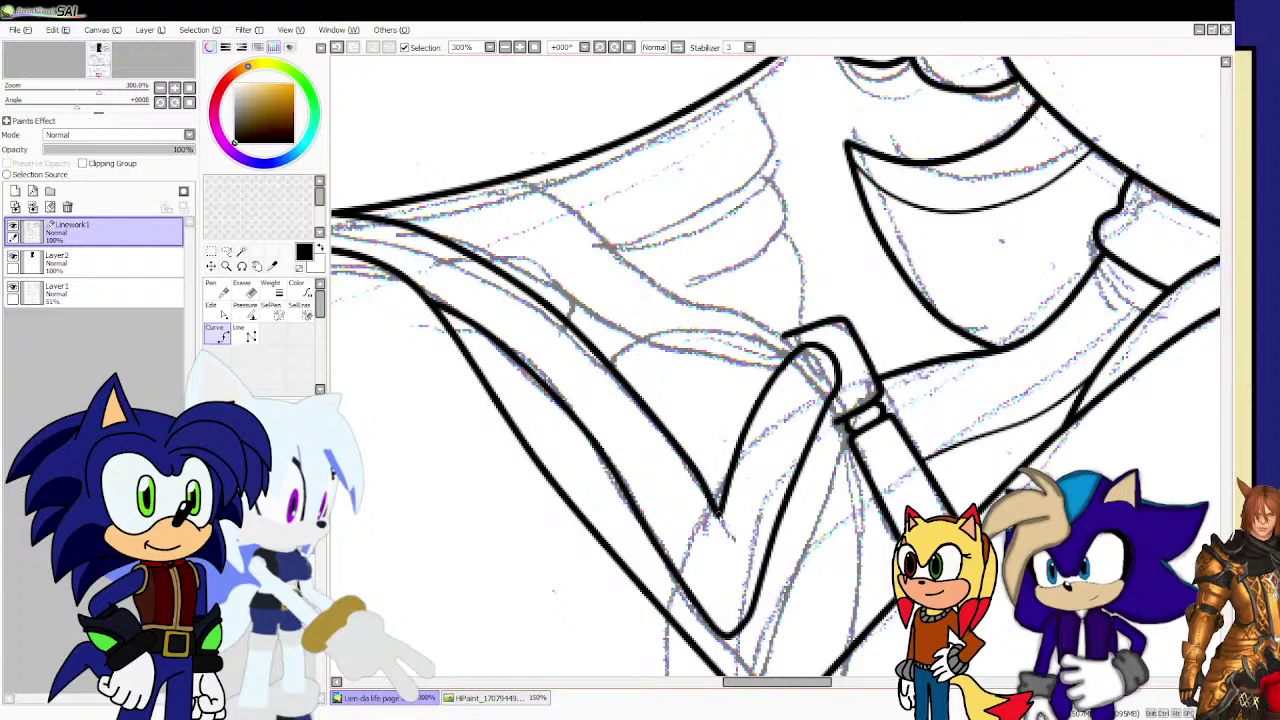
Ink the two narrow tail lines running from beneath the knot down to the right arch's edge.
{"action": "scroll", "coordinate": [739, 489], "scroll_direction": "down", "scroll_amount": 2}
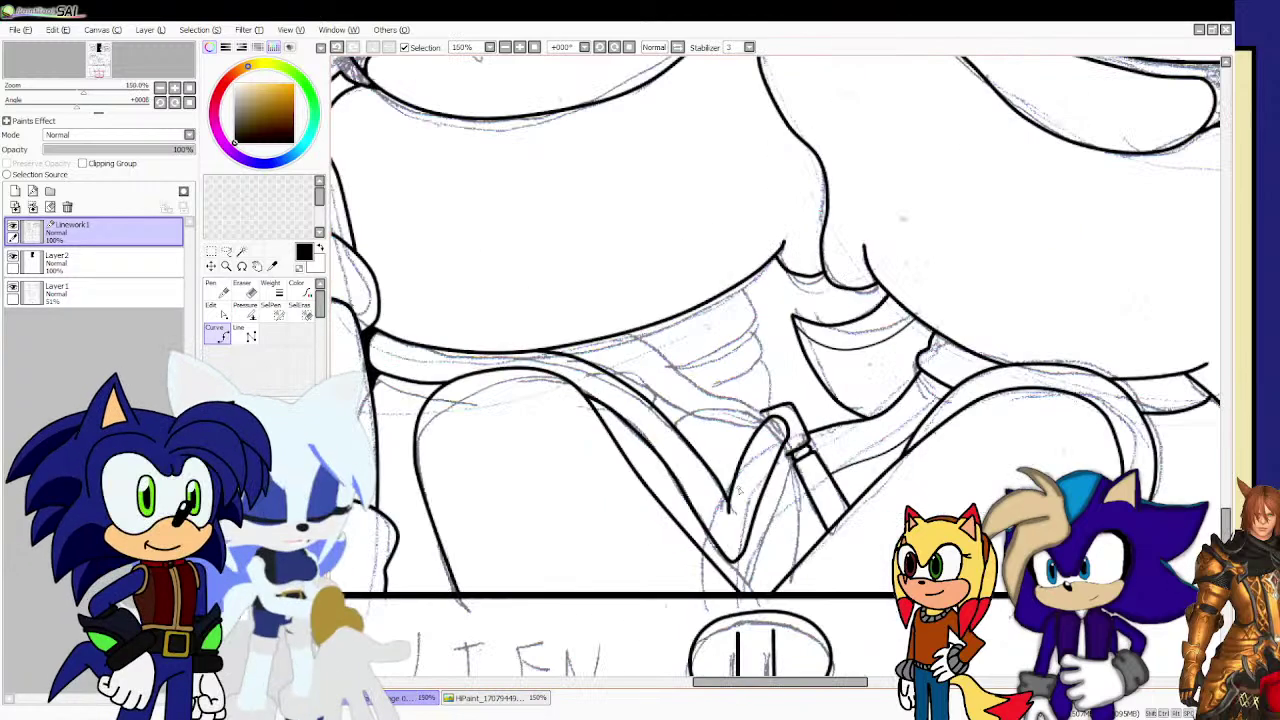
{"action": "scroll", "coordinate": [776, 567], "scroll_direction": "up", "scroll_amount": 3}
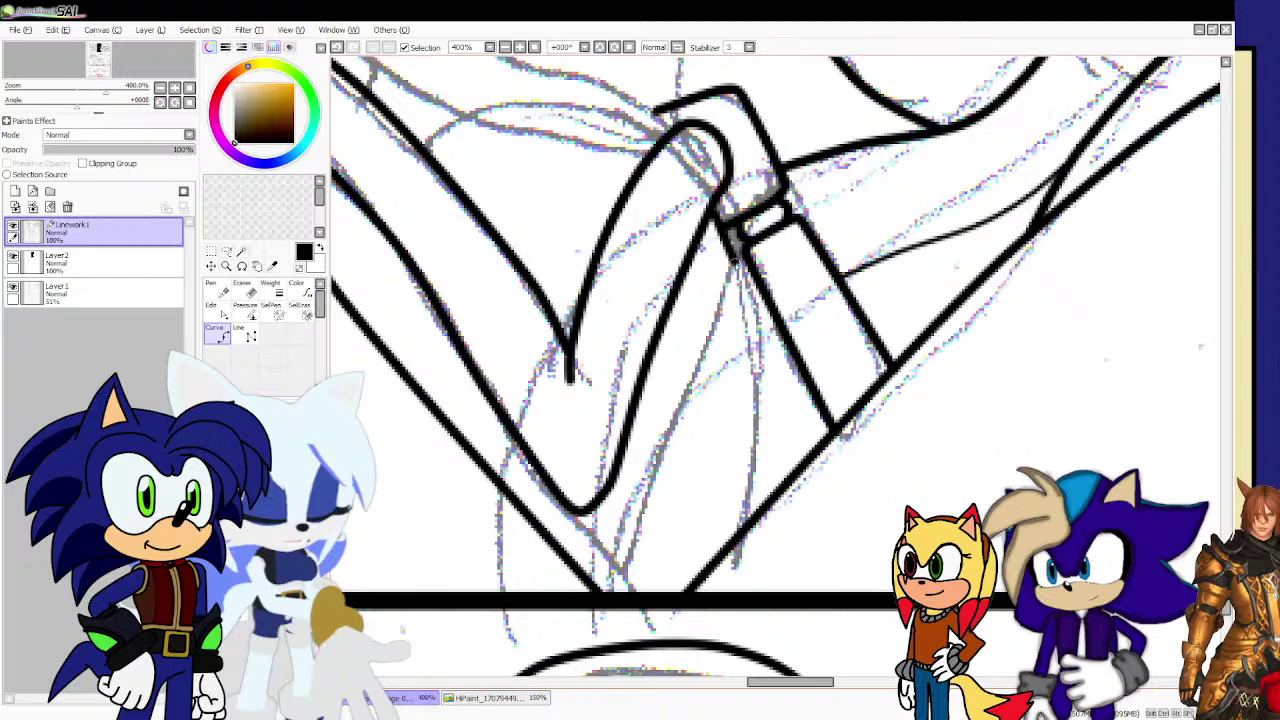
{"action": "mouse_move", "coordinate": [737, 270]}
{"action": "left_mouse_down"}
{"action": "mouse_move", "coordinate": [758, 418]}
{"action": "mouse_move", "coordinate": [754, 517]}
{"action": "mouse_move", "coordinate": [788, 386]}
{"action": "mouse_move", "coordinate": [762, 290]}
{"action": "left_mouse_up"}
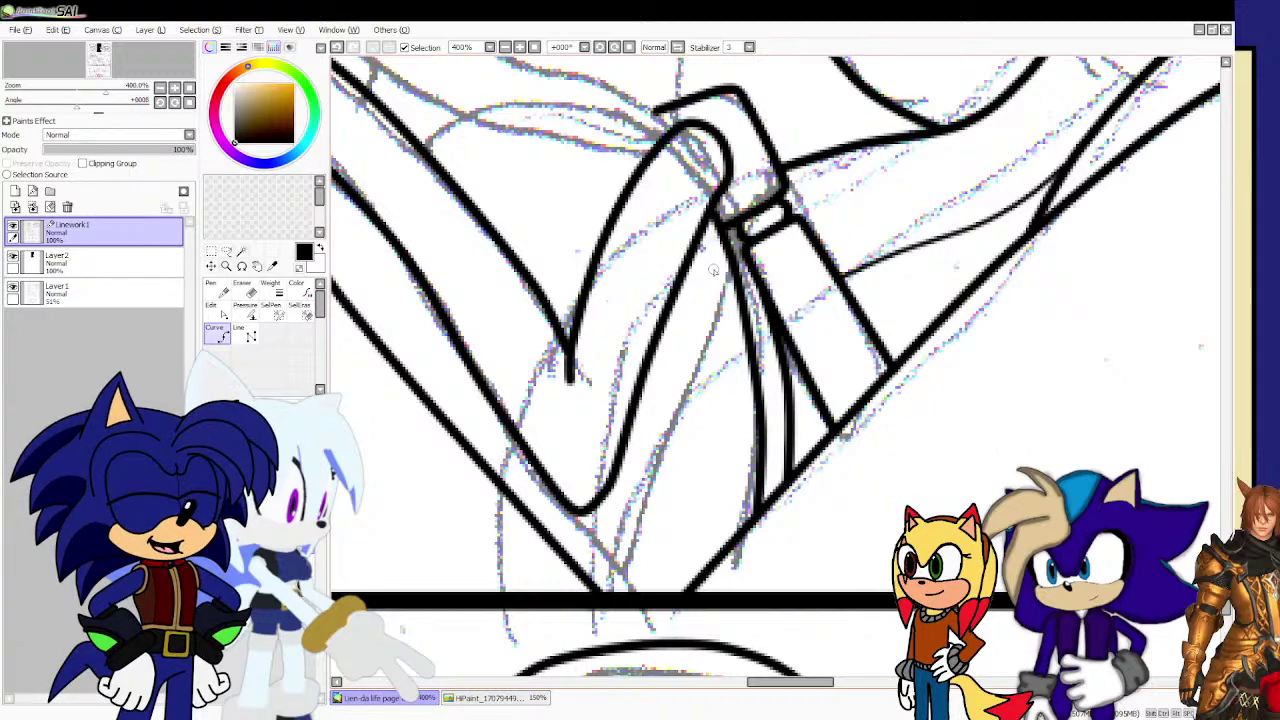
Ink the lower and upper edges of the band running from the knot to the left garment line and the left jawline.
{"action": "scroll", "coordinate": [713, 270], "scroll_direction": "down", "scroll_amount": 3}
{"action": "scroll", "coordinate": [684, 134], "scroll_direction": "up", "scroll_amount": 3}
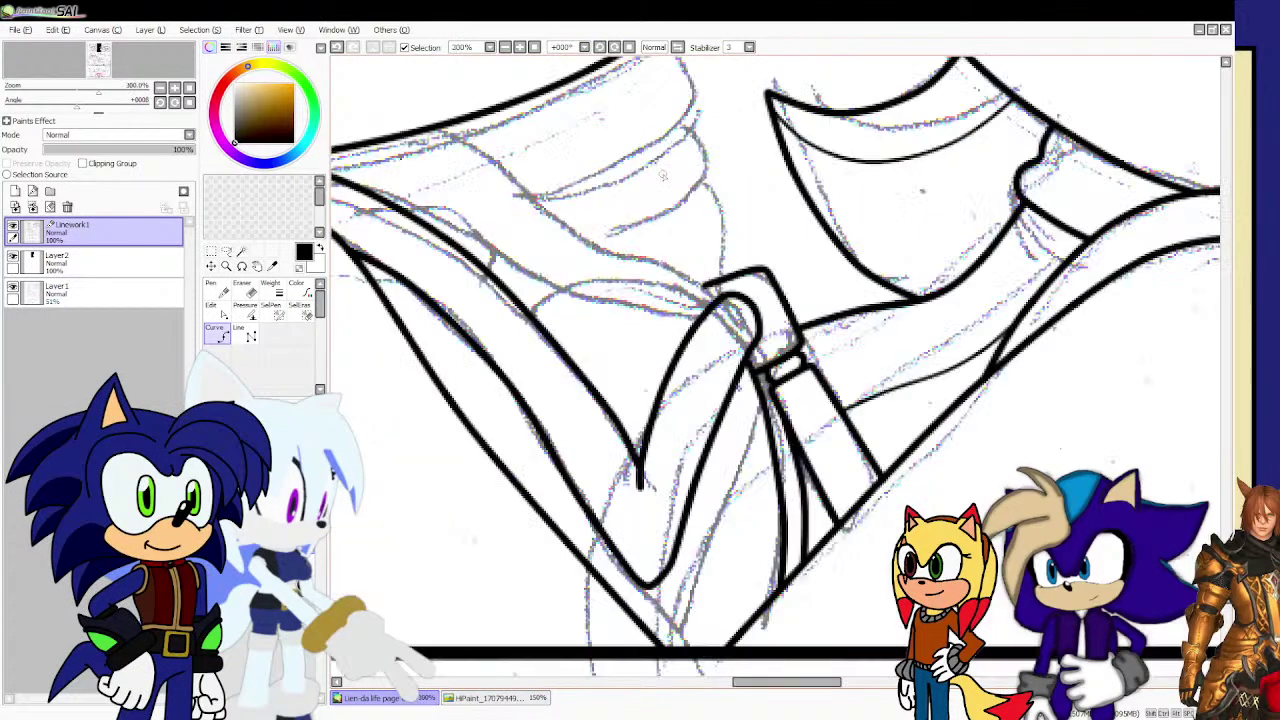
{"action": "scroll", "coordinate": [684, 134], "scroll_direction": "down", "scroll_amount": 1}
{"action": "scroll", "coordinate": [645, 207], "scroll_direction": "down", "scroll_amount": 3}
{"action": "scroll", "coordinate": [873, 370], "scroll_direction": "up", "scroll_amount": 4}
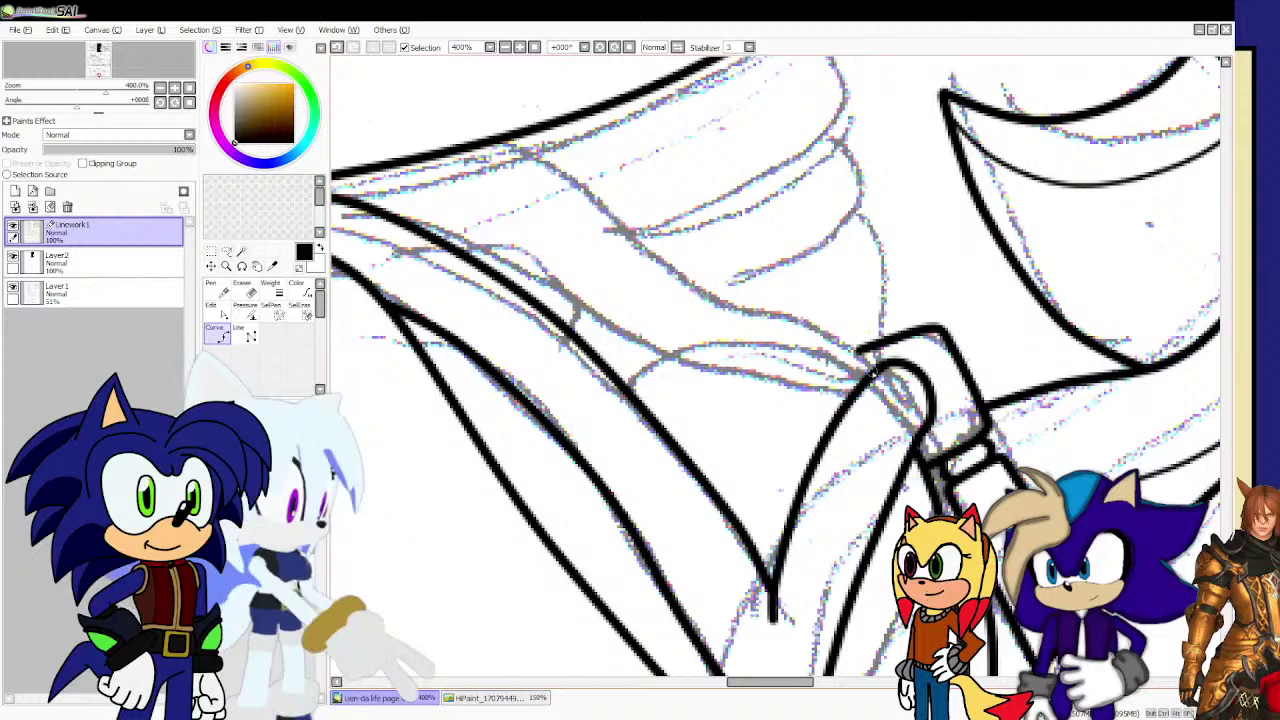
{"action": "mouse_move", "coordinate": [873, 370]}
{"action": "left_mouse_down"}
{"action": "mouse_move", "coordinate": [789, 368]}
{"action": "mouse_move", "coordinate": [625, 327]}
{"action": "mouse_move", "coordinate": [487, 265]}
{"action": "left_mouse_up"}
{"action": "double_click", "coordinate": [488, 268]}
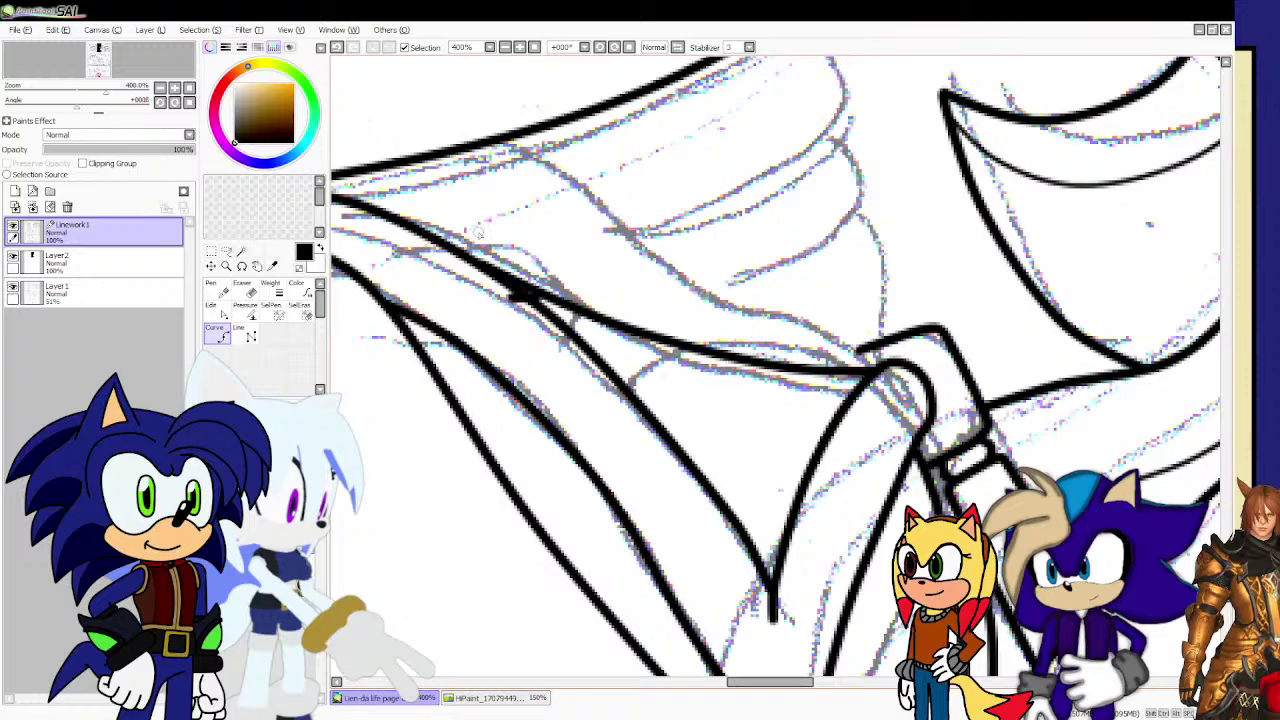
{"action": "mouse_move", "coordinate": [474, 146]}
{"action": "left_mouse_down"}
{"action": "mouse_move", "coordinate": [522, 194]}
{"action": "mouse_move", "coordinate": [628, 246]}
{"action": "mouse_move", "coordinate": [656, 277]}
{"action": "mouse_move", "coordinate": [767, 311]}
{"action": "left_mouse_up"}
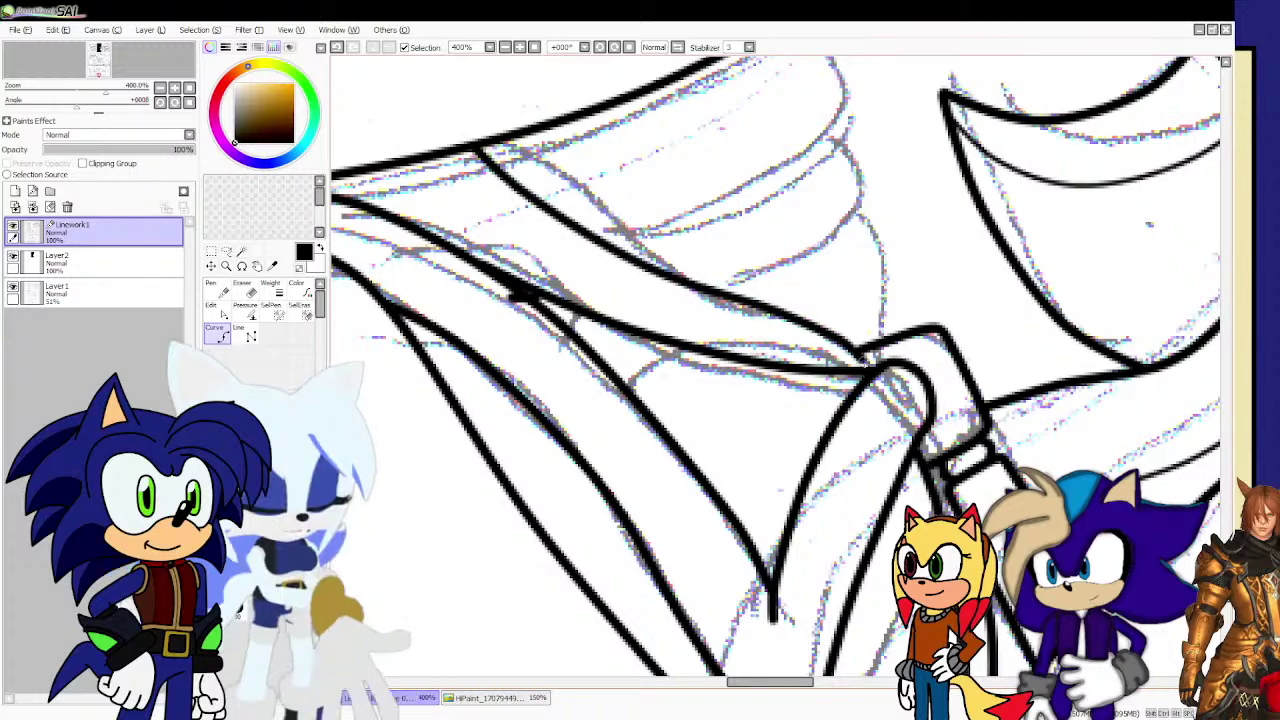
{"action": "double_click", "coordinate": [864, 360]}
Ink the topmost clothing fold from the left character's jawline, around its corner and down to the band's upper edge.
{"action": "scroll", "coordinate": [801, 344], "scroll_direction": "down", "scroll_amount": 1}
{"action": "scroll", "coordinate": [794, 340], "scroll_direction": "up", "scroll_amount": 1}
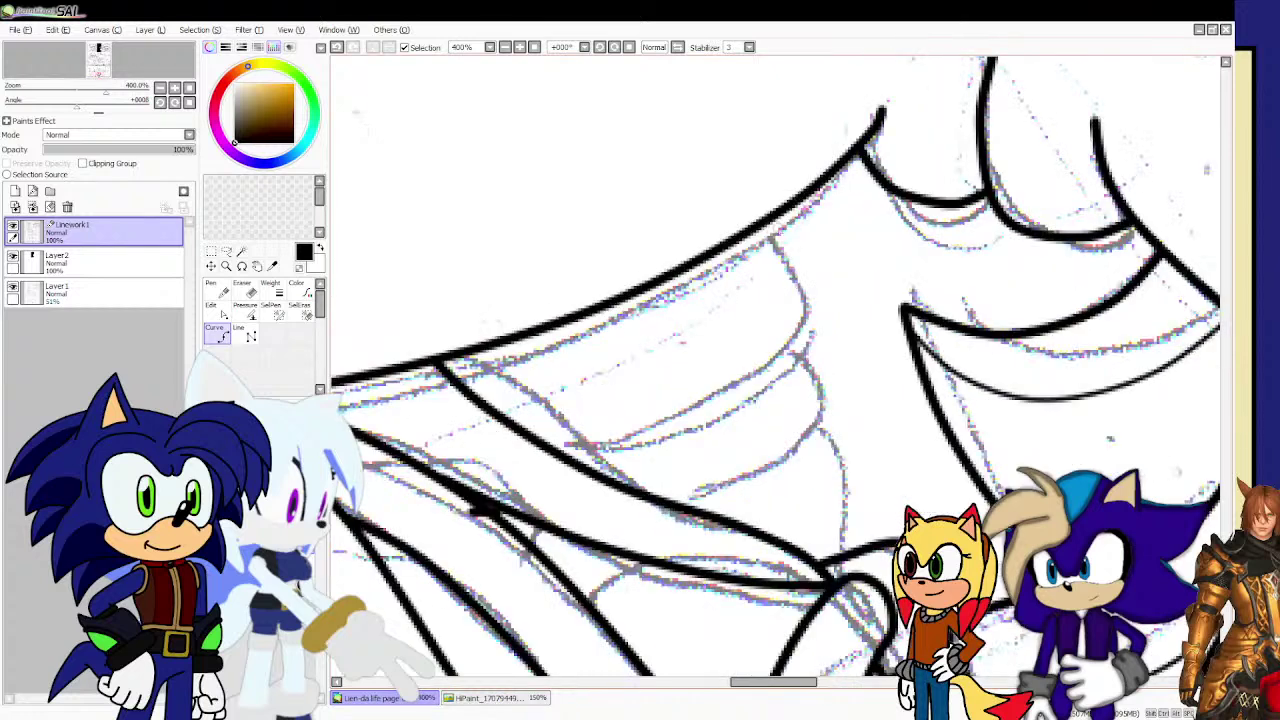
{"action": "mouse_move", "coordinate": [766, 222]}
{"action": "left_mouse_down"}
{"action": "mouse_move", "coordinate": [796, 336]}
{"action": "mouse_move", "coordinate": [720, 394]}
{"action": "left_mouse_up"}
{"action": "left_click", "coordinate": [720, 394]}
{"action": "double_click", "coordinate": [555, 450]}
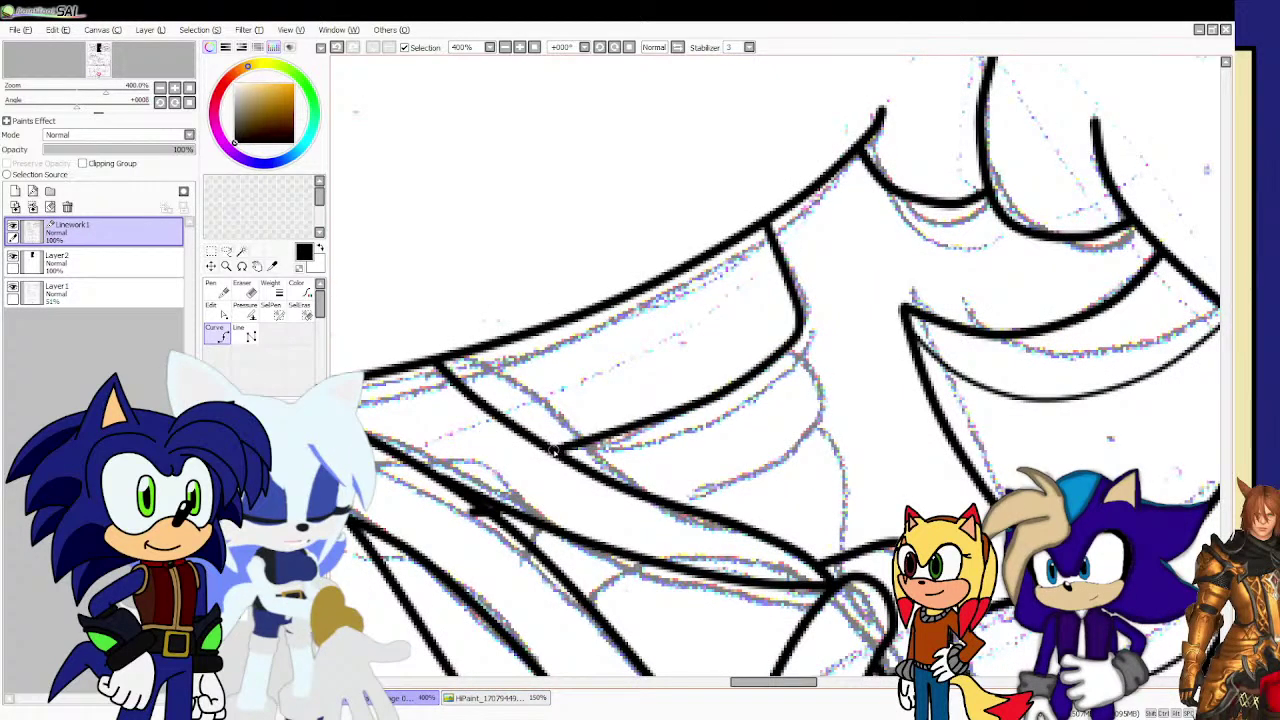
{"action": "key", "text": "ctrl"}
{"action": "key", "text": "Return"}
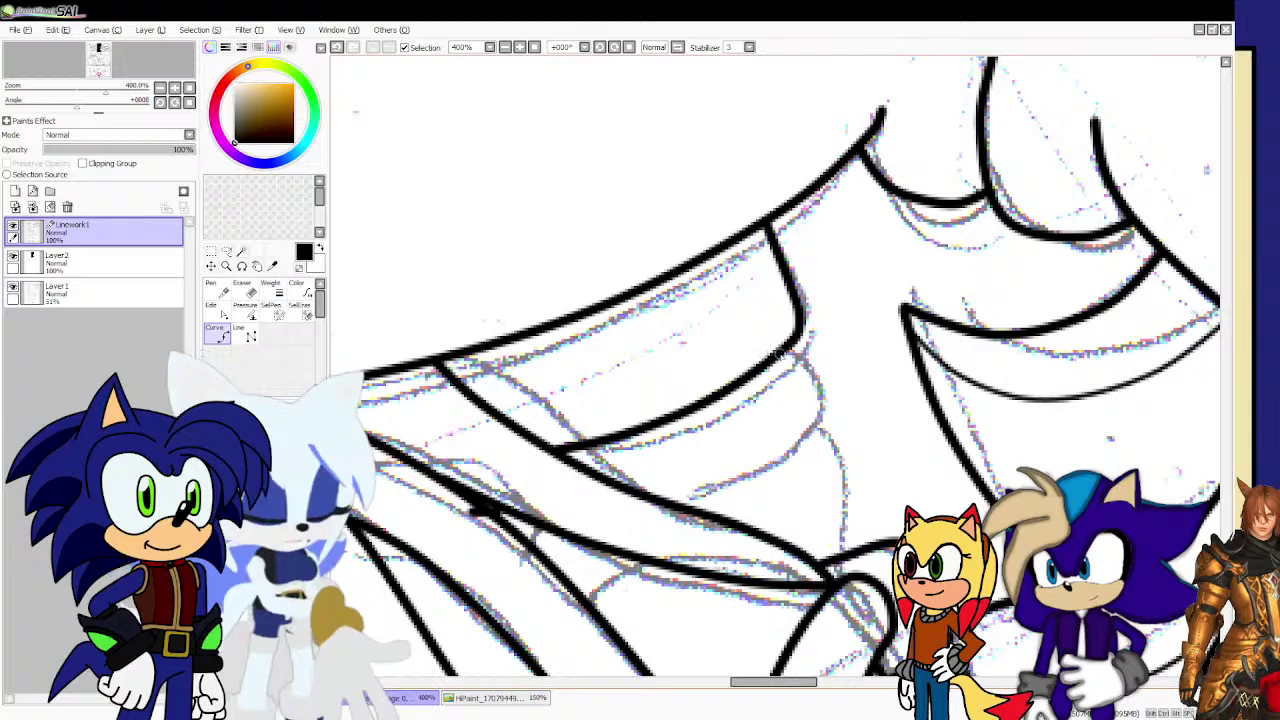
Ink the second clothing fold, the side edge down to the knot, and a thin crease line beneath the fold.
{"action": "mouse_move", "coordinate": [797, 385]}
{"action": "left_mouse_down"}
{"action": "mouse_move", "coordinate": [803, 416]}
{"action": "mouse_move", "coordinate": [760, 450]}
{"action": "mouse_move", "coordinate": [648, 492]}
{"action": "left_mouse_up"}
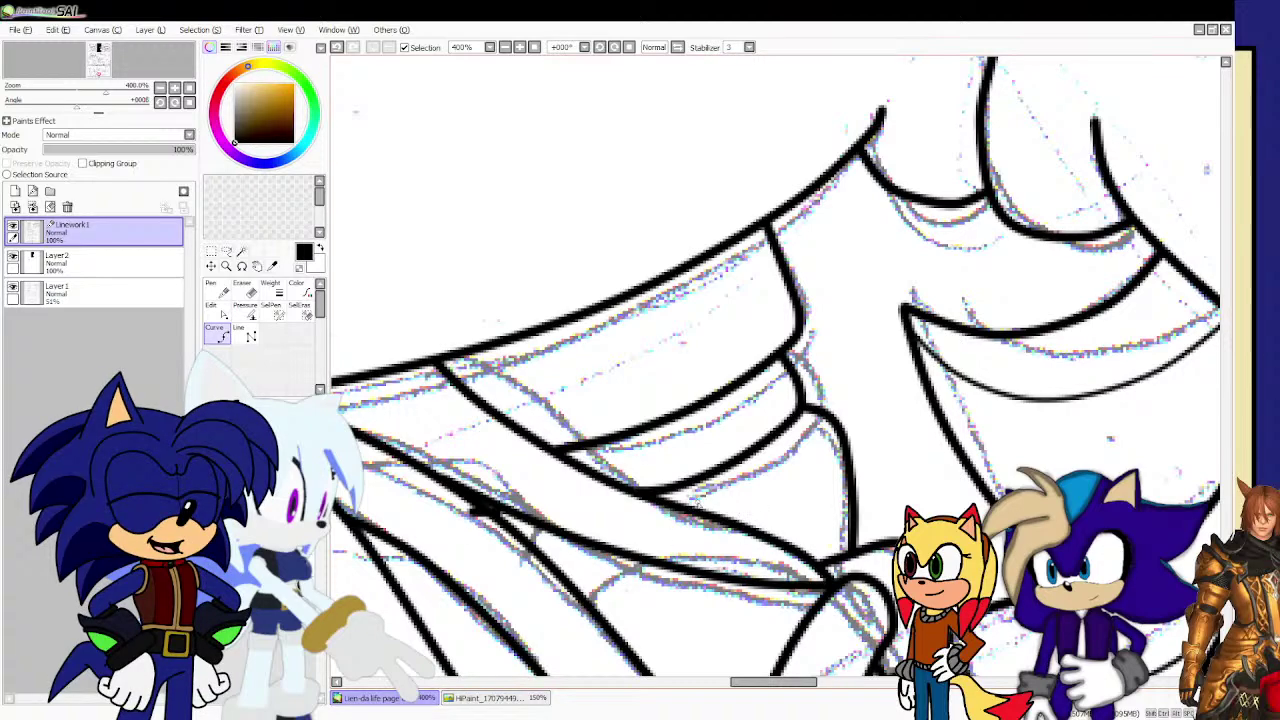
{"action": "left_click_drag", "start_coordinate": [700, 512], "coordinate": [769, 486]}
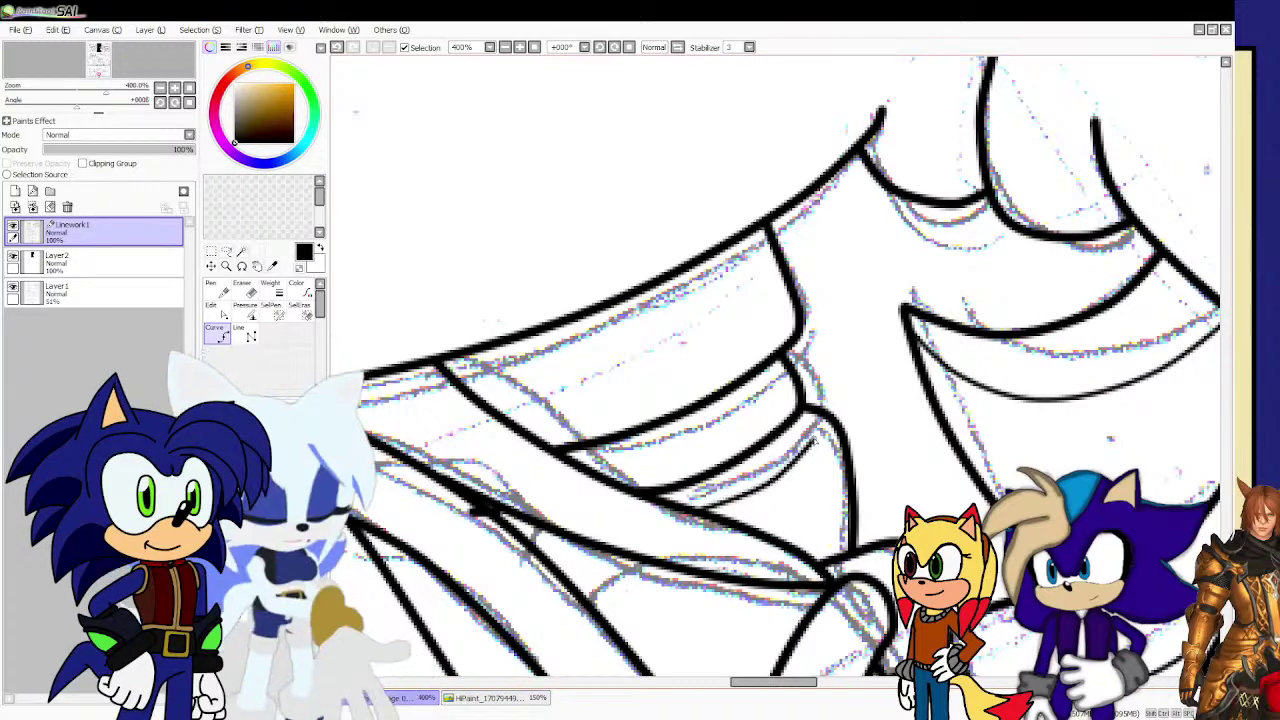
{"action": "double_click", "coordinate": [815, 437]}
Ink the short thin crease curving between the band's lower edge and the long garment line.
{"action": "scroll", "coordinate": [813, 442], "scroll_direction": "down", "scroll_amount": 2}
{"action": "scroll", "coordinate": [740, 515], "scroll_direction": "up", "scroll_amount": 2}
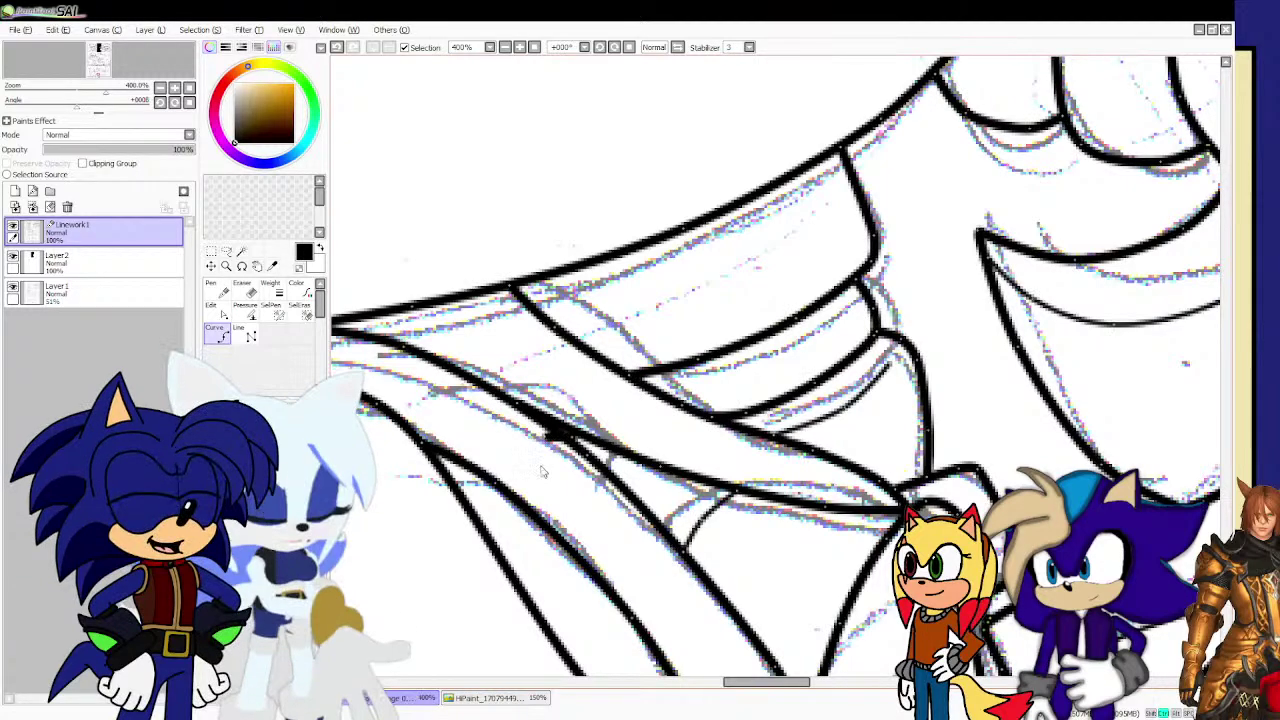
{"action": "scroll", "coordinate": [563, 433], "scroll_direction": "down", "scroll_amount": 5}
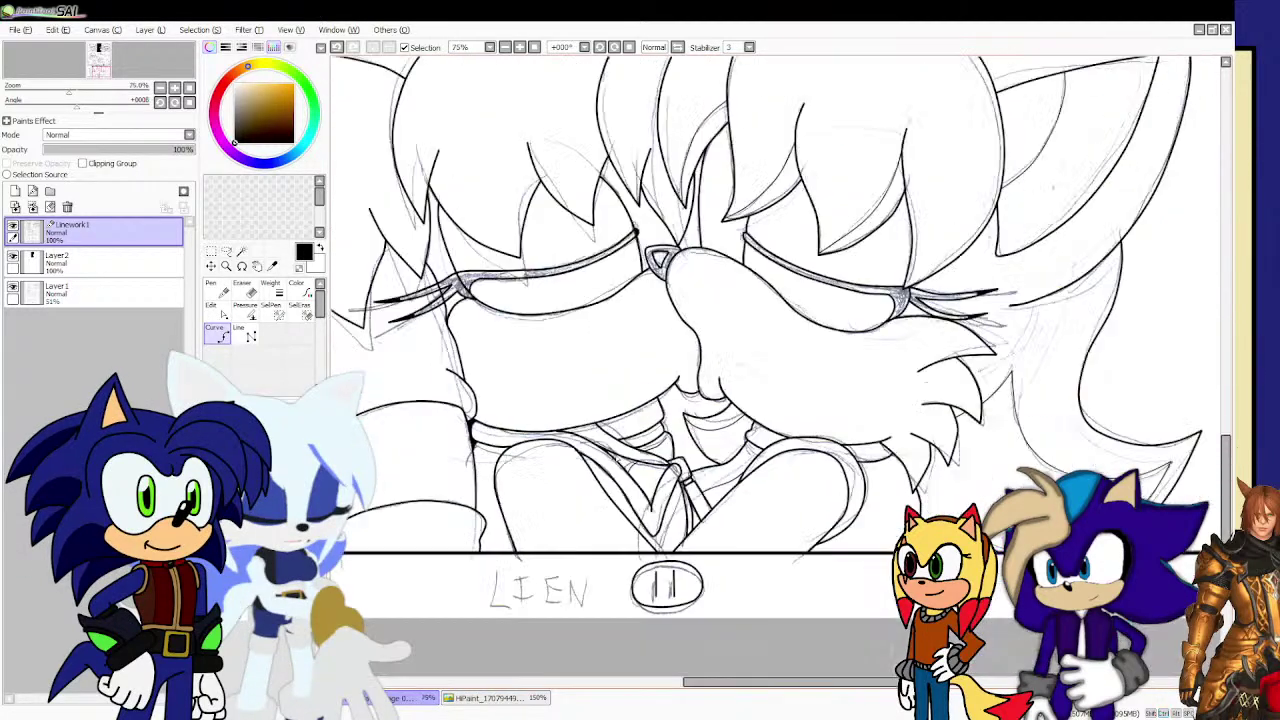
{"action": "scroll", "coordinate": [640, 340], "scroll_direction": "down", "scroll_amount": 3}
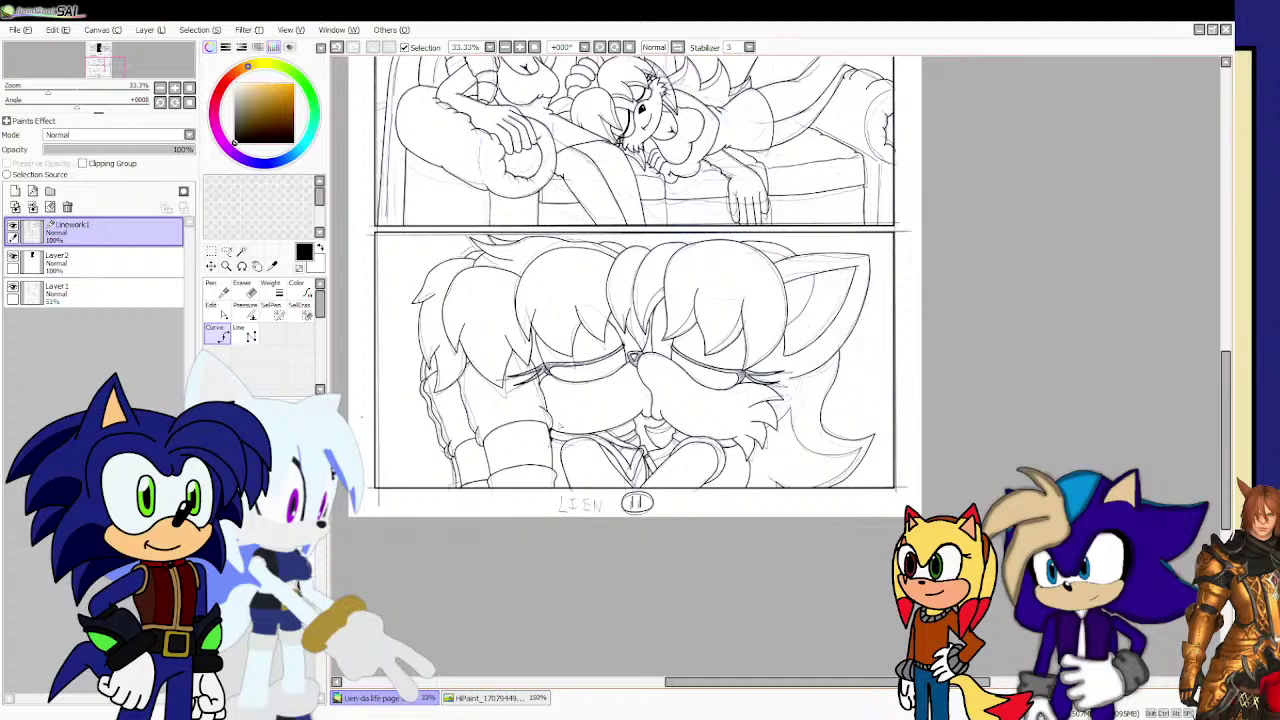
With the Magic Wand on the Linework1 layer, select the left character's closed eyelid band and both lash strands in the bottom panel.
{"action": "left_click", "coordinate": [241, 251]}
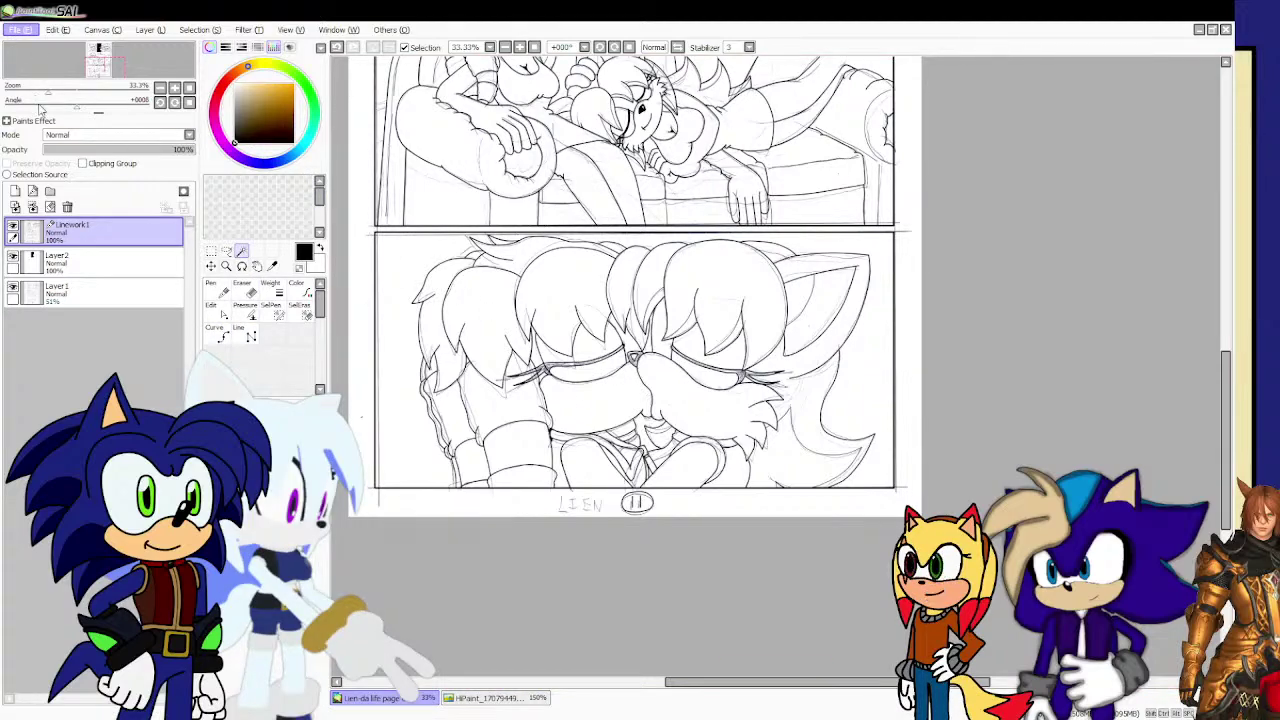
{"action": "scroll", "coordinate": [535, 371], "scroll_direction": "up", "scroll_amount": 7}
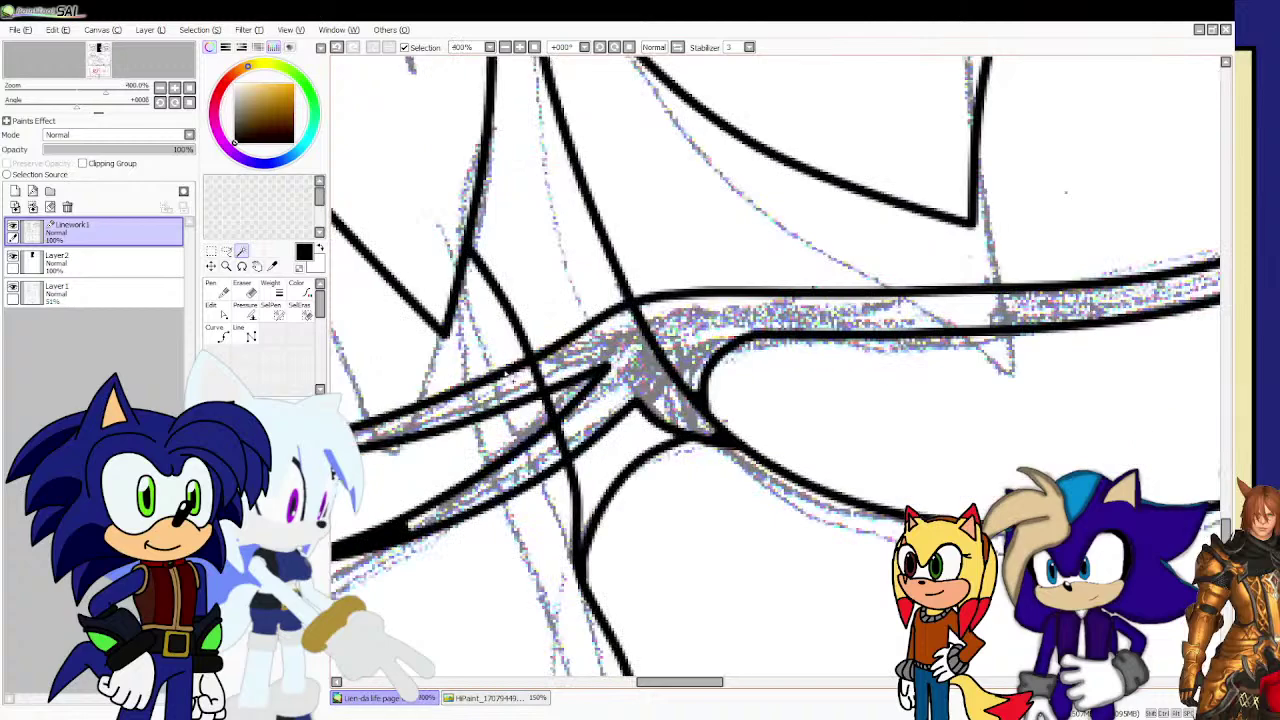
{"action": "left_click", "coordinate": [522, 385]}
{"action": "scroll", "coordinate": [532, 414], "scroll_direction": "down", "scroll_amount": 1}
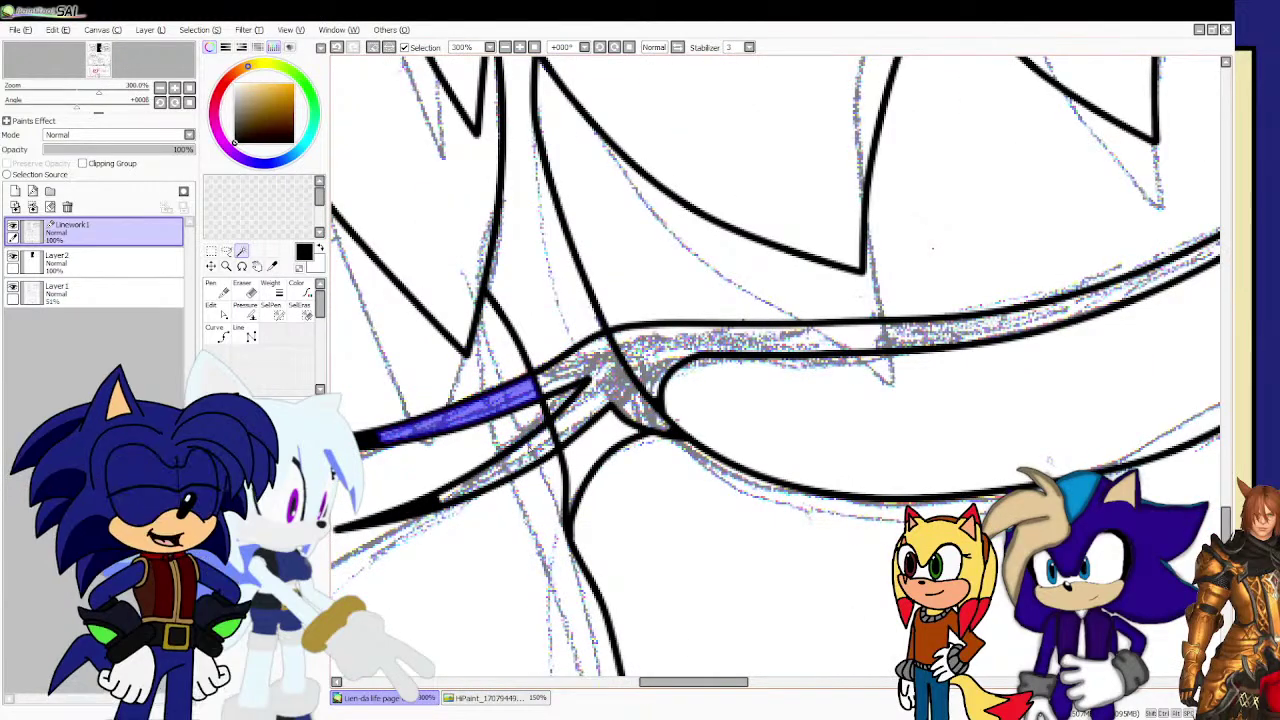
{"action": "left_click", "coordinate": [530, 456]}
{"action": "left_click", "coordinate": [609, 384]}
{"action": "left_click", "coordinate": [649, 364]}
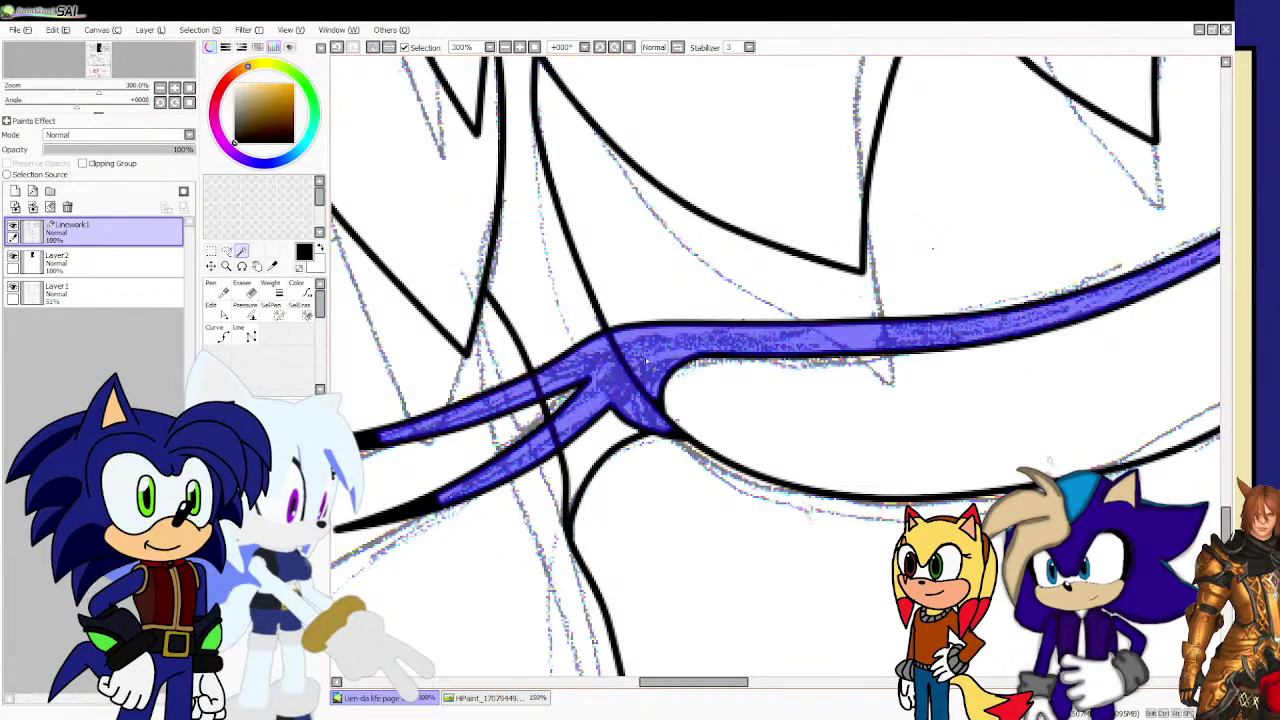
Add the nose shape between the faces and the right character's eyelid band and lashes to the selection.
{"action": "scroll", "coordinate": [604, 367], "scroll_direction": "down", "scroll_amount": 4}
{"action": "scroll", "coordinate": [826, 360], "scroll_direction": "up", "scroll_amount": 4}
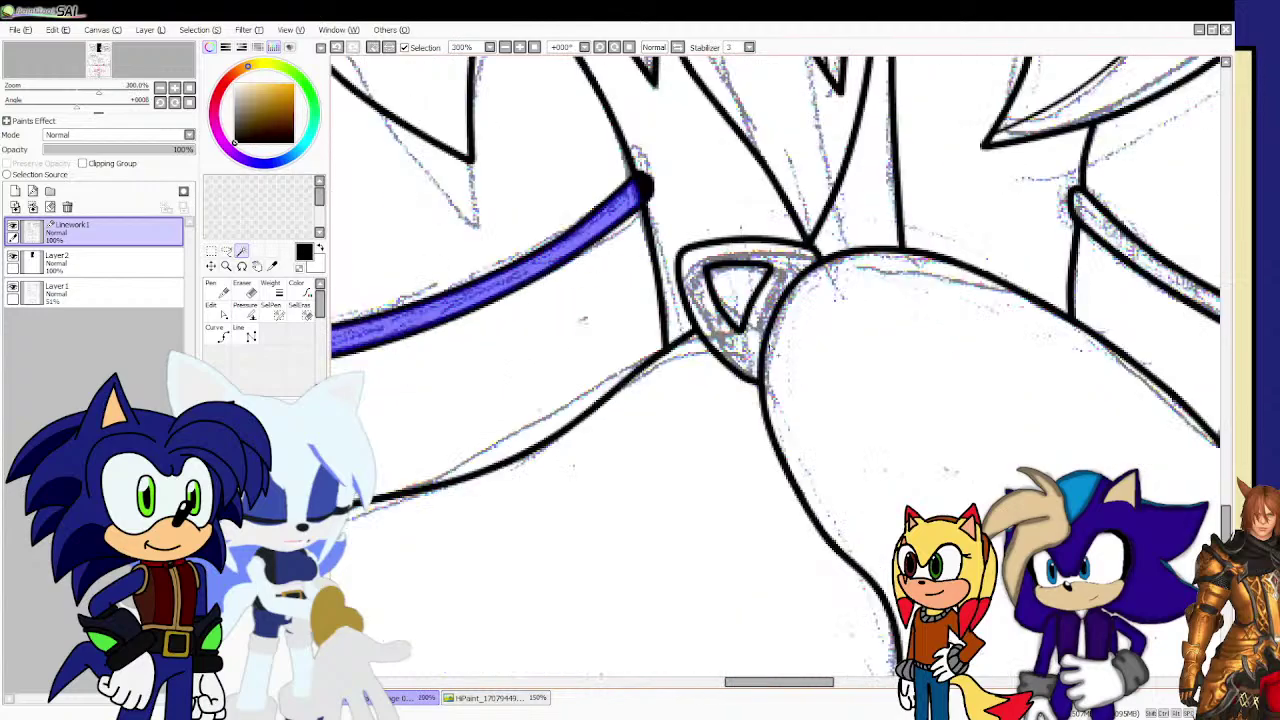
{"action": "left_click", "coordinate": [729, 352]}
{"action": "scroll", "coordinate": [729, 352], "scroll_direction": "down", "scroll_amount": 3}
{"action": "scroll", "coordinate": [731, 355], "scroll_direction": "down", "scroll_amount": 1}
{"action": "scroll", "coordinate": [978, 389], "scroll_direction": "up", "scroll_amount": 5}
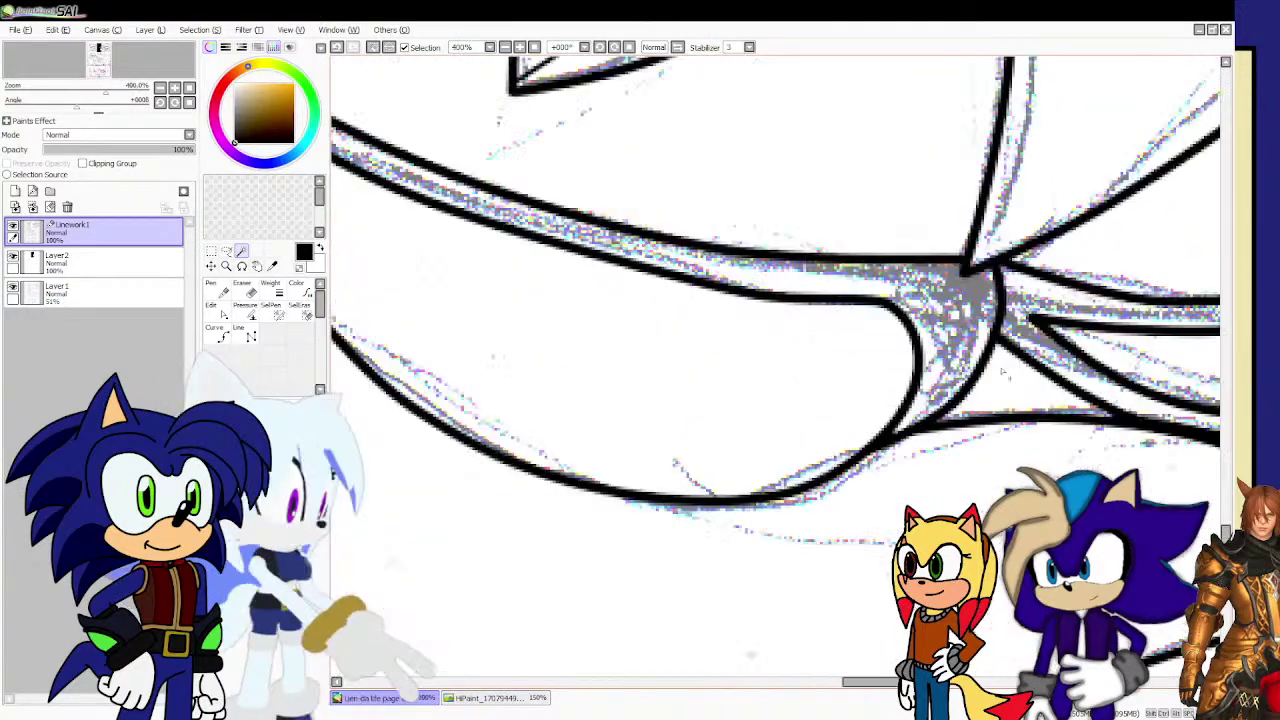
{"action": "left_click", "coordinate": [1021, 342]}
{"action": "left_click", "coordinate": [961, 316]}
Examine the selected eyelid and lash corners of the right character up close for unselected gaps, and check both faces as a whole.
{"action": "scroll", "coordinate": [960, 316], "scroll_direction": "up", "scroll_amount": 3}
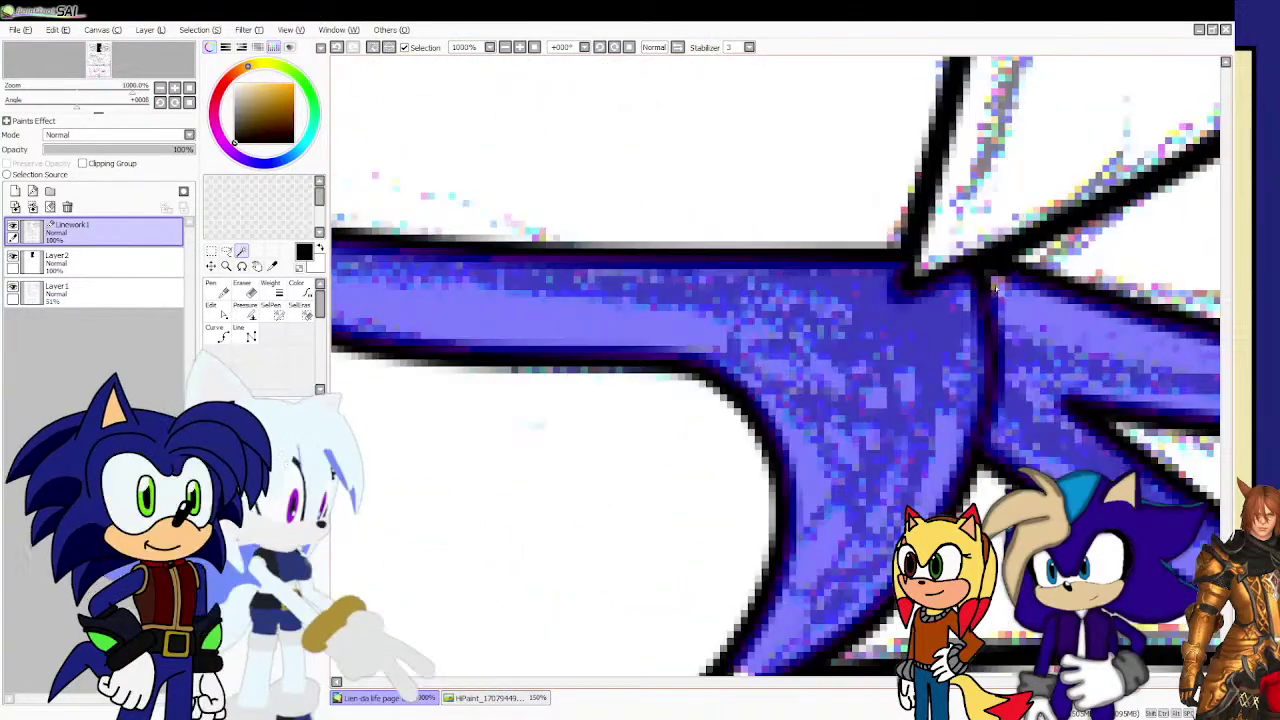
{"action": "scroll", "coordinate": [998, 285], "scroll_direction": "down", "scroll_amount": 2}
{"action": "scroll", "coordinate": [981, 287], "scroll_direction": "up", "scroll_amount": 3}
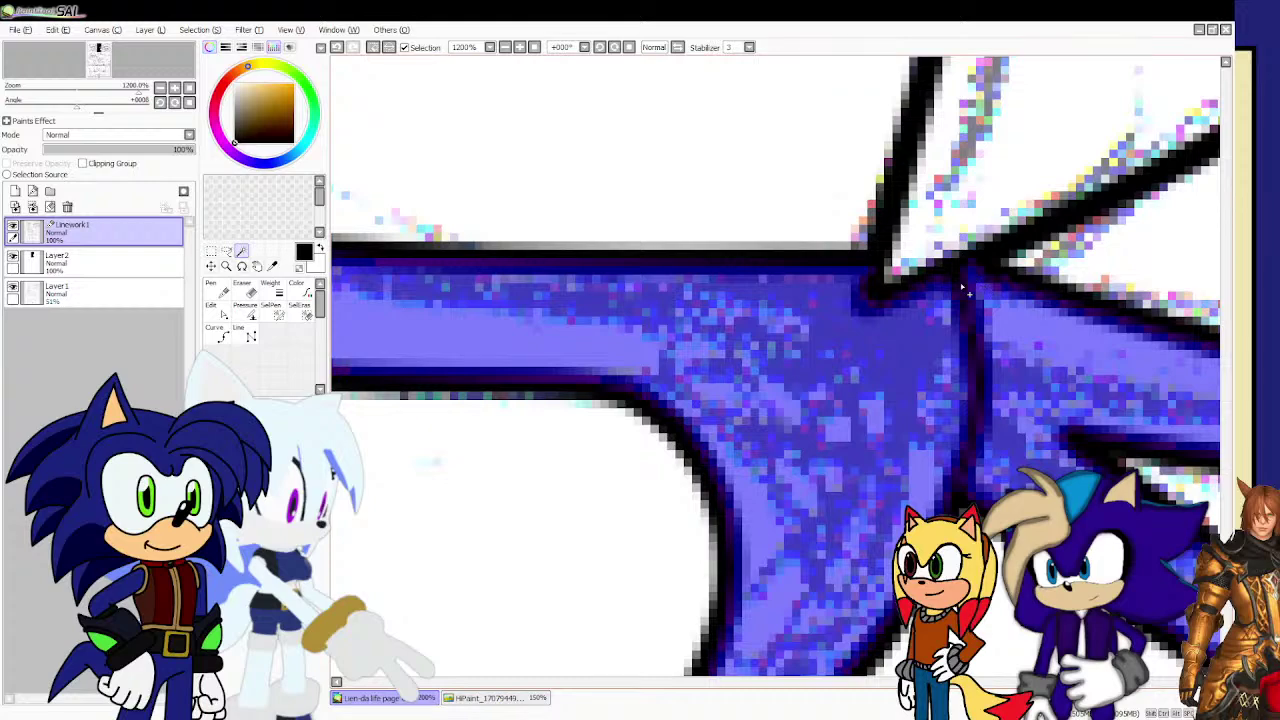
{"action": "scroll", "coordinate": [963, 290], "scroll_direction": "down", "scroll_amount": 2}
{"action": "scroll", "coordinate": [863, 450], "scroll_direction": "up", "scroll_amount": 3}
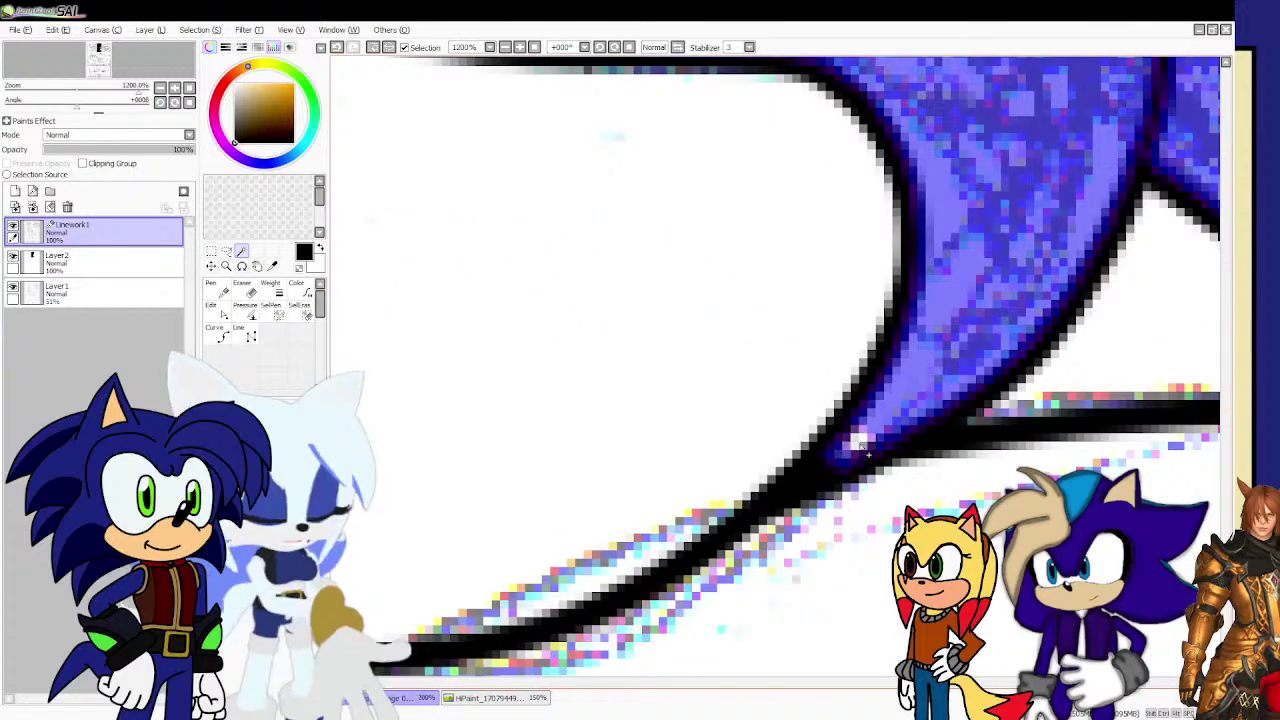
{"action": "scroll", "coordinate": [860, 447], "scroll_direction": "down", "scroll_amount": 6}
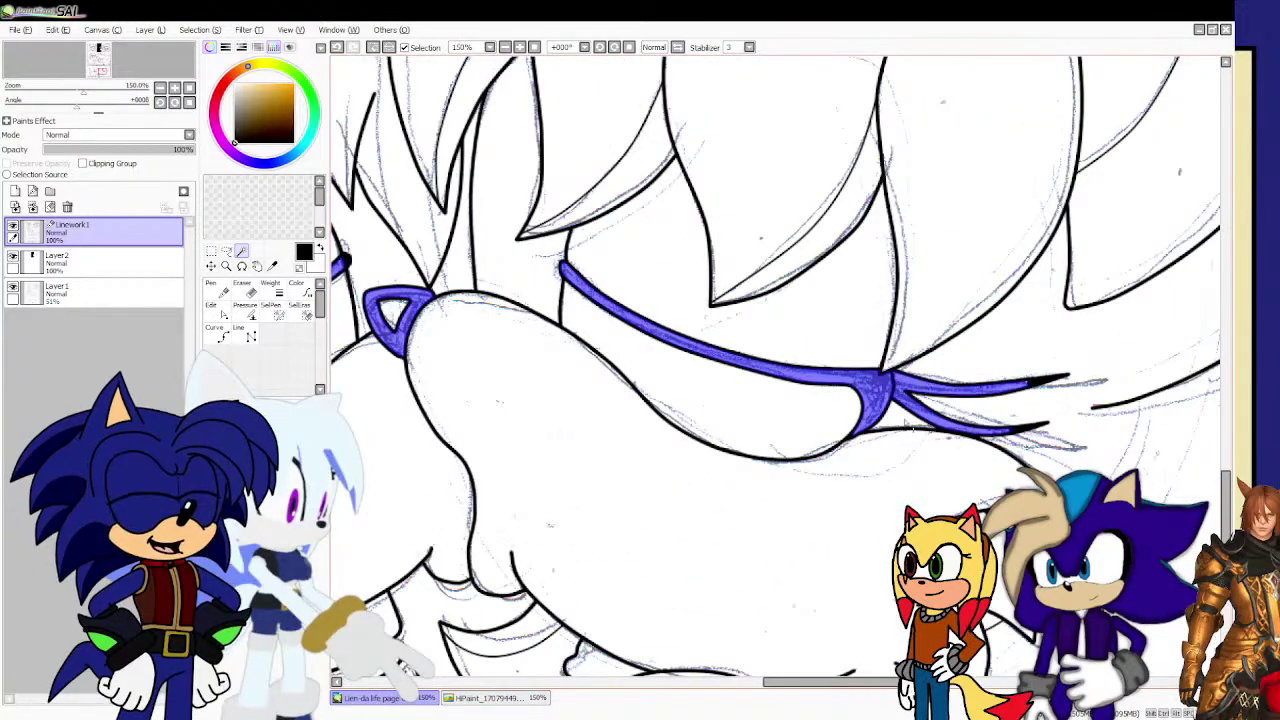
{"action": "scroll", "coordinate": [907, 425], "scroll_direction": "up", "scroll_amount": 5}
{"action": "scroll", "coordinate": [1022, 427], "scroll_direction": "down", "scroll_amount": 4}
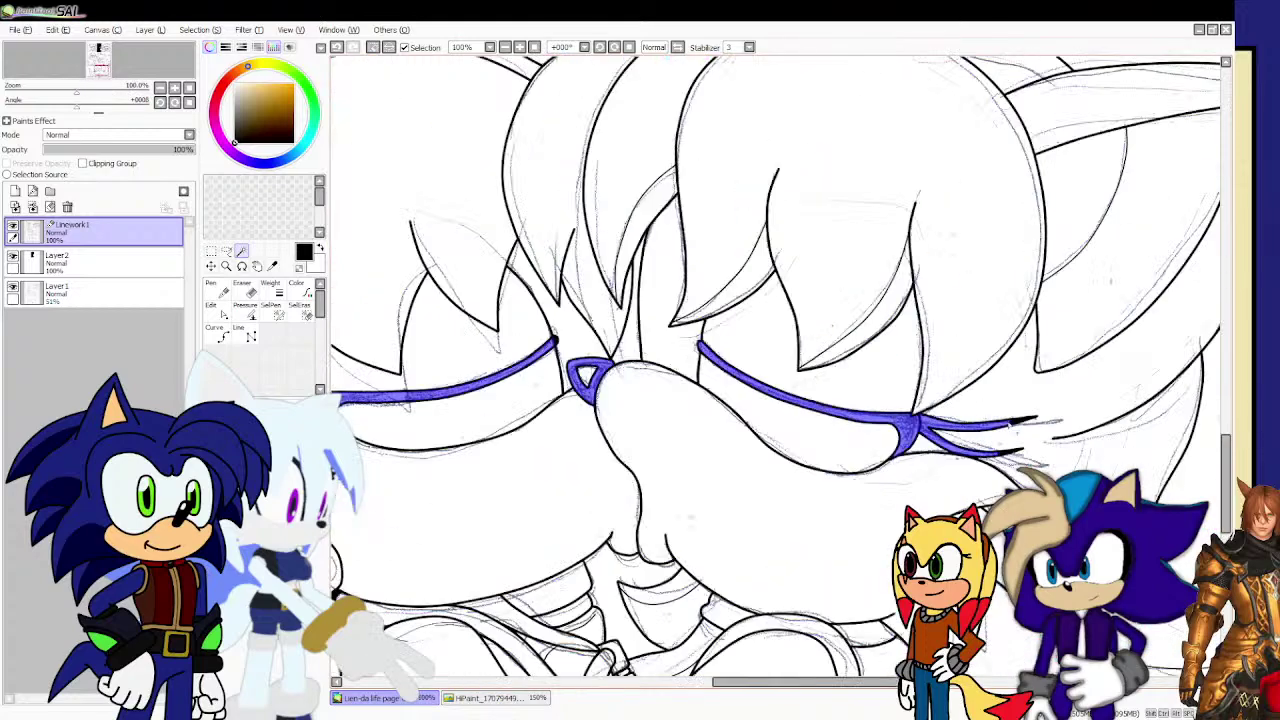
{"action": "scroll", "coordinate": [900, 385], "scroll_direction": "down", "scroll_amount": 3}
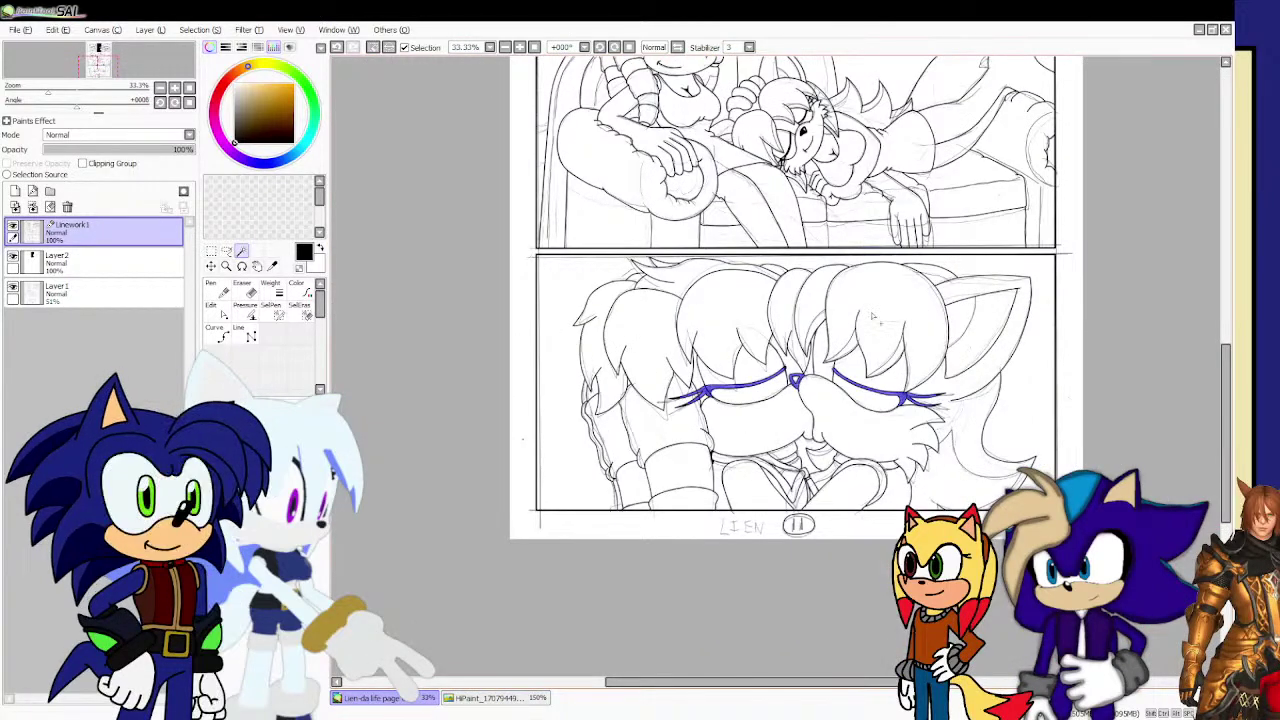
Fill the selected eyelids, lashes and nose with black on Layer2 using the Pencil, and clear the selection.
{"action": "left_click", "coordinate": [163, 265]}
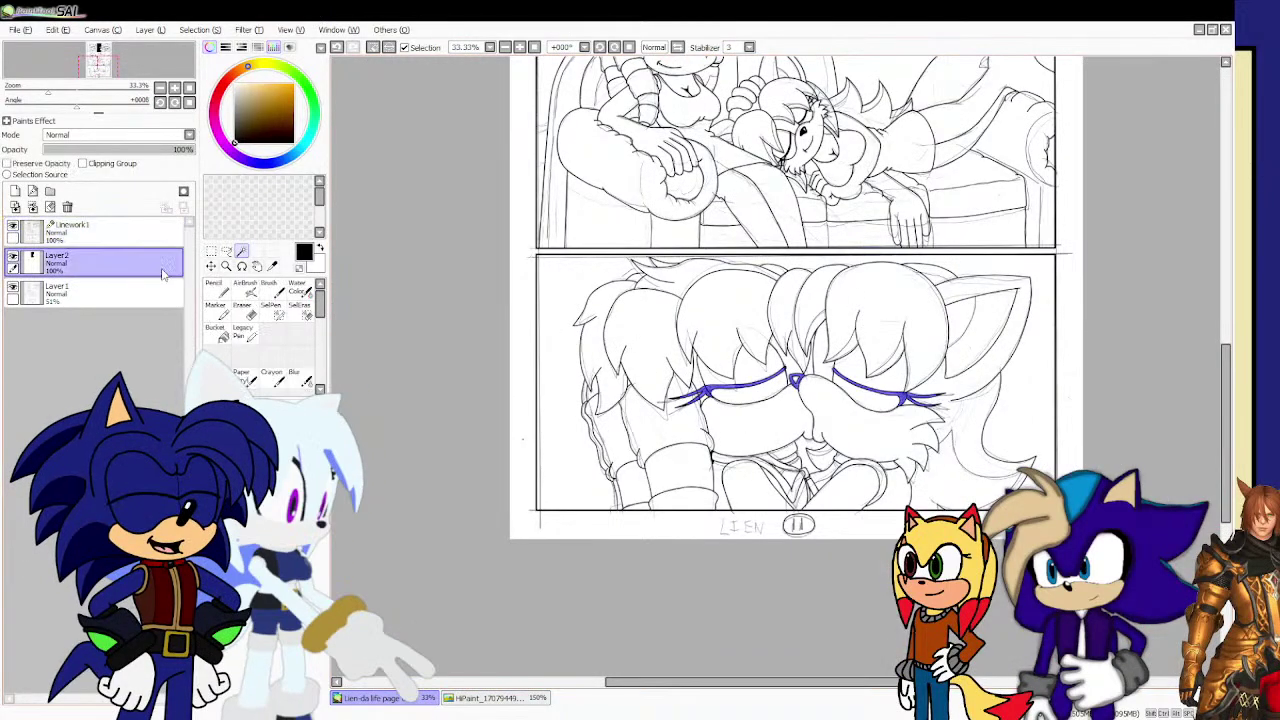
{"action": "left_click", "coordinate": [213, 285]}
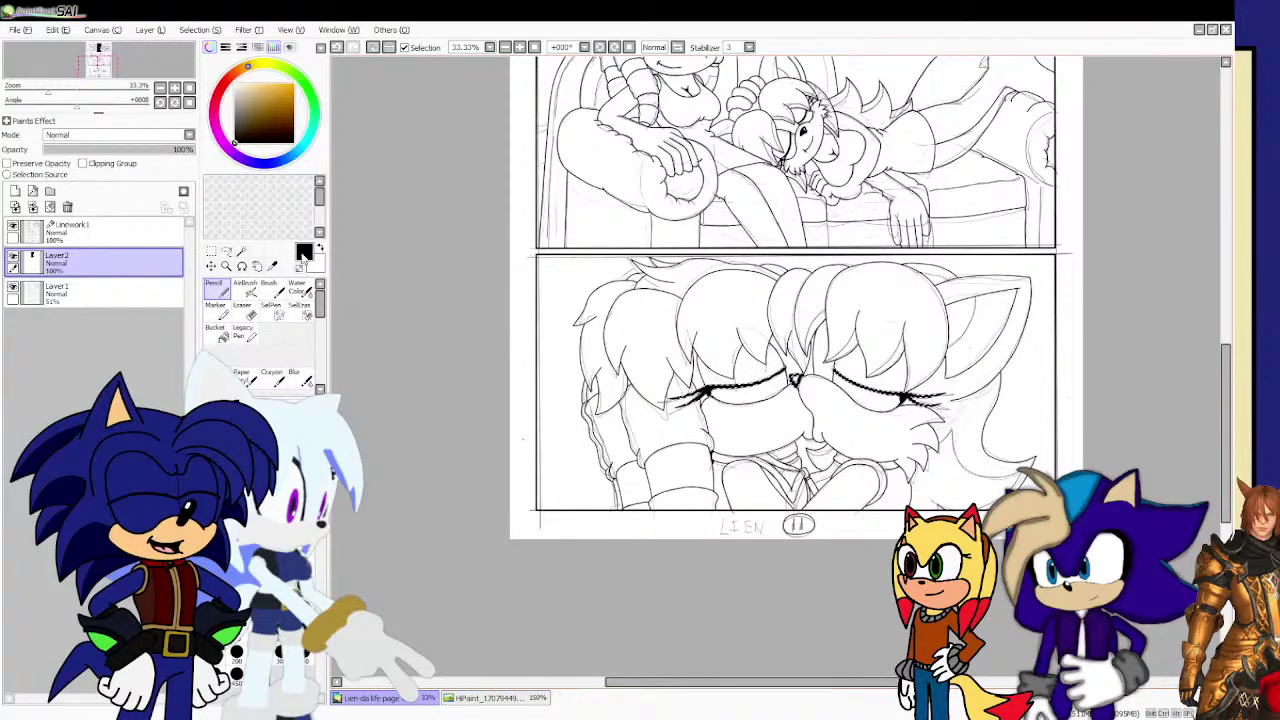
{"action": "key", "text": "m"}
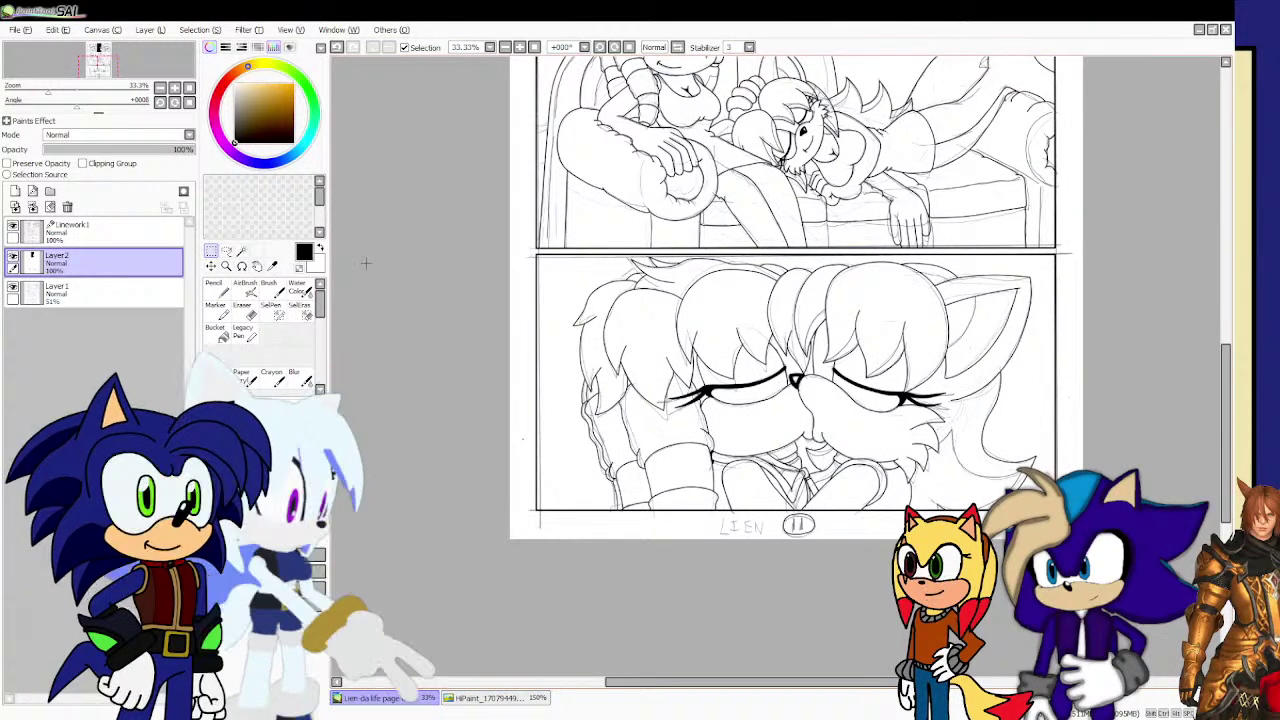
Select the keyboard casing around the keys in the upper-right panel, including its side and front edges, with the Magic Wand on Linework1.
{"action": "scroll", "coordinate": [449, 318], "scroll_direction": "down", "scroll_amount": 4}
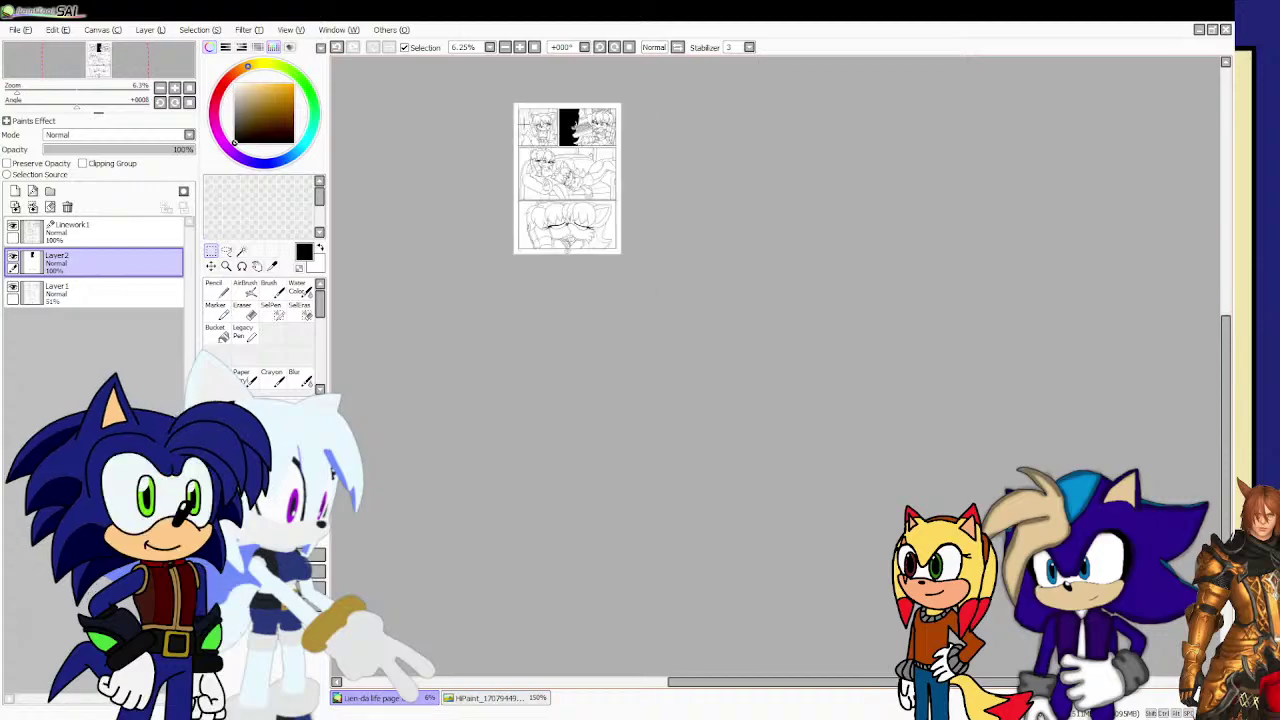
{"action": "scroll", "coordinate": [518, 170], "scroll_direction": "up", "scroll_amount": 1}
{"action": "scroll", "coordinate": [700, 150], "scroll_direction": "up", "scroll_amount": 6}
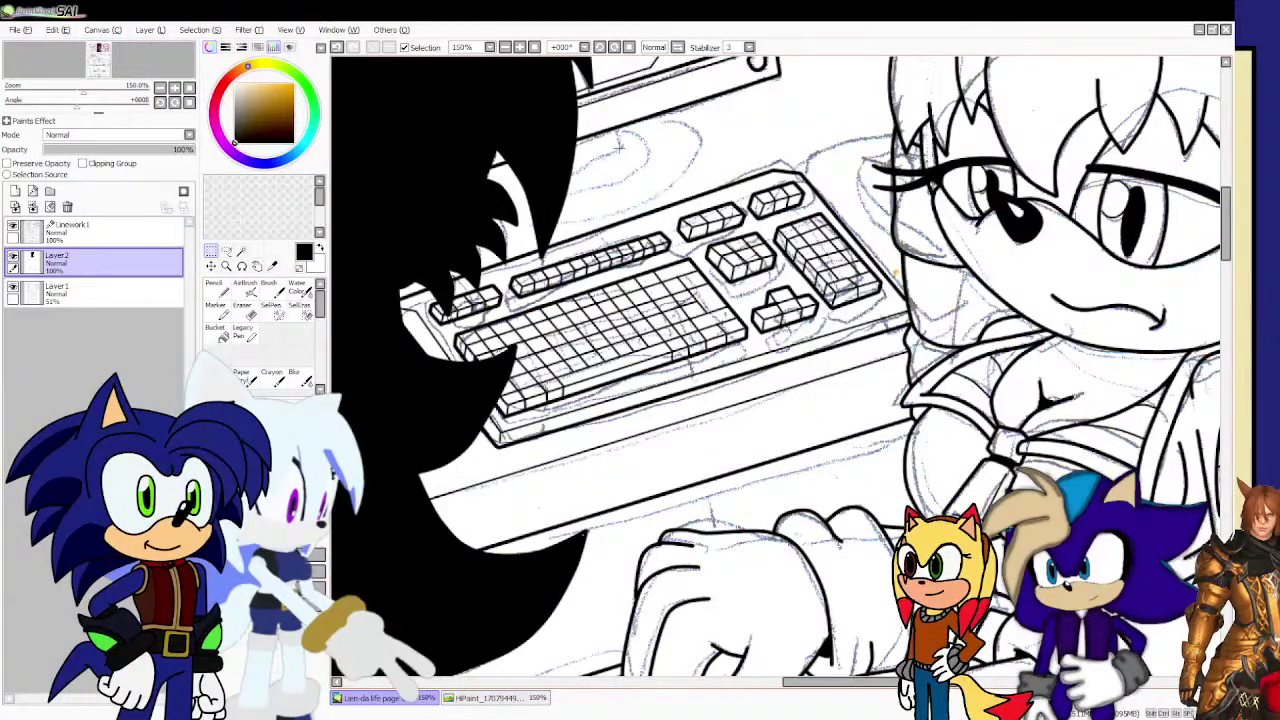
{"action": "left_click", "coordinate": [160, 230]}
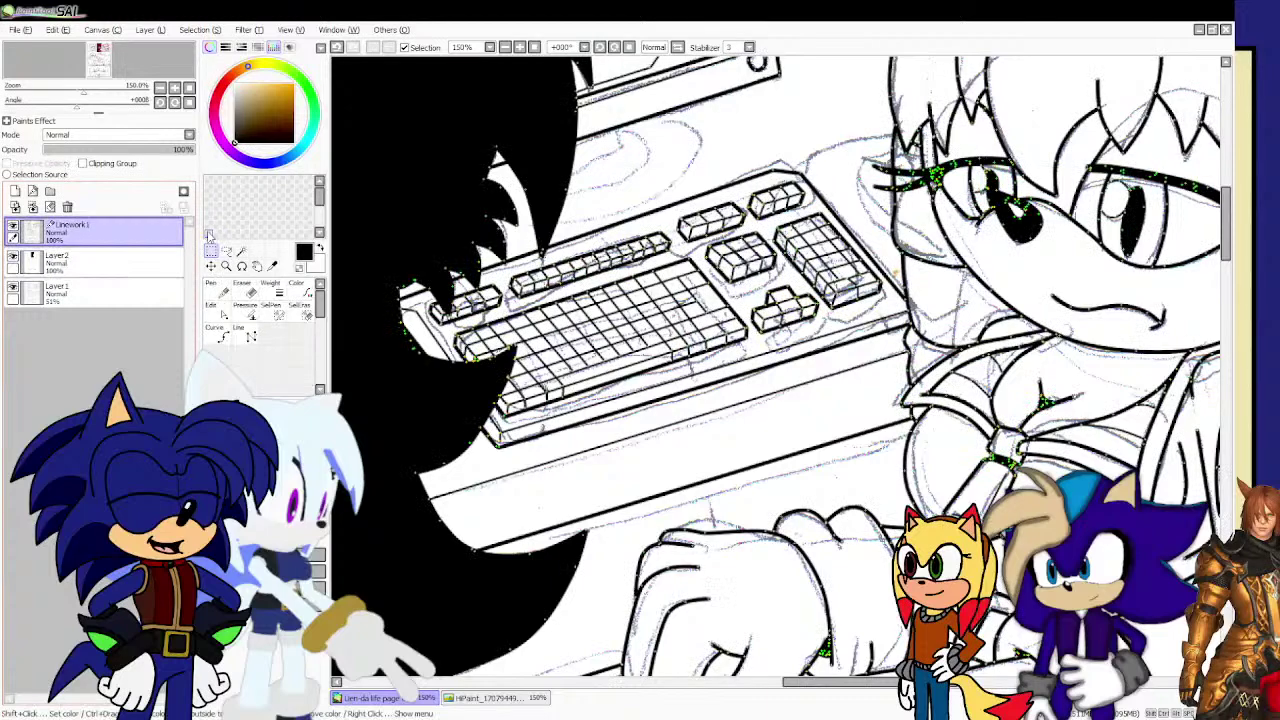
{"action": "left_click", "coordinate": [241, 251]}
{"action": "scroll", "coordinate": [432, 331], "scroll_direction": "up", "scroll_amount": 1}
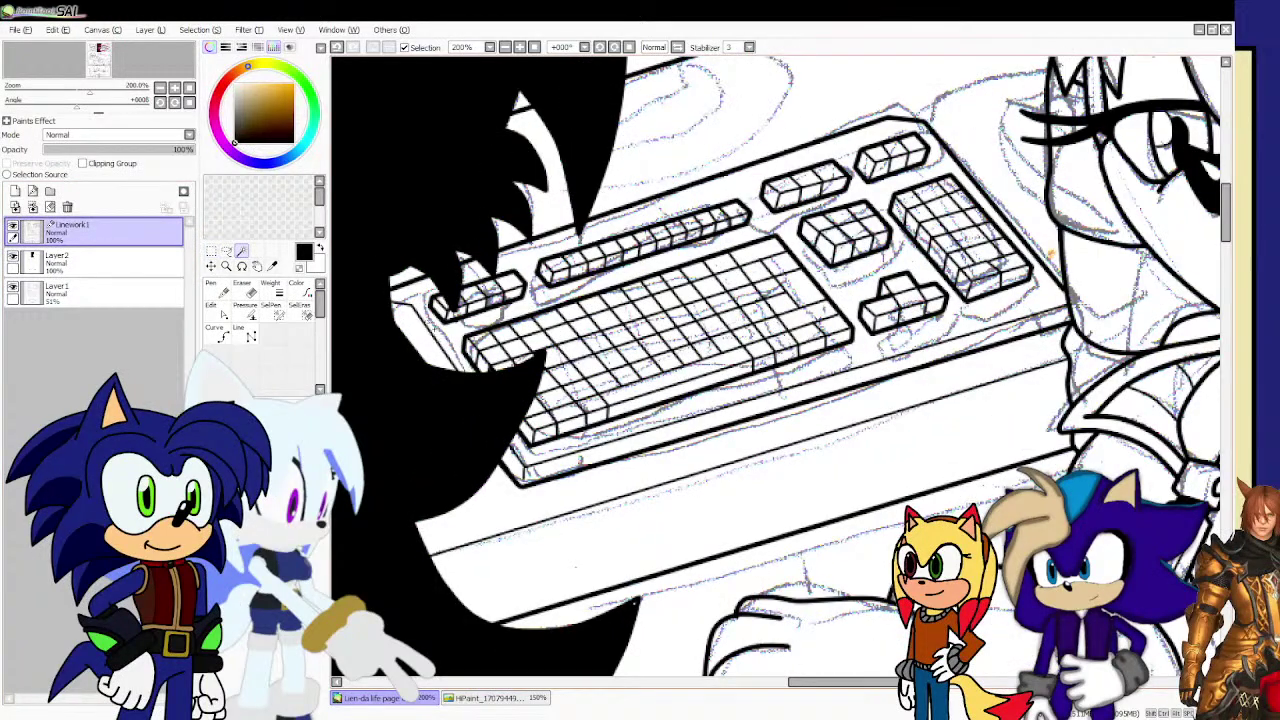
{"action": "left_click", "coordinate": [419, 330]}
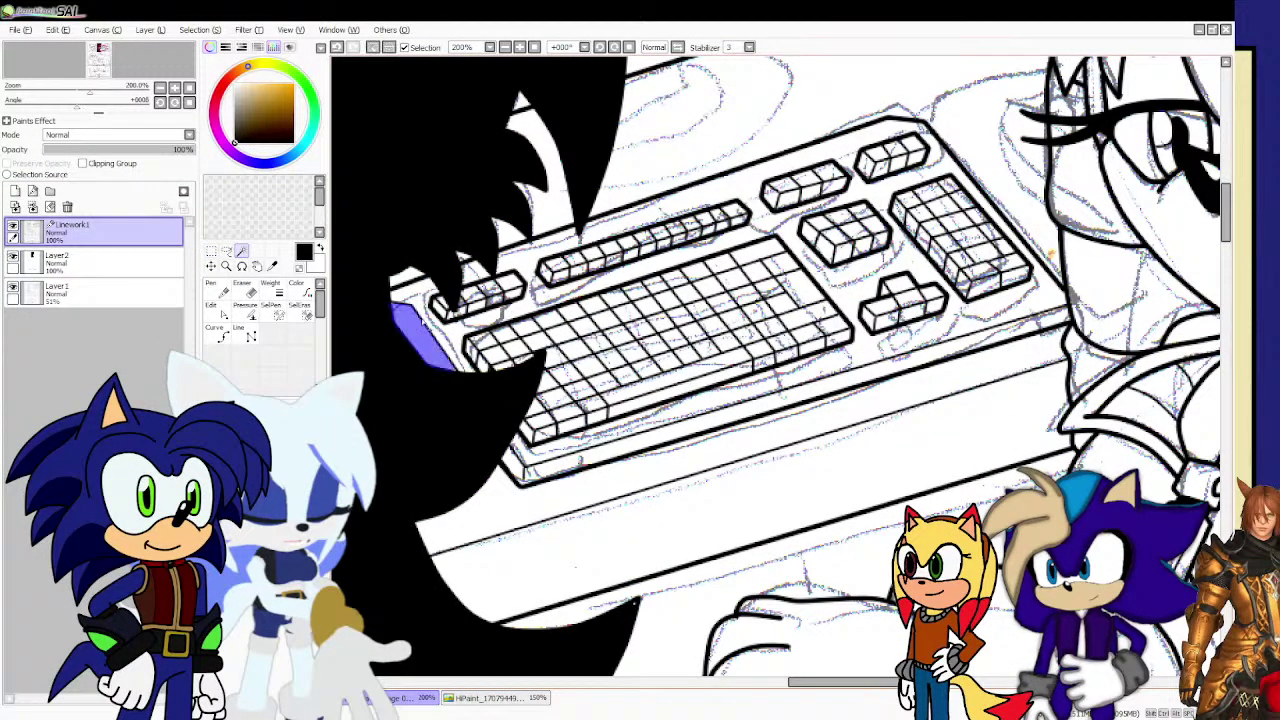
{"action": "left_click", "coordinate": [425, 302]}
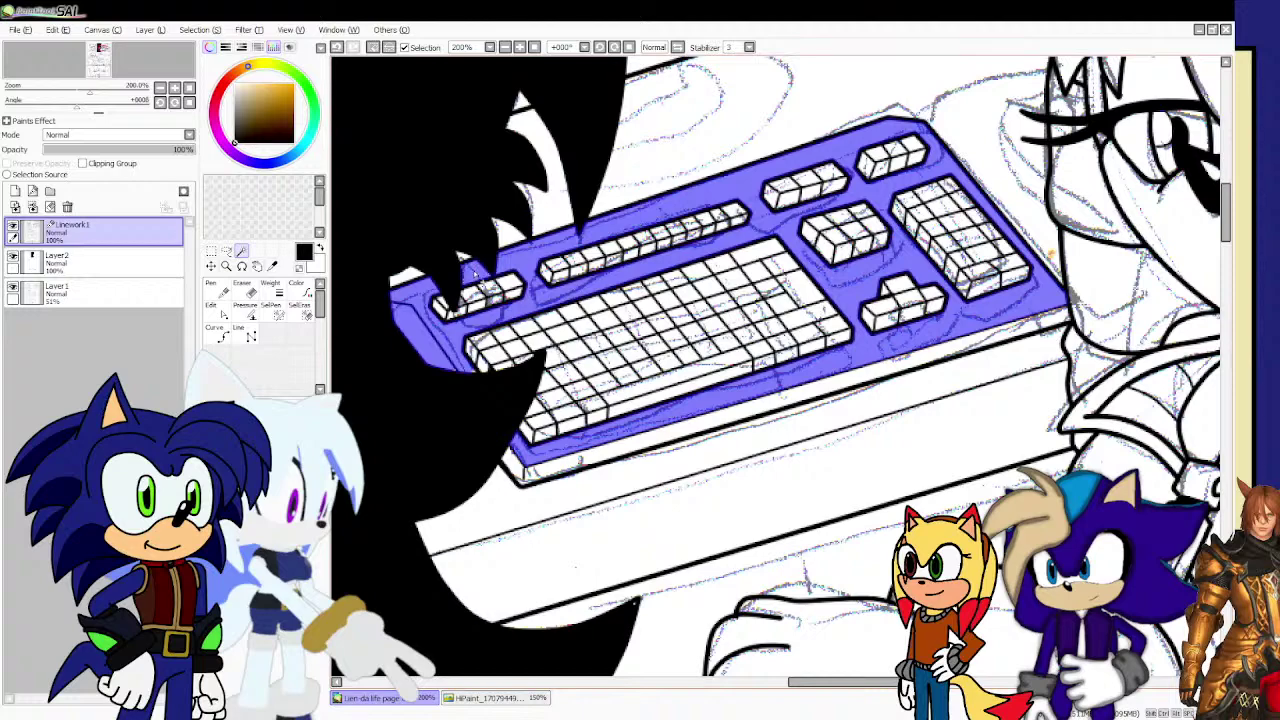
{"action": "scroll", "coordinate": [476, 274], "scroll_direction": "down", "scroll_amount": 3}
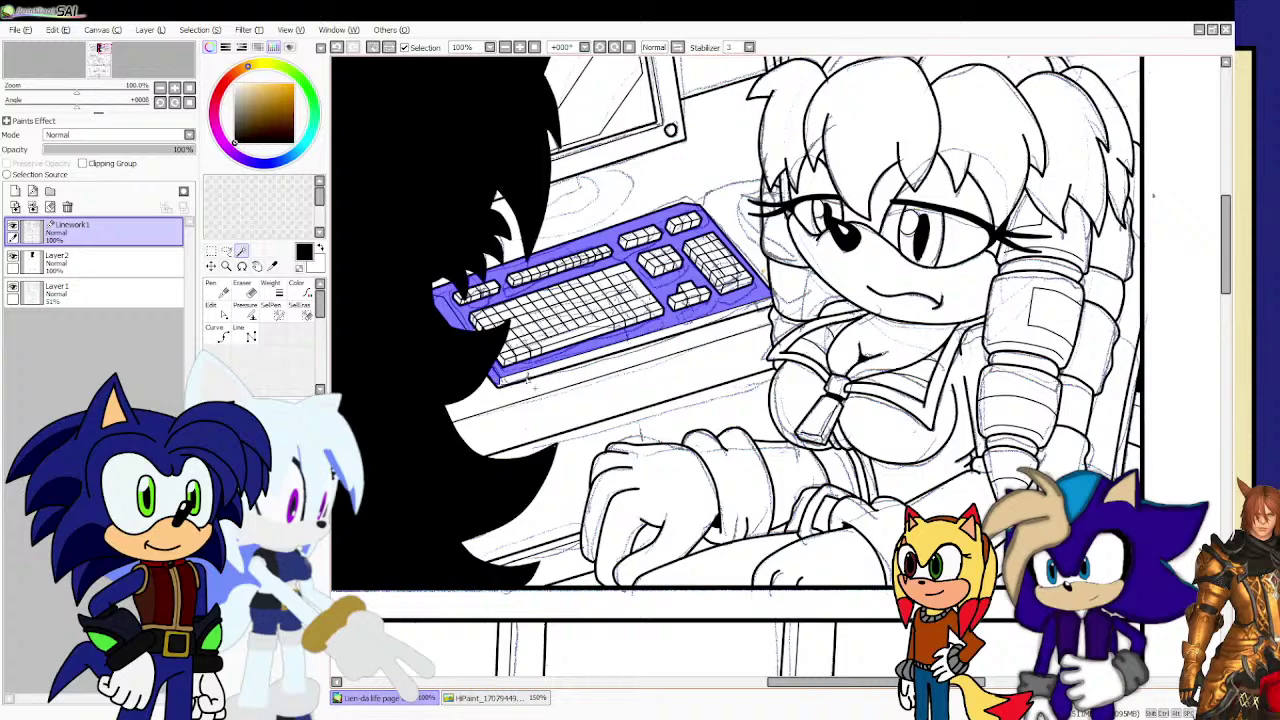
{"action": "scroll", "coordinate": [496, 385], "scroll_direction": "up", "scroll_amount": 3}
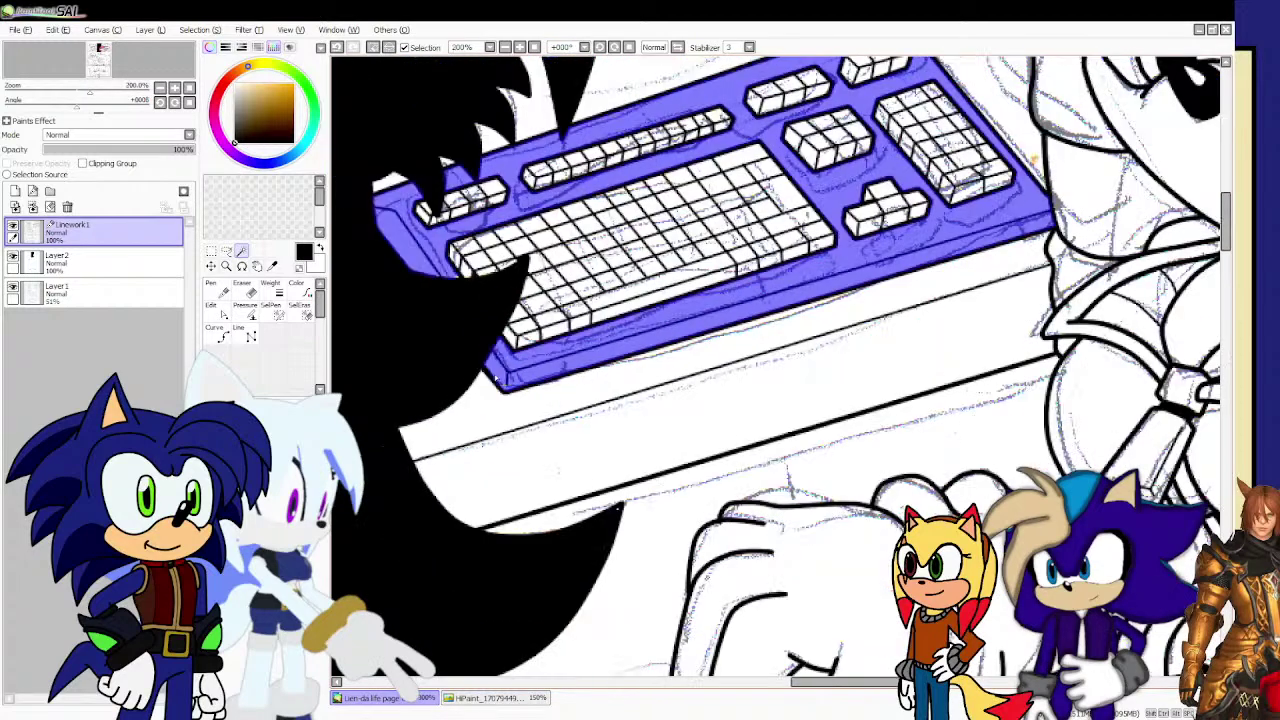
{"action": "scroll", "coordinate": [556, 329], "scroll_direction": "down", "scroll_amount": 1}
Paint the selected keyboard casing dark grey on Layer2 with the Pencil, keeping the keys white.
{"action": "left_click", "coordinate": [151, 264]}
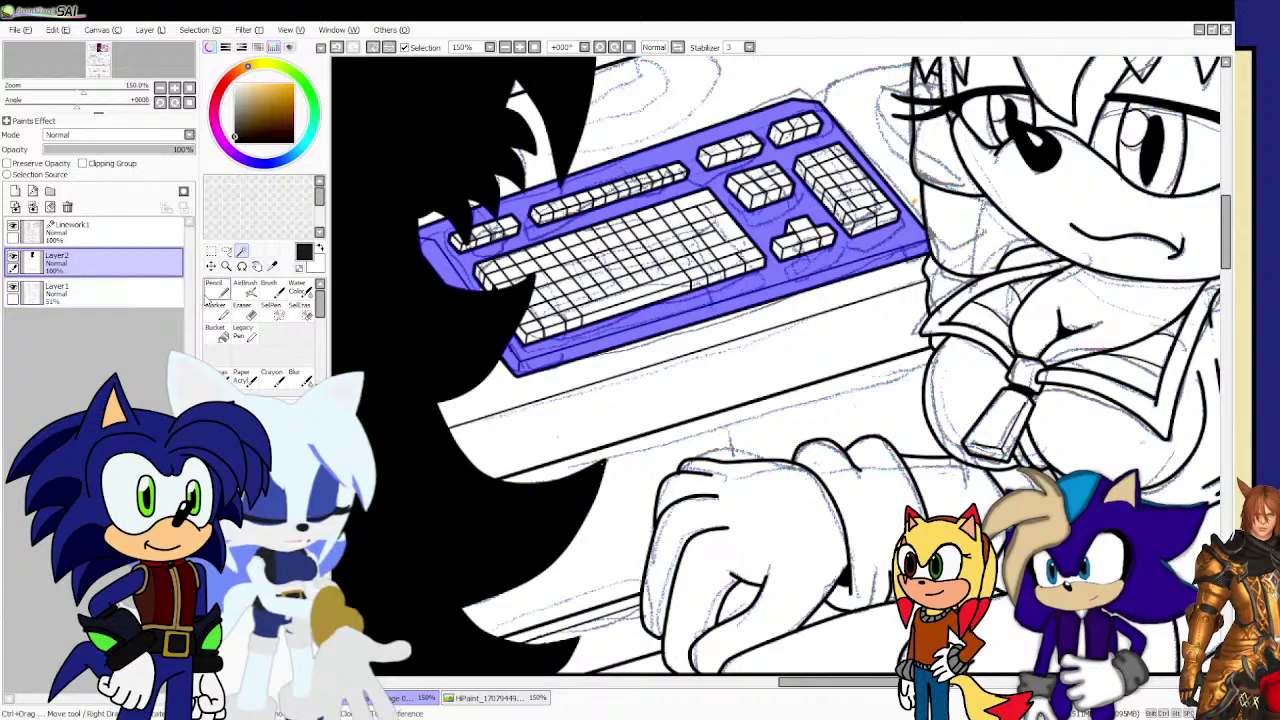
{"action": "left_click", "coordinate": [216, 289]}
{"action": "left_click_drag", "start_coordinate": [444, 300], "coordinate": [1097, 96]}
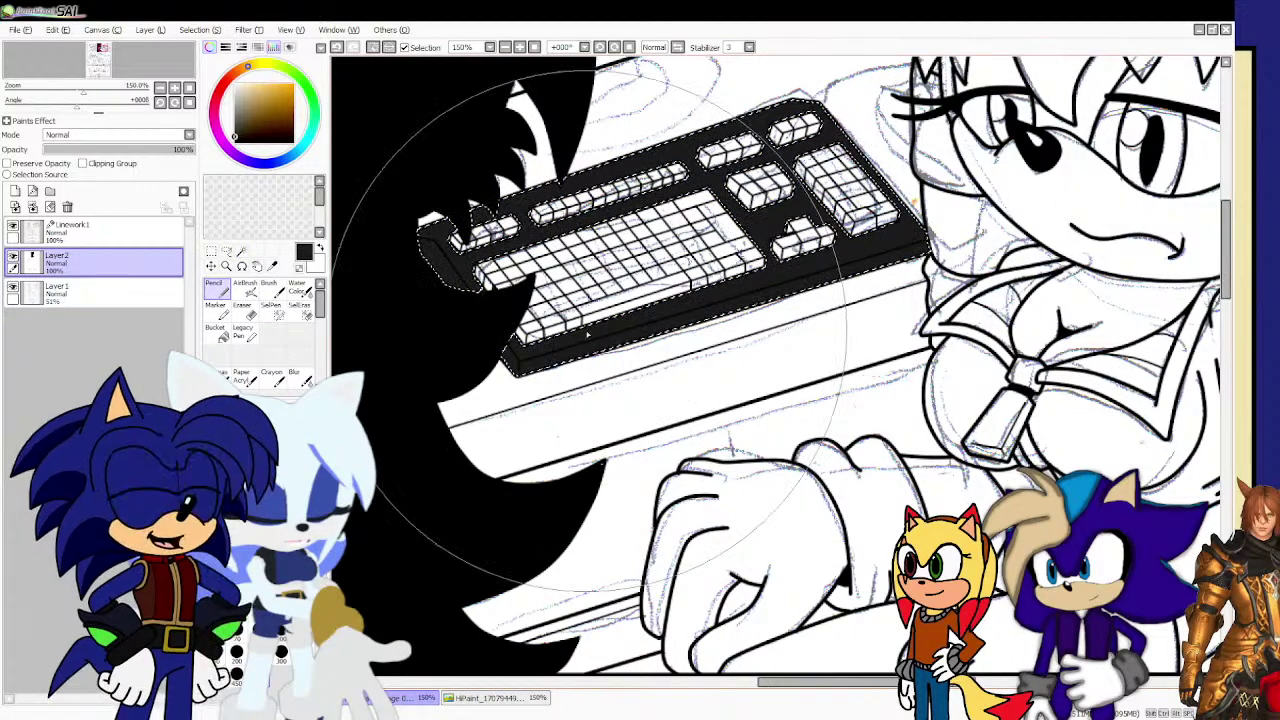
{"action": "scroll", "coordinate": [584, 320], "scroll_direction": "down", "scroll_amount": 4}
{"action": "scroll", "coordinate": [576, 240], "scroll_direction": "up", "scroll_amount": 2}
On Linework1, add the monitor frame and the vertical bars behind the character's head to the Magic Wand selection.
{"action": "left_click", "coordinate": [70, 228]}
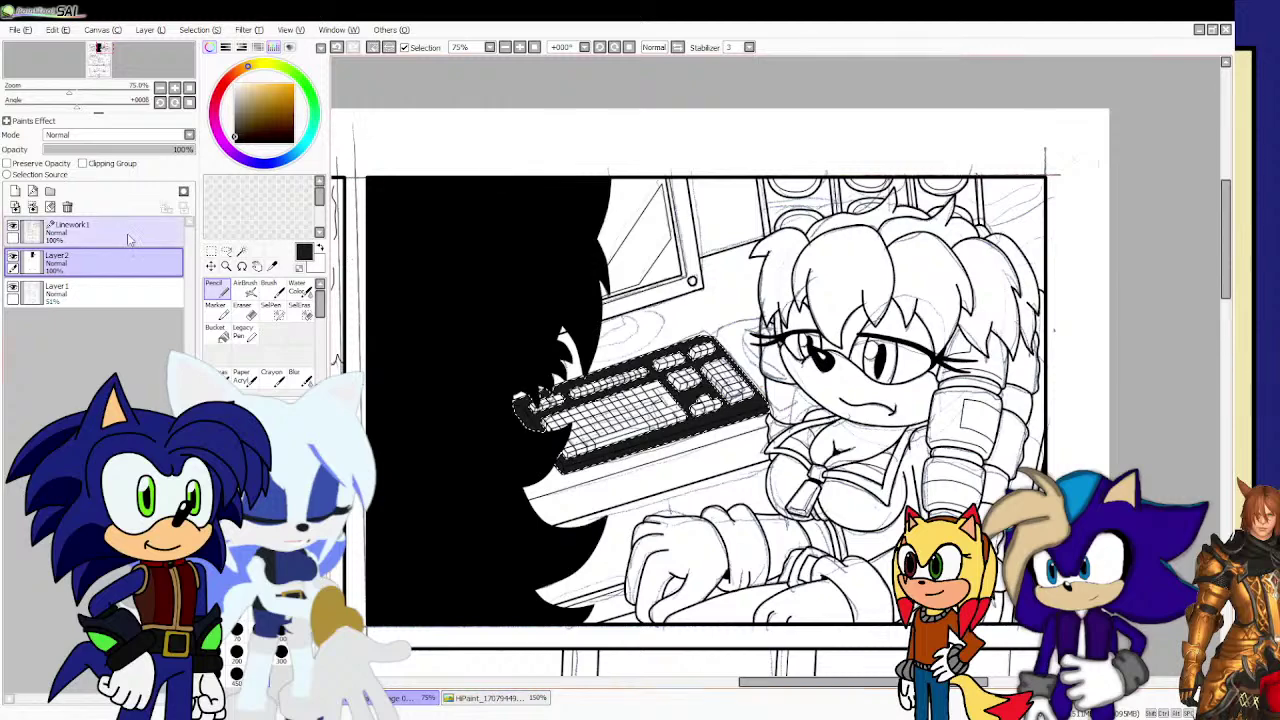
{"action": "left_click", "coordinate": [655, 294]}
{"action": "scroll", "coordinate": [787, 171], "scroll_direction": "up", "scroll_amount": 3}
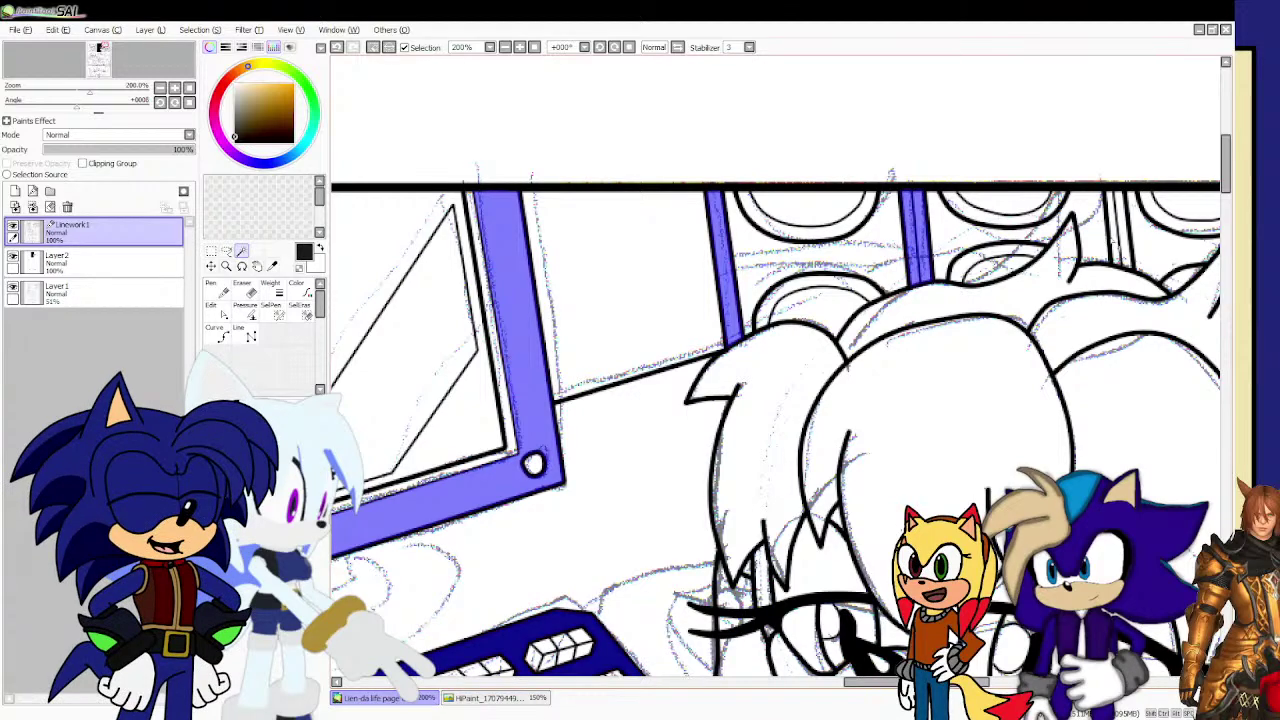
{"action": "scroll", "coordinate": [936, 272], "scroll_direction": "down", "scroll_amount": 3}
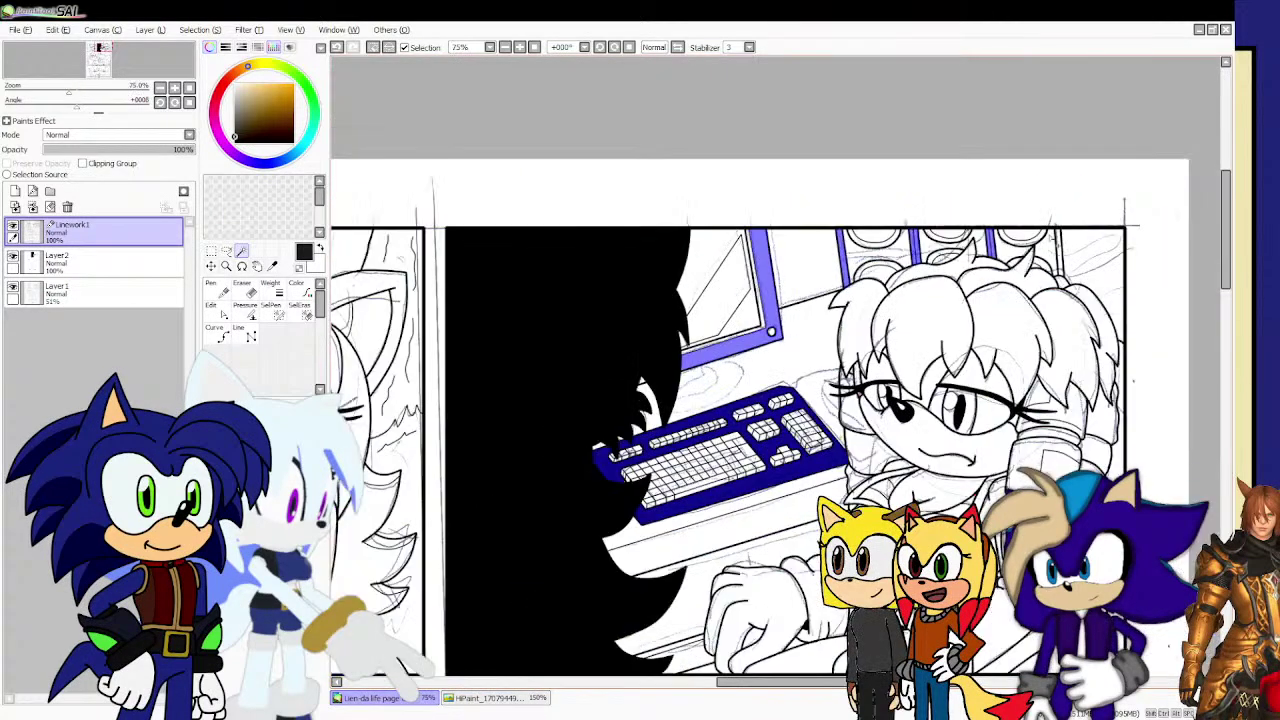
{"action": "scroll", "coordinate": [1076, 263], "scroll_direction": "up", "scroll_amount": 2}
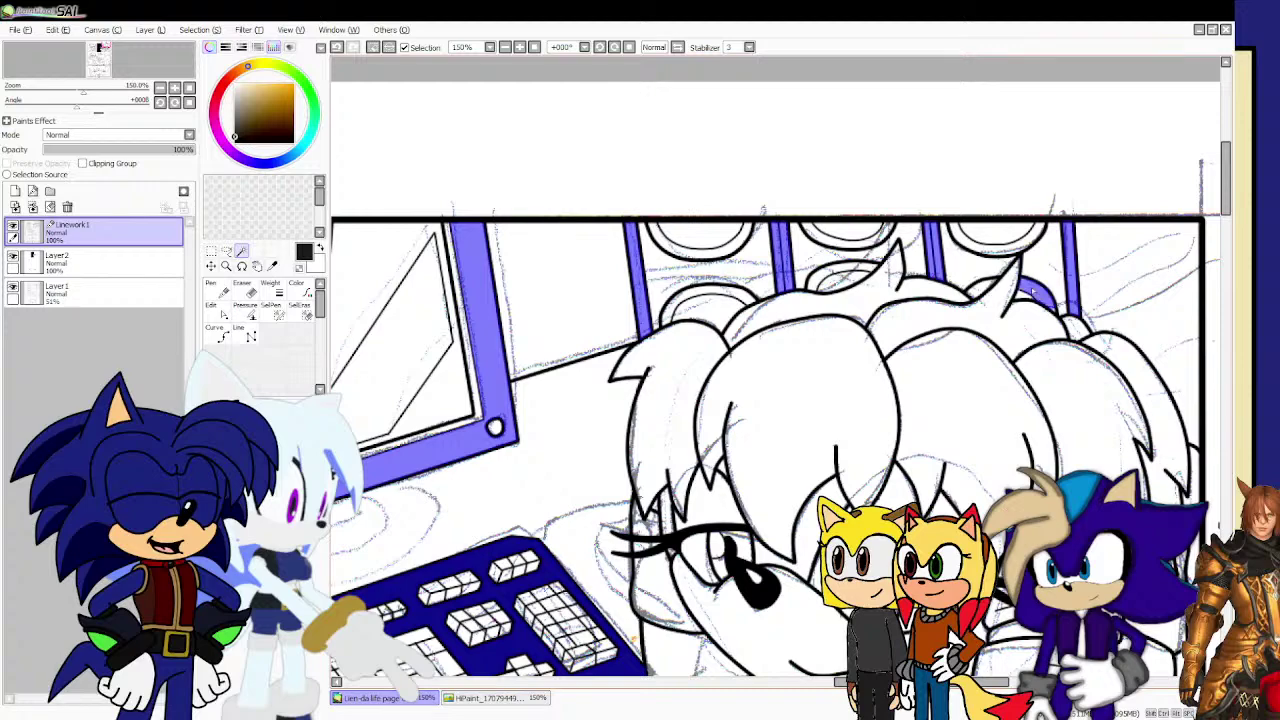
Add the rims of the round shapes between the vertical bars, including the parts split by hair tufts, to the selection.
{"action": "scroll", "coordinate": [451, 673], "scroll_direction": "up", "scroll_amount": 3}
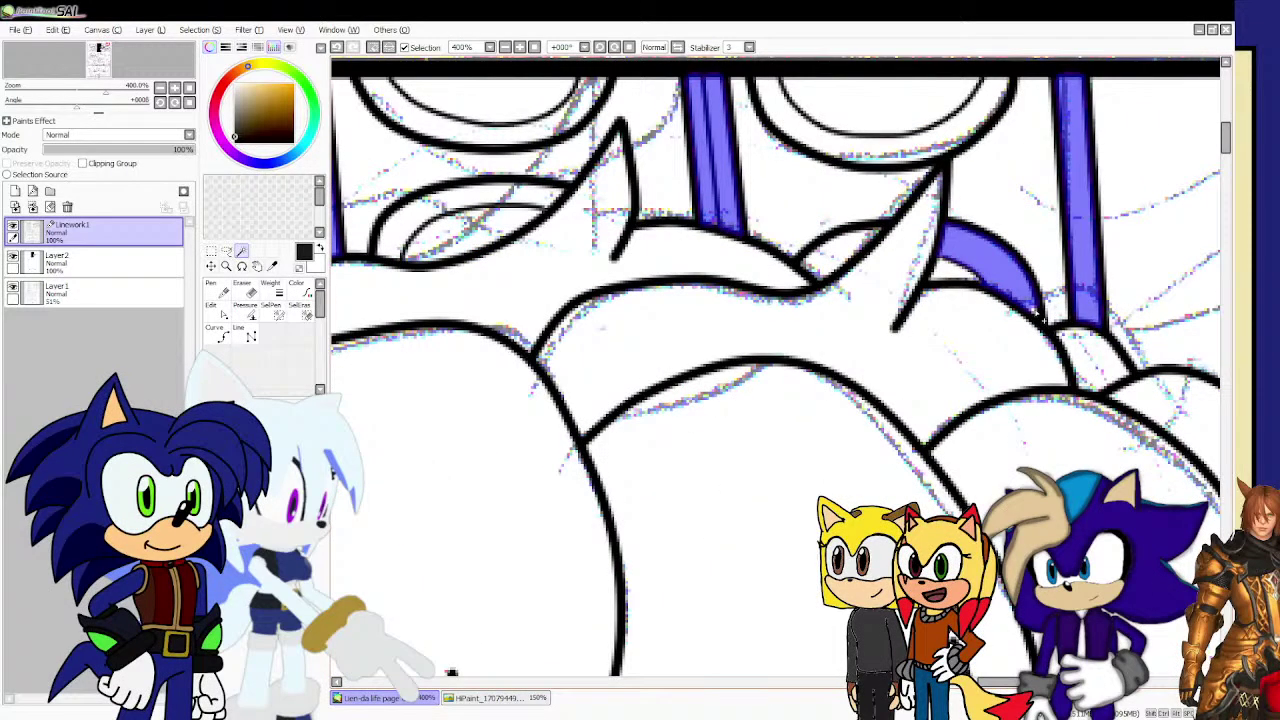
{"action": "left_click_drag", "start_coordinate": [799, 221], "coordinate": [833, 257]}
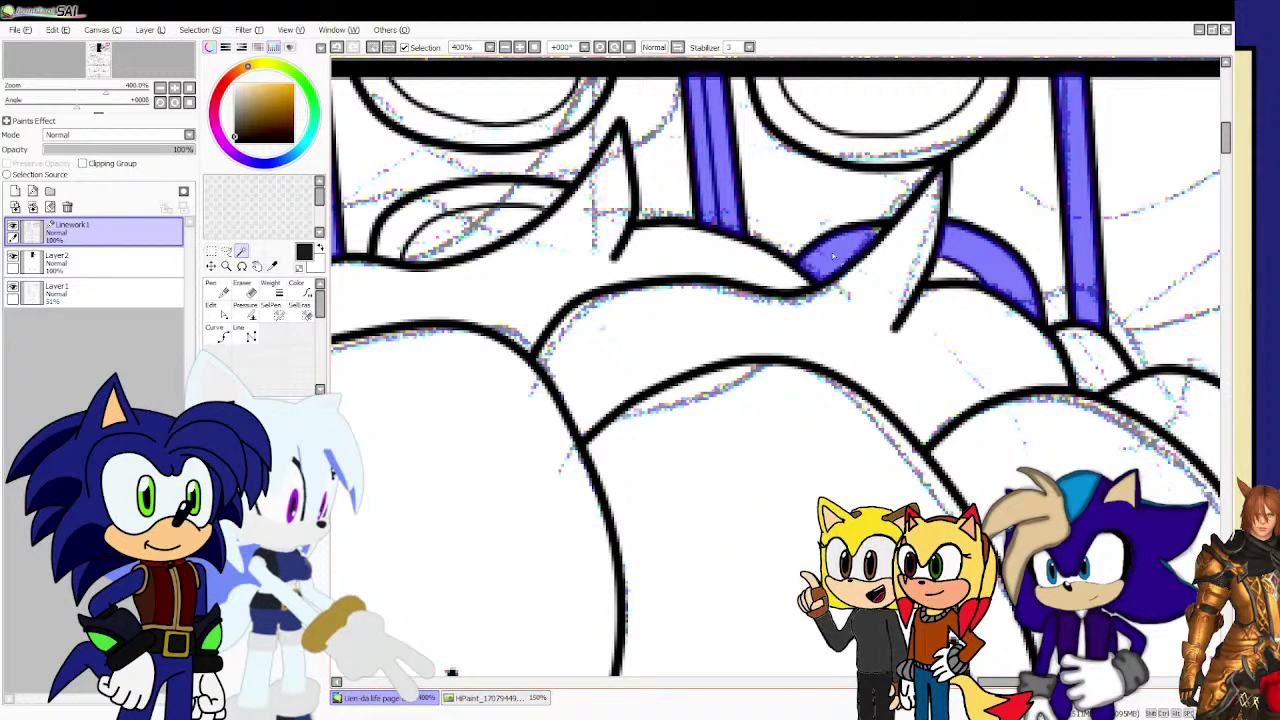
{"action": "left_click", "coordinate": [878, 232]}
{"action": "scroll", "coordinate": [878, 232], "scroll_direction": "down", "scroll_amount": 3}
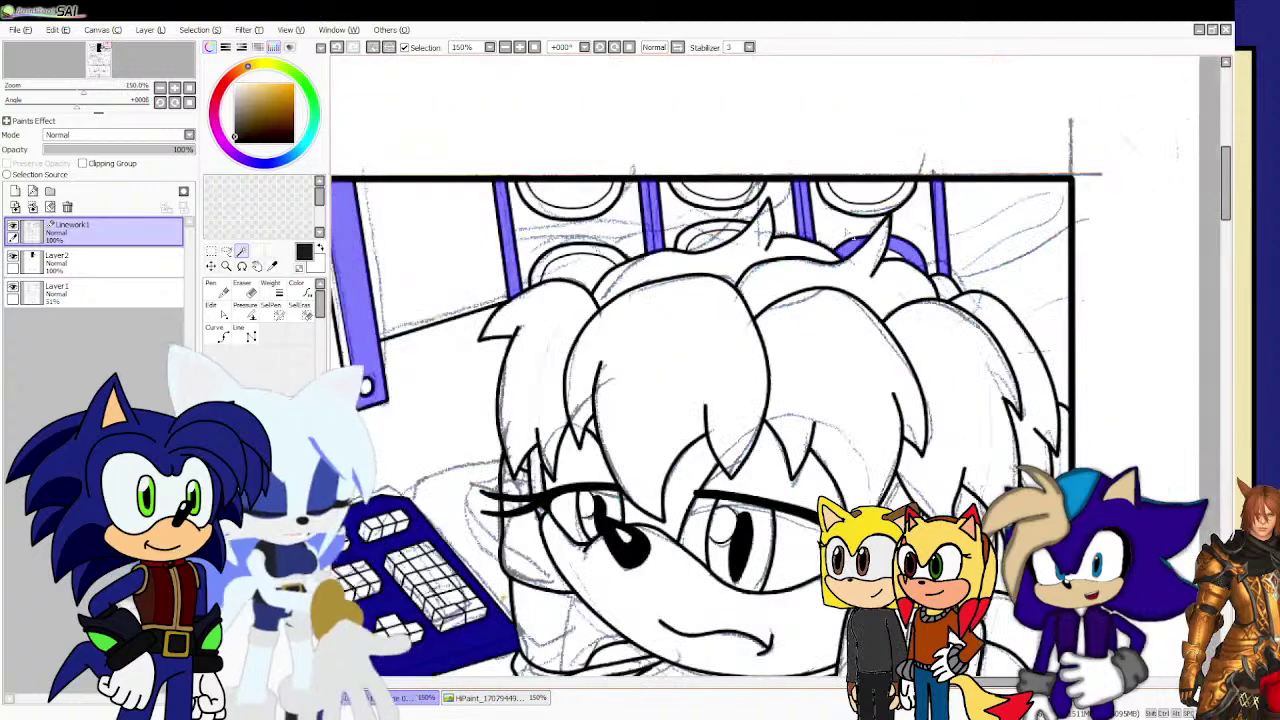
{"action": "scroll", "coordinate": [831, 203], "scroll_direction": "up", "scroll_amount": 2}
{"action": "left_click", "coordinate": [833, 203]}
{"action": "left_click", "coordinate": [632, 200]}
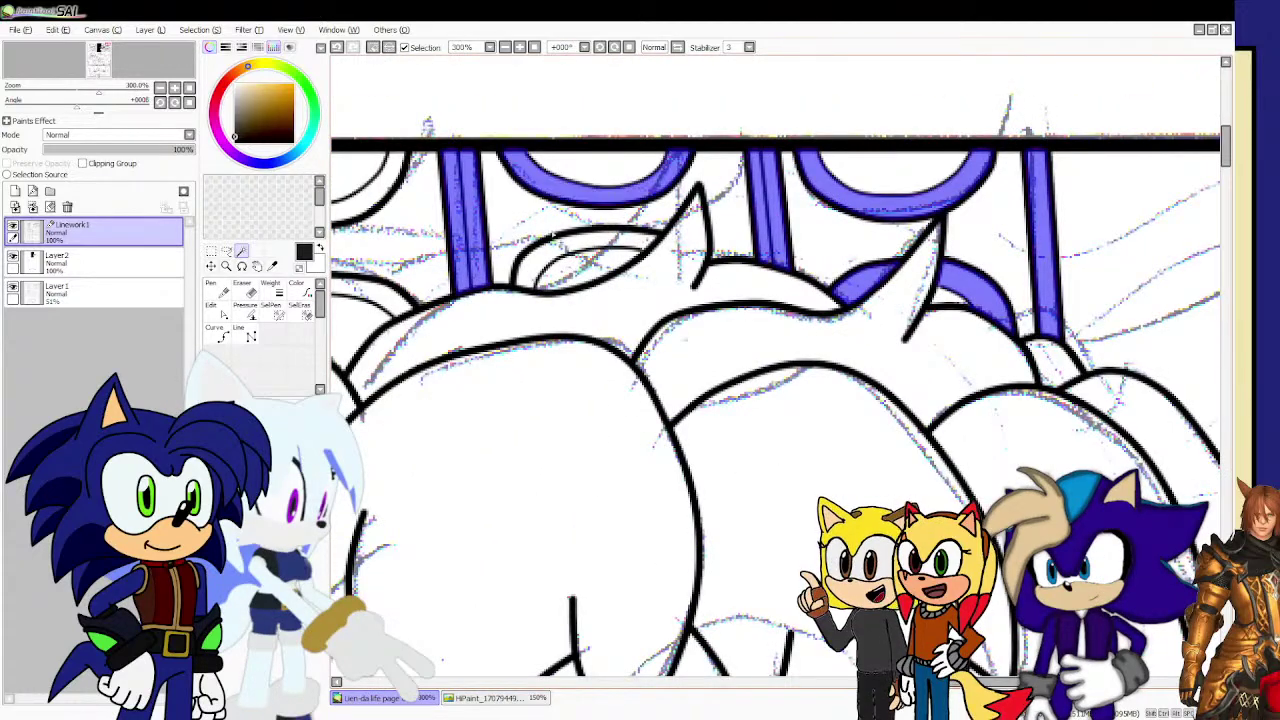
{"action": "left_click", "coordinate": [548, 253]}
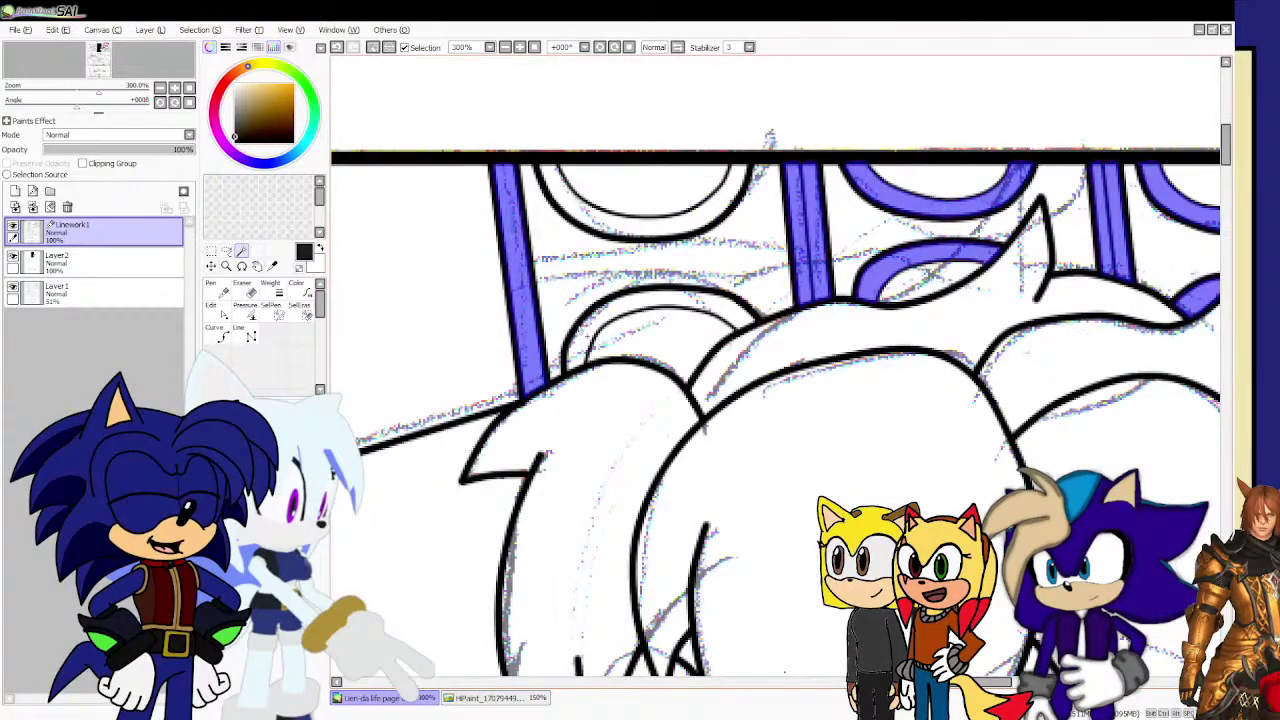
{"action": "scroll", "coordinate": [597, 230], "scroll_direction": "down", "scroll_amount": 2}
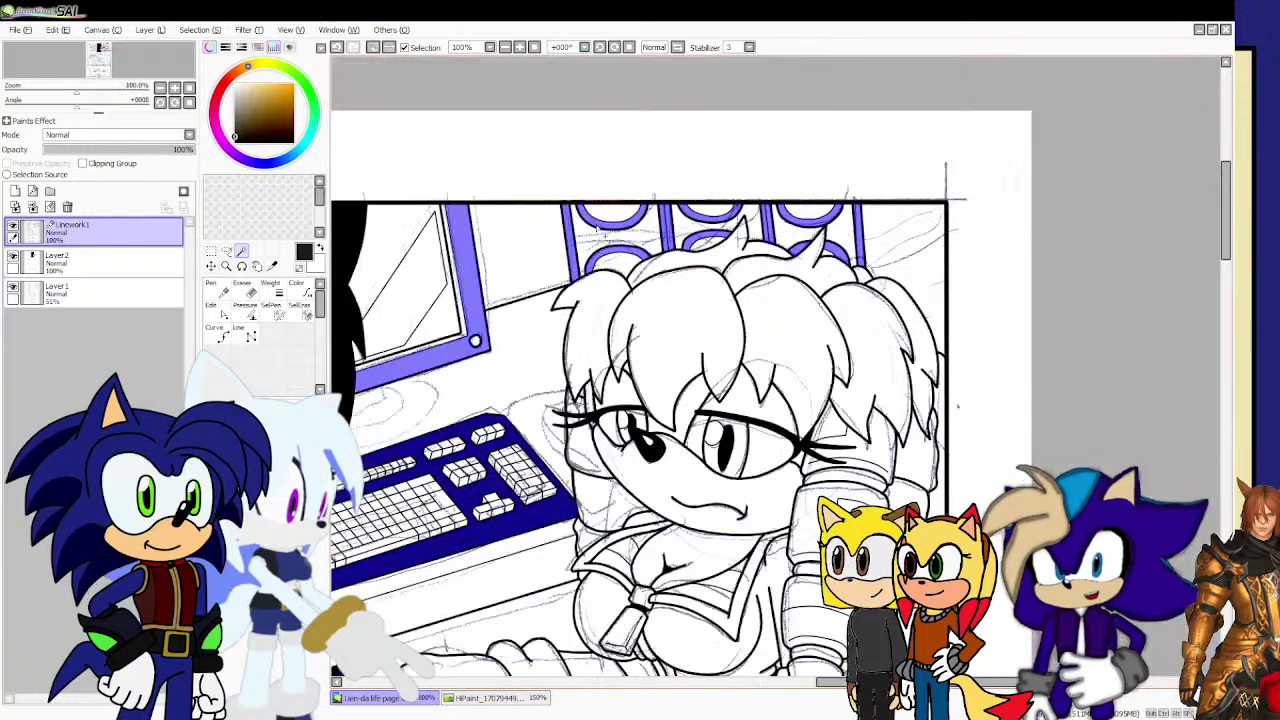
Paint the selected monitor frame, vertical bars and round rims dark grey on Layer2, and clear the selection.
{"action": "scroll", "coordinate": [600, 230], "scroll_direction": "down", "scroll_amount": 1}
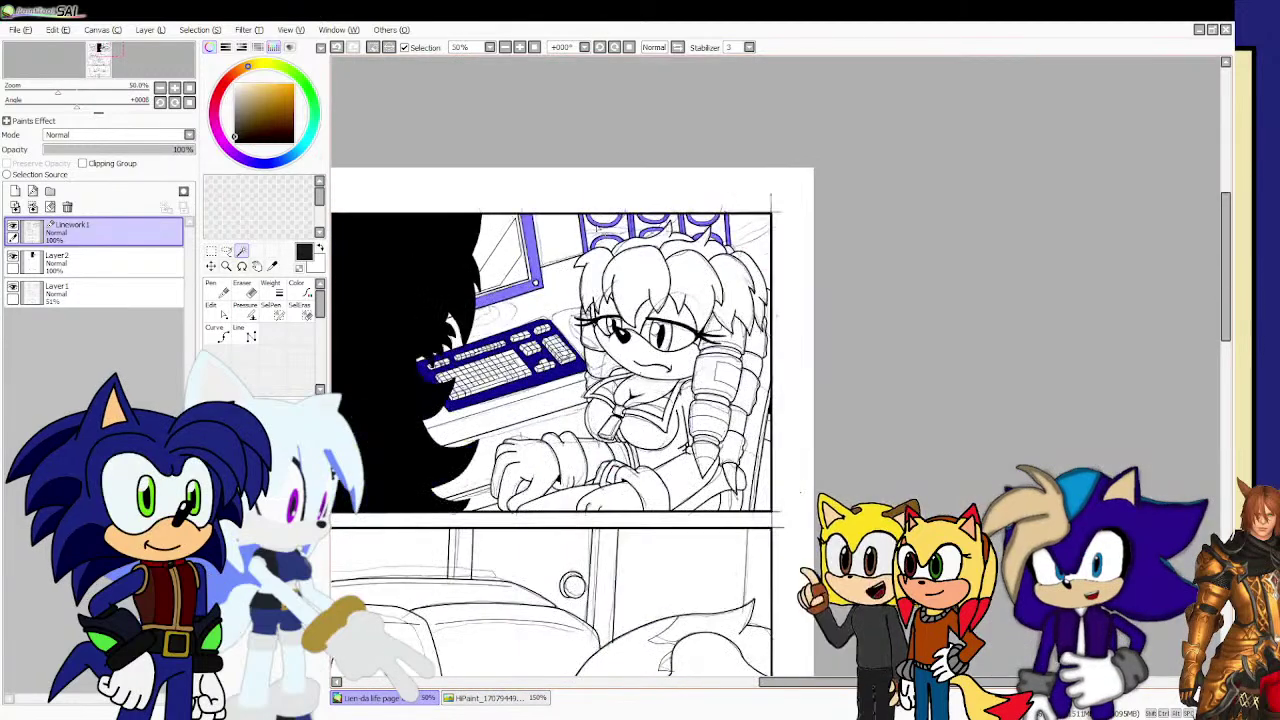
{"action": "left_click", "coordinate": [155, 257]}
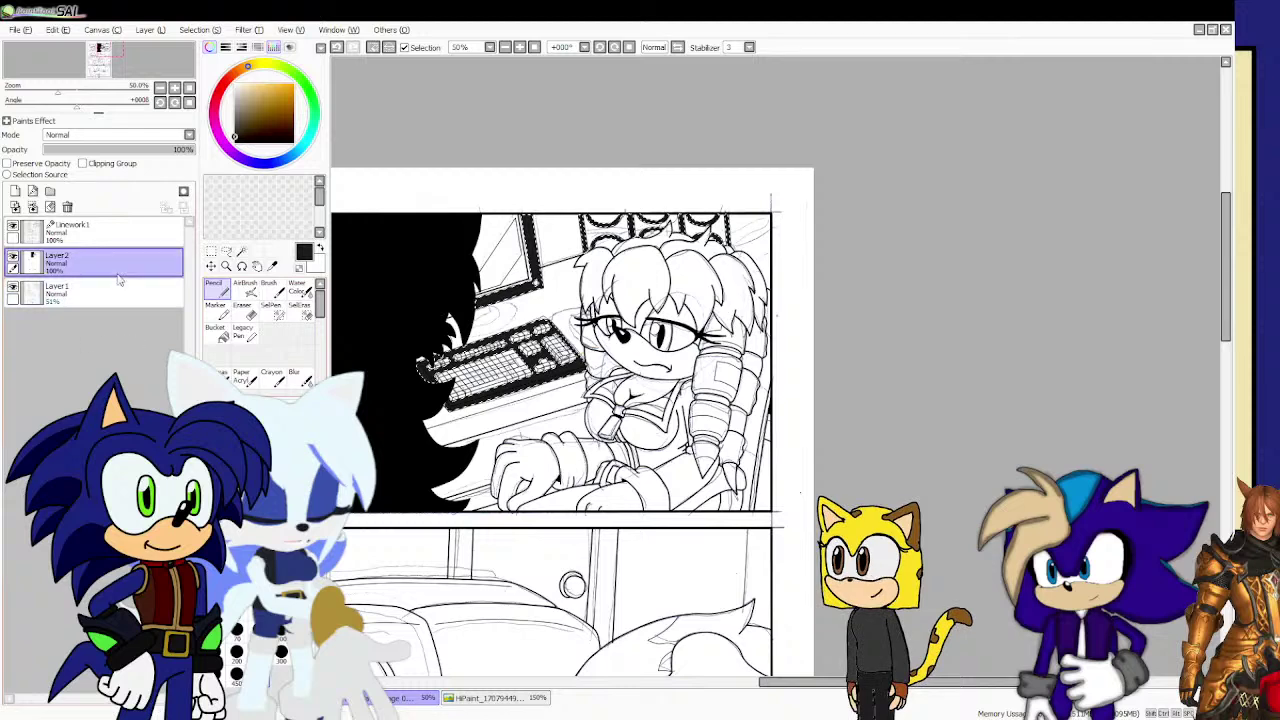
{"action": "left_click", "coordinate": [110, 230]}
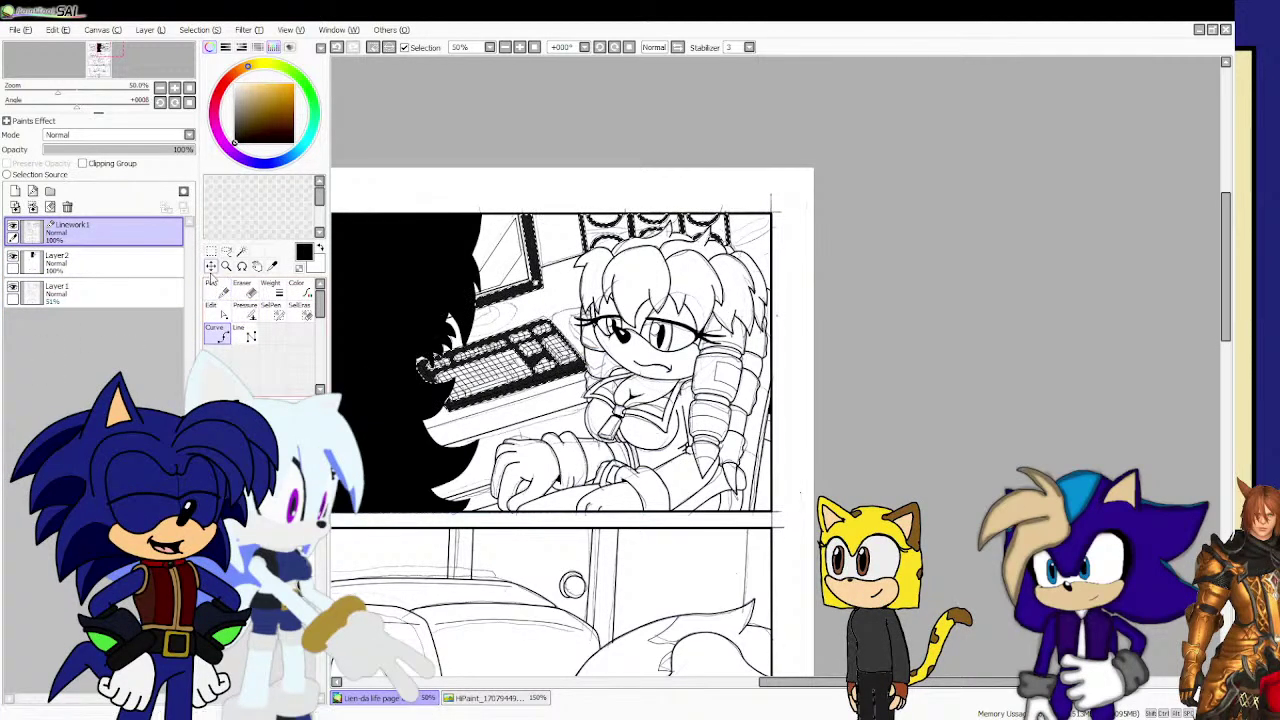
{"action": "left_click", "coordinate": [211, 250]}
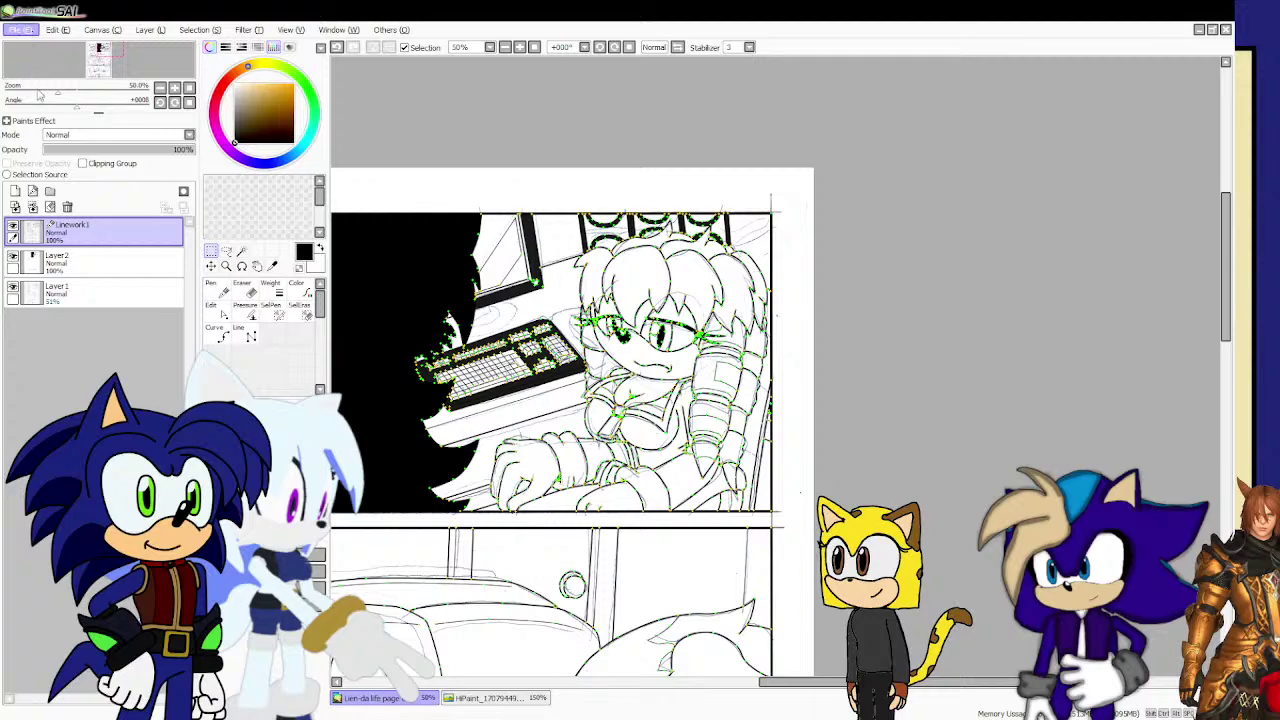
Ink the rounded shape beside the eyelashes and the angular outline next to the keyboard on Linework1 with the Curve tool.
{"action": "left_click", "coordinate": [216, 334]}
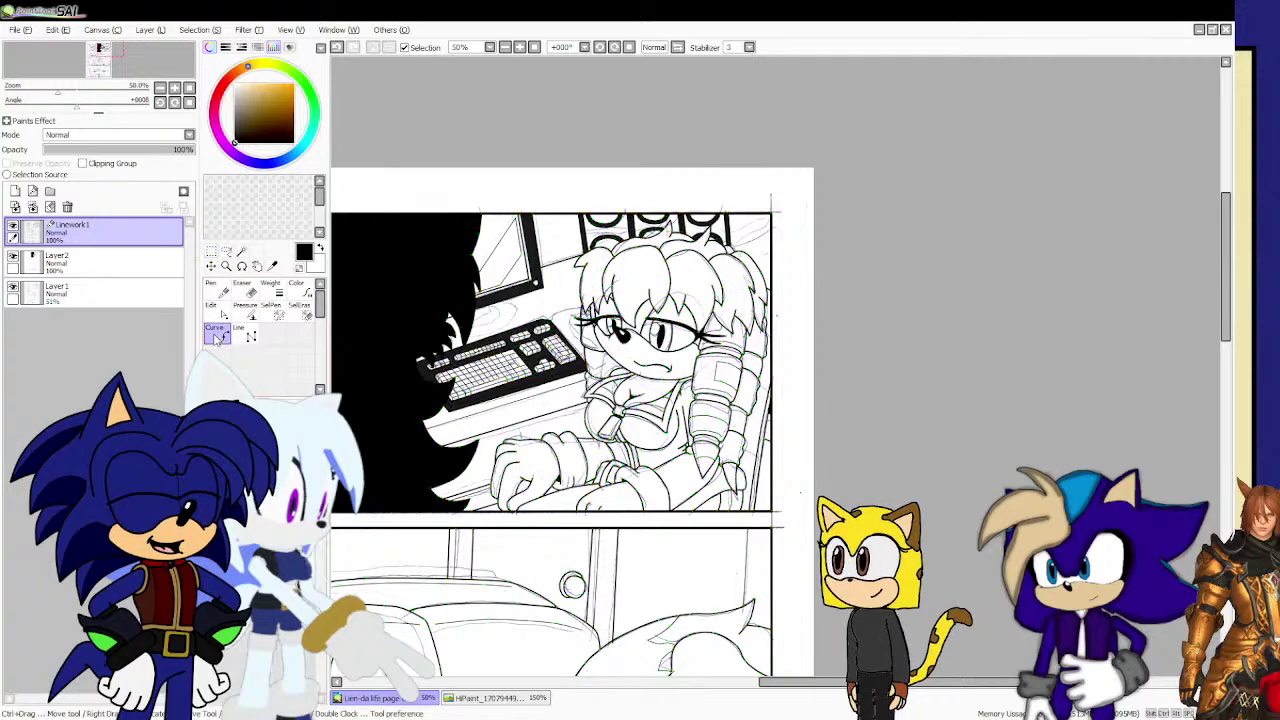
{"action": "scroll", "coordinate": [550, 327], "scroll_direction": "up", "scroll_amount": 5}
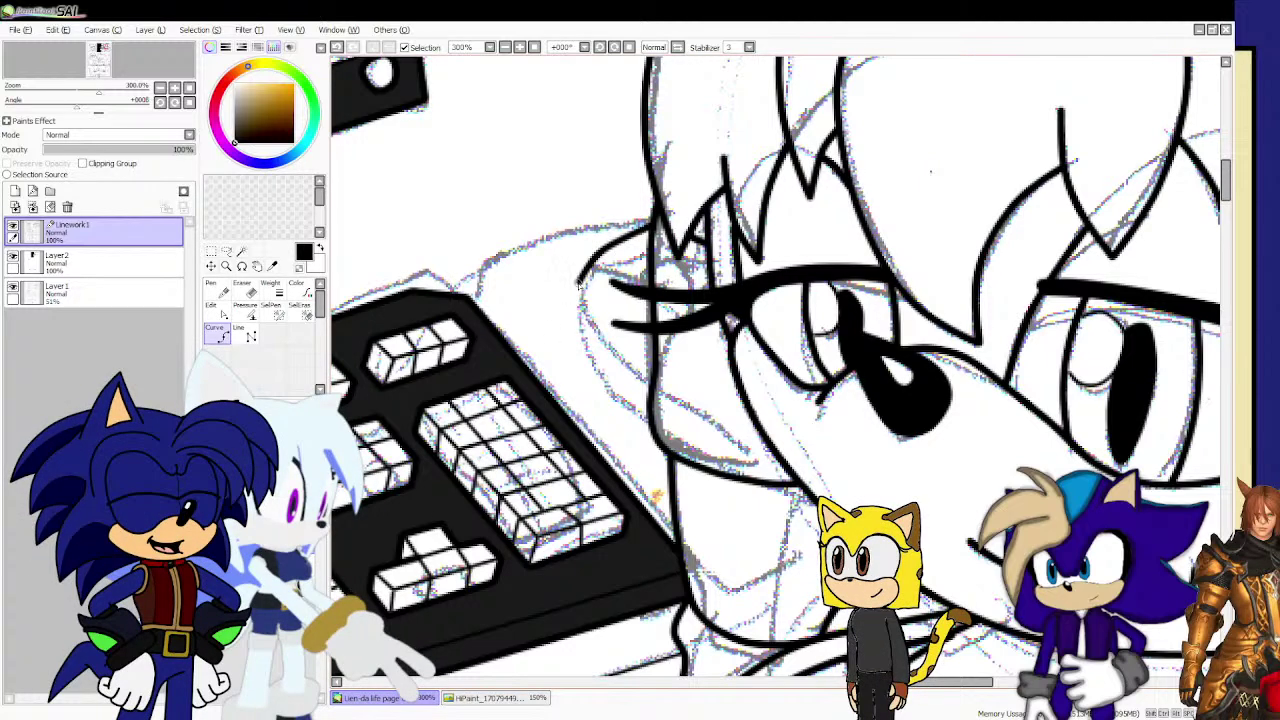
{"action": "left_click_drag", "start_coordinate": [578, 284], "coordinate": [588, 302]}
{"action": "left_click_drag", "start_coordinate": [600, 254], "coordinate": [612, 350]}
{"action": "left_click_drag", "start_coordinate": [590, 286], "coordinate": [640, 374]}
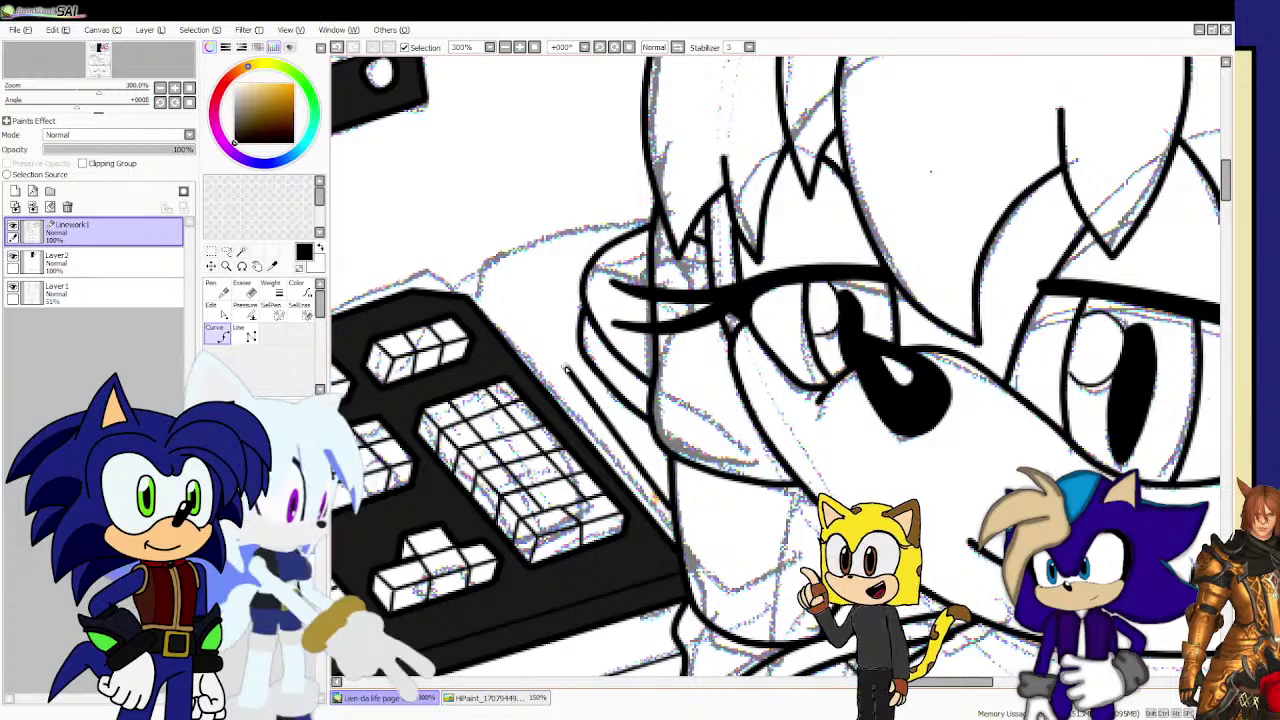
{"action": "left_click", "coordinate": [549, 358]}
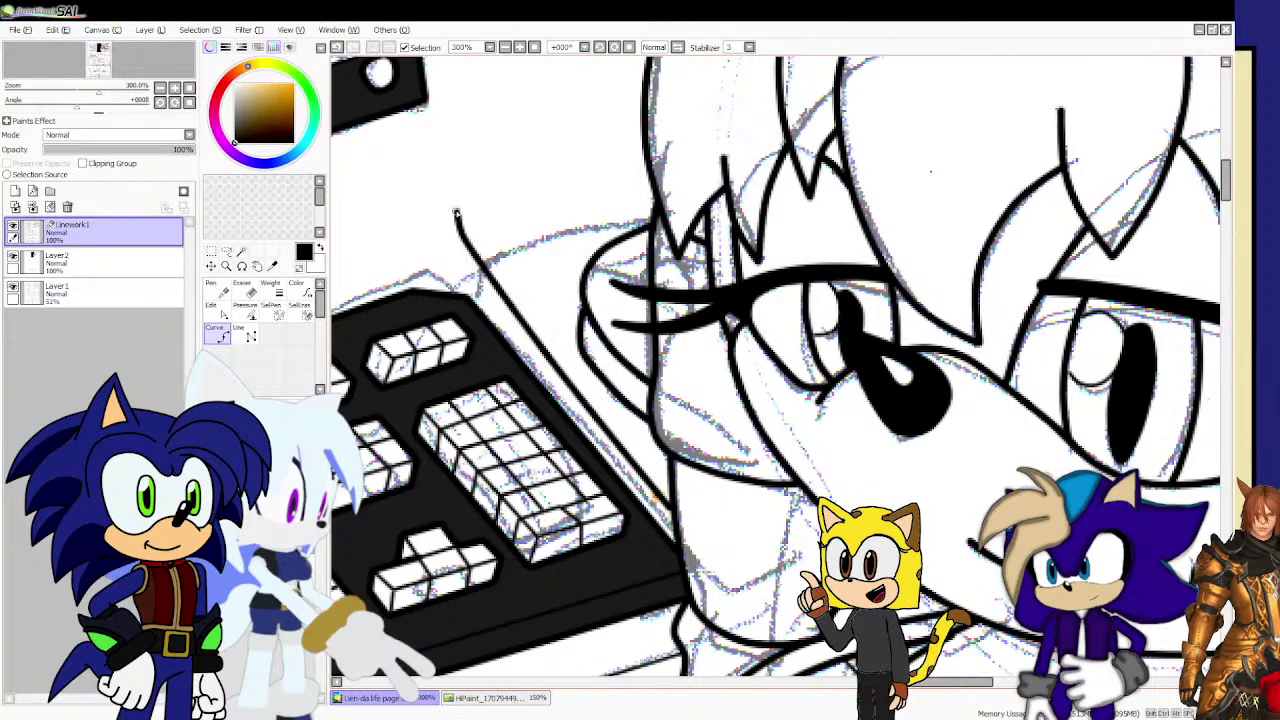
{"action": "double_click", "coordinate": [644, 142]}
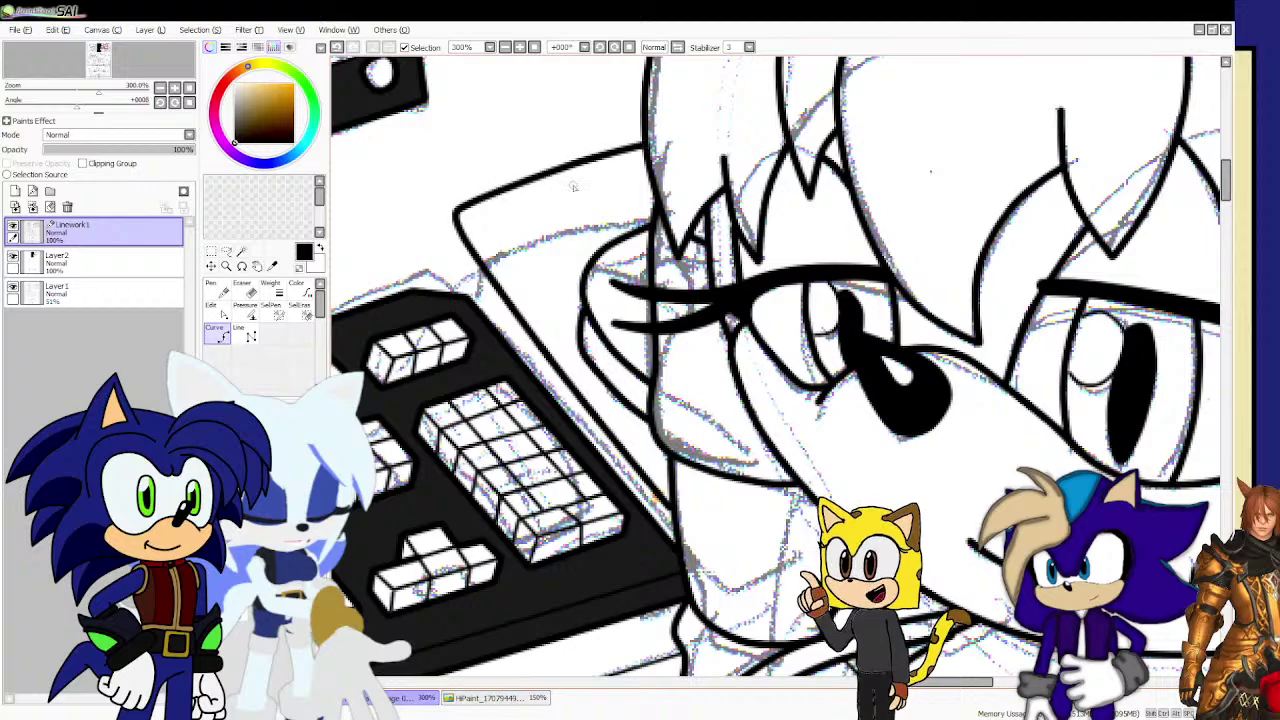
Select the thin crescent on the rounded shape beside the eyelashes, fill it black on Layer2, and clear the selection.
{"action": "scroll", "coordinate": [536, 222], "scroll_direction": "down", "scroll_amount": 2}
{"action": "scroll", "coordinate": [549, 229], "scroll_direction": "down", "scroll_amount": 3}
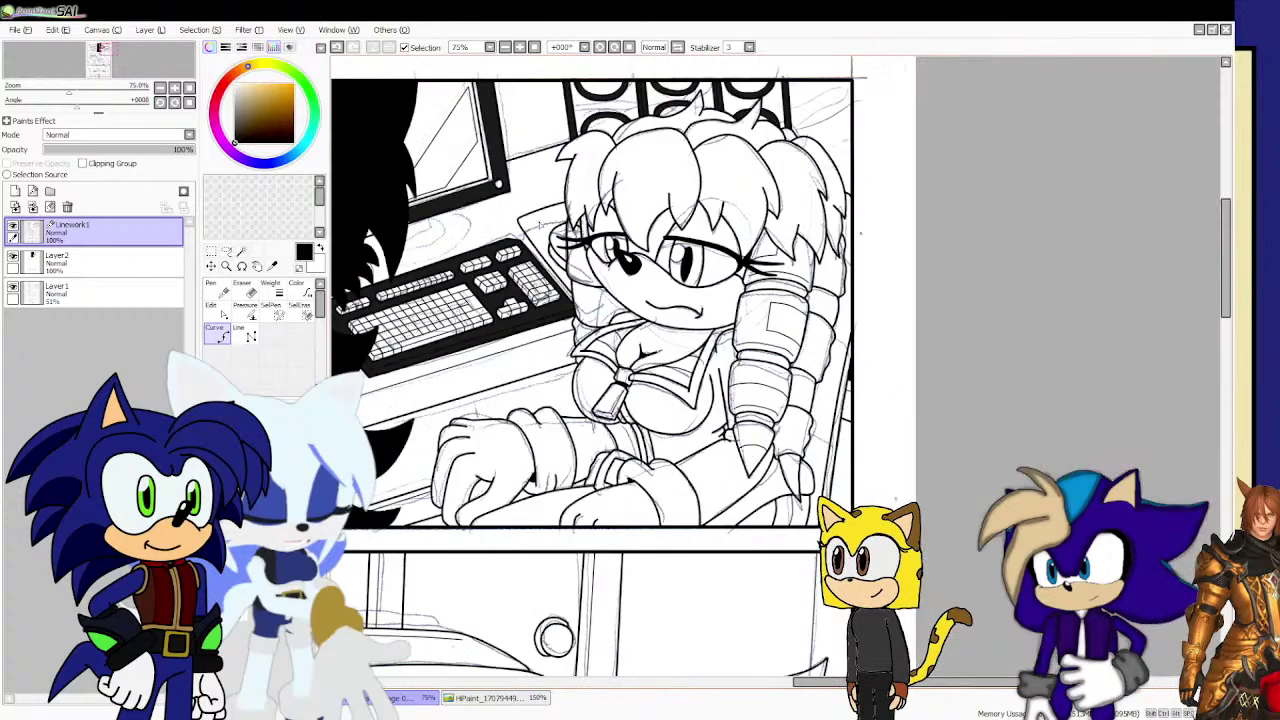
{"action": "scroll", "coordinate": [568, 242], "scroll_direction": "down", "scroll_amount": 1}
{"action": "scroll", "coordinate": [490, 182], "scroll_direction": "up", "scroll_amount": 2}
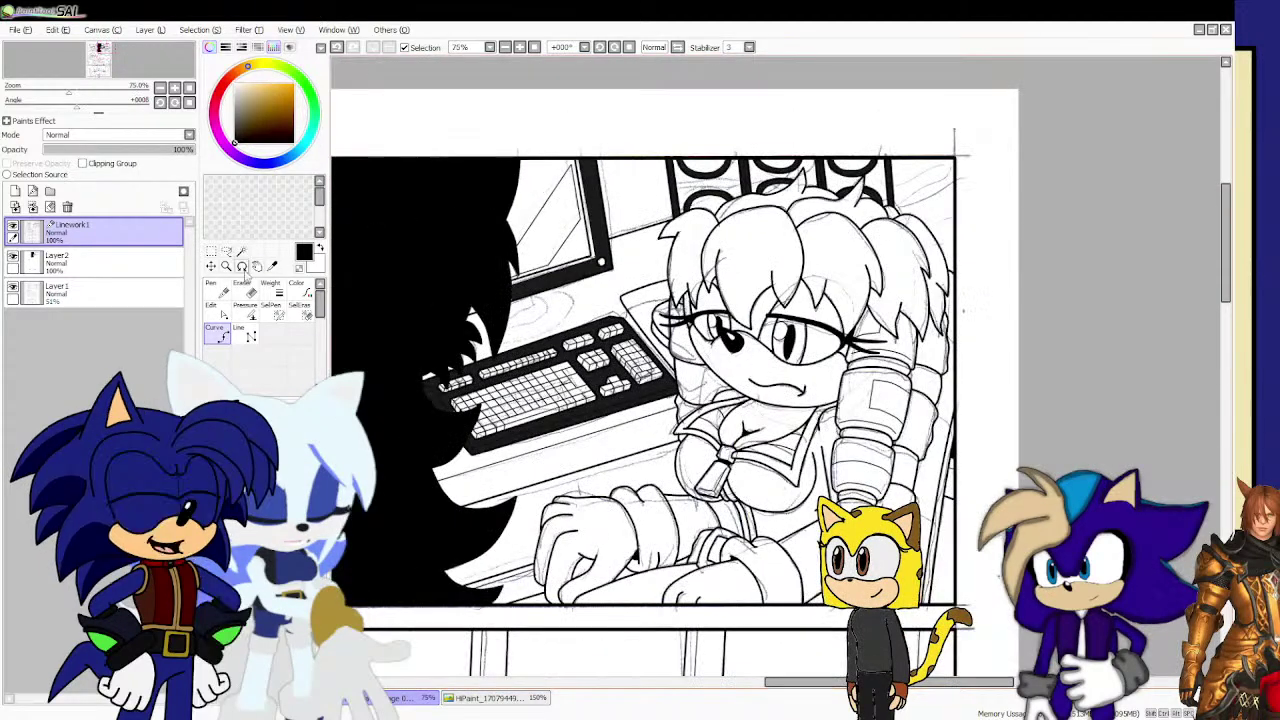
{"action": "scroll", "coordinate": [483, 396], "scroll_direction": "up", "scroll_amount": 2}
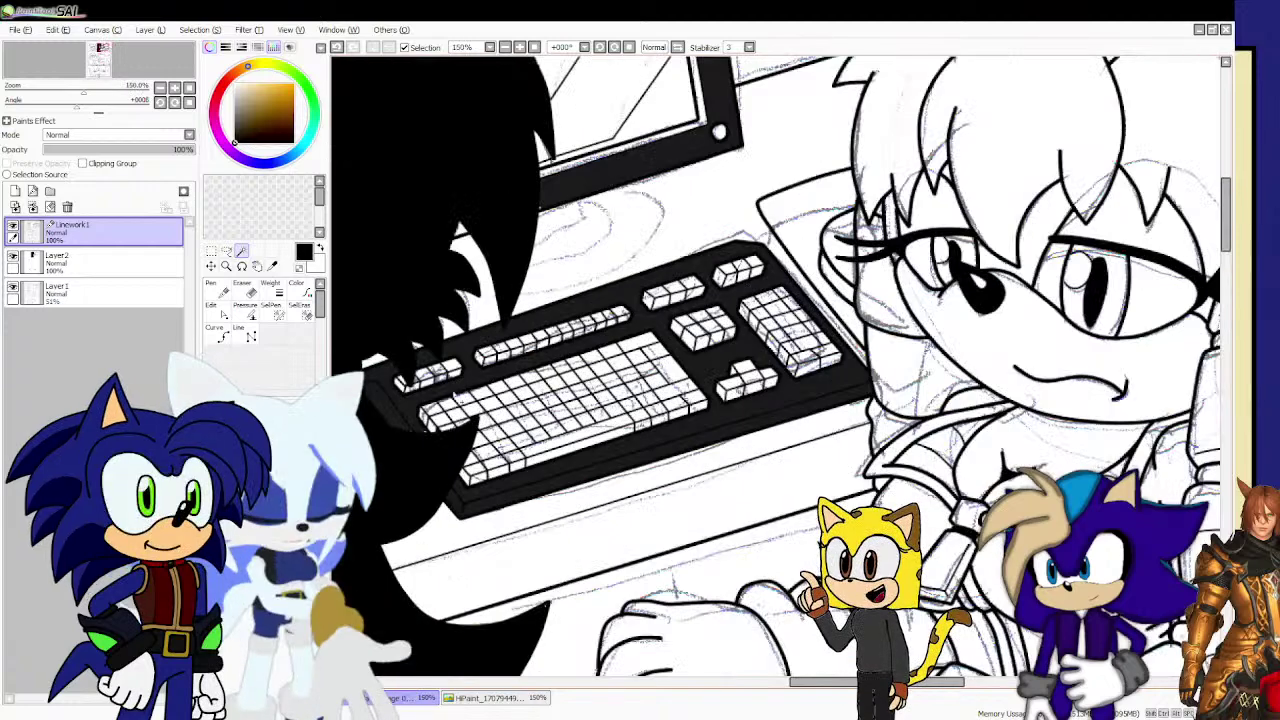
{"action": "scroll", "coordinate": [845, 245], "scroll_direction": "up", "scroll_amount": 1}
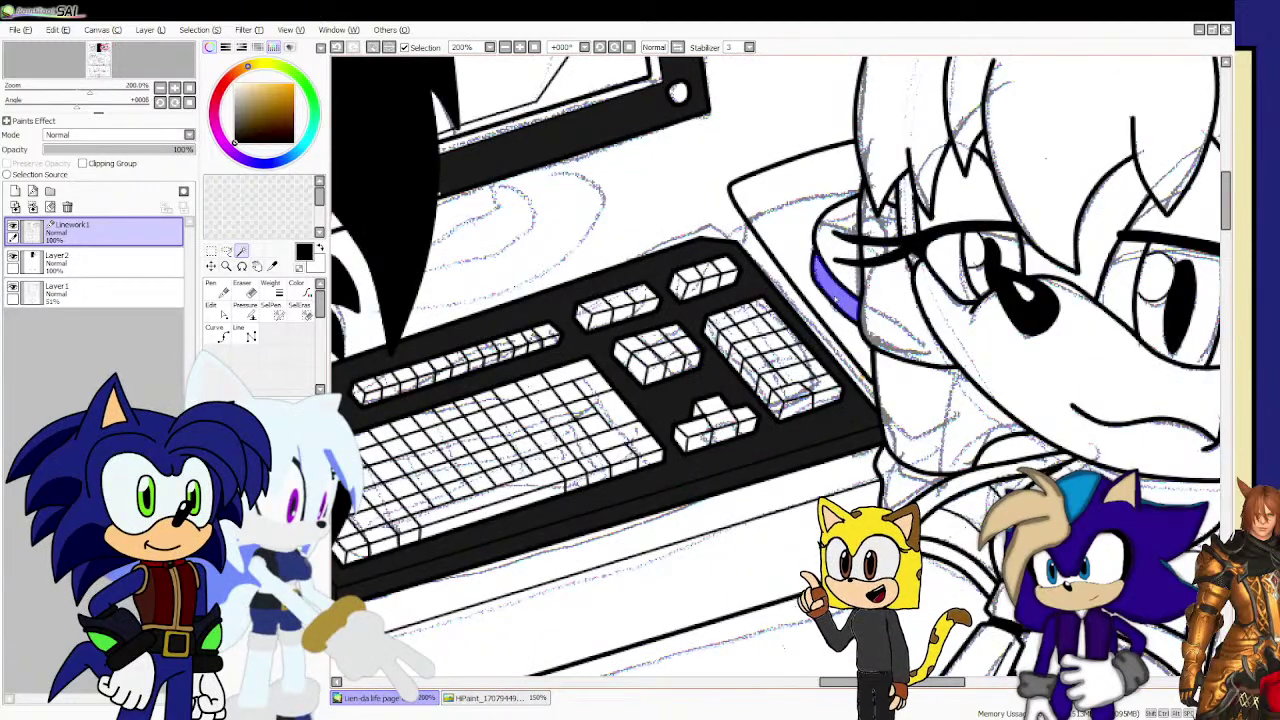
{"action": "left_click", "coordinate": [110, 261]}
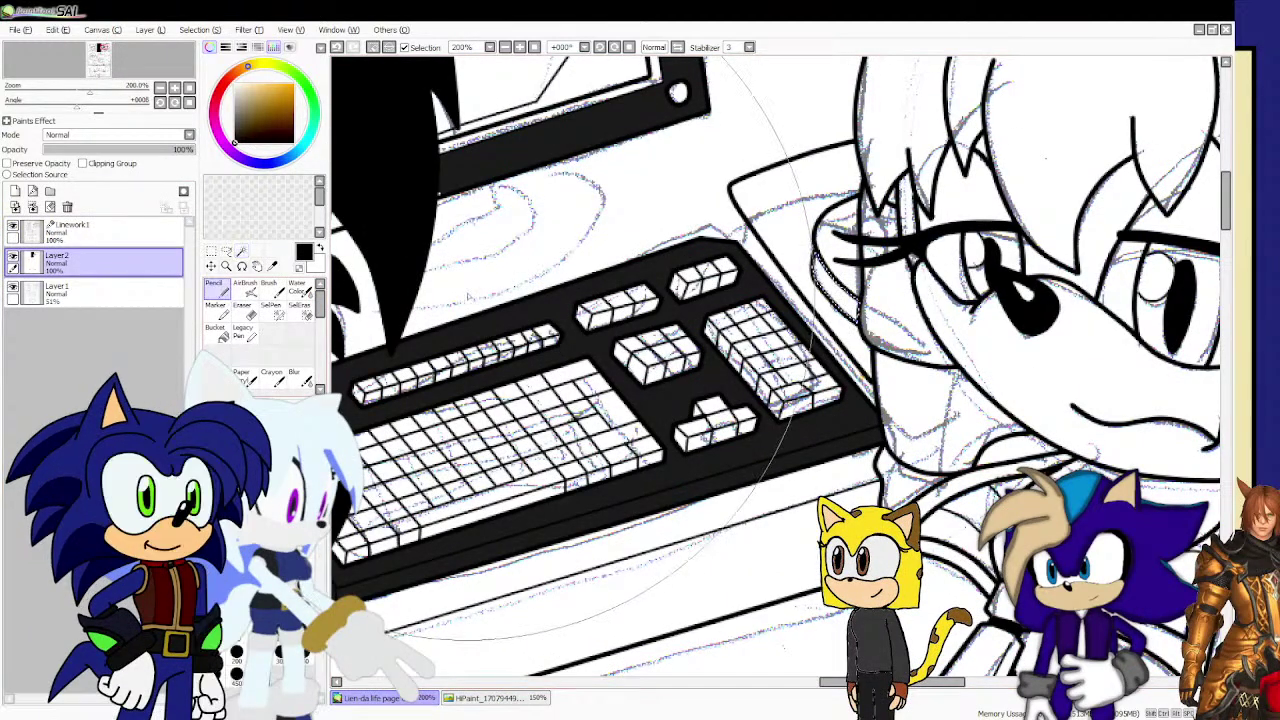
{"action": "left_click", "coordinate": [110, 230]}
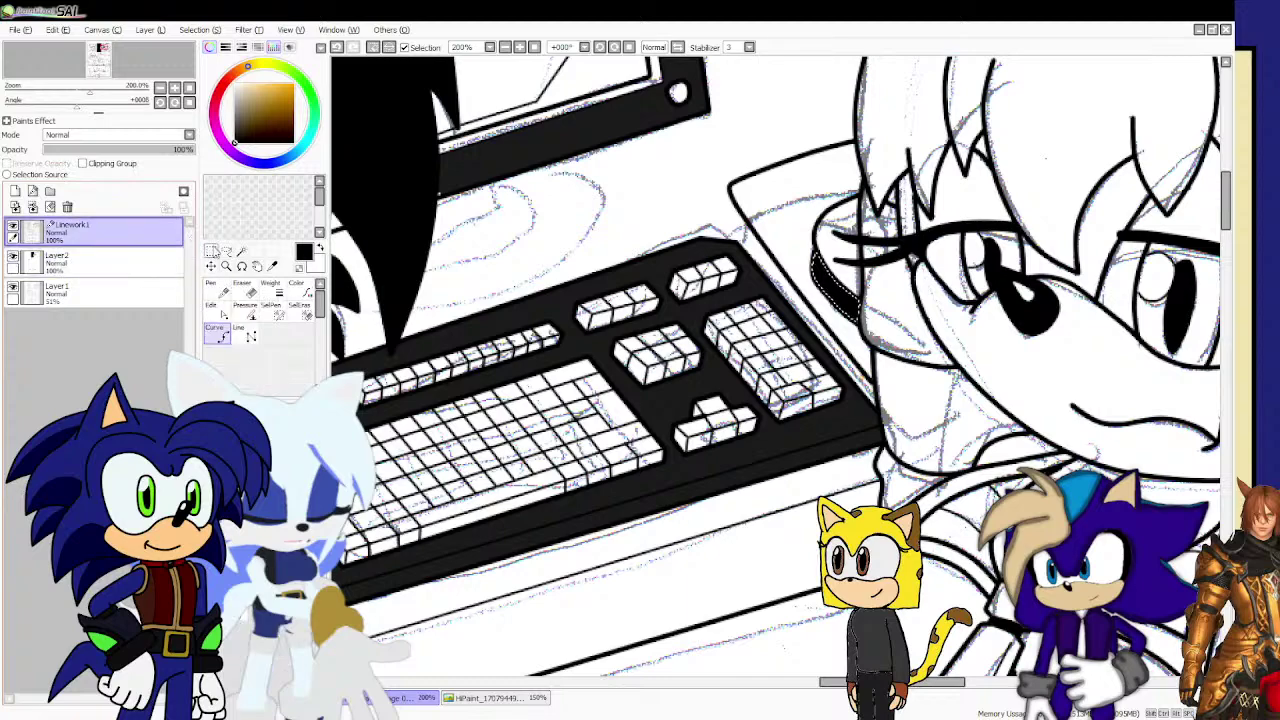
{"action": "left_click", "coordinate": [240, 250]}
Select the small triangular gap in the black hair and the monitor frame's lower strip from Linework1, and make Layer2 active for filling.
{"action": "scroll", "coordinate": [515, 278], "scroll_direction": "down", "scroll_amount": 3}
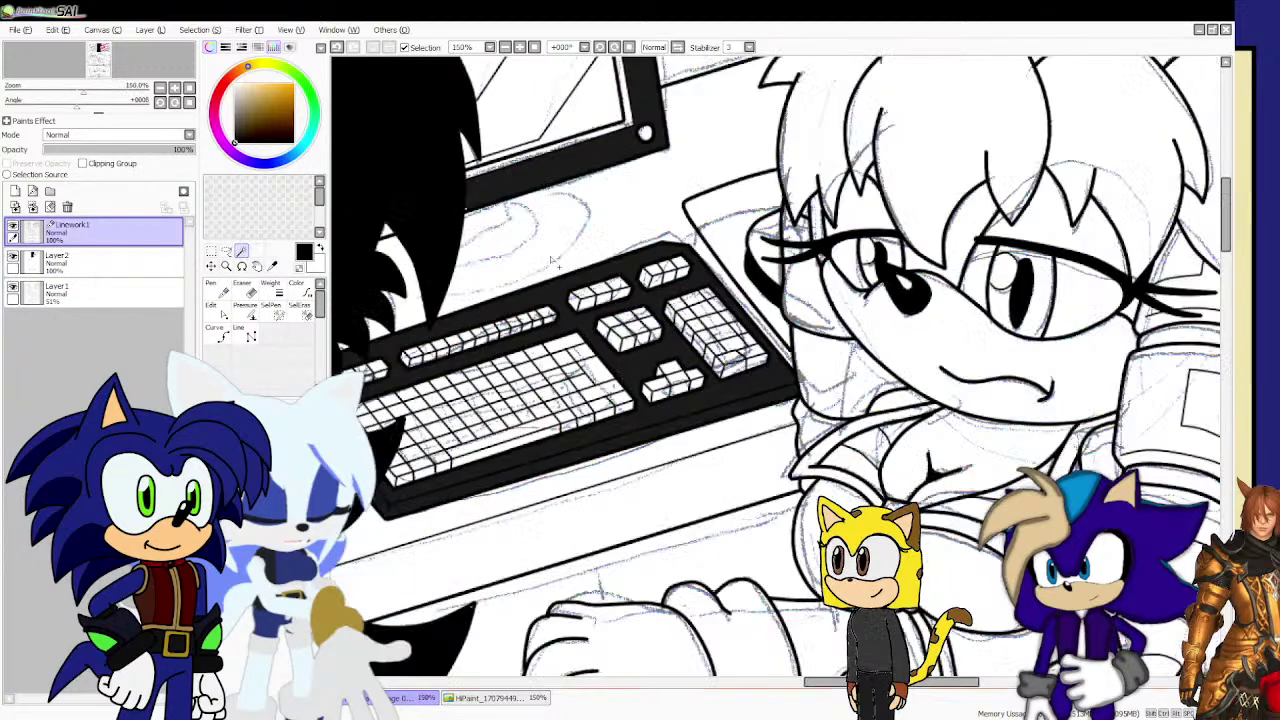
{"action": "scroll", "coordinate": [442, 264], "scroll_direction": "up", "scroll_amount": 3}
{"action": "scroll", "coordinate": [444, 248], "scroll_direction": "up", "scroll_amount": 1}
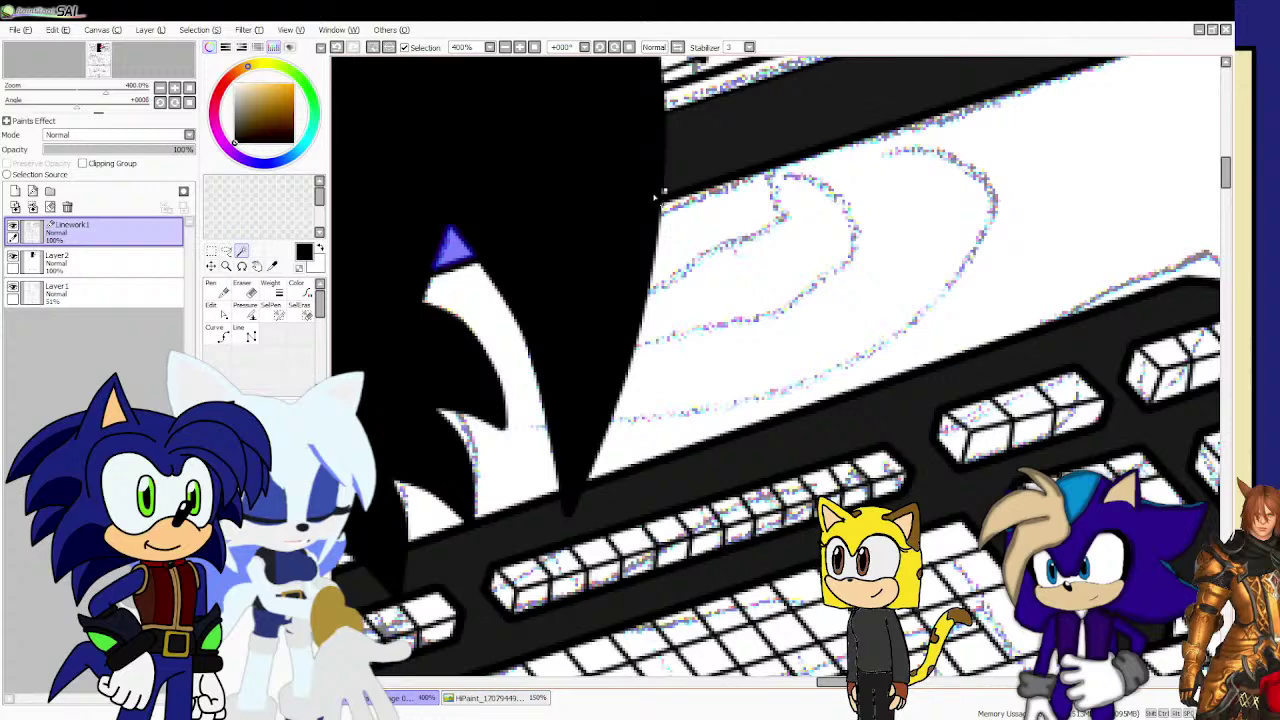
{"action": "left_click", "coordinate": [688, 175]}
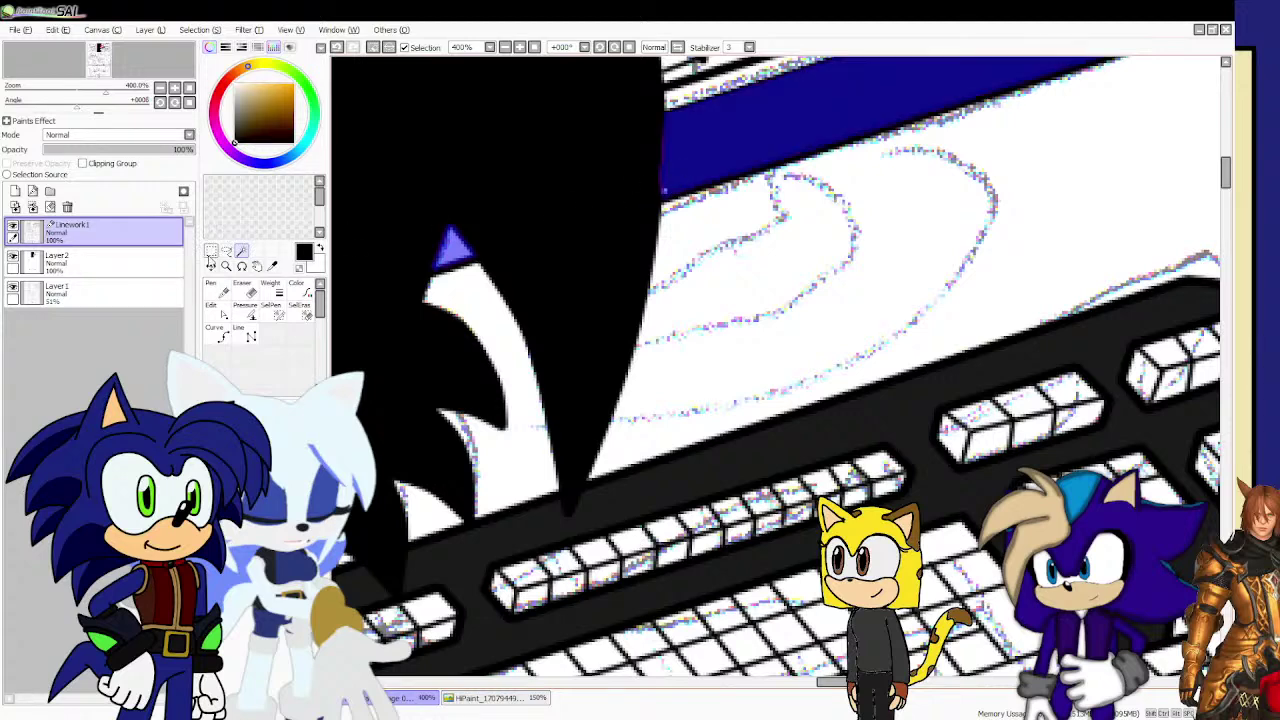
{"action": "left_click", "coordinate": [100, 260]}
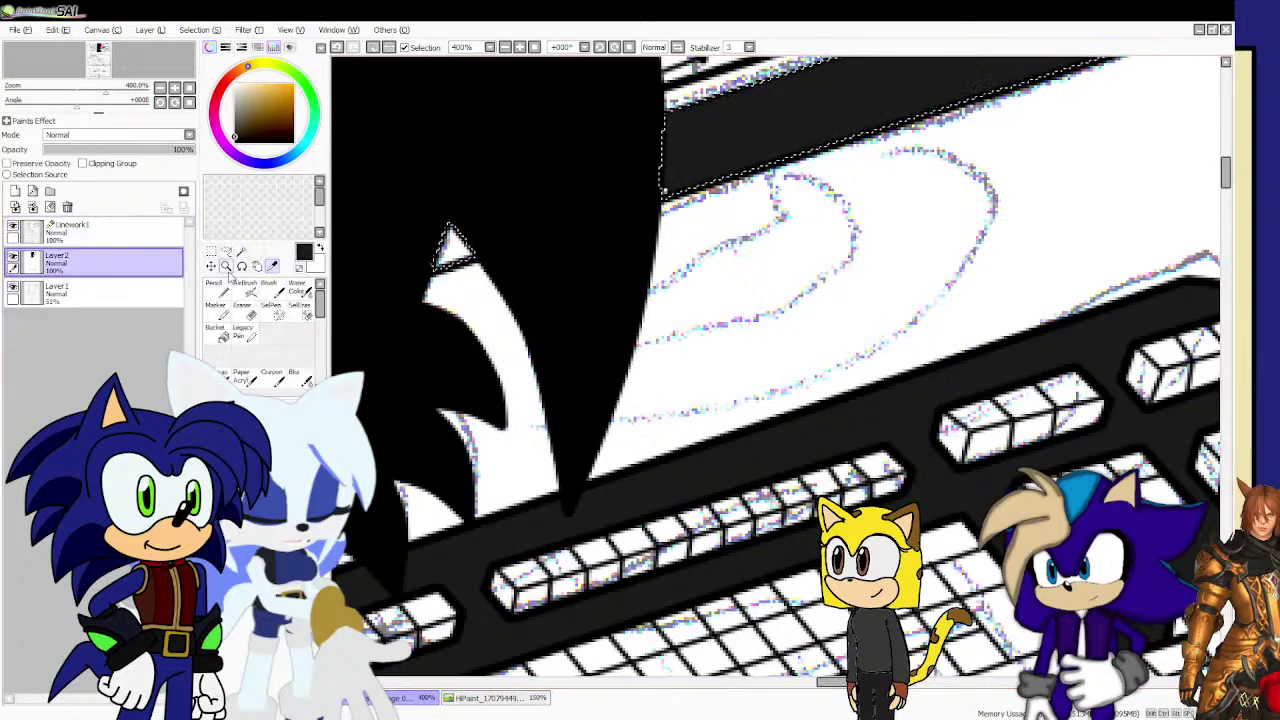
Fill the selected triangular gap between the black spikes with dark grey on Layer2, and clear the selection with Linework1 active.
{"action": "left_click", "coordinate": [215, 287]}
{"action": "left_click", "coordinate": [100, 230]}
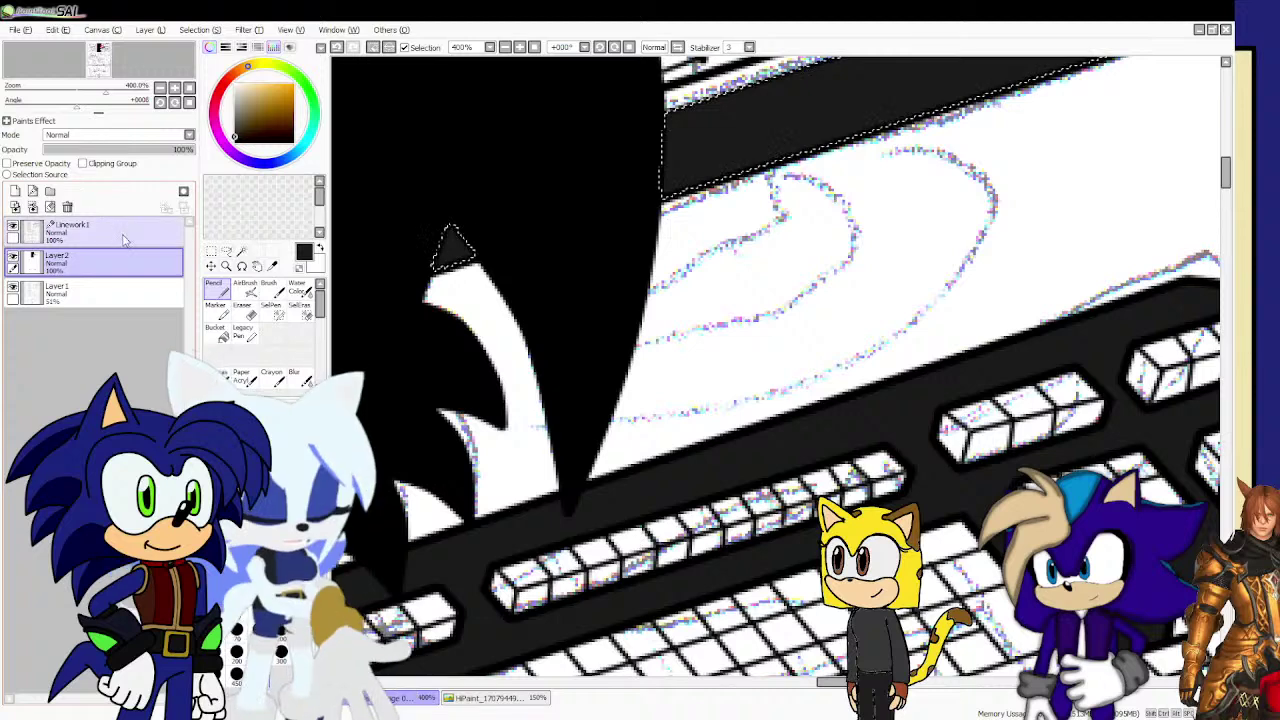
{"action": "left_click", "coordinate": [211, 250]}
{"action": "key", "text": "ctrl+d"}
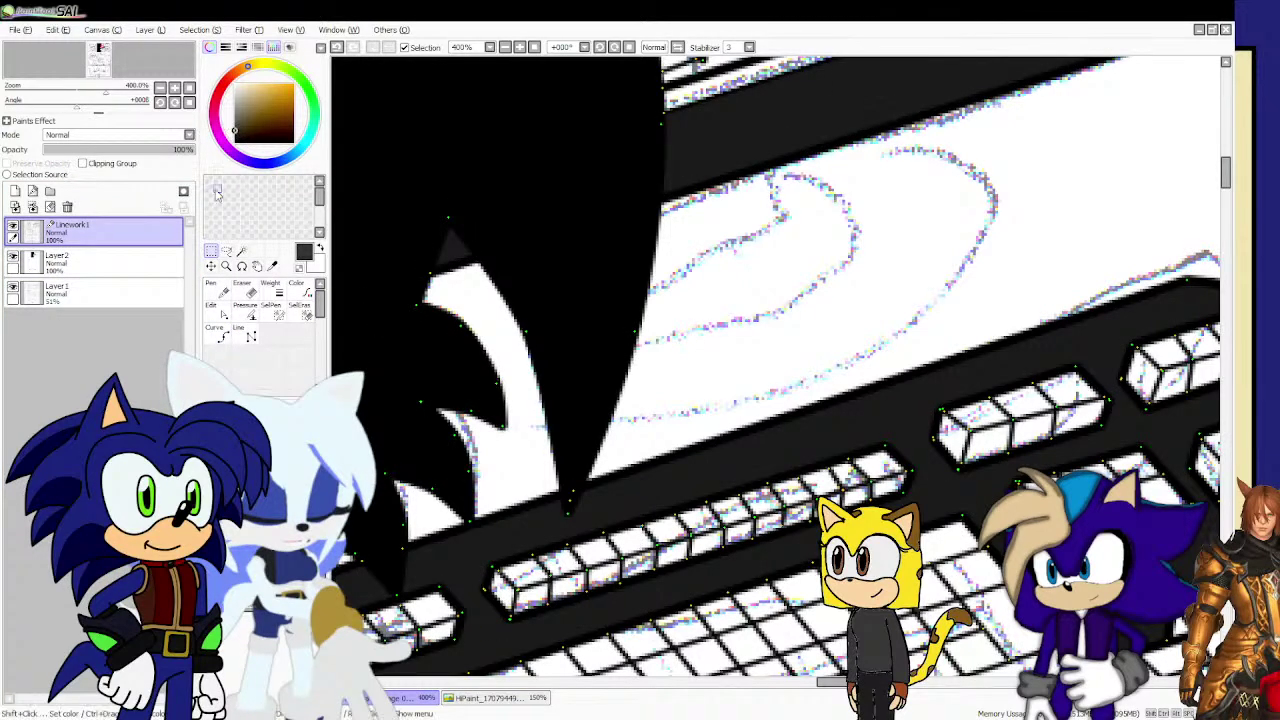
Select all faces of the short key group beside the black spikes at the keyboard's far left with the Magic Wand.
{"action": "left_click", "coordinate": [241, 250]}
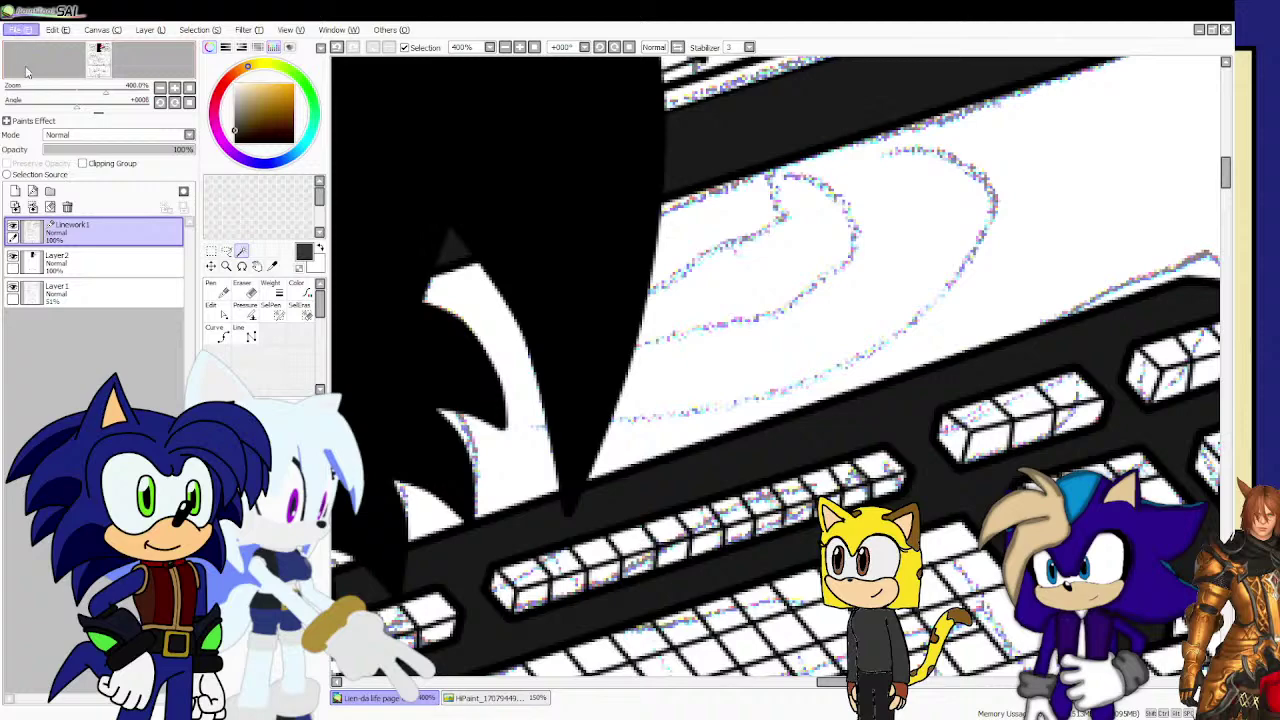
{"action": "scroll", "coordinate": [586, 289], "scroll_direction": "down", "scroll_amount": 3}
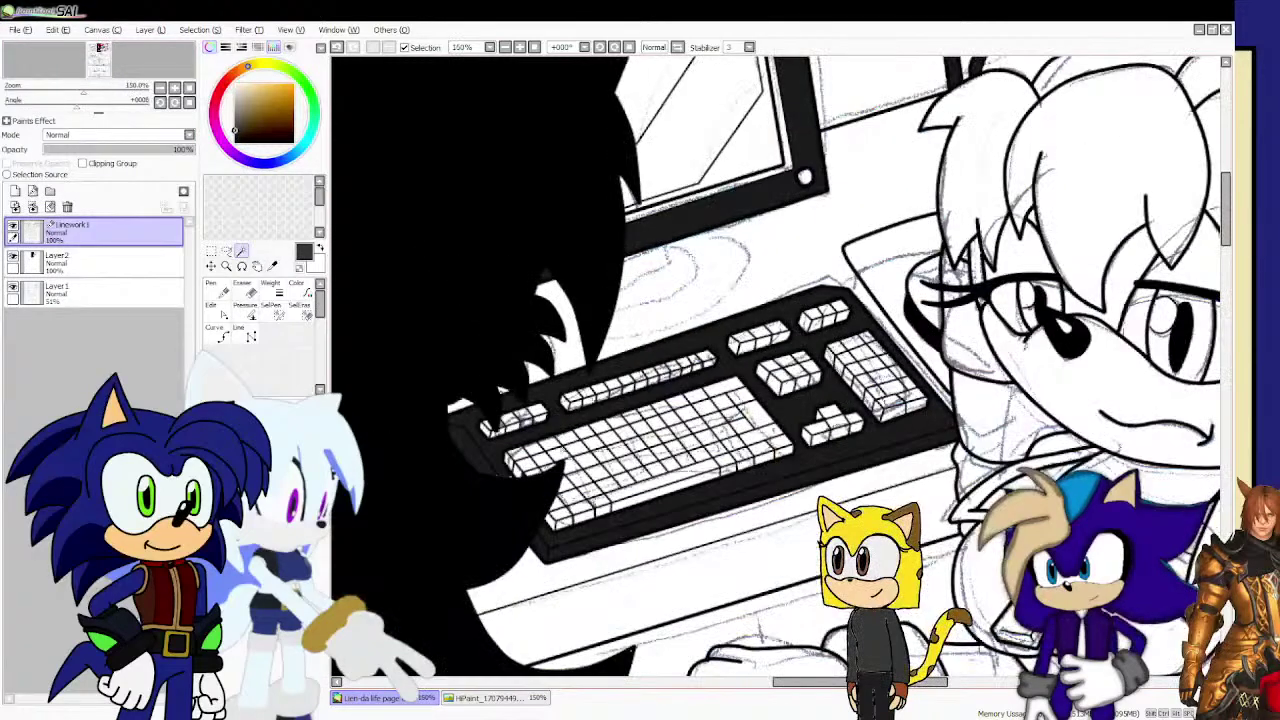
{"action": "scroll", "coordinate": [548, 475], "scroll_direction": "up", "scroll_amount": 2}
{"action": "scroll", "coordinate": [430, 395], "scroll_direction": "up", "scroll_amount": 3}
{"action": "left_click", "coordinate": [400, 370]}
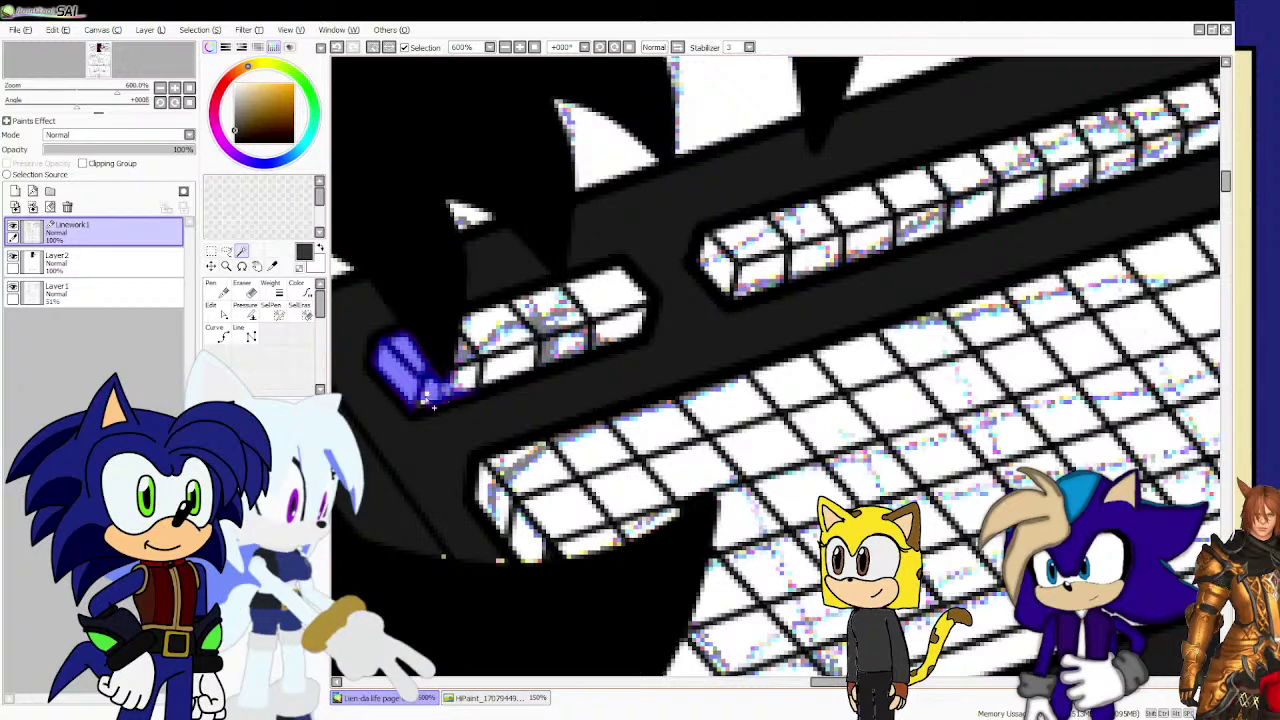
{"action": "left_click_drag", "start_coordinate": [465, 396], "coordinate": [466, 372]}
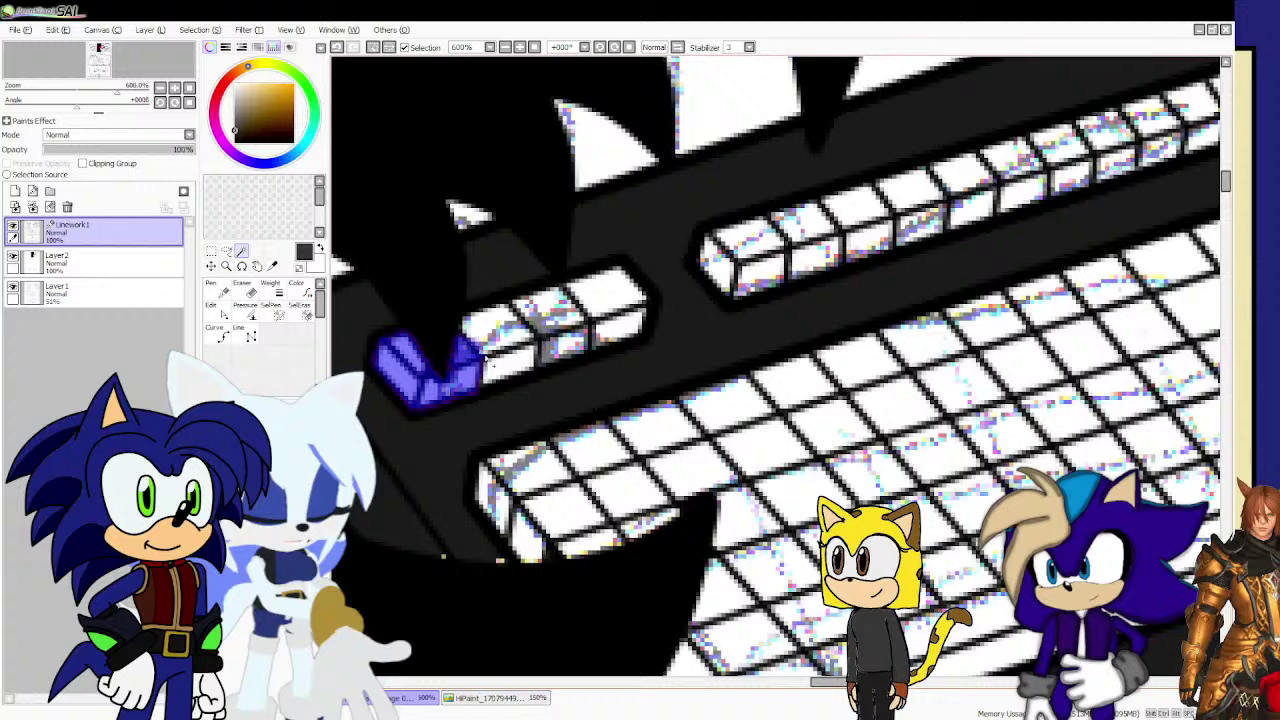
{"action": "mouse_move", "coordinate": [492, 365]}
{"action": "left_mouse_down"}
{"action": "mouse_move", "coordinate": [540, 334]}
{"action": "mouse_move", "coordinate": [544, 318]}
{"action": "mouse_move", "coordinate": [550, 348]}
{"action": "mouse_move", "coordinate": [608, 333]}
{"action": "mouse_move", "coordinate": [552, 370]}
{"action": "mouse_move", "coordinate": [614, 325]}
{"action": "mouse_move", "coordinate": [651, 323]}
{"action": "mouse_move", "coordinate": [598, 292]}
{"action": "left_mouse_up"}
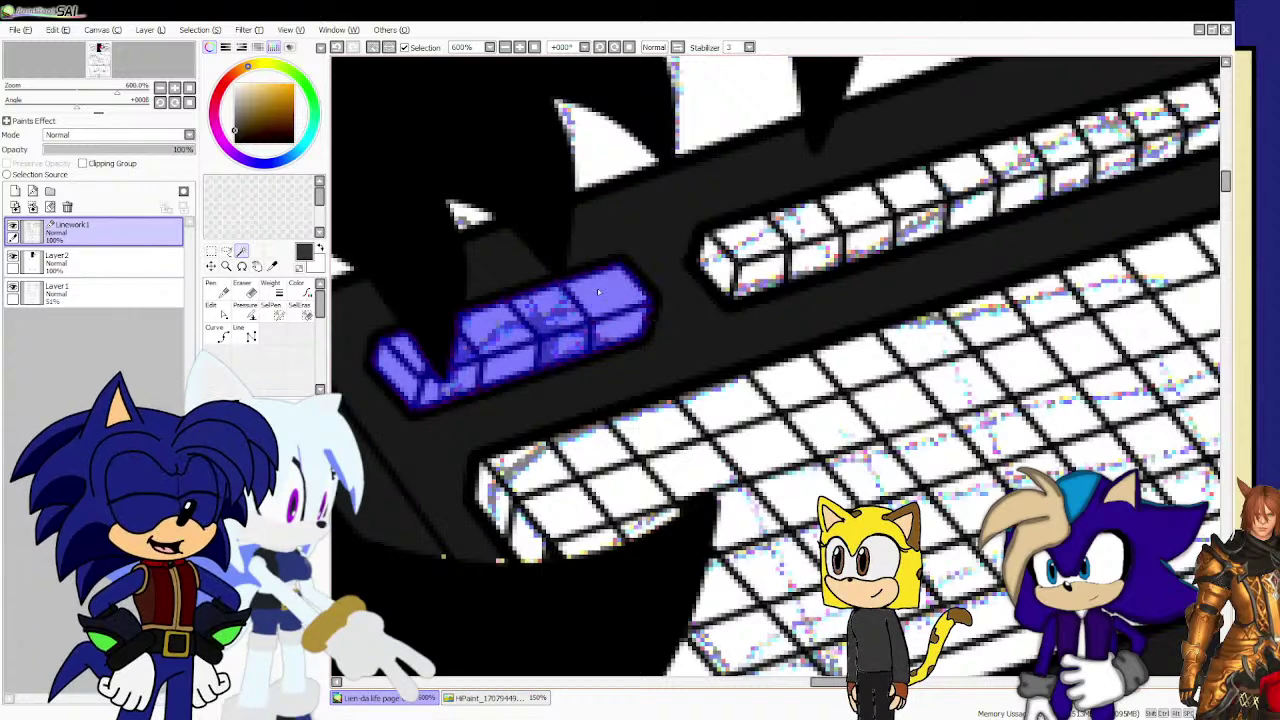
Add every key face of the long function-key row to the Magic Wand selection.
{"action": "scroll", "coordinate": [731, 294], "scroll_direction": "up", "scroll_amount": 1}
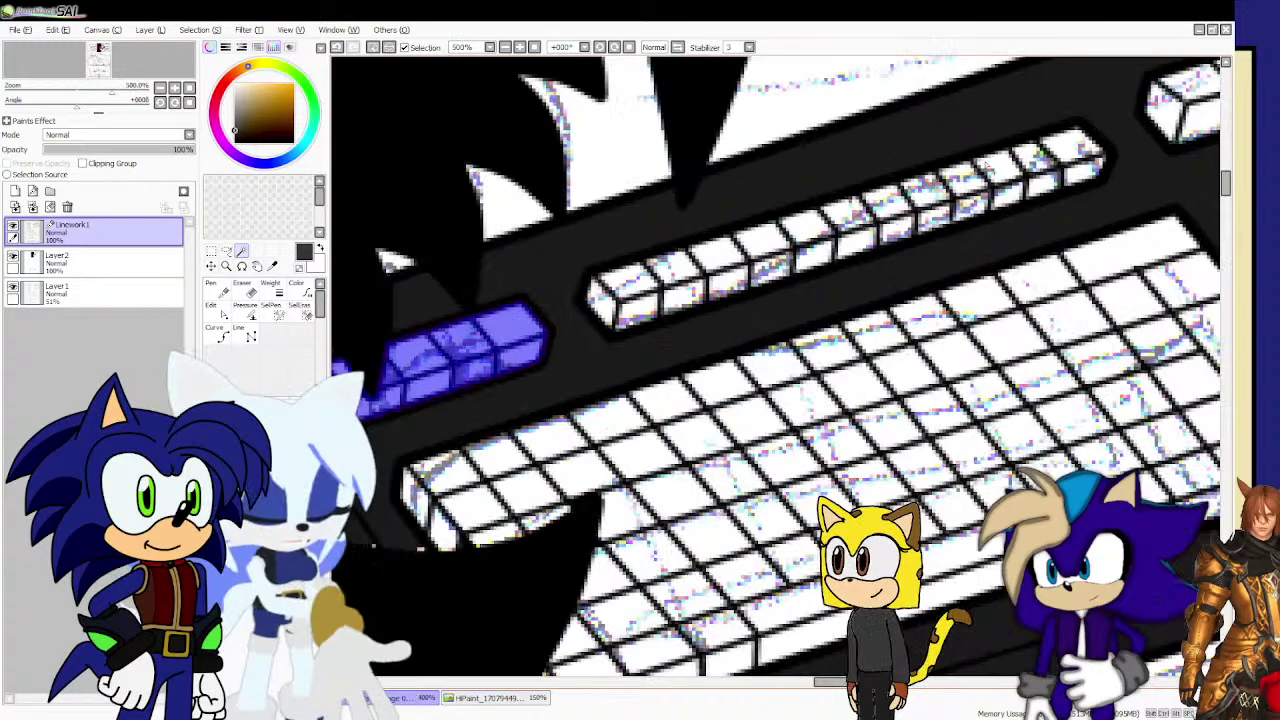
{"action": "mouse_move", "coordinate": [615, 318]}
{"action": "left_mouse_down"}
{"action": "mouse_move", "coordinate": [658, 300]}
{"action": "mouse_move", "coordinate": [675, 265]}
{"action": "left_mouse_up"}
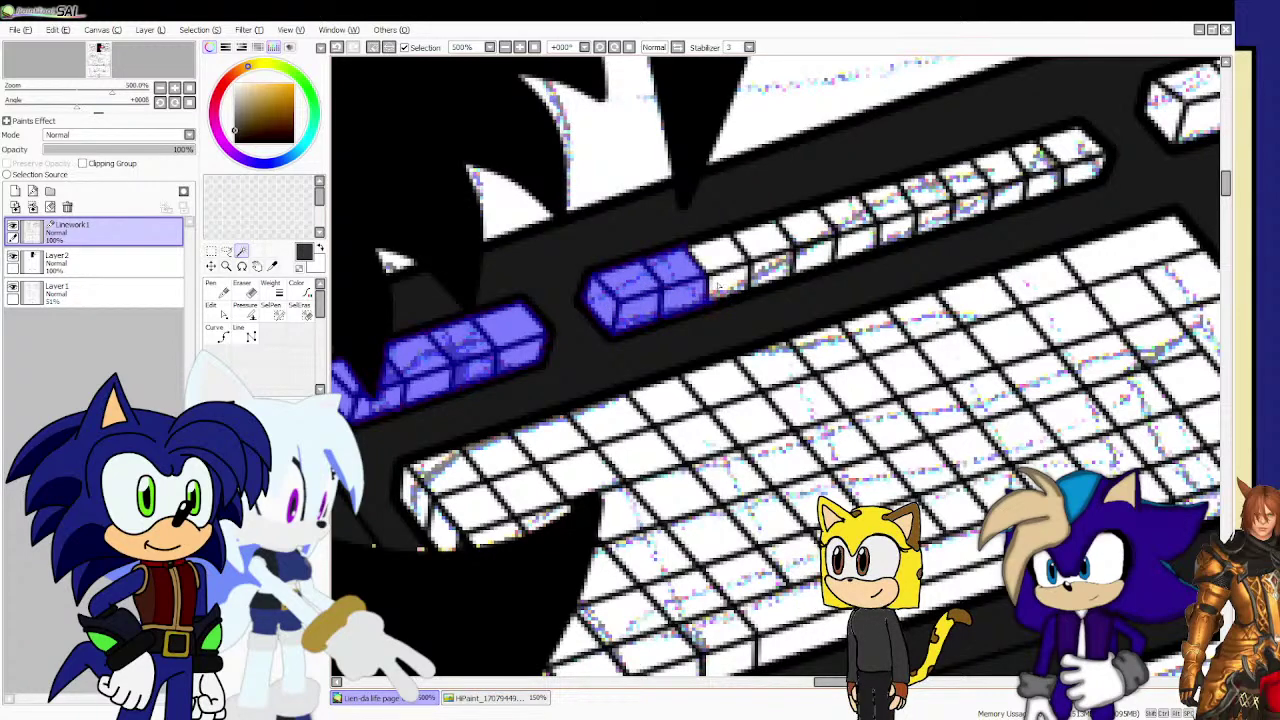
{"action": "mouse_move", "coordinate": [729, 255]}
{"action": "left_mouse_down"}
{"action": "mouse_move", "coordinate": [768, 271]}
{"action": "mouse_move", "coordinate": [802, 256]}
{"action": "mouse_move", "coordinate": [809, 233]}
{"action": "mouse_move", "coordinate": [846, 220]}
{"action": "mouse_move", "coordinate": [862, 242]}
{"action": "mouse_move", "coordinate": [887, 232]}
{"action": "mouse_move", "coordinate": [882, 207]}
{"action": "mouse_move", "coordinate": [935, 205]}
{"action": "left_mouse_up"}
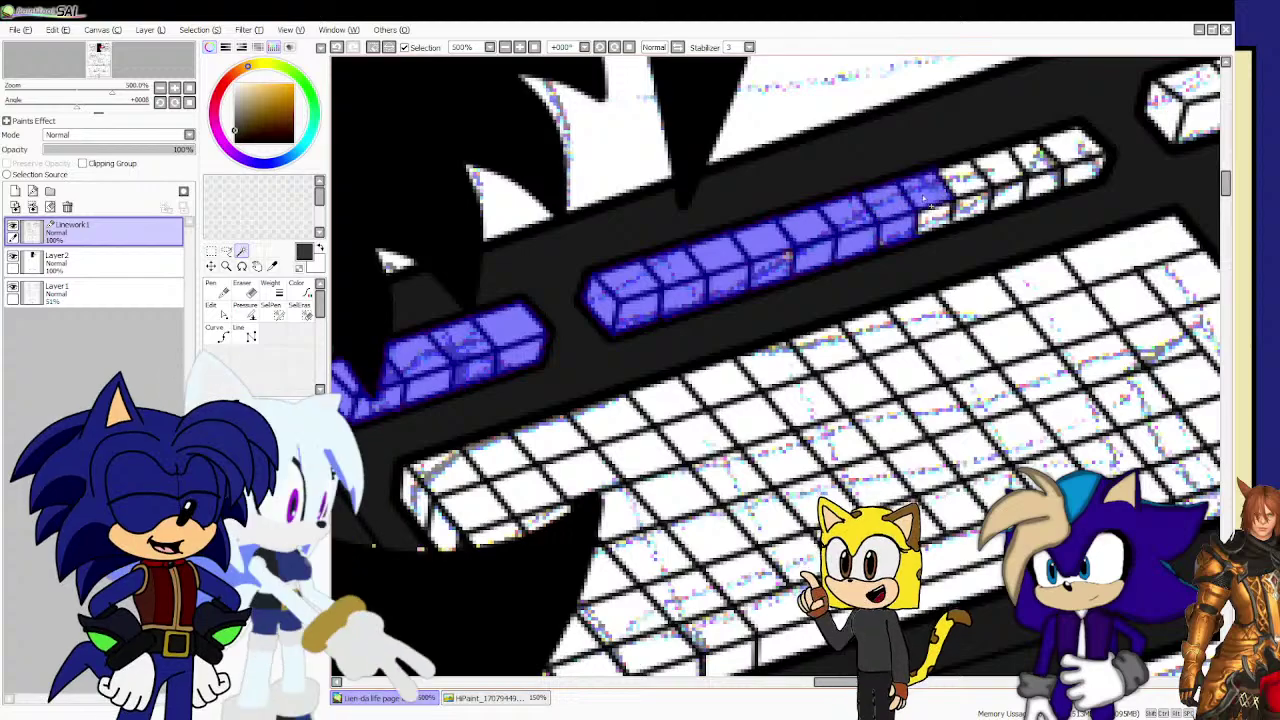
{"action": "scroll", "coordinate": [789, 259], "scroll_direction": "down", "scroll_amount": 3}
{"action": "scroll", "coordinate": [625, 378], "scroll_direction": "up", "scroll_amount": 6}
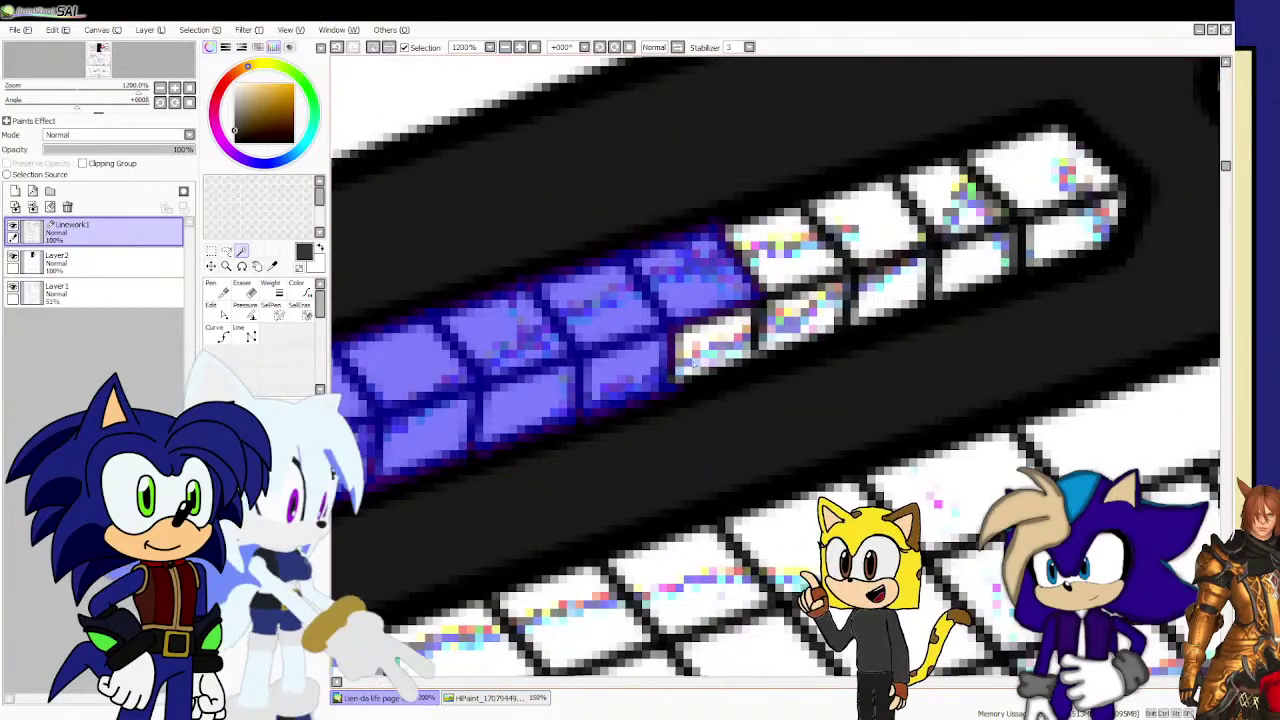
{"action": "mouse_move", "coordinate": [740, 270]}
{"action": "left_mouse_down"}
{"action": "mouse_move", "coordinate": [790, 310]}
{"action": "mouse_move", "coordinate": [860, 310]}
{"action": "mouse_move", "coordinate": [920, 250]}
{"action": "mouse_move", "coordinate": [975, 258]}
{"action": "left_mouse_up"}
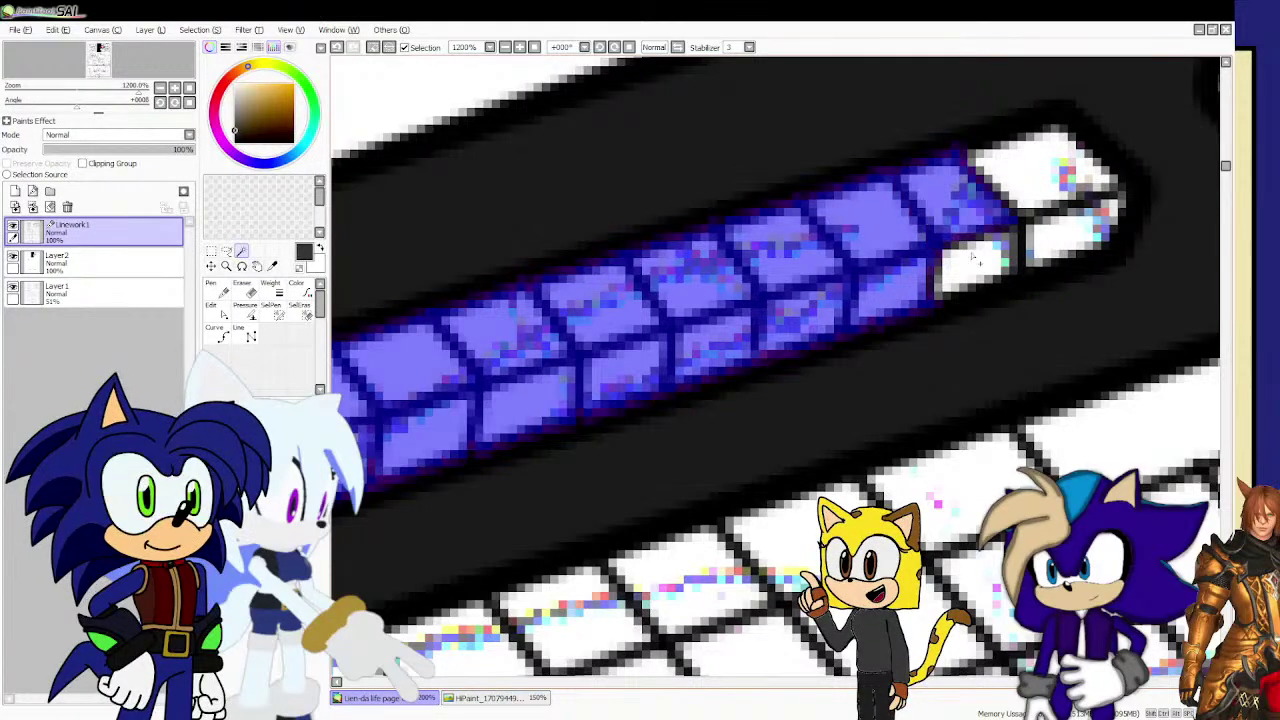
{"action": "left_click", "coordinate": [975, 258]}
{"action": "left_click", "coordinate": [1052, 234]}
{"action": "scroll", "coordinate": [1030, 198], "scroll_direction": "down", "scroll_amount": 1}
{"action": "left_click", "coordinate": [1013, 190]}
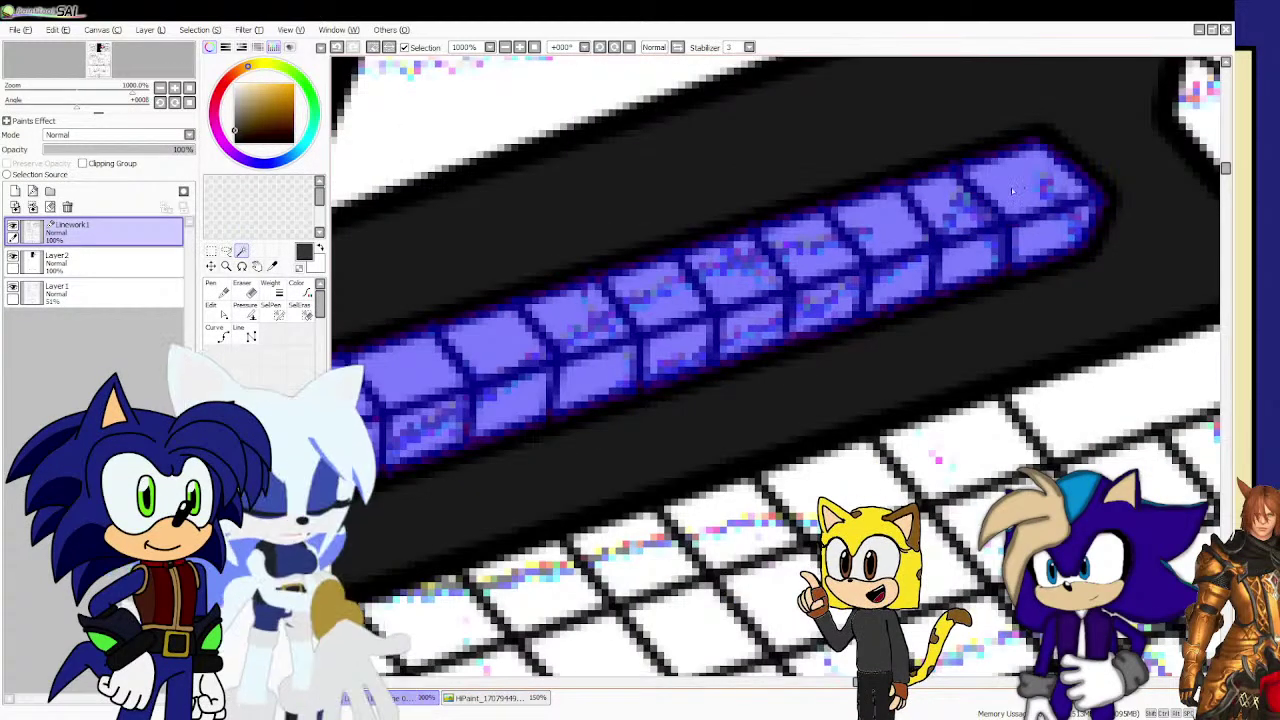
Add the two three-key groups along the keyboard's upper right edge to the selection.
{"action": "scroll", "coordinate": [1012, 190], "scroll_direction": "down", "scroll_amount": 8}
{"action": "scroll", "coordinate": [1113, 148], "scroll_direction": "up", "scroll_amount": 4}
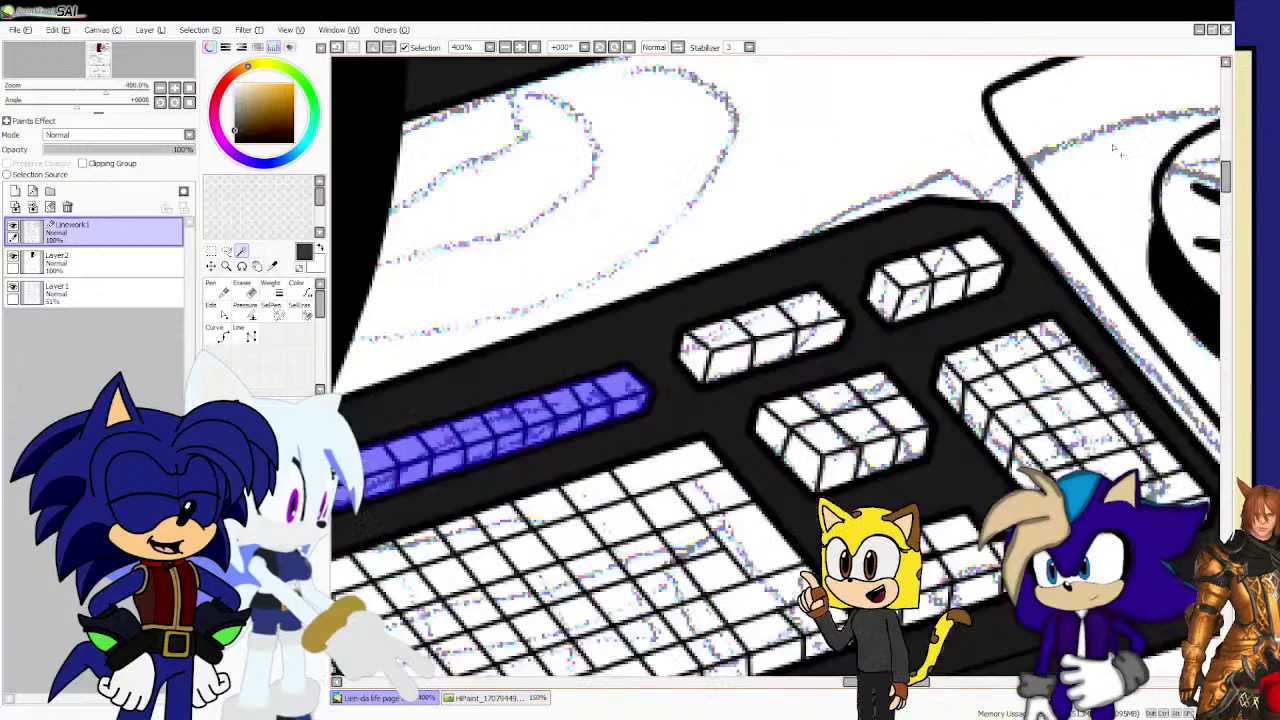
{"action": "scroll", "coordinate": [1113, 148], "scroll_direction": "up", "scroll_amount": 2}
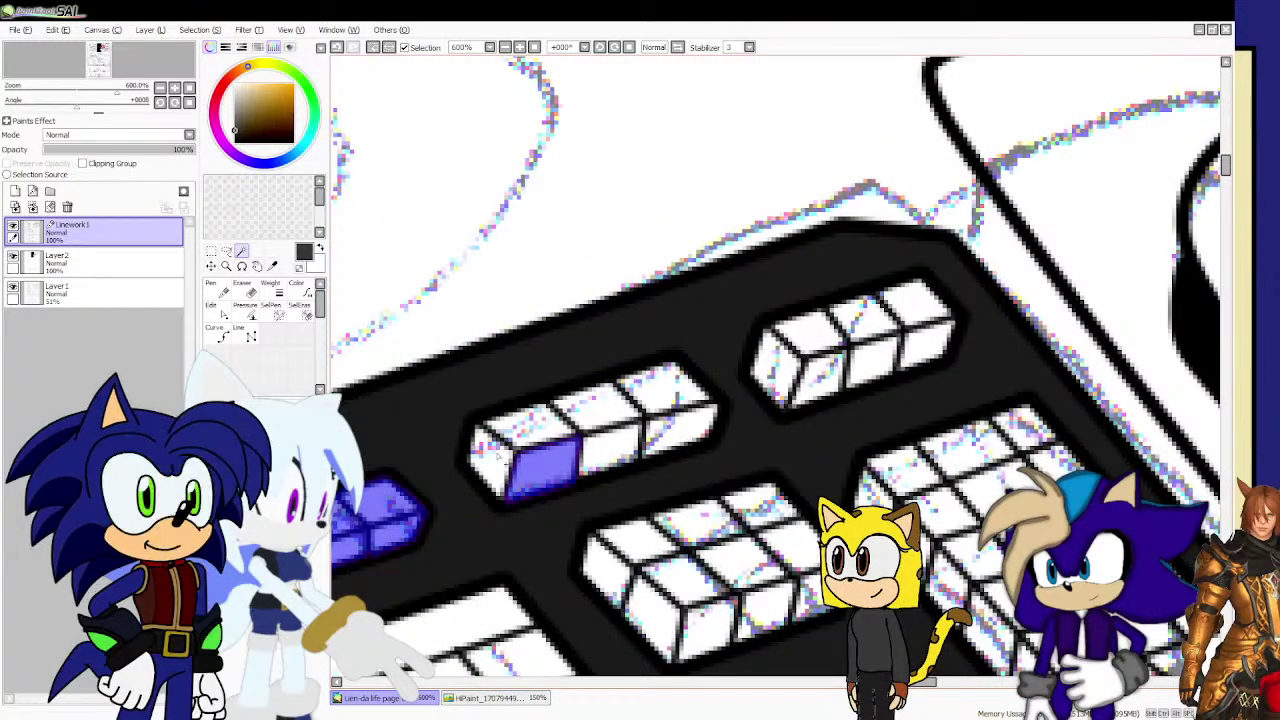
{"action": "mouse_move", "coordinate": [515, 437]}
{"action": "left_mouse_down"}
{"action": "mouse_move", "coordinate": [602, 418]}
{"action": "mouse_move", "coordinate": [604, 443]}
{"action": "mouse_move", "coordinate": [678, 423]}
{"action": "left_mouse_up"}
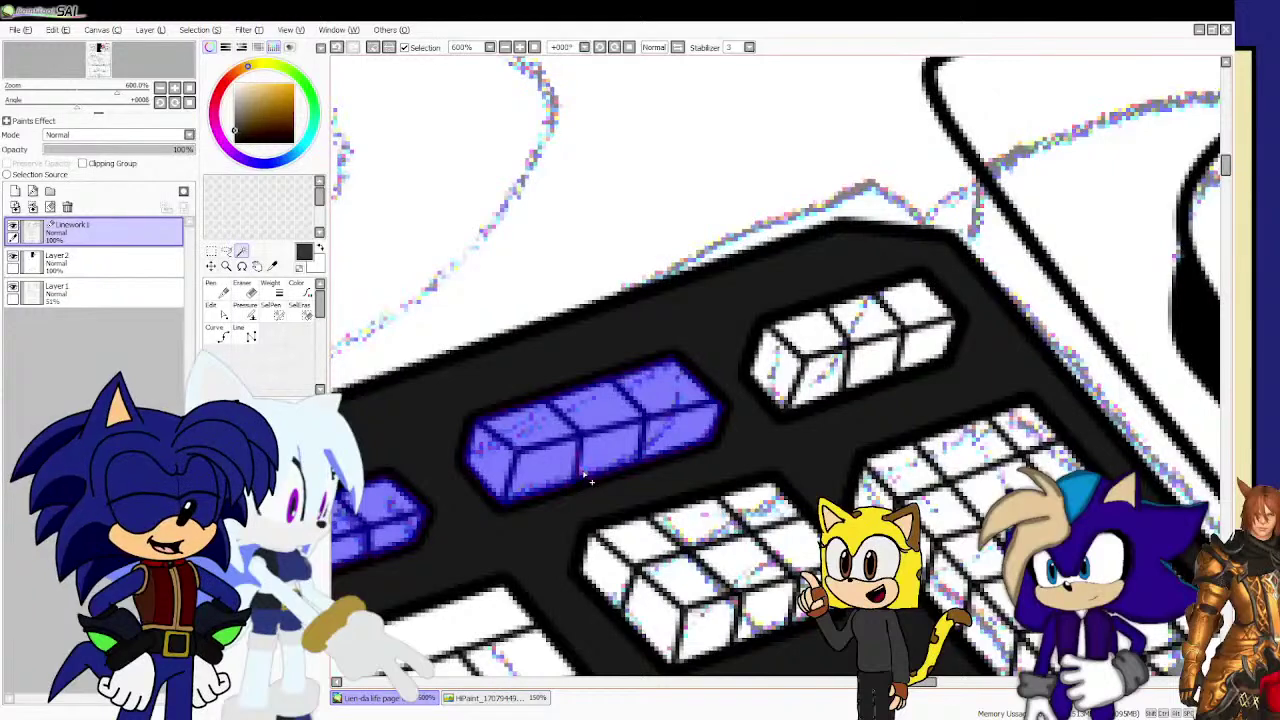
{"action": "scroll", "coordinate": [792, 412], "scroll_direction": "up", "scroll_amount": 2}
{"action": "left_click_drag", "start_coordinate": [764, 370], "coordinate": [789, 352]}
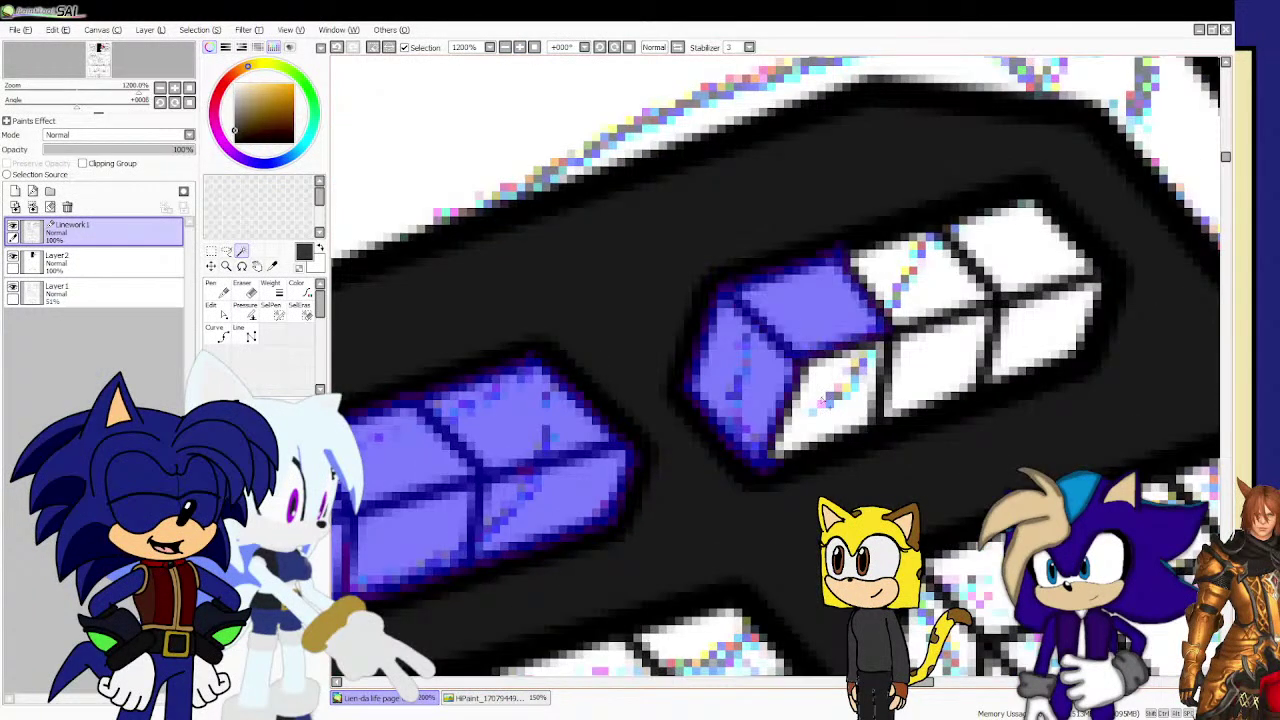
{"action": "mouse_move", "coordinate": [822, 400]}
{"action": "left_mouse_down"}
{"action": "mouse_move", "coordinate": [919, 348]}
{"action": "mouse_move", "coordinate": [930, 270]}
{"action": "mouse_move", "coordinate": [1060, 240]}
{"action": "mouse_move", "coordinate": [1050, 340]}
{"action": "left_mouse_up"}
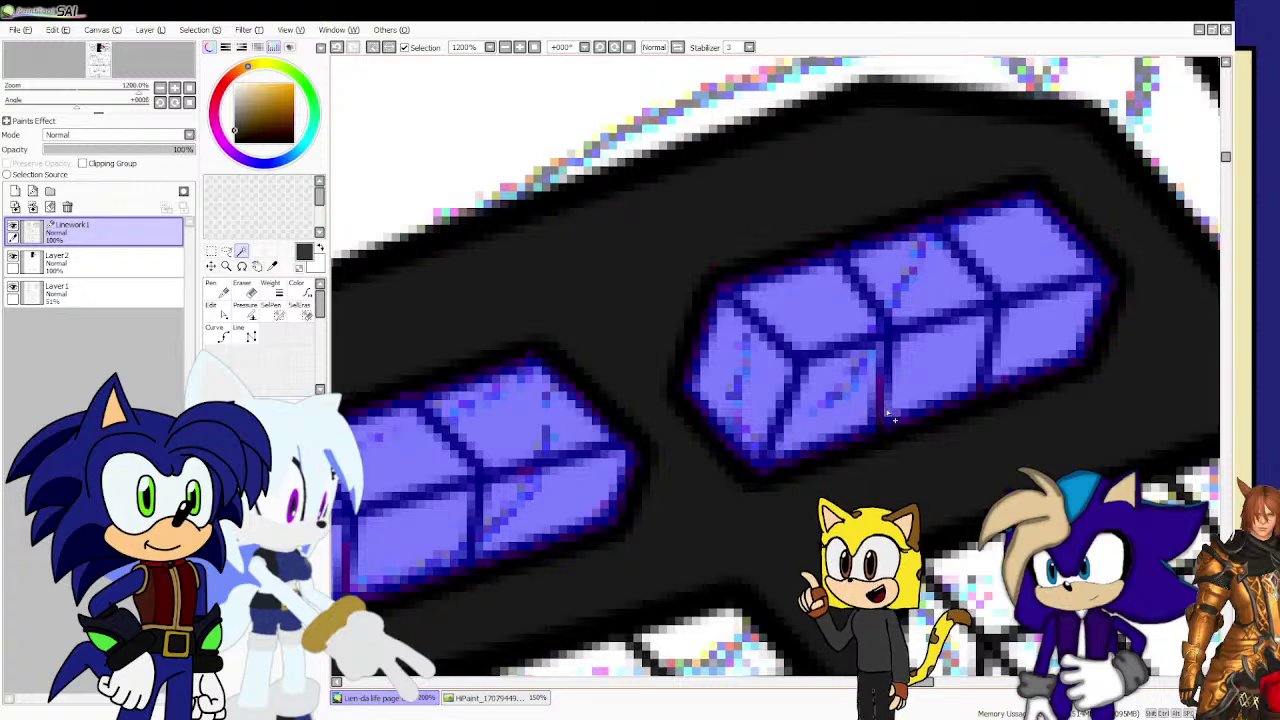
Add the side and top faces of the numeric keypad's keys to the selection.
{"action": "scroll", "coordinate": [950, 403], "scroll_direction": "down", "scroll_amount": 3}
{"action": "scroll", "coordinate": [775, 365], "scroll_direction": "up", "scroll_amount": 1}
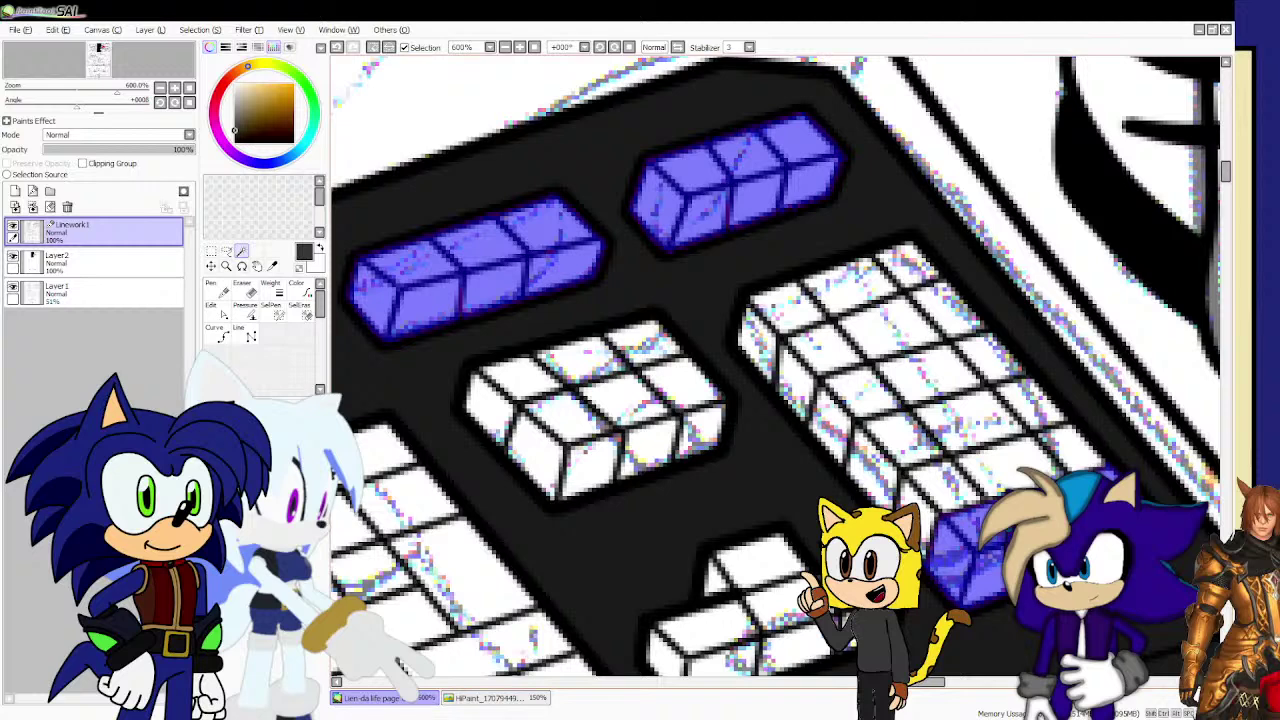
{"action": "left_click", "coordinate": [868, 460]}
{"action": "left_click", "coordinate": [831, 424]}
{"action": "left_click", "coordinate": [795, 382]}
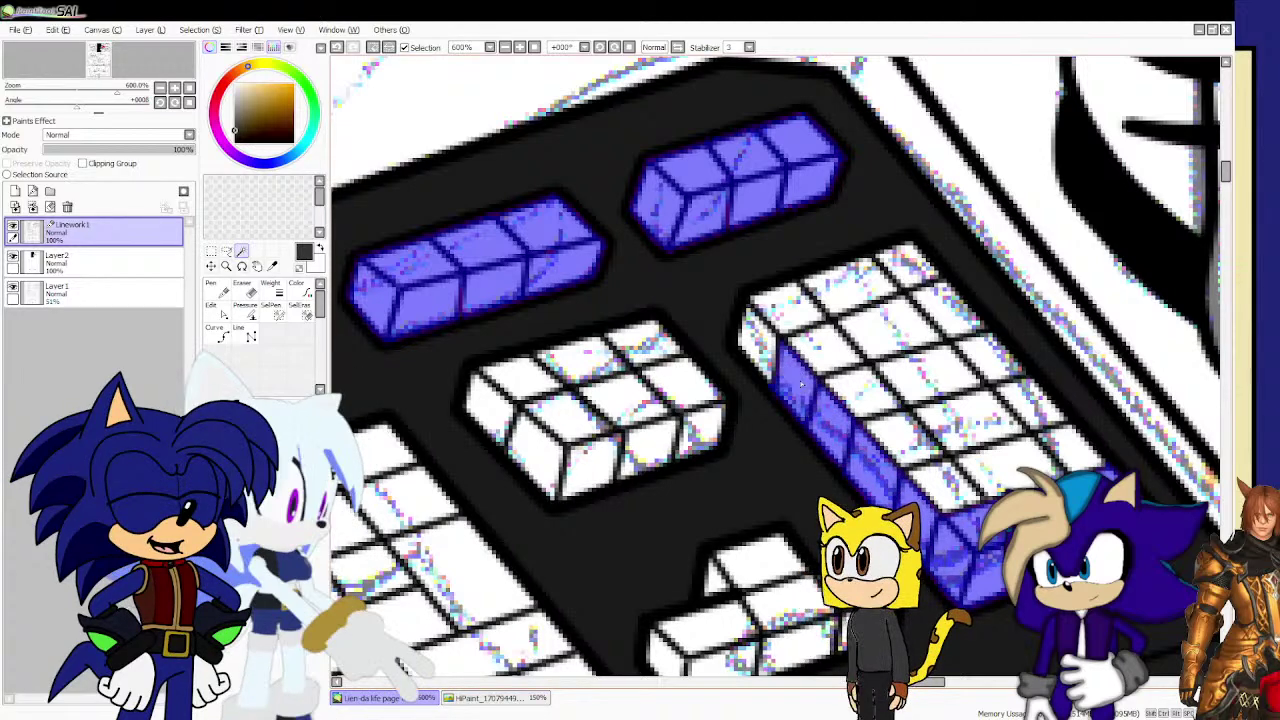
{"action": "left_click", "coordinate": [768, 348]}
{"action": "mouse_move", "coordinate": [833, 369]}
{"action": "left_mouse_down"}
{"action": "mouse_move", "coordinate": [940, 462]}
{"action": "mouse_move", "coordinate": [970, 420]}
{"action": "mouse_move", "coordinate": [928, 375]}
{"action": "mouse_move", "coordinate": [895, 300]}
{"action": "left_mouse_up"}
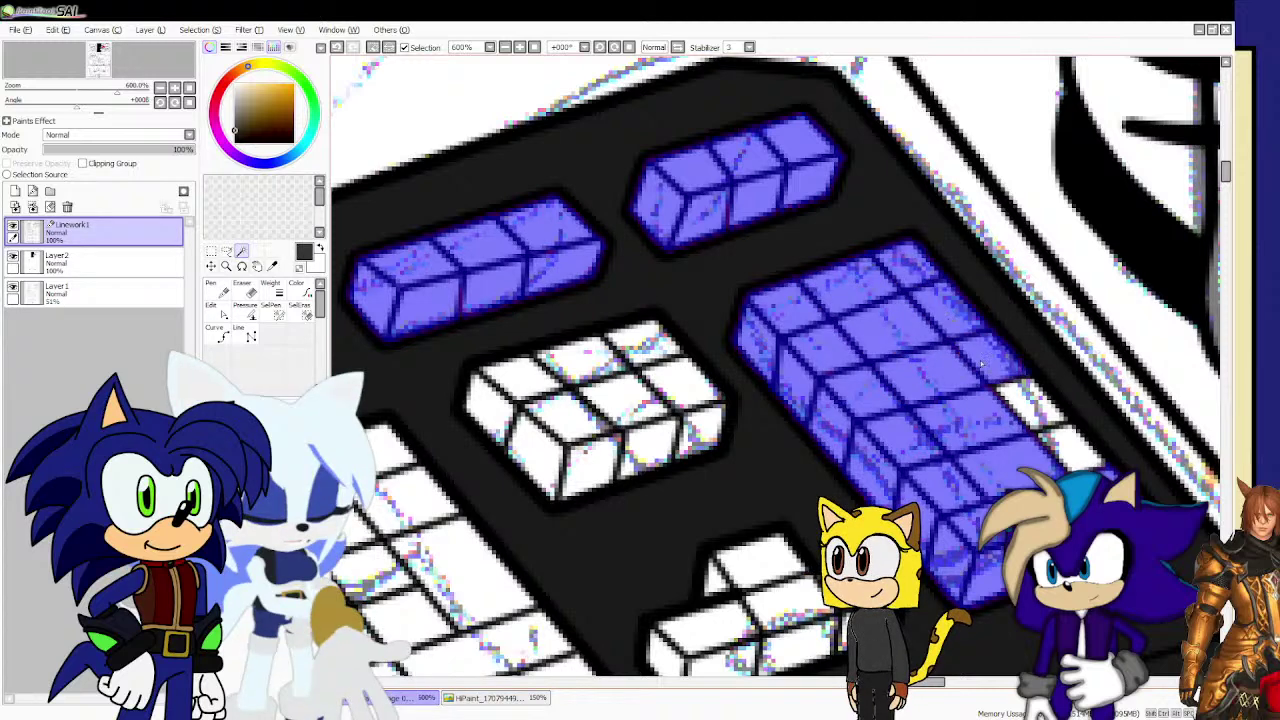
{"action": "left_click_drag", "start_coordinate": [982, 365], "coordinate": [1027, 415]}
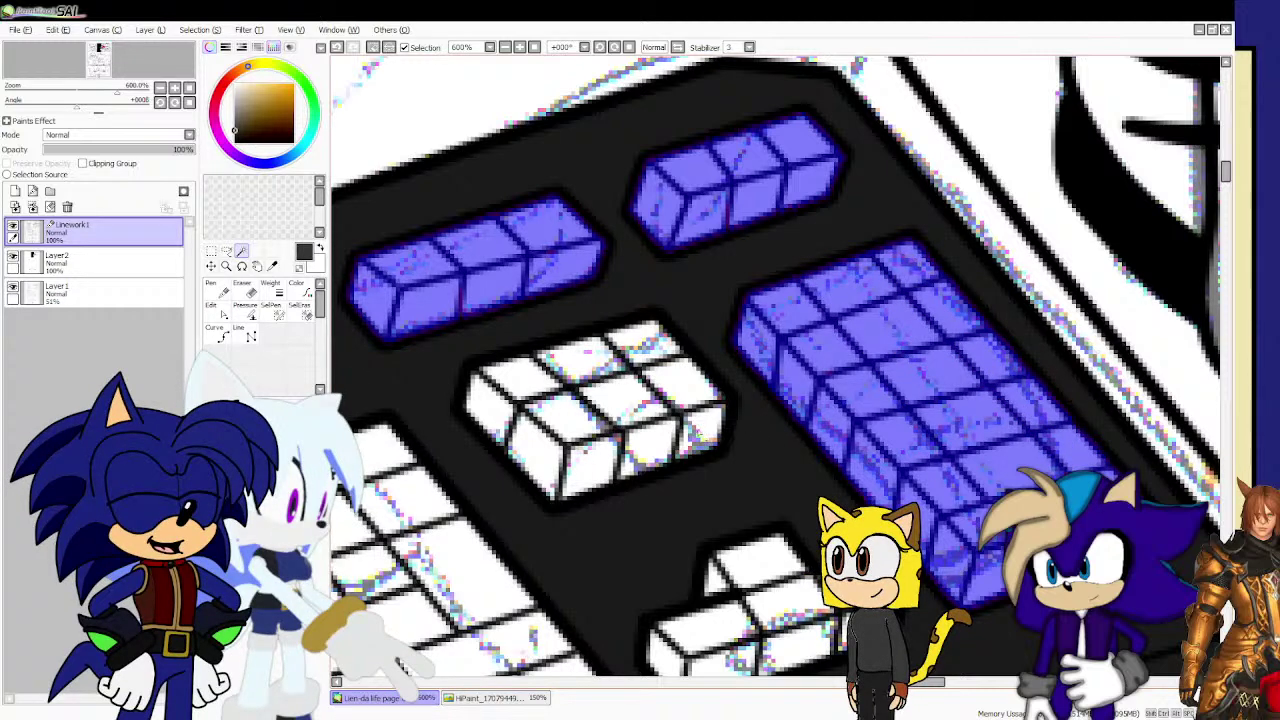
Add the six-key block between the main keys and the numeric keypad to the selection, including its small leftover specks.
{"action": "mouse_move", "coordinate": [712, 452]}
{"action": "left_mouse_down"}
{"action": "mouse_move", "coordinate": [659, 343]}
{"action": "mouse_move", "coordinate": [519, 384]}
{"action": "mouse_move", "coordinate": [491, 413]}
{"action": "mouse_move", "coordinate": [522, 449]}
{"action": "mouse_move", "coordinate": [619, 402]}
{"action": "left_mouse_up"}
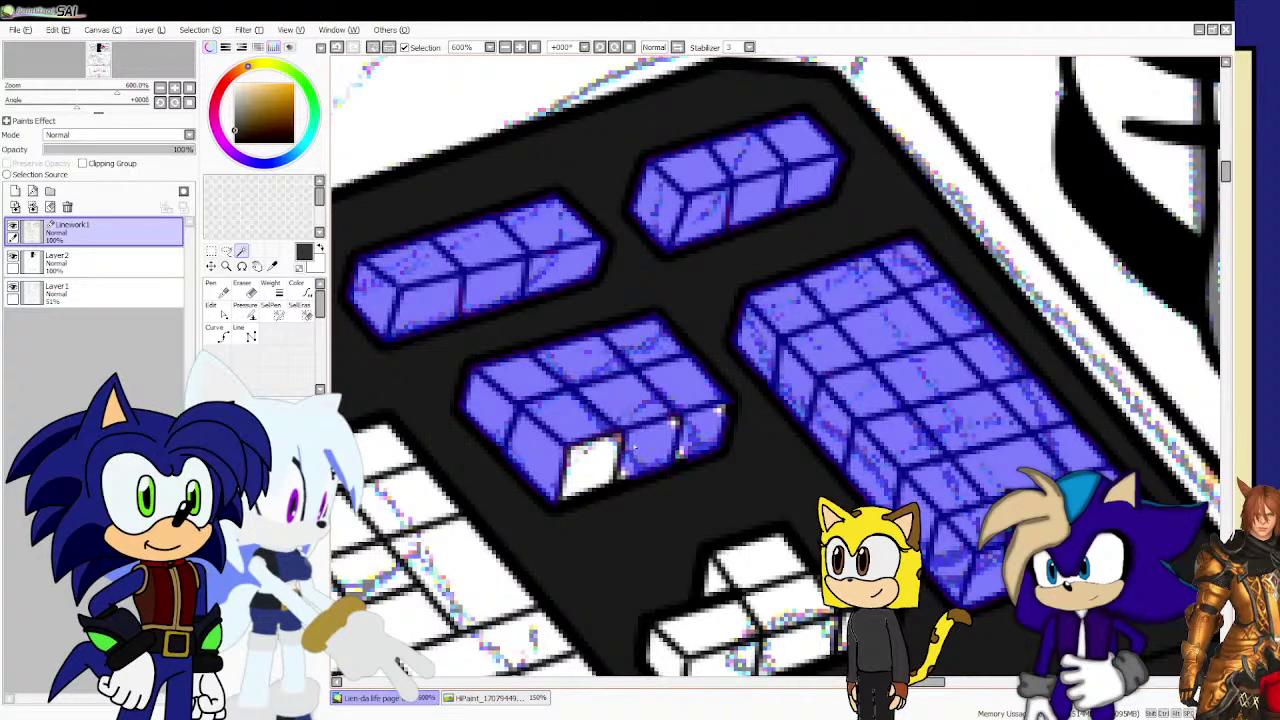
{"action": "left_click_drag", "start_coordinate": [632, 446], "coordinate": [590, 475]}
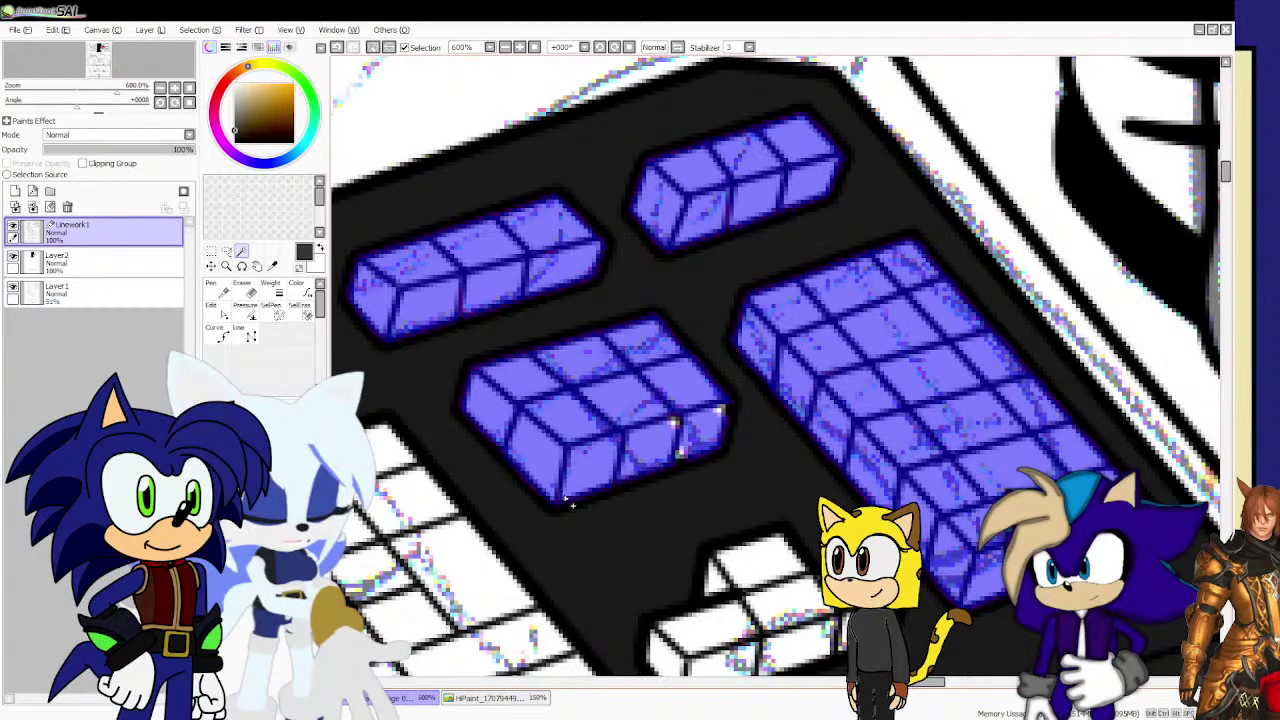
{"action": "left_click", "coordinate": [675, 426]}
{"action": "left_click", "coordinate": [681, 453]}
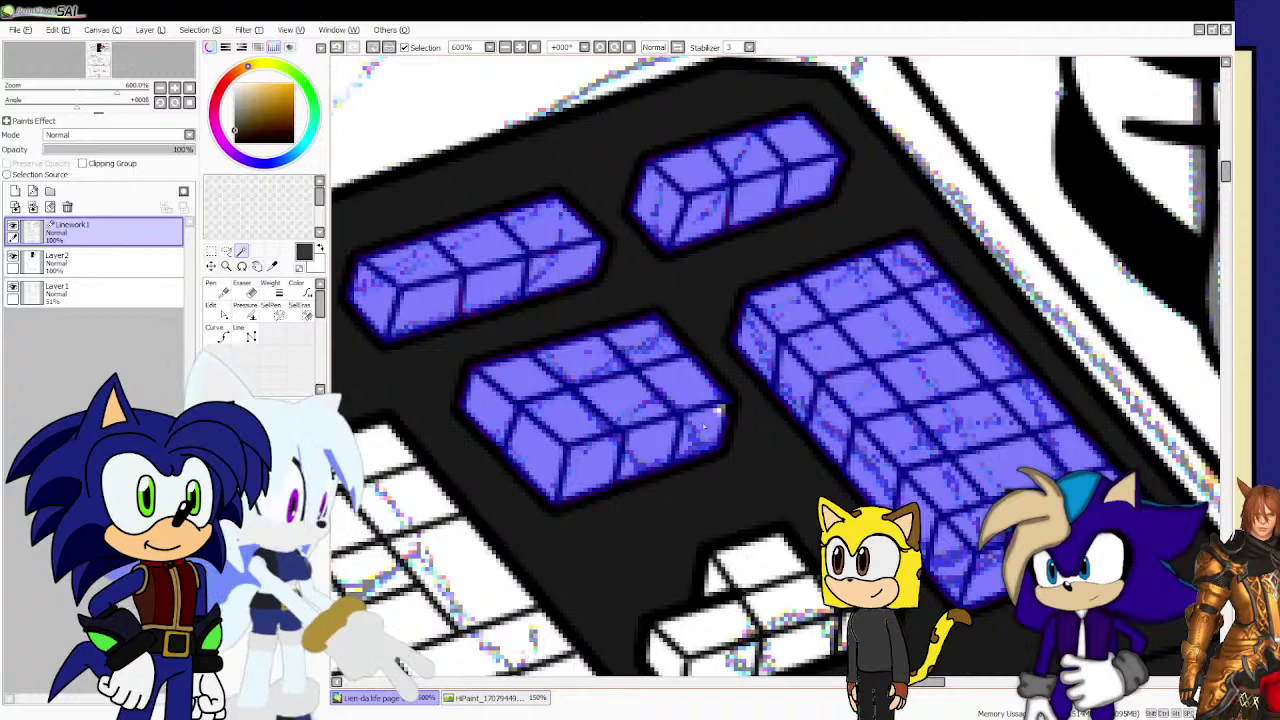
Add all faces of the arrow-key cluster below the six-key block to the selection.
{"action": "scroll", "coordinate": [703, 434], "scroll_direction": "down", "scroll_amount": 6}
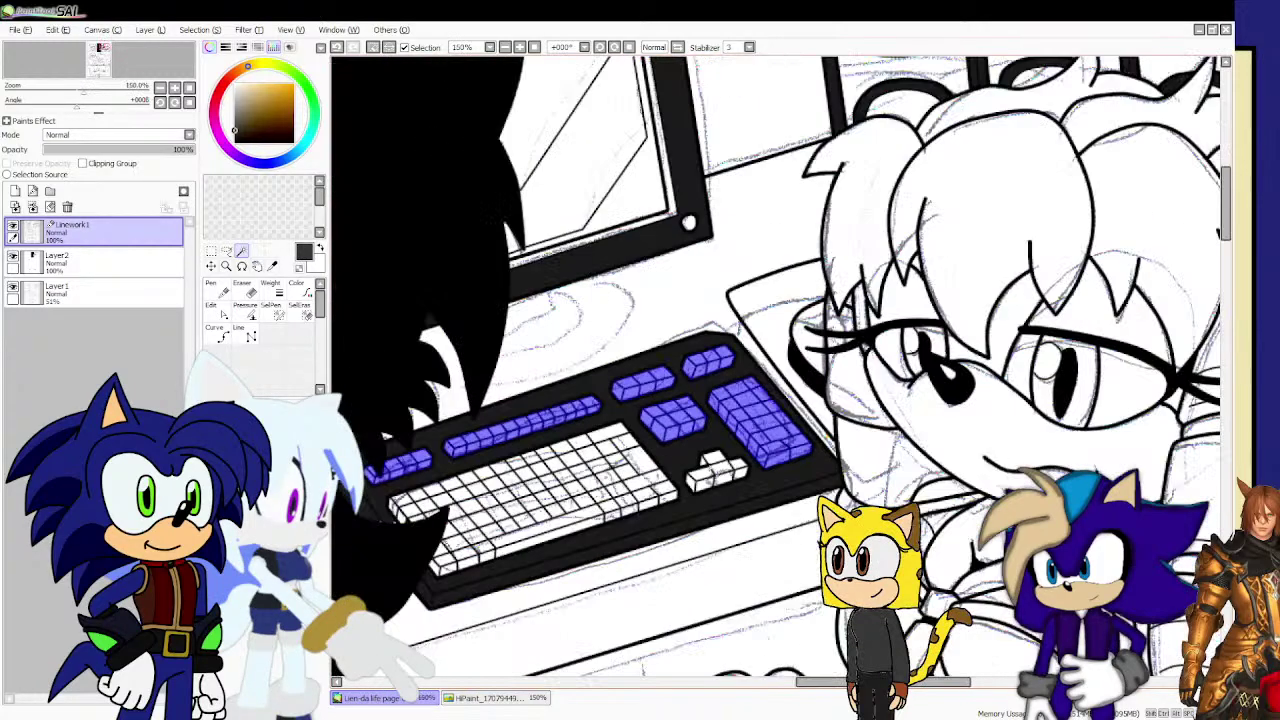
{"action": "scroll", "coordinate": [714, 525], "scroll_direction": "up", "scroll_amount": 7}
{"action": "left_click", "coordinate": [661, 398]}
{"action": "mouse_move", "coordinate": [661, 398]}
{"action": "left_mouse_down"}
{"action": "mouse_move", "coordinate": [586, 382]}
{"action": "mouse_move", "coordinate": [755, 341]}
{"action": "mouse_move", "coordinate": [742, 313]}
{"action": "mouse_move", "coordinate": [672, 272]}
{"action": "left_mouse_up"}
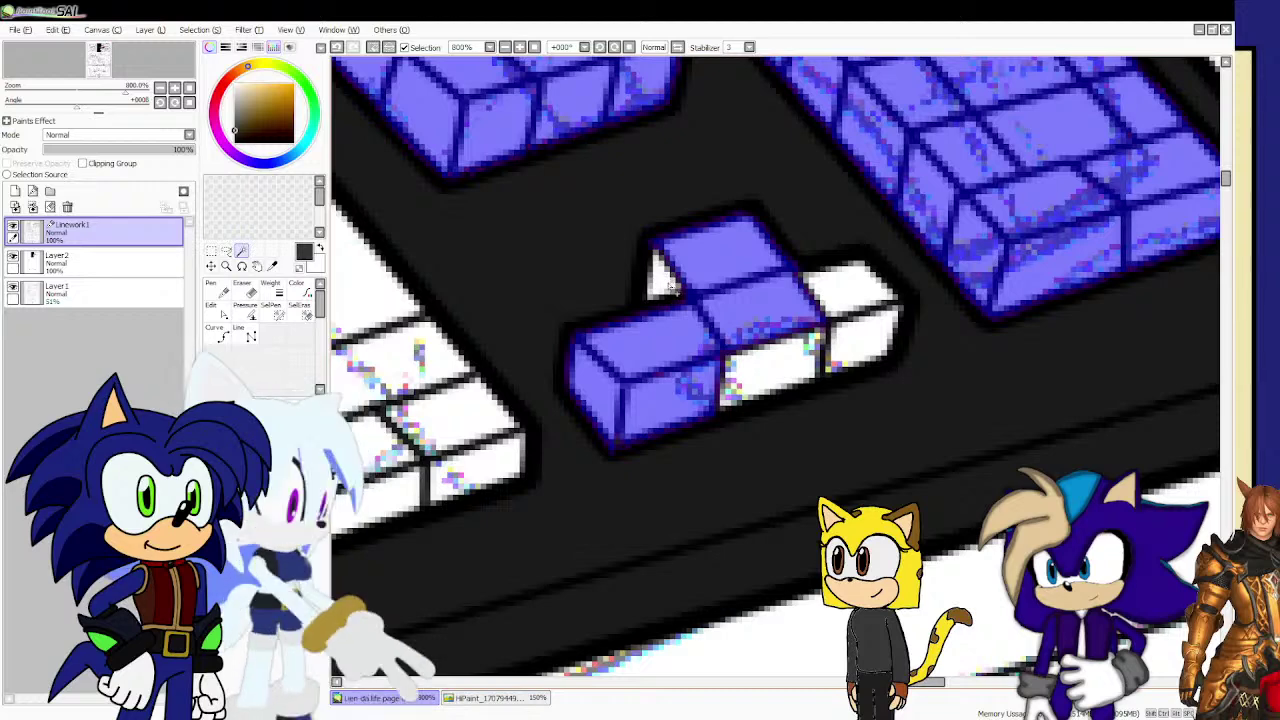
{"action": "left_click_drag", "start_coordinate": [764, 370], "coordinate": [862, 347]}
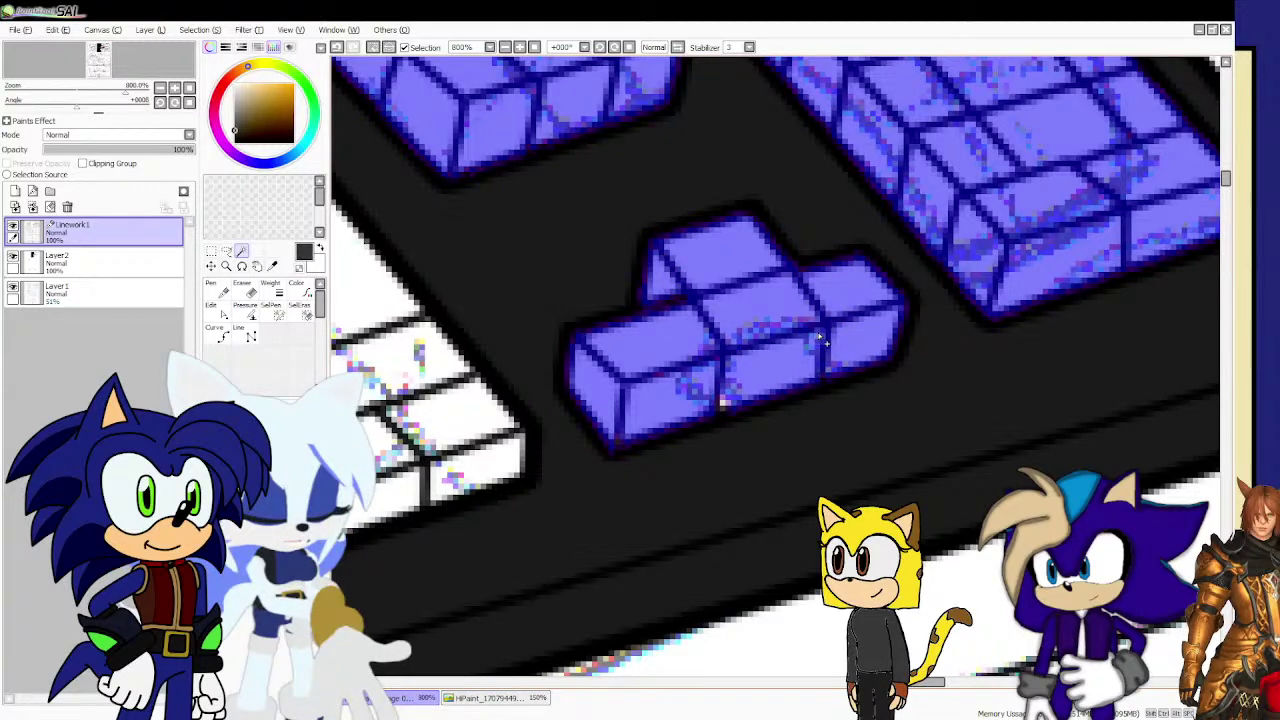
Add the leftmost keys of the main key block's upper two rows, including their visible side faces, to the selection.
{"action": "scroll", "coordinate": [801, 355], "scroll_direction": "down", "scroll_amount": 10}
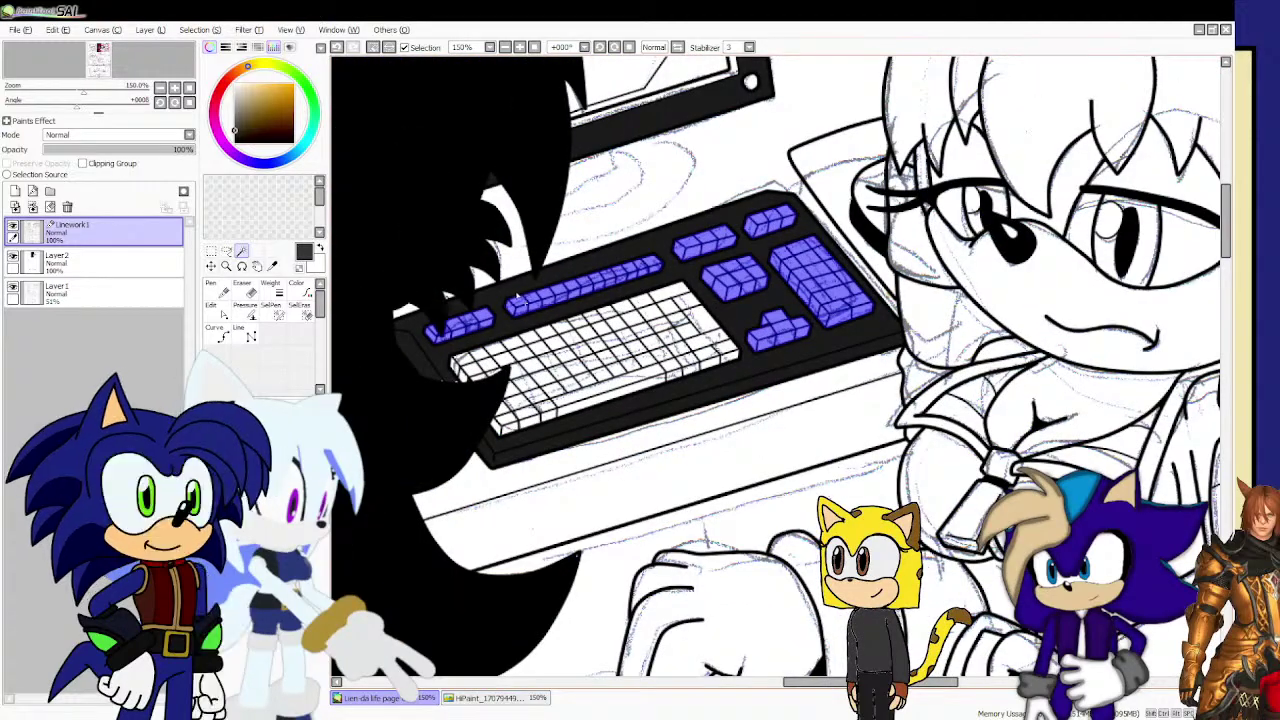
{"action": "scroll", "coordinate": [495, 315], "scroll_direction": "up", "scroll_amount": 2}
{"action": "scroll", "coordinate": [366, 433], "scroll_direction": "up", "scroll_amount": 5}
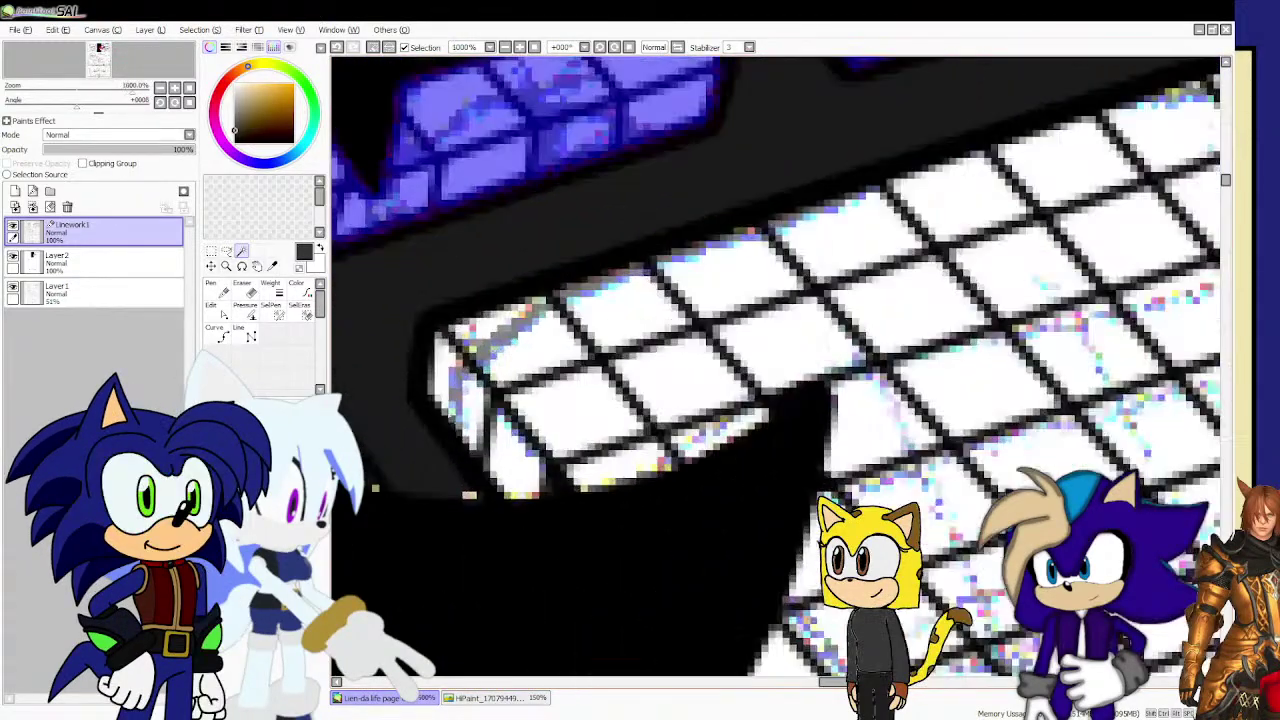
{"action": "mouse_move", "coordinate": [453, 408]}
{"action": "left_mouse_down"}
{"action": "mouse_move", "coordinate": [516, 461]}
{"action": "mouse_move", "coordinate": [569, 410]}
{"action": "mouse_move", "coordinate": [522, 362]}
{"action": "left_mouse_up"}
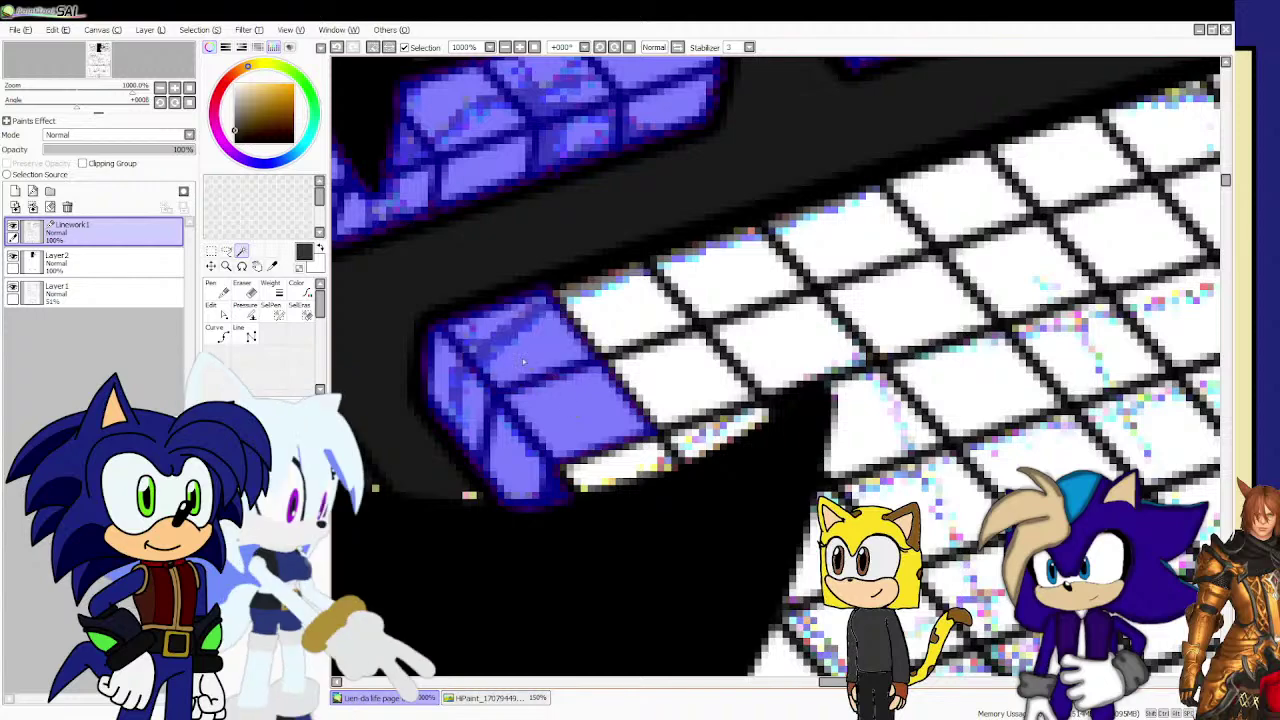
{"action": "mouse_move", "coordinate": [626, 322]}
{"action": "left_mouse_down"}
{"action": "mouse_move", "coordinate": [700, 431]}
{"action": "mouse_move", "coordinate": [738, 420]}
{"action": "left_mouse_up"}
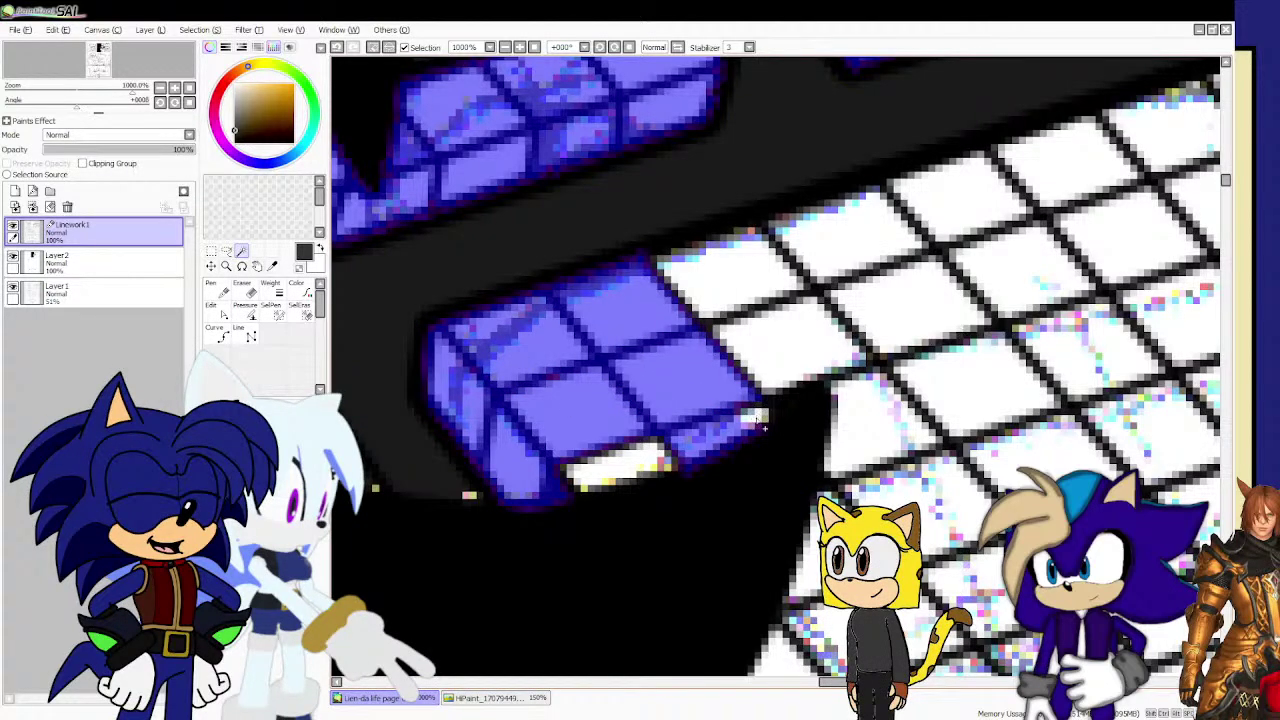
{"action": "left_click", "coordinate": [757, 420]}
{"action": "left_click", "coordinate": [617, 463]}
{"action": "left_click", "coordinate": [783, 348]}
{"action": "left_click", "coordinate": [760, 275]}
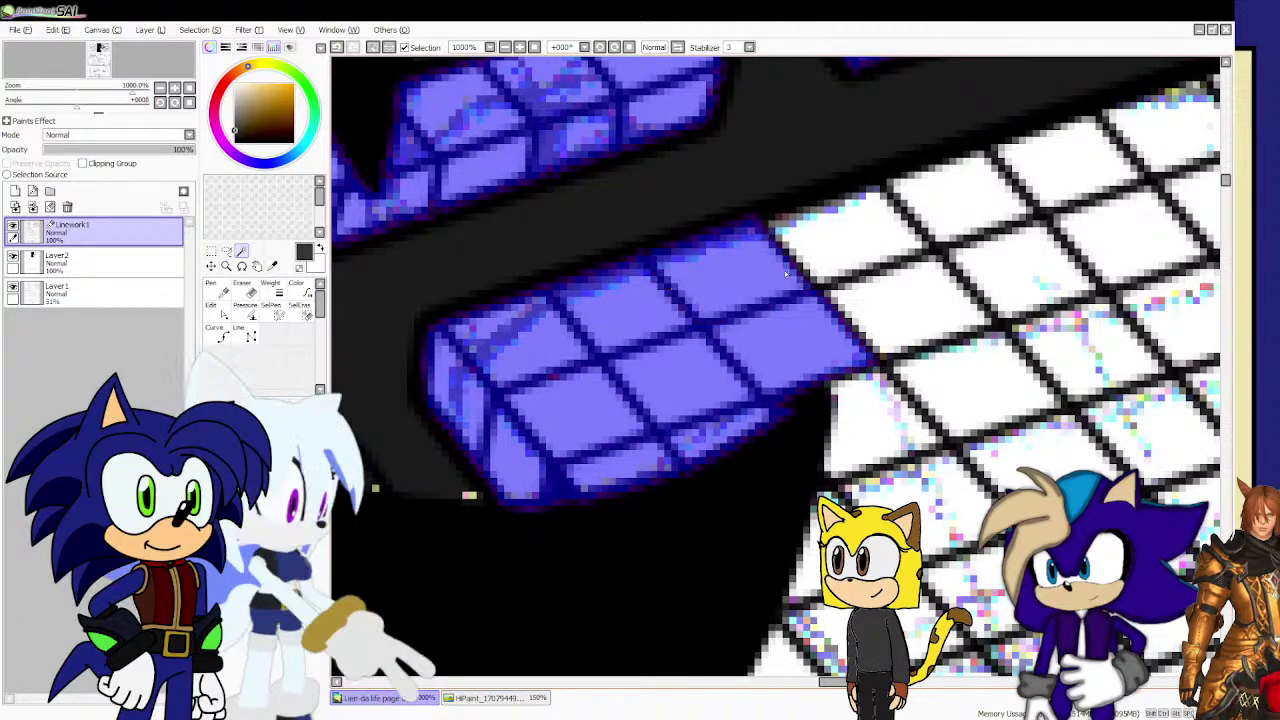
{"action": "left_click", "coordinate": [838, 232]}
{"action": "left_click", "coordinate": [904, 302]}
Add the remaining keys of the main key block's upper three rows to the selection.
{"action": "scroll", "coordinate": [662, 366], "scroll_direction": "down", "scroll_amount": 5}
{"action": "scroll", "coordinate": [975, 216], "scroll_direction": "up", "scroll_amount": 2}
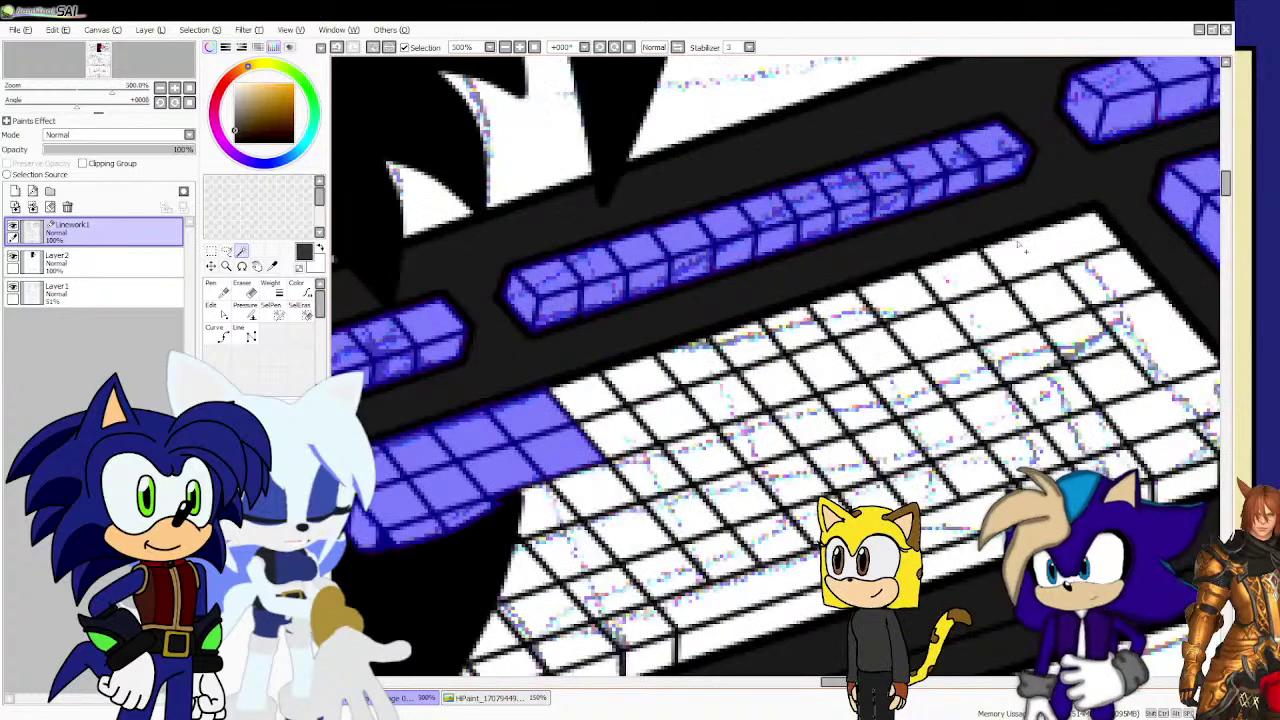
{"action": "mouse_move", "coordinate": [1023, 249]}
{"action": "left_mouse_down"}
{"action": "mouse_move", "coordinate": [1130, 336]}
{"action": "mouse_move", "coordinate": [1117, 366]}
{"action": "mouse_move", "coordinate": [1072, 300]}
{"action": "mouse_move", "coordinate": [1011, 316]}
{"action": "mouse_move", "coordinate": [976, 283]}
{"action": "mouse_move", "coordinate": [860, 320]}
{"action": "left_mouse_up"}
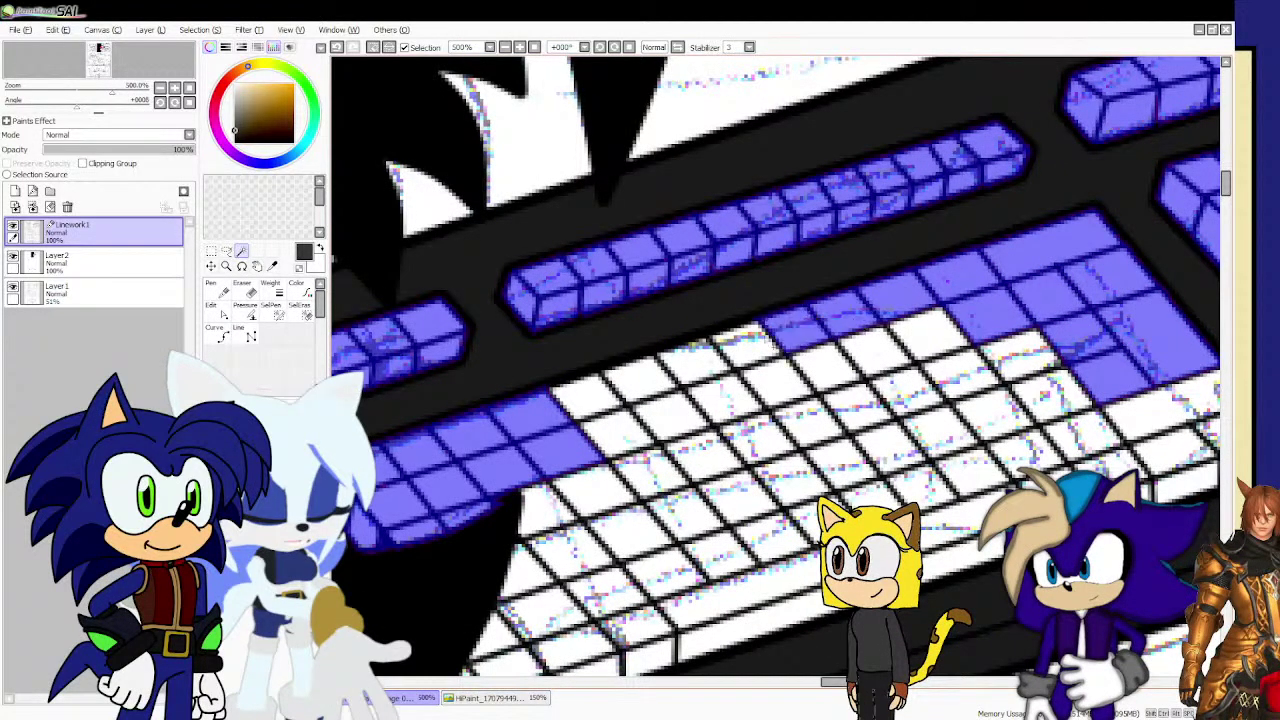
{"action": "left_click_drag", "start_coordinate": [692, 357], "coordinate": [590, 407]}
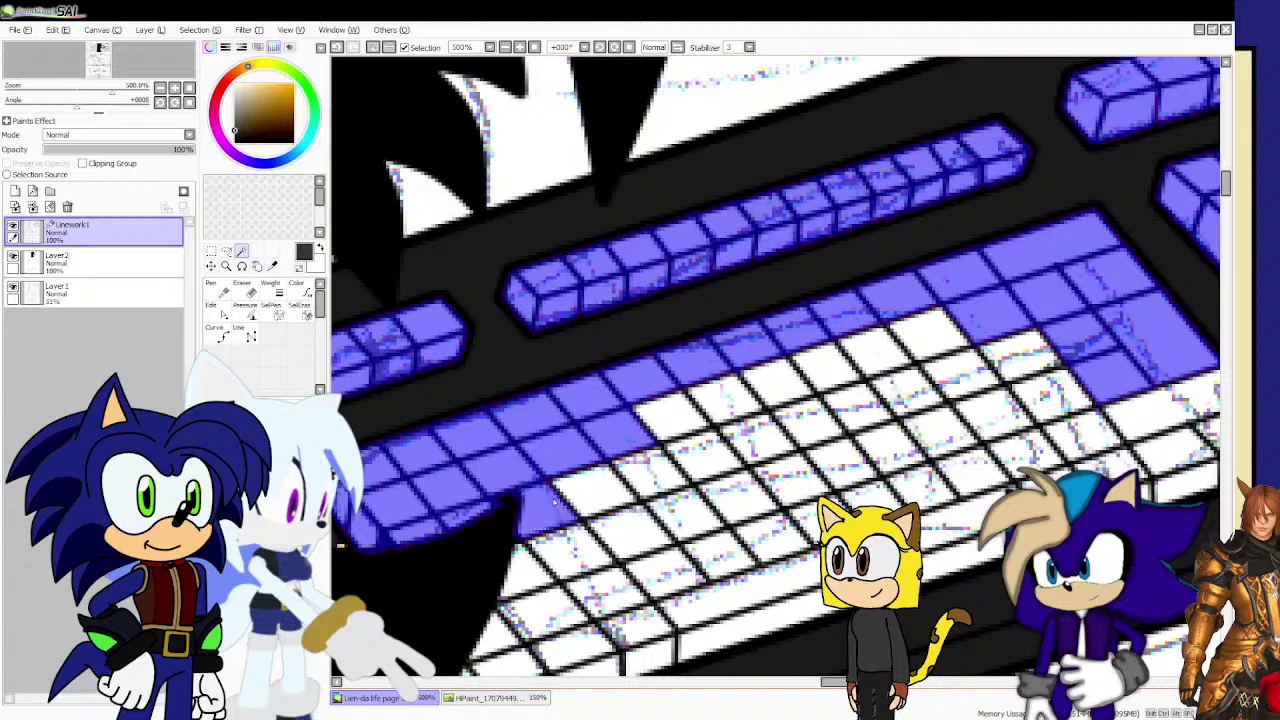
{"action": "left_click_drag", "start_coordinate": [643, 478], "coordinate": [686, 441]}
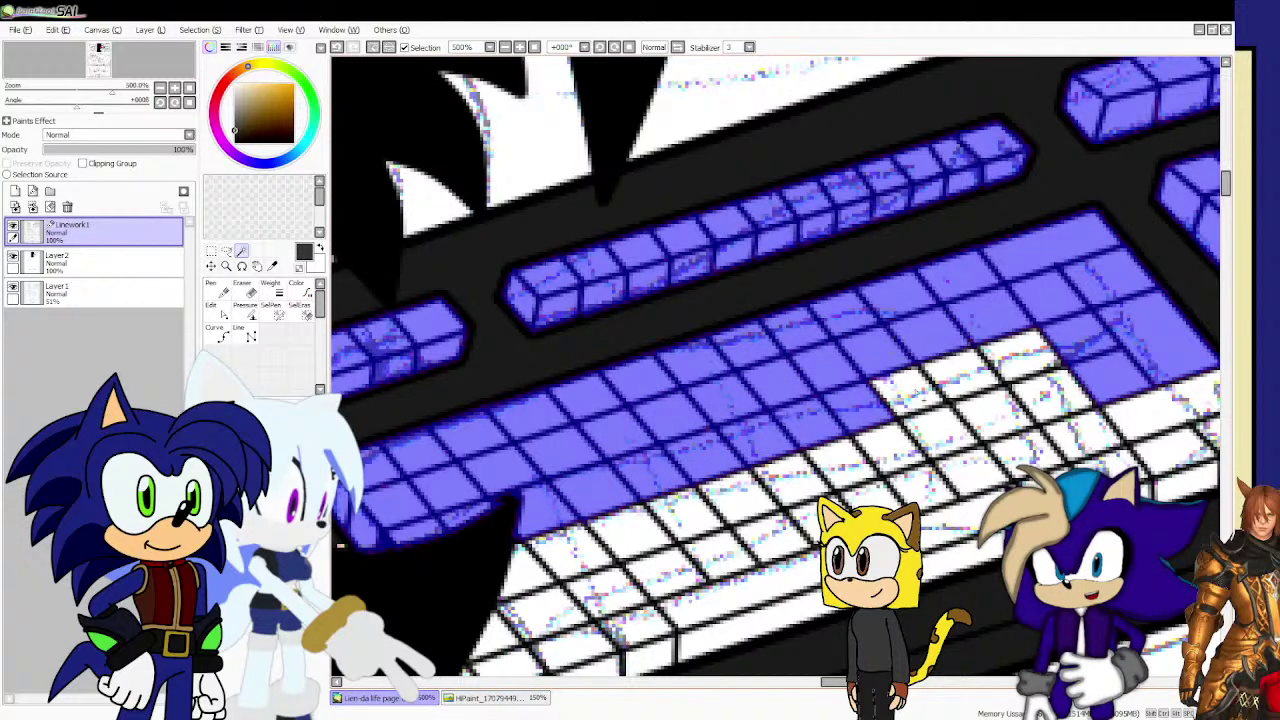
{"action": "left_click_drag", "start_coordinate": [880, 390], "coordinate": [1040, 360]}
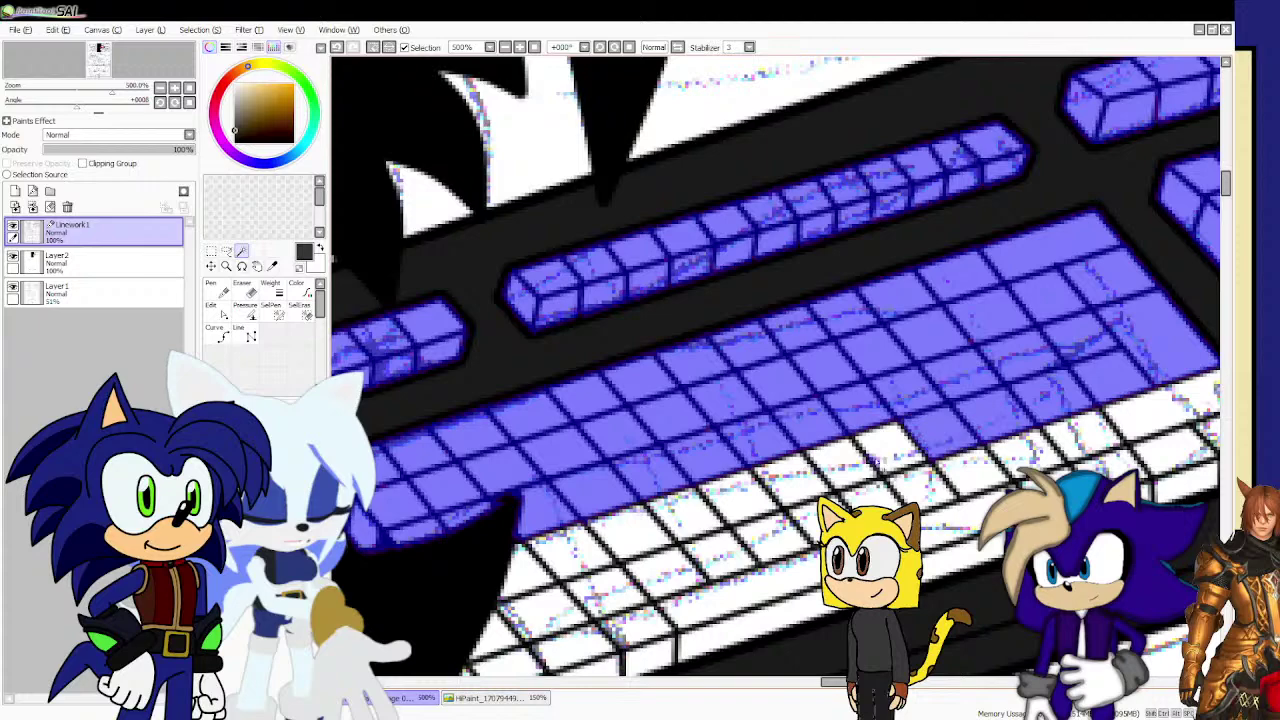
Add the remaining keys of the main key block's fourth row to the selection.
{"action": "left_click", "coordinate": [840, 459]}
{"action": "left_click", "coordinate": [791, 476]}
{"action": "left_click", "coordinate": [738, 494]}
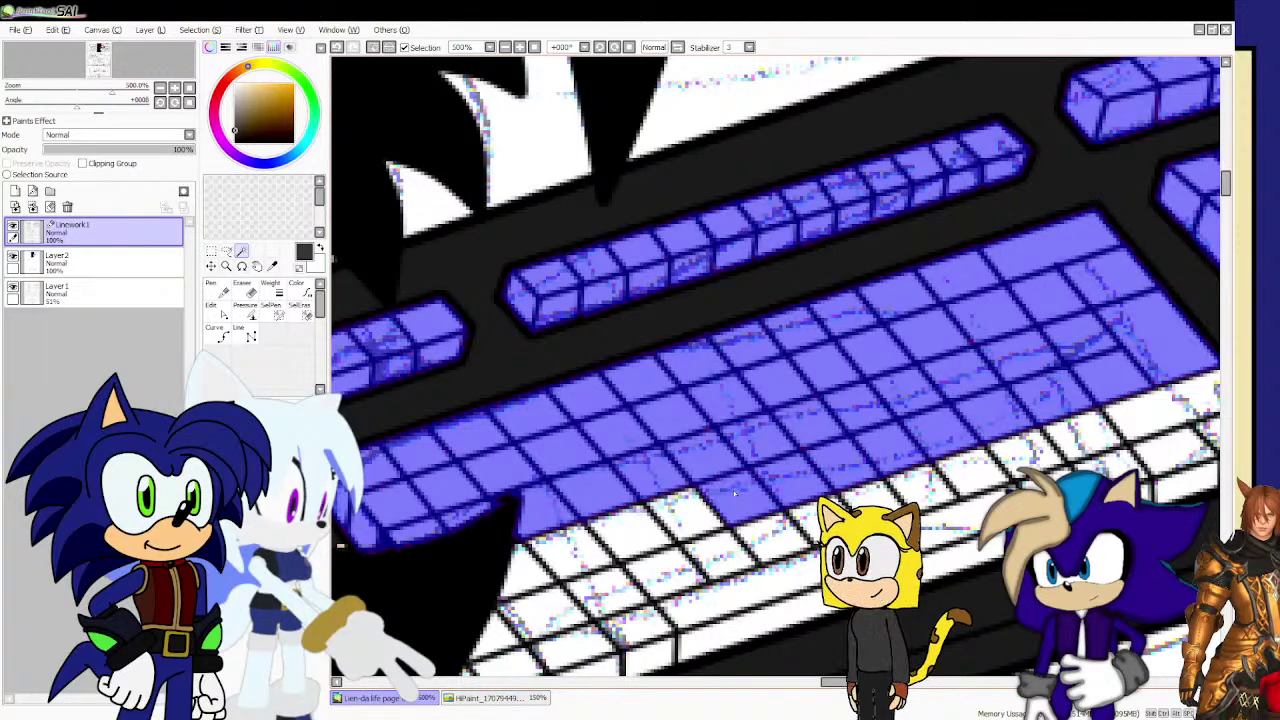
{"action": "left_click", "coordinate": [685, 512]}
{"action": "left_click", "coordinate": [530, 566]}
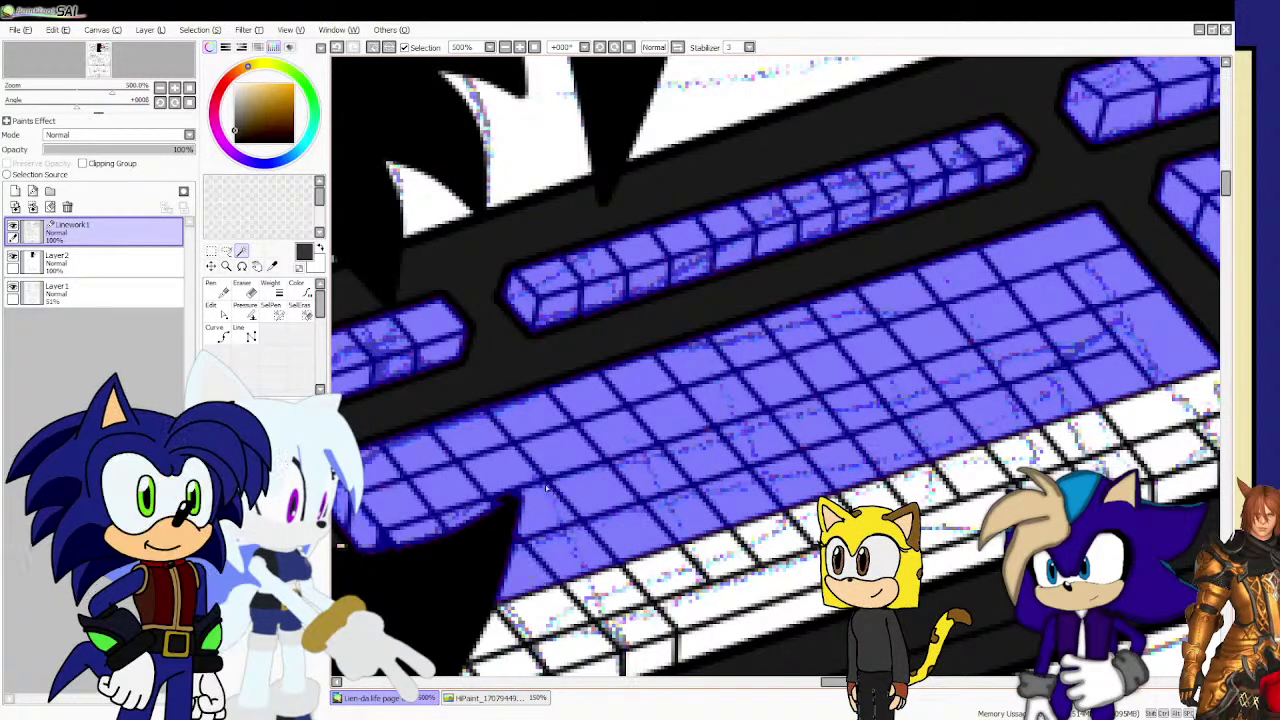
Add the left part of the main key block's lowest two rows to the selection, including the front faces and the long space bar.
{"action": "scroll", "coordinate": [610, 460], "scroll_direction": "down", "scroll_amount": 4}
{"action": "scroll", "coordinate": [600, 508], "scroll_direction": "up", "scroll_amount": 4}
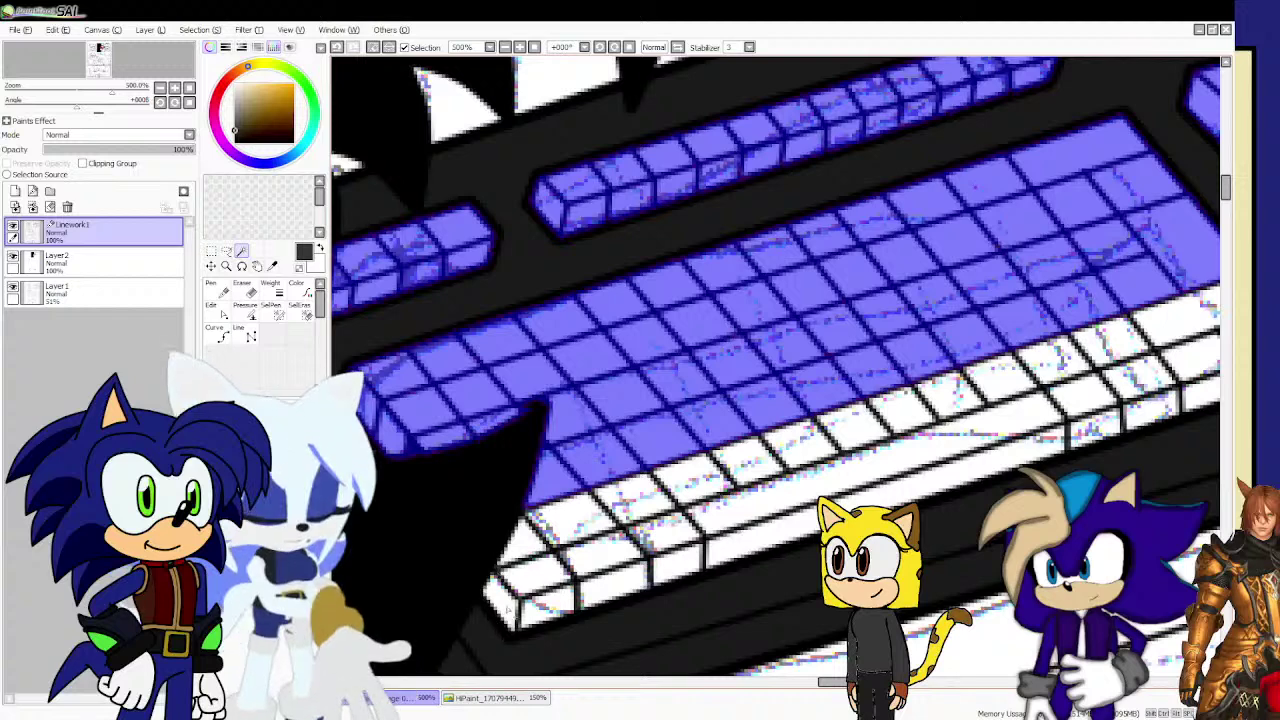
{"action": "left_click", "coordinate": [521, 580]}
{"action": "left_click", "coordinate": [522, 546]}
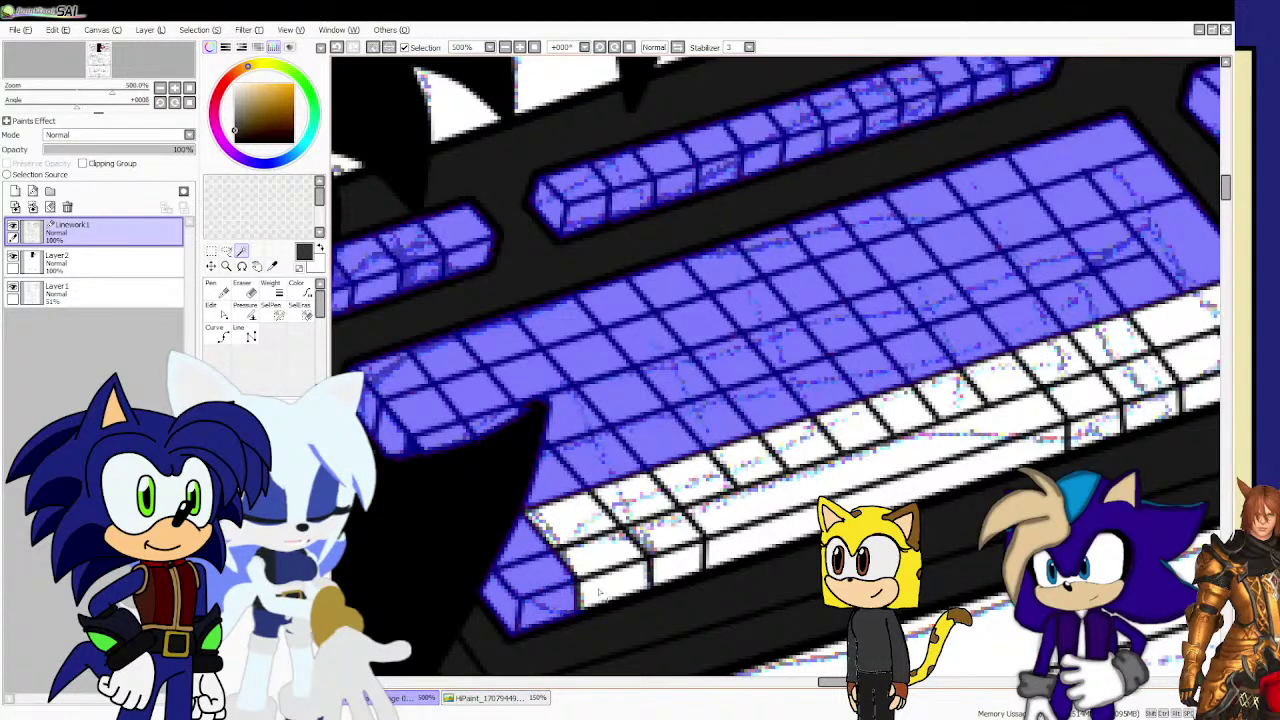
{"action": "left_click_drag", "start_coordinate": [599, 593], "coordinate": [590, 605]}
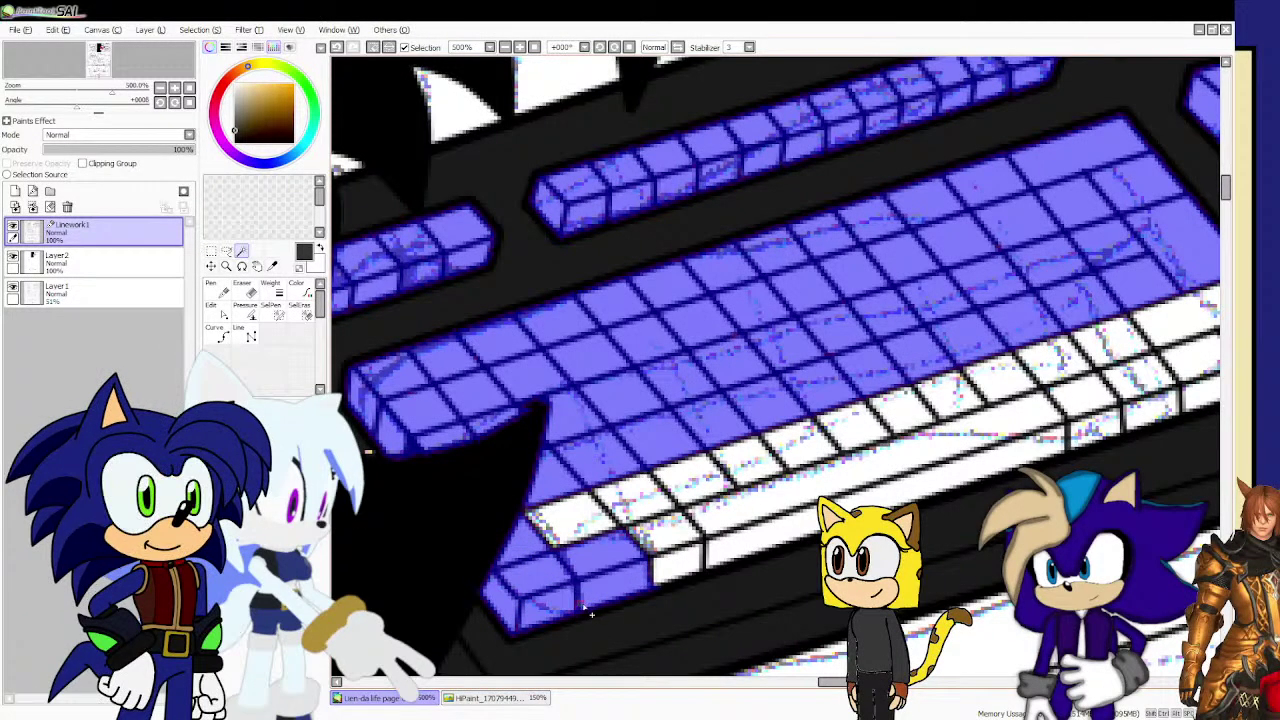
{"action": "mouse_move", "coordinate": [577, 522]}
{"action": "left_mouse_down"}
{"action": "mouse_move", "coordinate": [642, 503]}
{"action": "mouse_move", "coordinate": [677, 562]}
{"action": "mouse_move", "coordinate": [733, 510]}
{"action": "left_mouse_up"}
{"action": "left_click", "coordinate": [738, 535]}
{"action": "left_click", "coordinate": [694, 479]}
{"action": "left_click", "coordinate": [750, 461]}
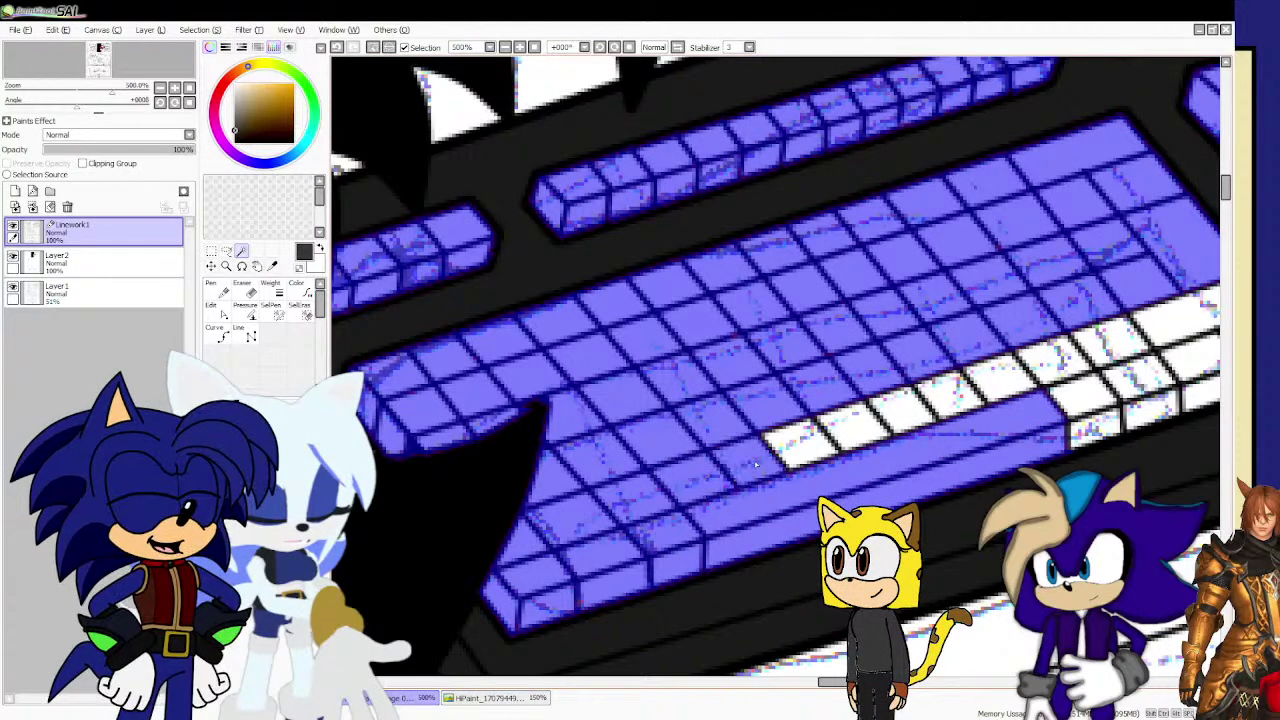
Add the remaining keys of the main key block's lowest two rows, including the front faces at their right end, to the selection.
{"action": "left_click", "coordinate": [805, 443]}
{"action": "left_click_drag", "start_coordinate": [813, 440], "coordinate": [1121, 342]}
{"action": "left_click", "coordinate": [1137, 376]}
{"action": "left_click", "coordinate": [1083, 396]}
{"action": "left_click", "coordinate": [1094, 430]}
{"action": "left_click", "coordinate": [1150, 408]}
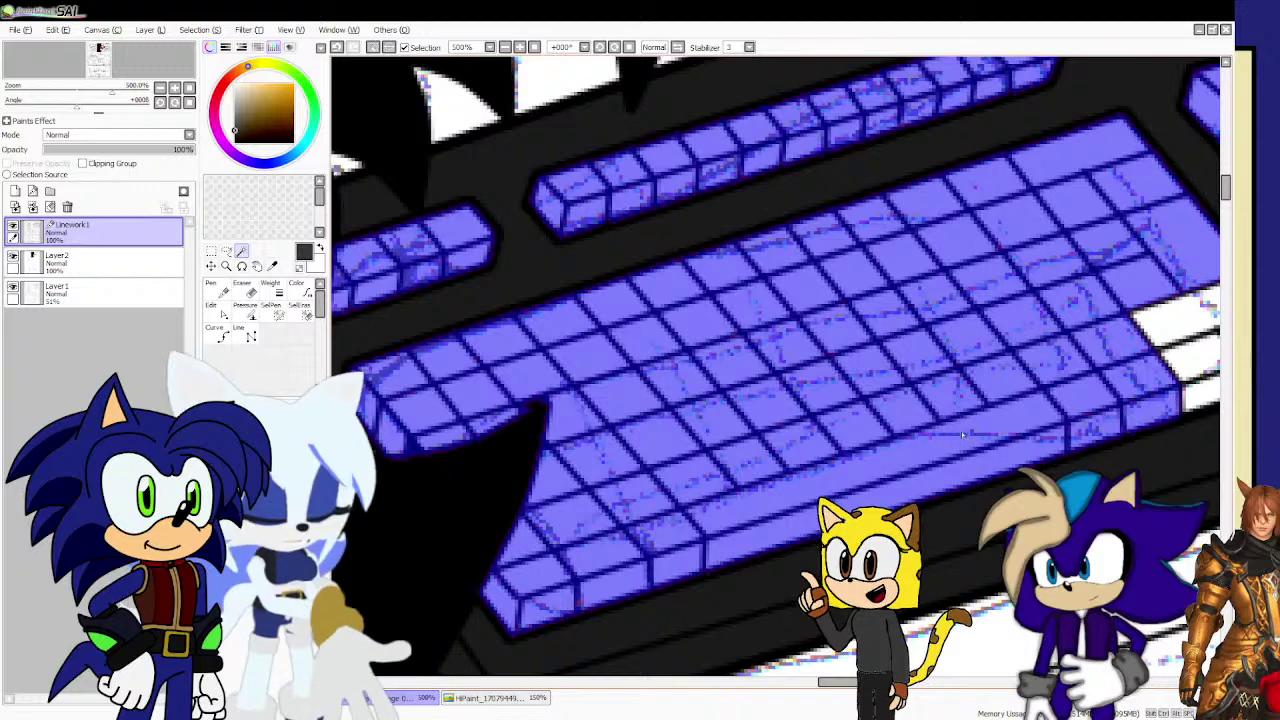
{"action": "scroll", "coordinate": [910, 431], "scroll_direction": "down", "scroll_amount": 2}
{"action": "scroll", "coordinate": [1150, 395], "scroll_direction": "up", "scroll_amount": 2}
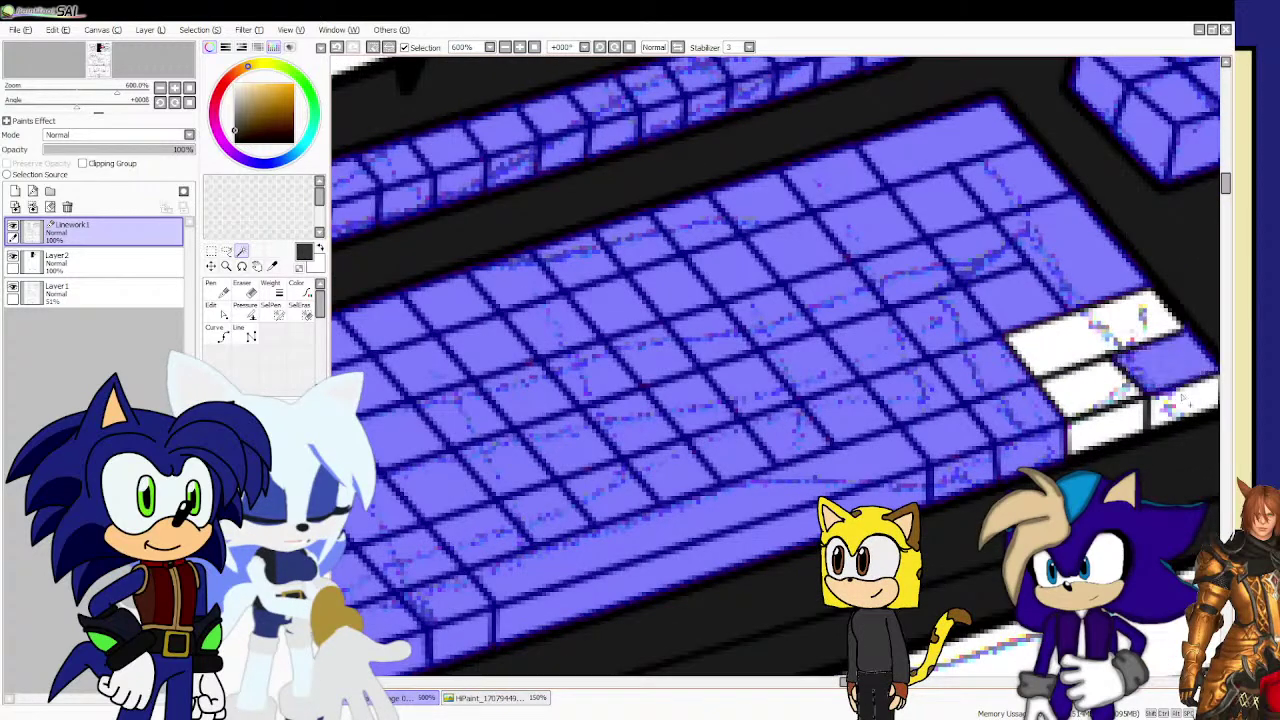
{"action": "mouse_move", "coordinate": [1142, 316]}
{"action": "left_mouse_down"}
{"action": "mouse_move", "coordinate": [1095, 385]}
{"action": "mouse_move", "coordinate": [1150, 440]}
{"action": "left_mouse_up"}
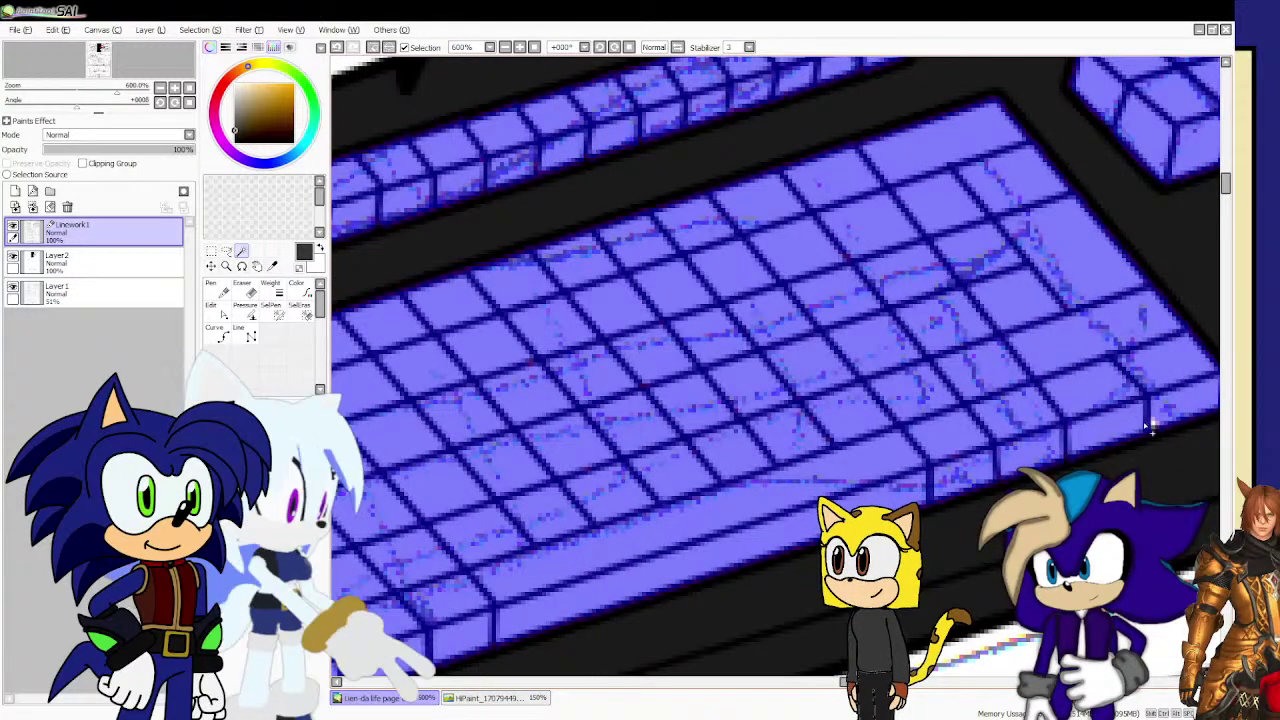
Add the rounded shape beside the character's face and the thin inner edge of the monitor frame to the selection.
{"action": "scroll", "coordinate": [1157, 424], "scroll_direction": "down", "scroll_amount": 7}
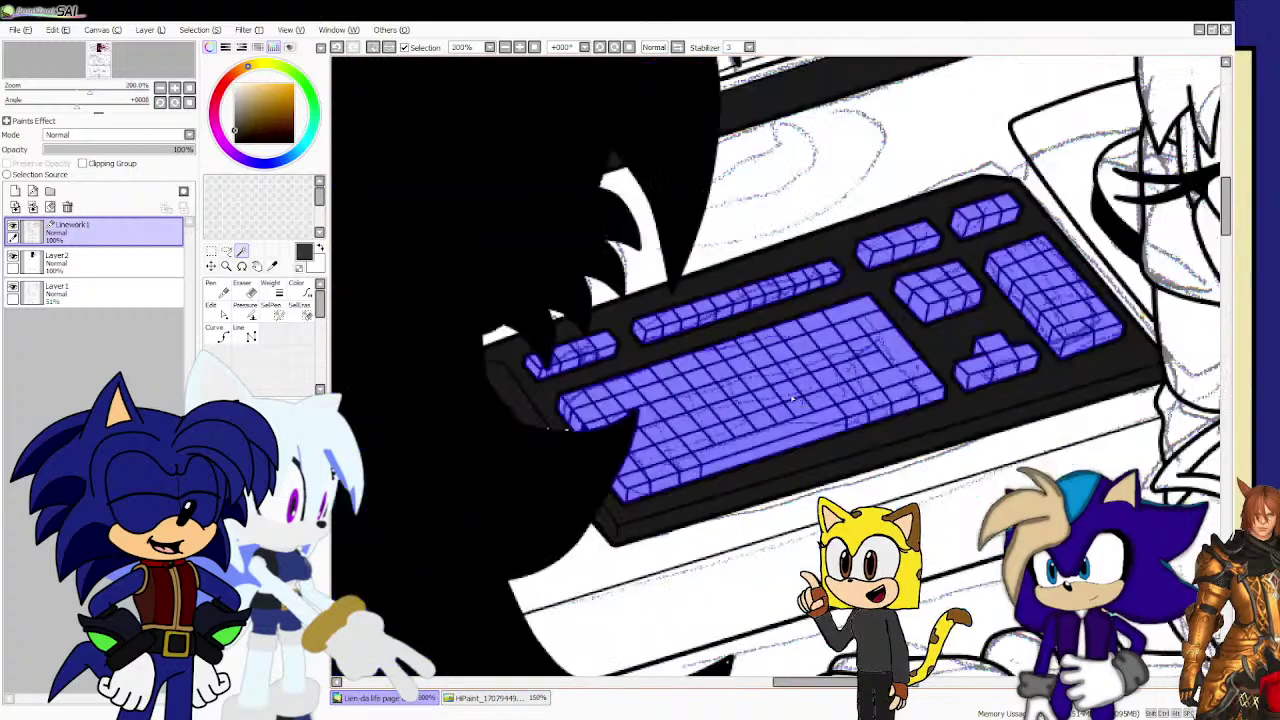
{"action": "scroll", "coordinate": [876, 247], "scroll_direction": "up", "scroll_amount": 5}
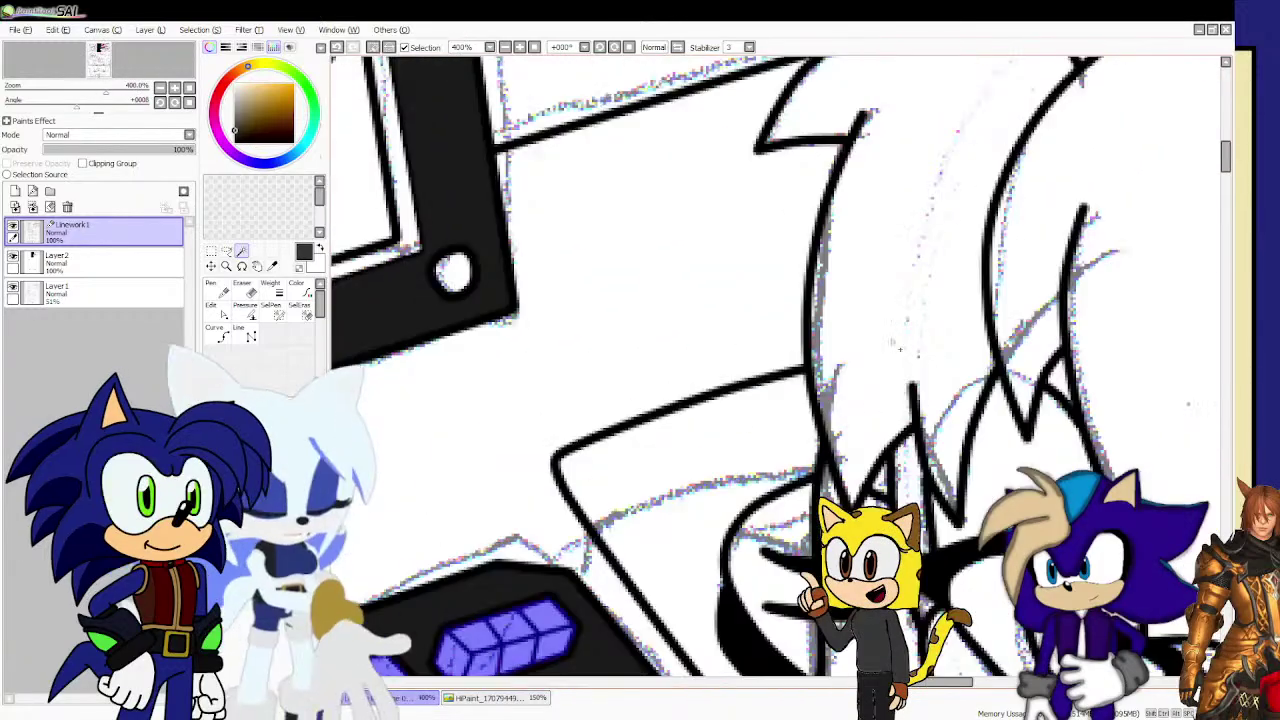
{"action": "left_click", "coordinate": [795, 512]}
{"action": "scroll", "coordinate": [790, 490], "scroll_direction": "down", "scroll_amount": 4}
{"action": "scroll", "coordinate": [752, 432], "scroll_direction": "up", "scroll_amount": 2}
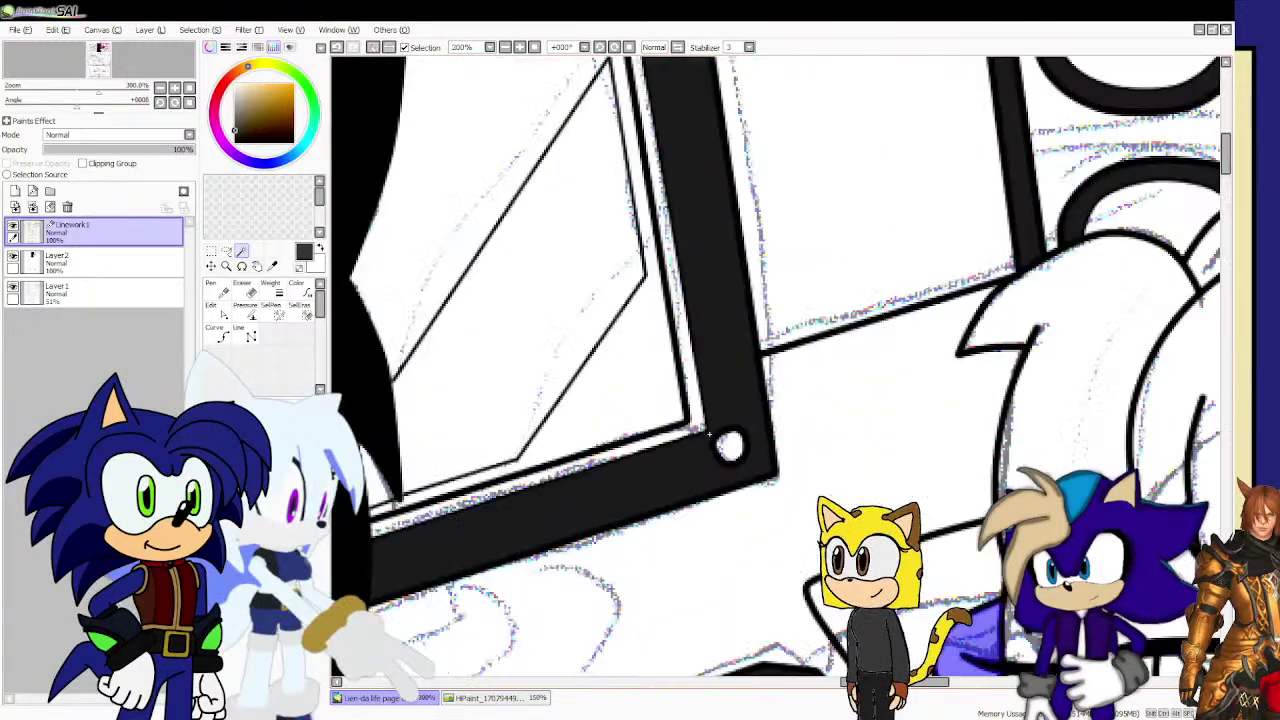
{"action": "left_click", "coordinate": [698, 426]}
Add the panel areas around the circles behind the character's hair to the selection.
{"action": "scroll", "coordinate": [700, 425], "scroll_direction": "down", "scroll_amount": 2}
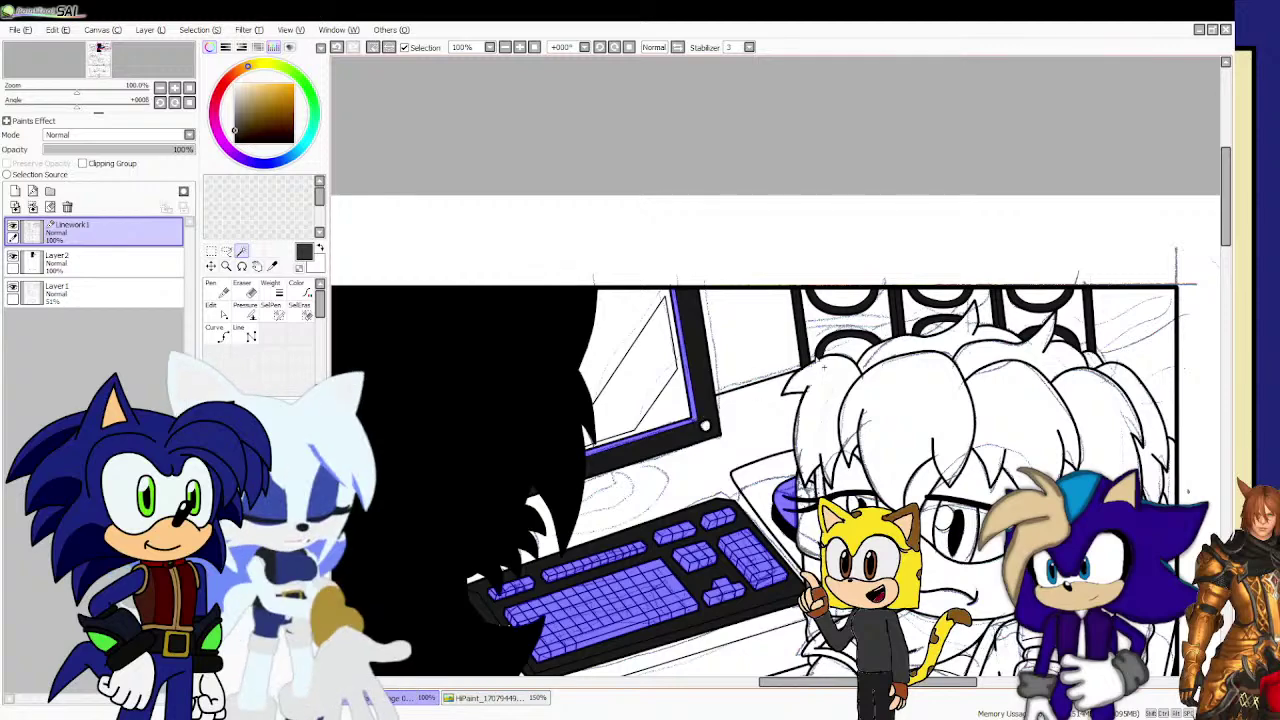
{"action": "scroll", "coordinate": [928, 310], "scroll_direction": "up", "scroll_amount": 2}
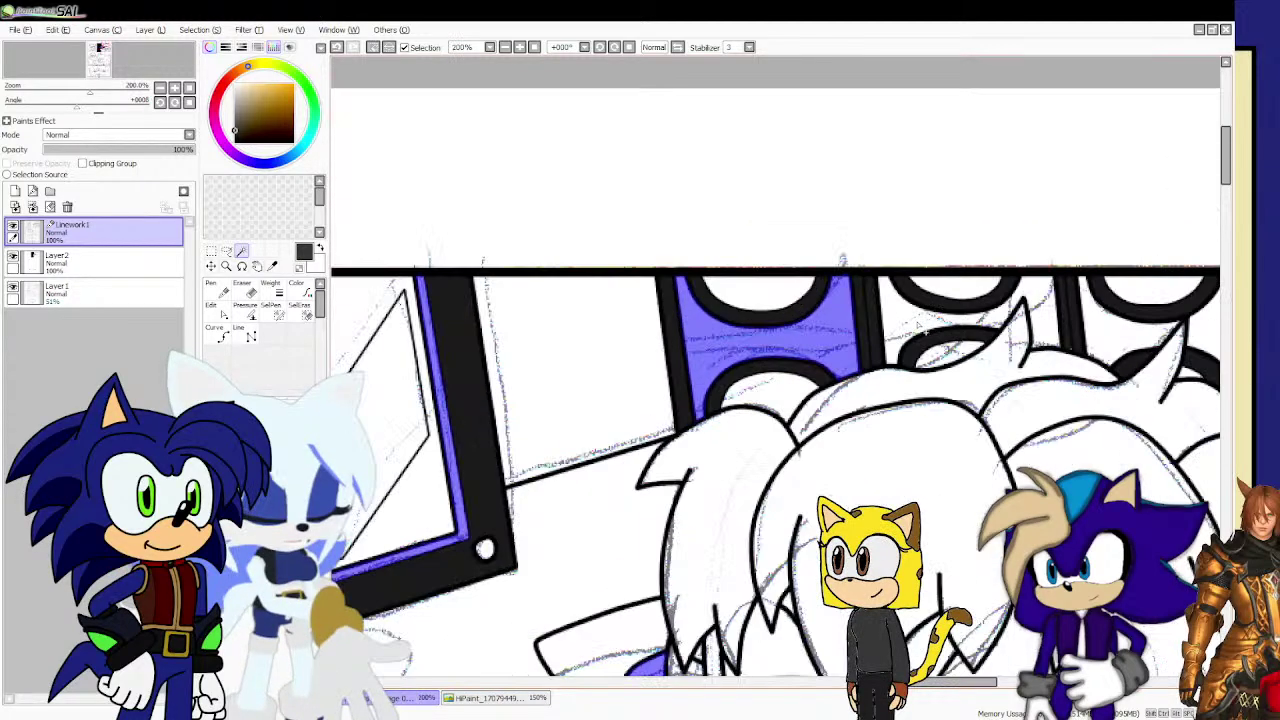
{"action": "scroll", "coordinate": [1090, 338], "scroll_direction": "down", "scroll_amount": 2}
{"action": "scroll", "coordinate": [1100, 345], "scroll_direction": "up", "scroll_amount": 5}
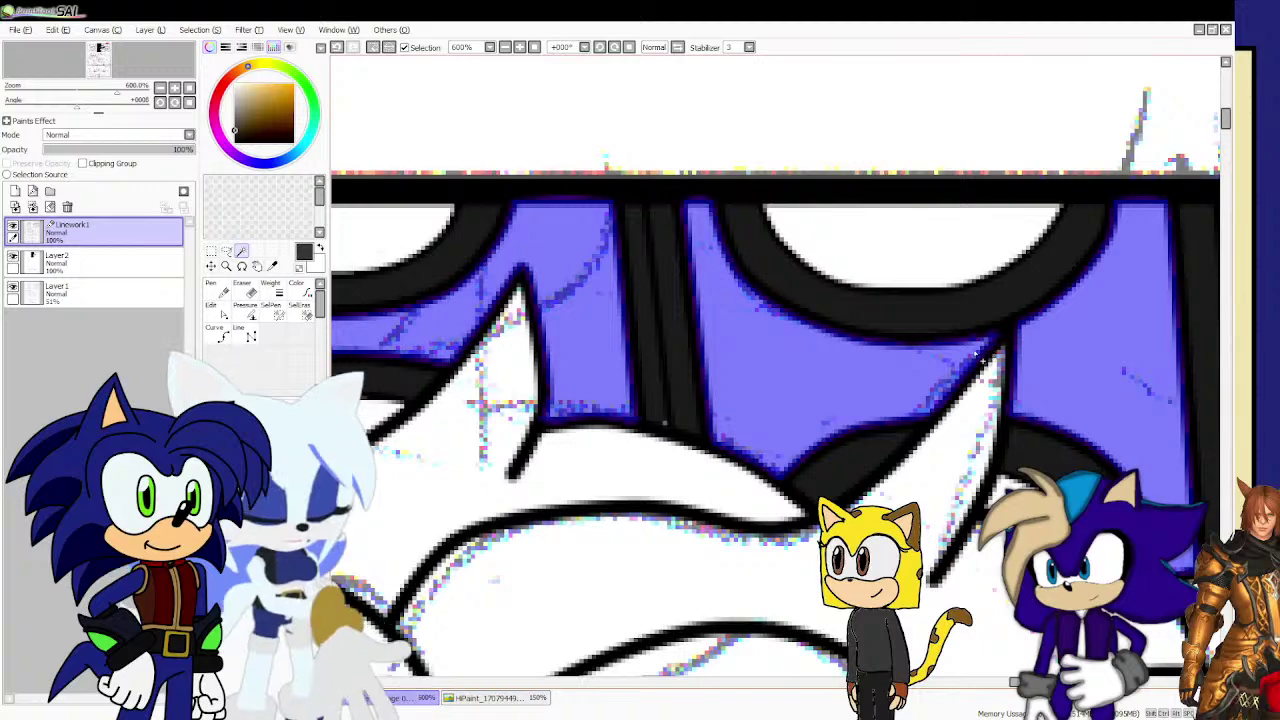
{"action": "scroll", "coordinate": [987, 345], "scroll_direction": "down", "scroll_amount": 7}
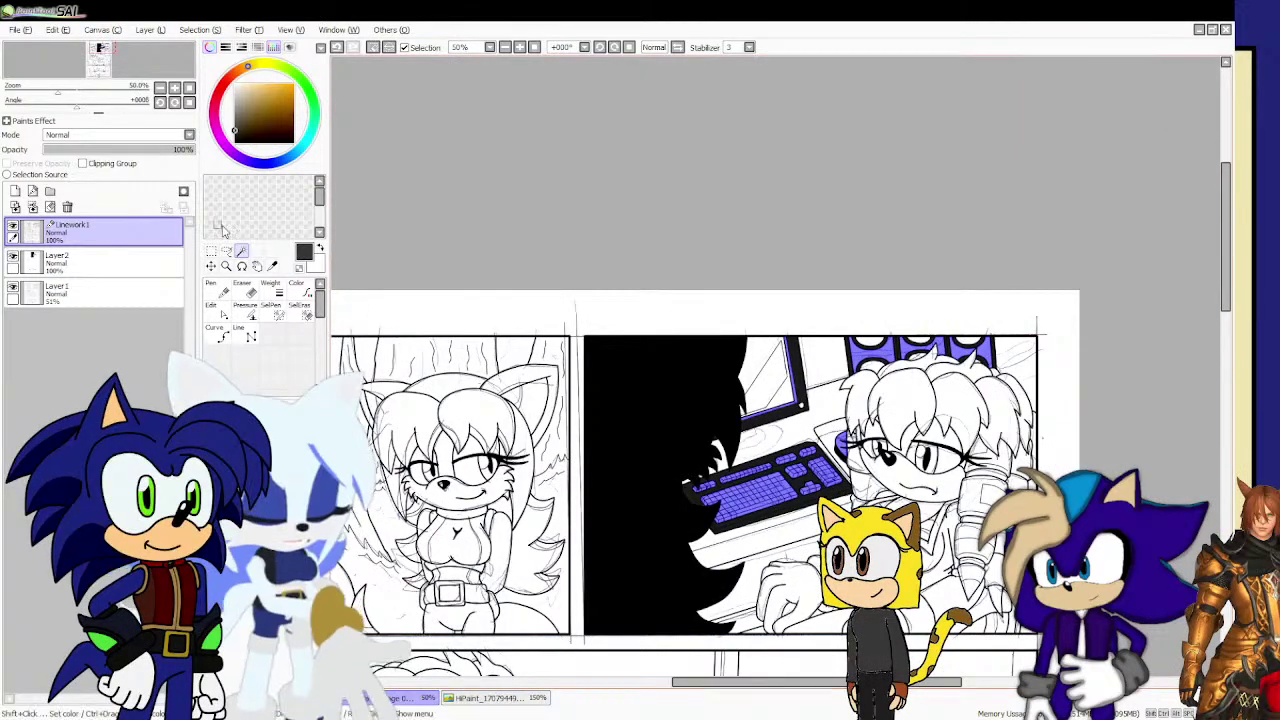
Fill the selected keys, monitor edge and panels with dark grey on Layer2 and return to the Linework1 layer.
{"action": "left_click", "coordinate": [100, 259]}
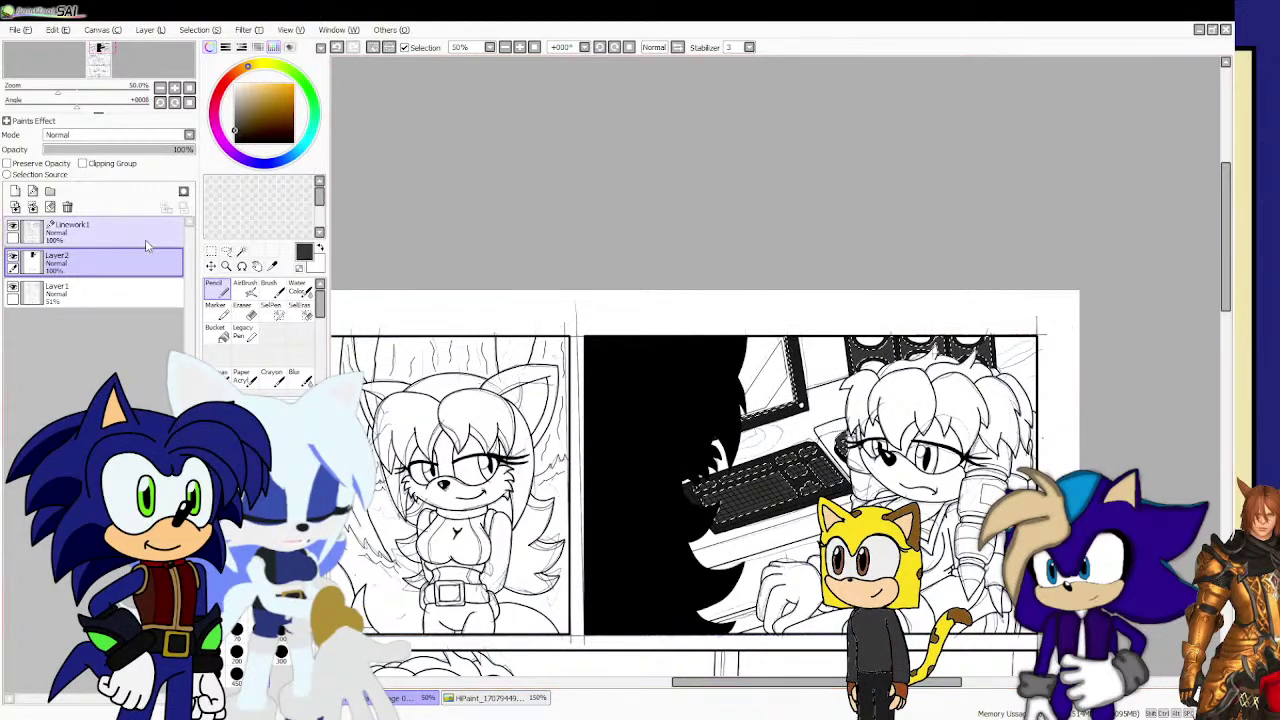
{"action": "left_click", "coordinate": [100, 229]}
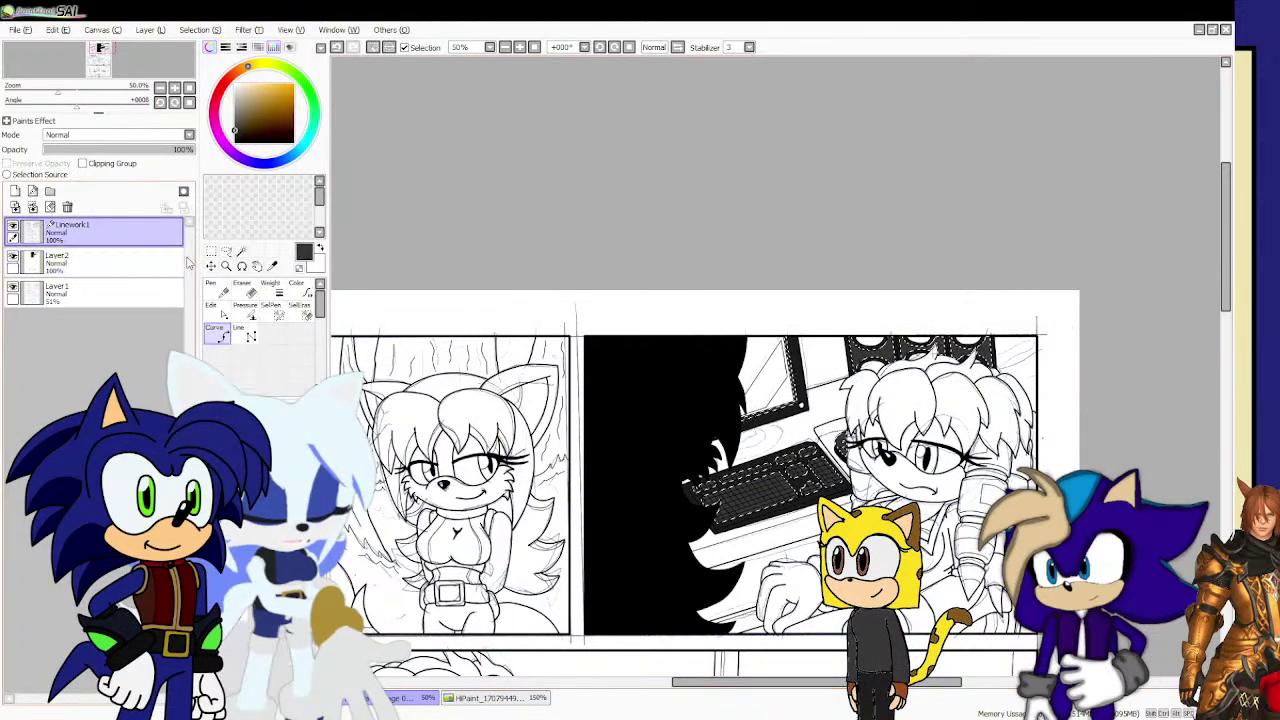
Select the round button on the monitor frame with the Magic Wand, fill it with light blue on Layer2 and clear the selection.
{"action": "left_click", "coordinate": [241, 250]}
{"action": "scroll", "coordinate": [815, 425], "scroll_direction": "up", "scroll_amount": 5}
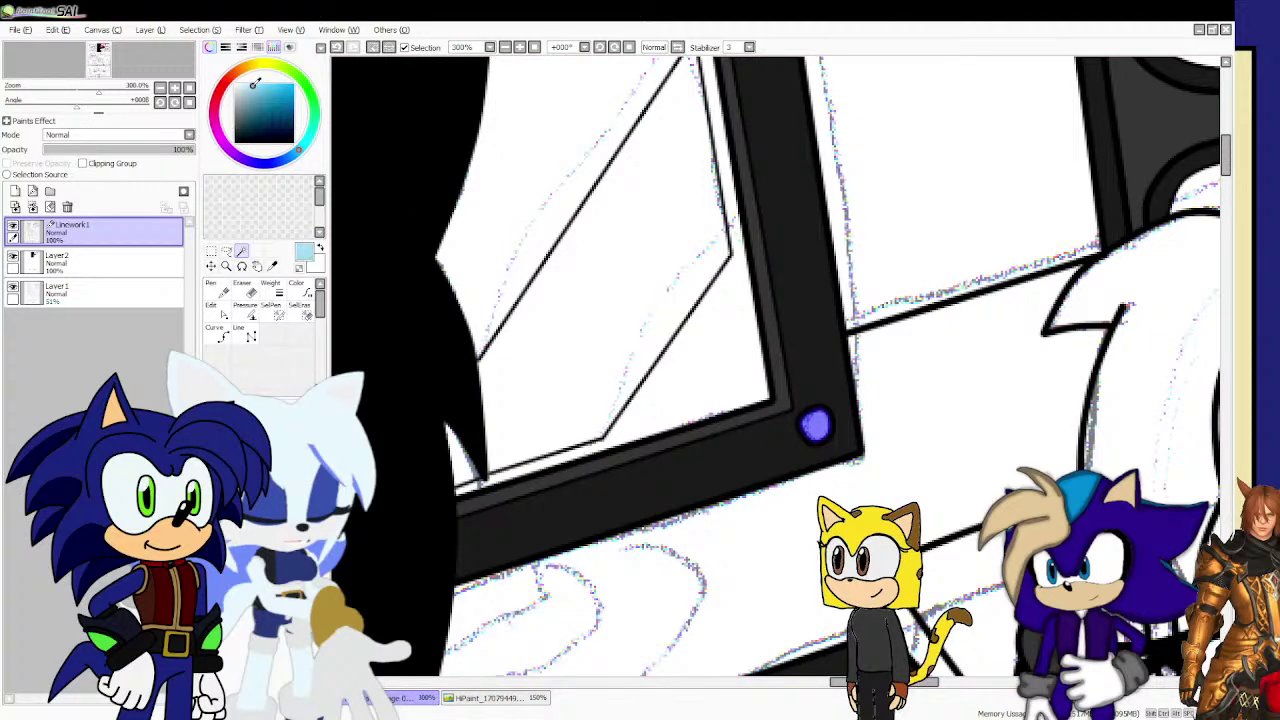
{"action": "left_click", "coordinate": [157, 288]}
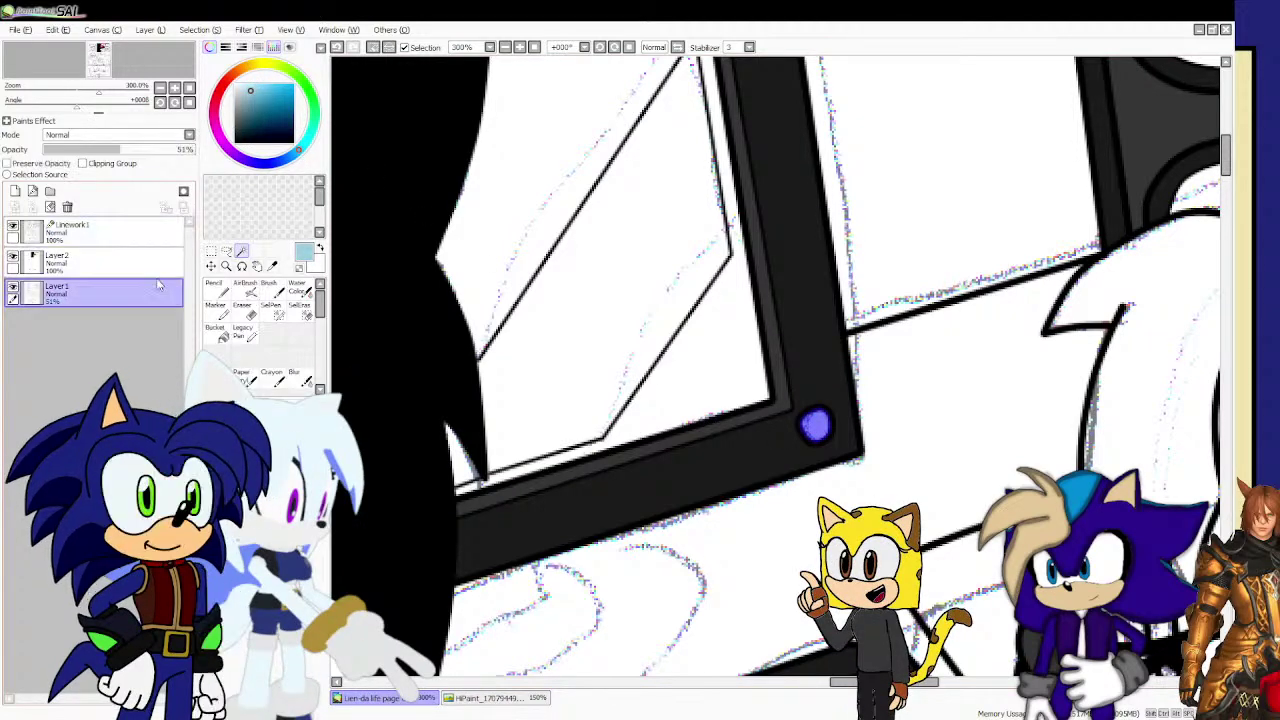
{"action": "left_click", "coordinate": [160, 264]}
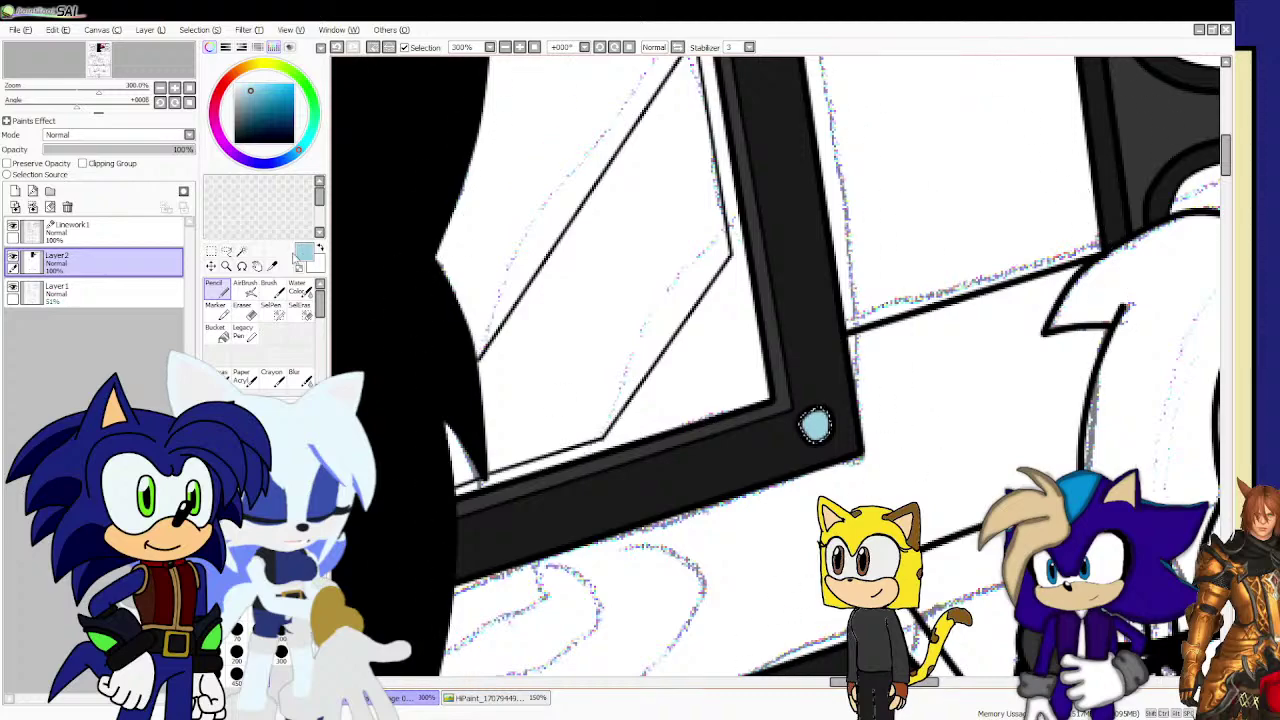
{"action": "left_click", "coordinate": [170, 238]}
{"action": "key", "text": "ctrl+d"}
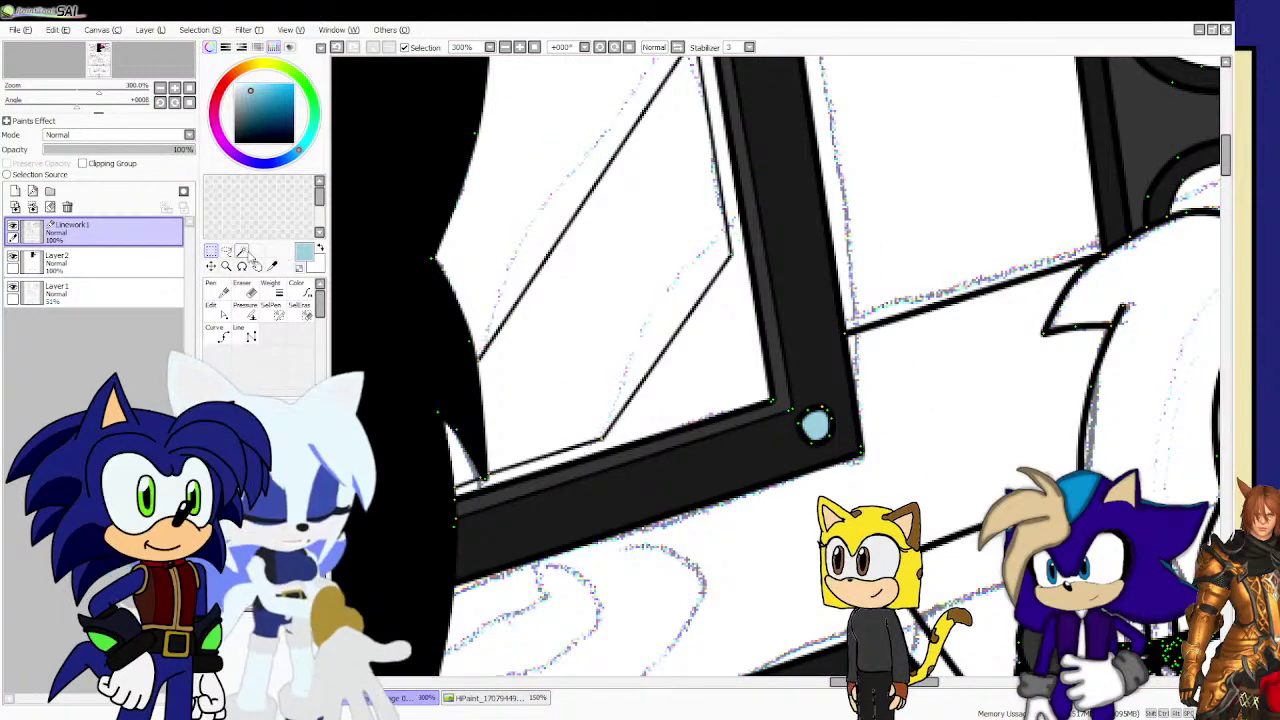
Select the monitor screen around the diagonal glare band with the Magic Wand, including the small leftover pieces beside the black silhouette.
{"action": "left_click", "coordinate": [497, 285]}
{"action": "scroll", "coordinate": [497, 285], "scroll_direction": "down", "scroll_amount": 4}
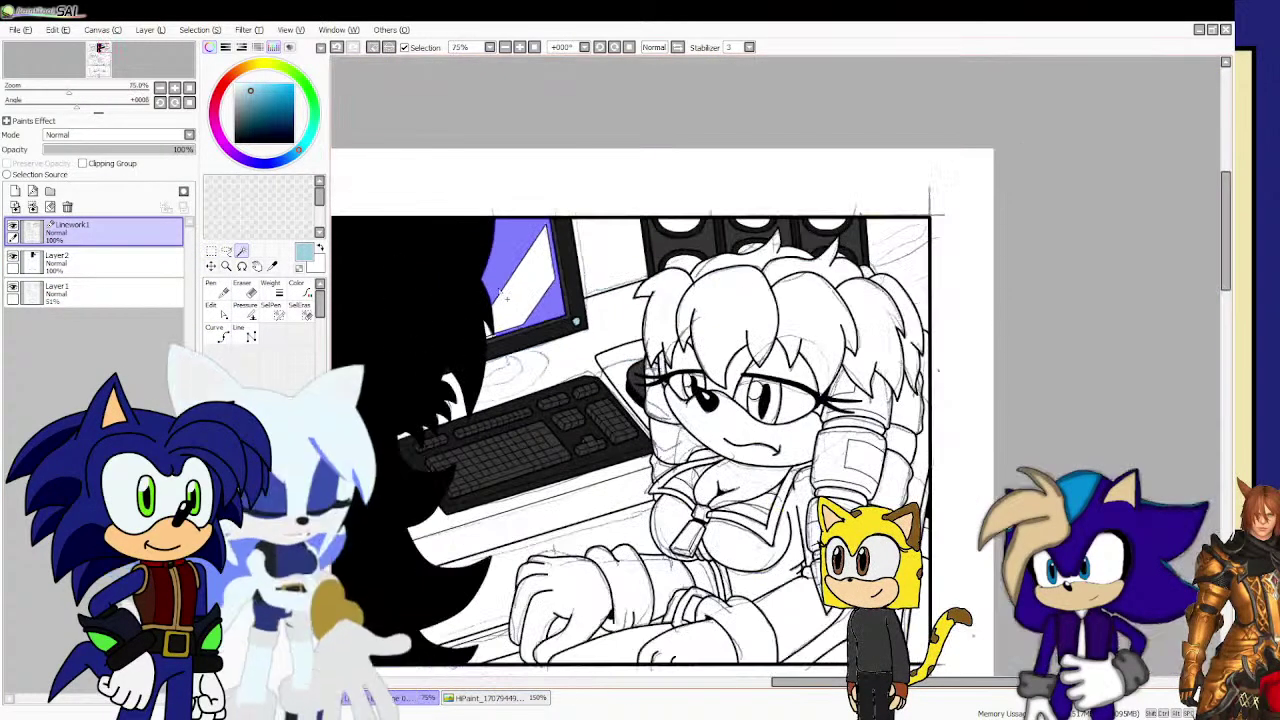
{"action": "scroll", "coordinate": [482, 304], "scroll_direction": "up", "scroll_amount": 3}
{"action": "scroll", "coordinate": [482, 340], "scroll_direction": "up", "scroll_amount": 5}
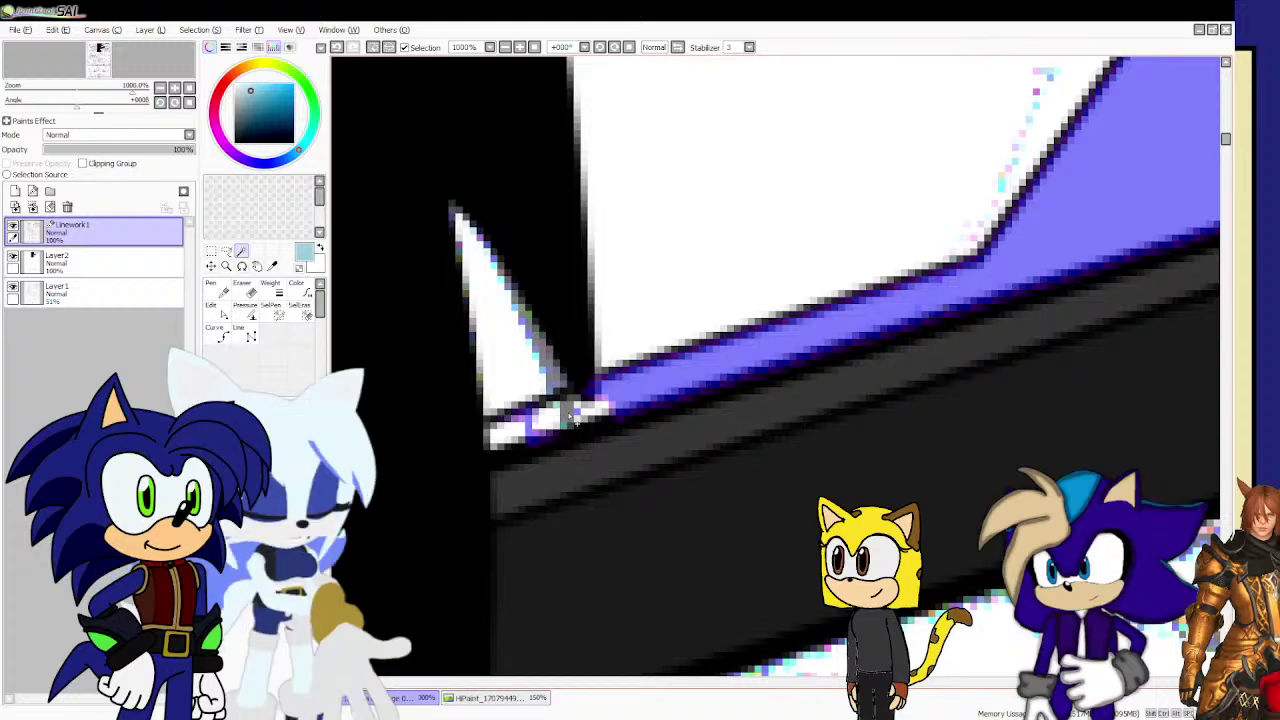
{"action": "left_click_drag", "start_coordinate": [585, 425], "coordinate": [510, 433]}
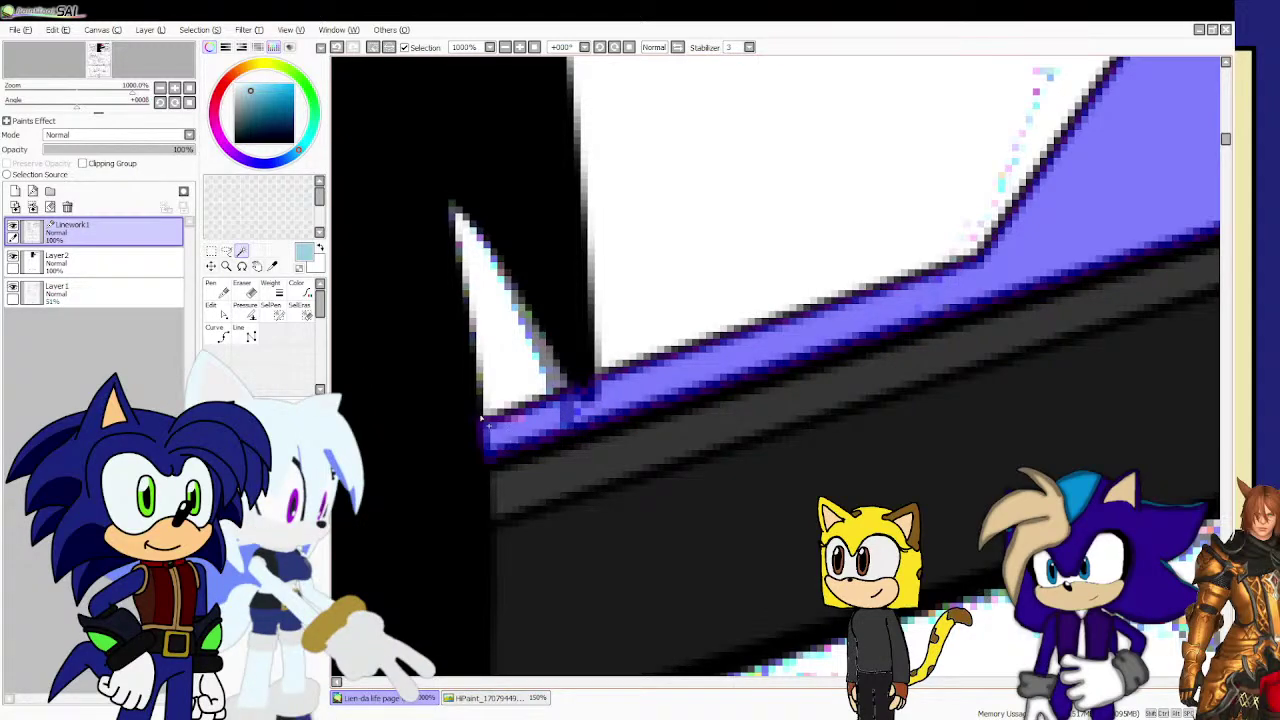
Add the circles on the background panels, including the slivers showing behind the character's hair, to the Magic Wand selection.
{"action": "scroll", "coordinate": [482, 420], "scroll_direction": "down", "scroll_amount": 6}
{"action": "scroll", "coordinate": [1055, 290], "scroll_direction": "up", "scroll_amount": 2}
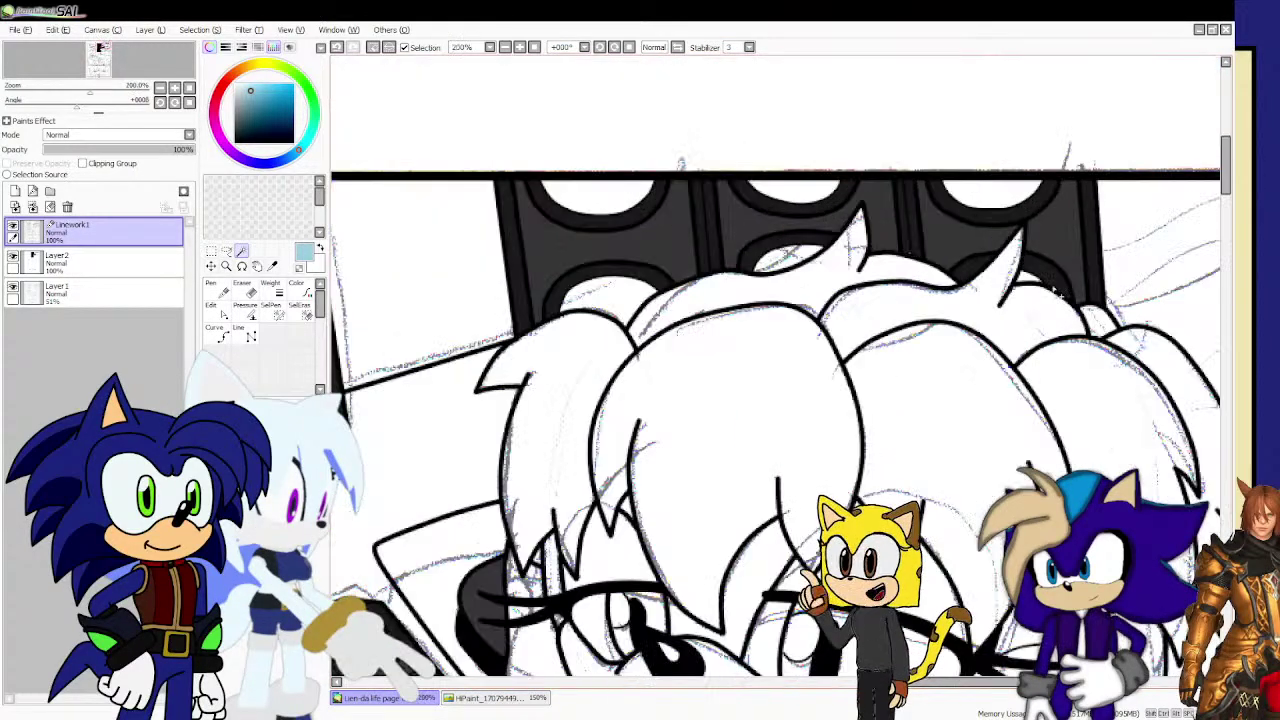
{"action": "scroll", "coordinate": [1055, 290], "scroll_direction": "up", "scroll_amount": 5}
{"action": "left_click_drag", "start_coordinate": [960, 278], "coordinate": [1036, 328]}
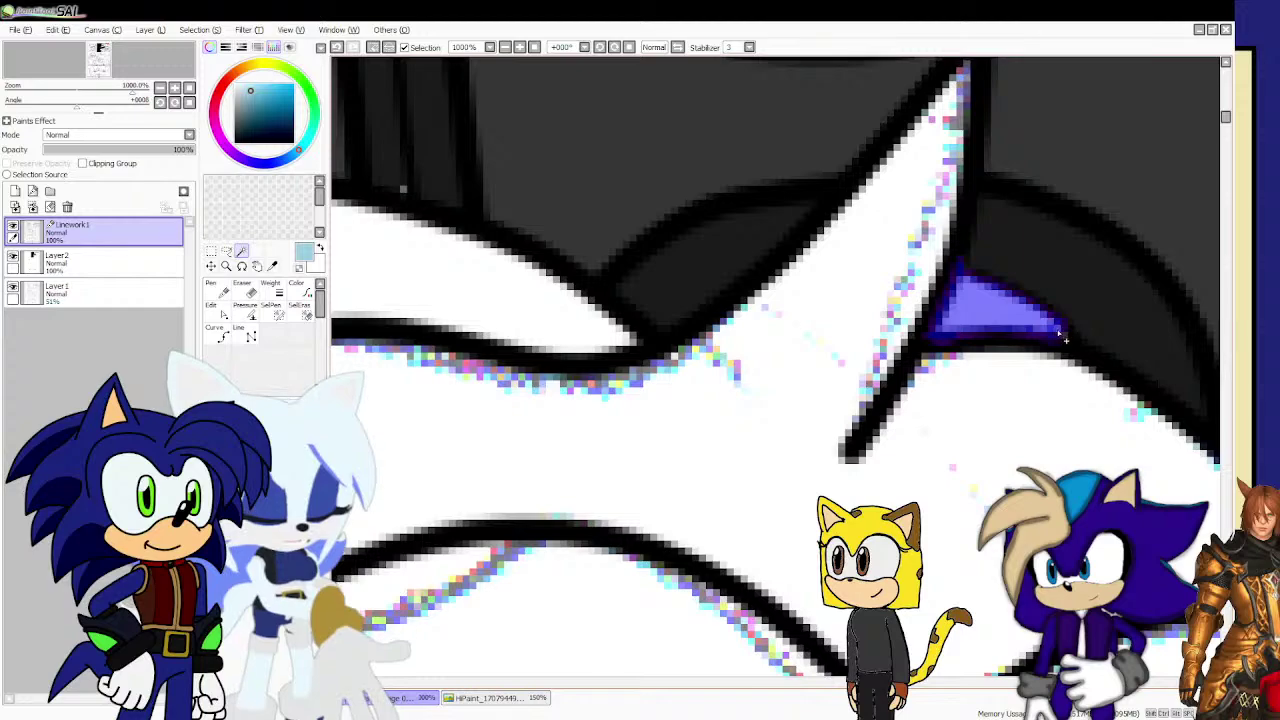
{"action": "scroll", "coordinate": [1068, 343], "scroll_direction": "down", "scroll_amount": 4}
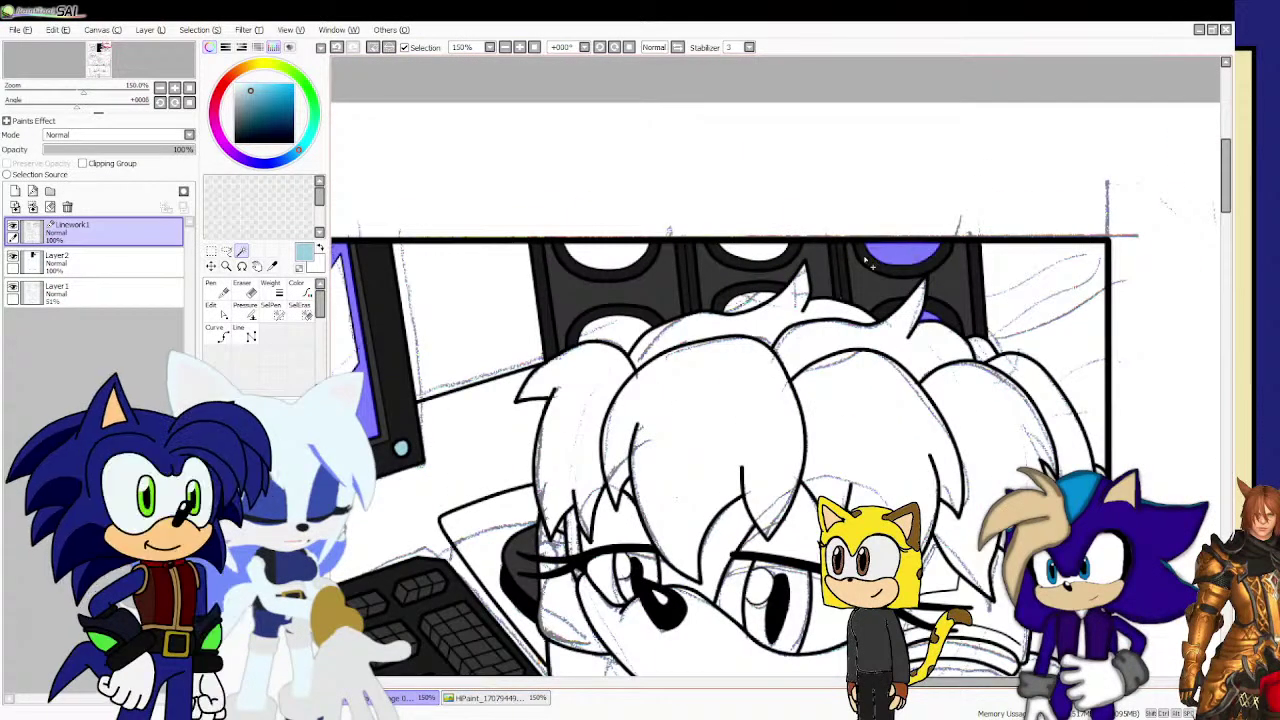
{"action": "scroll", "coordinate": [812, 260], "scroll_direction": "up", "scroll_amount": 3}
{"action": "left_click", "coordinate": [544, 238]}
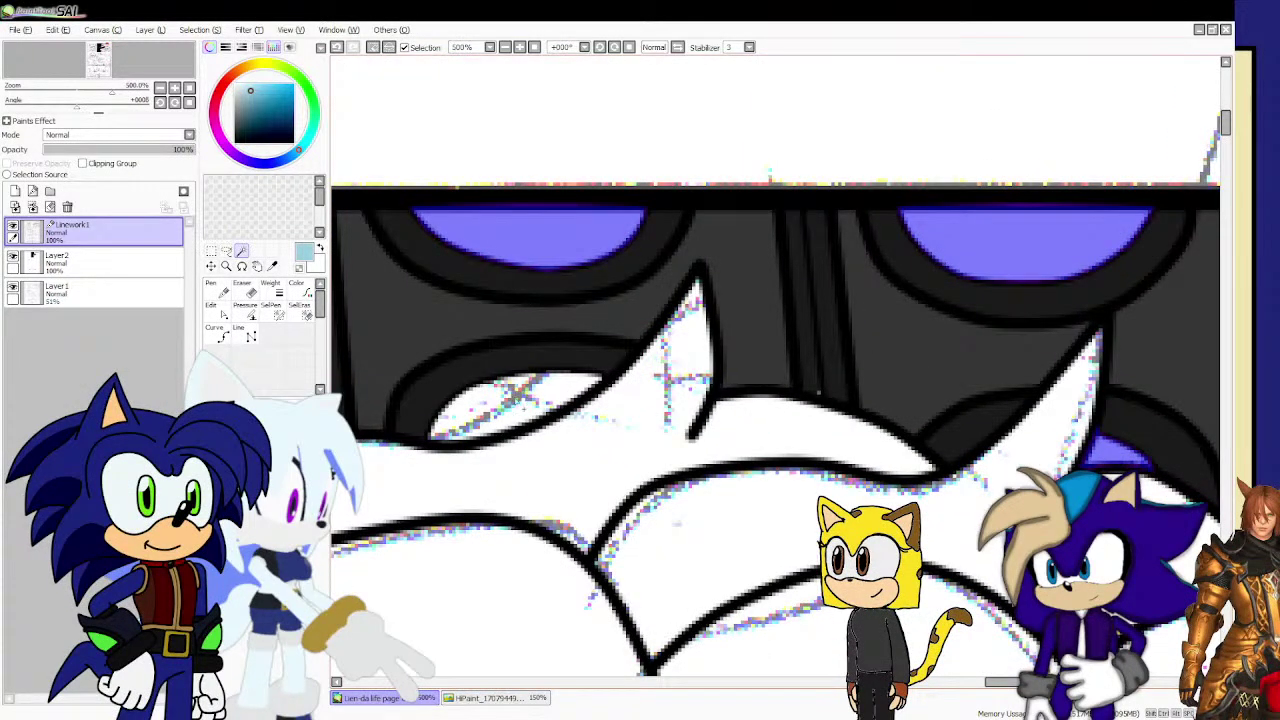
{"action": "left_click", "coordinate": [577, 397]}
{"action": "scroll", "coordinate": [577, 397], "scroll_direction": "down", "scroll_amount": 4}
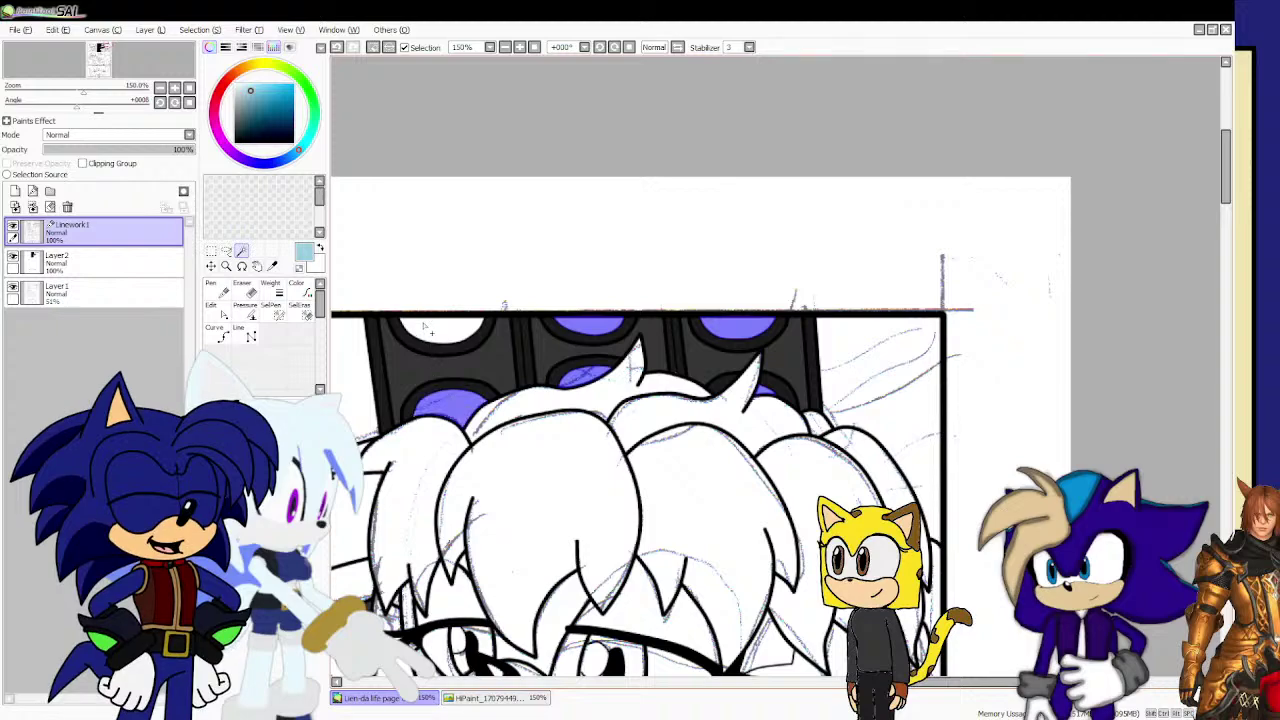
{"action": "scroll", "coordinate": [458, 400], "scroll_direction": "up", "scroll_amount": 2}
{"action": "left_click", "coordinate": [444, 328]}
{"action": "scroll", "coordinate": [444, 328], "scroll_direction": "down", "scroll_amount": 3}
{"action": "scroll", "coordinate": [492, 375], "scroll_direction": "up", "scroll_amount": 3}
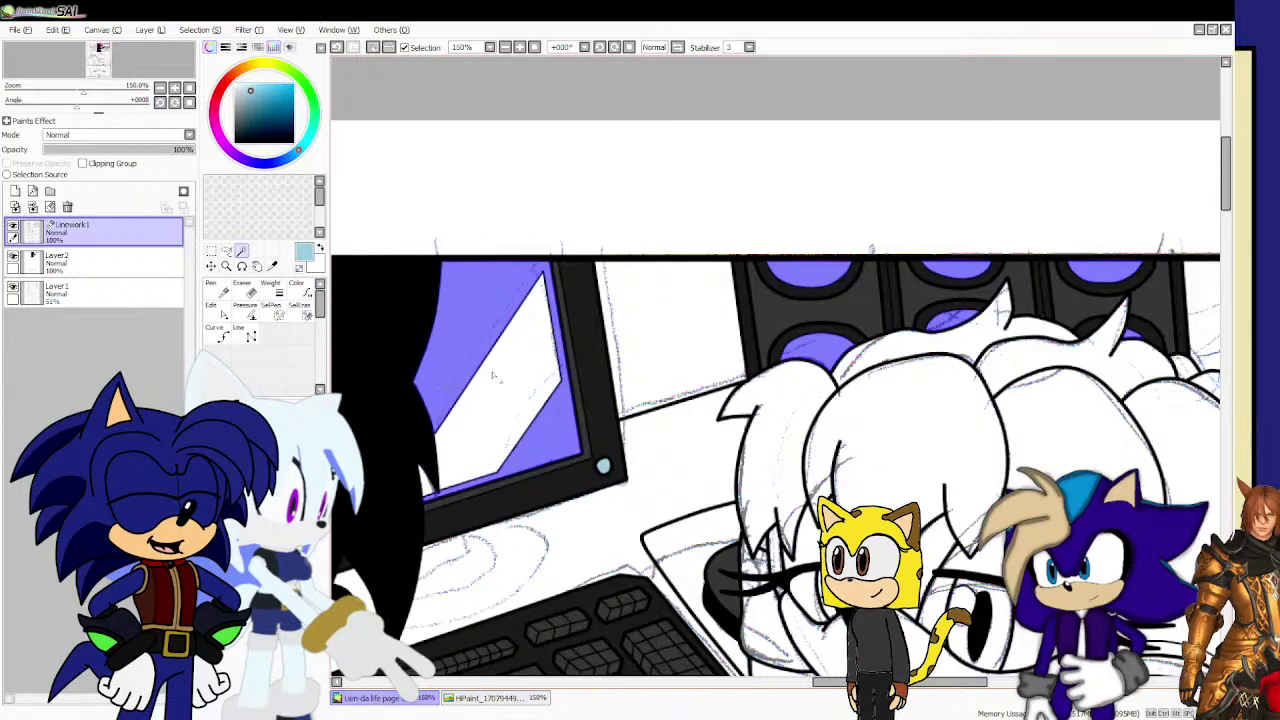
Fill the selected monitor screen and panel circles with light blue on Layer2 and return to the Linework1 layer.
{"action": "left_click", "coordinate": [60, 260]}
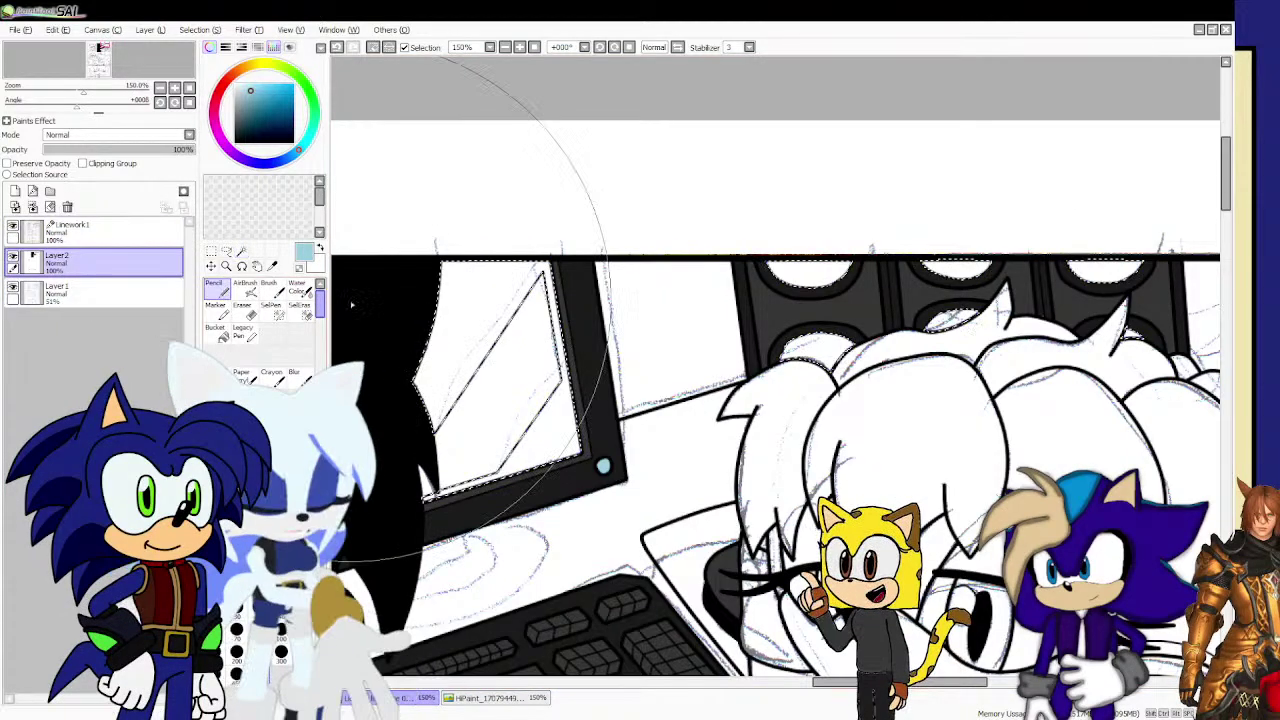
{"action": "mouse_move", "coordinate": [362, 320]}
{"action": "left_mouse_down"}
{"action": "mouse_move", "coordinate": [1203, 270]}
{"action": "mouse_move", "coordinate": [608, 363]}
{"action": "mouse_move", "coordinate": [320, 349]}
{"action": "left_mouse_up"}
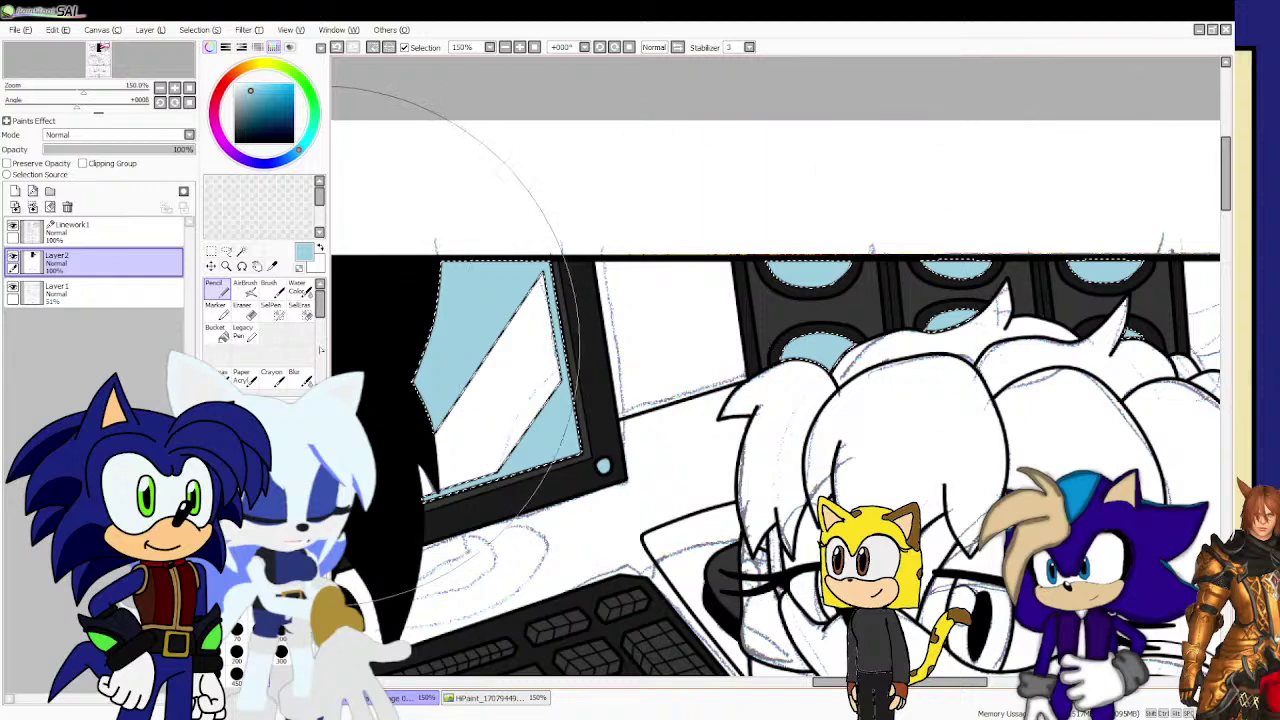
{"action": "left_click", "coordinate": [70, 230]}
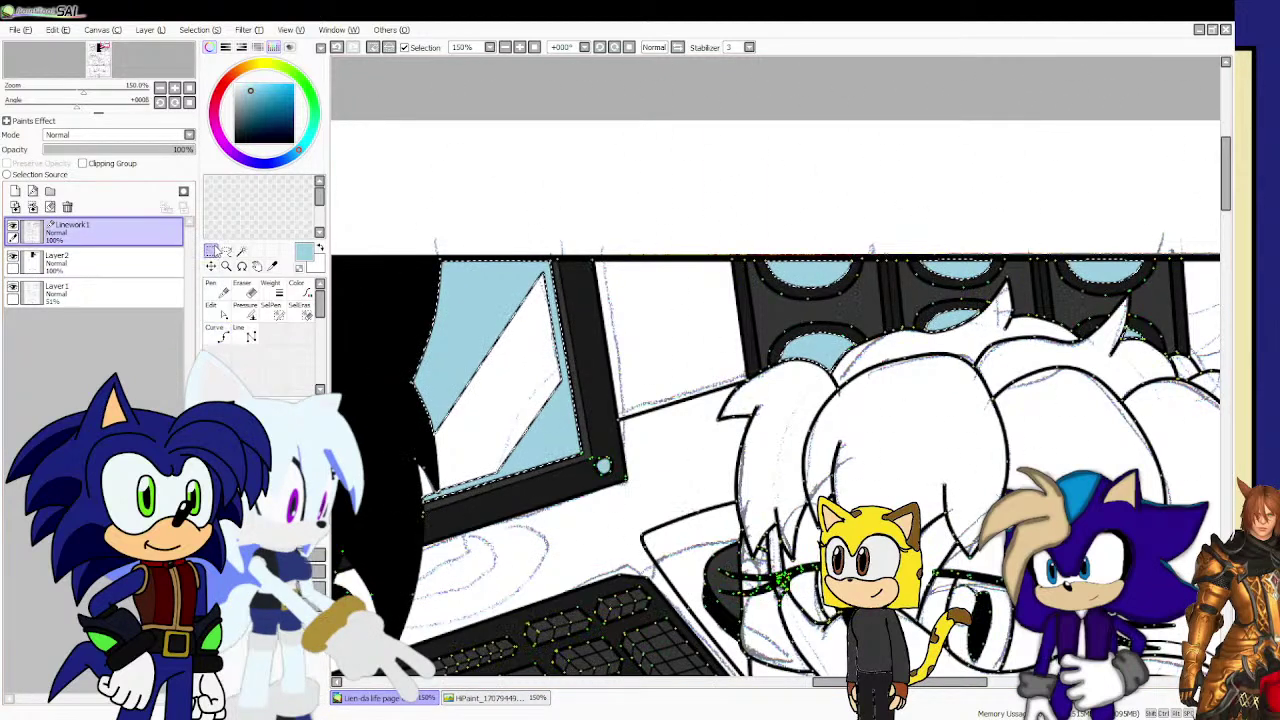
Choose a paler blue and select the monitor's diagonal glare band and the small sliver beside the black silhouette with the Magic Wand.
{"action": "left_click", "coordinate": [240, 89]}
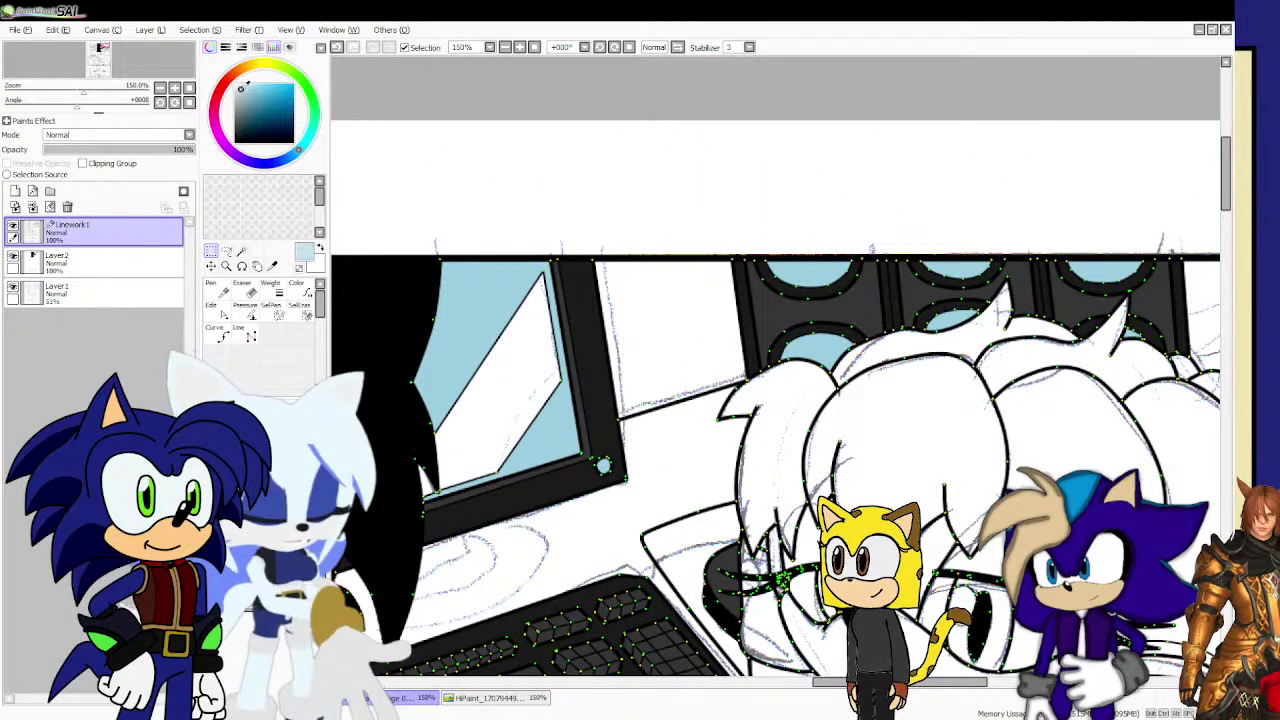
{"action": "left_click", "coordinate": [243, 85]}
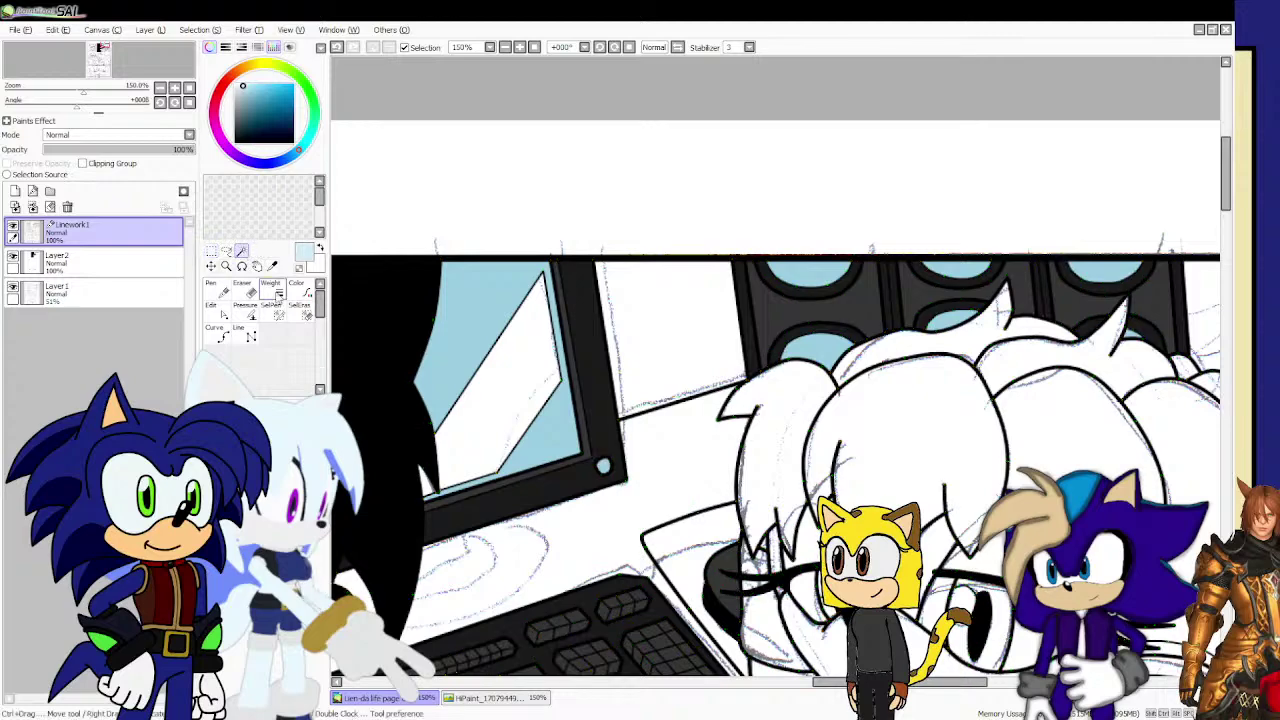
{"action": "left_click", "coordinate": [481, 428]}
{"action": "scroll", "coordinate": [425, 478], "scroll_direction": "up", "scroll_amount": 5}
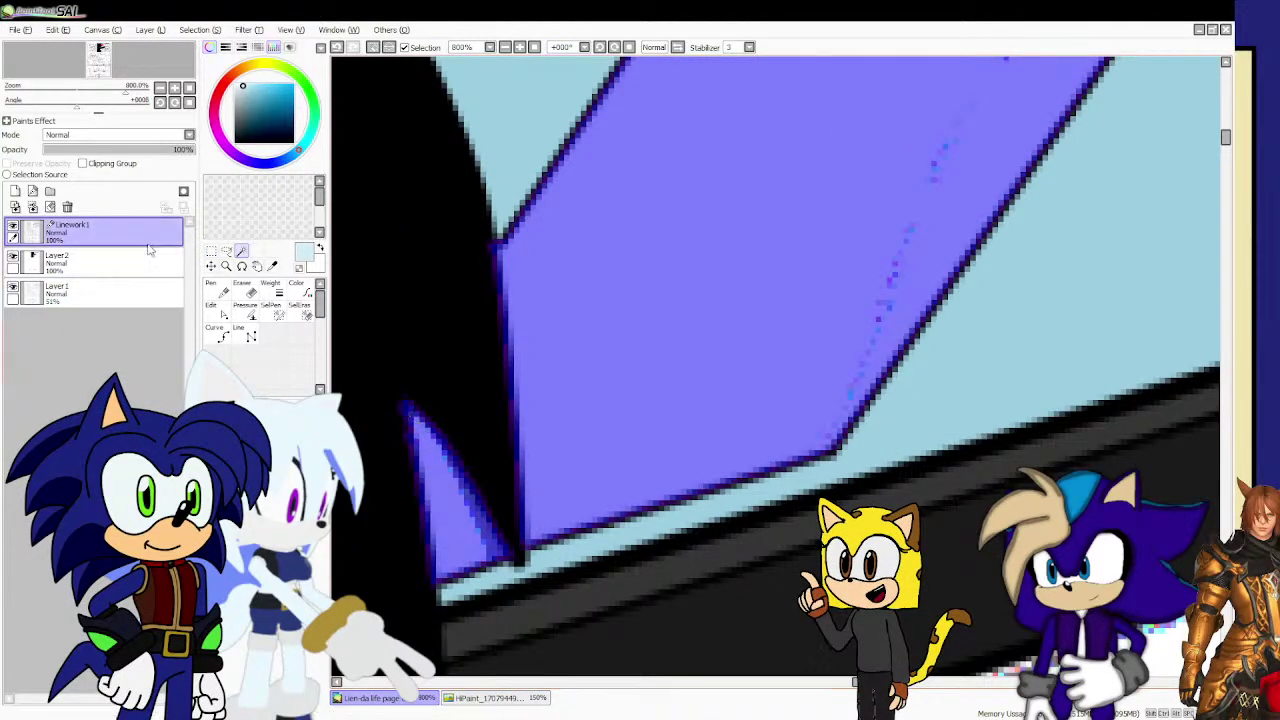
Fill the glare band with the pale blue on Layer2, recolour its outlines on Linework1 with the Color tool and clear the selection.
{"action": "left_click", "coordinate": [60, 258]}
{"action": "left_click", "coordinate": [216, 289]}
{"action": "scroll", "coordinate": [415, 410], "scroll_direction": "down", "scroll_amount": 3}
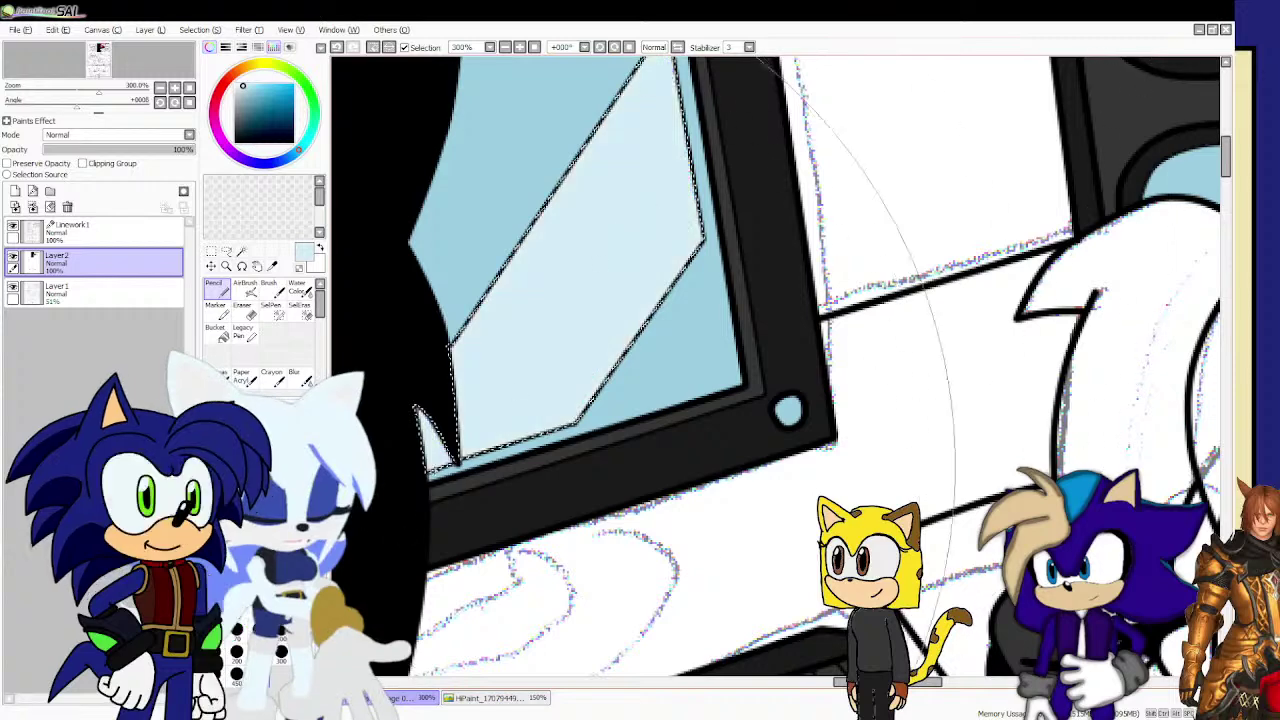
{"action": "left_click", "coordinate": [70, 230]}
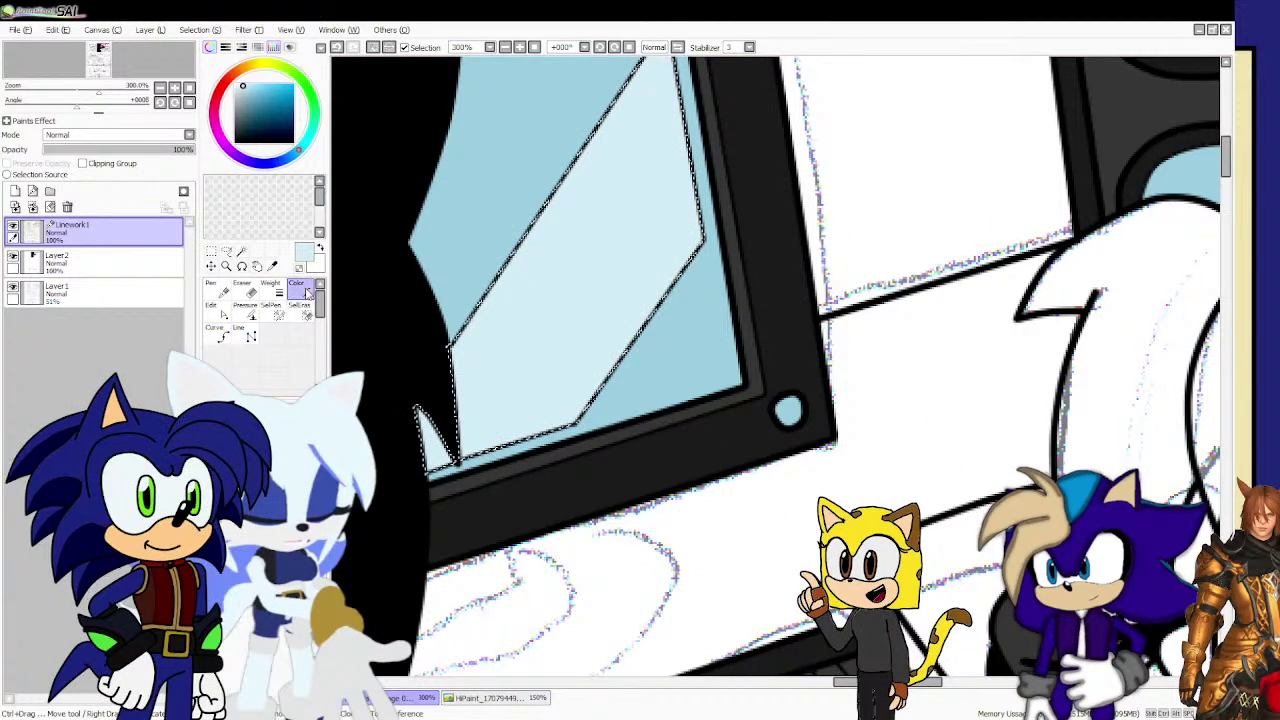
{"action": "left_click", "coordinate": [297, 290]}
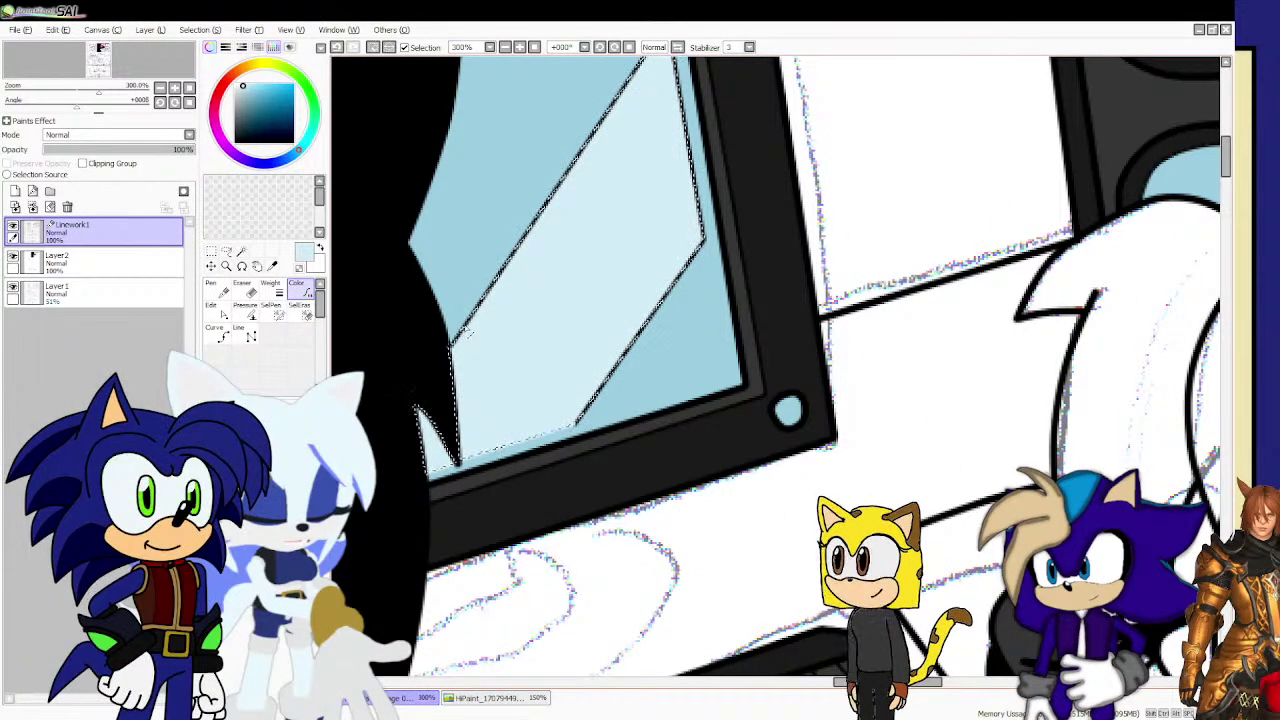
{"action": "key", "text": "ctrl+d"}
{"action": "scroll", "coordinate": [578, 350], "scroll_direction": "down", "scroll_amount": 3}
{"action": "key", "text": "ctrl+d"}
{"action": "left_click", "coordinate": [211, 251]}
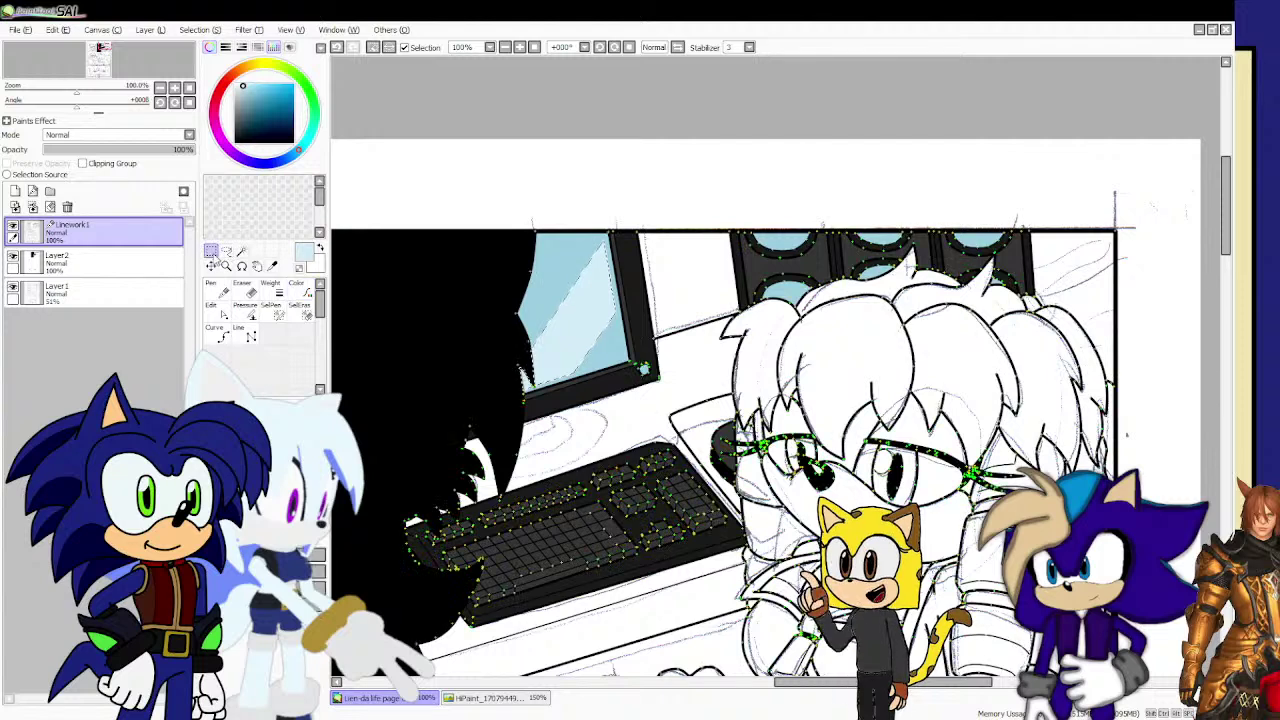
Look through the sketch photos IMG_2049.jpg, IMG_2050.jpg and IMG_2052.jpg and close them.
{"action": "left_click", "coordinate": [20, 30]}
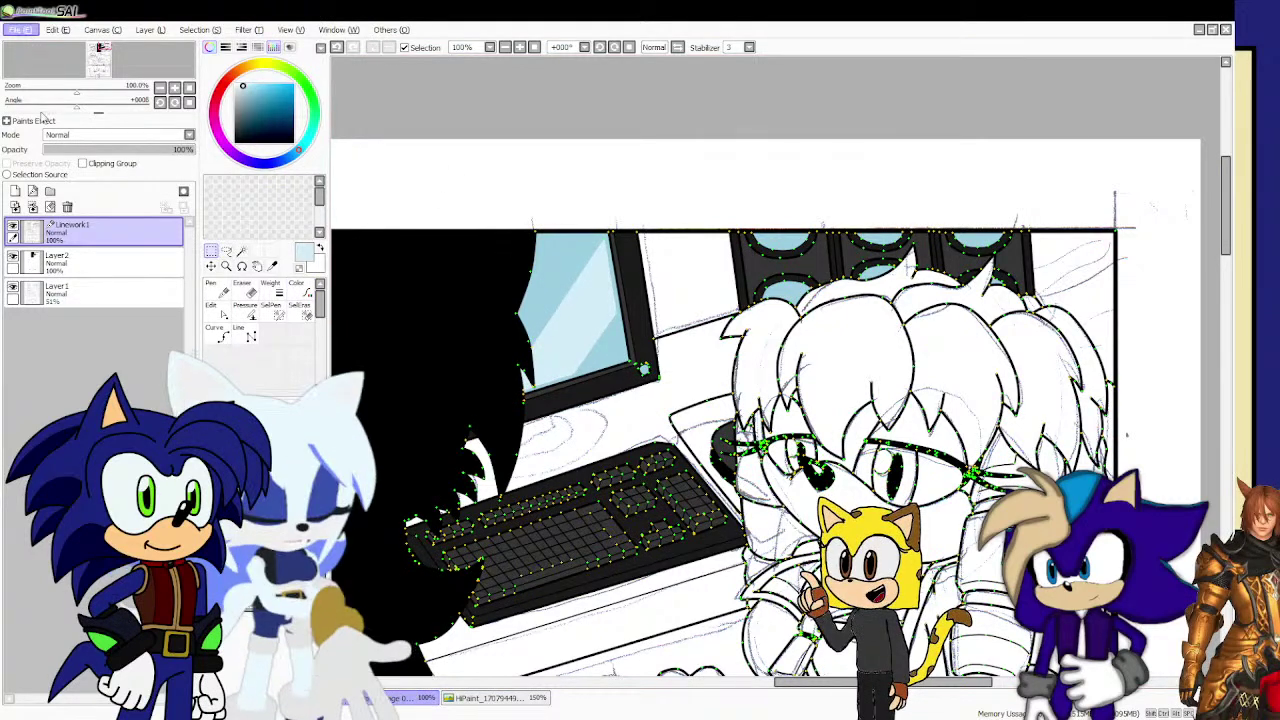
{"action": "left_click", "coordinate": [133, 142]}
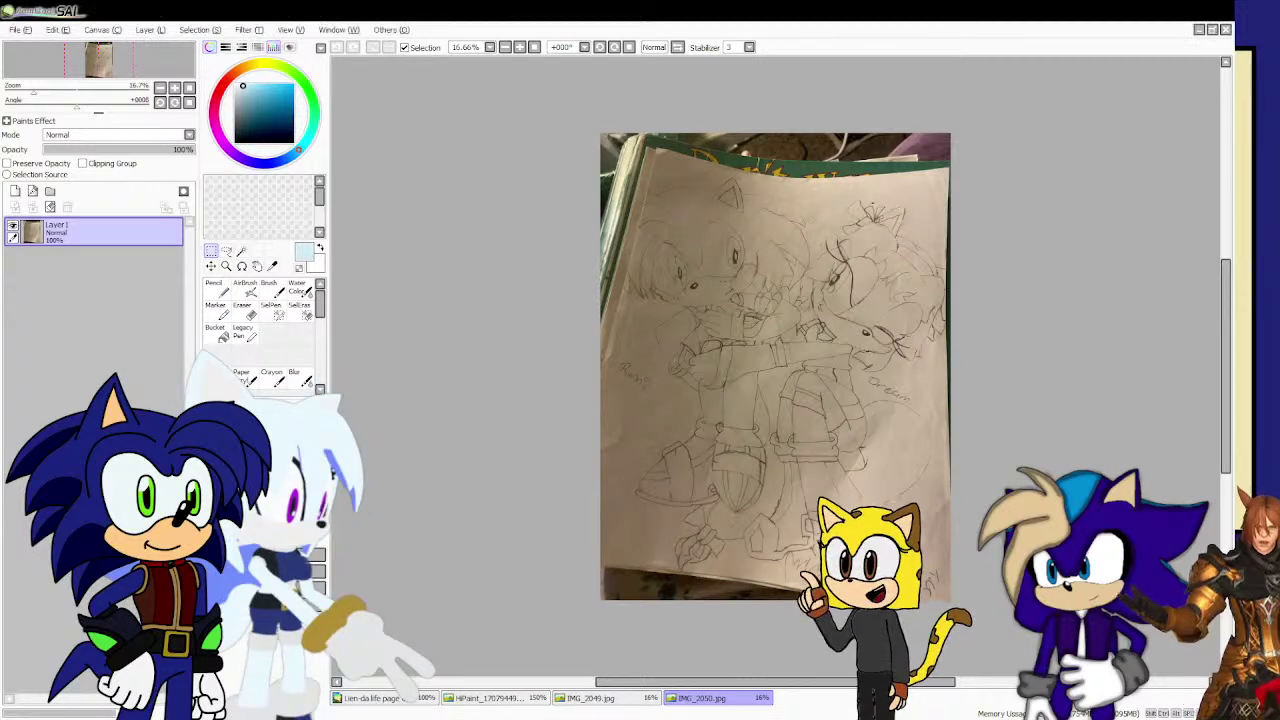
{"action": "left_click_drag", "start_coordinate": [1279, 360], "coordinate": [1117, 360]}
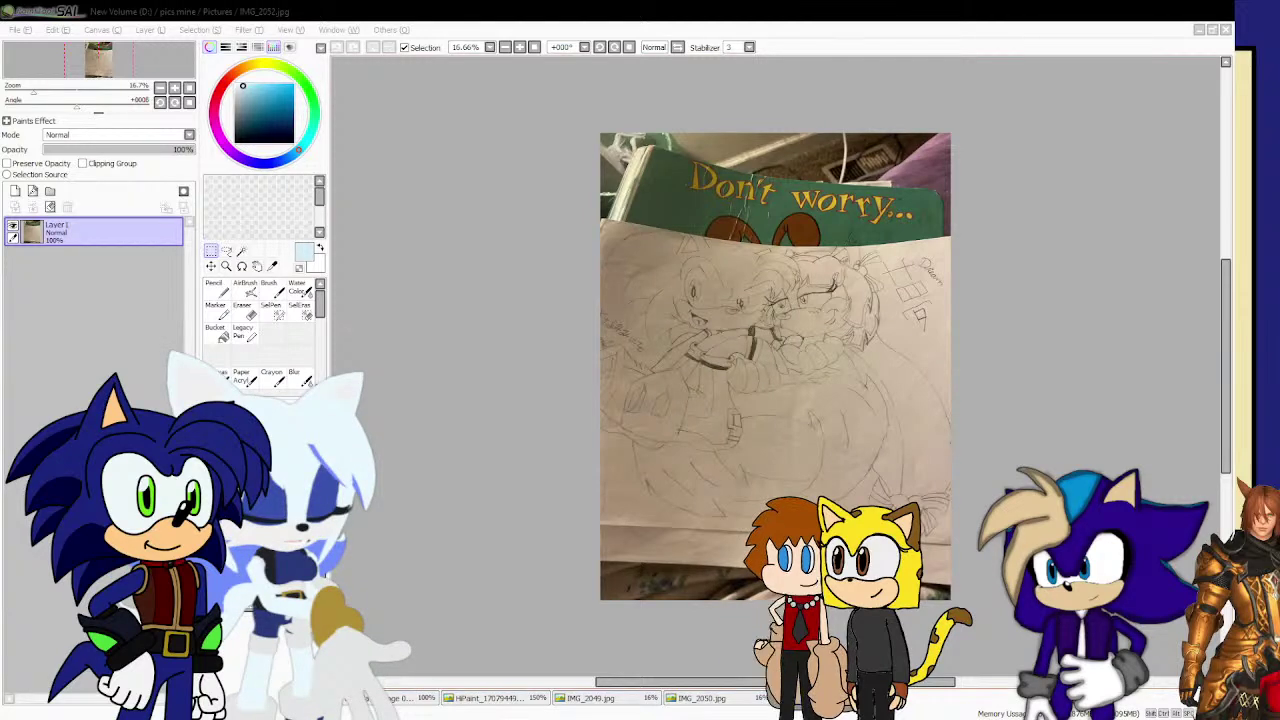
{"action": "left_click", "coordinate": [978, 25]}
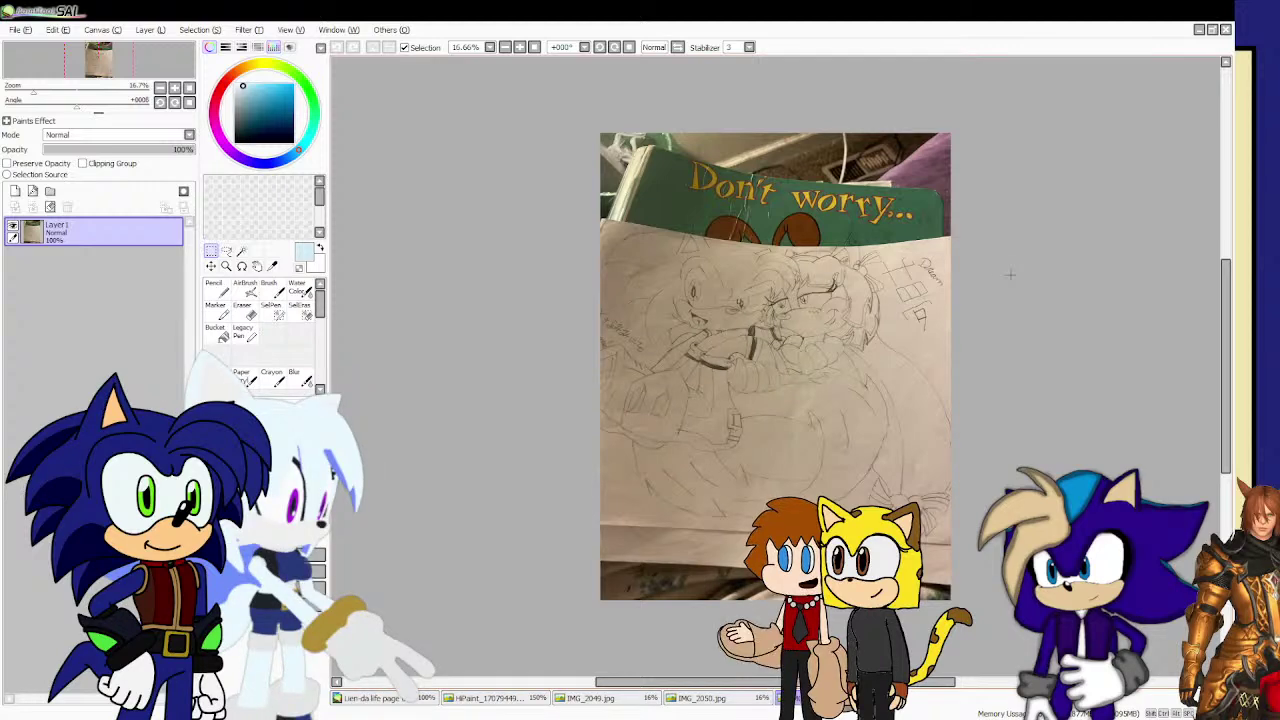
{"action": "left_click", "coordinate": [700, 699]}
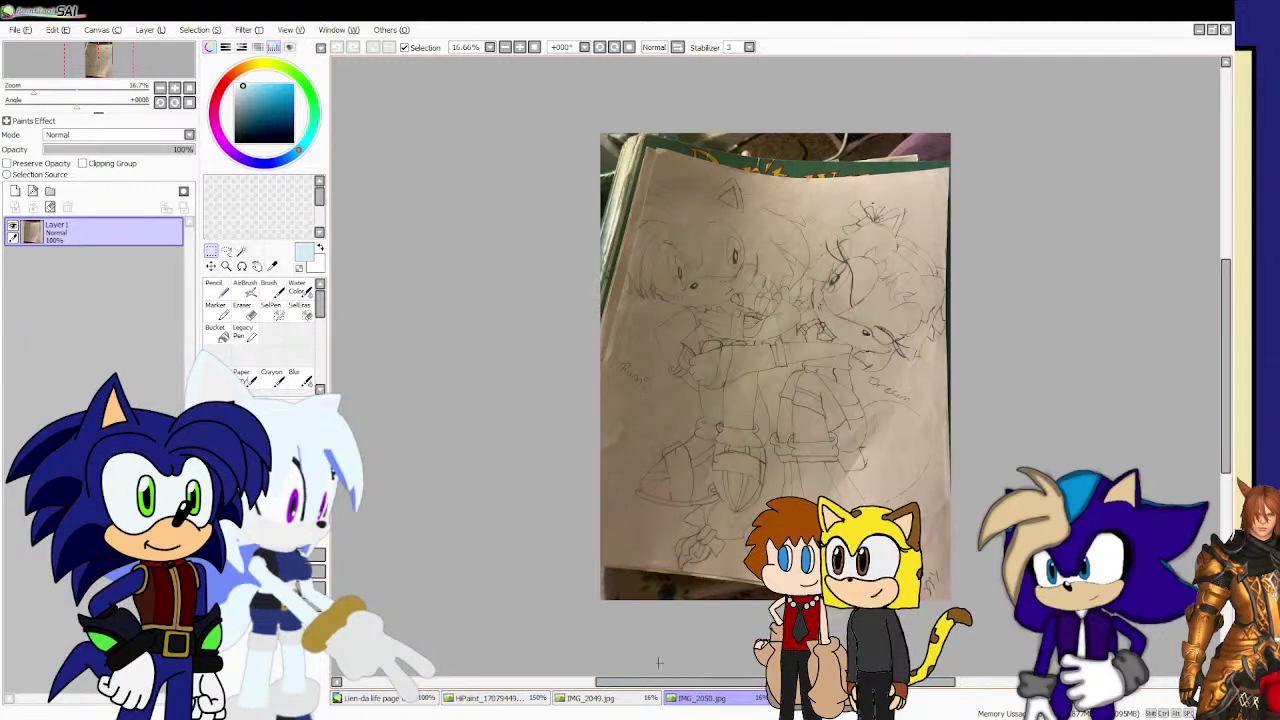
{"action": "left_click", "coordinate": [631, 699]}
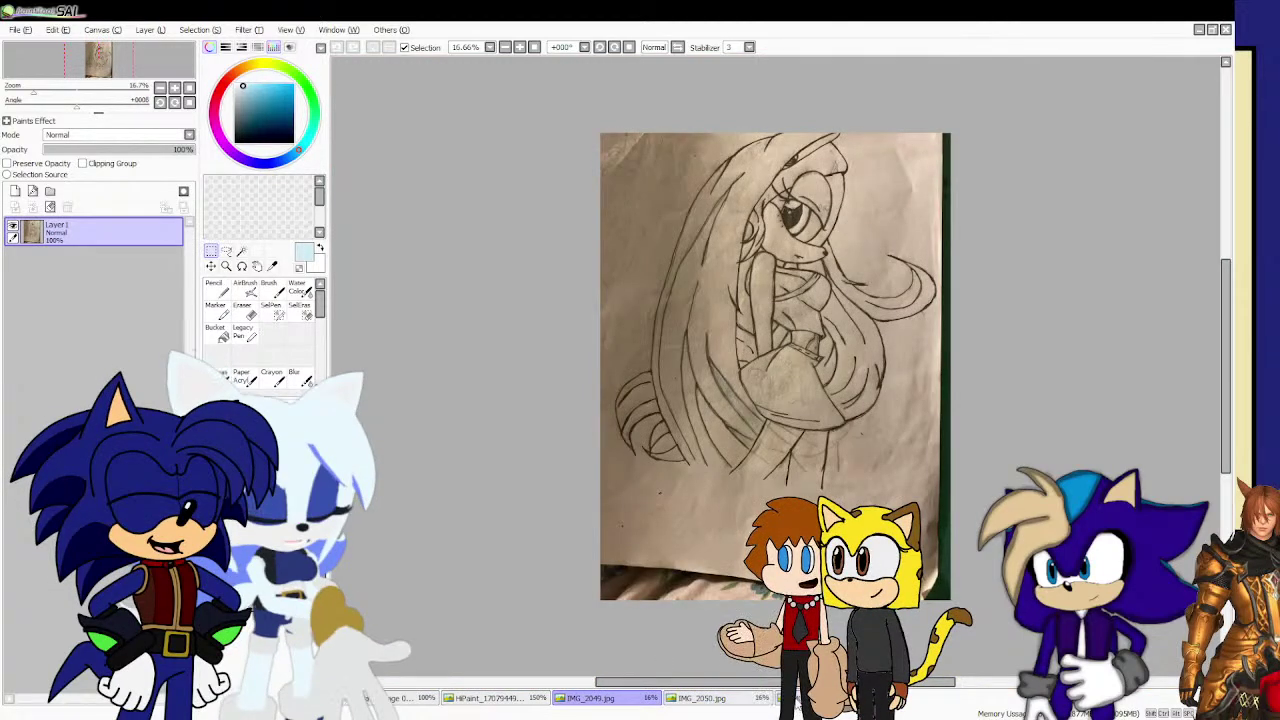
{"action": "left_click", "coordinate": [808, 698]}
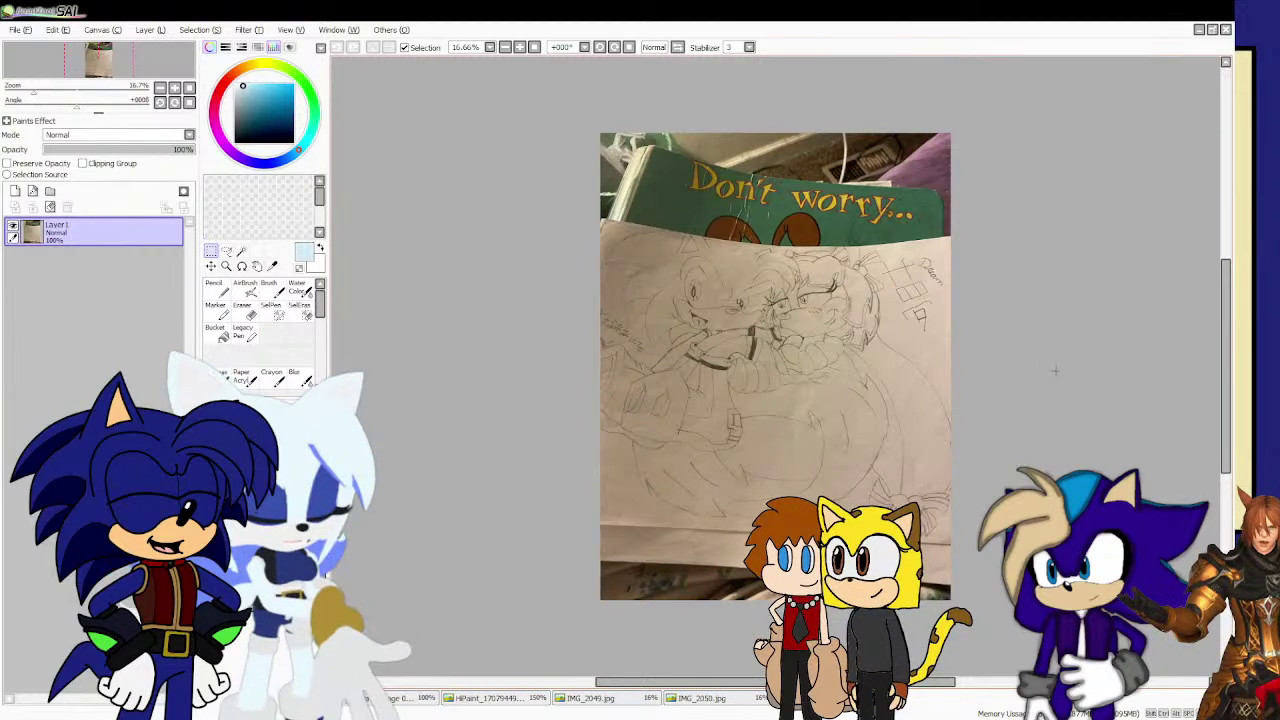
{"action": "left_click", "coordinate": [1225, 30]}
{"action": "left_click", "coordinate": [1225, 30]}
{"action": "left_click", "coordinate": [1225, 30]}
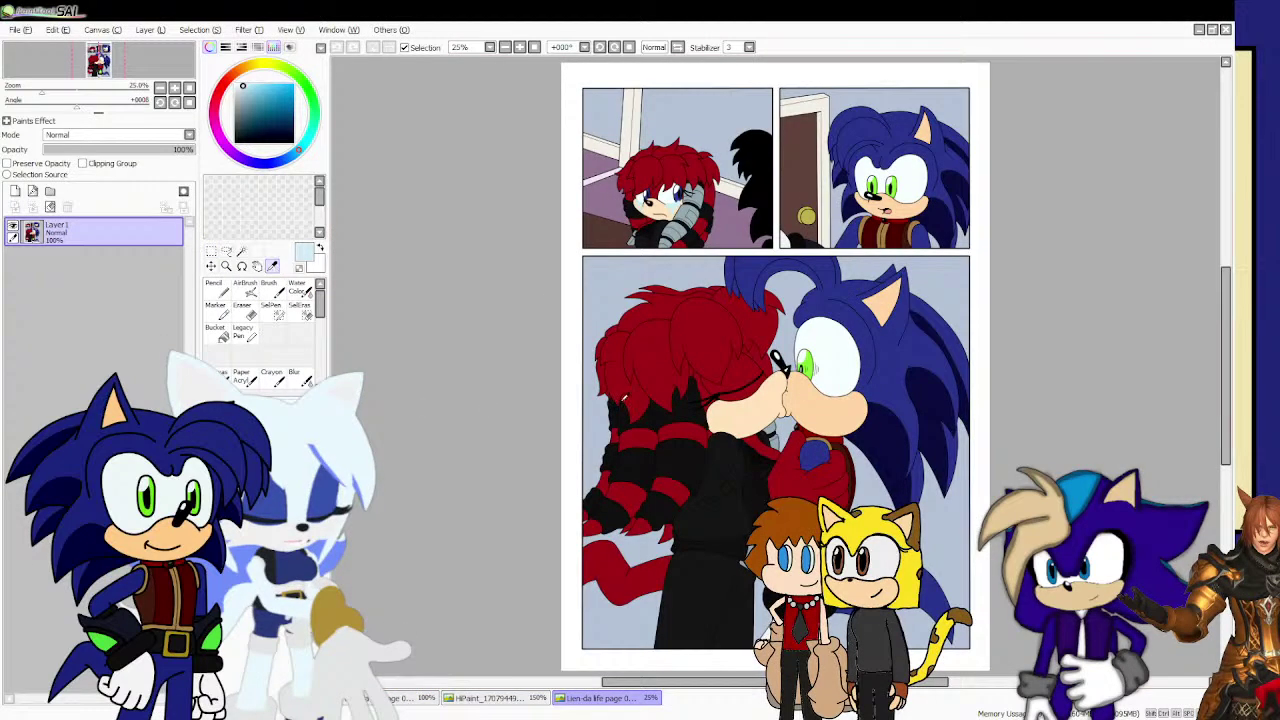
Sample the near-black of the red-haired character's striped hair on the coloured comic page and return to the linework page.
{"action": "left_click", "coordinate": [685, 447]}
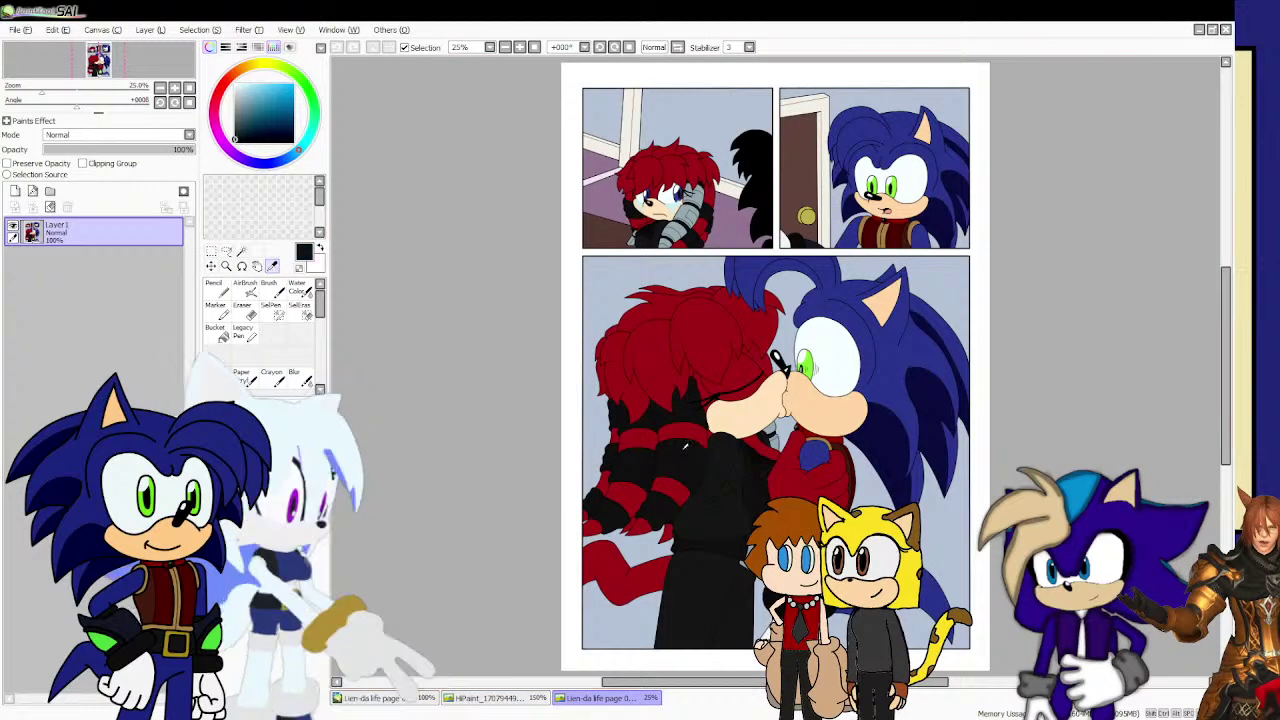
{"action": "left_click", "coordinate": [478, 700]}
{"action": "left_click", "coordinate": [413, 700]}
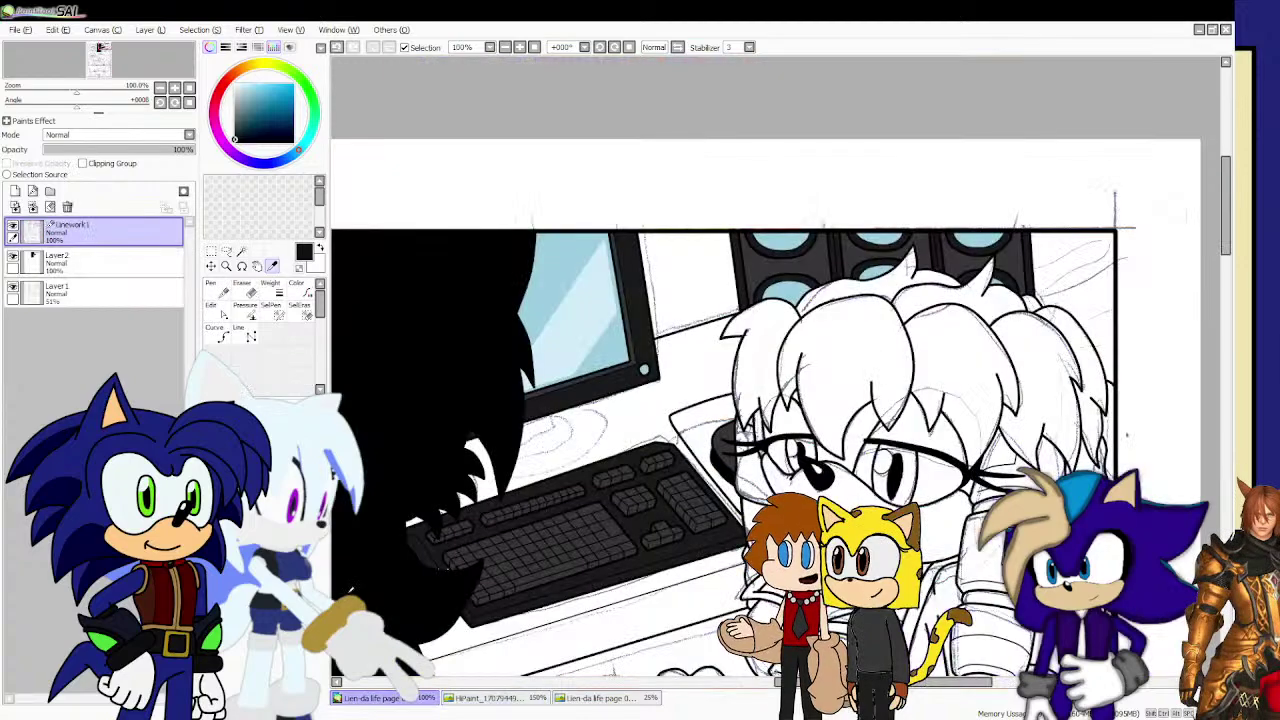
Select the strand section beside the character's cheek and the small pieces below it along the collar with the Magic Wand.
{"action": "left_click", "coordinate": [241, 251]}
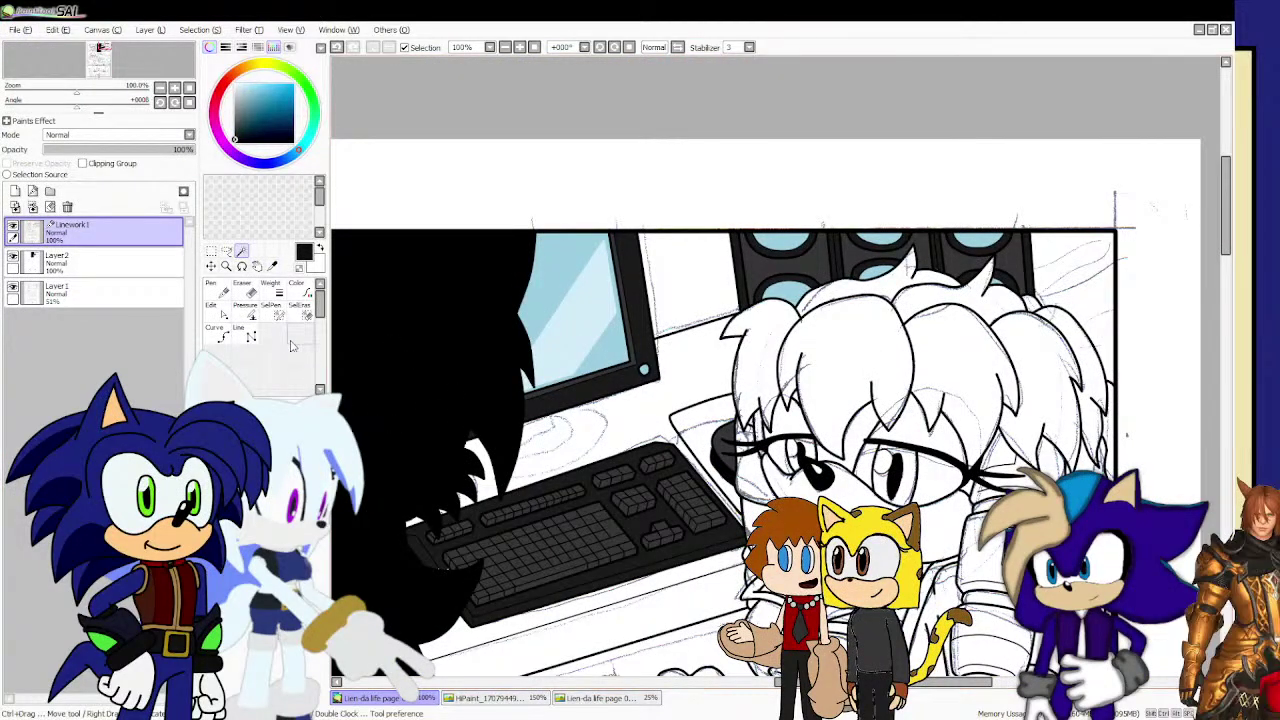
{"action": "scroll", "coordinate": [728, 455], "scroll_direction": "up", "scroll_amount": 4}
{"action": "left_click", "coordinate": [728, 455]}
{"action": "left_click", "coordinate": [740, 345]}
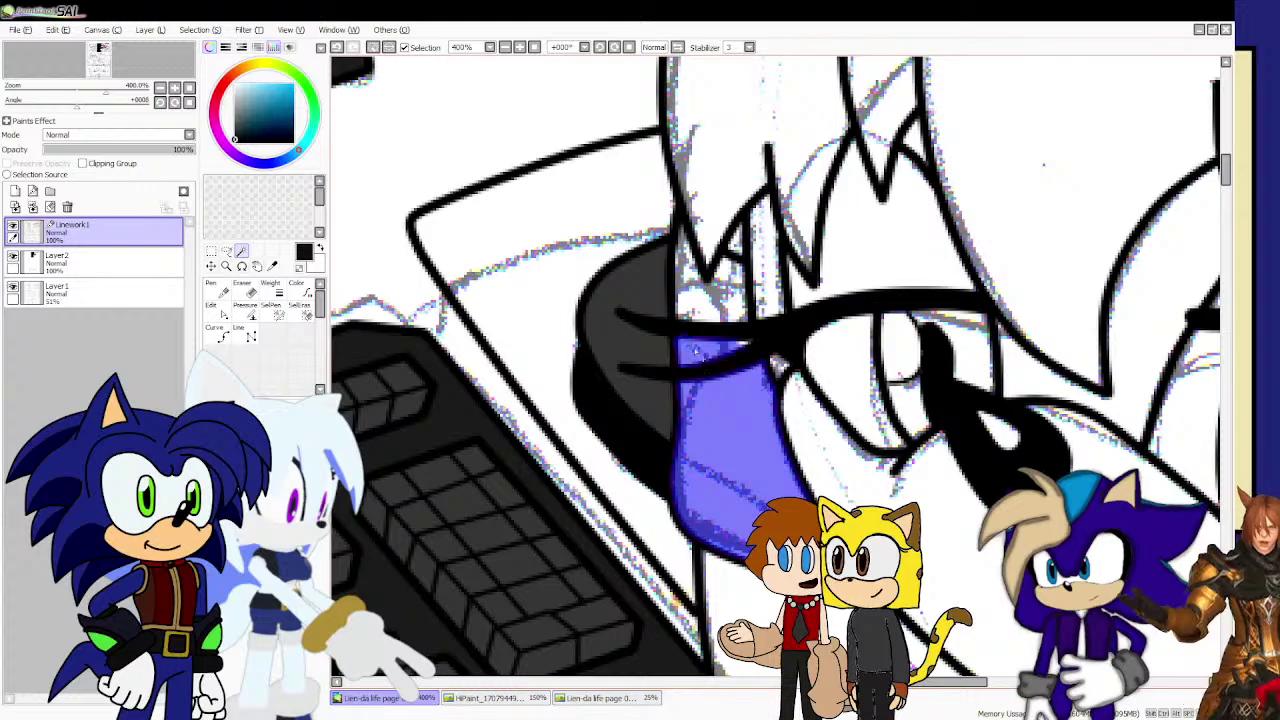
{"action": "scroll", "coordinate": [740, 345], "scroll_direction": "down", "scroll_amount": 3}
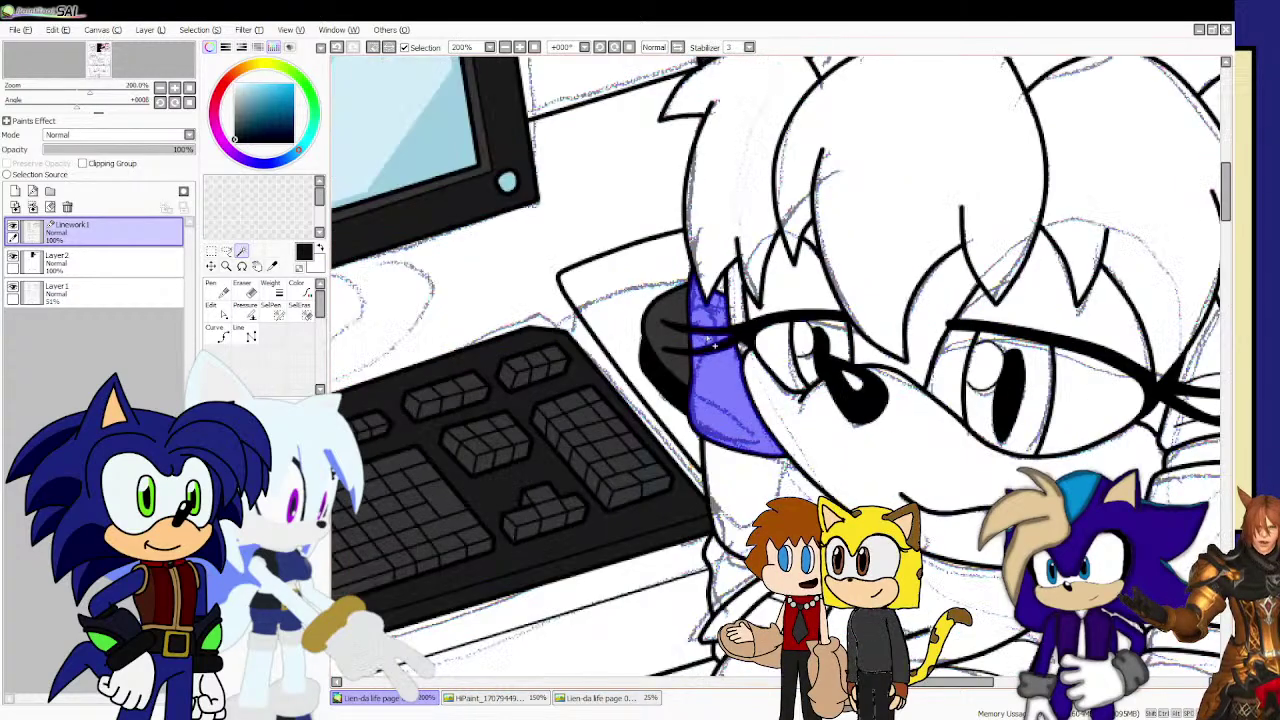
{"action": "scroll", "coordinate": [705, 342], "scroll_direction": "up", "scroll_amount": 3}
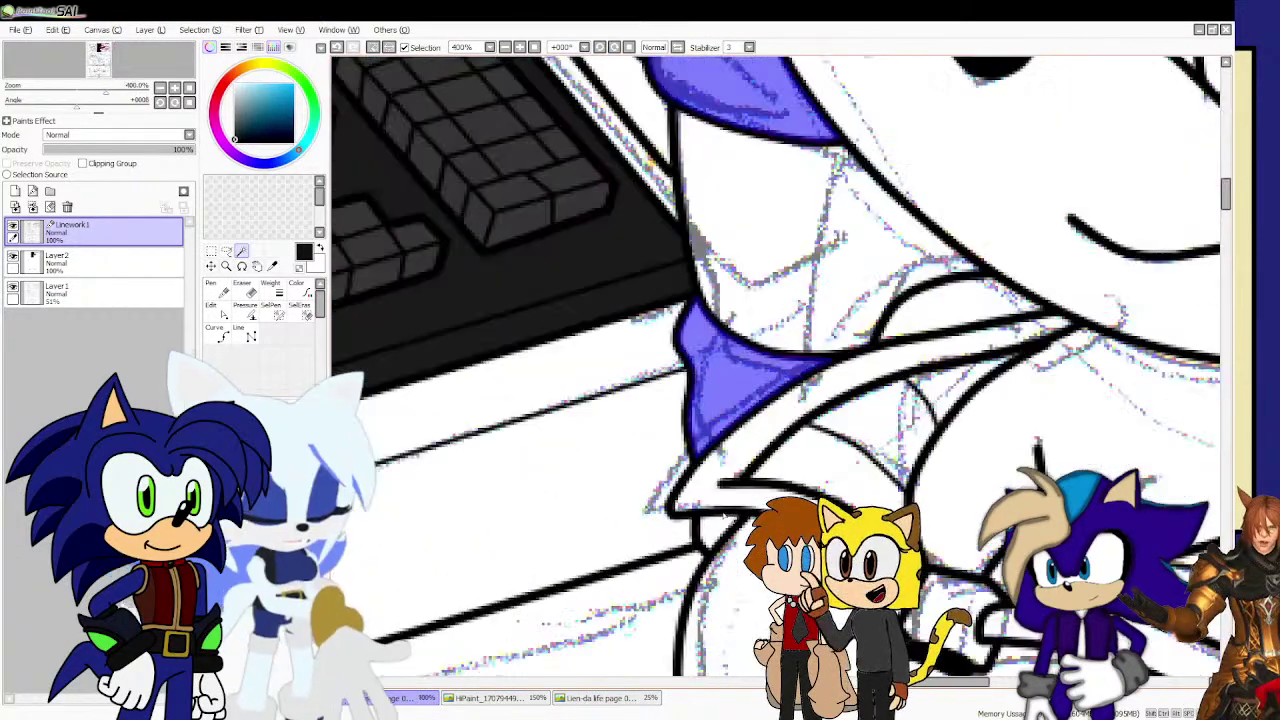
{"action": "left_click", "coordinate": [723, 518]}
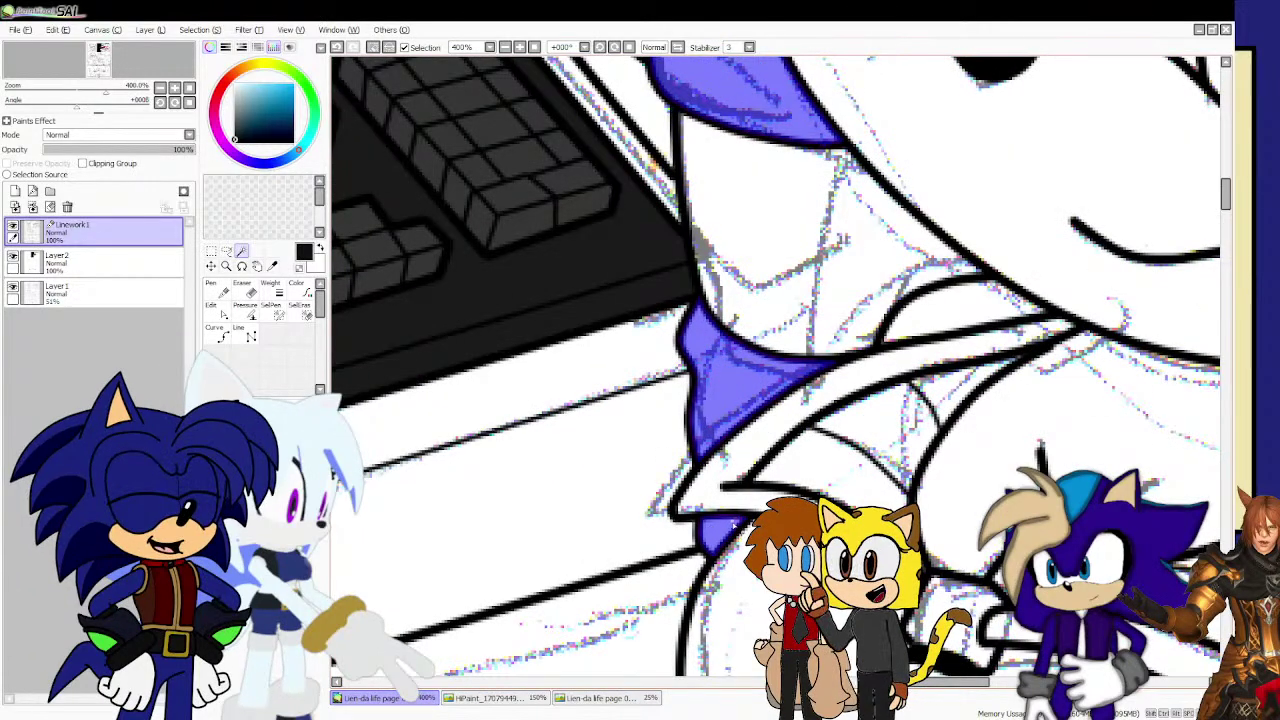
Add the character's collar edges, chest straps and the narrow strips beneath the zipper pull to the selection.
{"action": "scroll", "coordinate": [730, 510], "scroll_direction": "down", "scroll_amount": 2}
{"action": "scroll", "coordinate": [720, 497], "scroll_direction": "down", "scroll_amount": 1}
{"action": "scroll", "coordinate": [830, 540], "scroll_direction": "up", "scroll_amount": 2}
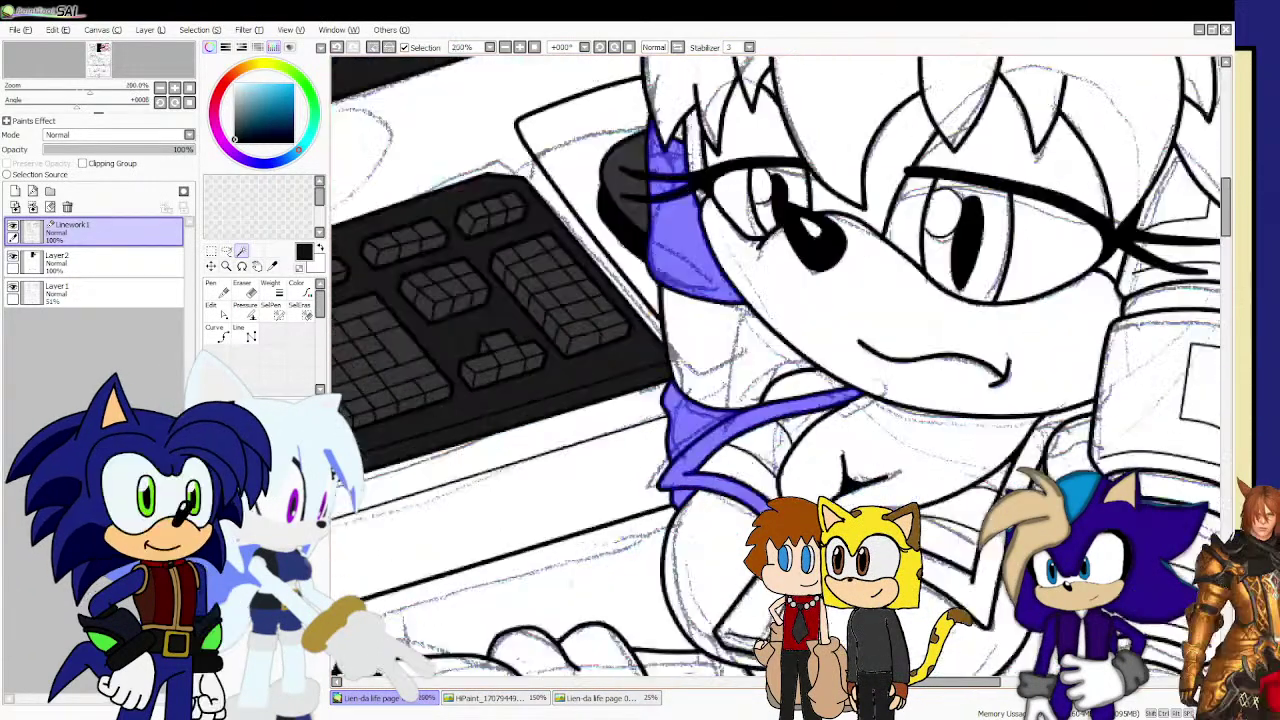
{"action": "left_click", "coordinate": [850, 562]}
{"action": "scroll", "coordinate": [846, 565], "scroll_direction": "down", "scroll_amount": 2}
{"action": "scroll", "coordinate": [850, 640], "scroll_direction": "up", "scroll_amount": 3}
{"action": "scroll", "coordinate": [690, 585], "scroll_direction": "up", "scroll_amount": 1}
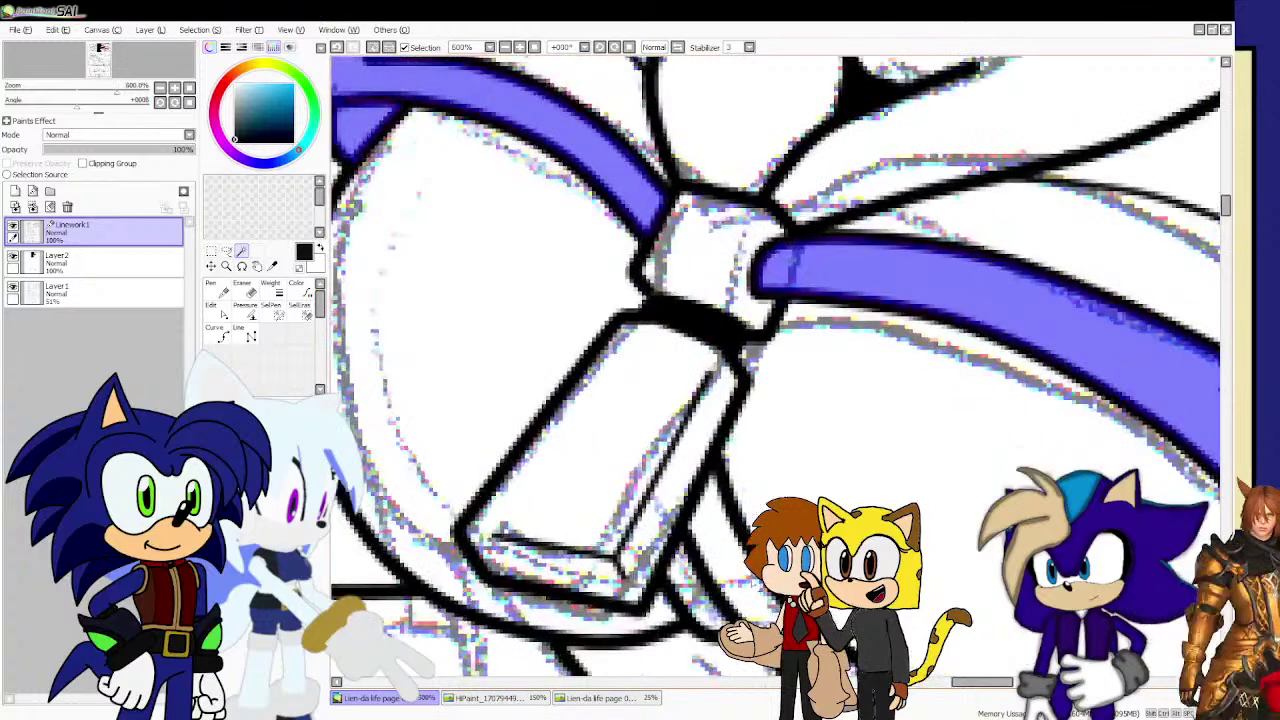
{"action": "scroll", "coordinate": [690, 585], "scroll_direction": "down", "scroll_amount": 3}
{"action": "scroll", "coordinate": [690, 585], "scroll_direction": "up", "scroll_amount": 1}
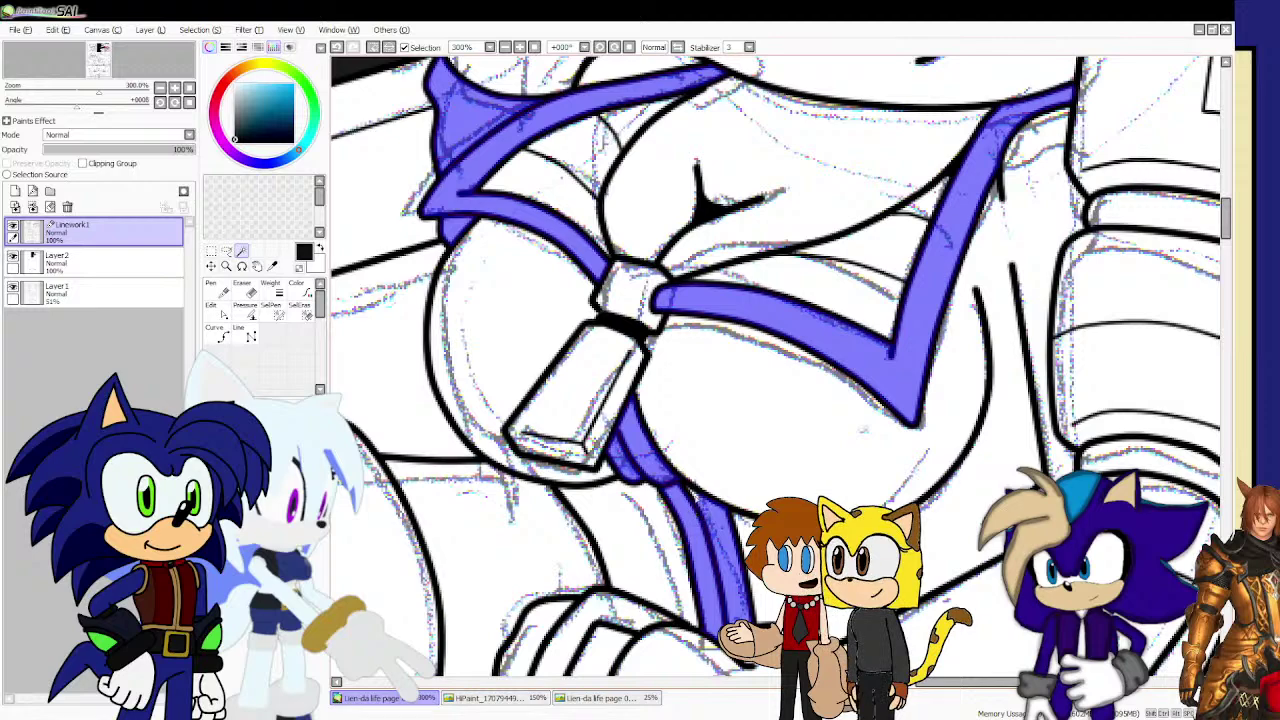
{"action": "left_click", "coordinate": [530, 706]}
{"action": "left_click", "coordinate": [412, 702]}
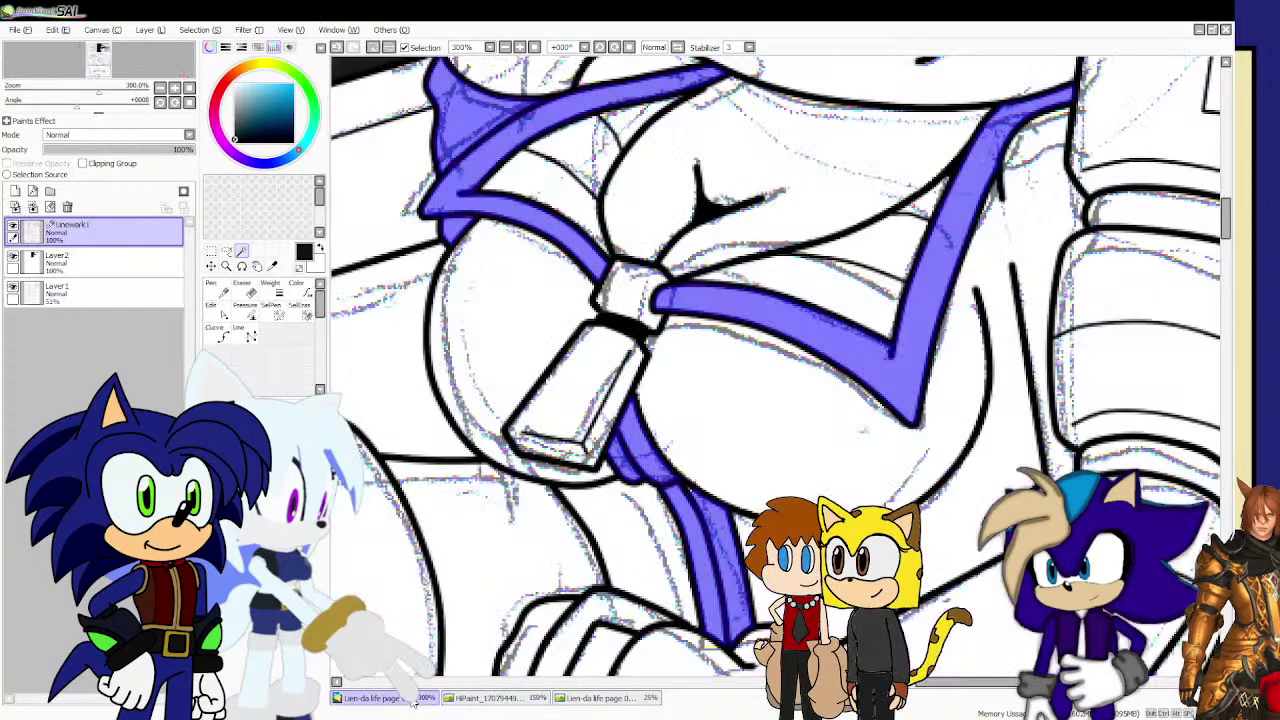
{"action": "left_click", "coordinate": [462, 701]}
{"action": "left_click", "coordinate": [408, 702]}
{"action": "left_click", "coordinate": [470, 702]}
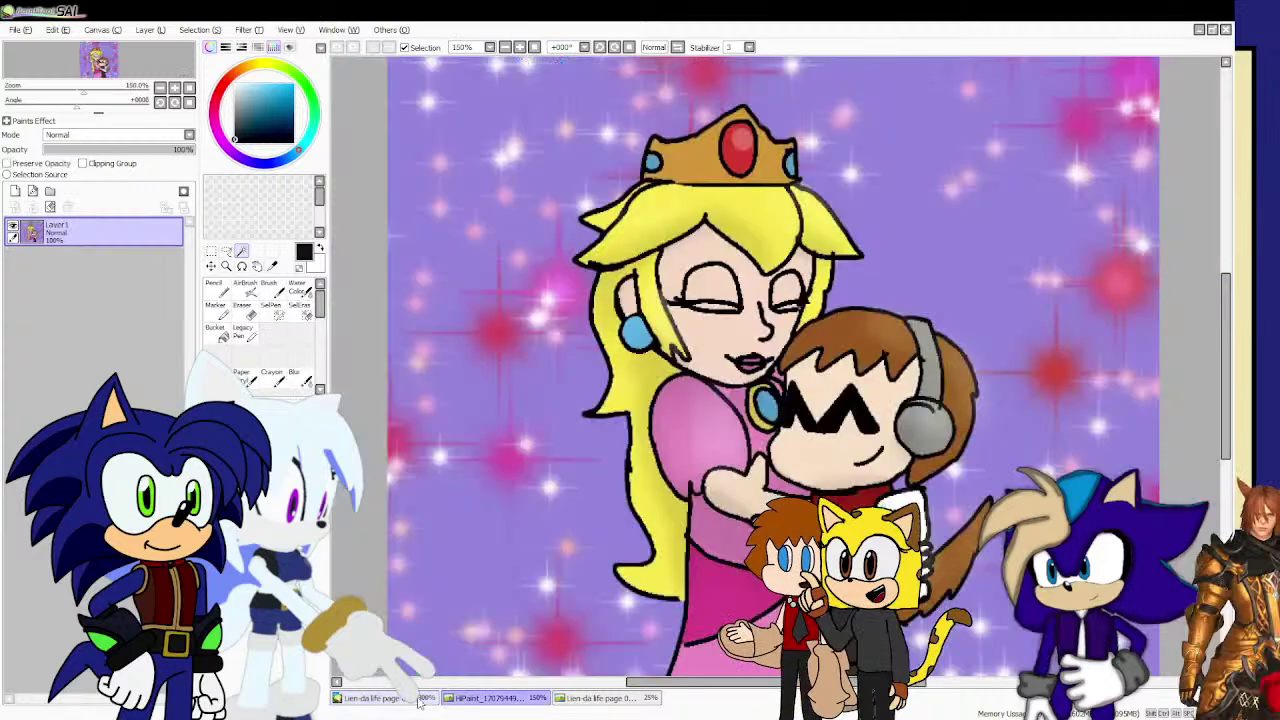
{"action": "left_click", "coordinate": [412, 702]}
{"action": "left_click", "coordinate": [470, 702]}
{"action": "left_click", "coordinate": [411, 706]}
Add the dark sections and narrow bands of the hanging hair strands in the computer panel to the Magic Wand selection.
{"action": "scroll", "coordinate": [405, 617], "scroll_direction": "down", "scroll_amount": 2}
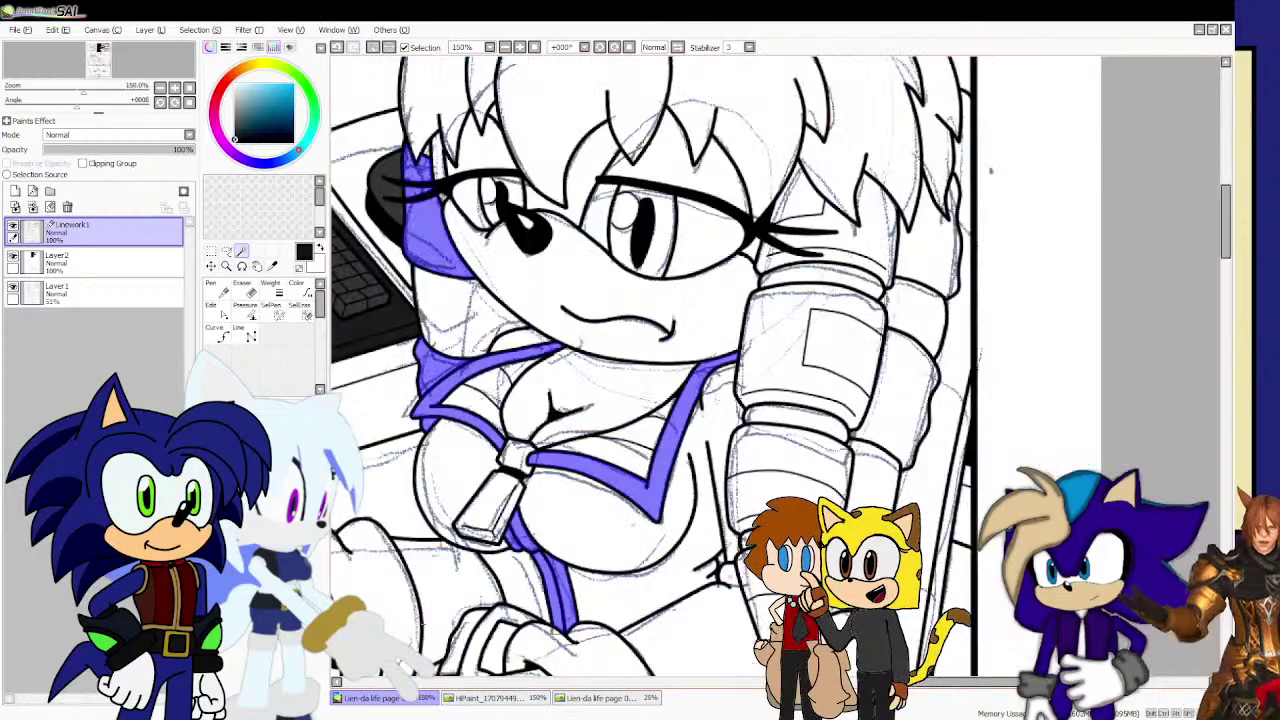
{"action": "left_click", "coordinate": [905, 395]}
{"action": "left_click", "coordinate": [912, 270]}
{"action": "left_click", "coordinate": [820, 280]}
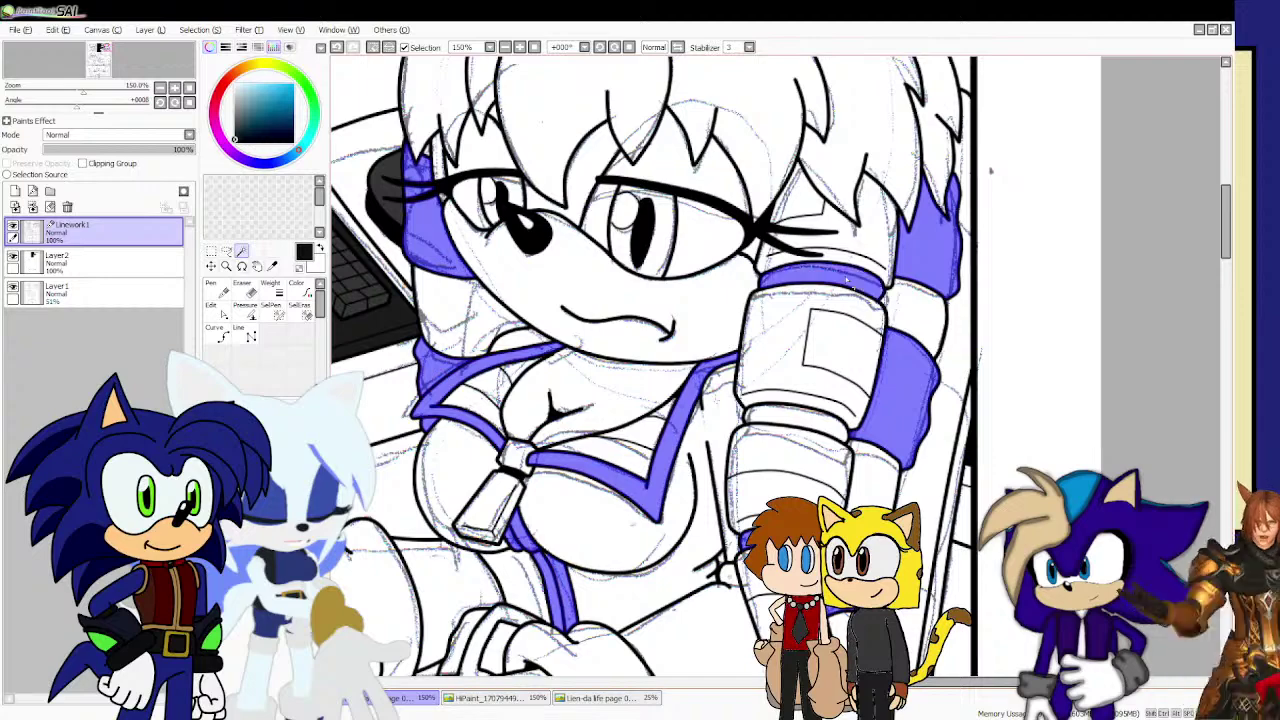
{"action": "left_click", "coordinate": [786, 422]}
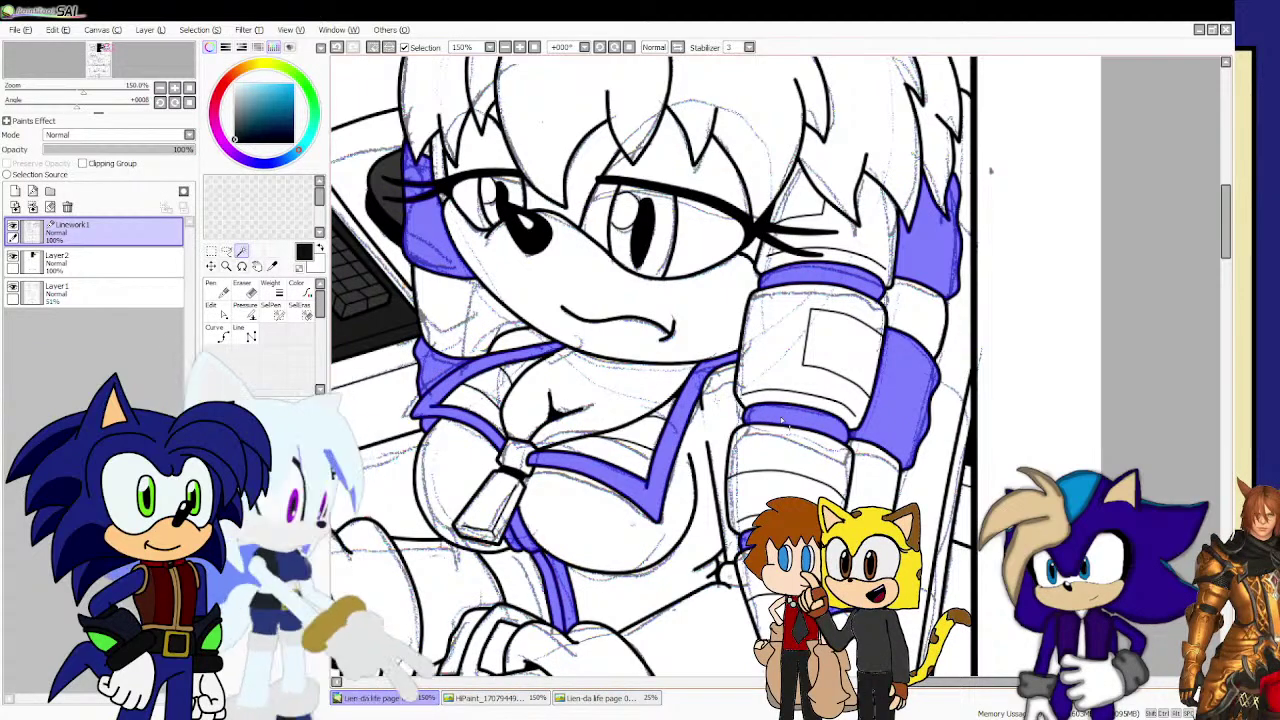
{"action": "scroll", "coordinate": [786, 422], "scroll_direction": "down", "scroll_amount": 1}
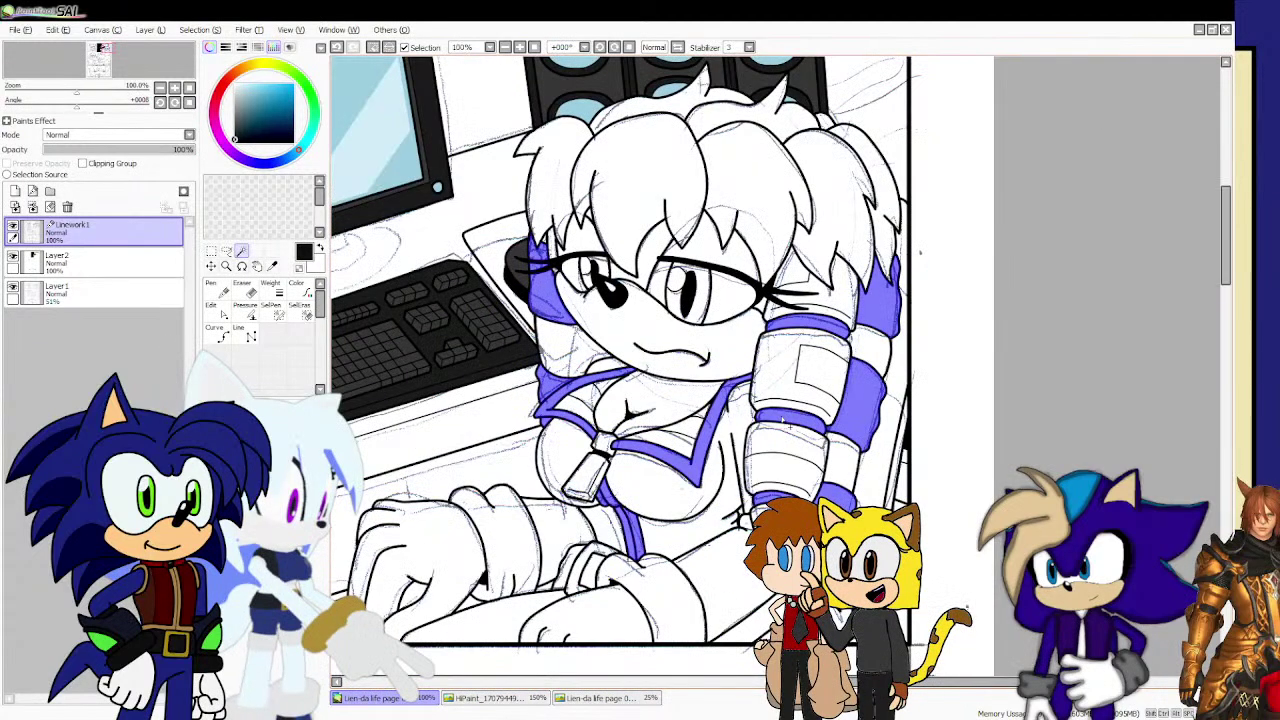
Add the character's wide wrist cuffs and the small cuff pieces between them to the selection.
{"action": "left_click", "coordinate": [658, 588]}
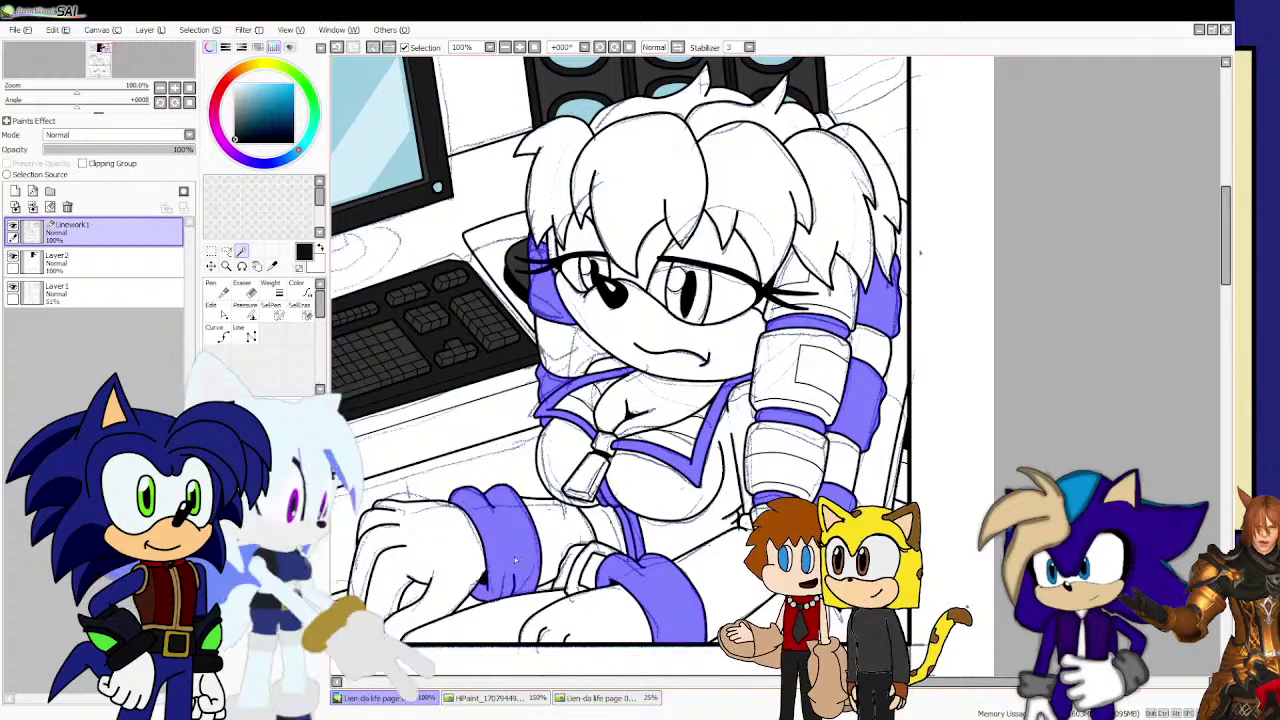
{"action": "scroll", "coordinate": [500, 546], "scroll_direction": "up", "scroll_amount": 1}
{"action": "scroll", "coordinate": [564, 572], "scroll_direction": "up", "scroll_amount": 1}
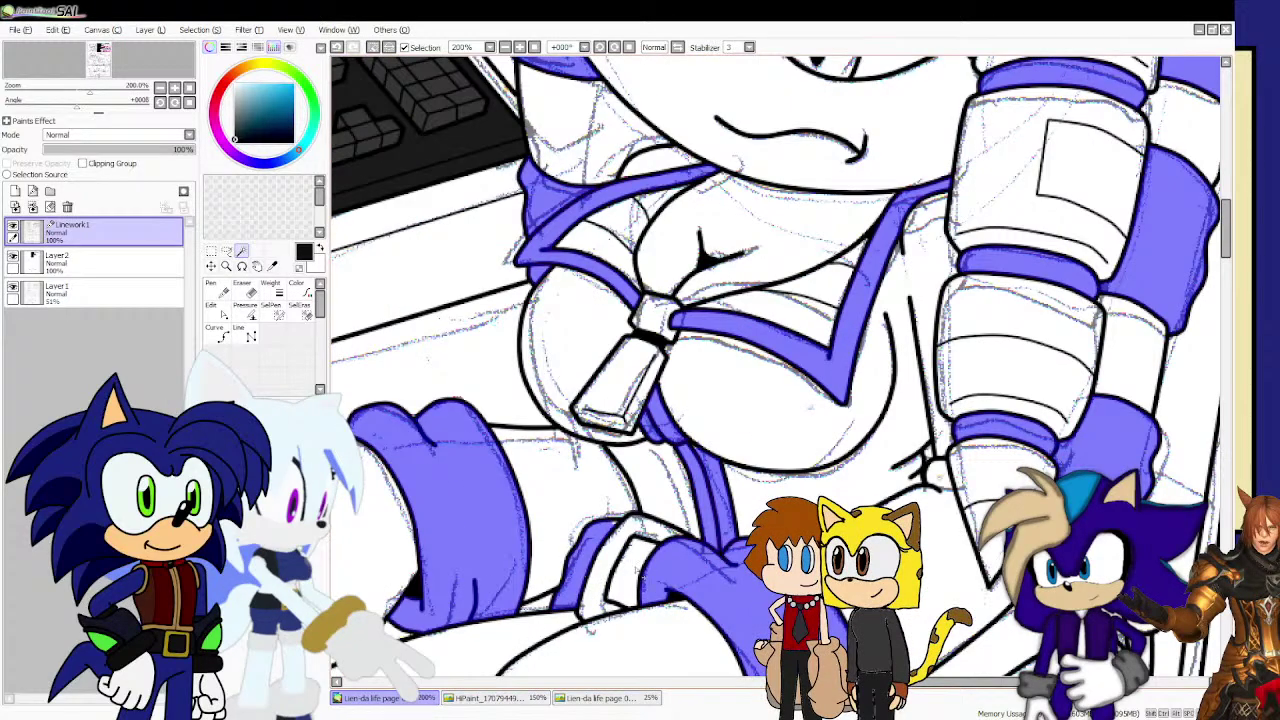
{"action": "scroll", "coordinate": [615, 525], "scroll_direction": "up", "scroll_amount": 1}
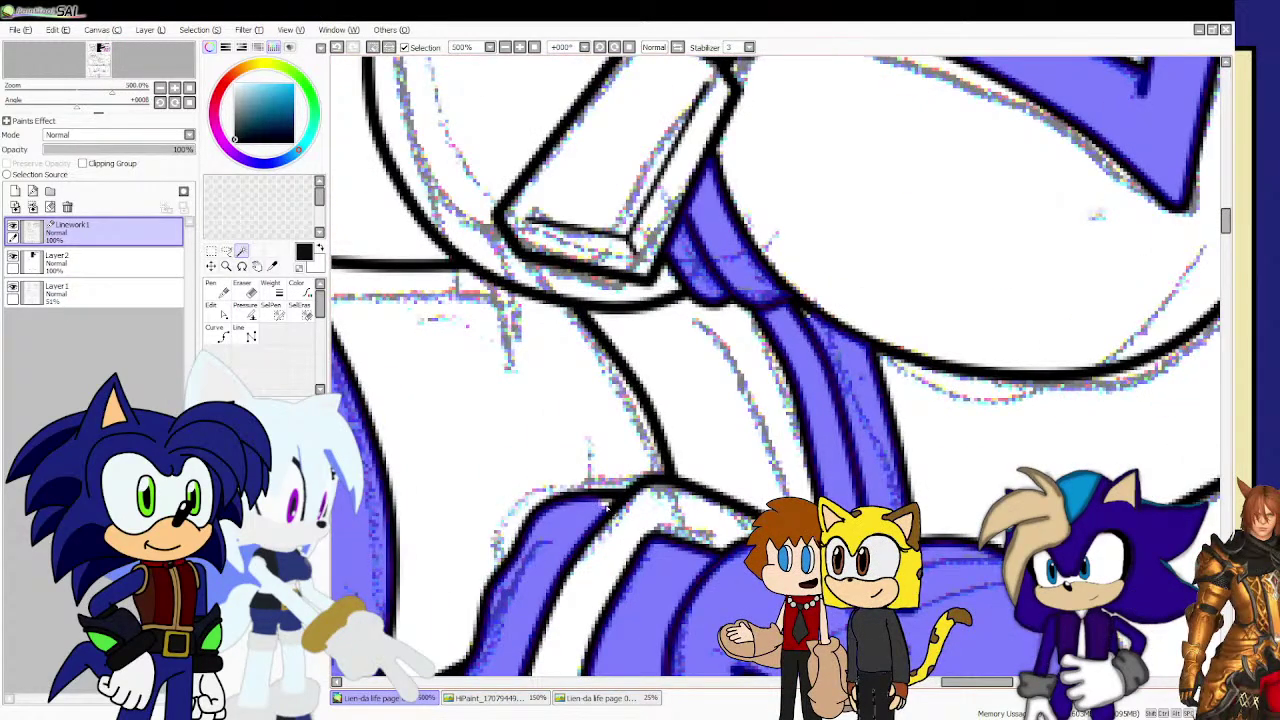
{"action": "scroll", "coordinate": [608, 505], "scroll_direction": "down", "scroll_amount": 6}
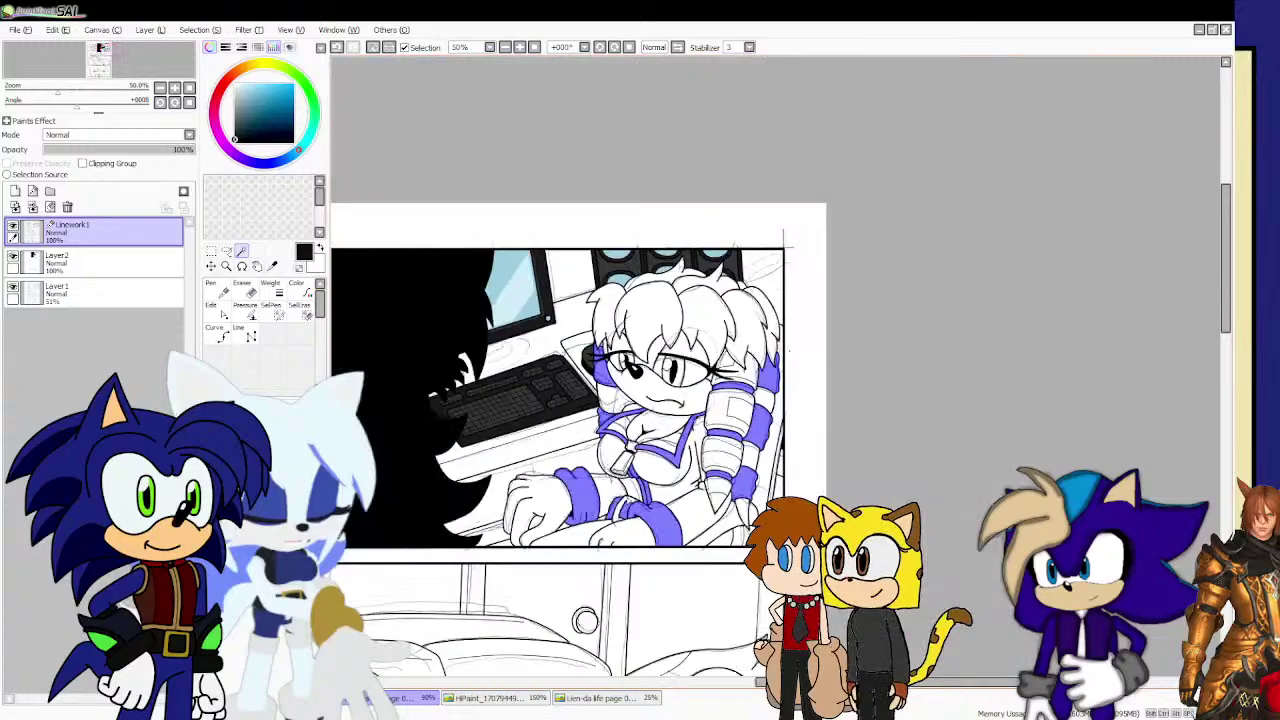
Add the seated character's dress in the sofa panel to the selection.
{"action": "scroll", "coordinate": [560, 520], "scroll_direction": "down", "scroll_amount": 3}
{"action": "scroll", "coordinate": [480, 564], "scroll_direction": "up", "scroll_amount": 1}
{"action": "scroll", "coordinate": [480, 564], "scroll_direction": "down", "scroll_amount": 1}
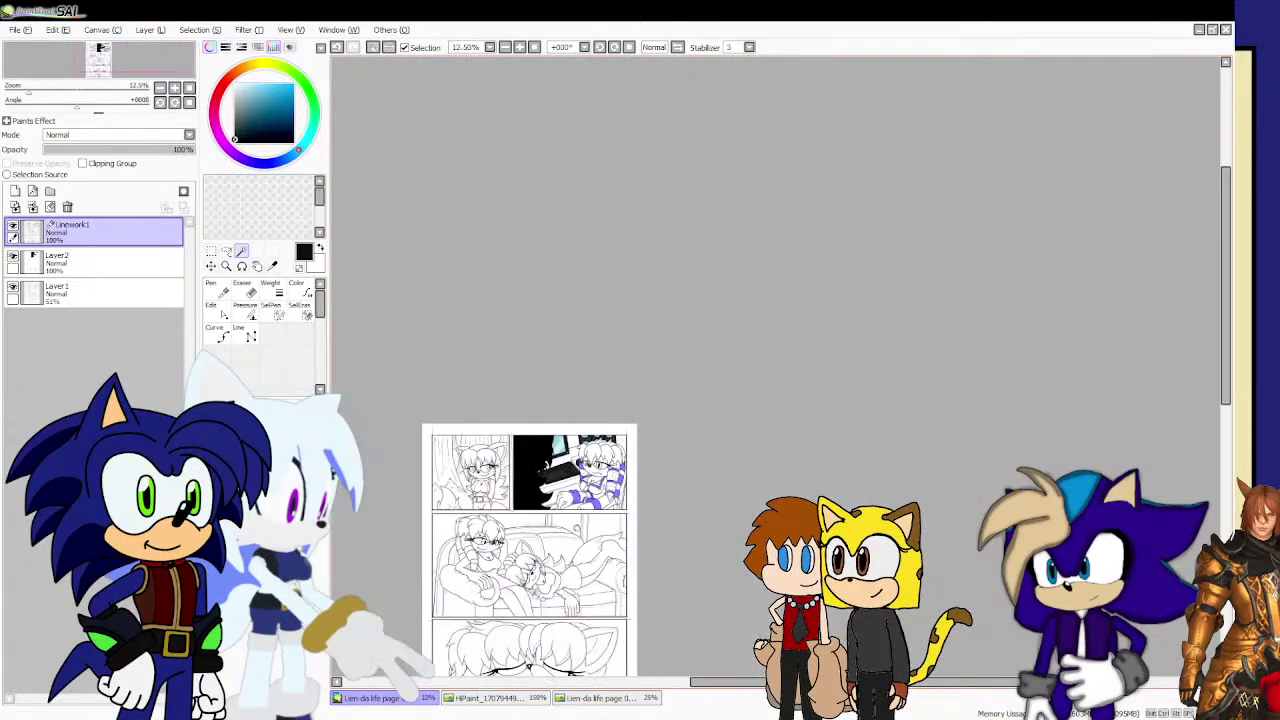
{"action": "scroll", "coordinate": [480, 564], "scroll_direction": "up", "scroll_amount": 1}
{"action": "scroll", "coordinate": [560, 540], "scroll_direction": "down", "scroll_amount": 1}
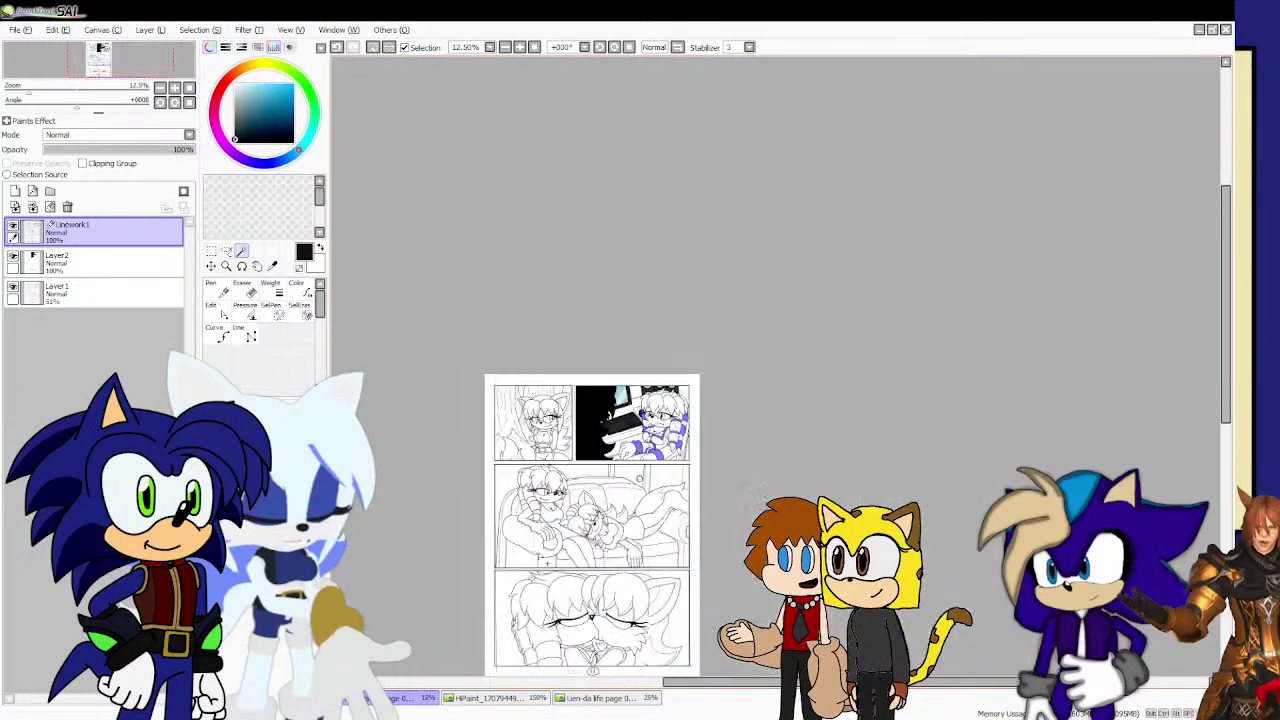
{"action": "scroll", "coordinate": [560, 540], "scroll_direction": "up", "scroll_amount": 4}
{"action": "left_click", "coordinate": [686, 433]}
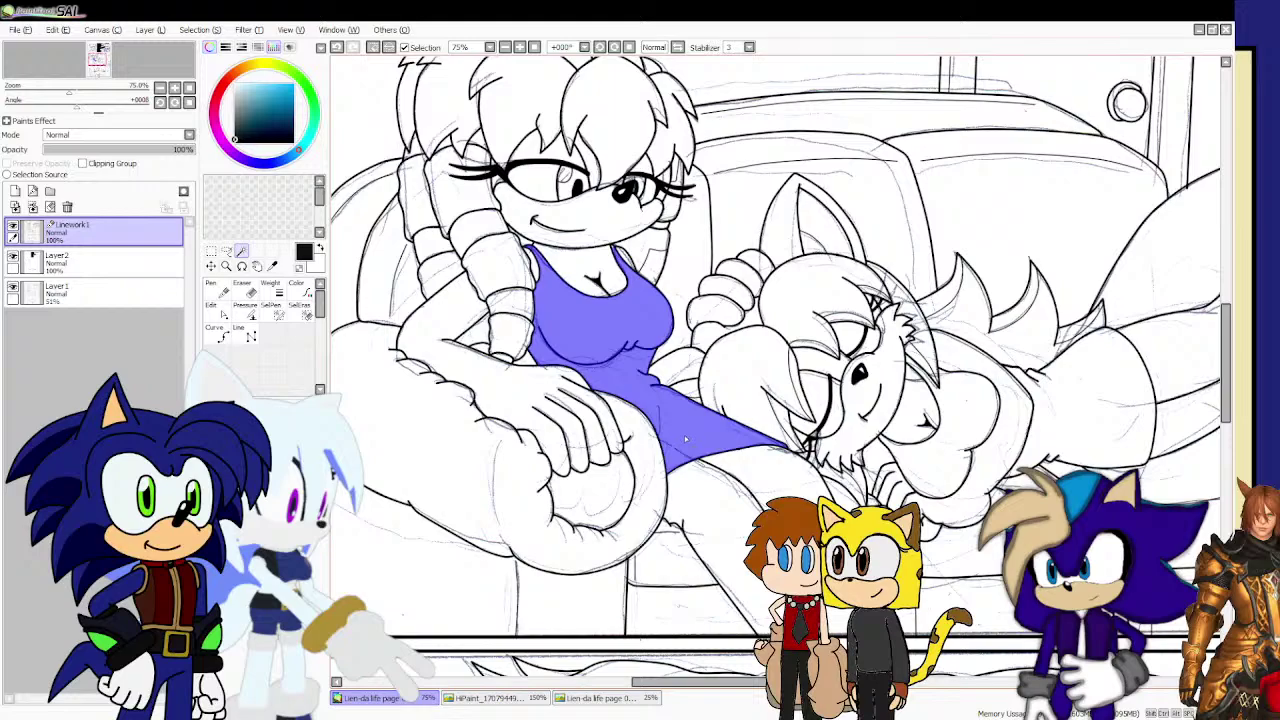
Add the belt and the inside of its buckle on the character in the tree panel to the selection.
{"action": "scroll", "coordinate": [686, 438], "scroll_direction": "down", "scroll_amount": 3}
{"action": "scroll", "coordinate": [627, 285], "scroll_direction": "up", "scroll_amount": 6}
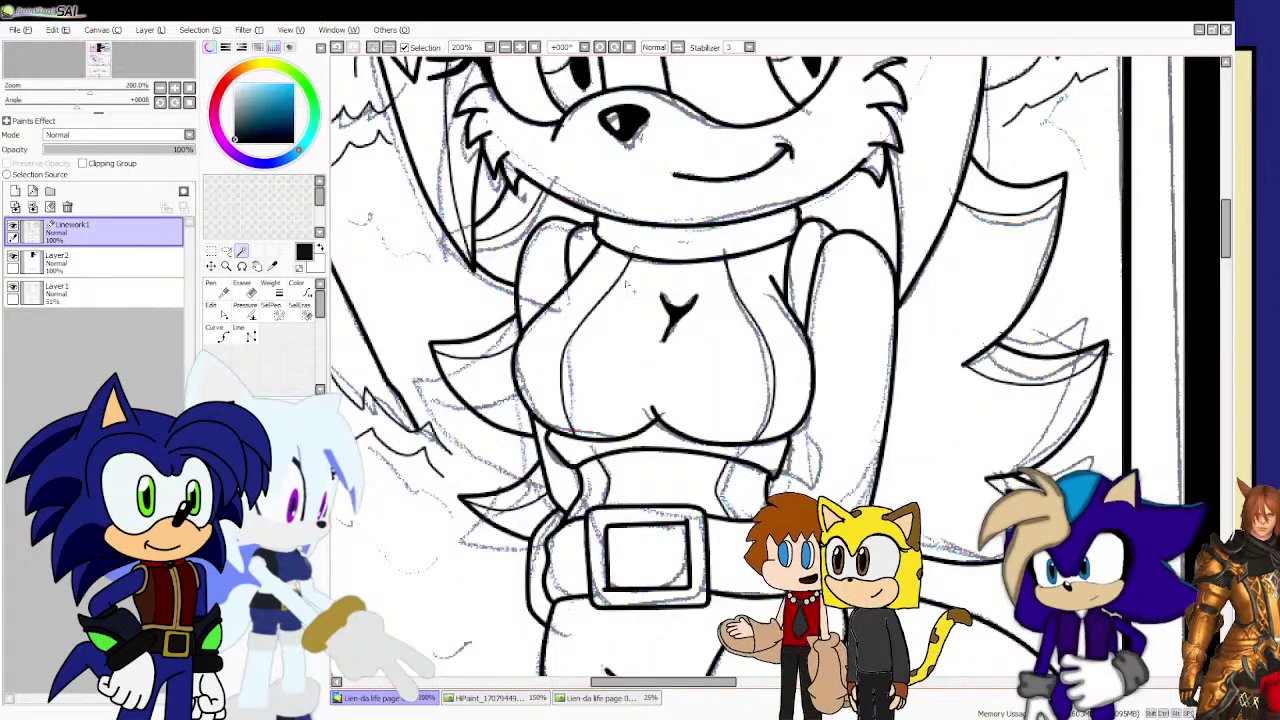
{"action": "scroll", "coordinate": [636, 384], "scroll_direction": "down", "scroll_amount": 8}
{"action": "scroll", "coordinate": [871, 512], "scroll_direction": "up", "scroll_amount": 1}
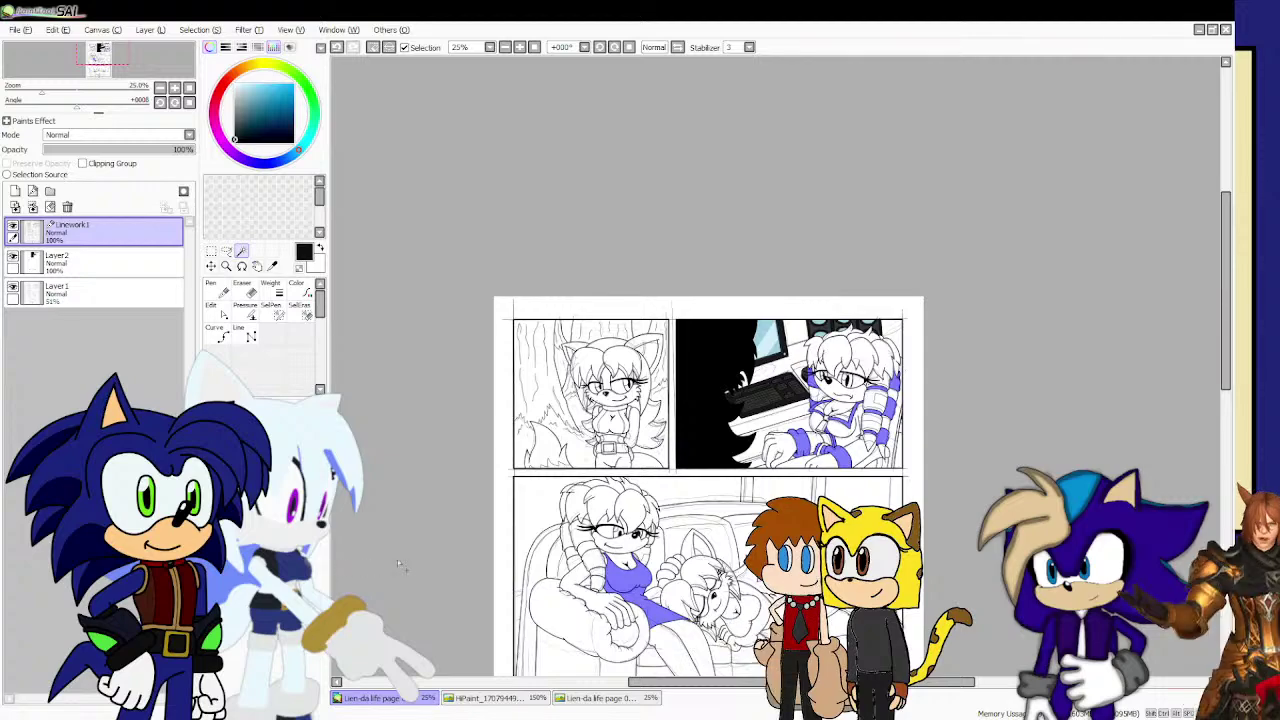
{"action": "scroll", "coordinate": [601, 468], "scroll_direction": "up", "scroll_amount": 1}
{"action": "scroll", "coordinate": [604, 468], "scroll_direction": "up", "scroll_amount": 3}
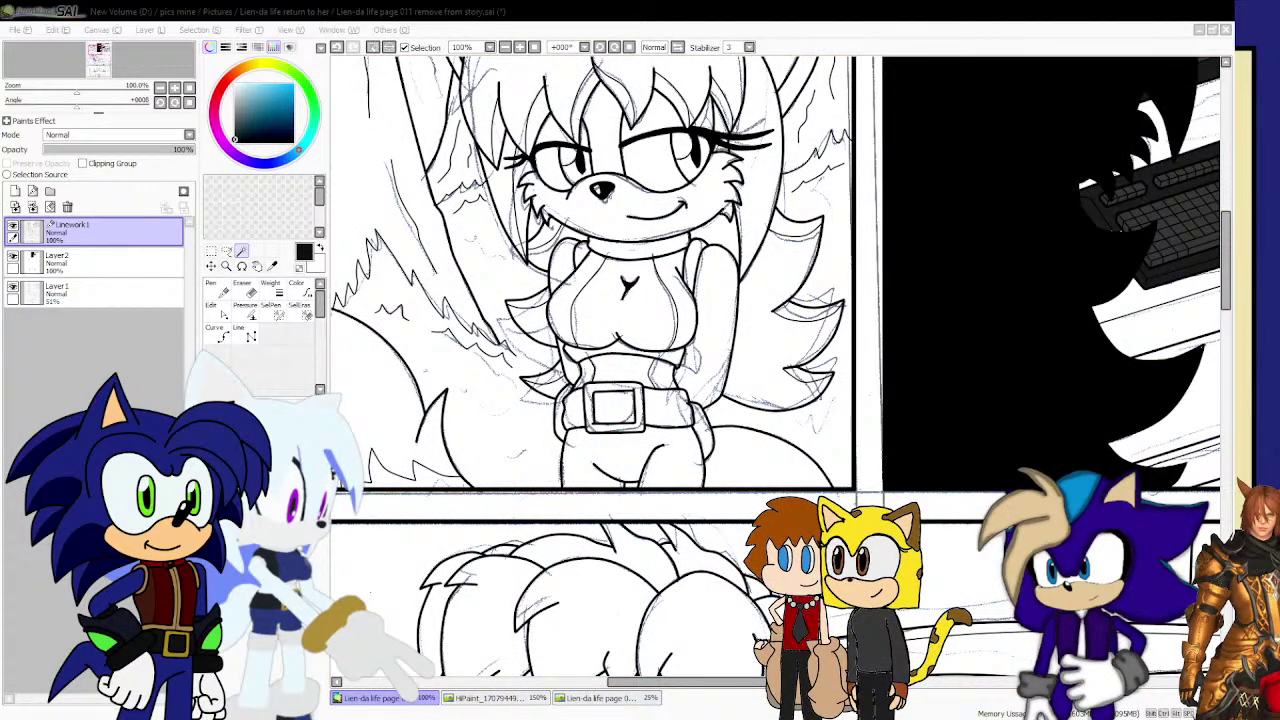
{"action": "left_click", "coordinate": [662, 411]}
{"action": "left_click", "coordinate": [624, 411]}
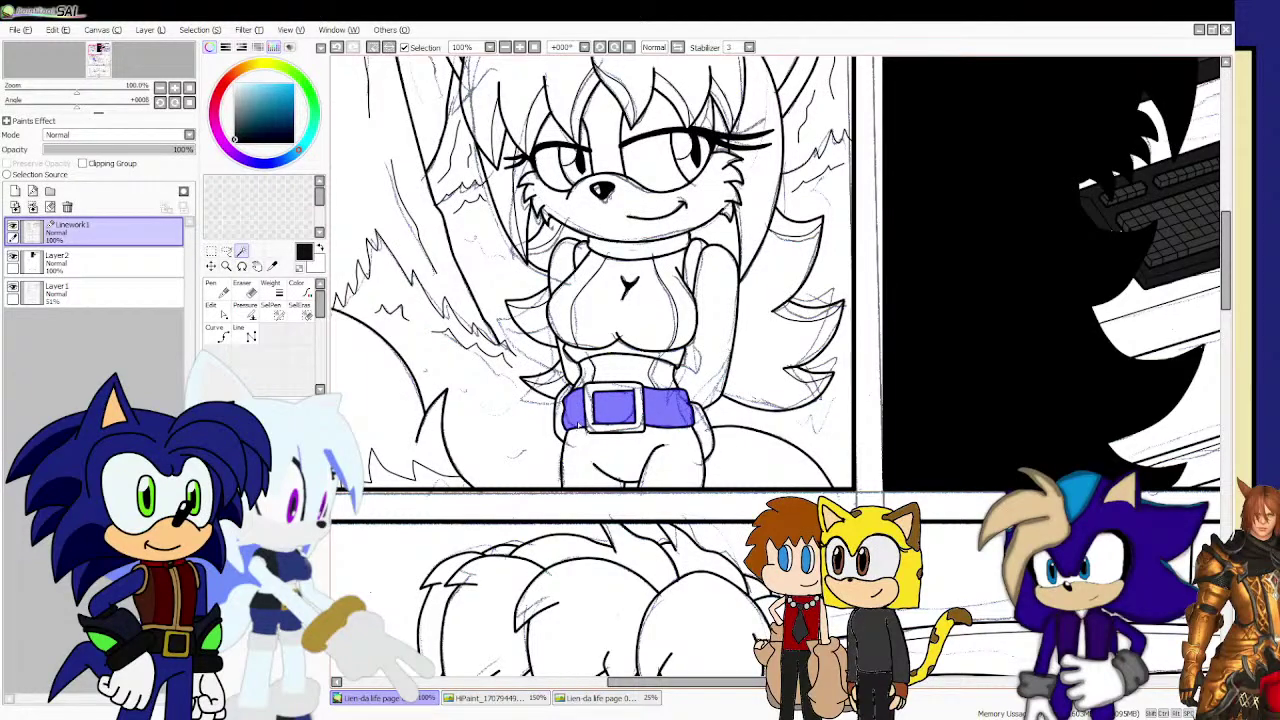
Add the alternating dark sections of the seated character's hair strands in the sofa panel and the slivers beside her cheek to the selection.
{"action": "scroll", "coordinate": [584, 433], "scroll_direction": "down", "scroll_amount": 4}
{"action": "scroll", "coordinate": [586, 434], "scroll_direction": "down", "scroll_amount": 2}
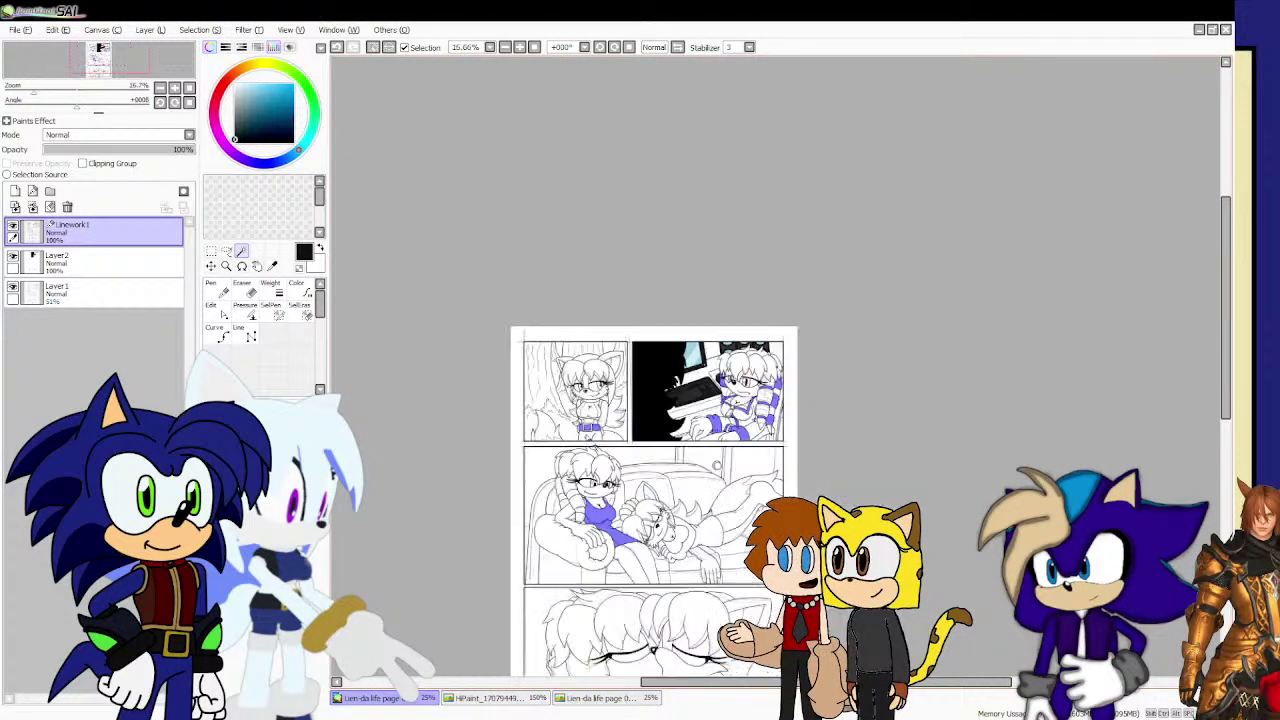
{"action": "scroll", "coordinate": [605, 568], "scroll_direction": "up", "scroll_amount": 2}
{"action": "scroll", "coordinate": [612, 560], "scroll_direction": "down", "scroll_amount": 2}
{"action": "scroll", "coordinate": [568, 482], "scroll_direction": "up", "scroll_amount": 4}
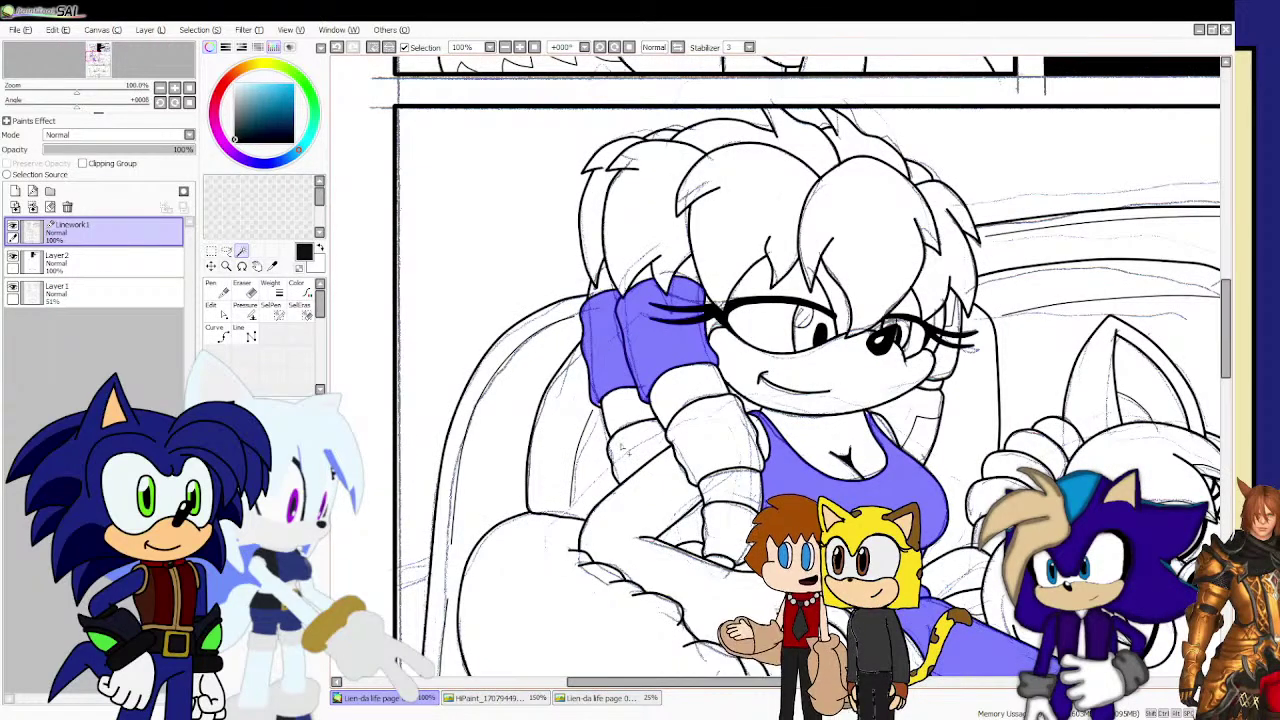
{"action": "left_click", "coordinate": [637, 450]}
{"action": "left_click", "coordinate": [714, 438]}
{"action": "left_click", "coordinate": [729, 528]}
{"action": "left_click", "coordinate": [688, 528]}
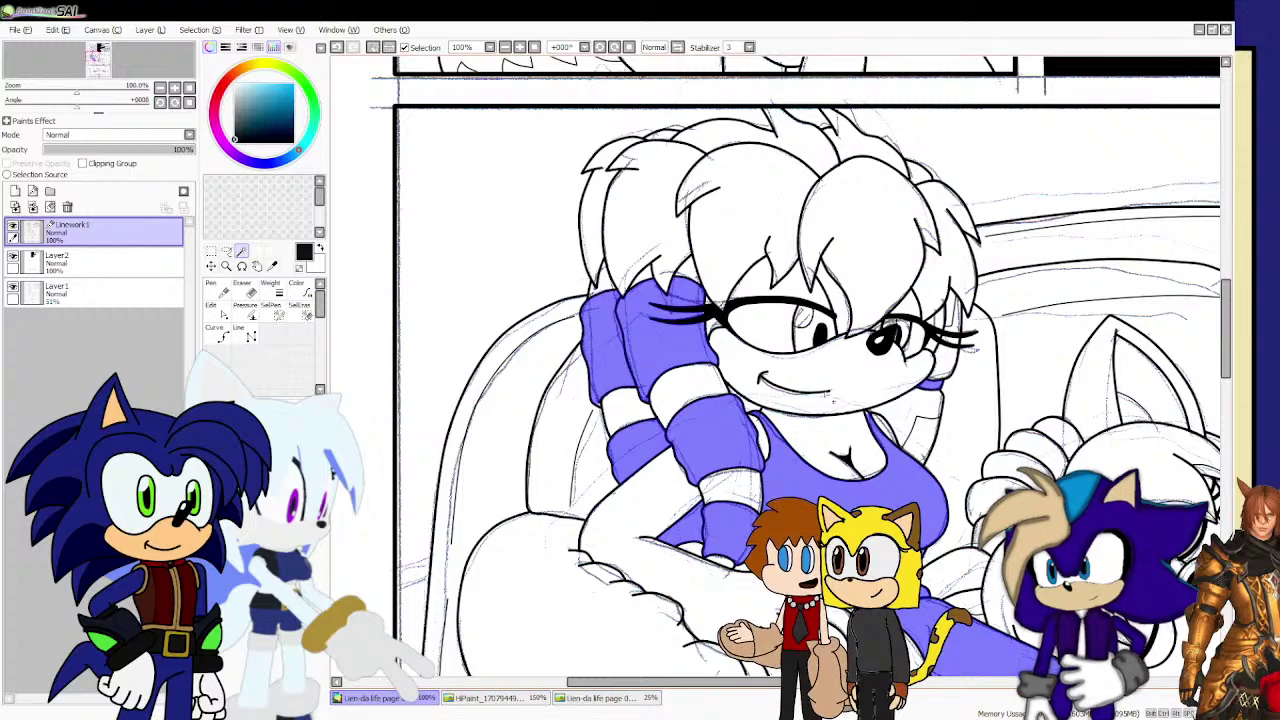
{"action": "scroll", "coordinate": [775, 370], "scroll_direction": "up", "scroll_amount": 5}
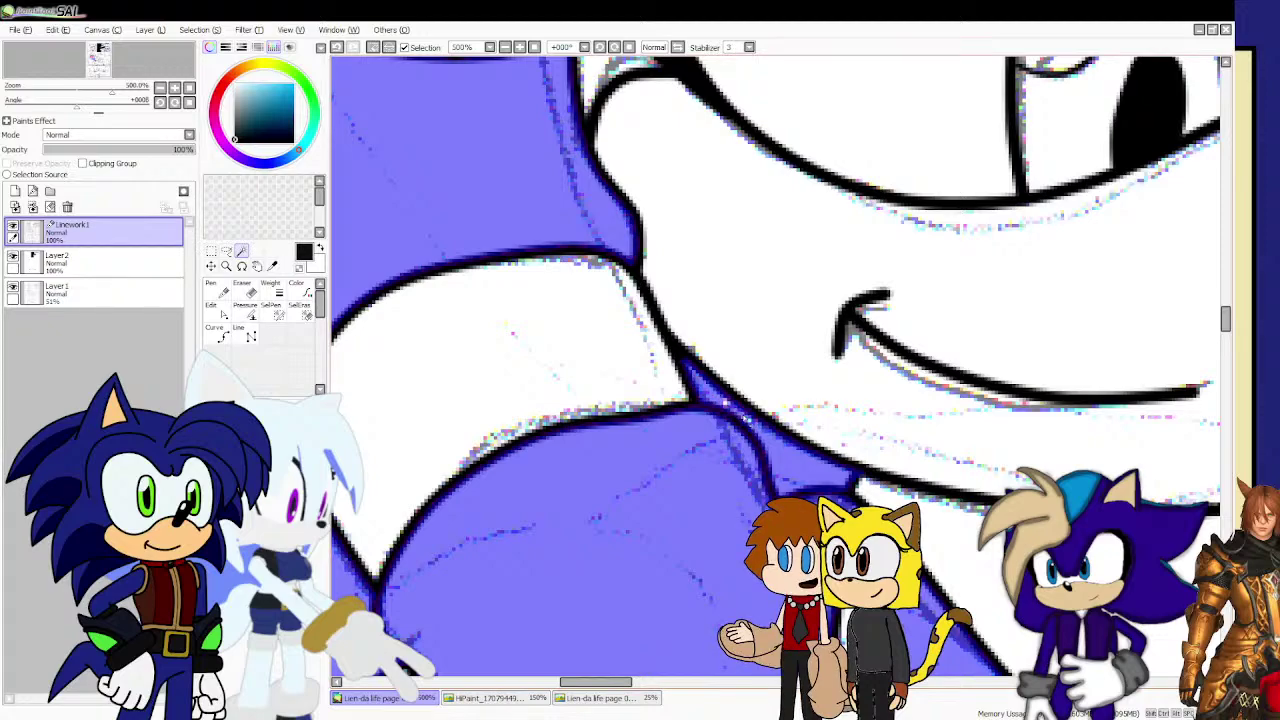
{"action": "scroll", "coordinate": [727, 408], "scroll_direction": "down", "scroll_amount": 10}
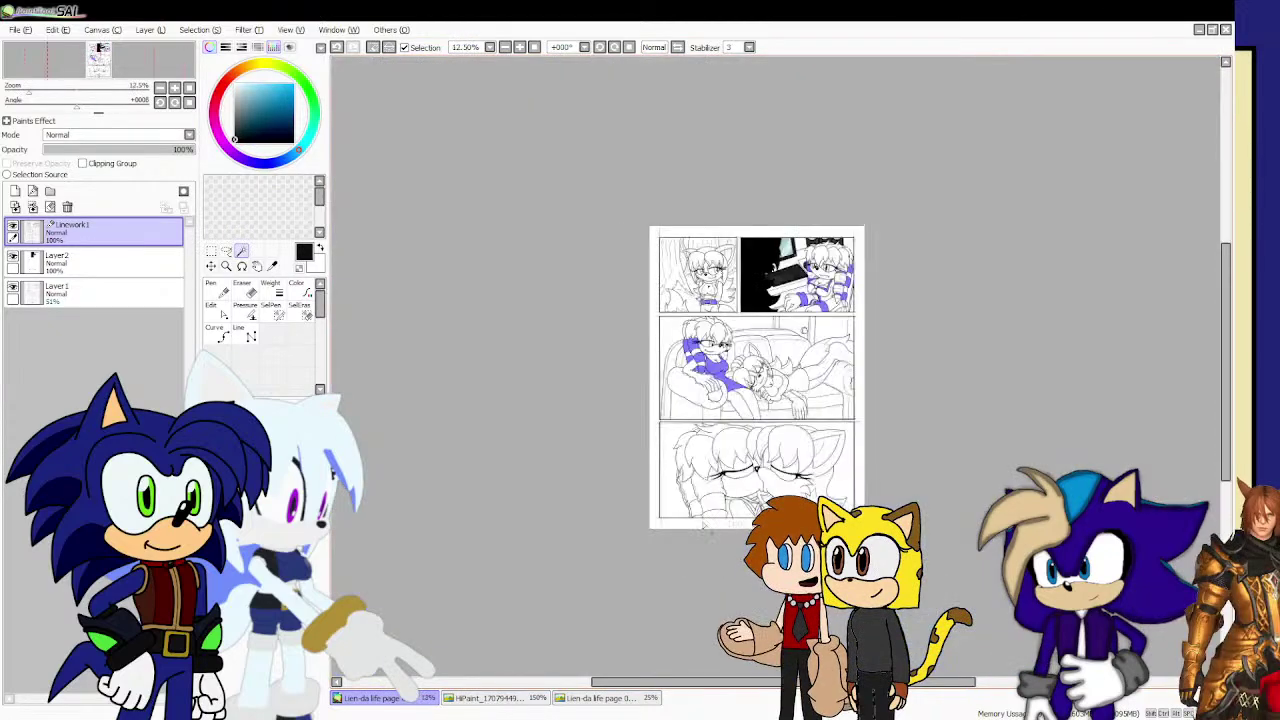
Look at the princess picture and the hedgehog photo, close the photo and return to the comic linework page.
{"action": "left_click", "coordinate": [521, 700]}
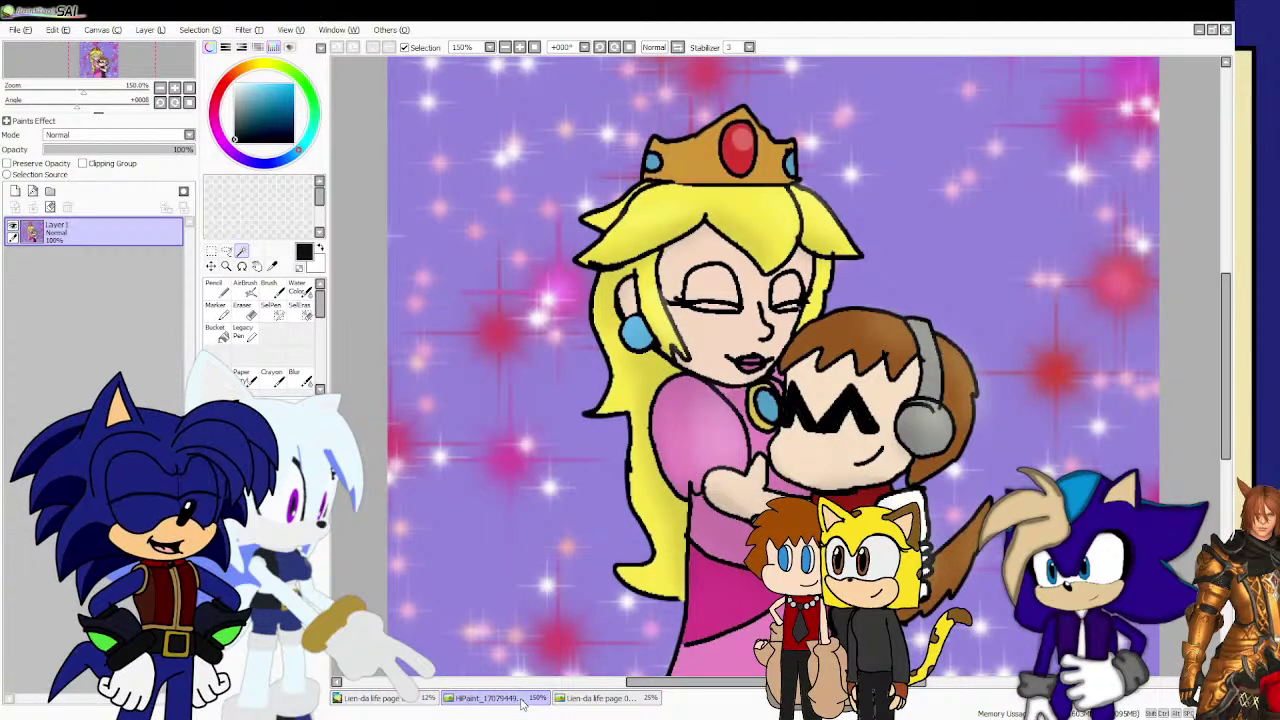
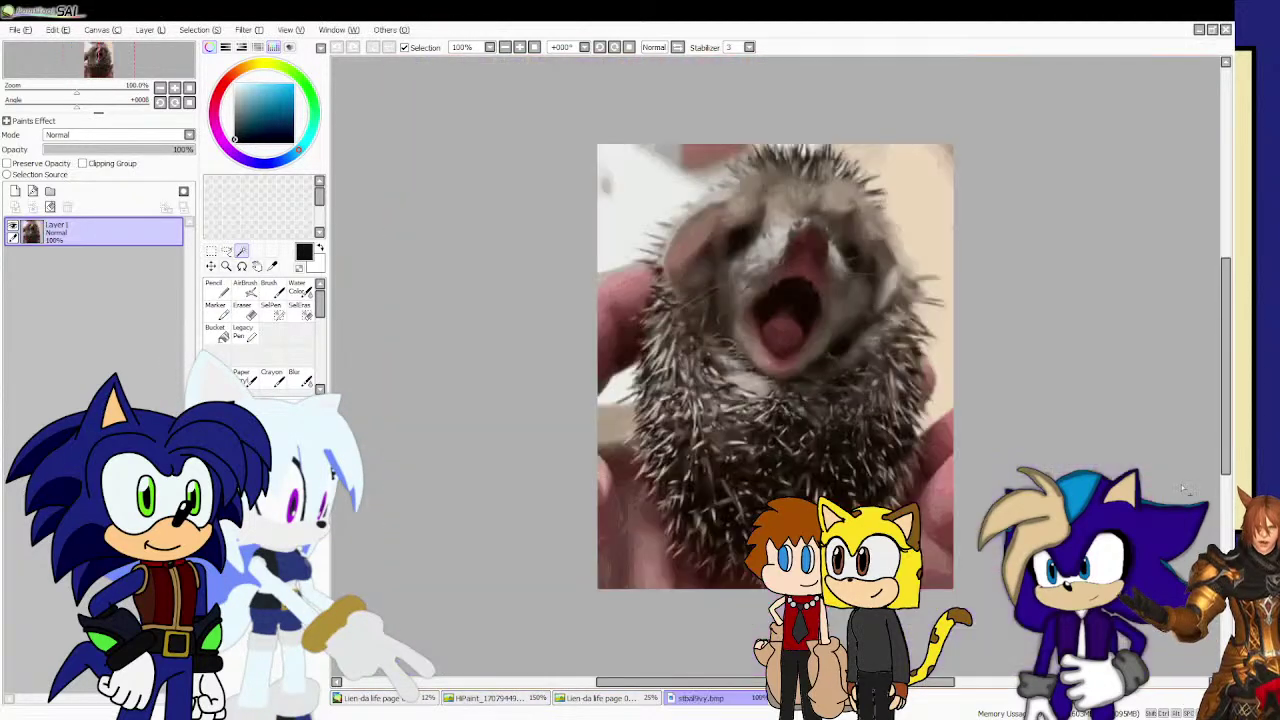
{"action": "left_click", "coordinate": [1225, 31]}
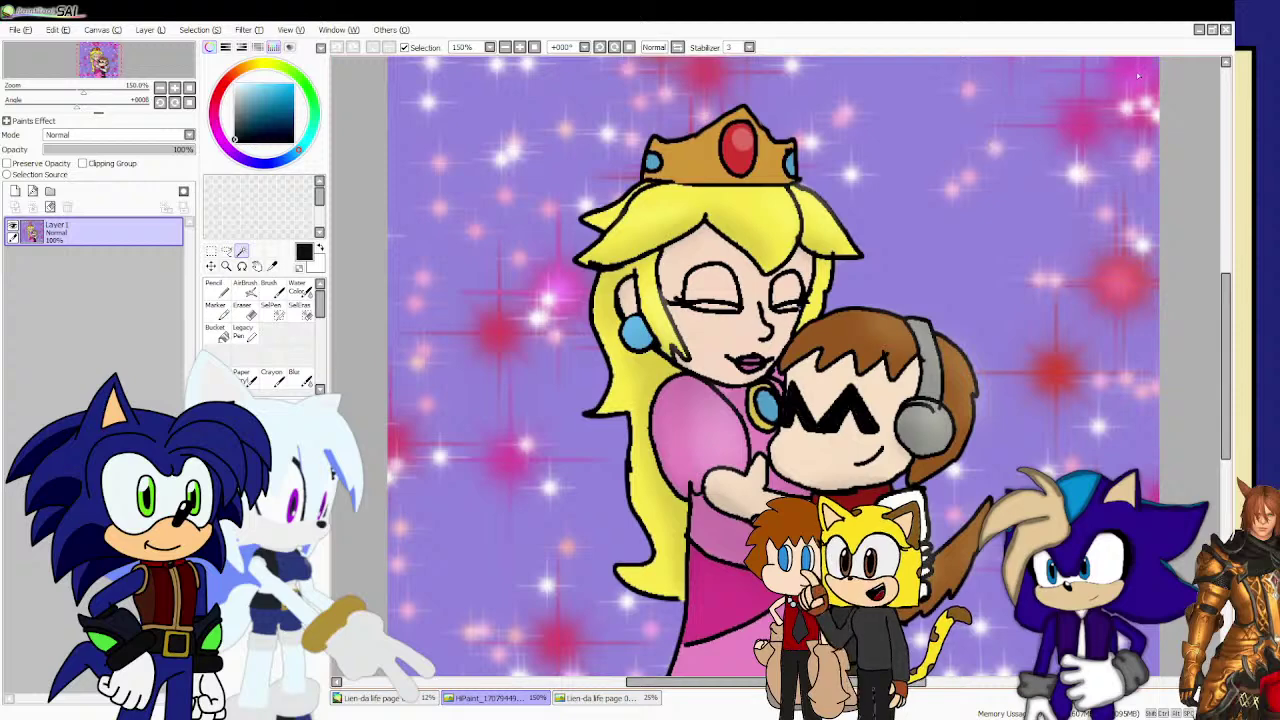
{"action": "left_click", "coordinate": [395, 698]}
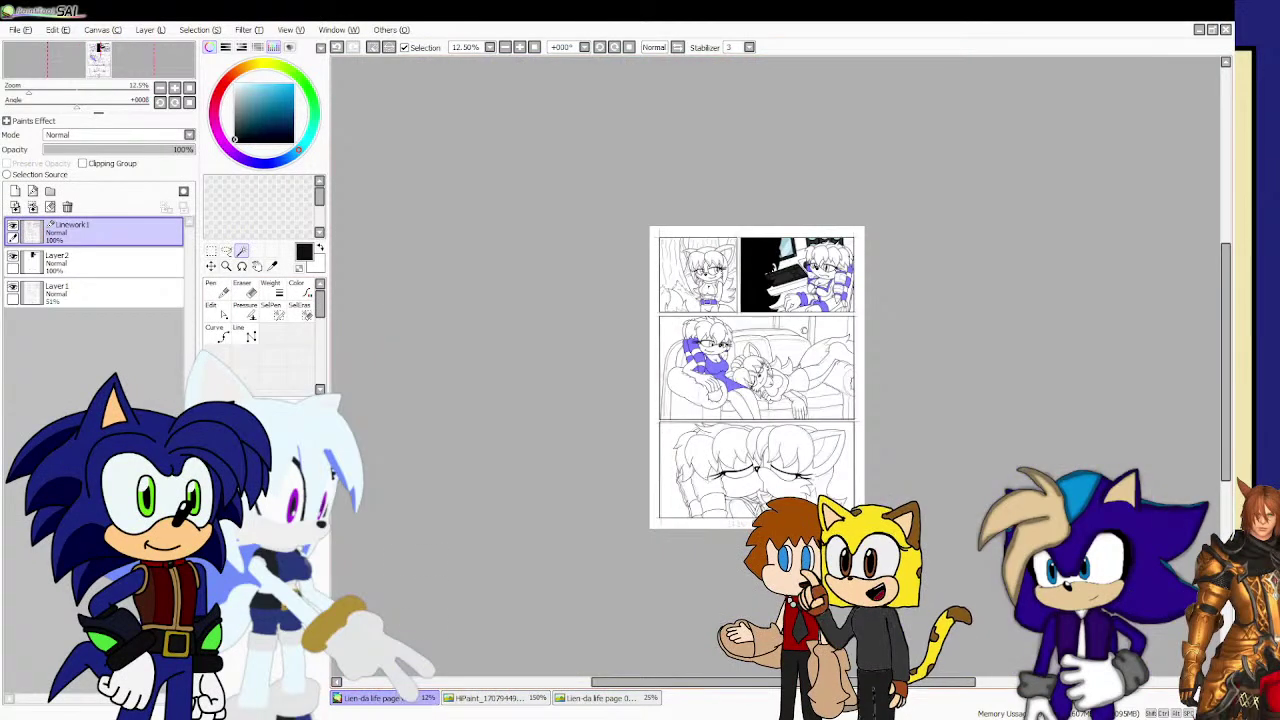
Fill the selected belt, hair sections, collar, cuffs and dress with near-black on Layer2 using the Pencil.
{"action": "left_click", "coordinate": [120, 262]}
{"action": "left_click", "coordinate": [215, 288]}
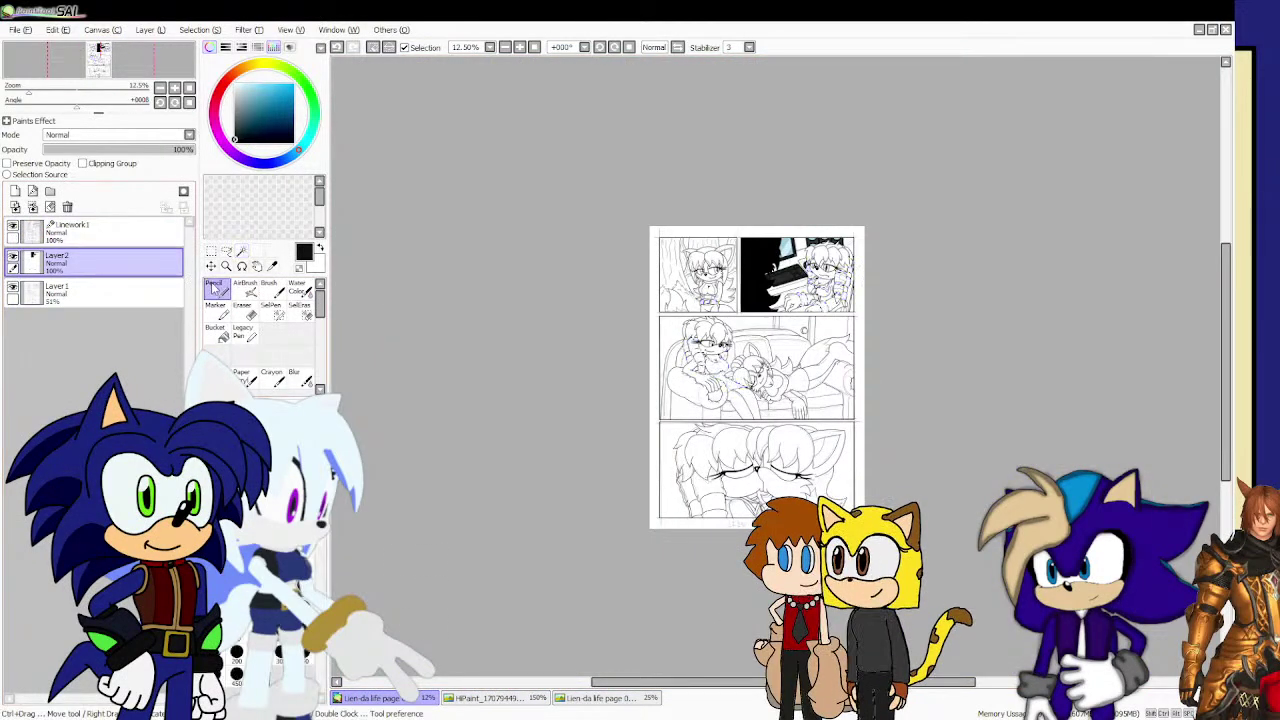
{"action": "scroll", "coordinate": [655, 292], "scroll_direction": "up", "scroll_amount": 1}
{"action": "scroll", "coordinate": [786, 315], "scroll_direction": "up", "scroll_amount": 4}
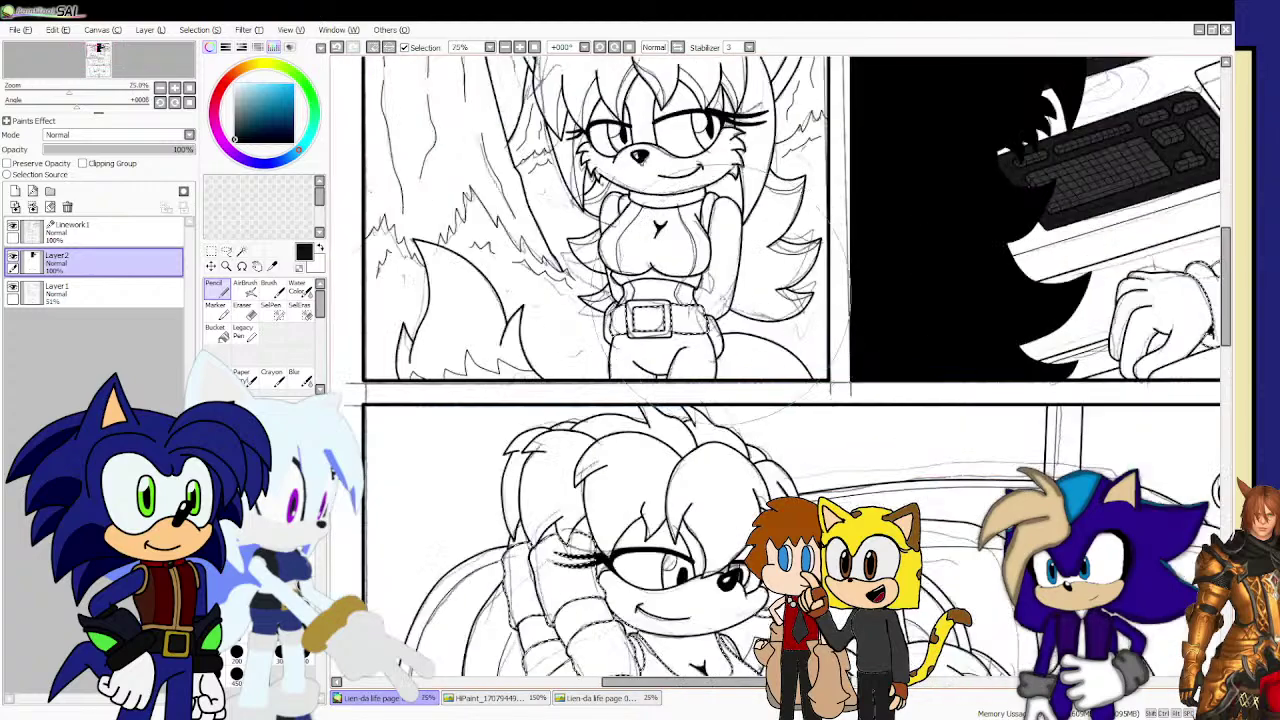
{"action": "scroll", "coordinate": [786, 315], "scroll_direction": "down", "scroll_amount": 2}
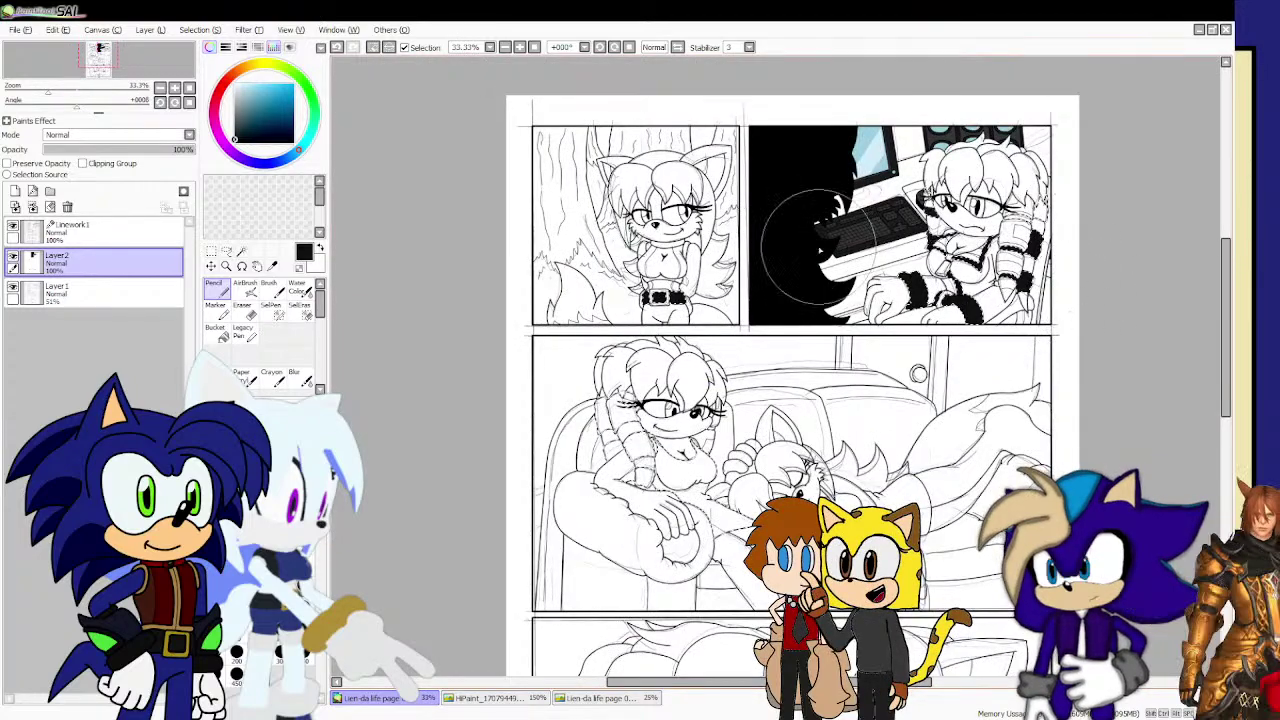
{"action": "mouse_move", "coordinate": [630, 420]}
{"action": "left_mouse_down"}
{"action": "mouse_move", "coordinate": [668, 440]}
{"action": "mouse_move", "coordinate": [672, 530]}
{"action": "left_mouse_up"}
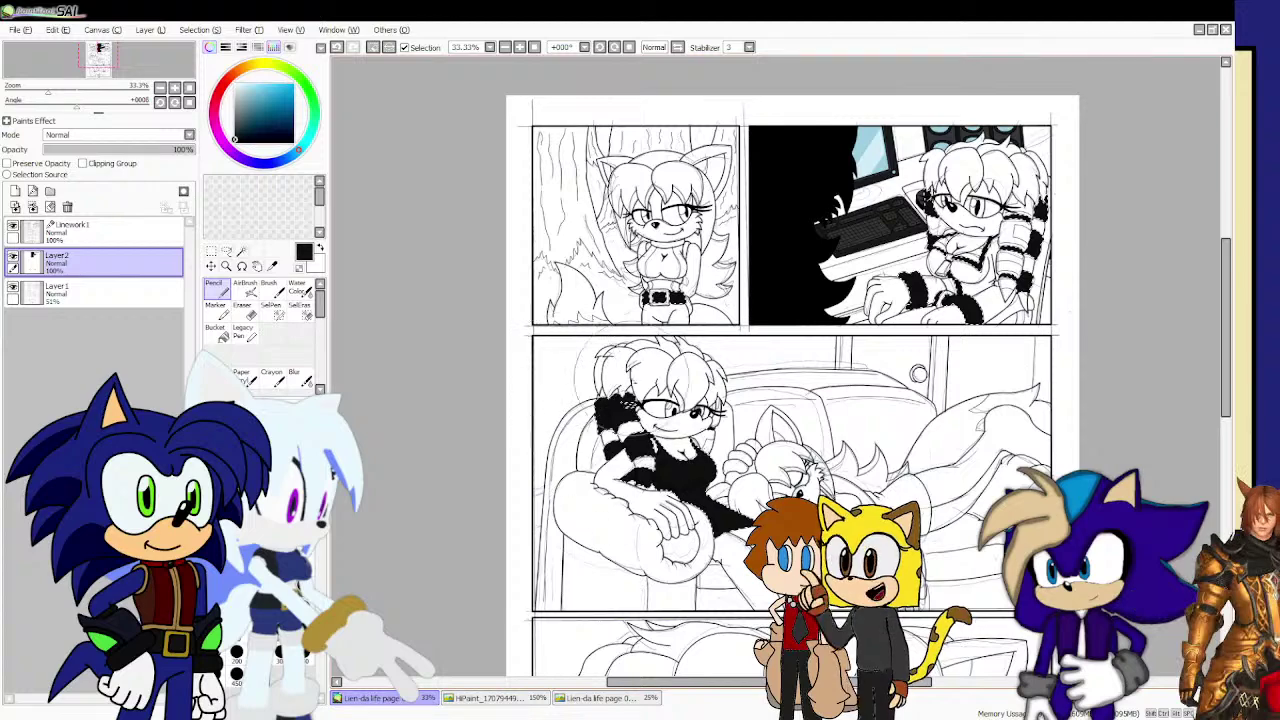
{"action": "scroll", "coordinate": [687, 421], "scroll_direction": "down", "scroll_amount": 3}
{"action": "scroll", "coordinate": [595, 540], "scroll_direction": "up", "scroll_amount": 2}
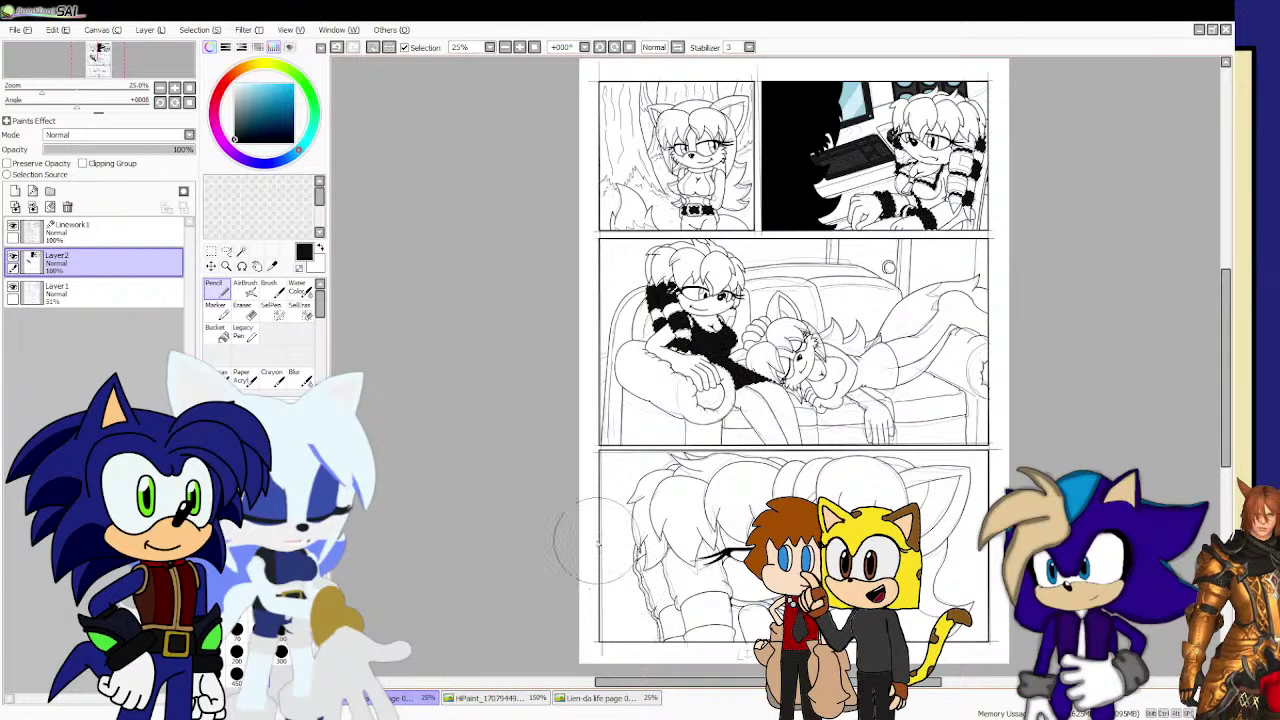
Select the dark hair sections, the thin shoulder strap and the sliver beside its buckle in the bottom panel from Linework1 with the Magic Wand.
{"action": "left_click", "coordinate": [100, 230]}
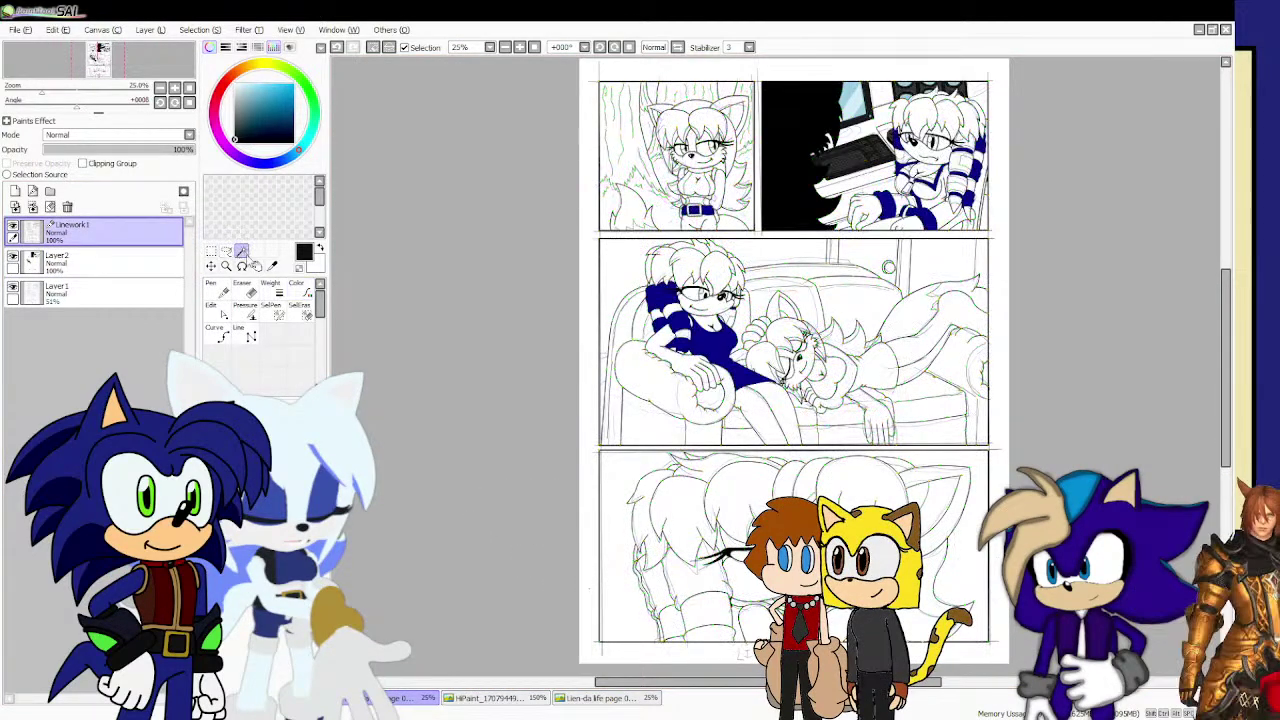
{"action": "scroll", "coordinate": [625, 598], "scroll_direction": "down", "scroll_amount": 1}
{"action": "scroll", "coordinate": [625, 598], "scroll_direction": "up", "scroll_amount": 6}
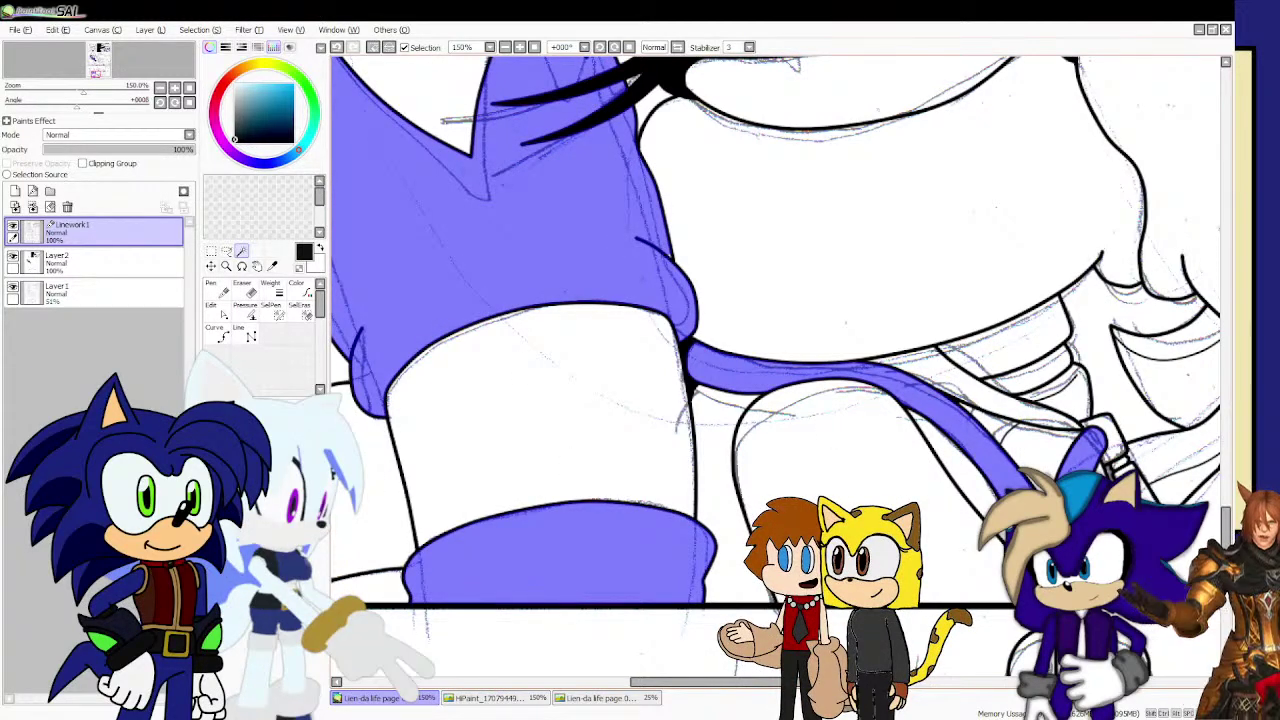
{"action": "scroll", "coordinate": [1120, 485], "scroll_direction": "up", "scroll_amount": 4}
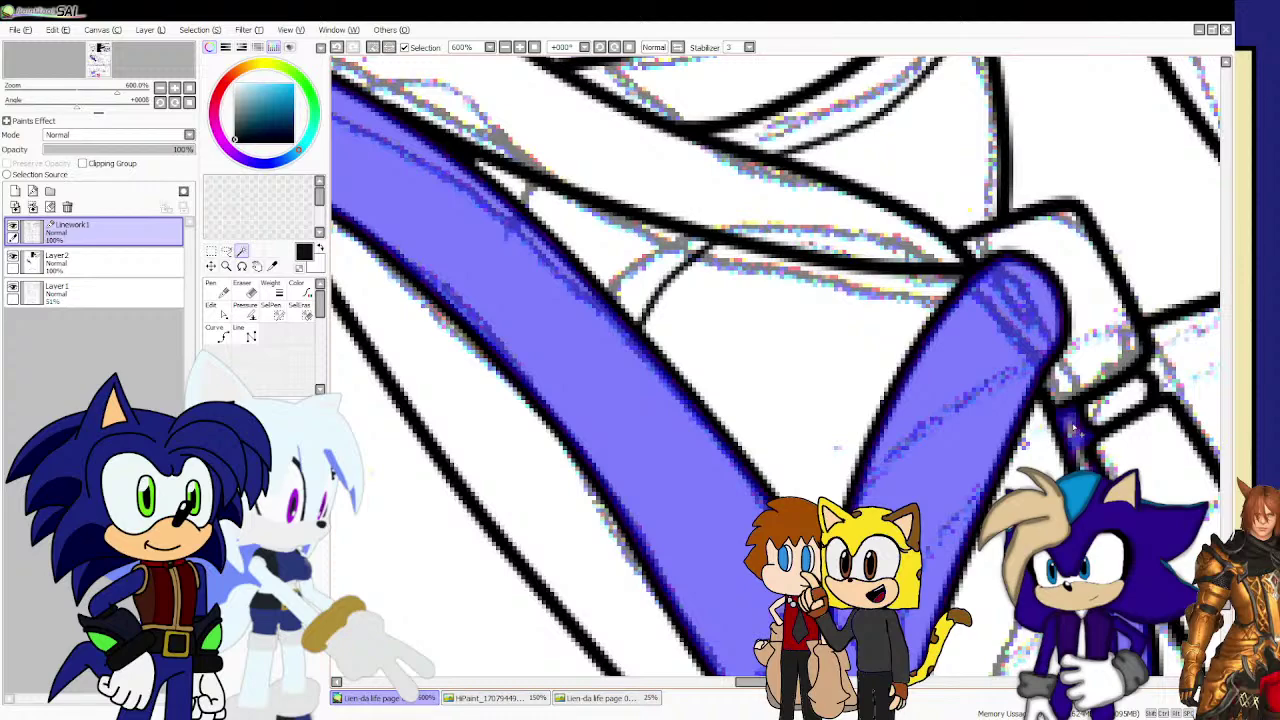
{"action": "left_click_drag", "start_coordinate": [1070, 437], "coordinate": [1084, 466]}
{"action": "scroll", "coordinate": [1078, 458], "scroll_direction": "down", "scroll_amount": 4}
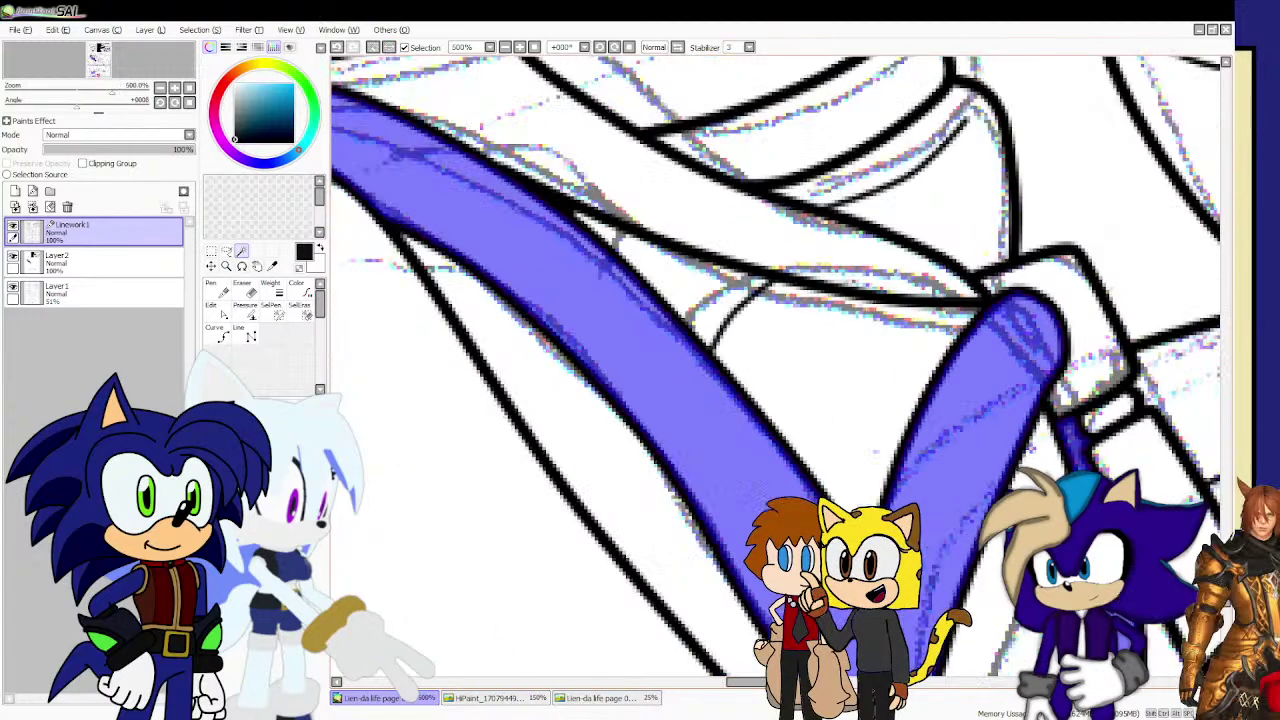
{"action": "scroll", "coordinate": [1078, 458], "scroll_direction": "down", "scroll_amount": 3}
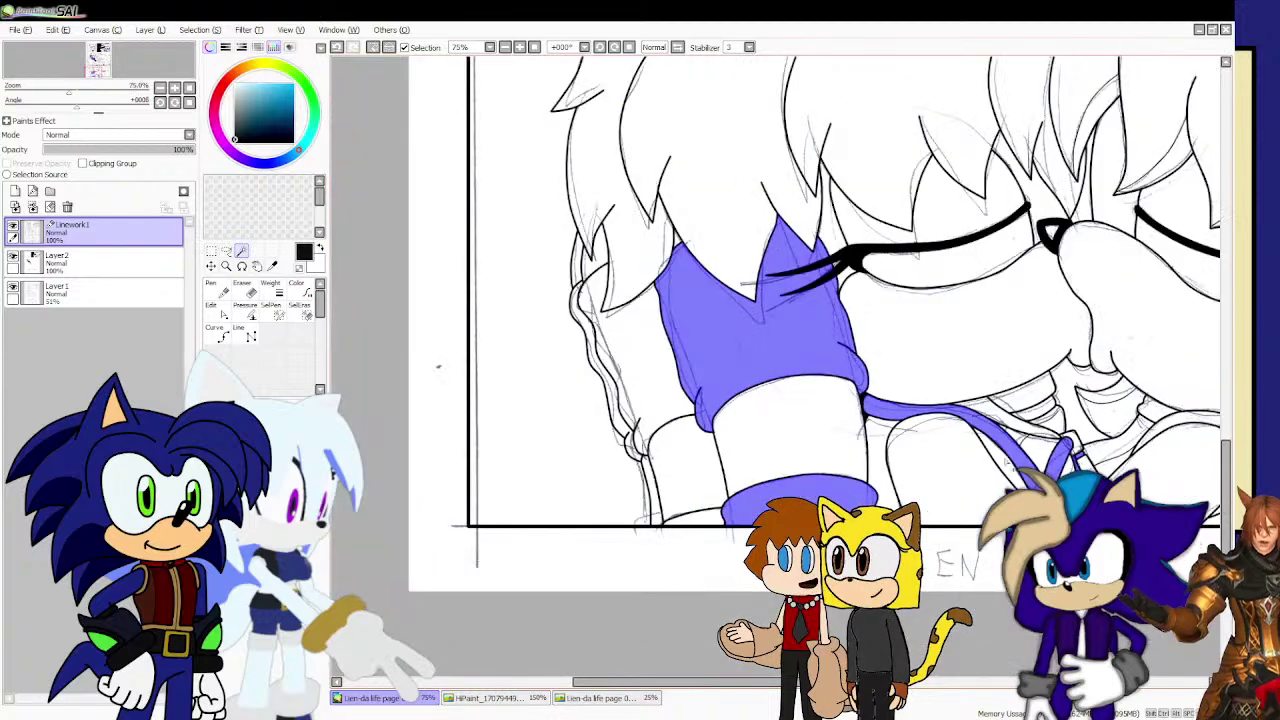
Add the outer dark hair section and the narrow folds along its edge in the bottom panel to the selection.
{"action": "scroll", "coordinate": [694, 492], "scroll_direction": "up", "scroll_amount": 2}
{"action": "scroll", "coordinate": [692, 494], "scroll_direction": "up", "scroll_amount": 1}
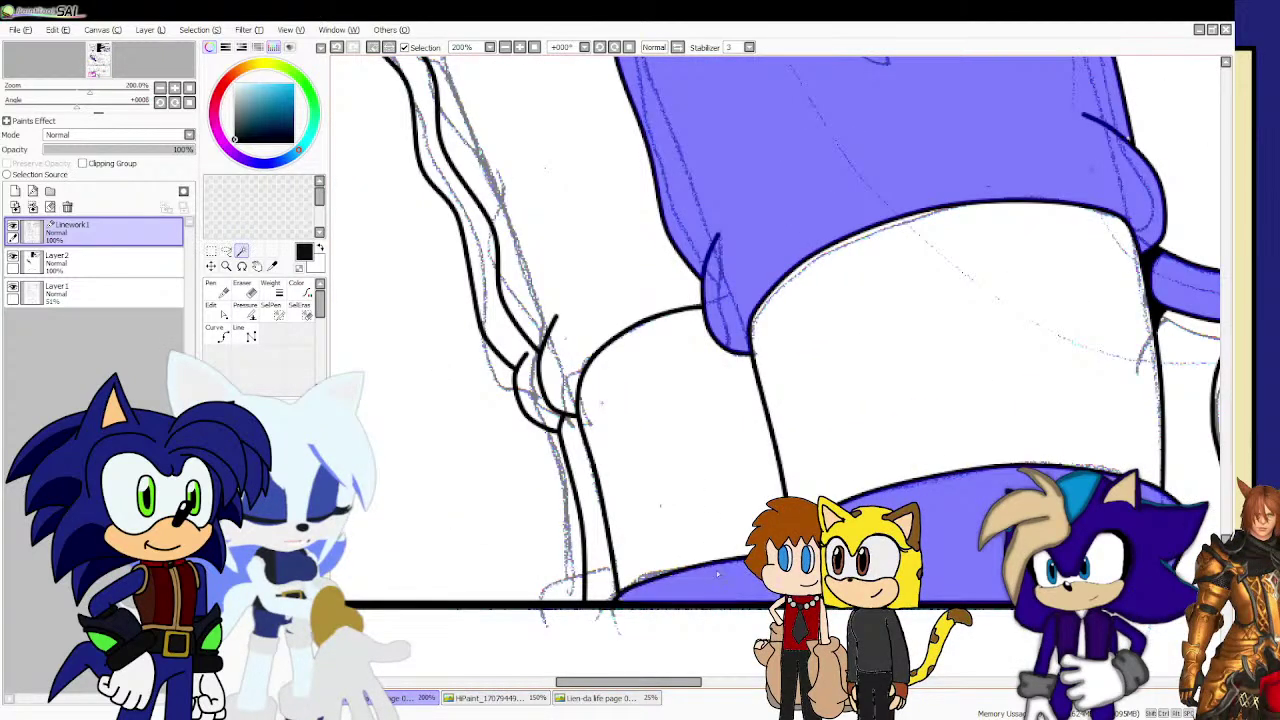
{"action": "scroll", "coordinate": [717, 573], "scroll_direction": "down", "scroll_amount": 2}
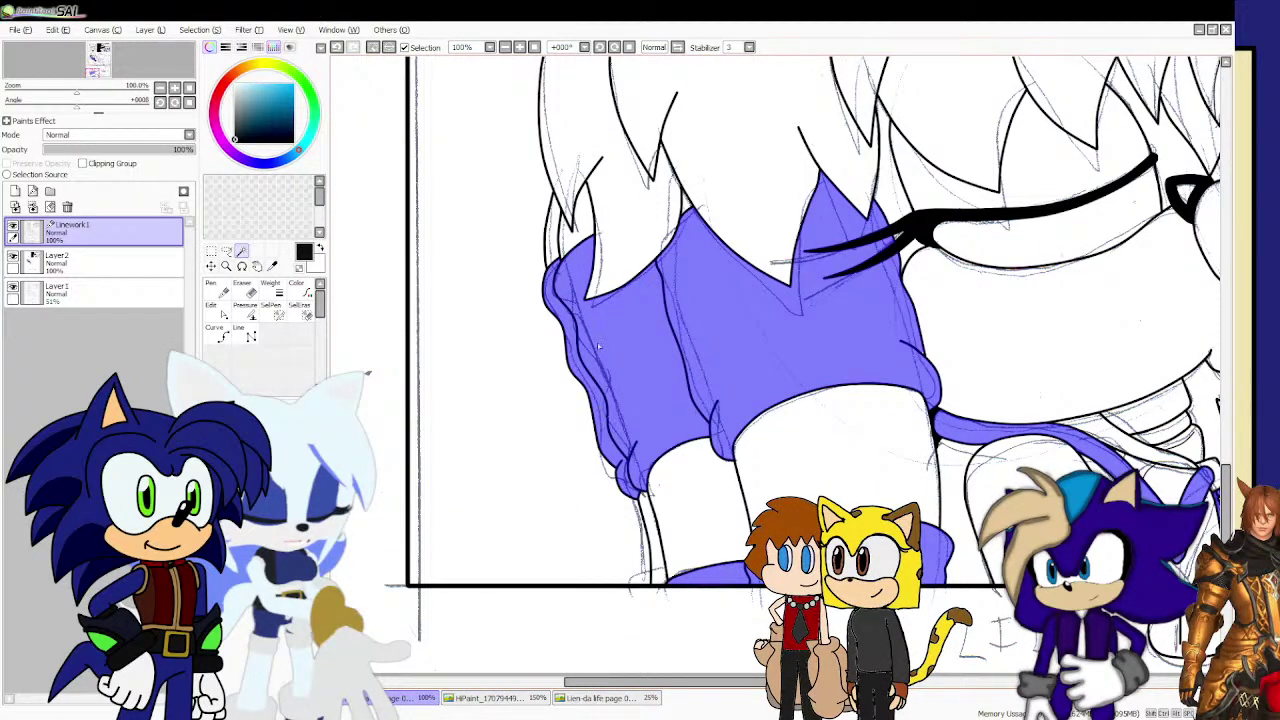
{"action": "scroll", "coordinate": [598, 346], "scroll_direction": "down", "scroll_amount": 4}
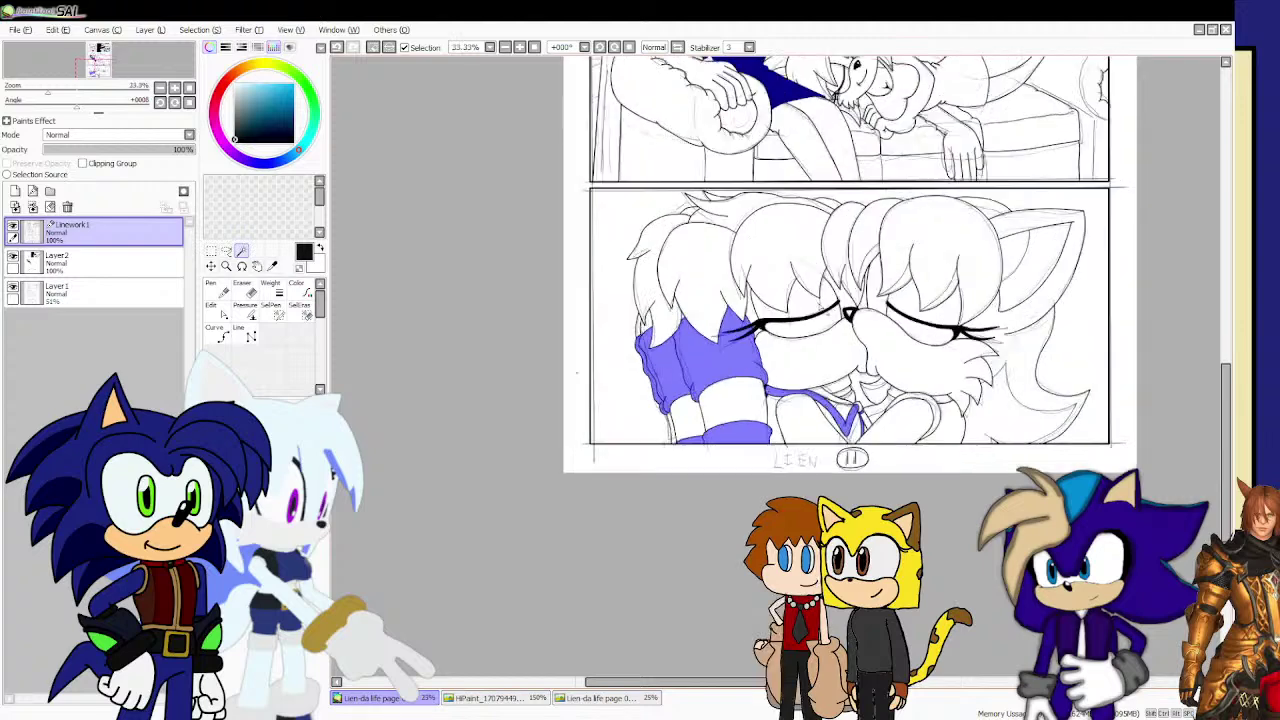
Fill the selected hair sections, shoulder strap and buckle sliver in the bottom panel with near-black on Layer2 using the Pencil.
{"action": "left_click", "coordinate": [70, 262]}
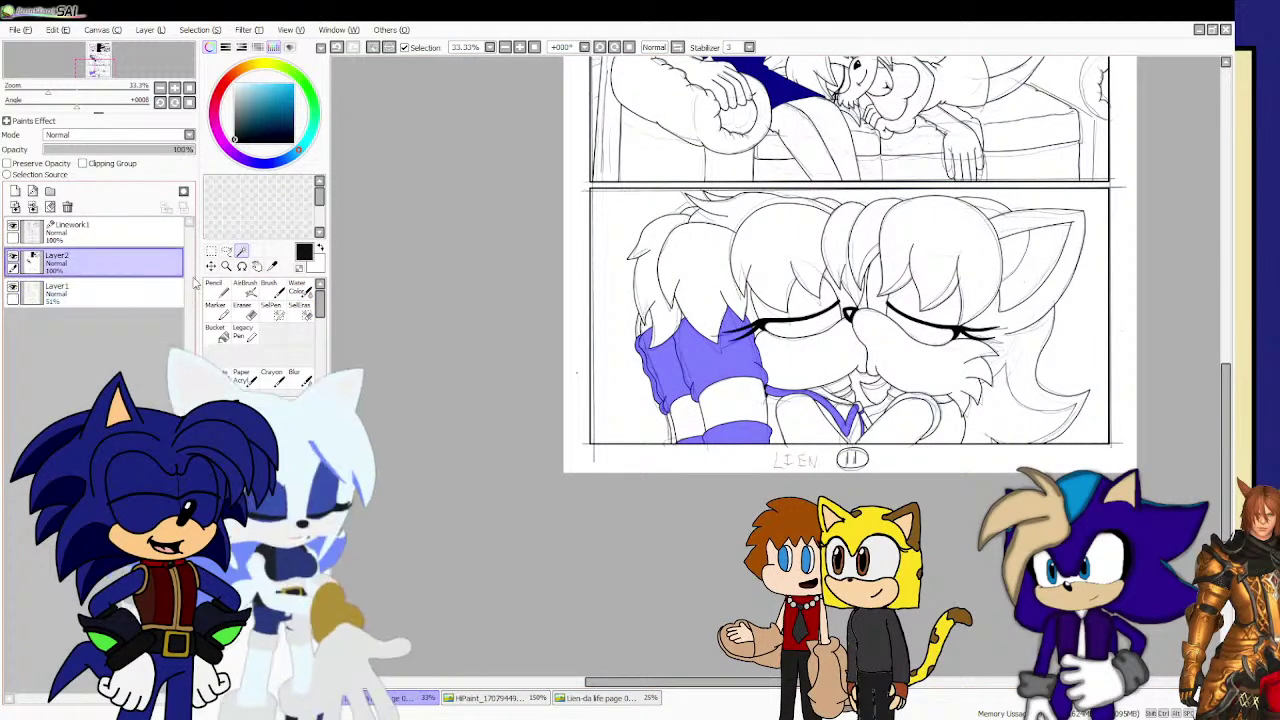
{"action": "left_click", "coordinate": [214, 289]}
{"action": "mouse_move", "coordinate": [1058, 372]}
{"action": "left_mouse_down"}
{"action": "mouse_move", "coordinate": [640, 411]}
{"action": "mouse_move", "coordinate": [628, 440]}
{"action": "left_mouse_up"}
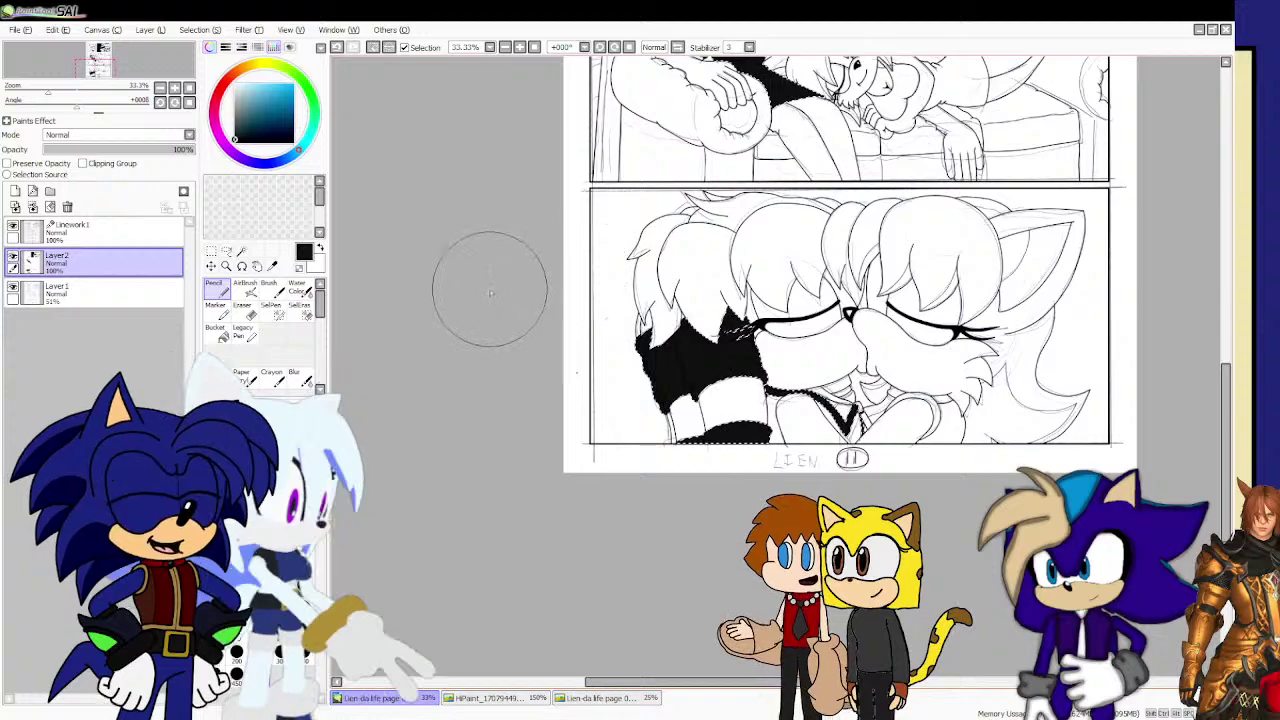
Clear the selection and select the outfit areas below the strap and the slivers around the buckle strip in the bottom panel from Linework1 with the Magic Wand.
{"action": "left_click", "coordinate": [172, 236]}
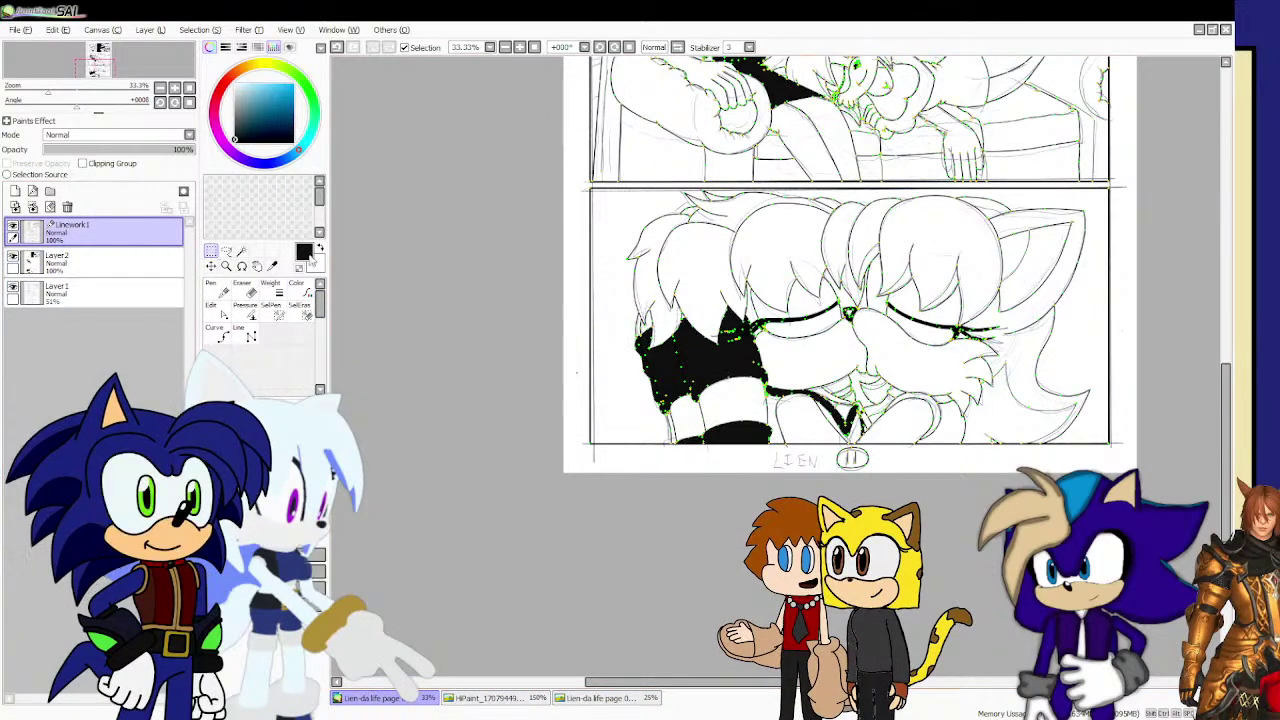
{"action": "left_click", "coordinate": [238, 252]}
{"action": "scroll", "coordinate": [565, 365], "scroll_direction": "up", "scroll_amount": 2}
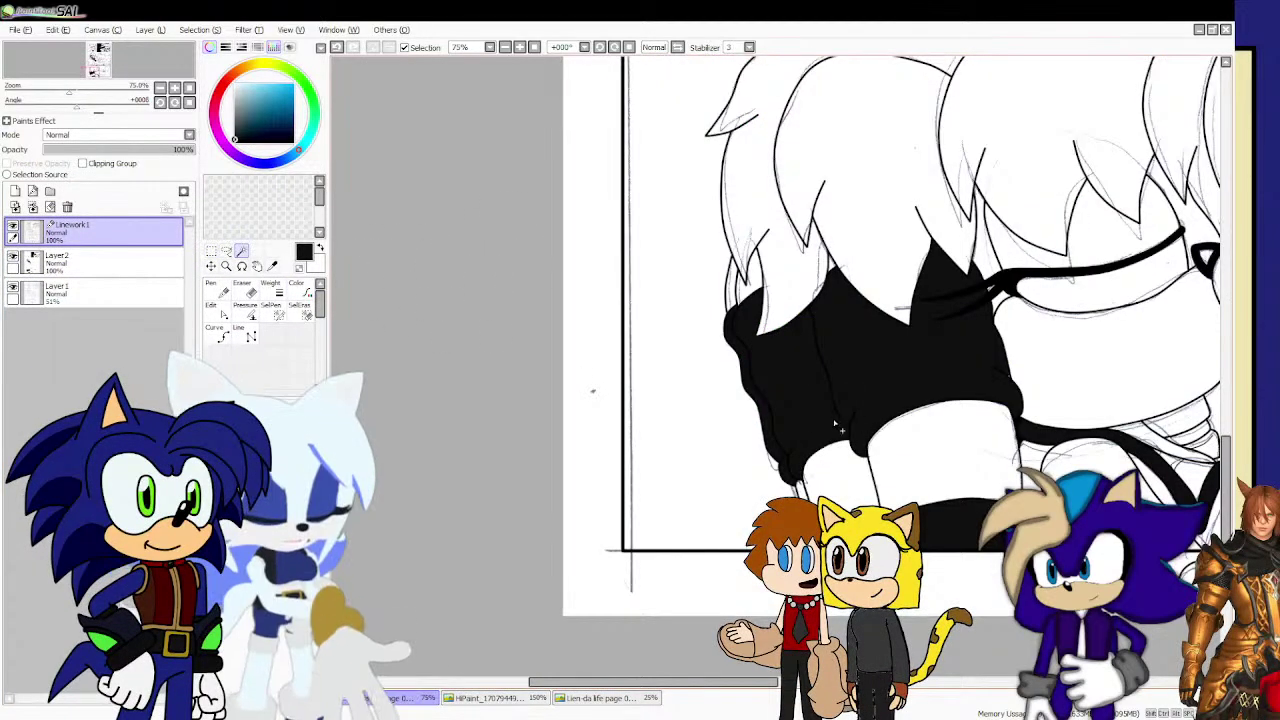
{"action": "scroll", "coordinate": [835, 408], "scroll_direction": "down", "scroll_amount": 2}
{"action": "scroll", "coordinate": [850, 400], "scroll_direction": "up", "scroll_amount": 5}
{"action": "left_click", "coordinate": [965, 420]}
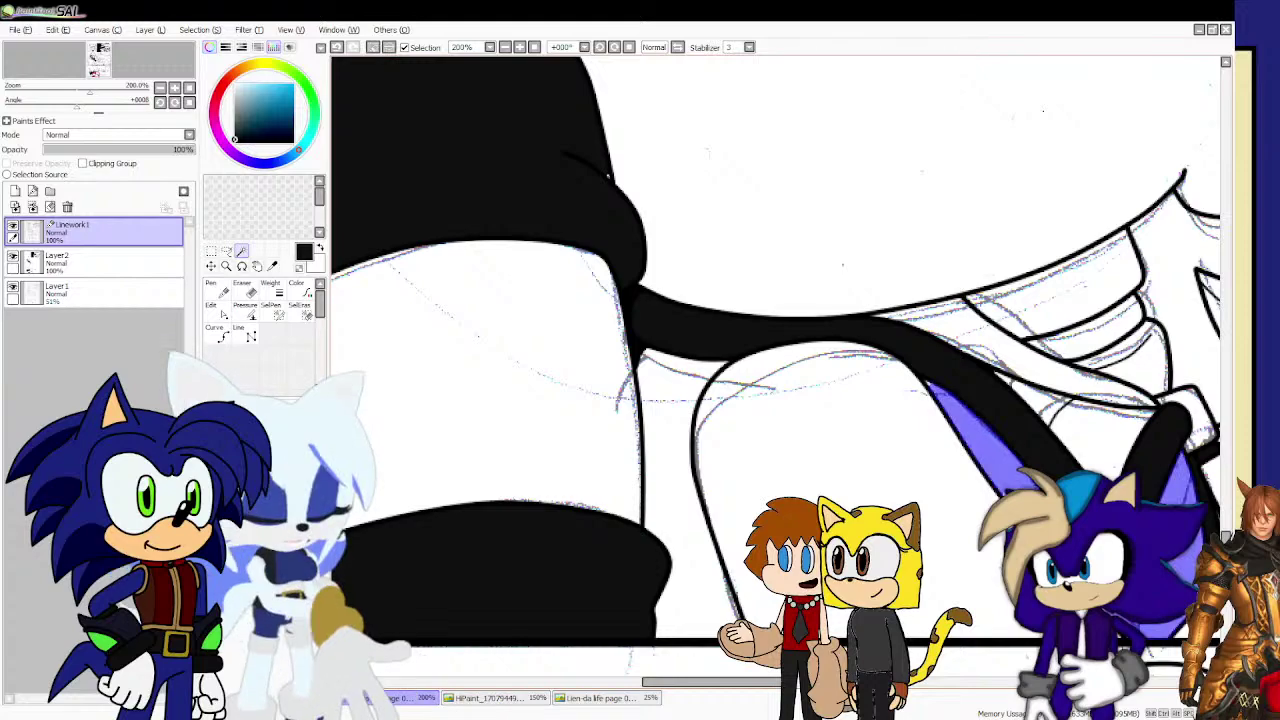
{"action": "left_click", "coordinate": [820, 450]}
{"action": "left_click", "coordinate": [662, 439]}
{"action": "scroll", "coordinate": [729, 462], "scroll_direction": "down", "scroll_amount": 4}
{"action": "scroll", "coordinate": [730, 462], "scroll_direction": "down", "scroll_amount": 3}
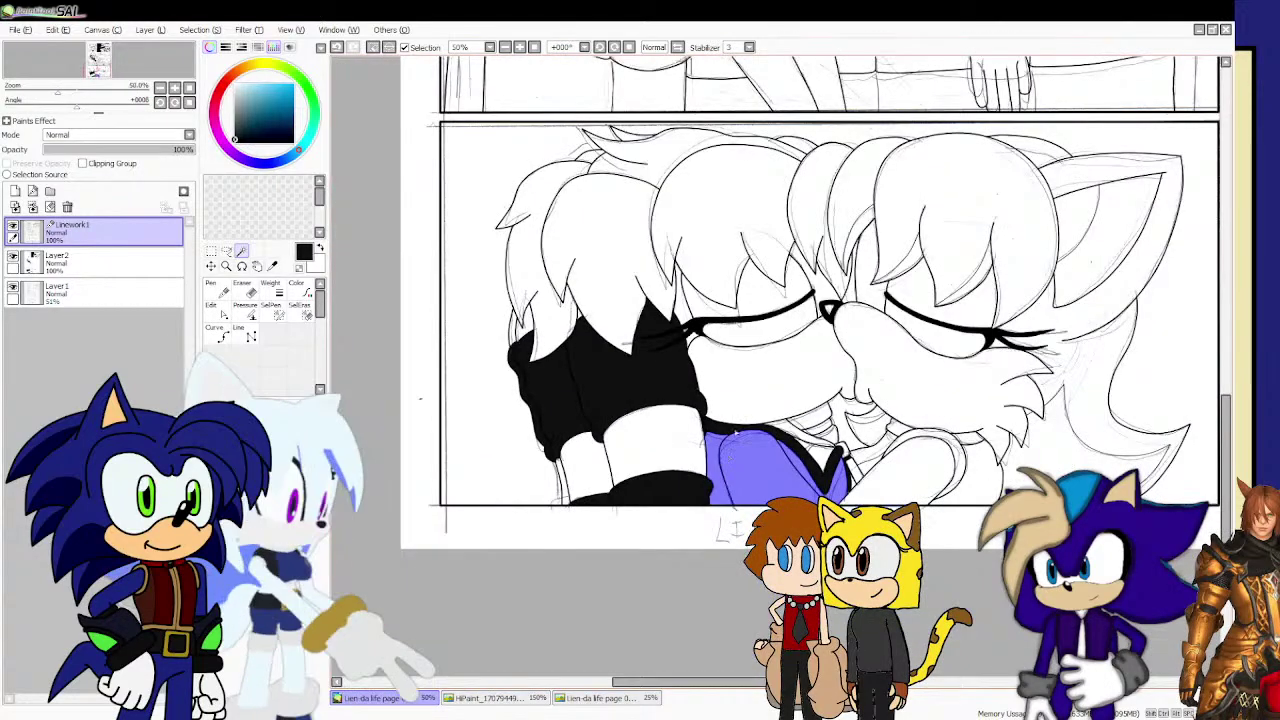
{"action": "scroll", "coordinate": [730, 462], "scroll_direction": "up", "scroll_amount": 3}
{"action": "scroll", "coordinate": [730, 462], "scroll_direction": "up", "scroll_amount": 2}
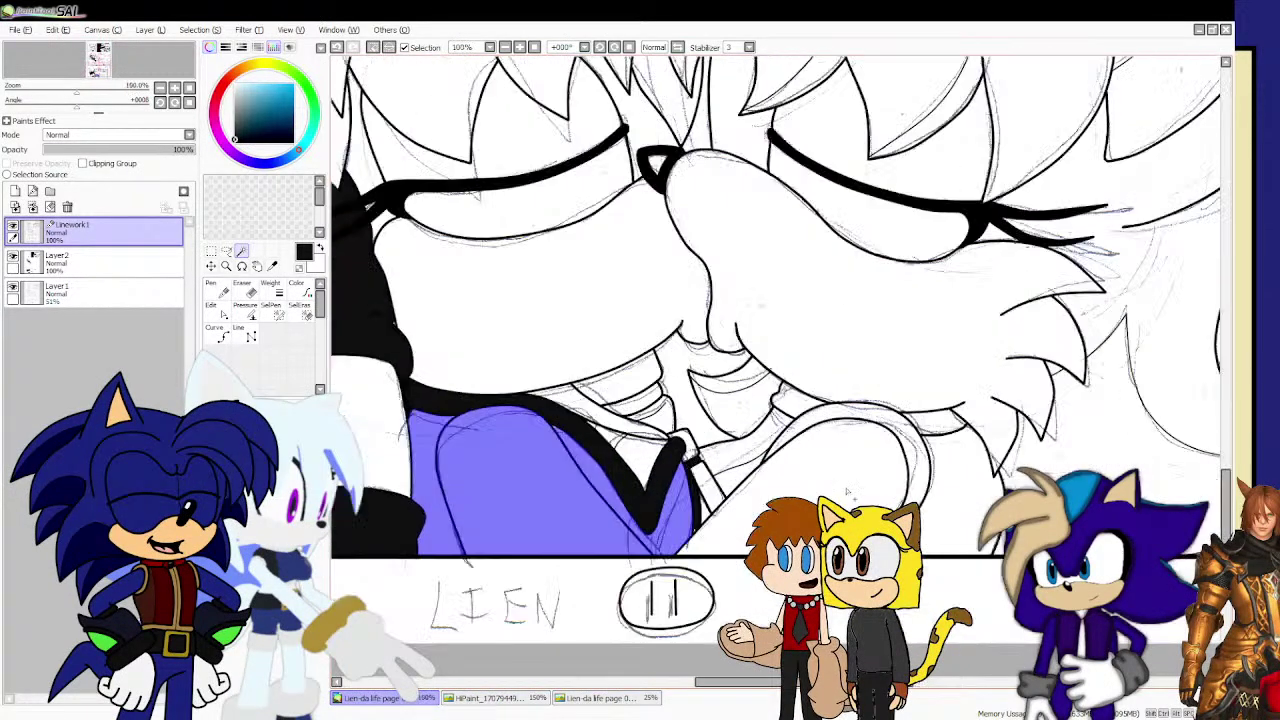
{"action": "scroll", "coordinate": [730, 462], "scroll_direction": "up", "scroll_amount": 1}
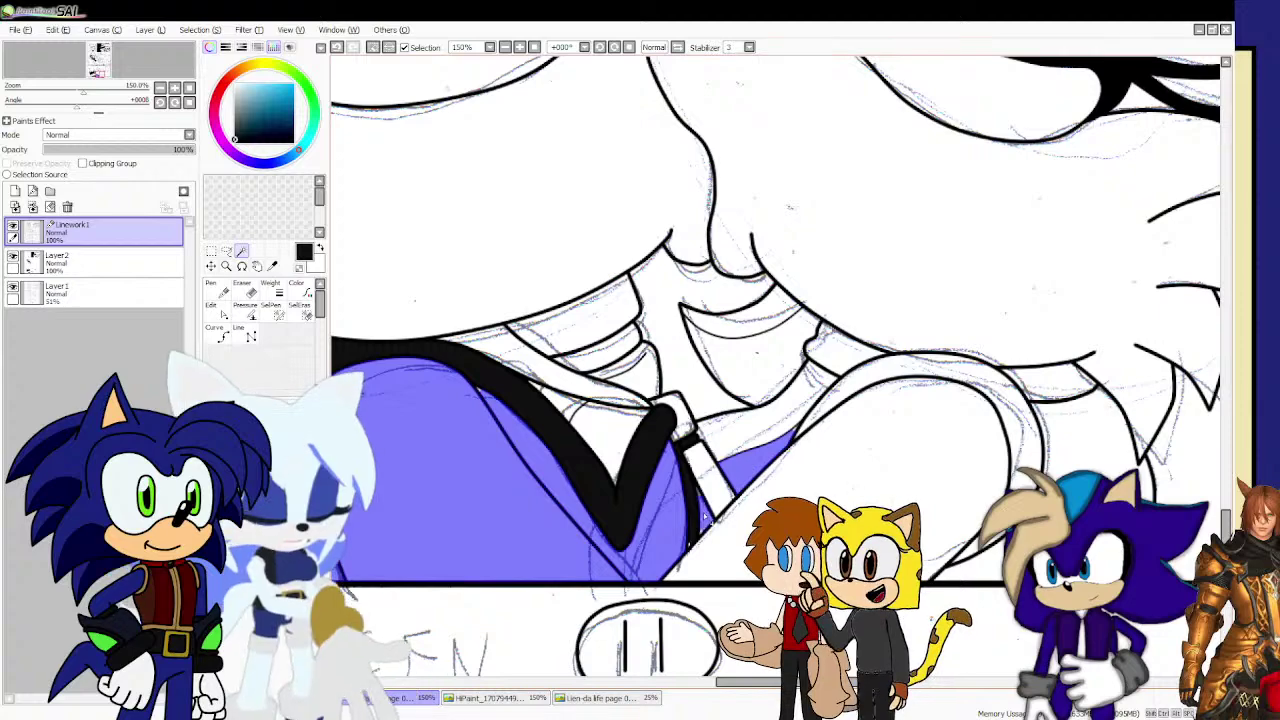
{"action": "scroll", "coordinate": [705, 512], "scroll_direction": "up", "scroll_amount": 3}
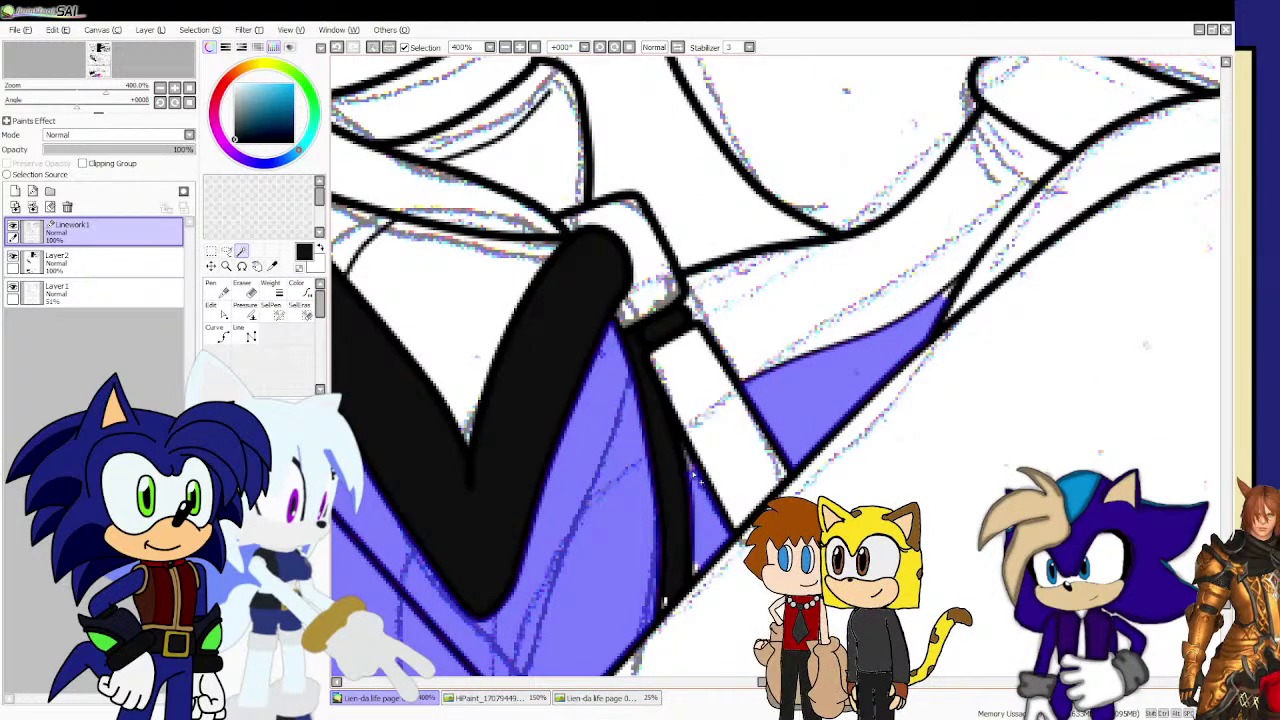
{"action": "scroll", "coordinate": [692, 470], "scroll_direction": "down", "scroll_amount": 2}
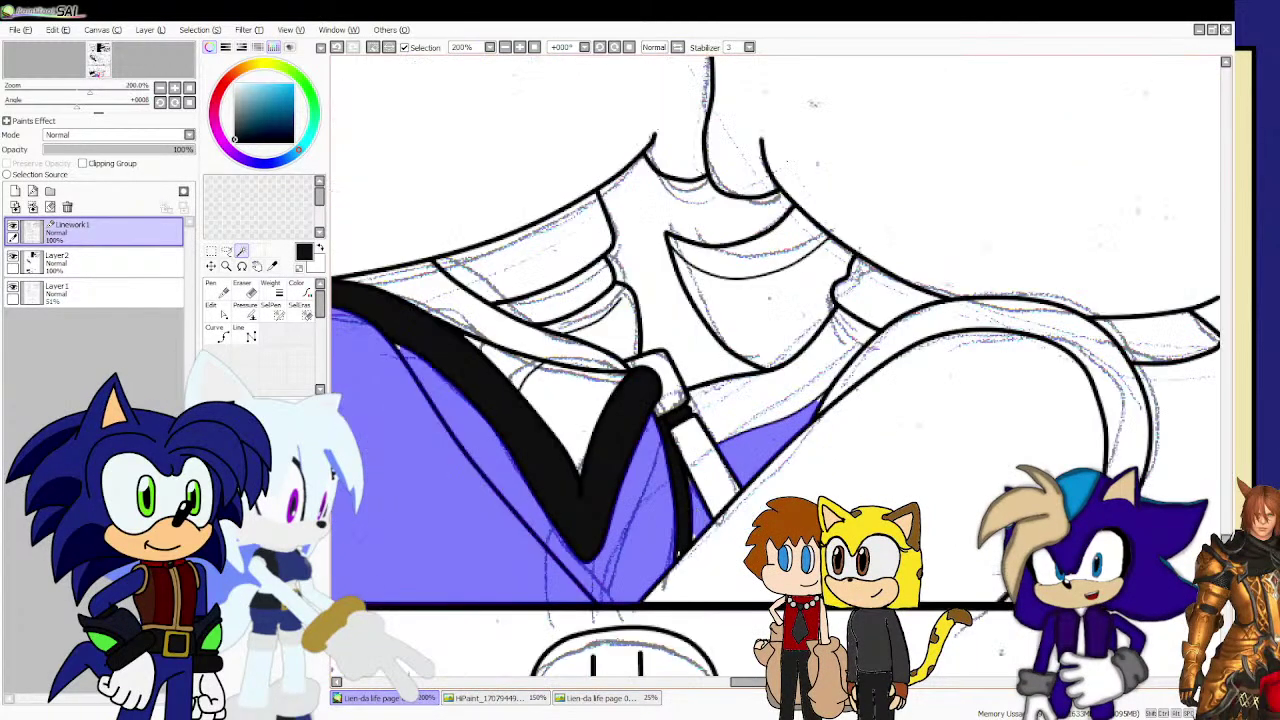
Add both side sections of the standing character's top in the forest panel to the selection.
{"action": "scroll", "coordinate": [780, 370], "scroll_direction": "down", "scroll_amount": 5}
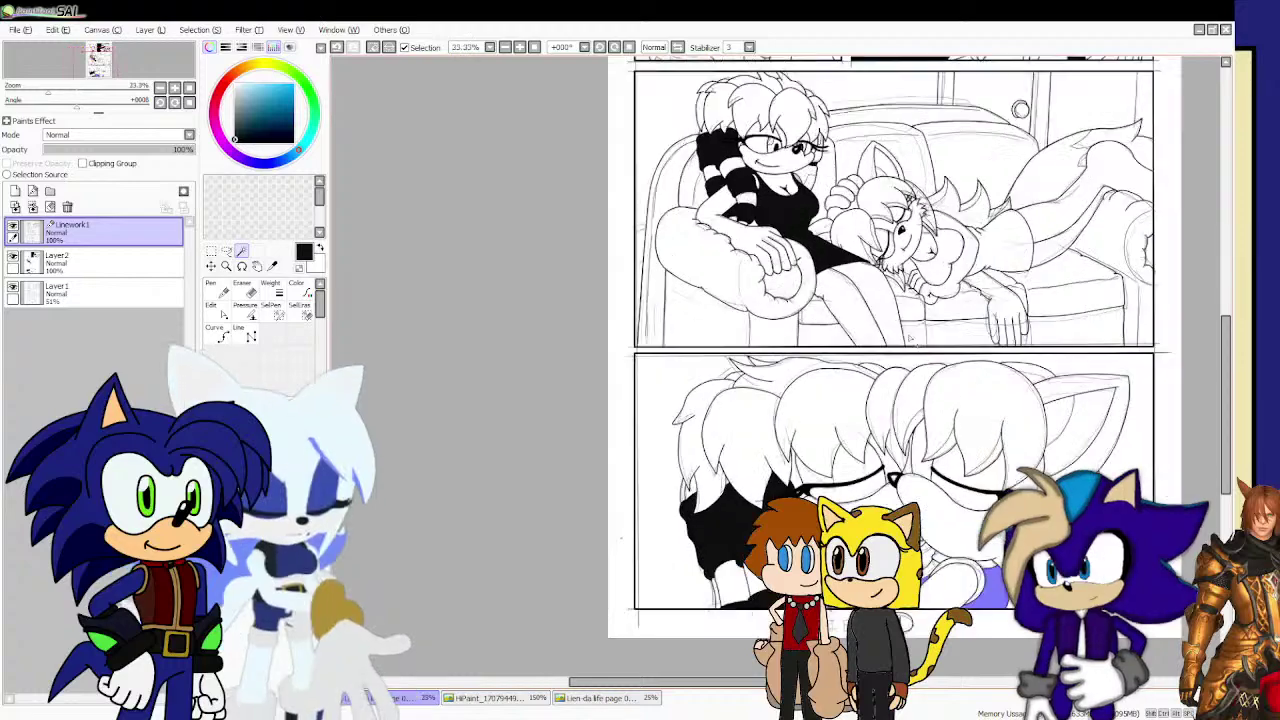
{"action": "scroll", "coordinate": [910, 338], "scroll_direction": "up", "scroll_amount": 1}
{"action": "scroll", "coordinate": [826, 338], "scroll_direction": "down", "scroll_amount": 4}
{"action": "scroll", "coordinate": [813, 209], "scroll_direction": "up", "scroll_amount": 4}
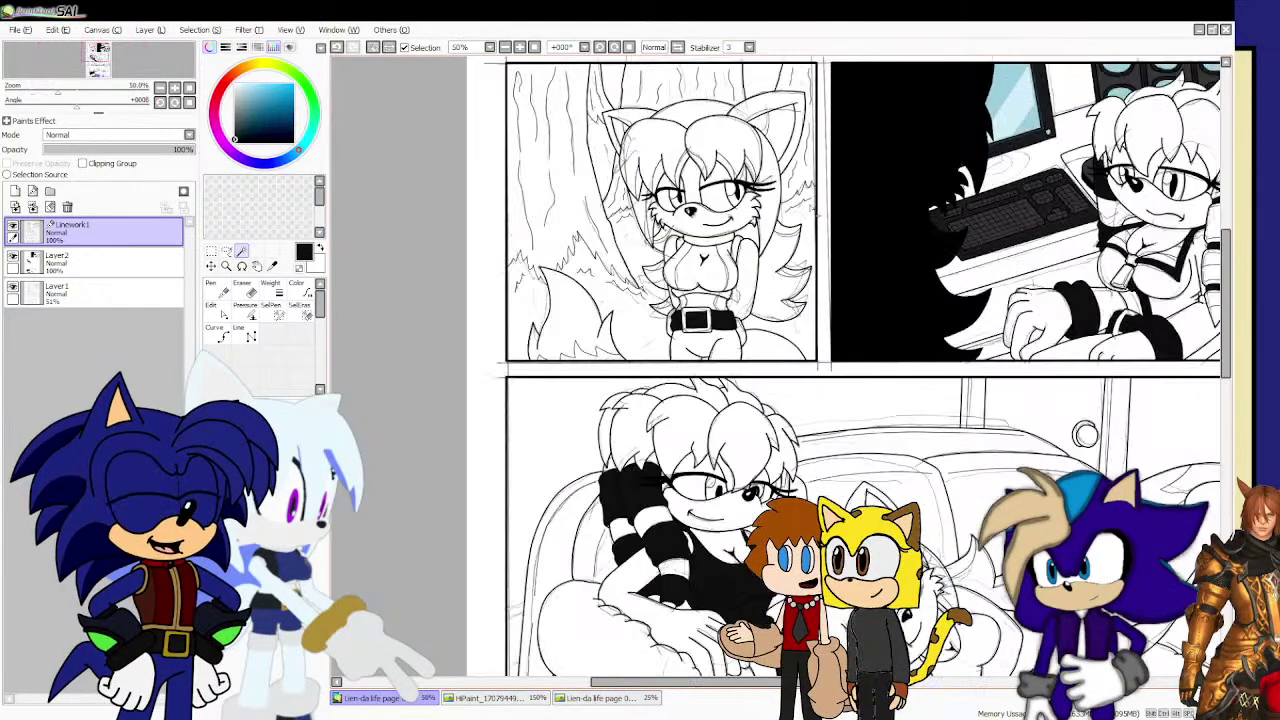
{"action": "scroll", "coordinate": [810, 213], "scroll_direction": "up", "scroll_amount": 4}
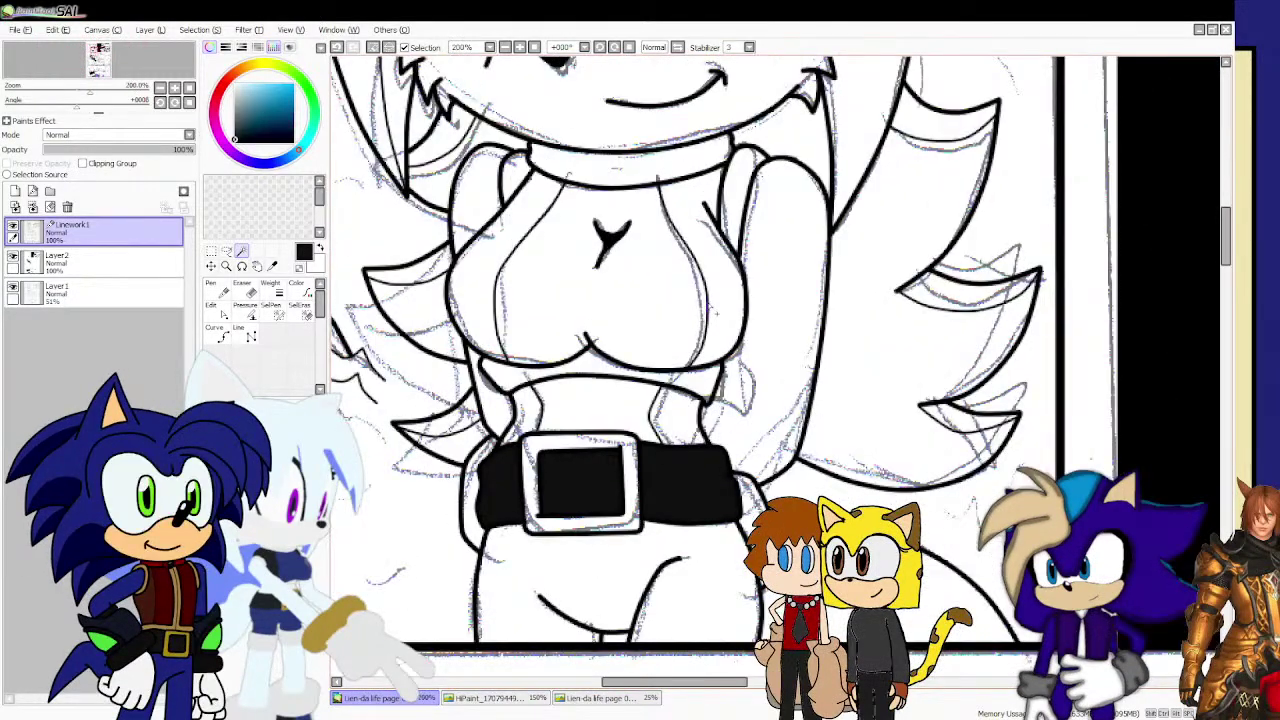
{"action": "left_click", "coordinate": [703, 257]}
{"action": "left_click", "coordinate": [479, 251]}
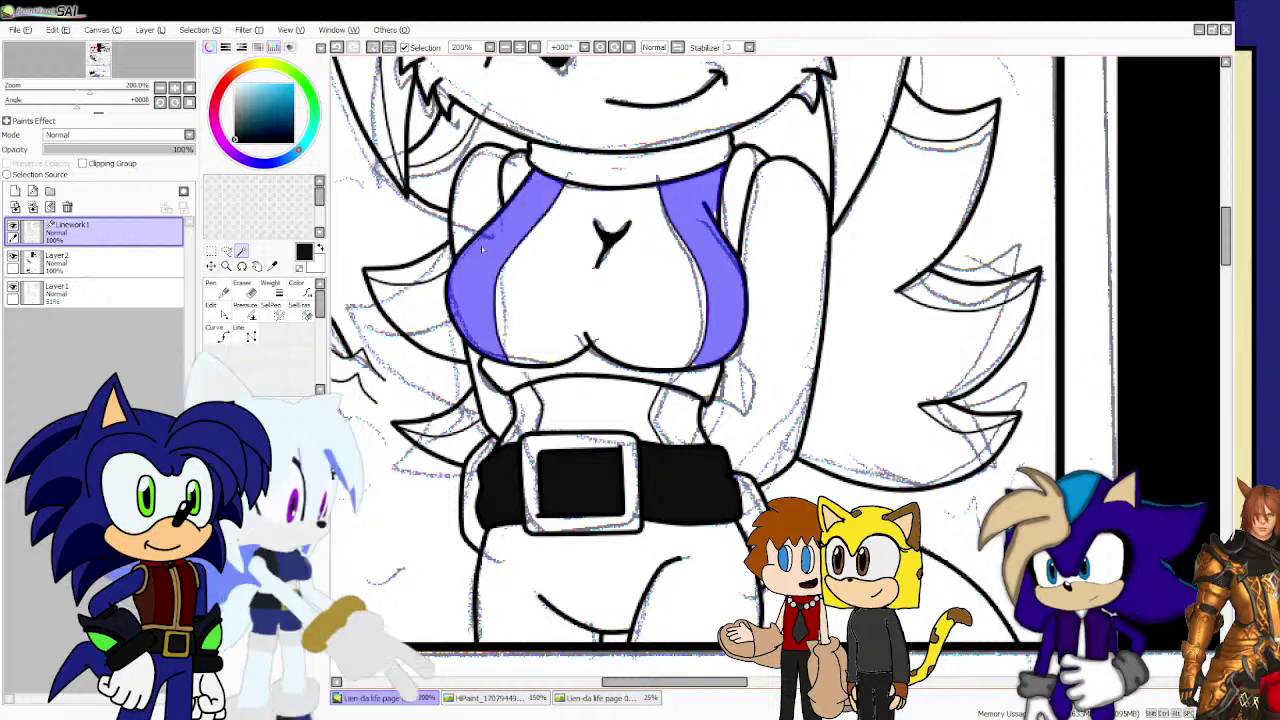
{"action": "scroll", "coordinate": [469, 256], "scroll_direction": "down", "scroll_amount": 3}
Sample the near-black of the dark dress on the finished colour comic page with the Eyedropper and return to the linework page.
{"action": "left_click", "coordinate": [573, 699]}
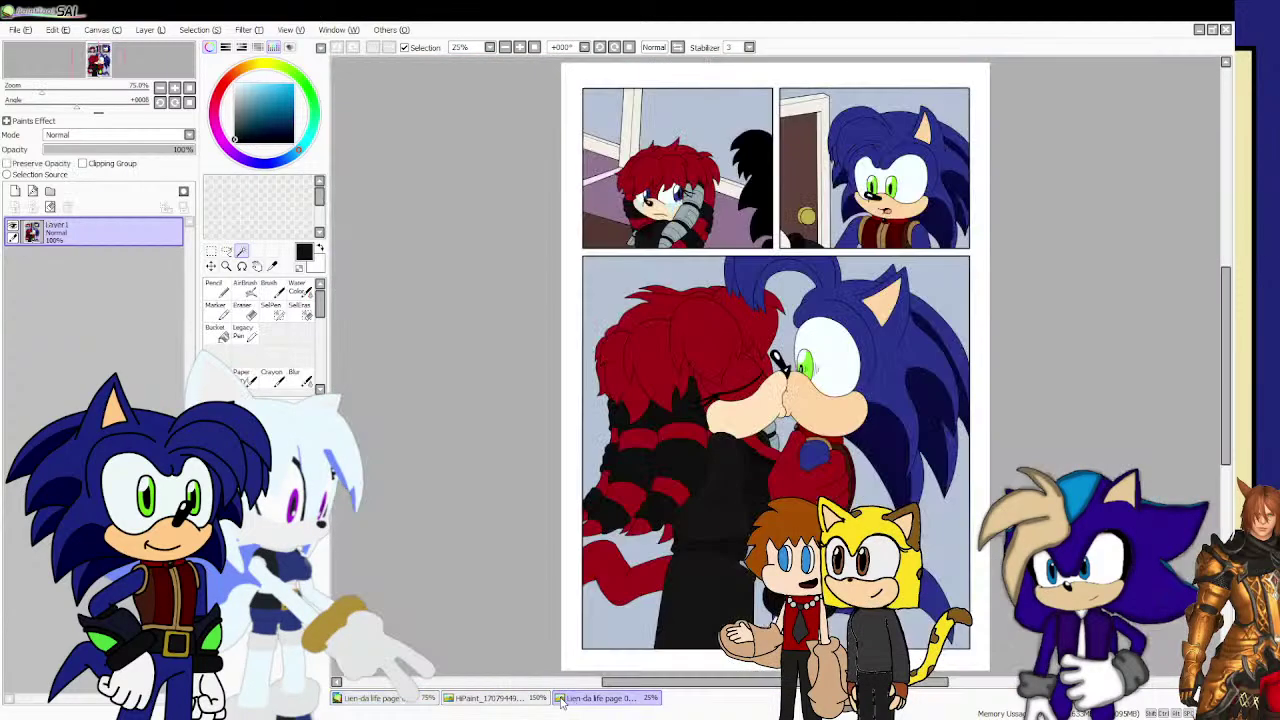
{"action": "left_click", "coordinate": [273, 265]}
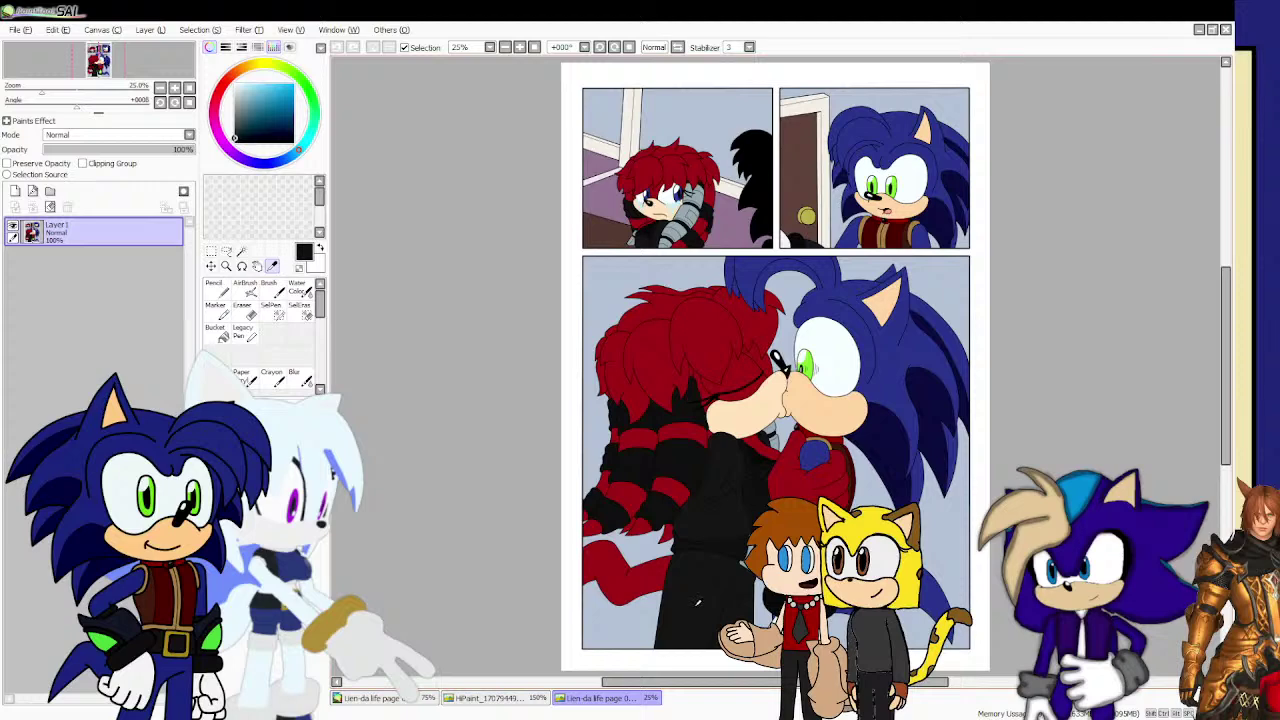
{"action": "left_click", "coordinate": [355, 699]}
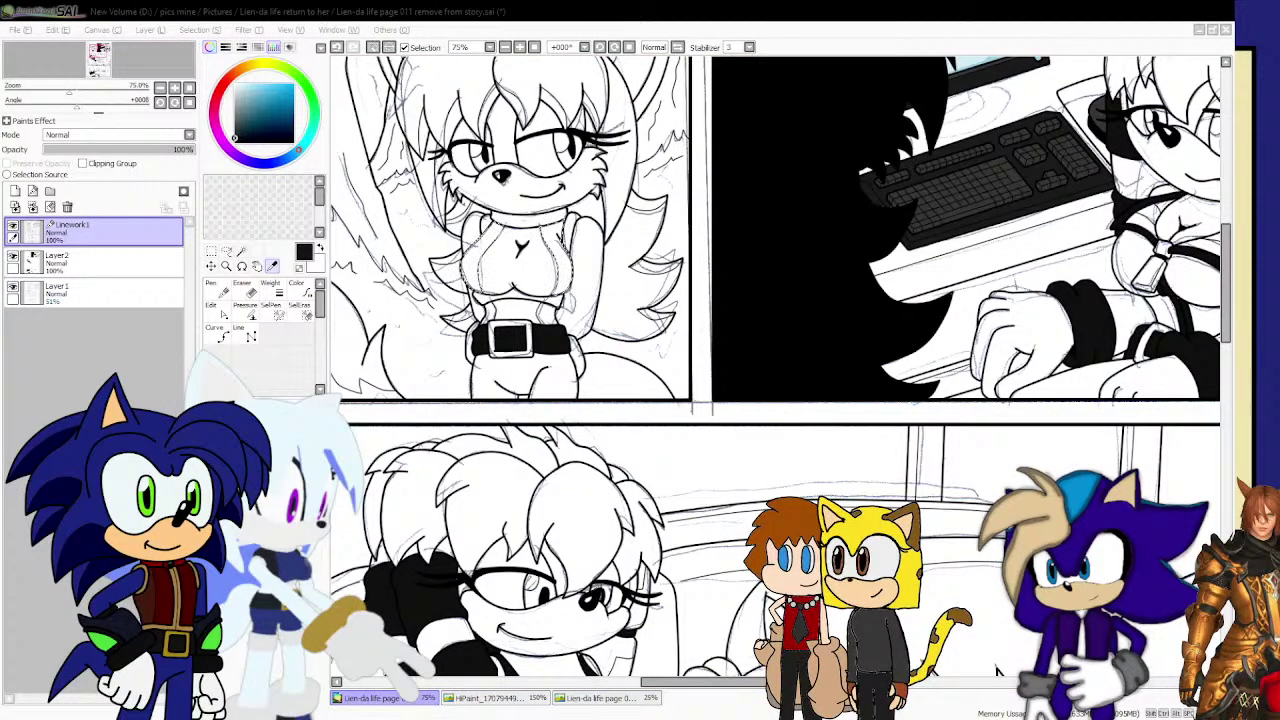
Add the seated character's bodice, torso and leg areas in the computer panel to the selection with the Magic Wand.
{"action": "scroll", "coordinate": [570, 473], "scroll_direction": "down", "scroll_amount": 1}
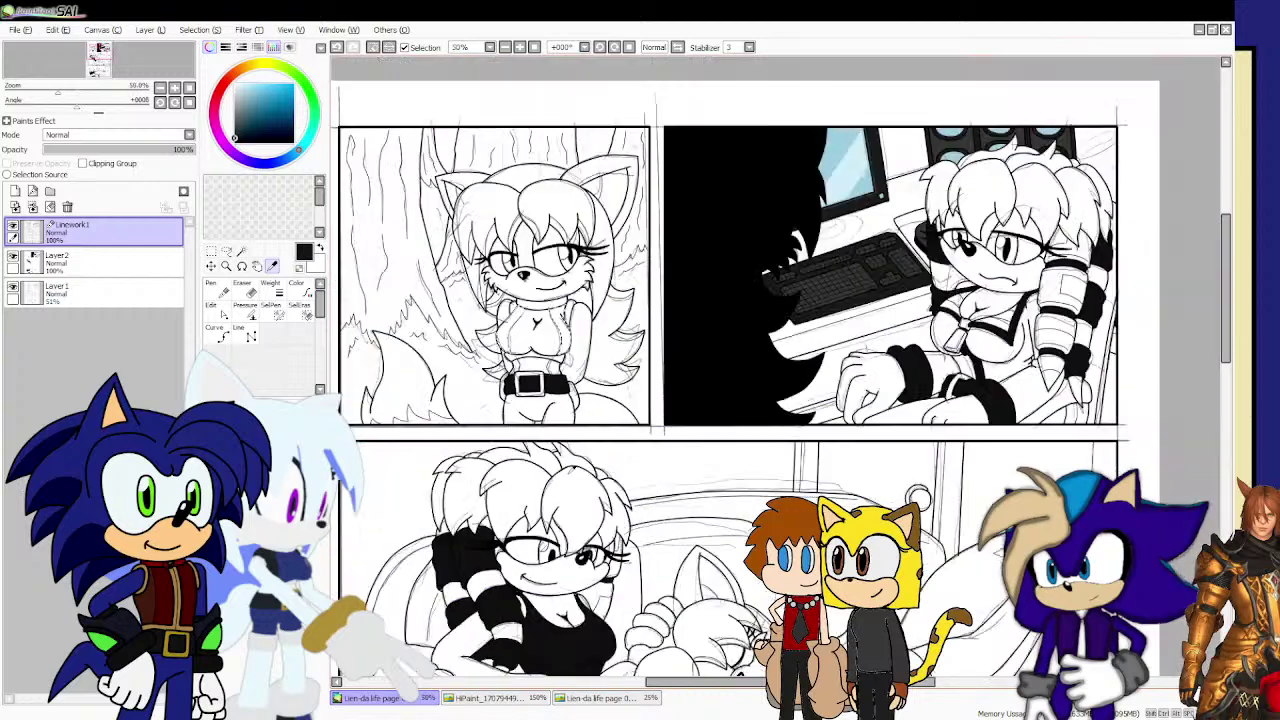
{"action": "scroll", "coordinate": [101, 47], "scroll_direction": "up", "scroll_amount": 2}
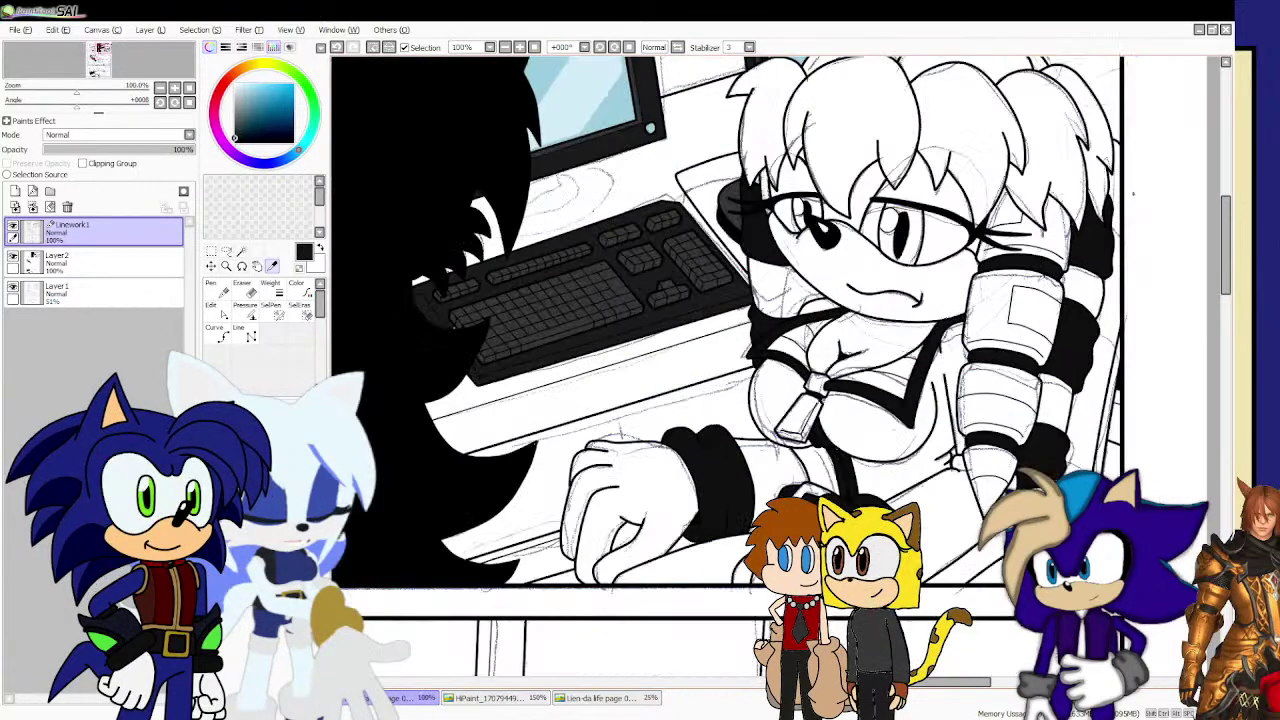
{"action": "left_click", "coordinate": [241, 250]}
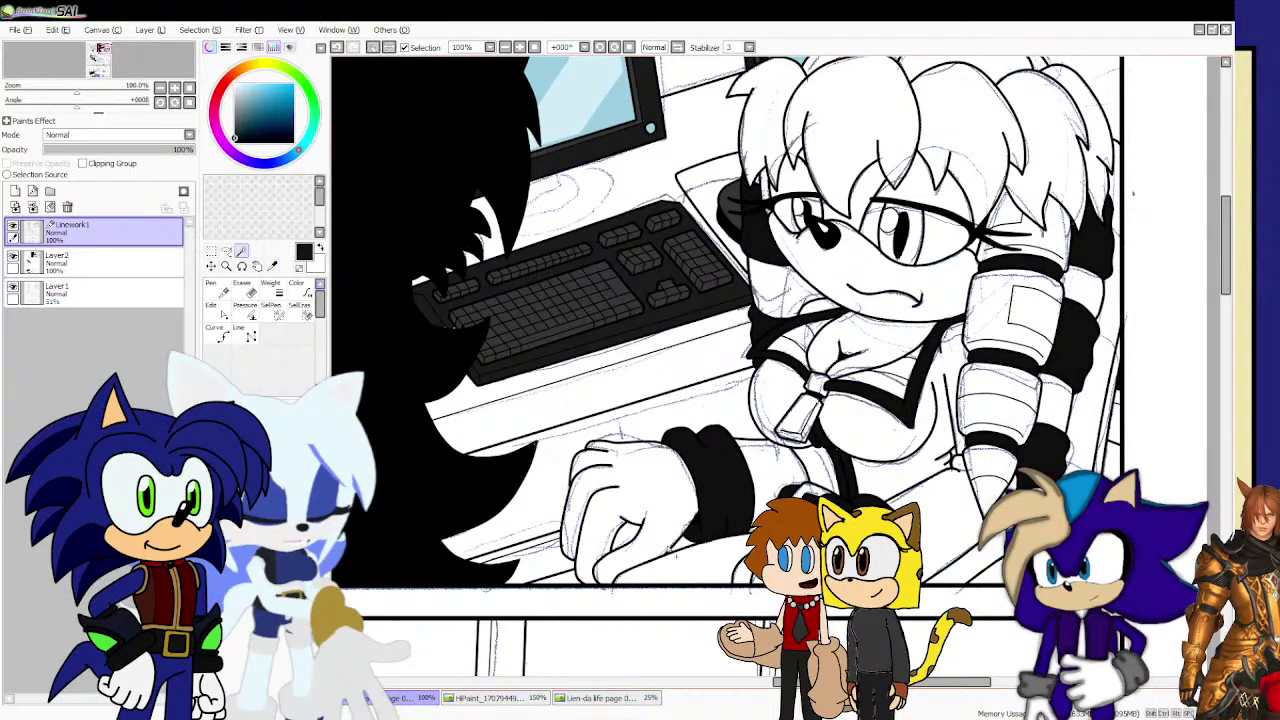
{"action": "left_click", "coordinate": [672, 548]}
{"action": "left_click", "coordinate": [812, 470]}
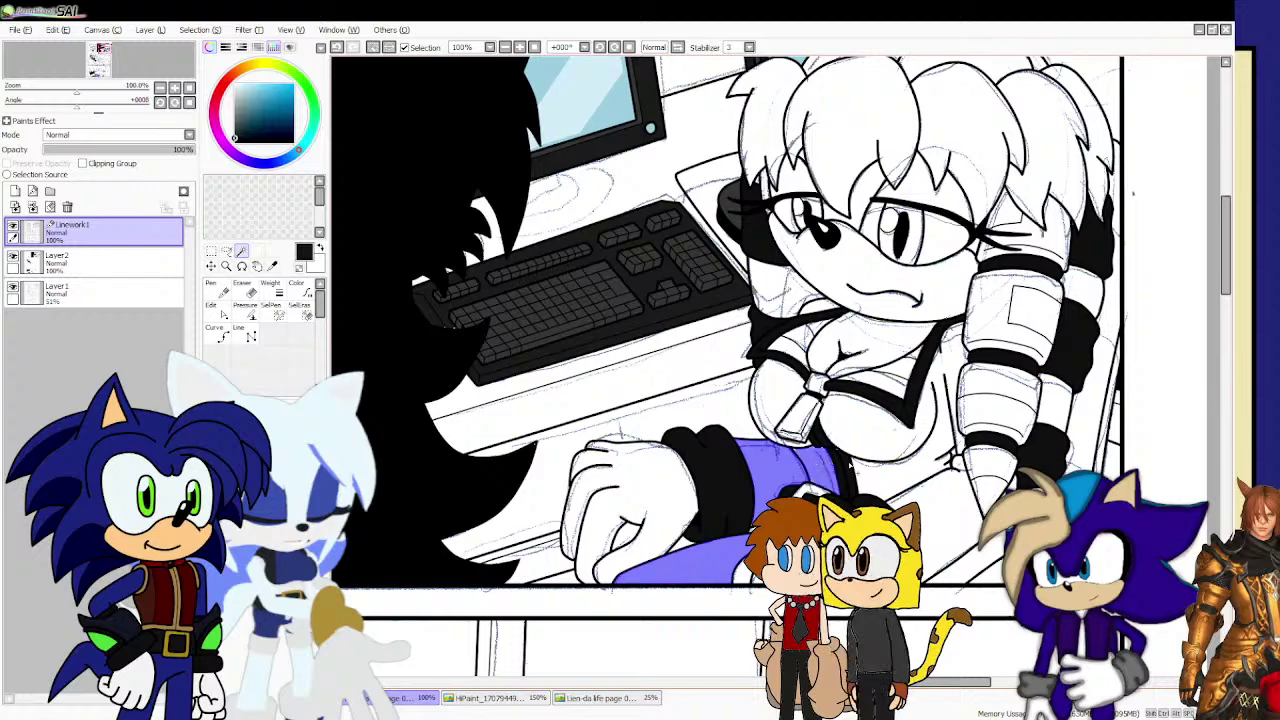
{"action": "left_click", "coordinate": [880, 435]}
{"action": "left_click", "coordinate": [940, 505]}
{"action": "scroll", "coordinate": [1000, 403], "scroll_direction": "up", "scroll_amount": 2}
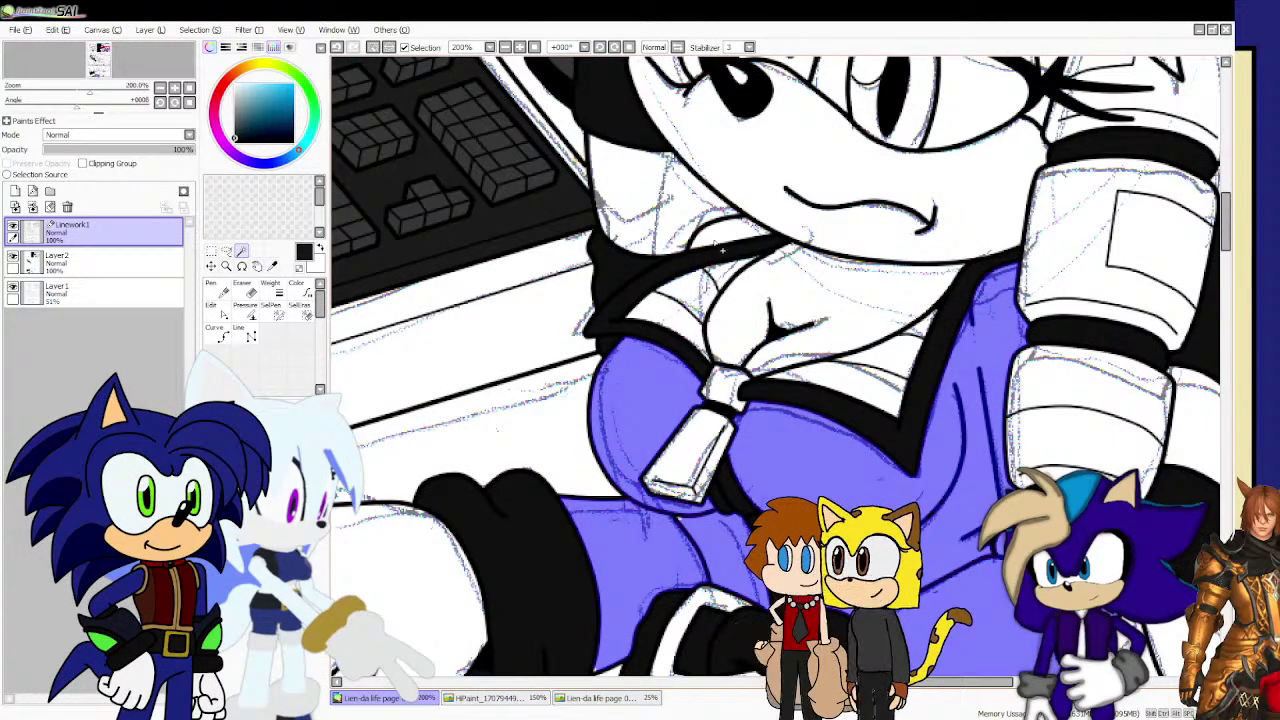
{"action": "scroll", "coordinate": [780, 370], "scroll_direction": "down", "scroll_amount": 4}
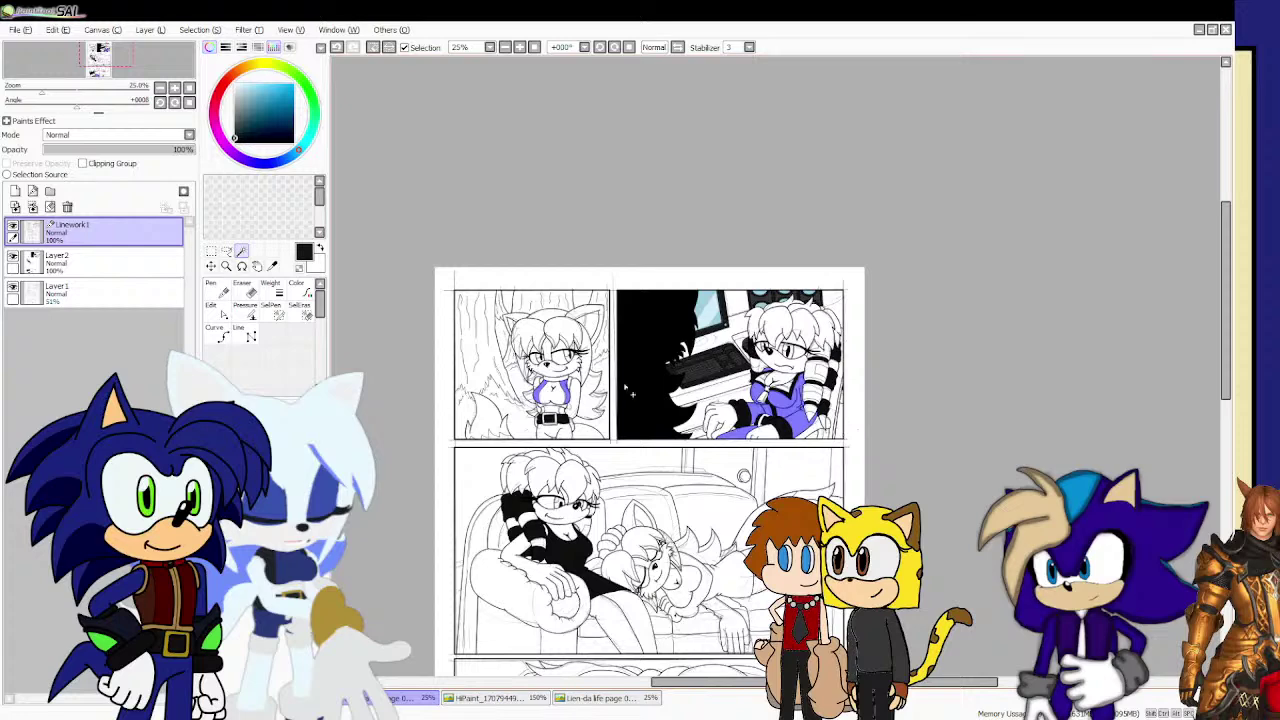
Fill the selected outfit areas in the forest, computer and bottom panels with near-black on Layer2 using the Pencil.
{"action": "left_click", "coordinate": [110, 260]}
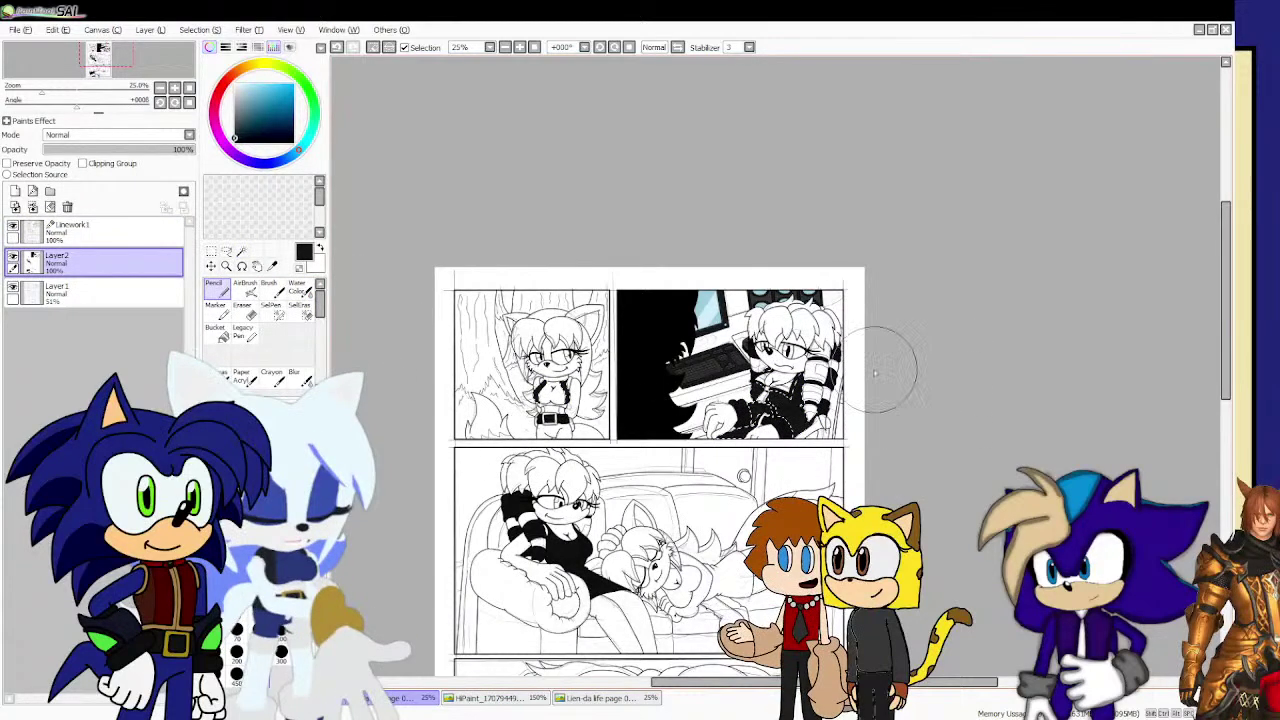
{"action": "scroll", "coordinate": [545, 550], "scroll_direction": "down", "scroll_amount": 5}
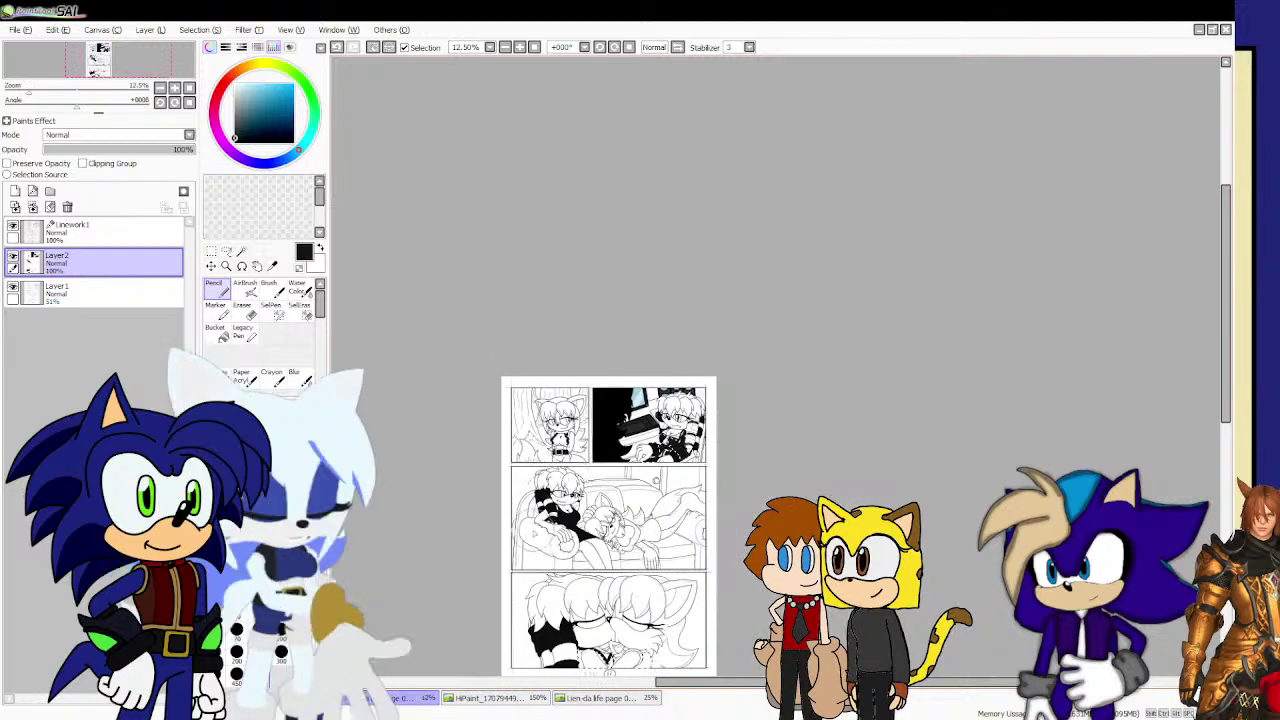
{"action": "scroll", "coordinate": [540, 620], "scroll_direction": "up", "scroll_amount": 6}
{"action": "left_click_drag", "start_coordinate": [700, 585], "coordinate": [750, 585]}
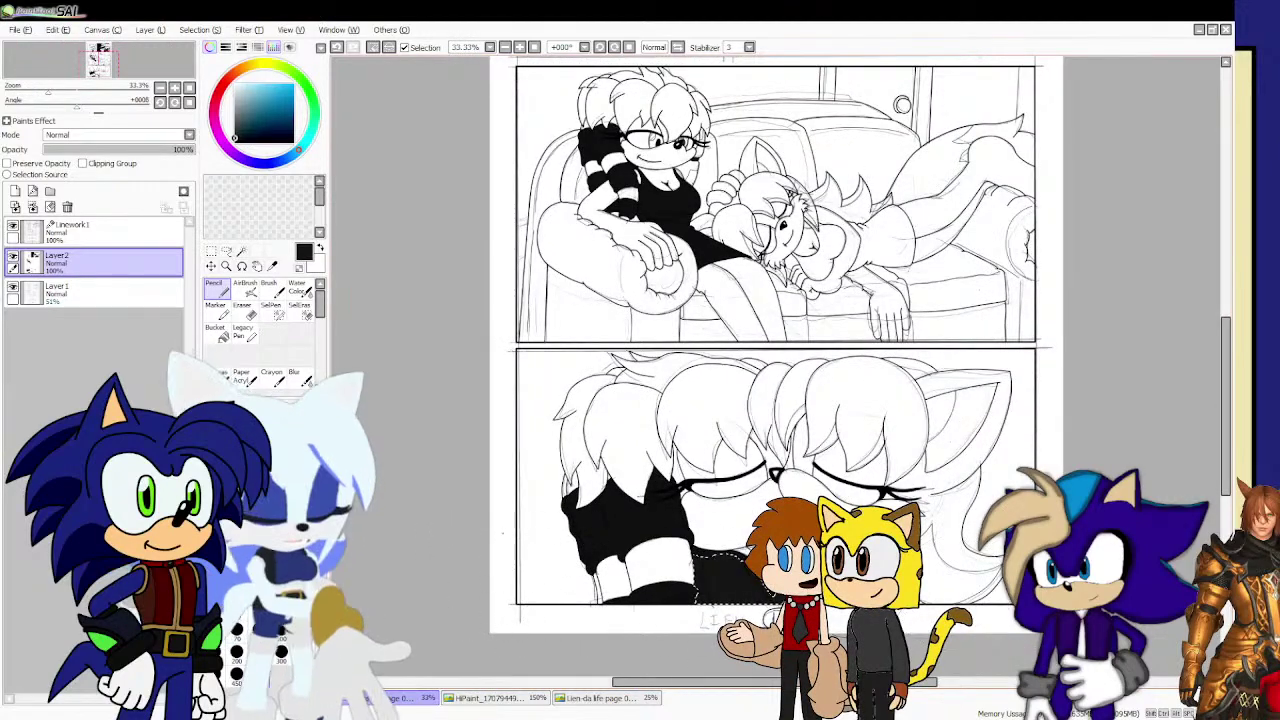
Select the inner top area below the embracing character's chin in the bottom panel on Linework1 with the Magic Wand.
{"action": "left_click", "coordinate": [137, 236]}
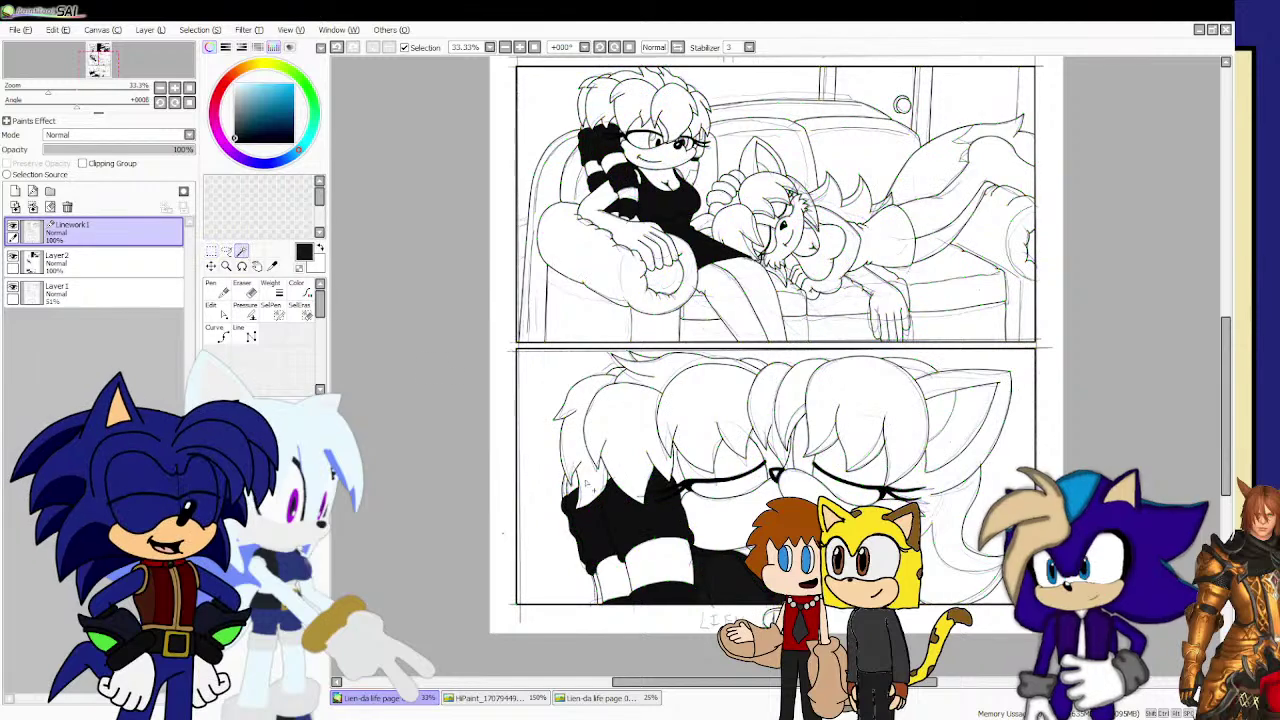
{"action": "scroll", "coordinate": [793, 562], "scroll_direction": "up", "scroll_amount": 5}
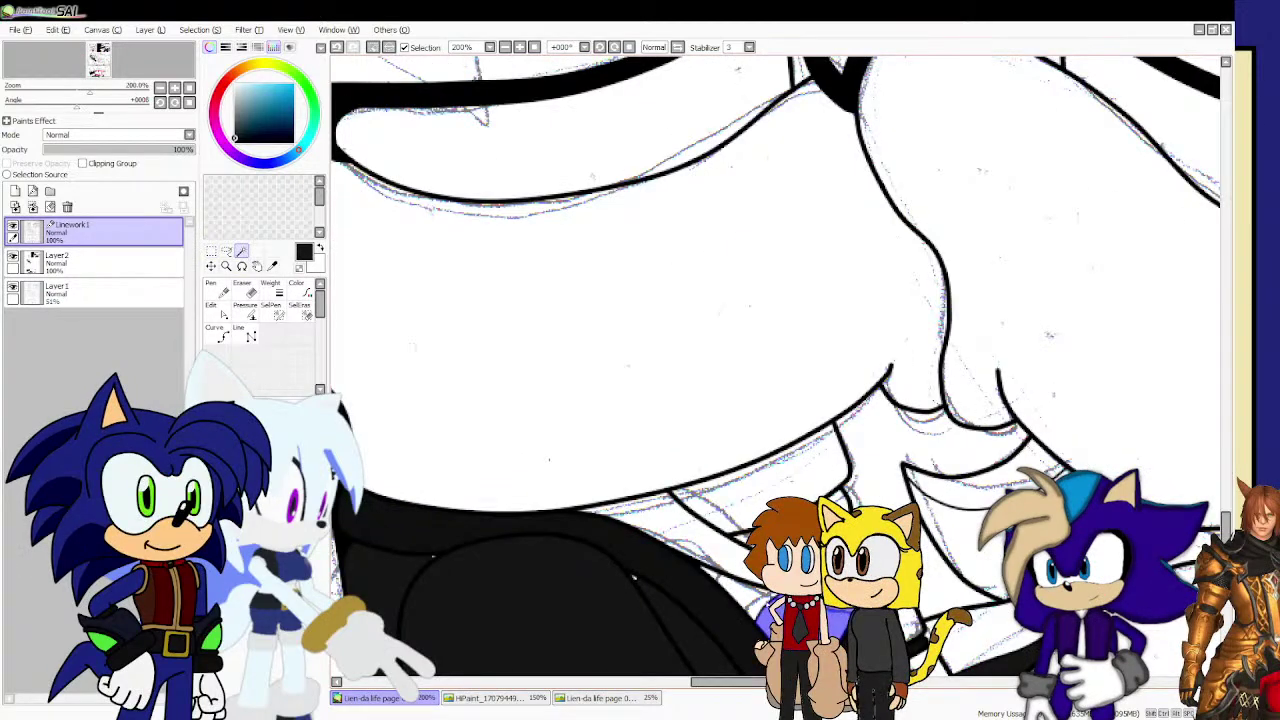
{"action": "scroll", "coordinate": [633, 578], "scroll_direction": "up", "scroll_amount": 4}
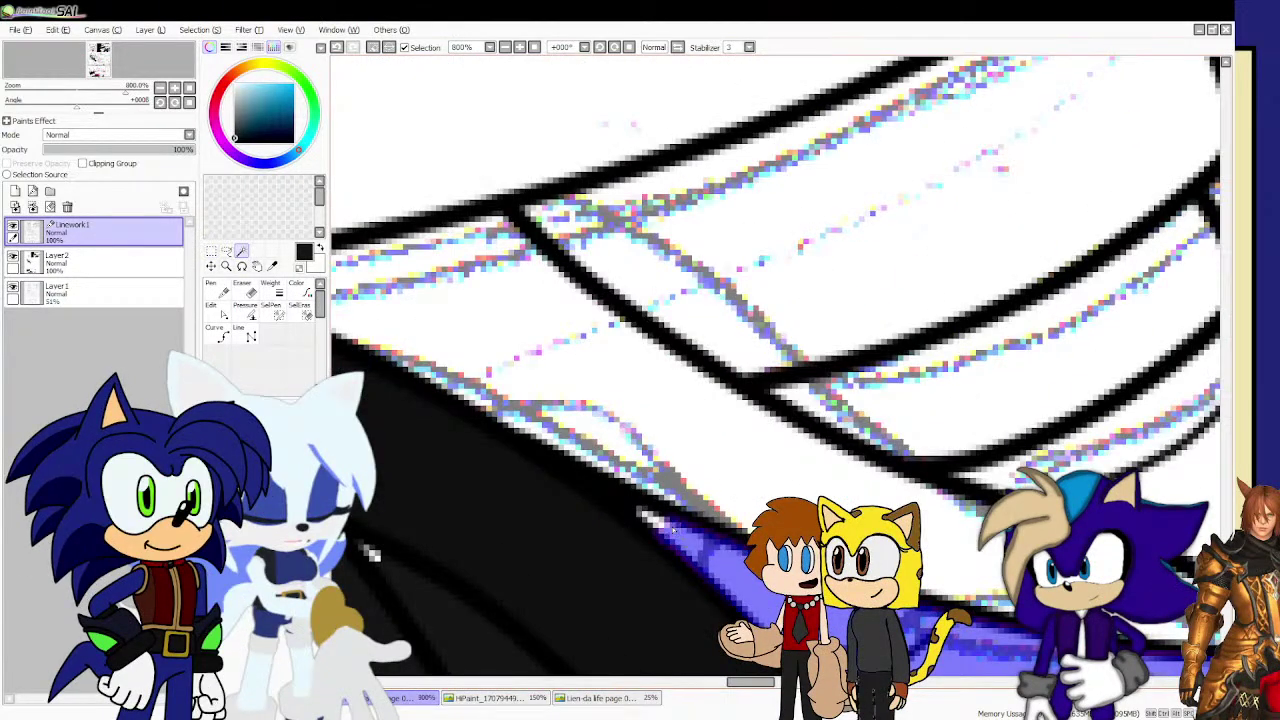
{"action": "scroll", "coordinate": [645, 513], "scroll_direction": "down", "scroll_amount": 10}
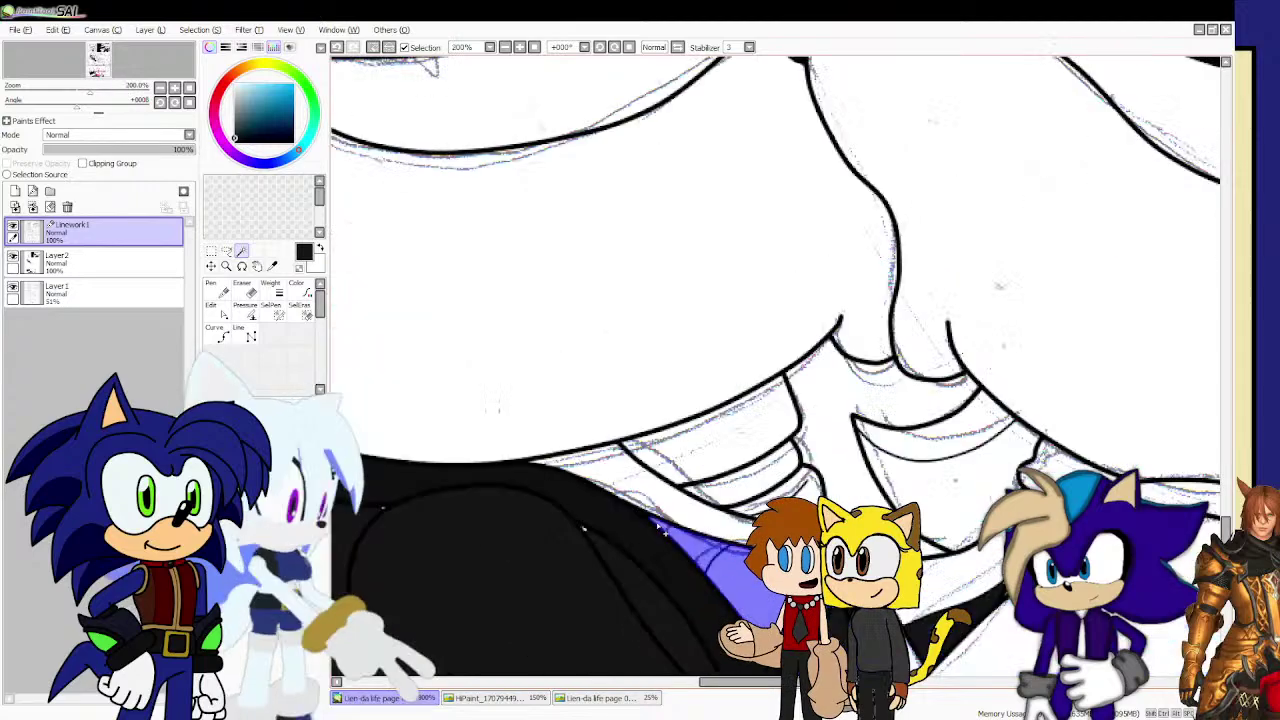
Add the inner top areas between the seated character's chest and jacket, on the side nearest her braid, in the computer panel to the selection.
{"action": "scroll", "coordinate": [651, 249], "scroll_direction": "up", "scroll_amount": 3}
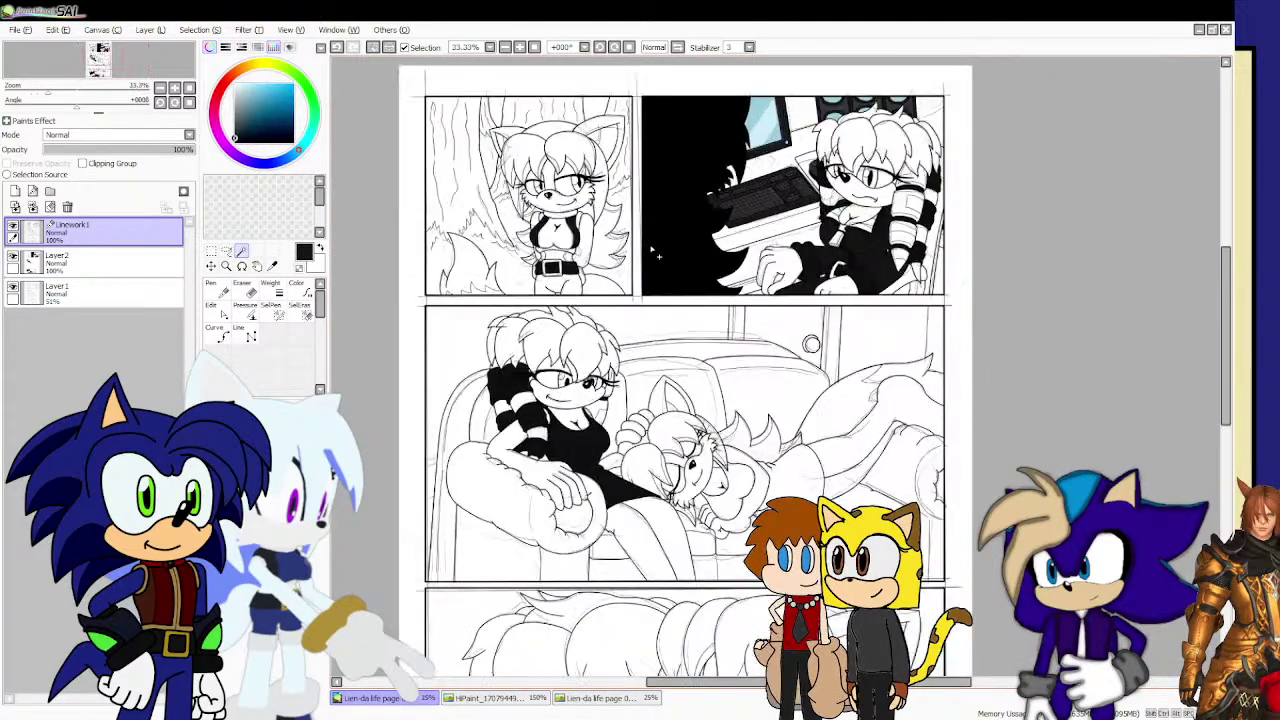
{"action": "scroll", "coordinate": [1012, 150], "scroll_direction": "up", "scroll_amount": 5}
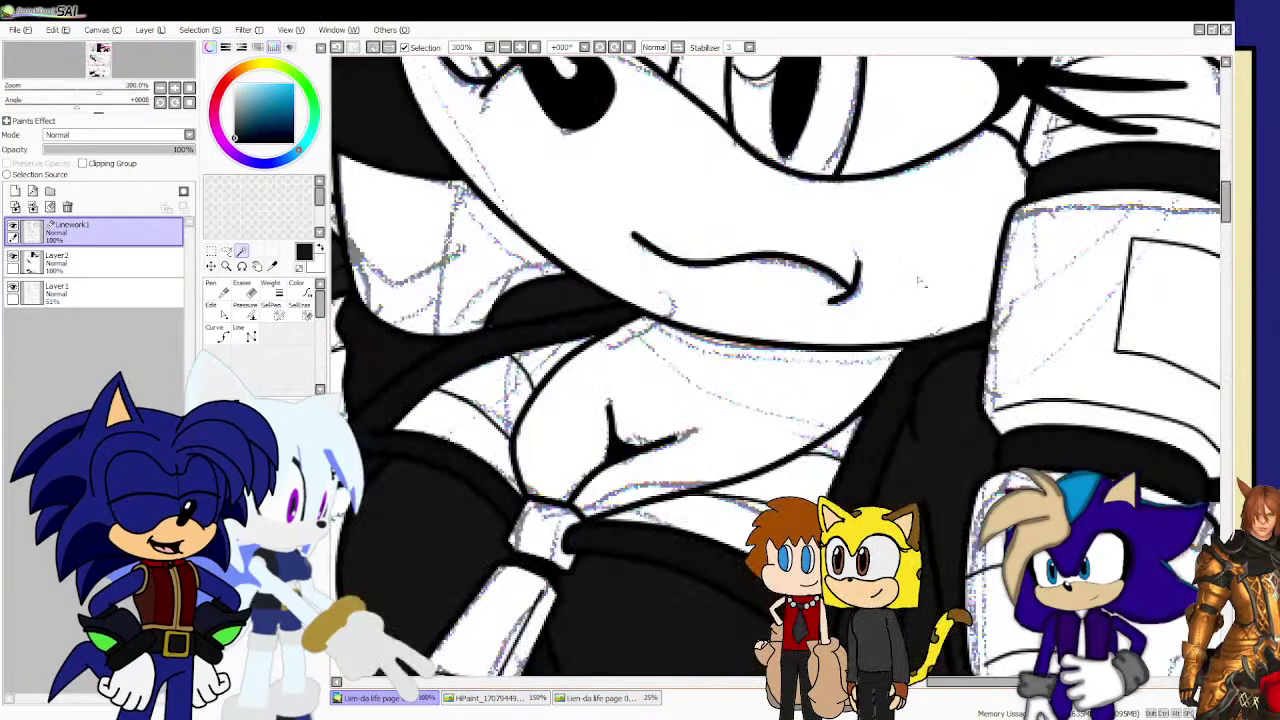
{"action": "left_click", "coordinate": [844, 440]}
{"action": "scroll", "coordinate": [850, 428], "scroll_direction": "up", "scroll_amount": 2}
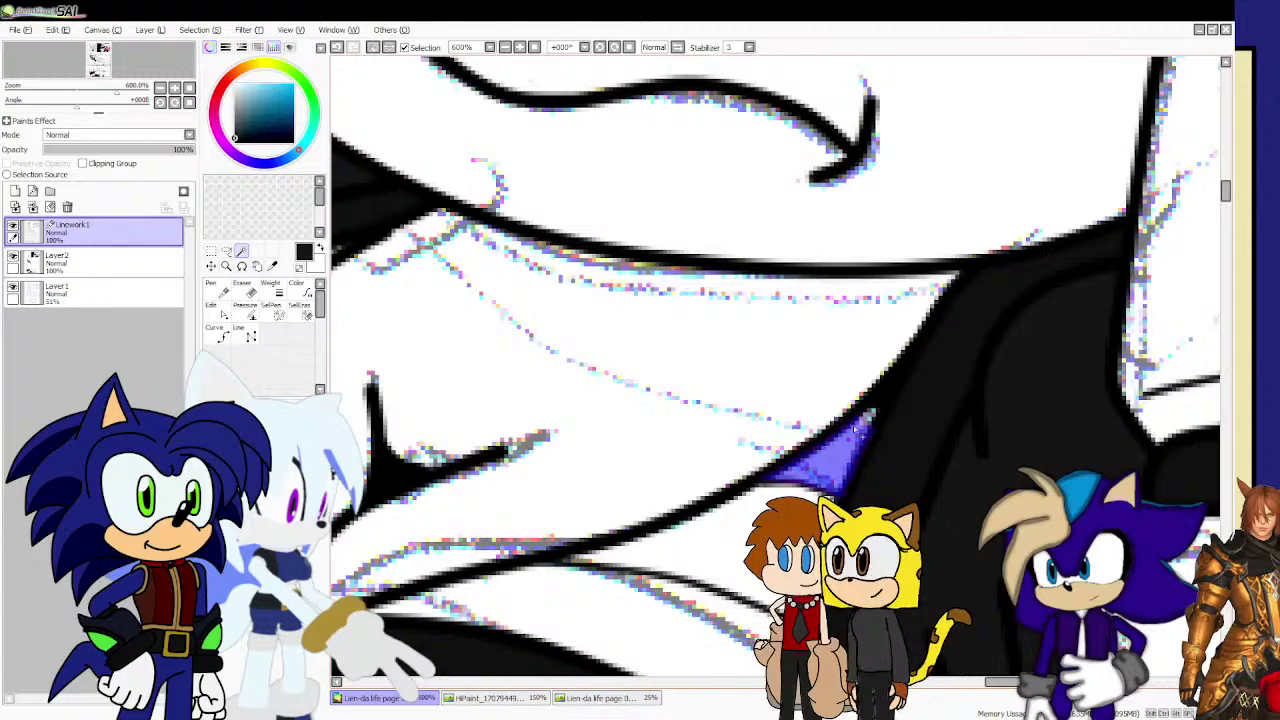
{"action": "scroll", "coordinate": [858, 450], "scroll_direction": "down", "scroll_amount": 2}
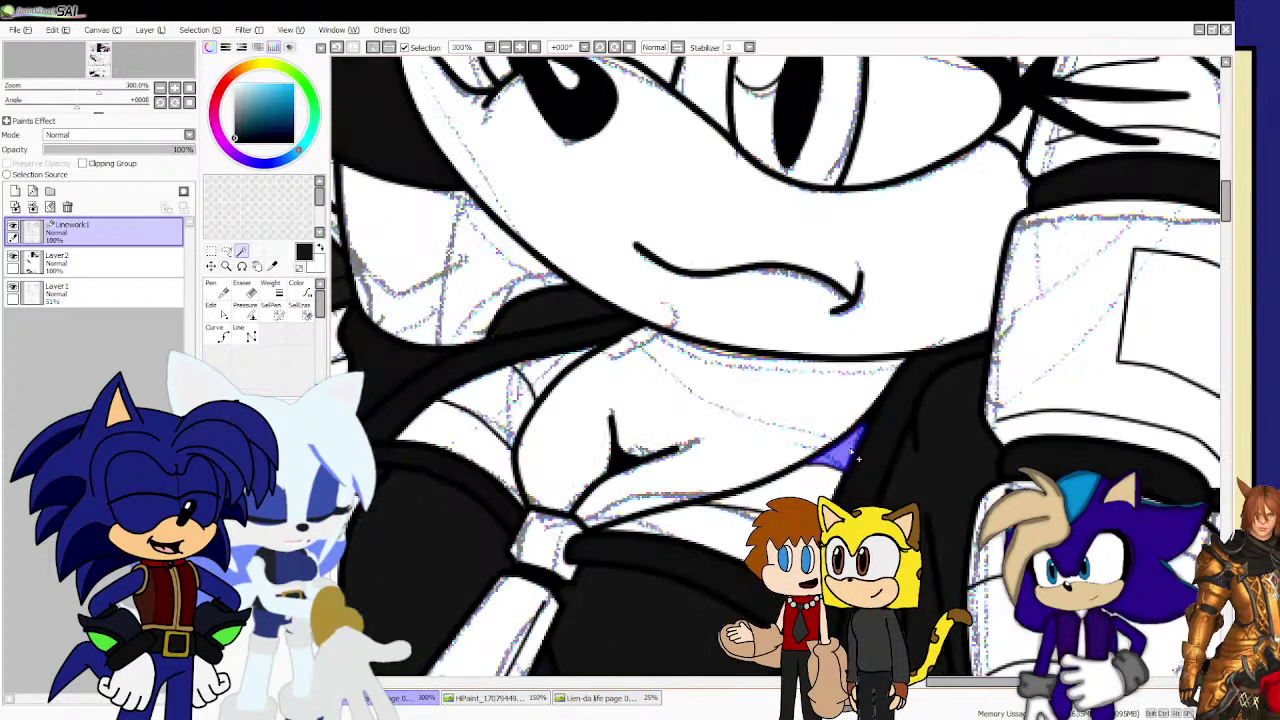
{"action": "left_click_drag", "start_coordinate": [858, 458], "coordinate": [802, 494]}
{"action": "scroll", "coordinate": [594, 427], "scroll_direction": "down", "scroll_amount": 1}
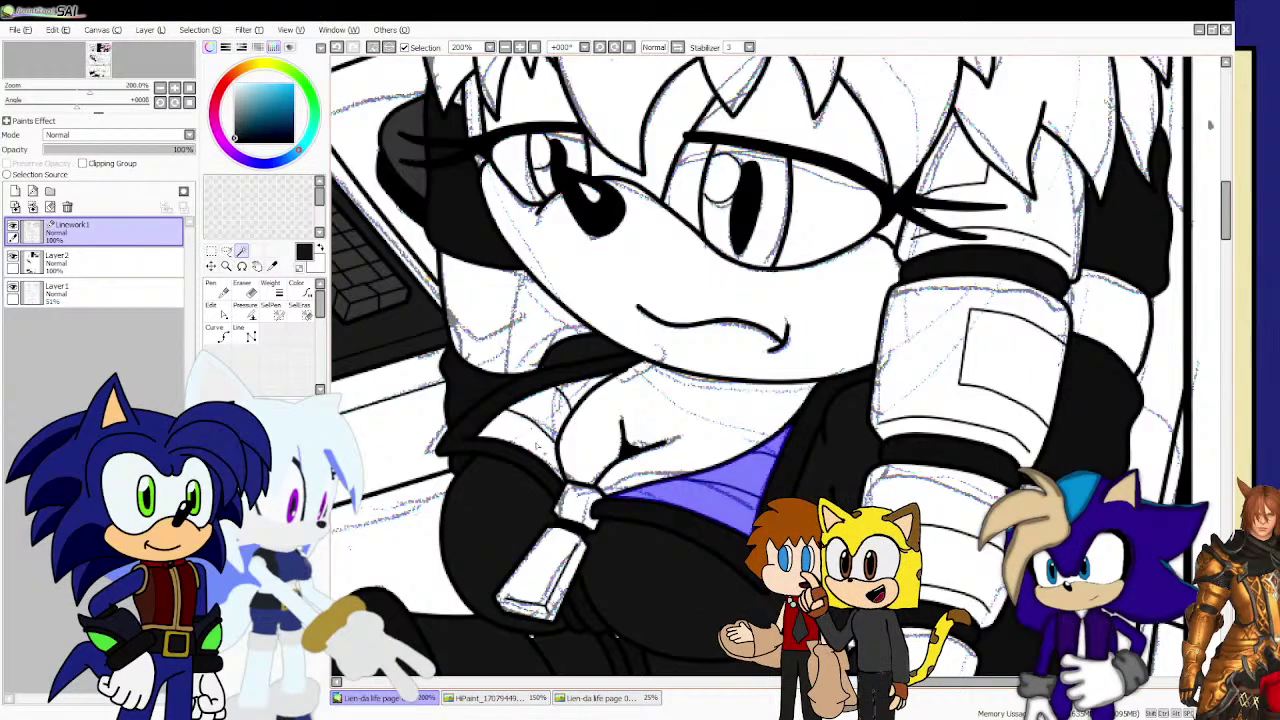
Add the inner top areas on the keyboard side of the seated character's chest to the selection, including the leftover corner pixels.
{"action": "scroll", "coordinate": [537, 445], "scroll_direction": "up", "scroll_amount": 5}
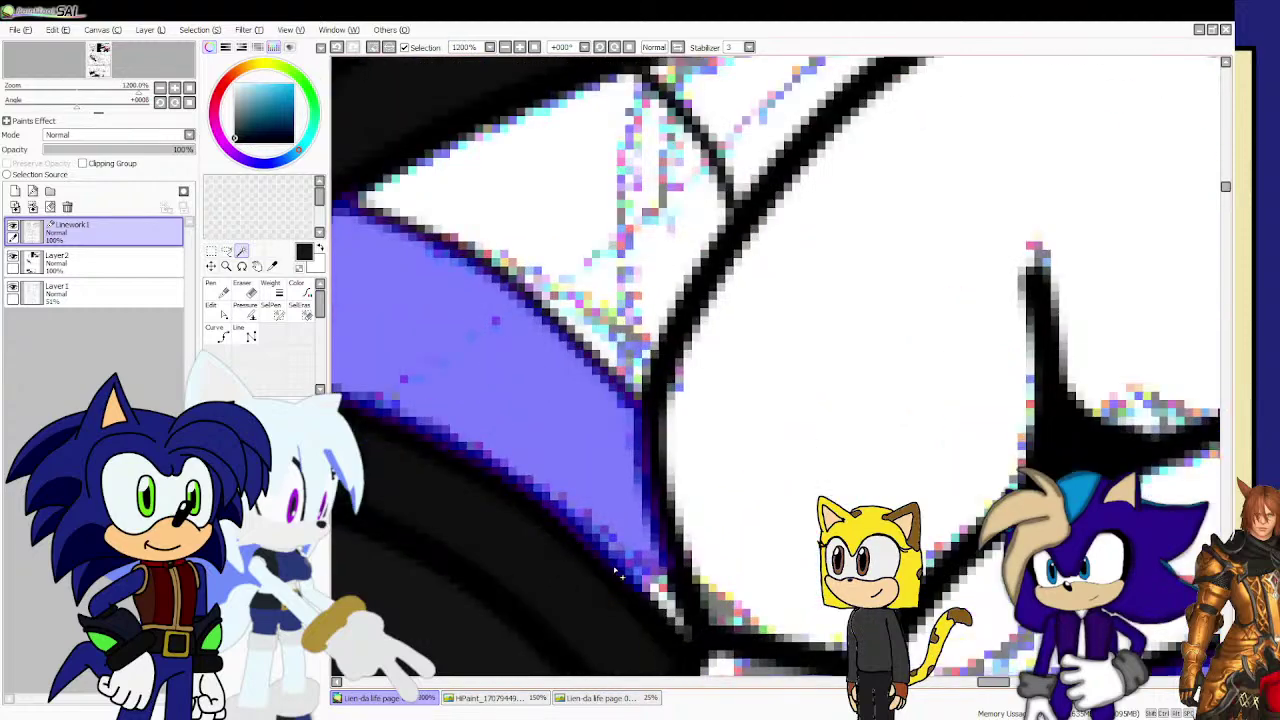
{"action": "mouse_move", "coordinate": [660, 589]}
{"action": "left_mouse_down"}
{"action": "mouse_move", "coordinate": [675, 618]}
{"action": "mouse_move", "coordinate": [662, 596]}
{"action": "left_mouse_up"}
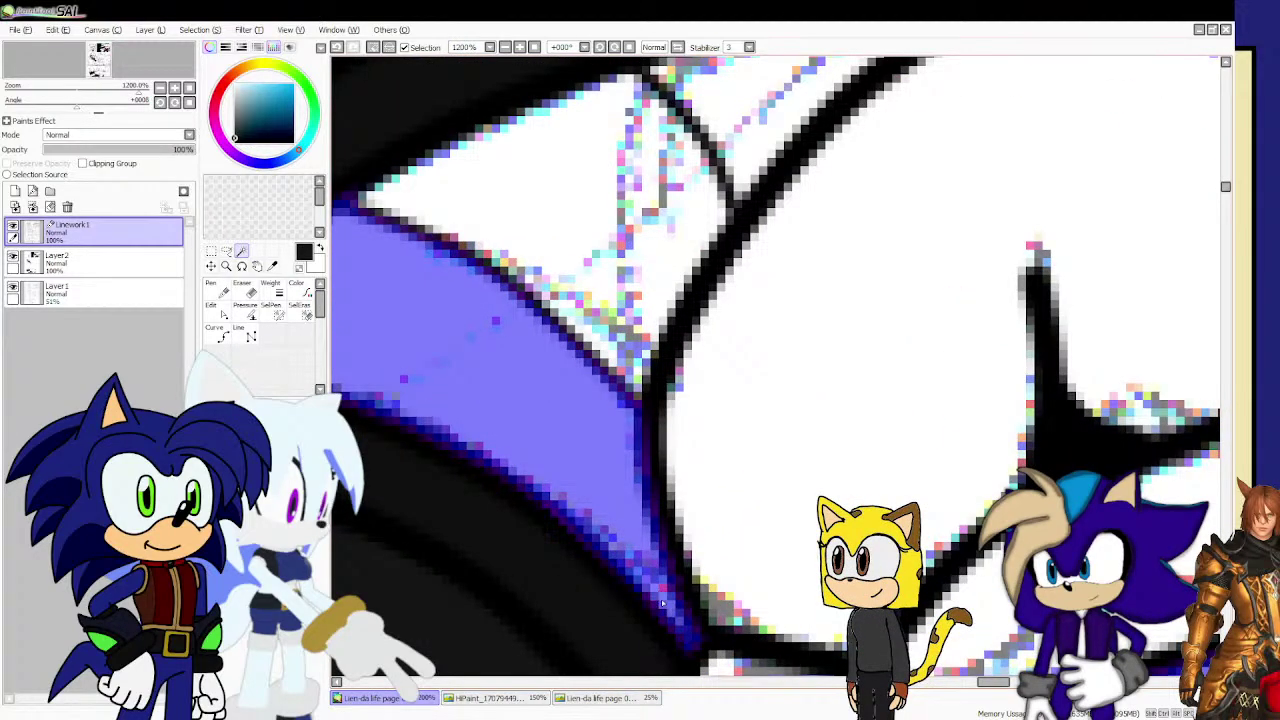
{"action": "scroll", "coordinate": [662, 604], "scroll_direction": "down", "scroll_amount": 2}
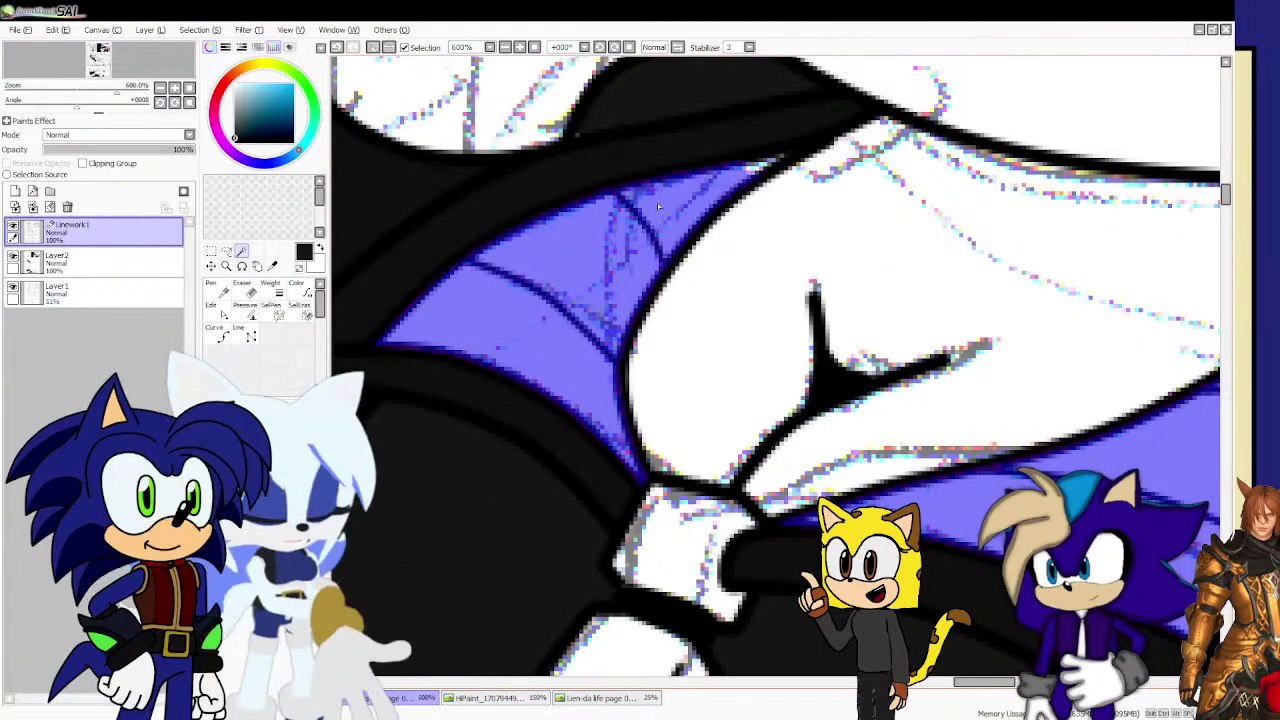
{"action": "scroll", "coordinate": [658, 207], "scroll_direction": "up", "scroll_amount": 2}
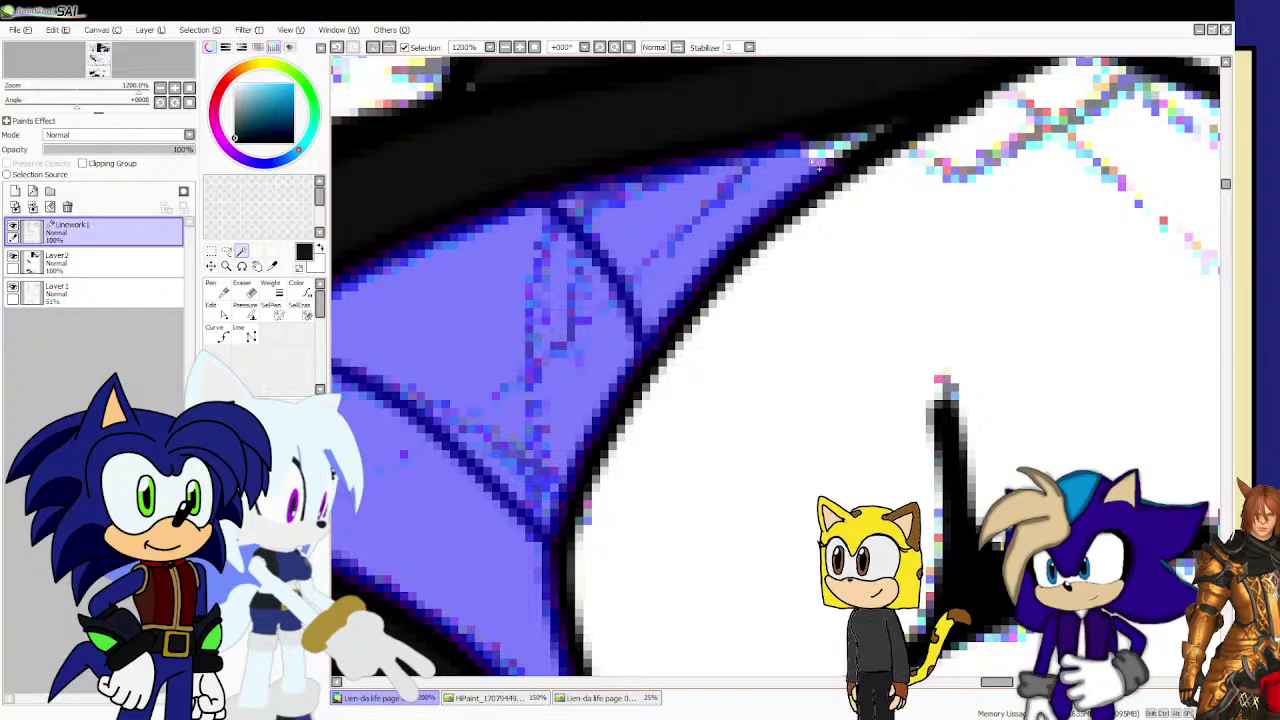
{"action": "left_click_drag", "start_coordinate": [818, 165], "coordinate": [886, 124]}
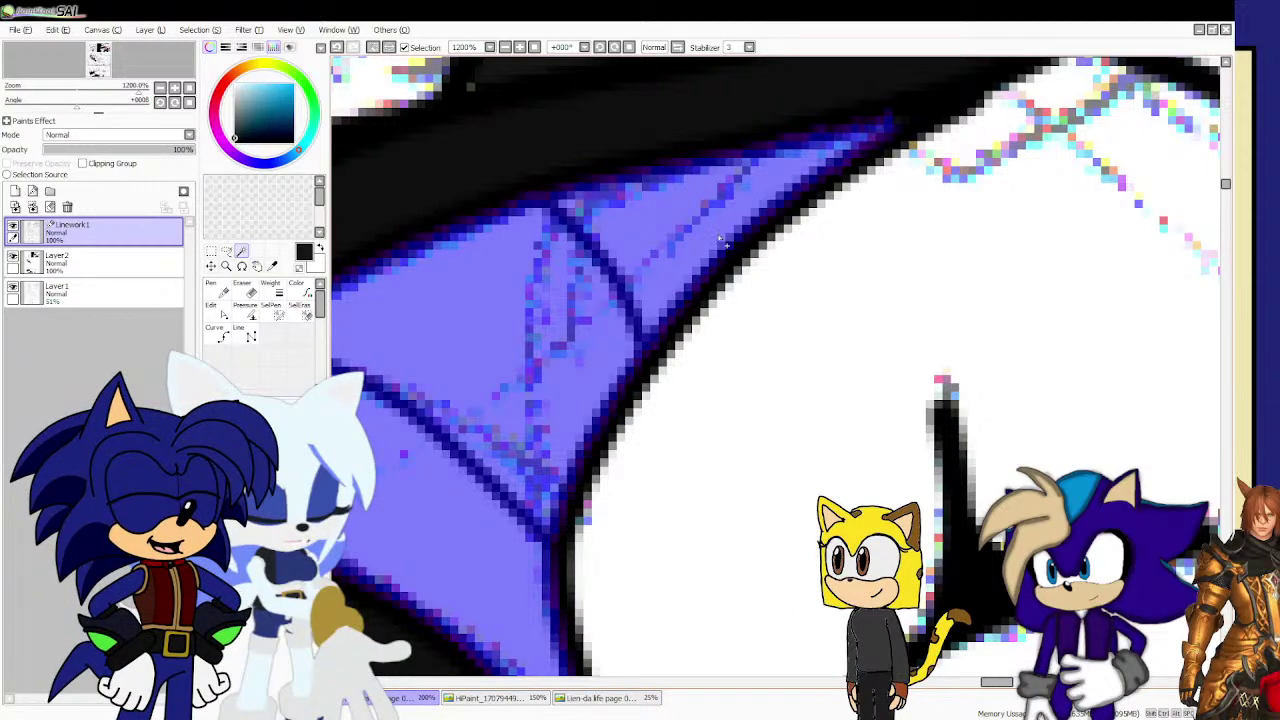
Sample the darker black of the inner top on the finished colour comic page with the Eyedropper and return to the linework page.
{"action": "scroll", "coordinate": [720, 240], "scroll_direction": "down", "scroll_amount": 10}
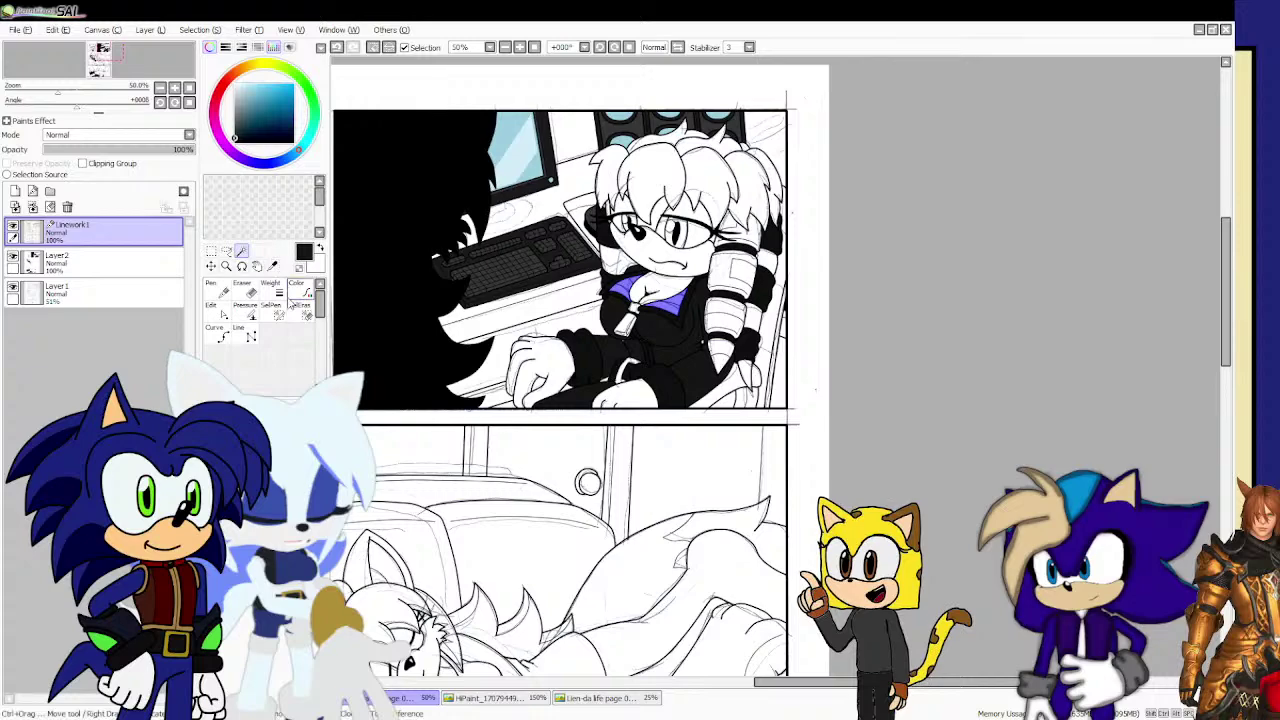
{"action": "left_click", "coordinate": [590, 698]}
{"action": "scroll", "coordinate": [714, 411], "scroll_direction": "up", "scroll_amount": 6}
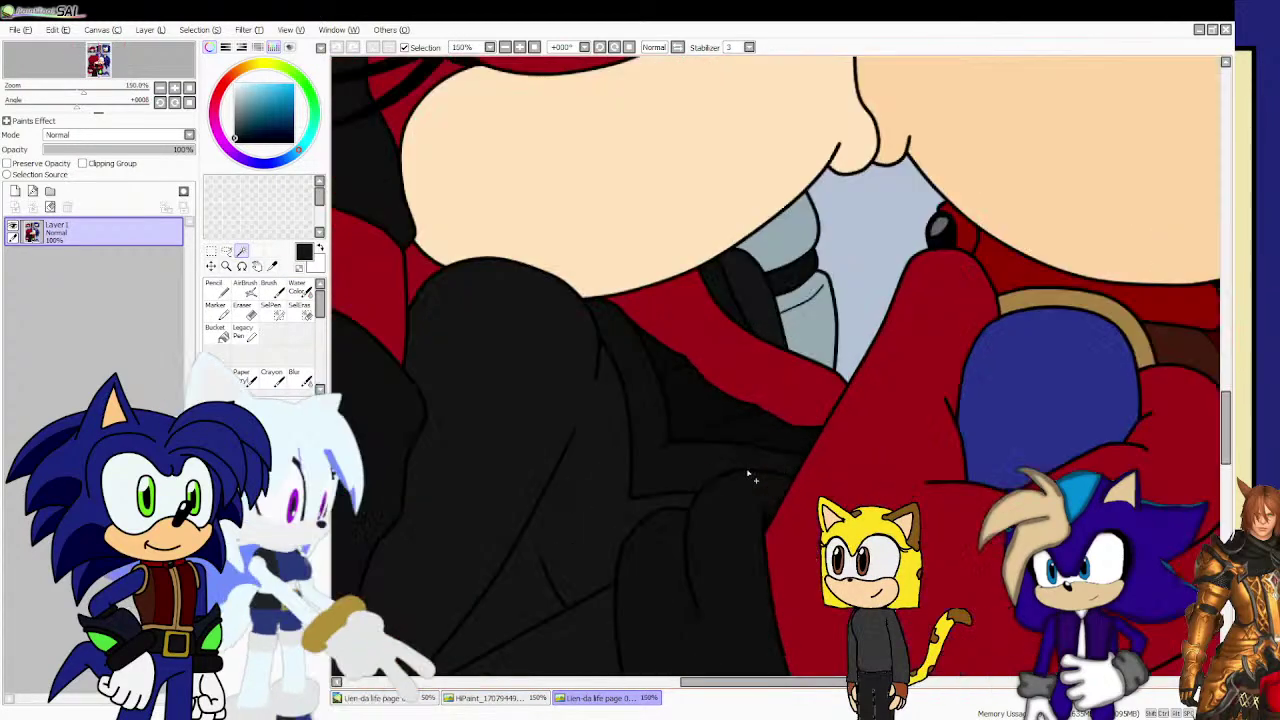
{"action": "left_click", "coordinate": [272, 265]}
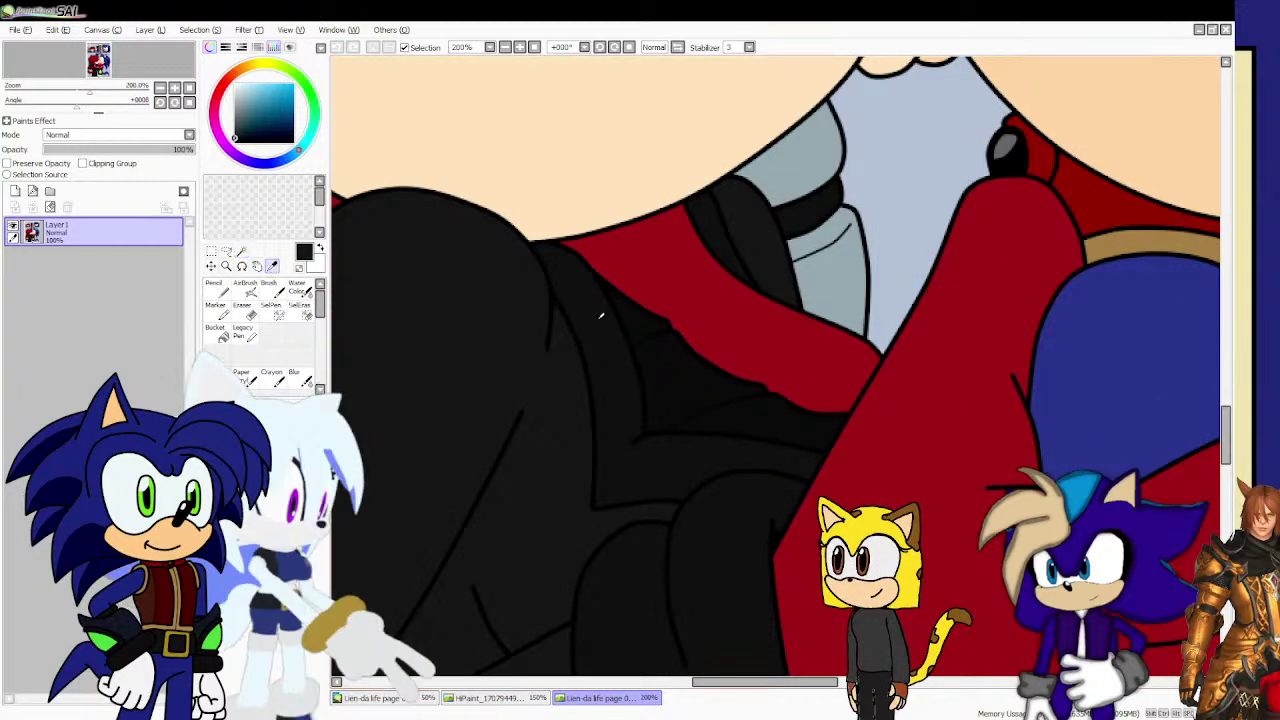
{"action": "left_click", "coordinate": [640, 392]}
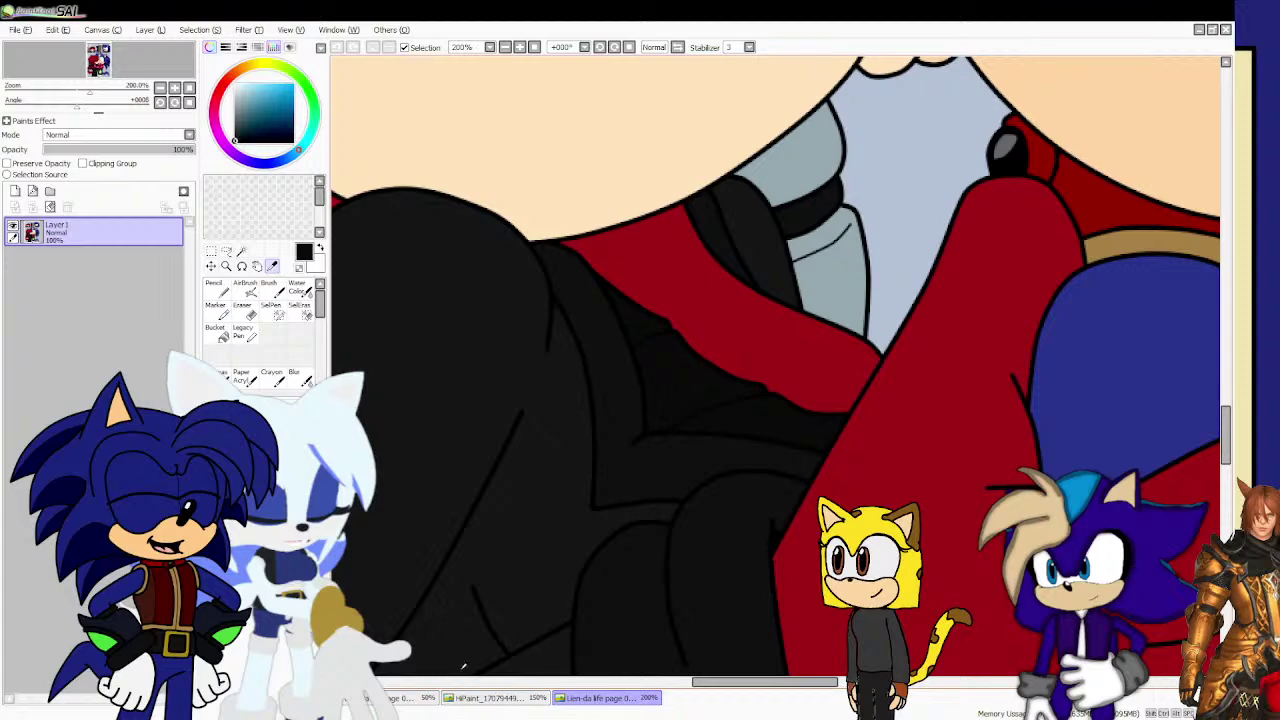
{"action": "left_click", "coordinate": [400, 698]}
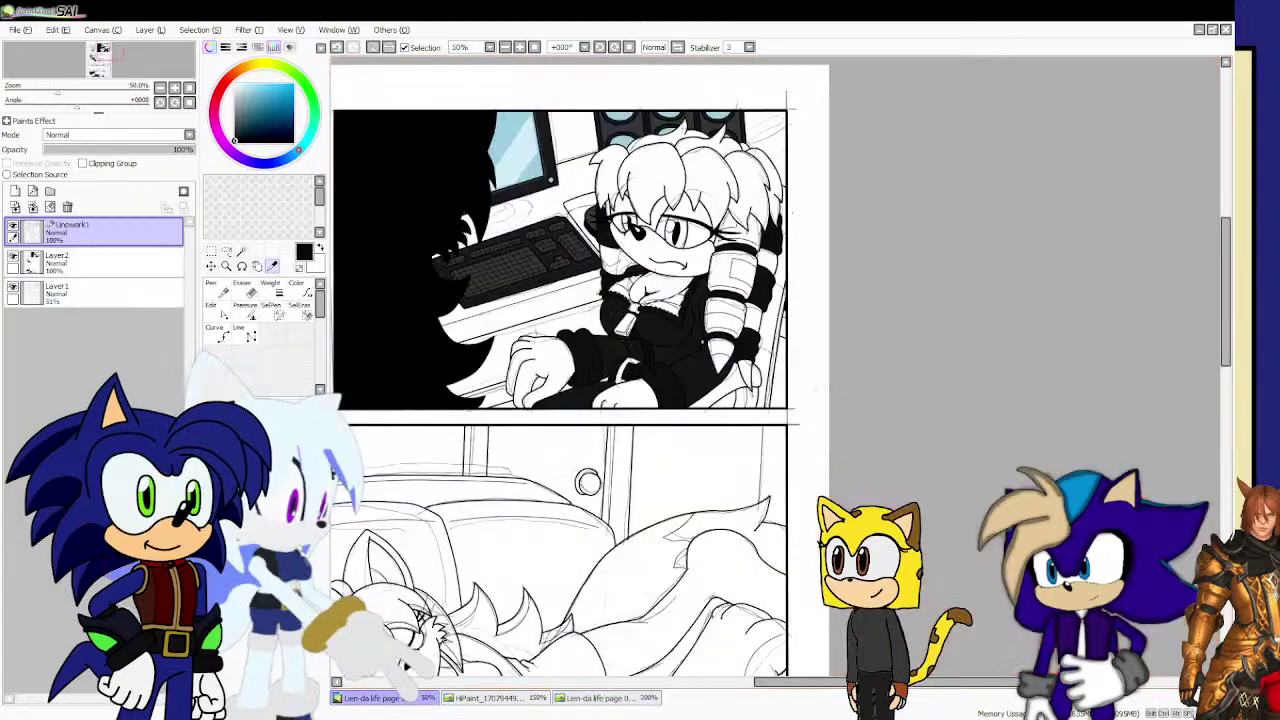
Fill the selected inner top areas in the computer and bottom panels with the sampled black on Layer2 using the Pencil.
{"action": "left_click", "coordinate": [157, 264]}
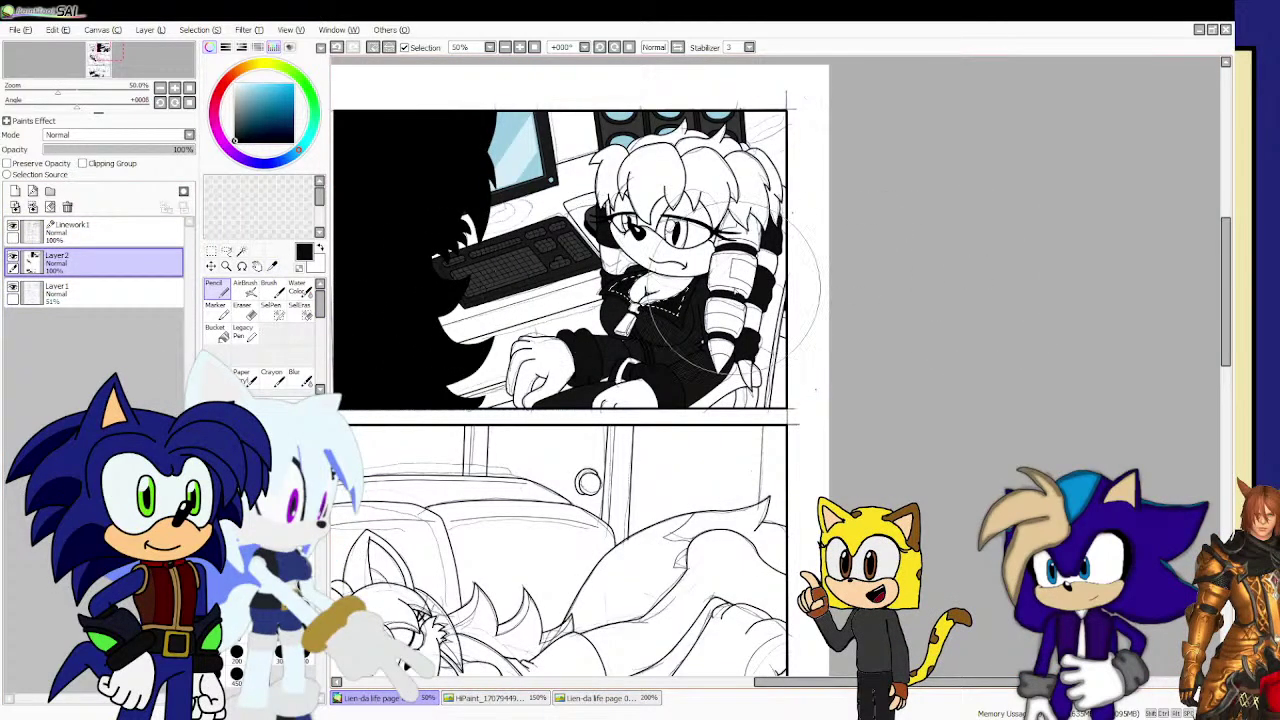
{"action": "scroll", "coordinate": [668, 358], "scroll_direction": "down", "scroll_amount": 3}
{"action": "scroll", "coordinate": [566, 470], "scroll_direction": "up", "scroll_amount": 1}
{"action": "scroll", "coordinate": [545, 436], "scroll_direction": "down", "scroll_amount": 1}
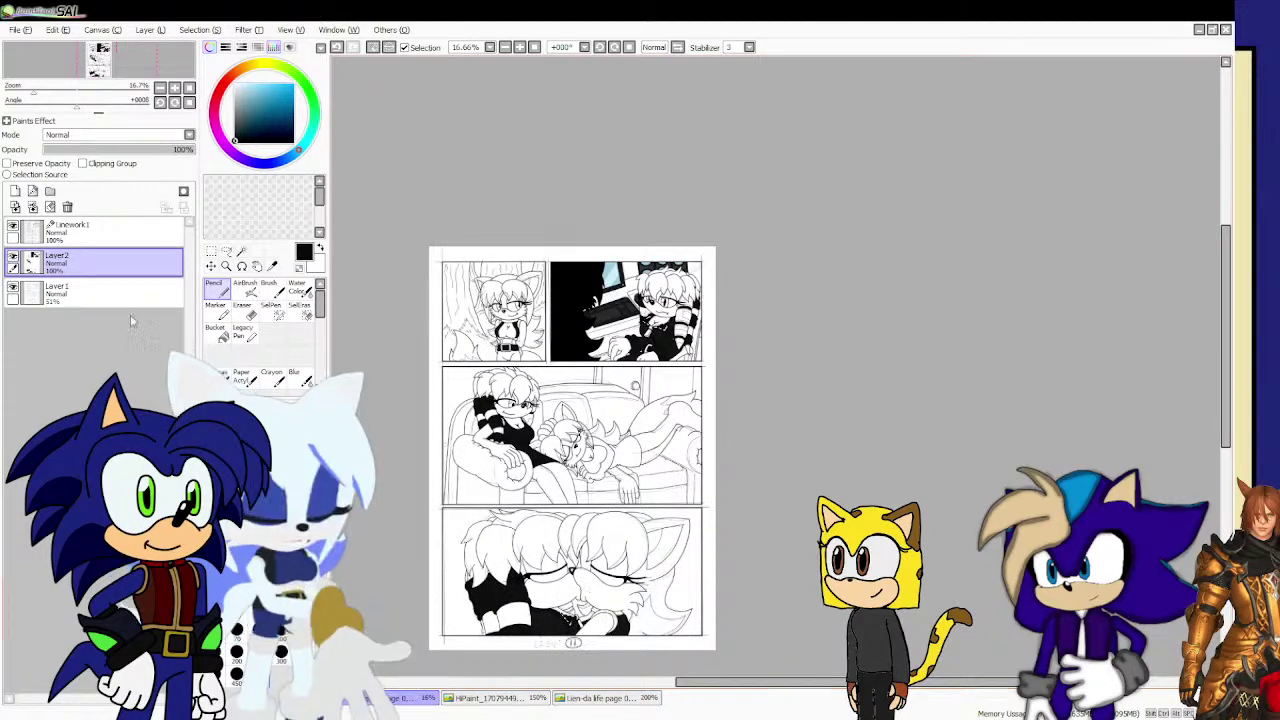
Clear the selection, select the narrow band below the chin in the bottom panel on Linework1, and fill it with black on Layer2.
{"action": "left_click", "coordinate": [175, 238]}
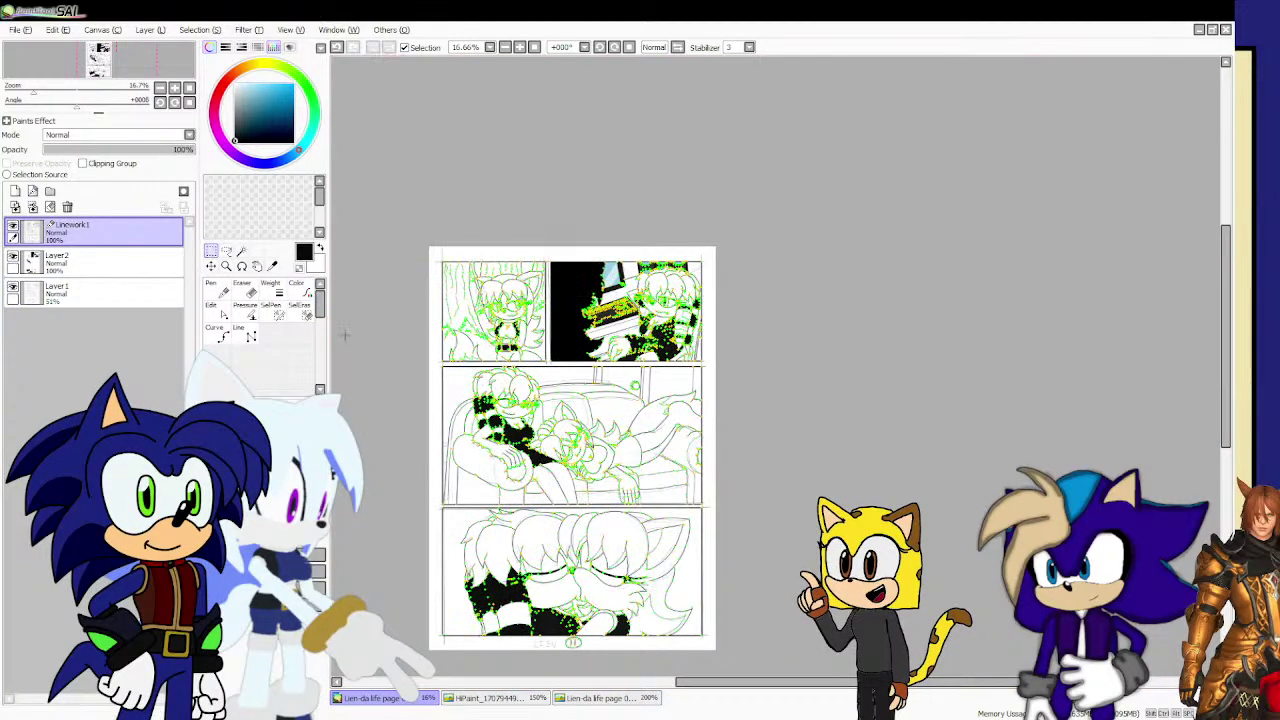
{"action": "scroll", "coordinate": [573, 642], "scroll_direction": "up", "scroll_amount": 3}
{"action": "scroll", "coordinate": [575, 641], "scroll_direction": "down", "scroll_amount": 2}
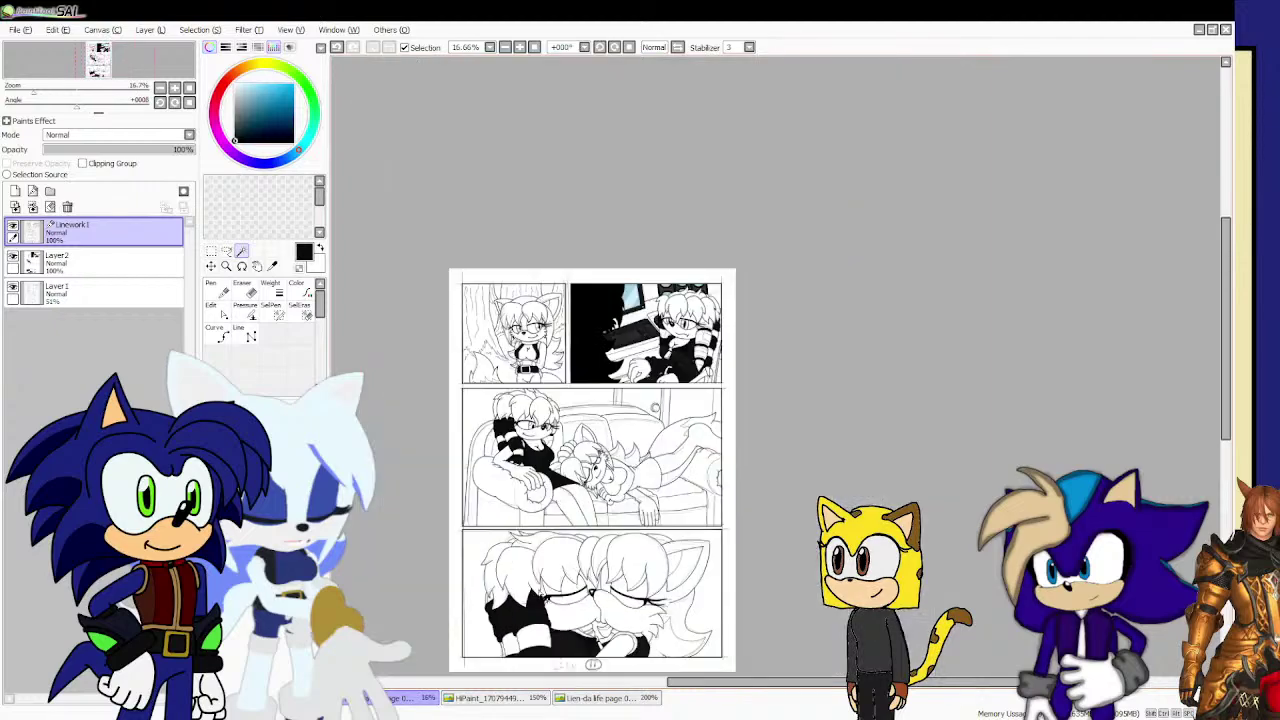
{"action": "scroll", "coordinate": [578, 640], "scroll_direction": "up", "scroll_amount": 2}
{"action": "scroll", "coordinate": [577, 640], "scroll_direction": "up", "scroll_amount": 3}
{"action": "scroll", "coordinate": [573, 583], "scroll_direction": "down", "scroll_amount": 4}
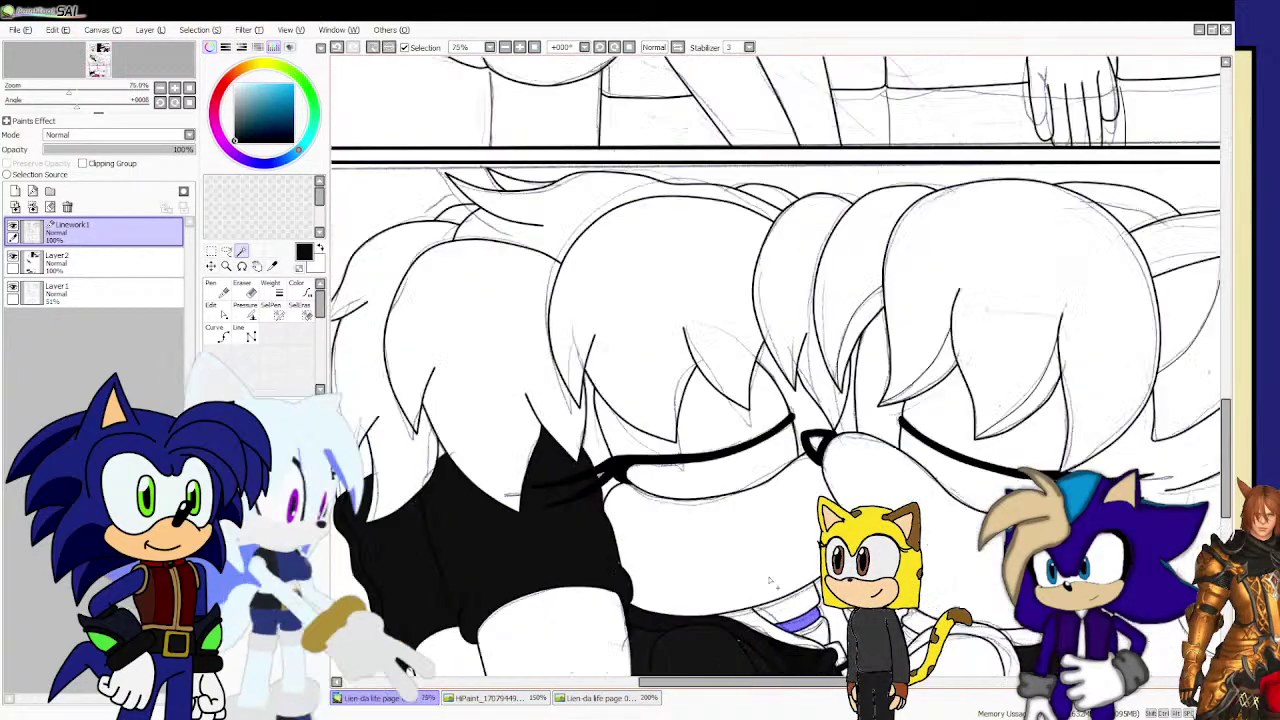
{"action": "scroll", "coordinate": [640, 590], "scroll_direction": "up", "scroll_amount": 3}
{"action": "left_click", "coordinate": [272, 266]}
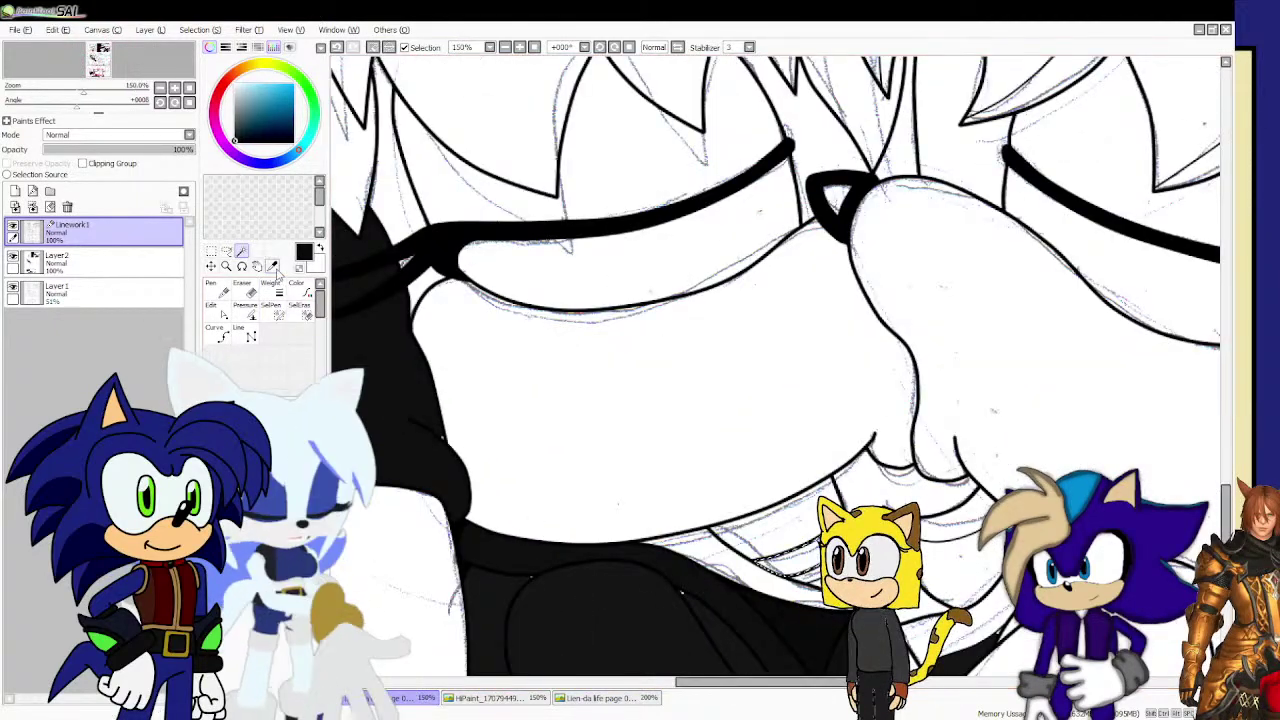
{"action": "left_click", "coordinate": [100, 262]}
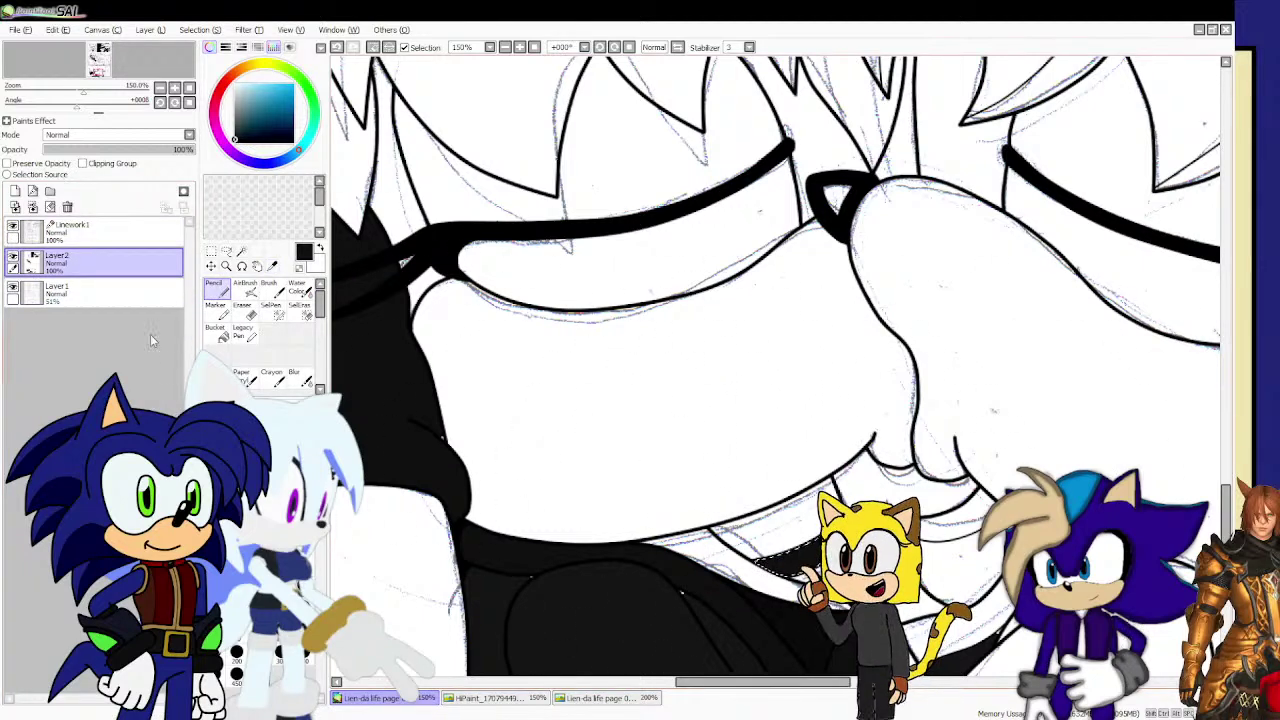
Clear the selection and select the muzzle of the dark-clothed character in the bottom panel on Linework1 with the Magic Wand.
{"action": "left_click", "coordinate": [123, 230]}
{"action": "left_click", "coordinate": [212, 253]}
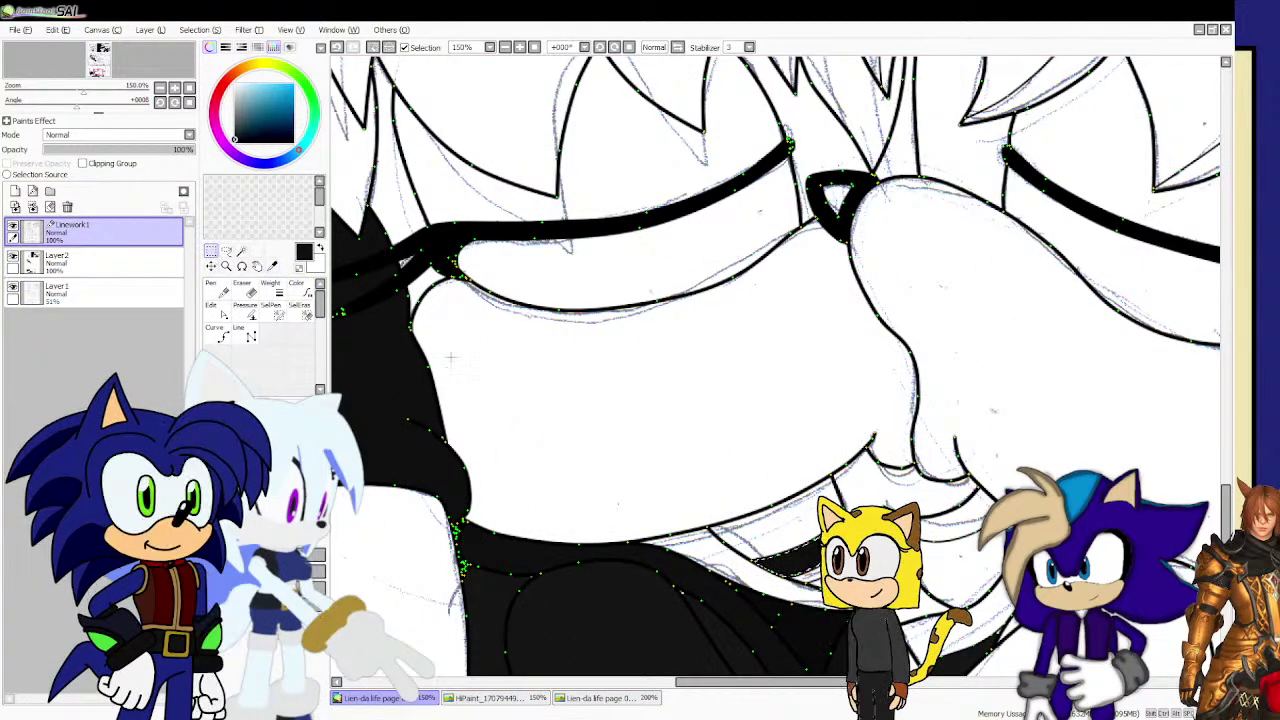
{"action": "left_click", "coordinate": [554, 486]}
{"action": "scroll", "coordinate": [557, 513], "scroll_direction": "down", "scroll_amount": 5}
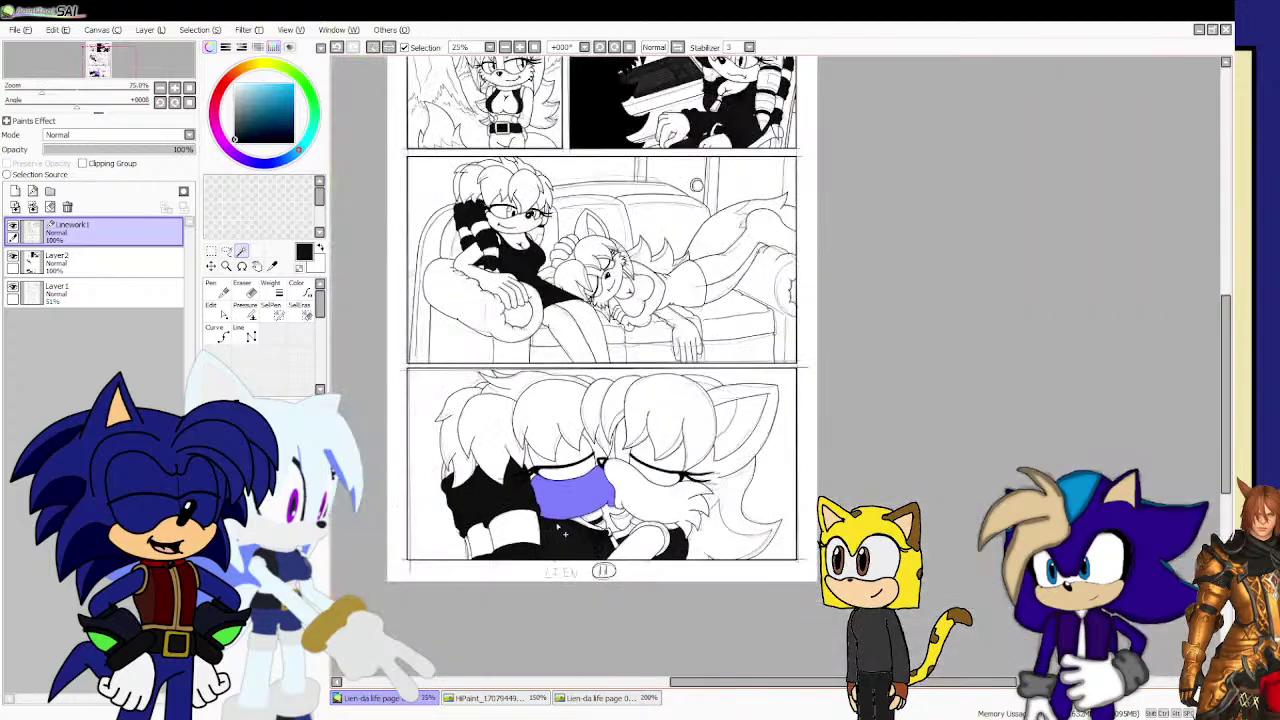
Add the dark-clothed character's muzzle in the couch and computer panels to the selection, including the gap beside the nose.
{"action": "scroll", "coordinate": [530, 300], "scroll_direction": "up", "scroll_amount": 5}
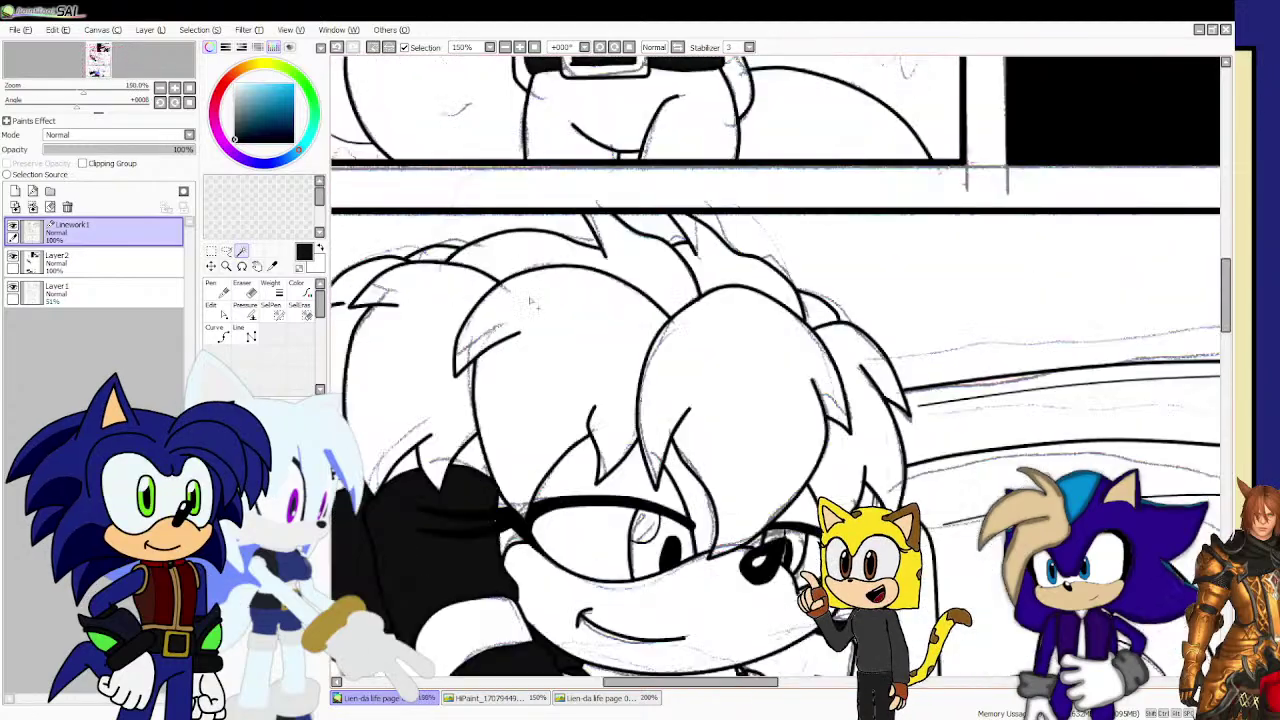
{"action": "left_click", "coordinate": [609, 586]}
{"action": "scroll", "coordinate": [625, 555], "scroll_direction": "down", "scroll_amount": 3}
{"action": "scroll", "coordinate": [624, 268], "scroll_direction": "up", "scroll_amount": 3}
{"action": "scroll", "coordinate": [612, 306], "scroll_direction": "down", "scroll_amount": 4}
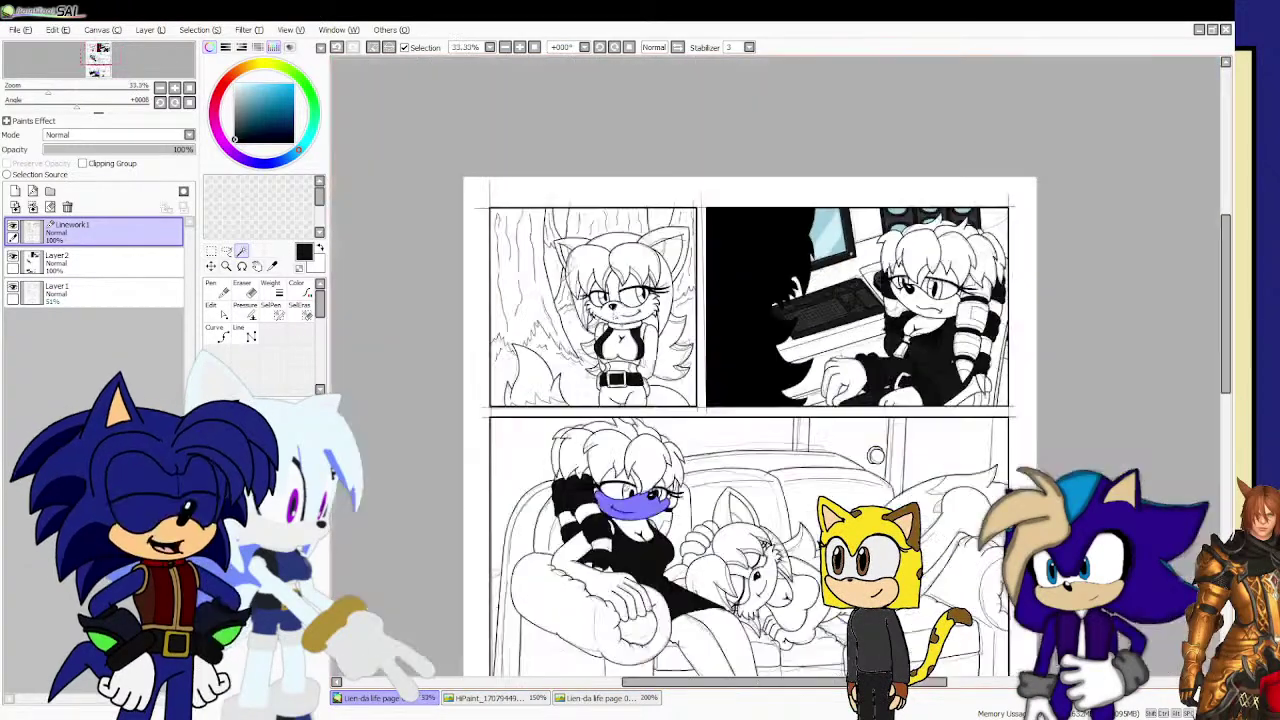
{"action": "scroll", "coordinate": [900, 310], "scroll_direction": "up", "scroll_amount": 5}
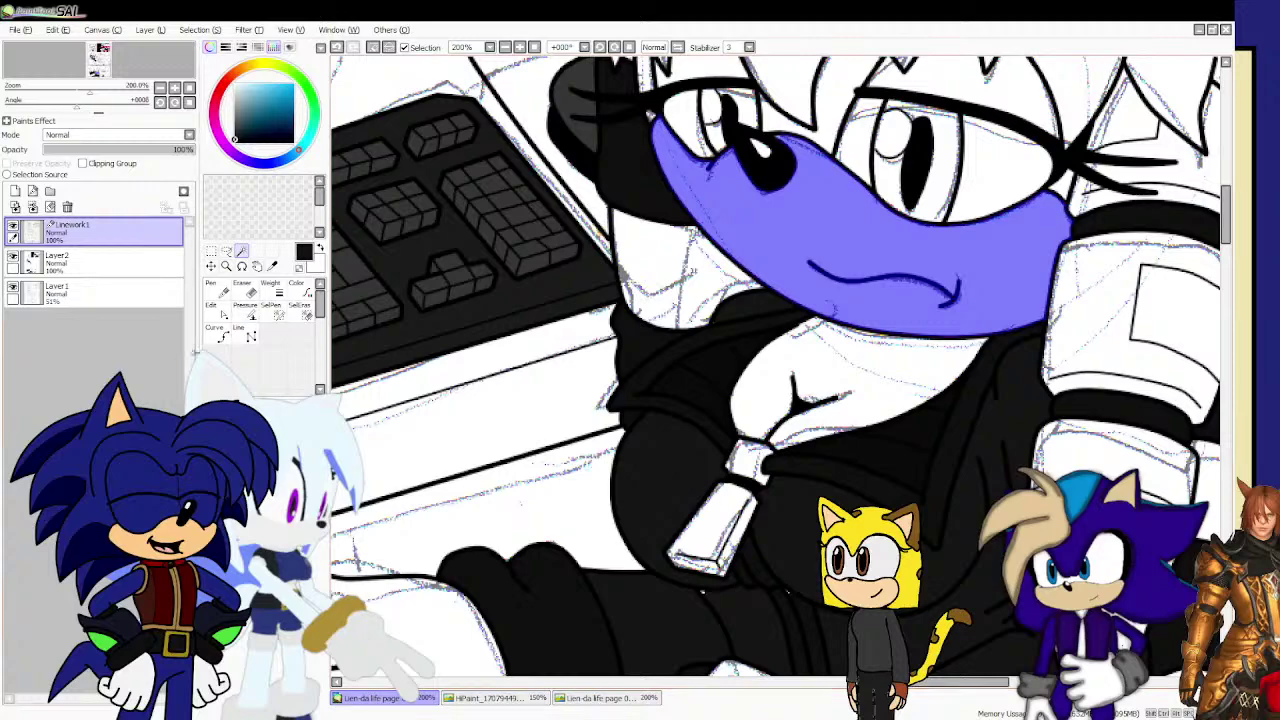
{"action": "scroll", "coordinate": [860, 148], "scroll_direction": "up", "scroll_amount": 6}
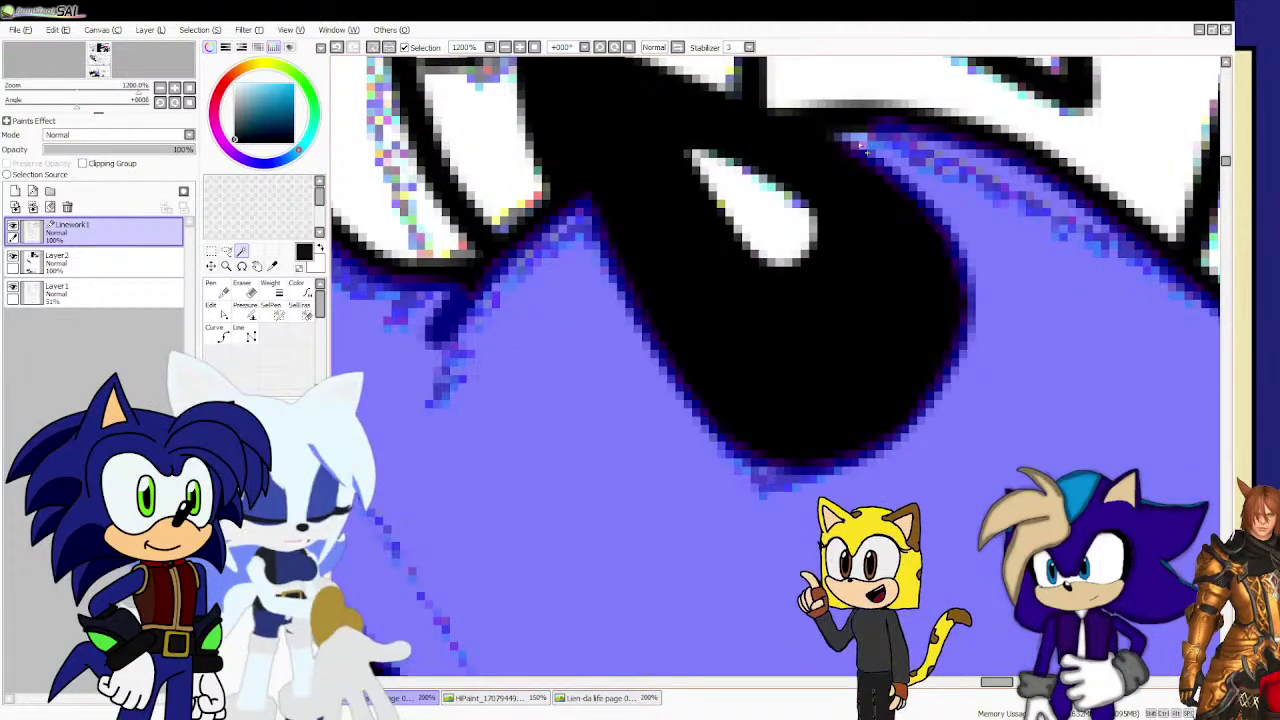
{"action": "scroll", "coordinate": [763, 178], "scroll_direction": "down", "scroll_amount": 6}
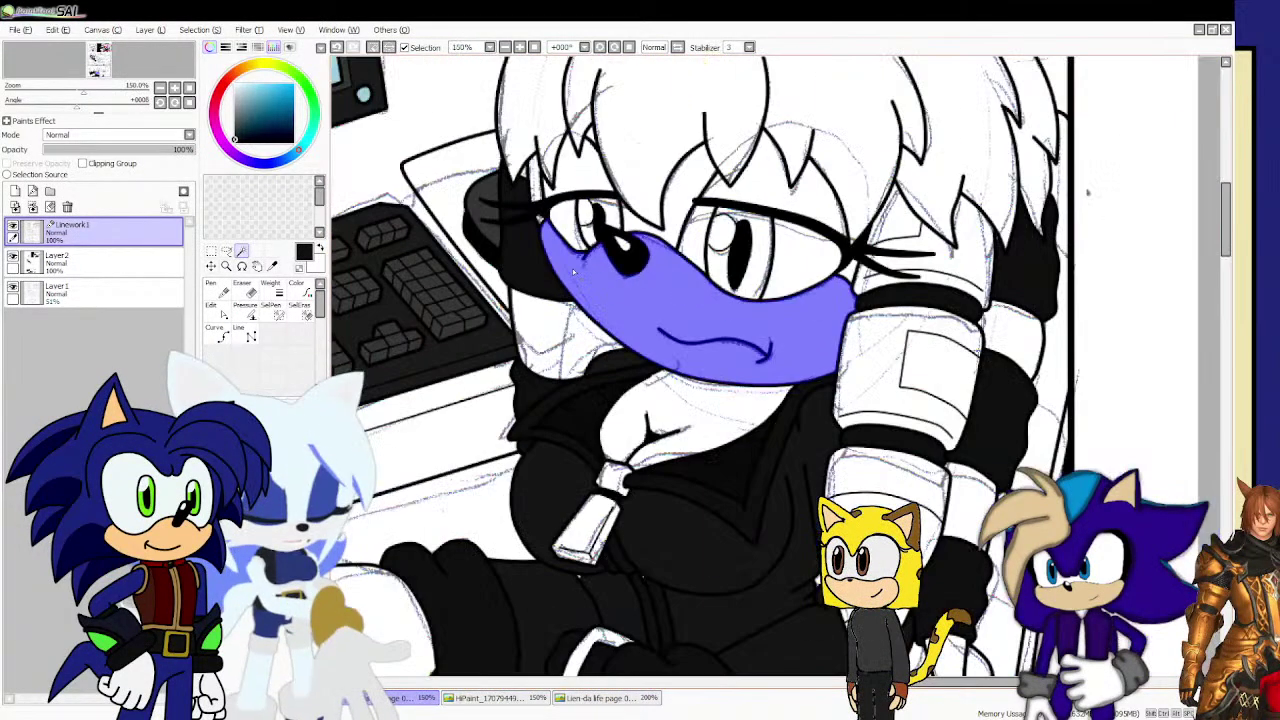
Sample the peach muzzle colour on the finished colour comic page with the Eyedropper.
{"action": "left_click", "coordinate": [272, 266]}
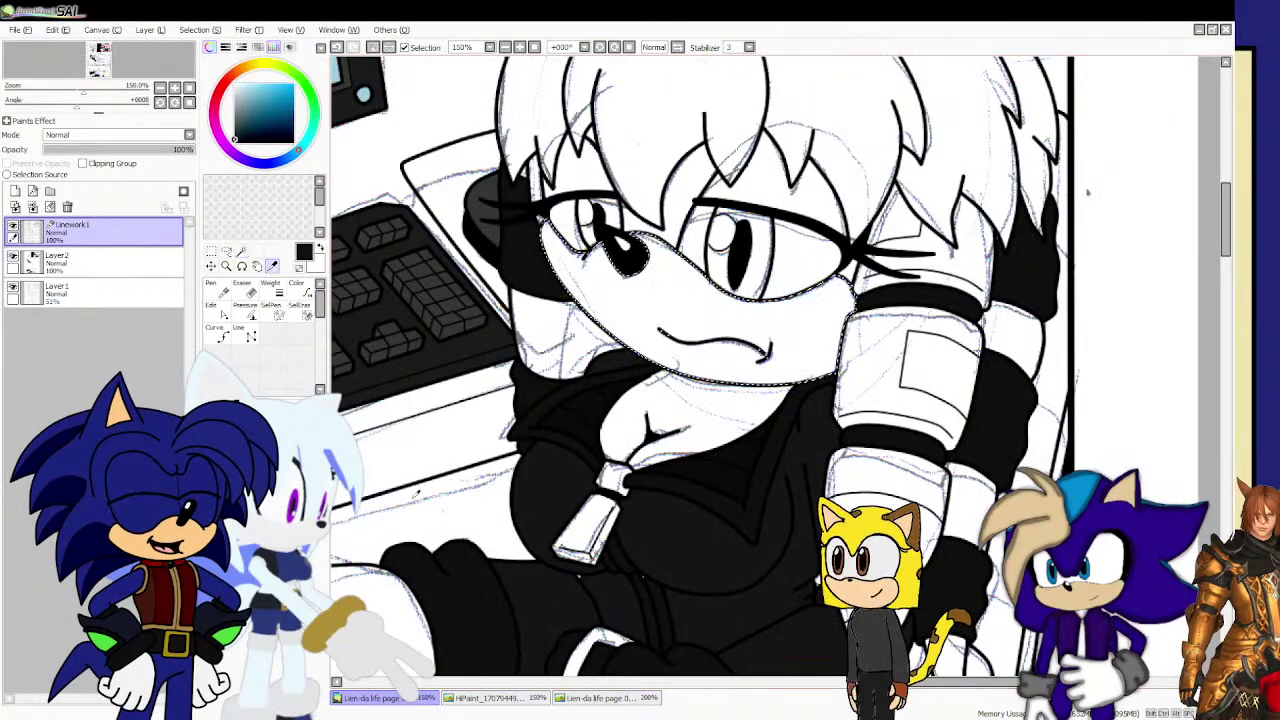
{"action": "left_click", "coordinate": [556, 698]}
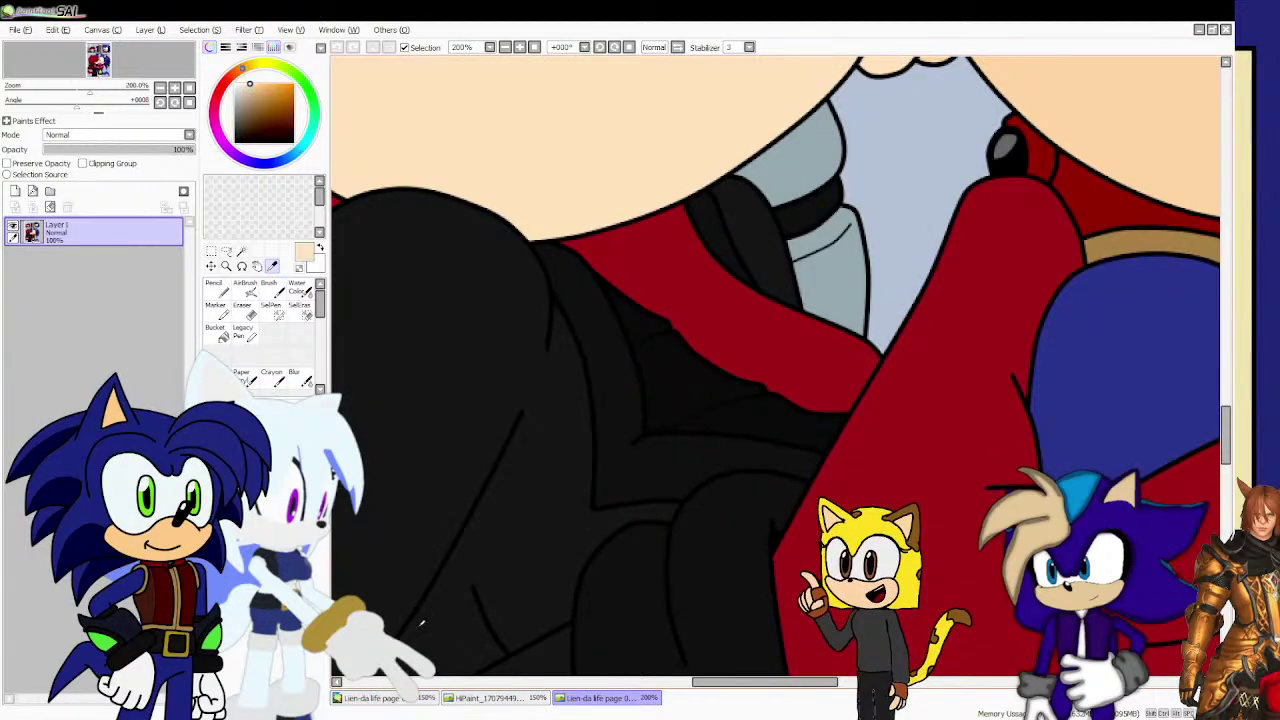
On the line-art page, fill the dark-clothed character's muzzle in the computer panel with the sampled peach on Layer2.
{"action": "left_click", "coordinate": [385, 698]}
{"action": "scroll", "coordinate": [603, 594], "scroll_direction": "down", "scroll_amount": 2}
{"action": "scroll", "coordinate": [603, 594], "scroll_direction": "down", "scroll_amount": 2}
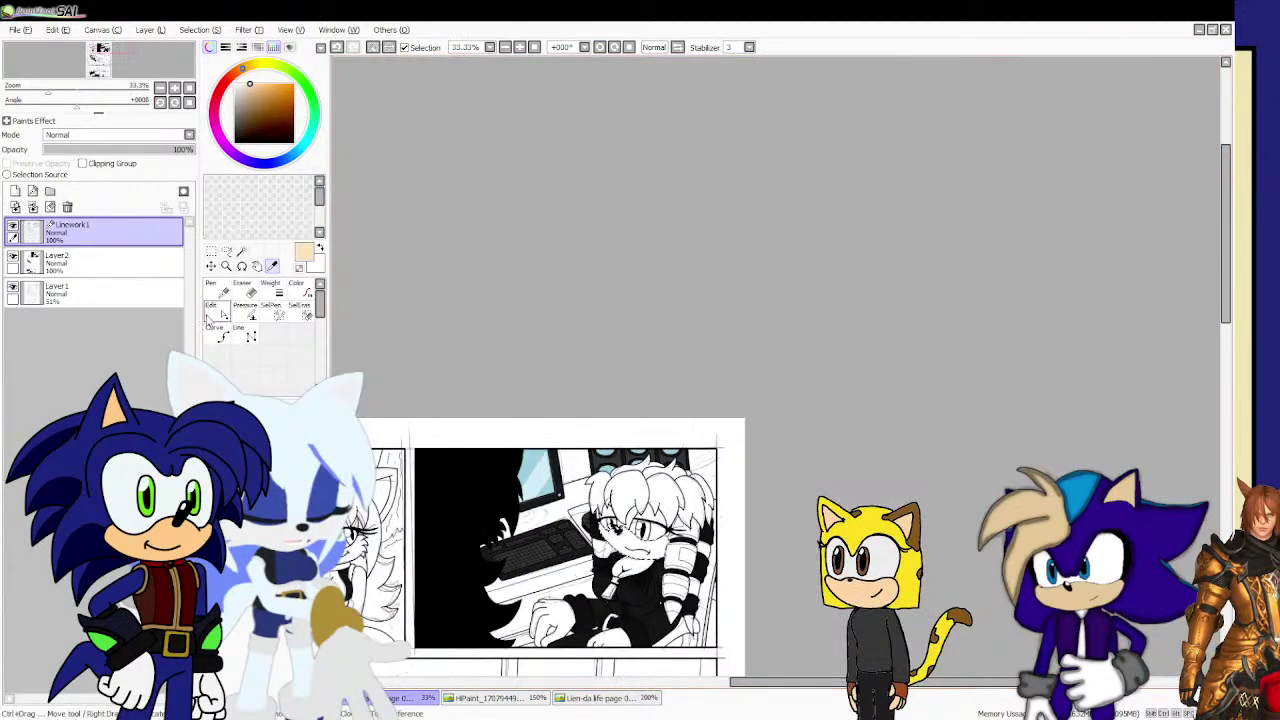
{"action": "left_click", "coordinate": [183, 268]}
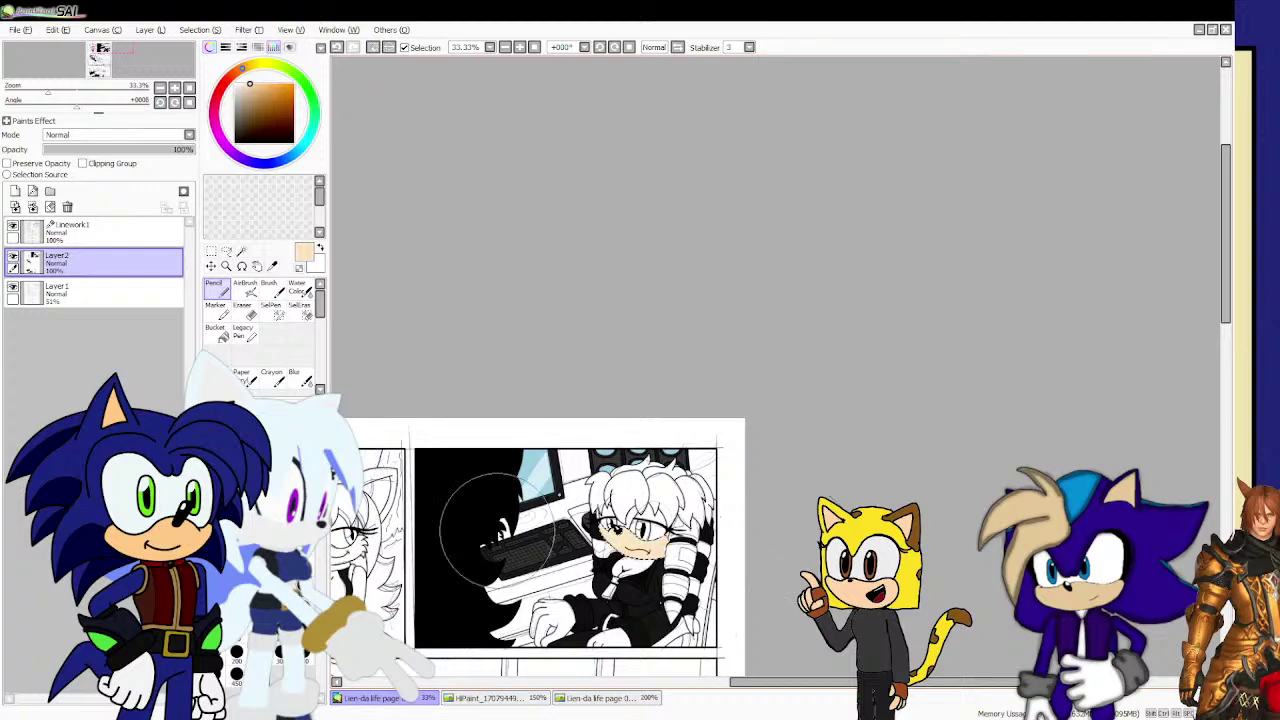
{"action": "scroll", "coordinate": [553, 508], "scroll_direction": "down", "scroll_amount": 5}
{"action": "scroll", "coordinate": [553, 594], "scroll_direction": "up", "scroll_amount": 5}
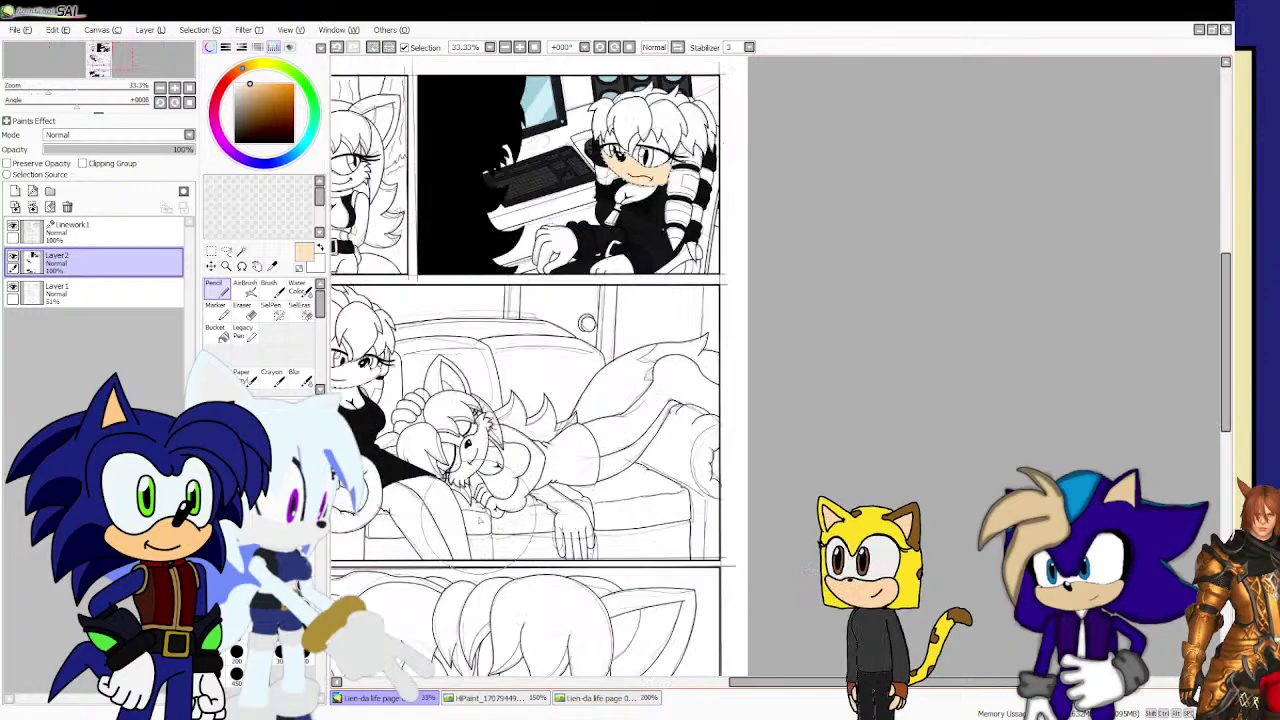
Fill the selected muzzles of the dark-clothed character in the couch and bottom panels with the same peach on Layer2.
{"action": "scroll", "coordinate": [546, 506], "scroll_direction": "down", "scroll_amount": 5}
{"action": "scroll", "coordinate": [560, 500], "scroll_direction": "up", "scroll_amount": 4}
{"action": "scroll", "coordinate": [517, 420], "scroll_direction": "down", "scroll_amount": 3}
{"action": "scroll", "coordinate": [425, 470], "scroll_direction": "up", "scroll_amount": 5}
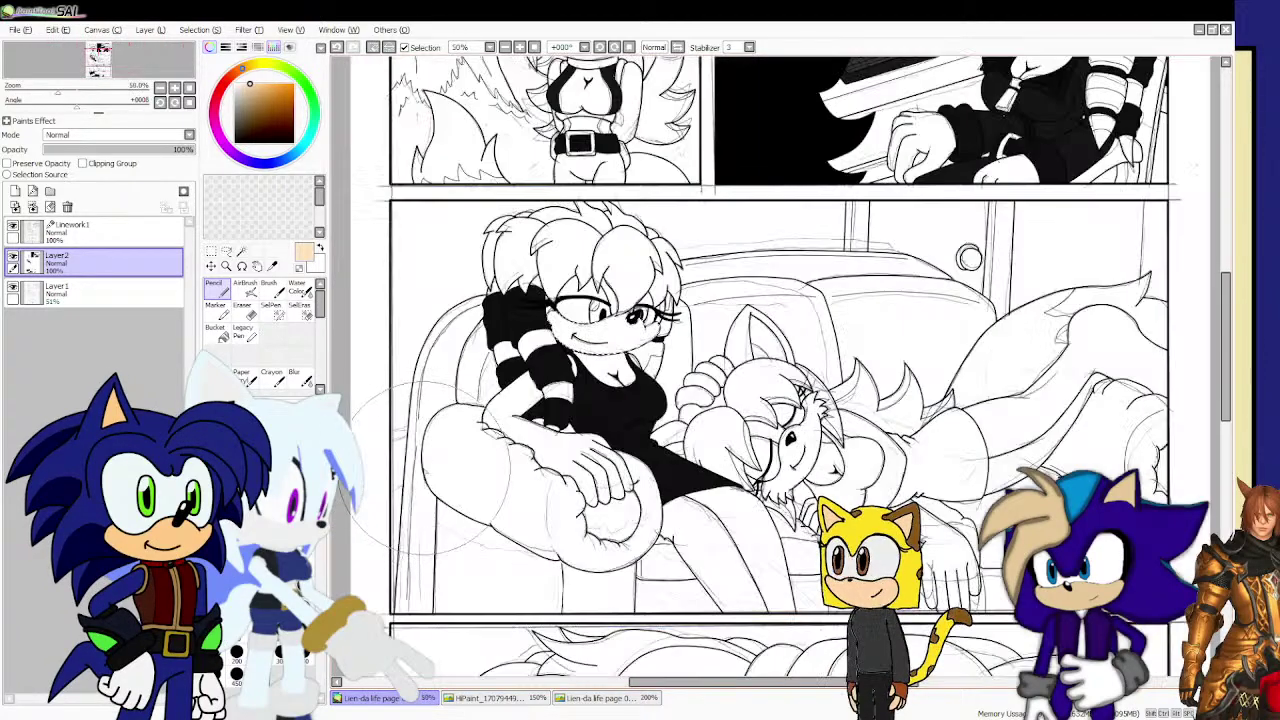
{"action": "scroll", "coordinate": [477, 470], "scroll_direction": "down", "scroll_amount": 2}
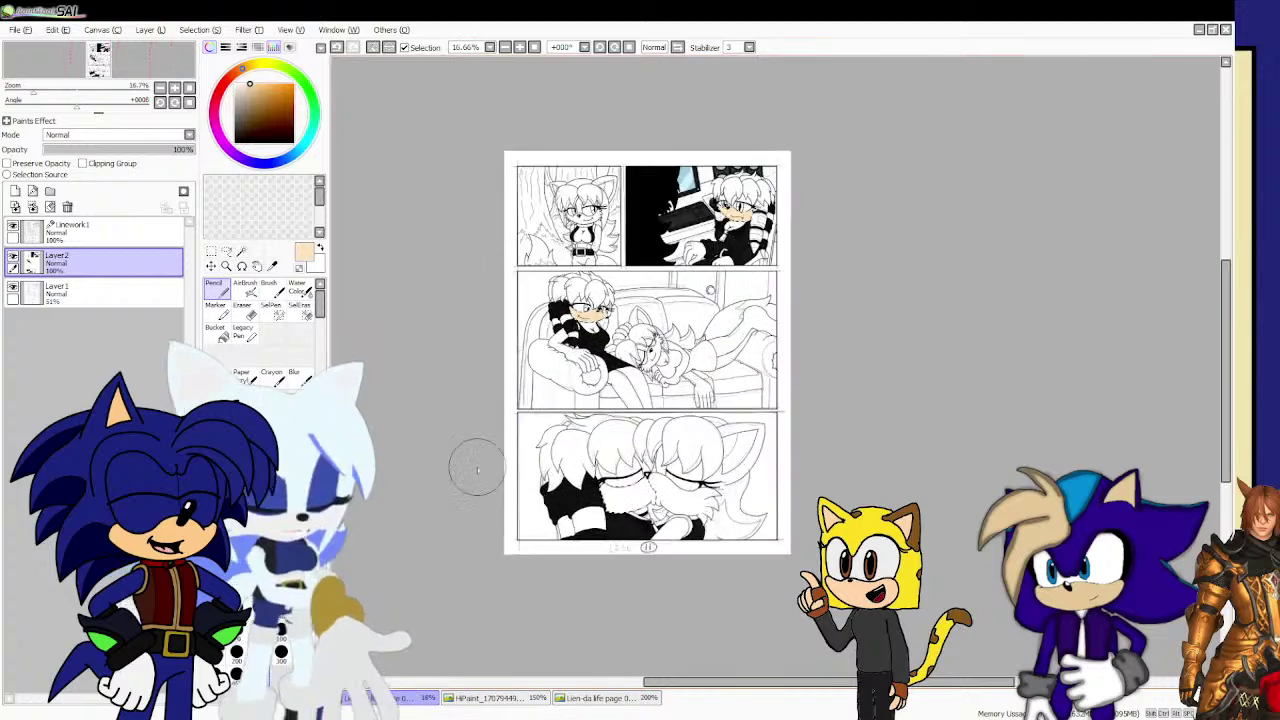
{"action": "scroll", "coordinate": [477, 470], "scroll_direction": "up", "scroll_amount": 1}
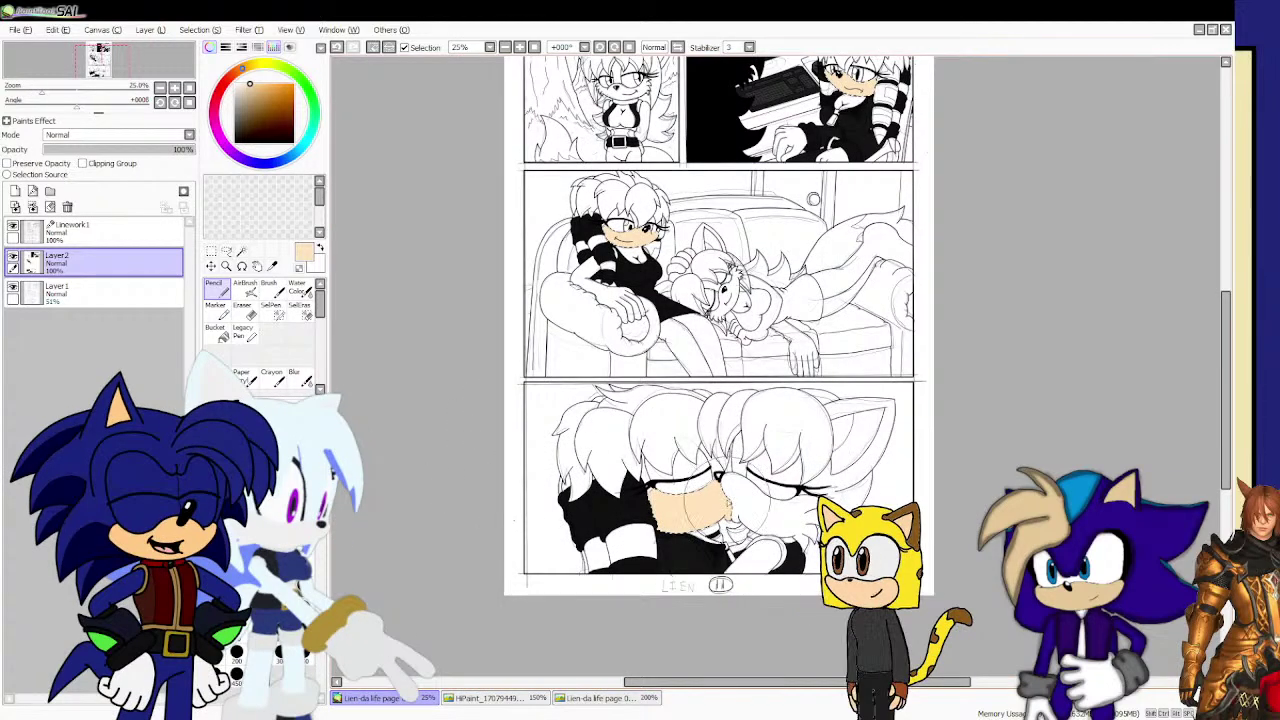
Clear the selection and select the narrow neckline strip under the chin in the bottom panel on Linework1 with the Magic Wand.
{"action": "left_click", "coordinate": [110, 231]}
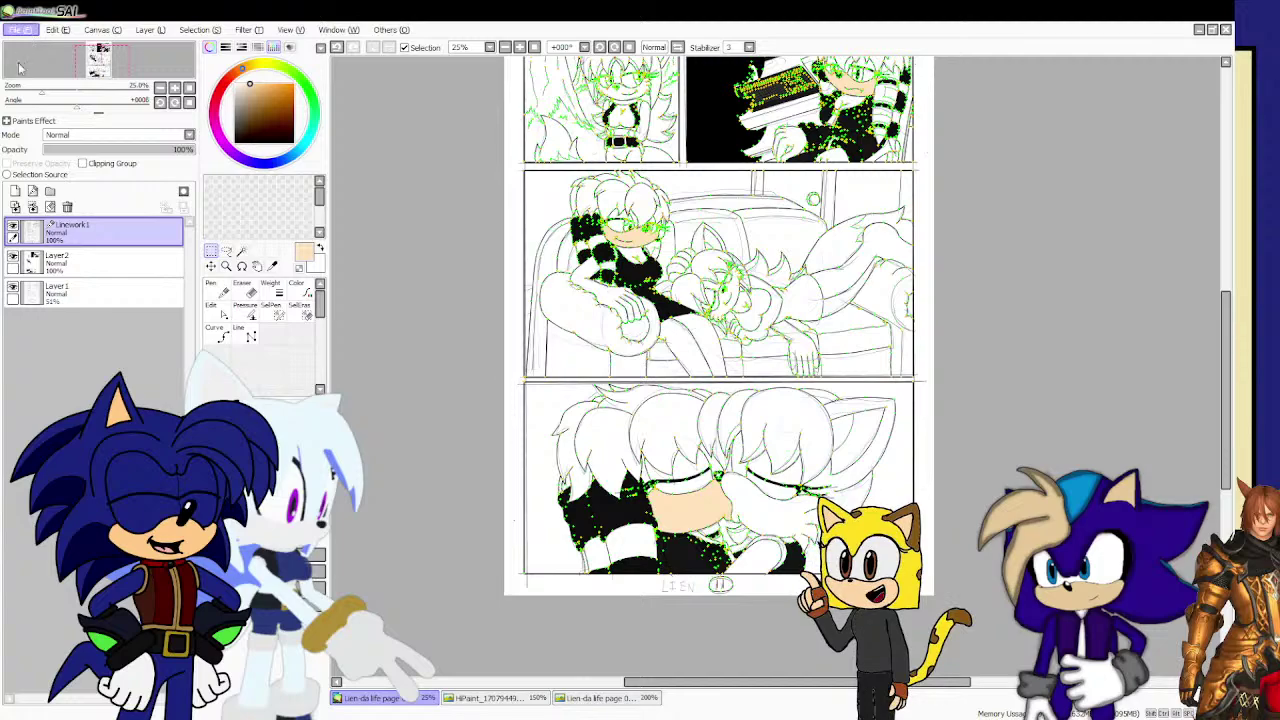
{"action": "left_click", "coordinate": [241, 251]}
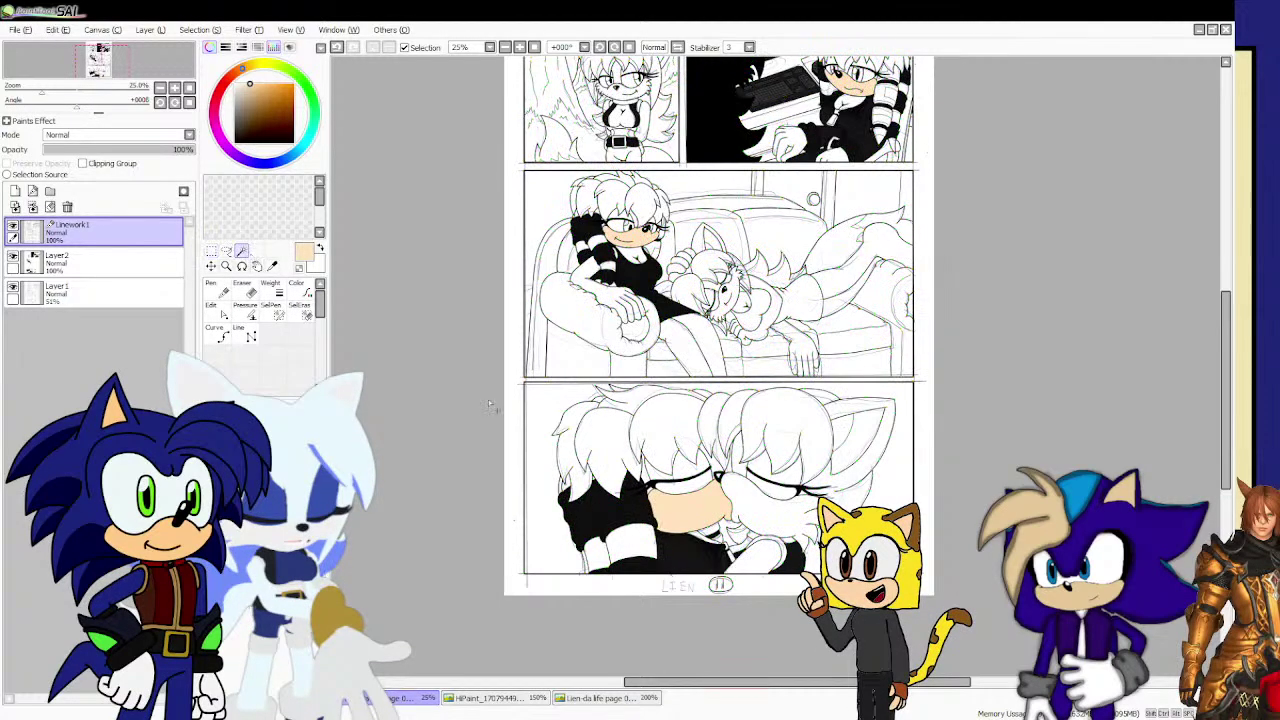
{"action": "scroll", "coordinate": [720, 480], "scroll_direction": "up", "scroll_amount": 5}
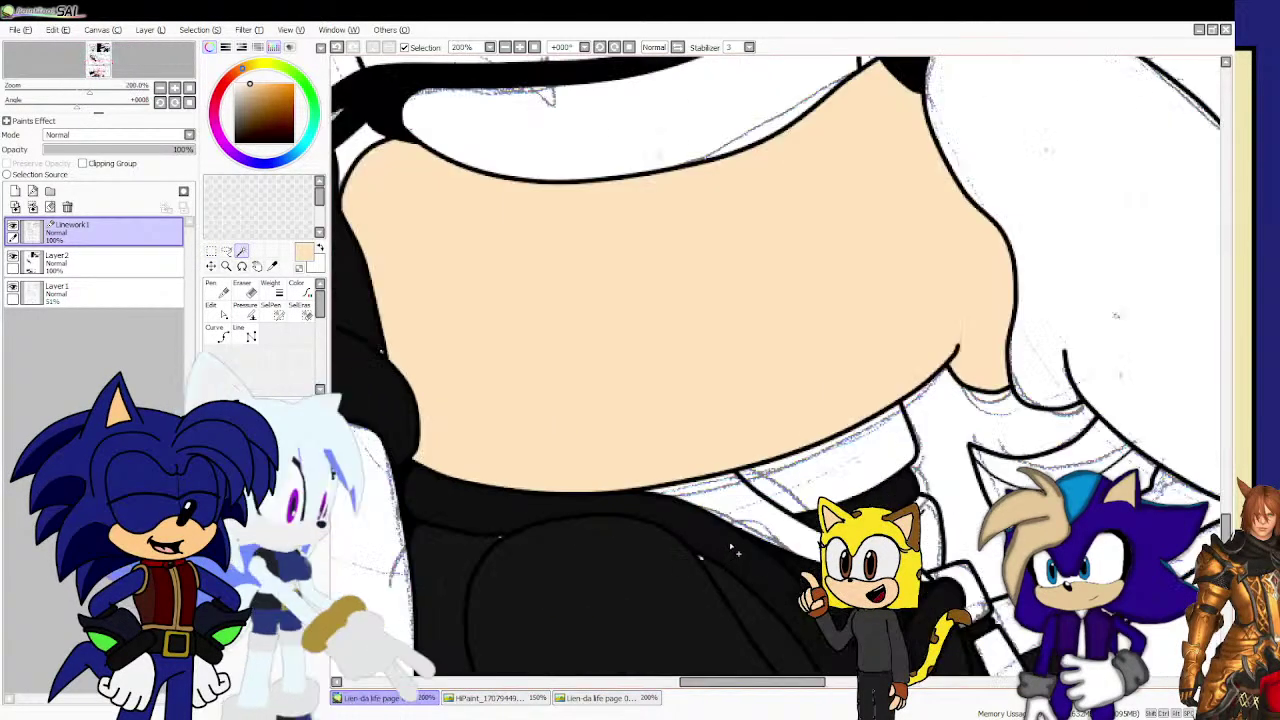
{"action": "scroll", "coordinate": [780, 530], "scroll_direction": "up", "scroll_amount": 2}
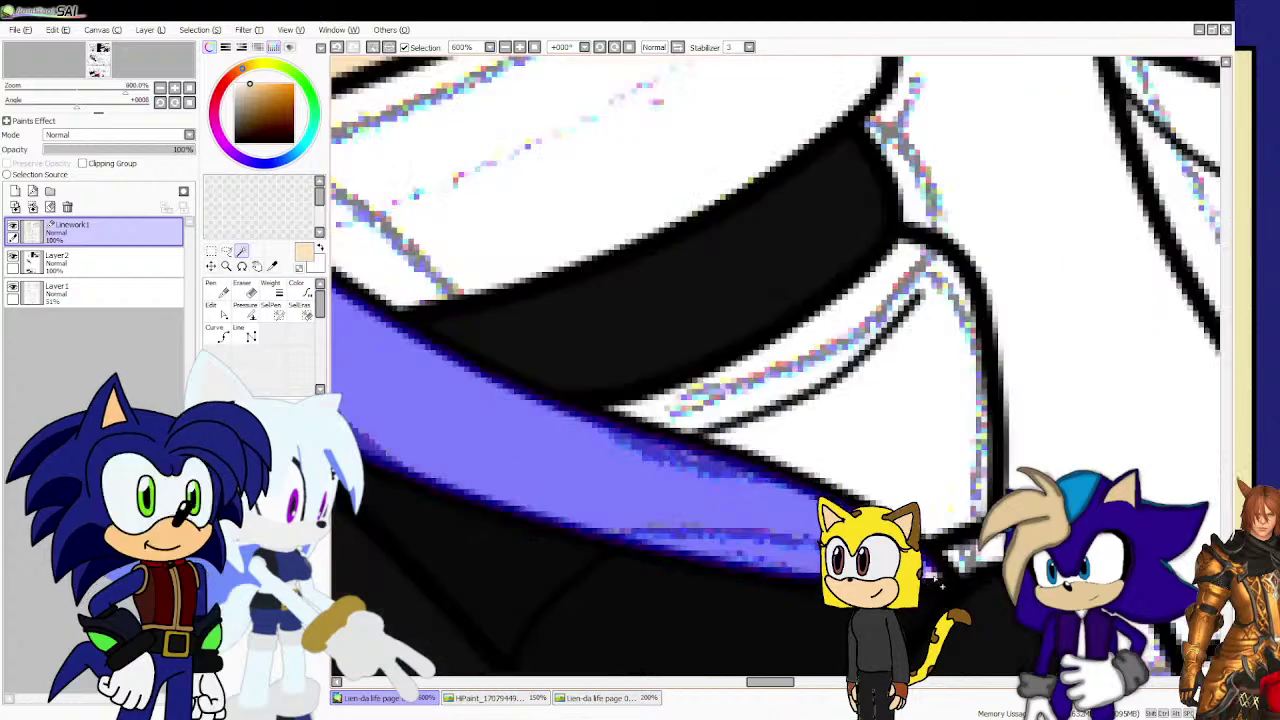
{"action": "scroll", "coordinate": [780, 530], "scroll_direction": "down", "scroll_amount": 1}
{"action": "scroll", "coordinate": [780, 530], "scroll_direction": "up", "scroll_amount": 1}
{"action": "scroll", "coordinate": [780, 530], "scroll_direction": "down", "scroll_amount": 5}
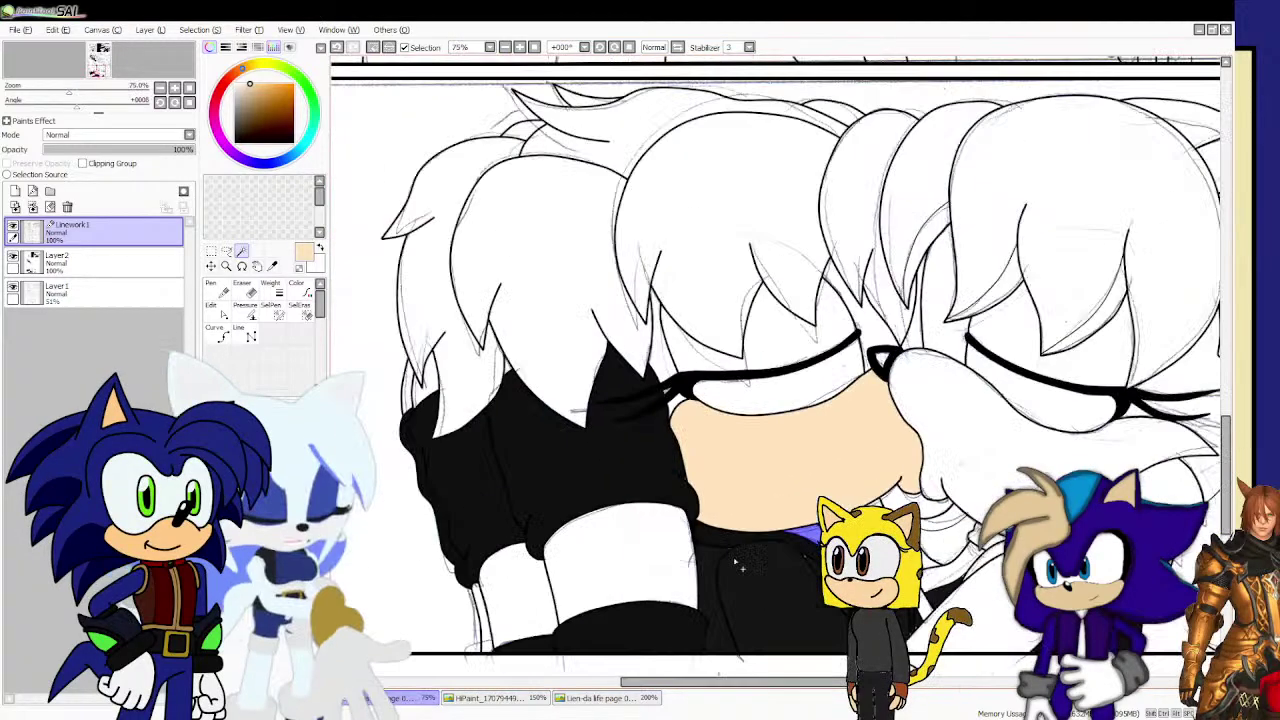
Add the dark-clothed character's back hair locks, arm bands, large front lock and the small gaps around the eyelashes in the bottom panel to the selection.
{"action": "left_click", "coordinate": [430, 395]}
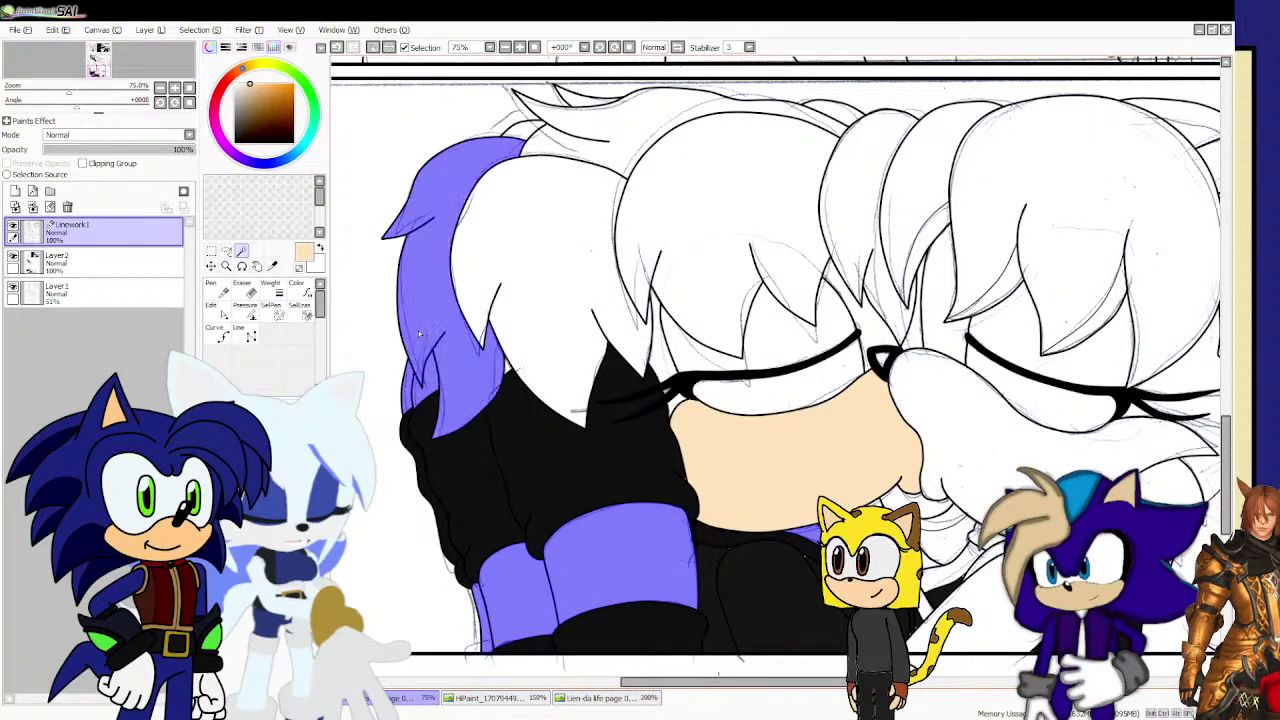
{"action": "left_click", "coordinate": [532, 353]}
{"action": "scroll", "coordinate": [654, 368], "scroll_direction": "down", "scroll_amount": 1}
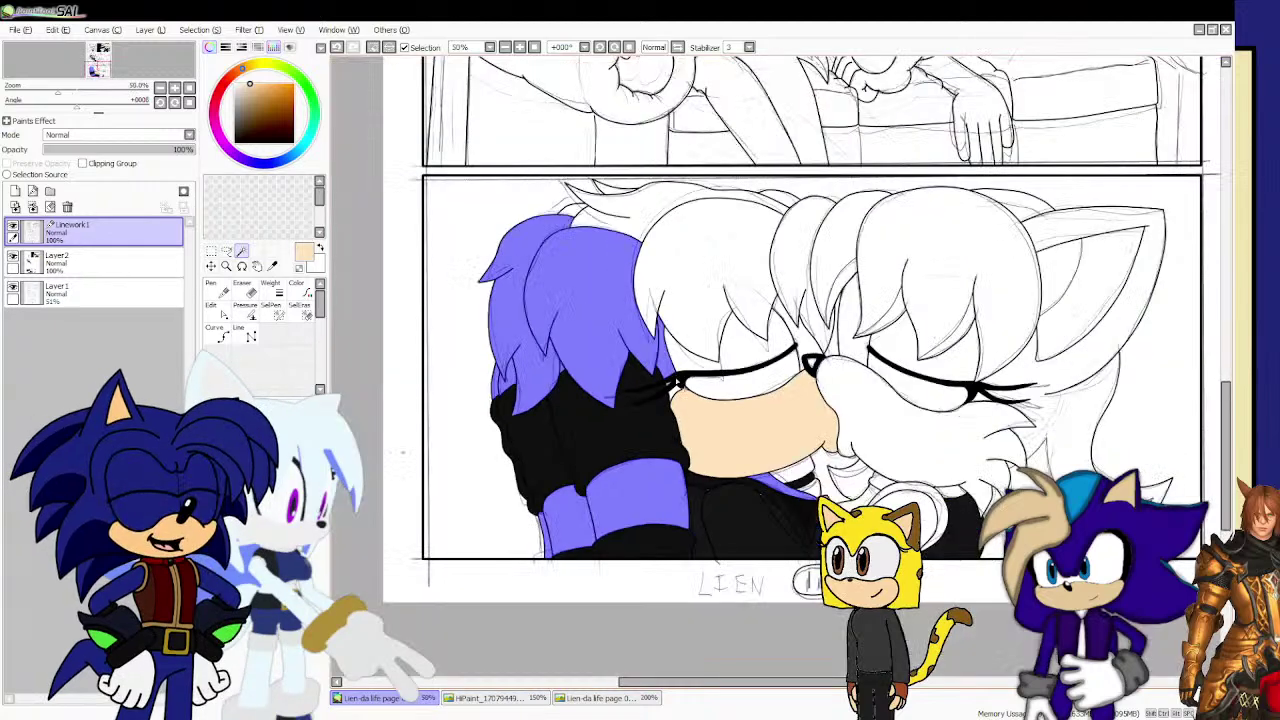
{"action": "scroll", "coordinate": [668, 391], "scroll_direction": "up", "scroll_amount": 4}
{"action": "scroll", "coordinate": [654, 380], "scroll_direction": "up", "scroll_amount": 2}
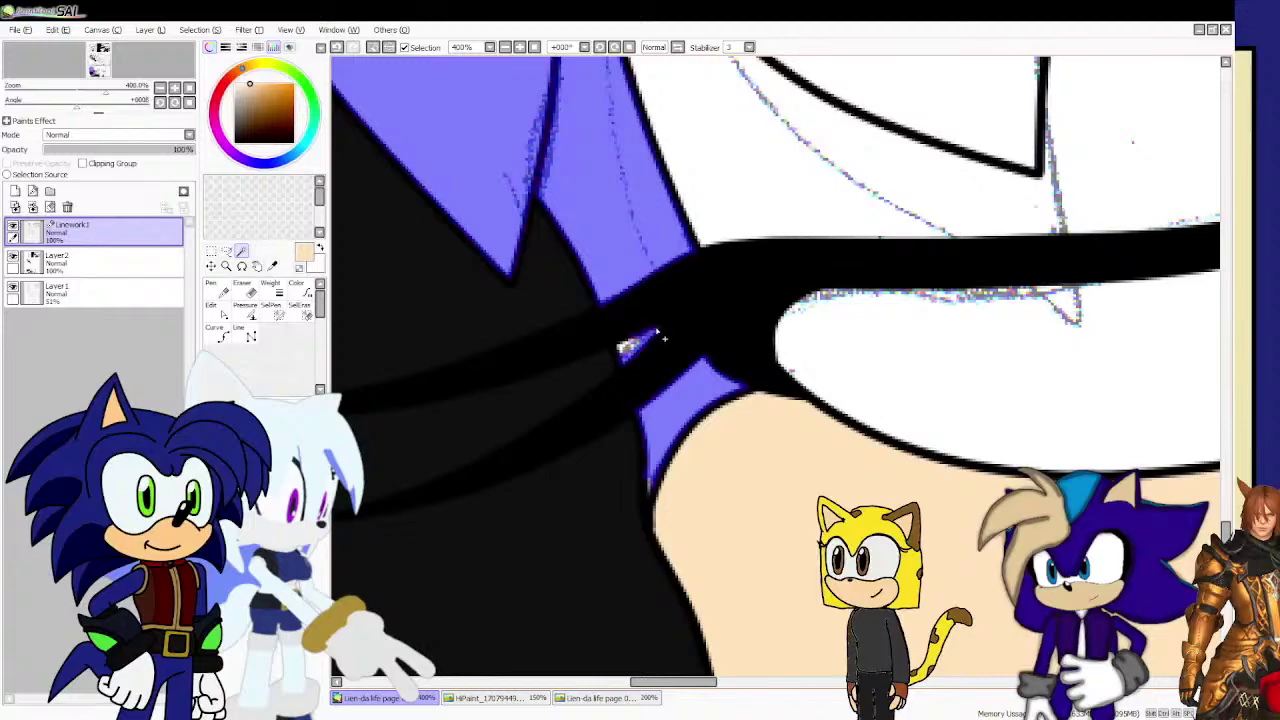
{"action": "scroll", "coordinate": [645, 353], "scroll_direction": "up", "scroll_amount": 2}
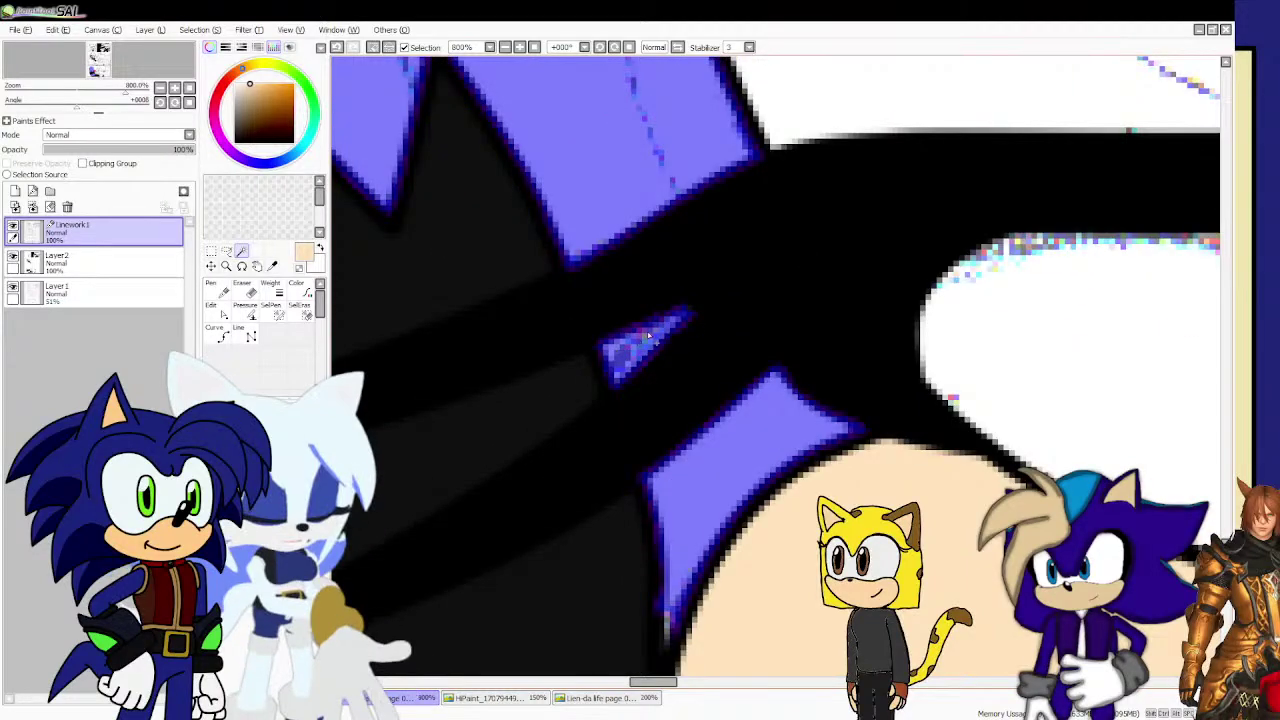
{"action": "scroll", "coordinate": [645, 343], "scroll_direction": "down", "scroll_amount": 8}
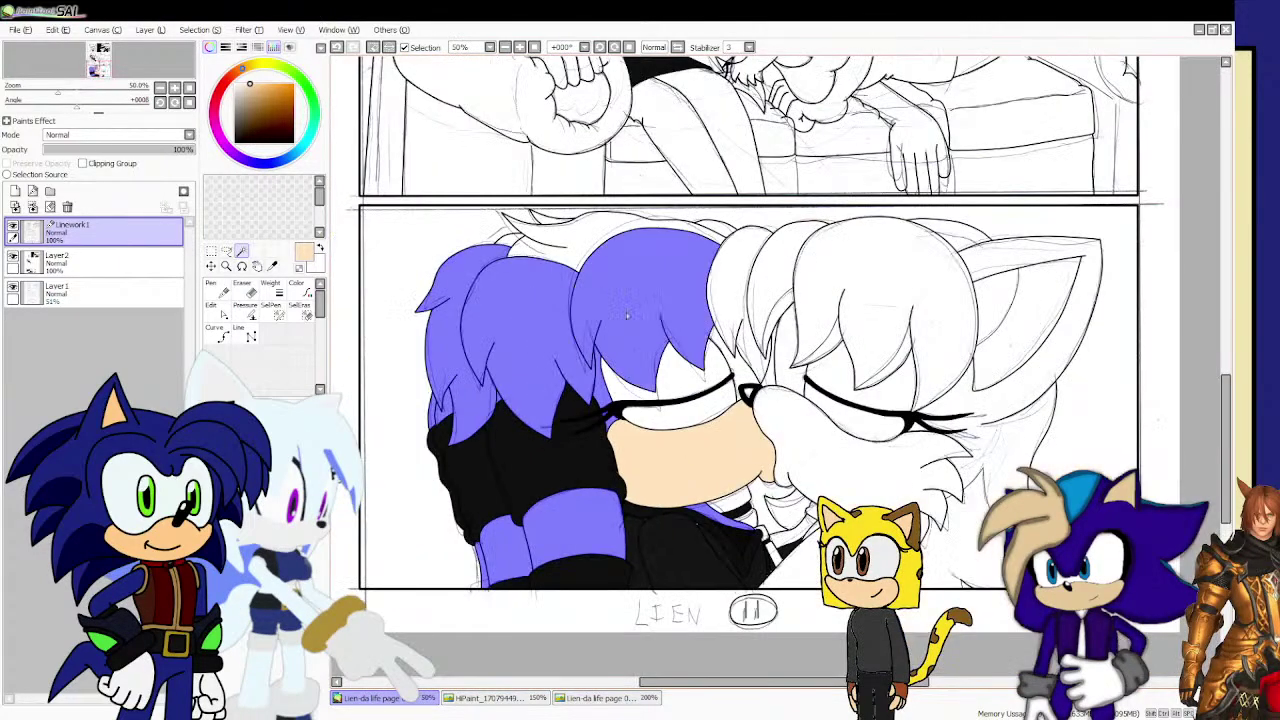
Add the dark-clothed character's closed eyelid, forehead areas, remaining front lock and upper hair tufts in the bottom panel to the selection.
{"action": "scroll", "coordinate": [672, 373], "scroll_direction": "up", "scroll_amount": 3}
{"action": "left_click", "coordinate": [680, 382]}
{"action": "left_click", "coordinate": [770, 543]}
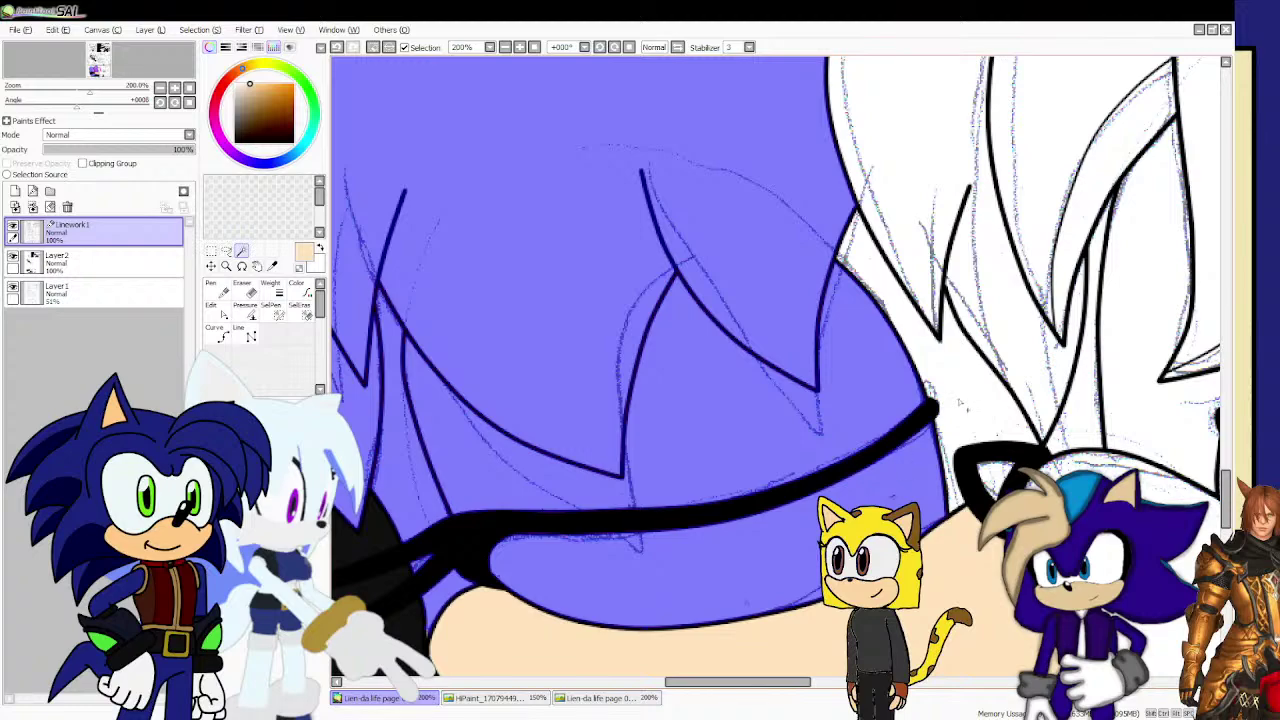
{"action": "left_click", "coordinate": [958, 403]}
{"action": "scroll", "coordinate": [950, 395], "scroll_direction": "down", "scroll_amount": 4}
{"action": "scroll", "coordinate": [935, 385], "scroll_direction": "up", "scroll_amount": 3}
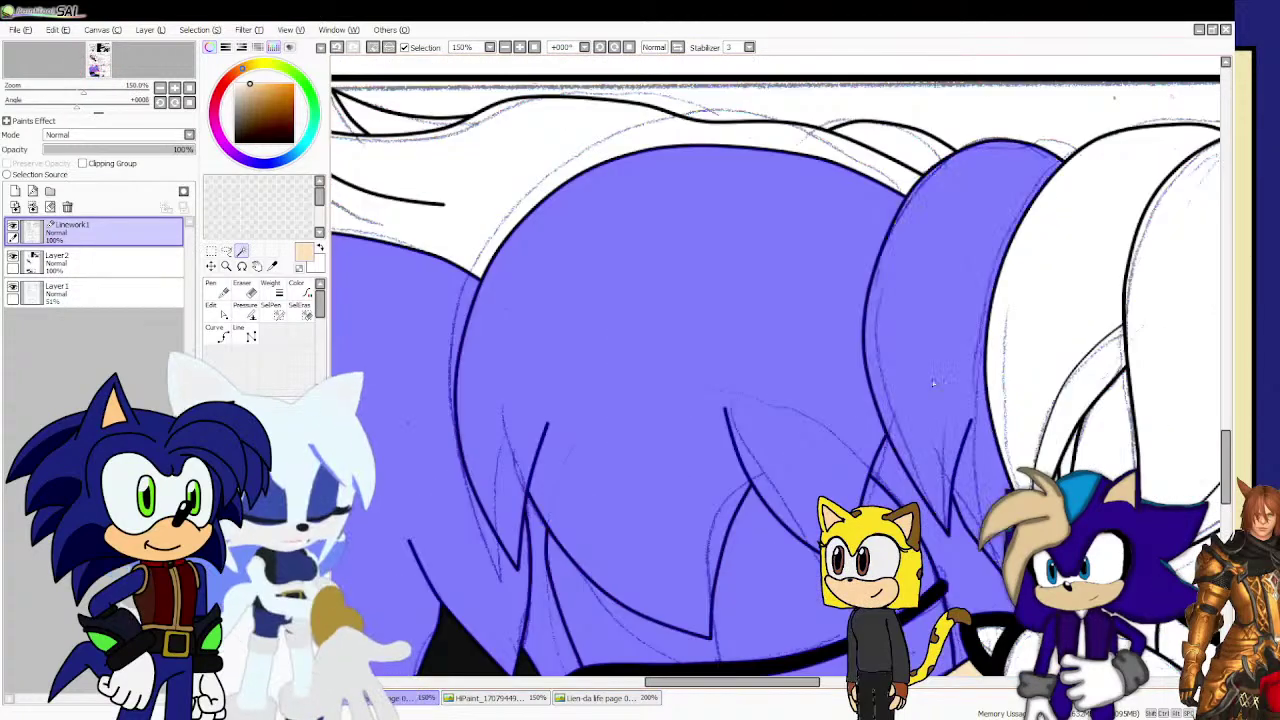
{"action": "scroll", "coordinate": [933, 382], "scroll_direction": "down", "scroll_amount": 1}
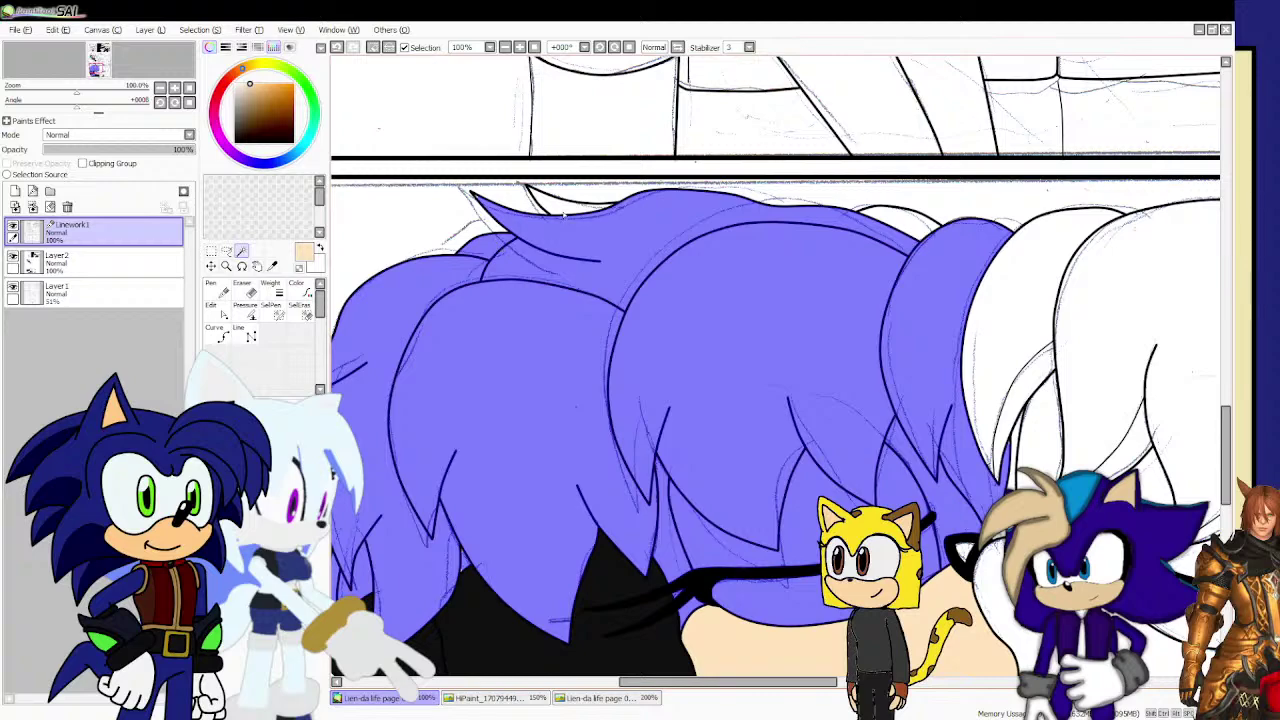
{"action": "scroll", "coordinate": [890, 223], "scroll_direction": "down", "scroll_amount": 4}
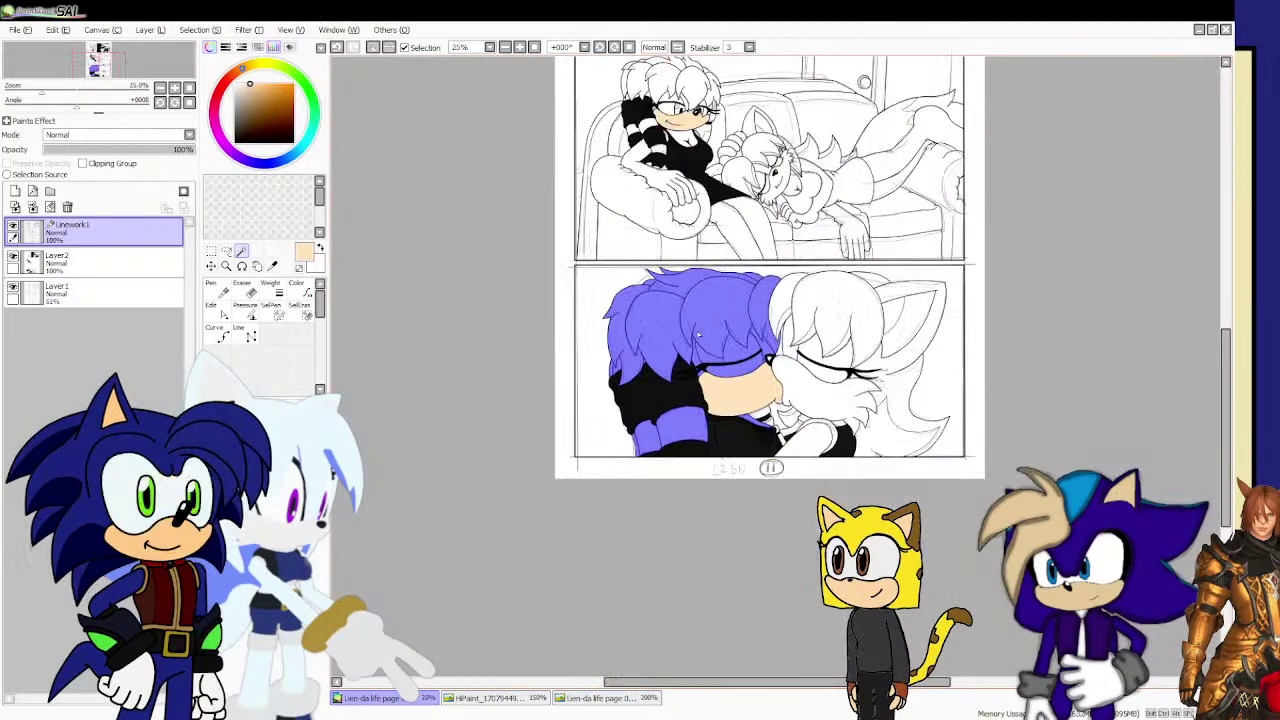
Add the seated character's legs and the arm and hand resting on the couch arm to the selection.
{"action": "scroll", "coordinate": [689, 223], "scroll_direction": "up", "scroll_amount": 3}
{"action": "left_click", "coordinate": [923, 468]}
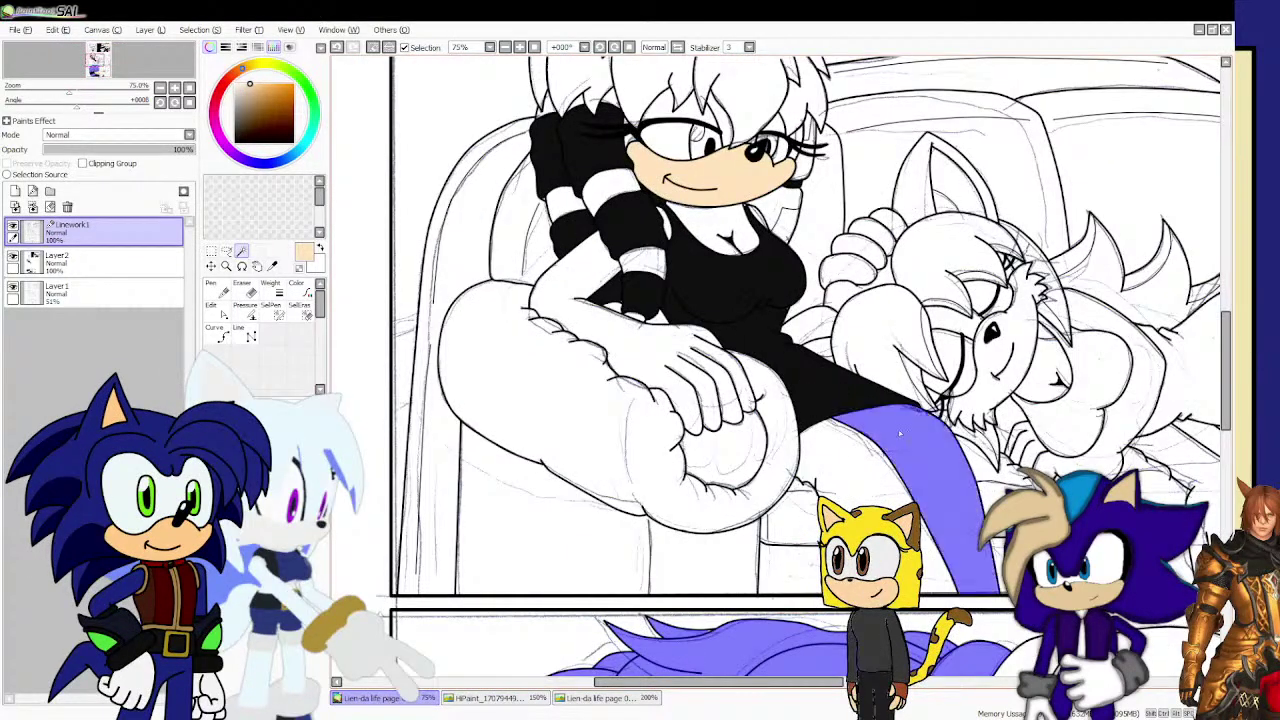
{"action": "left_click", "coordinate": [866, 492]}
{"action": "left_click", "coordinate": [651, 340]}
{"action": "scroll", "coordinate": [840, 250], "scroll_direction": "up", "scroll_amount": 2}
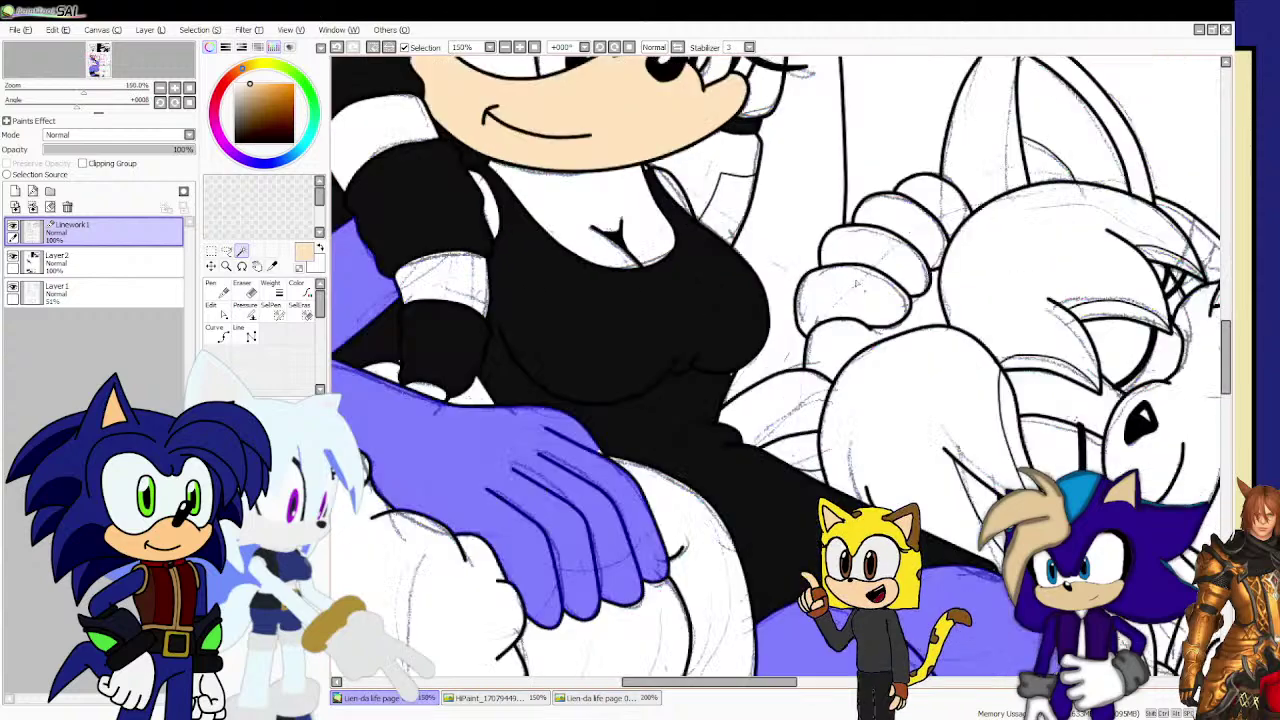
Add the three rounded segments beside the reclining character's head in the couch panel to the selection.
{"action": "left_click", "coordinate": [858, 285]}
{"action": "left_click", "coordinate": [872, 250]}
{"action": "left_click", "coordinate": [895, 215]}
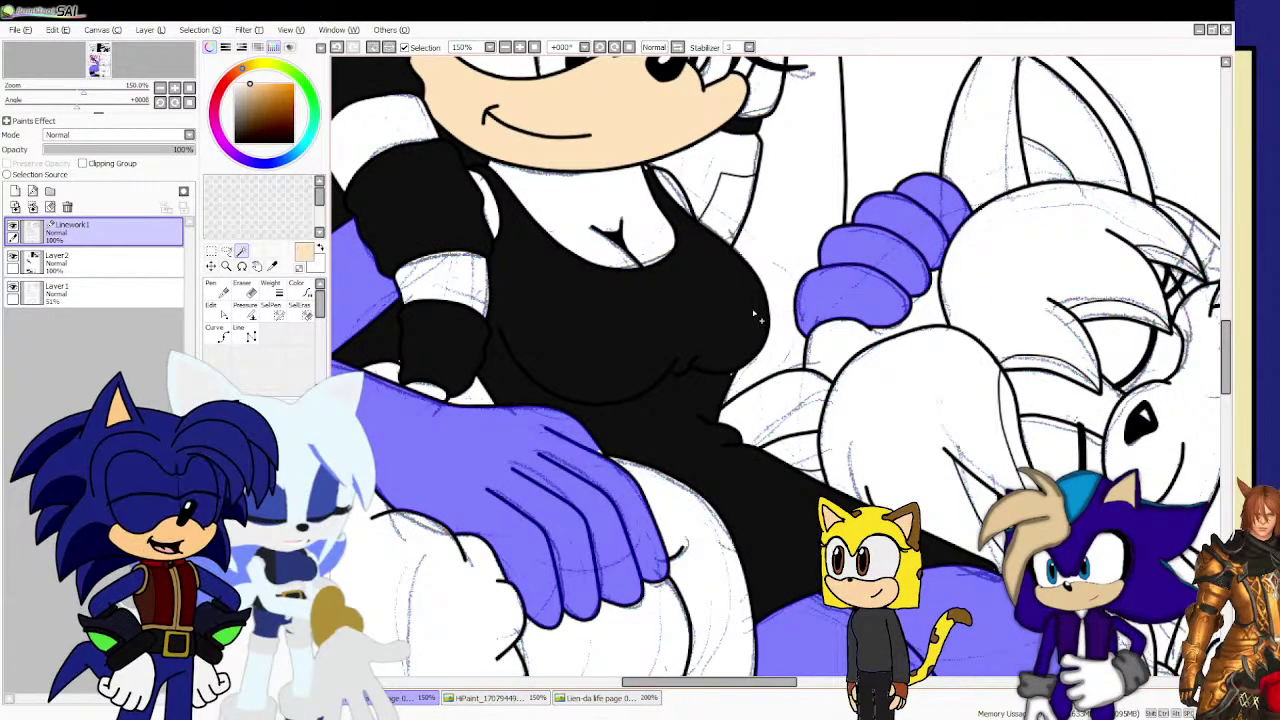
Add the seated character's rear hair locks, the large lock above the near eye and the gaps beneath them to the selection.
{"action": "scroll", "coordinate": [797, 310], "scroll_direction": "down", "scroll_amount": 3}
{"action": "scroll", "coordinate": [650, 168], "scroll_direction": "up", "scroll_amount": 4}
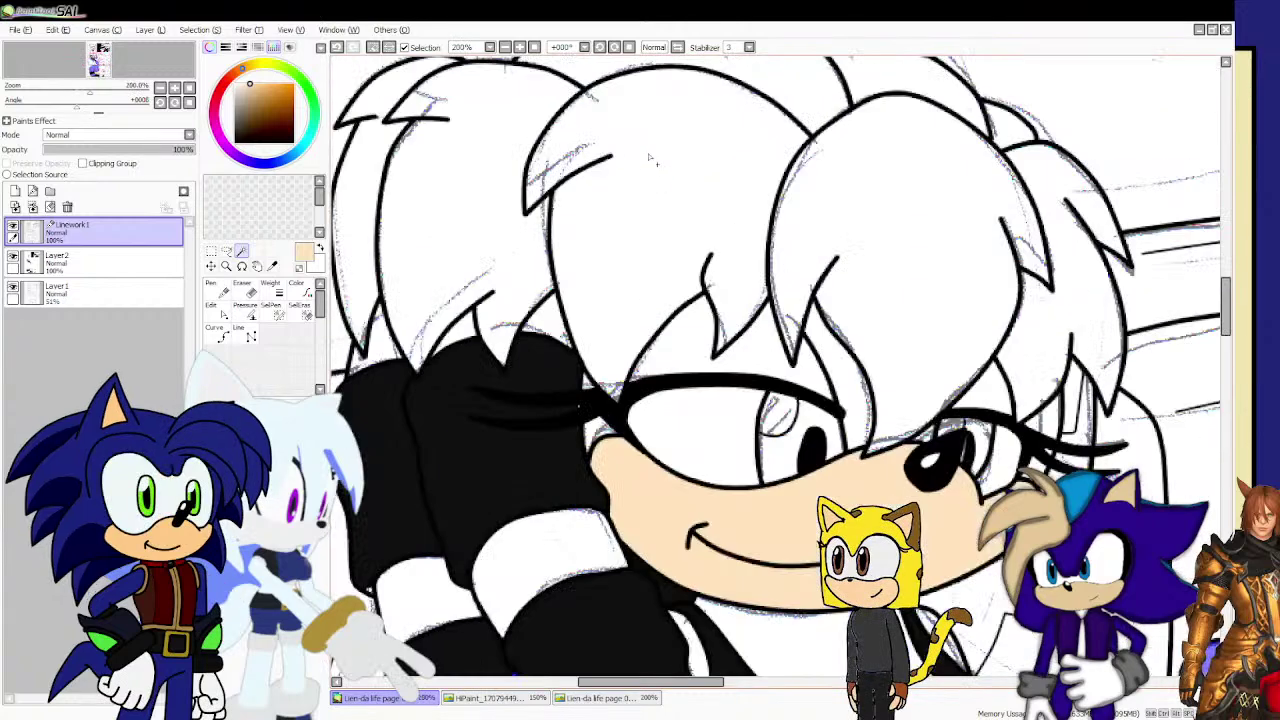
{"action": "left_click", "coordinate": [632, 214]}
{"action": "left_click", "coordinate": [500, 232]}
{"action": "left_click", "coordinate": [362, 282]}
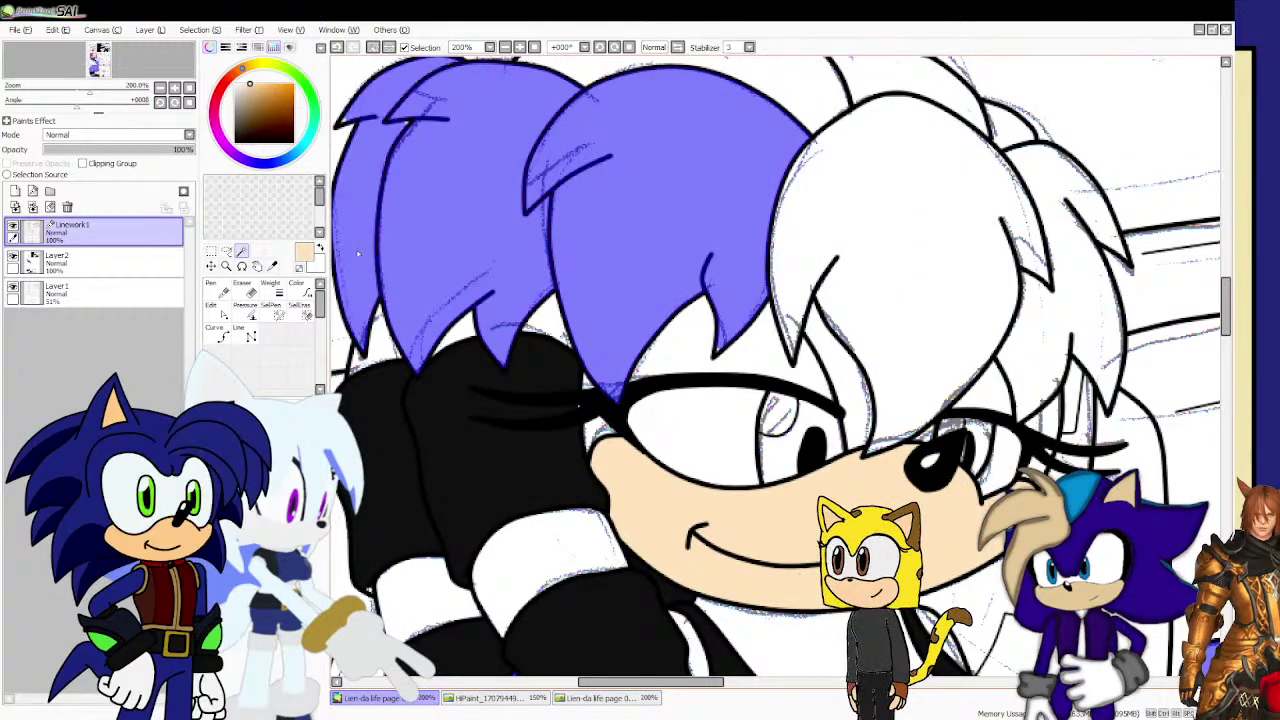
{"action": "left_click", "coordinate": [384, 331]}
{"action": "left_click", "coordinate": [463, 331]}
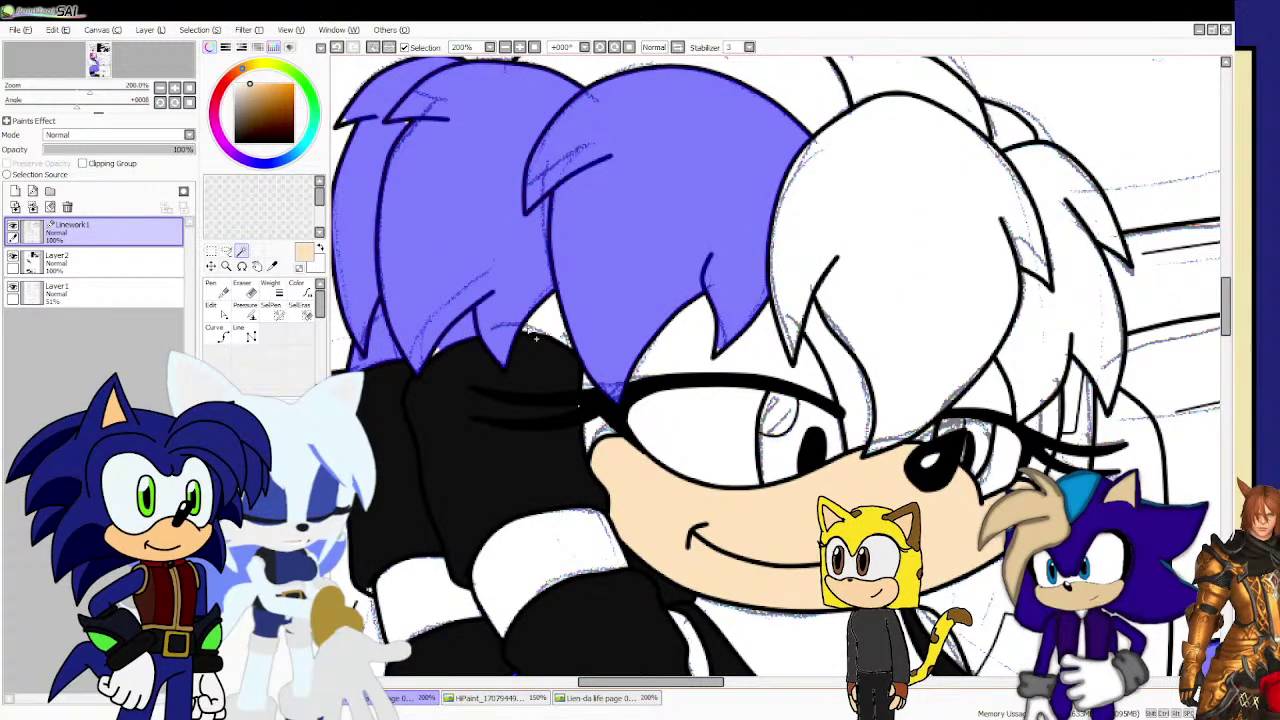
Add the small gaps around the seated character's near eyelashes and the forehead area above that eye to the selection.
{"action": "scroll", "coordinate": [446, 351], "scroll_direction": "up", "scroll_amount": 2}
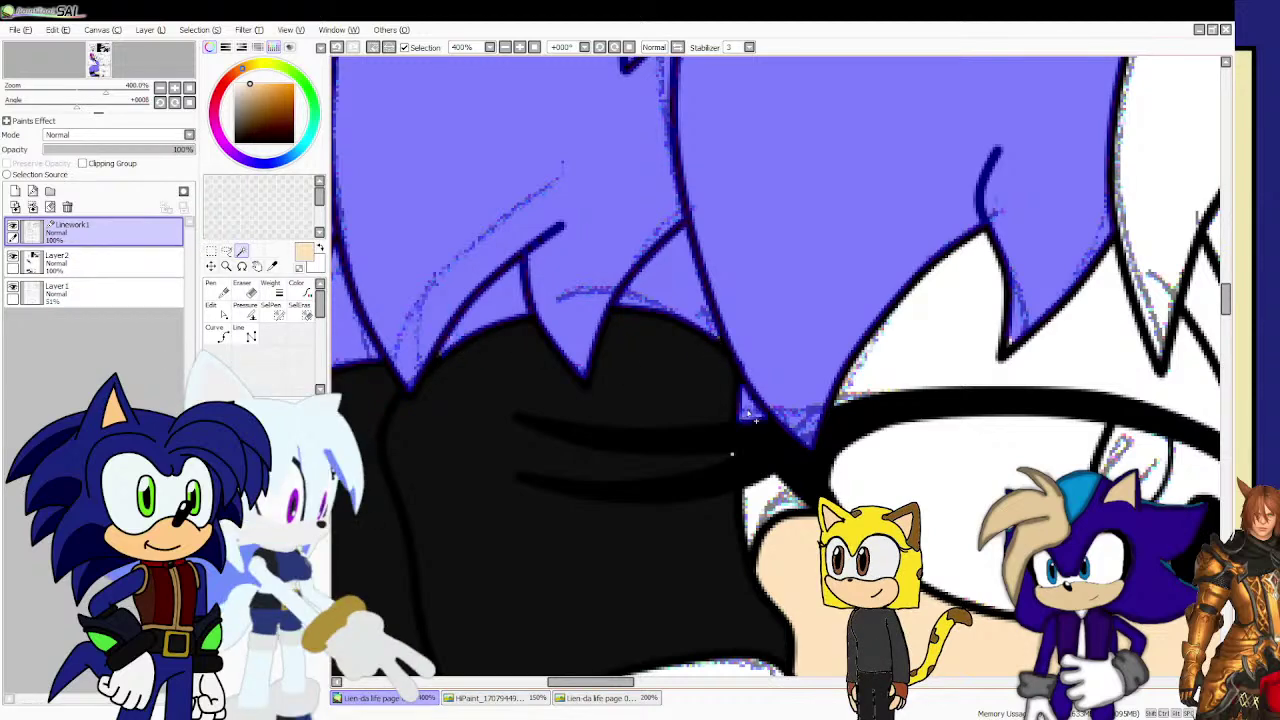
{"action": "scroll", "coordinate": [700, 368], "scroll_direction": "down", "scroll_amount": 3}
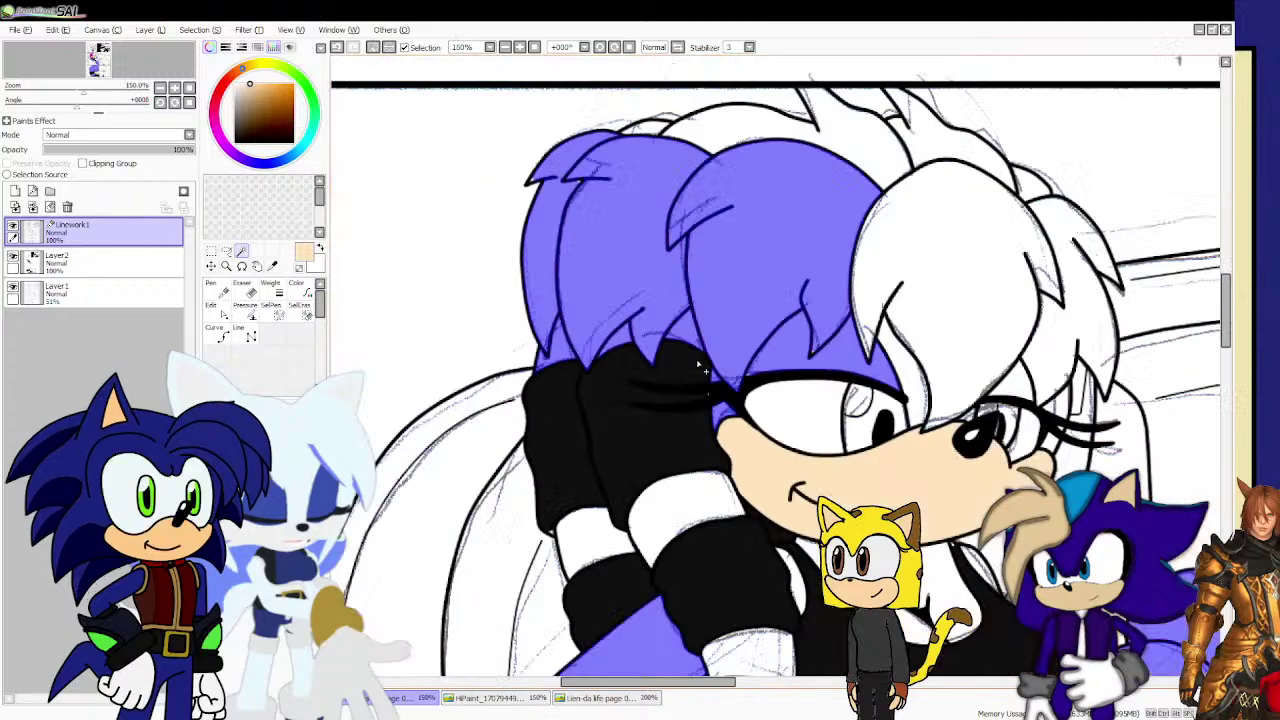
{"action": "scroll", "coordinate": [698, 366], "scroll_direction": "down", "scroll_amount": 2}
{"action": "scroll", "coordinate": [745, 643], "scroll_direction": "up", "scroll_amount": 5}
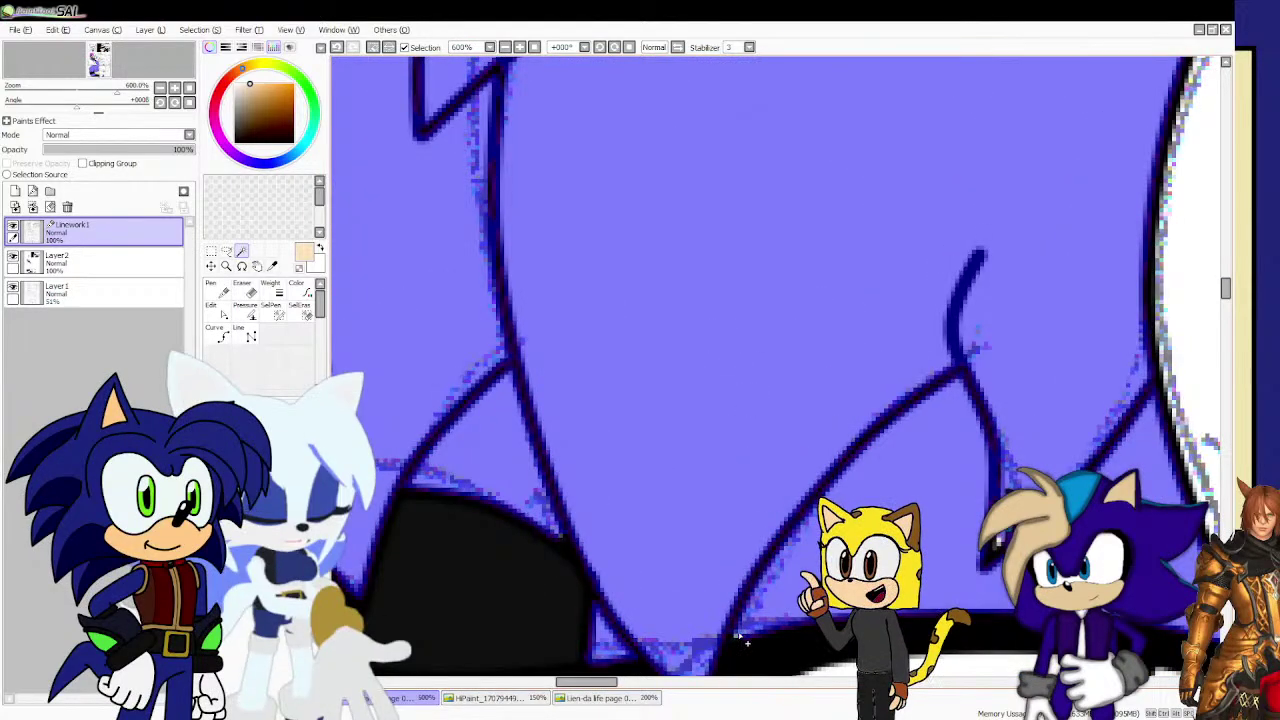
{"action": "scroll", "coordinate": [720, 537], "scroll_direction": "down", "scroll_amount": 3}
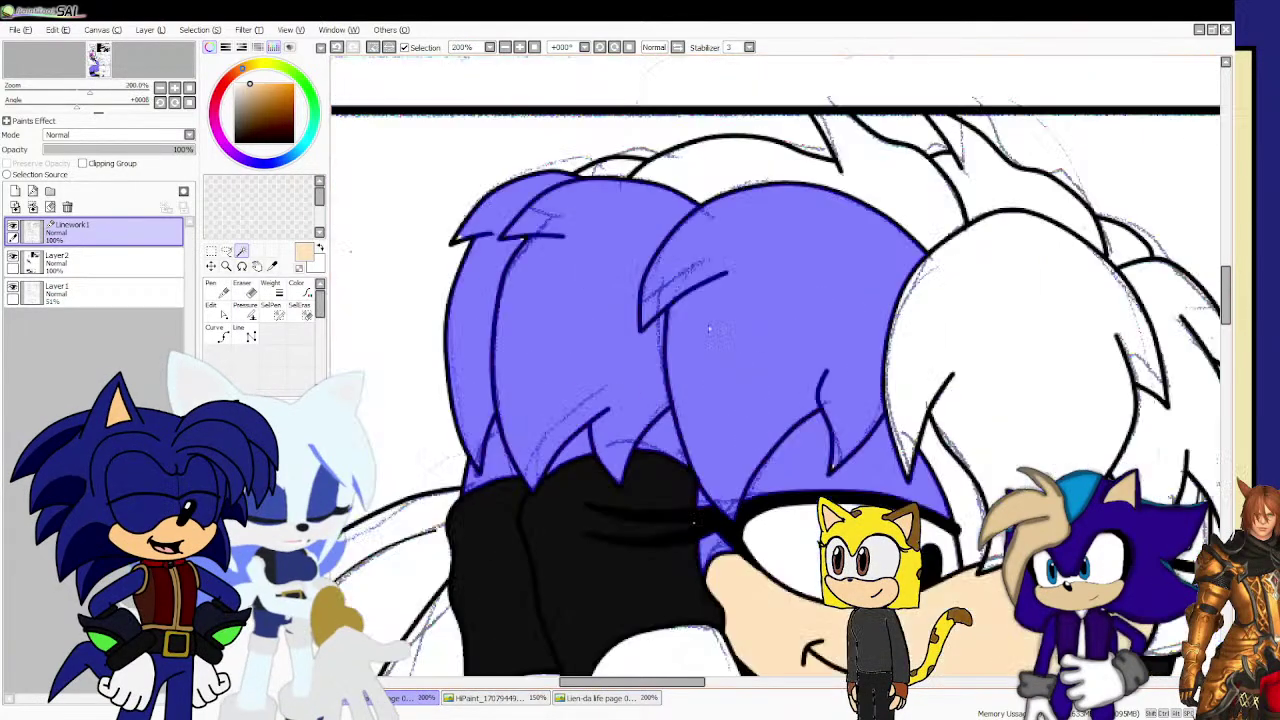
Add the seated character's upper hair, its pointed tufts and the large central front lock to the selection.
{"action": "left_click", "coordinate": [617, 172]}
{"action": "left_click", "coordinate": [780, 160]}
{"action": "left_click", "coordinate": [1010, 185]}
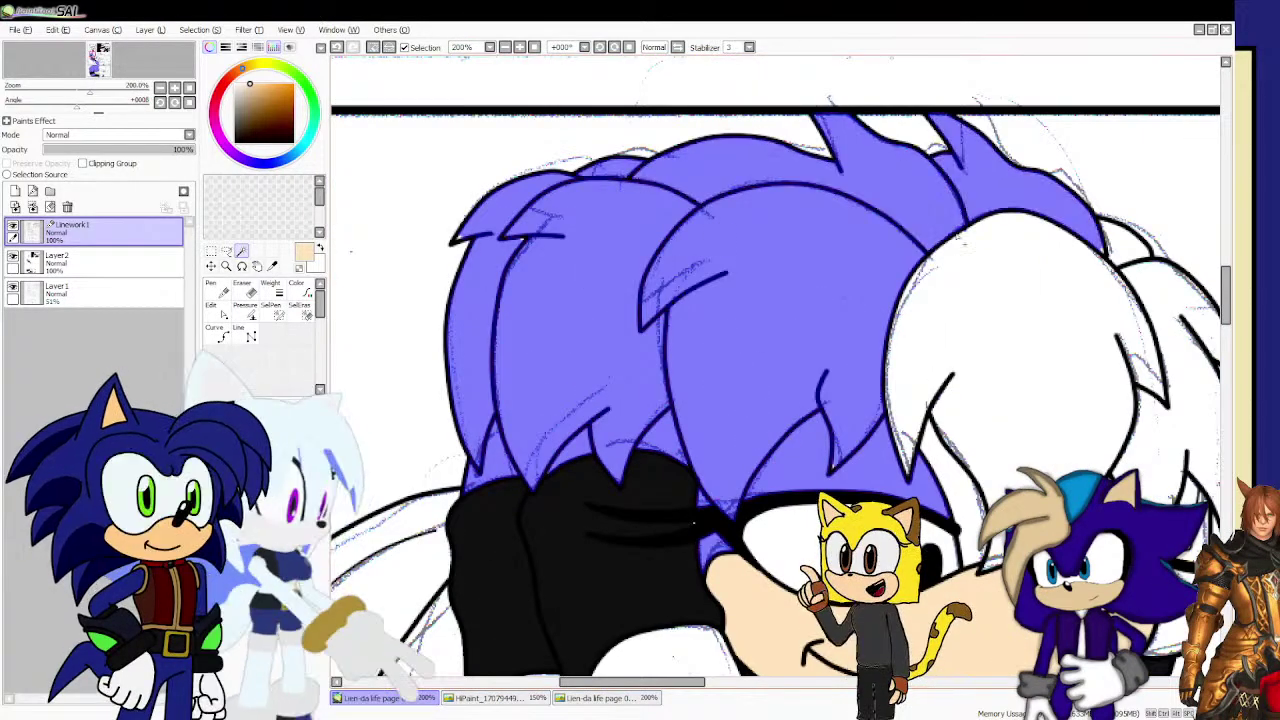
{"action": "left_click", "coordinate": [963, 320]}
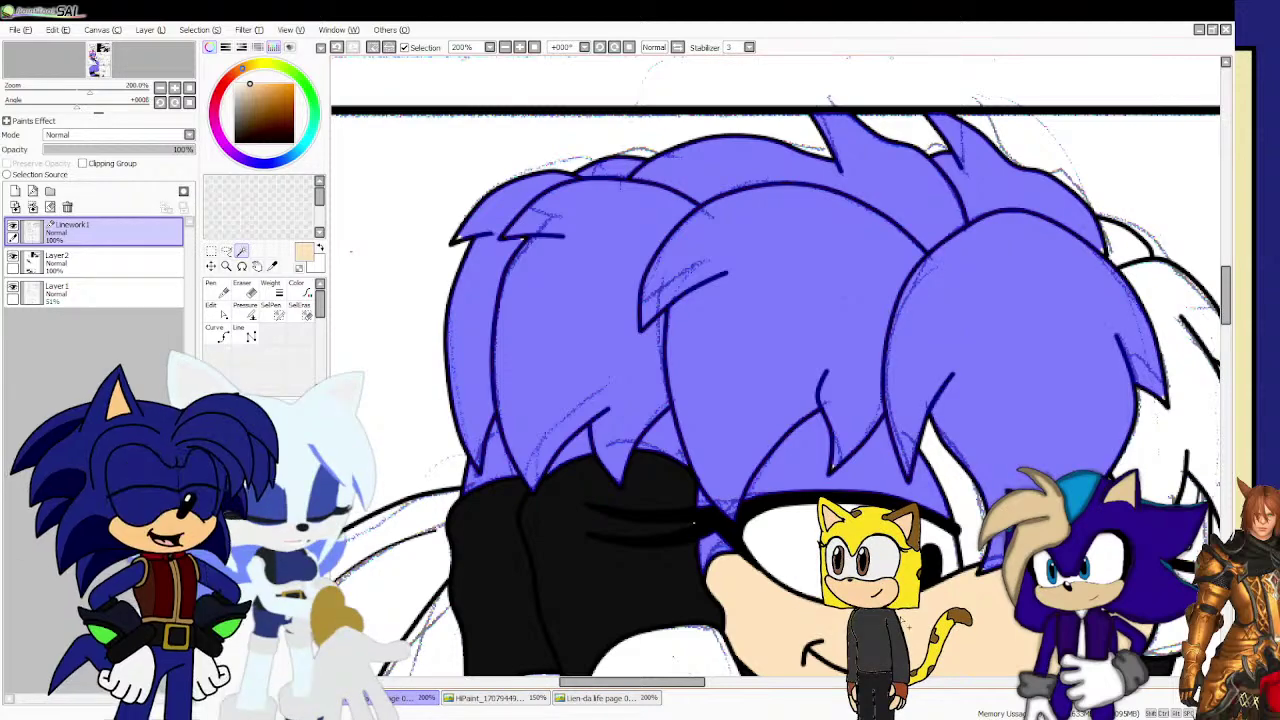
Add the forehead strip beside the seated character's central front lock and the outer hair lock beyond the far eye to the selection.
{"action": "left_click", "coordinate": [950, 465]}
{"action": "scroll", "coordinate": [676, 466], "scroll_direction": "down", "scroll_amount": 2}
{"action": "scroll", "coordinate": [786, 477], "scroll_direction": "up", "scroll_amount": 2}
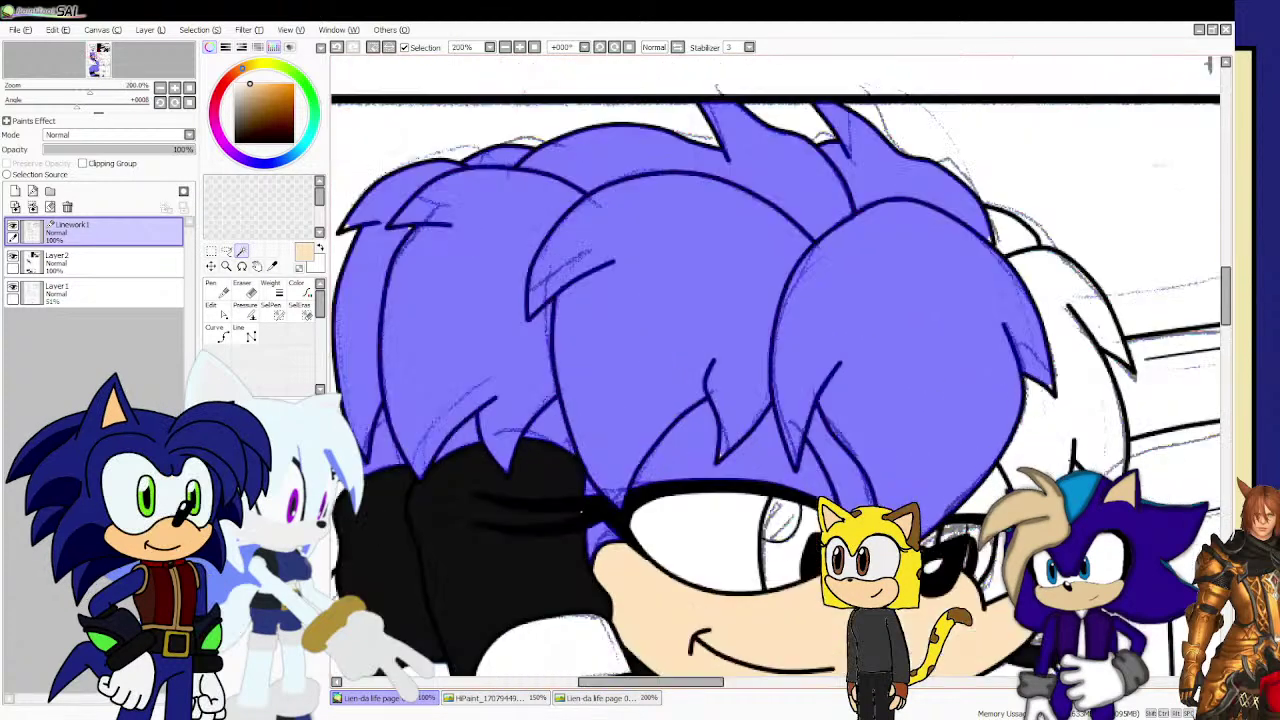
{"action": "scroll", "coordinate": [580, 511], "scroll_direction": "up", "scroll_amount": 1}
{"action": "scroll", "coordinate": [580, 511], "scroll_direction": "up", "scroll_amount": 1}
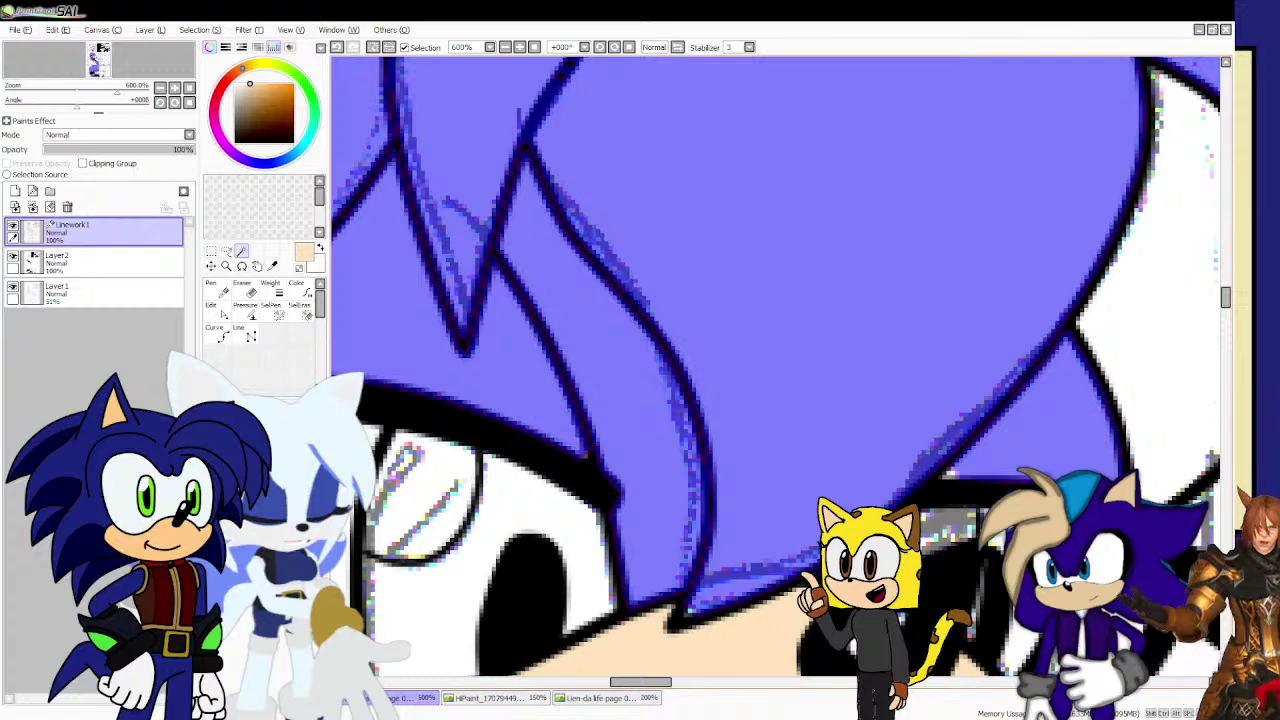
{"action": "left_click", "coordinate": [950, 481]}
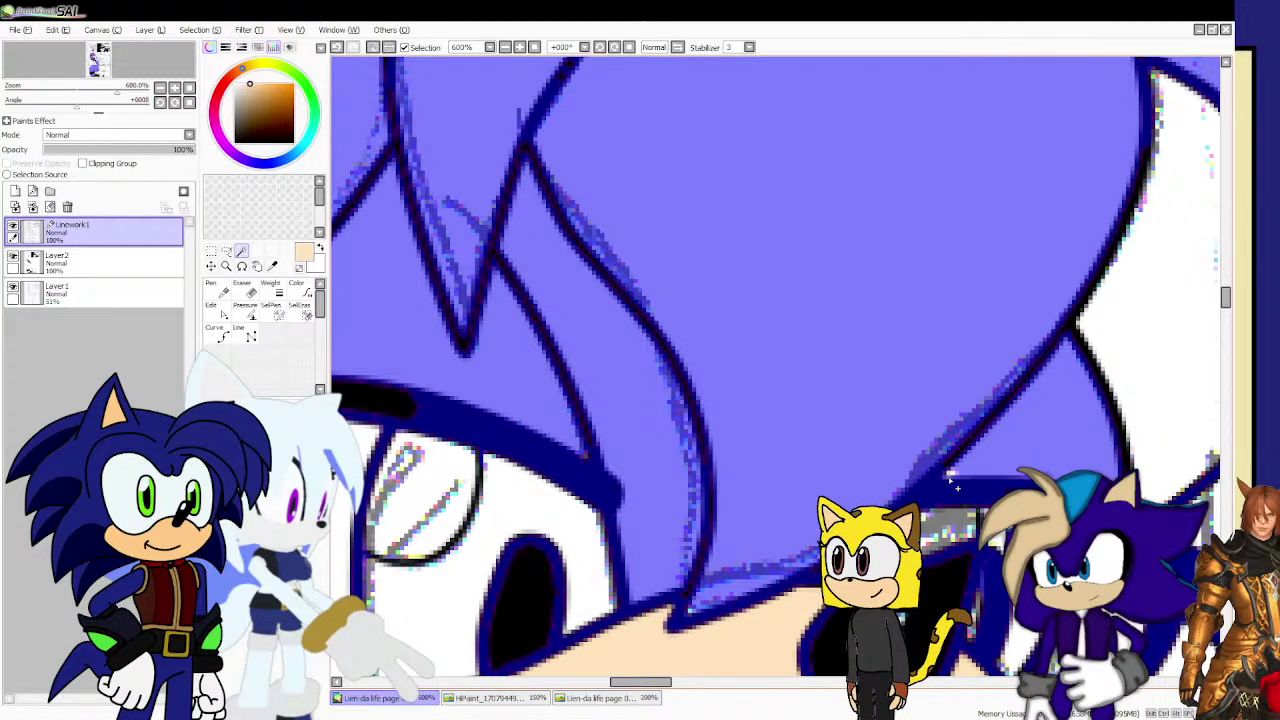
{"action": "key", "text": "ctrl+z"}
{"action": "left_click", "coordinate": [1110, 385]}
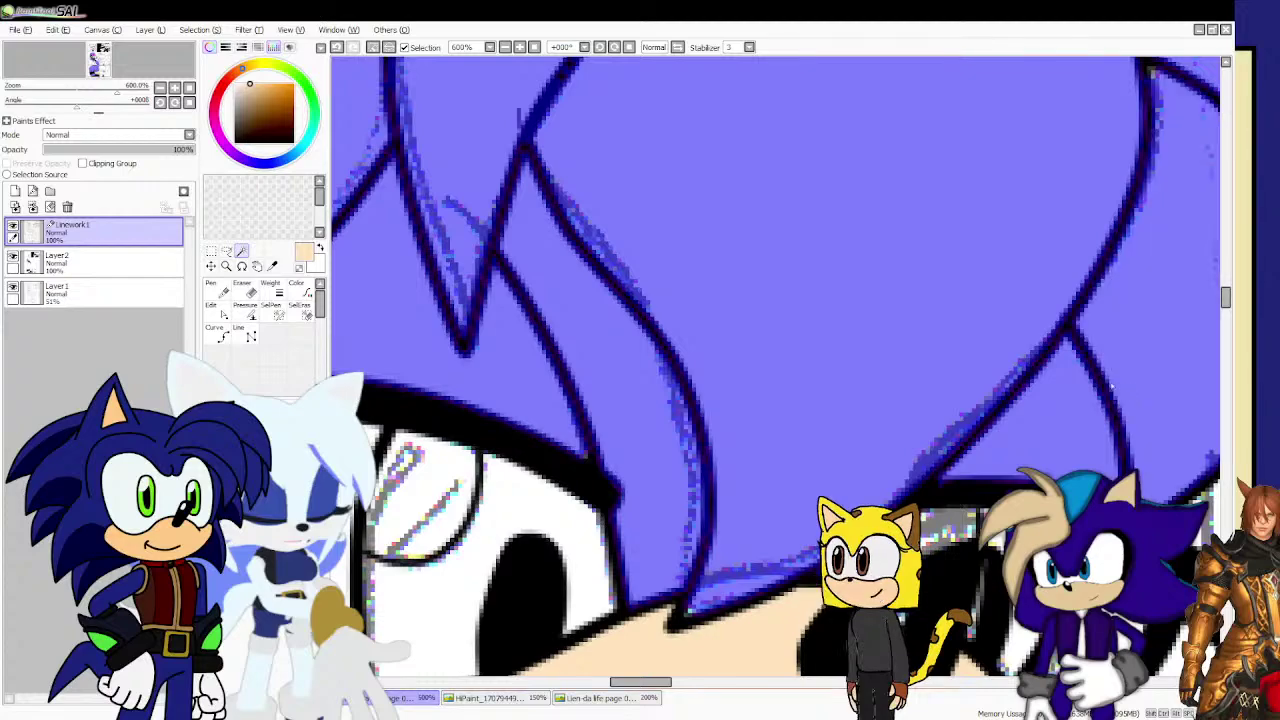
Add the small gaps around the seated character's far eyelashes and the remaining upper rear hair tufts to the selection.
{"action": "scroll", "coordinate": [1111, 387], "scroll_direction": "down", "scroll_amount": 5}
{"action": "scroll", "coordinate": [962, 385], "scroll_direction": "up", "scroll_amount": 4}
{"action": "left_click", "coordinate": [978, 480]}
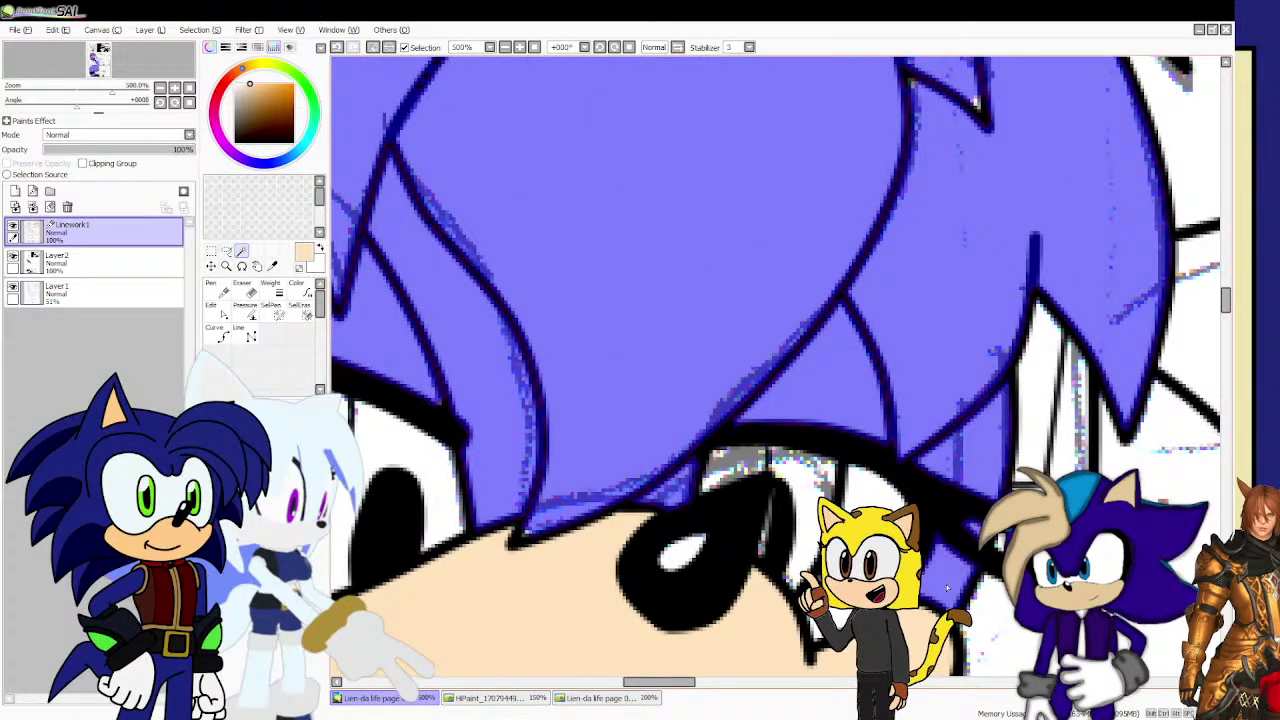
{"action": "scroll", "coordinate": [947, 588], "scroll_direction": "down", "scroll_amount": 3}
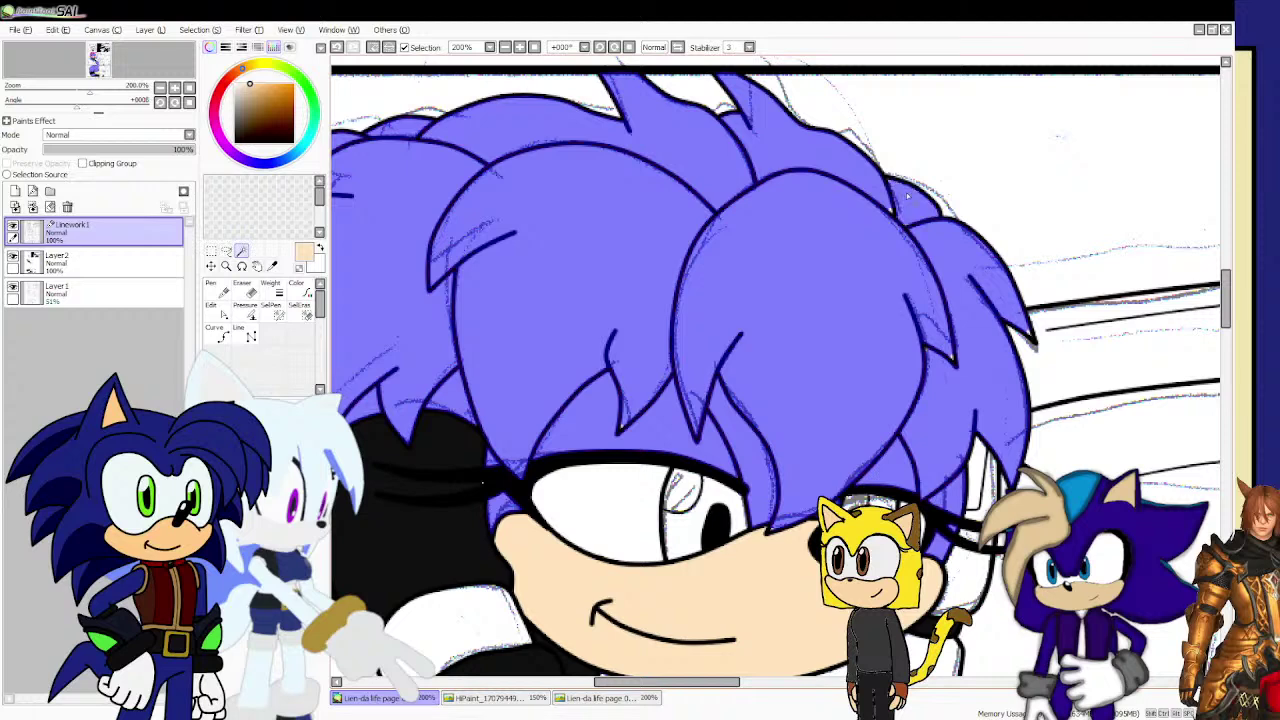
{"action": "scroll", "coordinate": [926, 289], "scroll_direction": "up", "scroll_amount": 1}
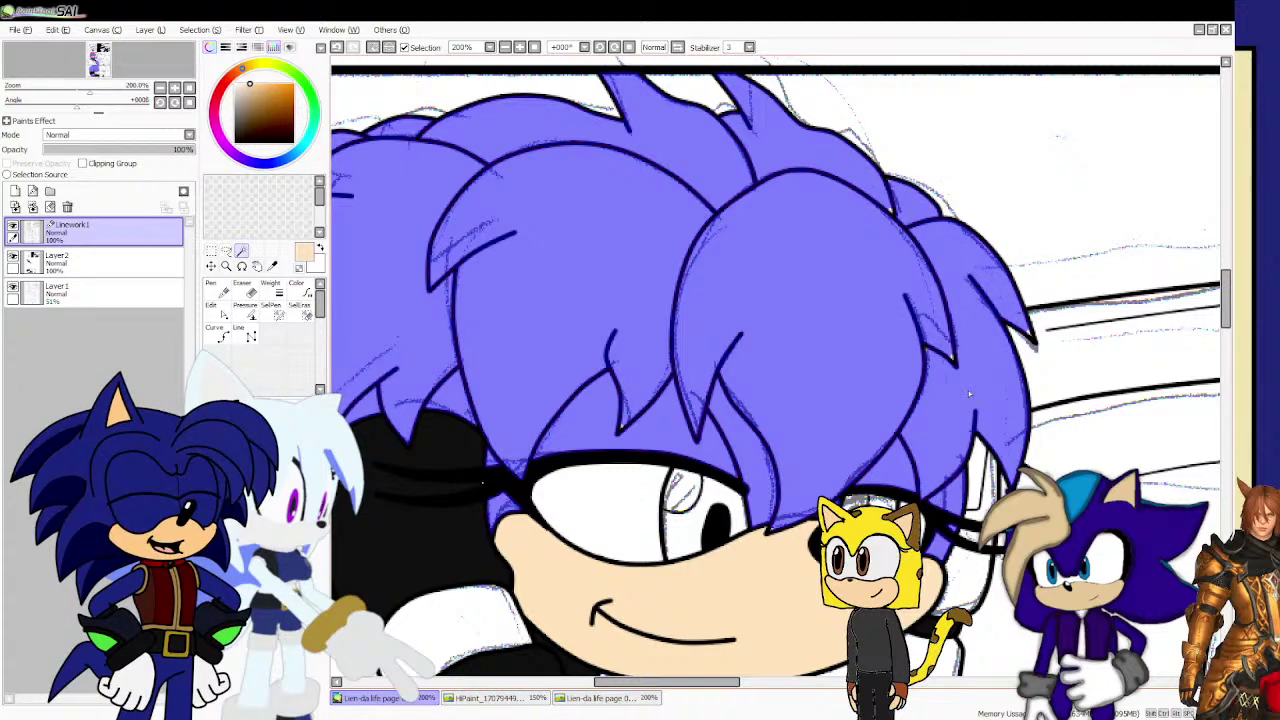
{"action": "scroll", "coordinate": [968, 390], "scroll_direction": "up", "scroll_amount": 3}
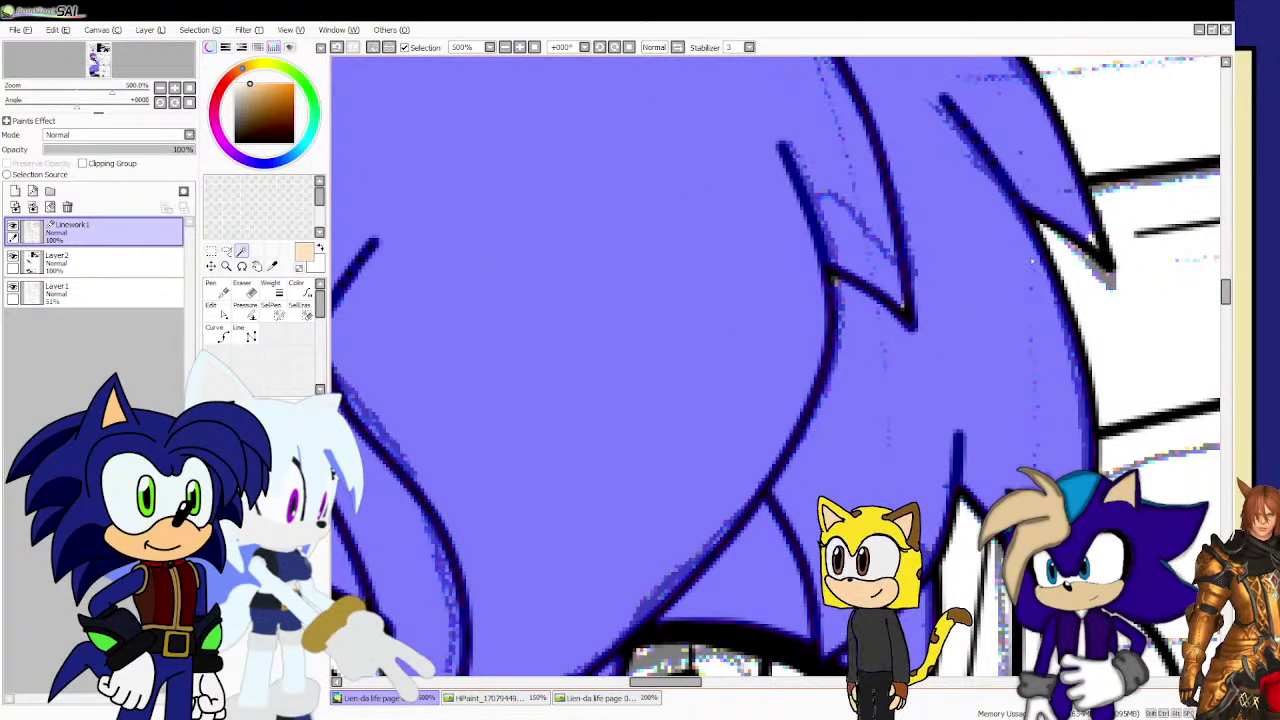
{"action": "scroll", "coordinate": [879, 323], "scroll_direction": "down", "scroll_amount": 7}
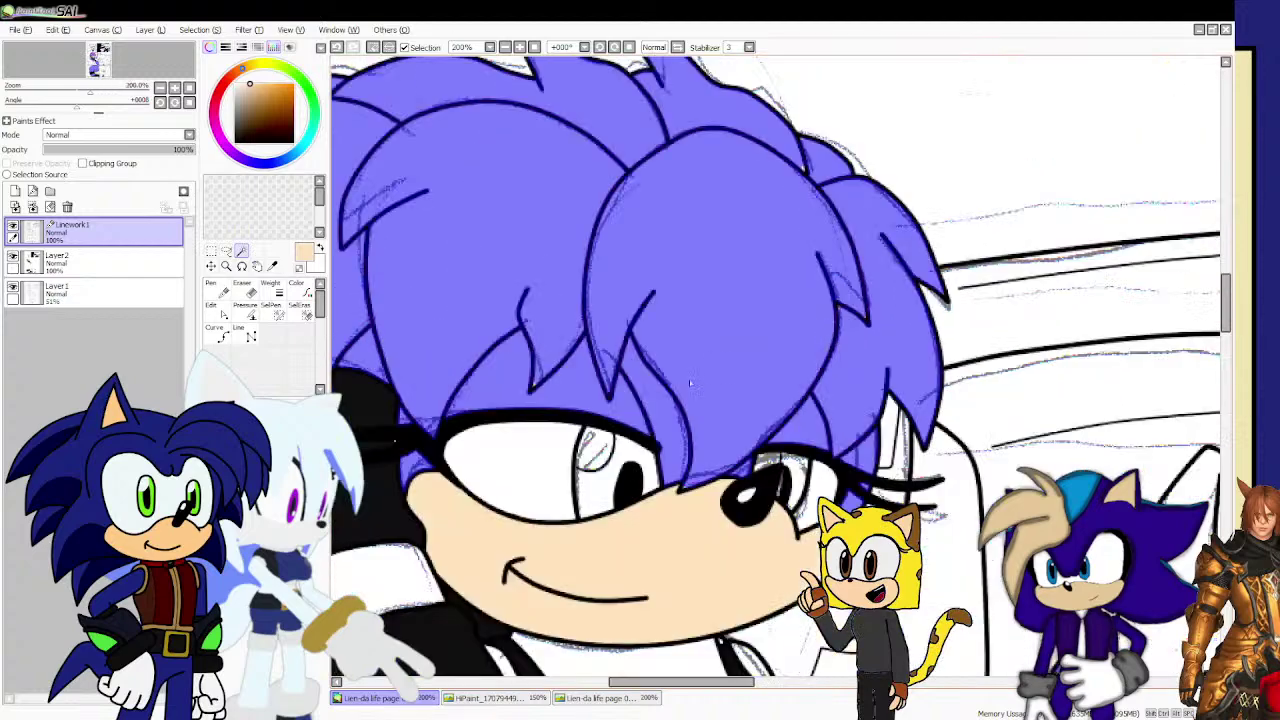
Add the seated character's white segments between the black wraps, the chest and both bare shoulder areas to the selection.
{"action": "scroll", "coordinate": [636, 398], "scroll_direction": "up", "scroll_amount": 2}
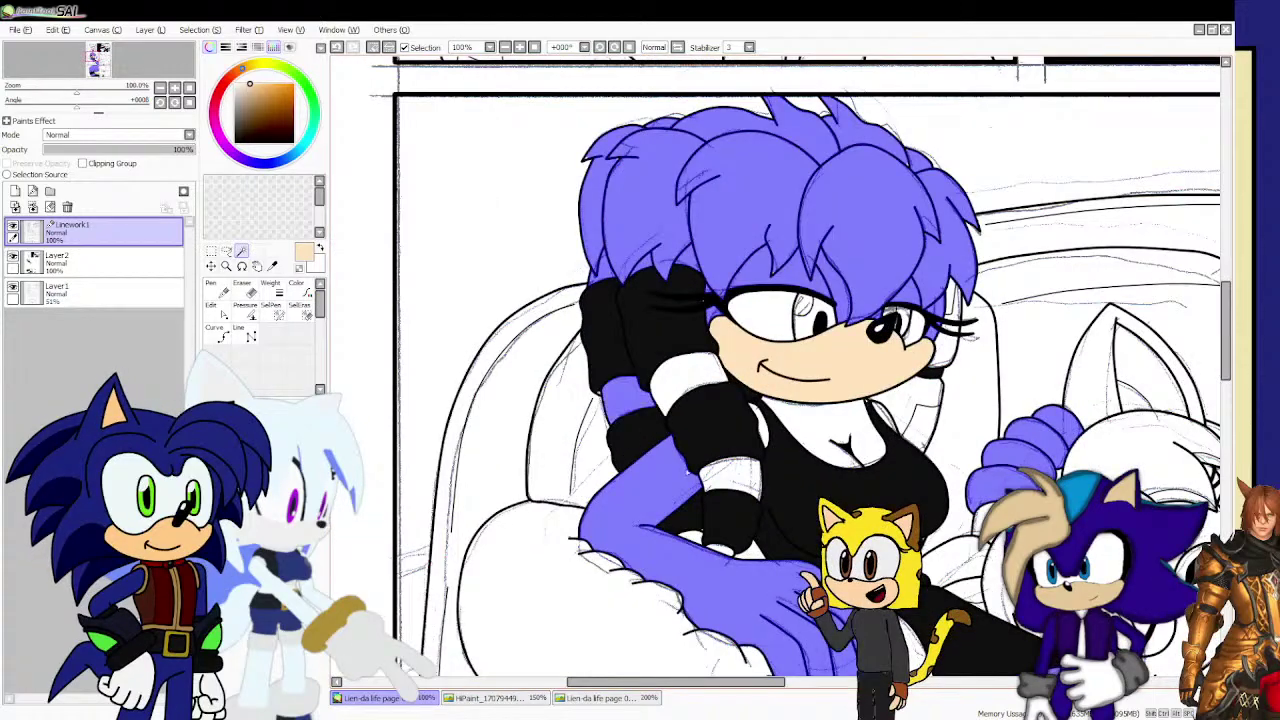
{"action": "scroll", "coordinate": [700, 465], "scroll_direction": "up", "scroll_amount": 1}
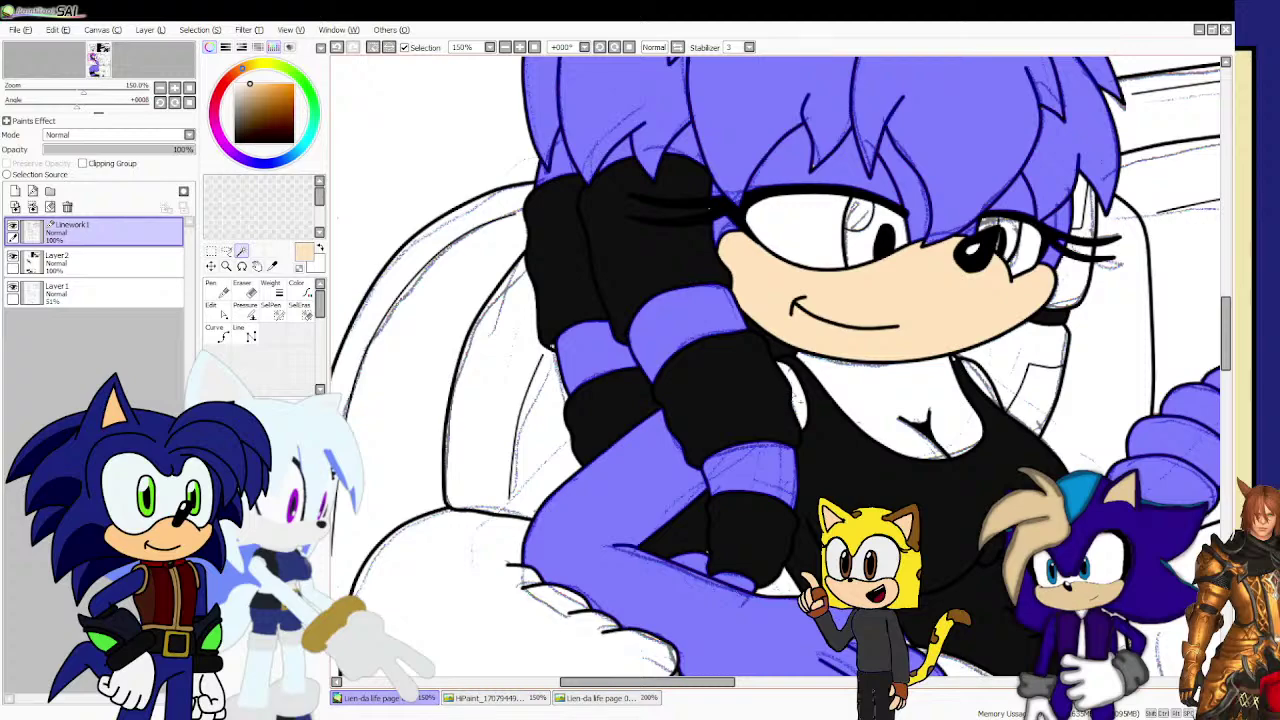
{"action": "scroll", "coordinate": [1002, 367], "scroll_direction": "up", "scroll_amount": 1}
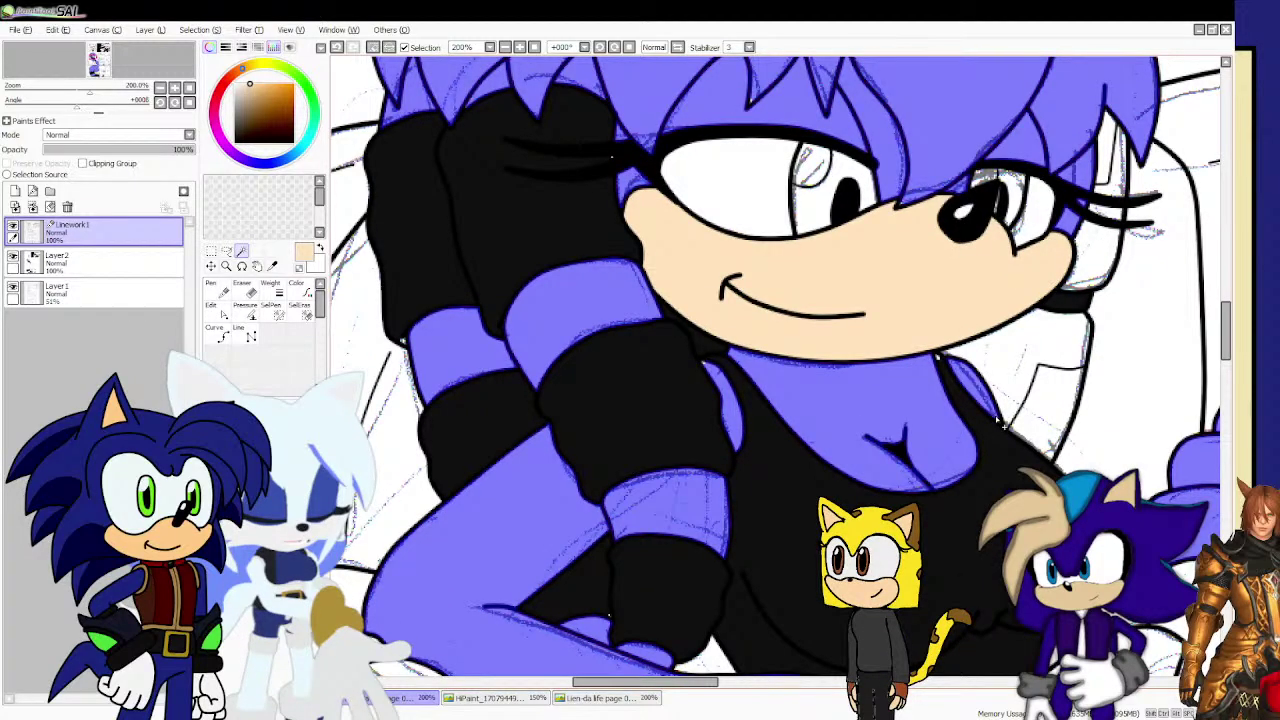
{"action": "scroll", "coordinate": [1002, 428], "scroll_direction": "up", "scroll_amount": 3}
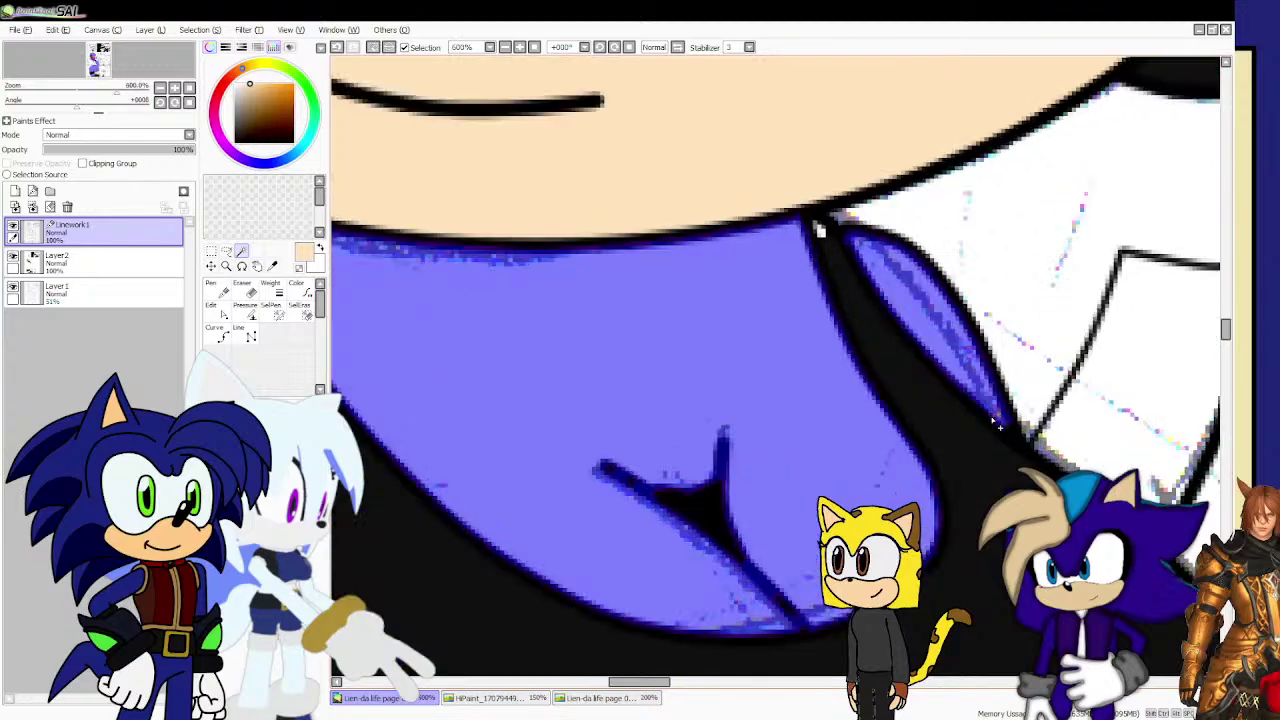
{"action": "scroll", "coordinate": [712, 370], "scroll_direction": "down", "scroll_amount": 8}
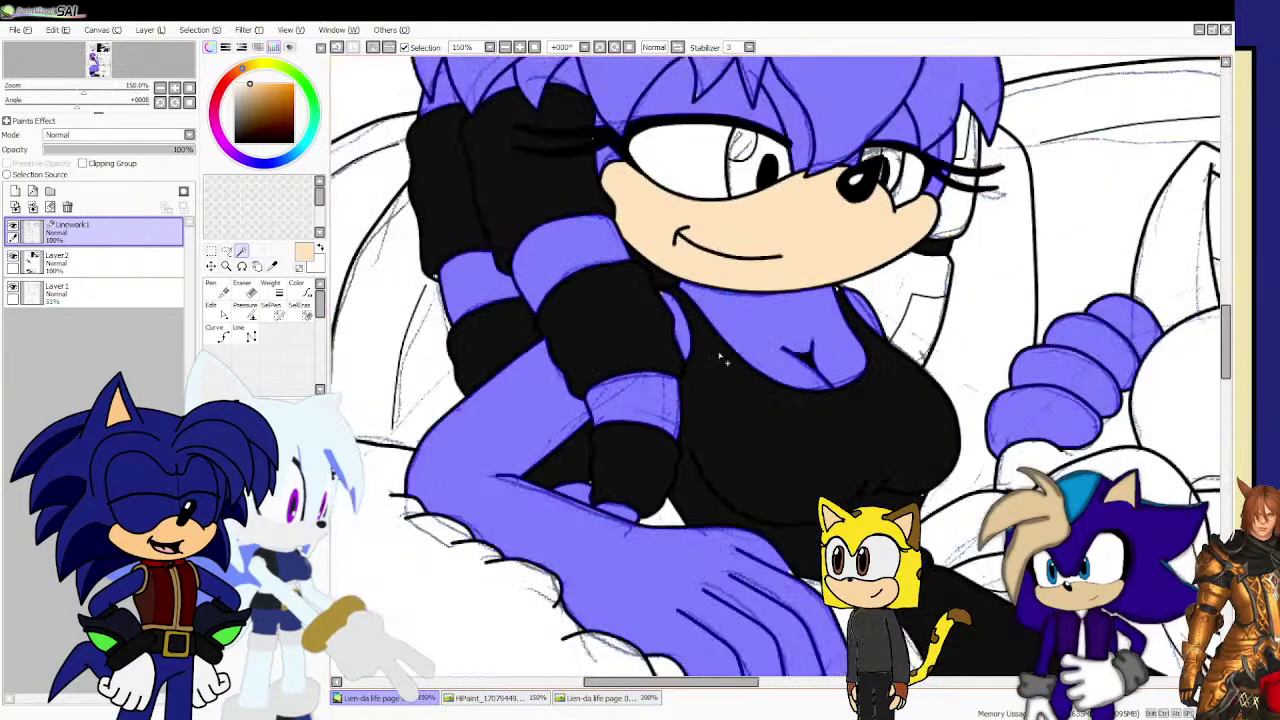
Add the seated character's hand in the computer panel to the selection.
{"action": "scroll", "coordinate": [710, 372], "scroll_direction": "down", "scroll_amount": 2}
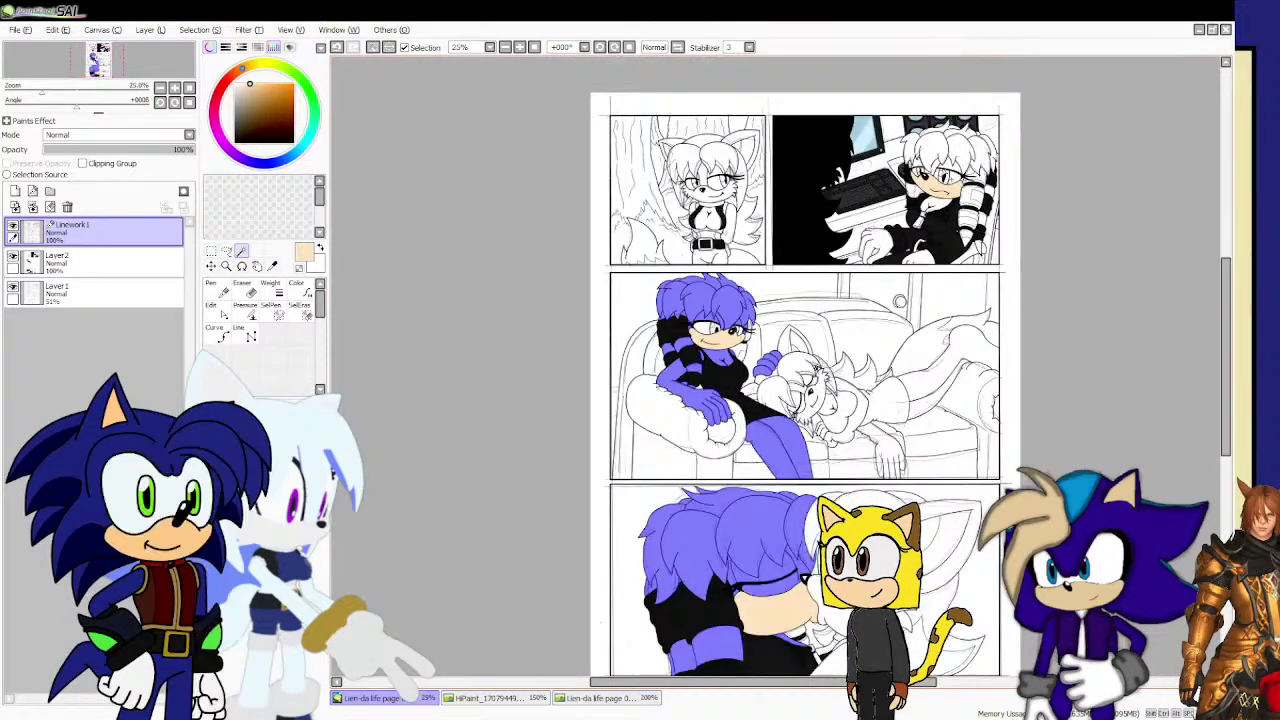
{"action": "scroll", "coordinate": [949, 170], "scroll_direction": "up", "scroll_amount": 6}
{"action": "scroll", "coordinate": [856, 286], "scroll_direction": "down", "scroll_amount": 4}
{"action": "scroll", "coordinate": [851, 305], "scroll_direction": "up", "scroll_amount": 1}
{"action": "left_click", "coordinate": [723, 420]}
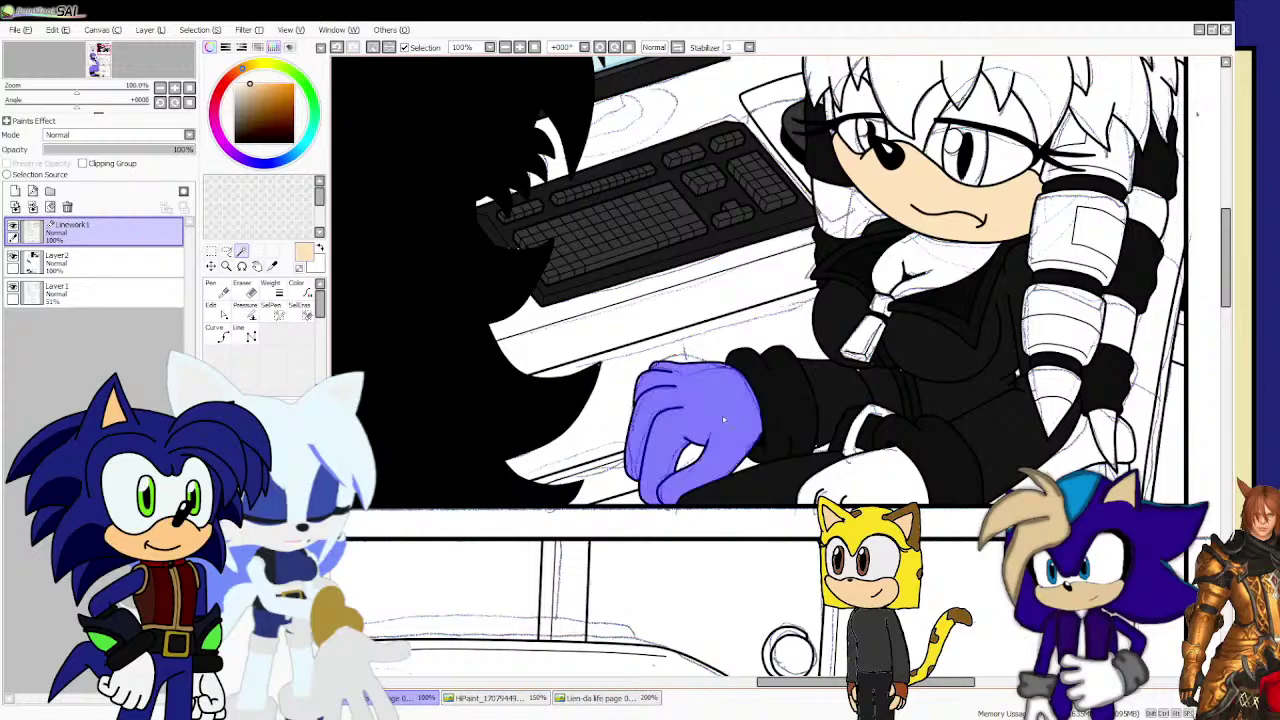
{"action": "scroll", "coordinate": [887, 466], "scroll_direction": "down", "scroll_amount": 2}
{"action": "scroll", "coordinate": [947, 364], "scroll_direction": "up", "scroll_amount": 5}
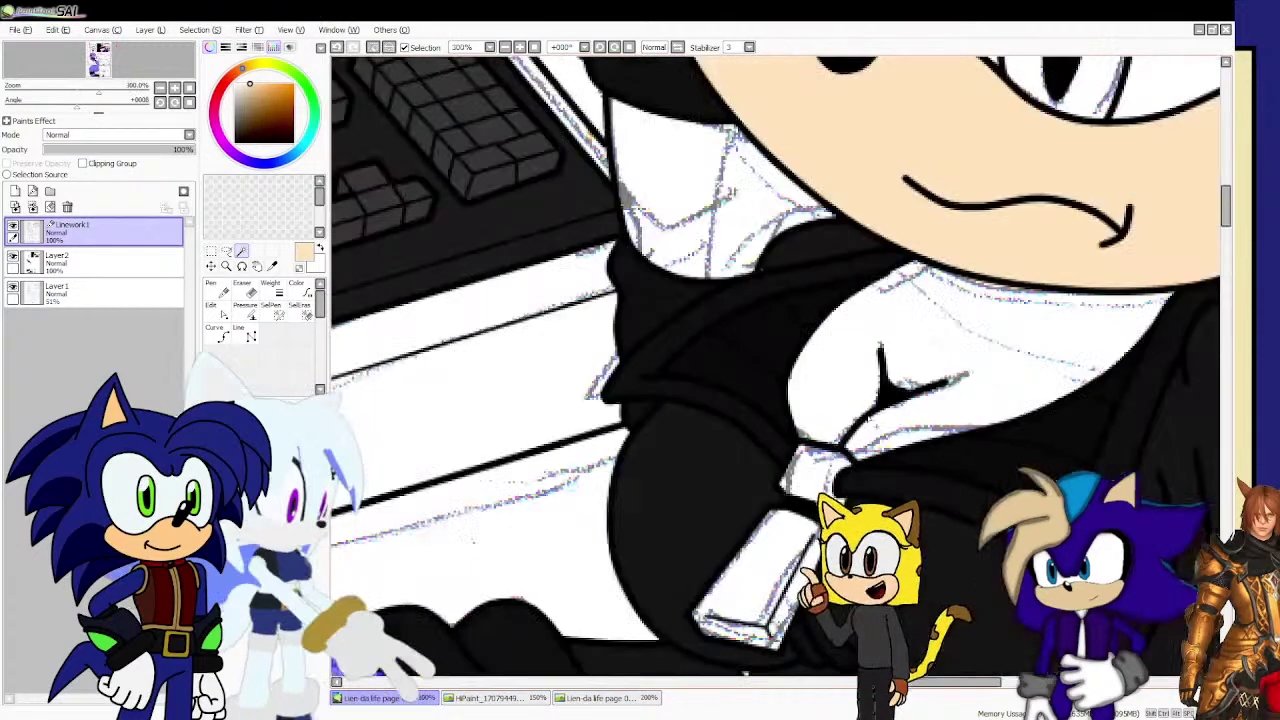
Add the computer-panel character's chest and the white segment below the far cheek to the selection.
{"action": "left_click", "coordinate": [947, 364]}
{"action": "scroll", "coordinate": [947, 364], "scroll_direction": "down", "scroll_amount": 4}
{"action": "scroll", "coordinate": [900, 368], "scroll_direction": "down", "scroll_amount": 1}
{"action": "scroll", "coordinate": [860, 370], "scroll_direction": "up", "scroll_amount": 3}
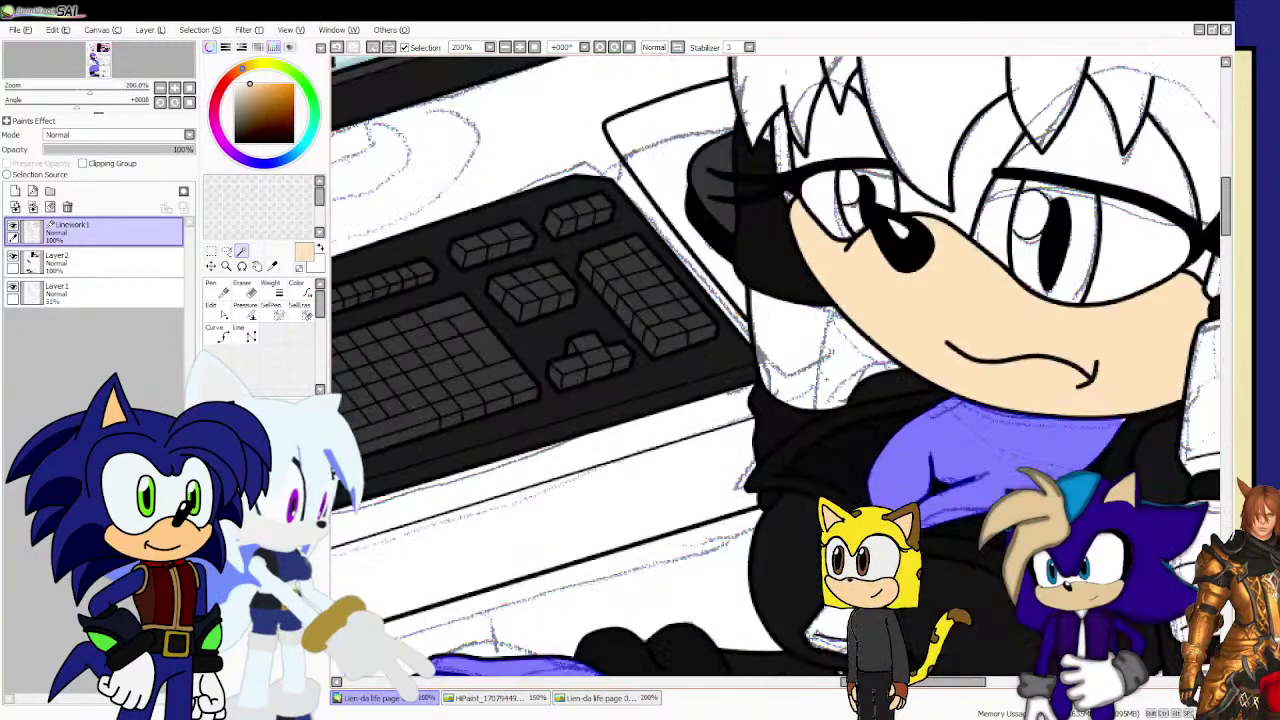
{"action": "scroll", "coordinate": [818, 372], "scroll_direction": "down", "scroll_amount": 1}
{"action": "scroll", "coordinate": [818, 372], "scroll_direction": "down", "scroll_amount": 1}
{"action": "scroll", "coordinate": [805, 300], "scroll_direction": "up", "scroll_amount": 1}
Add the computer-panel character's front hair locks, upper tufts, rear locks and the rear segment between the black wraps to the selection.
{"action": "left_click", "coordinate": [815, 232]}
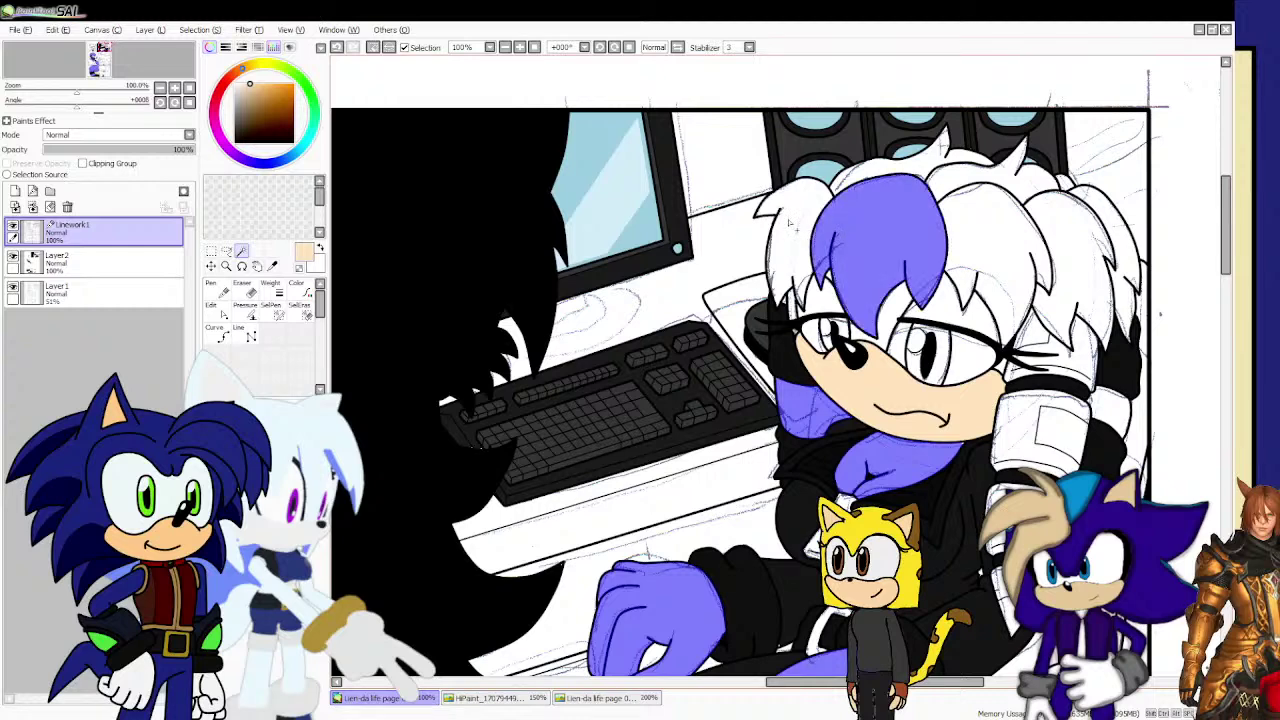
{"action": "left_click", "coordinate": [869, 172]}
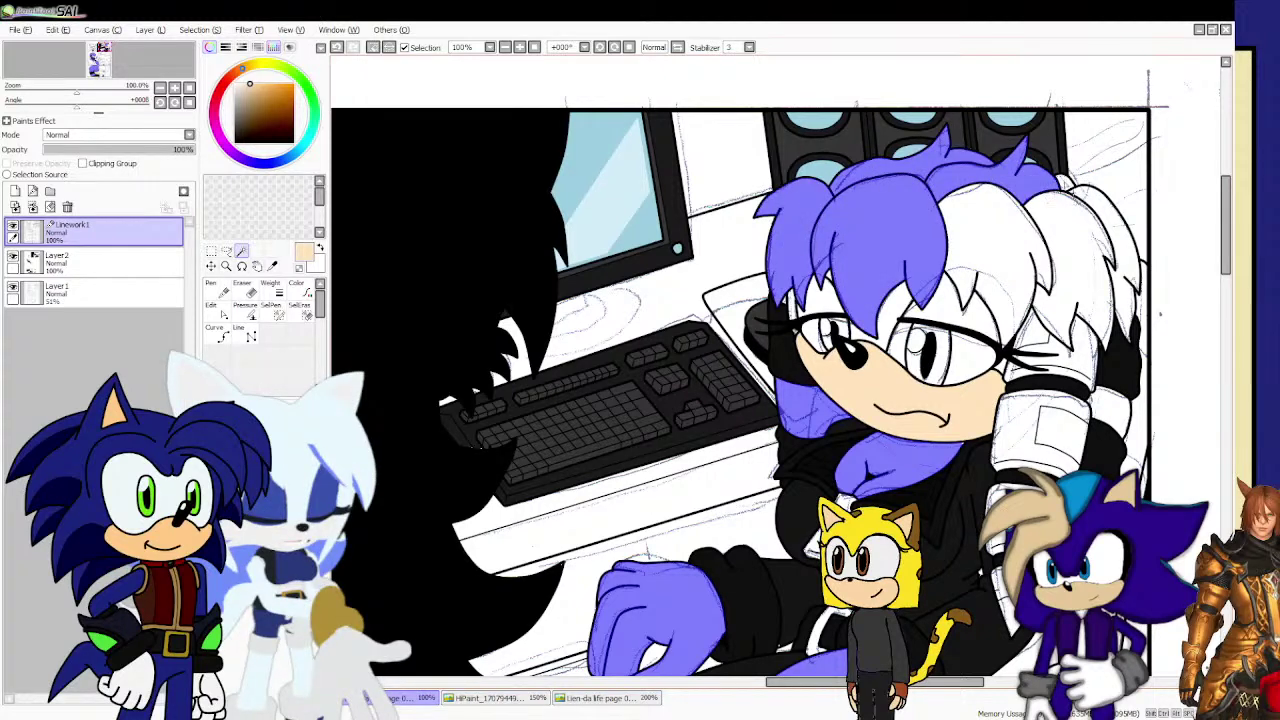
{"action": "left_click", "coordinate": [1066, 184]}
{"action": "left_click", "coordinate": [1082, 228]}
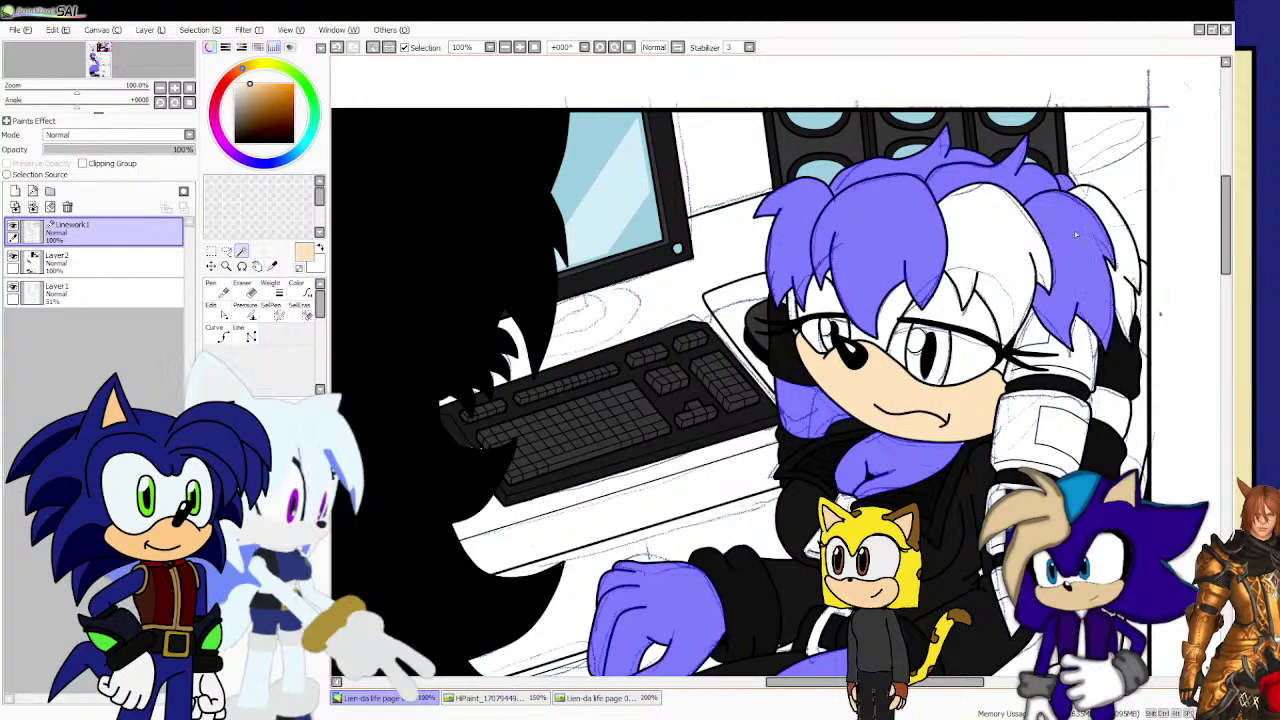
{"action": "left_click", "coordinate": [1116, 396]}
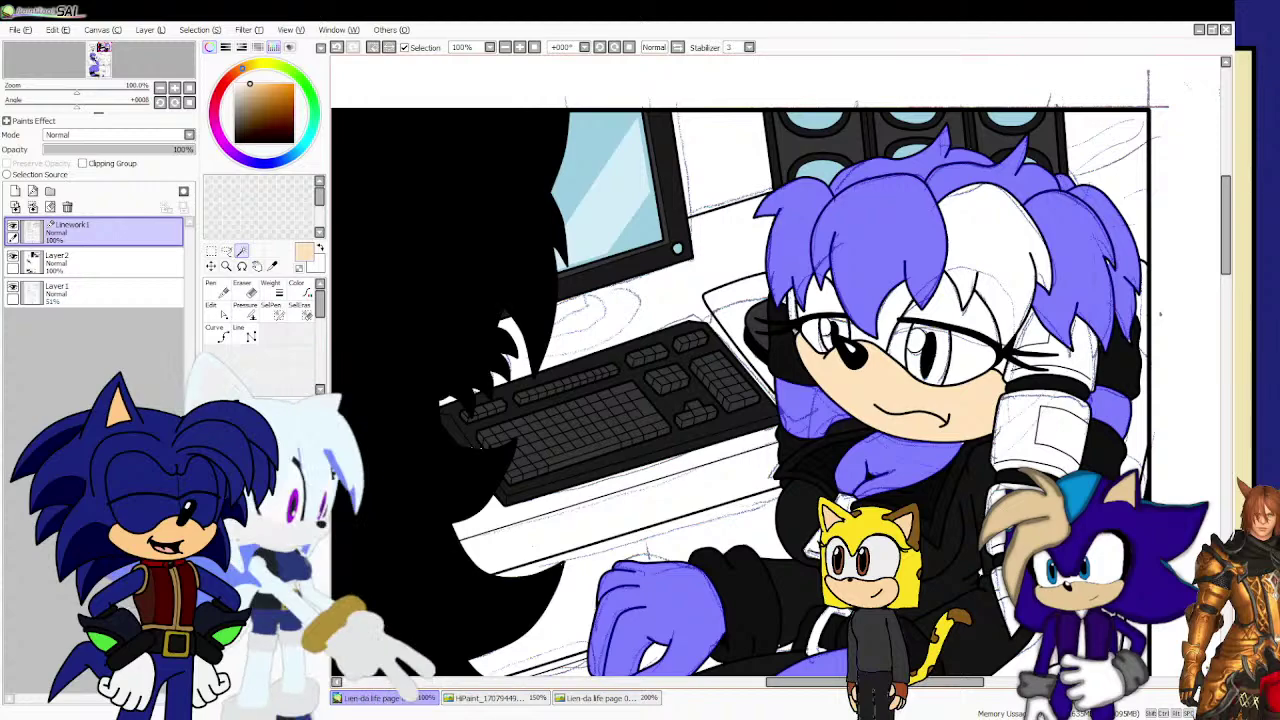
{"action": "scroll", "coordinate": [1090, 234], "scroll_direction": "up", "scroll_amount": 5}
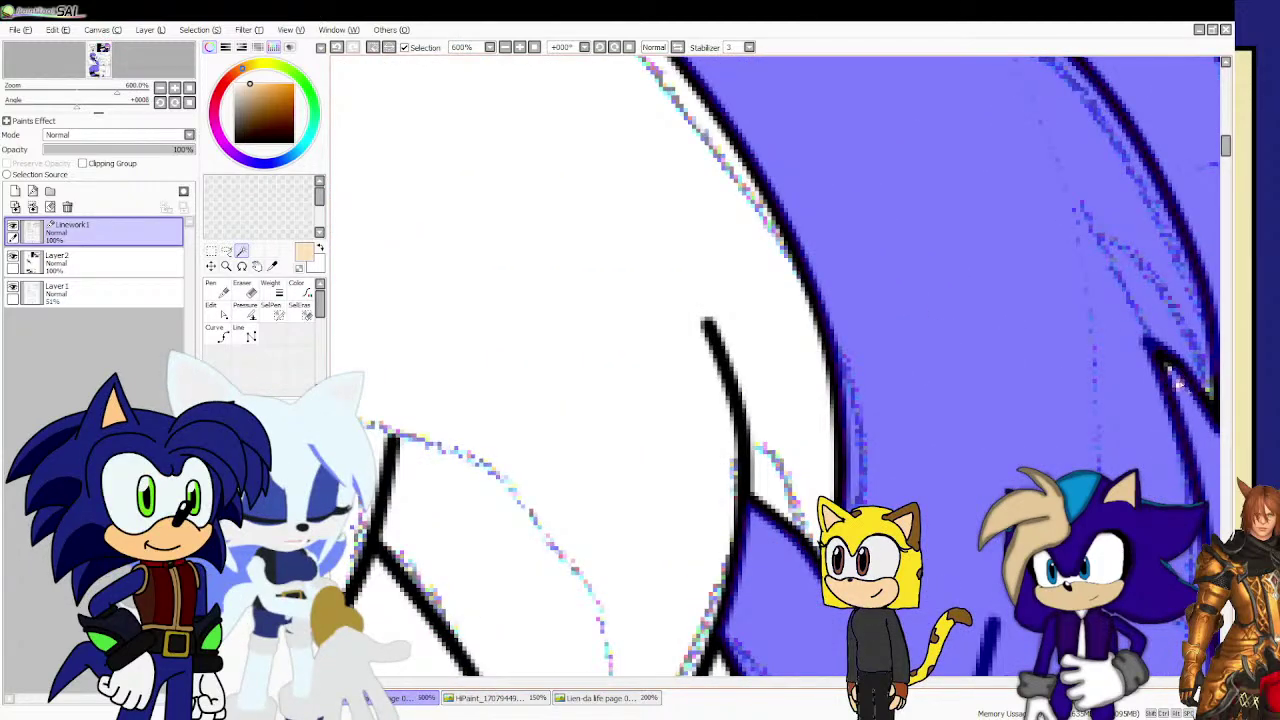
{"action": "scroll", "coordinate": [1073, 322], "scroll_direction": "down", "scroll_amount": 4}
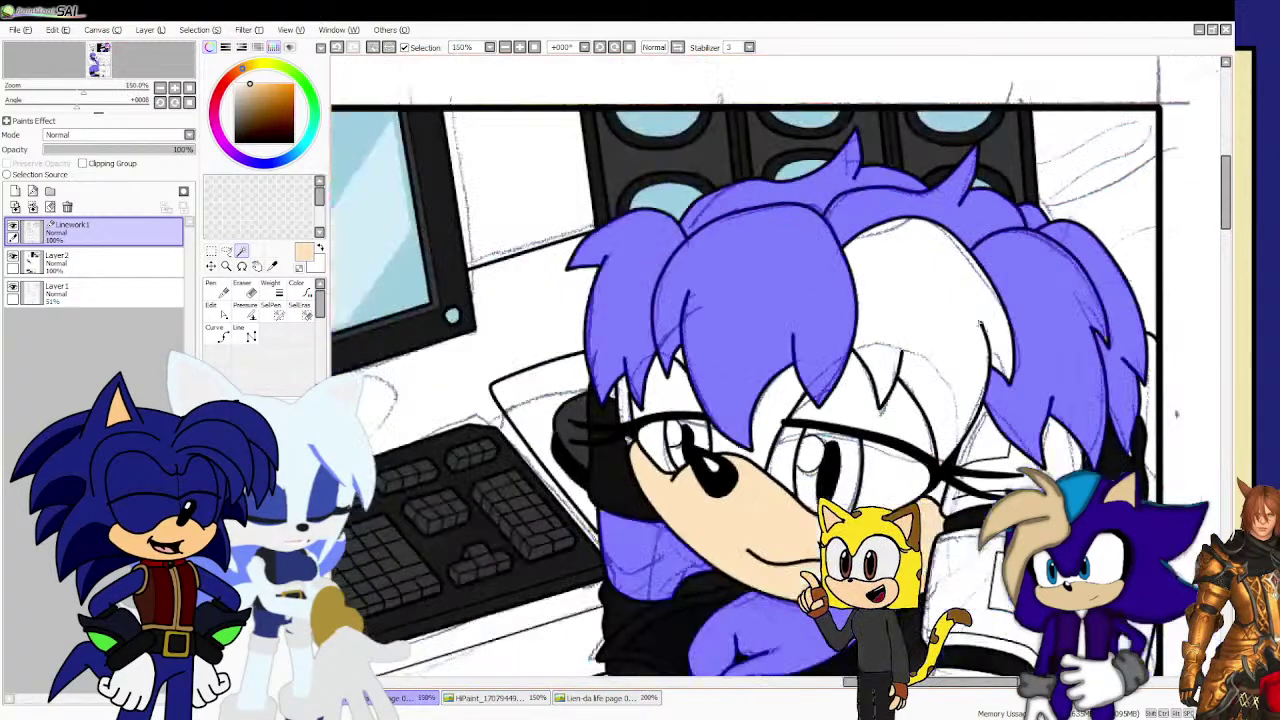
{"action": "left_click", "coordinate": [915, 320]}
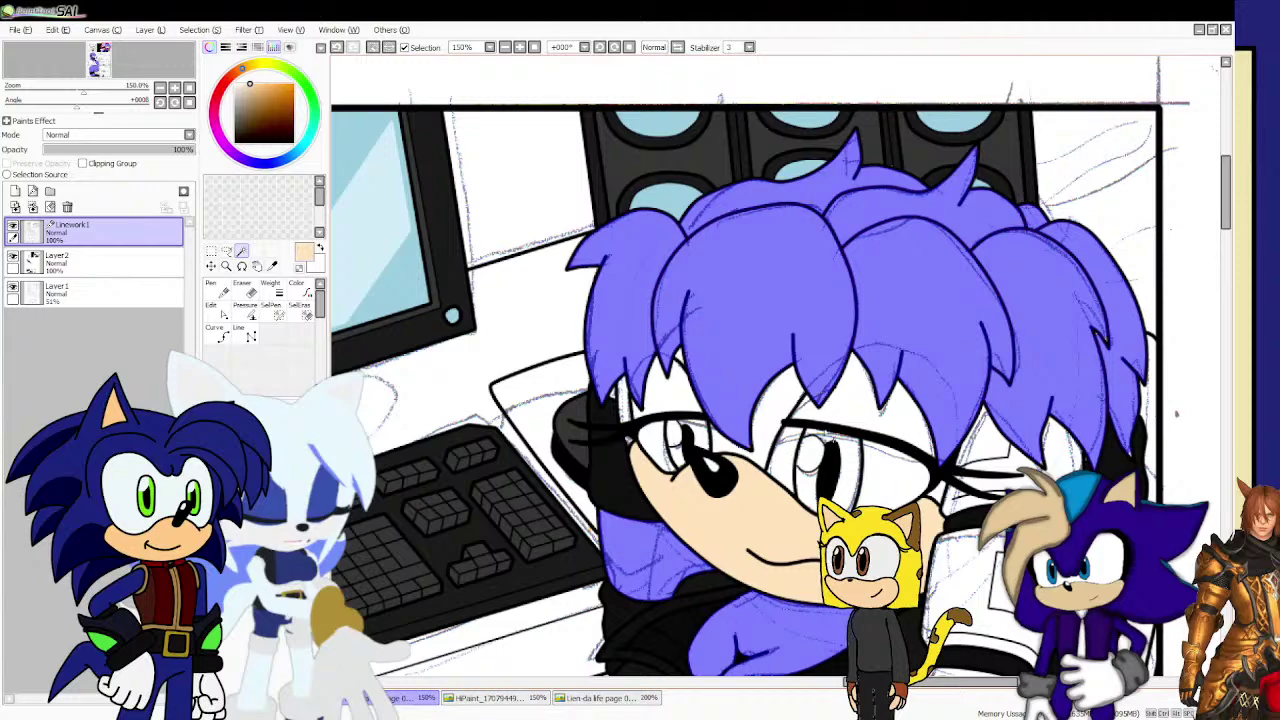
Add the small gaps beside the computer-panel character's far eye, the forehead above it and the area between the eyes to the selection.
{"action": "scroll", "coordinate": [1176, 413], "scroll_direction": "up", "scroll_amount": 1}
{"action": "scroll", "coordinate": [578, 375], "scroll_direction": "up", "scroll_amount": 2}
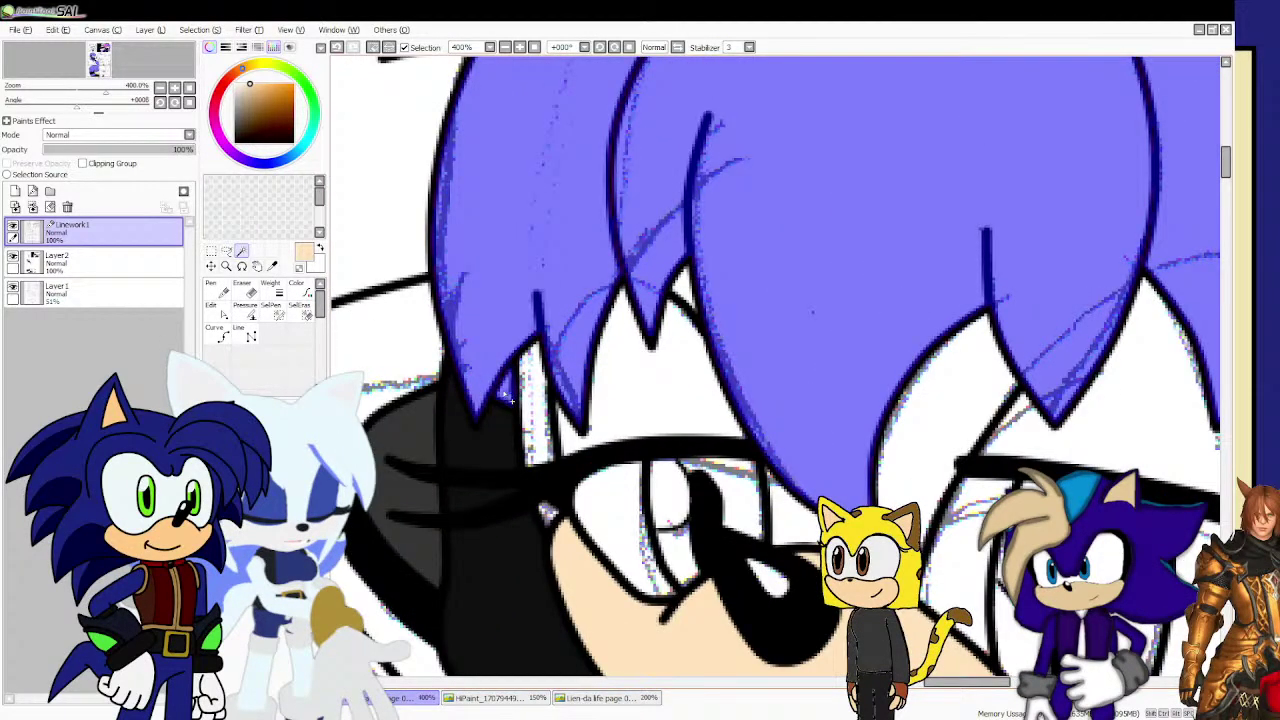
{"action": "left_click", "coordinate": [544, 410]}
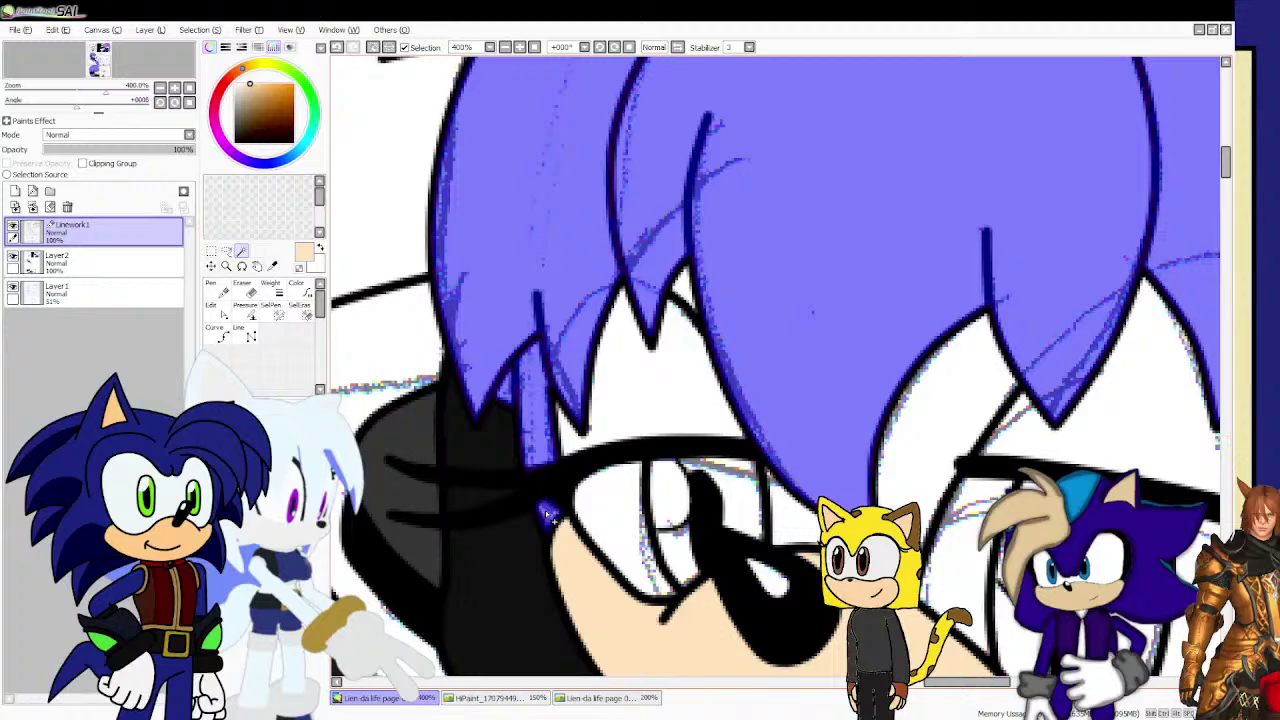
{"action": "left_click_drag", "start_coordinate": [625, 300], "coordinate": [585, 411]}
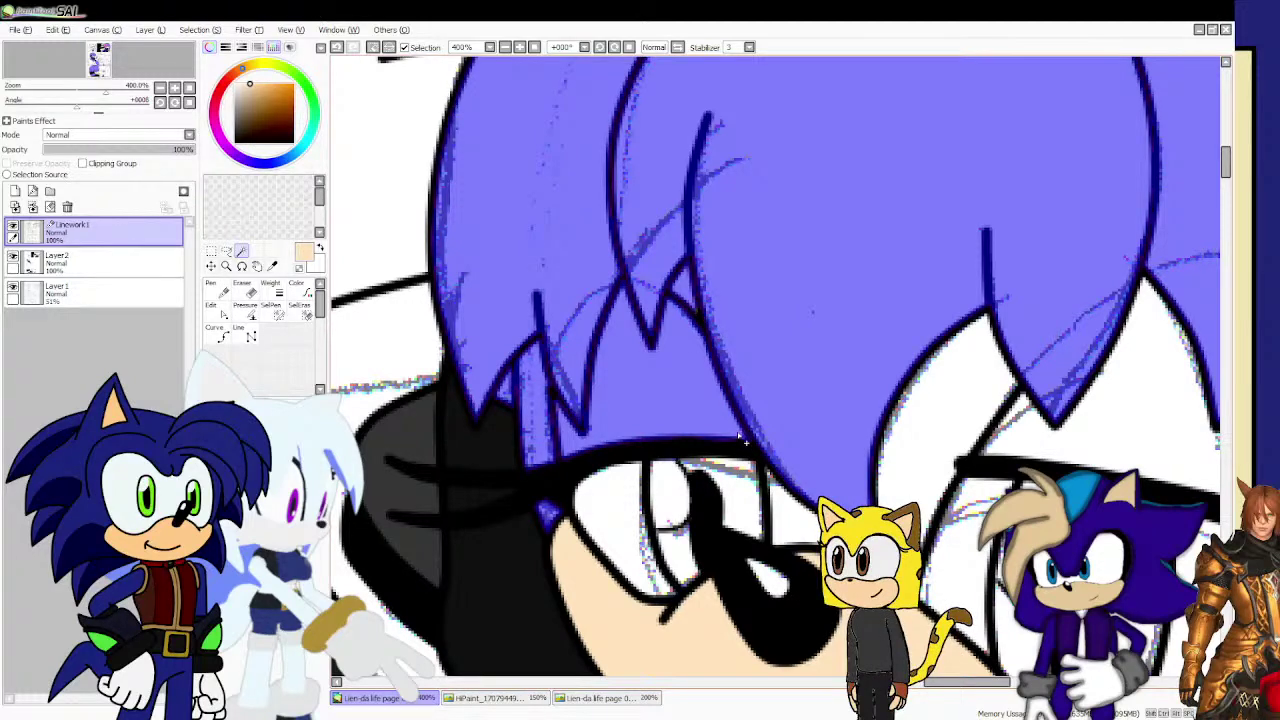
{"action": "left_click", "coordinate": [872, 482]}
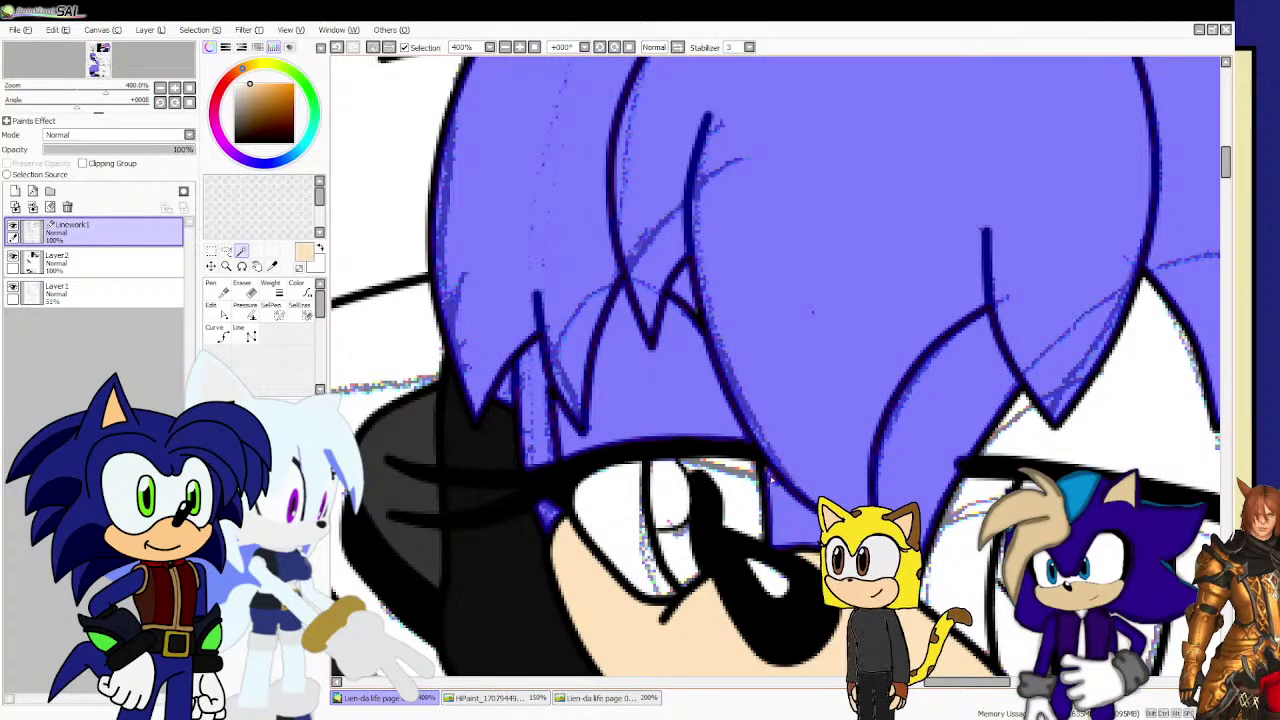
{"action": "scroll", "coordinate": [737, 441], "scroll_direction": "down", "scroll_amount": 3}
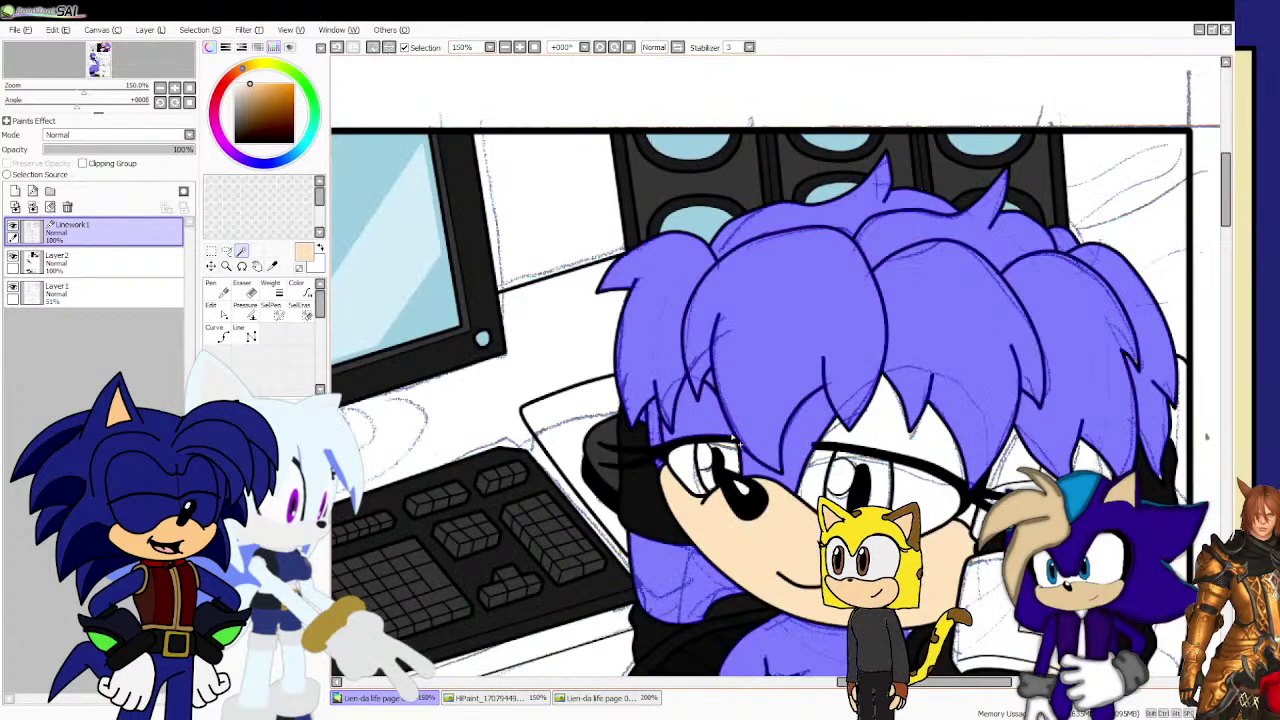
Add the forehead area above the computer-panel character's near eye and the small corner gap at its lashes to the selection.
{"action": "scroll", "coordinate": [944, 452], "scroll_direction": "up", "scroll_amount": 4}
{"action": "left_click", "coordinate": [932, 451]}
{"action": "scroll", "coordinate": [932, 450], "scroll_direction": "down", "scroll_amount": 4}
{"action": "scroll", "coordinate": [914, 432], "scroll_direction": "up", "scroll_amount": 4}
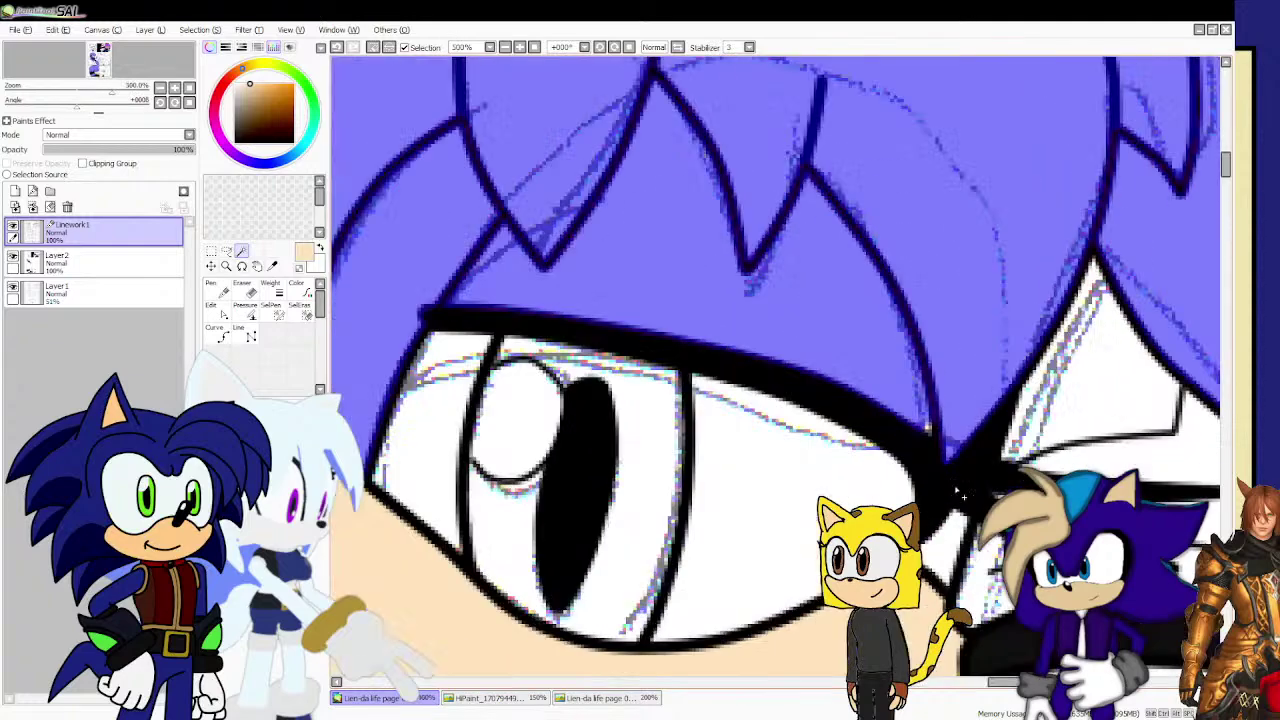
{"action": "scroll", "coordinate": [938, 432], "scroll_direction": "up", "scroll_amount": 2}
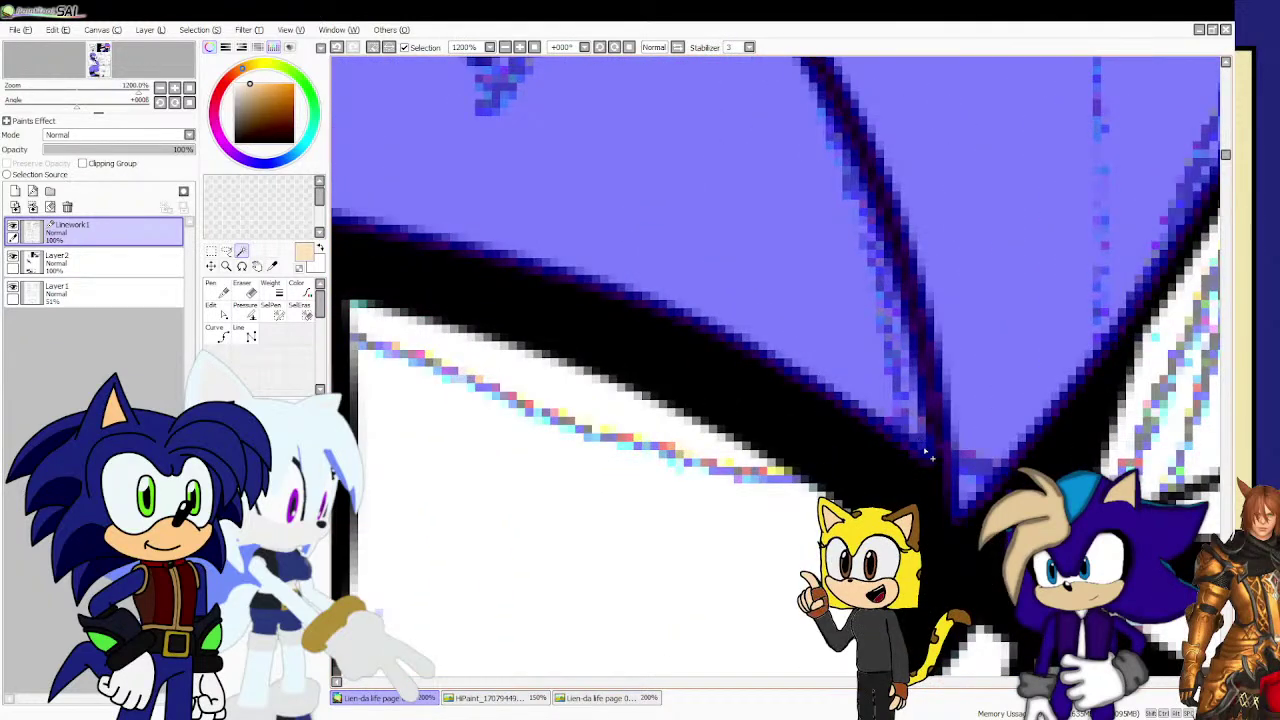
{"action": "scroll", "coordinate": [920, 440], "scroll_direction": "down", "scroll_amount": 2}
{"action": "scroll", "coordinate": [929, 568], "scroll_direction": "down", "scroll_amount": 7}
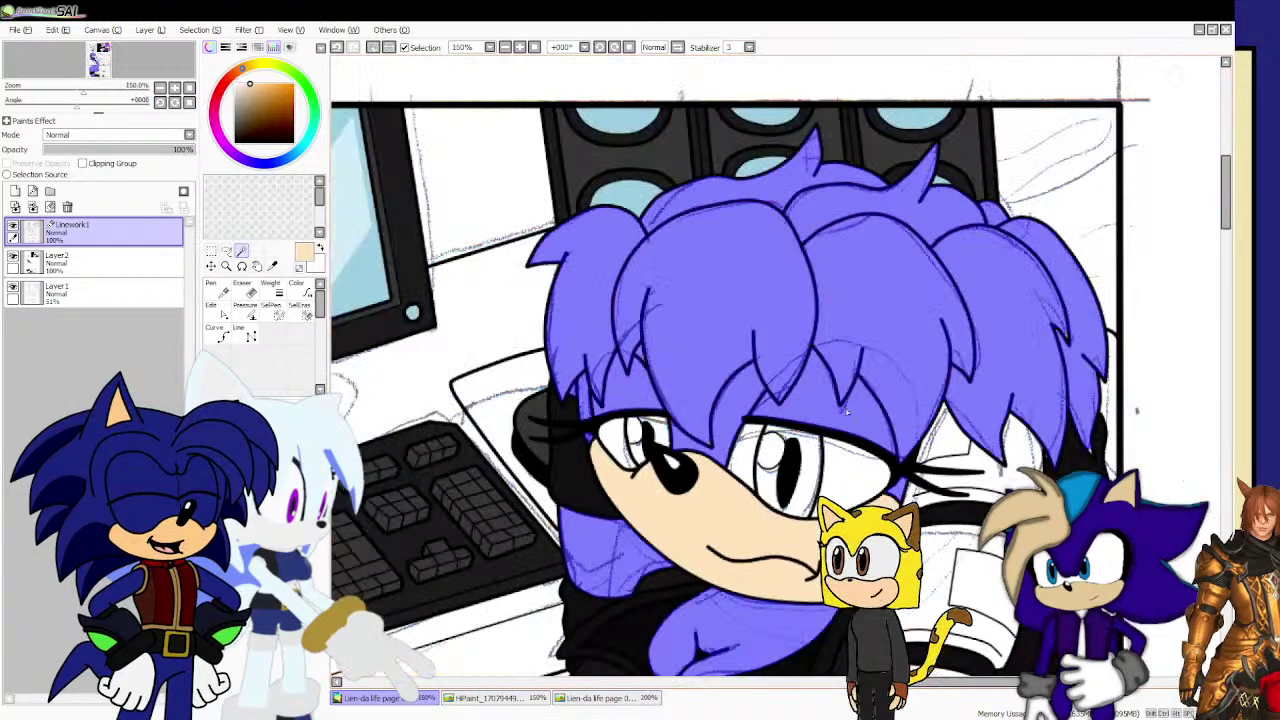
Paint the selected hair and body areas in all panels on Layer2 with the dark red sampled from the coloured reference page, and clear the selection.
{"action": "scroll", "coordinate": [766, 456], "scroll_direction": "up", "scroll_amount": 1}
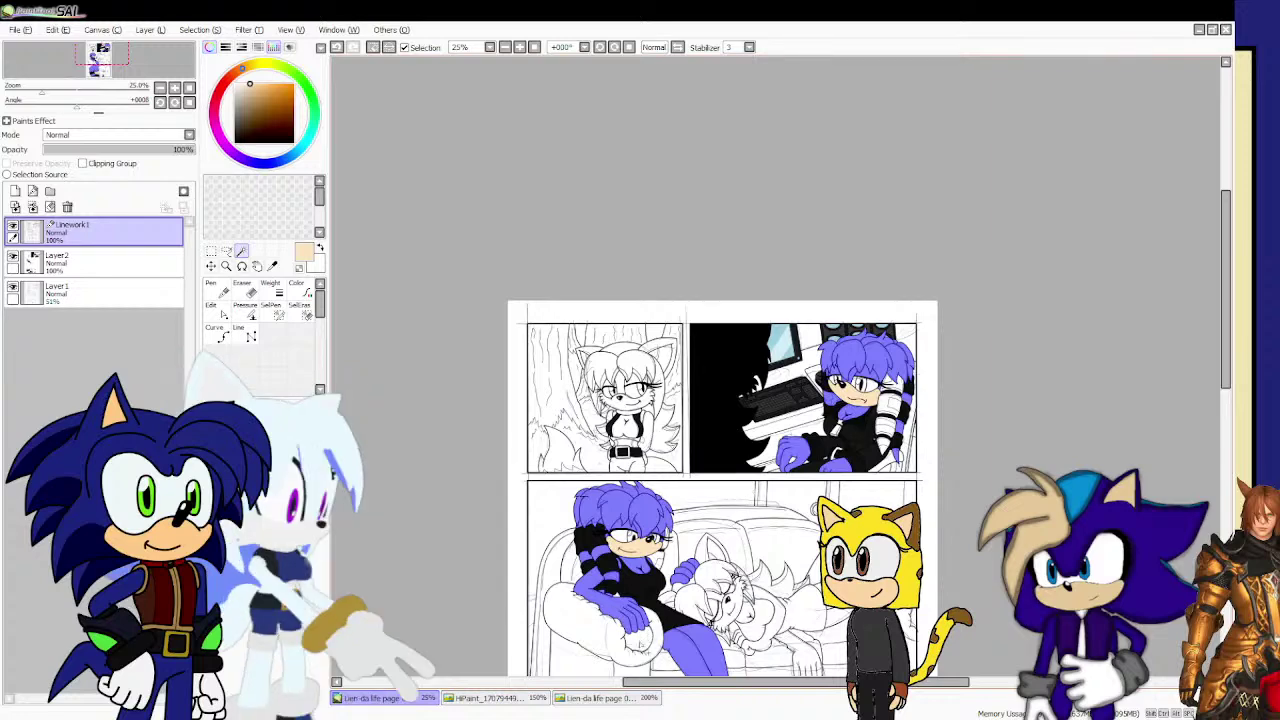
{"action": "left_click", "coordinate": [604, 699]}
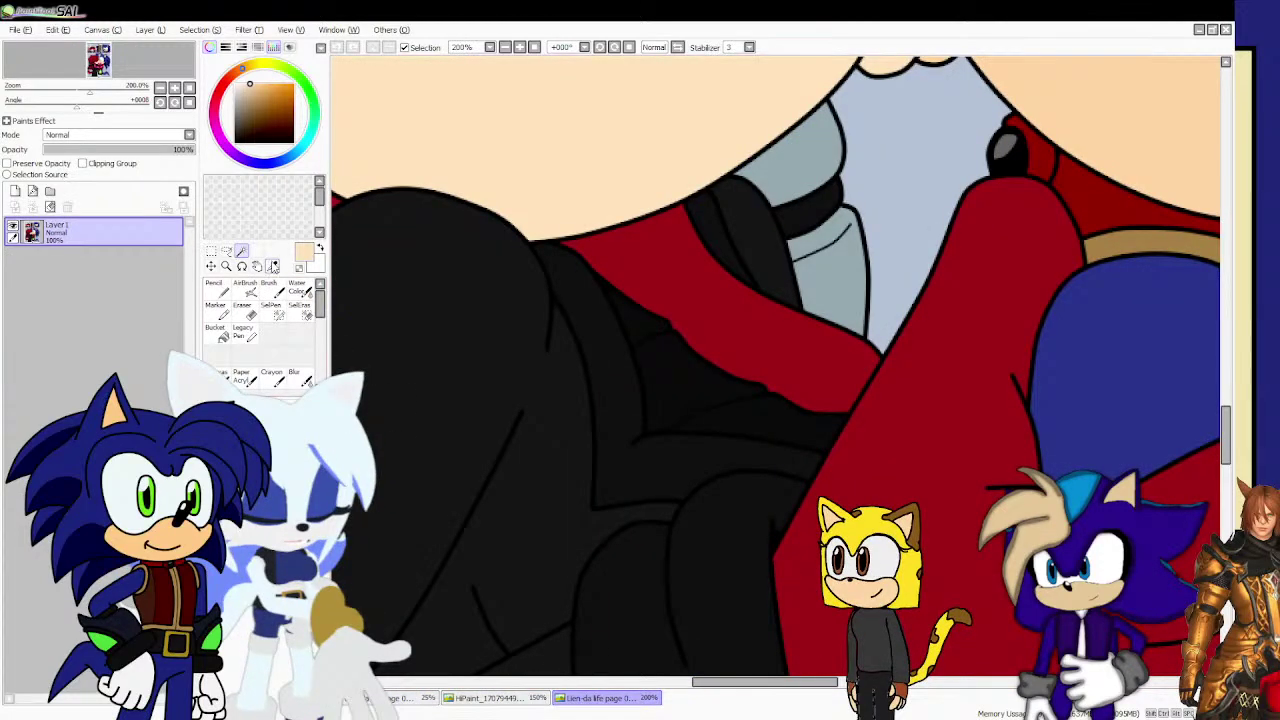
{"action": "left_click", "coordinate": [438, 699]}
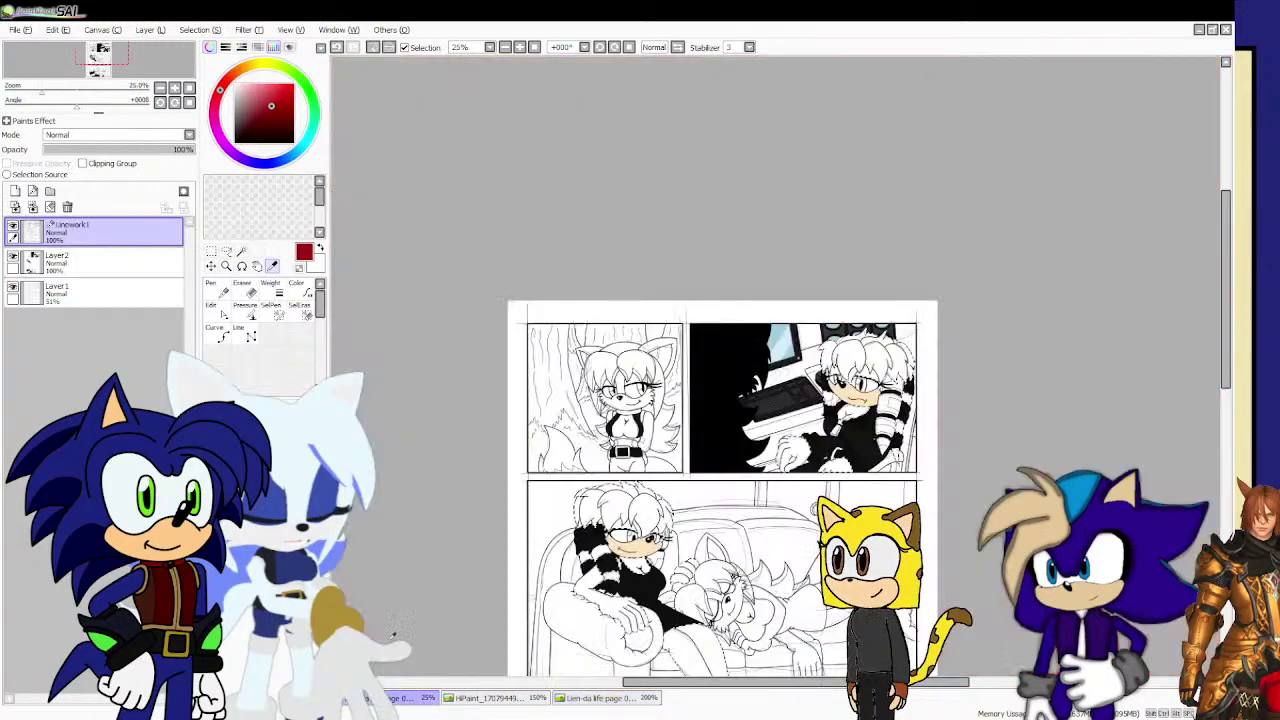
{"action": "left_click", "coordinate": [160, 264]}
{"action": "left_click", "coordinate": [215, 287]}
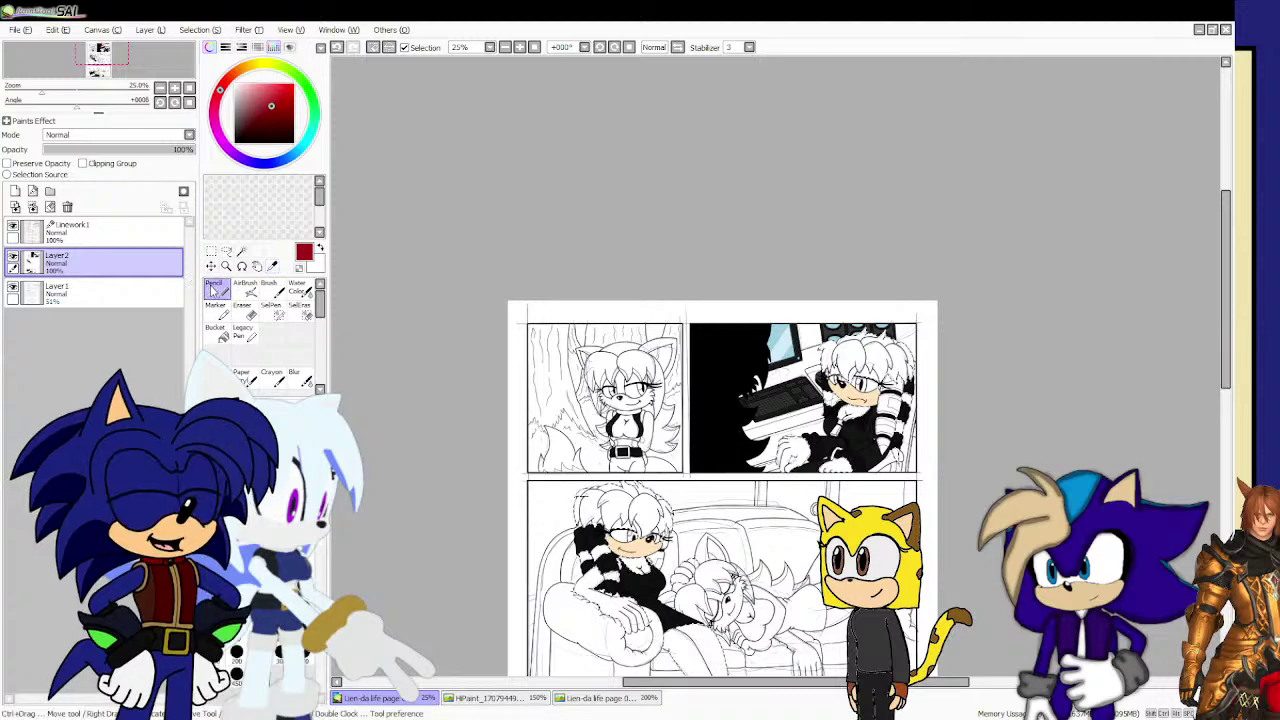
{"action": "left_click_drag", "start_coordinate": [822, 350], "coordinate": [940, 354]}
{"action": "mouse_move", "coordinate": [795, 330]}
{"action": "left_mouse_down"}
{"action": "mouse_move", "coordinate": [1006, 403]}
{"action": "mouse_move", "coordinate": [690, 560]}
{"action": "mouse_move", "coordinate": [746, 508]}
{"action": "mouse_move", "coordinate": [667, 532]}
{"action": "mouse_move", "coordinate": [616, 670]}
{"action": "mouse_move", "coordinate": [588, 666]}
{"action": "left_mouse_up"}
{"action": "scroll", "coordinate": [592, 540], "scroll_direction": "down", "scroll_amount": 3}
{"action": "scroll", "coordinate": [572, 598], "scroll_direction": "up", "scroll_amount": 3}
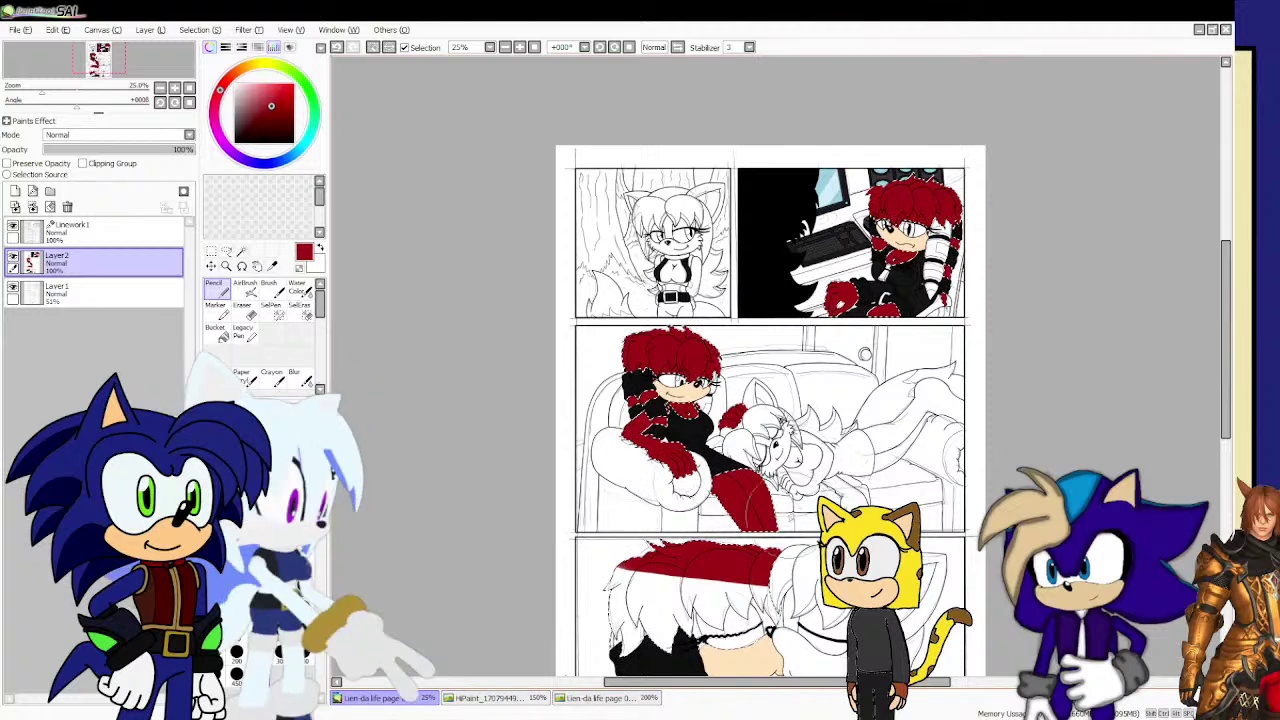
{"action": "scroll", "coordinate": [600, 600], "scroll_direction": "down", "scroll_amount": 4}
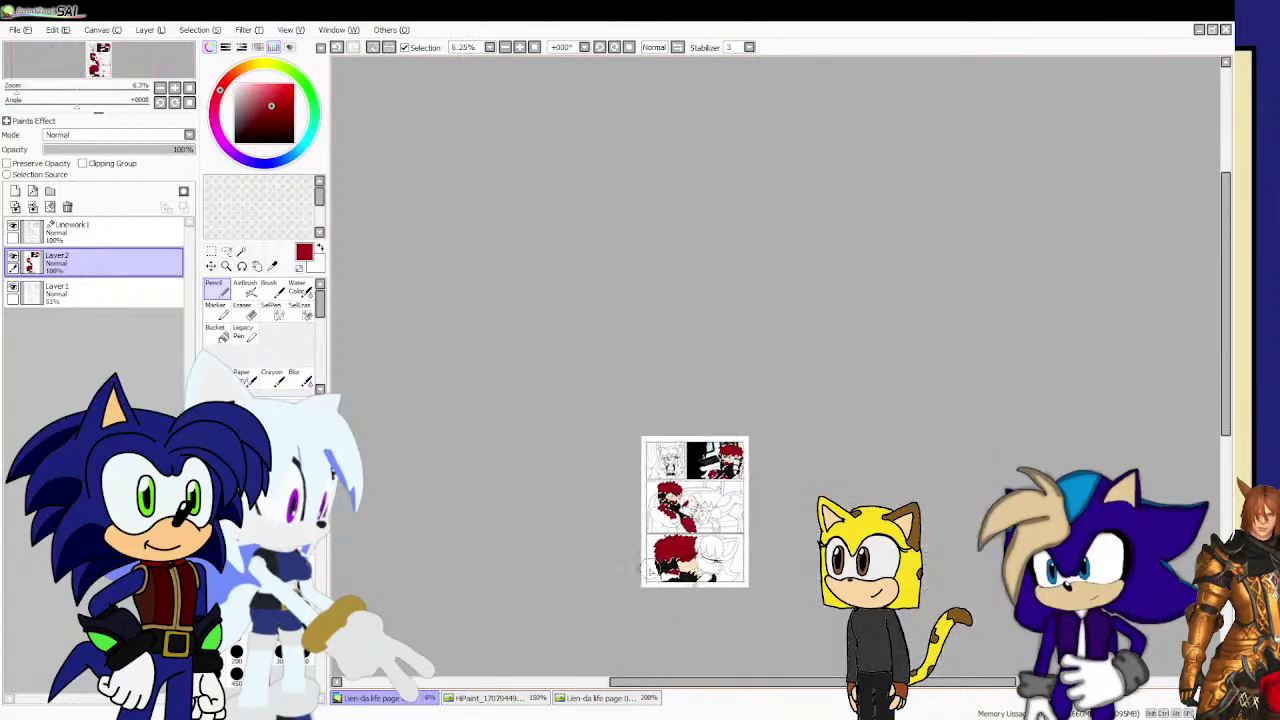
{"action": "scroll", "coordinate": [591, 583], "scroll_direction": "up", "scroll_amount": 4}
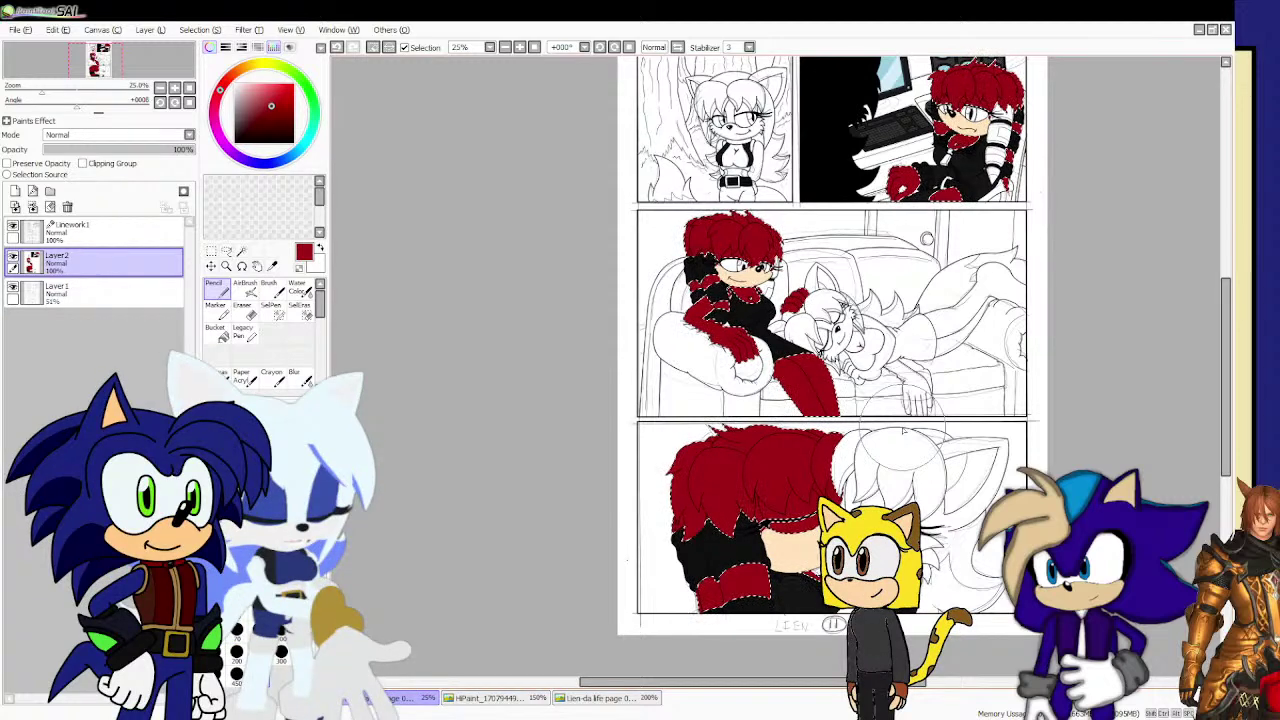
{"action": "left_click", "coordinate": [212, 250]}
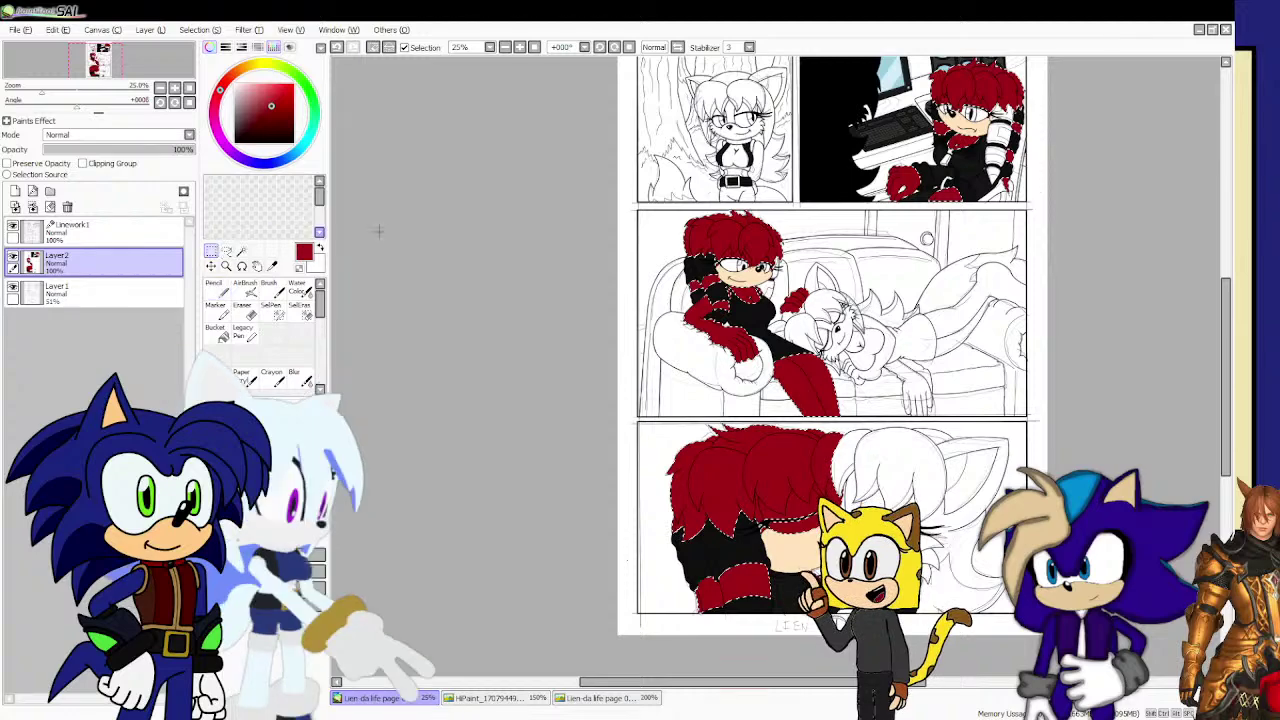
Select both irises of the seated red-haired character in the sofa panel on Linework1 with the Magic Wand.
{"action": "left_click", "coordinate": [70, 230]}
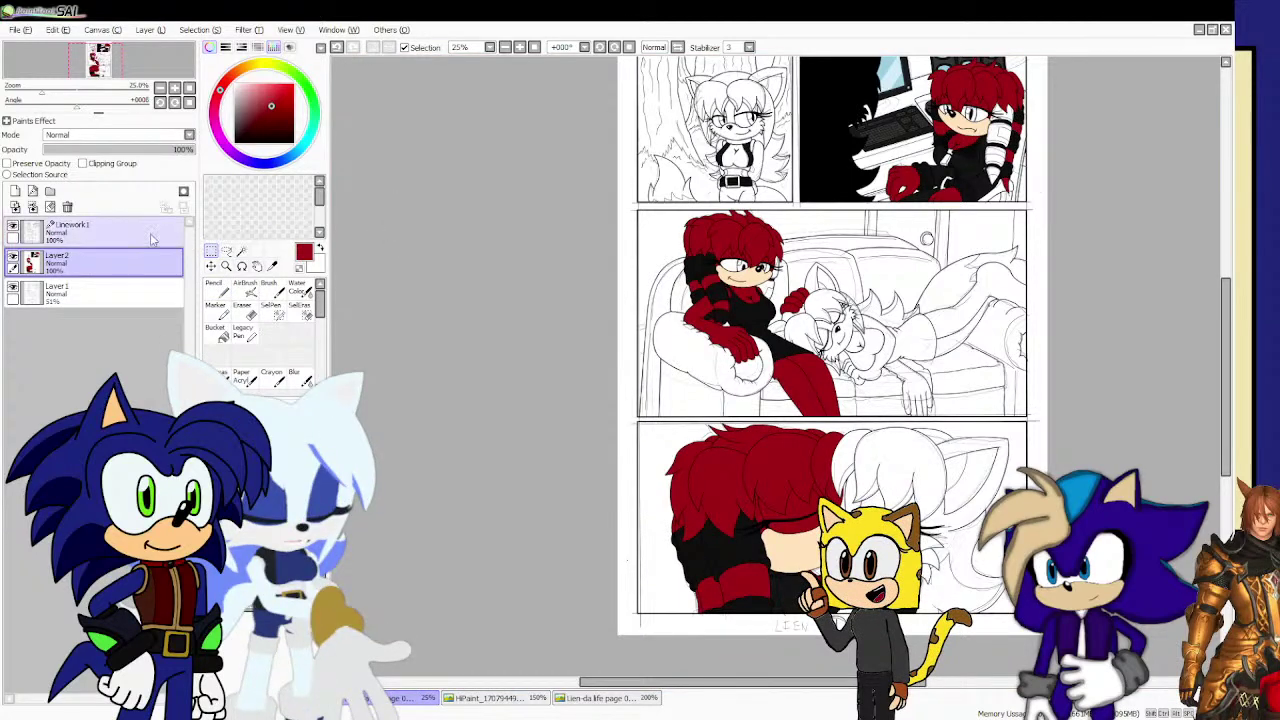
{"action": "scroll", "coordinate": [624, 256], "scroll_direction": "up", "scroll_amount": 8}
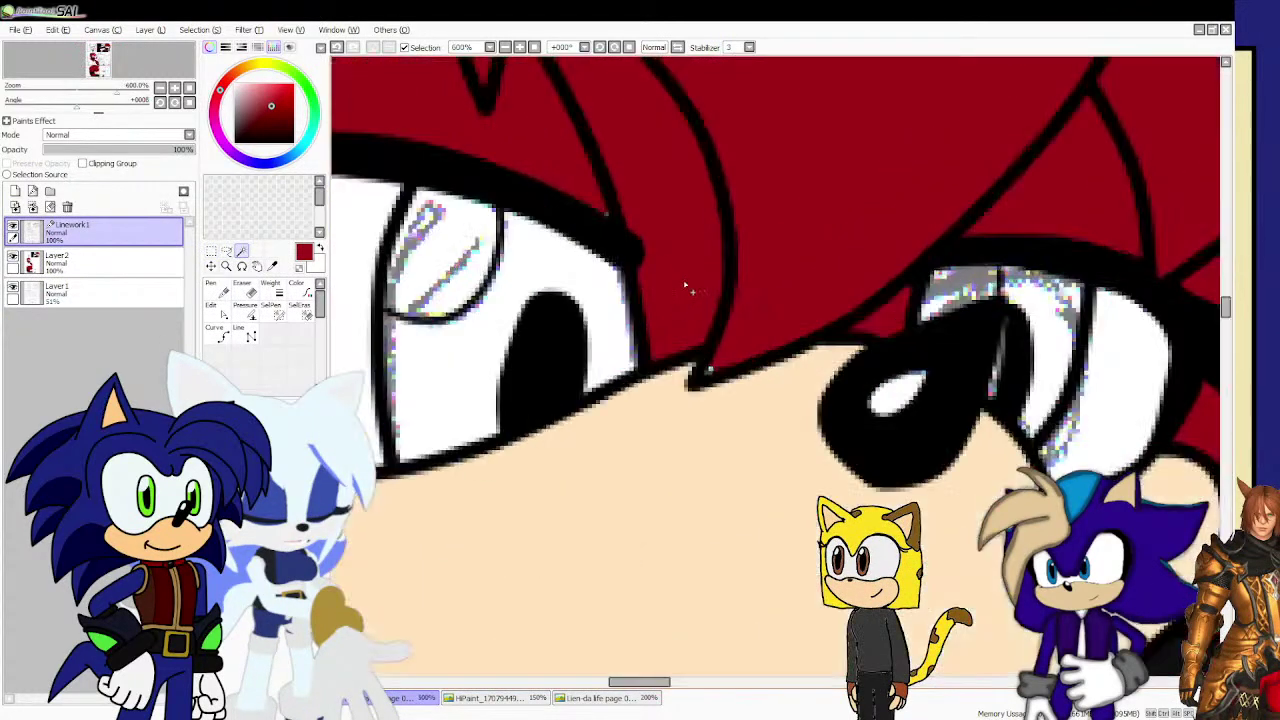
{"action": "left_click", "coordinate": [594, 280]}
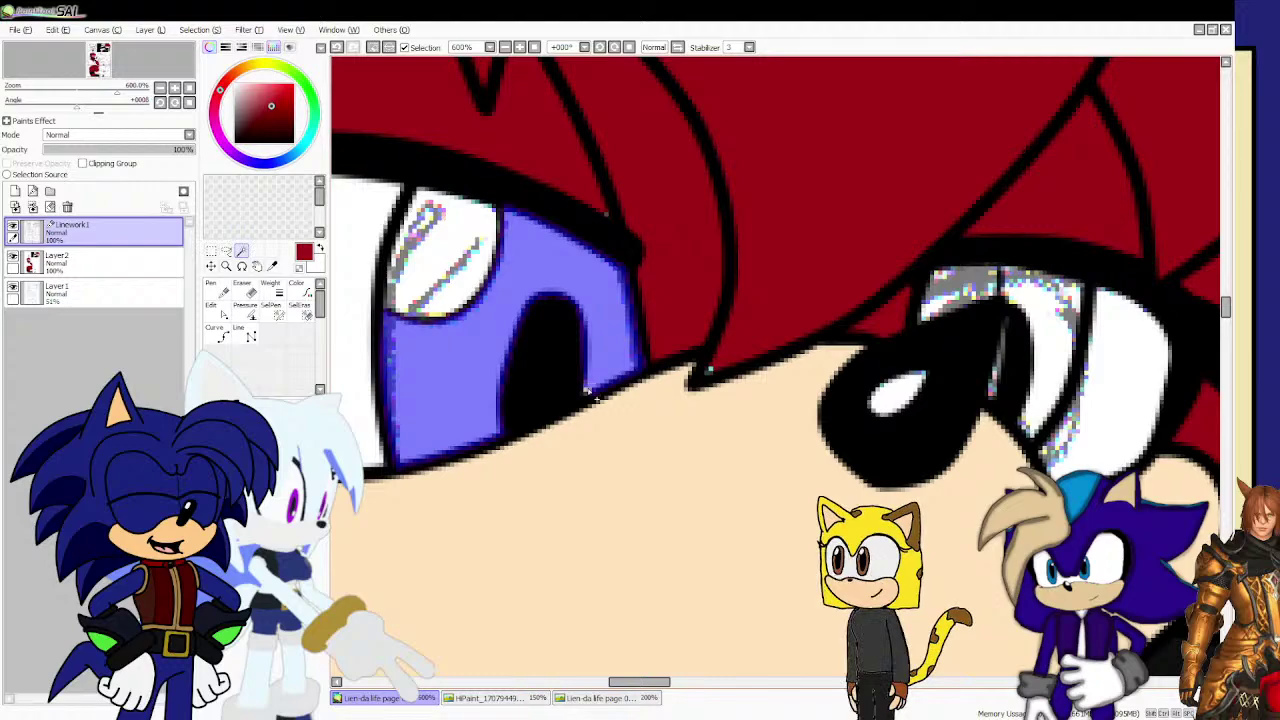
{"action": "left_click", "coordinate": [1037, 293]}
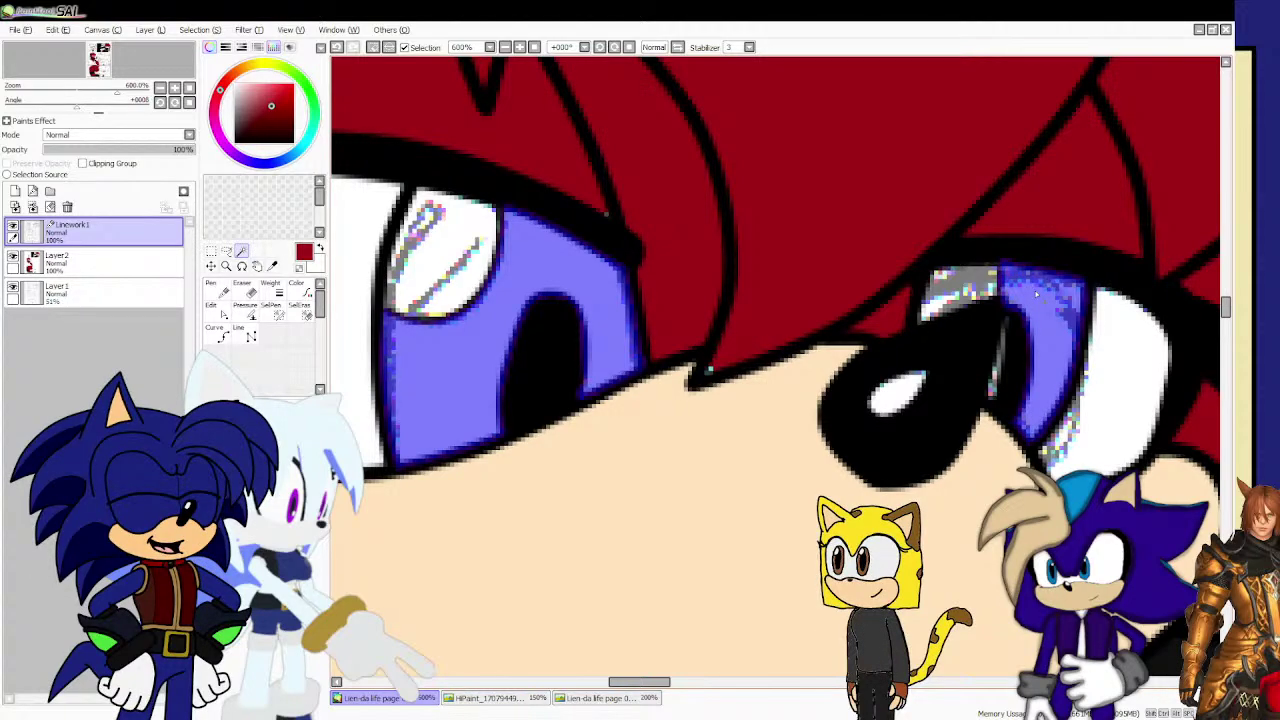
Add the near and far irises of the computer-panel character to the selection, leaving out the eye highlights.
{"action": "scroll", "coordinate": [1037, 293], "scroll_direction": "down", "scroll_amount": 8}
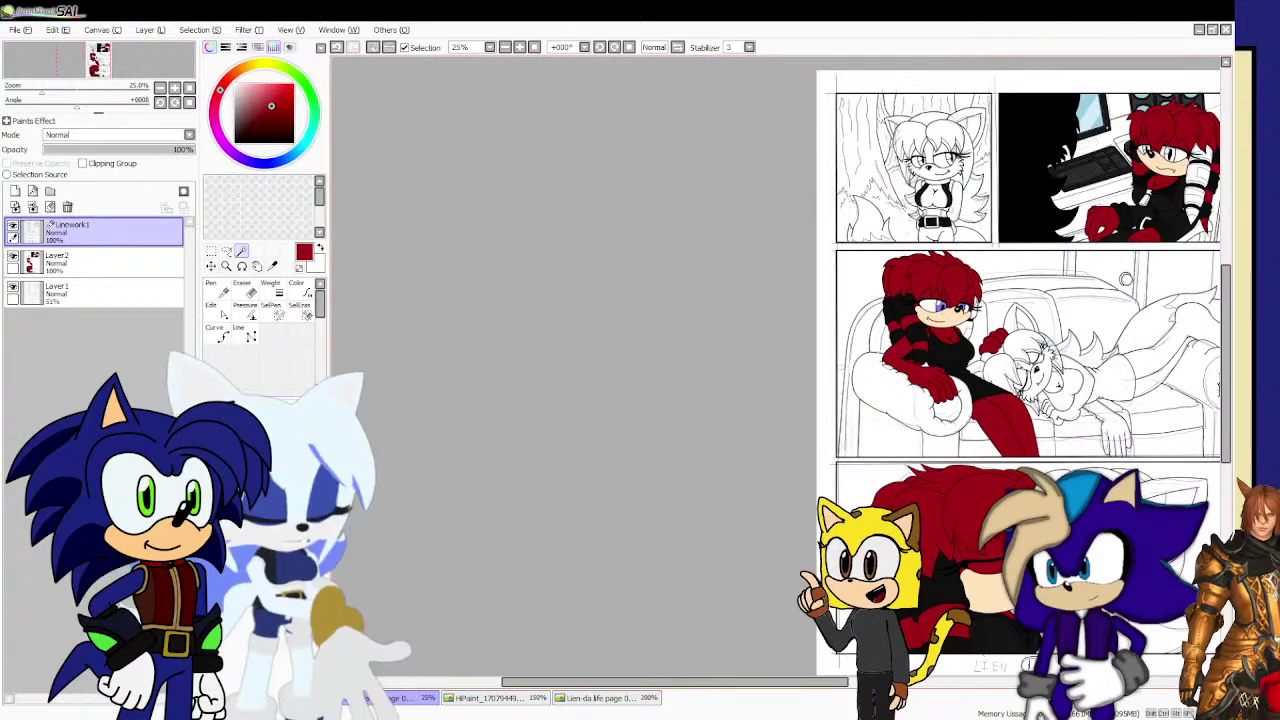
{"action": "scroll", "coordinate": [1037, 293], "scroll_direction": "down", "scroll_amount": 1}
{"action": "scroll", "coordinate": [1085, 268], "scroll_direction": "up", "scroll_amount": 10}
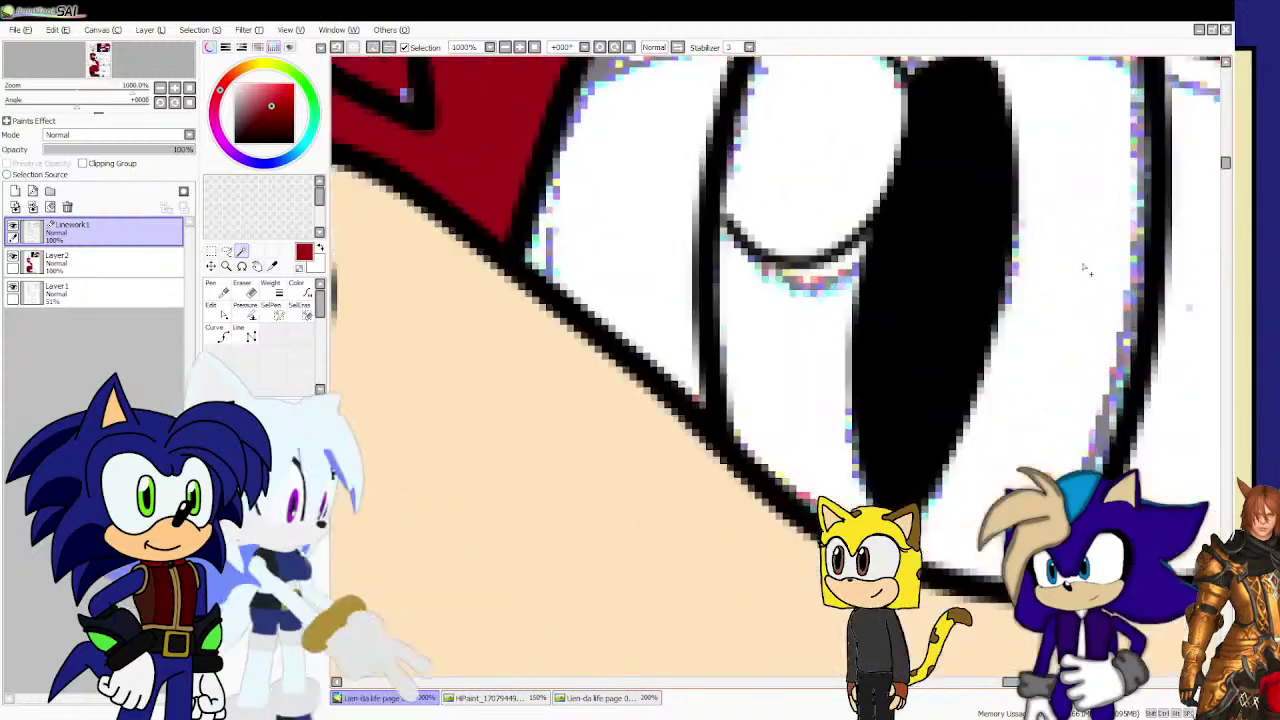
{"action": "left_click", "coordinate": [1085, 268]}
{"action": "scroll", "coordinate": [1082, 267], "scroll_direction": "down", "scroll_amount": 2}
{"action": "scroll", "coordinate": [952, 262], "scroll_direction": "up", "scroll_amount": 2}
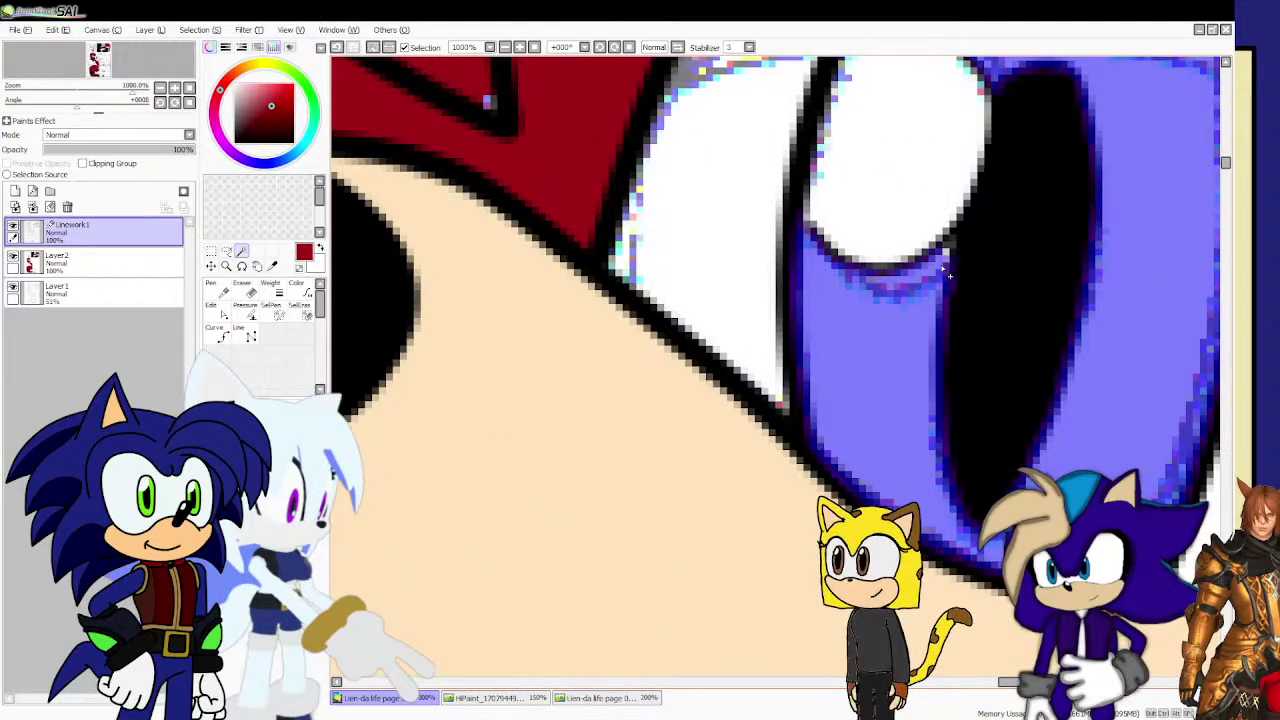
{"action": "scroll", "coordinate": [952, 258], "scroll_direction": "down", "scroll_amount": 4}
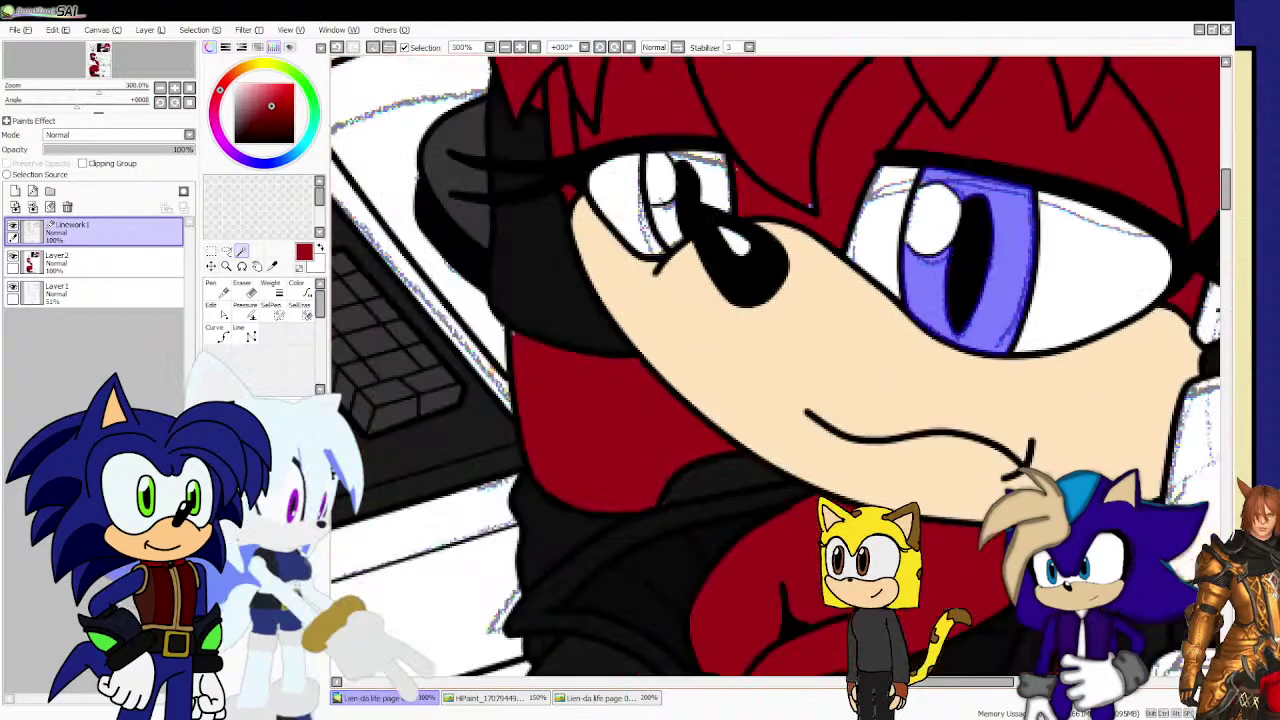
{"action": "scroll", "coordinate": [940, 262], "scroll_direction": "up", "scroll_amount": 3}
{"action": "left_click", "coordinate": [640, 308]}
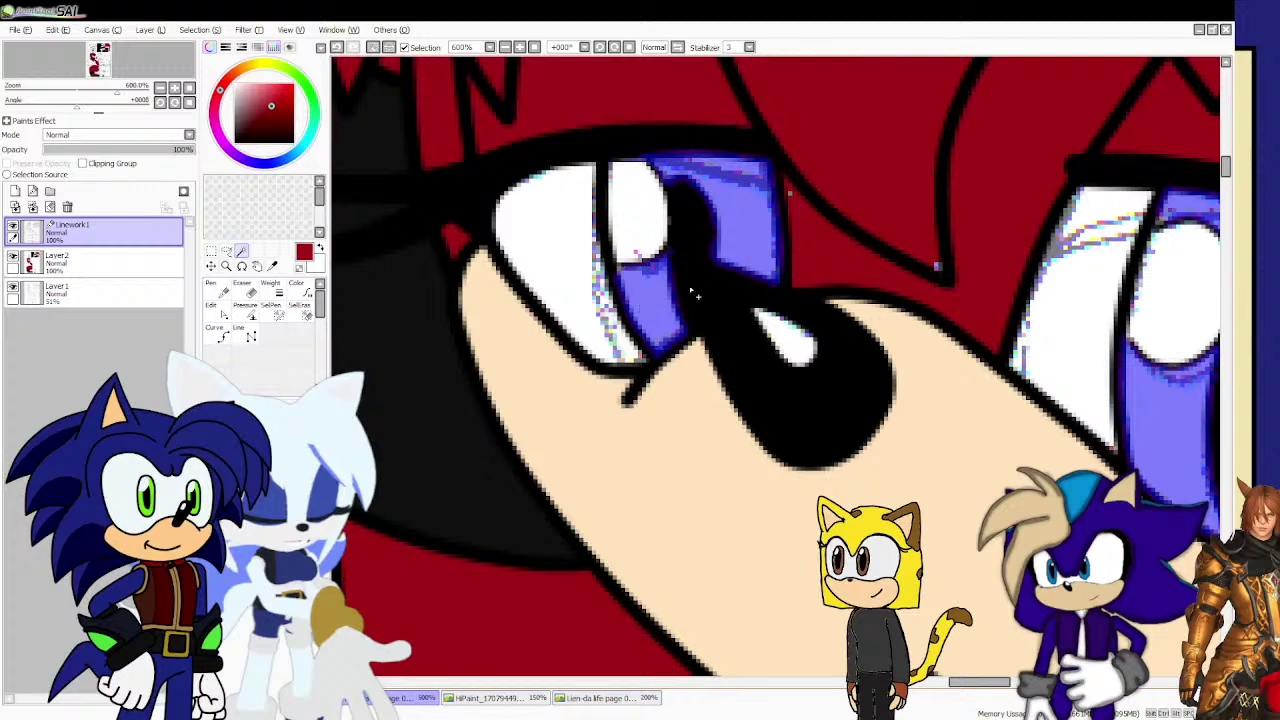
{"action": "scroll", "coordinate": [693, 292], "scroll_direction": "up", "scroll_amount": 3}
{"action": "scroll", "coordinate": [637, 267], "scroll_direction": "down", "scroll_amount": 5}
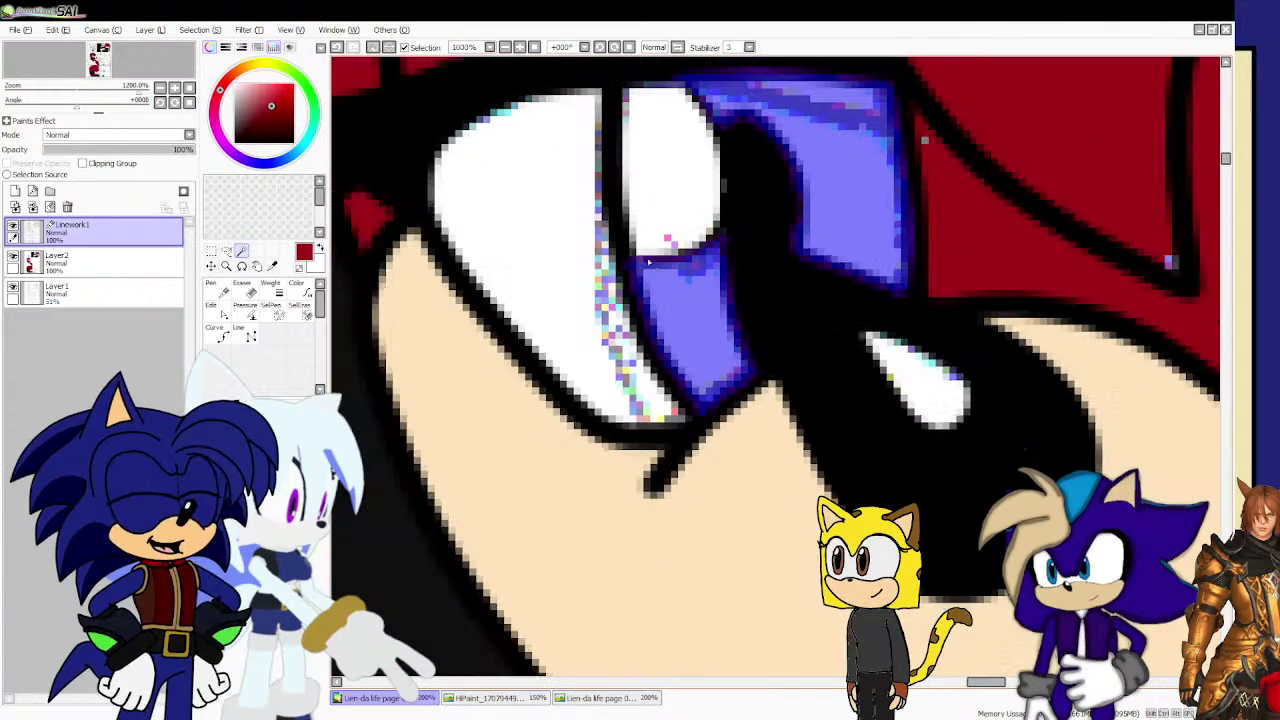
Paint the selected irises on Layer2 with the dark blue sampled from the coloured reference page.
{"action": "left_click", "coordinate": [272, 265]}
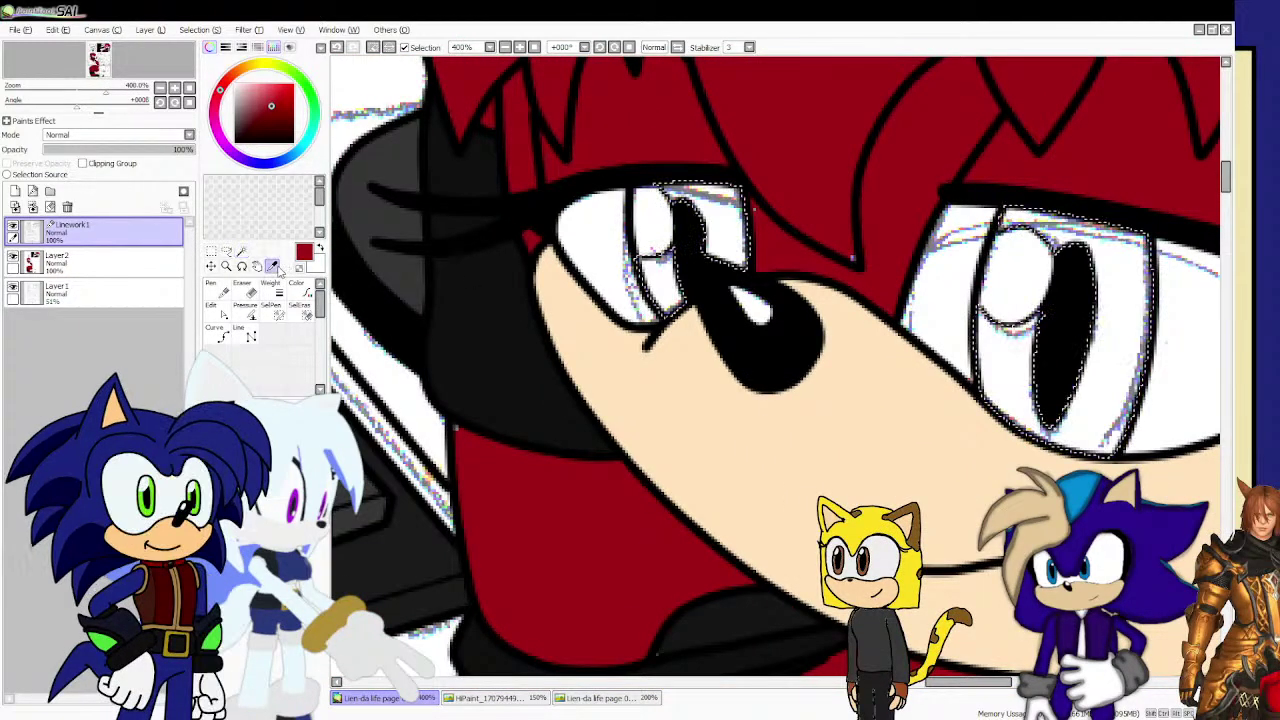
{"action": "left_click", "coordinate": [562, 698]}
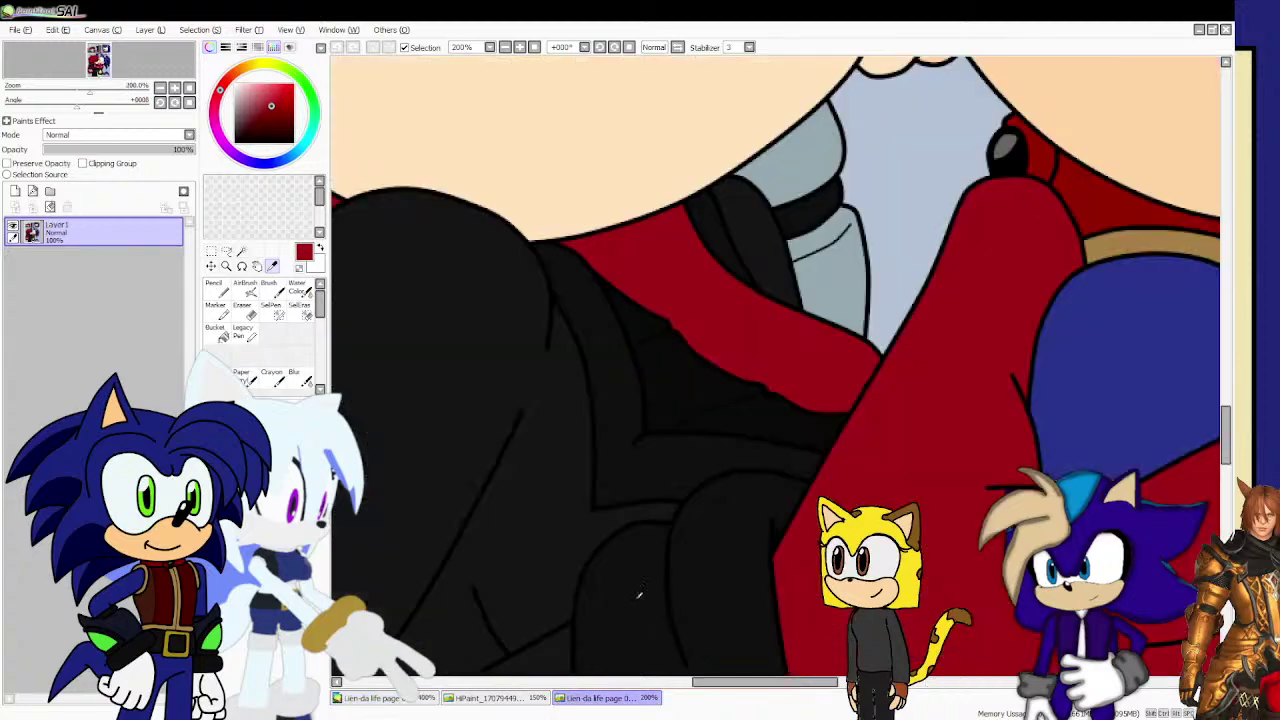
{"action": "left_click", "coordinate": [390, 698]}
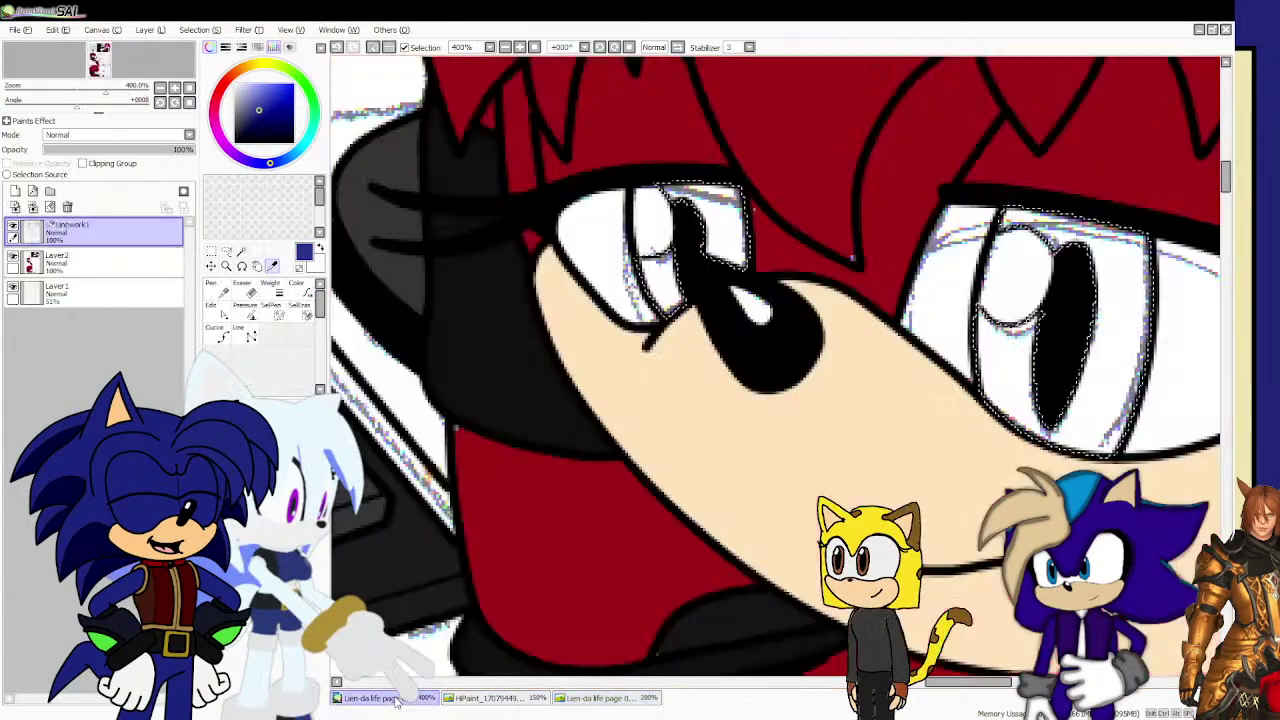
{"action": "left_click", "coordinate": [60, 258]}
{"action": "left_click", "coordinate": [216, 290]}
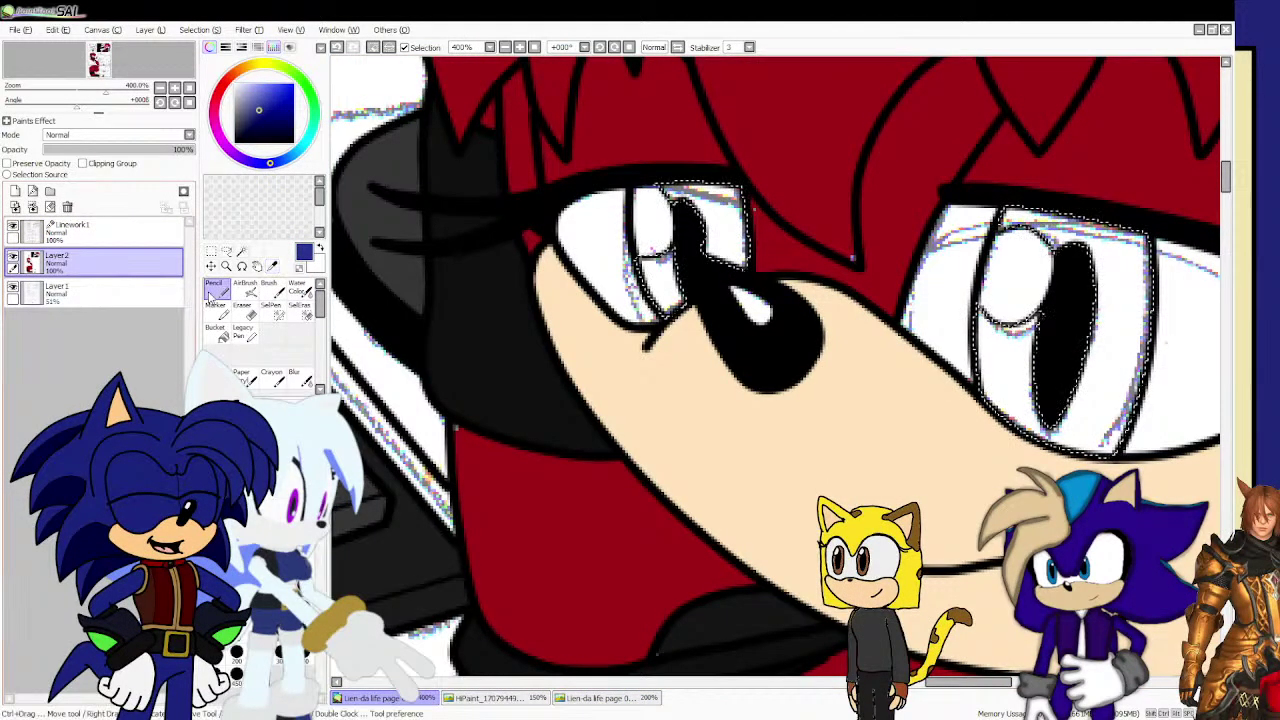
{"action": "scroll", "coordinate": [408, 355], "scroll_direction": "down", "scroll_amount": 3}
{"action": "left_click_drag", "start_coordinate": [408, 355], "coordinate": [749, 345]}
{"action": "scroll", "coordinate": [574, 340], "scroll_direction": "down", "scroll_amount": 10}
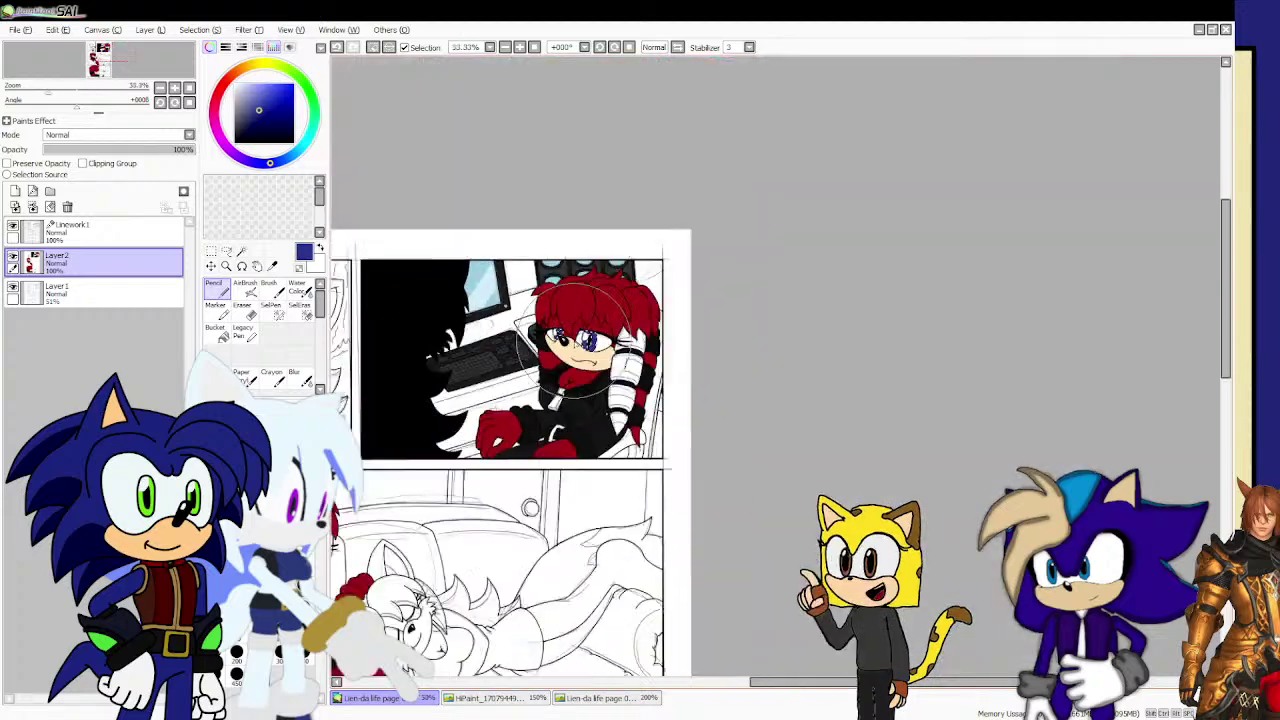
Select the eye whites, eye highlights and nose highlight of the seated sofa-panel character on Linework1 with the Magic Wand.
{"action": "scroll", "coordinate": [511, 351], "scroll_direction": "up", "scroll_amount": 3}
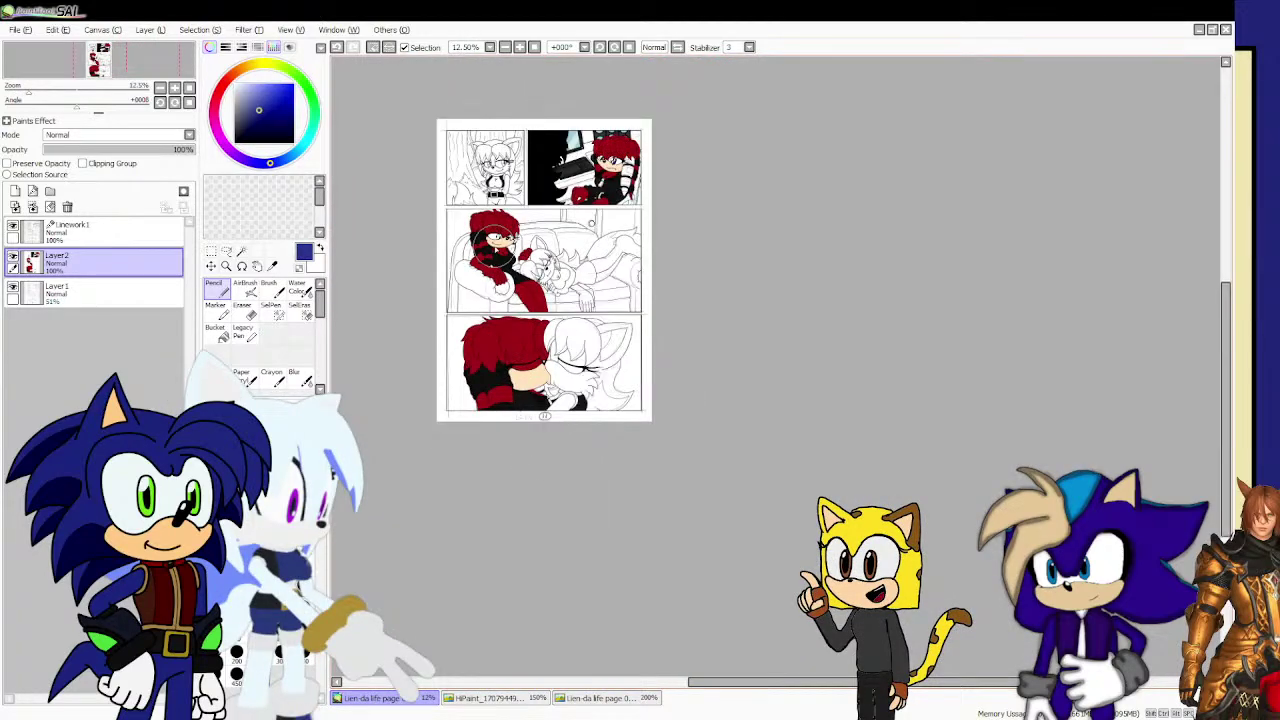
{"action": "scroll", "coordinate": [493, 246], "scroll_direction": "up", "scroll_amount": 2}
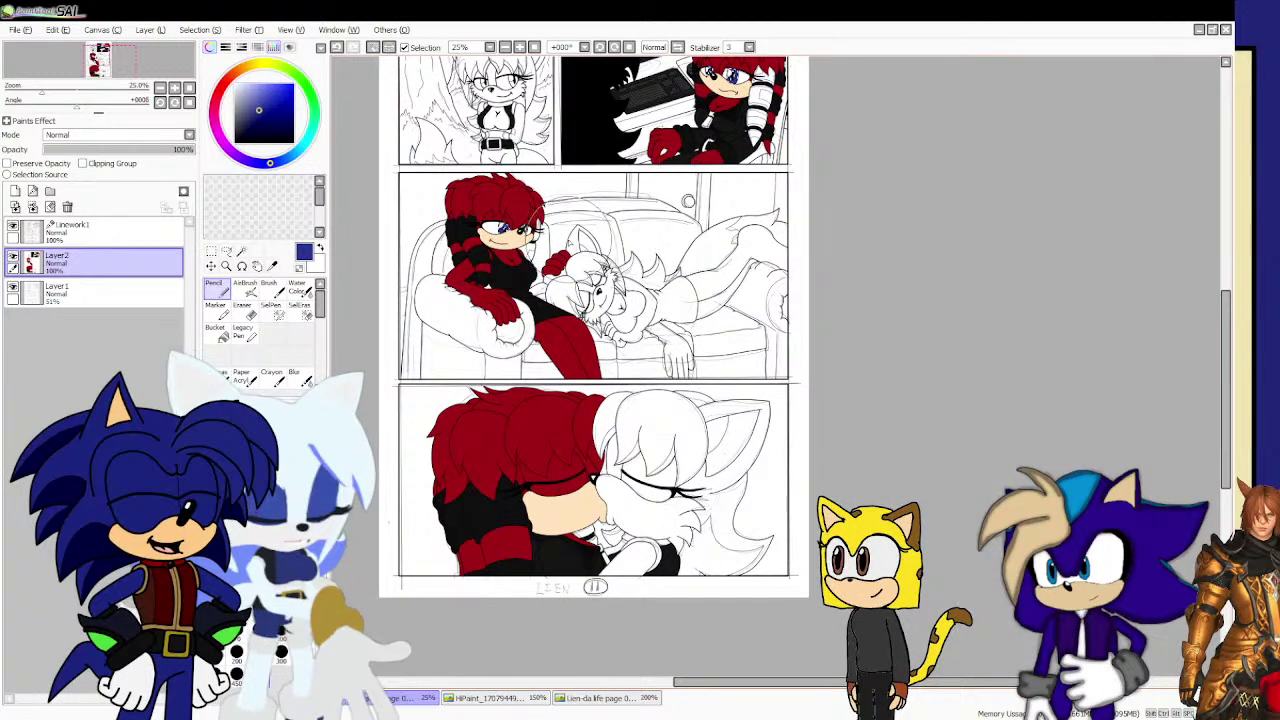
{"action": "scroll", "coordinate": [517, 210], "scroll_direction": "up", "scroll_amount": 4}
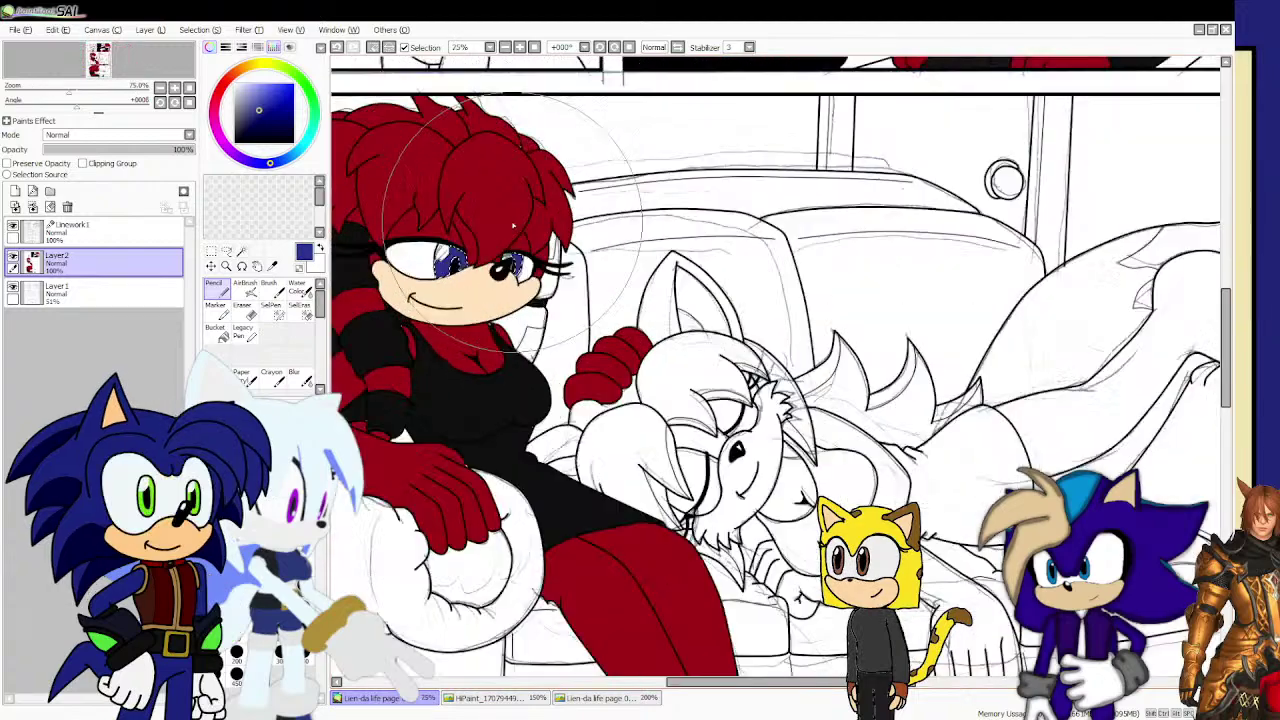
{"action": "left_click", "coordinate": [134, 224]}
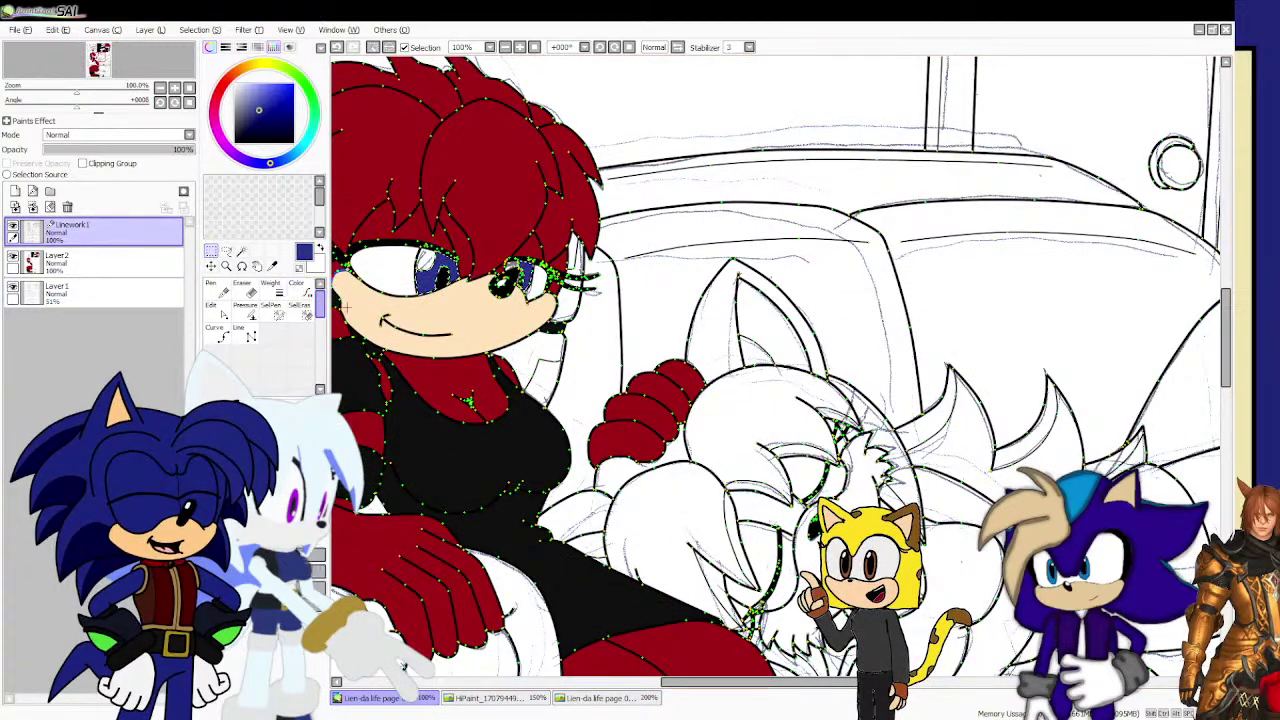
{"action": "left_click", "coordinate": [240, 251]}
{"action": "scroll", "coordinate": [351, 262], "scroll_direction": "up", "scroll_amount": 2}
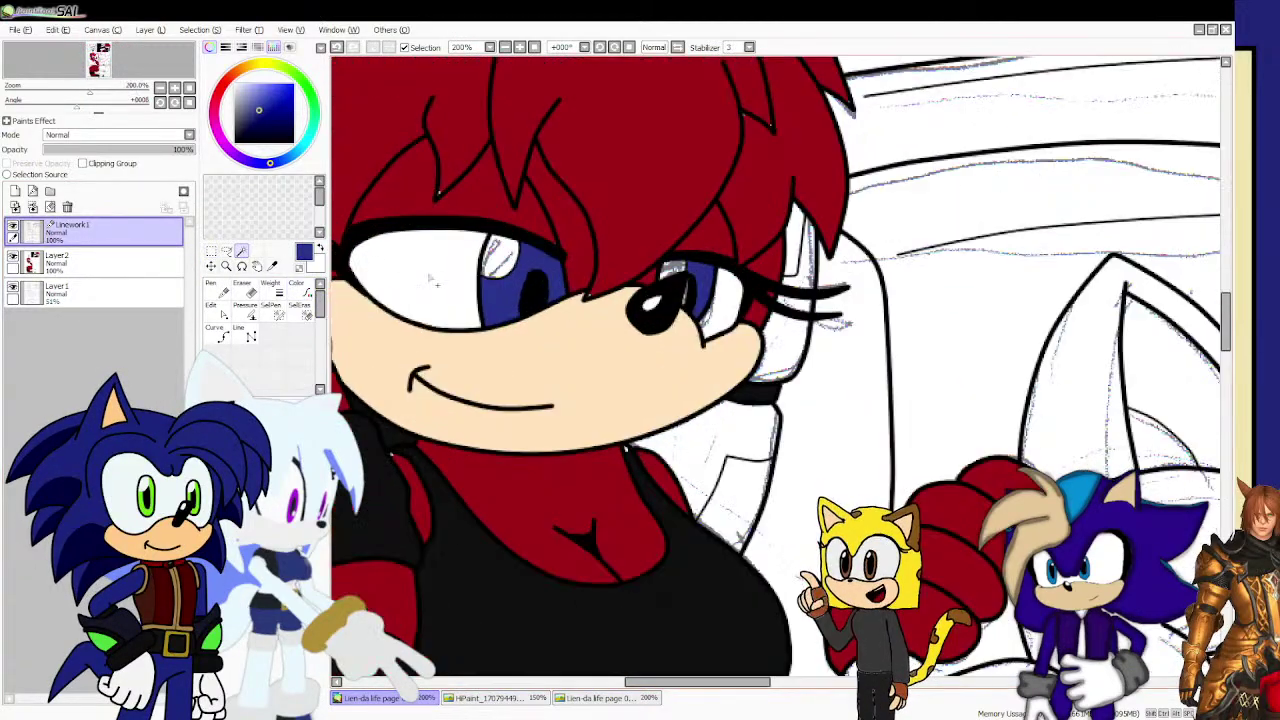
{"action": "scroll", "coordinate": [436, 285], "scroll_direction": "up", "scroll_amount": 2}
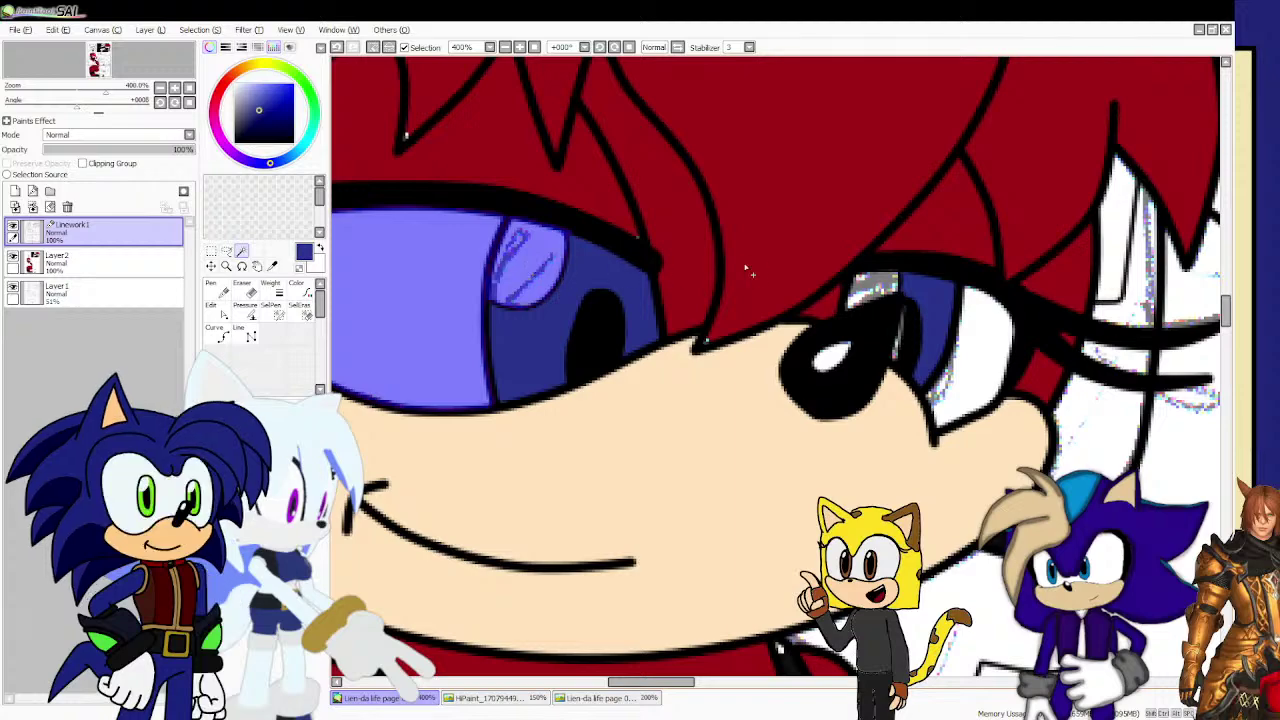
{"action": "scroll", "coordinate": [745, 268], "scroll_direction": "up", "scroll_amount": 1}
{"action": "left_click", "coordinate": [1080, 403]}
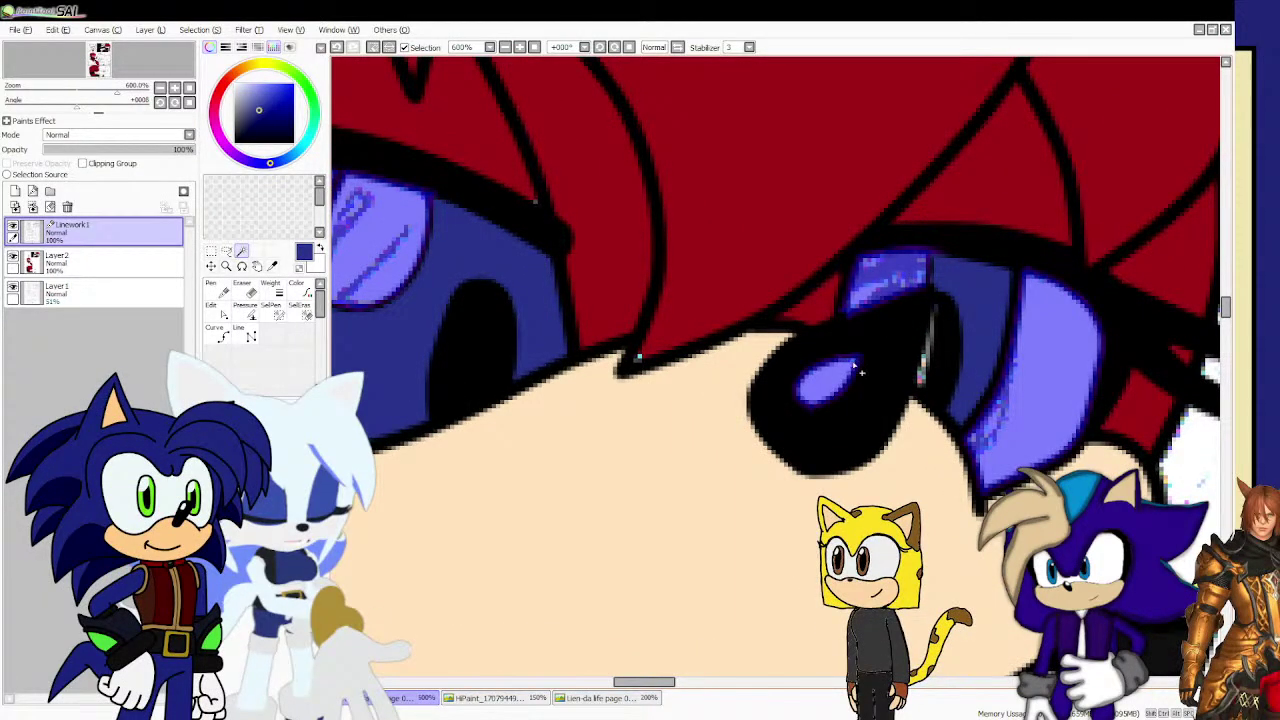
Add the tree-panel fox's eye whites, eye highlights and nose highlight to the Magic Wand selection on Linework1.
{"action": "scroll", "coordinate": [860, 372], "scroll_direction": "down", "scroll_amount": 5}
{"action": "scroll", "coordinate": [940, 570], "scroll_direction": "up", "scroll_amount": 6}
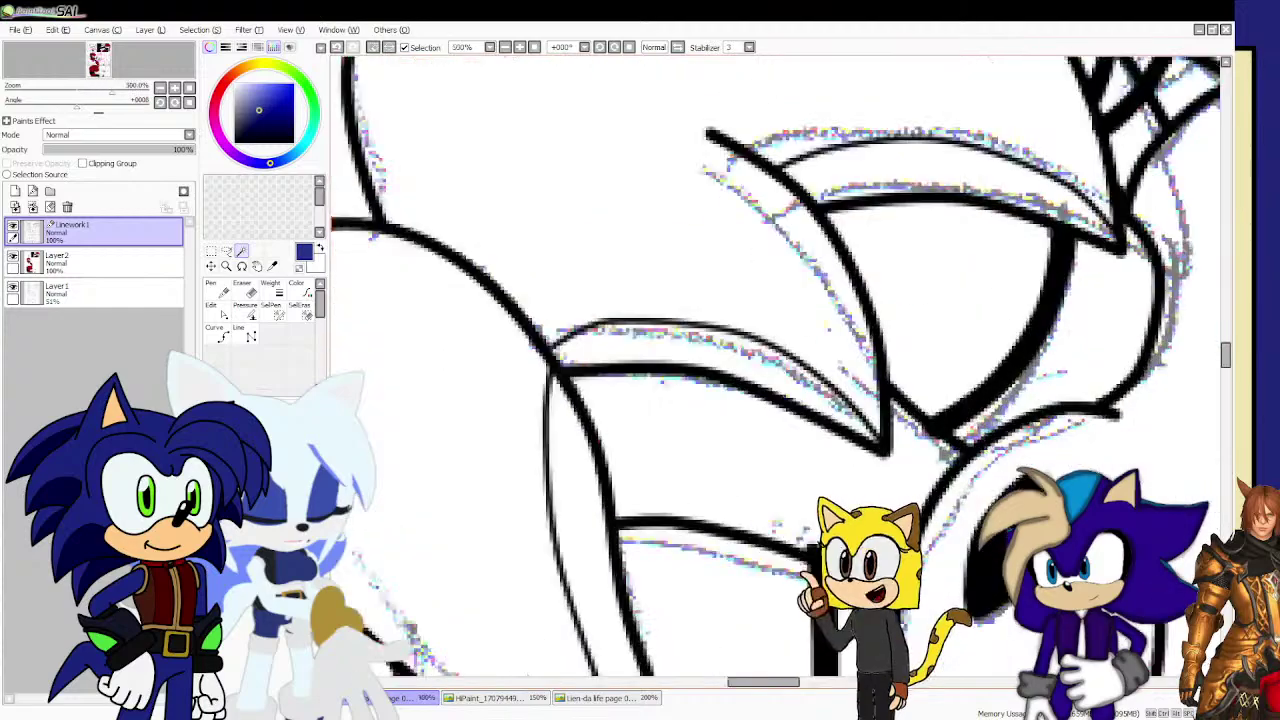
{"action": "scroll", "coordinate": [1015, 535], "scroll_direction": "up", "scroll_amount": 1}
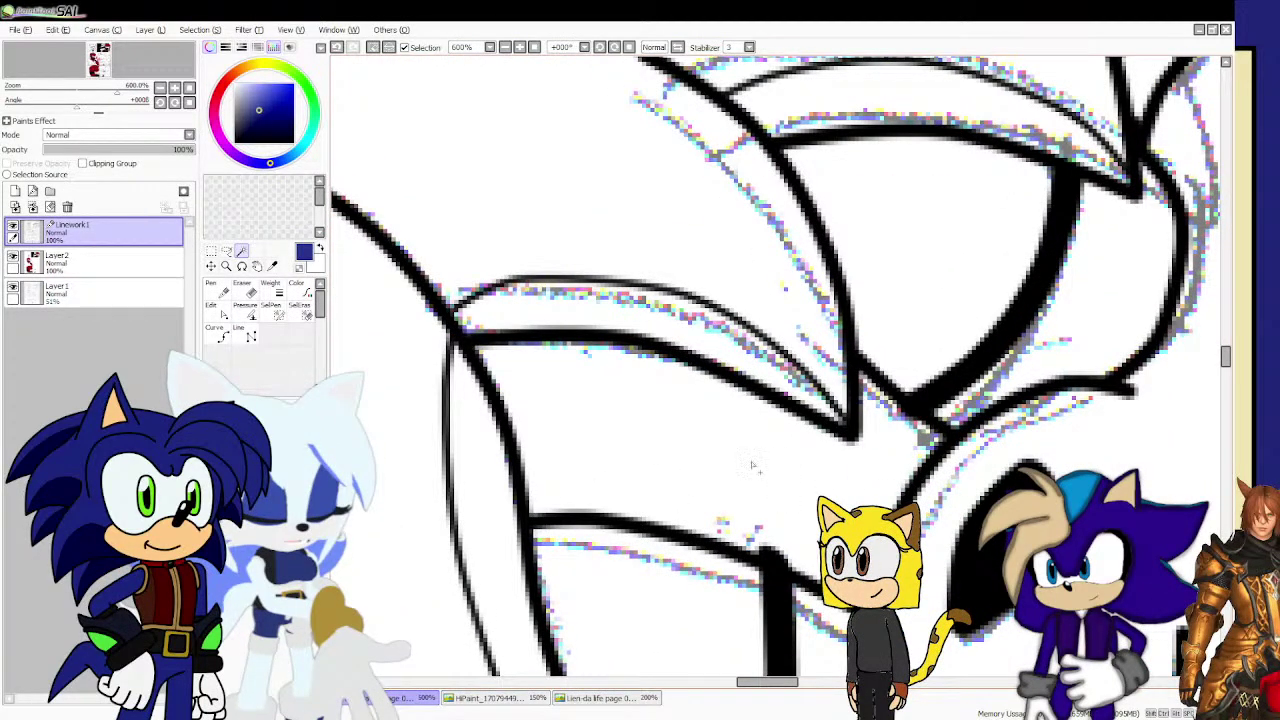
{"action": "scroll", "coordinate": [752, 465], "scroll_direction": "down", "scroll_amount": 8}
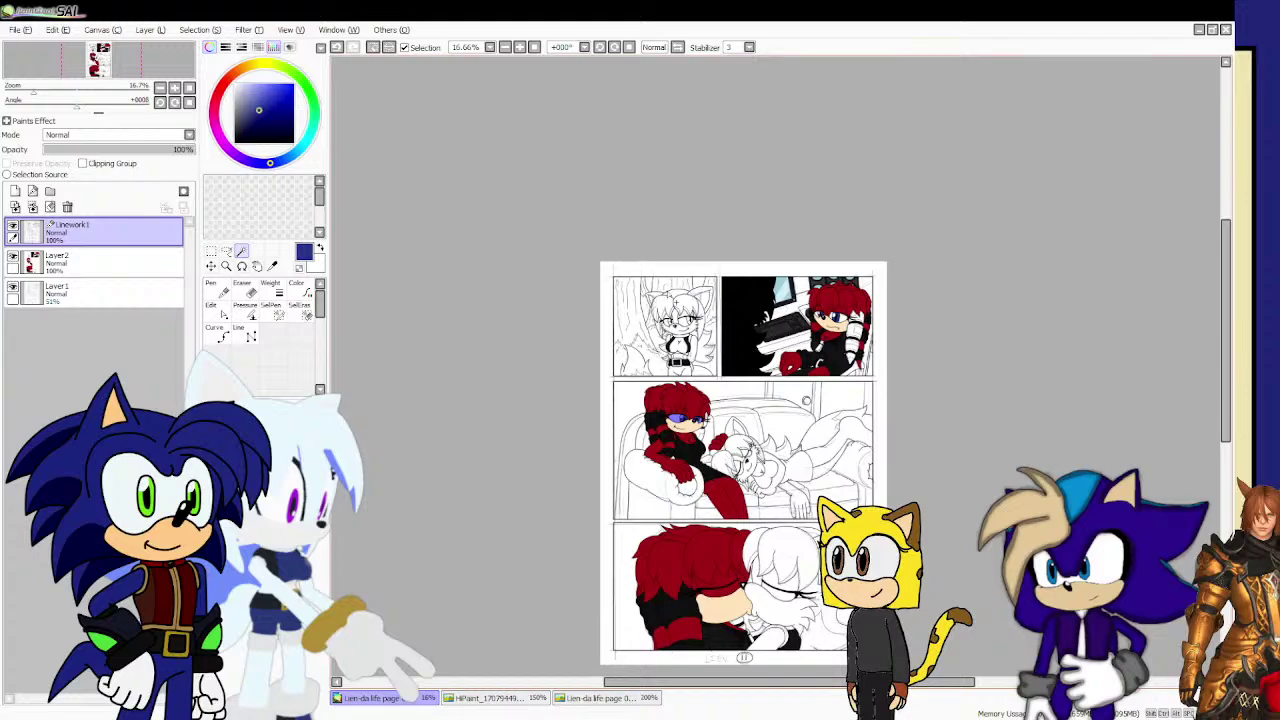
{"action": "scroll", "coordinate": [705, 452], "scroll_direction": "up", "scroll_amount": 9}
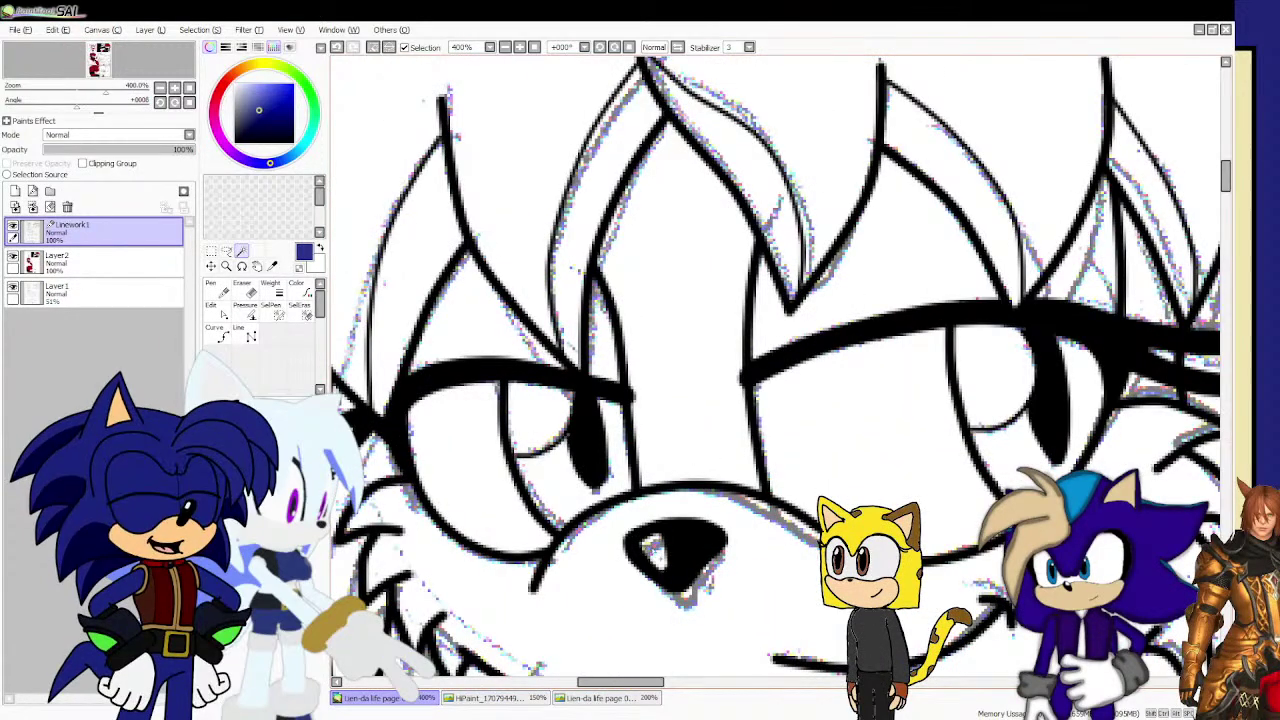
{"action": "left_click", "coordinate": [538, 412]}
{"action": "left_click", "coordinate": [477, 430]}
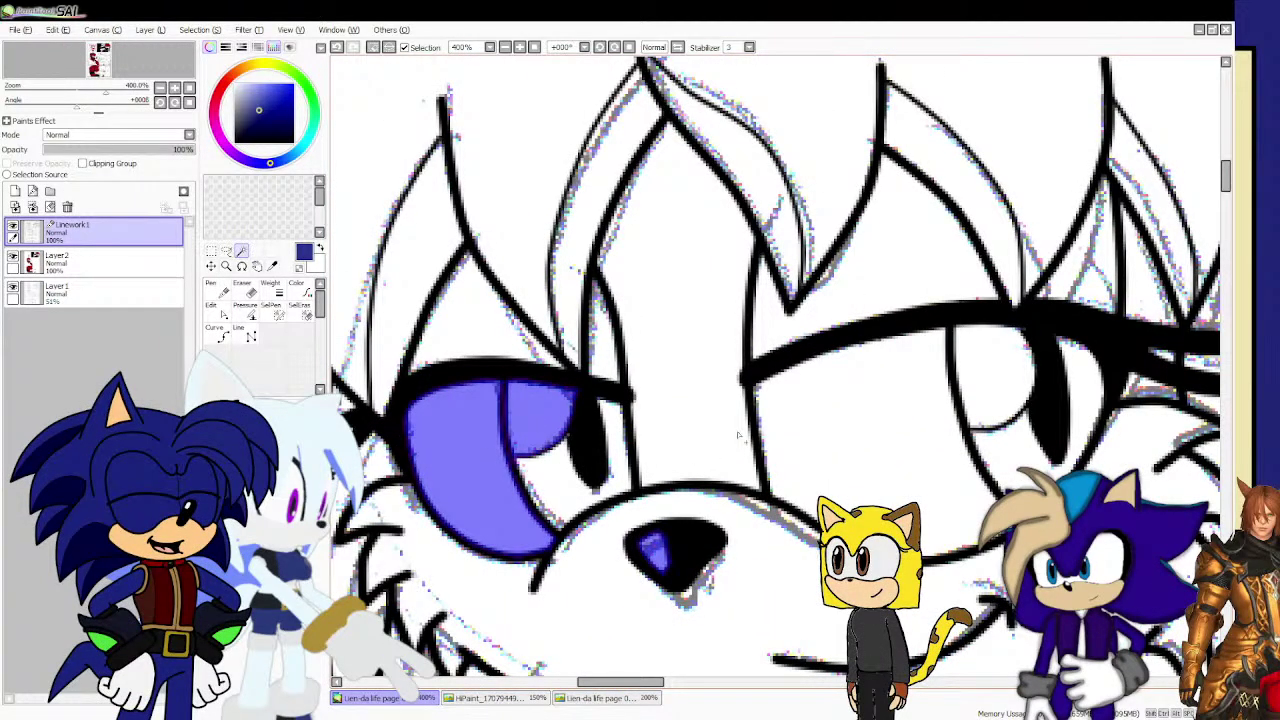
{"action": "left_click", "coordinate": [837, 423]}
{"action": "left_click", "coordinate": [1006, 374]}
Add the computer-panel character's nose highlight and the white and highlight of the far eye to the selection.
{"action": "scroll", "coordinate": [500, 445], "scroll_direction": "down", "scroll_amount": 5}
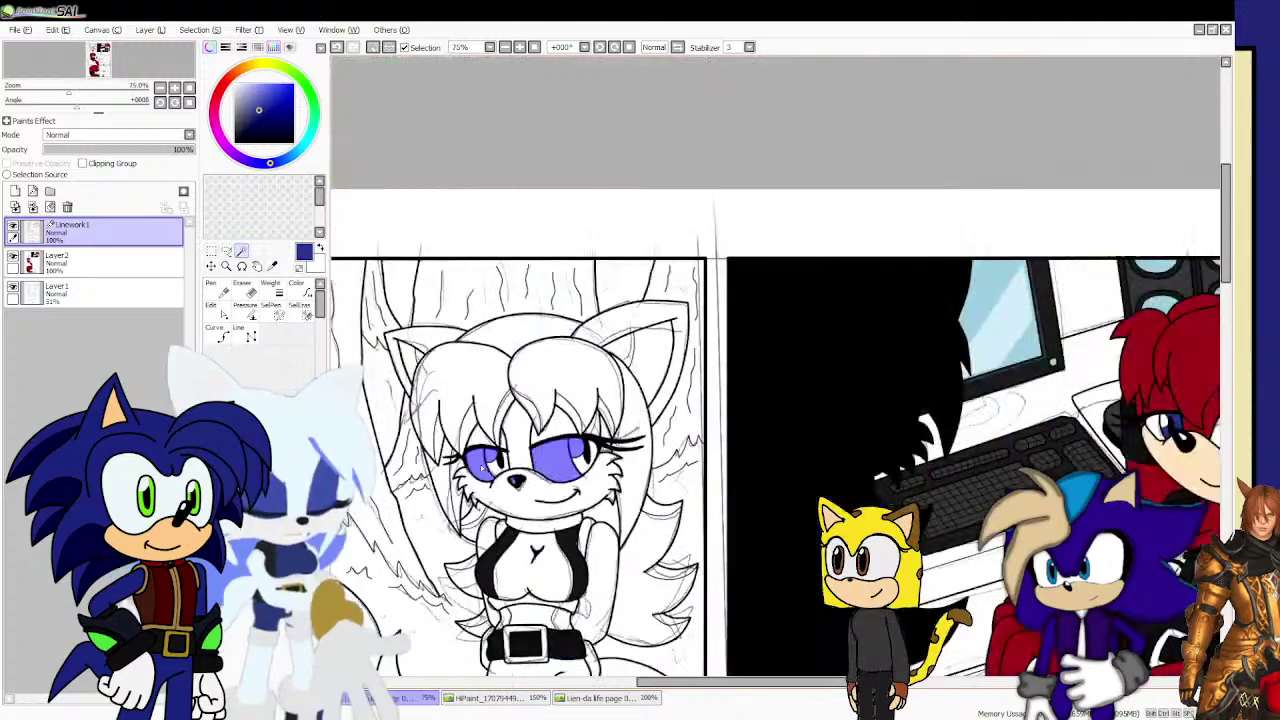
{"action": "scroll", "coordinate": [481, 467], "scroll_direction": "down", "scroll_amount": 3}
{"action": "scroll", "coordinate": [866, 440], "scroll_direction": "up", "scroll_amount": 6}
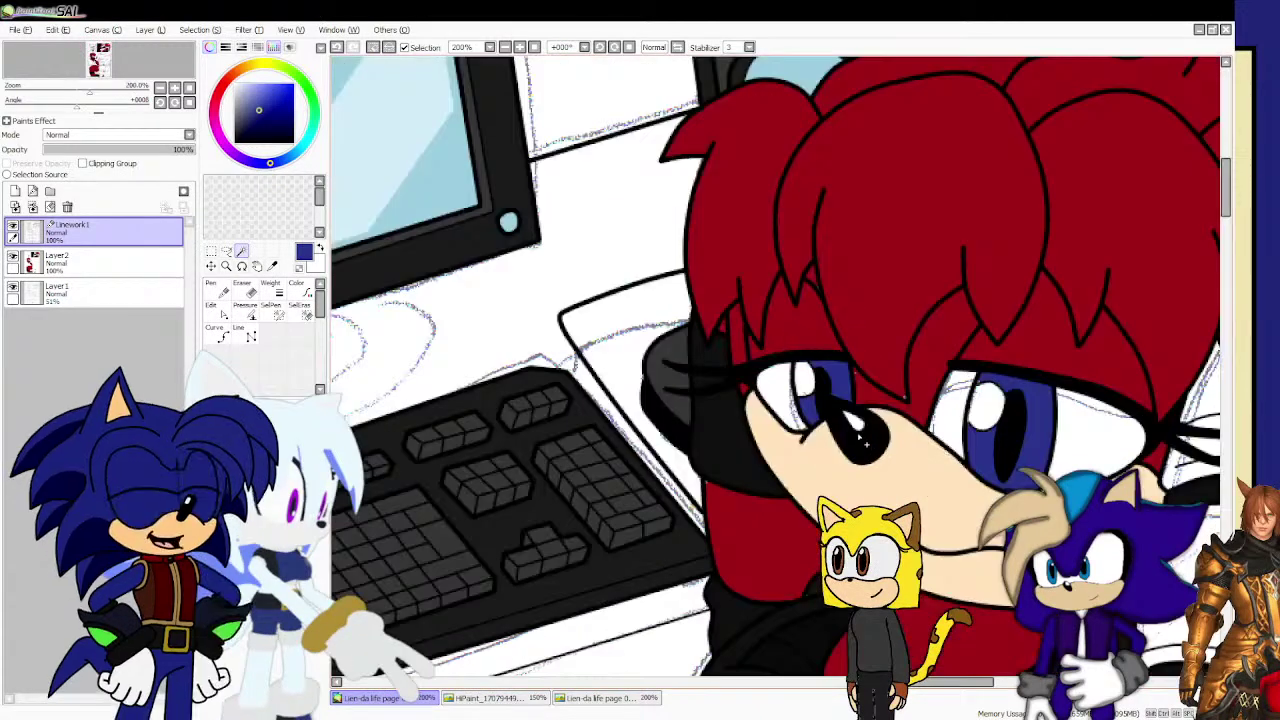
{"action": "scroll", "coordinate": [866, 440], "scroll_direction": "up", "scroll_amount": 3}
{"action": "left_click", "coordinate": [848, 405]}
{"action": "scroll", "coordinate": [840, 400], "scroll_direction": "up", "scroll_amount": 3}
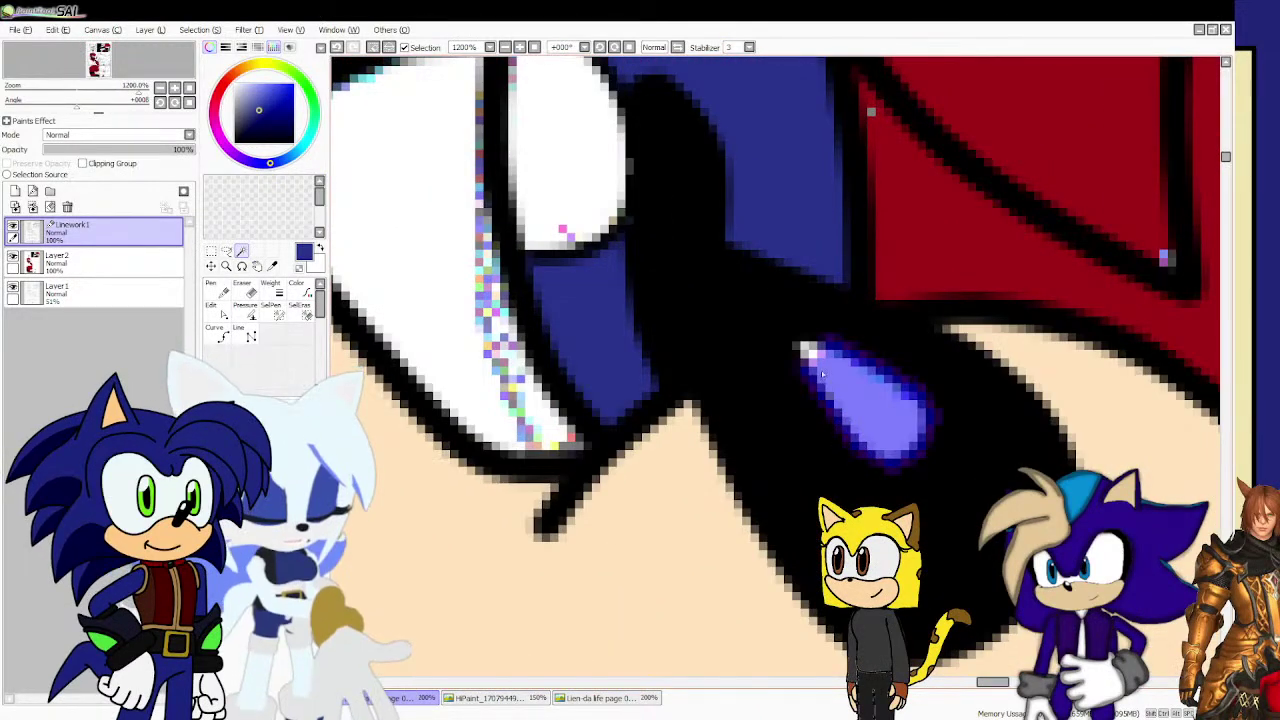
{"action": "scroll", "coordinate": [443, 276], "scroll_direction": "down", "scroll_amount": 1}
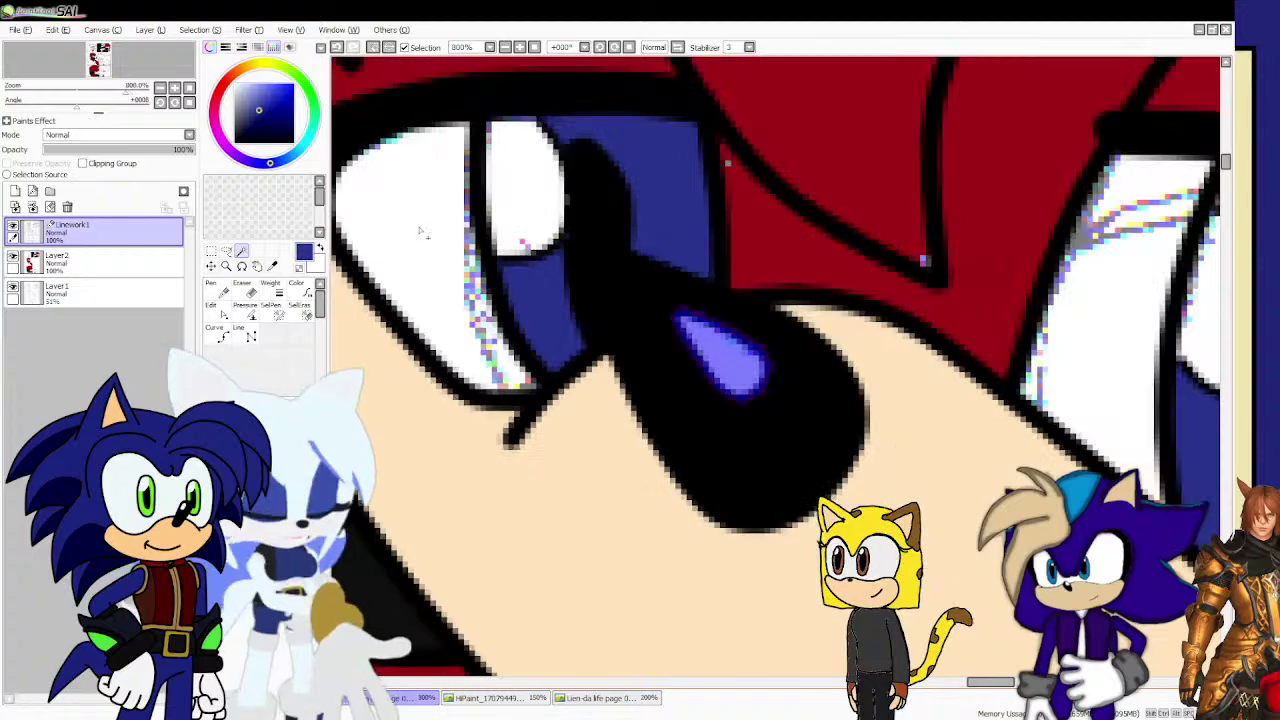
{"action": "left_click", "coordinate": [428, 232]}
{"action": "left_click", "coordinate": [497, 192]}
Add the computer-panel character's near eye to the selection, covering the white on both sides of the iris and the highlight.
{"action": "scroll", "coordinate": [497, 194], "scroll_direction": "down", "scroll_amount": 3}
{"action": "scroll", "coordinate": [679, 218], "scroll_direction": "up", "scroll_amount": 1}
{"action": "scroll", "coordinate": [683, 222], "scroll_direction": "up", "scroll_amount": 1}
{"action": "left_click", "coordinate": [773, 226]}
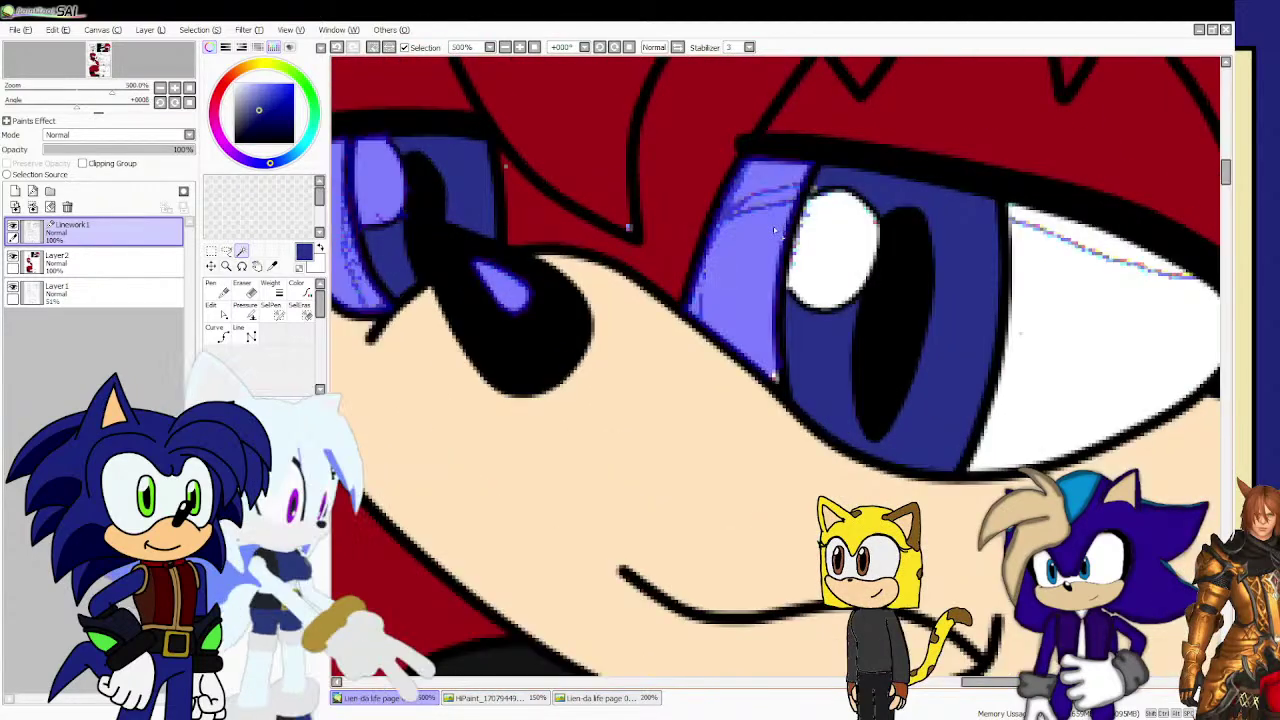
{"action": "left_click", "coordinate": [834, 246]}
{"action": "left_click", "coordinate": [1000, 303]}
{"action": "scroll", "coordinate": [771, 378], "scroll_direction": "up", "scroll_amount": 1}
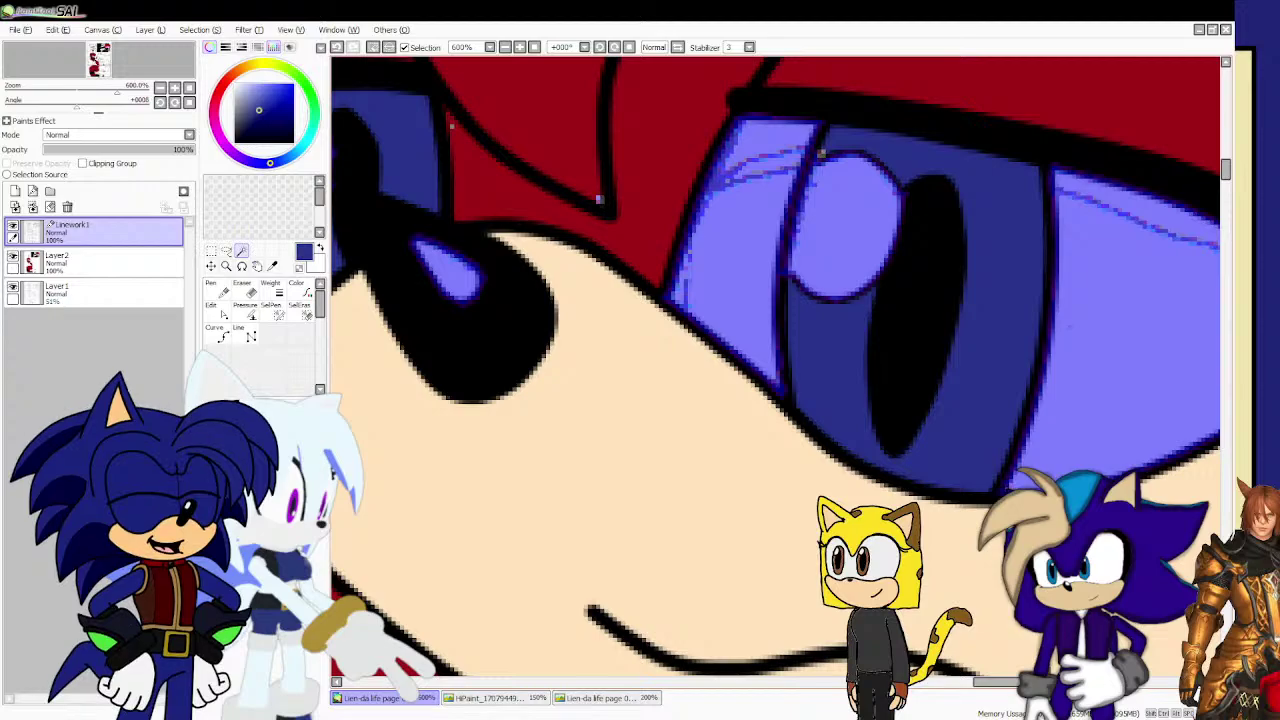
Add the nose highlights of the sleeping fox on the sofa and the red-haired character in the bottom panel to the selection.
{"action": "scroll", "coordinate": [598, 199], "scroll_direction": "down", "scroll_amount": 9}
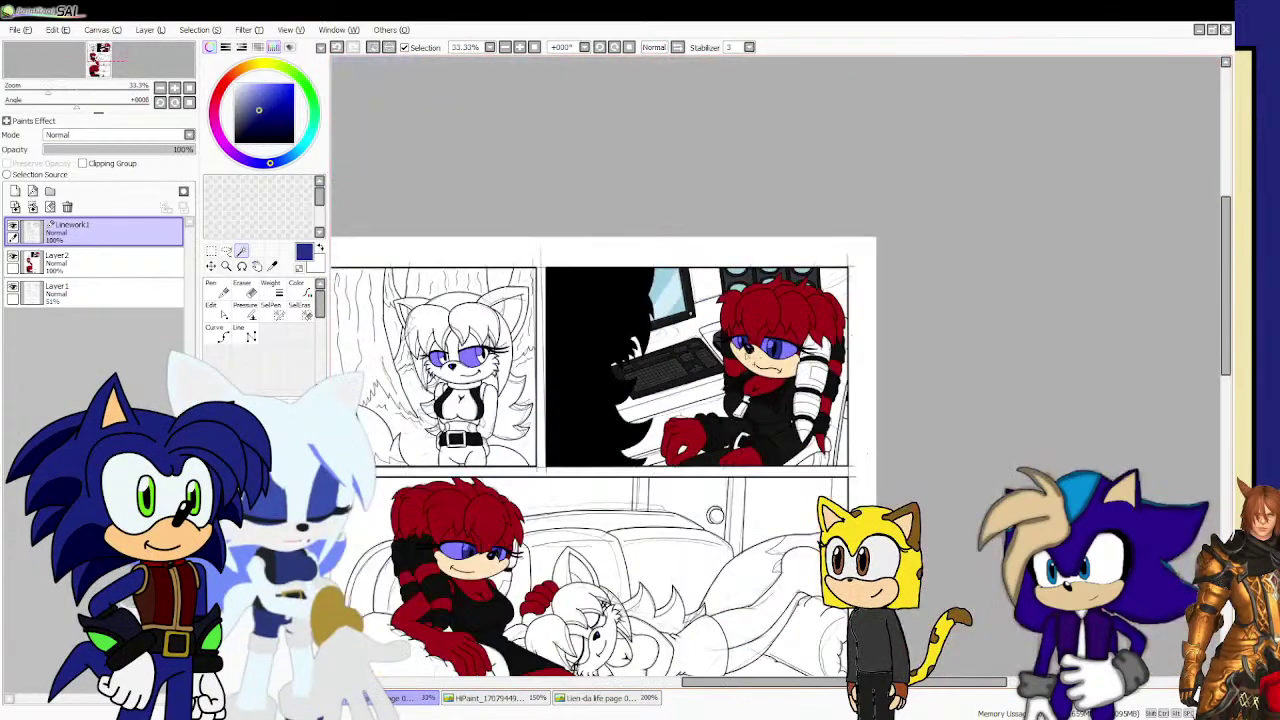
{"action": "scroll", "coordinate": [736, 350], "scroll_direction": "down", "scroll_amount": 2}
{"action": "scroll", "coordinate": [698, 526], "scroll_direction": "up", "scroll_amount": 3}
{"action": "scroll", "coordinate": [690, 518], "scroll_direction": "down", "scroll_amount": 2}
{"action": "scroll", "coordinate": [698, 583], "scroll_direction": "up", "scroll_amount": 3}
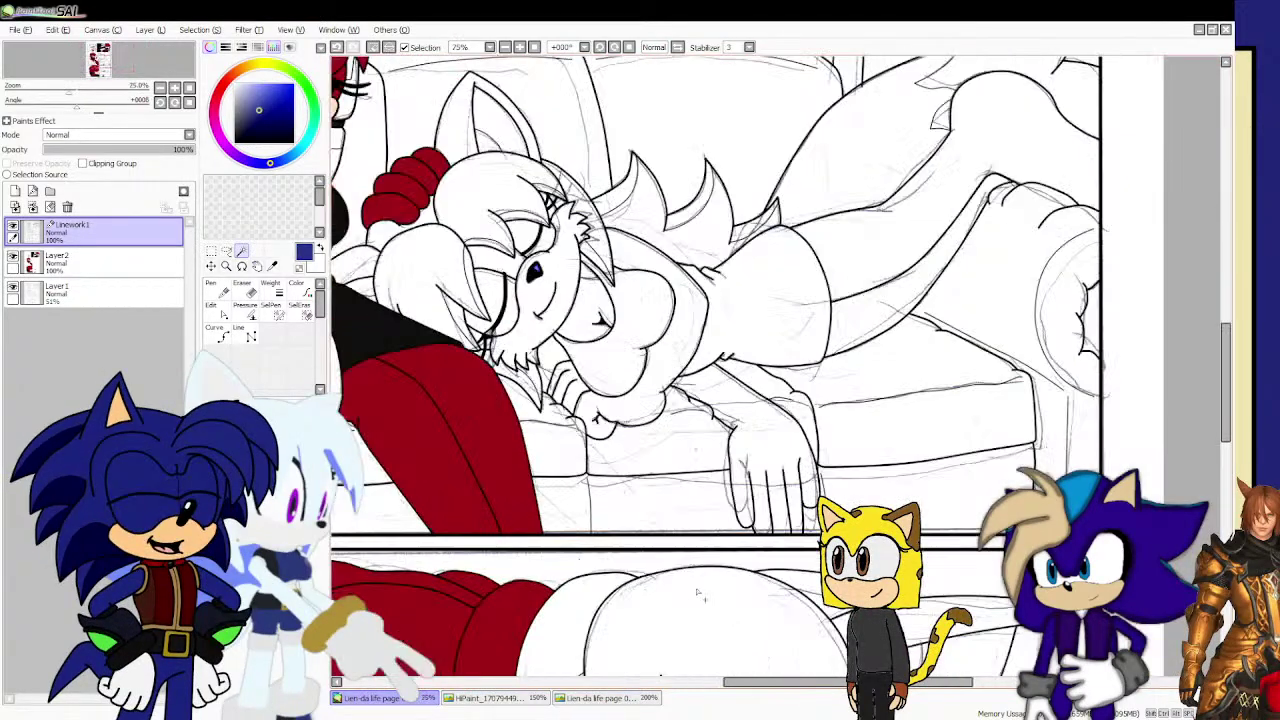
{"action": "scroll", "coordinate": [698, 593], "scroll_direction": "down", "scroll_amount": 2}
{"action": "scroll", "coordinate": [530, 460], "scroll_direction": "up", "scroll_amount": 5}
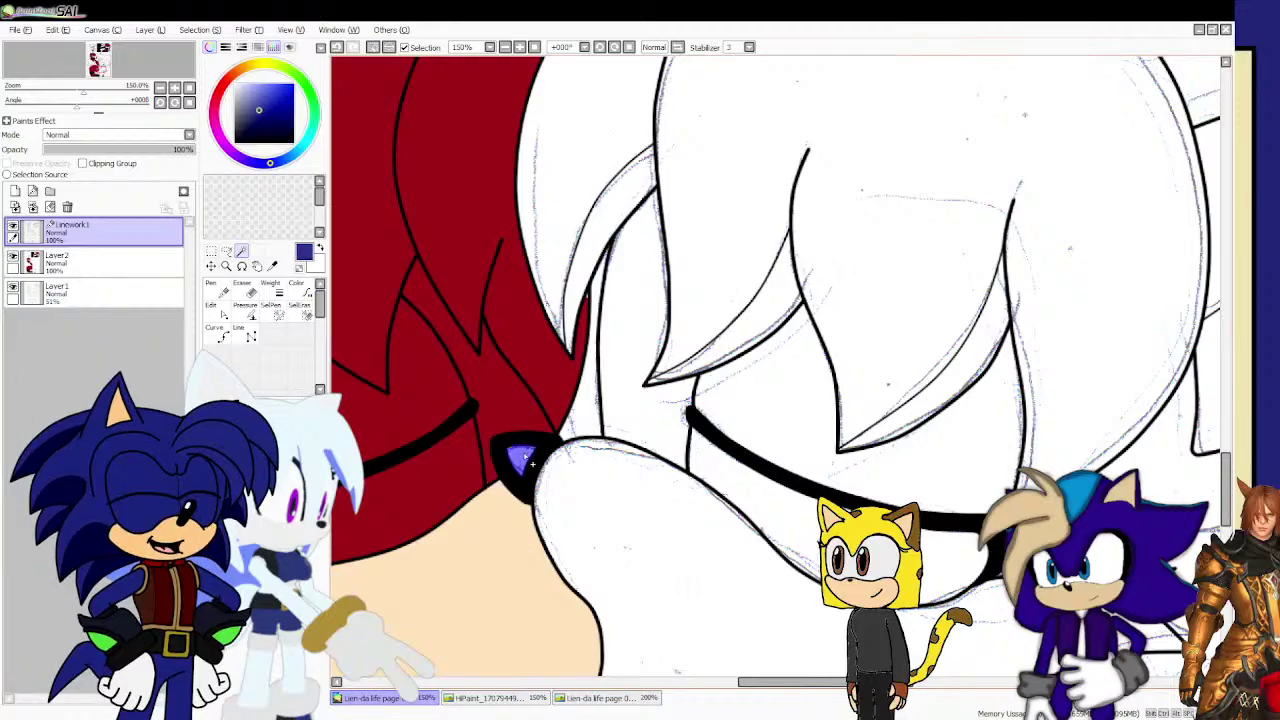
{"action": "scroll", "coordinate": [524, 459], "scroll_direction": "down", "scroll_amount": 2}
{"action": "scroll", "coordinate": [630, 242], "scroll_direction": "down", "scroll_amount": 4}
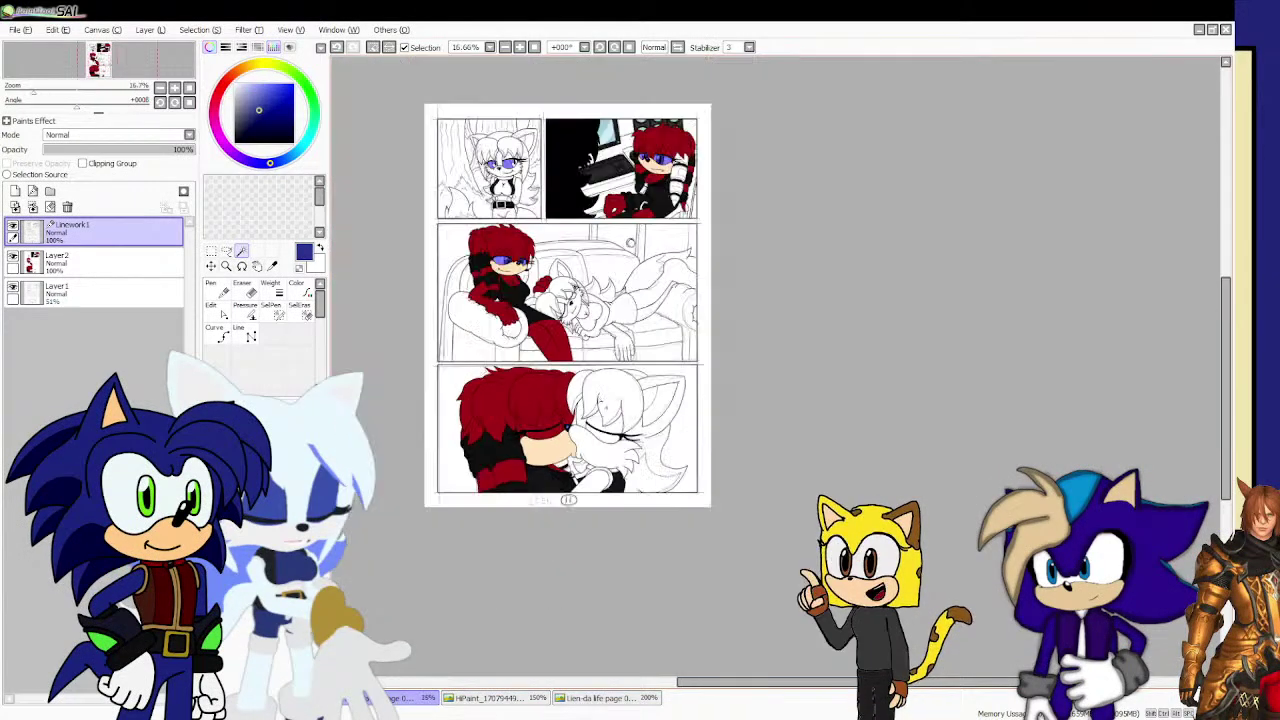
{"action": "scroll", "coordinate": [630, 242], "scroll_direction": "up", "scroll_amount": 2}
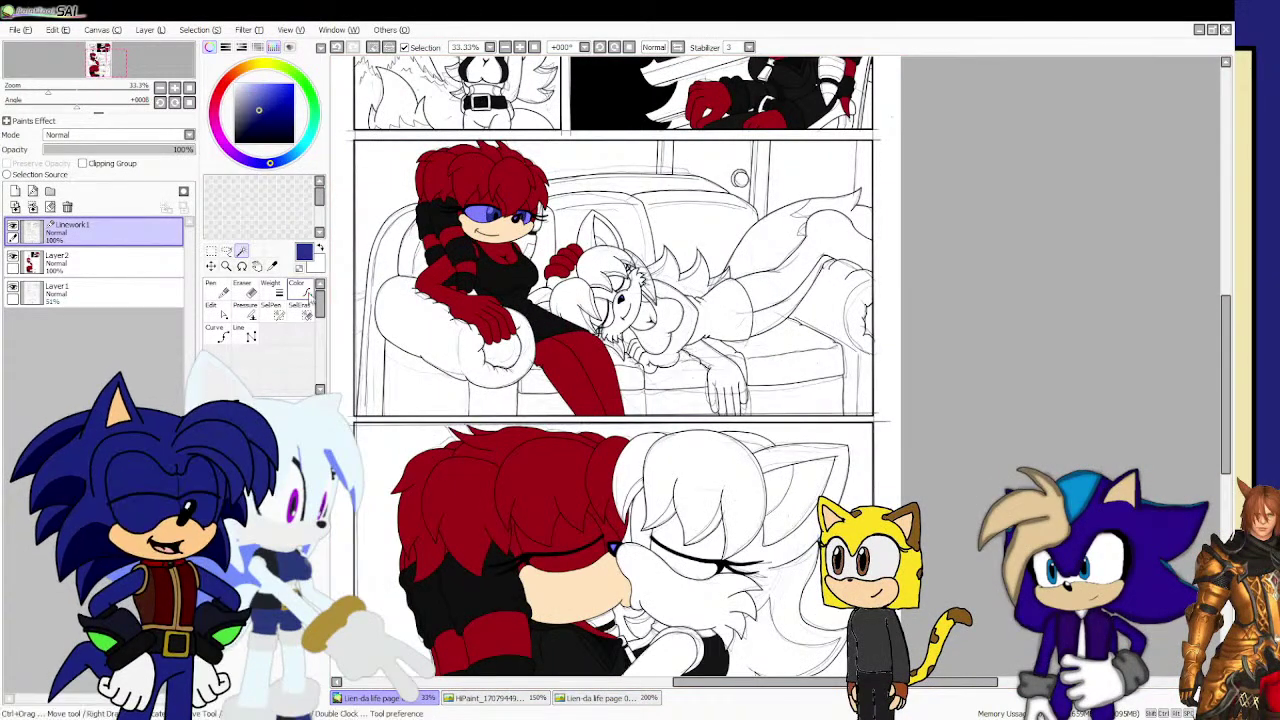
Paint the selected eye whites and highlights on Layer2 with the bluish white sampled from the eye on the coloured reference page.
{"action": "left_click", "coordinate": [580, 698]}
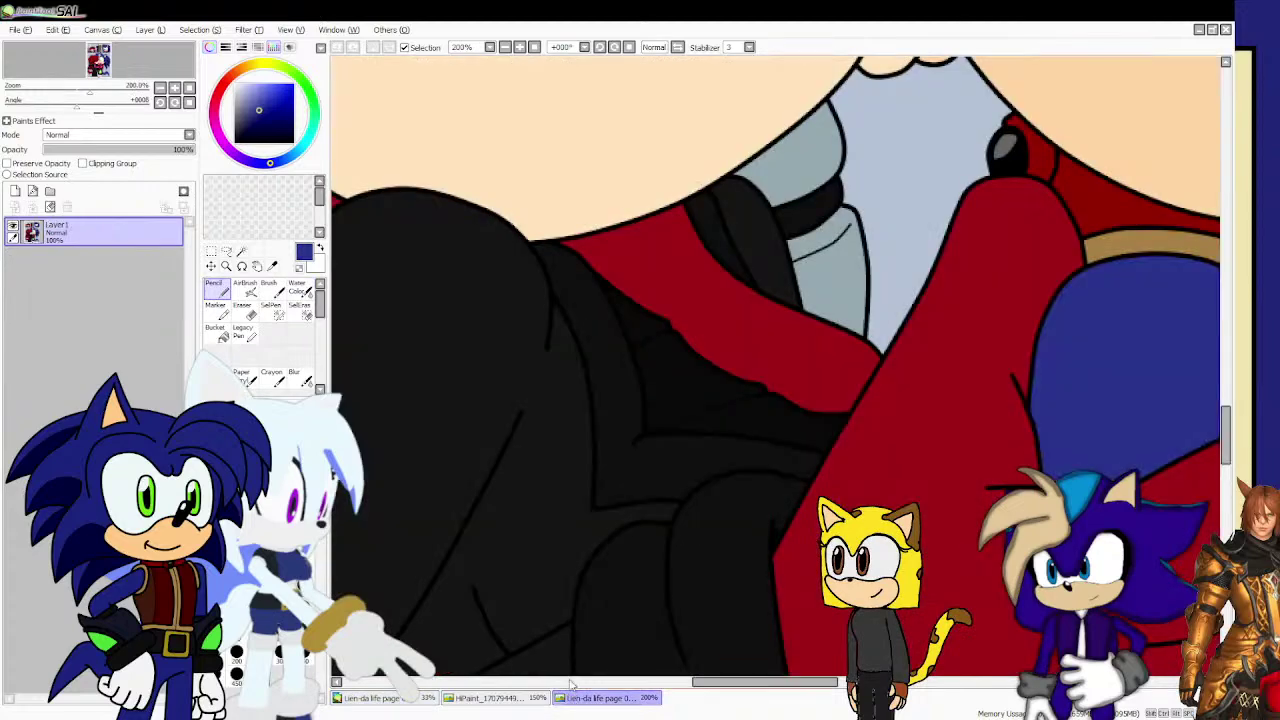
{"action": "scroll", "coordinate": [600, 450], "scroll_direction": "down", "scroll_amount": 3}
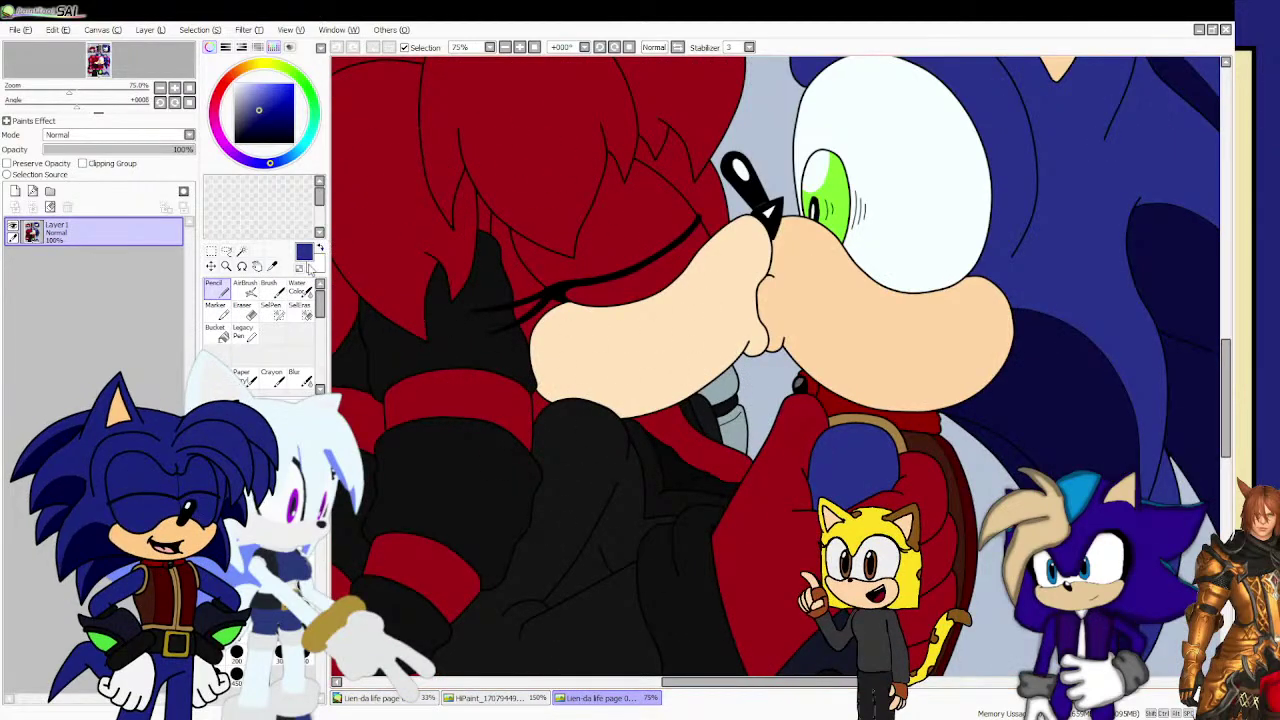
{"action": "left_click", "coordinate": [812, 170]}
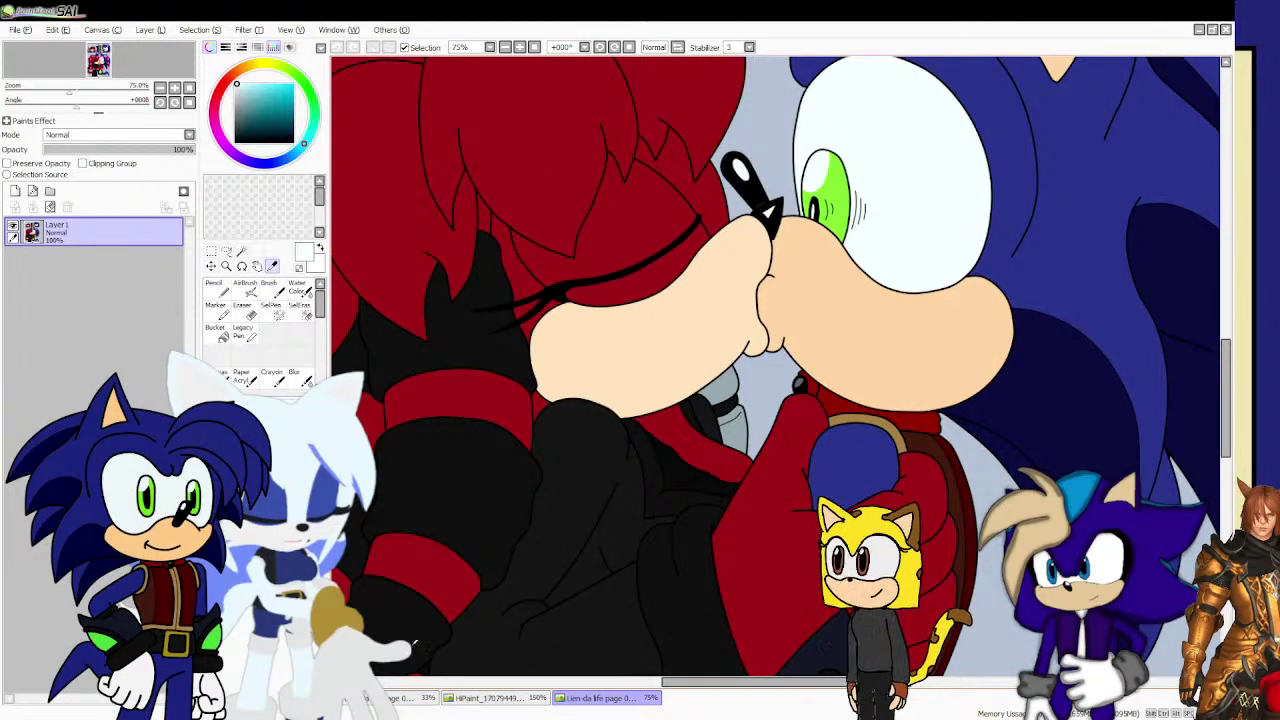
{"action": "left_click", "coordinate": [370, 697]}
{"action": "left_click", "coordinate": [100, 261]}
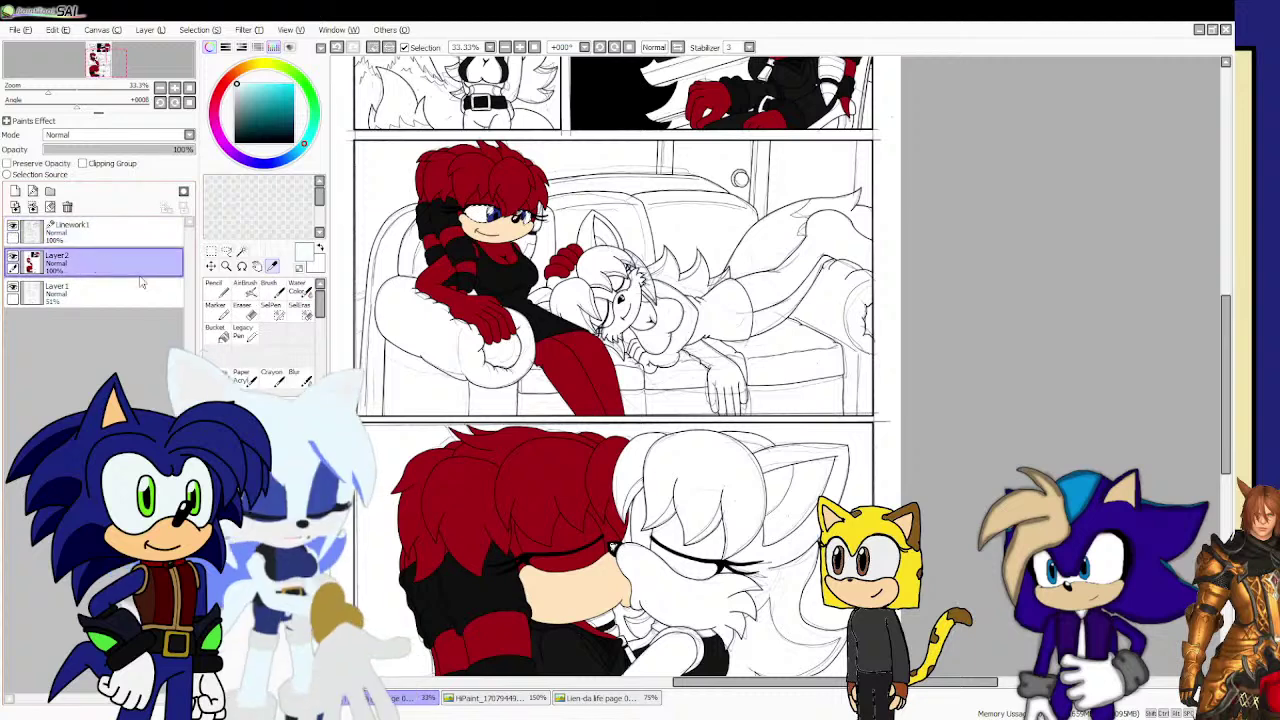
{"action": "left_click", "coordinate": [212, 288]}
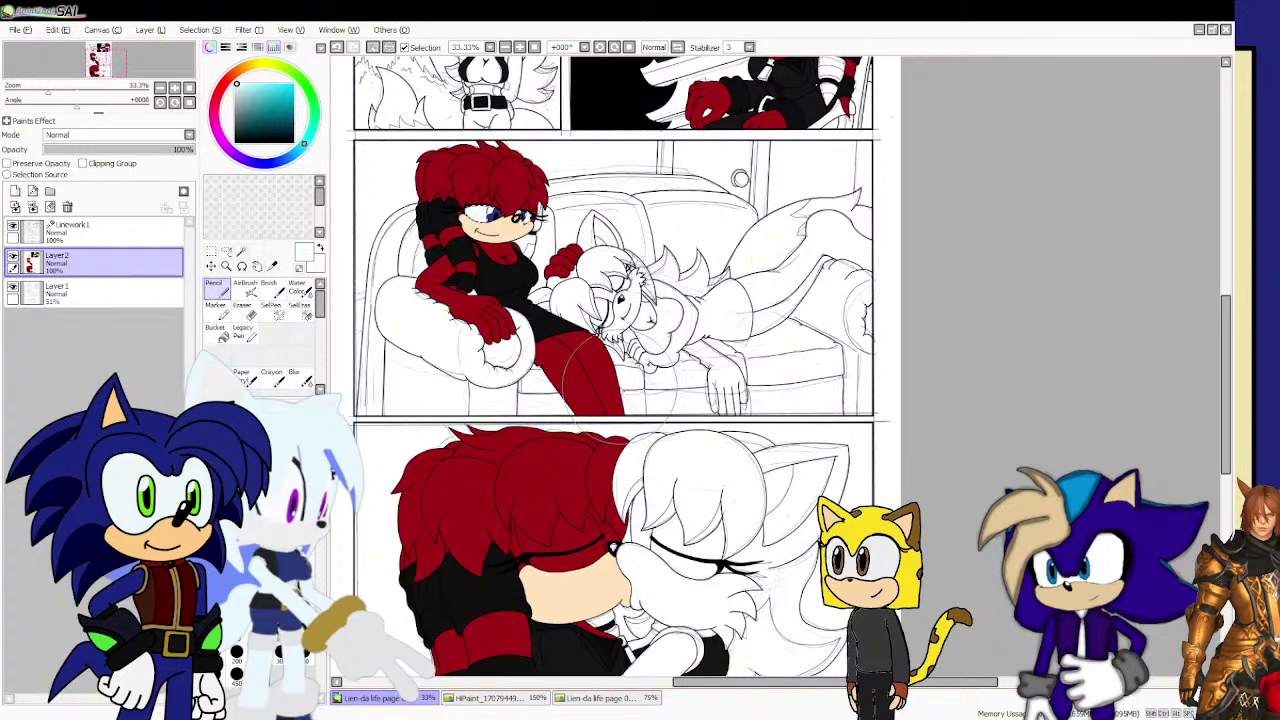
{"action": "scroll", "coordinate": [619, 387], "scroll_direction": "down", "scroll_amount": 3}
{"action": "scroll", "coordinate": [578, 301], "scroll_direction": "up", "scroll_amount": 2}
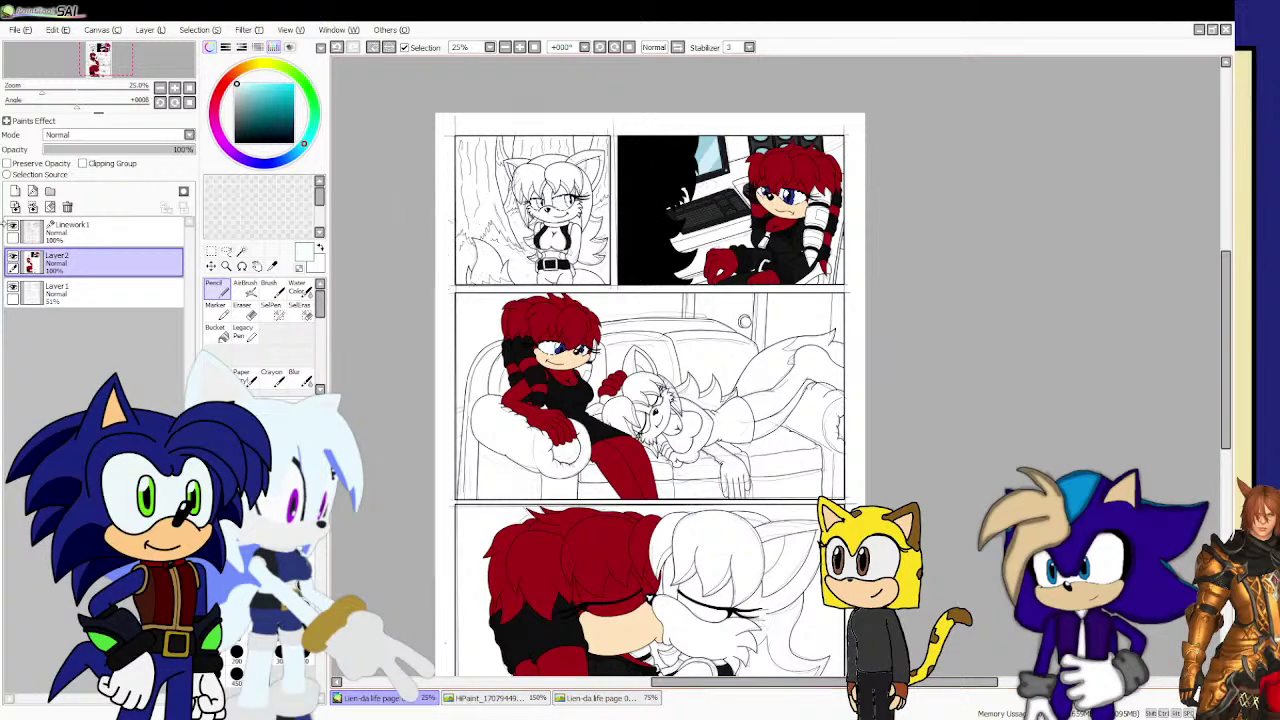
Clear the selection and select the near iris of the computer-panel character on Linework1, including the gaps beside the eye highlight.
{"action": "left_click", "coordinate": [70, 231]}
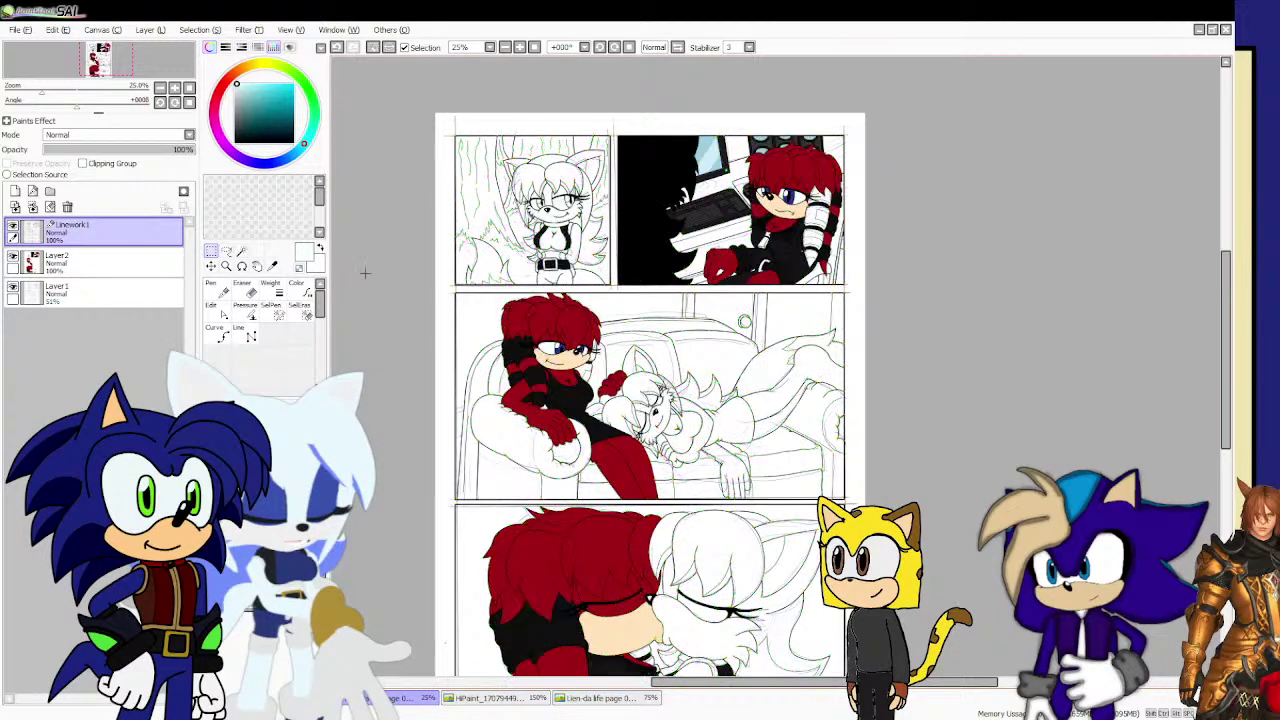
{"action": "left_click", "coordinate": [241, 251]}
{"action": "key", "text": "ctrl+d"}
{"action": "scroll", "coordinate": [778, 188], "scroll_direction": "up", "scroll_amount": 4}
{"action": "scroll", "coordinate": [778, 187], "scroll_direction": "up", "scroll_amount": 6}
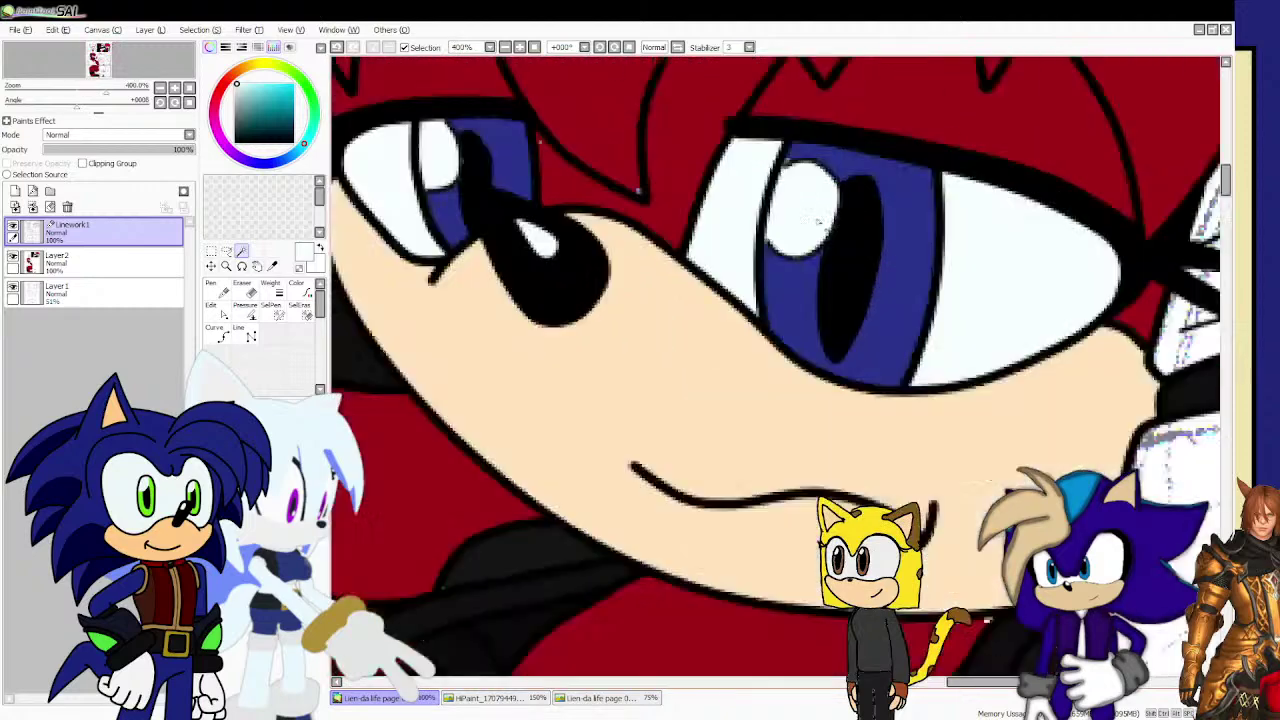
{"action": "scroll", "coordinate": [698, 290], "scroll_direction": "down", "scroll_amount": 3}
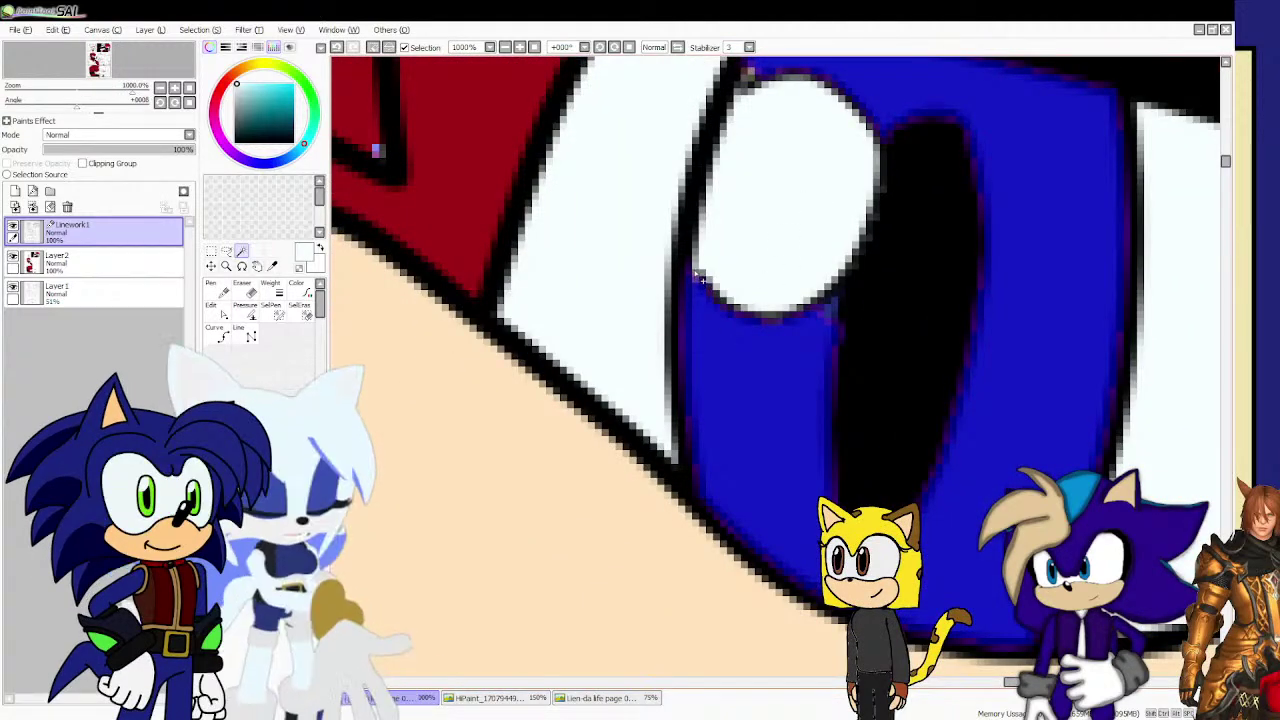
{"action": "scroll", "coordinate": [722, 174], "scroll_direction": "up", "scroll_amount": 5}
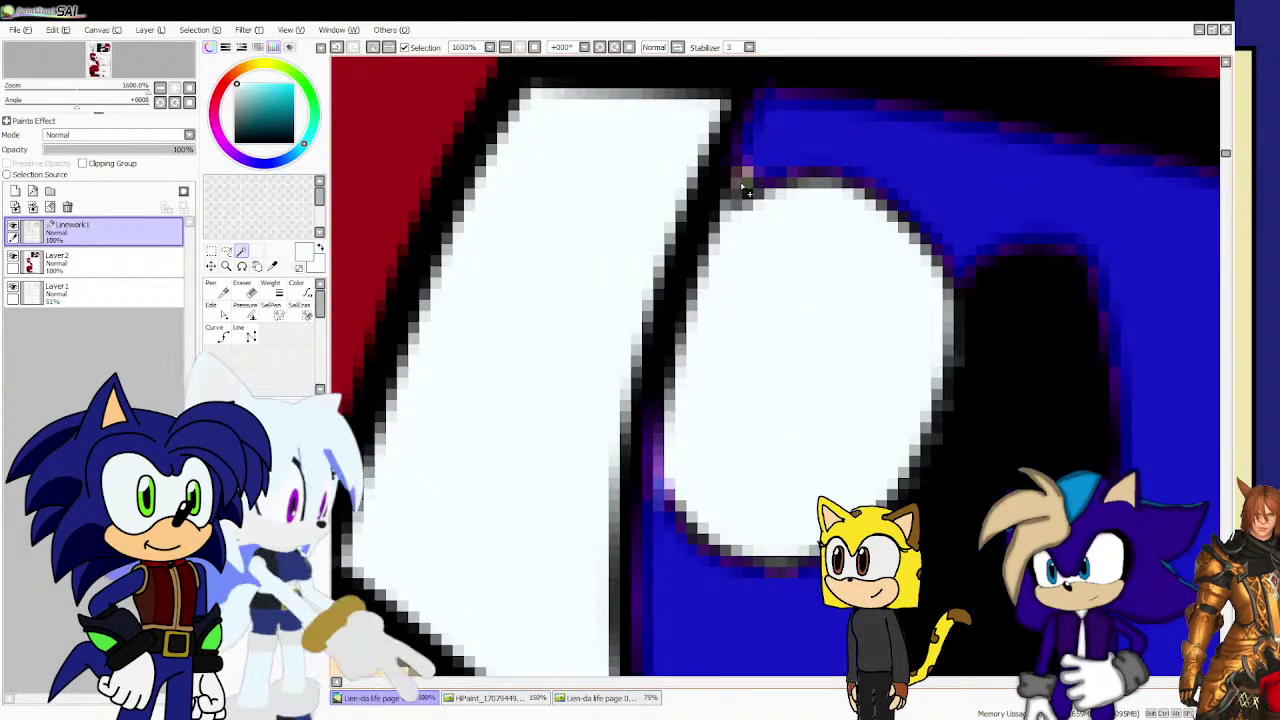
Repaint the selected near iris on Layer2 with the dark blue sampled from that iris.
{"action": "left_click", "coordinate": [271, 266]}
{"action": "left_click", "coordinate": [729, 620]}
{"action": "left_click", "coordinate": [165, 268]}
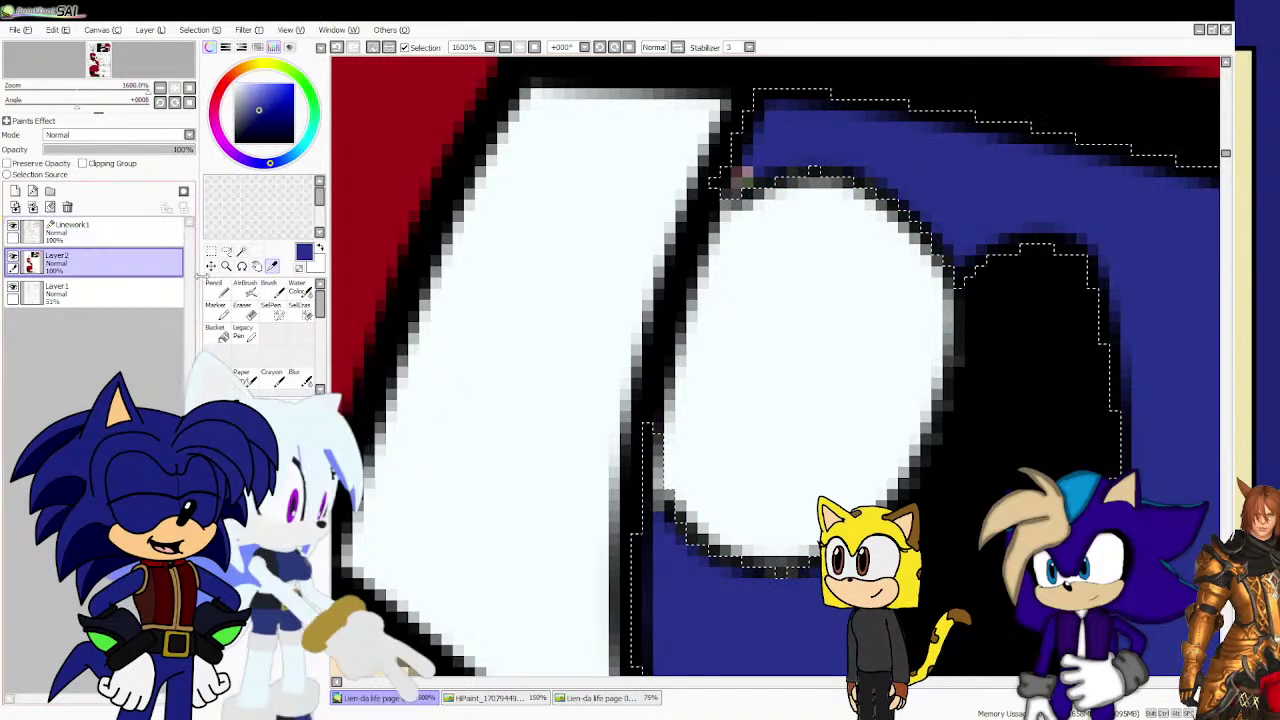
{"action": "left_click", "coordinate": [216, 289]}
{"action": "scroll", "coordinate": [805, 348], "scroll_direction": "down", "scroll_amount": 5}
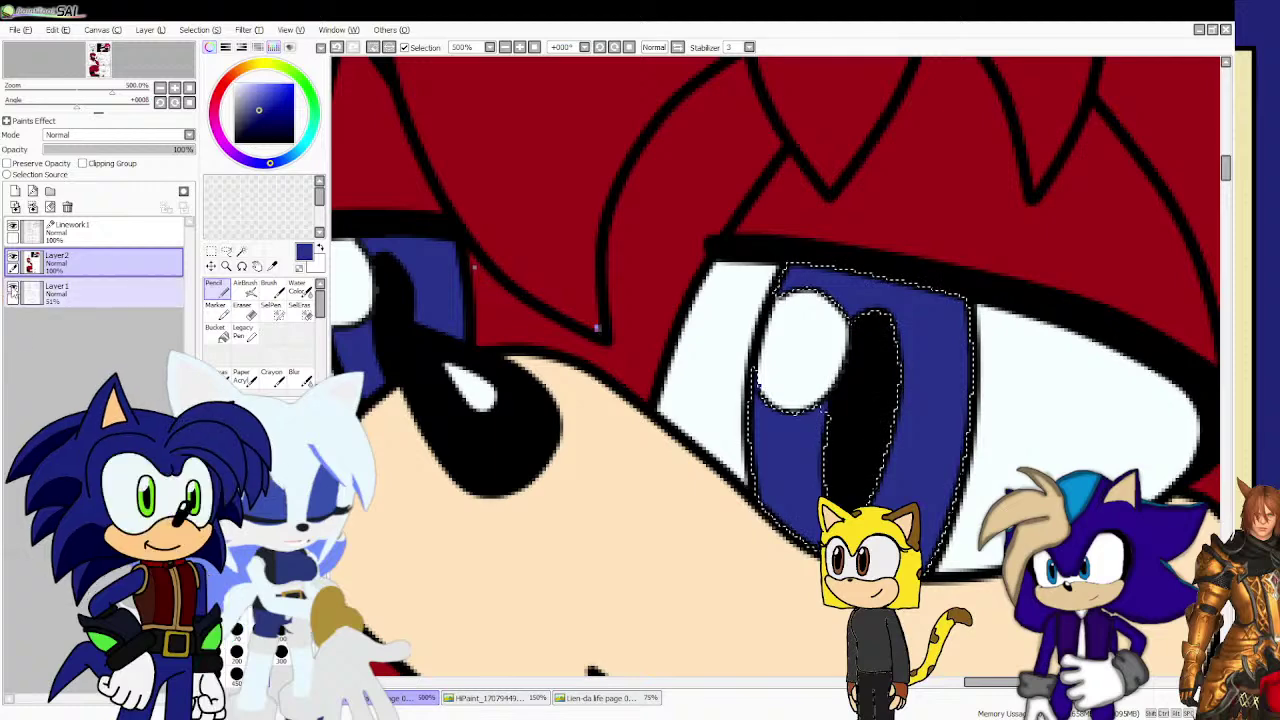
Select only the near-eye highlight of the computer-panel character on Linework1 and repaint it on Layer2 with its sampled bluish white.
{"action": "left_click", "coordinate": [150, 236]}
{"action": "left_click", "coordinate": [211, 251]}
{"action": "left_click", "coordinate": [485, 259]}
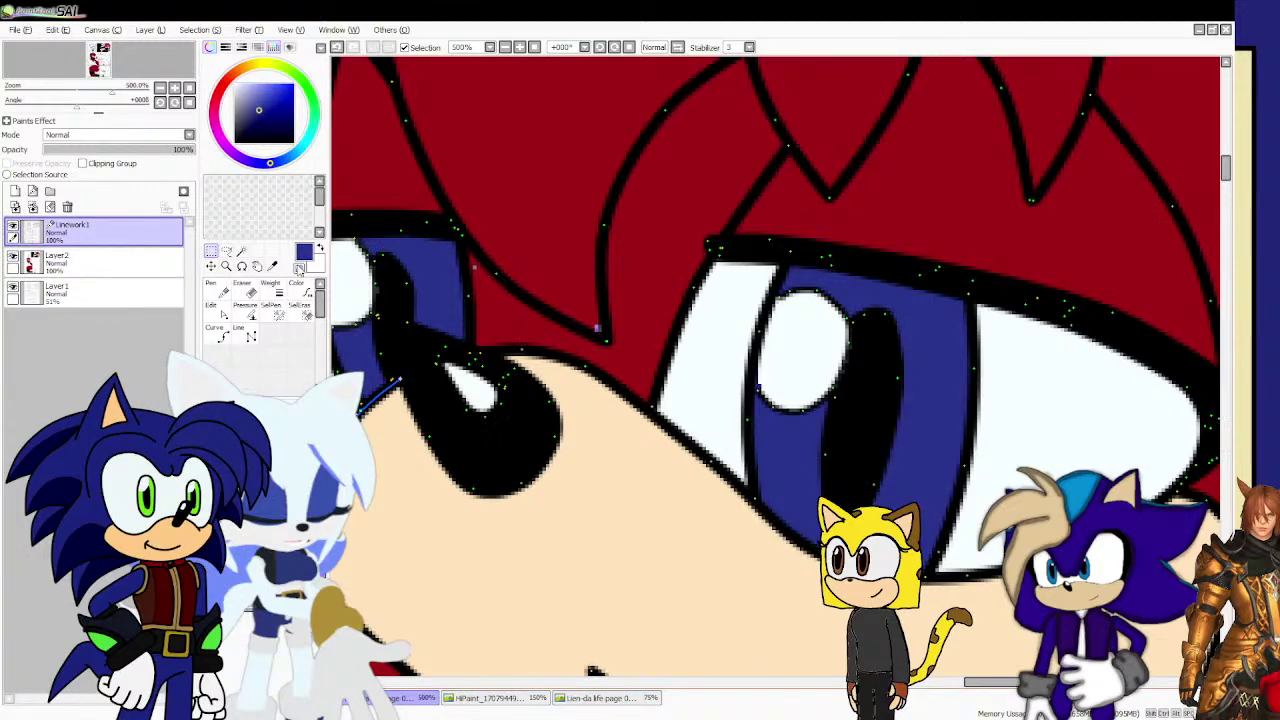
{"action": "left_click", "coordinate": [777, 372]}
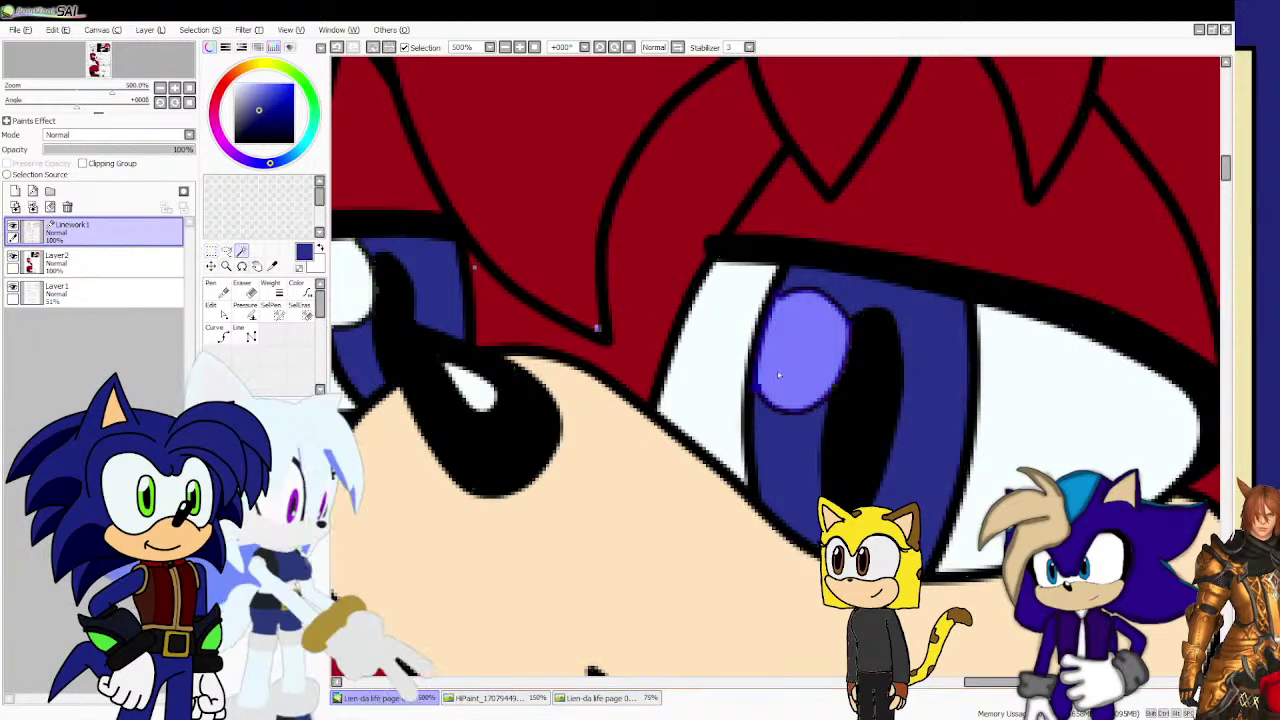
{"action": "left_click", "coordinate": [271, 266]}
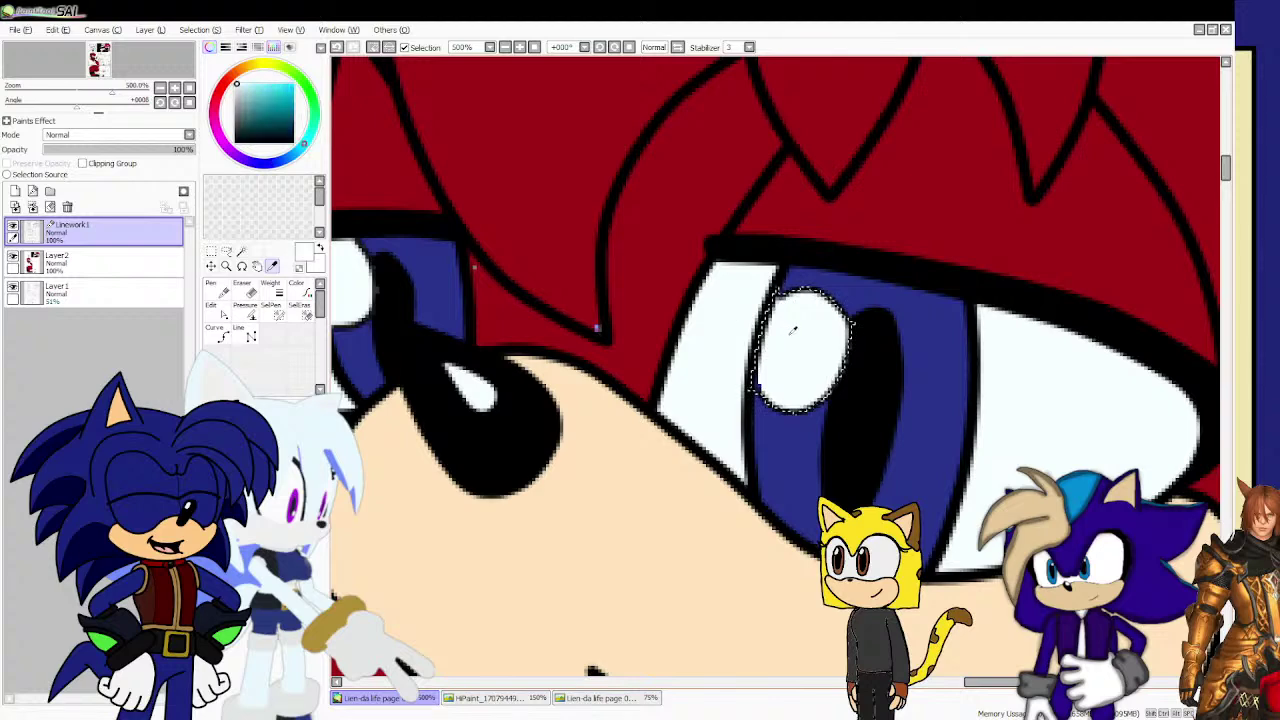
{"action": "left_click", "coordinate": [136, 258]}
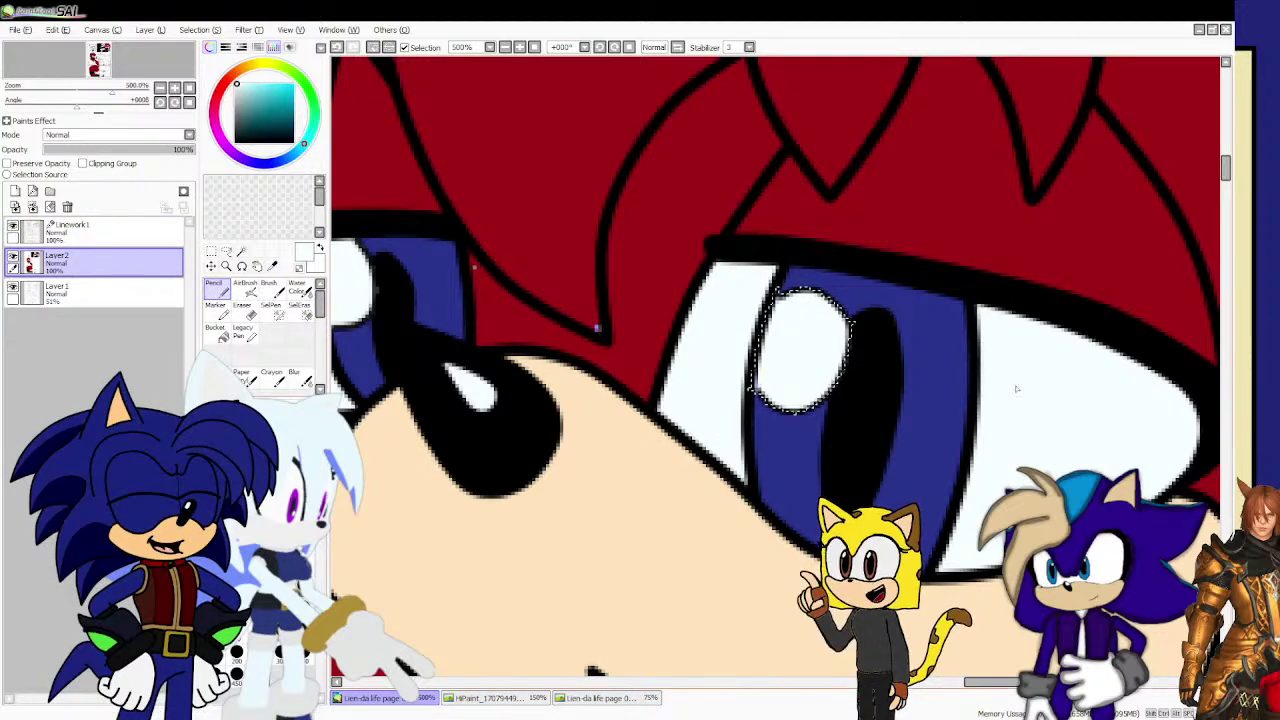
Recolour the eye-highlight outlines of the red-haired character in the computer and sofa panels with the bluish white on Linework1.
{"action": "left_click", "coordinate": [75, 230]}
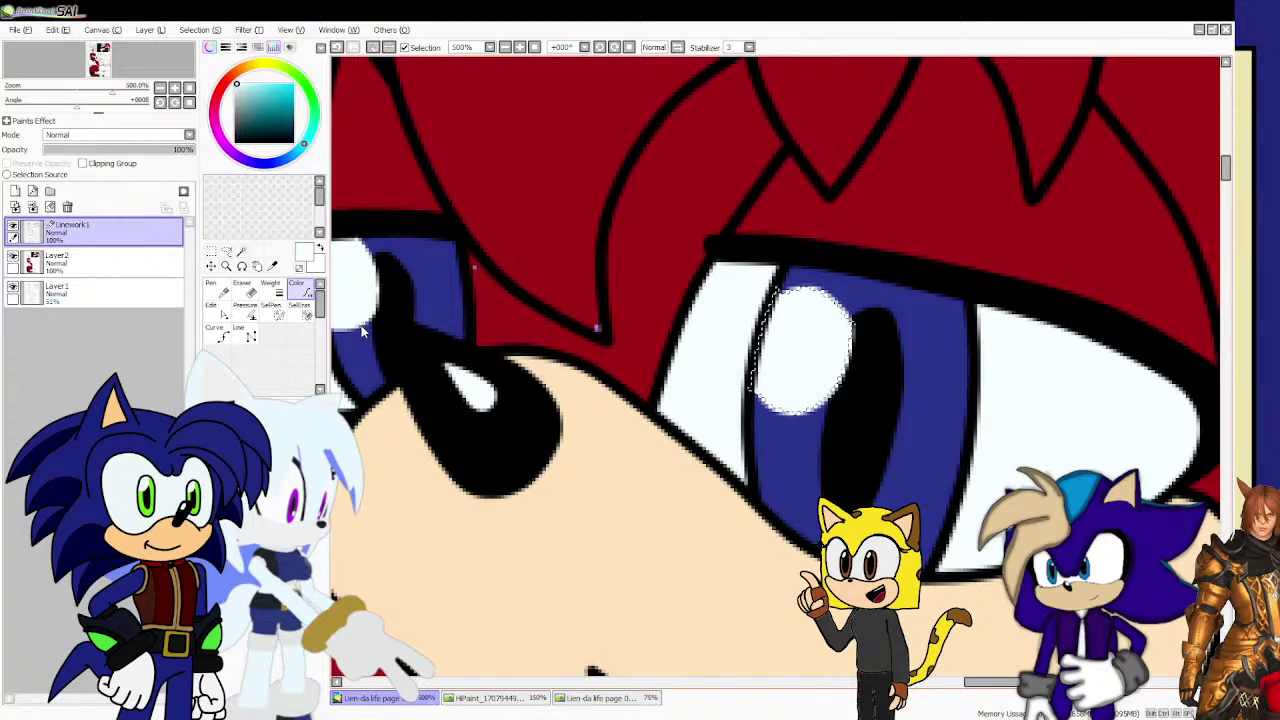
{"action": "scroll", "coordinate": [400, 350], "scroll_direction": "down", "scroll_amount": 10}
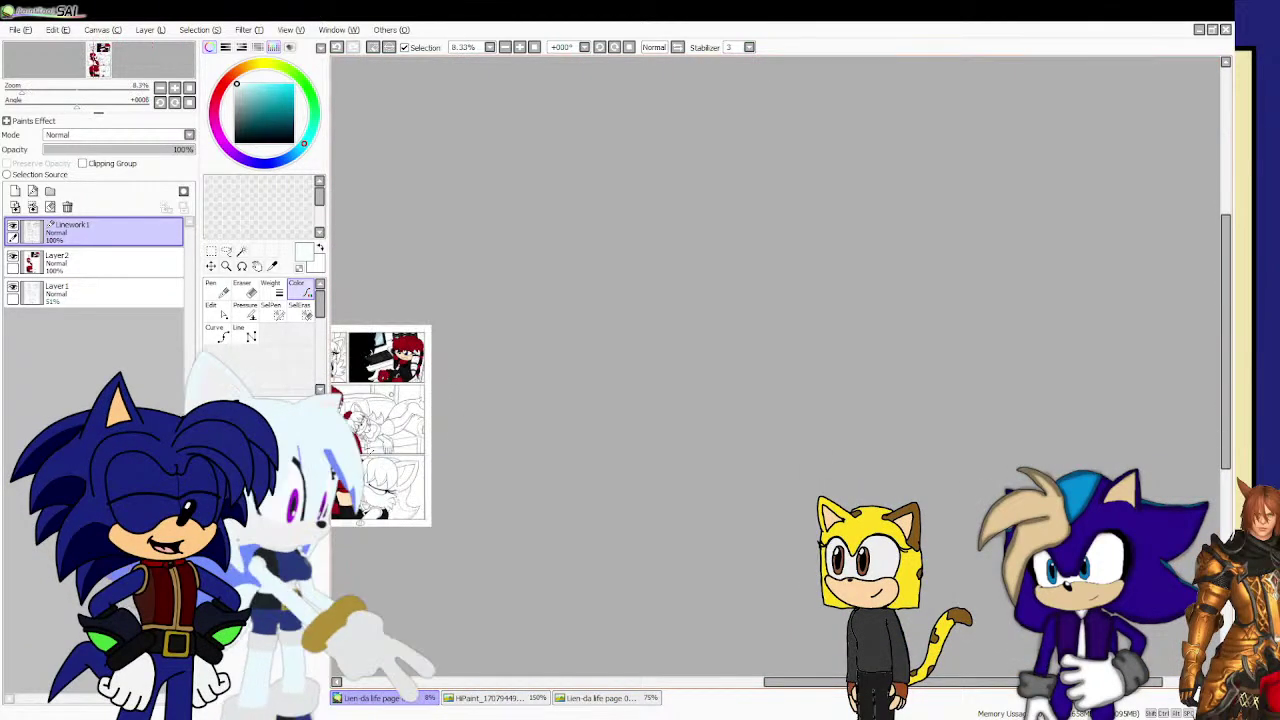
{"action": "scroll", "coordinate": [455, 440], "scroll_direction": "down", "scroll_amount": 3}
{"action": "scroll", "coordinate": [500, 404], "scroll_direction": "up", "scroll_amount": 7}
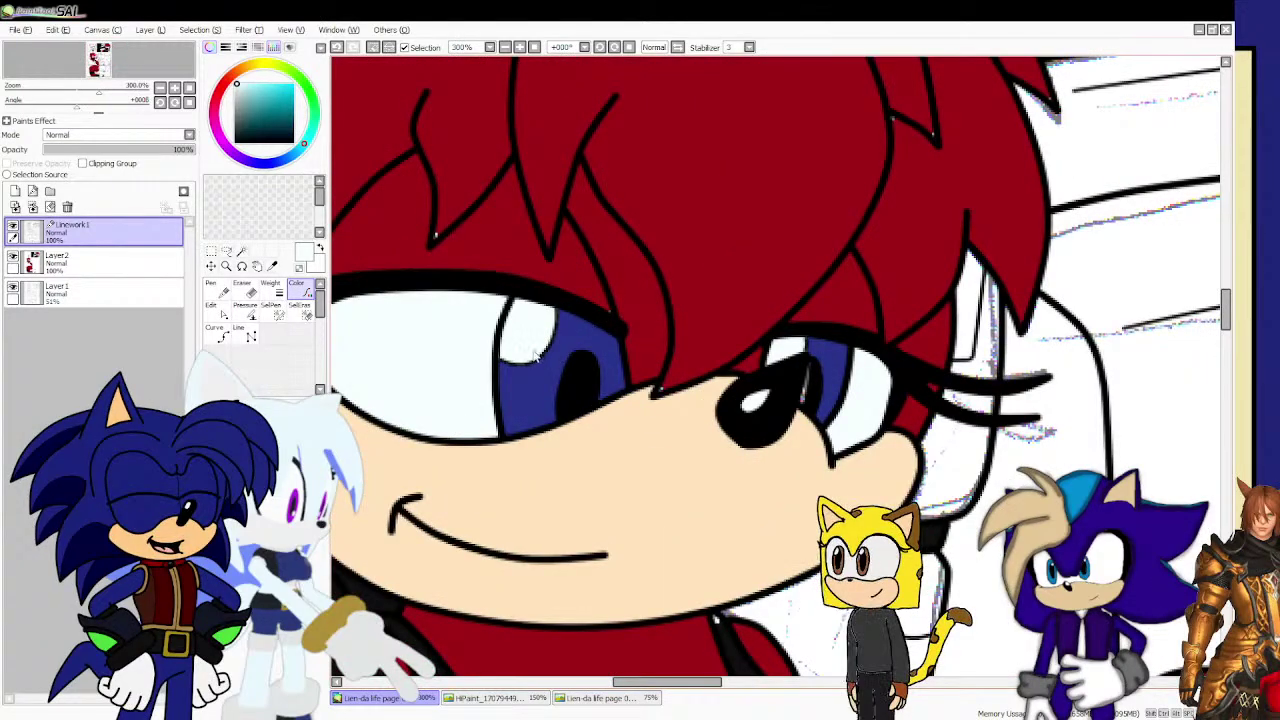
{"action": "scroll", "coordinate": [812, 340], "scroll_direction": "down", "scroll_amount": 3}
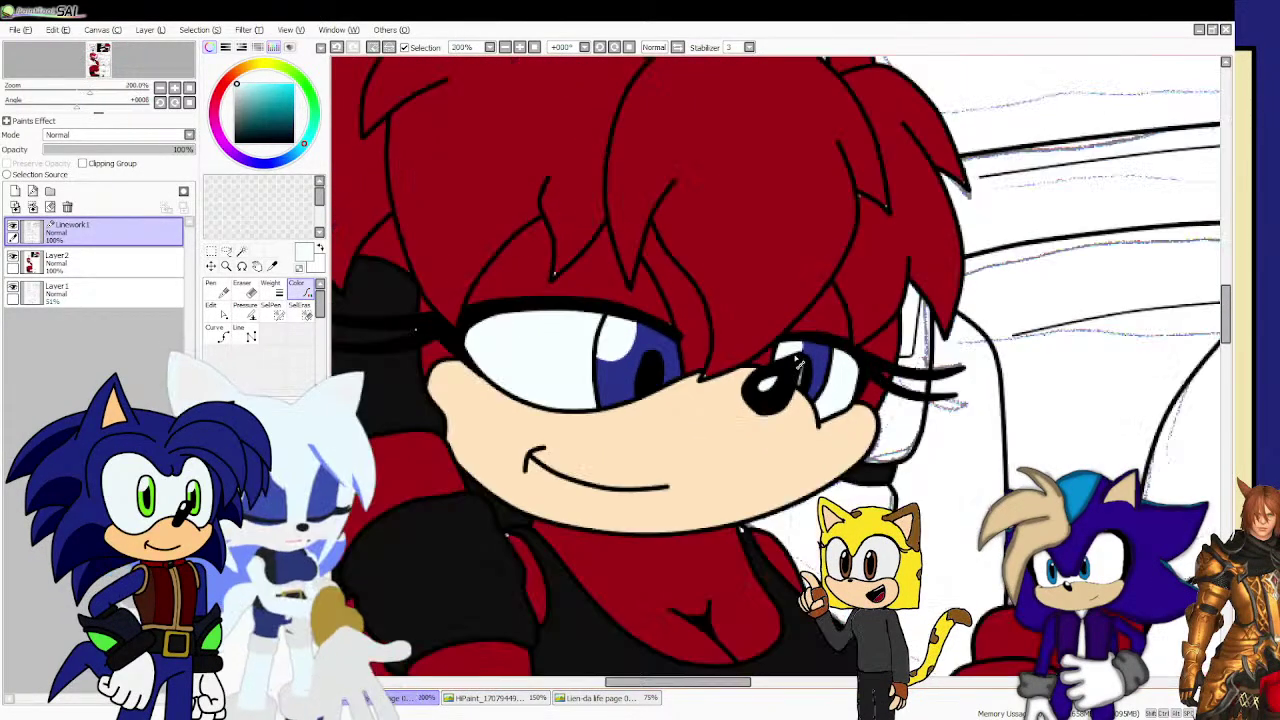
{"action": "scroll", "coordinate": [800, 360], "scroll_direction": "up", "scroll_amount": 3}
{"action": "scroll", "coordinate": [797, 362], "scroll_direction": "down", "scroll_amount": 2}
{"action": "scroll", "coordinate": [797, 362], "scroll_direction": "down", "scroll_amount": 4}
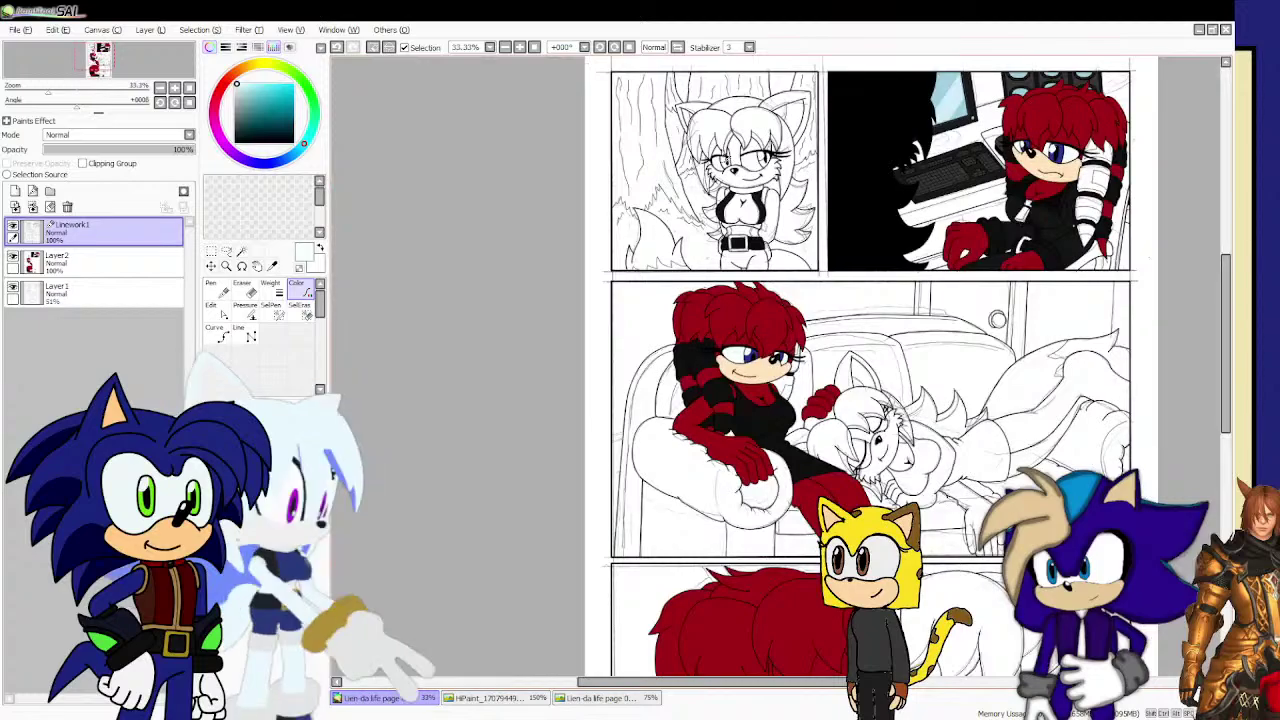
Recolour the highlight outlines in both eyes of the tree-panel character on Linework1 with the same bluish white.
{"action": "scroll", "coordinate": [744, 382], "scroll_direction": "up", "scroll_amount": 6}
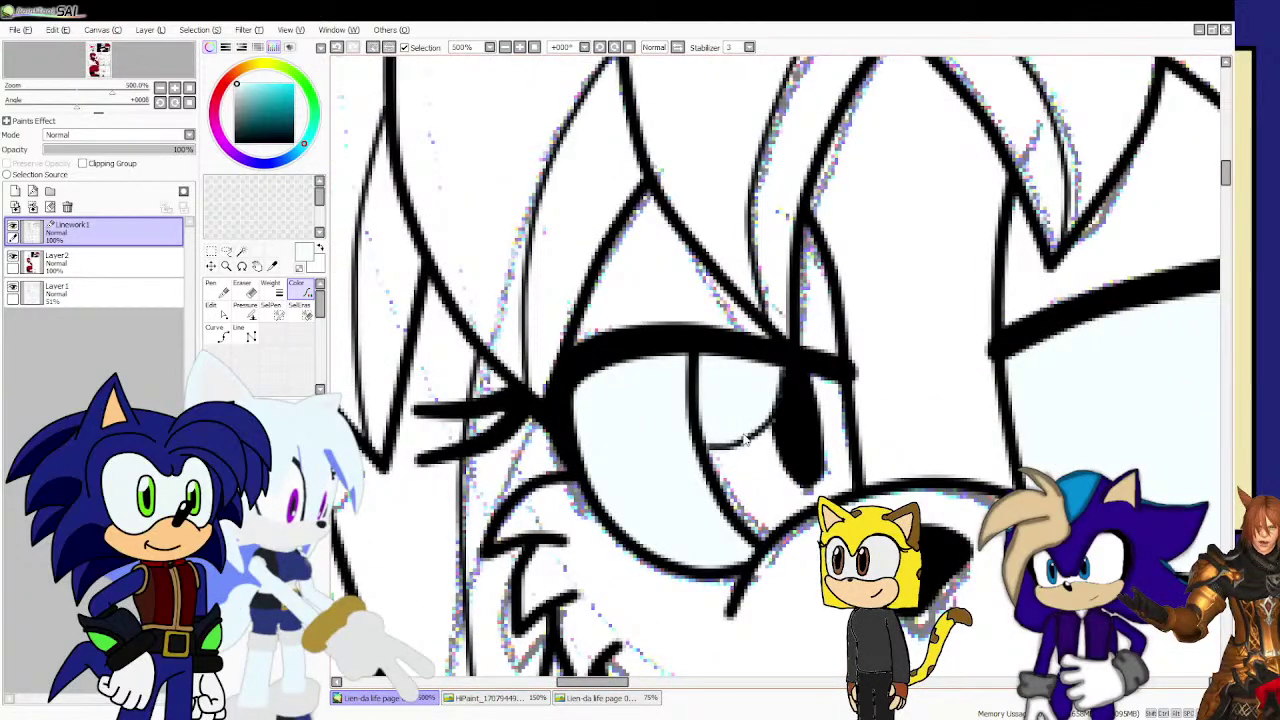
{"action": "scroll", "coordinate": [742, 443], "scroll_direction": "down", "scroll_amount": 3}
{"action": "scroll", "coordinate": [940, 455], "scroll_direction": "up", "scroll_amount": 2}
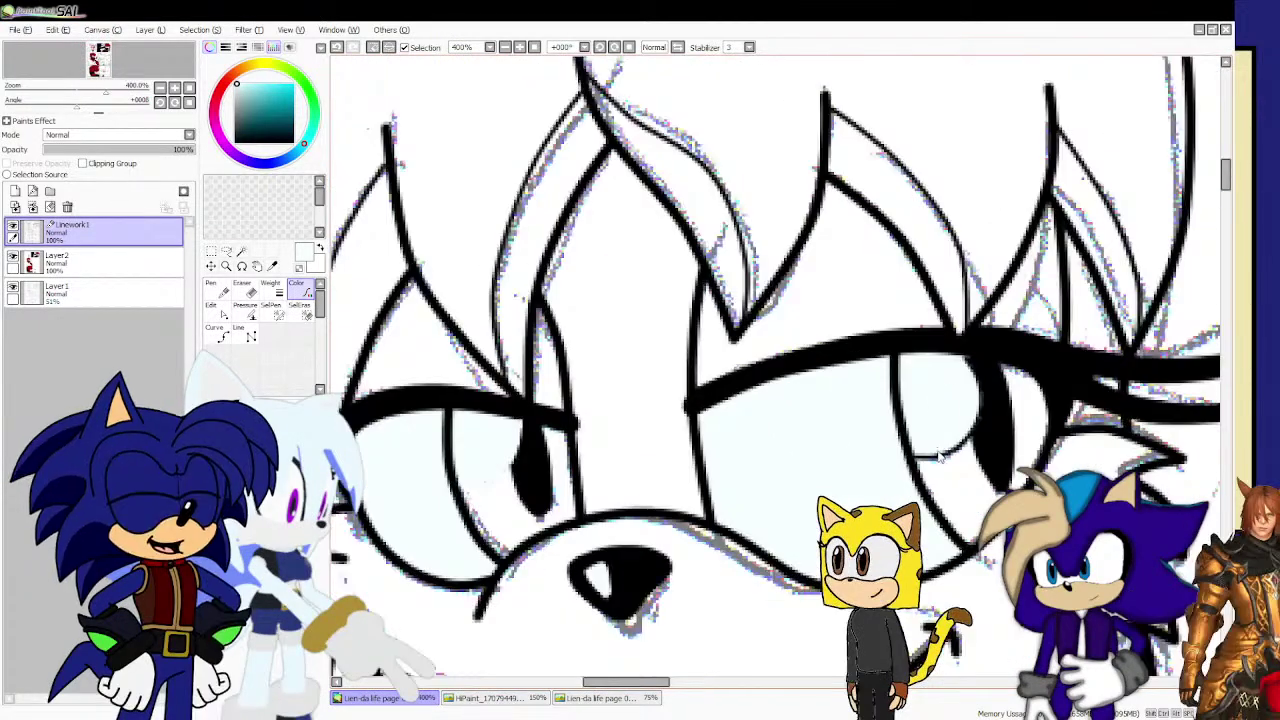
{"action": "scroll", "coordinate": [707, 405], "scroll_direction": "down", "scroll_amount": 4}
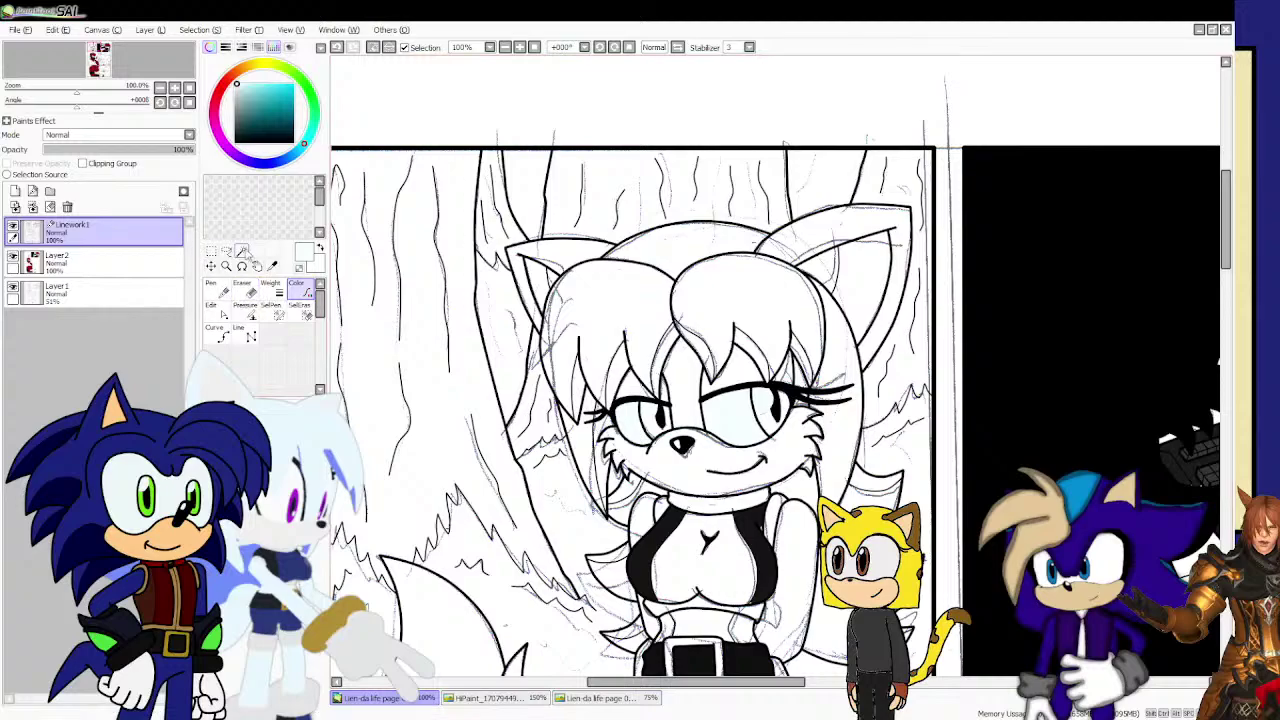
Select the iris areas of both eyes of the tree-panel character on Linework1, leaving out the highlights and pupils.
{"action": "scroll", "coordinate": [866, 415], "scroll_direction": "up", "scroll_amount": 5}
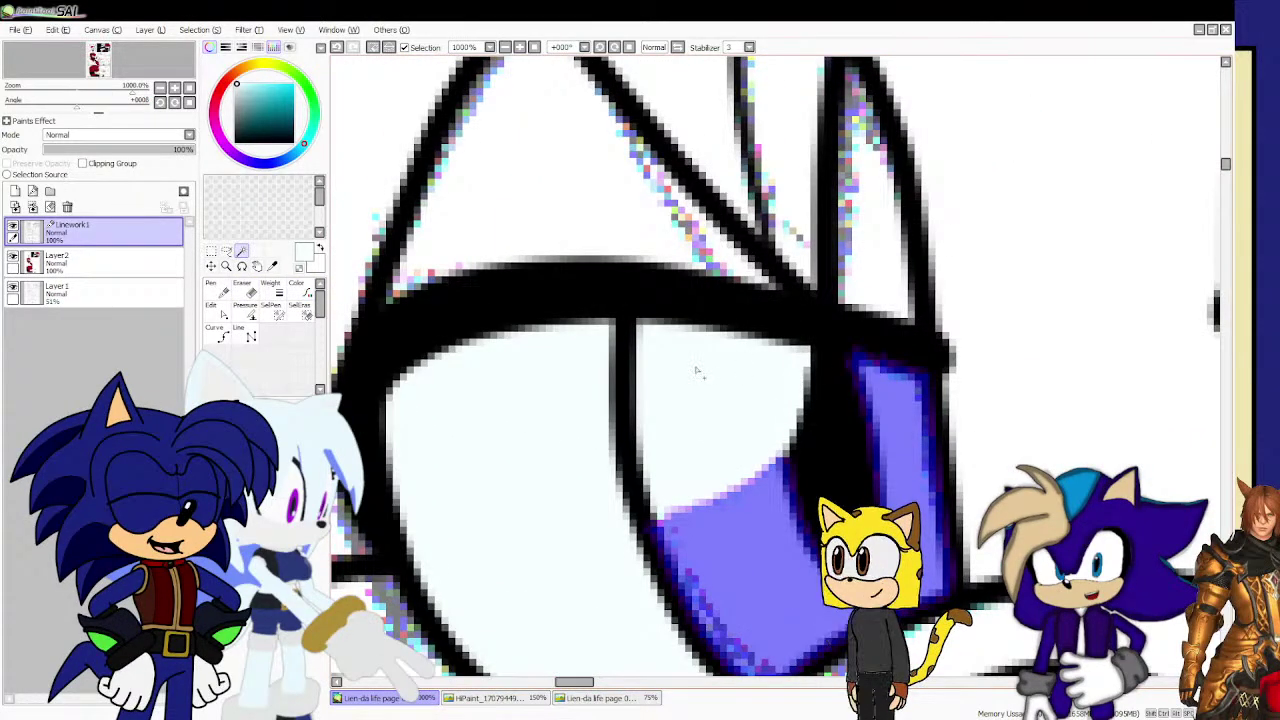
{"action": "scroll", "coordinate": [697, 371], "scroll_direction": "down", "scroll_amount": 5}
{"action": "scroll", "coordinate": [940, 405], "scroll_direction": "up", "scroll_amount": 4}
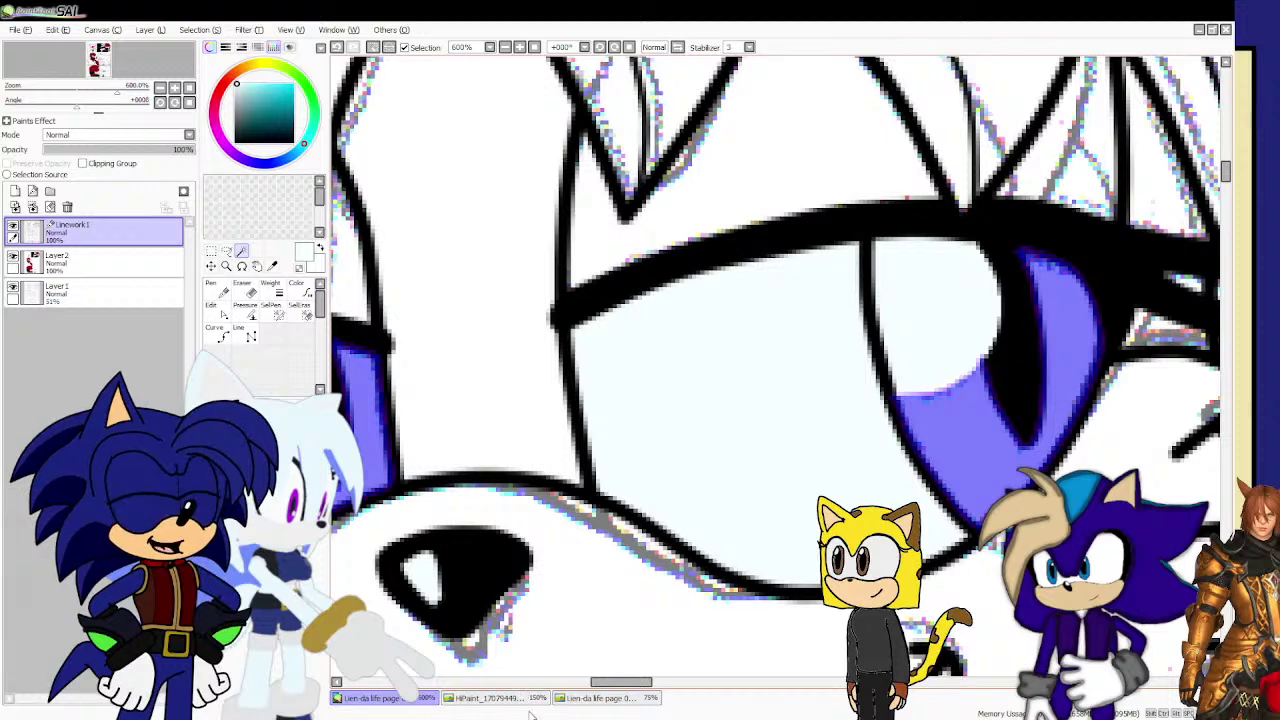
Open the reference image dream01.png and sample the purple from the white character's iris.
{"action": "left_click", "coordinate": [582, 698]}
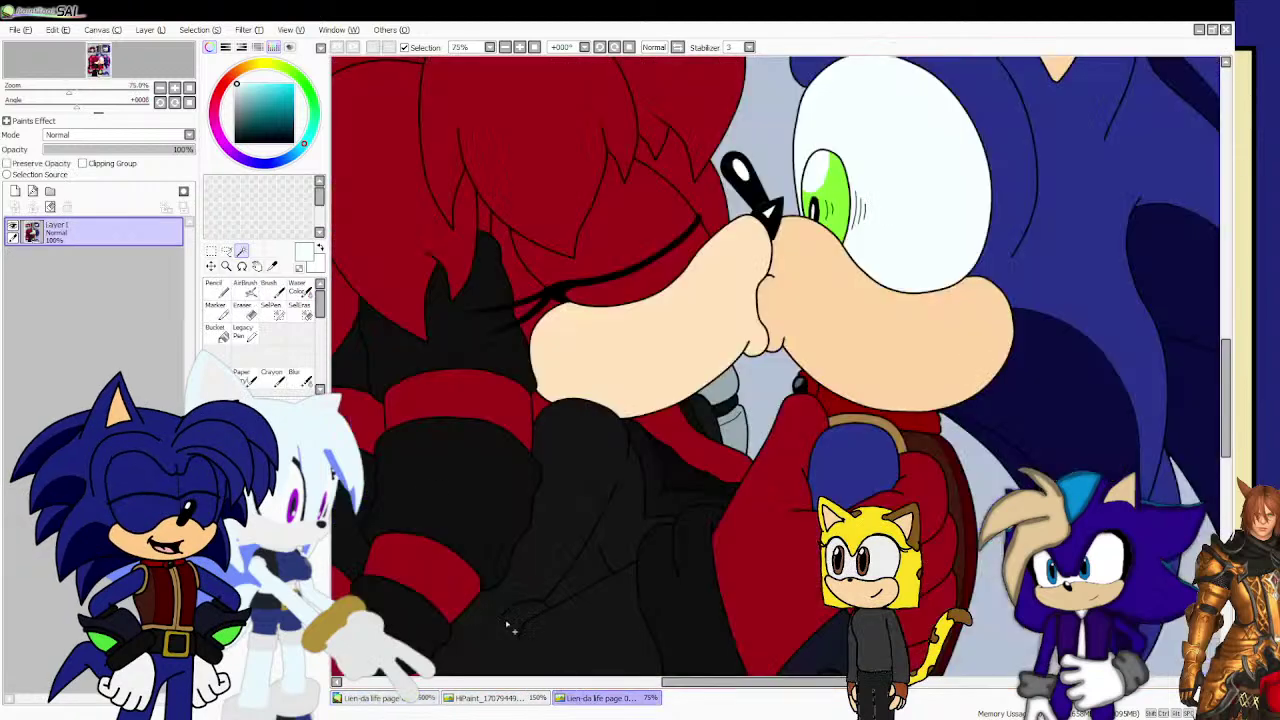
{"action": "left_click", "coordinate": [463, 698]}
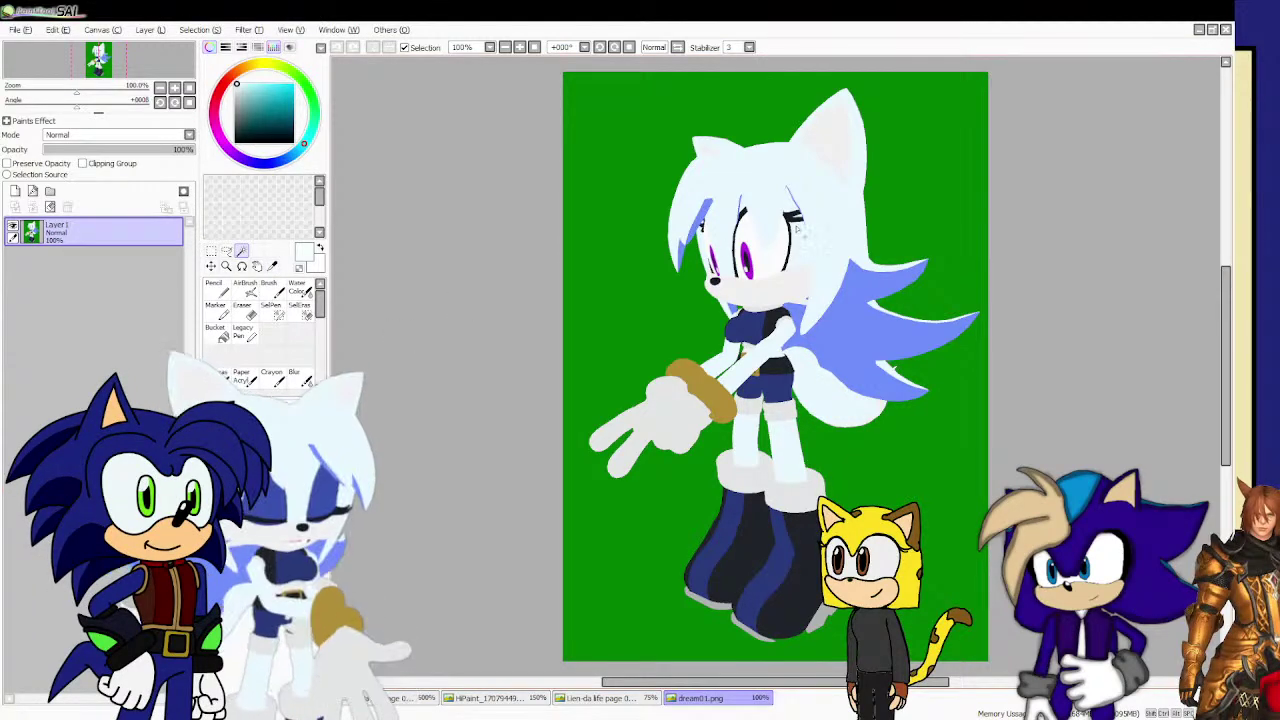
{"action": "scroll", "coordinate": [757, 253], "scroll_direction": "up", "scroll_amount": 4}
{"action": "scroll", "coordinate": [476, 272], "scroll_direction": "up", "scroll_amount": 3}
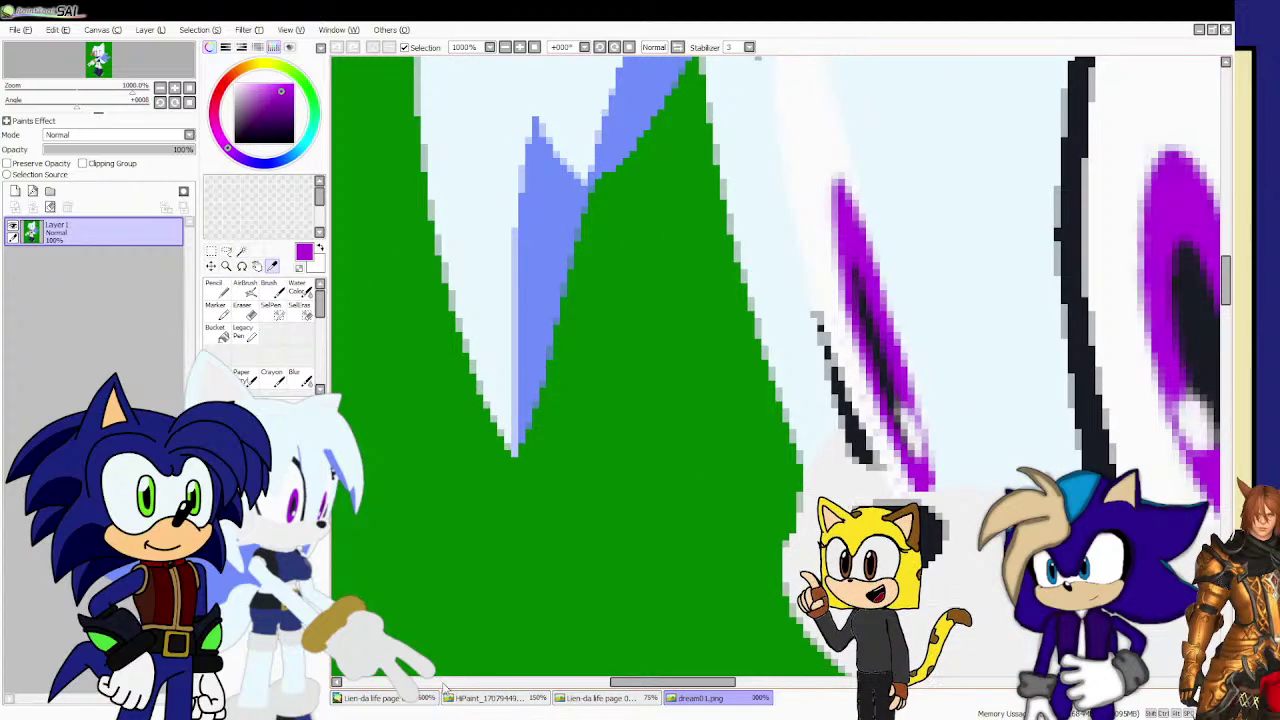
Return to the comic page and paint the selected irises purple on Layer2.
{"action": "left_click", "coordinate": [380, 697]}
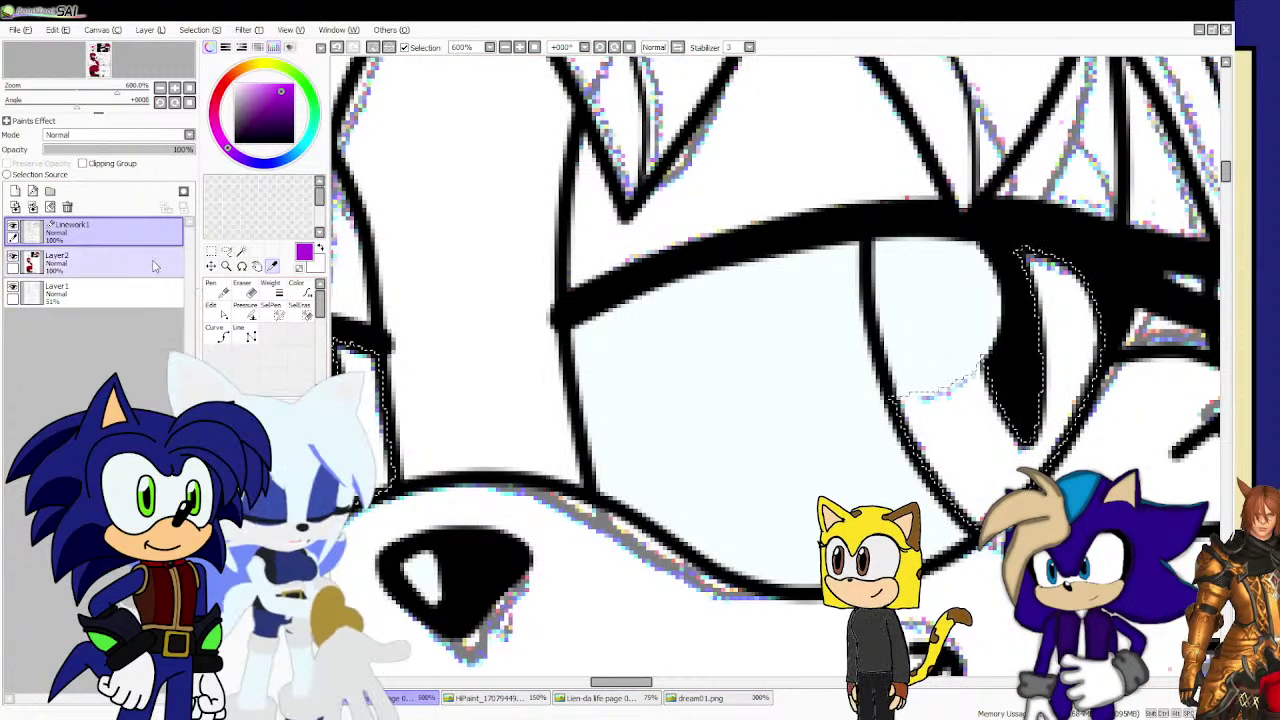
{"action": "left_click", "coordinate": [100, 260]}
{"action": "scroll", "coordinate": [614, 388], "scroll_direction": "down", "scroll_amount": 3}
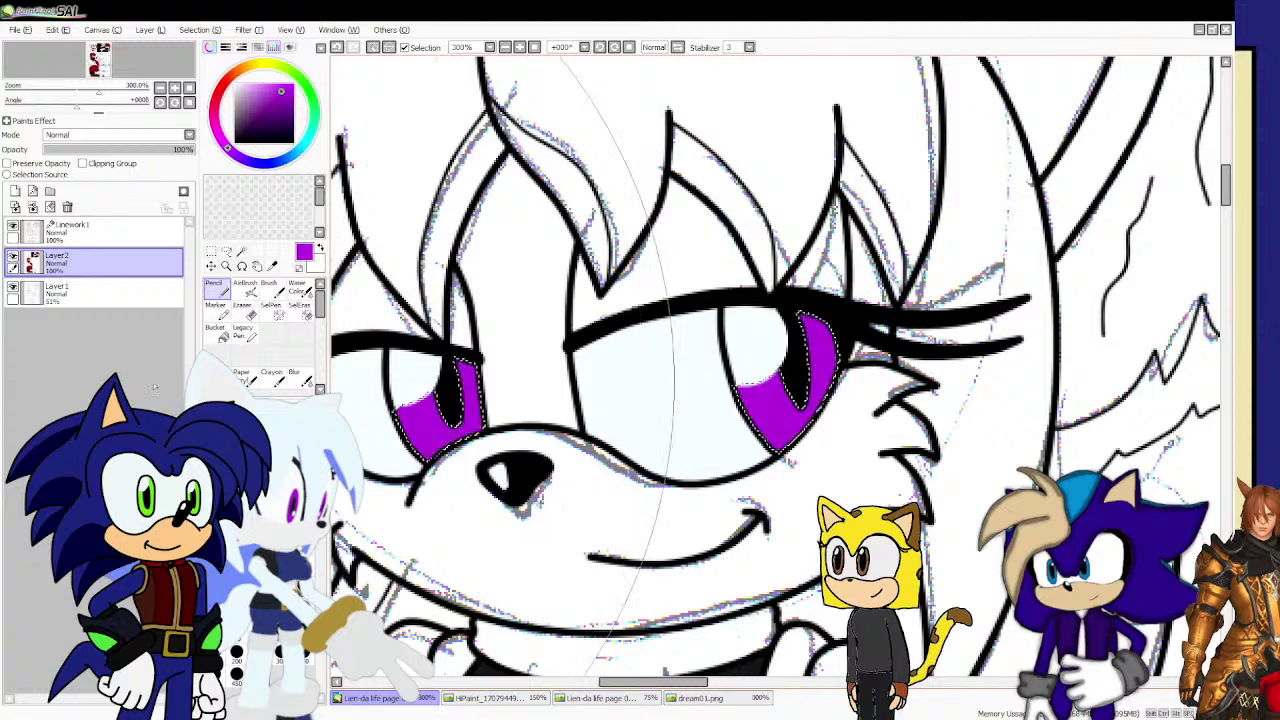
Clear the selection and select the small gap between the outer lashes of the tree-panel character's left-hand eye on Linework1.
{"action": "left_click", "coordinate": [100, 231]}
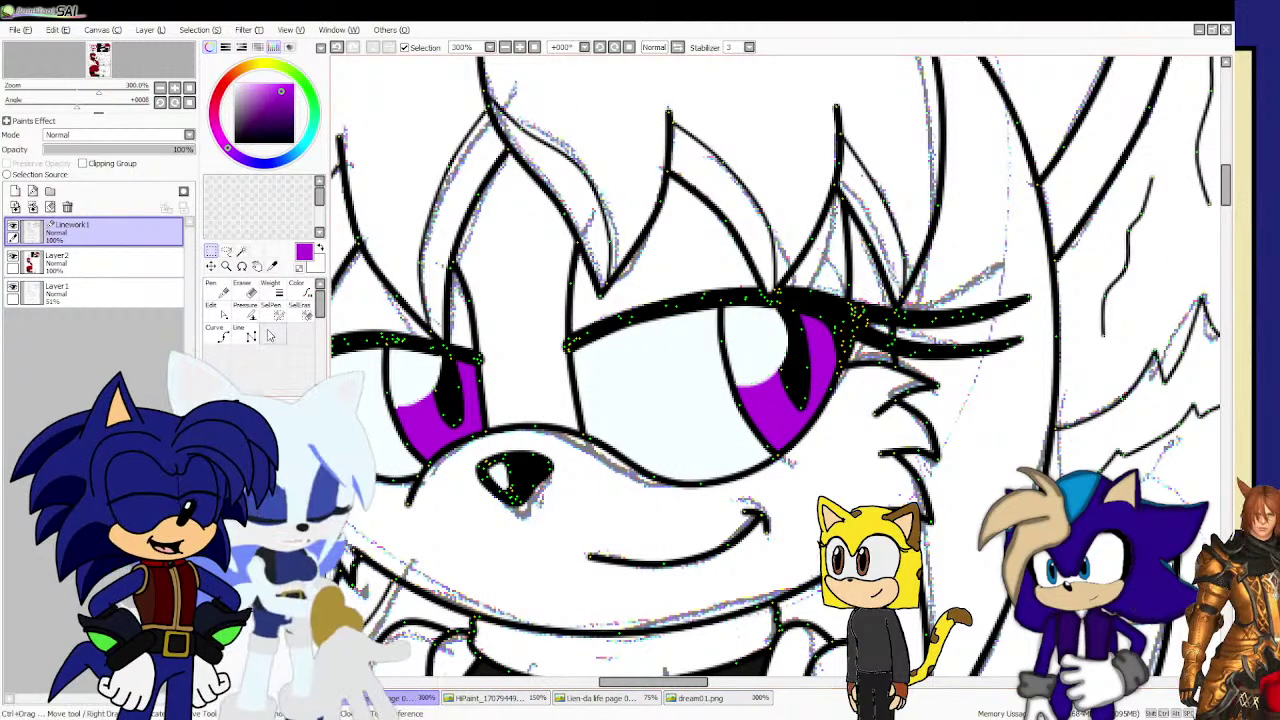
{"action": "scroll", "coordinate": [620, 345], "scroll_direction": "down", "scroll_amount": 3}
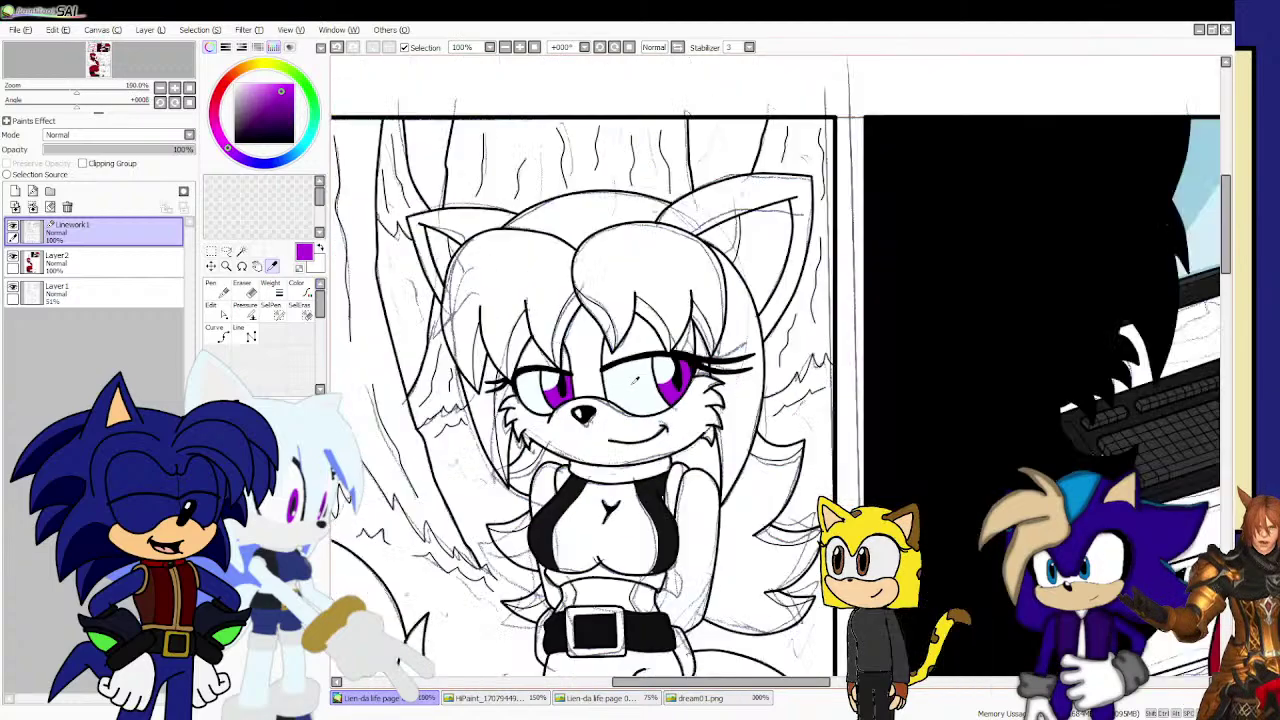
{"action": "scroll", "coordinate": [467, 327], "scroll_direction": "up", "scroll_amount": 2}
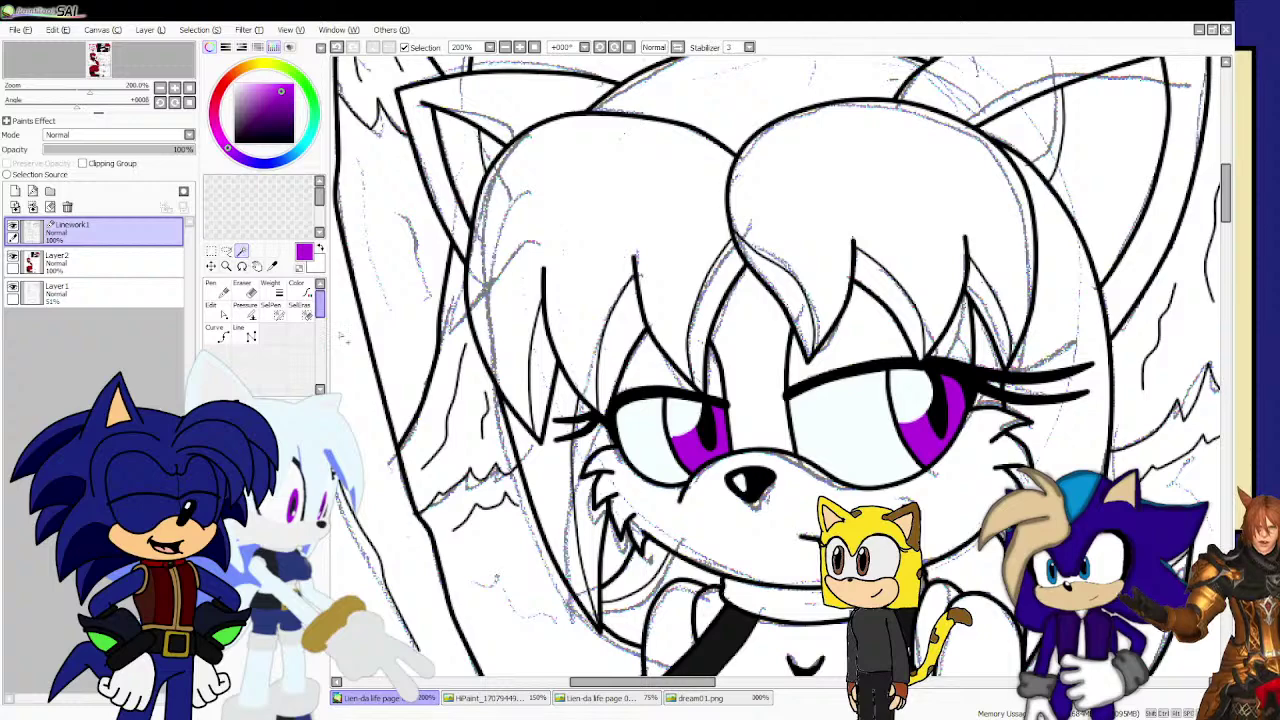
{"action": "scroll", "coordinate": [706, 443], "scroll_direction": "up", "scroll_amount": 3}
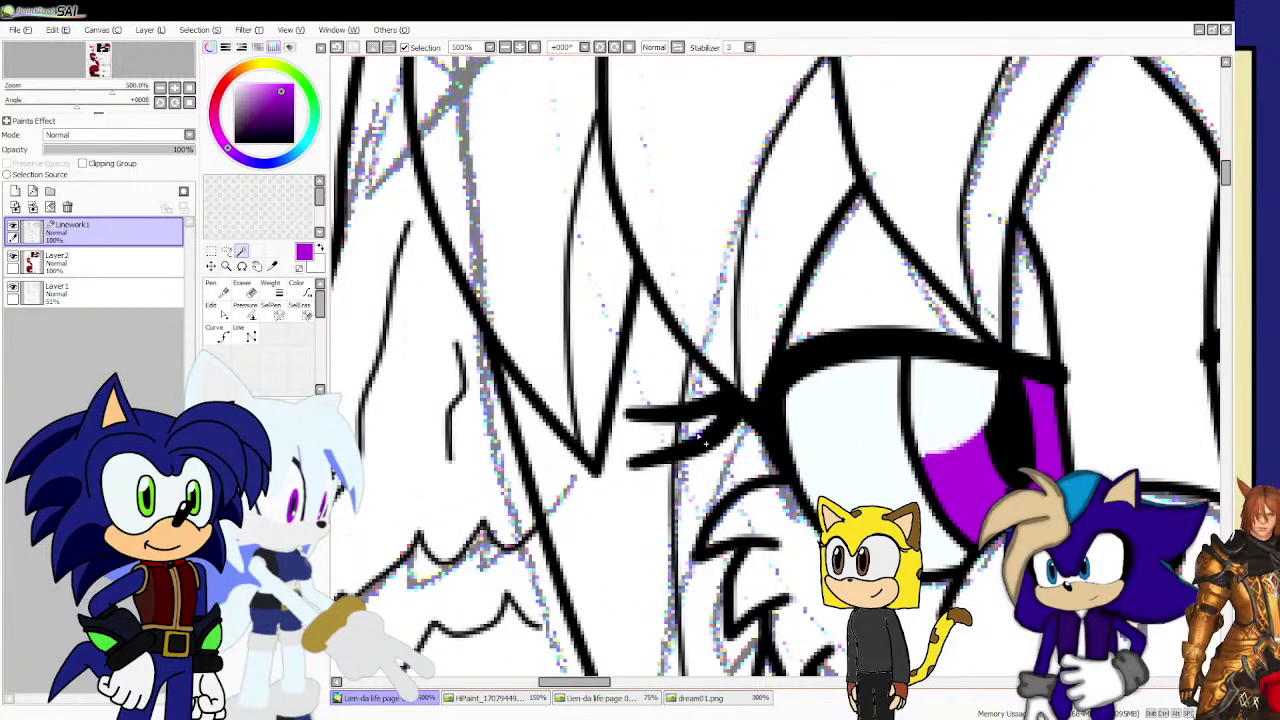
{"action": "scroll", "coordinate": [703, 440], "scroll_direction": "up", "scroll_amount": 2}
{"action": "left_click_drag", "start_coordinate": [680, 440], "coordinate": [727, 415]}
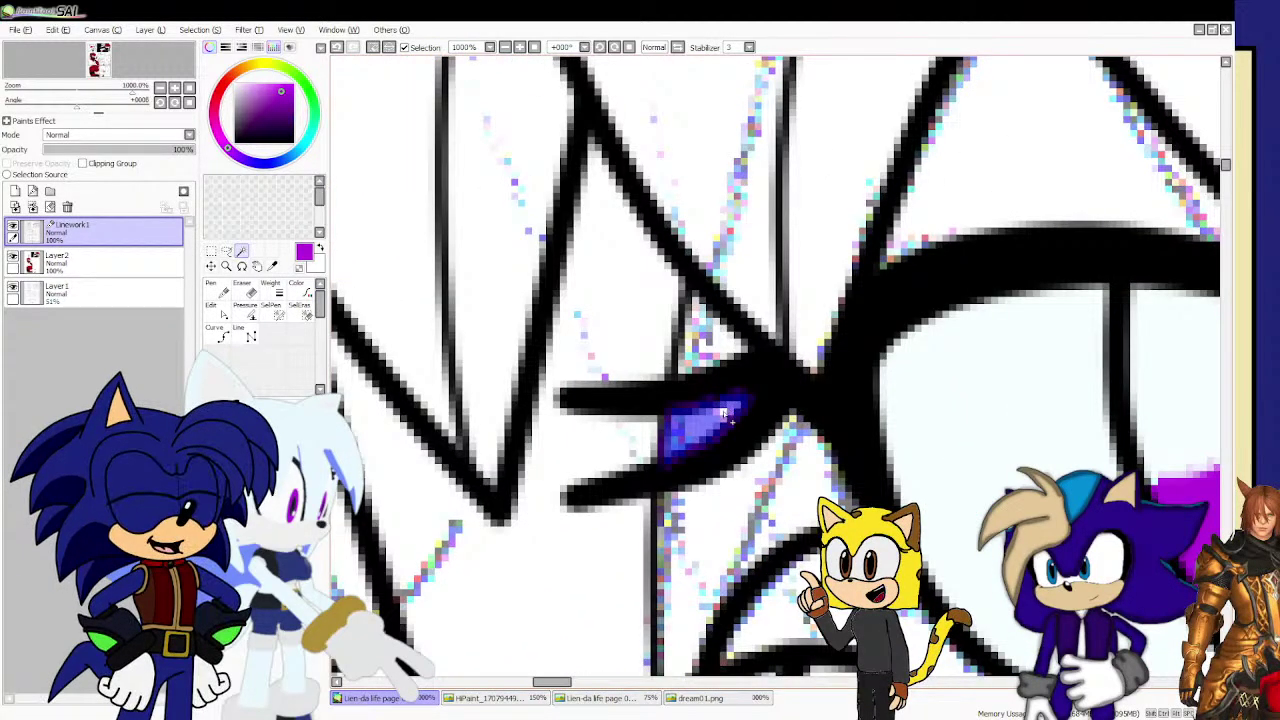
Add the inner hair beside the left-hand cheek to the selection, from above the lashes down to its narrow tip.
{"action": "scroll", "coordinate": [713, 373], "scroll_direction": "down", "scroll_amount": 4}
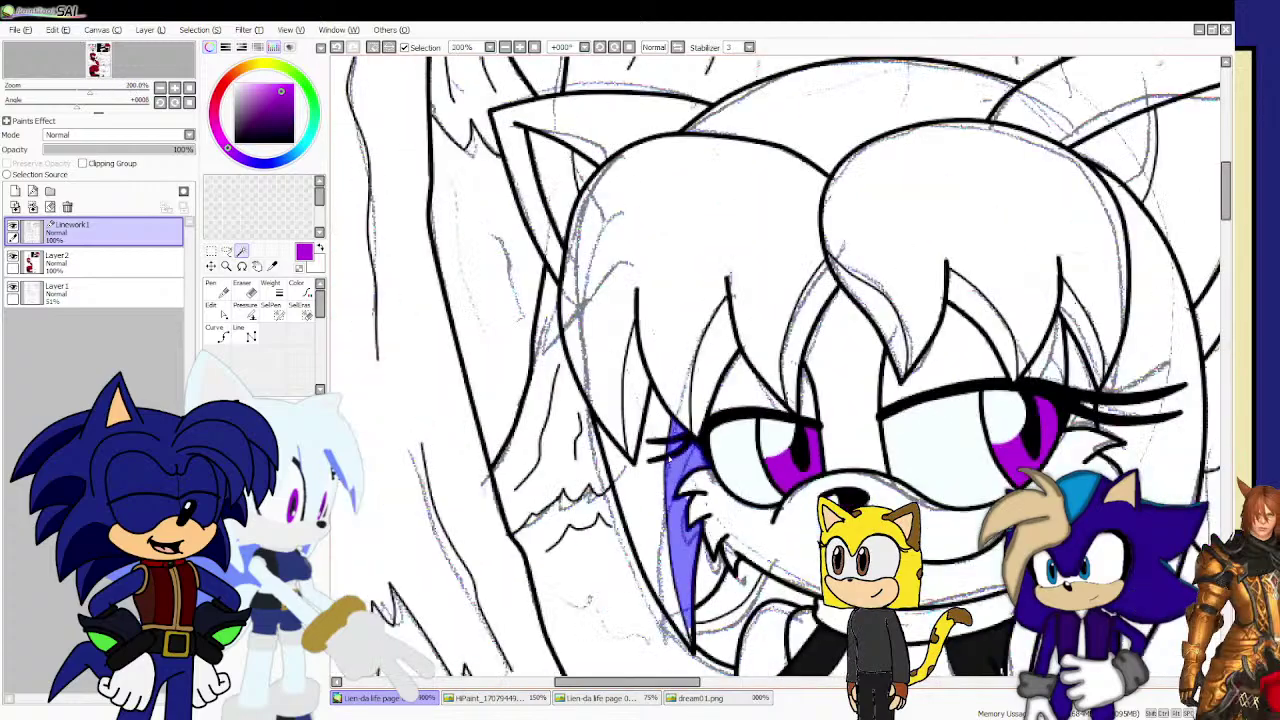
{"action": "scroll", "coordinate": [688, 487], "scroll_direction": "up", "scroll_amount": 2}
{"action": "scroll", "coordinate": [688, 487], "scroll_direction": "up", "scroll_amount": 1}
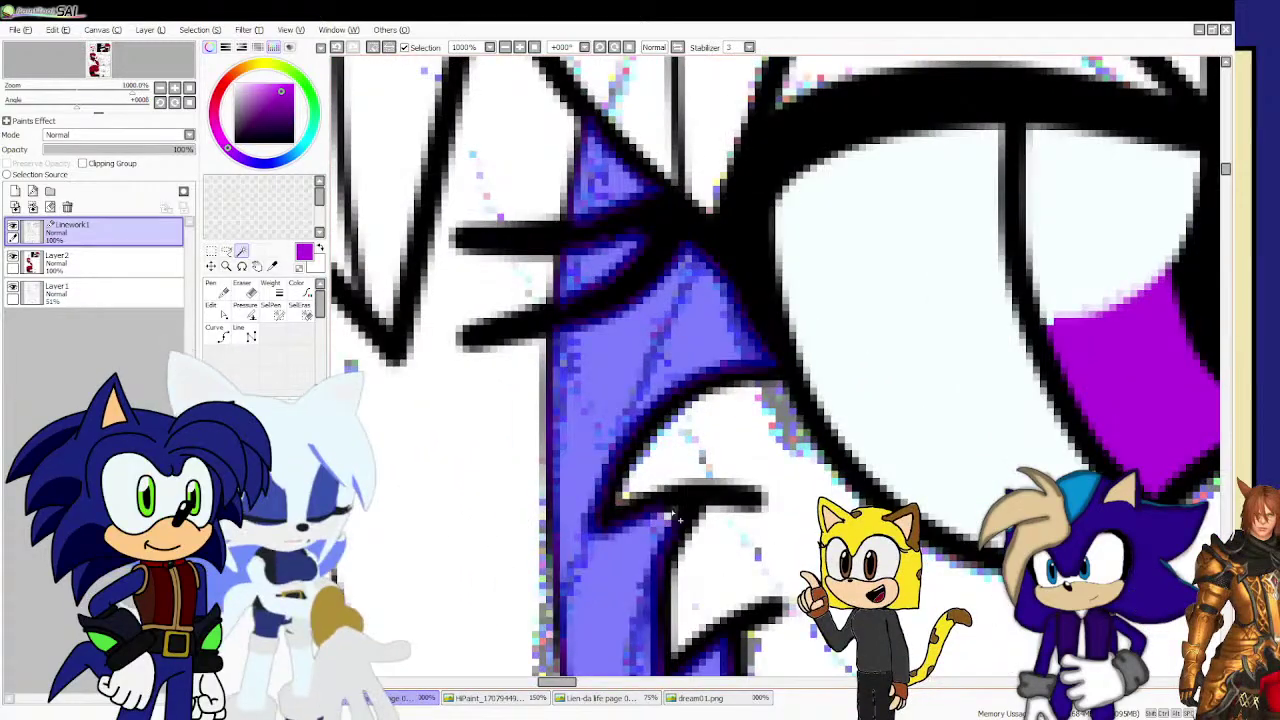
{"action": "scroll", "coordinate": [688, 490], "scroll_direction": "down", "scroll_amount": 3}
{"action": "scroll", "coordinate": [646, 511], "scroll_direction": "up", "scroll_amount": 6}
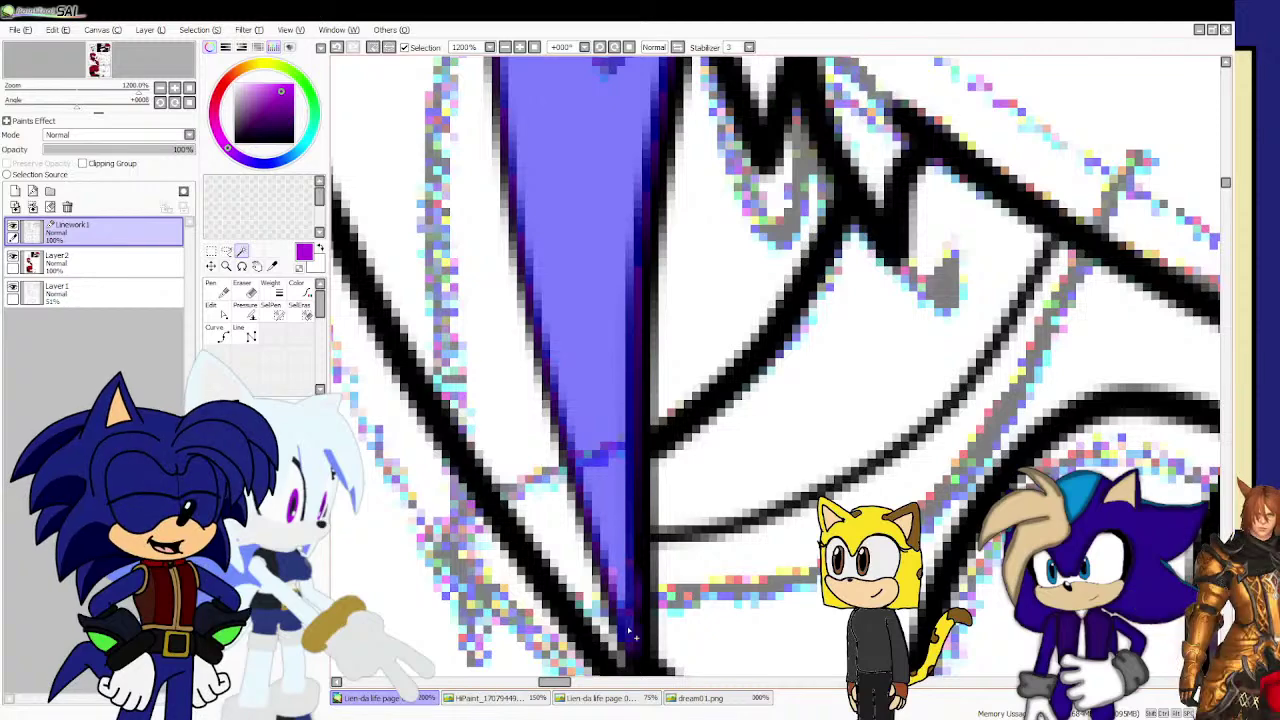
Add the inner hair on both sides of the neck and the large quills behind the right-hand arm to the selection.
{"action": "scroll", "coordinate": [629, 583], "scroll_direction": "down", "scroll_amount": 5}
{"action": "scroll", "coordinate": [590, 505], "scroll_direction": "down", "scroll_amount": 1}
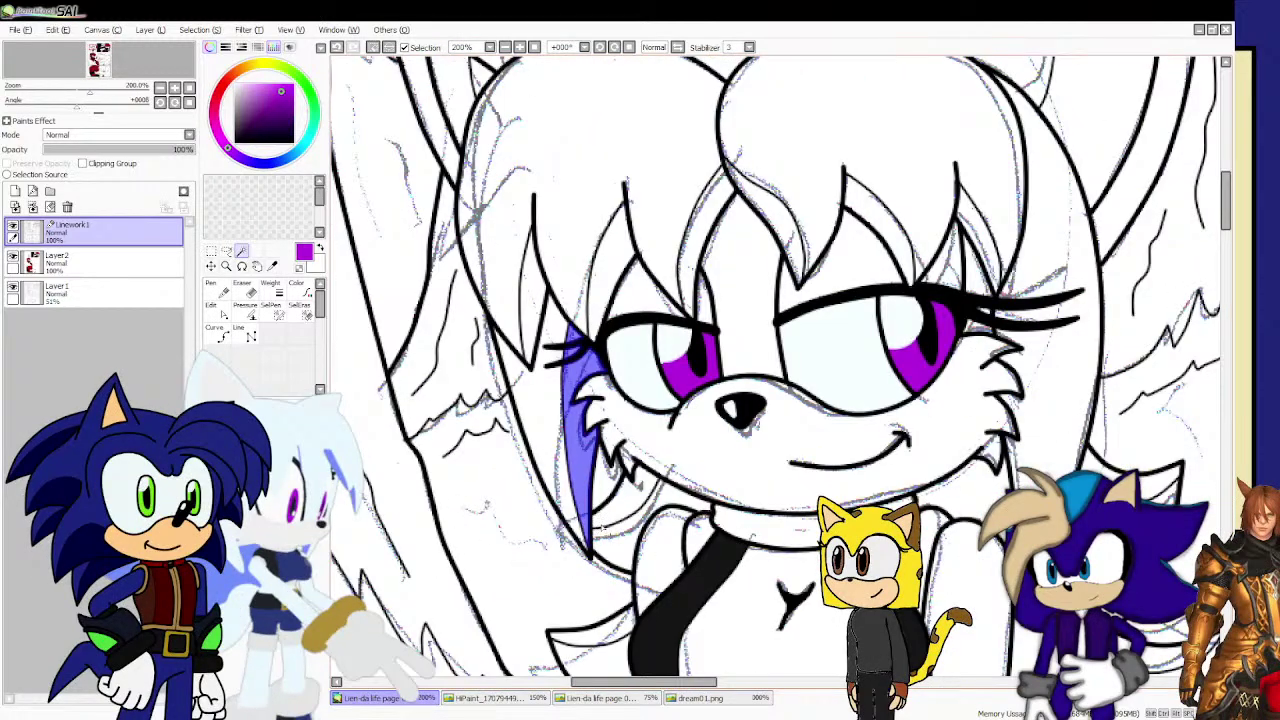
{"action": "left_click", "coordinate": [962, 485]}
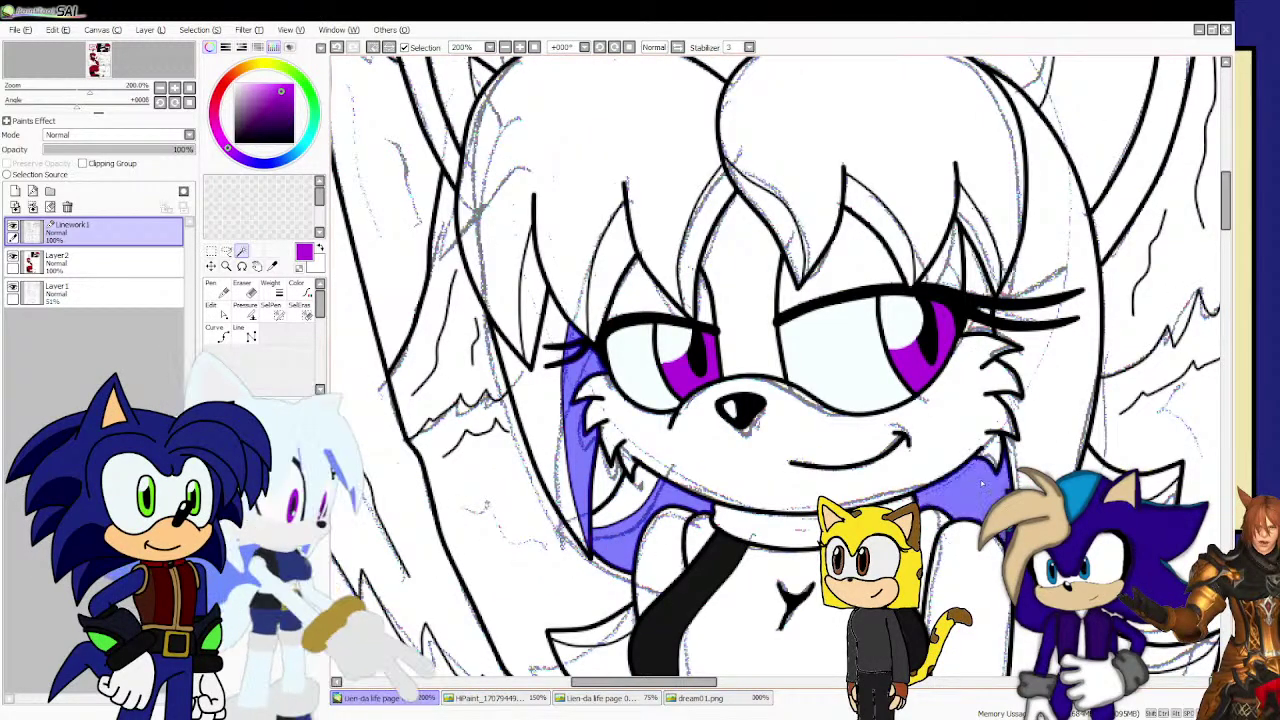
{"action": "left_click", "coordinate": [1162, 496]}
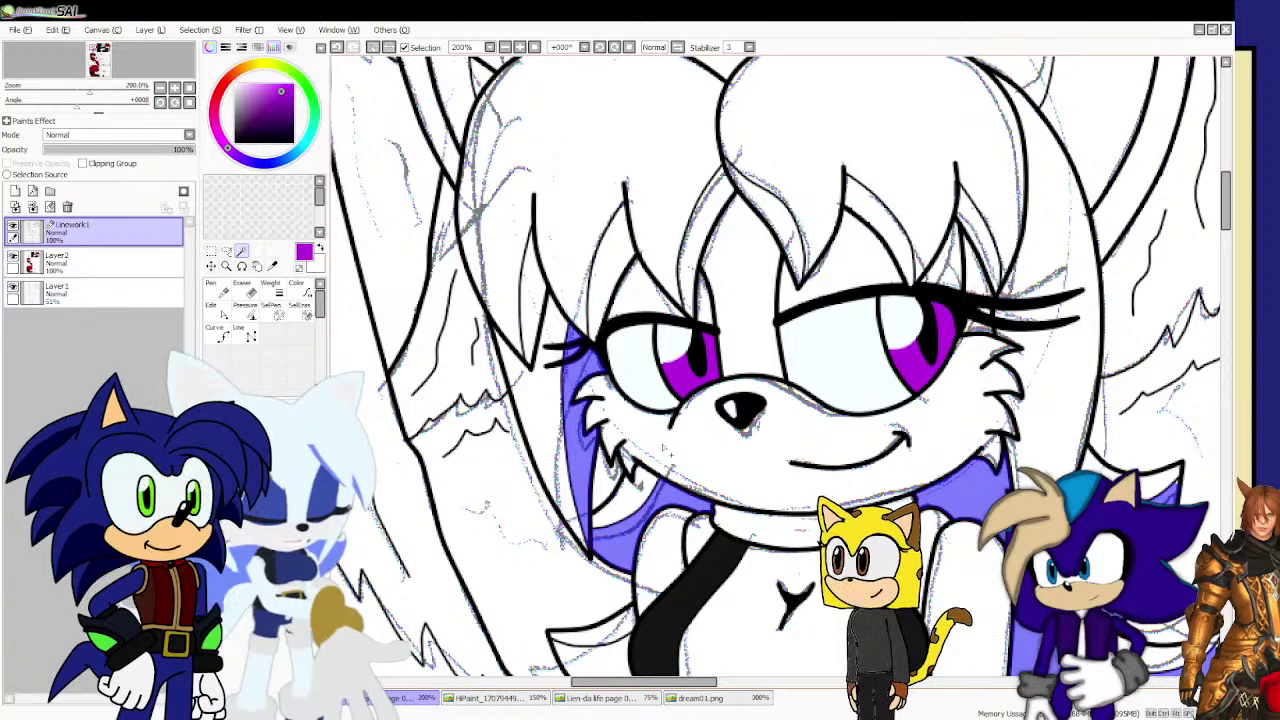
Add the two outer fringe undersides above the left-hand eye to the selection, undoing the mistaken selection of the line art.
{"action": "scroll", "coordinate": [548, 323], "scroll_direction": "up", "scroll_amount": 2}
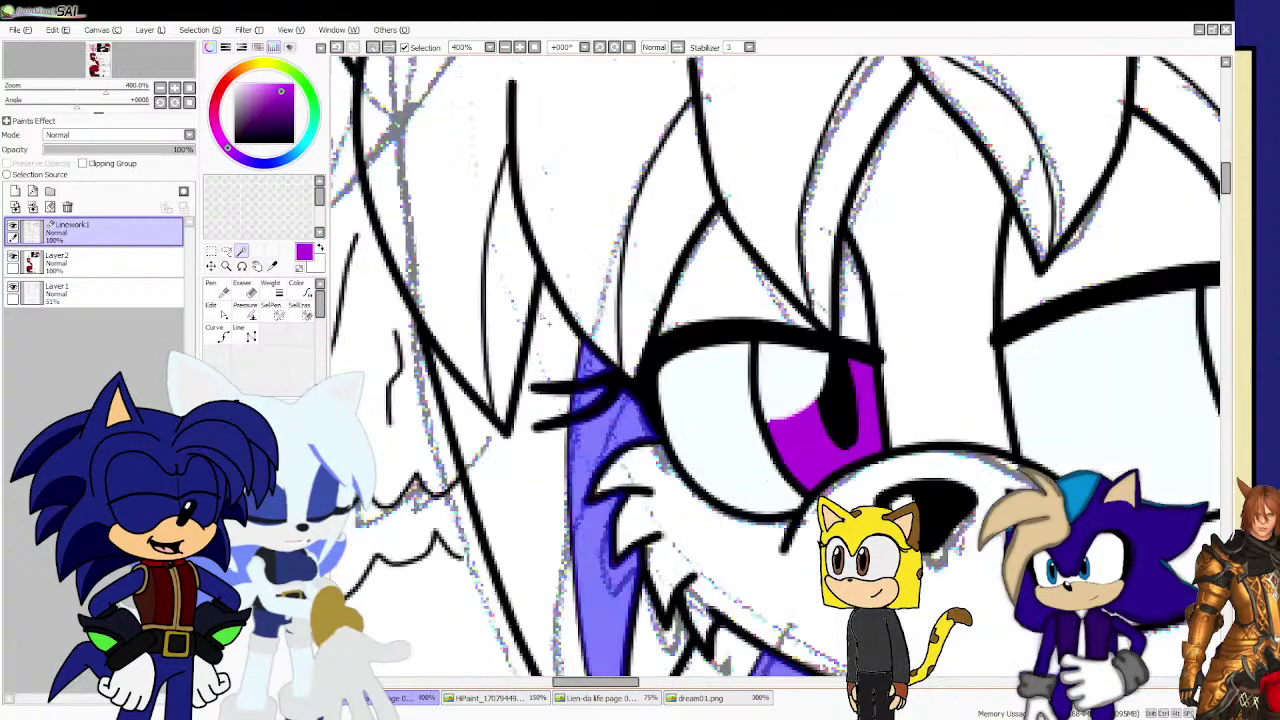
{"action": "left_click", "coordinate": [508, 303]}
{"action": "left_click", "coordinate": [686, 253]}
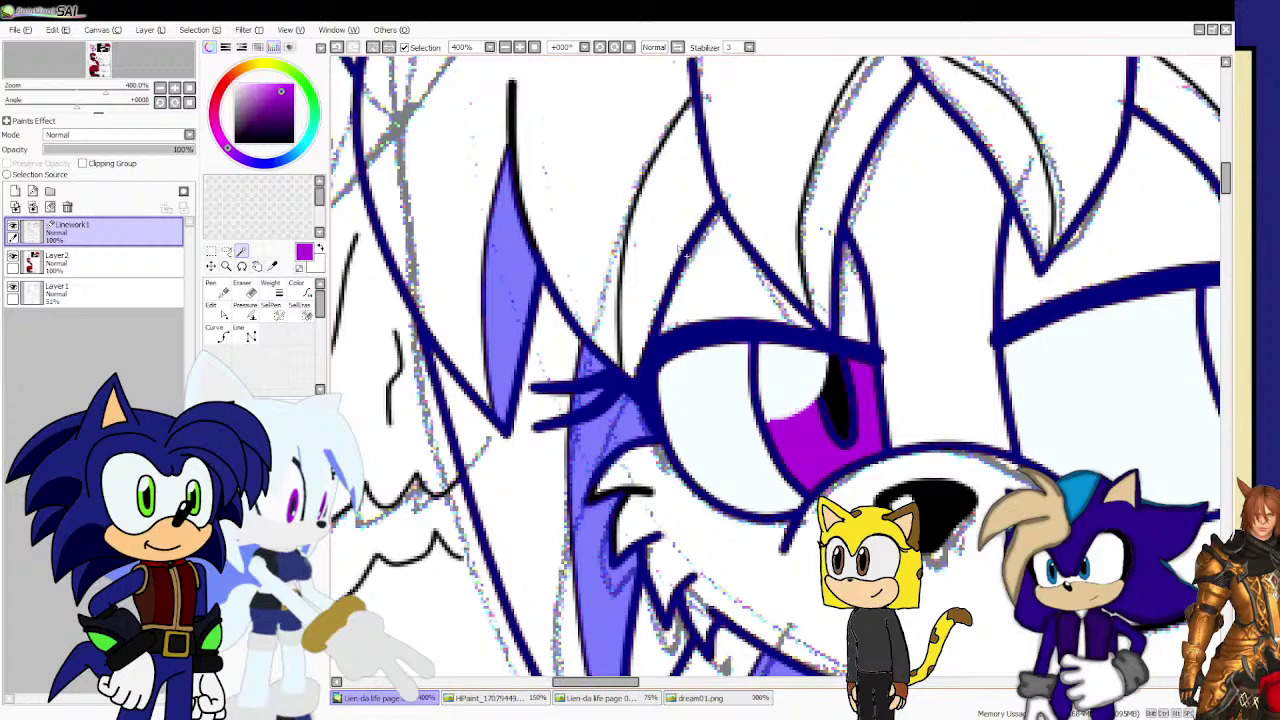
{"action": "key", "text": "ctrl+z"}
{"action": "left_click", "coordinate": [656, 236]}
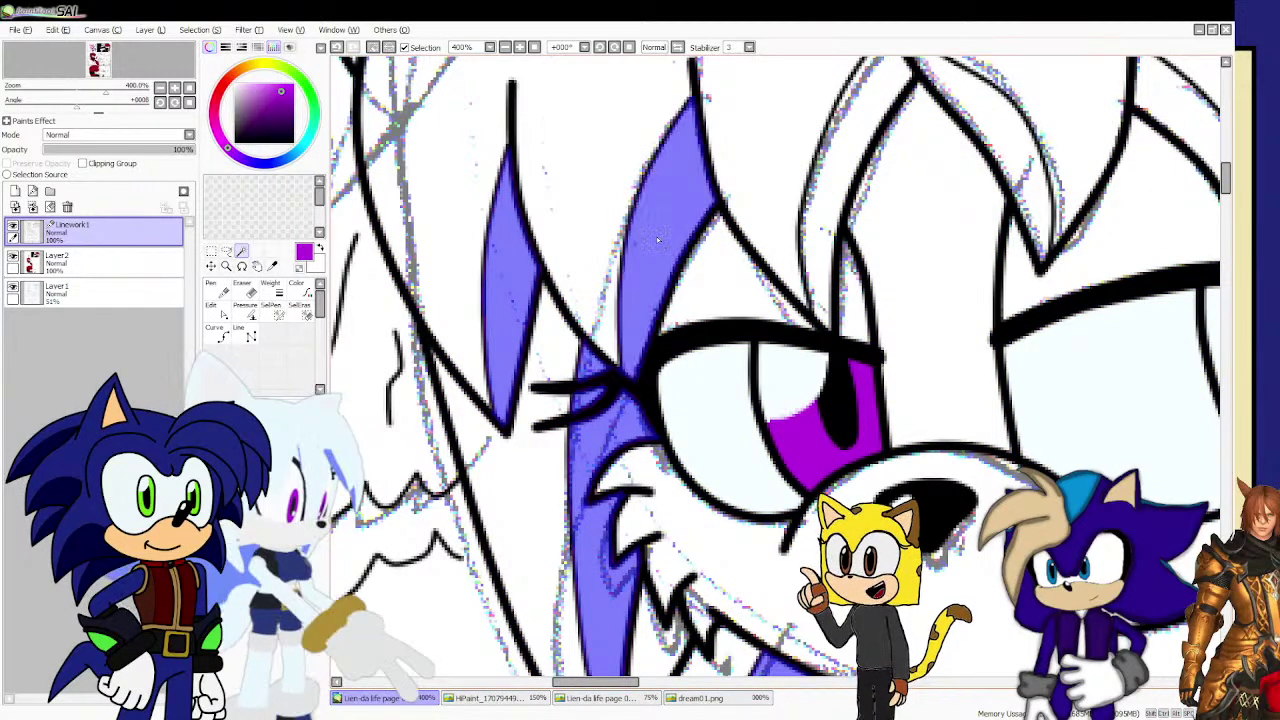
Add the remaining fringe undersides to the selection, from the central parting across to the strands above the right-hand eye.
{"action": "scroll", "coordinate": [656, 236], "scroll_direction": "down", "scroll_amount": 5}
{"action": "scroll", "coordinate": [656, 236], "scroll_direction": "up", "scroll_amount": 5}
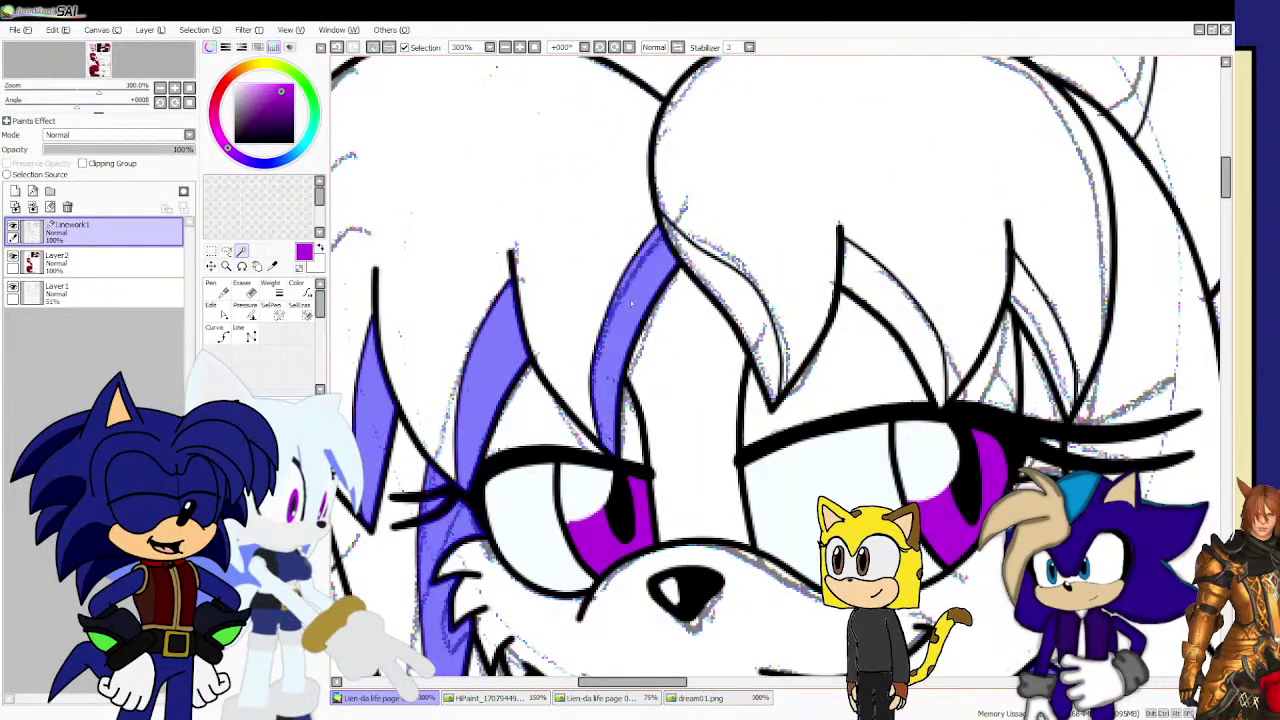
{"action": "scroll", "coordinate": [657, 231], "scroll_direction": "up", "scroll_amount": 5}
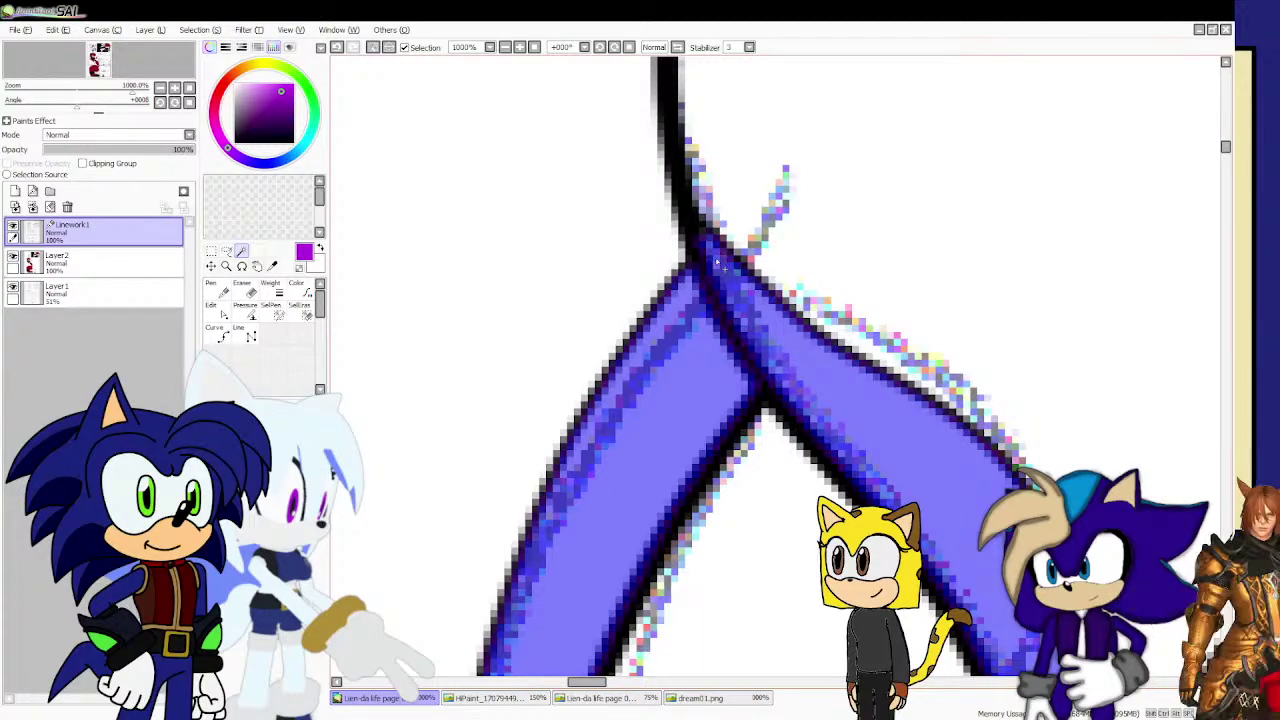
{"action": "scroll", "coordinate": [710, 258], "scroll_direction": "down", "scroll_amount": 2}
{"action": "scroll", "coordinate": [703, 255], "scroll_direction": "down", "scroll_amount": 3}
{"action": "scroll", "coordinate": [703, 255], "scroll_direction": "up", "scroll_amount": 2}
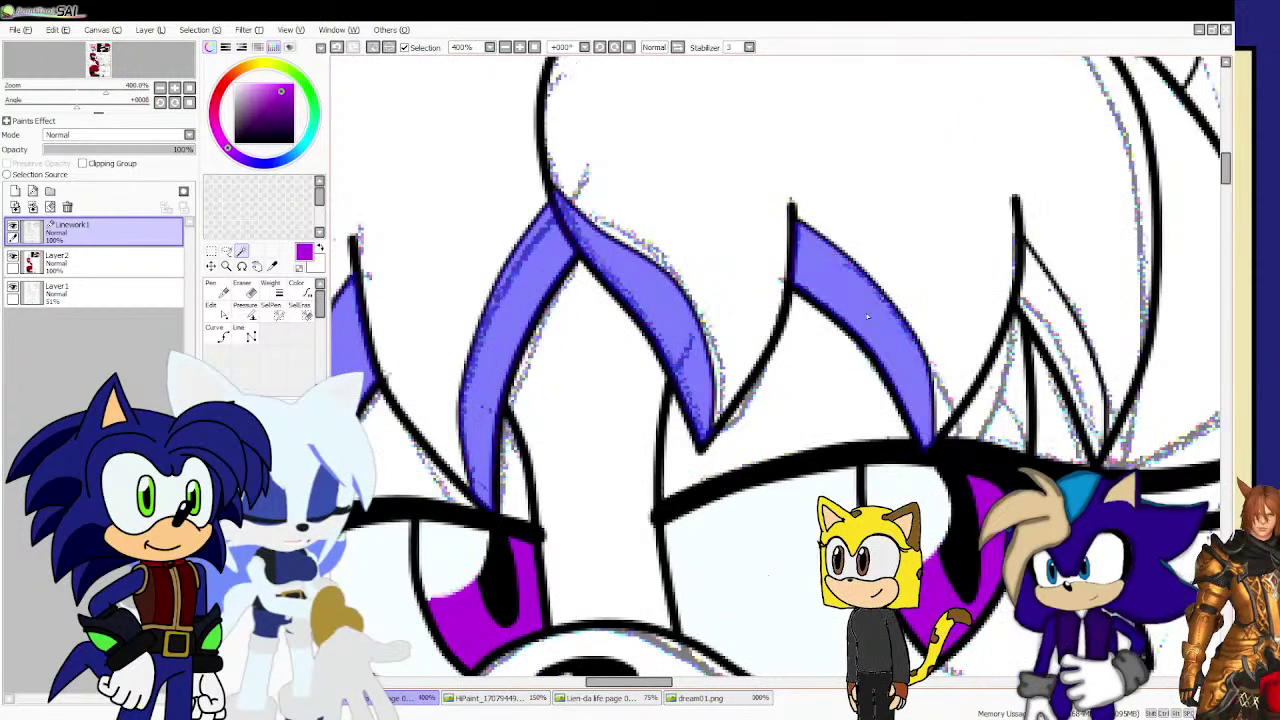
{"action": "scroll", "coordinate": [703, 255], "scroll_direction": "down", "scroll_amount": 4}
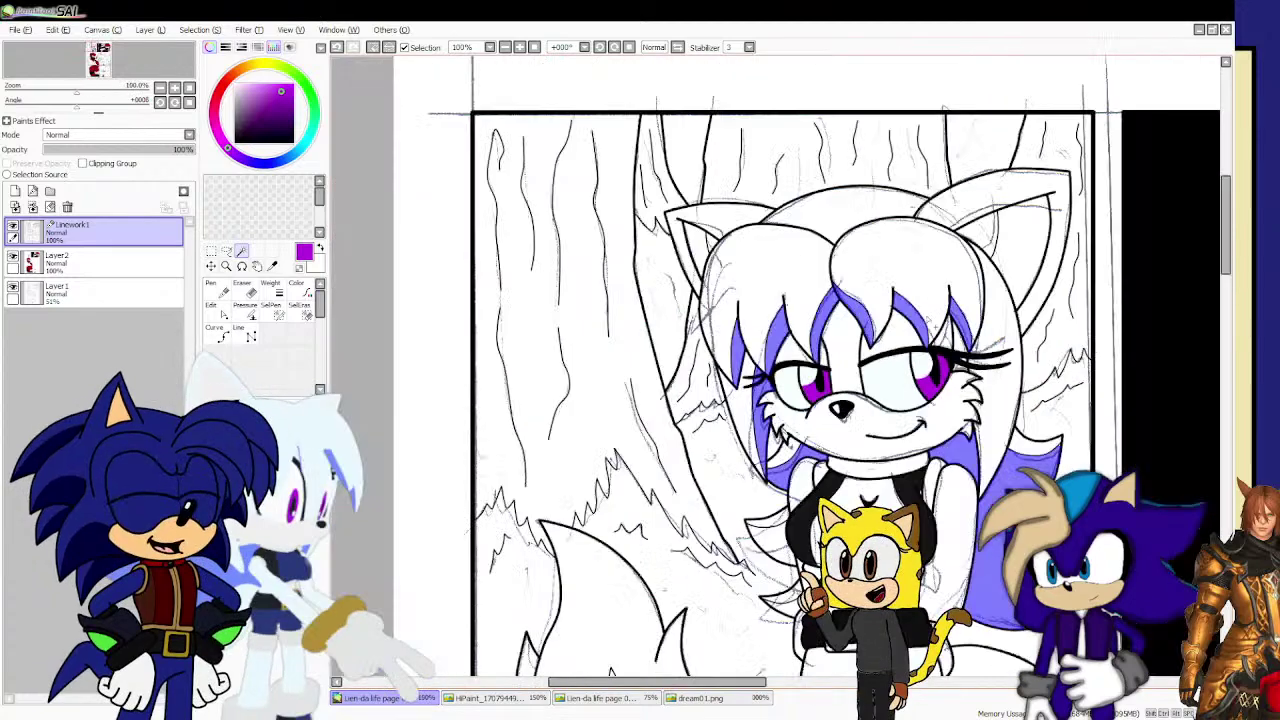
Add the two small quills behind the left-hand arm in the forest panel to the selection, including their pointed tips.
{"action": "scroll", "coordinate": [703, 255], "scroll_direction": "up", "scroll_amount": 3}
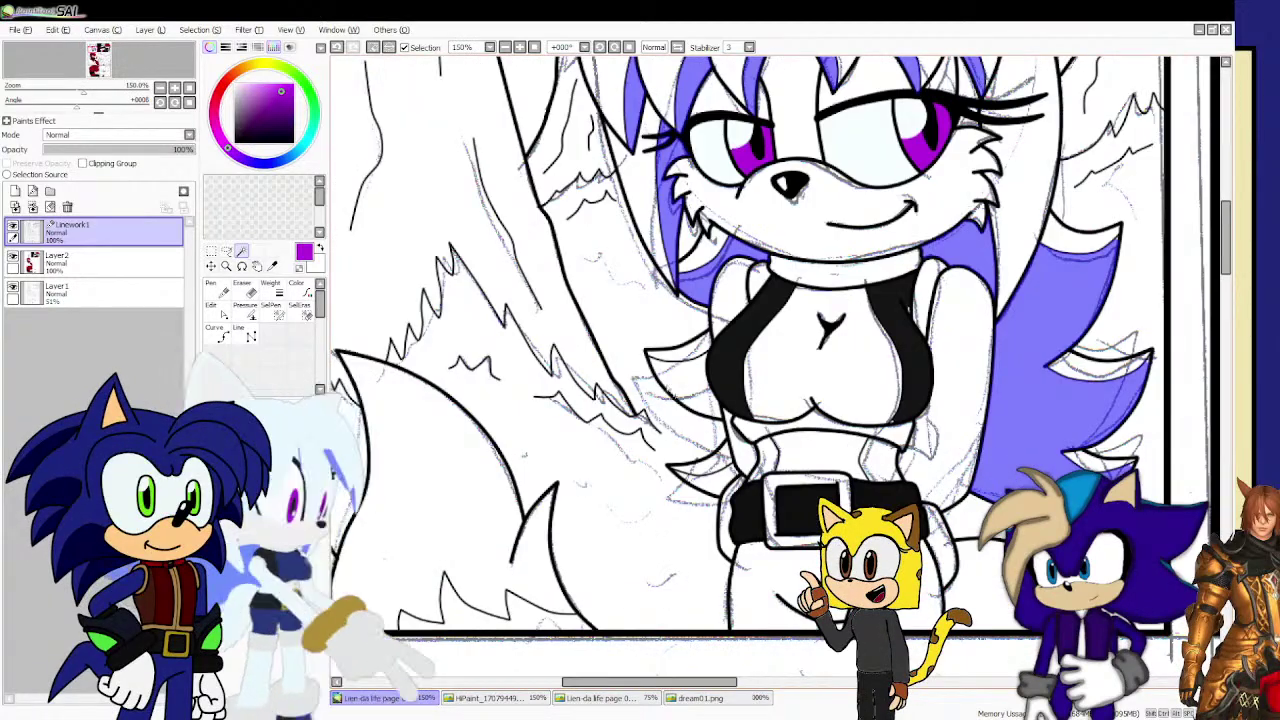
{"action": "scroll", "coordinate": [683, 400], "scroll_direction": "up", "scroll_amount": 2}
{"action": "scroll", "coordinate": [724, 537], "scroll_direction": "up", "scroll_amount": 2}
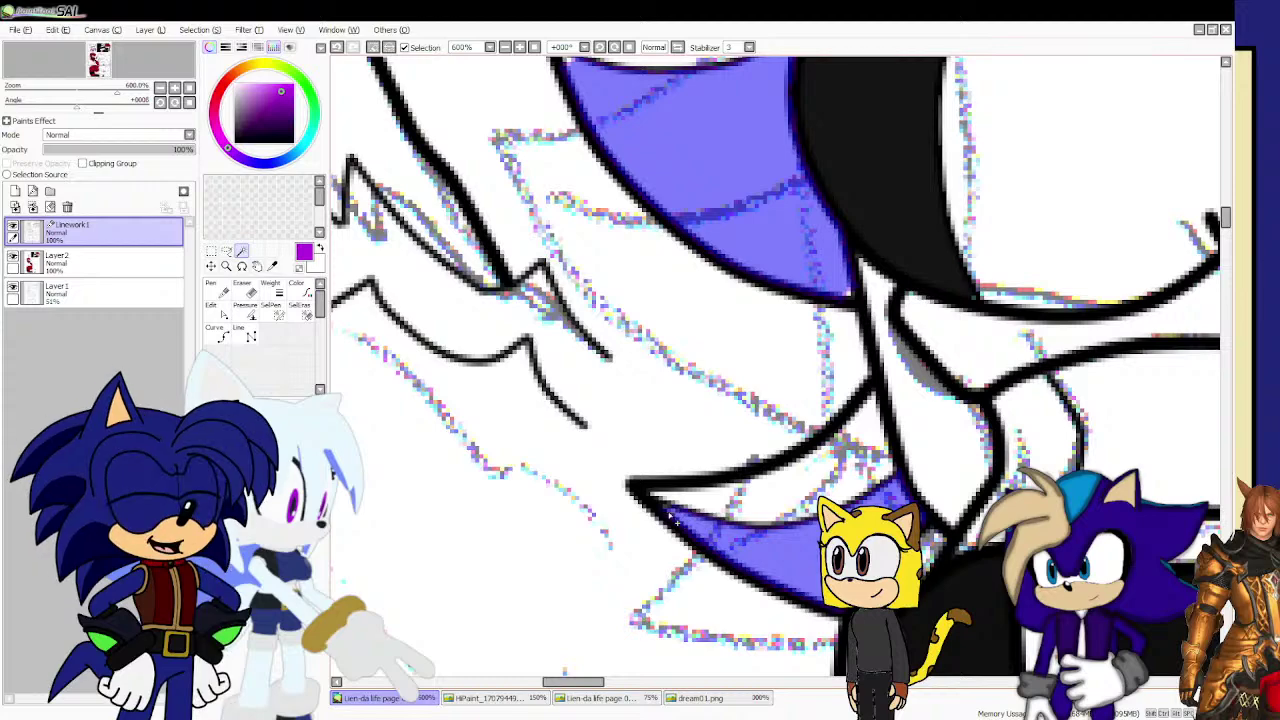
{"action": "scroll", "coordinate": [666, 489], "scroll_direction": "down", "scroll_amount": 3}
{"action": "scroll", "coordinate": [634, 250], "scroll_direction": "up", "scroll_amount": 5}
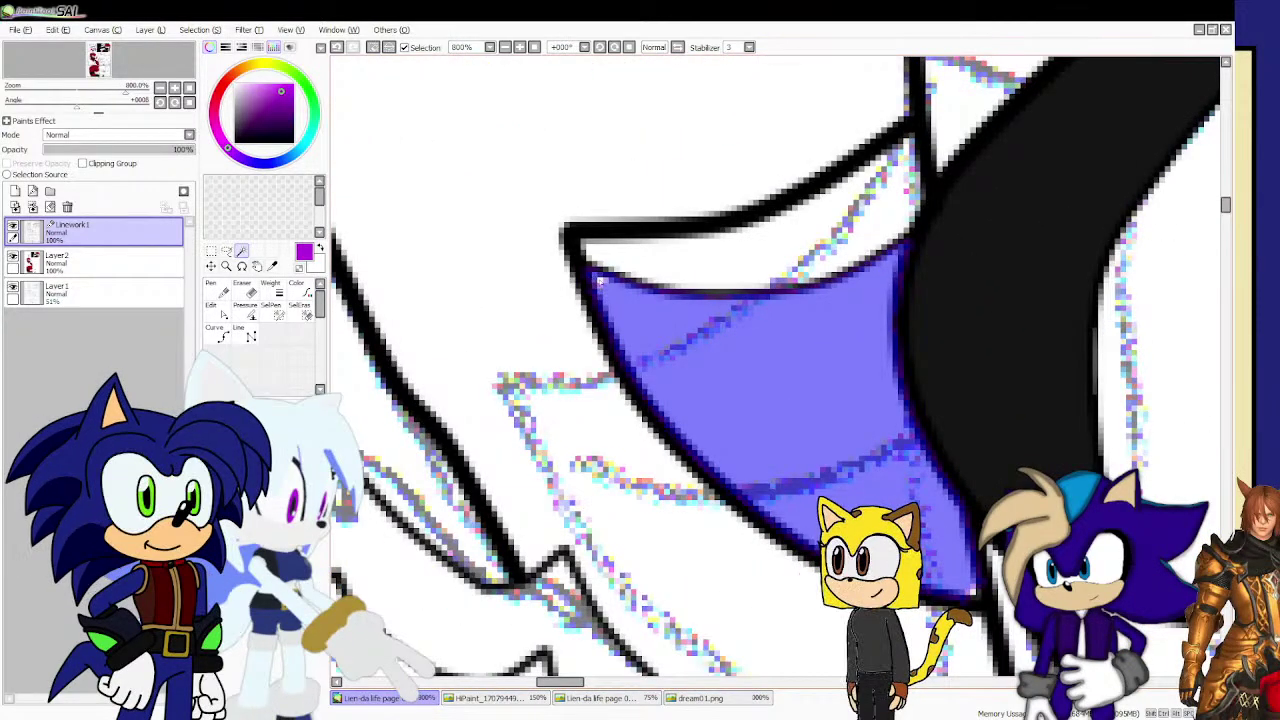
{"action": "scroll", "coordinate": [600, 286], "scroll_direction": "down", "scroll_amount": 2}
{"action": "scroll", "coordinate": [596, 292], "scroll_direction": "down", "scroll_amount": 2}
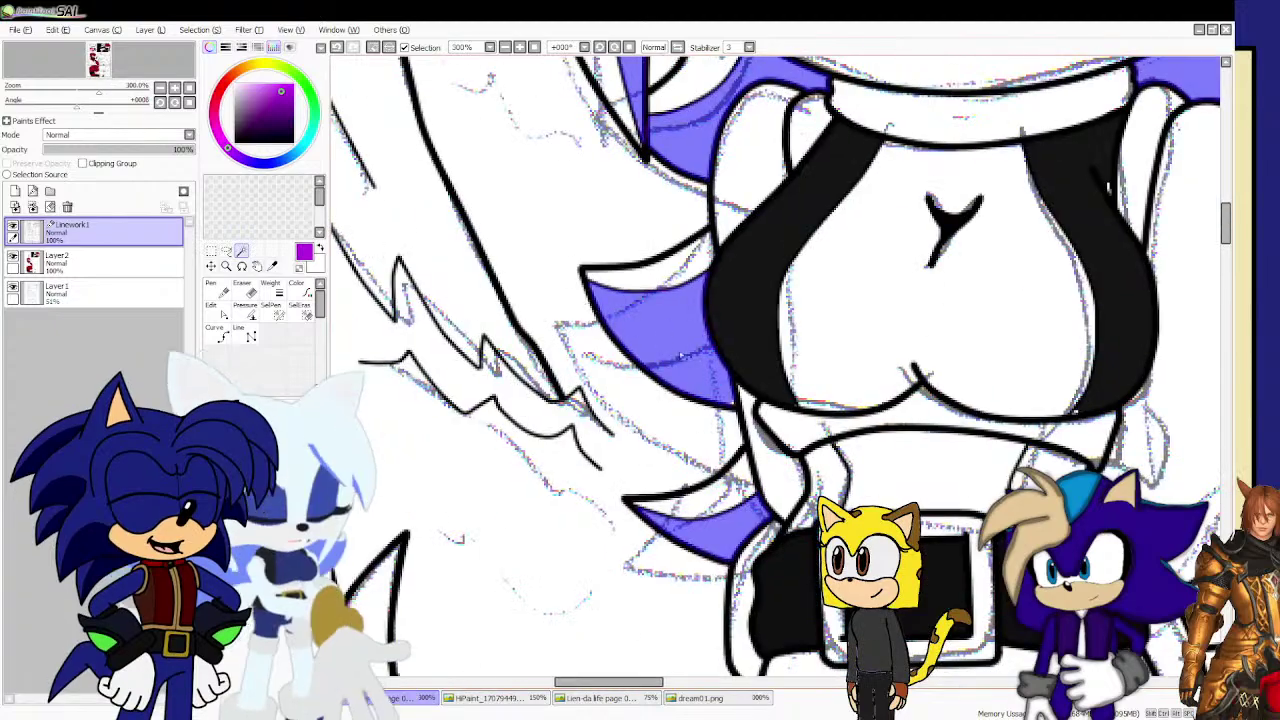
{"action": "scroll", "coordinate": [734, 376], "scroll_direction": "up", "scroll_amount": 3}
{"action": "scroll", "coordinate": [748, 435], "scroll_direction": "down", "scroll_amount": 4}
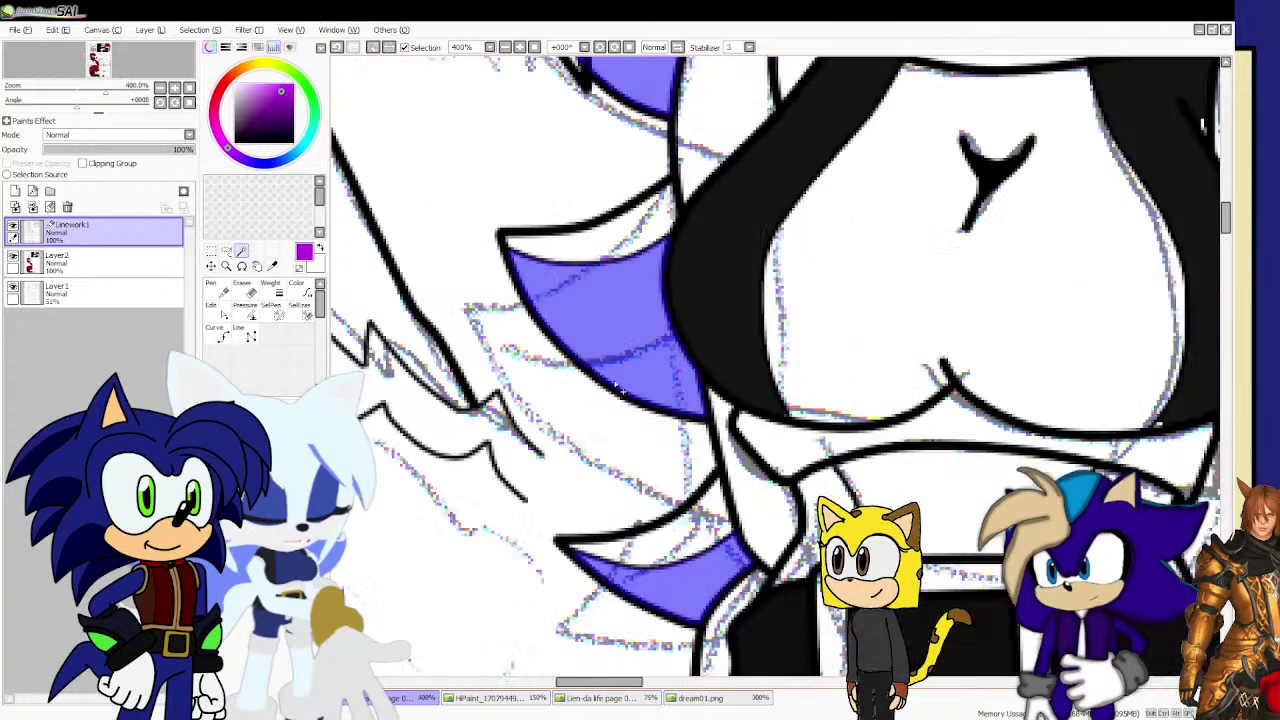
Try to extend the selection into the quill tips behind the right-hand arm and undo the mistaken selection of the line art.
{"action": "scroll", "coordinate": [836, 375], "scroll_direction": "down", "scroll_amount": 2}
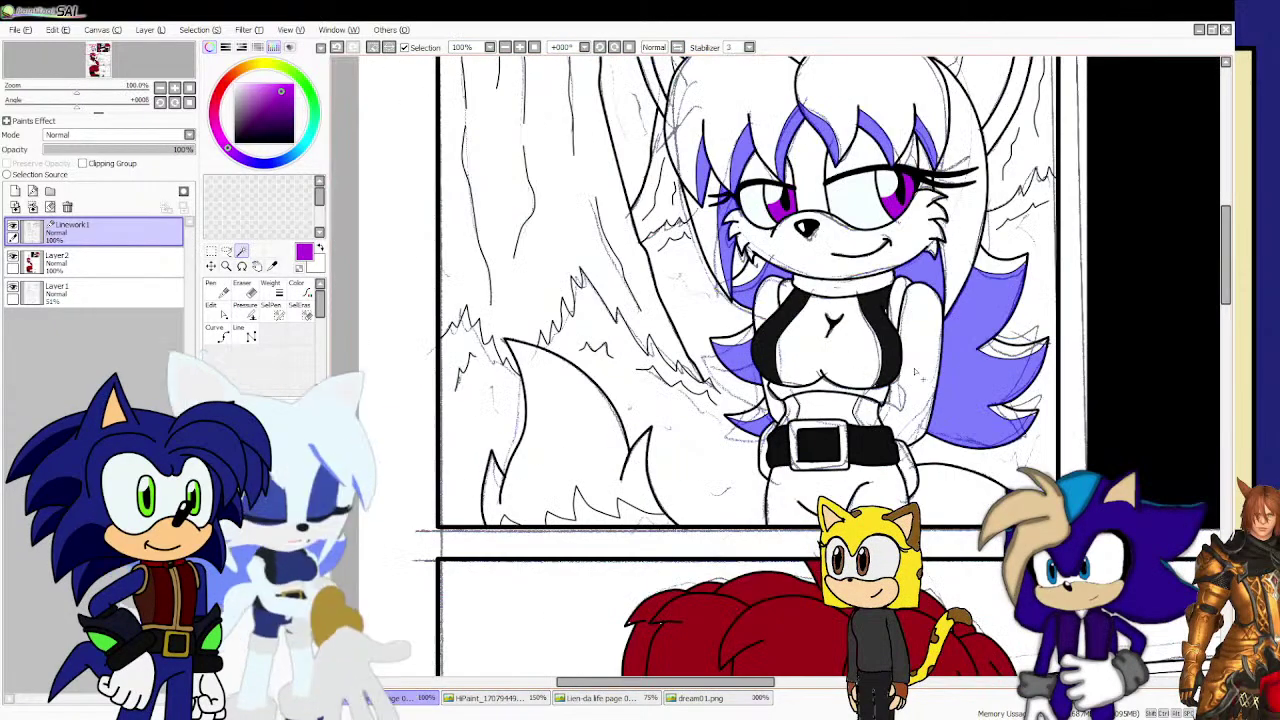
{"action": "scroll", "coordinate": [1030, 425], "scroll_direction": "up", "scroll_amount": 5}
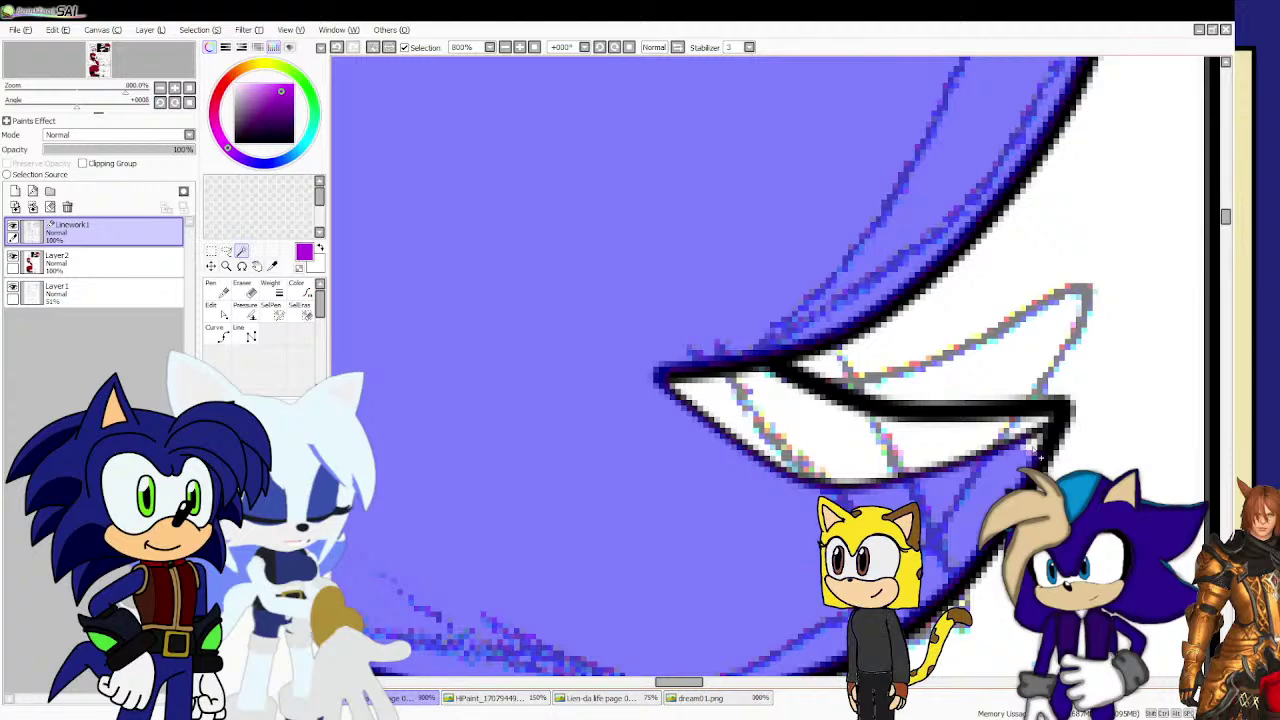
{"action": "scroll", "coordinate": [1047, 440], "scroll_direction": "down", "scroll_amount": 4}
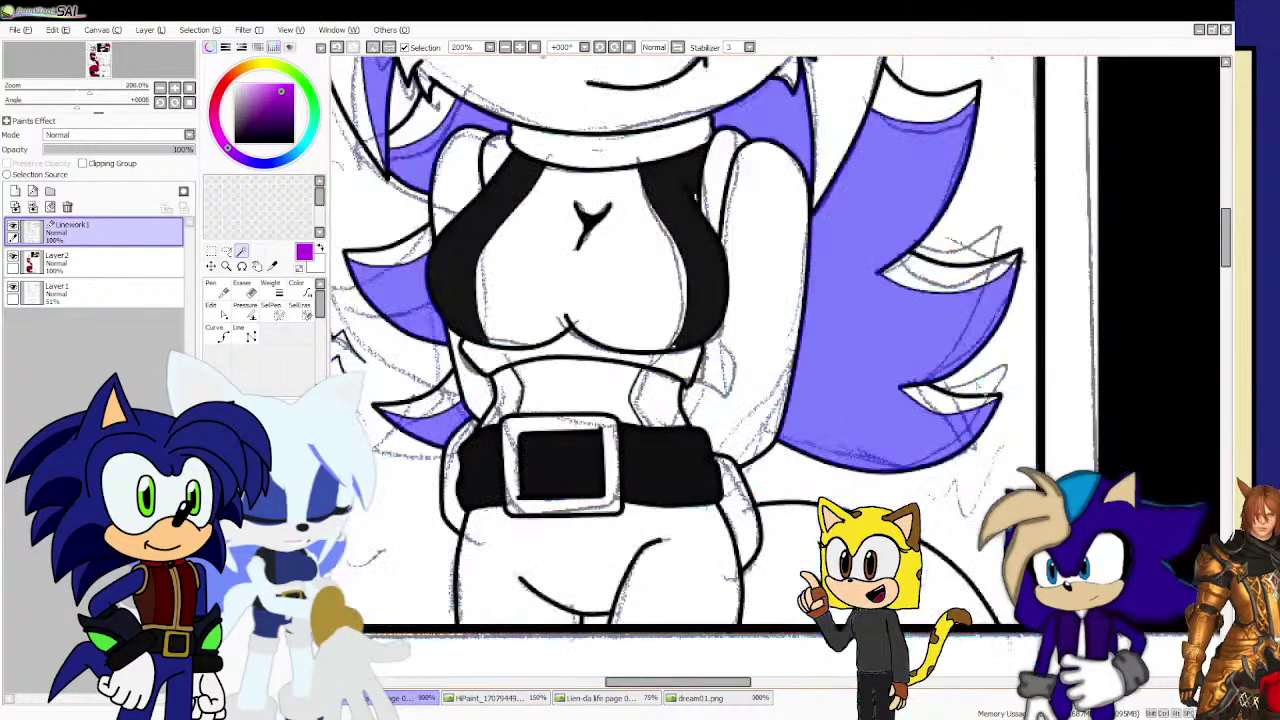
{"action": "scroll", "coordinate": [1020, 312], "scroll_direction": "up", "scroll_amount": 3}
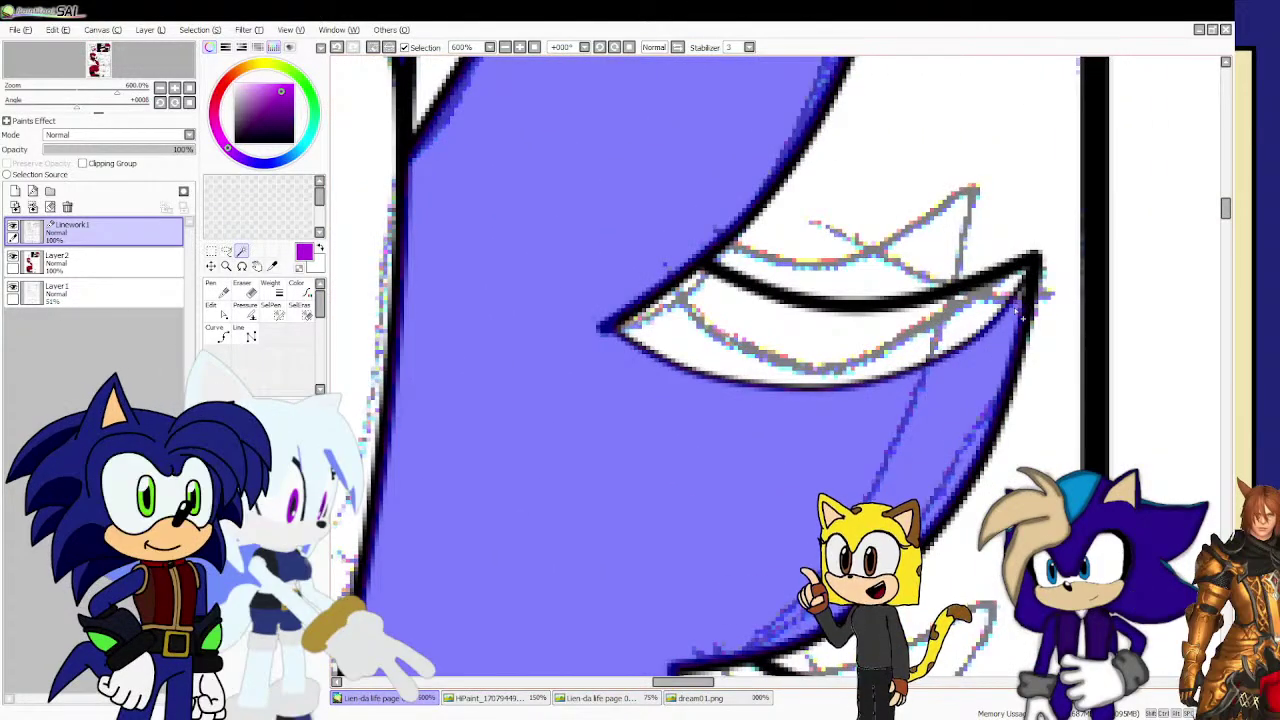
{"action": "left_click", "coordinate": [1025, 304]}
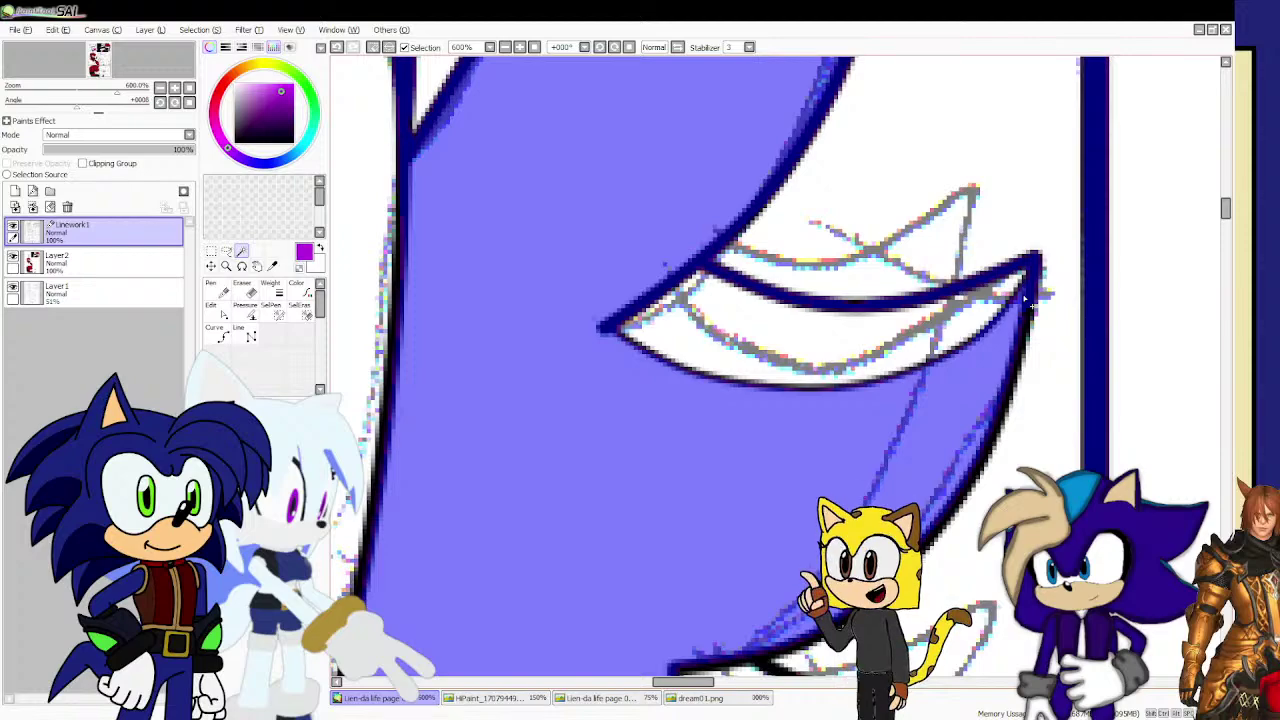
{"action": "key", "text": "ctrl+z"}
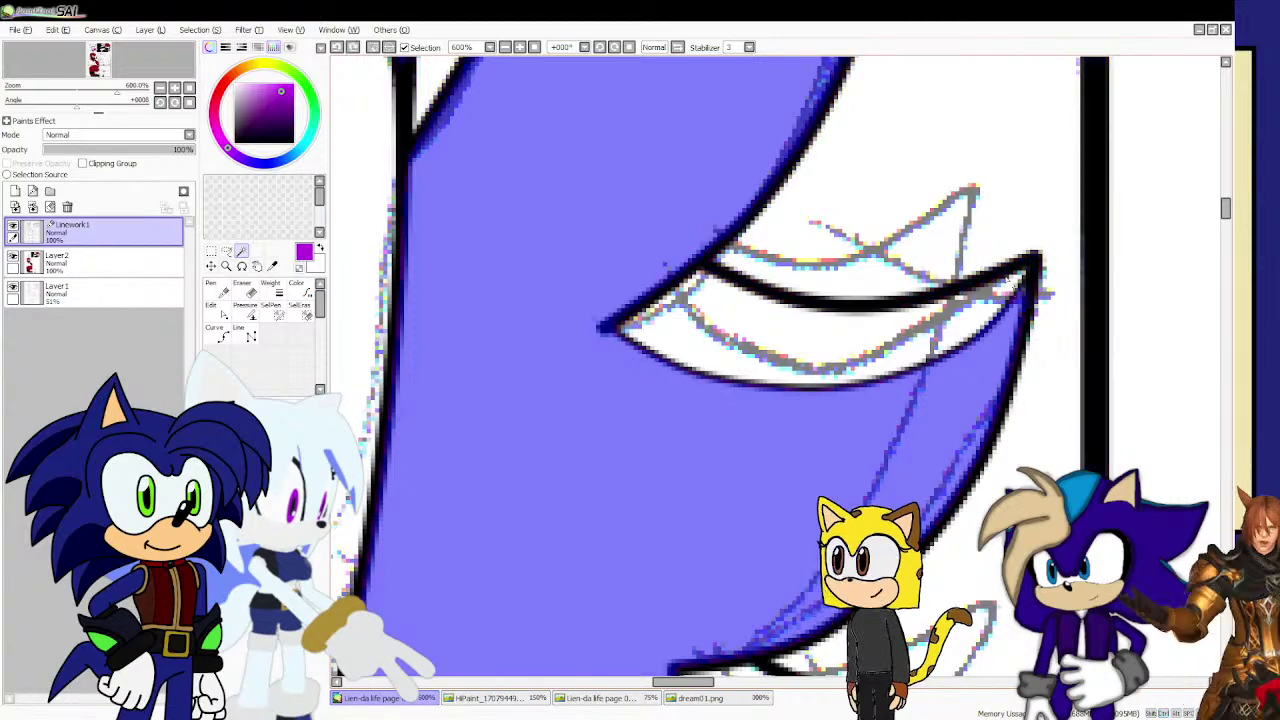
{"action": "scroll", "coordinate": [1025, 285], "scroll_direction": "down", "scroll_amount": 4}
{"action": "scroll", "coordinate": [1010, 203], "scroll_direction": "up", "scroll_amount": 4}
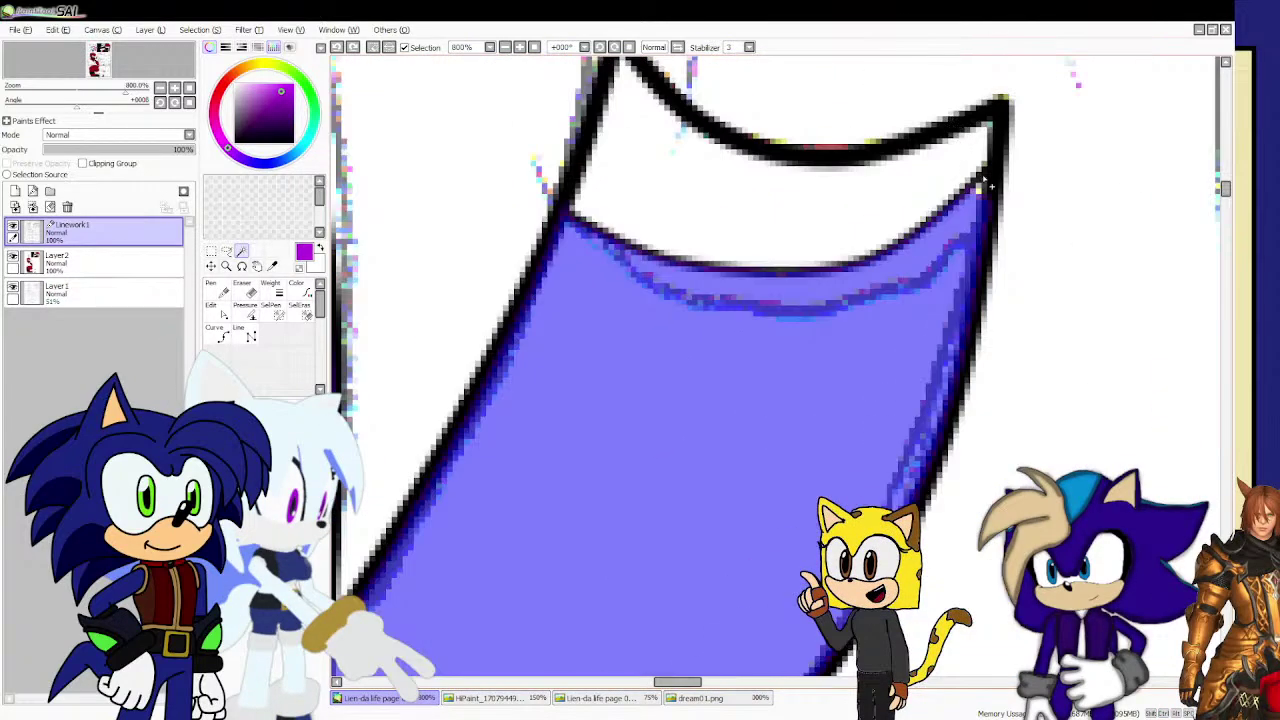
Add the three spiky quills behind the sleeping character's shoulder in the sofa panel to the selection, up to their tips.
{"action": "scroll", "coordinate": [985, 199], "scroll_direction": "down", "scroll_amount": 8}
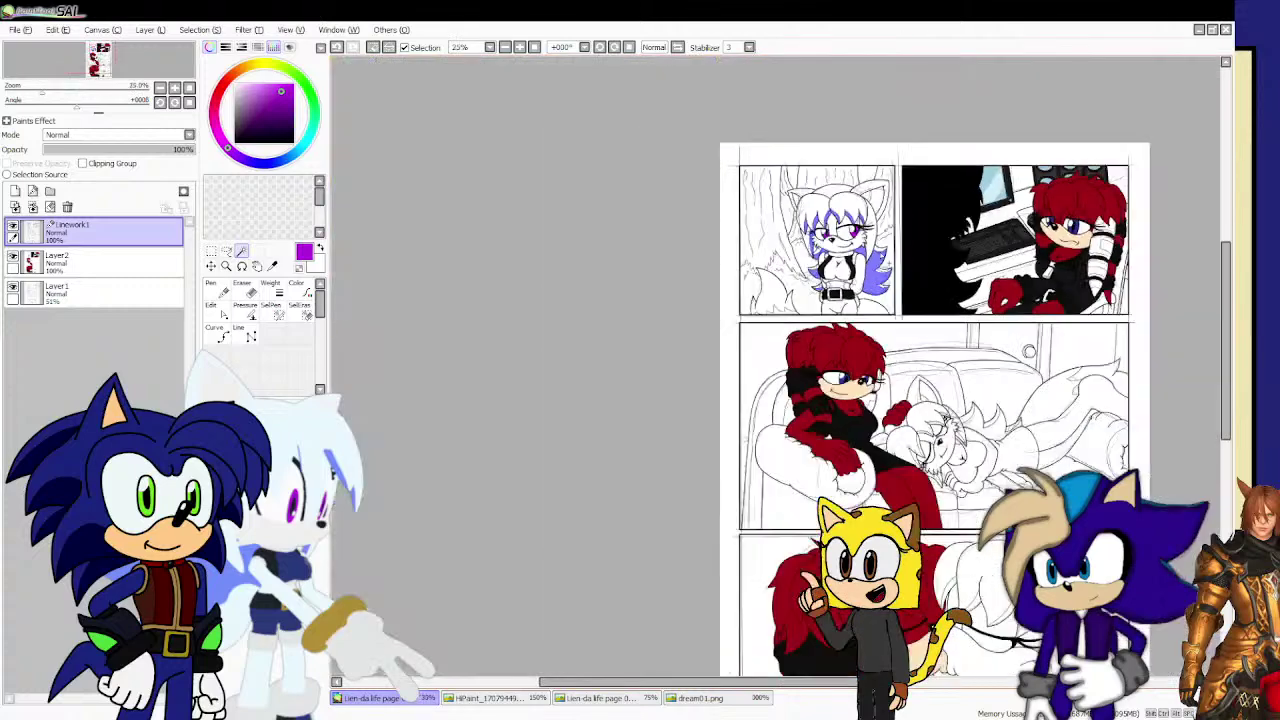
{"action": "scroll", "coordinate": [1076, 421], "scroll_direction": "up", "scroll_amount": 2}
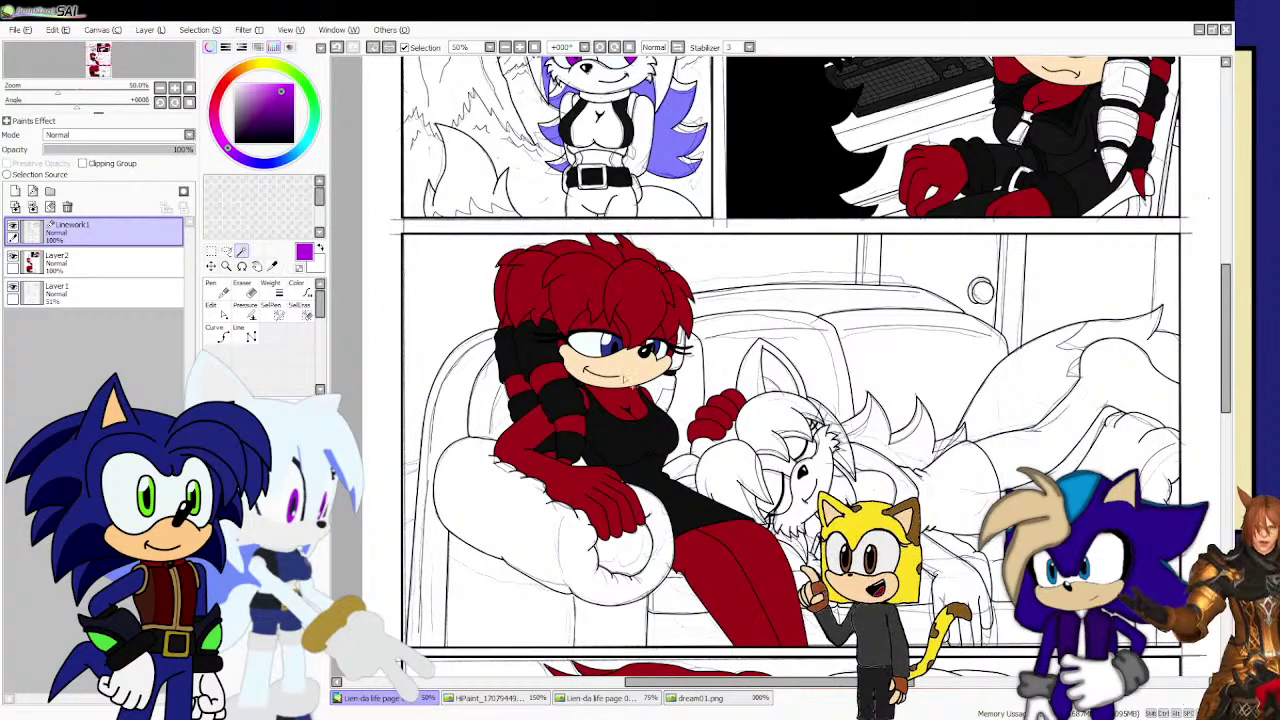
{"action": "scroll", "coordinate": [898, 458], "scroll_direction": "up", "scroll_amount": 3}
{"action": "left_click", "coordinate": [899, 455]}
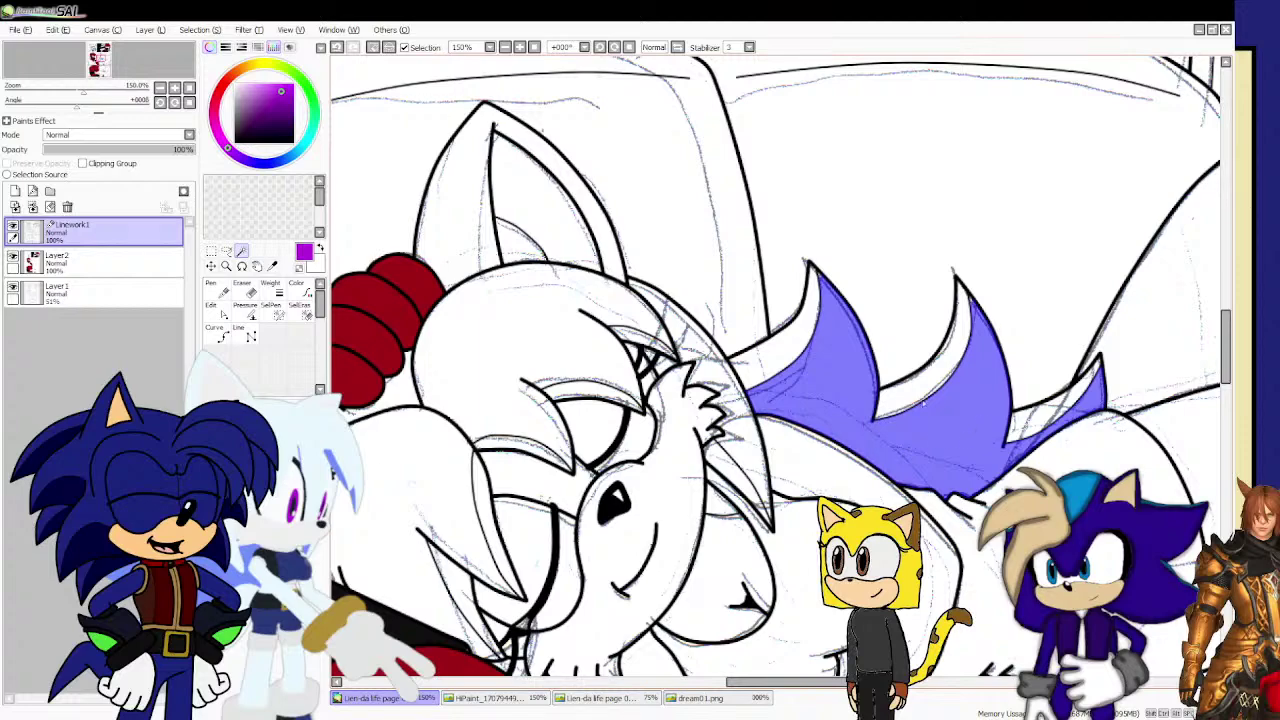
{"action": "scroll", "coordinate": [836, 297], "scroll_direction": "up", "scroll_amount": 4}
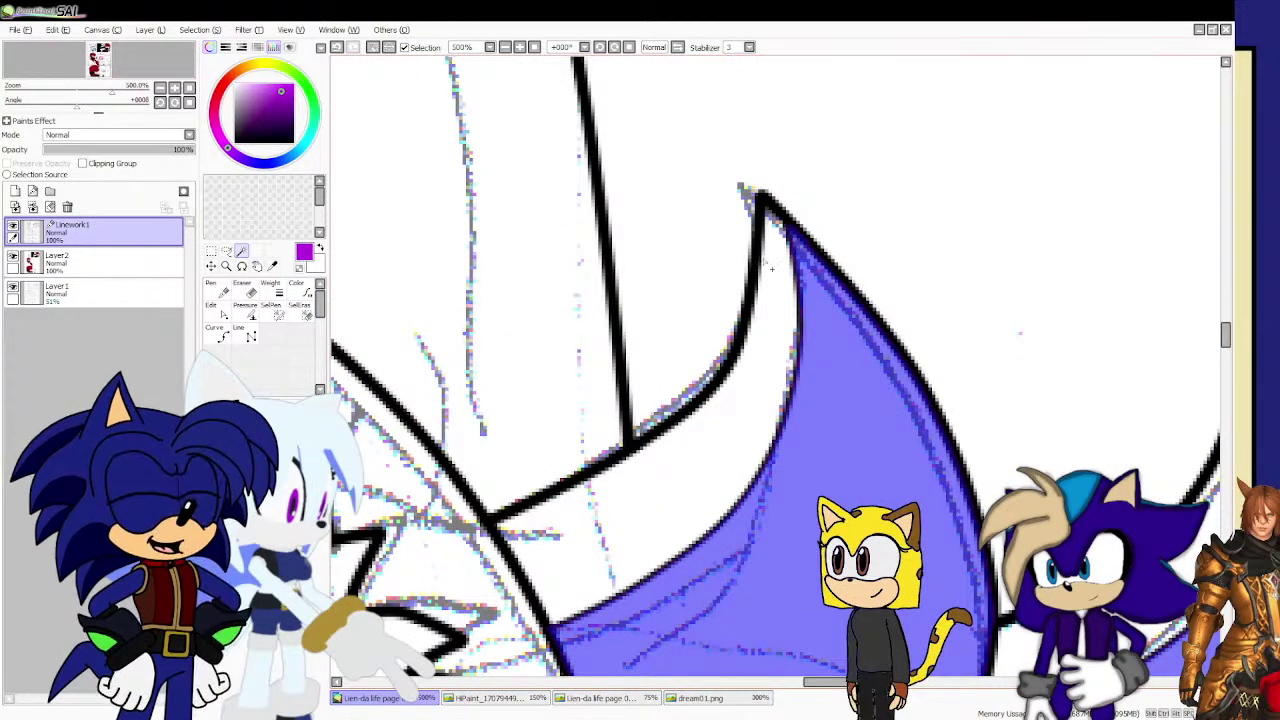
{"action": "scroll", "coordinate": [795, 240], "scroll_direction": "down", "scroll_amount": 2}
{"action": "scroll", "coordinate": [950, 315], "scroll_direction": "up", "scroll_amount": 3}
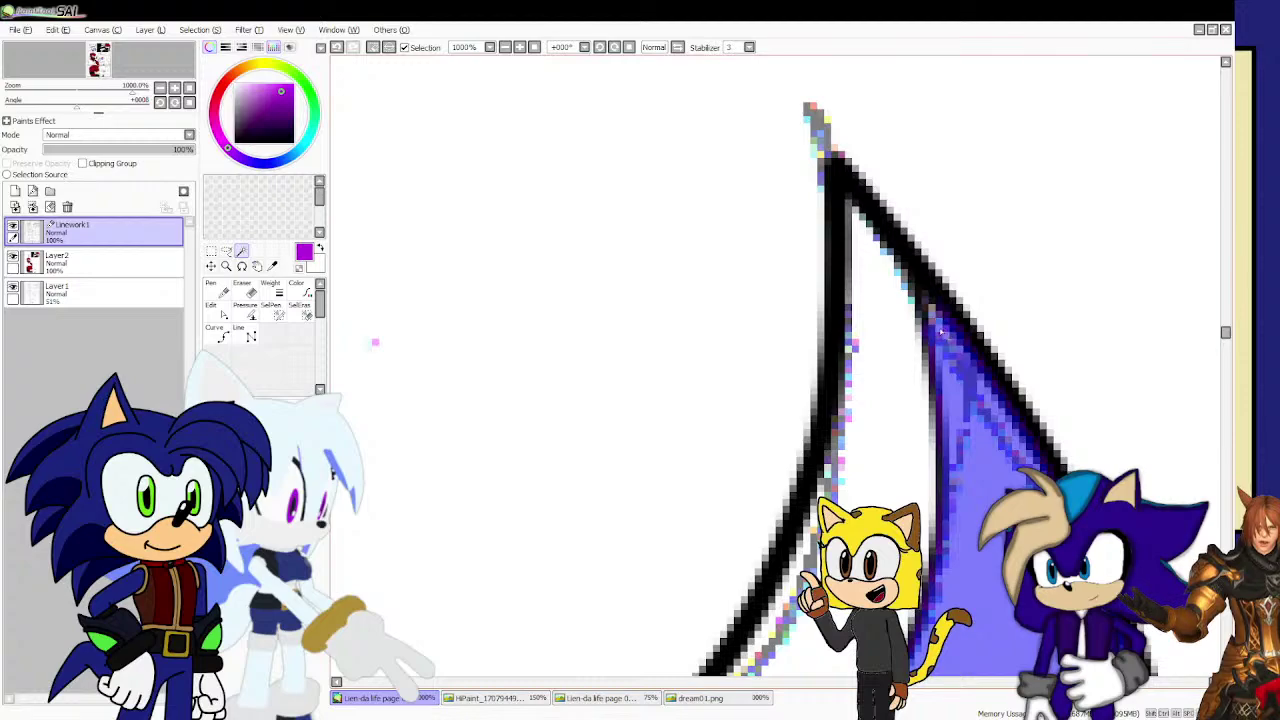
{"action": "scroll", "coordinate": [940, 330], "scroll_direction": "down", "scroll_amount": 6}
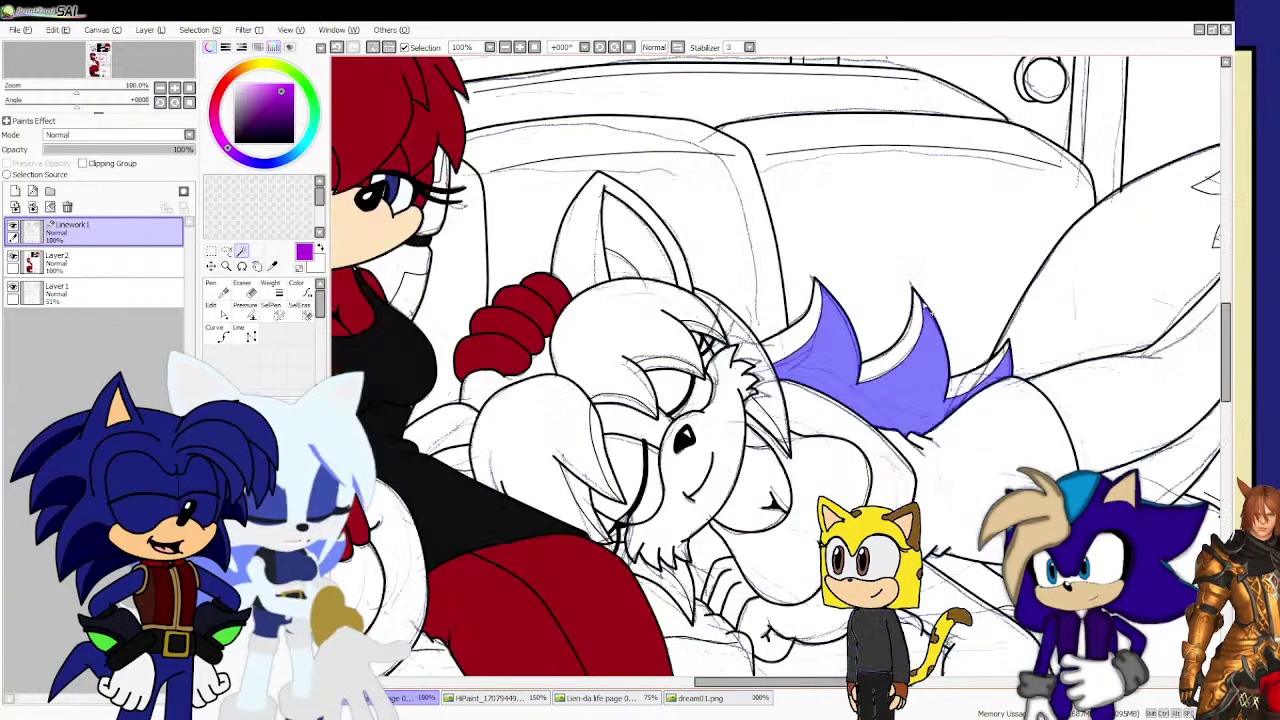
Add the narrow inner hair strand below the sleeping character's cheek fur to the selection, down to its tip.
{"action": "scroll", "coordinate": [750, 413], "scroll_direction": "up", "scroll_amount": 3}
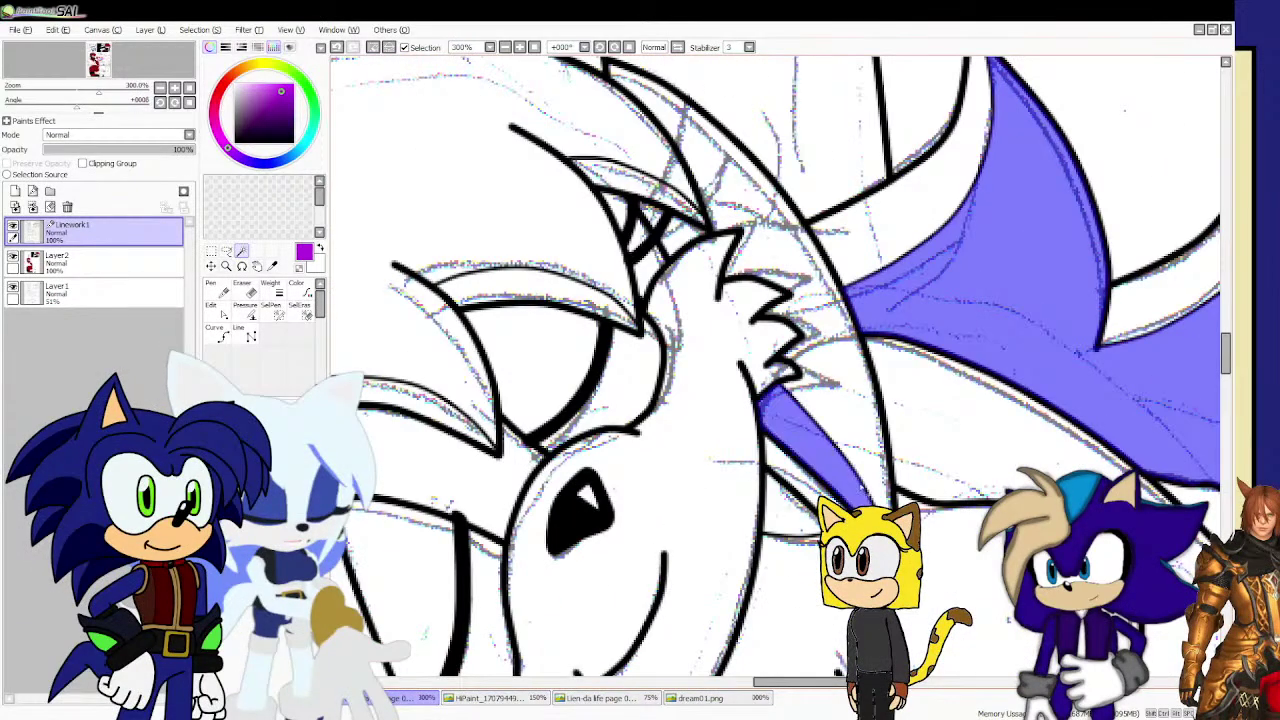
{"action": "scroll", "coordinate": [928, 580], "scroll_direction": "up", "scroll_amount": 4}
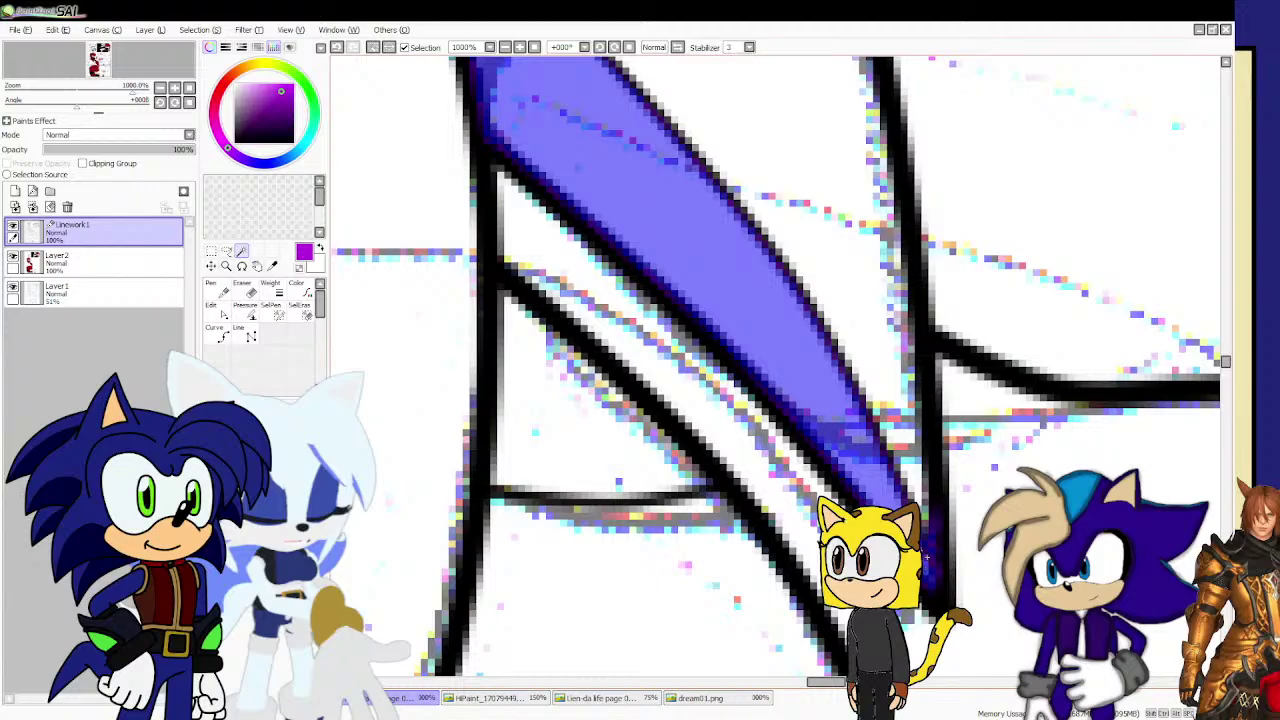
{"action": "scroll", "coordinate": [862, 435], "scroll_direction": "down", "scroll_amount": 5}
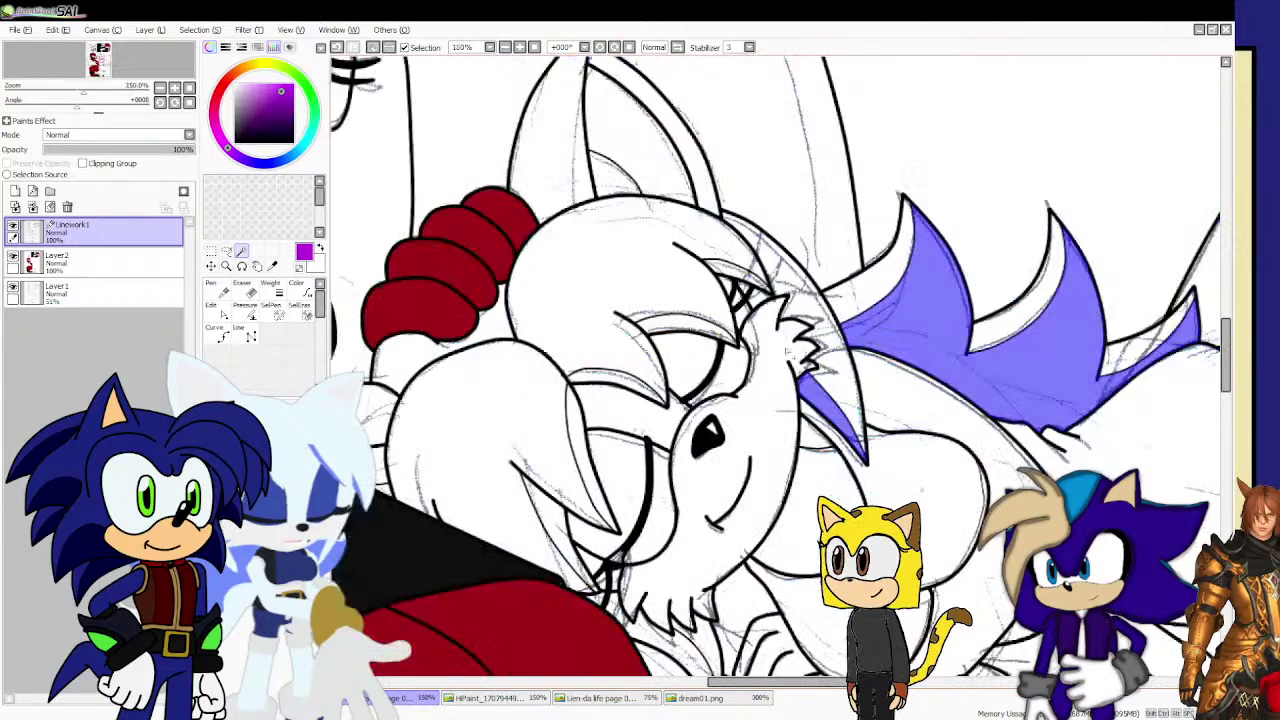
{"action": "scroll", "coordinate": [714, 270], "scroll_direction": "up", "scroll_amount": 3}
{"action": "scroll", "coordinate": [779, 331], "scroll_direction": "down", "scroll_amount": 4}
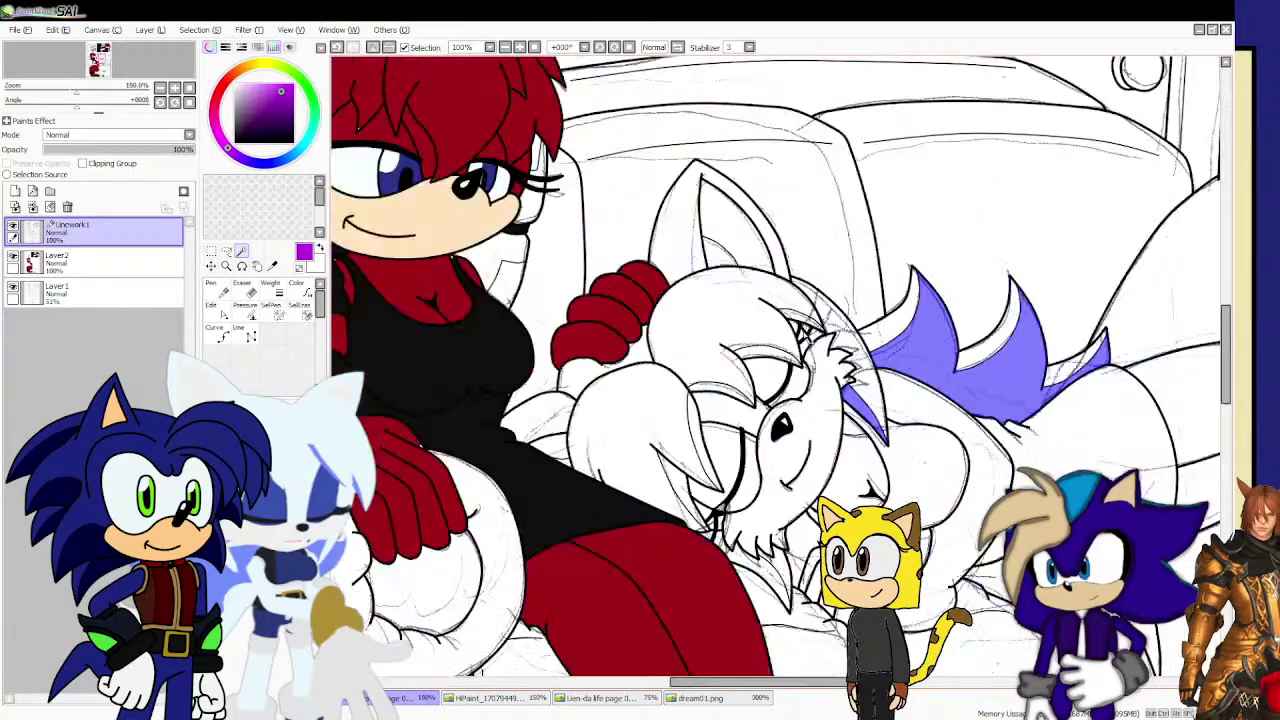
Add the three curved fringe undersides above the sleeping character's eyes to the selection.
{"action": "scroll", "coordinate": [830, 307], "scroll_direction": "up", "scroll_amount": 5}
{"action": "left_click_drag", "start_coordinate": [830, 307], "coordinate": [897, 276]}
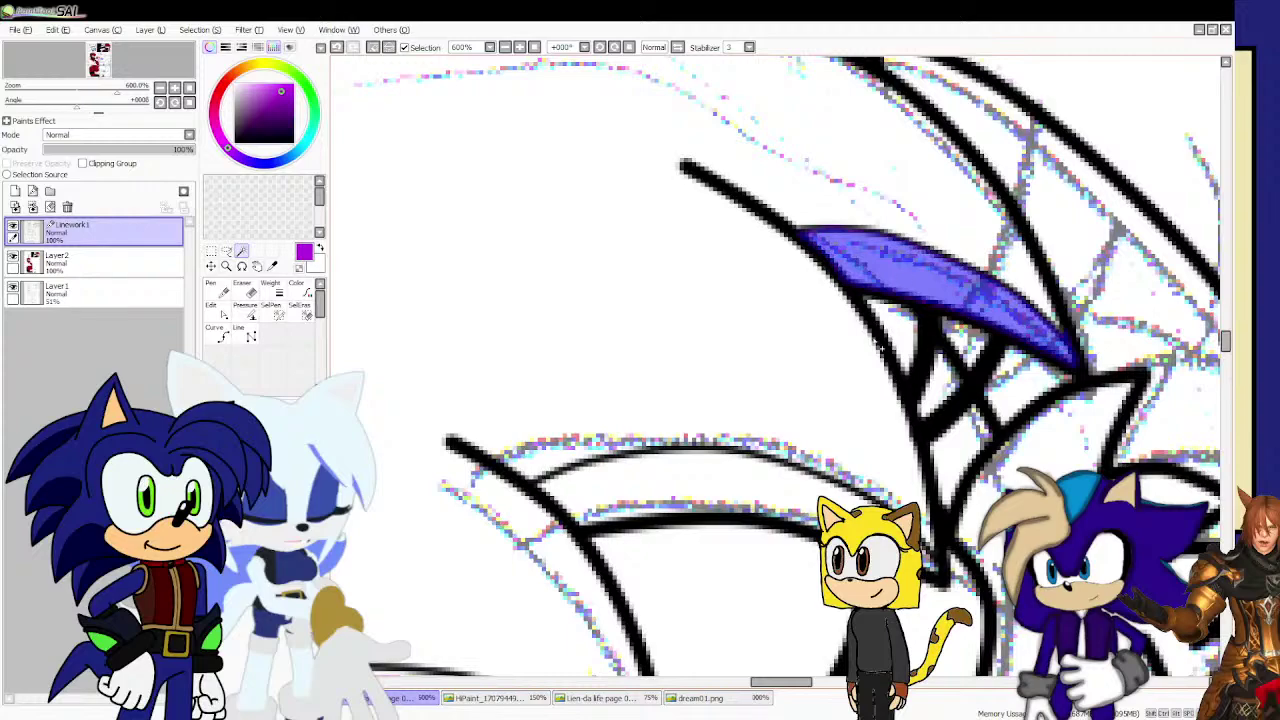
{"action": "left_click_drag", "start_coordinate": [470, 442], "coordinate": [750, 468]}
{"action": "scroll", "coordinate": [640, 545], "scroll_direction": "down", "scroll_amount": 5}
{"action": "scroll", "coordinate": [640, 545], "scroll_direction": "up", "scroll_amount": 4}
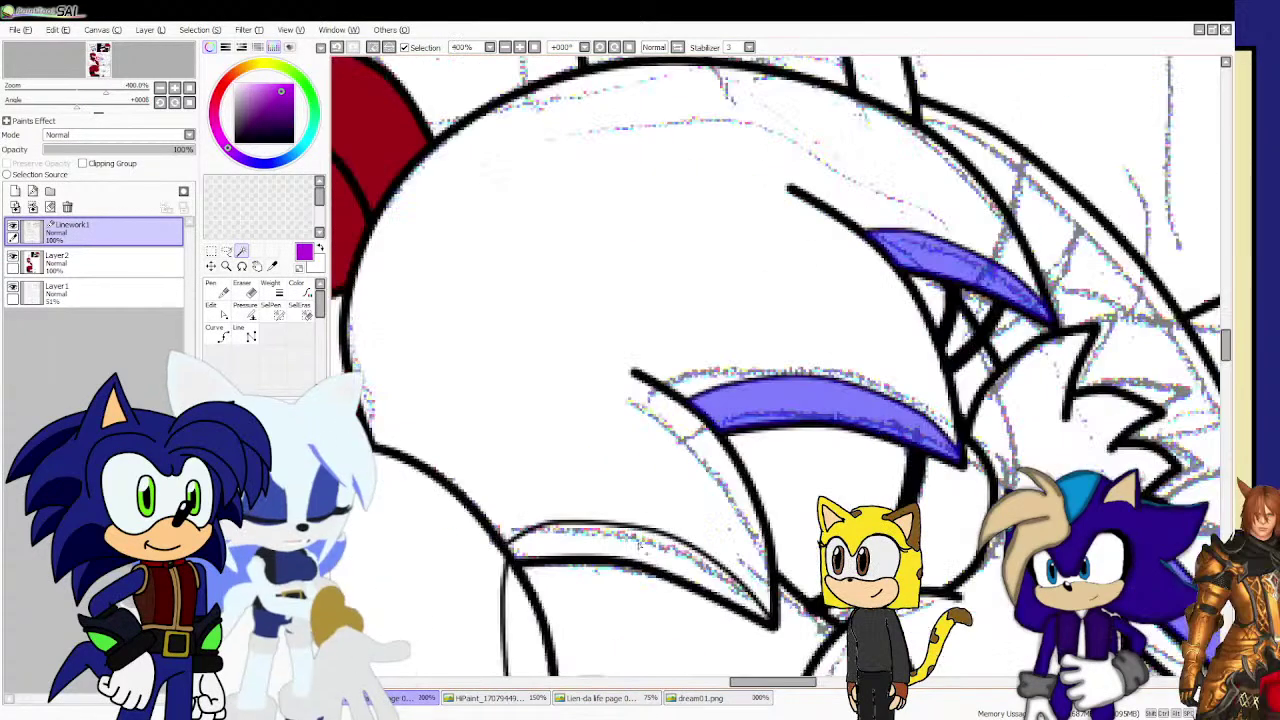
{"action": "left_click_drag", "start_coordinate": [515, 535], "coordinate": [765, 618]}
{"action": "scroll", "coordinate": [775, 600], "scroll_direction": "up", "scroll_amount": 3}
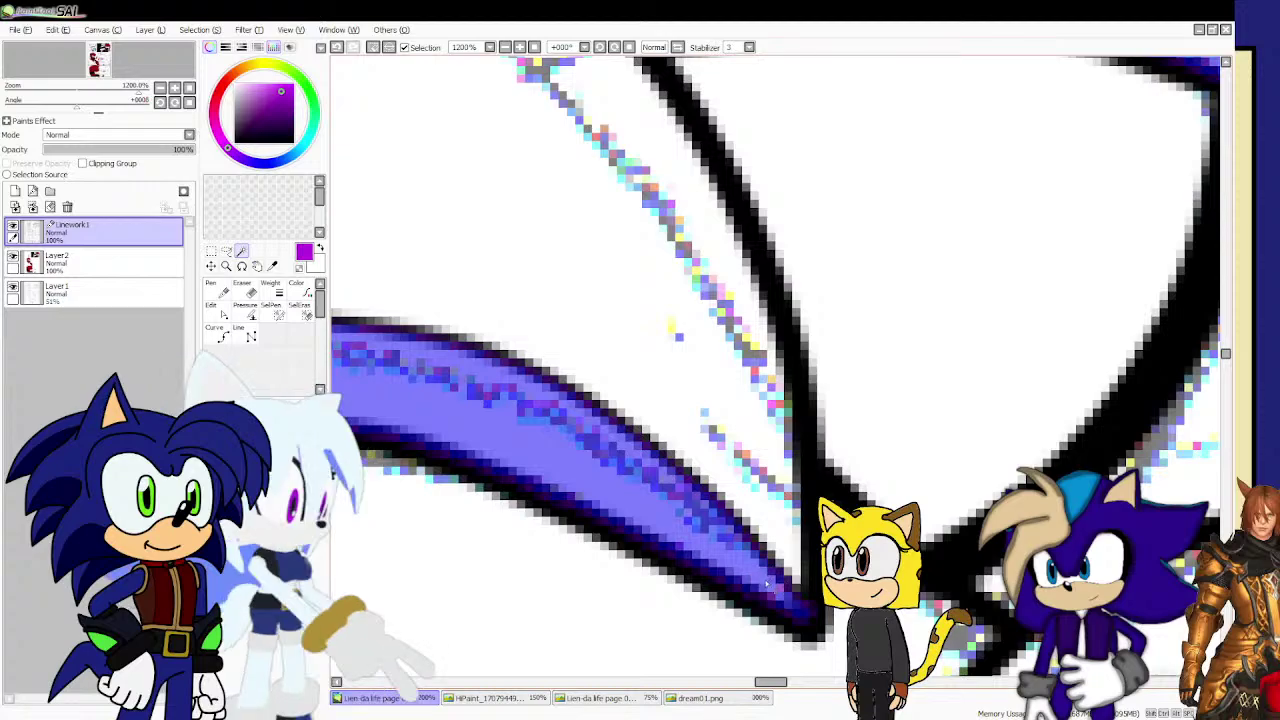
{"action": "scroll", "coordinate": [775, 585], "scroll_direction": "down", "scroll_amount": 2}
{"action": "scroll", "coordinate": [760, 576], "scroll_direction": "down", "scroll_amount": 5}
{"action": "scroll", "coordinate": [730, 576], "scroll_direction": "up", "scroll_amount": 4}
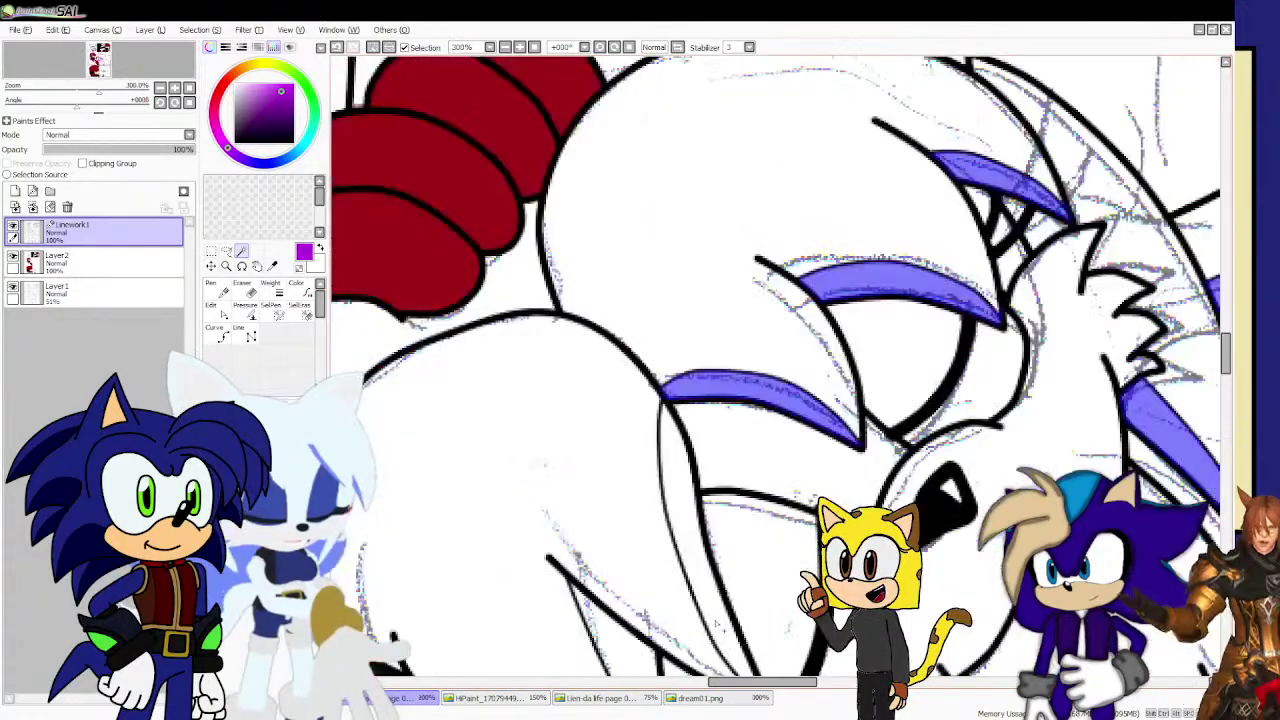
Add the long, narrow fringe underside beside the sleeping character's lower eye and the pointed strand underside below it to the selection.
{"action": "left_click", "coordinate": [714, 578]}
{"action": "scroll", "coordinate": [714, 578], "scroll_direction": "down", "scroll_amount": 5}
{"action": "scroll", "coordinate": [913, 468], "scroll_direction": "up", "scroll_amount": 5}
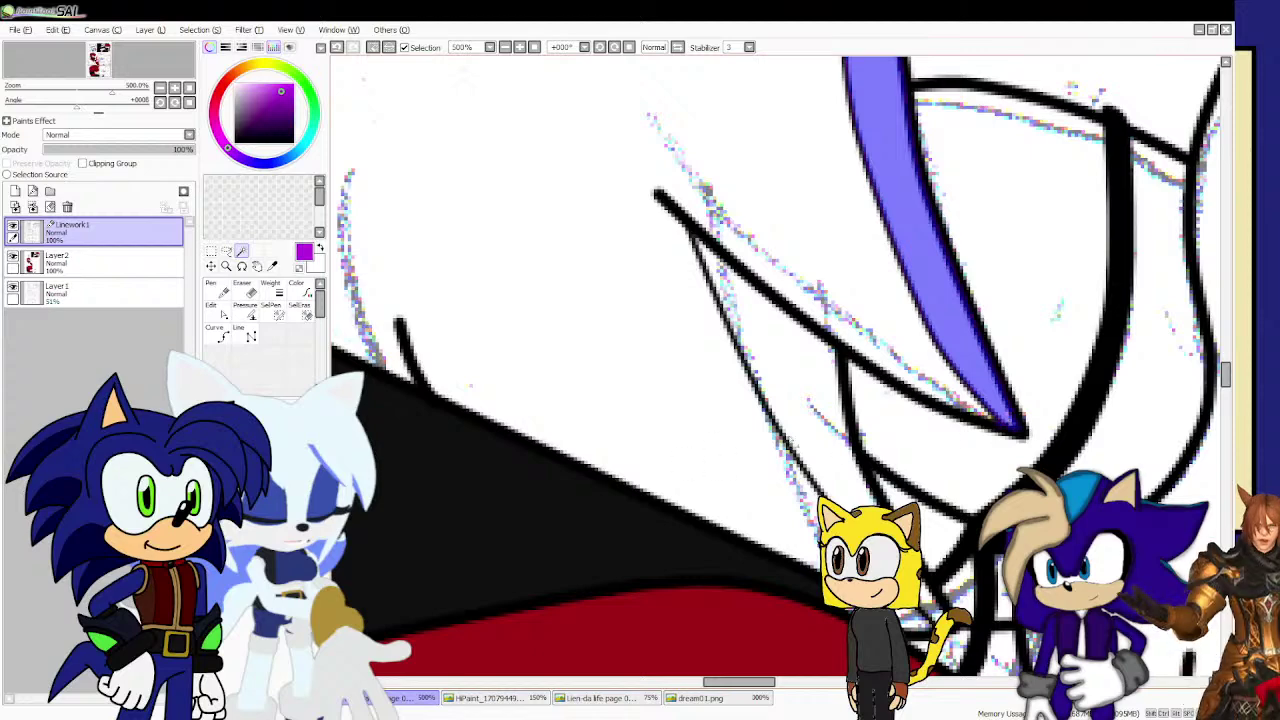
{"action": "left_click_drag", "start_coordinate": [702, 252], "coordinate": [870, 490]}
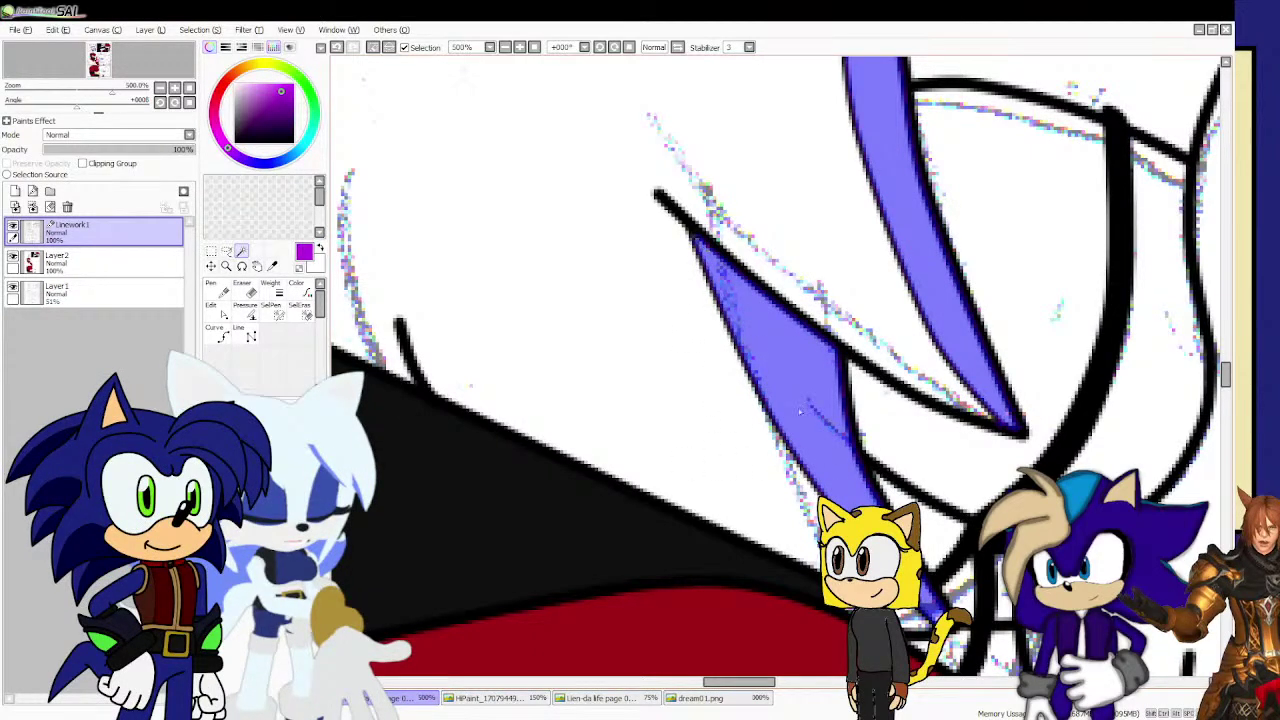
{"action": "scroll", "coordinate": [863, 347], "scroll_direction": "down", "scroll_amount": 8}
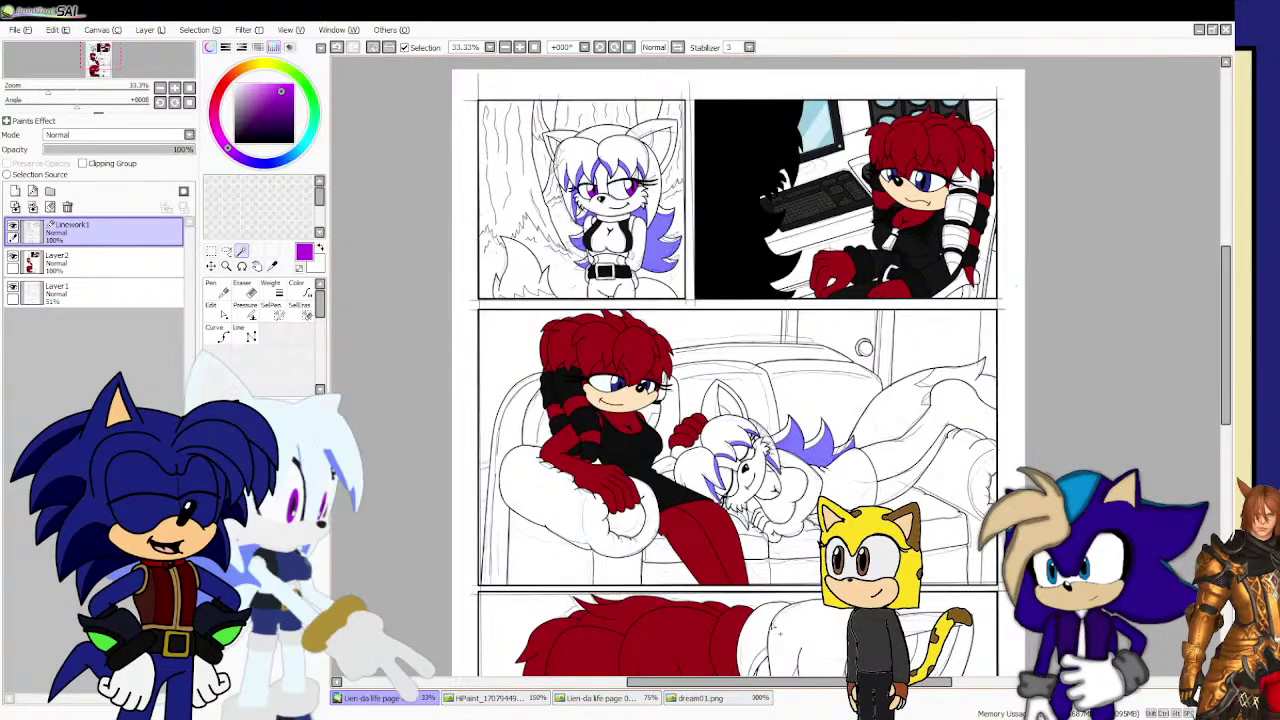
Add the two curved hair undersides of the white-haired character in the panel below the sofa scene to the selection.
{"action": "scroll", "coordinate": [760, 590], "scroll_direction": "down", "scroll_amount": 2}
{"action": "scroll", "coordinate": [850, 467], "scroll_direction": "up", "scroll_amount": 2}
{"action": "scroll", "coordinate": [780, 450], "scroll_direction": "up", "scroll_amount": 3}
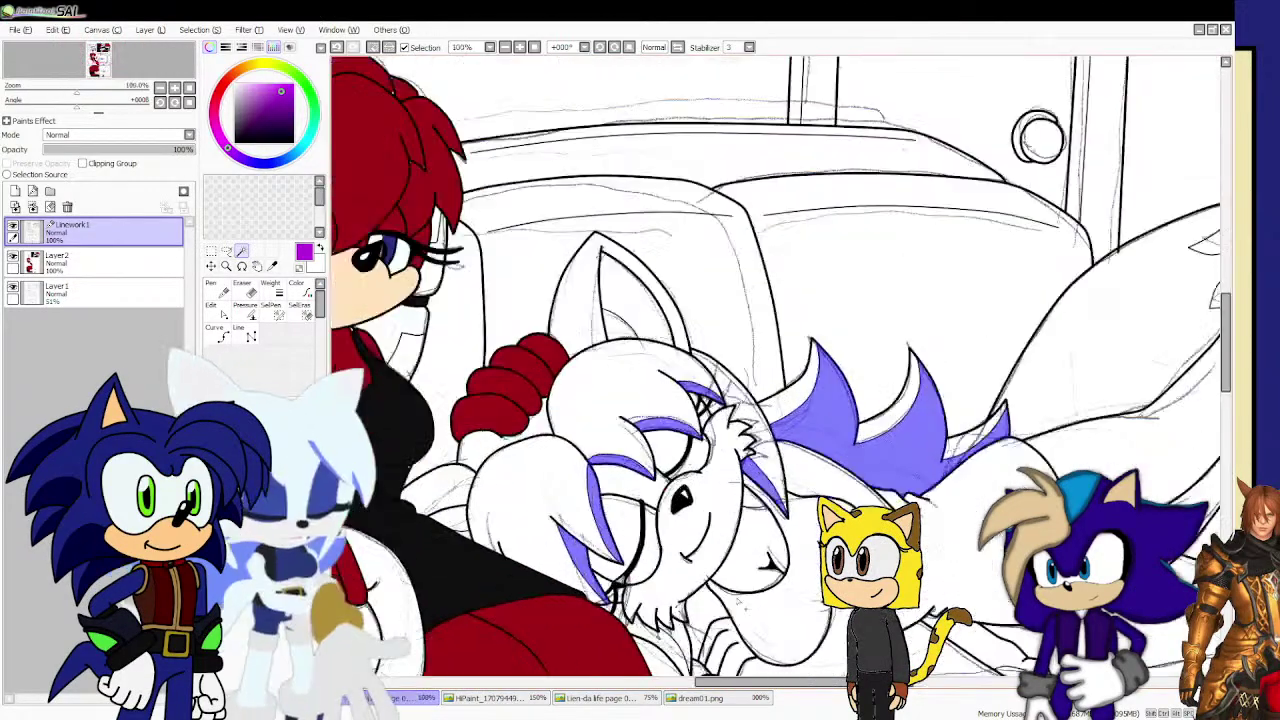
{"action": "scroll", "coordinate": [780, 450], "scroll_direction": "down", "scroll_amount": 5}
{"action": "scroll", "coordinate": [780, 450], "scroll_direction": "up", "scroll_amount": 3}
{"action": "scroll", "coordinate": [780, 450], "scroll_direction": "down", "scroll_amount": 3}
{"action": "scroll", "coordinate": [685, 545], "scroll_direction": "up", "scroll_amount": 6}
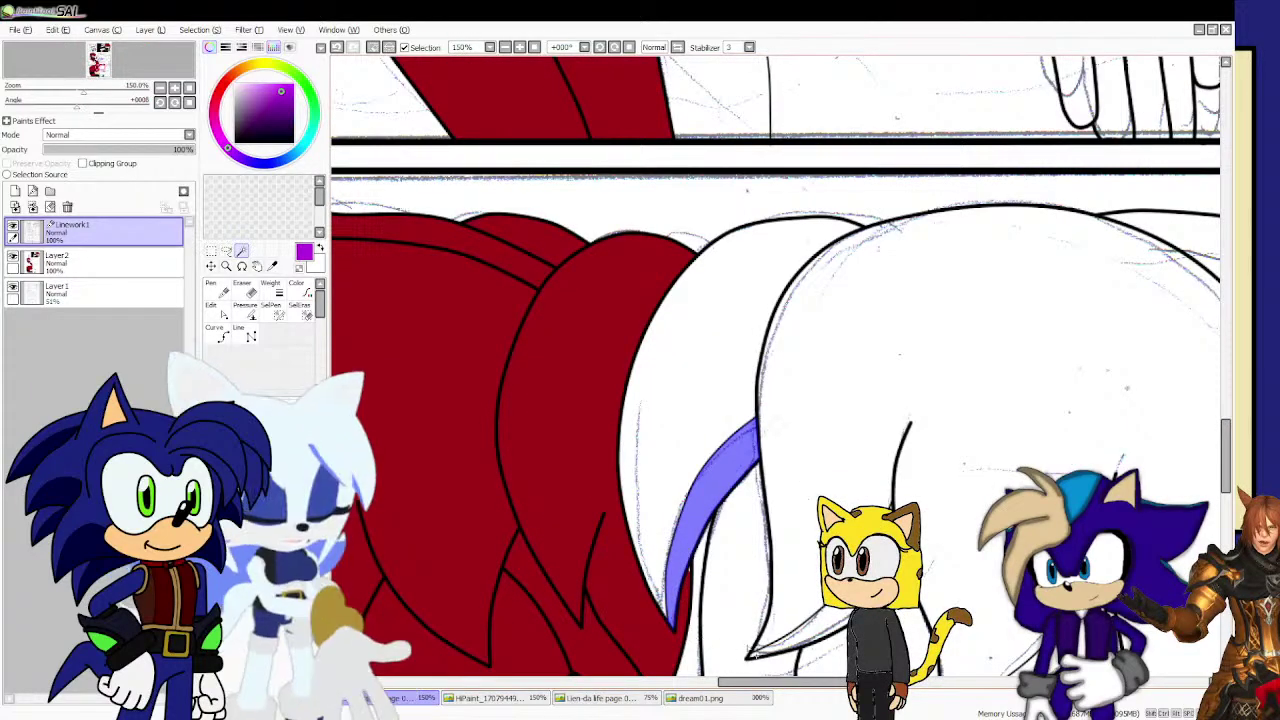
{"action": "left_click_drag", "start_coordinate": [686, 560], "coordinate": [803, 634]}
{"action": "scroll", "coordinate": [731, 620], "scroll_direction": "down", "scroll_amount": 2}
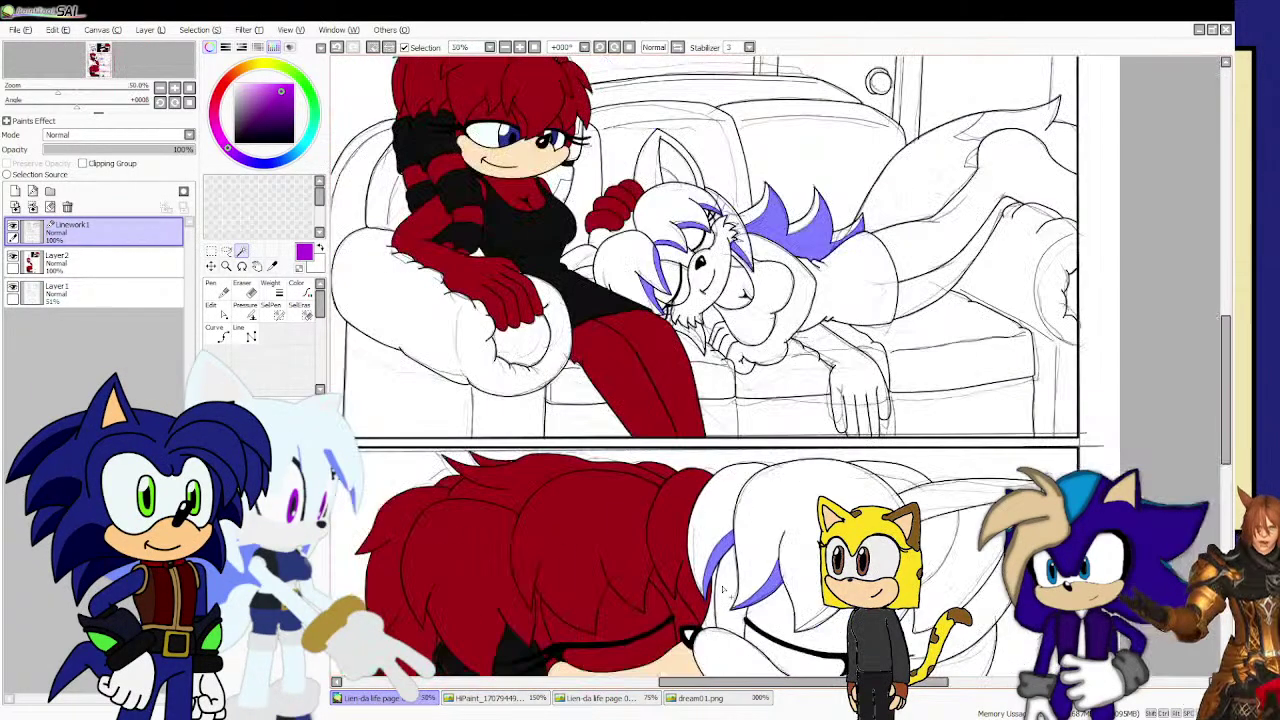
{"action": "scroll", "coordinate": [731, 620], "scroll_direction": "up", "scroll_amount": 5}
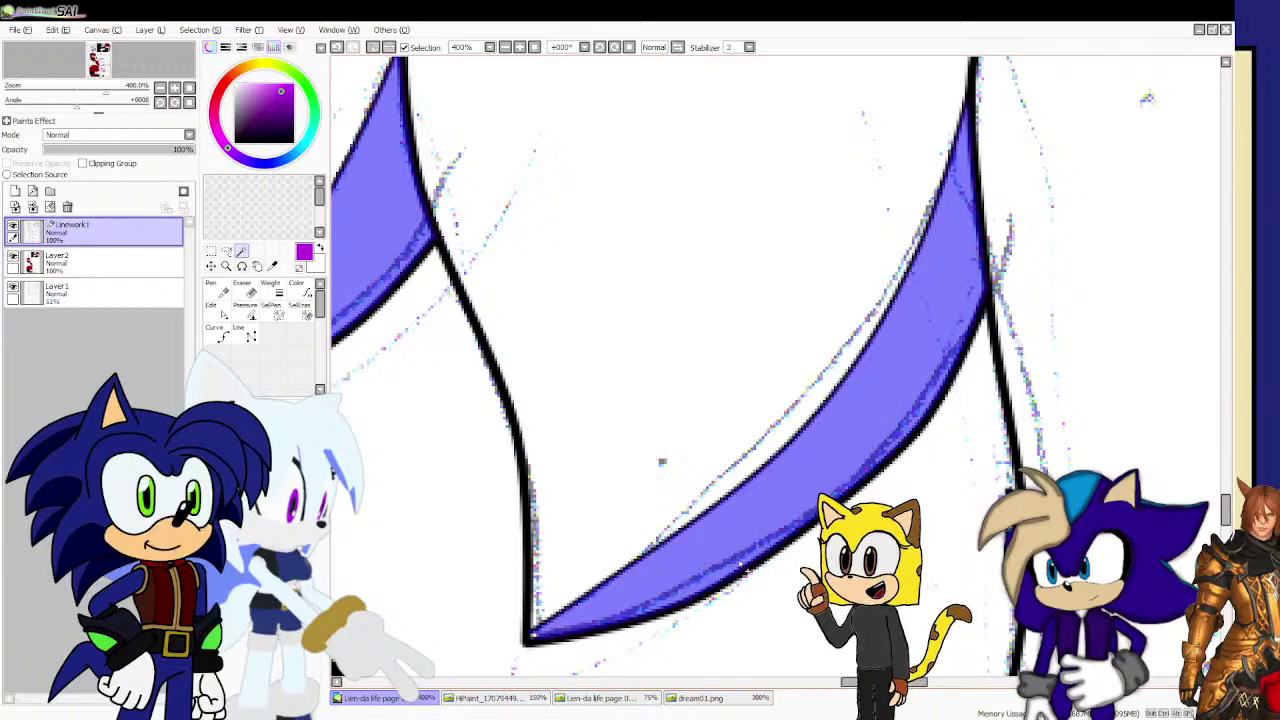
{"action": "scroll", "coordinate": [696, 416], "scroll_direction": "up", "scroll_amount": 1}
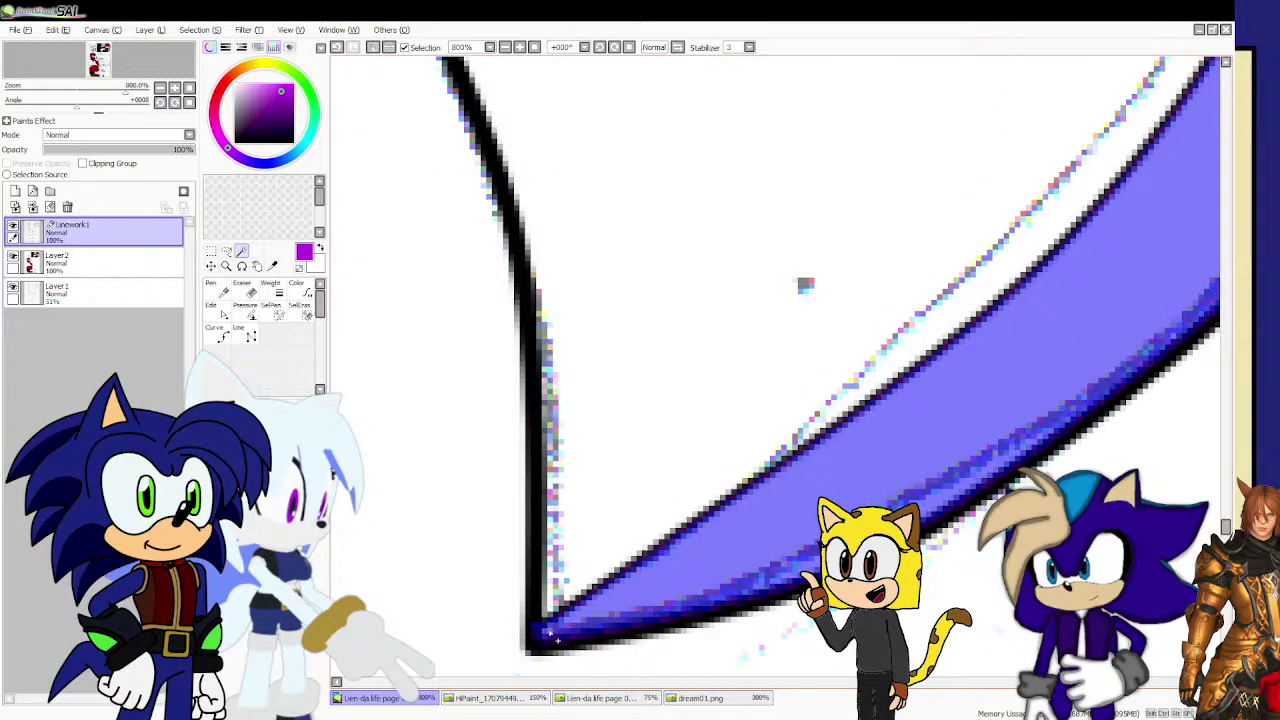
Add the large hair end behind the white character's cheek in the bottom panel to the Magic Wand selection.
{"action": "scroll", "coordinate": [548, 632], "scroll_direction": "down", "scroll_amount": 6}
{"action": "scroll", "coordinate": [601, 620], "scroll_direction": "up", "scroll_amount": 4}
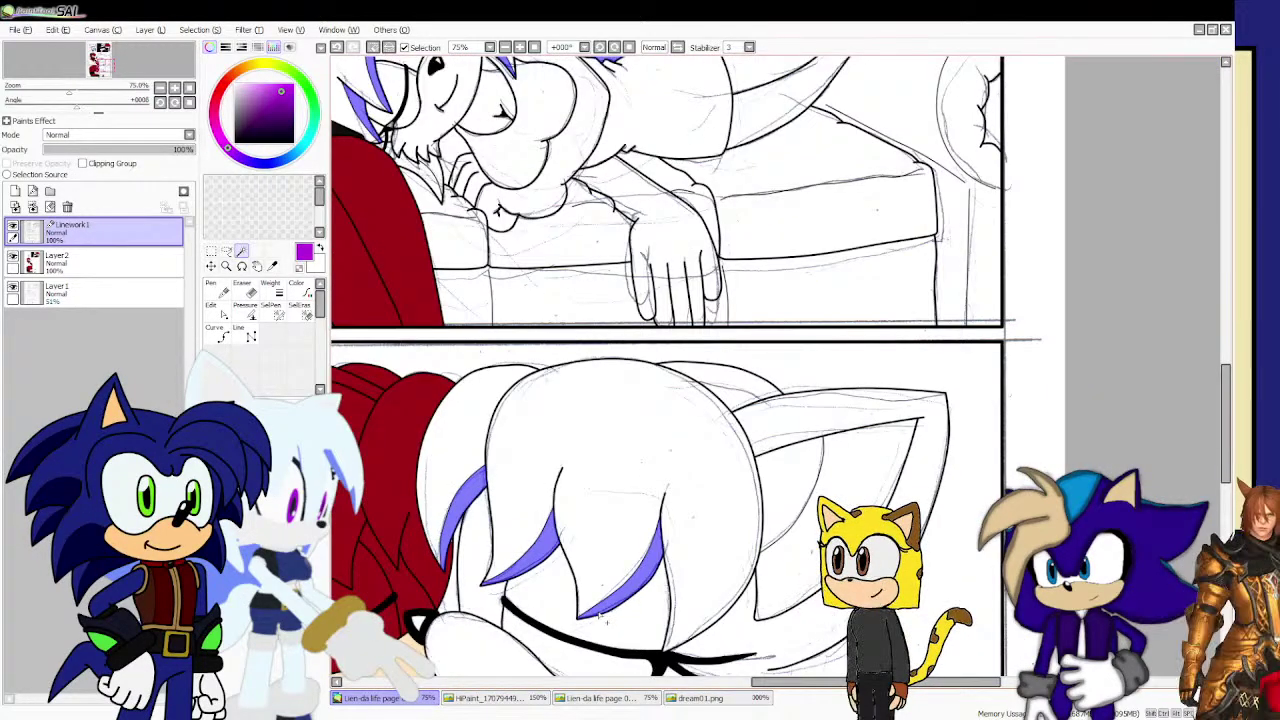
{"action": "scroll", "coordinate": [606, 620], "scroll_direction": "down", "scroll_amount": 4}
{"action": "scroll", "coordinate": [650, 622], "scroll_direction": "up", "scroll_amount": 5}
{"action": "left_click", "coordinate": [700, 587]}
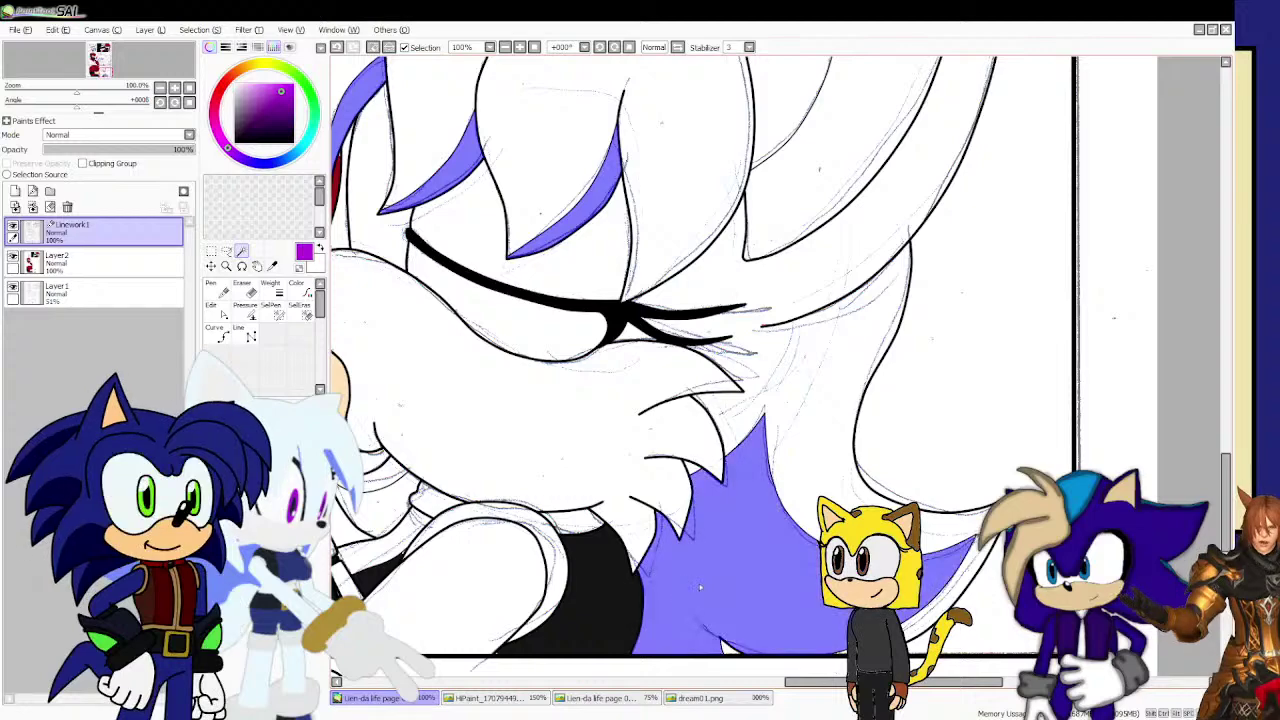
{"action": "scroll", "coordinate": [699, 584], "scroll_direction": "up", "scroll_amount": 5}
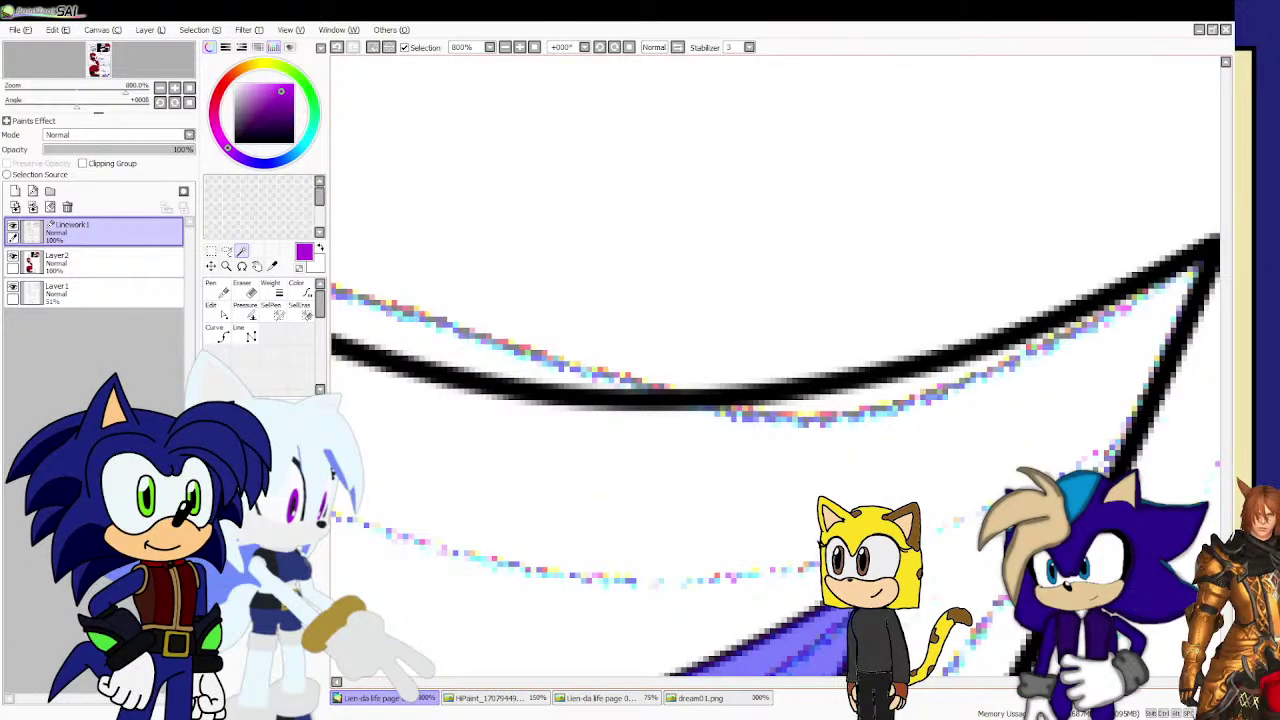
{"action": "scroll", "coordinate": [640, 400], "scroll_direction": "down", "scroll_amount": 7}
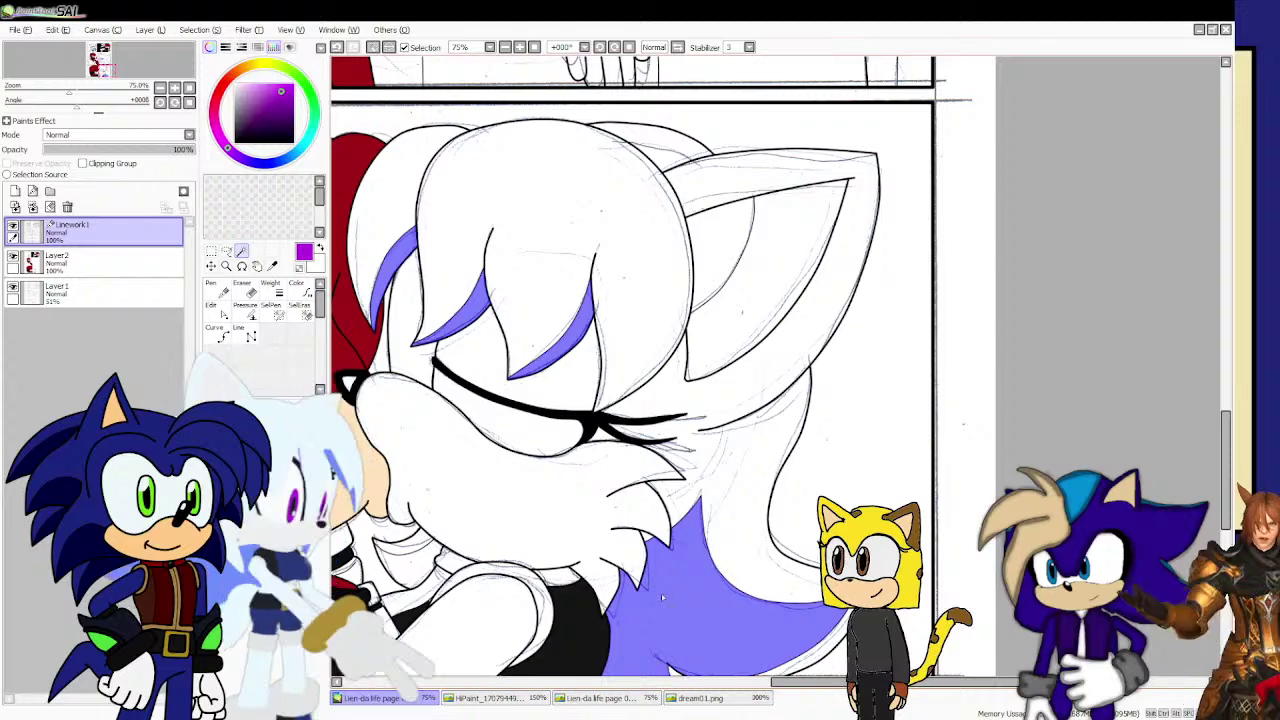
{"action": "scroll", "coordinate": [683, 592], "scroll_direction": "down", "scroll_amount": 4}
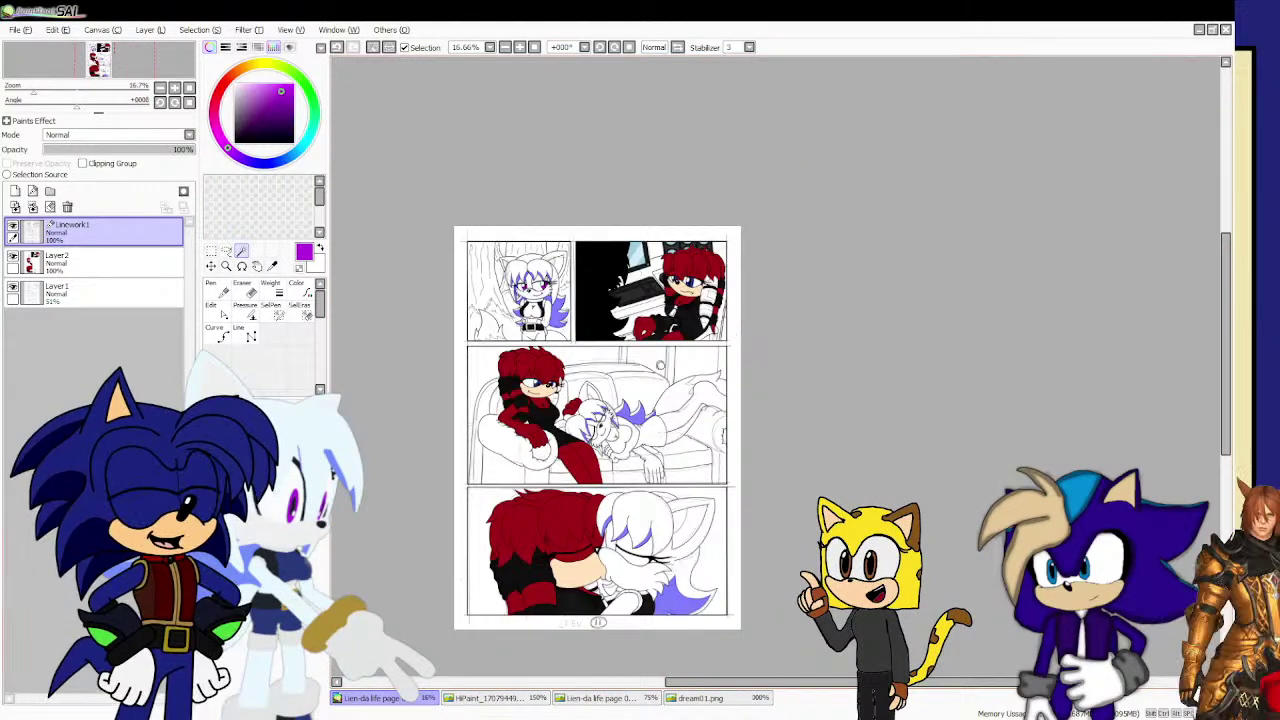
Sample the light blue hair-tip colour from dream01.png and paint the selected hair areas on Layer2 of the comic page.
{"action": "left_click", "coordinate": [272, 265]}
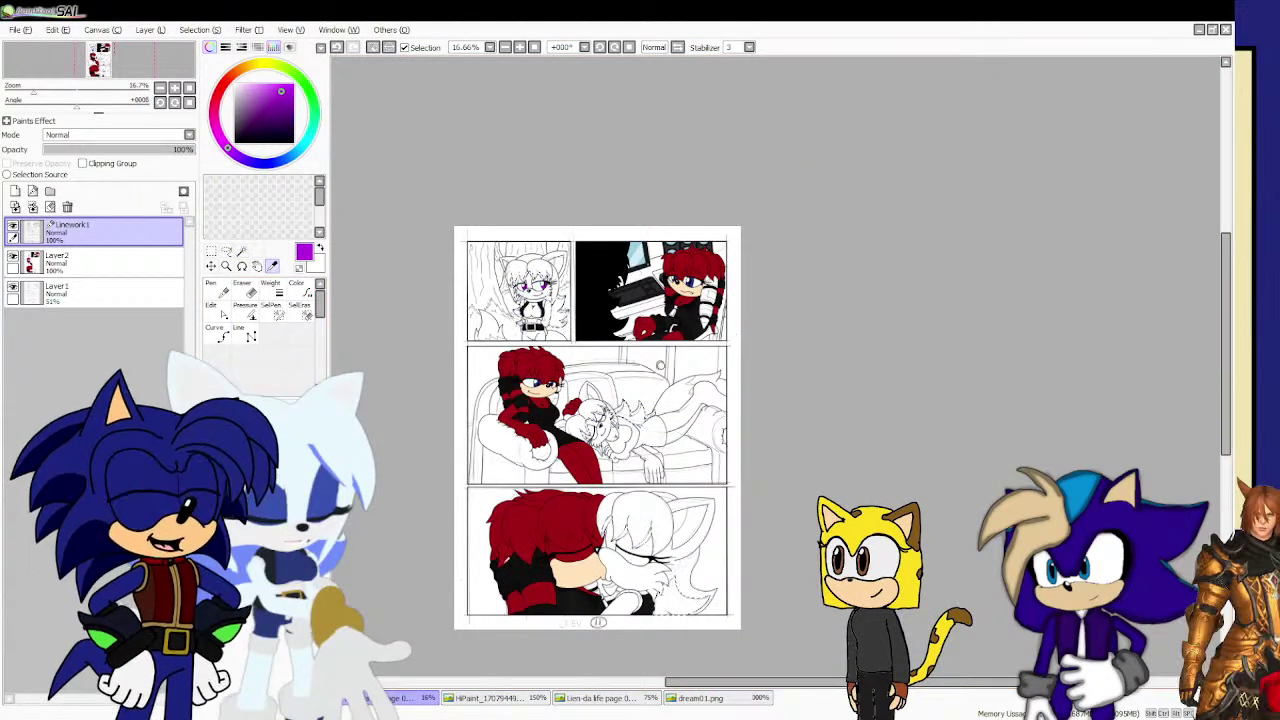
{"action": "left_click", "coordinate": [700, 697]}
{"action": "scroll", "coordinate": [549, 270], "scroll_direction": "down", "scroll_amount": 1}
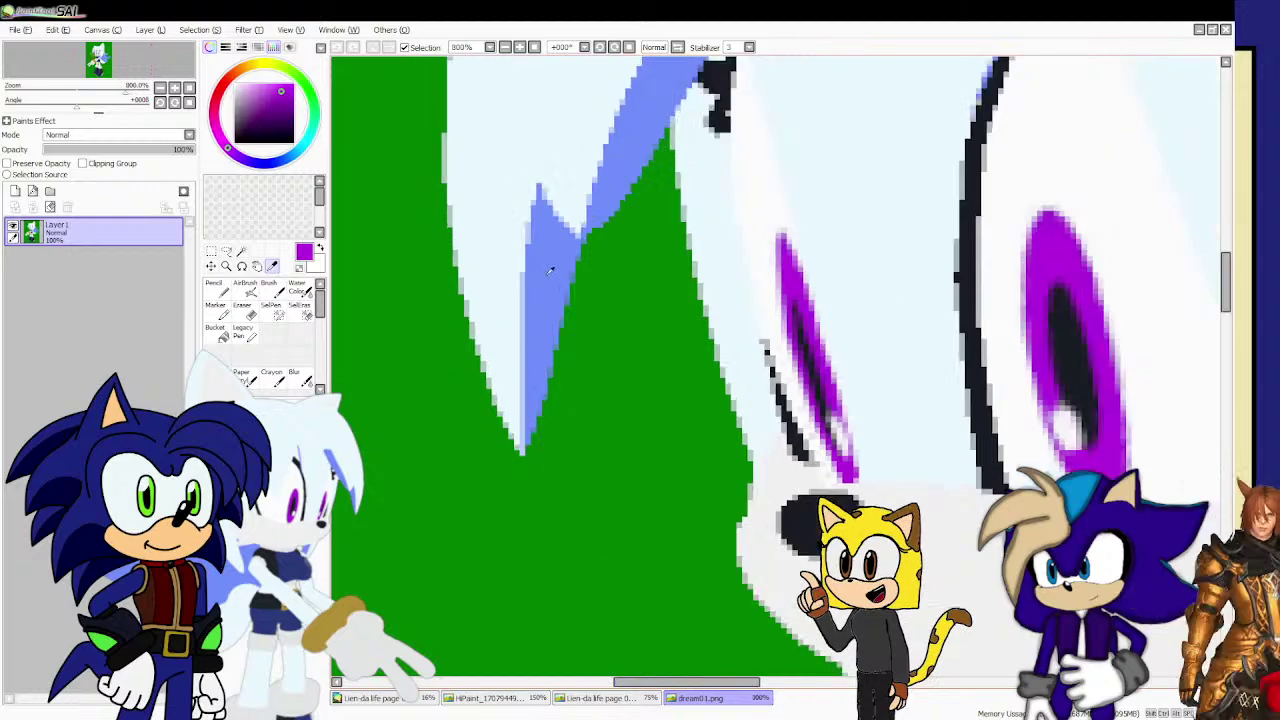
{"action": "left_click", "coordinate": [372, 698]}
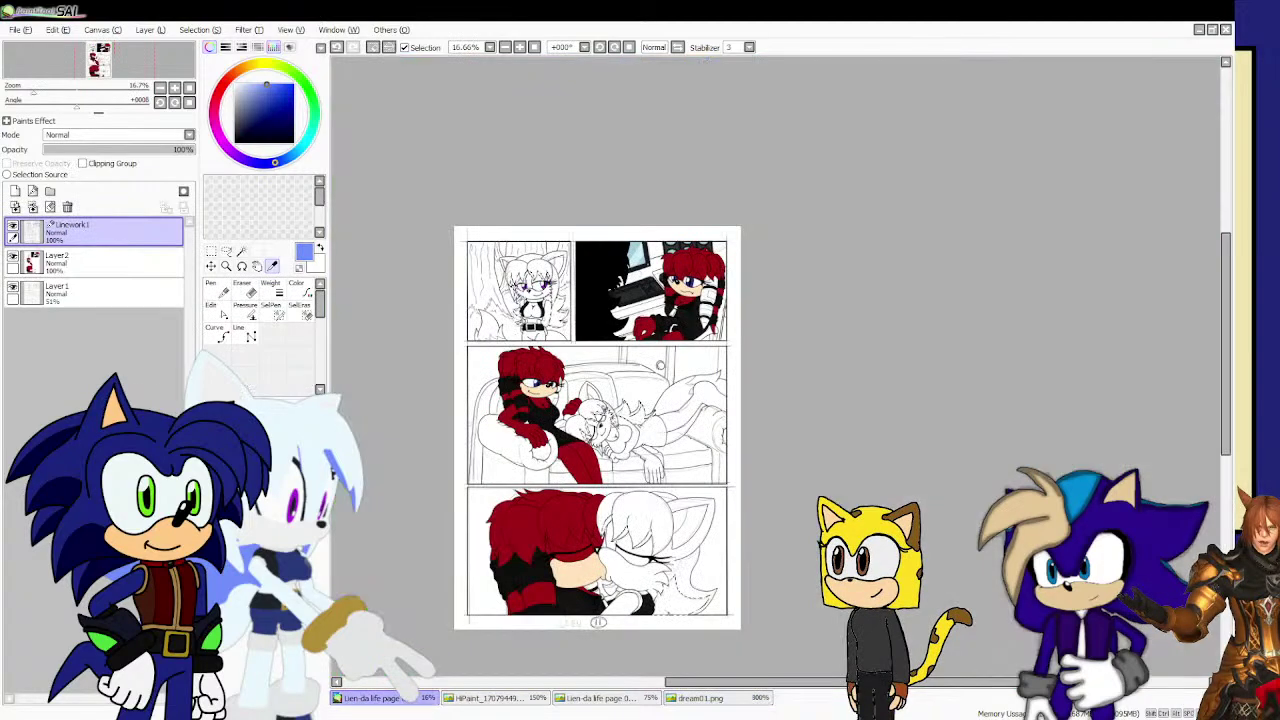
{"action": "left_click", "coordinate": [110, 268]}
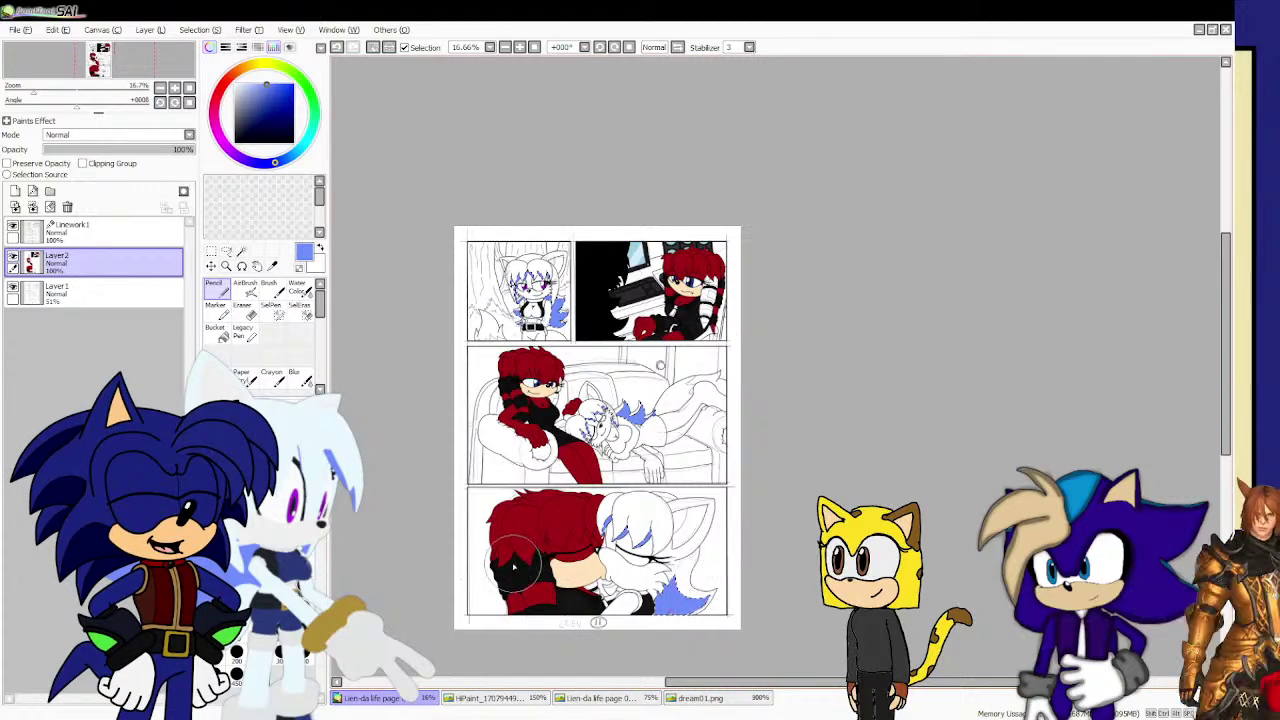
Select the small hair section below the white character's chin from the linework, paint it light blue on Layer2, and deselect.
{"action": "left_click", "coordinate": [156, 244]}
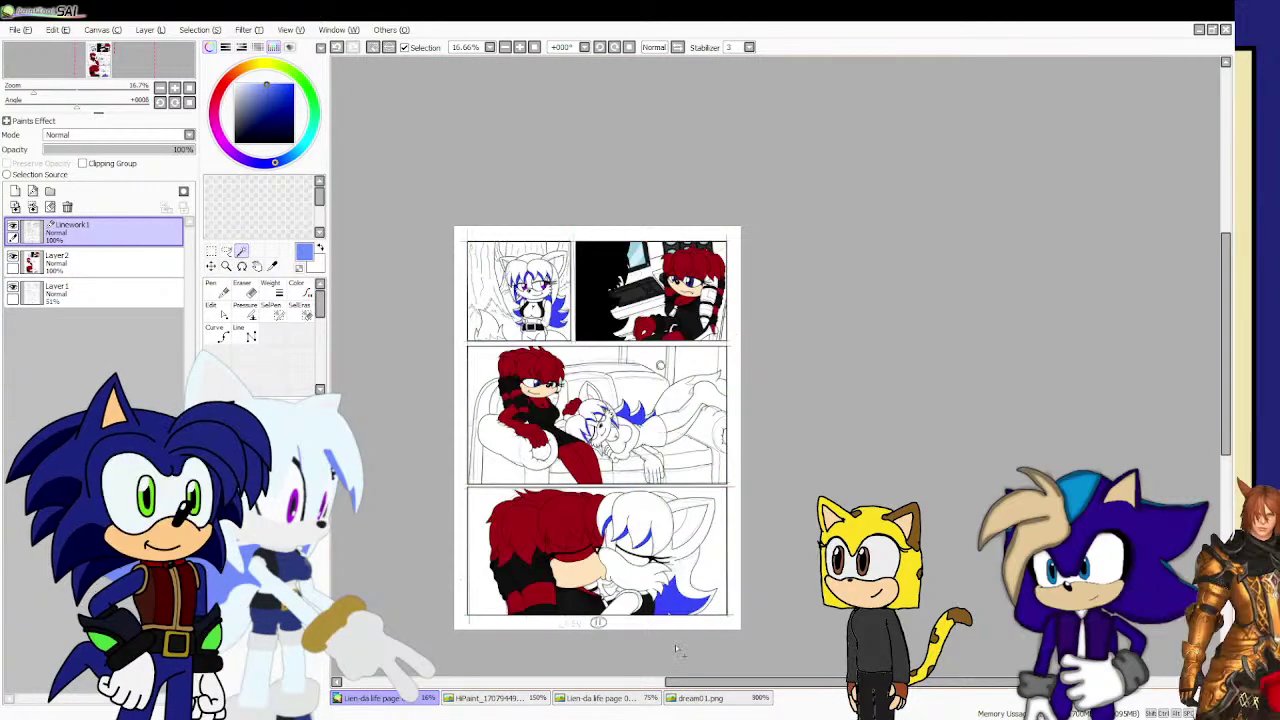
{"action": "scroll", "coordinate": [615, 607], "scroll_direction": "up", "scroll_amount": 3}
{"action": "scroll", "coordinate": [615, 607], "scroll_direction": "up", "scroll_amount": 3}
{"action": "scroll", "coordinate": [475, 510], "scroll_direction": "up", "scroll_amount": 3}
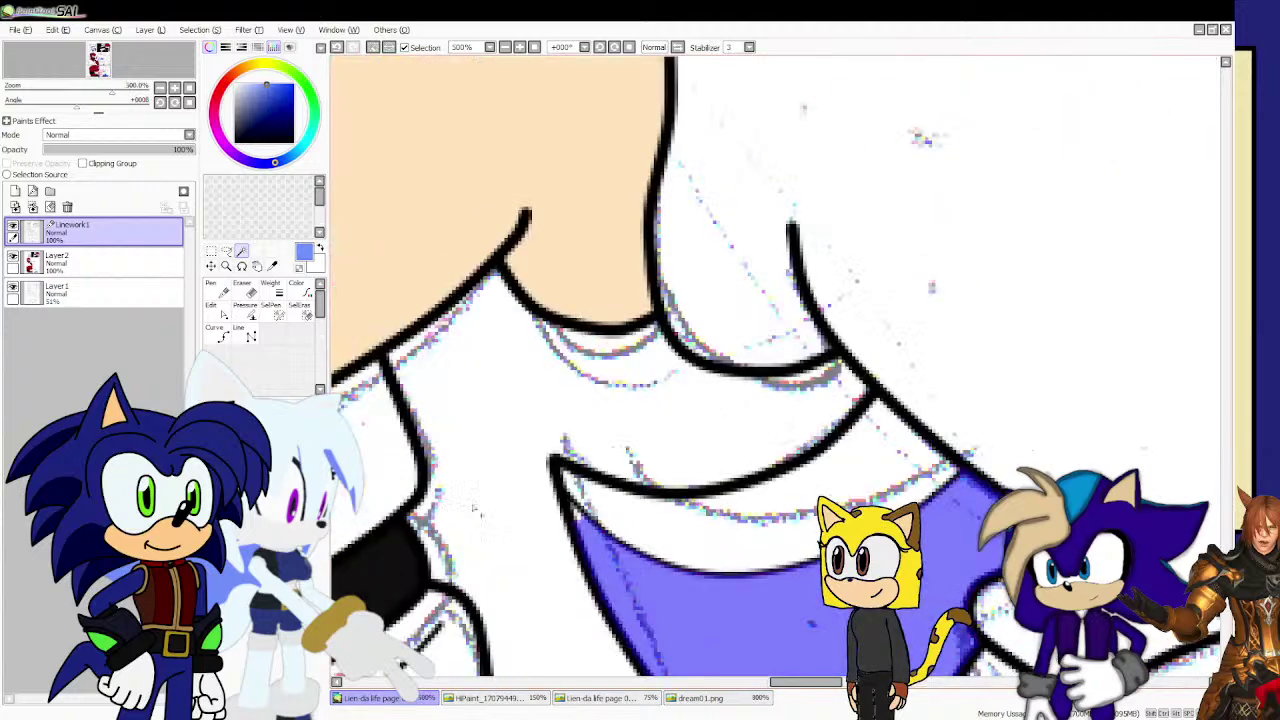
{"action": "scroll", "coordinate": [568, 518], "scroll_direction": "up", "scroll_amount": 1}
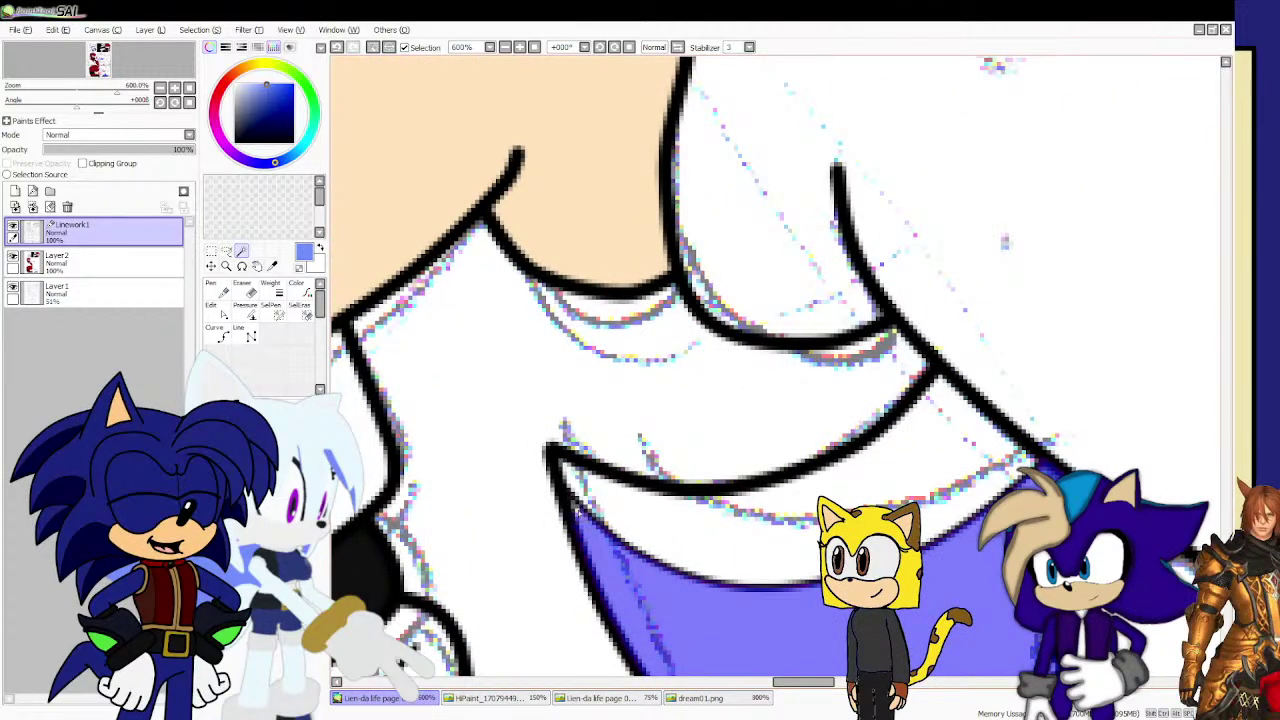
{"action": "left_click", "coordinate": [100, 262]}
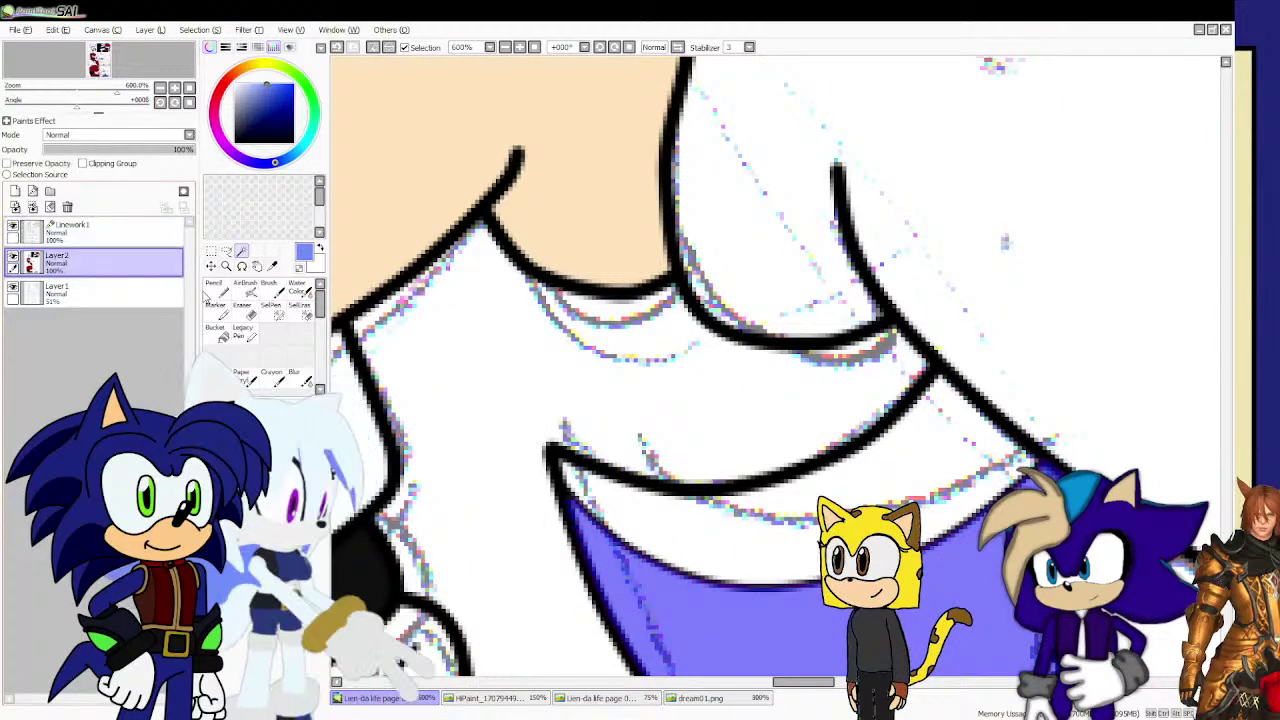
{"action": "scroll", "coordinate": [451, 378], "scroll_direction": "down", "scroll_amount": 3}
{"action": "scroll", "coordinate": [451, 378], "scroll_direction": "down", "scroll_amount": 3}
{"action": "scroll", "coordinate": [470, 395], "scroll_direction": "down", "scroll_amount": 3}
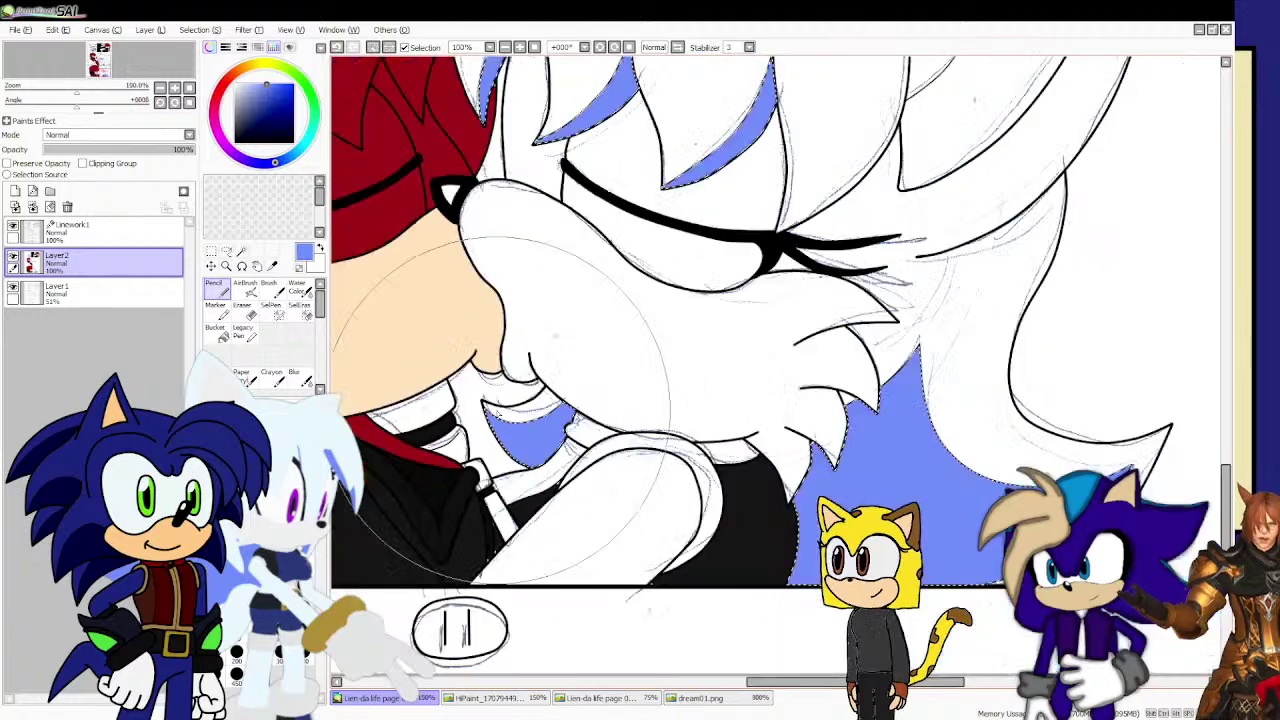
{"action": "scroll", "coordinate": [478, 402], "scroll_direction": "down", "scroll_amount": 2}
{"action": "scroll", "coordinate": [442, 227], "scroll_direction": "up", "scroll_amount": 2}
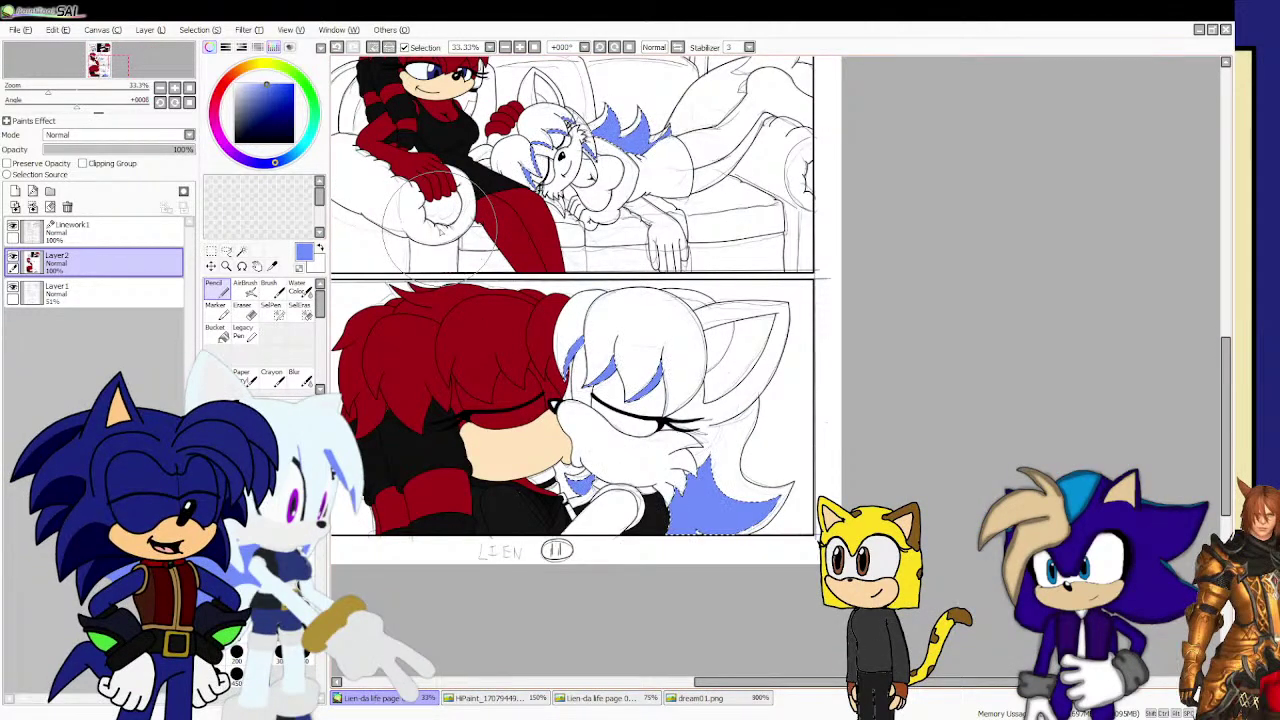
{"action": "left_click", "coordinate": [100, 230]}
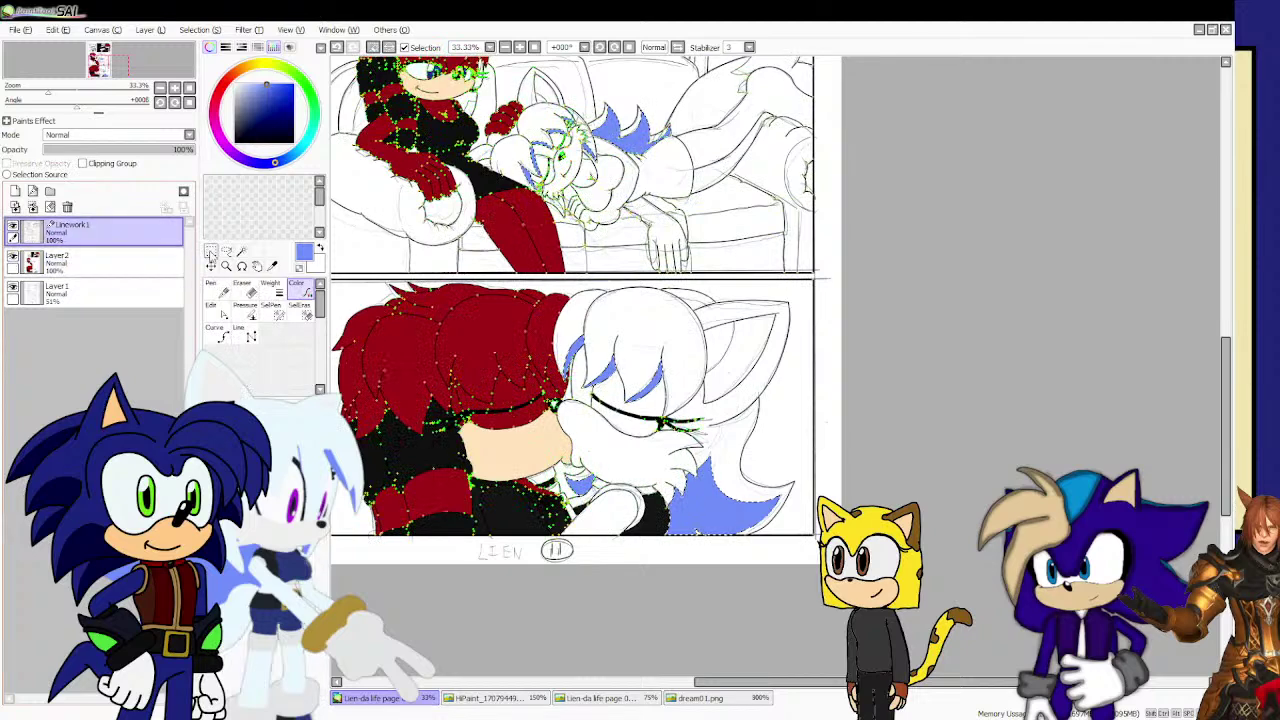
{"action": "left_click", "coordinate": [211, 252]}
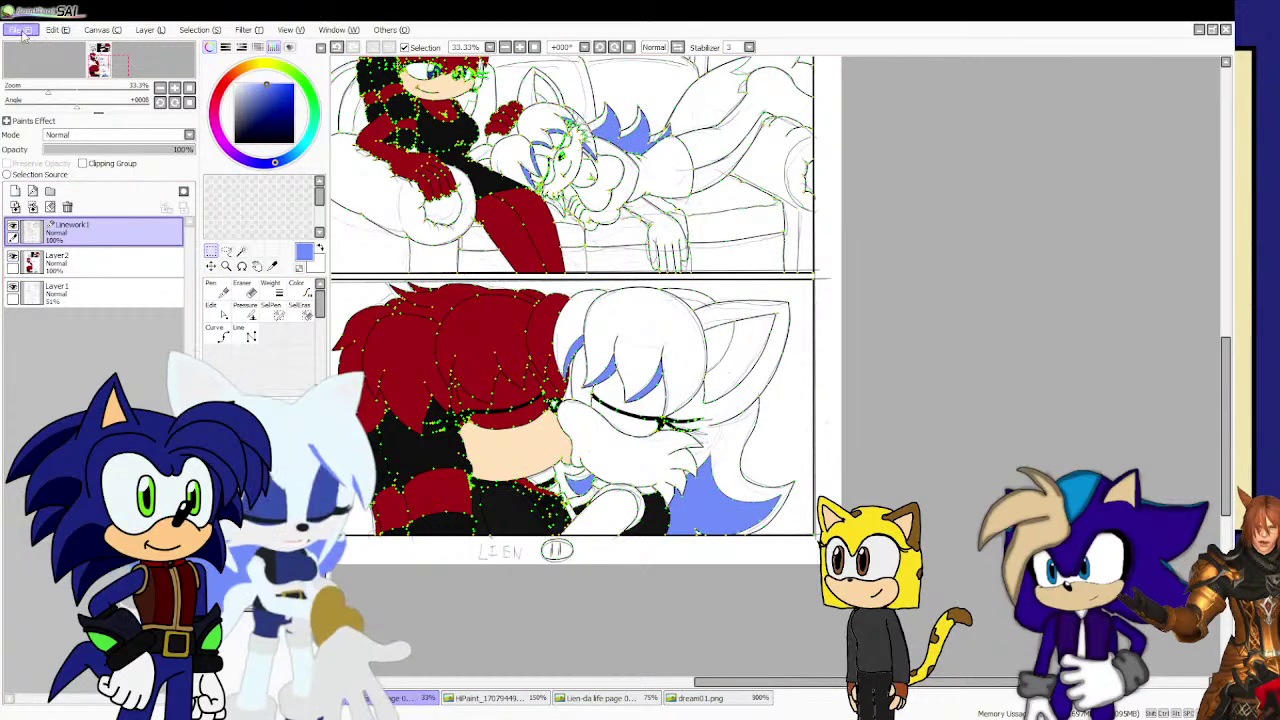
Select the page-number oval, sample the dark red from the red character's hair, and paint the oval on Layer2.
{"action": "left_click", "coordinate": [241, 251]}
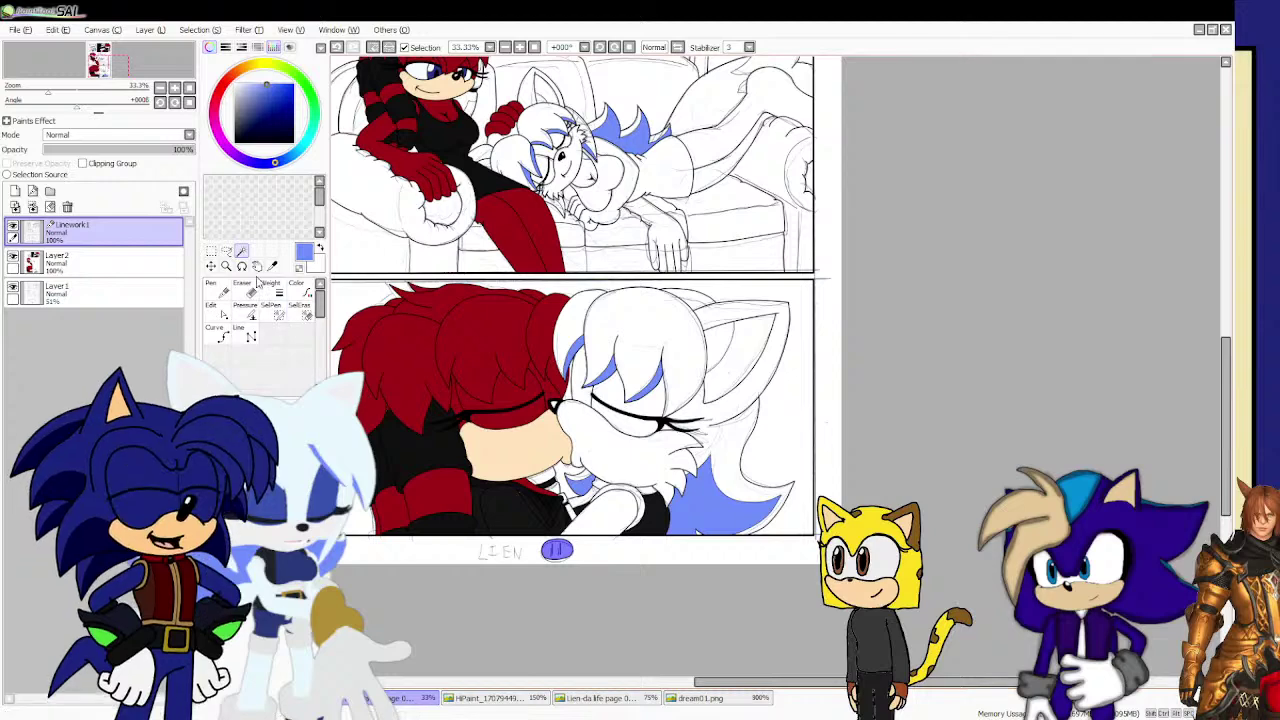
{"action": "left_click", "coordinate": [400, 355], "text": "alt"}
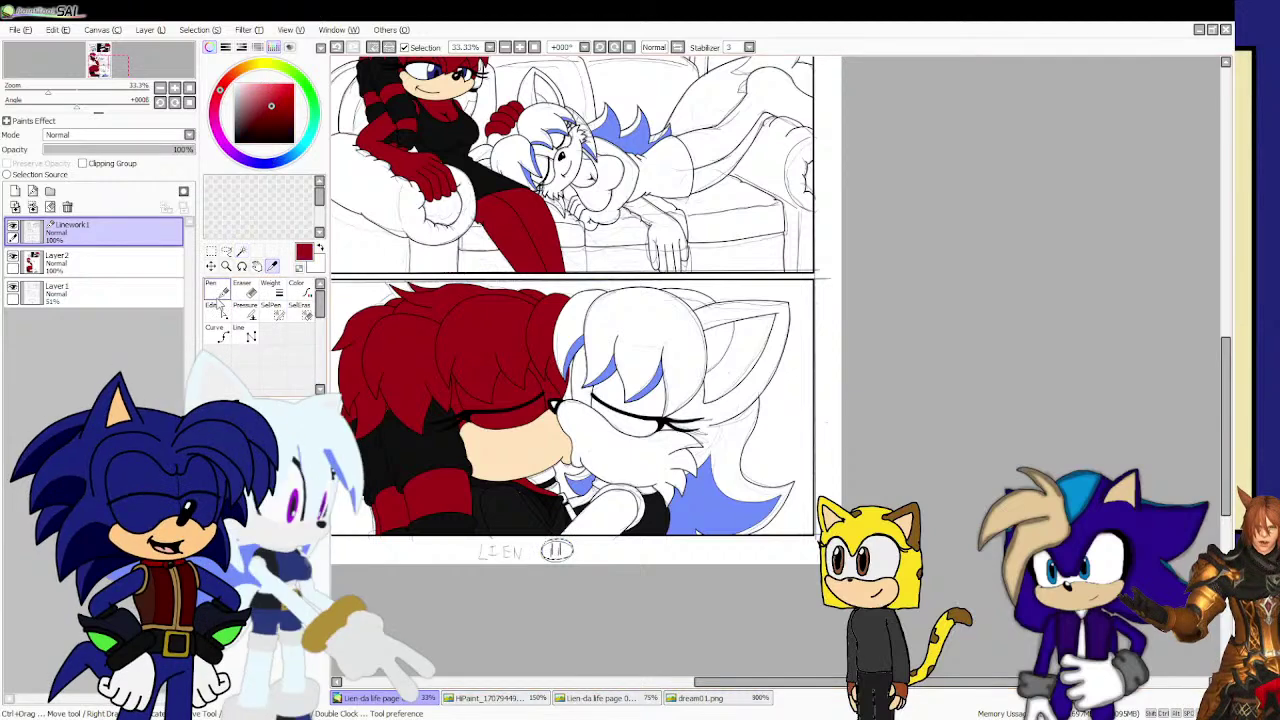
{"action": "left_click", "coordinate": [155, 263]}
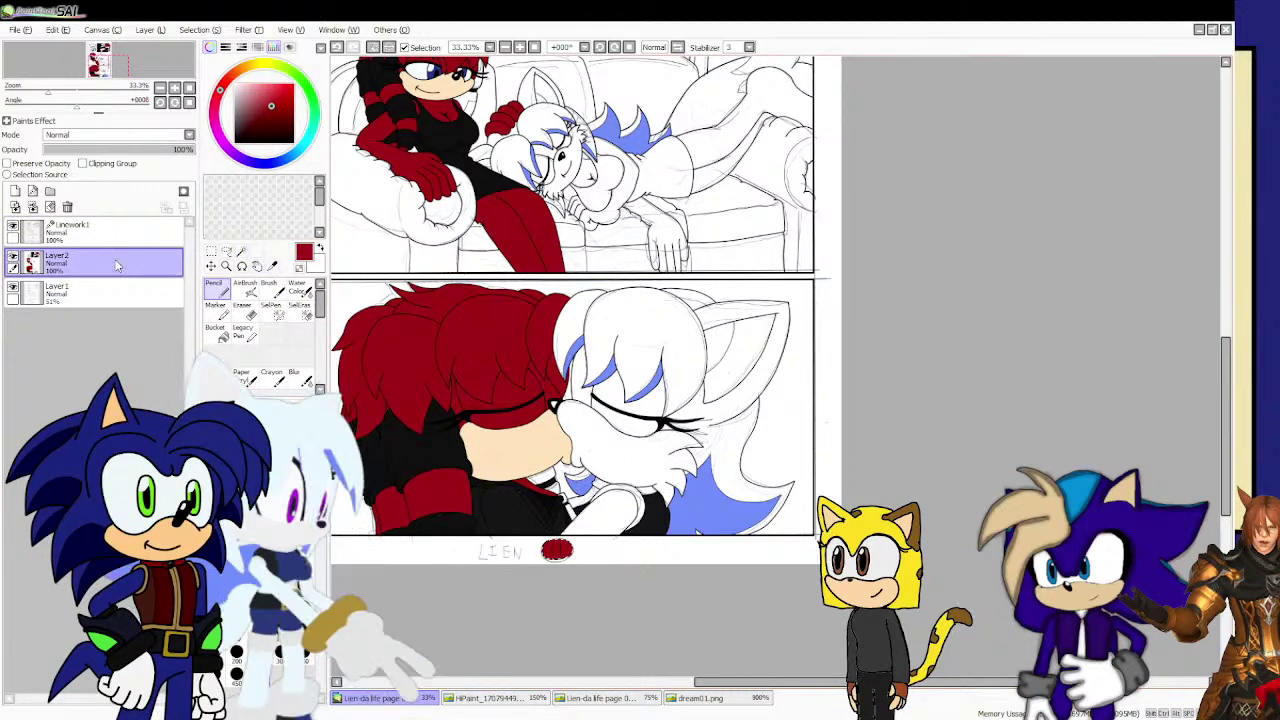
Select the page margins outside the panels from the linework, paint them white on Layer2 to cover the stray sketch lines, and deselect.
{"action": "left_click", "coordinate": [140, 236]}
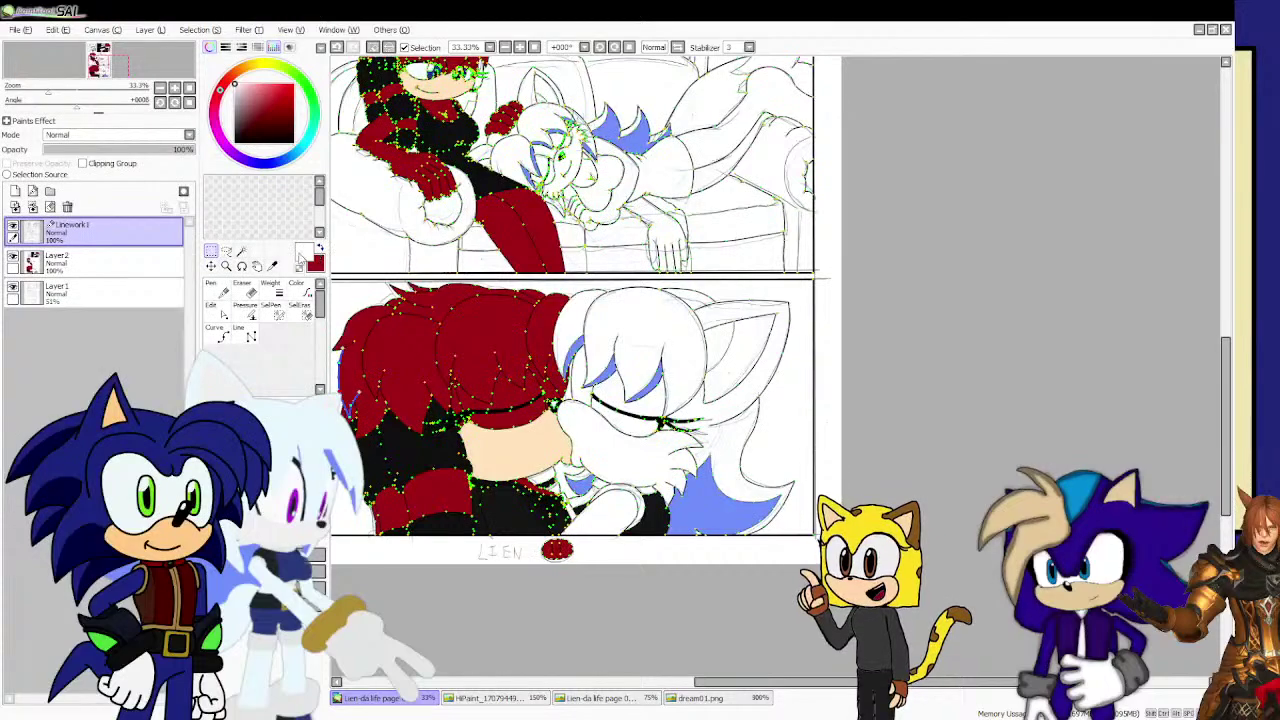
{"action": "scroll", "coordinate": [525, 287], "scroll_direction": "up", "scroll_amount": 1}
{"action": "scroll", "coordinate": [525, 289], "scroll_direction": "down", "scroll_amount": 4}
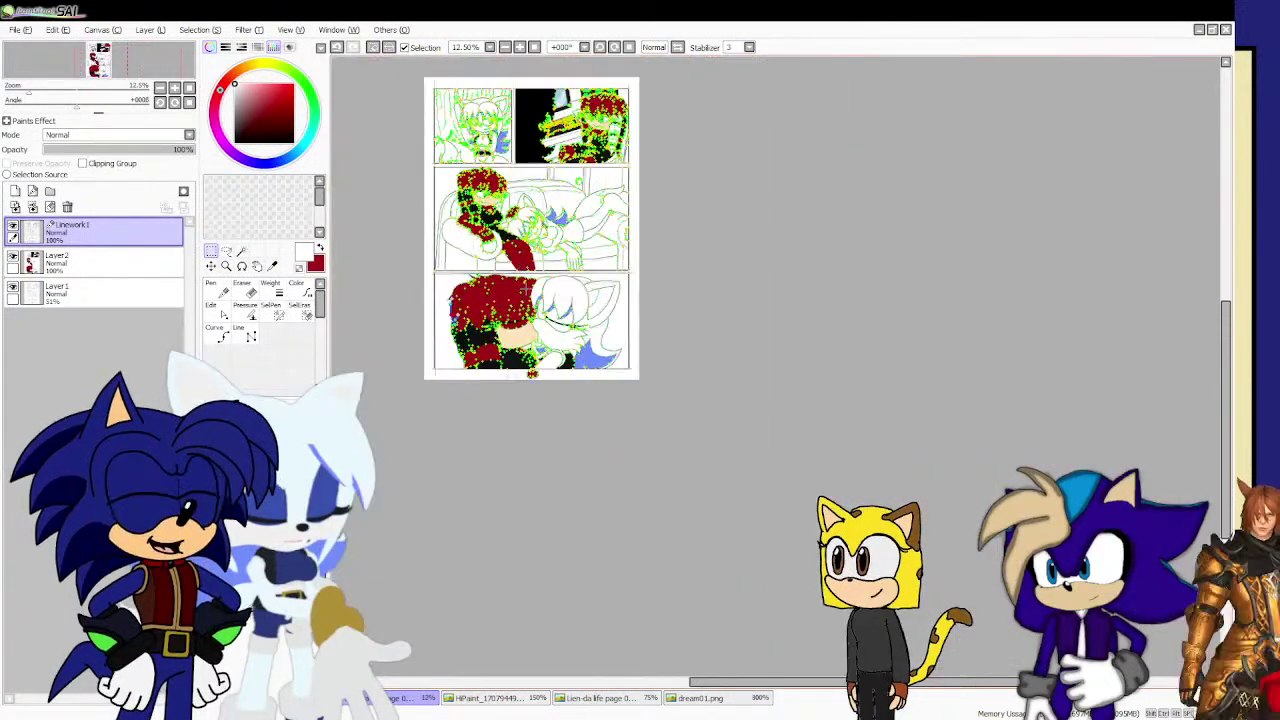
{"action": "scroll", "coordinate": [525, 289], "scroll_direction": "up", "scroll_amount": 2}
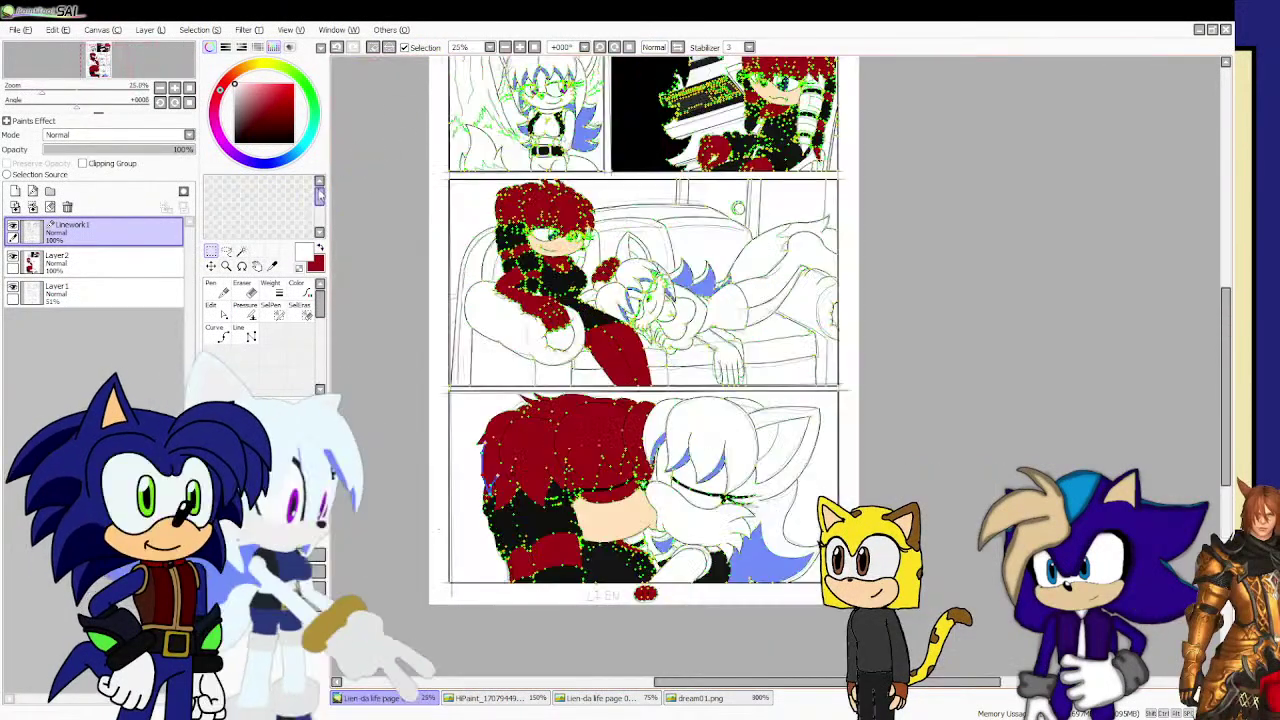
{"action": "left_click", "coordinate": [243, 252]}
{"action": "left_click", "coordinate": [435, 358]}
{"action": "scroll", "coordinate": [573, 362], "scroll_direction": "down", "scroll_amount": 2}
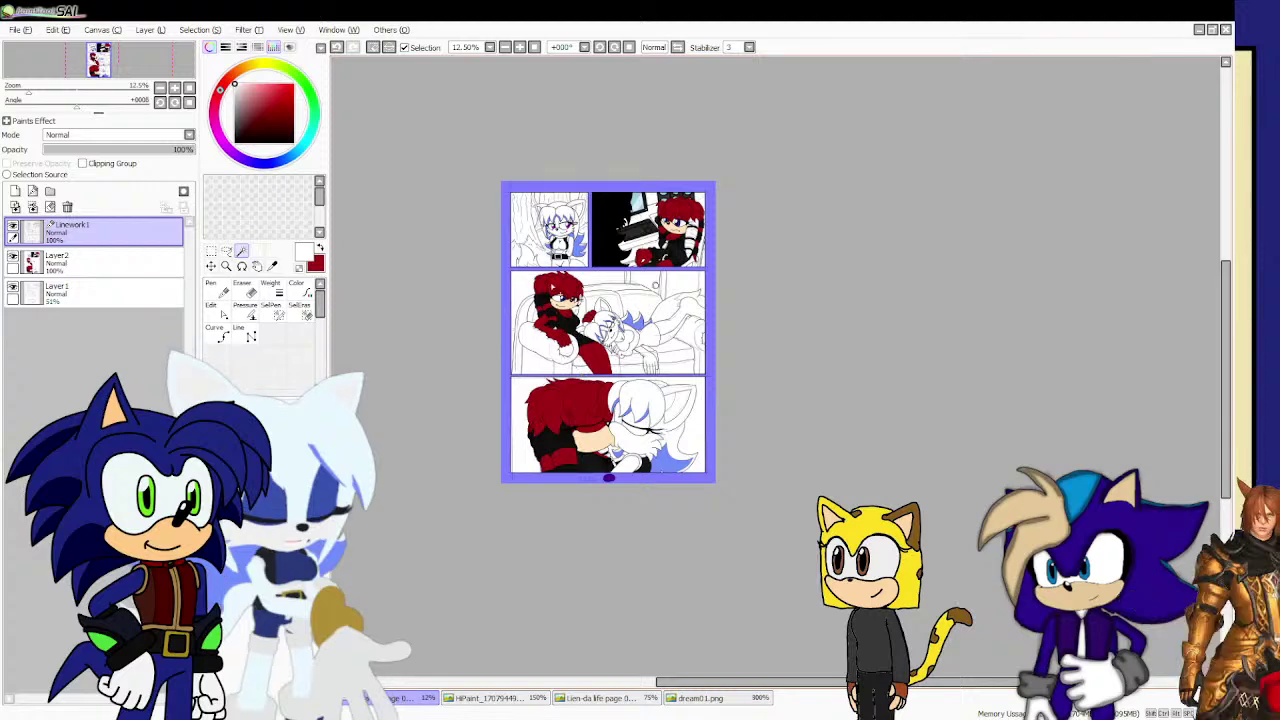
{"action": "scroll", "coordinate": [608, 330], "scroll_direction": "up", "scroll_amount": 1}
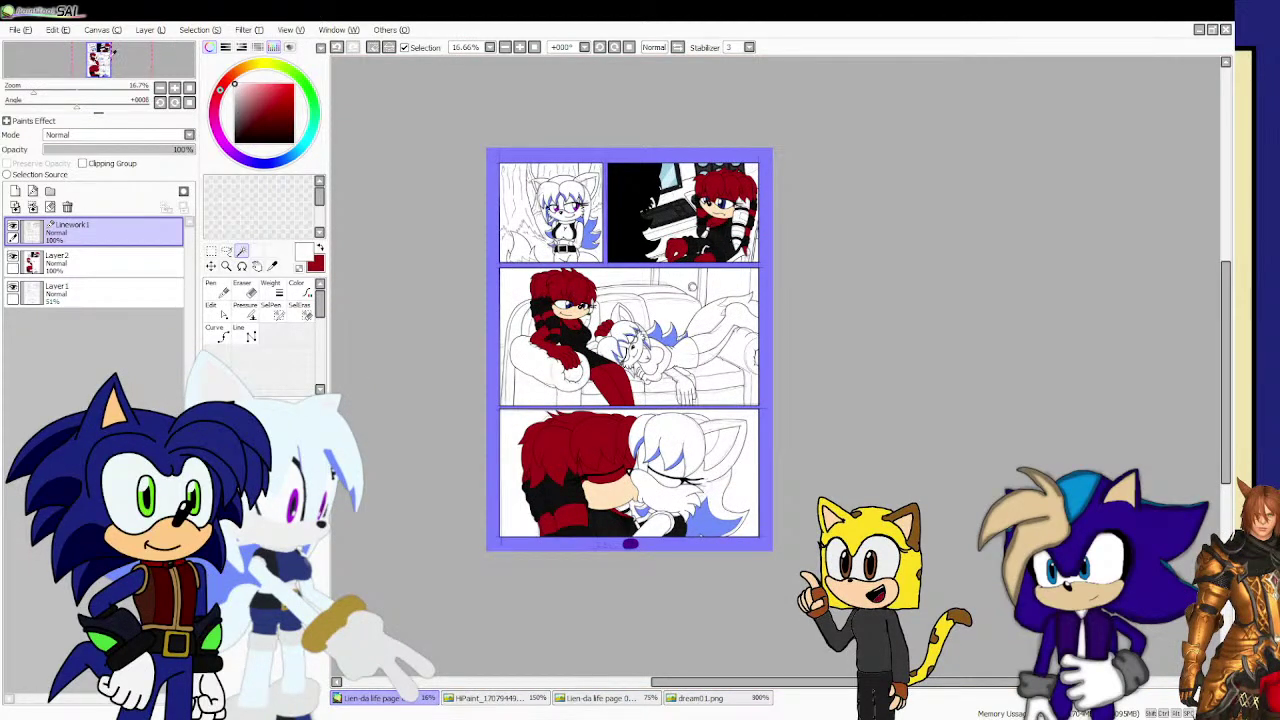
{"action": "left_click", "coordinate": [110, 260]}
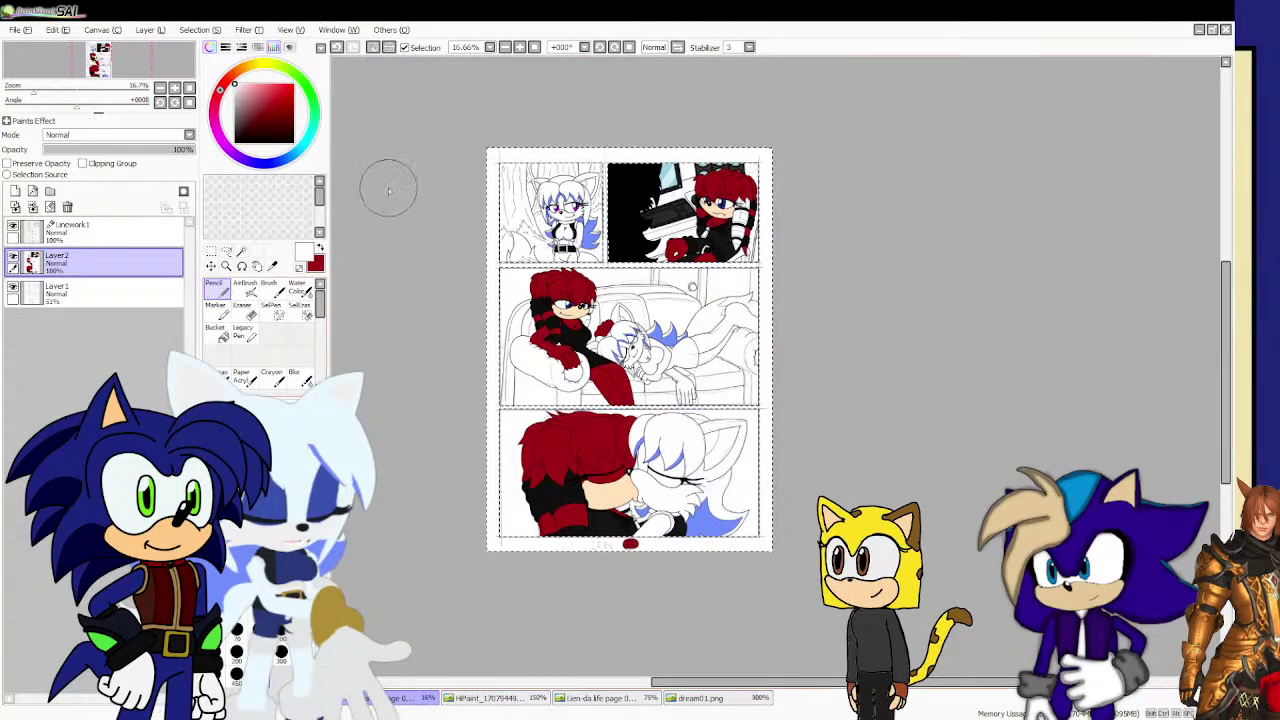
{"action": "scroll", "coordinate": [443, 157], "scroll_direction": "up", "scroll_amount": 1}
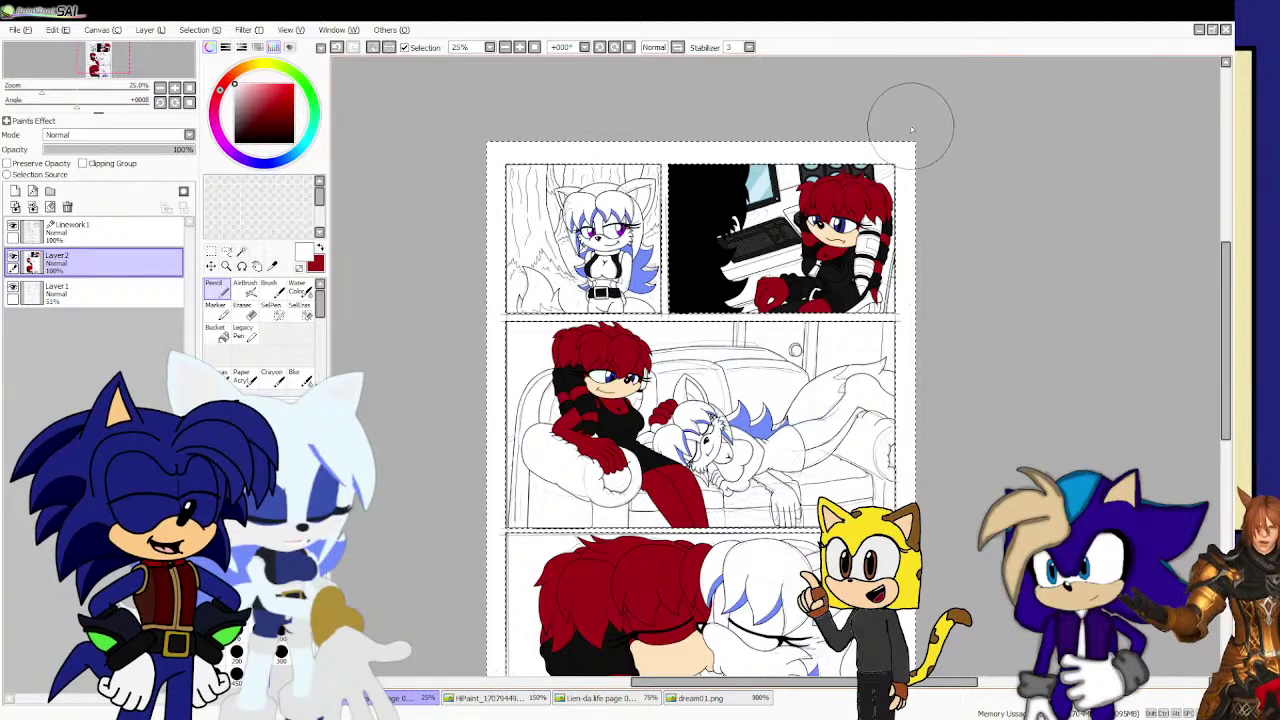
{"action": "scroll", "coordinate": [911, 128], "scroll_direction": "down", "scroll_amount": 1}
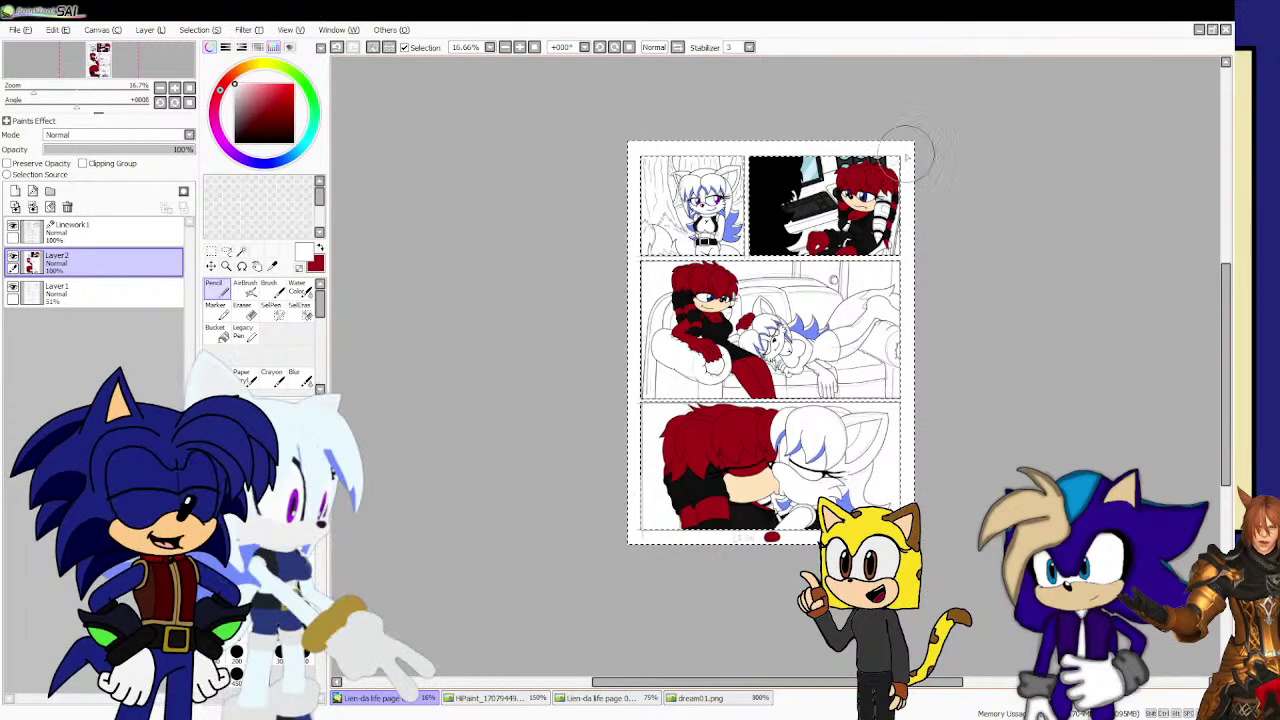
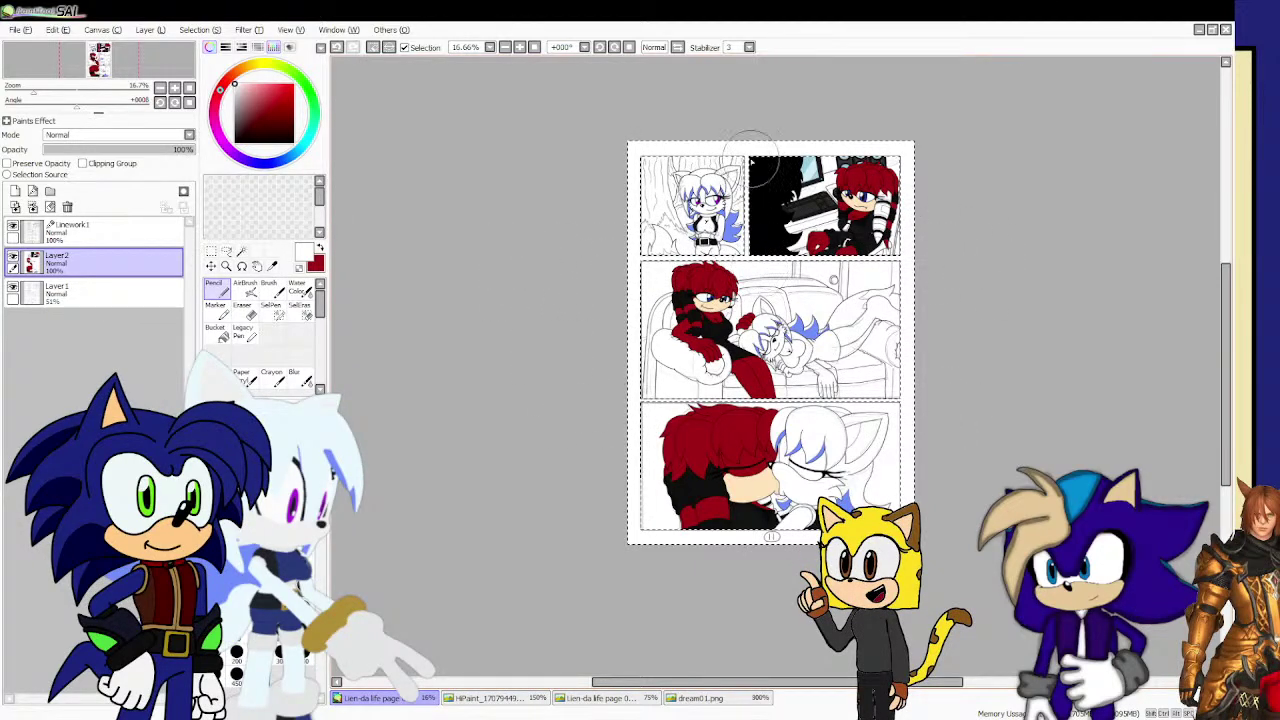
{"action": "left_click", "coordinate": [211, 250]}
{"action": "left_click", "coordinate": [474, 243]}
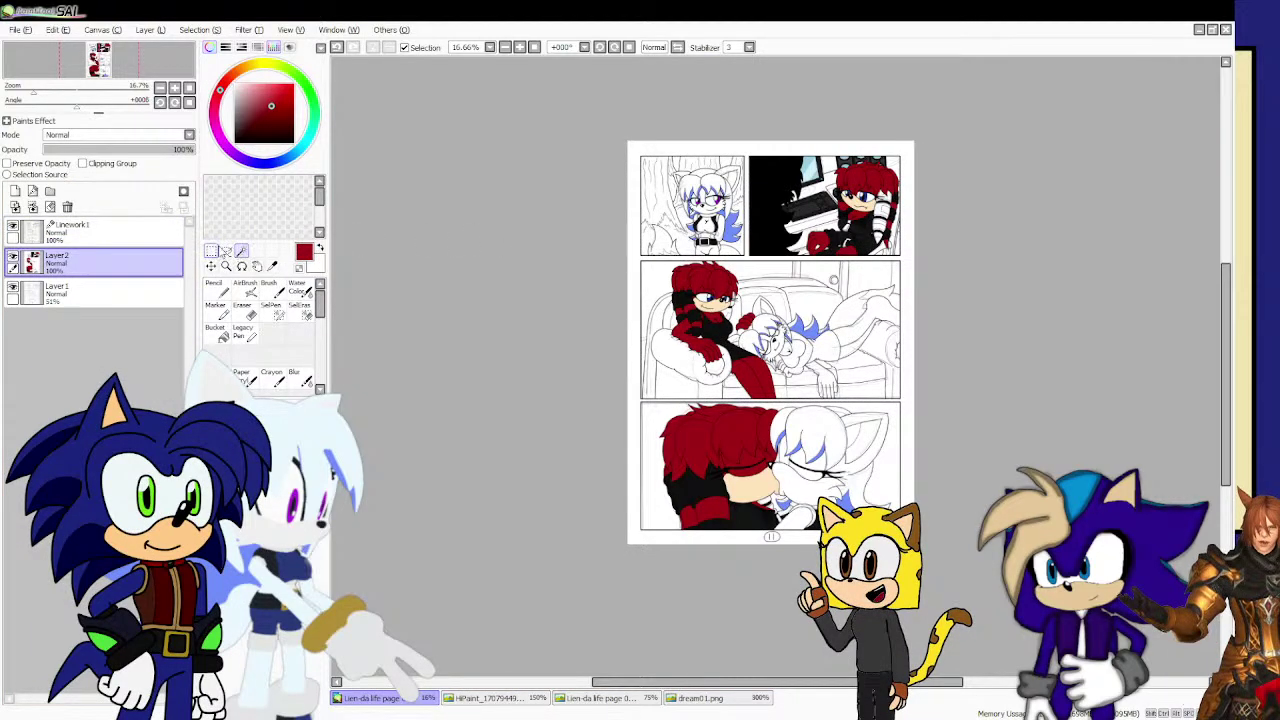
Reselect the page-number oval from the linework and fill it with dark red on Layer2.
{"action": "left_click", "coordinate": [70, 230]}
{"action": "scroll", "coordinate": [714, 545], "scroll_direction": "up", "scroll_amount": 2}
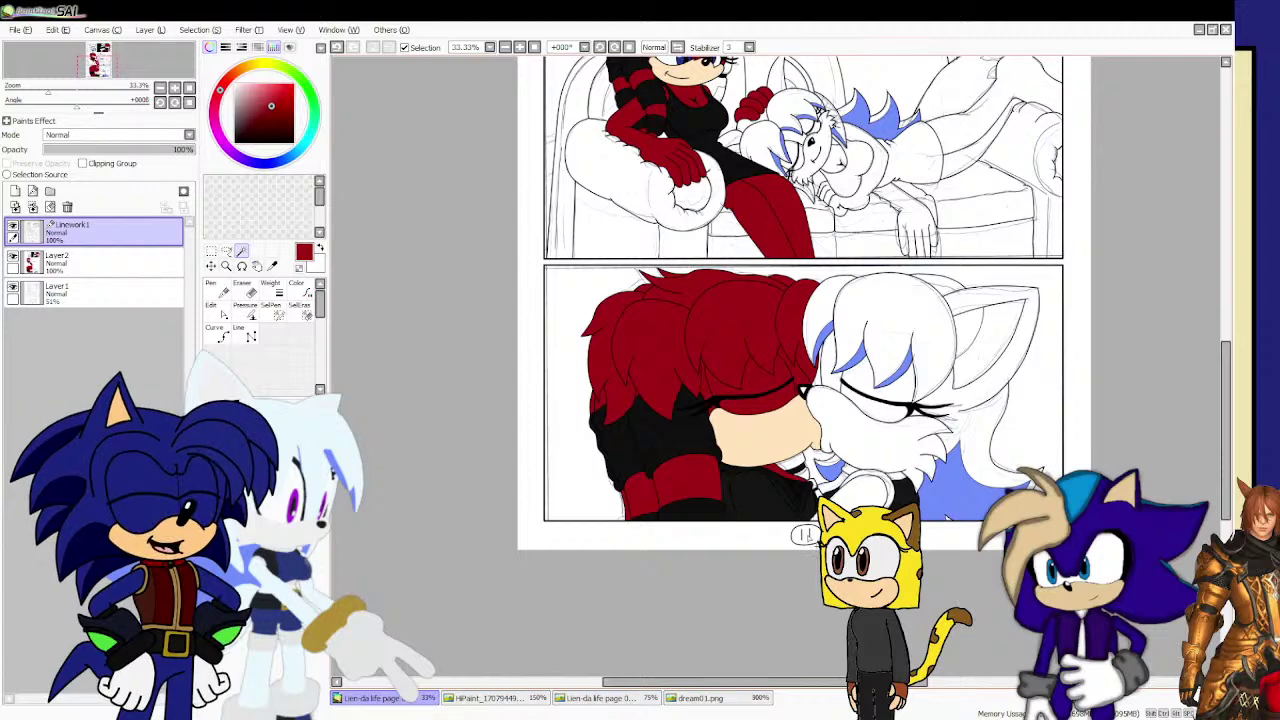
{"action": "left_click", "coordinate": [90, 260]}
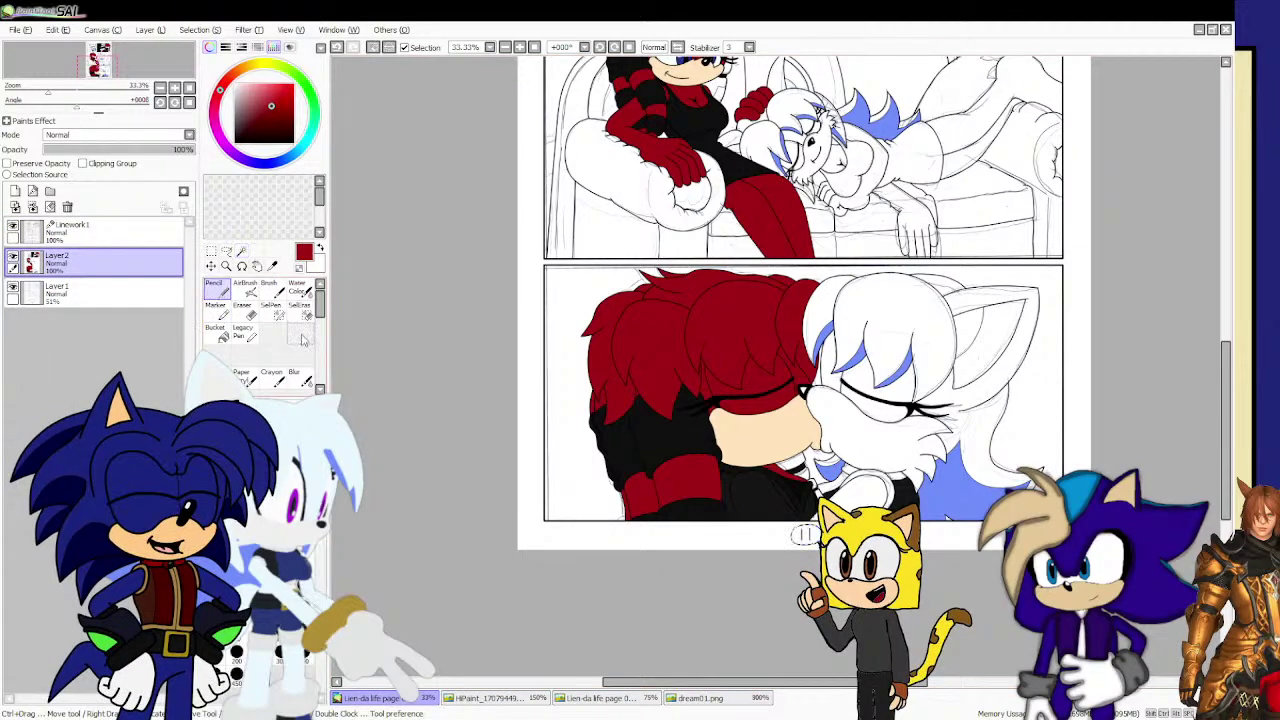
{"action": "left_click", "coordinate": [160, 232]}
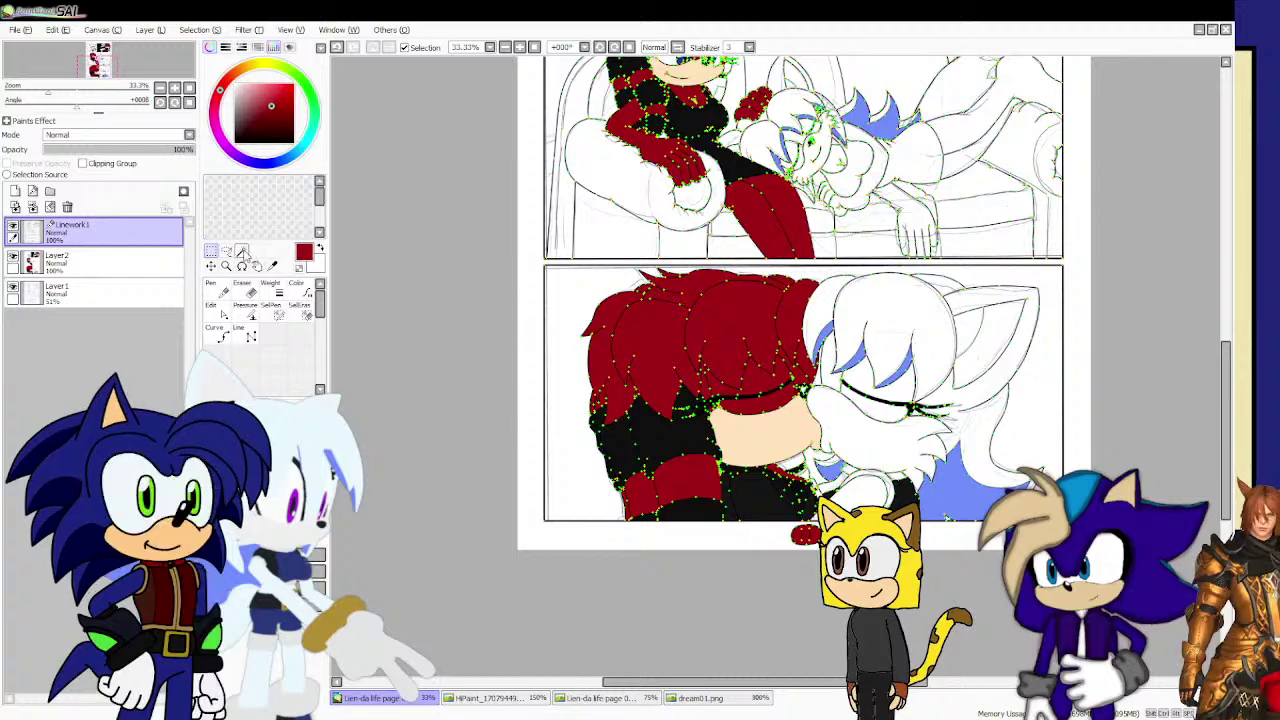
{"action": "scroll", "coordinate": [517, 295], "scroll_direction": "down", "scroll_amount": 2}
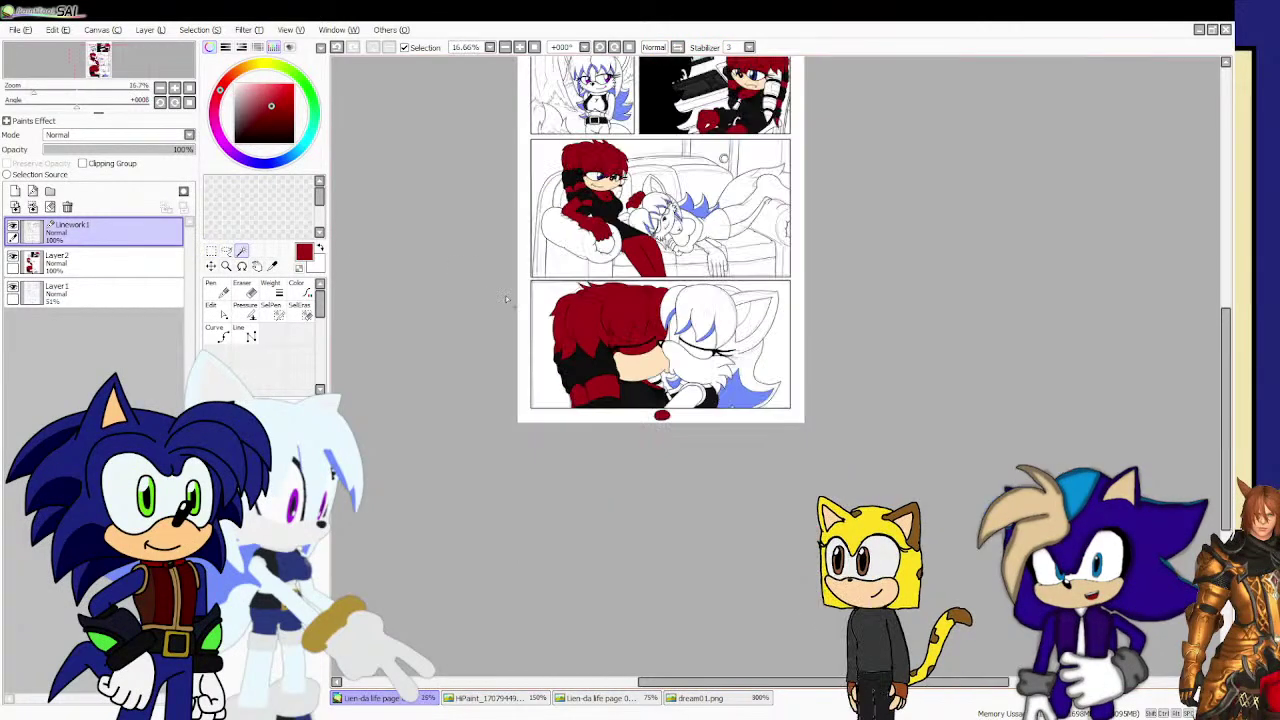
{"action": "scroll", "coordinate": [717, 302], "scroll_direction": "up", "scroll_amount": 2}
{"action": "scroll", "coordinate": [721, 323], "scroll_direction": "down", "scroll_amount": 2}
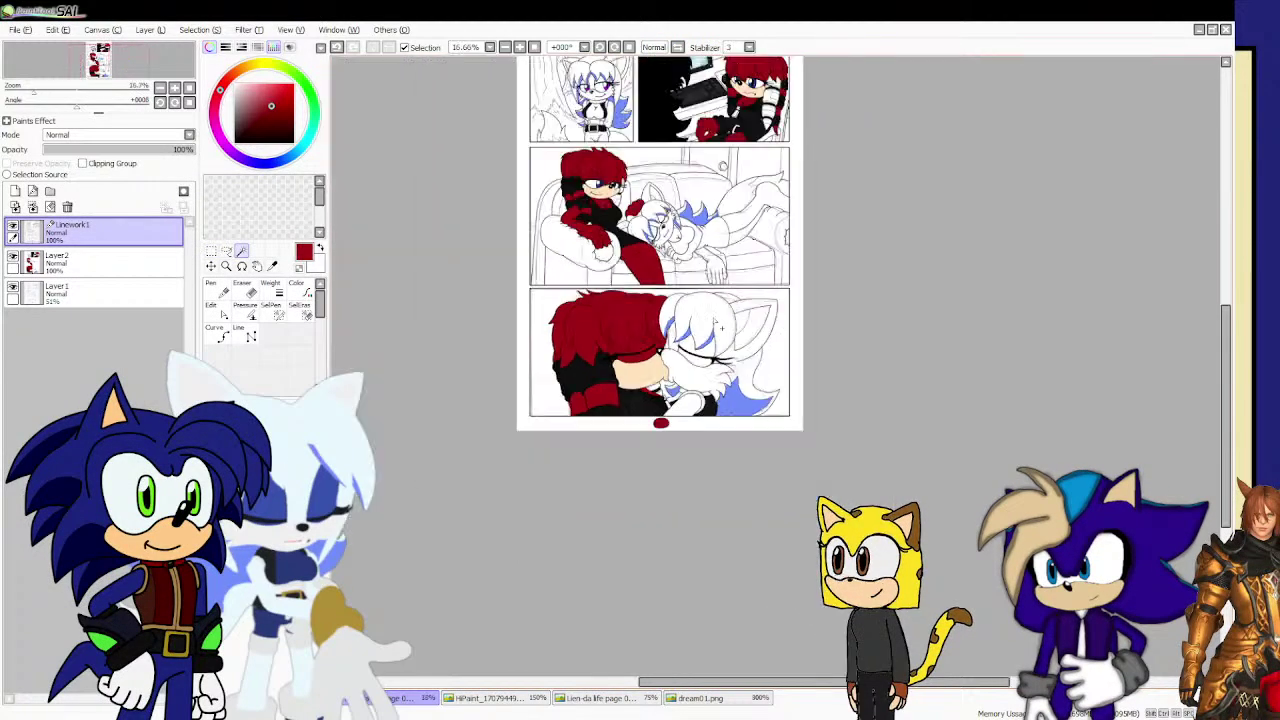
Sample the very pale blue of the white character's hair from dream01.png and return to the Lien-da comic page.
{"action": "left_click", "coordinate": [700, 698]}
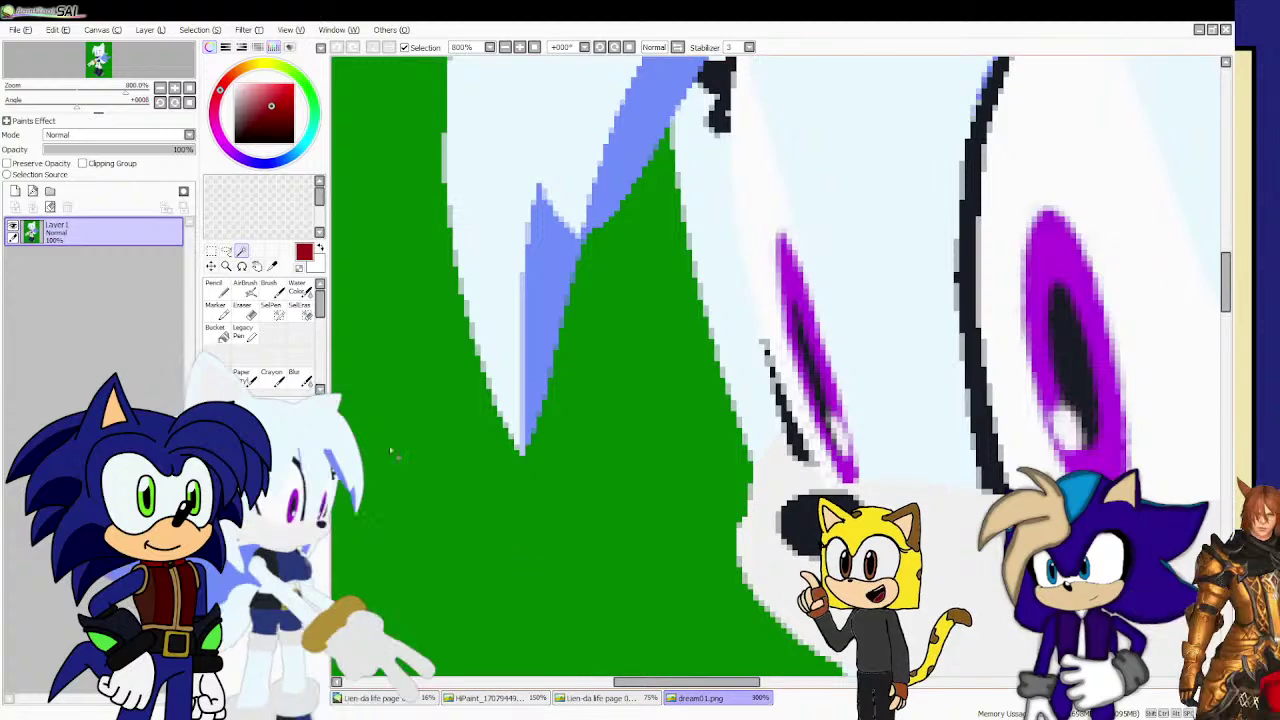
{"action": "left_click", "coordinate": [271, 265]}
{"action": "left_click", "coordinate": [492, 162]}
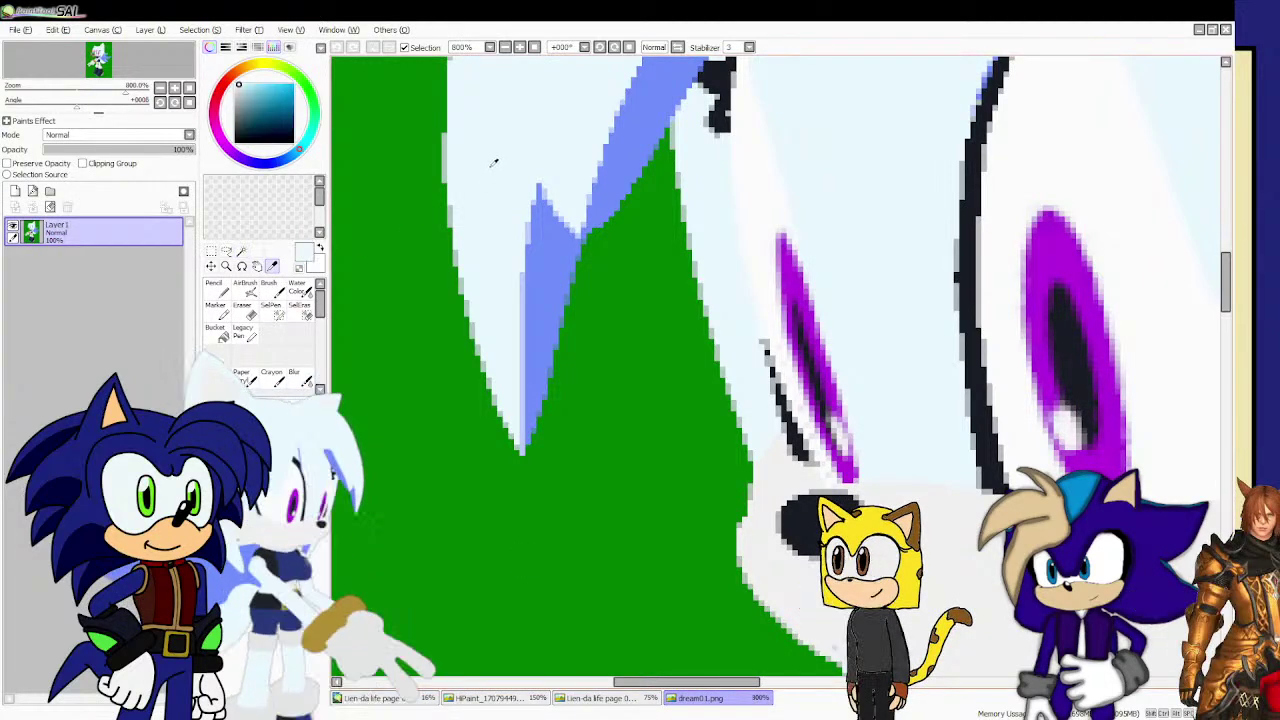
{"action": "left_click", "coordinate": [425, 698]}
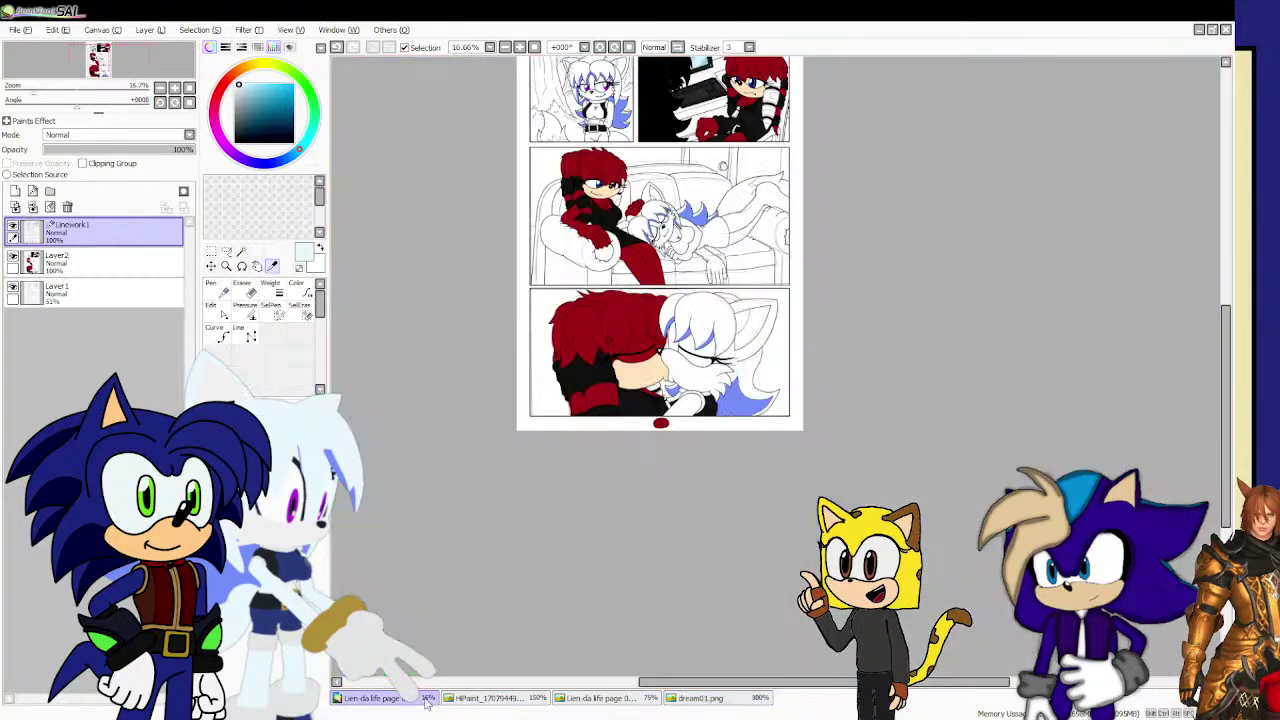
Select the white character's hair, outer ear and closed eyelid areas in the last panel from the linework with the Magic Wand.
{"action": "left_click", "coordinate": [241, 251]}
{"action": "scroll", "coordinate": [760, 311], "scroll_direction": "up", "scroll_amount": 4}
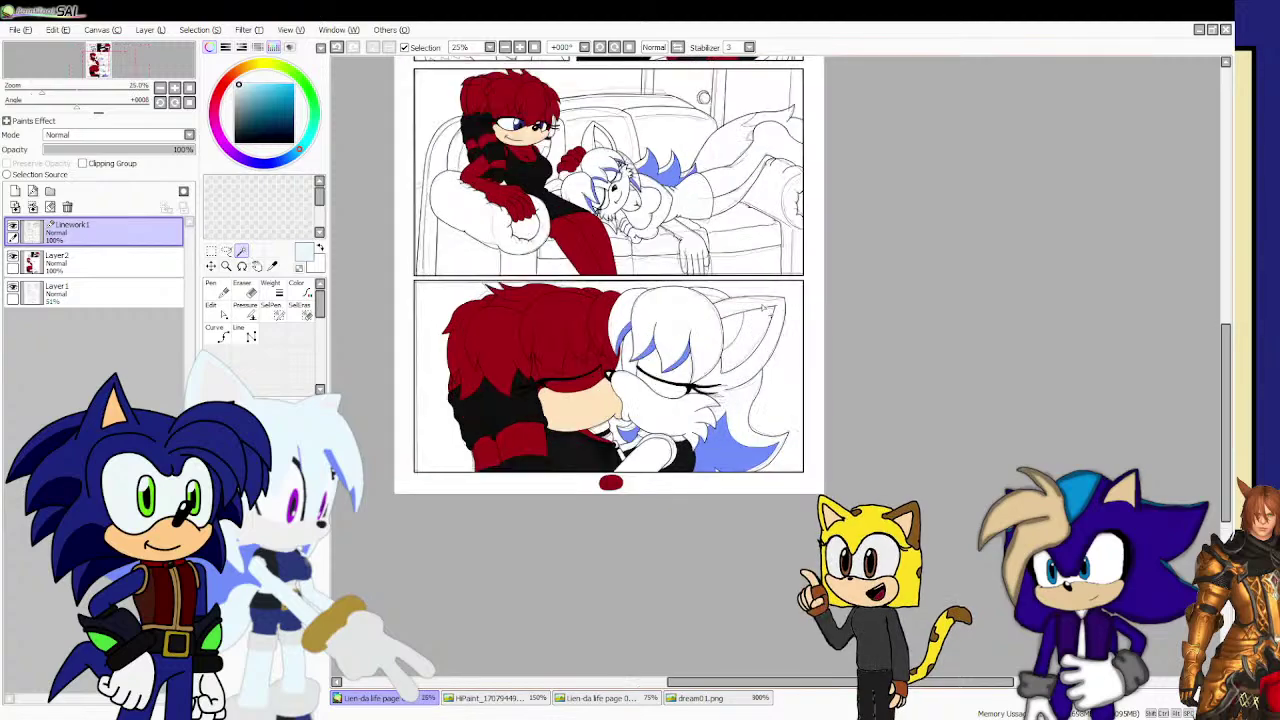
{"action": "left_click", "coordinate": [680, 545]}
{"action": "left_click", "coordinate": [606, 261]}
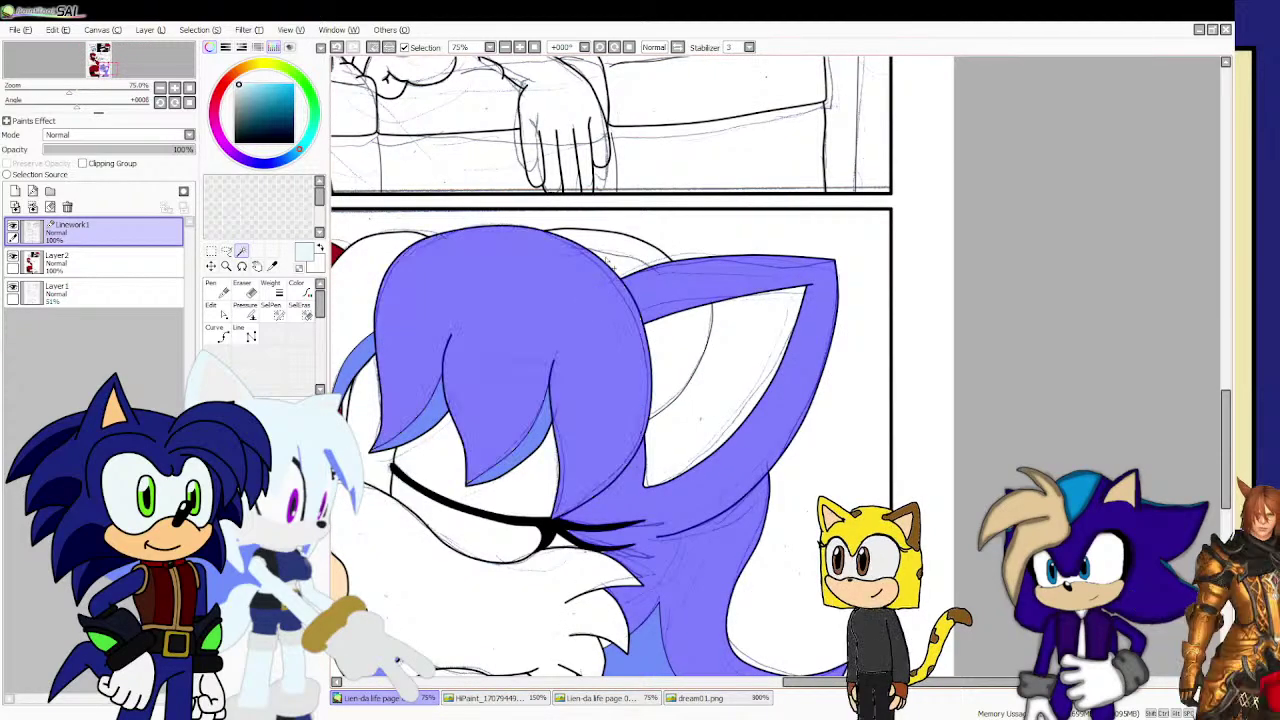
{"action": "left_click", "coordinate": [385, 265]}
{"action": "scroll", "coordinate": [523, 341], "scroll_direction": "down", "scroll_amount": 3}
{"action": "scroll", "coordinate": [487, 360], "scroll_direction": "up", "scroll_amount": 3}
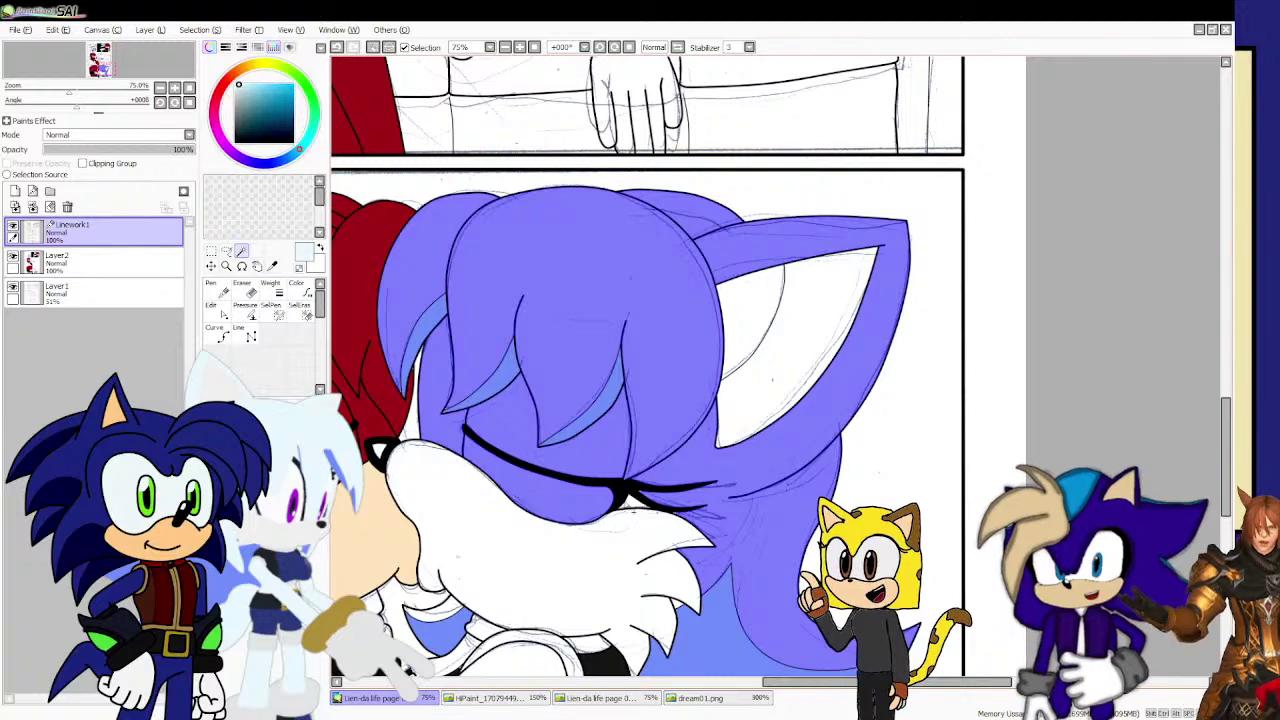
Add the small gaps between the eyelashes and the white character's upper arm in the last panel to the selection.
{"action": "scroll", "coordinate": [640, 508], "scroll_direction": "down", "scroll_amount": 1}
{"action": "scroll", "coordinate": [640, 510], "scroll_direction": "up", "scroll_amount": 7}
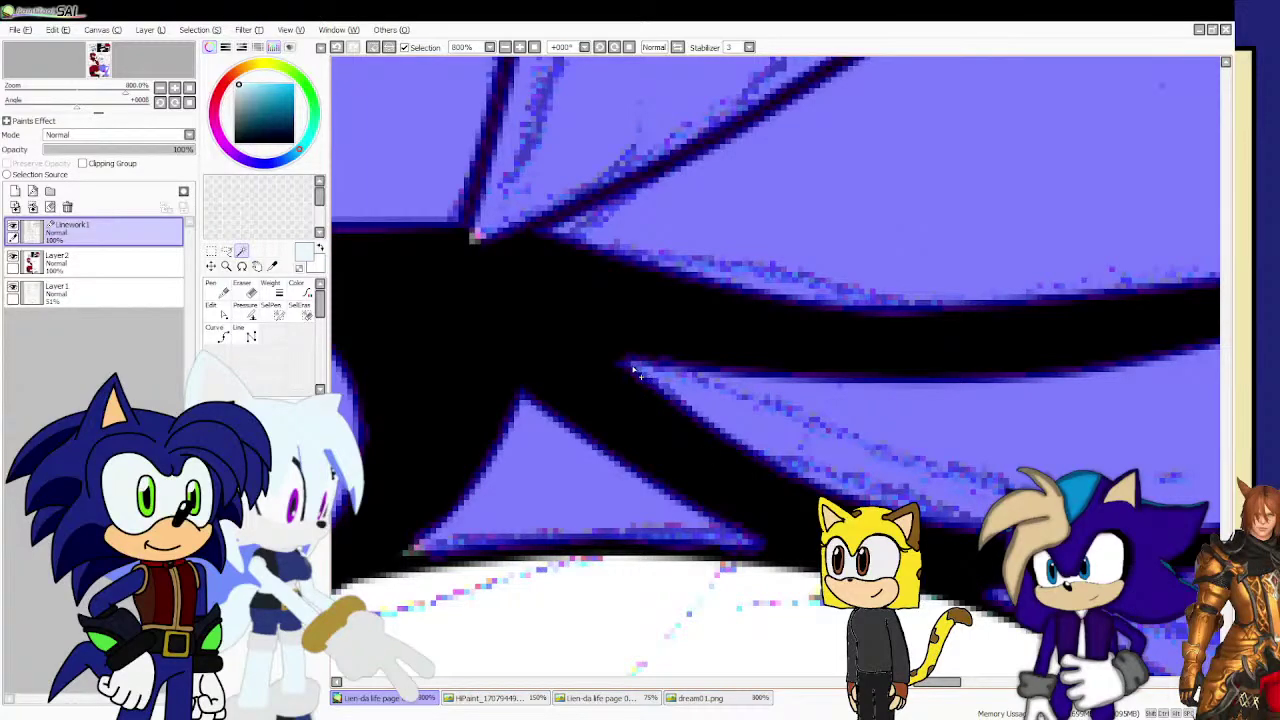
{"action": "scroll", "coordinate": [632, 371], "scroll_direction": "down", "scroll_amount": 8}
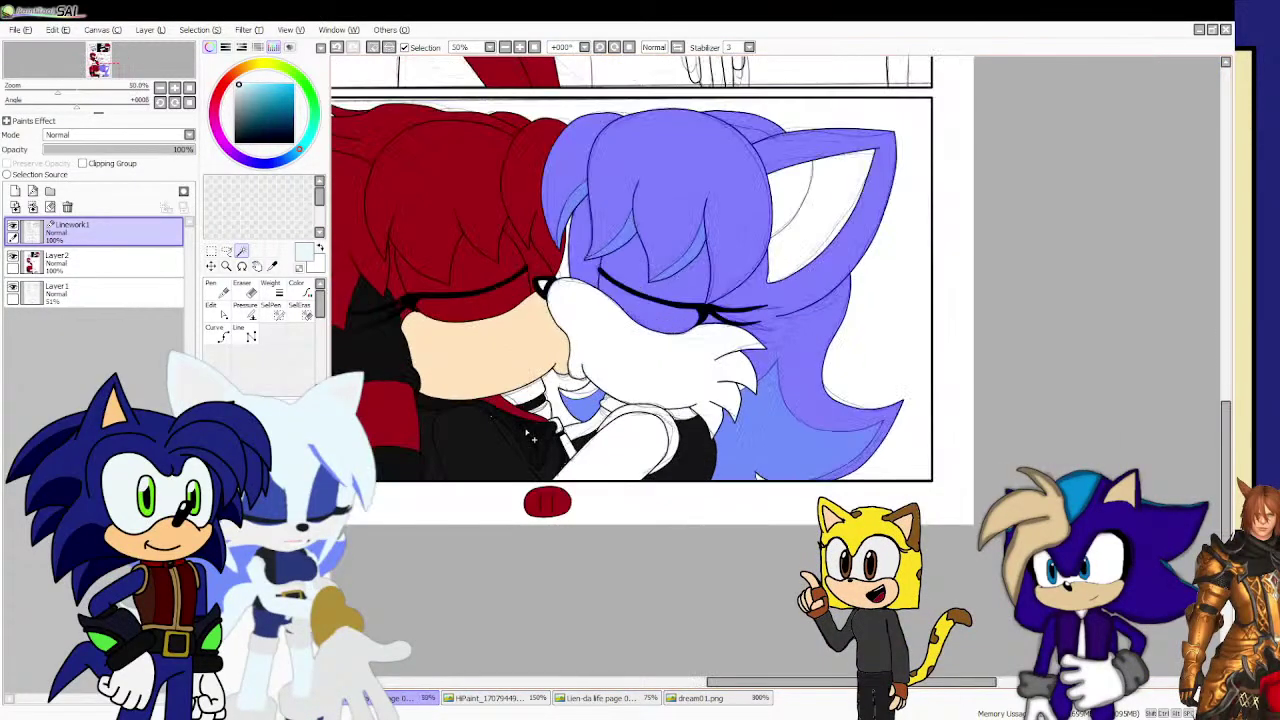
{"action": "scroll", "coordinate": [716, 381], "scroll_direction": "up", "scroll_amount": 2}
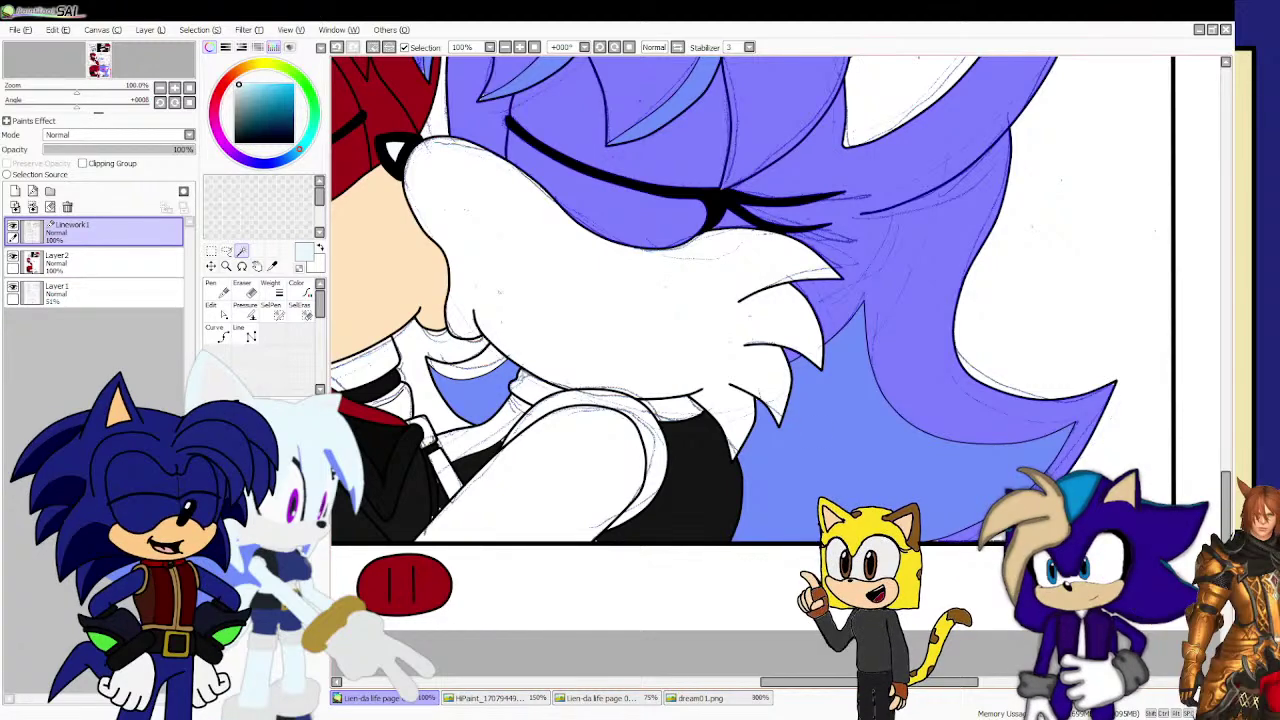
{"action": "scroll", "coordinate": [810, 533], "scroll_direction": "down", "scroll_amount": 1}
{"action": "scroll", "coordinate": [658, 484], "scroll_direction": "down", "scroll_amount": 5}
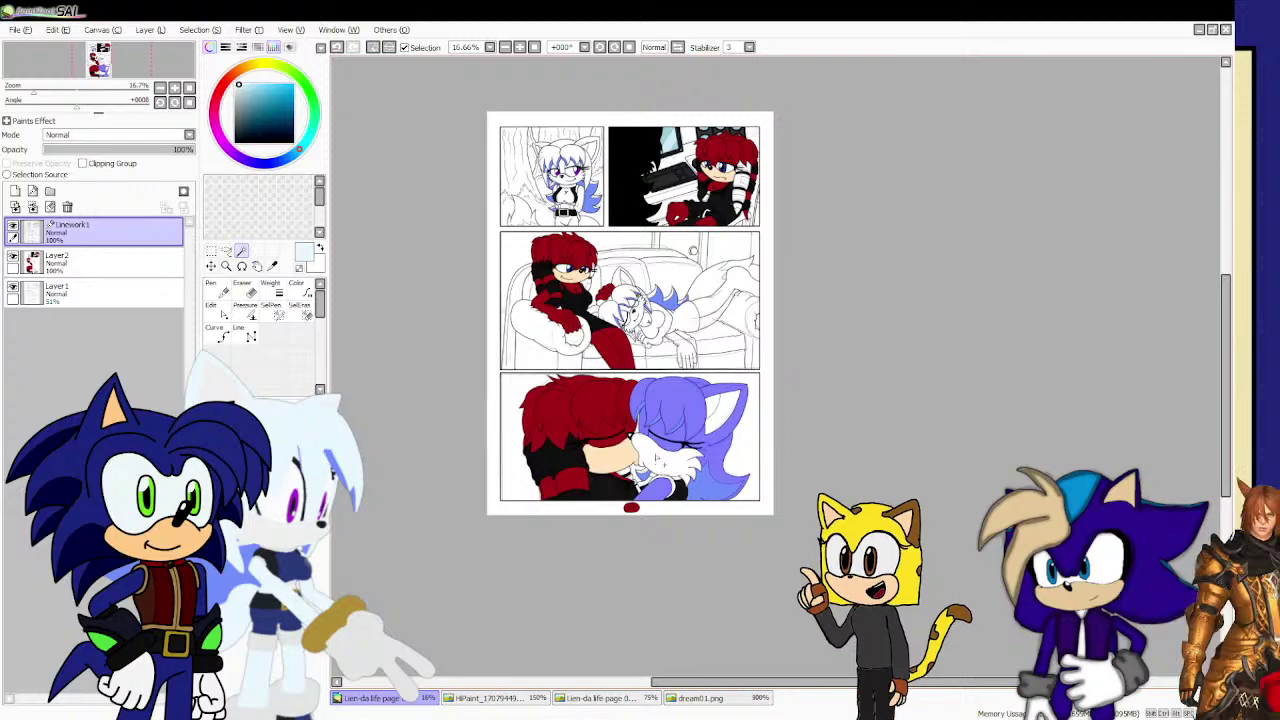
Add the lying white character's ear and large hair sections in the couch panel to the selection.
{"action": "scroll", "coordinate": [622, 285], "scroll_direction": "up", "scroll_amount": 5}
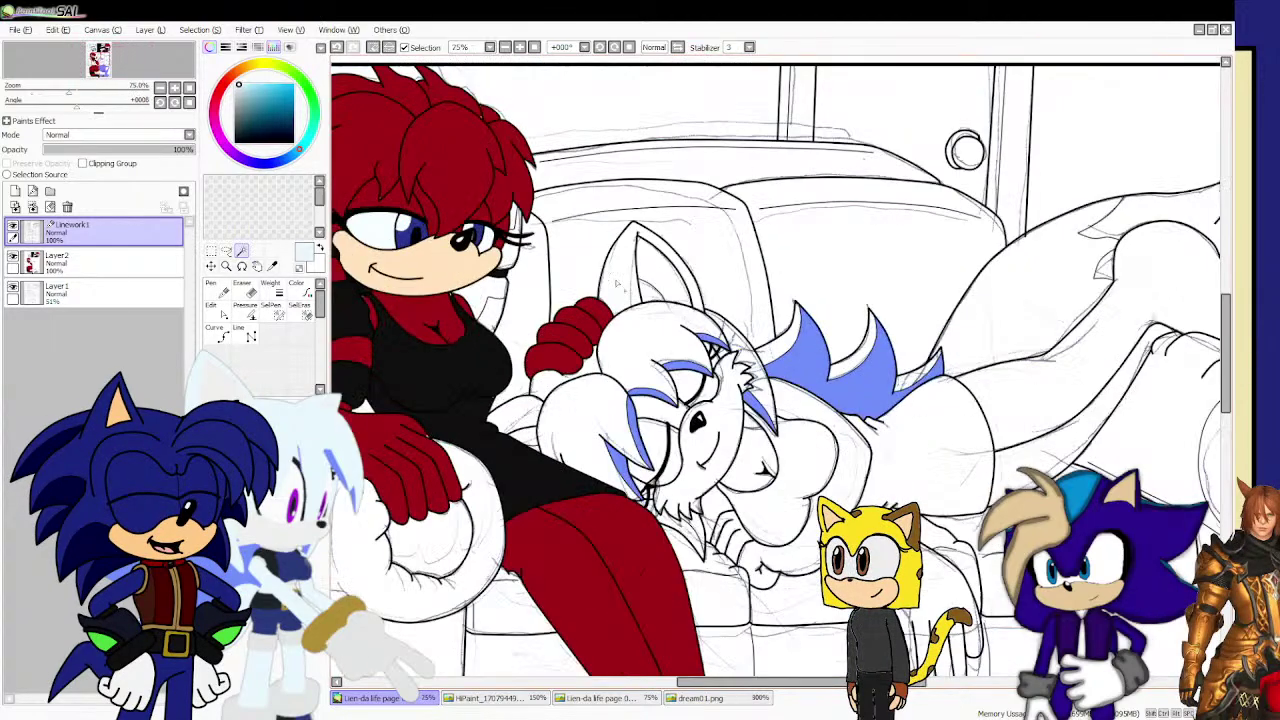
{"action": "left_click", "coordinate": [495, 433]}
{"action": "left_click", "coordinate": [530, 408]}
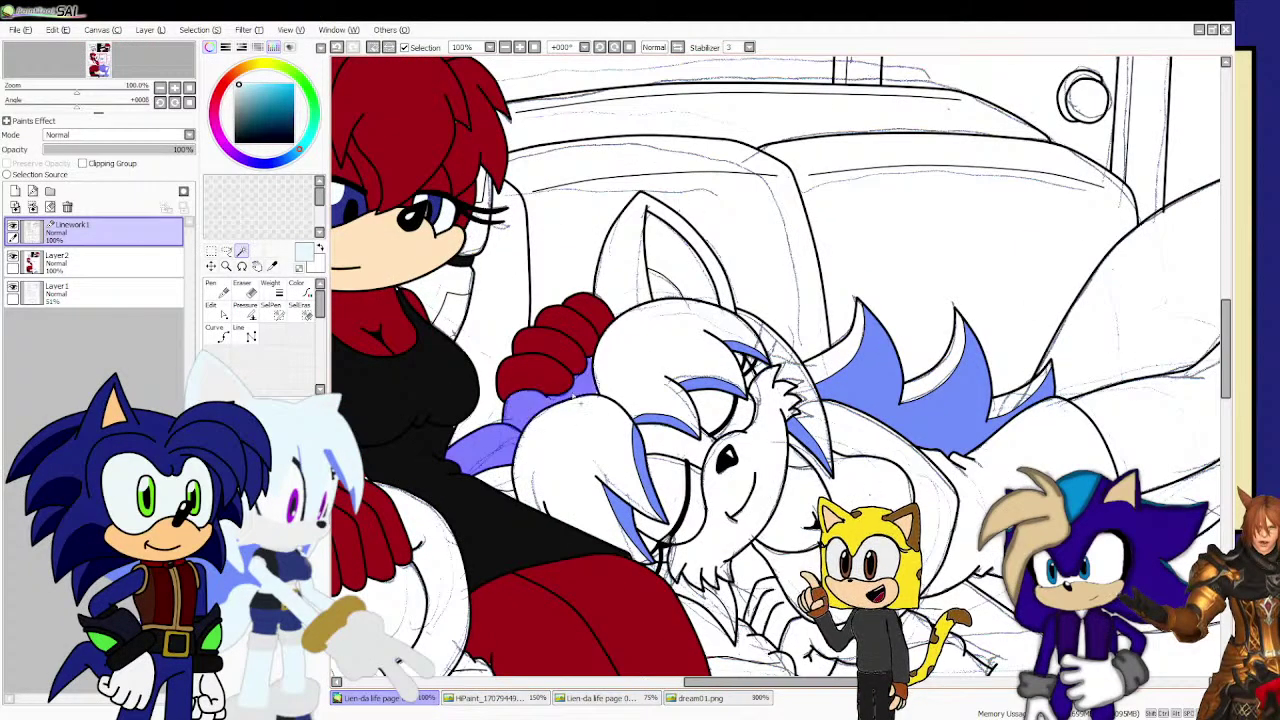
{"action": "left_click", "coordinate": [575, 440]}
{"action": "left_click", "coordinate": [645, 340]}
{"action": "scroll", "coordinate": [722, 367], "scroll_direction": "up", "scroll_amount": 2}
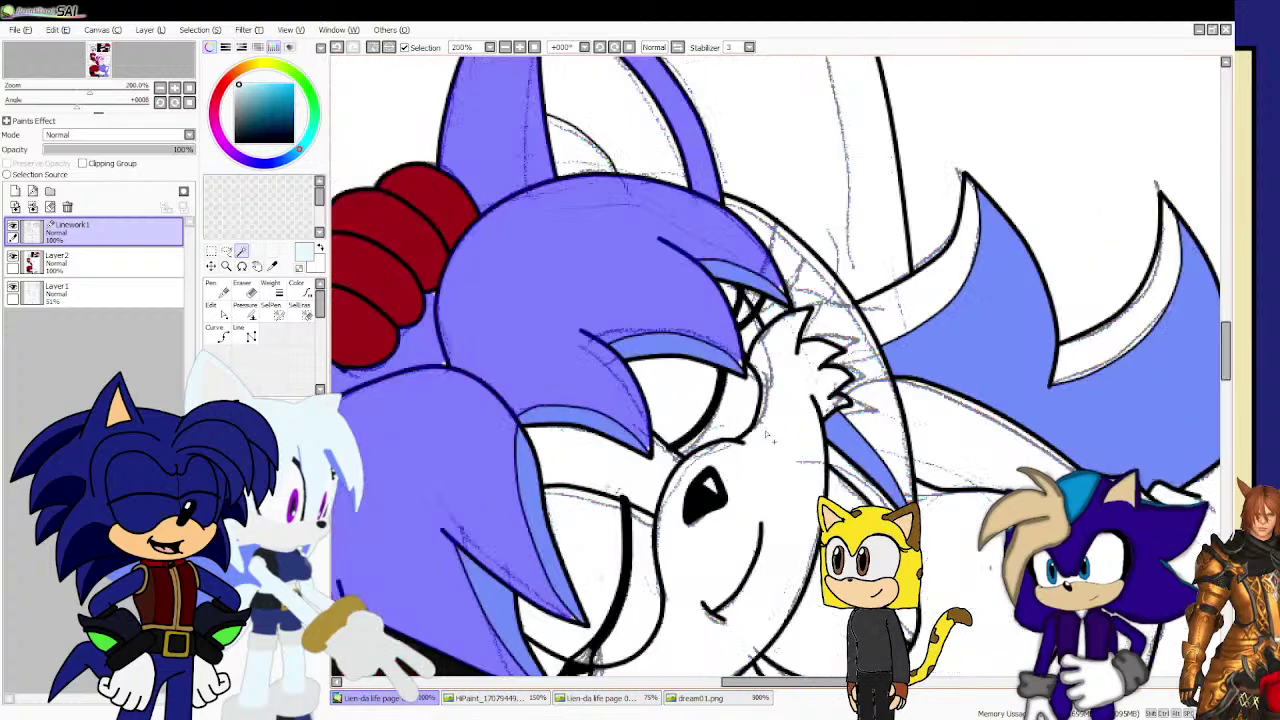
Add the head area behind the cheek fur and the small gaps around the upper eye's lashes to the selection.
{"action": "left_click", "coordinate": [808, 352]}
{"action": "scroll", "coordinate": [806, 357], "scroll_direction": "up", "scroll_amount": 3}
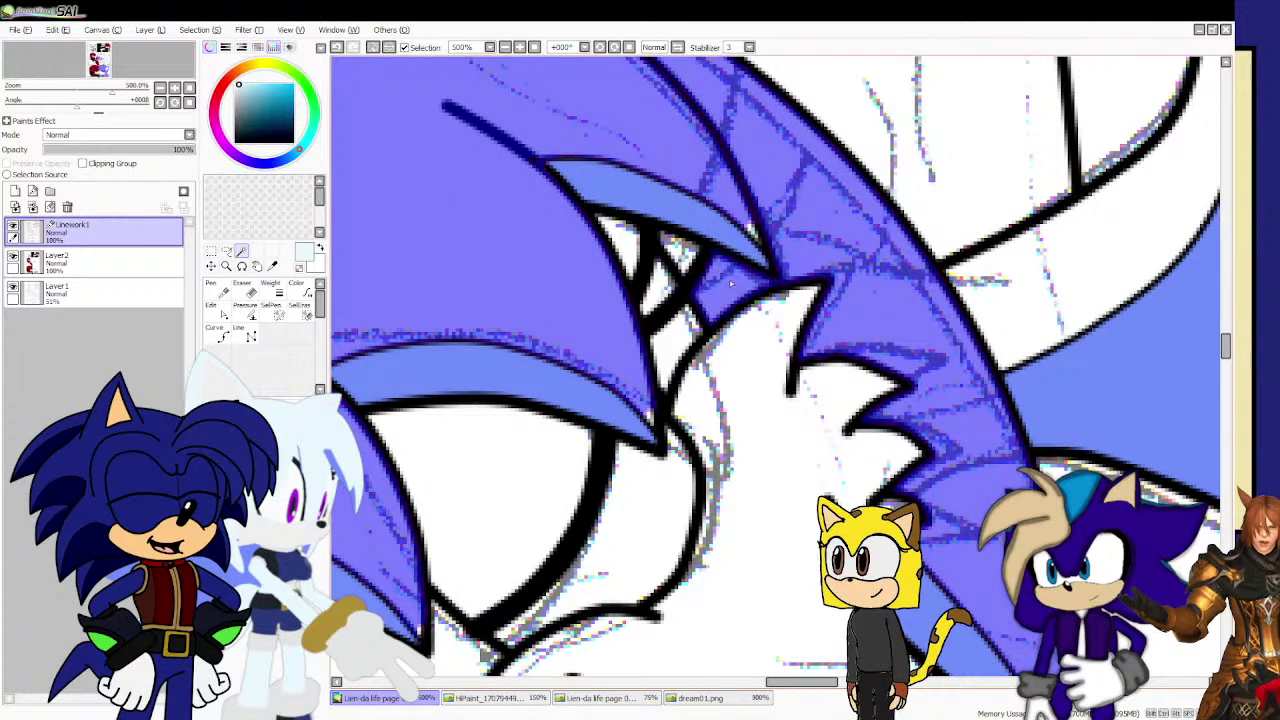
{"action": "scroll", "coordinate": [742, 242], "scroll_direction": "up", "scroll_amount": 2}
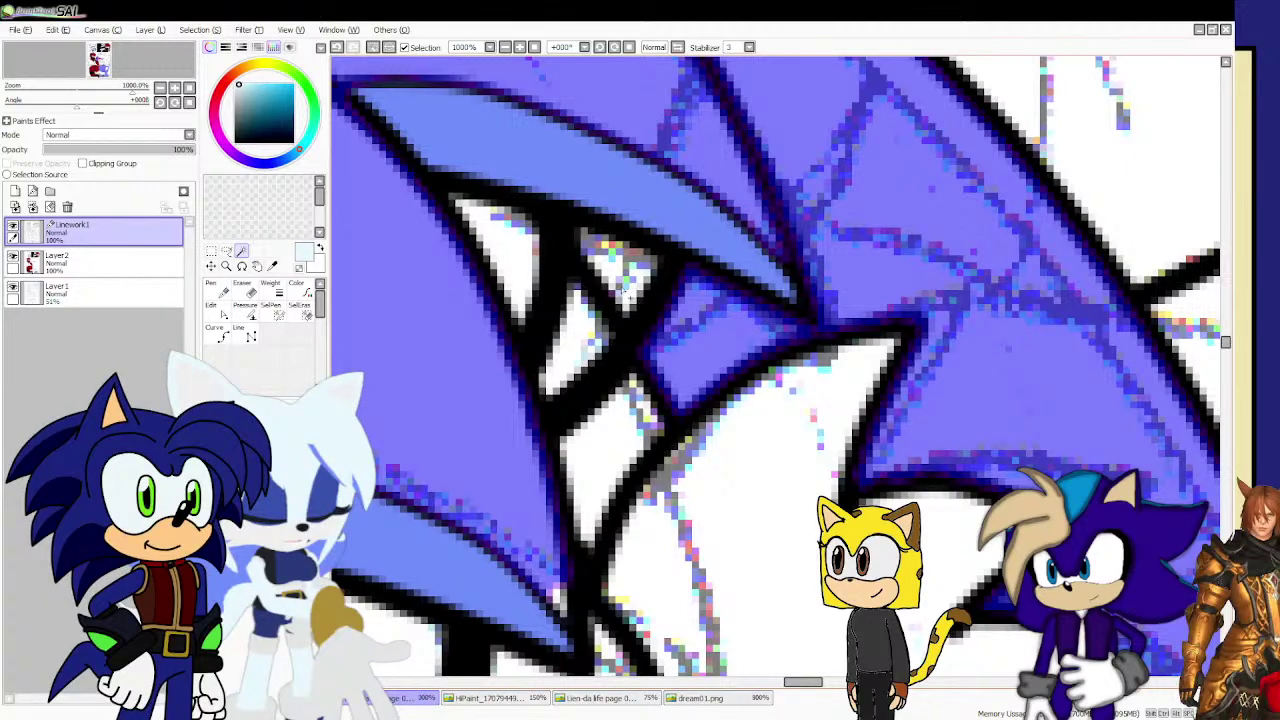
{"action": "left_click", "coordinate": [628, 290]}
{"action": "left_click", "coordinate": [580, 232]}
{"action": "left_click", "coordinate": [533, 243]}
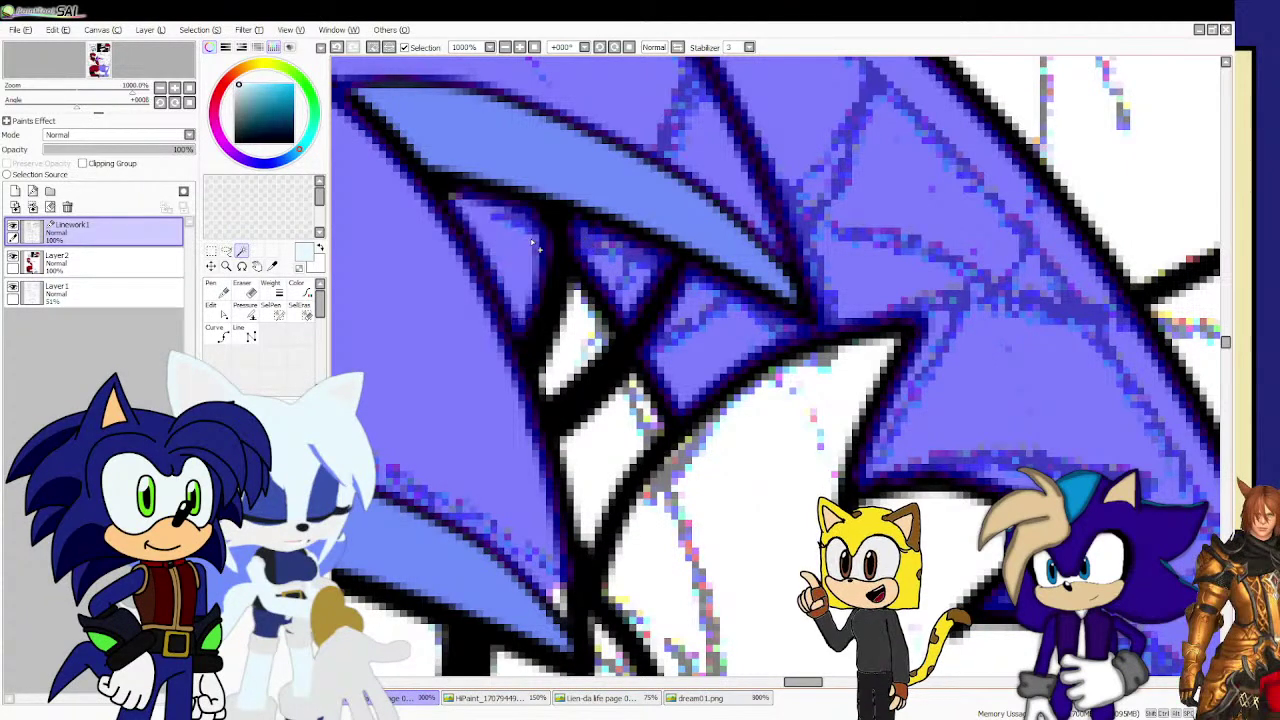
{"action": "left_click", "coordinate": [598, 408]}
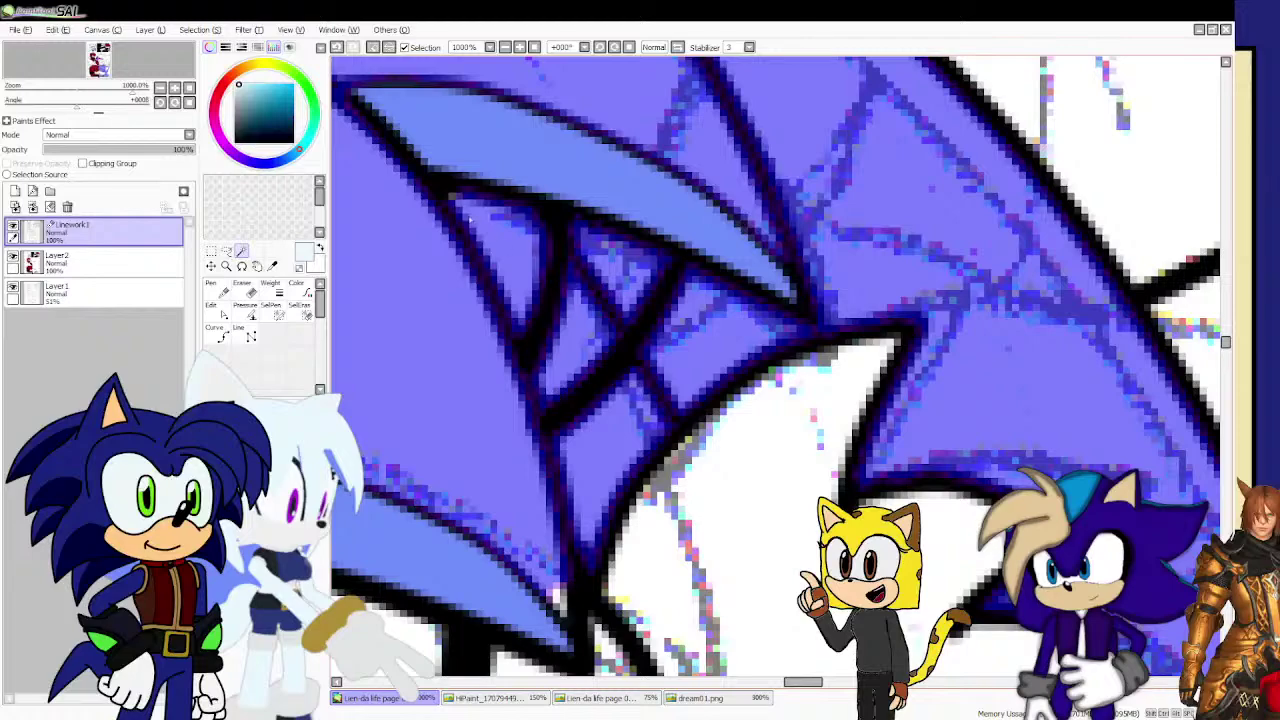
{"action": "scroll", "coordinate": [558, 319], "scroll_direction": "down", "scroll_amount": 5}
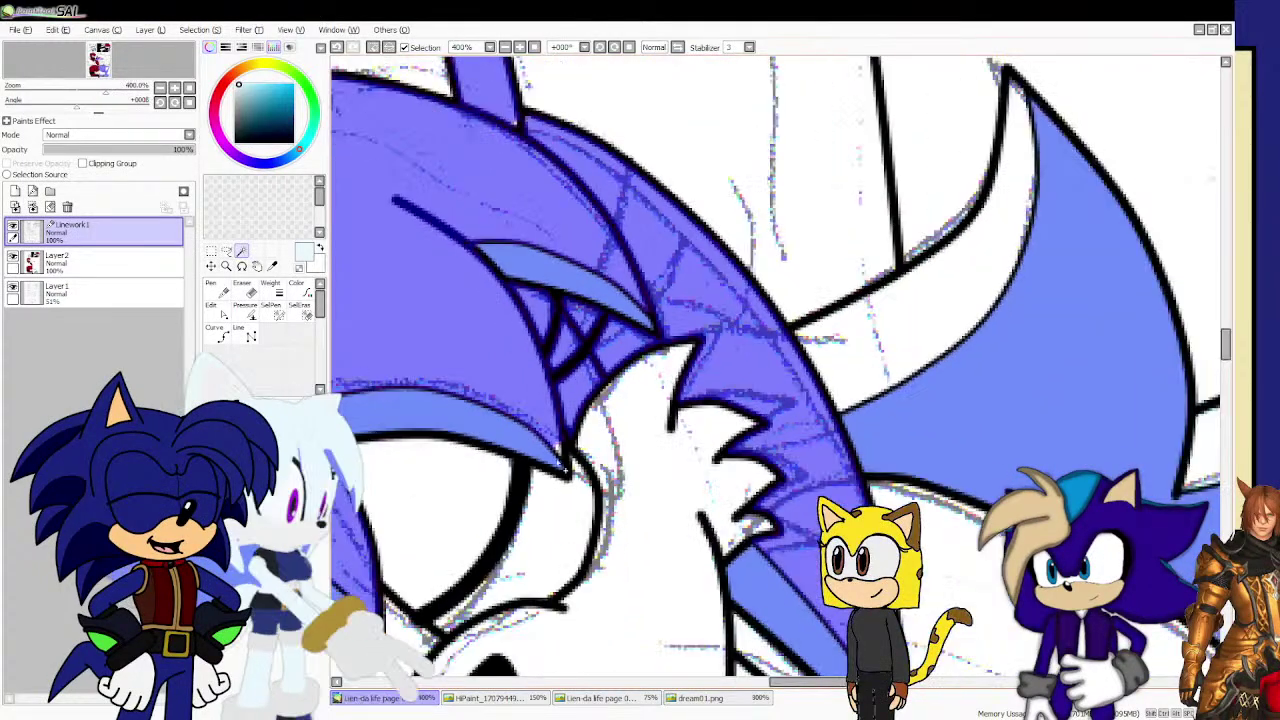
Add both closed eyelids, the skin beside the upper eye and the brow area between the bangs to the selection.
{"action": "scroll", "coordinate": [546, 444], "scroll_direction": "up", "scroll_amount": 4}
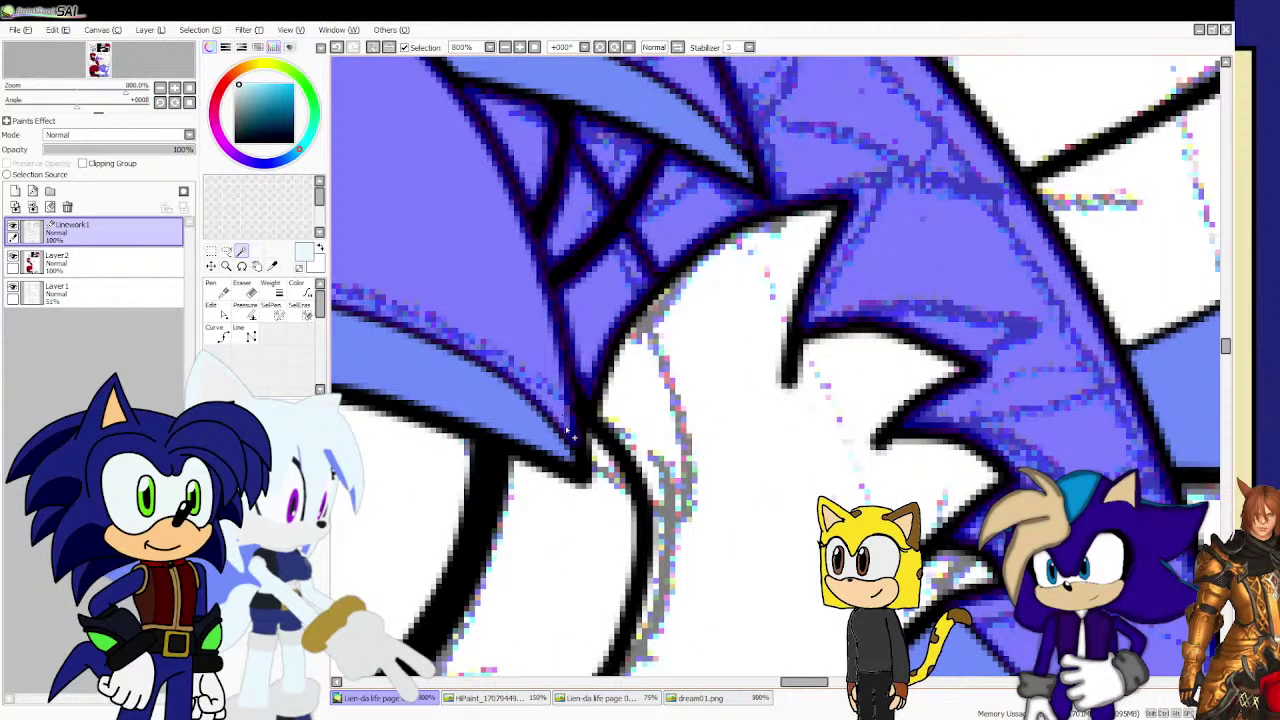
{"action": "left_click", "coordinate": [591, 521]}
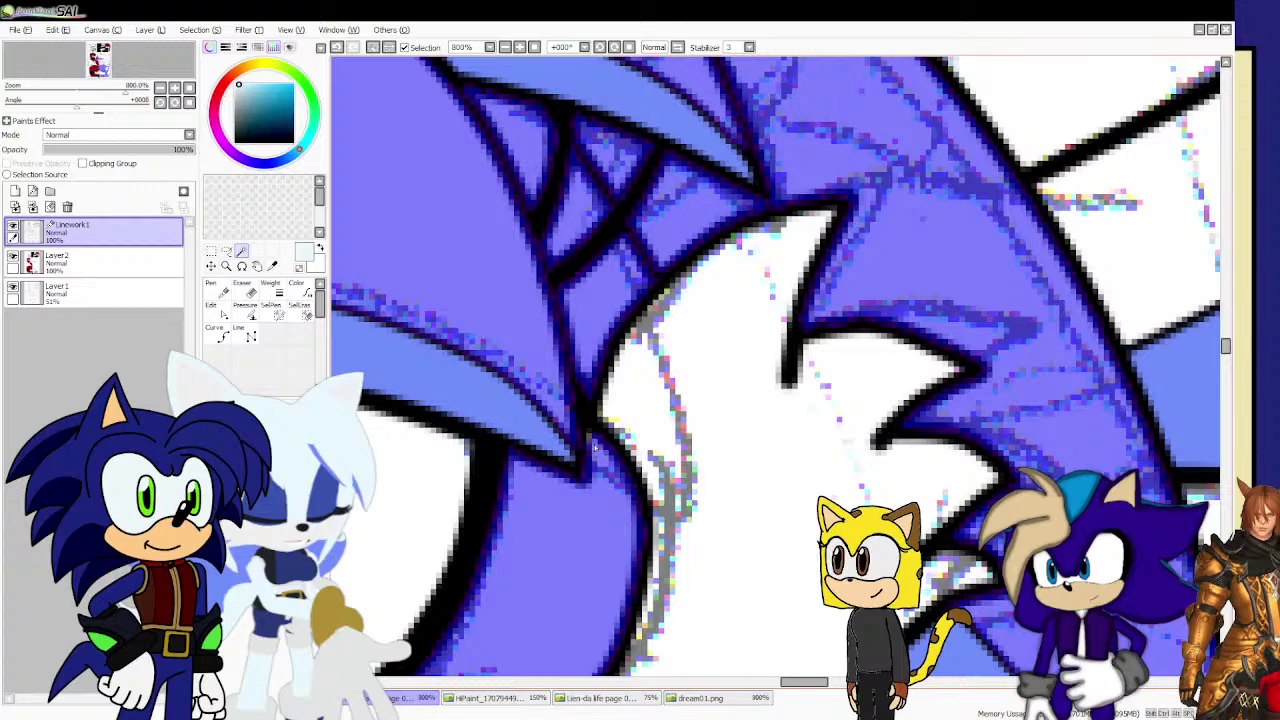
{"action": "scroll", "coordinate": [594, 447], "scroll_direction": "down", "scroll_amount": 6}
{"action": "scroll", "coordinate": [570, 494], "scroll_direction": "up", "scroll_amount": 2}
{"action": "left_click", "coordinate": [546, 491]}
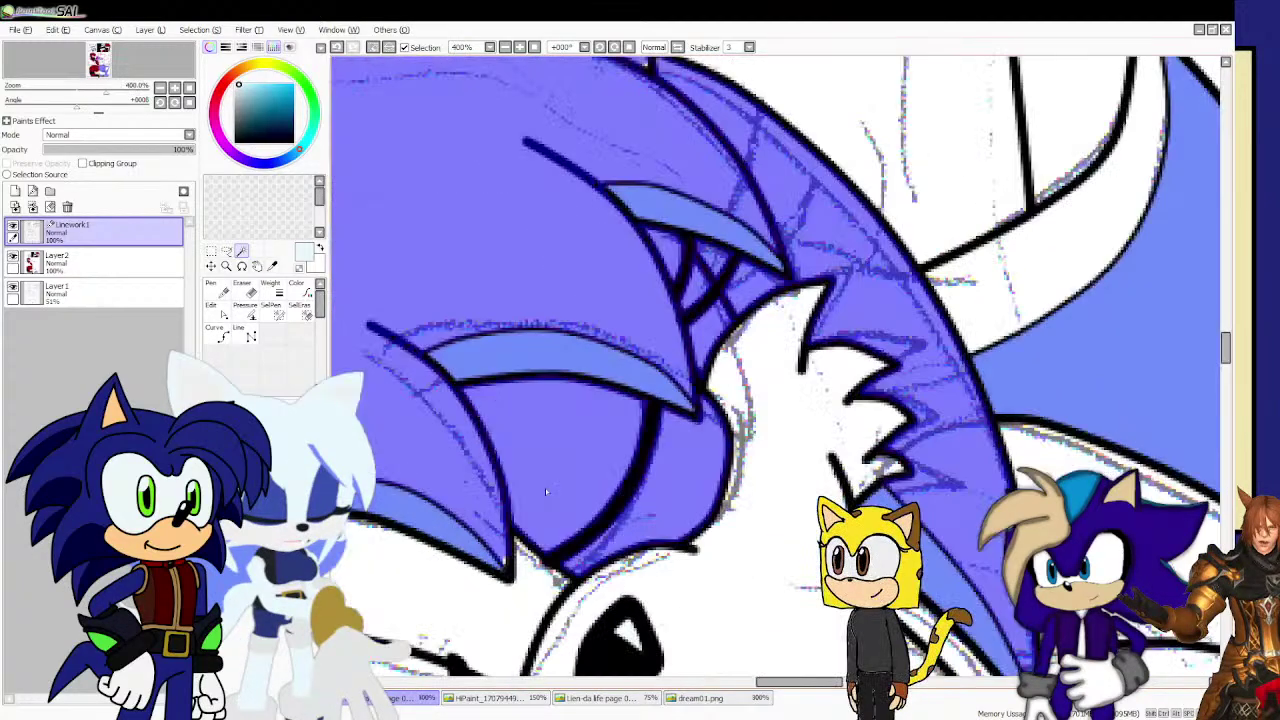
{"action": "scroll", "coordinate": [545, 488], "scroll_direction": "down", "scroll_amount": 3}
{"action": "scroll", "coordinate": [545, 287], "scroll_direction": "up", "scroll_amount": 4}
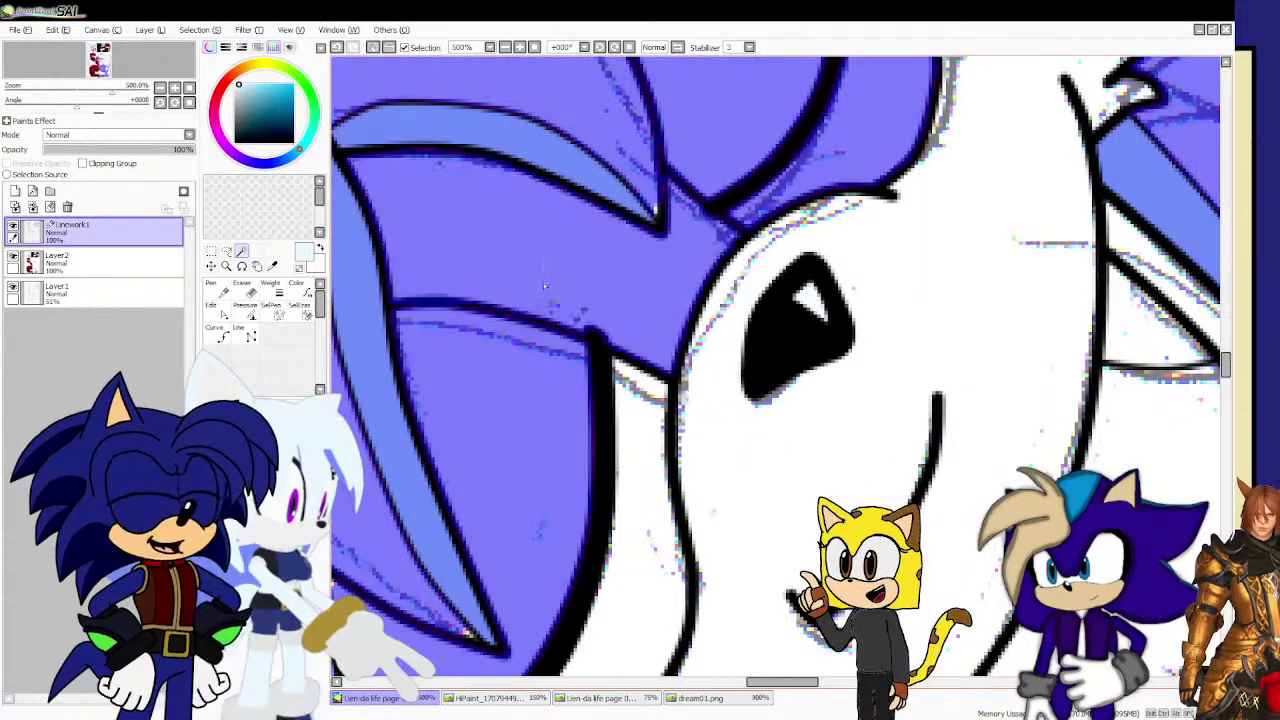
{"action": "scroll", "coordinate": [560, 350], "scroll_direction": "down", "scroll_amount": 1}
{"action": "scroll", "coordinate": [608, 567], "scroll_direction": "up", "scroll_amount": 1}
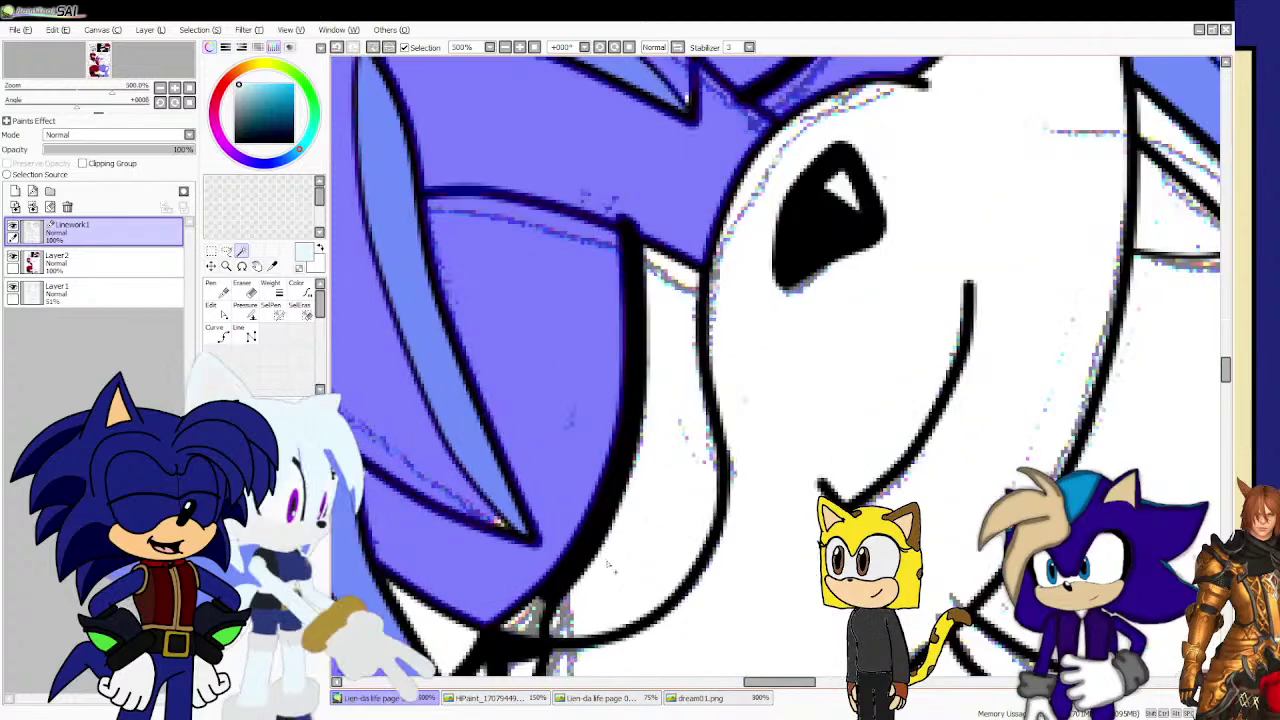
Add the area under the lower eye and the small hair and lash gaps beside it to the selection.
{"action": "scroll", "coordinate": [543, 578], "scroll_direction": "up", "scroll_amount": 2}
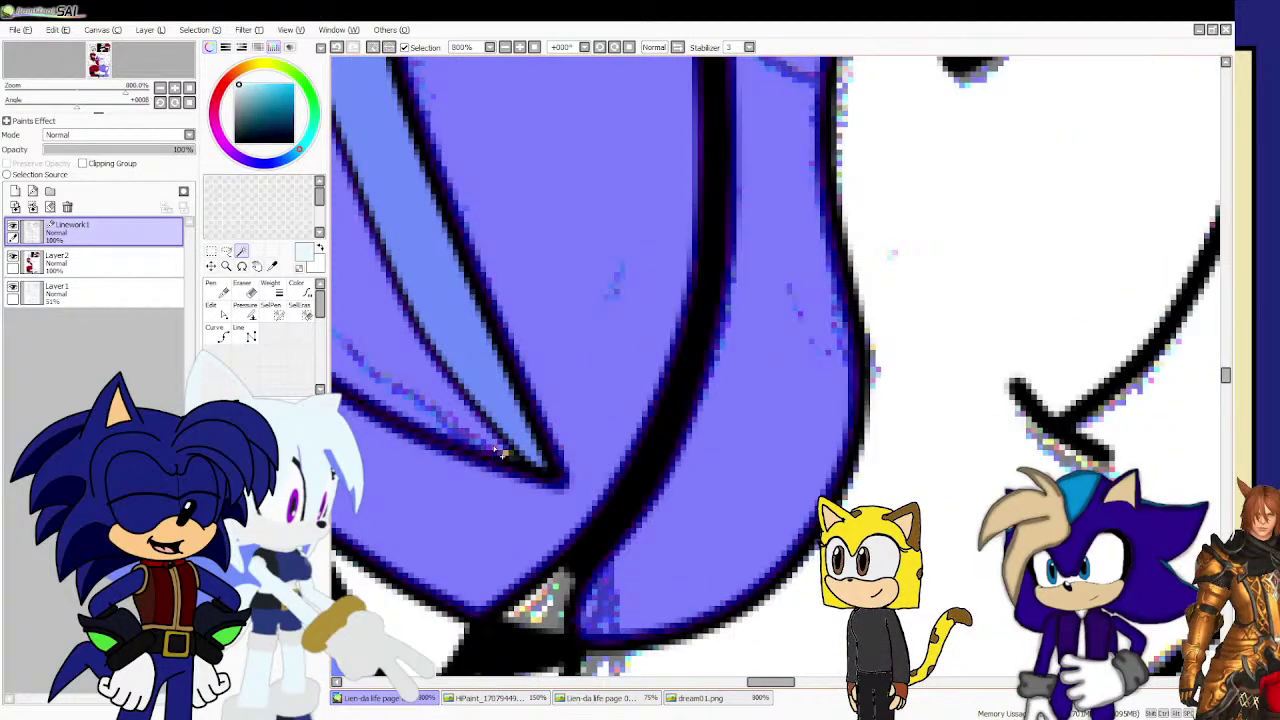
{"action": "scroll", "coordinate": [497, 452], "scroll_direction": "down", "scroll_amount": 3}
{"action": "scroll", "coordinate": [463, 505], "scroll_direction": "up", "scroll_amount": 2}
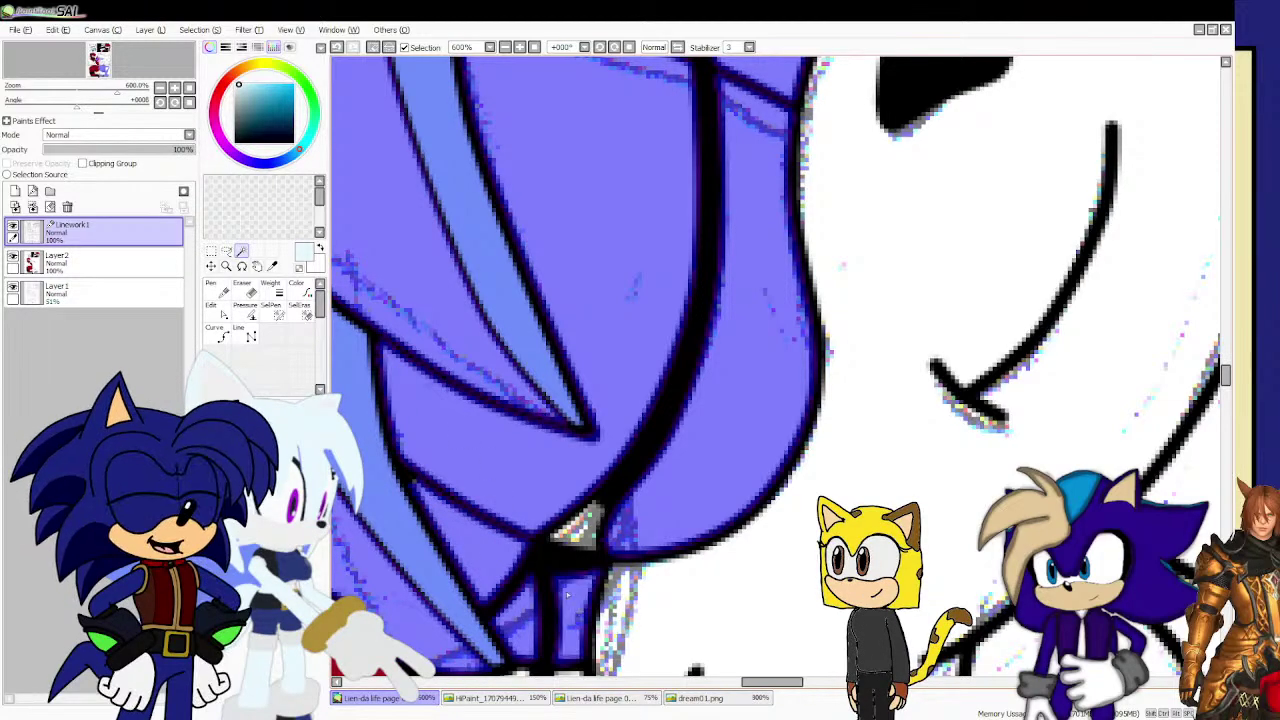
{"action": "scroll", "coordinate": [588, 522], "scroll_direction": "down", "scroll_amount": 7}
Add the hair lock below the cheek fur and the lying character's hanging arm to the selection.
{"action": "scroll", "coordinate": [427, 452], "scroll_direction": "up", "scroll_amount": 5}
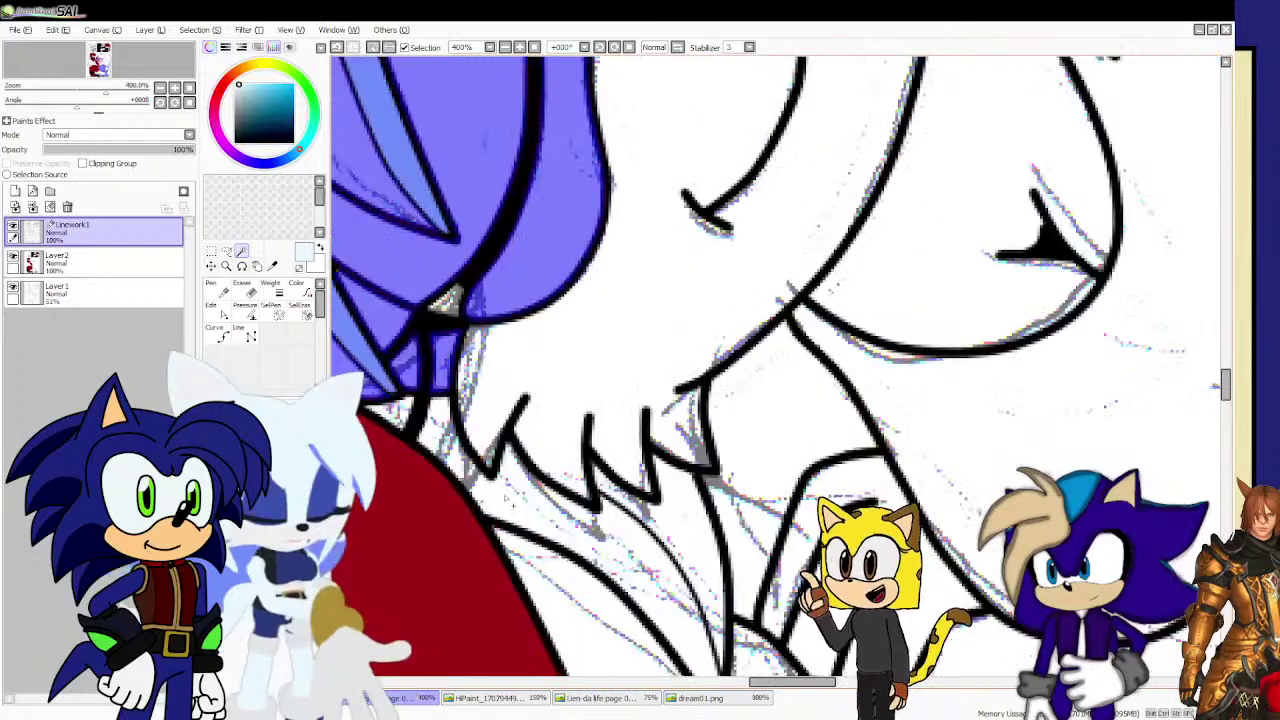
{"action": "scroll", "coordinate": [397, 418], "scroll_direction": "up", "scroll_amount": 3}
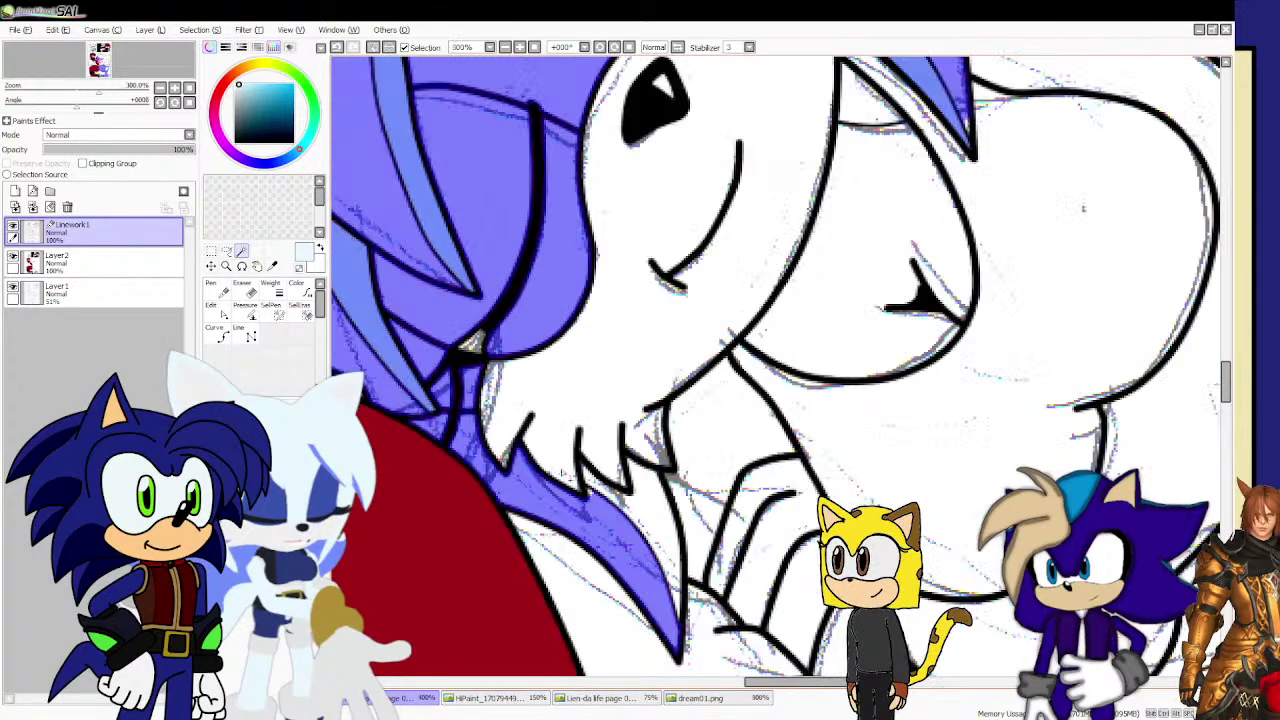
{"action": "scroll", "coordinate": [614, 487], "scroll_direction": "down", "scroll_amount": 8}
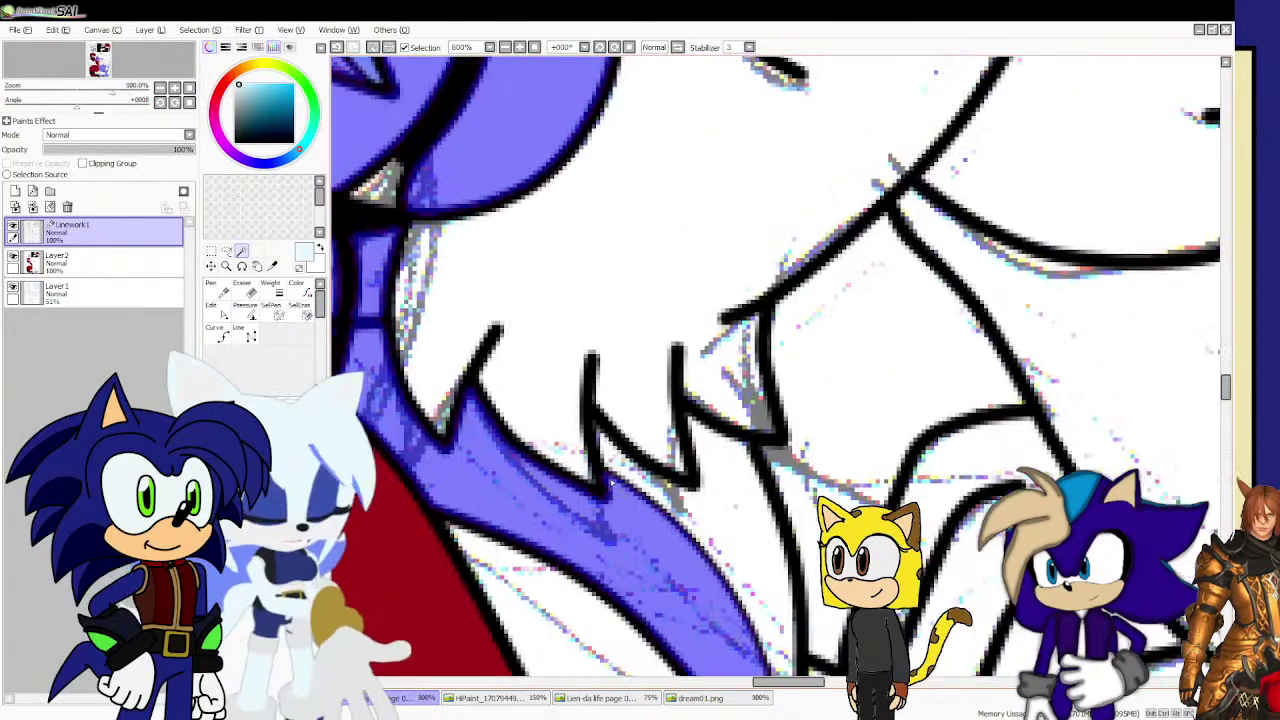
{"action": "scroll", "coordinate": [648, 465], "scroll_direction": "up", "scroll_amount": 2}
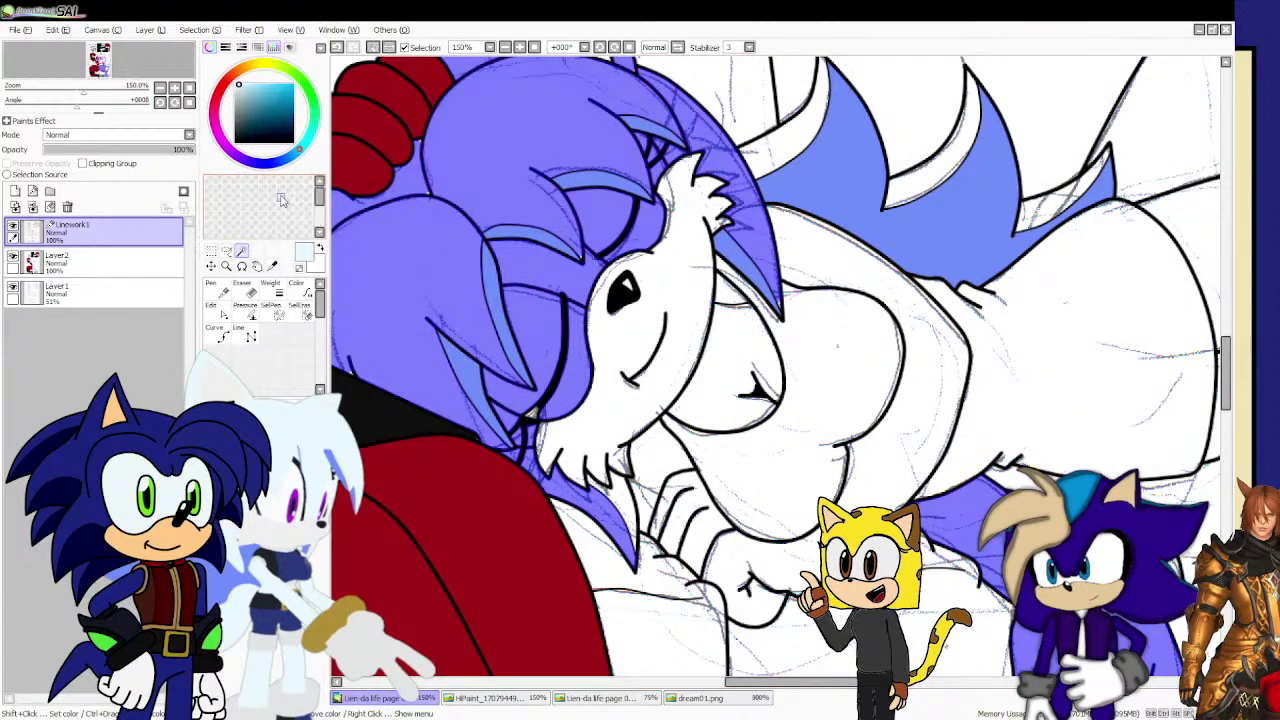
Paint the selected hair, ear, eyelid and arm areas very pale blue on Layer2 with the Pencil.
{"action": "scroll", "coordinate": [383, 247], "scroll_direction": "down", "scroll_amount": 4}
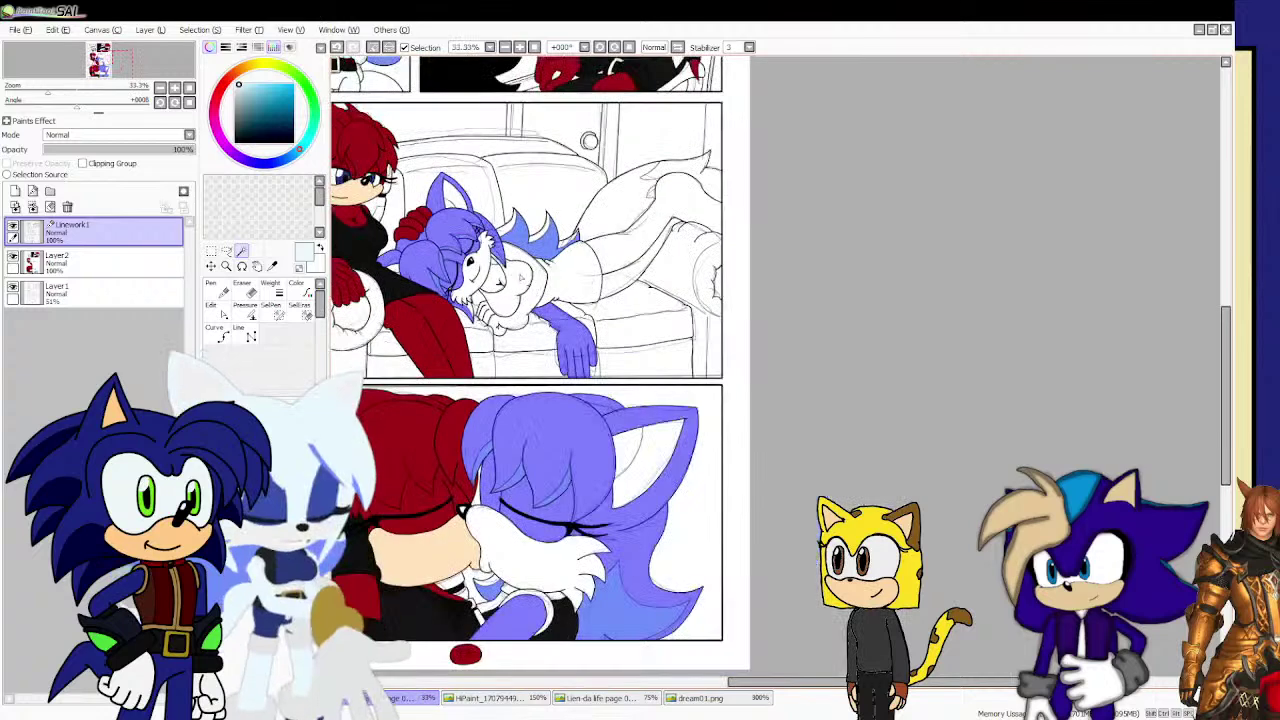
{"action": "left_click", "coordinate": [168, 261]}
{"action": "left_click", "coordinate": [222, 288]}
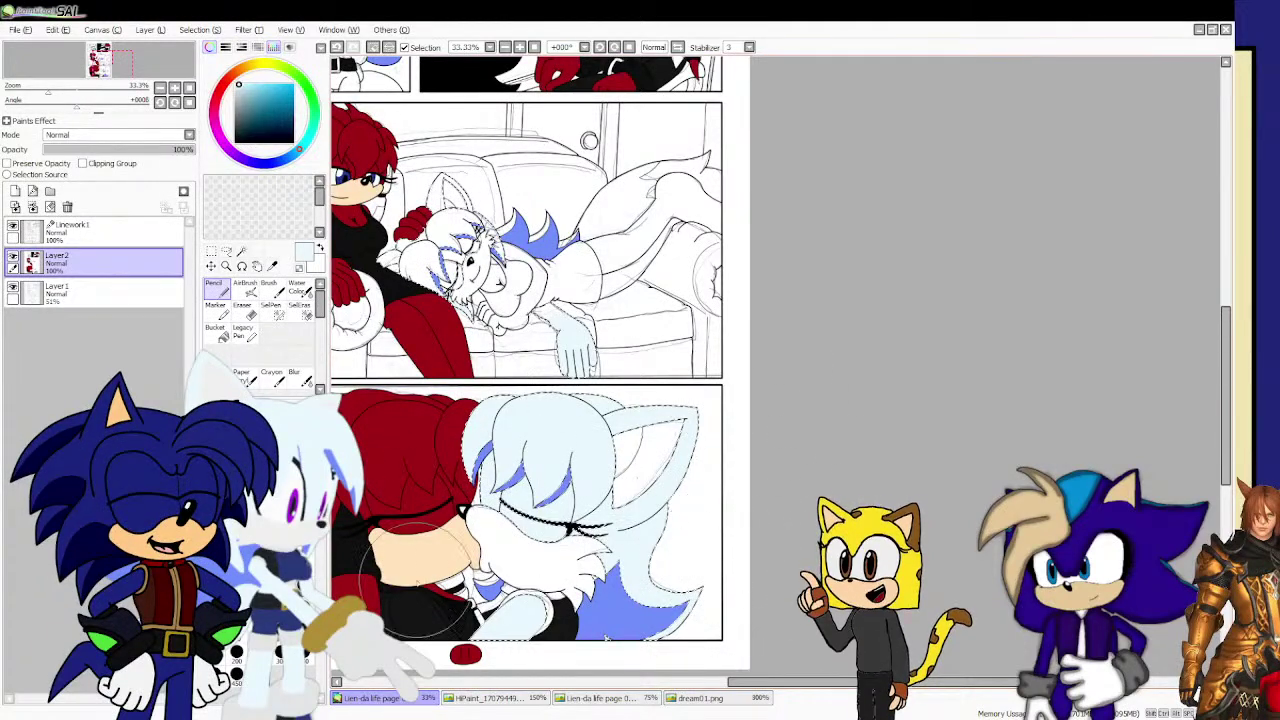
Add the missed strip below the white character's chin in the last panel to the selection and paint it very pale blue on Layer2.
{"action": "left_click", "coordinate": [241, 251]}
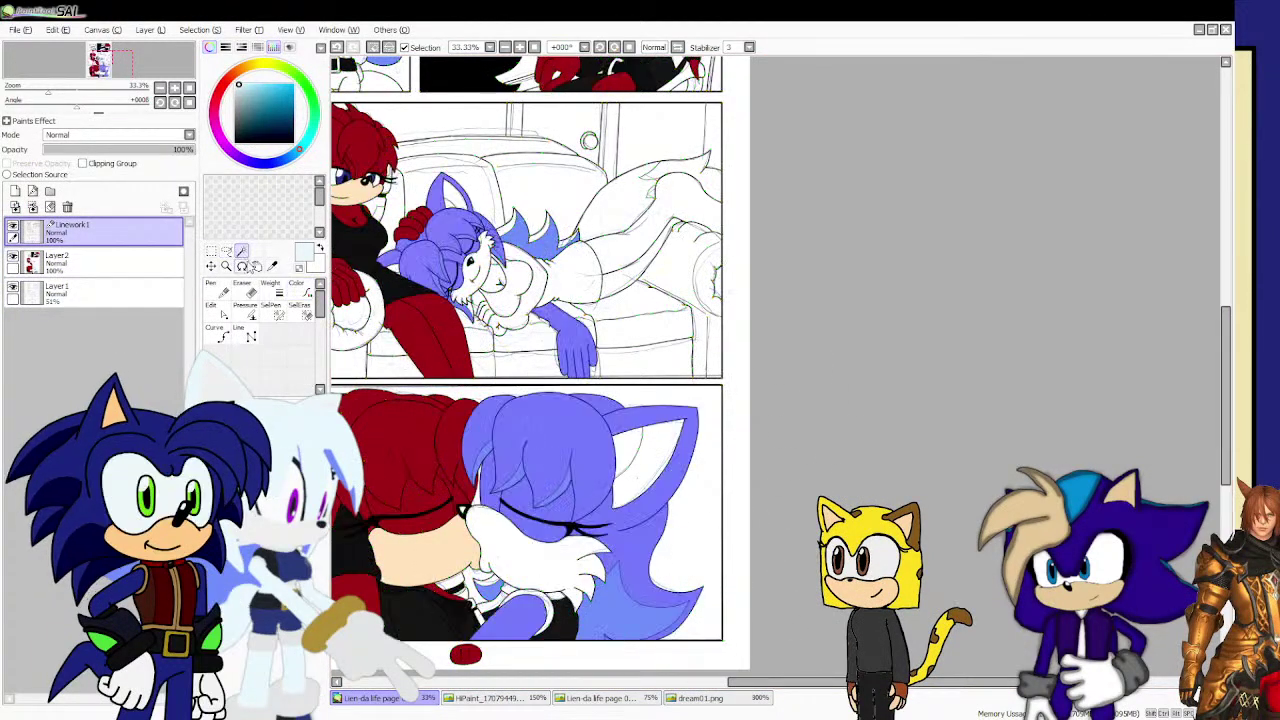
{"action": "scroll", "coordinate": [472, 588], "scroll_direction": "up", "scroll_amount": 5}
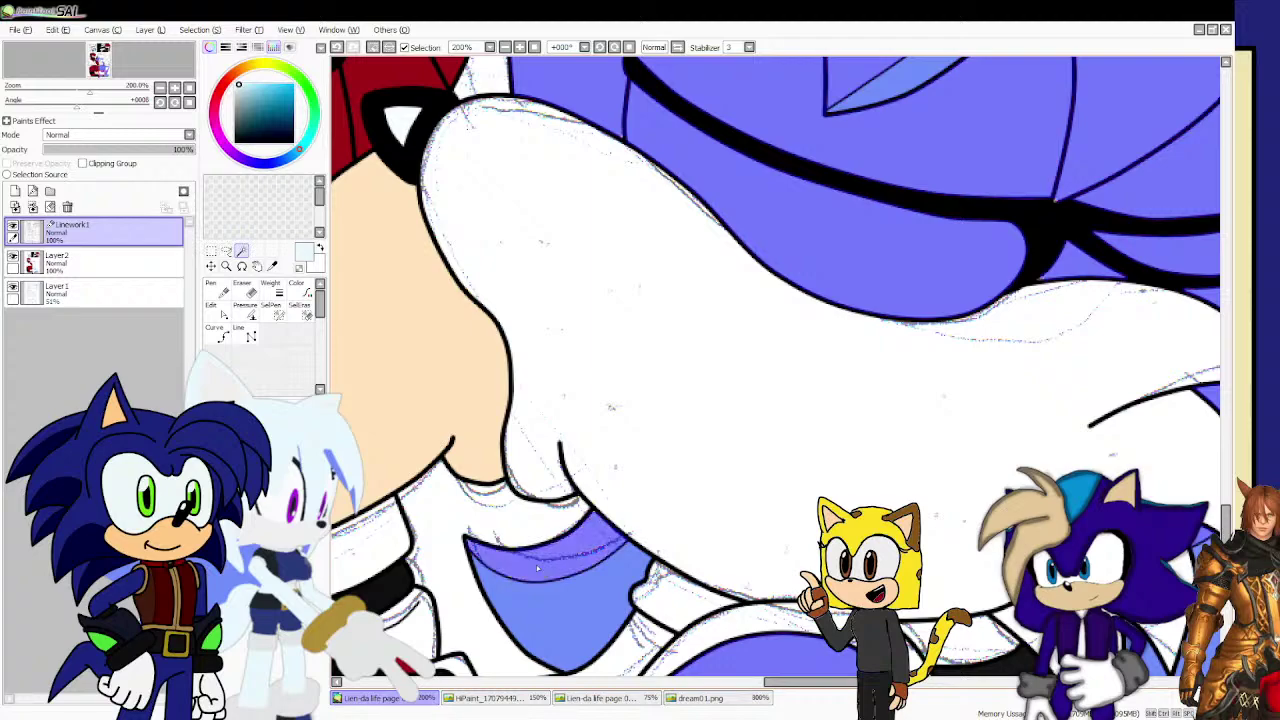
{"action": "scroll", "coordinate": [610, 407], "scroll_direction": "down", "scroll_amount": 3}
{"action": "left_click", "coordinate": [168, 264]}
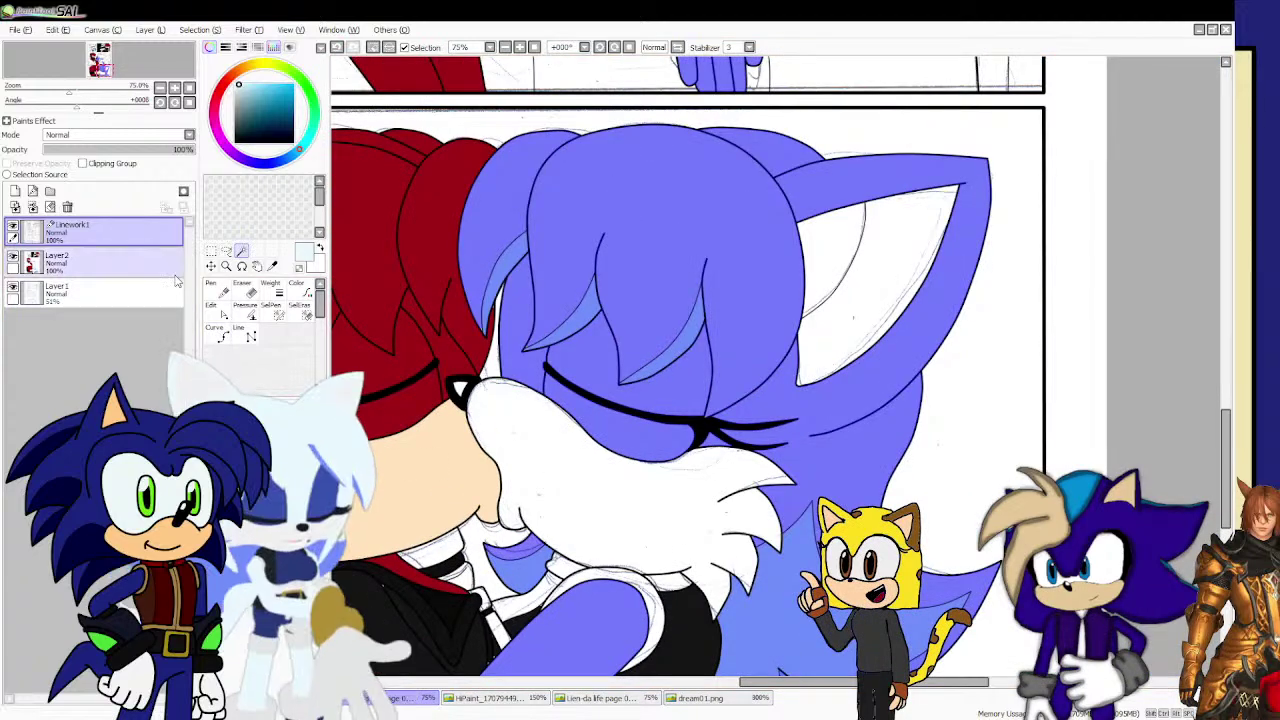
{"action": "left_click", "coordinate": [217, 289]}
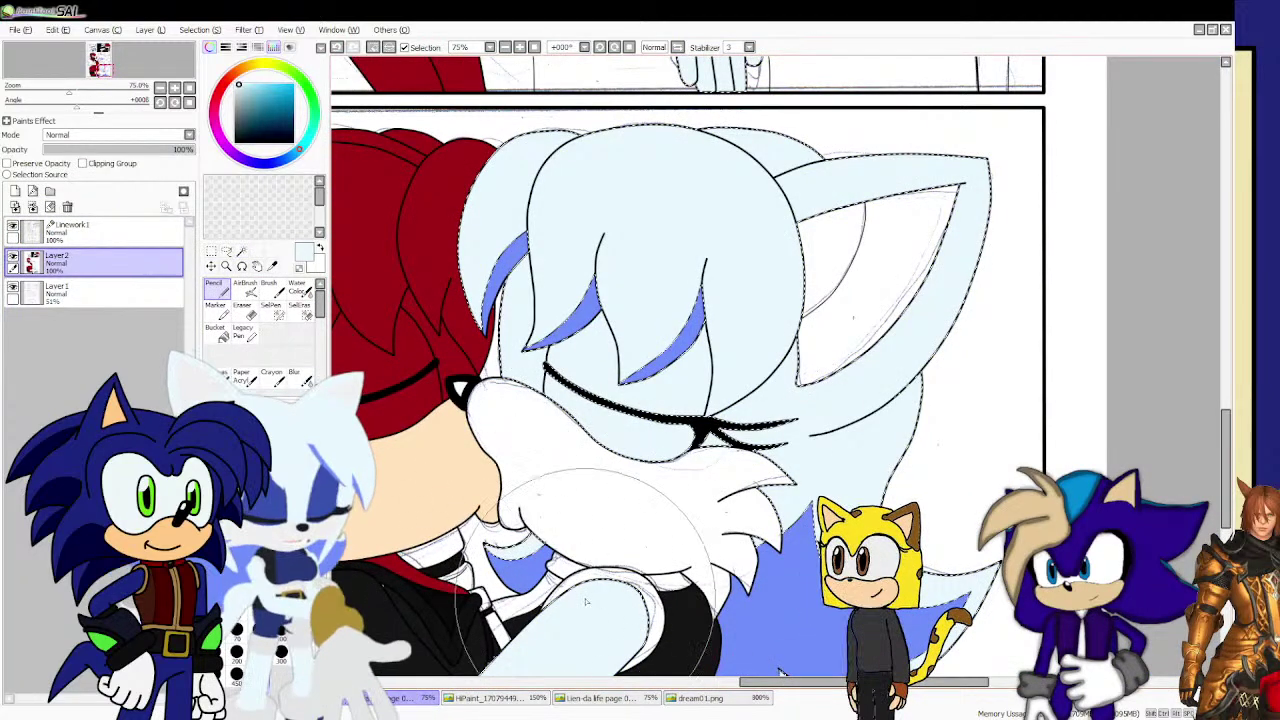
Draw a short black curve on Linework1 closing the gap between the lying character's chin fur and the fingers below it.
{"action": "scroll", "coordinate": [639, 563], "scroll_direction": "down", "scroll_amount": 7}
{"action": "scroll", "coordinate": [540, 422], "scroll_direction": "up", "scroll_amount": 1}
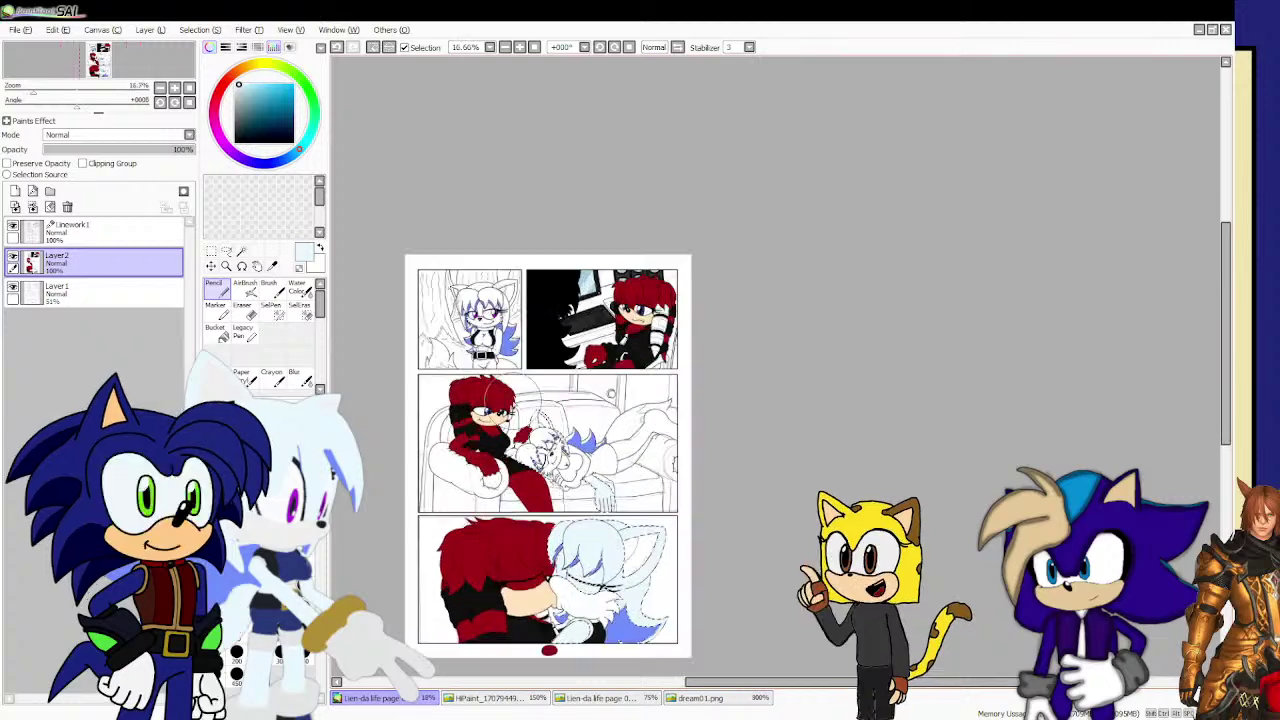
{"action": "left_click", "coordinate": [157, 236]}
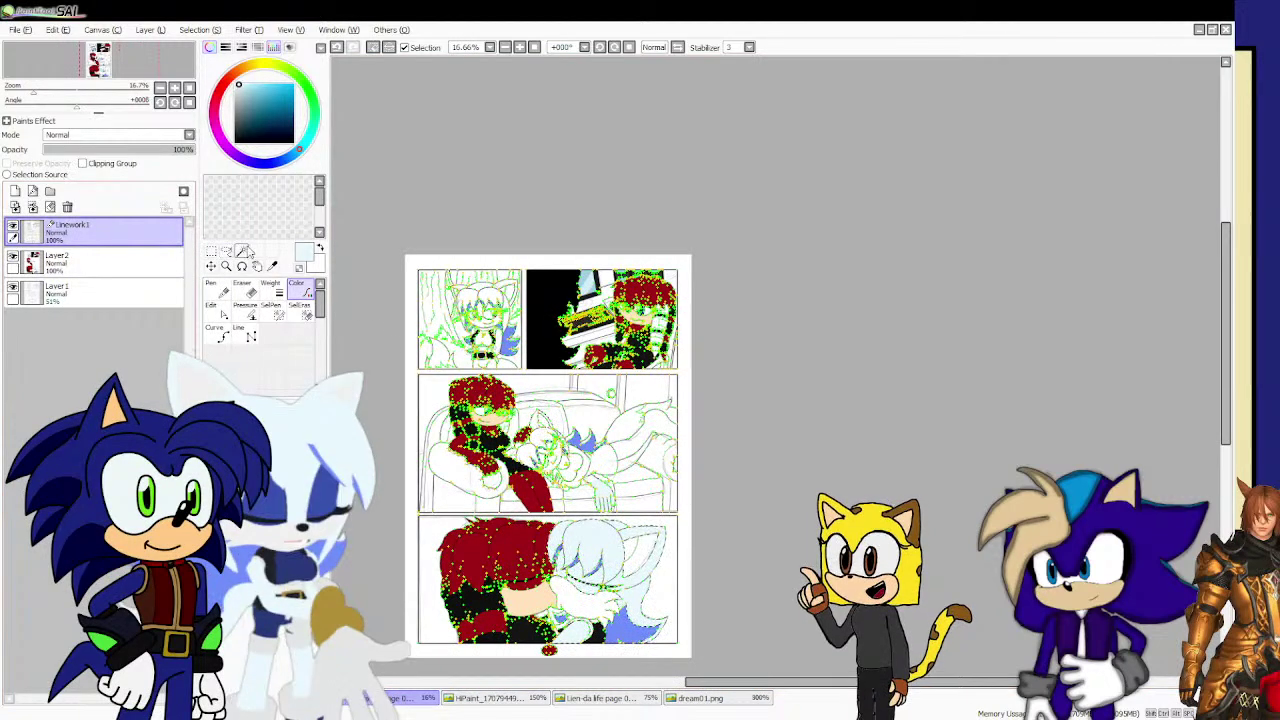
{"action": "left_click", "coordinate": [216, 333]}
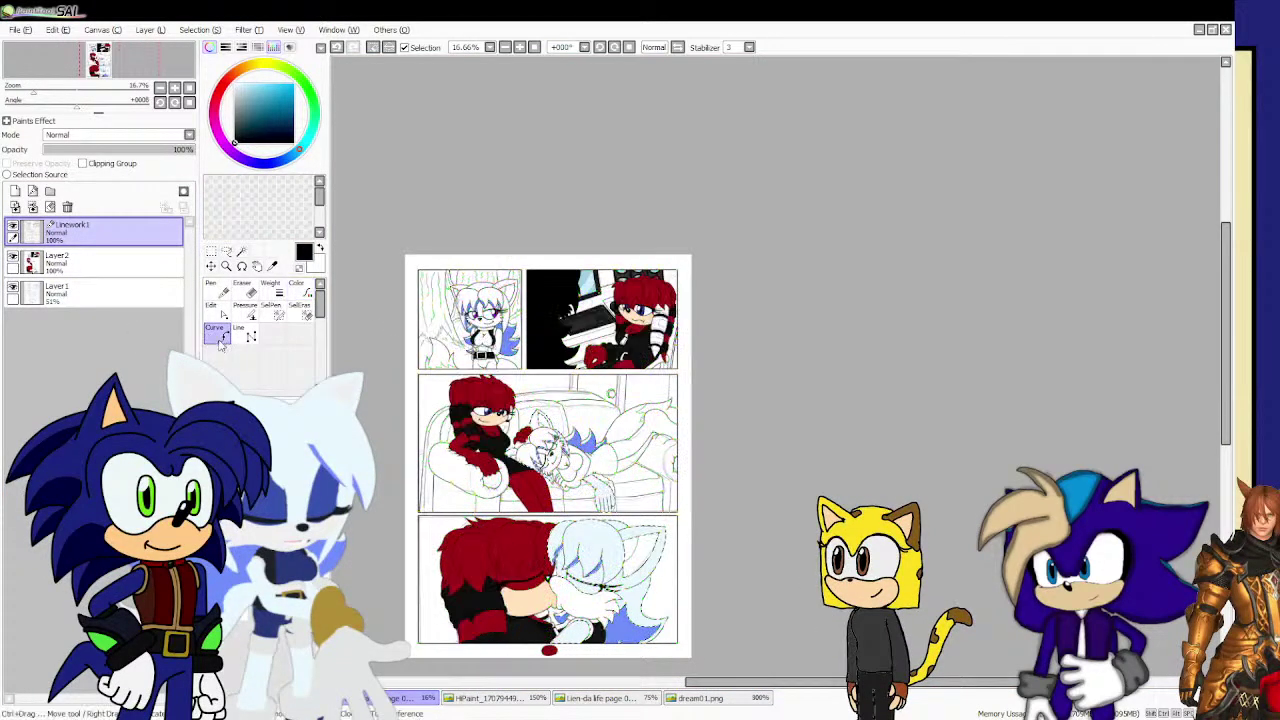
{"action": "scroll", "coordinate": [538, 500], "scroll_direction": "up", "scroll_amount": 4}
{"action": "scroll", "coordinate": [594, 355], "scroll_direction": "up", "scroll_amount": 5}
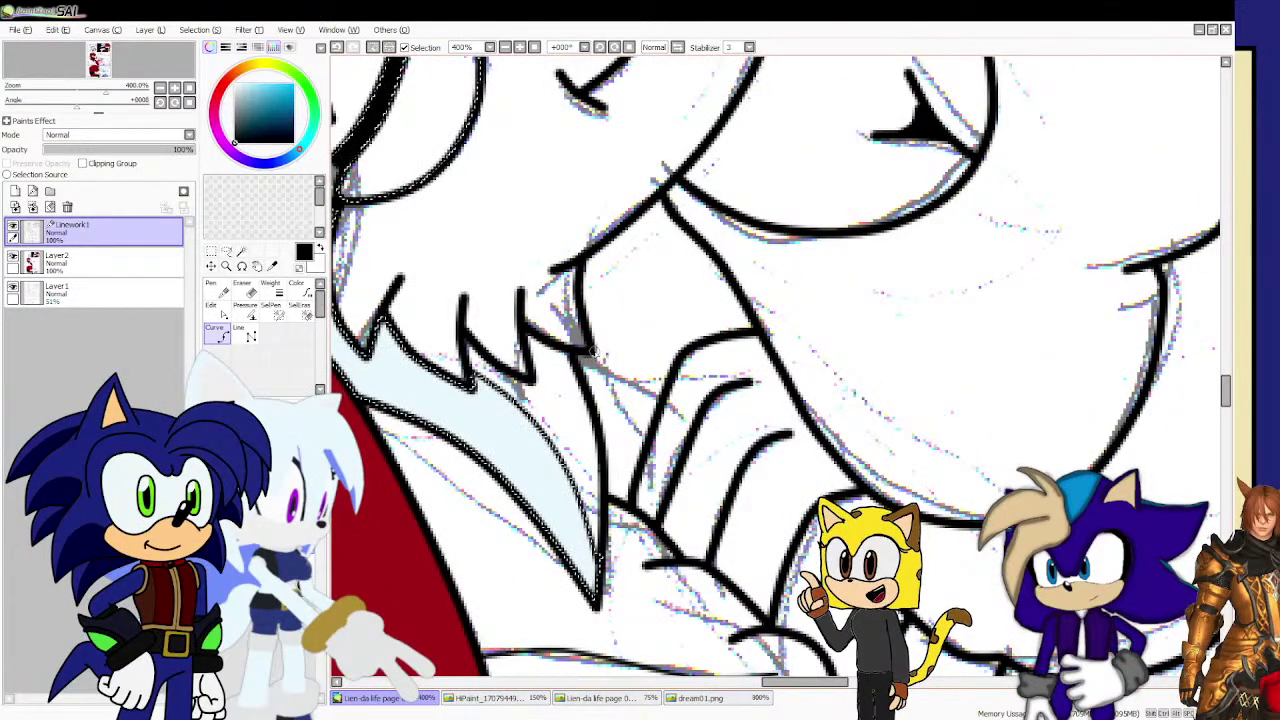
{"action": "left_click", "coordinate": [591, 338]}
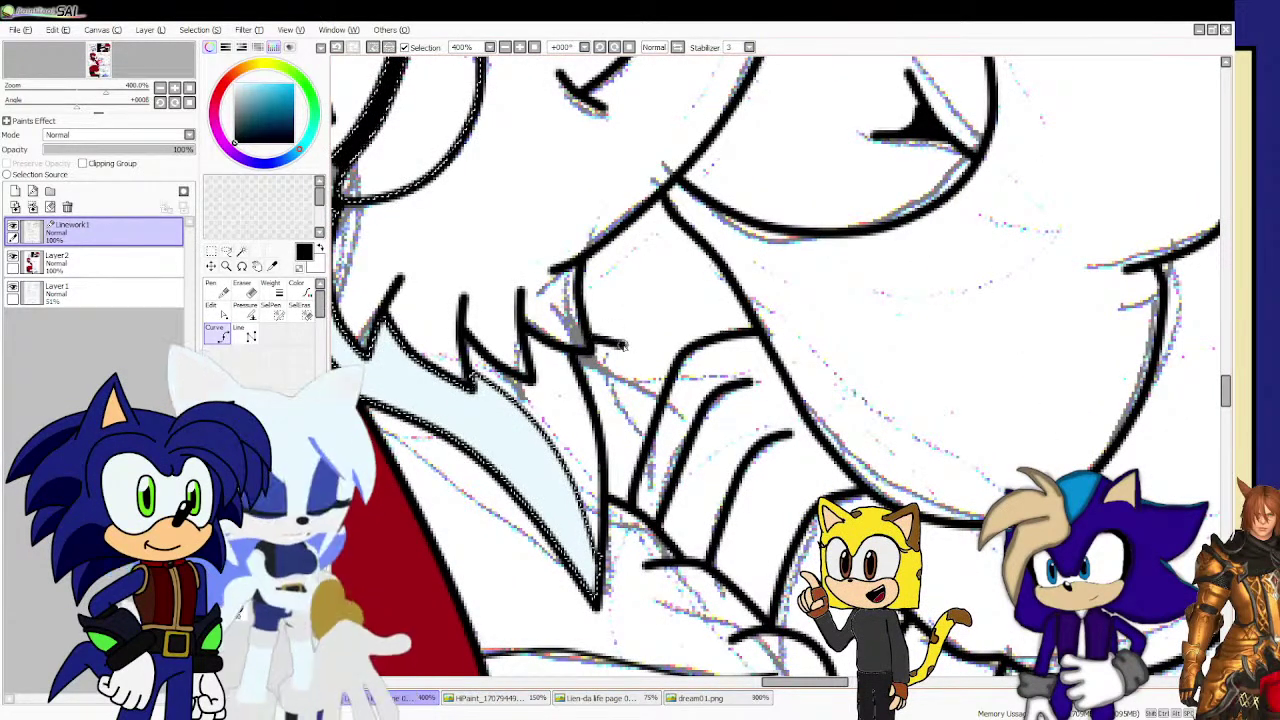
{"action": "left_click", "coordinate": [634, 348]}
{"action": "double_click", "coordinate": [668, 384]}
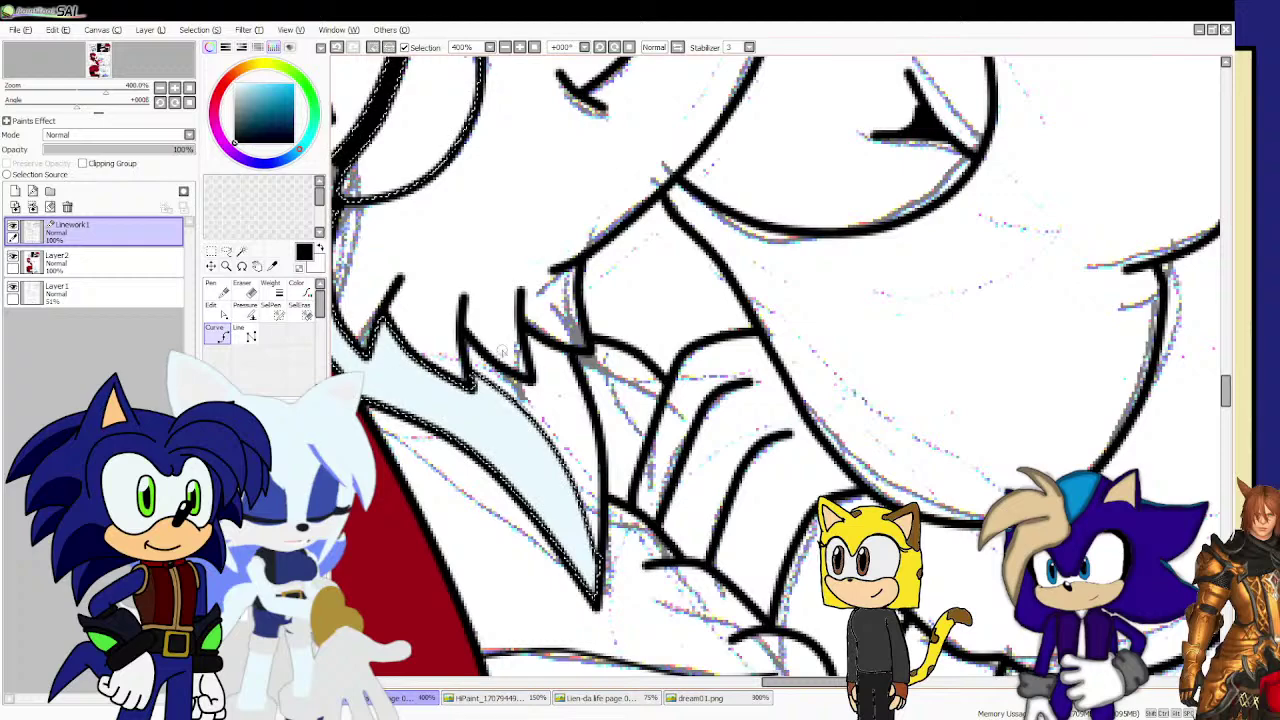
Add the lying character's legs and tail in the couch panel to the selection with the Magic Wand, leaving out the white tail tip.
{"action": "left_click", "coordinate": [241, 251]}
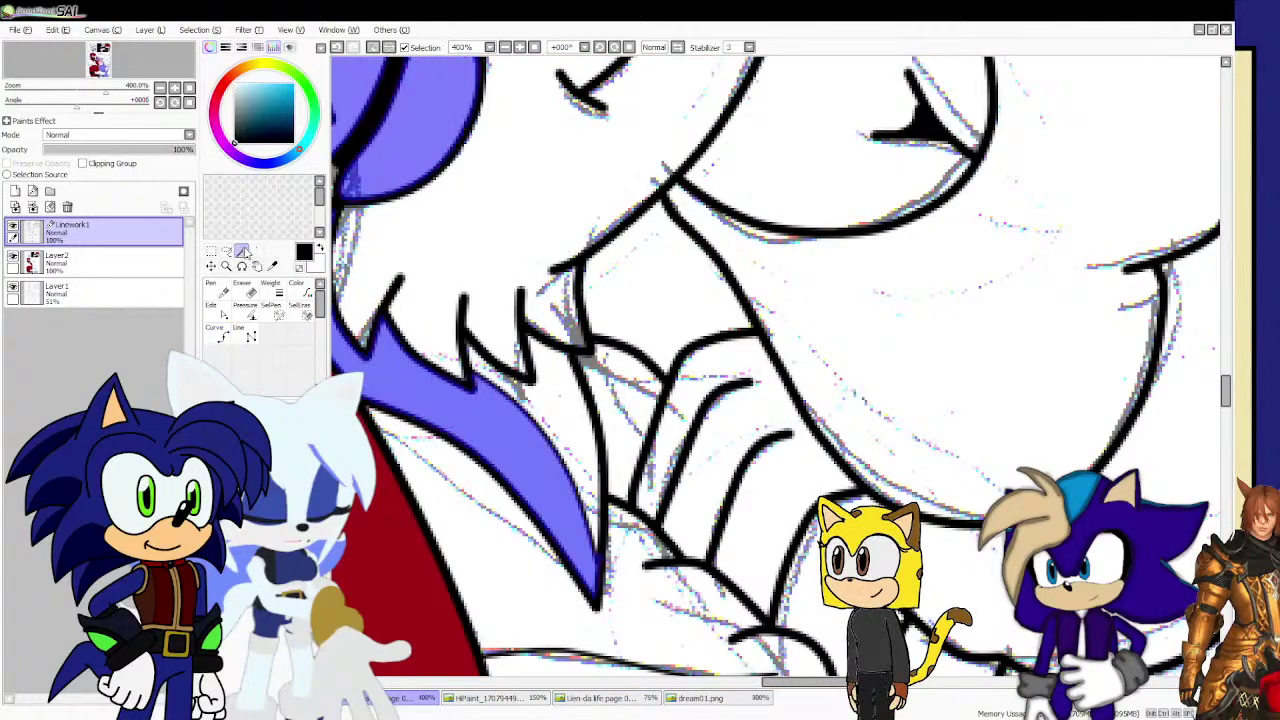
{"action": "scroll", "coordinate": [641, 268], "scroll_direction": "down", "scroll_amount": 6}
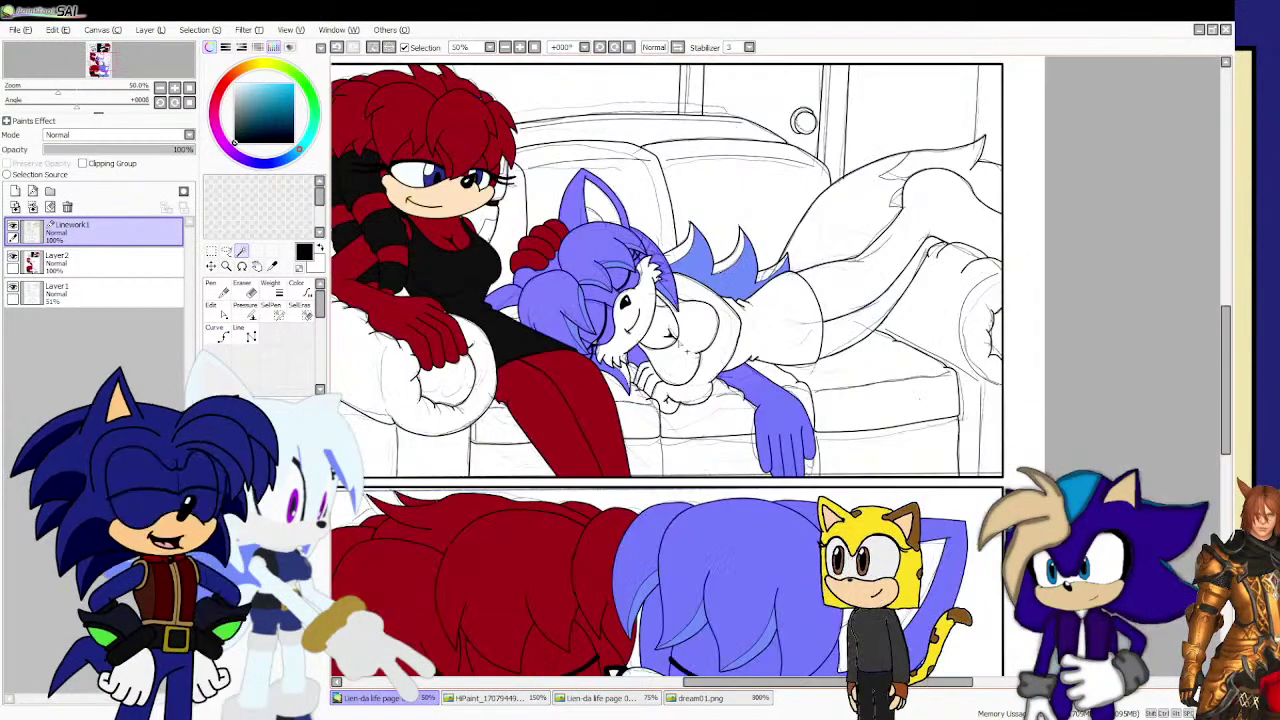
{"action": "scroll", "coordinate": [641, 311], "scroll_direction": "up", "scroll_amount": 3}
{"action": "scroll", "coordinate": [641, 311], "scroll_direction": "up", "scroll_amount": 1}
{"action": "scroll", "coordinate": [641, 311], "scroll_direction": "down", "scroll_amount": 2}
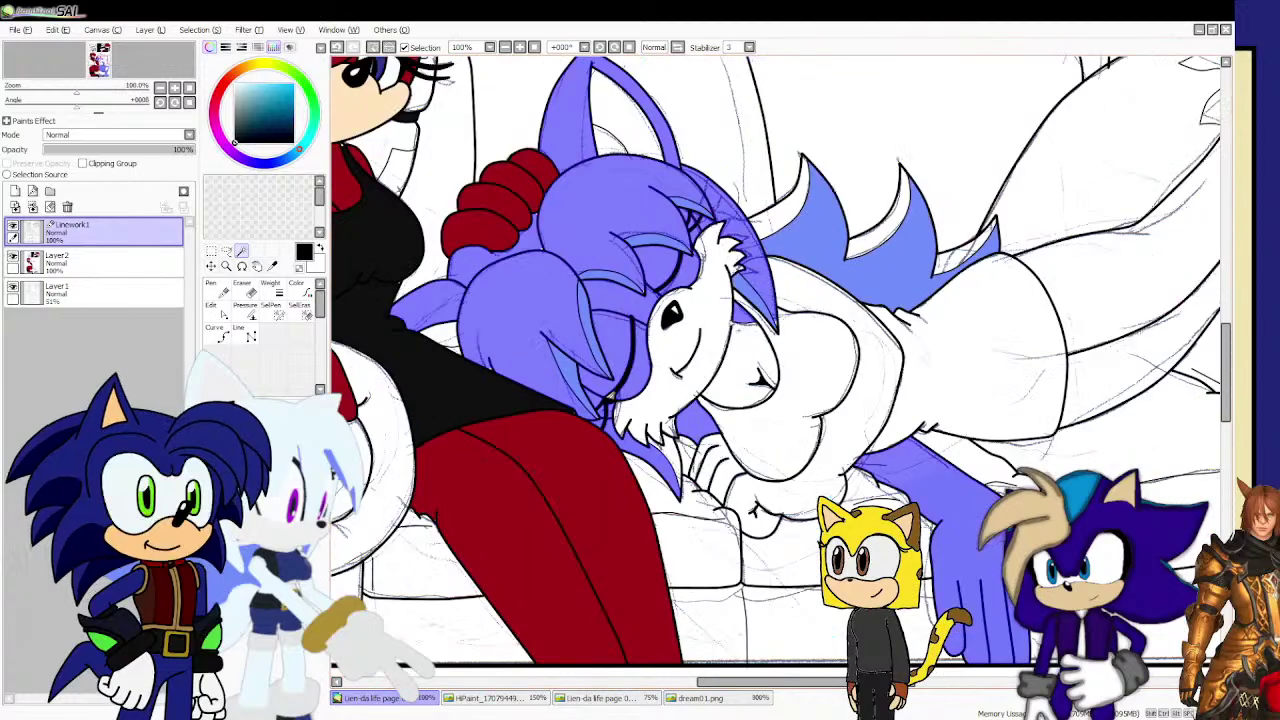
{"action": "scroll", "coordinate": [966, 264], "scroll_direction": "down", "scroll_amount": 2}
{"action": "scroll", "coordinate": [946, 276], "scroll_direction": "up", "scroll_amount": 3}
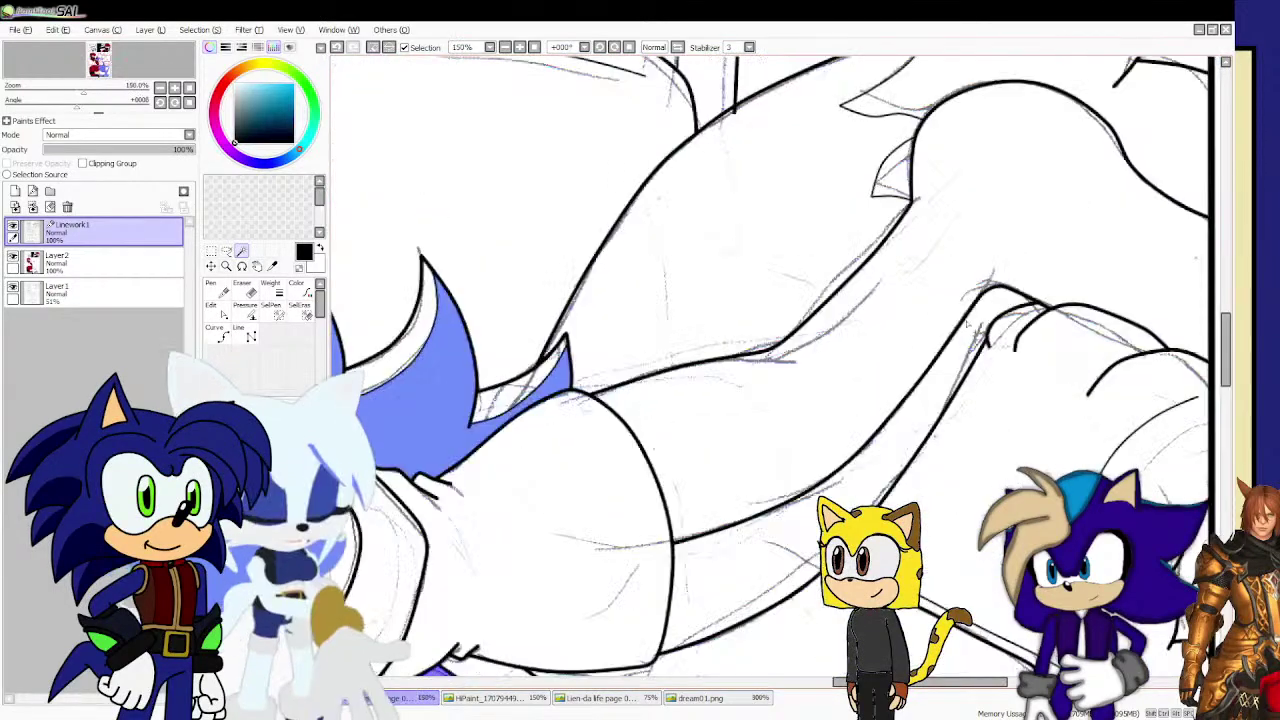
{"action": "scroll", "coordinate": [946, 276], "scroll_direction": "down", "scroll_amount": 2}
{"action": "scroll", "coordinate": [937, 180], "scroll_direction": "up", "scroll_amount": 2}
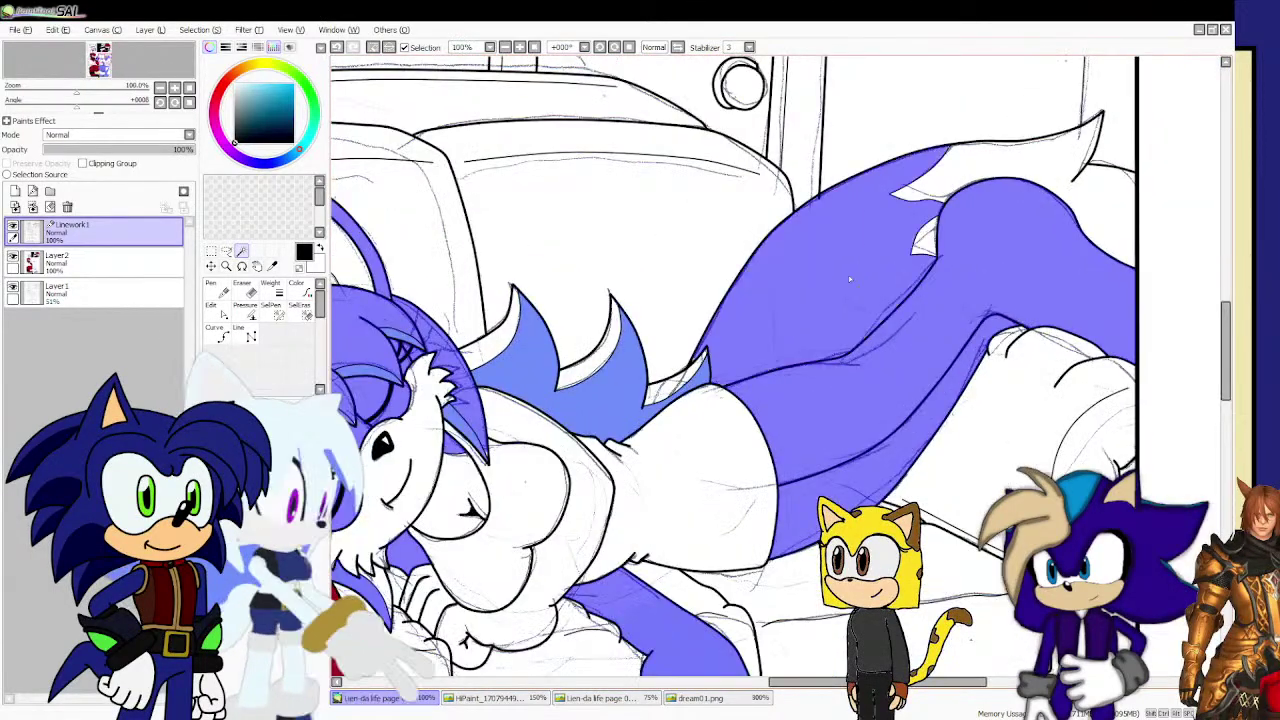
{"action": "scroll", "coordinate": [937, 180], "scroll_direction": "up", "scroll_amount": 4}
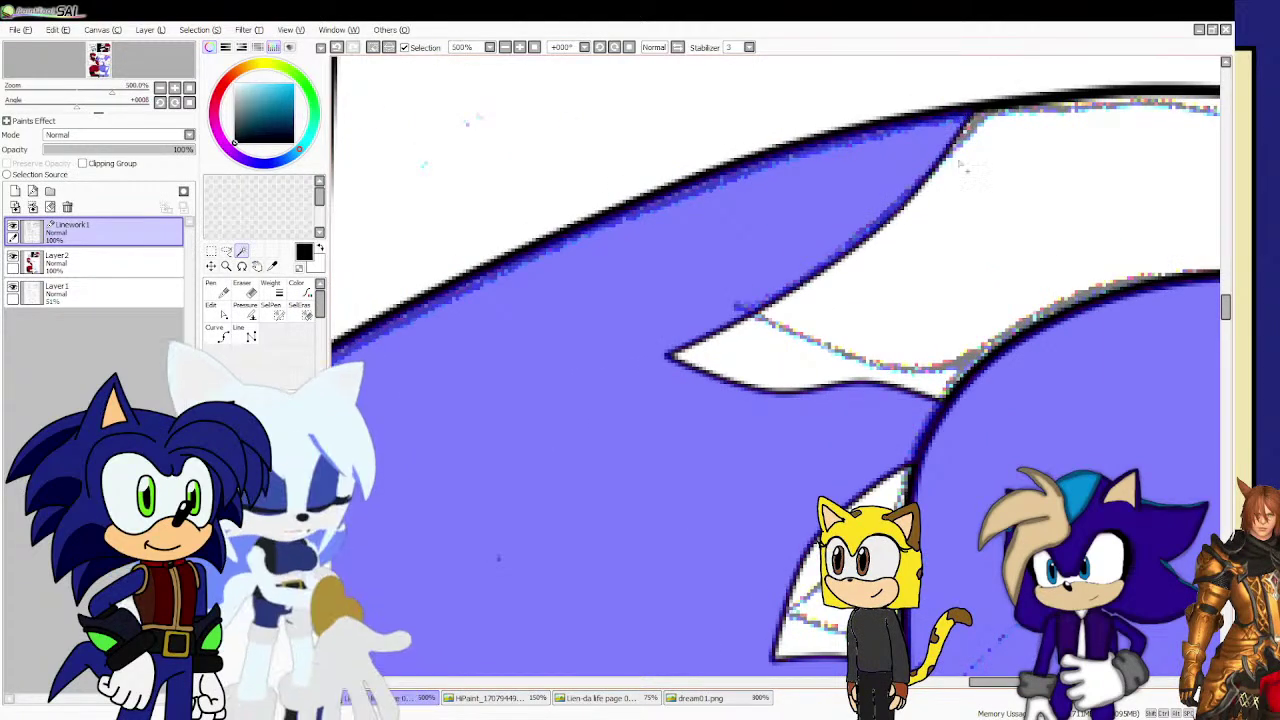
{"action": "scroll", "coordinate": [964, 121], "scroll_direction": "down", "scroll_amount": 6}
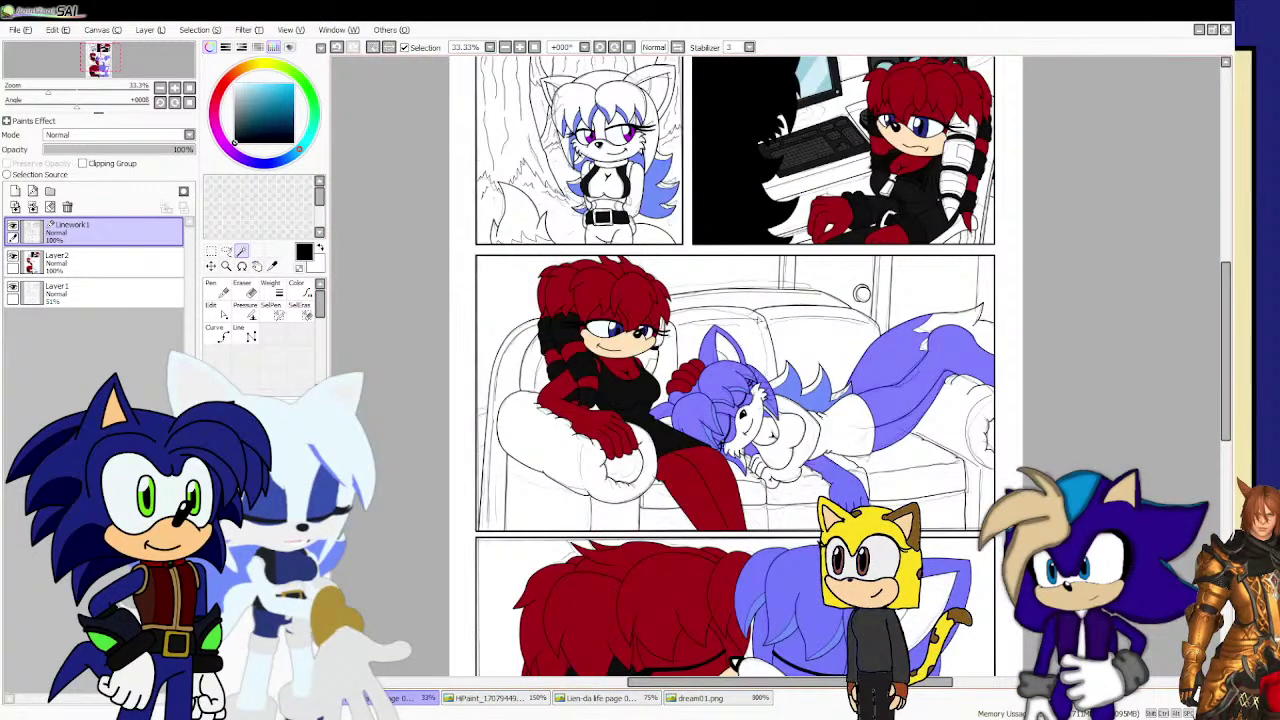
Add the uncoloured upper strips of the three pointed hair locks behind the lying character's back to the selection.
{"action": "scroll", "coordinate": [765, 375], "scroll_direction": "up", "scroll_amount": 3}
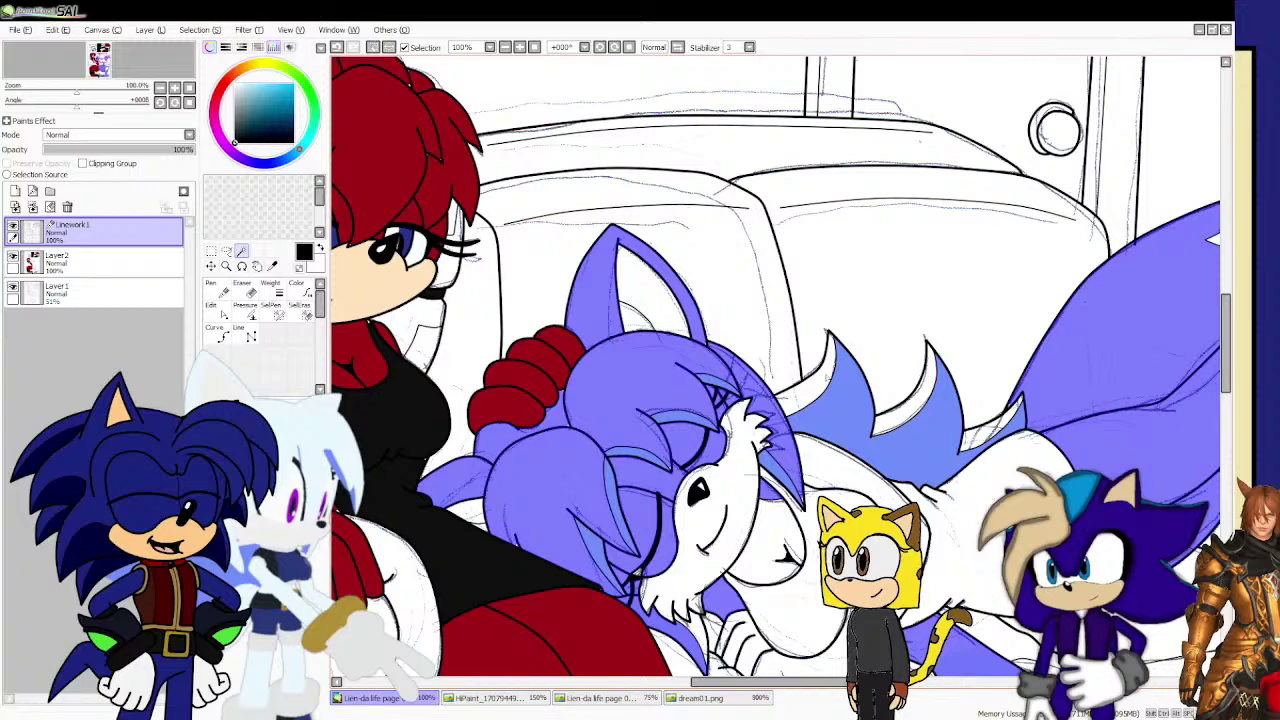
{"action": "scroll", "coordinate": [929, 372], "scroll_direction": "up", "scroll_amount": 2}
{"action": "scroll", "coordinate": [929, 372], "scroll_direction": "down", "scroll_amount": 2}
{"action": "scroll", "coordinate": [929, 372], "scroll_direction": "up", "scroll_amount": 1}
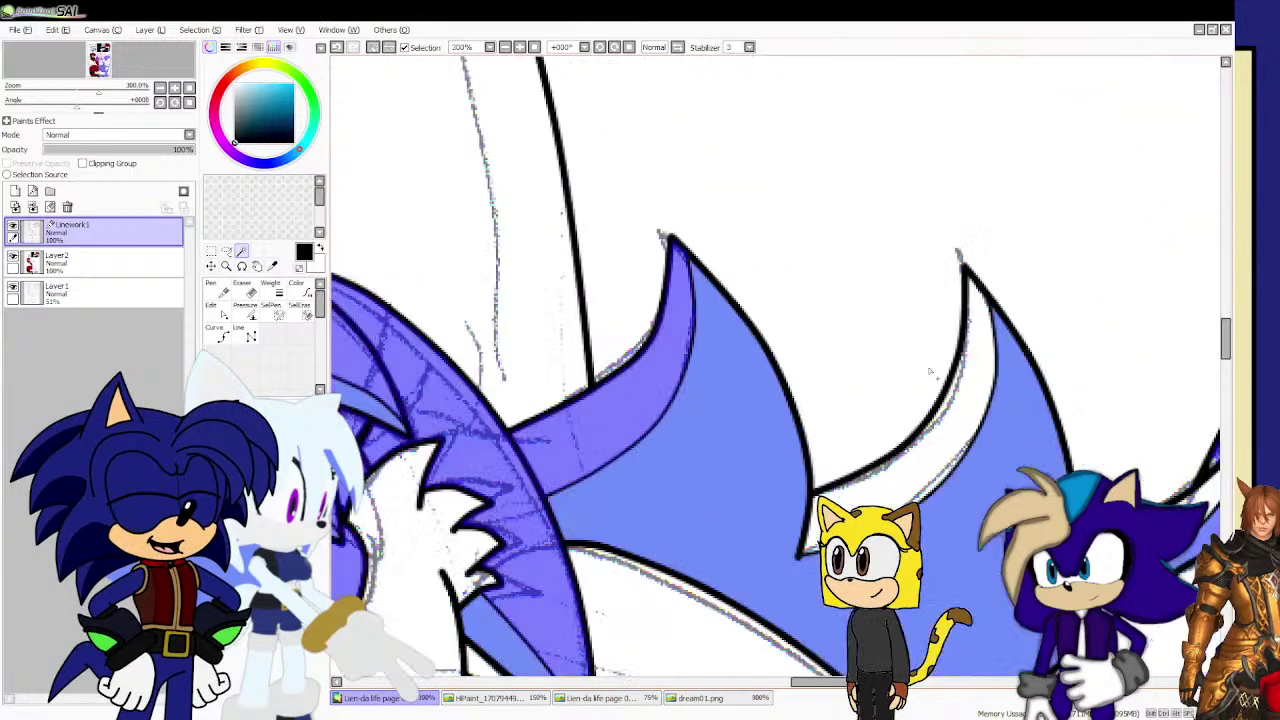
{"action": "scroll", "coordinate": [929, 372], "scroll_direction": "up", "scroll_amount": 3}
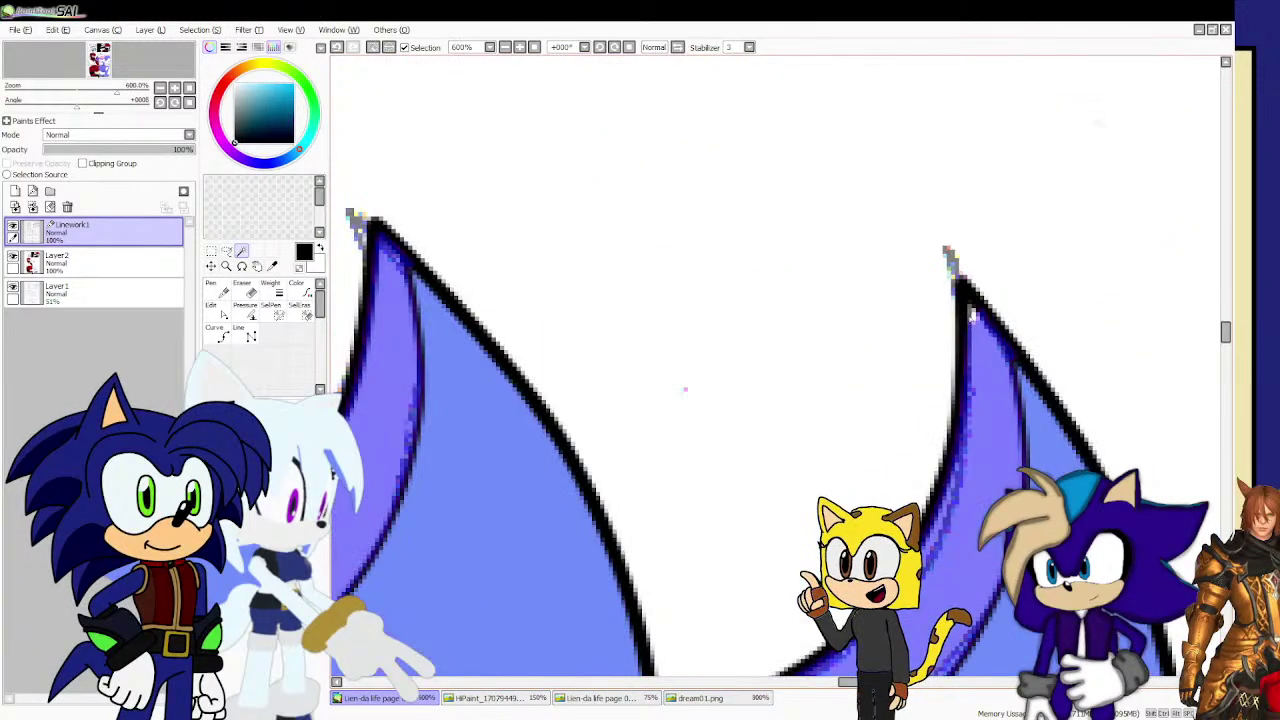
{"action": "scroll", "coordinate": [685, 390], "scroll_direction": "down", "scroll_amount": 2}
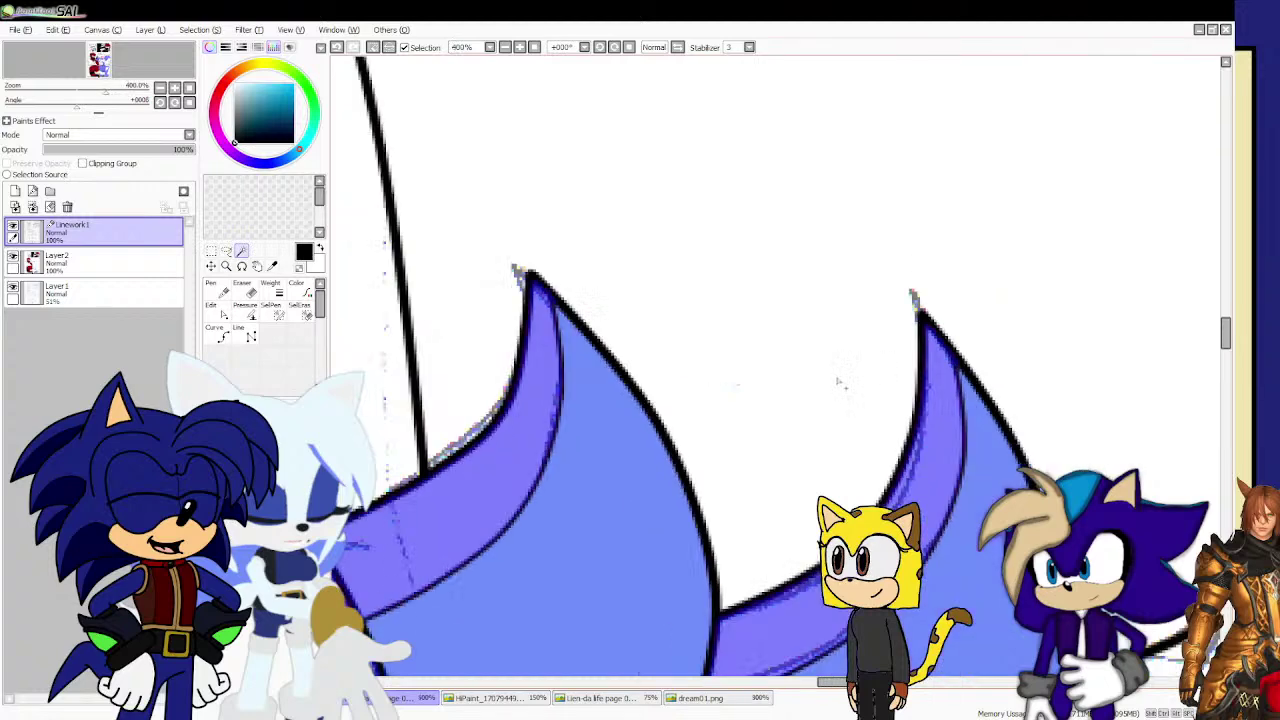
{"action": "scroll", "coordinate": [600, 400], "scroll_direction": "up", "scroll_amount": 2}
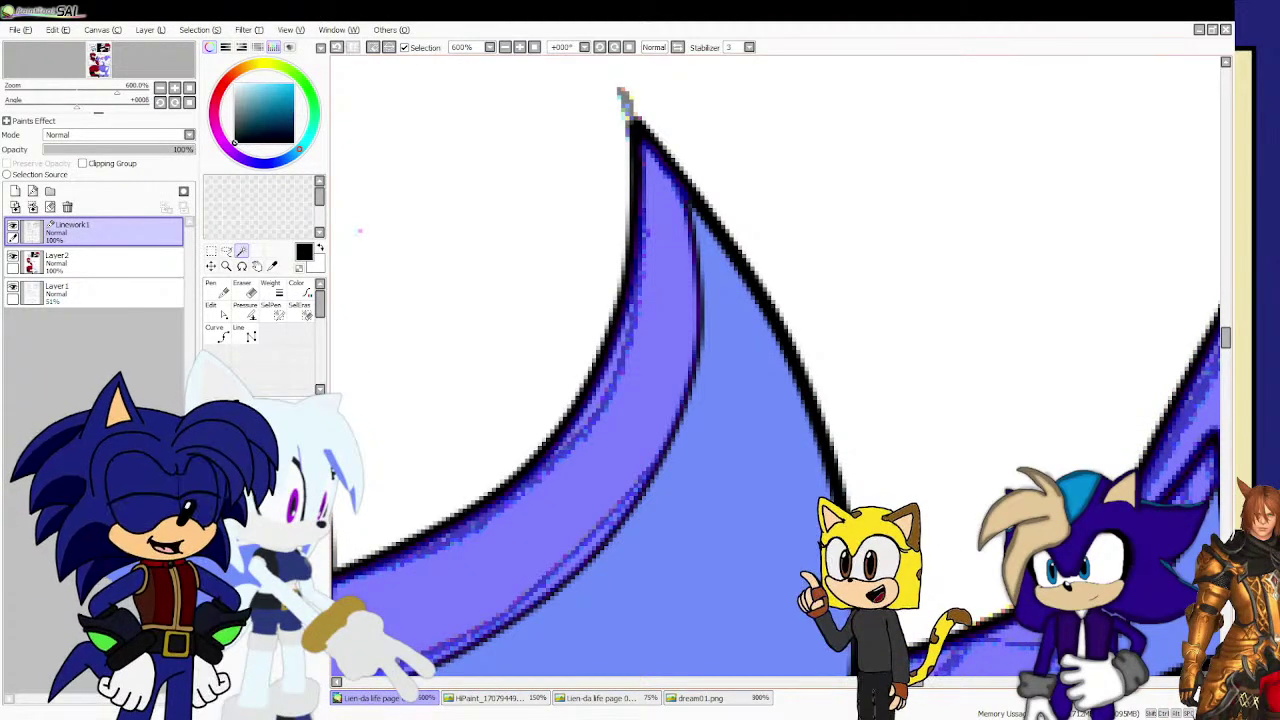
{"action": "scroll", "coordinate": [859, 458], "scroll_direction": "down", "scroll_amount": 3}
{"action": "scroll", "coordinate": [788, 632], "scroll_direction": "up", "scroll_amount": 2}
{"action": "scroll", "coordinate": [905, 618], "scroll_direction": "up", "scroll_amount": 2}
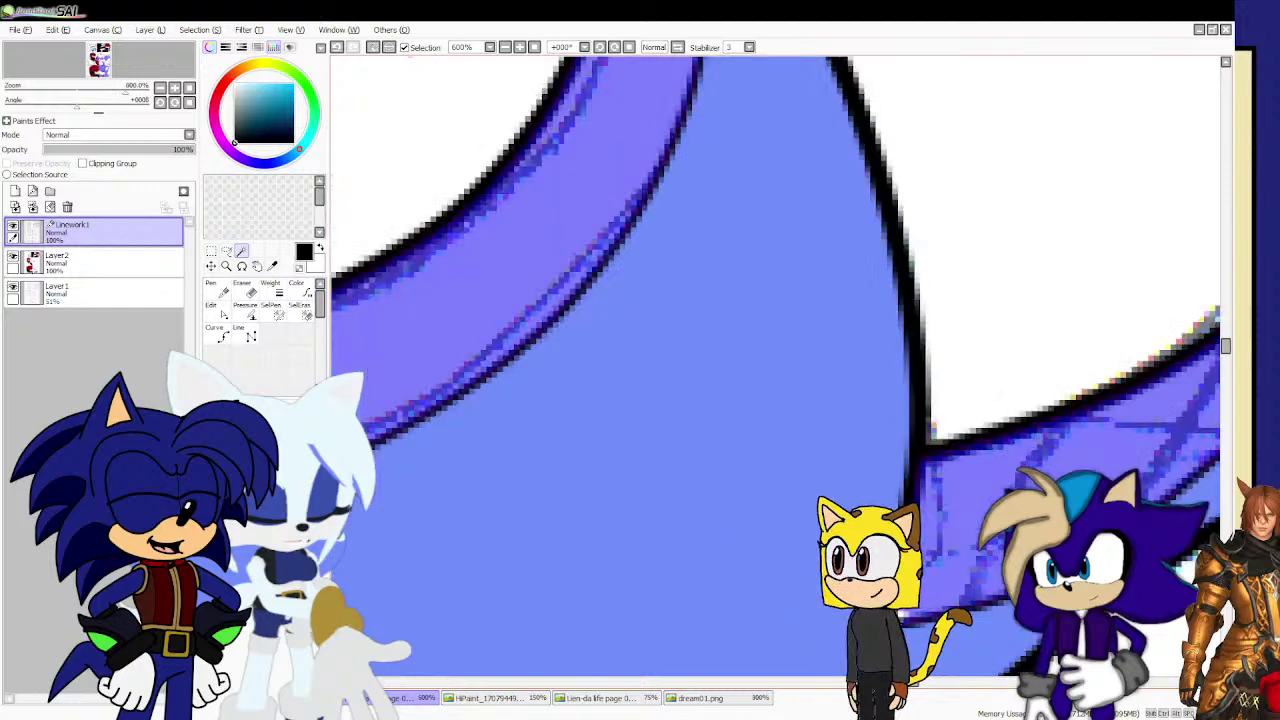
{"action": "scroll", "coordinate": [797, 545], "scroll_direction": "down", "scroll_amount": 4}
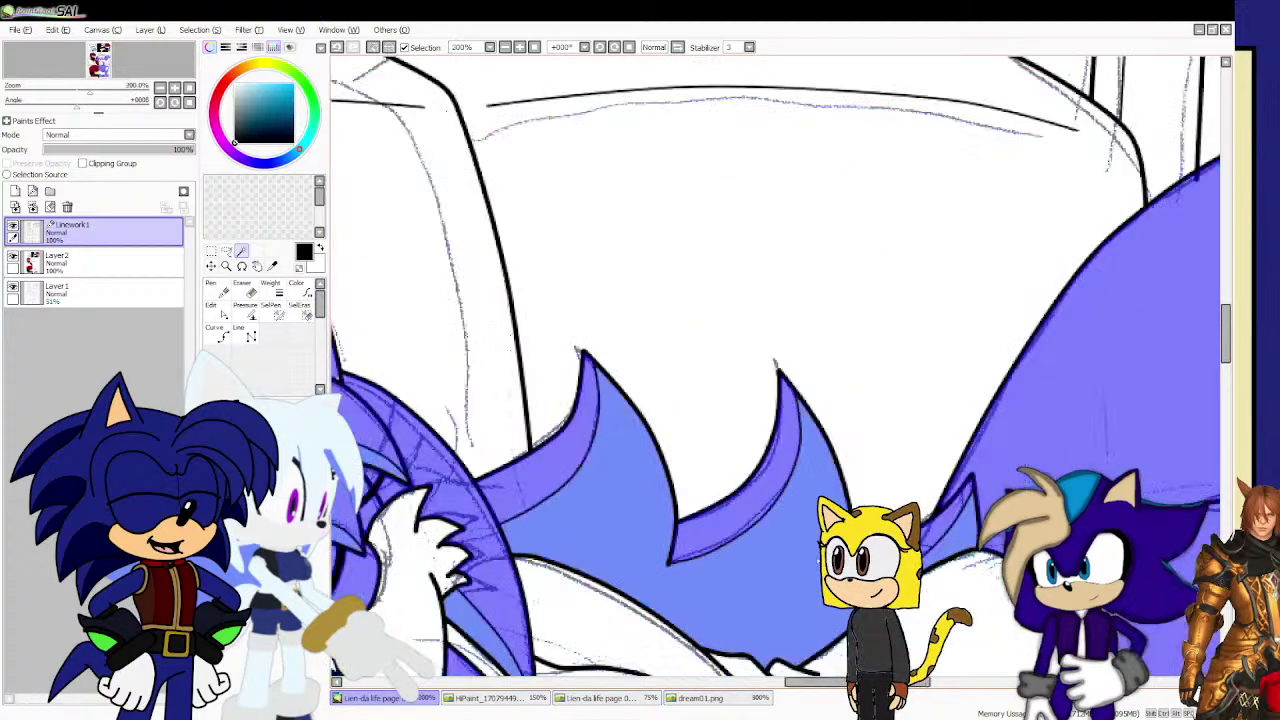
{"action": "scroll", "coordinate": [765, 533], "scroll_direction": "down", "scroll_amount": 3}
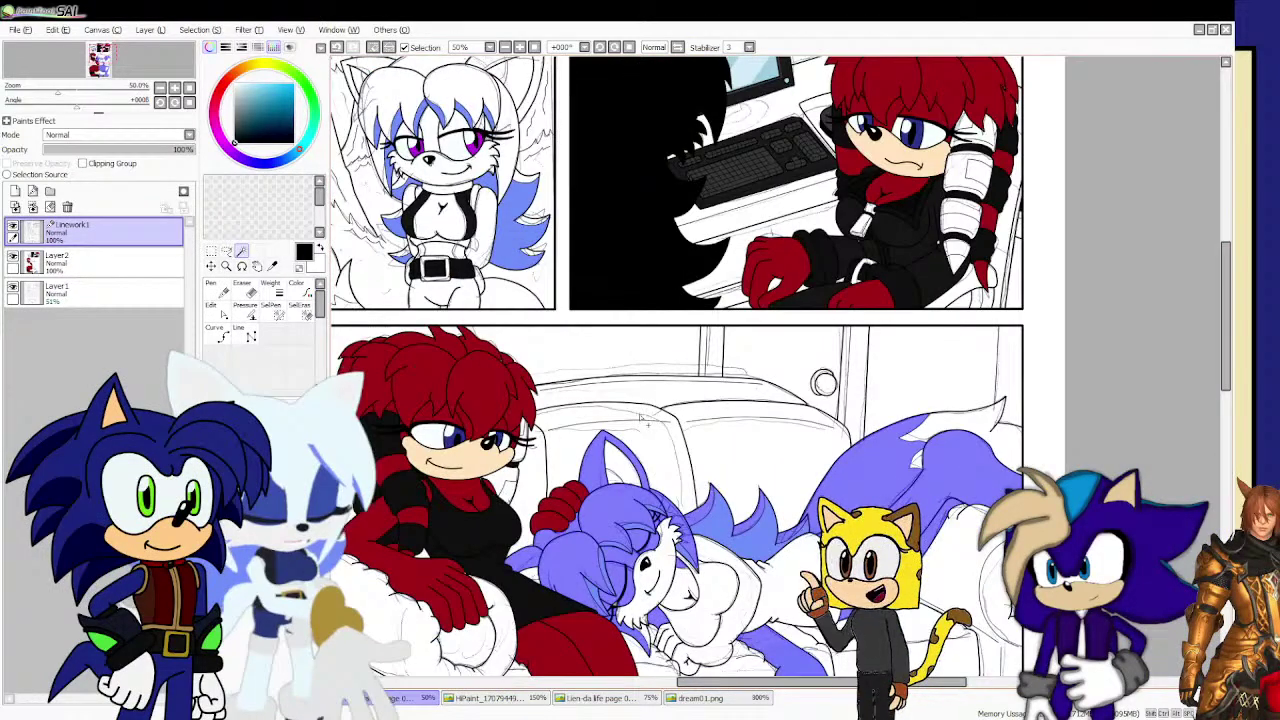
Add the rounded tail section beside the standing white character's hip in the first panel to the selection.
{"action": "scroll", "coordinate": [452, 310], "scroll_direction": "down", "scroll_amount": 1}
{"action": "scroll", "coordinate": [450, 315], "scroll_direction": "up", "scroll_amount": 3}
{"action": "scroll", "coordinate": [450, 314], "scroll_direction": "up", "scroll_amount": 1}
{"action": "left_click", "coordinate": [1062, 444]}
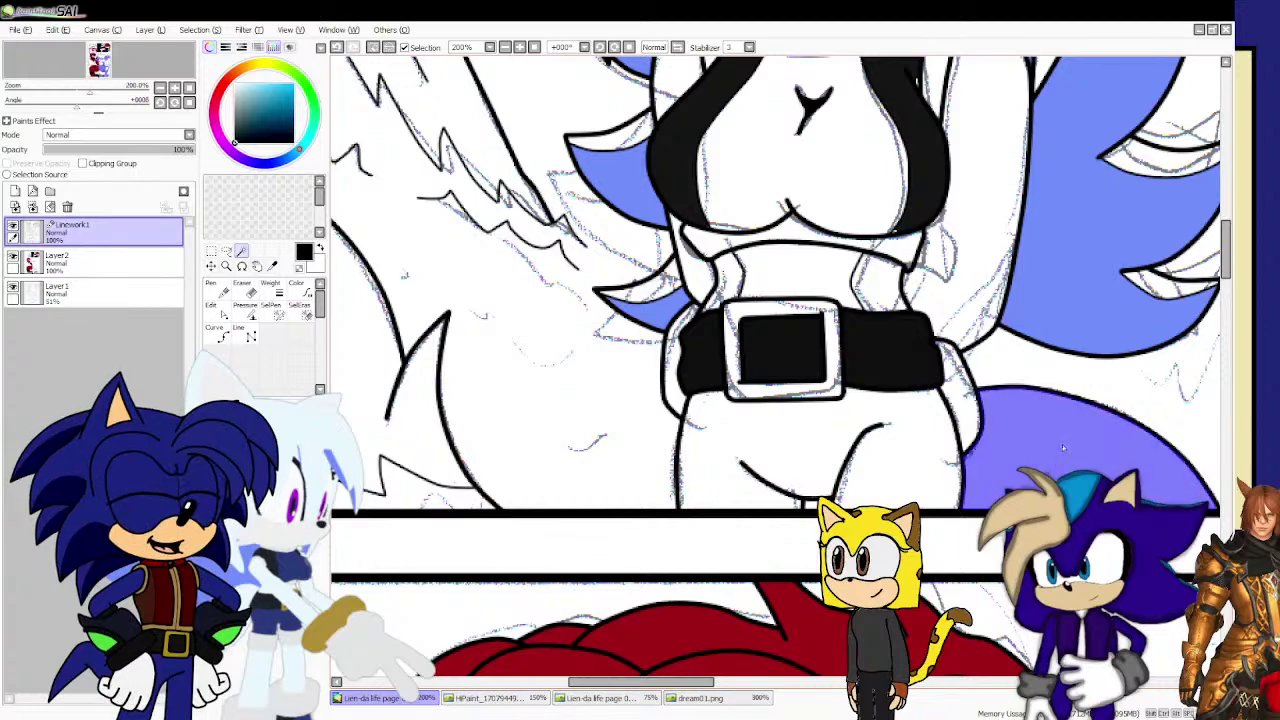
Add the jagged fur areas at the base of the tail along the first panel's lower border to the selection.
{"action": "scroll", "coordinate": [925, 486], "scroll_direction": "down", "scroll_amount": 2}
{"action": "scroll", "coordinate": [607, 494], "scroll_direction": "up", "scroll_amount": 5}
{"action": "left_click", "coordinate": [536, 477]}
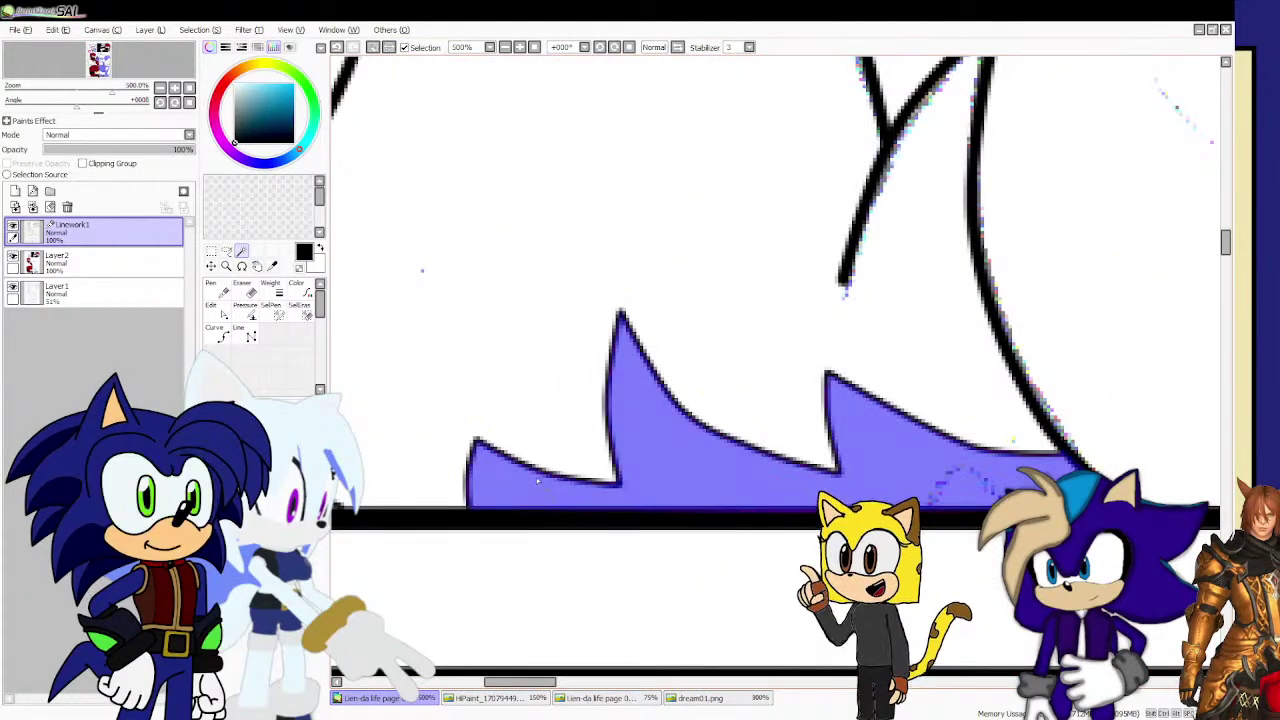
{"action": "scroll", "coordinate": [695, 483], "scroll_direction": "down", "scroll_amount": 4}
{"action": "scroll", "coordinate": [520, 483], "scroll_direction": "up", "scroll_amount": 4}
{"action": "left_click", "coordinate": [655, 480]}
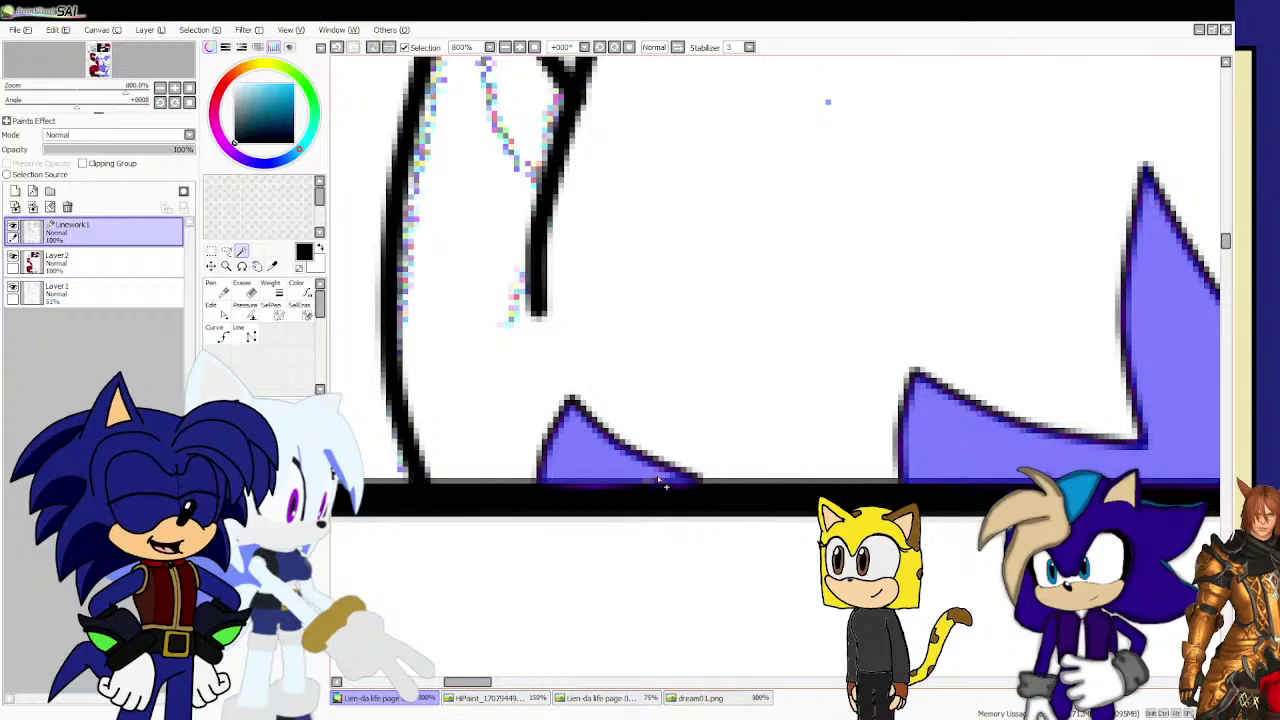
{"action": "scroll", "coordinate": [672, 485], "scroll_direction": "down", "scroll_amount": 4}
{"action": "scroll", "coordinate": [809, 463], "scroll_direction": "up", "scroll_amount": 4}
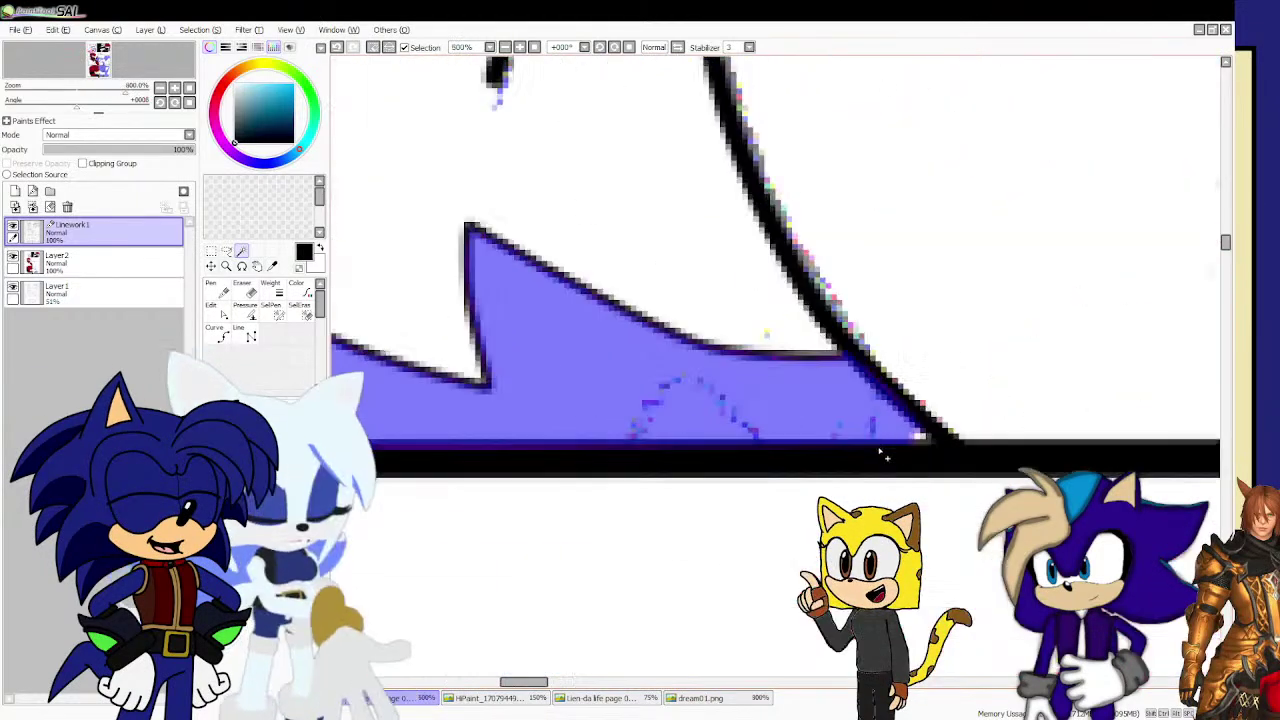
{"action": "left_click", "coordinate": [805, 460]}
{"action": "scroll", "coordinate": [769, 457], "scroll_direction": "down", "scroll_amount": 2}
{"action": "scroll", "coordinate": [769, 457], "scroll_direction": "down", "scroll_amount": 4}
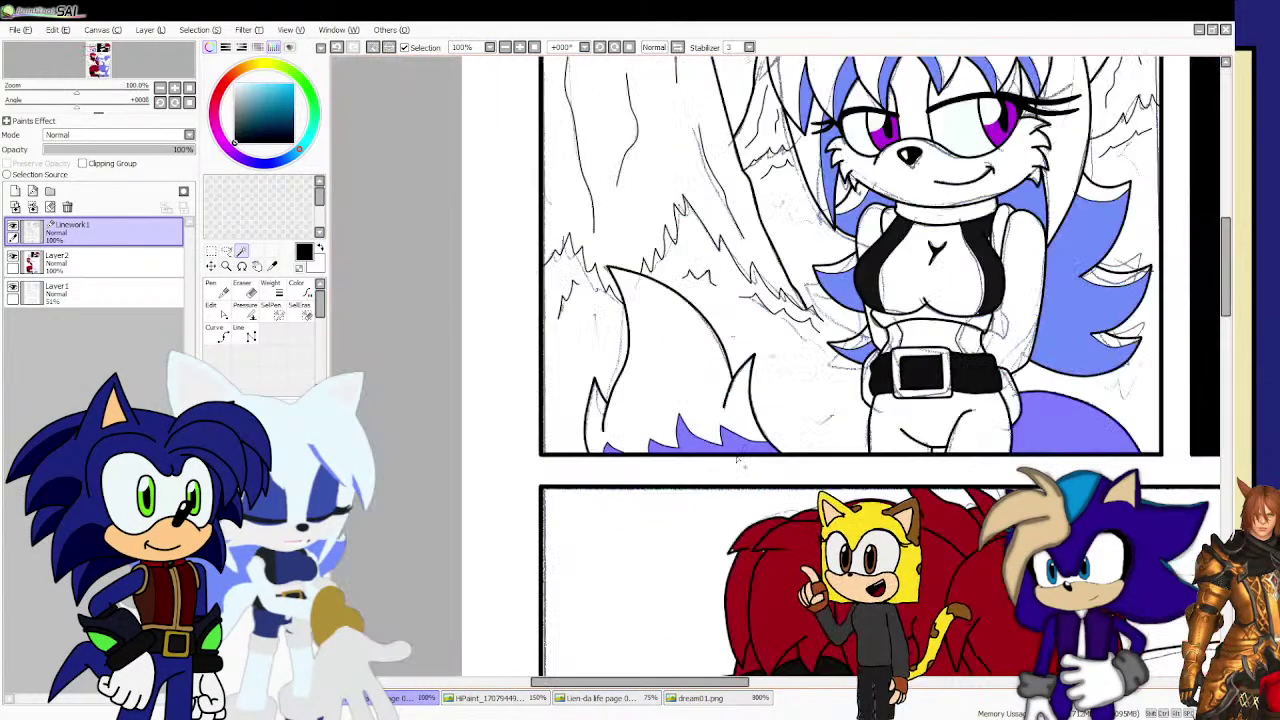
Add the standing character's right-hand arm, both sides of the waist and the narrow forearm area on the left to the selection.
{"action": "scroll", "coordinate": [810, 505], "scroll_direction": "up", "scroll_amount": 4}
{"action": "scroll", "coordinate": [809, 485], "scroll_direction": "down", "scroll_amount": 2}
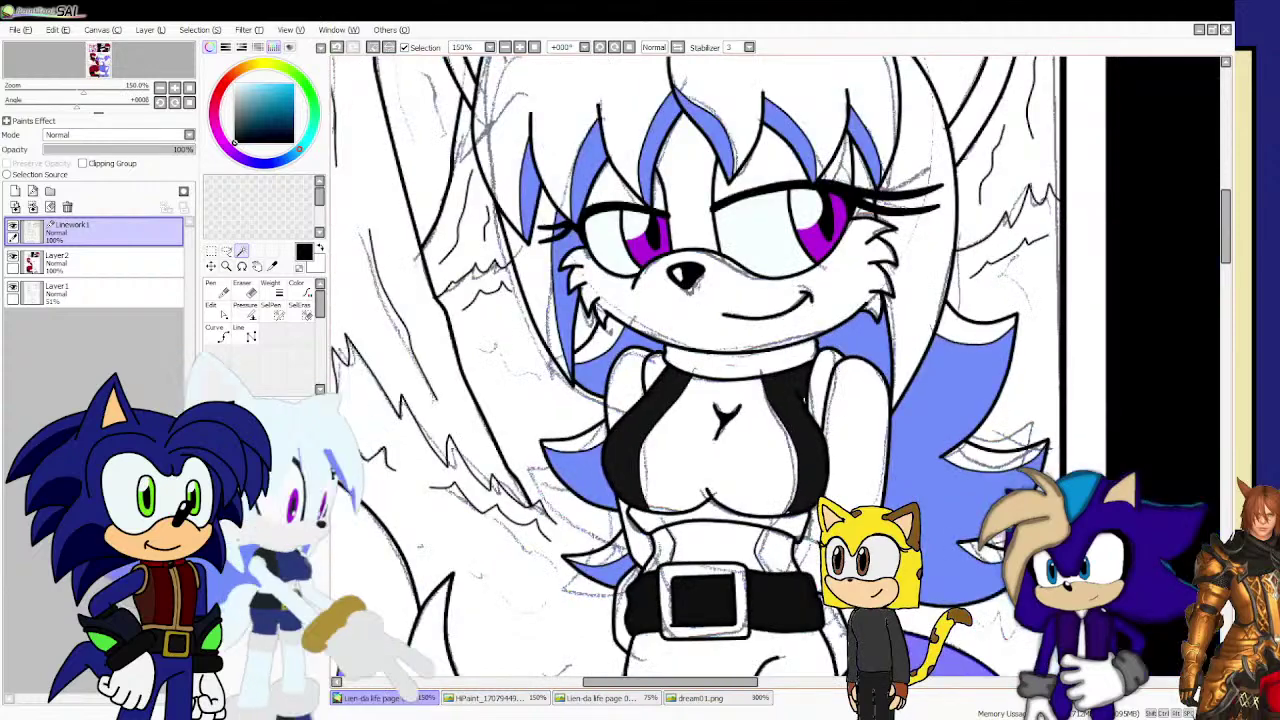
{"action": "left_click", "coordinate": [840, 470]}
{"action": "scroll", "coordinate": [771, 535], "scroll_direction": "up", "scroll_amount": 2}
{"action": "left_click", "coordinate": [772, 550]}
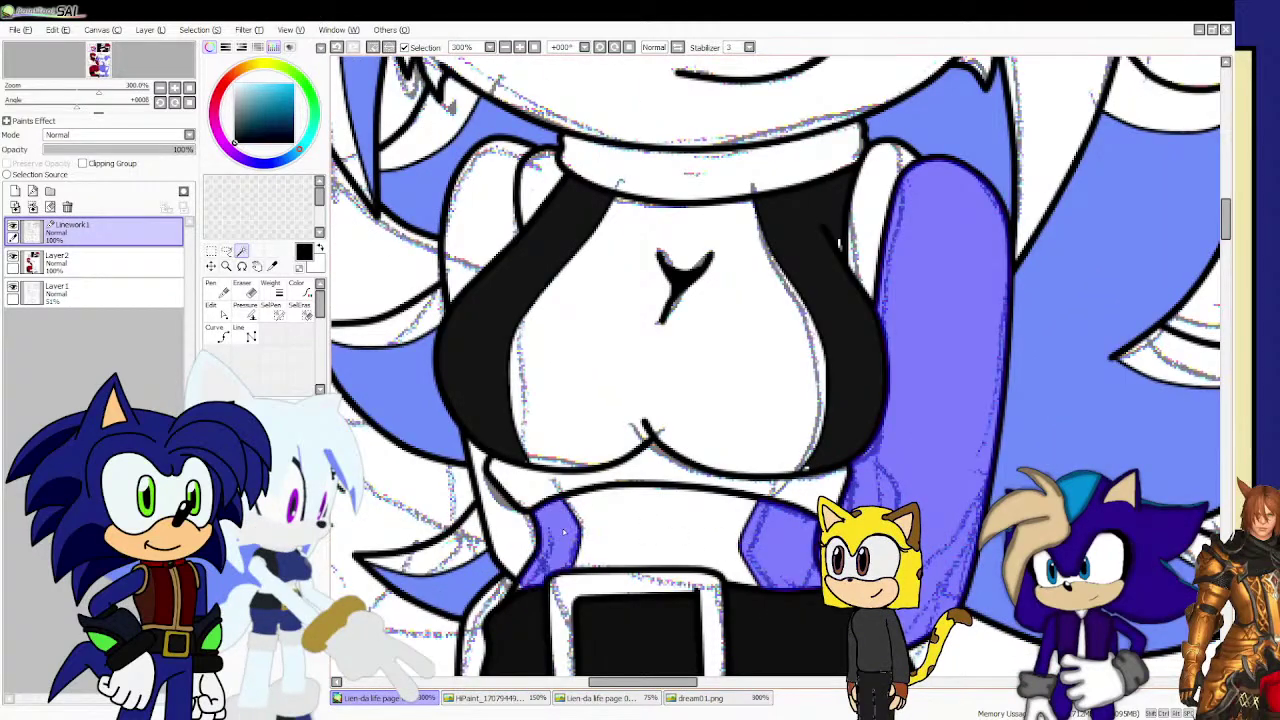
{"action": "left_click", "coordinate": [528, 535]}
{"action": "scroll", "coordinate": [528, 590], "scroll_direction": "up", "scroll_amount": 1}
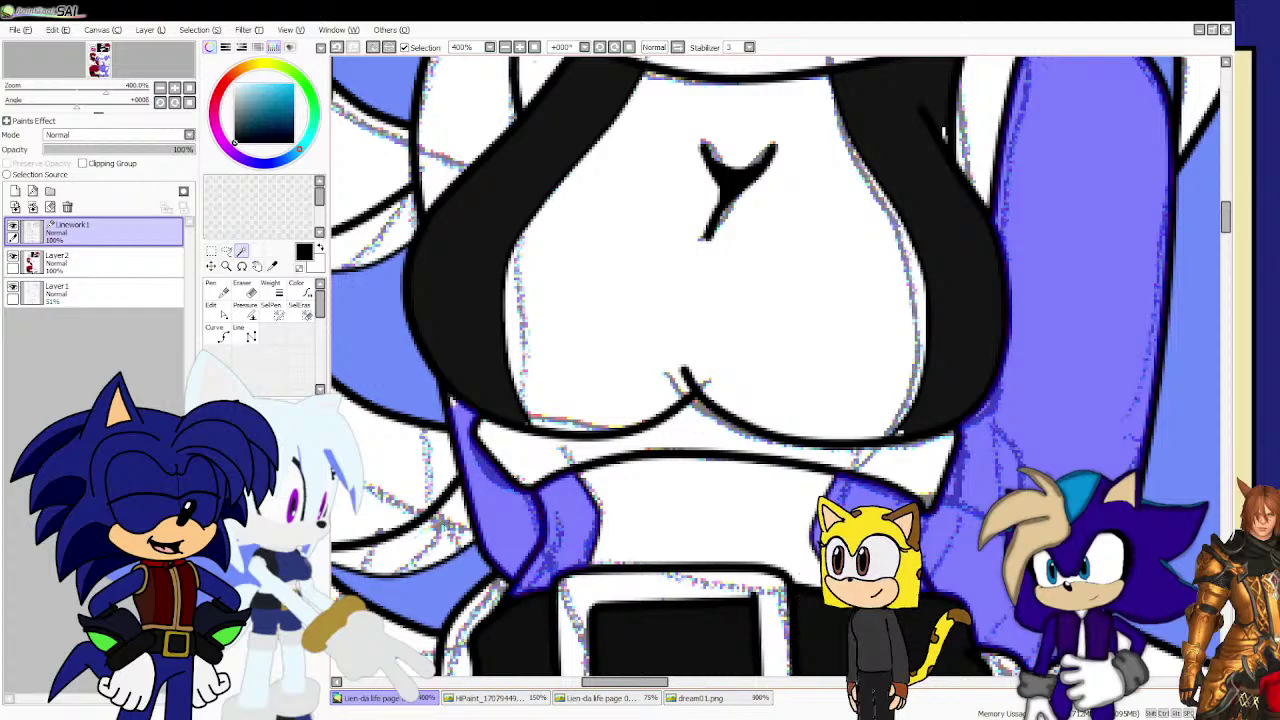
{"action": "scroll", "coordinate": [532, 512], "scroll_direction": "down", "scroll_amount": 3}
{"action": "scroll", "coordinate": [460, 485], "scroll_direction": "up", "scroll_amount": 6}
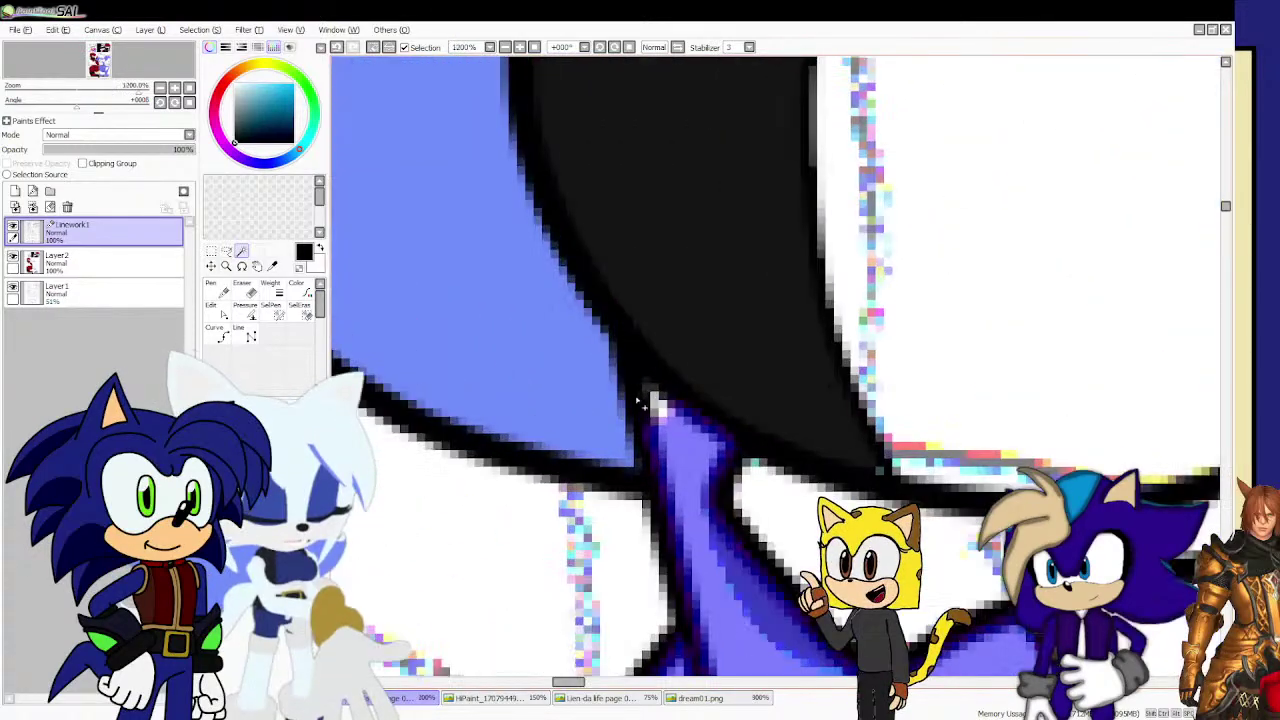
Add the uncoloured strips of the two pointed hair locks left of the standing character's torso to the selection.
{"action": "scroll", "coordinate": [647, 386], "scroll_direction": "down", "scroll_amount": 4}
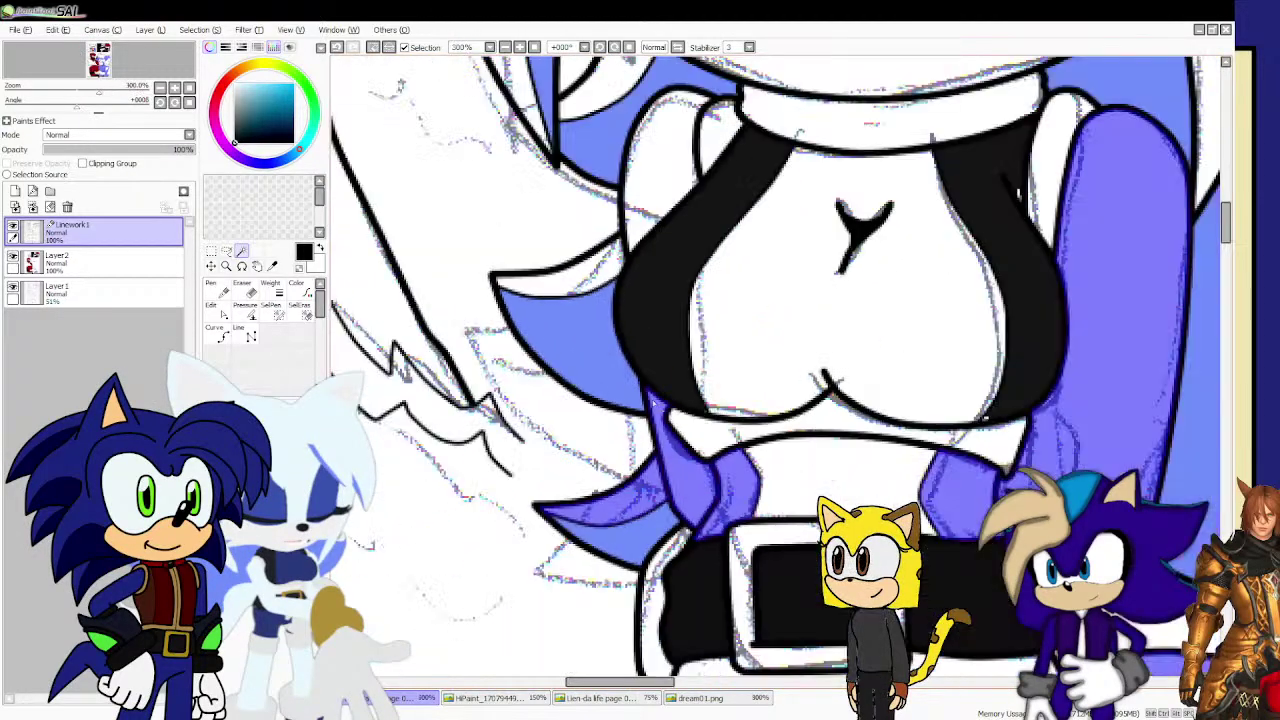
{"action": "scroll", "coordinate": [620, 340], "scroll_direction": "down", "scroll_amount": 1}
{"action": "scroll", "coordinate": [610, 320], "scroll_direction": "up", "scroll_amount": 1}
{"action": "scroll", "coordinate": [598, 313], "scroll_direction": "down", "scroll_amount": 3}
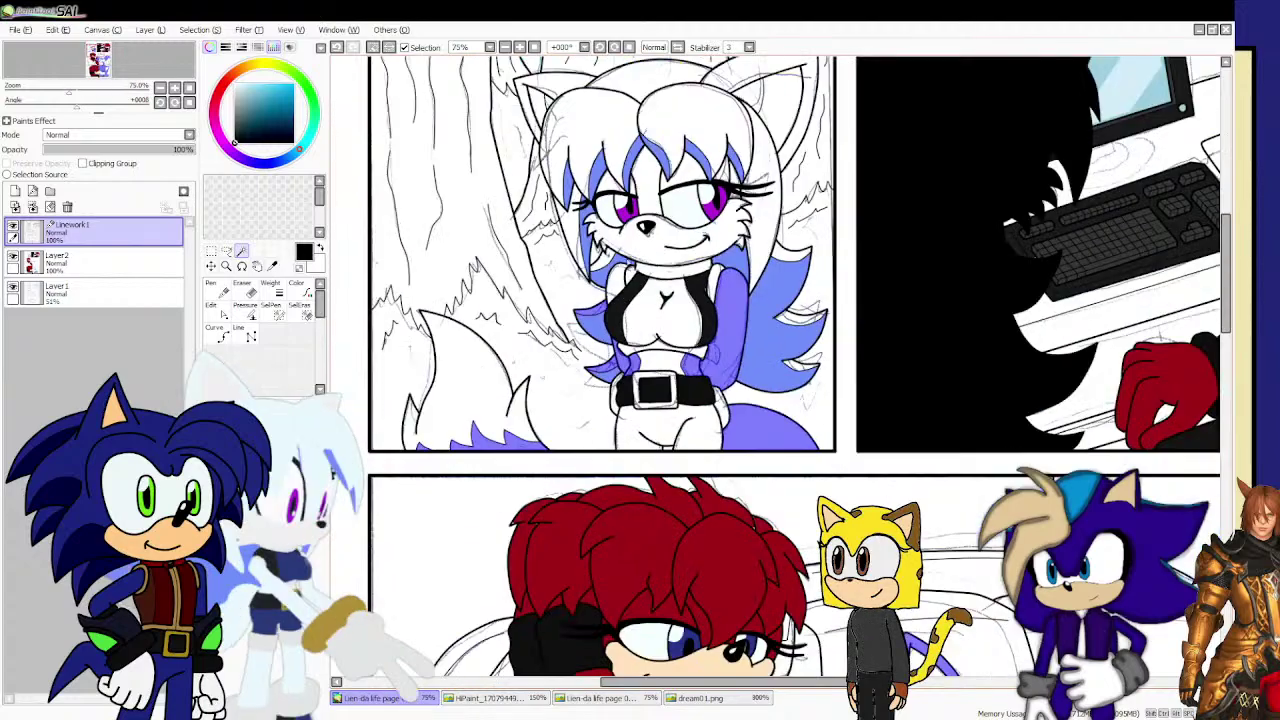
{"action": "scroll", "coordinate": [602, 236], "scroll_direction": "down", "scroll_amount": 1}
{"action": "scroll", "coordinate": [651, 377], "scroll_direction": "up", "scroll_amount": 3}
{"action": "scroll", "coordinate": [652, 378], "scroll_direction": "up", "scroll_amount": 1}
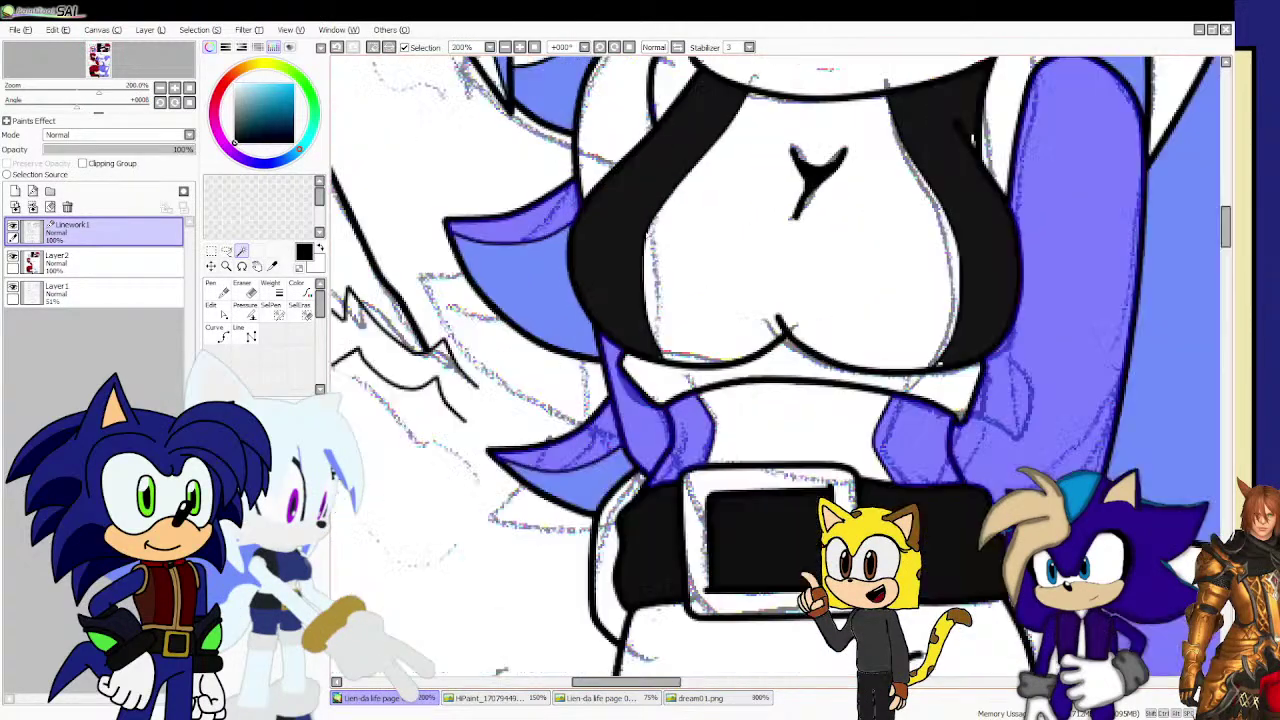
Add the standing character's upper arm on the left of the black top to the selection.
{"action": "scroll", "coordinate": [640, 200], "scroll_direction": "down", "scroll_amount": 1}
{"action": "left_click", "coordinate": [638, 148]}
{"action": "scroll", "coordinate": [858, 168], "scroll_direction": "down", "scroll_amount": 3}
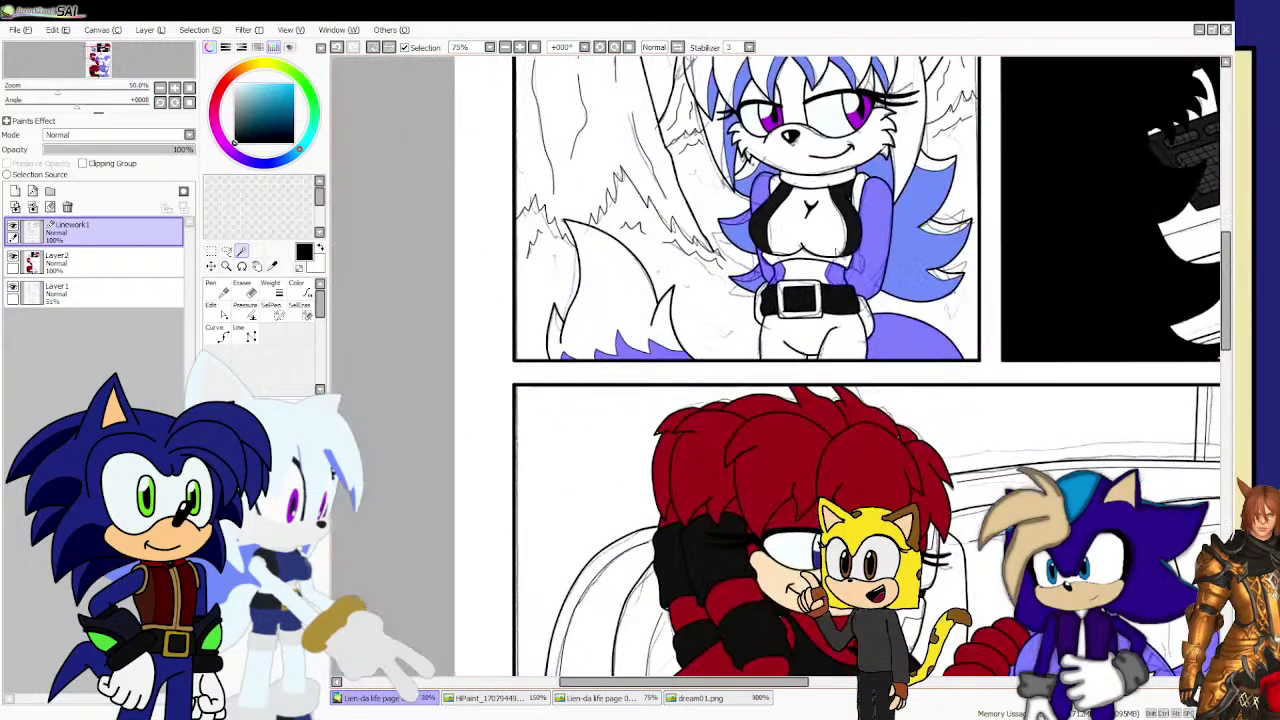
{"action": "scroll", "coordinate": [790, 85], "scroll_direction": "down", "scroll_amount": 2}
{"action": "scroll", "coordinate": [753, 317], "scroll_direction": "up", "scroll_amount": 5}
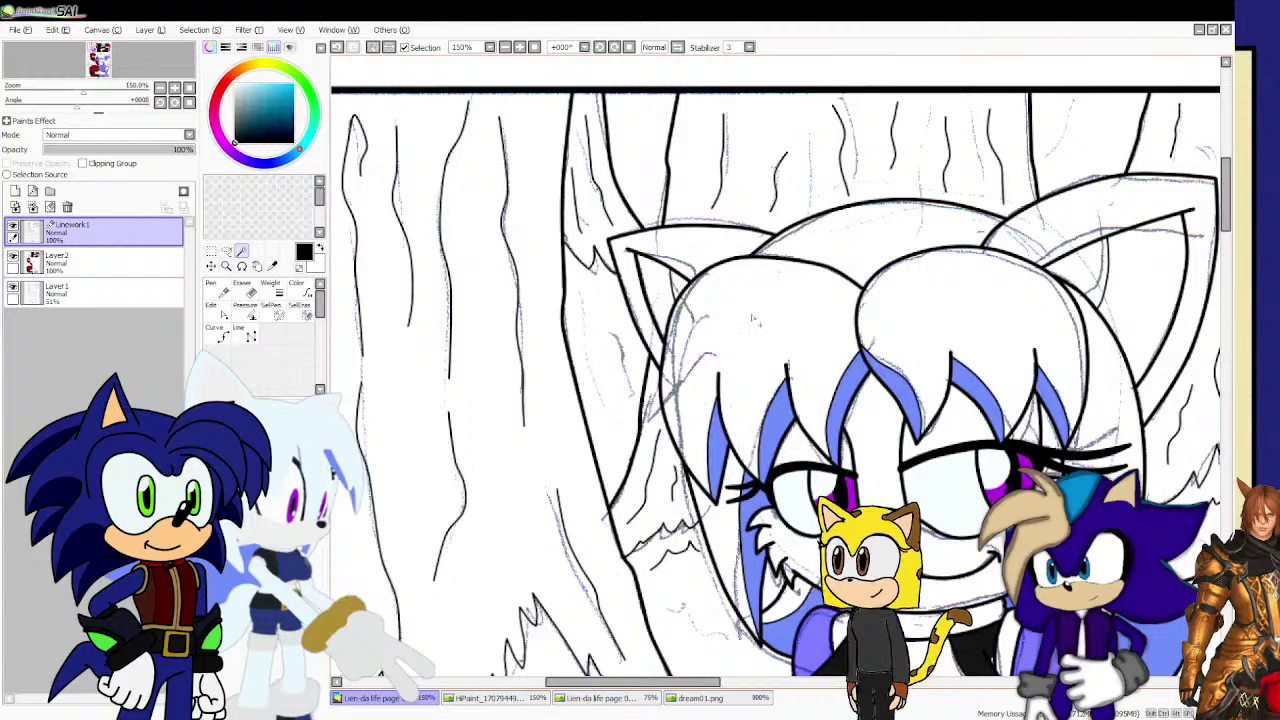
Add the standing character's left fringe section, left ear outline, crown of the head and long left side lock to the selection.
{"action": "left_click", "coordinate": [753, 317]}
{"action": "left_click", "coordinate": [692, 222]}
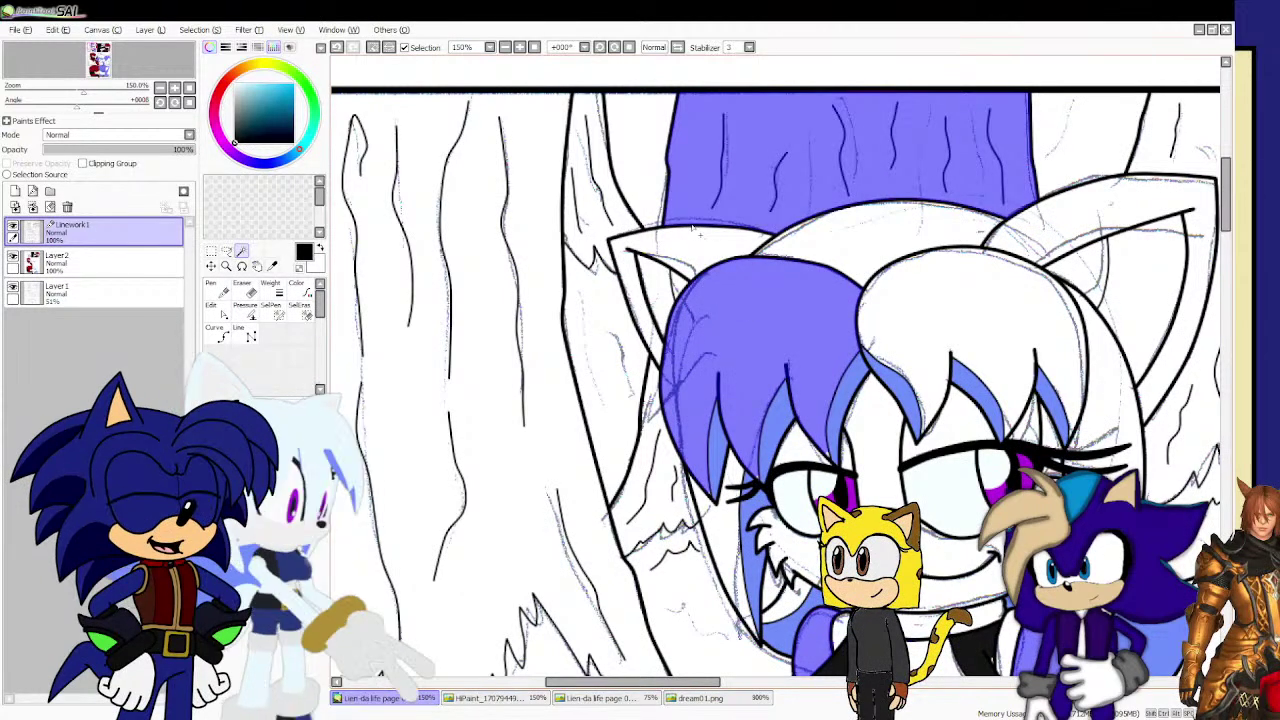
{"action": "key", "text": "ctrl+z"}
{"action": "left_click", "coordinate": [693, 240]}
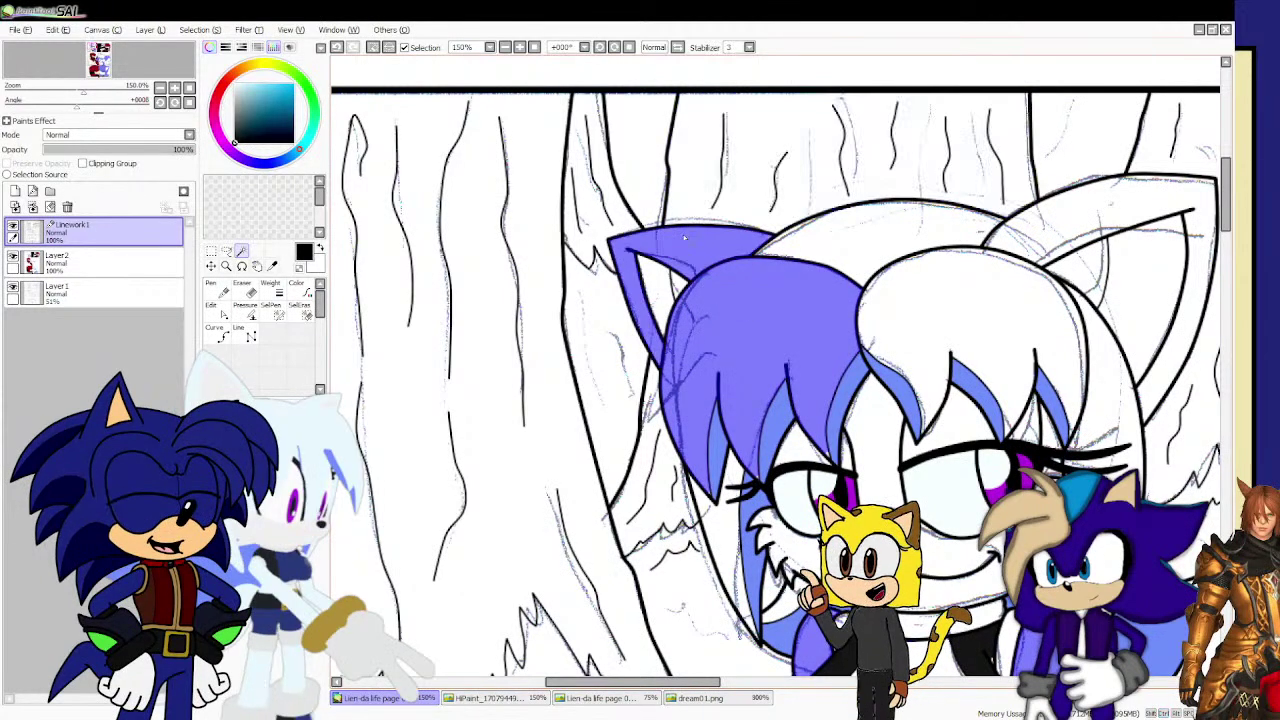
{"action": "left_click", "coordinate": [857, 209]}
{"action": "left_click", "coordinate": [729, 518]}
Add the small gaps between the fringe locks above the standing character's left eye and the strip over the nose bridge to the selection.
{"action": "scroll", "coordinate": [728, 518], "scroll_direction": "up", "scroll_amount": 6}
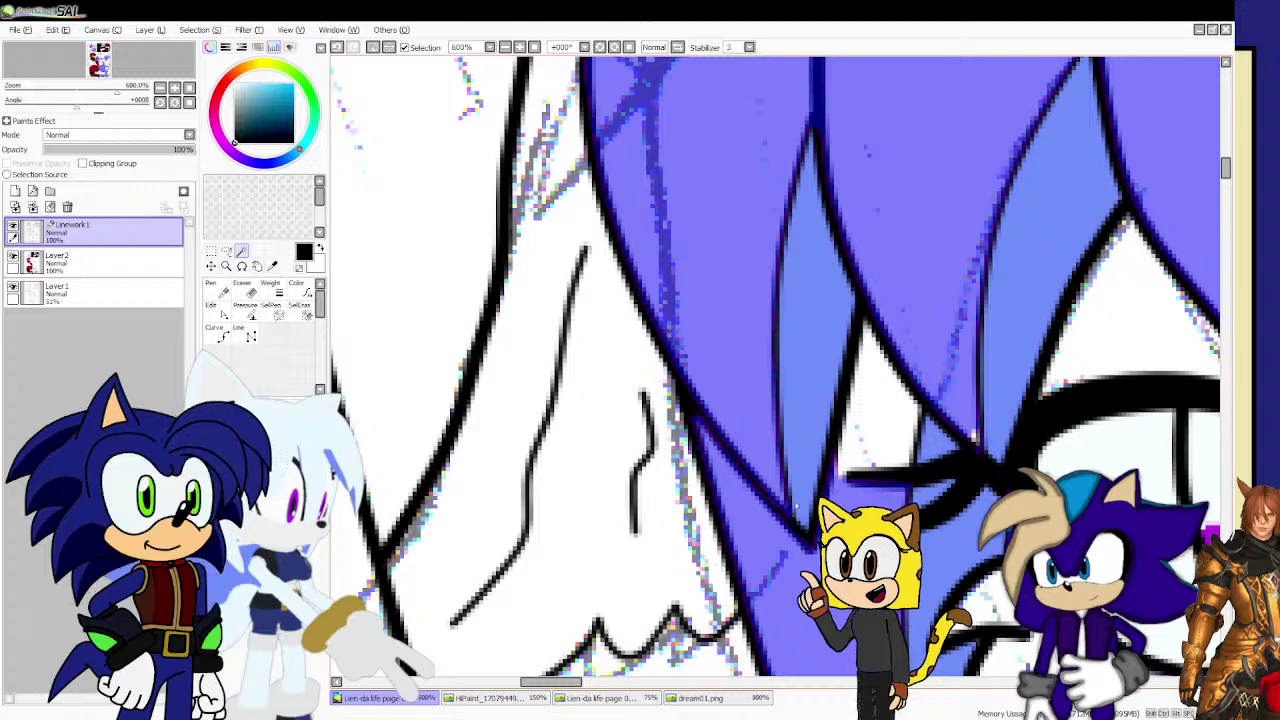
{"action": "left_click", "coordinate": [865, 453]}
{"action": "left_click", "coordinate": [972, 438]}
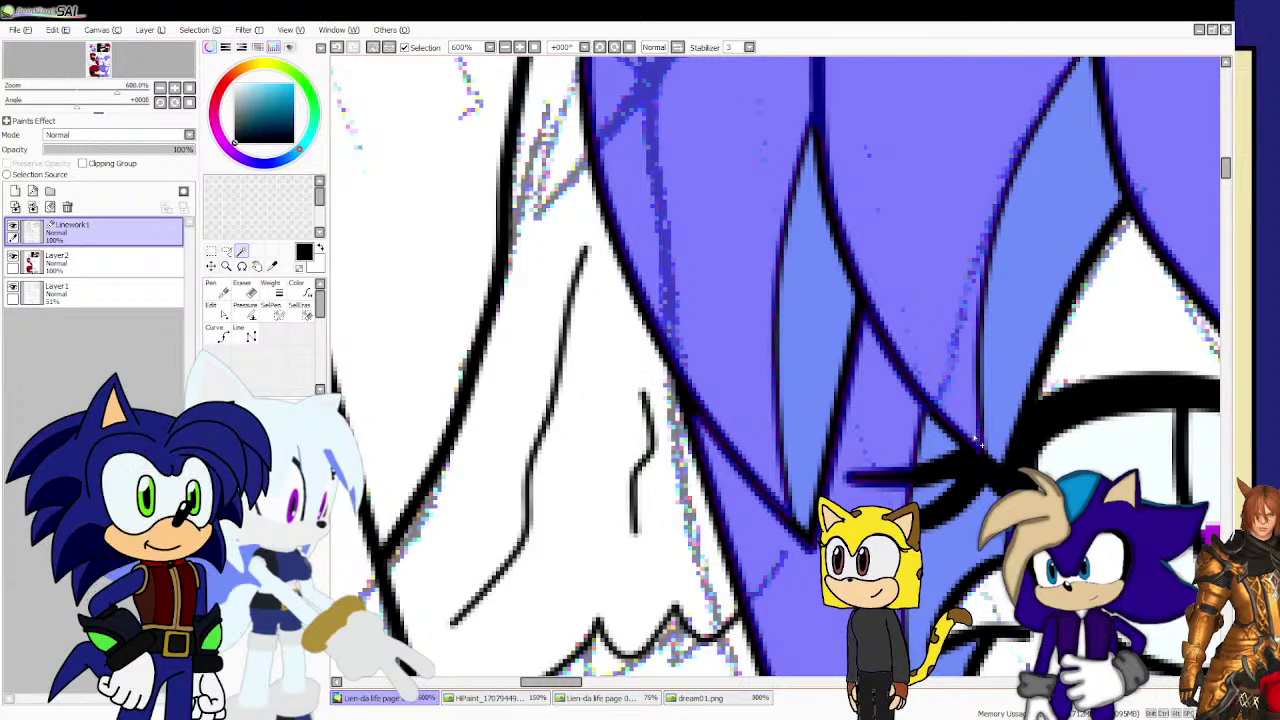
{"action": "scroll", "coordinate": [783, 470], "scroll_direction": "down", "scroll_amount": 4}
{"action": "scroll", "coordinate": [851, 434], "scroll_direction": "up", "scroll_amount": 6}
{"action": "left_click", "coordinate": [851, 435]}
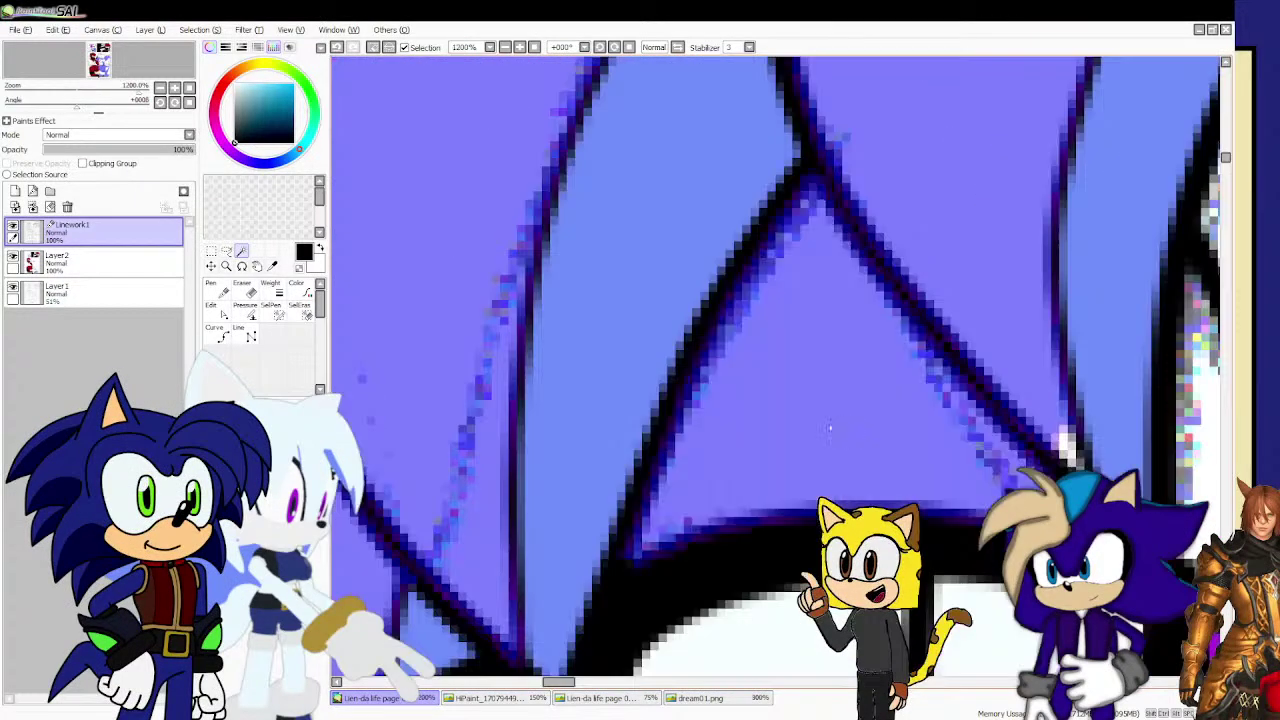
{"action": "scroll", "coordinate": [900, 450], "scroll_direction": "down", "scroll_amount": 2}
{"action": "scroll", "coordinate": [975, 435], "scroll_direction": "up", "scroll_amount": 2}
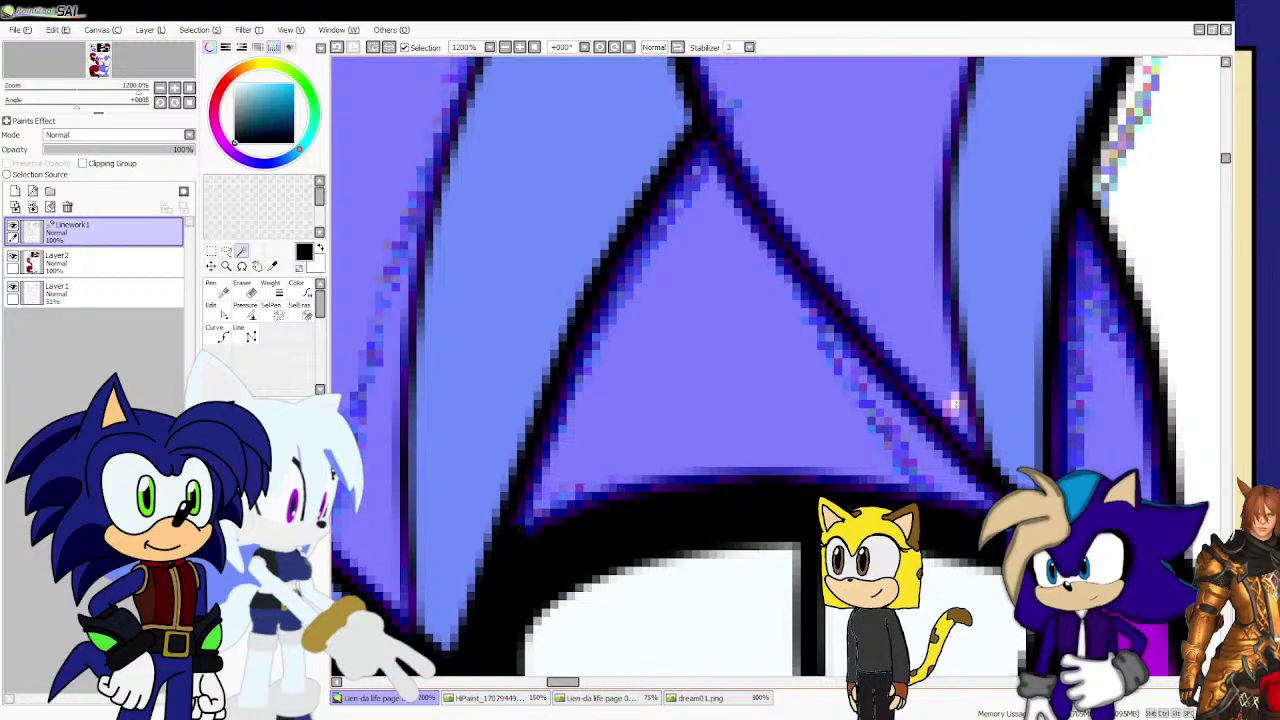
{"action": "scroll", "coordinate": [955, 410], "scroll_direction": "down", "scroll_amount": 4}
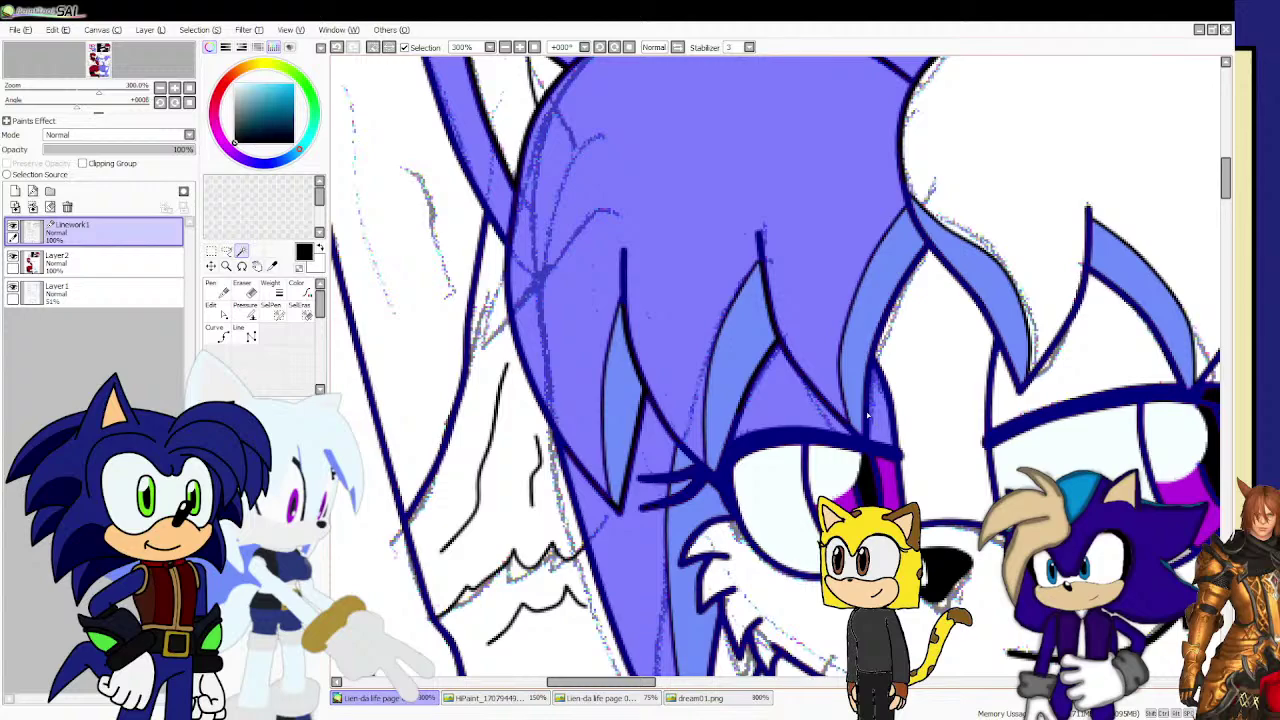
{"action": "scroll", "coordinate": [868, 417], "scroll_direction": "down", "scroll_amount": 1}
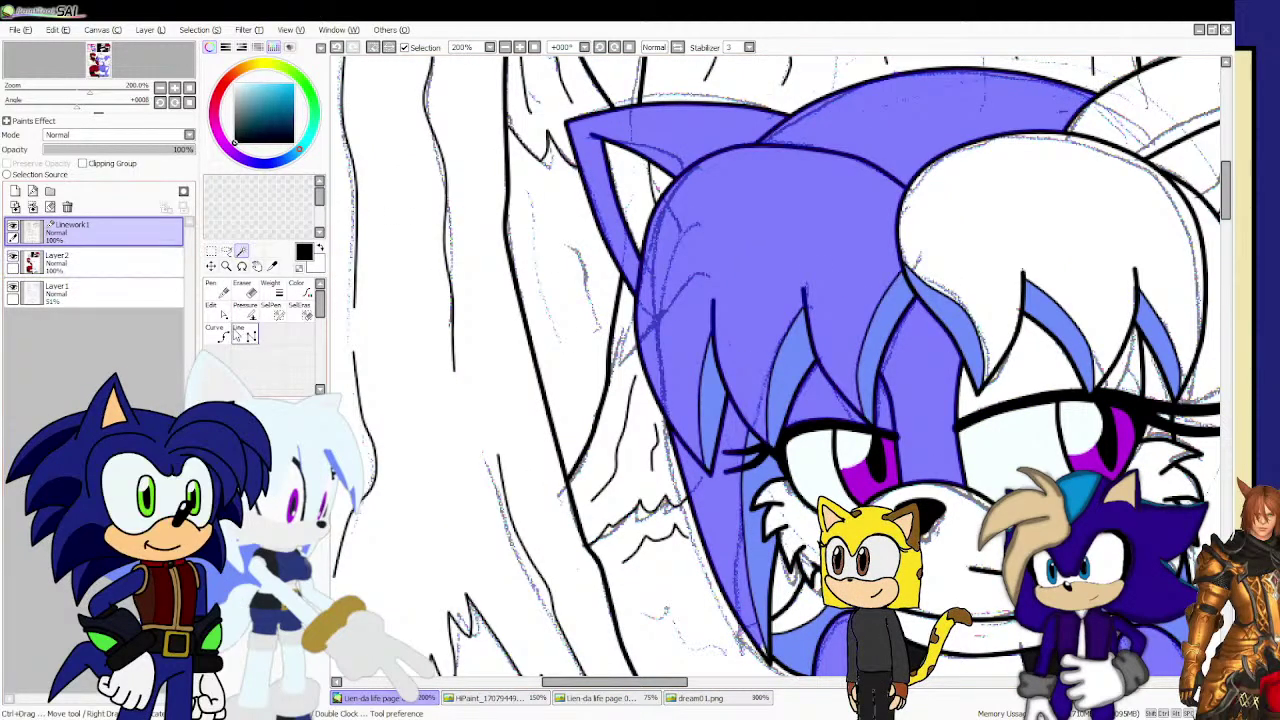
Add the tiny area between the lashes and cheek fur at the outer corner of the standing character's left eye to the selection.
{"action": "left_click", "coordinate": [217, 333]}
{"action": "scroll", "coordinate": [765, 488], "scroll_direction": "up", "scroll_amount": 3}
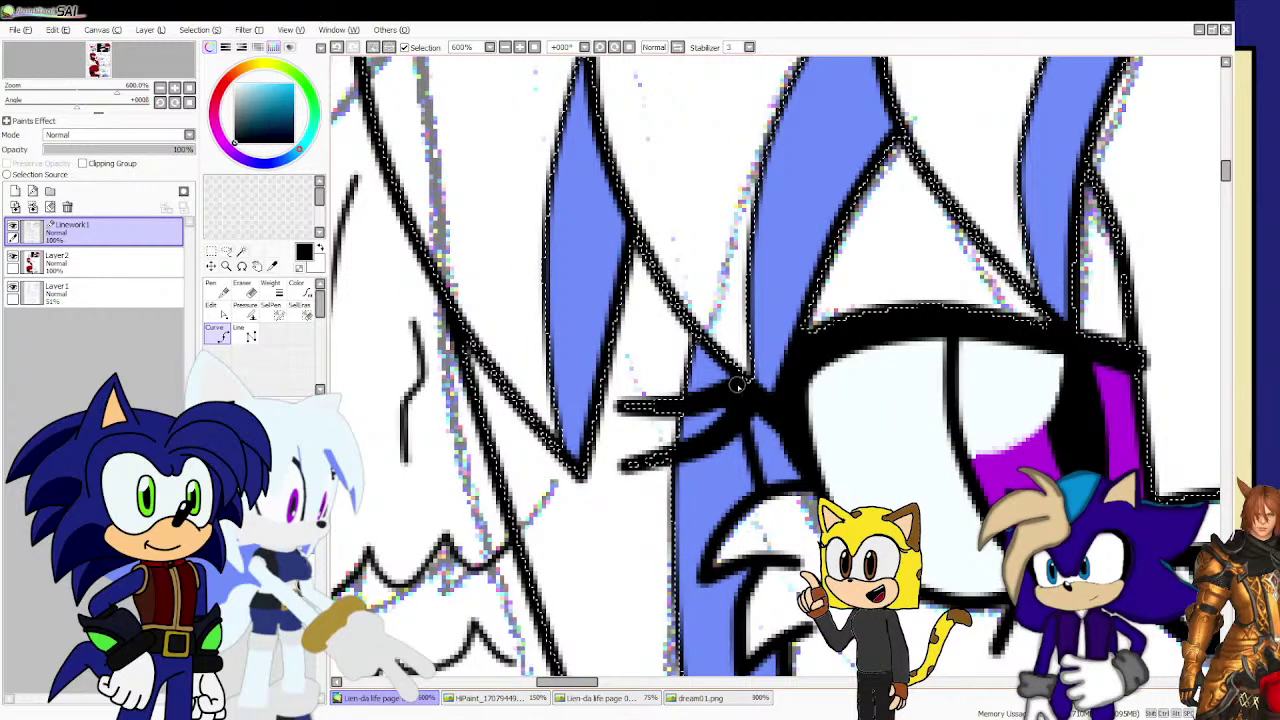
{"action": "left_click", "coordinate": [241, 250]}
{"action": "left_click", "coordinate": [760, 462]}
{"action": "left_click", "coordinate": [770, 468]}
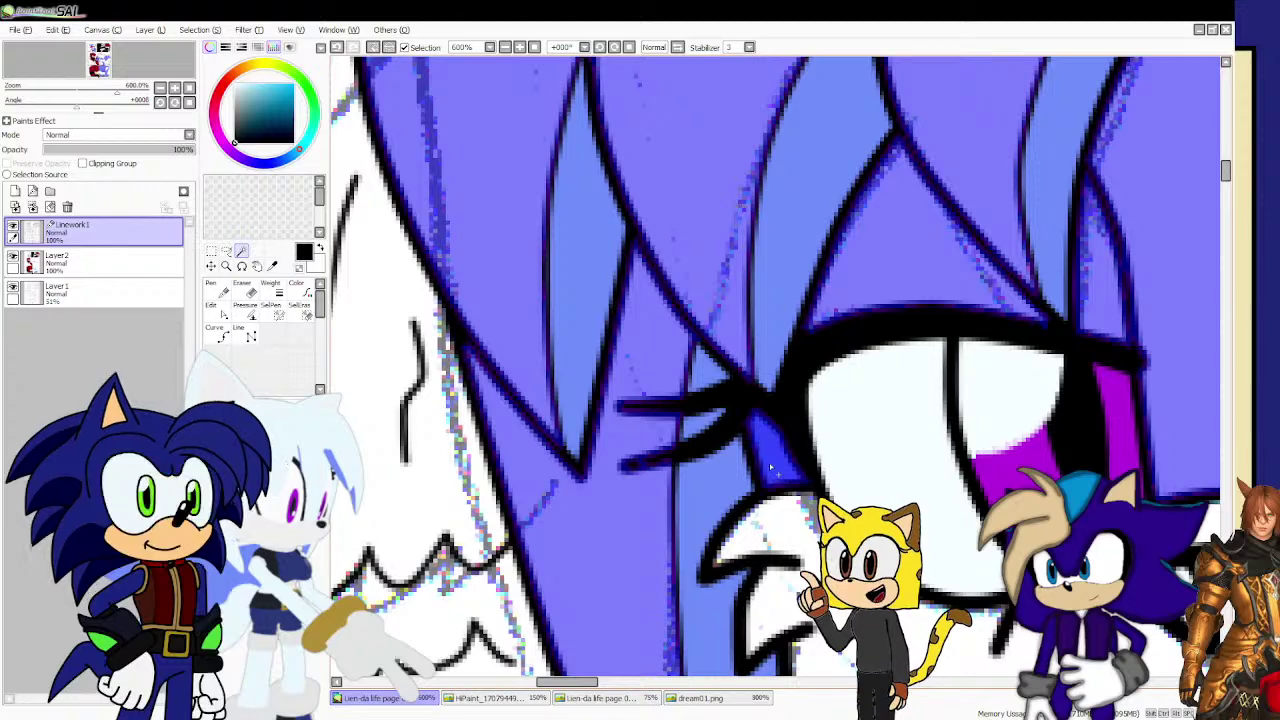
{"action": "scroll", "coordinate": [649, 453], "scroll_direction": "down", "scroll_amount": 5}
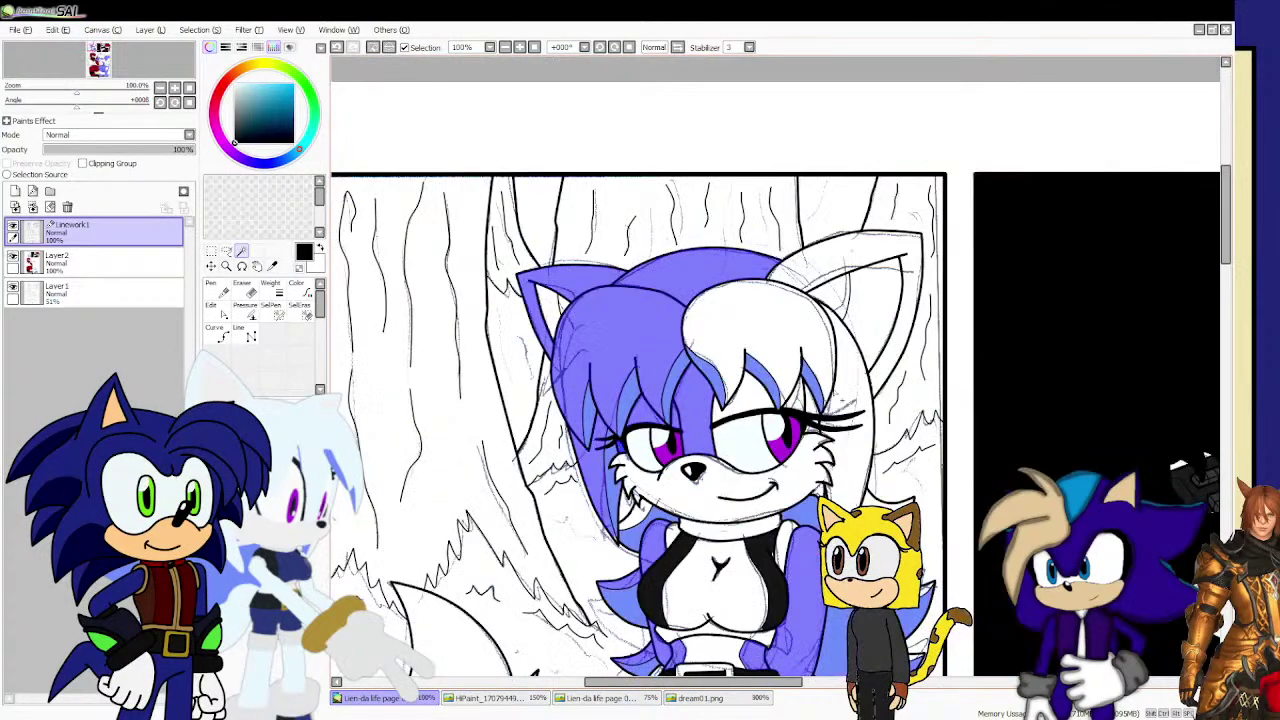
Add the rounded right fringe section, the forehead above the right eye and the small gaps between its locks to the selection.
{"action": "scroll", "coordinate": [880, 398], "scroll_direction": "up", "scroll_amount": 3}
{"action": "left_click", "coordinate": [596, 442]}
{"action": "left_click", "coordinate": [560, 442]}
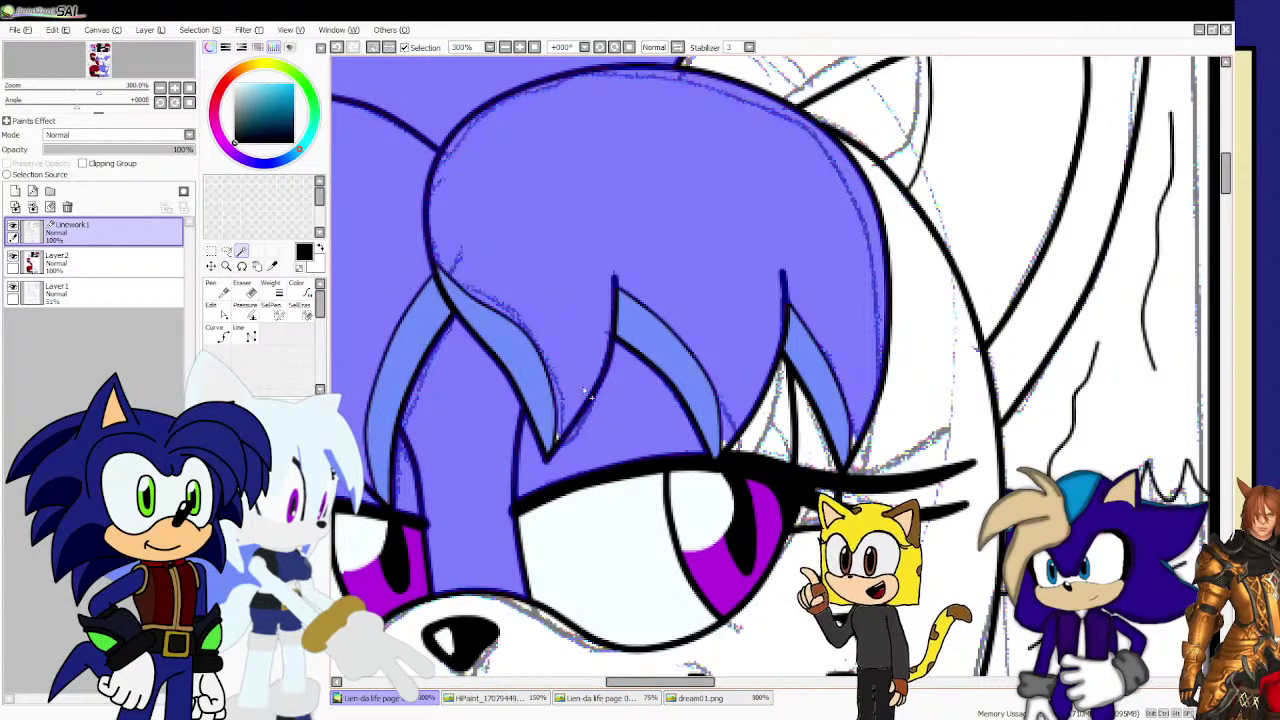
{"action": "scroll", "coordinate": [556, 452], "scroll_direction": "up", "scroll_amount": 2}
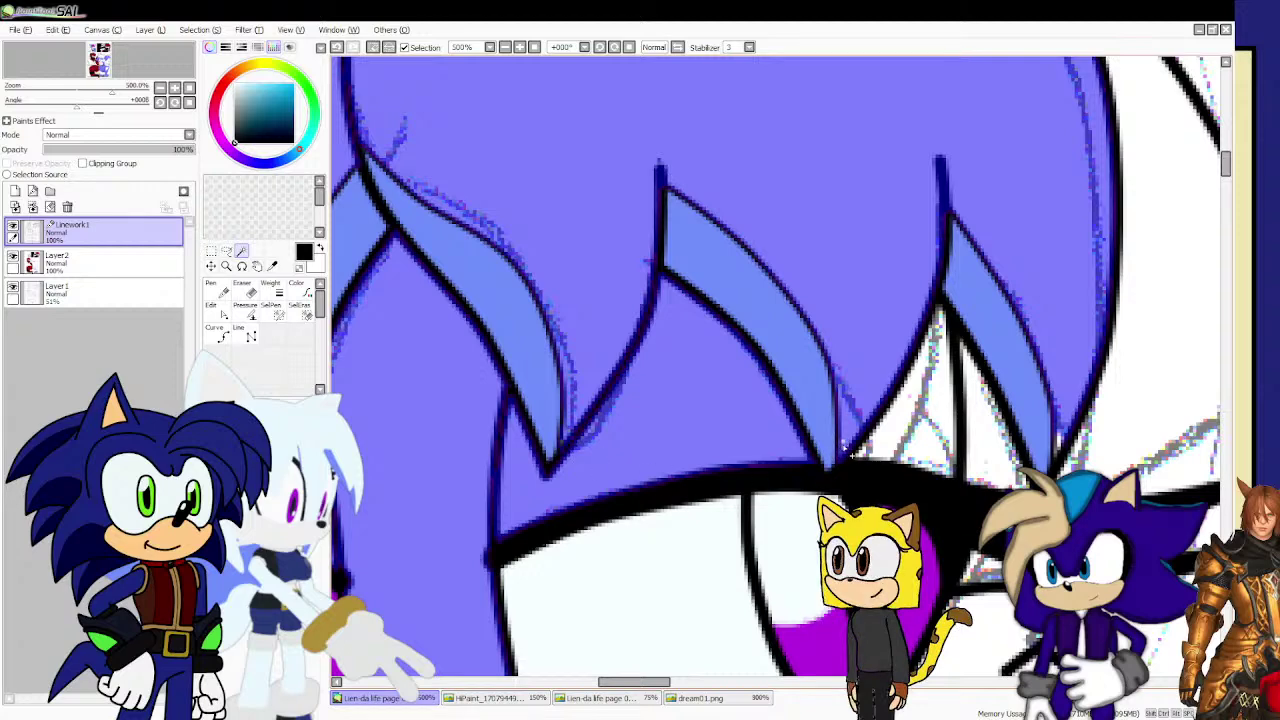
{"action": "left_click", "coordinate": [848, 452]}
{"action": "left_click", "coordinate": [962, 353]}
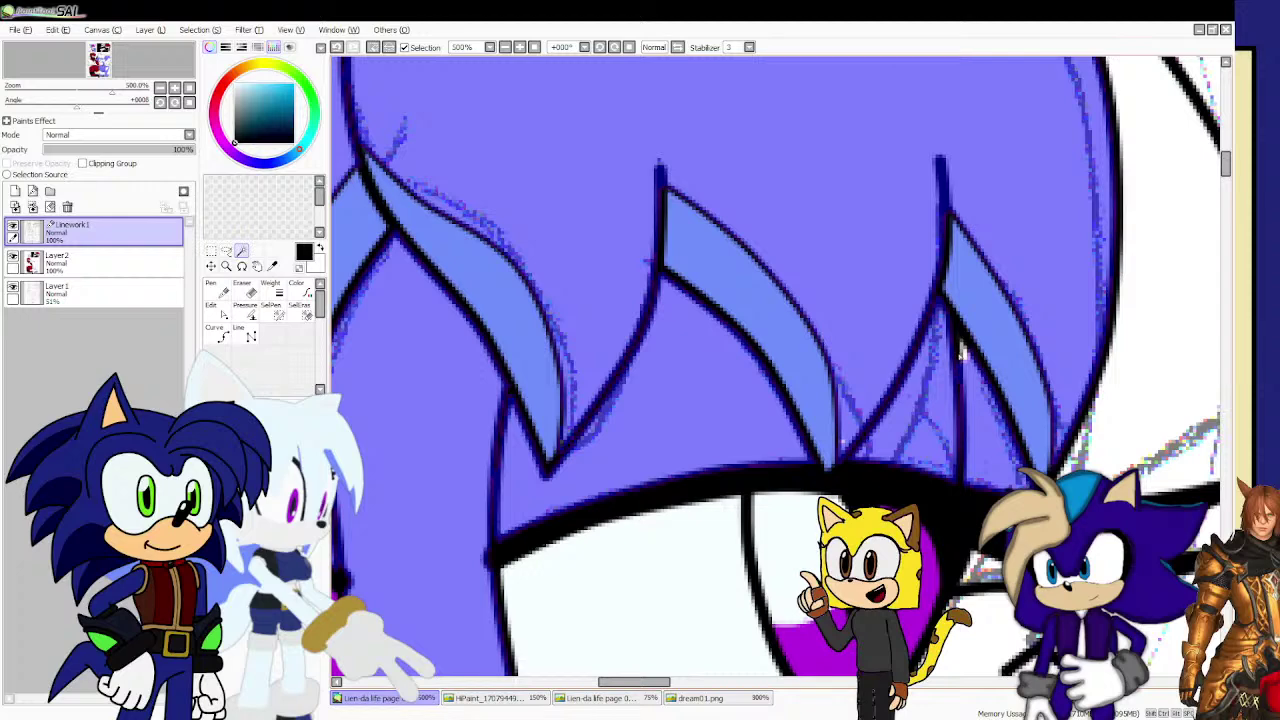
{"action": "scroll", "coordinate": [953, 413], "scroll_direction": "down", "scroll_amount": 2}
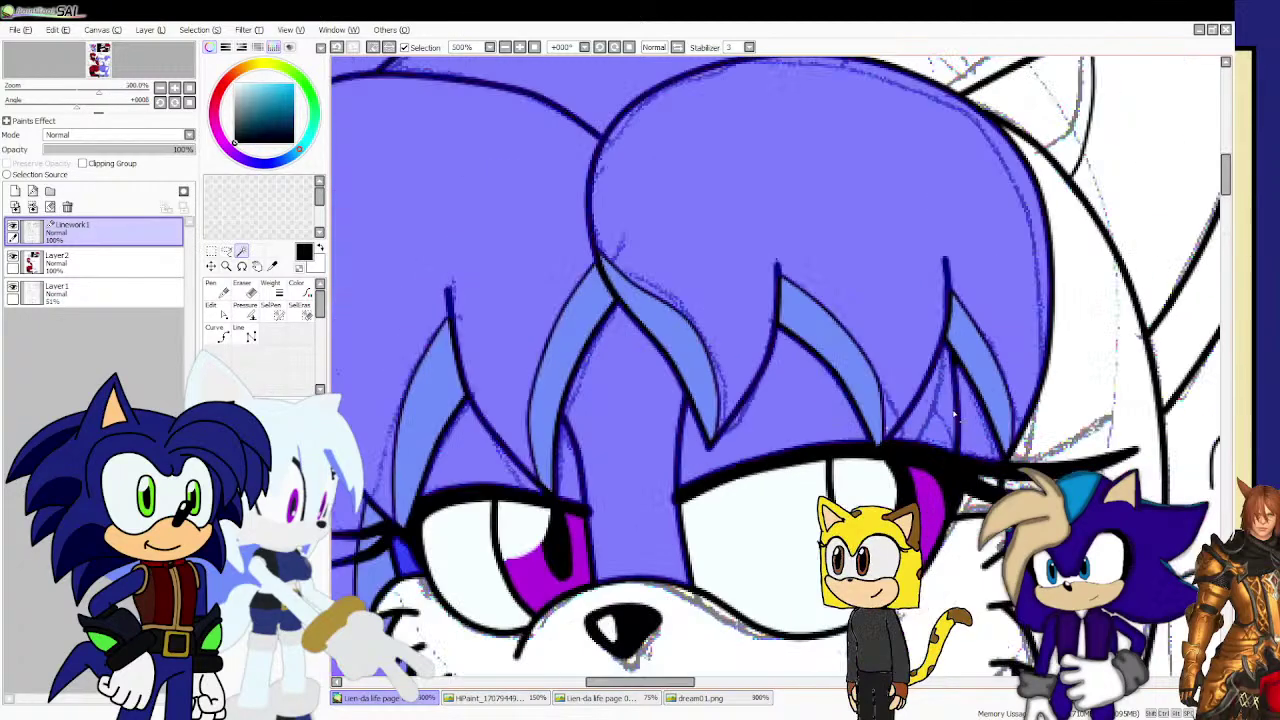
Add the standing character's right side hair, the slivers around the lashes and hairline, and the right ear outline to the selection.
{"action": "left_click", "coordinate": [1073, 399]}
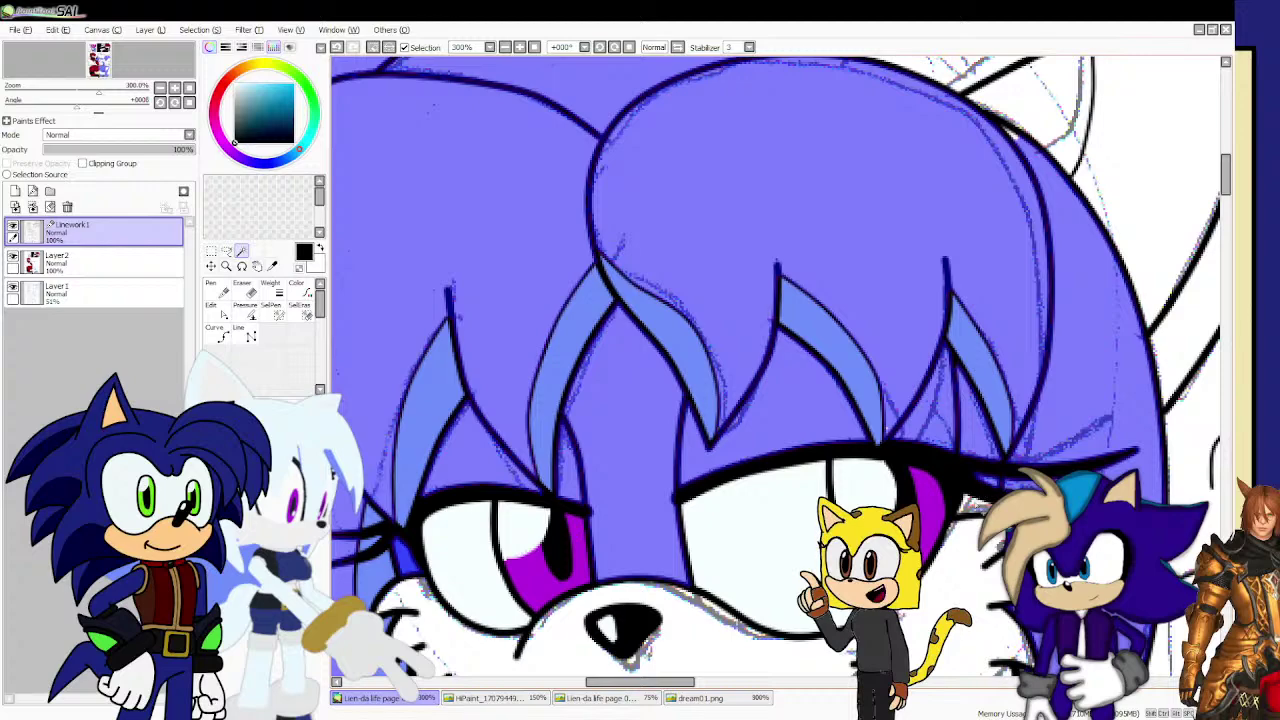
{"action": "scroll", "coordinate": [980, 490], "scroll_direction": "up", "scroll_amount": 2}
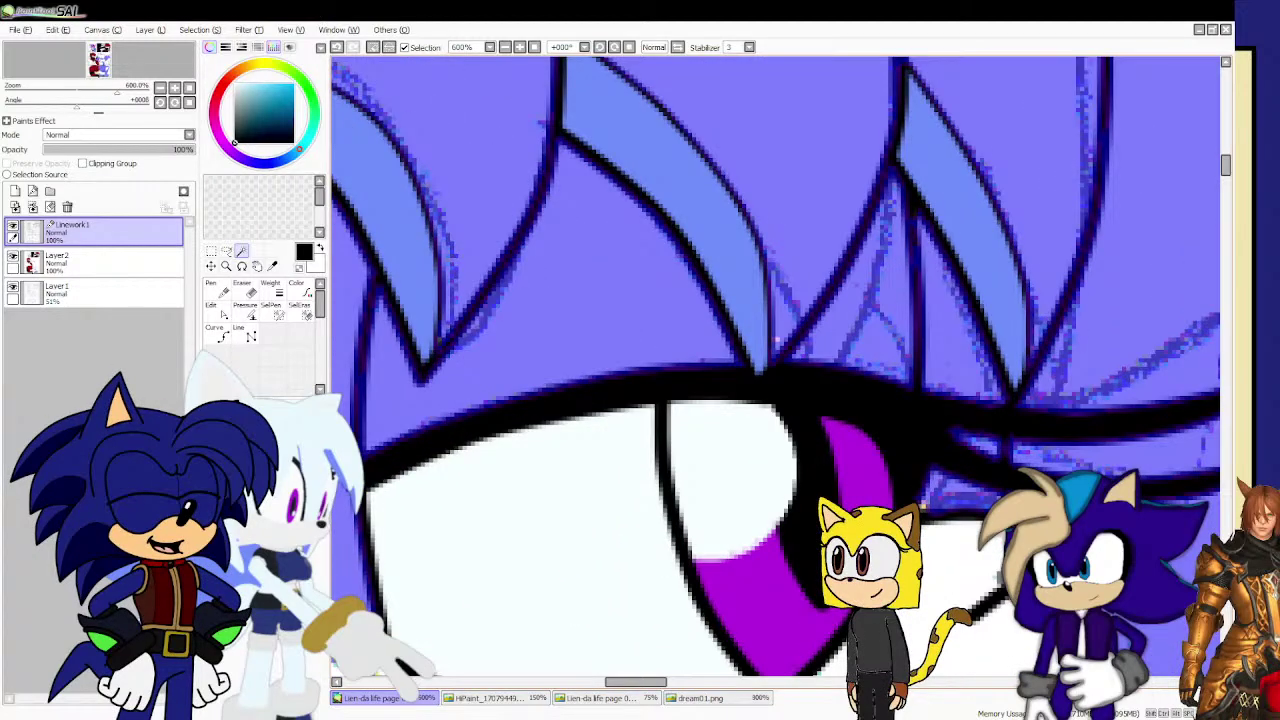
{"action": "scroll", "coordinate": [928, 517], "scroll_direction": "down", "scroll_amount": 3}
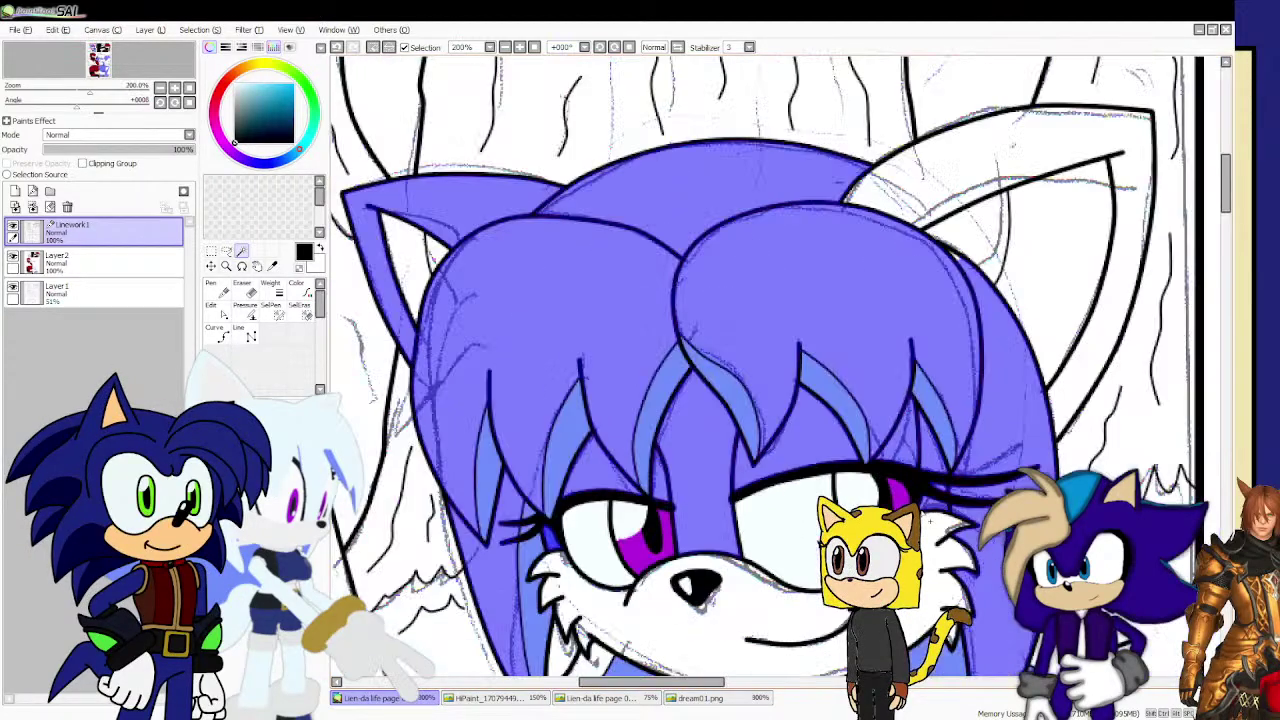
{"action": "scroll", "coordinate": [929, 305], "scroll_direction": "up", "scroll_amount": 3}
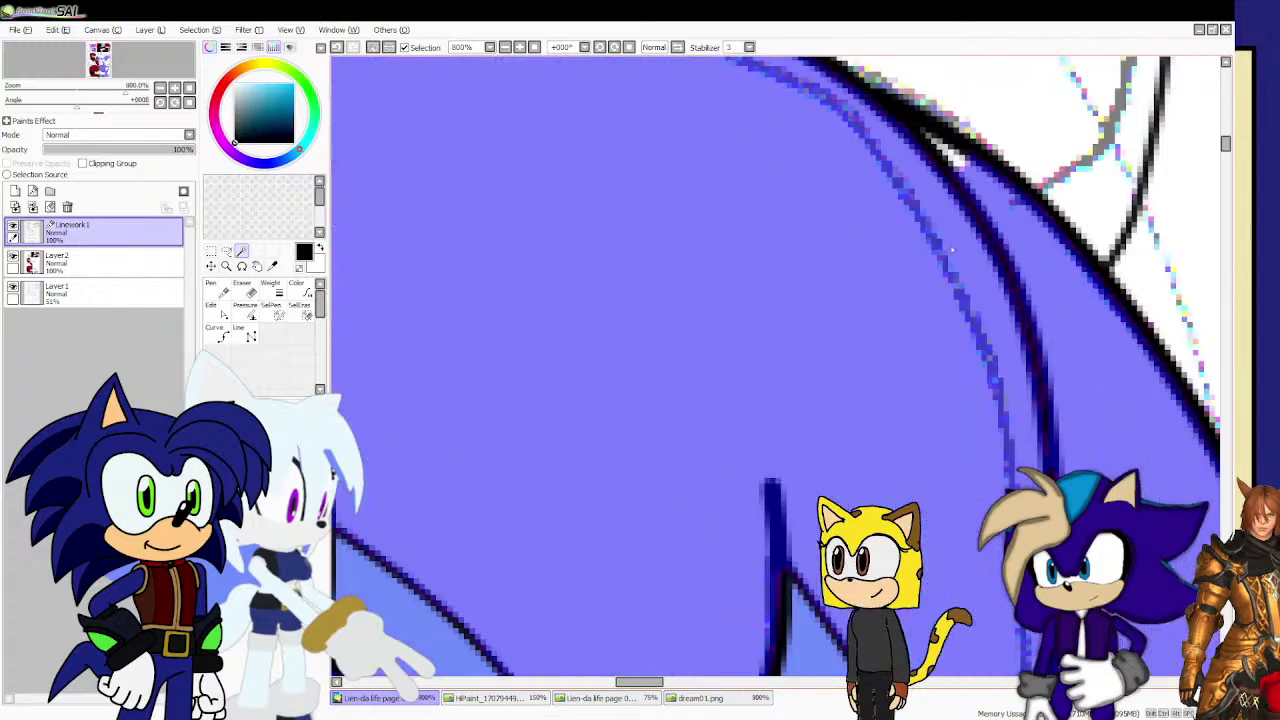
{"action": "scroll", "coordinate": [929, 141], "scroll_direction": "up", "scroll_amount": 1}
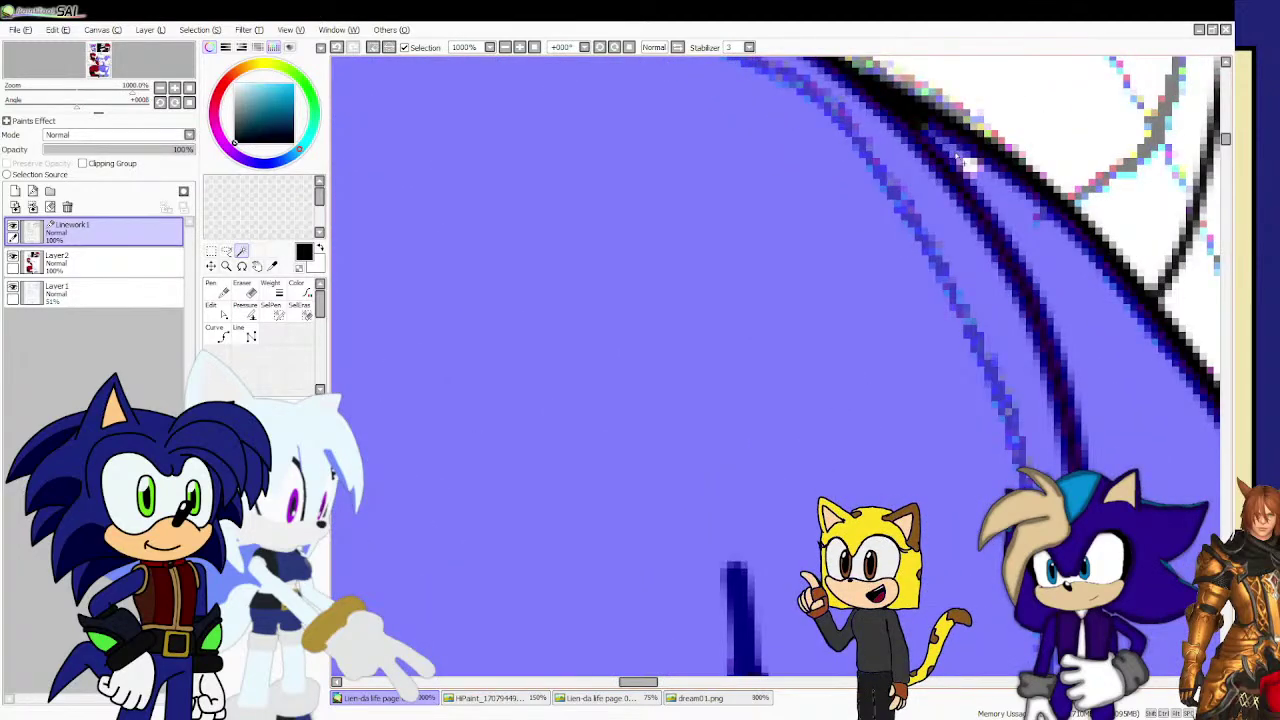
{"action": "scroll", "coordinate": [926, 131], "scroll_direction": "down", "scroll_amount": 8}
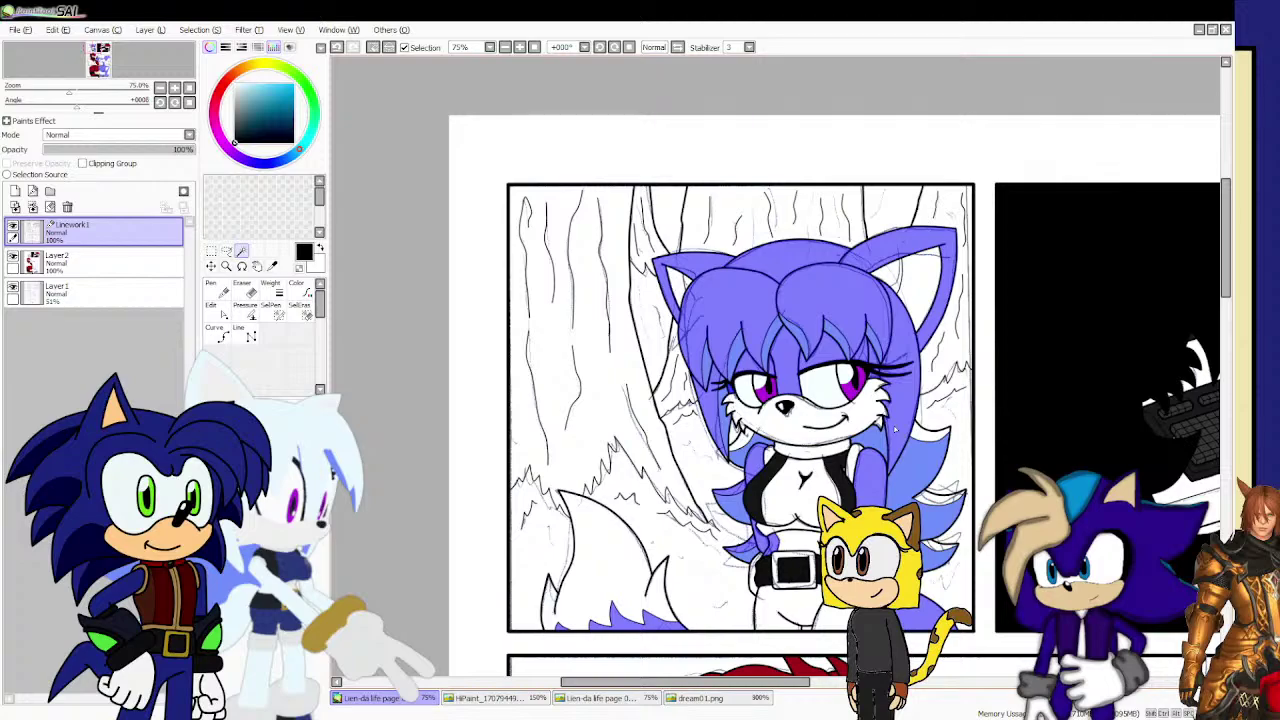
Add the uncoloured upper tips of the pointed hair locks to the right of the standing character's arm to the selection.
{"action": "scroll", "coordinate": [797, 440], "scroll_direction": "up", "scroll_amount": 4}
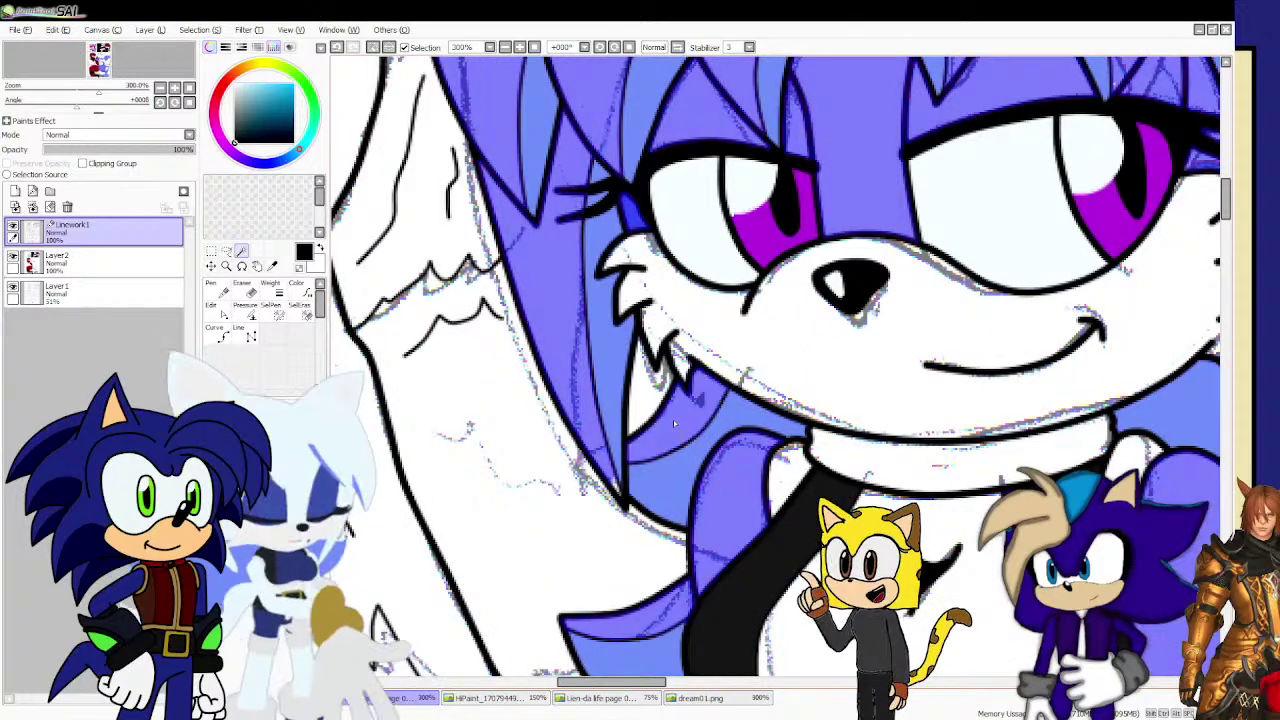
{"action": "scroll", "coordinate": [691, 418], "scroll_direction": "down", "scroll_amount": 4}
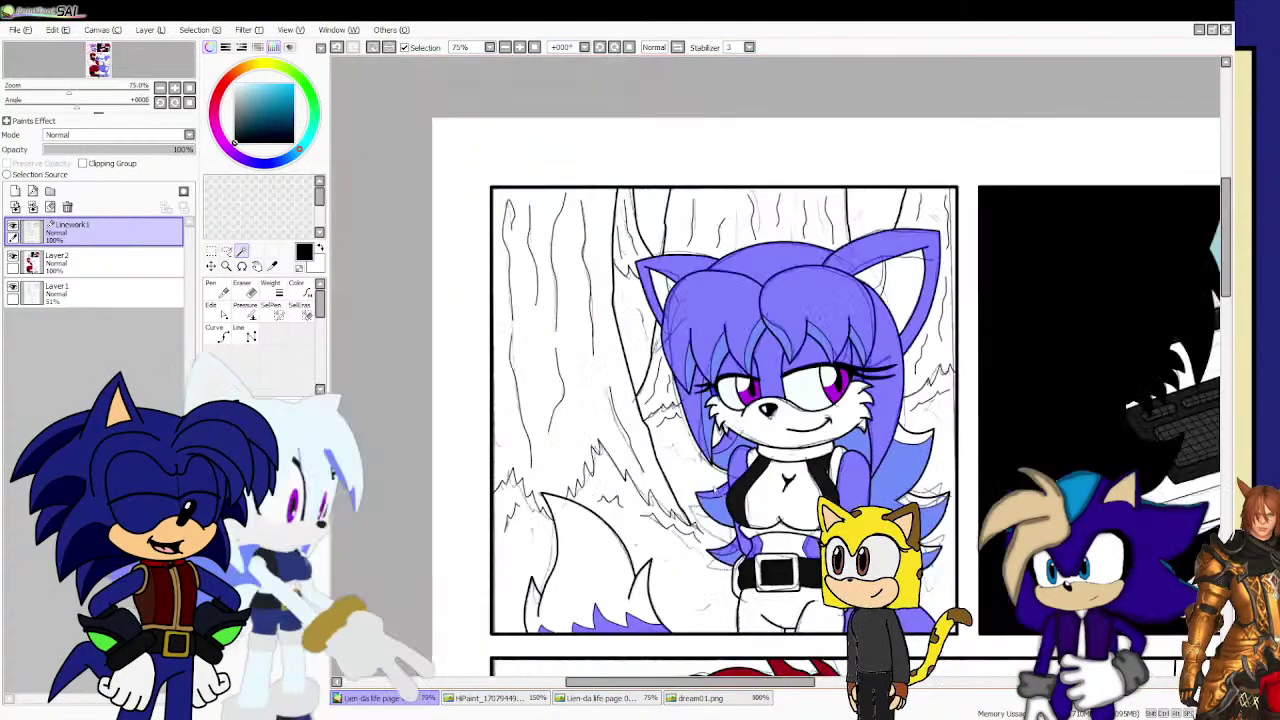
{"action": "scroll", "coordinate": [930, 526], "scroll_direction": "up", "scroll_amount": 2}
{"action": "scroll", "coordinate": [930, 526], "scroll_direction": "up", "scroll_amount": 5}
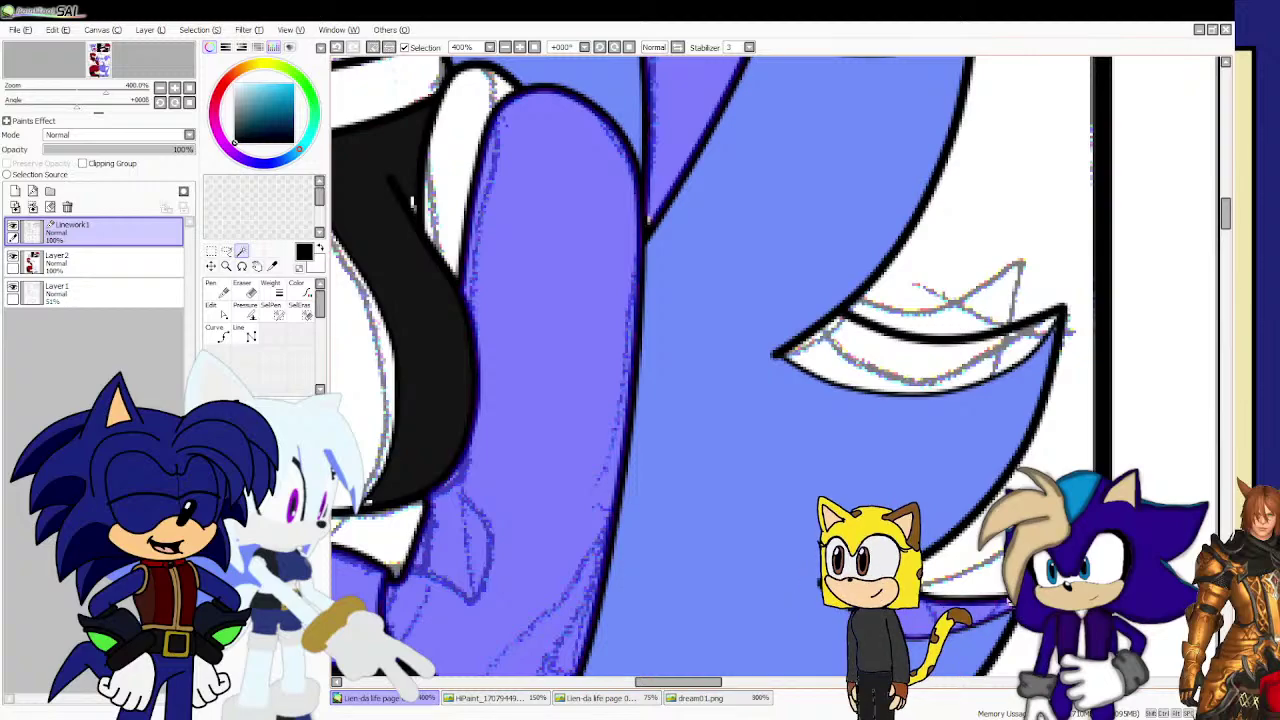
{"action": "scroll", "coordinate": [1006, 610], "scroll_direction": "up", "scroll_amount": 2}
{"action": "scroll", "coordinate": [952, 573], "scroll_direction": "down", "scroll_amount": 3}
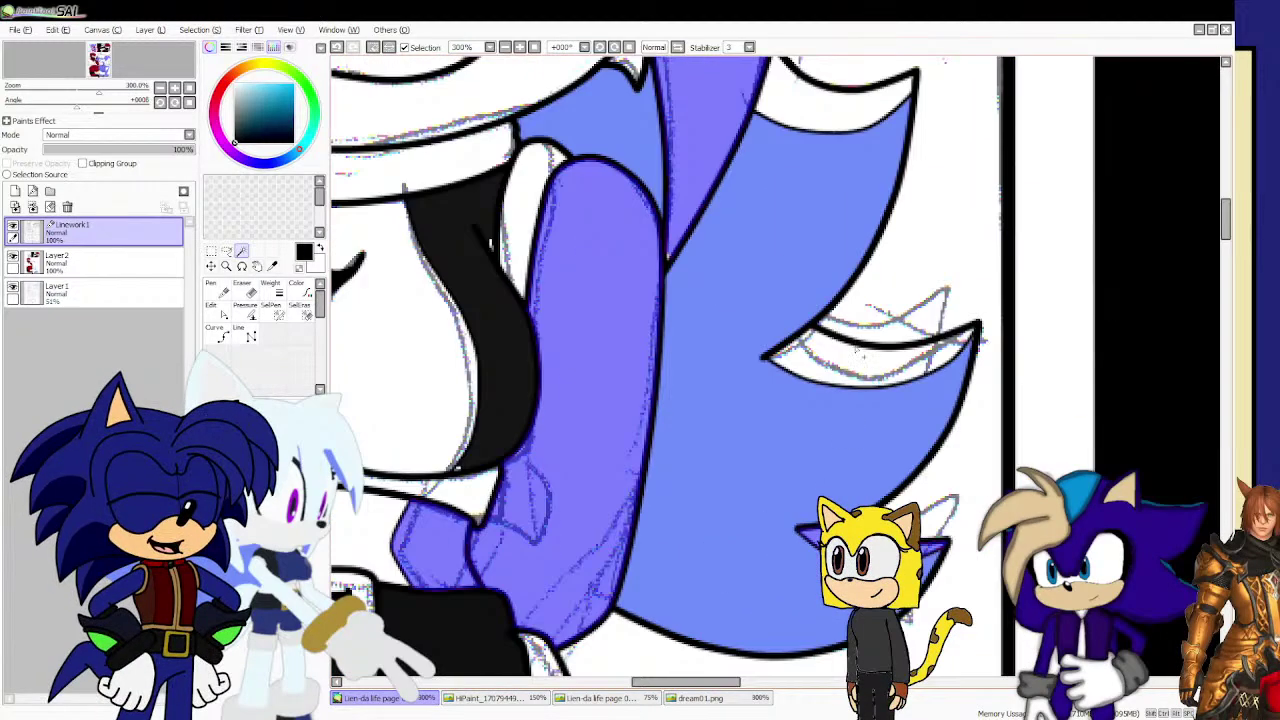
{"action": "scroll", "coordinate": [932, 342], "scroll_direction": "down", "scroll_amount": 3}
{"action": "scroll", "coordinate": [879, 300], "scroll_direction": "up", "scroll_amount": 3}
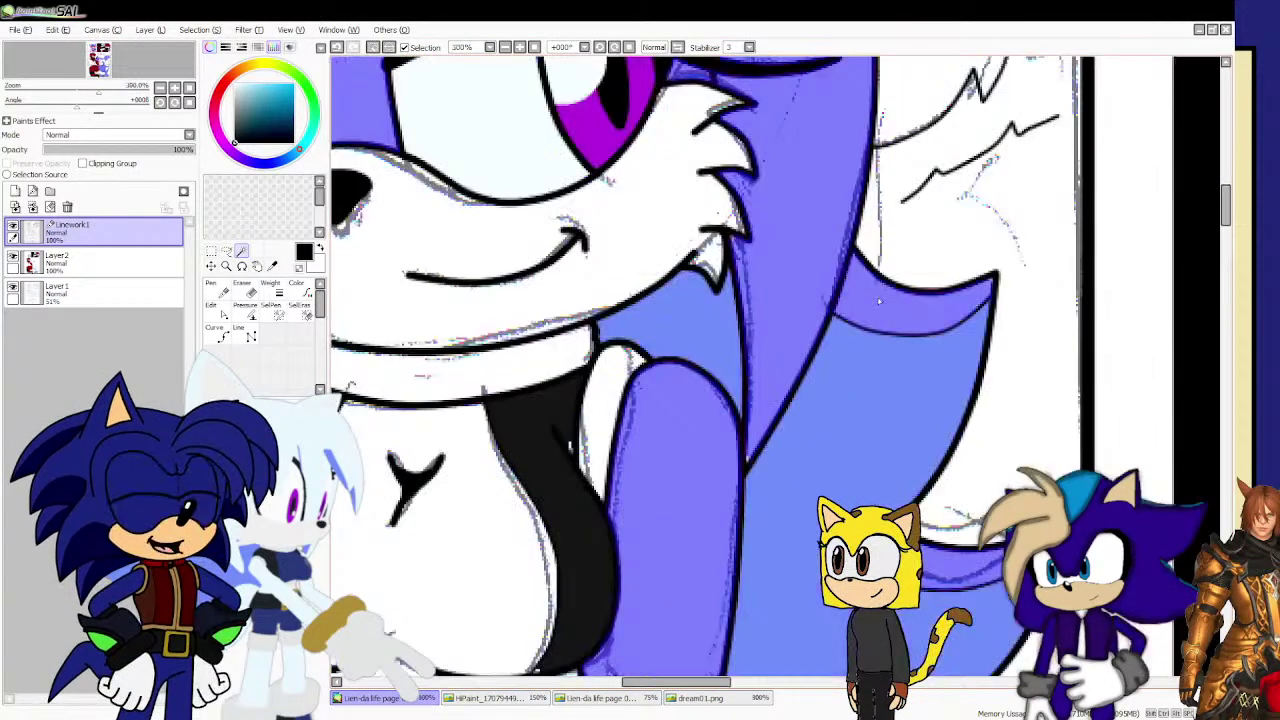
{"action": "scroll", "coordinate": [990, 298], "scroll_direction": "up", "scroll_amount": 3}
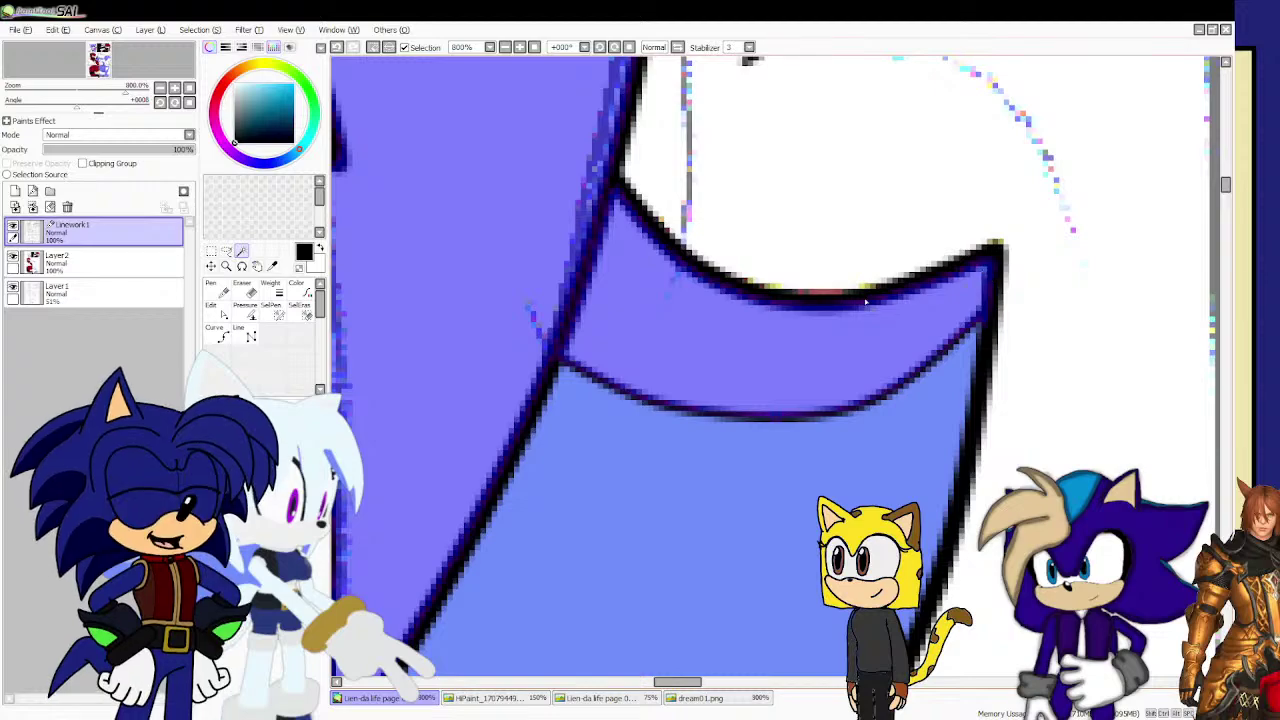
{"action": "scroll", "coordinate": [988, 275], "scroll_direction": "down", "scroll_amount": 8}
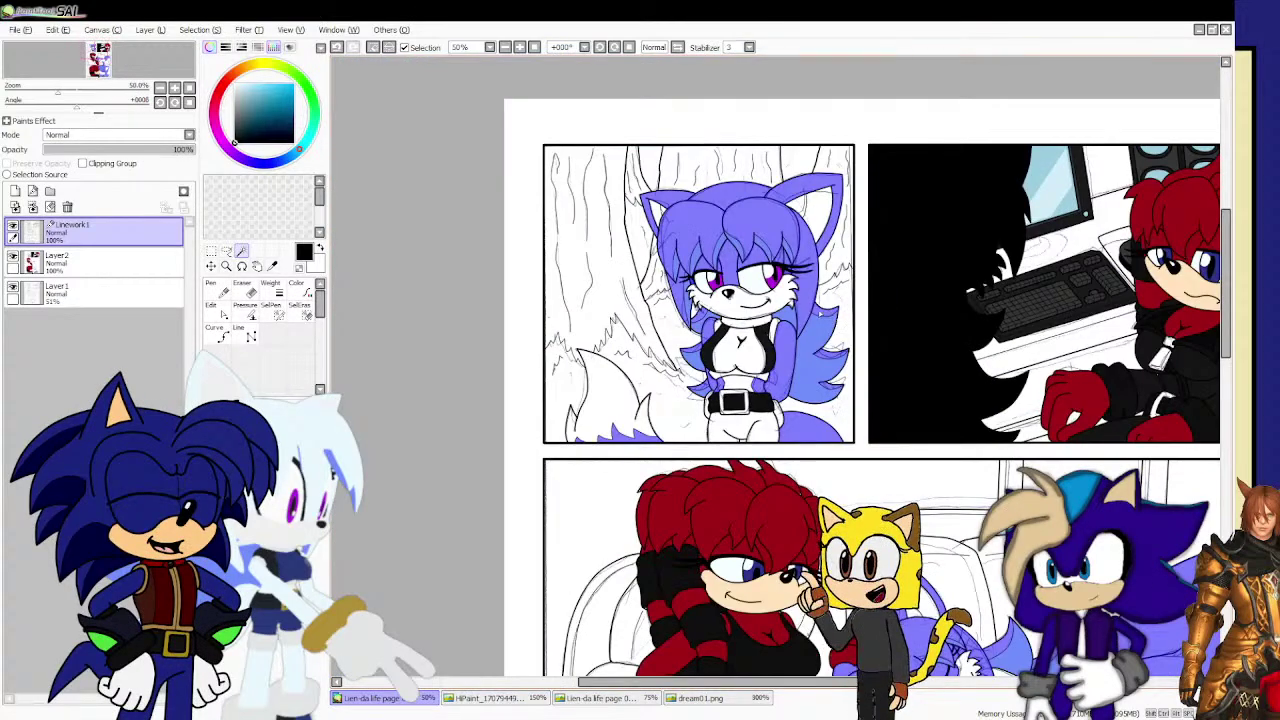
{"action": "scroll", "coordinate": [801, 370], "scroll_direction": "down", "scroll_amount": 4}
{"action": "scroll", "coordinate": [801, 370], "scroll_direction": "up", "scroll_amount": 2}
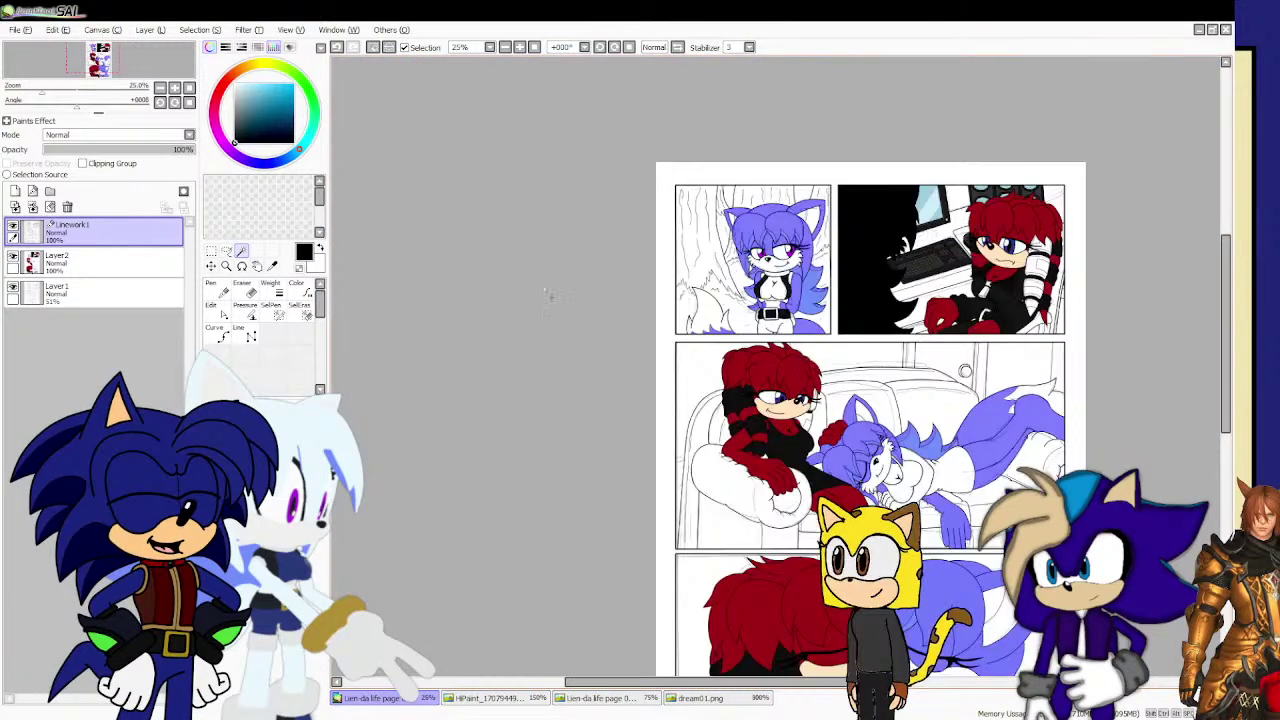
Paint the selected hair, fur and tail areas in all panels with sampled pale blue on Layer2 using the Pencil, clear the selection and reactivate Linework1.
{"action": "left_click", "coordinate": [166, 269]}
{"action": "left_click", "coordinate": [268, 268]}
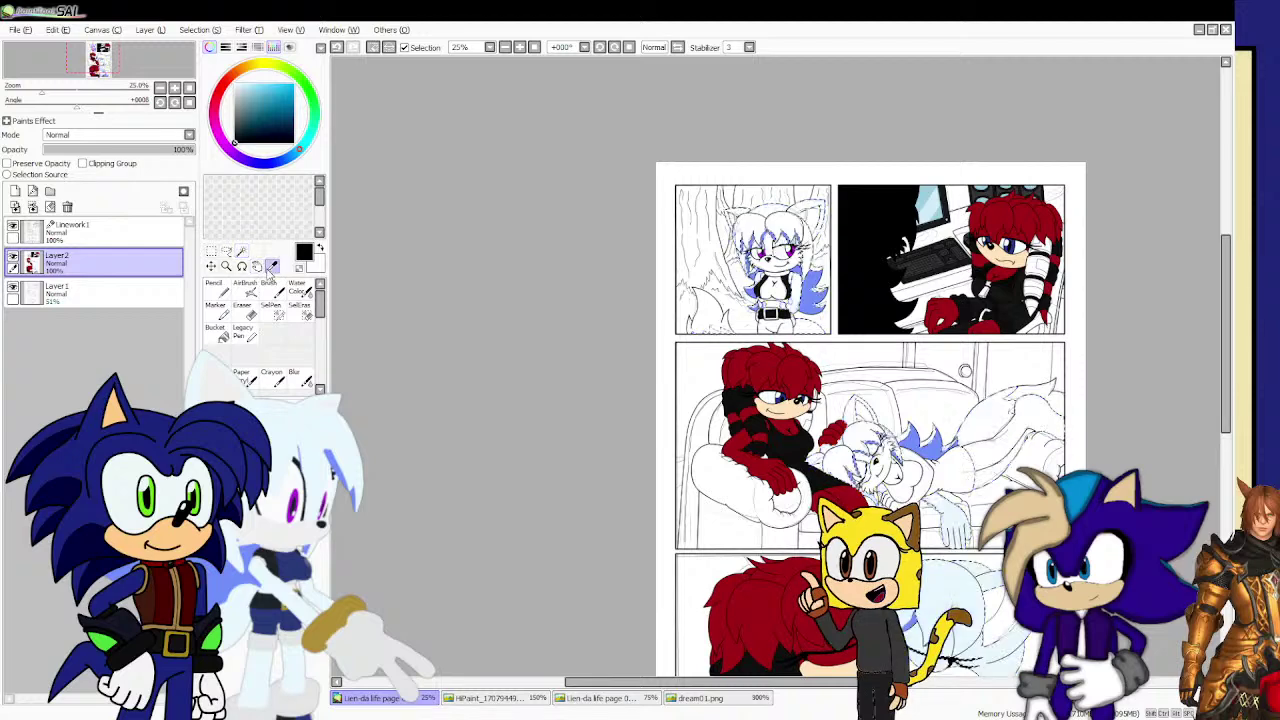
{"action": "left_click", "coordinate": [748, 256]}
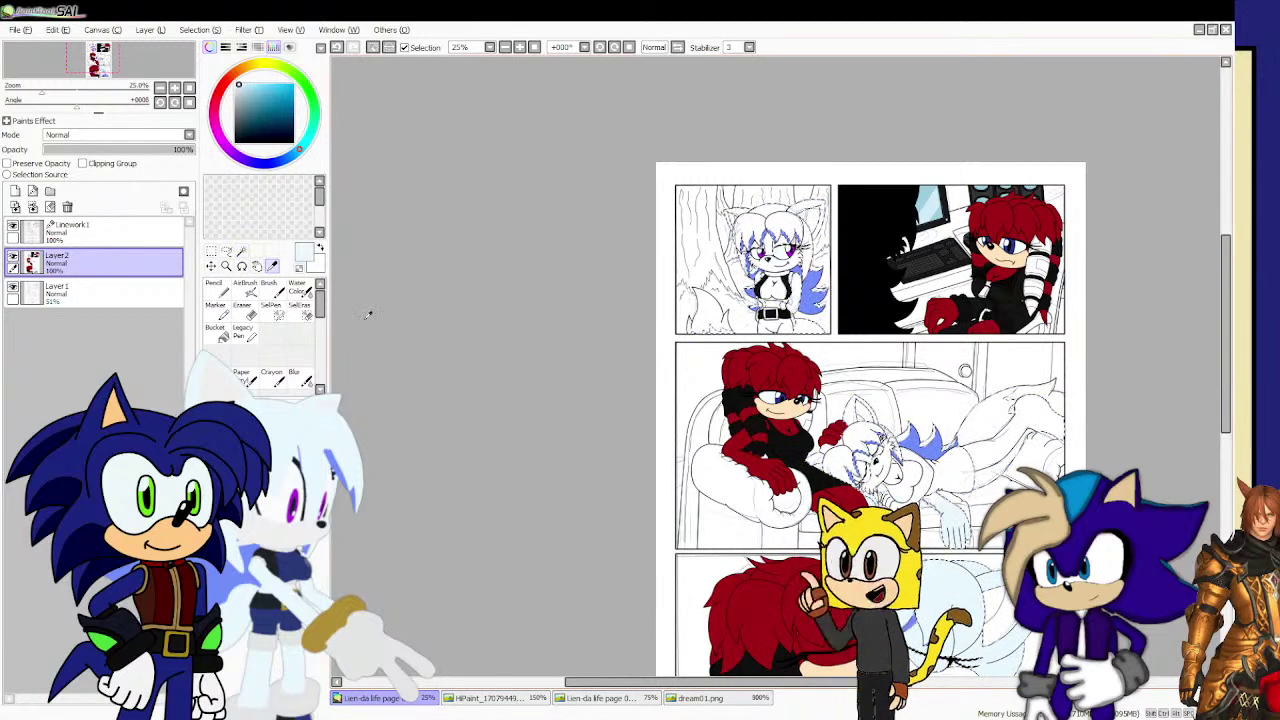
{"action": "left_click", "coordinate": [216, 286]}
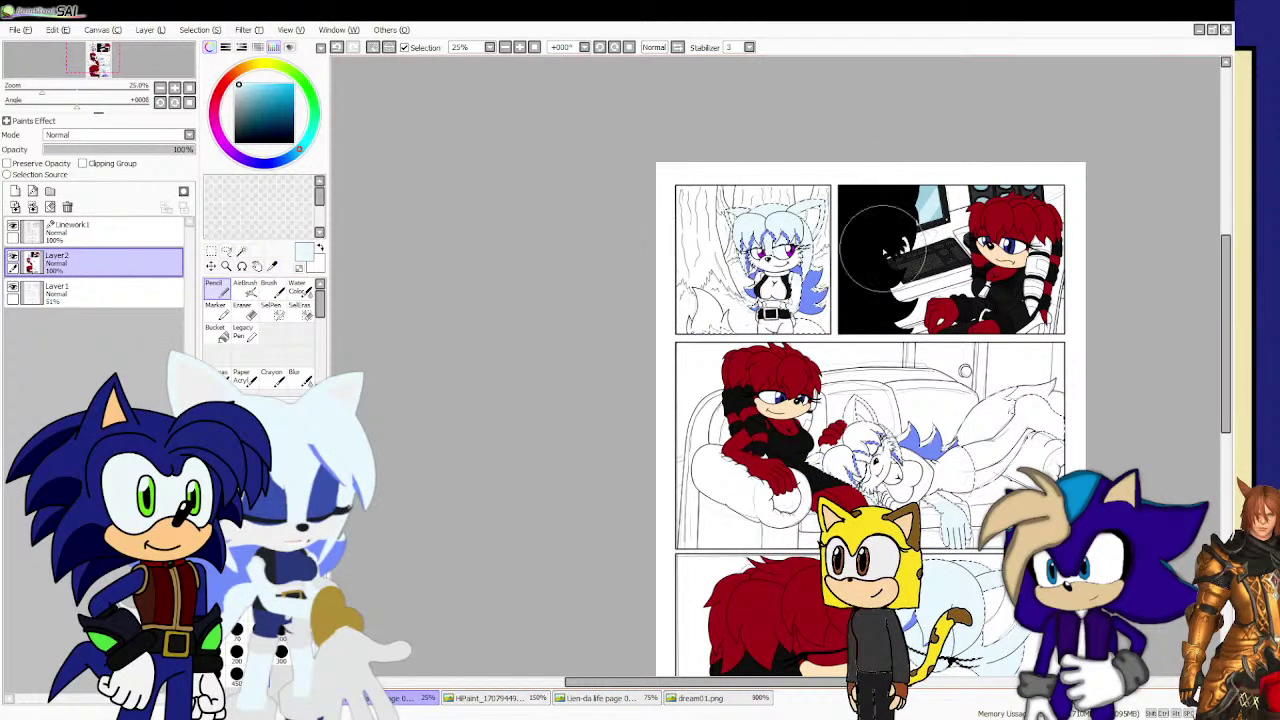
{"action": "mouse_move", "coordinate": [820, 318]}
{"action": "left_mouse_down"}
{"action": "mouse_move", "coordinate": [876, 390]}
{"action": "mouse_move", "coordinate": [760, 440]}
{"action": "mouse_move", "coordinate": [944, 520]}
{"action": "mouse_move", "coordinate": [1008, 441]}
{"action": "left_mouse_up"}
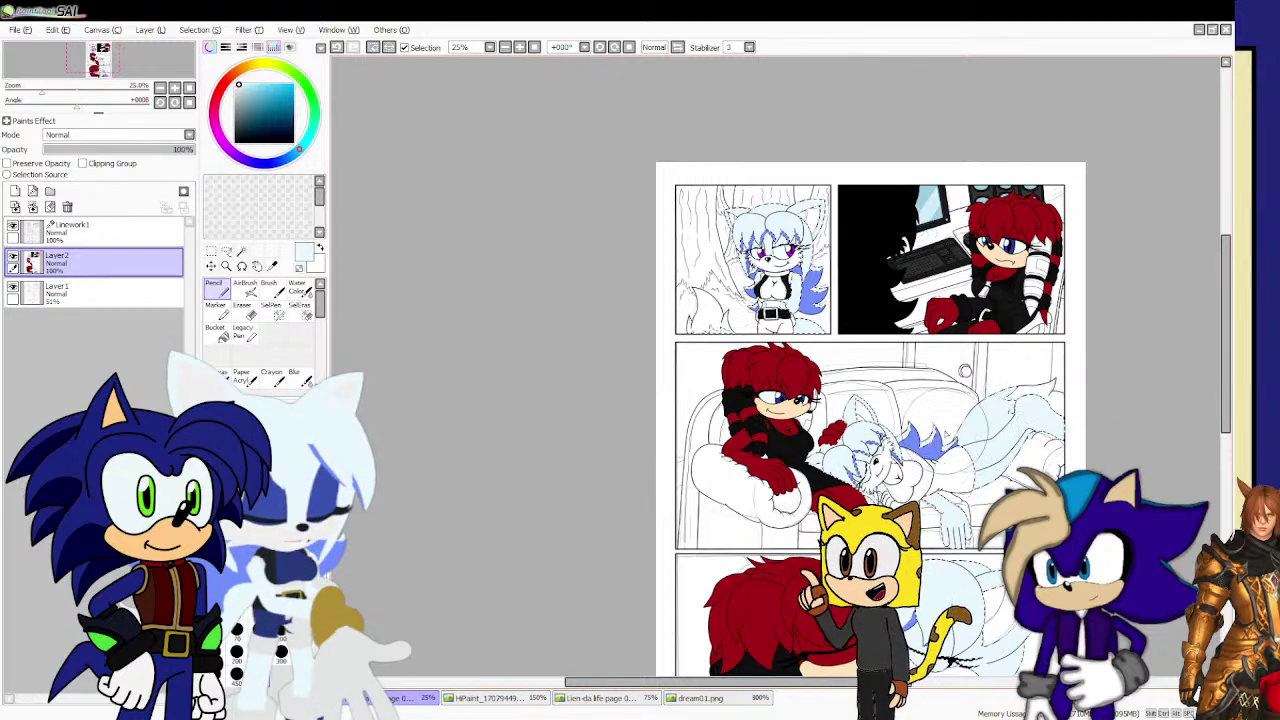
{"action": "scroll", "coordinate": [796, 459], "scroll_direction": "down", "scroll_amount": 4}
{"action": "scroll", "coordinate": [824, 520], "scroll_direction": "up", "scroll_amount": 3}
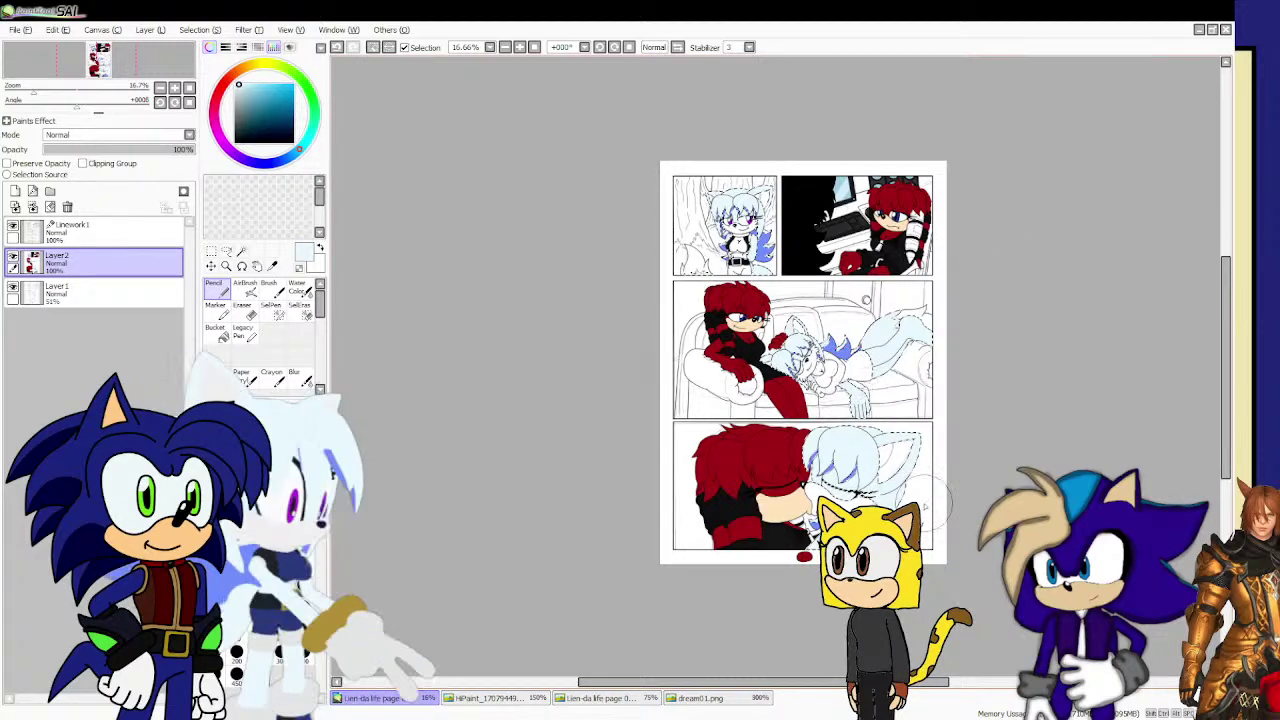
{"action": "left_click", "coordinate": [126, 235]}
{"action": "left_click", "coordinate": [216, 251]}
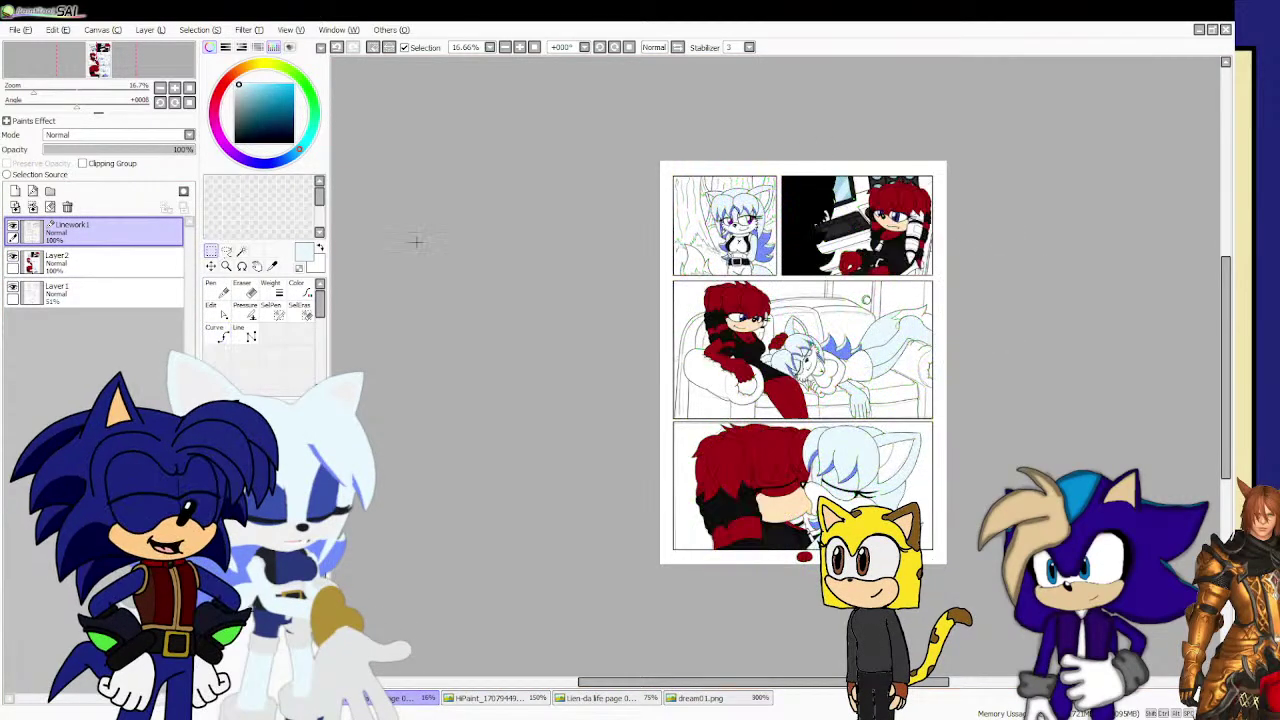
Select the white segments of the armoured lock beside the red-haired character's face in the computer panel, using the Magic Wand with Linework1 active.
{"action": "left_click", "coordinate": [417, 241]}
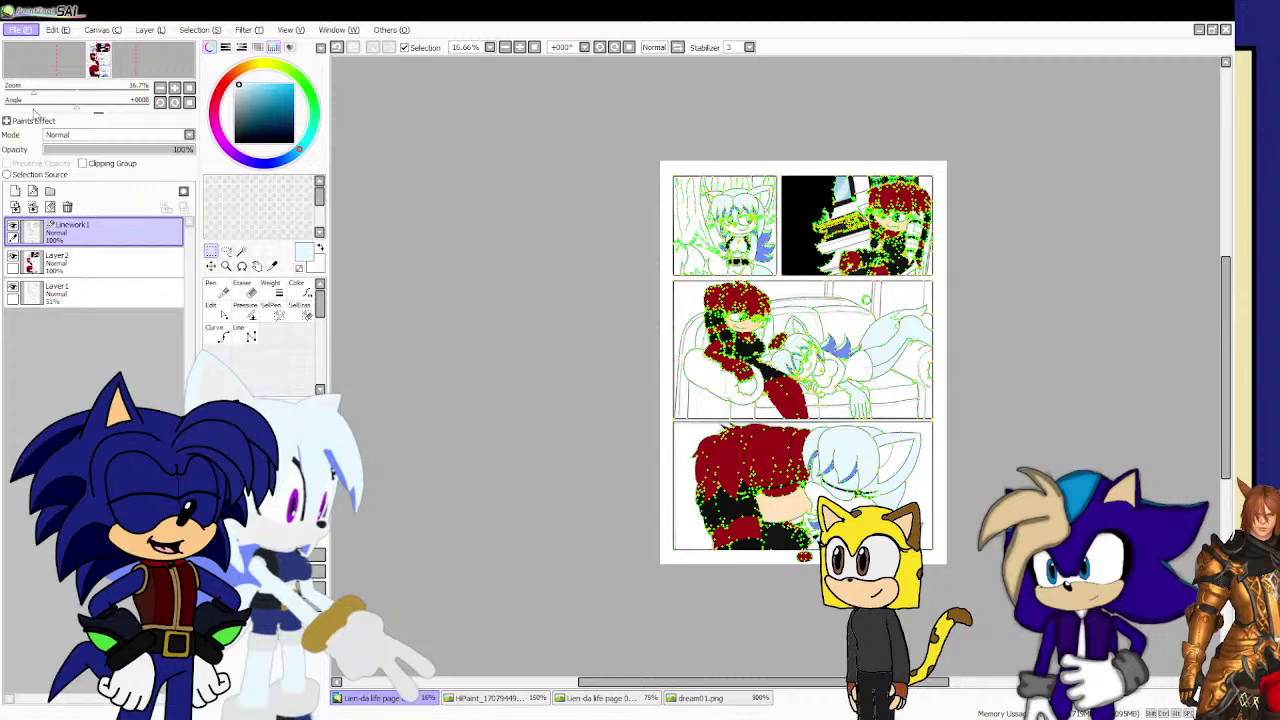
{"action": "left_click", "coordinate": [241, 251]}
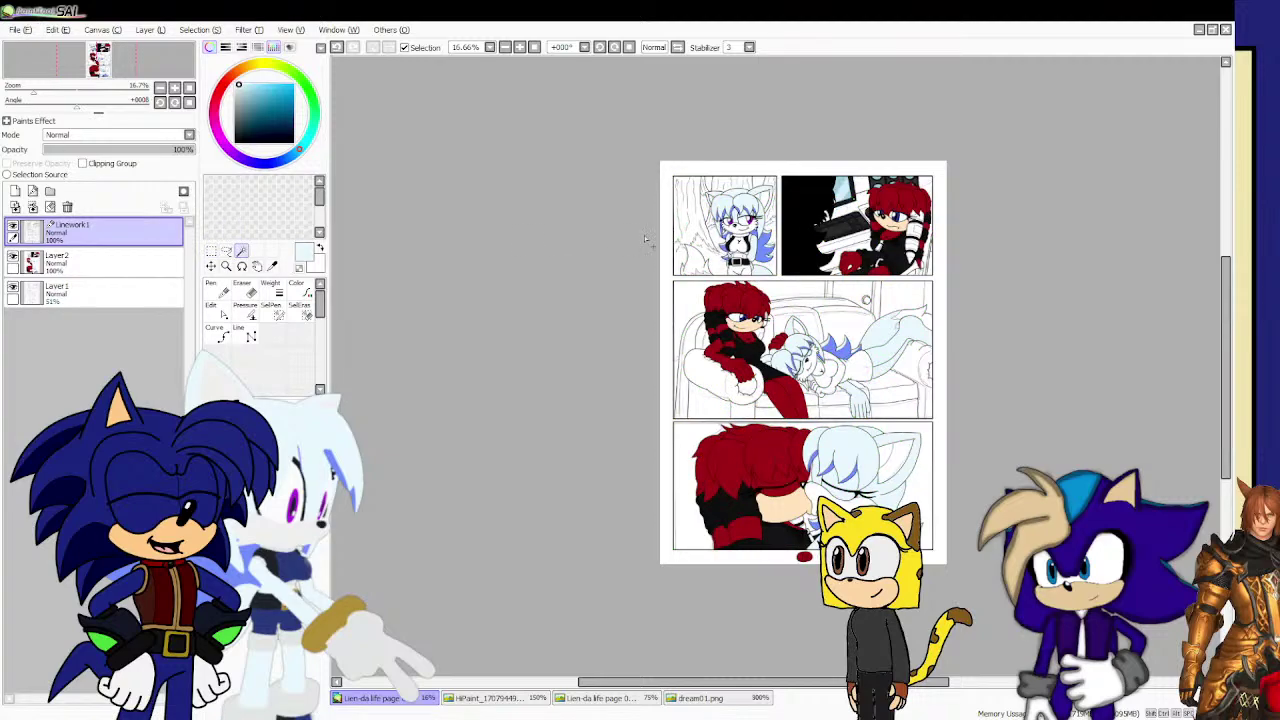
{"action": "scroll", "coordinate": [884, 216], "scroll_direction": "up", "scroll_amount": 6}
{"action": "scroll", "coordinate": [952, 203], "scroll_direction": "down", "scroll_amount": 2}
{"action": "scroll", "coordinate": [1056, 197], "scroll_direction": "up", "scroll_amount": 2}
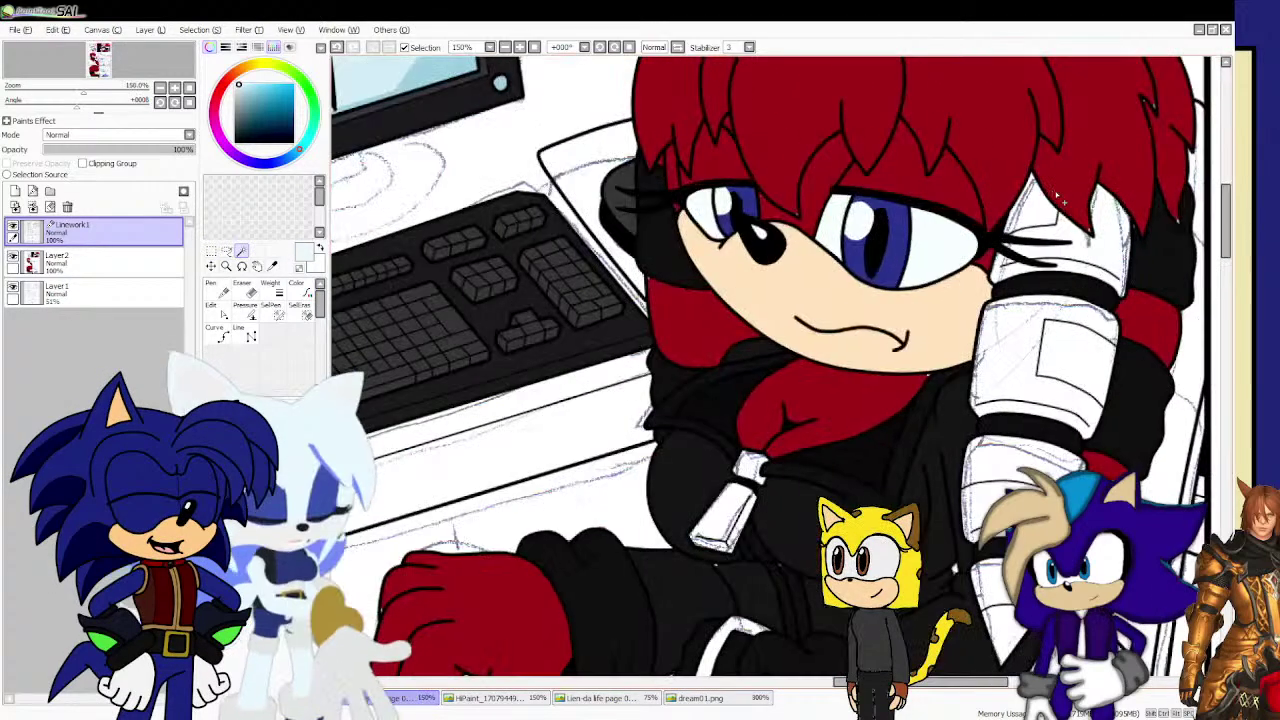
{"action": "left_click", "coordinate": [1085, 210]}
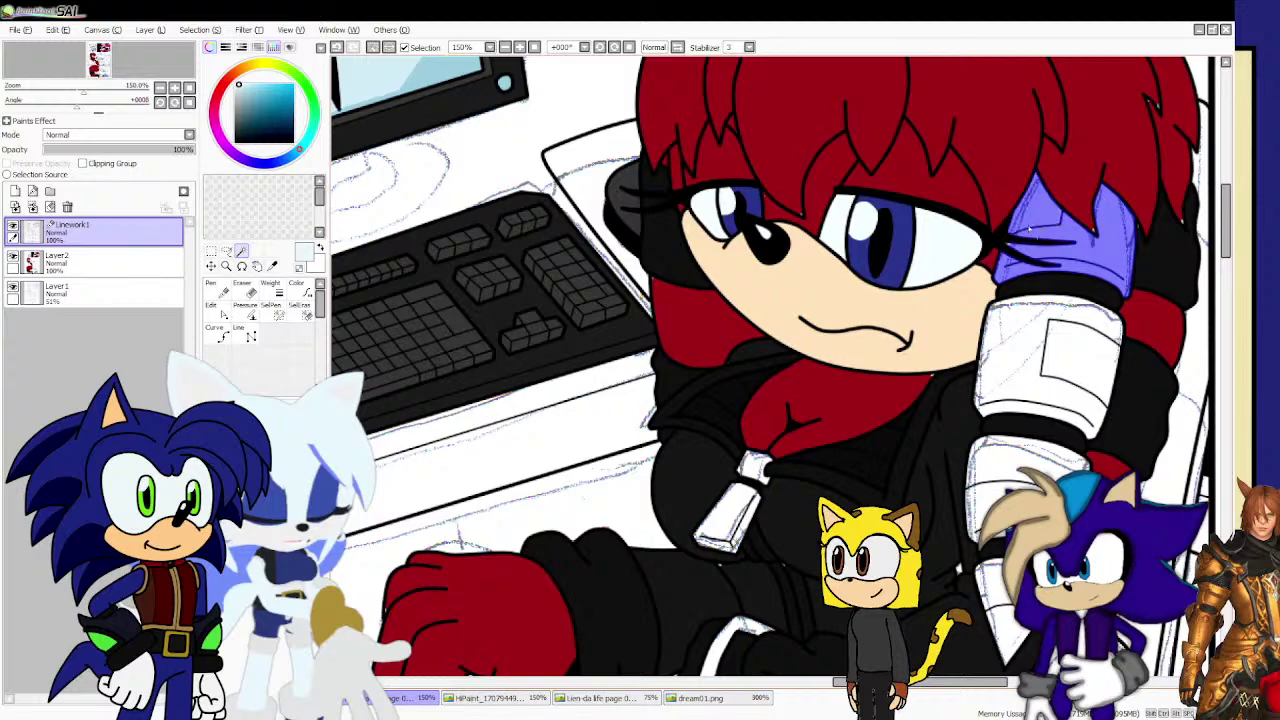
{"action": "scroll", "coordinate": [1030, 228], "scroll_direction": "up", "scroll_amount": 4}
{"action": "scroll", "coordinate": [990, 228], "scroll_direction": "down", "scroll_amount": 5}
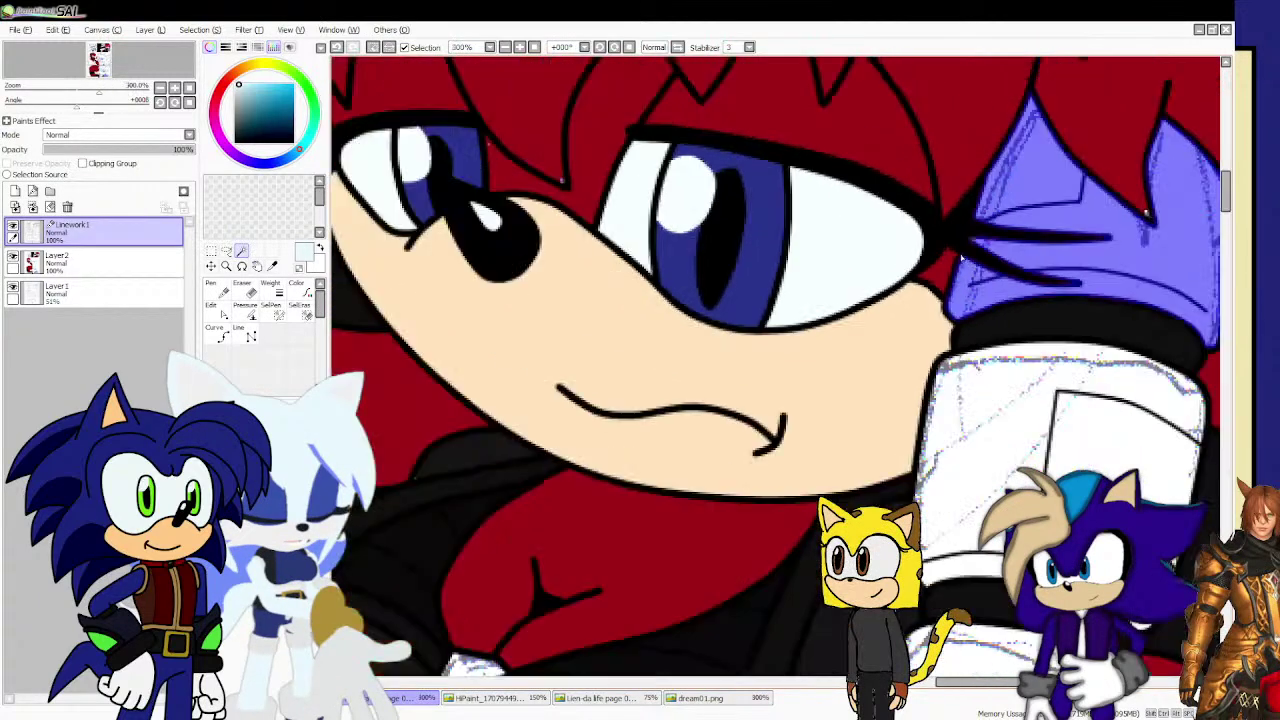
{"action": "scroll", "coordinate": [1015, 335], "scroll_direction": "up", "scroll_amount": 3}
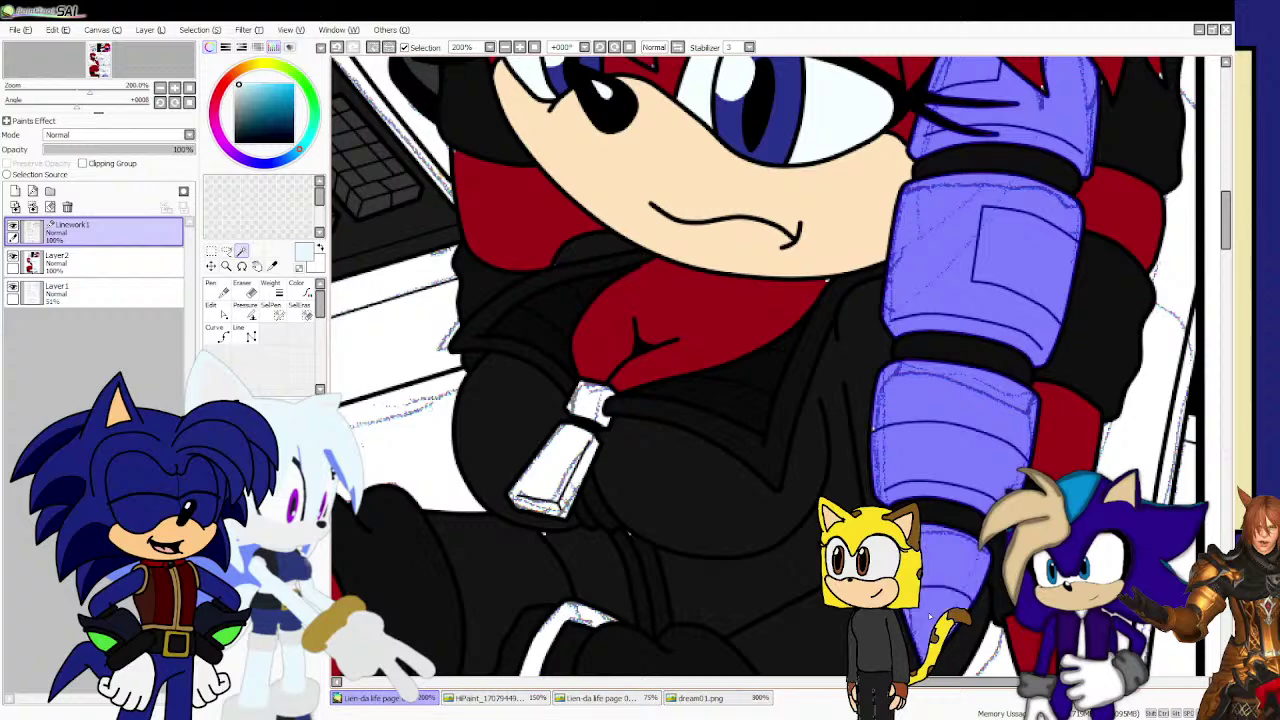
{"action": "scroll", "coordinate": [929, 612], "scroll_direction": "down", "scroll_amount": 5}
{"action": "scroll", "coordinate": [822, 442], "scroll_direction": "up", "scroll_amount": 1}
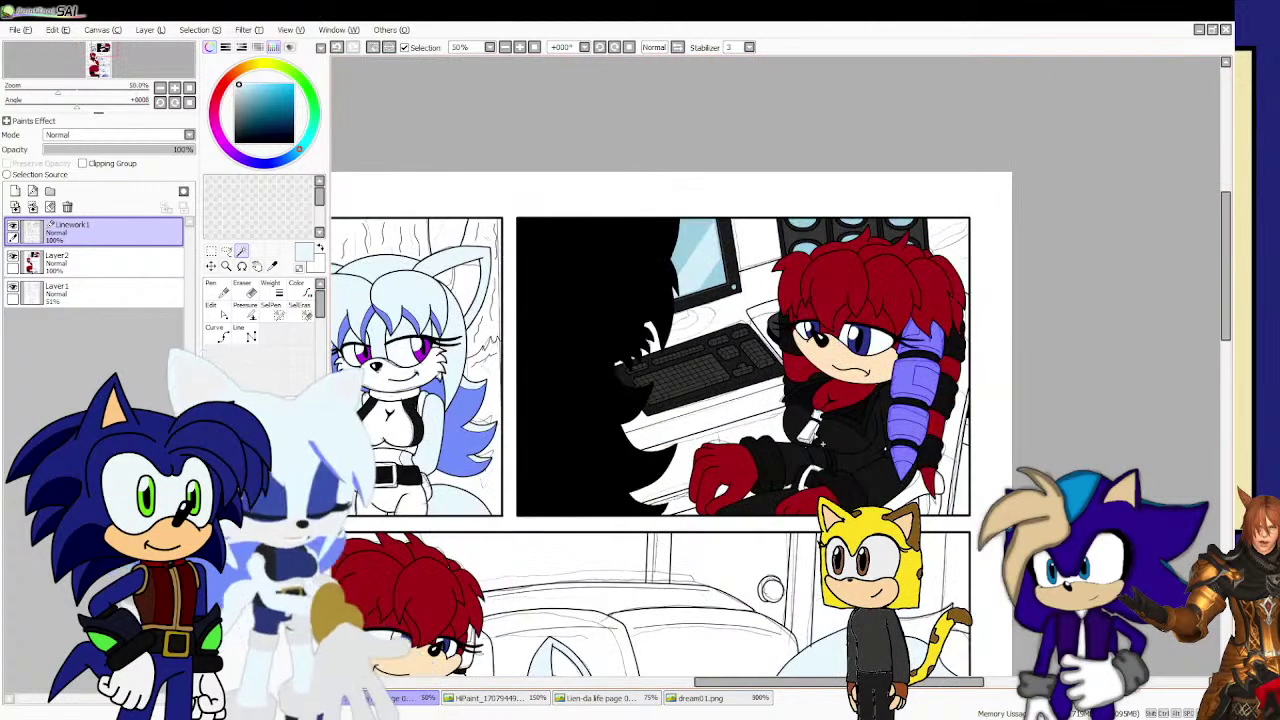
Add the white strip above the lower hand and both parts of the zipper pull in the computer panel to the selection.
{"action": "scroll", "coordinate": [820, 440], "scroll_direction": "up", "scroll_amount": 5}
{"action": "scroll", "coordinate": [800, 472], "scroll_direction": "down", "scroll_amount": 2}
{"action": "scroll", "coordinate": [781, 352], "scroll_direction": "up", "scroll_amount": 4}
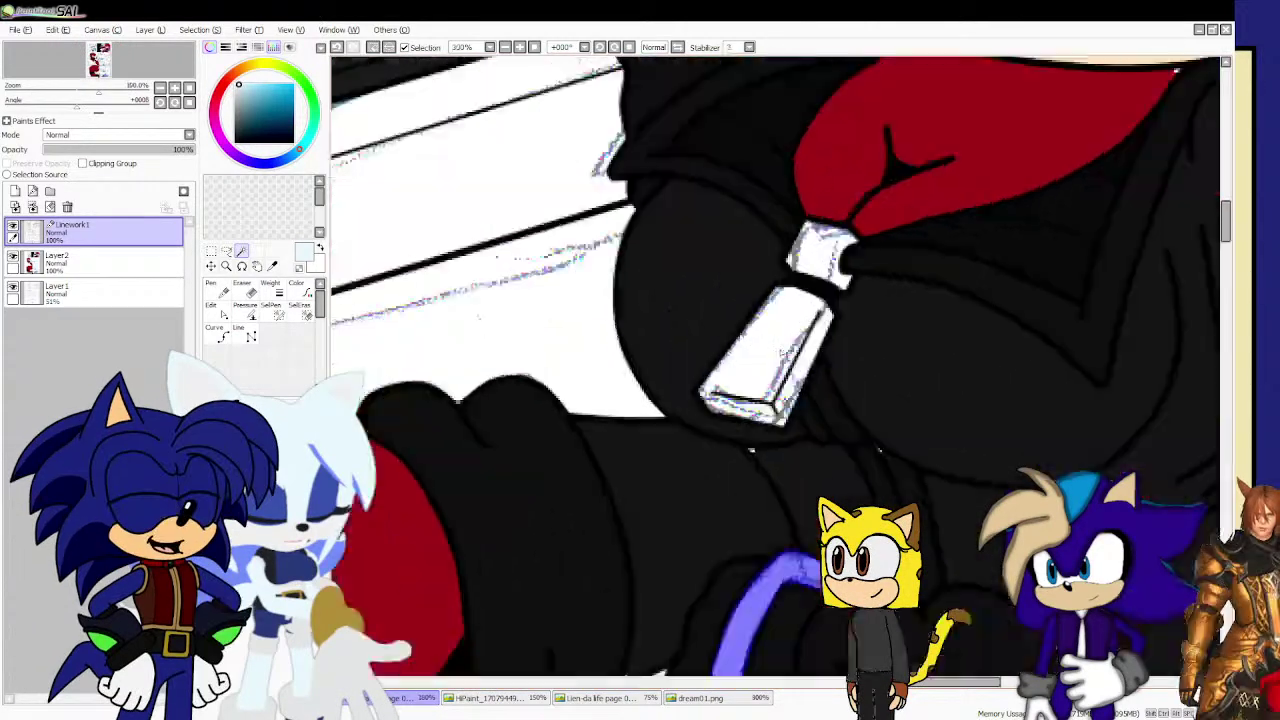
{"action": "left_click", "coordinate": [781, 352]}
{"action": "left_click", "coordinate": [820, 232]}
{"action": "scroll", "coordinate": [800, 248], "scroll_direction": "down", "scroll_amount": 3}
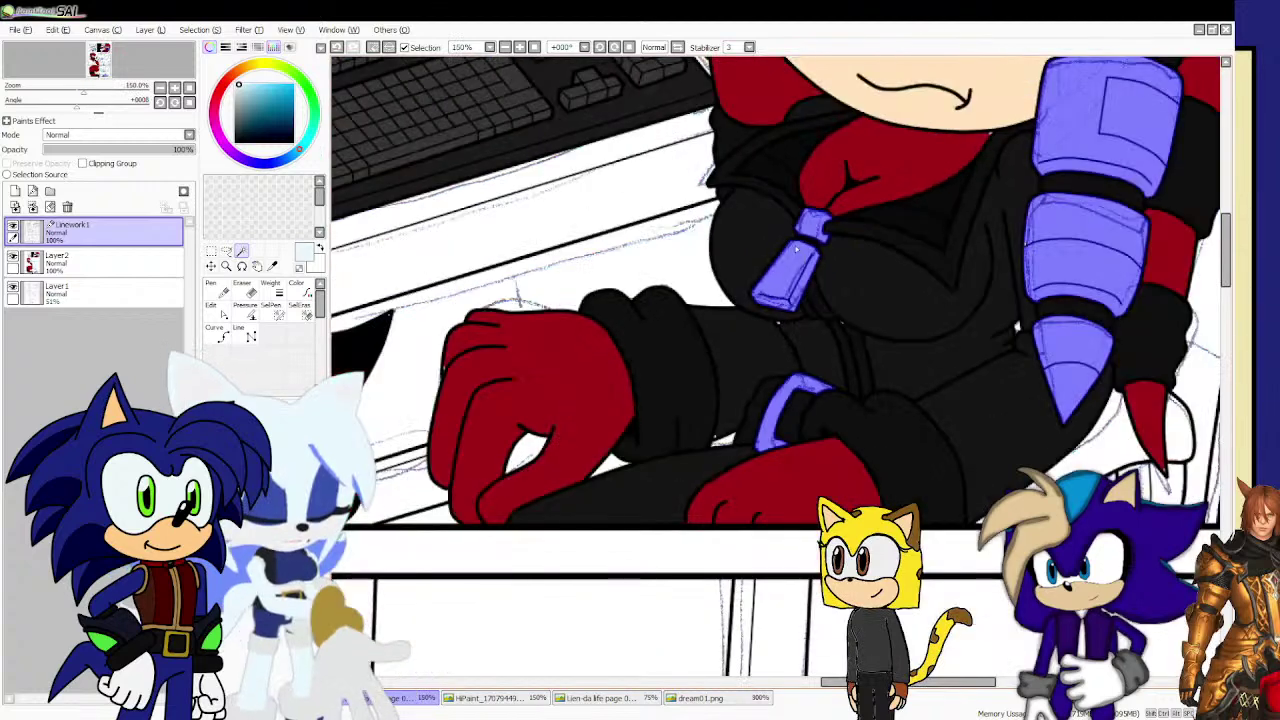
Add the chair frame pieces beneath the tip of the red-haired character's lock in the computer panel to the selection.
{"action": "scroll", "coordinate": [907, 310], "scroll_direction": "down", "scroll_amount": 1}
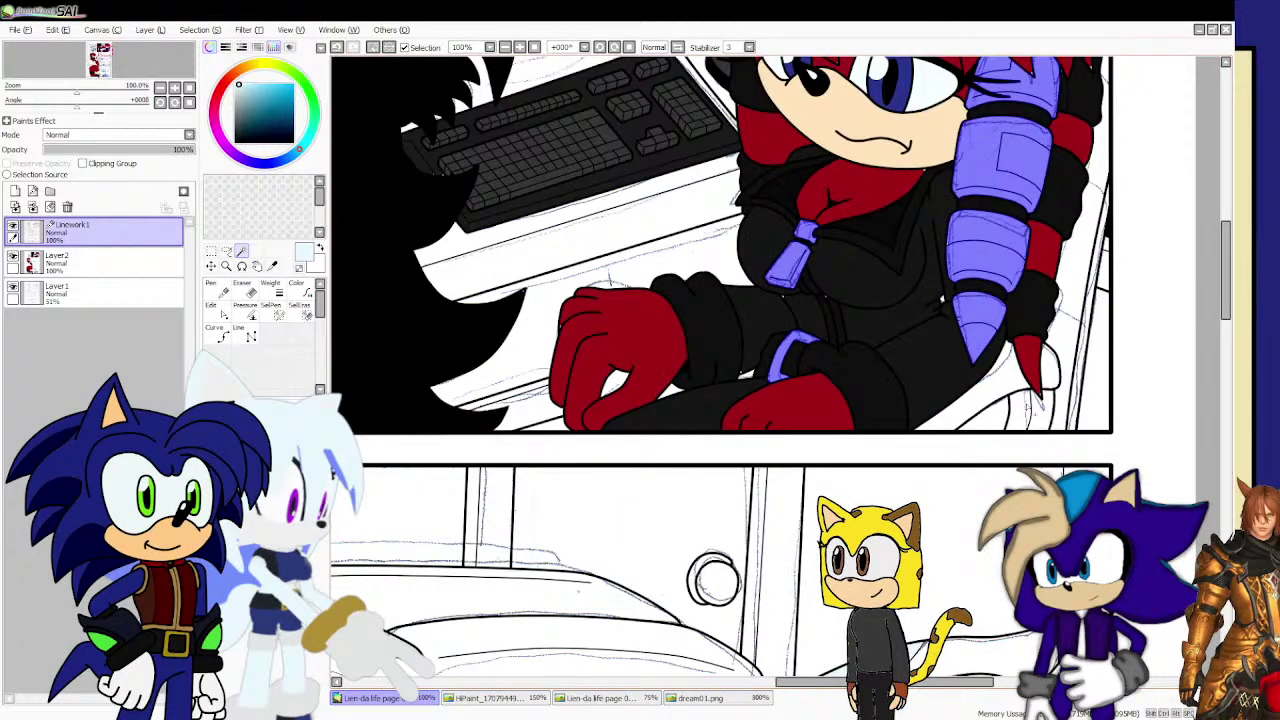
{"action": "left_click", "coordinate": [1018, 412]}
{"action": "left_click", "coordinate": [1040, 412]}
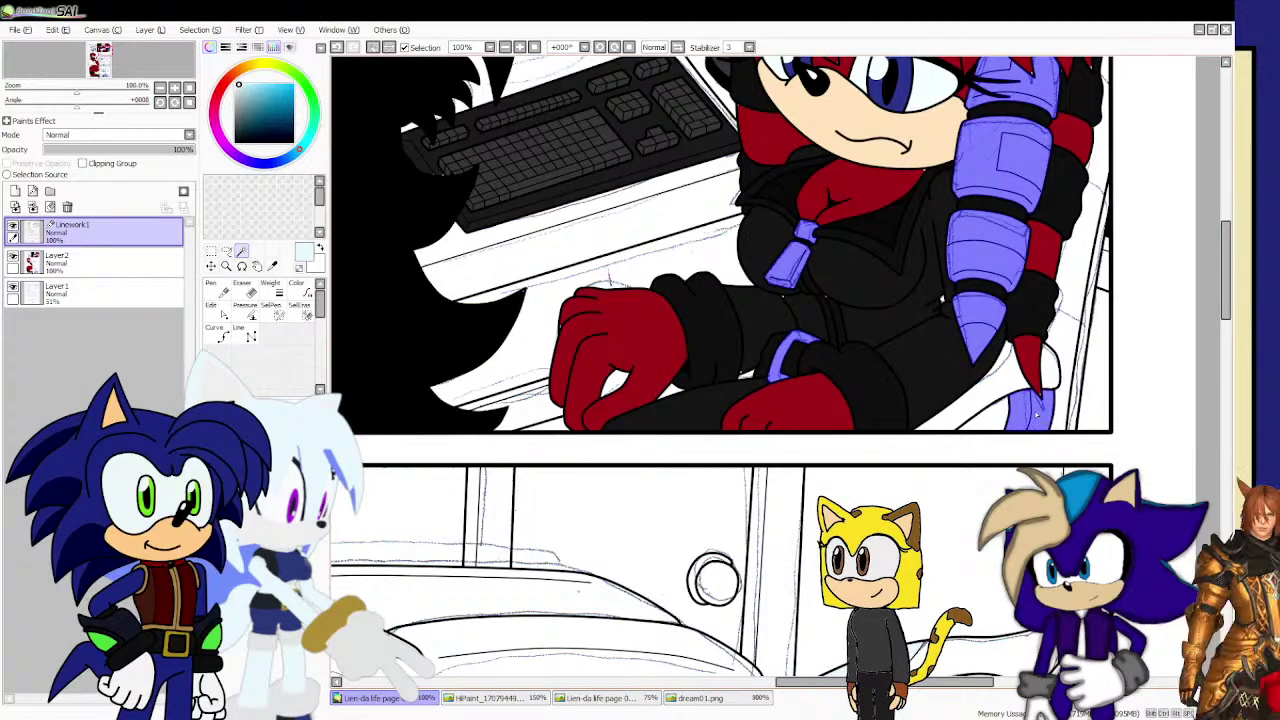
{"action": "left_click", "coordinate": [1077, 387]}
{"action": "scroll", "coordinate": [800, 362], "scroll_direction": "down", "scroll_amount": 3}
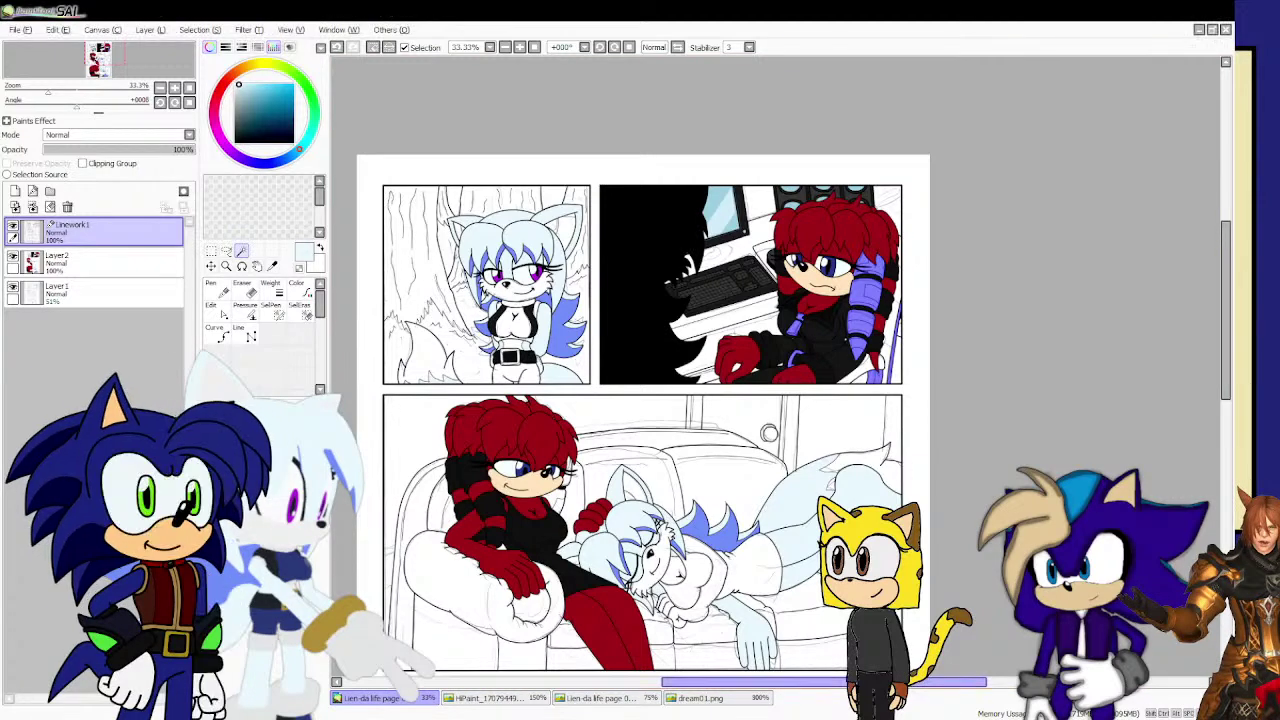
Add the white armoured lock segments beside the red-haired character's face in the sofa panel to the selection.
{"action": "scroll", "coordinate": [493, 553], "scroll_direction": "up", "scroll_amount": 1}
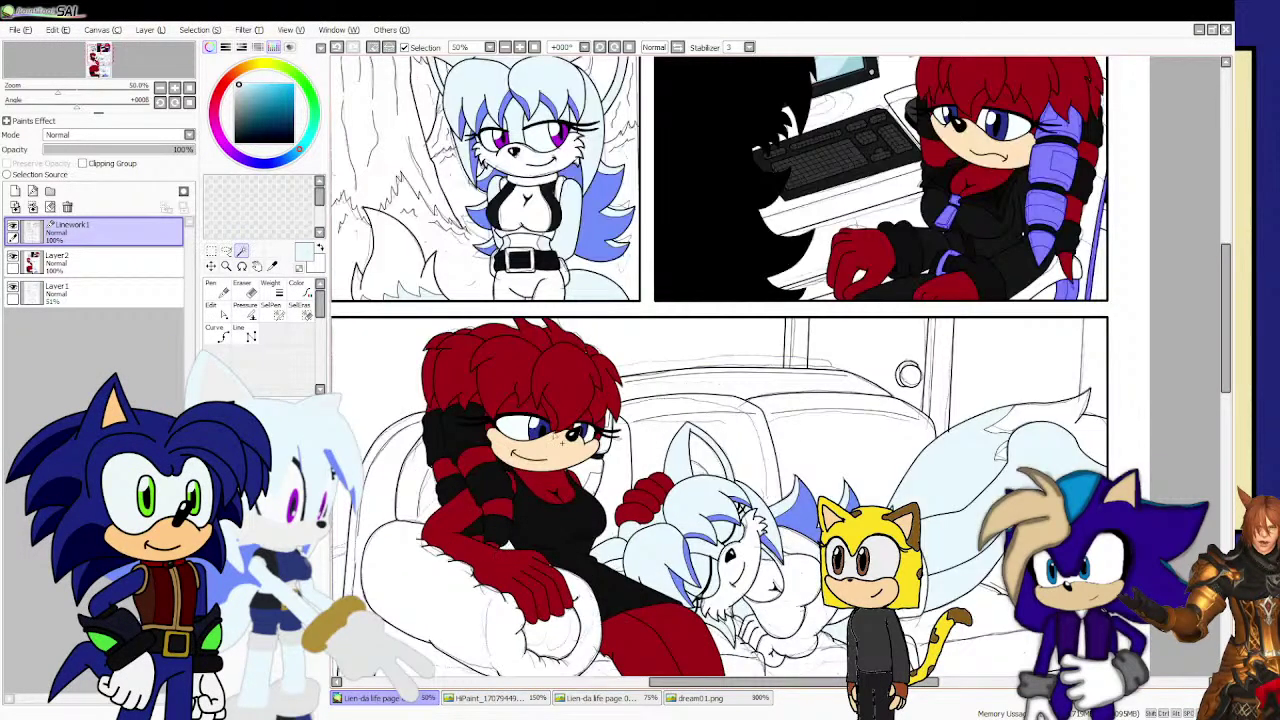
{"action": "scroll", "coordinate": [565, 440], "scroll_direction": "up", "scroll_amount": 3}
{"action": "scroll", "coordinate": [630, 525], "scroll_direction": "up", "scroll_amount": 3}
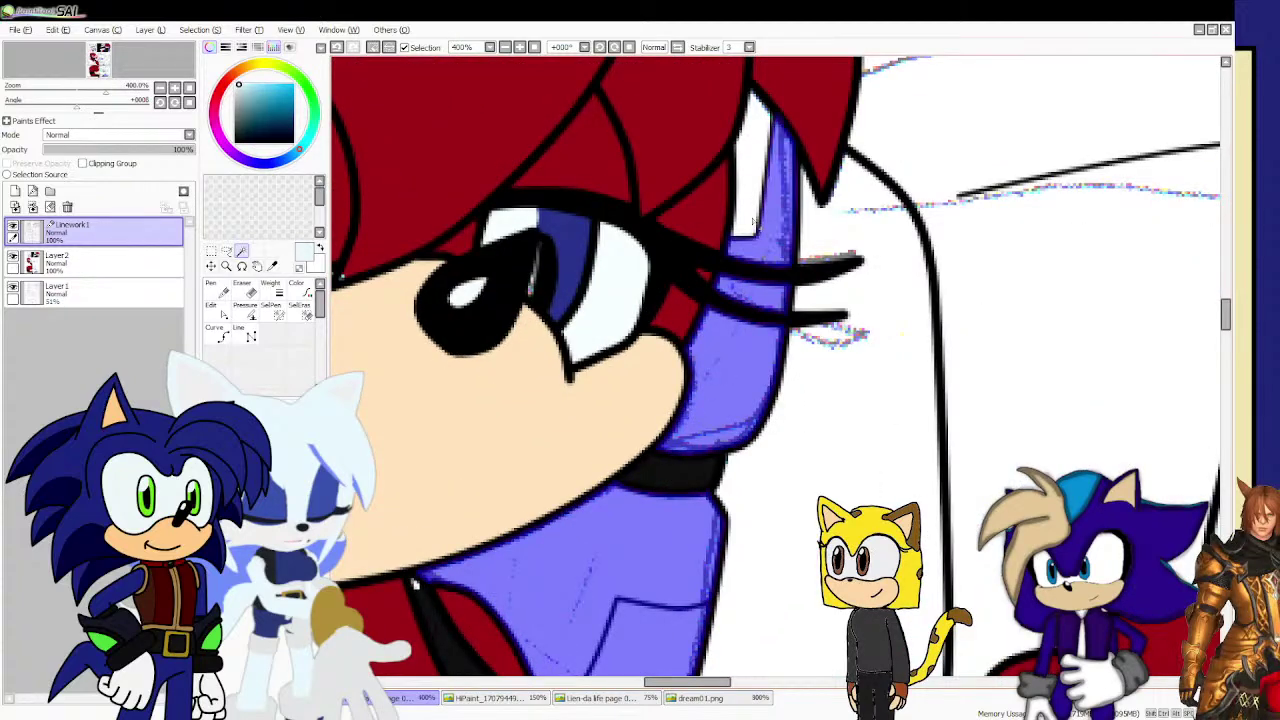
Add the white lock segments below the red-haired character's chin and the zipper pull in the kissing panel to the selection.
{"action": "scroll", "coordinate": [720, 255], "scroll_direction": "down", "scroll_amount": 9}
{"action": "scroll", "coordinate": [765, 440], "scroll_direction": "up", "scroll_amount": 4}
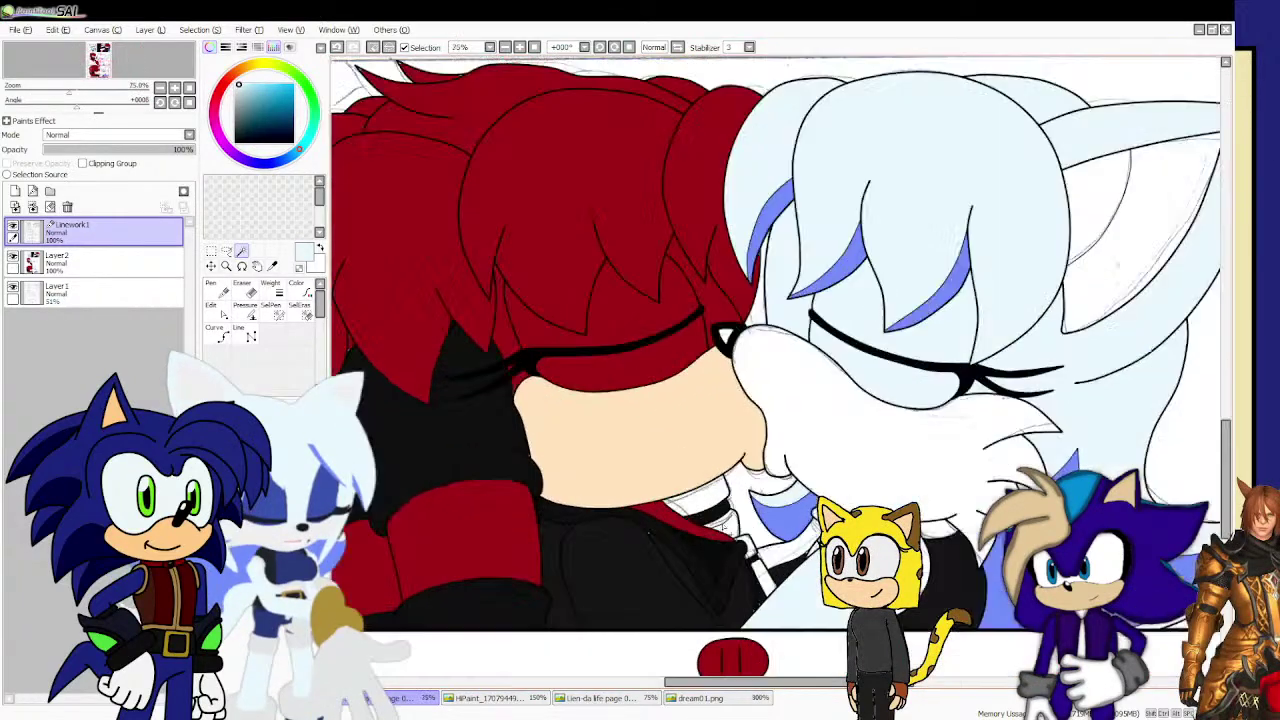
{"action": "scroll", "coordinate": [728, 530], "scroll_direction": "up", "scroll_amount": 2}
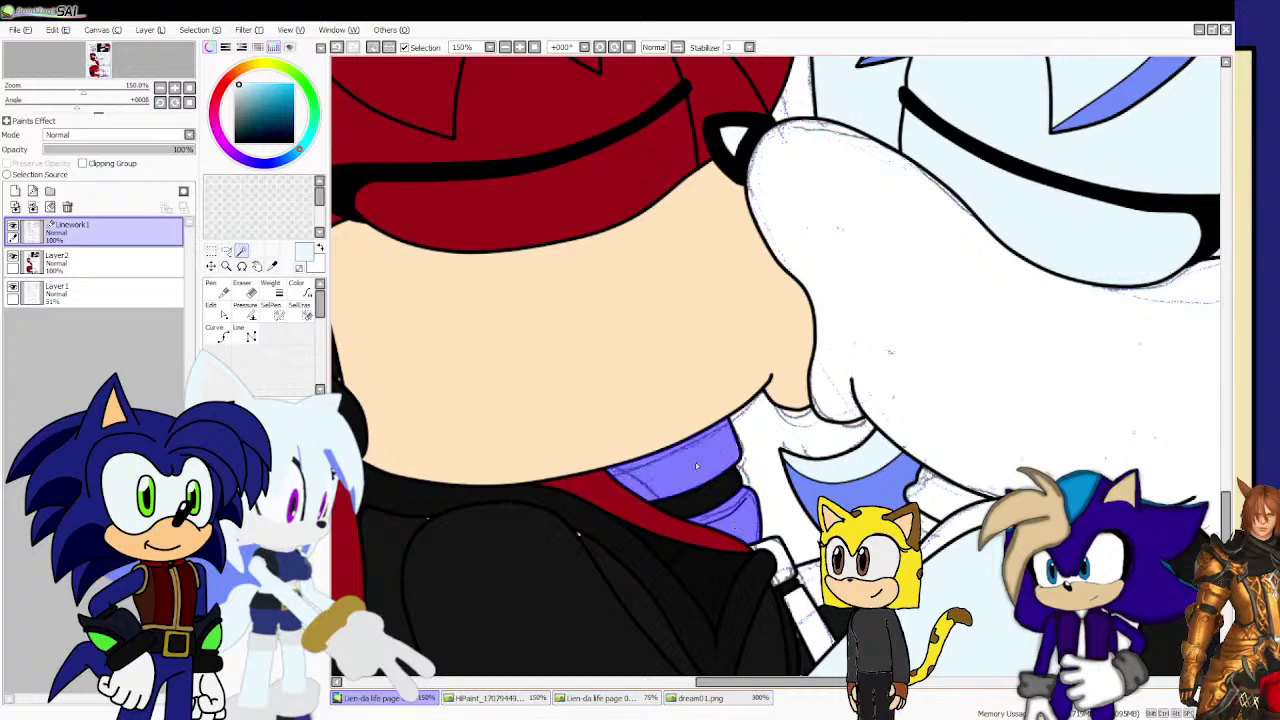
{"action": "left_click_drag", "start_coordinate": [770, 545], "coordinate": [797, 607]}
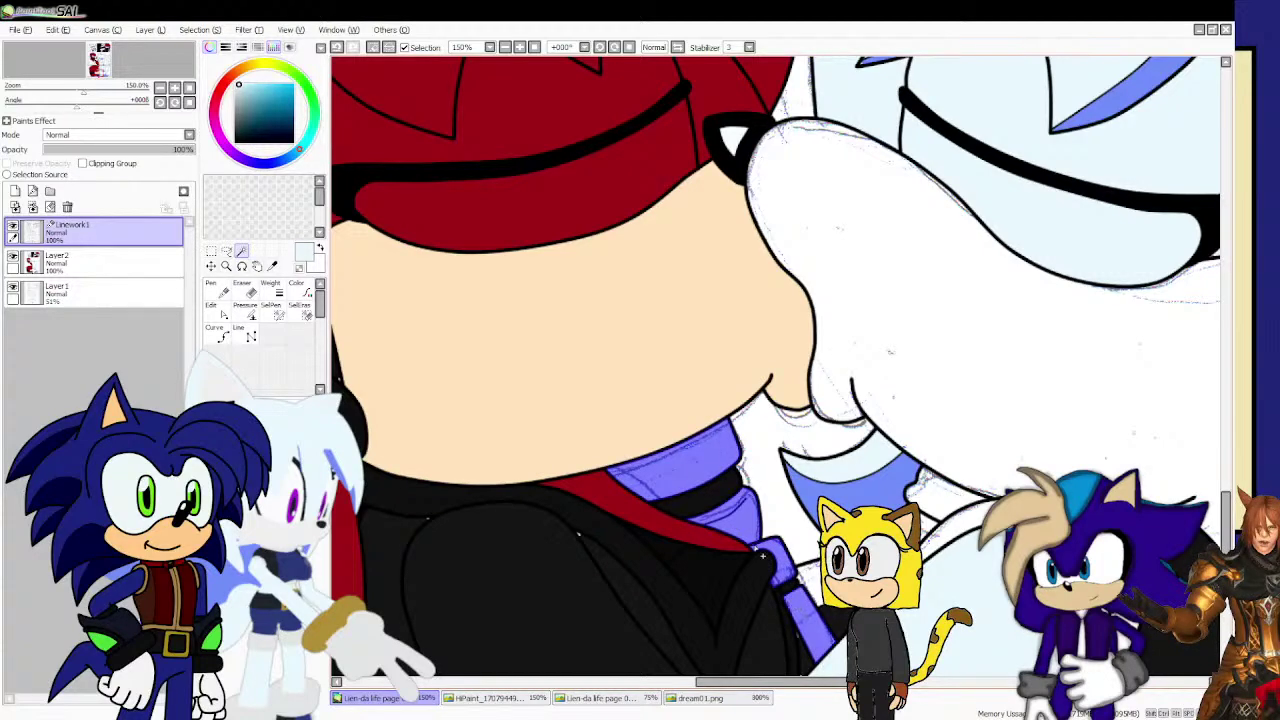
{"action": "scroll", "coordinate": [762, 553], "scroll_direction": "down", "scroll_amount": 5}
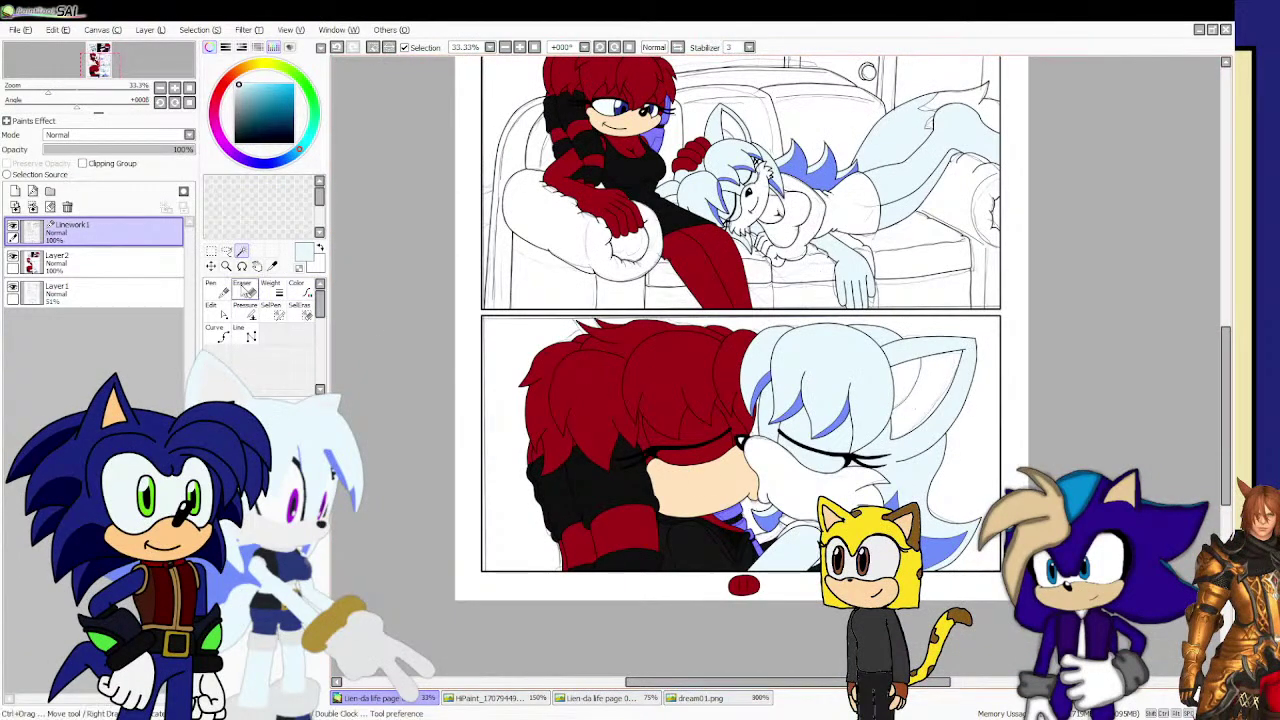
Activate Layer2 and sample the blue-grey metal colour from the other Lien-da page, returning to the current page.
{"action": "left_click", "coordinate": [150, 264]}
{"action": "left_click", "coordinate": [271, 266]}
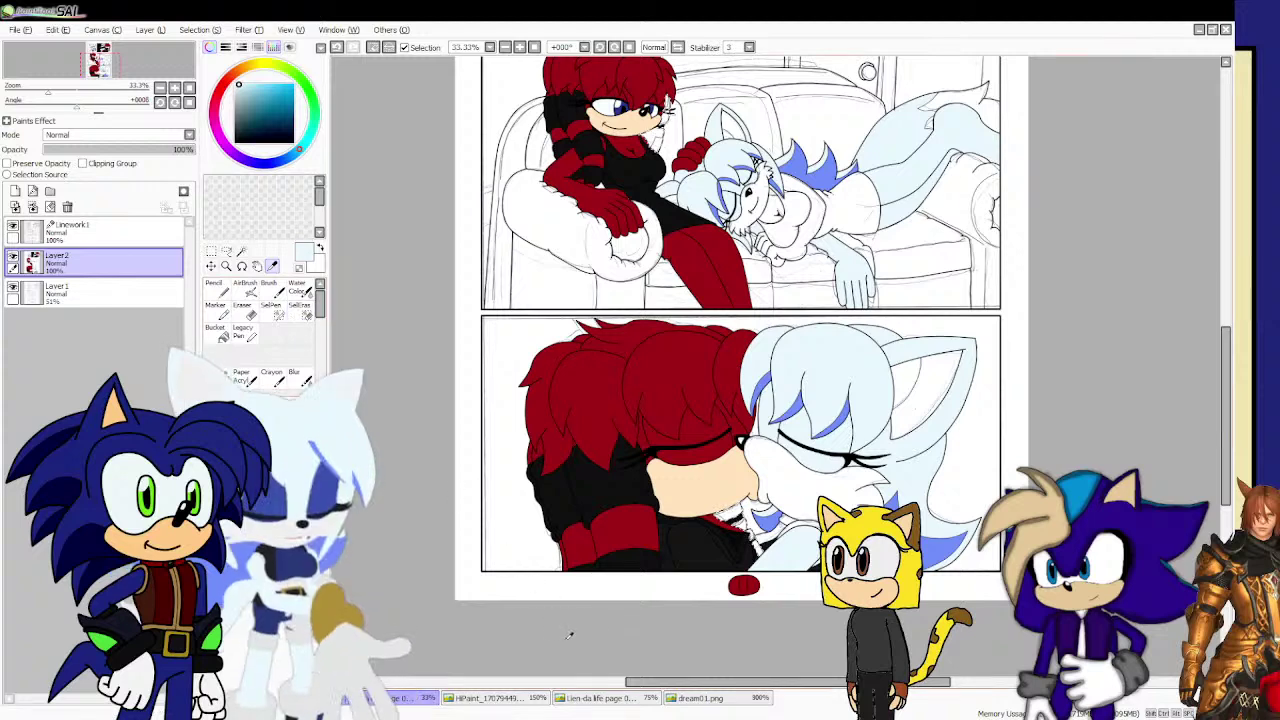
{"action": "left_click", "coordinate": [600, 697]}
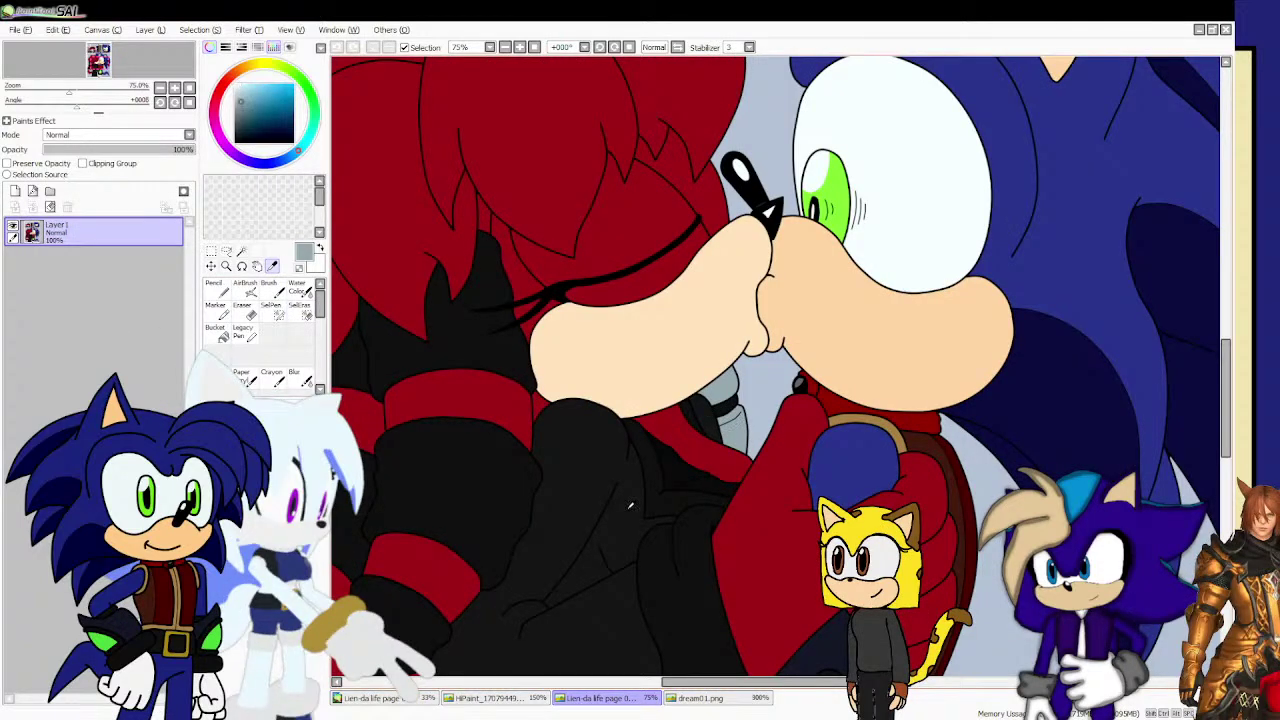
{"action": "left_click", "coordinate": [420, 698]}
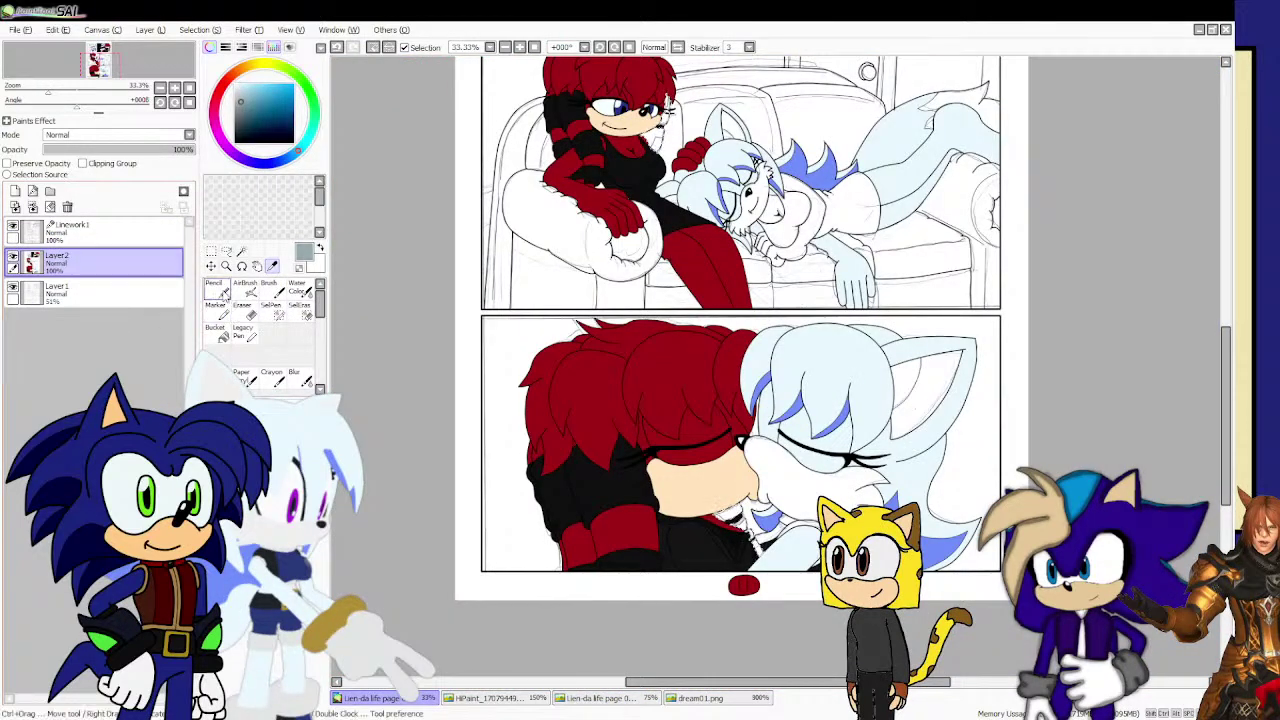
Paint the selected metal parts blue-grey on Layer2 with the Pencil, clear the selection and reactivate Linework1.
{"action": "scroll", "coordinate": [662, 460], "scroll_direction": "down", "scroll_amount": 3}
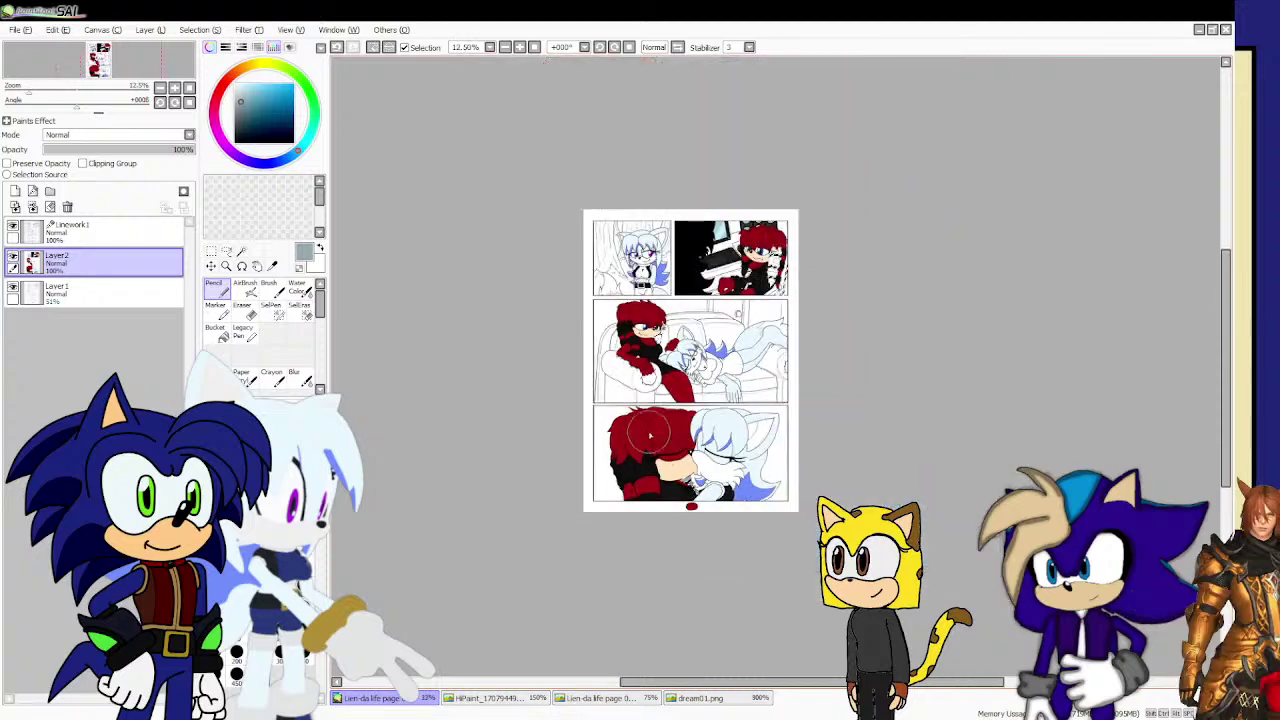
{"action": "scroll", "coordinate": [616, 340], "scroll_direction": "up", "scroll_amount": 3}
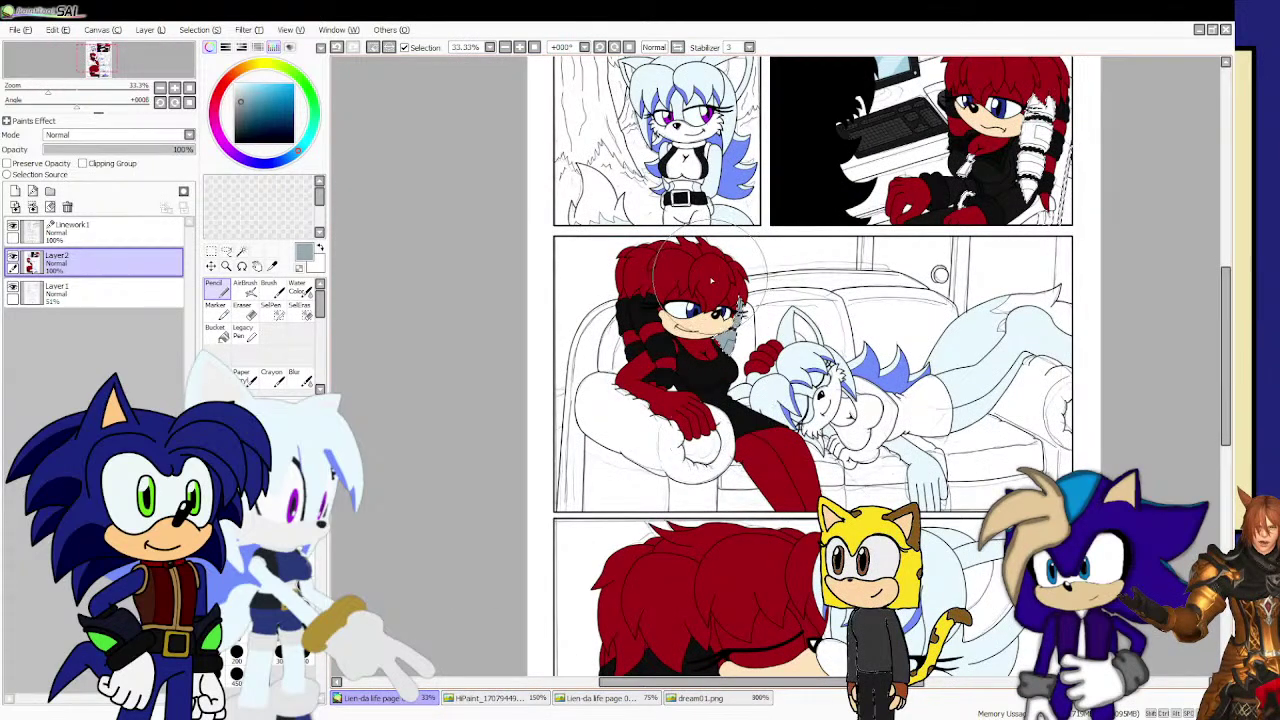
{"action": "left_click_drag", "start_coordinate": [1054, 166], "coordinate": [1066, 117]}
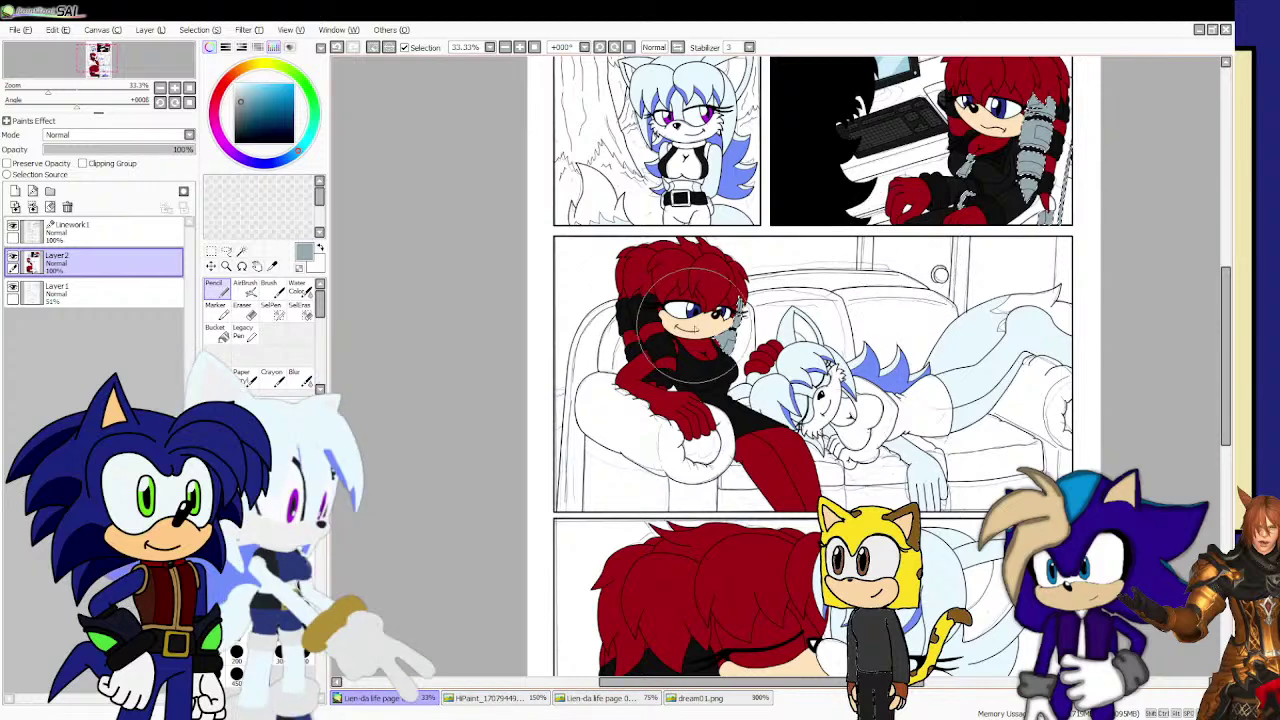
{"action": "left_click", "coordinate": [152, 232]}
{"action": "left_click", "coordinate": [211, 251]}
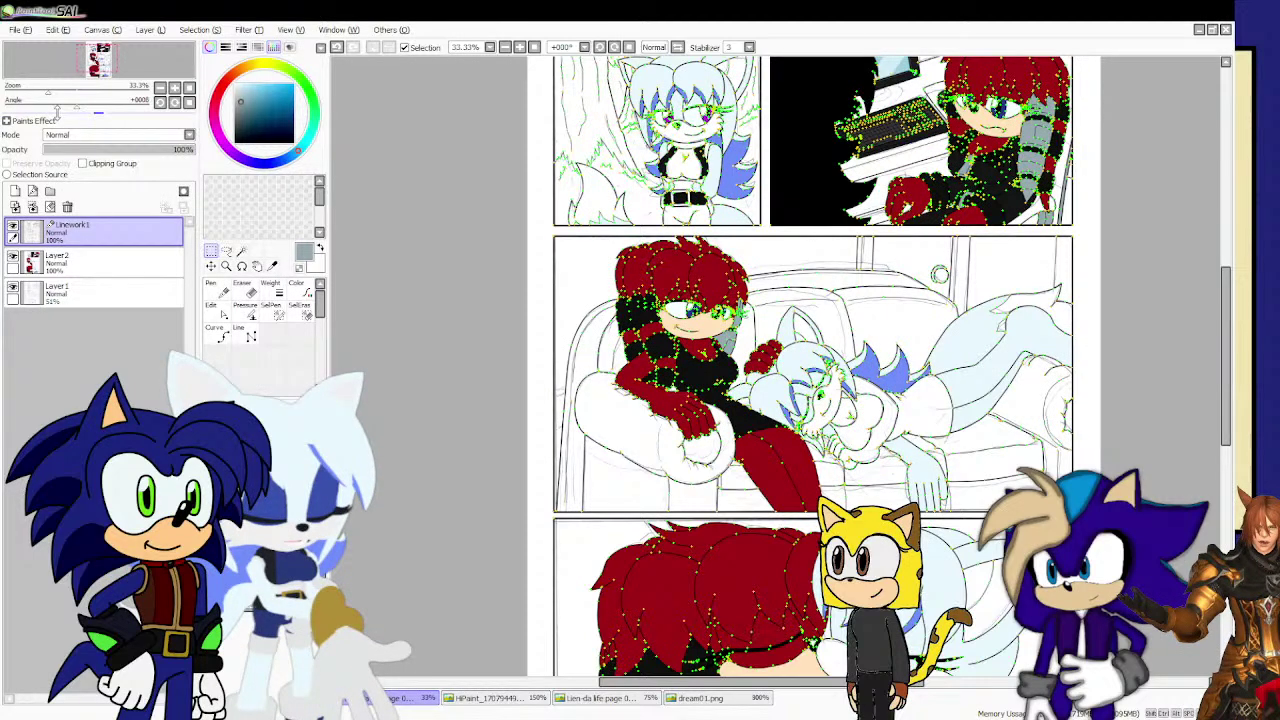
Select all the tree trunks behind the white character in the first panel with the Magic Wand, leaving out the gaps between them.
{"action": "scroll", "coordinate": [522, 204], "scroll_direction": "down", "scroll_amount": 2}
{"action": "scroll", "coordinate": [531, 206], "scroll_direction": "up", "scroll_amount": 3}
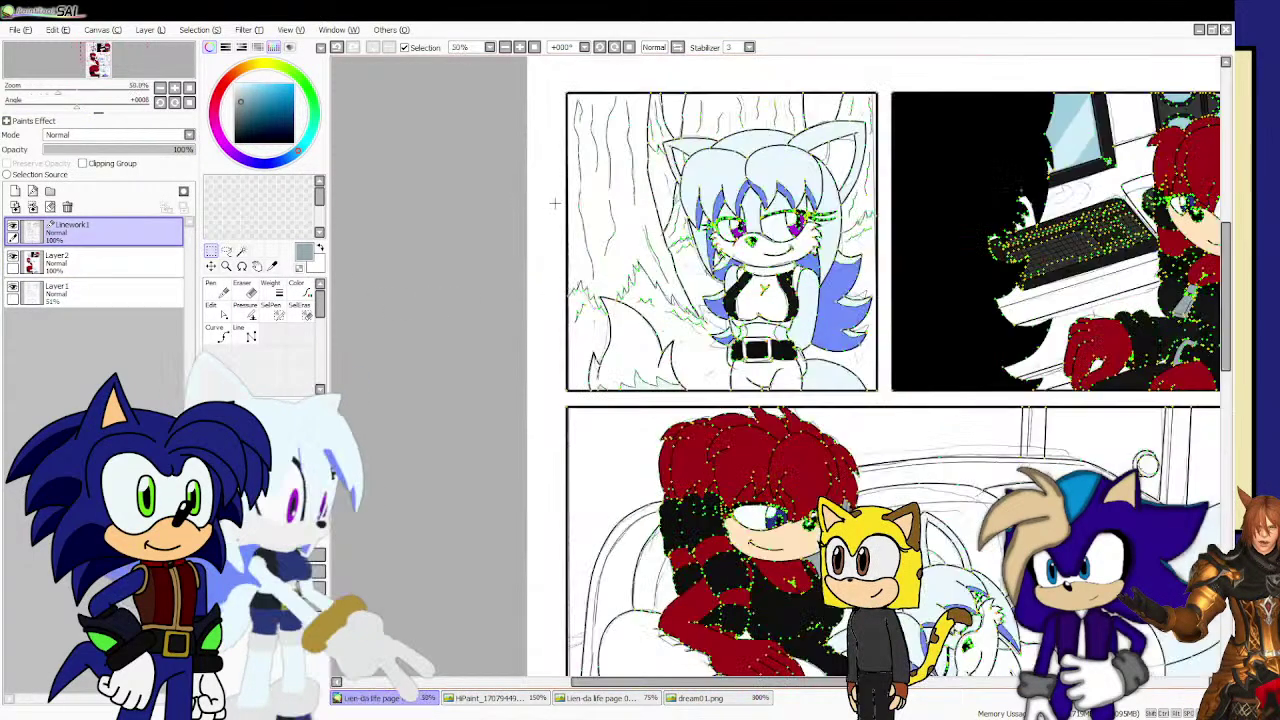
{"action": "scroll", "coordinate": [654, 108], "scroll_direction": "up", "scroll_amount": 2}
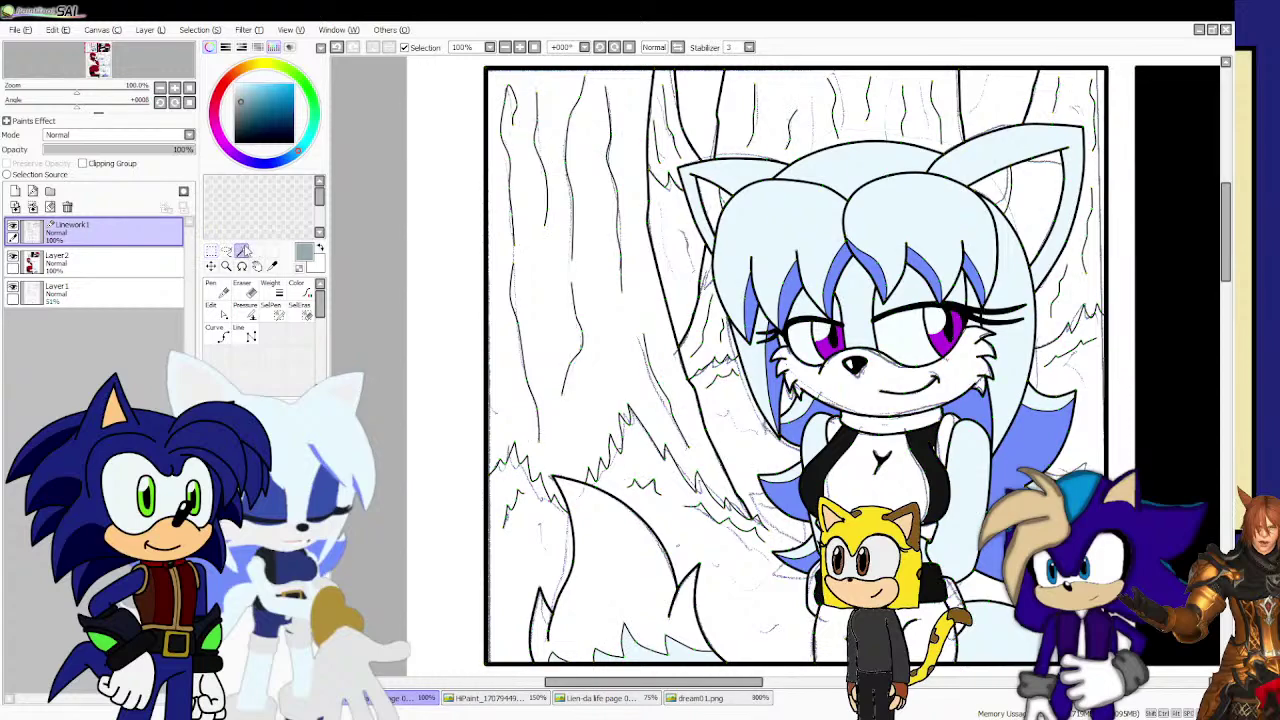
{"action": "left_click", "coordinate": [537, 366]}
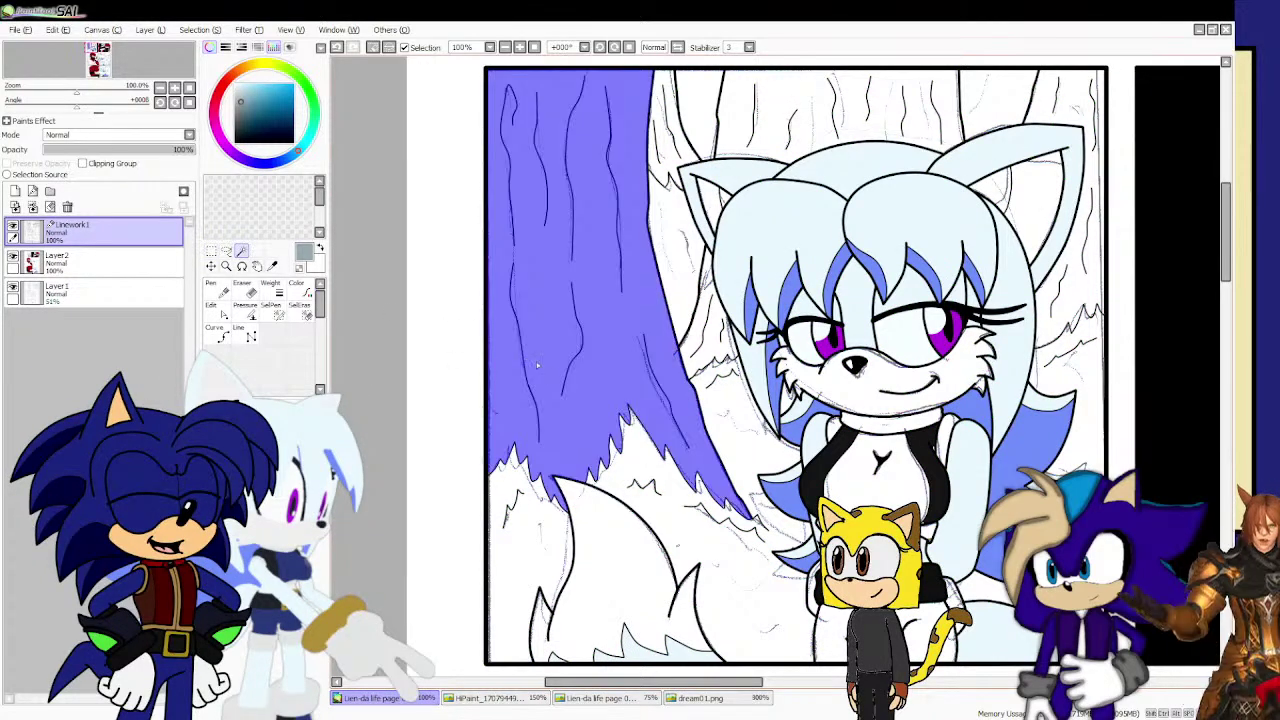
{"action": "scroll", "coordinate": [701, 317], "scroll_direction": "down", "scroll_amount": 2}
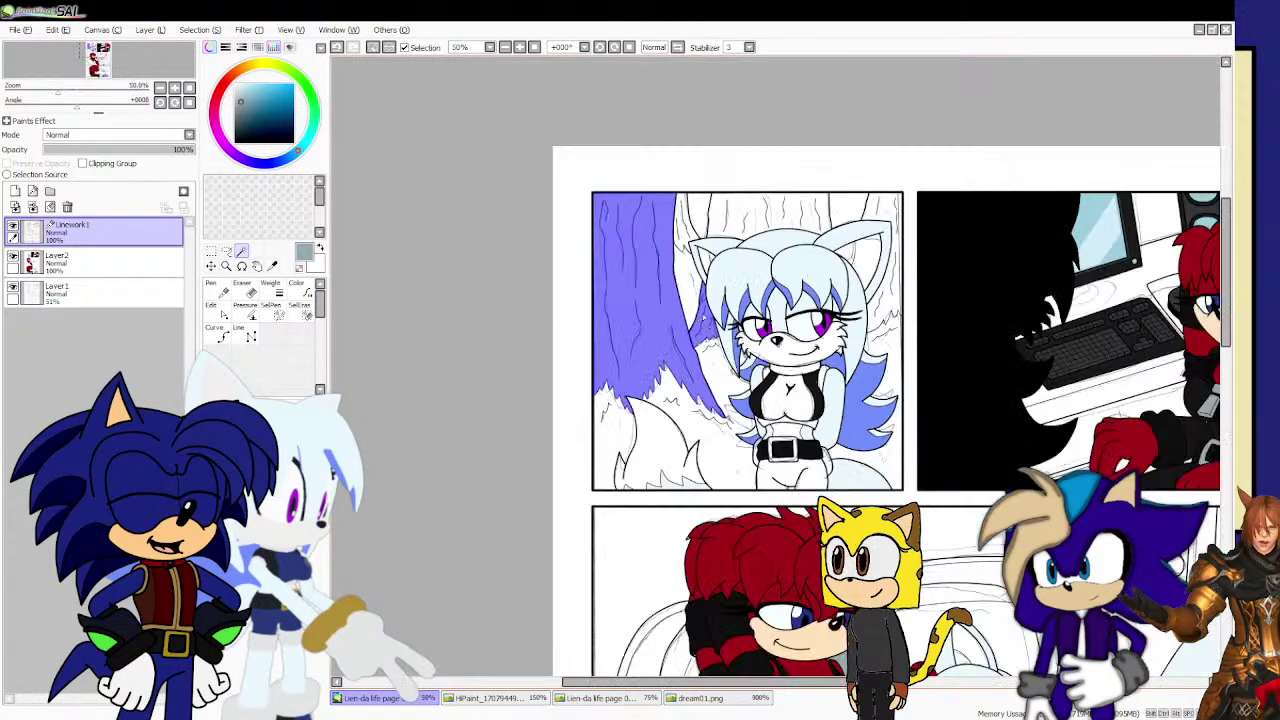
{"action": "scroll", "coordinate": [738, 243], "scroll_direction": "up", "scroll_amount": 2}
{"action": "left_click", "coordinate": [740, 212]}
{"action": "left_click", "coordinate": [655, 229]}
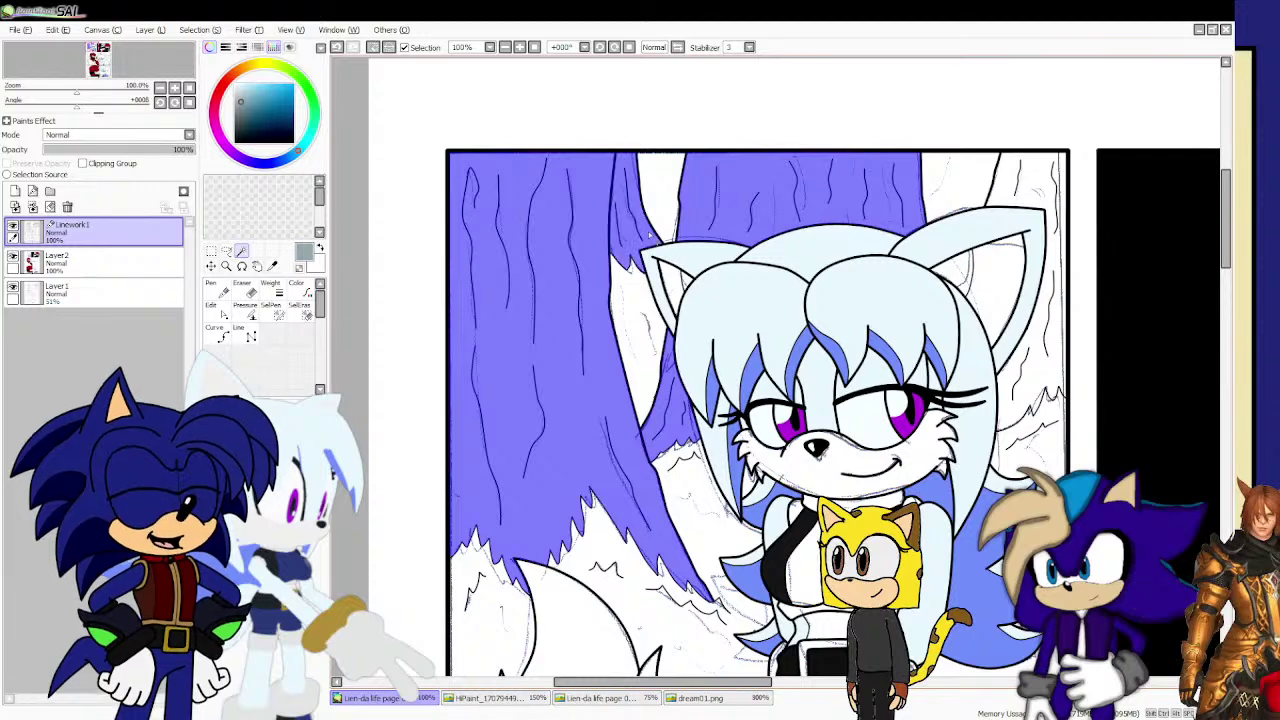
{"action": "left_click", "coordinate": [1026, 205]}
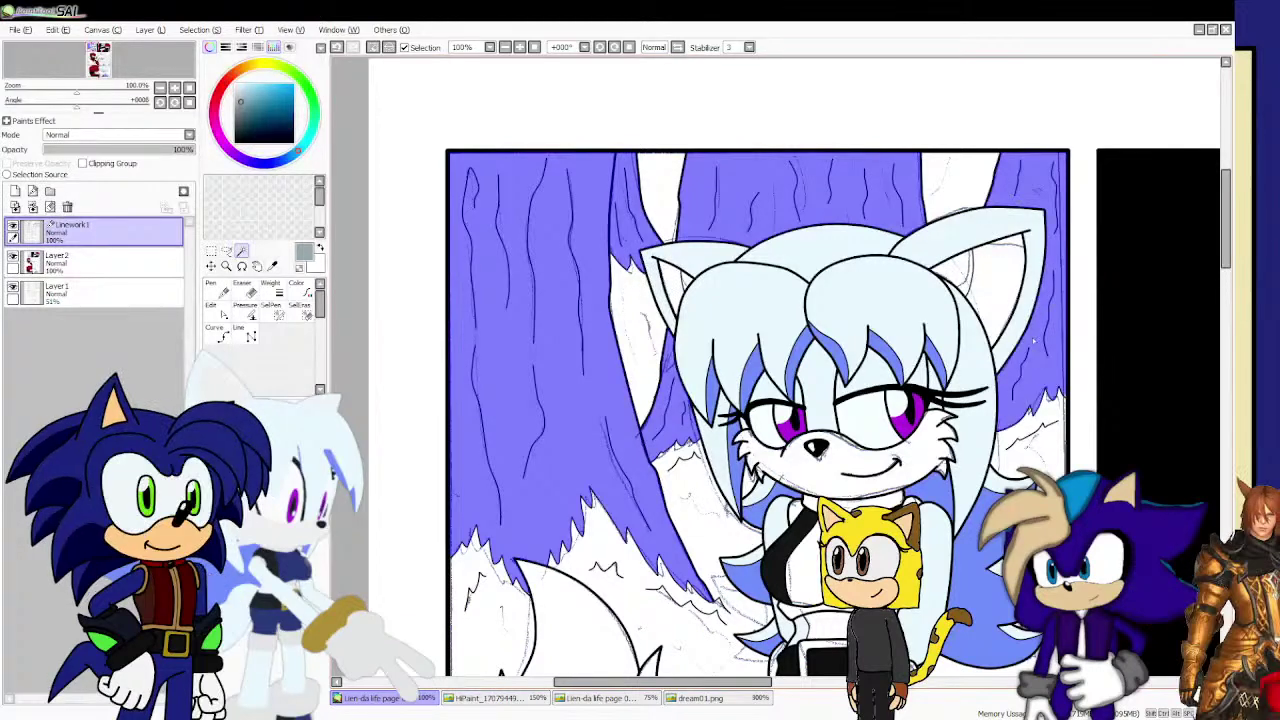
{"action": "scroll", "coordinate": [907, 287], "scroll_direction": "down", "scroll_amount": 2}
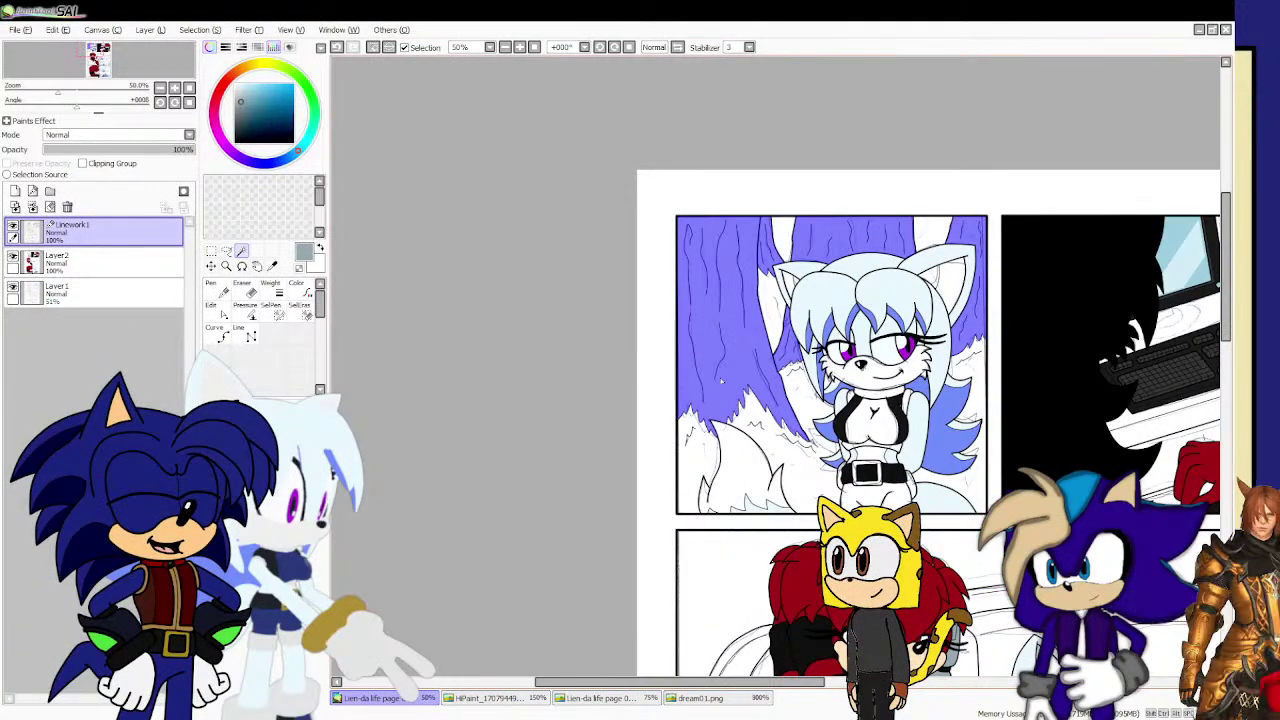
Paint the selected tree trunks dark reddish brown on Layer2 with the Pencil, clear the selection and reactivate Linework1.
{"action": "left_click", "coordinate": [271, 265]}
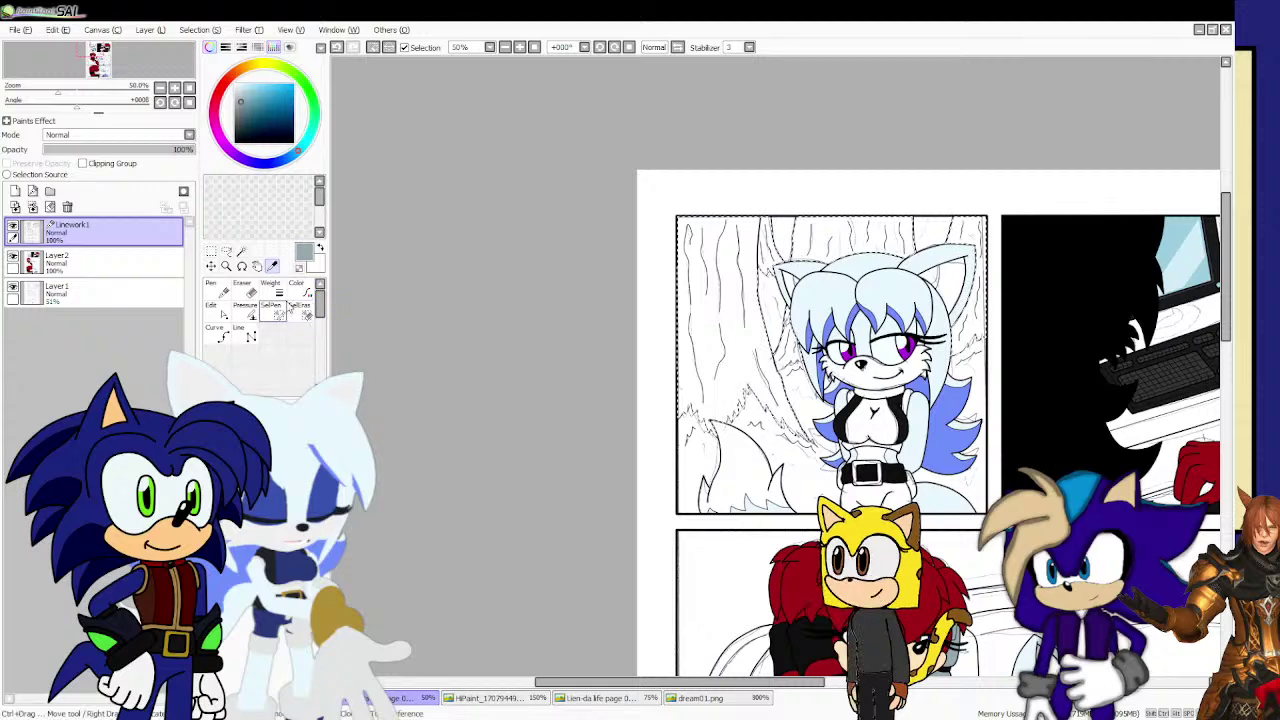
{"action": "left_click", "coordinate": [221, 88]}
{"action": "left_click", "coordinate": [768, 350]}
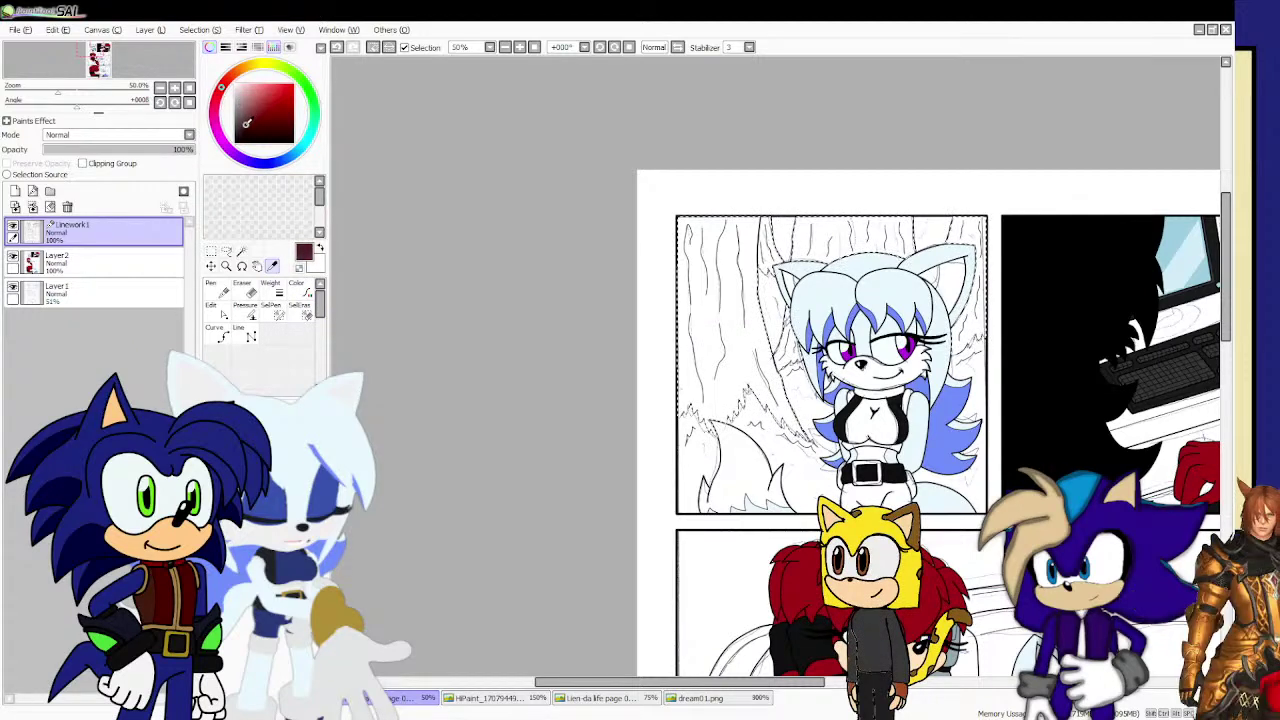
{"action": "left_click", "coordinate": [170, 262]}
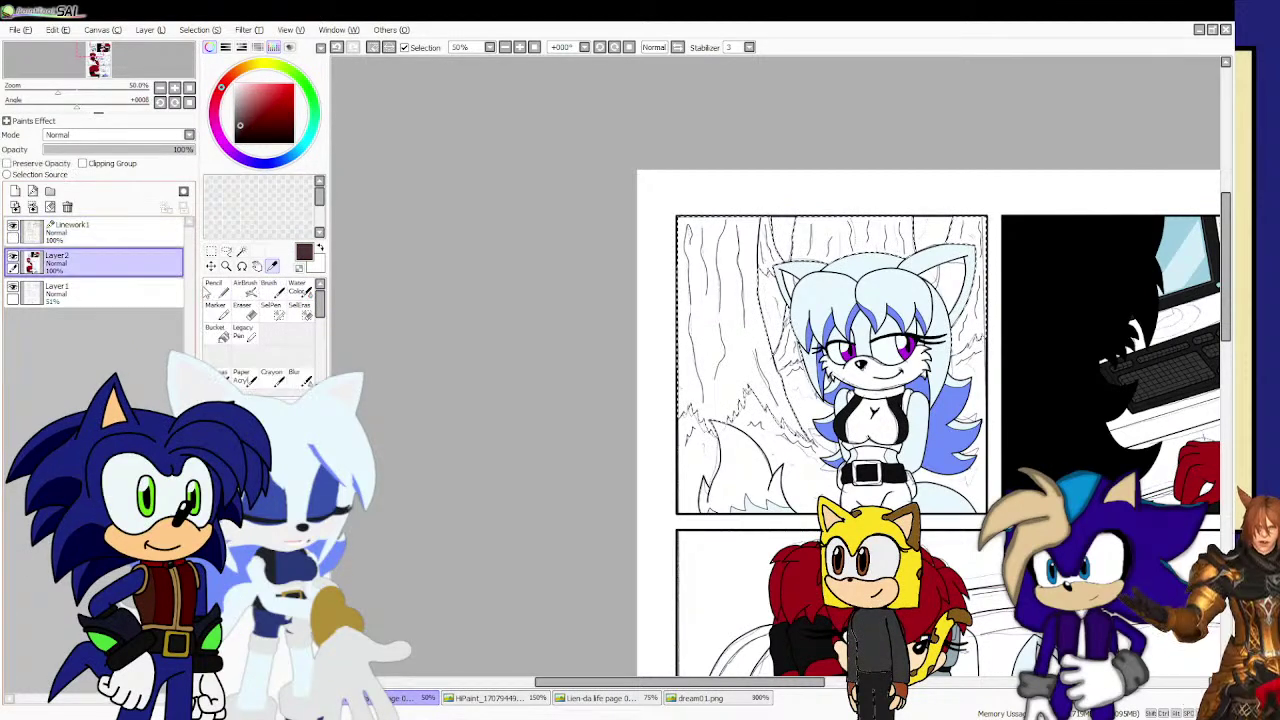
{"action": "mouse_move", "coordinate": [484, 261]}
{"action": "left_mouse_down"}
{"action": "mouse_move", "coordinate": [930, 256]}
{"action": "mouse_move", "coordinate": [615, 302]}
{"action": "left_mouse_up"}
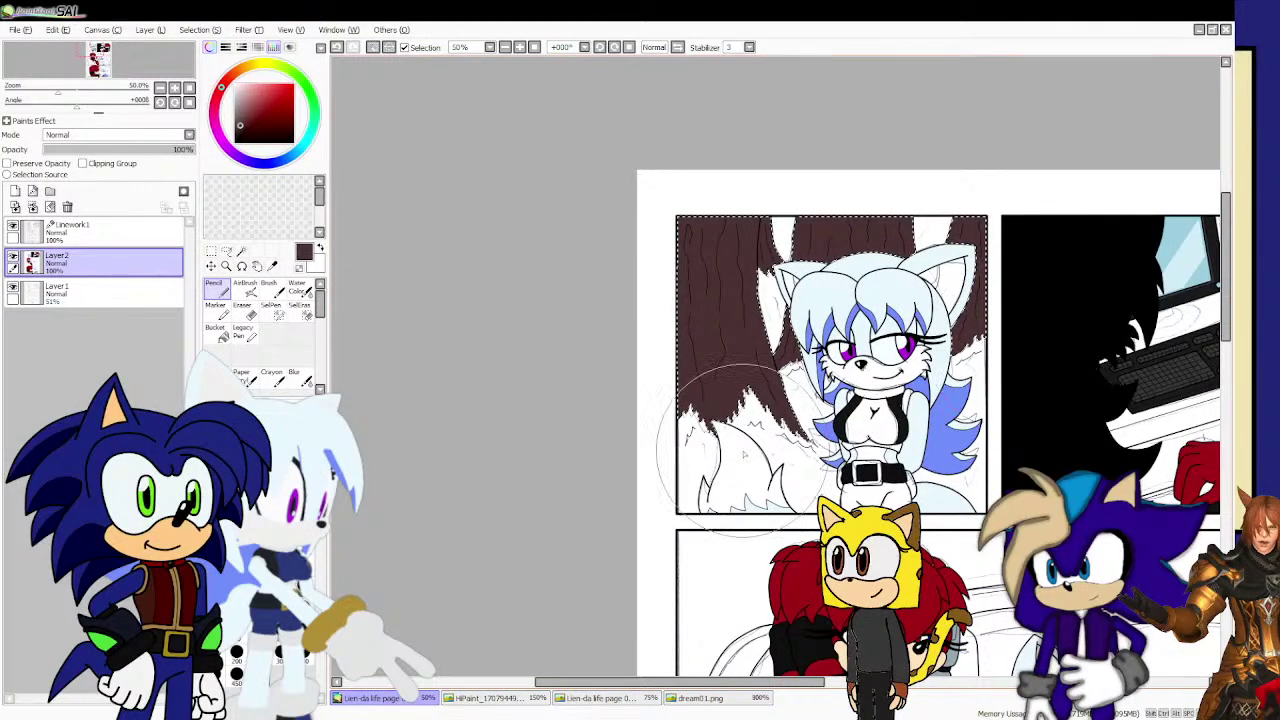
{"action": "key", "text": "ctrl+d"}
{"action": "left_click", "coordinate": [100, 230]}
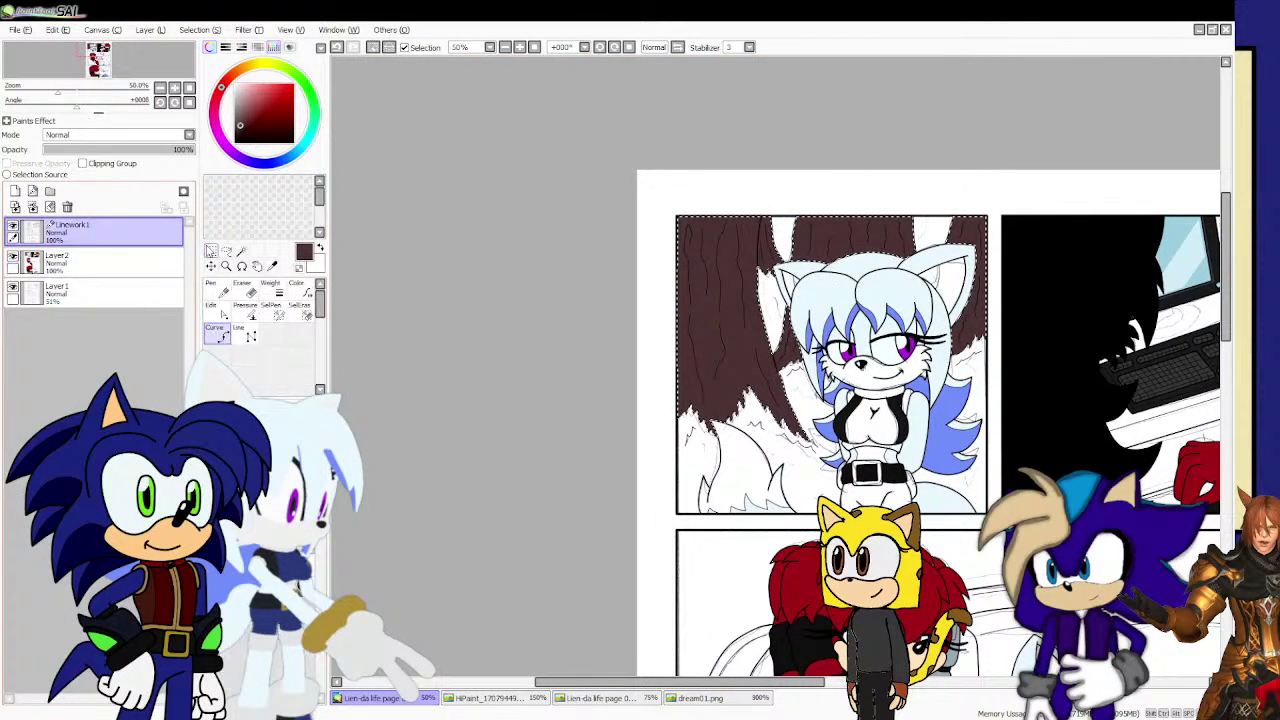
Select the rear tree trunks in the first panel and paint them a darker brown on Layer2, returning to Linework1.
{"action": "left_click", "coordinate": [241, 251]}
{"action": "scroll", "coordinate": [803, 249], "scroll_direction": "up", "scroll_amount": 2}
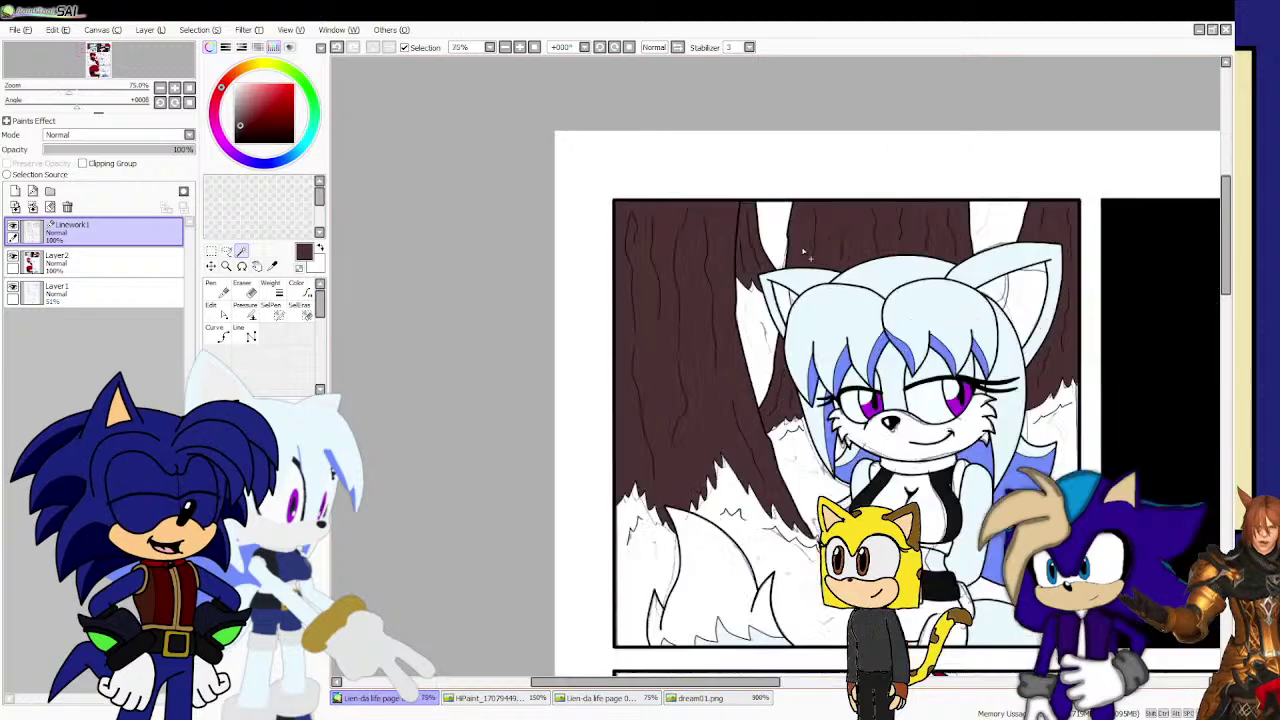
{"action": "left_click", "coordinate": [800, 262]}
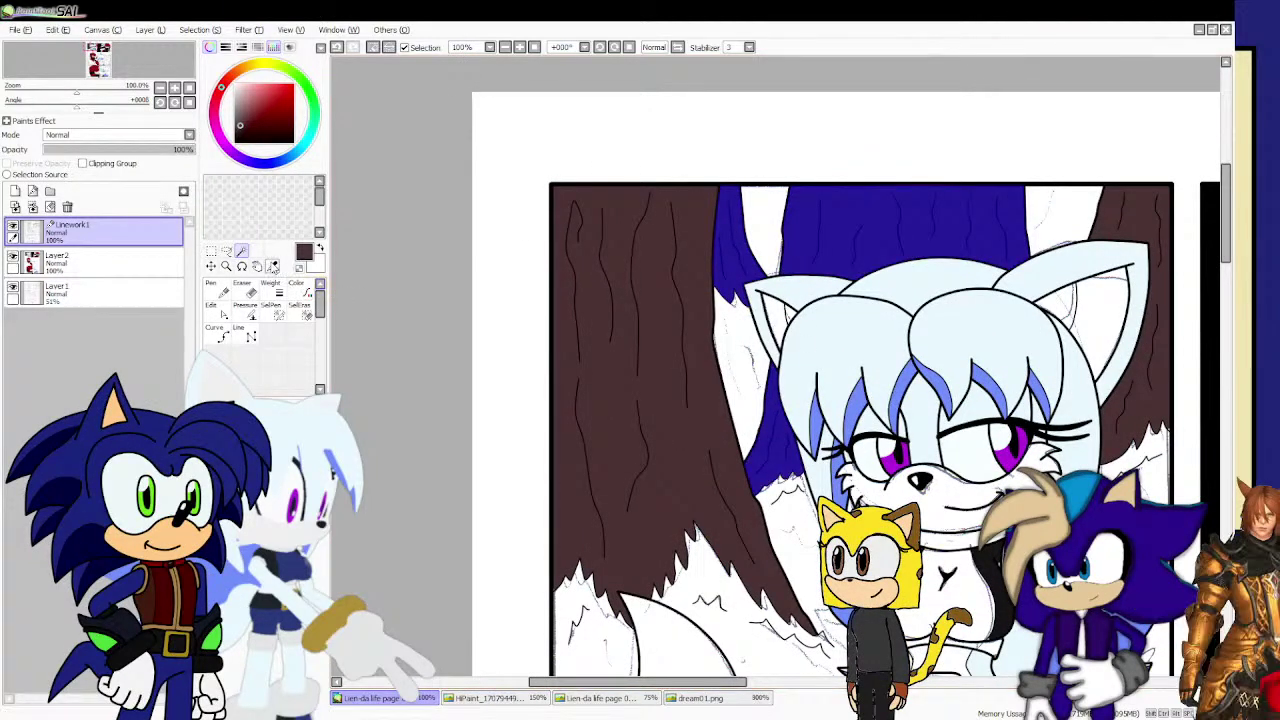
{"action": "left_click", "coordinate": [110, 260]}
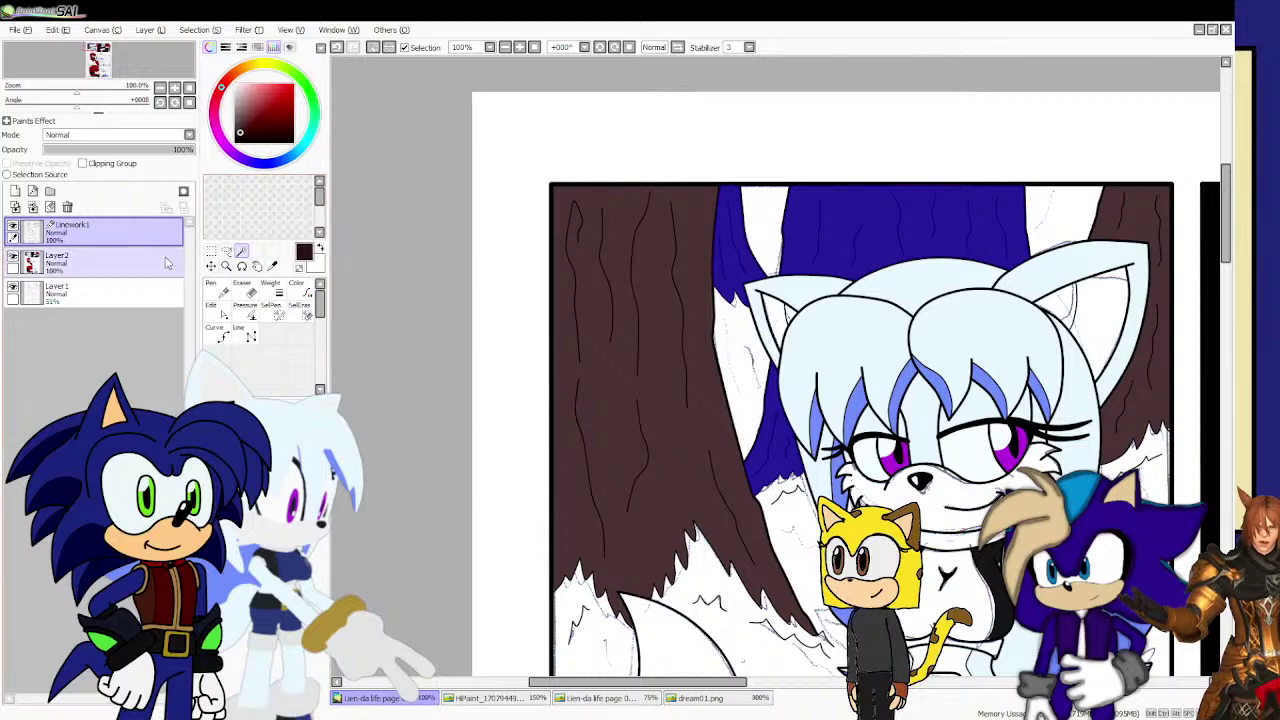
{"action": "left_click", "coordinate": [214, 289]}
{"action": "left_click_drag", "start_coordinate": [470, 230], "coordinate": [870, 300]}
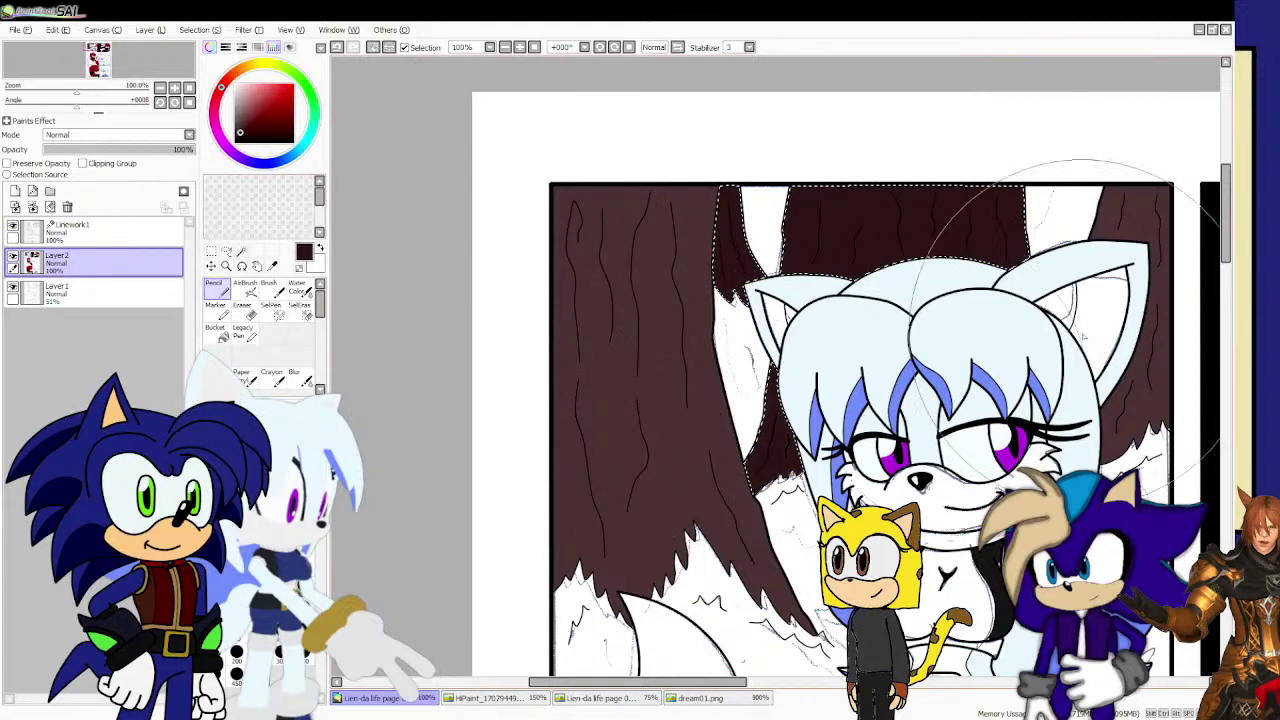
{"action": "left_click", "coordinate": [180, 233]}
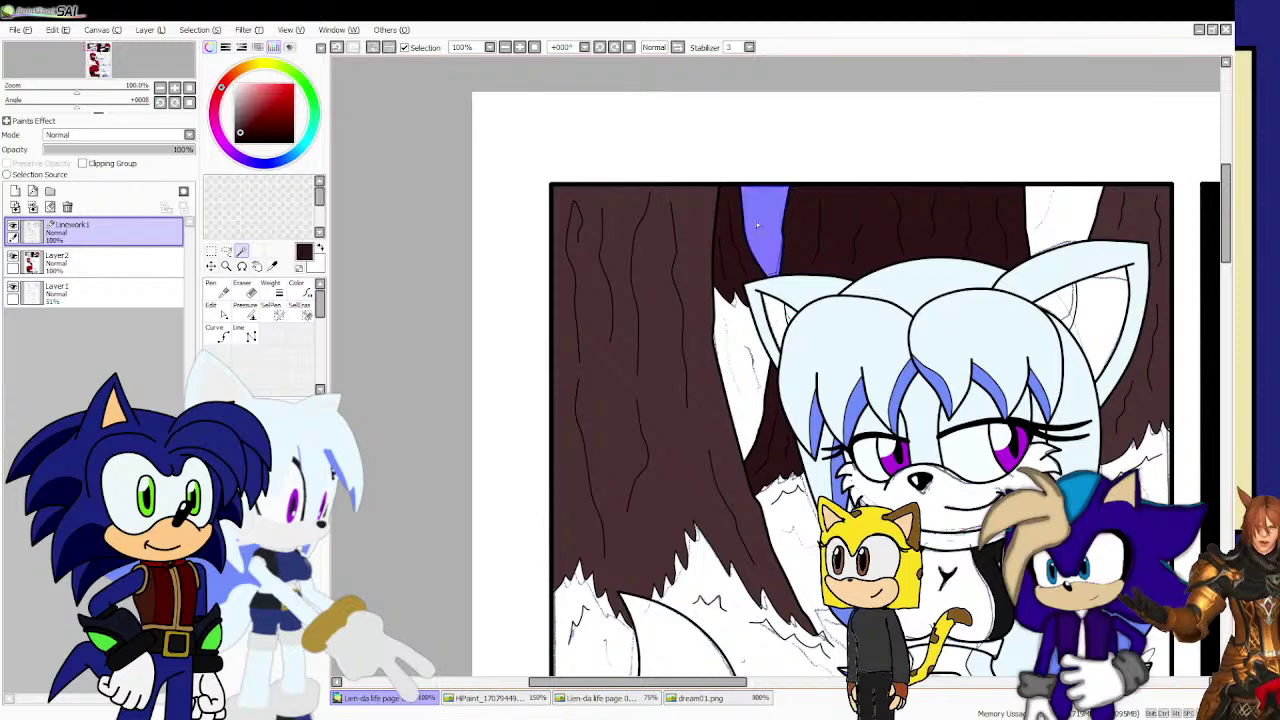
Select the gaps between the trunks and the grassy ground around the white character in the first panel with the Magic Wand.
{"action": "scroll", "coordinate": [757, 349], "scroll_direction": "up", "scroll_amount": 1}
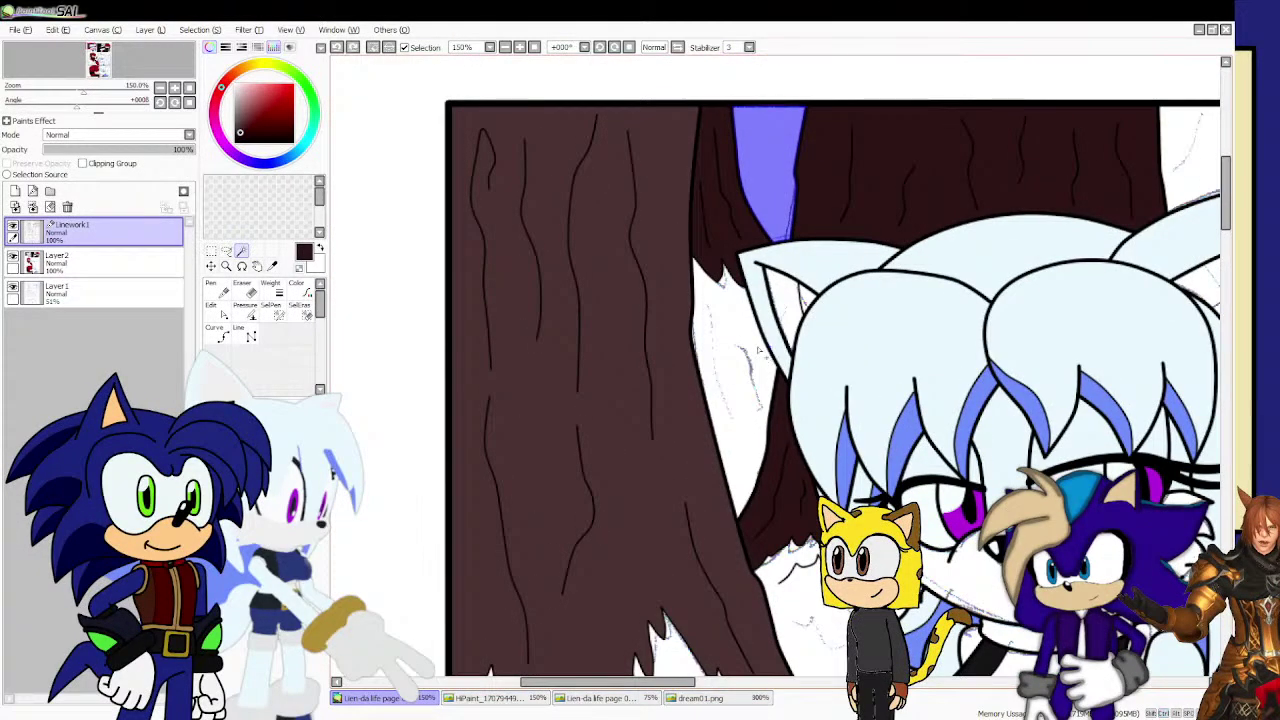
{"action": "scroll", "coordinate": [757, 348], "scroll_direction": "down", "scroll_amount": 2}
{"action": "left_click", "coordinate": [1027, 443]}
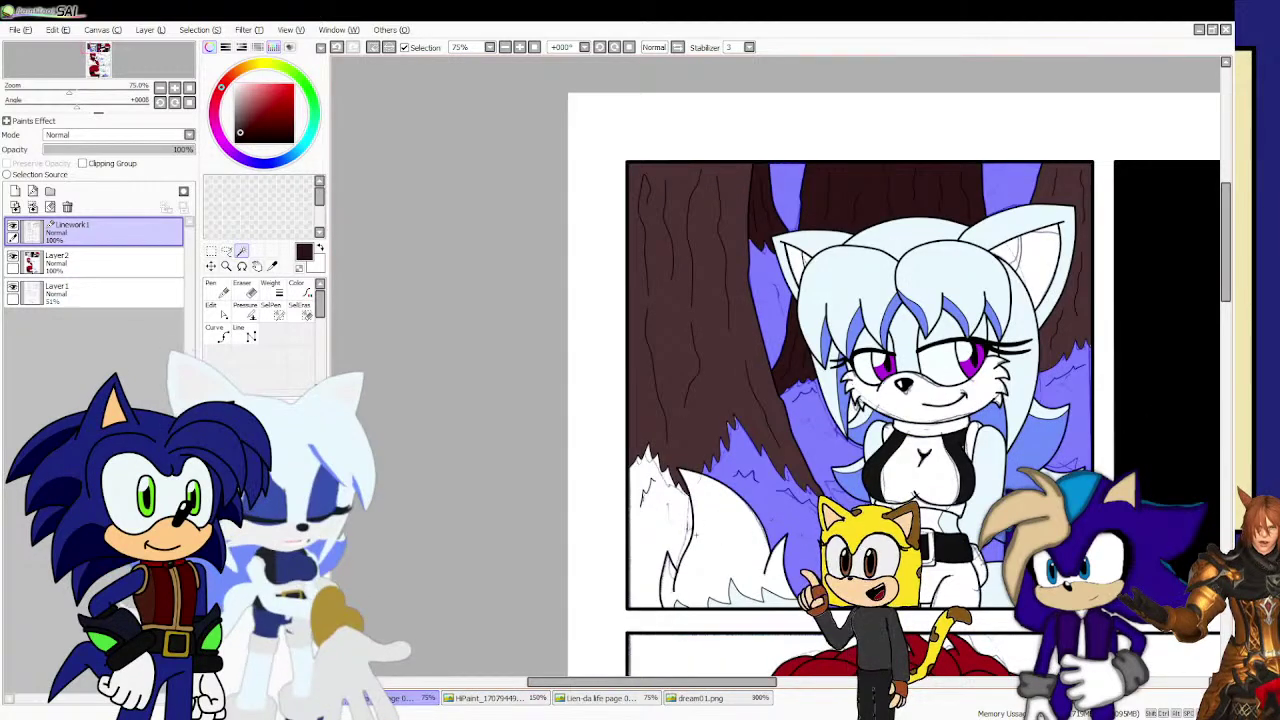
{"action": "scroll", "coordinate": [583, 443], "scroll_direction": "down", "scroll_amount": 4}
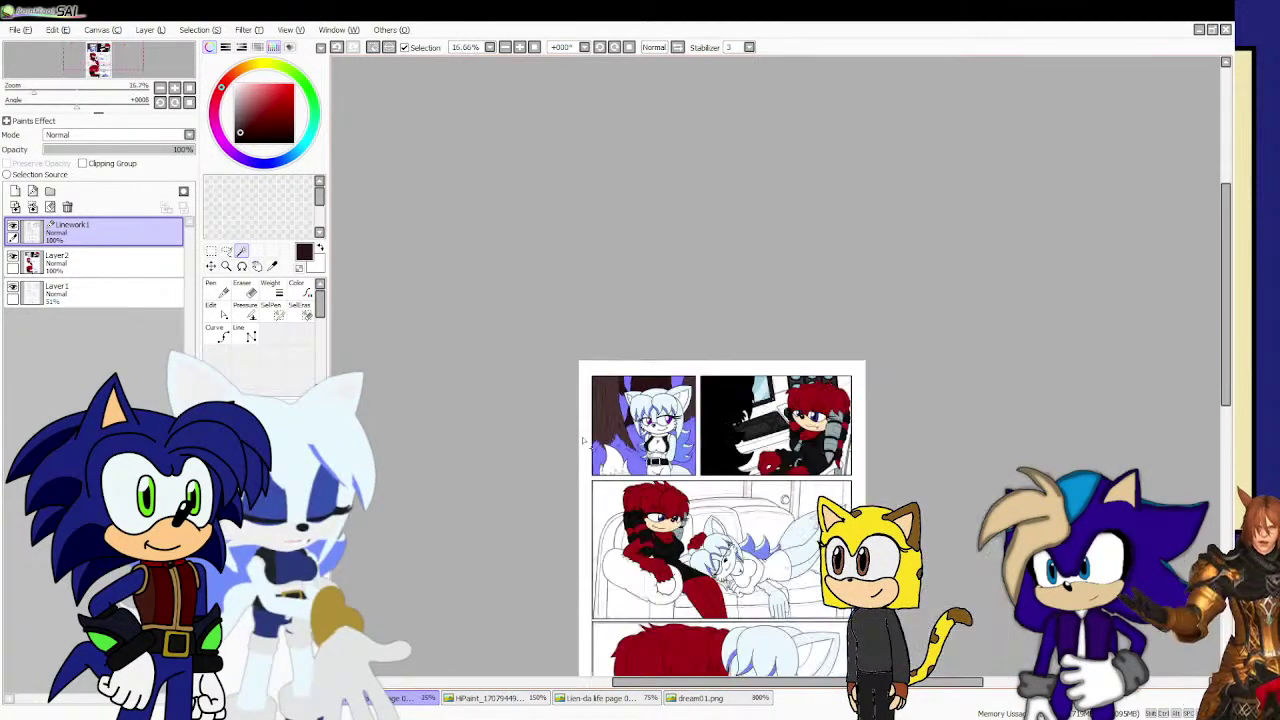
{"action": "scroll", "coordinate": [578, 443], "scroll_direction": "up", "scroll_amount": 1}
Paint the selected foliage and ground areas dark green on Layer2 with the Pencil, clear the selection and reactivate Linework1.
{"action": "left_click", "coordinate": [301, 88]}
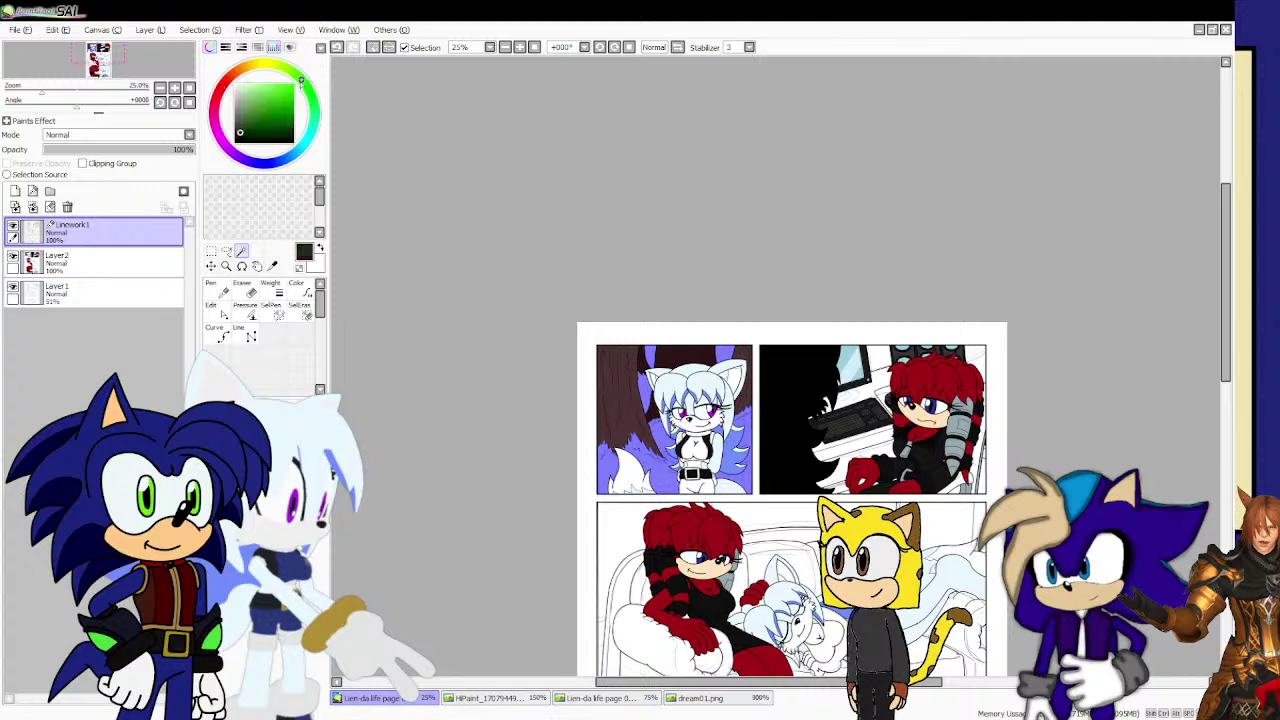
{"action": "left_click", "coordinate": [246, 125]}
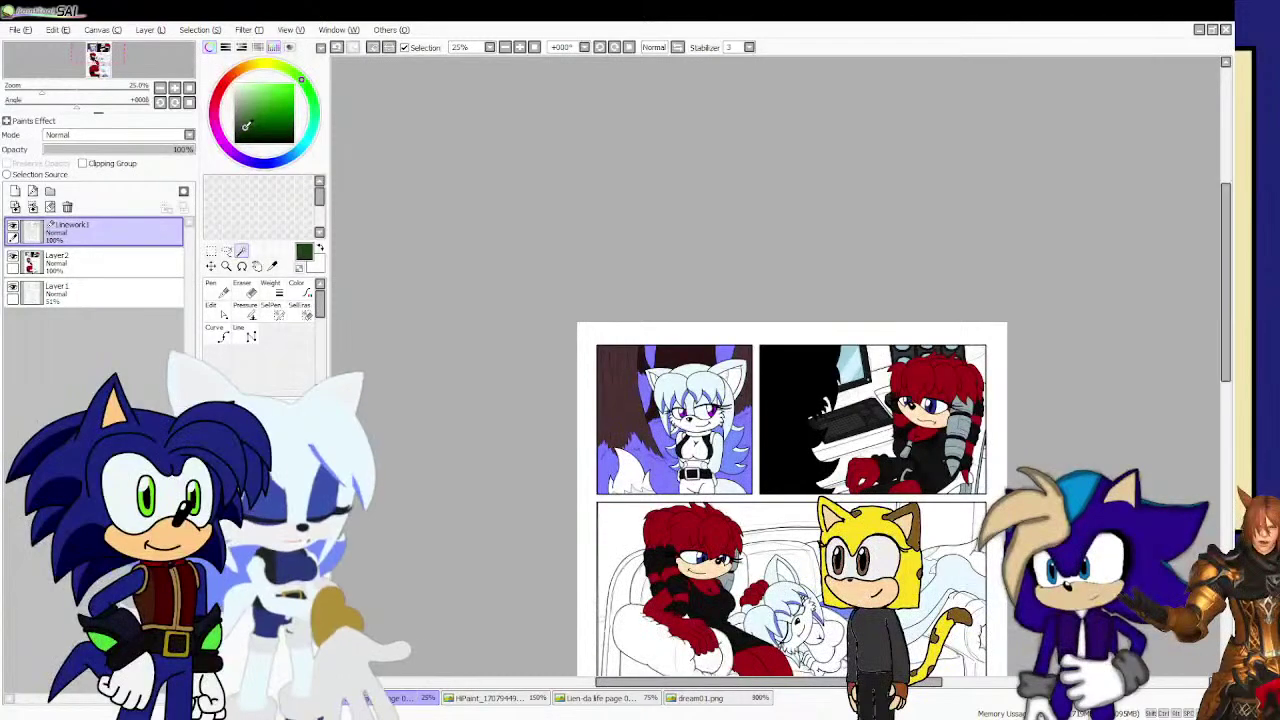
{"action": "left_click", "coordinate": [140, 262]}
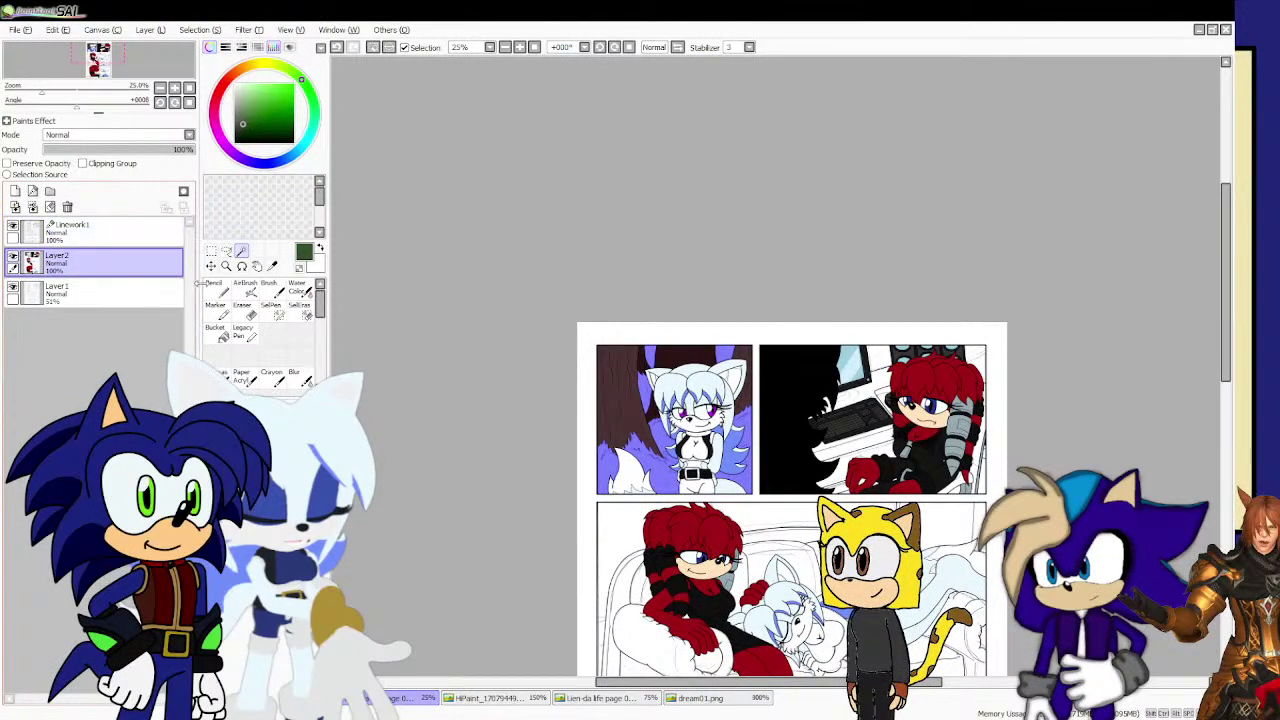
{"action": "left_click", "coordinate": [217, 289]}
{"action": "mouse_move", "coordinate": [371, 355]}
{"action": "left_mouse_down"}
{"action": "mouse_move", "coordinate": [780, 334]}
{"action": "mouse_move", "coordinate": [914, 368]}
{"action": "mouse_move", "coordinate": [510, 393]}
{"action": "mouse_move", "coordinate": [519, 430]}
{"action": "mouse_move", "coordinate": [811, 491]}
{"action": "mouse_move", "coordinate": [811, 519]}
{"action": "mouse_move", "coordinate": [678, 497]}
{"action": "left_mouse_up"}
{"action": "left_click", "coordinate": [155, 232]}
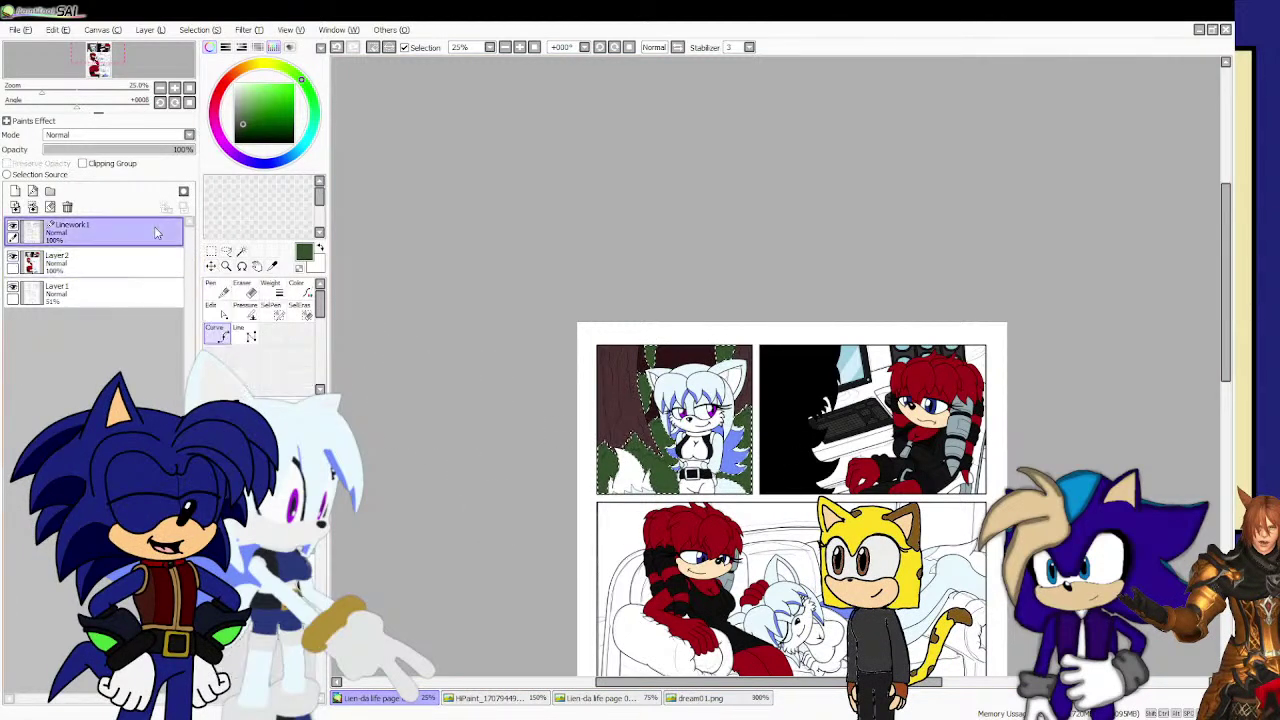
{"action": "left_click", "coordinate": [211, 251]}
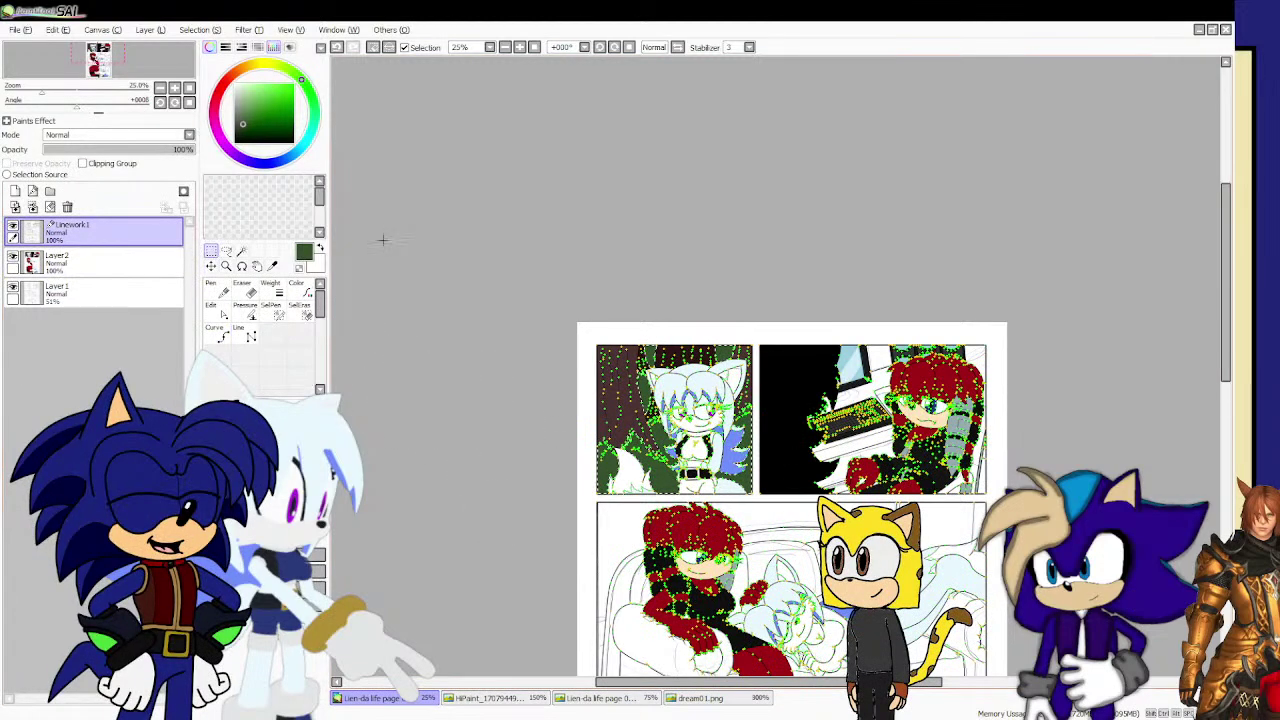
Select the desk surface and front edge around the keyboard in the second panel, including the small slivers beside the black silhouette.
{"action": "left_click", "coordinate": [241, 252]}
{"action": "scroll", "coordinate": [792, 482], "scroll_direction": "up", "scroll_amount": 2}
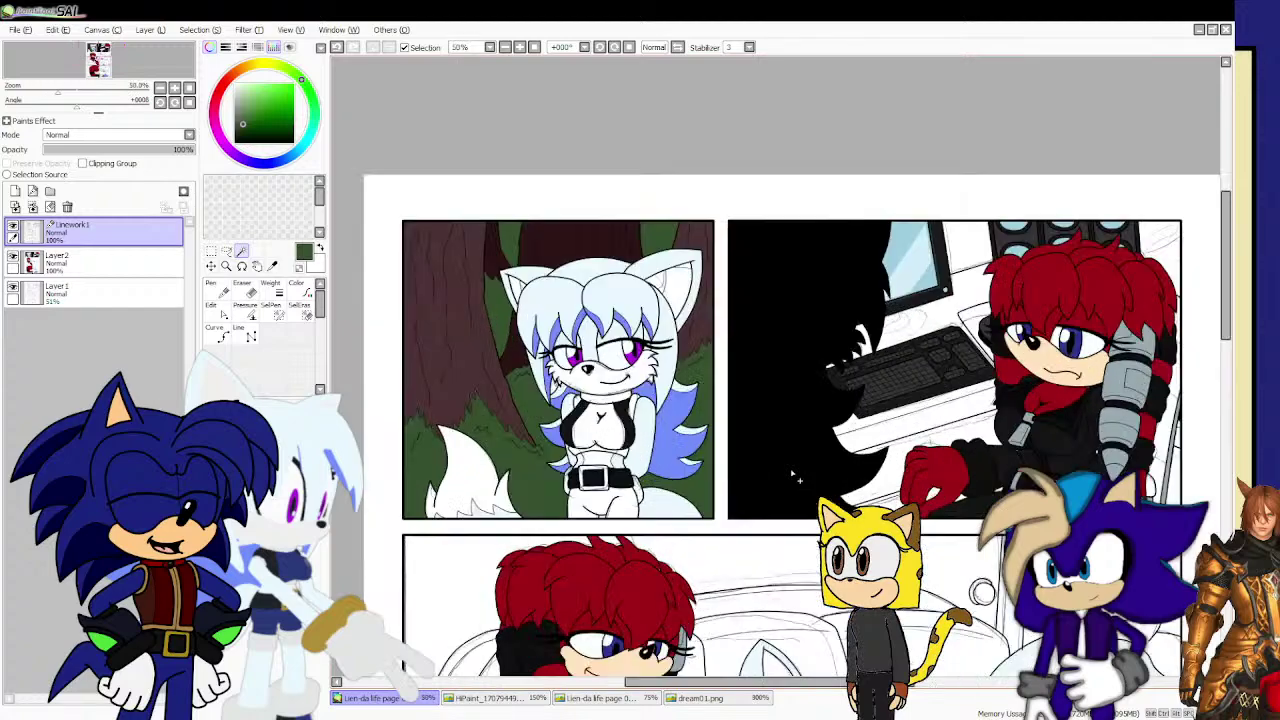
{"action": "scroll", "coordinate": [790, 478], "scroll_direction": "up", "scroll_amount": 2}
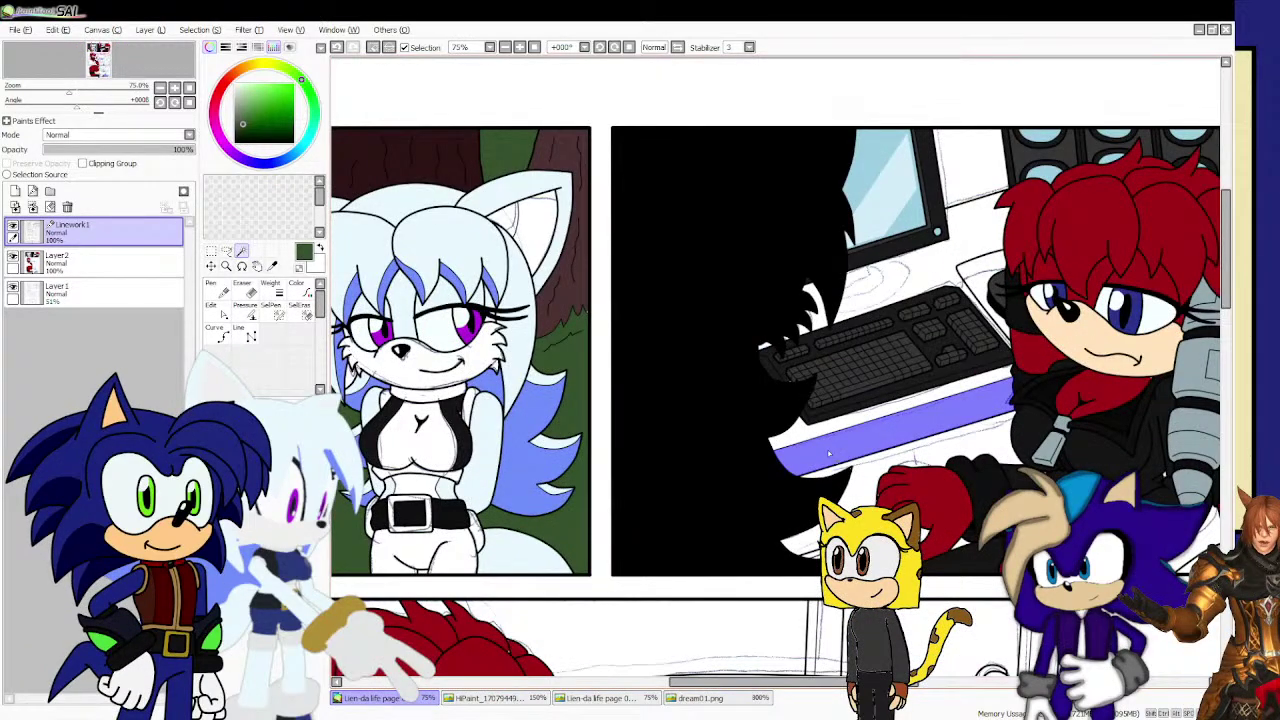
{"action": "scroll", "coordinate": [829, 454], "scroll_direction": "down", "scroll_amount": 2}
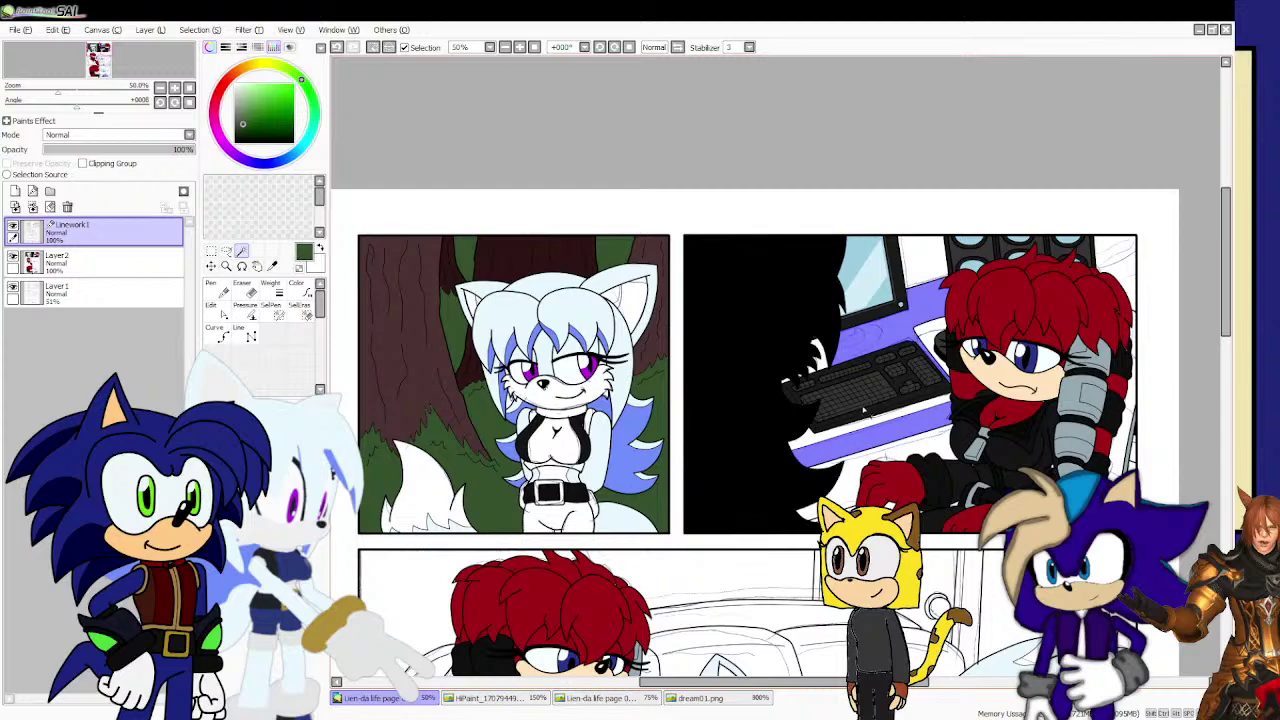
{"action": "scroll", "coordinate": [825, 438], "scroll_direction": "up", "scroll_amount": 6}
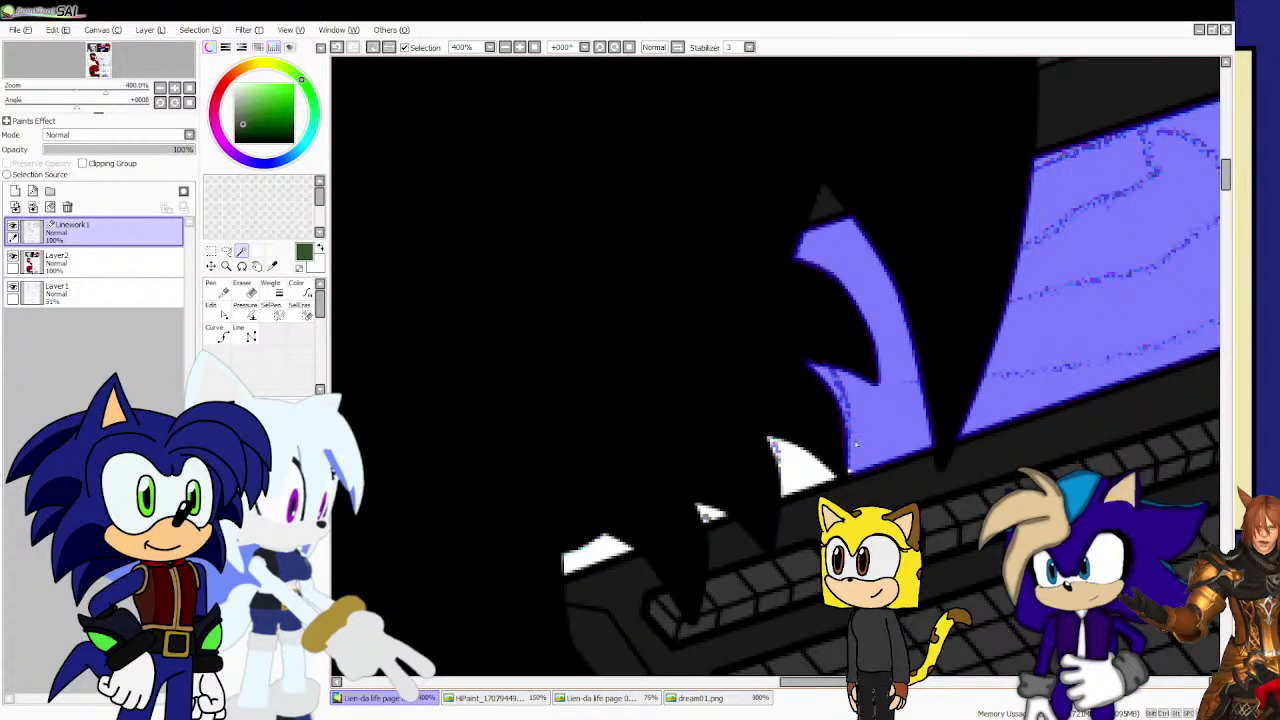
{"action": "left_click", "coordinate": [813, 478]}
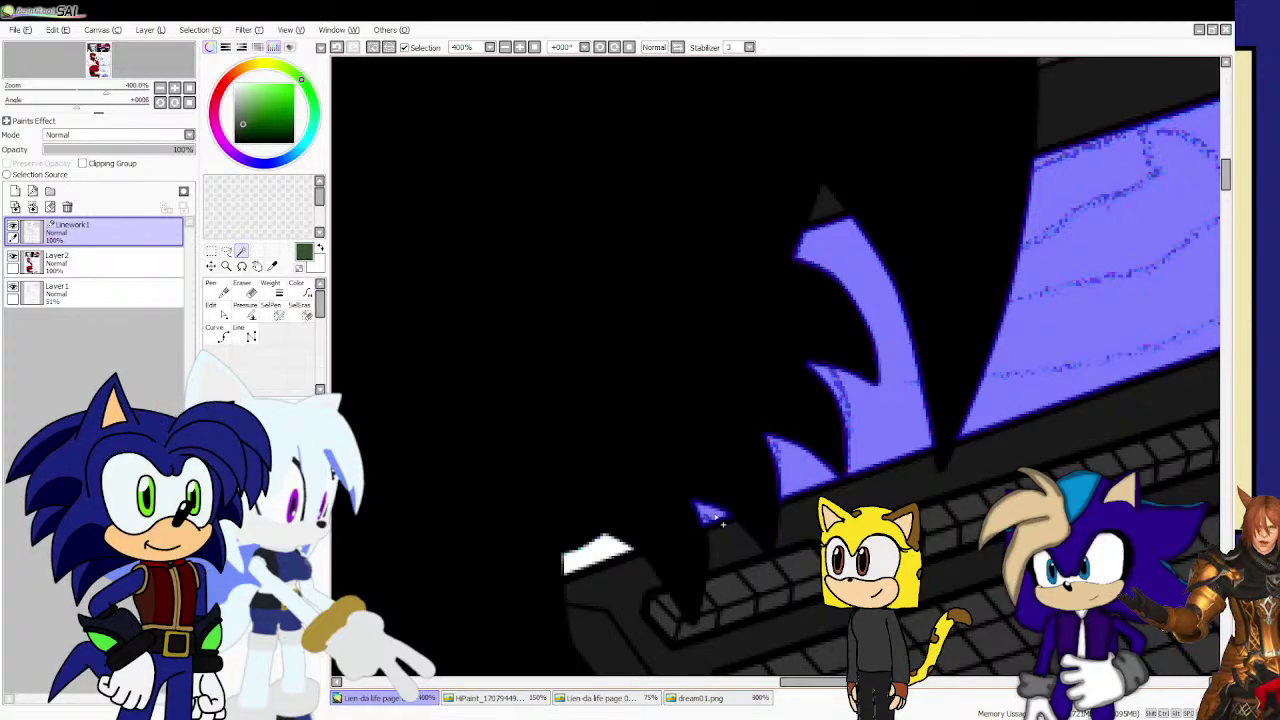
{"action": "scroll", "coordinate": [605, 545], "scroll_direction": "down", "scroll_amount": 5}
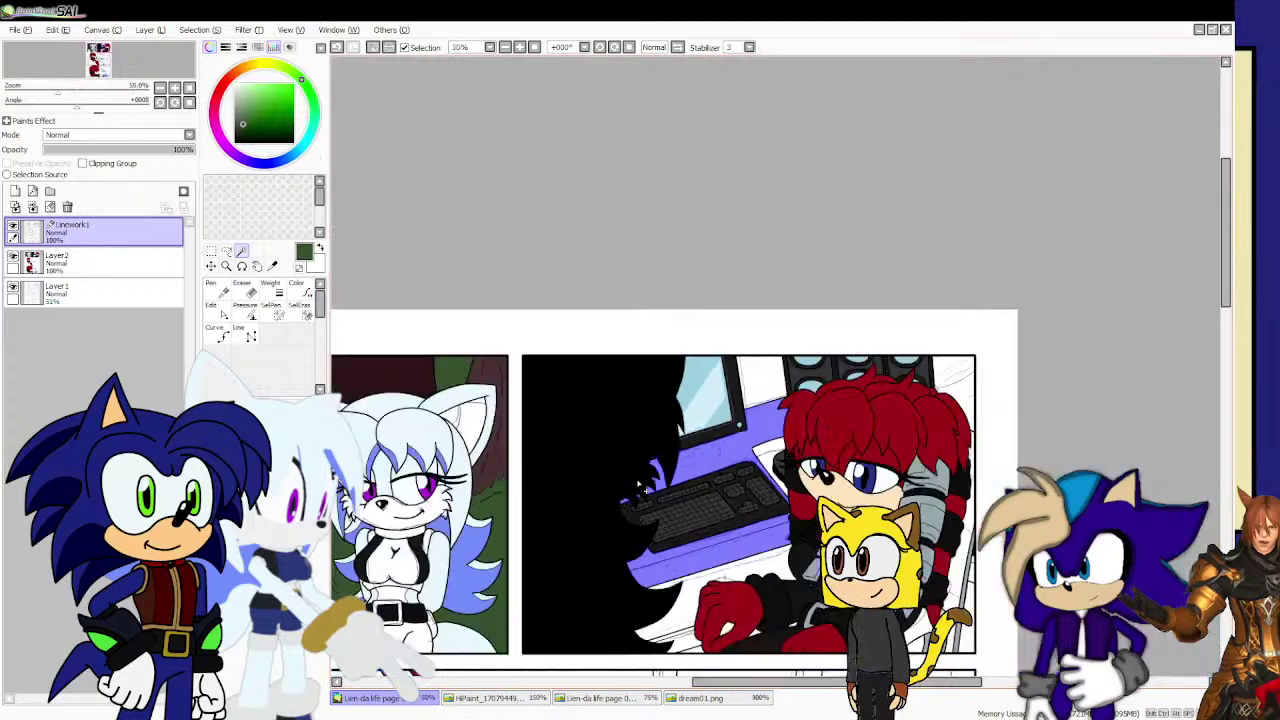
{"action": "scroll", "coordinate": [631, 483], "scroll_direction": "down", "scroll_amount": 2}
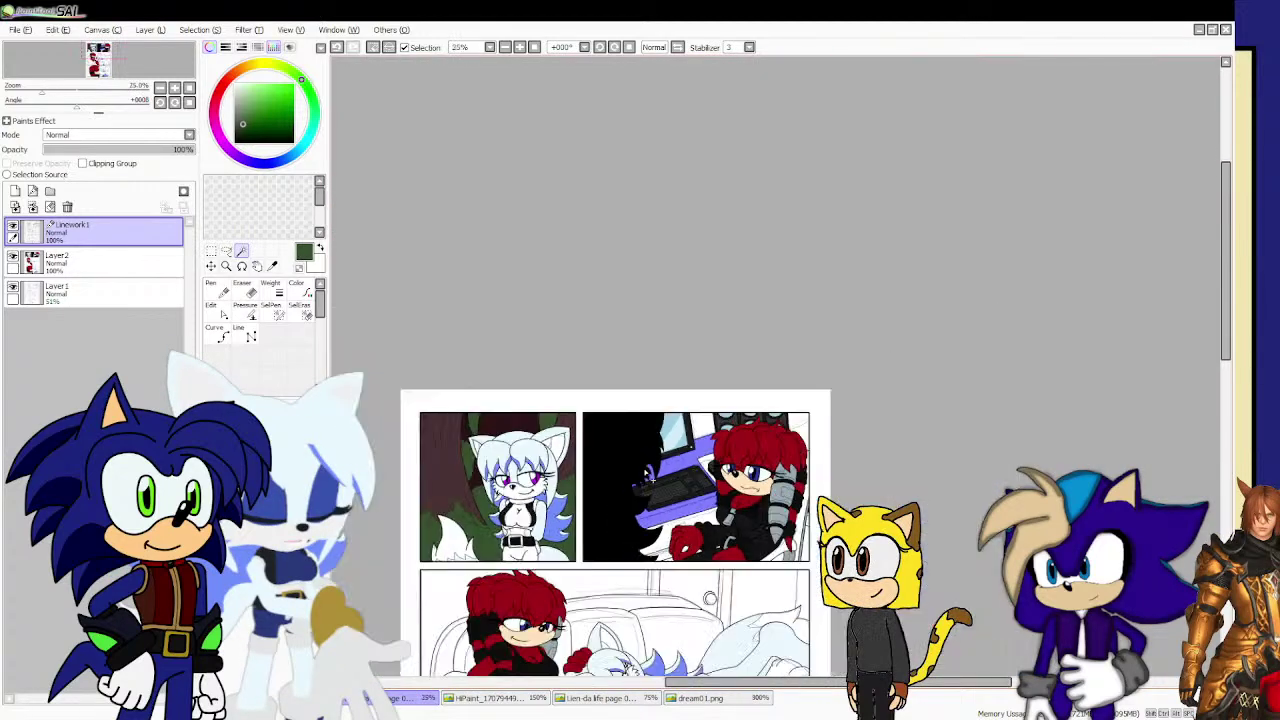
Paint the selected desk areas a dark warm brown on Layer2, adjusted from the sampled trunk colour, clear the selection and reactivate Linework1.
{"action": "left_click", "coordinate": [271, 266]}
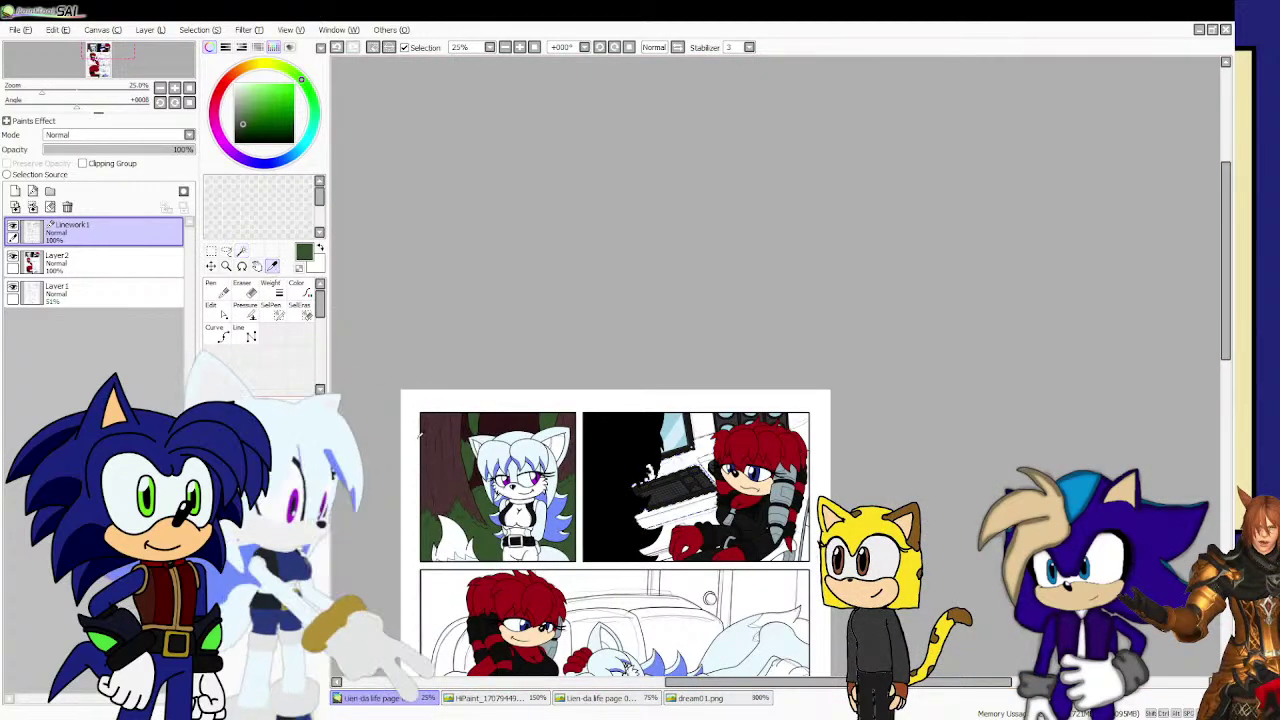
{"action": "left_click", "coordinate": [444, 462]}
{"action": "left_click", "coordinate": [245, 124]}
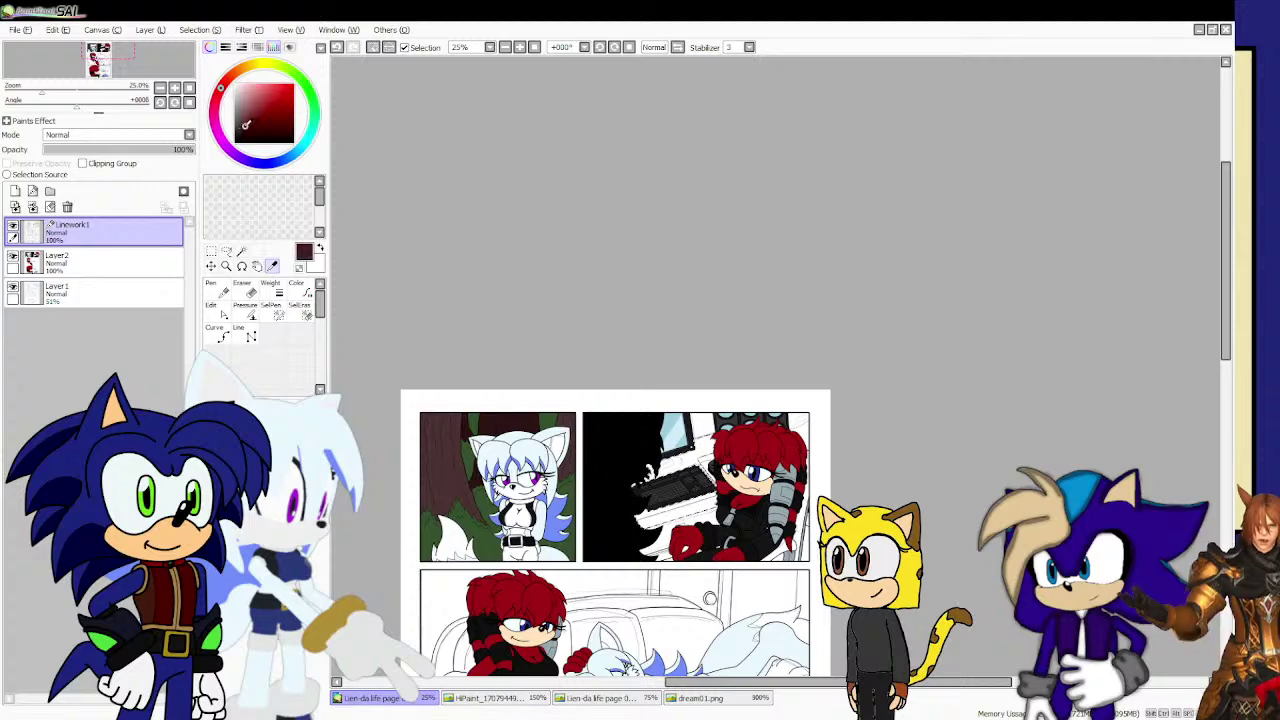
{"action": "left_click", "coordinate": [60, 260]}
{"action": "left_click", "coordinate": [216, 289]}
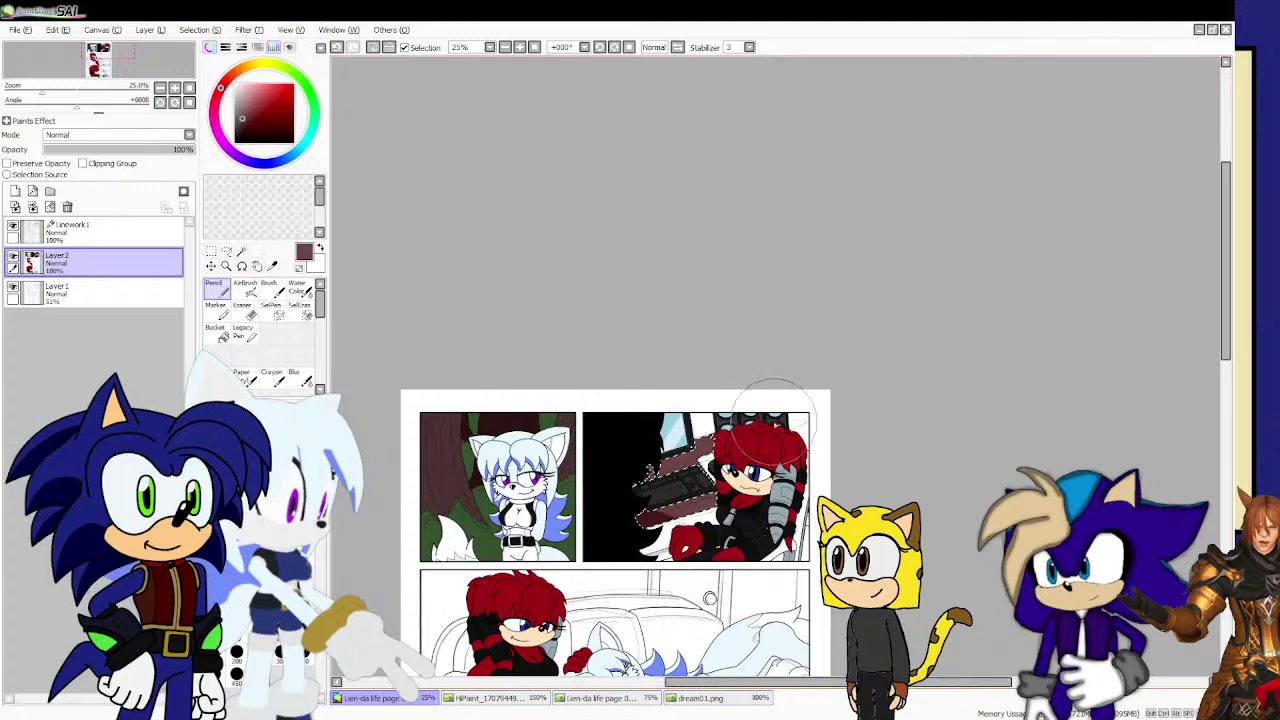
{"action": "left_click", "coordinate": [232, 75]}
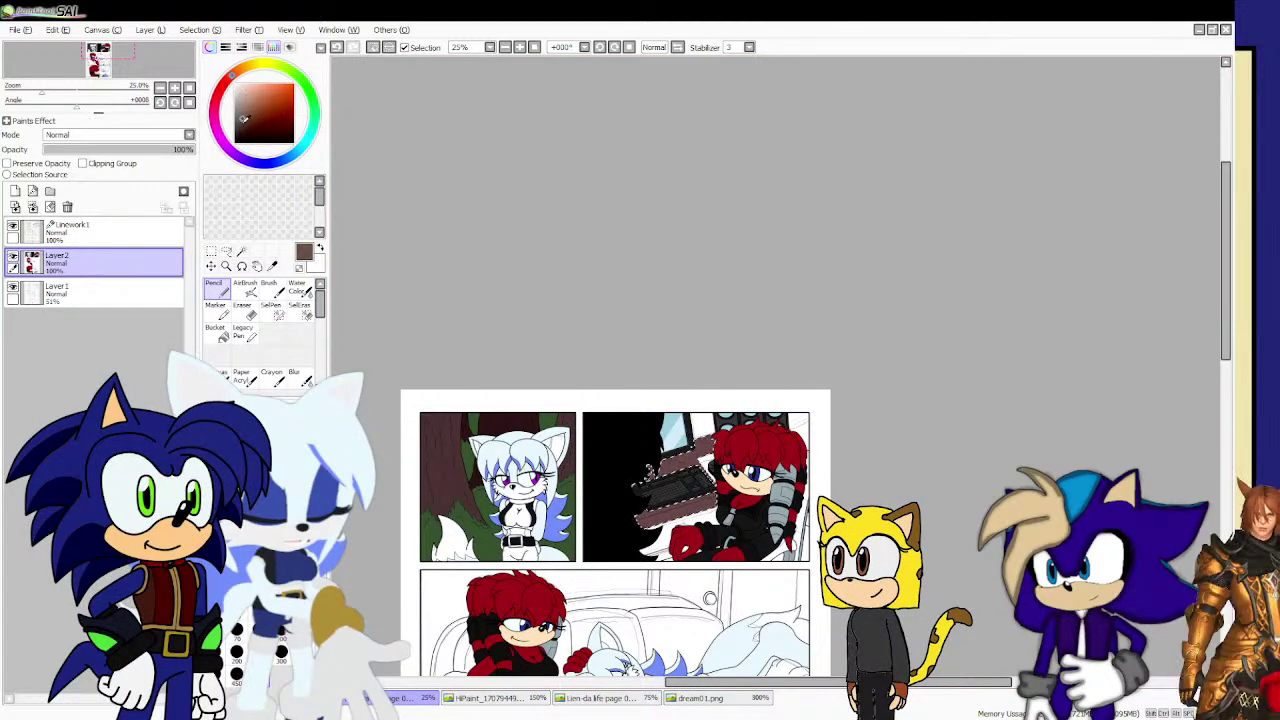
{"action": "left_click", "coordinate": [241, 128]}
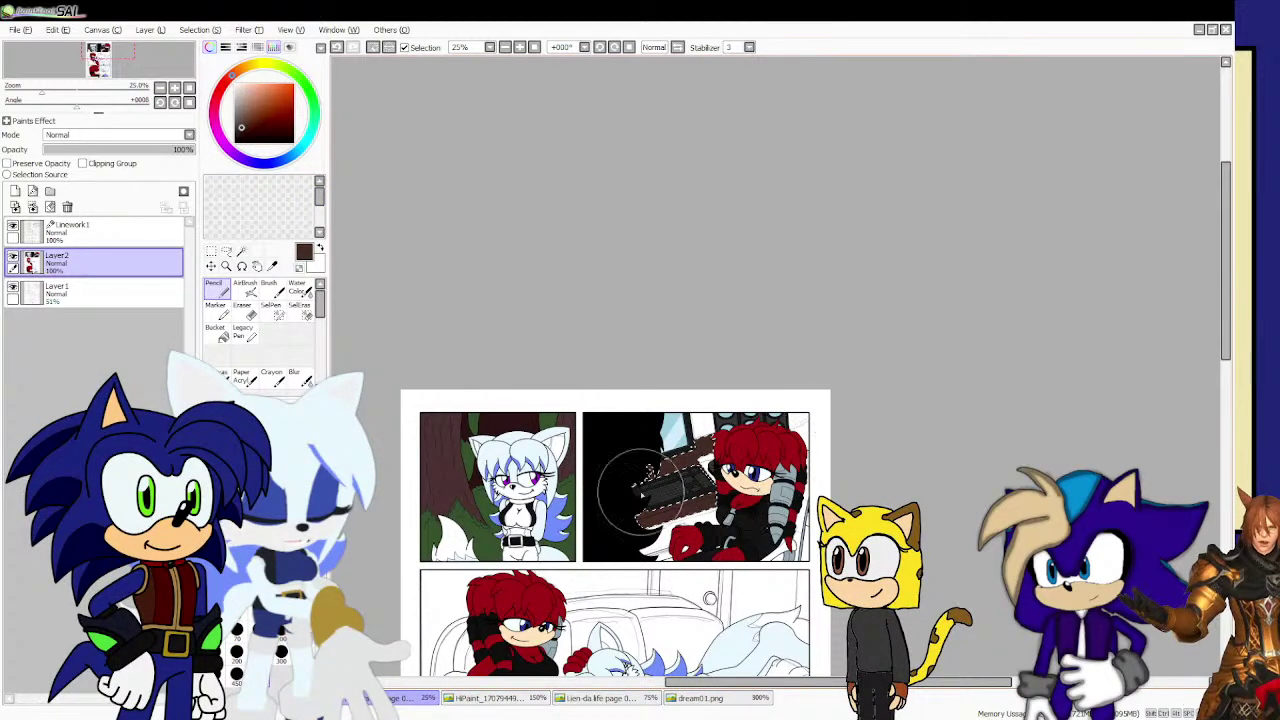
{"action": "left_click", "coordinate": [135, 232]}
Draw the rounded monitor stand base beneath the monitor in the second panel with black Curve lines on Linework1.
{"action": "scroll", "coordinate": [651, 425], "scroll_direction": "up", "scroll_amount": 5}
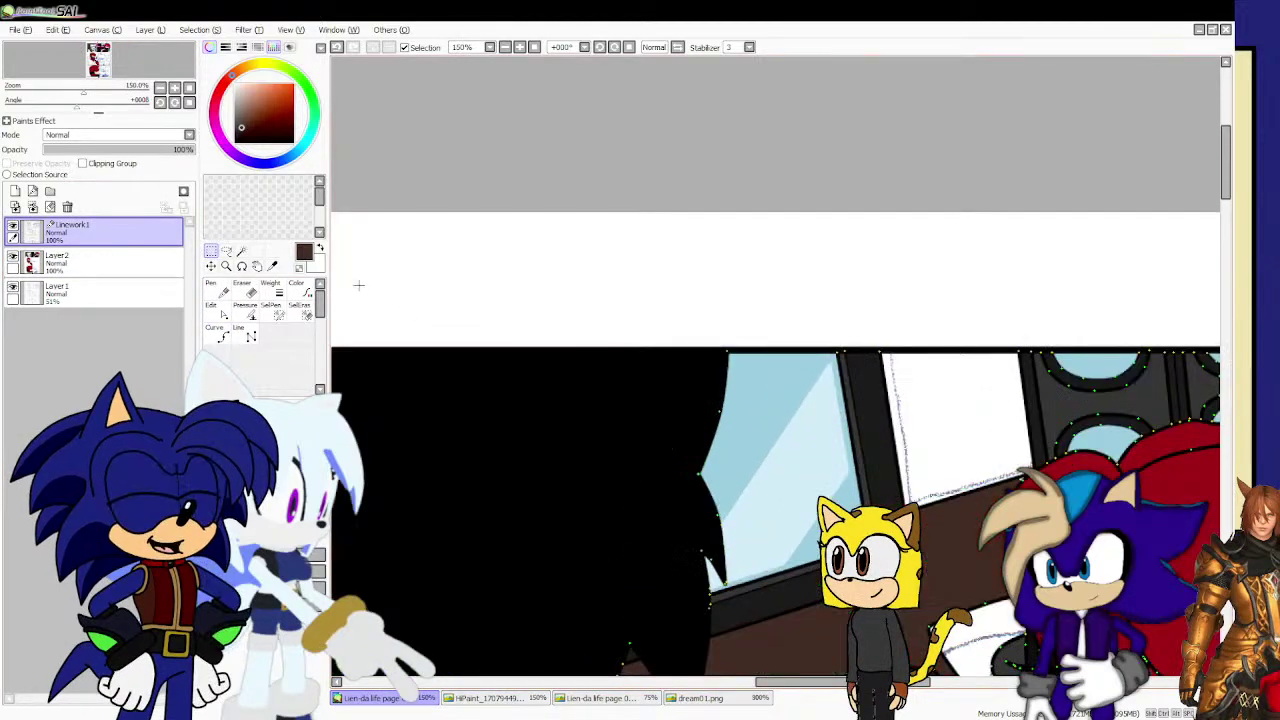
{"action": "left_click", "coordinate": [234, 141]}
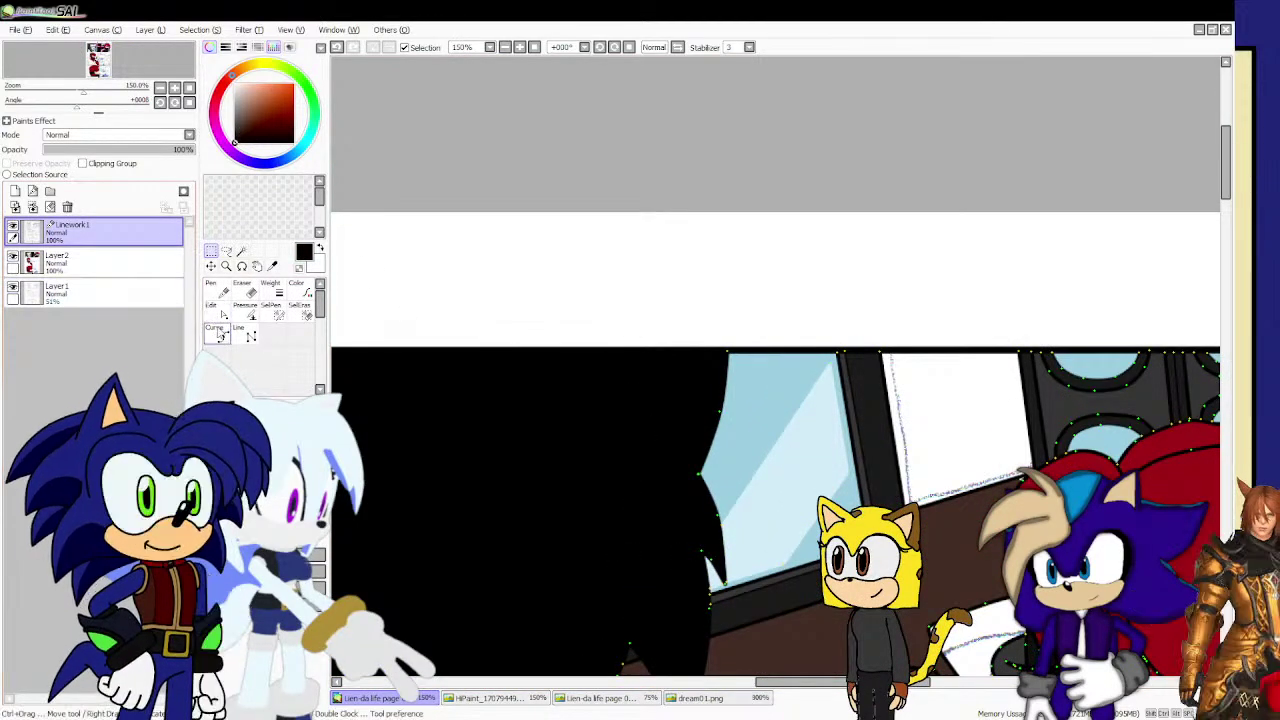
{"action": "left_click", "coordinate": [220, 334]}
{"action": "scroll", "coordinate": [534, 477], "scroll_direction": "up", "scroll_amount": 2}
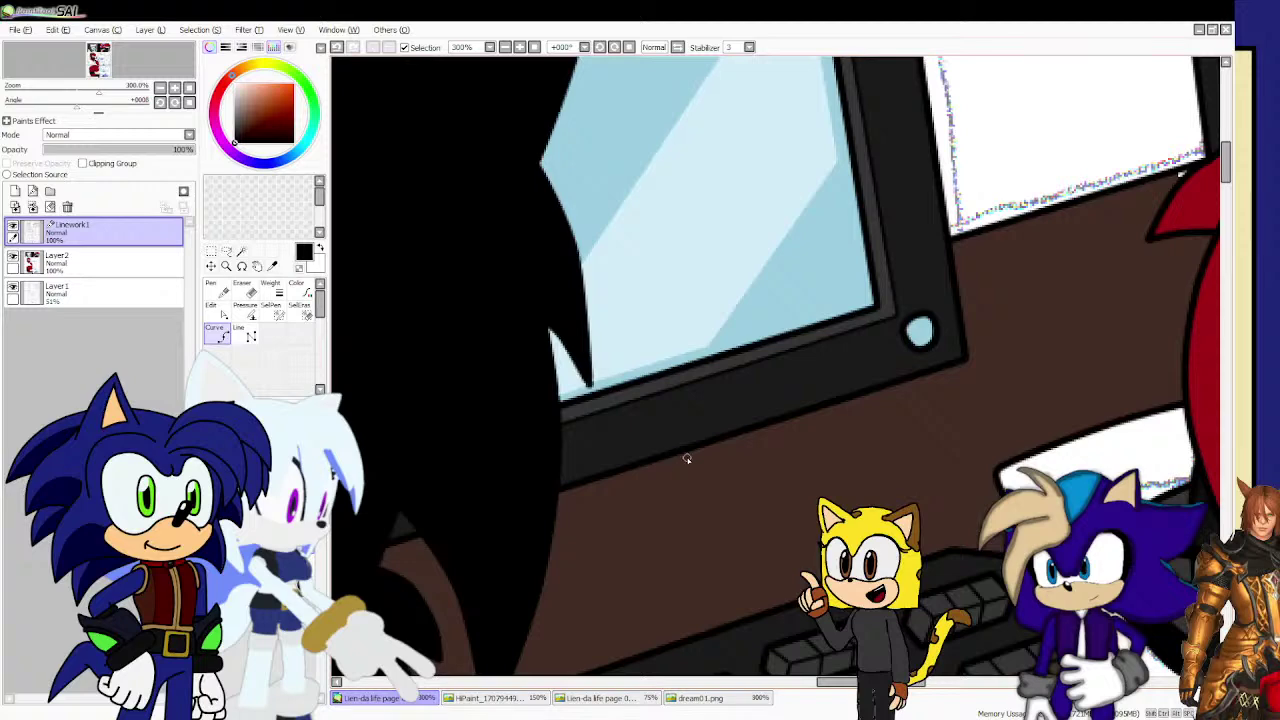
{"action": "left_click", "coordinate": [705, 444]}
{"action": "left_click", "coordinate": [739, 468]}
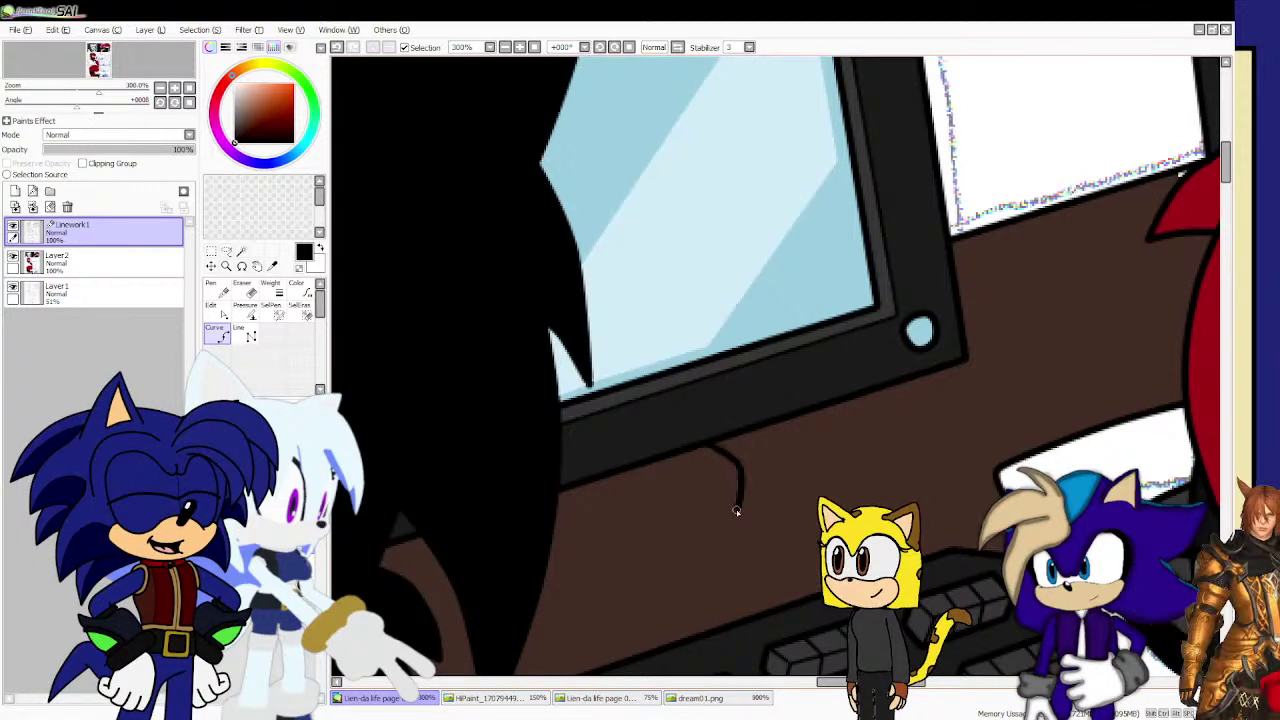
{"action": "left_click", "coordinate": [744, 522]}
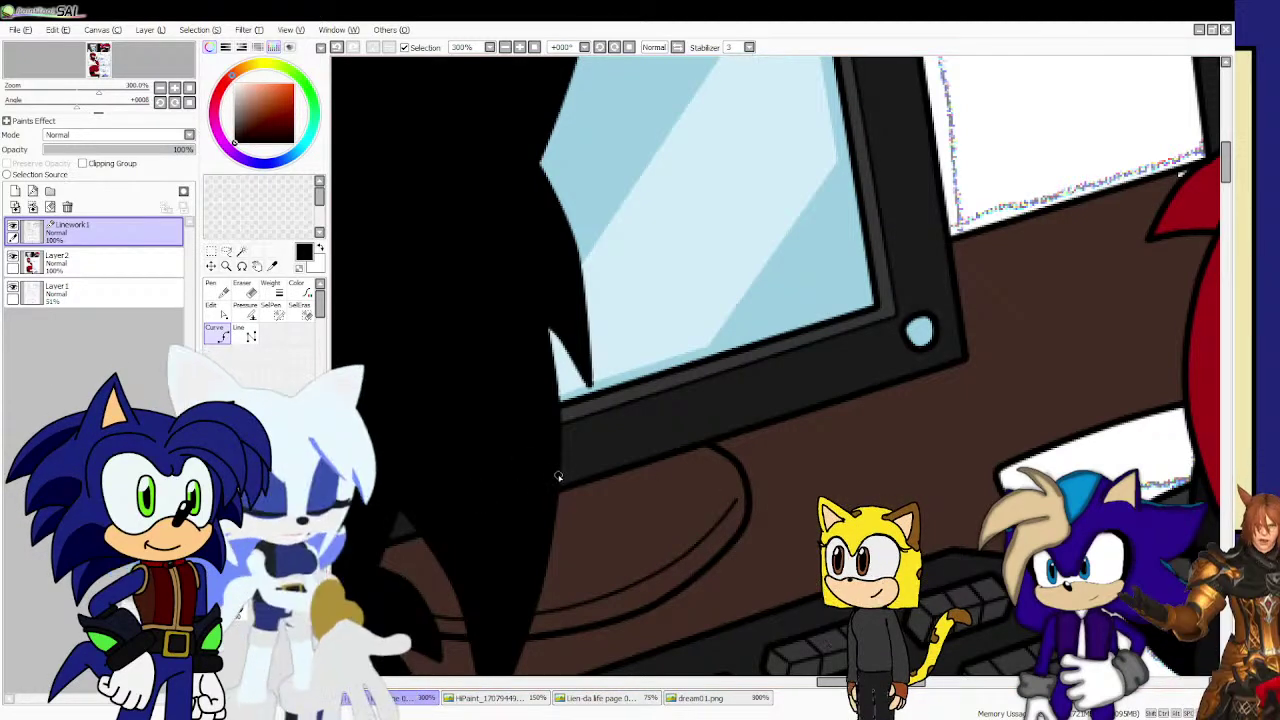
Draw the neck's curved lower edge where it meets the monitor stand base, and select the base areas around it.
{"action": "left_click", "coordinate": [620, 482]}
{"action": "left_click", "coordinate": [609, 507]}
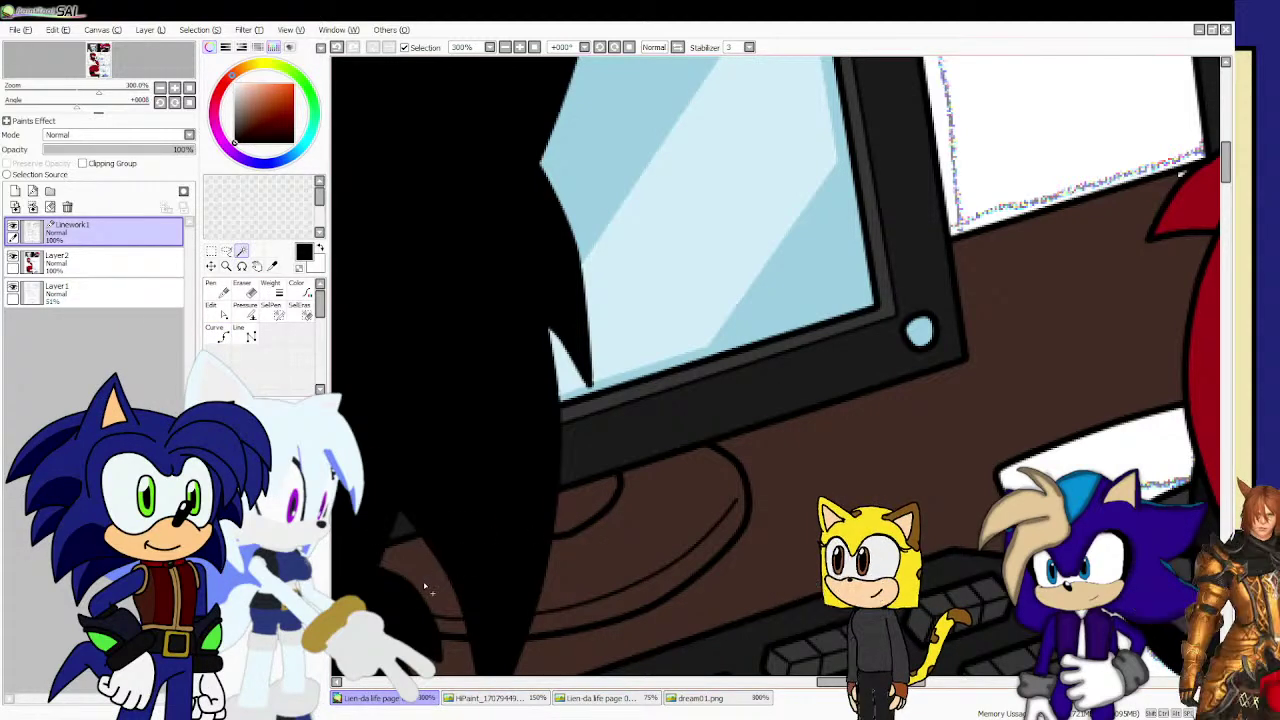
{"action": "left_click", "coordinate": [576, 619]}
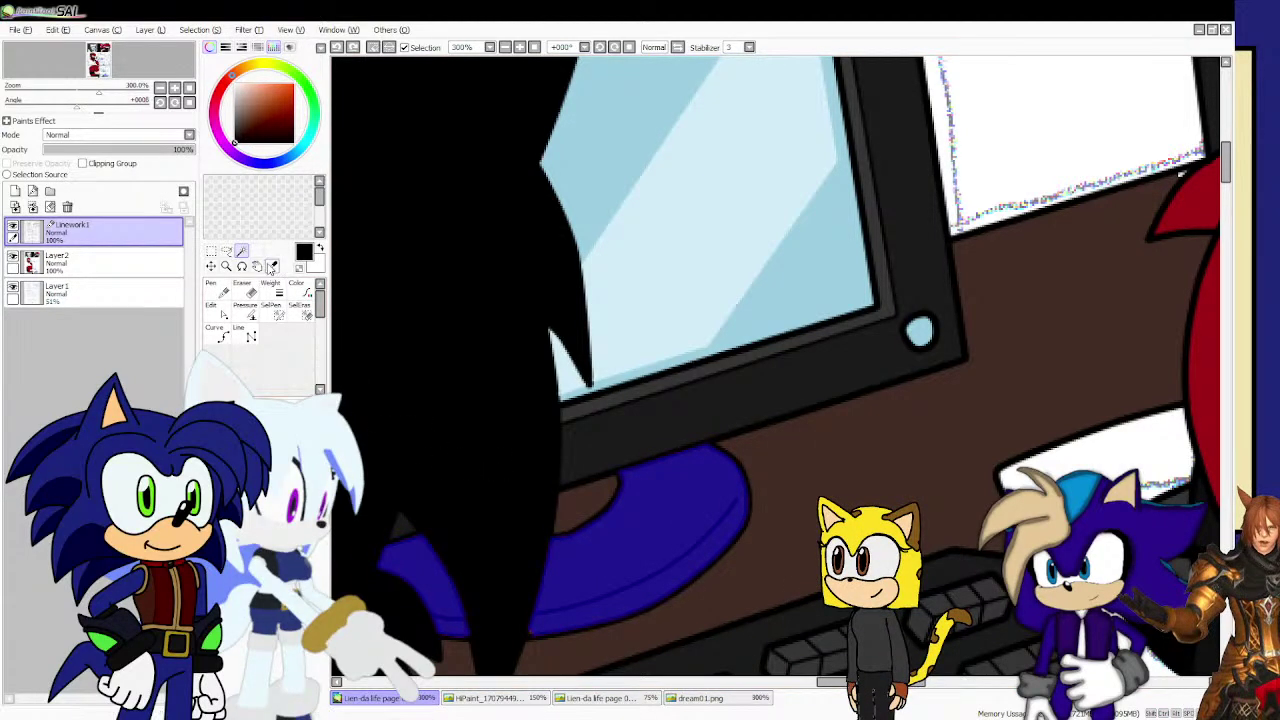
Paint the selected stand base on Layer2 with the near-black sampled from the monitor frame, clear the selection and reactivate Linework1.
{"action": "left_click", "coordinate": [271, 266]}
{"action": "left_click", "coordinate": [168, 268]}
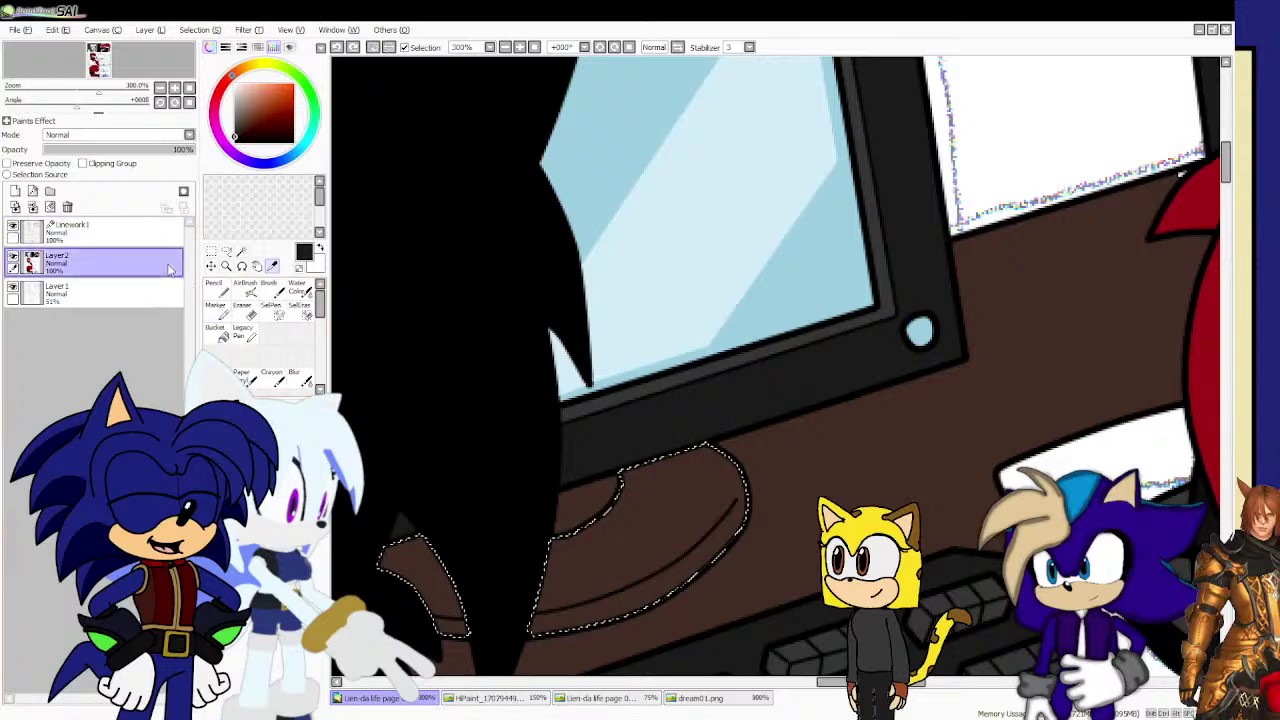
{"action": "left_click", "coordinate": [213, 289]}
{"action": "left_click", "coordinate": [549, 517]}
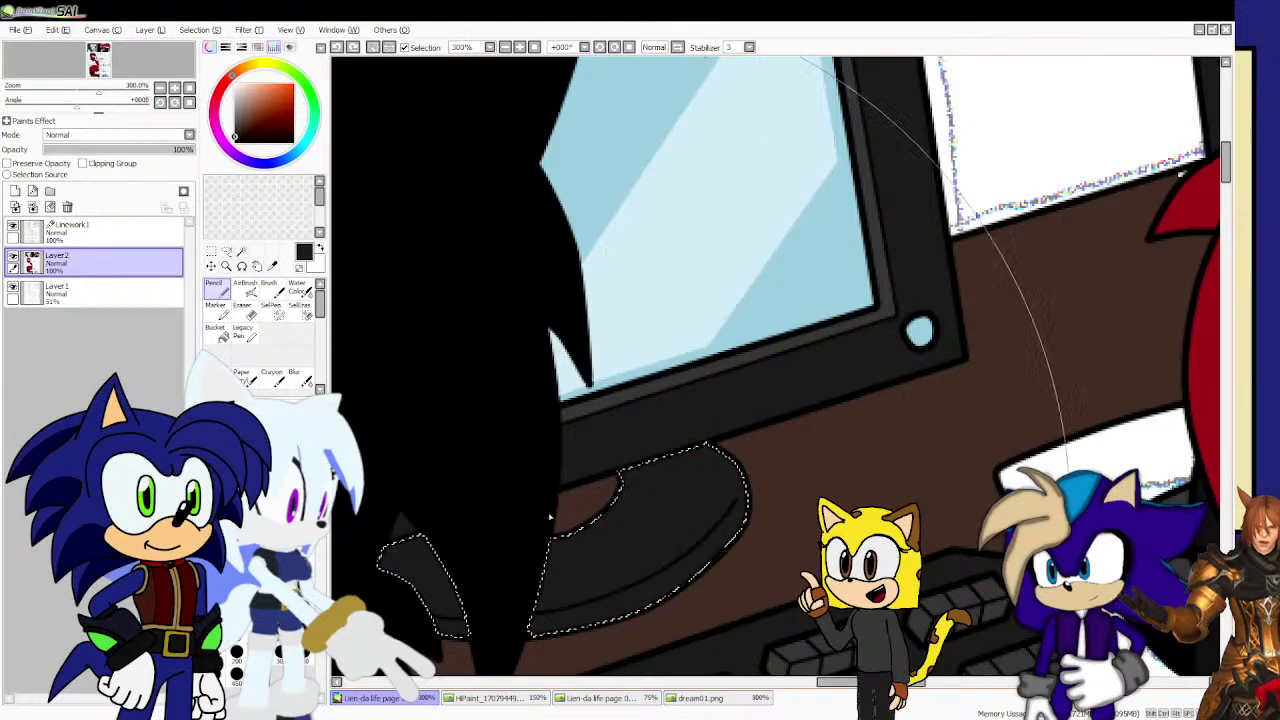
{"action": "left_click", "coordinate": [100, 231]}
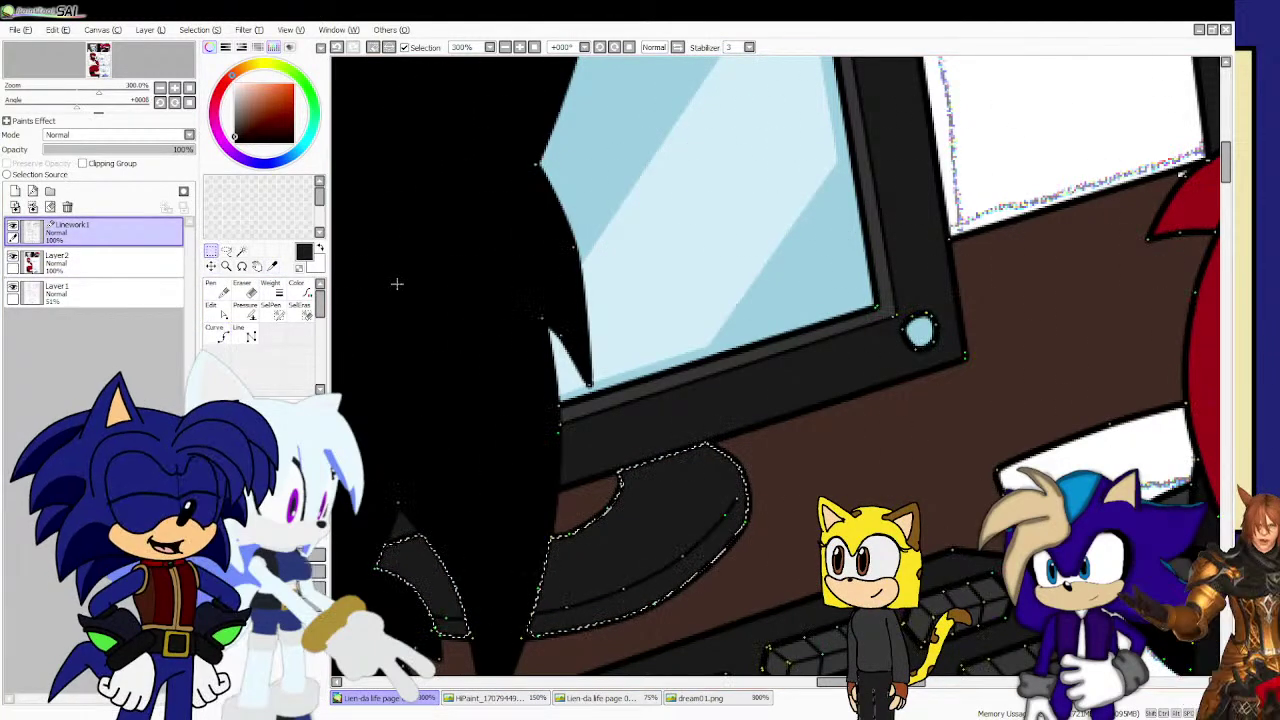
{"action": "key", "text": "ctrl+d"}
Select the small stand neck area beneath the monitor and paint it on Layer2 with a sampled dark grey, clearing the selection.
{"action": "left_click", "coordinate": [241, 250]}
{"action": "left_click", "coordinate": [583, 498]}
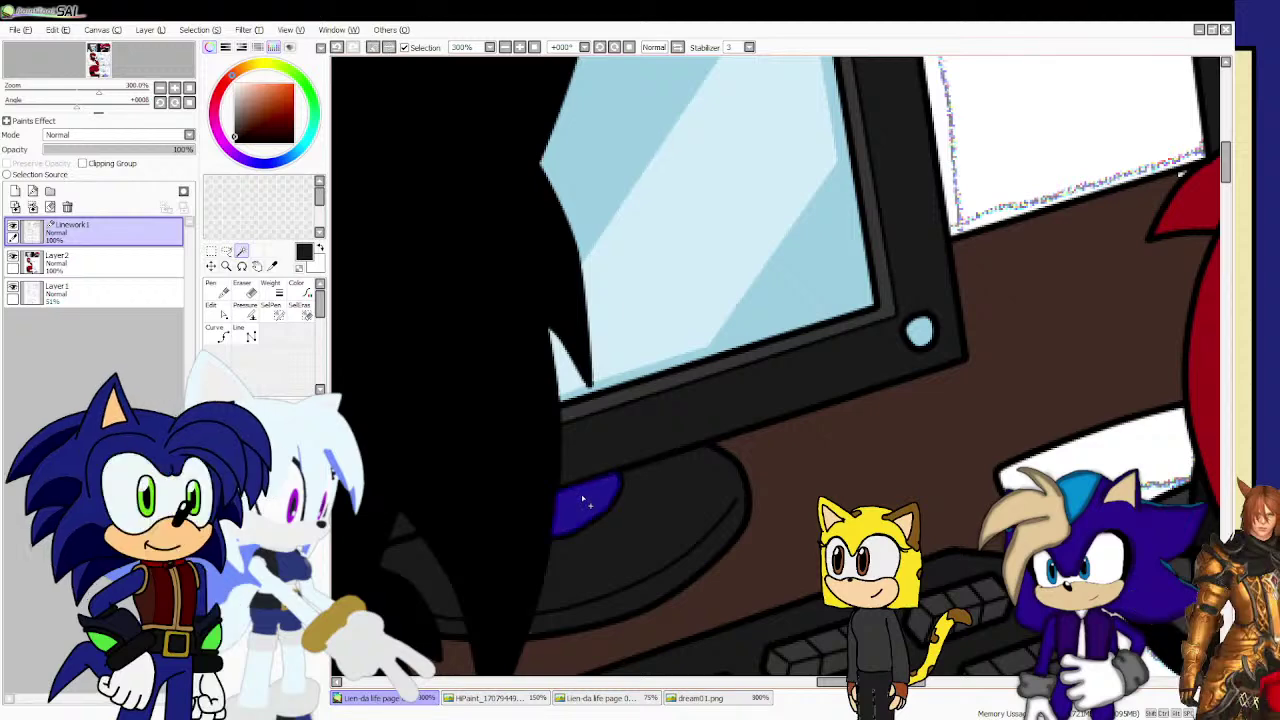
{"action": "left_click", "coordinate": [271, 266]}
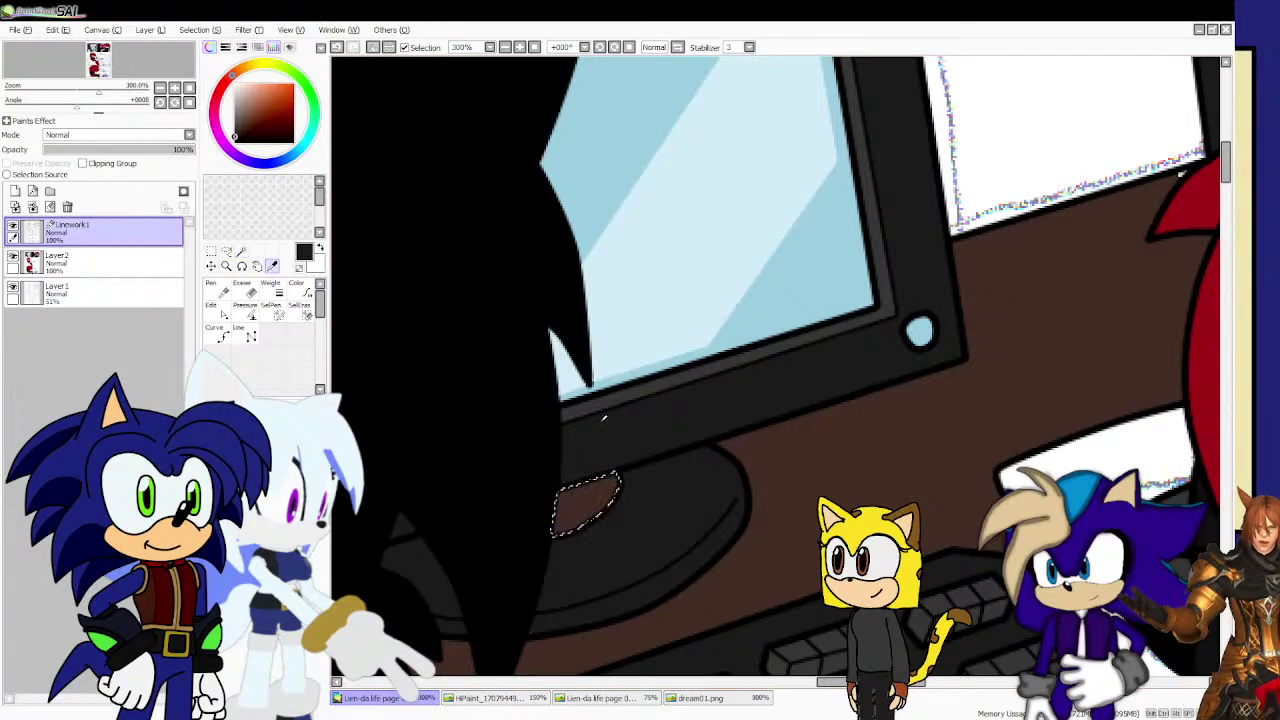
{"action": "left_click", "coordinate": [172, 257]}
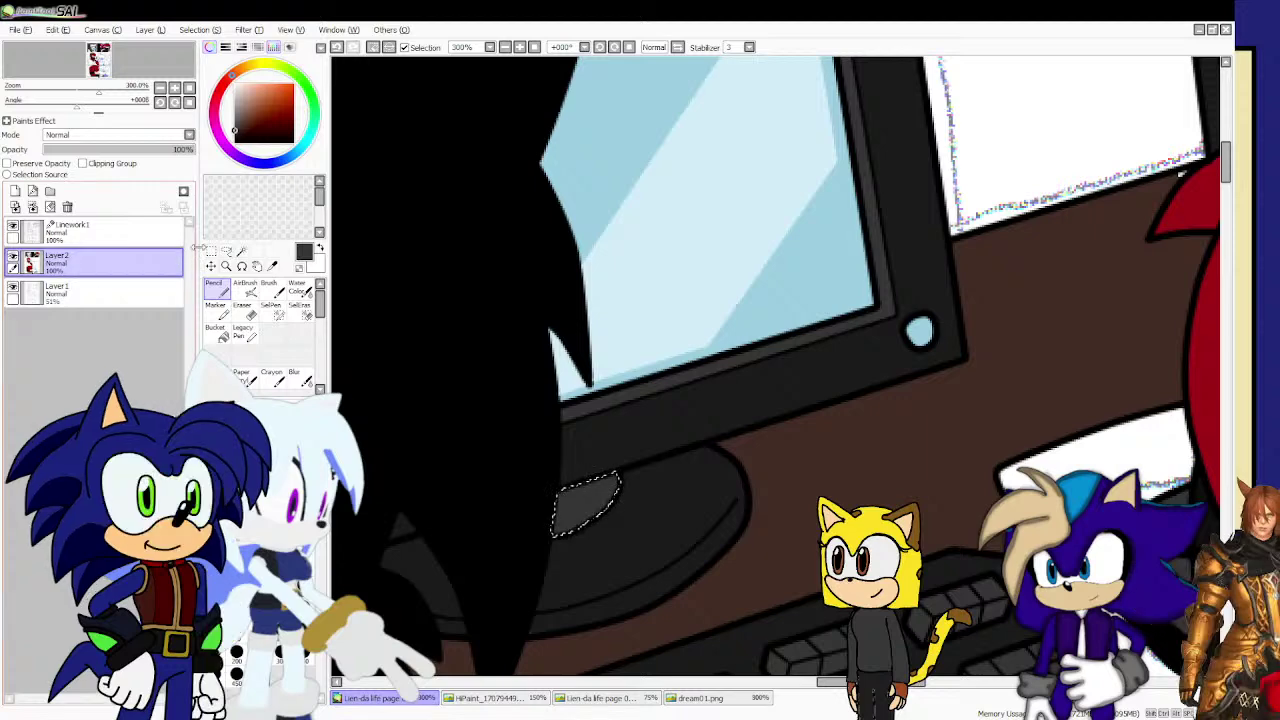
{"action": "scroll", "coordinate": [446, 383], "scroll_direction": "down", "scroll_amount": 1}
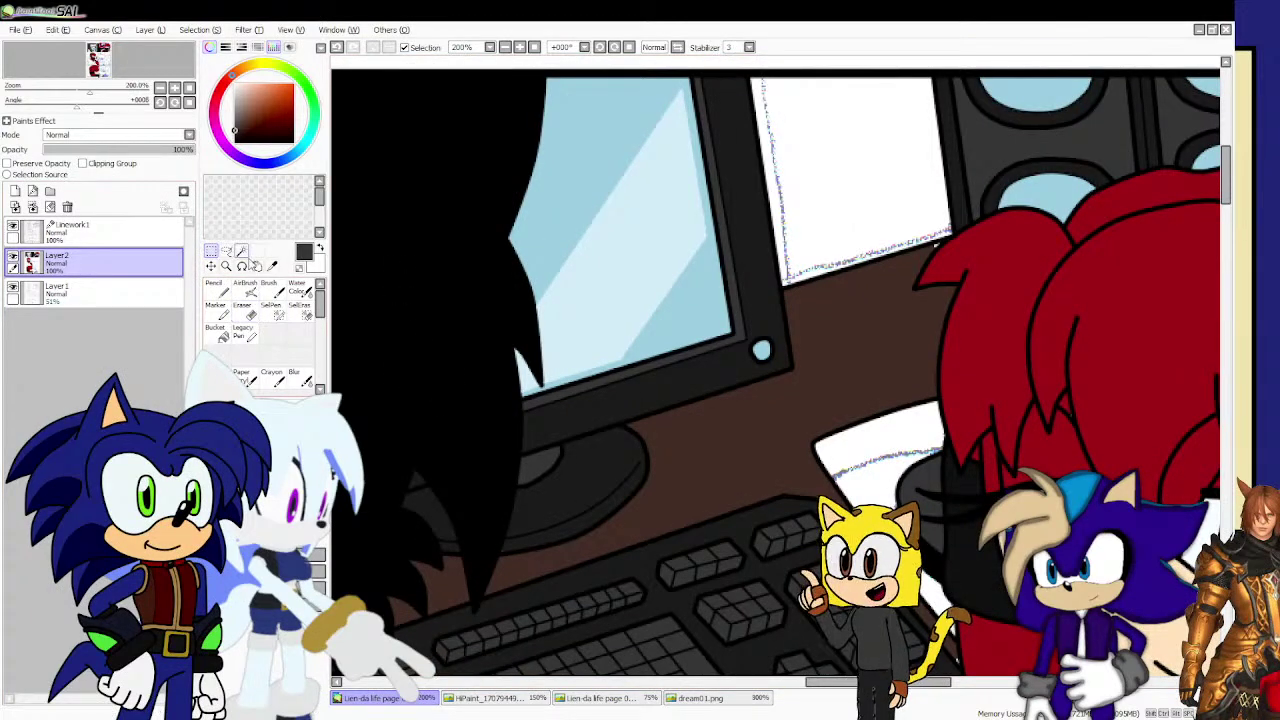
Select the white pad between the keyboard and the red-haired character's arm in the second panel, using Linework1 as the active layer.
{"action": "left_click", "coordinate": [241, 251]}
{"action": "left_click", "coordinate": [837, 460]}
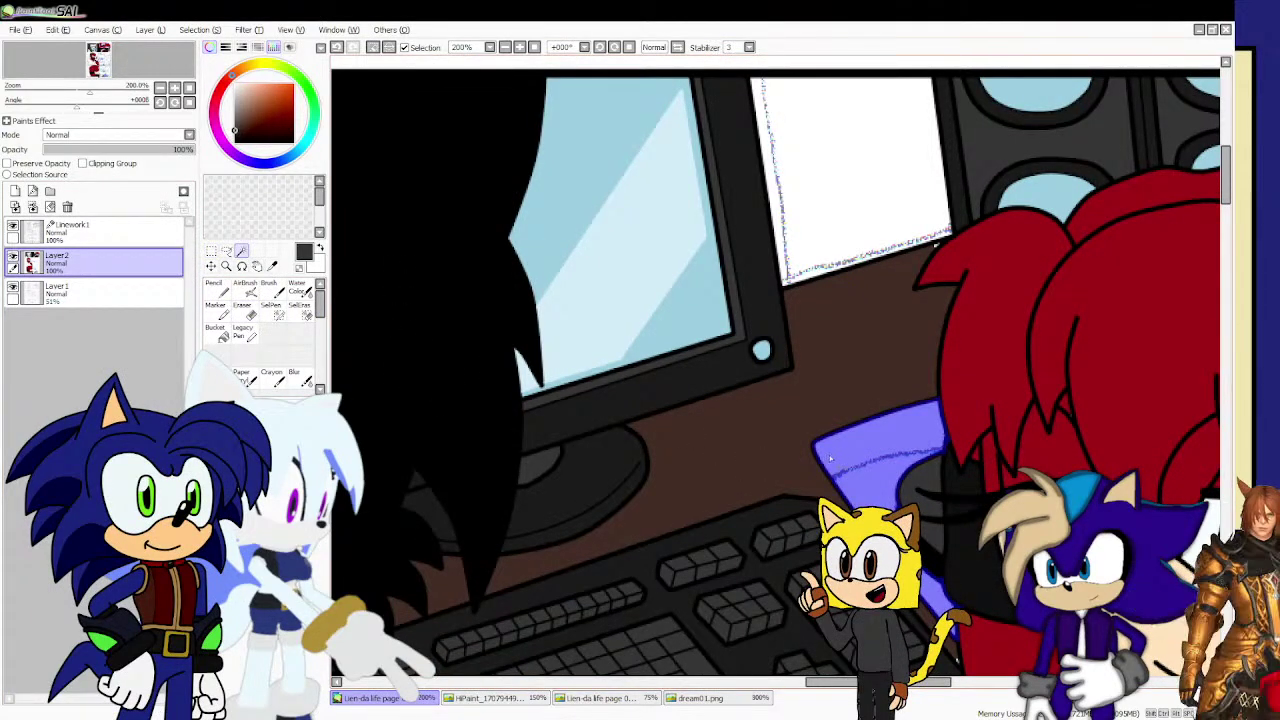
{"action": "left_click", "coordinate": [172, 234]}
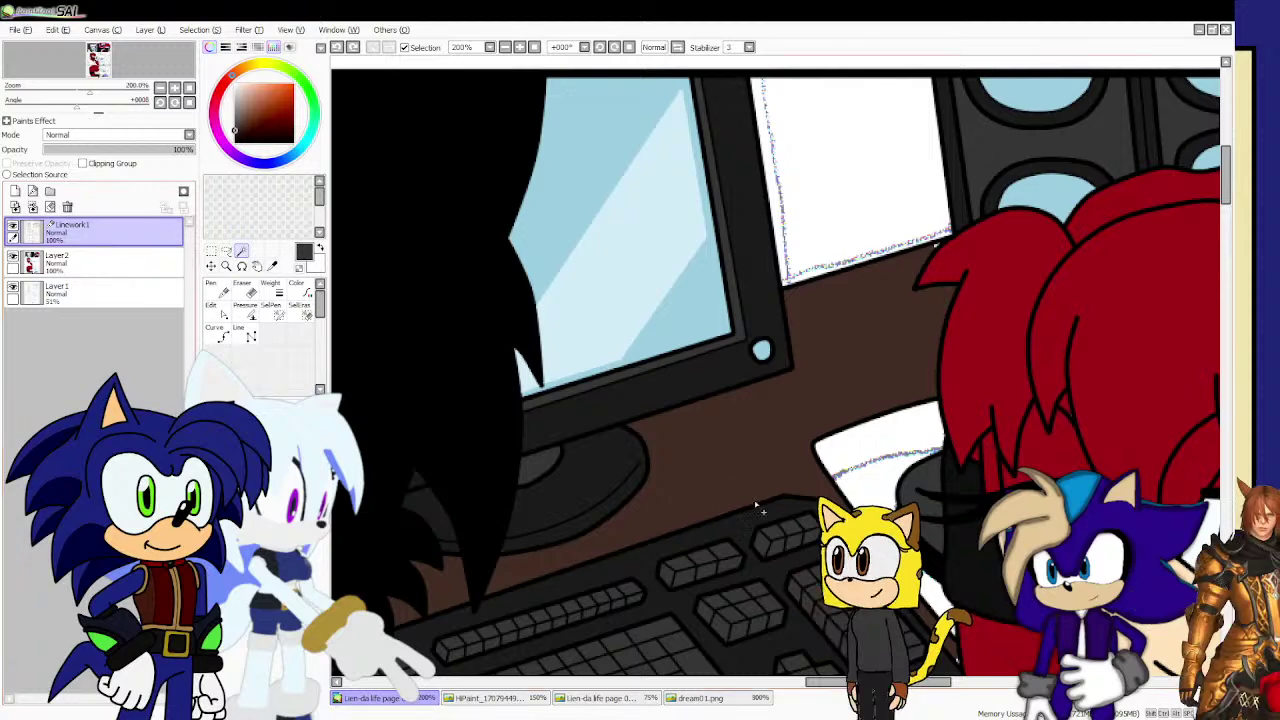
{"action": "scroll", "coordinate": [957, 634], "scroll_direction": "up", "scroll_amount": 1}
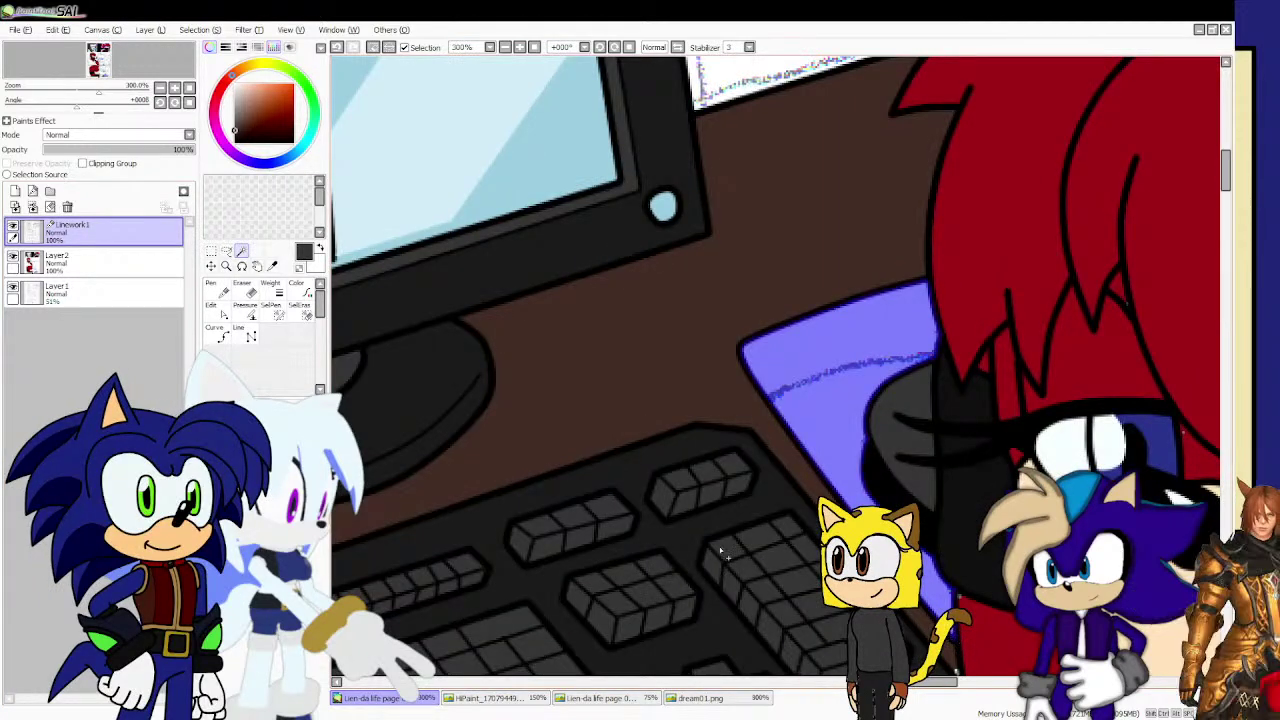
Paint the selected pad beside the keyboard a medium grey on Layer2, reactivate Linework1 and clear the selection.
{"action": "left_click", "coordinate": [272, 265]}
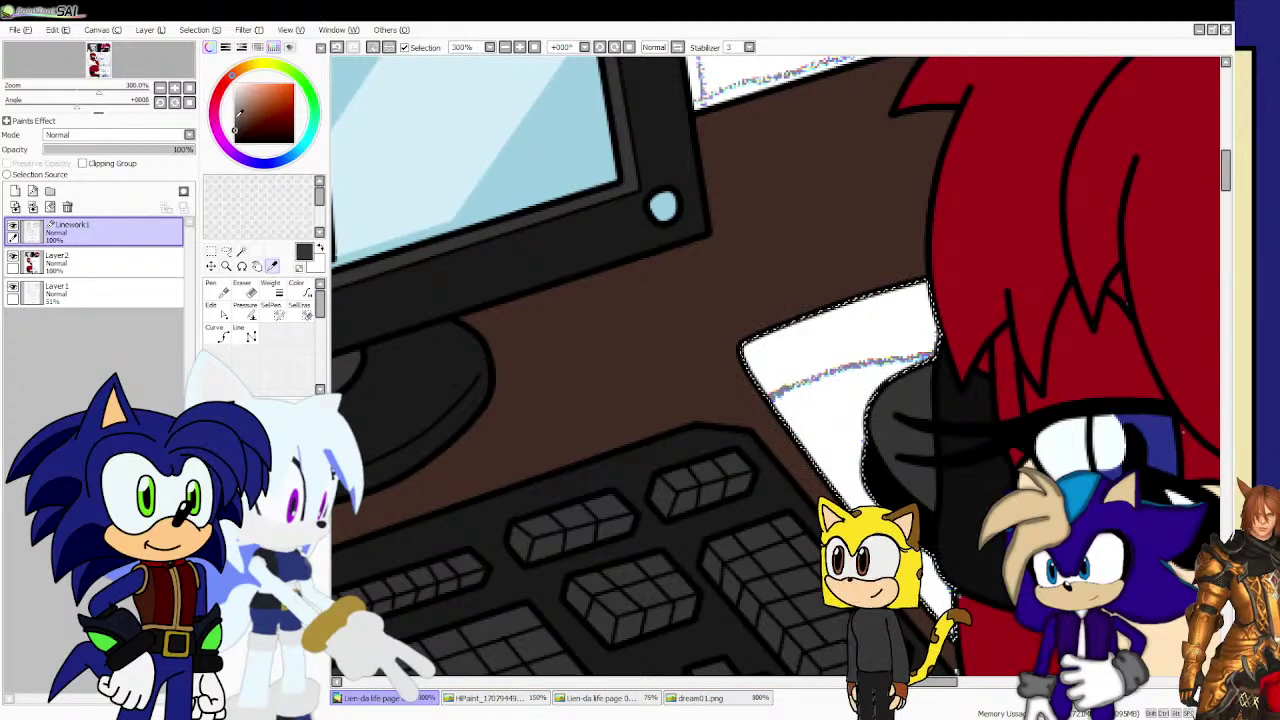
{"action": "left_click", "coordinate": [235, 108]}
{"action": "left_click", "coordinate": [157, 256]}
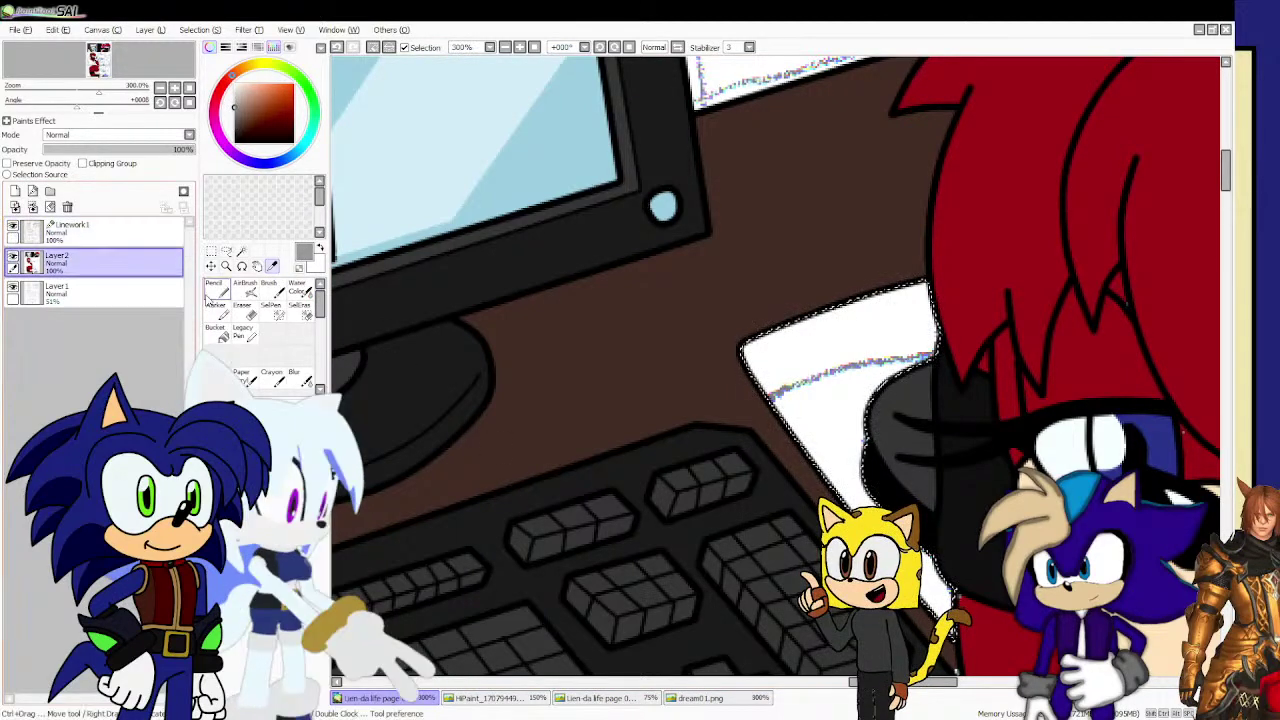
{"action": "left_click_drag", "start_coordinate": [690, 355], "coordinate": [897, 443]}
{"action": "scroll", "coordinate": [605, 451], "scroll_direction": "down", "scroll_amount": 4}
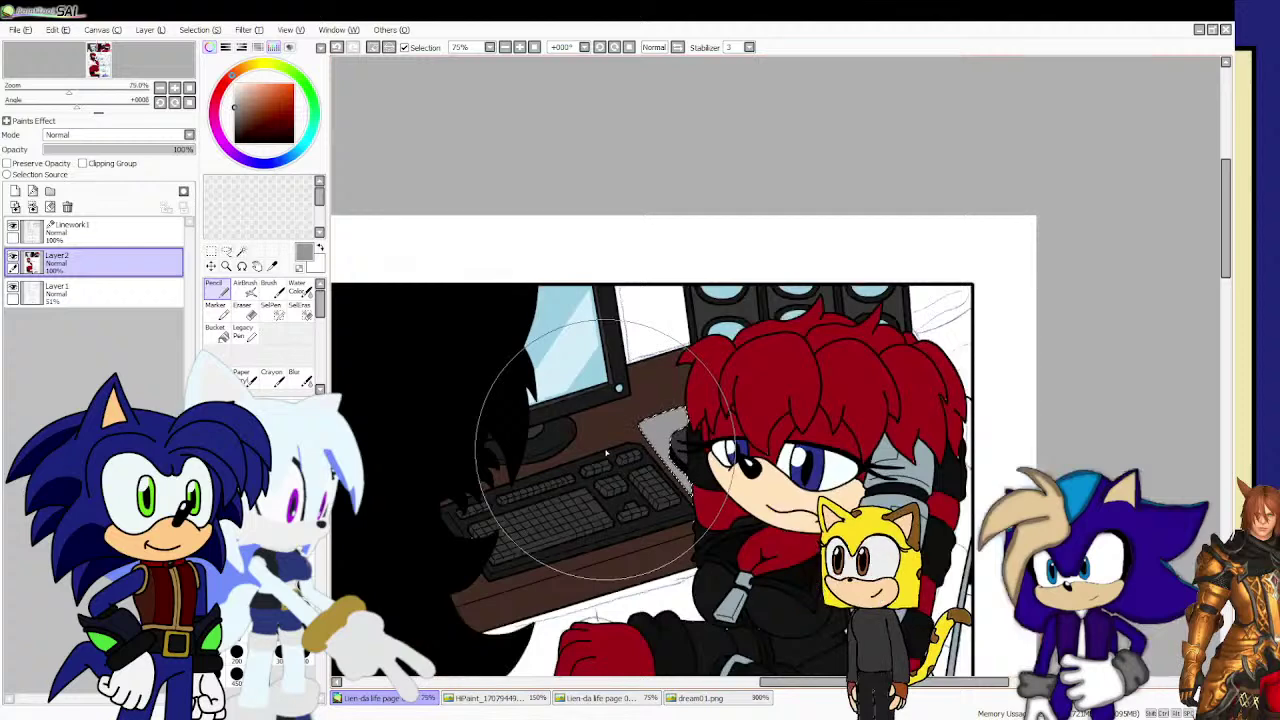
{"action": "left_click", "coordinate": [100, 230]}
{"action": "left_click", "coordinate": [211, 250]}
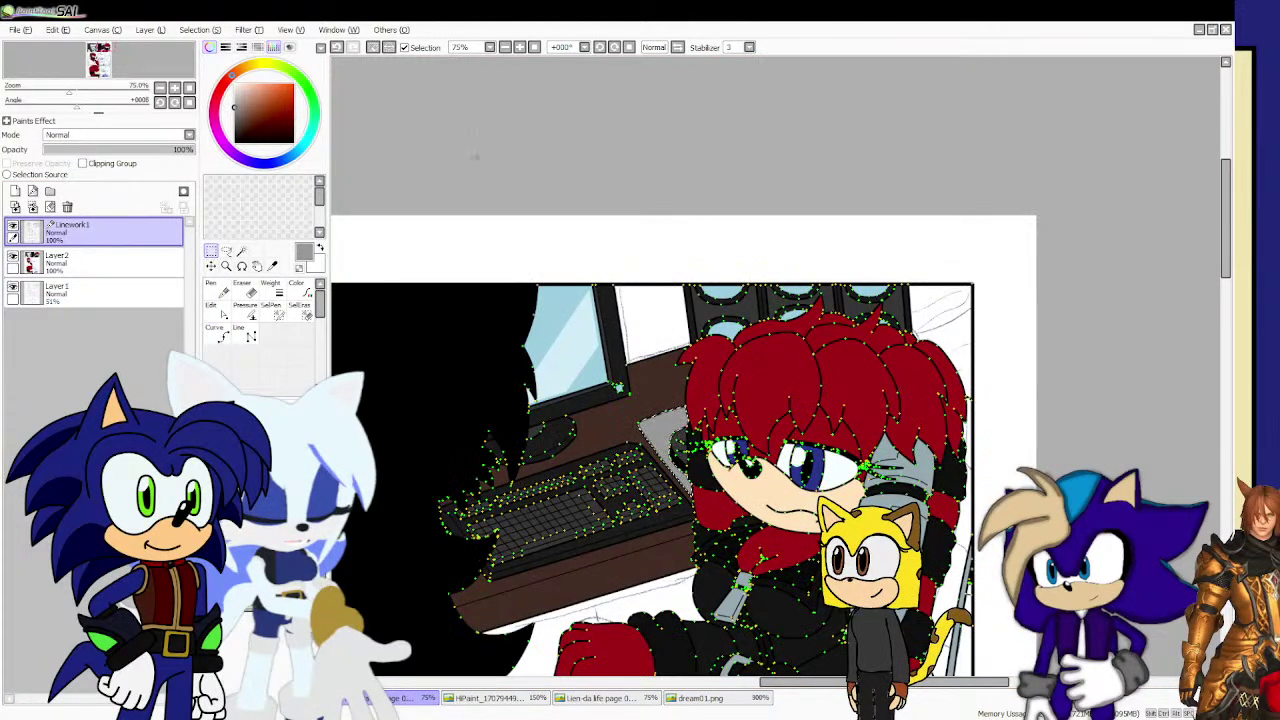
Select the second panel's background areas beside the monitor, behind the red-haired character and below the desk.
{"action": "scroll", "coordinate": [516, 271], "scroll_direction": "down", "scroll_amount": 1}
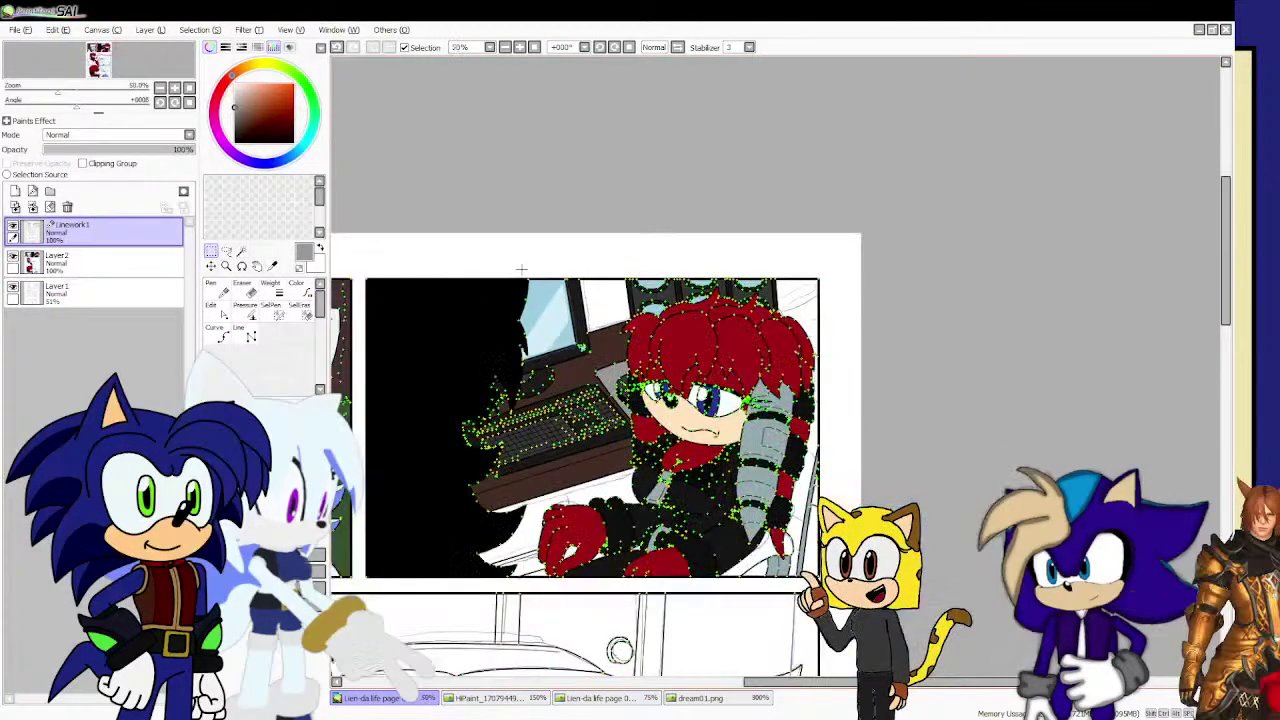
{"action": "scroll", "coordinate": [520, 271], "scroll_direction": "up", "scroll_amount": 1}
{"action": "left_click", "coordinate": [241, 251]}
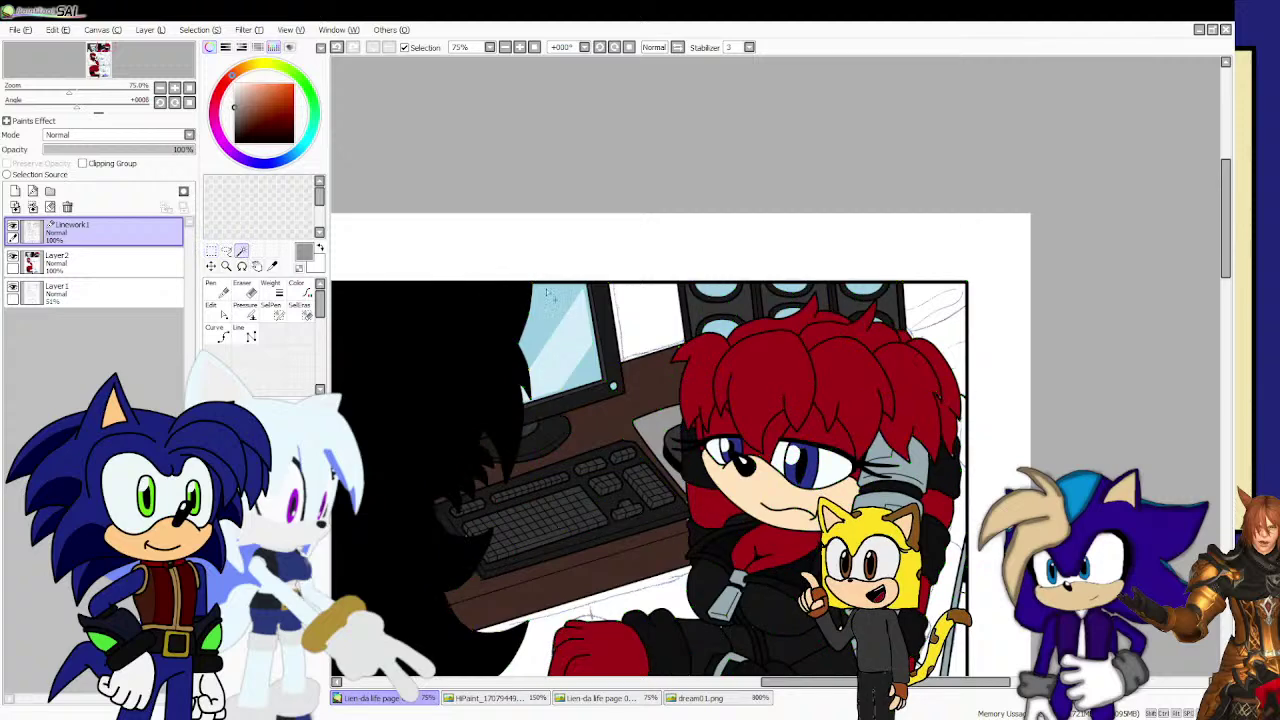
{"action": "left_click", "coordinate": [645, 312]}
{"action": "left_click", "coordinate": [908, 312]}
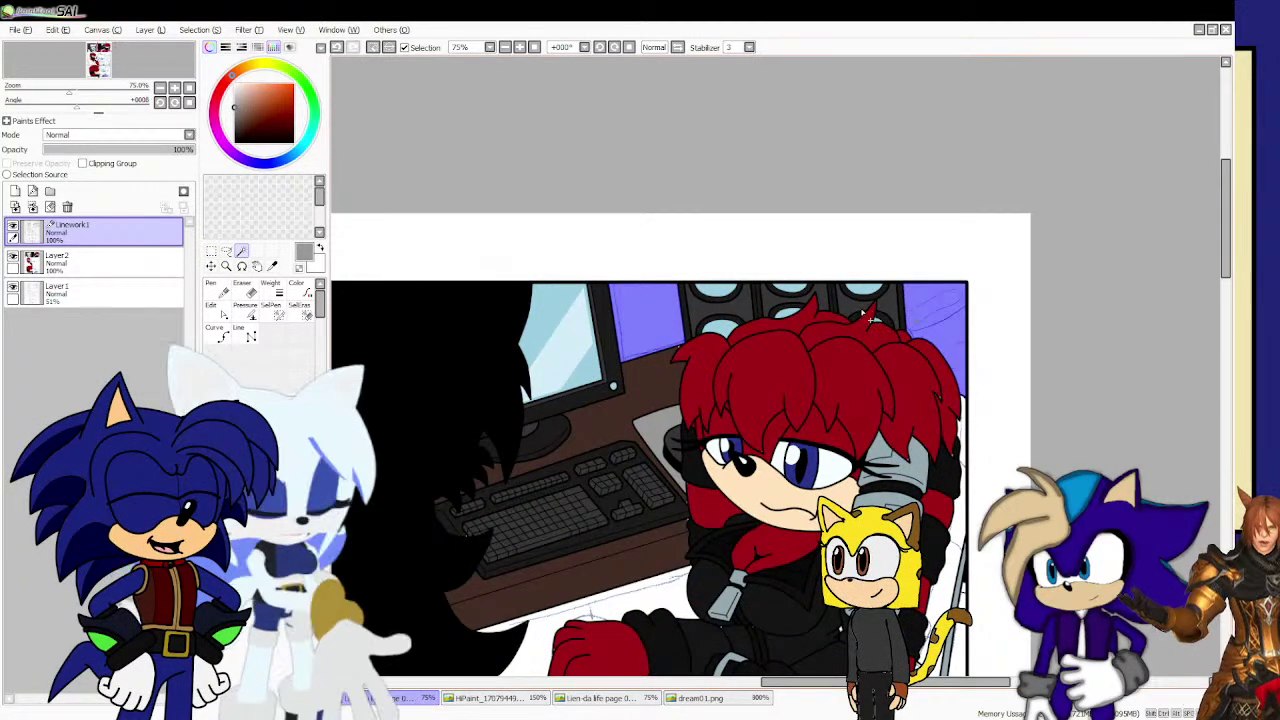
{"action": "scroll", "coordinate": [864, 311], "scroll_direction": "down", "scroll_amount": 1}
{"action": "left_click", "coordinate": [701, 512]}
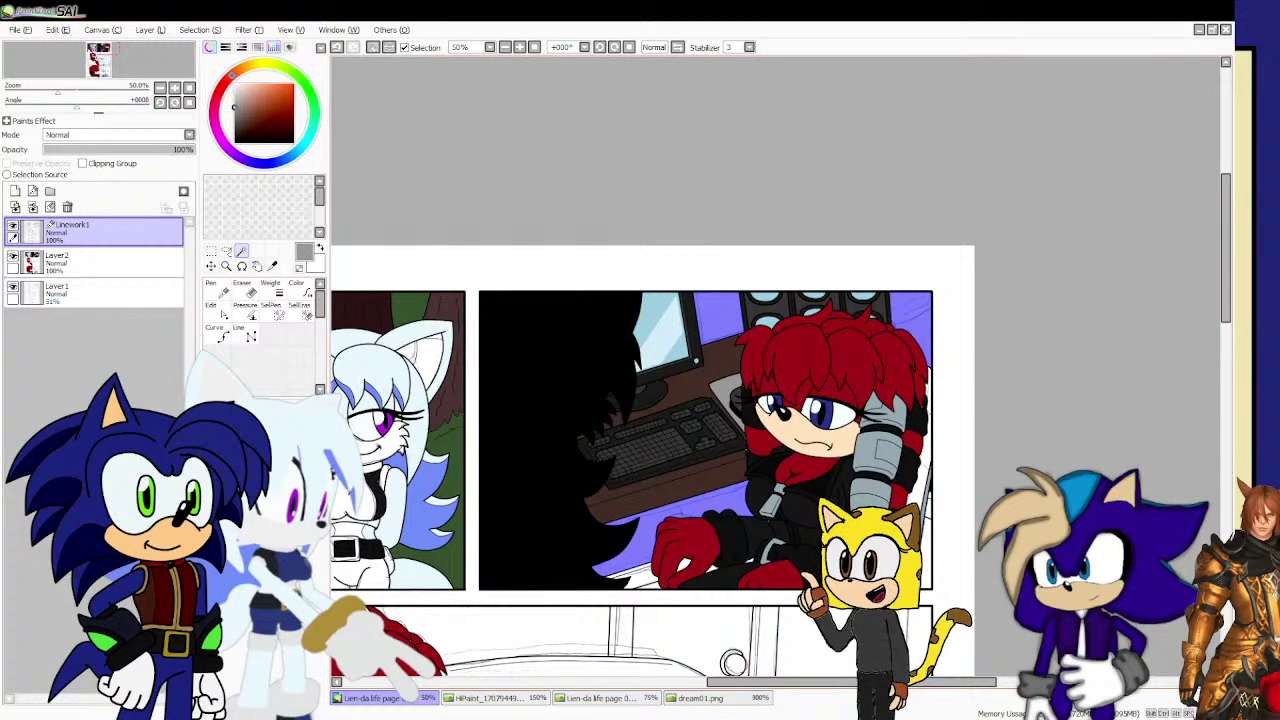
Add the third panel's wall areas above the sofa, beside the door and at the far left to the selection.
{"action": "scroll", "coordinate": [755, 478], "scroll_direction": "down", "scroll_amount": 3}
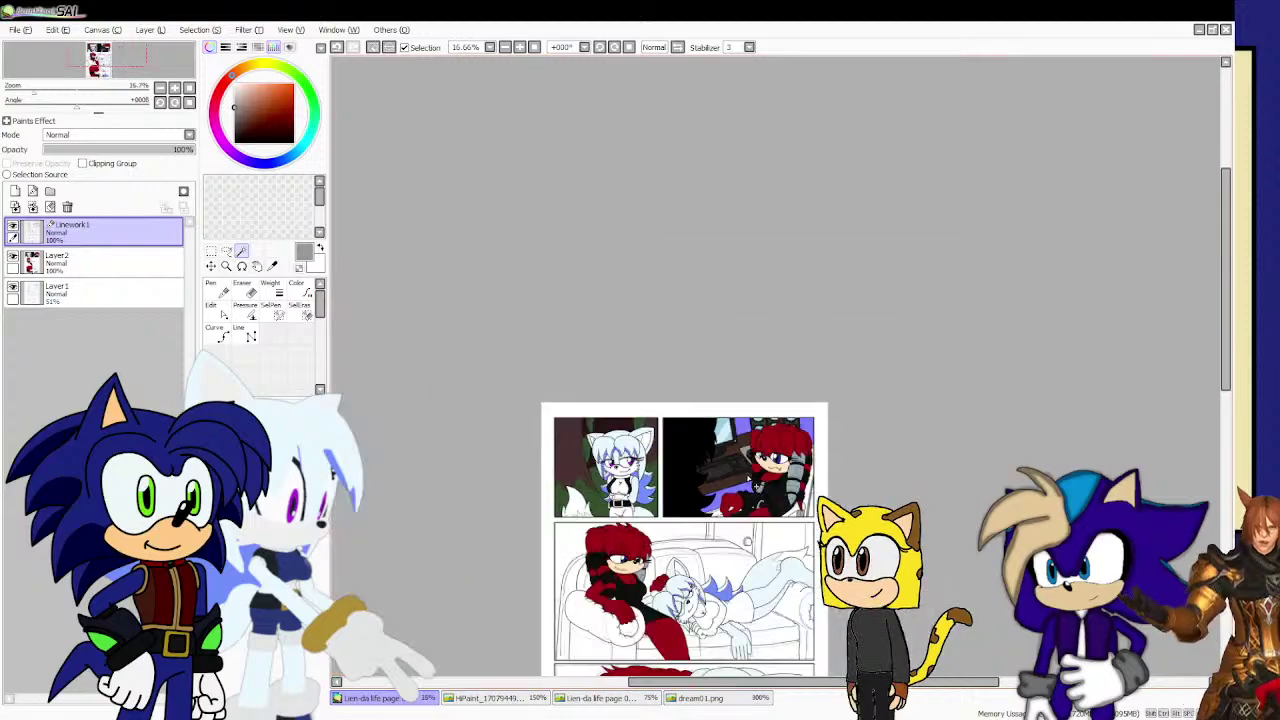
{"action": "scroll", "coordinate": [752, 602], "scroll_direction": "up", "scroll_amount": 1}
{"action": "scroll", "coordinate": [746, 582], "scroll_direction": "up", "scroll_amount": 2}
{"action": "left_click", "coordinate": [597, 414]}
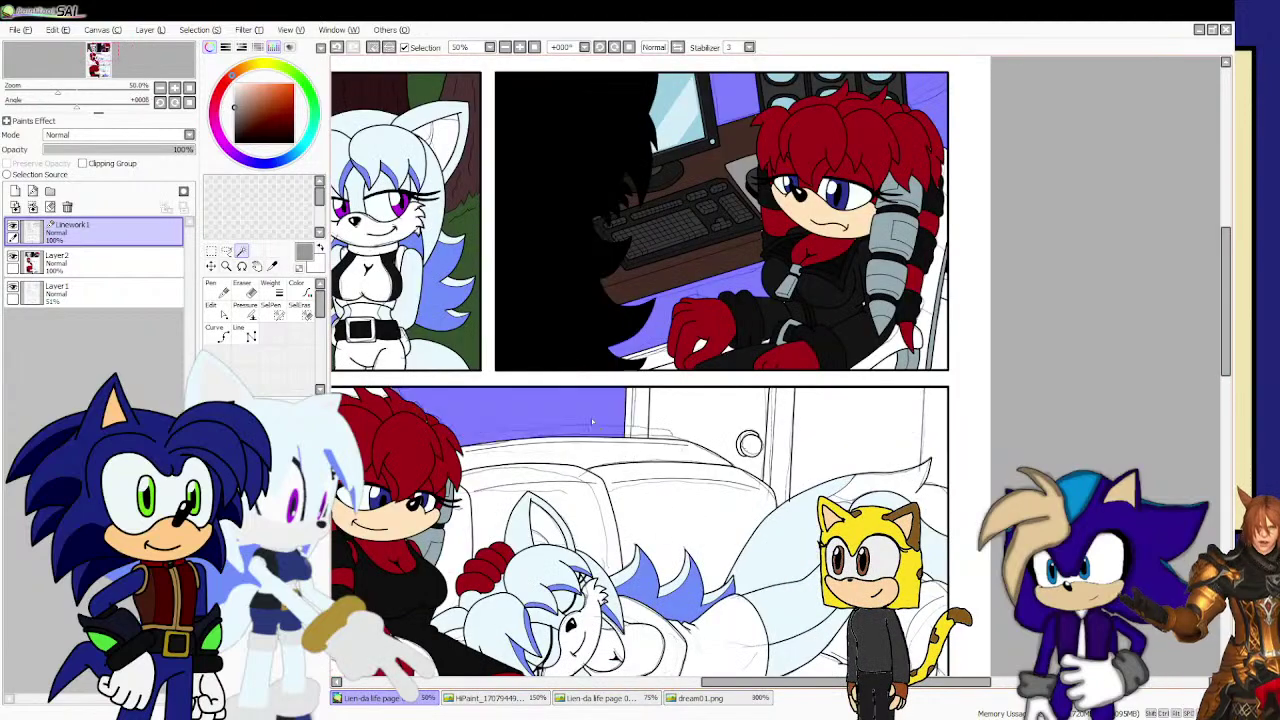
{"action": "left_click", "coordinate": [848, 431]}
{"action": "scroll", "coordinate": [805, 426], "scroll_direction": "down", "scroll_amount": 2}
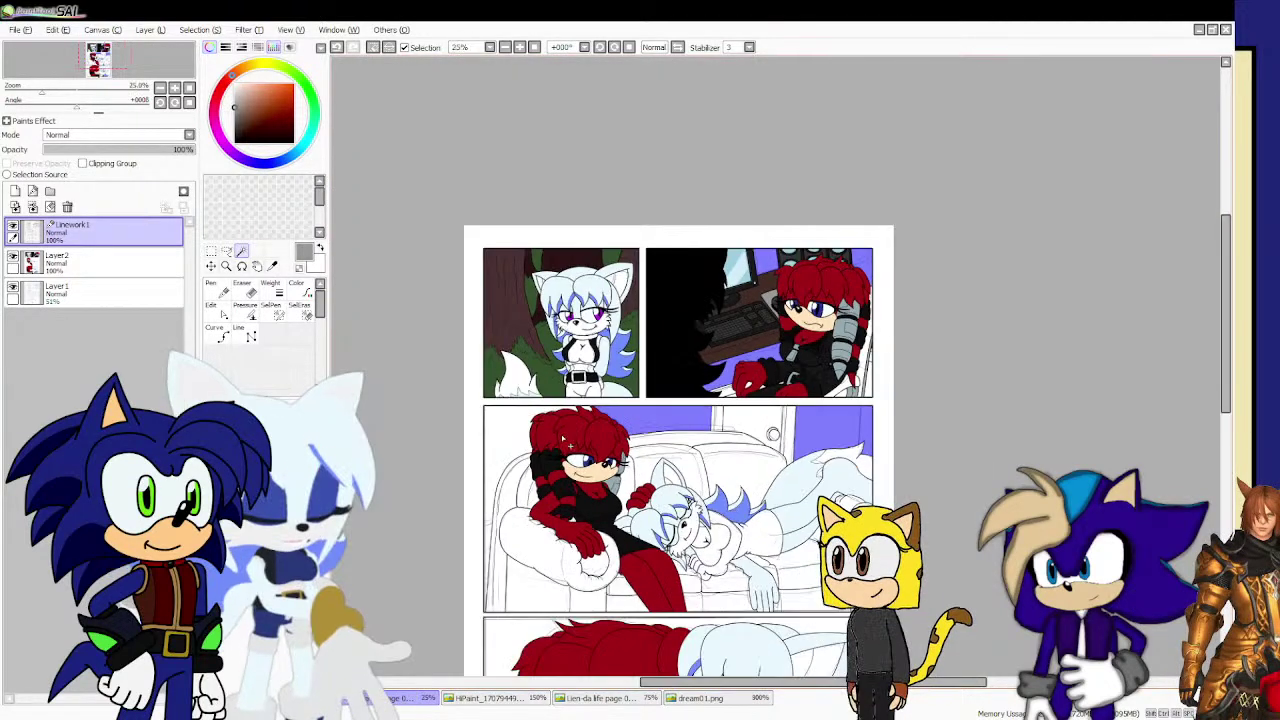
{"action": "left_click", "coordinate": [519, 428]}
Add the background areas around the two characters in the bottom panel to the selection.
{"action": "scroll", "coordinate": [570, 425], "scroll_direction": "up", "scroll_amount": 1}
{"action": "scroll", "coordinate": [575, 430], "scroll_direction": "up", "scroll_amount": 1}
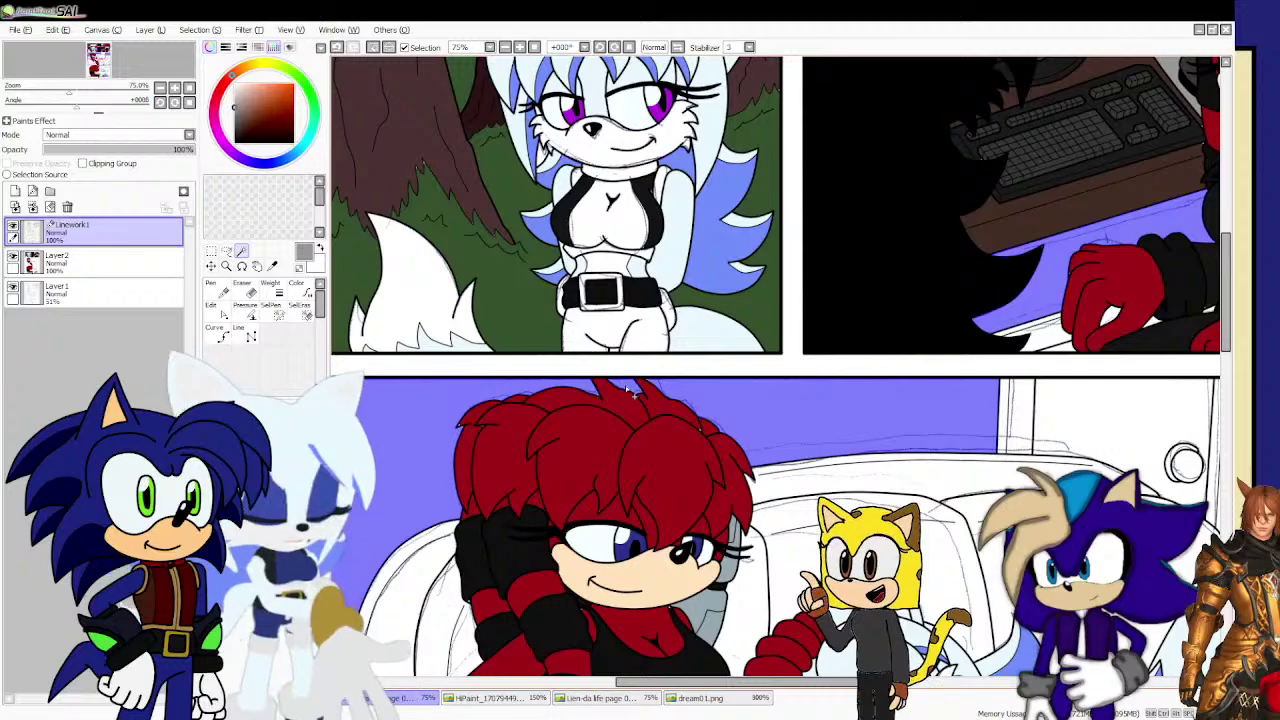
{"action": "scroll", "coordinate": [624, 400], "scroll_direction": "down", "scroll_amount": 1}
{"action": "scroll", "coordinate": [624, 400], "scroll_direction": "down", "scroll_amount": 2}
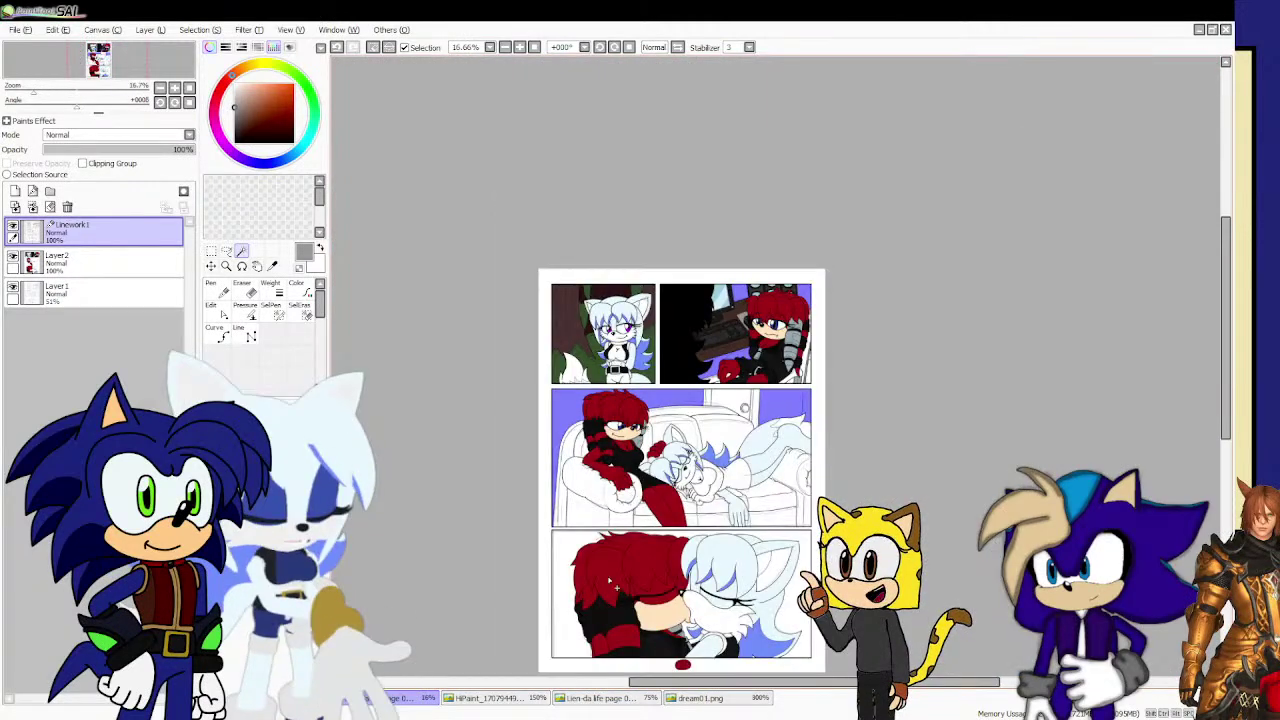
{"action": "scroll", "coordinate": [551, 595], "scroll_direction": "up", "scroll_amount": 1}
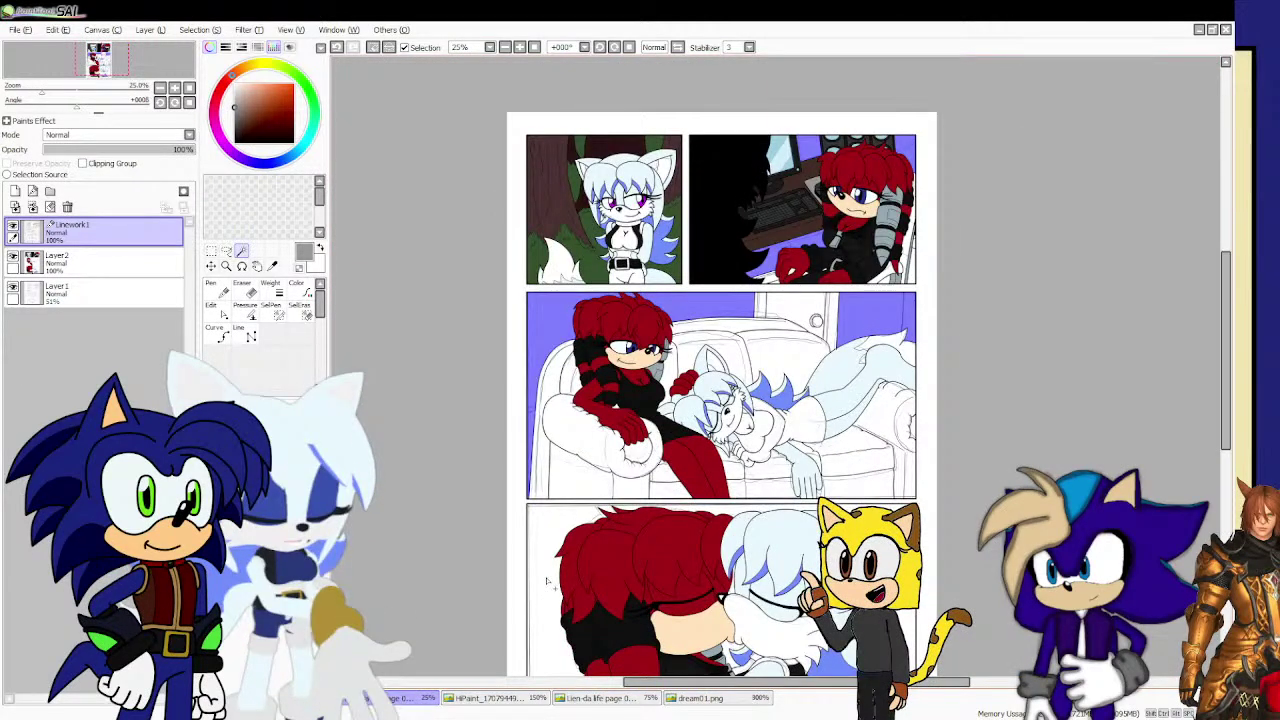
{"action": "scroll", "coordinate": [547, 580], "scroll_direction": "down", "scroll_amount": 3}
{"action": "scroll", "coordinate": [547, 580], "scroll_direction": "up", "scroll_amount": 3}
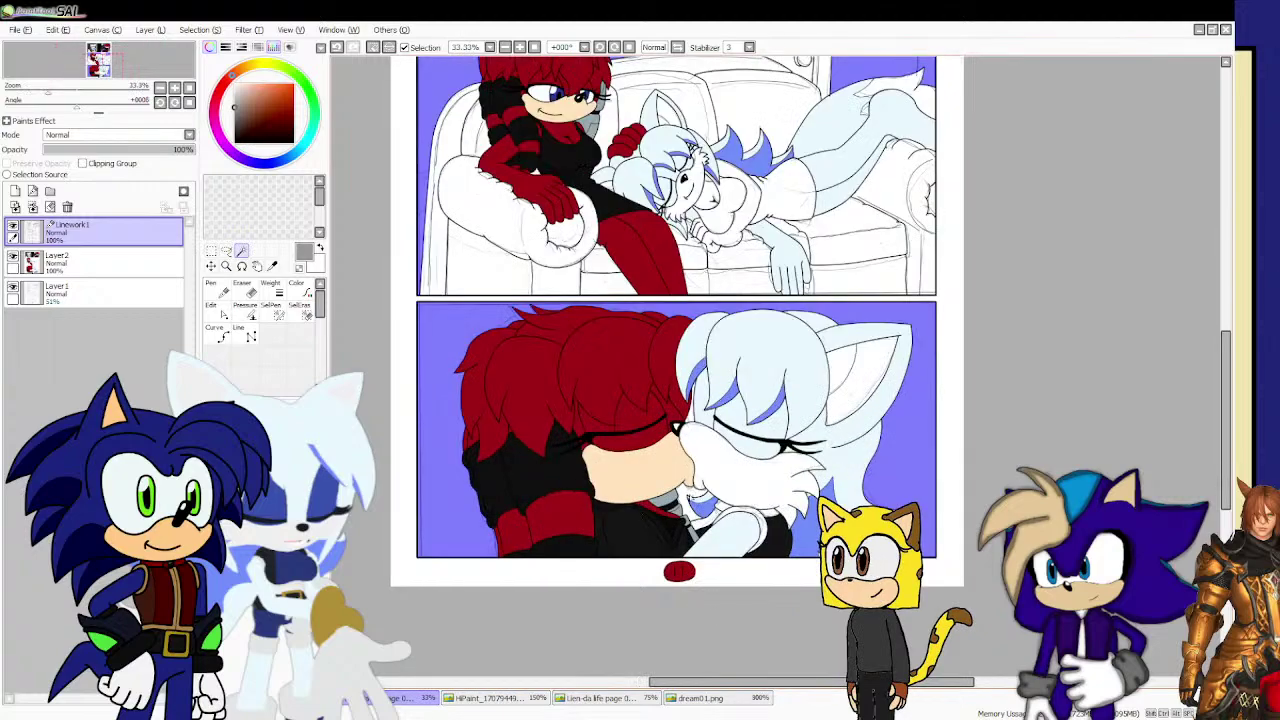
{"action": "scroll", "coordinate": [680, 440], "scroll_direction": "up", "scroll_amount": 3}
{"action": "scroll", "coordinate": [680, 440], "scroll_direction": "down", "scroll_amount": 3}
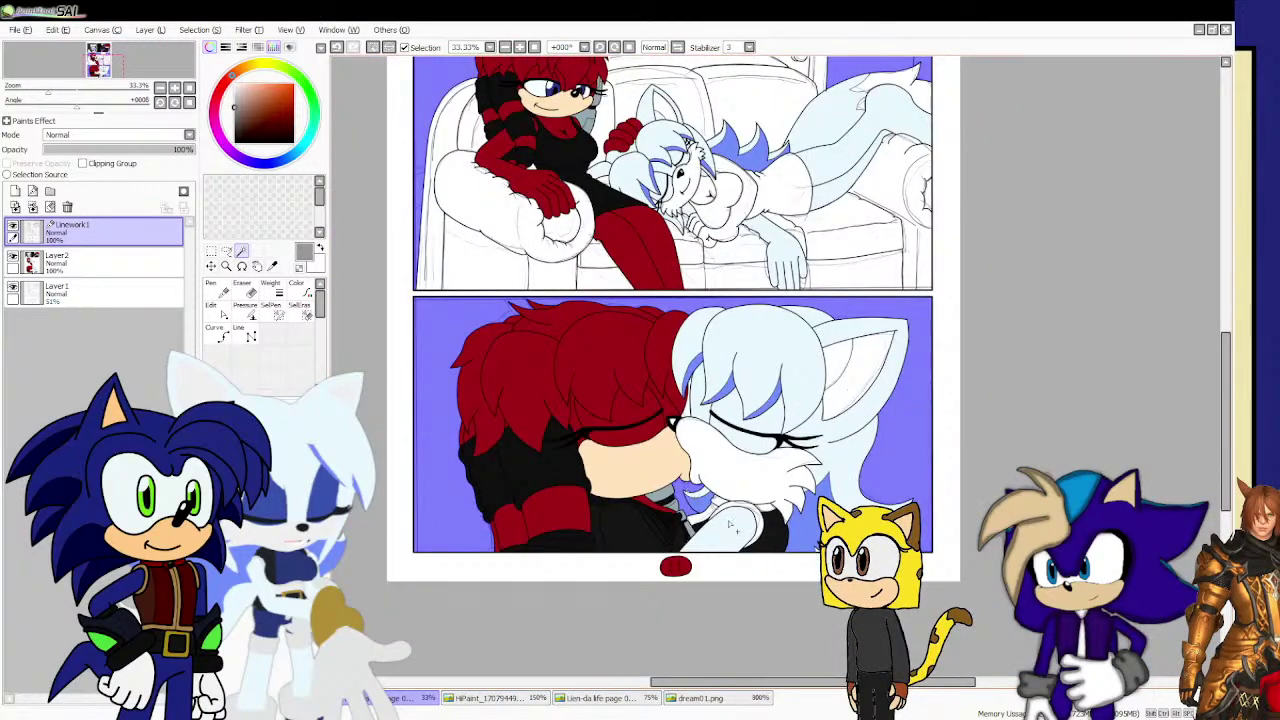
{"action": "scroll", "coordinate": [729, 524], "scroll_direction": "down", "scroll_amount": 1}
{"action": "scroll", "coordinate": [728, 522], "scroll_direction": "down", "scroll_amount": 1}
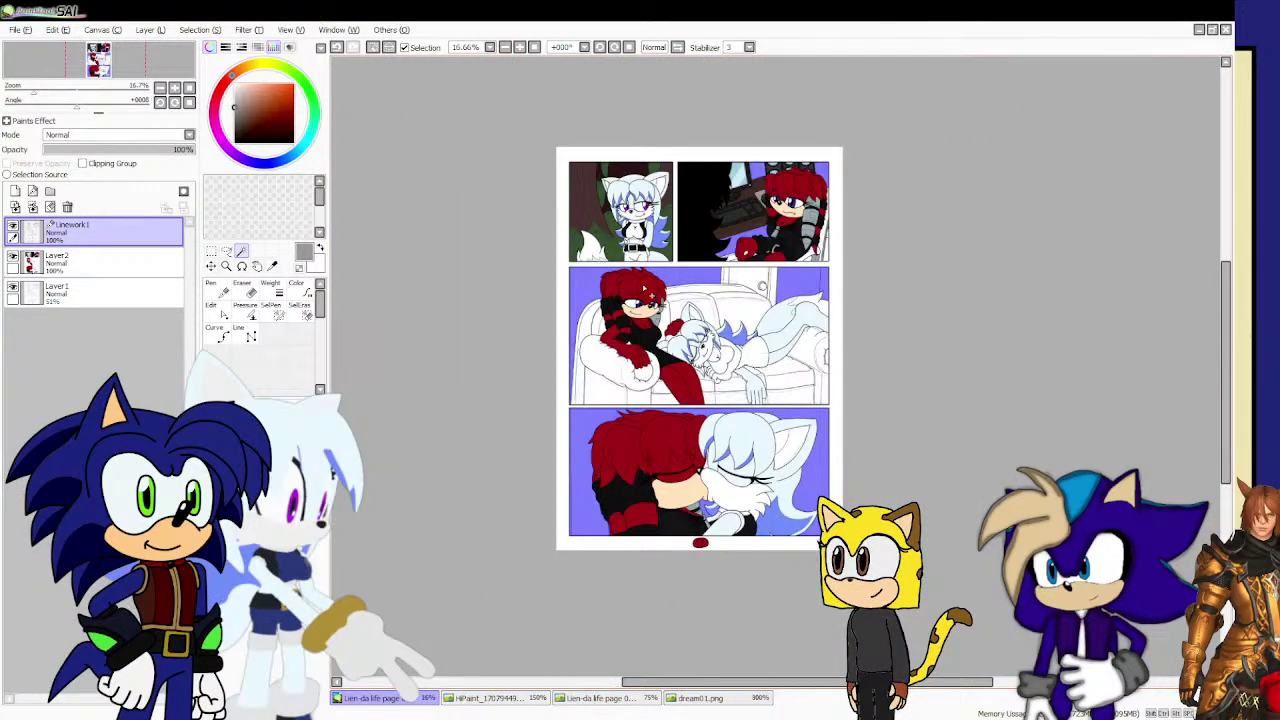
Draw short black horizontal Curve lines on Linework1 across the narrow wall strip left of the sofa in the third panel.
{"action": "left_click", "coordinate": [102, 266]}
{"action": "left_click", "coordinate": [110, 232]}
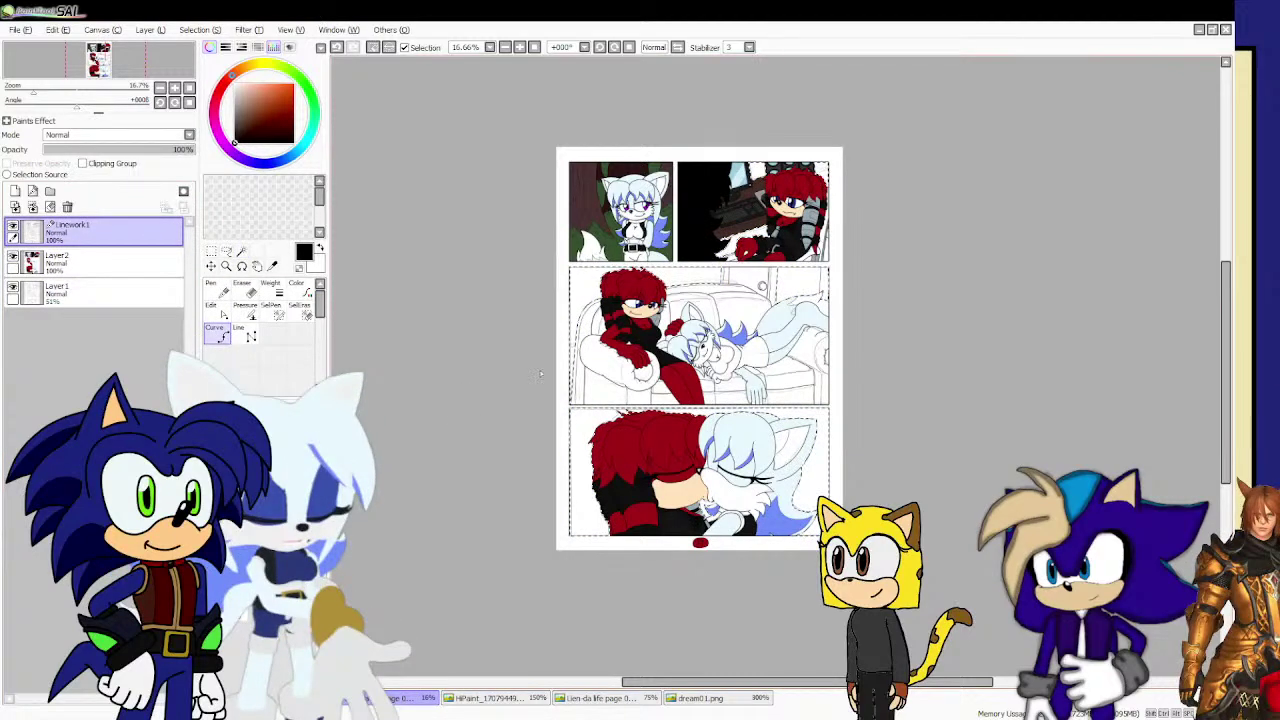
{"action": "scroll", "coordinate": [560, 374], "scroll_direction": "up", "scroll_amount": 5}
{"action": "scroll", "coordinate": [620, 262], "scroll_direction": "down", "scroll_amount": 3}
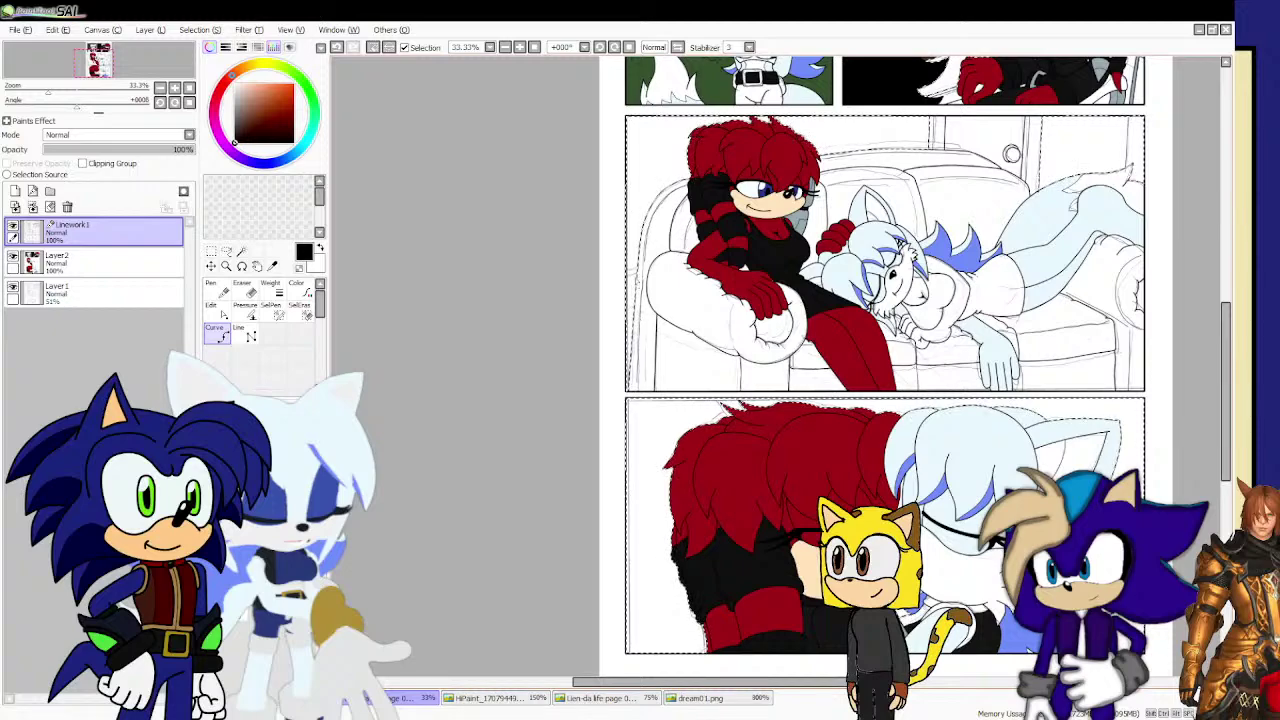
{"action": "scroll", "coordinate": [632, 300], "scroll_direction": "up", "scroll_amount": 5}
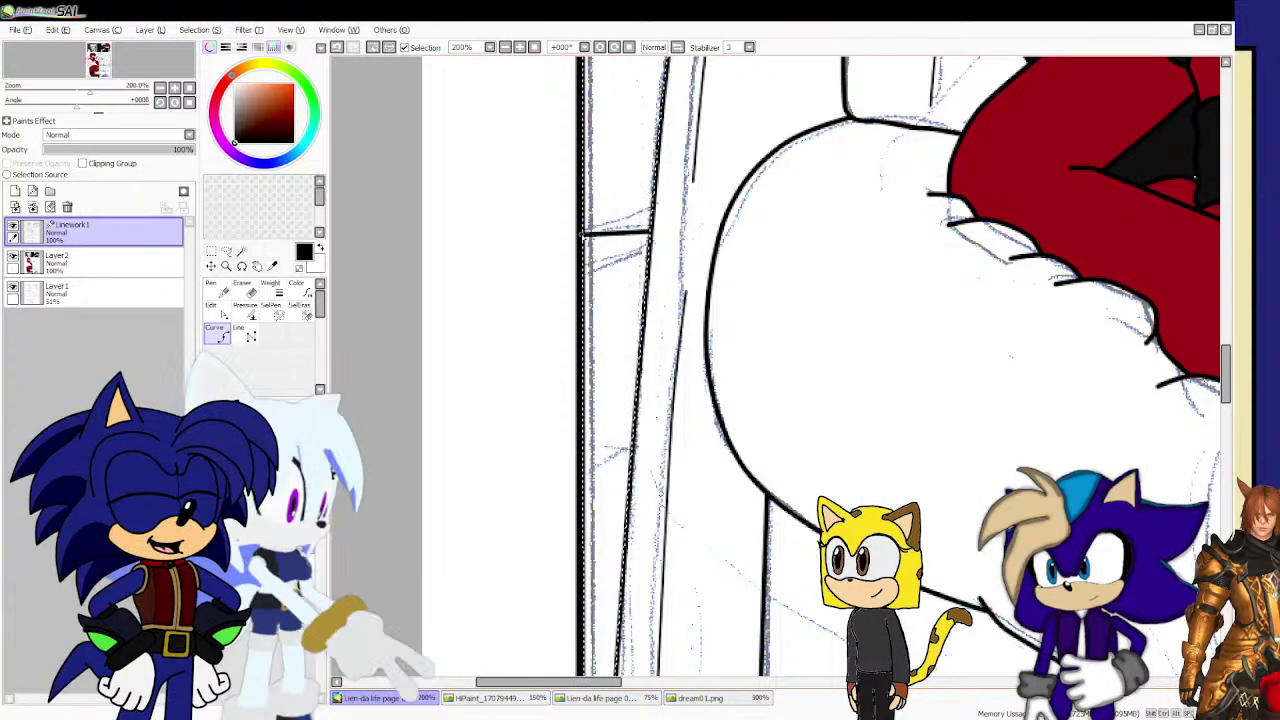
{"action": "left_click_drag", "start_coordinate": [613, 415], "coordinate": [632, 413]}
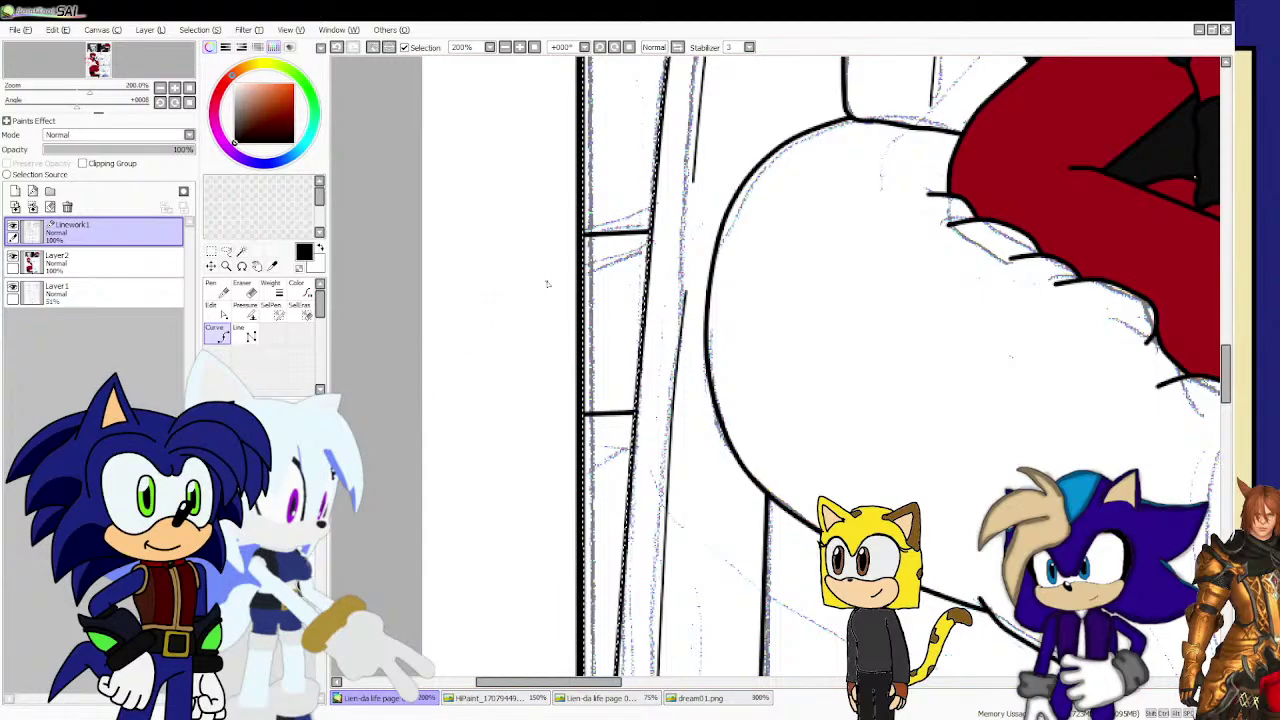
{"action": "left_click_drag", "start_coordinate": [592, 266], "coordinate": [650, 262]}
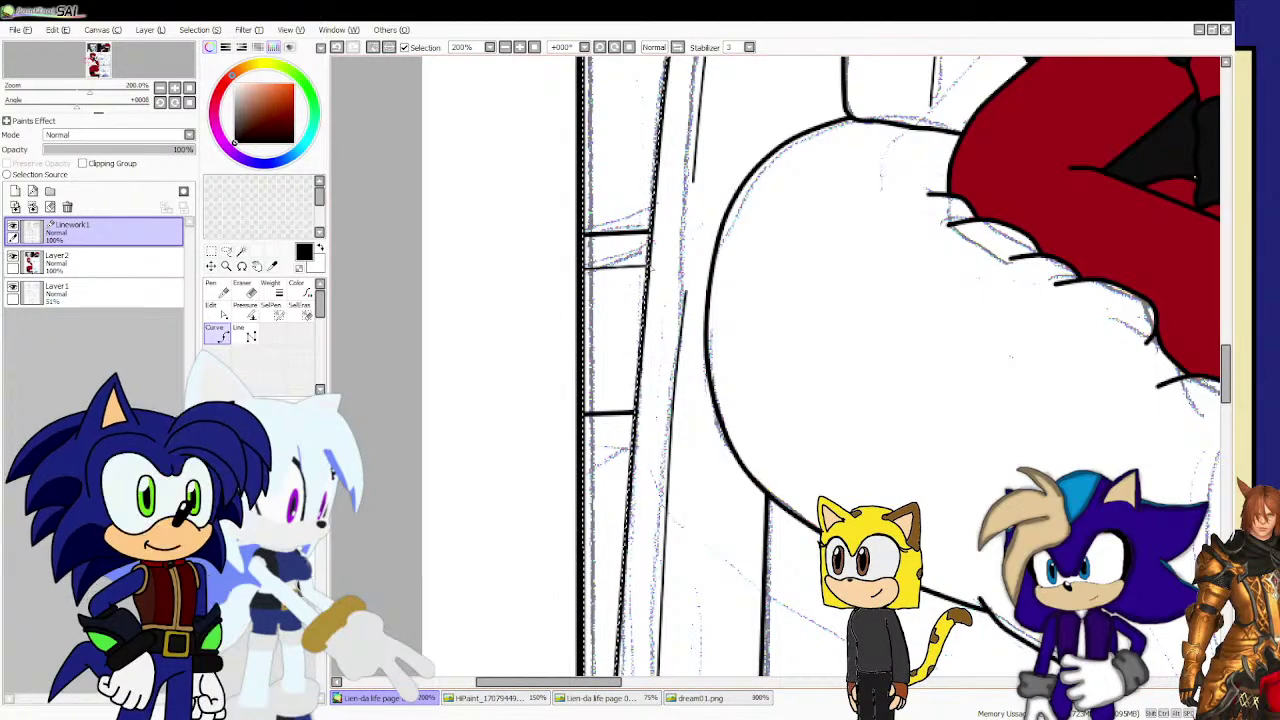
{"action": "scroll", "coordinate": [560, 390], "scroll_direction": "up", "scroll_amount": 1}
{"action": "scroll", "coordinate": [558, 398], "scroll_direction": "down", "scroll_amount": 8}
{"action": "scroll", "coordinate": [768, 272], "scroll_direction": "up", "scroll_amount": 3}
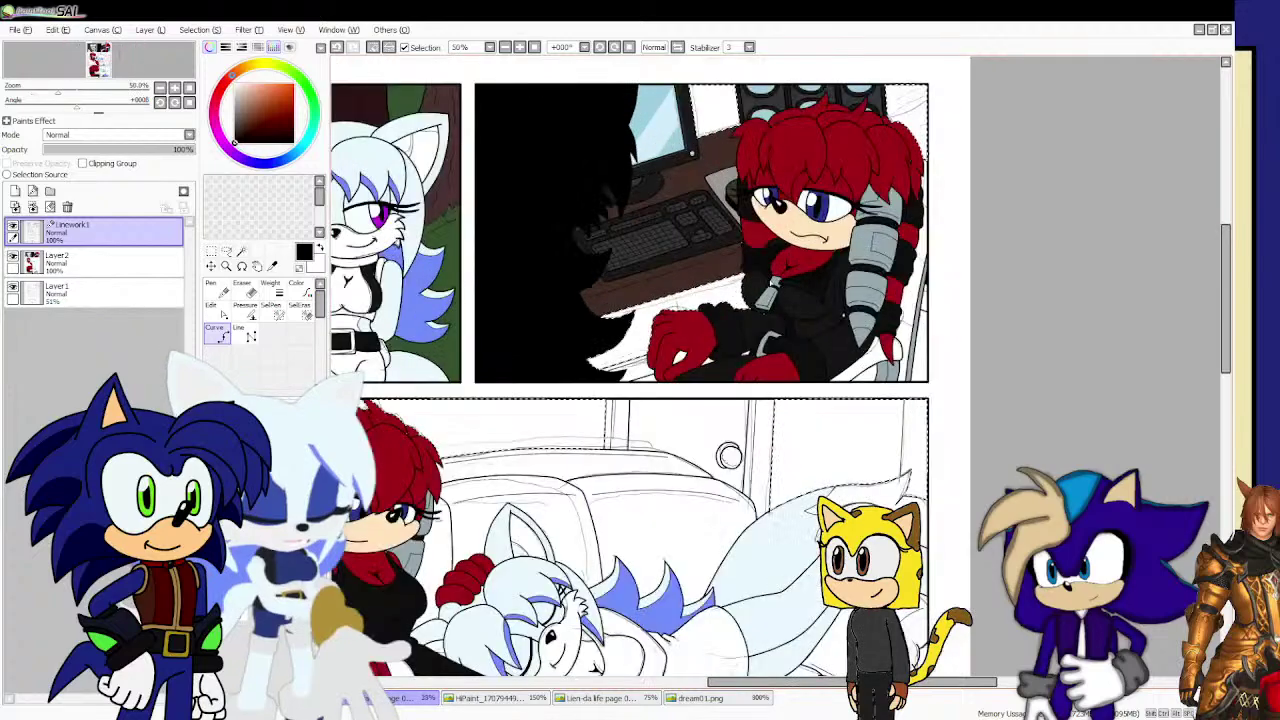
Remove the uppermost short line from the narrow wall strip beside the second panel's chair and add that strip to the selection.
{"action": "scroll", "coordinate": [790, 295], "scroll_direction": "up", "scroll_amount": 1}
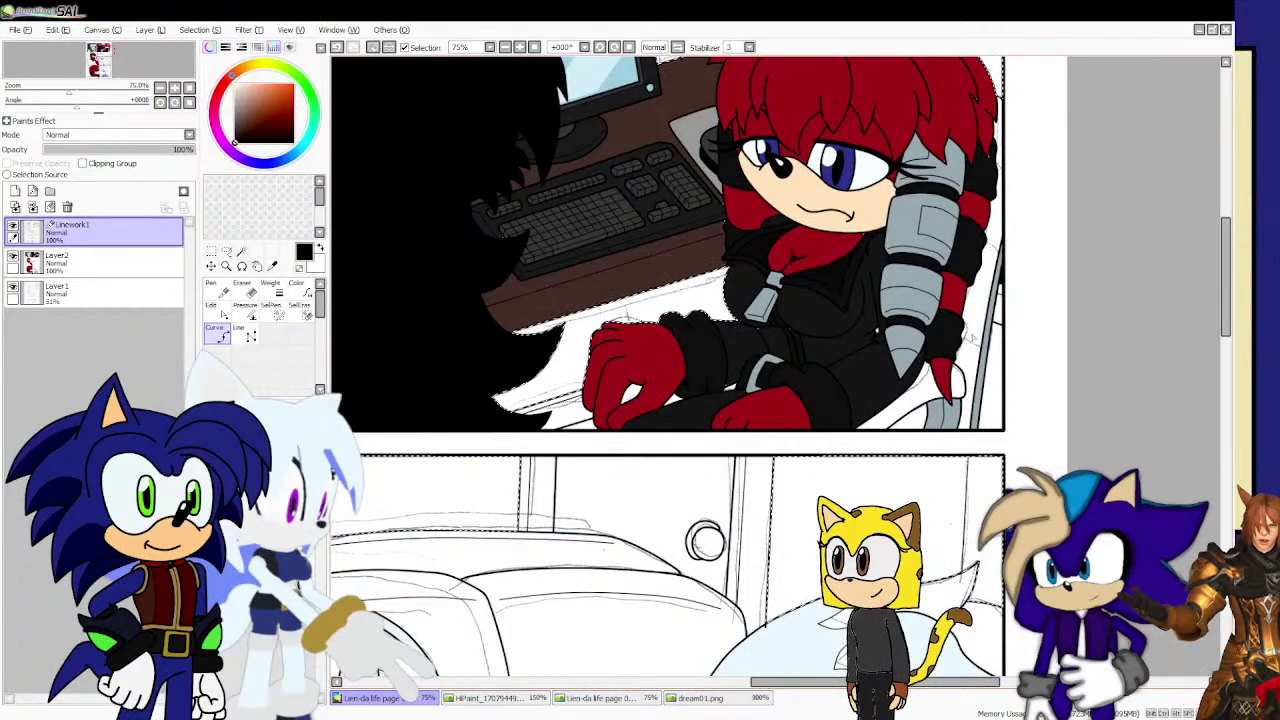
{"action": "scroll", "coordinate": [1027, 323], "scroll_direction": "down", "scroll_amount": 3}
{"action": "scroll", "coordinate": [1027, 323], "scroll_direction": "up", "scroll_amount": 1}
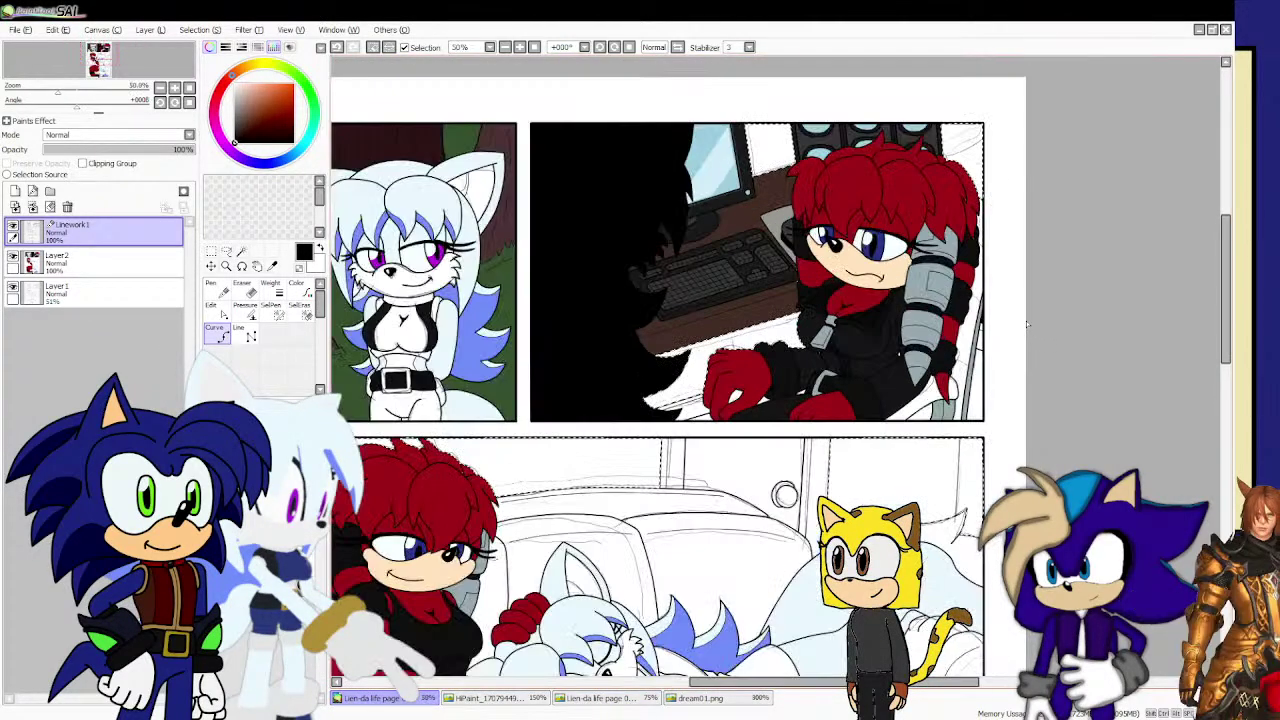
{"action": "scroll", "coordinate": [1022, 328], "scroll_direction": "up", "scroll_amount": 3}
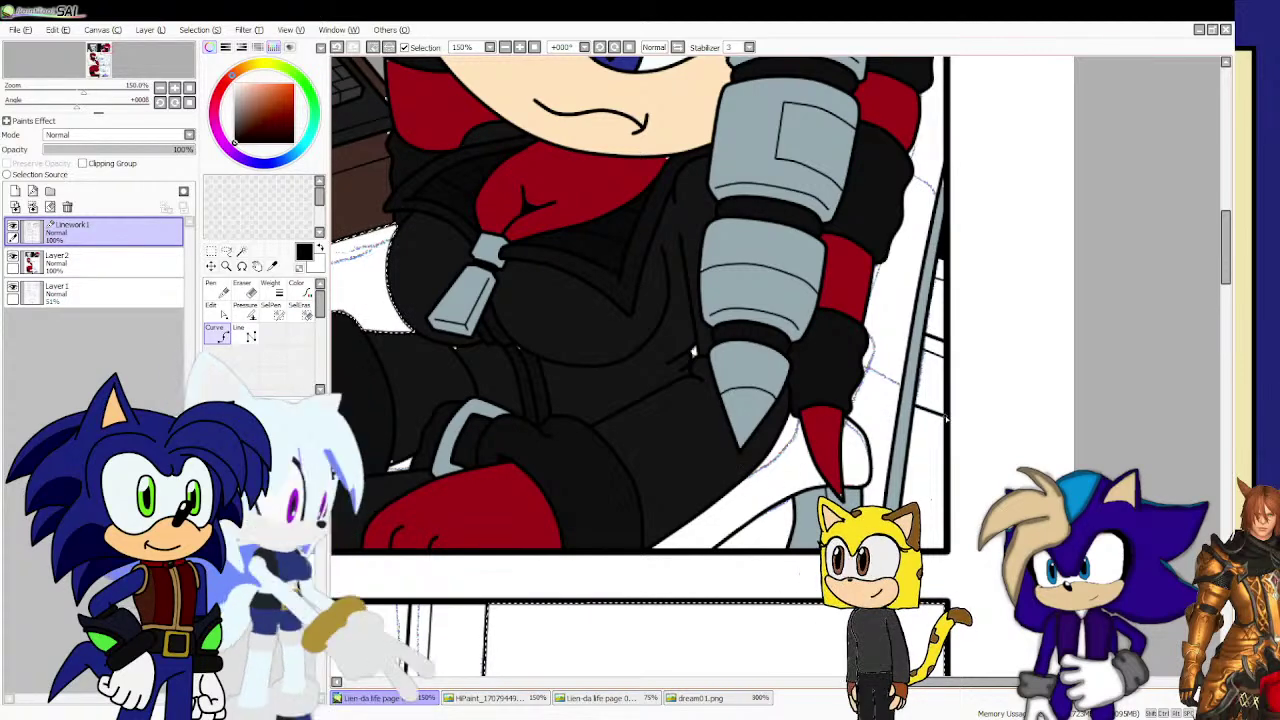
{"action": "scroll", "coordinate": [944, 410], "scroll_direction": "up", "scroll_amount": 1}
{"action": "scroll", "coordinate": [932, 300], "scroll_direction": "up", "scroll_amount": 2}
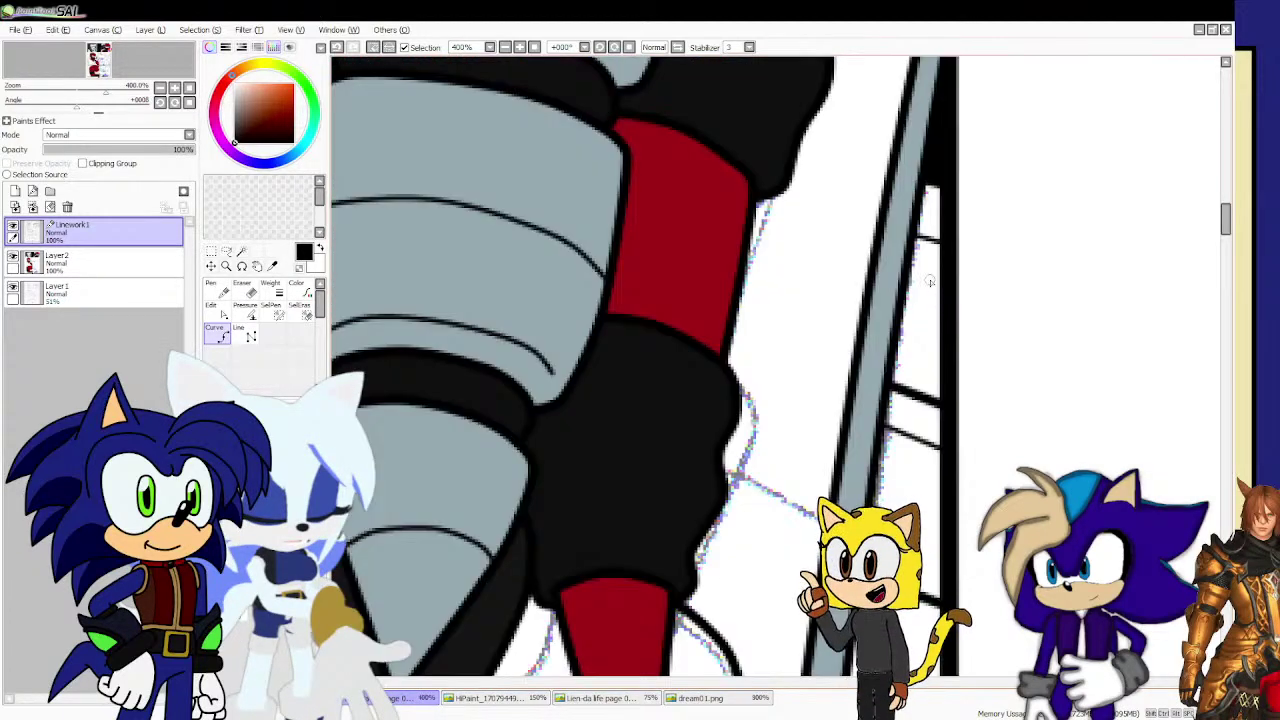
{"action": "key", "text": "ctrl"}
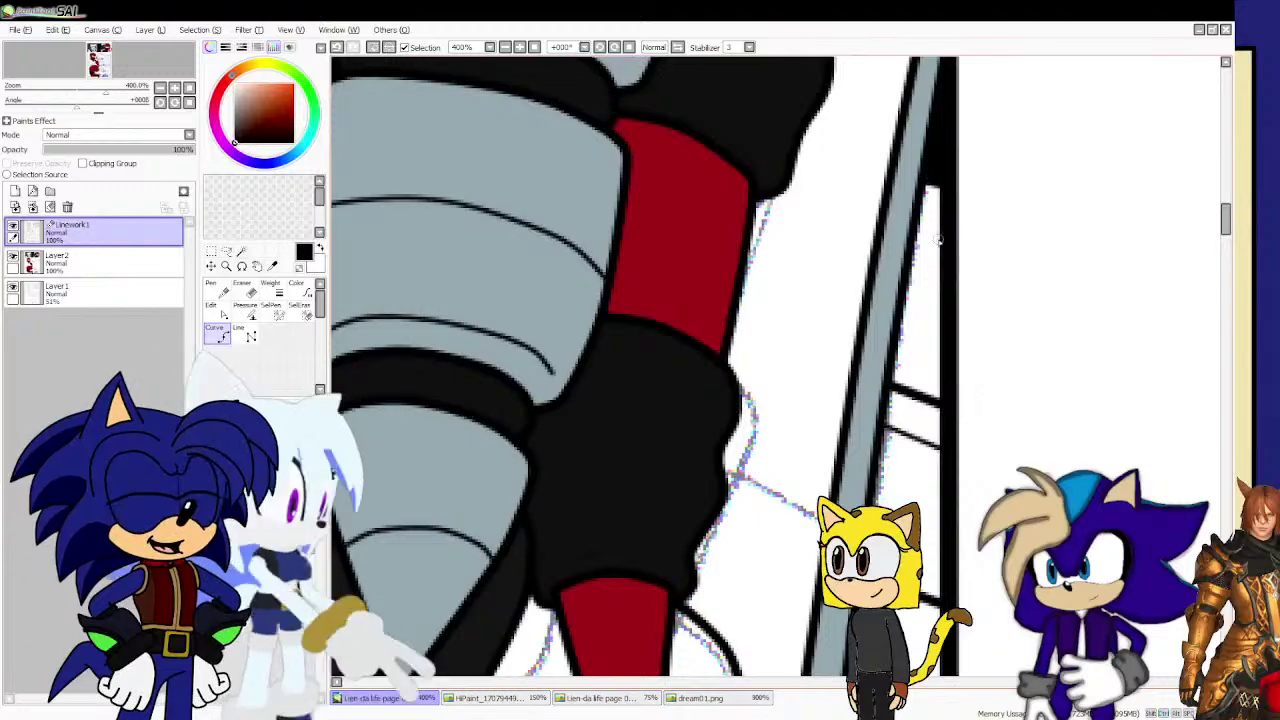
{"action": "scroll", "coordinate": [940, 240], "scroll_direction": "down", "scroll_amount": 5}
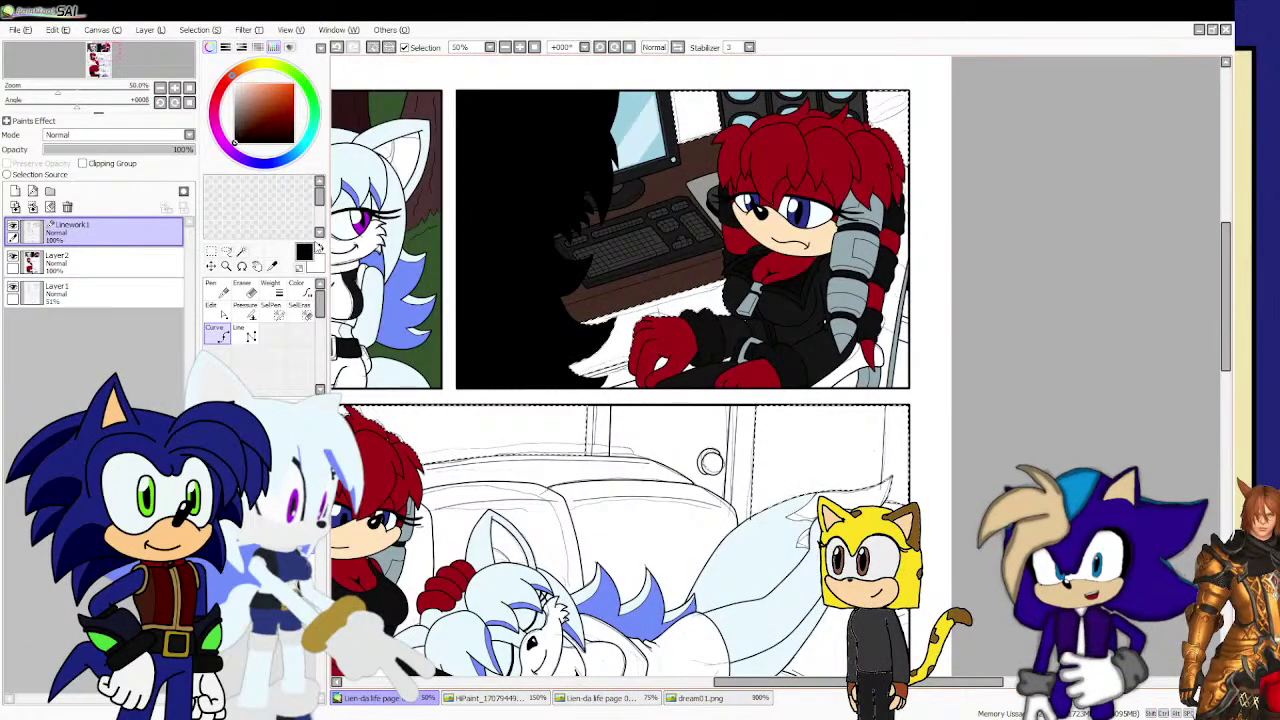
{"action": "scroll", "coordinate": [915, 312], "scroll_direction": "up", "scroll_amount": 3}
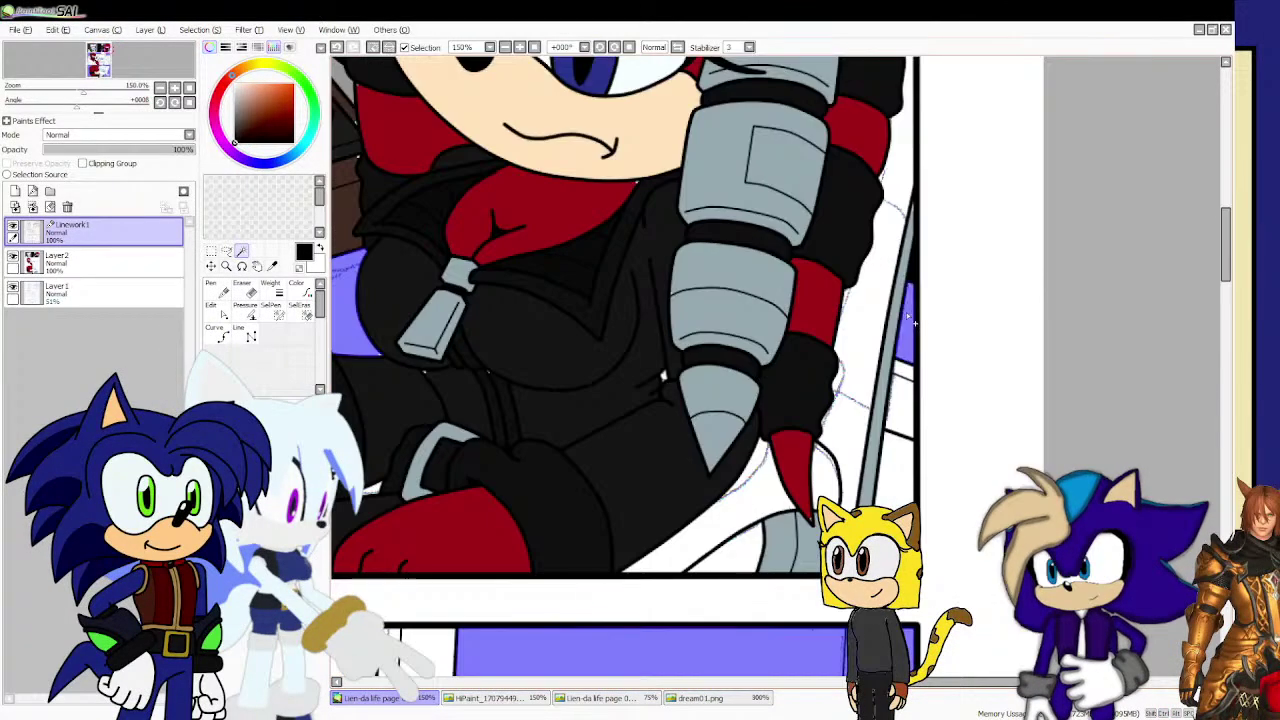
{"action": "scroll", "coordinate": [912, 320], "scroll_direction": "down", "scroll_amount": 4}
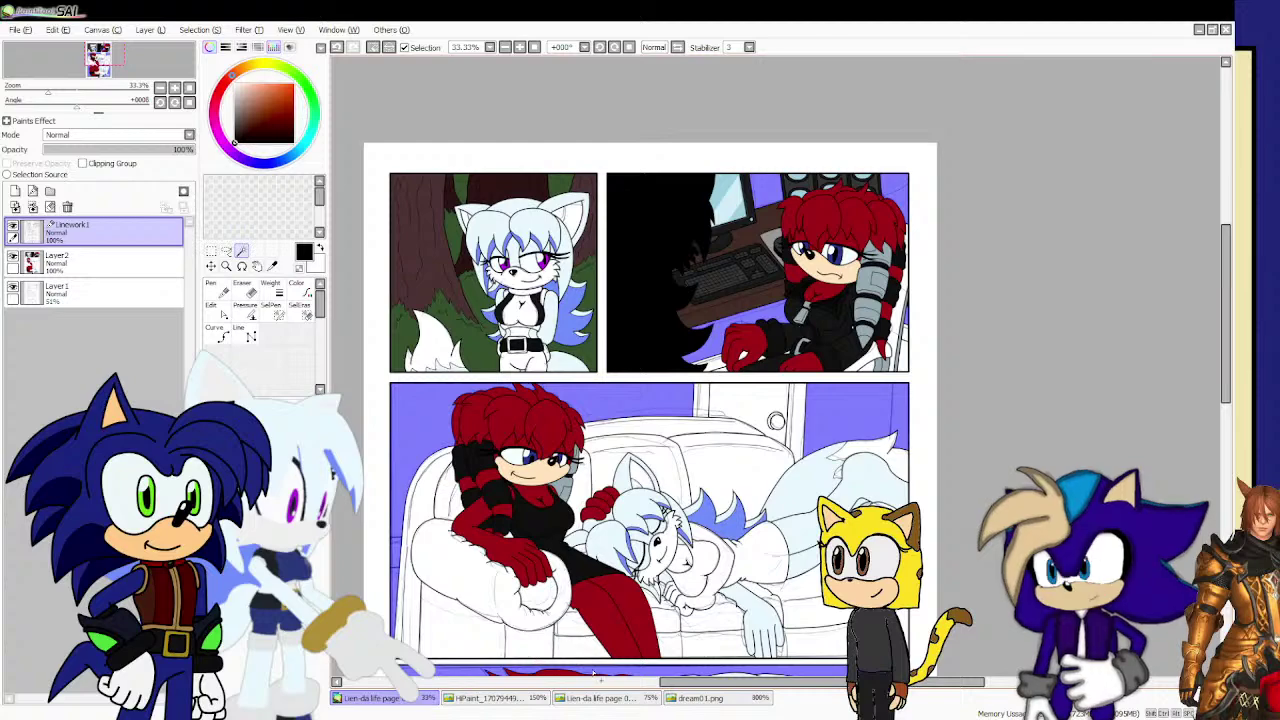
Sample the grey-blue wall colour from the other open Lien-da life page and return to the current page.
{"action": "left_click", "coordinate": [643, 700]}
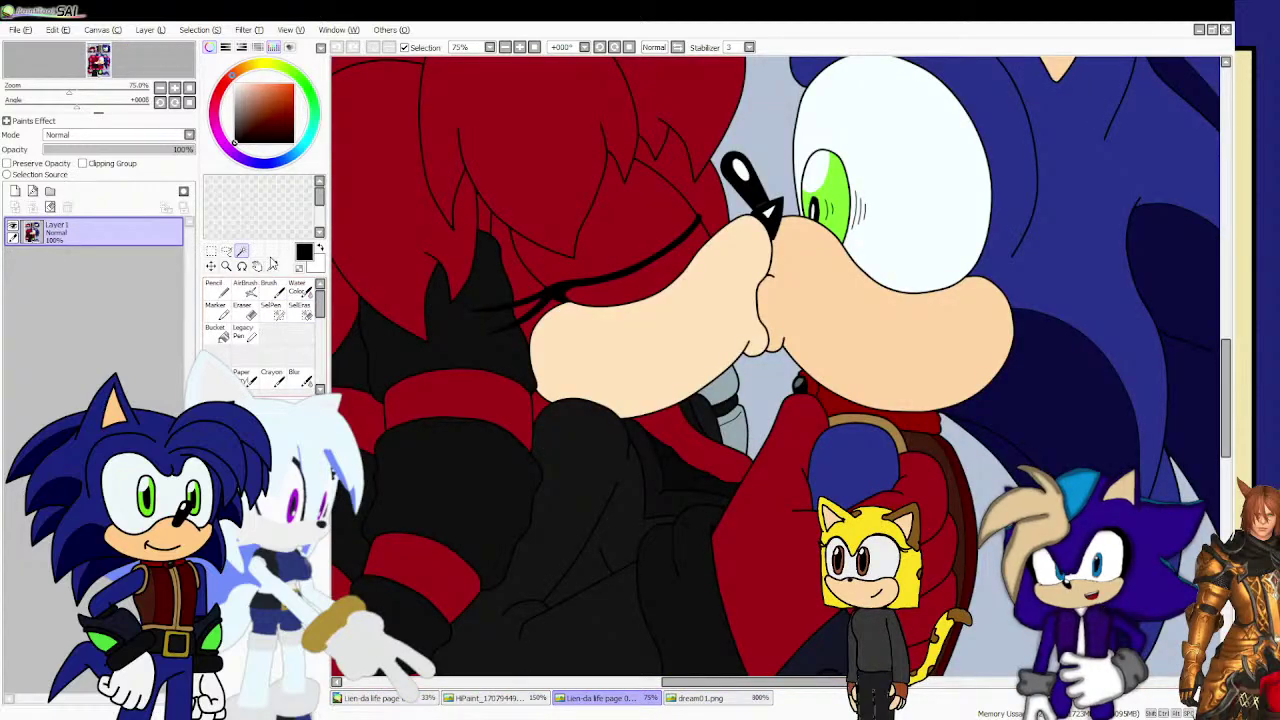
{"action": "scroll", "coordinate": [740, 185], "scroll_direction": "down", "scroll_amount": 6}
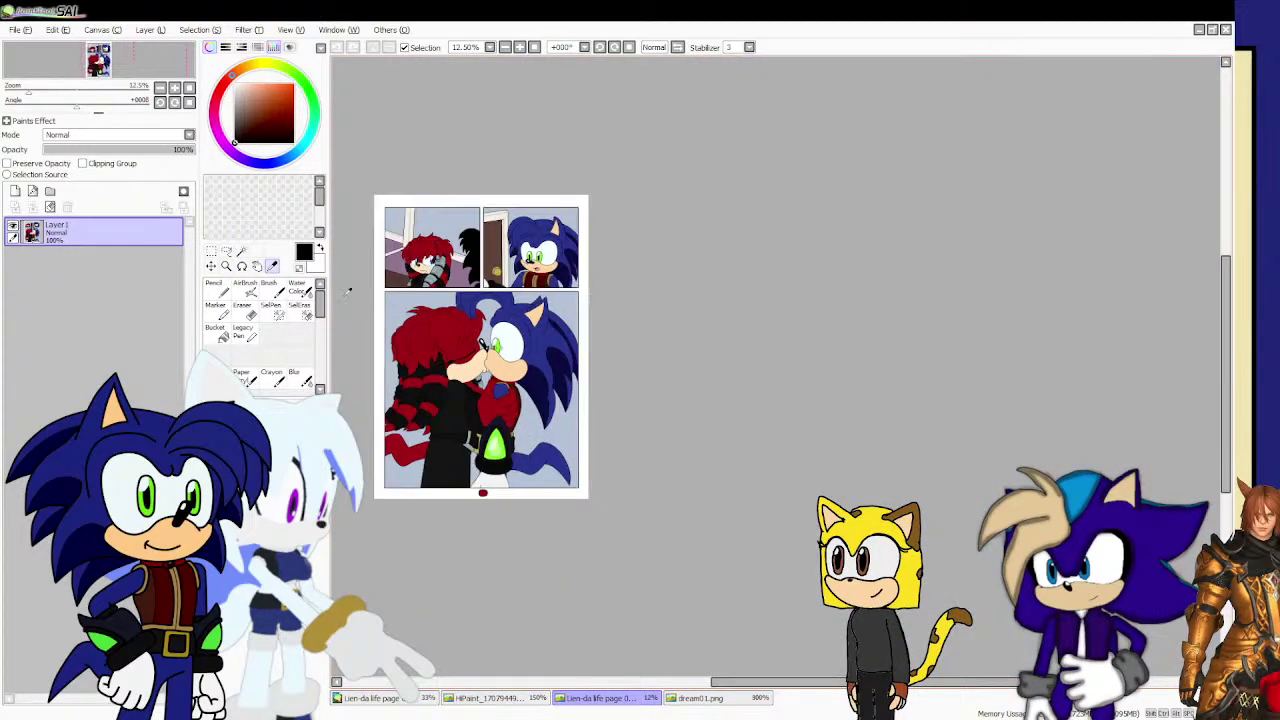
{"action": "scroll", "coordinate": [400, 301], "scroll_direction": "up", "scroll_amount": 3}
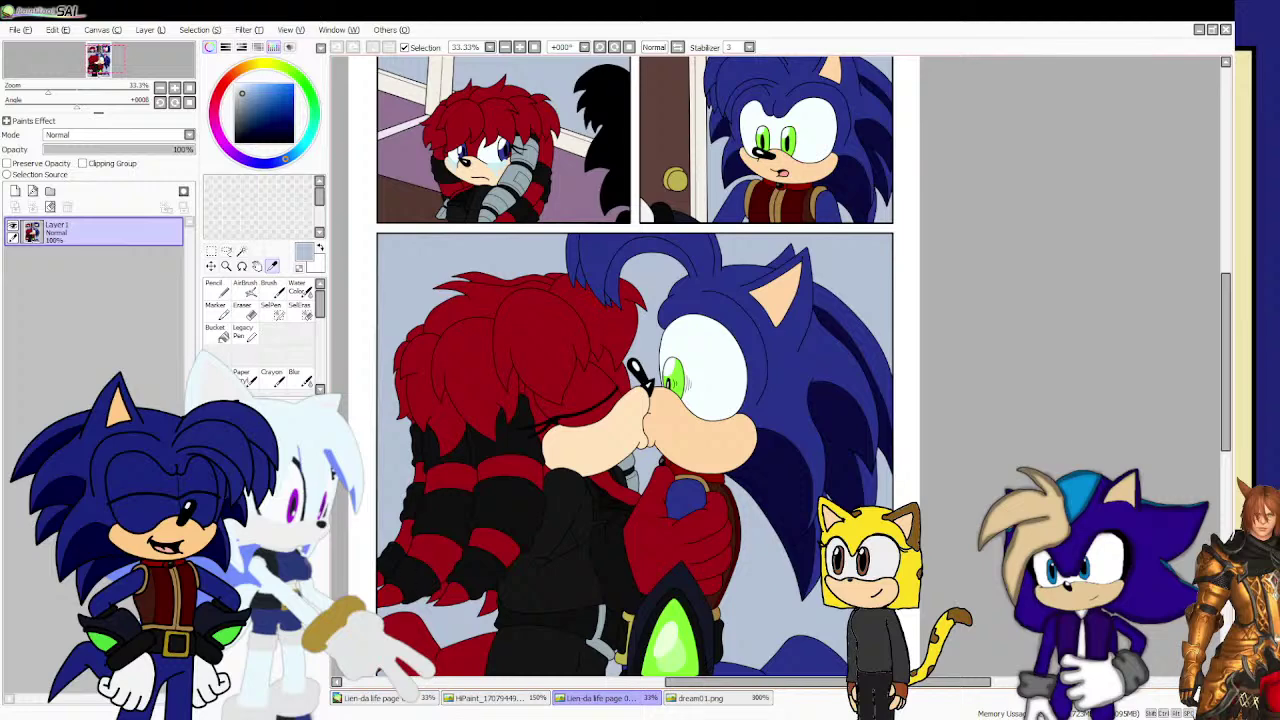
{"action": "left_click", "coordinate": [400, 698]}
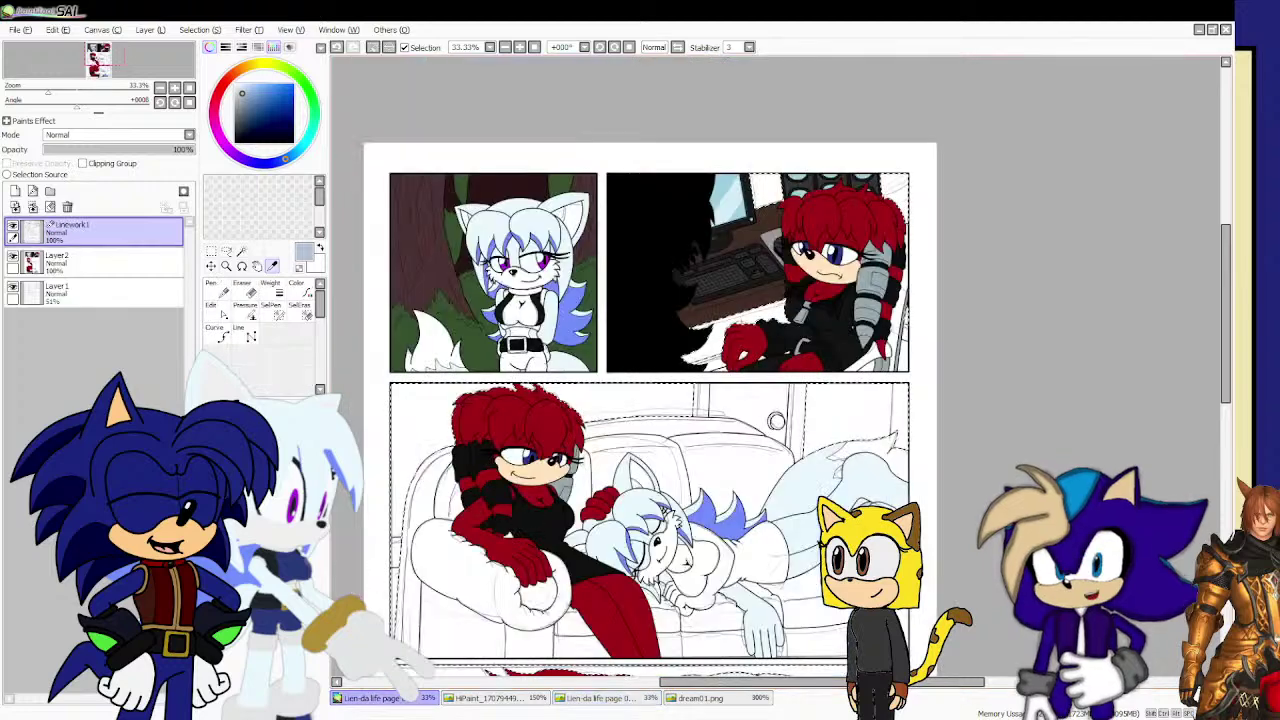
Paint the selected background areas in the second, third and bottom panels grey-blue on Layer2 with the Pencil.
{"action": "left_click", "coordinate": [155, 265]}
{"action": "left_click", "coordinate": [219, 289]}
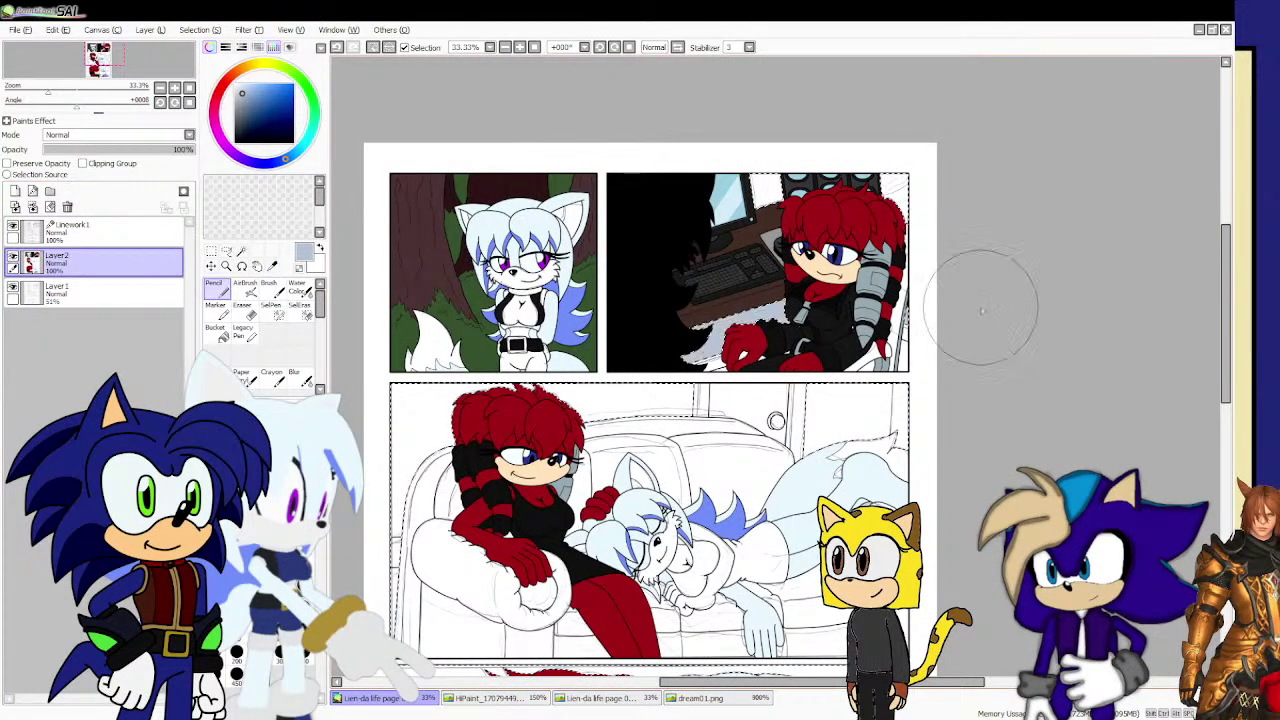
{"action": "mouse_move", "coordinate": [694, 191]}
{"action": "left_mouse_down"}
{"action": "mouse_move", "coordinate": [1107, 428]}
{"action": "mouse_move", "coordinate": [319, 428]}
{"action": "mouse_move", "coordinate": [474, 390]}
{"action": "mouse_move", "coordinate": [572, 334]}
{"action": "mouse_move", "coordinate": [498, 575]}
{"action": "left_mouse_up"}
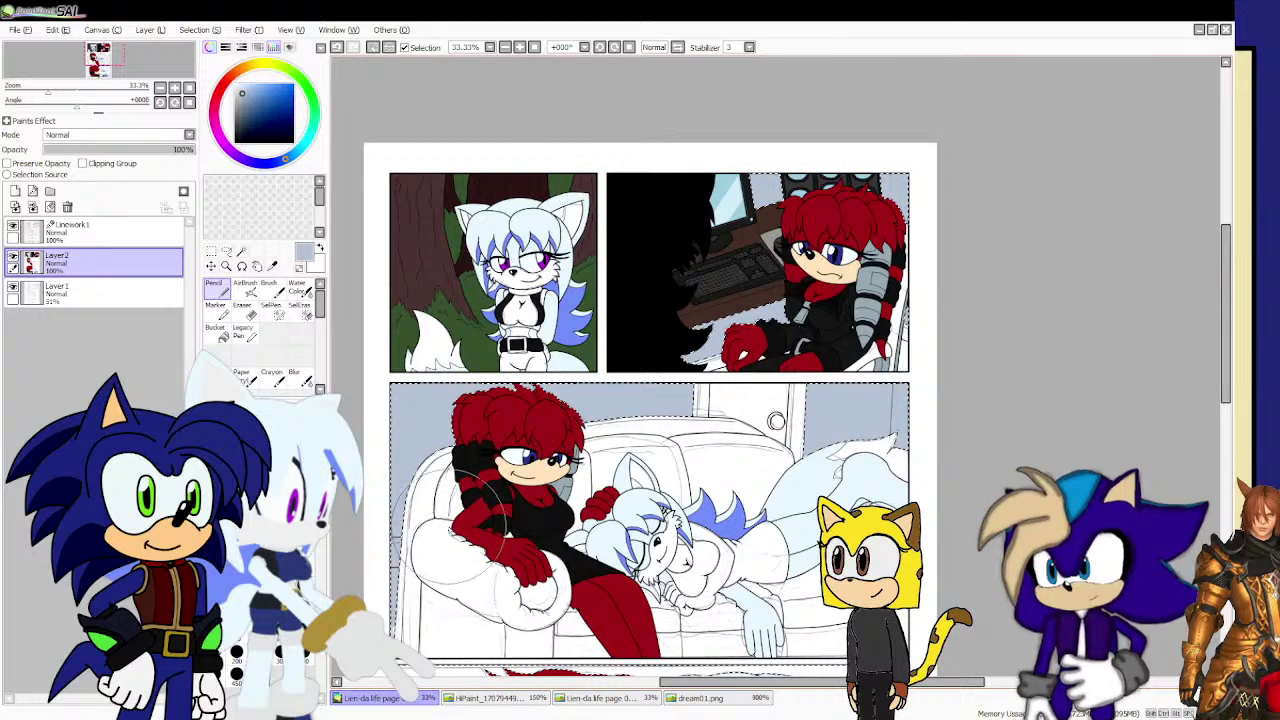
{"action": "scroll", "coordinate": [413, 457], "scroll_direction": "down", "scroll_amount": 5}
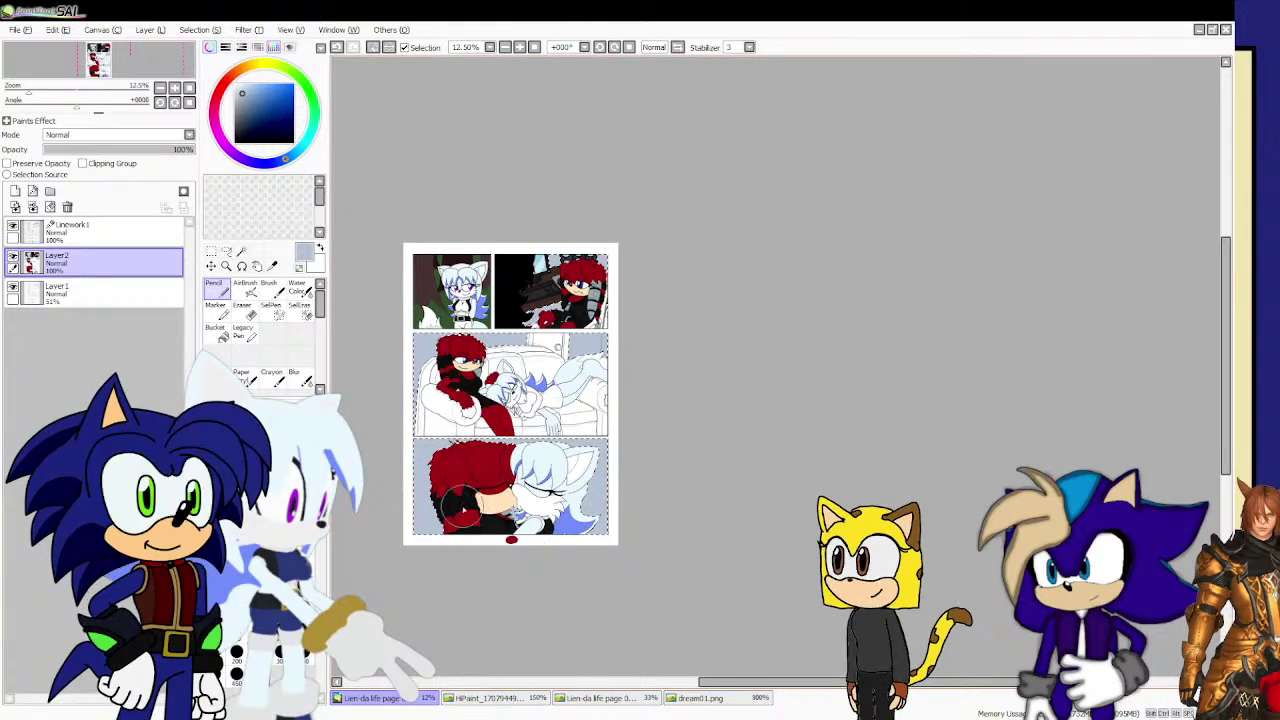
{"action": "scroll", "coordinate": [410, 500], "scroll_direction": "up", "scroll_amount": 1}
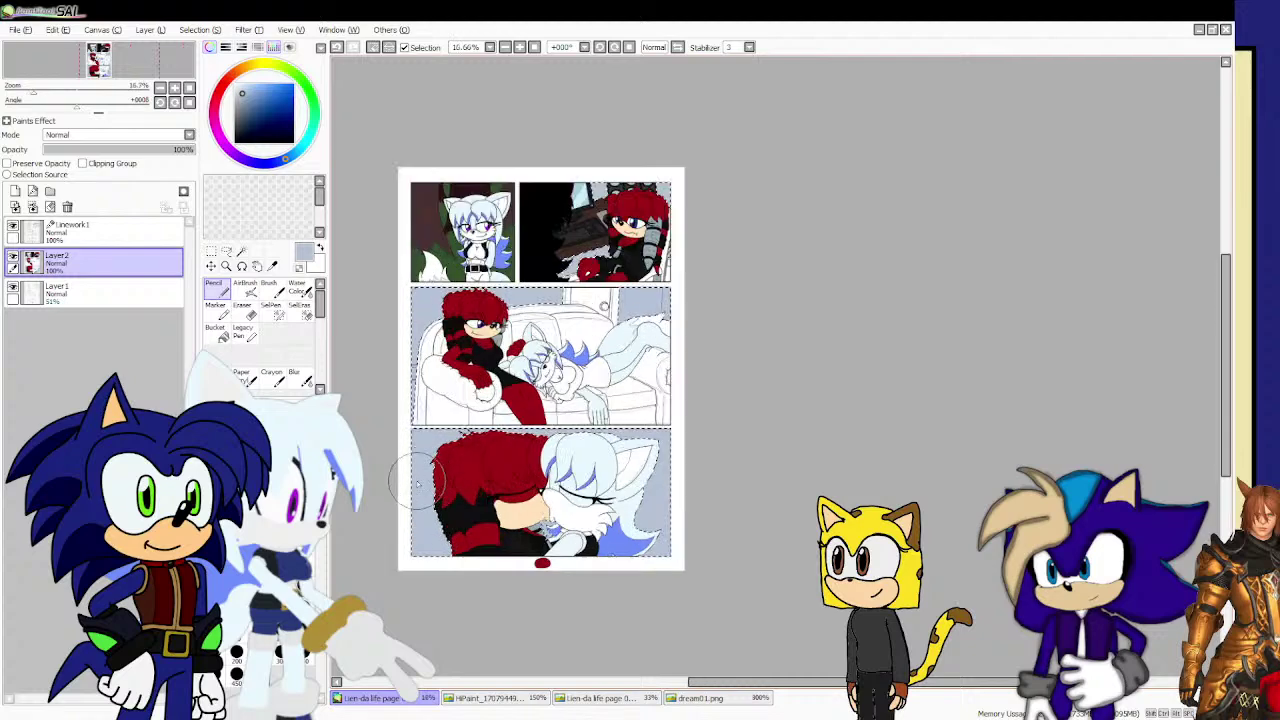
Replace the selection with the third panel's baseboard strip left of the sofa and both door frame sides, using Linework1 as the base.
{"action": "left_click", "coordinate": [90, 230]}
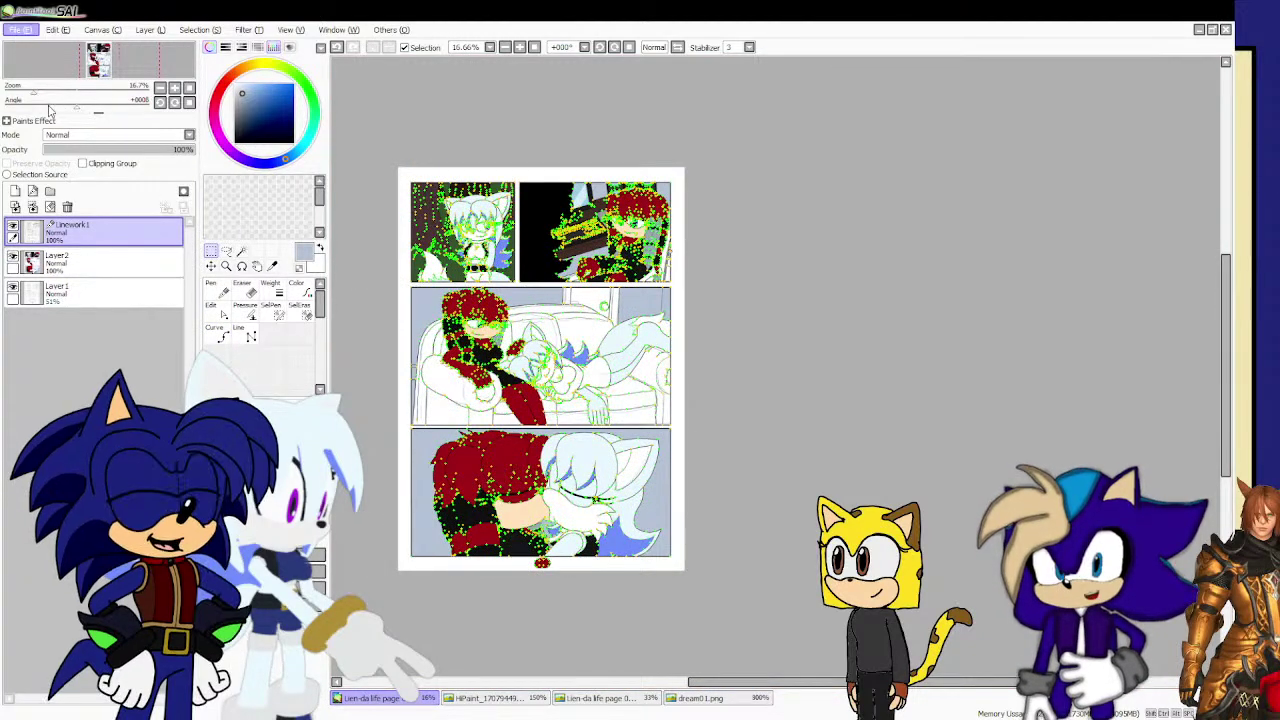
{"action": "left_click", "coordinate": [238, 250]}
{"action": "scroll", "coordinate": [416, 357], "scroll_direction": "up", "scroll_amount": 4}
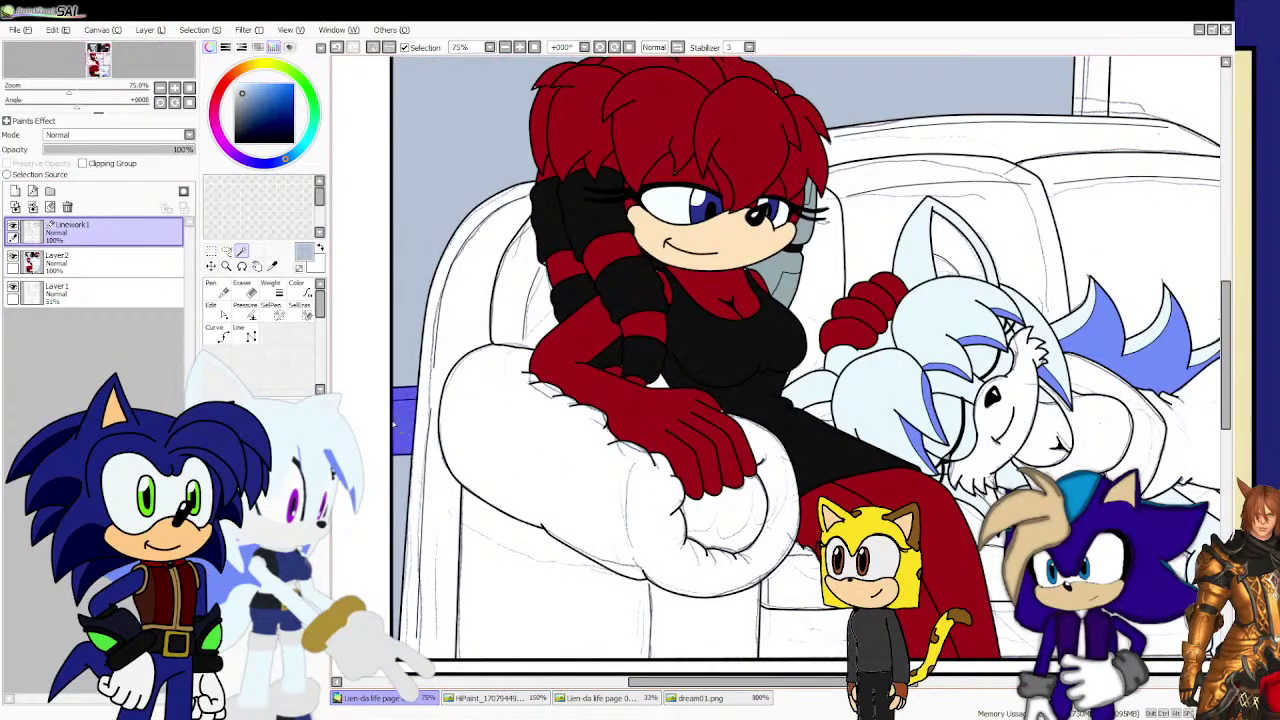
{"action": "scroll", "coordinate": [520, 360], "scroll_direction": "down", "scroll_amount": 3}
{"action": "scroll", "coordinate": [607, 303], "scroll_direction": "up", "scroll_amount": 2}
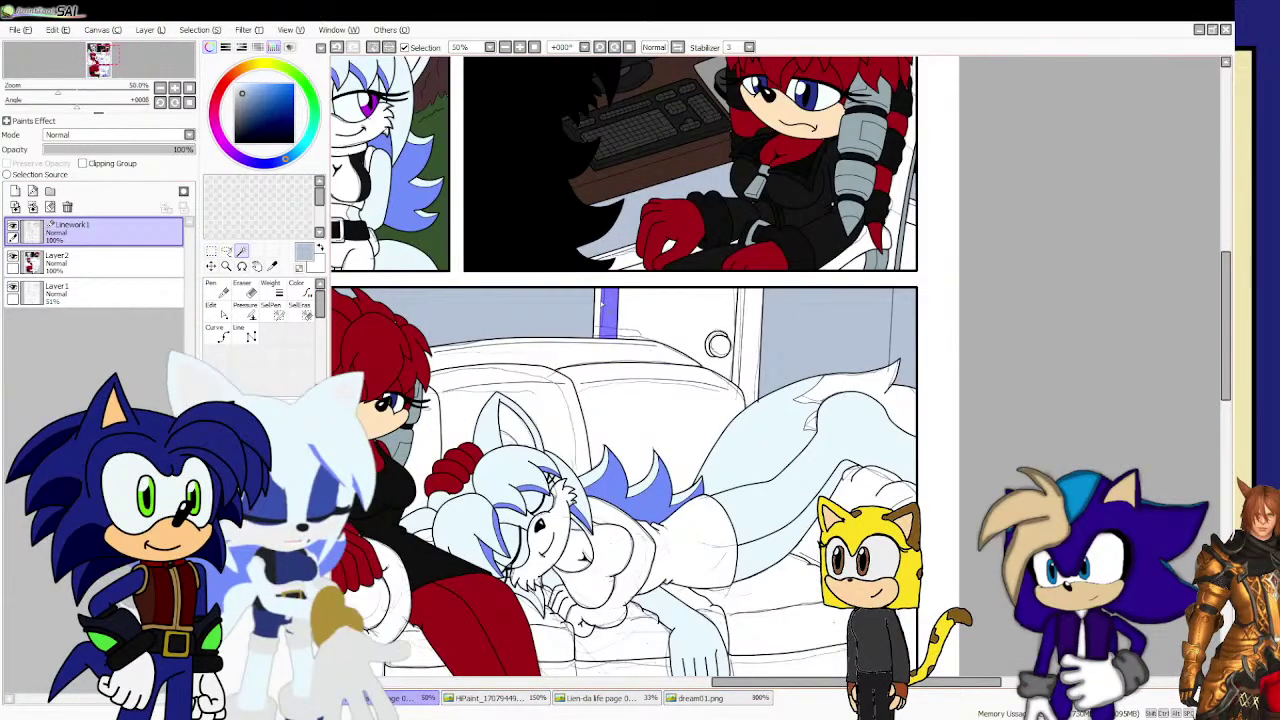
{"action": "scroll", "coordinate": [597, 300], "scroll_direction": "up", "scroll_amount": 2}
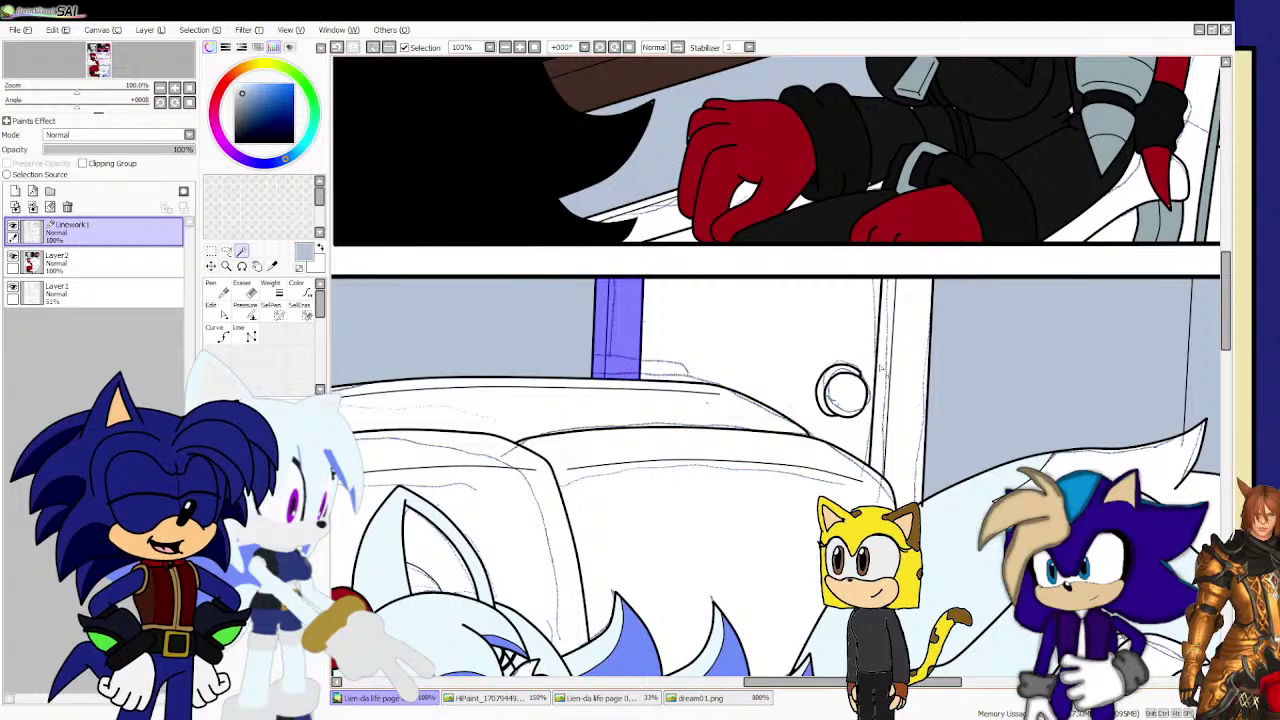
{"action": "left_click_drag", "start_coordinate": [880, 290], "coordinate": [893, 377]}
{"action": "scroll", "coordinate": [893, 377], "scroll_direction": "down", "scroll_amount": 3}
{"action": "scroll", "coordinate": [957, 265], "scroll_direction": "up", "scroll_amount": 3}
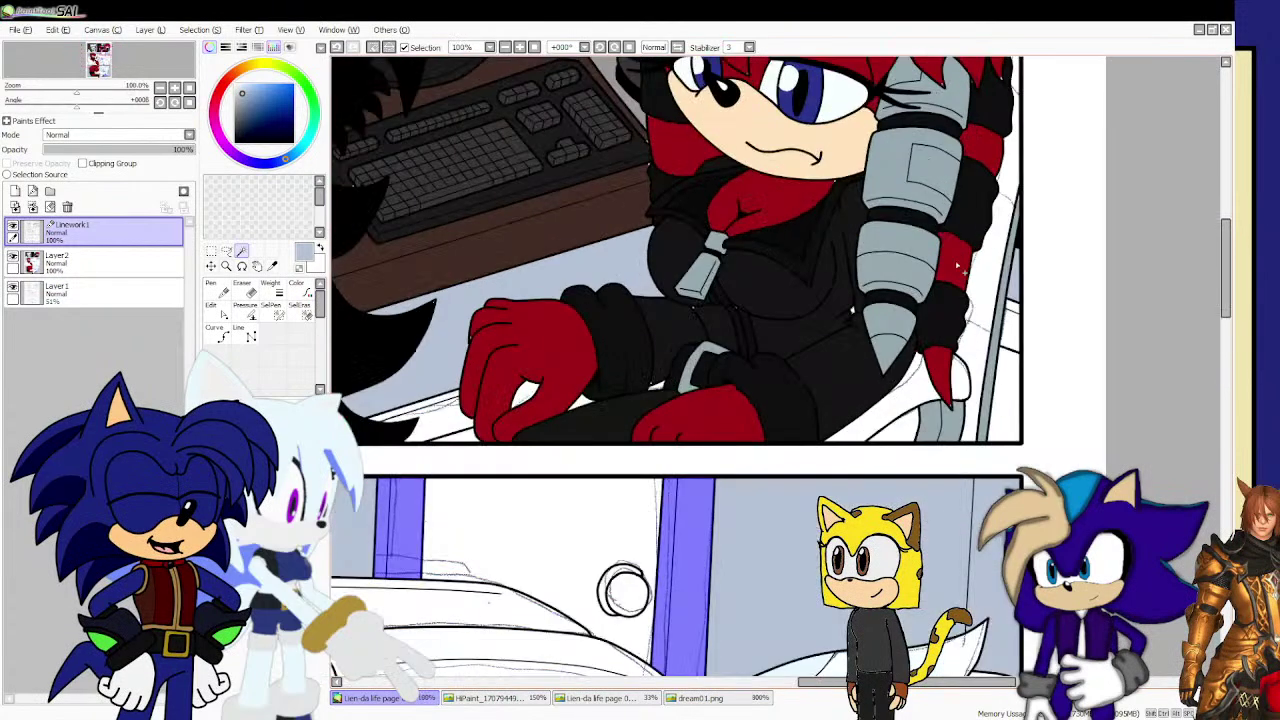
Add the second panel's baseboard sections beside the chair and the trim area below the desk to the selection.
{"action": "left_click", "coordinate": [1014, 308]}
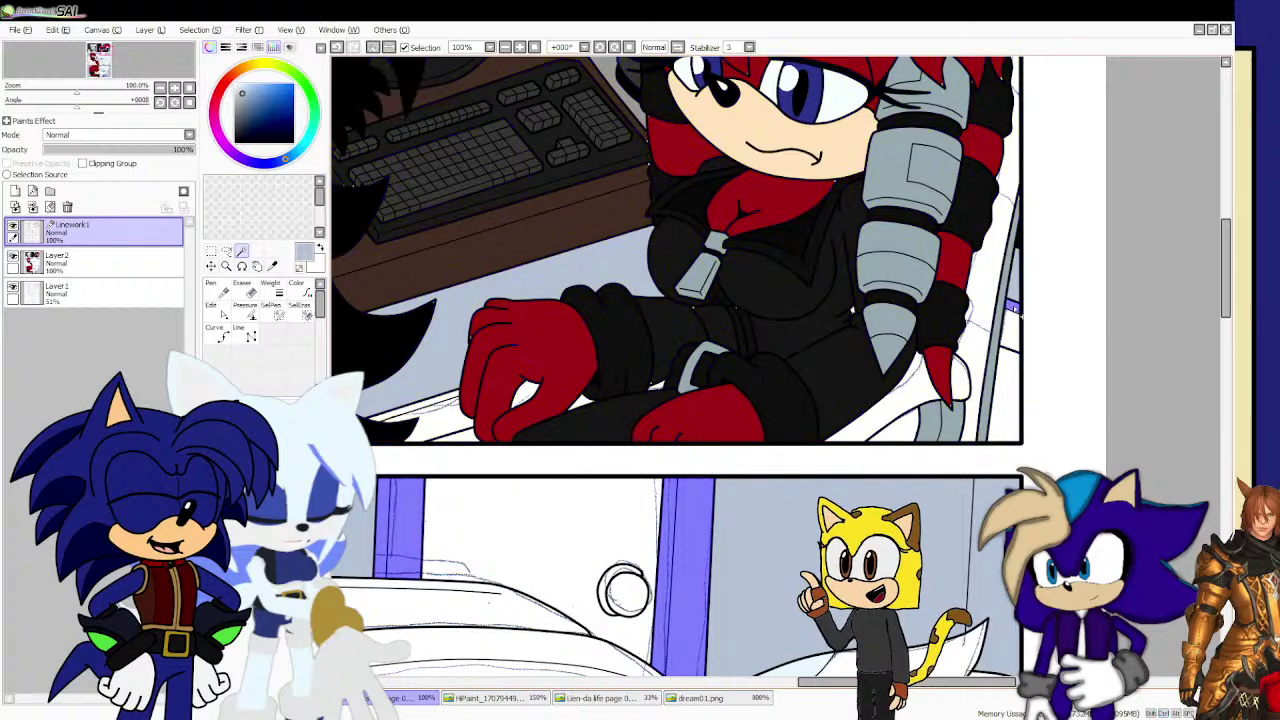
{"action": "left_click", "coordinate": [1011, 334]}
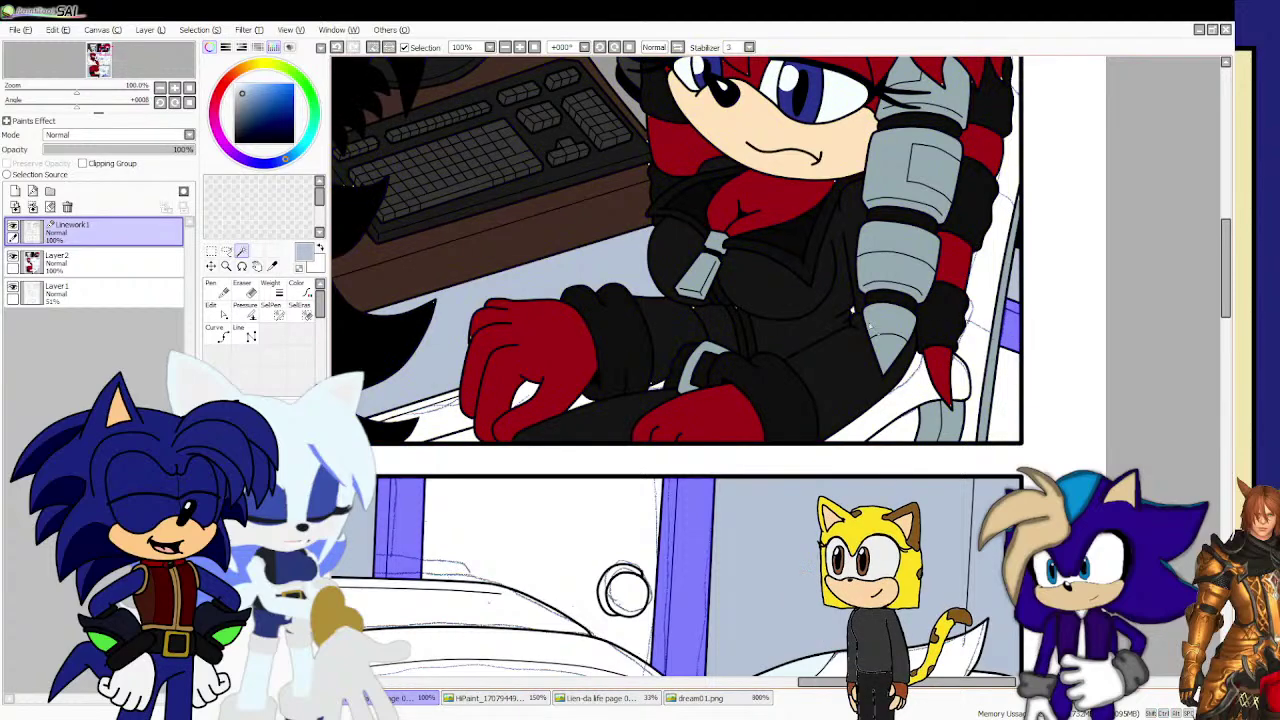
{"action": "left_click", "coordinate": [437, 409]}
{"action": "scroll", "coordinate": [532, 365], "scroll_direction": "down", "scroll_amount": 5}
{"action": "scroll", "coordinate": [437, 410], "scroll_direction": "down", "scroll_amount": 2}
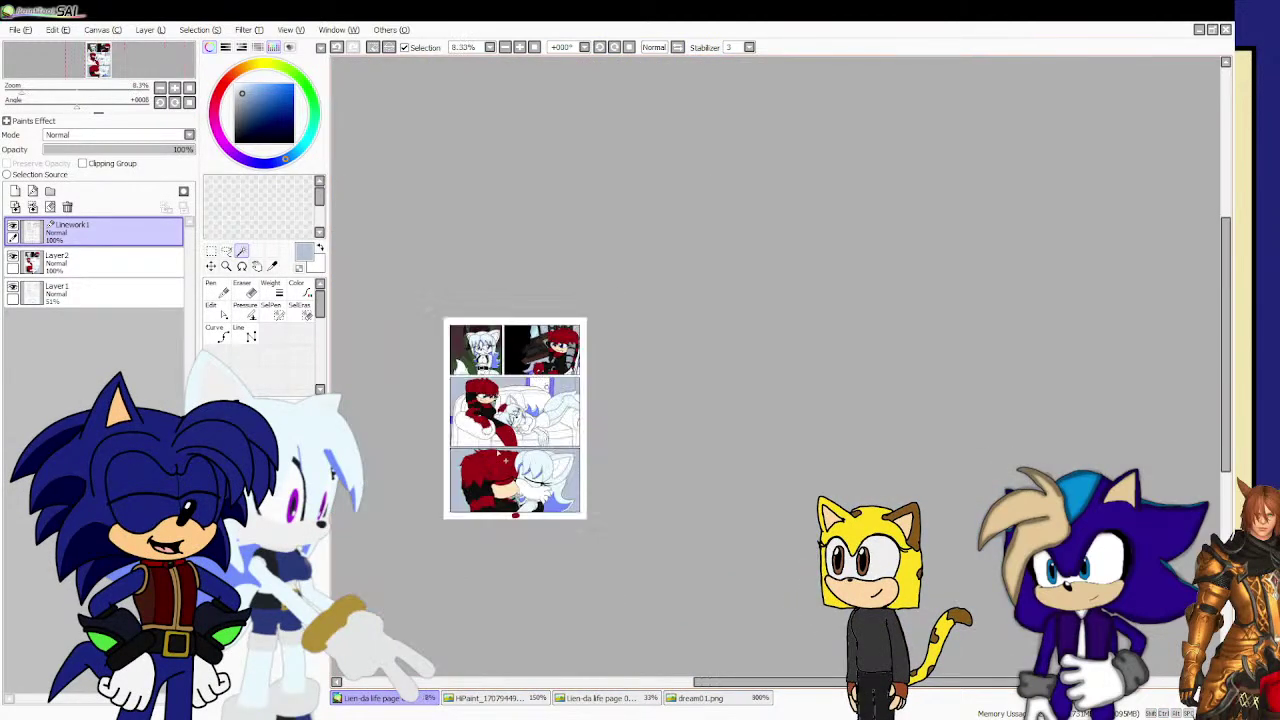
{"action": "scroll", "coordinate": [450, 347], "scroll_direction": "up", "scroll_amount": 3}
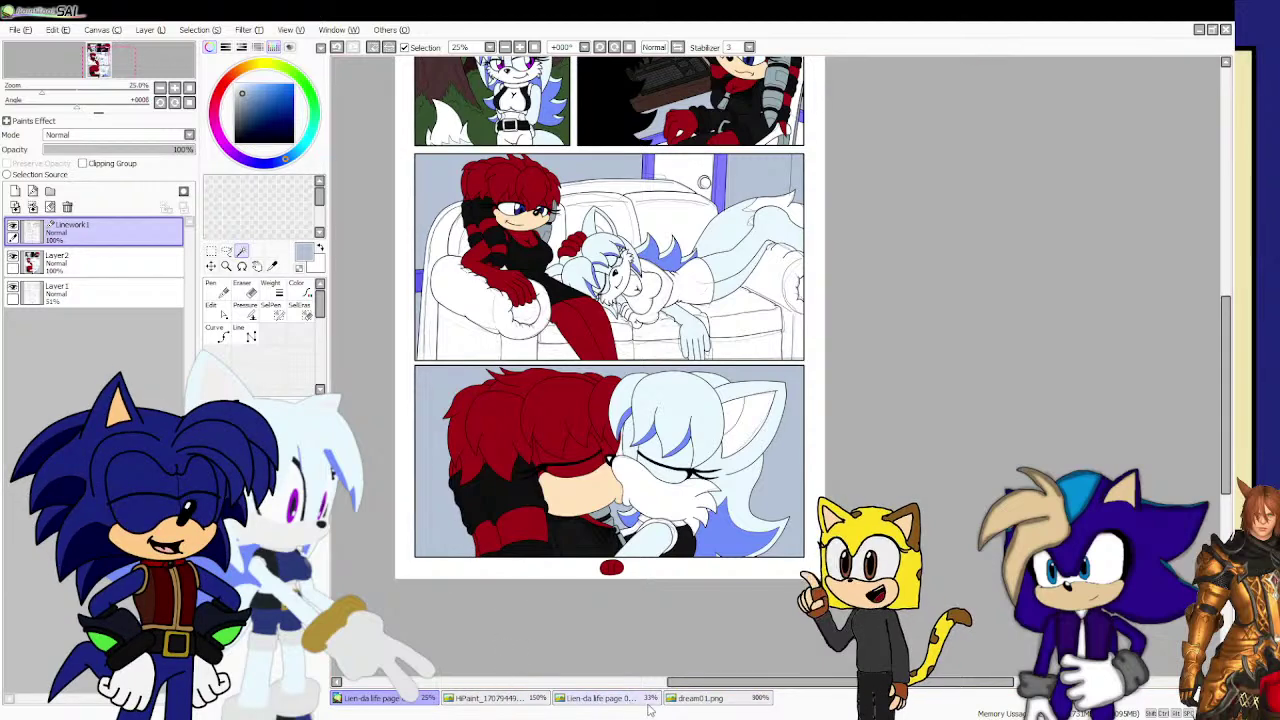
Sample the off-white trim colour from the other Lien-da page, fill the selected door frame and baseboards on Layer2, and clear the selection.
{"action": "left_click", "coordinate": [684, 700]}
{"action": "left_click", "coordinate": [627, 700]}
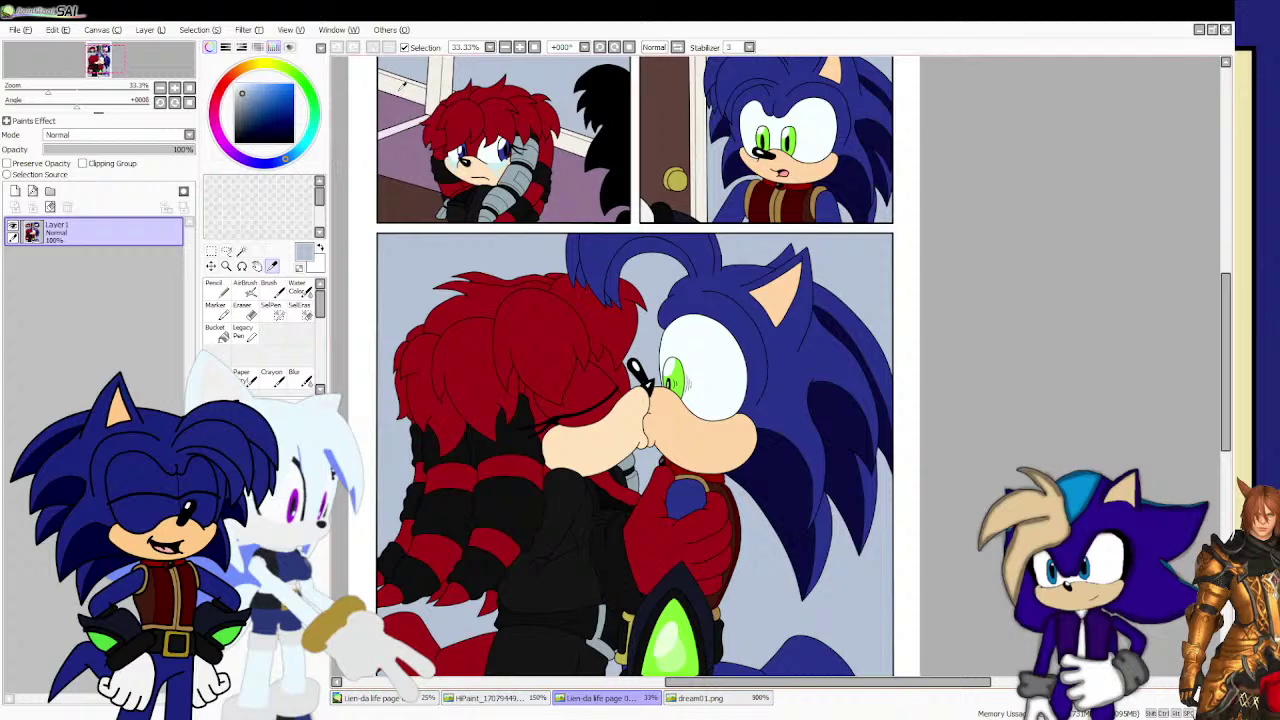
{"action": "left_click", "coordinate": [405, 700]}
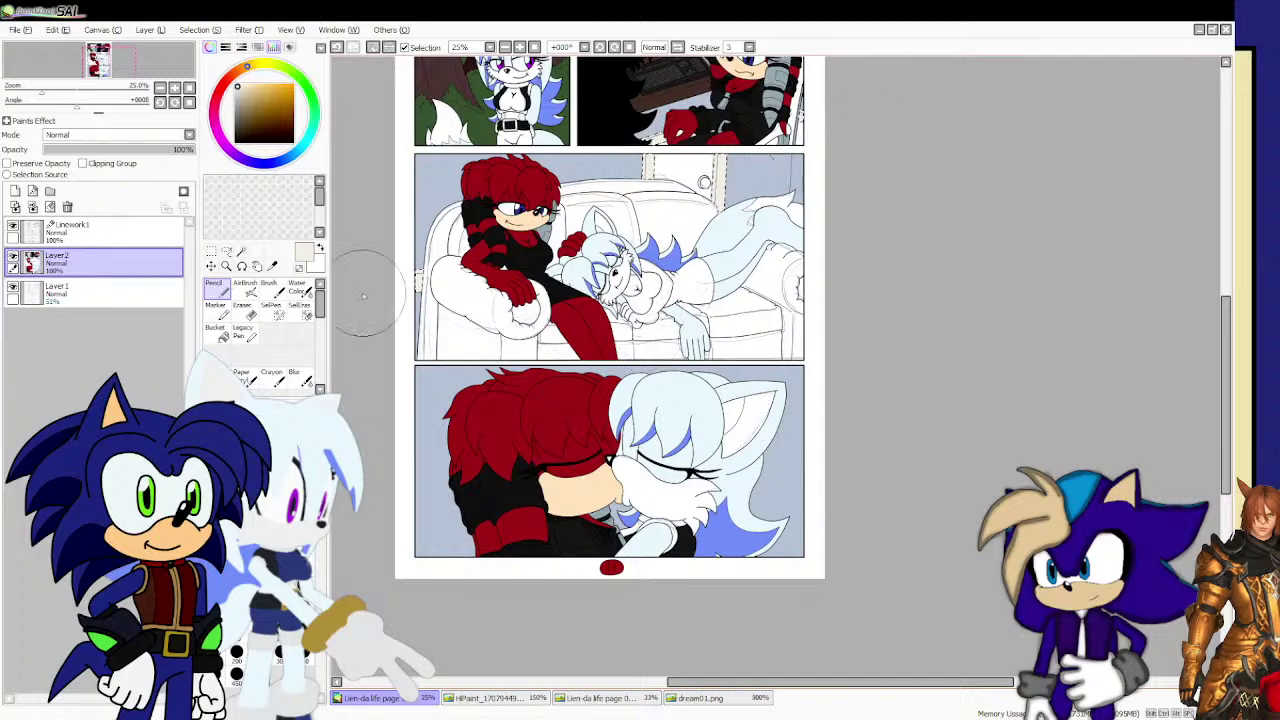
{"action": "left_click", "coordinate": [110, 232]}
{"action": "left_click", "coordinate": [211, 251]}
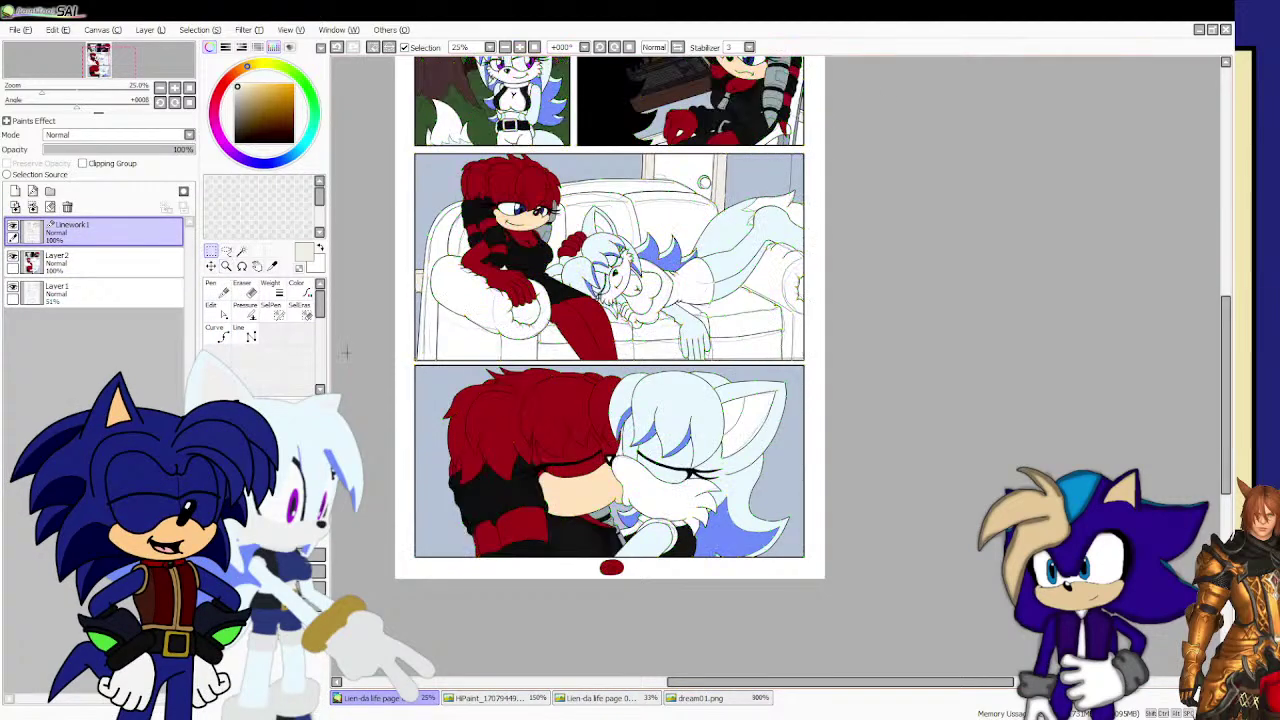
Fill the small gap between the two characters' faces in the bottom panel with the grey-blue wall colour on Layer2, and clear the selection.
{"action": "left_click", "coordinate": [243, 253]}
{"action": "scroll", "coordinate": [548, 452], "scroll_direction": "up", "scroll_amount": 4}
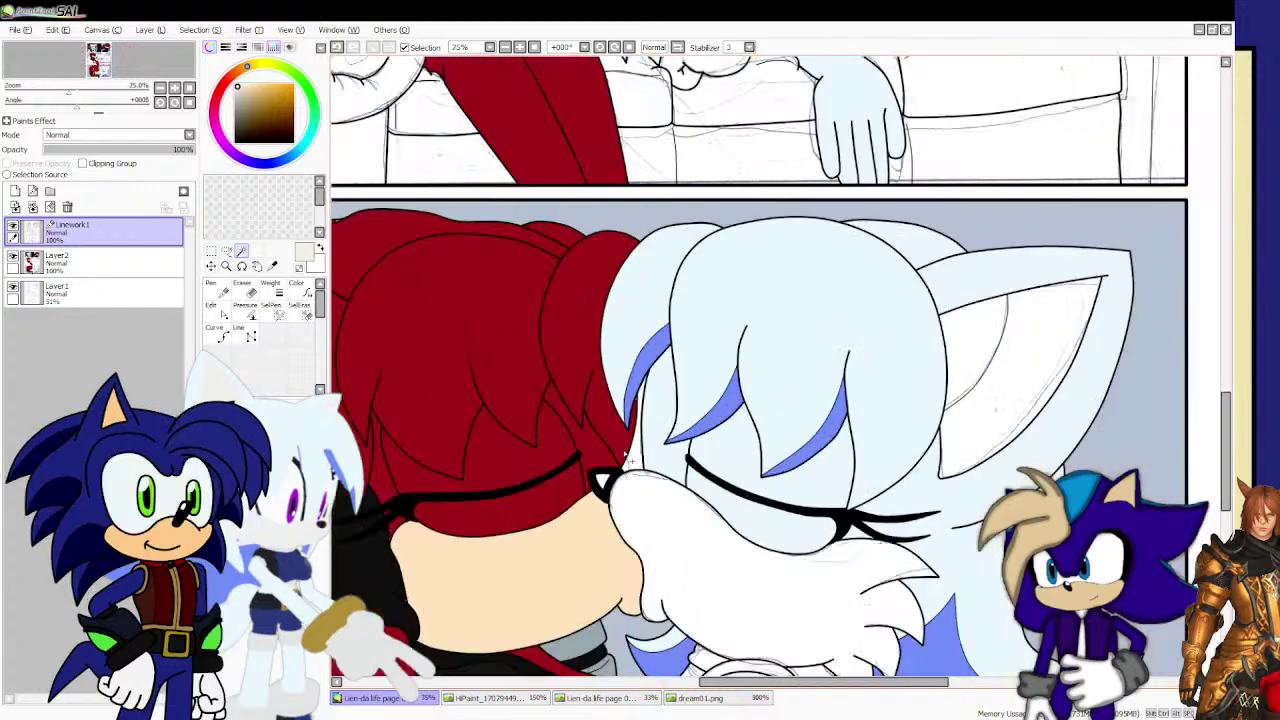
{"action": "scroll", "coordinate": [643, 349], "scroll_direction": "up", "scroll_amount": 4}
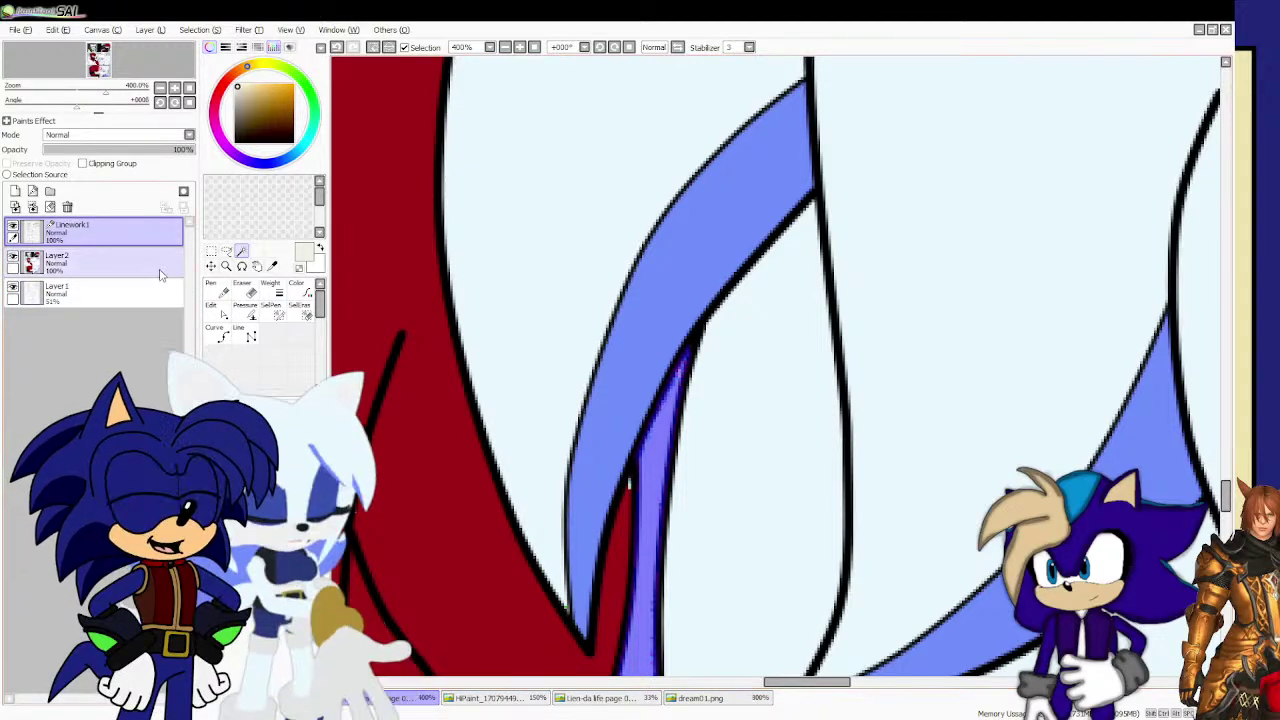
{"action": "scroll", "coordinate": [408, 405], "scroll_direction": "down", "scroll_amount": 5}
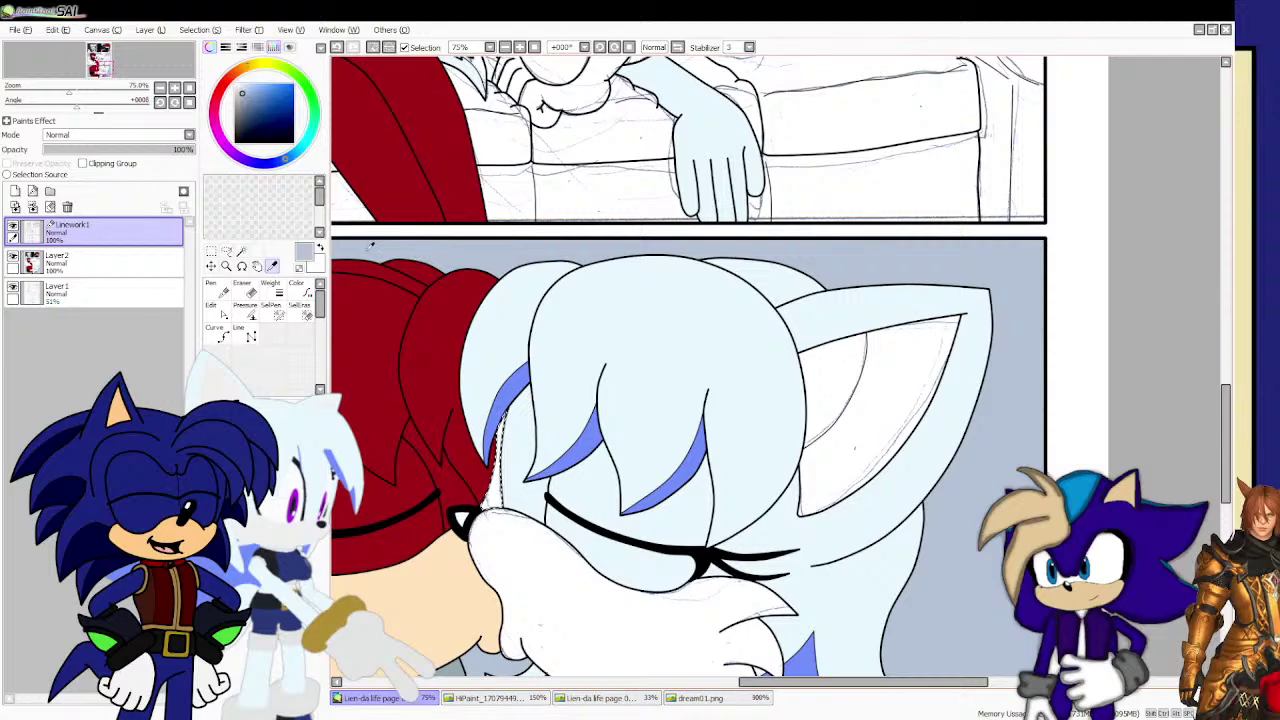
{"action": "left_click", "coordinate": [100, 261]}
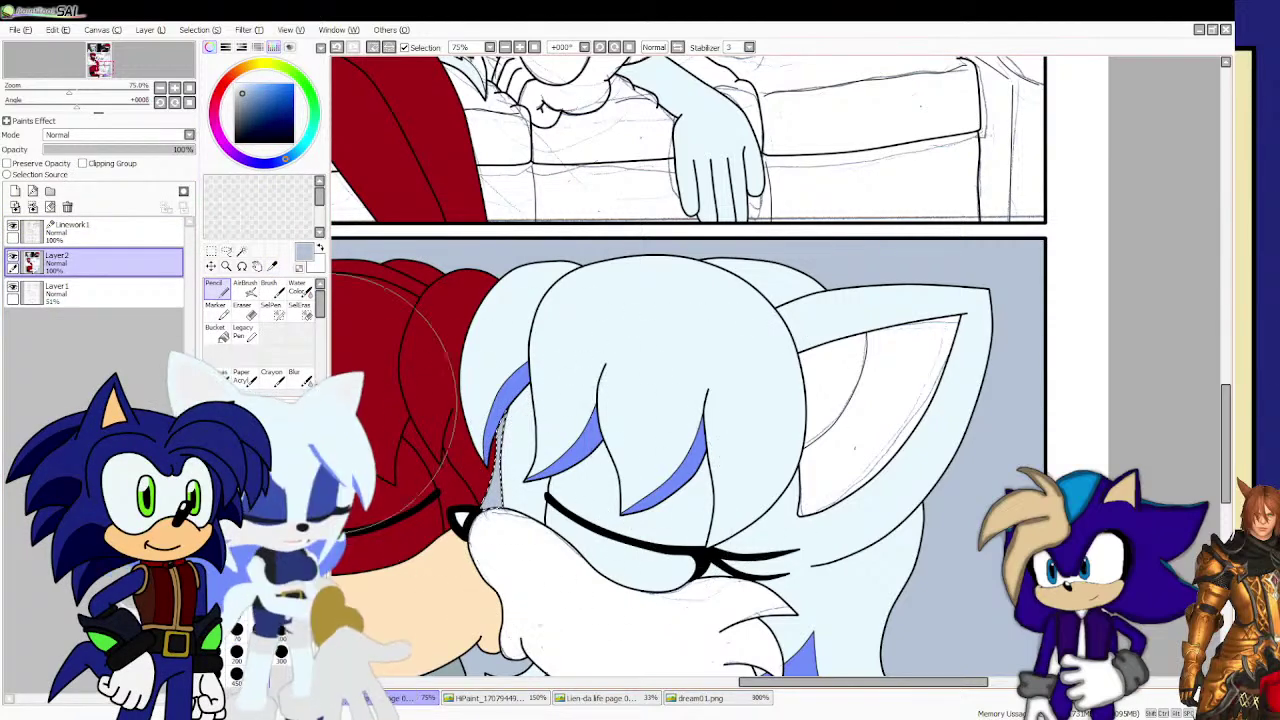
{"action": "scroll", "coordinate": [530, 438], "scroll_direction": "down", "scroll_amount": 5}
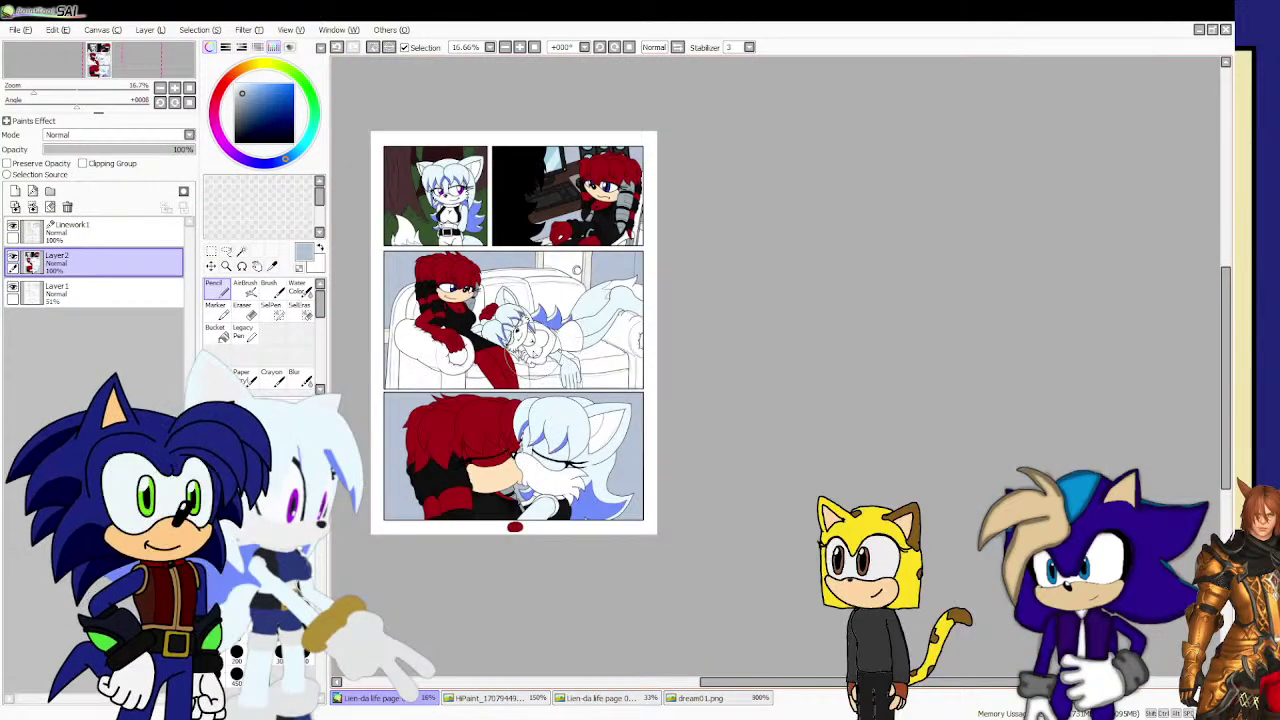
{"action": "scroll", "coordinate": [490, 240], "scroll_direction": "up", "scroll_amount": 3}
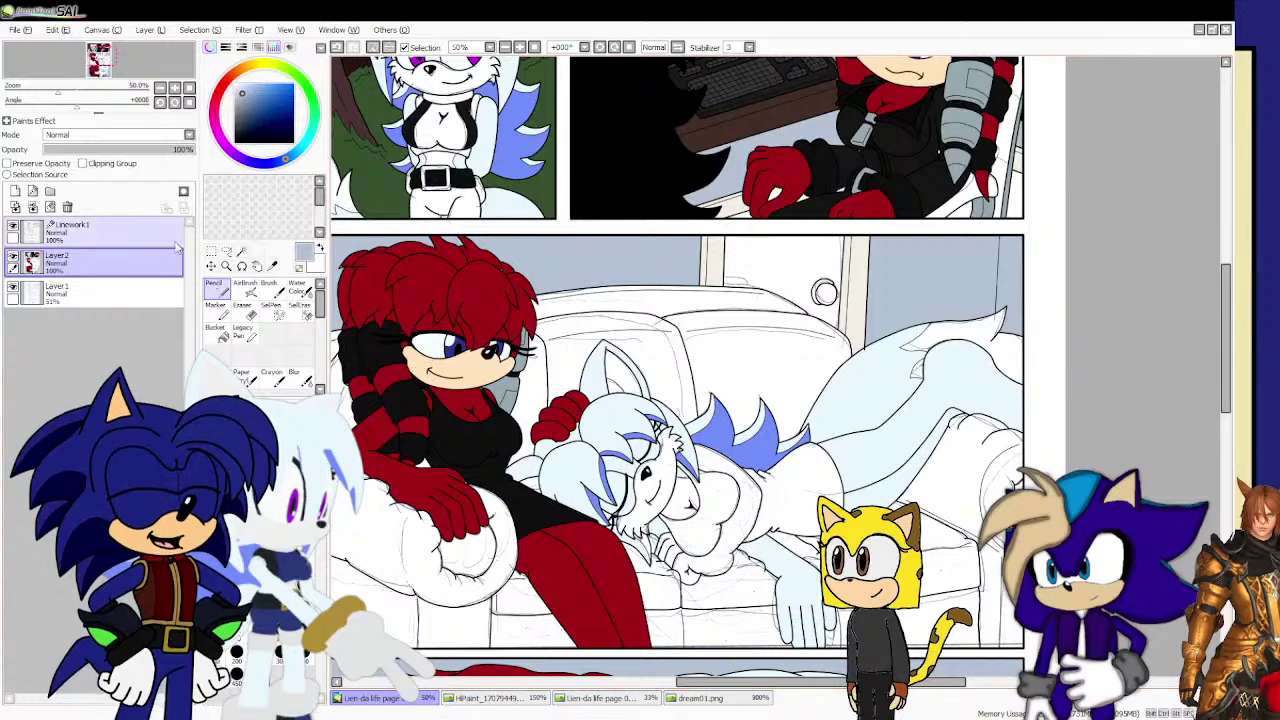
{"action": "left_click", "coordinate": [100, 231]}
{"action": "left_click", "coordinate": [211, 251]}
{"action": "key", "text": "ctrl+d"}
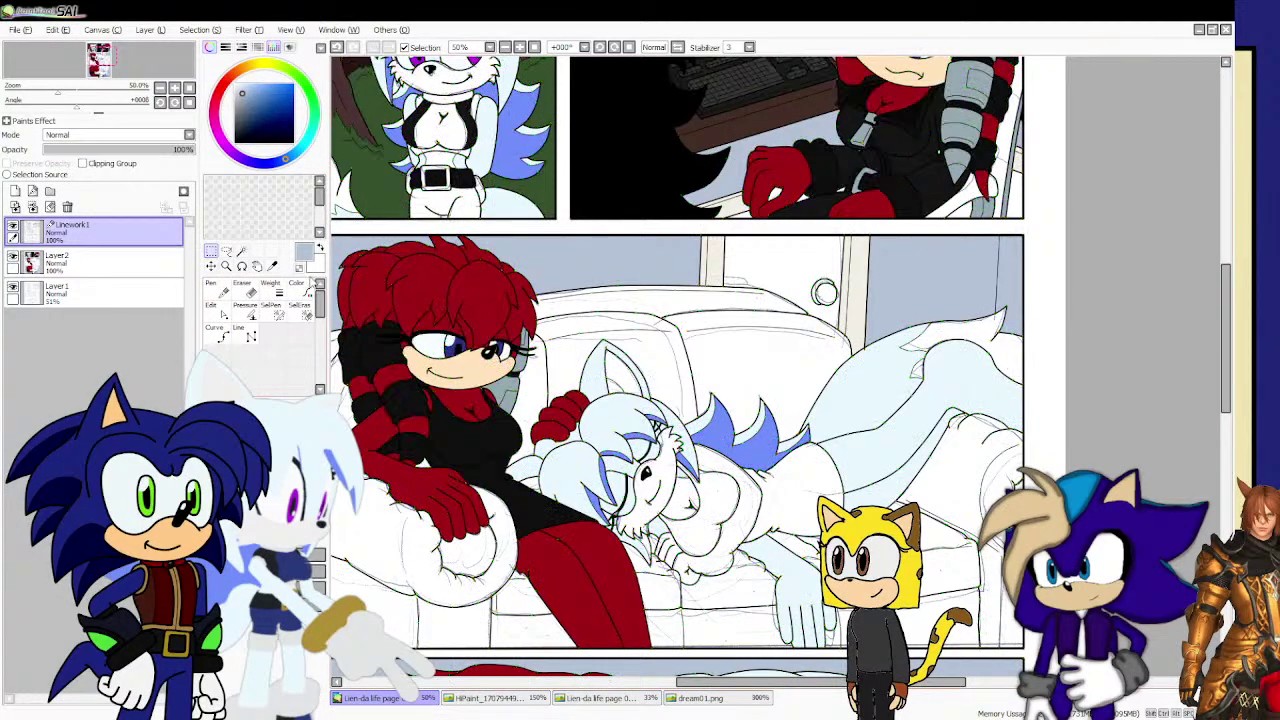
Select the third panel's door, sample the brown door colour from the other Lien-da page, fill it on Layer2, and clear the selection.
{"action": "left_click", "coordinate": [796, 276]}
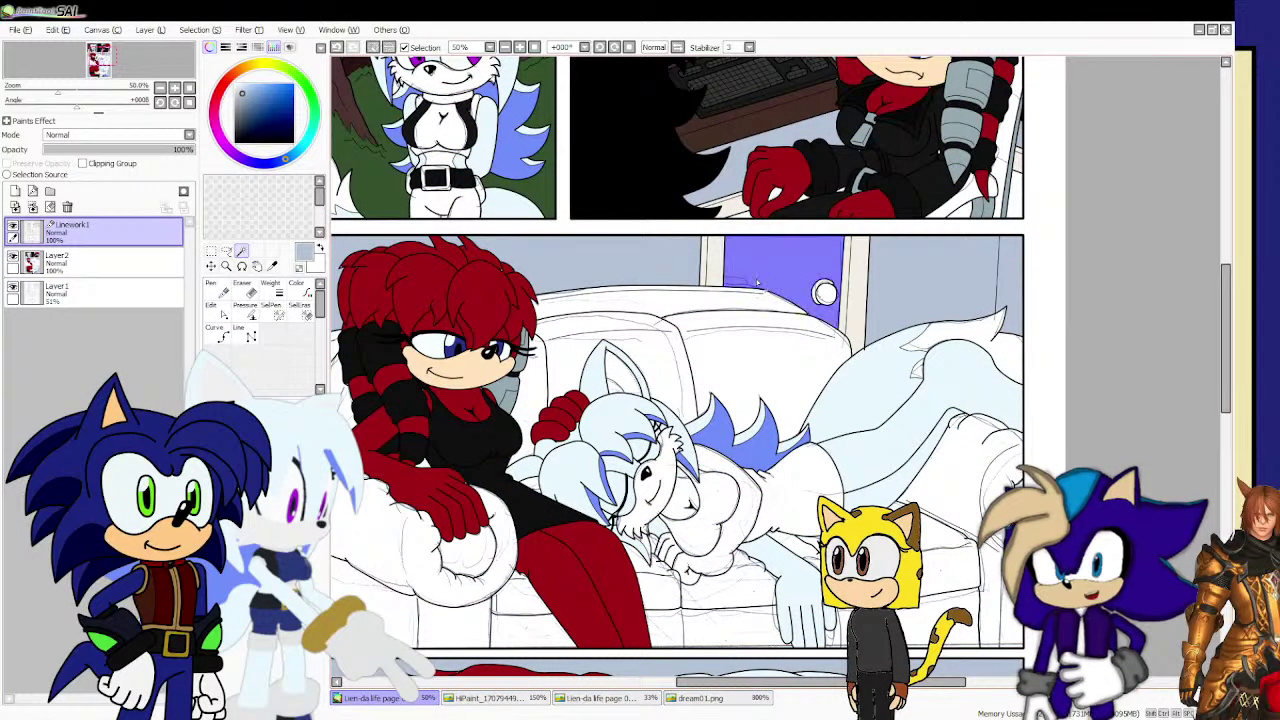
{"action": "scroll", "coordinate": [745, 292], "scroll_direction": "down", "scroll_amount": 3}
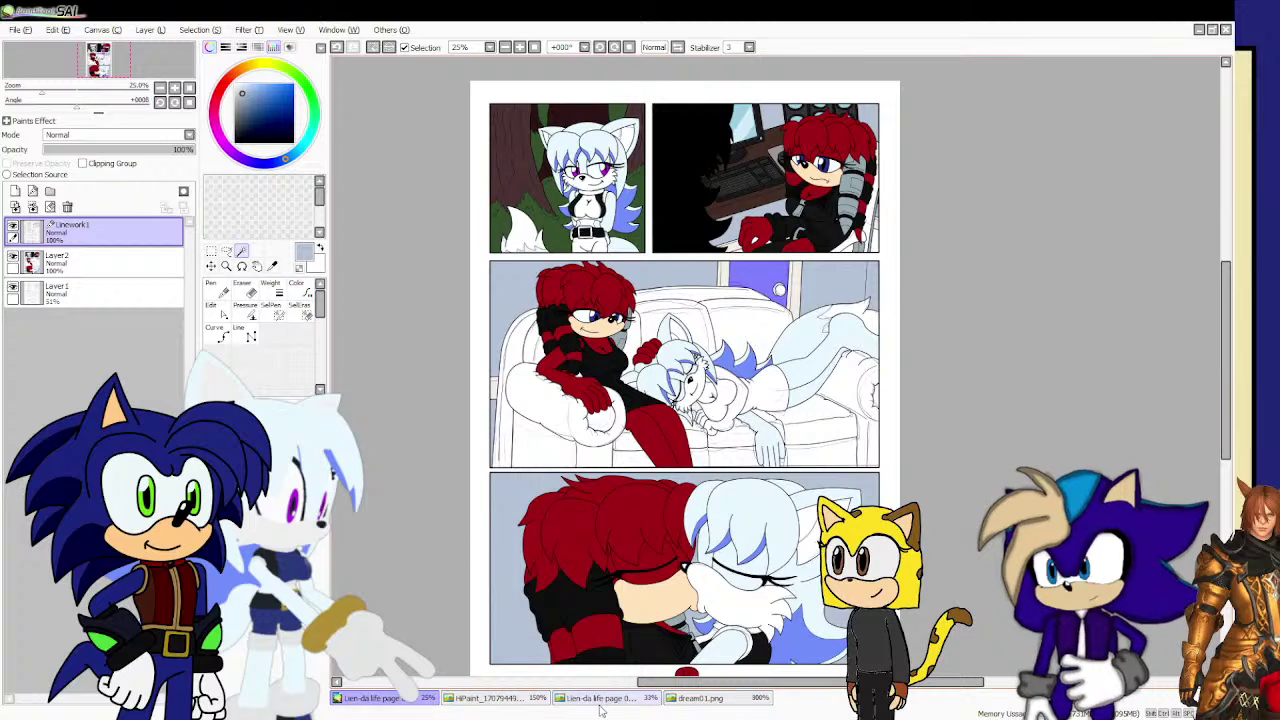
{"action": "left_click", "coordinate": [681, 700]}
{"action": "left_click", "coordinate": [637, 700]}
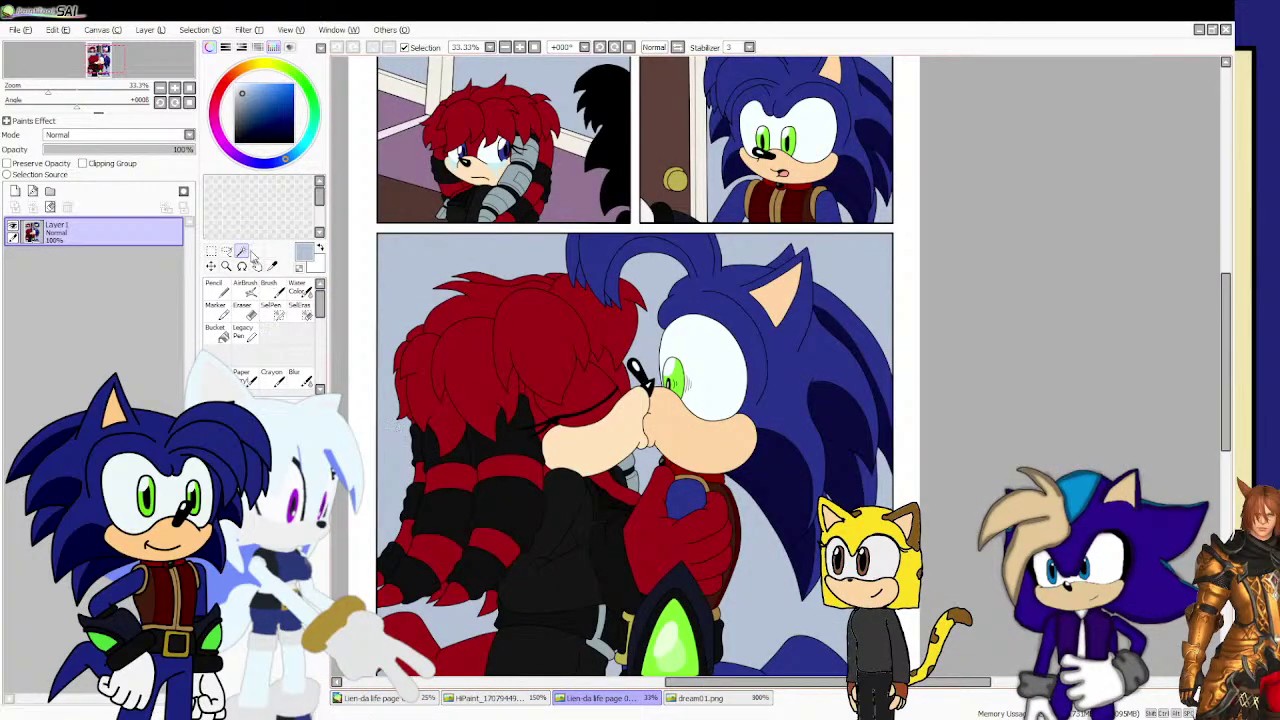
{"action": "left_click", "coordinate": [385, 698]}
{"action": "left_click", "coordinate": [120, 260]}
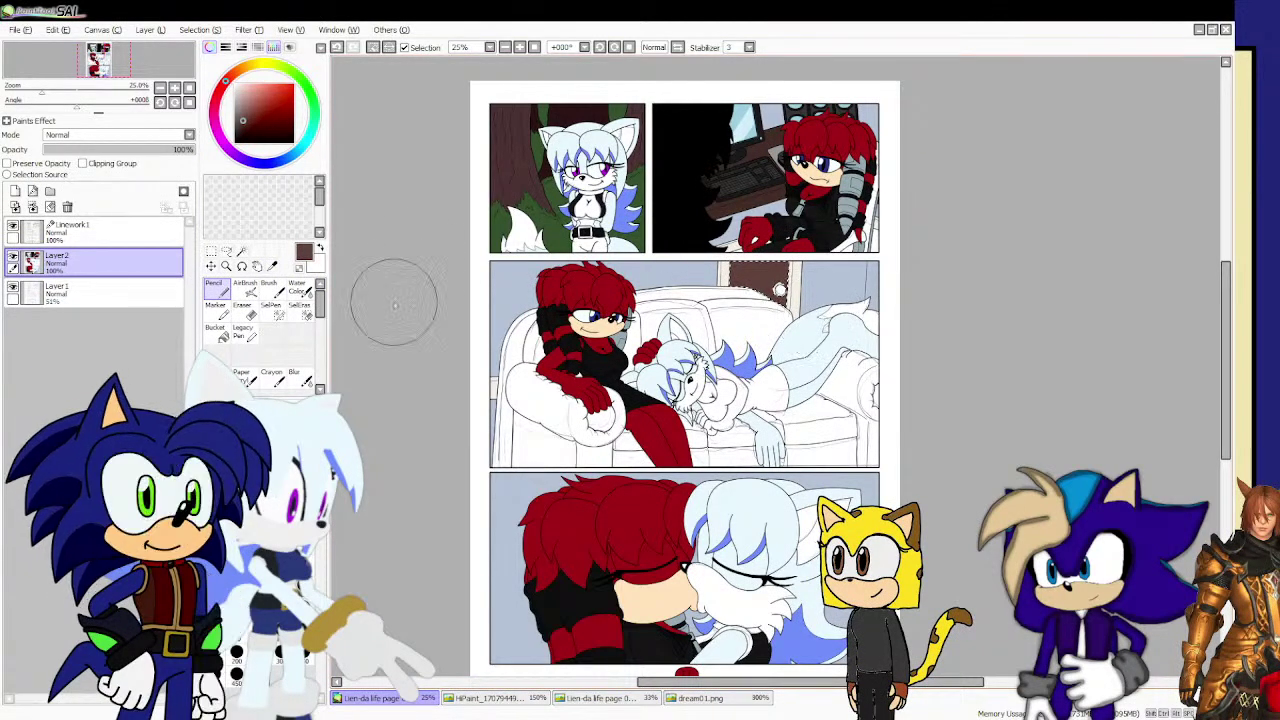
{"action": "left_click", "coordinate": [120, 232]}
{"action": "left_click", "coordinate": [211, 251]}
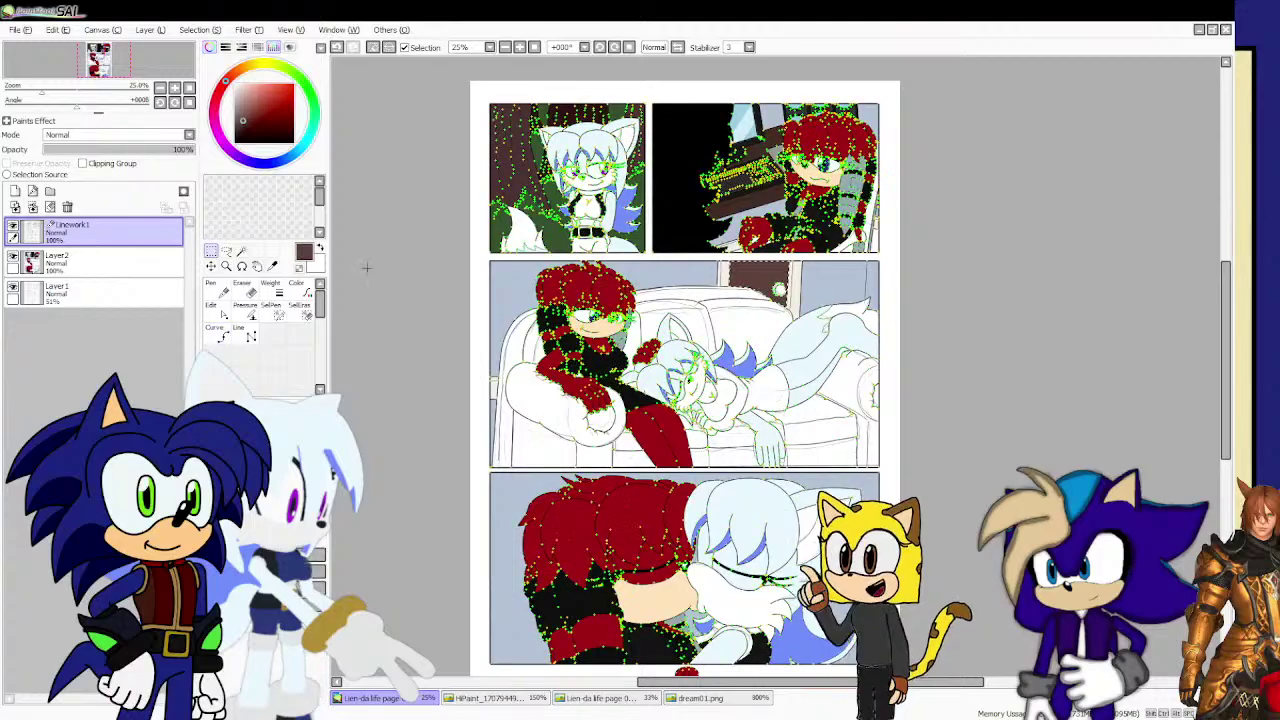
Select the first panel's belt buckle frame and both parts of the third panel's doorknob, using Linework1 as the base.
{"action": "left_click", "coordinate": [241, 252]}
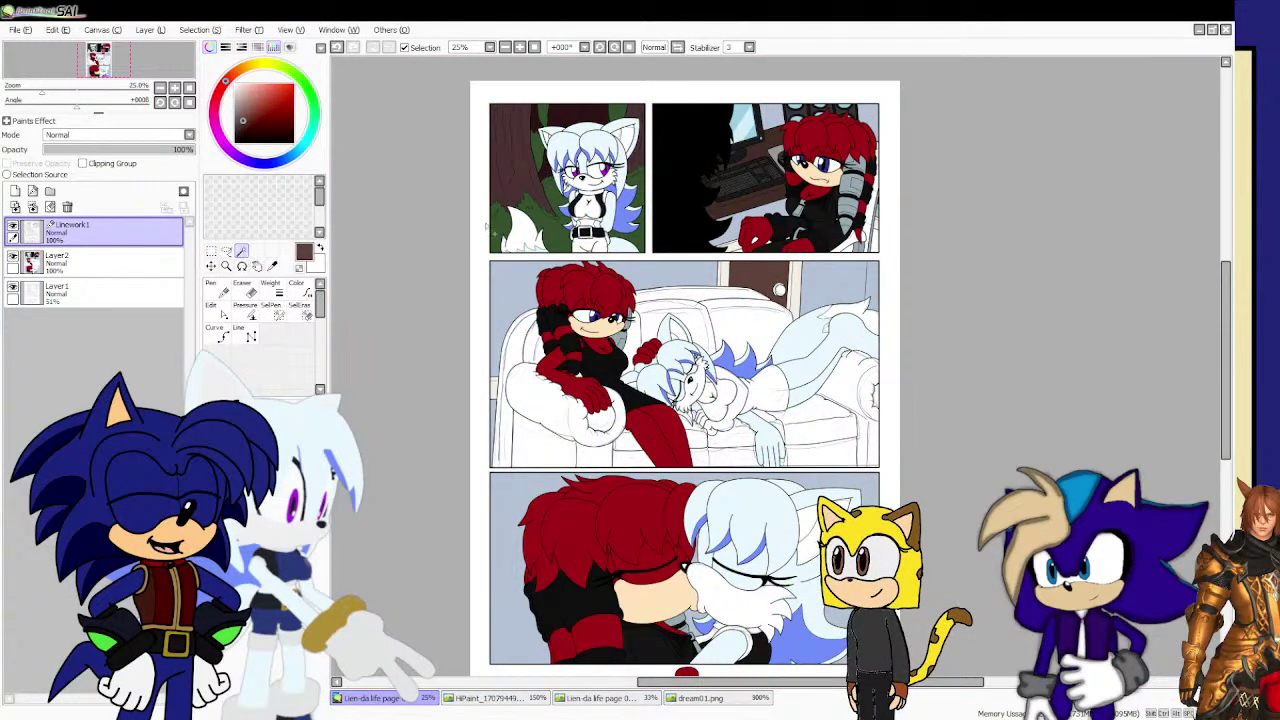
{"action": "scroll", "coordinate": [622, 237], "scroll_direction": "up", "scroll_amount": 5}
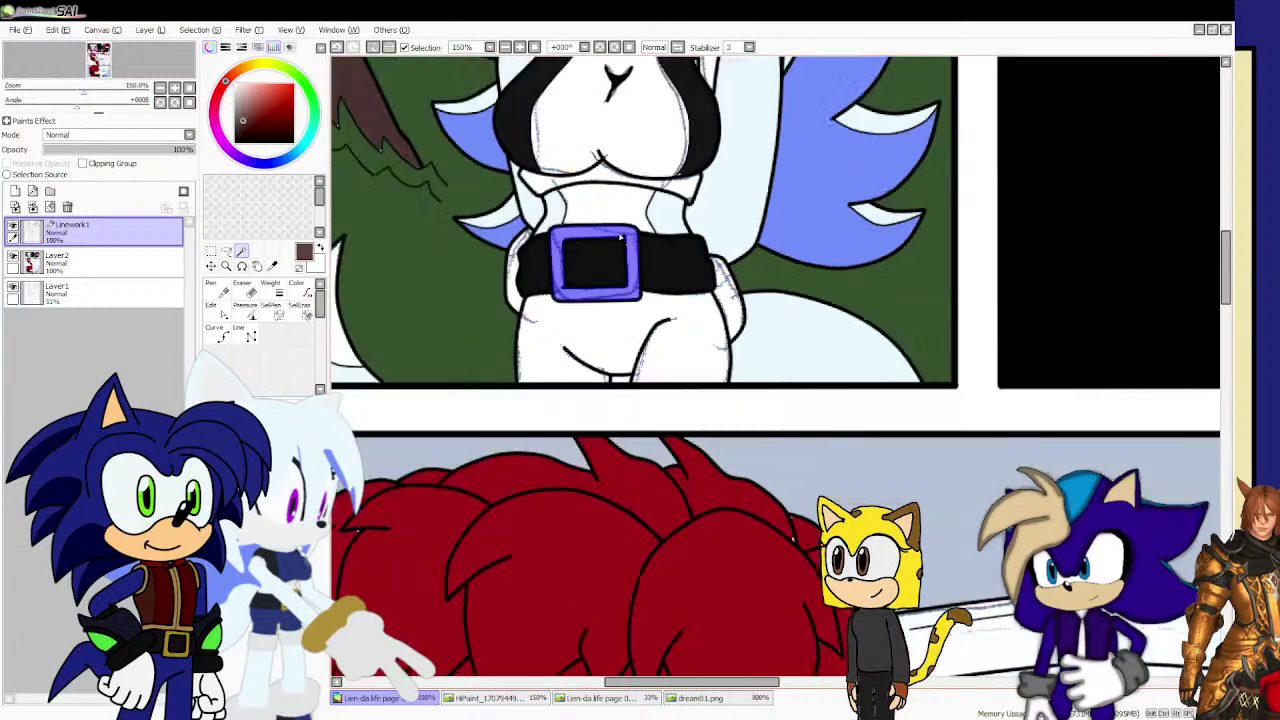
{"action": "scroll", "coordinate": [622, 237], "scroll_direction": "down", "scroll_amount": 5}
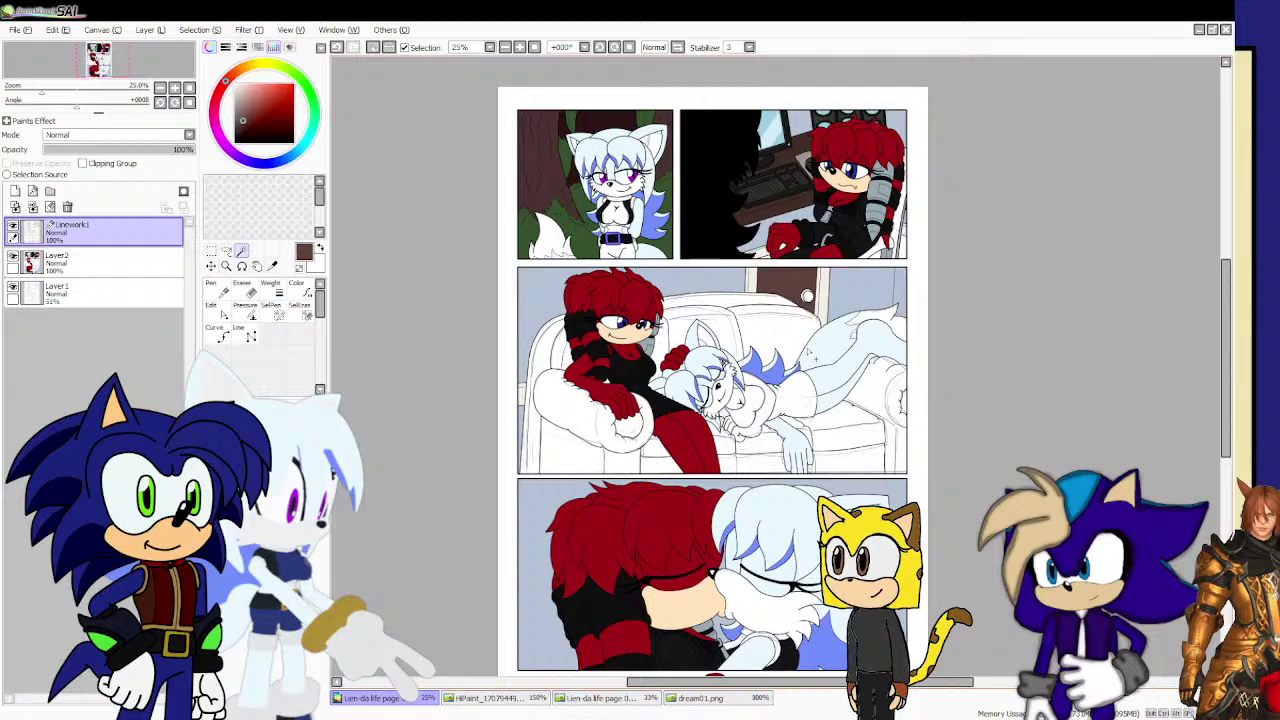
{"action": "scroll", "coordinate": [807, 296], "scroll_direction": "up", "scroll_amount": 5}
{"action": "left_click", "coordinate": [764, 260]}
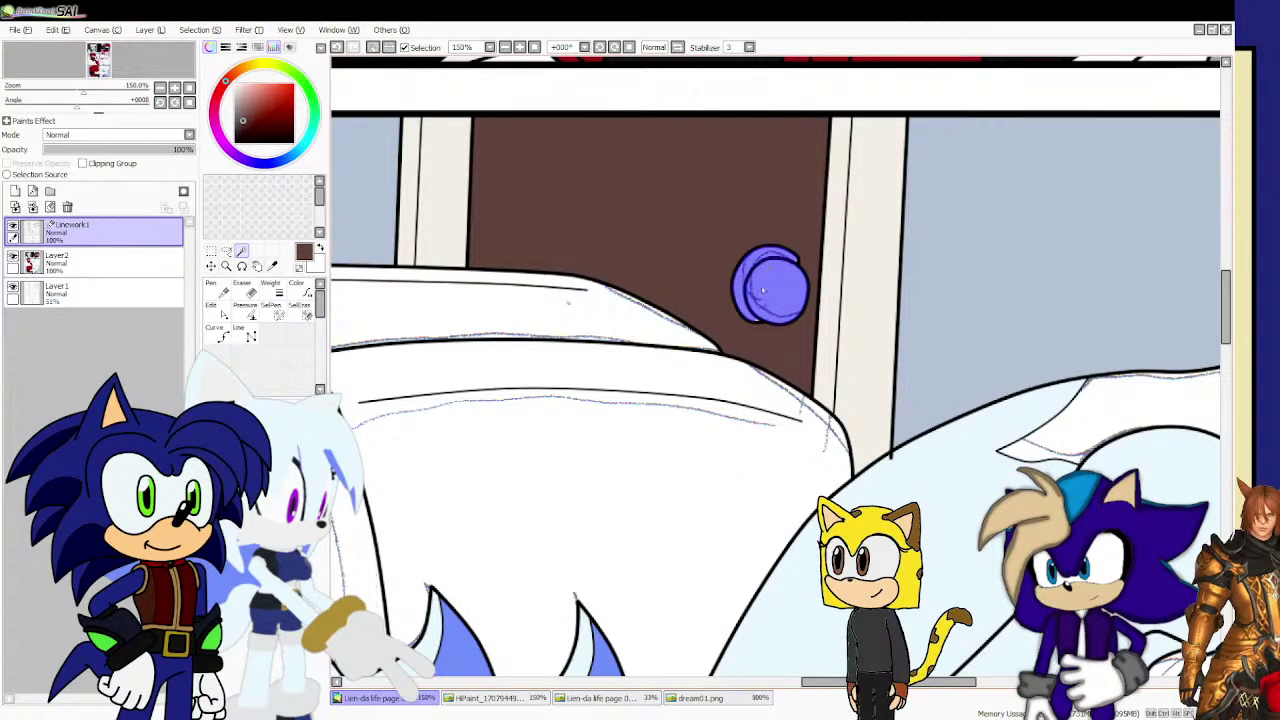
{"action": "scroll", "coordinate": [763, 289], "scroll_direction": "up", "scroll_amount": 3}
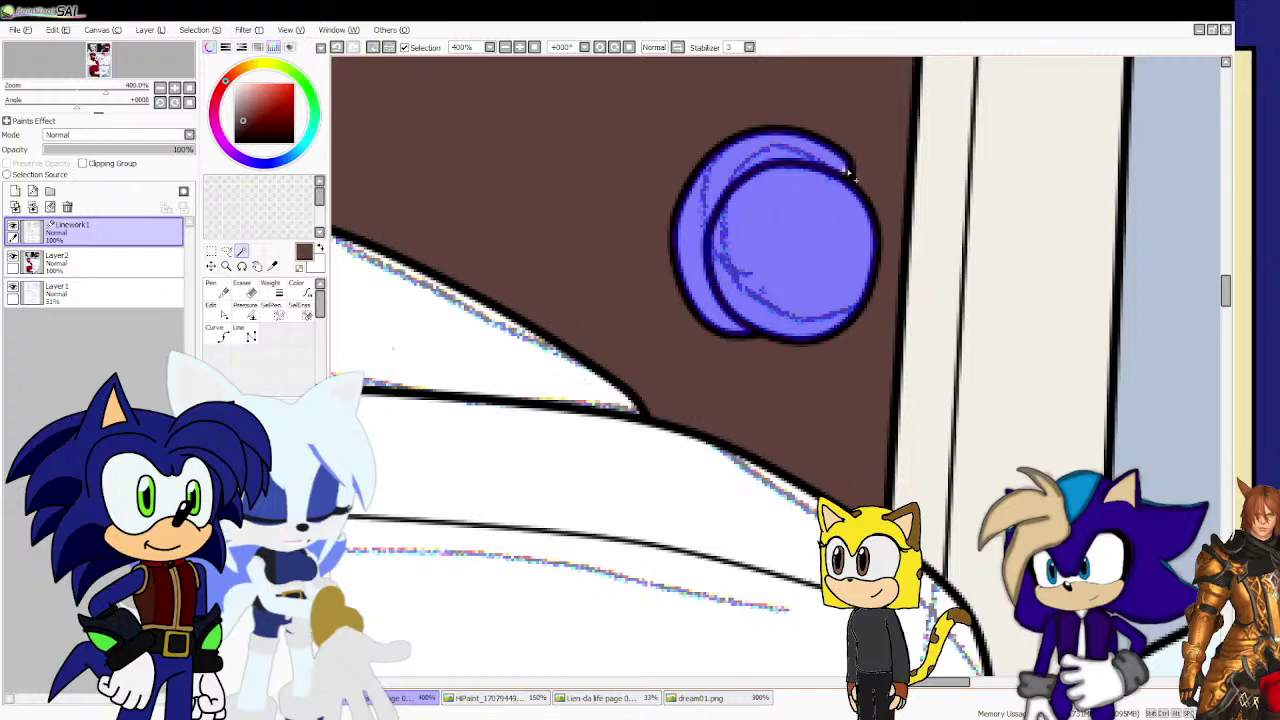
{"action": "scroll", "coordinate": [848, 175], "scroll_direction": "down", "scroll_amount": 7}
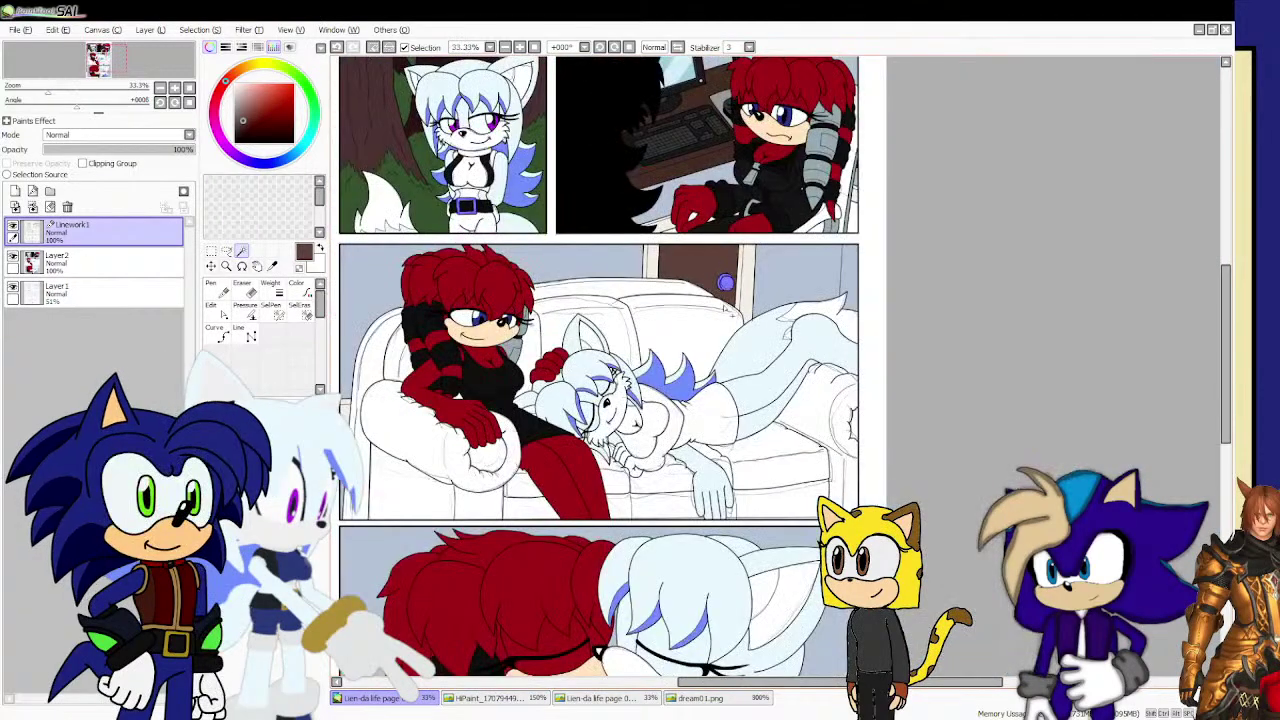
Sample the gold doorknob colour from the other Lien-da page, fill the selected buckle and doorknob on Layer2, and clear the selection.
{"action": "left_click", "coordinate": [271, 269]}
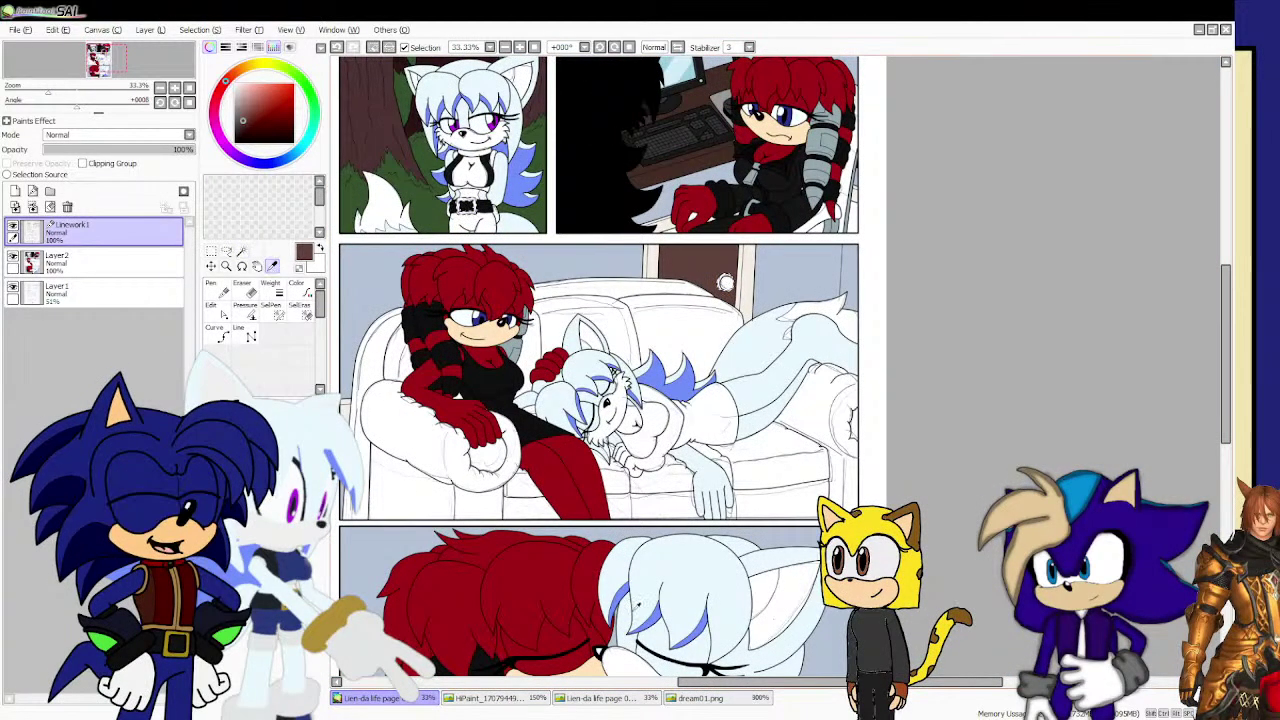
{"action": "left_click", "coordinate": [686, 699]}
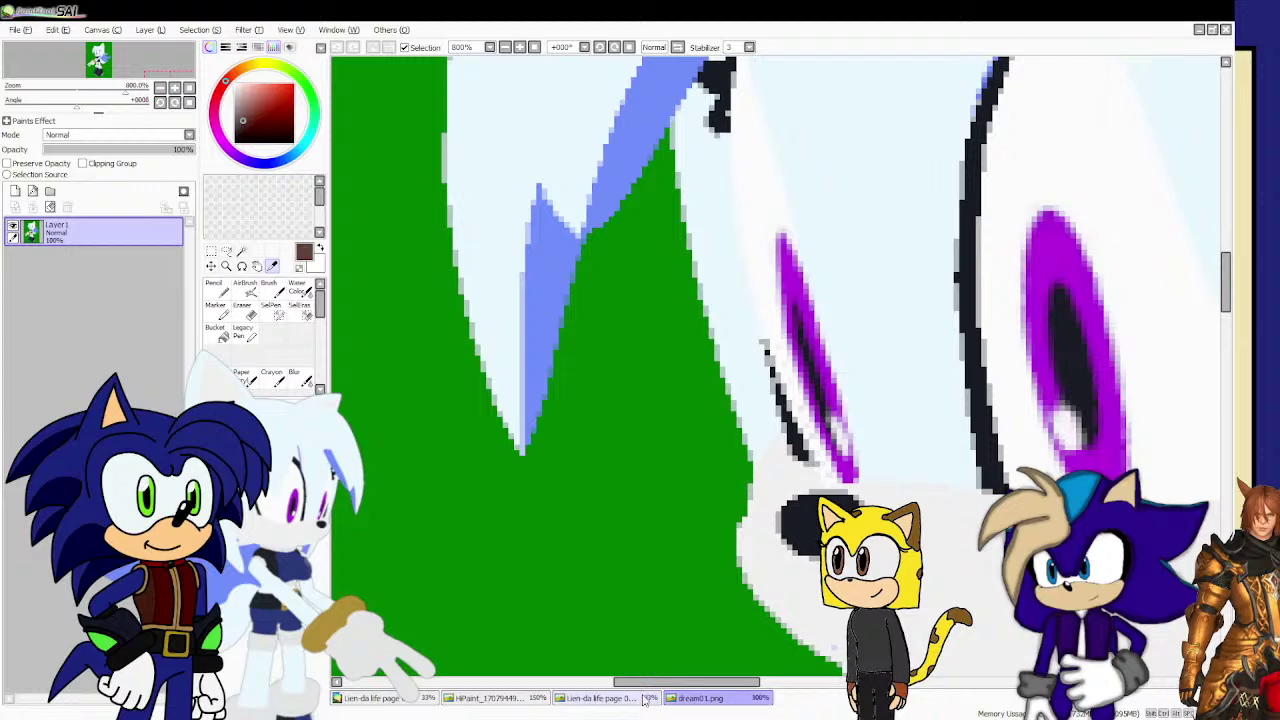
{"action": "left_click", "coordinate": [645, 699]}
{"action": "left_click", "coordinate": [676, 180]}
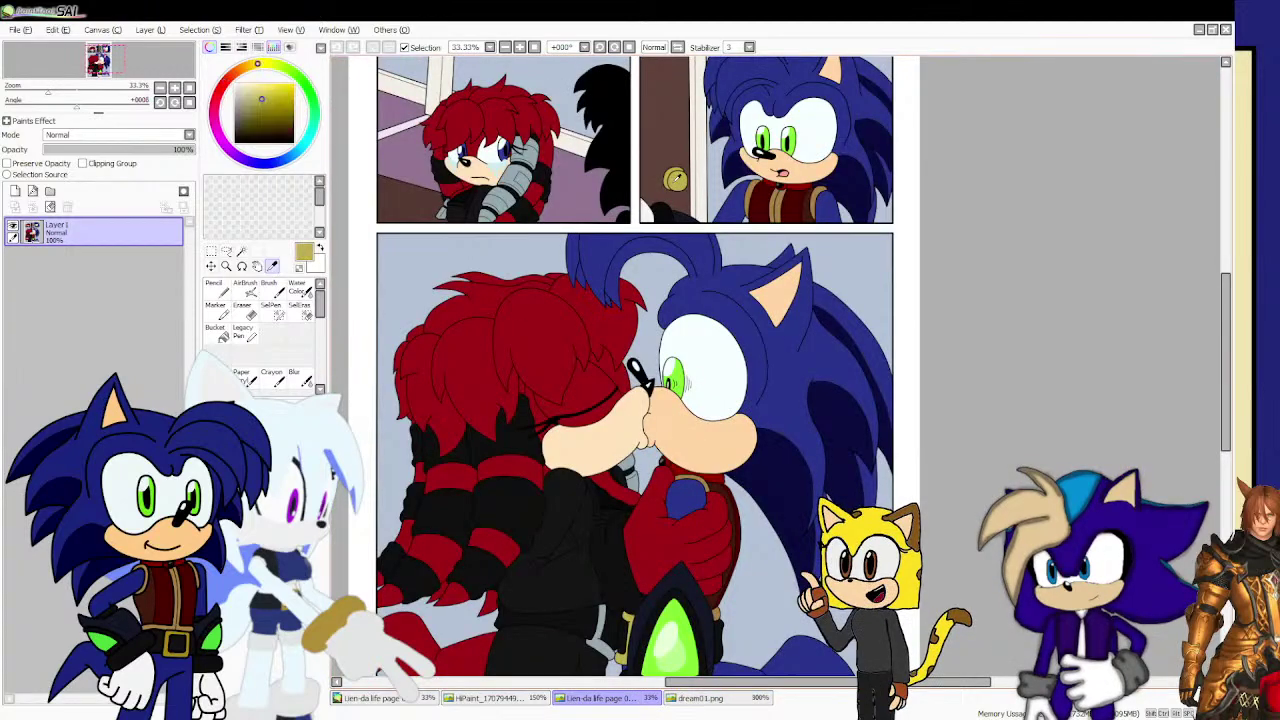
{"action": "left_click", "coordinate": [385, 700]}
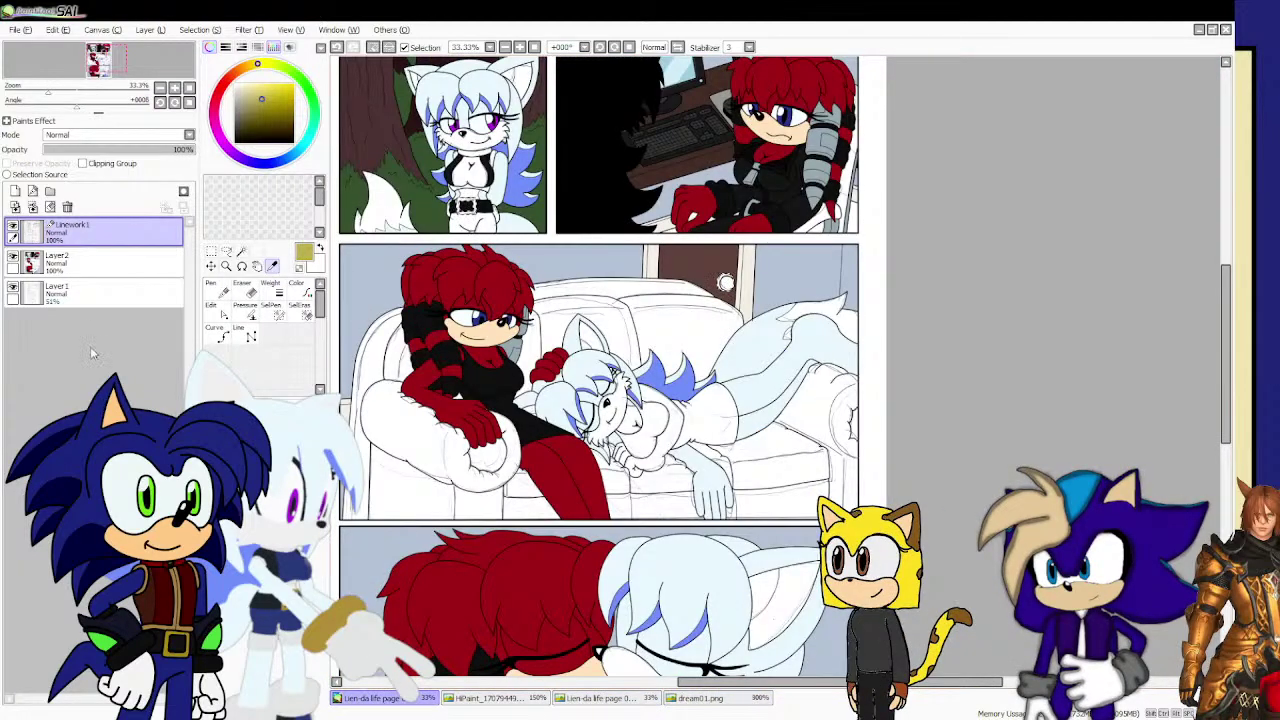
{"action": "left_click", "coordinate": [60, 260]}
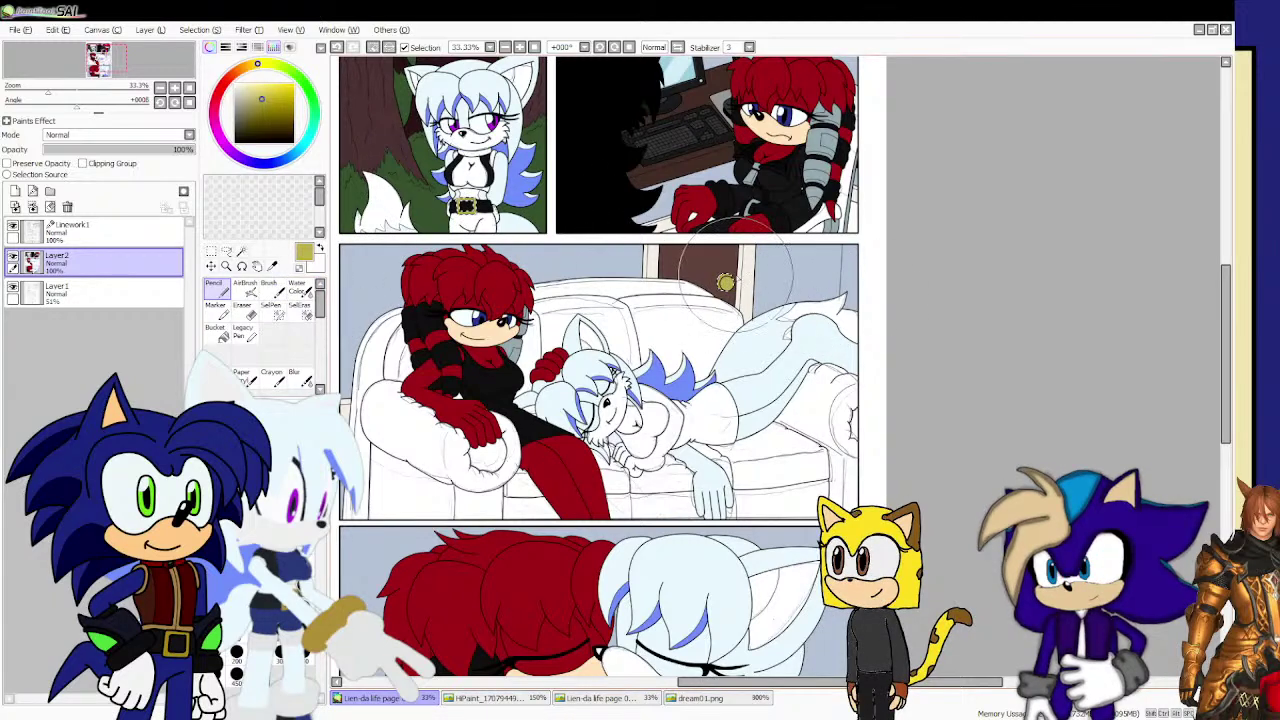
{"action": "left_click", "coordinate": [163, 234]}
{"action": "left_click", "coordinate": [362, 234]}
Select the chair's back and armrest sections behind the red character in the second panel, using Linework1 as the base.
{"action": "left_click", "coordinate": [241, 251]}
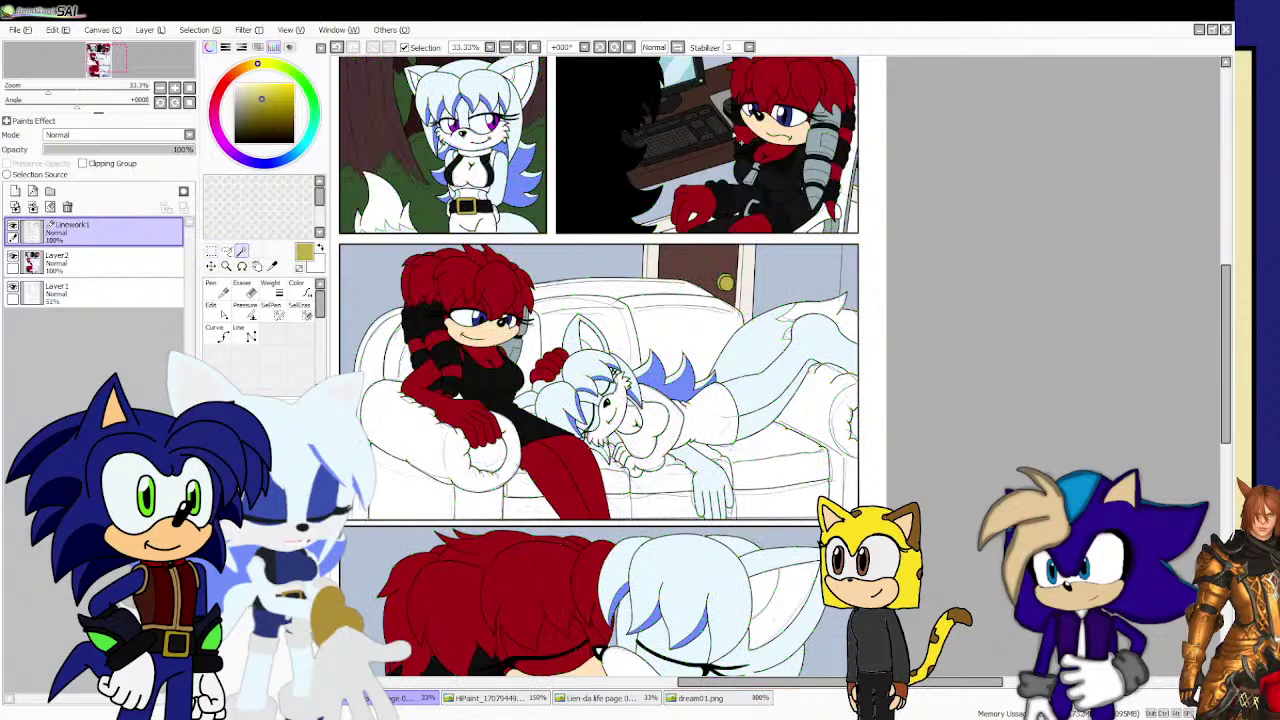
{"action": "scroll", "coordinate": [840, 132], "scroll_direction": "up", "scroll_amount": 3}
{"action": "left_click", "coordinate": [866, 222]}
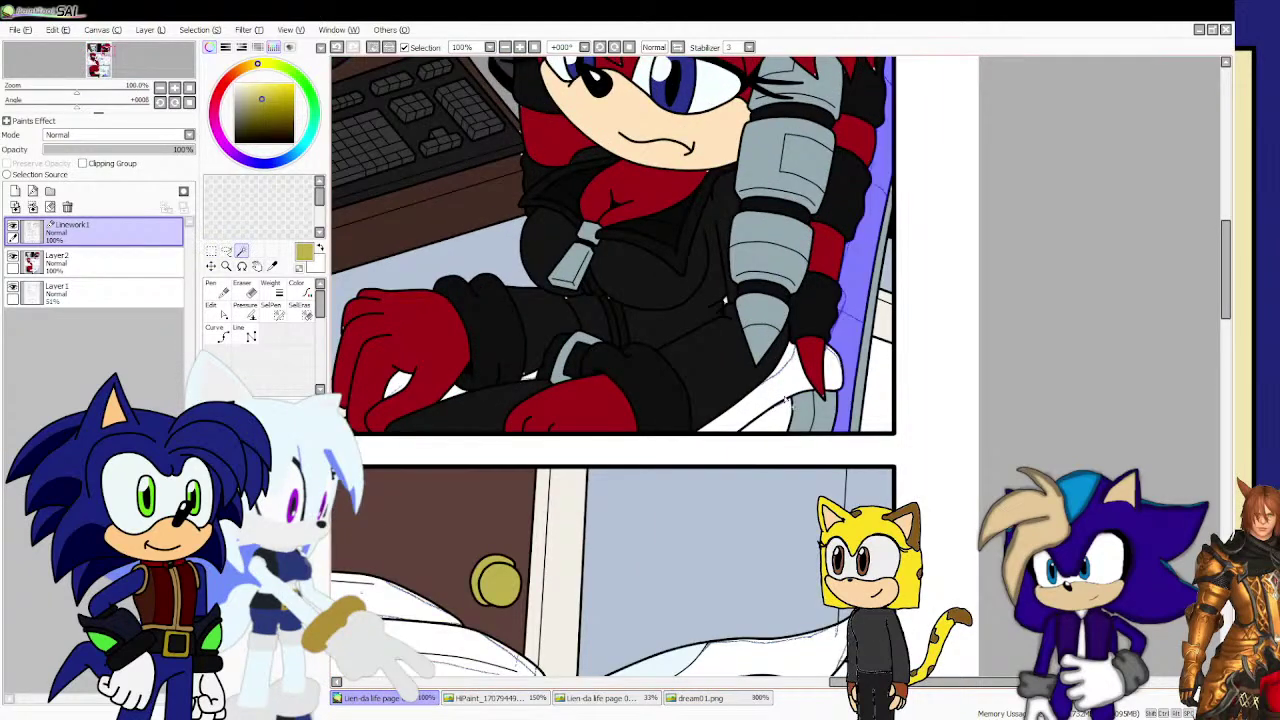
{"action": "left_click", "coordinate": [786, 400]}
{"action": "left_click", "coordinate": [833, 377]}
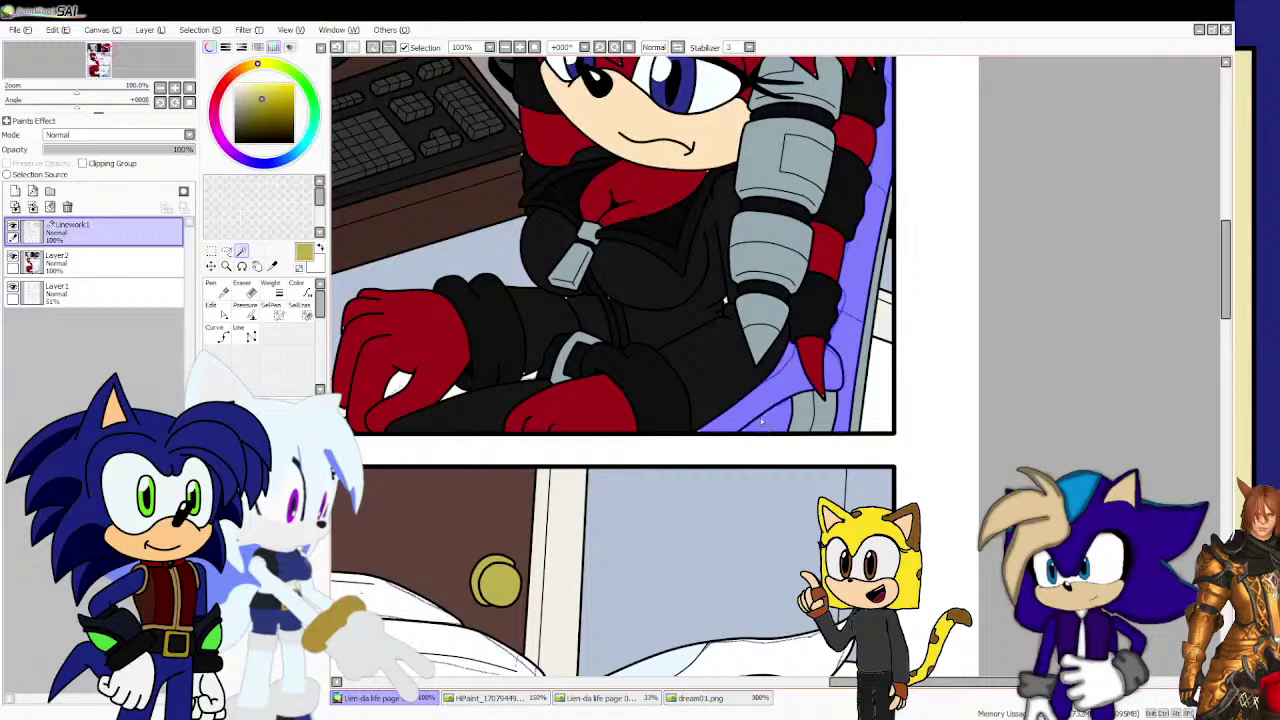
Add the second panel's small gaps beside the torso, inside the curled hand and between the arms and leg to the selection.
{"action": "scroll", "coordinate": [723, 295], "scroll_direction": "up", "scroll_amount": 2}
{"action": "left_click", "coordinate": [731, 316]}
{"action": "scroll", "coordinate": [733, 312], "scroll_direction": "down", "scroll_amount": 2}
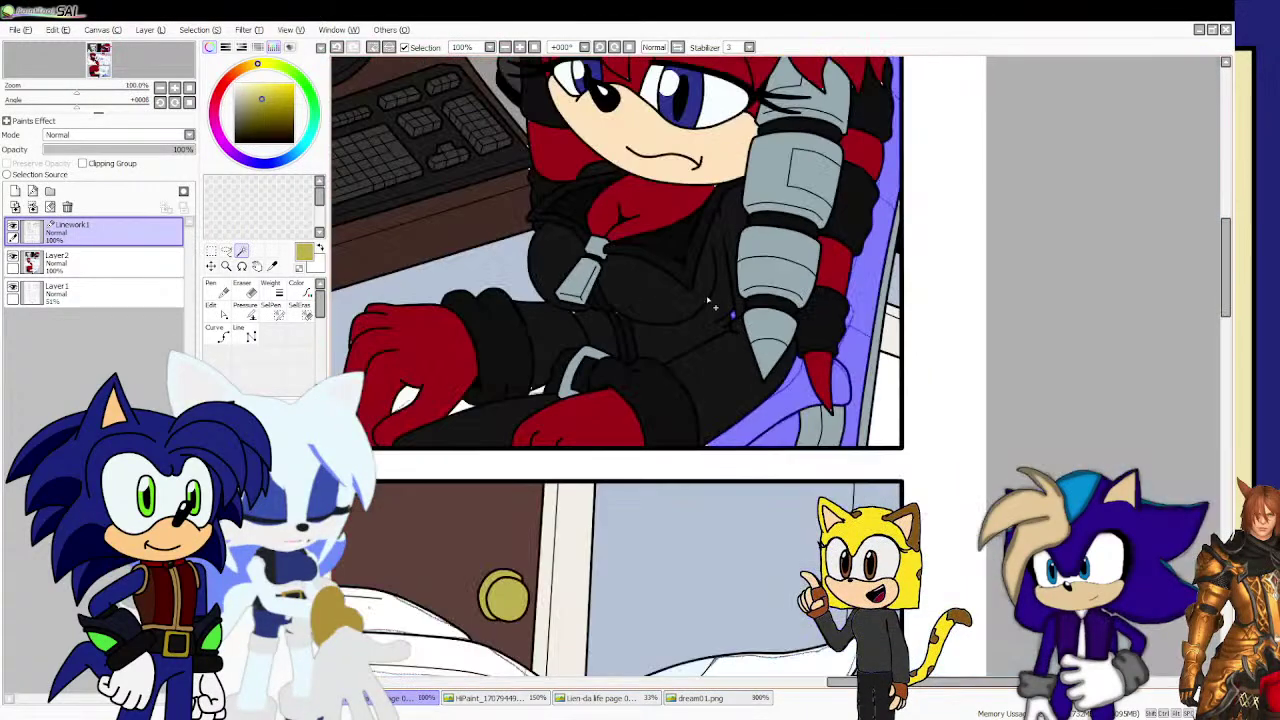
{"action": "scroll", "coordinate": [469, 330], "scroll_direction": "down", "scroll_amount": 2}
{"action": "scroll", "coordinate": [443, 350], "scroll_direction": "up", "scroll_amount": 3}
{"action": "left_click", "coordinate": [430, 398]}
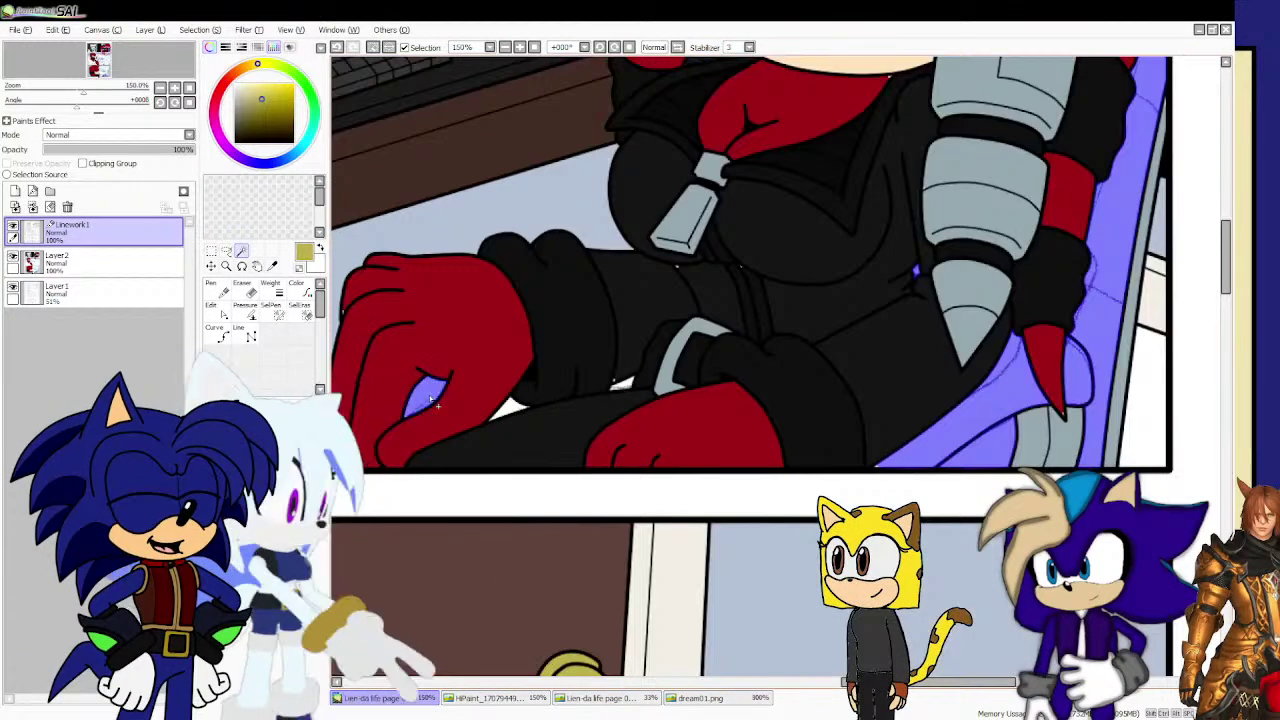
{"action": "scroll", "coordinate": [505, 420], "scroll_direction": "up", "scroll_amount": 4}
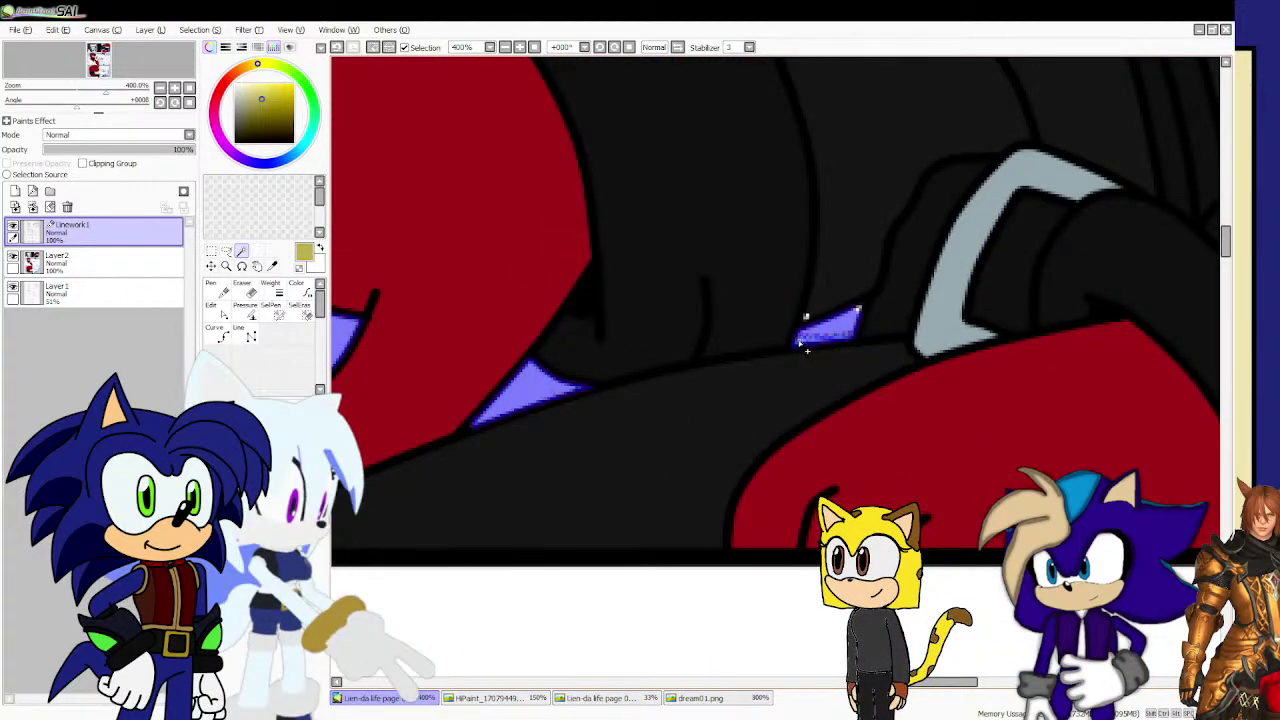
{"action": "scroll", "coordinate": [866, 318], "scroll_direction": "down", "scroll_amount": 8}
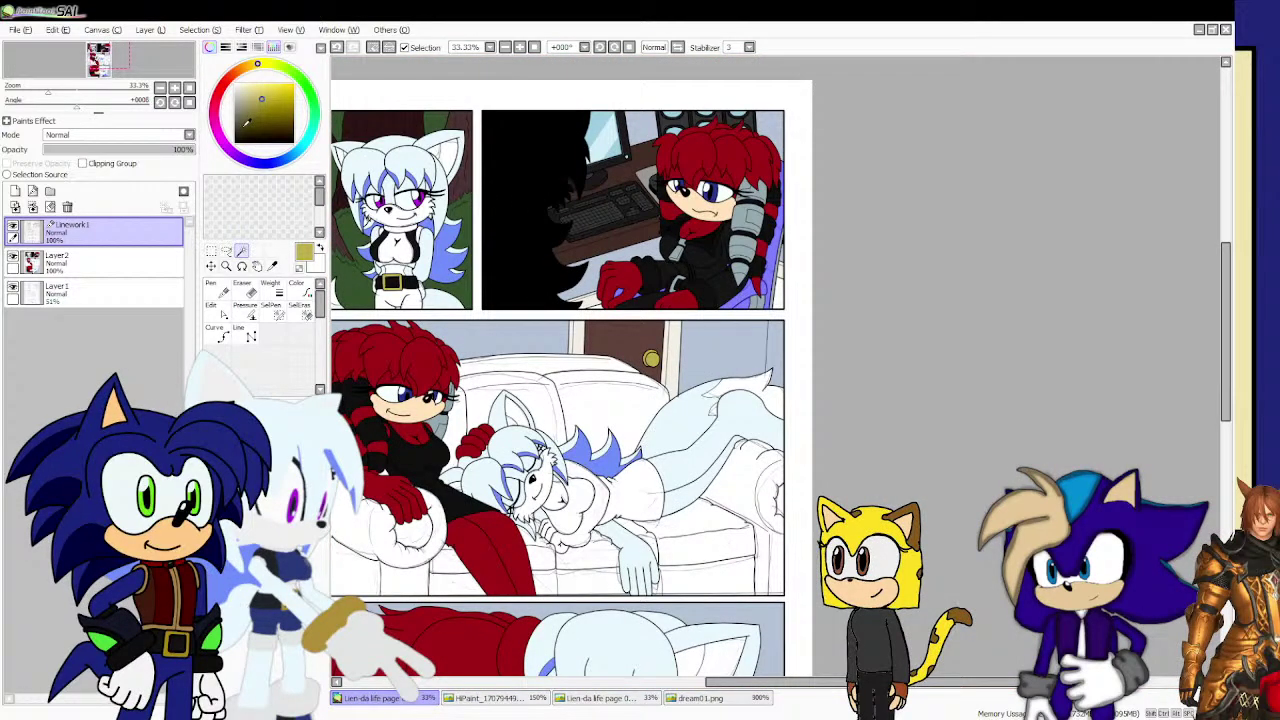
Choose a near-black colour, fill the selected chair areas and gaps on Layer2, and clear the selection.
{"action": "left_click_drag", "start_coordinate": [247, 122], "coordinate": [234, 135]}
{"action": "left_click", "coordinate": [57, 262]}
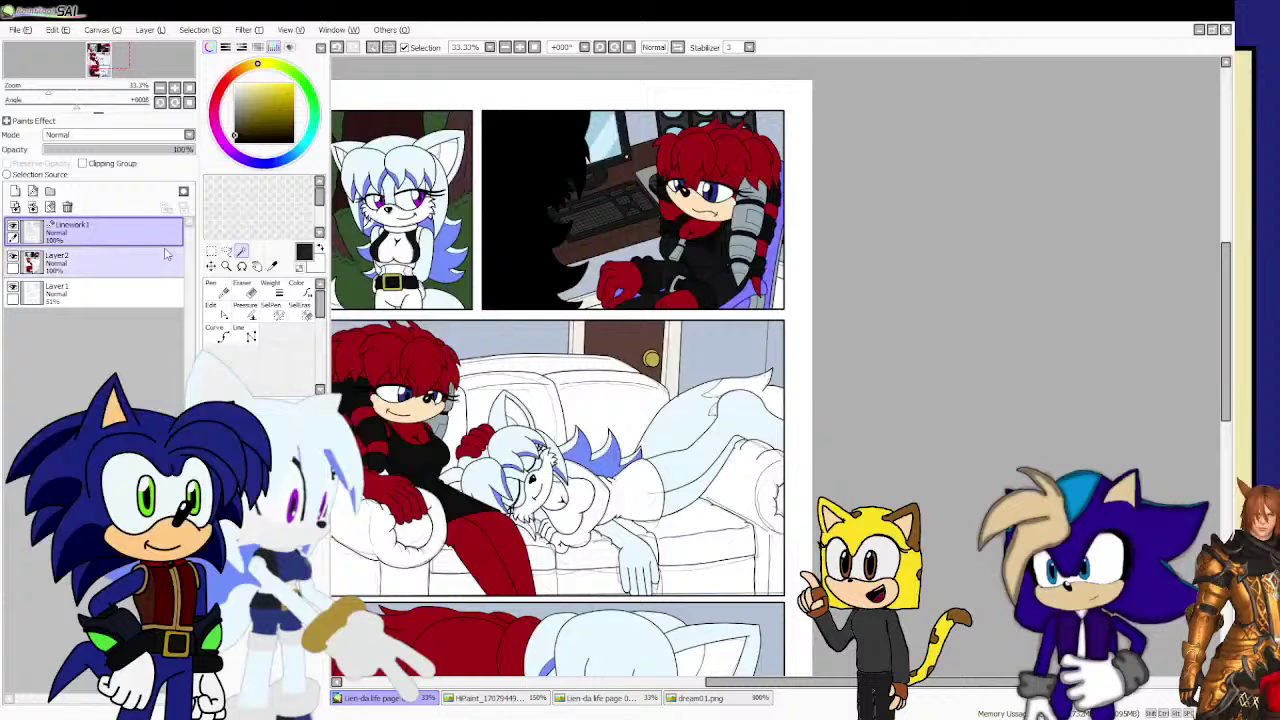
{"action": "mouse_move", "coordinate": [778, 278]}
{"action": "left_mouse_down"}
{"action": "mouse_move", "coordinate": [819, 214]}
{"action": "mouse_move", "coordinate": [808, 163]}
{"action": "left_mouse_up"}
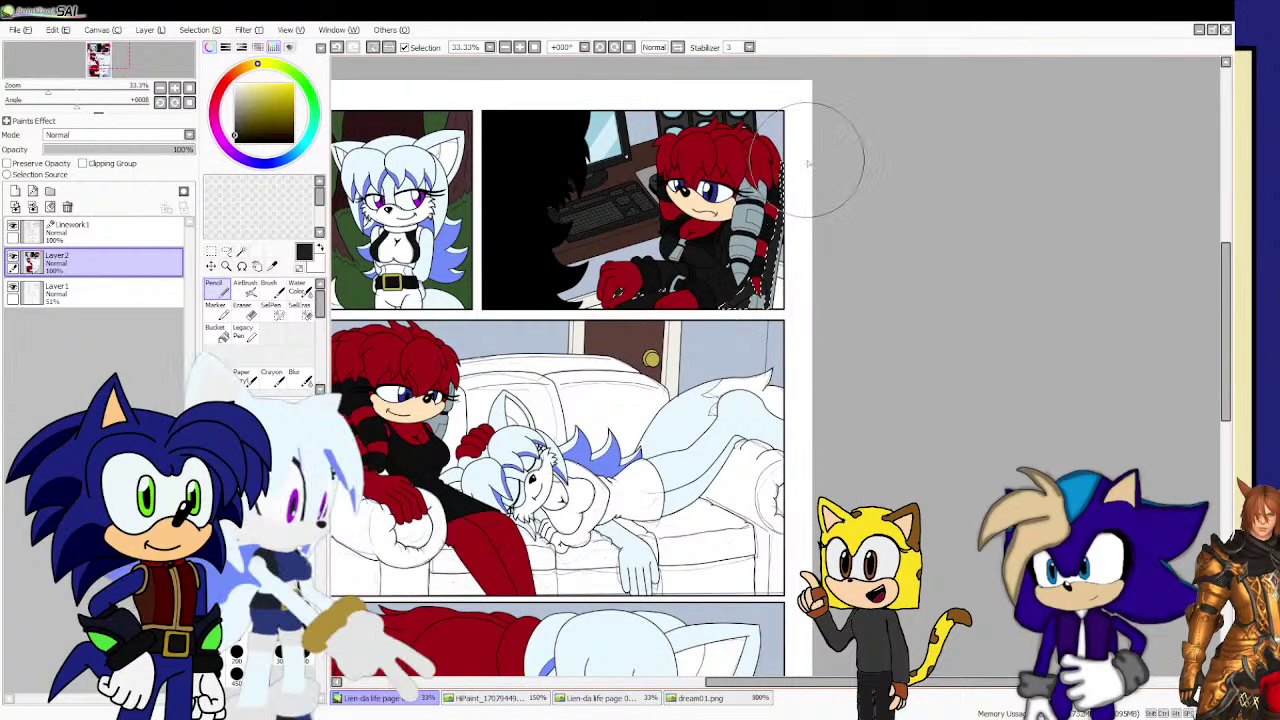
{"action": "scroll", "coordinate": [733, 172], "scroll_direction": "up", "scroll_amount": 3}
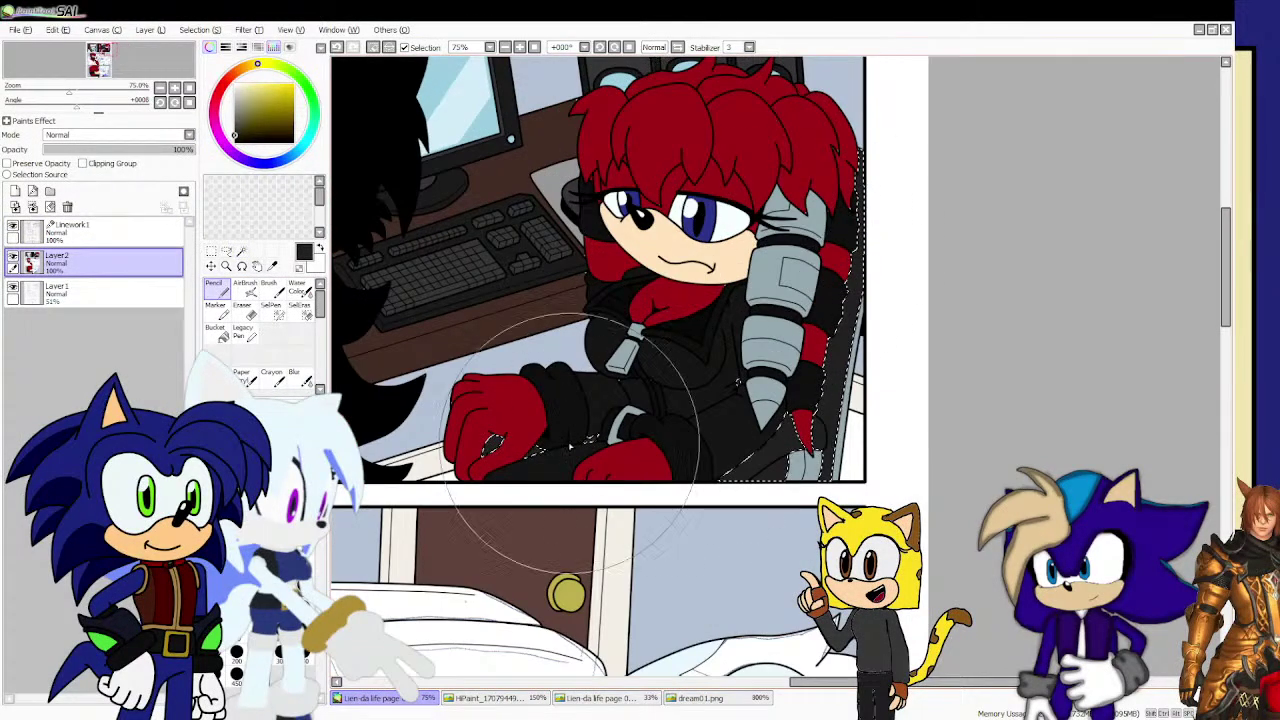
{"action": "left_click", "coordinate": [210, 252]}
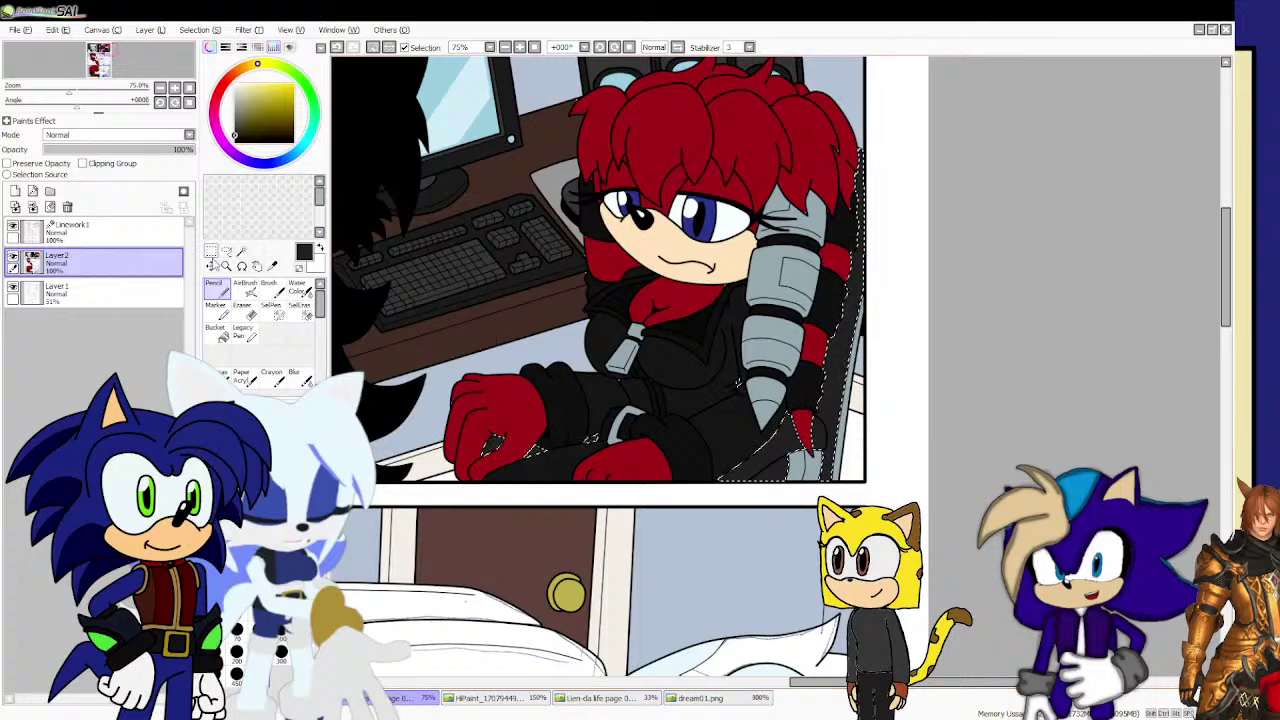
{"action": "left_click", "coordinate": [100, 228]}
Select the floor areas below the second panel's baseboards and the floor strip left of the third panel's sofa, using Linework1 as the base.
{"action": "left_click", "coordinate": [241, 251]}
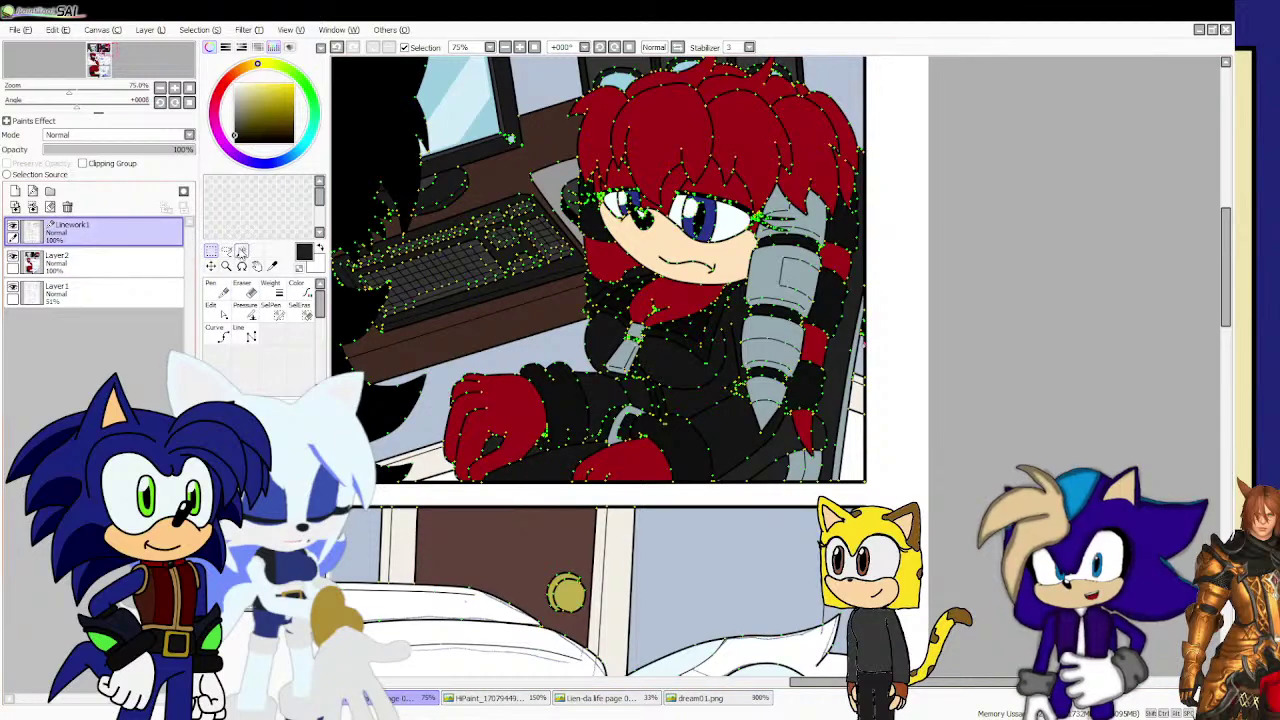
{"action": "scroll", "coordinate": [451, 242], "scroll_direction": "down", "scroll_amount": 2}
{"action": "scroll", "coordinate": [451, 242], "scroll_direction": "down", "scroll_amount": 1}
{"action": "scroll", "coordinate": [520, 410], "scroll_direction": "up", "scroll_amount": 8}
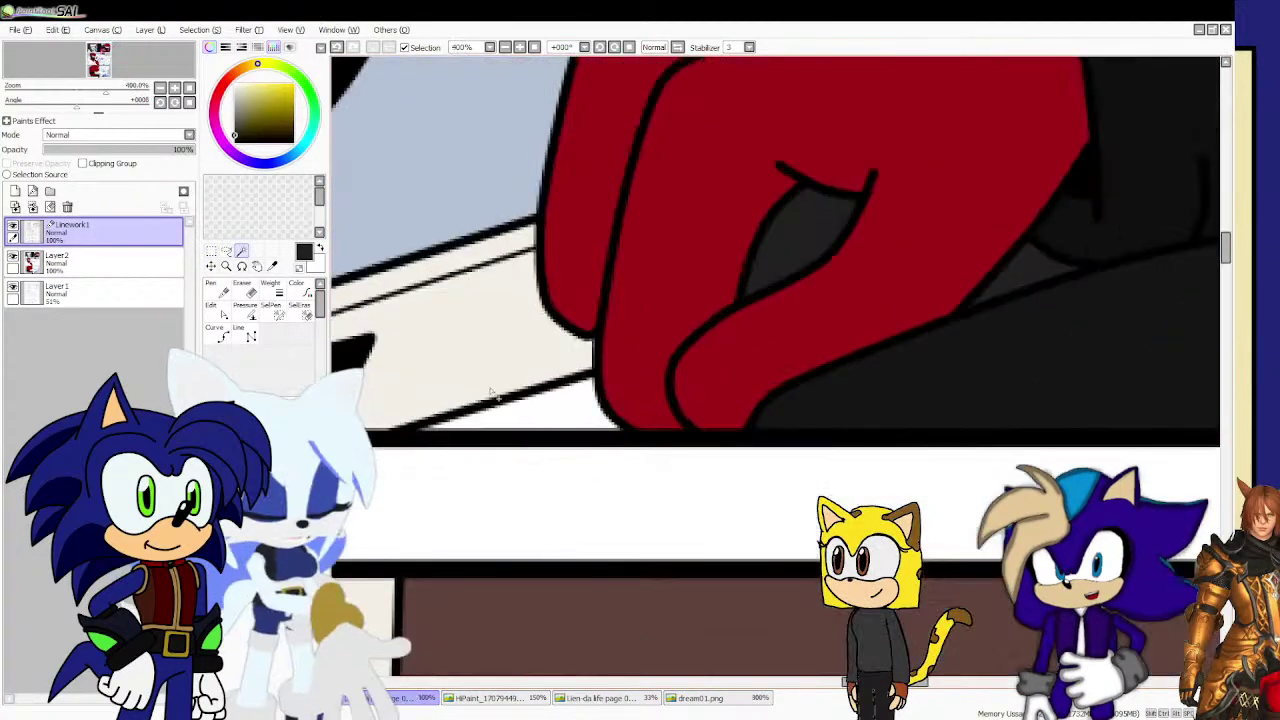
{"action": "scroll", "coordinate": [520, 410], "scroll_direction": "down", "scroll_amount": 6}
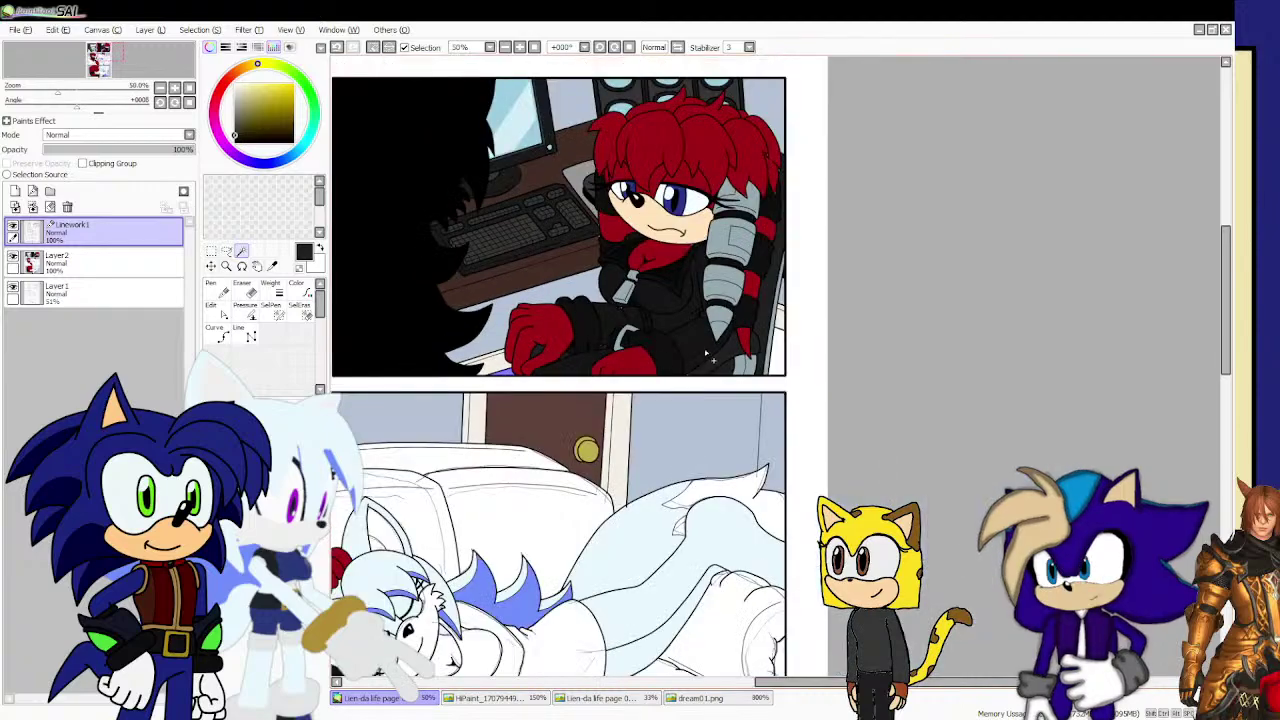
{"action": "scroll", "coordinate": [781, 360], "scroll_direction": "down", "scroll_amount": 5}
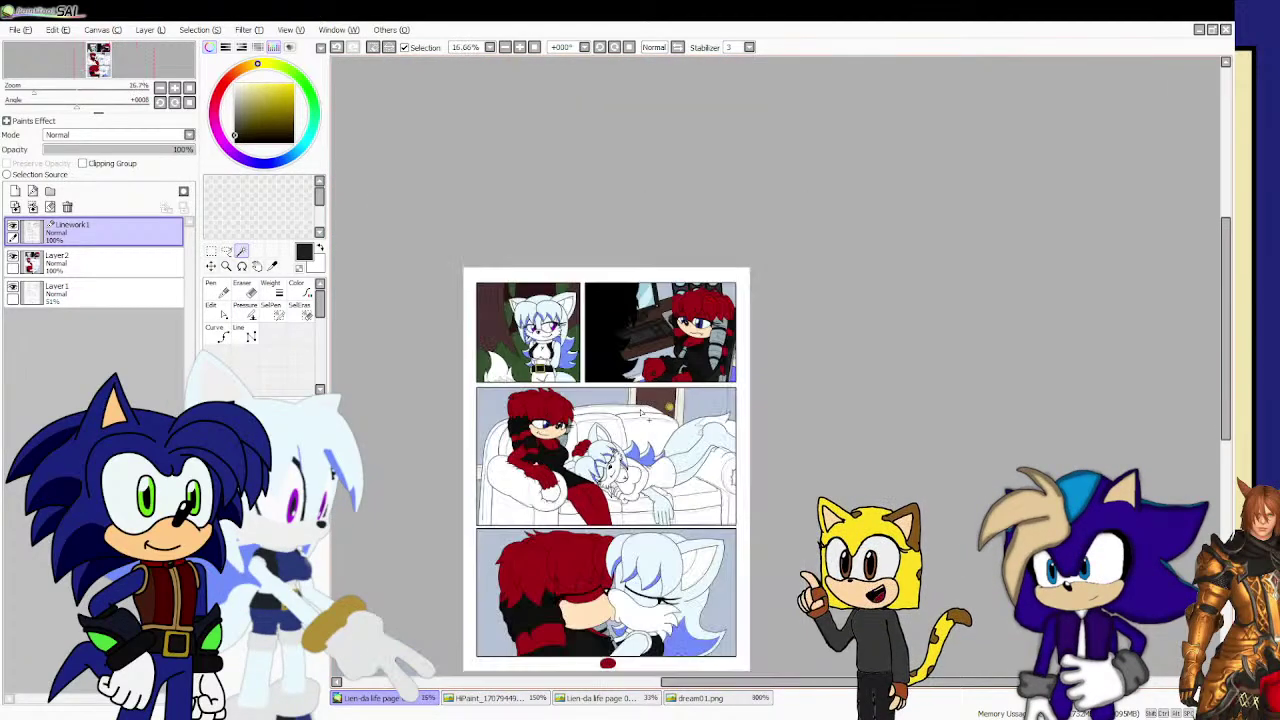
{"action": "scroll", "coordinate": [531, 509], "scroll_direction": "up", "scroll_amount": 3}
{"action": "scroll", "coordinate": [531, 509], "scroll_direction": "up", "scroll_amount": 2}
{"action": "scroll", "coordinate": [510, 470], "scroll_direction": "down", "scroll_amount": 3}
{"action": "scroll", "coordinate": [478, 430], "scroll_direction": "up", "scroll_amount": 3}
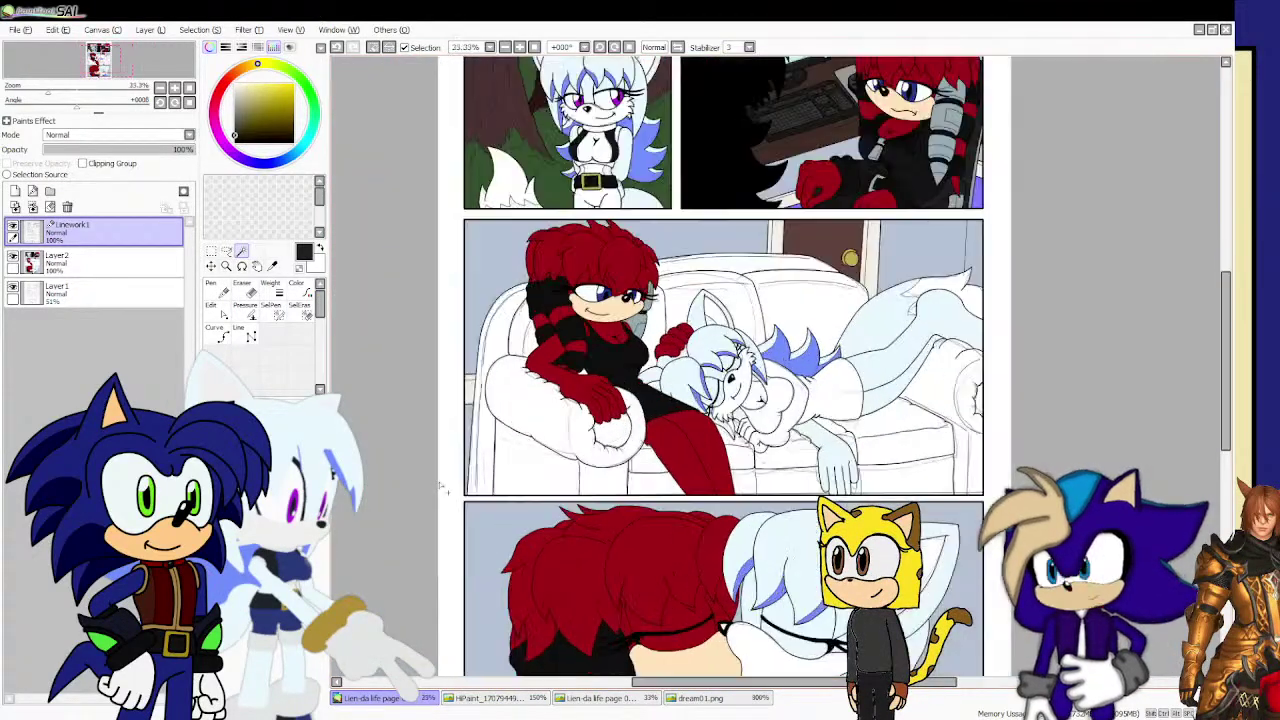
{"action": "left_click", "coordinate": [455, 402]}
{"action": "scroll", "coordinate": [455, 402], "scroll_direction": "down", "scroll_amount": 5}
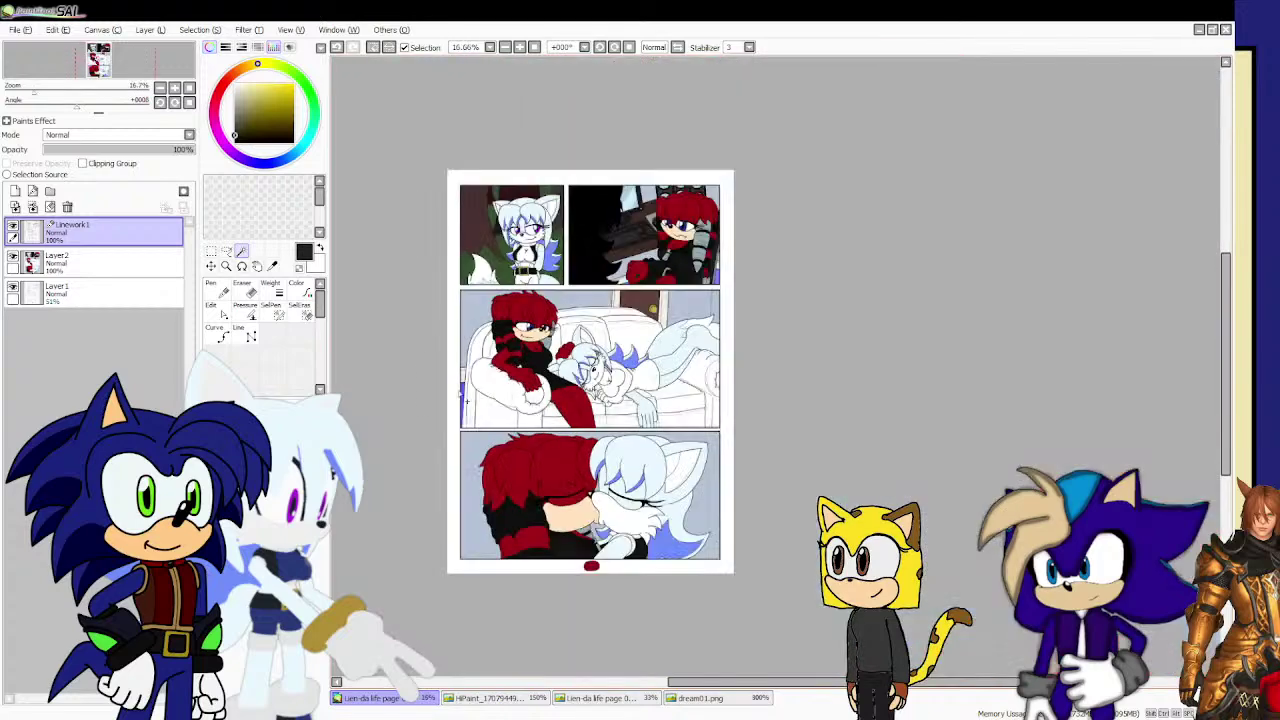
Sample the muted purple floor colour from the reference comic page, fill the selected floor areas on Layer2, and clear the selection.
{"action": "left_click", "coordinate": [697, 698]}
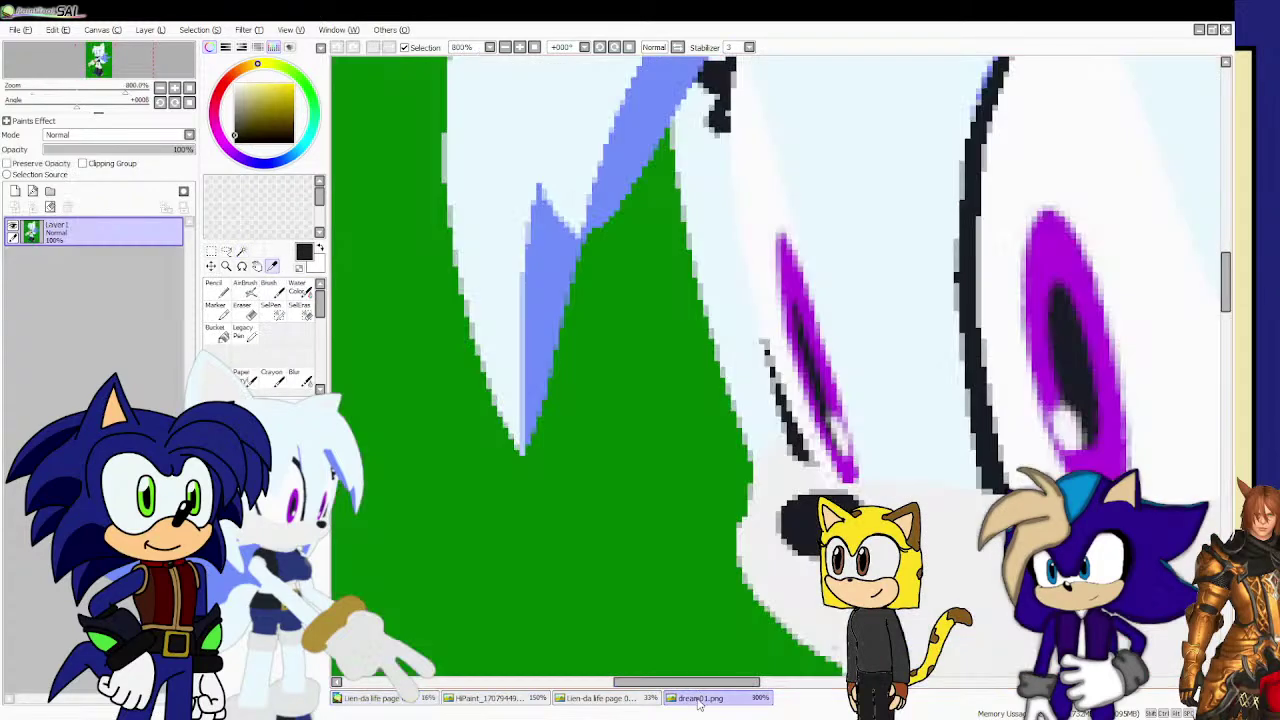
{"action": "left_click", "coordinate": [623, 698]}
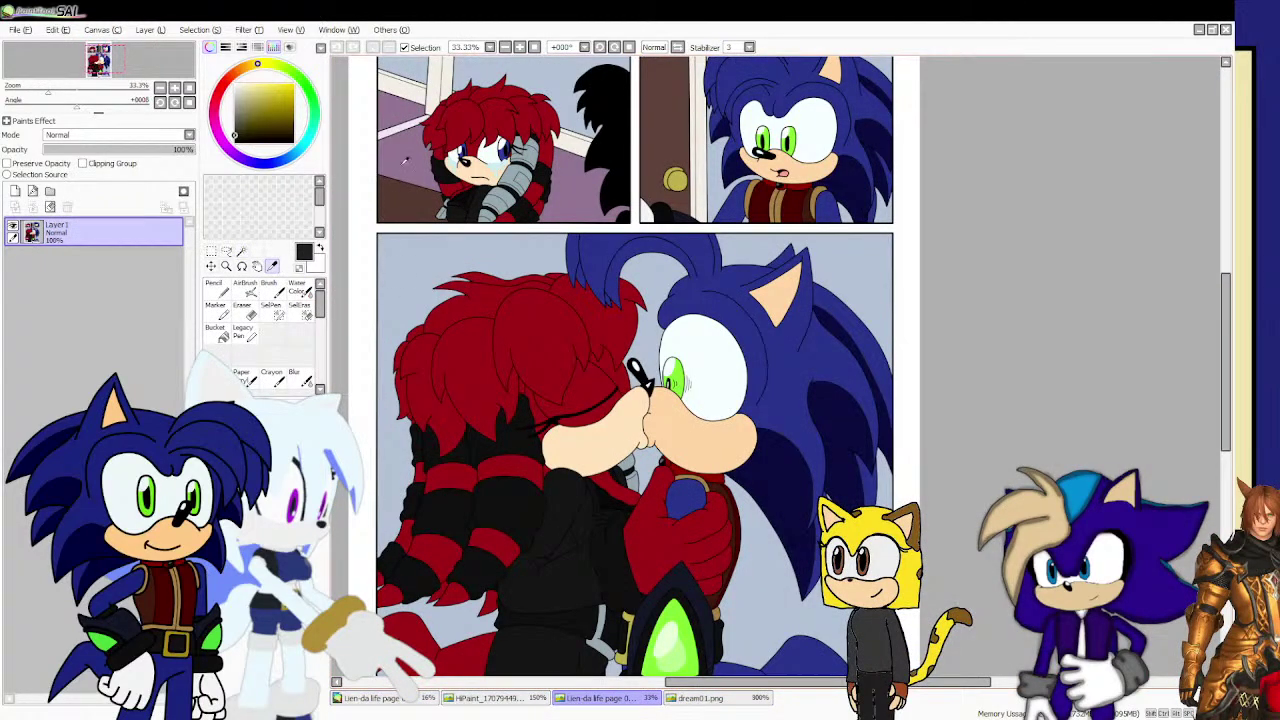
{"action": "left_click", "coordinate": [405, 160]}
{"action": "left_click", "coordinate": [385, 697]}
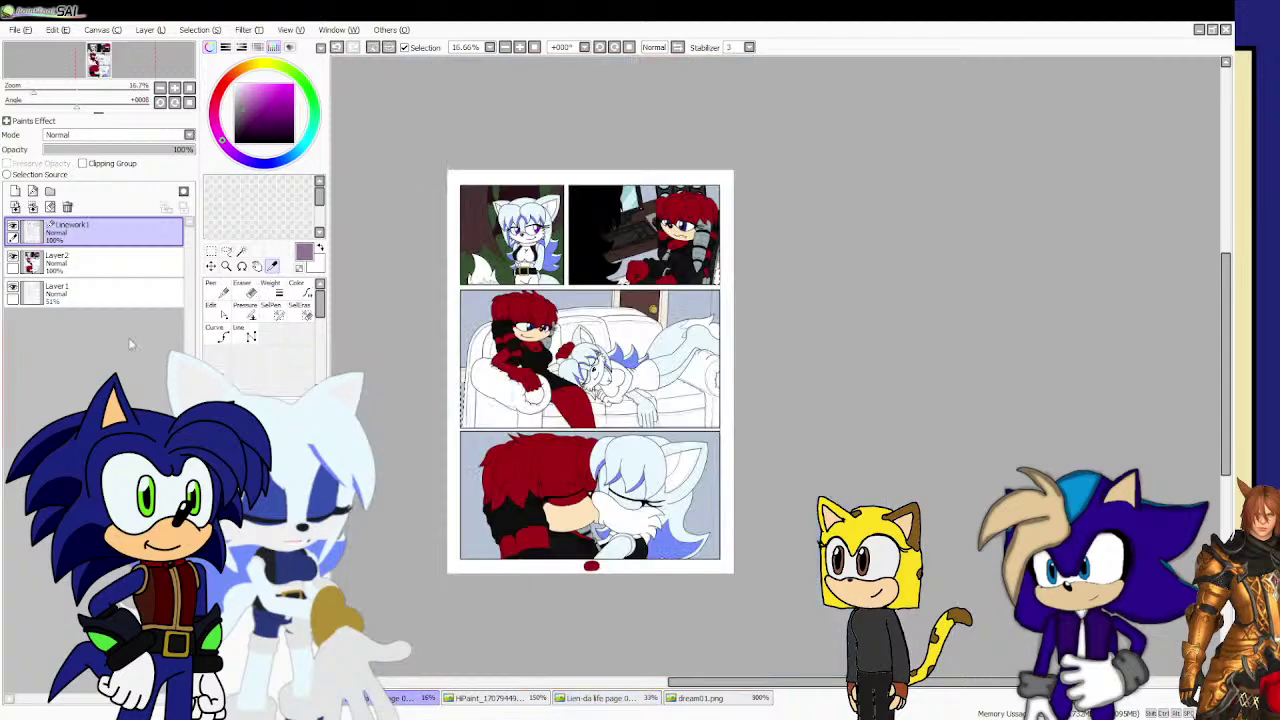
{"action": "left_click", "coordinate": [214, 288]}
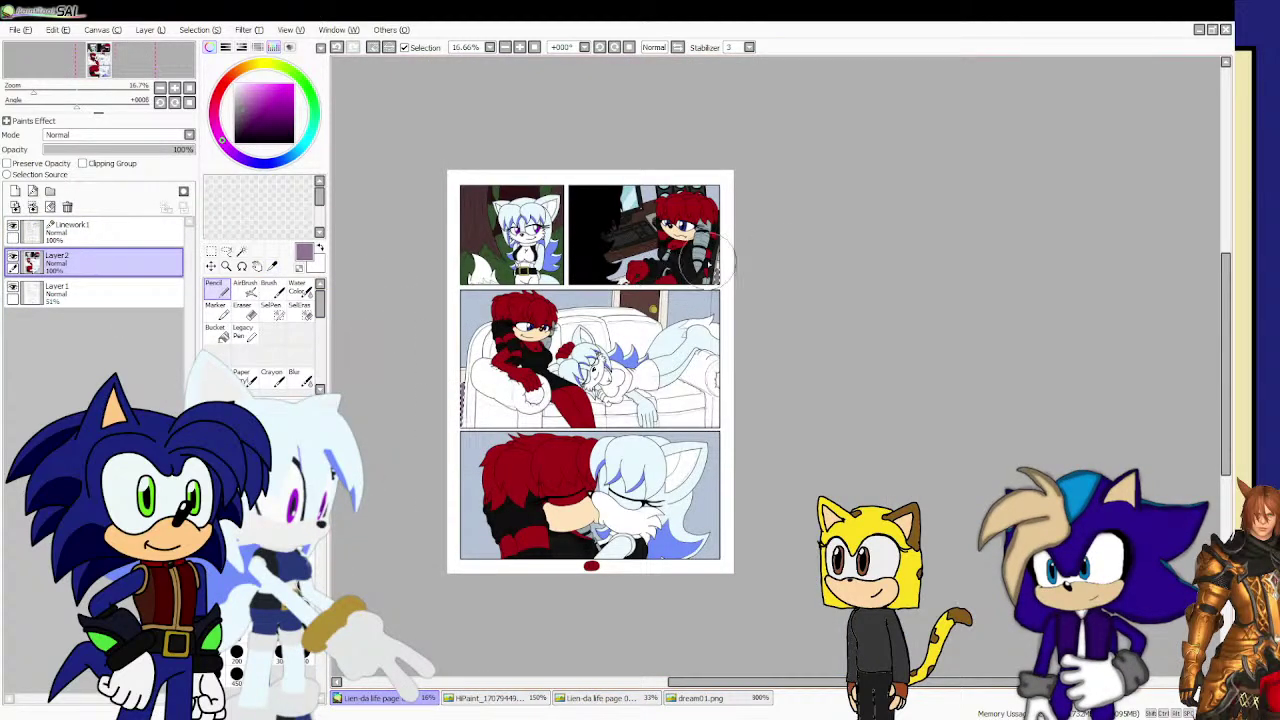
{"action": "left_click", "coordinate": [90, 230]}
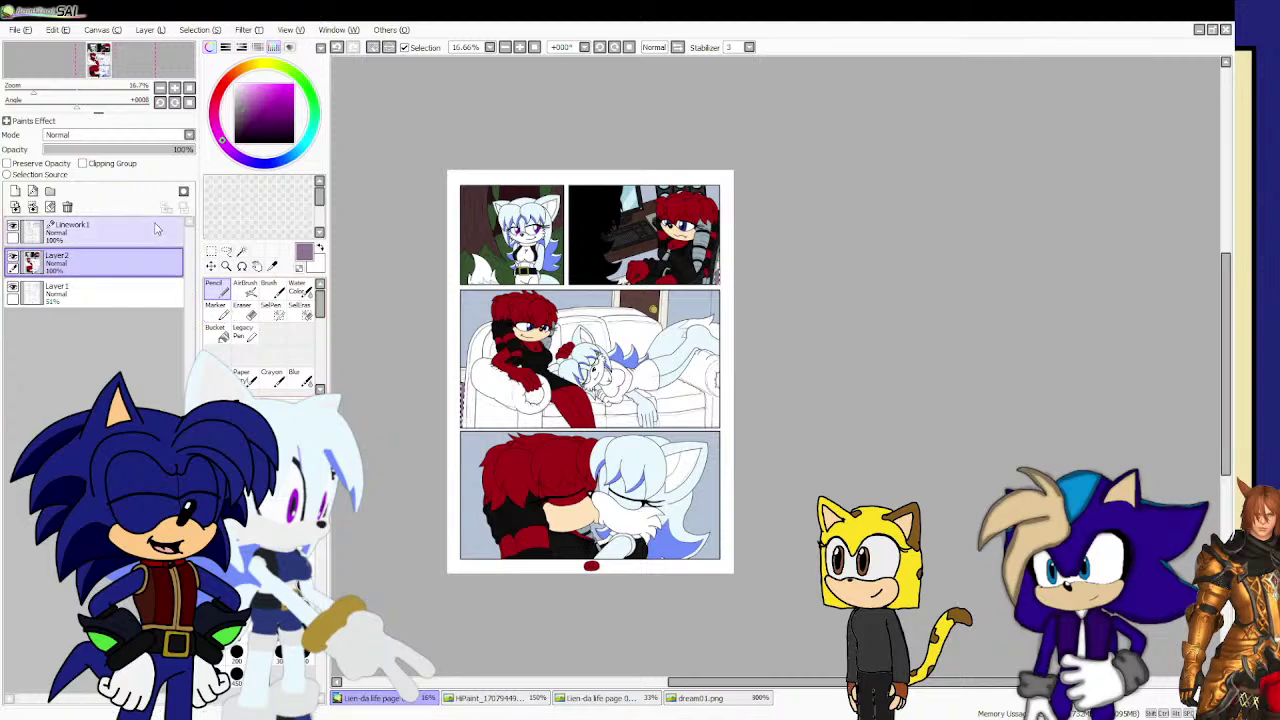
{"action": "key", "text": "ctrl+d"}
Select the third panel's sofa armrest beside the red character and the sofa's back cushions, using Linework1 as the base.
{"action": "left_click", "coordinate": [241, 251]}
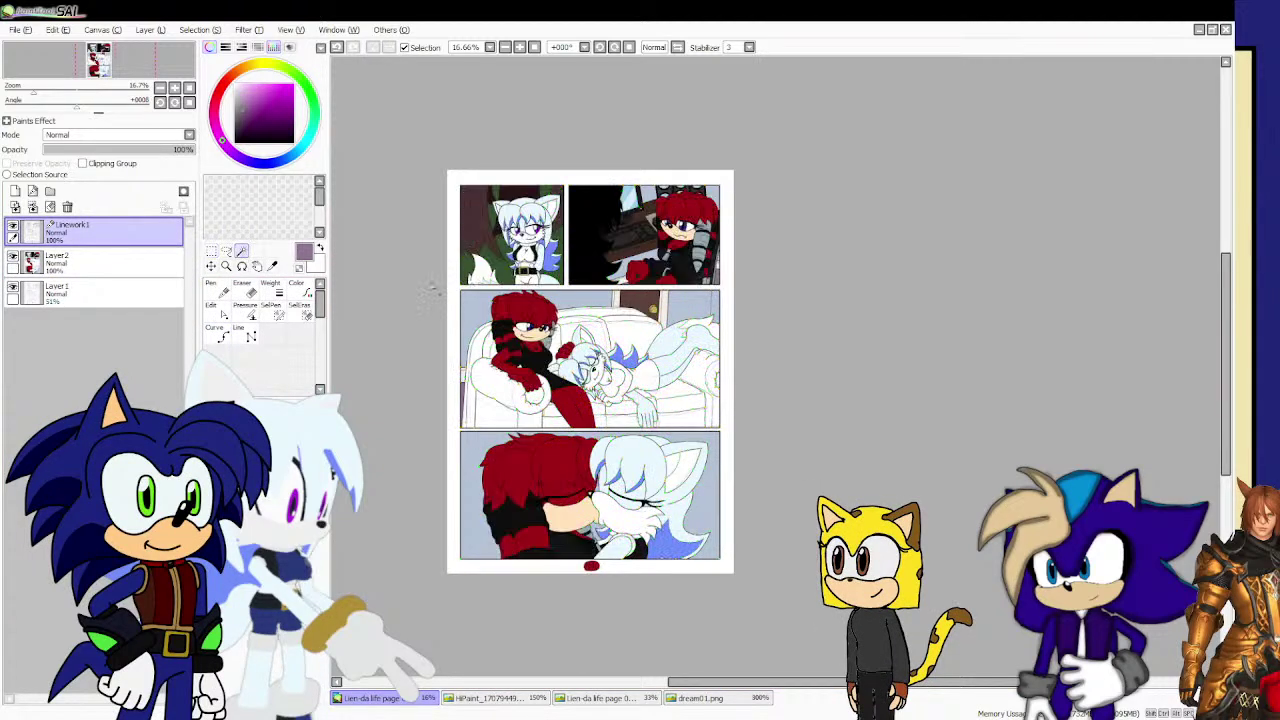
{"action": "scroll", "coordinate": [498, 408], "scroll_direction": "up", "scroll_amount": 3}
{"action": "left_click", "coordinate": [490, 414]}
{"action": "left_click", "coordinate": [480, 356]}
{"action": "left_click", "coordinate": [441, 252]}
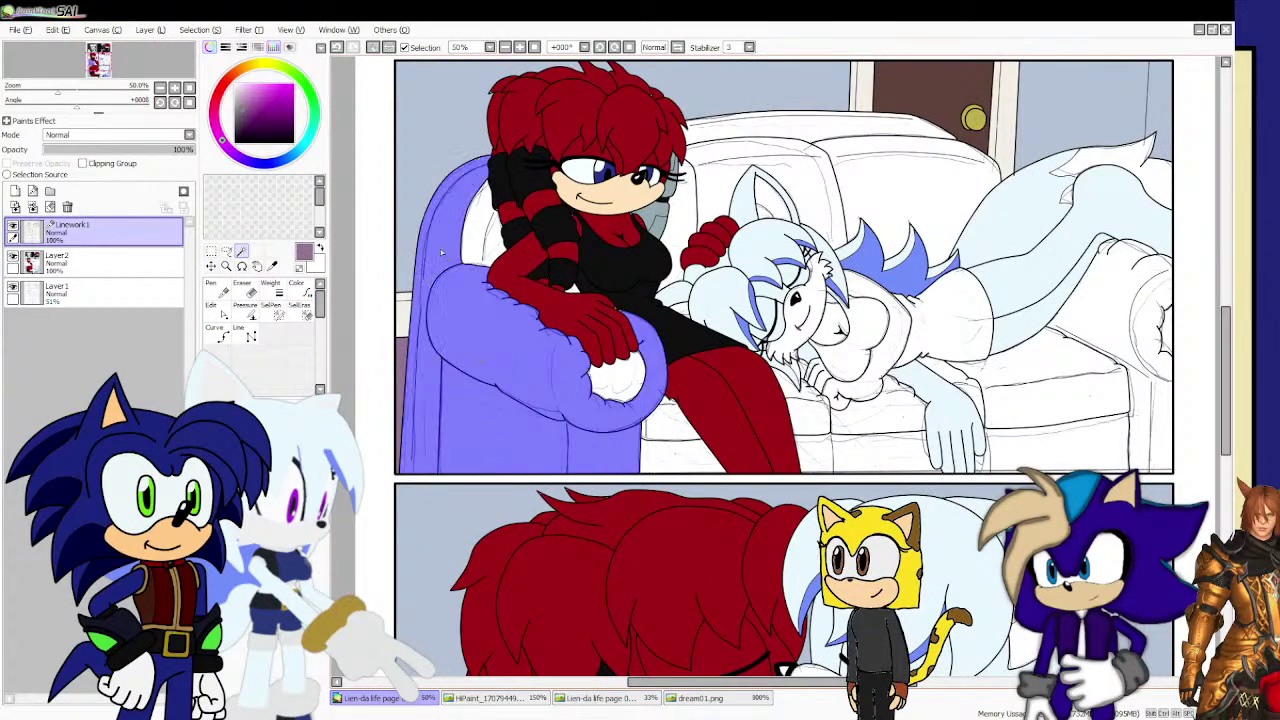
{"action": "scroll", "coordinate": [600, 310], "scroll_direction": "up", "scroll_amount": 2}
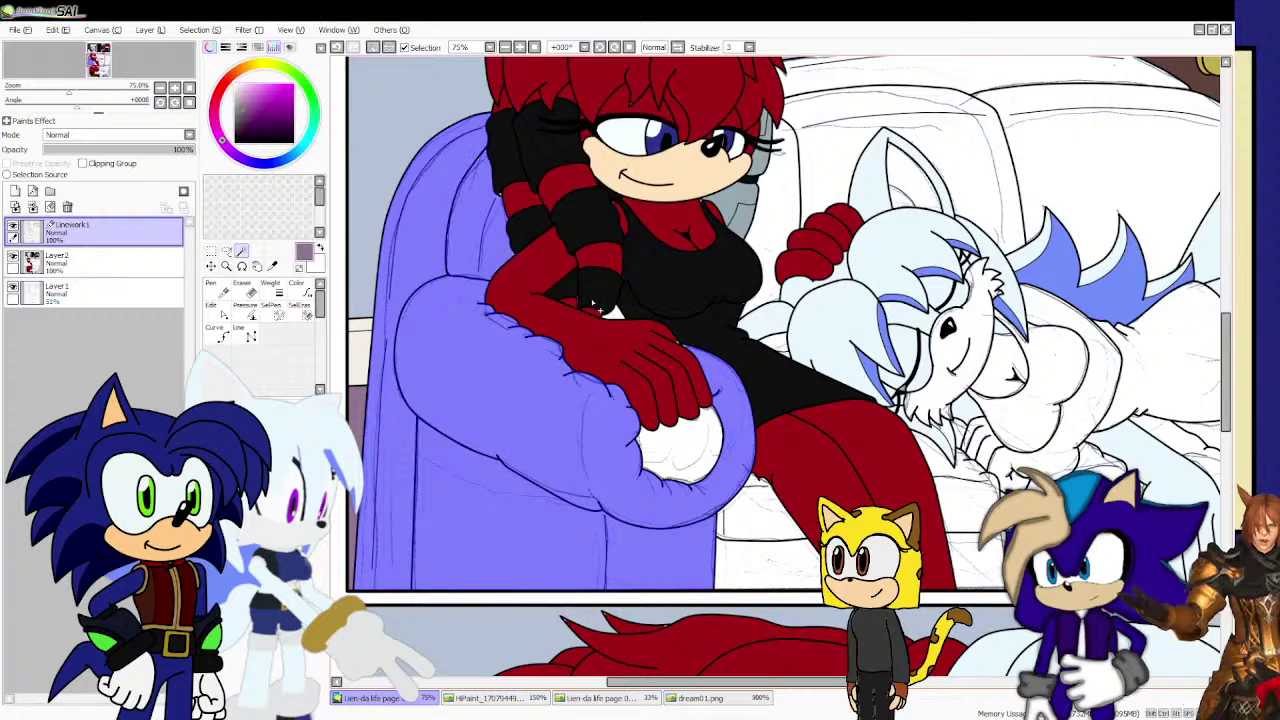
{"action": "scroll", "coordinate": [631, 325], "scroll_direction": "up", "scroll_amount": 1}
{"action": "scroll", "coordinate": [631, 325], "scroll_direction": "down", "scroll_amount": 3}
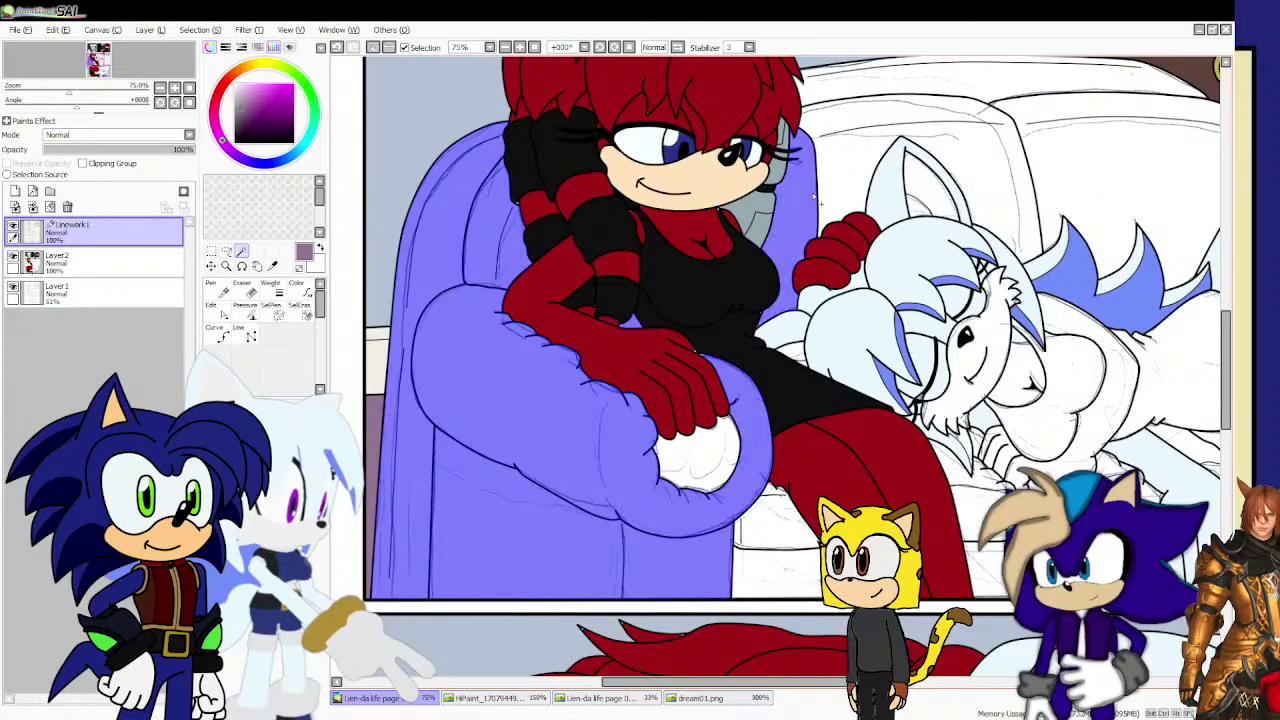
{"action": "scroll", "coordinate": [792, 206], "scroll_direction": "down", "scroll_amount": 1}
{"action": "left_click", "coordinate": [884, 148]}
{"action": "left_click", "coordinate": [940, 185]}
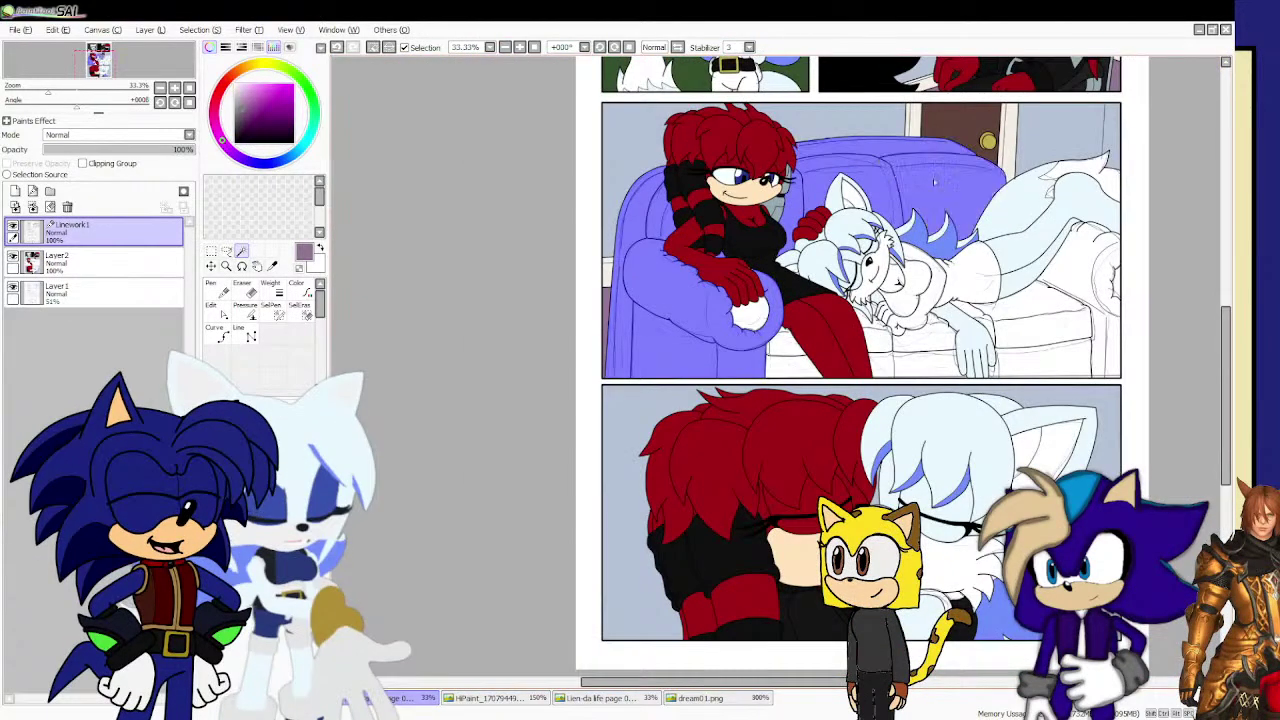
Add the third panel's right sofa armrest, seat cushions and front sections, including those around the red legs, to the selection.
{"action": "left_click", "coordinate": [1080, 262]}
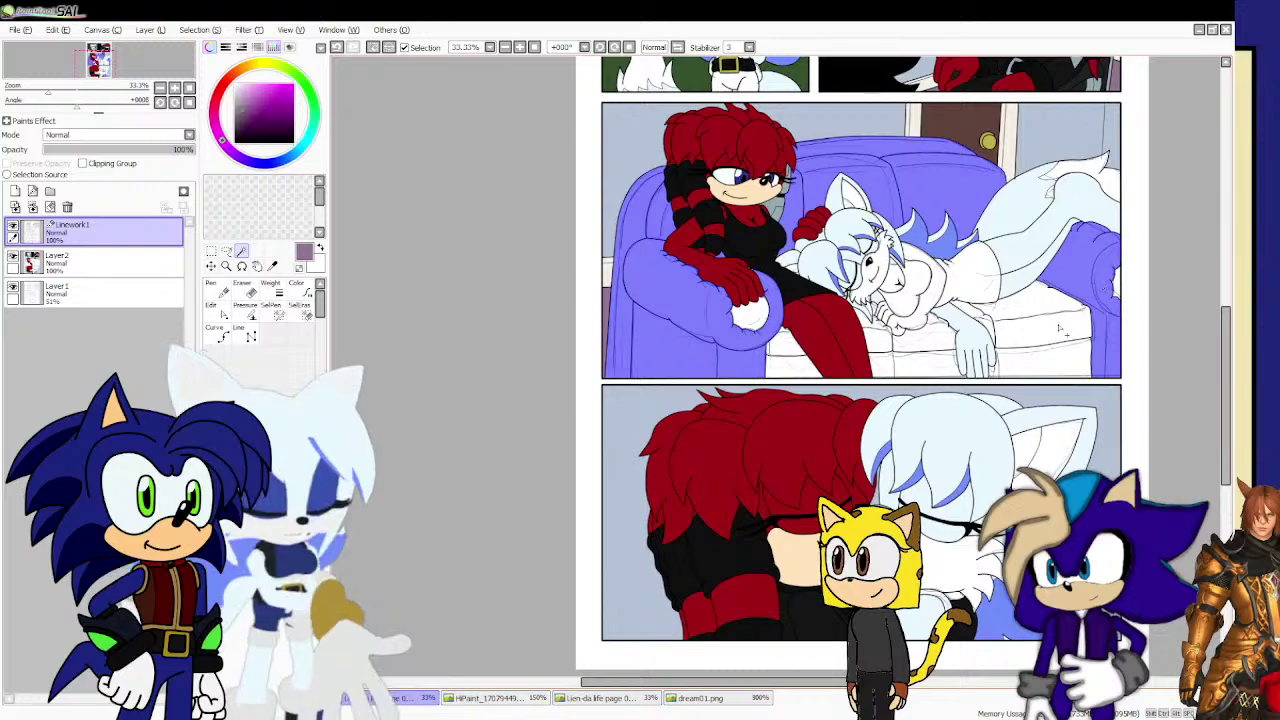
{"action": "left_click", "coordinate": [1056, 328]}
{"action": "left_click", "coordinate": [1046, 358]}
{"action": "left_click", "coordinate": [951, 359]}
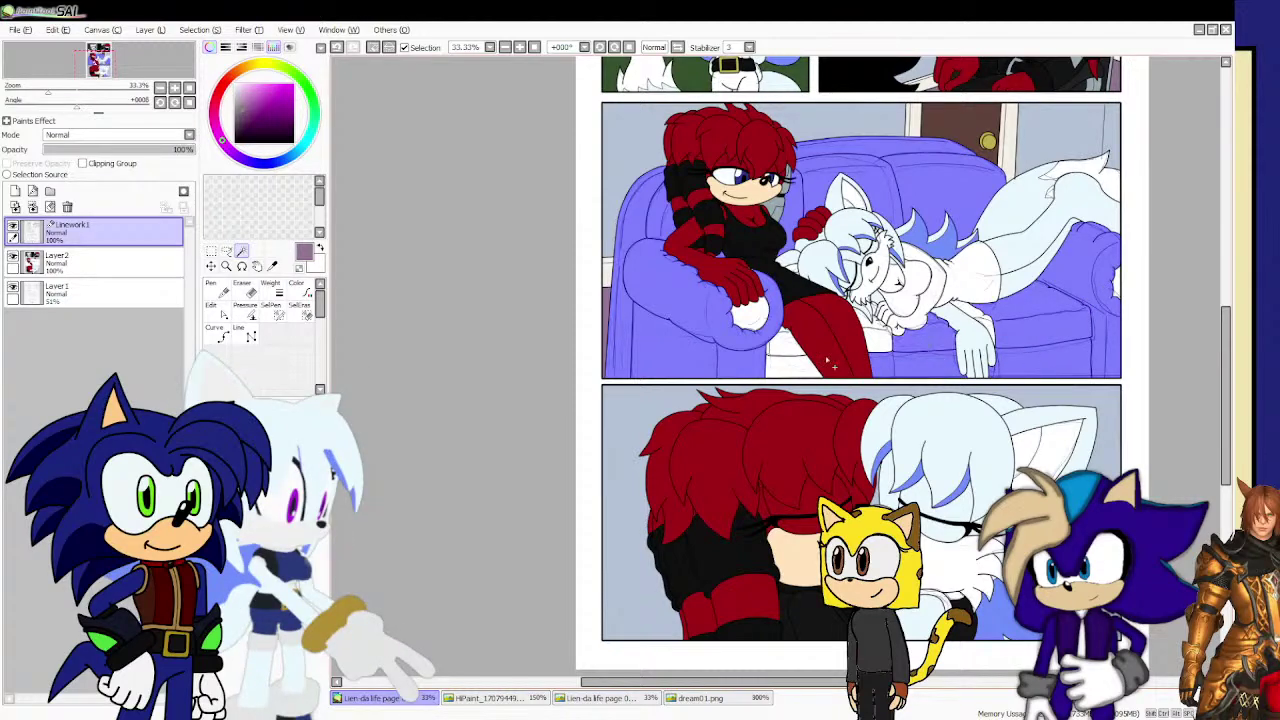
{"action": "left_click", "coordinate": [786, 350]}
{"action": "scroll", "coordinate": [872, 332], "scroll_direction": "up", "scroll_amount": 4}
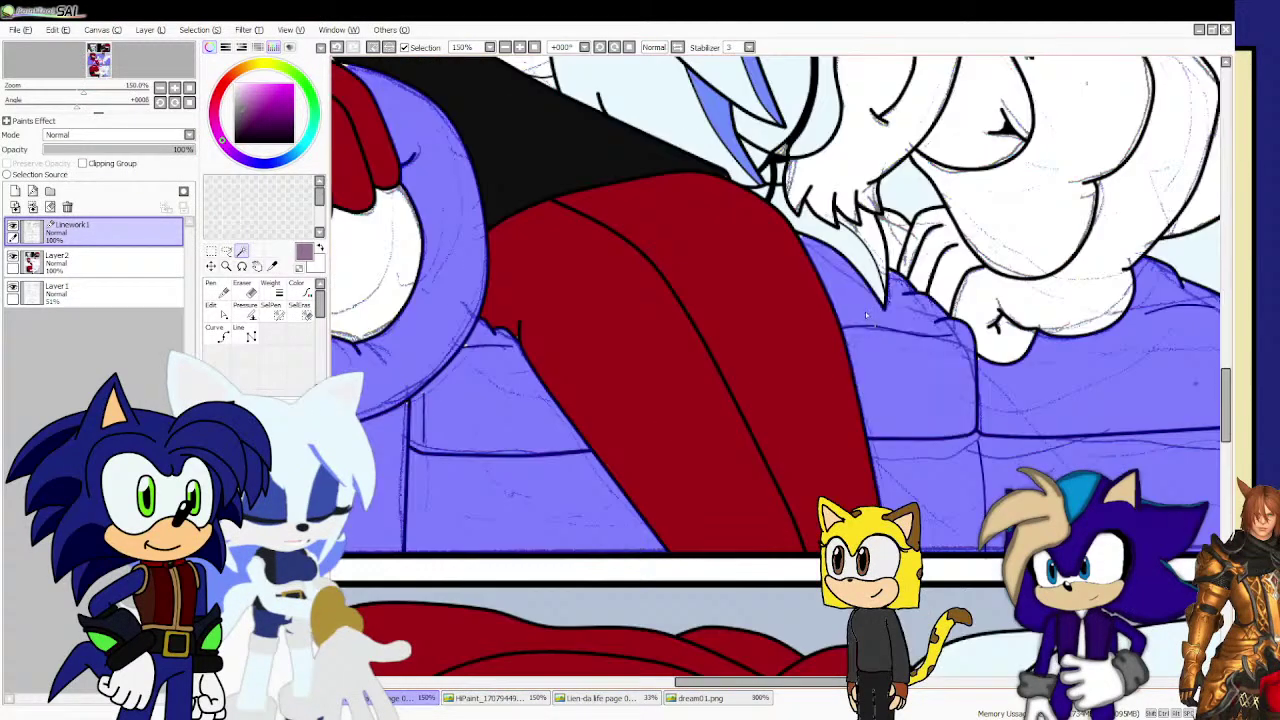
{"action": "scroll", "coordinate": [856, 305], "scroll_direction": "down", "scroll_amount": 2}
{"action": "scroll", "coordinate": [952, 258], "scroll_direction": "up", "scroll_amount": 1}
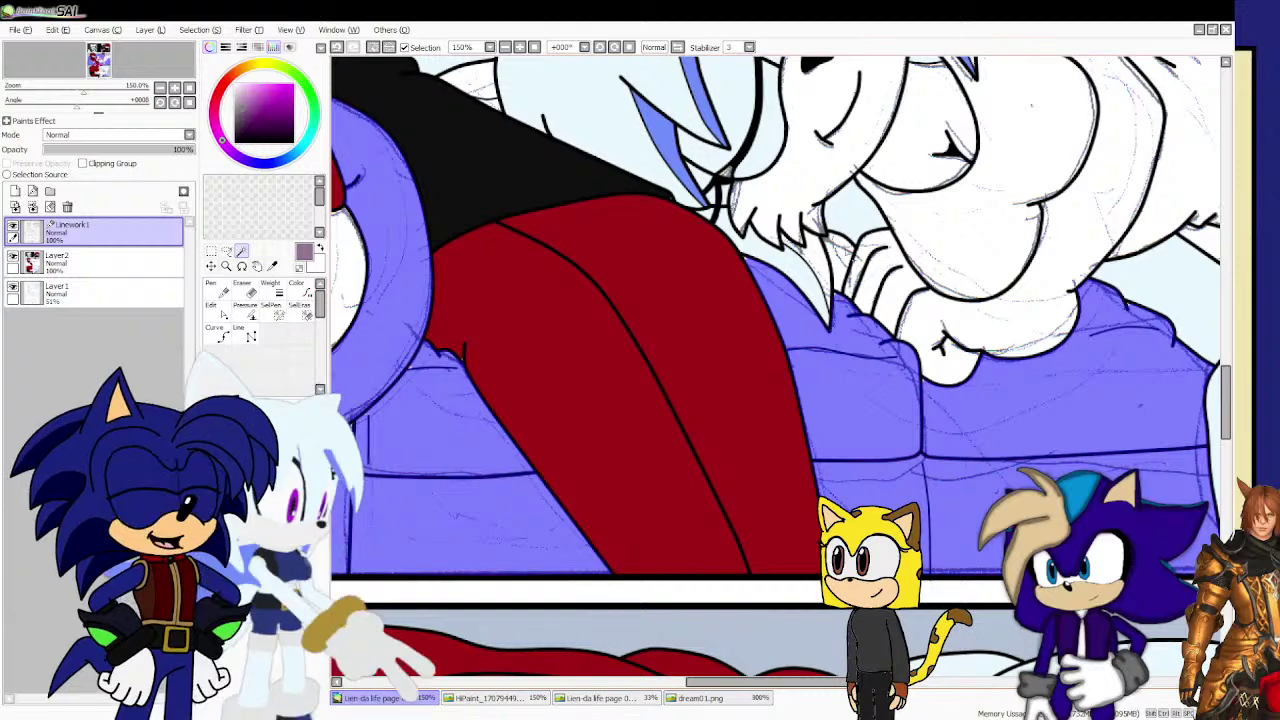
{"action": "scroll", "coordinate": [960, 255], "scroll_direction": "down", "scroll_amount": 2}
{"action": "scroll", "coordinate": [980, 255], "scroll_direction": "down", "scroll_amount": 3}
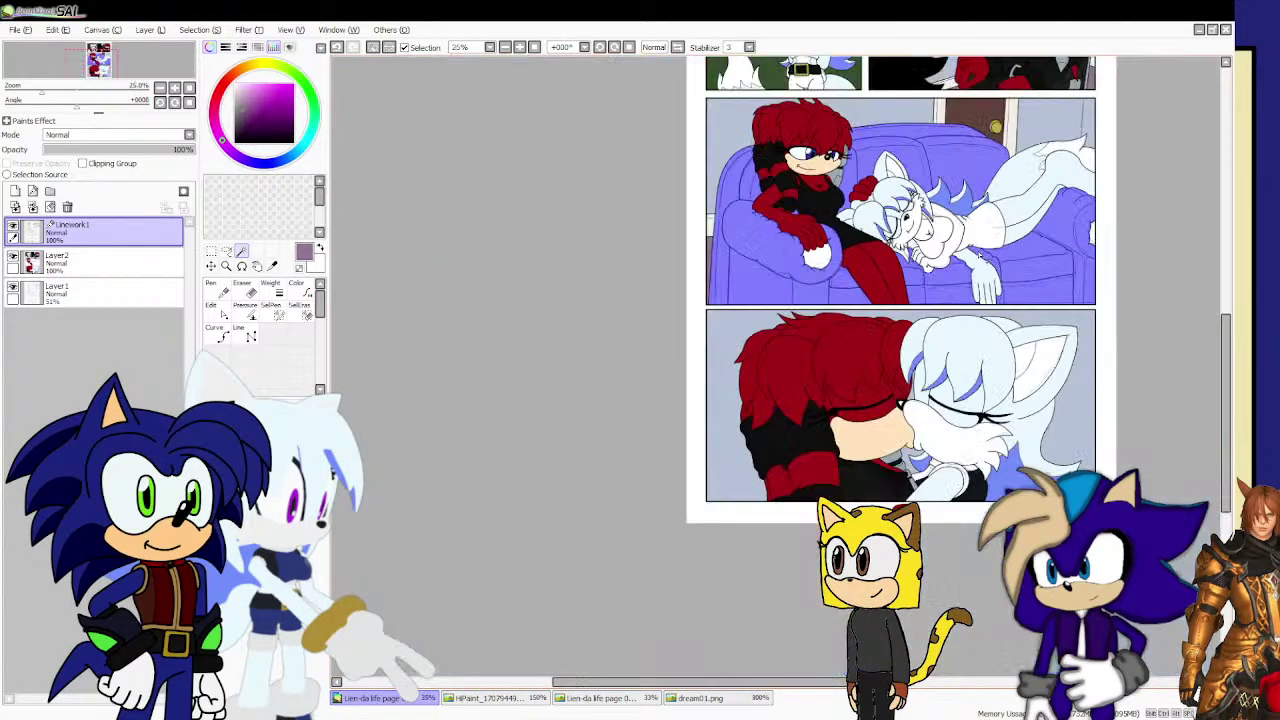
{"action": "scroll", "coordinate": [736, 468], "scroll_direction": "up", "scroll_amount": 1}
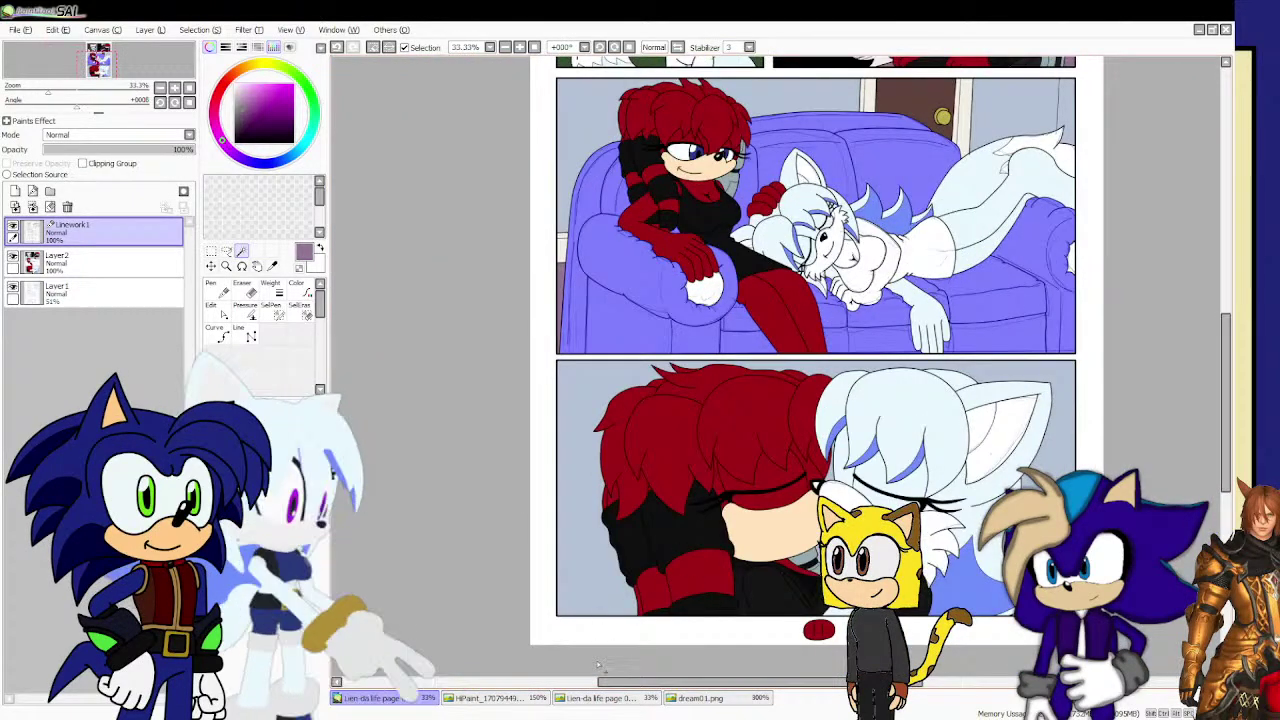
Find the reference page with the green sofa, sample the sofa's grey-green colour, and return to the comic page being coloured.
{"action": "left_click", "coordinate": [688, 704]}
{"action": "left_click", "coordinate": [632, 701]}
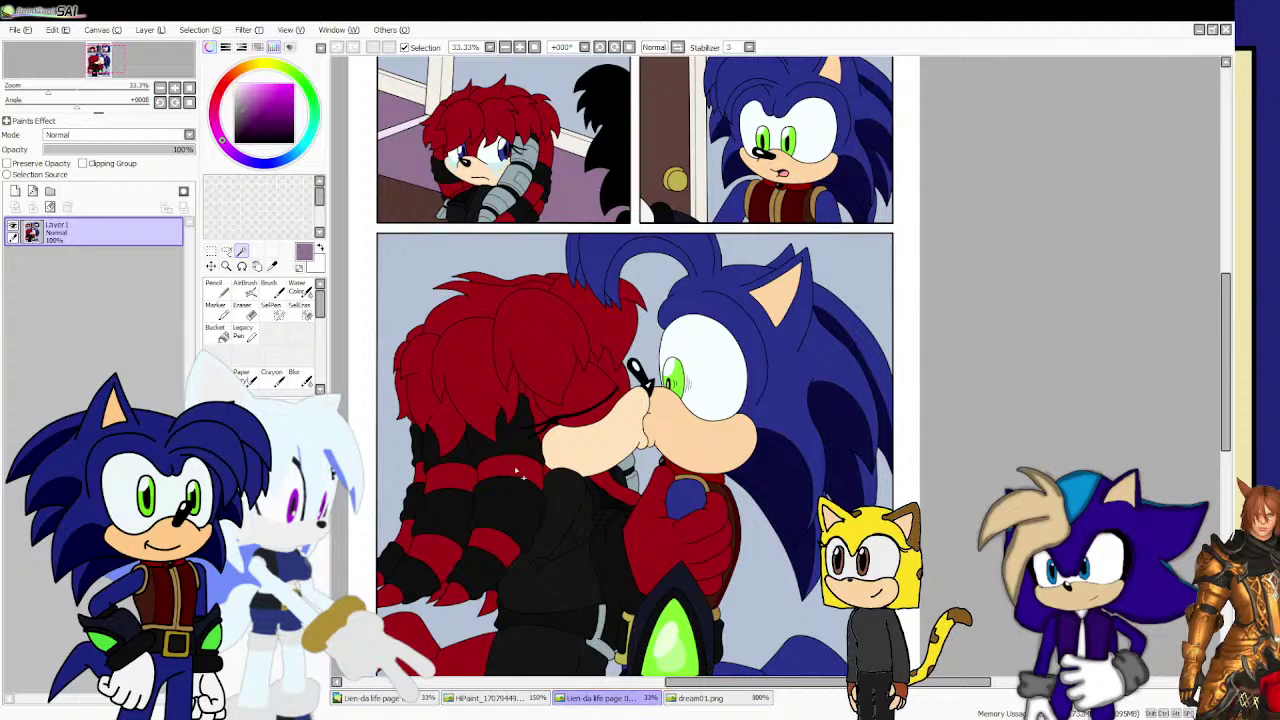
{"action": "left_click", "coordinate": [490, 698]}
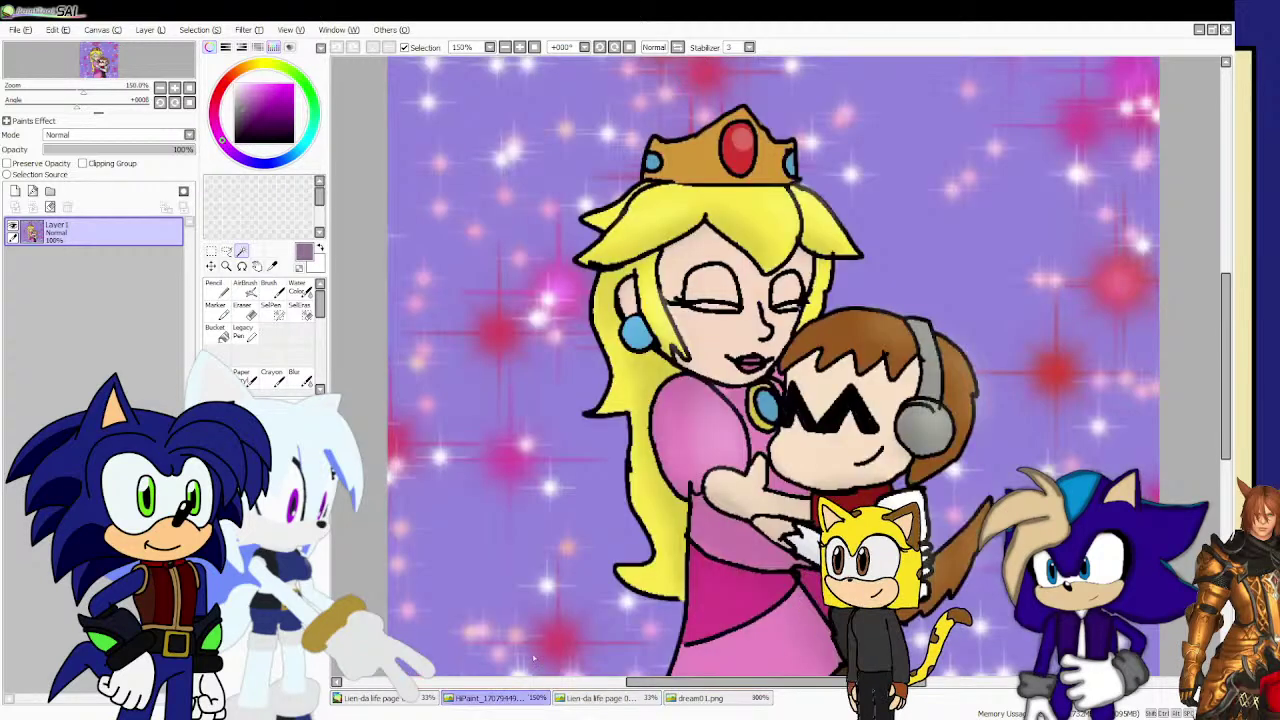
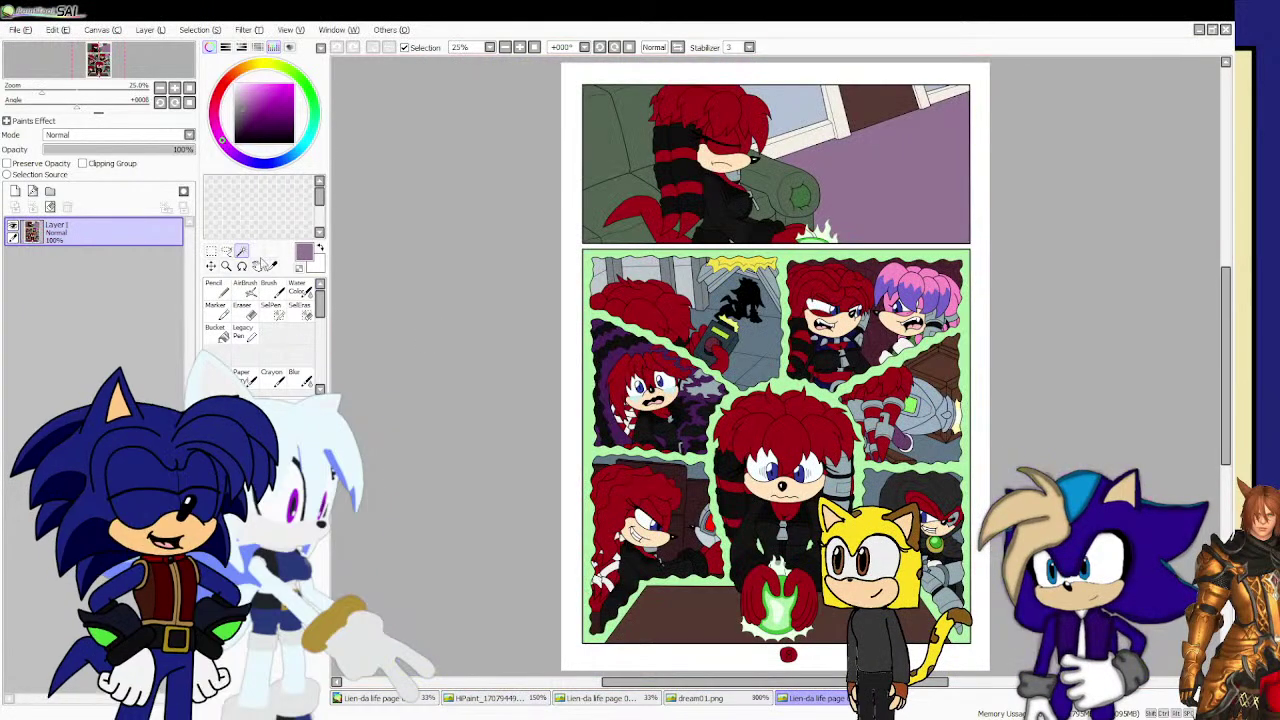
{"action": "left_click", "coordinate": [272, 266]}
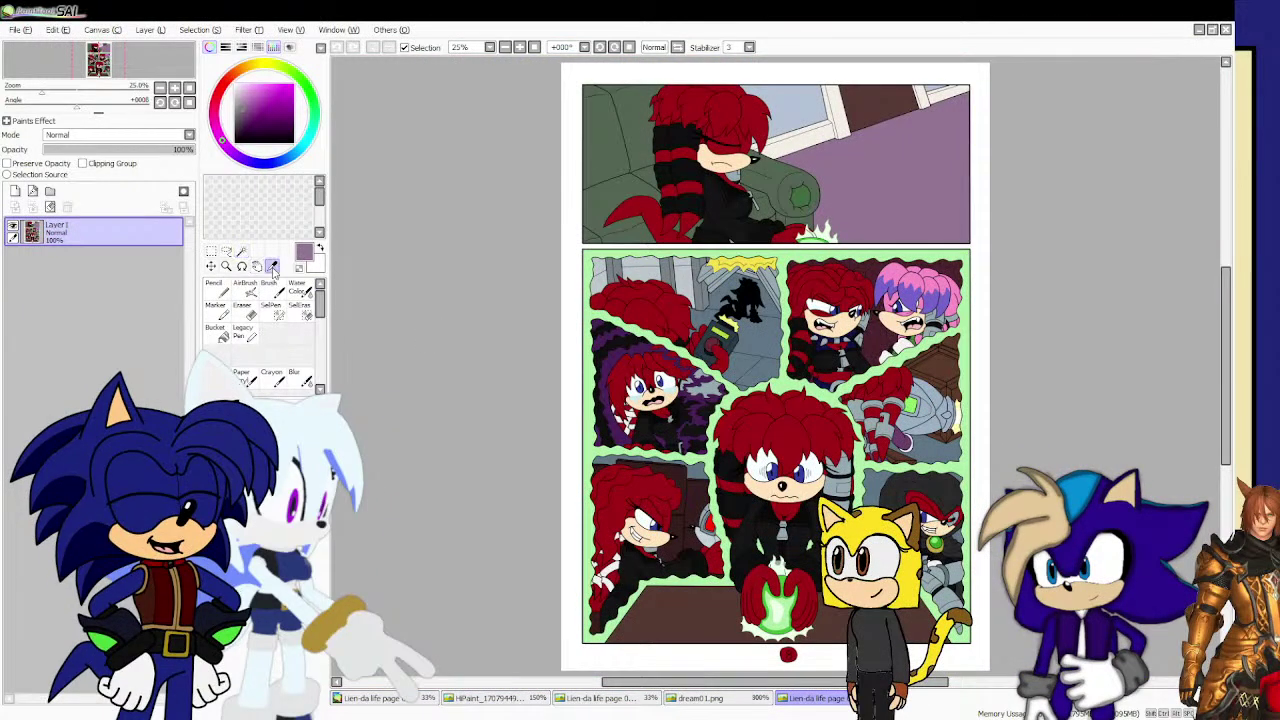
{"action": "scroll", "coordinate": [766, 168], "scroll_direction": "up", "scroll_amount": 5}
{"action": "left_click", "coordinate": [774, 191]}
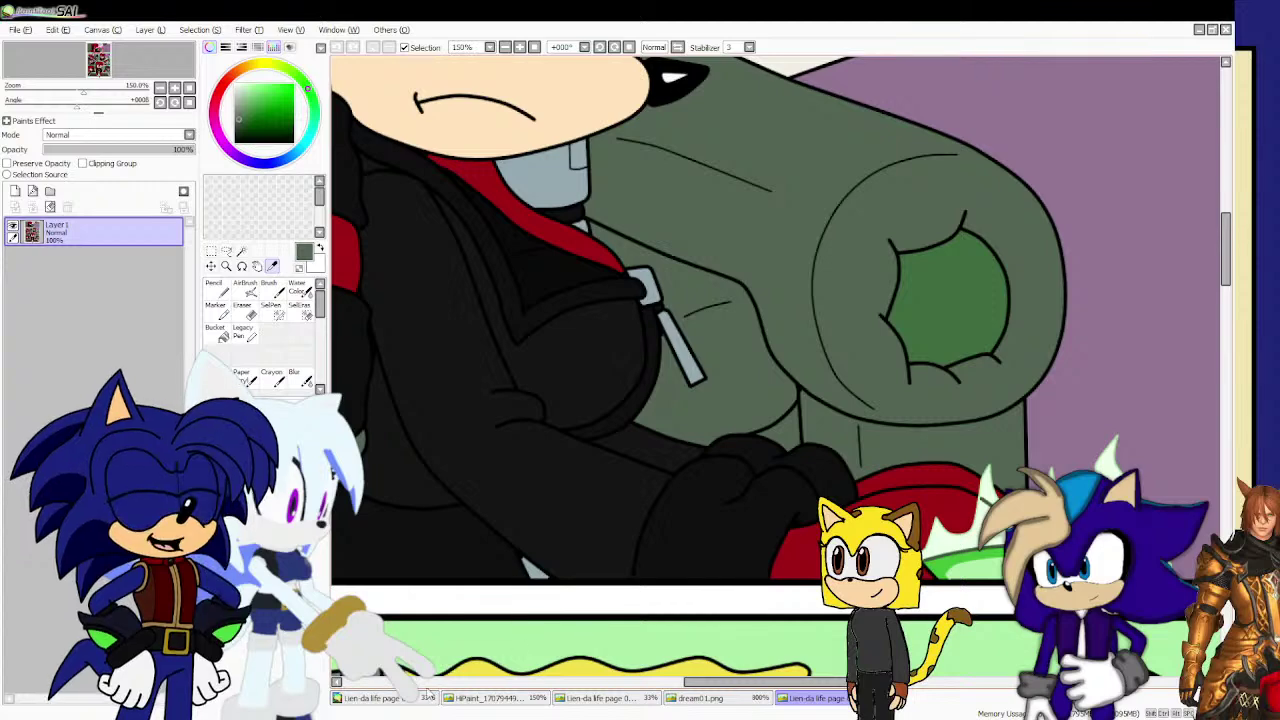
{"action": "left_click", "coordinate": [385, 698]}
{"action": "scroll", "coordinate": [459, 625], "scroll_direction": "down", "scroll_amount": 1}
{"action": "left_click", "coordinate": [156, 289]}
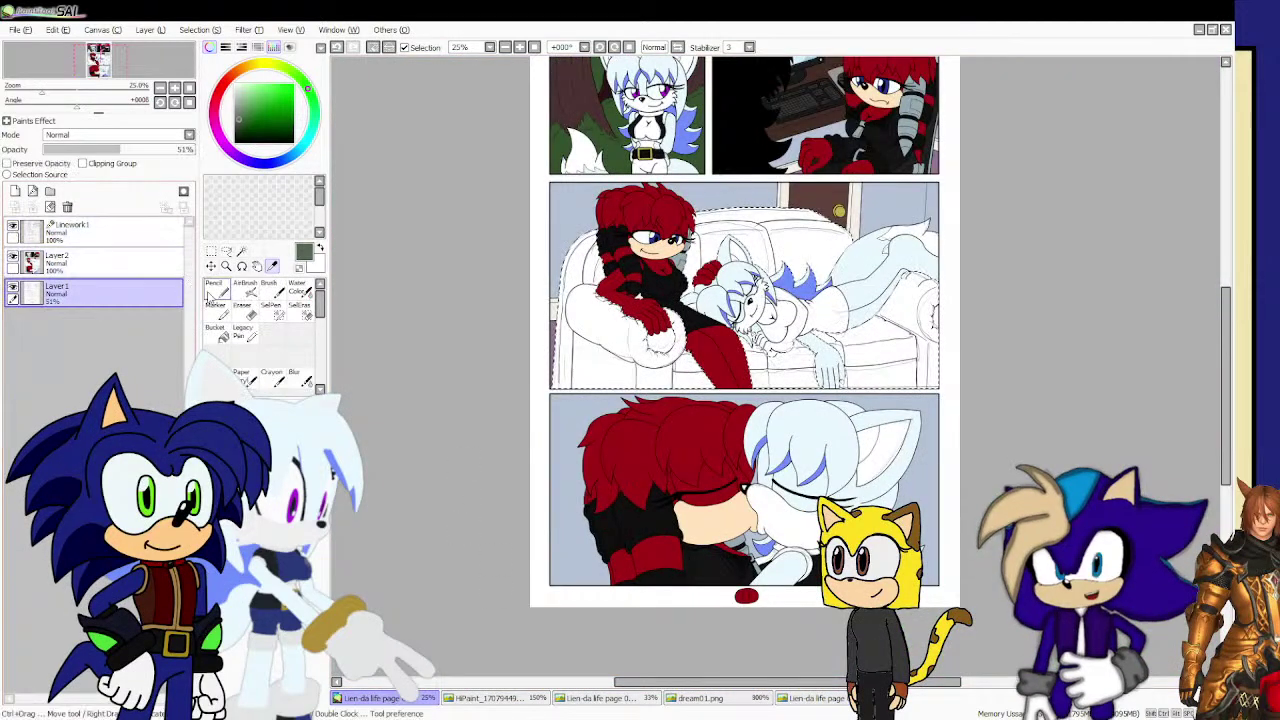
{"action": "mouse_move", "coordinate": [477, 243]}
{"action": "left_mouse_down"}
{"action": "mouse_move", "coordinate": [580, 221]}
{"action": "mouse_move", "coordinate": [976, 200]}
{"action": "mouse_move", "coordinate": [602, 228]}
{"action": "mouse_move", "coordinate": [973, 228]}
{"action": "mouse_move", "coordinate": [509, 258]}
{"action": "mouse_move", "coordinate": [995, 268]}
{"action": "mouse_move", "coordinate": [629, 281]}
{"action": "left_mouse_up"}
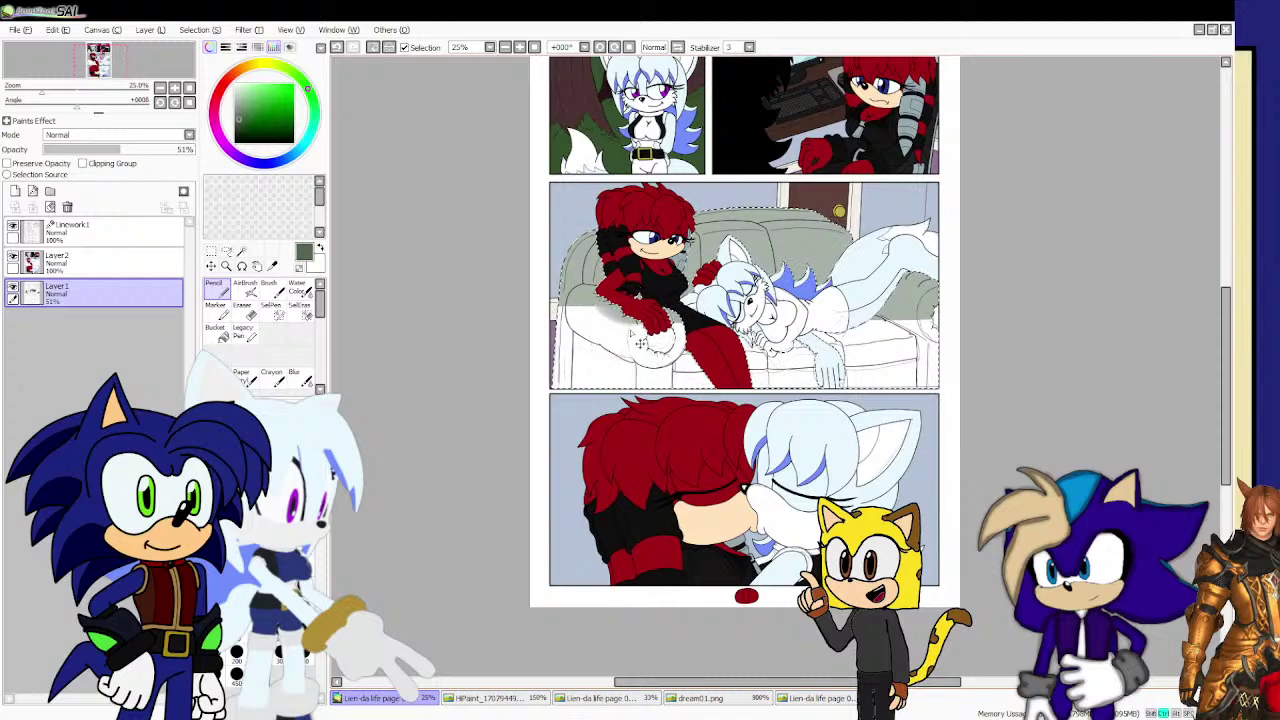
{"action": "key", "text": "ctrl+z"}
Fill the selected sofa areas in the third panel with the grey-green colour on Layer2 and clear the selection.
{"action": "left_click", "coordinate": [134, 268]}
{"action": "mouse_move", "coordinate": [514, 230]}
{"action": "left_mouse_down"}
{"action": "mouse_move", "coordinate": [1035, 199]}
{"action": "mouse_move", "coordinate": [574, 219]}
{"action": "mouse_move", "coordinate": [1082, 247]}
{"action": "mouse_move", "coordinate": [1116, 267]}
{"action": "mouse_move", "coordinate": [798, 265]}
{"action": "mouse_move", "coordinate": [693, 315]}
{"action": "mouse_move", "coordinate": [497, 311]}
{"action": "mouse_move", "coordinate": [508, 340]}
{"action": "left_mouse_up"}
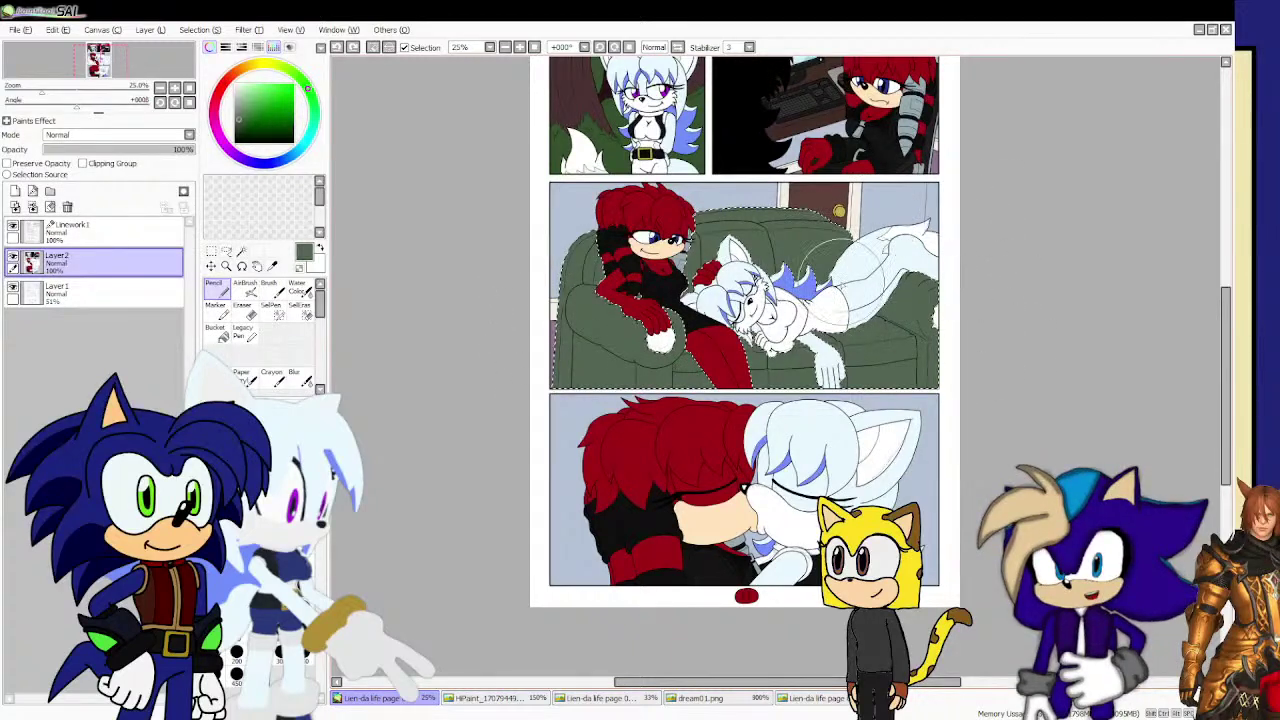
{"action": "left_click", "coordinate": [70, 229]}
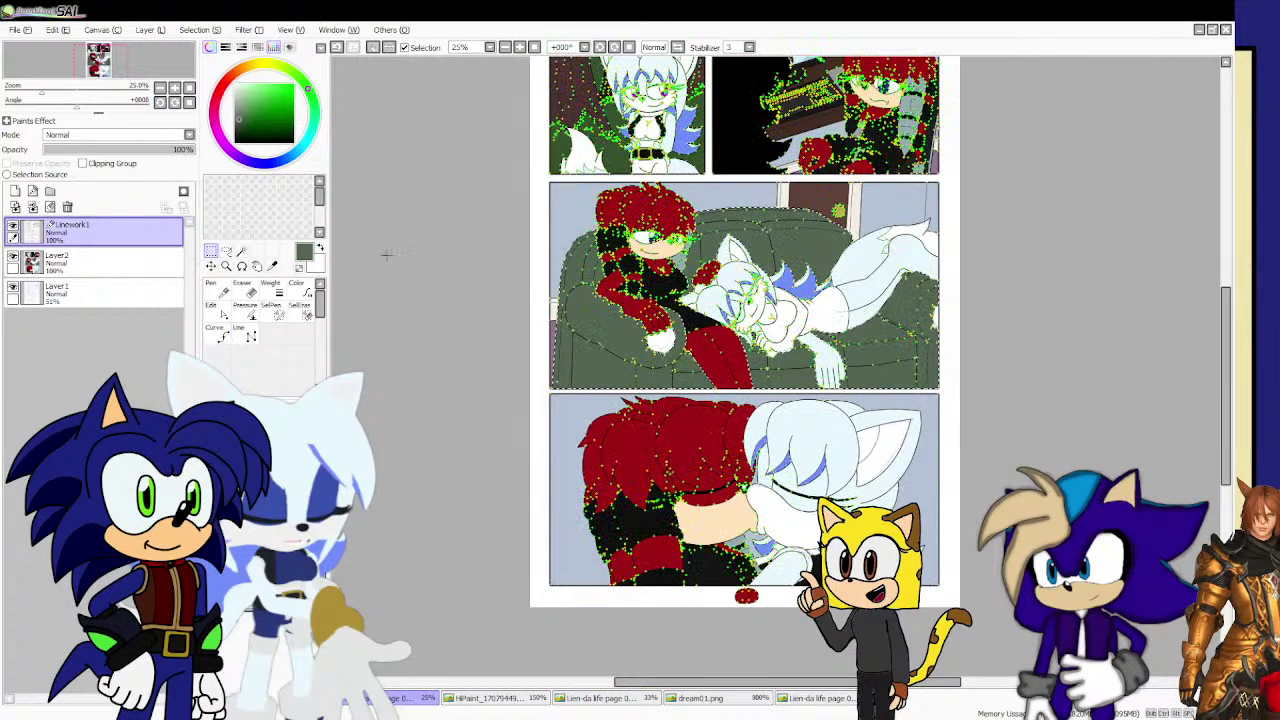
Select the round inner front sections of both sofa armrests in the third panel, using Linework1 as the base.
{"action": "left_click", "coordinate": [241, 251]}
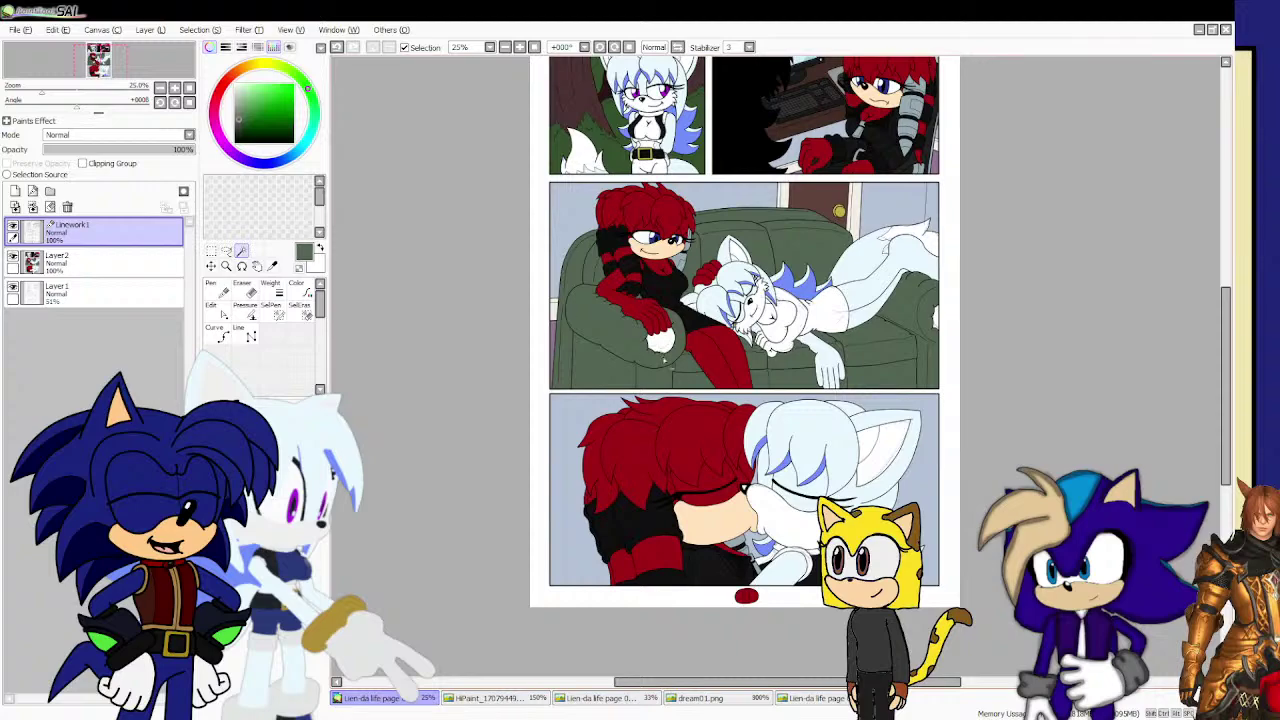
{"action": "scroll", "coordinate": [668, 364], "scroll_direction": "up", "scroll_amount": 2}
{"action": "left_click", "coordinate": [652, 334]}
{"action": "scroll", "coordinate": [652, 334], "scroll_direction": "down", "scroll_amount": 2}
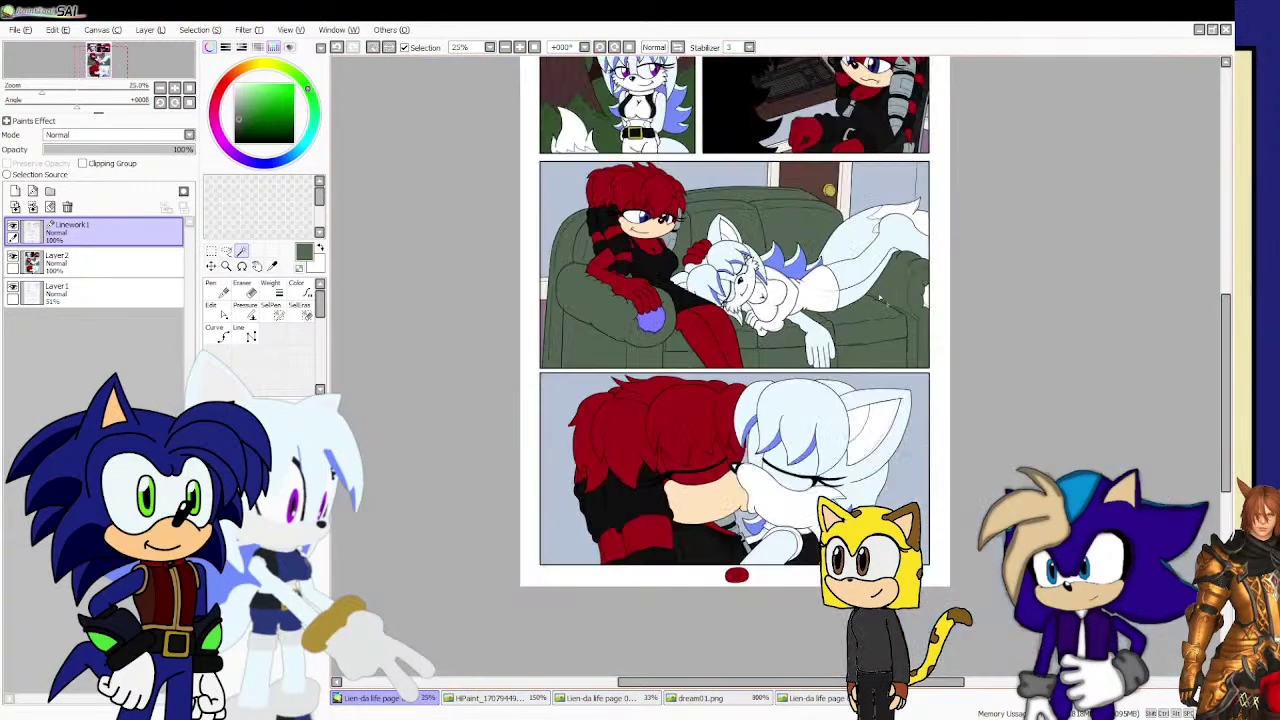
{"action": "scroll", "coordinate": [929, 295], "scroll_direction": "up", "scroll_amount": 4}
{"action": "left_click", "coordinate": [926, 310]}
{"action": "scroll", "coordinate": [929, 316], "scroll_direction": "down", "scroll_amount": 4}
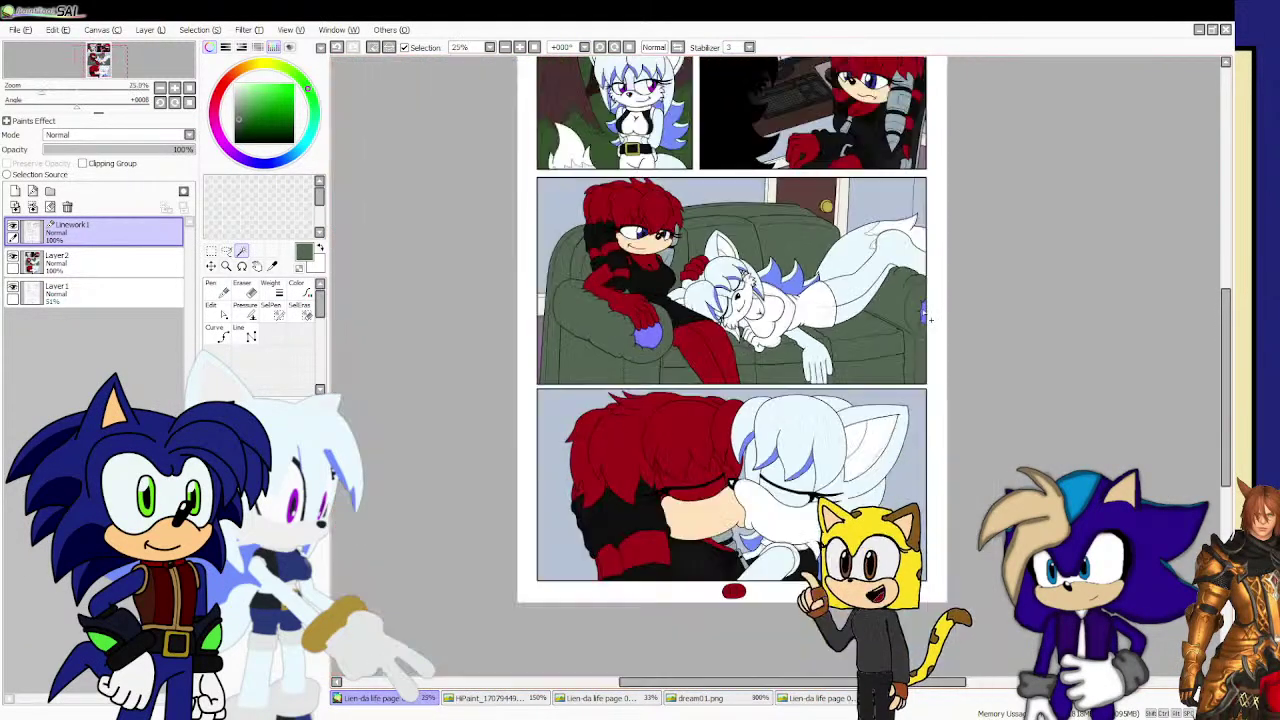
{"action": "scroll", "coordinate": [930, 318], "scroll_direction": "down", "scroll_amount": 1}
{"action": "scroll", "coordinate": [693, 523], "scroll_direction": "up", "scroll_amount": 1}
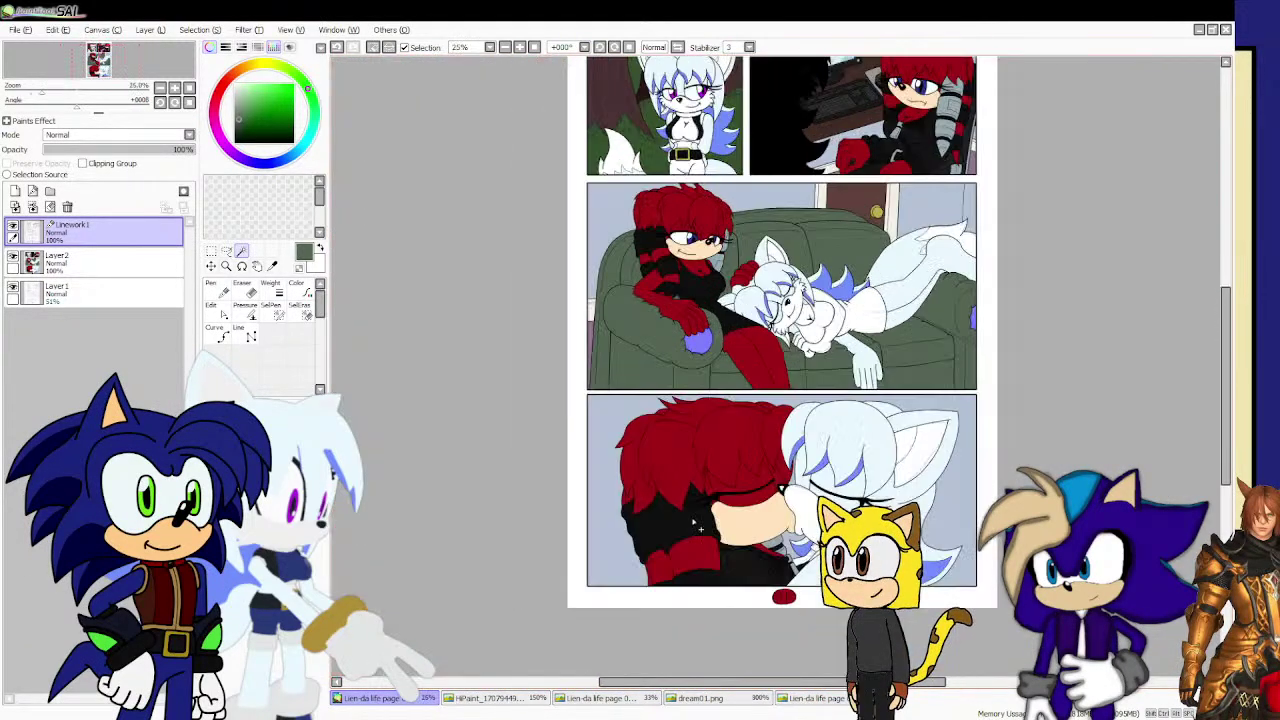
Sample the brighter green of the reference sofa's armrest centre, fill the selected armrest sections on Layer2, and clear the selection.
{"action": "left_click", "coordinate": [818, 699]}
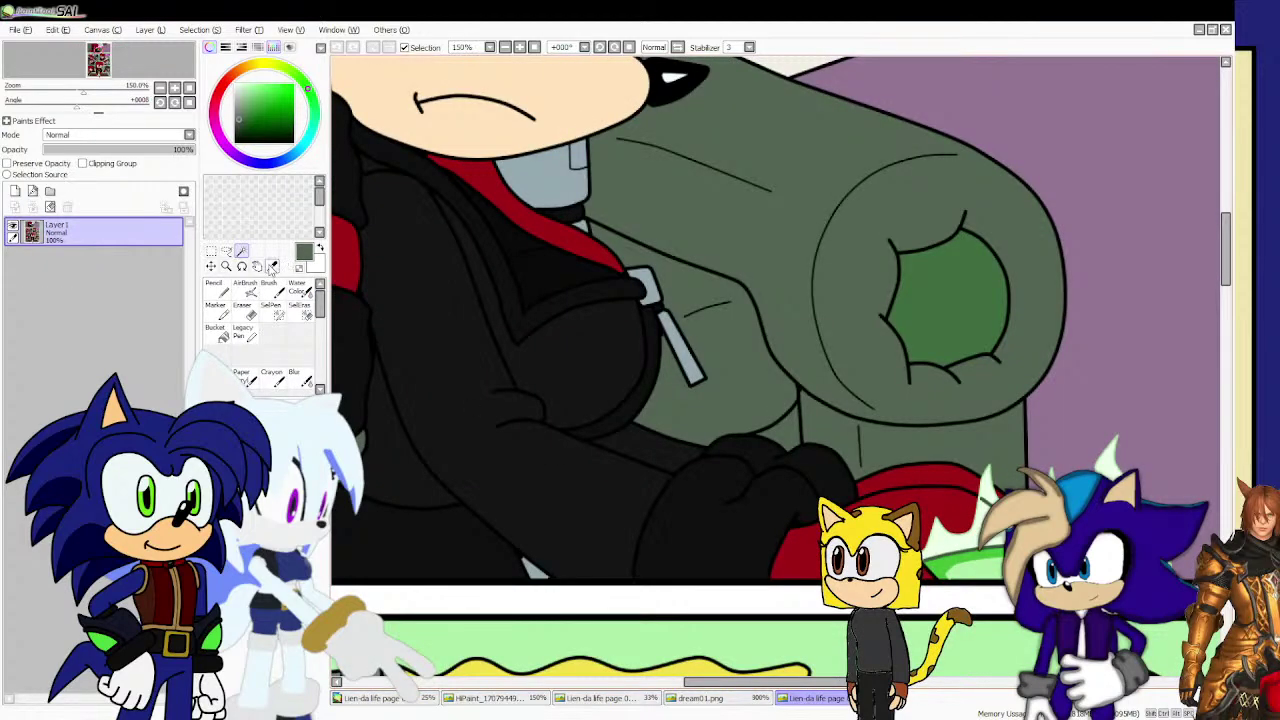
{"action": "left_click", "coordinate": [272, 265]}
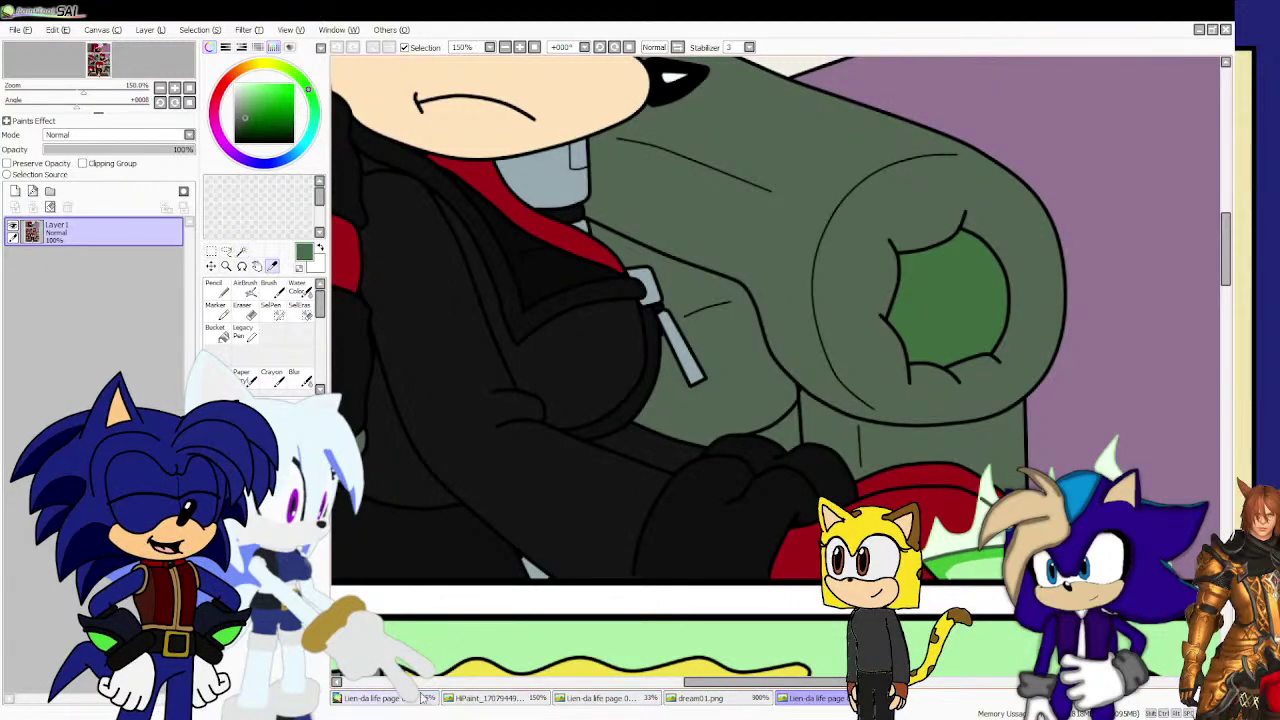
{"action": "left_click", "coordinate": [424, 697]}
{"action": "left_click", "coordinate": [170, 290]}
{"action": "left_click", "coordinate": [173, 264]}
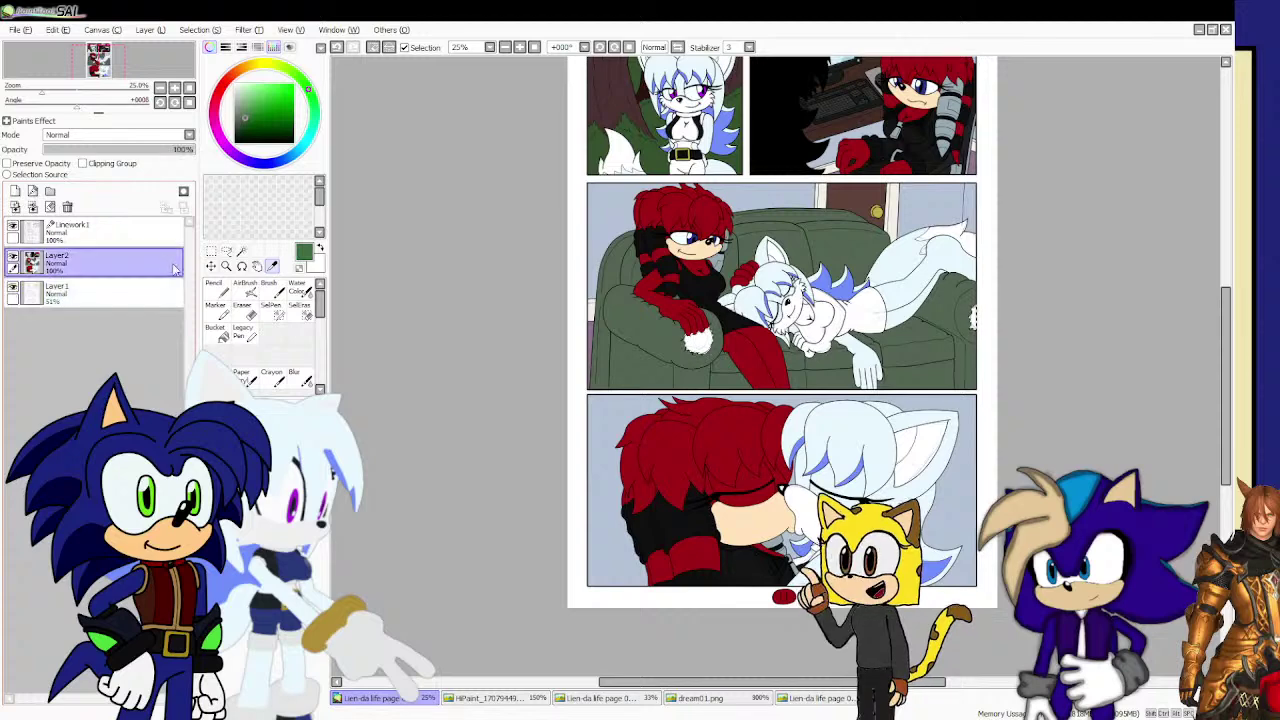
{"action": "left_click", "coordinate": [214, 288]}
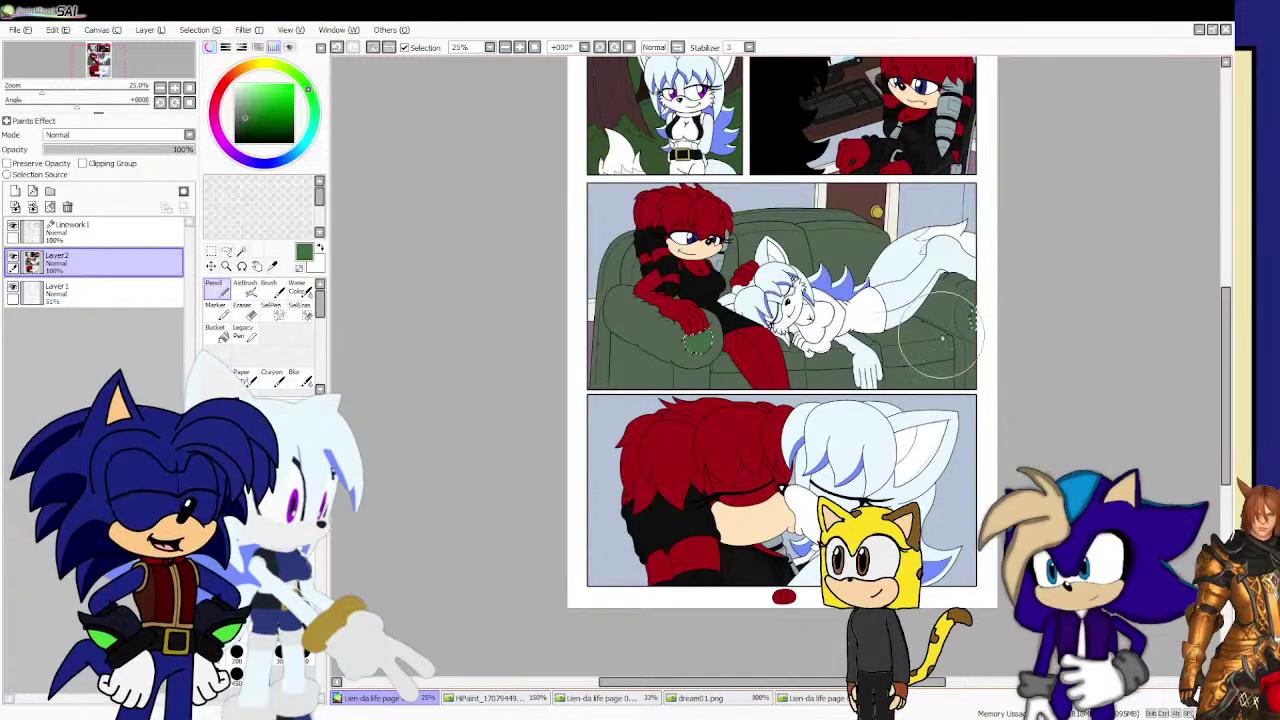
{"action": "scroll", "coordinate": [937, 320], "scroll_direction": "down", "scroll_amount": 1}
{"action": "scroll", "coordinate": [904, 170], "scroll_direction": "up", "scroll_amount": 1}
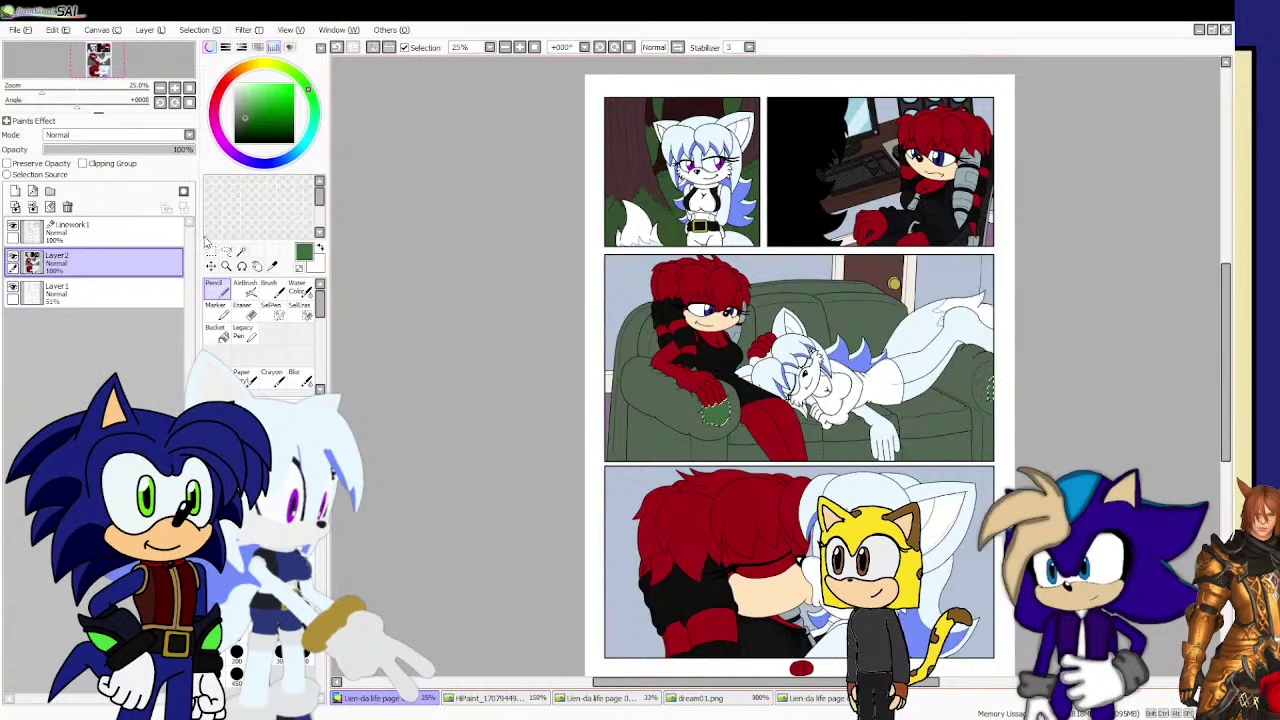
{"action": "left_click", "coordinate": [110, 229]}
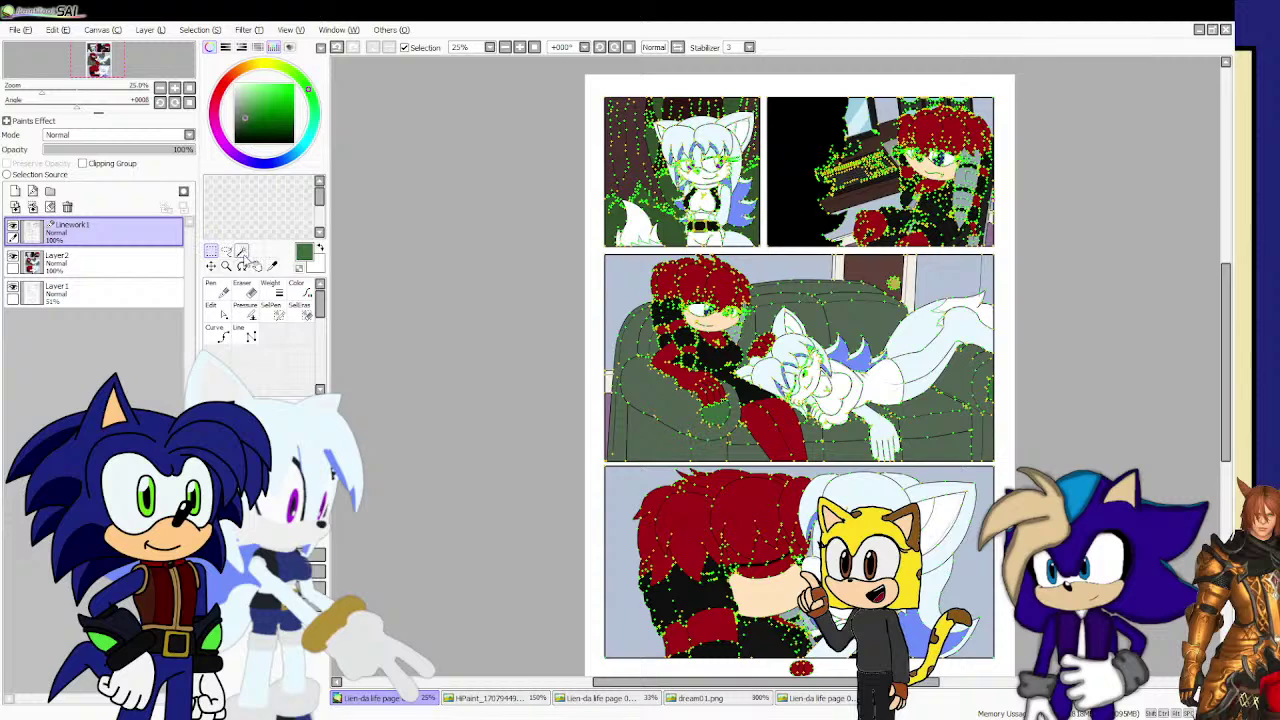
Select the reclining white cat's outfit sections in the third panel, fill them with muted blue on Layer2, and clear the selection.
{"action": "scroll", "coordinate": [857, 397], "scroll_direction": "up", "scroll_amount": 2}
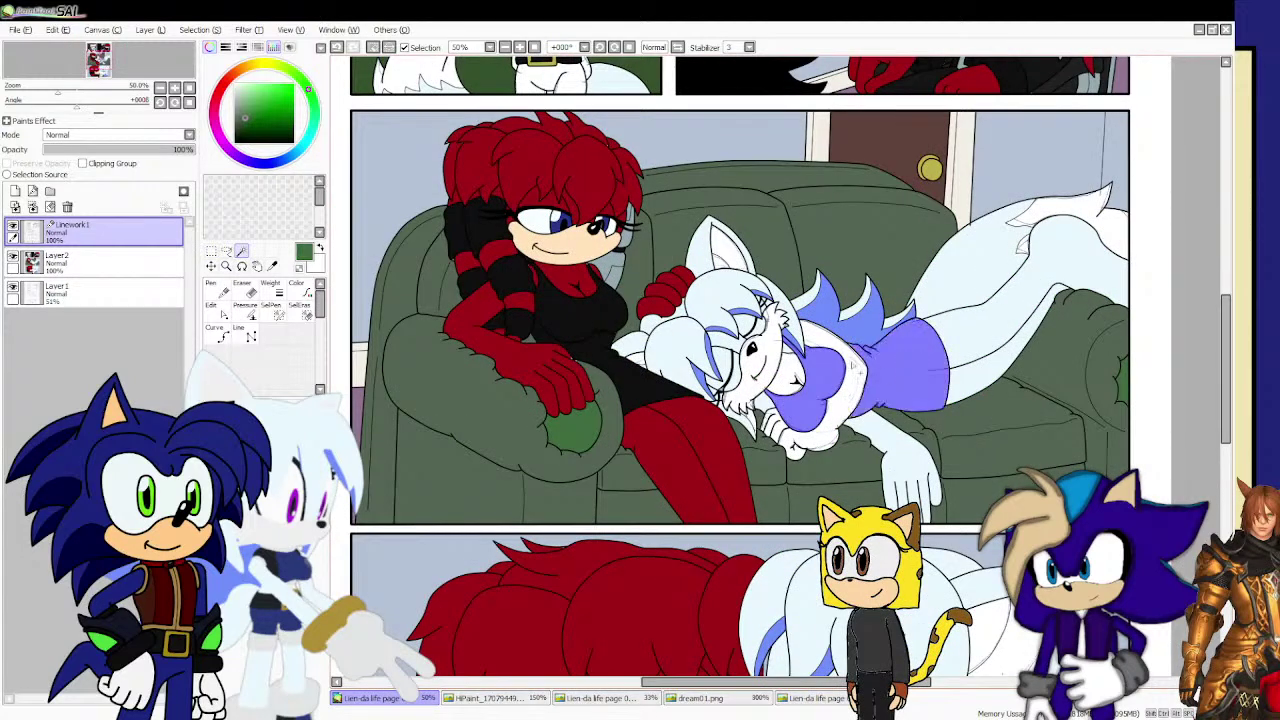
{"action": "left_click", "coordinate": [273, 265]}
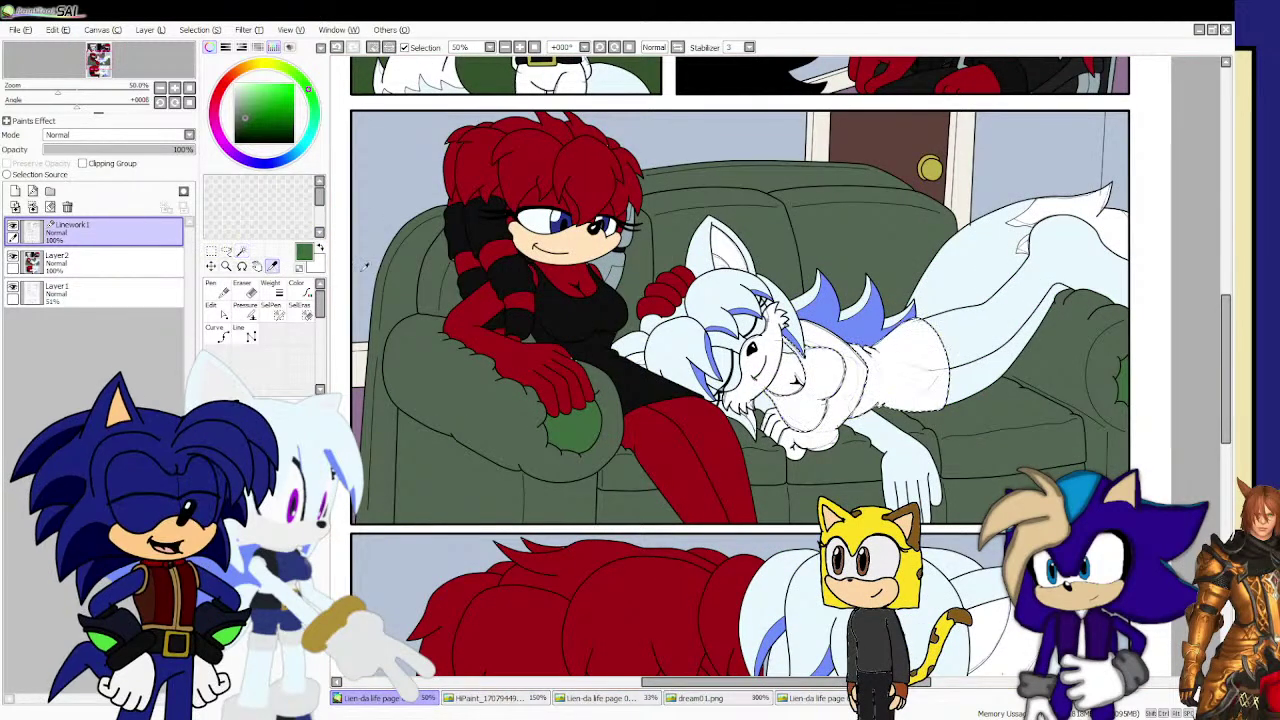
{"action": "left_click", "coordinate": [275, 162]}
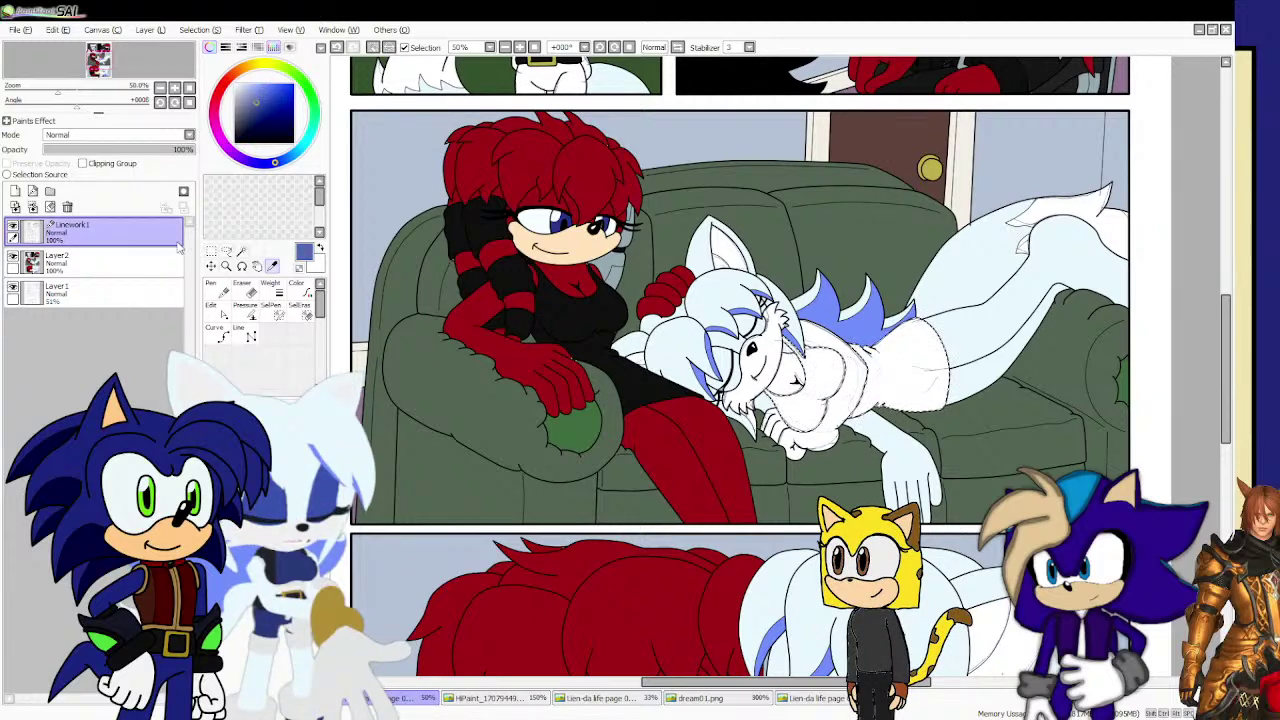
{"action": "left_click", "coordinate": [60, 260]}
{"action": "mouse_move", "coordinate": [840, 360]}
{"action": "left_mouse_down"}
{"action": "mouse_move", "coordinate": [957, 371]}
{"action": "mouse_move", "coordinate": [835, 338]}
{"action": "left_mouse_up"}
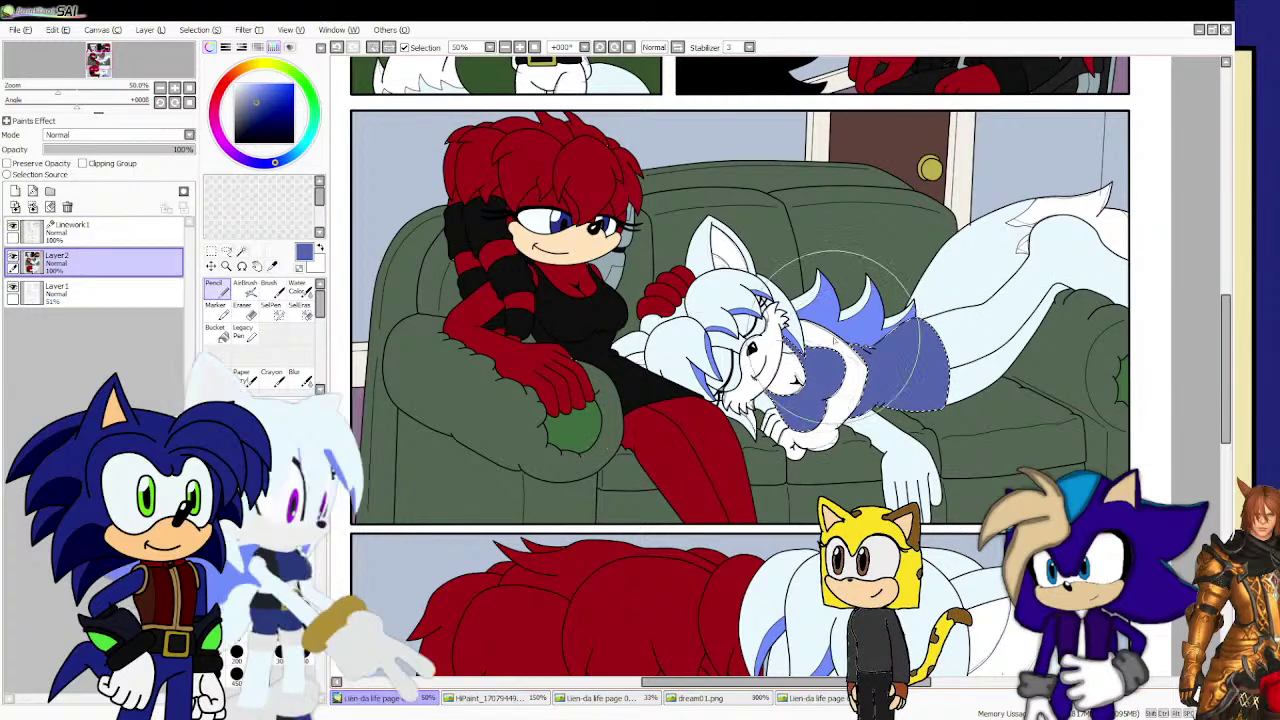
{"action": "left_click", "coordinate": [70, 228]}
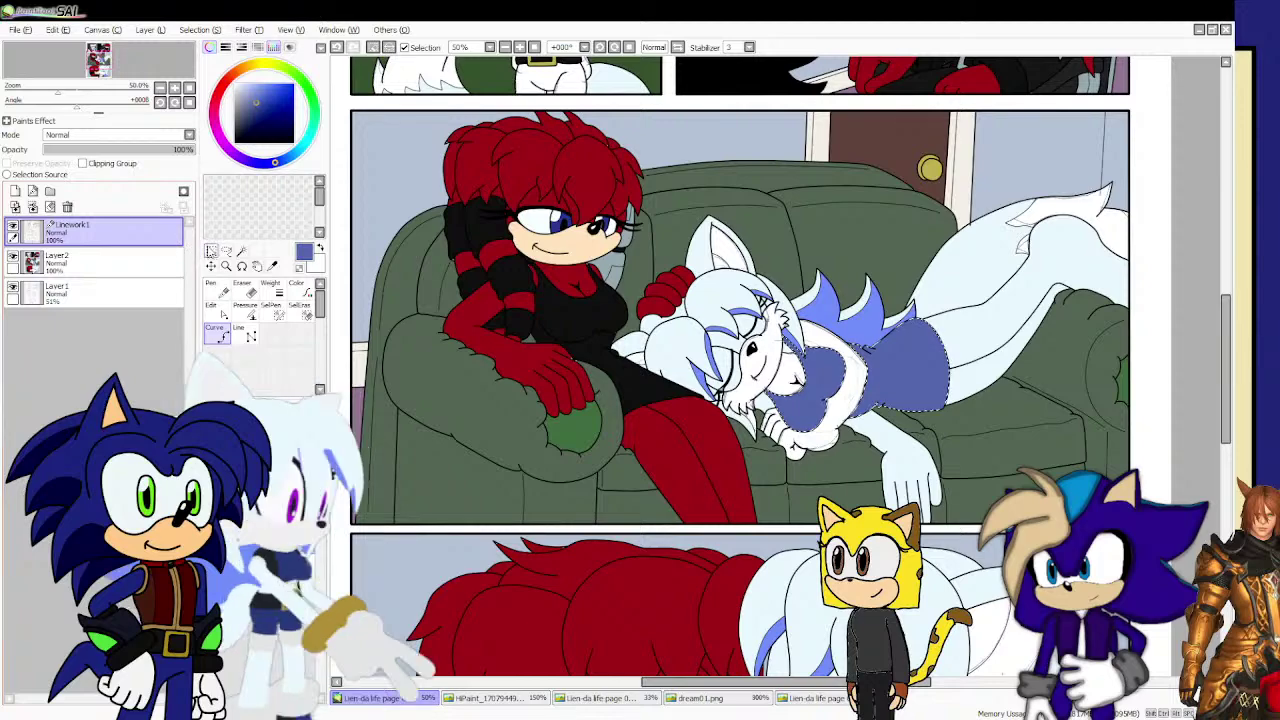
{"action": "scroll", "coordinate": [507, 268], "scroll_direction": "down", "scroll_amount": 4}
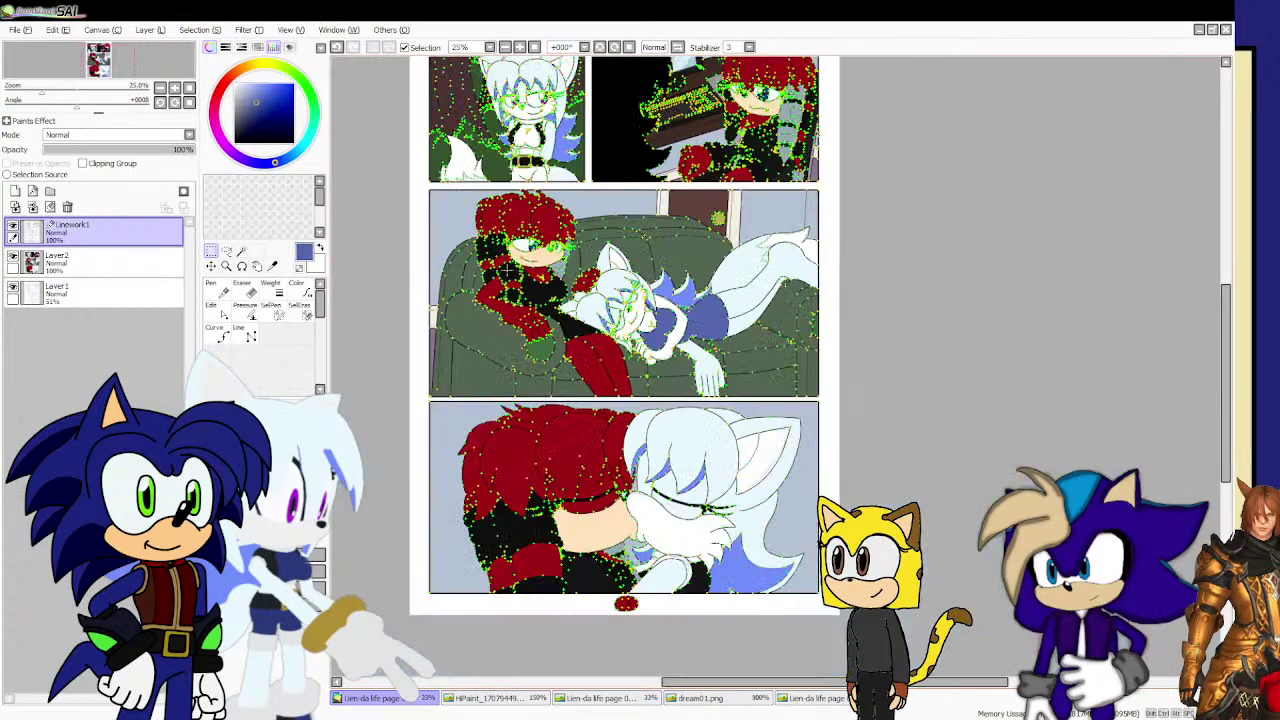
{"action": "scroll", "coordinate": [528, 266], "scroll_direction": "up", "scroll_amount": 2}
Find the dream01.png reference, sample the light grey of the cat's outfit trim, and return to the comic page.
{"action": "left_click", "coordinate": [218, 333]}
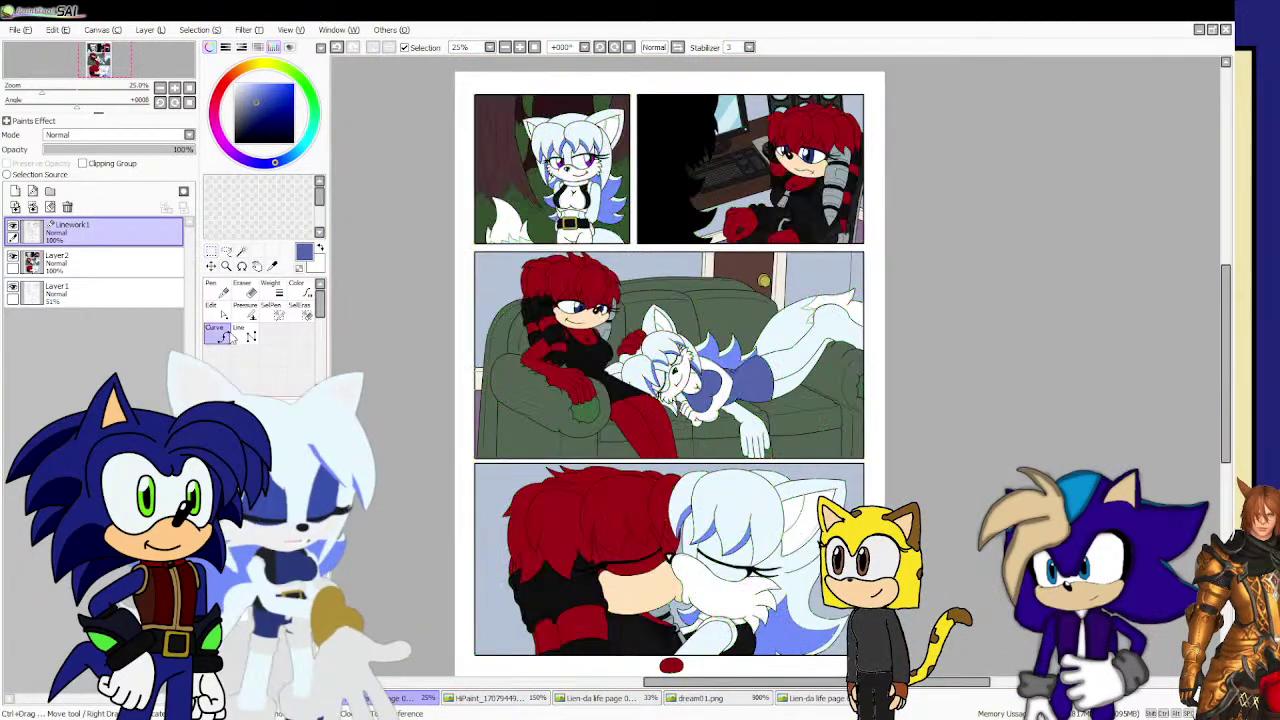
{"action": "left_click", "coordinate": [792, 698]}
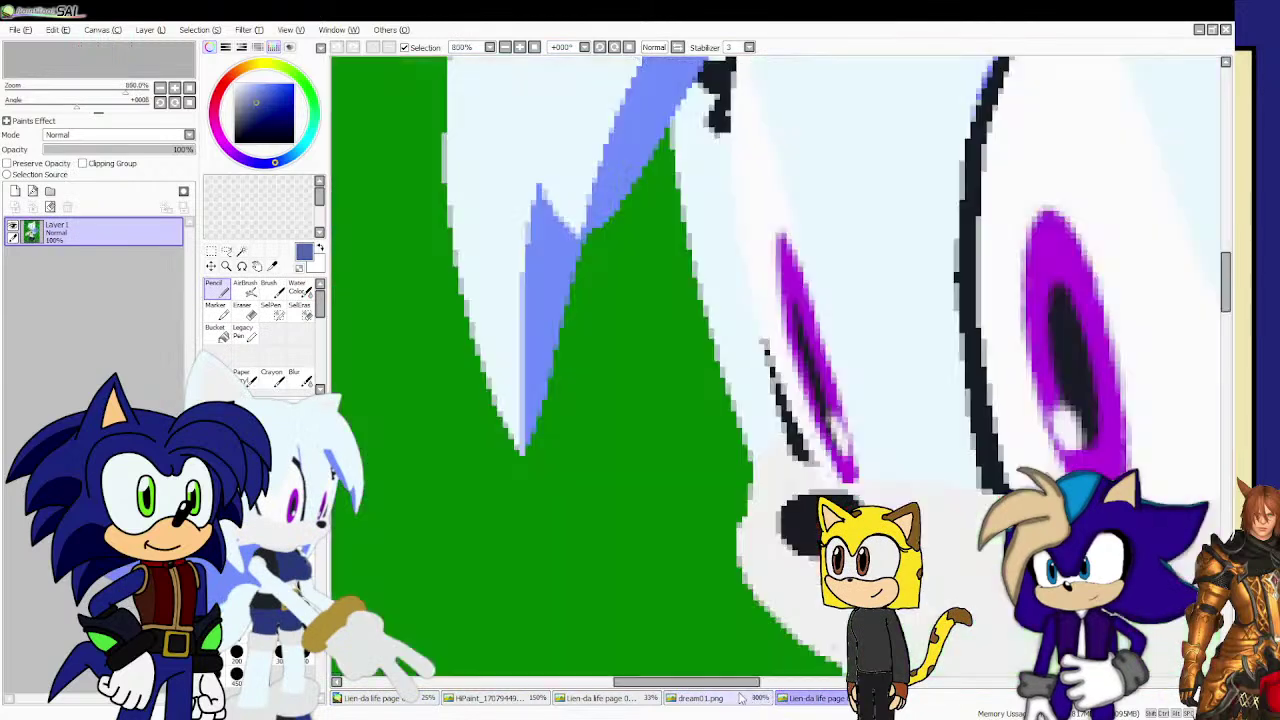
{"action": "left_click", "coordinate": [740, 697]}
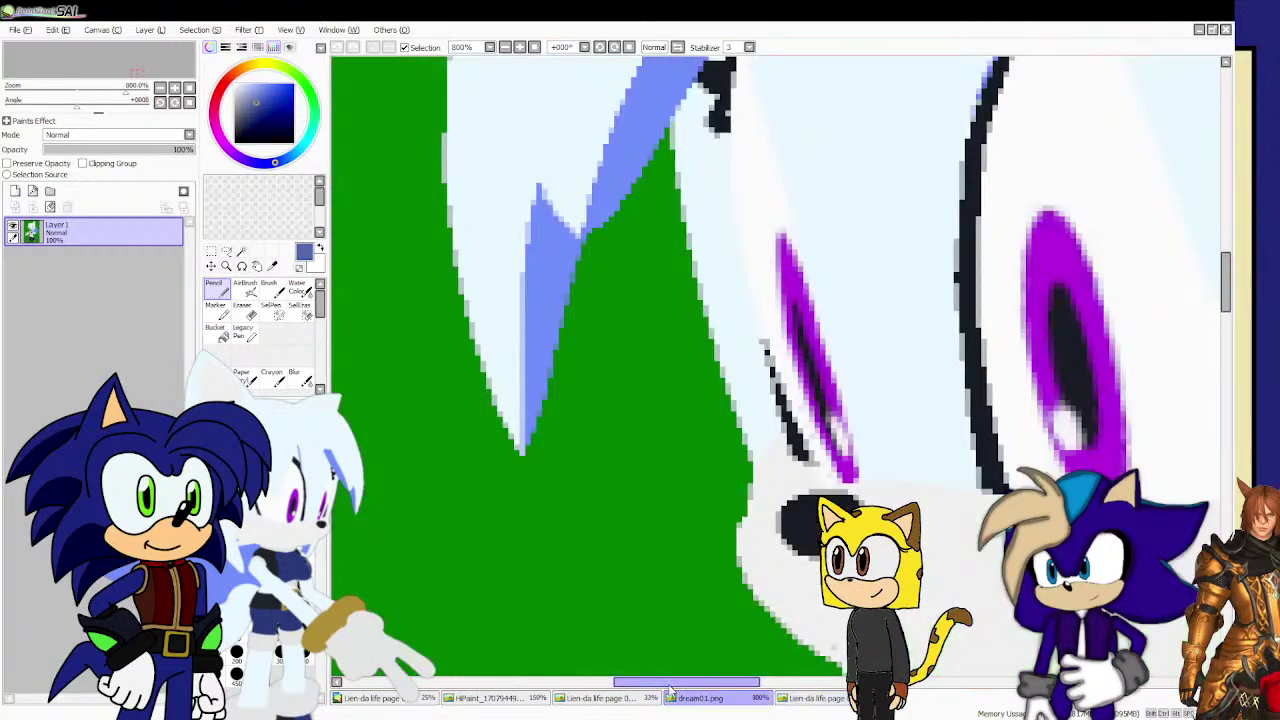
{"action": "scroll", "coordinate": [483, 447], "scroll_direction": "up", "scroll_amount": 2}
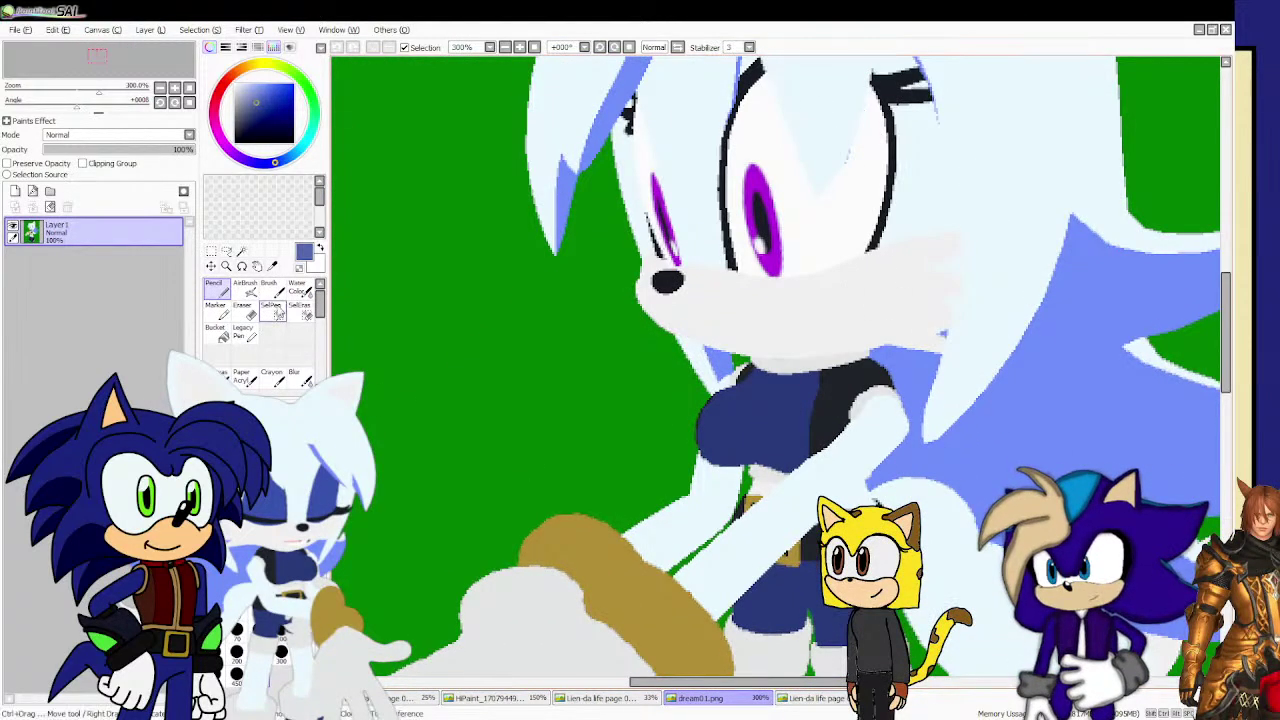
{"action": "left_click", "coordinate": [271, 266]}
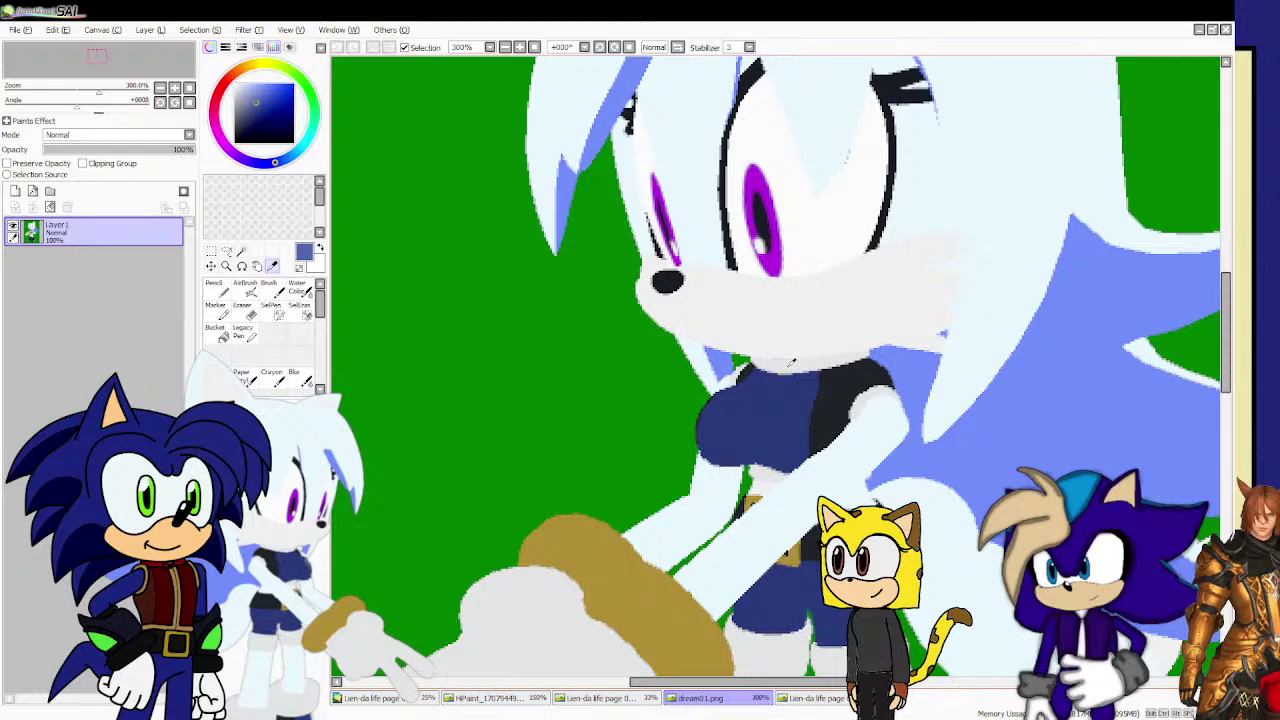
{"action": "left_click", "coordinate": [370, 697]}
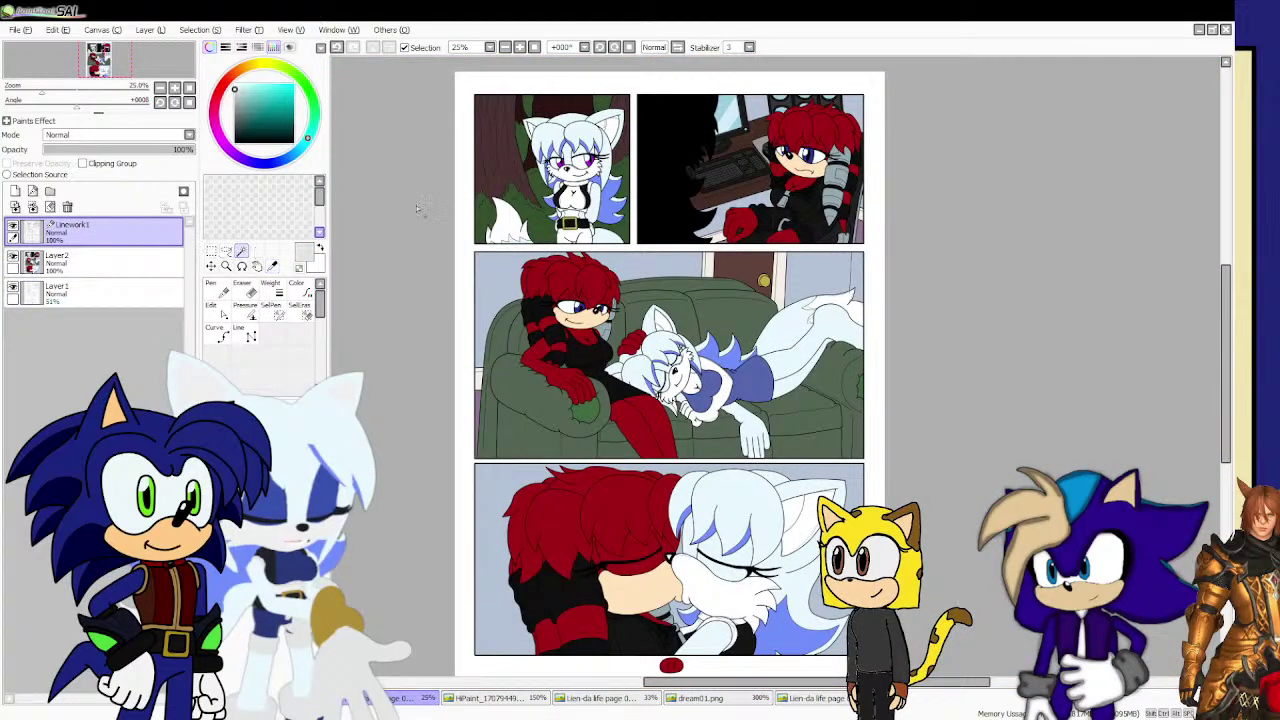
Select the white cat's collar, shoulder trim, lower top band and hip-side pieces in the first panel on Linework1, checking them against dream01.png.
{"action": "scroll", "coordinate": [580, 192], "scroll_direction": "up", "scroll_amount": 4}
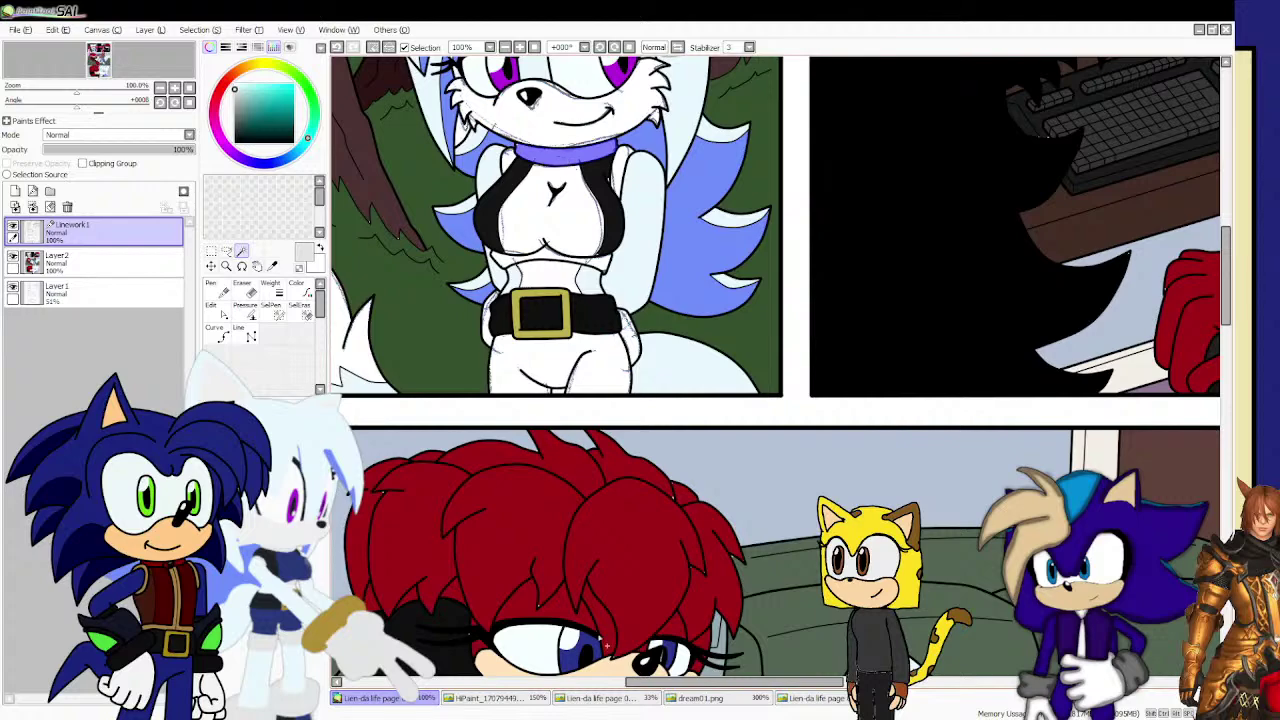
{"action": "left_click", "coordinate": [790, 698]}
{"action": "left_click", "coordinate": [668, 698]}
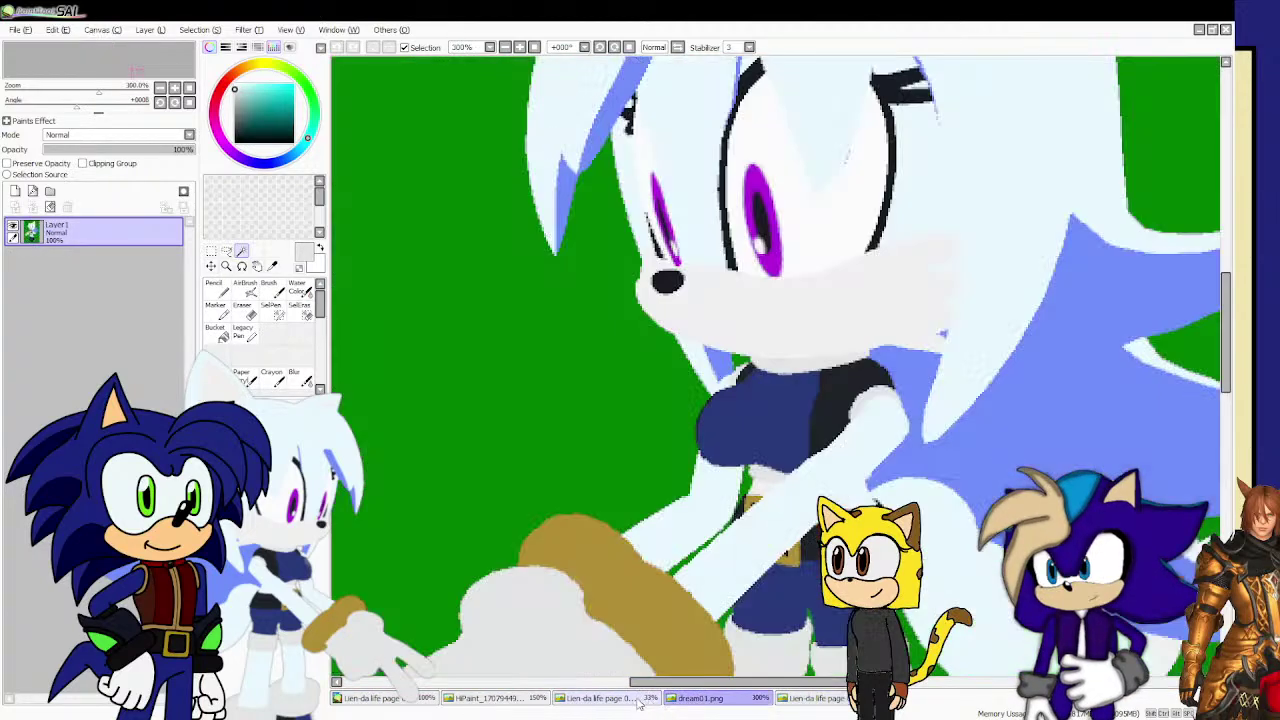
{"action": "left_click", "coordinate": [372, 697]}
{"action": "scroll", "coordinate": [540, 218], "scroll_direction": "up", "scroll_amount": 2}
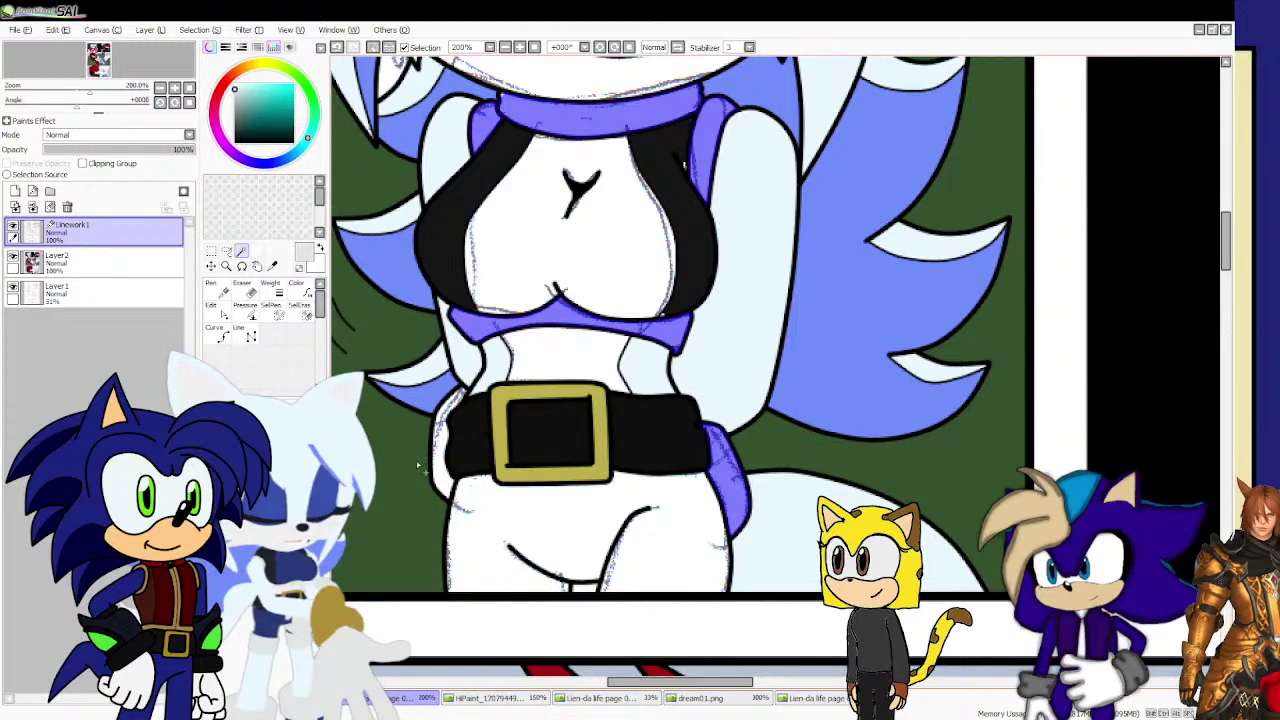
{"action": "scroll", "coordinate": [450, 480], "scroll_direction": "down", "scroll_amount": 2}
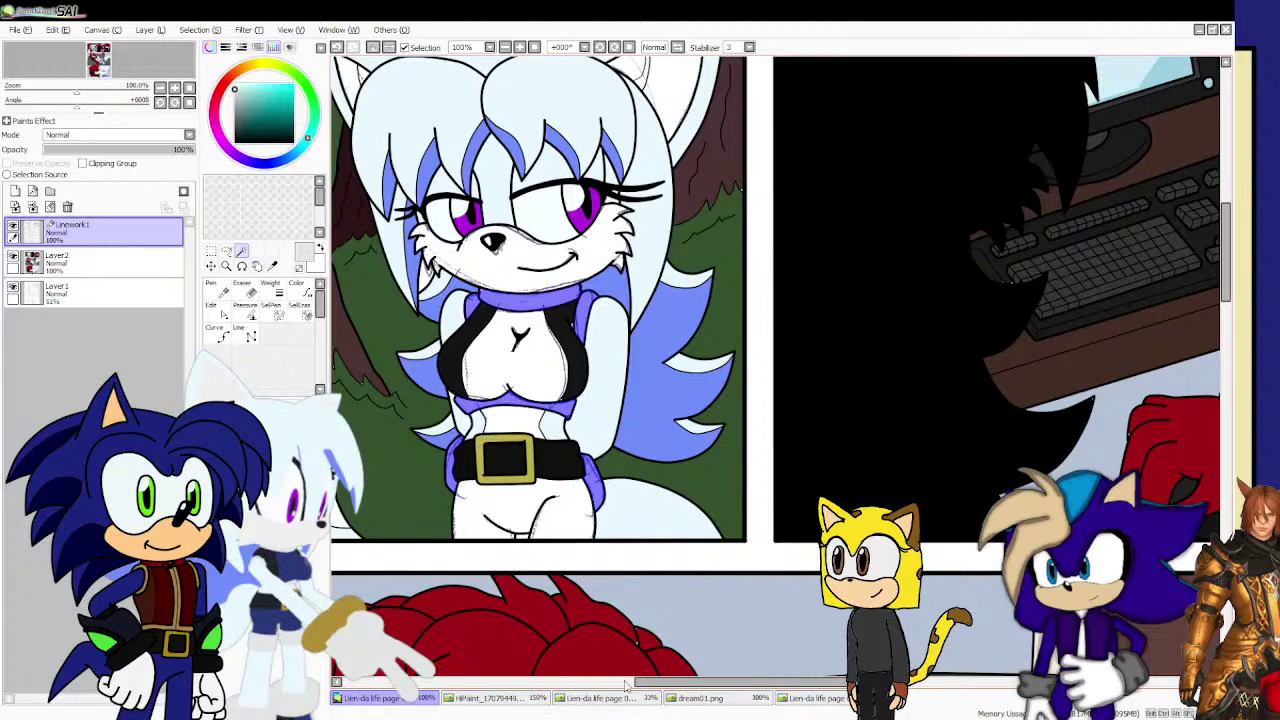
{"action": "left_click", "coordinate": [795, 699]}
{"action": "left_click", "coordinate": [740, 699]}
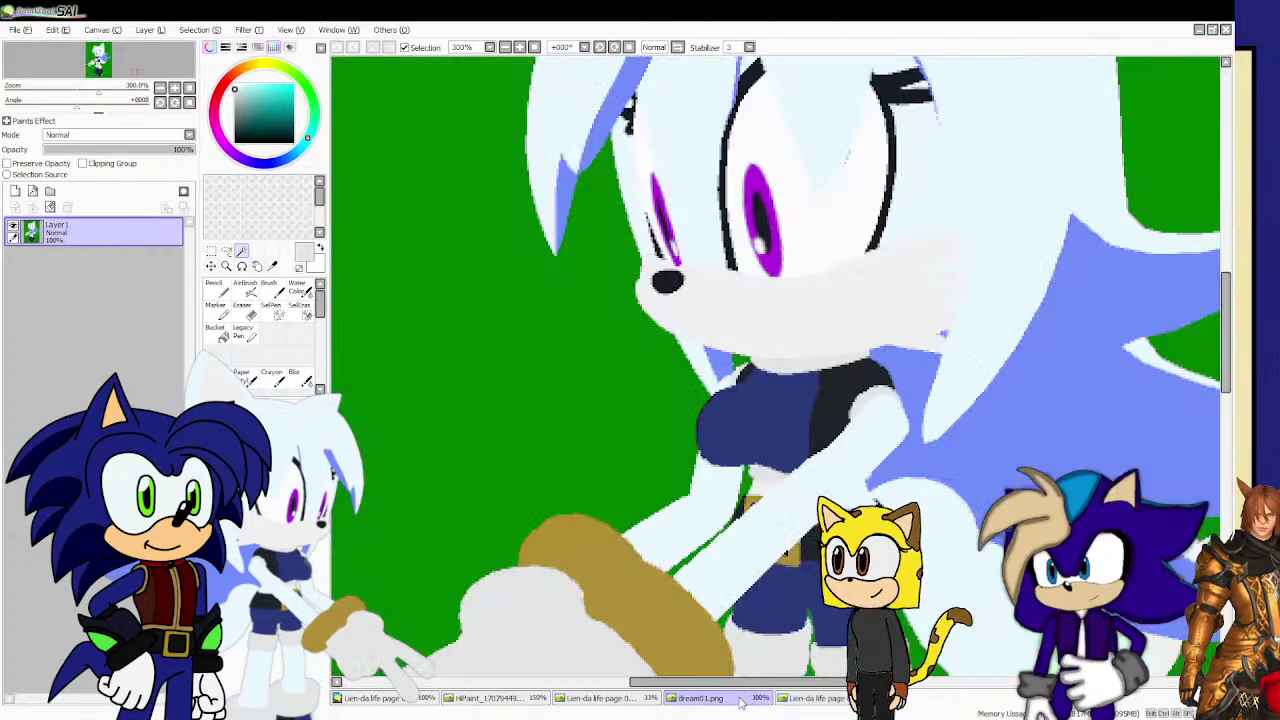
{"action": "left_click", "coordinate": [418, 699]}
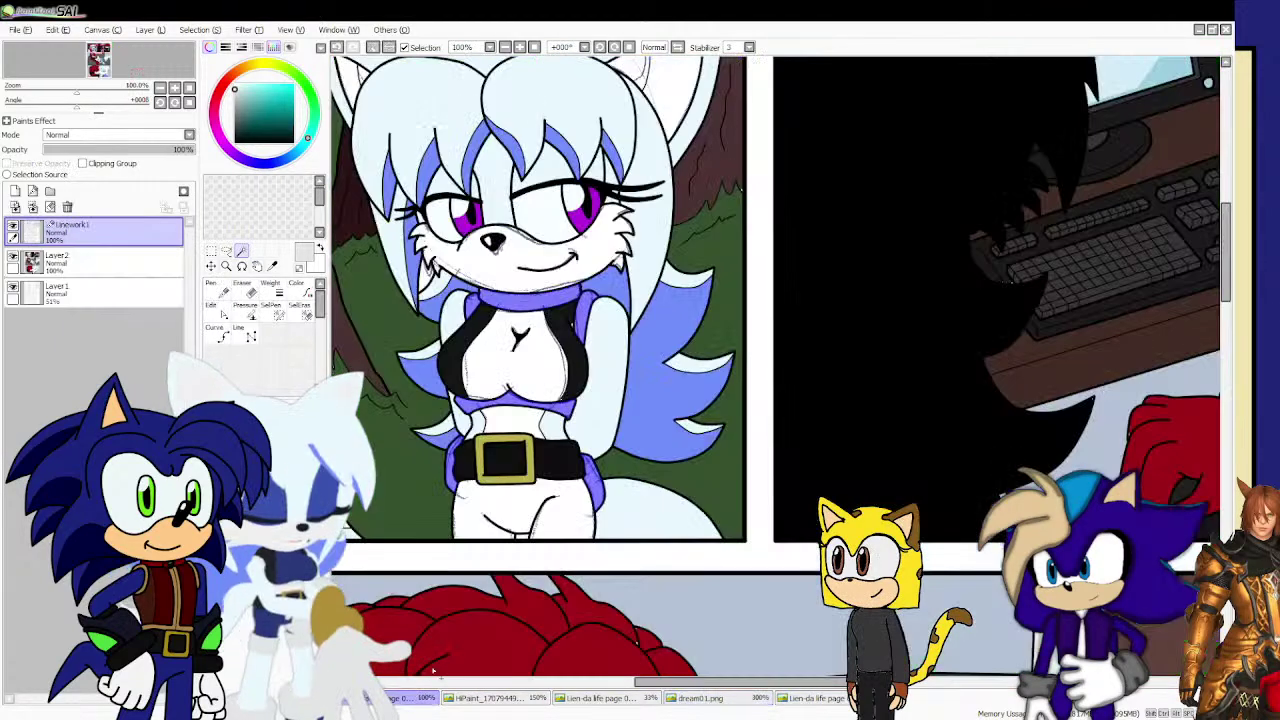
Extend the selection to the white cat's shoulder trim in the fourth panel, using Linework1 as the base.
{"action": "scroll", "coordinate": [520, 550], "scroll_direction": "down", "scroll_amount": 5}
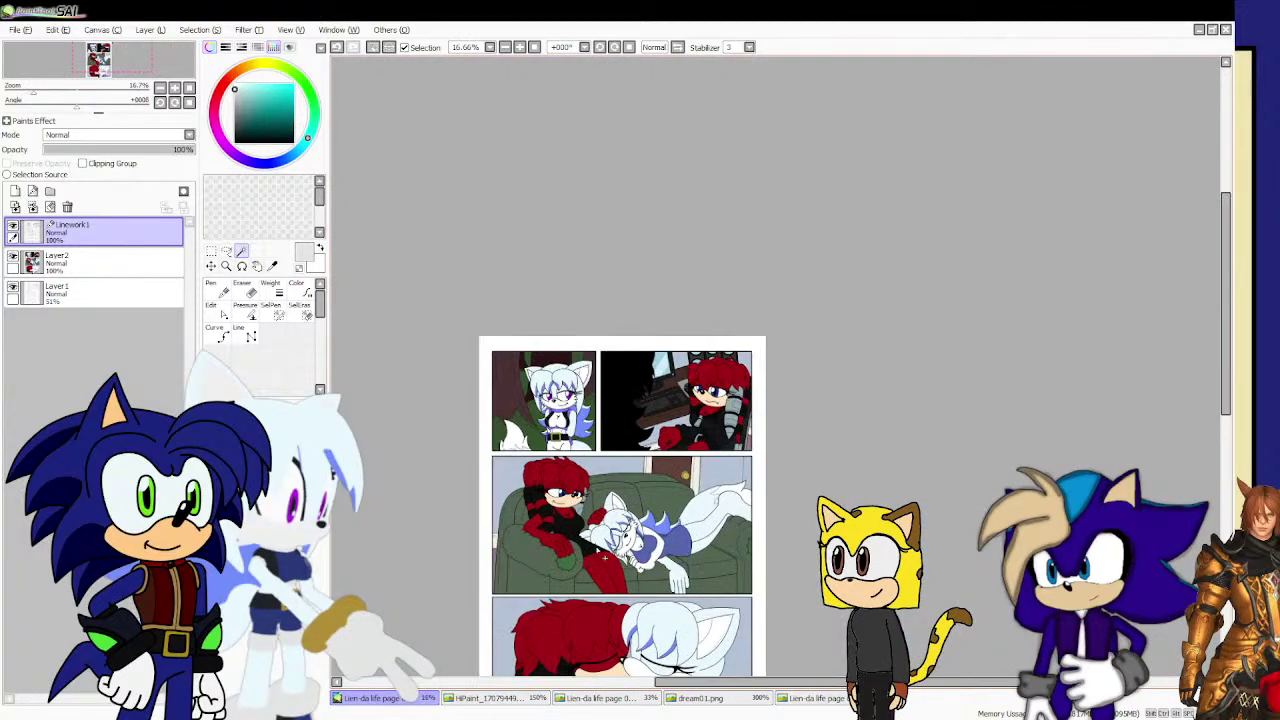
{"action": "scroll", "coordinate": [590, 558], "scroll_direction": "down", "scroll_amount": 1}
{"action": "scroll", "coordinate": [590, 558], "scroll_direction": "up", "scroll_amount": 8}
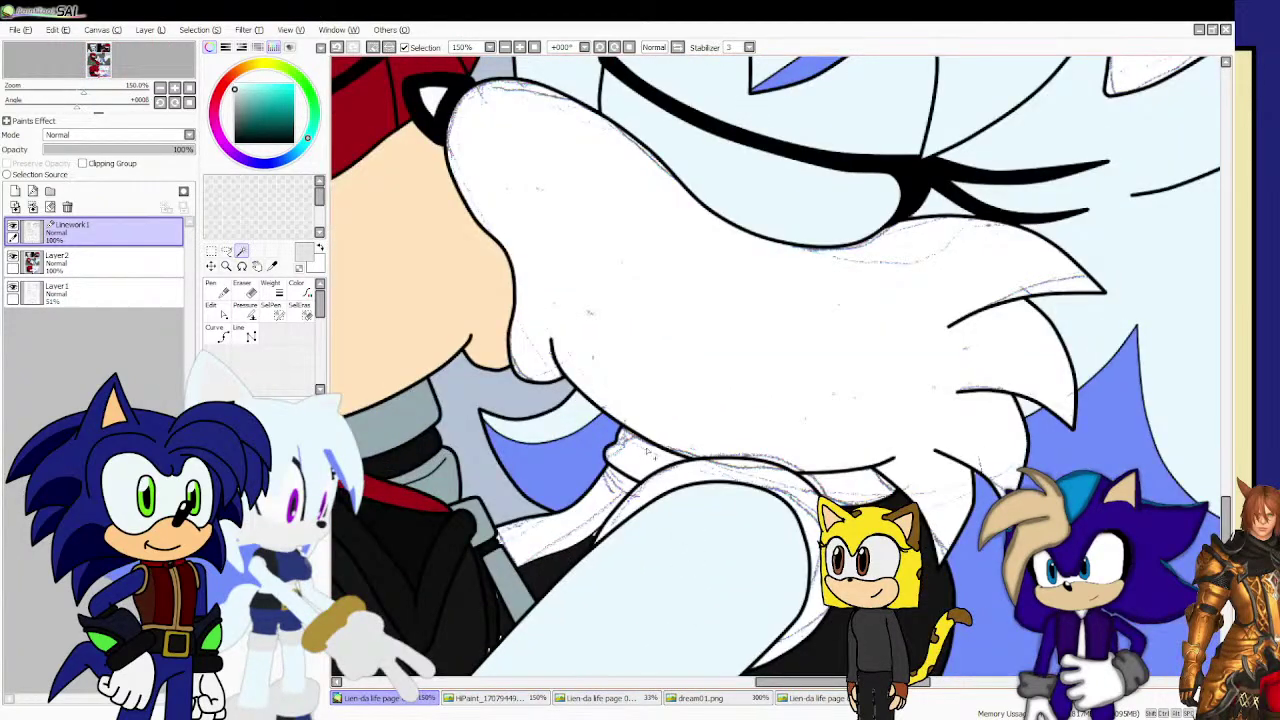
{"action": "scroll", "coordinate": [647, 452], "scroll_direction": "down", "scroll_amount": 5}
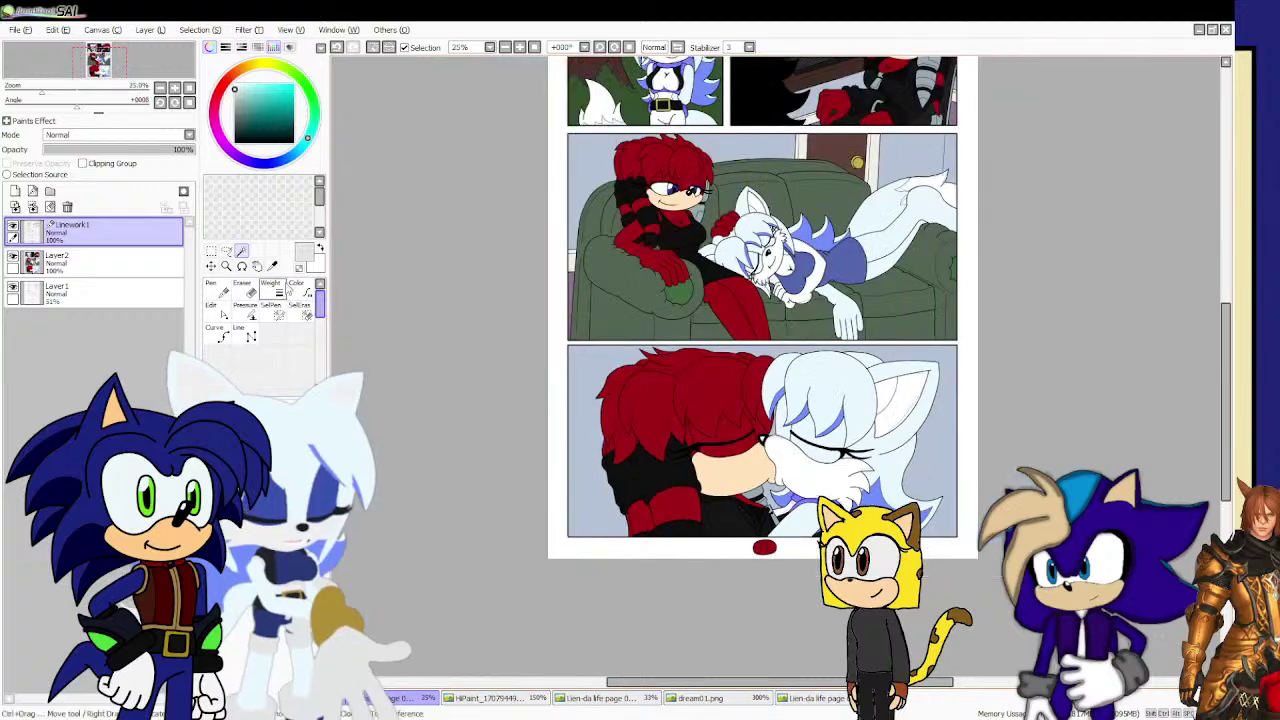
Fill the selected trim areas with the sampled light grey on Layer2 and clear the selection.
{"action": "left_click", "coordinate": [60, 260]}
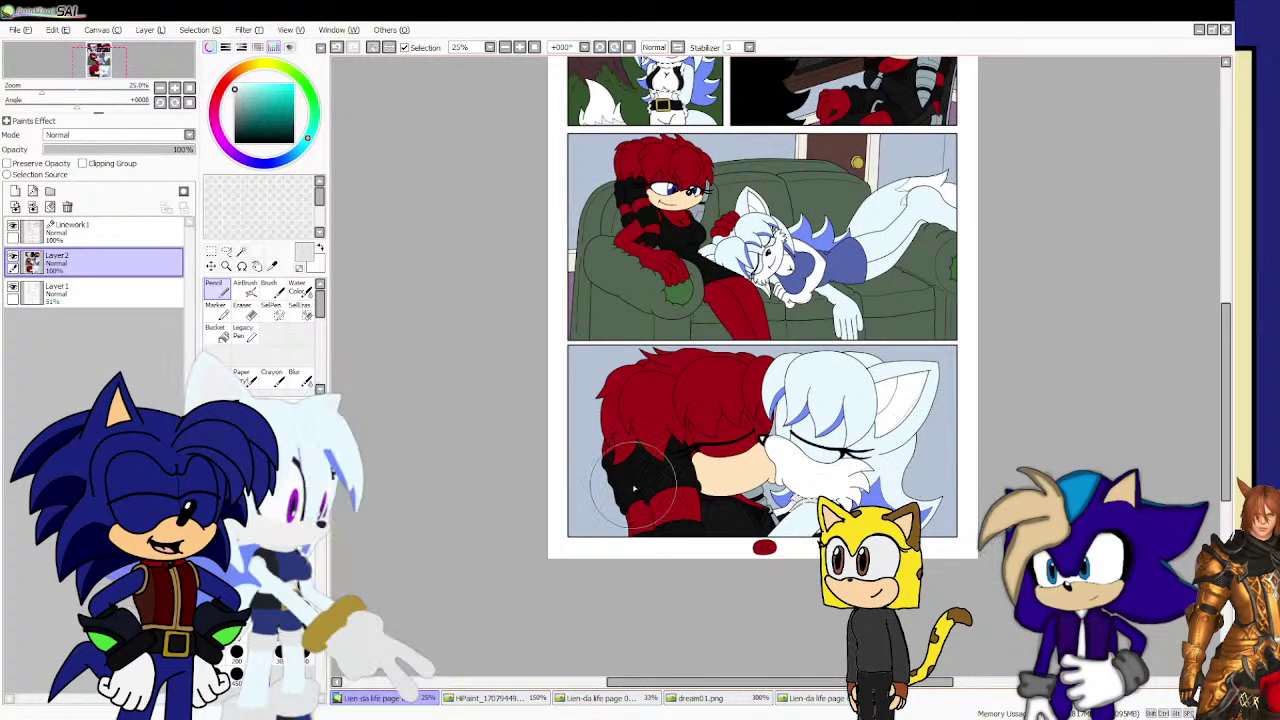
{"action": "scroll", "coordinate": [765, 495], "scroll_direction": "down", "scroll_amount": 1}
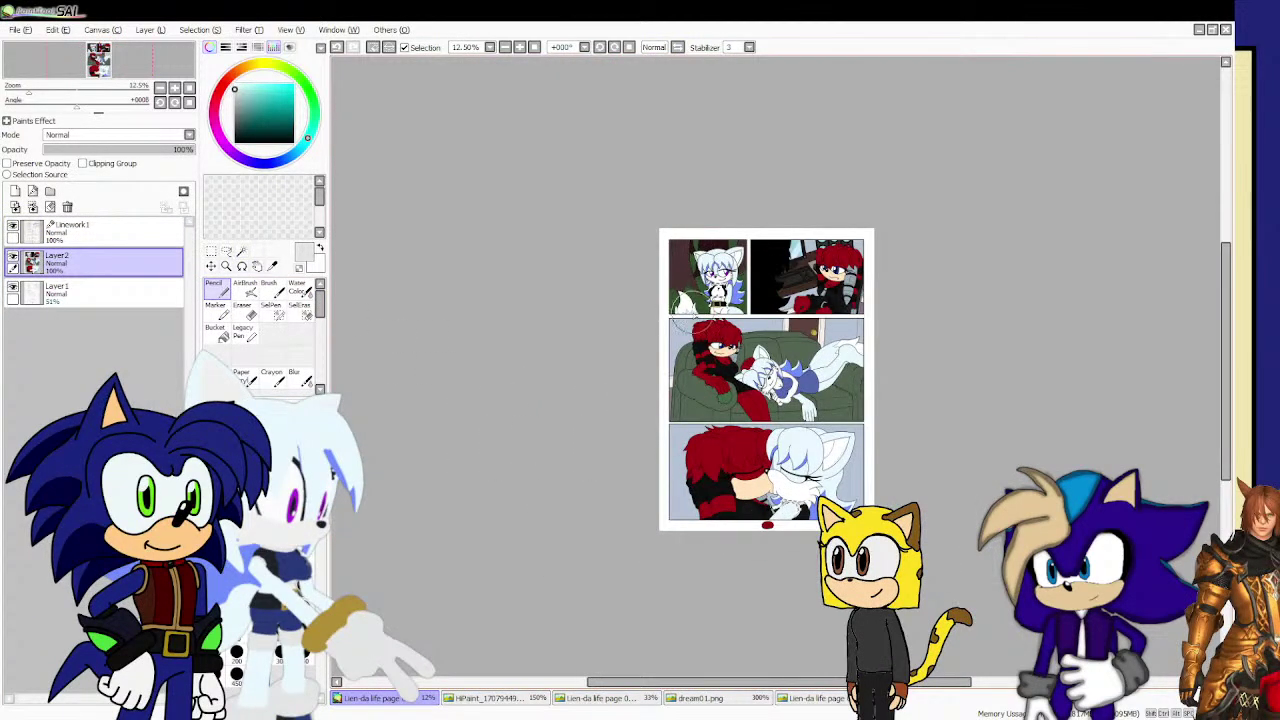
{"action": "left_click", "coordinate": [60, 228]}
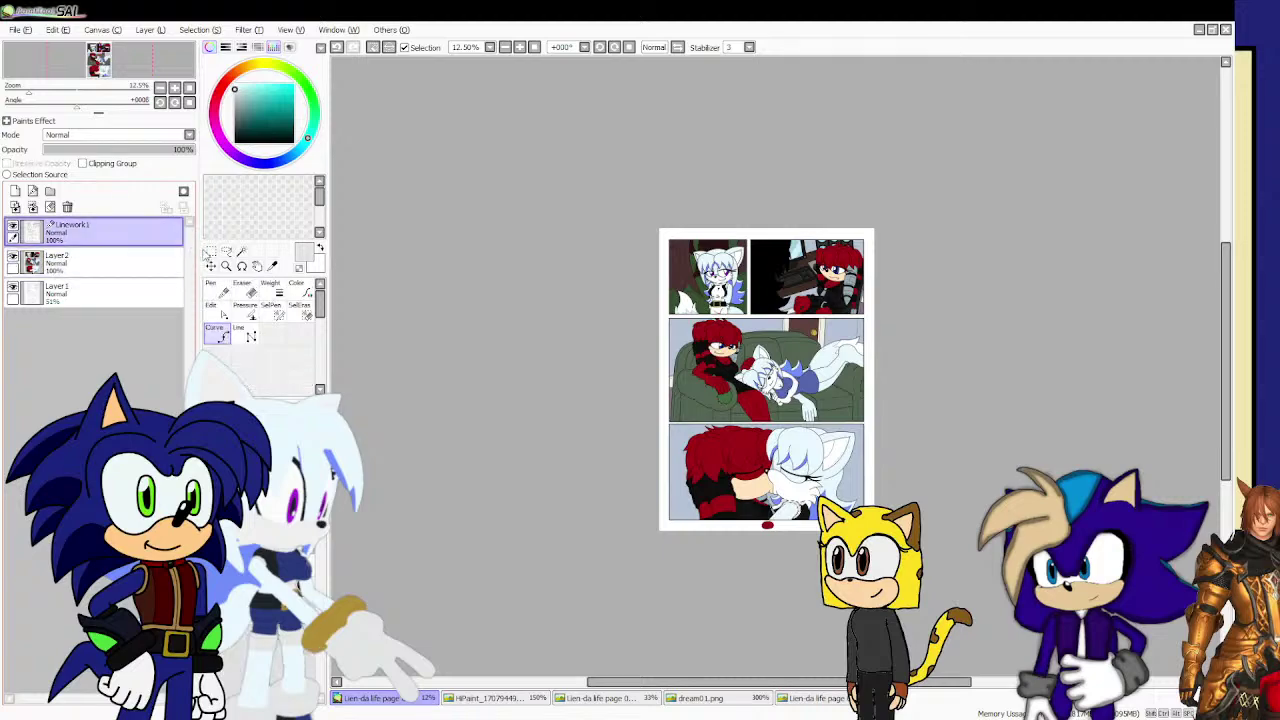
Select the small gap between the white cat's legs in the first panel, fill it with the background's dark green on Layer2, and clear the selection.
{"action": "scroll", "coordinate": [660, 310], "scroll_direction": "up", "scroll_amount": 2}
{"action": "scroll", "coordinate": [660, 310], "scroll_direction": "up", "scroll_amount": 4}
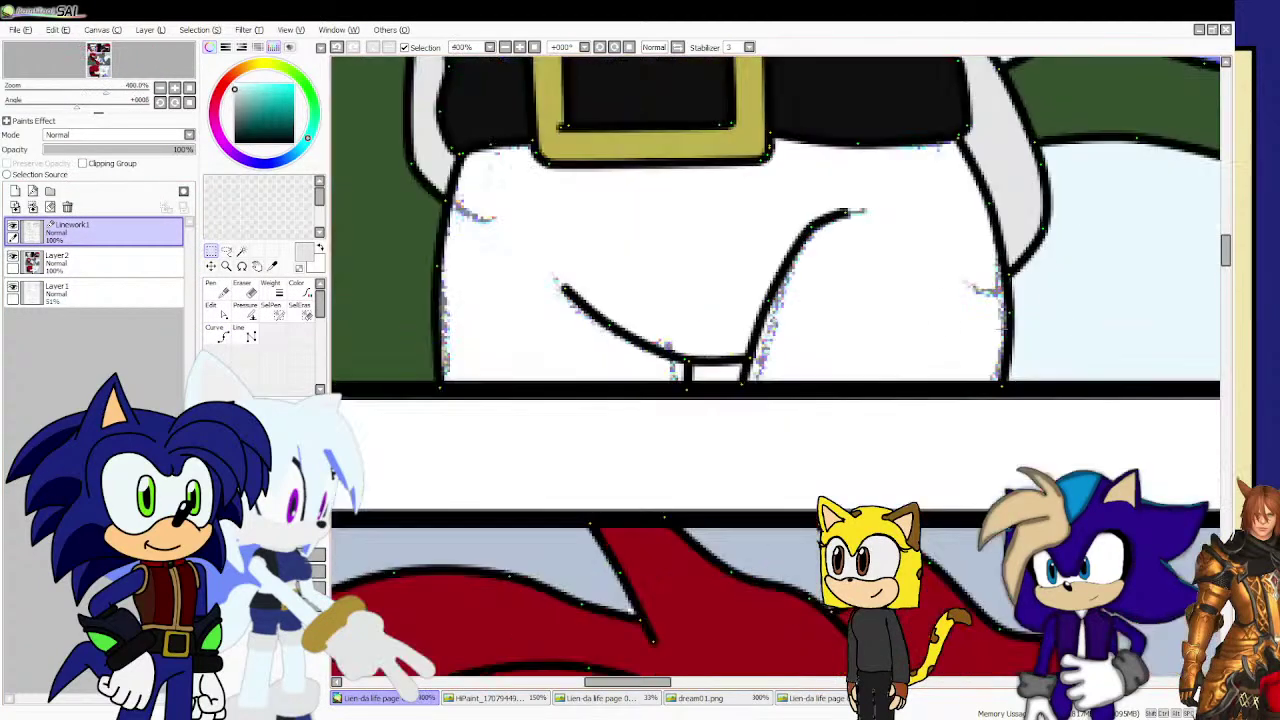
{"action": "left_click", "coordinate": [241, 251]}
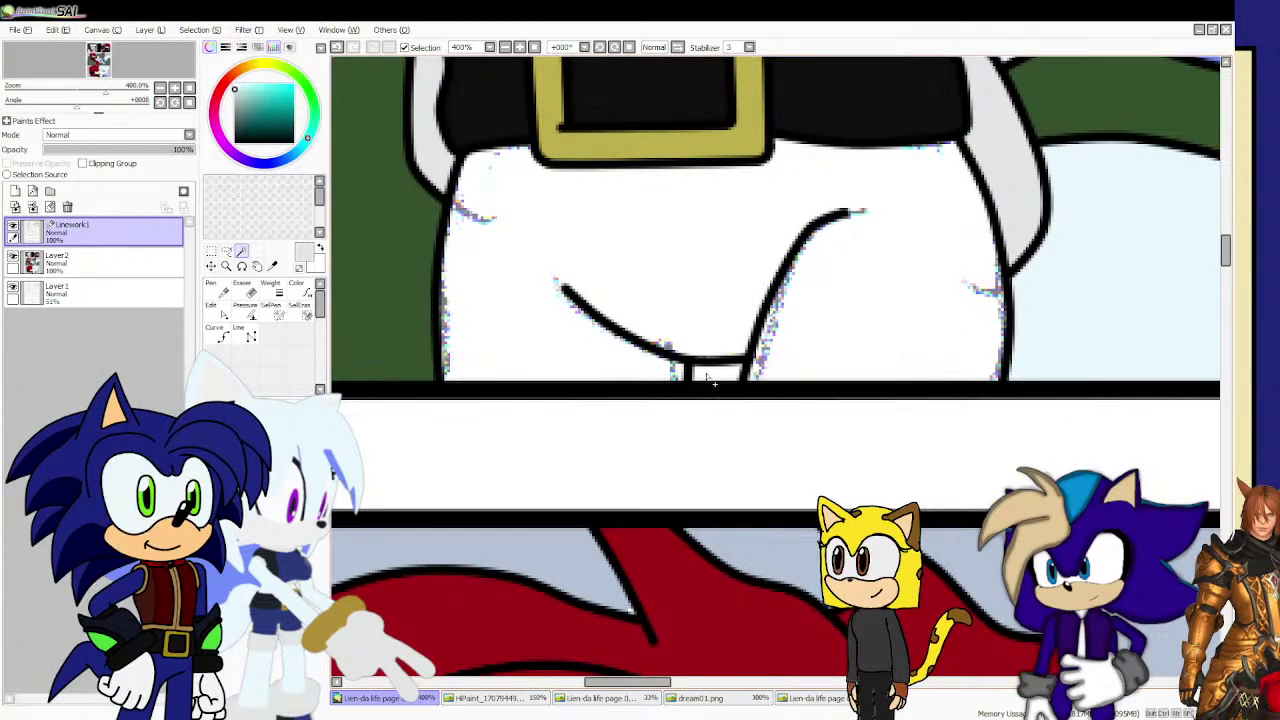
{"action": "left_click", "coordinate": [272, 265]}
{"action": "left_click", "coordinate": [357, 271]}
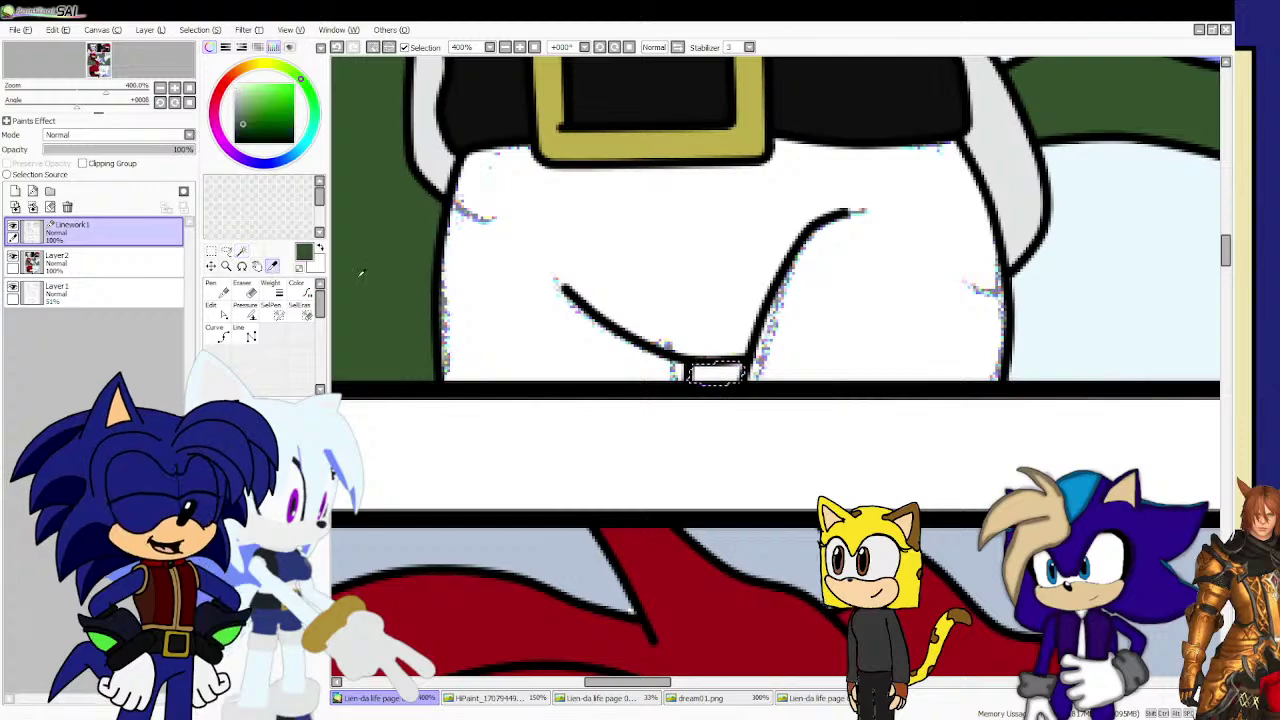
{"action": "left_click", "coordinate": [154, 268]}
{"action": "left_click", "coordinate": [216, 289]}
{"action": "left_click", "coordinate": [986, 420]}
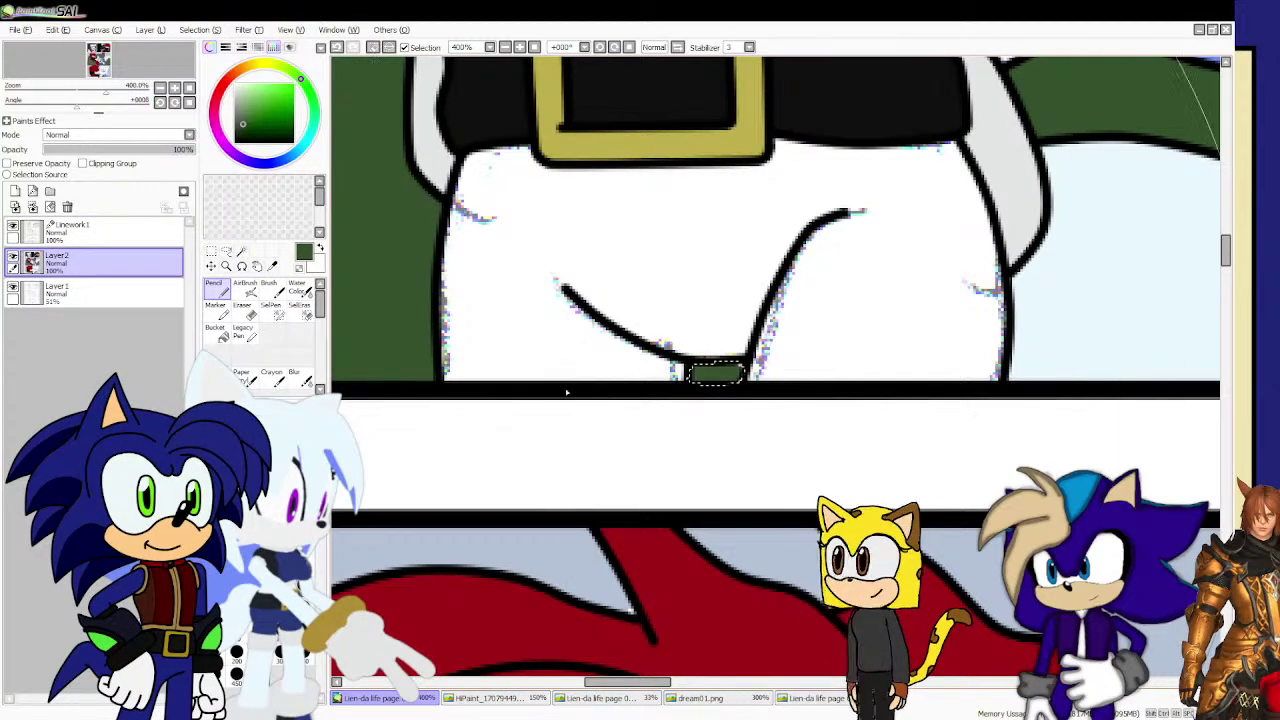
{"action": "scroll", "coordinate": [625, 400], "scroll_direction": "down", "scroll_amount": 4}
{"action": "left_click", "coordinate": [70, 229]}
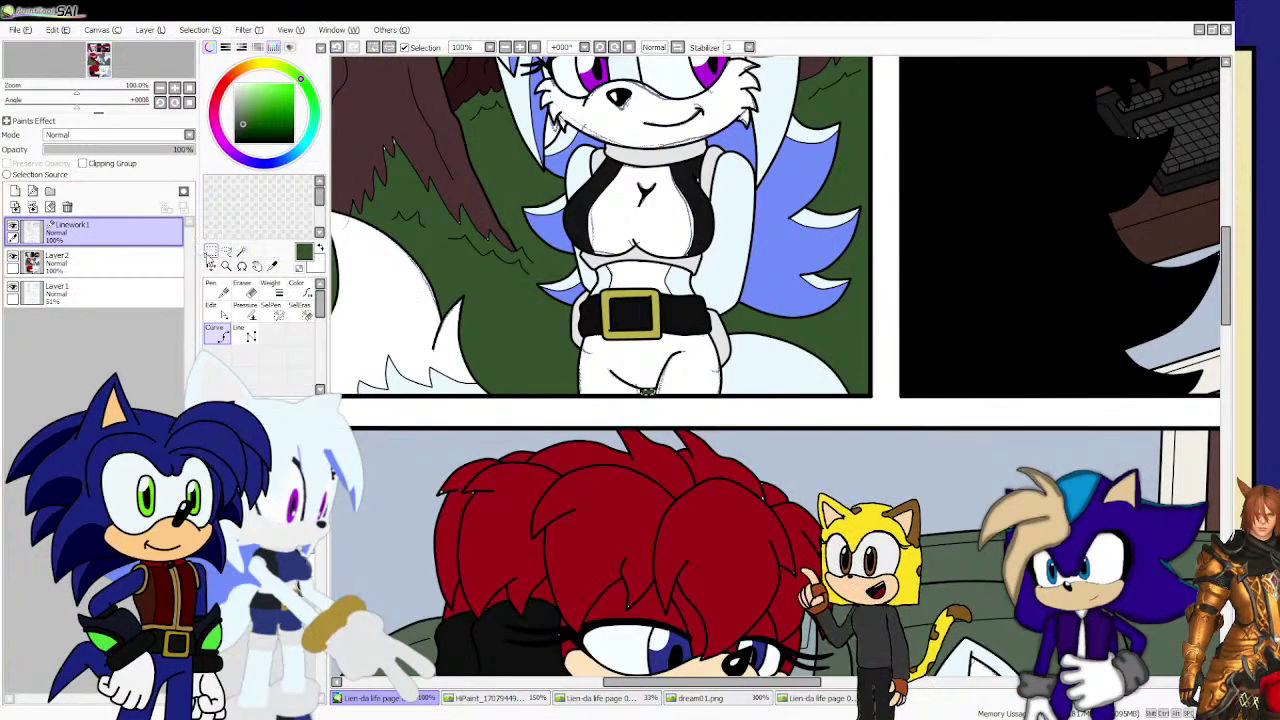
Select the centre of the white cat's top and her shorts in the first panel, using Linework1 as the base.
{"action": "left_click", "coordinate": [241, 251]}
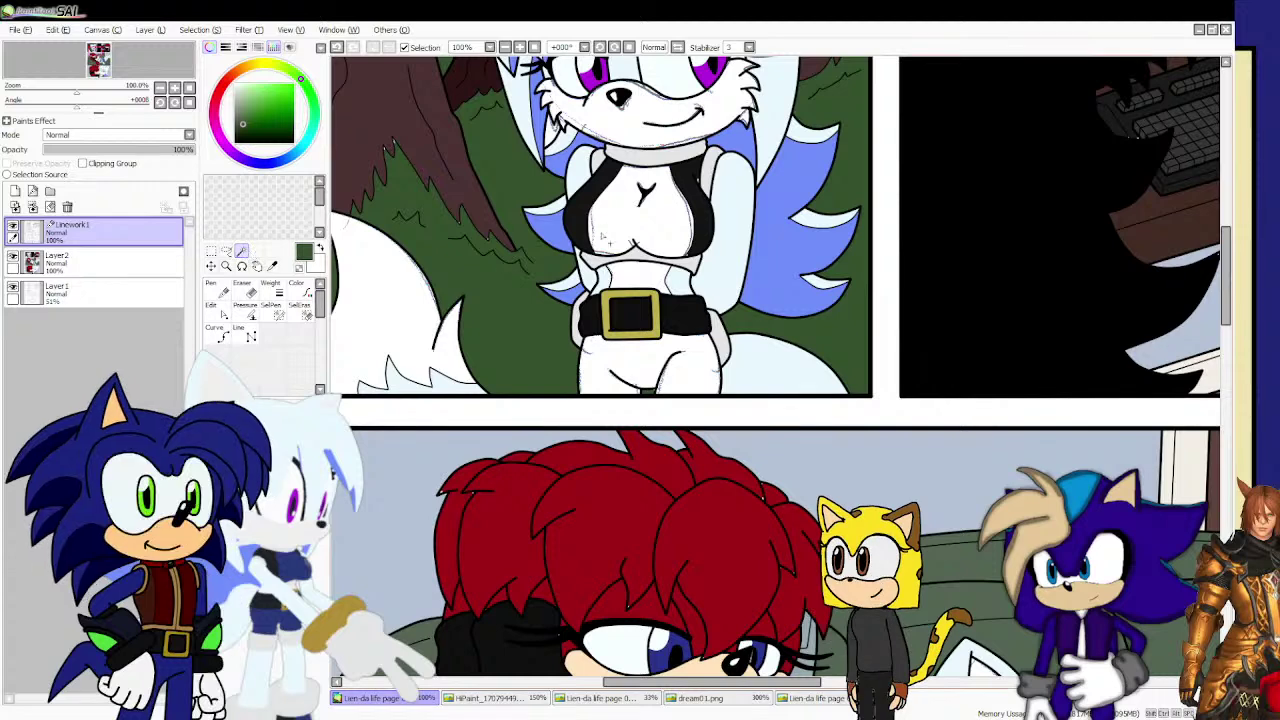
{"action": "left_click", "coordinate": [608, 232]}
{"action": "left_click", "coordinate": [647, 353]}
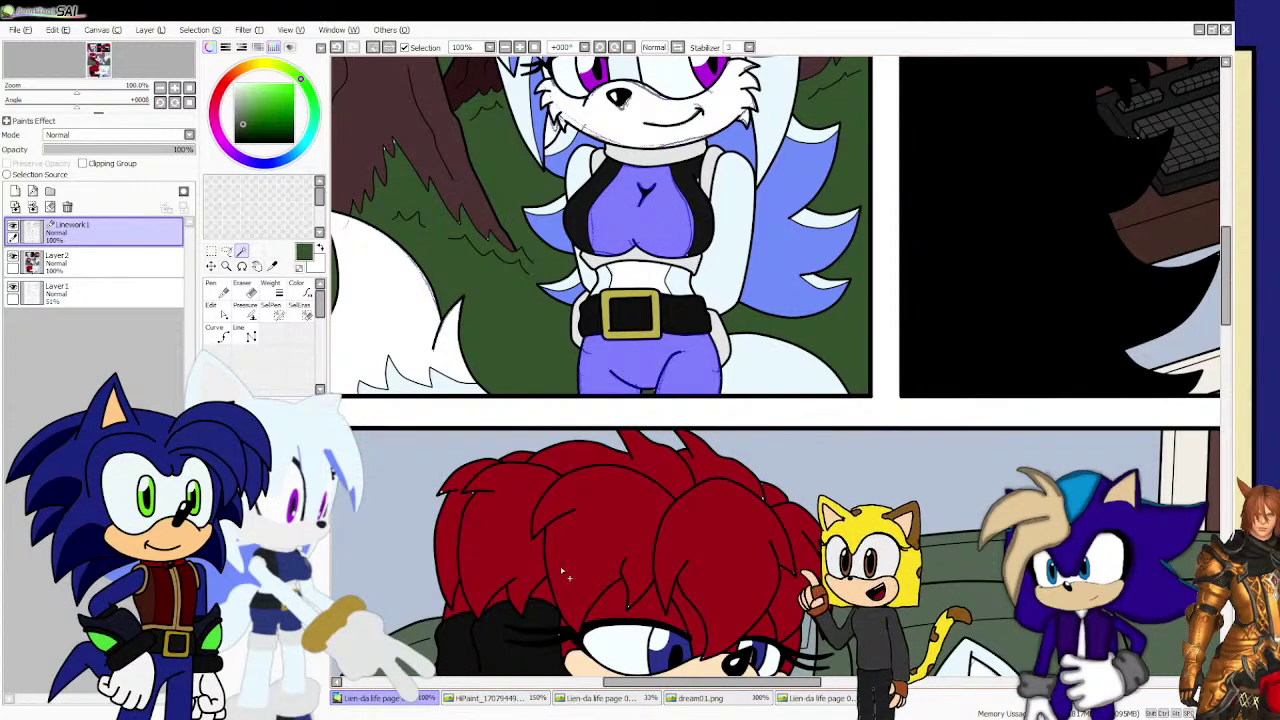
Sample the navy blue of the cat's top in dream01.png and return to the comic page.
{"action": "left_click", "coordinate": [783, 705]}
{"action": "left_click", "coordinate": [746, 703]}
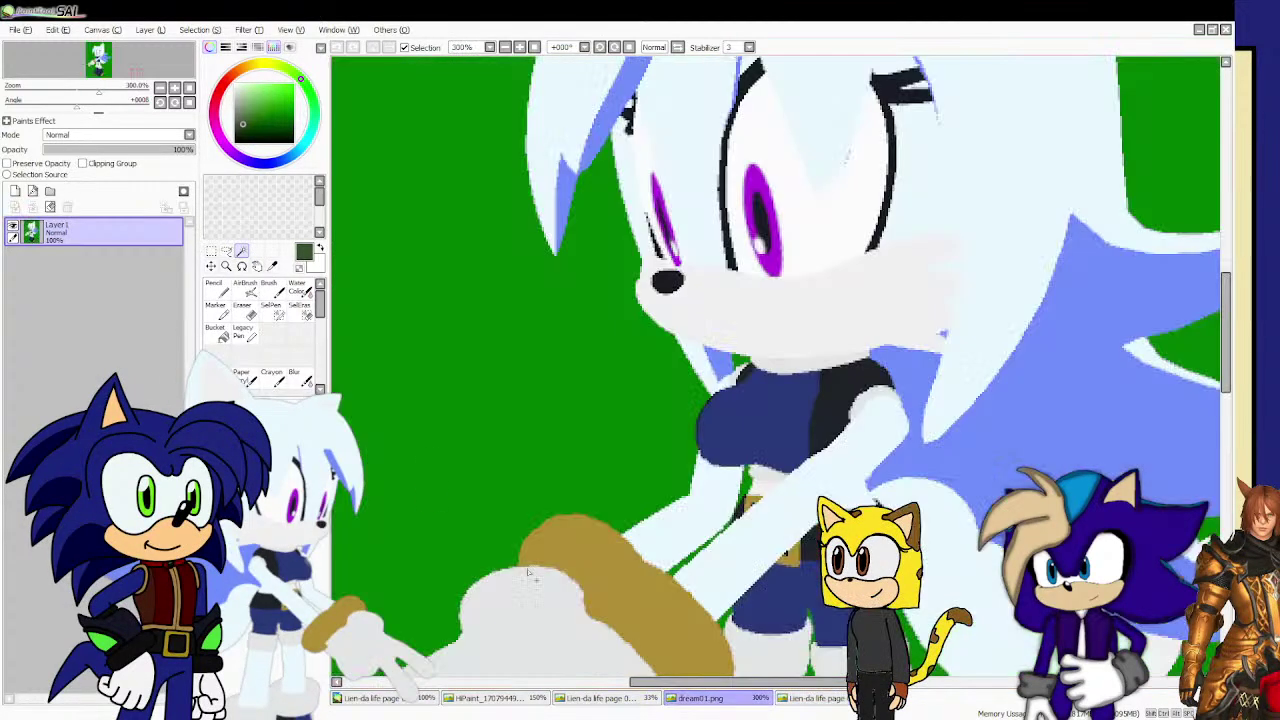
{"action": "left_click", "coordinate": [273, 267]}
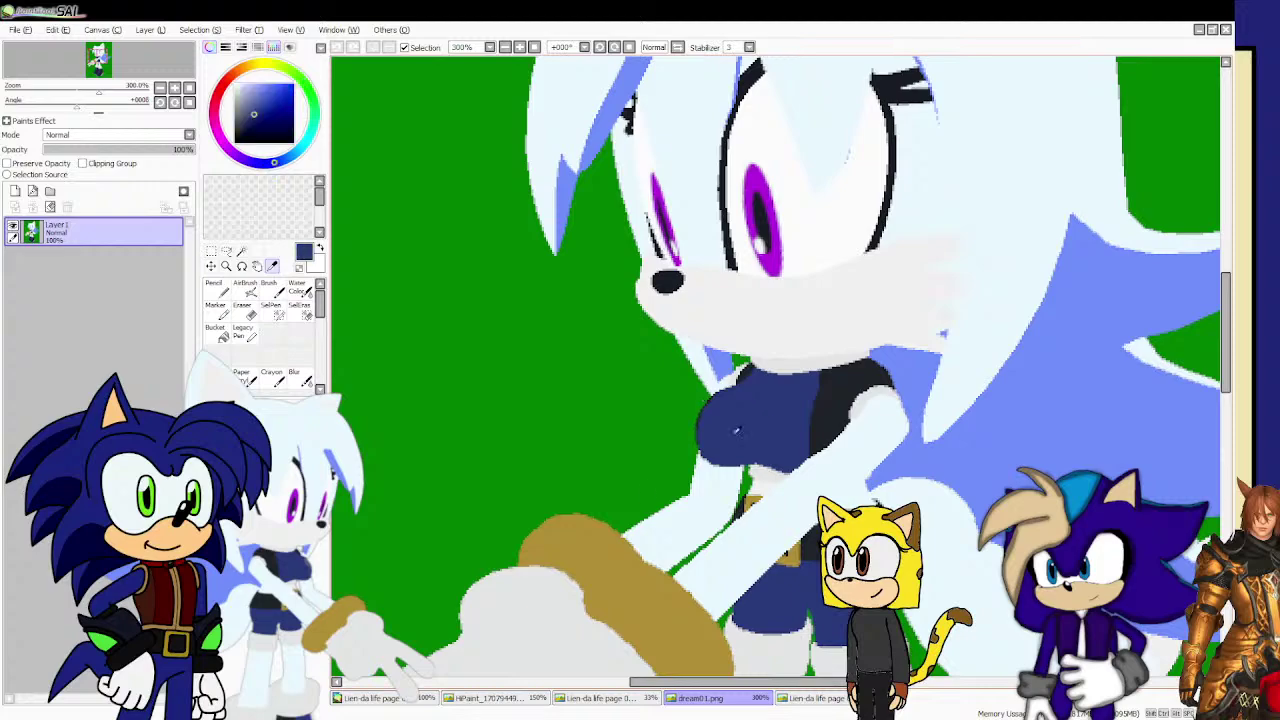
{"action": "left_click", "coordinate": [378, 698]}
Add the small piece of the white cat's top below her chin in the last panel to the selection and fill the selected clothing navy on Layer2.
{"action": "scroll", "coordinate": [576, 304], "scroll_direction": "down", "scroll_amount": 6}
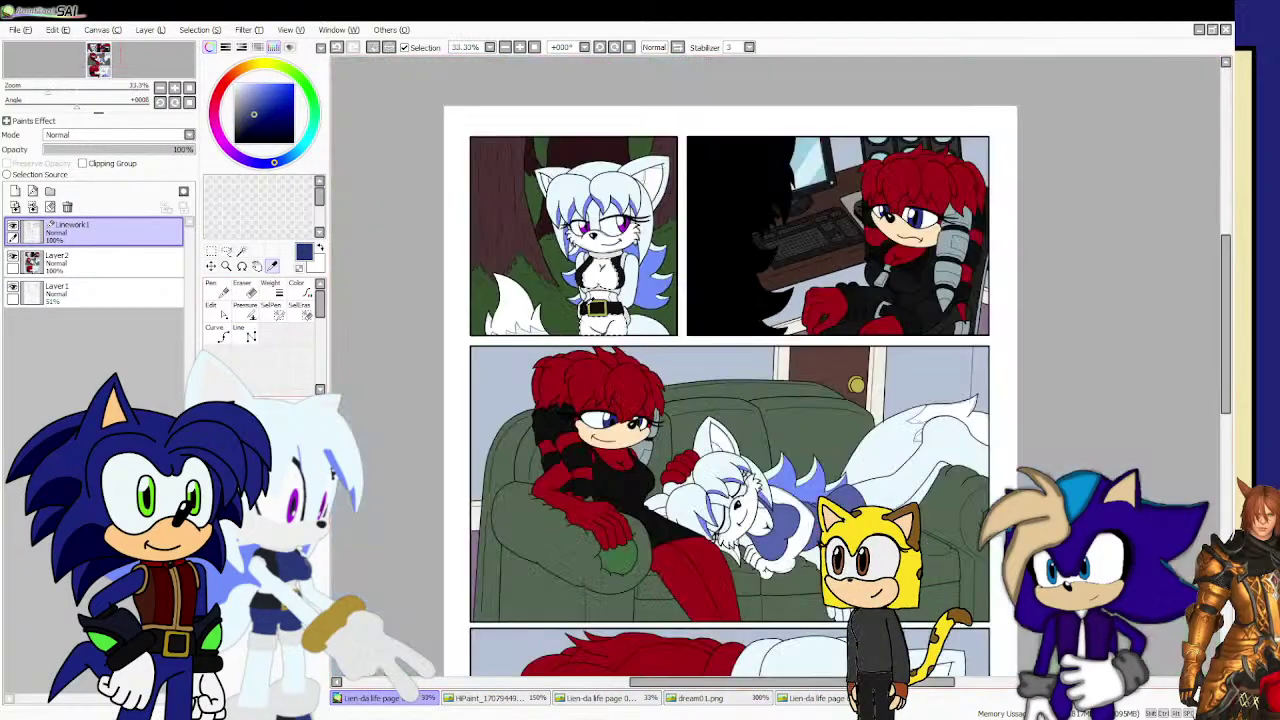
{"action": "scroll", "coordinate": [716, 618], "scroll_direction": "up", "scroll_amount": 2}
{"action": "scroll", "coordinate": [716, 617], "scroll_direction": "up", "scroll_amount": 3}
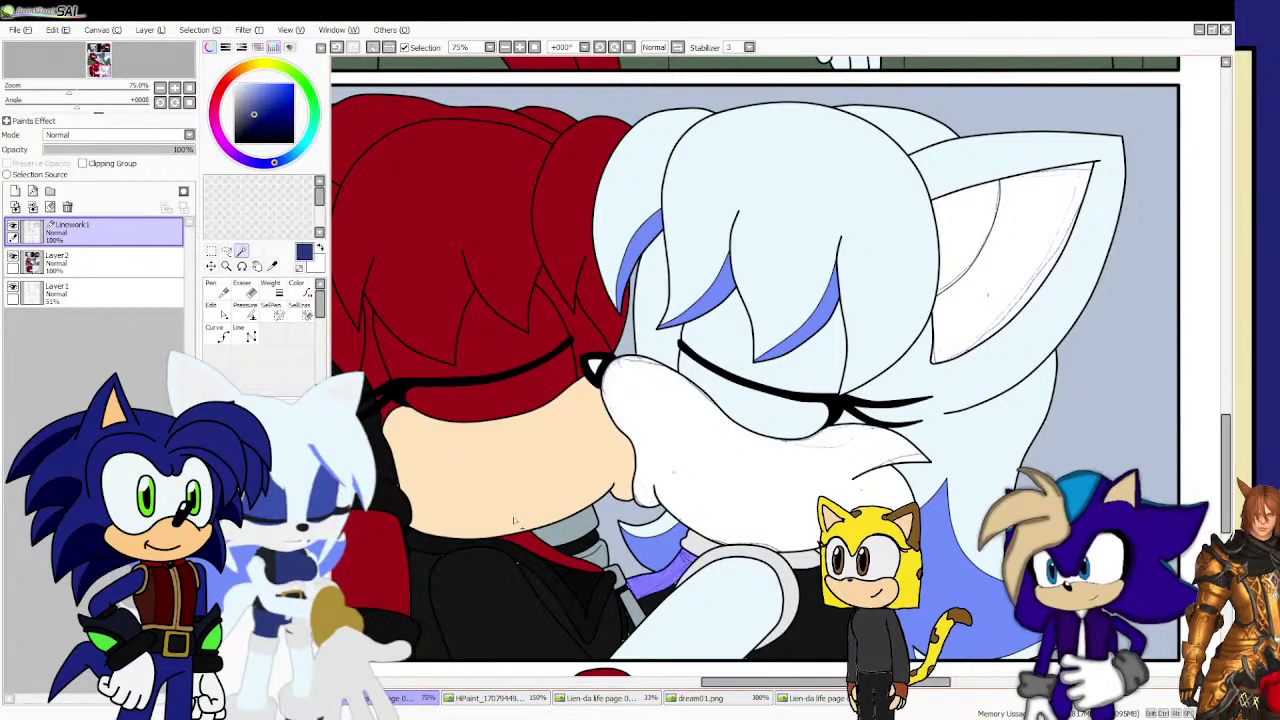
{"action": "left_click", "coordinate": [112, 275]}
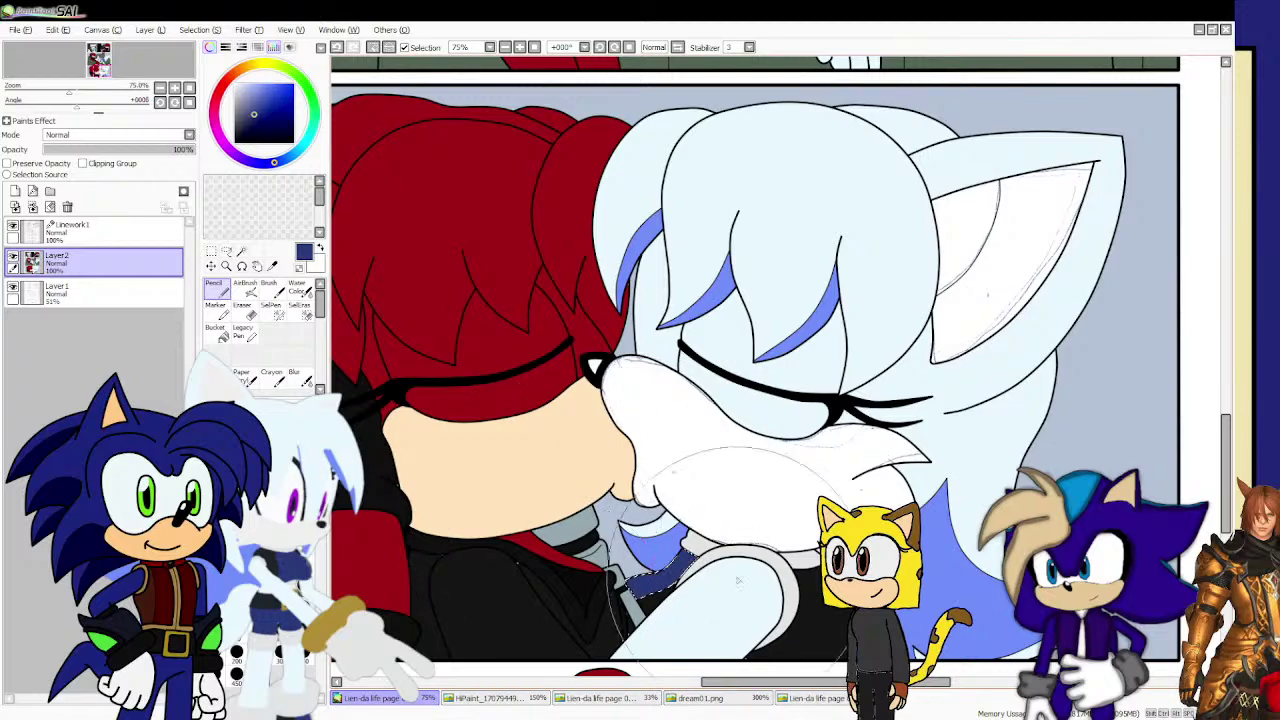
{"action": "scroll", "coordinate": [708, 555], "scroll_direction": "down", "scroll_amount": 2}
{"action": "scroll", "coordinate": [624, 408], "scroll_direction": "down", "scroll_amount": 3}
{"action": "scroll", "coordinate": [601, 320], "scroll_direction": "up", "scroll_amount": 2}
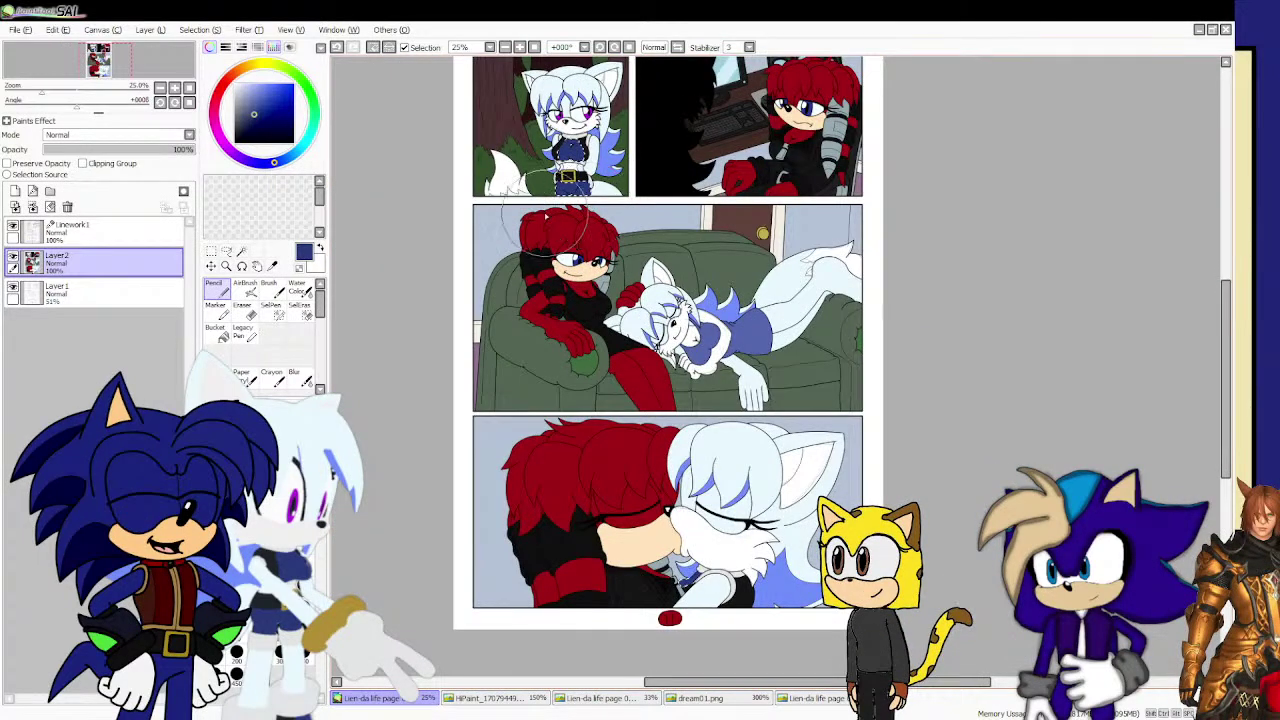
Select the white cat's muzzle and inner ear in the last panel, using Linework1 as the base.
{"action": "left_click", "coordinate": [110, 230]}
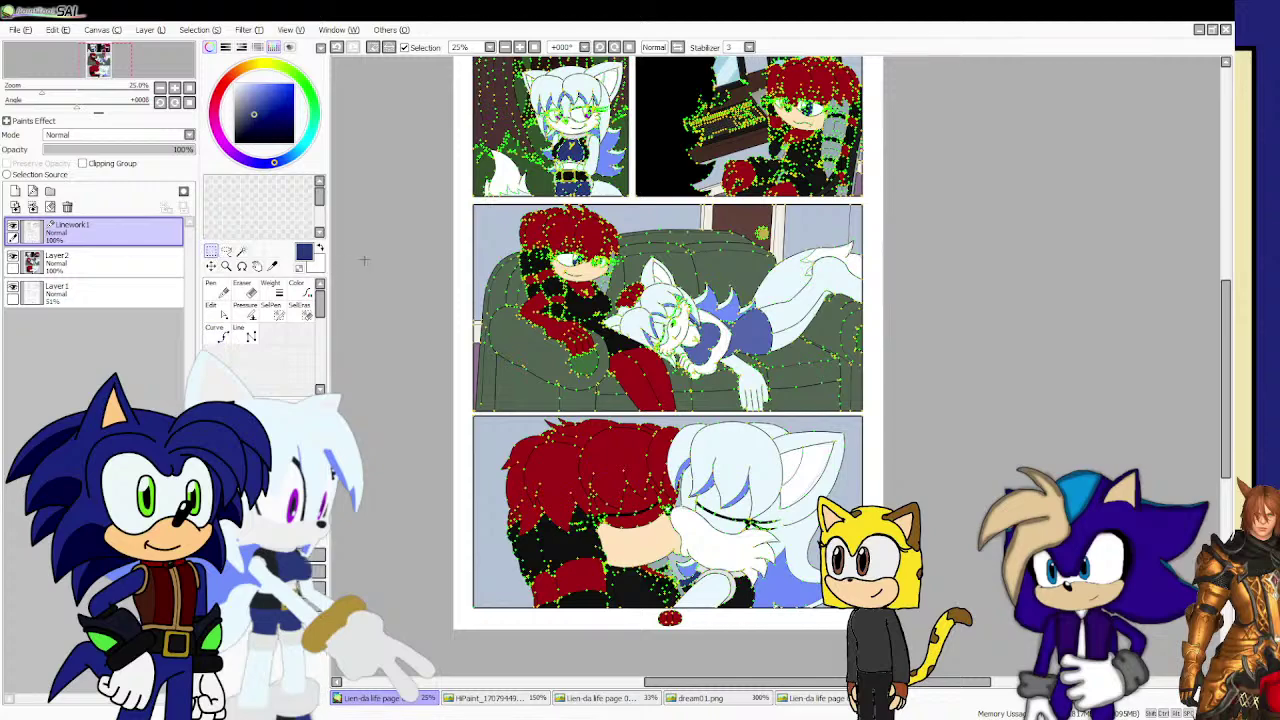
{"action": "left_click", "coordinate": [241, 251]}
{"action": "scroll", "coordinate": [745, 565], "scroll_direction": "up", "scroll_amount": 4}
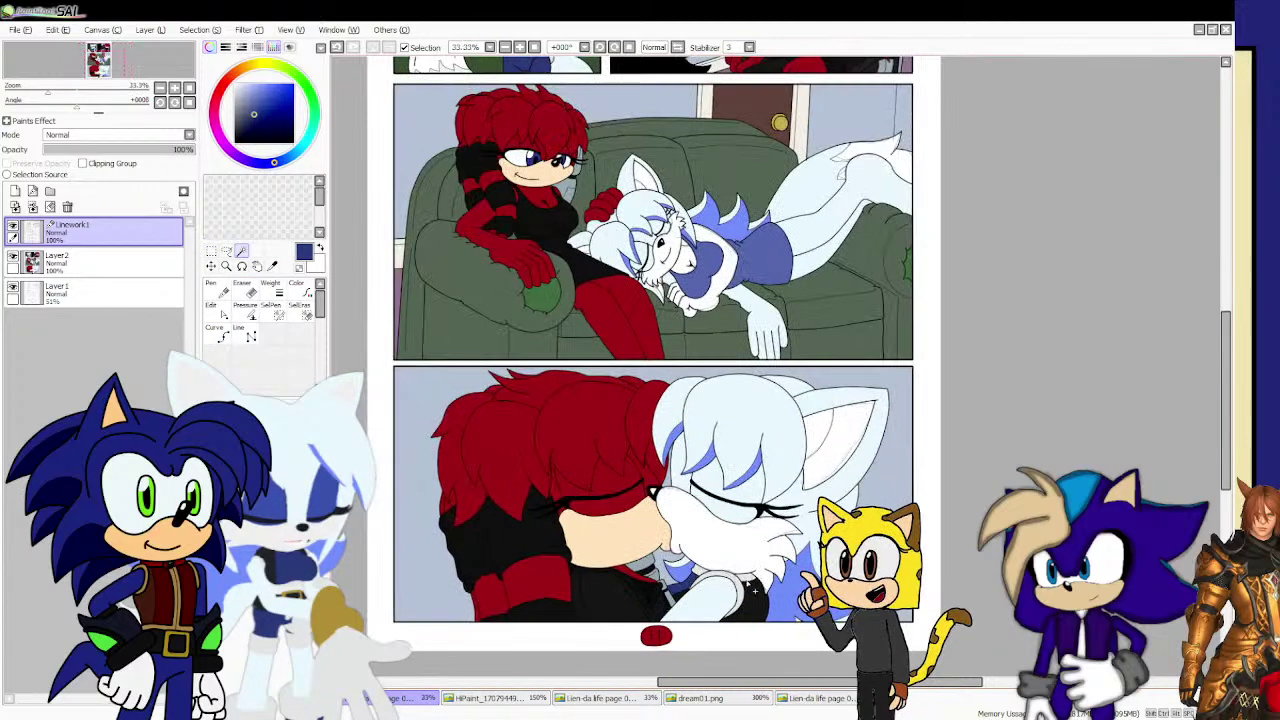
{"action": "scroll", "coordinate": [745, 547], "scroll_direction": "down", "scroll_amount": 3}
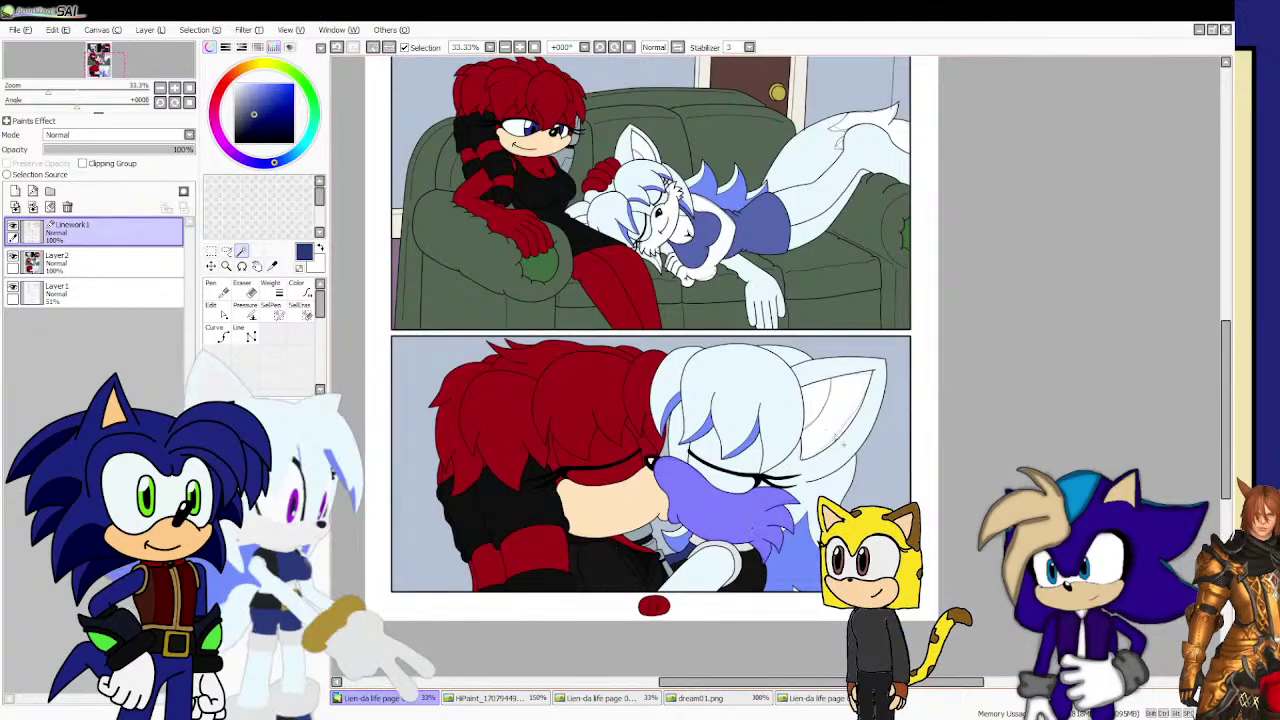
{"action": "scroll", "coordinate": [836, 419], "scroll_direction": "up", "scroll_amount": 2}
{"action": "scroll", "coordinate": [836, 419], "scroll_direction": "down", "scroll_amount": 2}
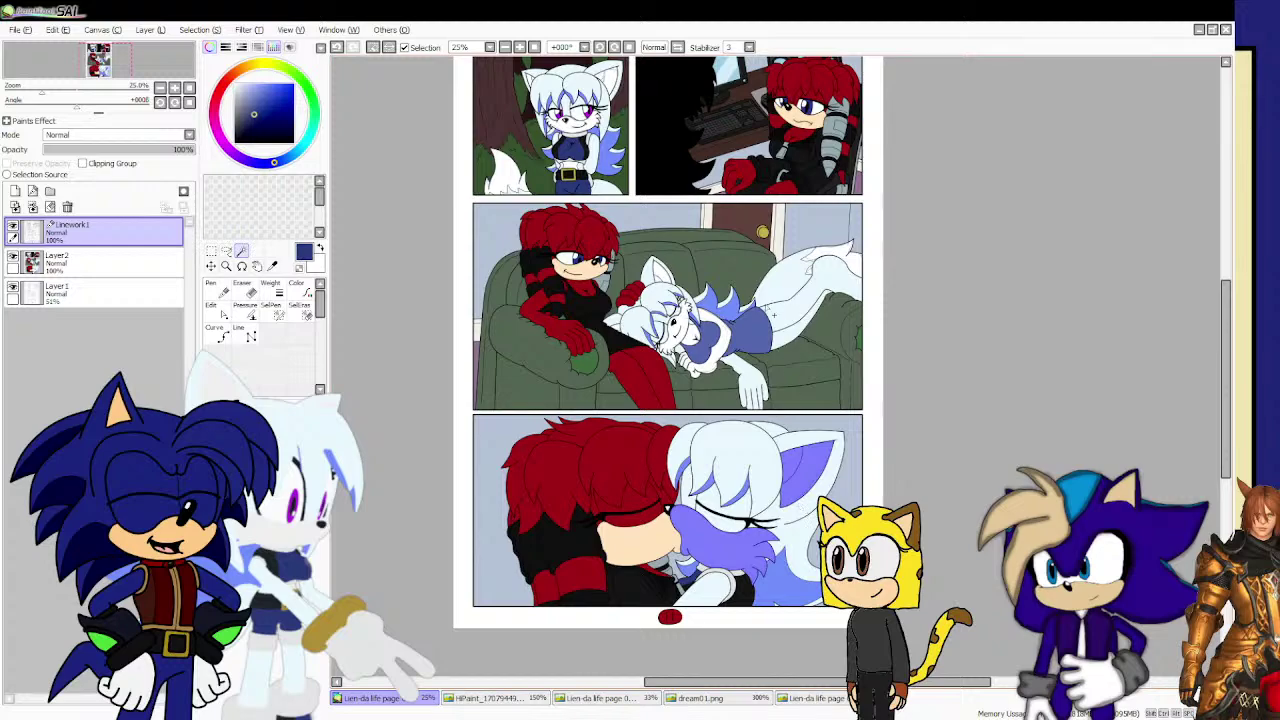
Add the white cat's uncoloured tail tip and the small tuft beside it in the couch panel to the selection.
{"action": "scroll", "coordinate": [772, 315], "scroll_direction": "up", "scroll_amount": 3}
{"action": "scroll", "coordinate": [790, 292], "scroll_direction": "up", "scroll_amount": 1}
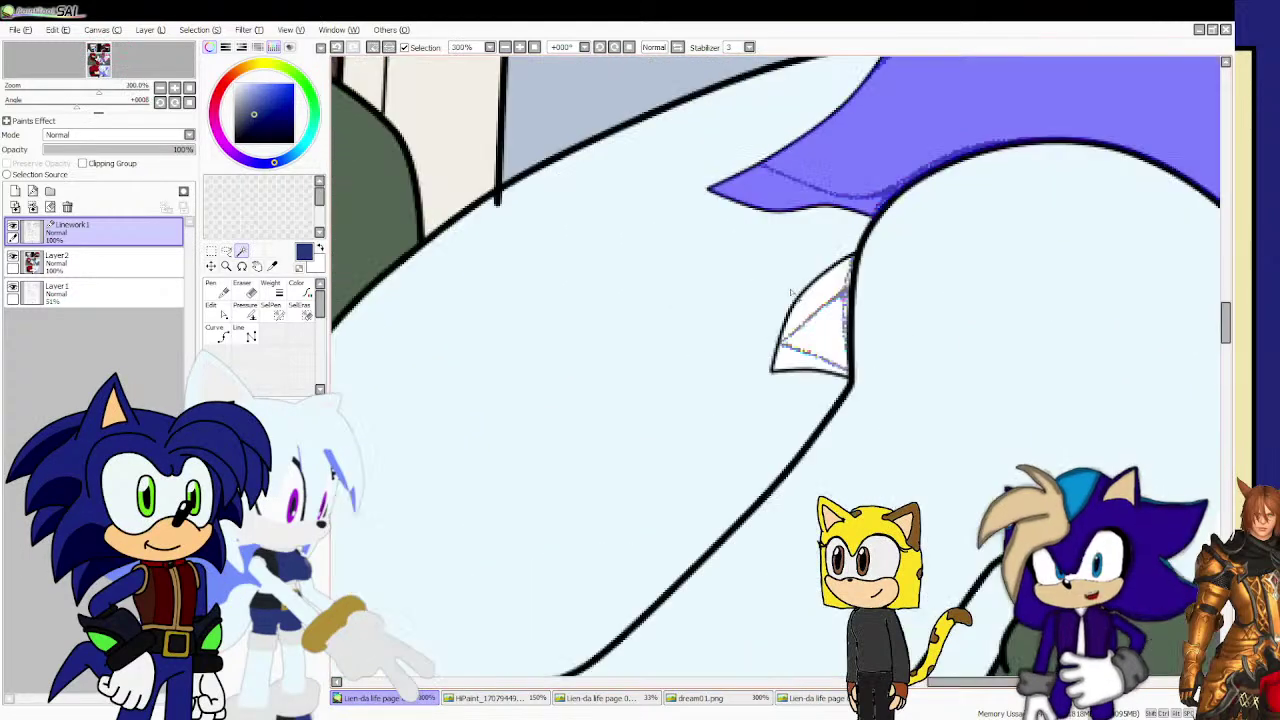
{"action": "left_click", "coordinate": [812, 316]}
{"action": "scroll", "coordinate": [834, 276], "scroll_direction": "up", "scroll_amount": 2}
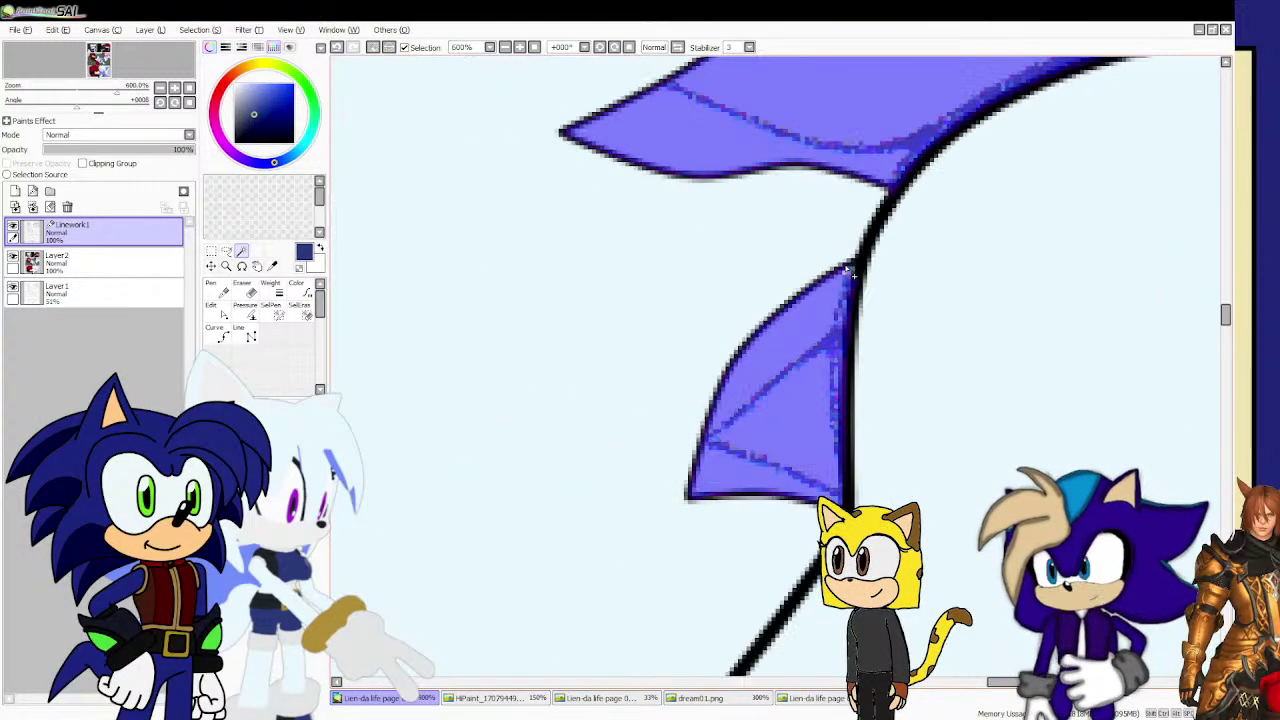
{"action": "scroll", "coordinate": [855, 279], "scroll_direction": "down", "scroll_amount": 8}
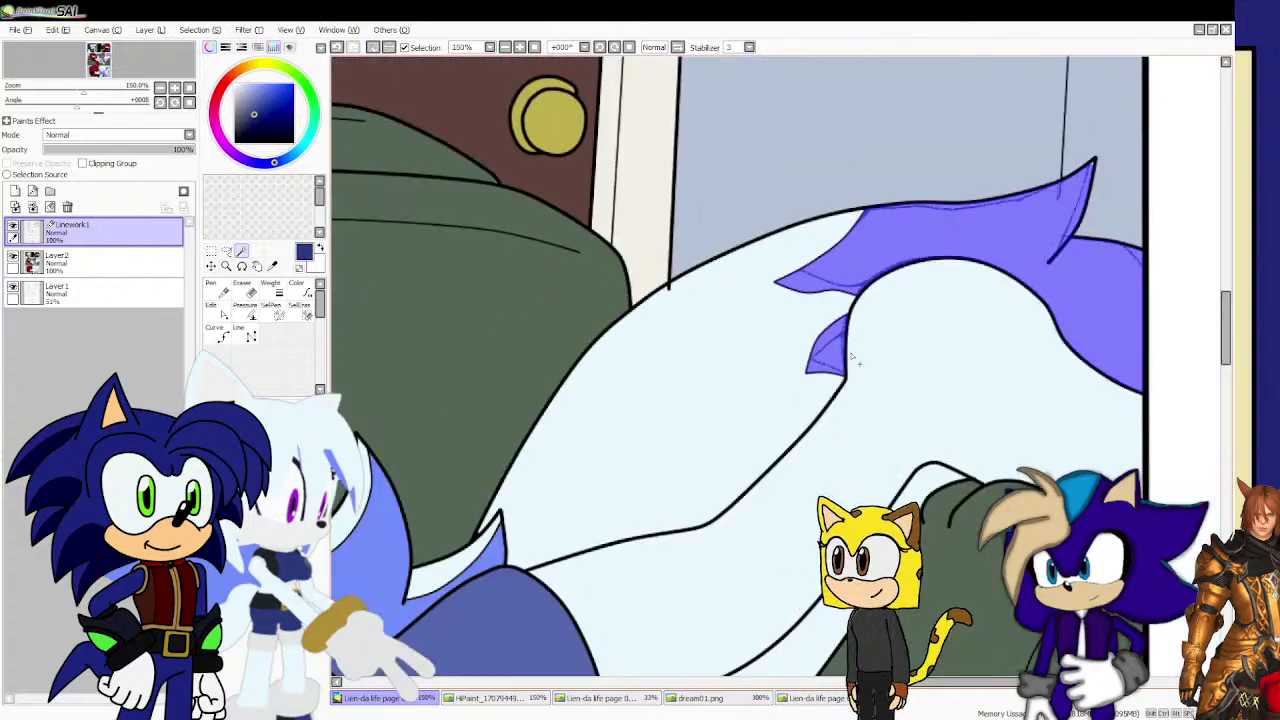
{"action": "scroll", "coordinate": [707, 487], "scroll_direction": "up", "scroll_amount": 5}
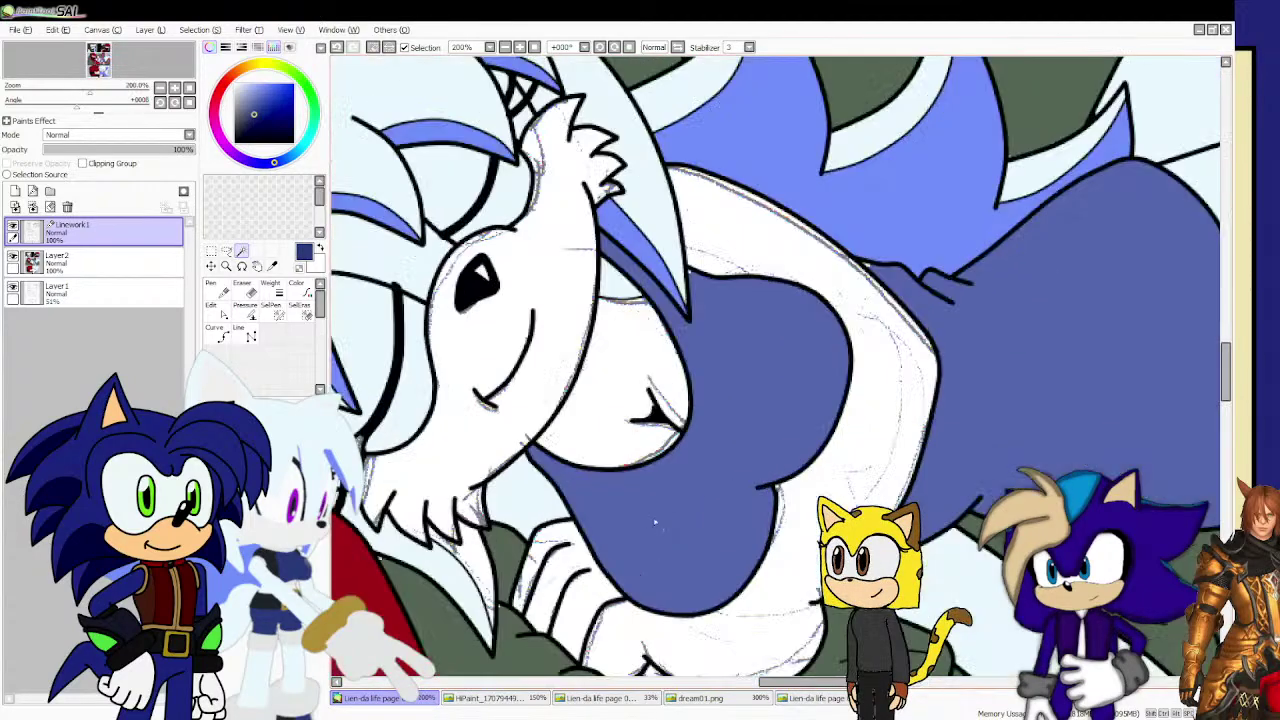
Add the sleeping fox's chin, muzzle, cheek fur and inner ears in the couch panel to the Magic Wand selection.
{"action": "scroll", "coordinate": [600, 432], "scroll_direction": "down", "scroll_amount": 2}
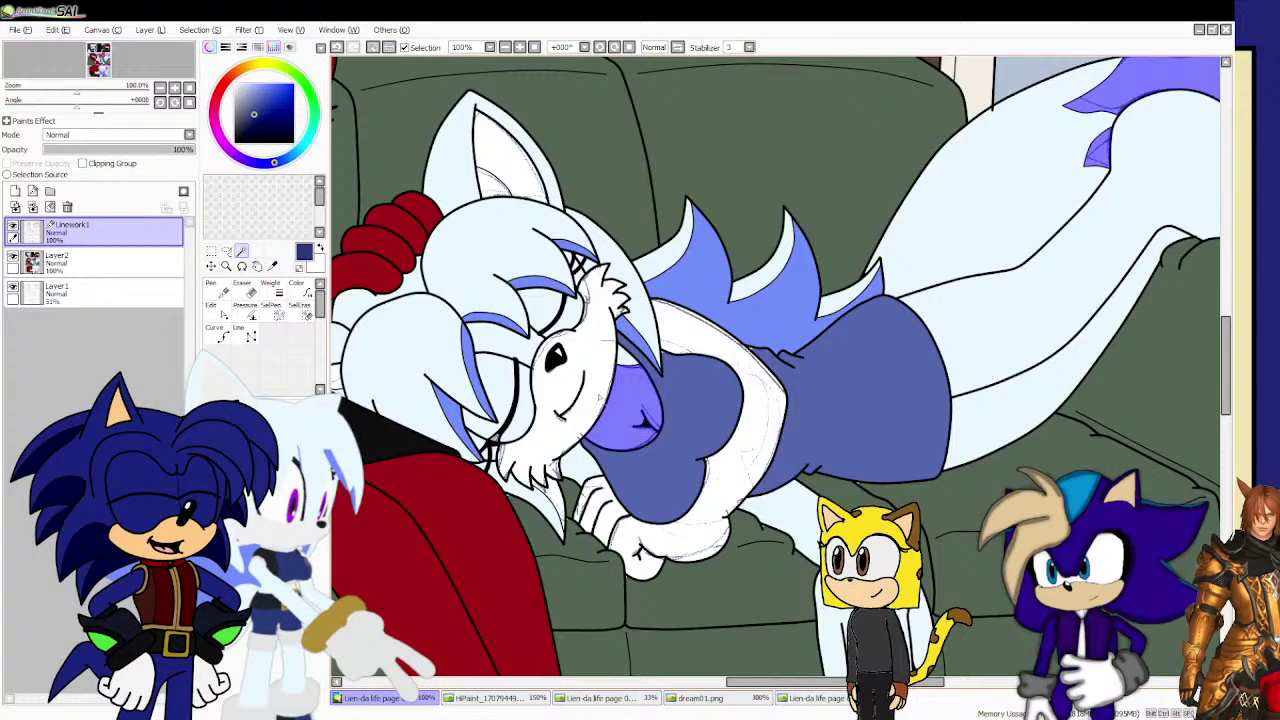
{"action": "left_click", "coordinate": [598, 400]}
{"action": "scroll", "coordinate": [452, 410], "scroll_direction": "down", "scroll_amount": 2}
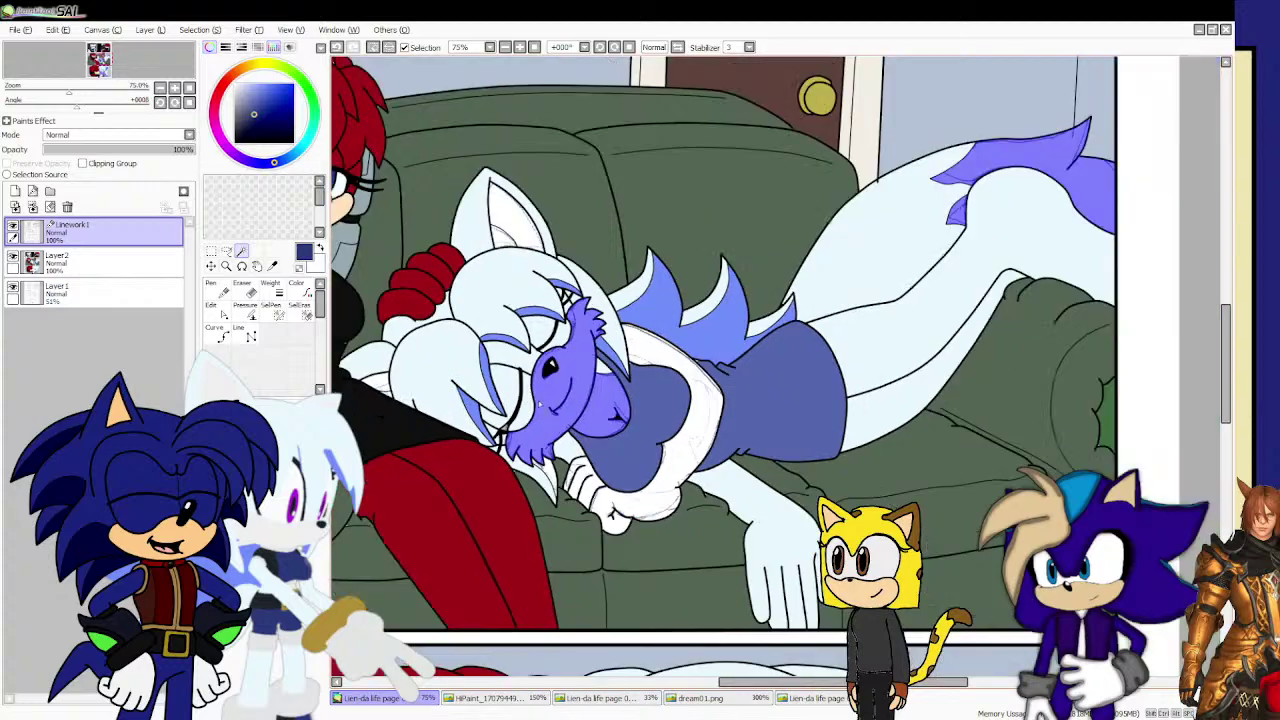
{"action": "scroll", "coordinate": [470, 408], "scroll_direction": "up", "scroll_amount": 3}
{"action": "scroll", "coordinate": [476, 408], "scroll_direction": "up", "scroll_amount": 3}
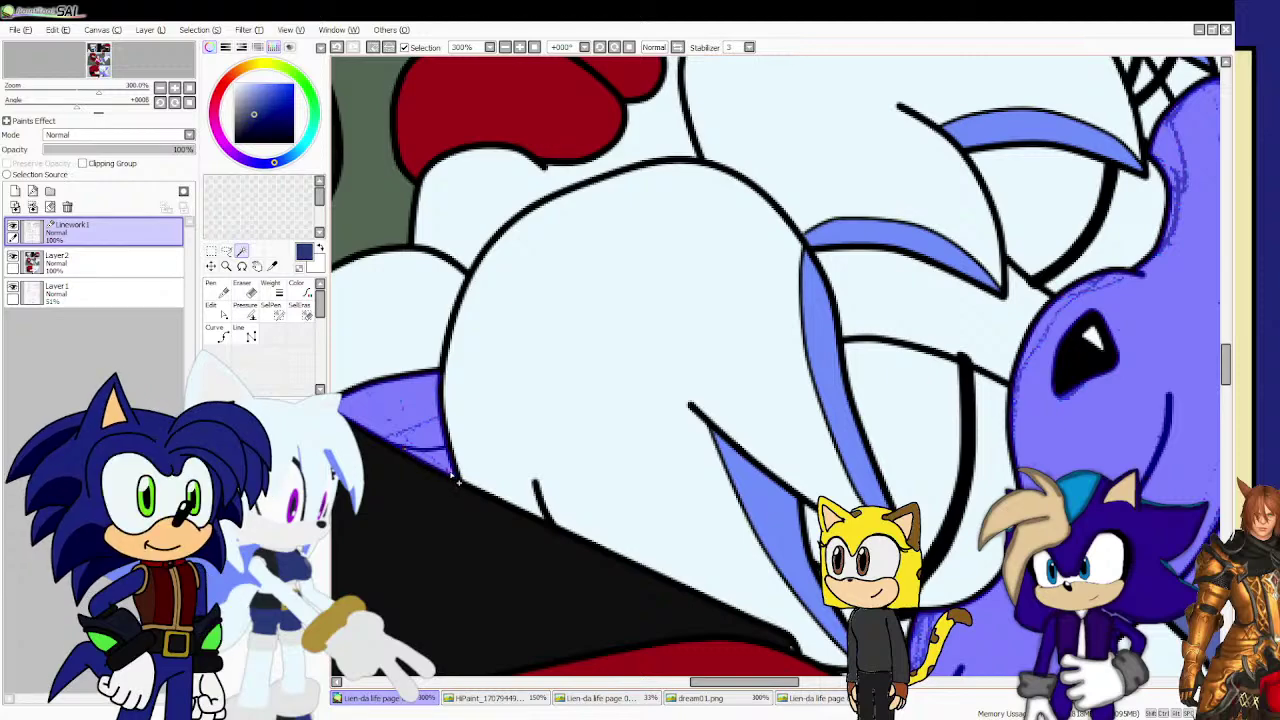
{"action": "scroll", "coordinate": [505, 479], "scroll_direction": "down", "scroll_amount": 3}
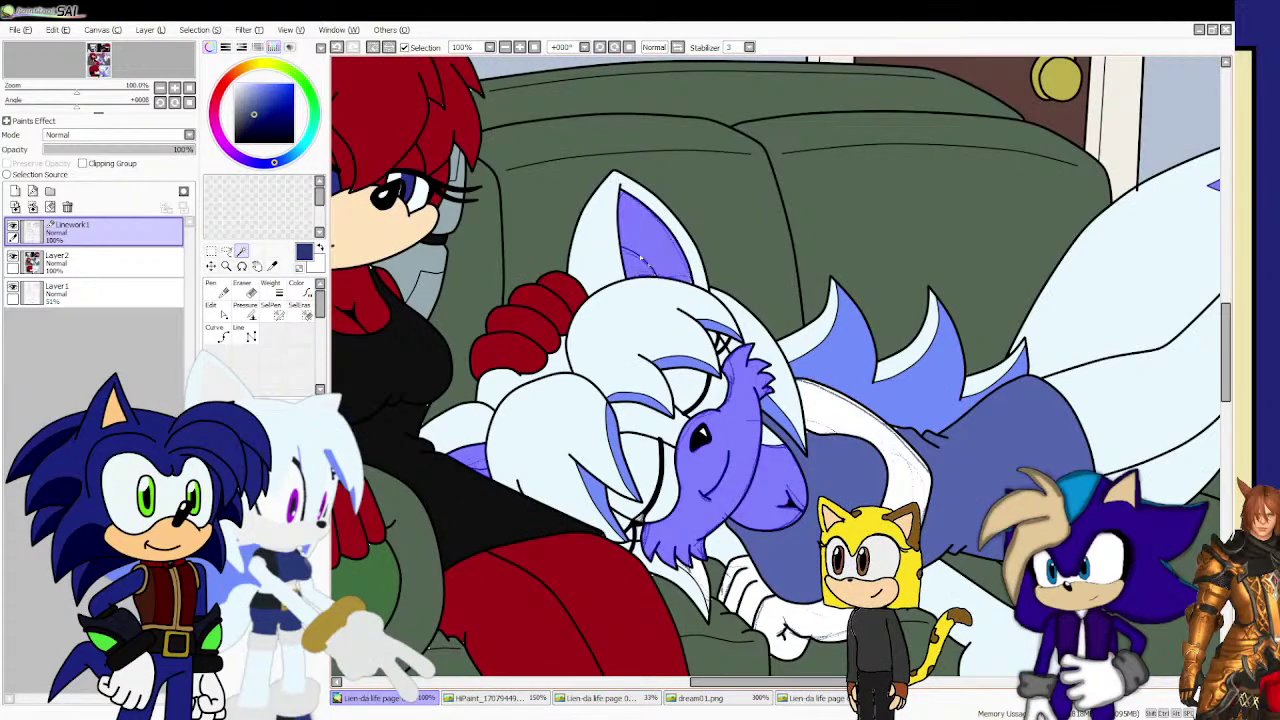
{"action": "scroll", "coordinate": [641, 258], "scroll_direction": "up", "scroll_amount": 4}
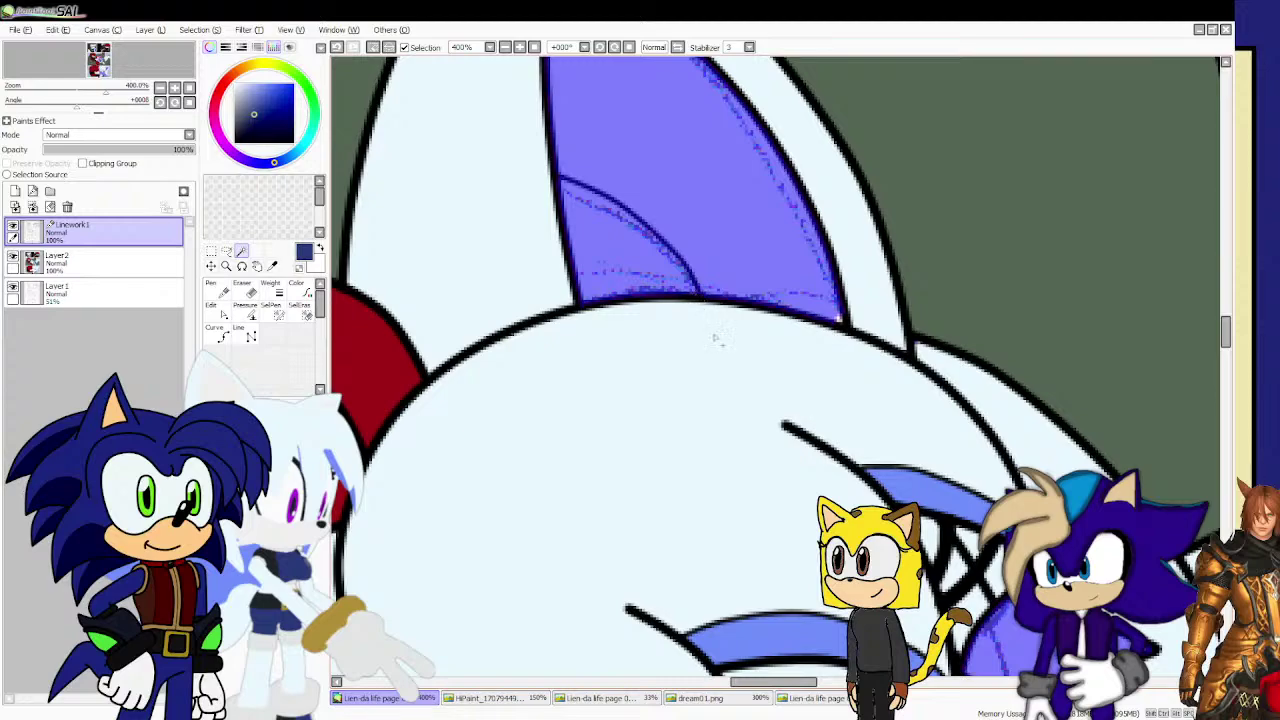
Add the fox's white tail tip in the forest panel to the selection, including its small fur points.
{"action": "scroll", "coordinate": [715, 338], "scroll_direction": "down", "scroll_amount": 8}
{"action": "scroll", "coordinate": [631, 192], "scroll_direction": "up", "scroll_amount": 1}
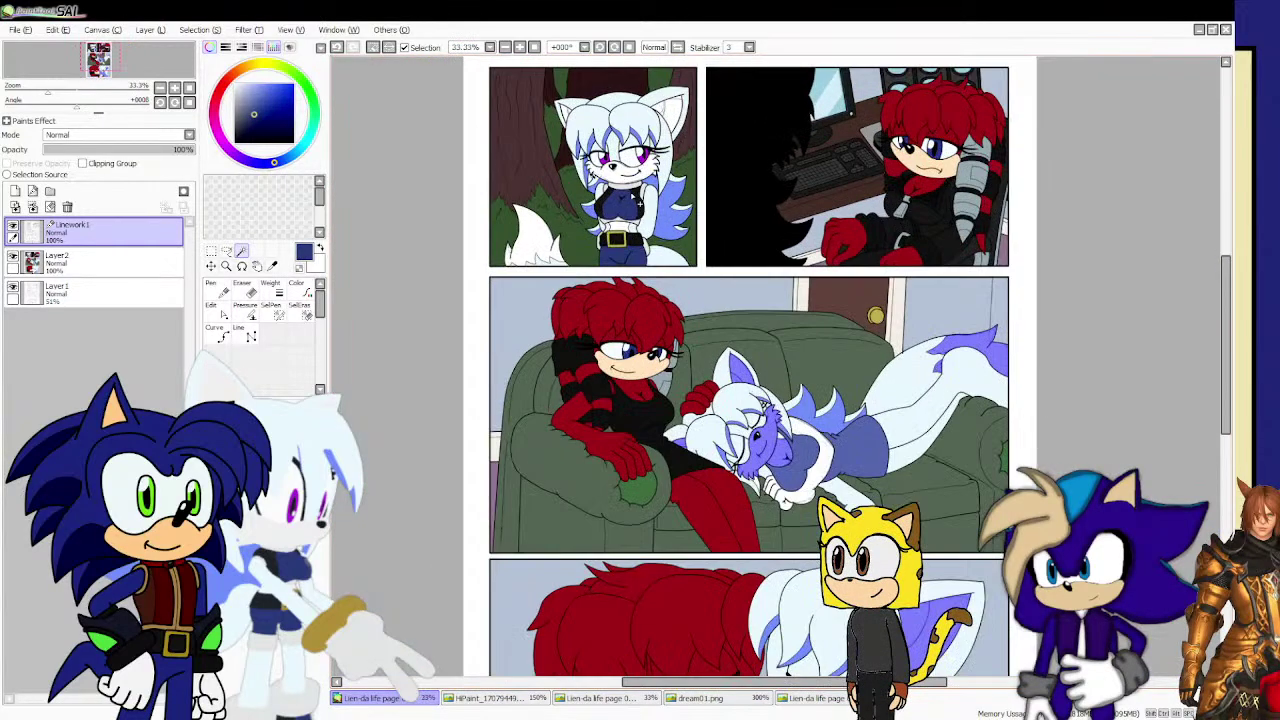
{"action": "scroll", "coordinate": [421, 357], "scroll_direction": "up", "scroll_amount": 3}
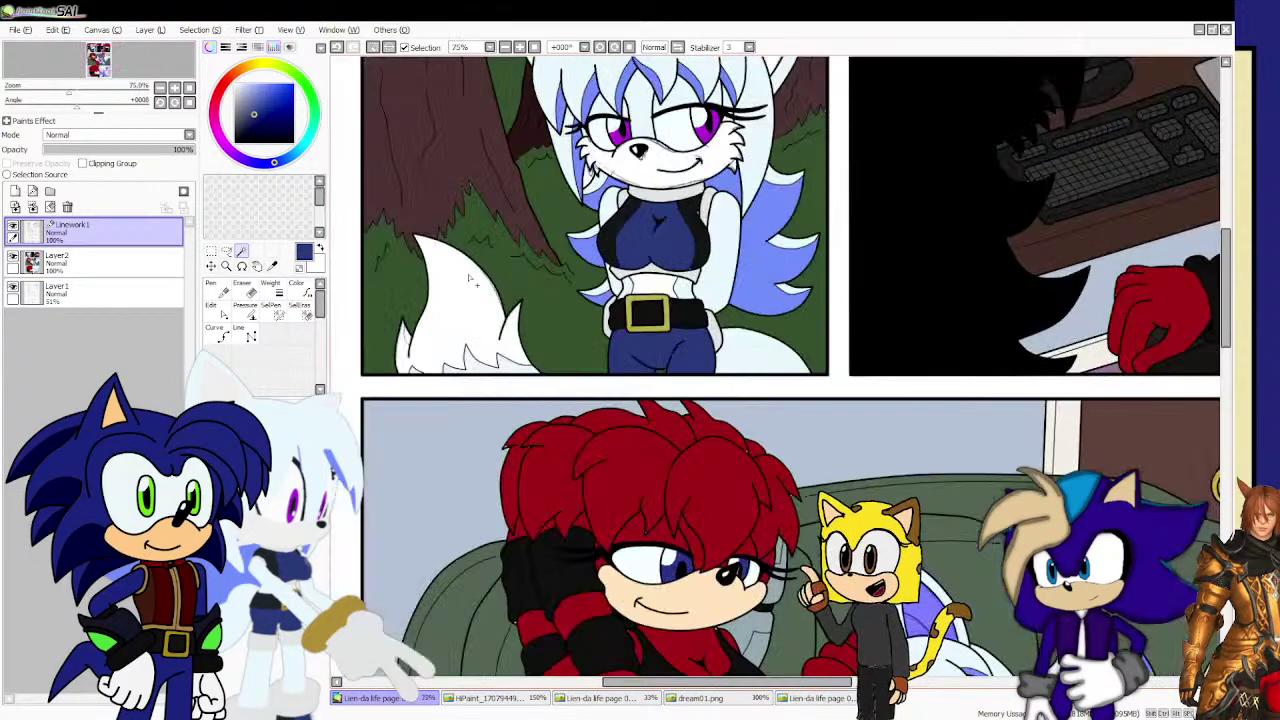
{"action": "scroll", "coordinate": [421, 357], "scroll_direction": "up", "scroll_amount": 4}
{"action": "scroll", "coordinate": [421, 357], "scroll_direction": "down", "scroll_amount": 1}
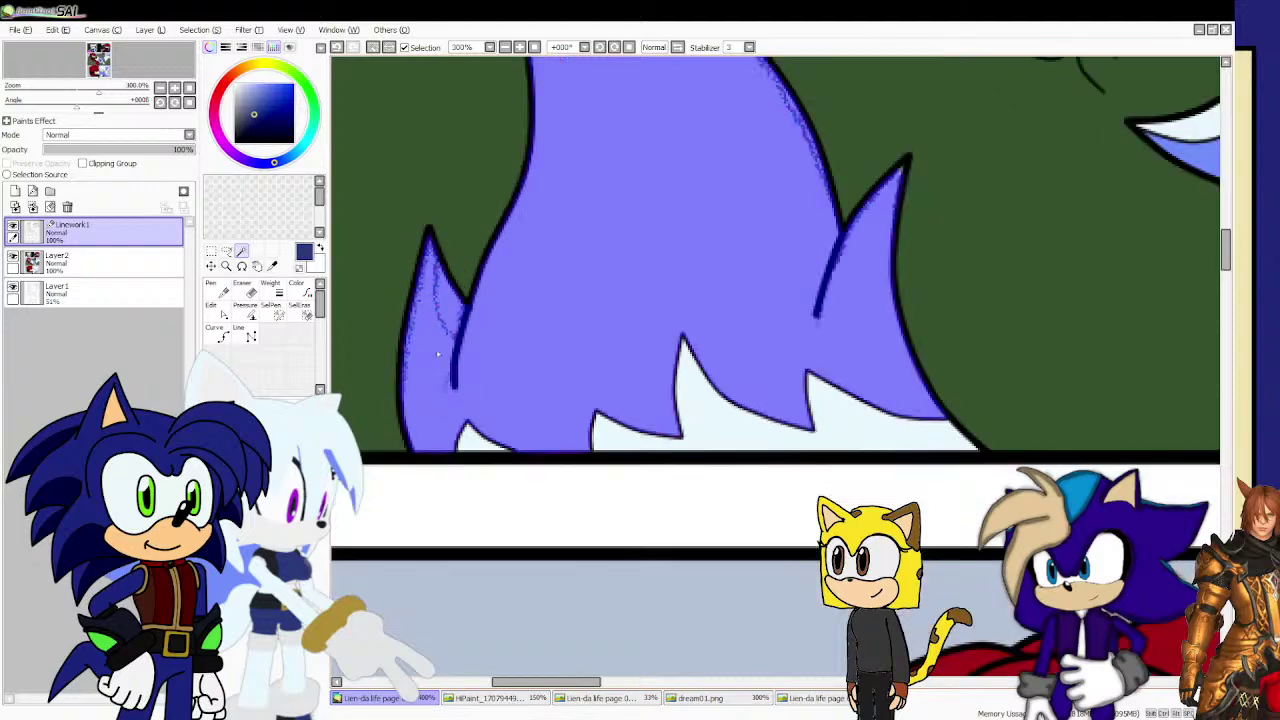
{"action": "scroll", "coordinate": [756, 395], "scroll_direction": "down", "scroll_amount": 1}
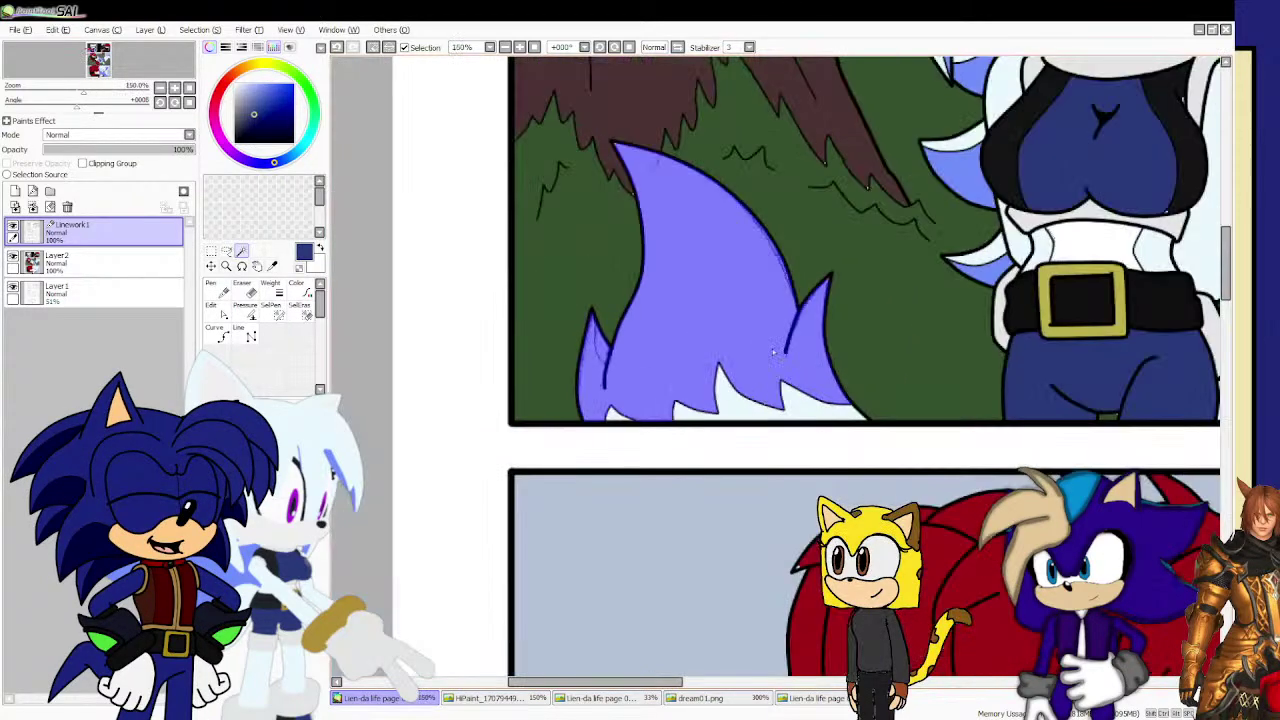
{"action": "scroll", "coordinate": [806, 350], "scroll_direction": "up", "scroll_amount": 3}
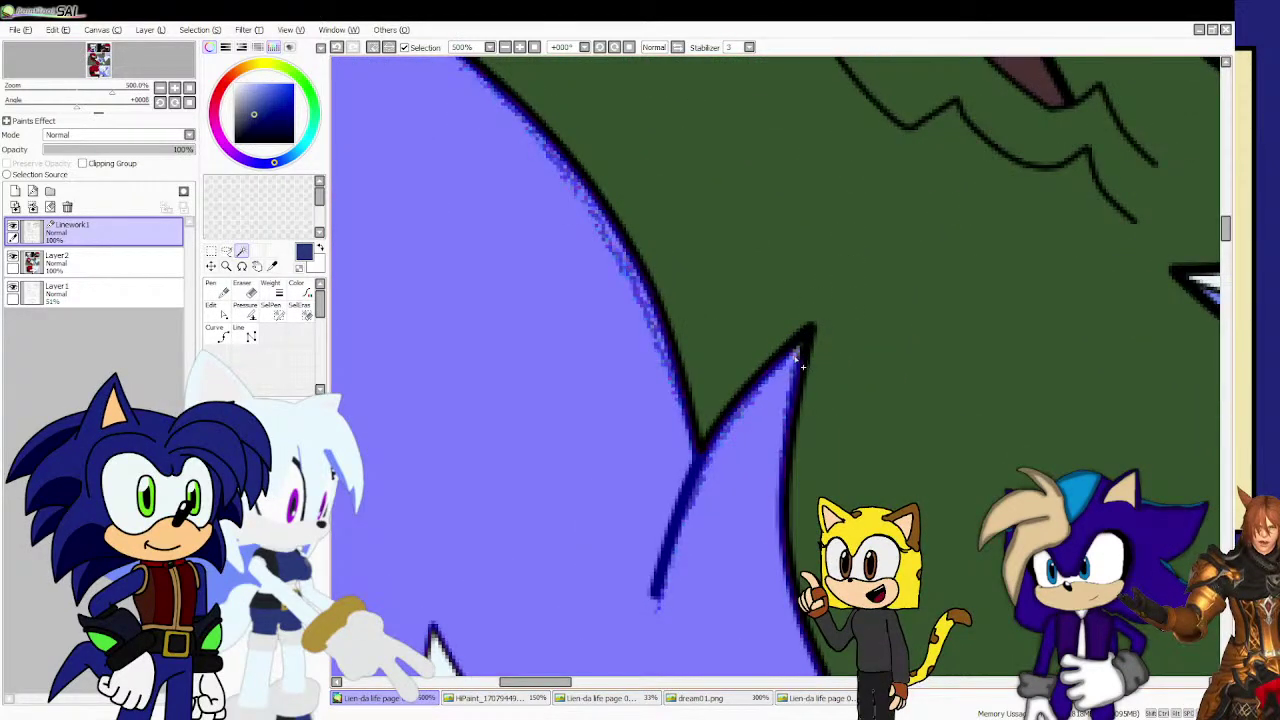
{"action": "scroll", "coordinate": [706, 384], "scroll_direction": "down", "scroll_amount": 6}
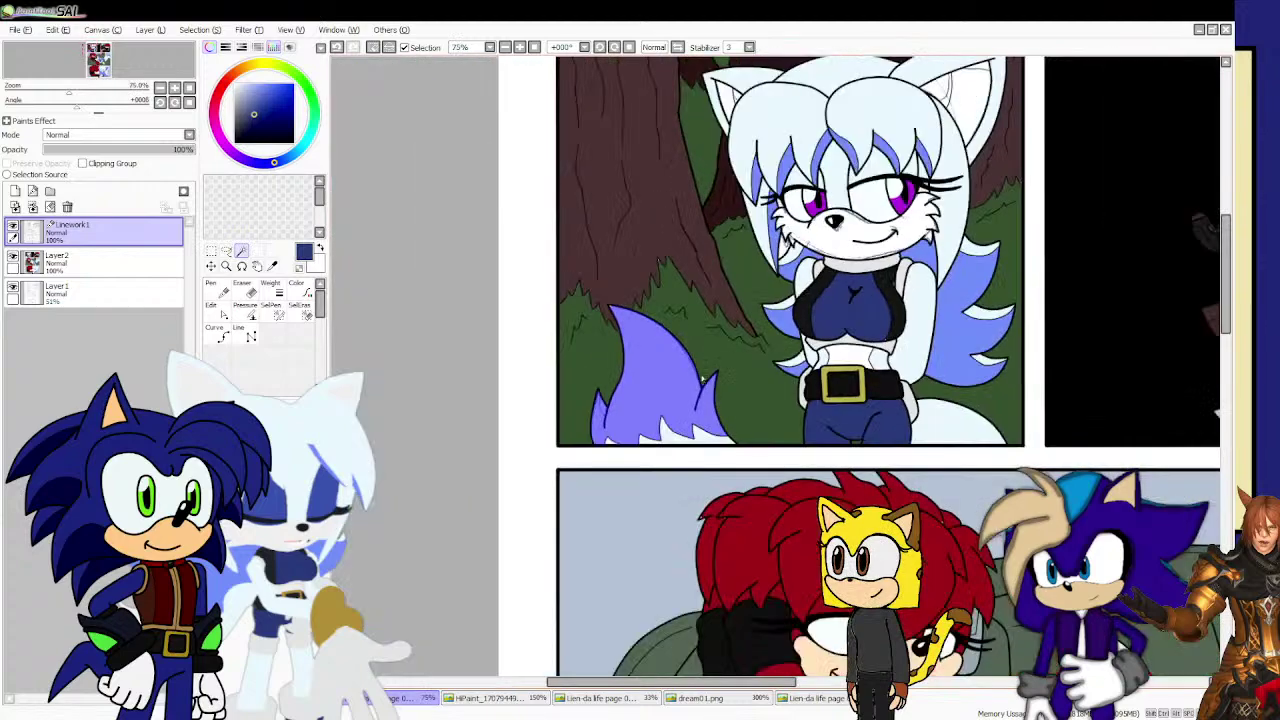
Add the standing fox's bare midriff between the top and the belt to the selection.
{"action": "scroll", "coordinate": [703, 378], "scroll_direction": "up", "scroll_amount": 4}
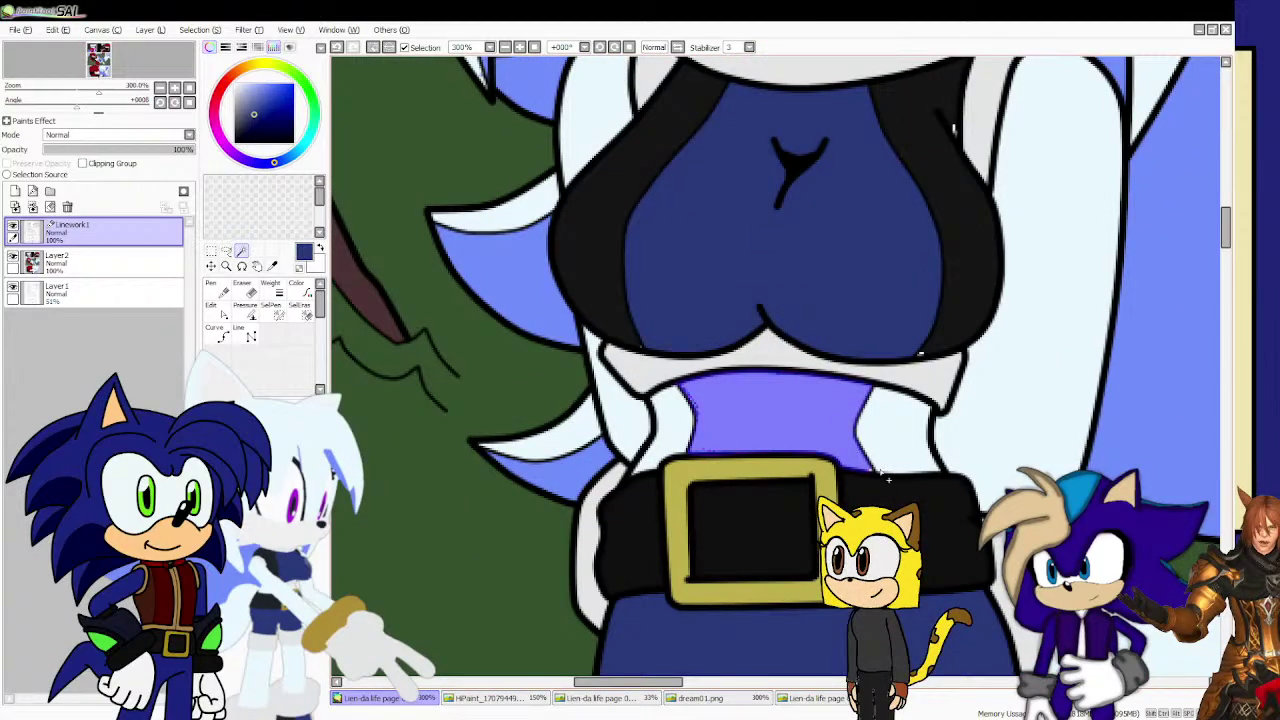
{"action": "scroll", "coordinate": [888, 480], "scroll_direction": "up", "scroll_amount": 1}
{"action": "scroll", "coordinate": [725, 393], "scroll_direction": "down", "scroll_amount": 4}
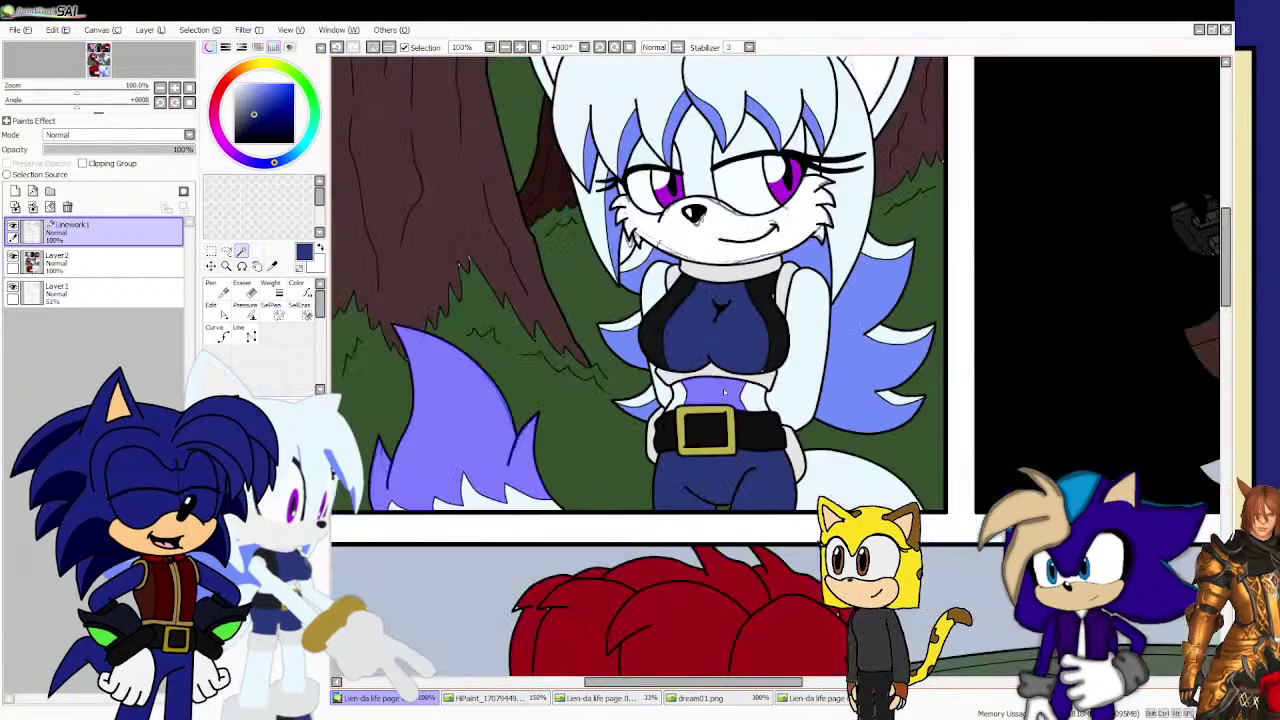
Add the standing fox's muzzle and the cheek fur tufts on both sides to the selection.
{"action": "scroll", "coordinate": [726, 262], "scroll_direction": "down", "scroll_amount": 1}
{"action": "left_click", "coordinate": [716, 242]}
{"action": "scroll", "coordinate": [676, 158], "scroll_direction": "up", "scroll_amount": 3}
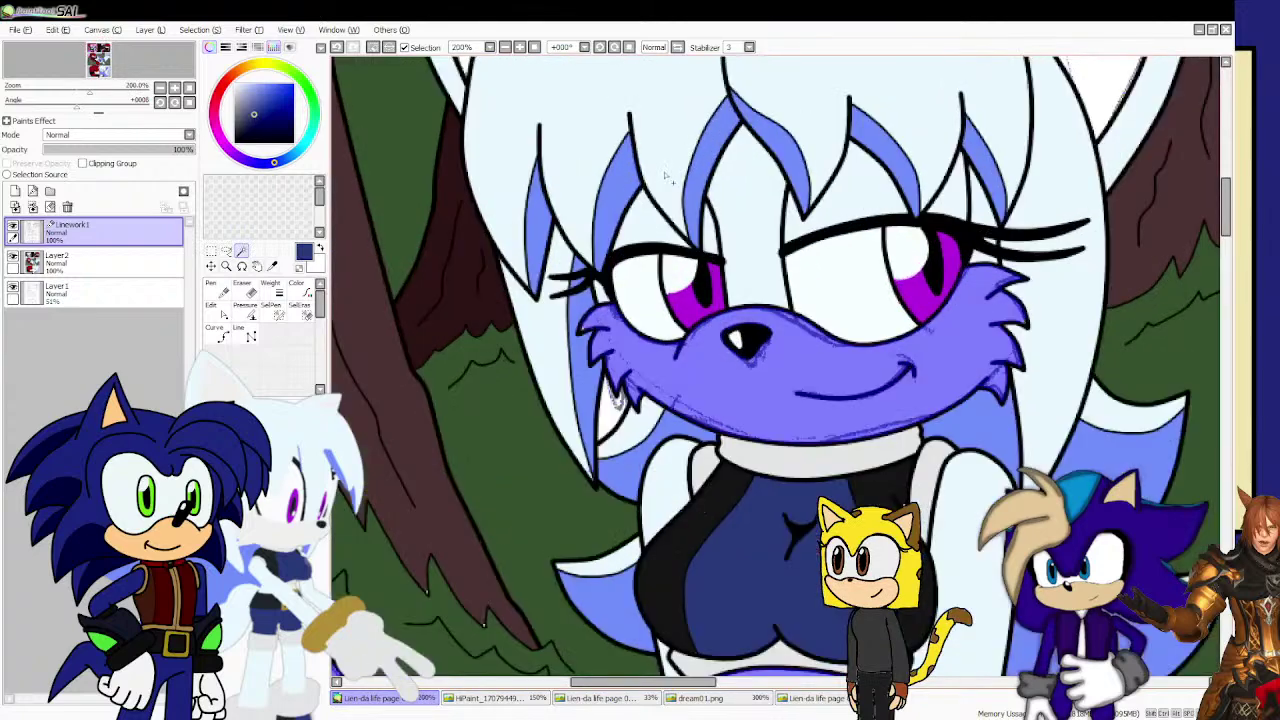
{"action": "scroll", "coordinate": [580, 337], "scroll_direction": "up", "scroll_amount": 4}
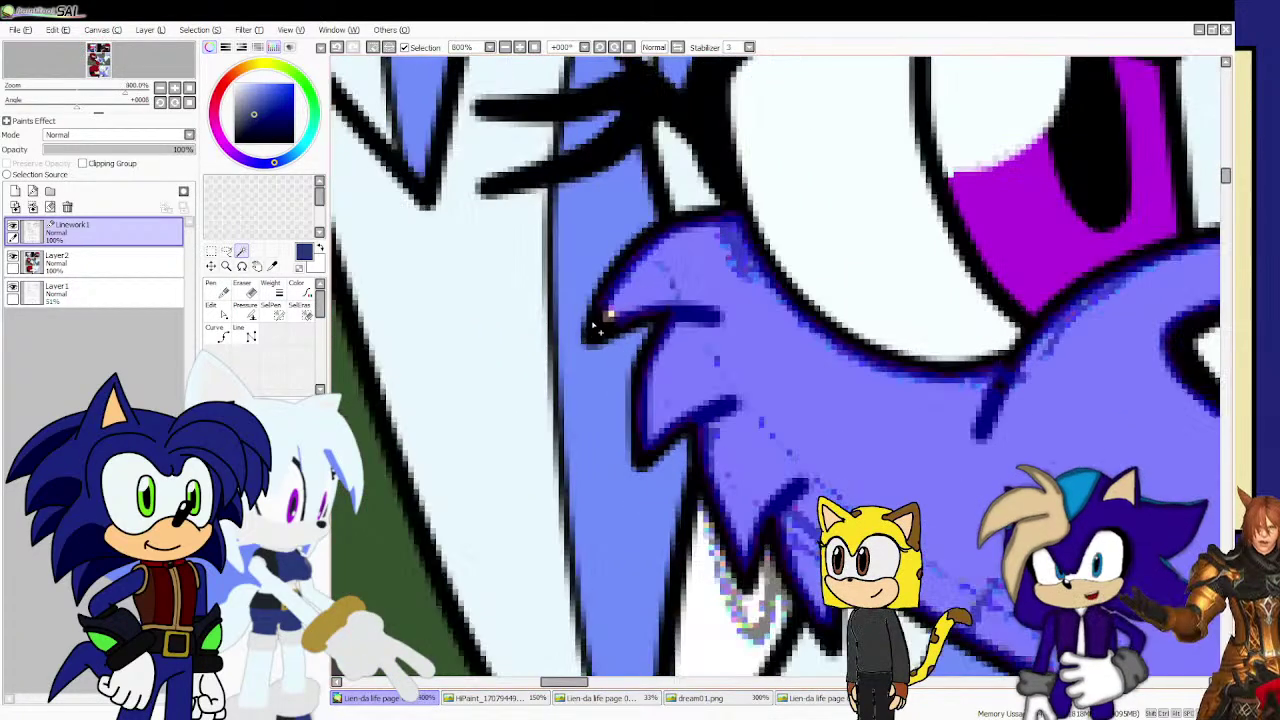
{"action": "scroll", "coordinate": [607, 323], "scroll_direction": "down", "scroll_amount": 4}
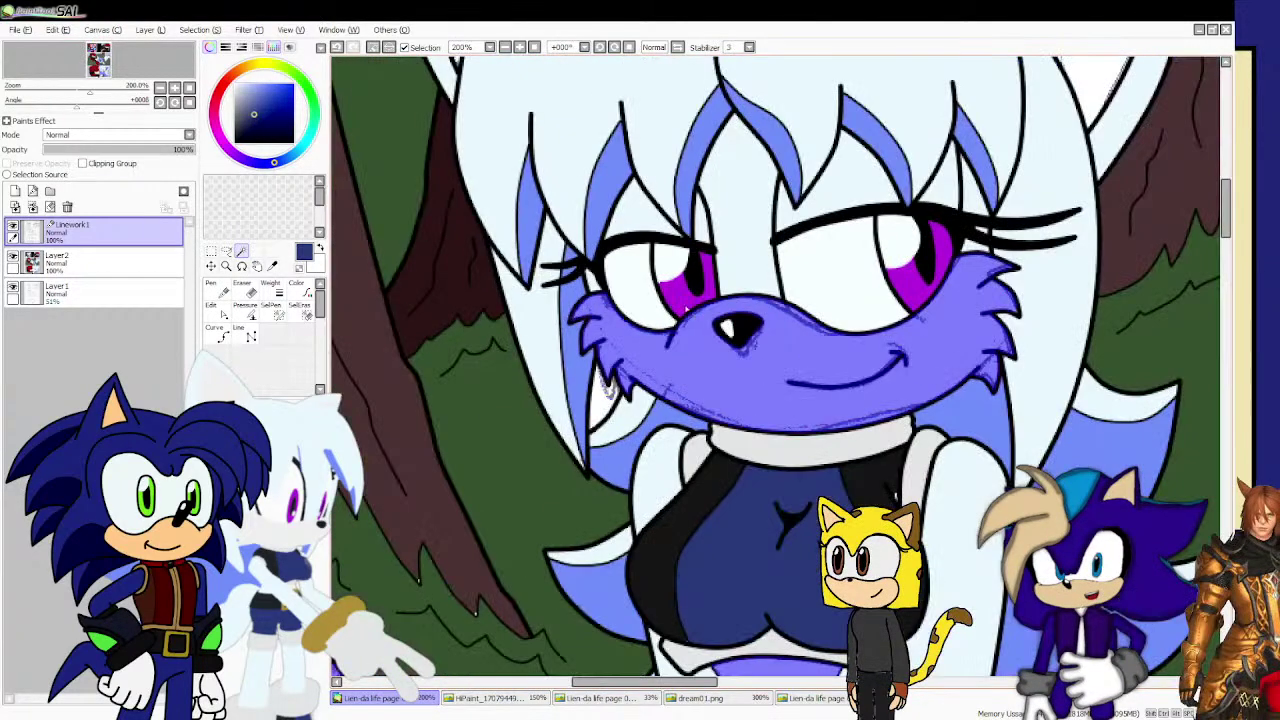
{"action": "scroll", "coordinate": [1020, 320], "scroll_direction": "up", "scroll_amount": 3}
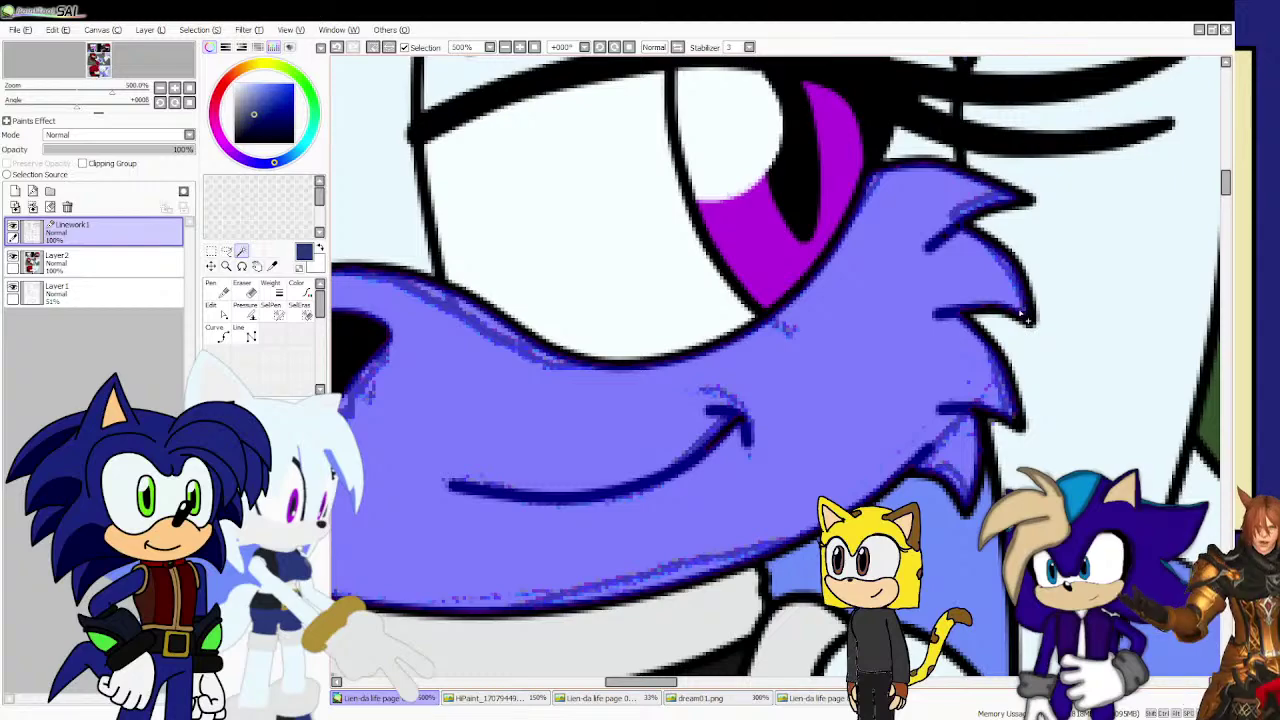
{"action": "scroll", "coordinate": [967, 351], "scroll_direction": "down", "scroll_amount": 6}
Add the insides of both of the standing fox's ears to the selection.
{"action": "scroll", "coordinate": [975, 207], "scroll_direction": "up", "scroll_amount": 4}
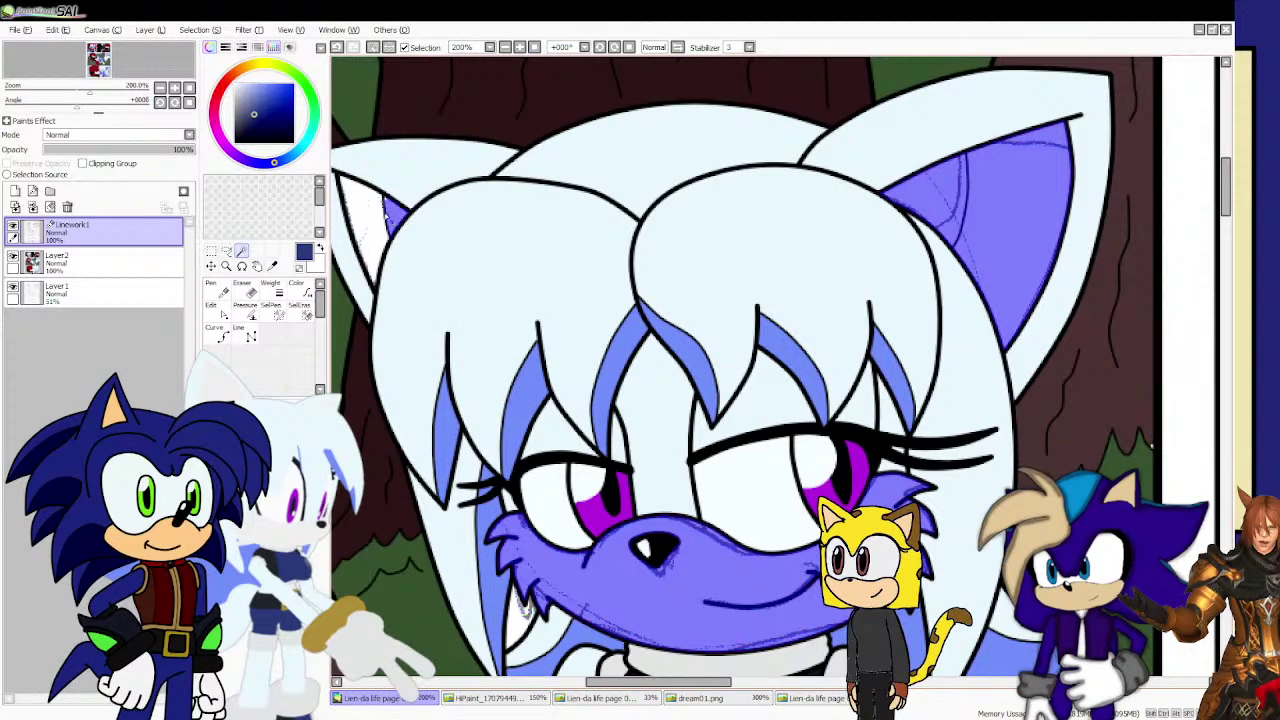
{"action": "scroll", "coordinate": [521, 236], "scroll_direction": "down", "scroll_amount": 3}
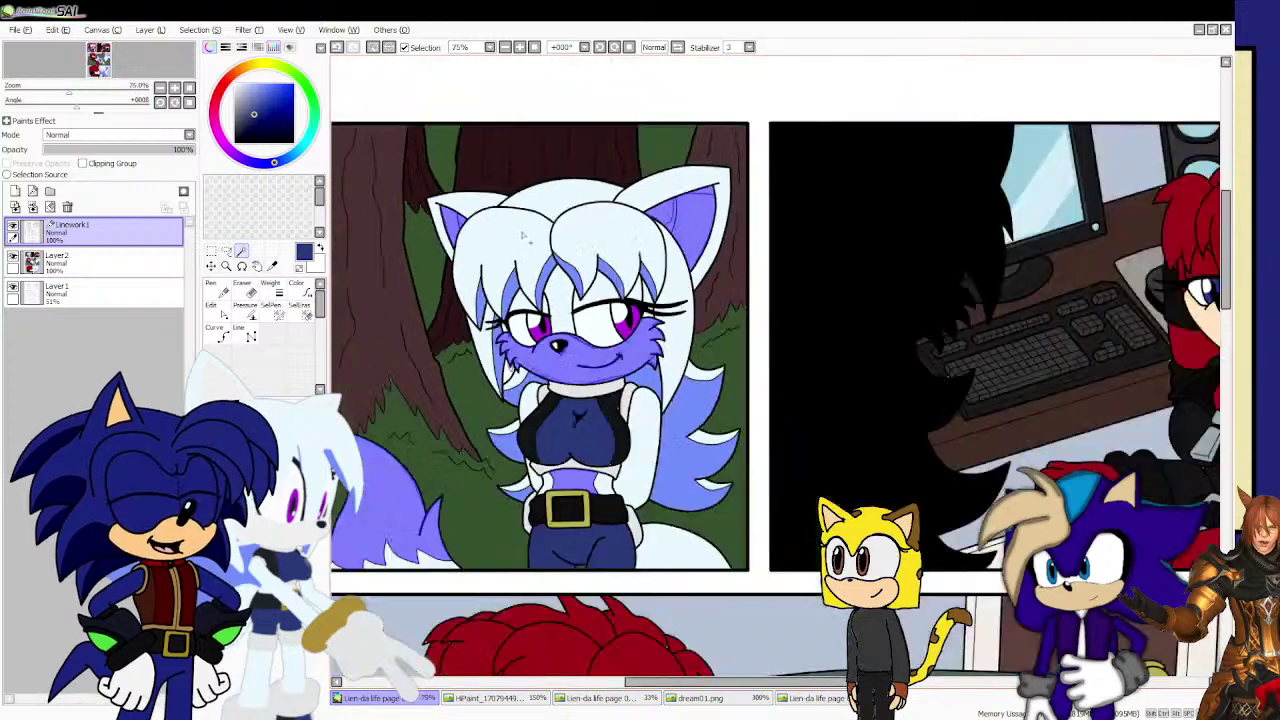
{"action": "scroll", "coordinate": [521, 236], "scroll_direction": "down", "scroll_amount": 3}
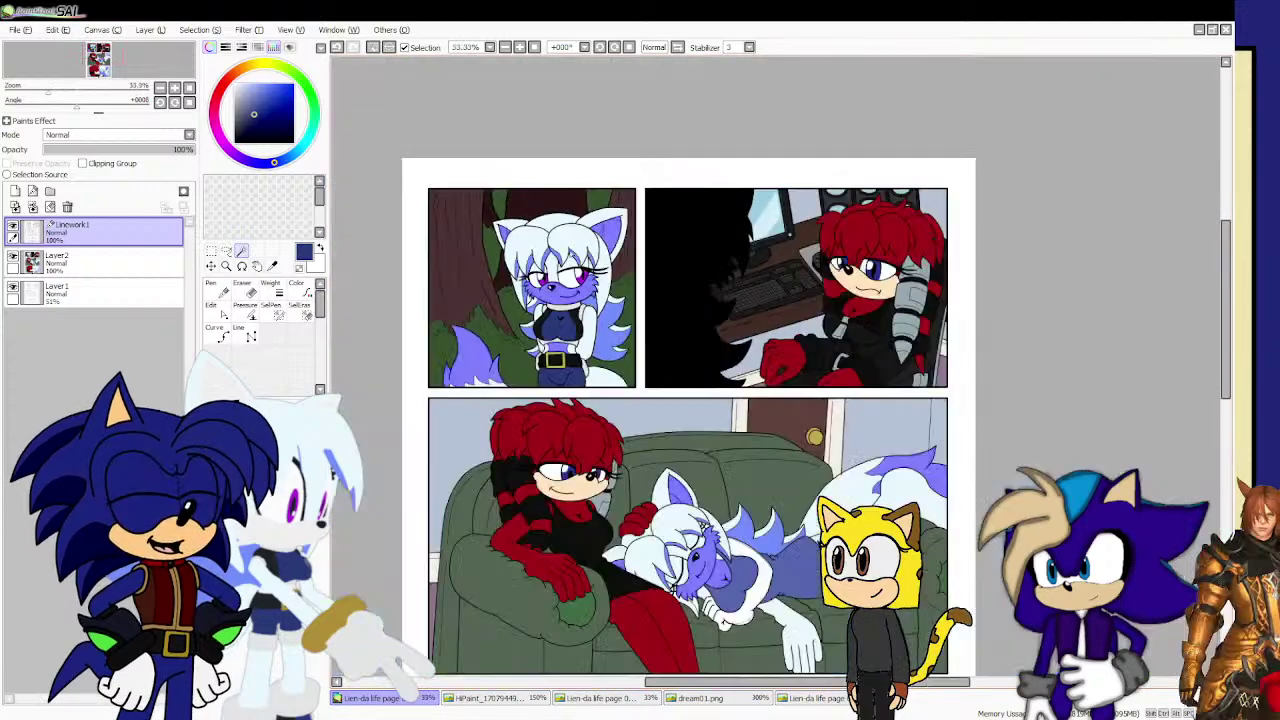
Sample the light grey muzzle colour from the dream01.png reference and return to the comic page.
{"action": "left_click", "coordinate": [800, 698]}
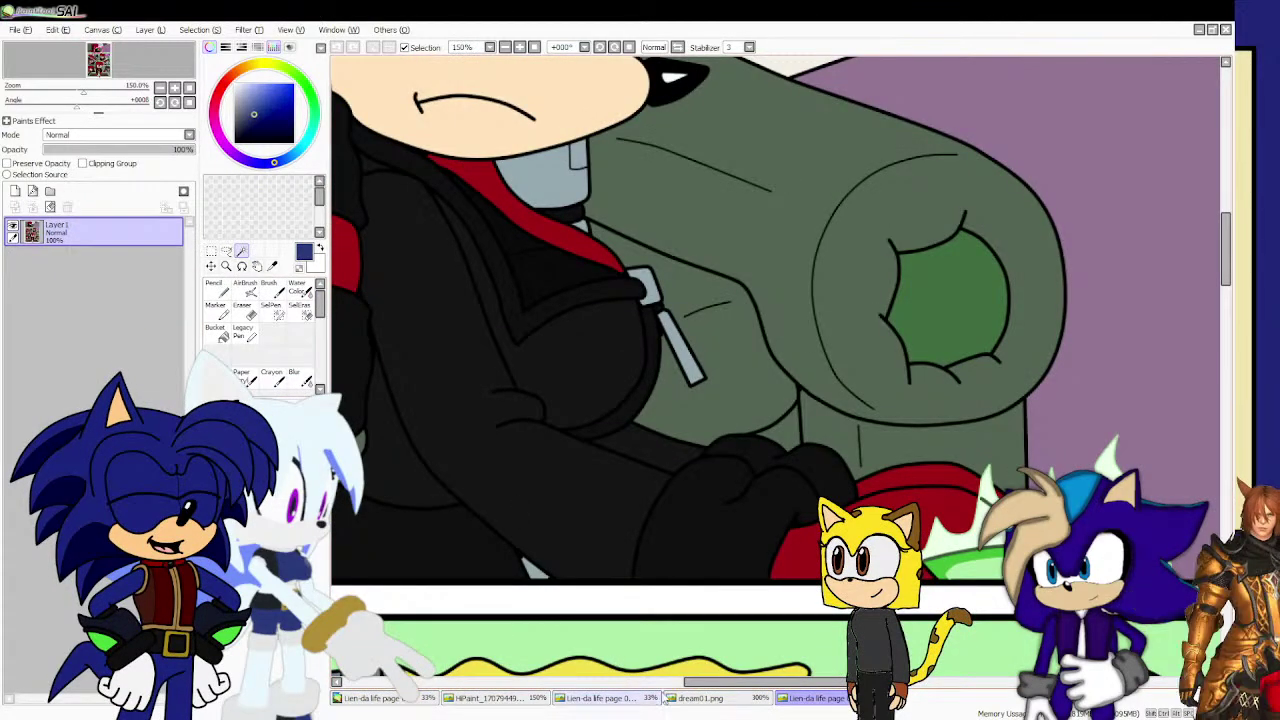
{"action": "left_click", "coordinate": [685, 698]}
{"action": "left_click", "coordinate": [272, 265]}
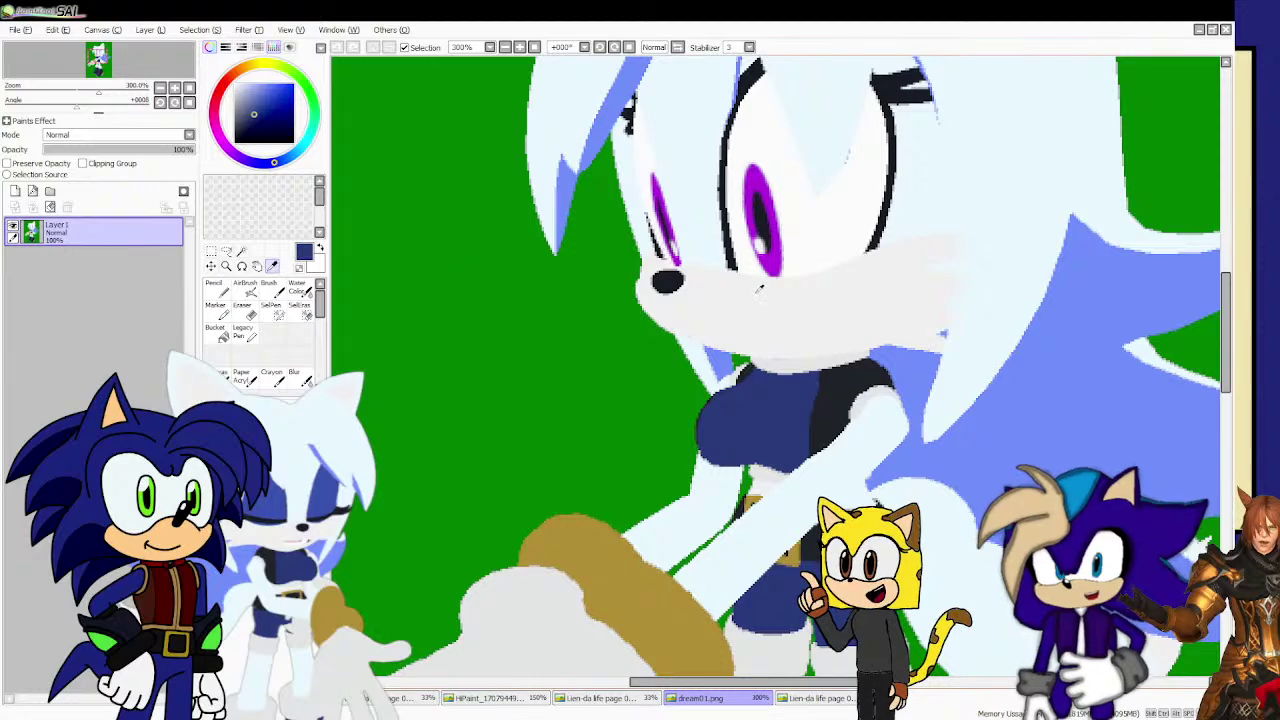
{"action": "left_click", "coordinate": [724, 320]}
{"action": "left_click", "coordinate": [400, 697]}
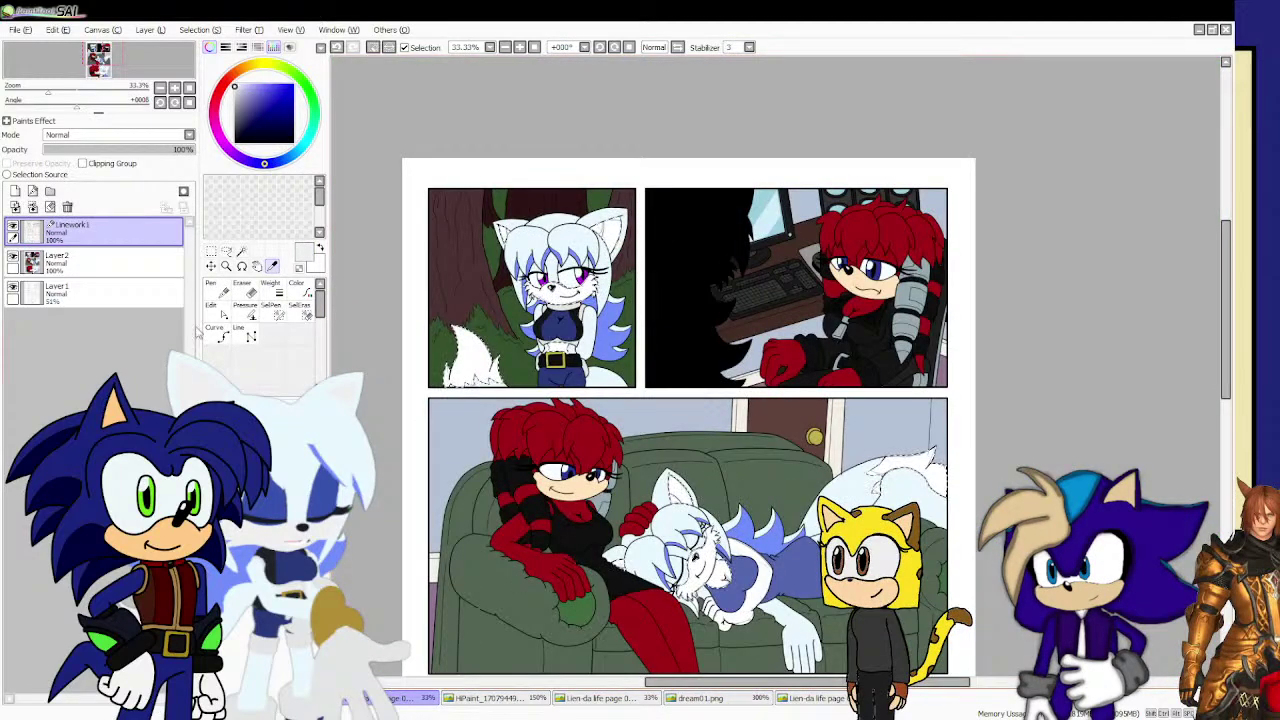
Paint the selected fox fur and ear areas light grey on Layer2 across the panels with the Pencil, and clear the selection.
{"action": "left_click", "coordinate": [60, 260]}
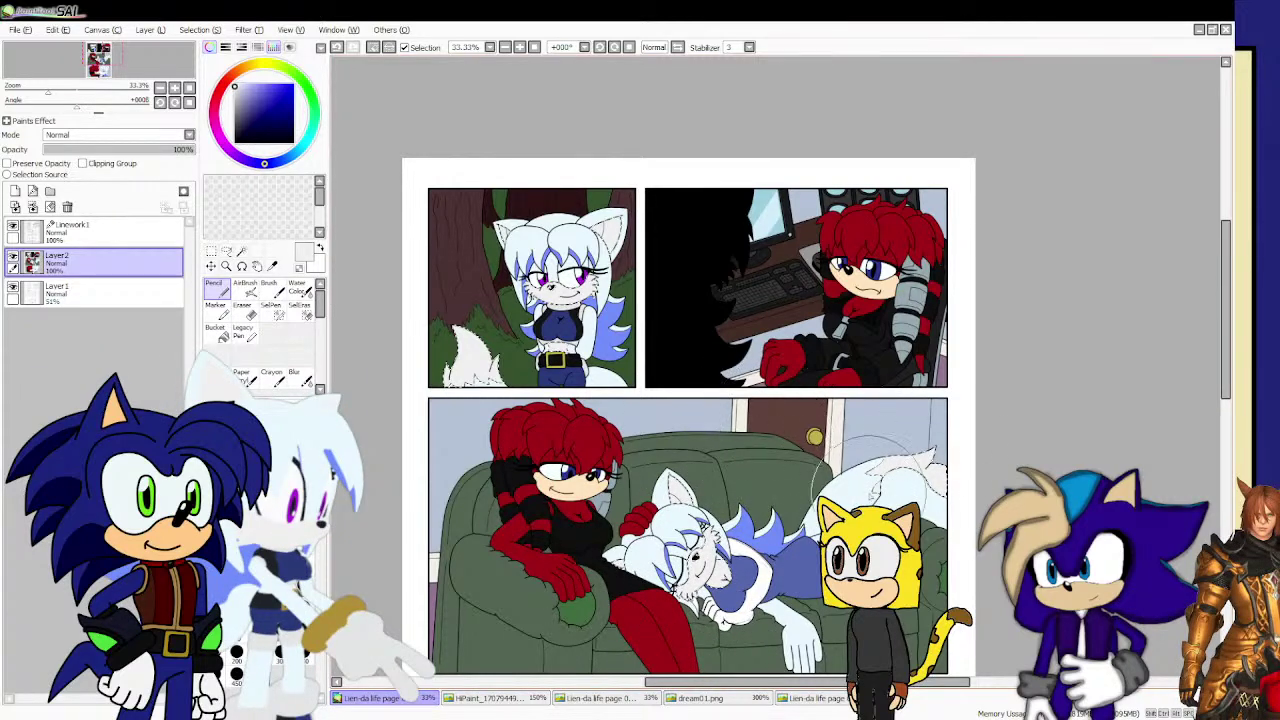
{"action": "scroll", "coordinate": [870, 470], "scroll_direction": "down", "scroll_amount": 4}
{"action": "scroll", "coordinate": [870, 470], "scroll_direction": "up", "scroll_amount": 6}
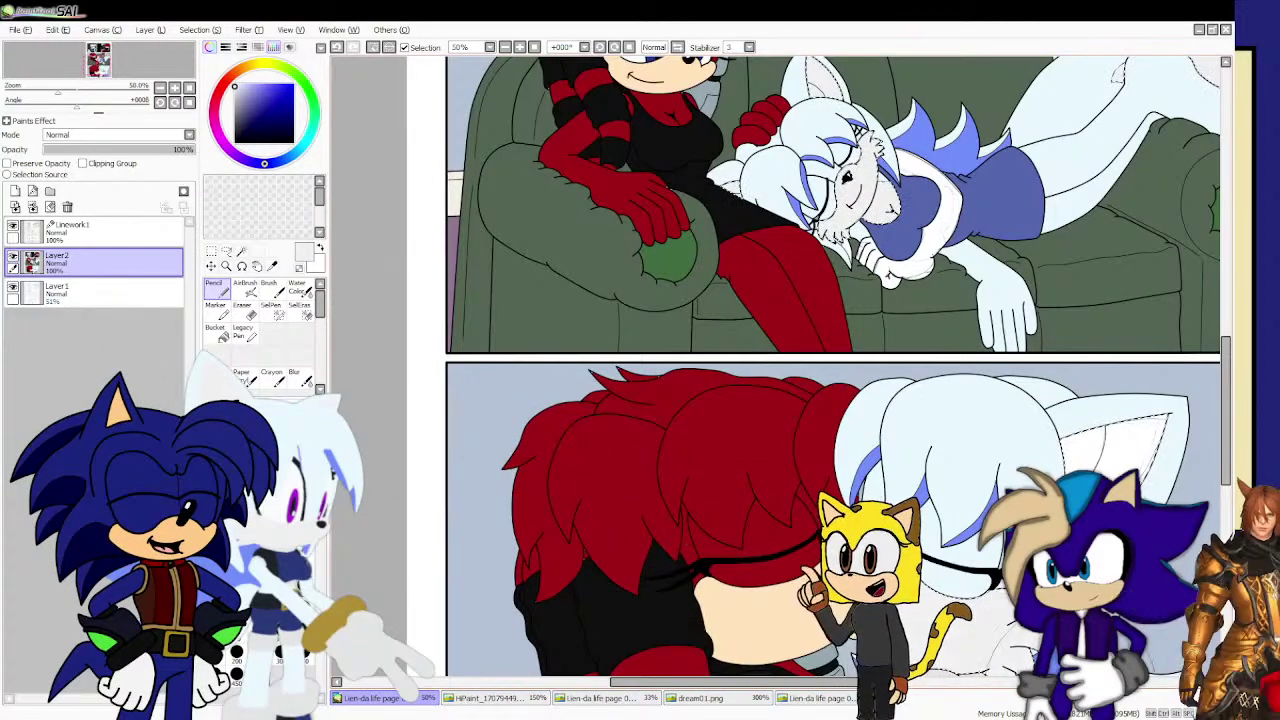
{"action": "scroll", "coordinate": [757, 457], "scroll_direction": "down", "scroll_amount": 2}
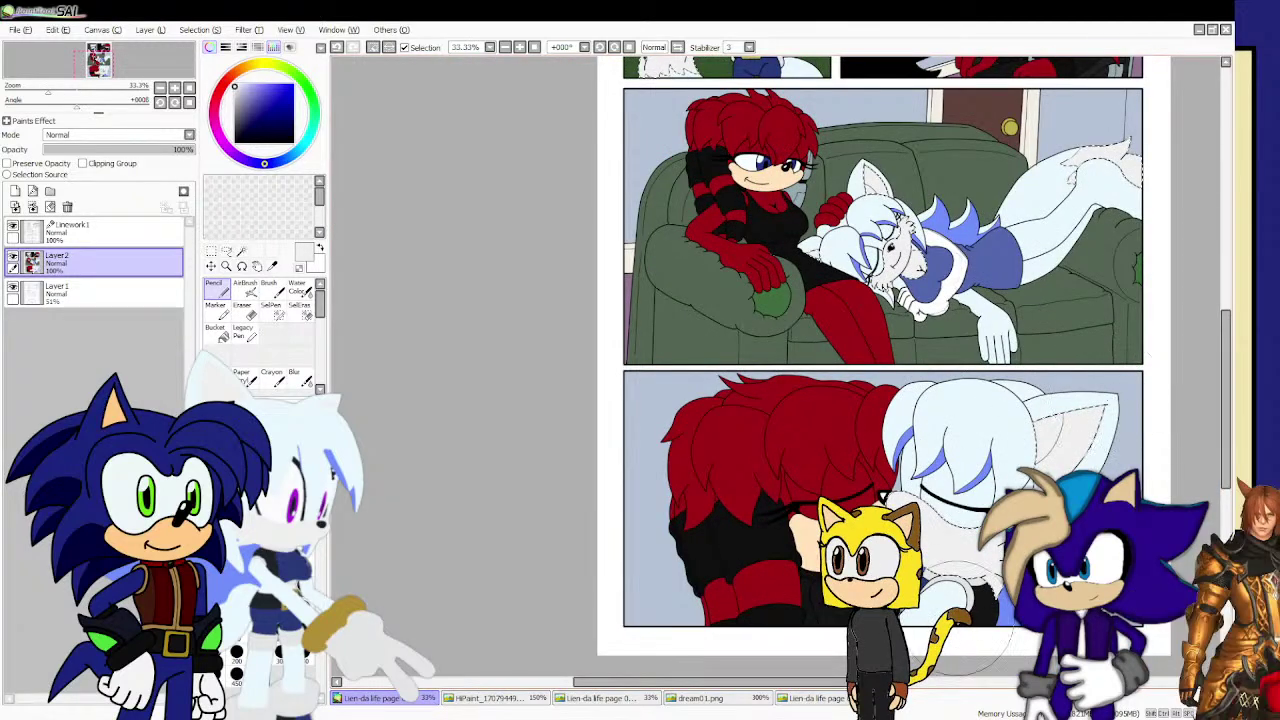
{"action": "scroll", "coordinate": [882, 497], "scroll_direction": "up", "scroll_amount": 1}
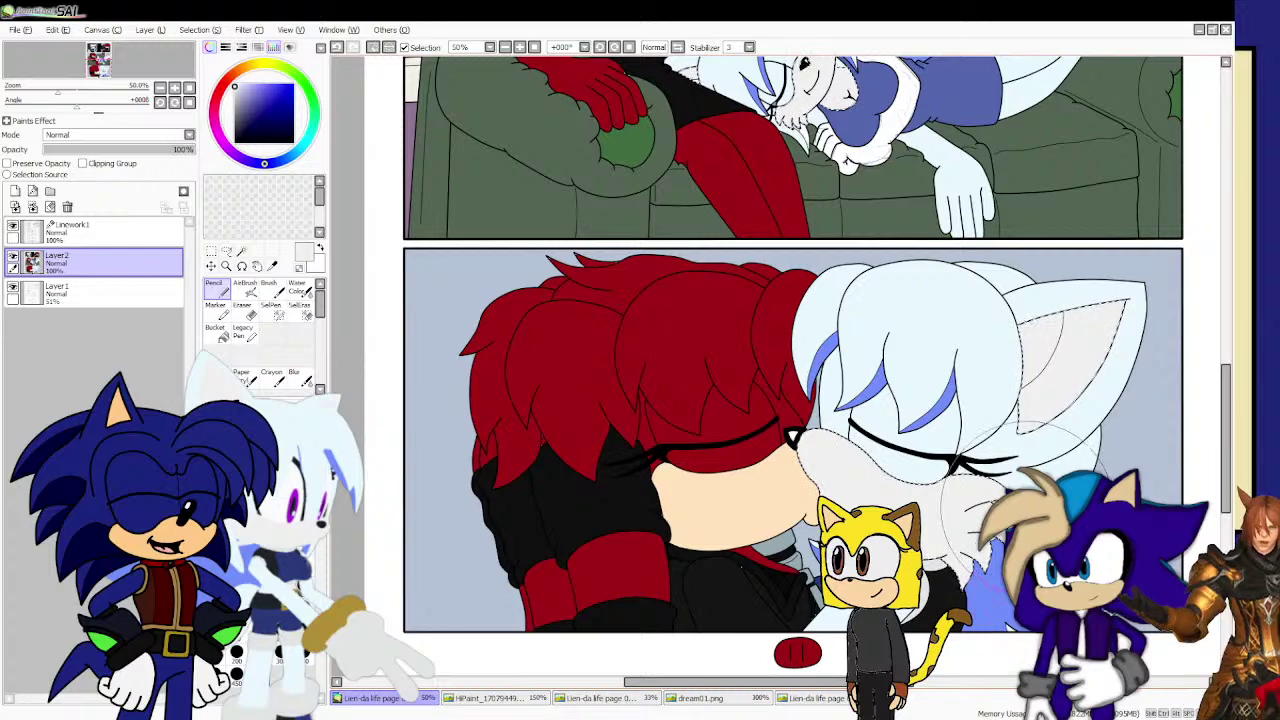
{"action": "scroll", "coordinate": [1060, 320], "scroll_direction": "down", "scroll_amount": 3}
{"action": "scroll", "coordinate": [1100, 294], "scroll_direction": "up", "scroll_amount": 2}
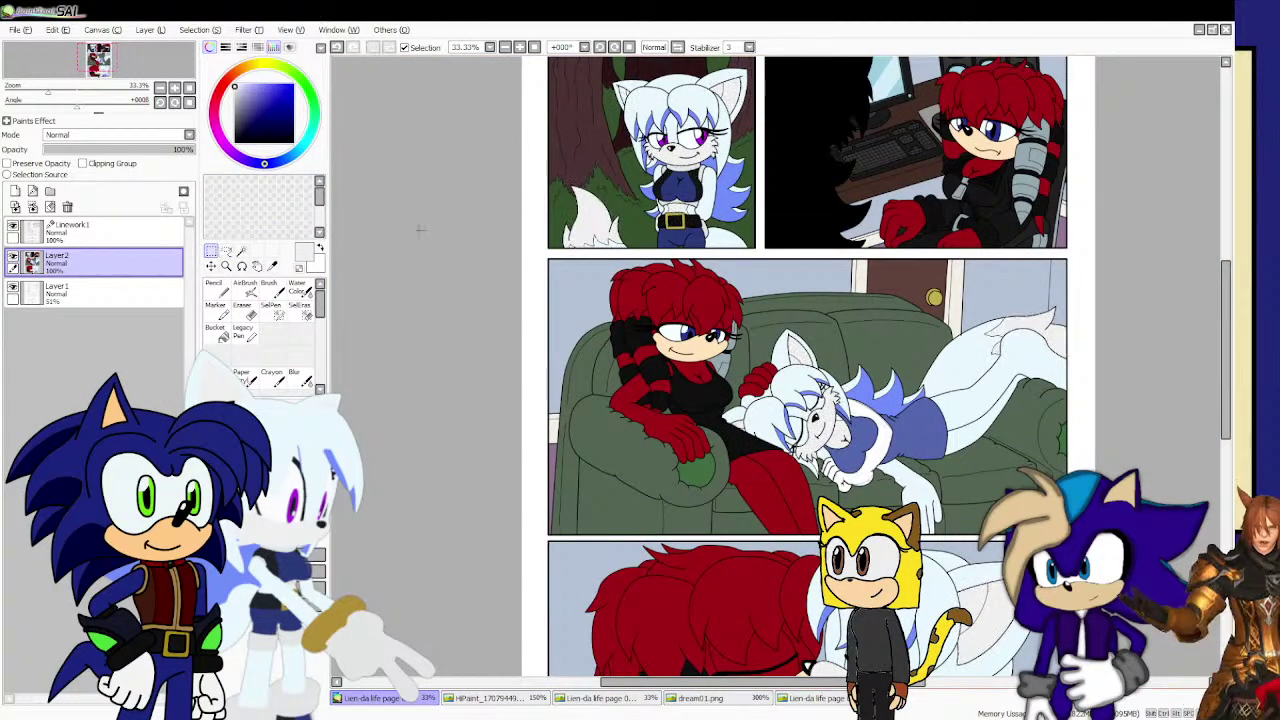
Select the small gap under the standing fox's cheek fur from Linework1 and paint it the background's dark green on Layer2.
{"action": "left_click", "coordinate": [166, 240]}
{"action": "left_click", "coordinate": [241, 245]}
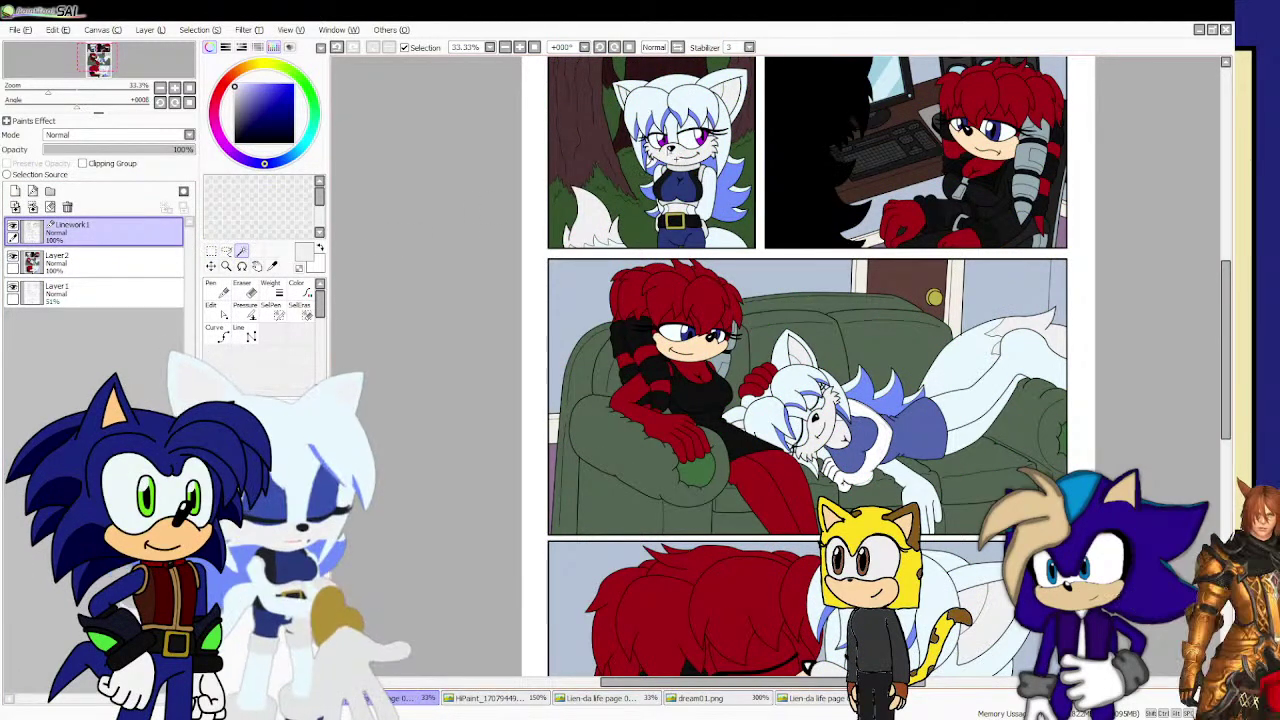
{"action": "scroll", "coordinate": [630, 168], "scroll_direction": "up", "scroll_amount": 5}
{"action": "scroll", "coordinate": [590, 206], "scroll_direction": "down", "scroll_amount": 4}
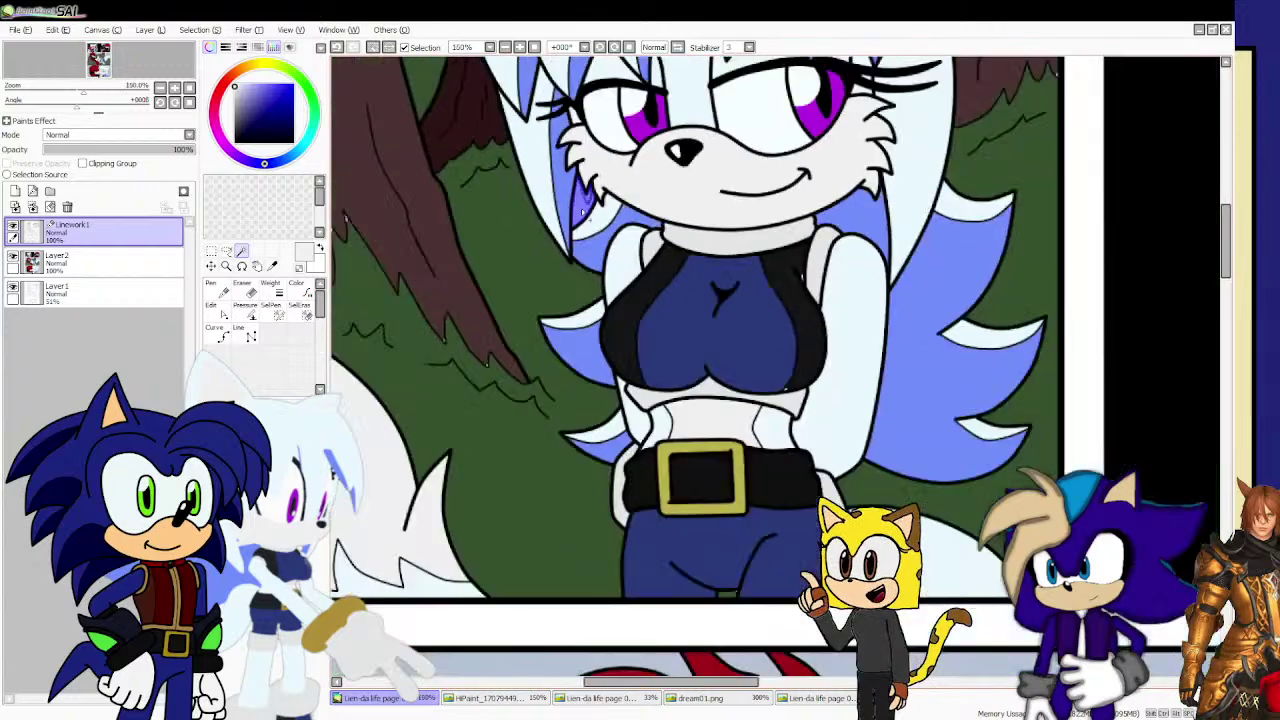
{"action": "left_click", "coordinate": [395, 300]}
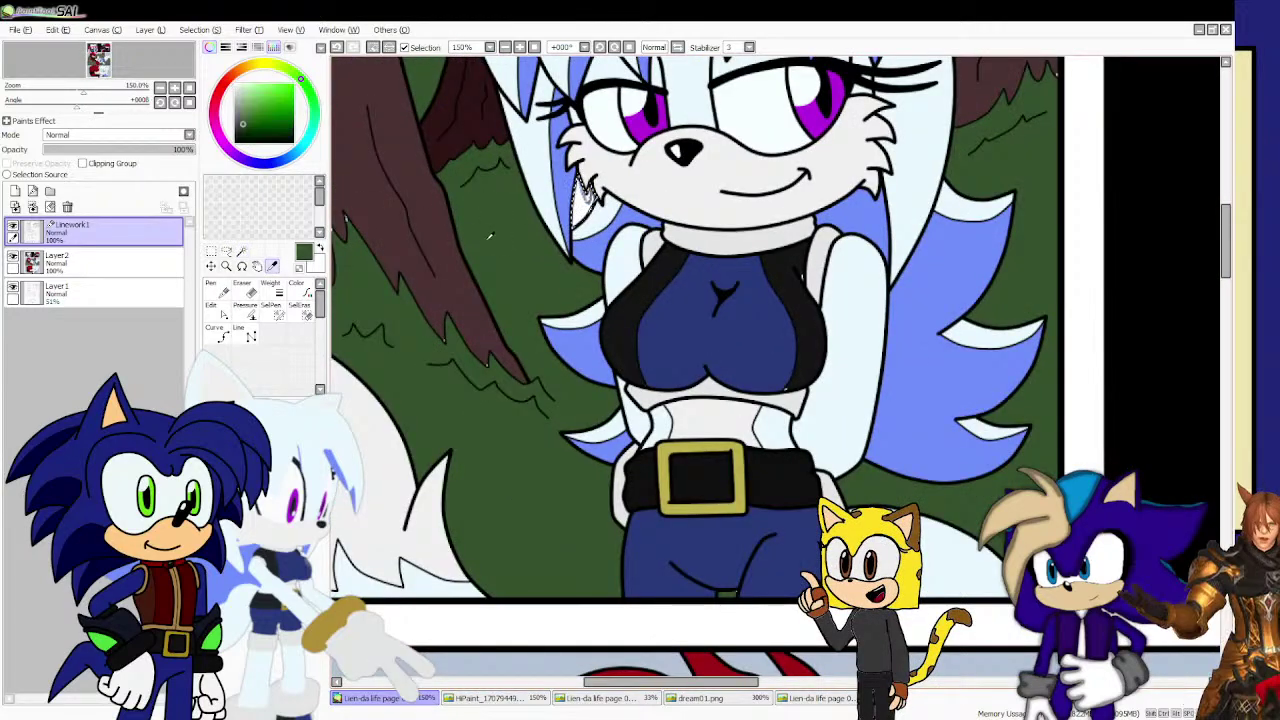
{"action": "left_click", "coordinate": [110, 262]}
{"action": "left_click", "coordinate": [217, 289]}
{"action": "left_click", "coordinate": [656, 197]}
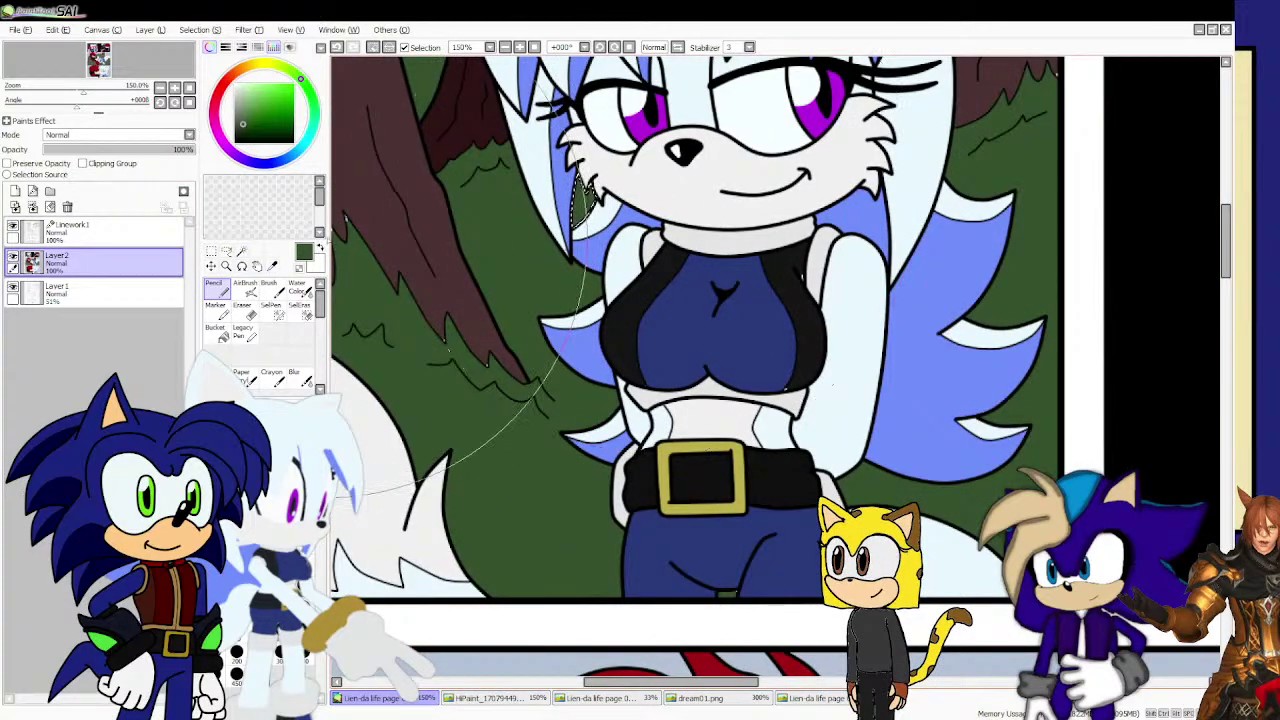
{"action": "scroll", "coordinate": [450, 290], "scroll_direction": "down", "scroll_amount": 4}
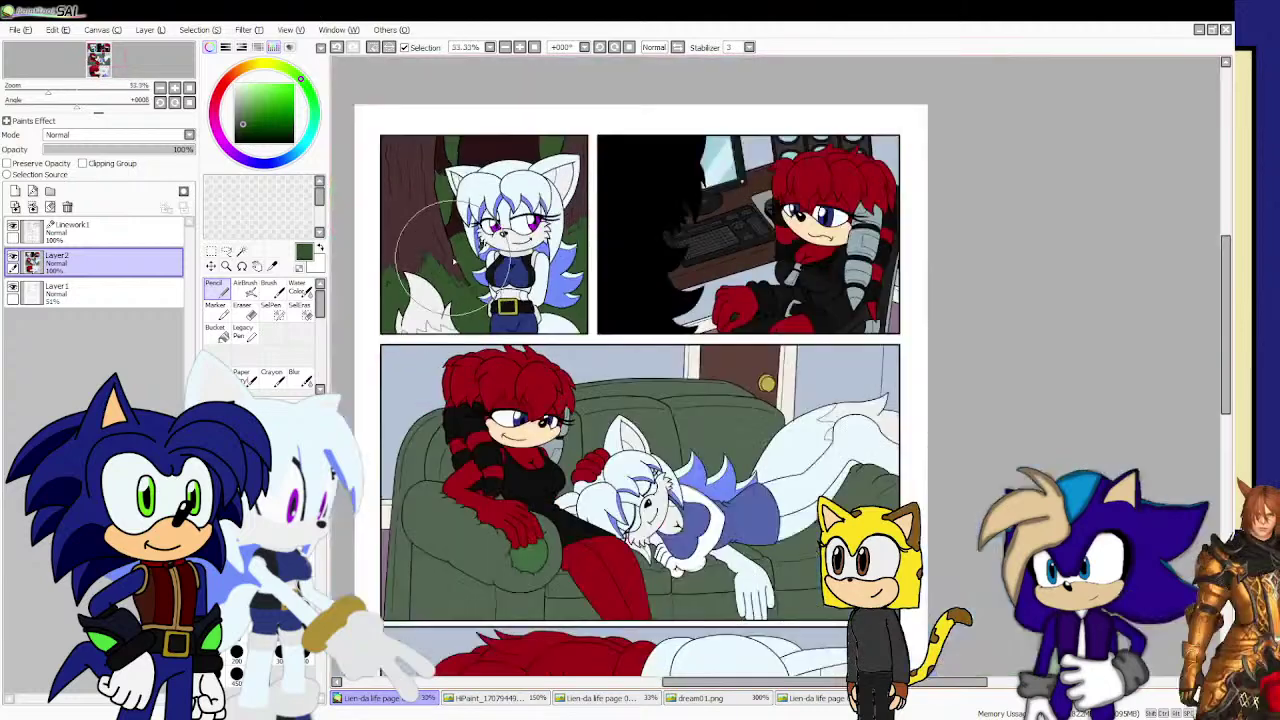
{"action": "scroll", "coordinate": [620, 240], "scroll_direction": "up", "scroll_amount": 3}
{"action": "scroll", "coordinate": [610, 244], "scroll_direction": "down", "scroll_amount": 1}
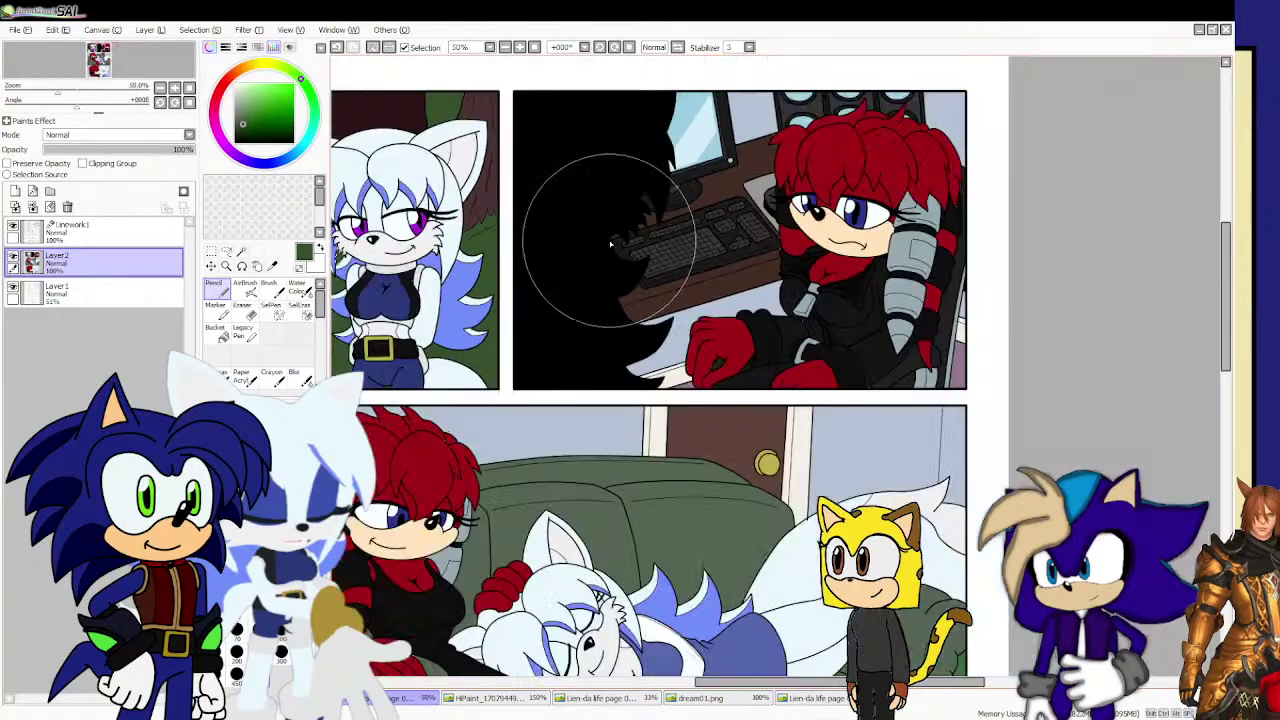
{"action": "scroll", "coordinate": [610, 244], "scroll_direction": "down", "scroll_amount": 1}
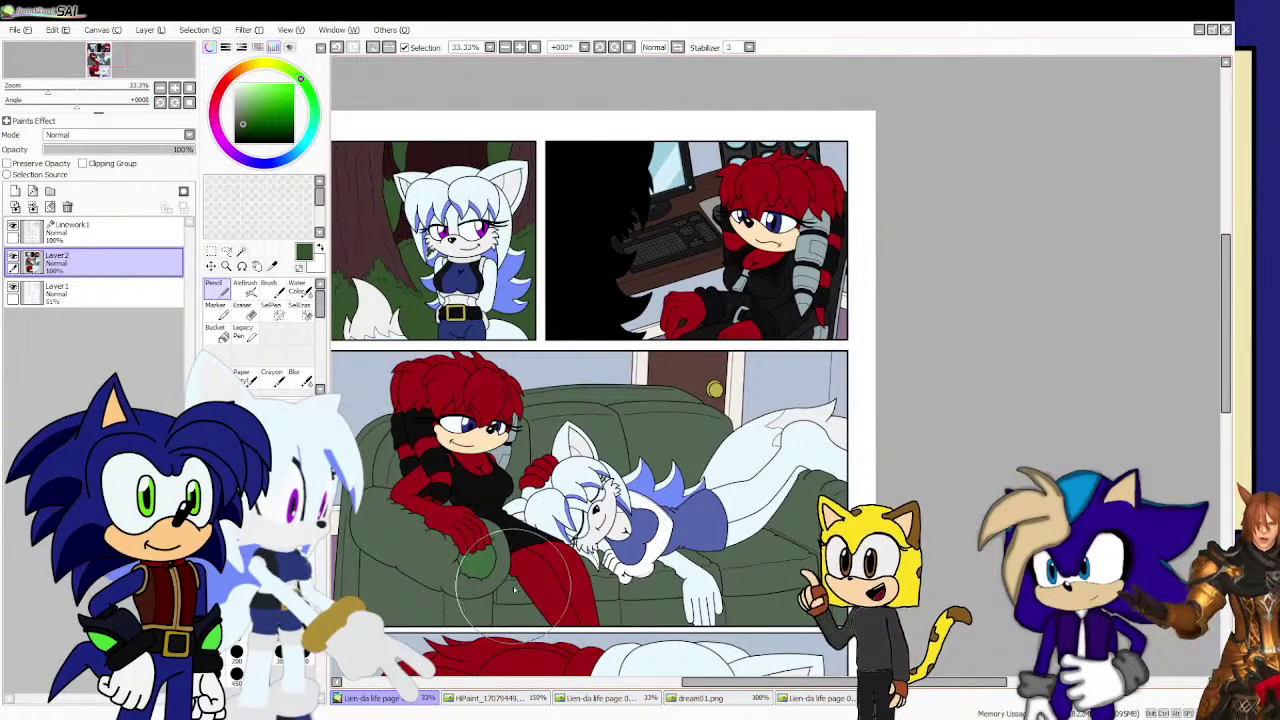
Select the tiny gap beside the lying fox's cheek fur from Linework1 and paint it black on Layer2.
{"action": "scroll", "coordinate": [515, 590], "scroll_direction": "up", "scroll_amount": 1}
{"action": "scroll", "coordinate": [535, 582], "scroll_direction": "up", "scroll_amount": 5}
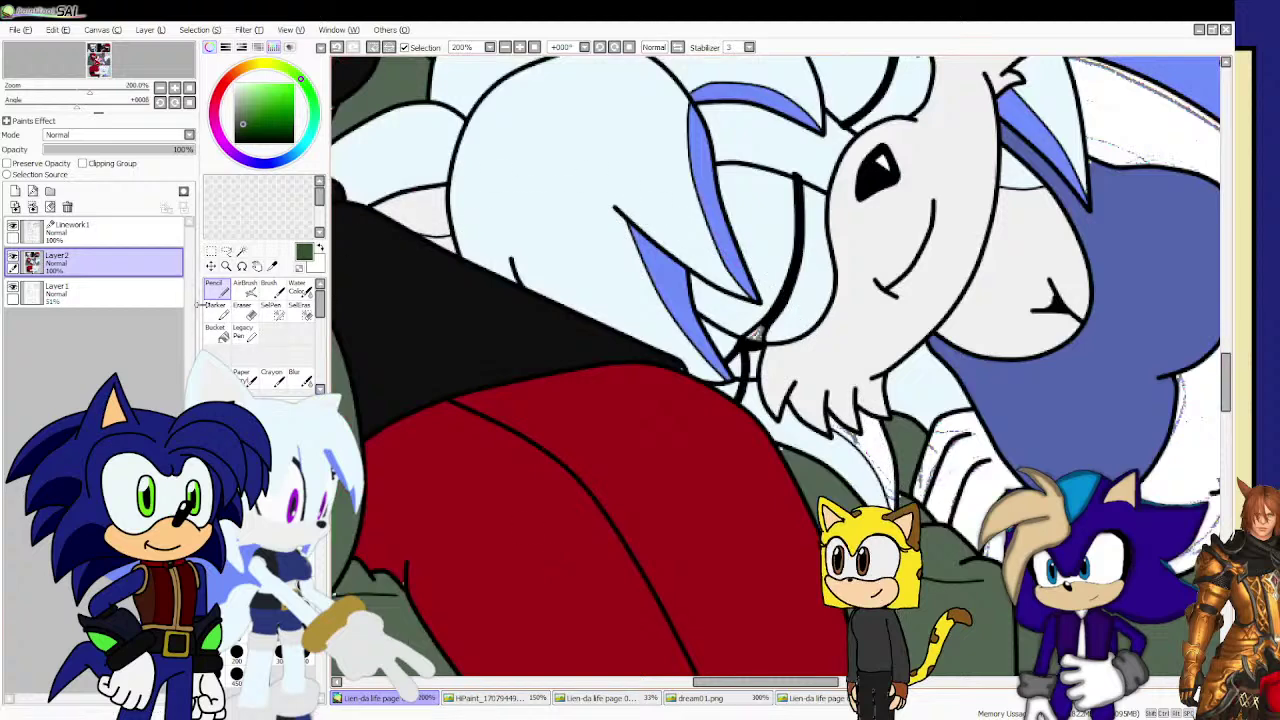
{"action": "left_click", "coordinate": [70, 230]}
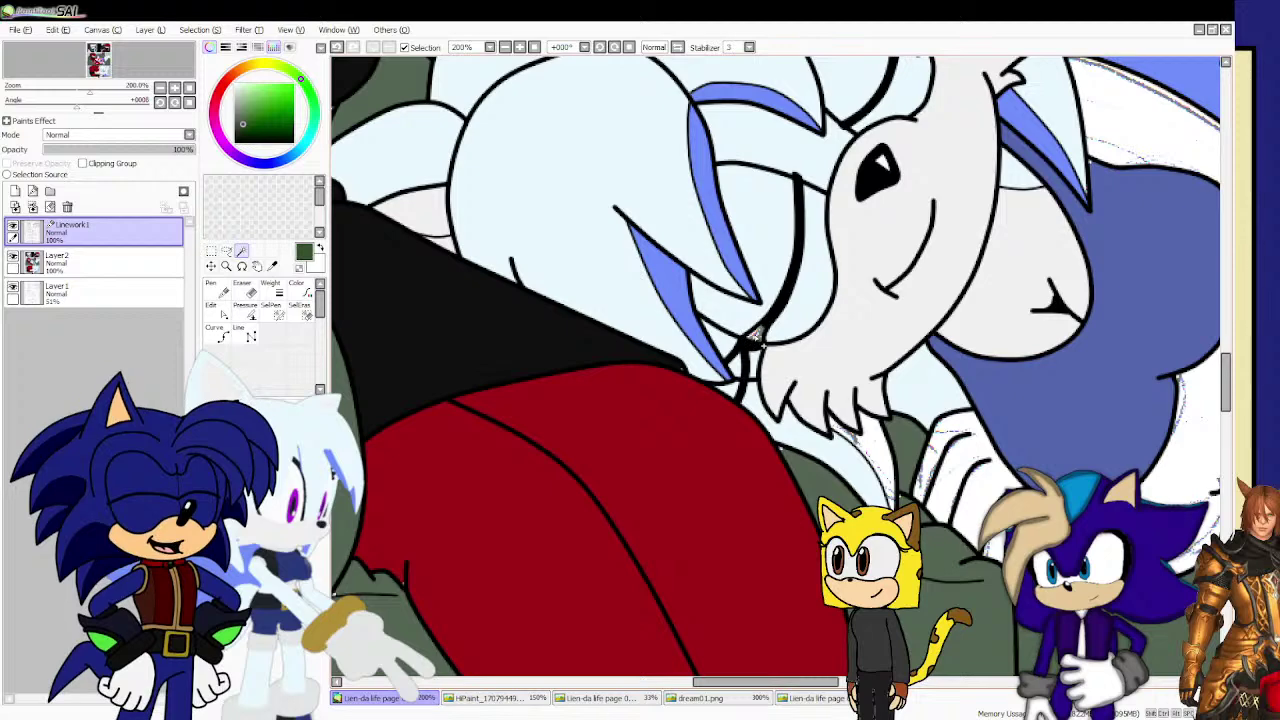
{"action": "scroll", "coordinate": [757, 337], "scroll_direction": "up", "scroll_amount": 2}
{"action": "left_click", "coordinate": [150, 264]}
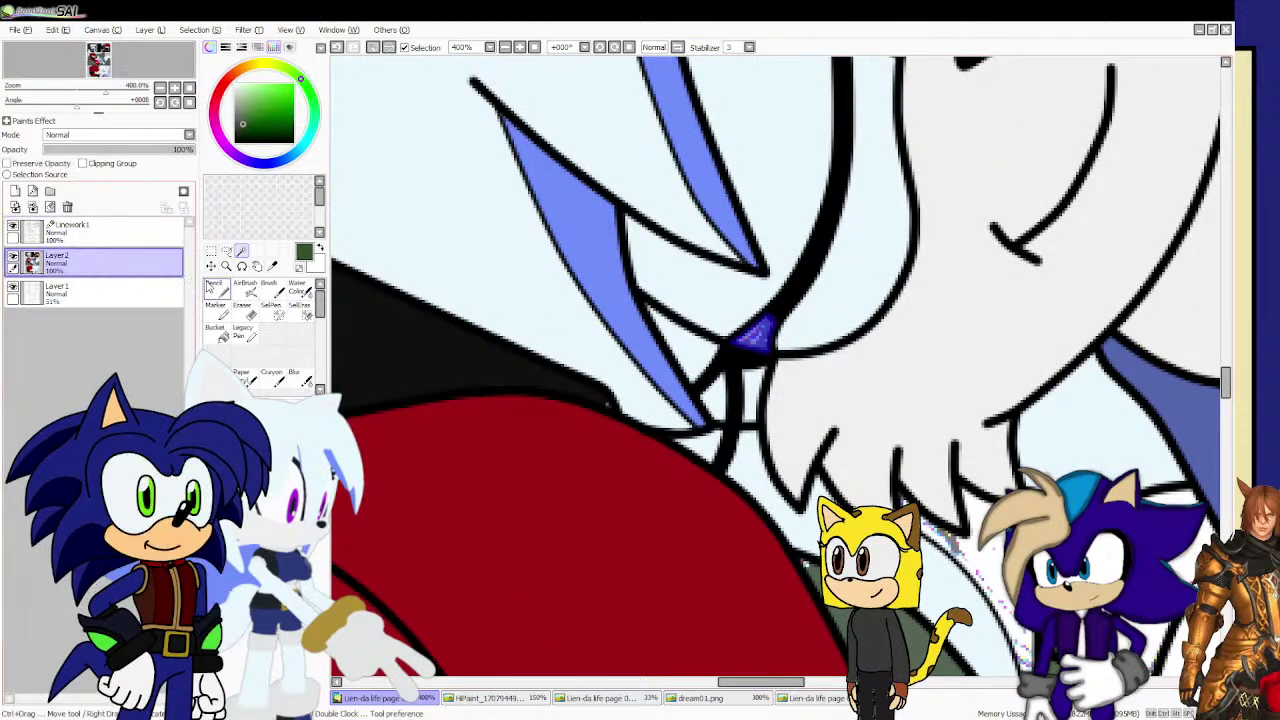
{"action": "left_click", "coordinate": [214, 289]}
{"action": "left_click", "coordinate": [540, 341]}
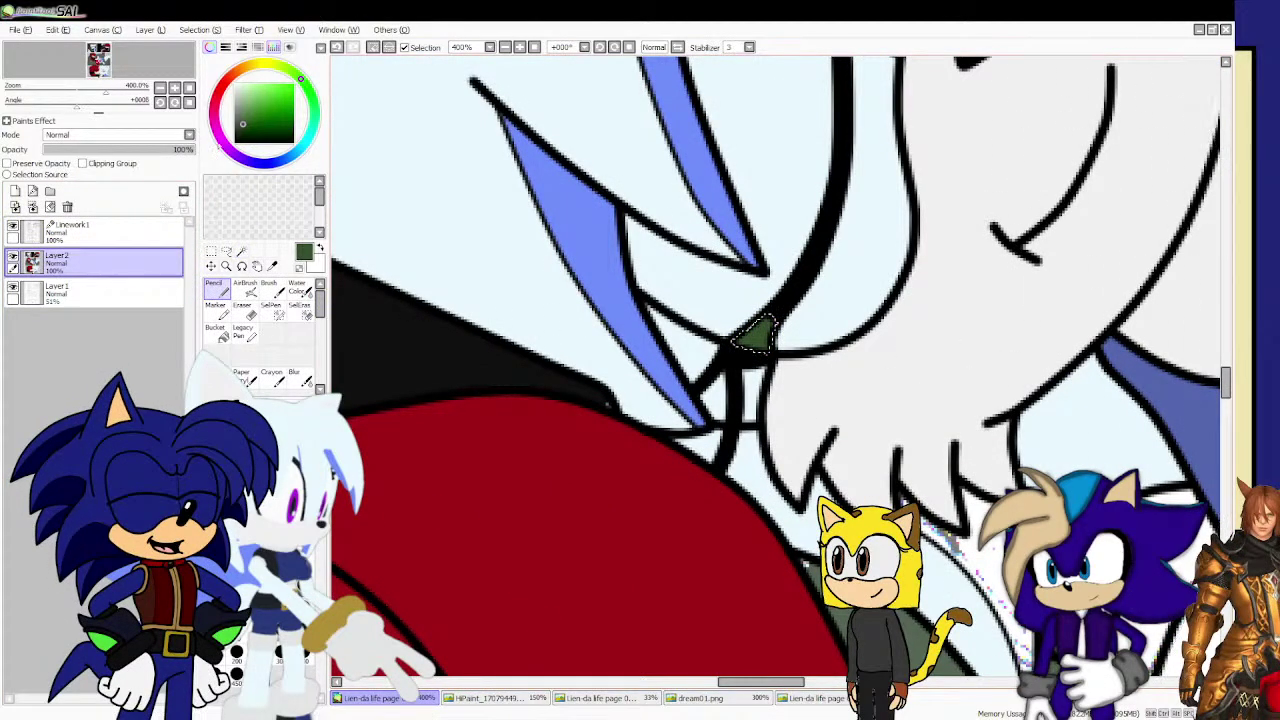
{"action": "left_click", "coordinate": [235, 142]}
{"action": "left_click", "coordinate": [656, 343]}
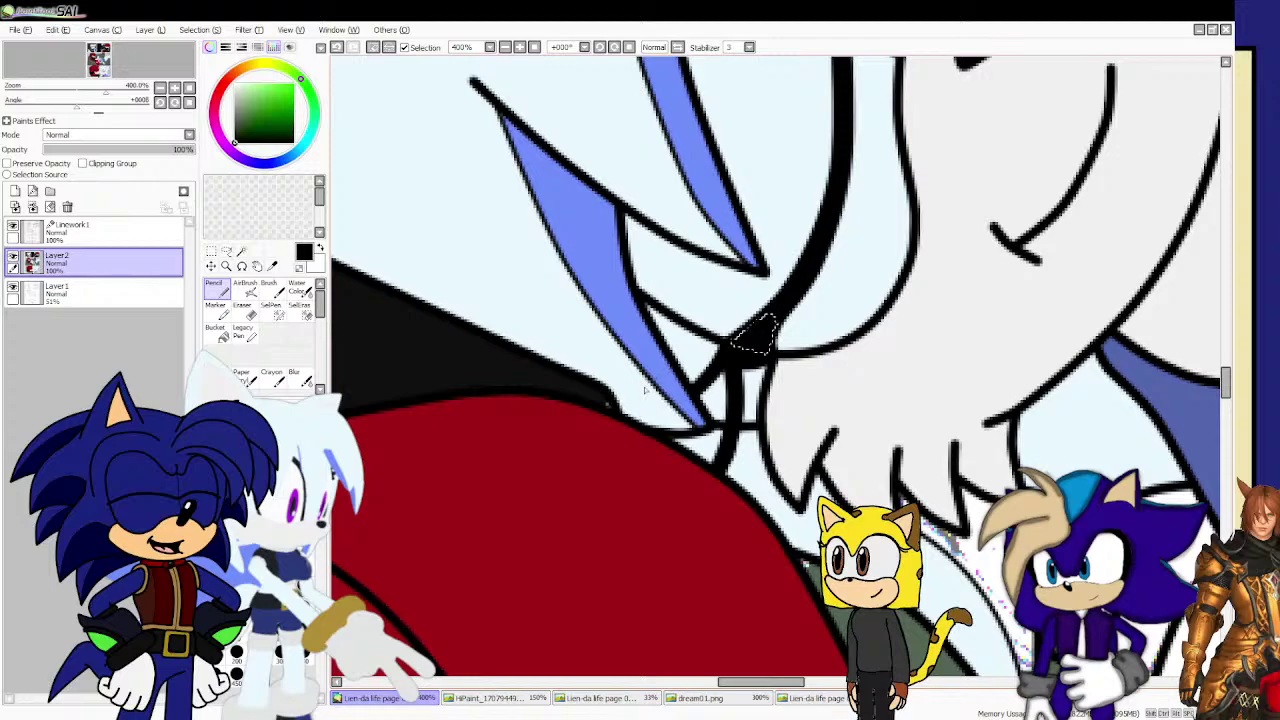
Clear the selection and select the lying fox's unpainted arm and fingers from Linework1 with the Magic Wand.
{"action": "scroll", "coordinate": [645, 388], "scroll_direction": "down", "scroll_amount": 8}
{"action": "left_click", "coordinate": [70, 230]}
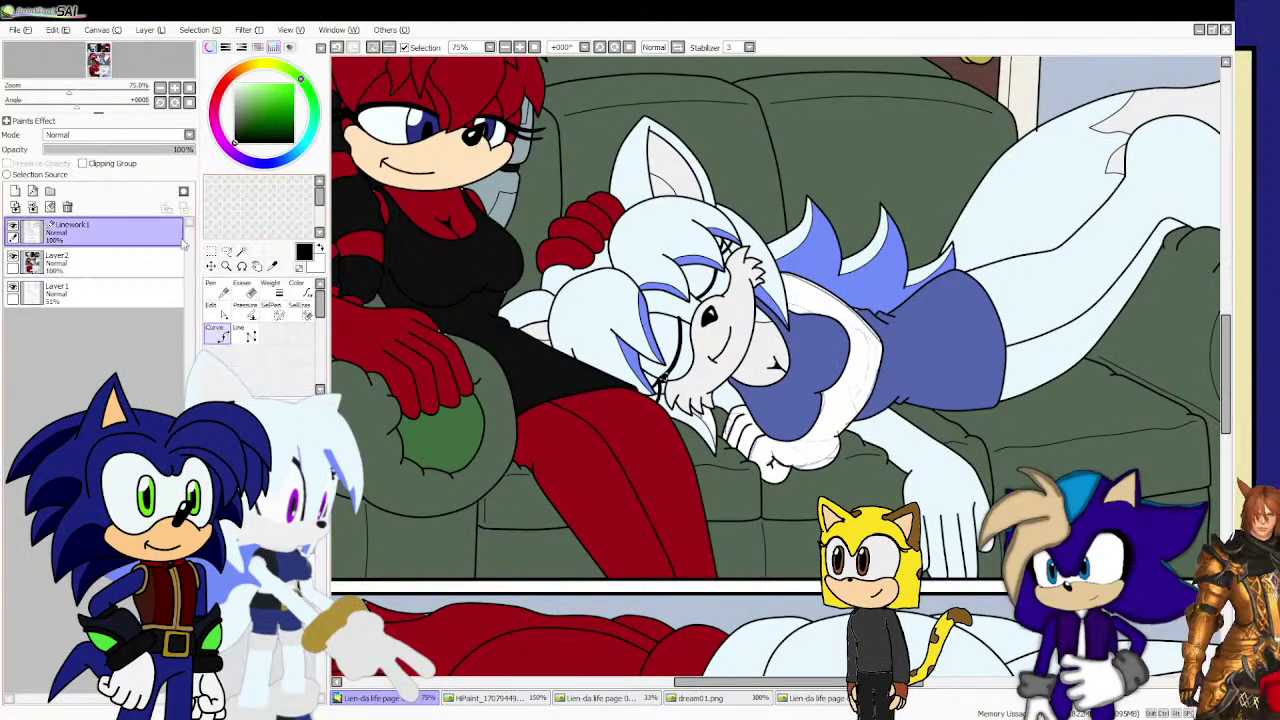
{"action": "key", "text": "ctrl+d"}
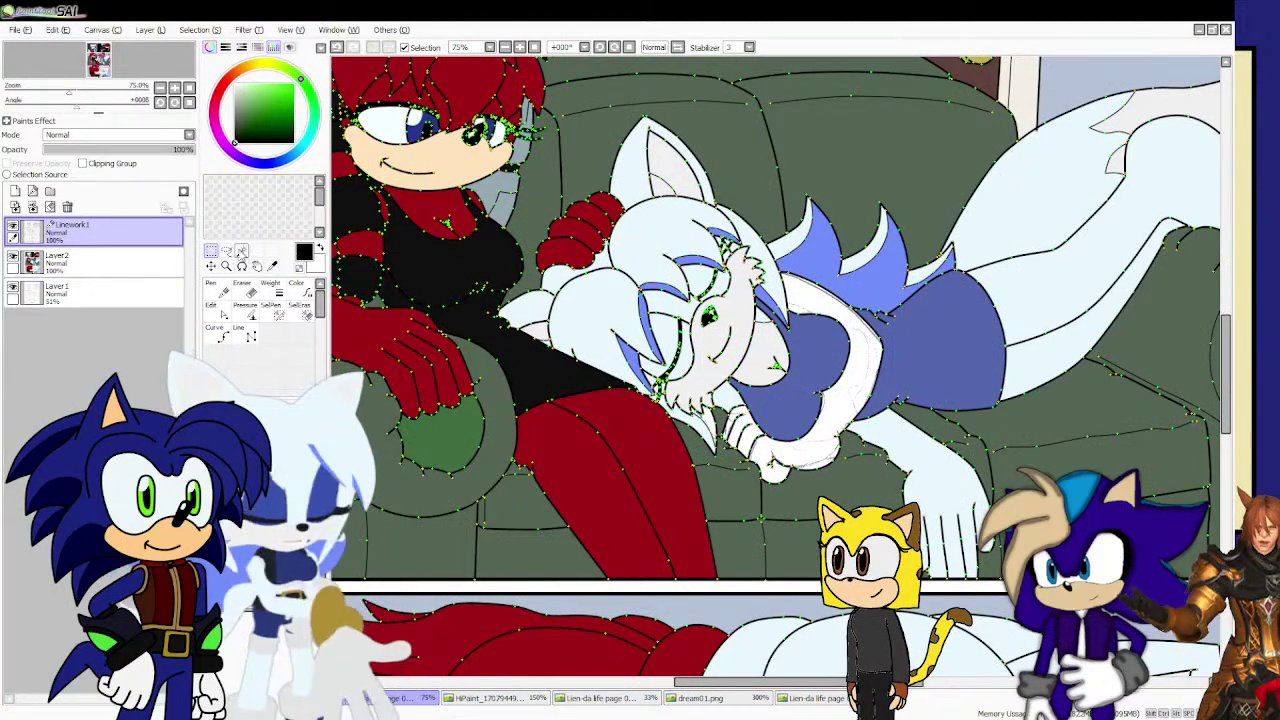
{"action": "scroll", "coordinate": [803, 343], "scroll_direction": "up", "scroll_amount": 1}
{"action": "left_click", "coordinate": [809, 291]}
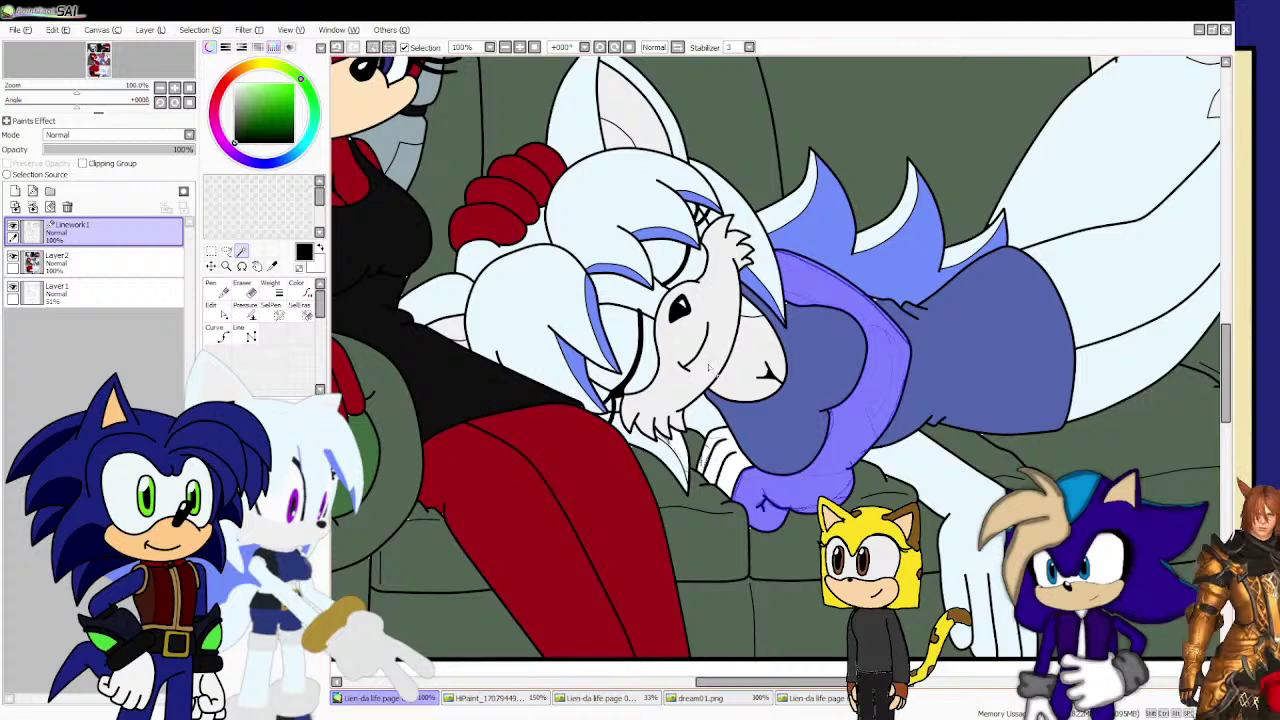
{"action": "left_click", "coordinate": [727, 459]}
Sample the fox's pale blue fur colour and paint the selected arm and fingers with it on Layer2.
{"action": "left_click", "coordinate": [165, 267]}
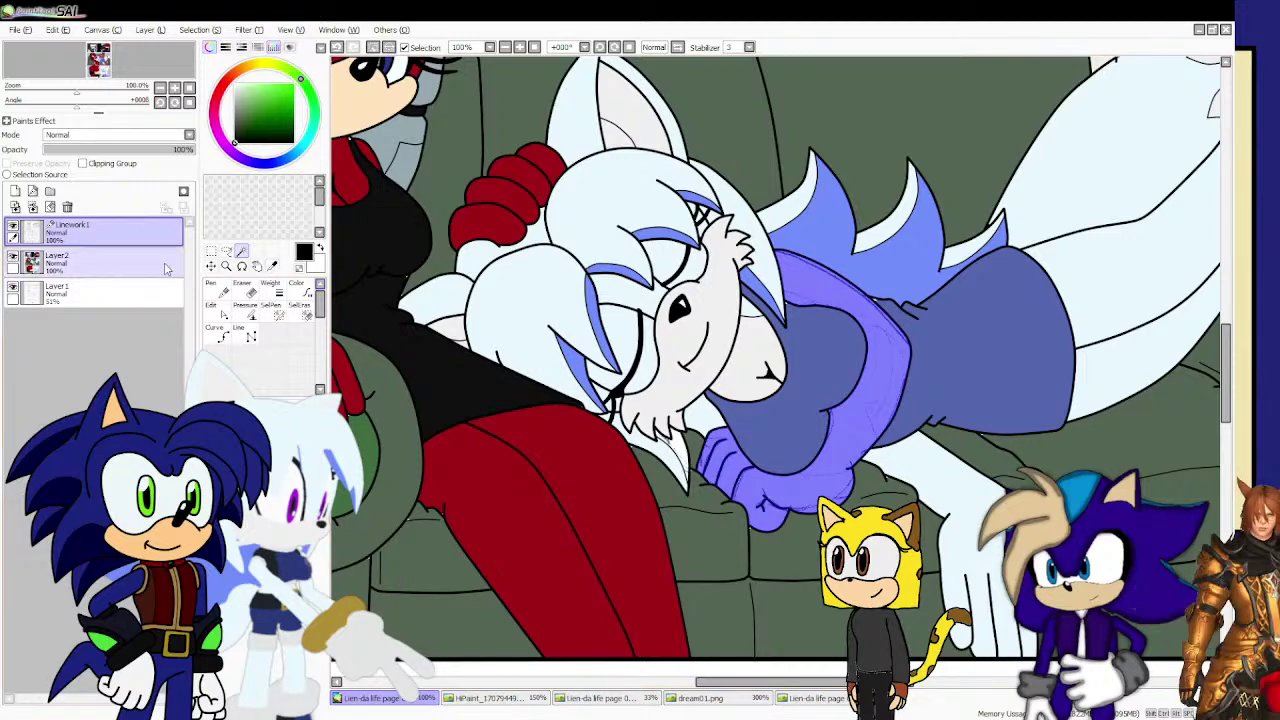
{"action": "left_click", "coordinate": [217, 287]}
{"action": "left_click_drag", "start_coordinate": [394, 315], "coordinate": [671, 428]}
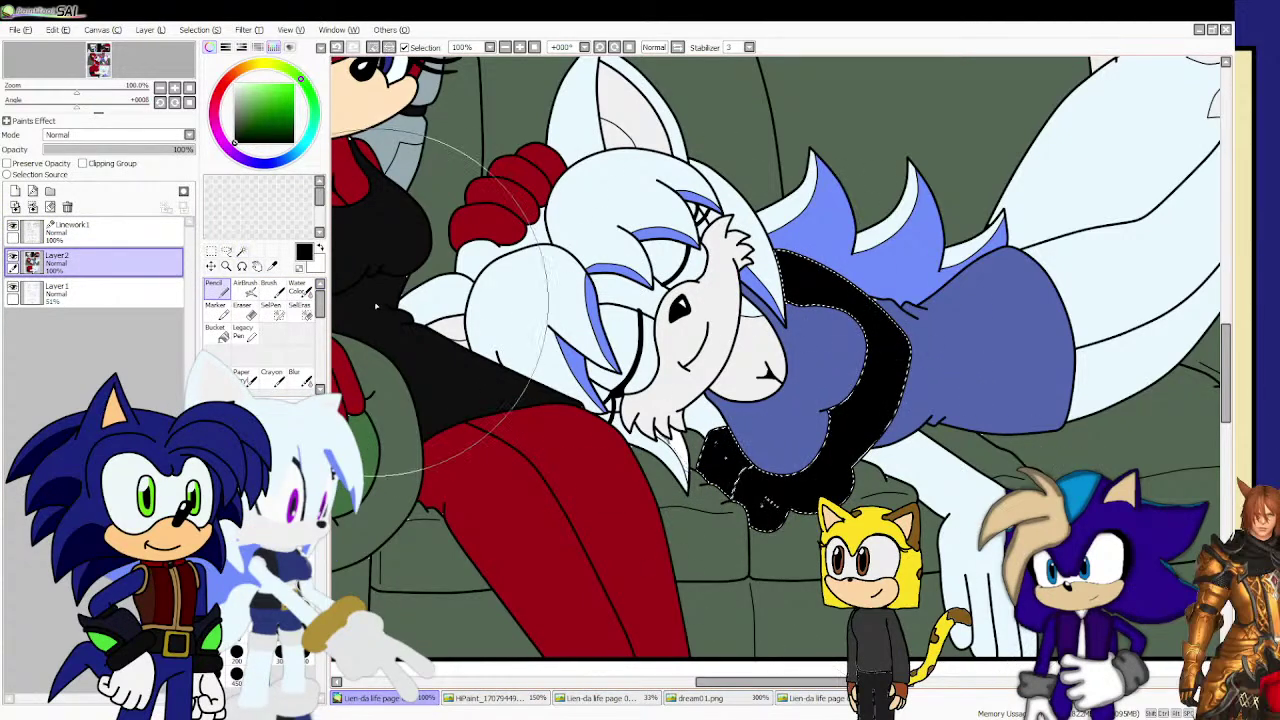
{"action": "left_click", "coordinate": [533, 283], "text": "alt"}
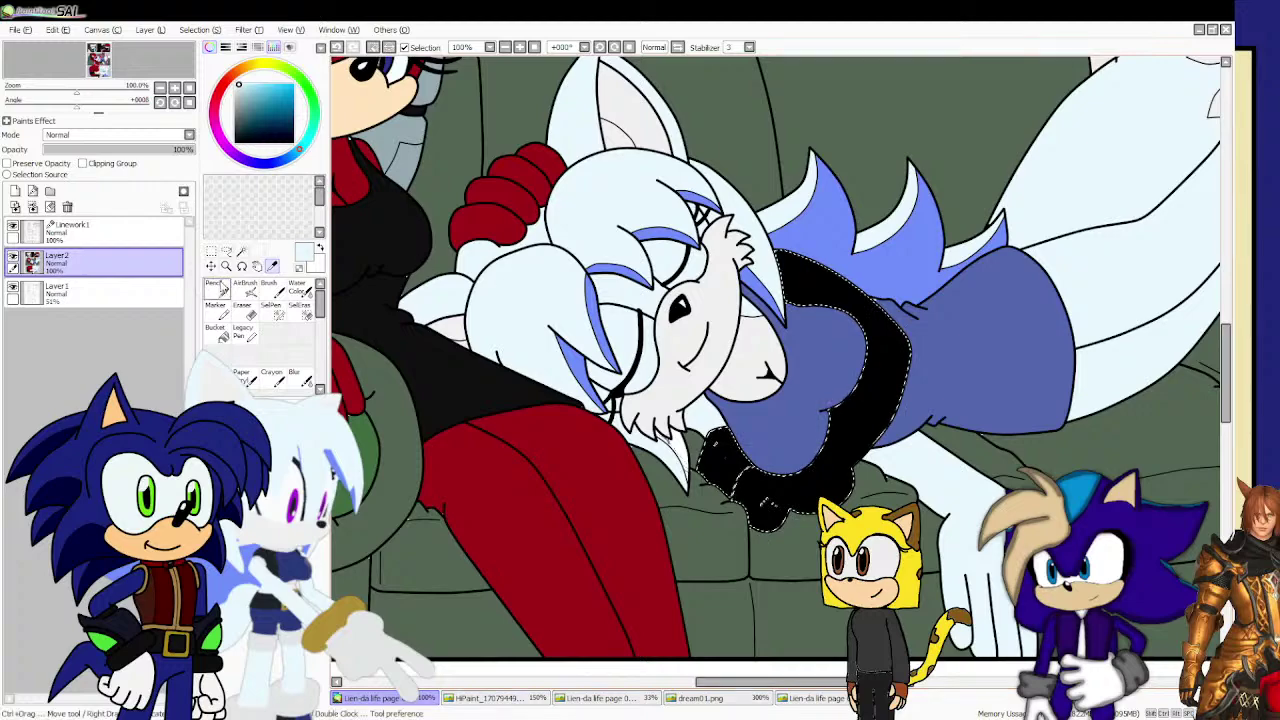
{"action": "left_click_drag", "start_coordinate": [478, 291], "coordinate": [611, 431]}
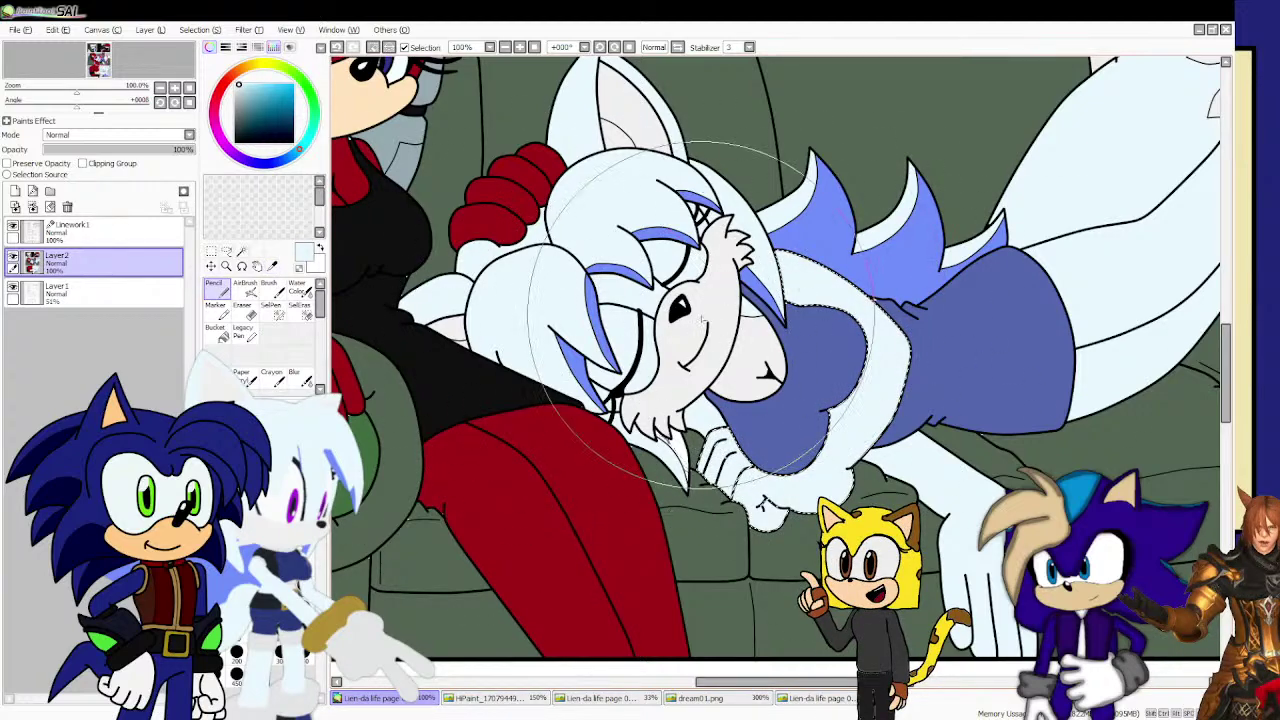
Clear the selection, add a new layer between Layer1 and Layer2, and fill it with black using the Bucket.
{"action": "scroll", "coordinate": [705, 315], "scroll_direction": "down", "scroll_amount": 4}
{"action": "scroll", "coordinate": [648, 292], "scroll_direction": "up", "scroll_amount": 1}
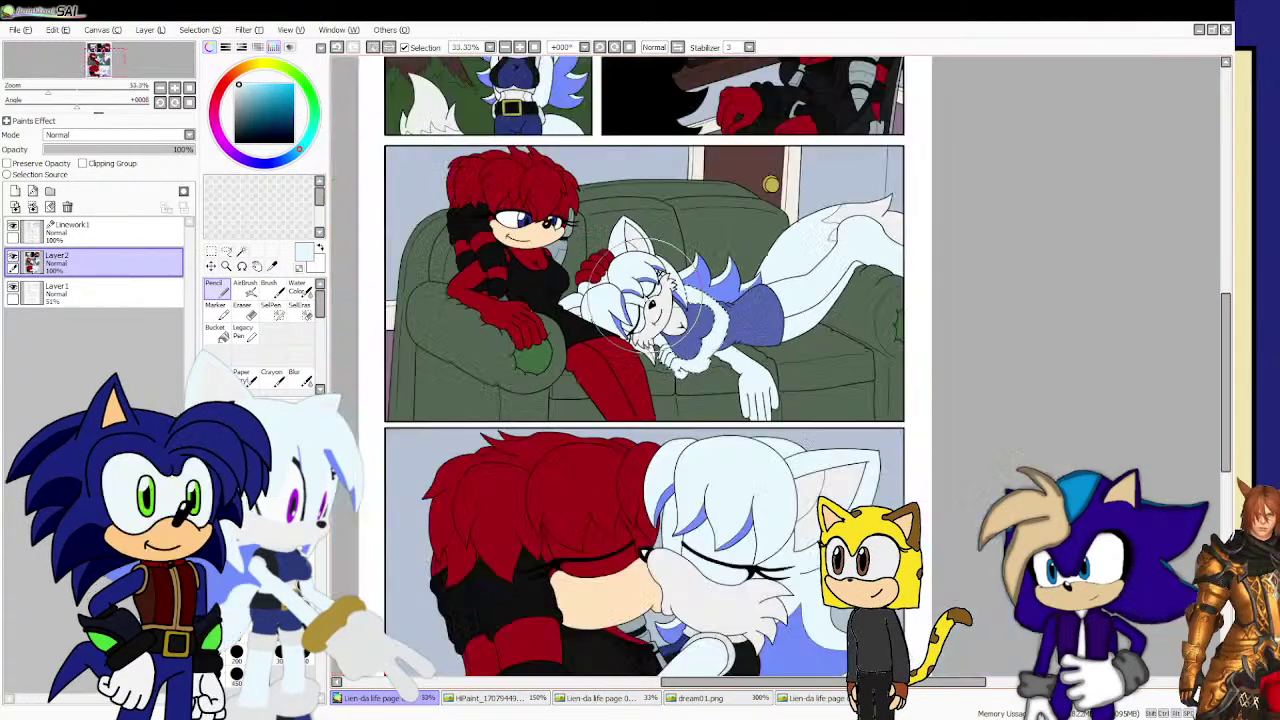
{"action": "scroll", "coordinate": [646, 300], "scroll_direction": "down", "scroll_amount": 3}
{"action": "scroll", "coordinate": [640, 268], "scroll_direction": "up", "scroll_amount": 2}
{"action": "scroll", "coordinate": [620, 245], "scroll_direction": "down", "scroll_amount": 1}
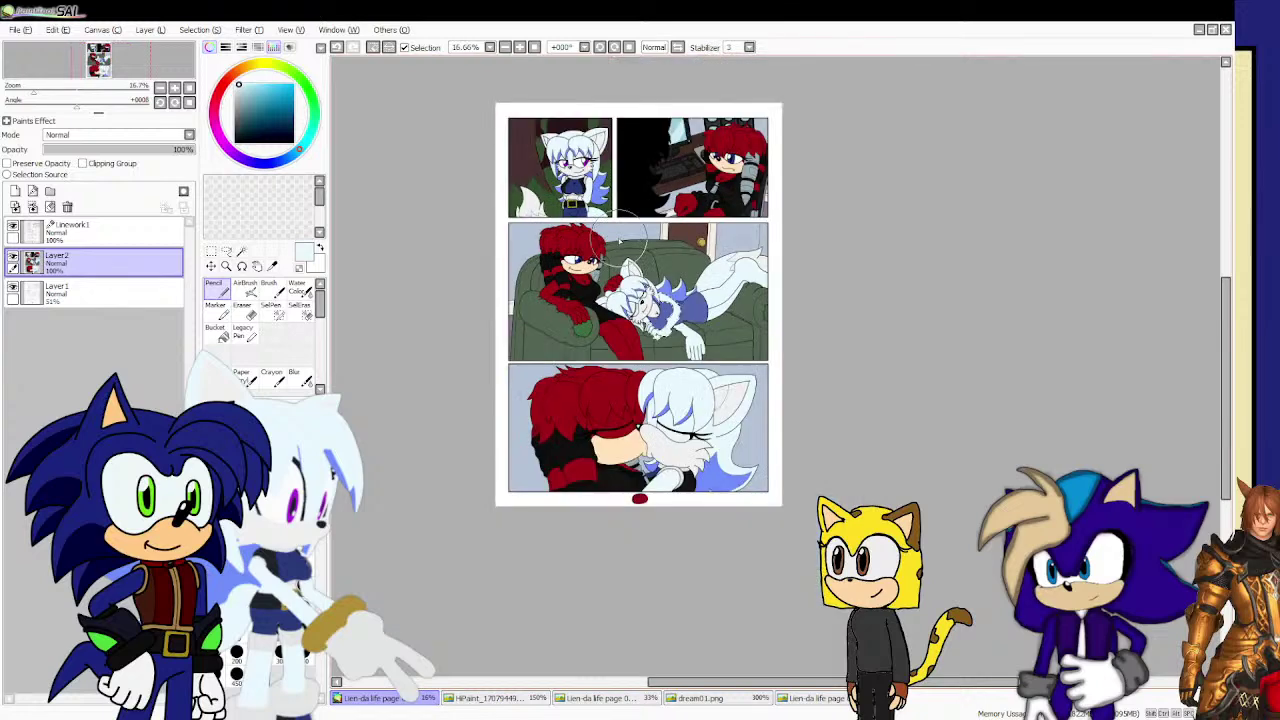
{"action": "scroll", "coordinate": [620, 245], "scroll_direction": "up", "scroll_amount": 1}
{"action": "left_click", "coordinate": [211, 251]}
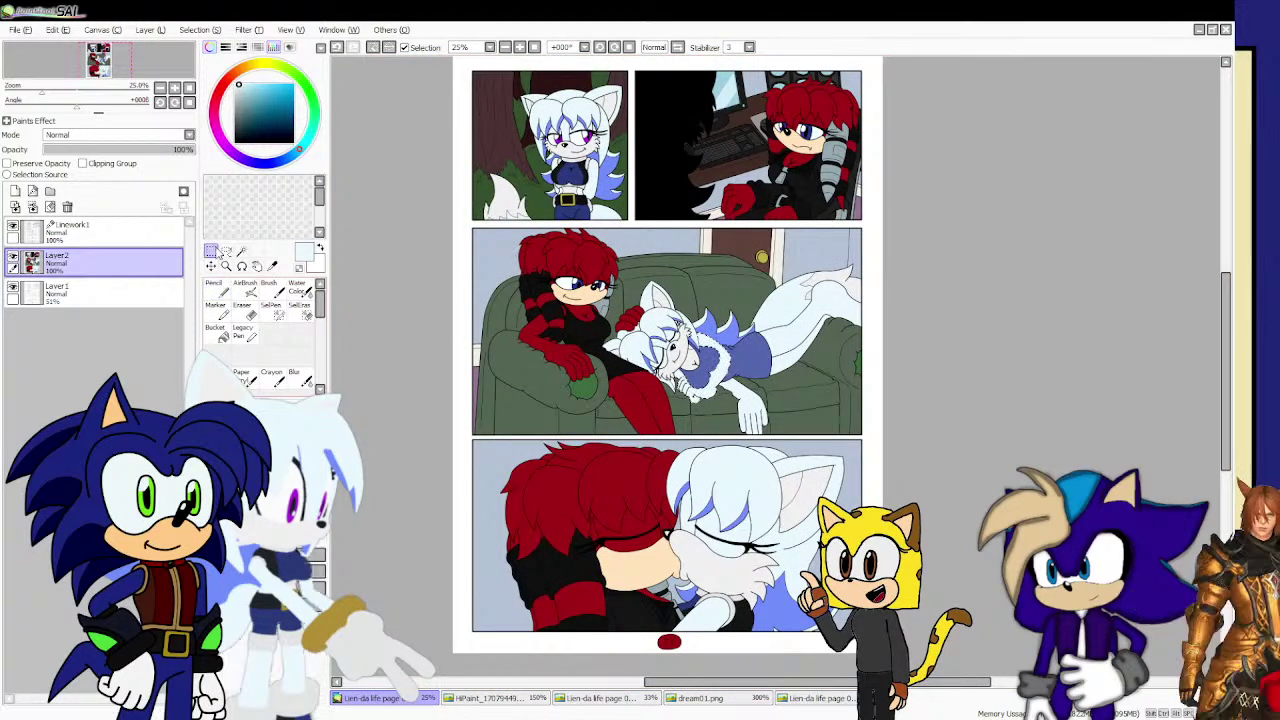
{"action": "left_click", "coordinate": [48, 287]}
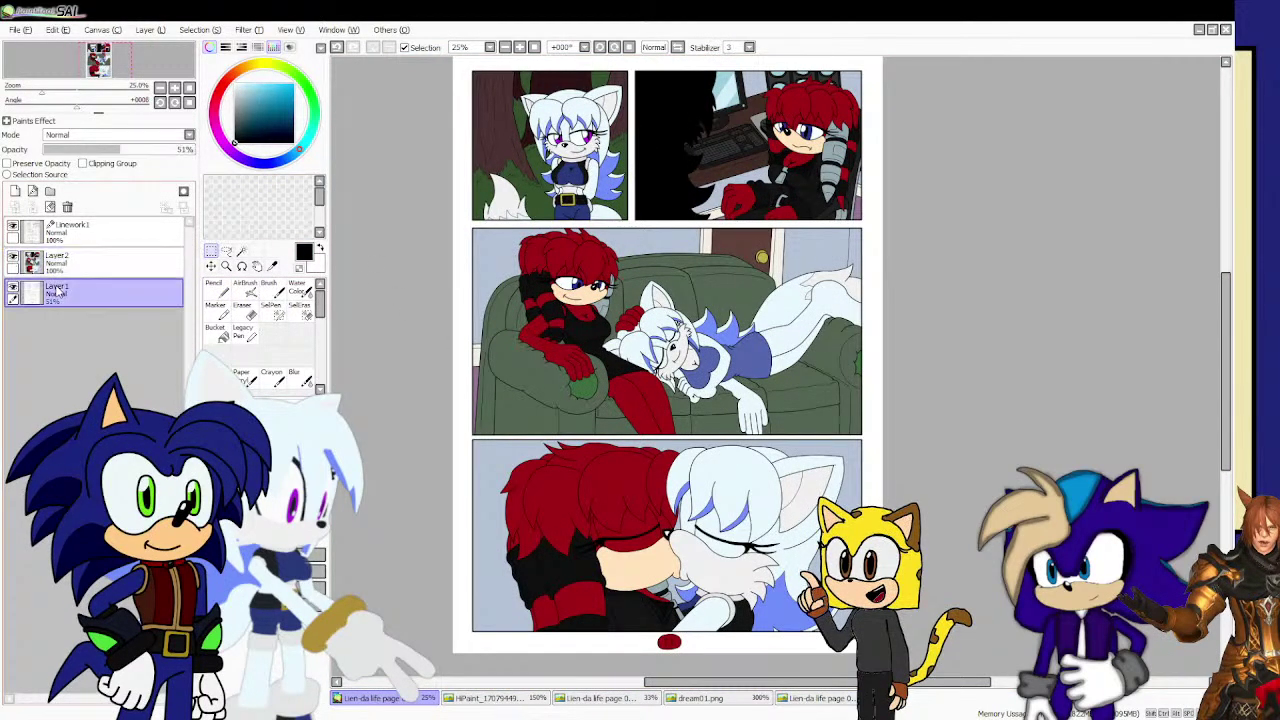
{"action": "left_click", "coordinate": [15, 191]}
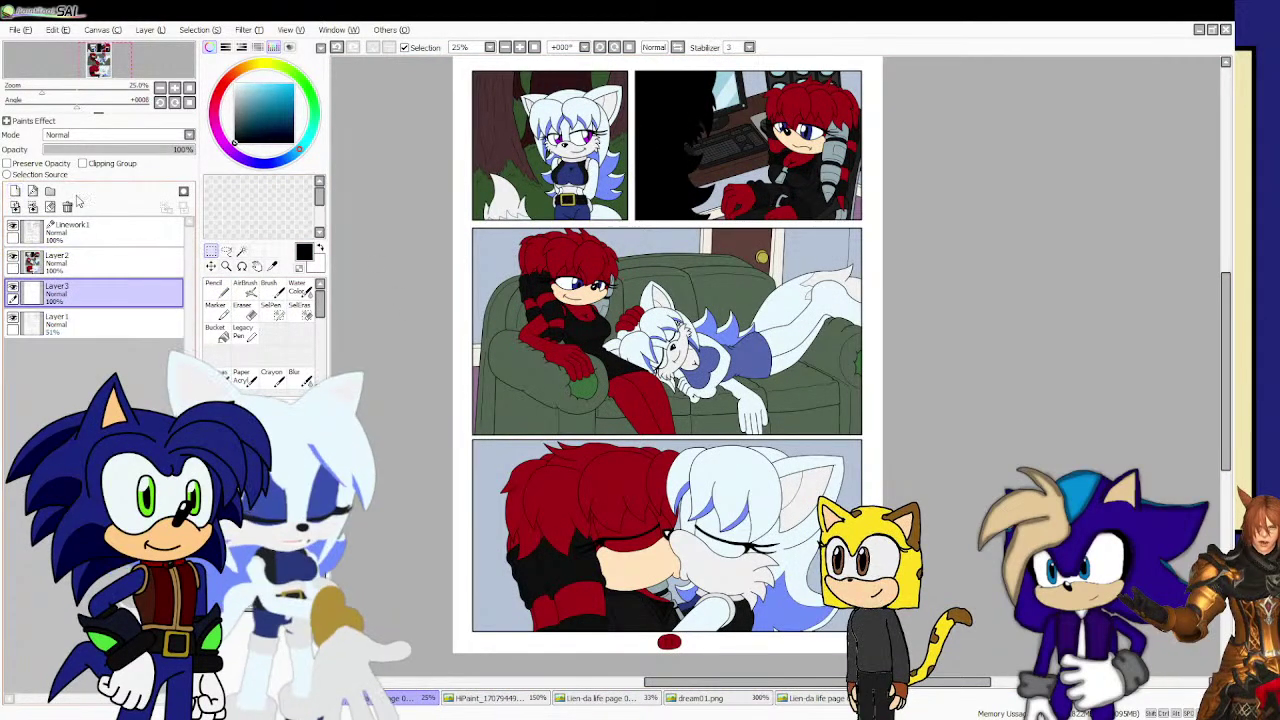
{"action": "left_click", "coordinate": [217, 334]}
{"action": "left_click", "coordinate": [466, 236]}
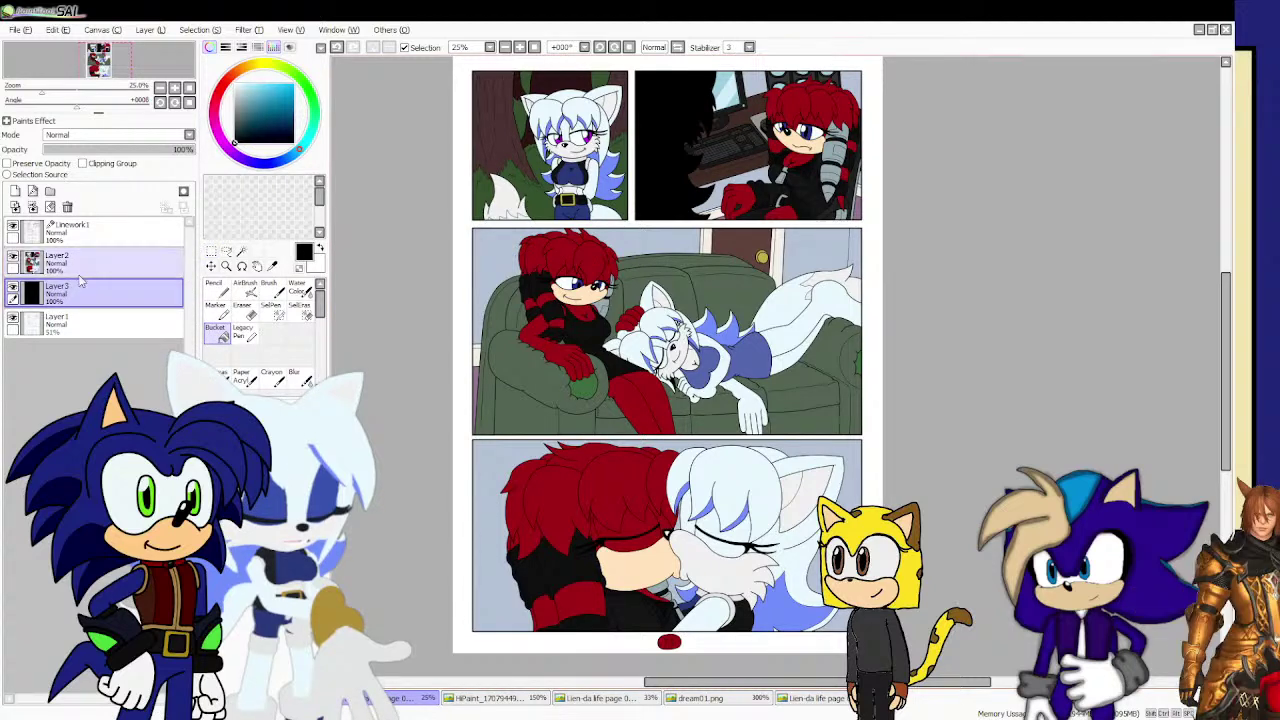
Switch the visibility of the black Layer3 off and on repeatedly to check the page for uncoloured gaps.
{"action": "left_click", "coordinate": [12, 287]}
{"action": "left_click", "coordinate": [12, 287]}
{"action": "left_click", "coordinate": [12, 287]}
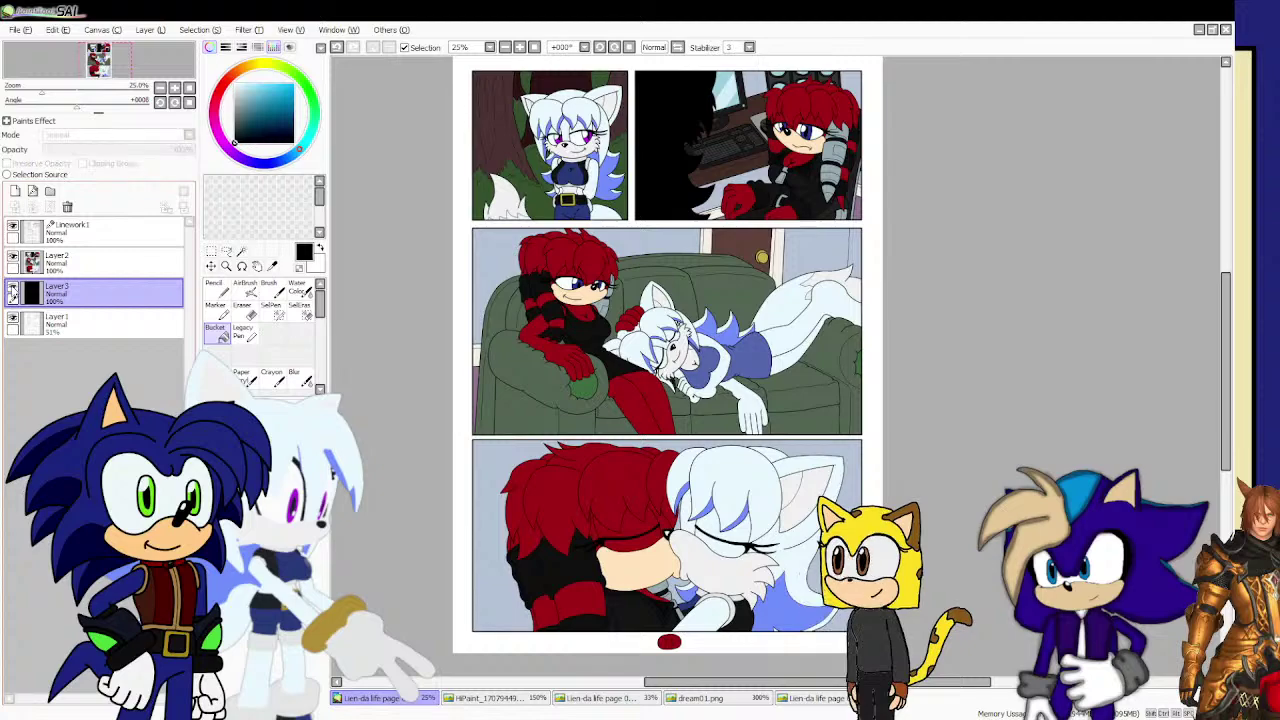
{"action": "left_click", "coordinate": [12, 288]}
{"action": "left_click", "coordinate": [12, 288]}
{"action": "left_click", "coordinate": [12, 288]}
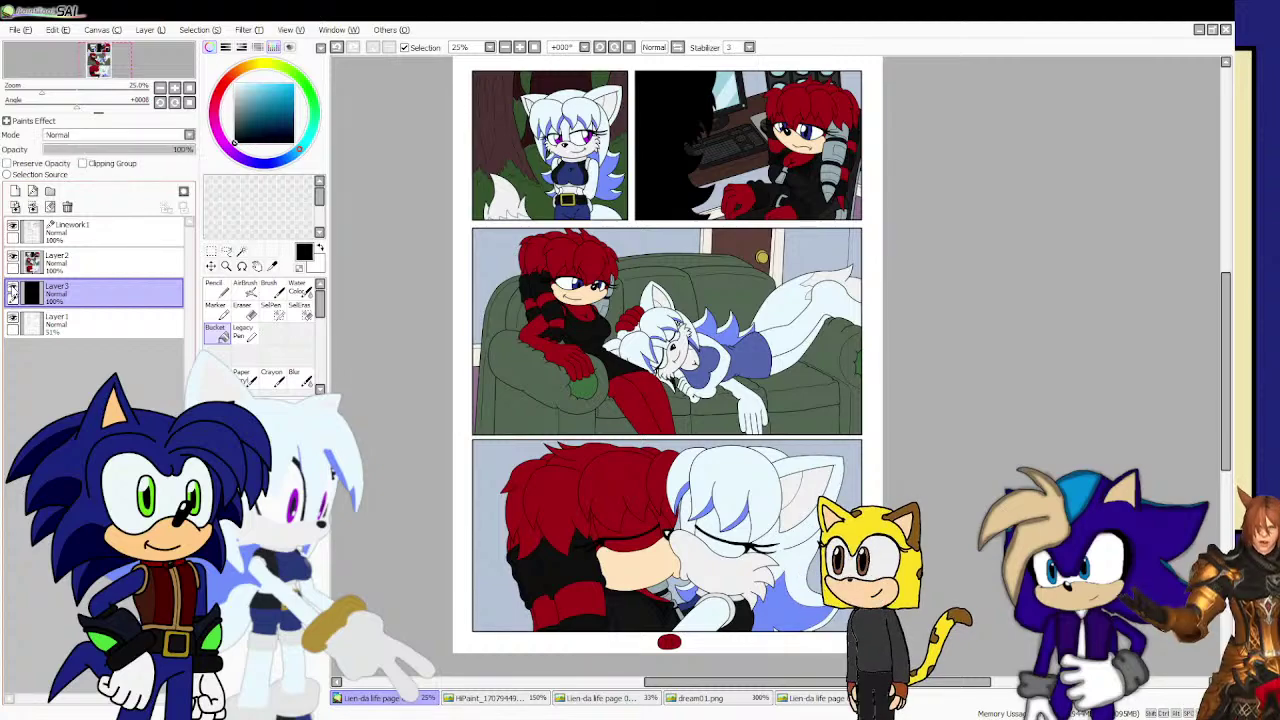
Select the unpainted hair gap below the lying fox's cheek fur from Linework1 and paint it the sampled hair-shadow blue on Layer2.
{"action": "left_click", "coordinate": [110, 230]}
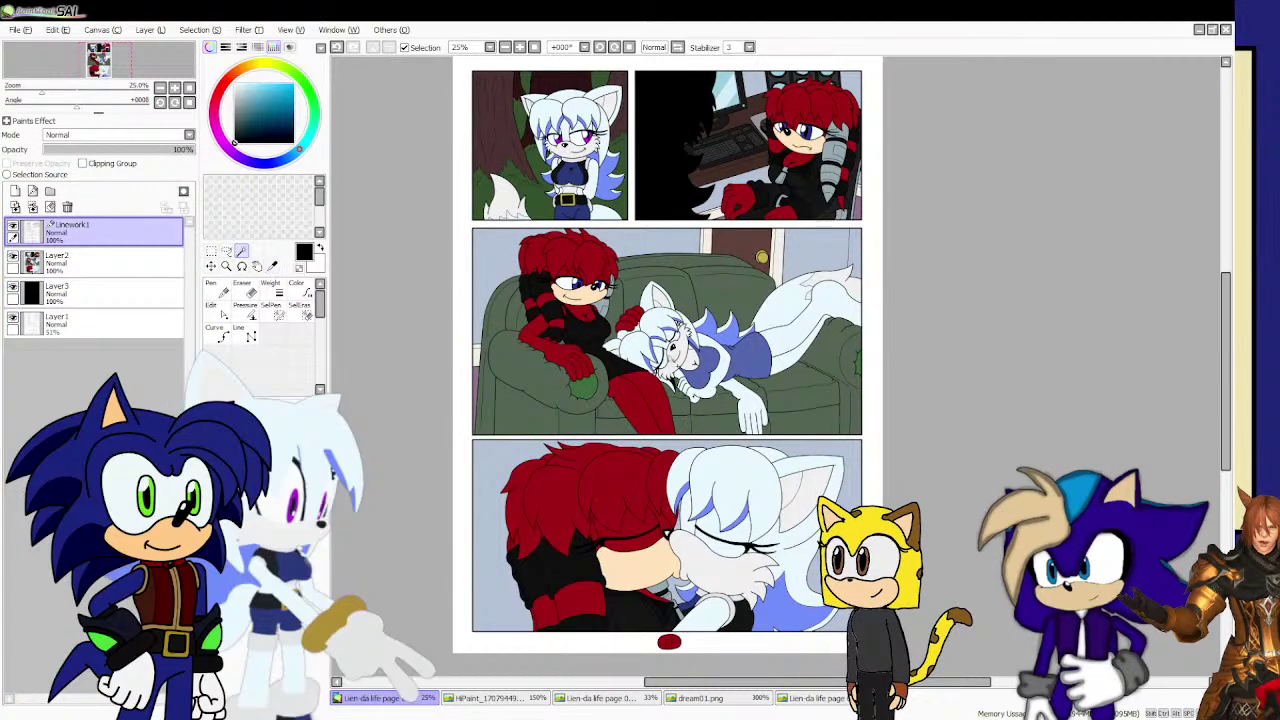
{"action": "scroll", "coordinate": [670, 410], "scroll_direction": "up", "scroll_amount": 8}
{"action": "scroll", "coordinate": [662, 400], "scroll_direction": "up", "scroll_amount": 2}
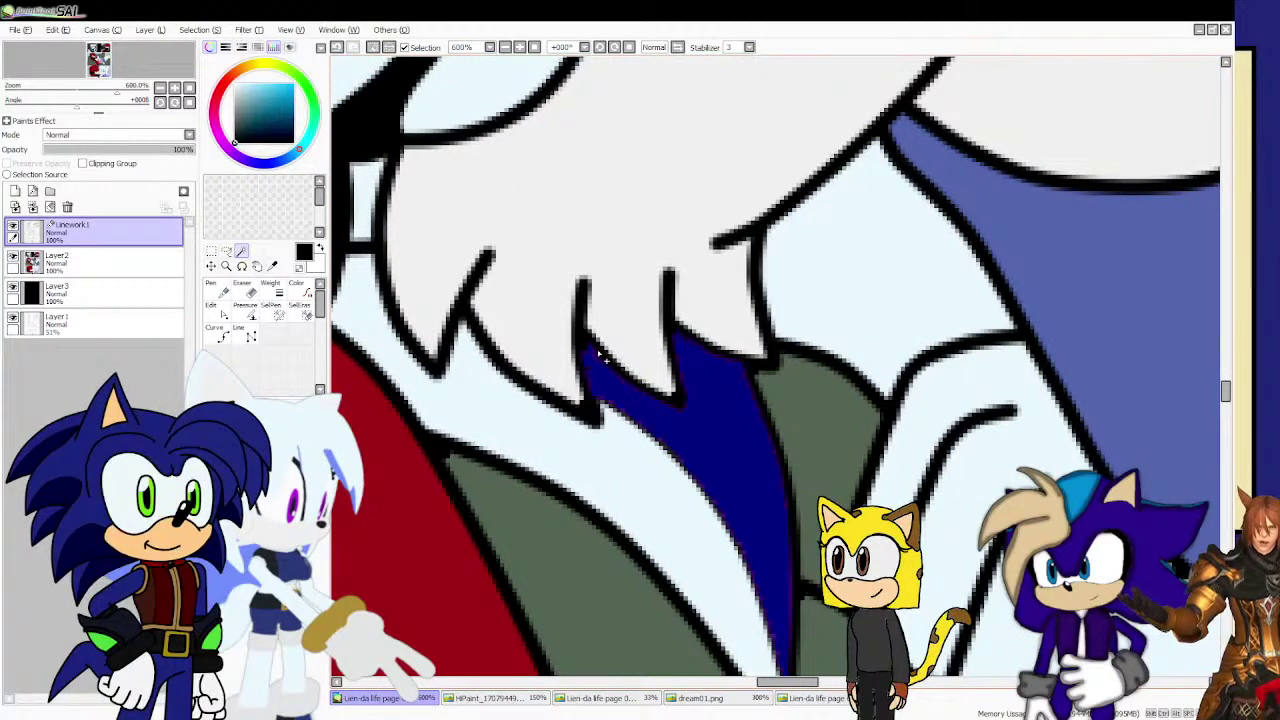
{"action": "scroll", "coordinate": [598, 352], "scroll_direction": "down", "scroll_amount": 4}
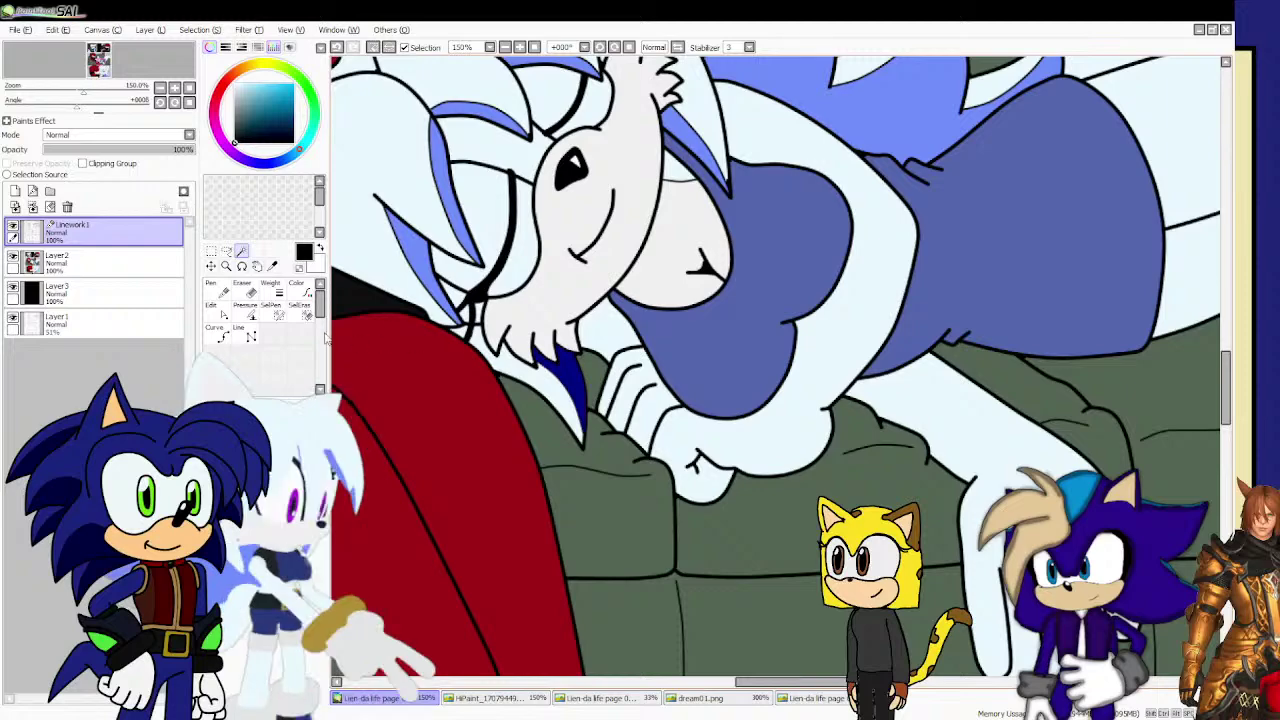
{"action": "left_click", "coordinate": [272, 266]}
{"action": "left_click", "coordinate": [669, 128]}
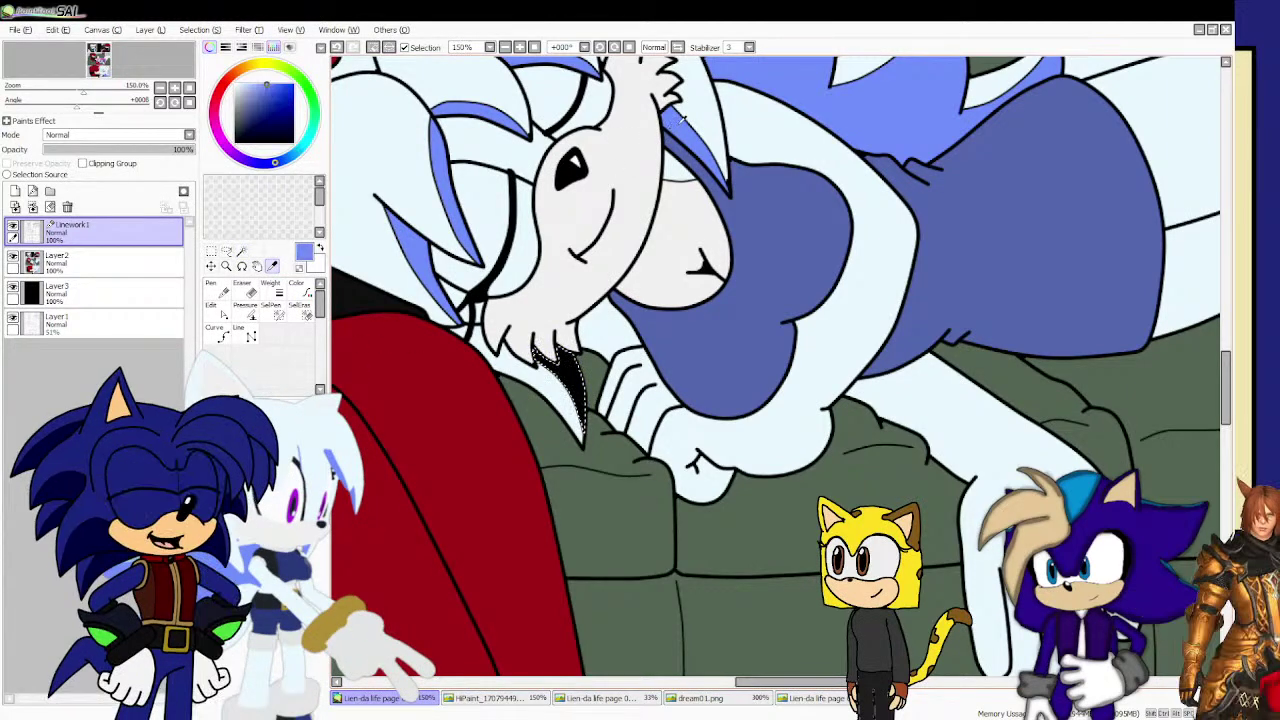
{"action": "left_click", "coordinate": [172, 267]}
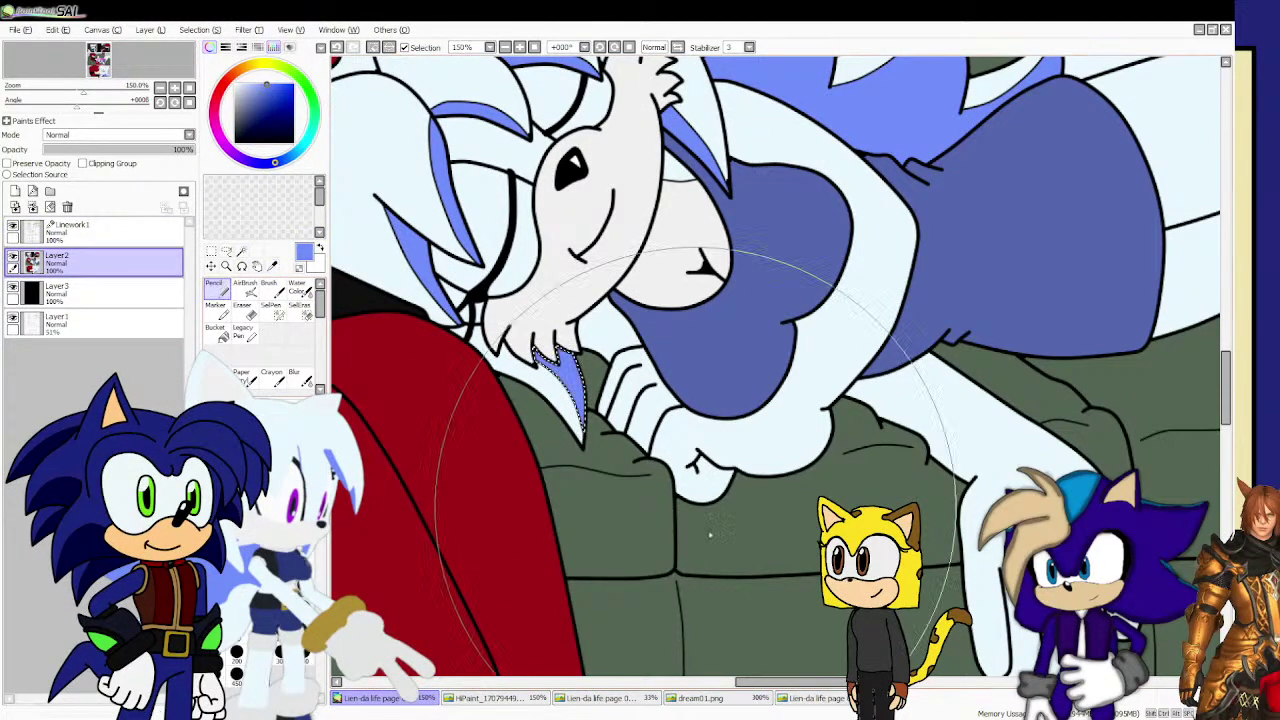
Select the lying fox's hair lock beside her cheek from Linework1, paint it the pale blue fur colour on Layer2, and clear the selection.
{"action": "scroll", "coordinate": [709, 535], "scroll_direction": "down", "scroll_amount": 2}
{"action": "scroll", "coordinate": [573, 437], "scroll_direction": "up", "scroll_amount": 4}
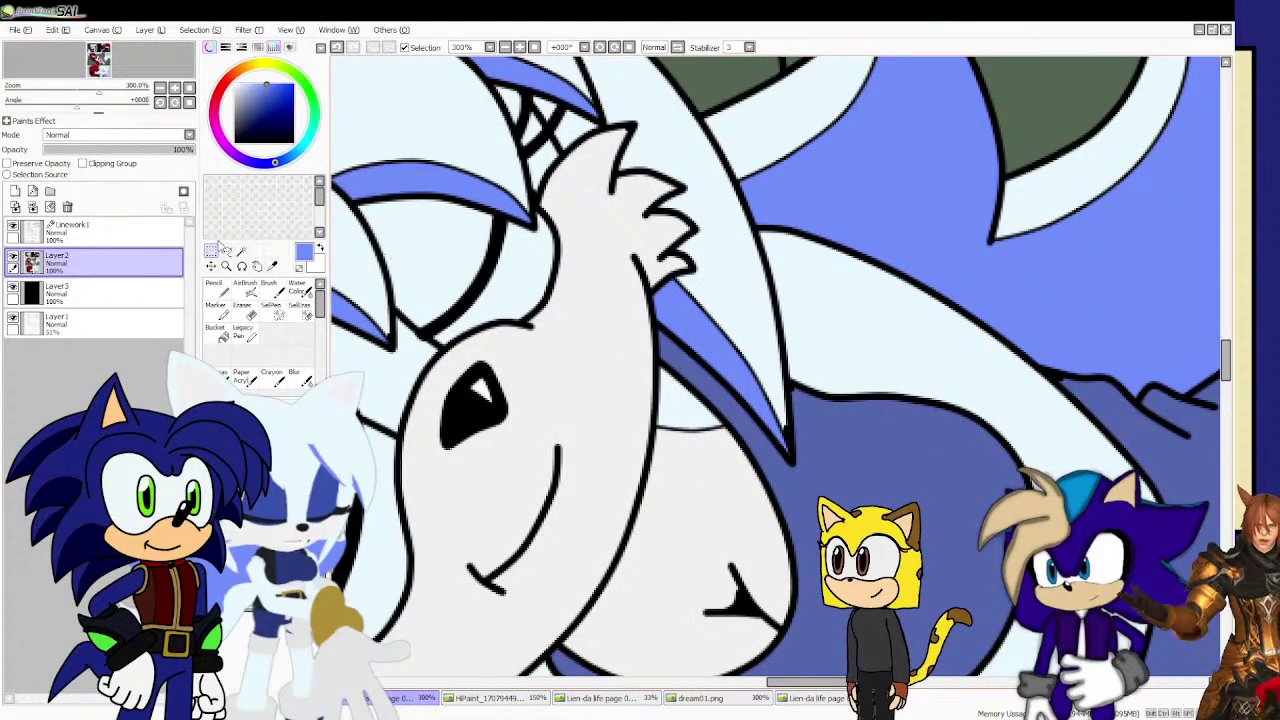
{"action": "left_click", "coordinate": [172, 234]}
{"action": "scroll", "coordinate": [733, 311], "scroll_direction": "up", "scroll_amount": 2}
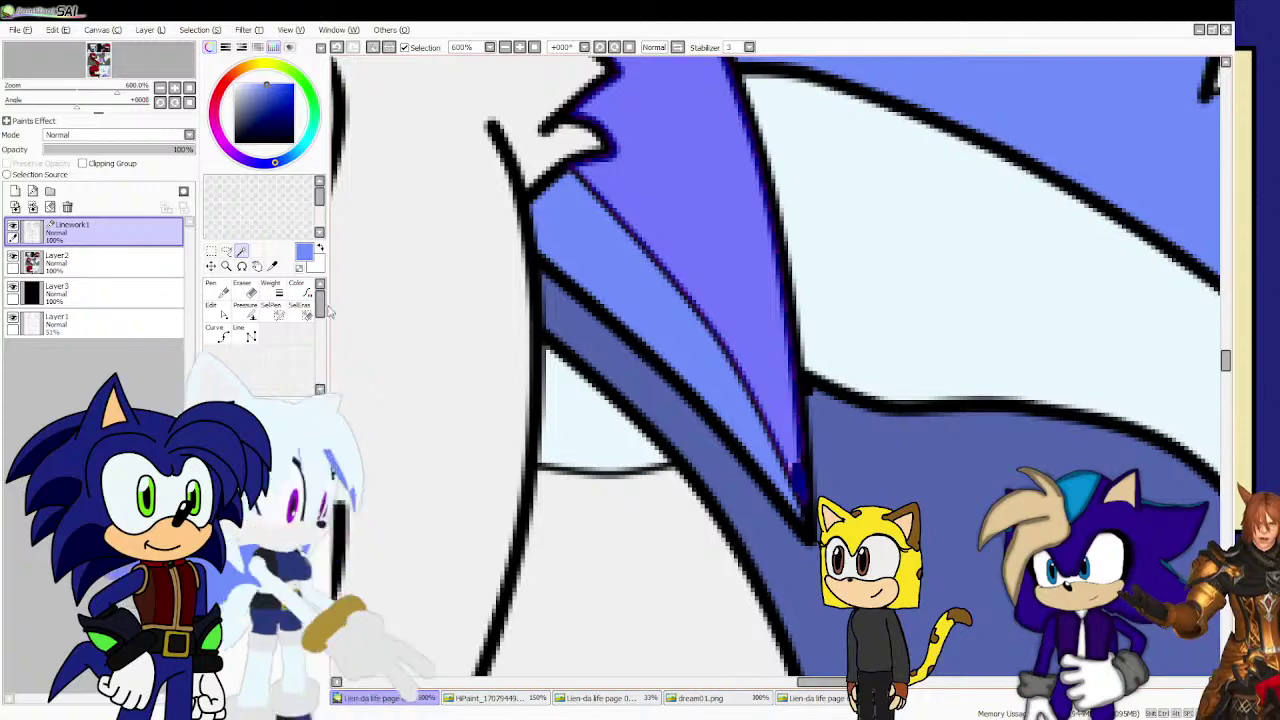
{"action": "left_click", "coordinate": [272, 265]}
{"action": "key", "text": "Down"}
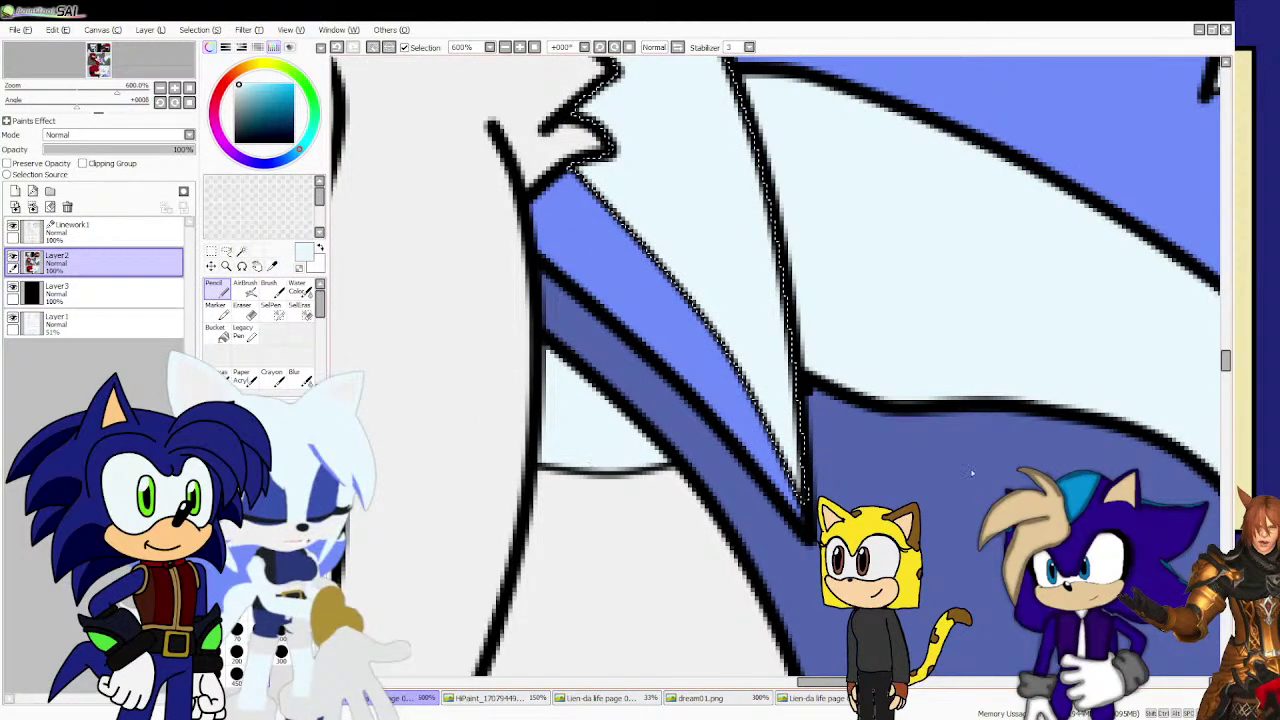
{"action": "scroll", "coordinate": [971, 473], "scroll_direction": "down", "scroll_amount": 8}
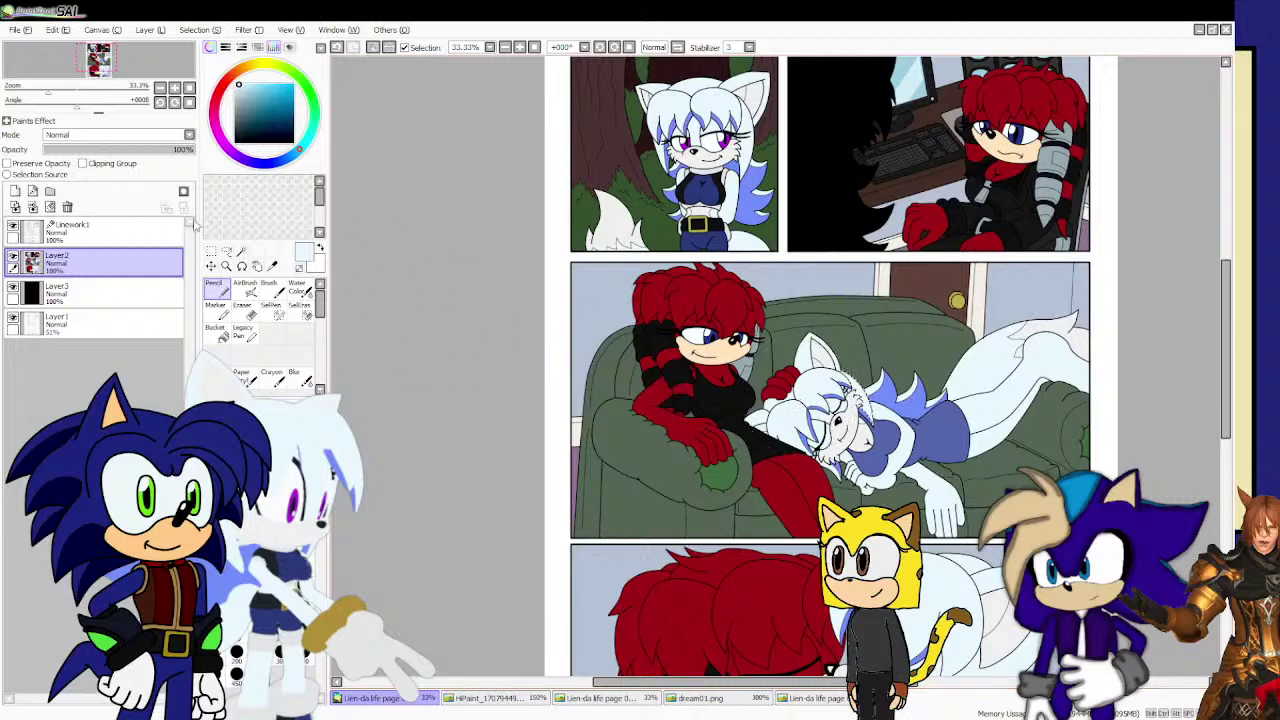
{"action": "left_click", "coordinate": [139, 229]}
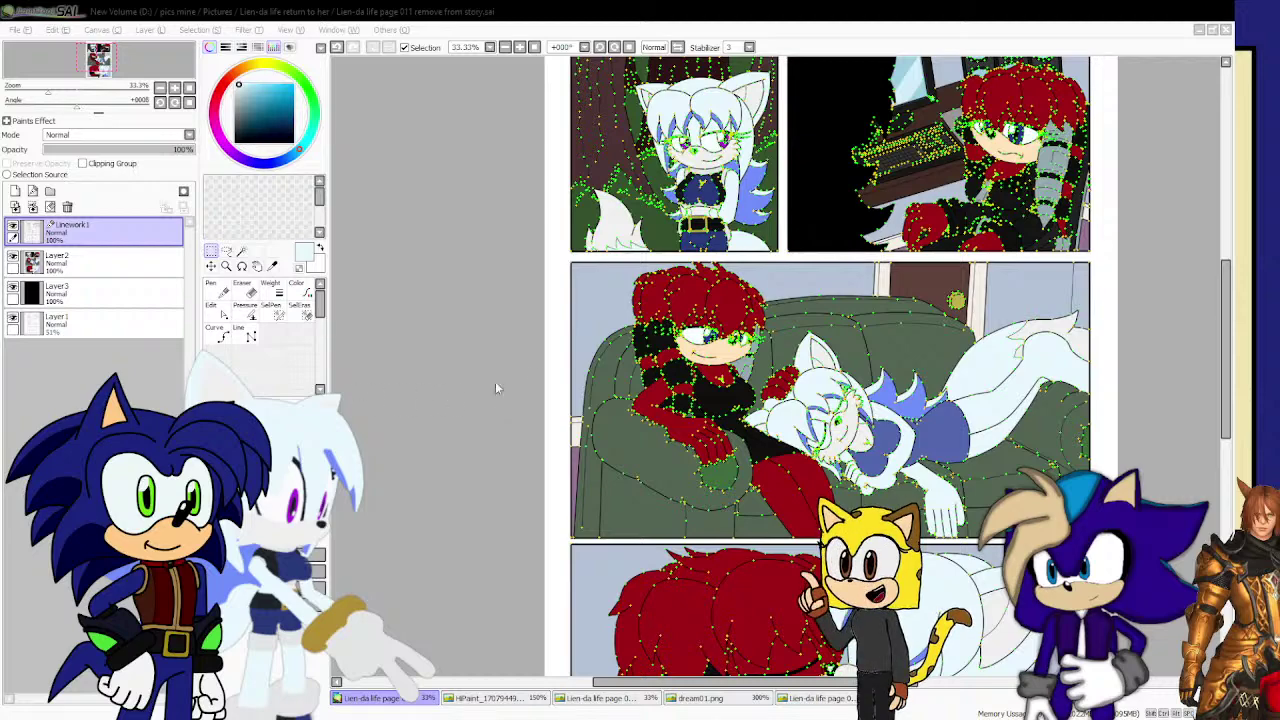
Look over the coloured panels across the whole comic page.
{"action": "left_click", "coordinate": [243, 339]}
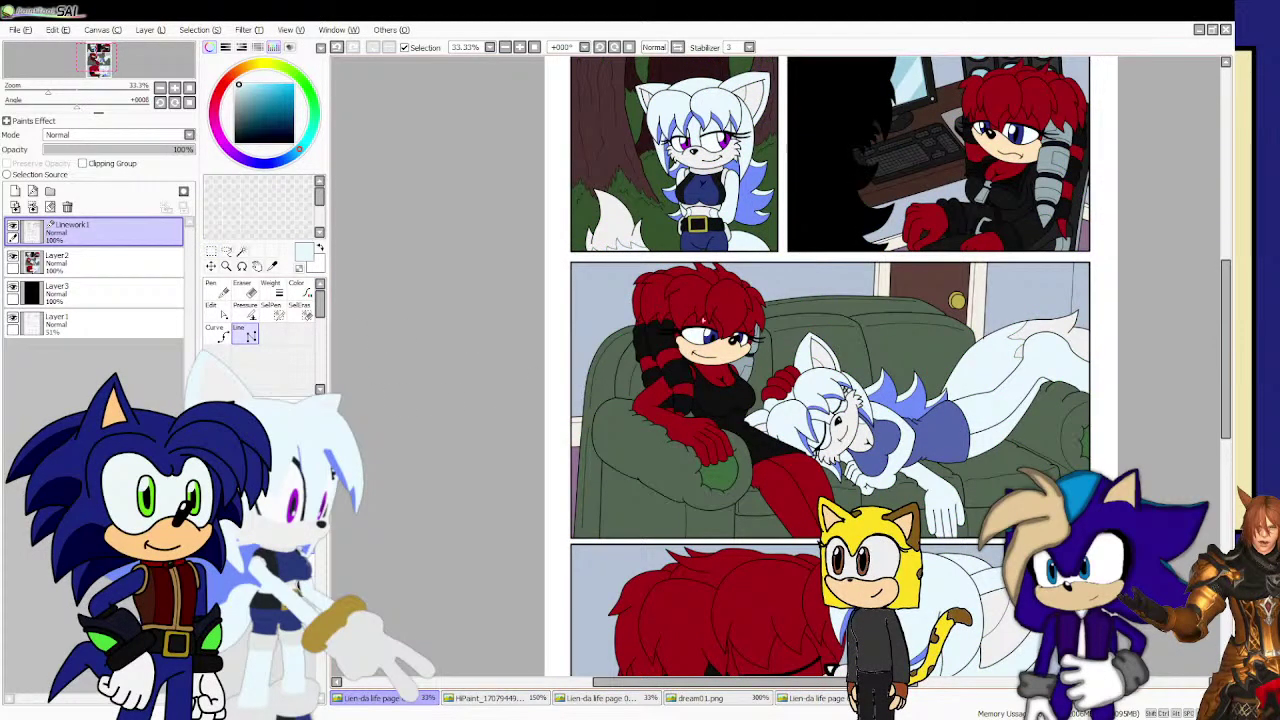
{"action": "scroll", "coordinate": [703, 320], "scroll_direction": "down", "scroll_amount": 1}
{"action": "scroll", "coordinate": [703, 320], "scroll_direction": "up", "scroll_amount": 5}
{"action": "scroll", "coordinate": [712, 336], "scroll_direction": "down", "scroll_amount": 4}
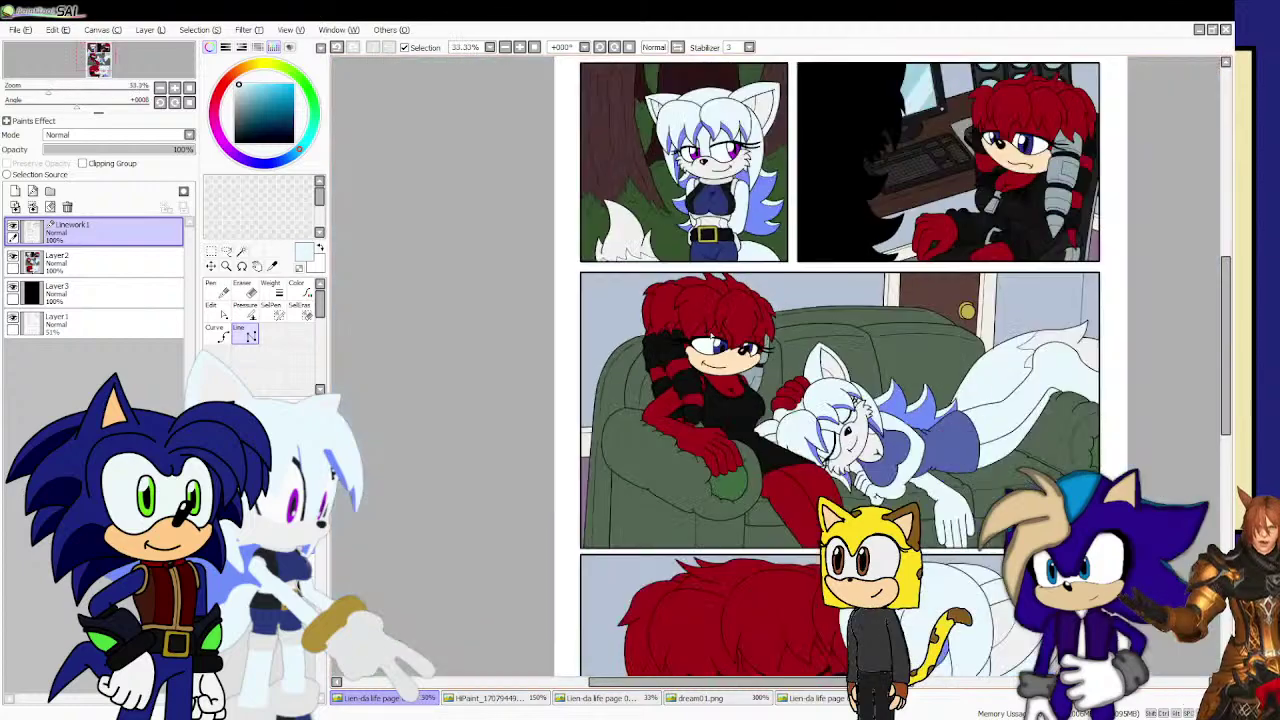
{"action": "scroll", "coordinate": [712, 330], "scroll_direction": "down", "scroll_amount": 2}
{"action": "scroll", "coordinate": [844, 409], "scroll_direction": "up", "scroll_amount": 1}
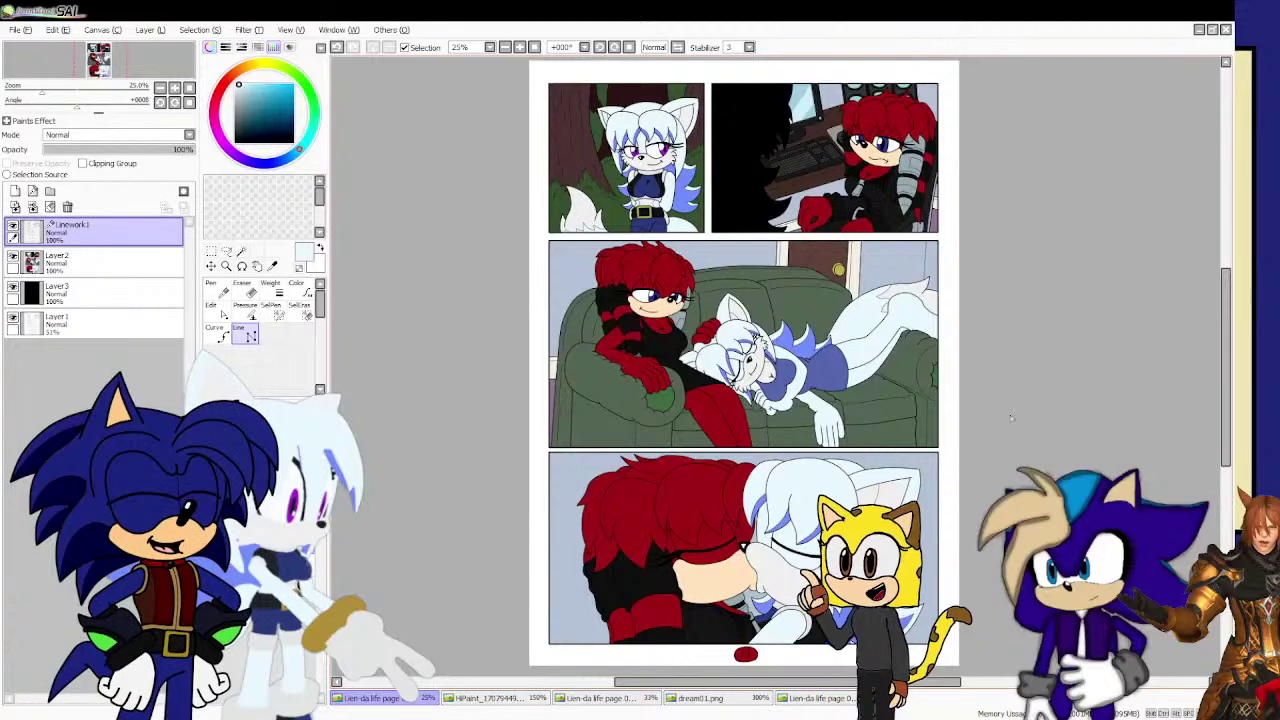
Close the comic page, the dream01.png reference and the other Lien-da life page open at 150%.
{"action": "left_click", "coordinate": [1225, 31]}
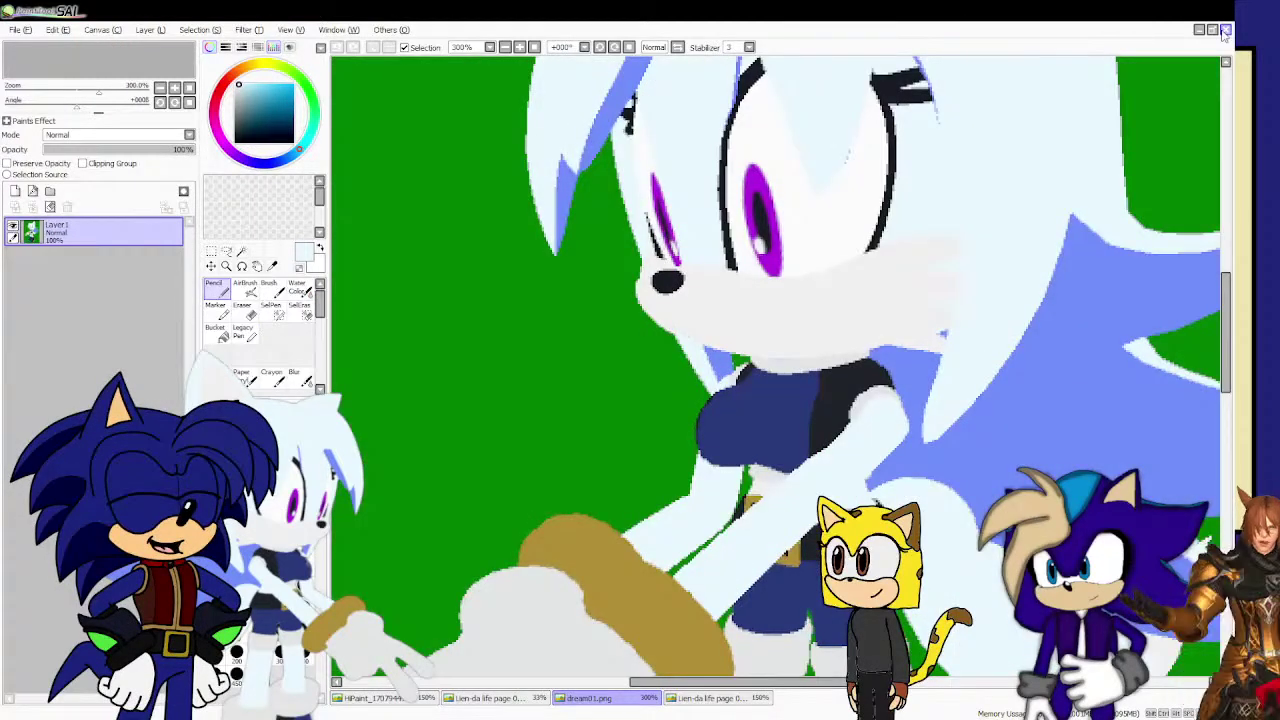
{"action": "left_click", "coordinate": [1225, 31]}
{"action": "left_click", "coordinate": [1225, 31]}
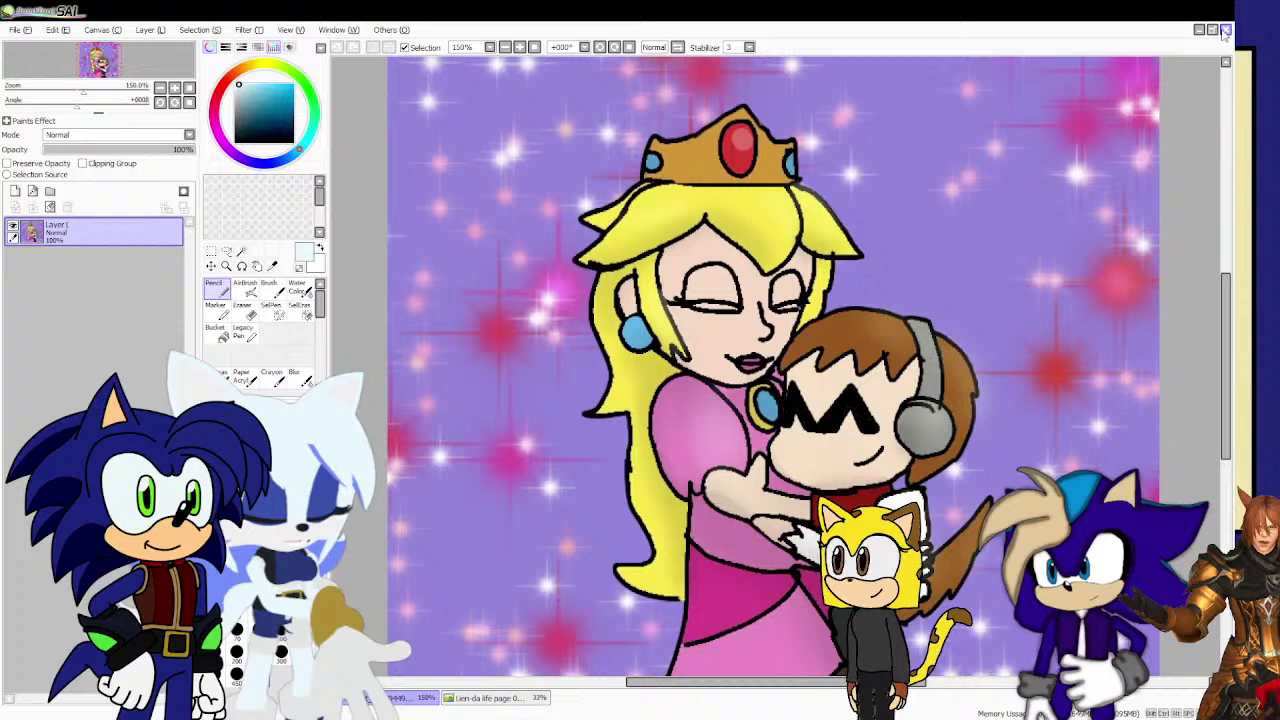
Close the crowned princess picture and the remaining Lien-da life page open at 33%.
{"action": "left_click", "coordinate": [1225, 31]}
{"action": "left_click", "coordinate": [1225, 31]}
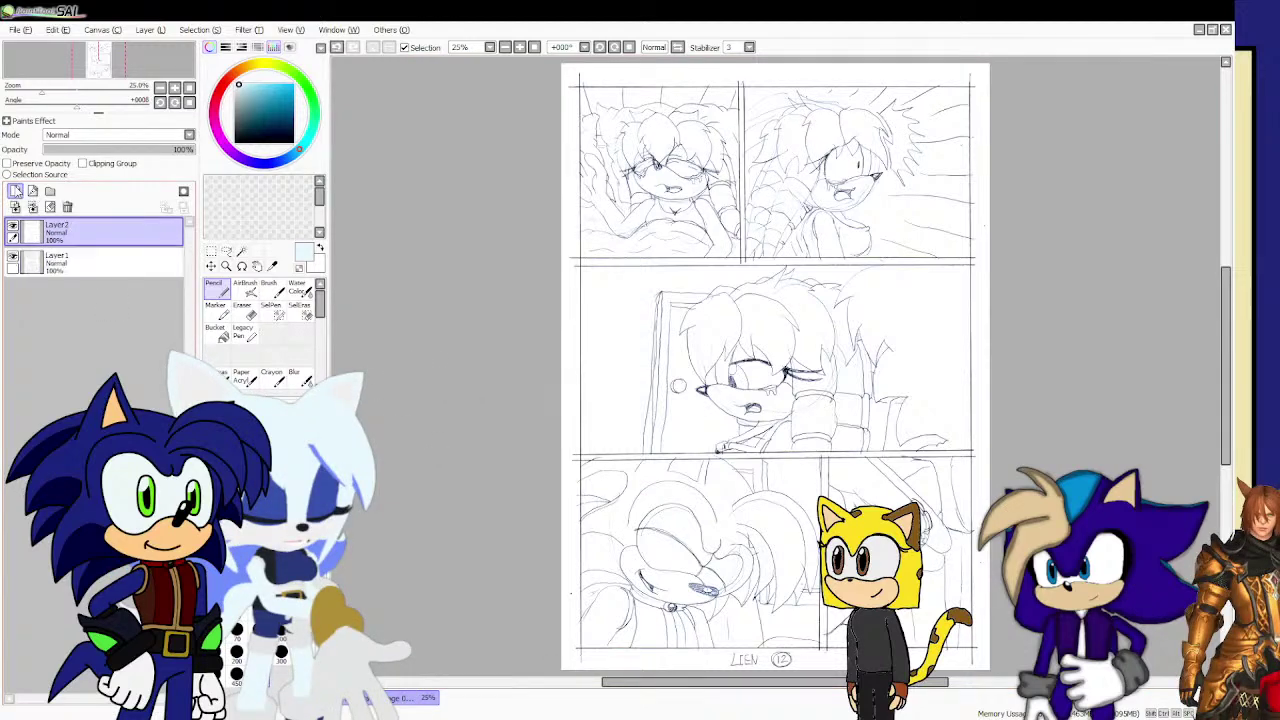
Add a linework layer above Layer2 and fade the pencil sketch on Layer1 to 46% opacity.
{"action": "left_click", "coordinate": [33, 191]}
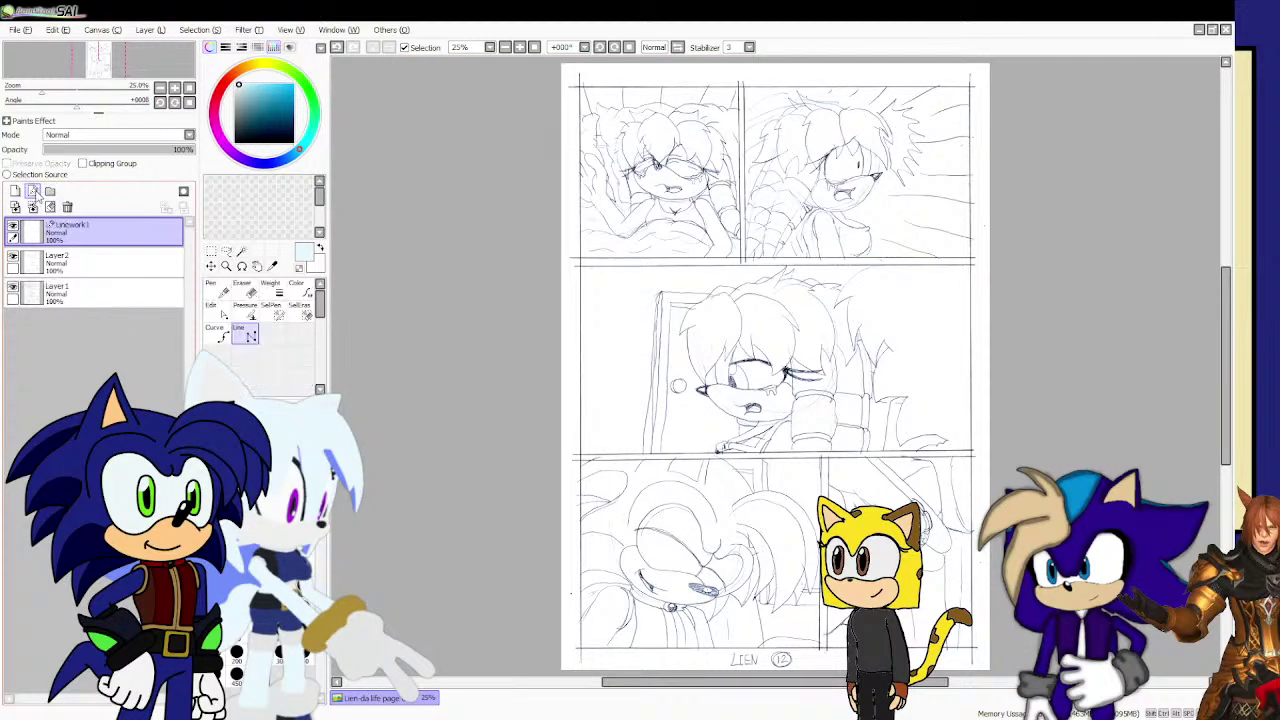
{"action": "left_click", "coordinate": [98, 300]}
{"action": "left_click", "coordinate": [115, 150]}
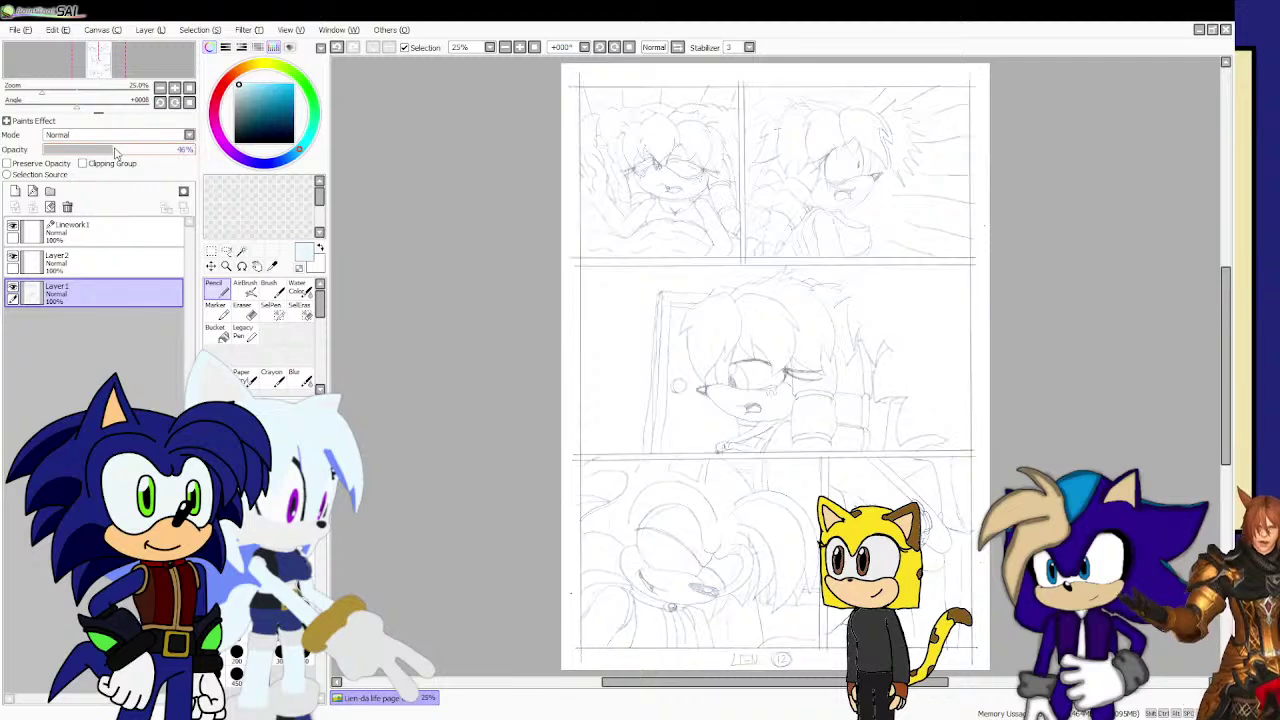
Draw a straight black line on Linework1 along the page frame's top edge, from the left corner to the right corner.
{"action": "left_click", "coordinate": [135, 233]}
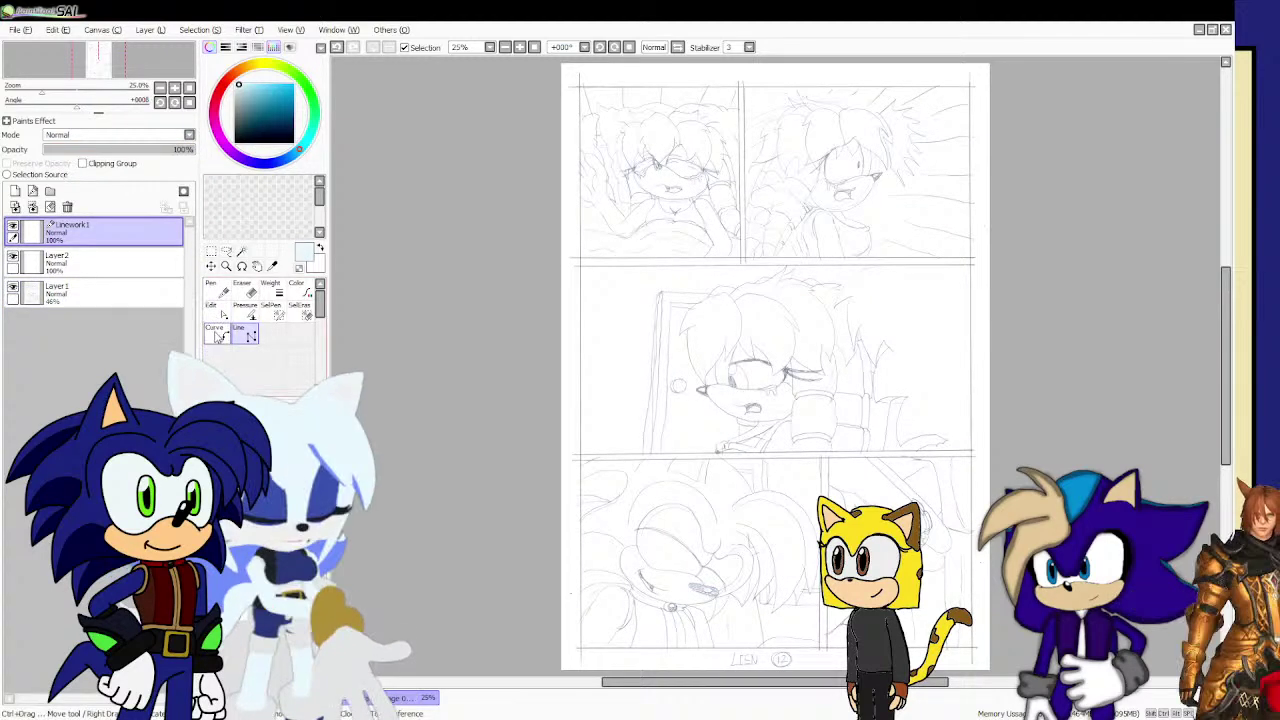
{"action": "left_click", "coordinate": [218, 336]}
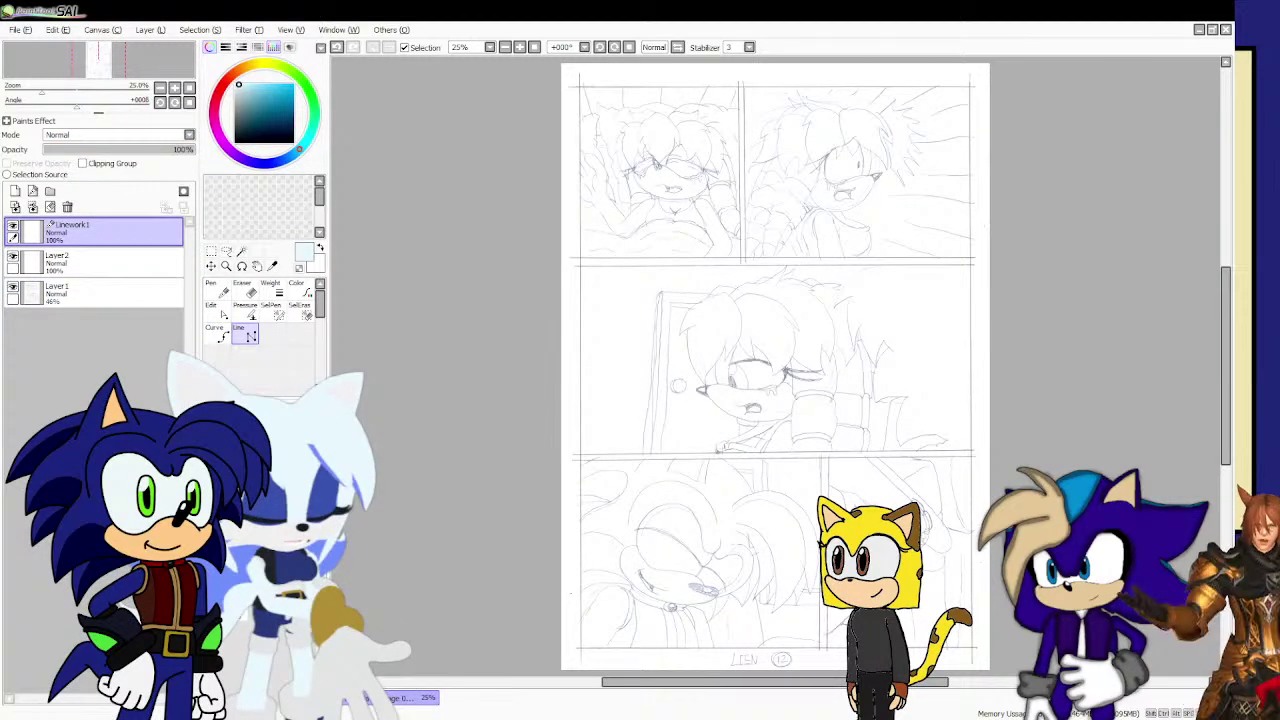
{"action": "left_click", "coordinate": [234, 143]}
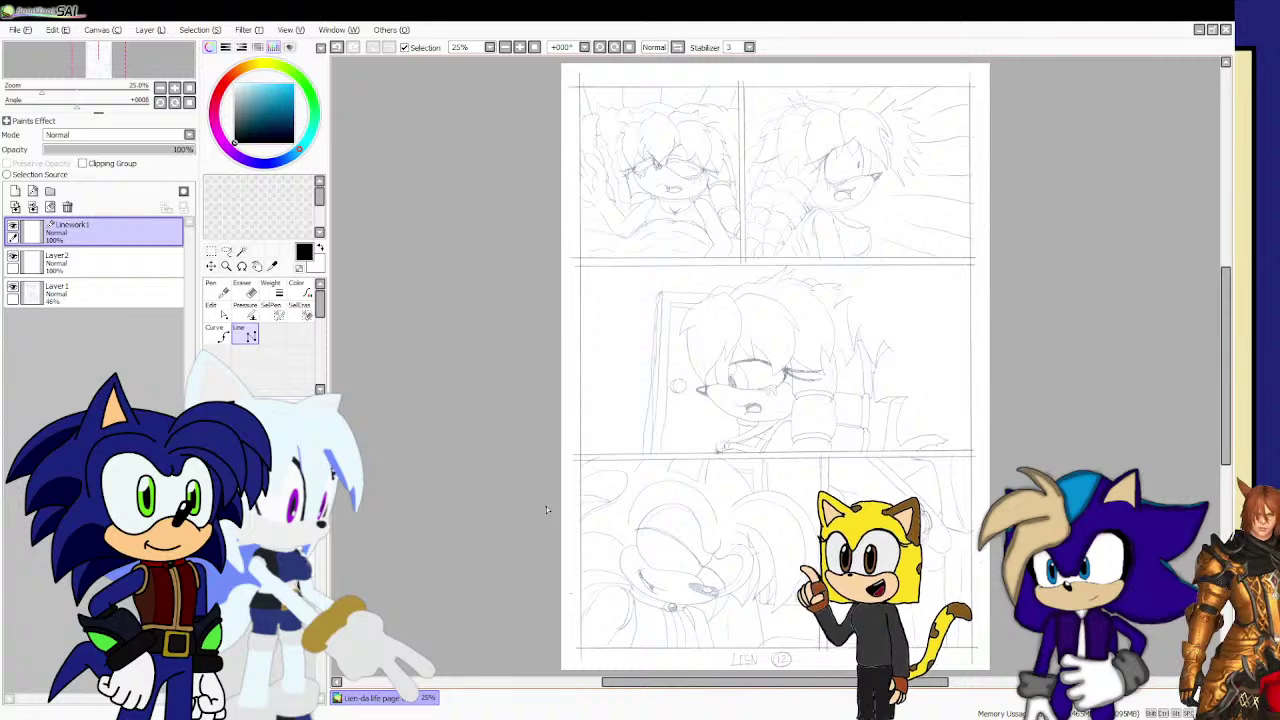
{"action": "left_click", "coordinate": [250, 336]}
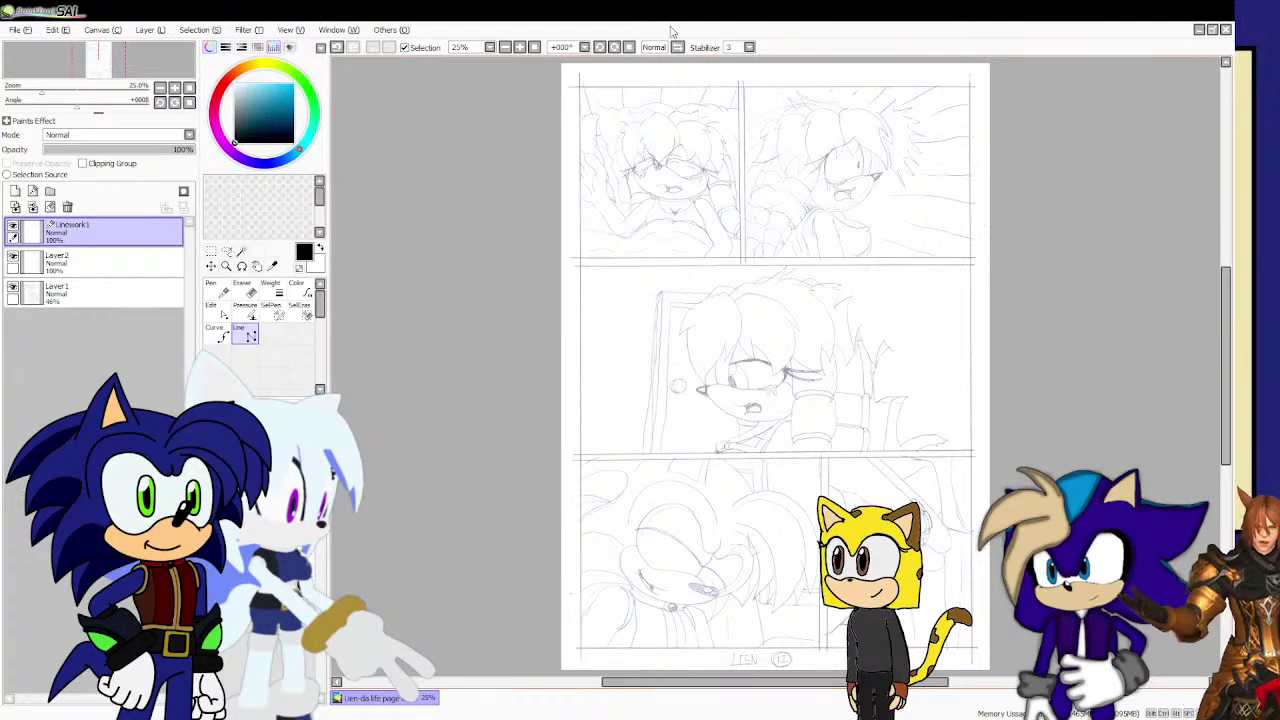
{"action": "scroll", "coordinate": [594, 69], "scroll_direction": "up", "scroll_amount": 1}
{"action": "scroll", "coordinate": [594, 69], "scroll_direction": "up", "scroll_amount": 5}
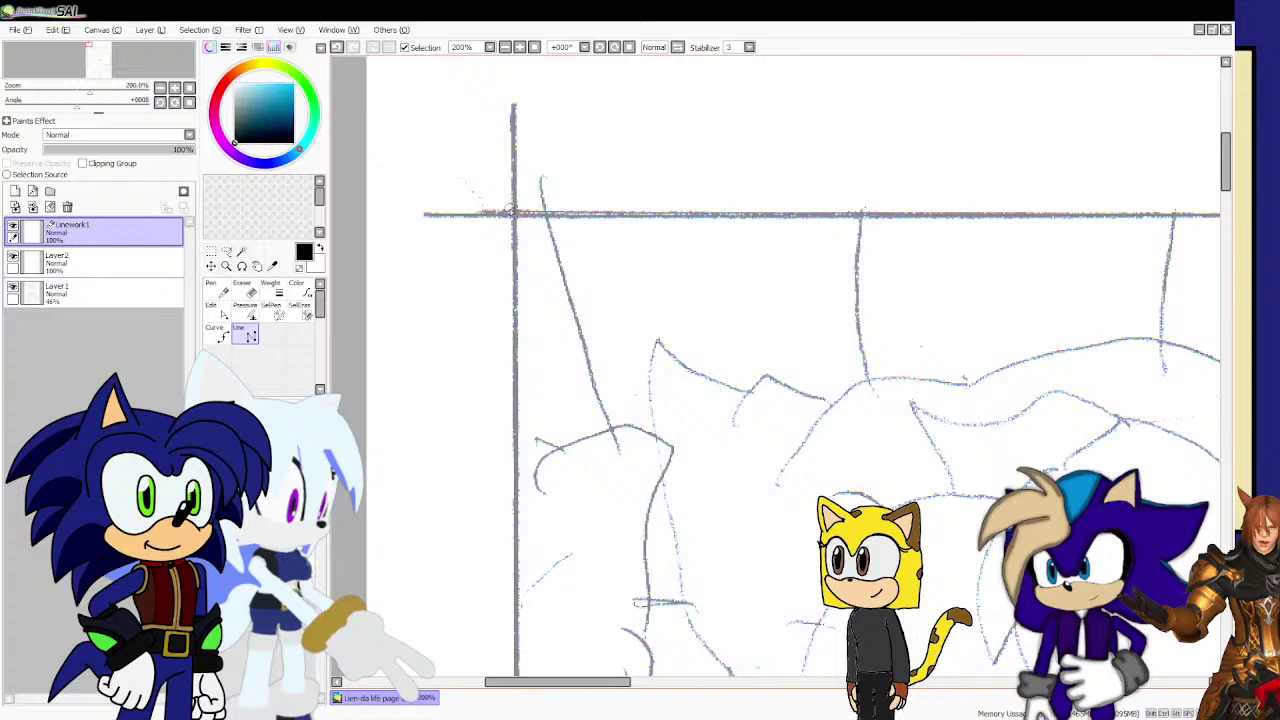
{"action": "scroll", "coordinate": [510, 210], "scroll_direction": "down", "scroll_amount": 5}
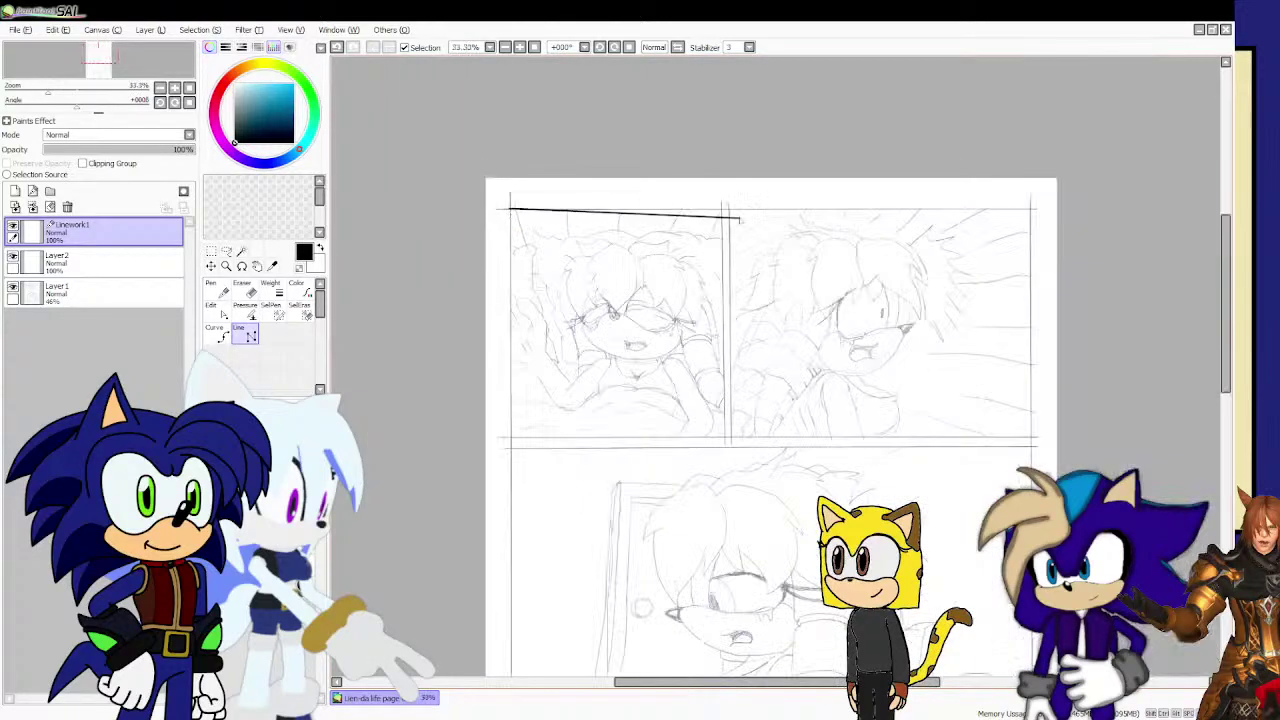
{"action": "scroll", "coordinate": [1035, 187], "scroll_direction": "up", "scroll_amount": 6}
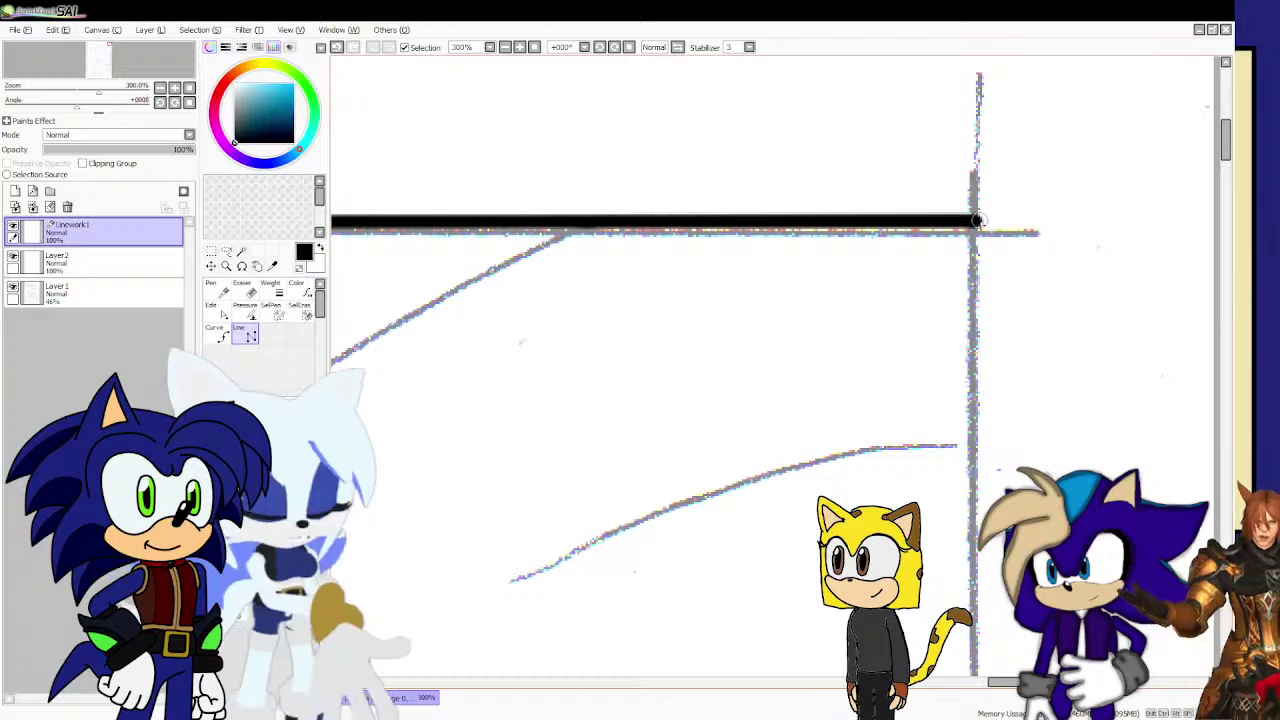
Continue the black frame line down the page's right edge and along its bottom edge to the lower-left corner.
{"action": "scroll", "coordinate": [979, 221], "scroll_direction": "down", "scroll_amount": 8}
{"action": "scroll", "coordinate": [975, 283], "scroll_direction": "down", "scroll_amount": 2}
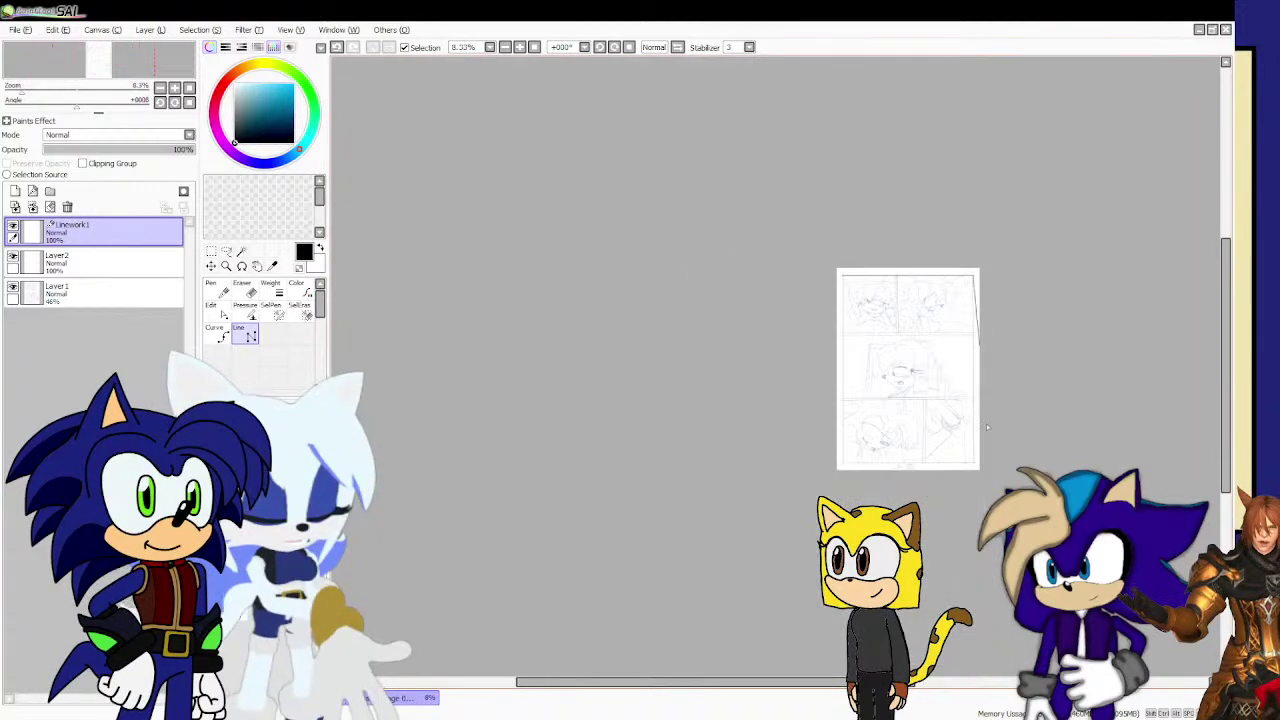
{"action": "scroll", "coordinate": [986, 423], "scroll_direction": "up", "scroll_amount": 9}
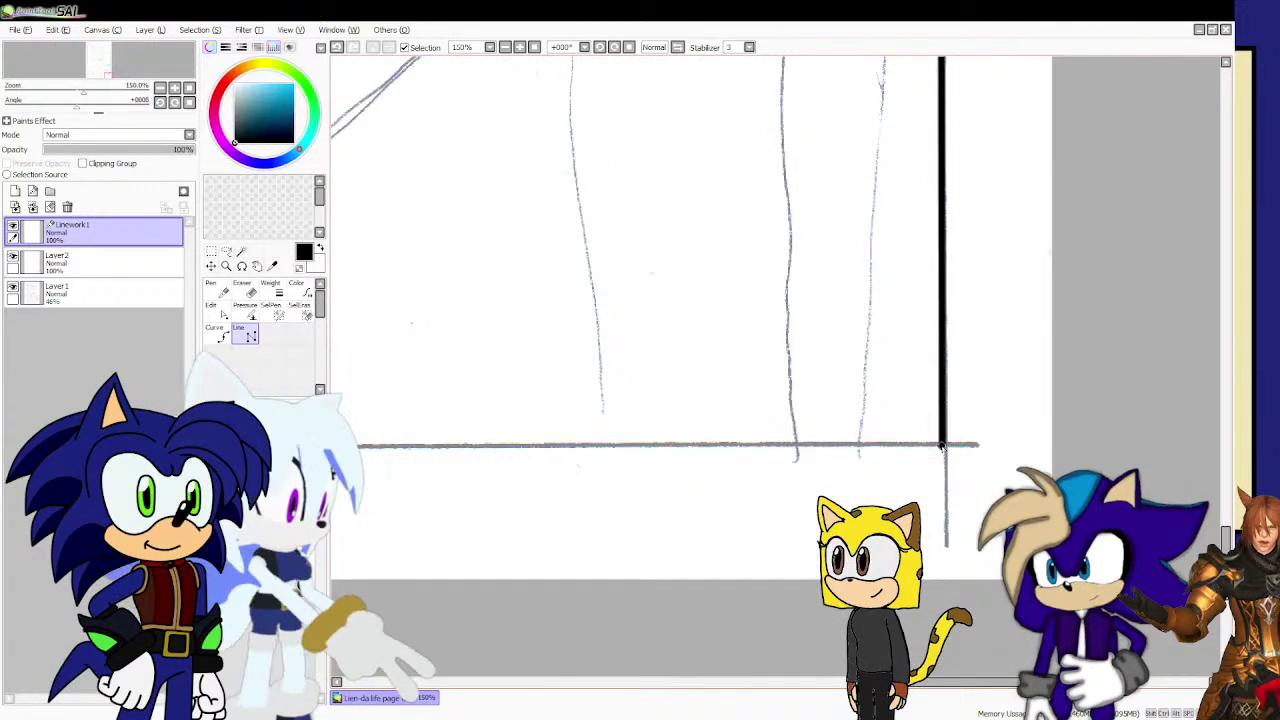
{"action": "left_click", "coordinate": [945, 447]}
{"action": "scroll", "coordinate": [945, 447], "scroll_direction": "down", "scroll_amount": 7}
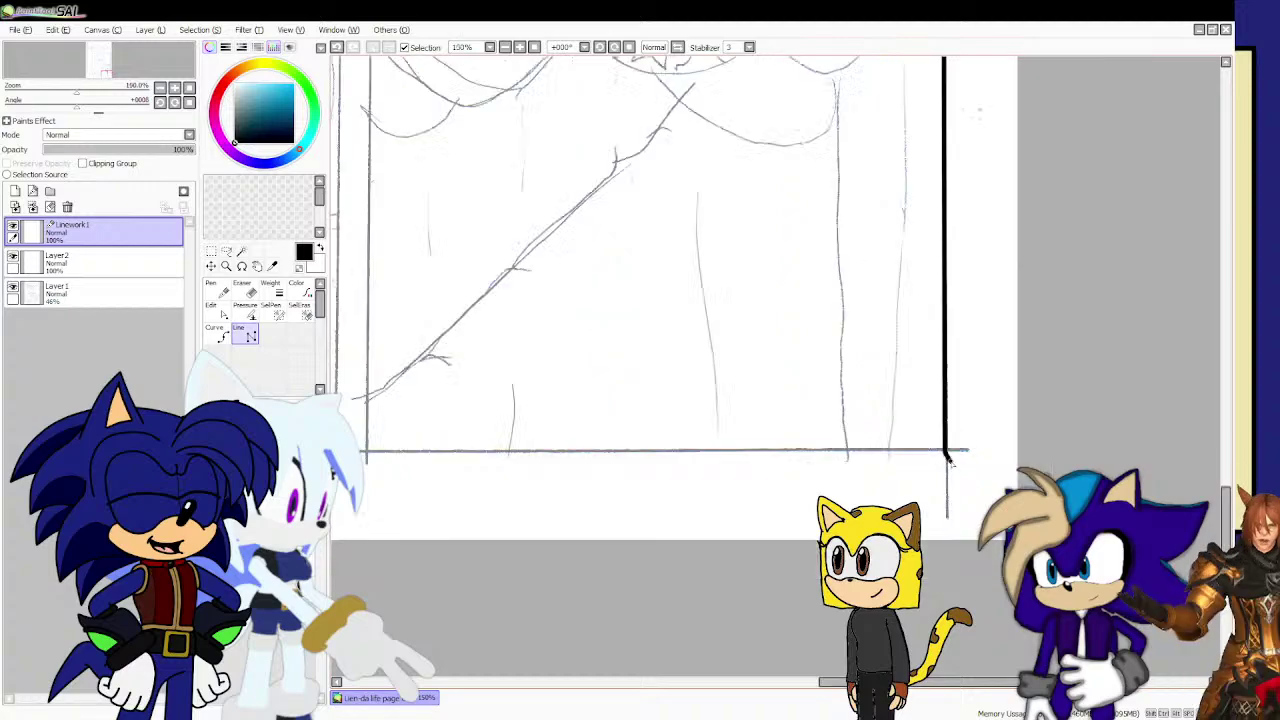
{"action": "scroll", "coordinate": [567, 456], "scroll_direction": "up", "scroll_amount": 2}
{"action": "scroll", "coordinate": [500, 480], "scroll_direction": "up", "scroll_amount": 4}
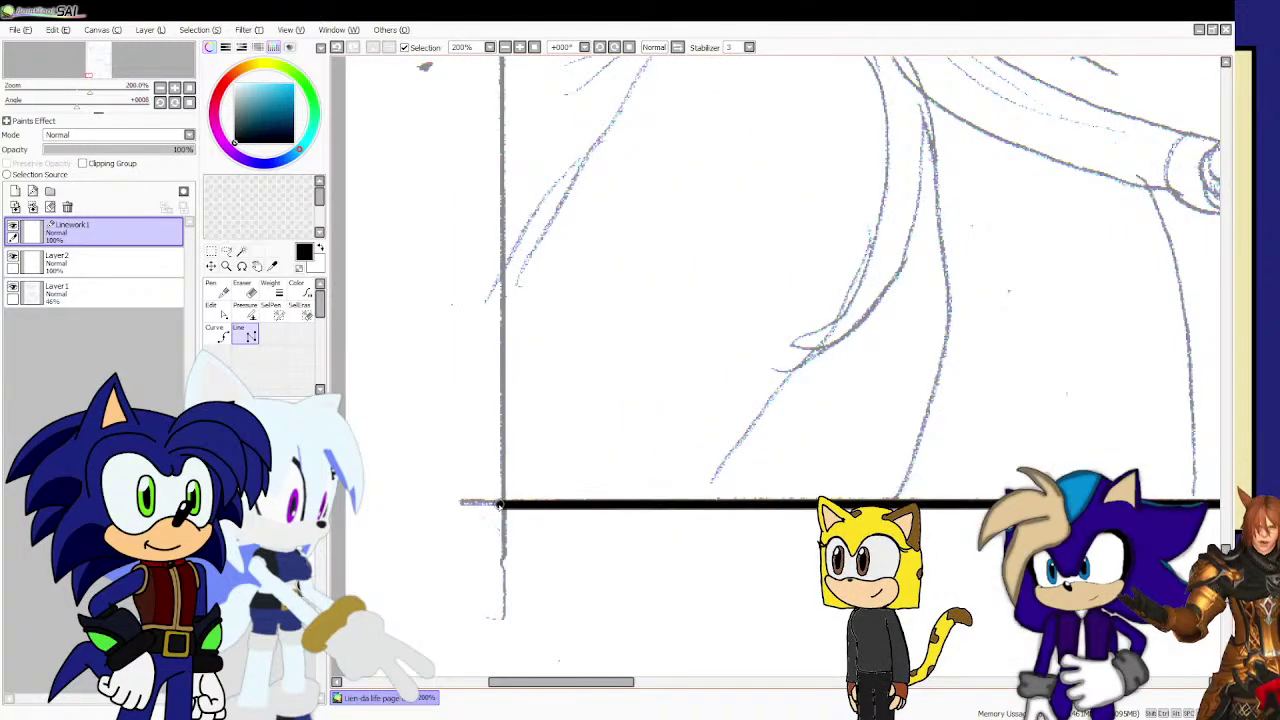
Close the page frame with a straight black line up the left edge to the upper-left corner.
{"action": "scroll", "coordinate": [477, 503], "scroll_direction": "down", "scroll_amount": 2}
{"action": "scroll", "coordinate": [533, 519], "scroll_direction": "down", "scroll_amount": 3}
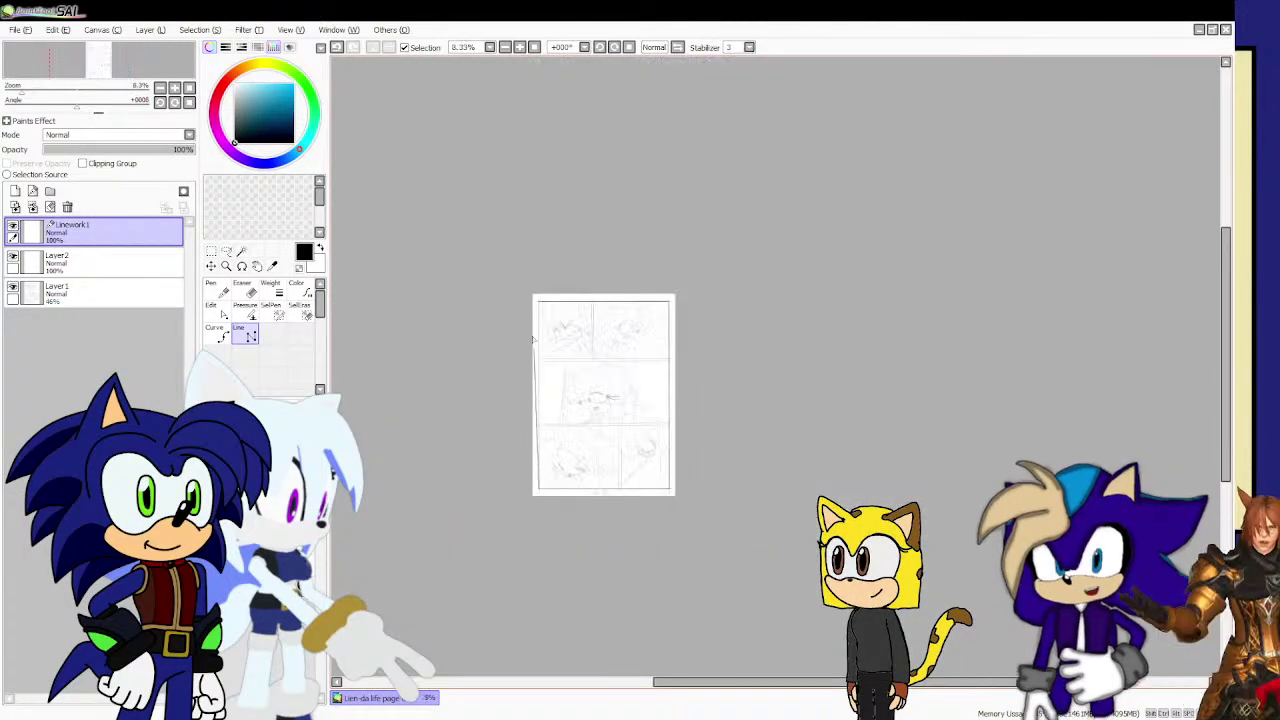
{"action": "scroll", "coordinate": [512, 314], "scroll_direction": "up", "scroll_amount": 6}
{"action": "scroll", "coordinate": [512, 314], "scroll_direction": "up", "scroll_amount": 5}
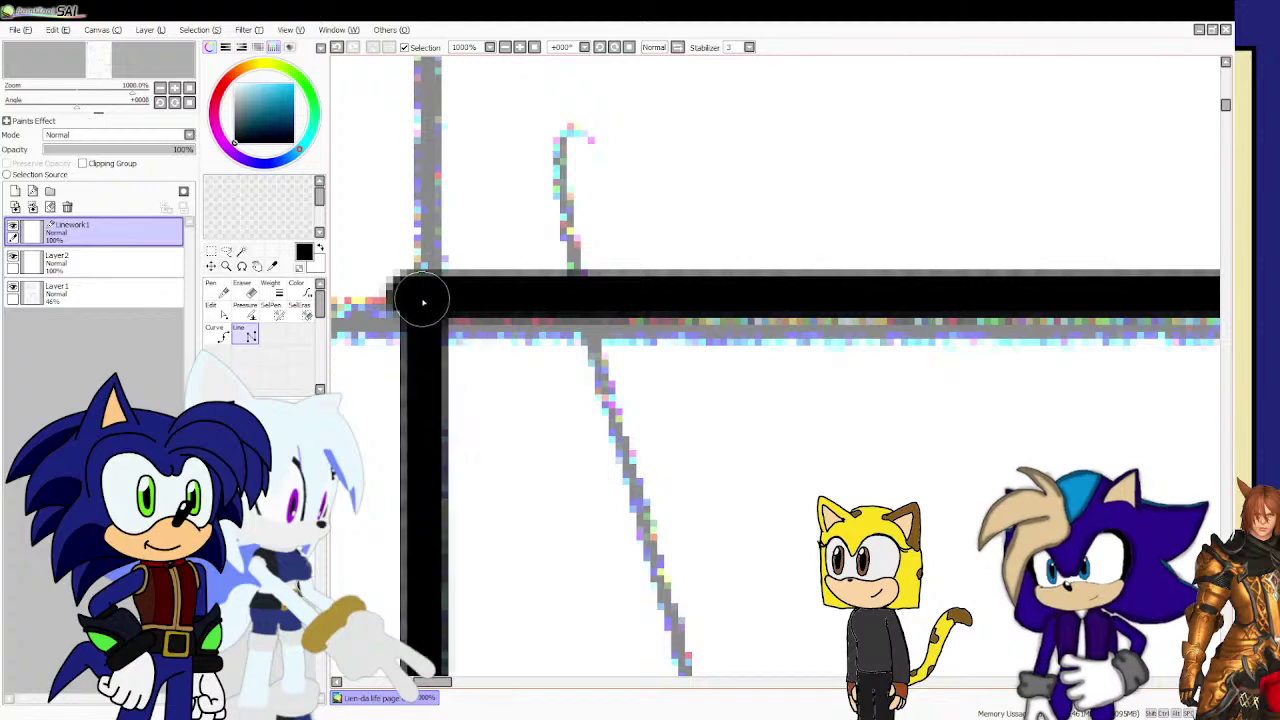
Shift the frame's upper-right corner point slightly down so the top line follows the pencil border.
{"action": "scroll", "coordinate": [413, 302], "scroll_direction": "down", "scroll_amount": 8}
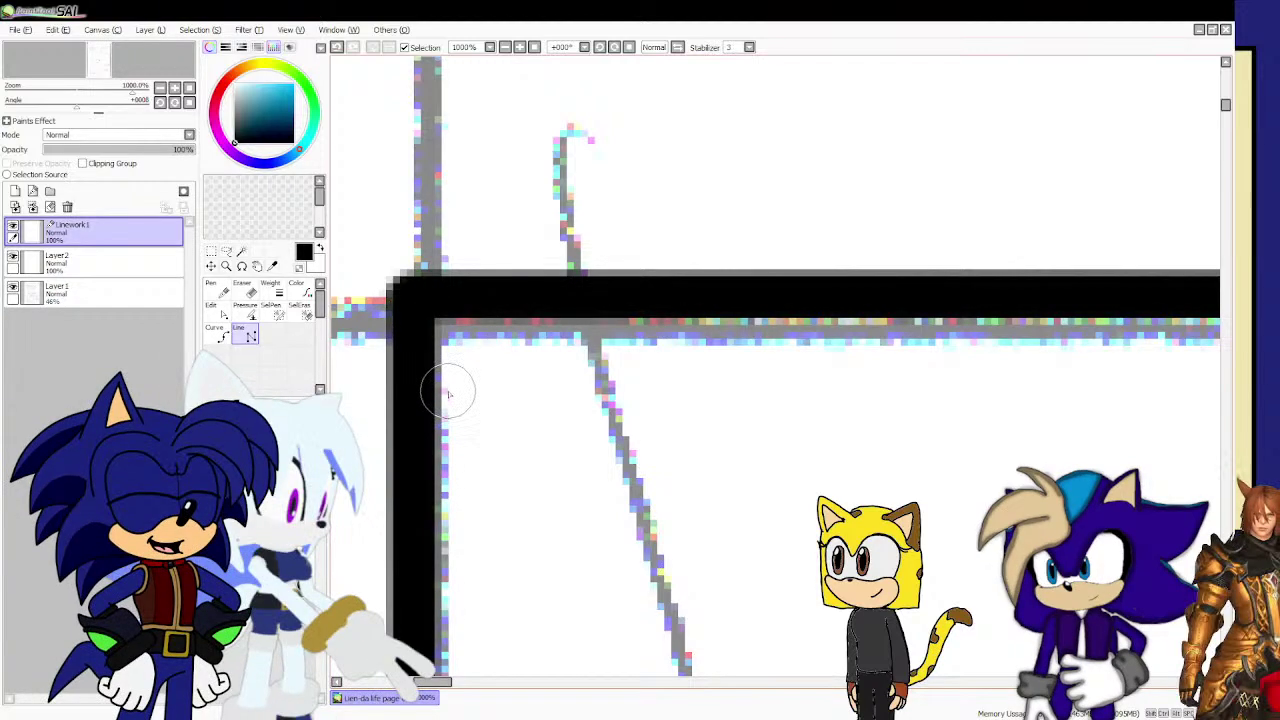
{"action": "scroll", "coordinate": [763, 411], "scroll_direction": "up", "scroll_amount": 10}
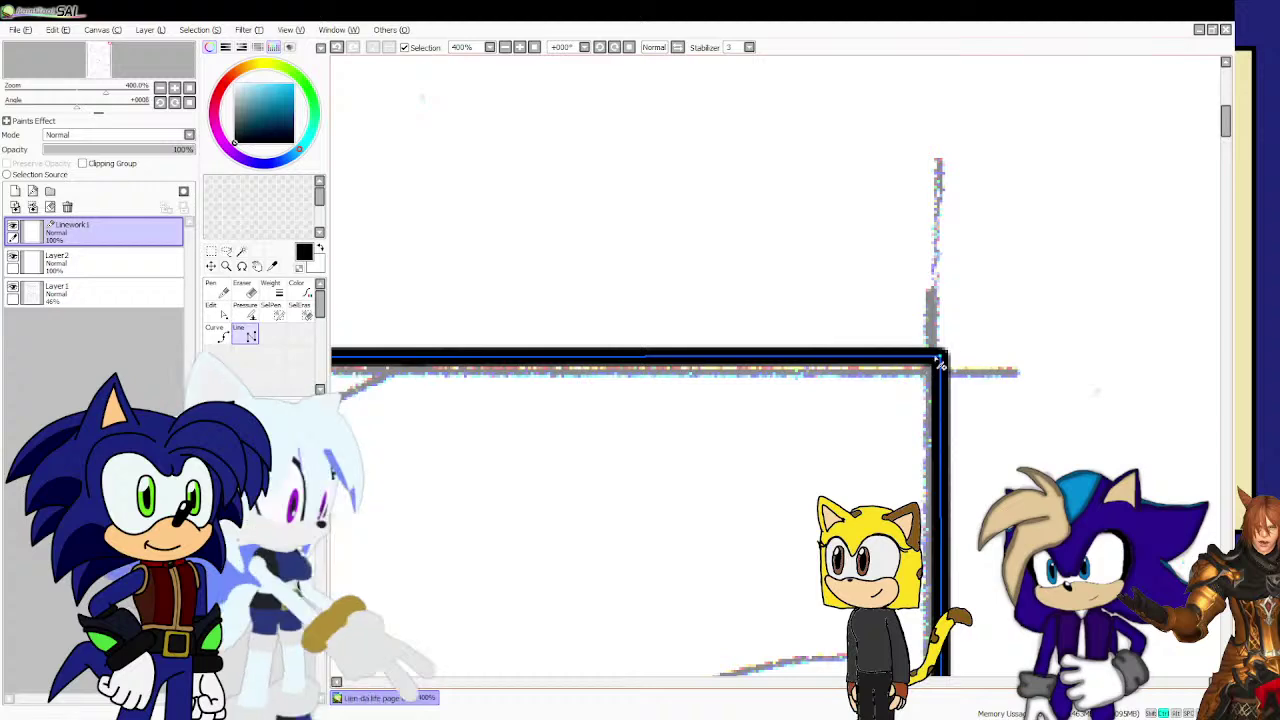
{"action": "left_click_drag", "start_coordinate": [940, 356], "coordinate": [941, 365]}
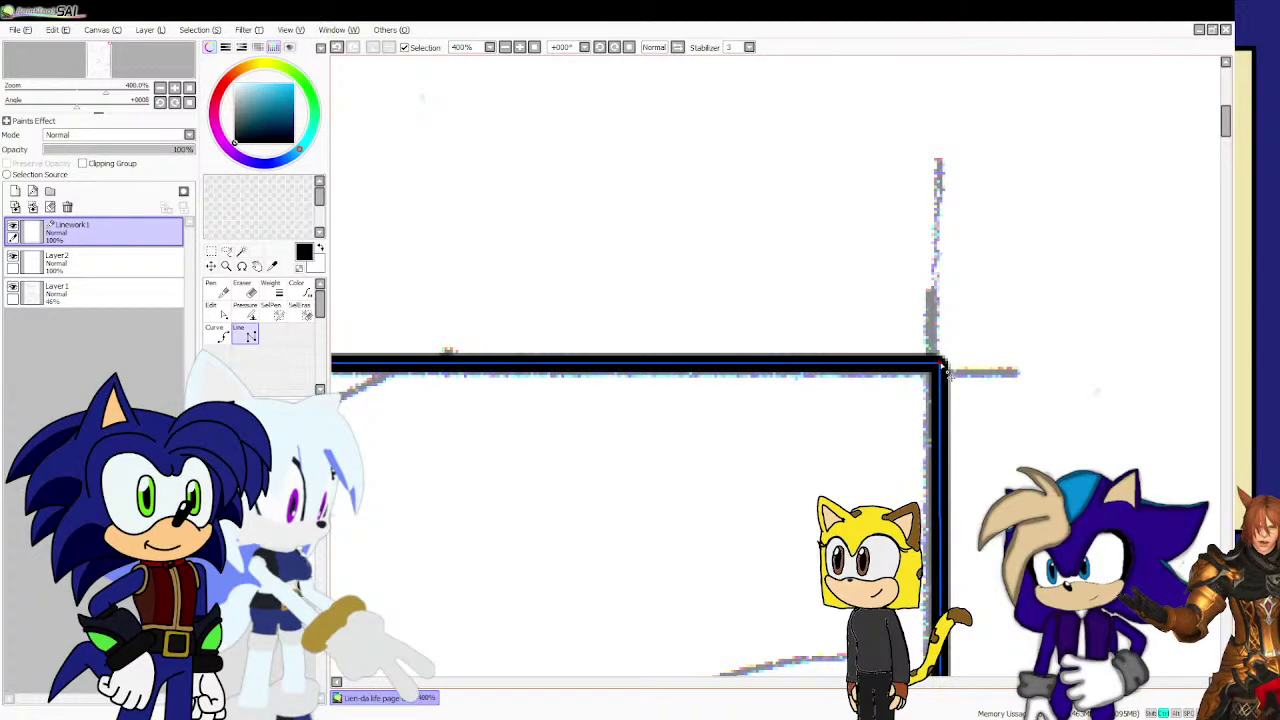
Move the frame's lower-right corner point slightly inward to adjust the right border line.
{"action": "scroll", "coordinate": [940, 368], "scroll_direction": "down", "scroll_amount": 8}
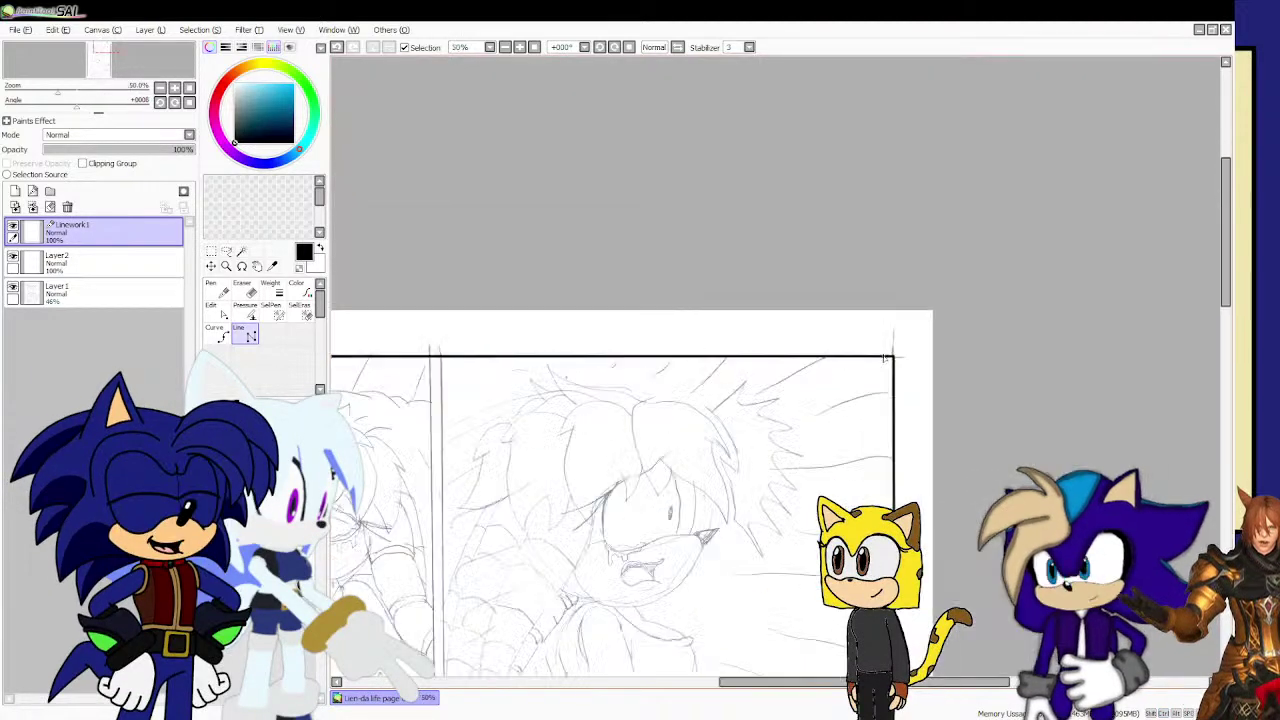
{"action": "scroll", "coordinate": [852, 447], "scroll_direction": "down", "scroll_amount": 2}
{"action": "scroll", "coordinate": [795, 593], "scroll_direction": "up", "scroll_amount": 5}
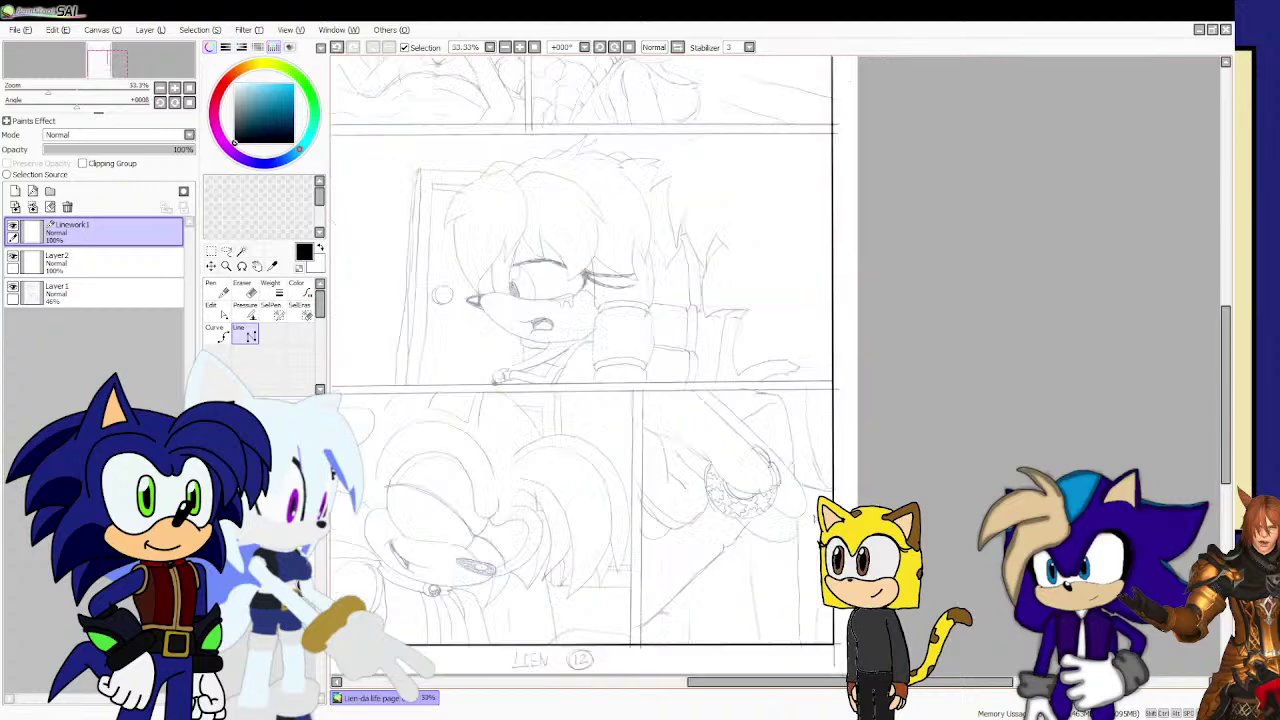
{"action": "scroll", "coordinate": [795, 593], "scroll_direction": "up", "scroll_amount": 1}
{"action": "scroll", "coordinate": [798, 545], "scroll_direction": "down", "scroll_amount": 4}
{"action": "scroll", "coordinate": [805, 552], "scroll_direction": "up", "scroll_amount": 5}
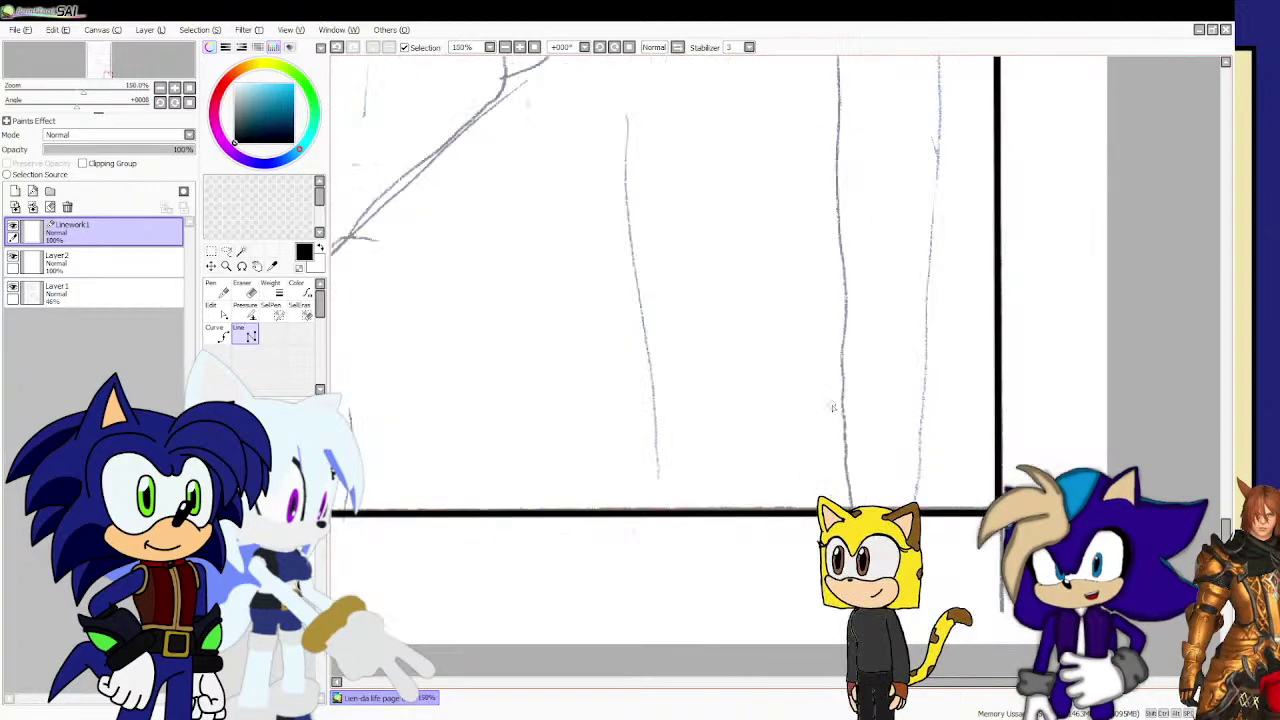
{"action": "scroll", "coordinate": [822, 293], "scroll_direction": "up", "scroll_amount": 1}
{"action": "scroll", "coordinate": [822, 293], "scroll_direction": "up", "scroll_amount": 1}
{"action": "scroll", "coordinate": [964, 440], "scroll_direction": "down", "scroll_amount": 2}
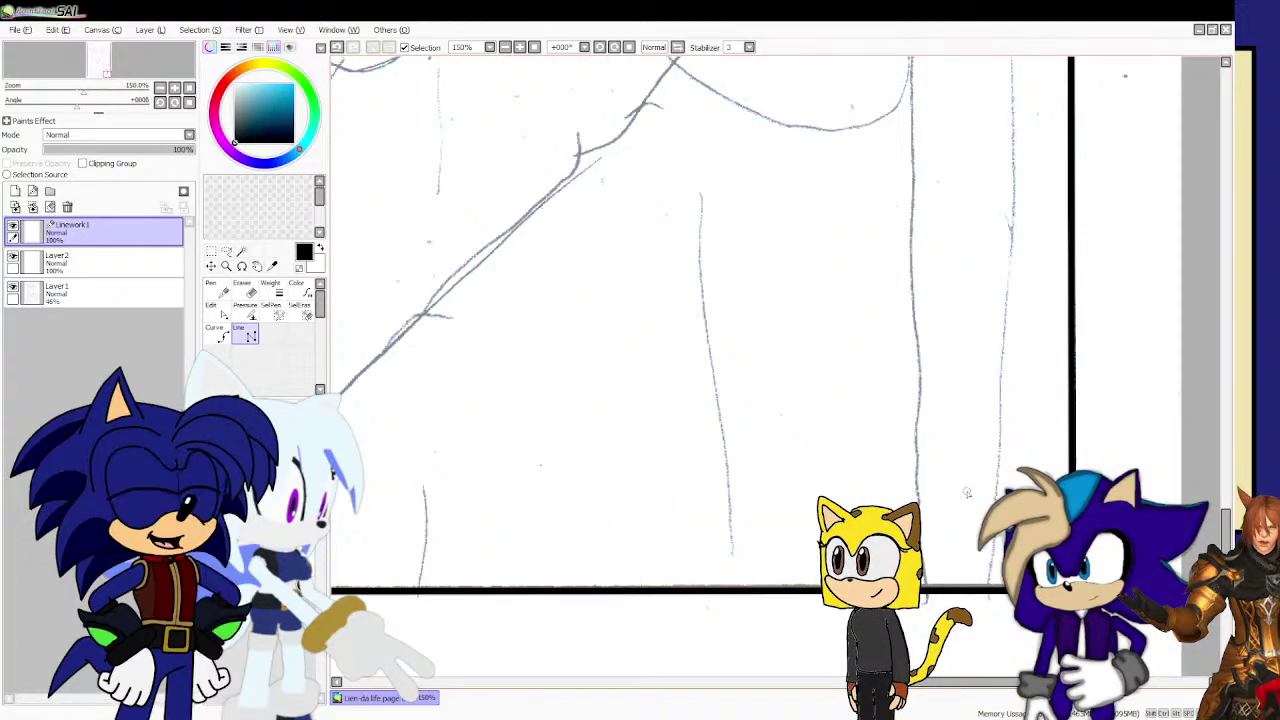
{"action": "scroll", "coordinate": [1070, 598], "scroll_direction": "up", "scroll_amount": 3}
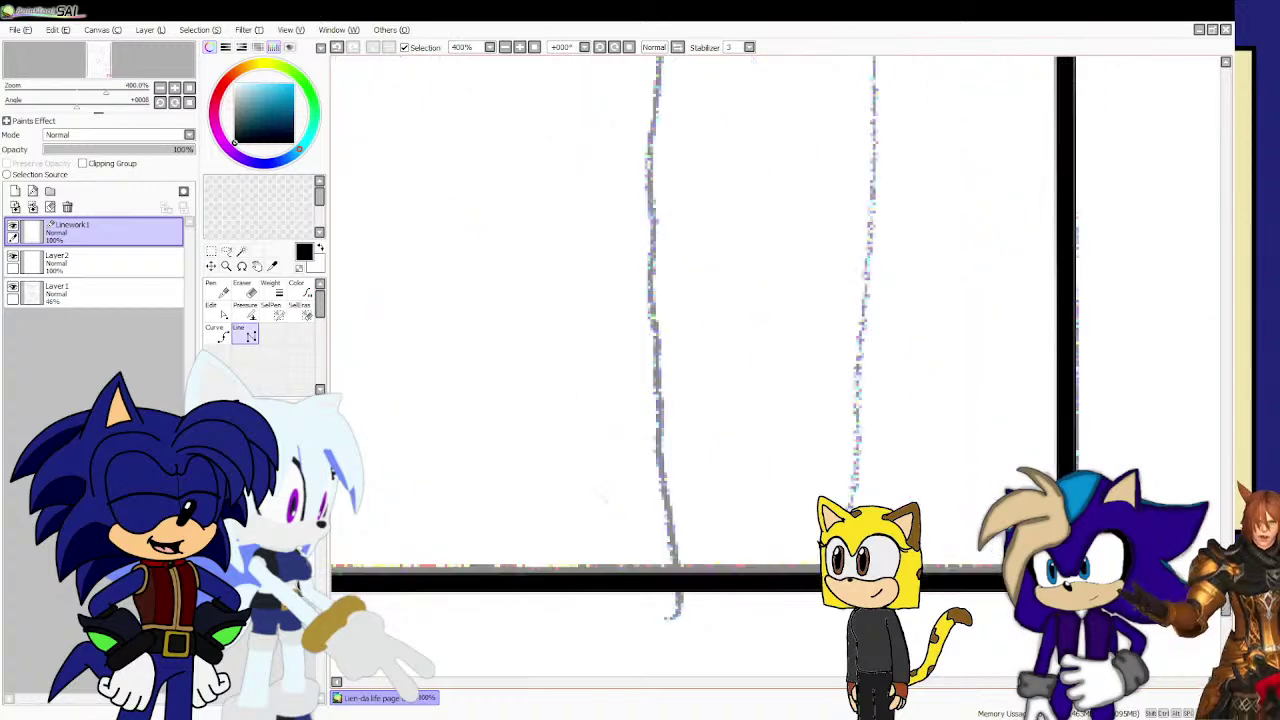
{"action": "left_click_drag", "start_coordinate": [1066, 582], "coordinate": [1055, 580]}
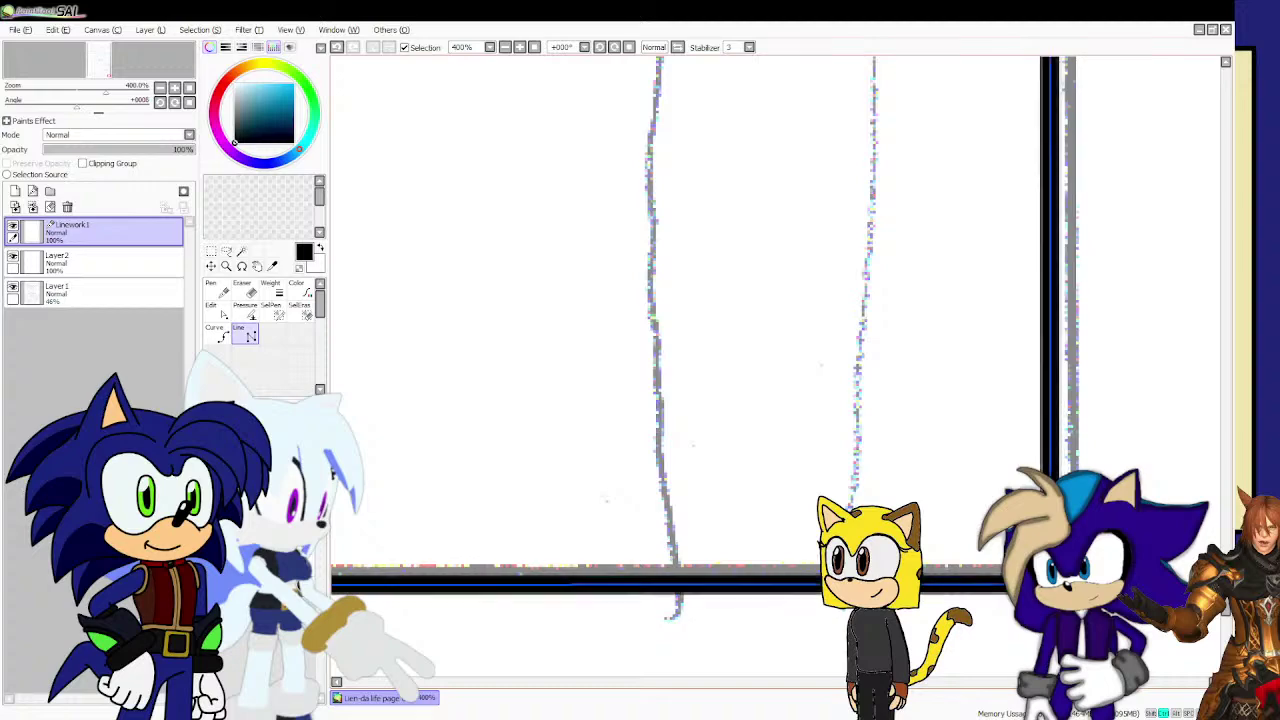
Move the frame's lower-left corner point slightly outward to adjust the left border line.
{"action": "scroll", "coordinate": [1054, 584], "scroll_direction": "down", "scroll_amount": 7}
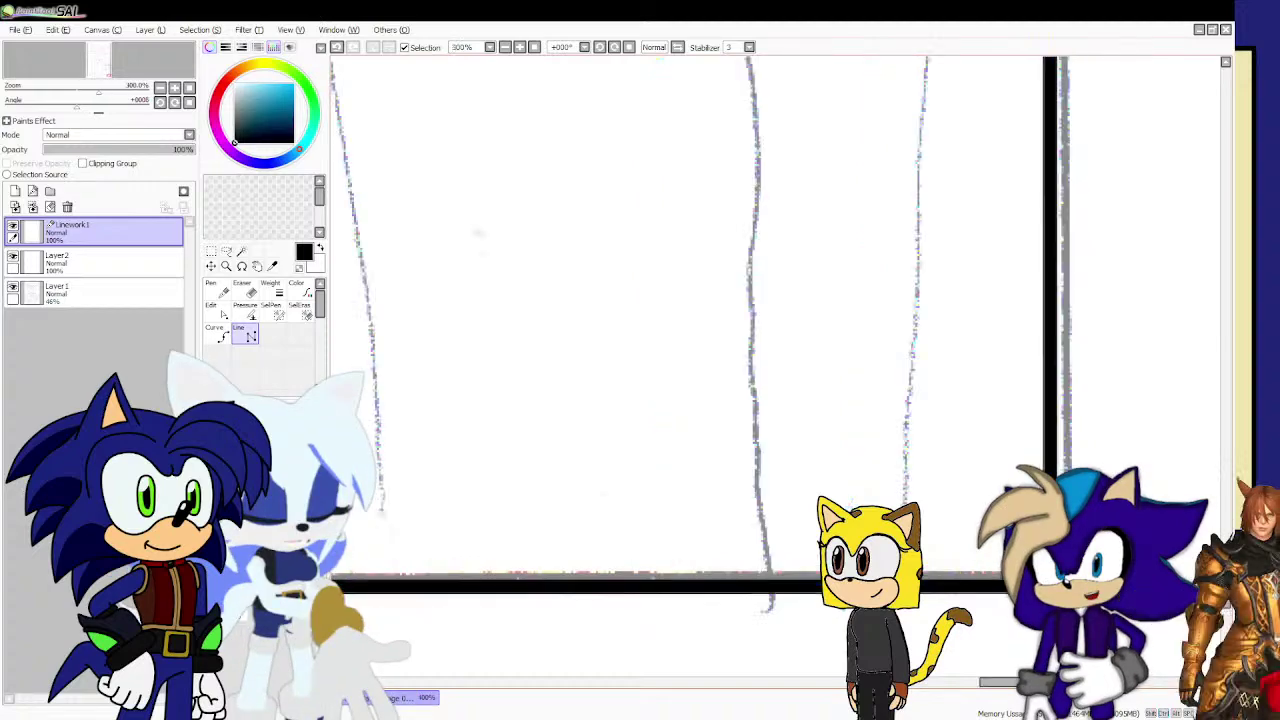
{"action": "scroll", "coordinate": [598, 575], "scroll_direction": "up", "scroll_amount": 5}
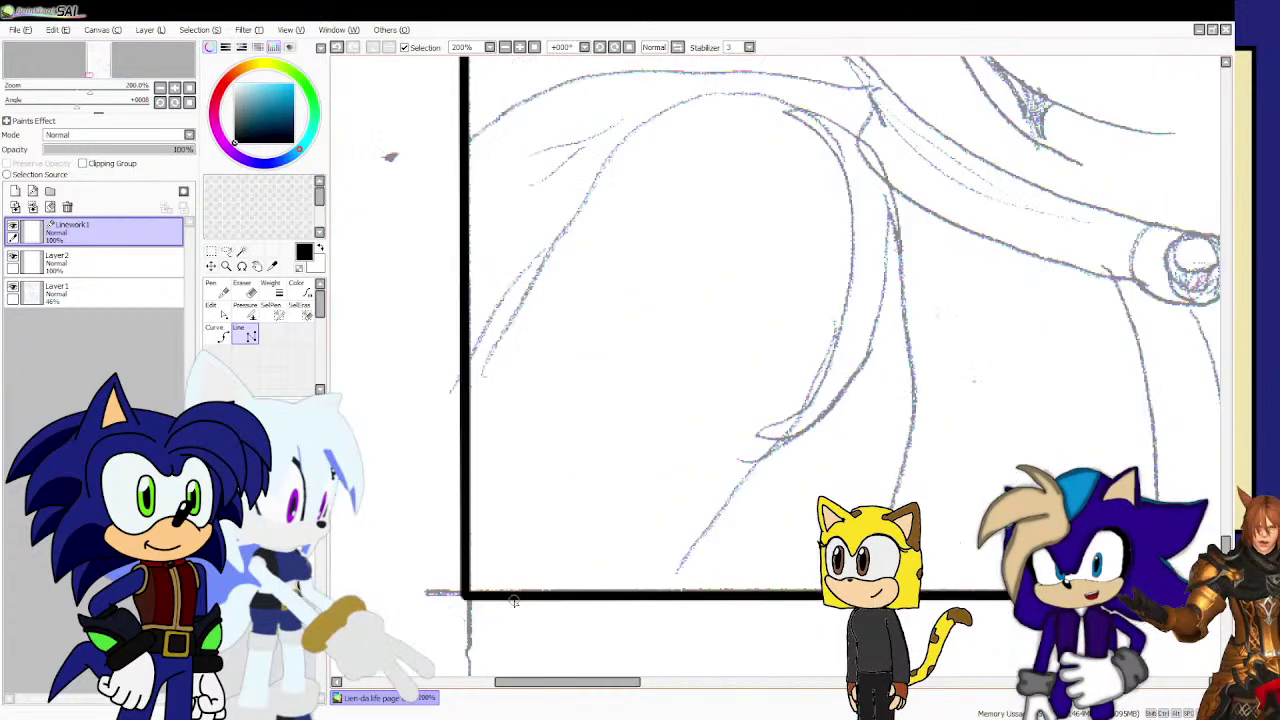
{"action": "scroll", "coordinate": [475, 610], "scroll_direction": "up", "scroll_amount": 2}
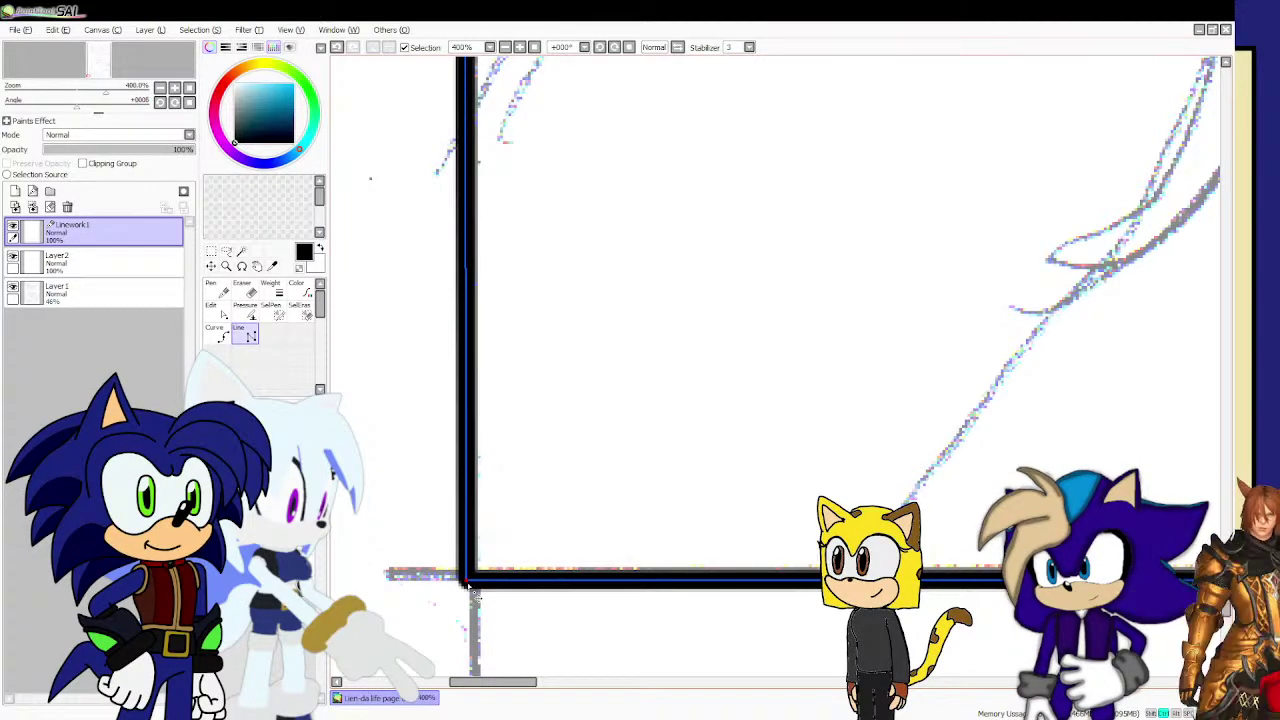
{"action": "left_click_drag", "start_coordinate": [468, 585], "coordinate": [464, 586]}
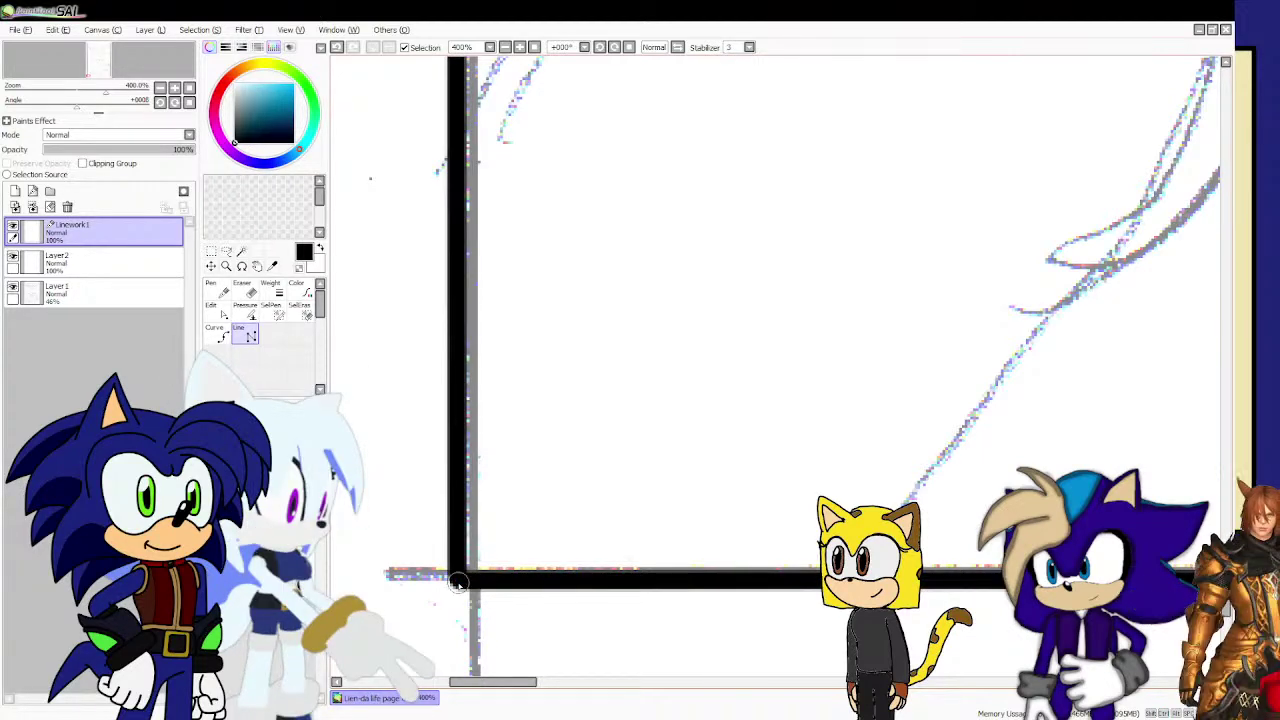
Draw a straight black line along the middle panel's top border, spanning from the left frame line to the right one.
{"action": "scroll", "coordinate": [460, 586], "scroll_direction": "down", "scroll_amount": 8}
{"action": "scroll", "coordinate": [460, 586], "scroll_direction": "down", "scroll_amount": 2}
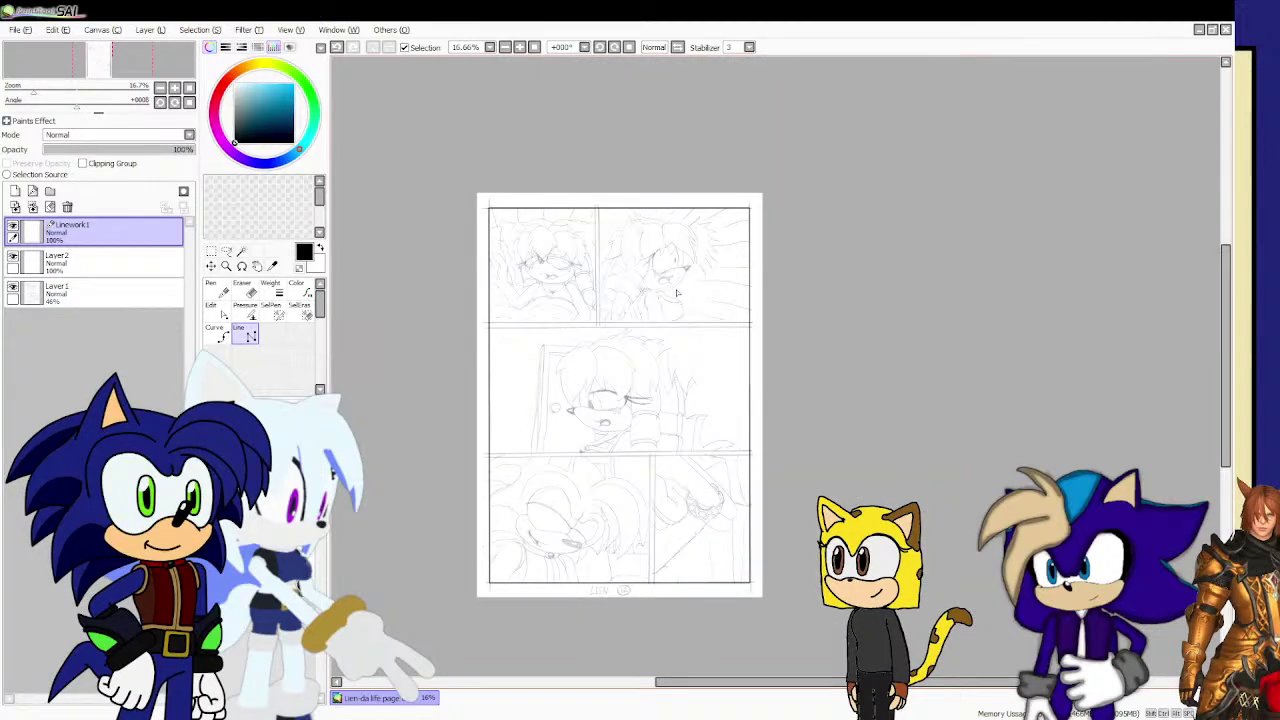
{"action": "scroll", "coordinate": [676, 293], "scroll_direction": "up", "scroll_amount": 2}
{"action": "scroll", "coordinate": [626, 313], "scroll_direction": "down", "scroll_amount": 1}
{"action": "scroll", "coordinate": [450, 345], "scroll_direction": "up", "scroll_amount": 5}
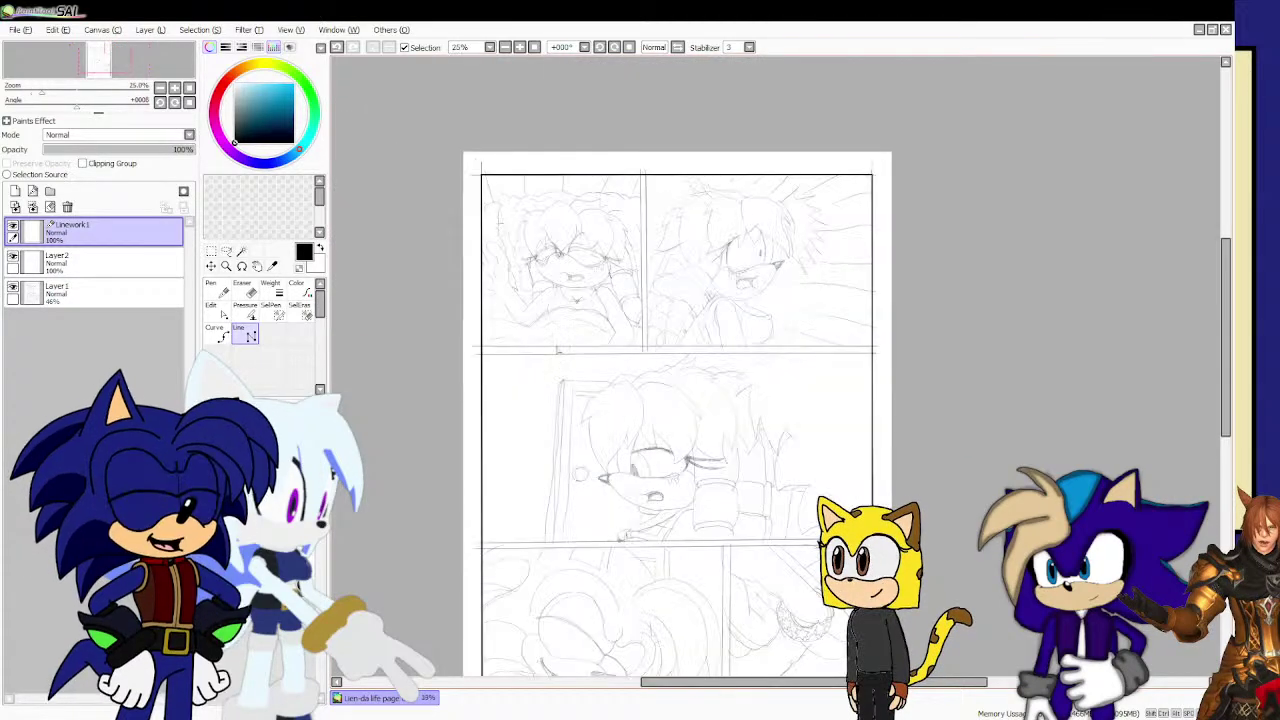
{"action": "scroll", "coordinate": [450, 345], "scroll_direction": "up", "scroll_amount": 5}
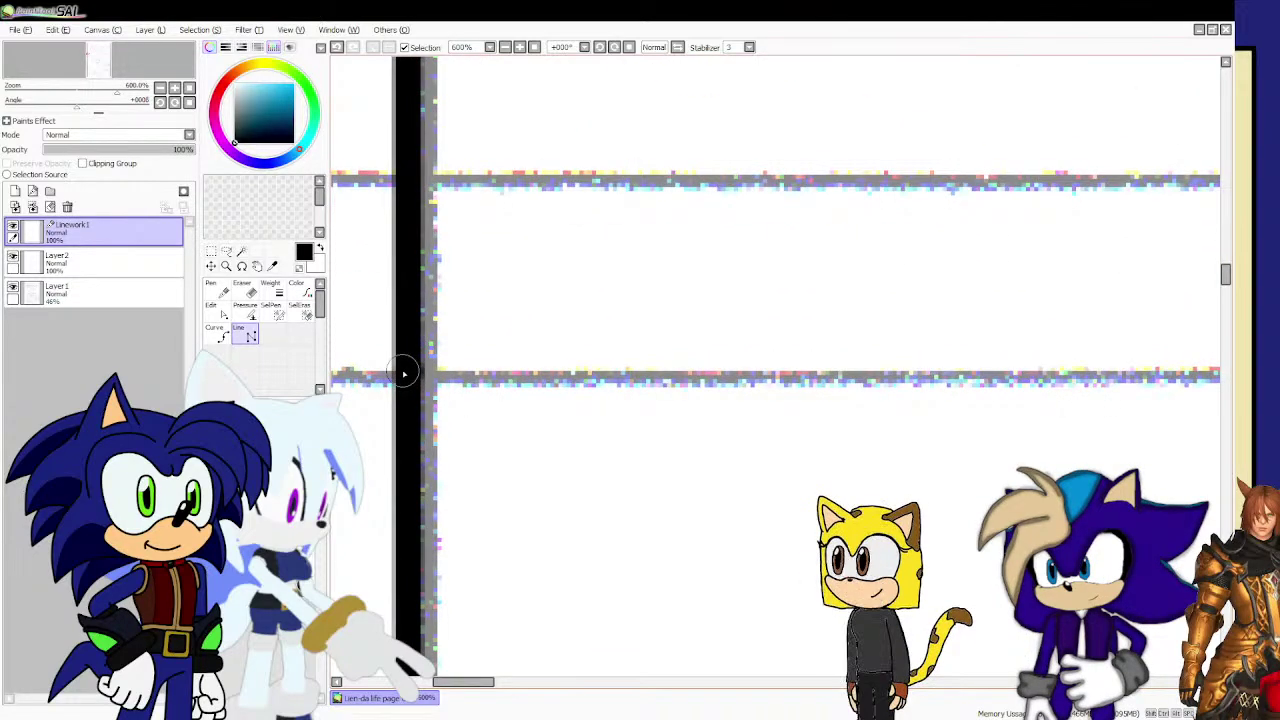
{"action": "scroll", "coordinate": [404, 374], "scroll_direction": "down", "scroll_amount": 7}
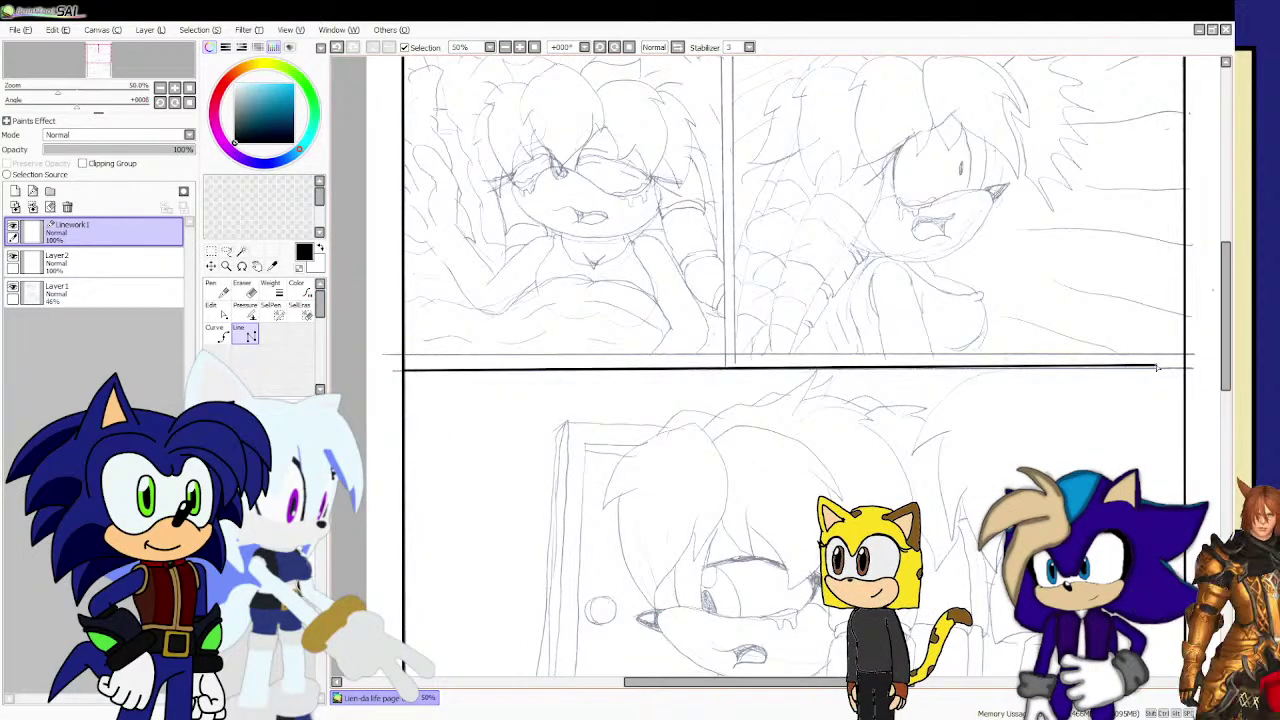
{"action": "scroll", "coordinate": [1143, 360], "scroll_direction": "up", "scroll_amount": 7}
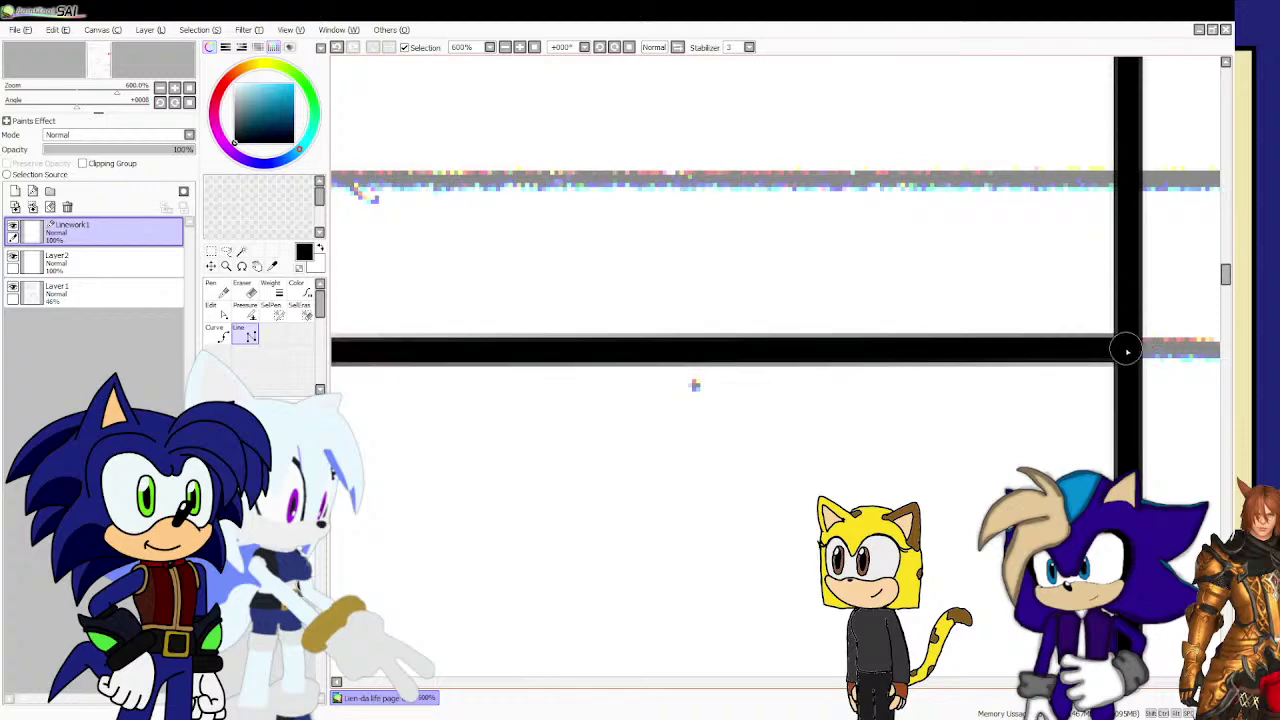
{"action": "double_click", "coordinate": [1126, 346]}
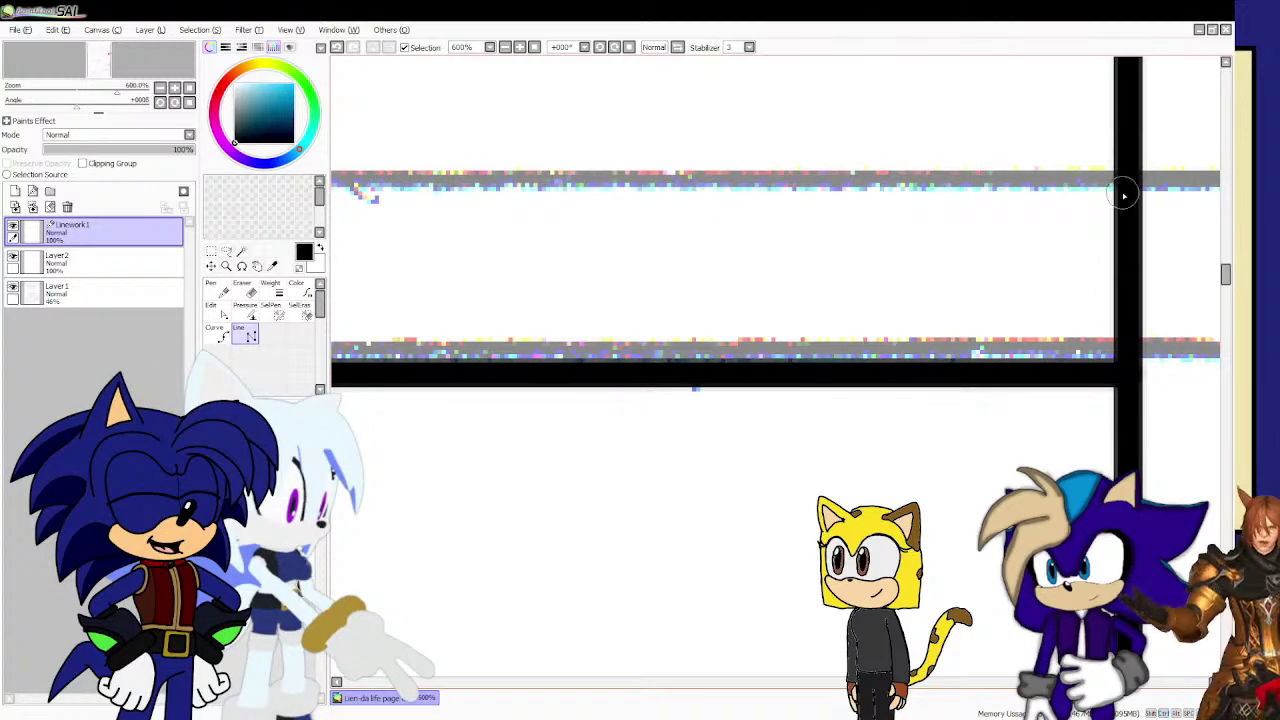
Draw a straight black line along the top row's bottom border from the right frame line to the left one, raising its left end slightly.
{"action": "scroll", "coordinate": [1131, 225], "scroll_direction": "down", "scroll_amount": 9}
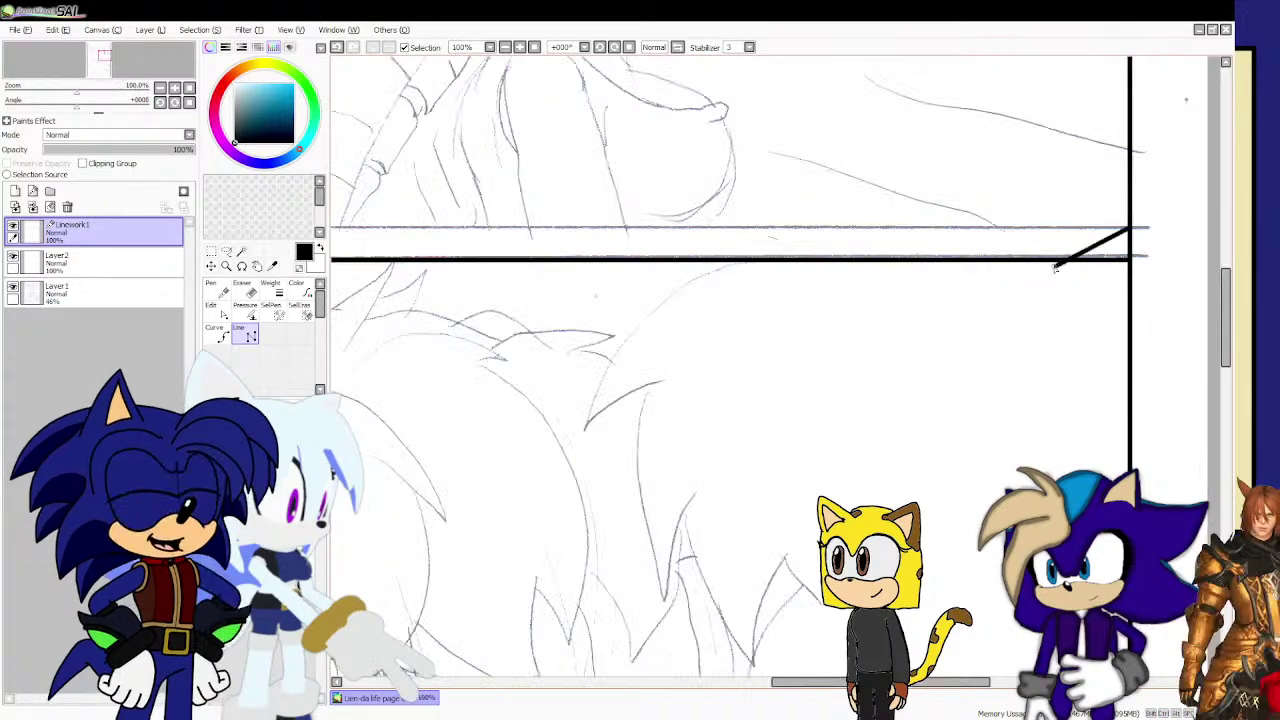
{"action": "scroll", "coordinate": [563, 233], "scroll_direction": "up", "scroll_amount": 5}
{"action": "scroll", "coordinate": [485, 250], "scroll_direction": "up", "scroll_amount": 4}
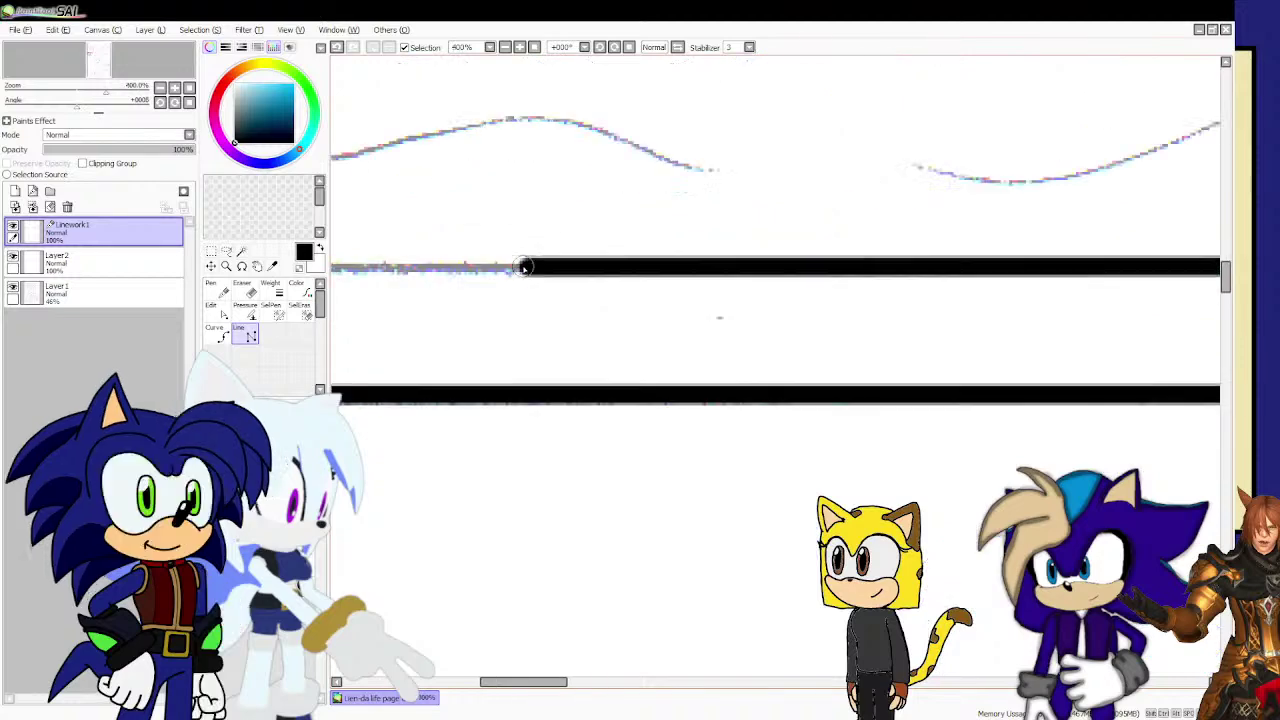
{"action": "left_click", "coordinate": [386, 268]}
{"action": "left_click_drag", "start_coordinate": [386, 270], "coordinate": [389, 256]}
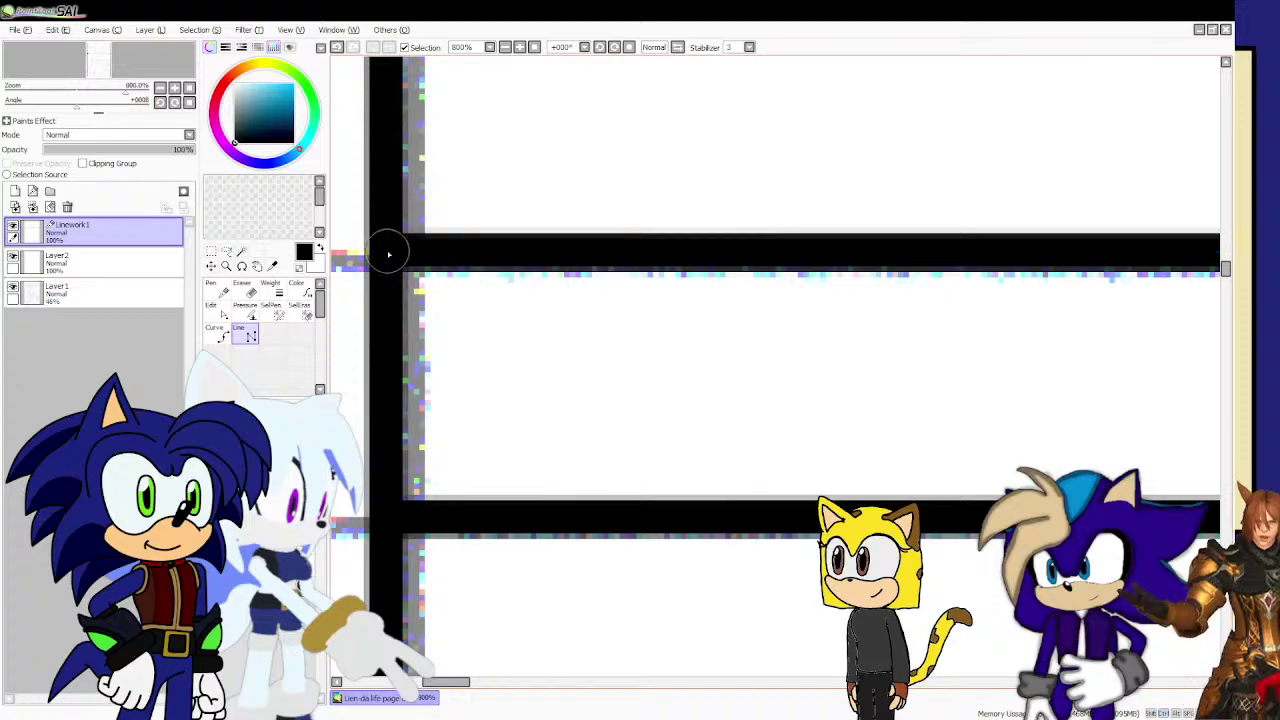
Draw a straight vertical black line along the upper-left panel's right border, from the top frame line to the row's bottom border.
{"action": "scroll", "coordinate": [389, 254], "scroll_direction": "down", "scroll_amount": 10}
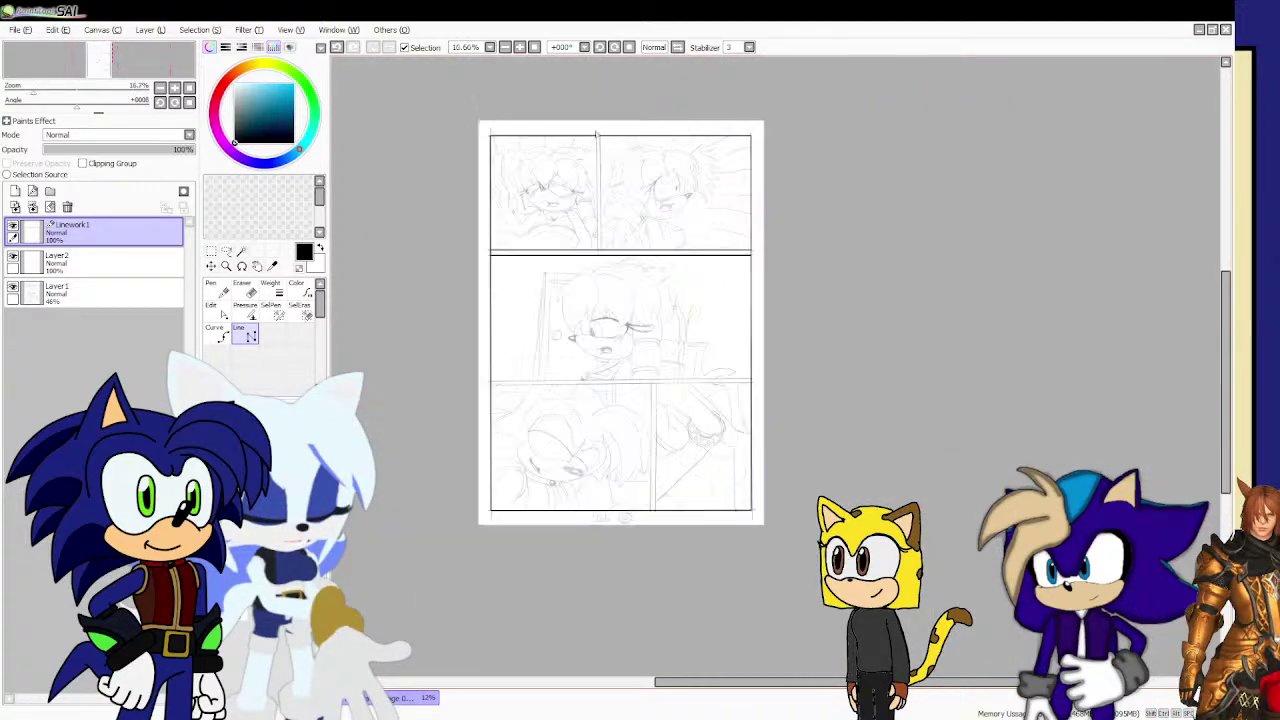
{"action": "scroll", "coordinate": [596, 134], "scroll_direction": "up", "scroll_amount": 6}
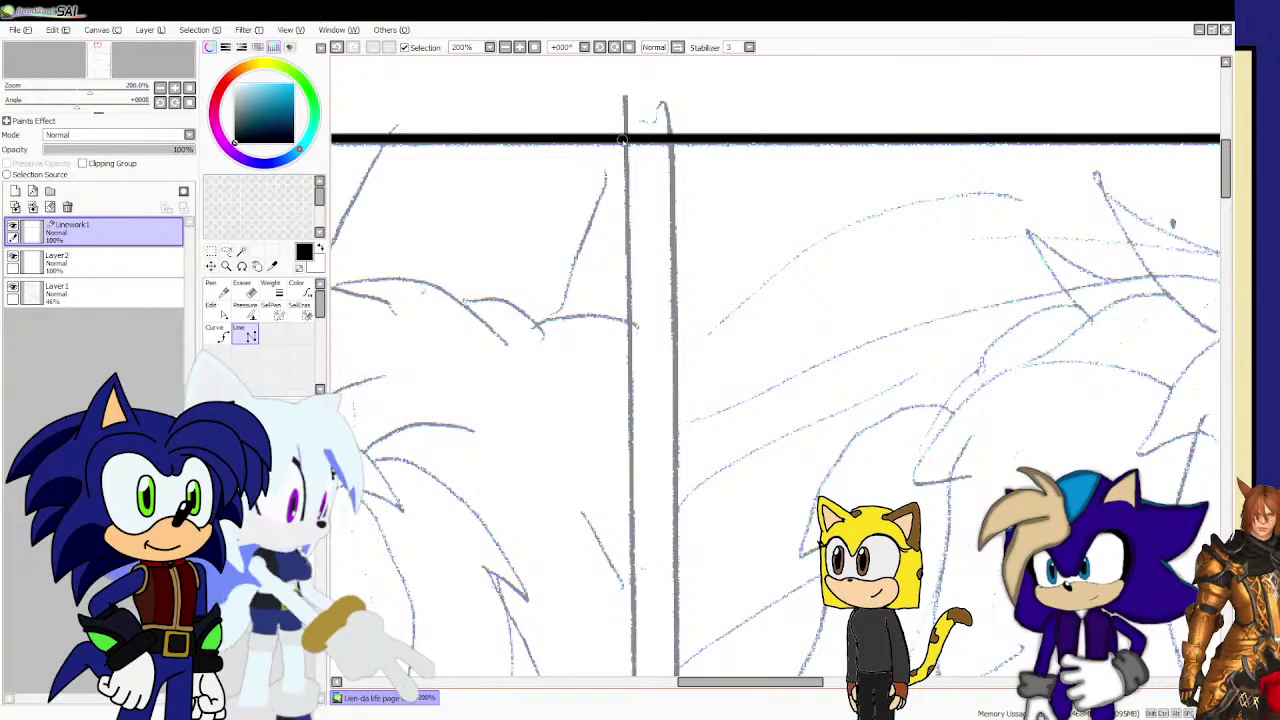
{"action": "scroll", "coordinate": [622, 140], "scroll_direction": "down", "scroll_amount": 4}
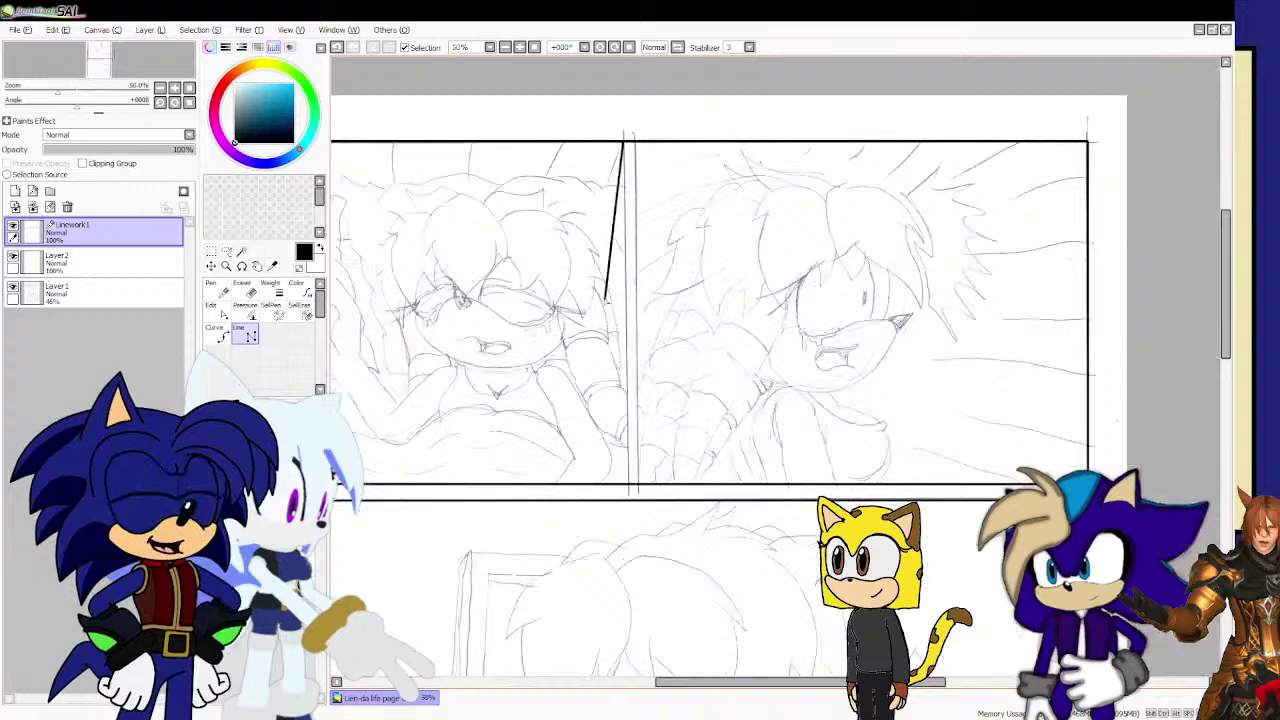
{"action": "scroll", "coordinate": [612, 420], "scroll_direction": "up", "scroll_amount": 3}
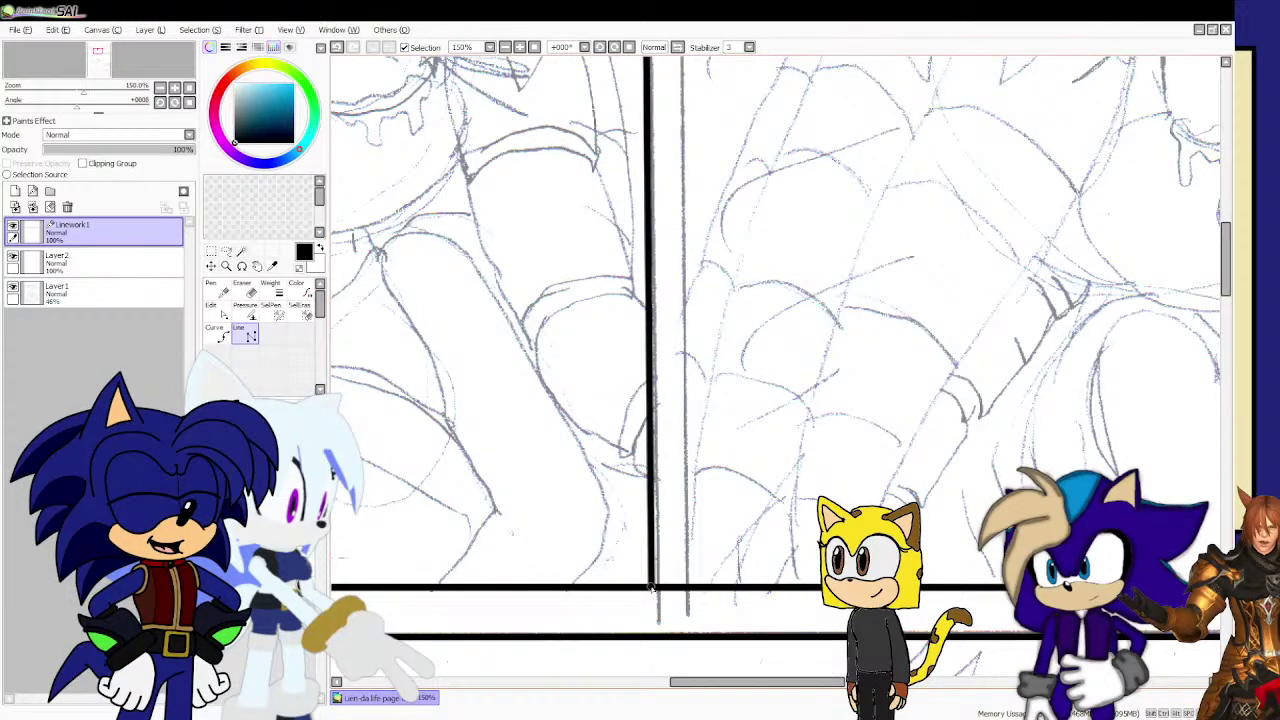
{"action": "scroll", "coordinate": [652, 590], "scroll_direction": "up", "scroll_amount": 5}
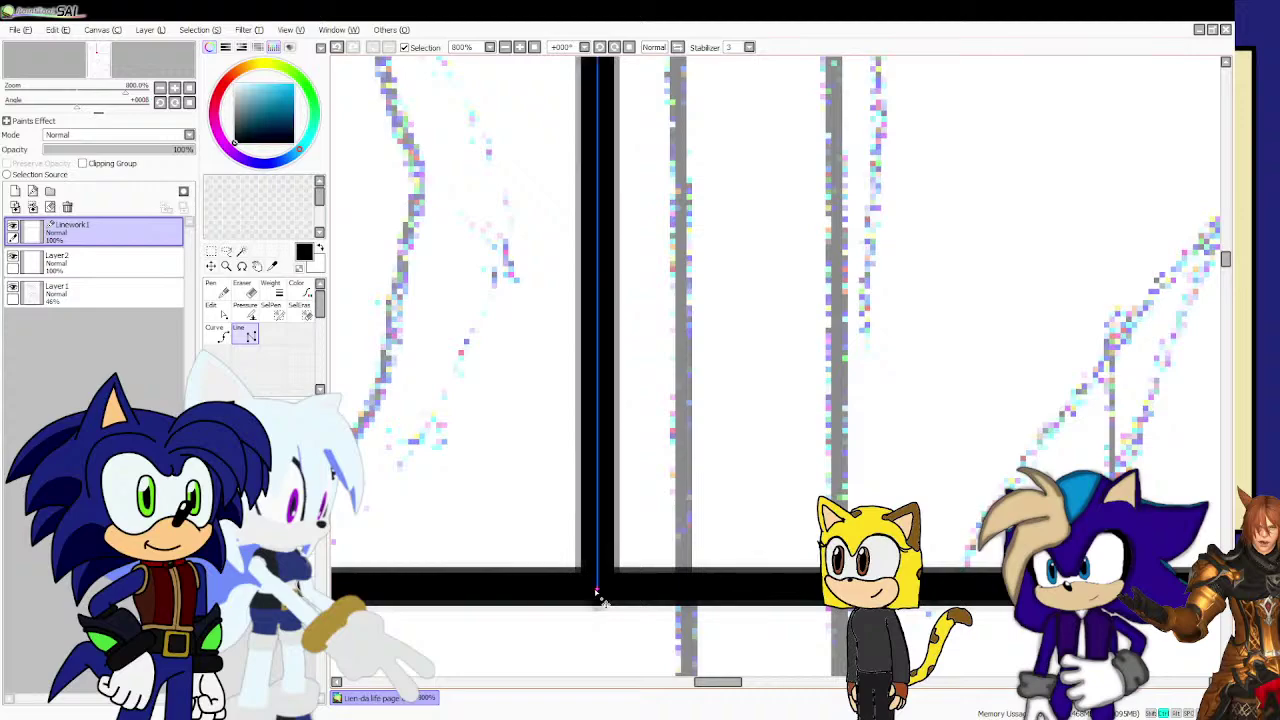
{"action": "left_click", "coordinate": [597, 593]}
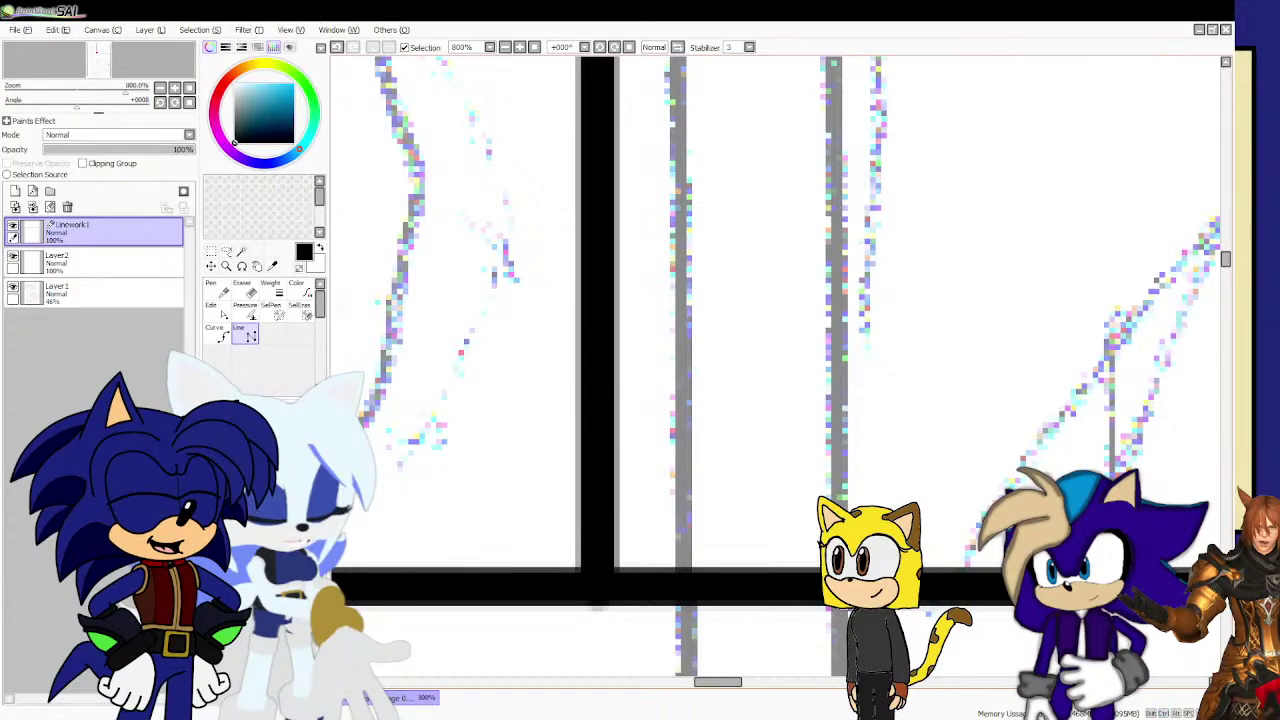
Draw the upper-right panel's left border as a straight black line from the row's bottom border and align its upper end with the top frame line.
{"action": "left_click", "coordinate": [840, 590]}
{"action": "scroll", "coordinate": [840, 590], "scroll_direction": "down", "scroll_amount": 9}
{"action": "scroll", "coordinate": [853, 241], "scroll_direction": "up", "scroll_amount": 7}
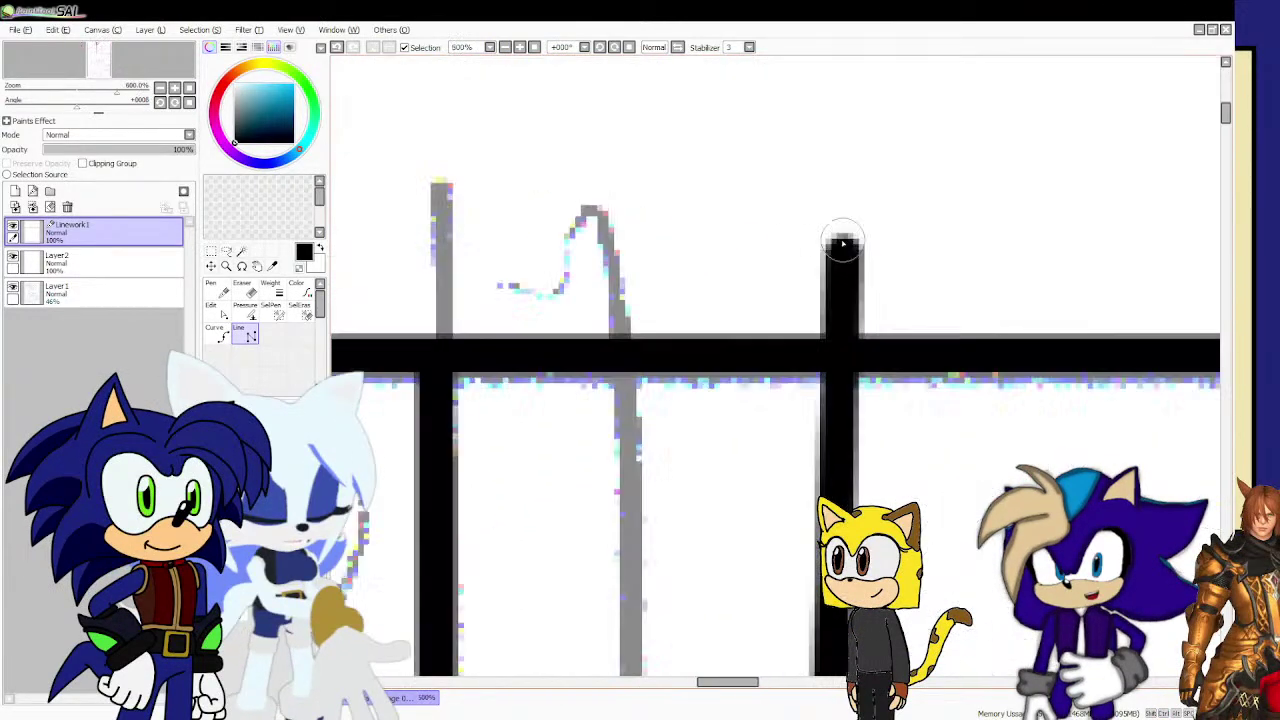
{"action": "scroll", "coordinate": [843, 243], "scroll_direction": "down", "scroll_amount": 1}
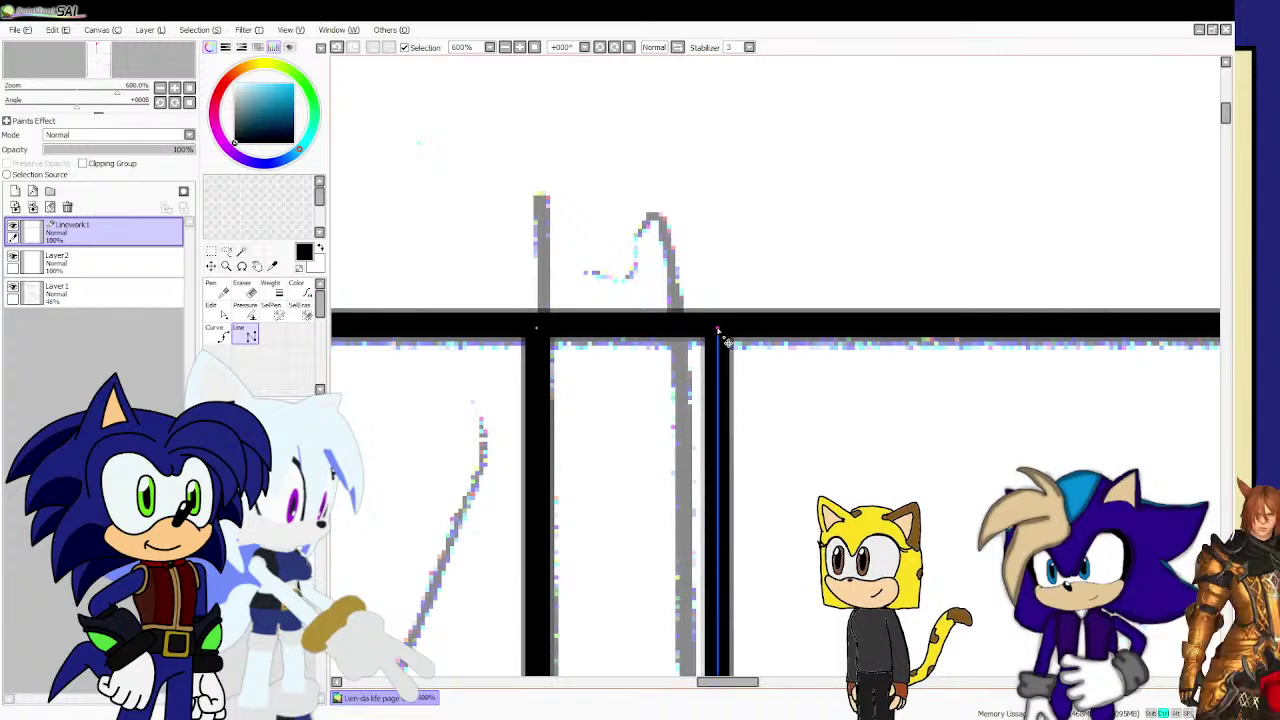
{"action": "left_click_drag", "start_coordinate": [718, 330], "coordinate": [721, 331]}
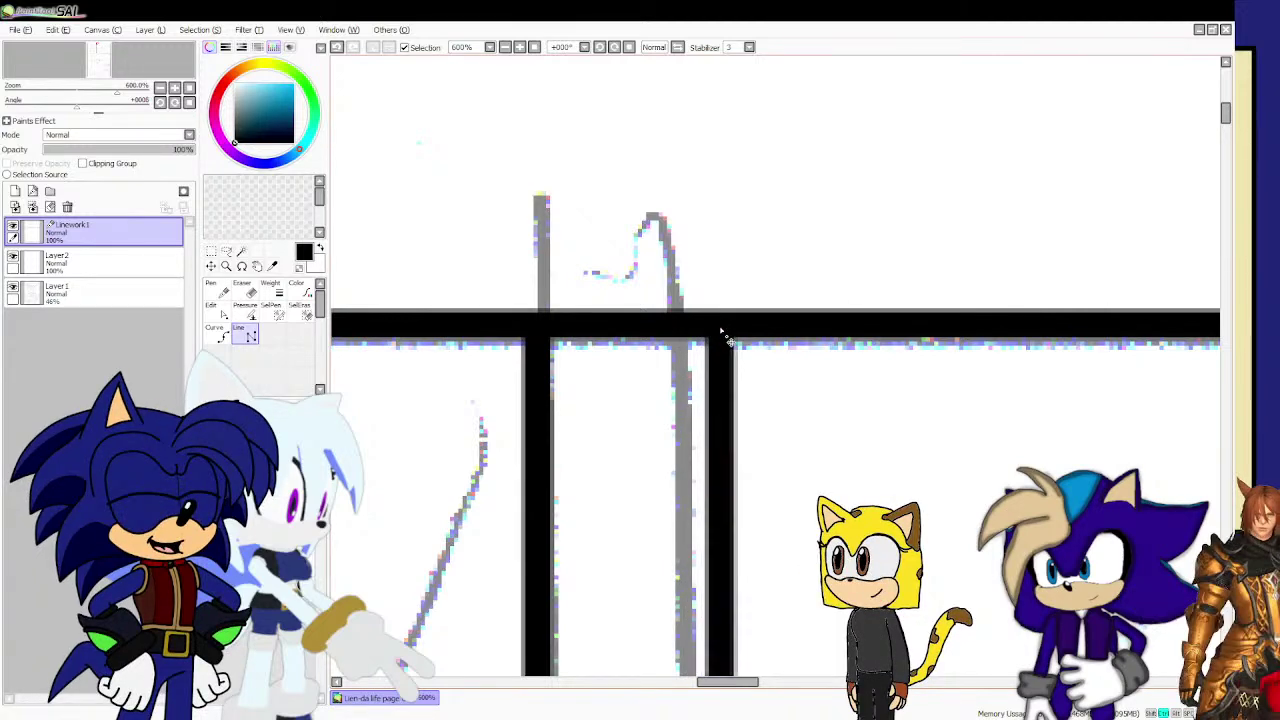
{"action": "scroll", "coordinate": [721, 330], "scroll_direction": "down", "scroll_amount": 1}
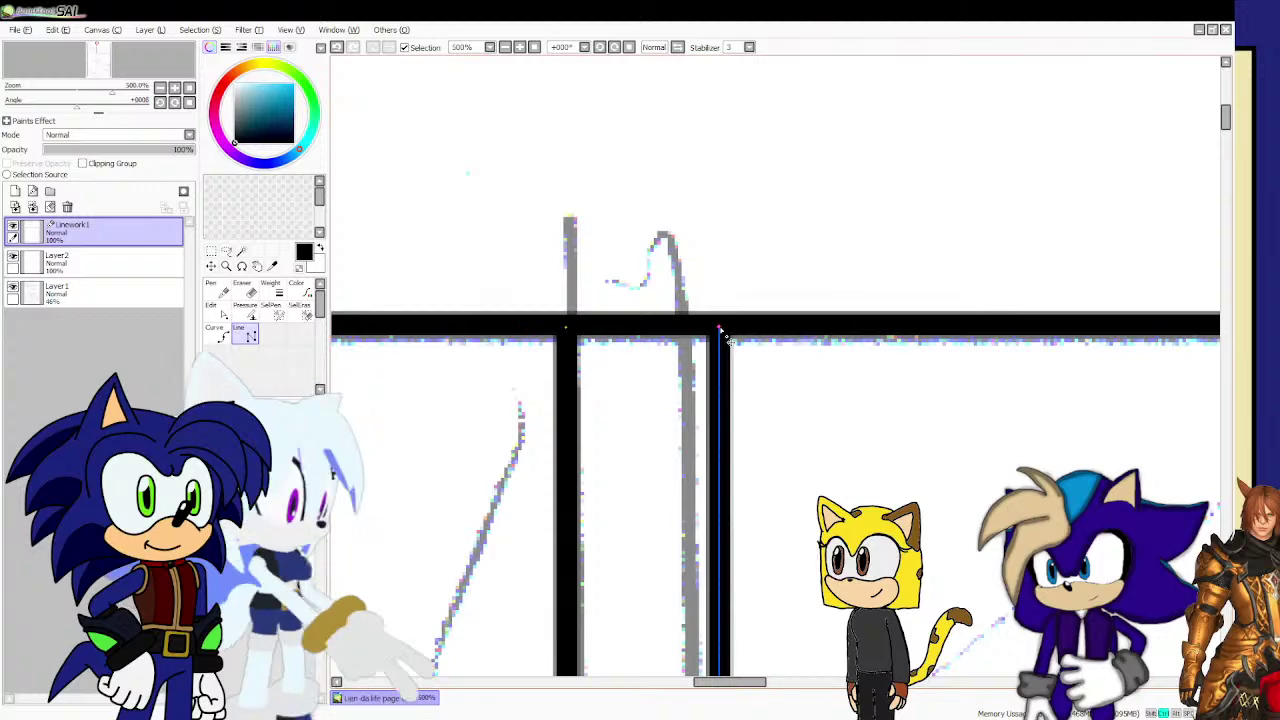
{"action": "scroll", "coordinate": [721, 330], "scroll_direction": "down", "scroll_amount": 3}
{"action": "scroll", "coordinate": [720, 329], "scroll_direction": "down", "scroll_amount": 1}
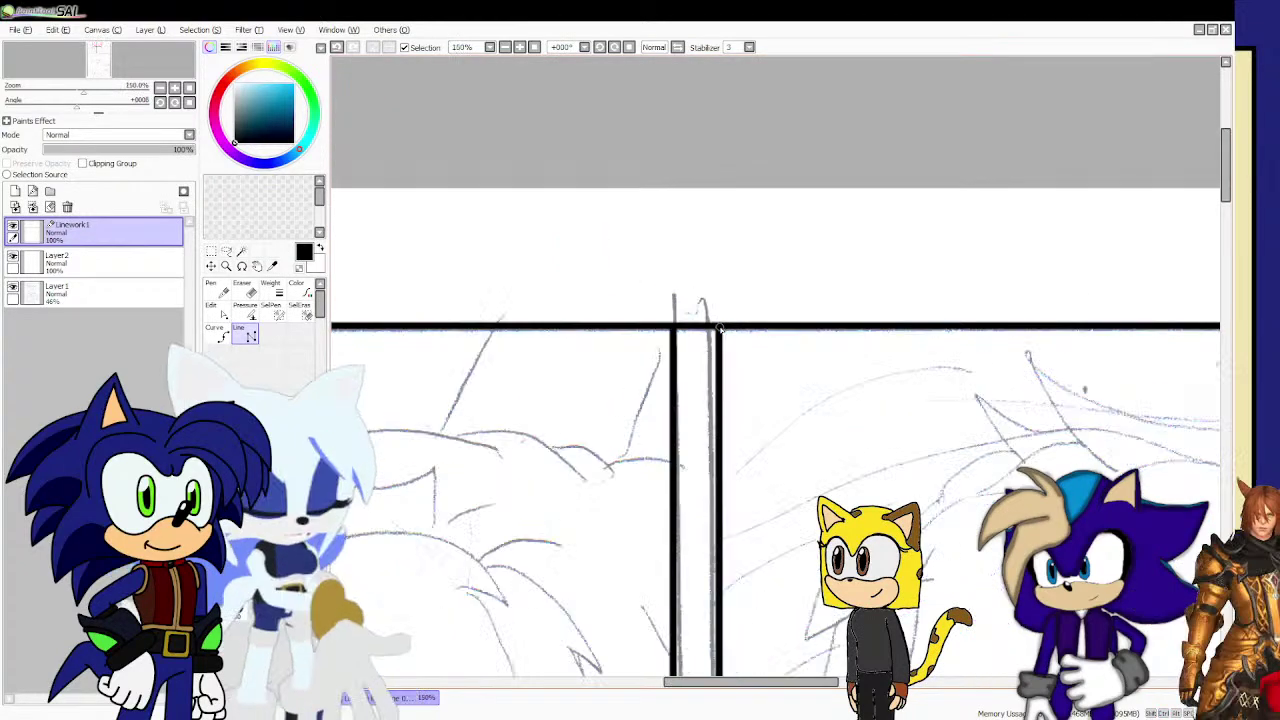
Draw a straight black line along the middle panel's bottom border from the left frame line to the right one and lower its right end.
{"action": "scroll", "coordinate": [720, 329], "scroll_direction": "down", "scroll_amount": 5}
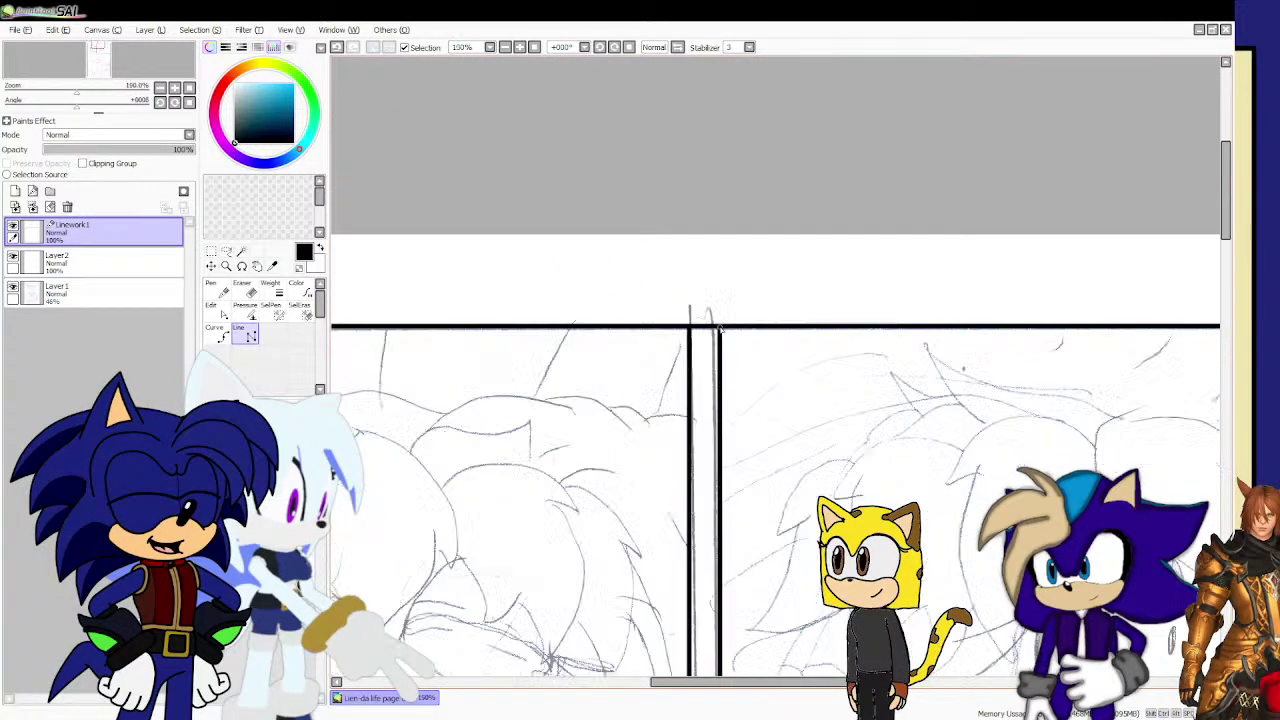
{"action": "scroll", "coordinate": [720, 330], "scroll_direction": "down", "scroll_amount": 1}
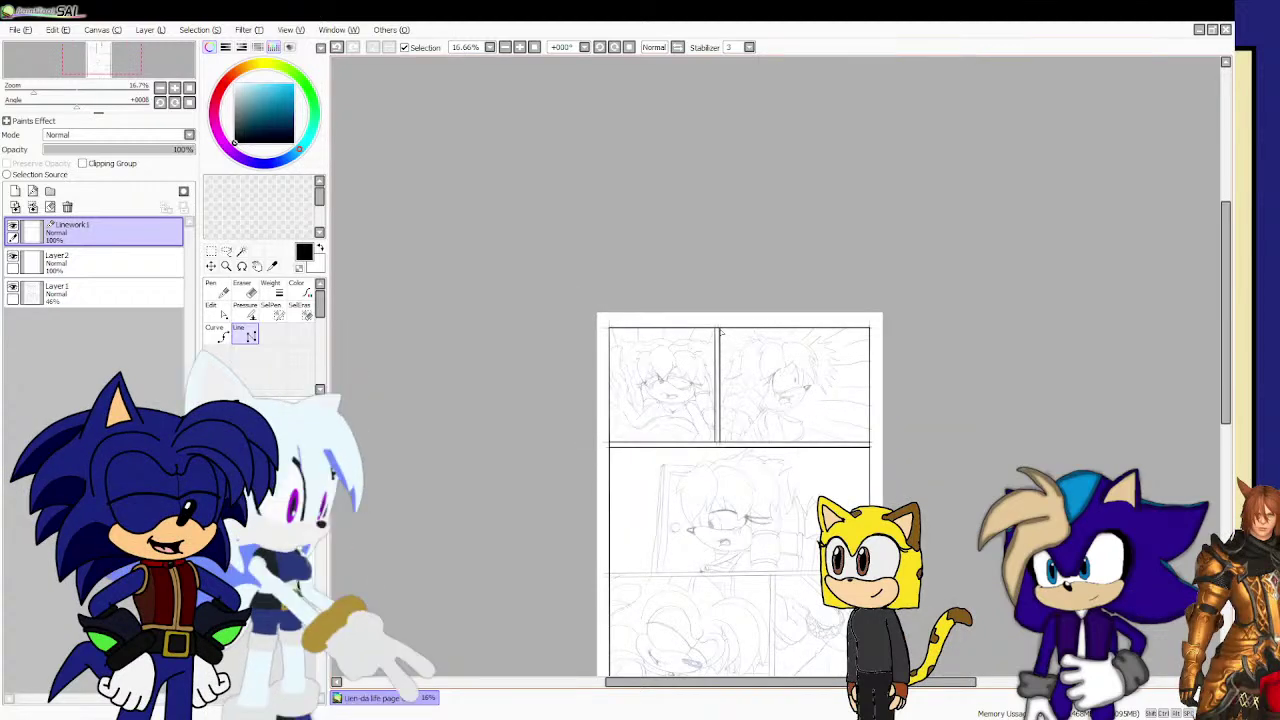
{"action": "scroll", "coordinate": [721, 333], "scroll_direction": "down", "scroll_amount": 1}
{"action": "scroll", "coordinate": [735, 517], "scroll_direction": "up", "scroll_amount": 1}
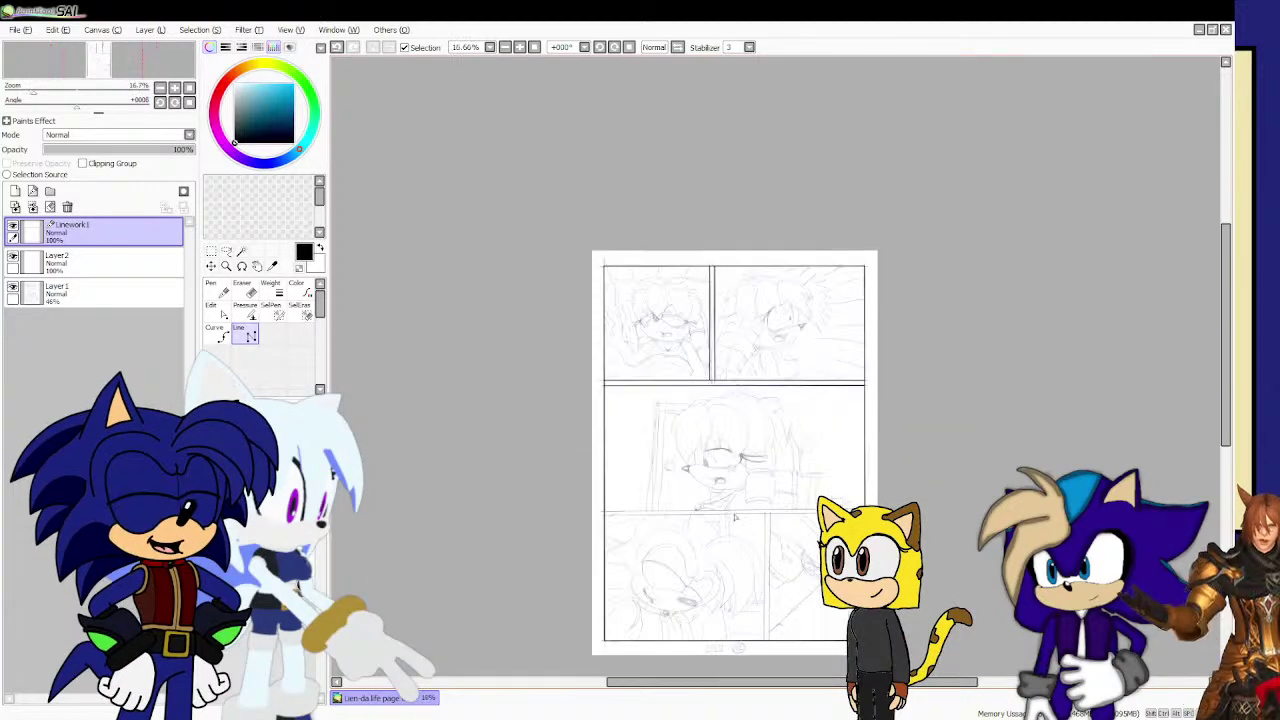
{"action": "scroll", "coordinate": [735, 517], "scroll_direction": "up", "scroll_amount": 2}
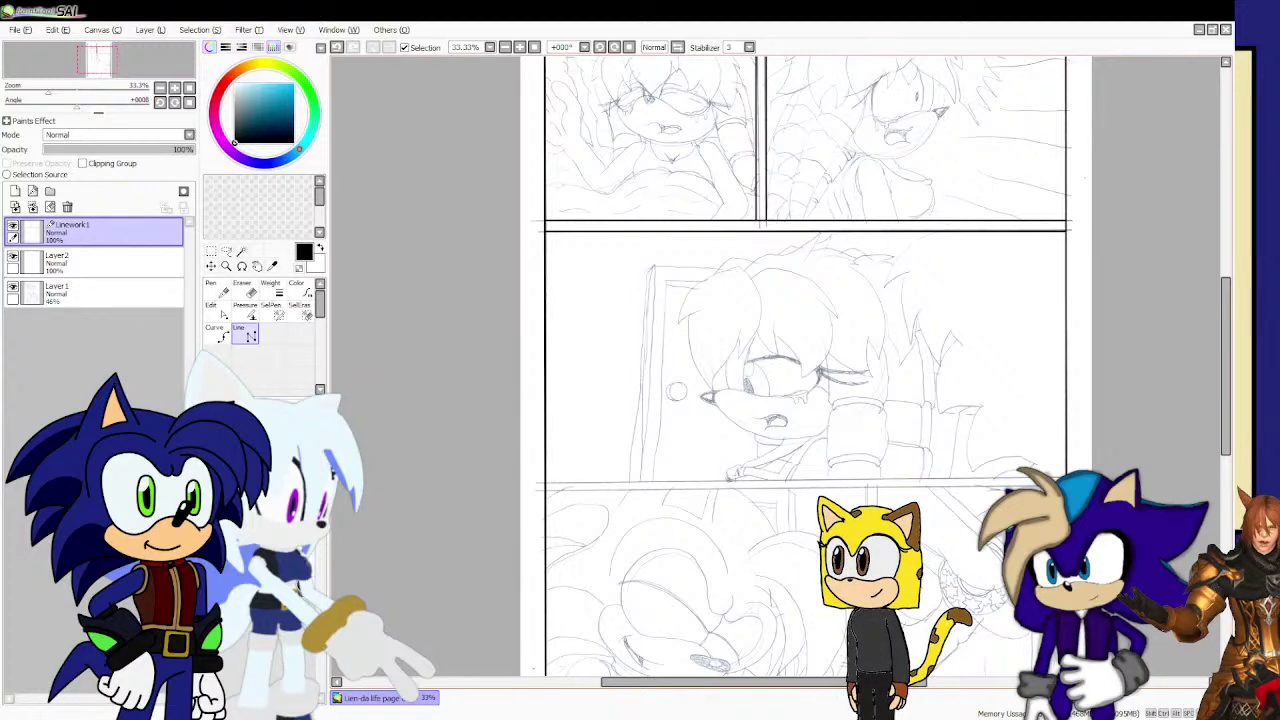
{"action": "scroll", "coordinate": [492, 490], "scroll_direction": "up", "scroll_amount": 4}
{"action": "scroll", "coordinate": [492, 490], "scroll_direction": "up", "scroll_amount": 1}
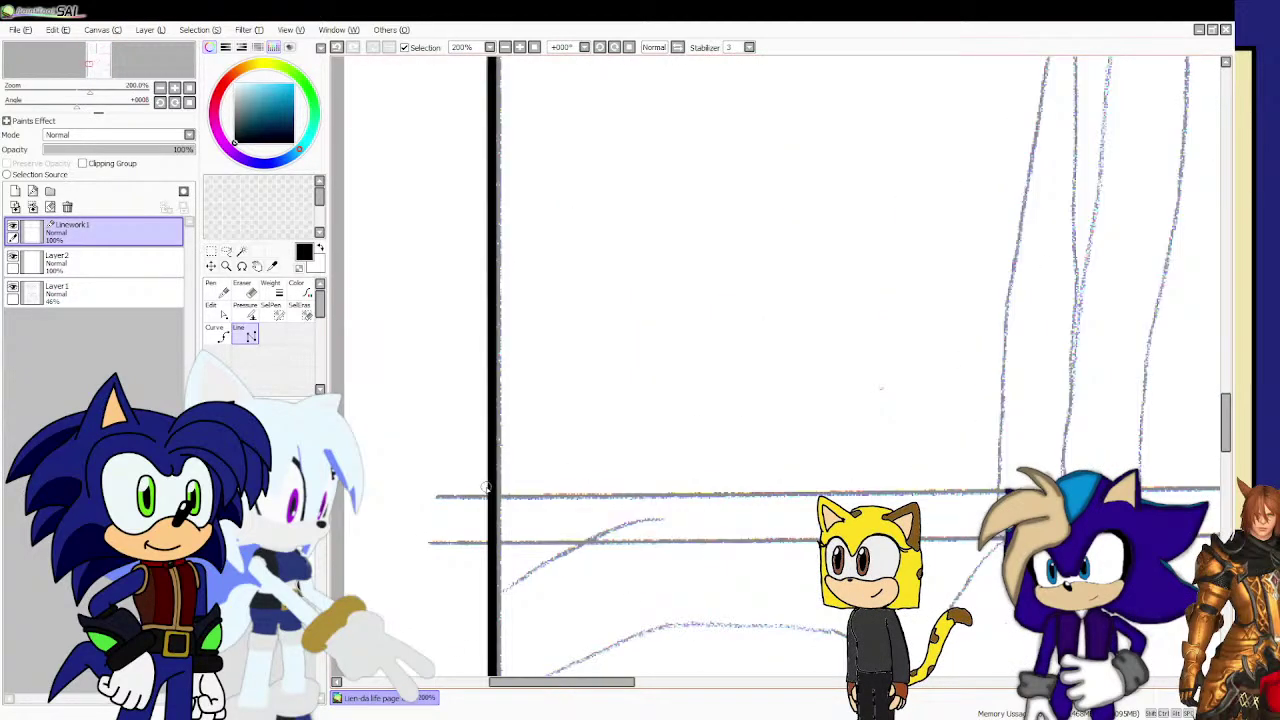
{"action": "scroll", "coordinate": [492, 490], "scroll_direction": "down", "scroll_amount": 4}
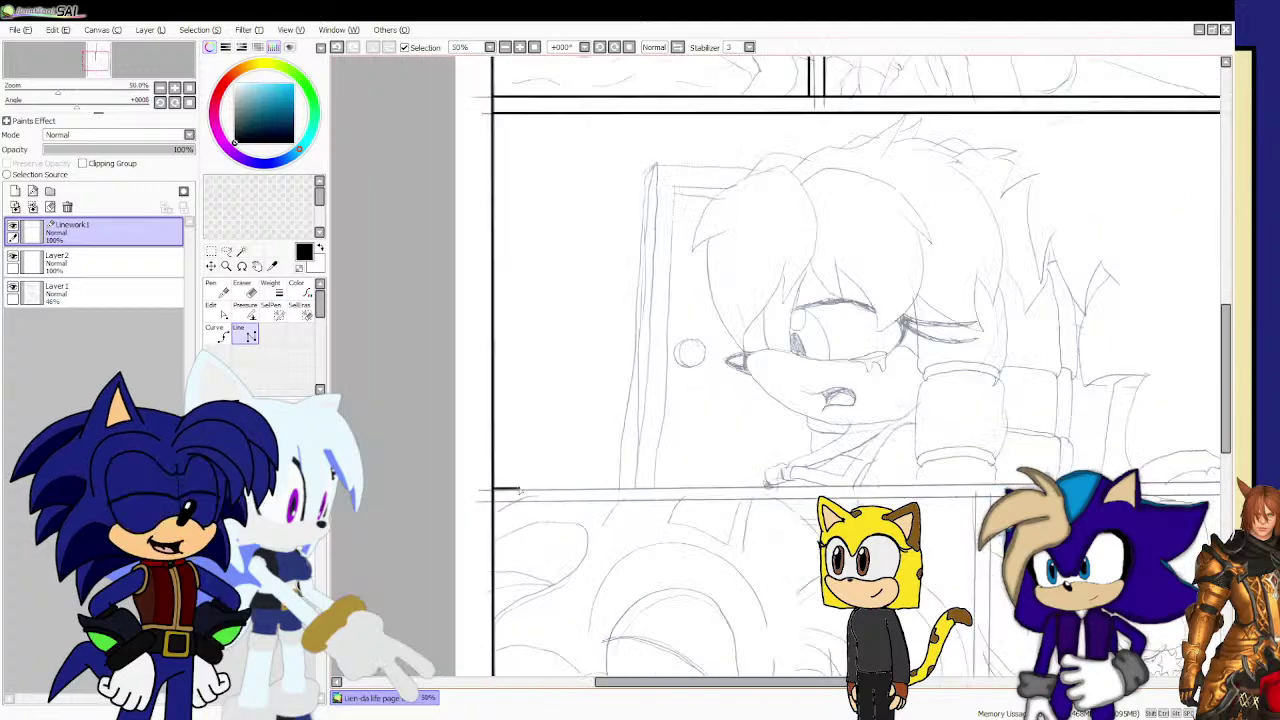
{"action": "scroll", "coordinate": [639, 488], "scroll_direction": "down", "scroll_amount": 1}
{"action": "scroll", "coordinate": [822, 499], "scroll_direction": "up", "scroll_amount": 1}
{"action": "scroll", "coordinate": [822, 499], "scroll_direction": "down", "scroll_amount": 1}
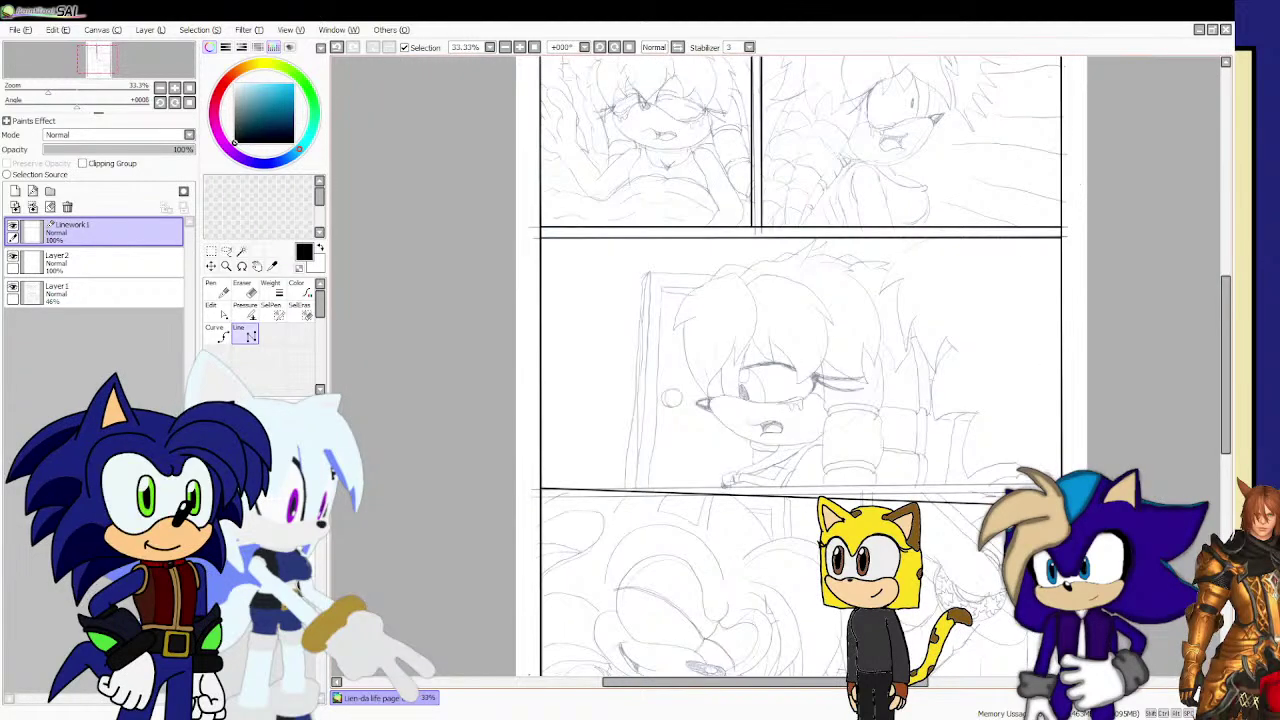
{"action": "scroll", "coordinate": [1000, 495], "scroll_direction": "up", "scroll_amount": 4}
{"action": "scroll", "coordinate": [1005, 493], "scroll_direction": "up", "scroll_amount": 2}
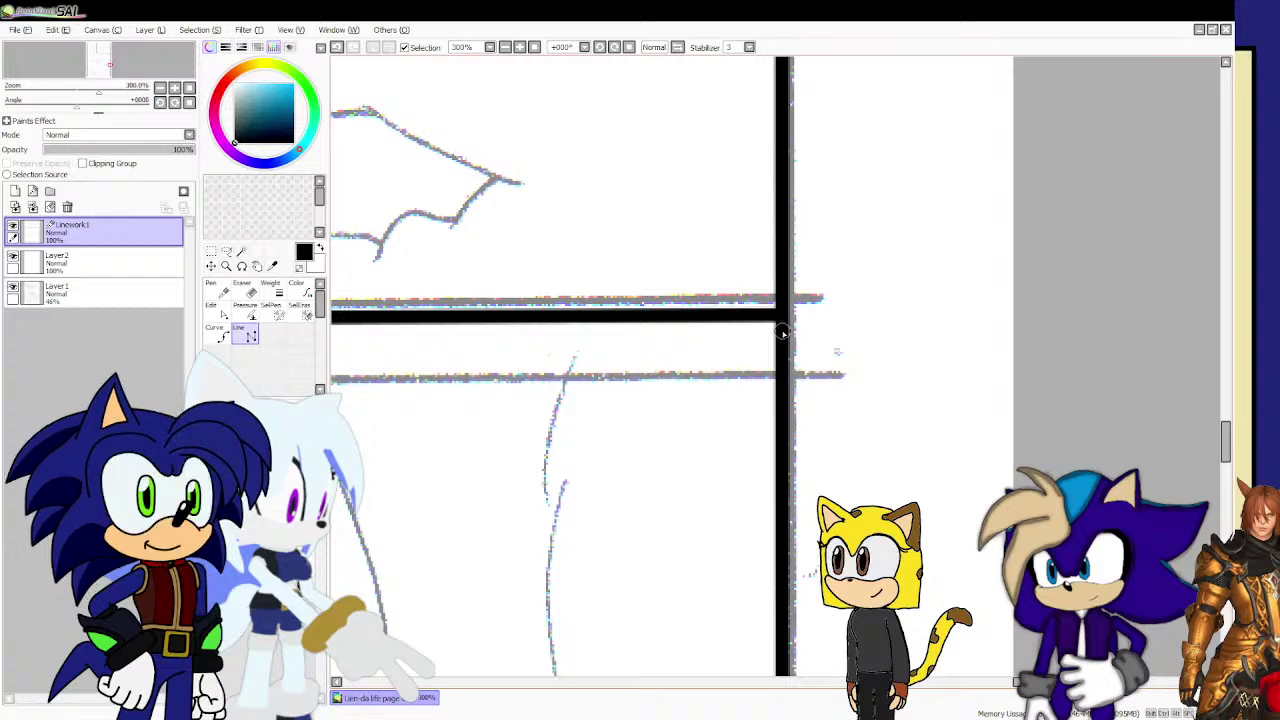
{"action": "scroll", "coordinate": [781, 327], "scroll_direction": "up", "scroll_amount": 2}
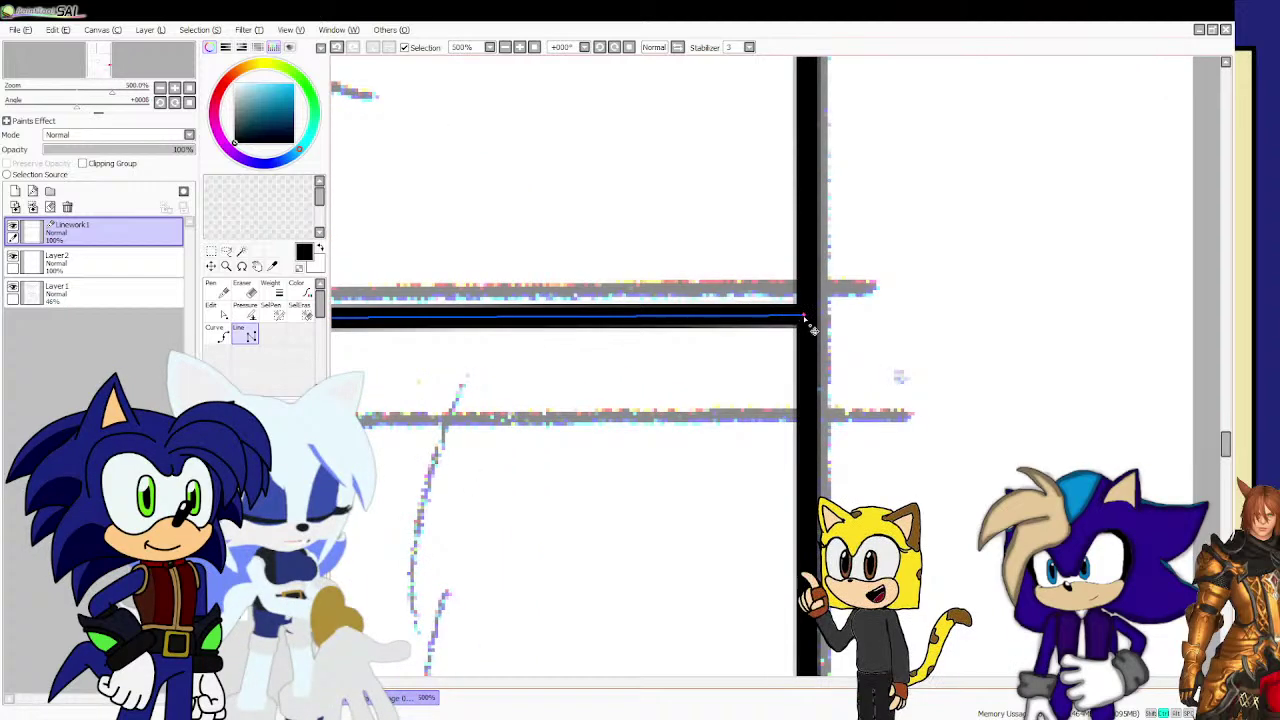
{"action": "left_click_drag", "start_coordinate": [806, 320], "coordinate": [811, 363]}
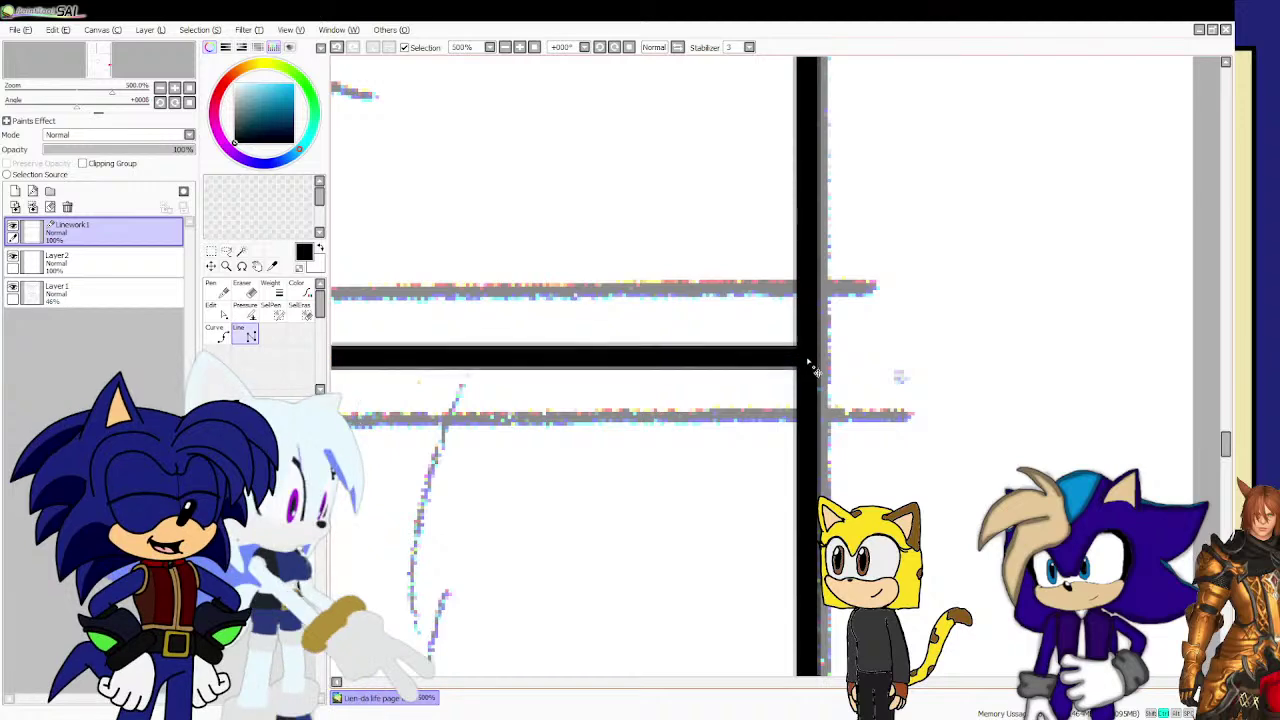
Draw a straight black line along the bottom row's top border from the right frame line to the left one, adjusting its left end slightly.
{"action": "scroll", "coordinate": [809, 362], "scroll_direction": "down", "scroll_amount": 3}
{"action": "scroll", "coordinate": [650, 350], "scroll_direction": "up", "scroll_amount": 2}
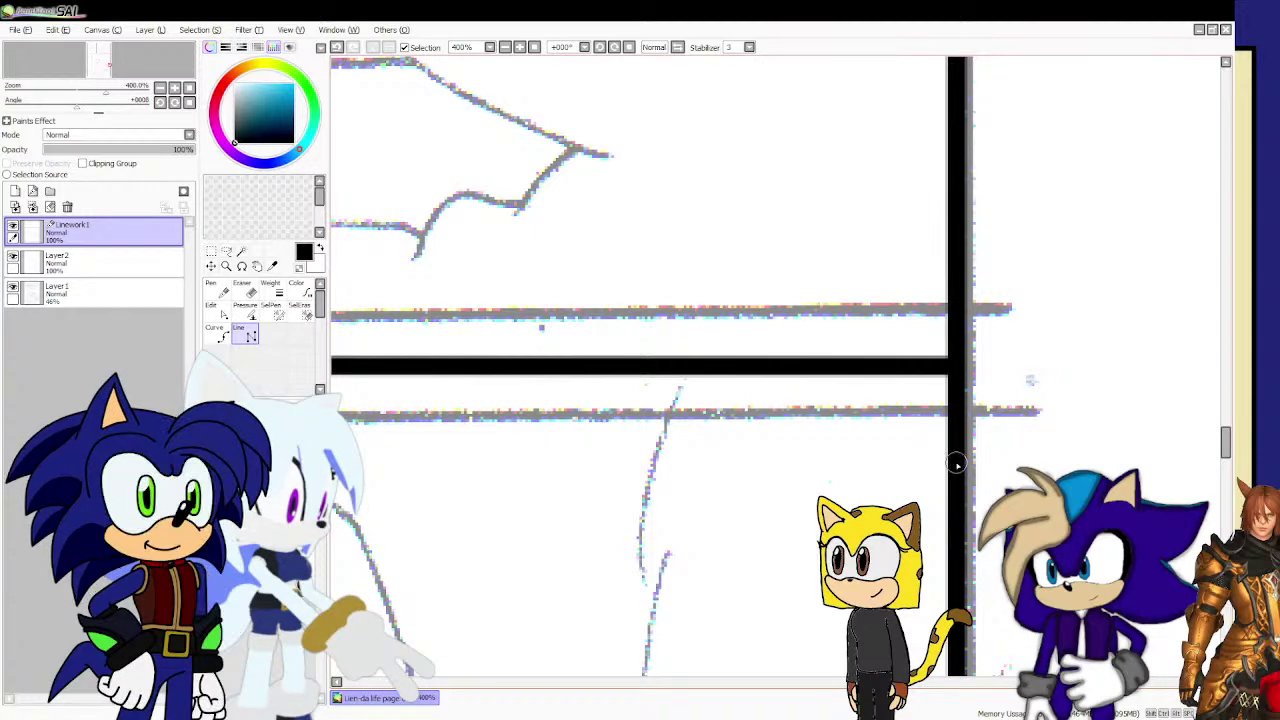
{"action": "scroll", "coordinate": [955, 464], "scroll_direction": "down", "scroll_amount": 8}
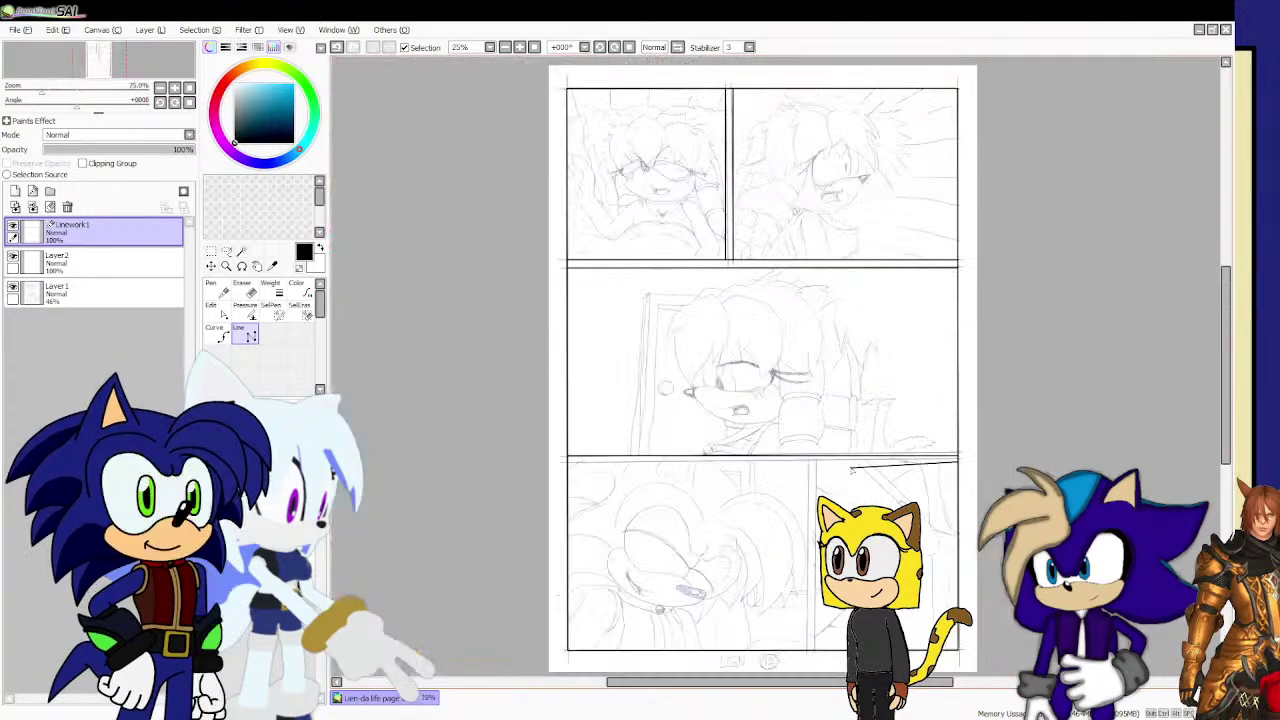
{"action": "scroll", "coordinate": [571, 471], "scroll_direction": "up", "scroll_amount": 2}
{"action": "scroll", "coordinate": [571, 471], "scroll_direction": "up", "scroll_amount": 5}
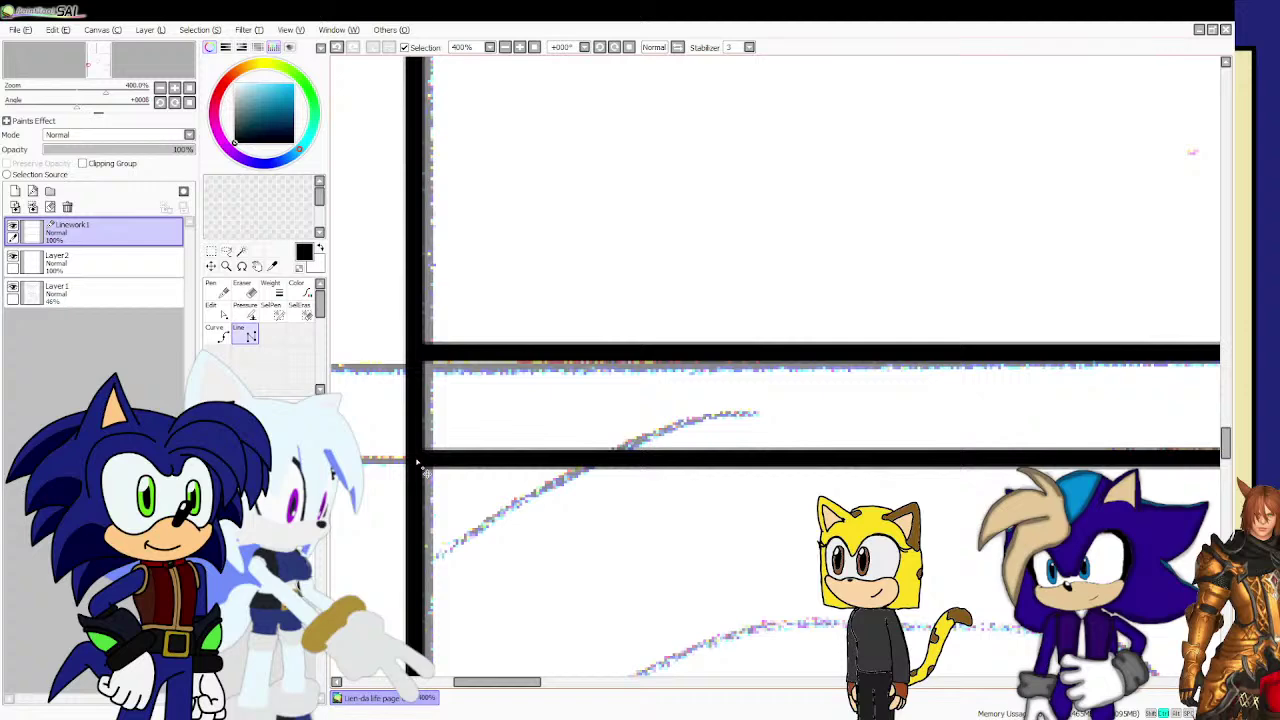
{"action": "left_click", "coordinate": [417, 459]}
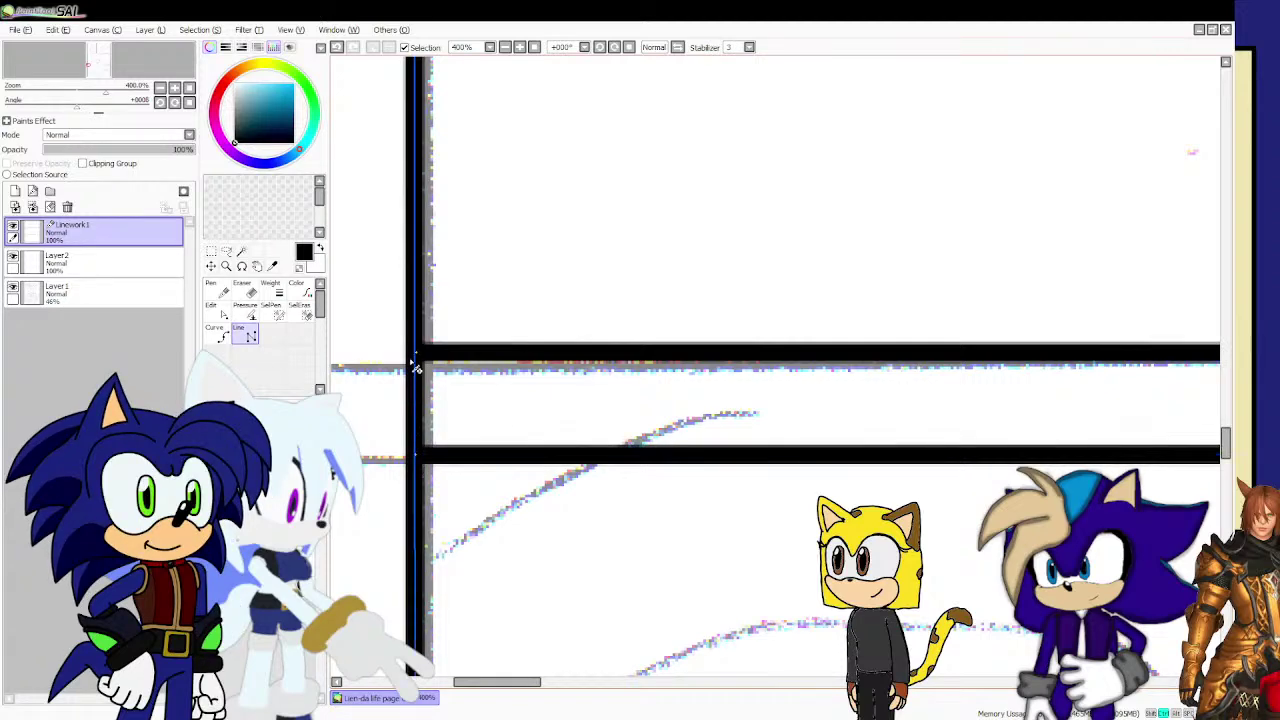
Draw the bottom-right panel's left border as a straight black line from the row's top border to the bottom frame line, aligning its lower end.
{"action": "scroll", "coordinate": [420, 365], "scroll_direction": "down", "scroll_amount": 8}
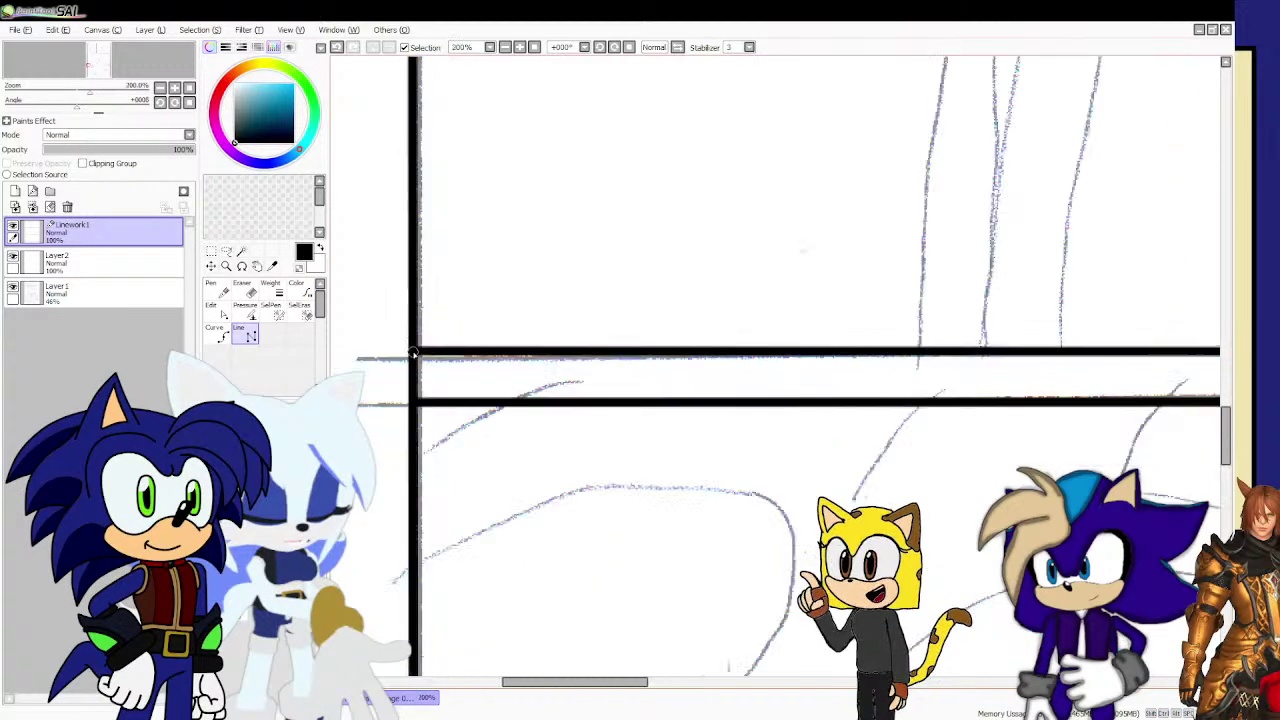
{"action": "scroll", "coordinate": [656, 487], "scroll_direction": "up", "scroll_amount": 2}
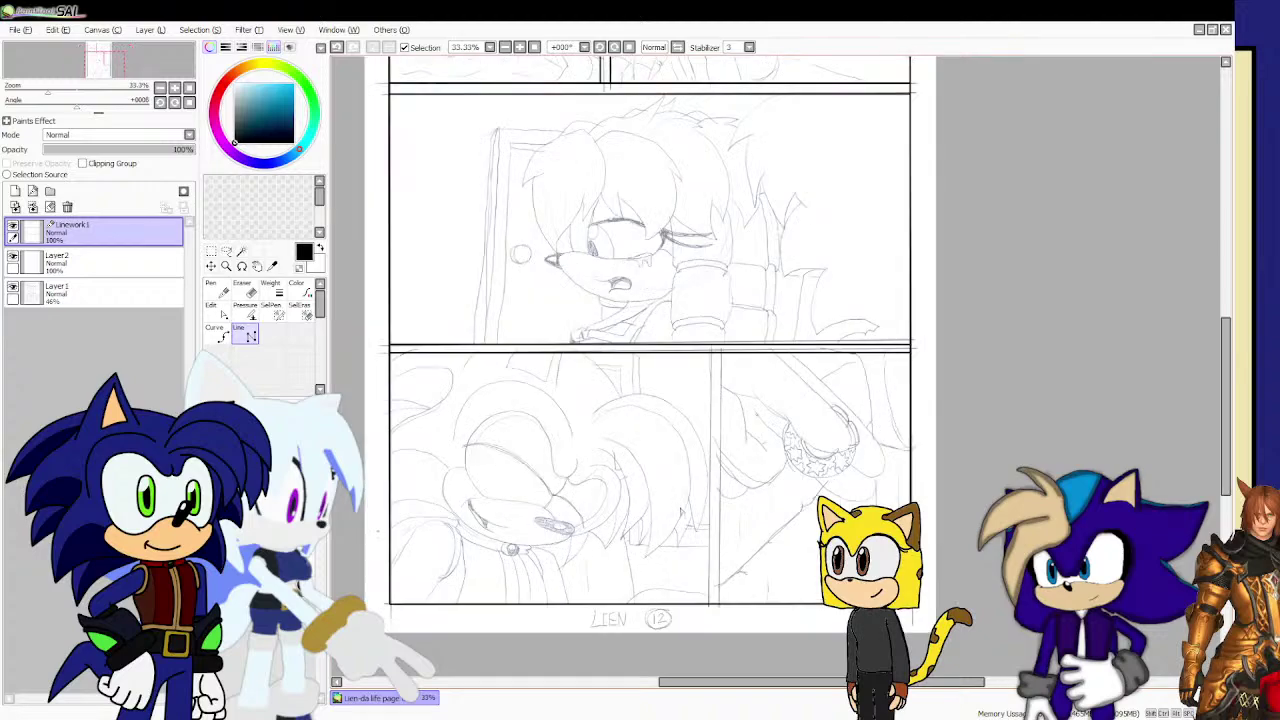
{"action": "scroll", "coordinate": [685, 515], "scroll_direction": "up", "scroll_amount": 1}
{"action": "scroll", "coordinate": [733, 610], "scroll_direction": "down", "scroll_amount": 3}
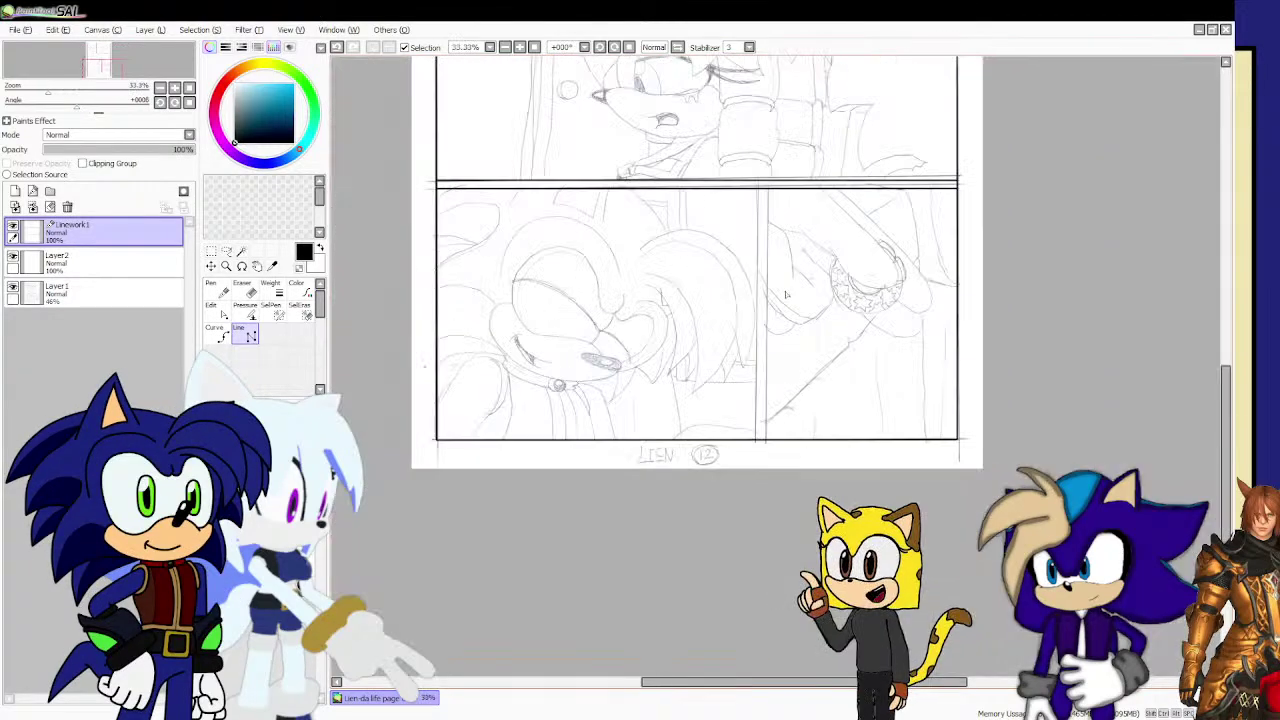
{"action": "scroll", "coordinate": [757, 176], "scroll_direction": "up", "scroll_amount": 6}
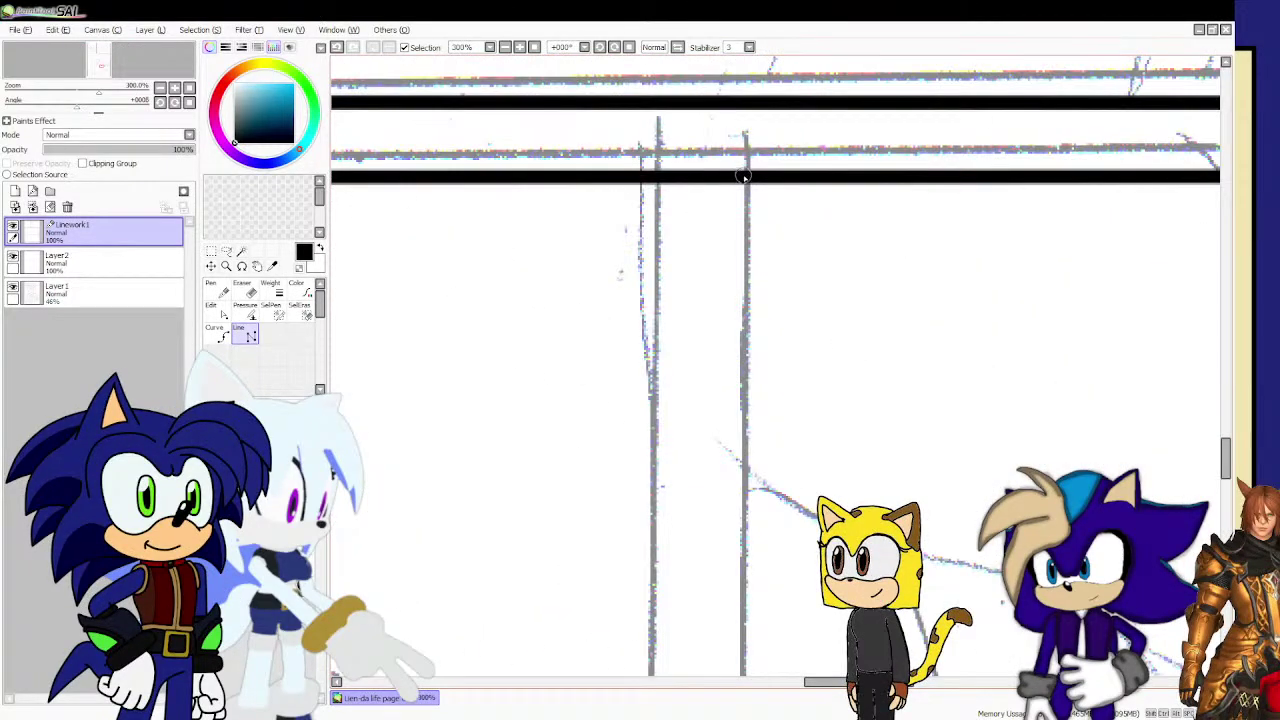
{"action": "scroll", "coordinate": [742, 176], "scroll_direction": "down", "scroll_amount": 3}
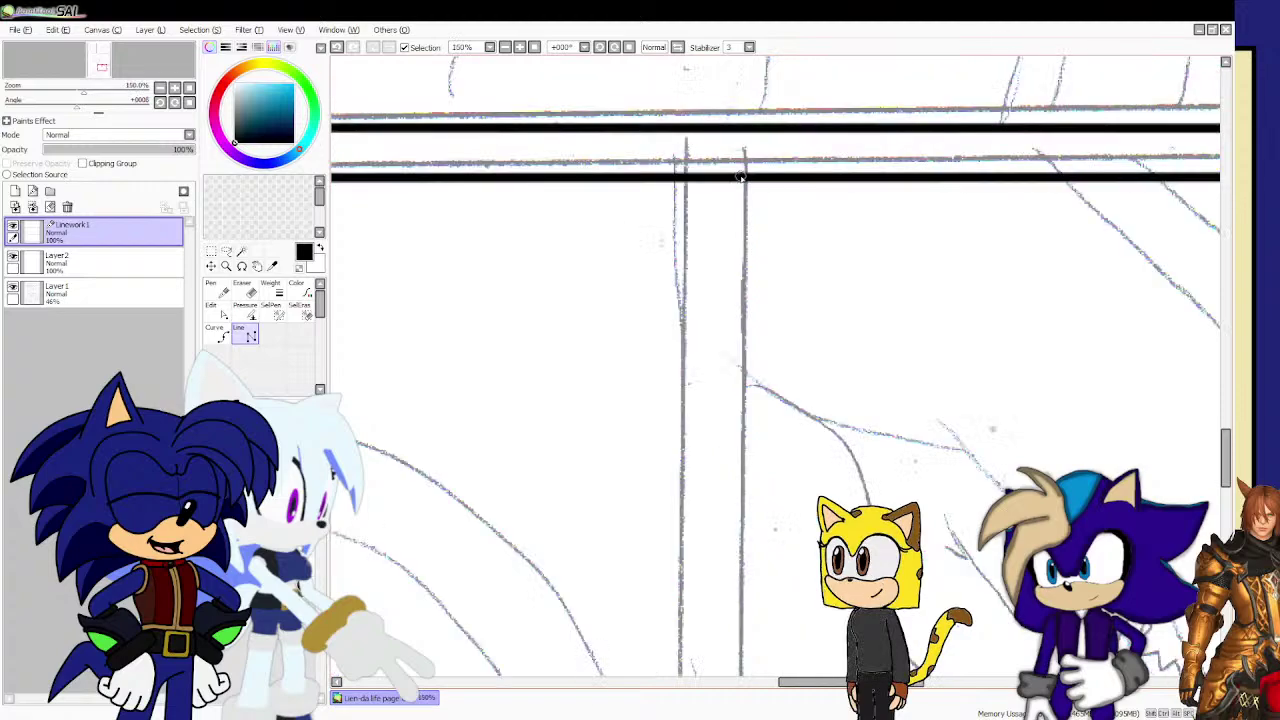
{"action": "scroll", "coordinate": [741, 177], "scroll_direction": "down", "scroll_amount": 3}
{"action": "scroll", "coordinate": [741, 177], "scroll_direction": "up", "scroll_amount": 3}
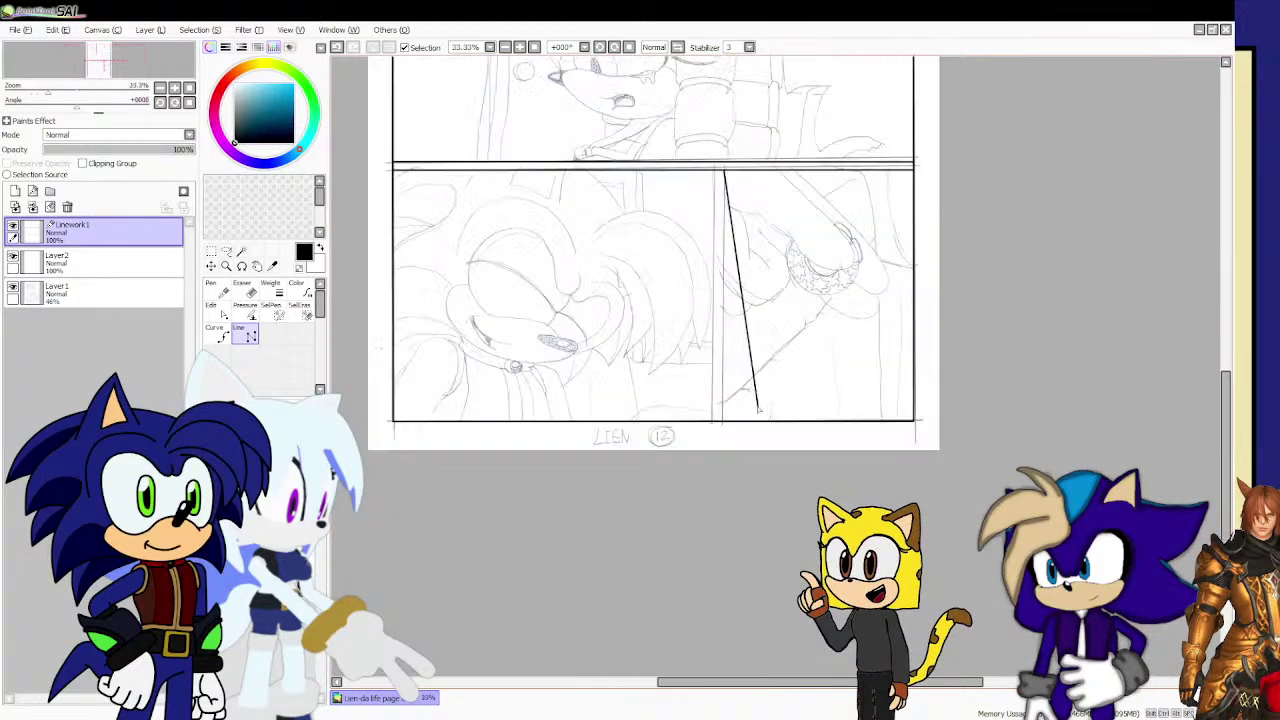
{"action": "scroll", "coordinate": [695, 405], "scroll_direction": "up", "scroll_amount": 4}
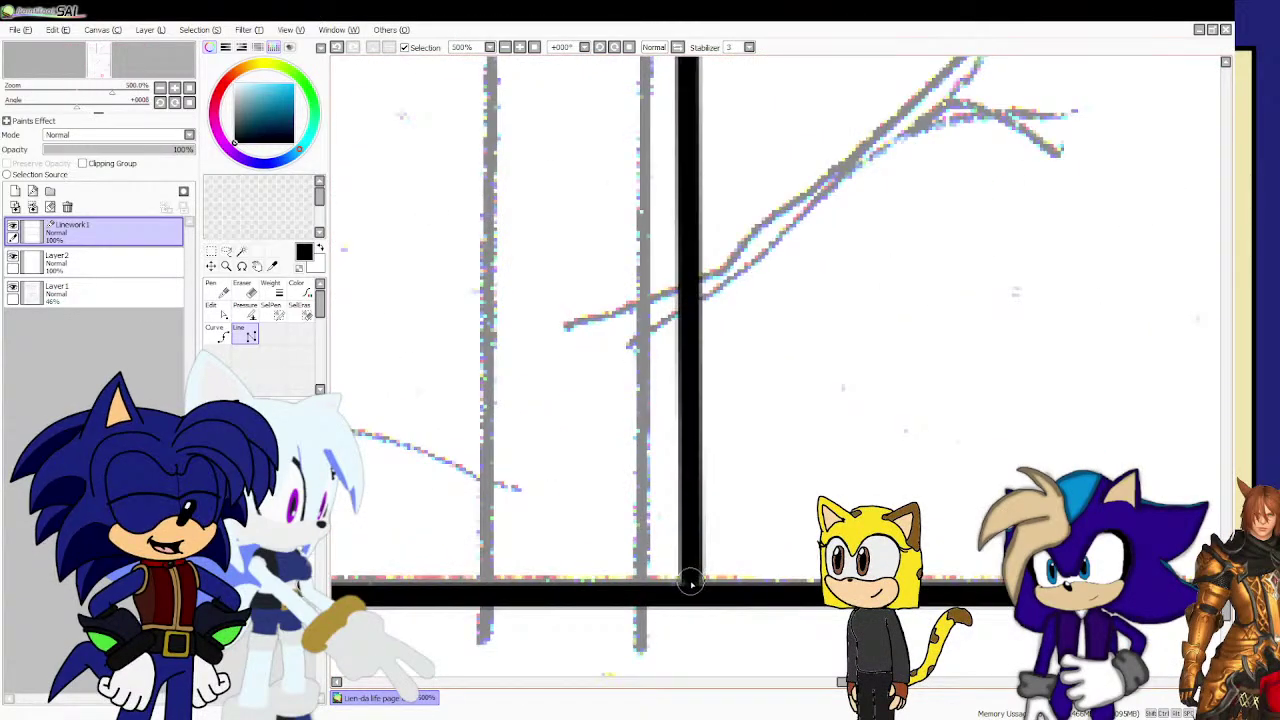
{"action": "left_click_drag", "start_coordinate": [695, 594], "coordinate": [664, 592]}
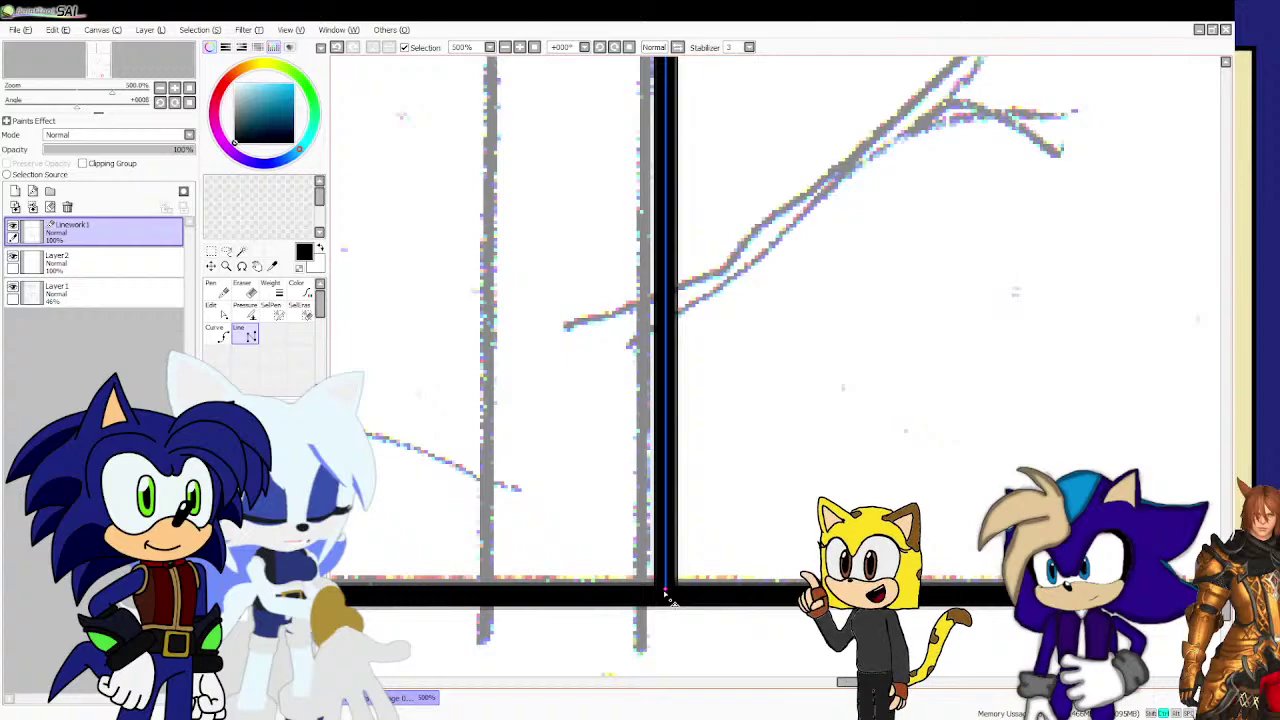
Draw the bottom-left panel's right border as a straight black line from the bottom frame line up to the row's top border, aligning its upper end.
{"action": "scroll", "coordinate": [640, 560], "scroll_direction": "down", "scroll_amount": 3}
{"action": "scroll", "coordinate": [586, 505], "scroll_direction": "up", "scroll_amount": 2}
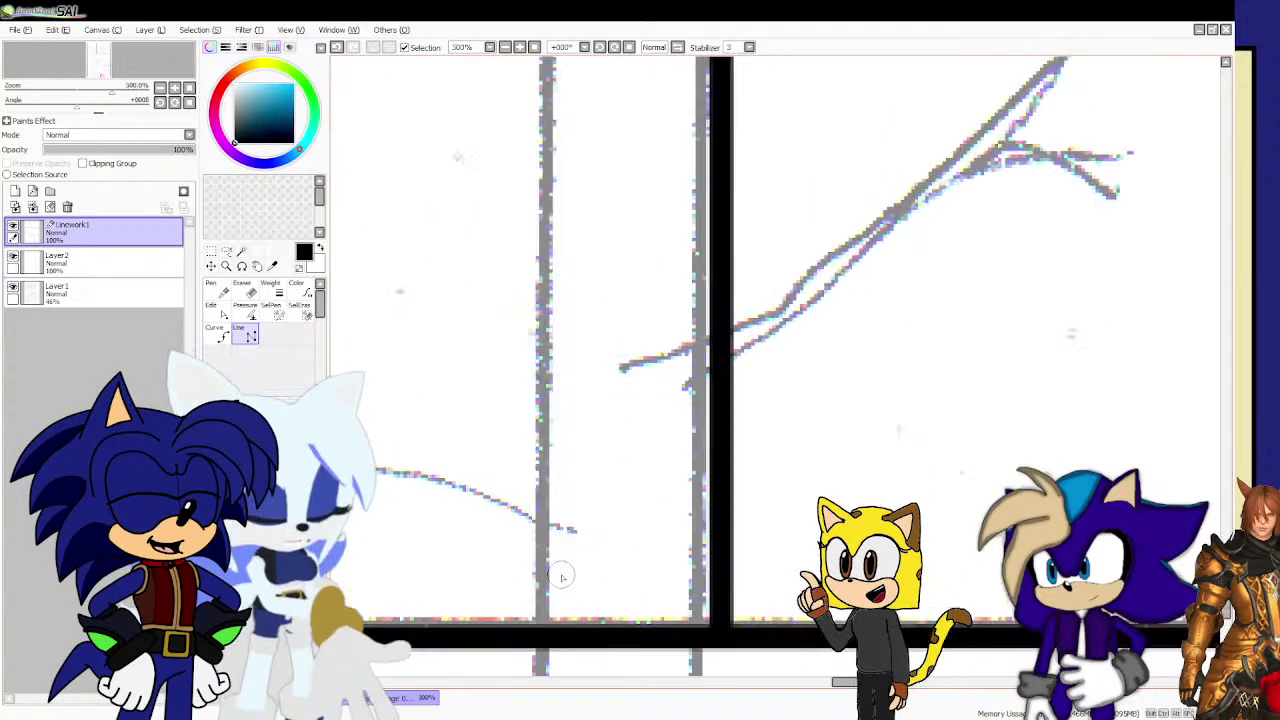
{"action": "scroll", "coordinate": [557, 631], "scroll_direction": "down", "scroll_amount": 8}
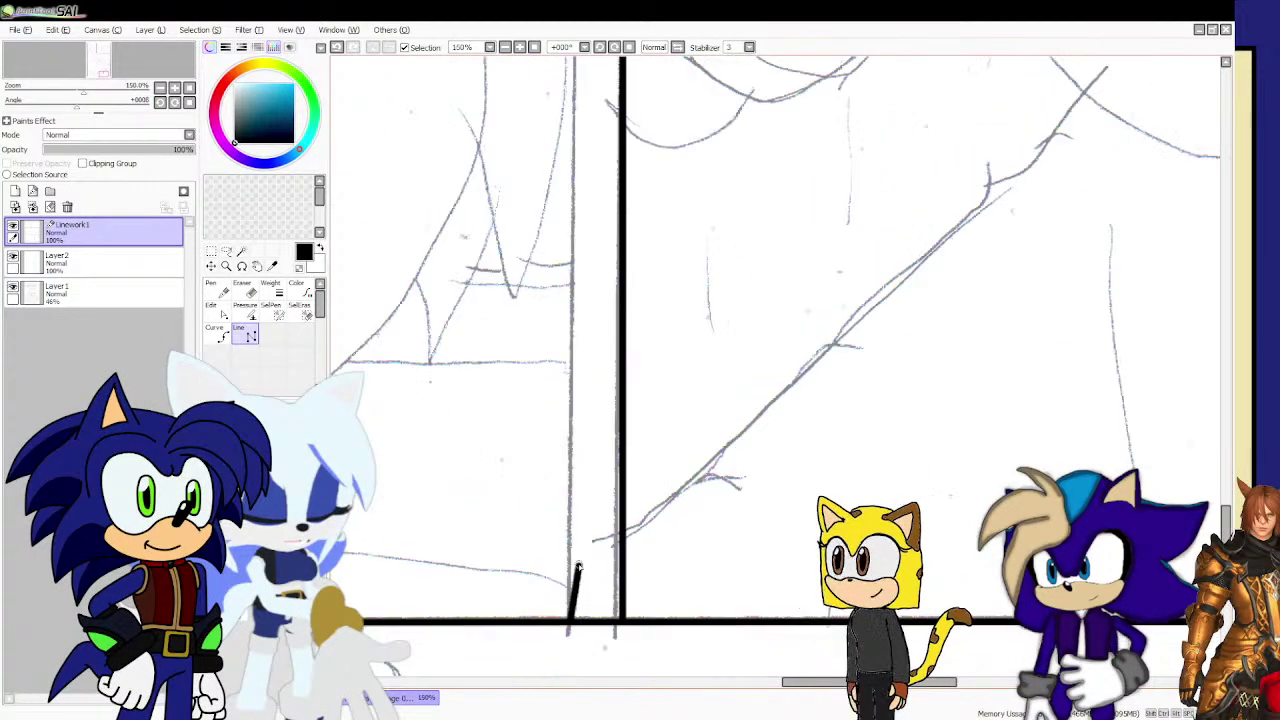
{"action": "scroll", "coordinate": [580, 316], "scroll_direction": "up", "scroll_amount": 8}
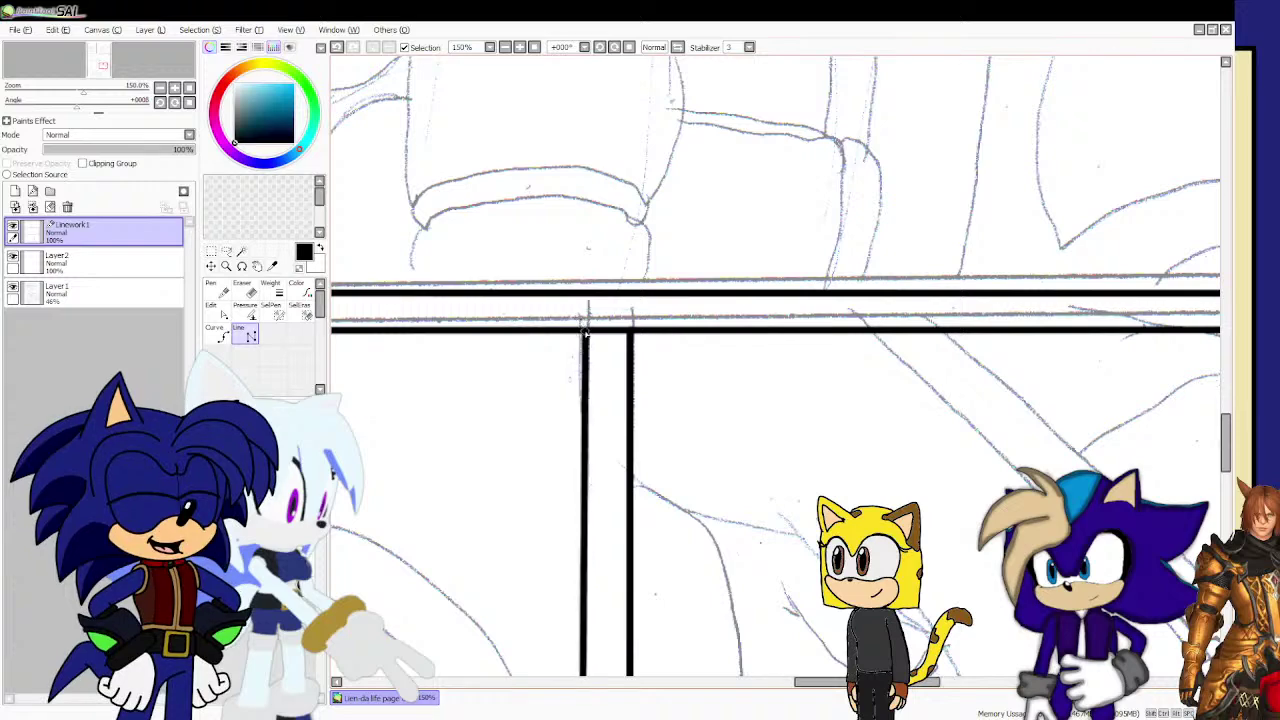
{"action": "scroll", "coordinate": [580, 332], "scroll_direction": "up", "scroll_amount": 1}
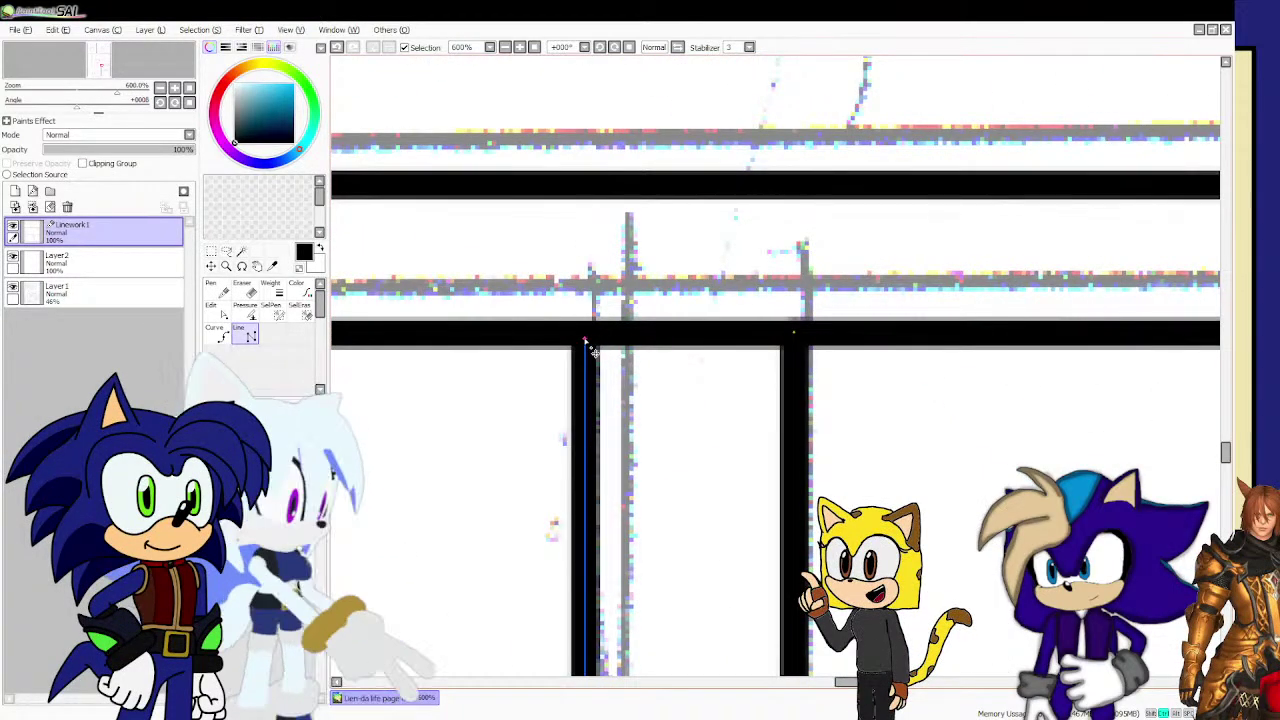
{"action": "scroll", "coordinate": [585, 340], "scroll_direction": "down", "scroll_amount": 1}
{"action": "scroll", "coordinate": [585, 338], "scroll_direction": "up", "scroll_amount": 1}
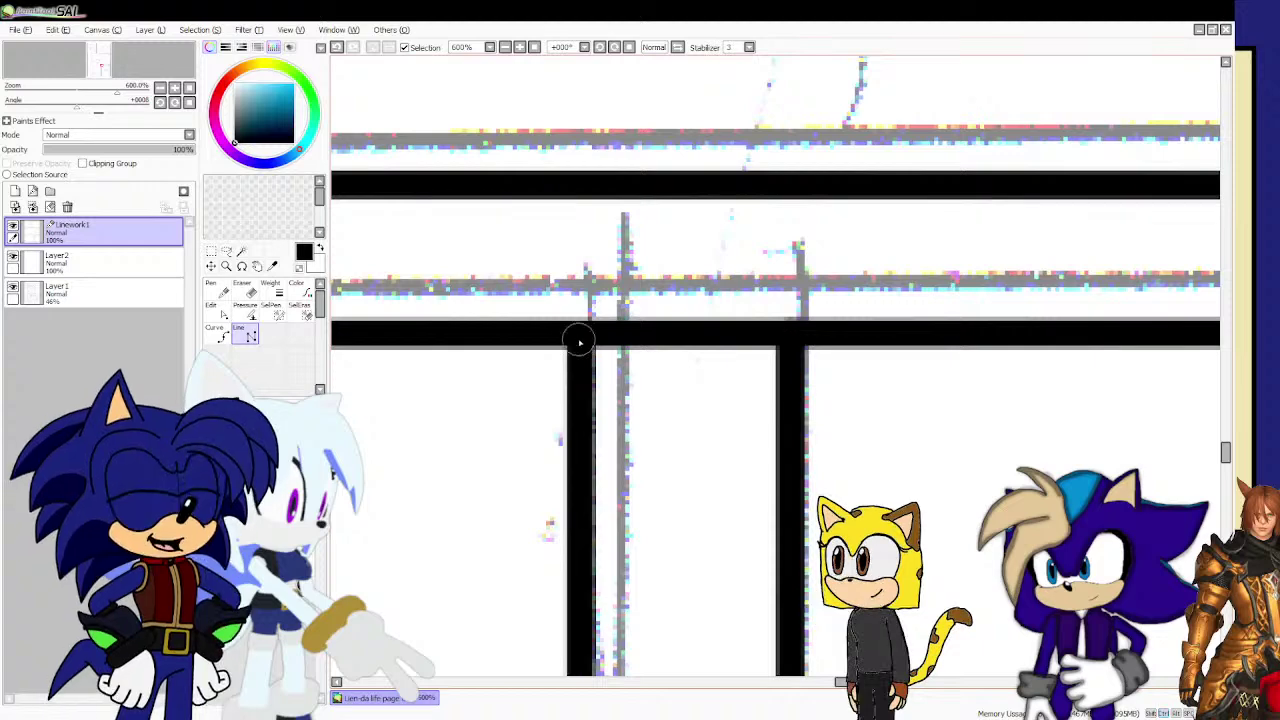
{"action": "scroll", "coordinate": [581, 344], "scroll_direction": "down", "scroll_amount": 2}
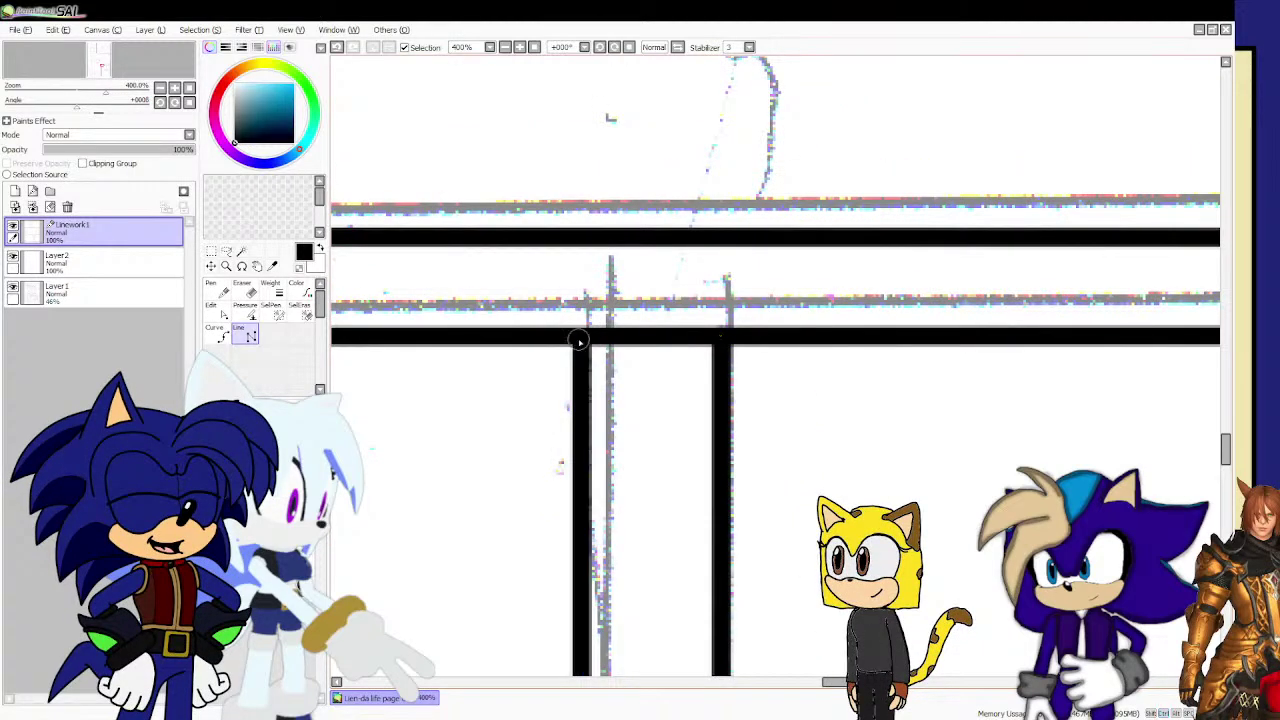
{"action": "key", "text": "ctrl"}
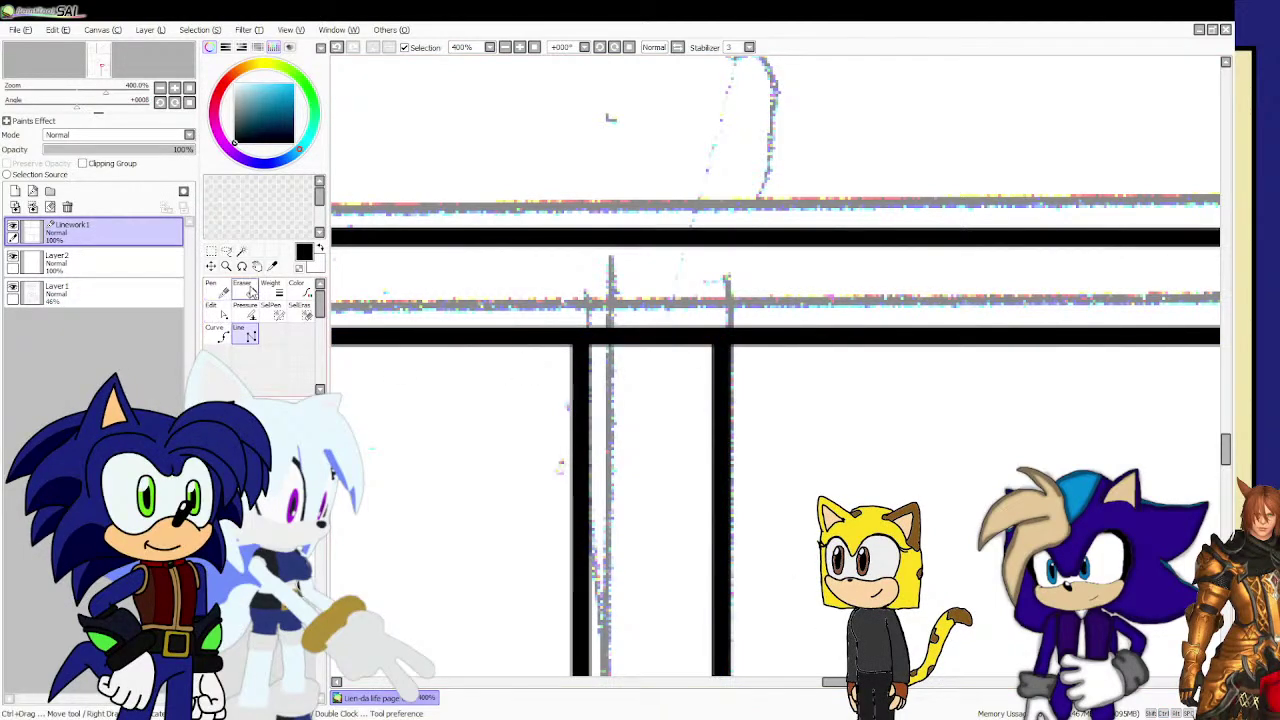
Erase the top frame line across the gutter between the two upper panels and adjust the upper-right panel's corner point.
{"action": "scroll", "coordinate": [630, 345], "scroll_direction": "down", "scroll_amount": 5}
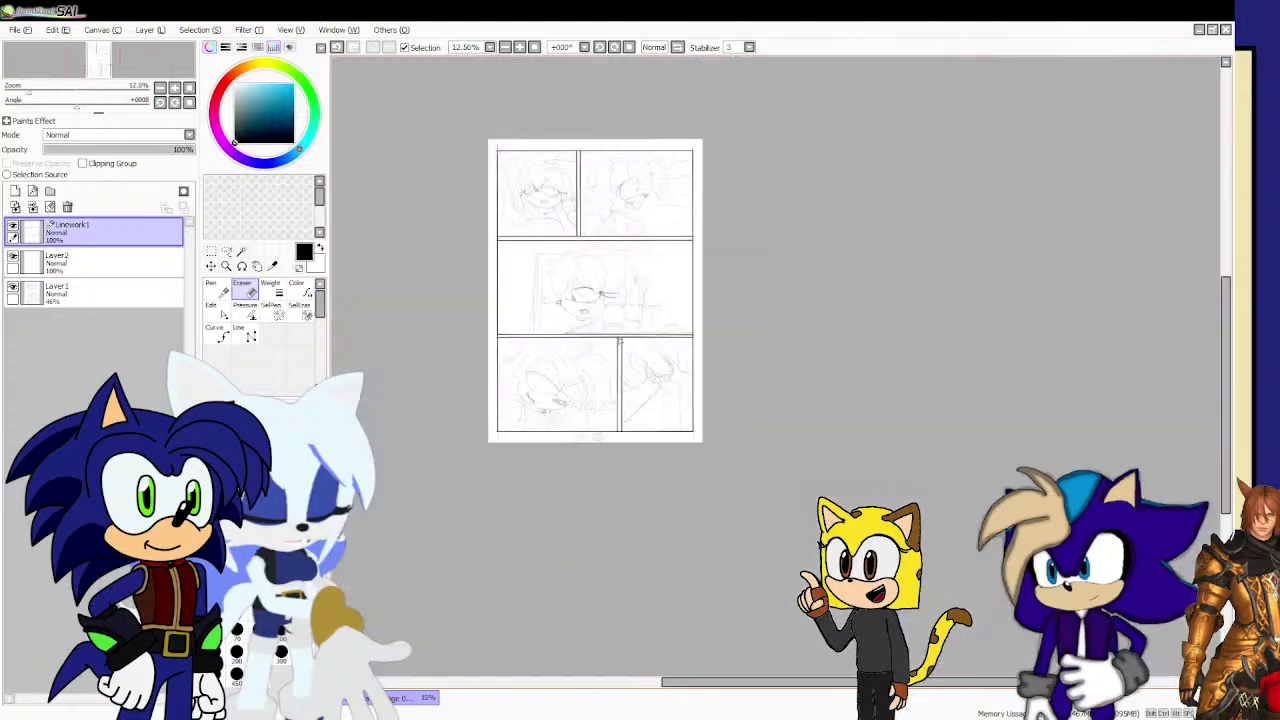
{"action": "scroll", "coordinate": [596, 150], "scroll_direction": "up", "scroll_amount": 7}
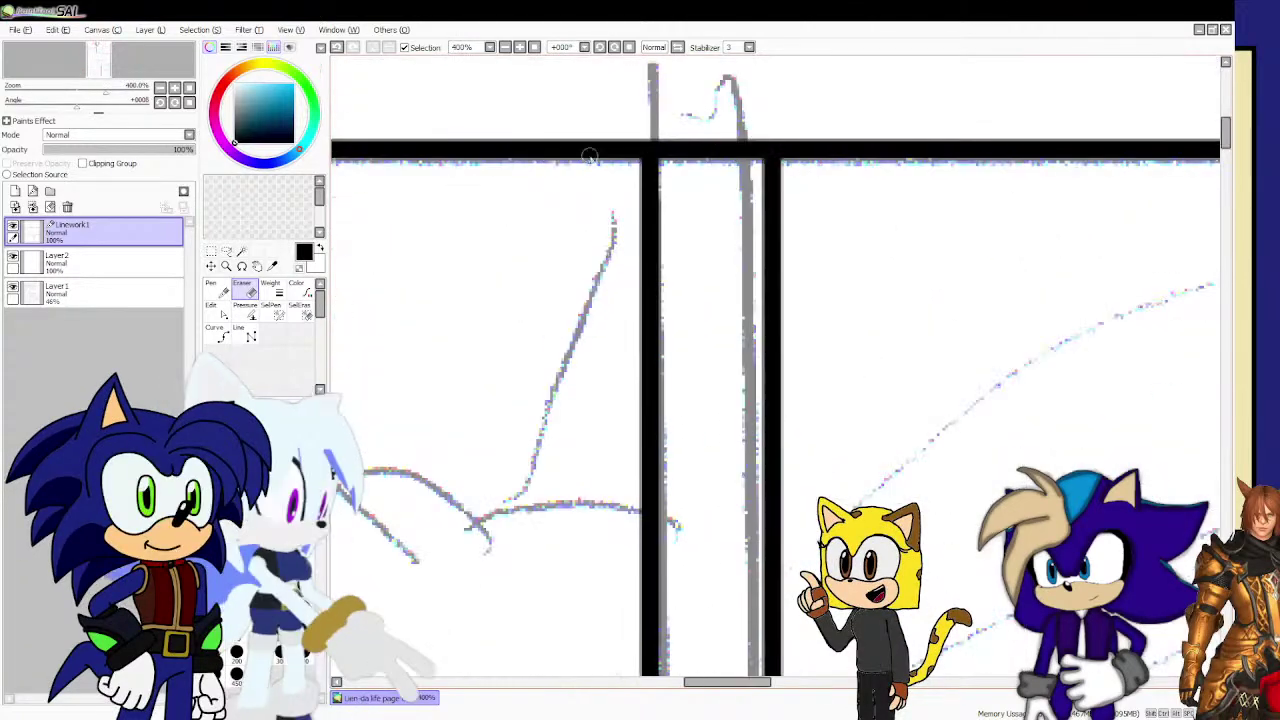
{"action": "left_click_drag", "start_coordinate": [643, 197], "coordinate": [755, 190]}
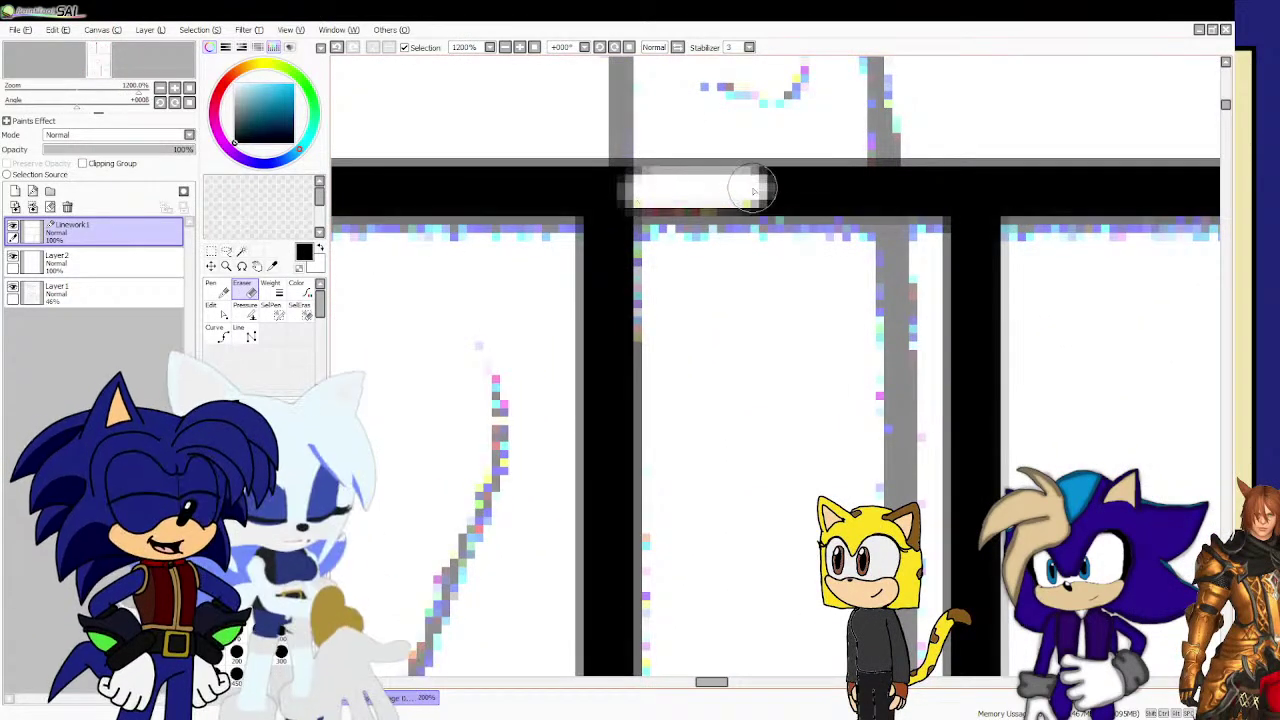
{"action": "left_click_drag", "start_coordinate": [943, 195], "coordinate": [903, 195]}
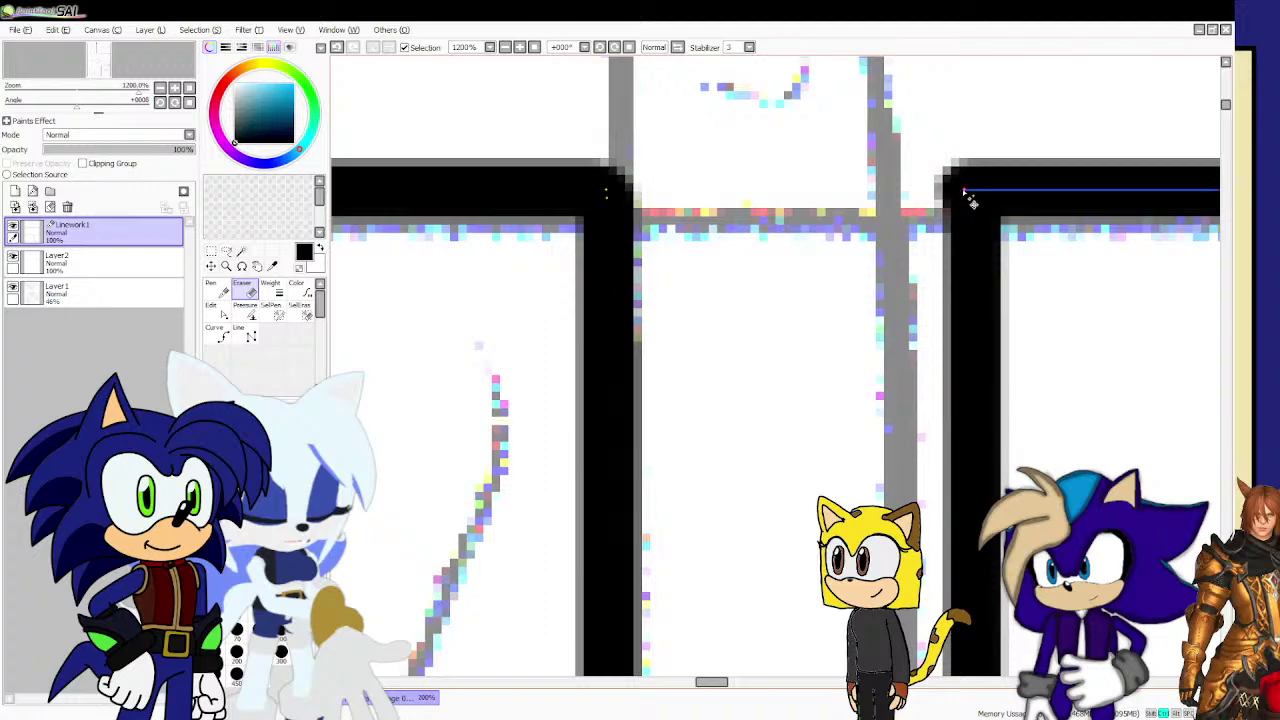
{"action": "left_click_drag", "start_coordinate": [964, 190], "coordinate": [976, 194]}
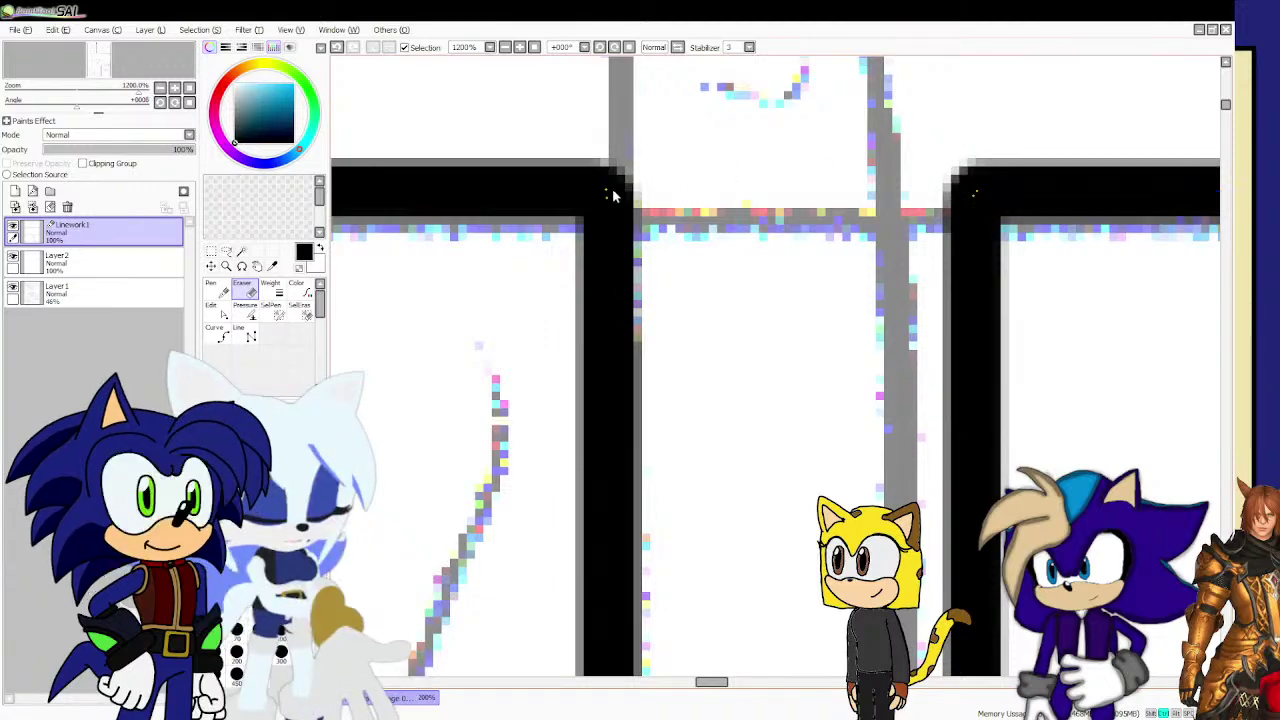
Erase the left frame line across the gutter between the top row and the middle panel.
{"action": "scroll", "coordinate": [613, 196], "scroll_direction": "down", "scroll_amount": 8}
{"action": "scroll", "coordinate": [531, 347], "scroll_direction": "up", "scroll_amount": 2}
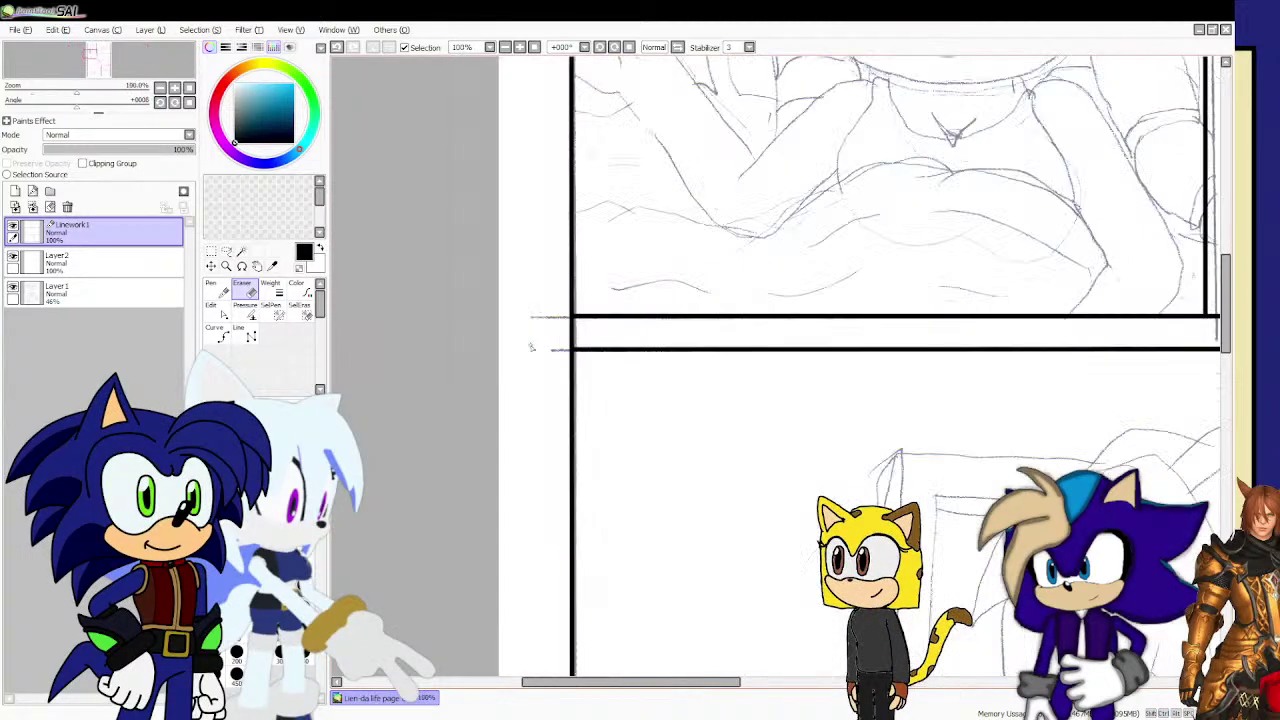
{"action": "scroll", "coordinate": [531, 347], "scroll_direction": "up", "scroll_amount": 5}
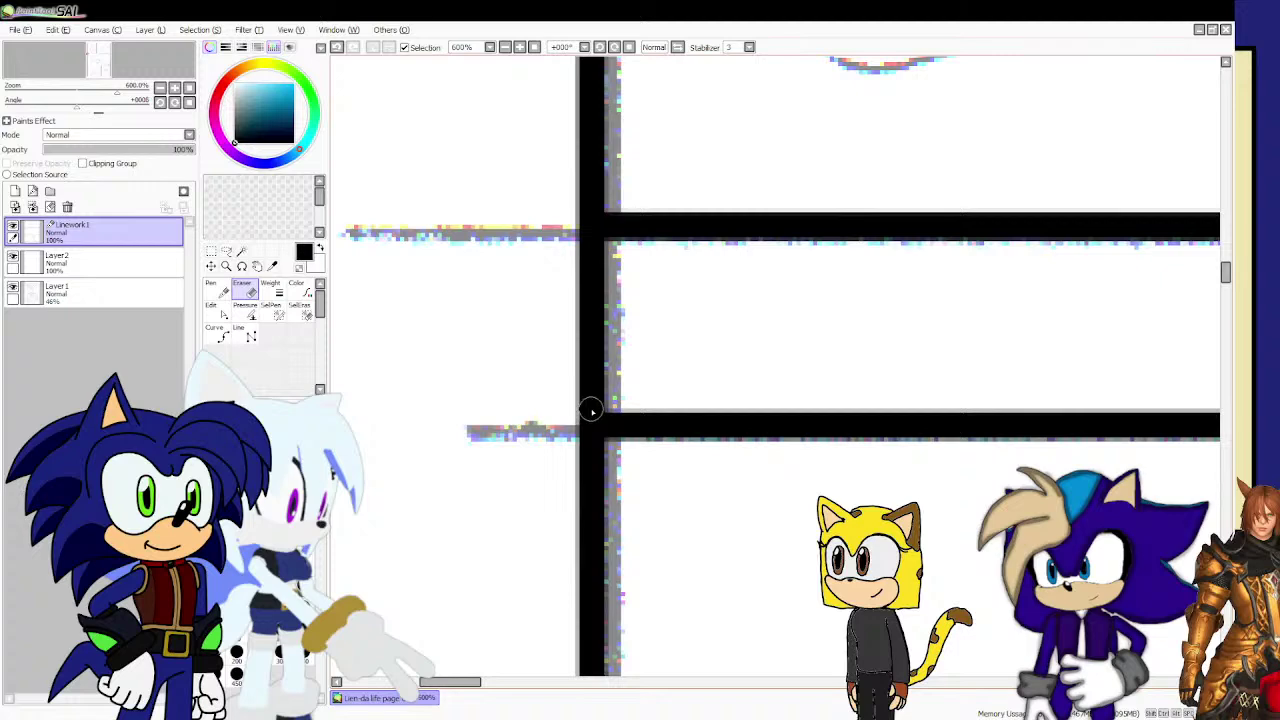
{"action": "left_click_drag", "start_coordinate": [591, 410], "coordinate": [591, 236]}
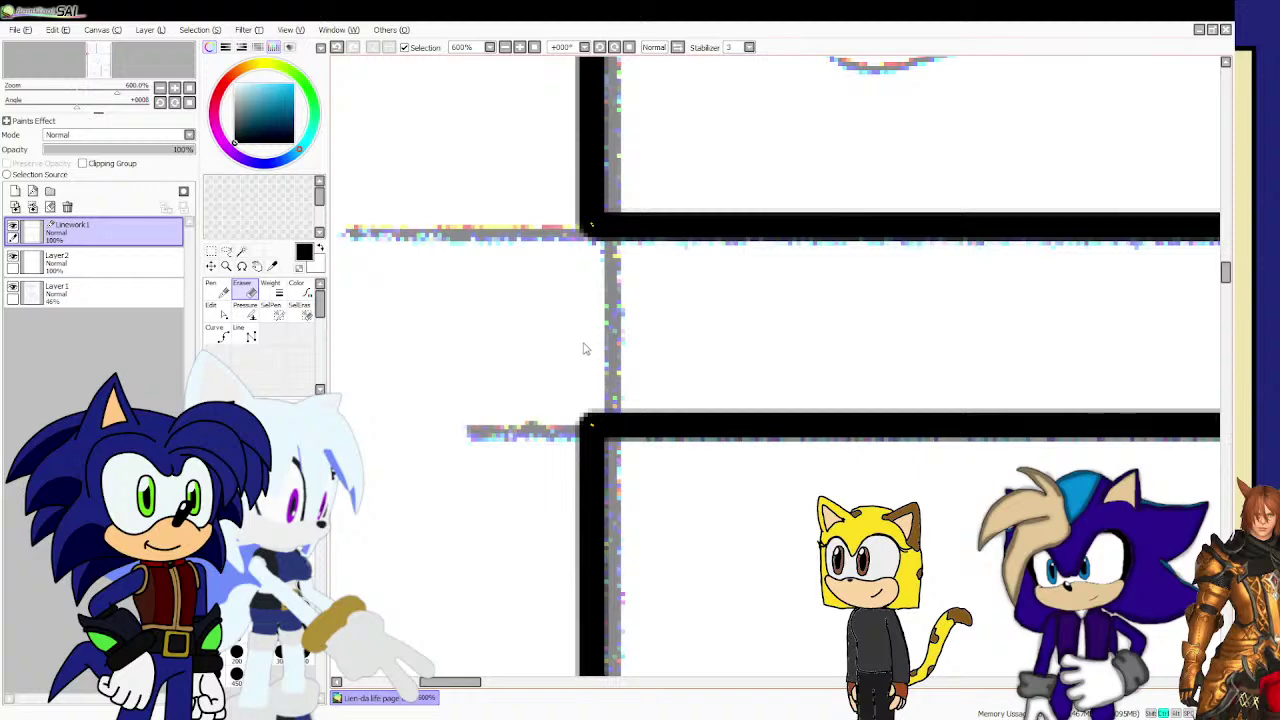
Erase the right frame line across the gutter between the top row and the middle panel, tidying the cut ends at both corners.
{"action": "scroll", "coordinate": [585, 349], "scroll_direction": "down", "scroll_amount": 10}
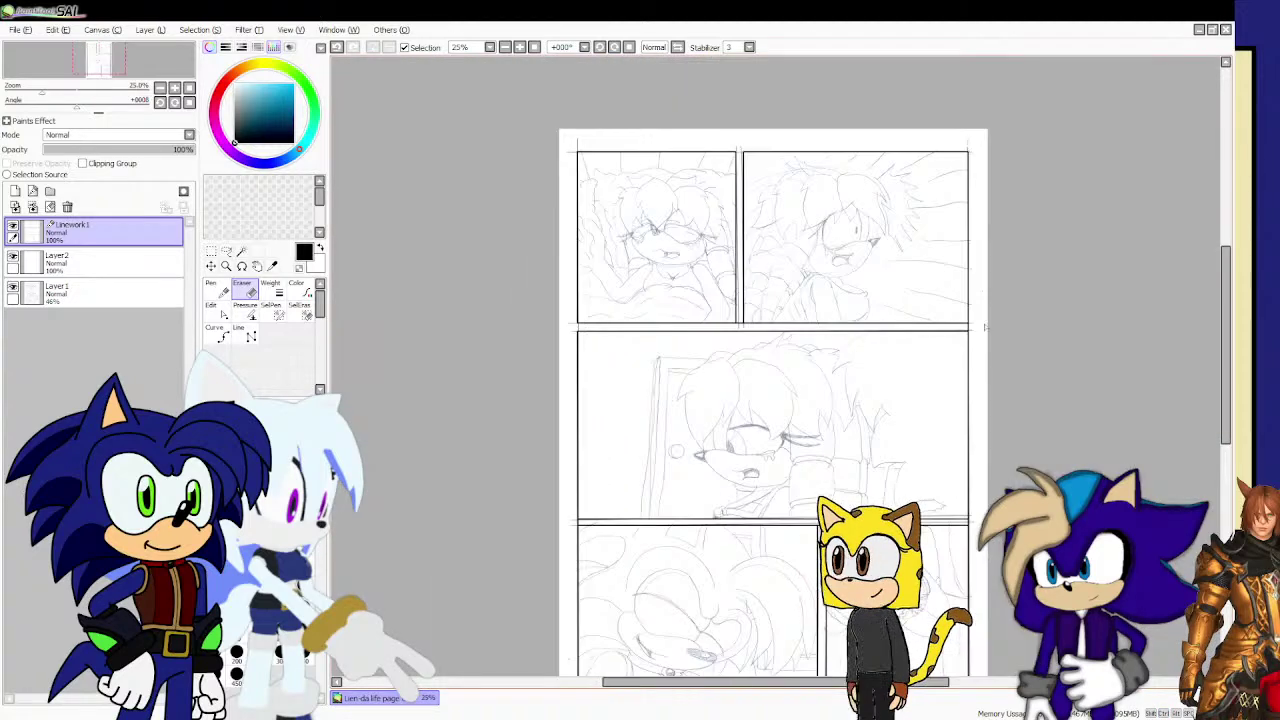
{"action": "scroll", "coordinate": [985, 326], "scroll_direction": "up", "scroll_amount": 8}
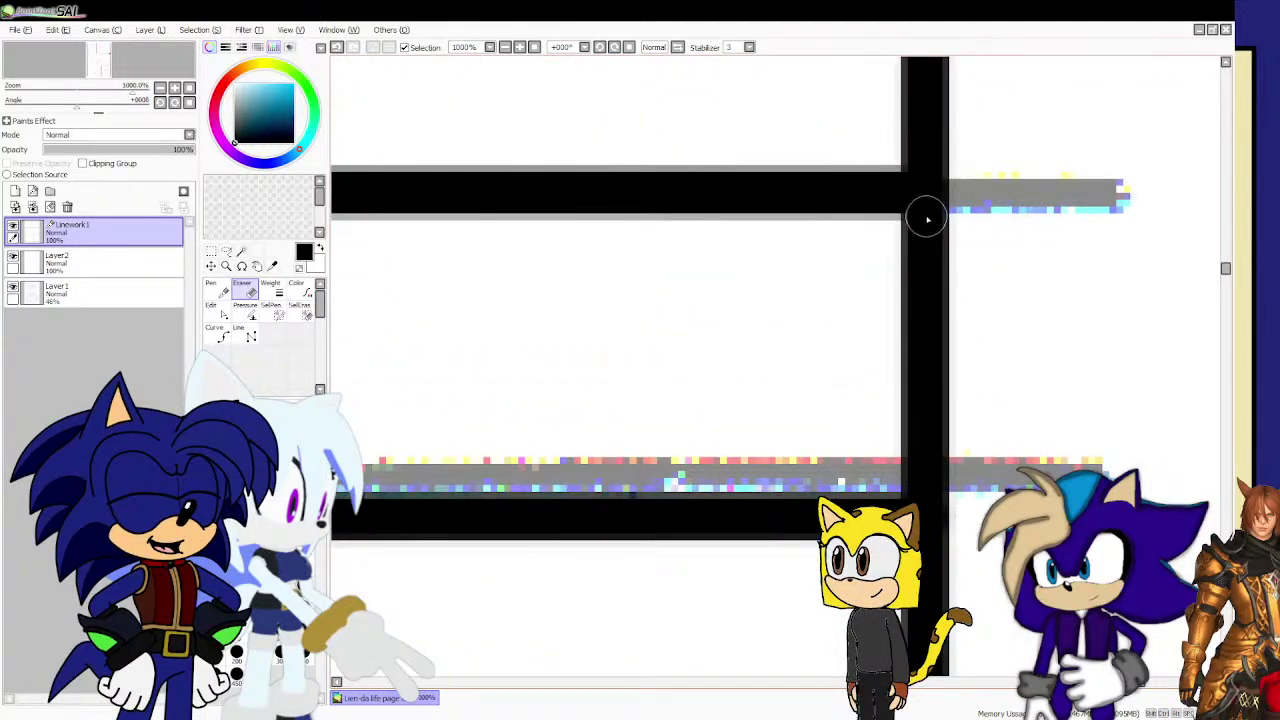
{"action": "left_click_drag", "start_coordinate": [927, 219], "coordinate": [920, 425]}
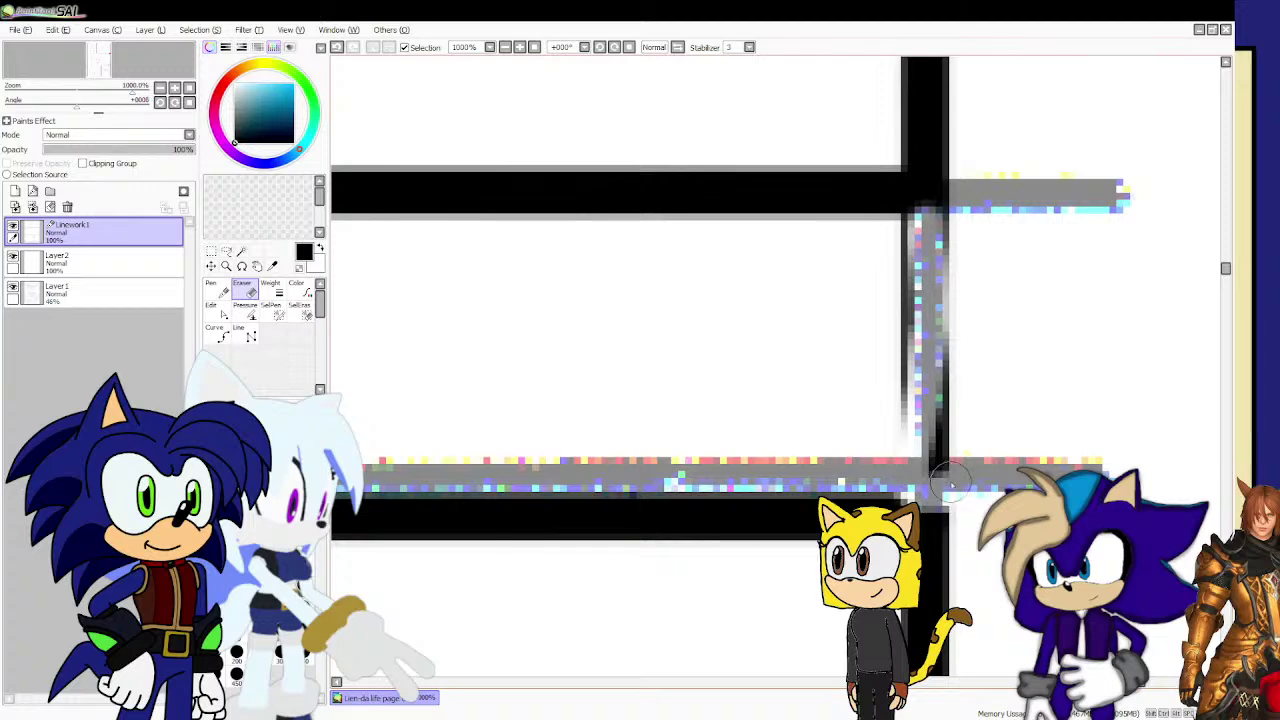
{"action": "left_click_drag", "start_coordinate": [924, 207], "coordinate": [943, 487]}
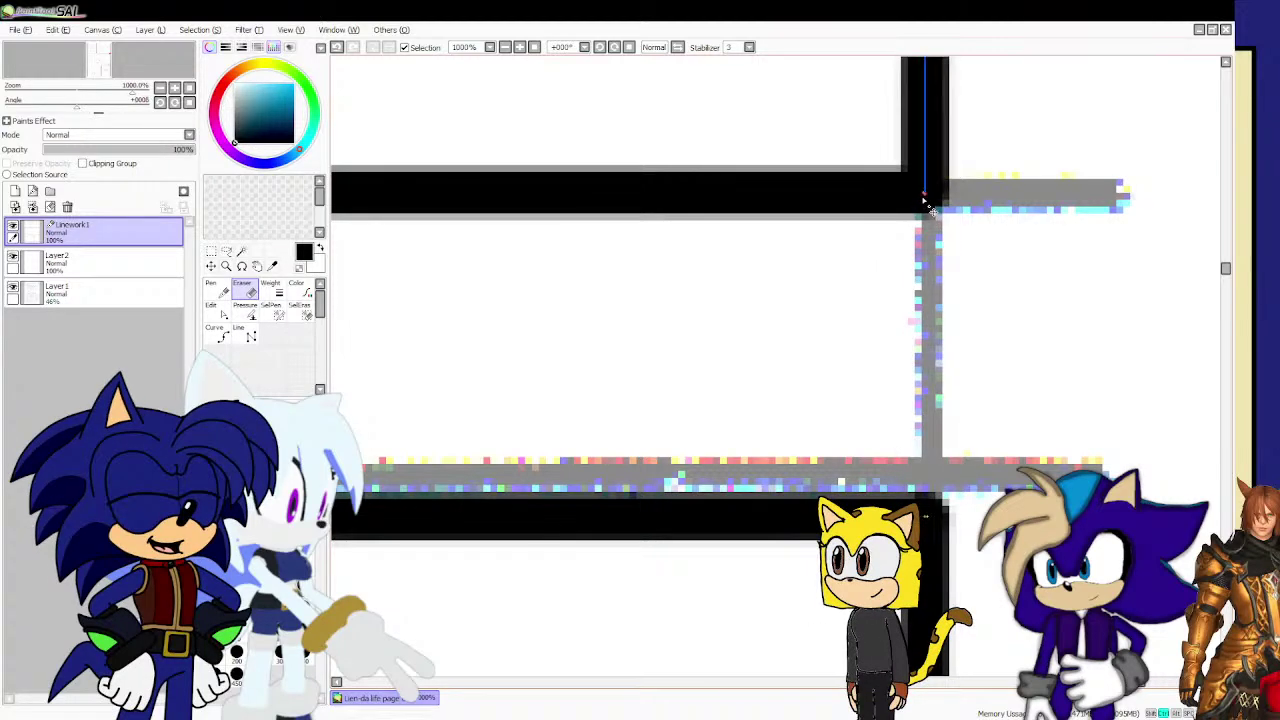
Erase the top row's bottom border across the vertical gutter between the two upper panels.
{"action": "scroll", "coordinate": [926, 203], "scroll_direction": "down", "scroll_amount": 10}
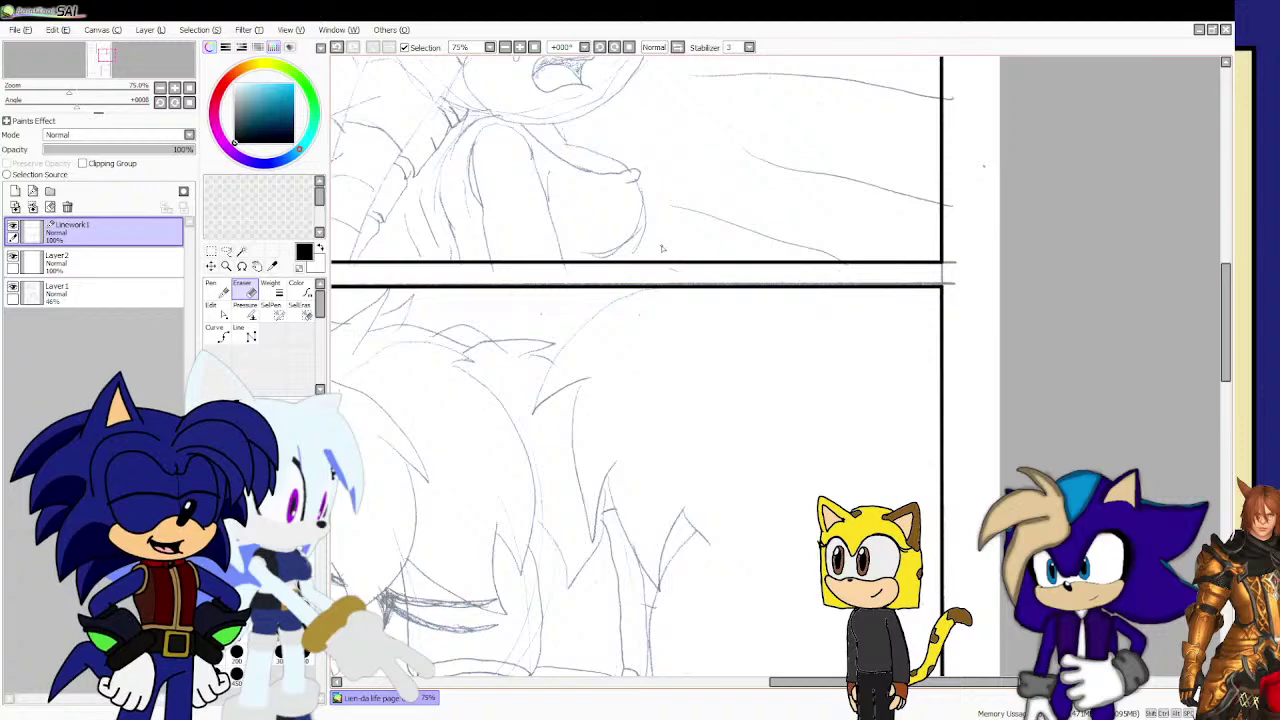
{"action": "scroll", "coordinate": [661, 248], "scroll_direction": "down", "scroll_amount": 2}
{"action": "scroll", "coordinate": [515, 257], "scroll_direction": "up", "scroll_amount": 6}
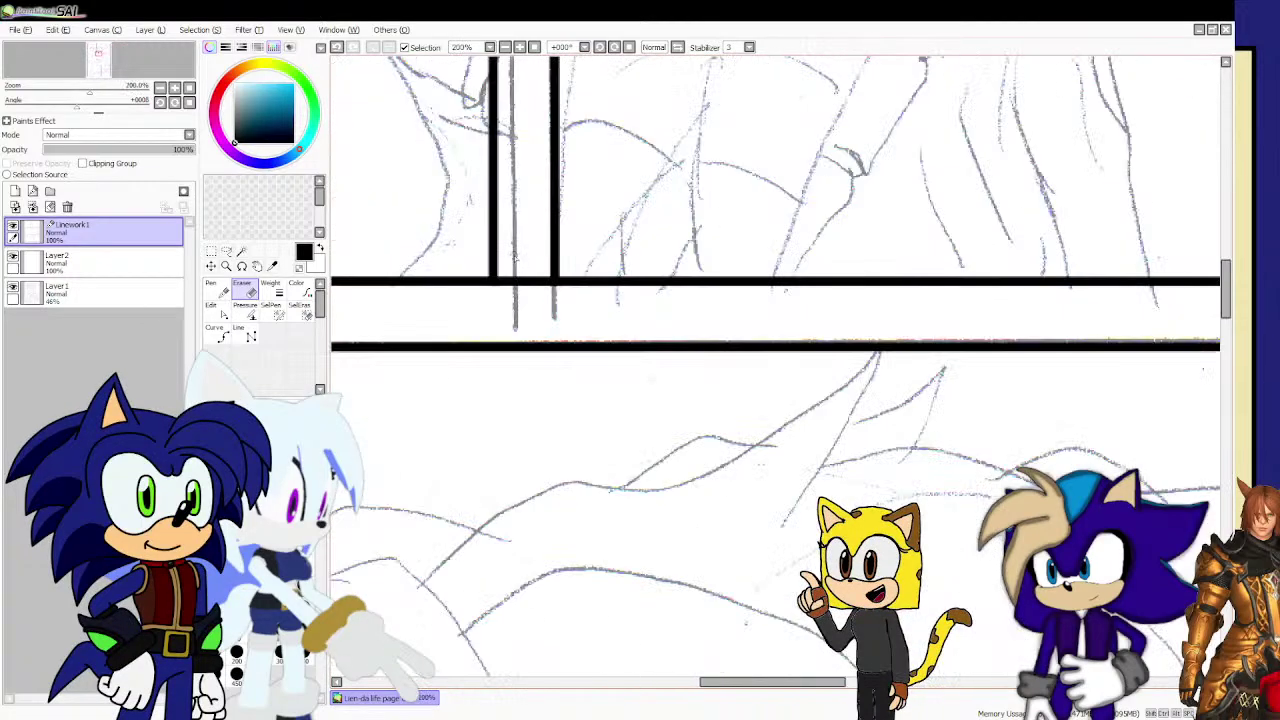
{"action": "scroll", "coordinate": [510, 270], "scroll_direction": "up", "scroll_amount": 5}
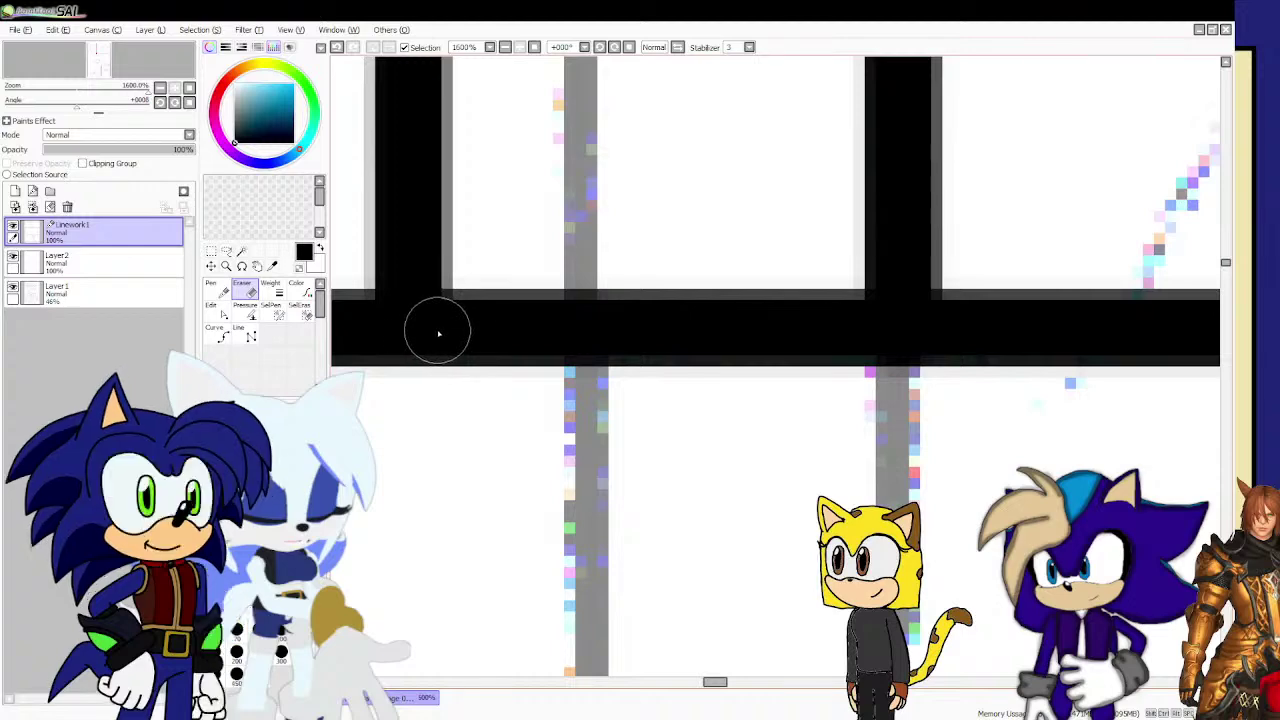
{"action": "left_click_drag", "start_coordinate": [438, 333], "coordinate": [876, 337]}
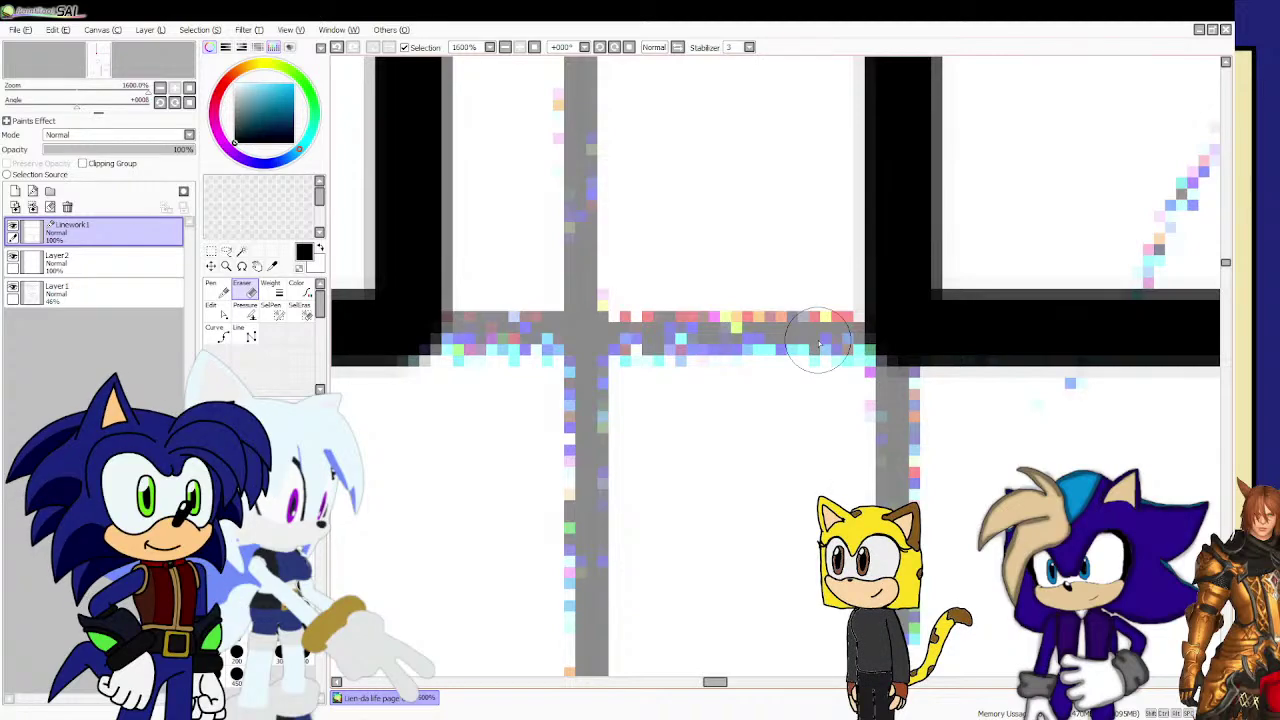
Erase the left frame line across the gutter above the bottom row and adjust the end point at the bottom-left panel's upper corner.
{"action": "scroll", "coordinate": [818, 345], "scroll_direction": "down", "scroll_amount": 10}
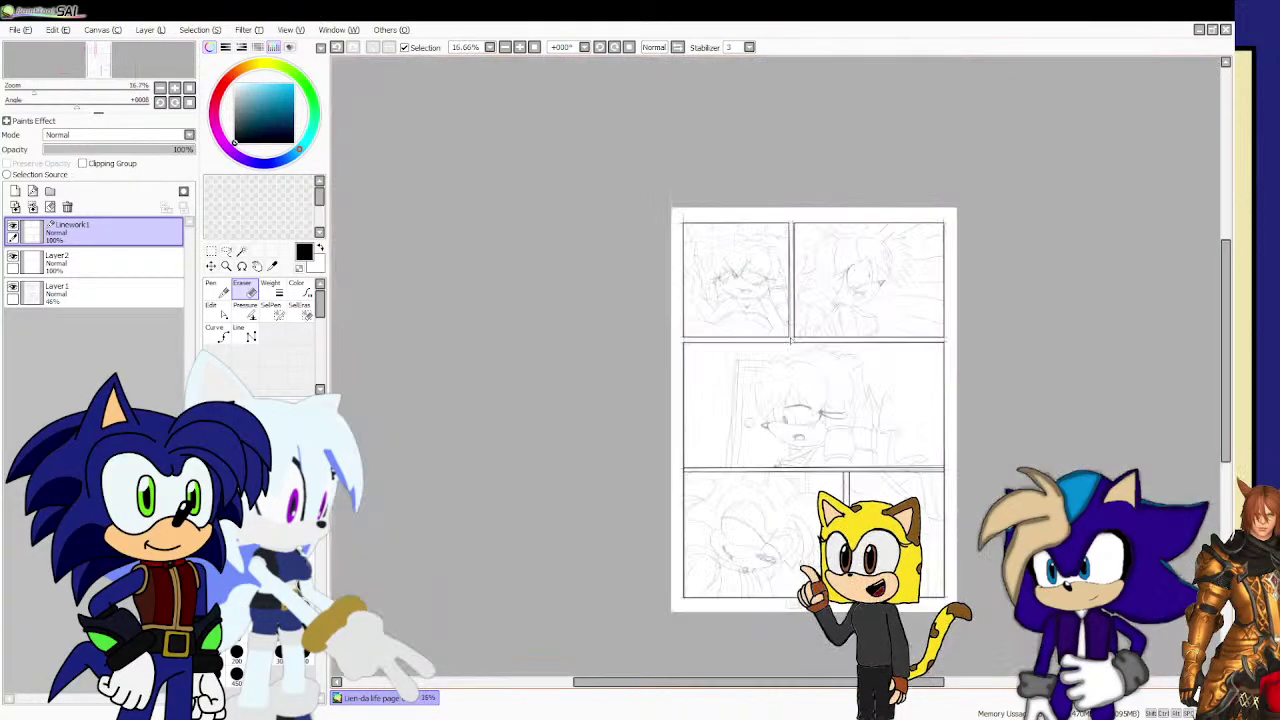
{"action": "scroll", "coordinate": [696, 474], "scroll_direction": "up", "scroll_amount": 9}
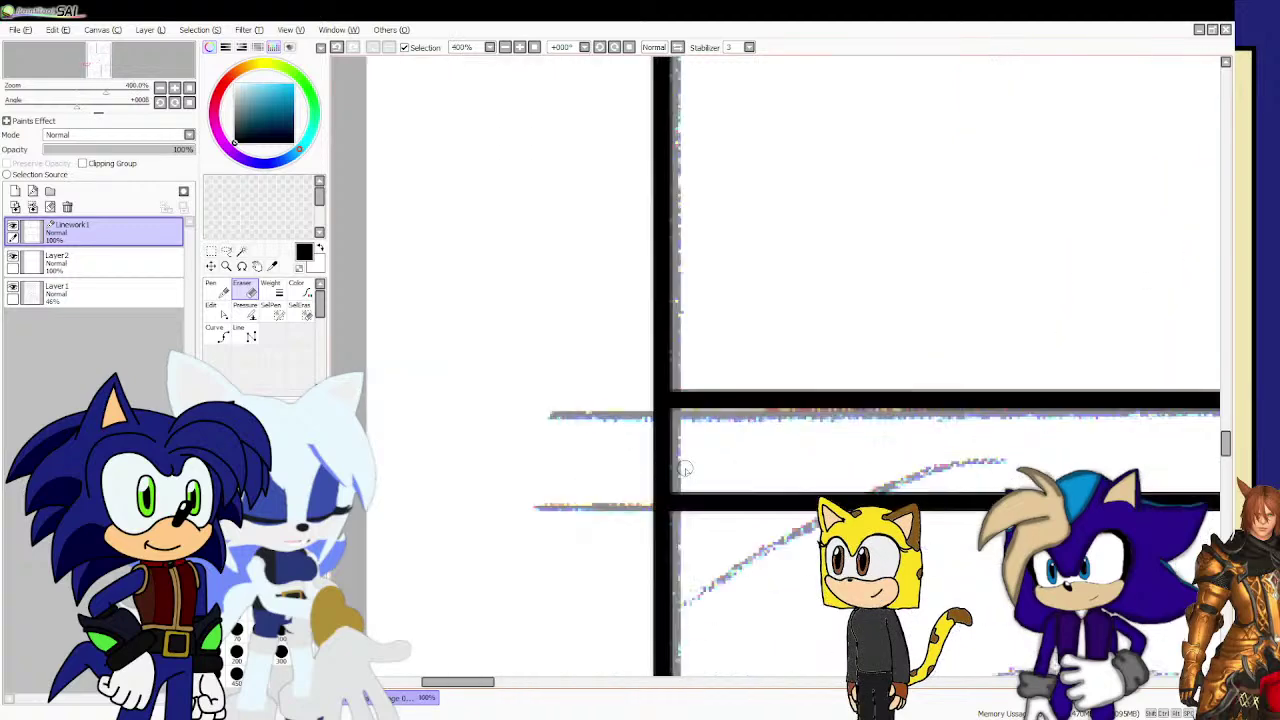
{"action": "left_click_drag", "start_coordinate": [631, 517], "coordinate": [631, 298]}
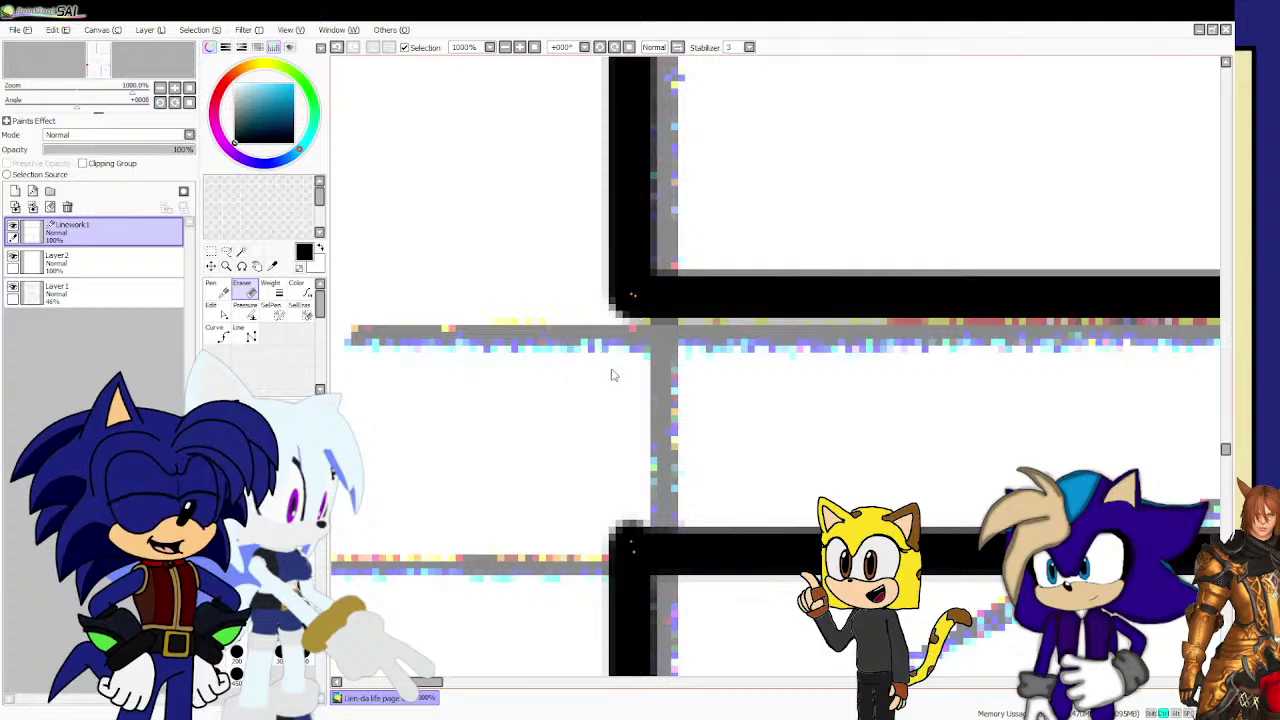
{"action": "left_click", "coordinate": [627, 544], "text": "ctrl"}
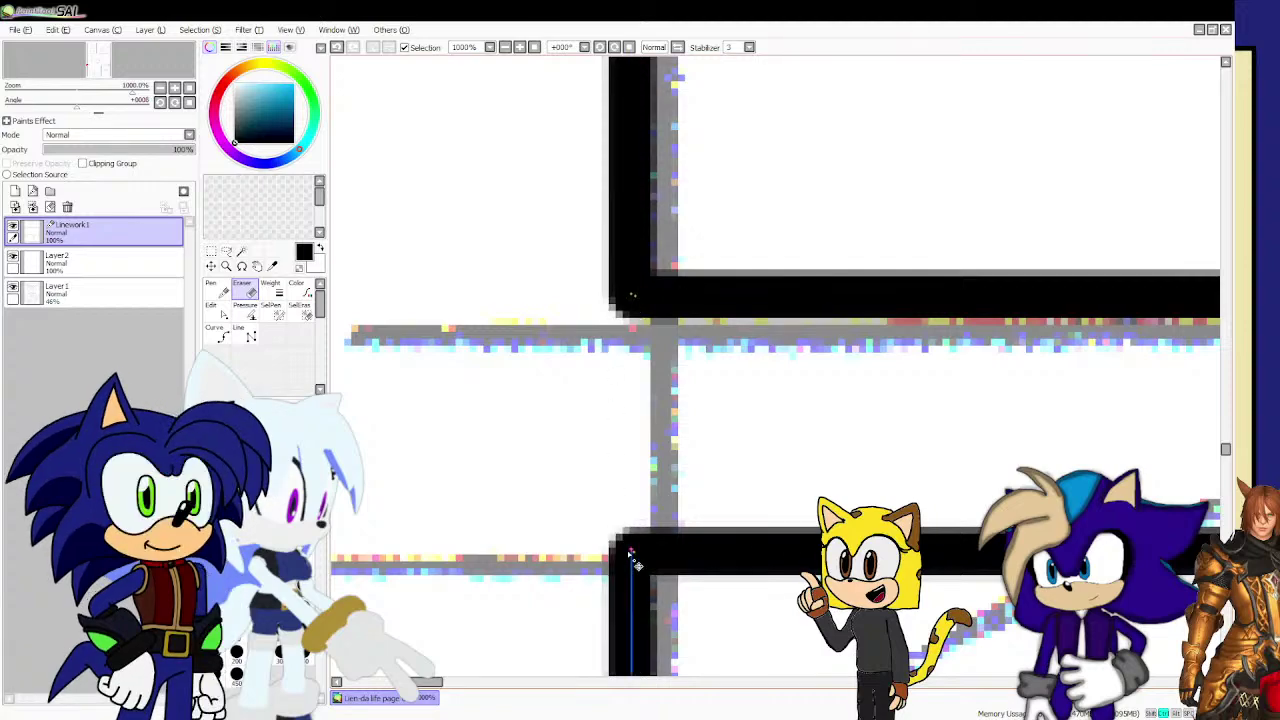
Erase the right frame line across the gutter between the middle panel and the bottom row, tidying the middle panel's cut corner.
{"action": "scroll", "coordinate": [597, 409], "scroll_direction": "down", "scroll_amount": 4}
{"action": "scroll", "coordinate": [597, 409], "scroll_direction": "down", "scroll_amount": 3}
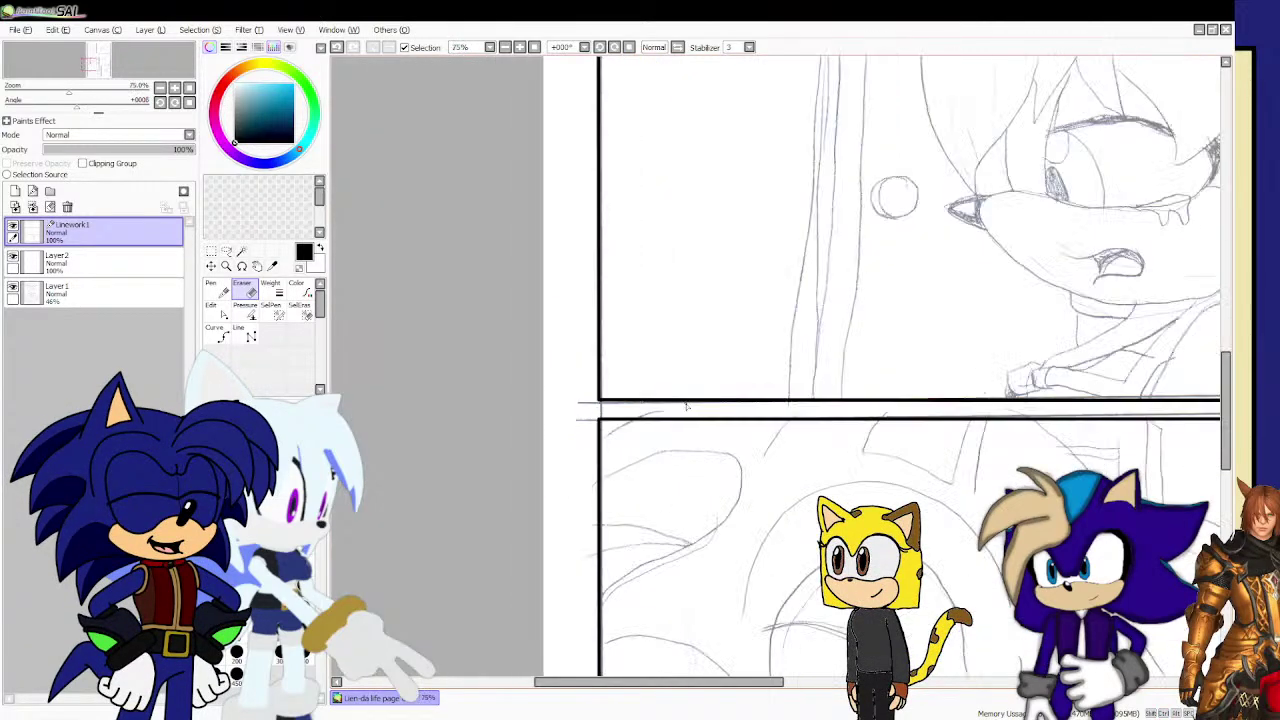
{"action": "scroll", "coordinate": [1071, 405], "scroll_direction": "up", "scroll_amount": 2}
{"action": "scroll", "coordinate": [1071, 405], "scroll_direction": "up", "scroll_amount": 3}
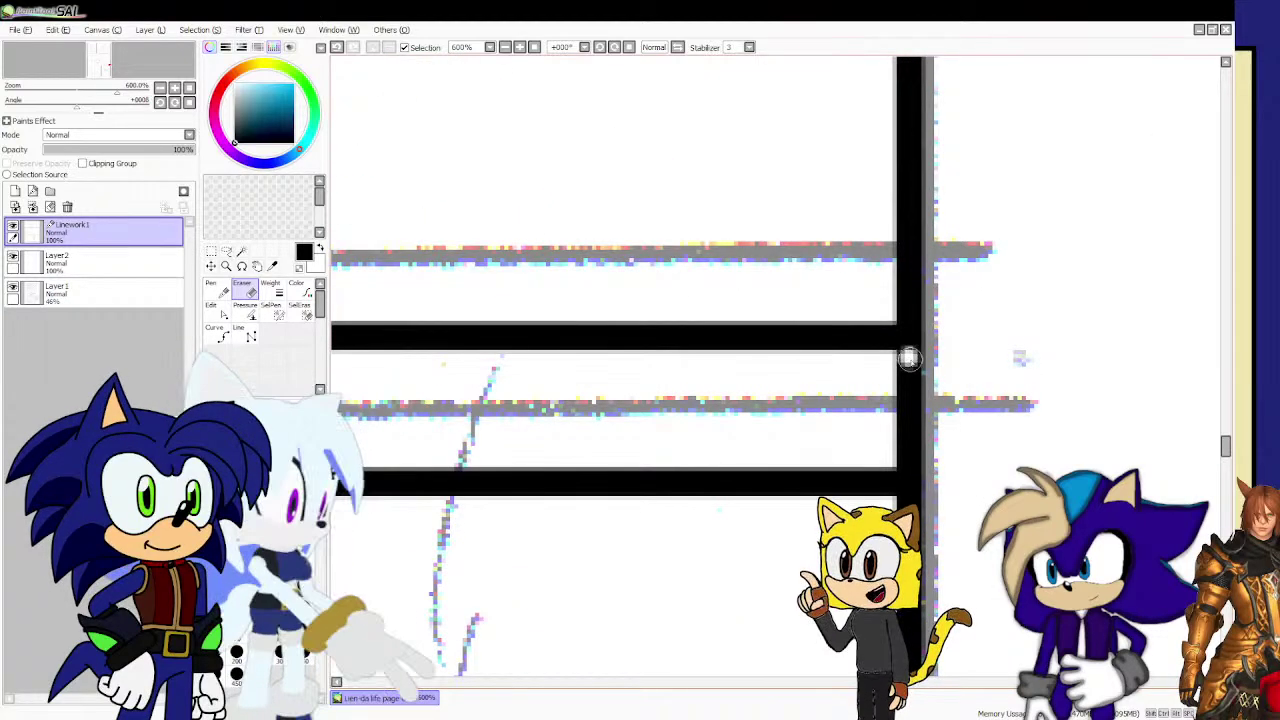
{"action": "left_click_drag", "start_coordinate": [908, 446], "coordinate": [909, 459]}
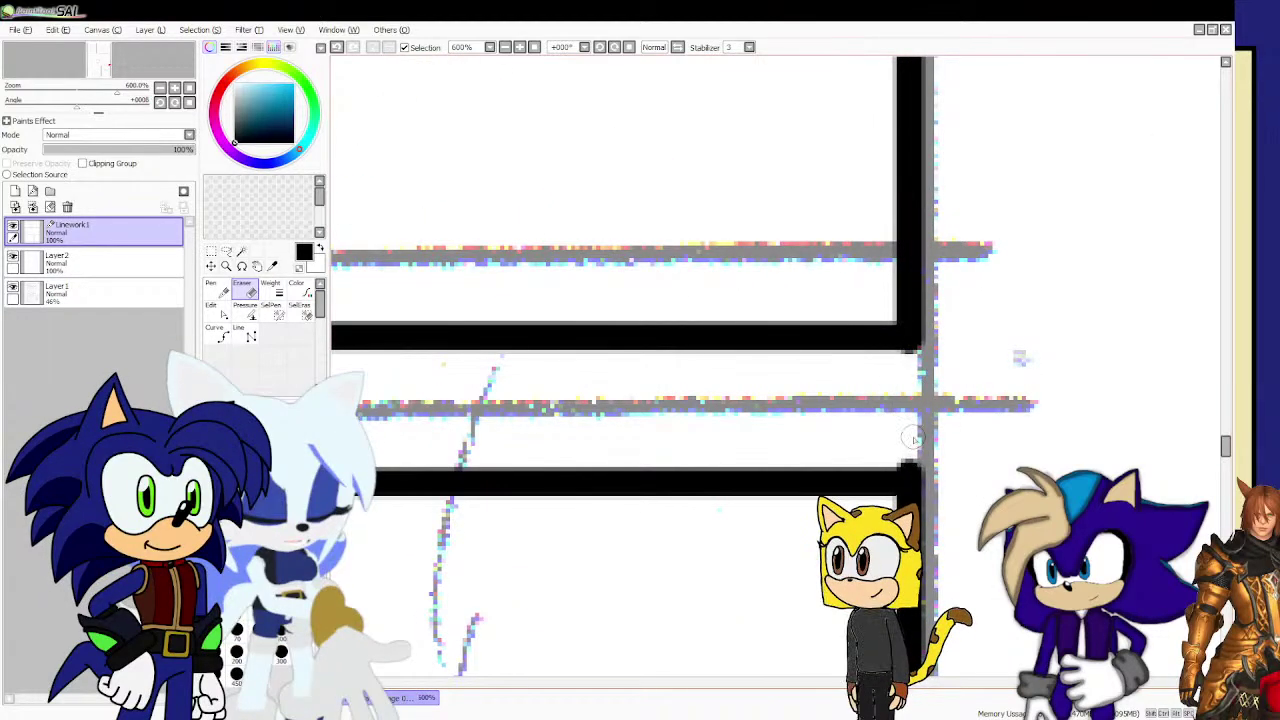
{"action": "scroll", "coordinate": [910, 366], "scroll_direction": "up", "scroll_amount": 1}
{"action": "left_click_drag", "start_coordinate": [910, 340], "coordinate": [912, 326]}
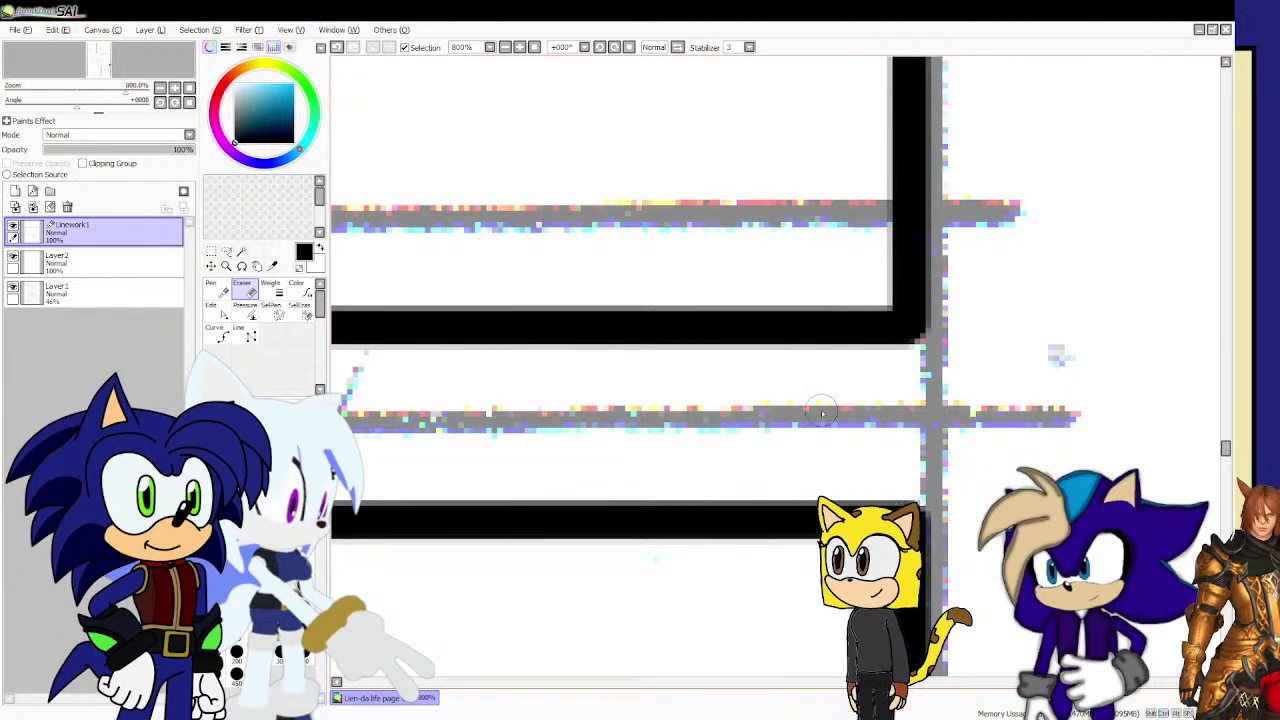
Erase the bottom row's top border across the vertical gutter between its two panels and adjust the end point at the bottom-left panel's corner.
{"action": "scroll", "coordinate": [823, 410], "scroll_direction": "down", "scroll_amount": 8}
{"action": "scroll", "coordinate": [358, 430], "scroll_direction": "up", "scroll_amount": 1}
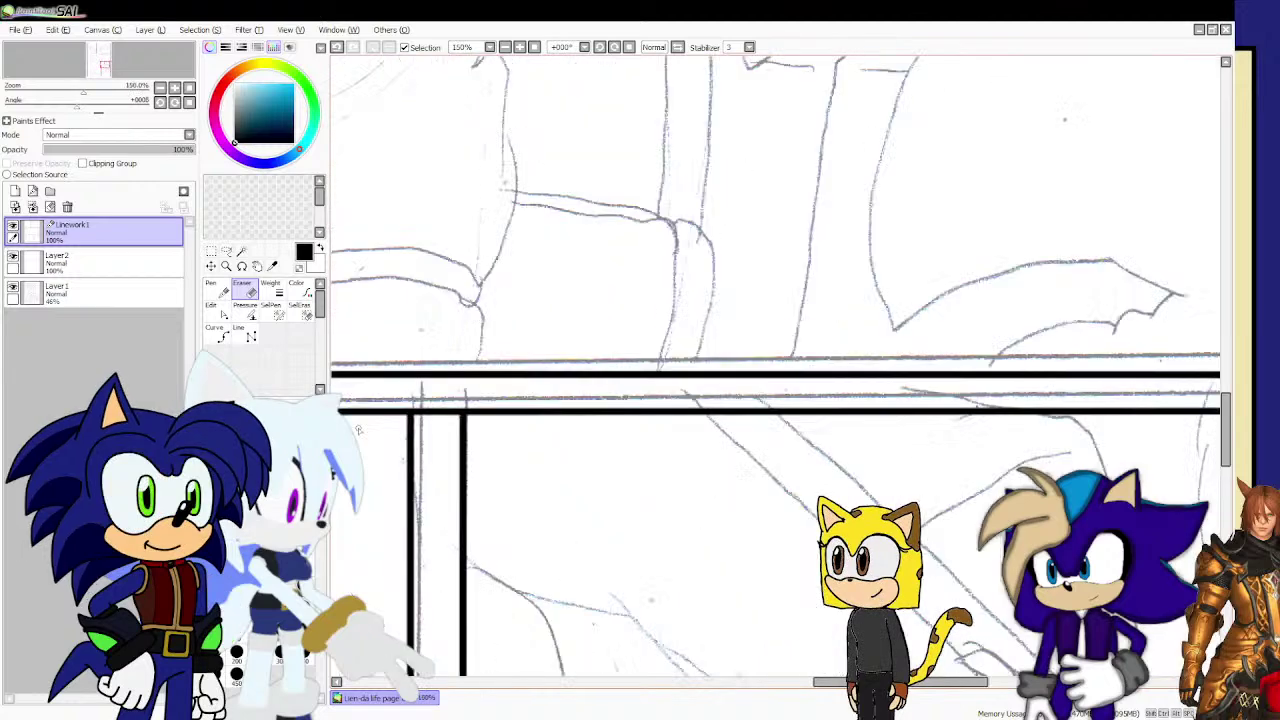
{"action": "scroll", "coordinate": [358, 430], "scroll_direction": "up", "scroll_amount": 3}
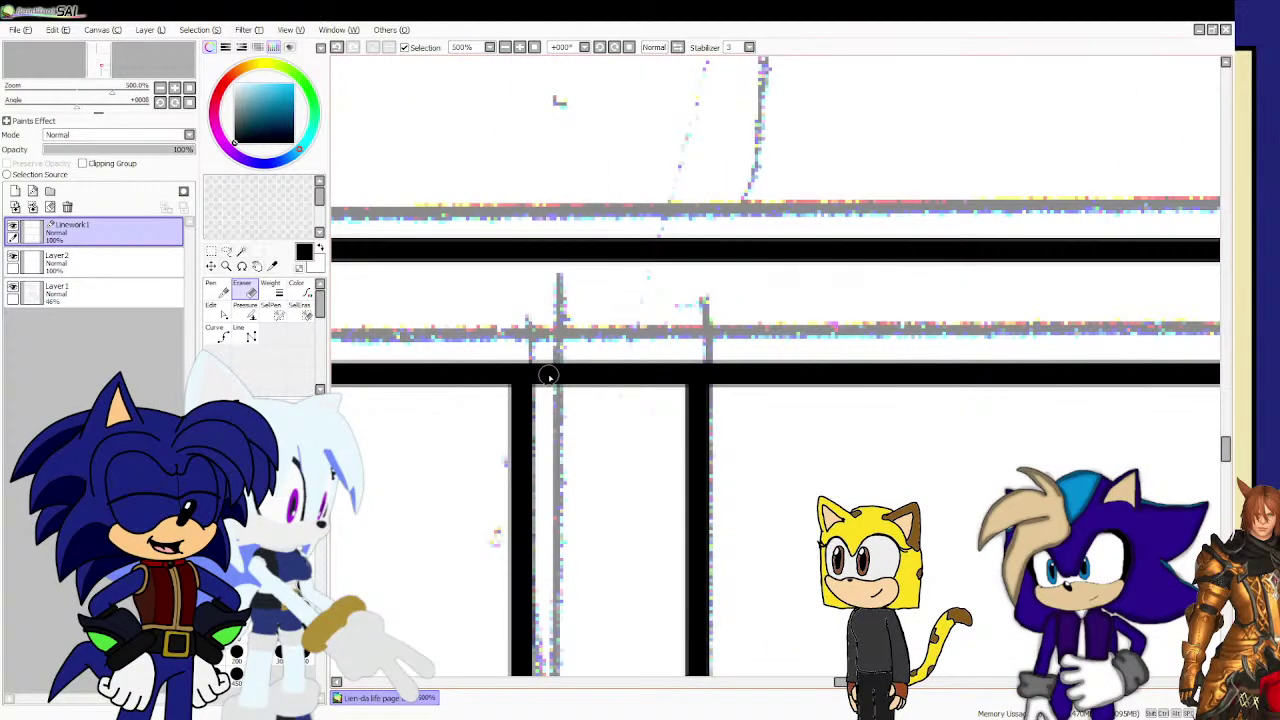
{"action": "scroll", "coordinate": [549, 375], "scroll_direction": "up", "scroll_amount": 3}
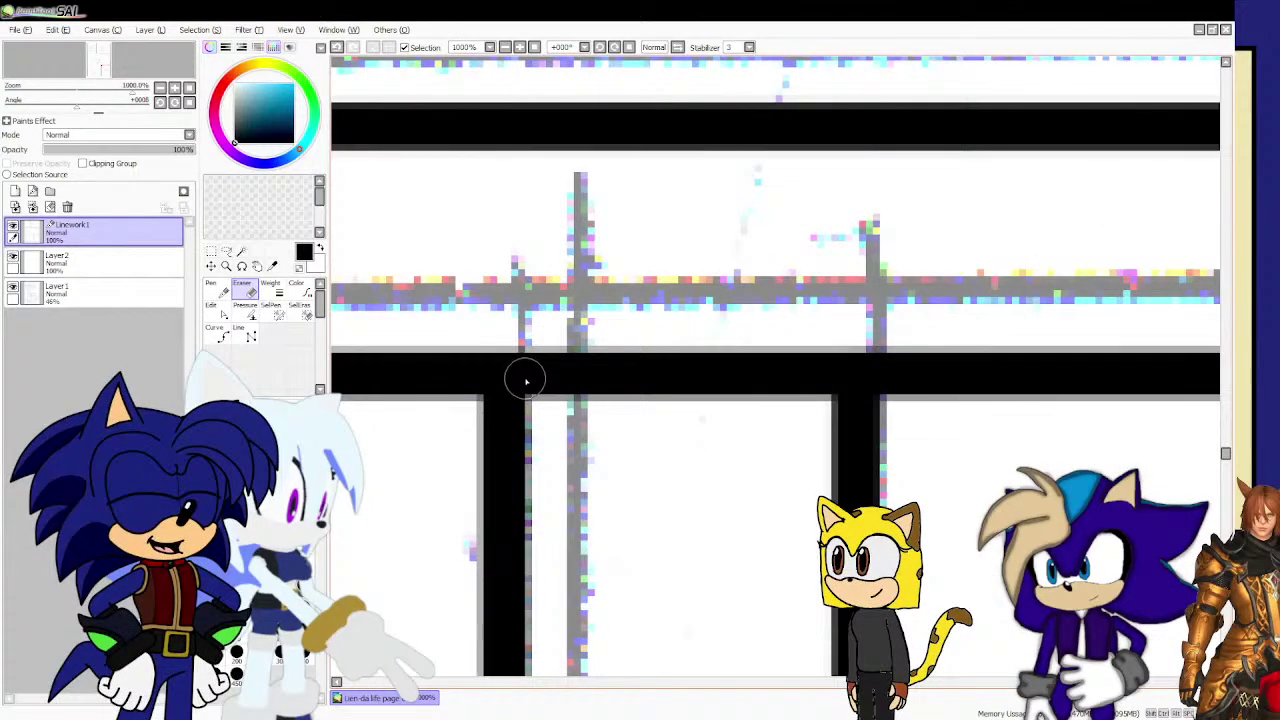
{"action": "mouse_move", "coordinate": [529, 376]}
{"action": "left_mouse_down"}
{"action": "mouse_move", "coordinate": [838, 378]}
{"action": "mouse_move", "coordinate": [804, 386]}
{"action": "left_mouse_up"}
{"action": "left_click", "coordinate": [866, 376], "text": "ctrl"}
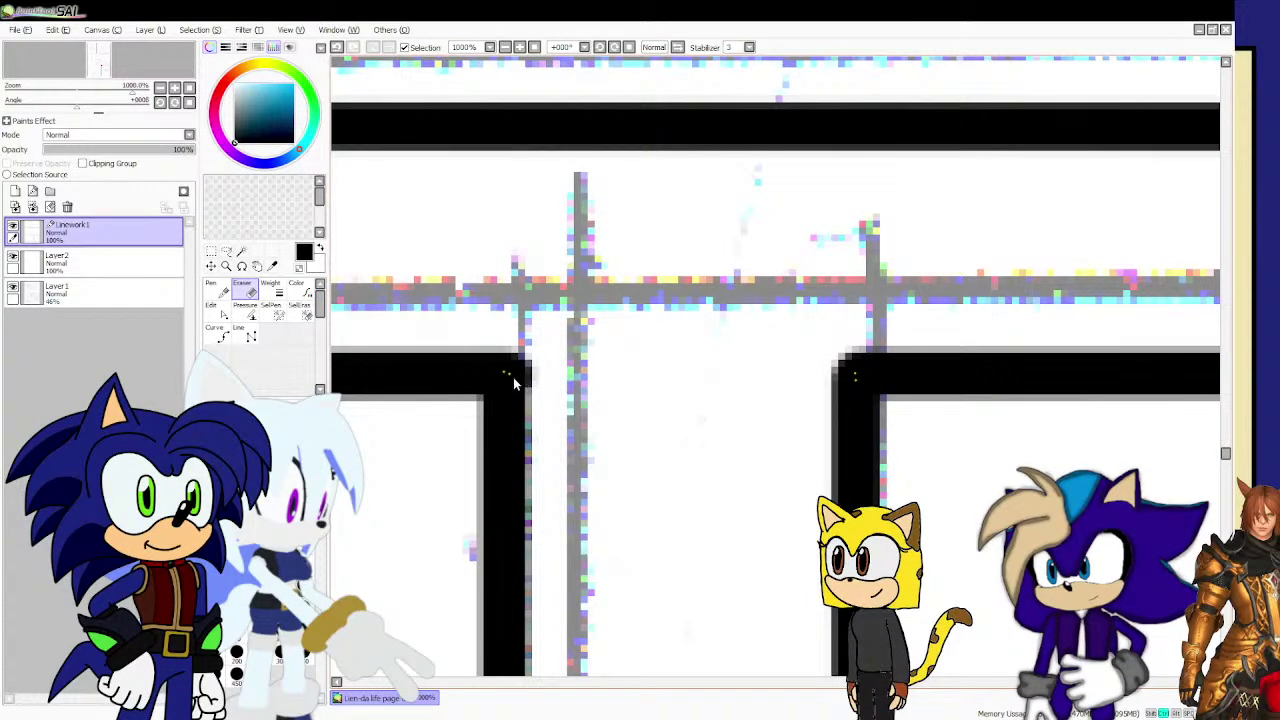
{"action": "left_click_drag", "start_coordinate": [513, 376], "coordinate": [506, 376]}
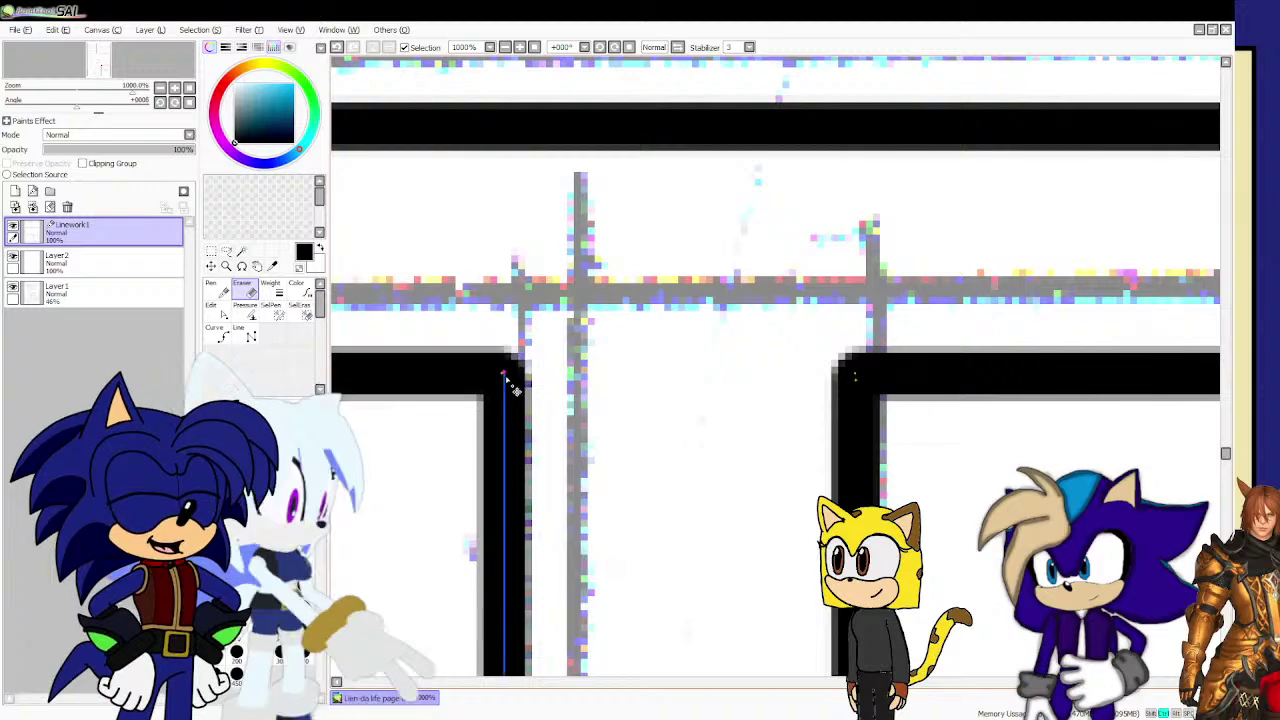
Erase the bottom row's lower border across the vertical gutter between its two panels.
{"action": "scroll", "coordinate": [653, 386], "scroll_direction": "down", "scroll_amount": 12}
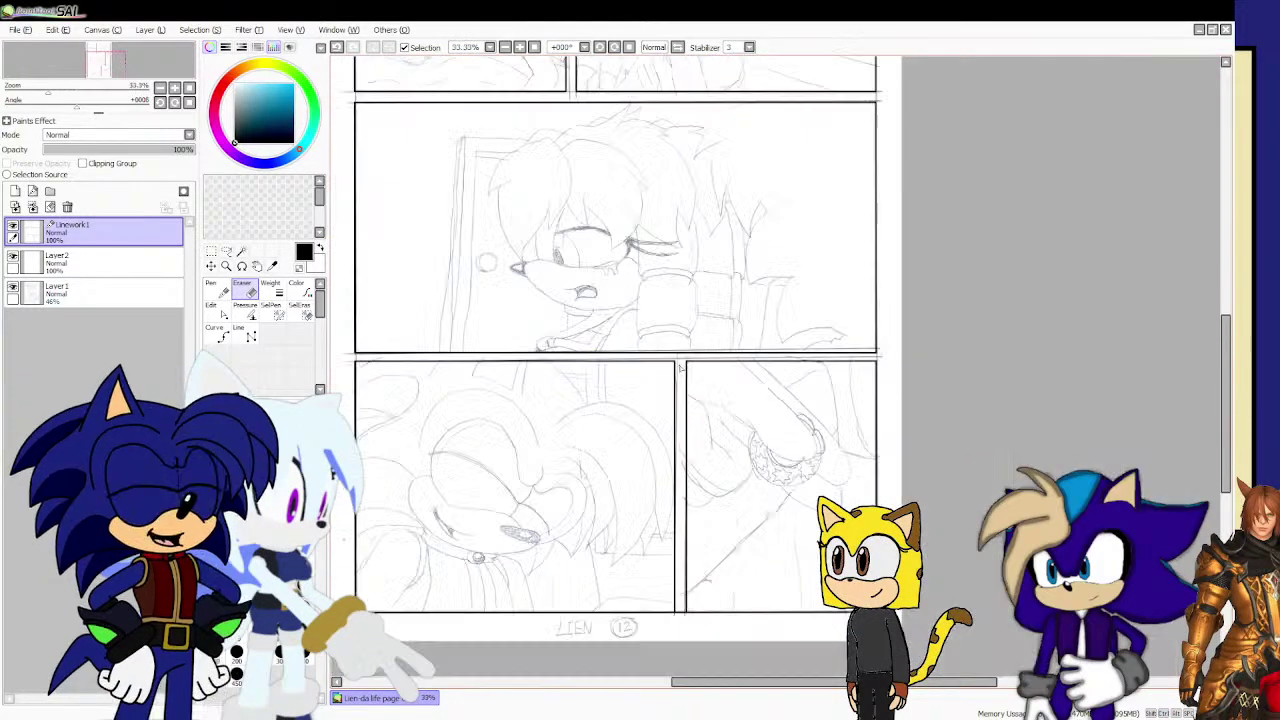
{"action": "scroll", "coordinate": [666, 470], "scroll_direction": "up", "scroll_amount": 10}
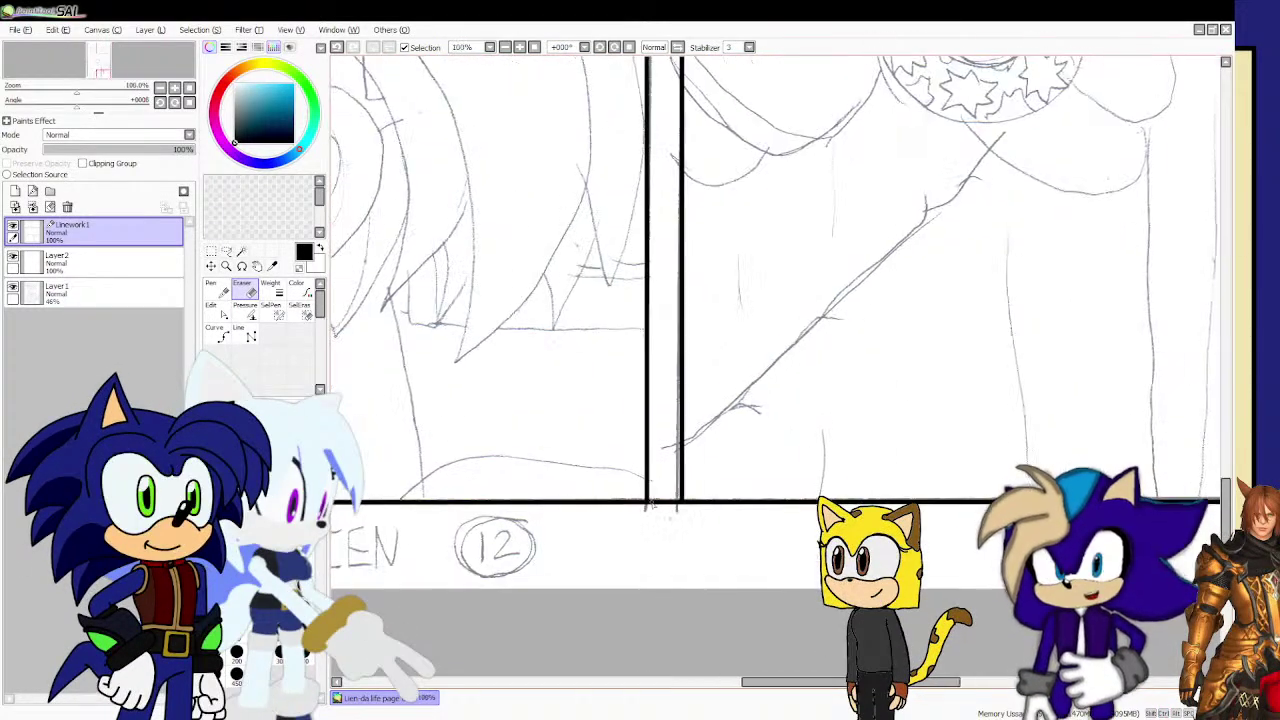
{"action": "scroll", "coordinate": [656, 501], "scroll_direction": "up", "scroll_amount": 3}
{"action": "left_click_drag", "start_coordinate": [606, 531], "coordinate": [982, 526]}
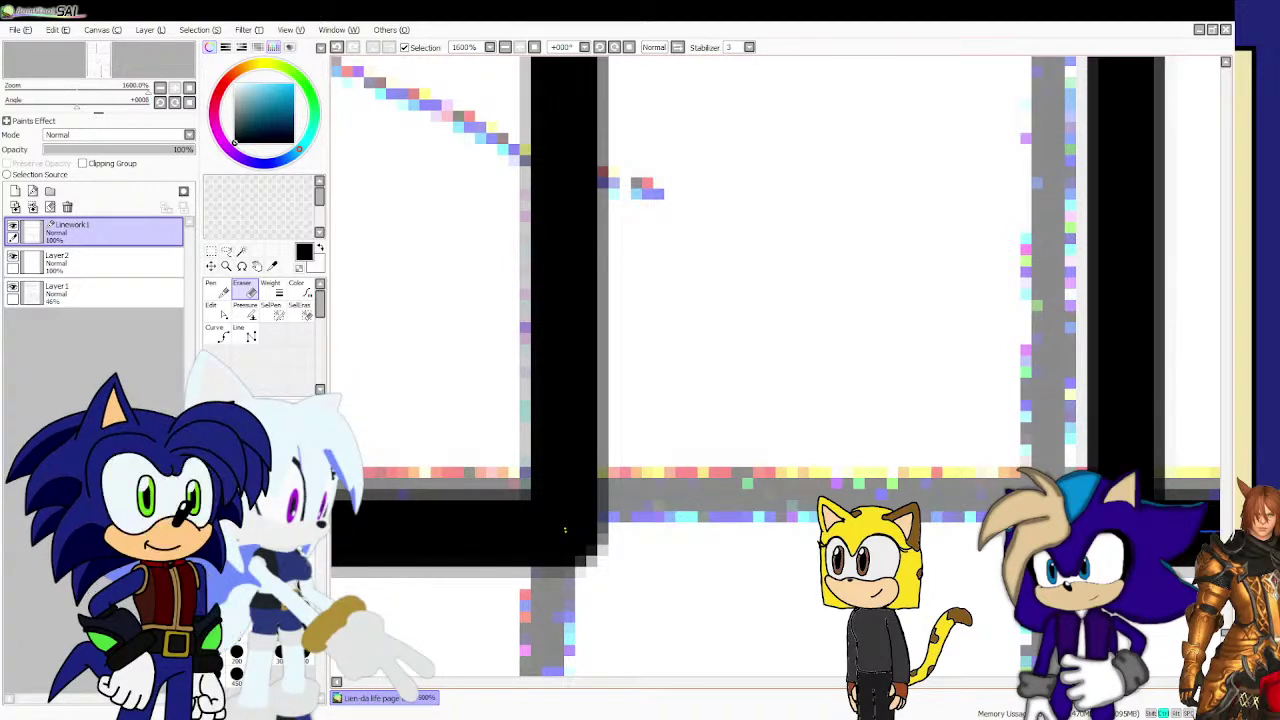
{"action": "scroll", "coordinate": [778, 492], "scroll_direction": "down", "scroll_amount": 12}
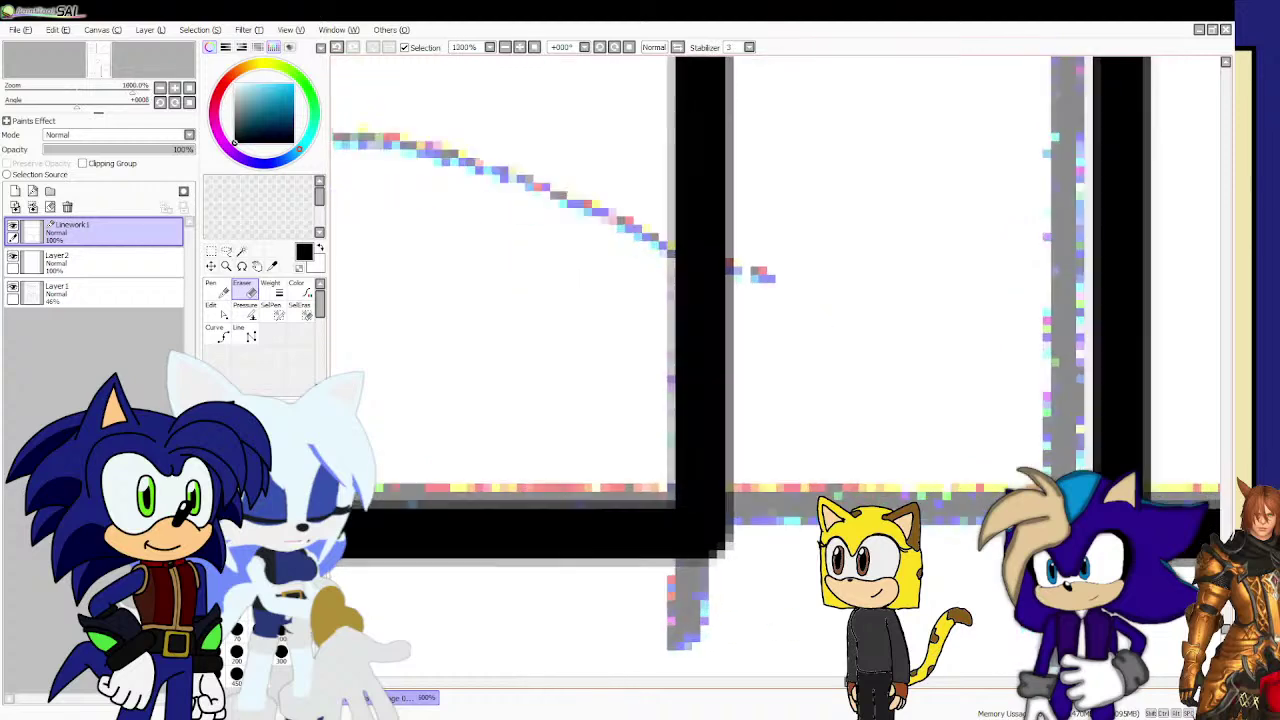
{"action": "scroll", "coordinate": [778, 492], "scroll_direction": "down", "scroll_amount": 1}
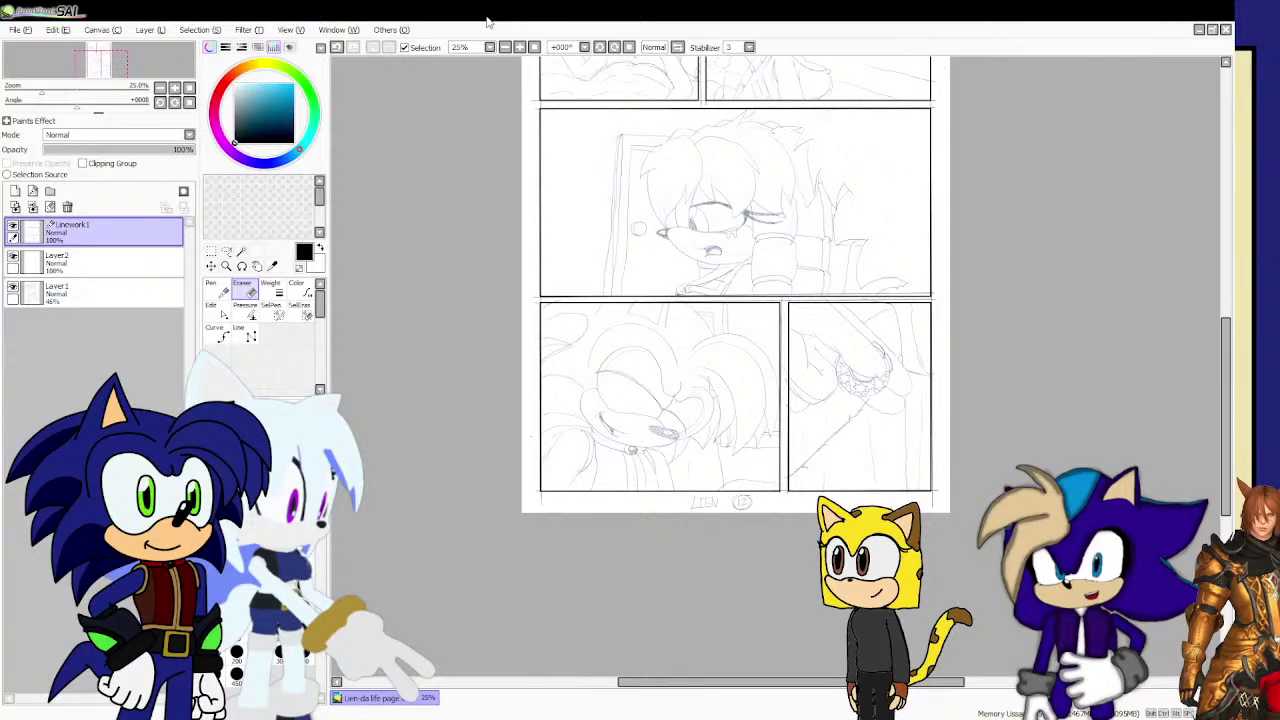
Ink the circle around the page number below the bottom row in black with the Curve tool.
{"action": "left_click", "coordinate": [251, 337]}
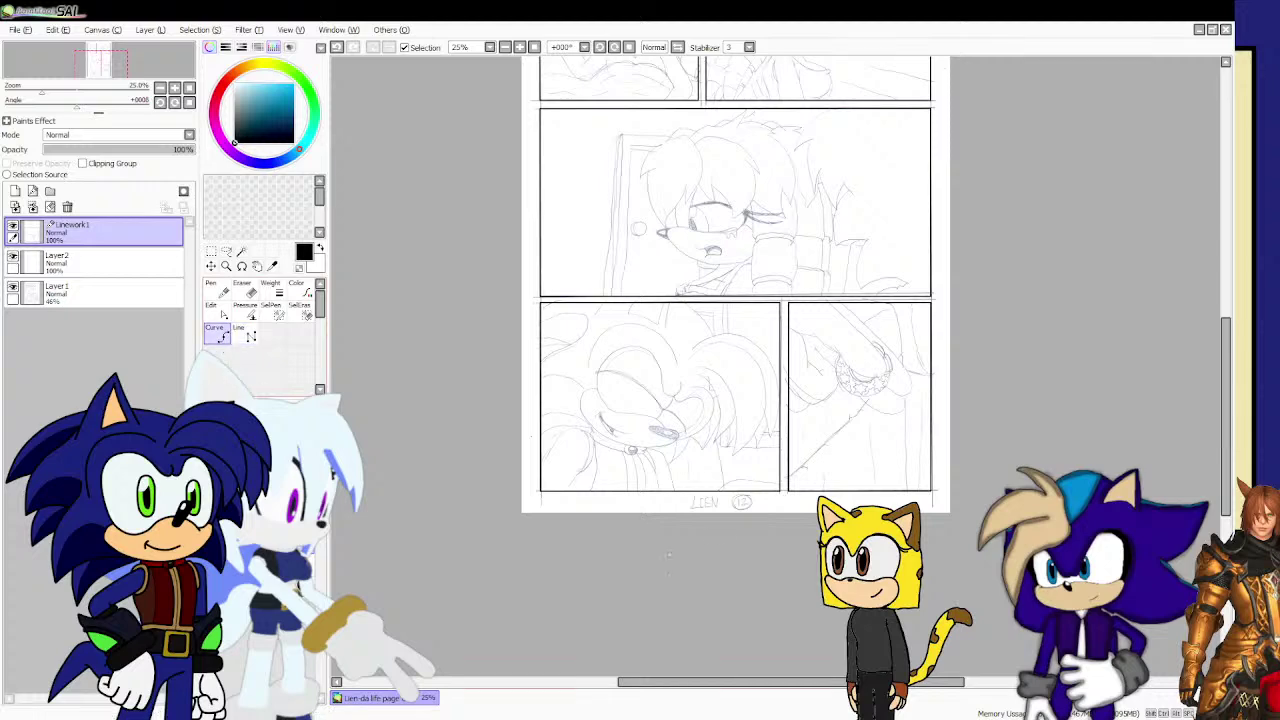
{"action": "scroll", "coordinate": [757, 512], "scroll_direction": "up", "scroll_amount": 6}
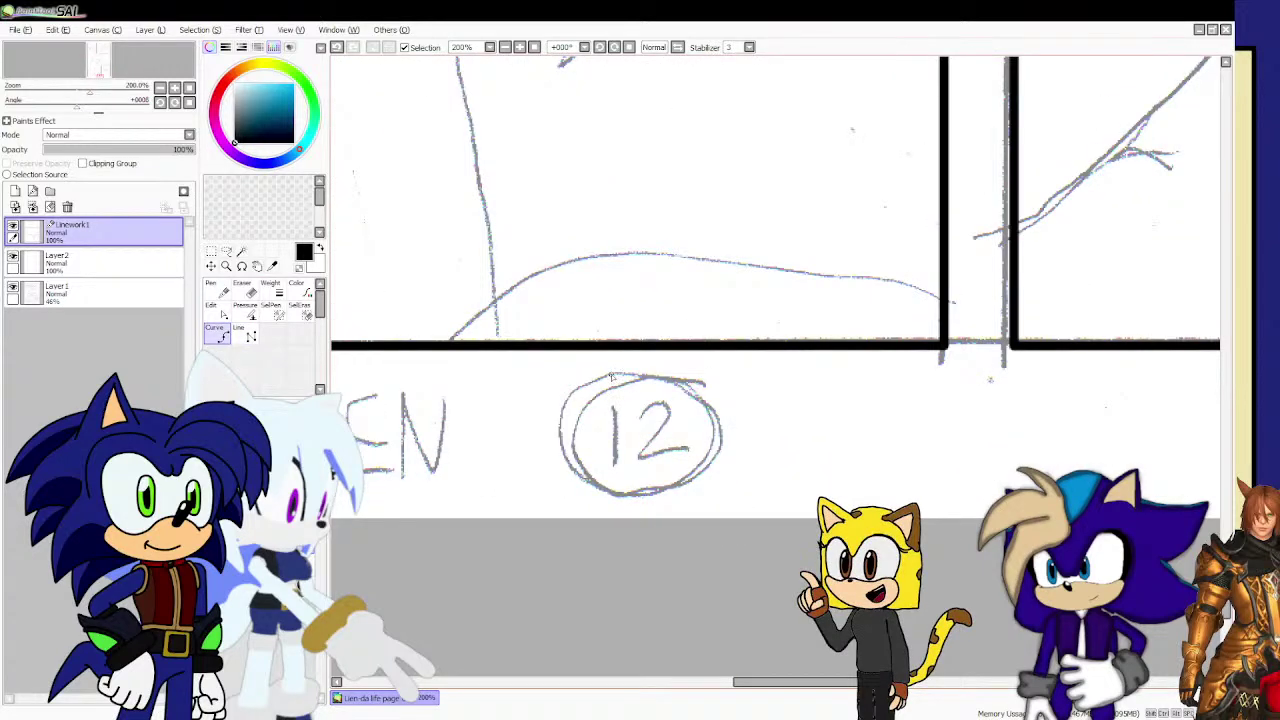
{"action": "left_click_drag", "start_coordinate": [596, 377], "coordinate": [664, 374]}
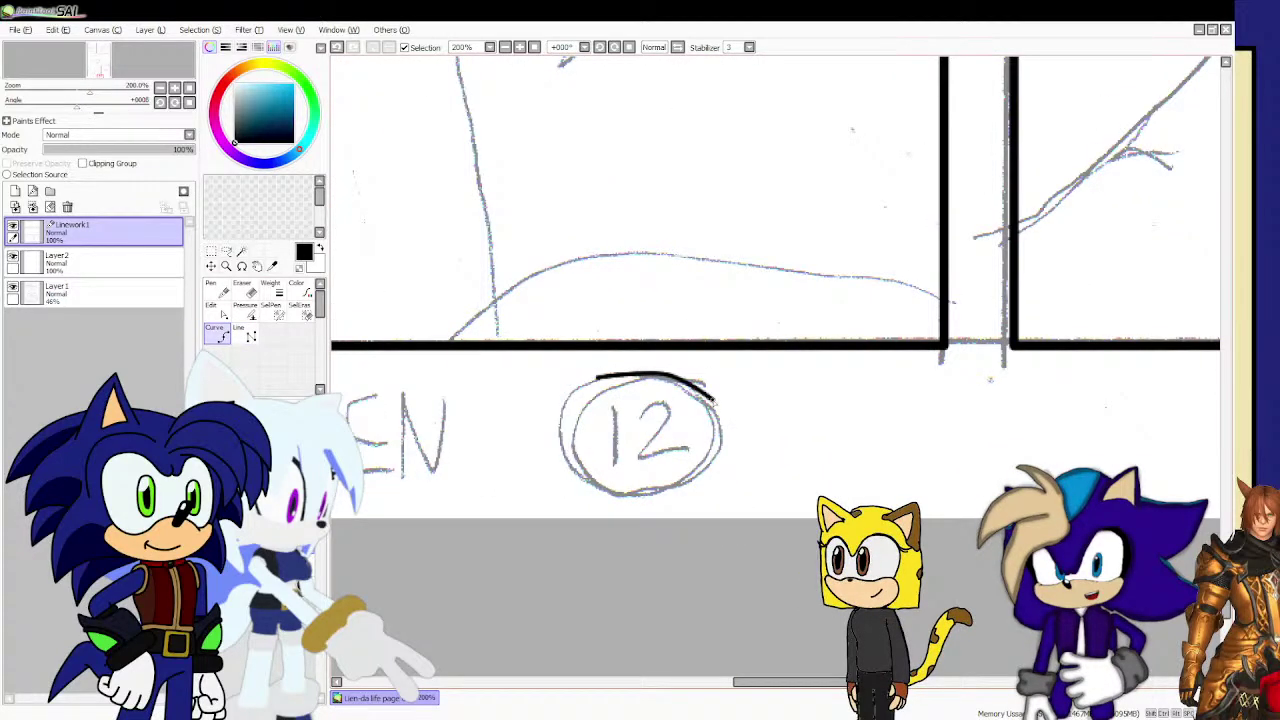
{"action": "mouse_move", "coordinate": [720, 455]}
{"action": "left_mouse_down"}
{"action": "mouse_move", "coordinate": [678, 489]}
{"action": "mouse_move", "coordinate": [624, 497]}
{"action": "mouse_move", "coordinate": [567, 470]}
{"action": "left_mouse_up"}
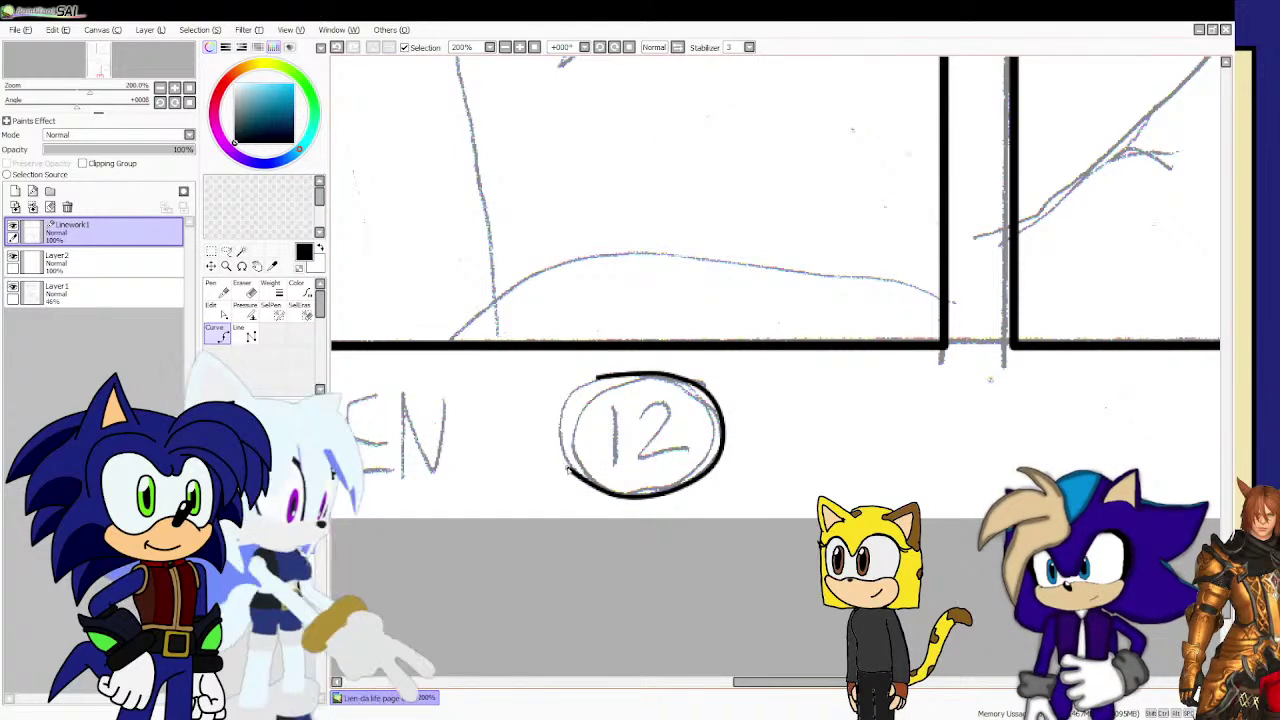
{"action": "scroll", "coordinate": [567, 470], "scroll_direction": "up", "scroll_amount": 2}
{"action": "mouse_move", "coordinate": [590, 540]}
{"action": "left_mouse_down"}
{"action": "mouse_move", "coordinate": [549, 415]}
{"action": "mouse_move", "coordinate": [553, 372]}
{"action": "mouse_move", "coordinate": [628, 338]}
{"action": "left_mouse_up"}
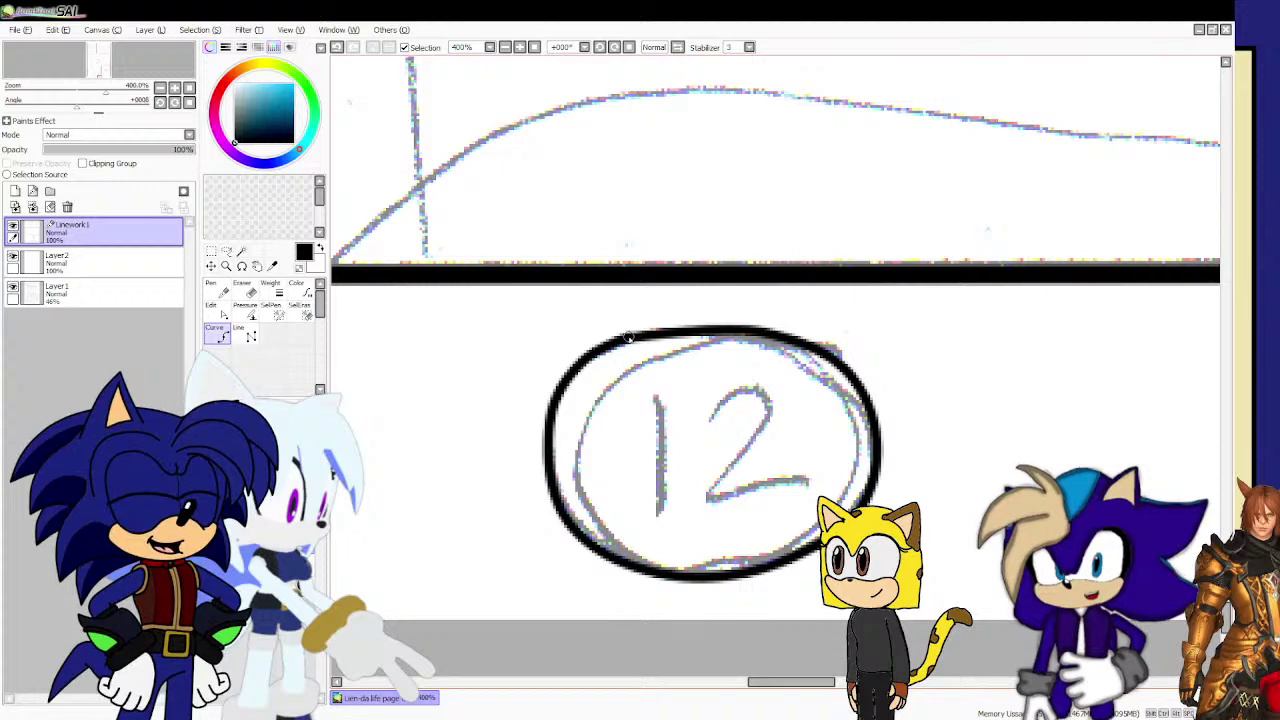
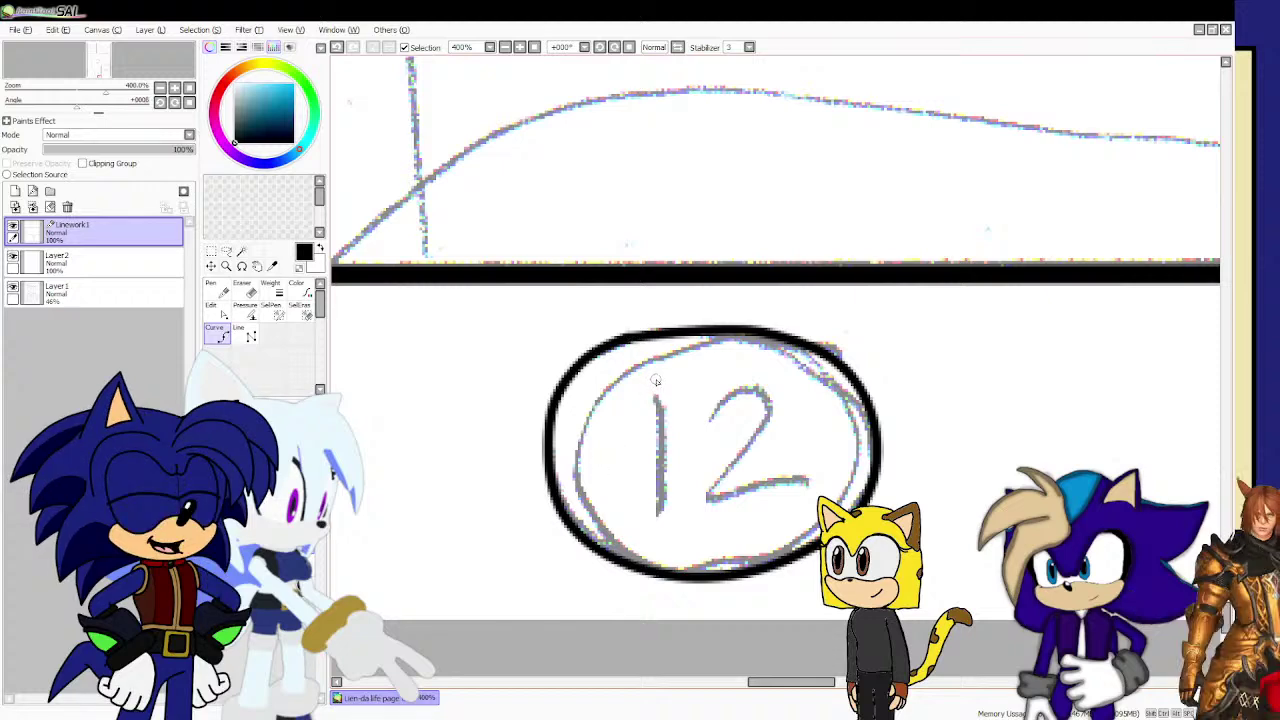
Ink the digits 12 inside the page-number circle with black curves.
{"action": "left_click_drag", "start_coordinate": [656, 376], "coordinate": [661, 511]}
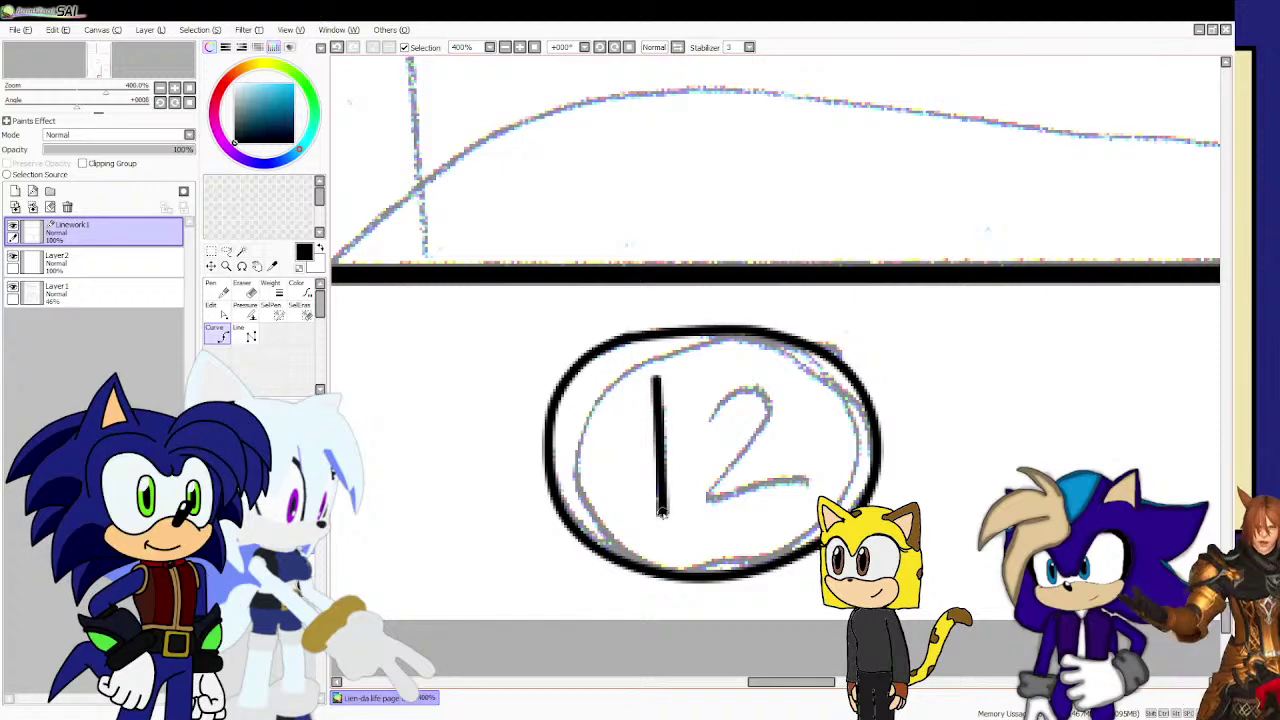
{"action": "mouse_move", "coordinate": [714, 399]}
{"action": "left_mouse_down"}
{"action": "mouse_move", "coordinate": [758, 384]}
{"action": "mouse_move", "coordinate": [779, 415]}
{"action": "mouse_move", "coordinate": [695, 503]}
{"action": "mouse_move", "coordinate": [800, 493]}
{"action": "left_mouse_up"}
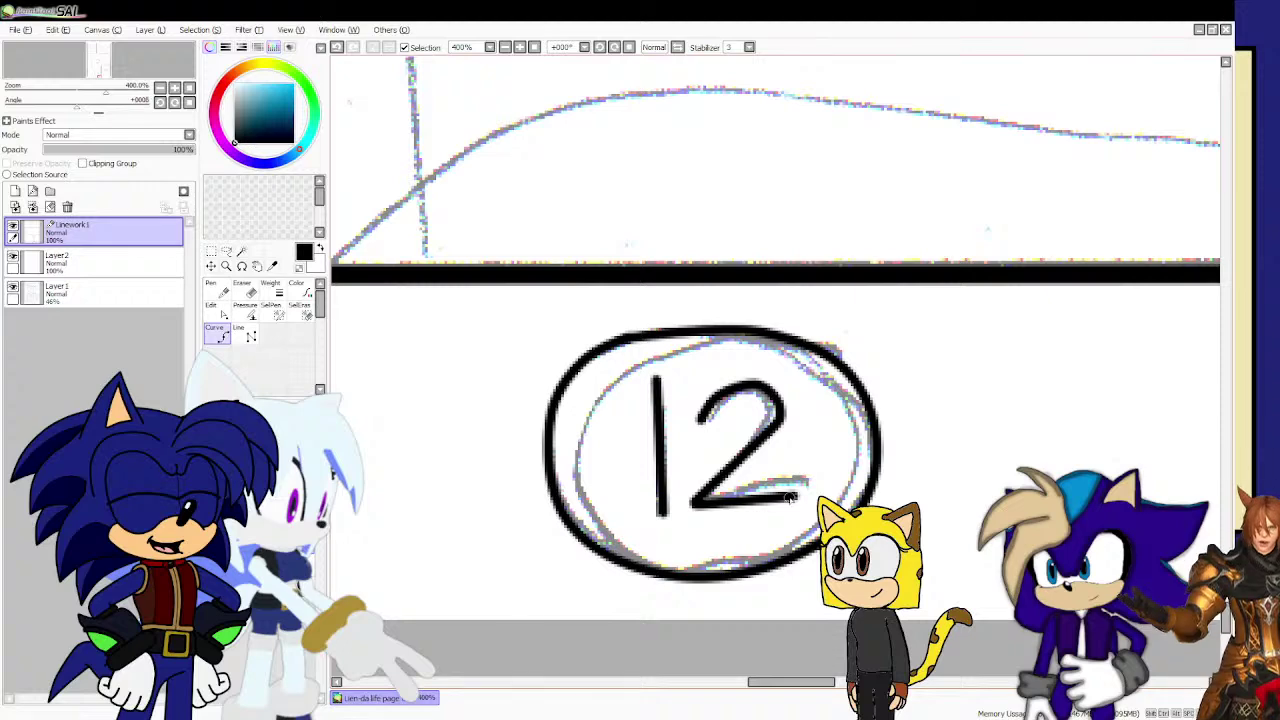
{"action": "scroll", "coordinate": [790, 497], "scroll_direction": "down", "scroll_amount": 5}
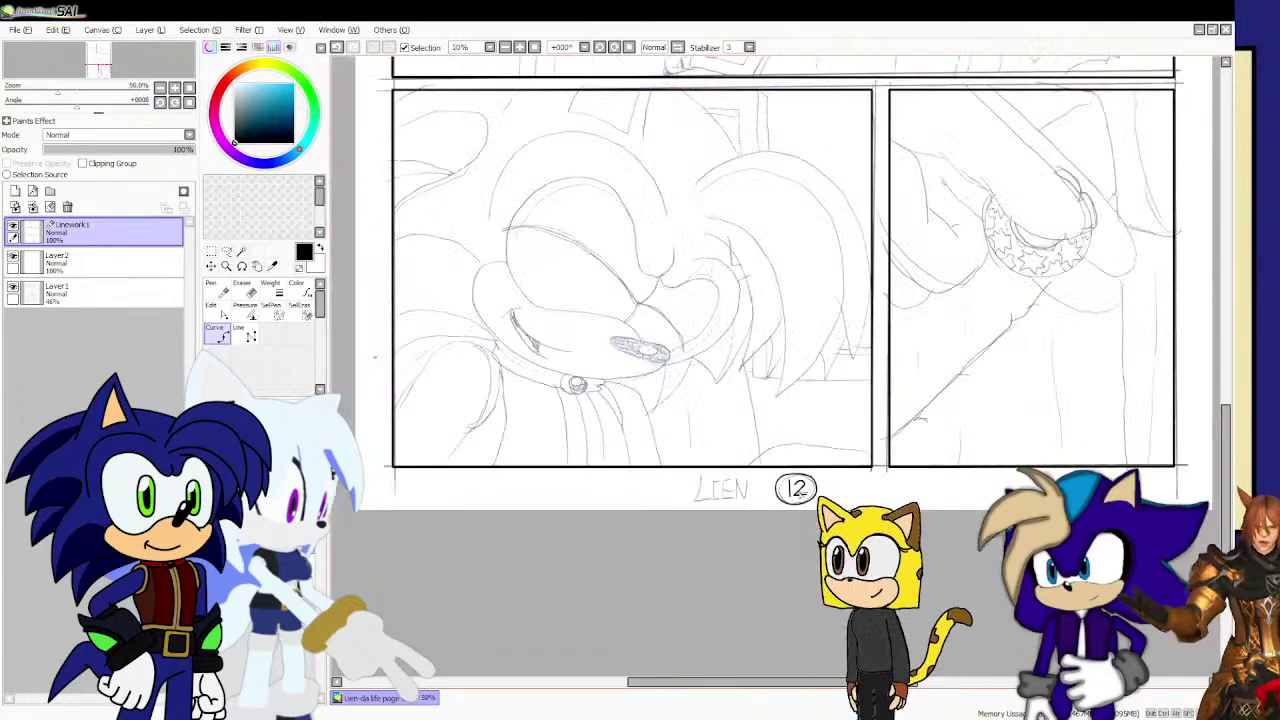
Ink the lower edge of the large finger in the bottom-right panel, from the panel's left border along the star-patterned band.
{"action": "scroll", "coordinate": [790, 490], "scroll_direction": "down", "scroll_amount": 1}
{"action": "scroll", "coordinate": [1033, 273], "scroll_direction": "up", "scroll_amount": 2}
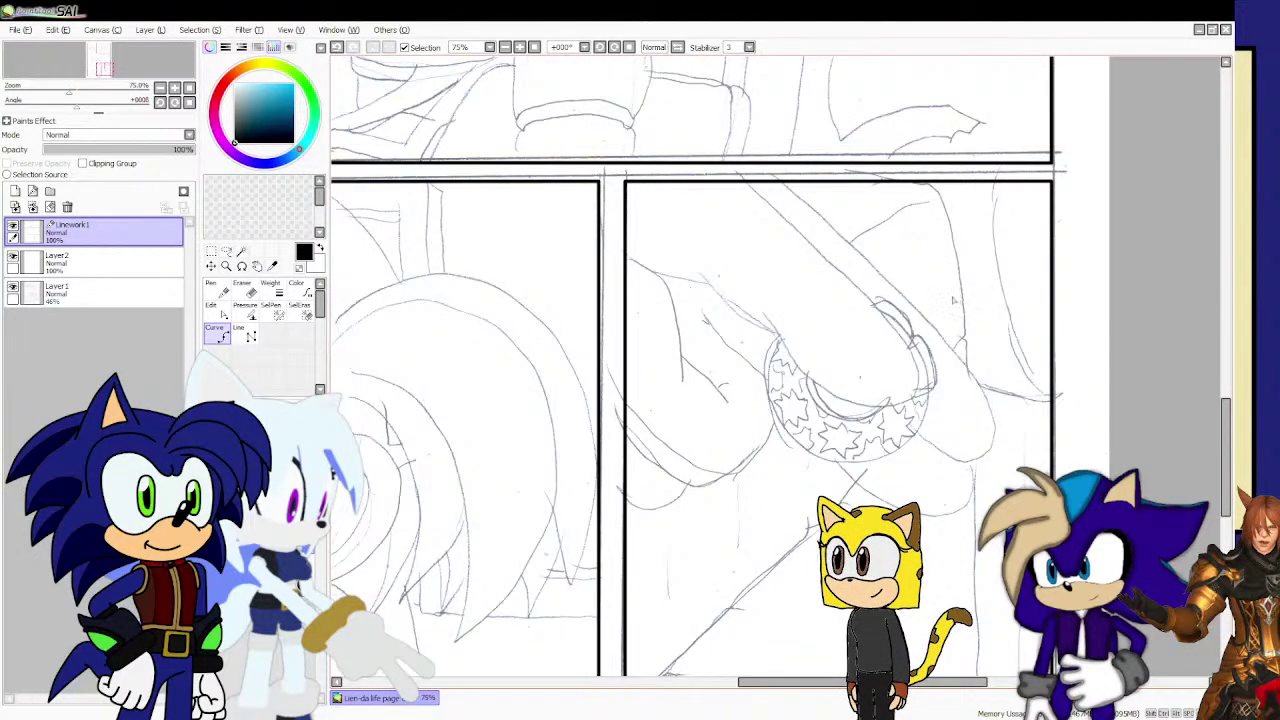
{"action": "scroll", "coordinate": [850, 288], "scroll_direction": "up", "scroll_amount": 1}
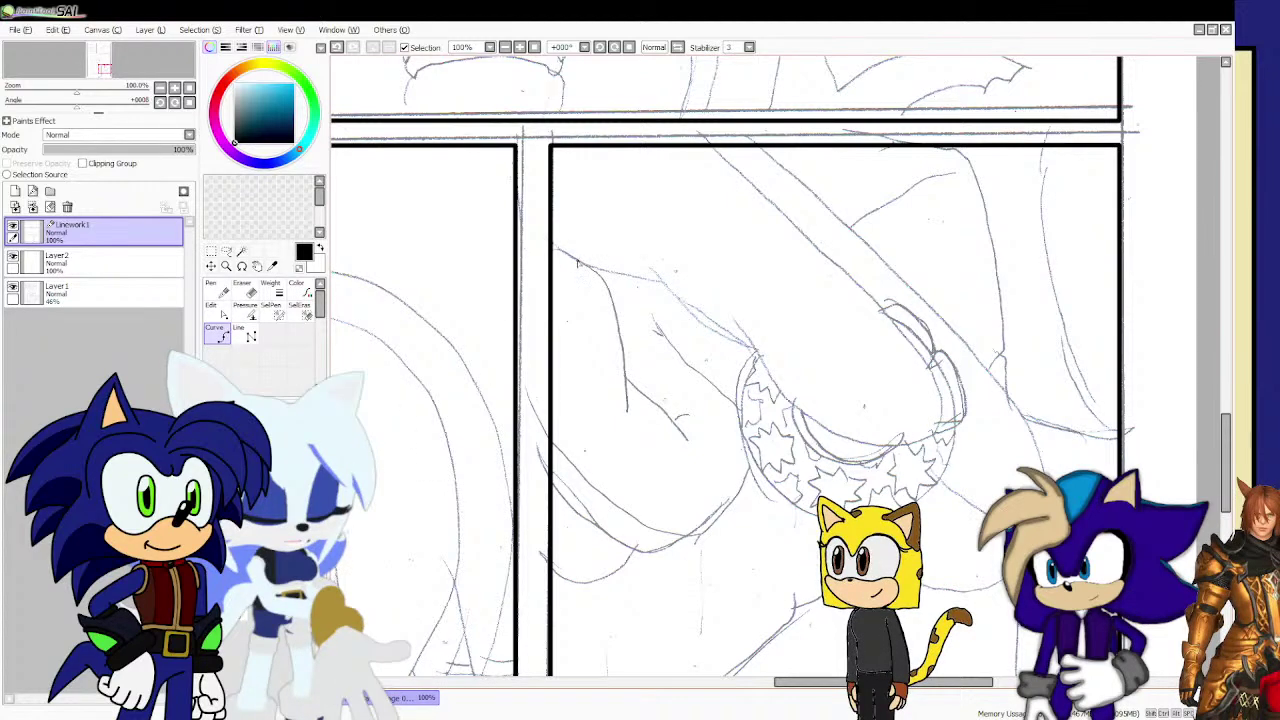
{"action": "scroll", "coordinate": [577, 263], "scroll_direction": "up", "scroll_amount": 1}
{"action": "mouse_move", "coordinate": [548, 244]}
{"action": "left_mouse_down"}
{"action": "mouse_move", "coordinate": [592, 274]}
{"action": "mouse_move", "coordinate": [706, 303]}
{"action": "mouse_move", "coordinate": [835, 388]}
{"action": "left_mouse_up"}
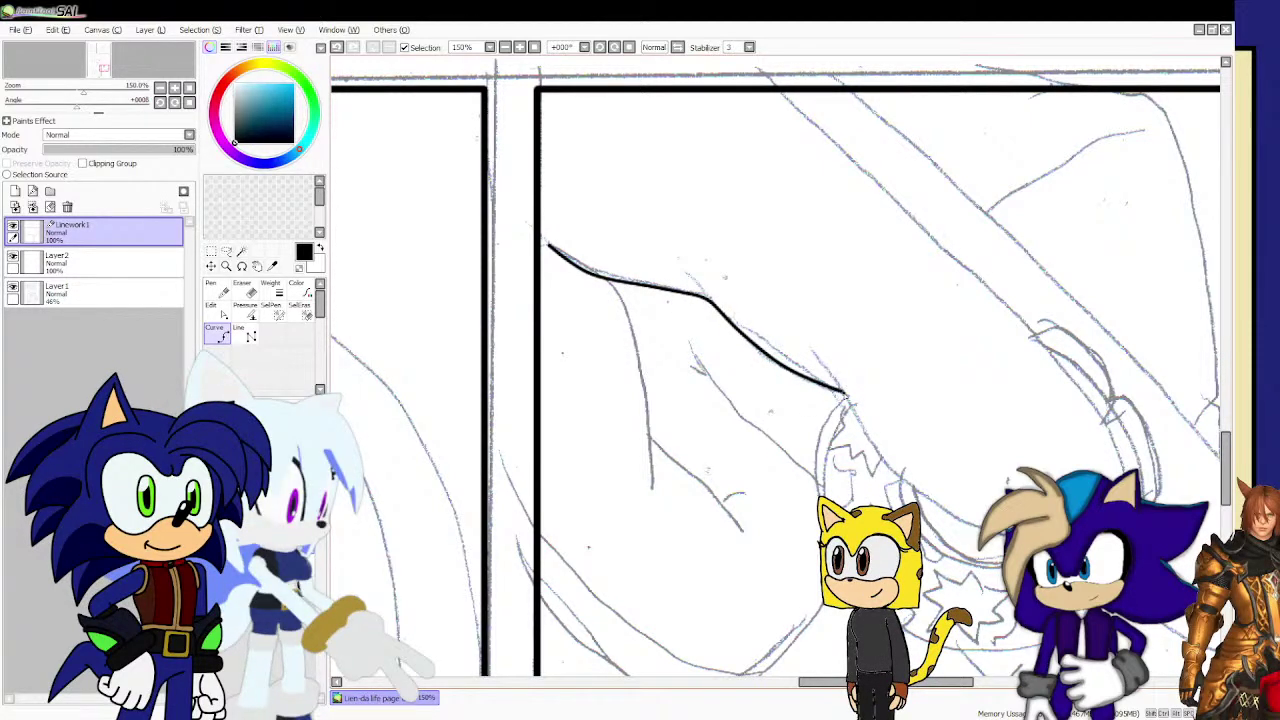
{"action": "left_click_drag", "start_coordinate": [899, 478], "coordinate": [985, 525]}
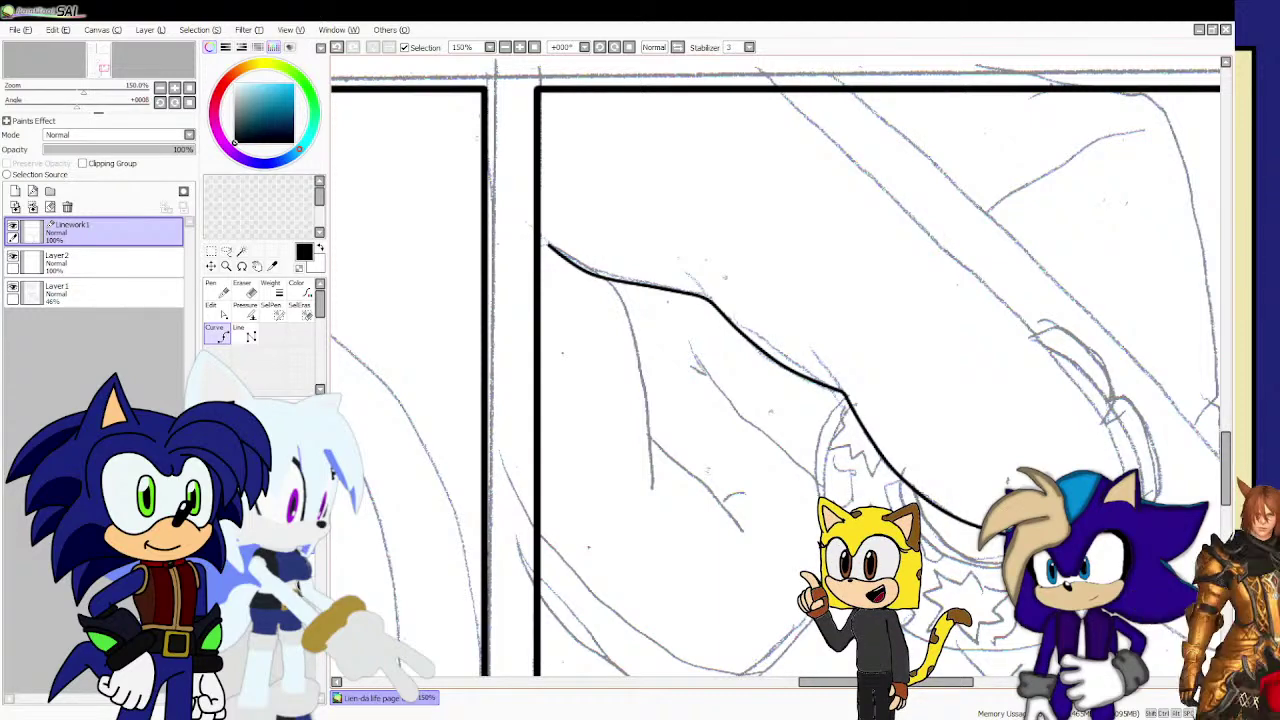
Ink the large finger's rounded tip and its upper edge up to the top border of the bottom-right panel.
{"action": "left_click_drag", "start_coordinate": [1122, 476], "coordinate": [1030, 333]}
{"action": "left_click", "coordinate": [1027, 324]}
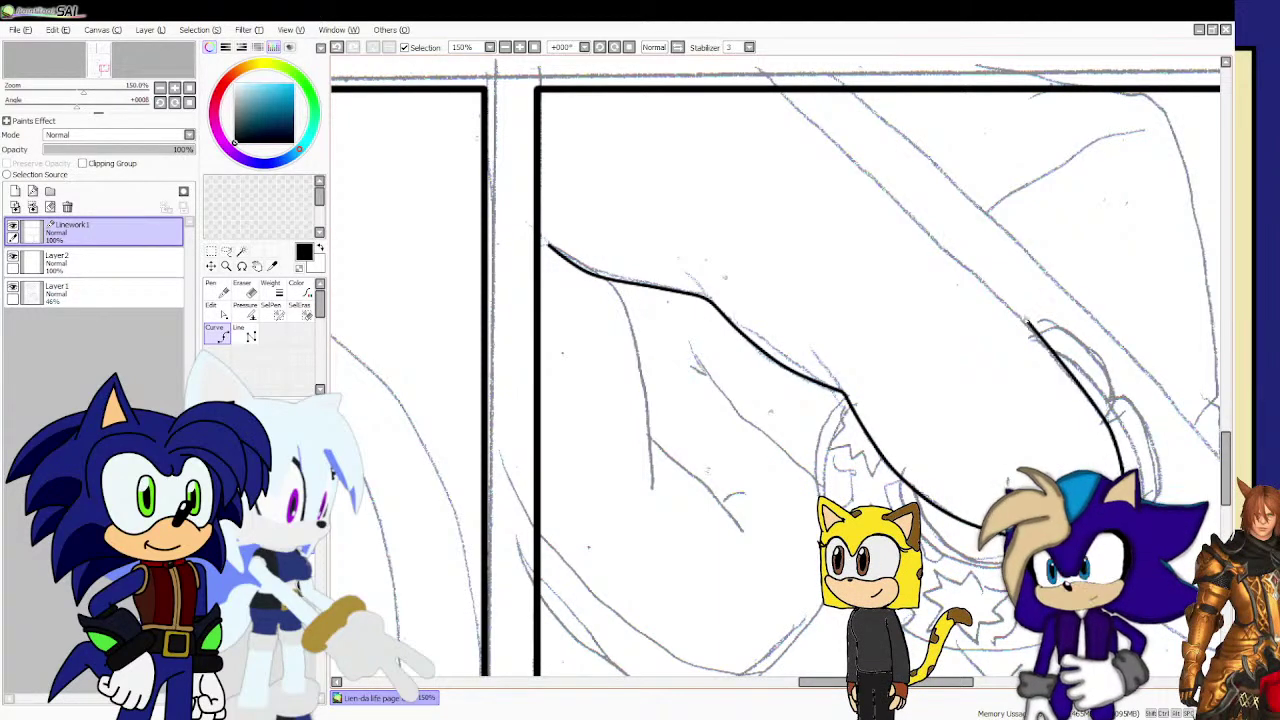
{"action": "left_click", "coordinate": [858, 165]}
{"action": "left_click_drag", "start_coordinate": [824, 126], "coordinate": [789, 97]}
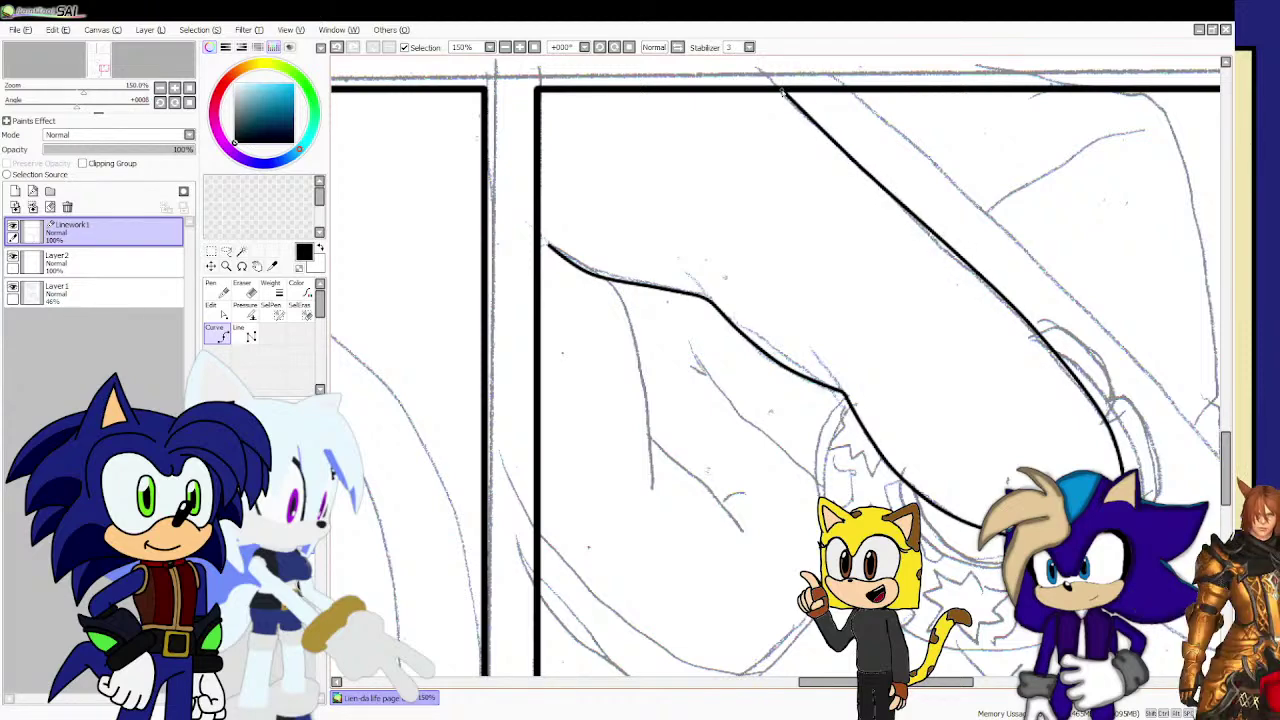
{"action": "scroll", "coordinate": [673, 185], "scroll_direction": "down", "scroll_amount": 2}
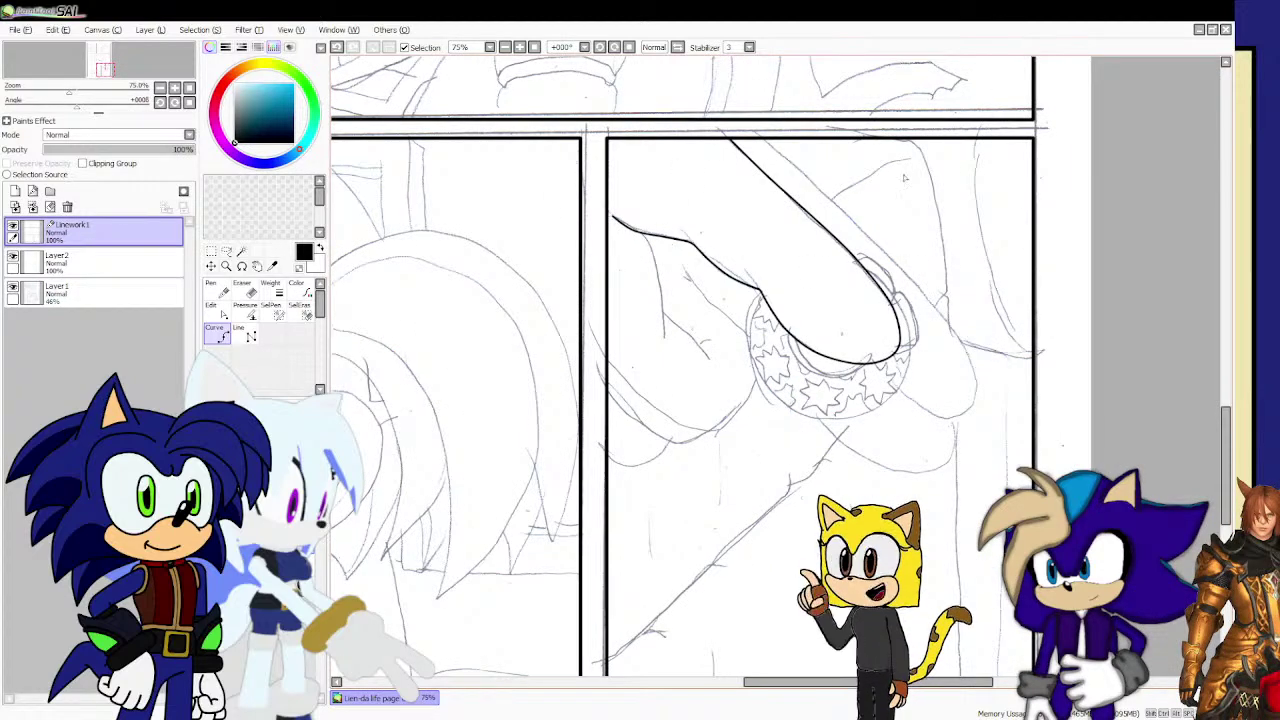
Ink the second finger's outline from the bottom-right panel's top border around its rounded tip back to the first finger's edge.
{"action": "scroll", "coordinate": [914, 260], "scroll_direction": "up", "scroll_amount": 3}
{"action": "left_click", "coordinate": [710, 117]}
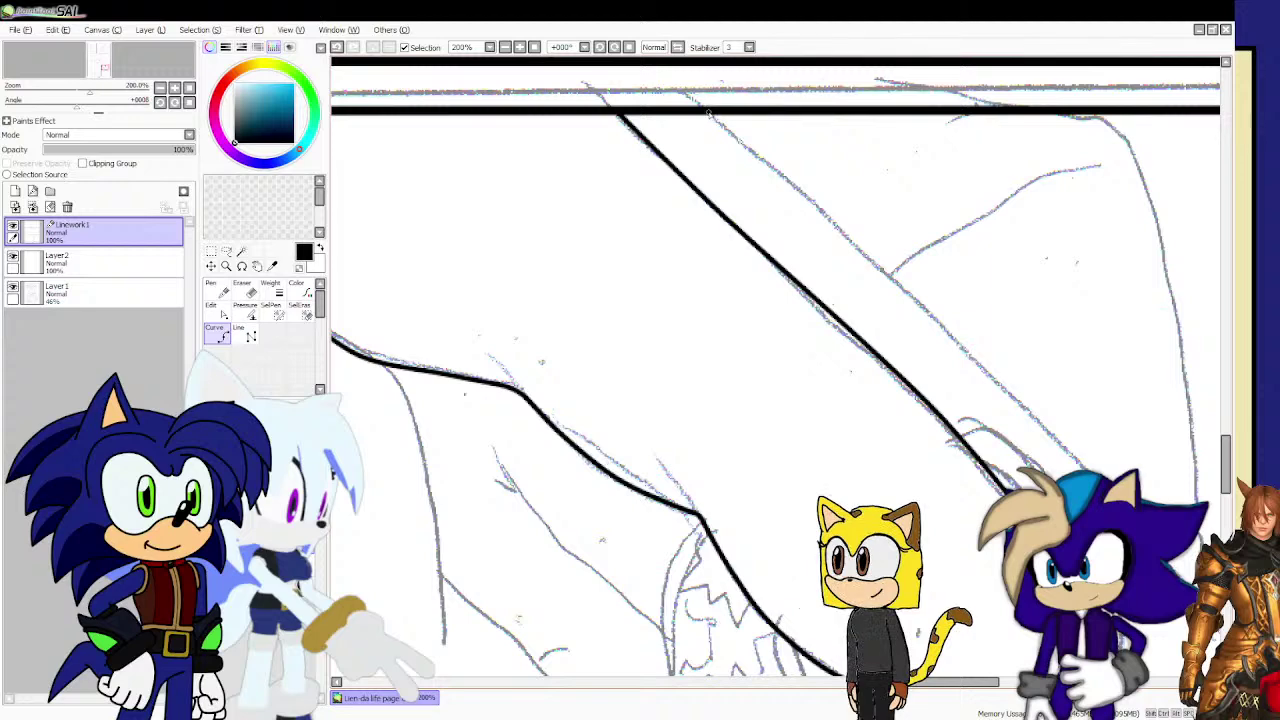
{"action": "scroll", "coordinate": [708, 120], "scroll_direction": "down", "scroll_amount": 3}
{"action": "scroll", "coordinate": [844, 258], "scroll_direction": "up", "scroll_amount": 1}
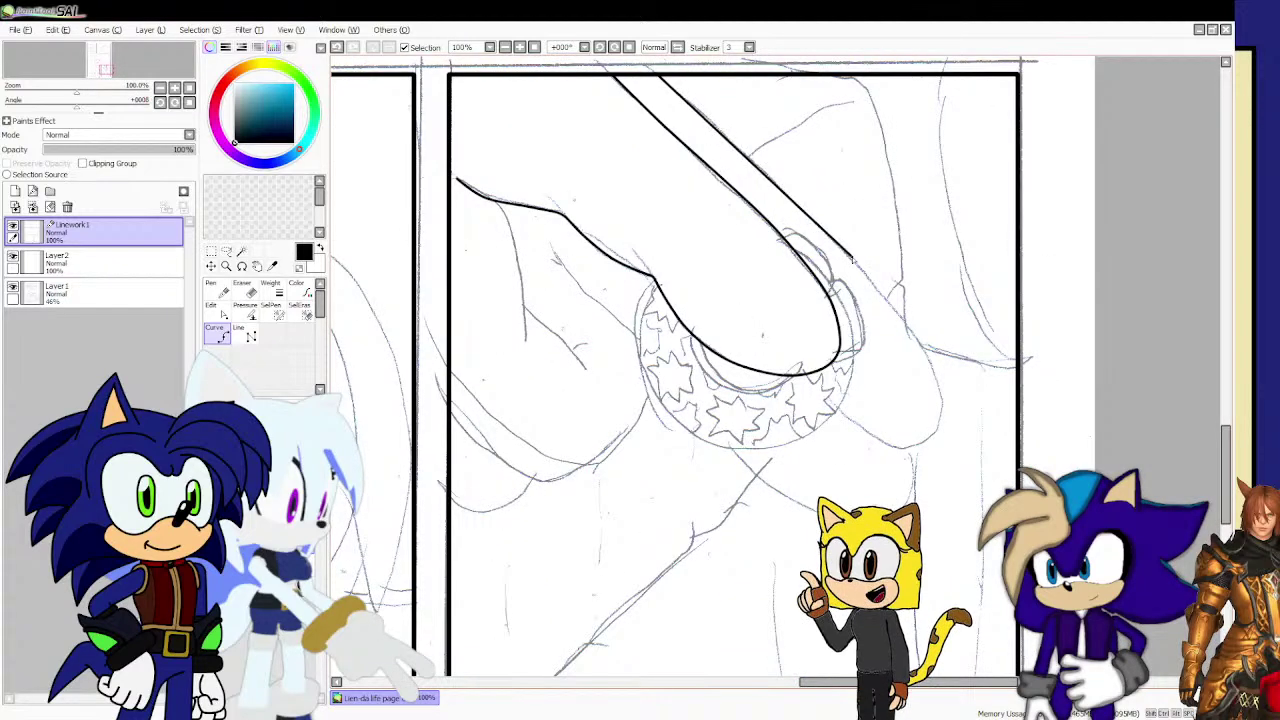
{"action": "scroll", "coordinate": [914, 260], "scroll_direction": "up", "scroll_amount": 1}
{"action": "left_click", "coordinate": [930, 350]}
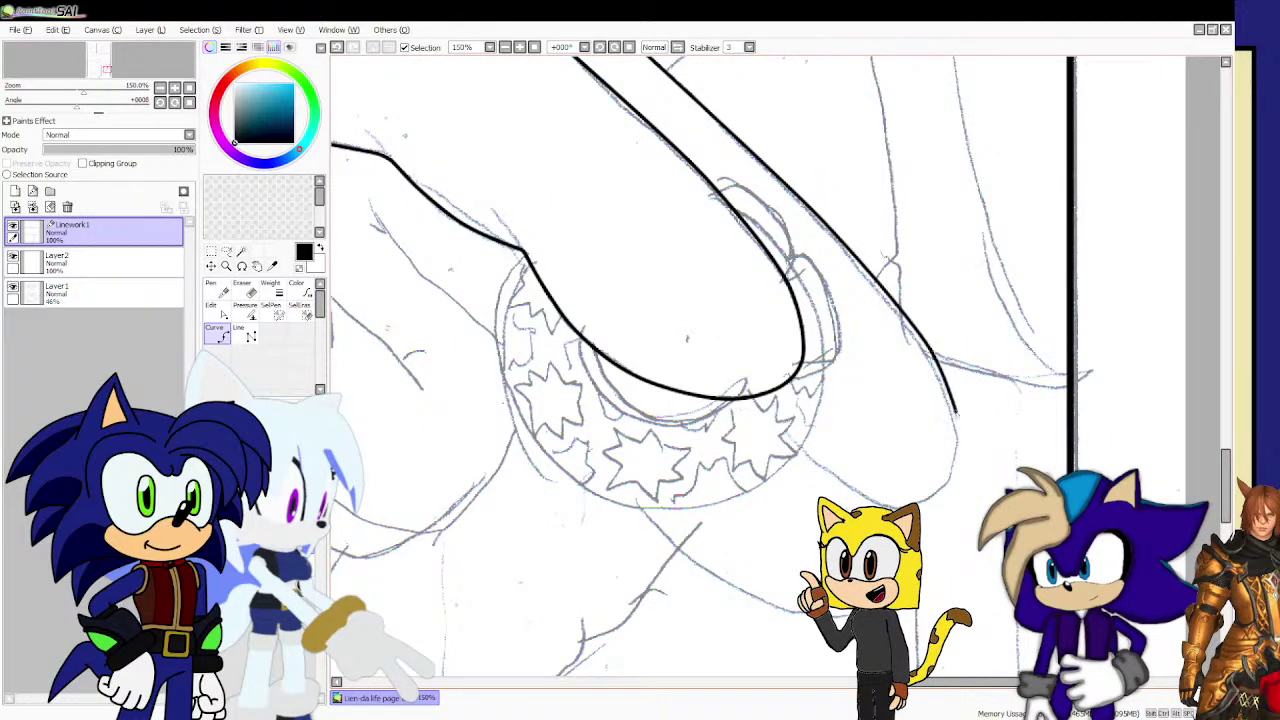
{"action": "left_click", "coordinate": [957, 421]}
{"action": "left_click", "coordinate": [953, 473]}
{"action": "left_click", "coordinate": [911, 498]}
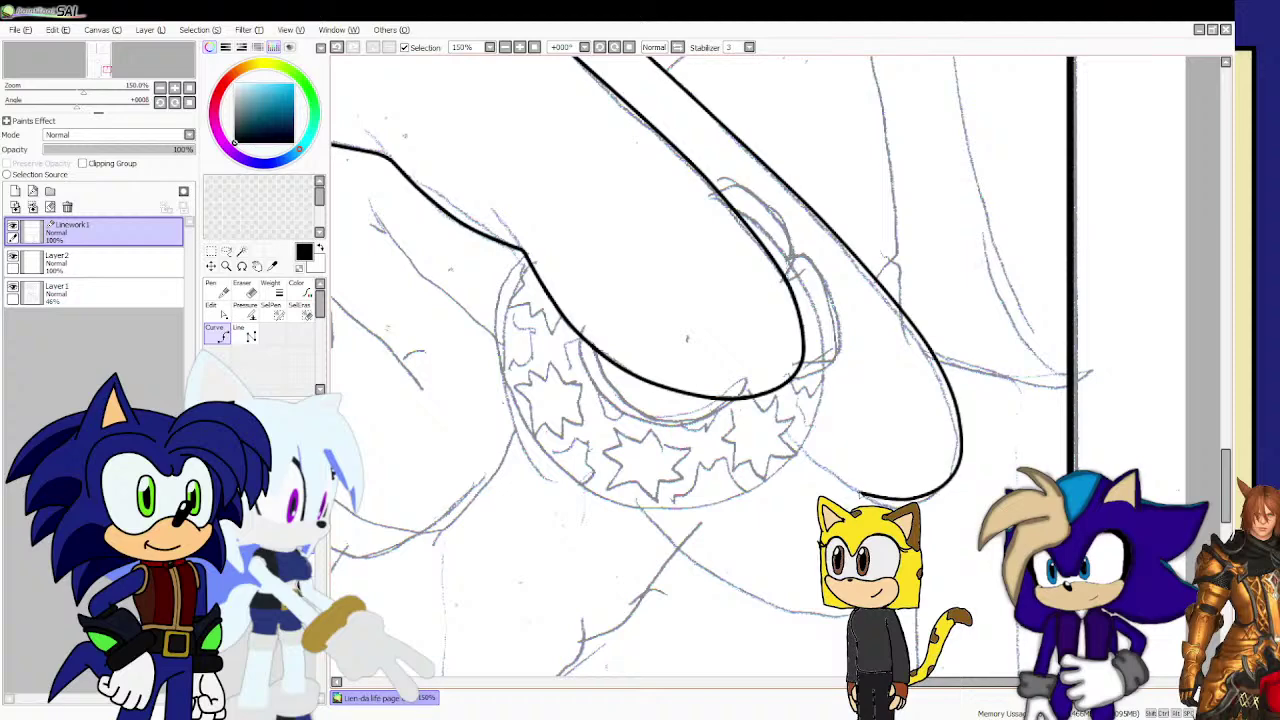
{"action": "left_click", "coordinate": [858, 491]}
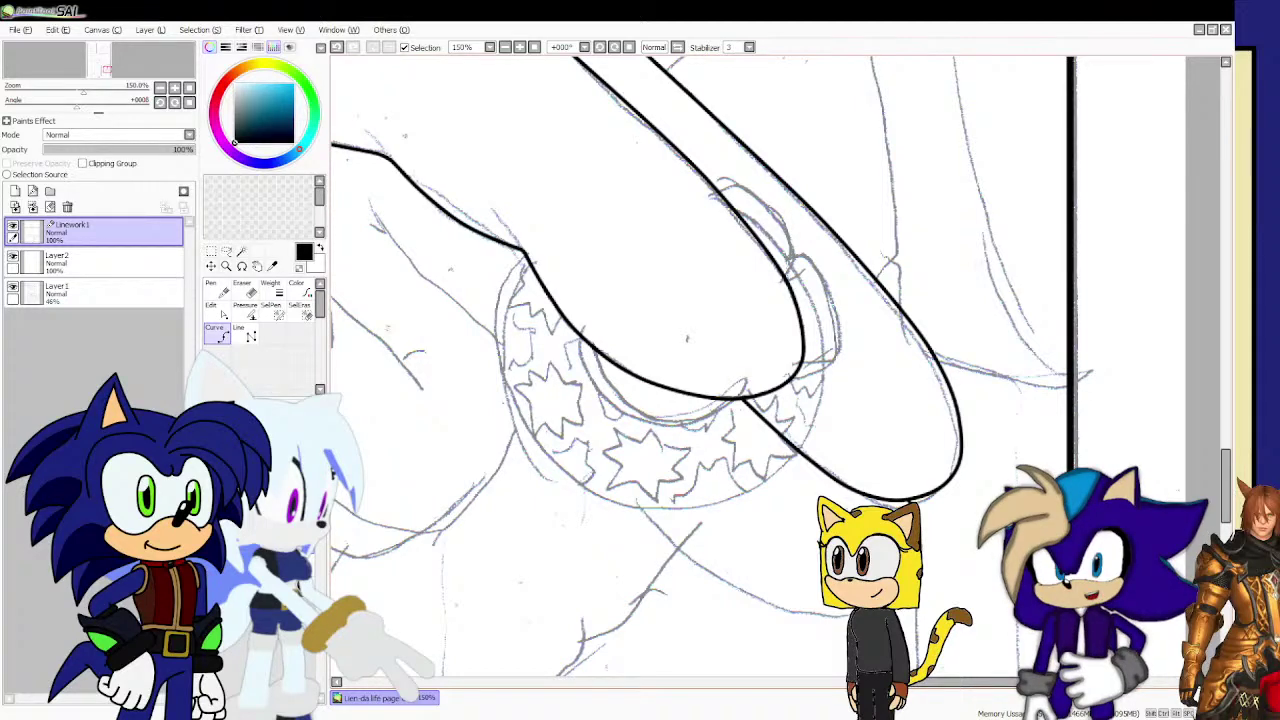
Ink the third finger's outline from beneath the second finger's tip, along its lower edge across the star-patterned band toward the palm.
{"action": "left_click", "coordinate": [811, 609]}
{"action": "left_click", "coordinate": [734, 581]}
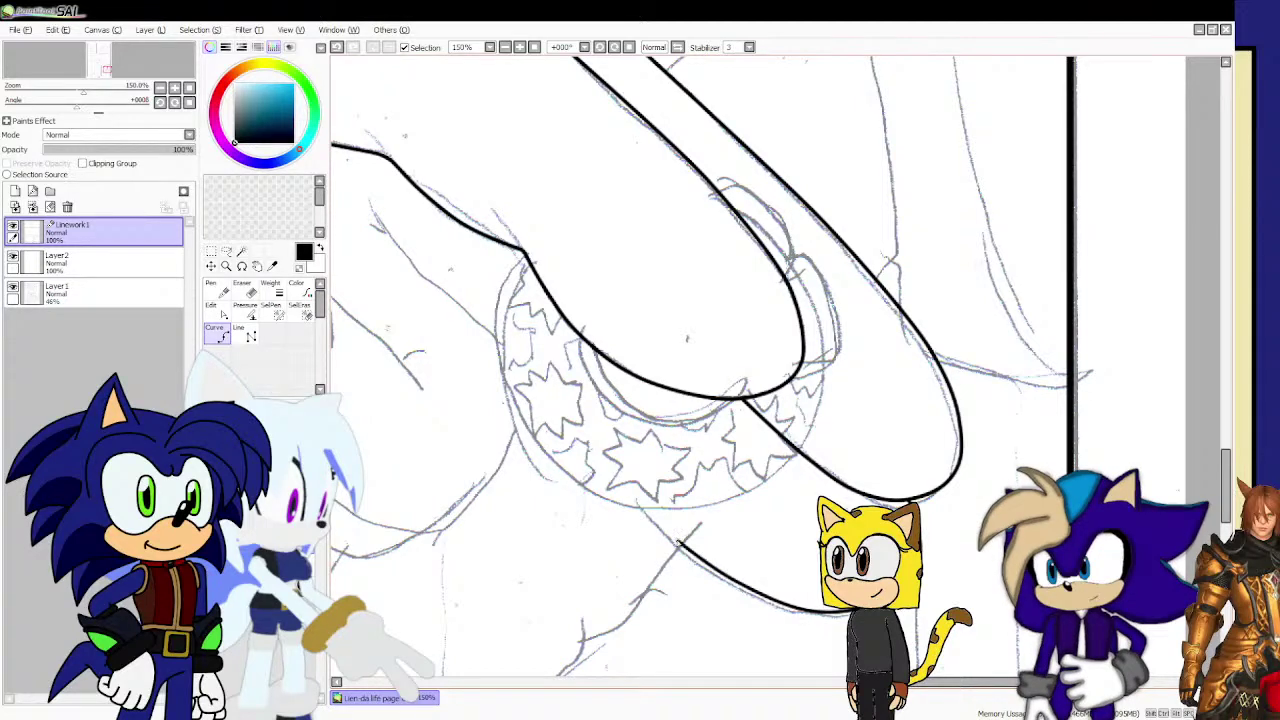
{"action": "left_click", "coordinate": [649, 514]}
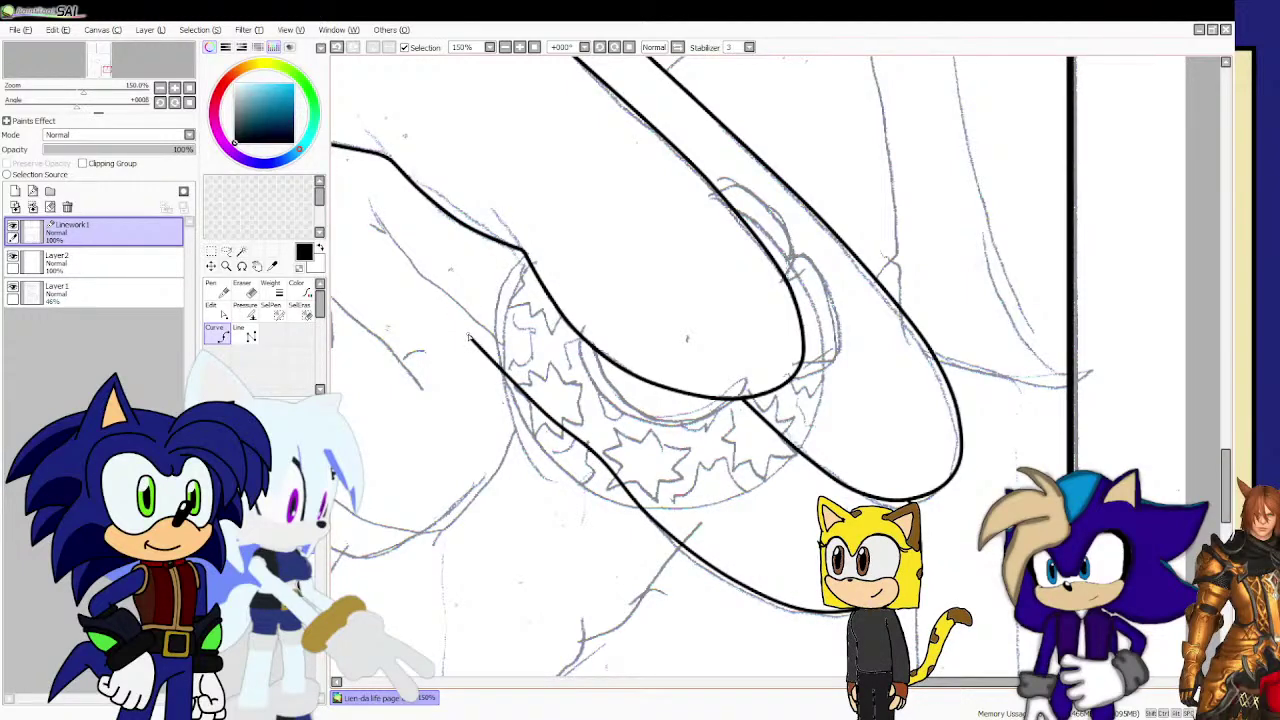
{"action": "left_click", "coordinate": [446, 304]}
Ink the curved palm crease from the bottom-right panel's left border along the first finger's base and down into the palm.
{"action": "scroll", "coordinate": [446, 304], "scroll_direction": "down", "scroll_amount": 1}
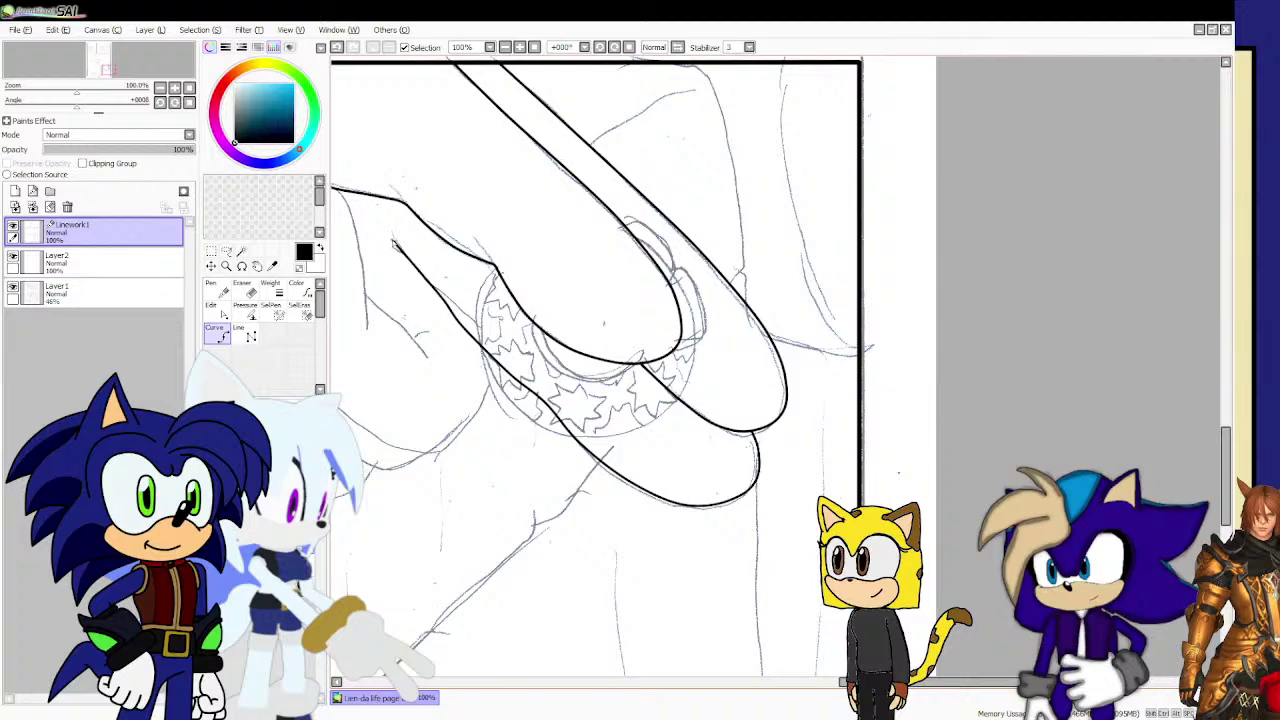
{"action": "scroll", "coordinate": [446, 306], "scroll_direction": "down", "scroll_amount": 3}
{"action": "scroll", "coordinate": [395, 245], "scroll_direction": "up", "scroll_amount": 5}
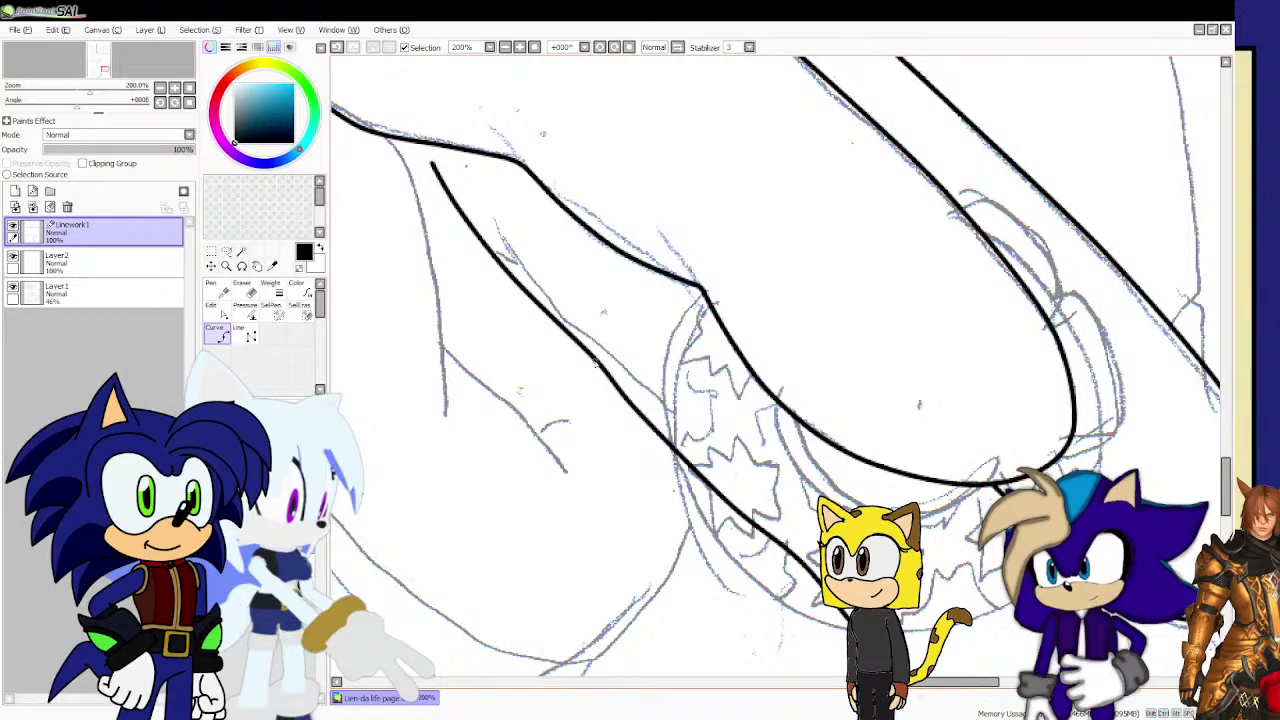
{"action": "scroll", "coordinate": [597, 364], "scroll_direction": "down", "scroll_amount": 1}
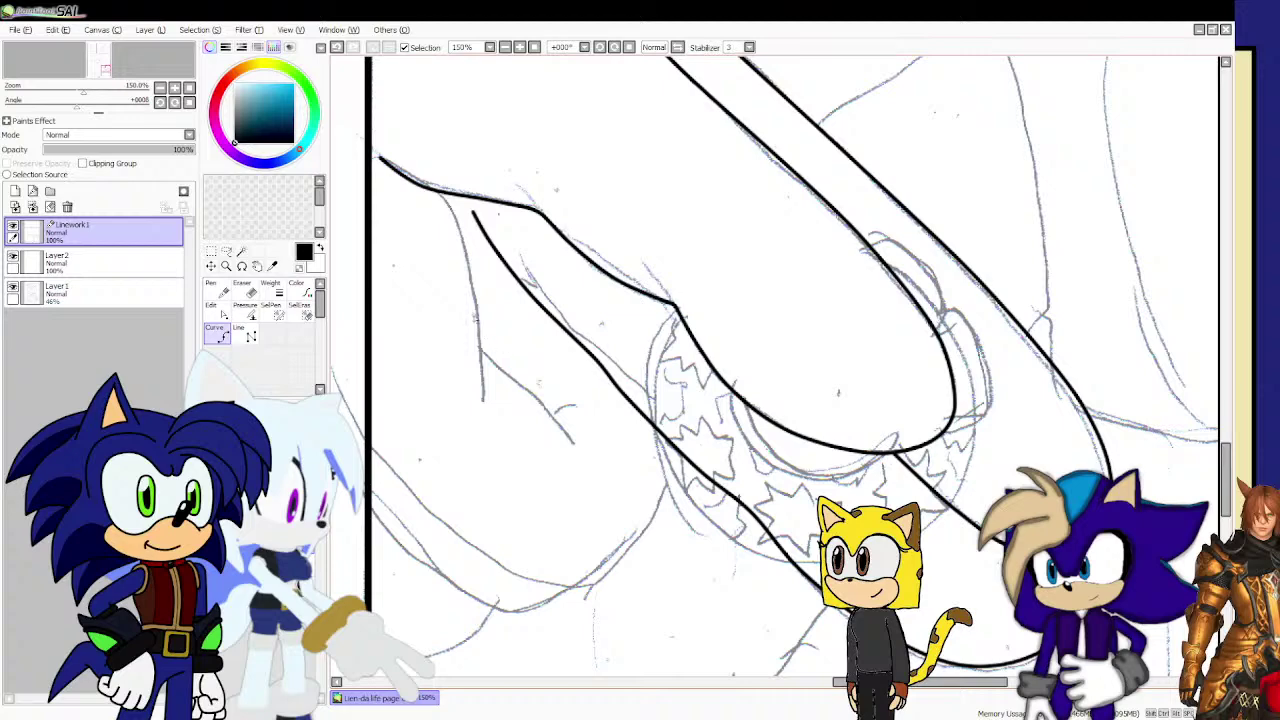
{"action": "scroll", "coordinate": [438, 224], "scroll_direction": "up", "scroll_amount": 2}
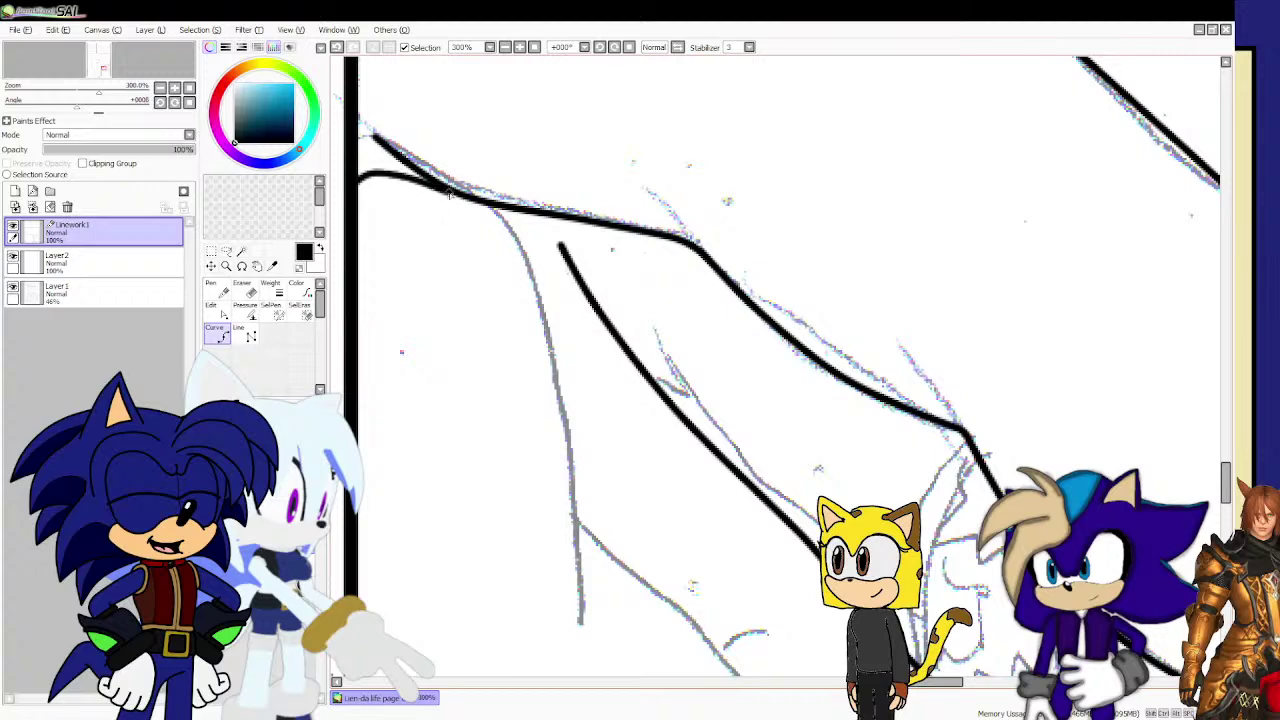
{"action": "scroll", "coordinate": [485, 220], "scroll_direction": "down", "scroll_amount": 2}
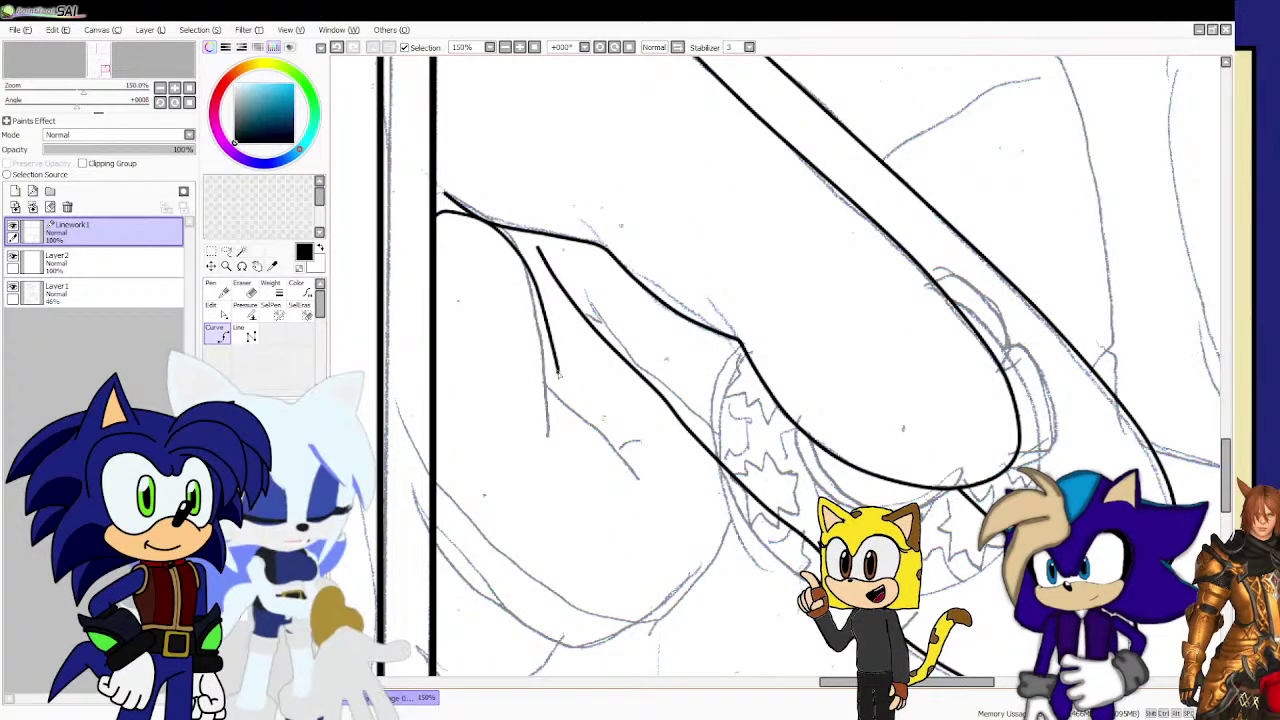
{"action": "left_click", "coordinate": [557, 406]}
Ink the short crease branching off the palm curve, with a small tick near its end.
{"action": "scroll", "coordinate": [548, 448], "scroll_direction": "up", "scroll_amount": 1}
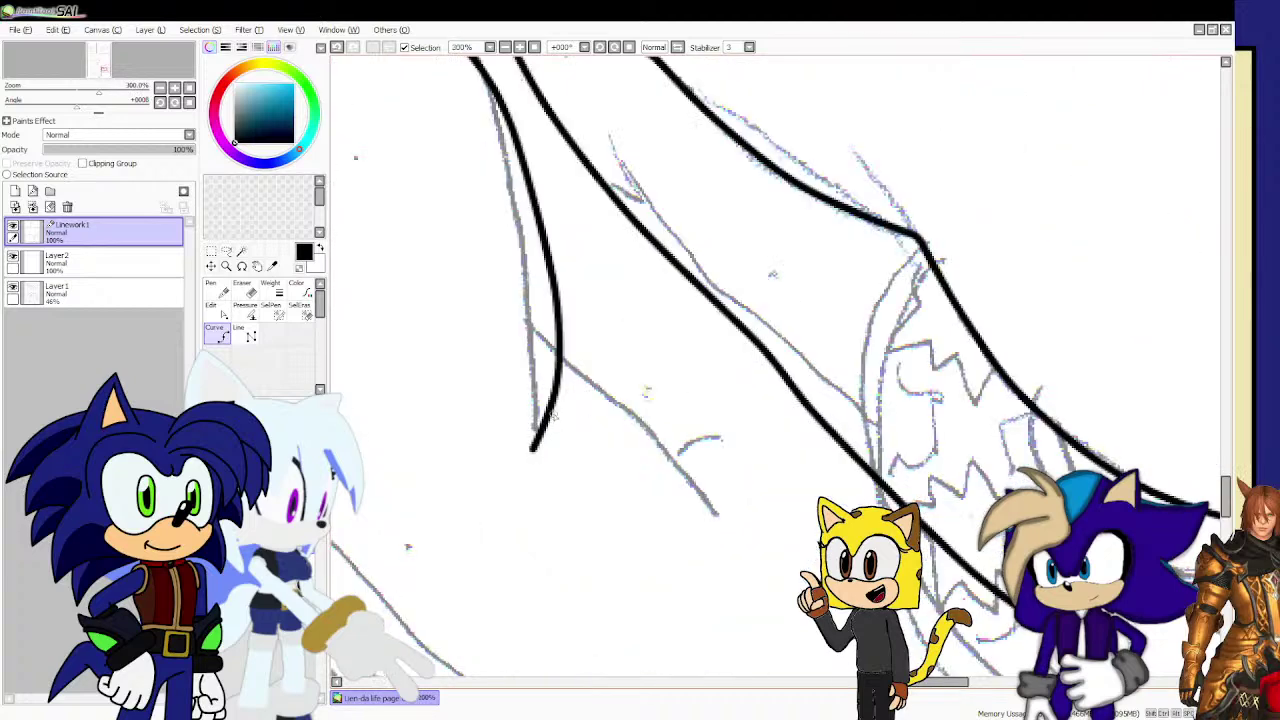
{"action": "mouse_move", "coordinate": [558, 380]}
{"action": "left_mouse_down"}
{"action": "mouse_move", "coordinate": [630, 445]}
{"action": "mouse_move", "coordinate": [672, 462]}
{"action": "mouse_move", "coordinate": [712, 517]}
{"action": "left_mouse_up"}
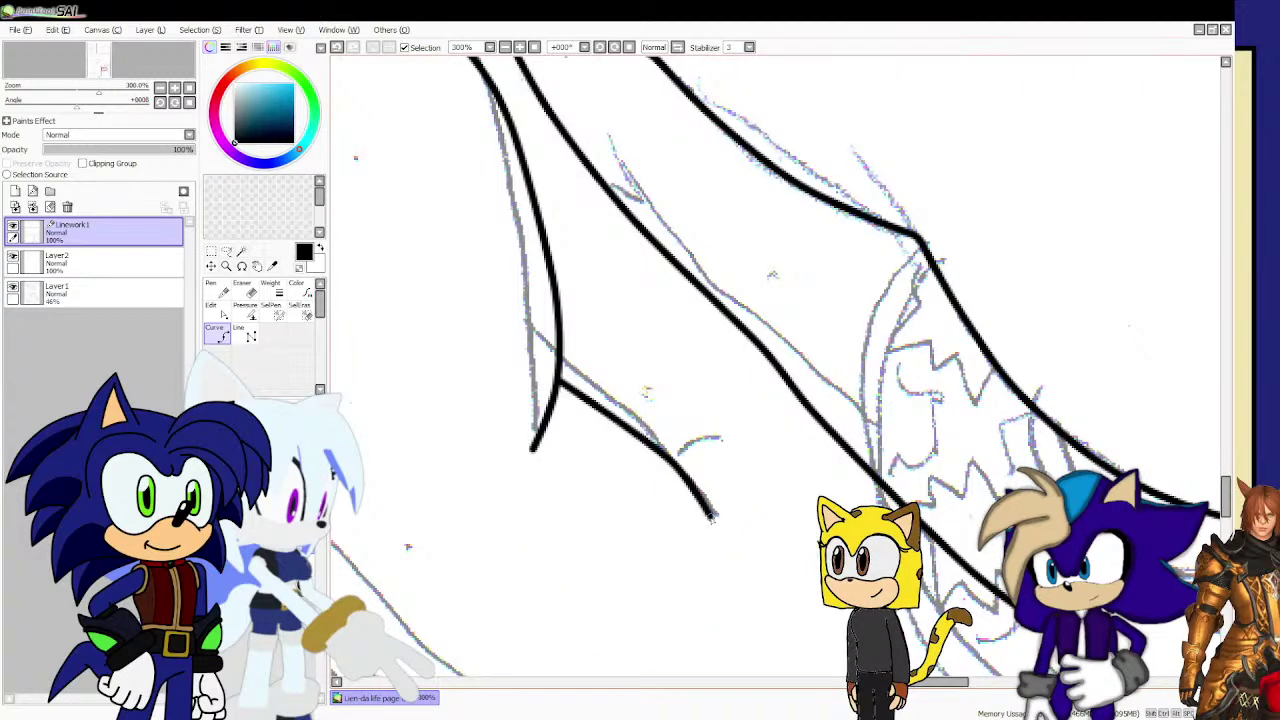
{"action": "double_click", "coordinate": [711, 440]}
{"action": "scroll", "coordinate": [692, 395], "scroll_direction": "down", "scroll_amount": 3}
Ink the rounded lower edge of the palm from the third finger to the panel's left border, plus the small curve beneath it.
{"action": "scroll", "coordinate": [755, 517], "scroll_direction": "up", "scroll_amount": 2}
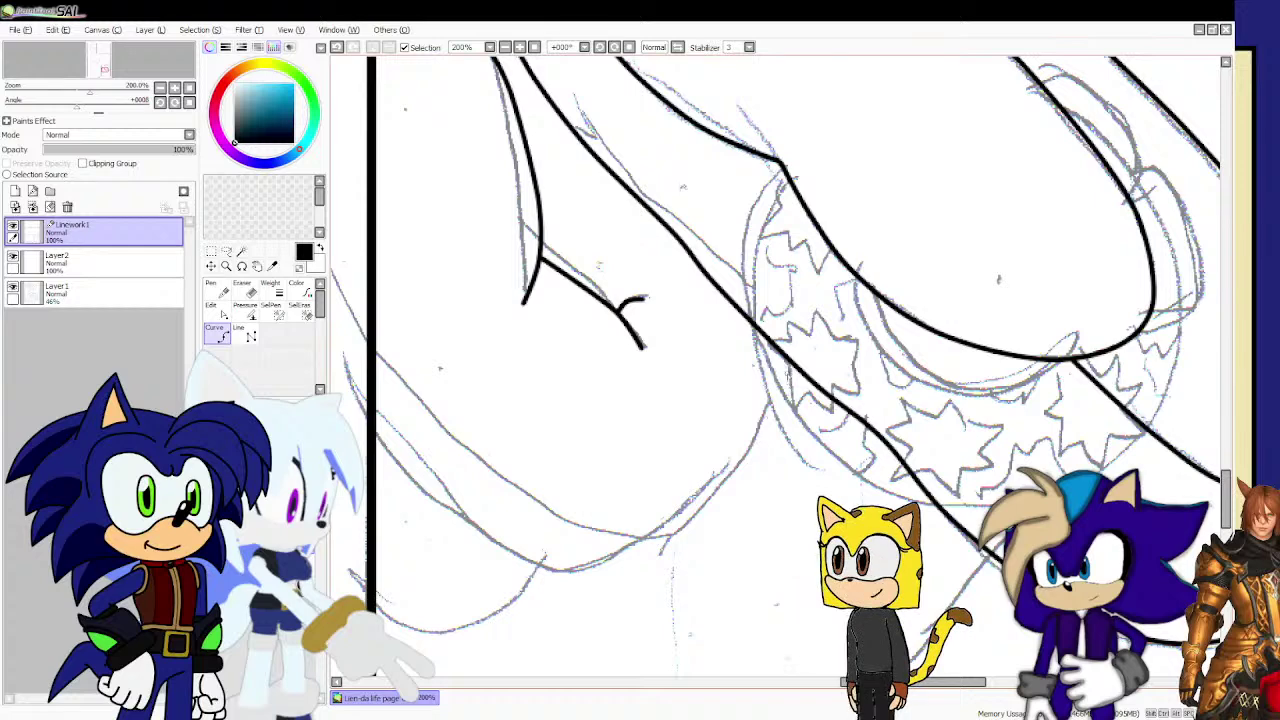
{"action": "mouse_move", "coordinate": [791, 364]}
{"action": "left_mouse_down"}
{"action": "mouse_move", "coordinate": [768, 432]}
{"action": "mouse_move", "coordinate": [698, 520]}
{"action": "mouse_move", "coordinate": [640, 553]}
{"action": "mouse_move", "coordinate": [555, 570]}
{"action": "mouse_move", "coordinate": [410, 476]}
{"action": "left_mouse_up"}
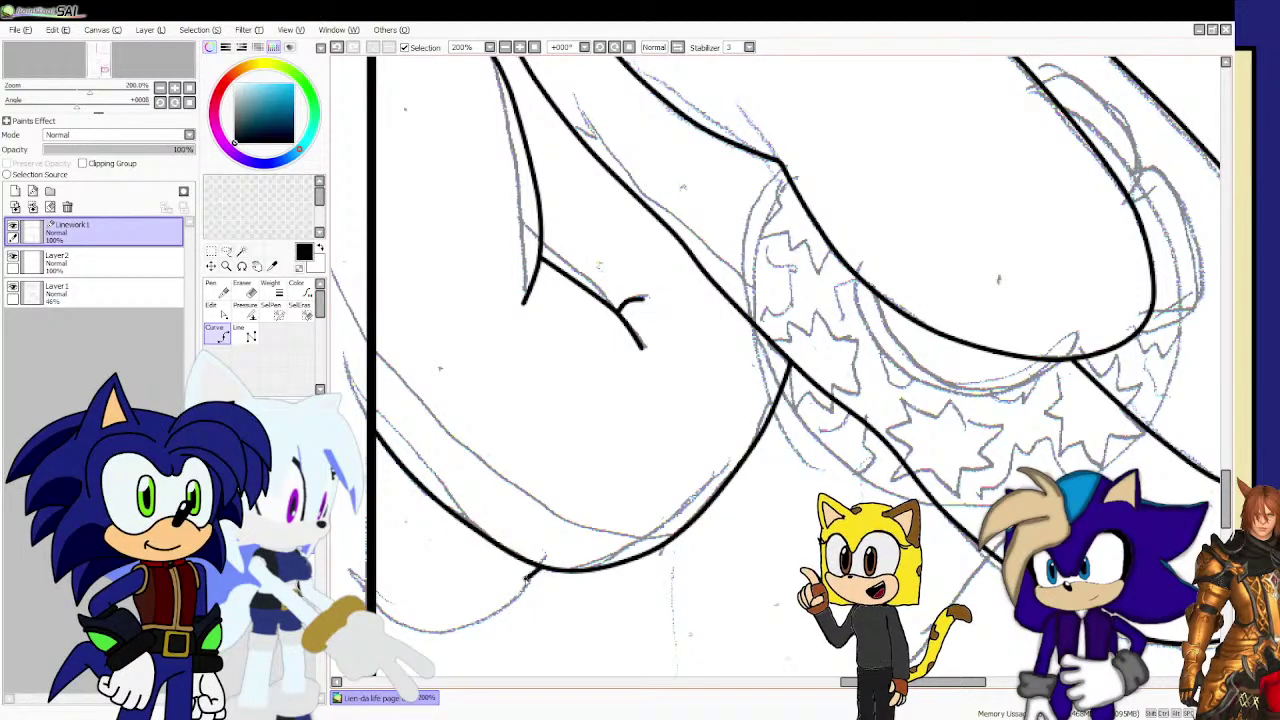
{"action": "mouse_move", "coordinate": [540, 569]}
{"action": "left_mouse_down"}
{"action": "mouse_move", "coordinate": [437, 634]}
{"action": "mouse_move", "coordinate": [390, 640]}
{"action": "left_mouse_up"}
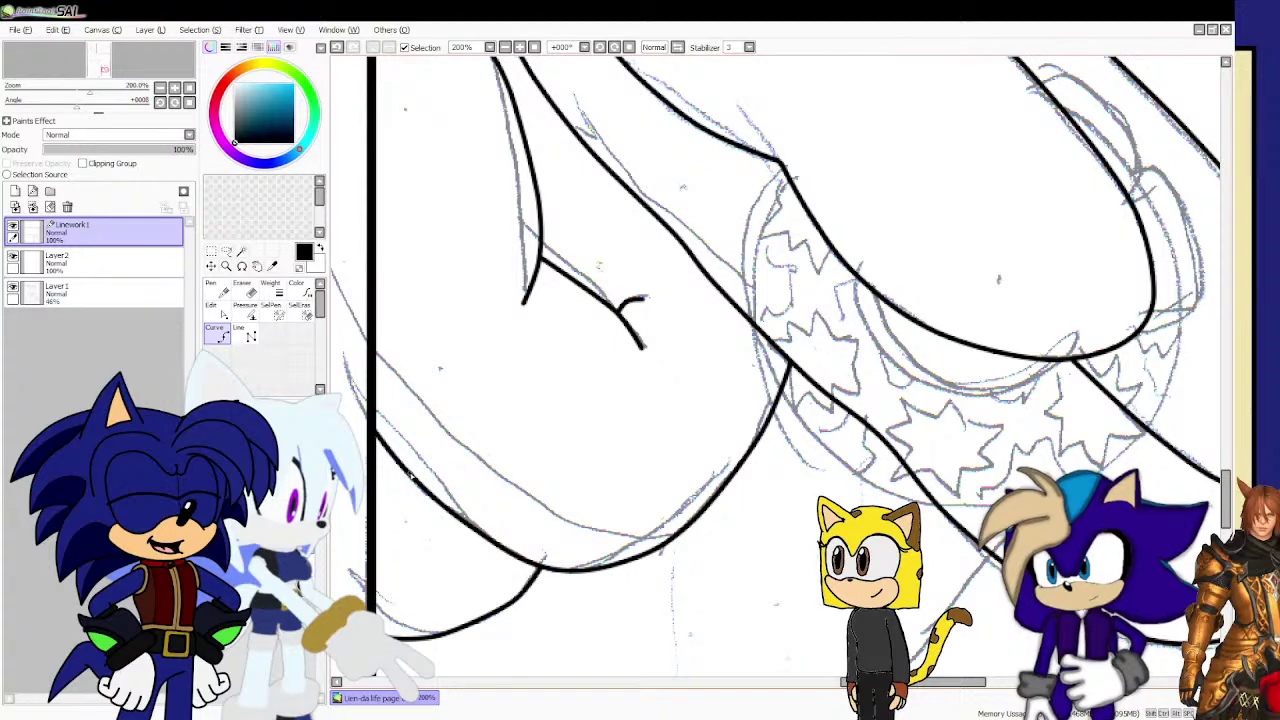
Ink the lower part of the diagonal fold, from the panel's left border up to its first small hook.
{"action": "scroll", "coordinate": [439, 368], "scroll_direction": "down", "scroll_amount": 3}
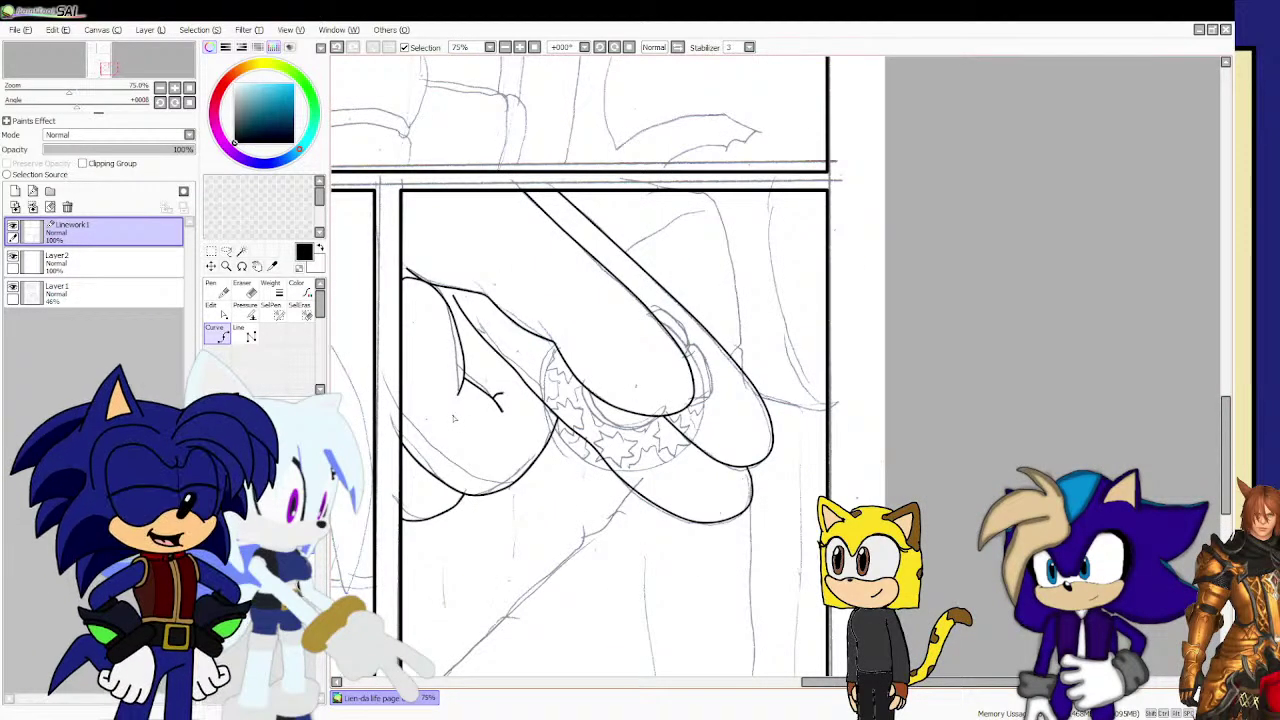
{"action": "scroll", "coordinate": [453, 418], "scroll_direction": "down", "scroll_amount": 1}
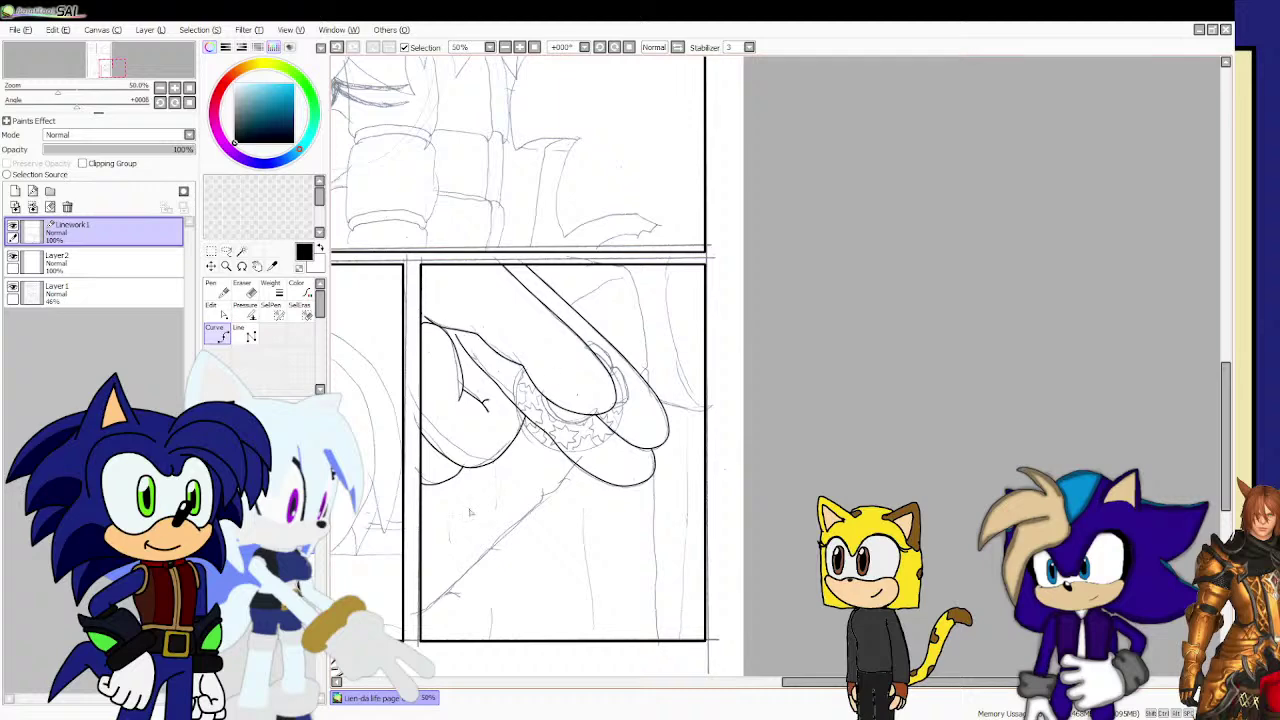
{"action": "scroll", "coordinate": [450, 560], "scroll_direction": "up", "scroll_amount": 3}
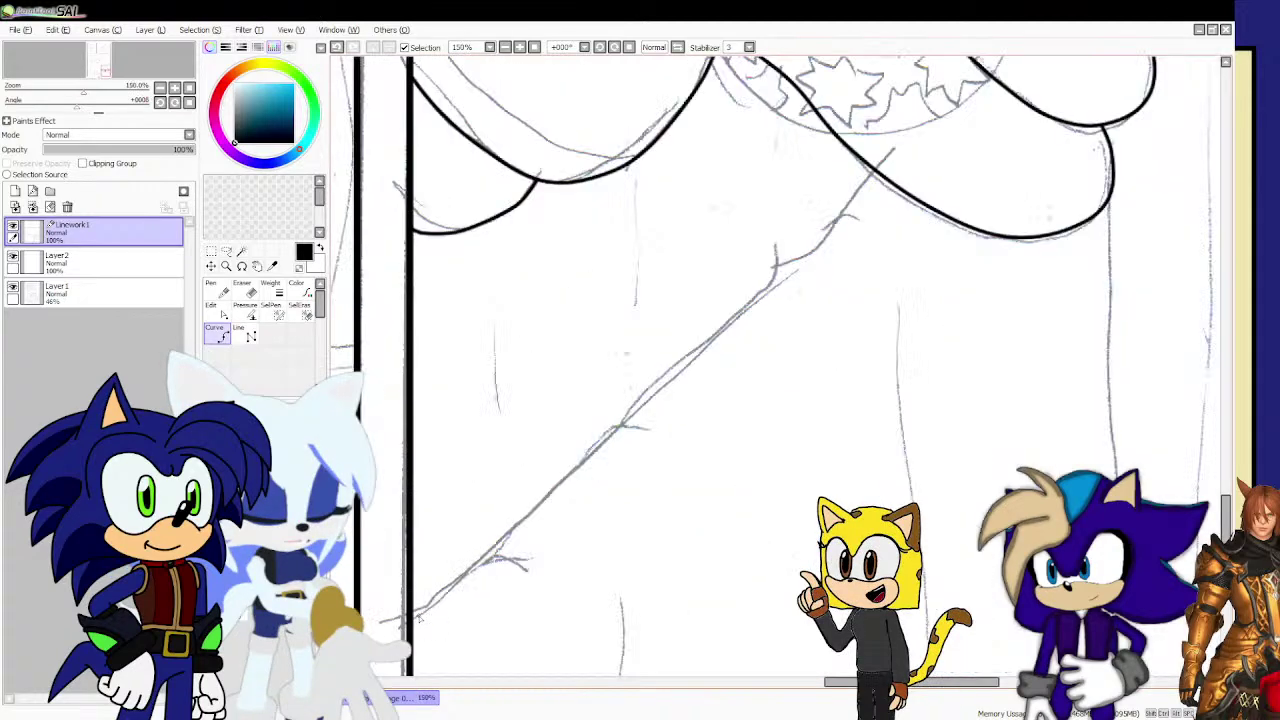
{"action": "mouse_move", "coordinate": [418, 608]}
{"action": "left_mouse_down"}
{"action": "mouse_move", "coordinate": [620, 428]}
{"action": "mouse_move", "coordinate": [642, 433]}
{"action": "left_mouse_up"}
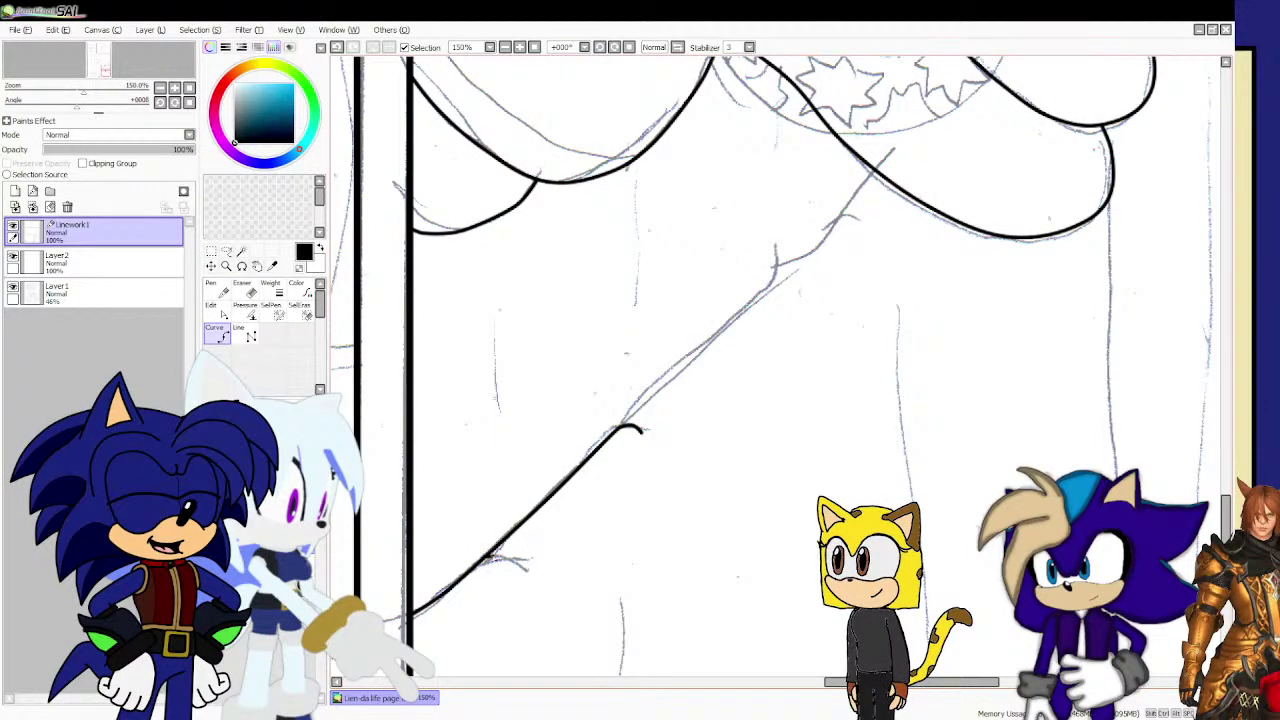
{"action": "scroll", "coordinate": [530, 530], "scroll_direction": "down", "scroll_amount": 3}
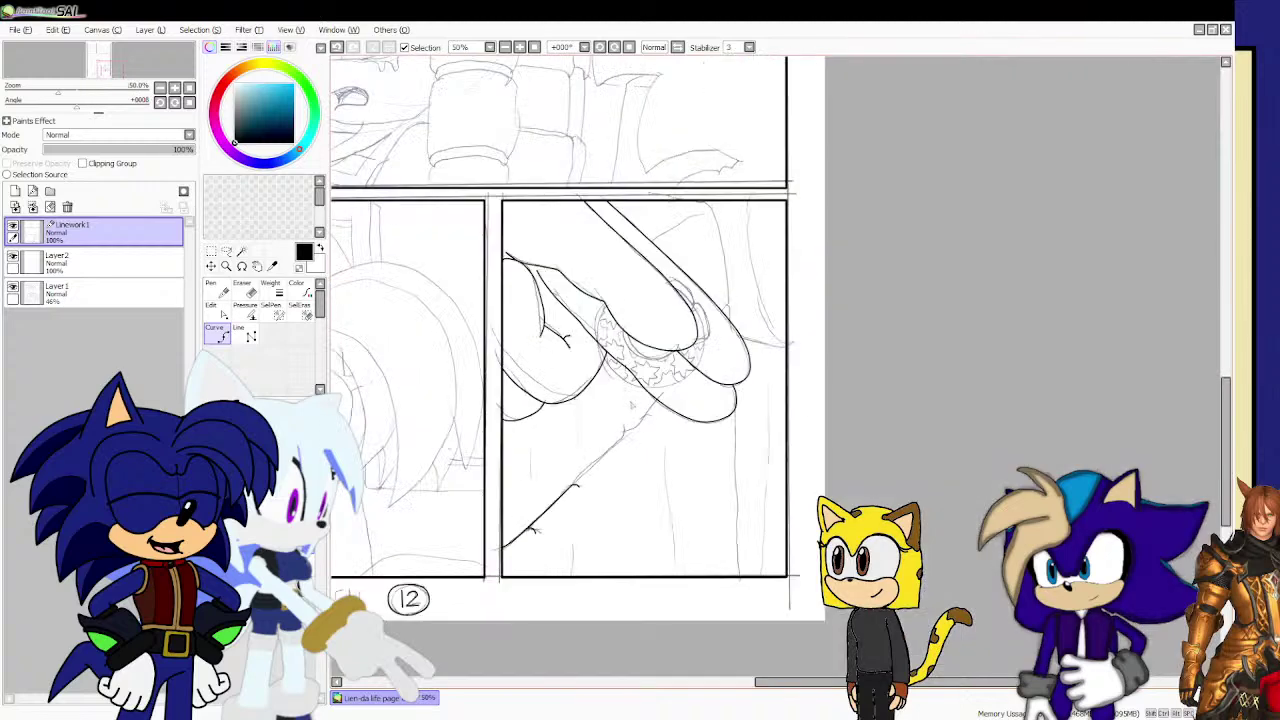
Continue the diagonal fold line up to the third finger's lower edge, including the small upright spur along it.
{"action": "scroll", "coordinate": [607, 468], "scroll_direction": "up", "scroll_amount": 4}
{"action": "scroll", "coordinate": [480, 522], "scroll_direction": "up", "scroll_amount": 1}
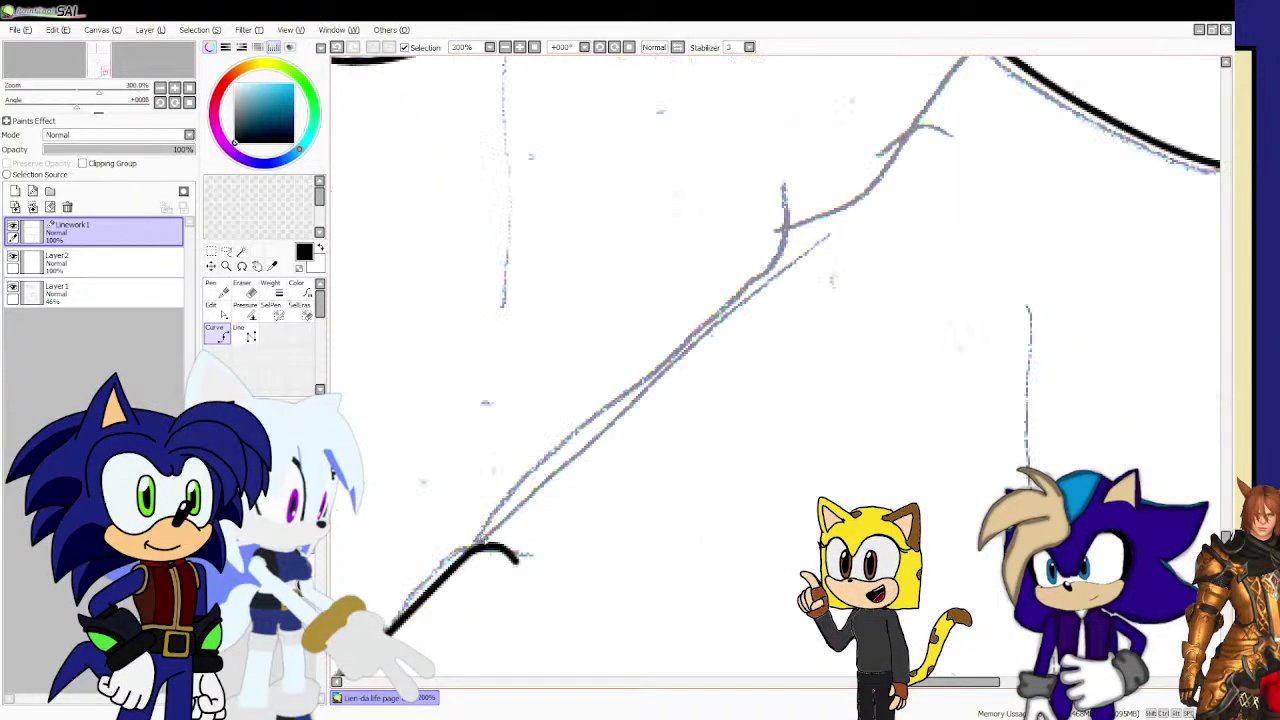
{"action": "left_click_drag", "start_coordinate": [485, 538], "coordinate": [590, 455]}
{"action": "scroll", "coordinate": [590, 455], "scroll_direction": "down", "scroll_amount": 1}
{"action": "scroll", "coordinate": [656, 409], "scroll_direction": "up", "scroll_amount": 1}
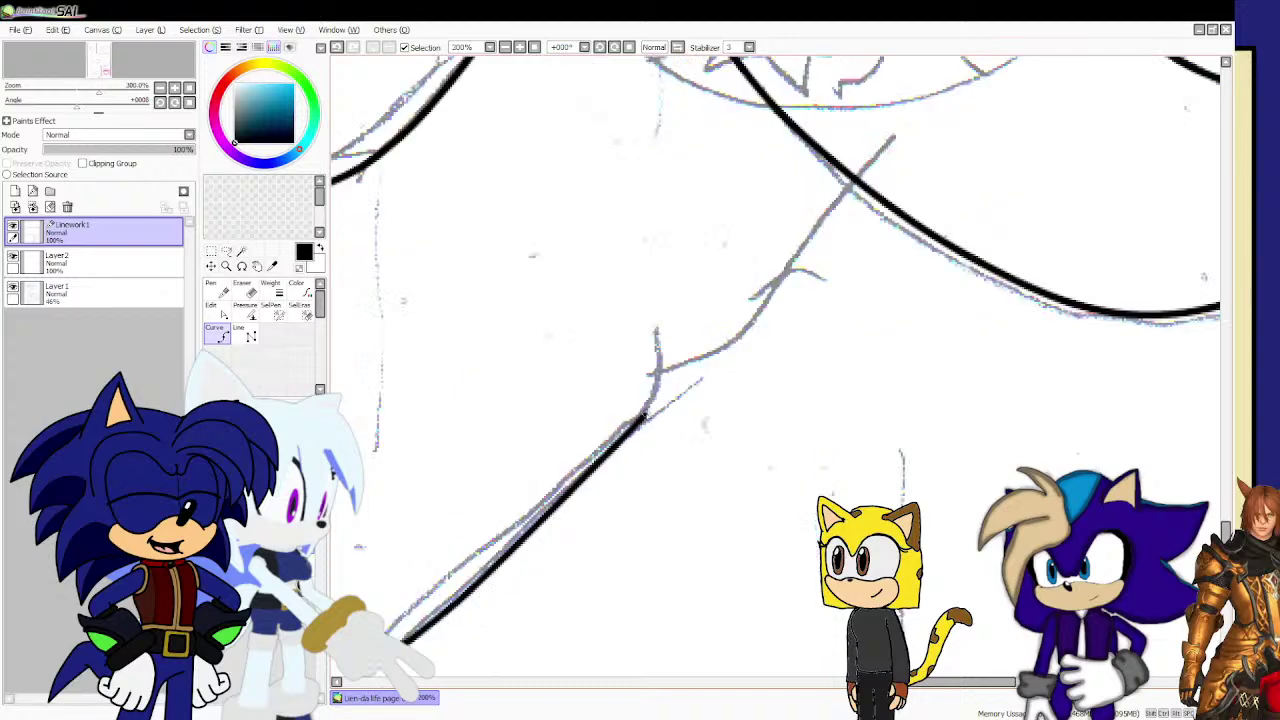
{"action": "left_click", "coordinate": [661, 399]}
{"action": "double_click", "coordinate": [658, 352]}
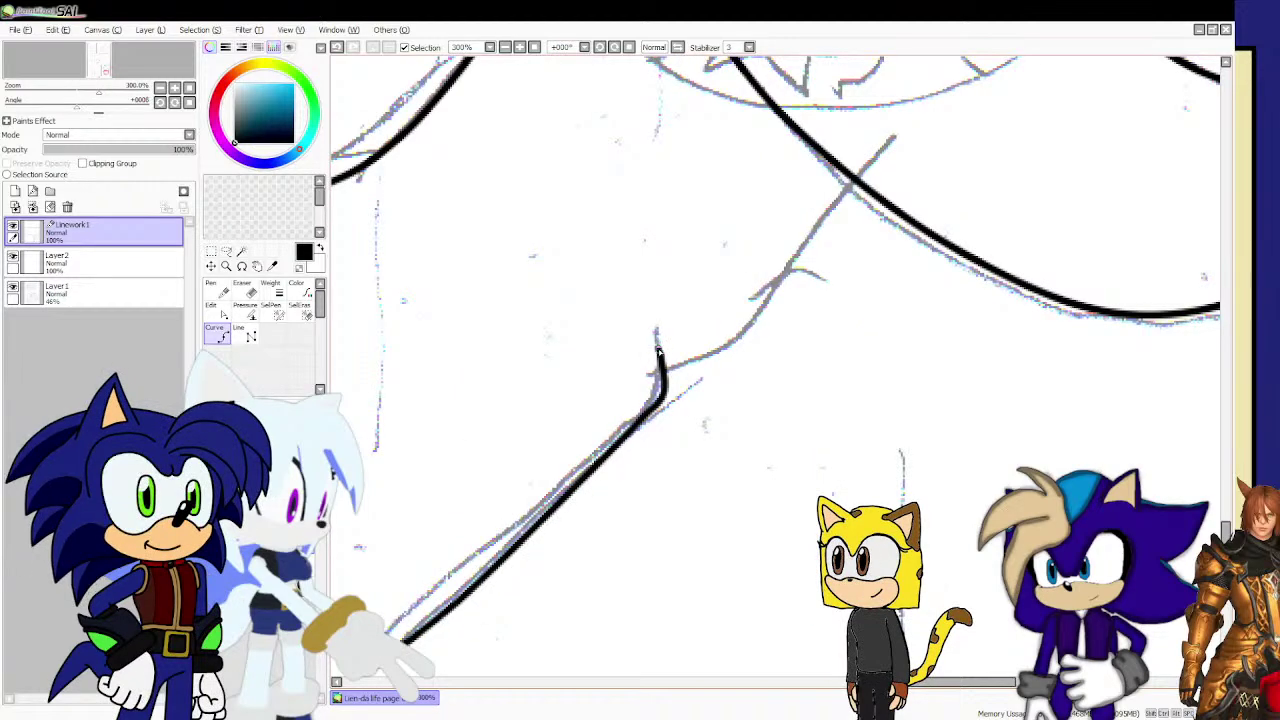
{"action": "scroll", "coordinate": [622, 398], "scroll_direction": "down", "scroll_amount": 3}
{"action": "scroll", "coordinate": [647, 267], "scroll_direction": "up", "scroll_amount": 1}
{"action": "scroll", "coordinate": [605, 592], "scroll_direction": "up", "scroll_amount": 2}
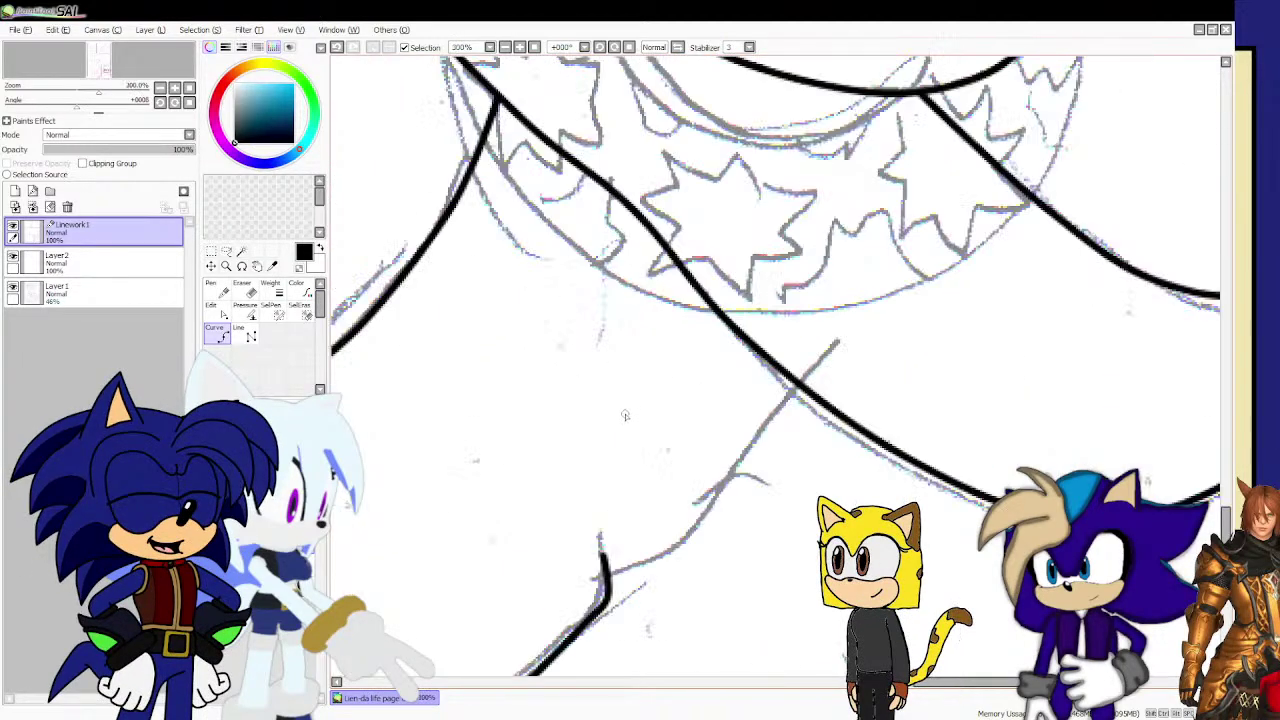
{"action": "mouse_move", "coordinate": [606, 584]}
{"action": "left_mouse_down"}
{"action": "mouse_move", "coordinate": [732, 475]}
{"action": "mouse_move", "coordinate": [797, 383]}
{"action": "left_mouse_up"}
{"action": "scroll", "coordinate": [686, 446], "scroll_direction": "down", "scroll_amount": 3}
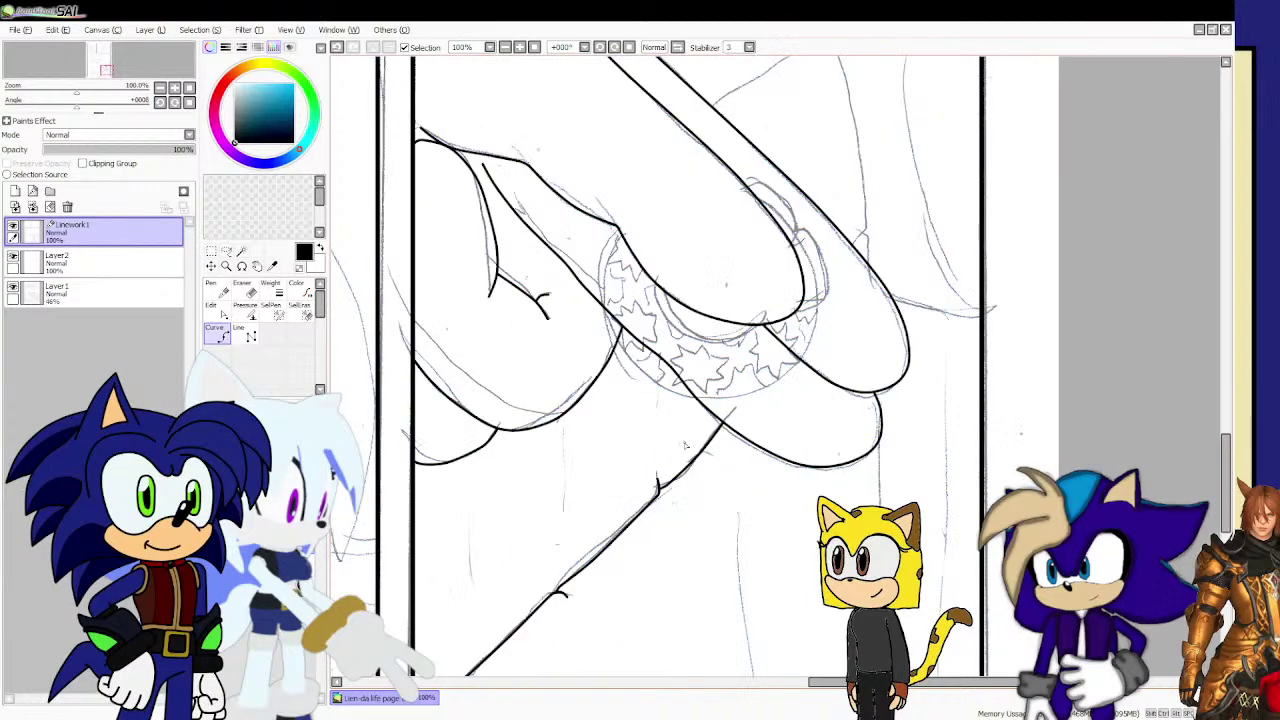
Ink the long vertical line from the panel's bottom border up to the underside of the second finger's tip.
{"action": "scroll", "coordinate": [686, 446], "scroll_direction": "down", "scroll_amount": 2}
{"action": "scroll", "coordinate": [795, 590], "scroll_direction": "up", "scroll_amount": 3}
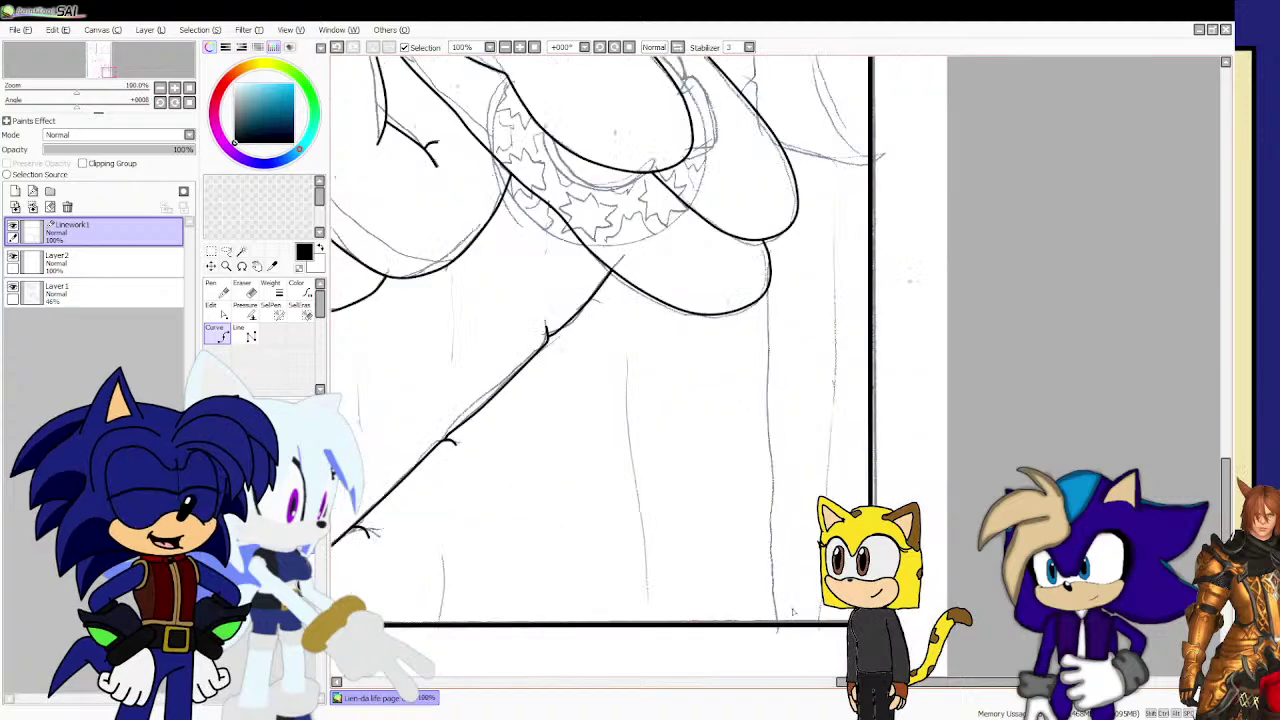
{"action": "left_click", "coordinate": [777, 626]}
{"action": "scroll", "coordinate": [773, 522], "scroll_direction": "down", "scroll_amount": 1}
{"action": "left_click_drag", "start_coordinate": [774, 442], "coordinate": [771, 260]}
{"action": "scroll", "coordinate": [775, 210], "scroll_direction": "up", "scroll_amount": 2}
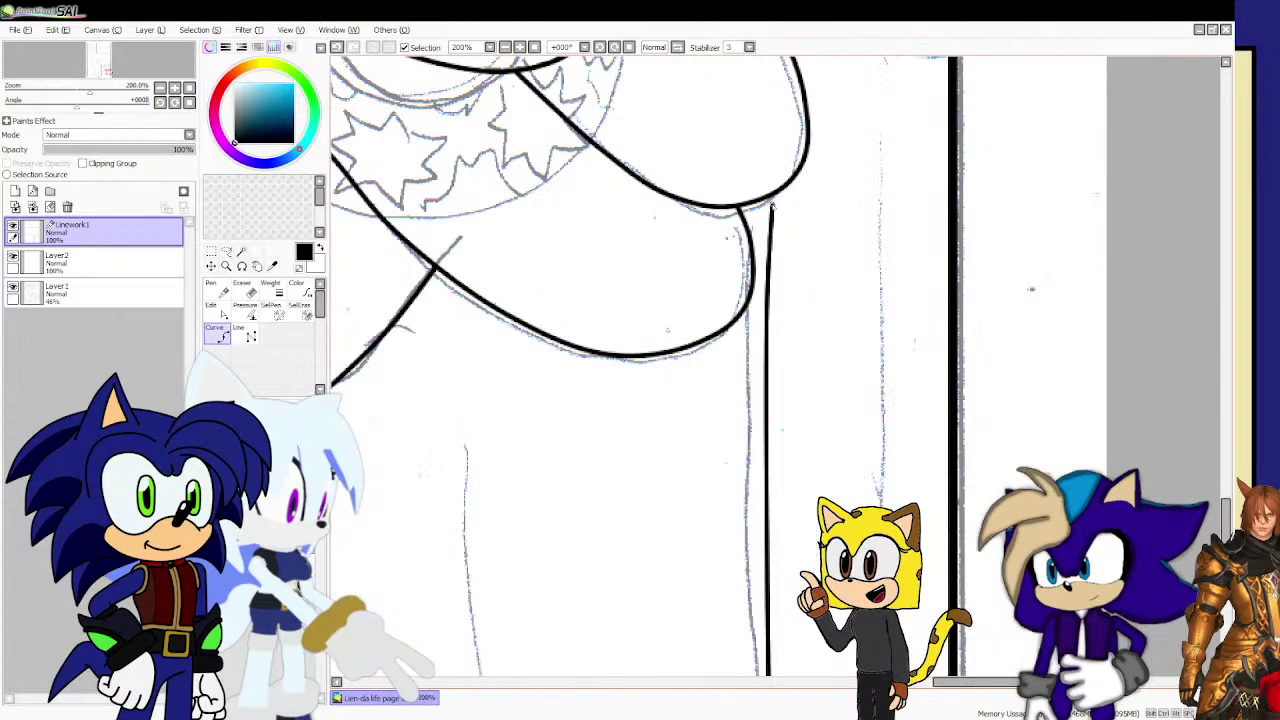
Ink the thin vertical fold lines above and below the diagonal, plus one beside the panel's right border.
{"action": "scroll", "coordinate": [640, 366], "scroll_direction": "down", "scroll_amount": 3}
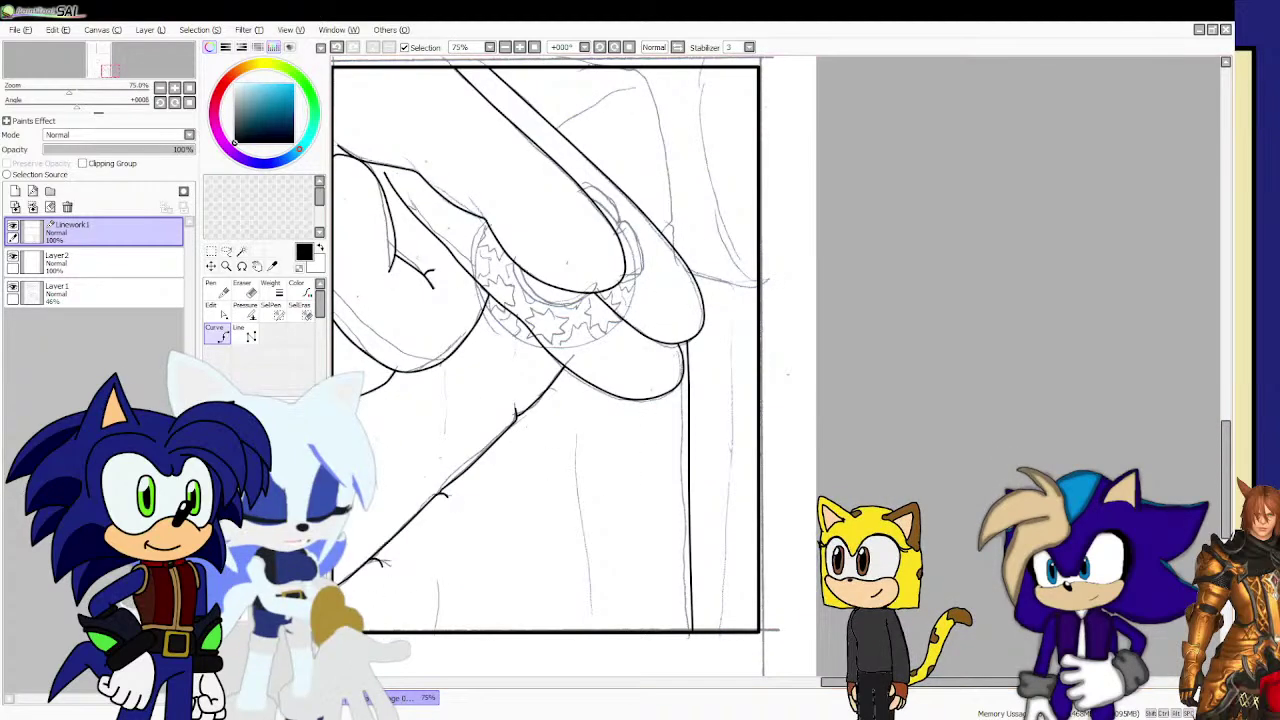
{"action": "scroll", "coordinate": [380, 491], "scroll_direction": "up", "scroll_amount": 1}
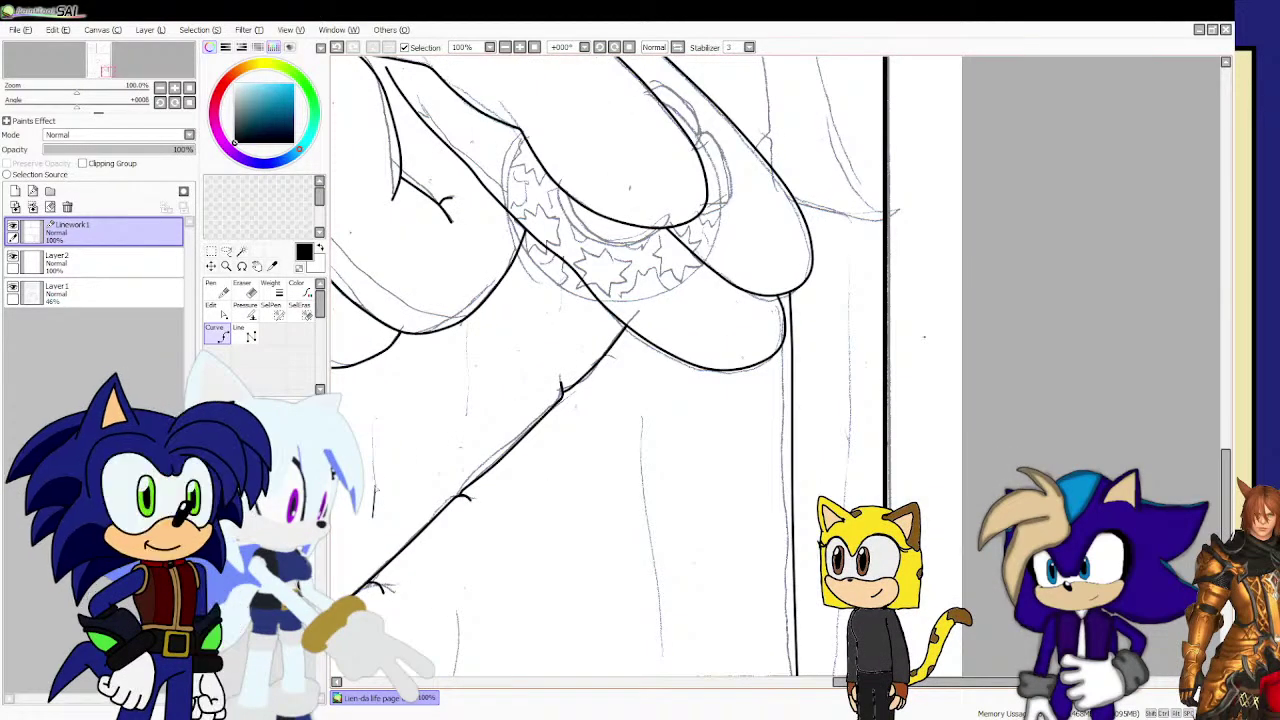
{"action": "left_click_drag", "start_coordinate": [375, 462], "coordinate": [368, 384]}
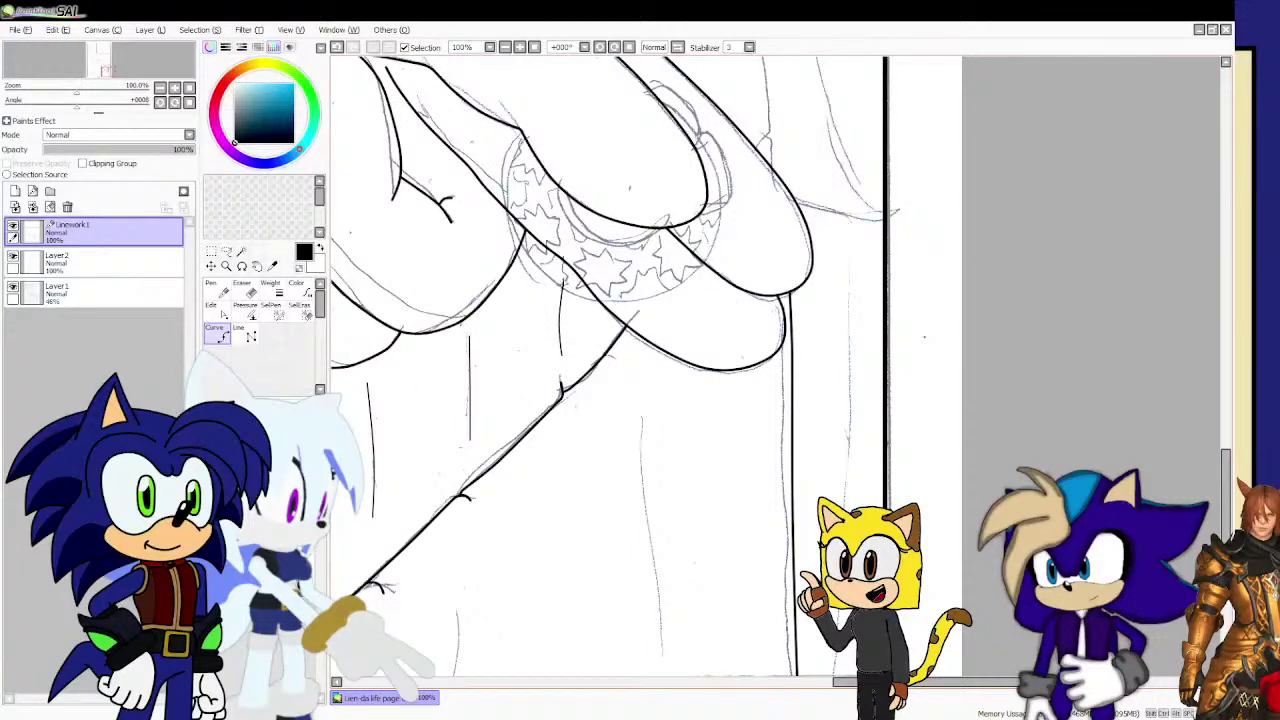
{"action": "scroll", "coordinate": [621, 388], "scroll_direction": "down", "scroll_amount": 1}
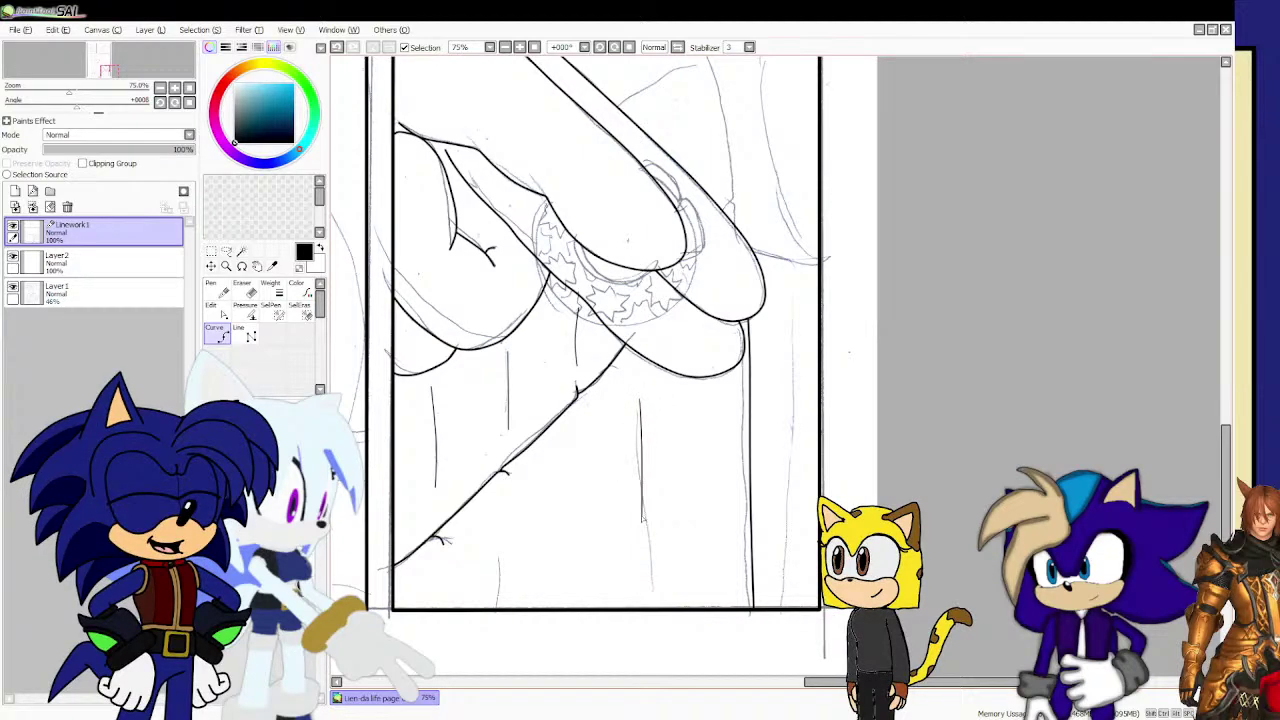
{"action": "left_click_drag", "start_coordinate": [643, 520], "coordinate": [651, 560]}
{"action": "left_click_drag", "start_coordinate": [512, 522], "coordinate": [518, 598]}
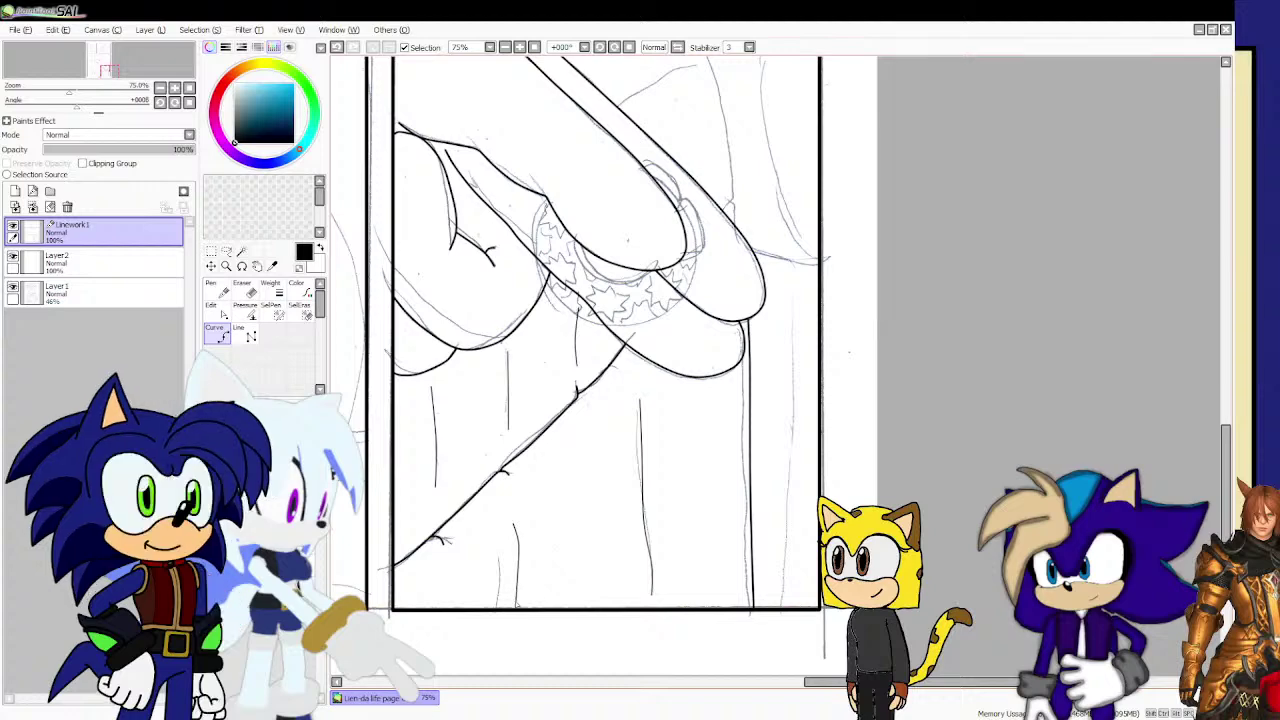
{"action": "scroll", "coordinate": [522, 594], "scroll_direction": "down", "scroll_amount": 3}
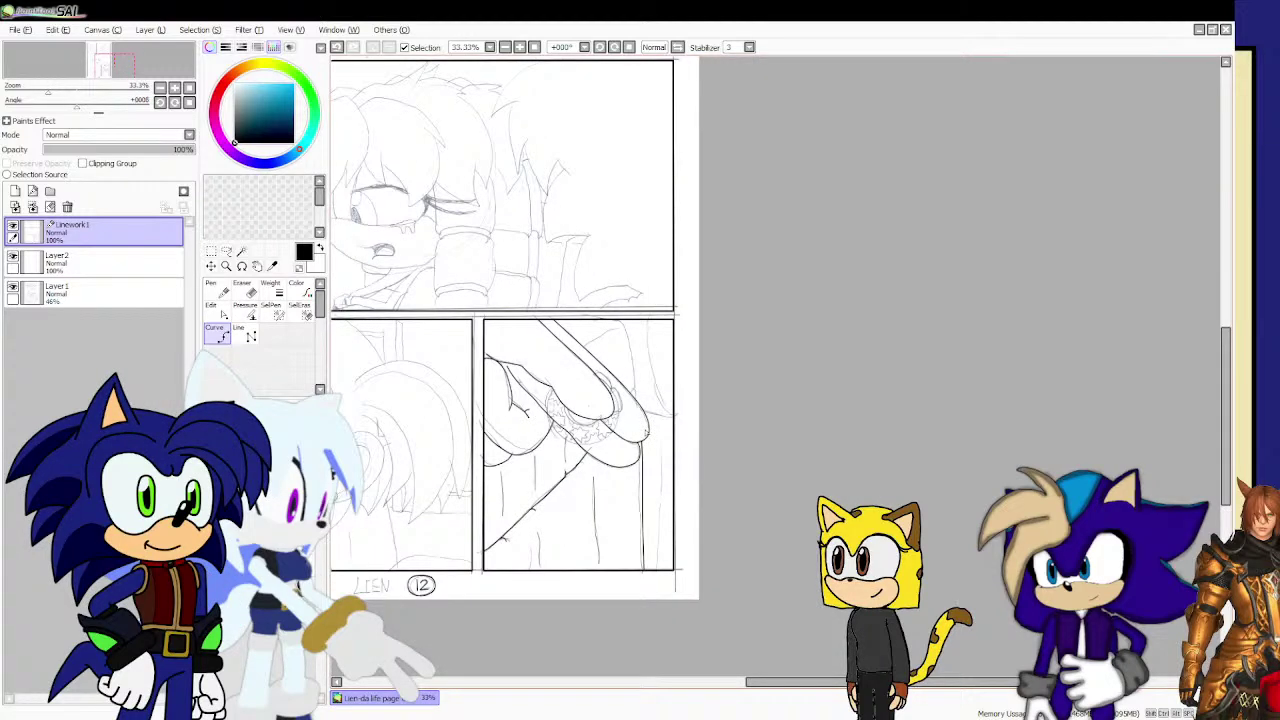
{"action": "left_click_drag", "start_coordinate": [660, 432], "coordinate": [662, 572]}
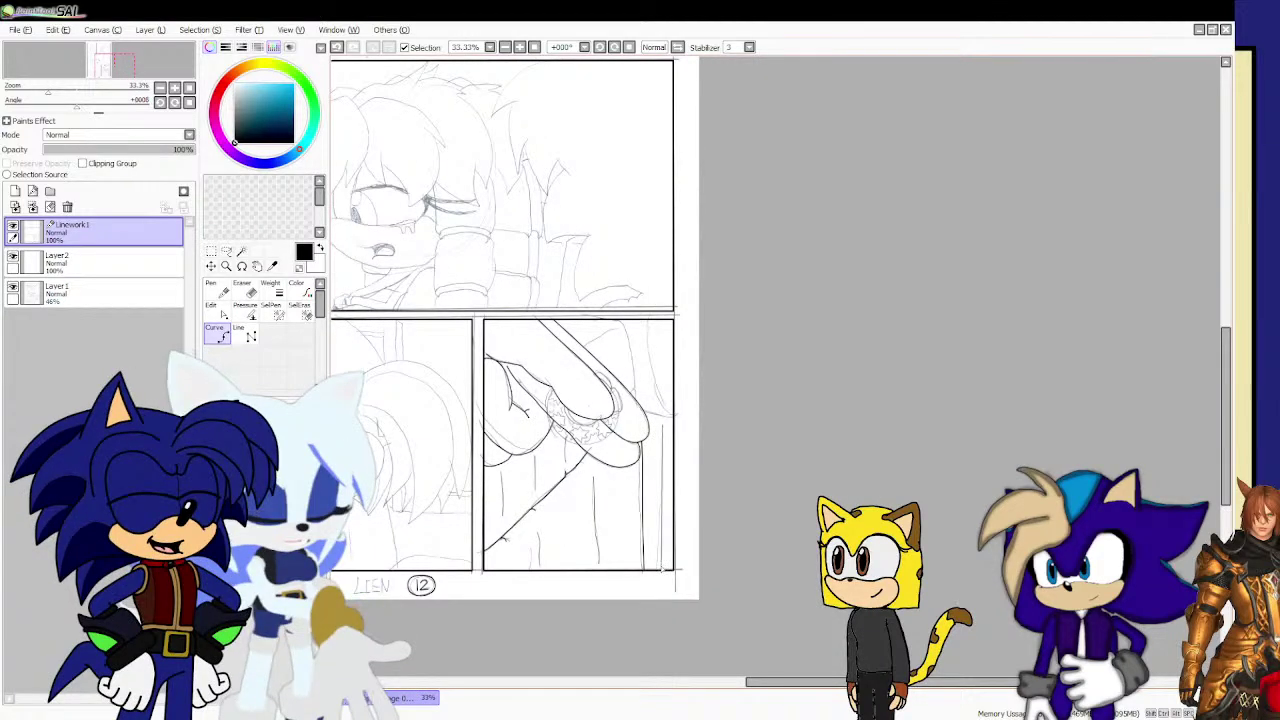
Ink the long curve descending from the panel's top border and the edge joining the second finger to the right border.
{"action": "scroll", "coordinate": [652, 266], "scroll_direction": "up", "scroll_amount": 3}
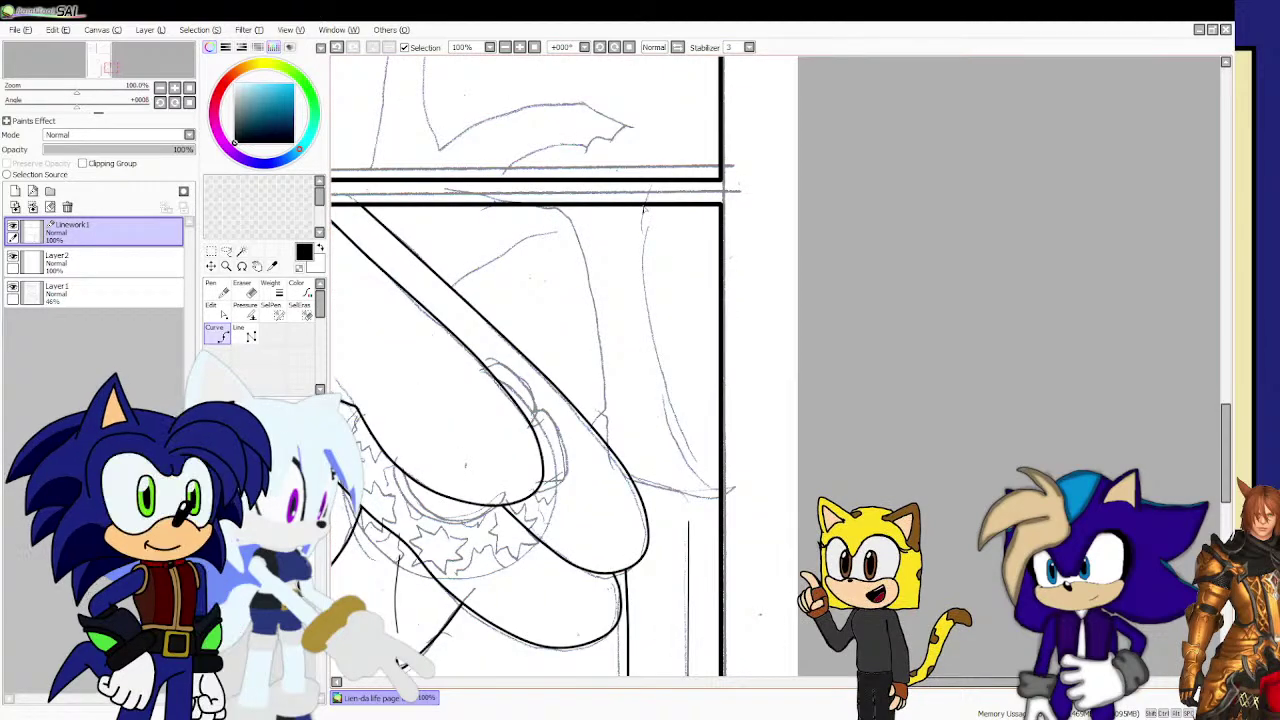
{"action": "scroll", "coordinate": [652, 266], "scroll_direction": "up", "scroll_amount": 1}
{"action": "mouse_move", "coordinate": [637, 250]}
{"action": "left_mouse_down"}
{"action": "mouse_move", "coordinate": [633, 350]}
{"action": "mouse_move", "coordinate": [655, 460]}
{"action": "left_mouse_up"}
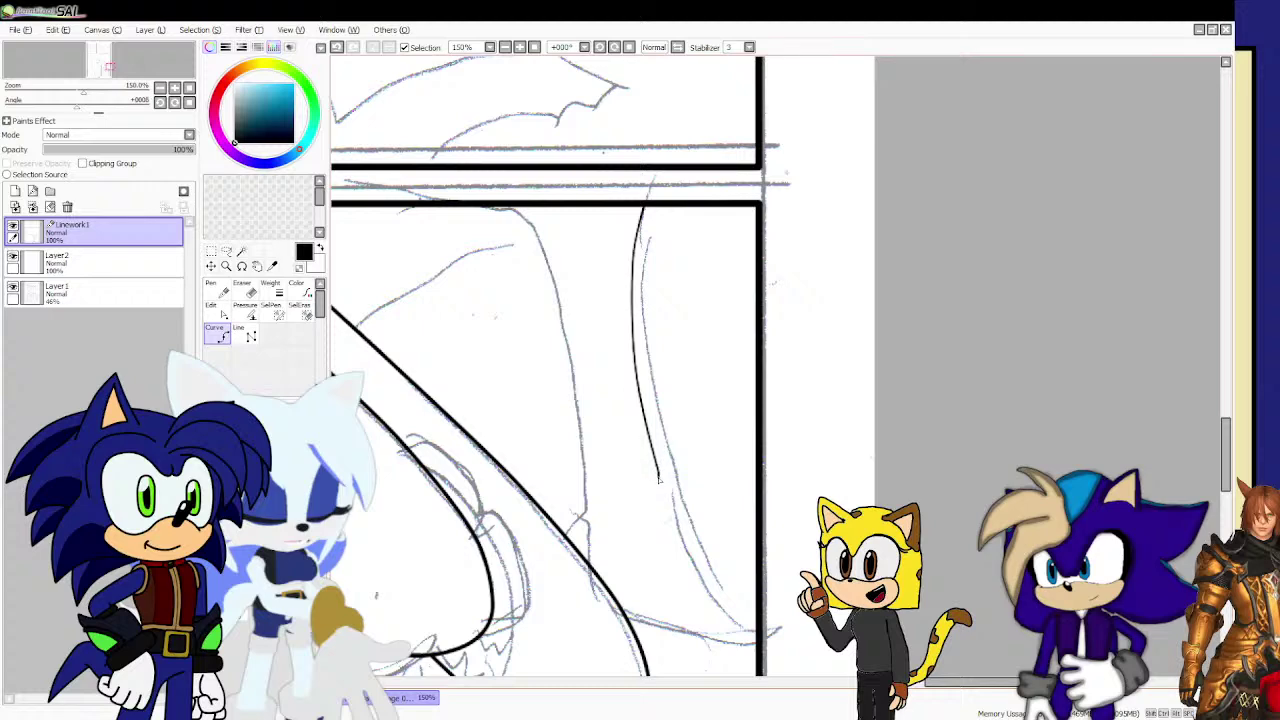
{"action": "left_click", "coordinate": [651, 468]}
{"action": "left_click", "coordinate": [678, 540]}
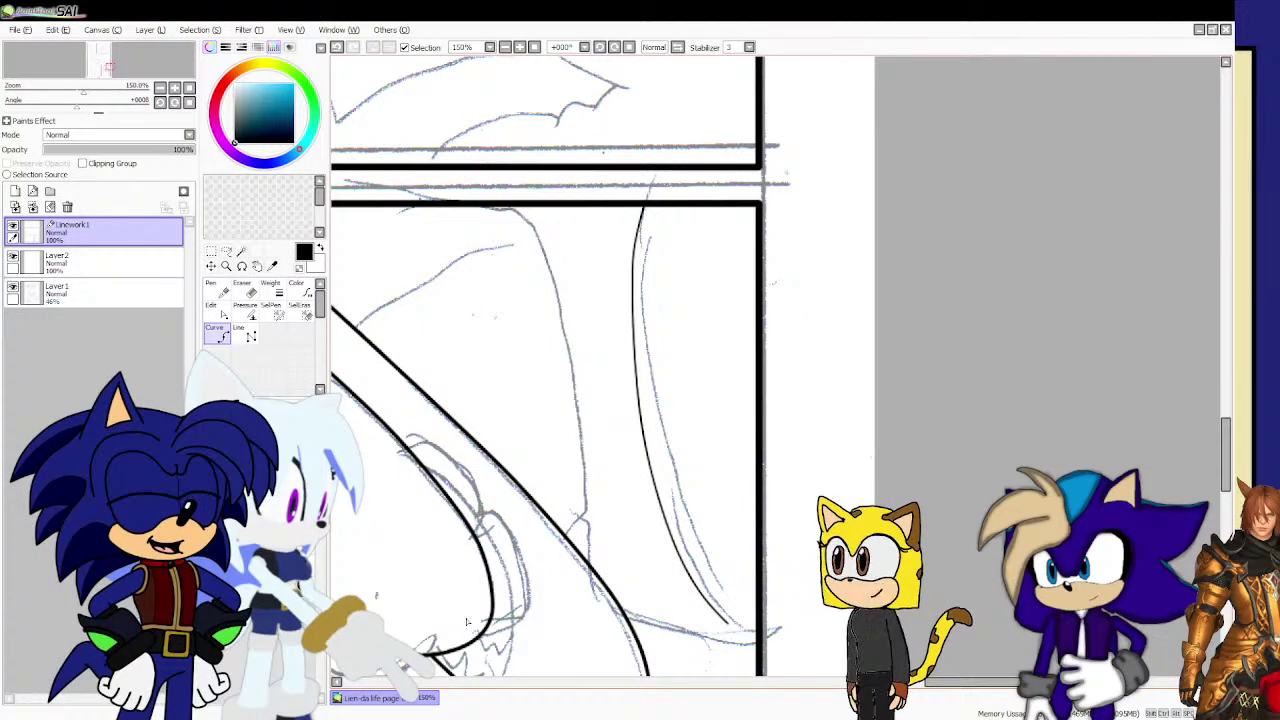
{"action": "left_click", "coordinate": [725, 650]}
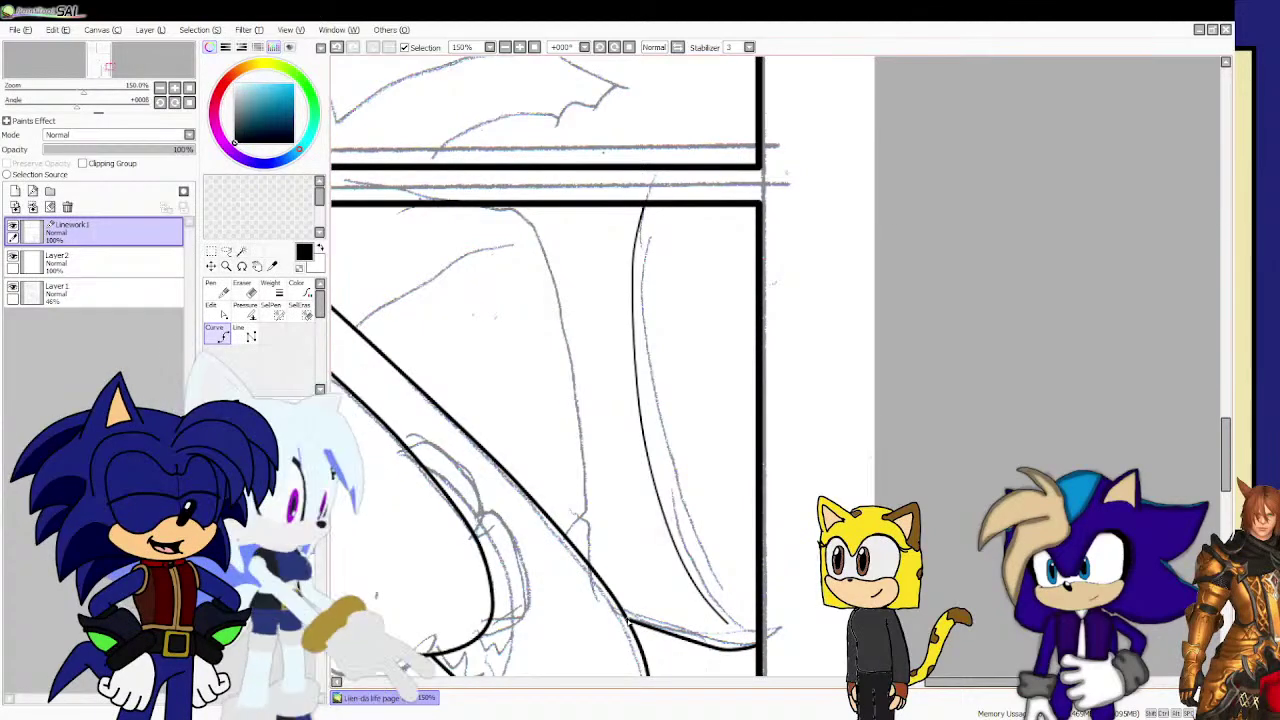
Ink the fold line descending from the panel's top border to the finger's diagonal edge, plus the curved line branching toward it.
{"action": "scroll", "coordinate": [572, 576], "scroll_direction": "down", "scroll_amount": 3}
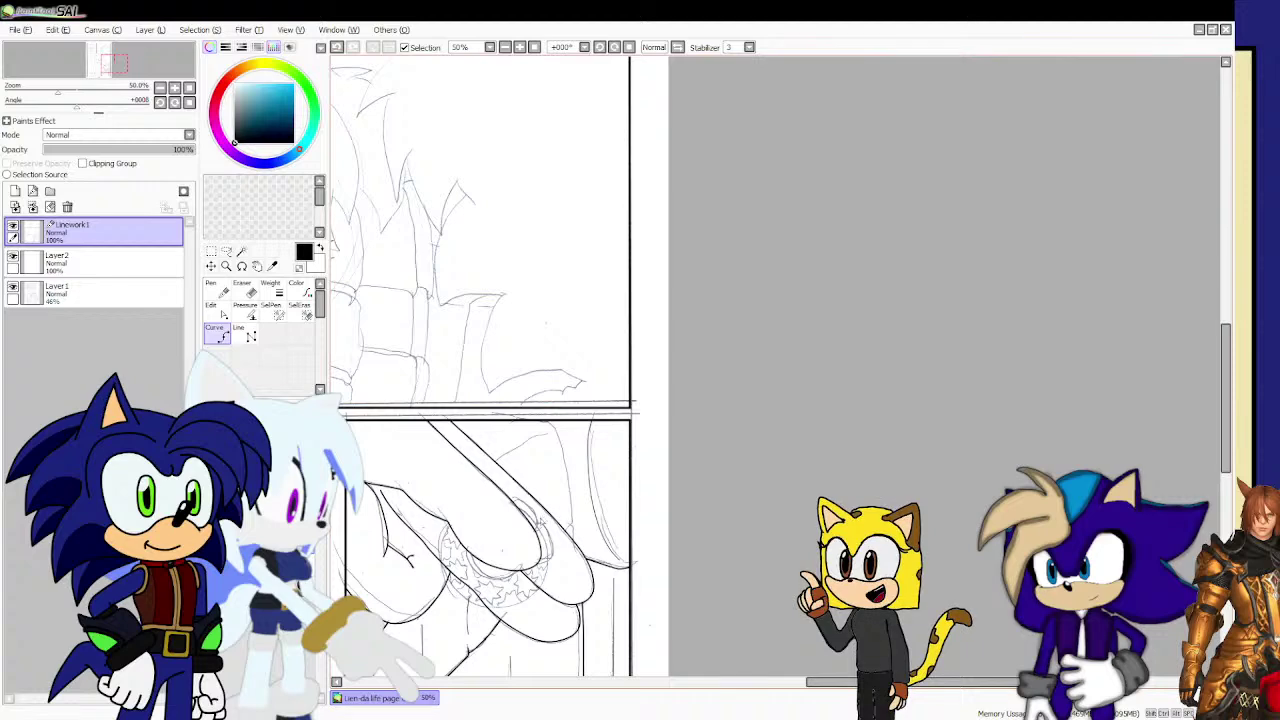
{"action": "scroll", "coordinate": [544, 528], "scroll_direction": "up", "scroll_amount": 3}
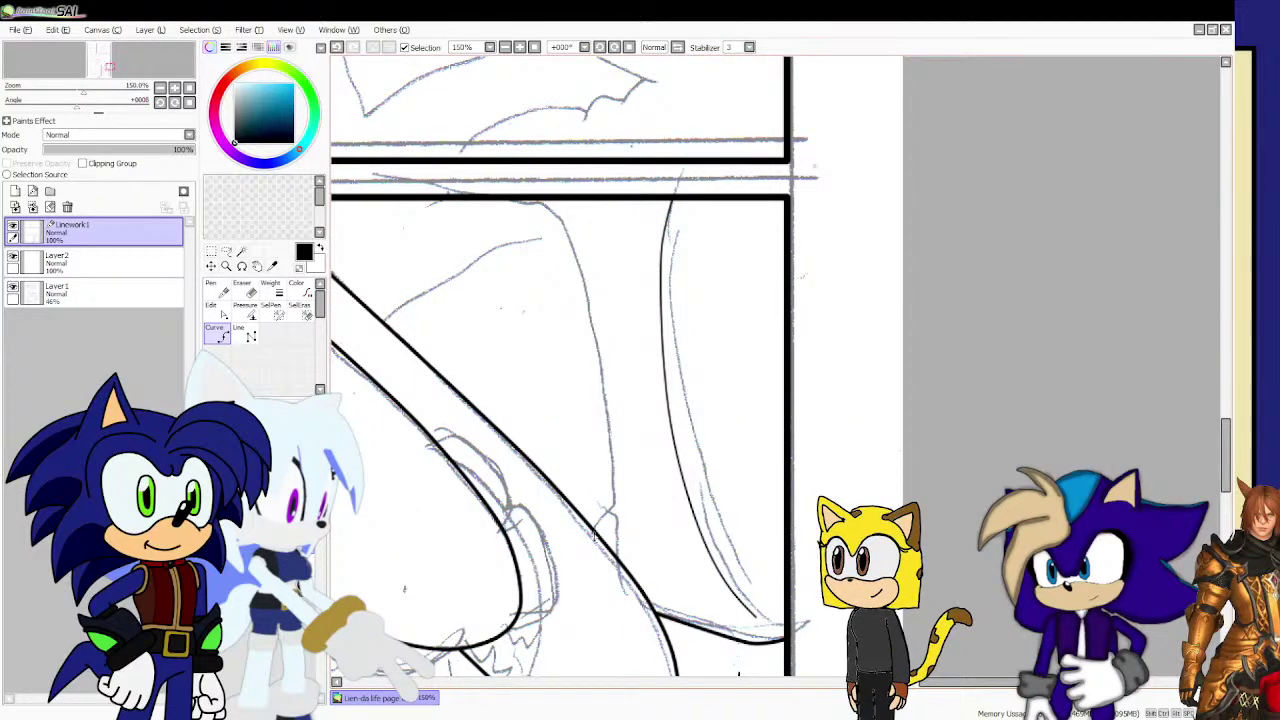
{"action": "mouse_move", "coordinate": [610, 520]}
{"action": "left_mouse_down"}
{"action": "mouse_move", "coordinate": [616, 346]}
{"action": "mouse_move", "coordinate": [582, 283]}
{"action": "mouse_move", "coordinate": [596, 244]}
{"action": "mouse_move", "coordinate": [543, 200]}
{"action": "left_mouse_up"}
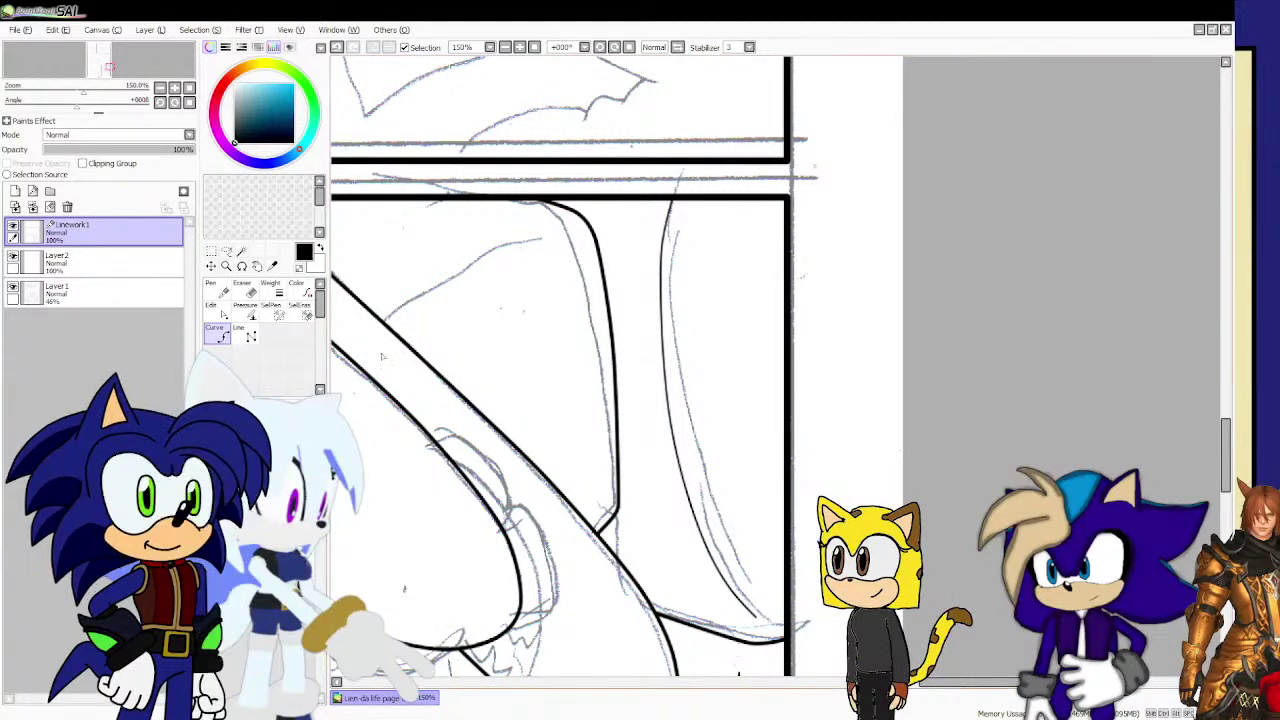
{"action": "mouse_move", "coordinate": [388, 320]}
{"action": "left_mouse_down"}
{"action": "mouse_move", "coordinate": [554, 228]}
{"action": "mouse_move", "coordinate": [574, 232]}
{"action": "left_mouse_up"}
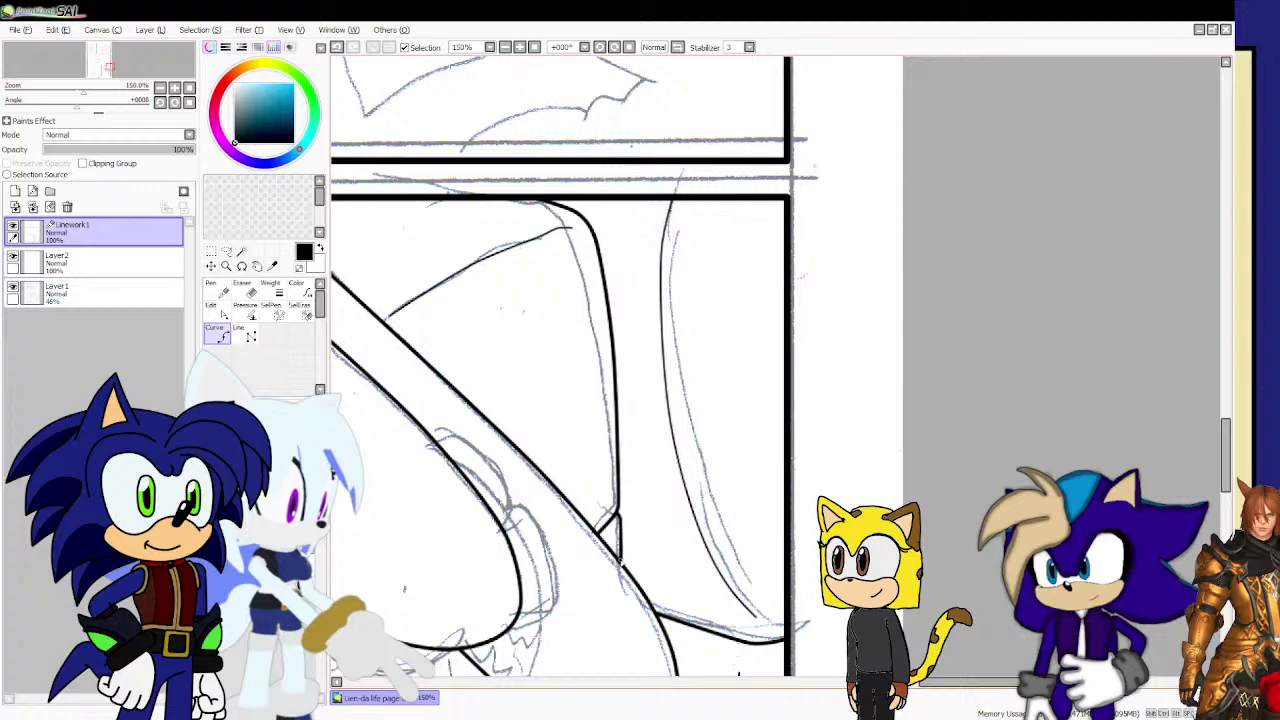
Select the margins and gutters around the panels with the magic wand, paint them white on Layer2, and clear the selection.
{"action": "scroll", "coordinate": [651, 522], "scroll_direction": "down", "scroll_amount": 4}
{"action": "scroll", "coordinate": [651, 522], "scroll_direction": "down", "scroll_amount": 1}
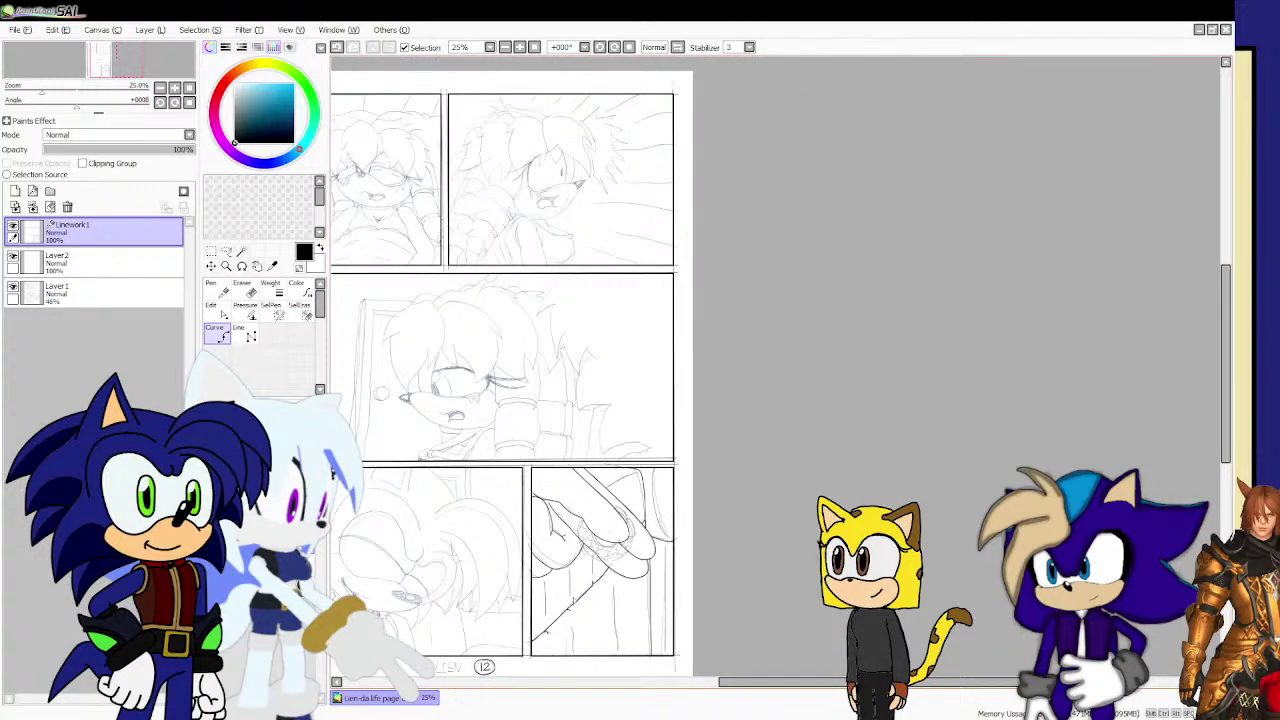
{"action": "left_click", "coordinate": [20, 30]}
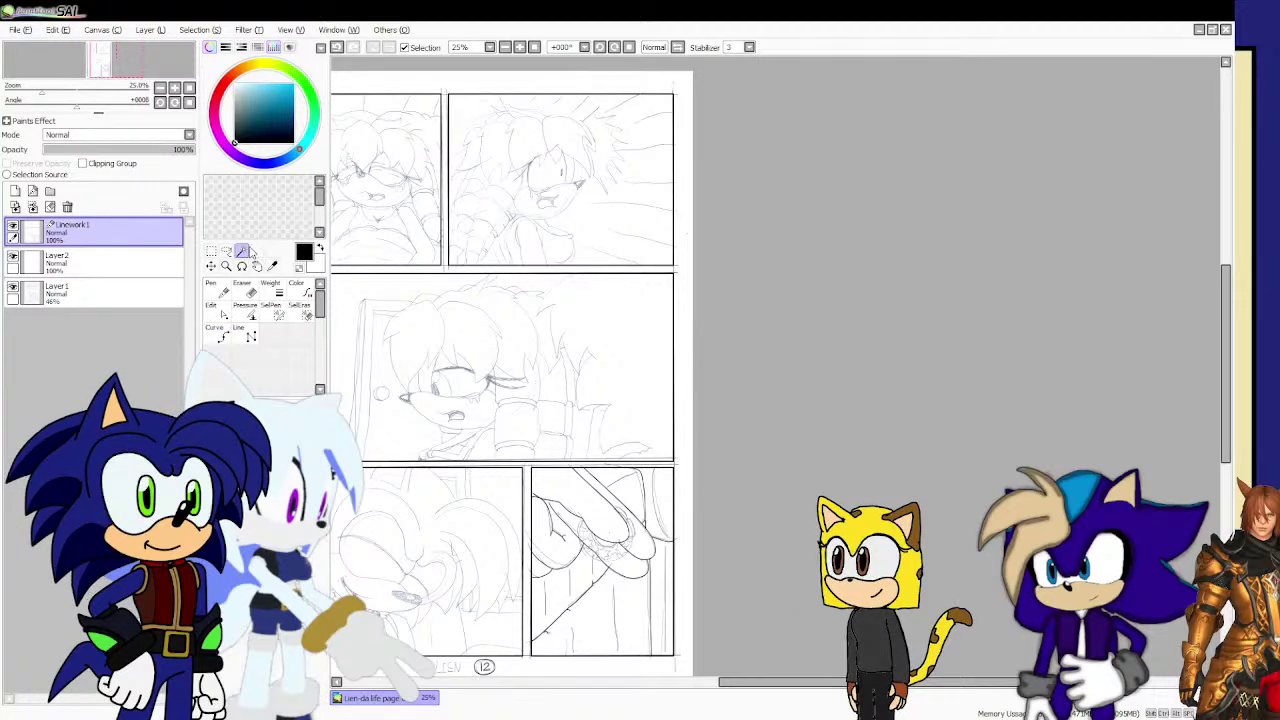
{"action": "left_click", "coordinate": [241, 251]}
{"action": "left_click", "coordinate": [445, 128]}
{"action": "scroll", "coordinate": [465, 150], "scroll_direction": "down", "scroll_amount": 3}
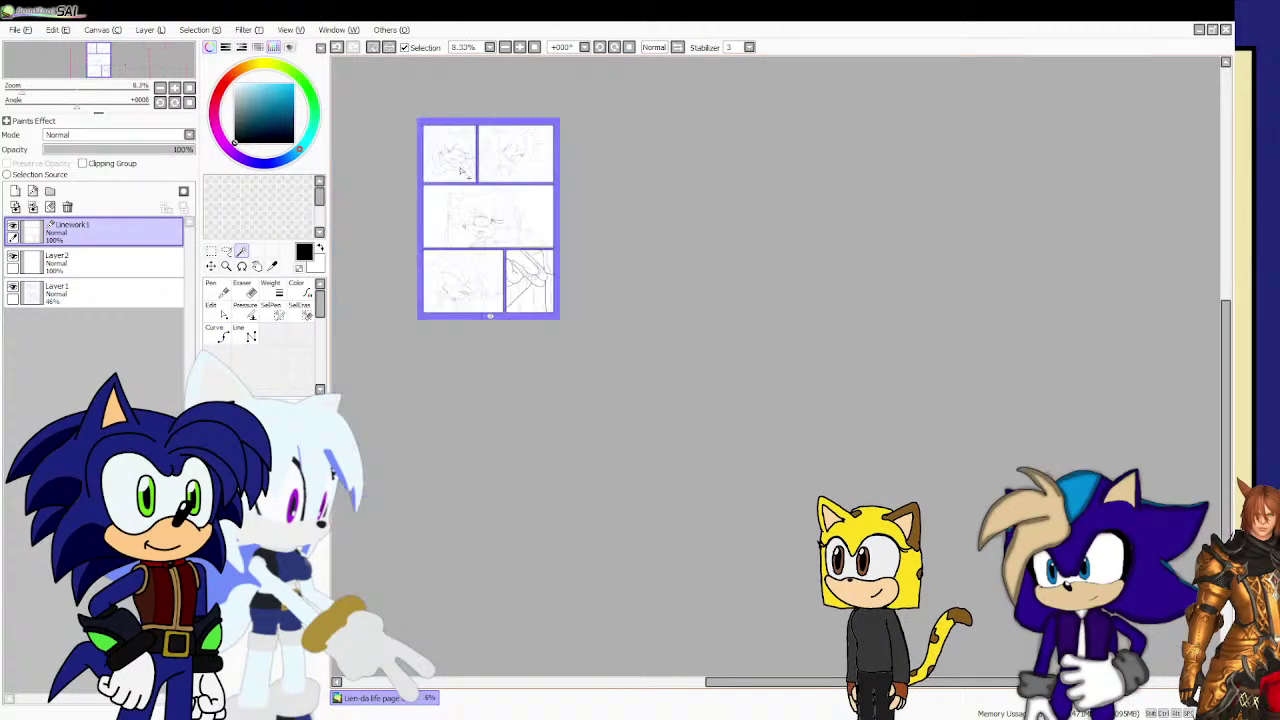
{"action": "scroll", "coordinate": [460, 170], "scroll_direction": "up", "scroll_amount": 2}
{"action": "left_click", "coordinate": [121, 259]}
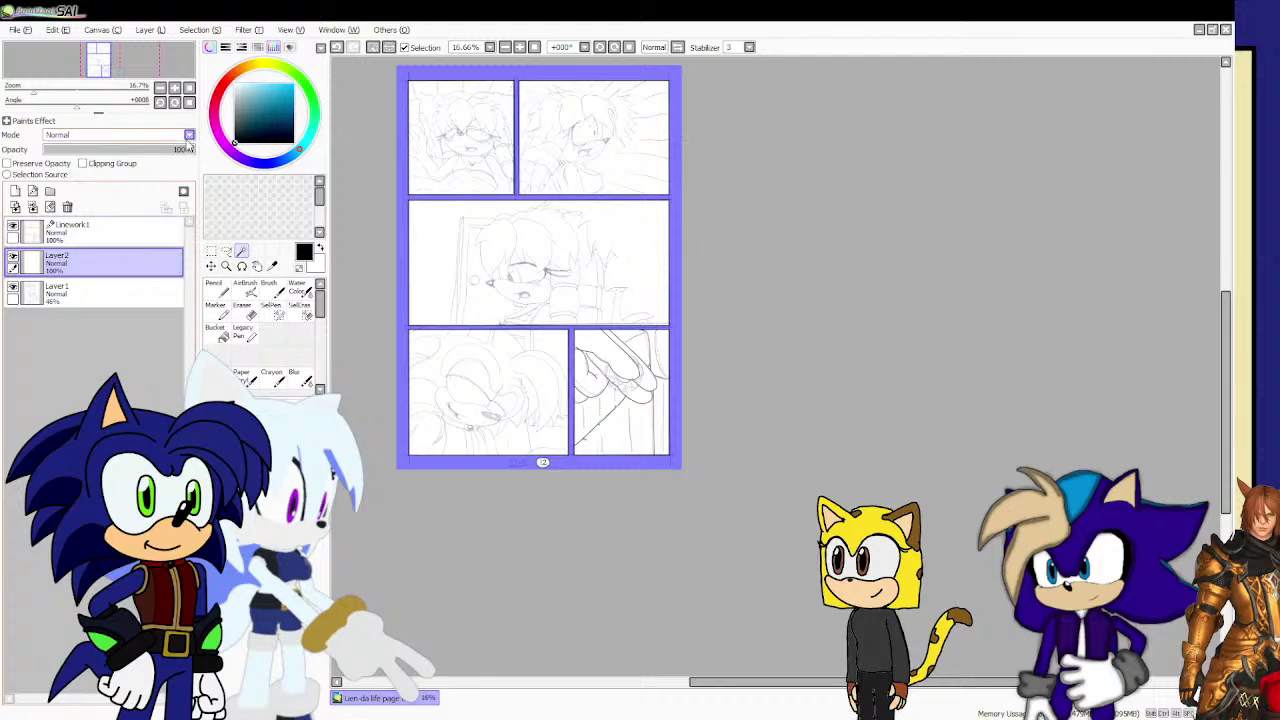
{"action": "left_click", "coordinate": [216, 288]}
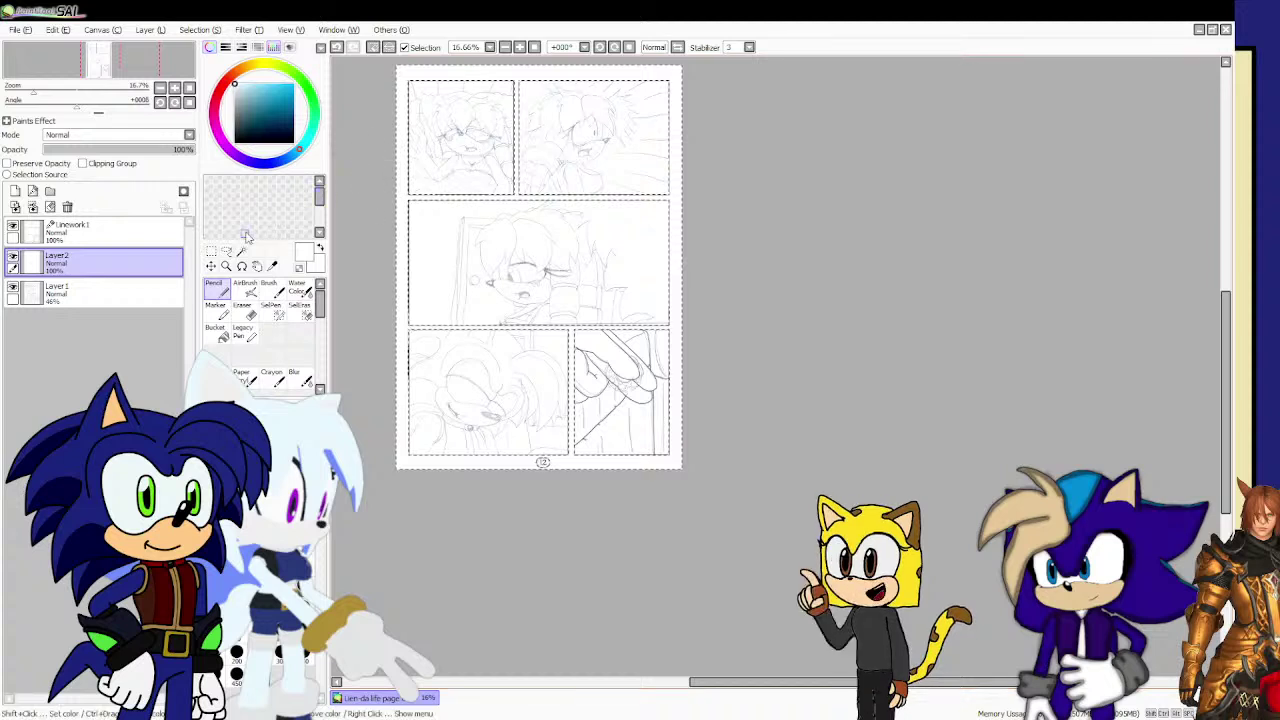
{"action": "key", "text": "ctrl+d"}
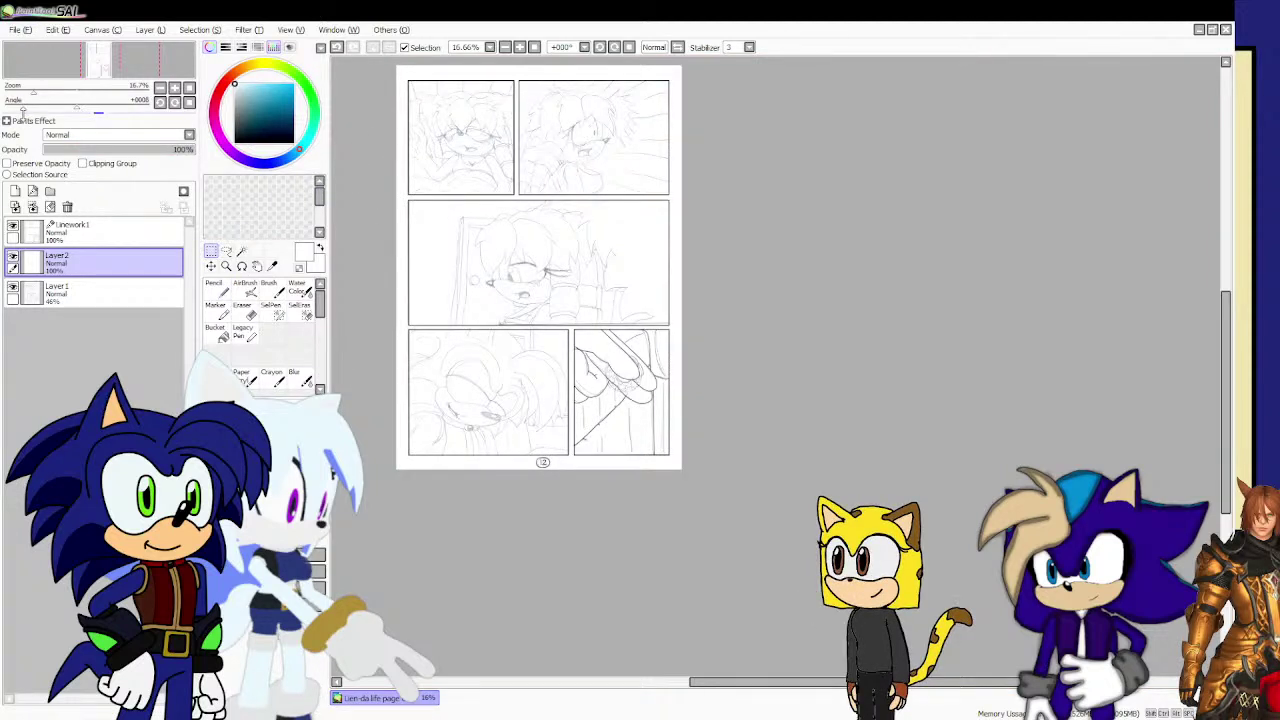
{"action": "scroll", "coordinate": [418, 196], "scroll_direction": "up", "scroll_amount": 1}
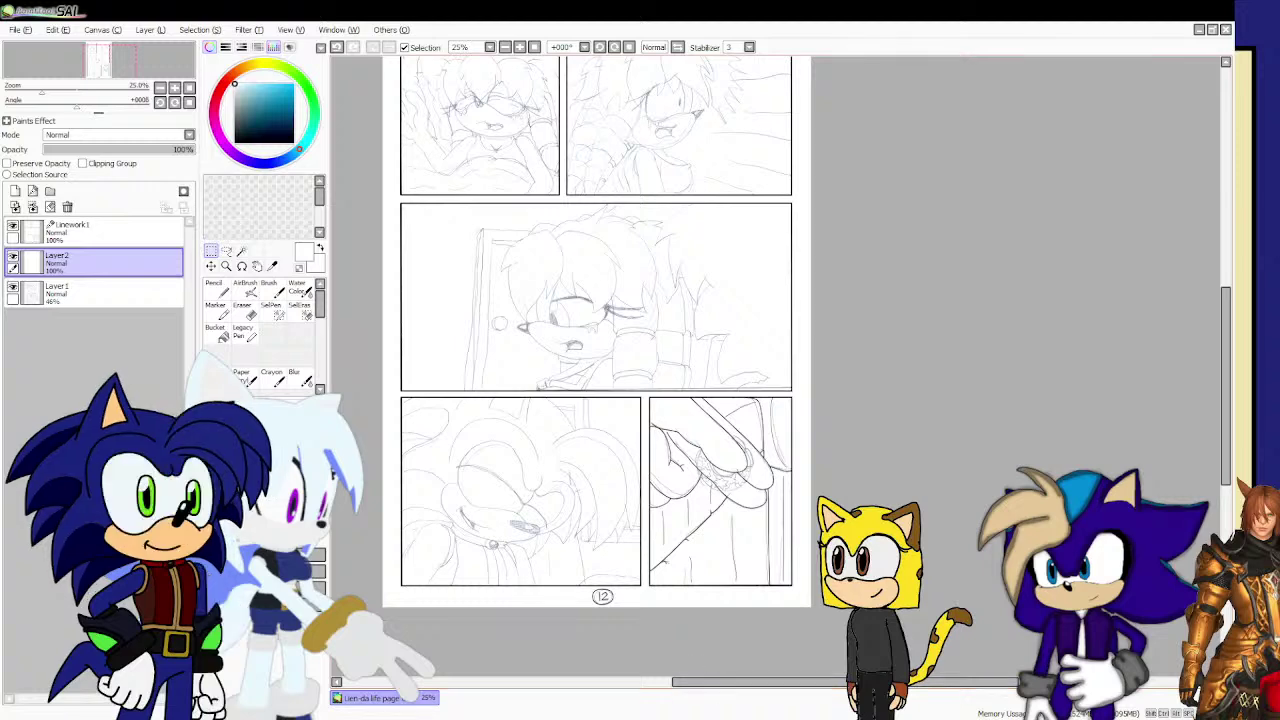
{"action": "left_click", "coordinate": [684, 300]}
{"action": "scroll", "coordinate": [739, 495], "scroll_direction": "up", "scroll_amount": 1}
{"action": "scroll", "coordinate": [739, 495], "scroll_direction": "down", "scroll_amount": 3}
{"action": "key", "text": "ctrl+v"}
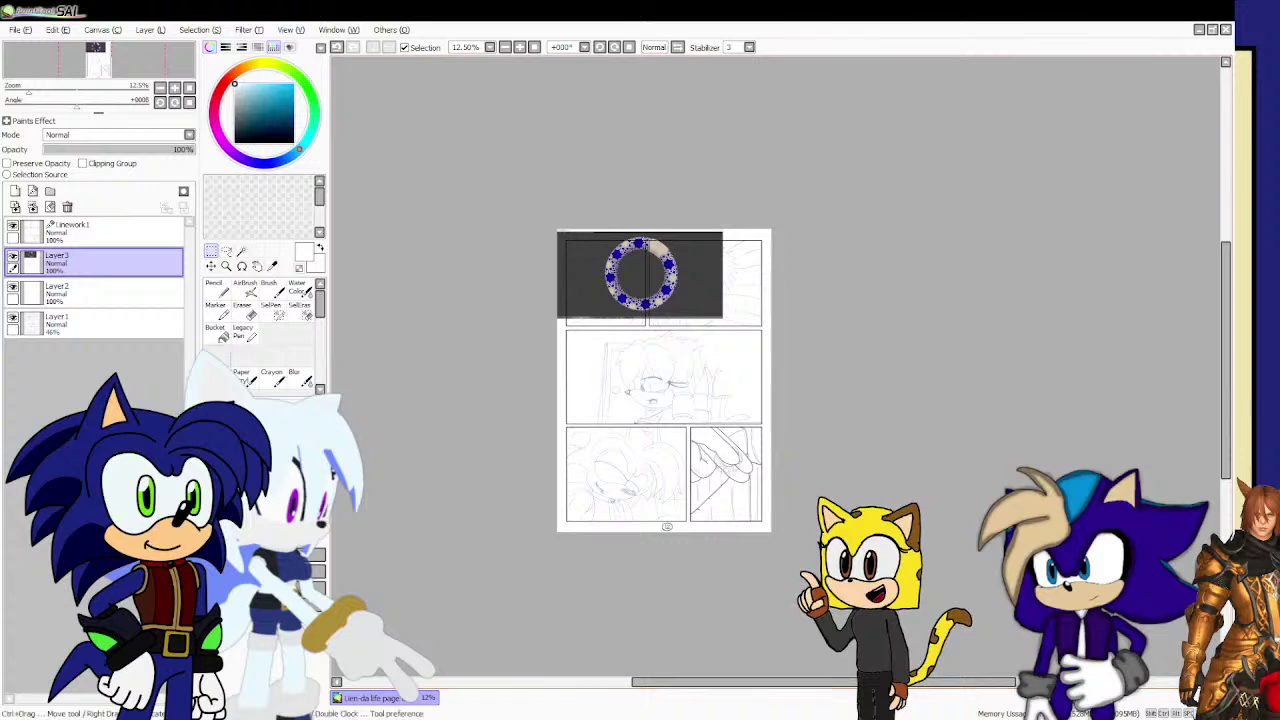
{"action": "left_click", "coordinate": [67, 207]}
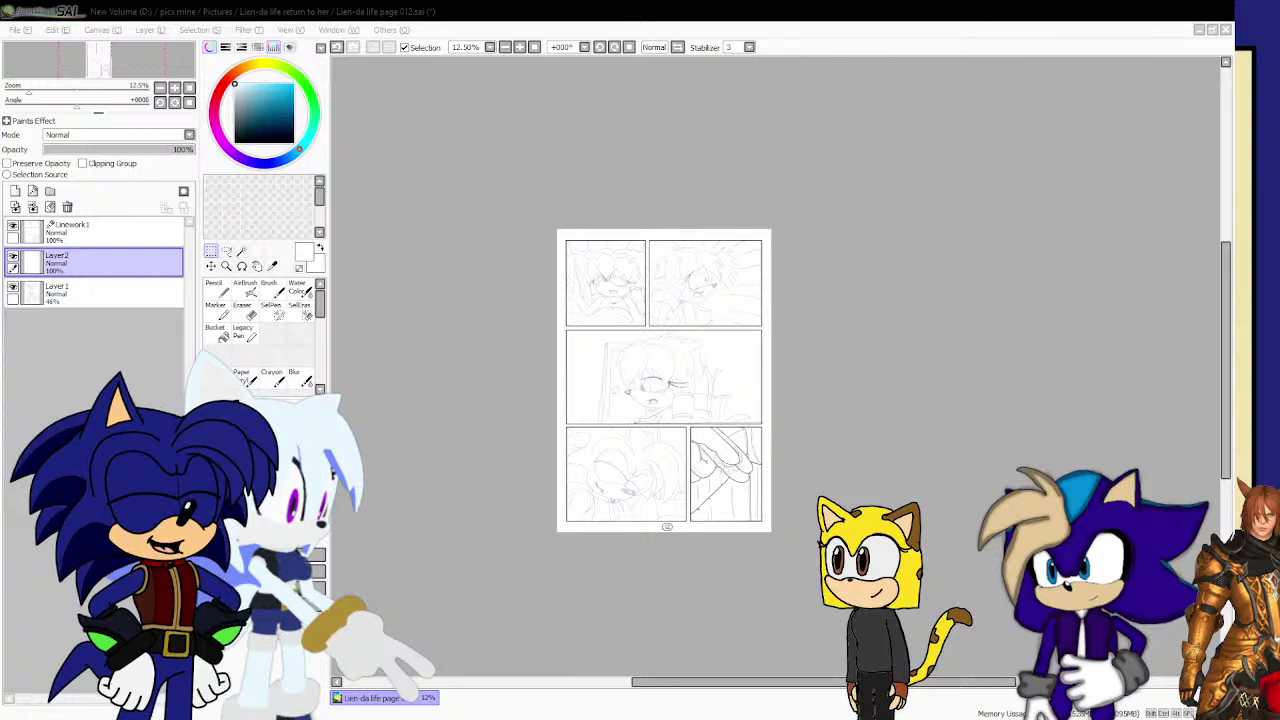
Paste the blue-and-beige patterned ring picture onto a new layer above Layer2 and move it over the bottom-right panel.
{"action": "left_click", "coordinate": [706, 714]}
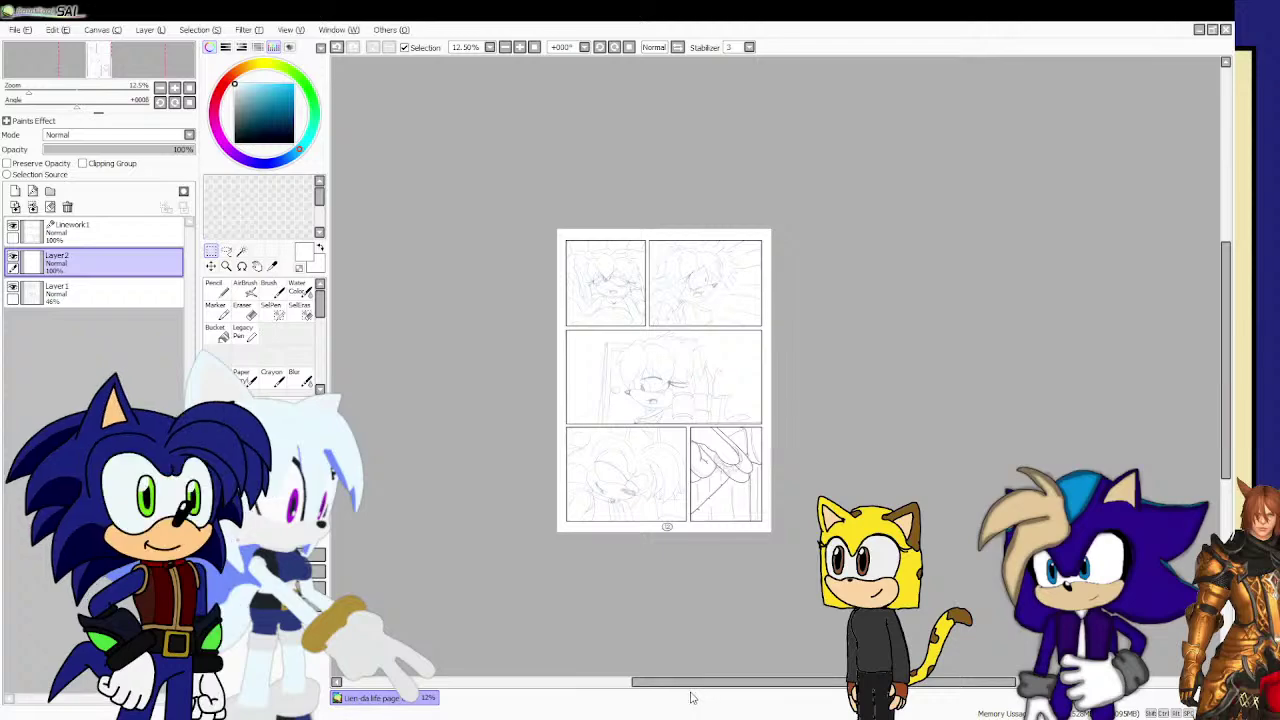
{"action": "scroll", "coordinate": [743, 520], "scroll_direction": "up", "scroll_amount": 6}
{"action": "scroll", "coordinate": [705, 209], "scroll_direction": "down", "scroll_amount": 3}
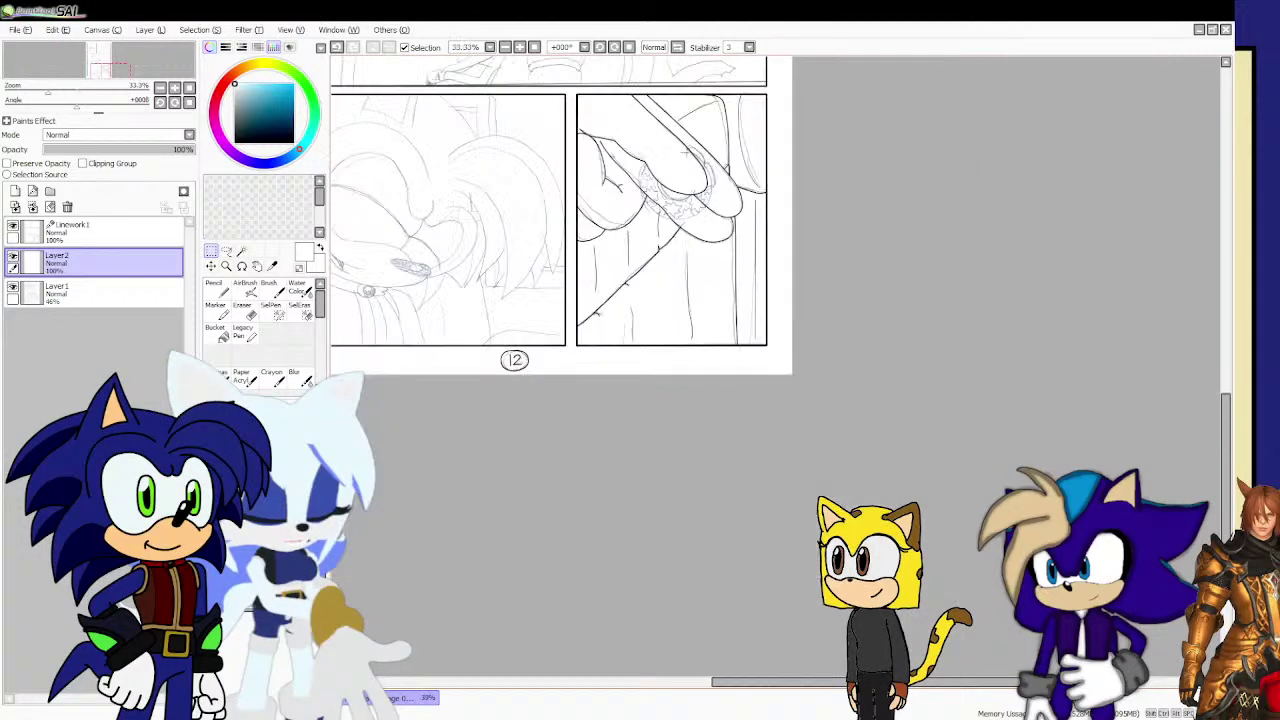
{"action": "scroll", "coordinate": [693, 158], "scroll_direction": "up", "scroll_amount": 2}
{"action": "key", "text": "ctrl+v"}
{"action": "scroll", "coordinate": [661, 301], "scroll_direction": "down", "scroll_amount": 5}
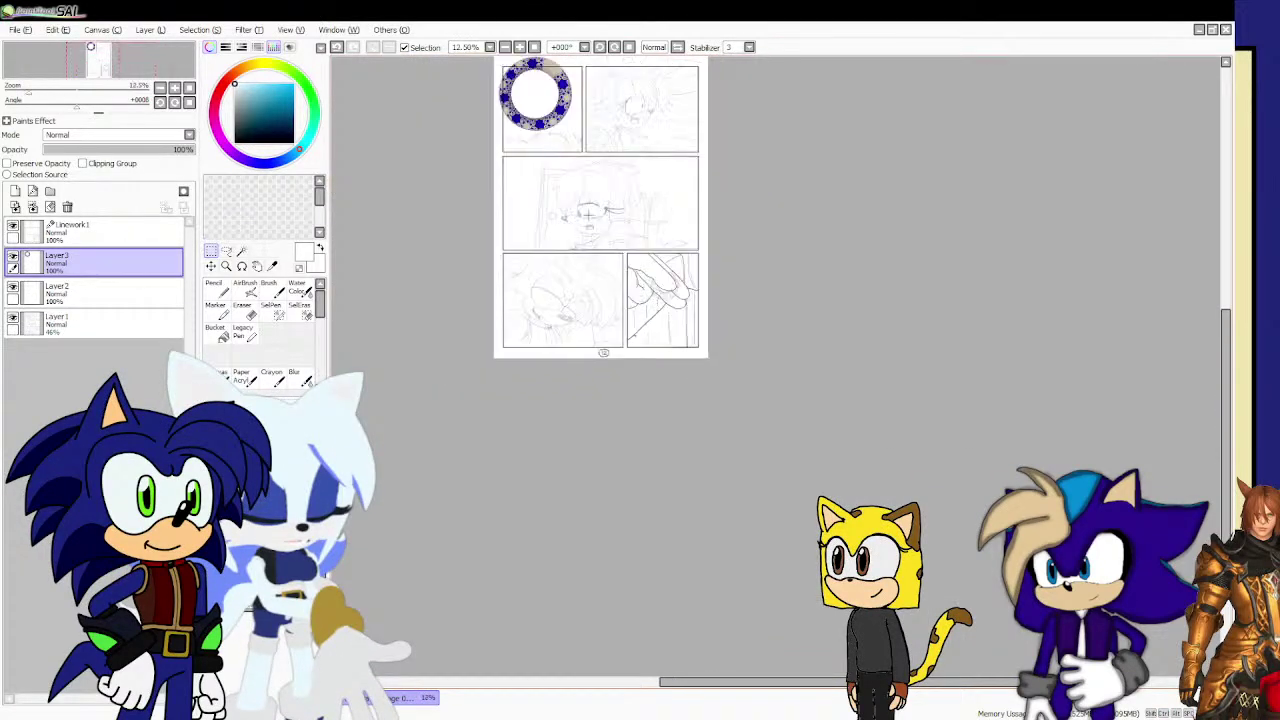
{"action": "left_click_drag", "start_coordinate": [595, 193], "coordinate": [470, 100]}
{"action": "left_click_drag", "start_coordinate": [540, 174], "coordinate": [657, 376]}
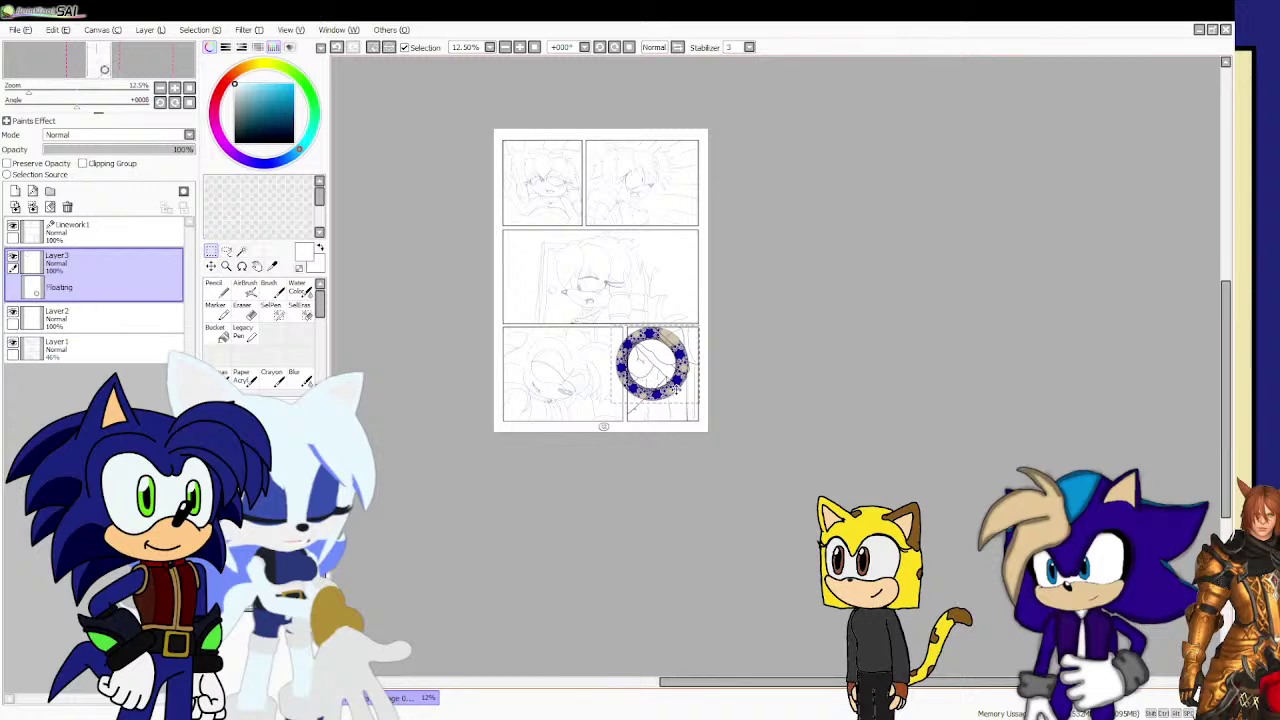
Scale the pasted ring down to less than half its size and place it over the fingers in the bottom-right panel.
{"action": "scroll", "coordinate": [657, 376], "scroll_direction": "up", "scroll_amount": 4}
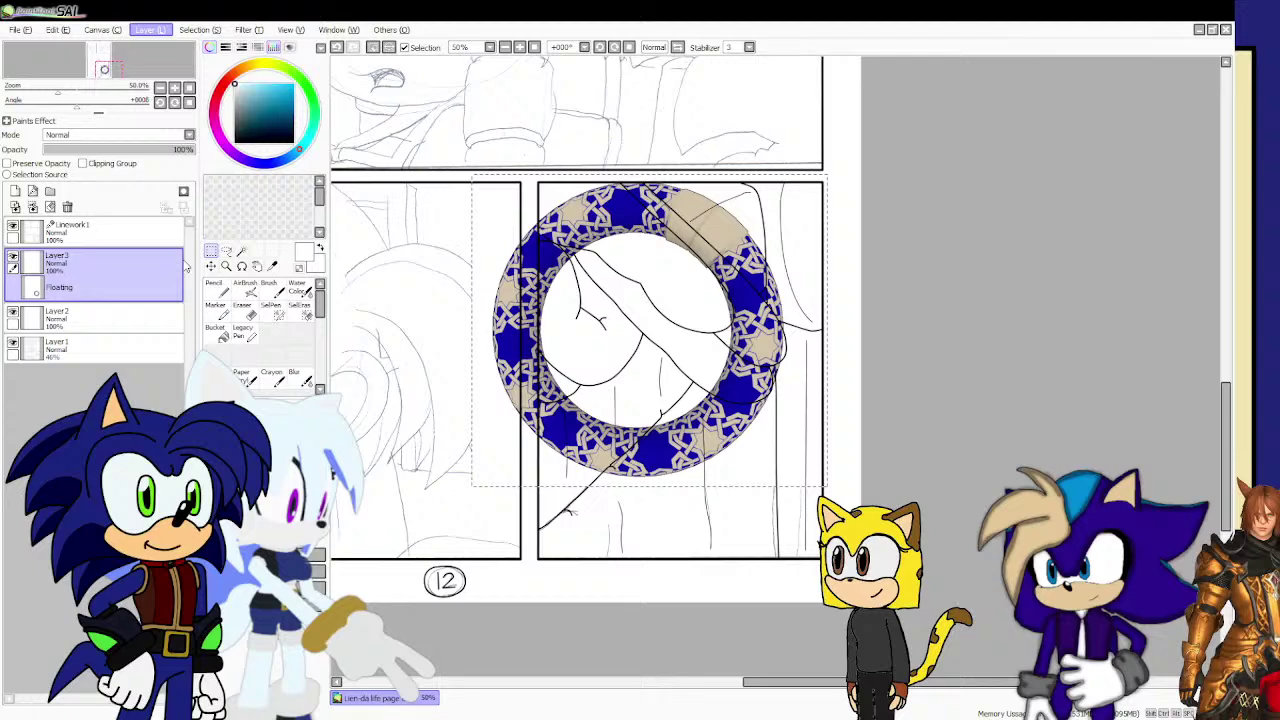
{"action": "key", "text": "ctrl+t"}
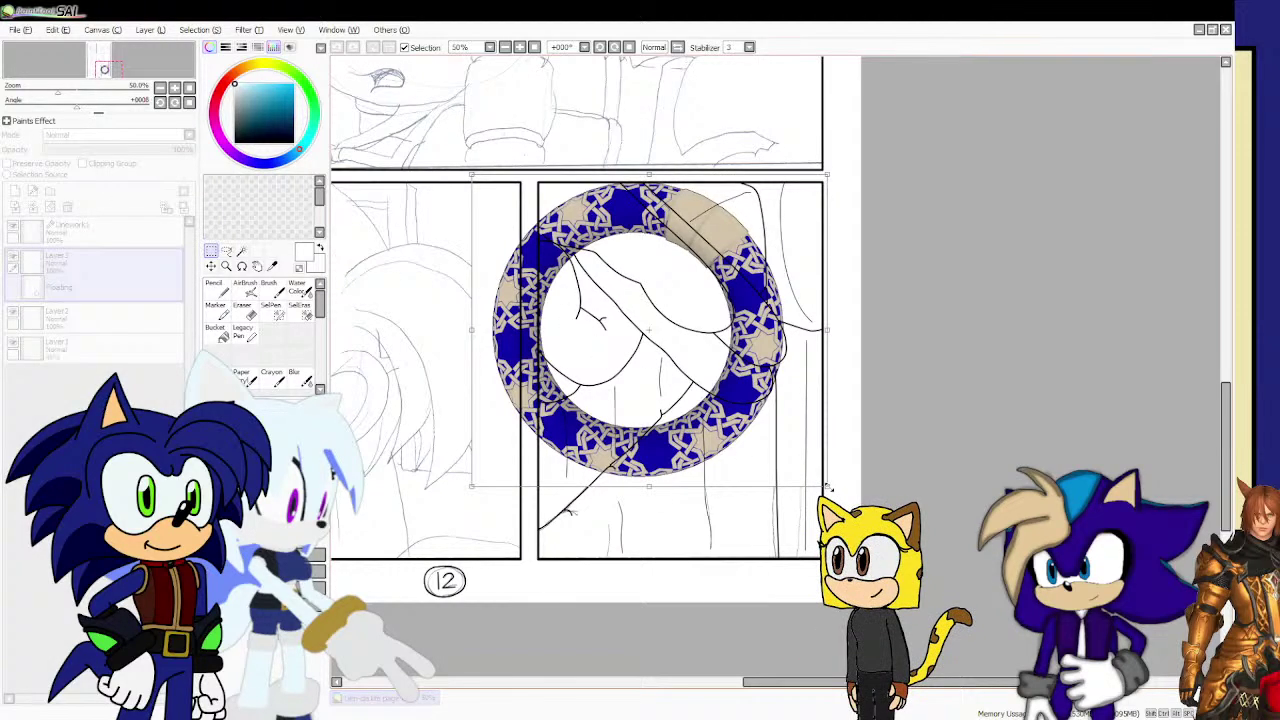
{"action": "left_click_drag", "start_coordinate": [826, 487], "coordinate": [628, 312]}
{"action": "left_click_drag", "start_coordinate": [585, 265], "coordinate": [728, 341]}
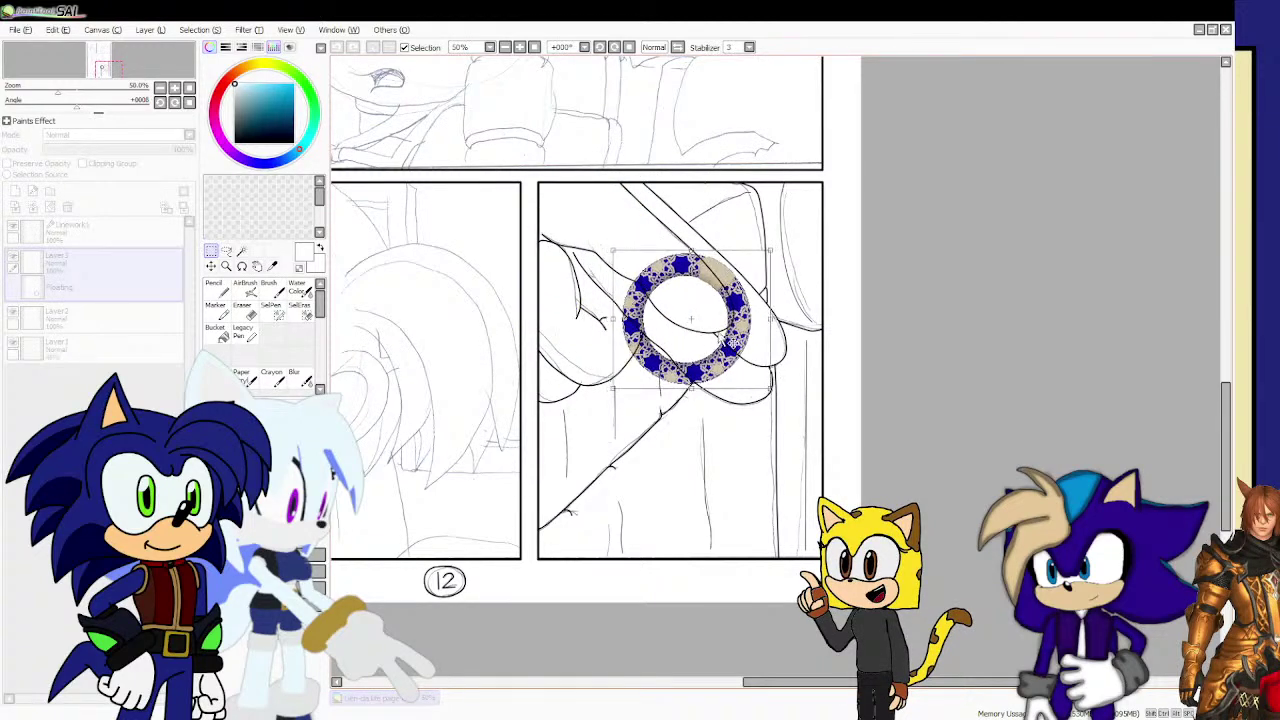
Shrink the ring slightly, rotate it clockwise so its plain beige section follows the finger, fine-tune its position, and apply the transformation.
{"action": "scroll", "coordinate": [690, 300], "scroll_direction": "up", "scroll_amount": 3}
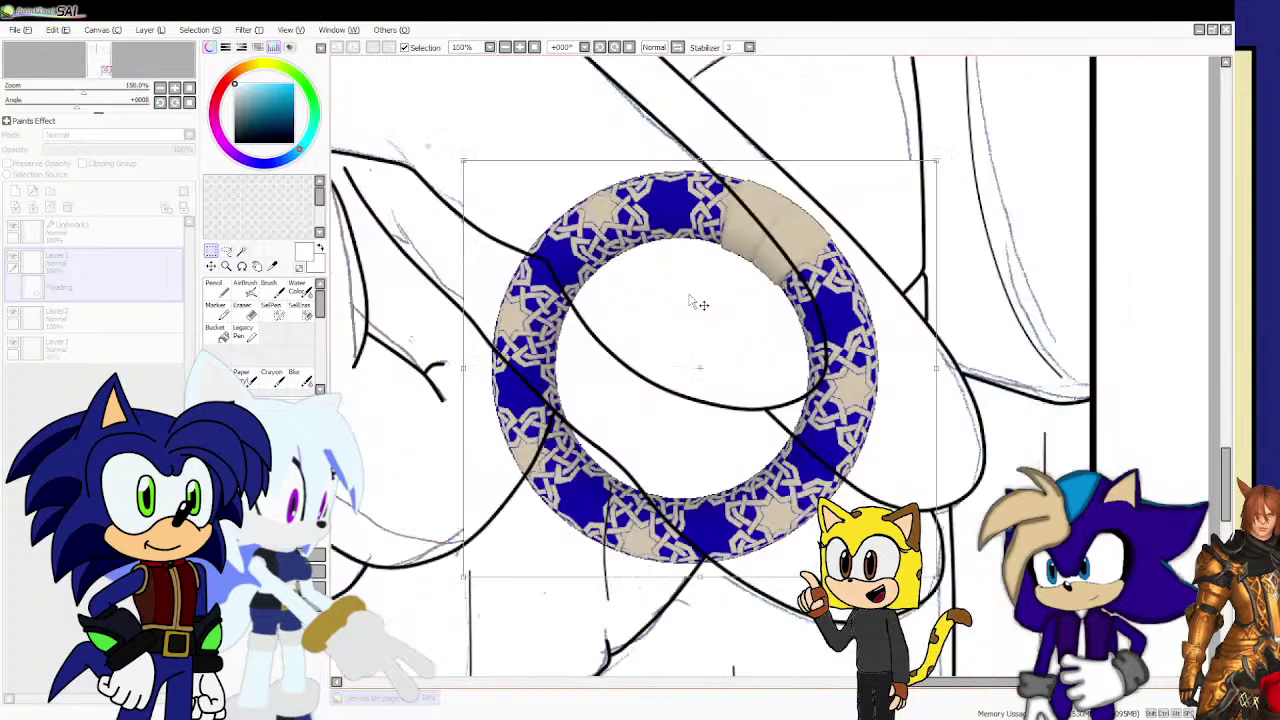
{"action": "mouse_move", "coordinate": [790, 478]}
{"action": "left_mouse_down"}
{"action": "mouse_move", "coordinate": [620, 340]}
{"action": "mouse_move", "coordinate": [700, 362]}
{"action": "mouse_move", "coordinate": [710, 390]}
{"action": "mouse_move", "coordinate": [775, 425]}
{"action": "mouse_move", "coordinate": [747, 409]}
{"action": "mouse_move", "coordinate": [1088, 719]}
{"action": "mouse_move", "coordinate": [829, 476]}
{"action": "left_mouse_up"}
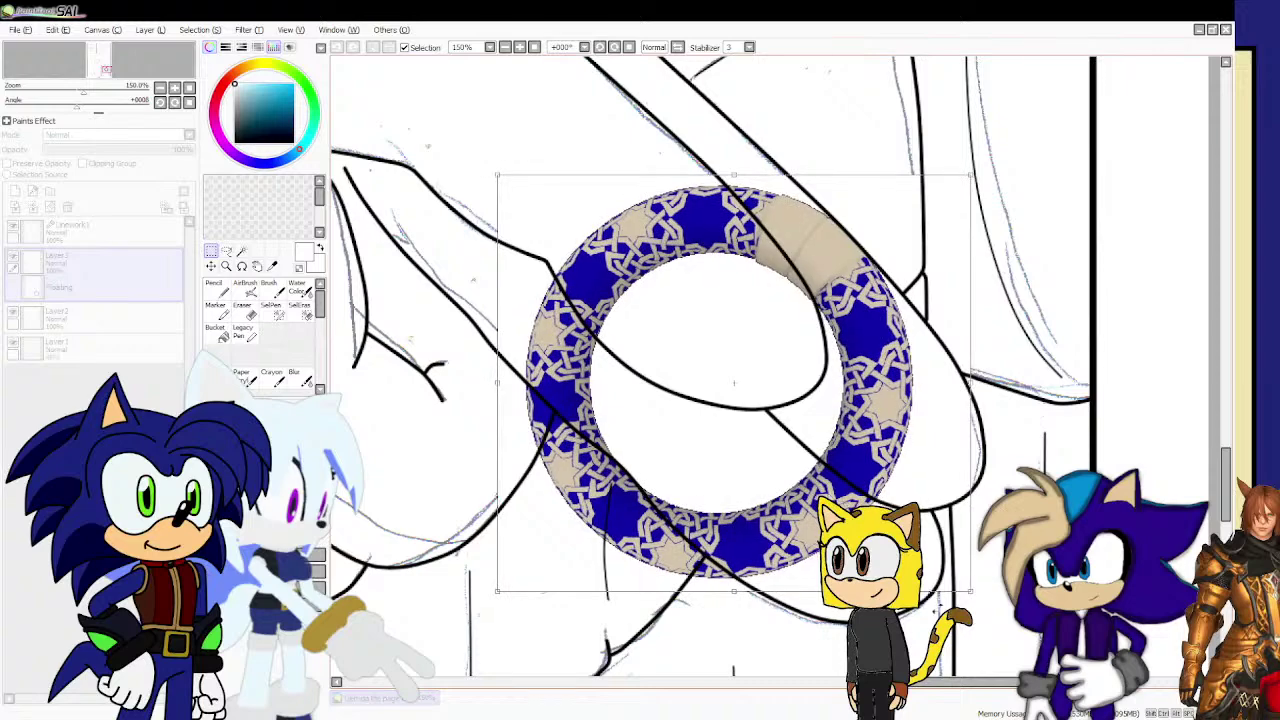
{"action": "left_click_drag", "start_coordinate": [970, 592], "coordinate": [902, 535]}
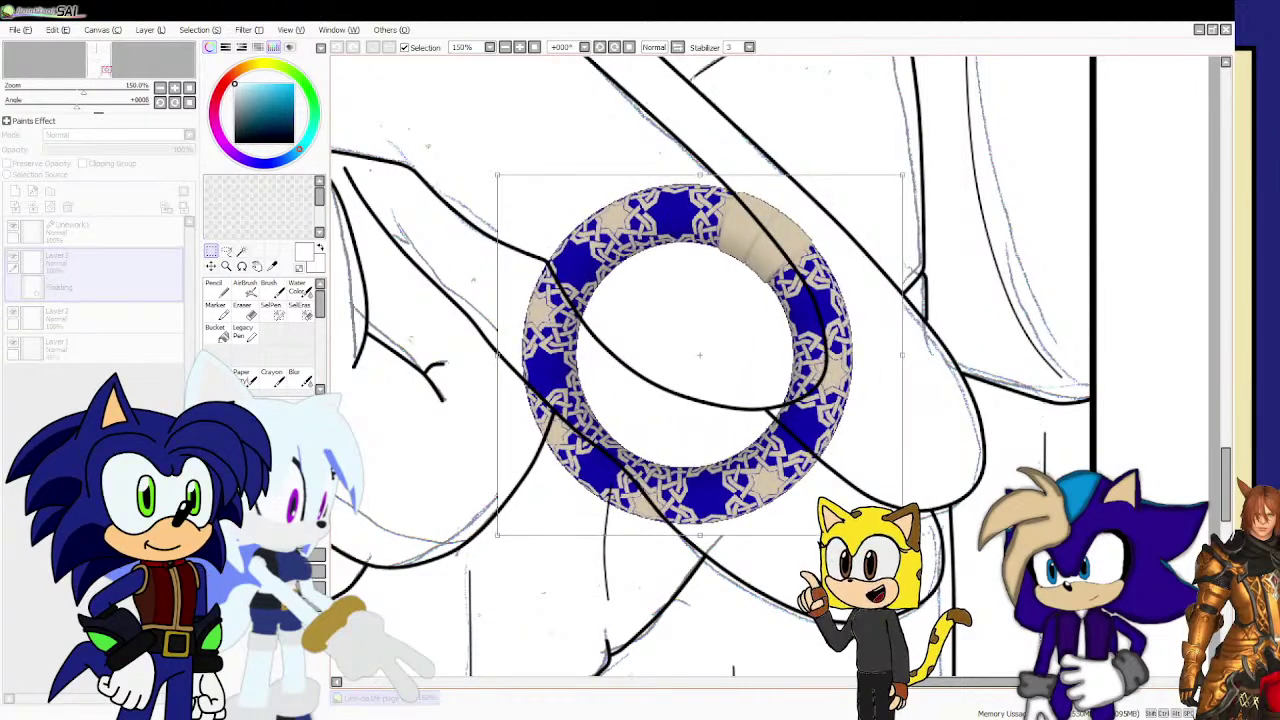
{"action": "left_click_drag", "start_coordinate": [905, 443], "coordinate": [875, 525]}
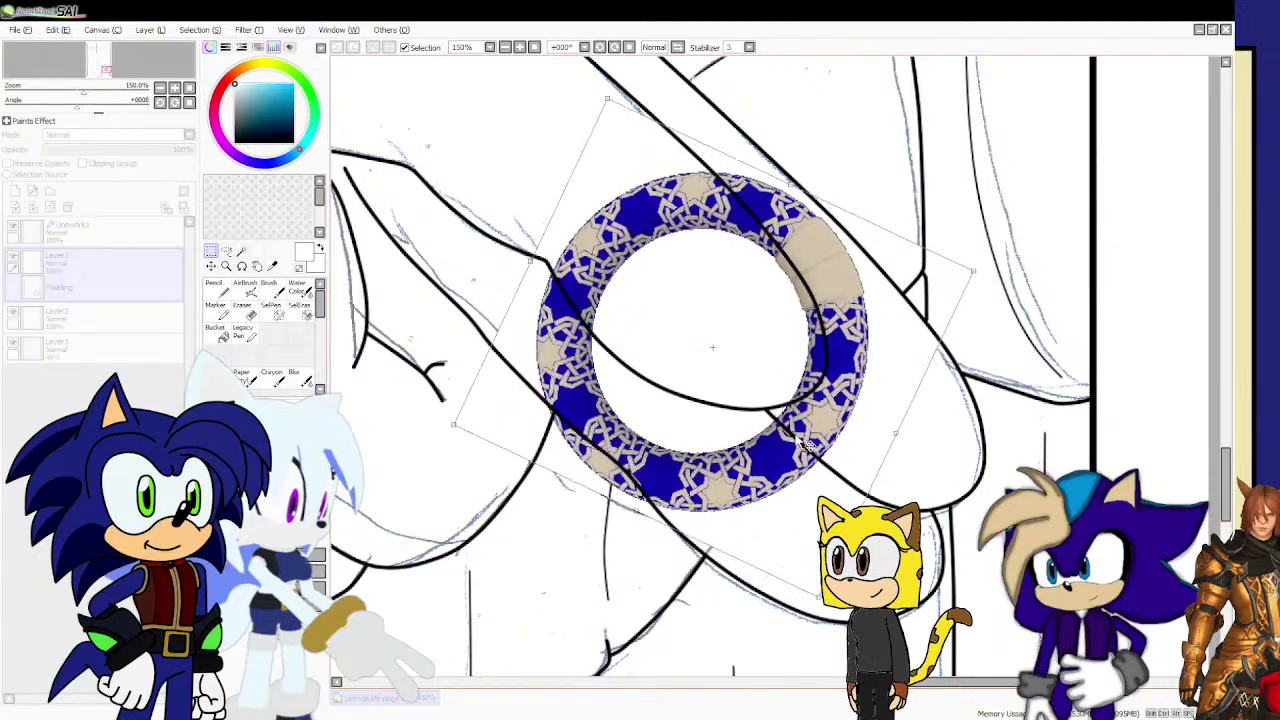
{"action": "left_click_drag", "start_coordinate": [788, 444], "coordinate": [797, 459]}
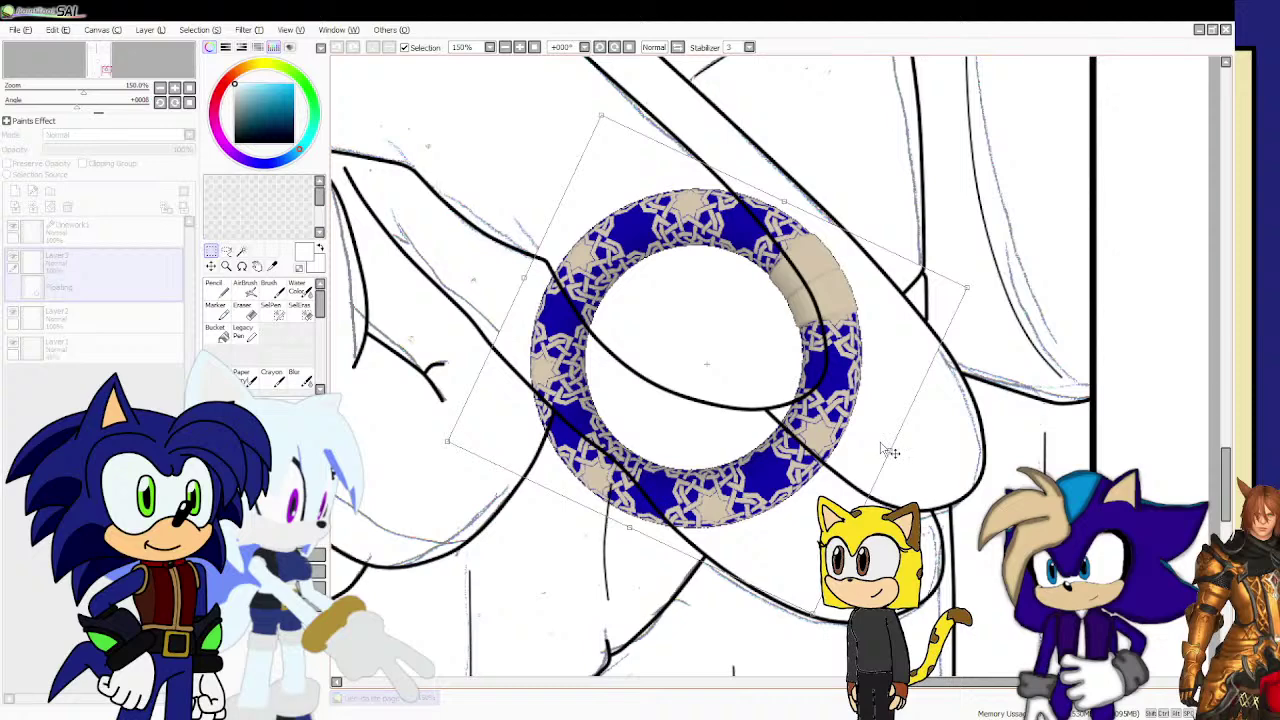
{"action": "left_click_drag", "start_coordinate": [884, 447], "coordinate": [893, 452]}
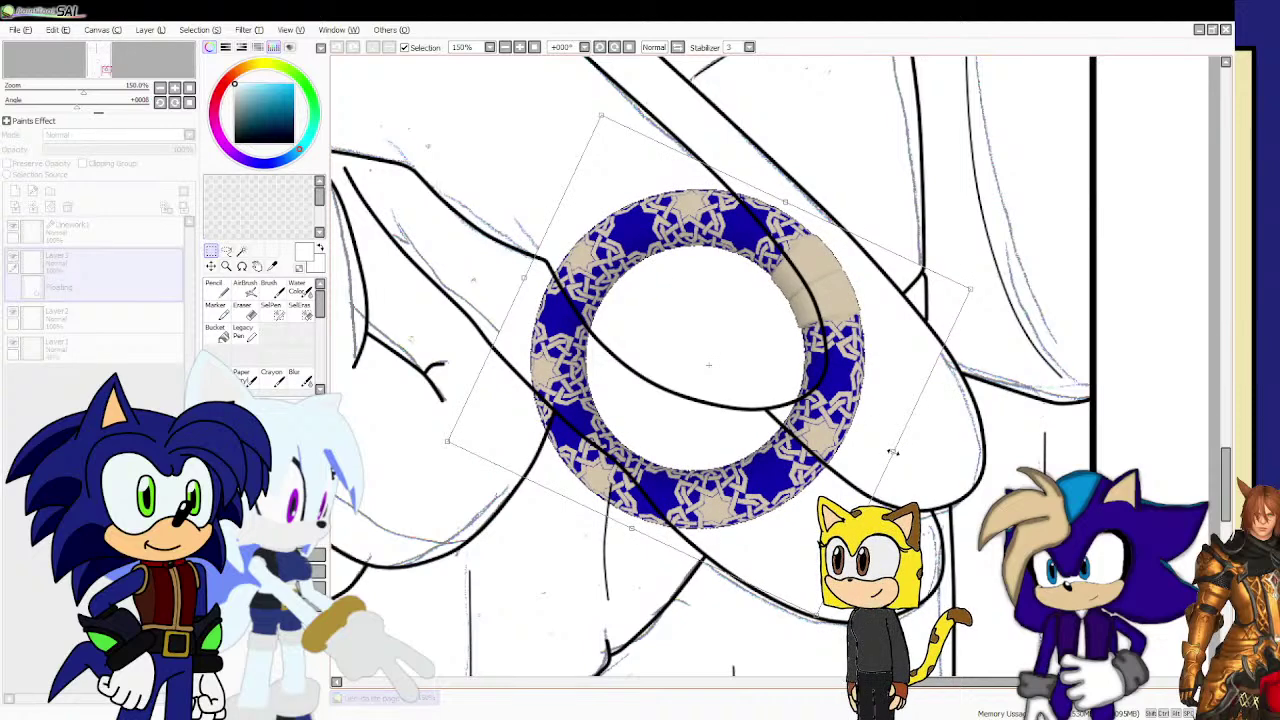
{"action": "key", "text": "Return"}
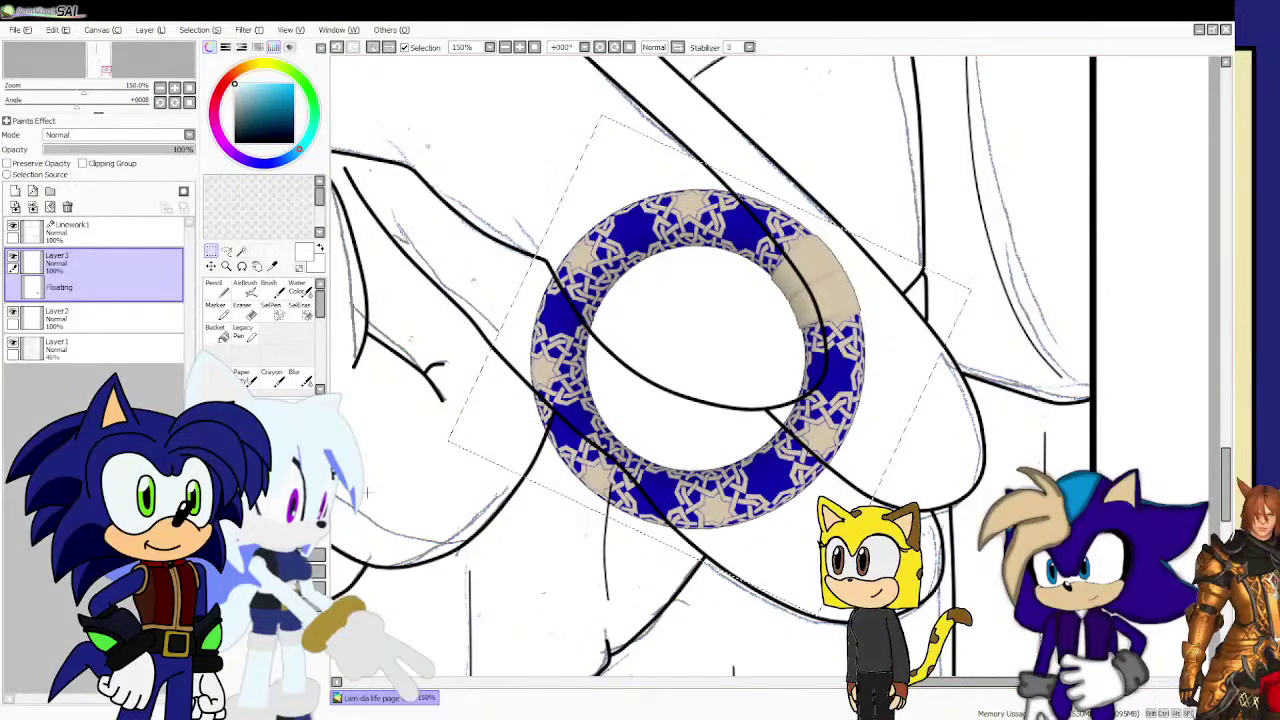
{"action": "left_click_drag", "start_coordinate": [105, 150], "coordinate": [219, 167]}
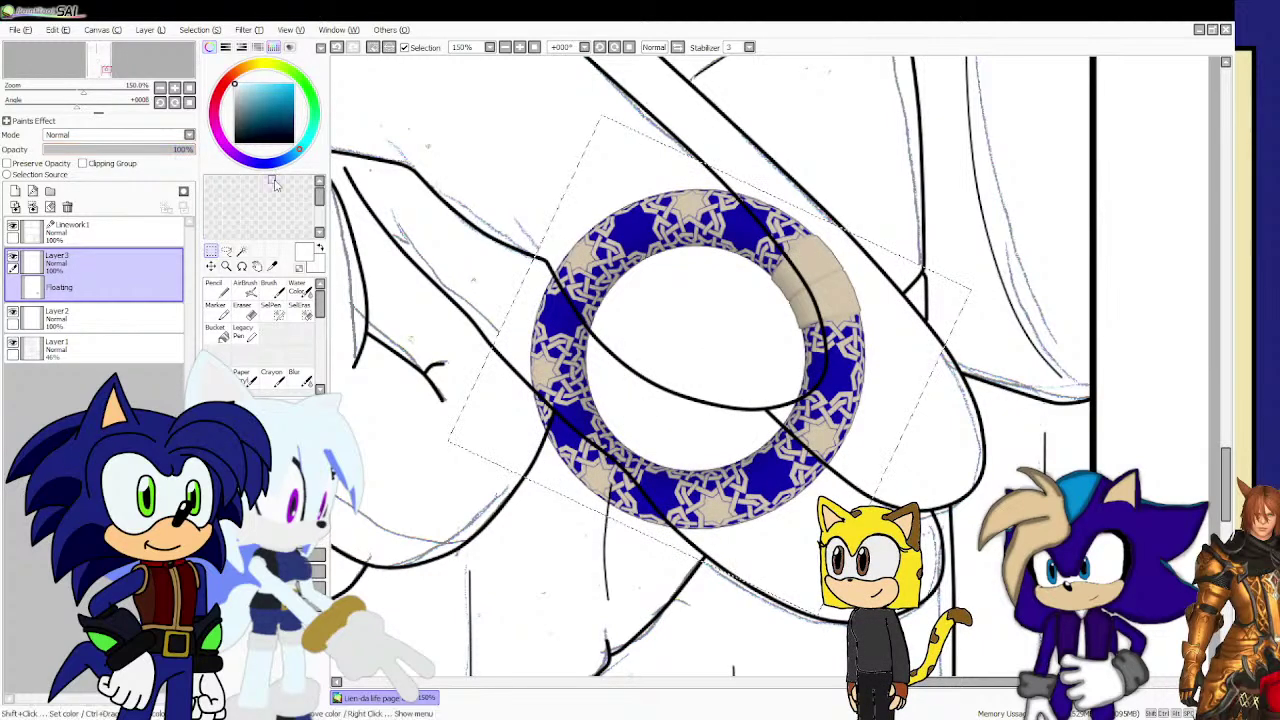
{"action": "left_click", "coordinate": [462, 175]}
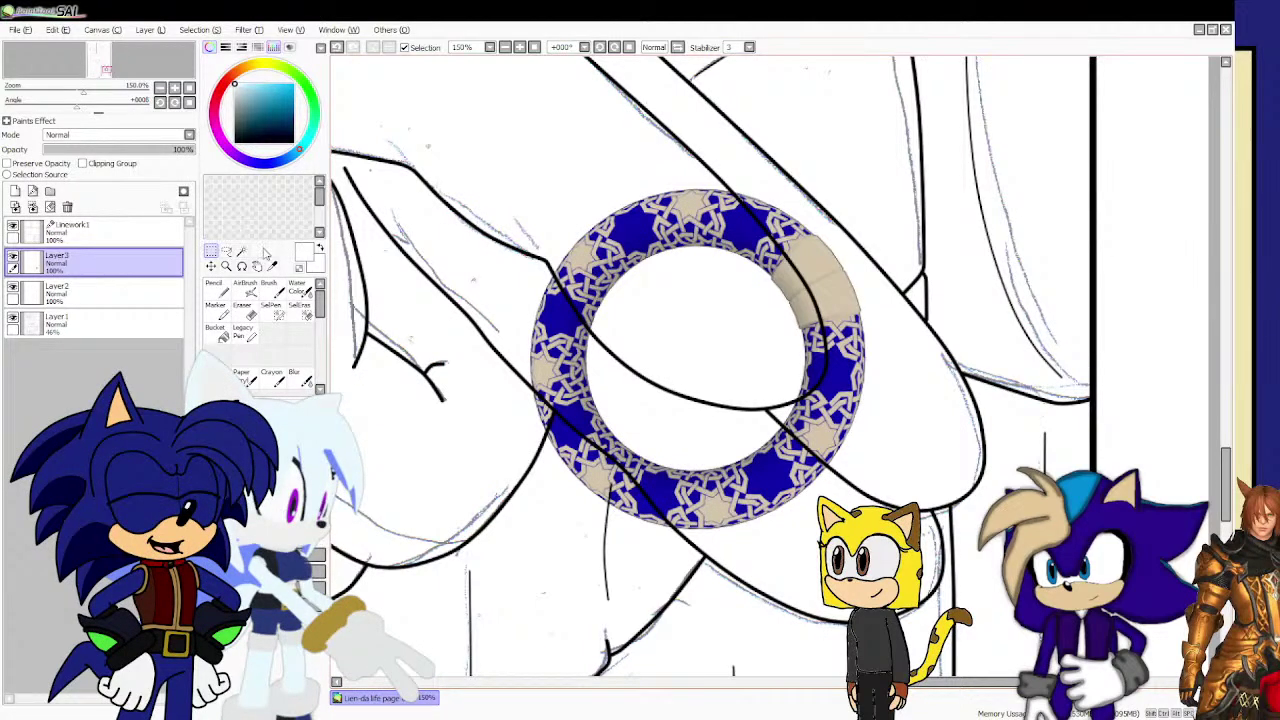
On the Linework1 layer, ink the ring's outer edge in black with the Curve tool, from its left side over the top.
{"action": "left_click", "coordinate": [95, 230]}
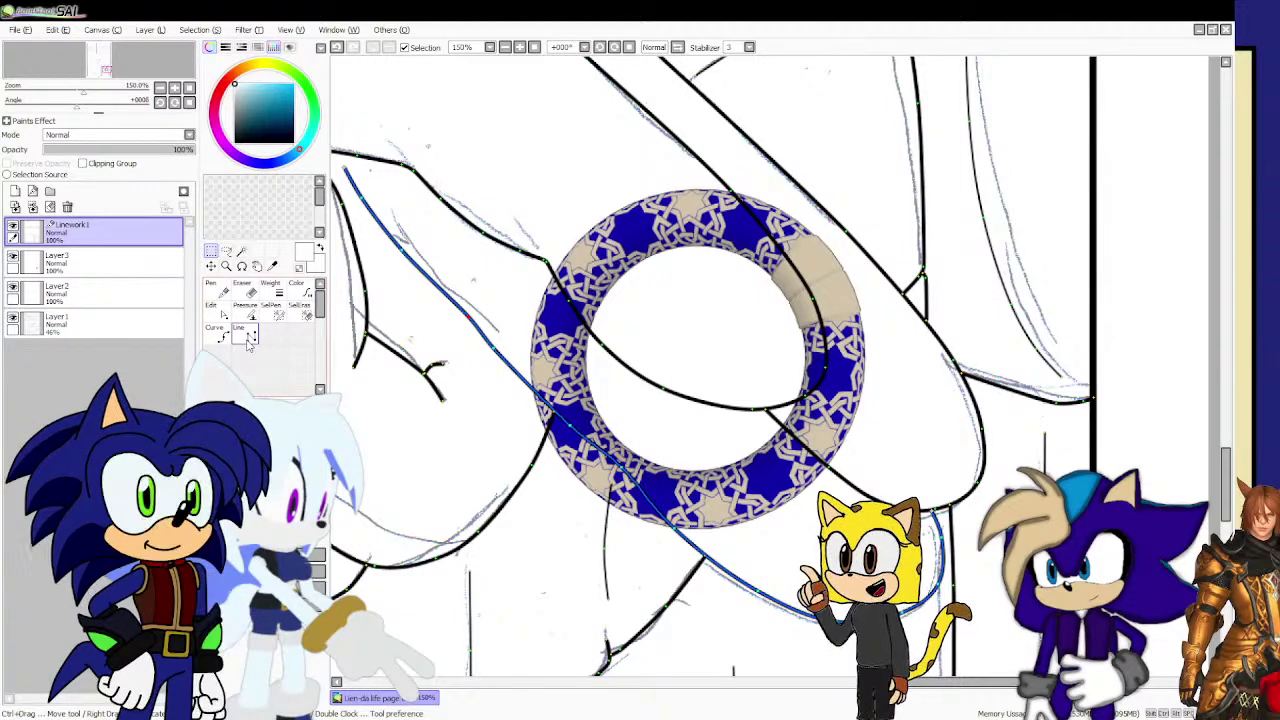
{"action": "left_click", "coordinate": [217, 332]}
{"action": "scroll", "coordinate": [505, 314], "scroll_direction": "up", "scroll_amount": 2}
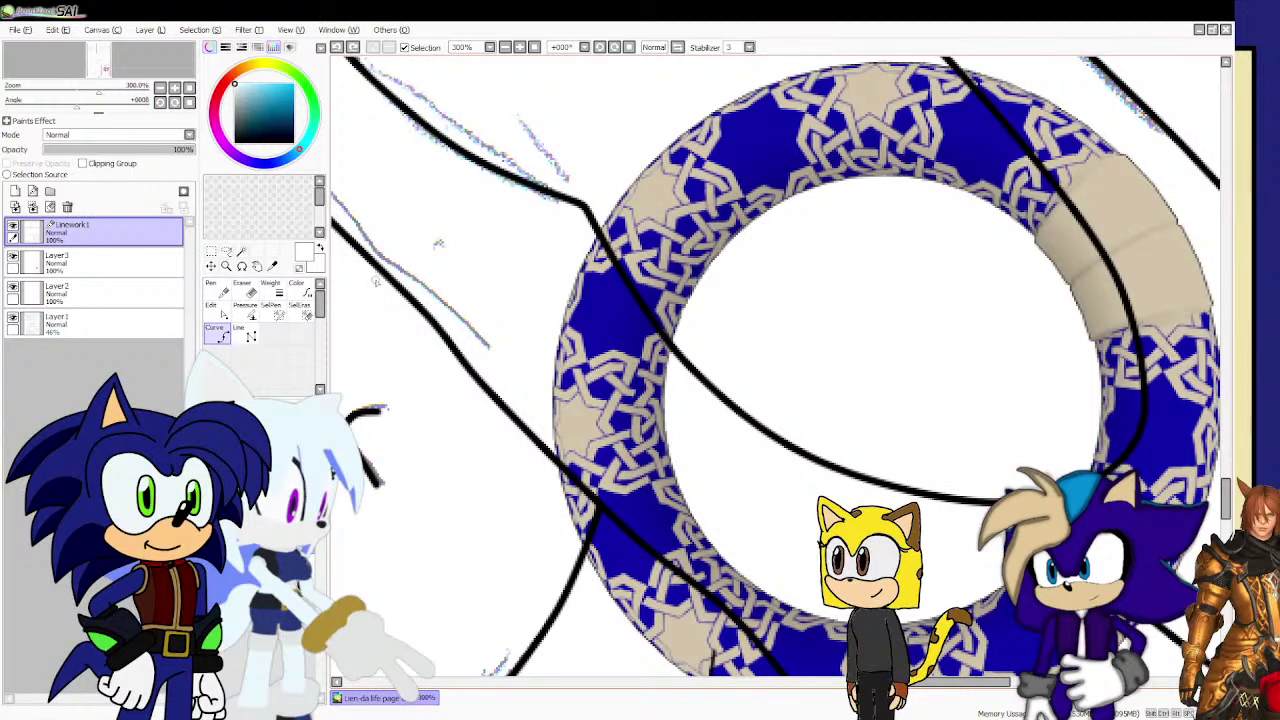
{"action": "key", "text": "x"}
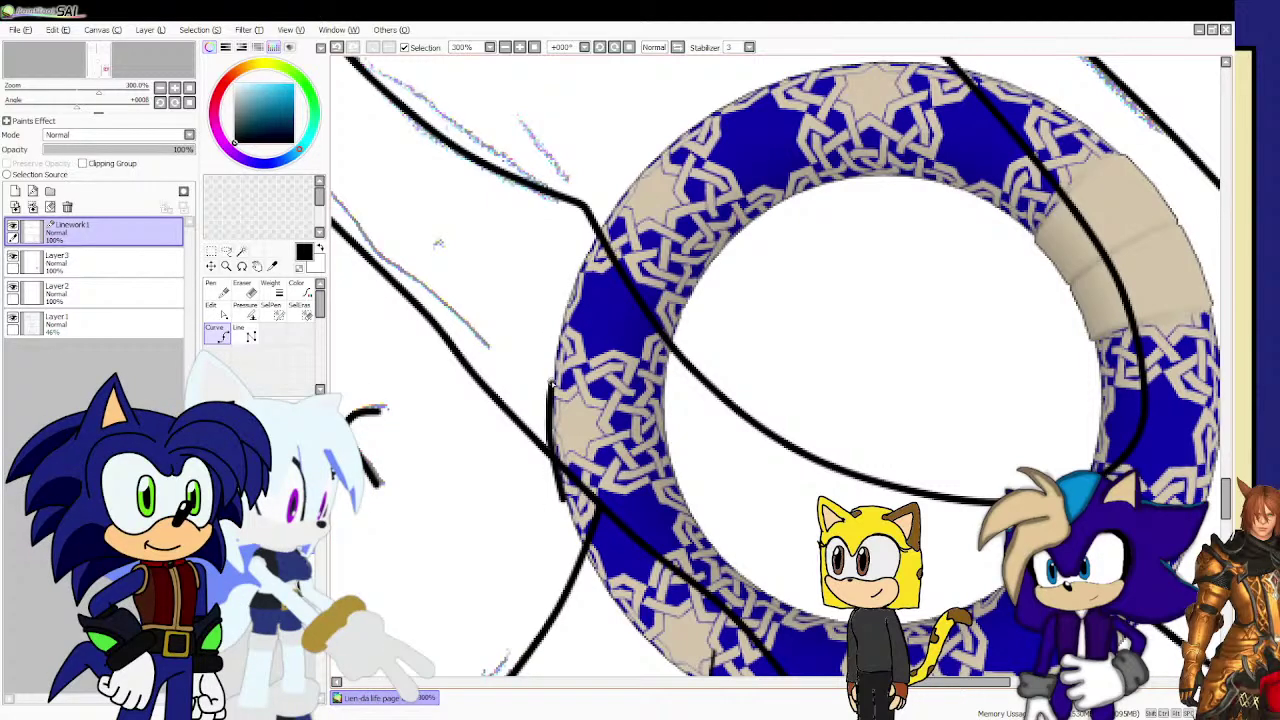
{"action": "left_click", "coordinate": [554, 338]}
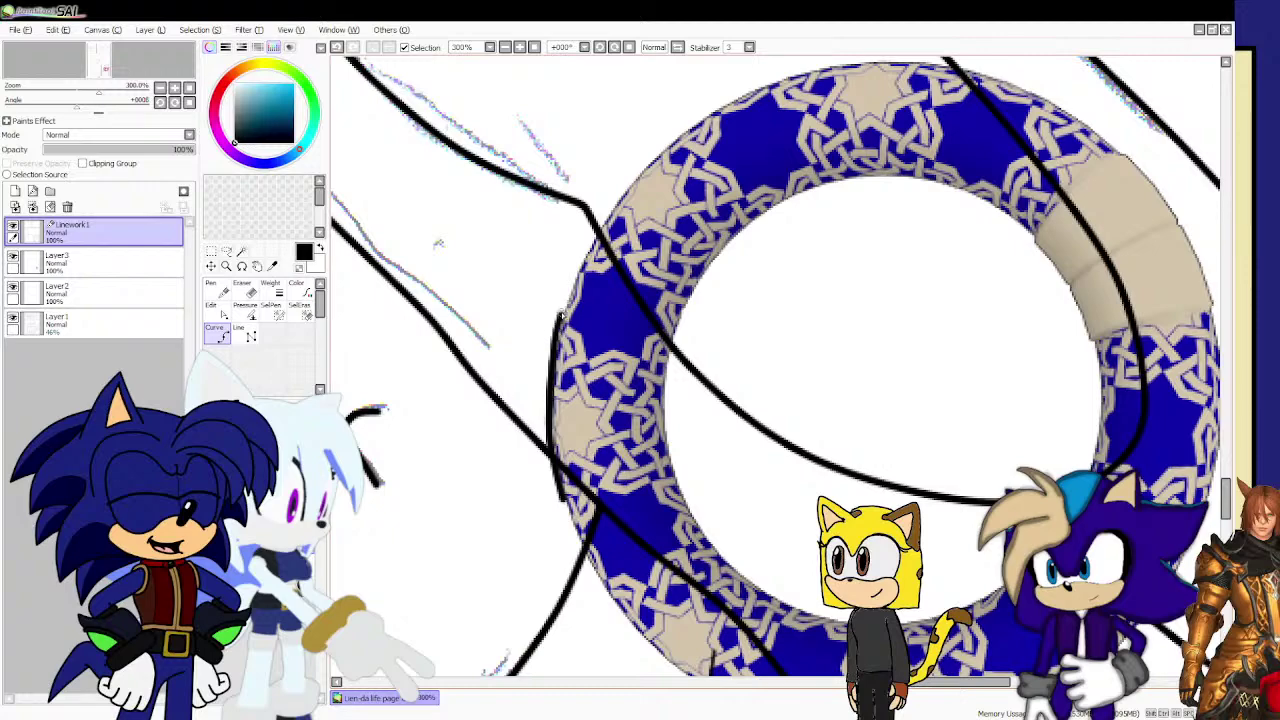
{"action": "scroll", "coordinate": [594, 246], "scroll_direction": "down", "scroll_amount": 3}
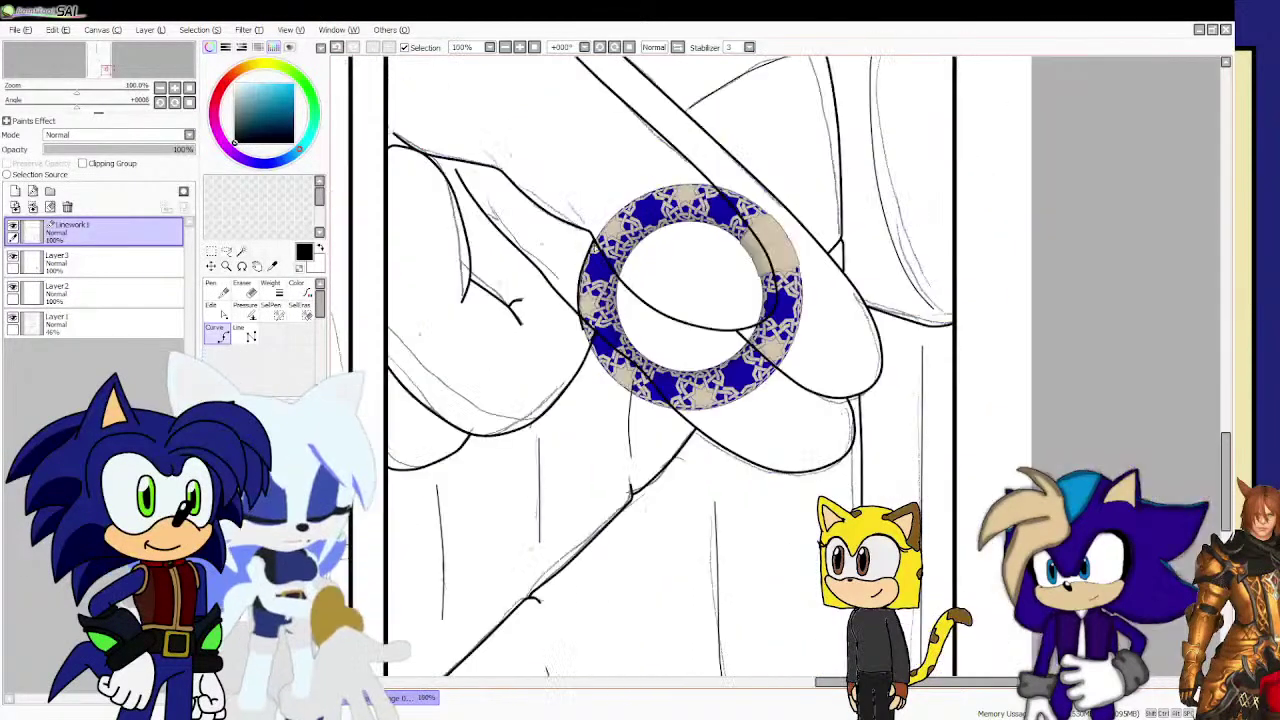
{"action": "scroll", "coordinate": [560, 315], "scroll_direction": "up", "scroll_amount": 4}
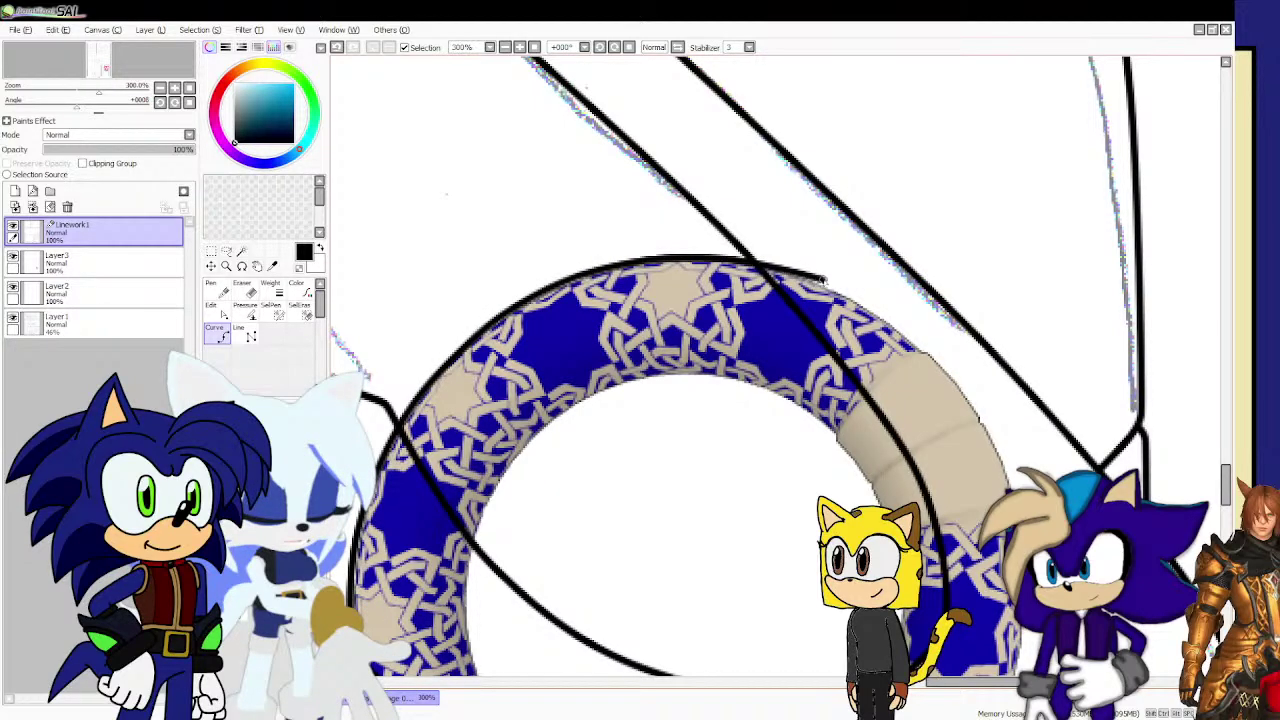
{"action": "left_click", "coordinate": [826, 286]}
{"action": "key", "text": "ctrl+z"}
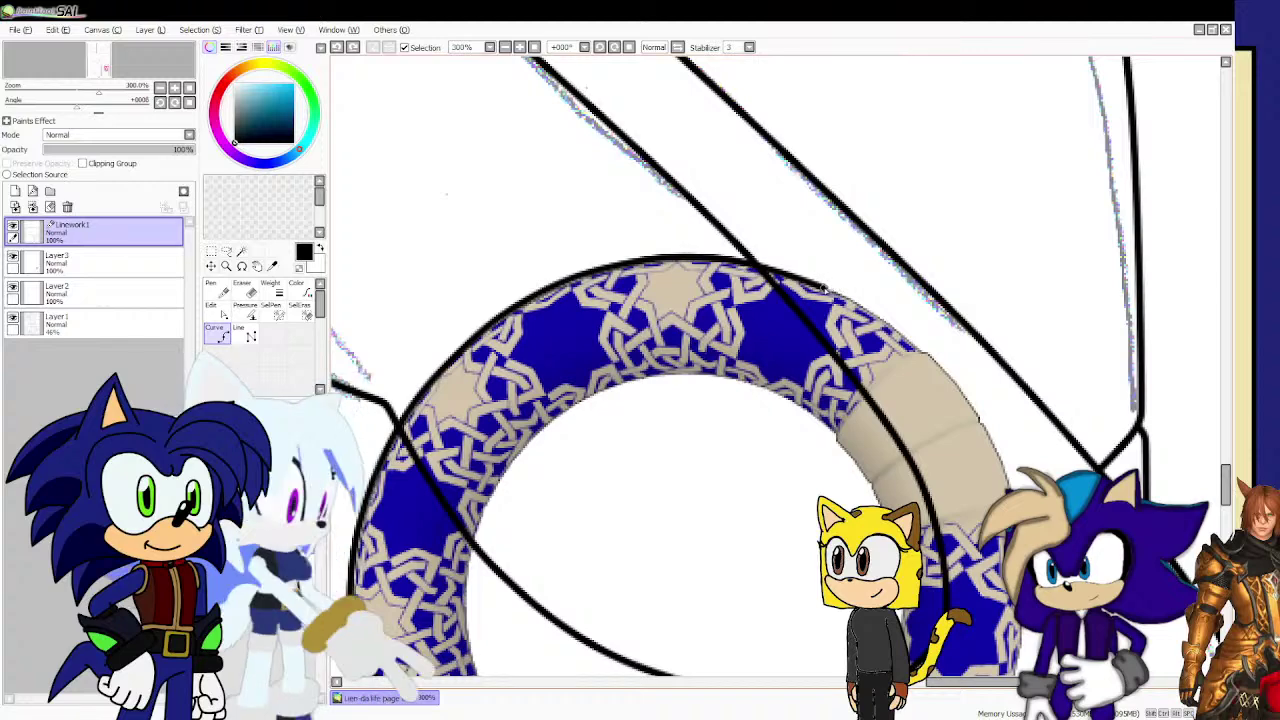
Continue the ring's outer outline around the stepped edge of the plain beige section and down its right side.
{"action": "scroll", "coordinate": [826, 287], "scroll_direction": "up", "scroll_amount": 2}
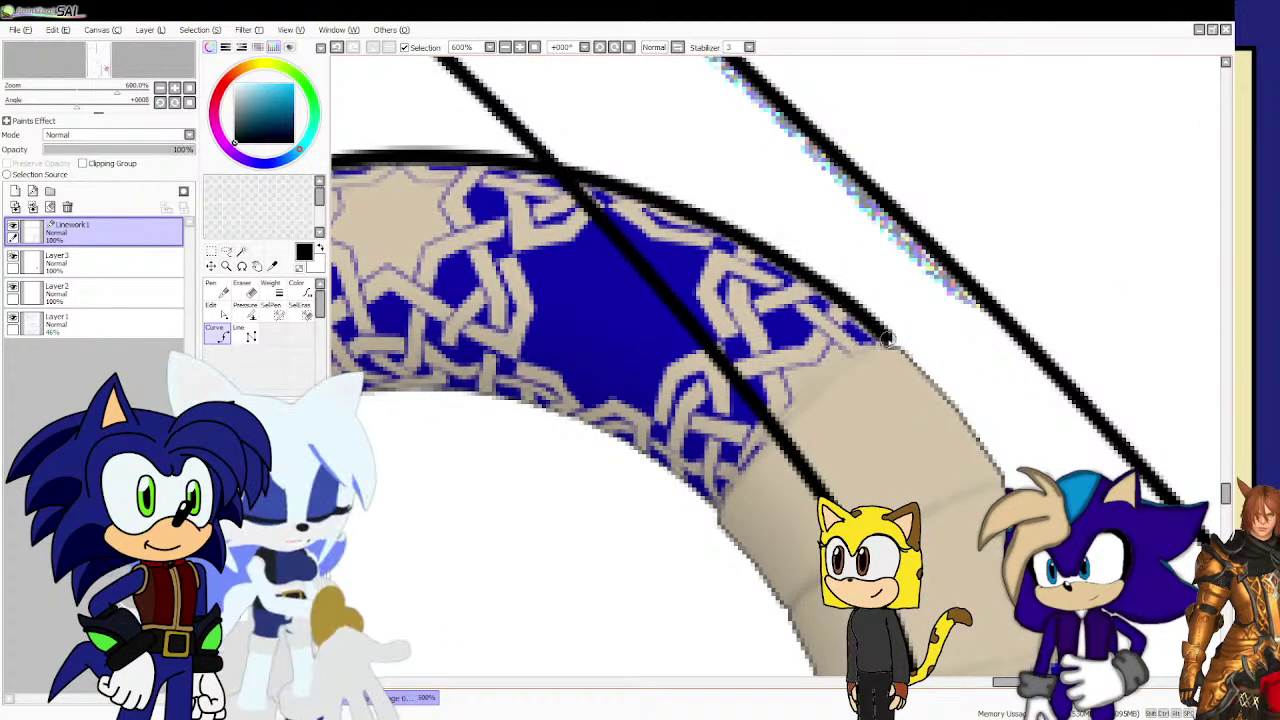
{"action": "scroll", "coordinate": [898, 345], "scroll_direction": "down", "scroll_amount": 1}
{"action": "scroll", "coordinate": [890, 330], "scroll_direction": "down", "scroll_amount": 2}
{"action": "scroll", "coordinate": [873, 282], "scroll_direction": "up", "scroll_amount": 3}
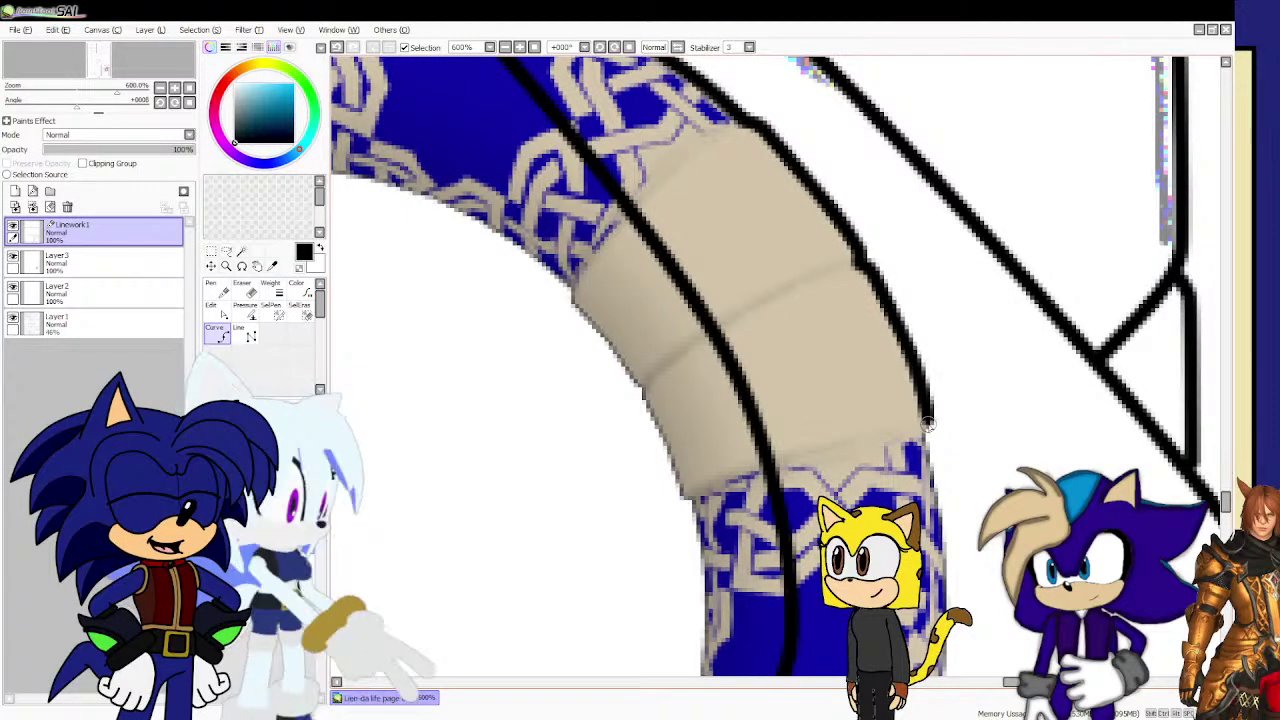
{"action": "scroll", "coordinate": [921, 434], "scroll_direction": "down", "scroll_amount": 4}
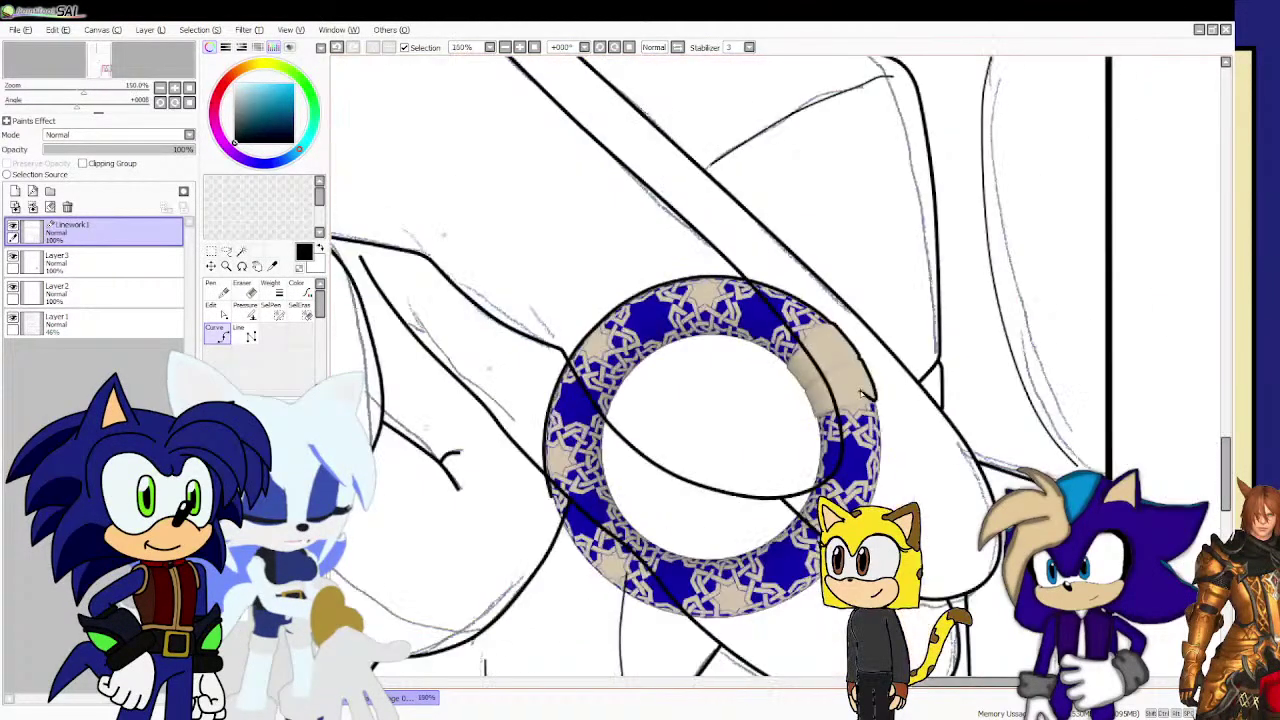
{"action": "scroll", "coordinate": [862, 393], "scroll_direction": "up", "scroll_amount": 3}
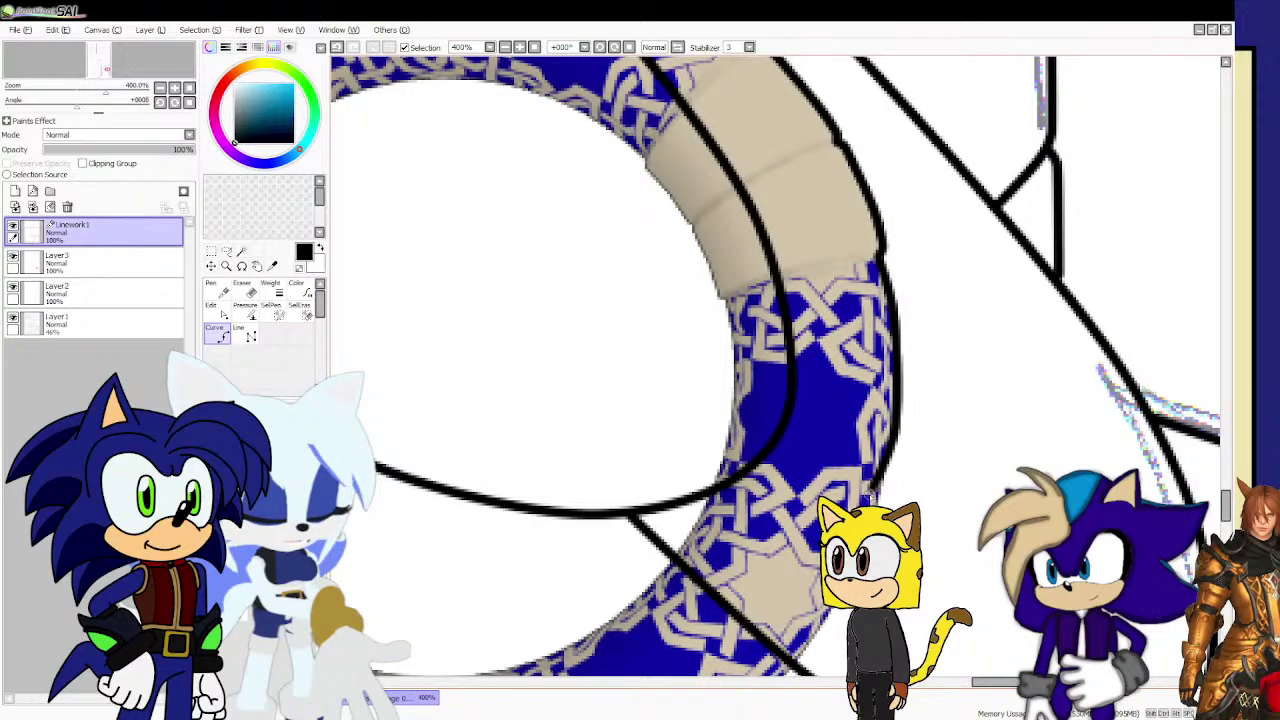
{"action": "scroll", "coordinate": [860, 400], "scroll_direction": "down", "scroll_amount": 5}
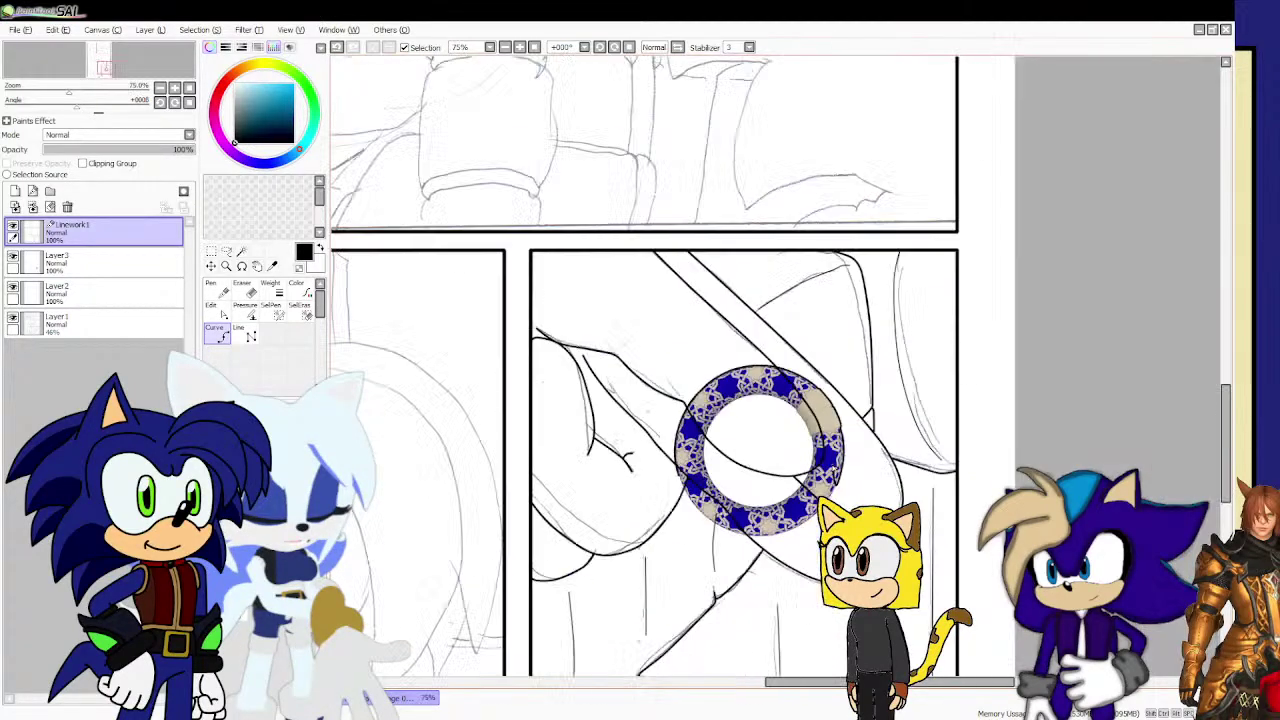
Ink the lower part of the ring's outer edge and join it to the left side to close the outline.
{"action": "scroll", "coordinate": [800, 440], "scroll_direction": "up", "scroll_amount": 4}
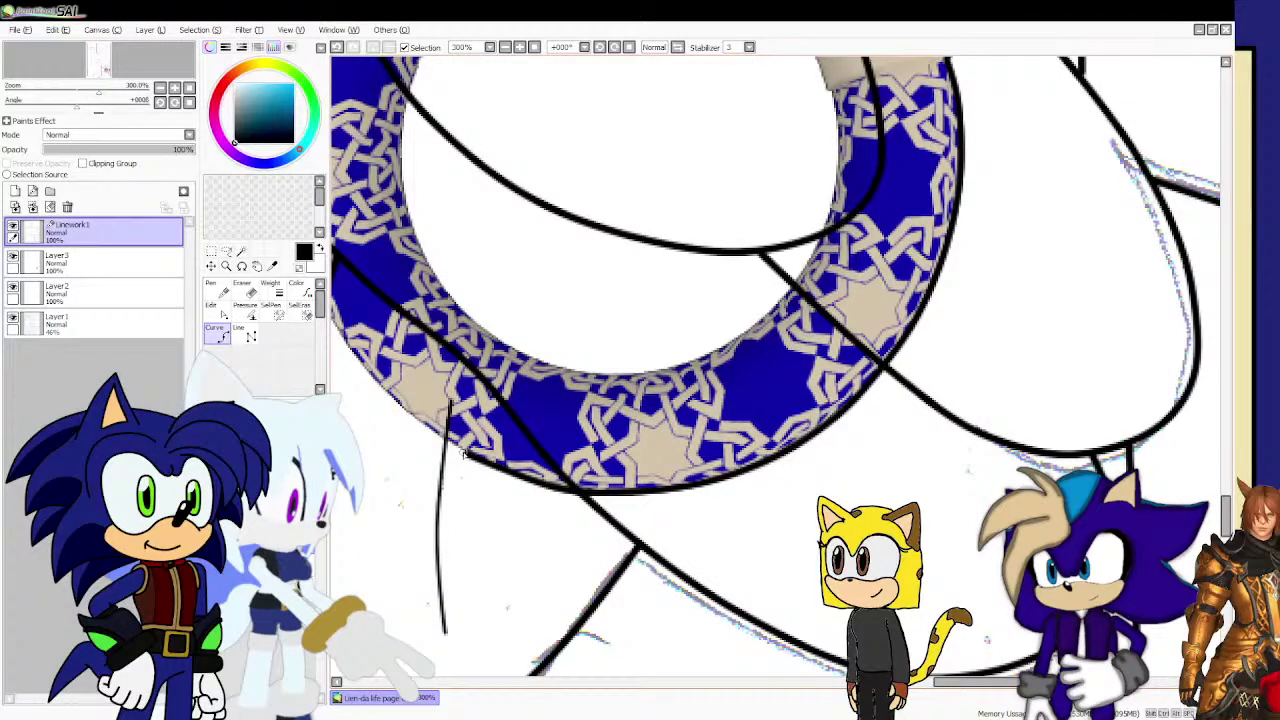
{"action": "scroll", "coordinate": [464, 453], "scroll_direction": "down", "scroll_amount": 4}
{"action": "scroll", "coordinate": [426, 423], "scroll_direction": "up", "scroll_amount": 5}
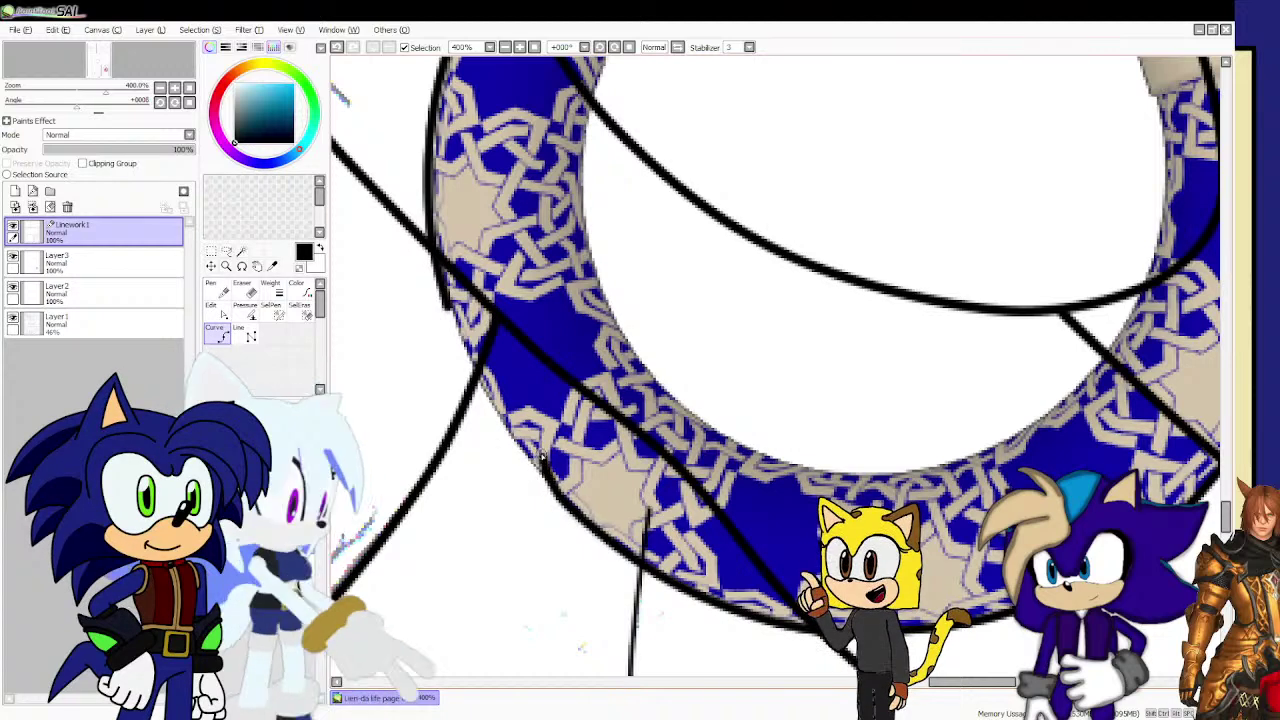
{"action": "scroll", "coordinate": [552, 434], "scroll_direction": "up", "scroll_amount": 3}
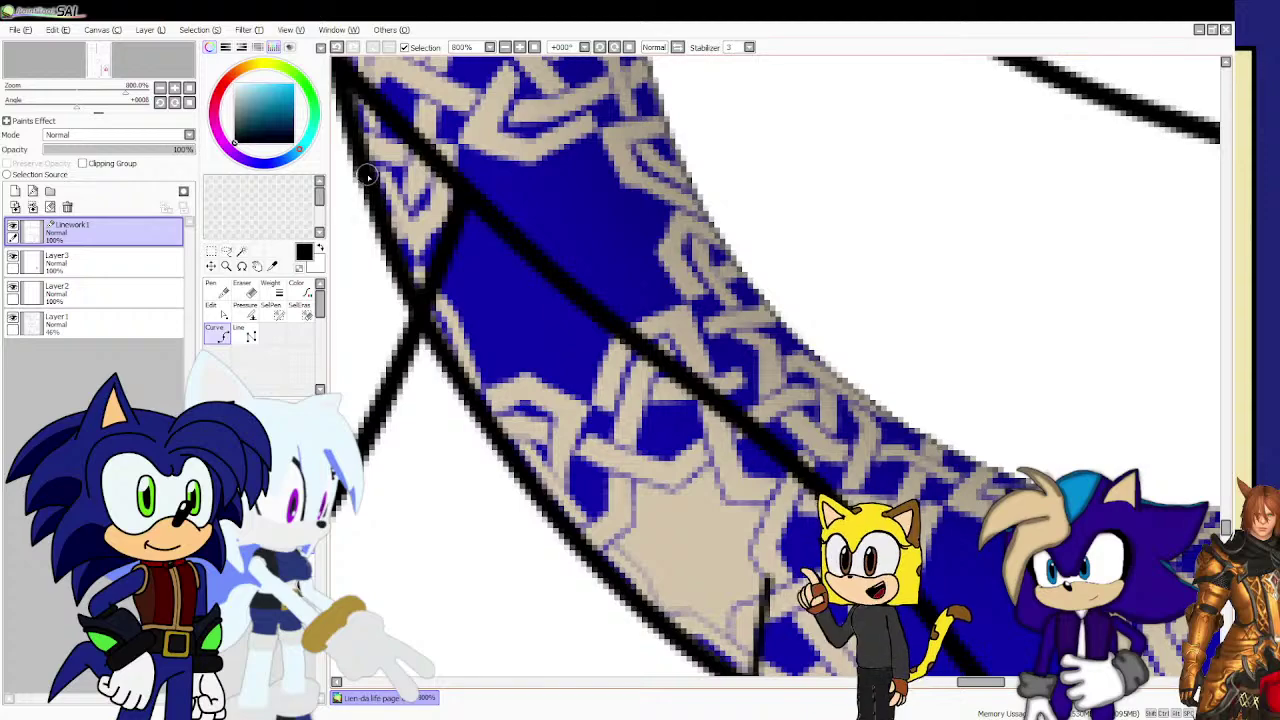
{"action": "scroll", "coordinate": [365, 175], "scroll_direction": "down", "scroll_amount": 6}
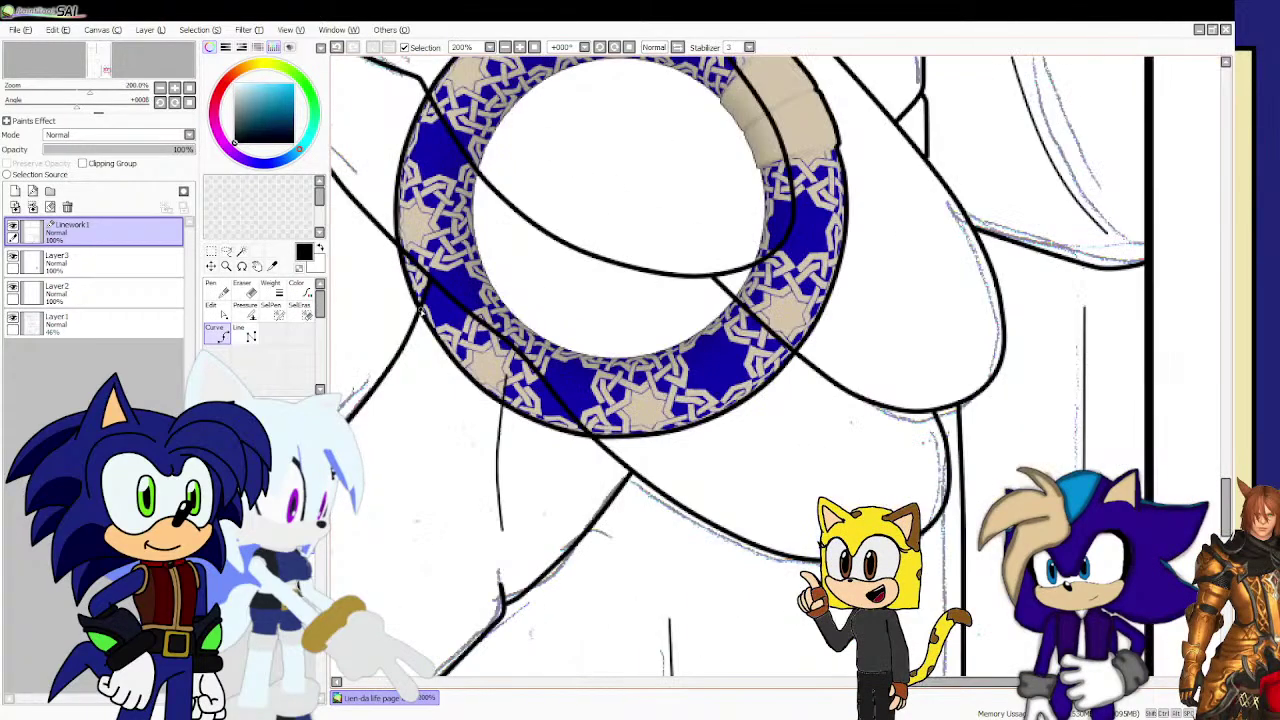
Ink the ring's inner edge with curves from below the beige section, along the bottom of the hole to its lower left.
{"action": "scroll", "coordinate": [499, 233], "scroll_direction": "down", "scroll_amount": 1}
{"action": "scroll", "coordinate": [499, 233], "scroll_direction": "up", "scroll_amount": 3}
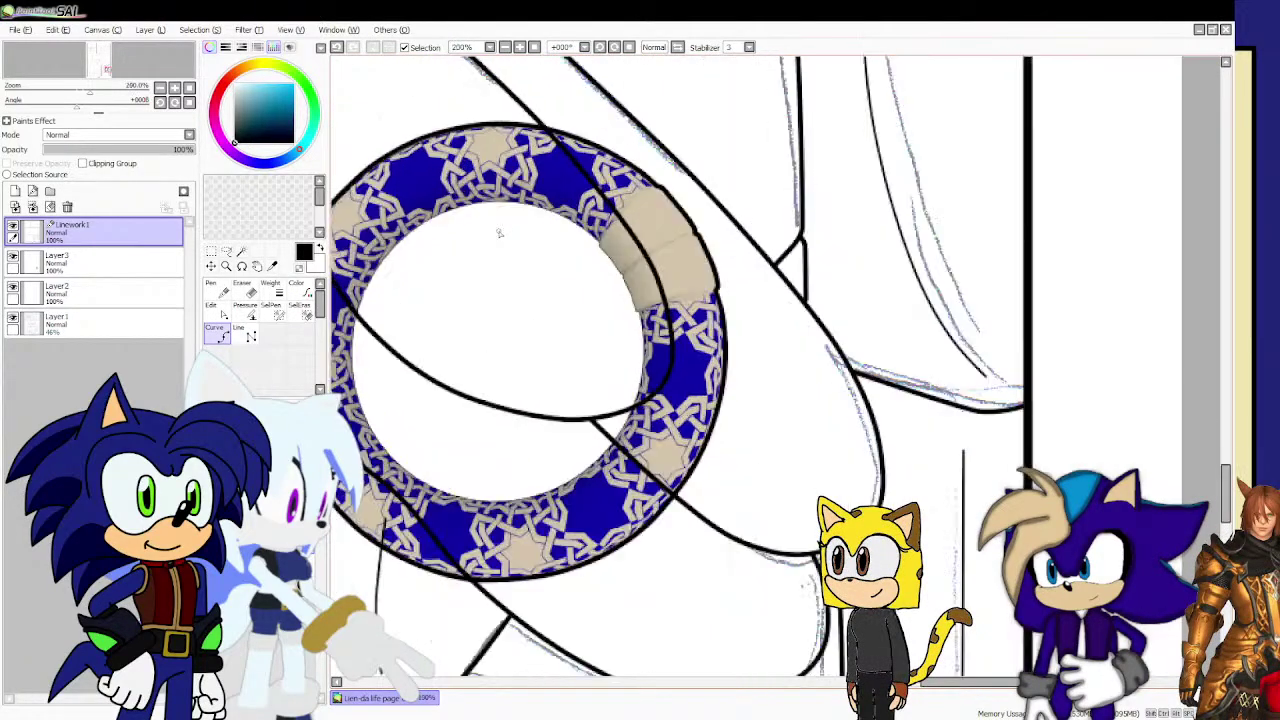
{"action": "scroll", "coordinate": [603, 309], "scroll_direction": "up", "scroll_amount": 2}
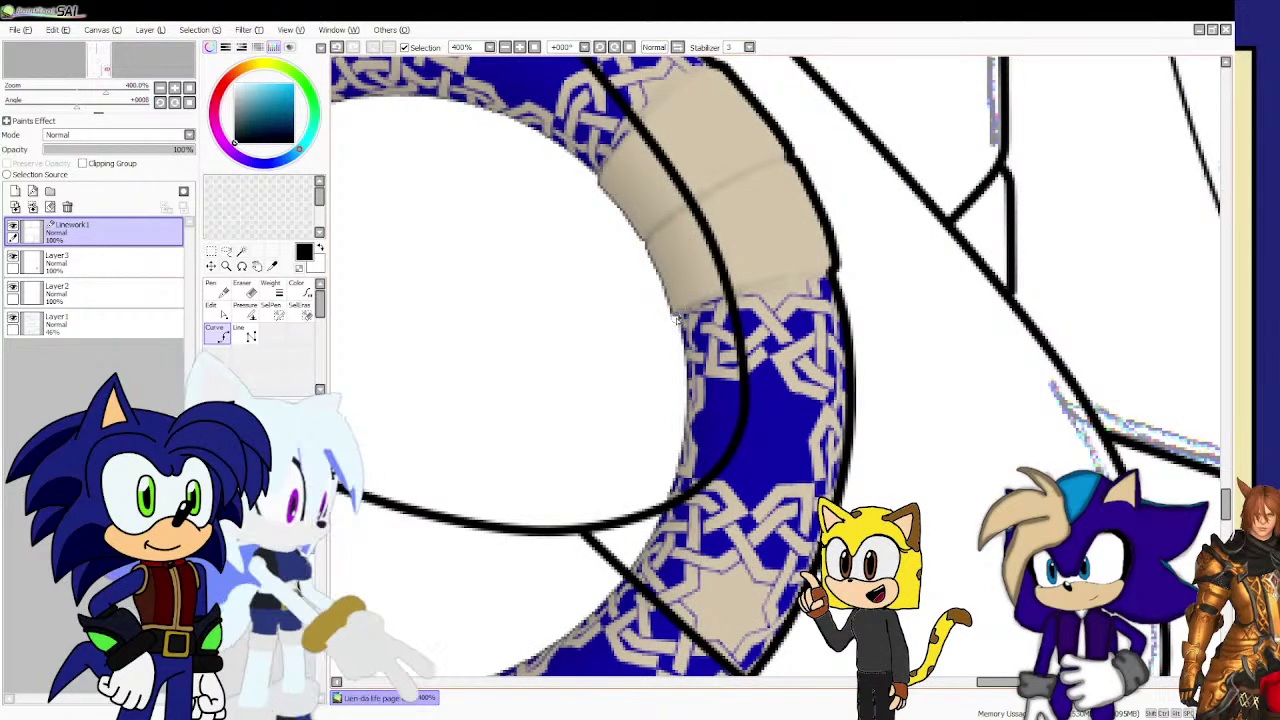
{"action": "scroll", "coordinate": [676, 318], "scroll_direction": "down", "scroll_amount": 3}
{"action": "scroll", "coordinate": [692, 343], "scroll_direction": "up", "scroll_amount": 1}
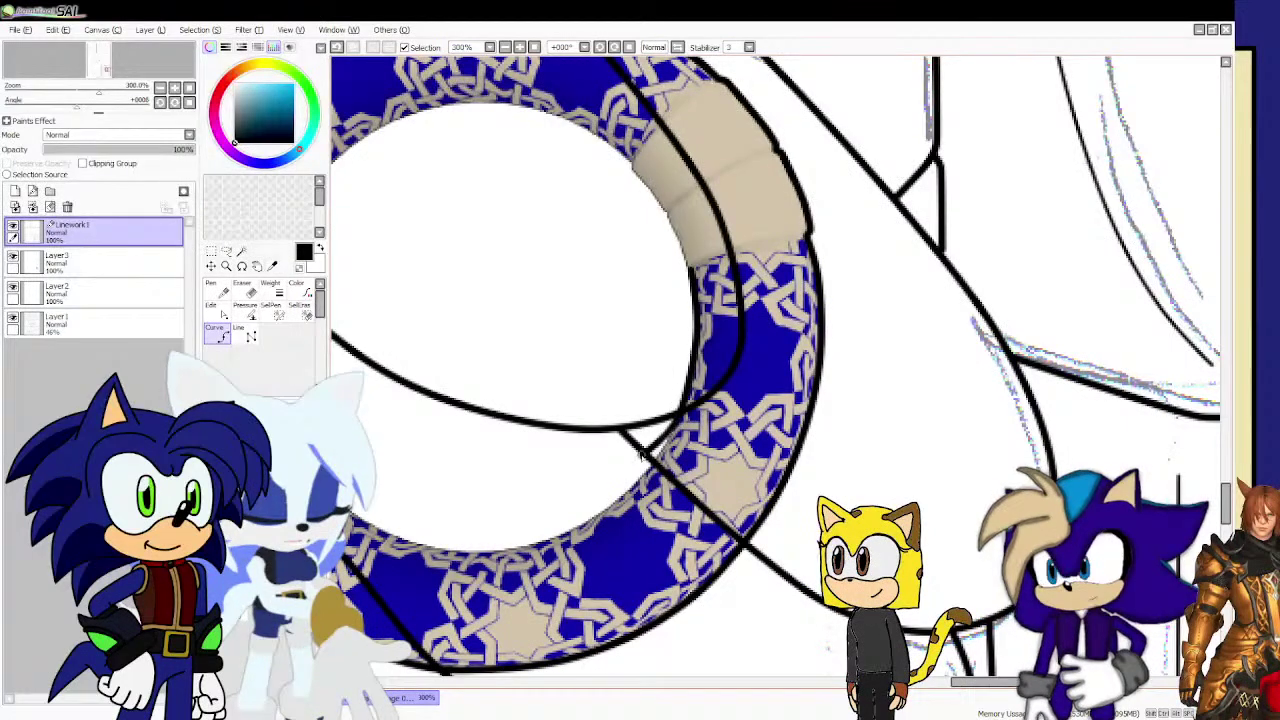
{"action": "left_click", "coordinate": [625, 486]}
{"action": "scroll", "coordinate": [625, 486], "scroll_direction": "down", "scroll_amount": 2}
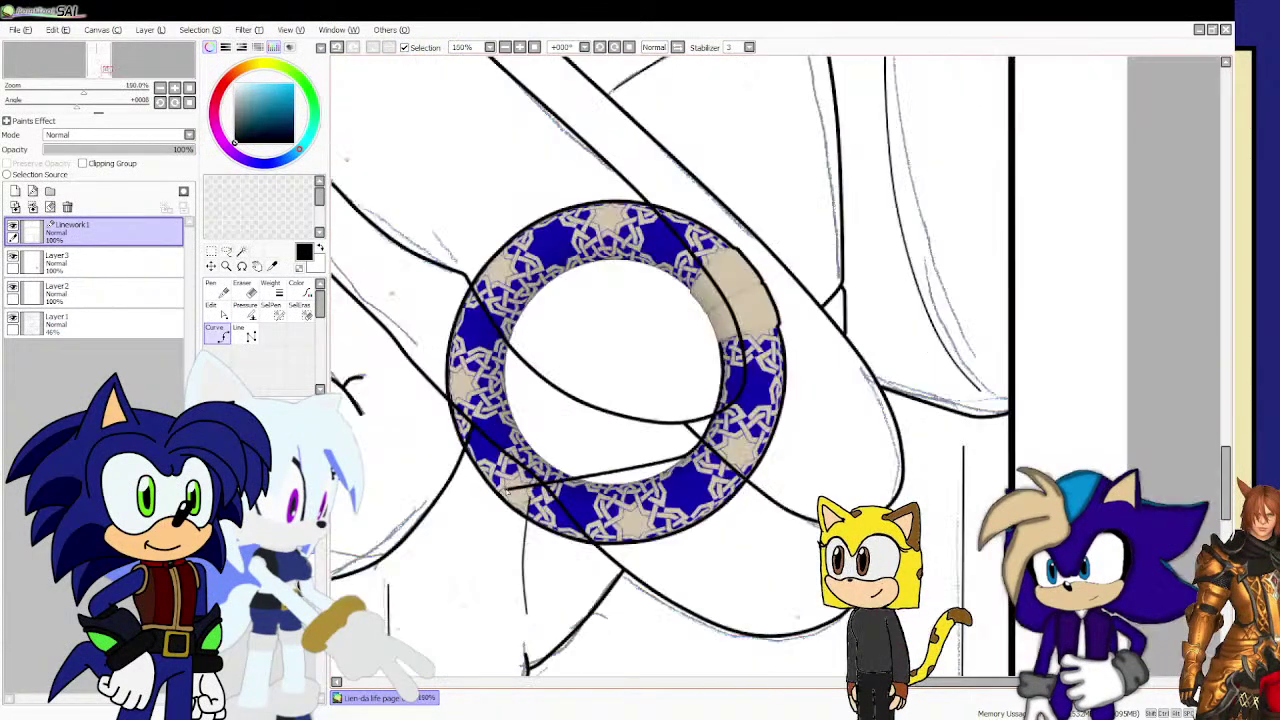
{"action": "scroll", "coordinate": [530, 472], "scroll_direction": "up", "scroll_amount": 4}
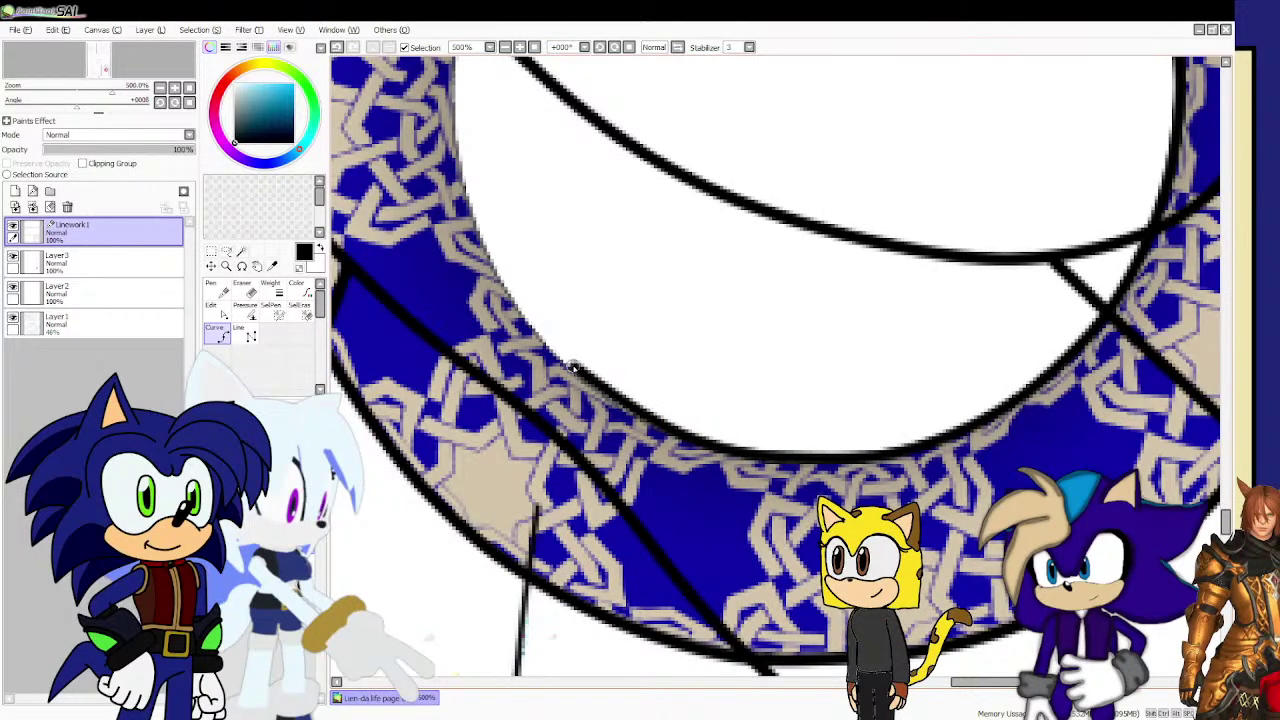
{"action": "double_click", "coordinate": [497, 270]}
{"action": "scroll", "coordinate": [547, 343], "scroll_direction": "down", "scroll_amount": 5}
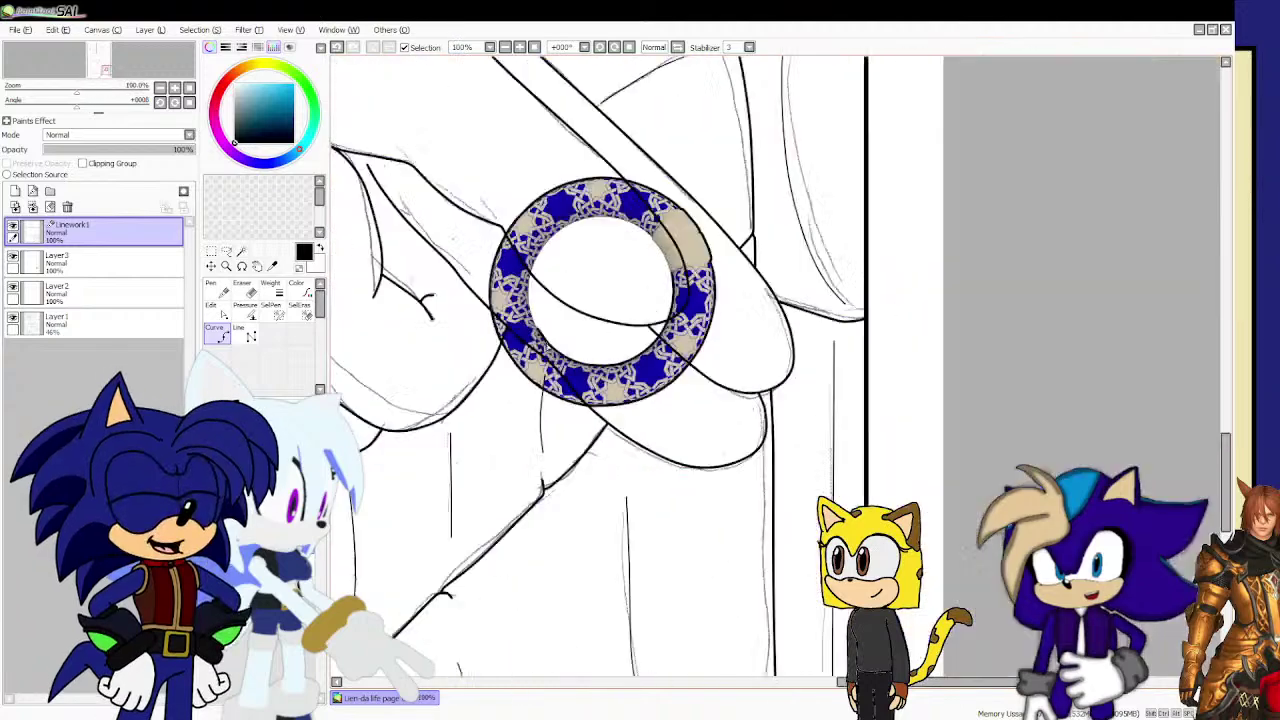
Complete the inner outline up the left side of the hole, over its top and along the beige section's stepped edge.
{"action": "scroll", "coordinate": [515, 264], "scroll_direction": "up", "scroll_amount": 5}
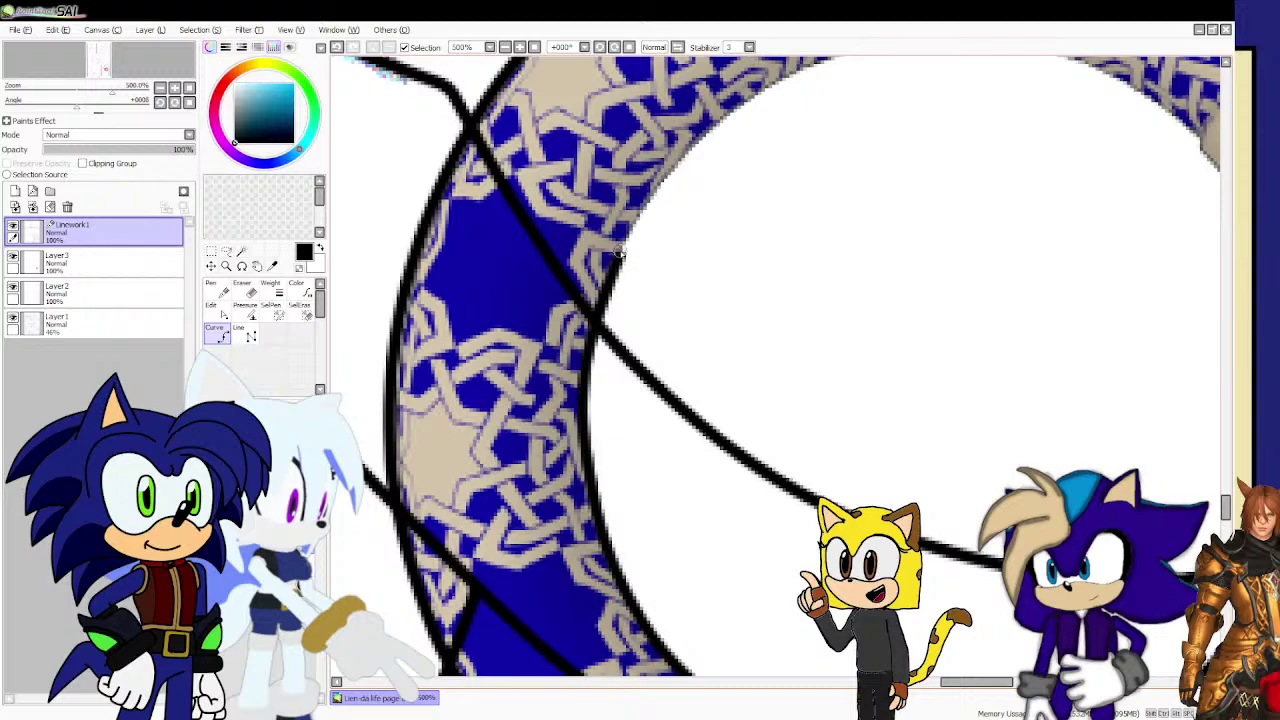
{"action": "scroll", "coordinate": [618, 254], "scroll_direction": "down", "scroll_amount": 4}
{"action": "scroll", "coordinate": [518, 338], "scroll_direction": "up", "scroll_amount": 3}
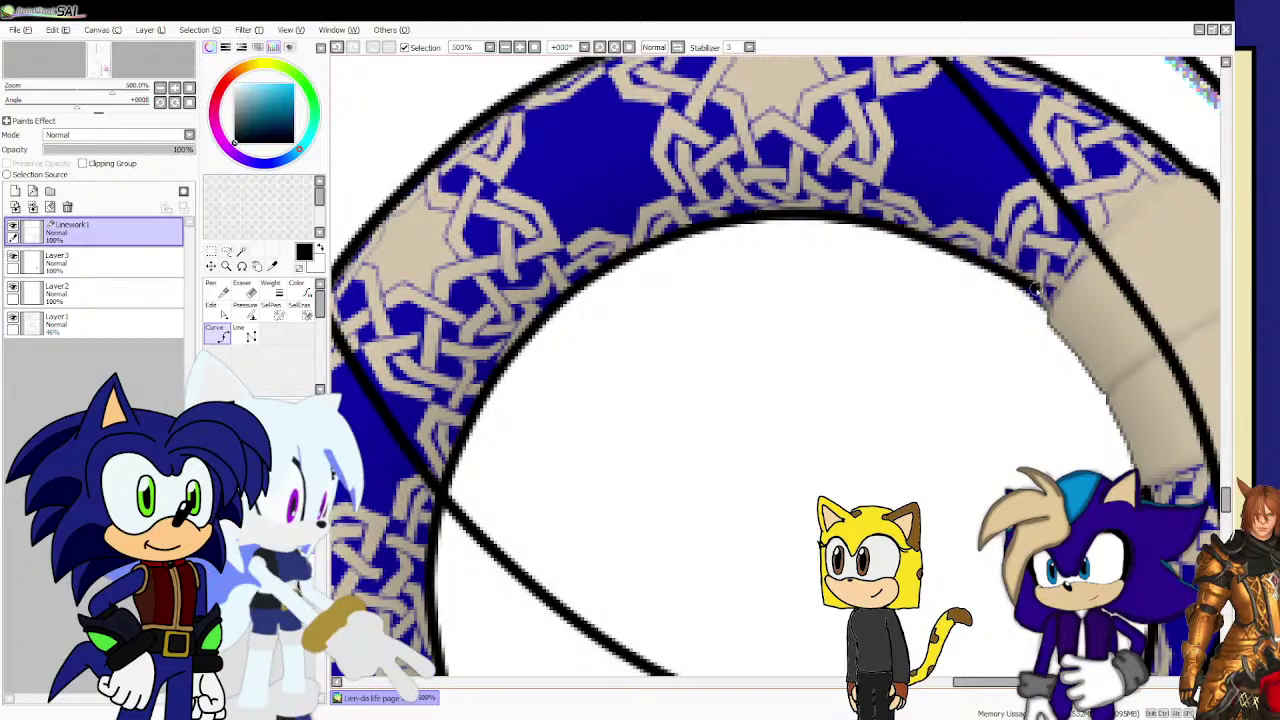
{"action": "scroll", "coordinate": [1040, 318], "scroll_direction": "down", "scroll_amount": 4}
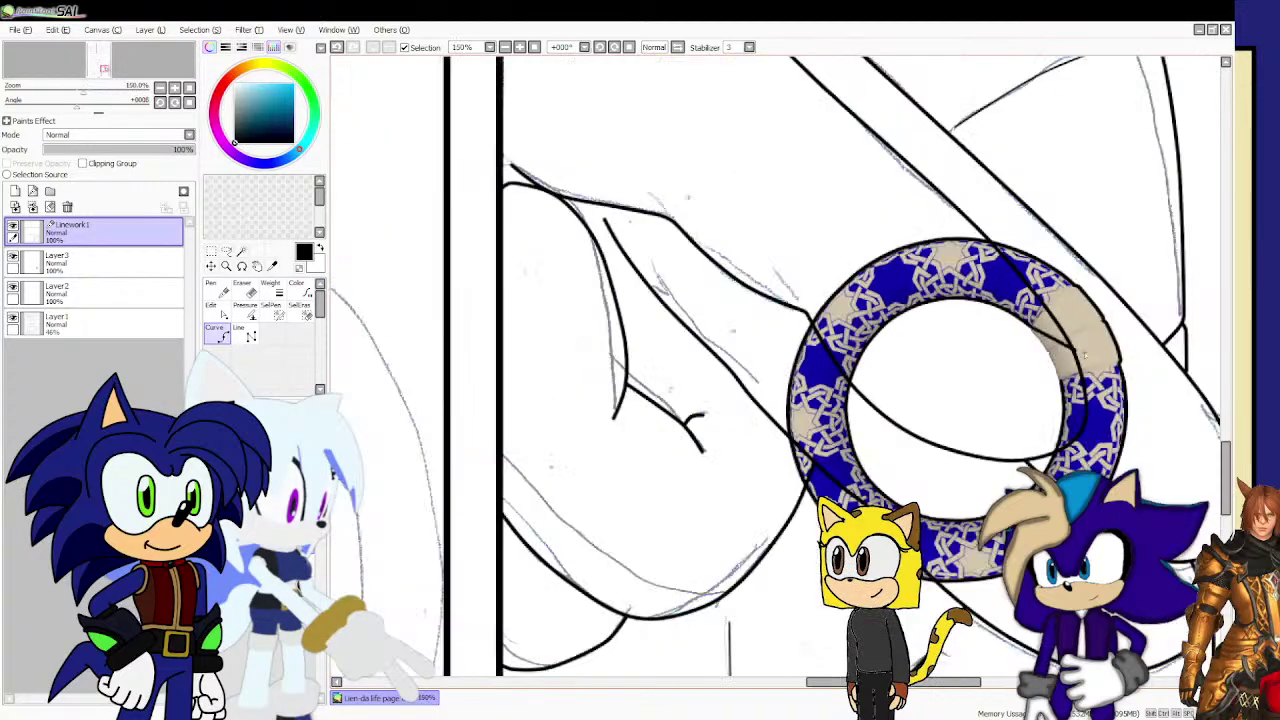
{"action": "scroll", "coordinate": [1065, 345], "scroll_direction": "up", "scroll_amount": 4}
{"action": "scroll", "coordinate": [857, 280], "scroll_direction": "up", "scroll_amount": 3}
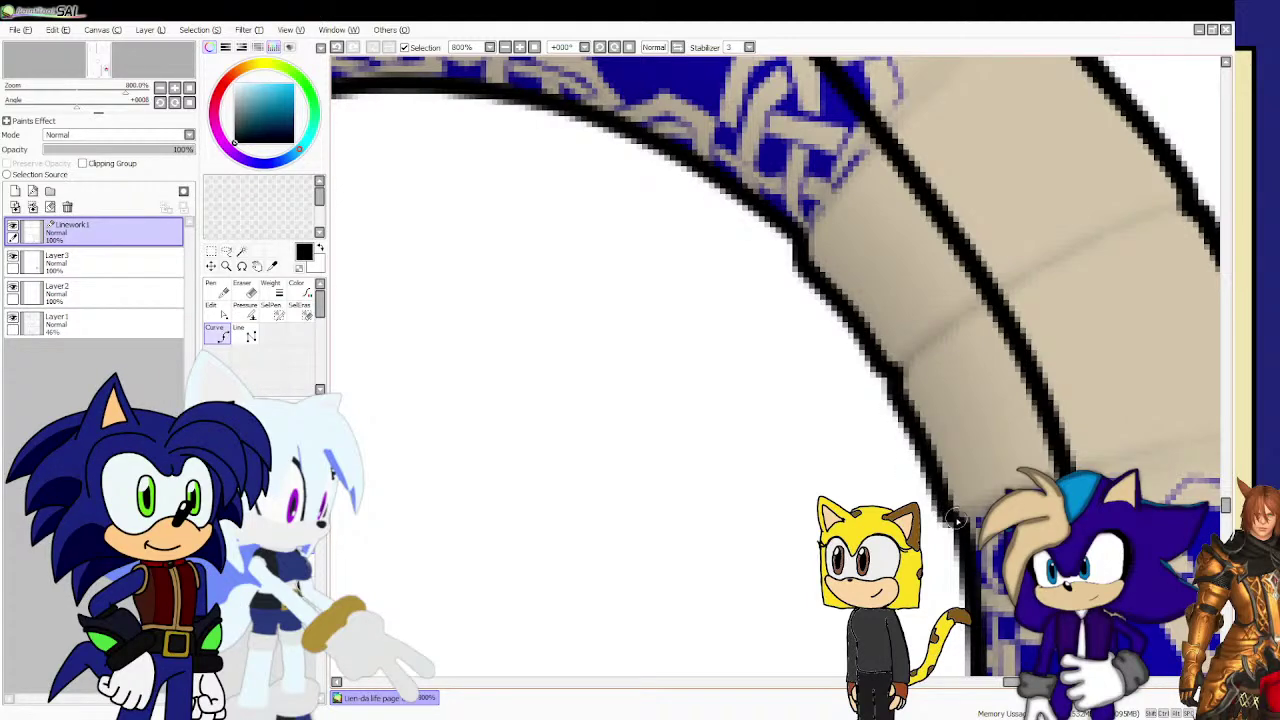
Ink the middle seam across the ring's beige section, from the inner outline to the outer outline.
{"action": "scroll", "coordinate": [422, 430], "scroll_direction": "down", "scroll_amount": 2}
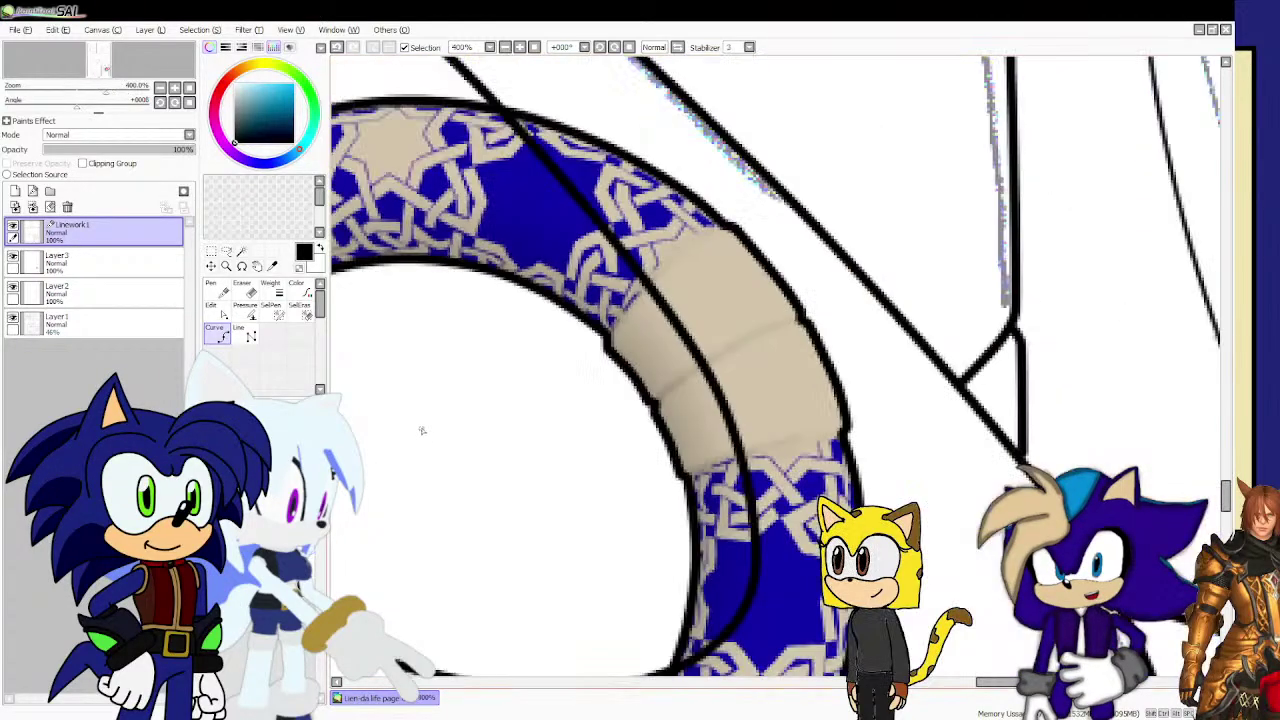
{"action": "scroll", "coordinate": [562, 380], "scroll_direction": "up", "scroll_amount": 1}
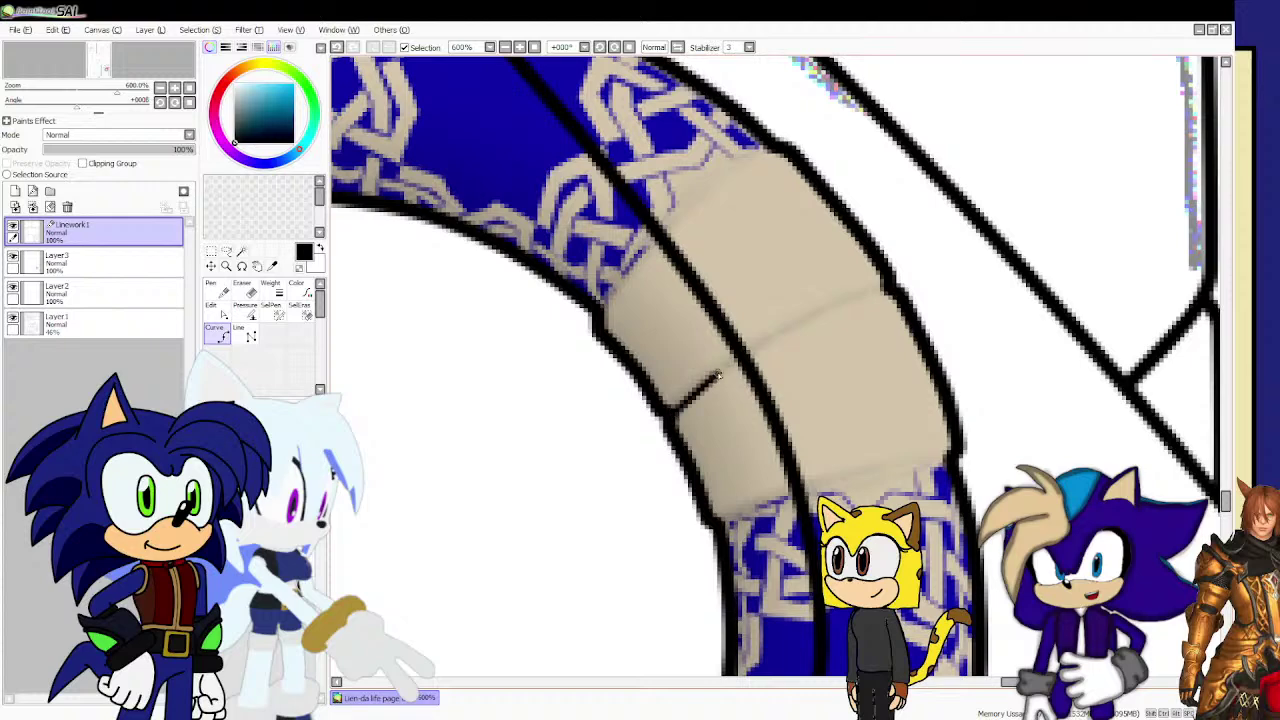
{"action": "left_click_drag", "start_coordinate": [728, 366], "coordinate": [888, 288]}
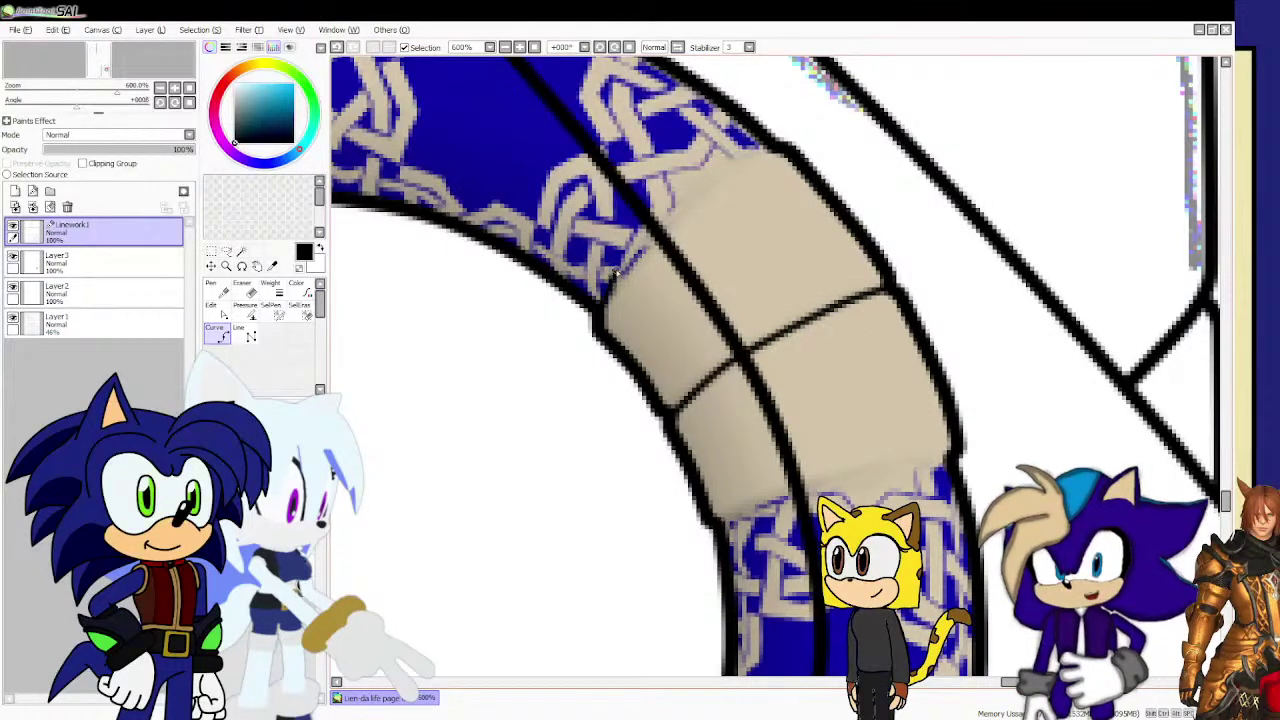
Ink the upper and lower seams where the beige section meets the blue pattern, redoing the first upper seam stroke.
{"action": "mouse_move", "coordinate": [657, 234]}
{"action": "left_mouse_down"}
{"action": "mouse_move", "coordinate": [720, 170]}
{"action": "mouse_move", "coordinate": [765, 147]}
{"action": "left_mouse_up"}
{"action": "key", "text": "ctrl+z"}
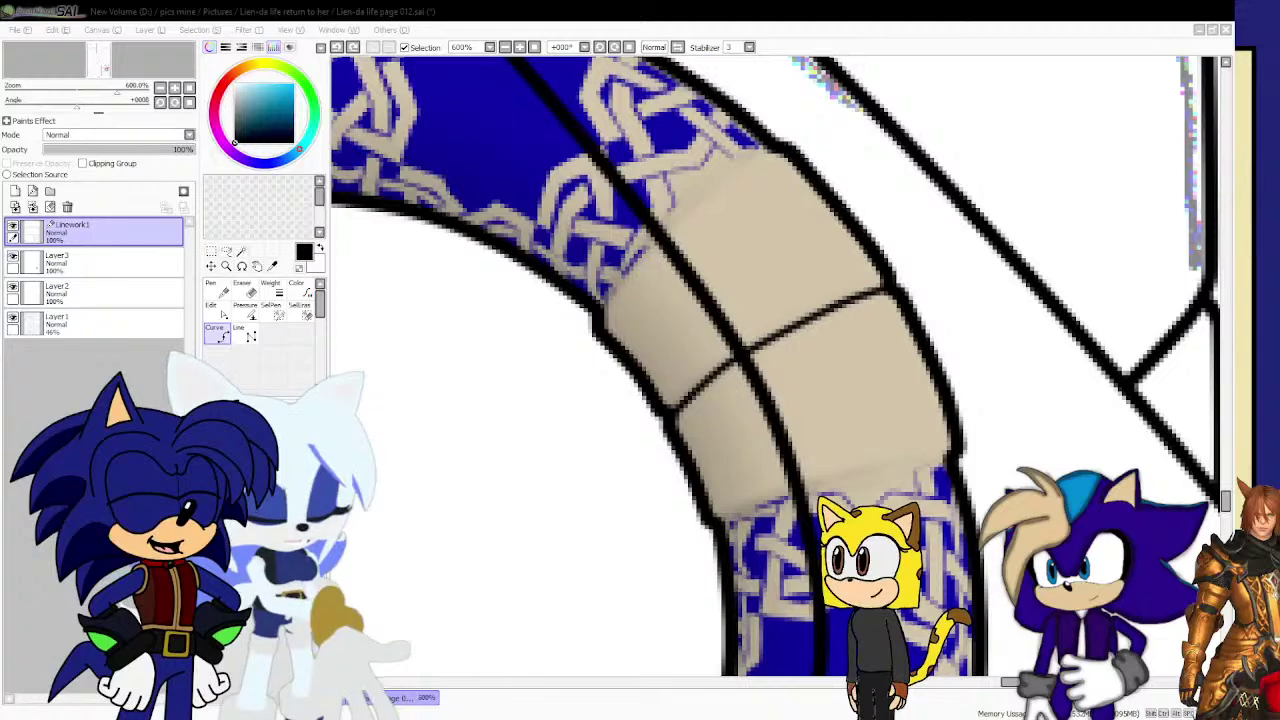
{"action": "scroll", "coordinate": [709, 229], "scroll_direction": "up", "scroll_amount": 1}
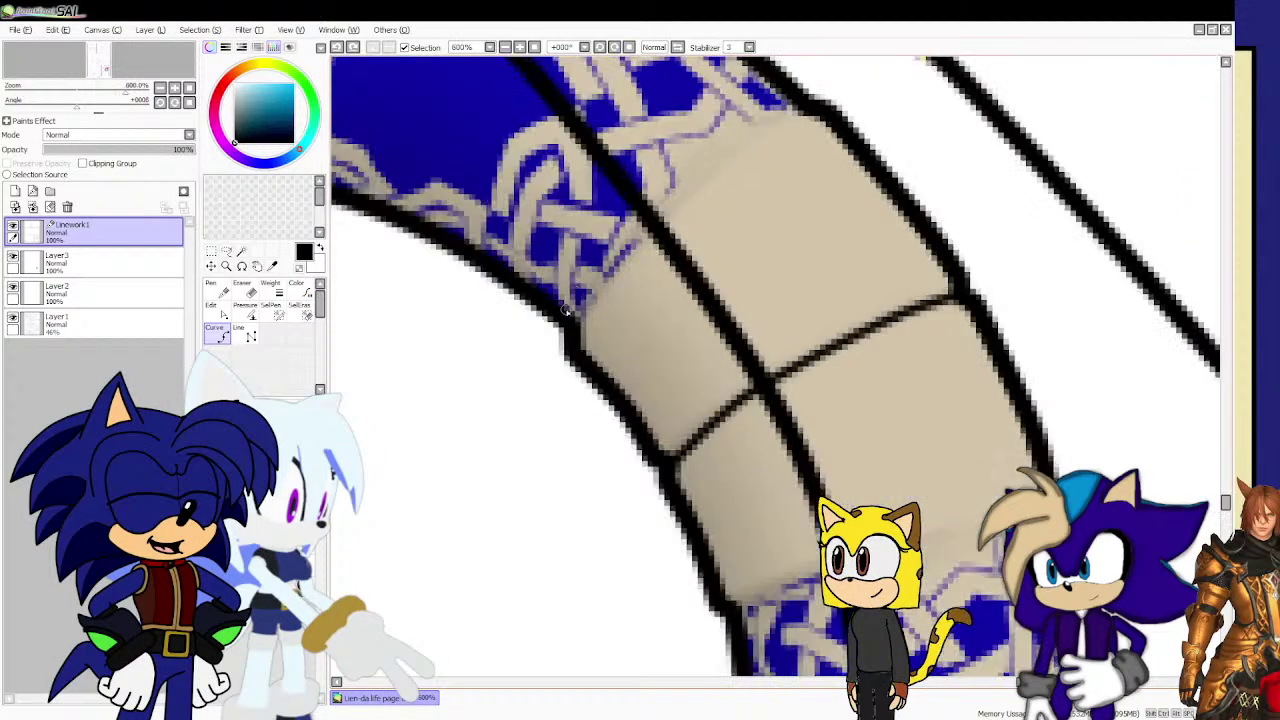
{"action": "left_click_drag", "start_coordinate": [618, 256], "coordinate": [712, 170]}
{"action": "left_click_drag", "start_coordinate": [772, 124], "coordinate": [808, 106]}
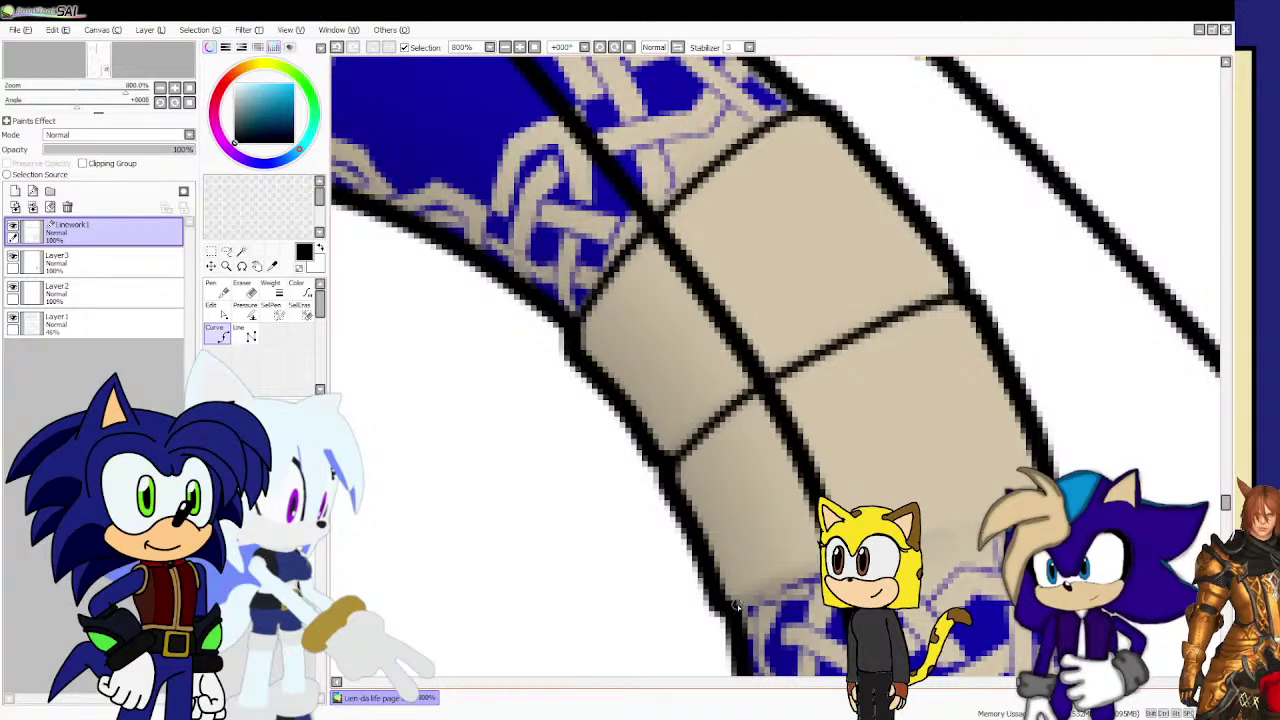
{"action": "left_click_drag", "start_coordinate": [787, 582], "coordinate": [980, 526]}
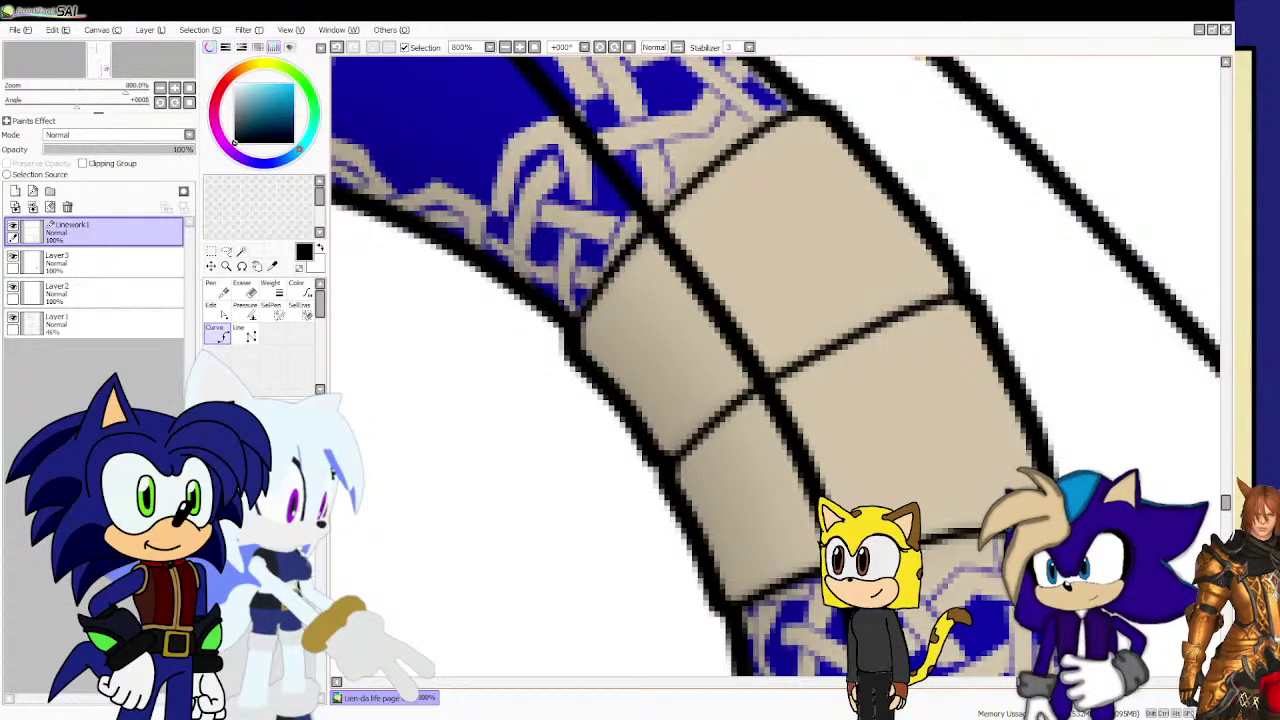
{"action": "scroll", "coordinate": [935, 525], "scroll_direction": "down", "scroll_amount": 3}
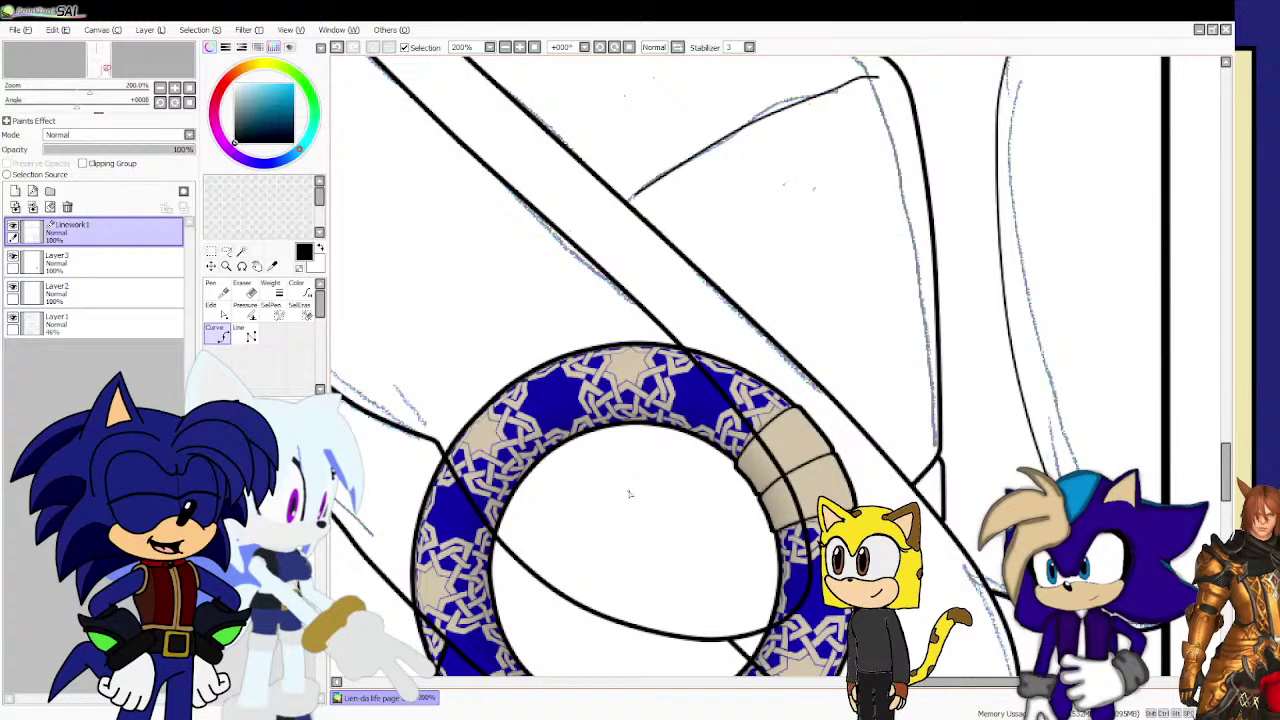
{"action": "scroll", "coordinate": [630, 493], "scroll_direction": "down", "scroll_amount": 3}
{"action": "scroll", "coordinate": [607, 600], "scroll_direction": "up", "scroll_amount": 2}
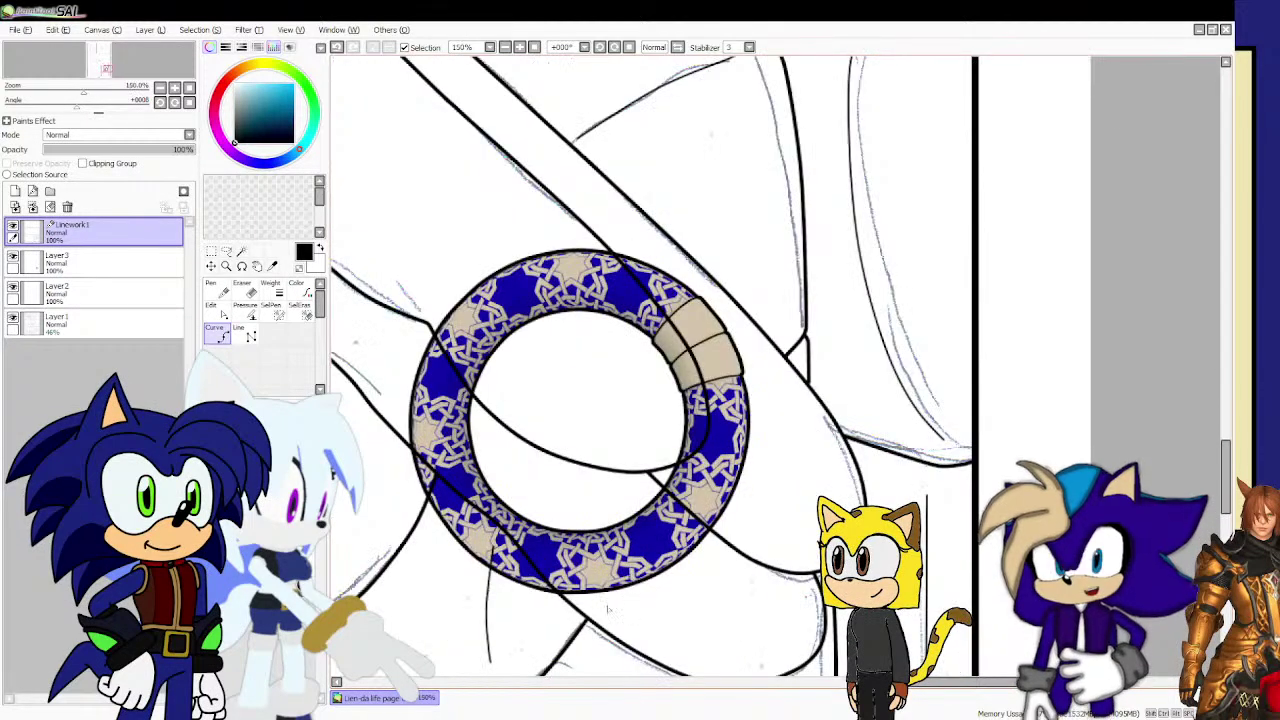
Select the ring's outline and seam strokes around its beige section and paste them onto a separate linework layer.
{"action": "left_click", "coordinate": [244, 337]}
{"action": "scroll", "coordinate": [680, 450], "scroll_direction": "up", "scroll_amount": 3}
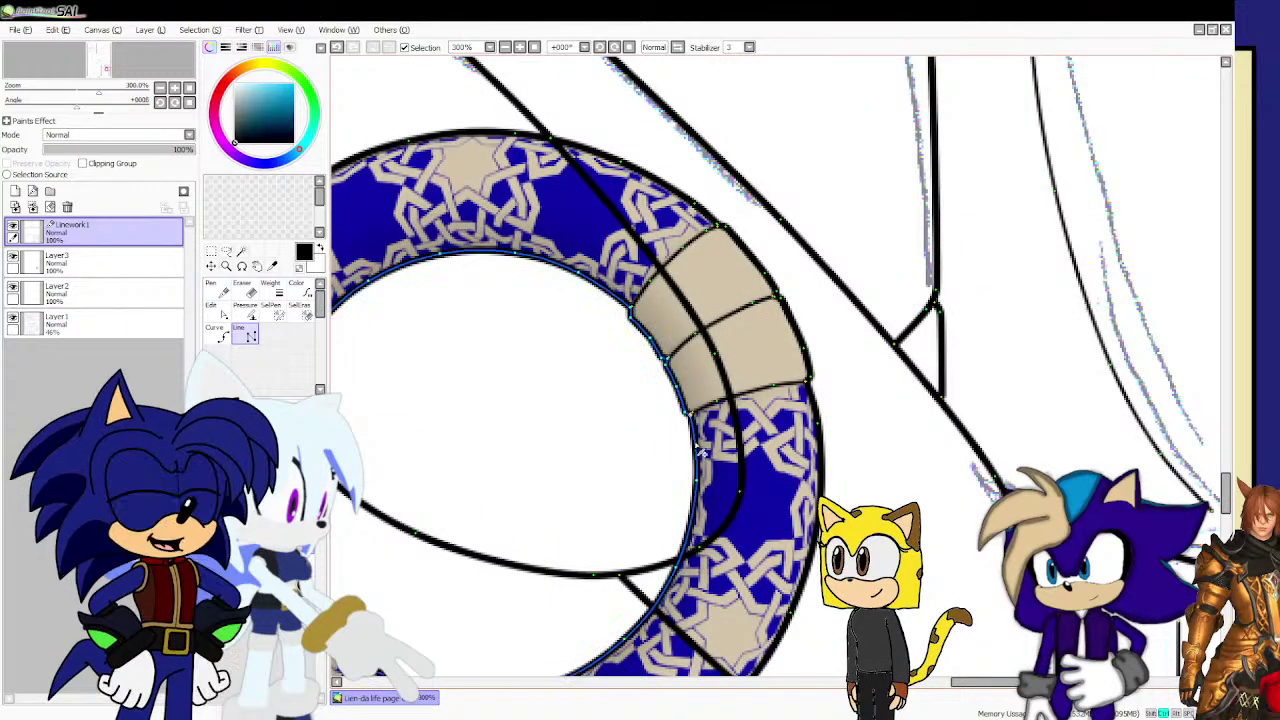
{"action": "left_click_drag", "start_coordinate": [705, 447], "coordinate": [743, 210]}
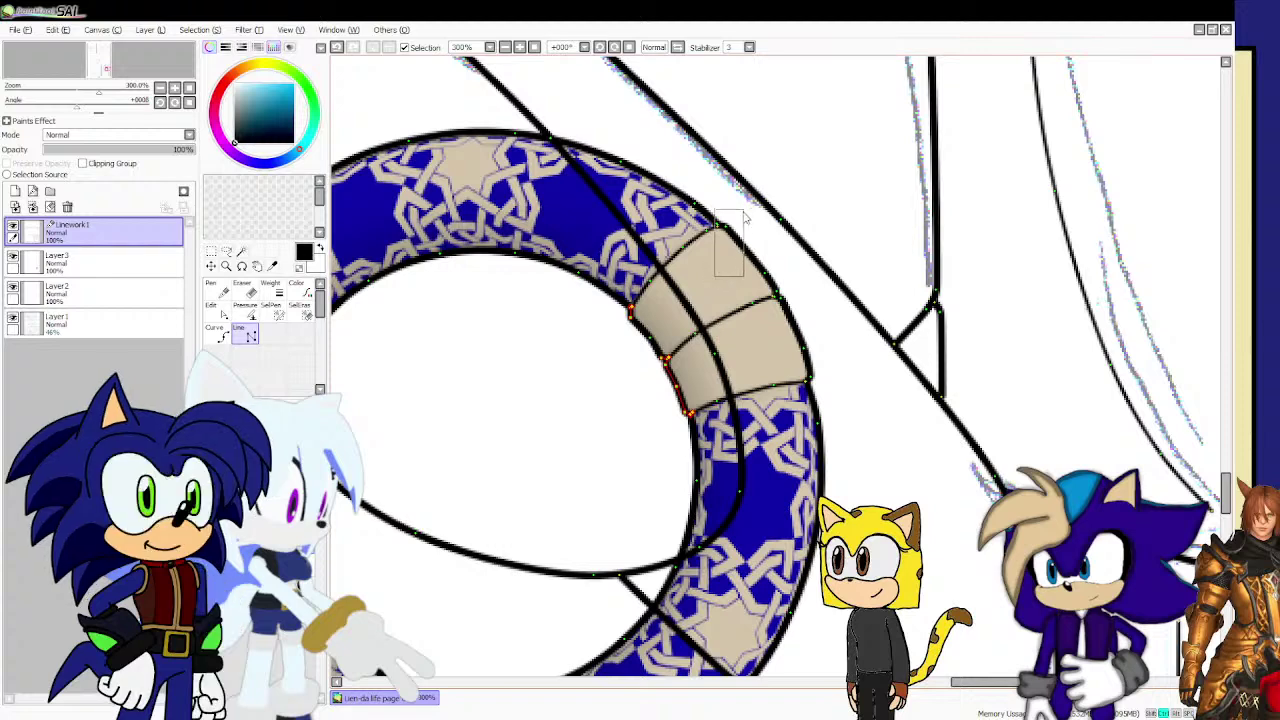
{"action": "left_click_drag", "start_coordinate": [794, 292], "coordinate": [796, 292]}
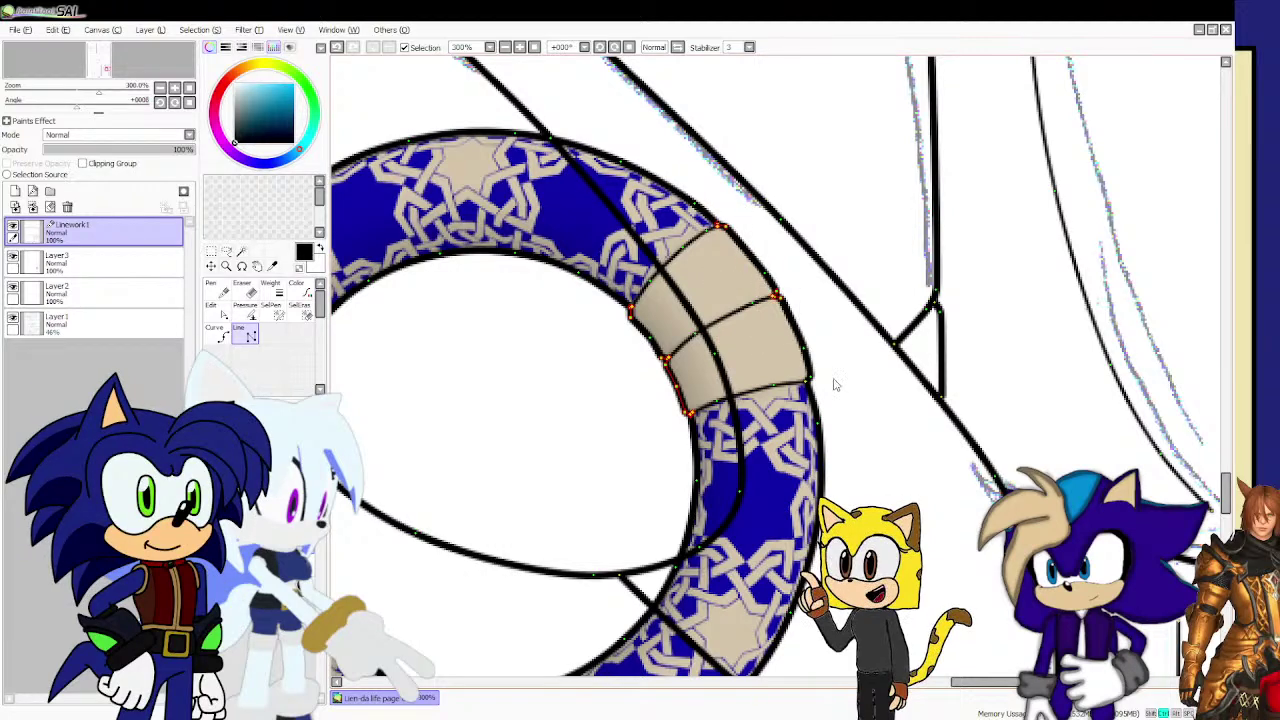
{"action": "left_click_drag", "start_coordinate": [788, 367], "coordinate": [789, 378]}
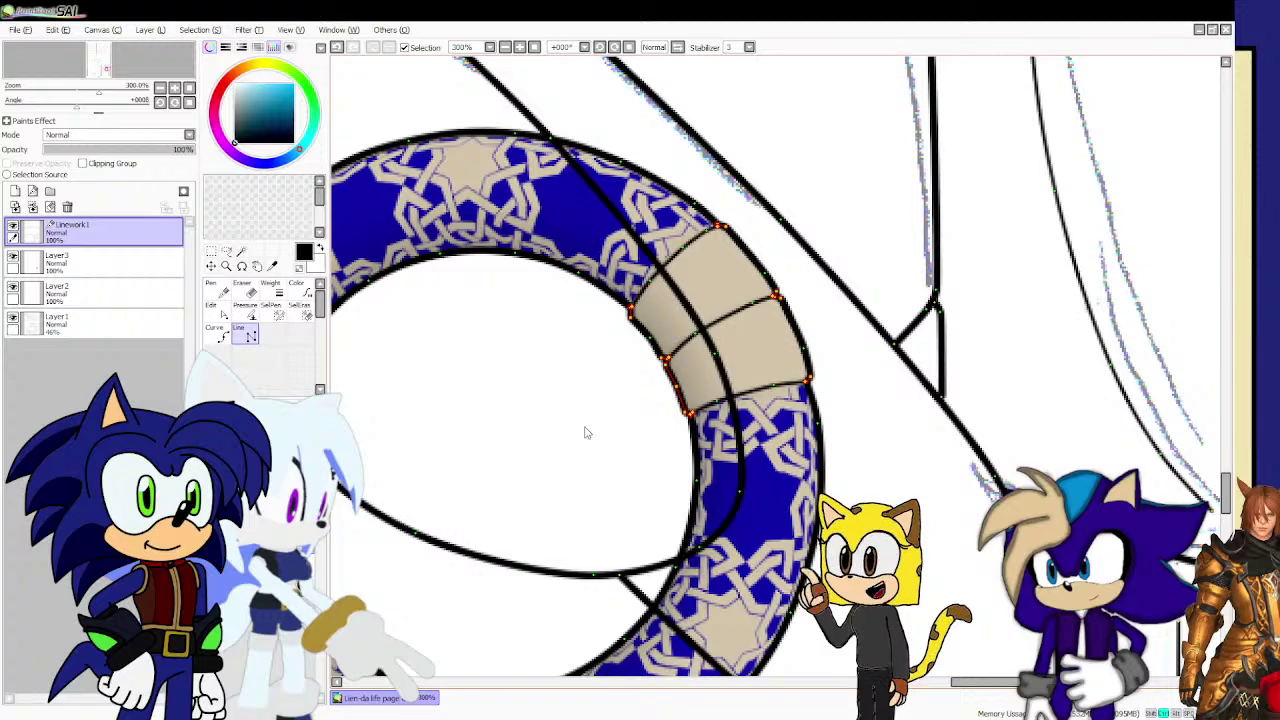
{"action": "key", "text": "ctrl+v"}
{"action": "scroll", "coordinate": [613, 333], "scroll_direction": "down", "scroll_amount": 4}
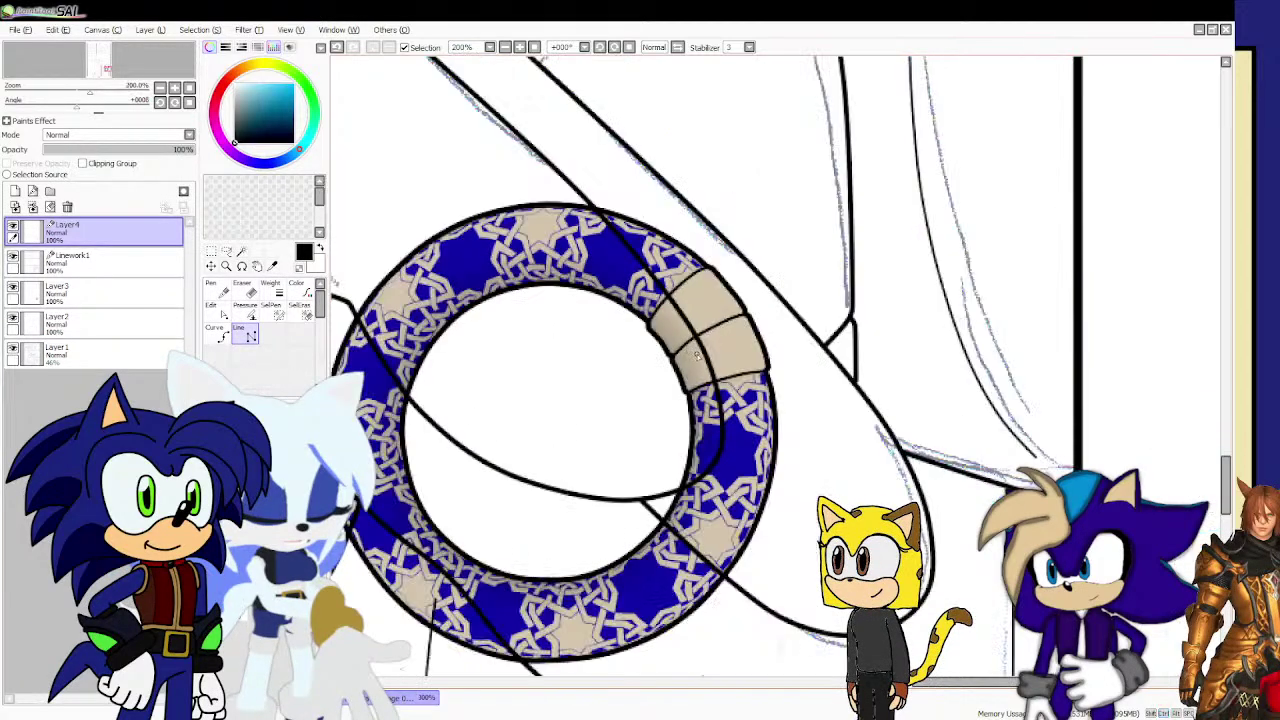
Select the bottom-right panel's frame and hand strokes on Linework1 and place copies on another new linework layer.
{"action": "scroll", "coordinate": [526, 377], "scroll_direction": "down", "scroll_amount": 1}
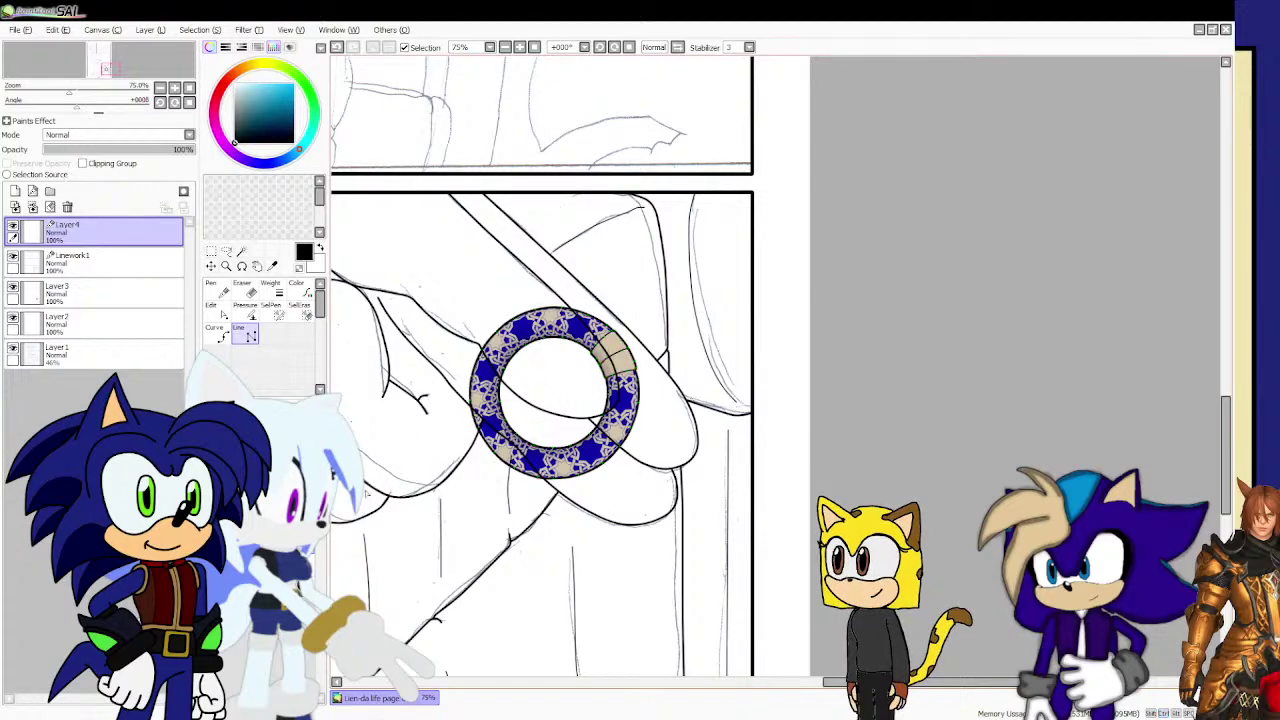
{"action": "left_click", "coordinate": [150, 262]}
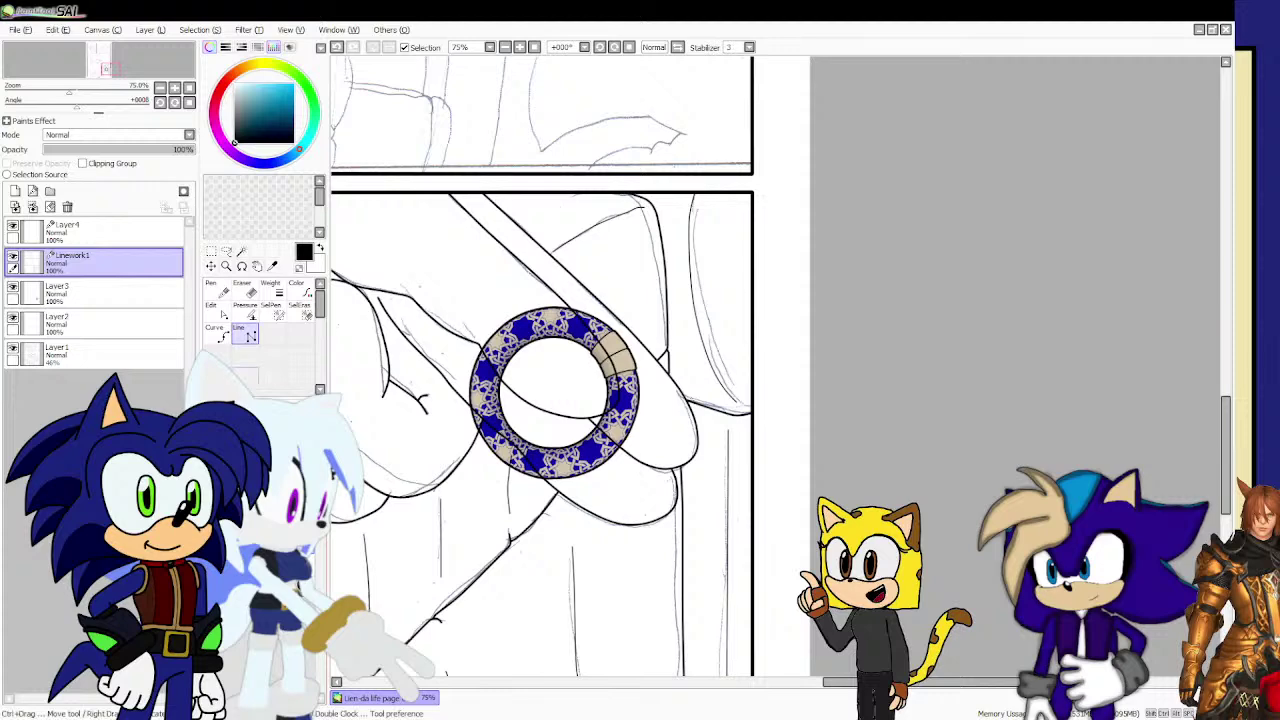
{"action": "left_click_drag", "start_coordinate": [707, 240], "coordinate": [774, 184]}
{"action": "scroll", "coordinate": [769, 255], "scroll_direction": "down", "scroll_amount": 2}
{"action": "scroll", "coordinate": [634, 398], "scroll_direction": "up", "scroll_amount": 2}
{"action": "scroll", "coordinate": [634, 402], "scroll_direction": "up", "scroll_amount": 1}
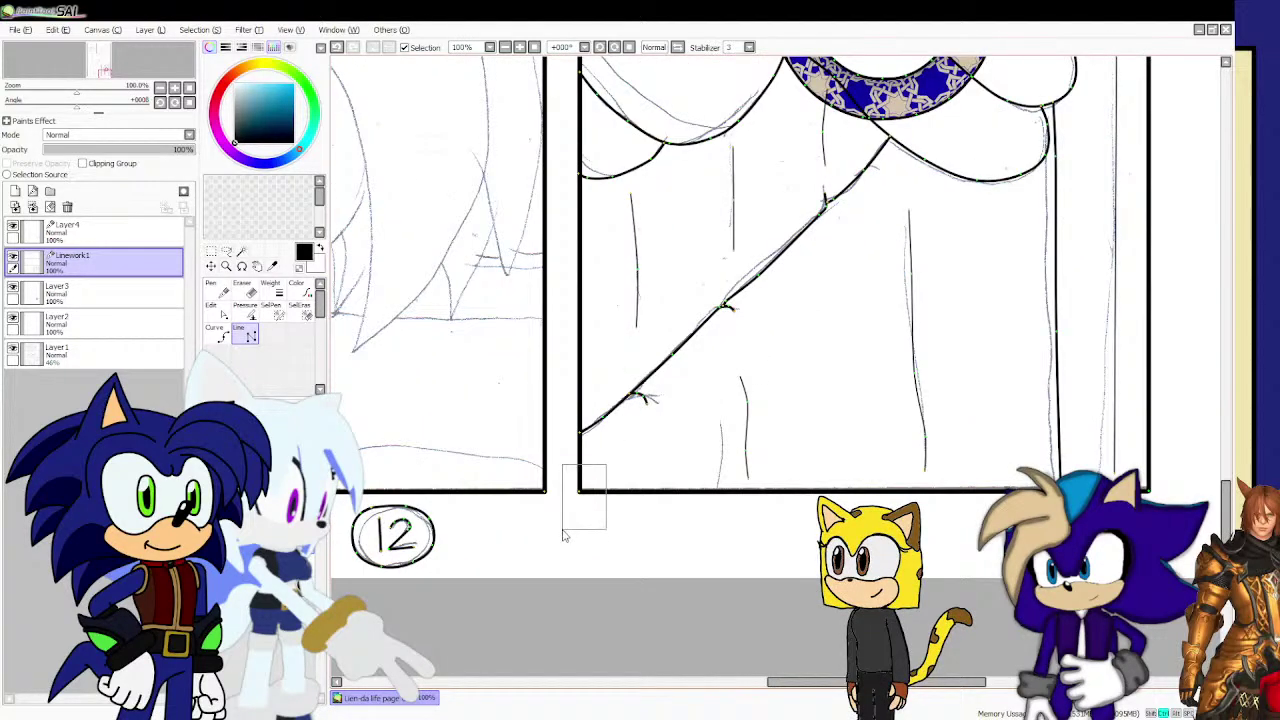
{"action": "scroll", "coordinate": [645, 517], "scroll_direction": "down", "scroll_amount": 3}
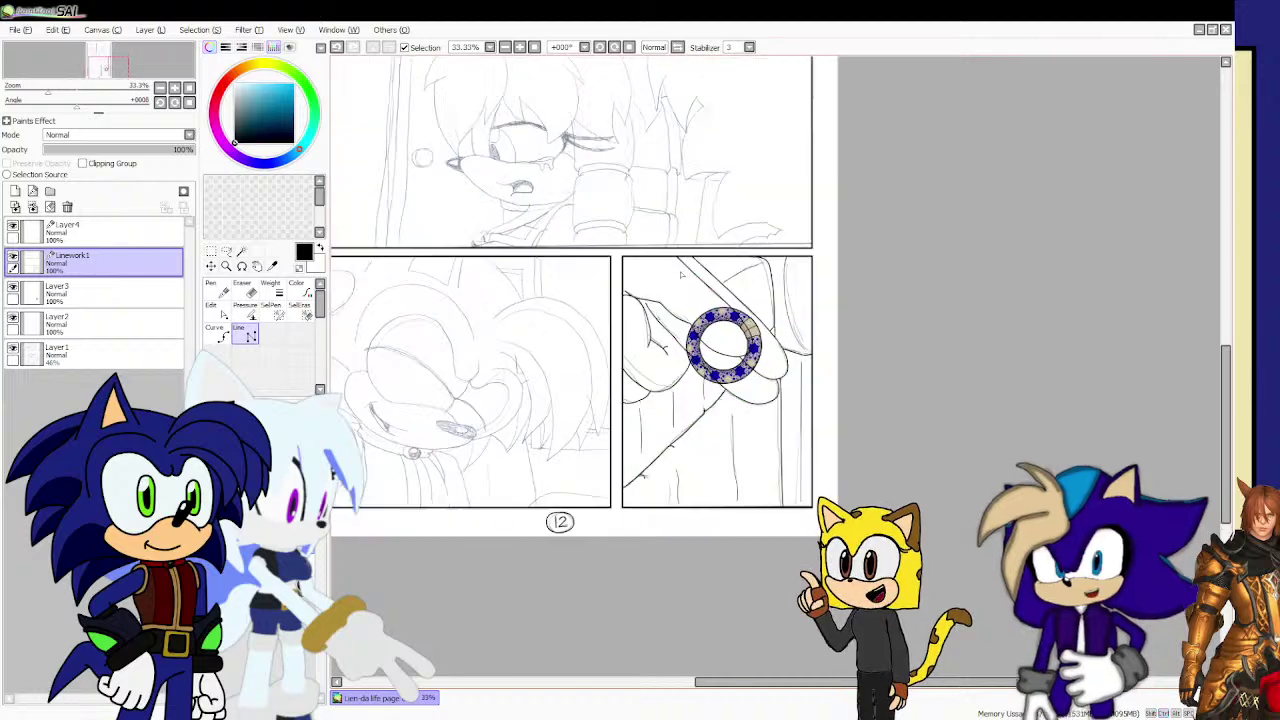
{"action": "scroll", "coordinate": [680, 278], "scroll_direction": "up", "scroll_amount": 3}
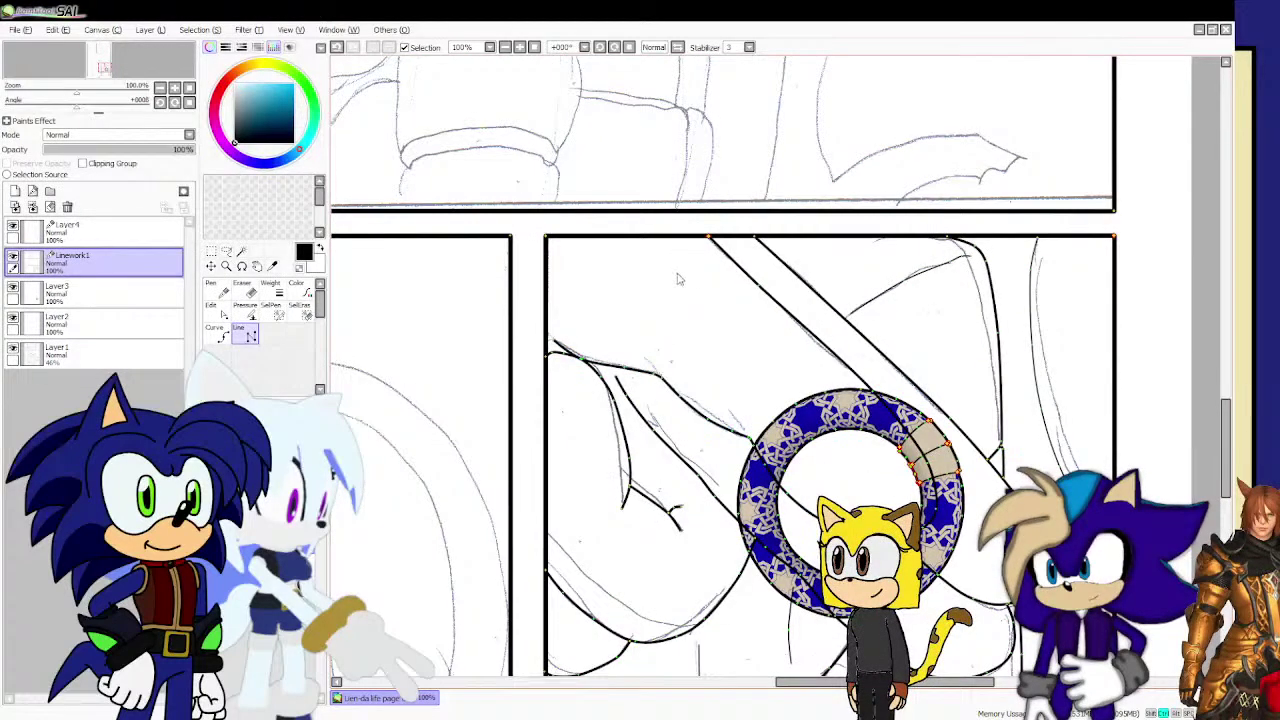
{"action": "key", "text": "ctrl+shift+n"}
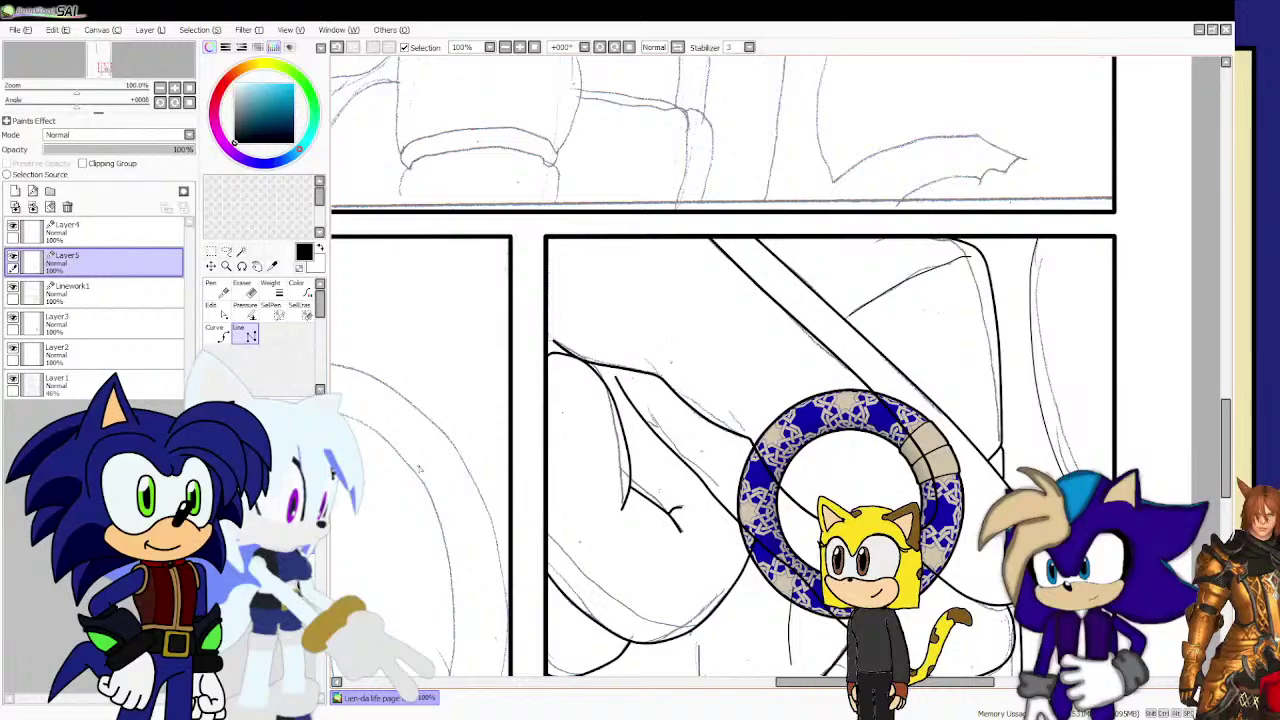
Move the layer holding the panel frame and hand strokes above the ring outline layer.
{"action": "left_click", "coordinate": [240, 251]}
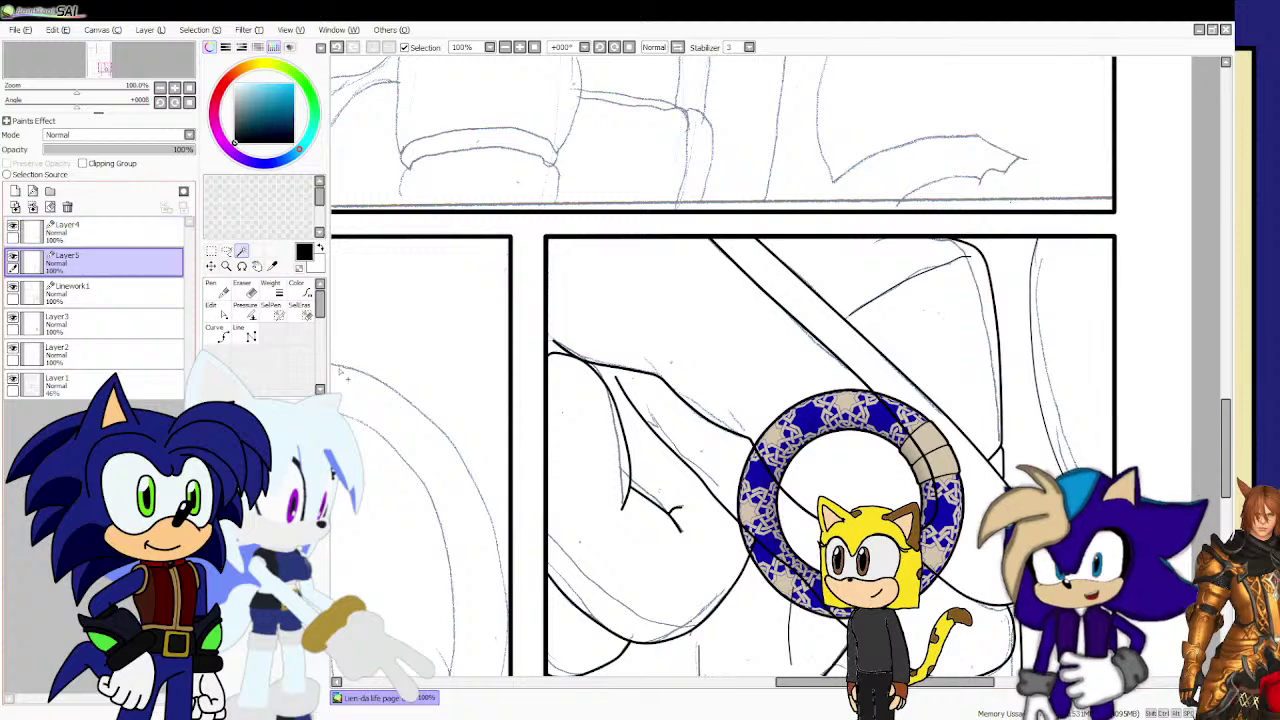
{"action": "left_click_drag", "start_coordinate": [125, 238], "coordinate": [126, 280]}
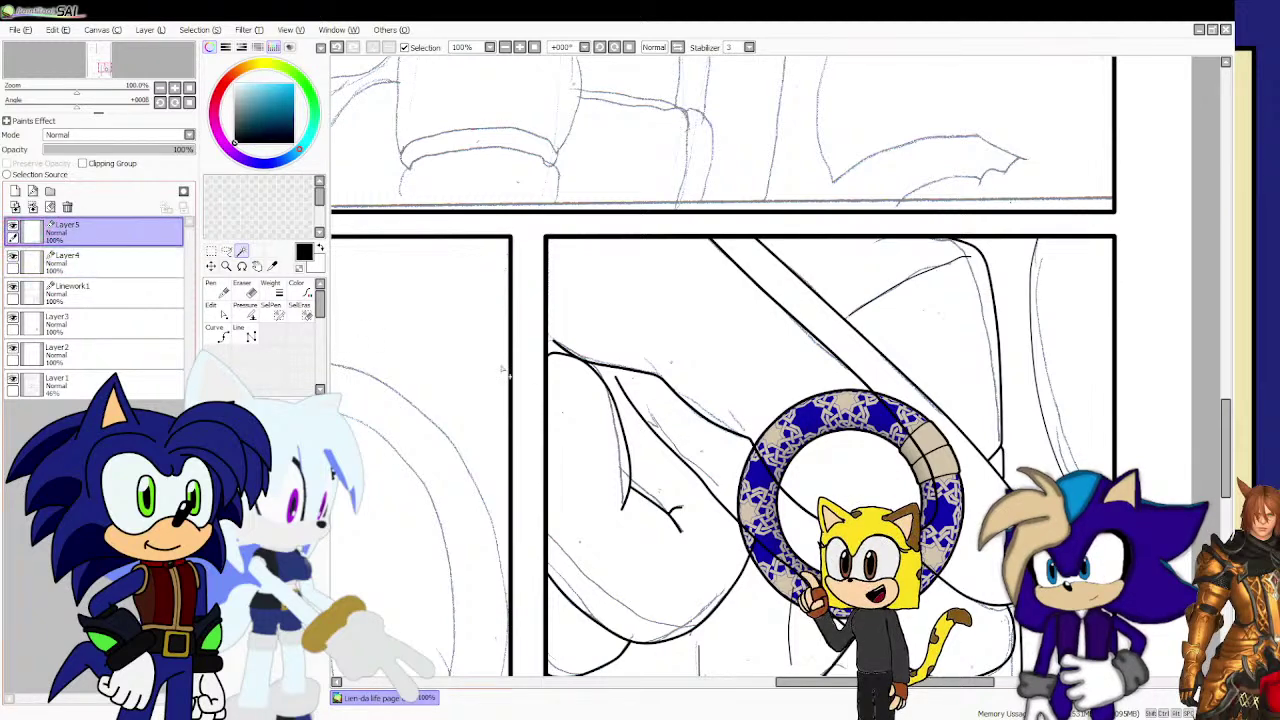
{"action": "left_click", "coordinate": [217, 333]}
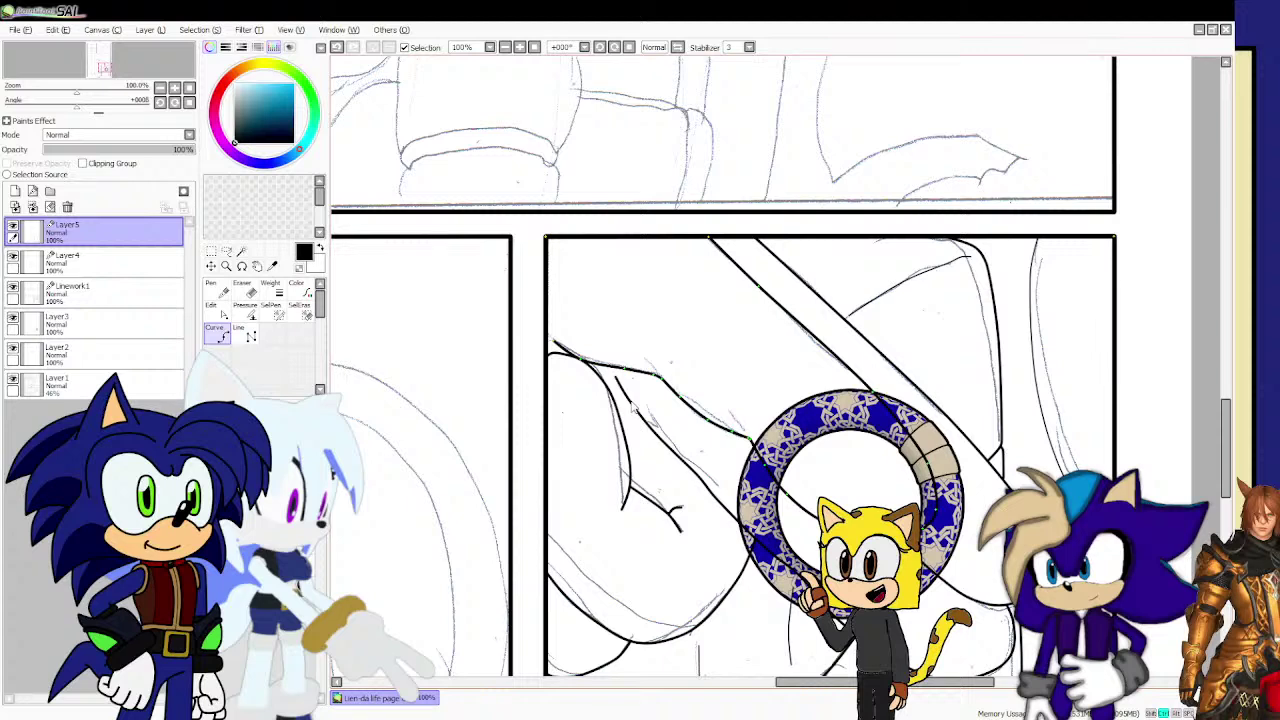
Using the ring outline on Layer4, select the areas outside the ring and inside its hole, and clear them on Layer3.
{"action": "left_click", "coordinate": [100, 262]}
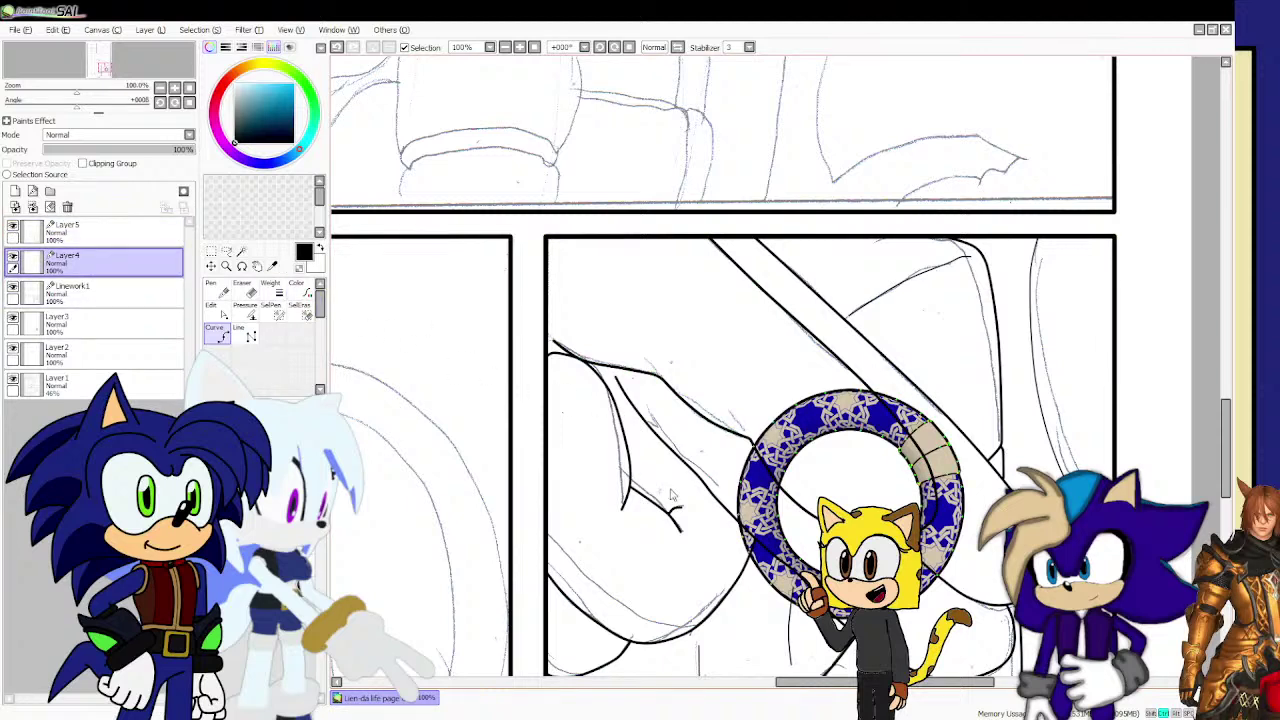
{"action": "key", "text": "ctrl+d"}
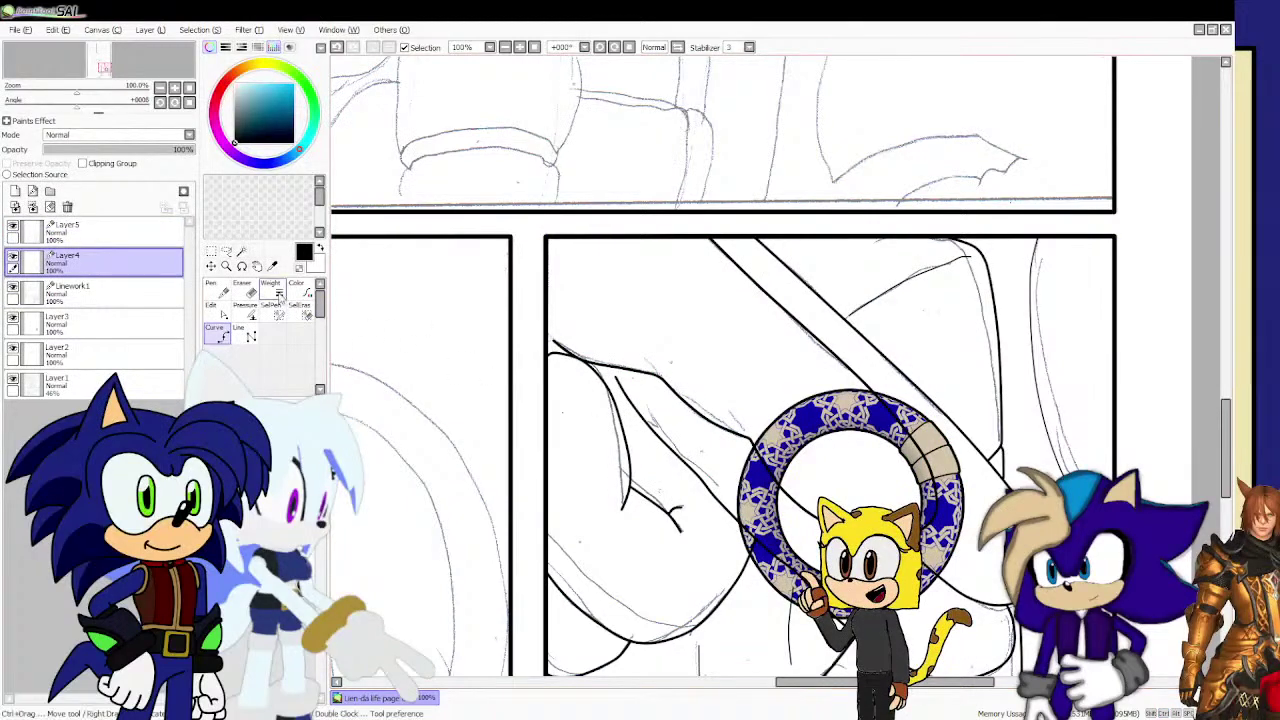
{"action": "left_click", "coordinate": [241, 251]}
{"action": "left_click", "coordinate": [602, 478]}
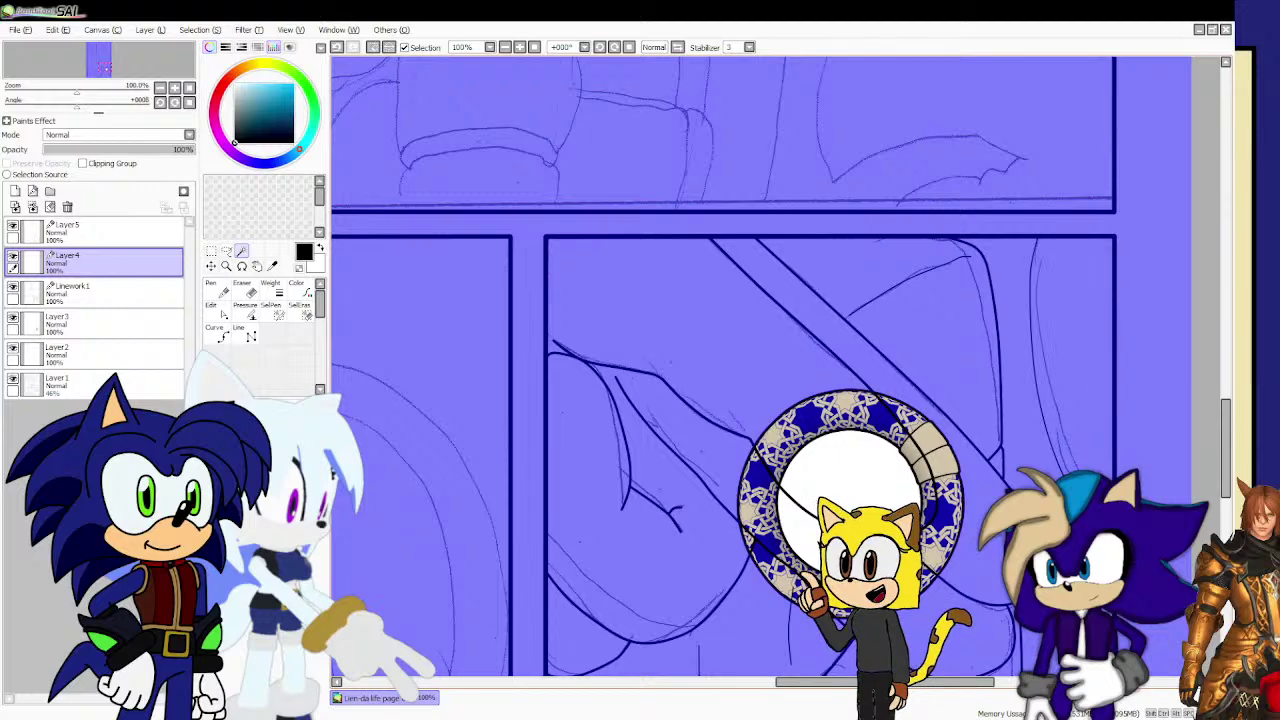
{"action": "left_click", "coordinate": [840, 470]}
{"action": "left_click", "coordinate": [100, 322]}
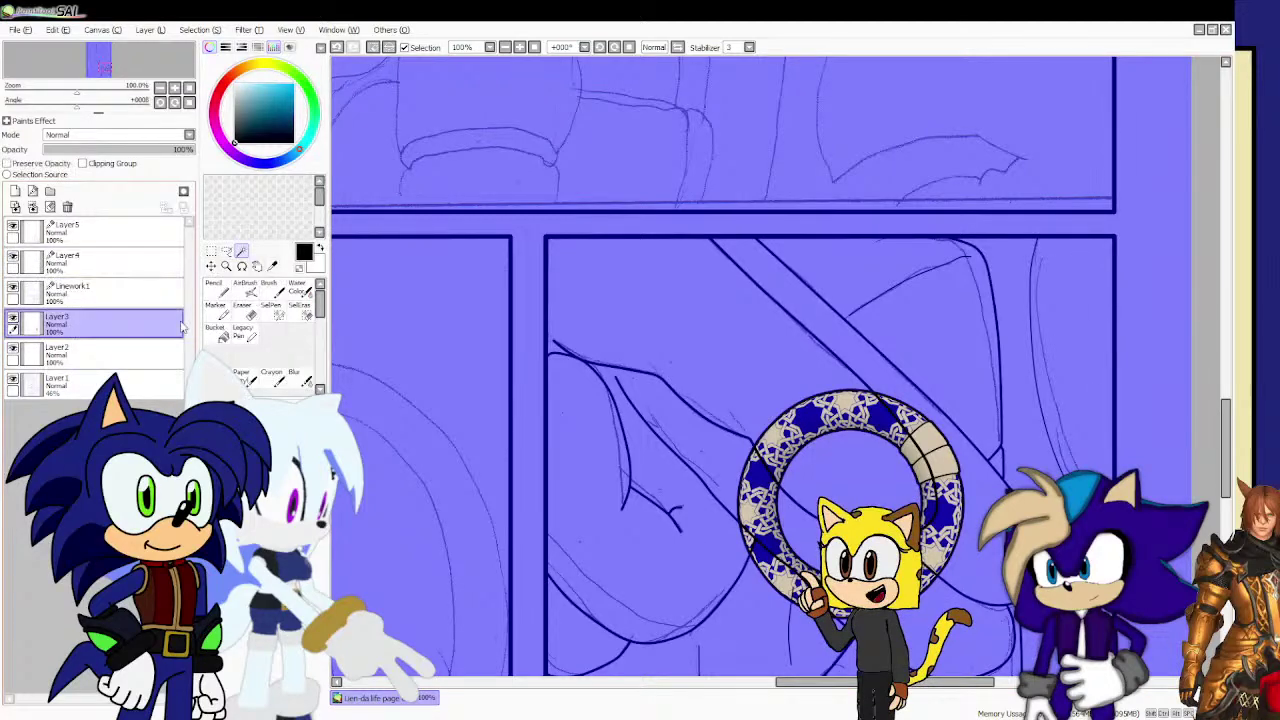
{"action": "left_click", "coordinate": [250, 310]}
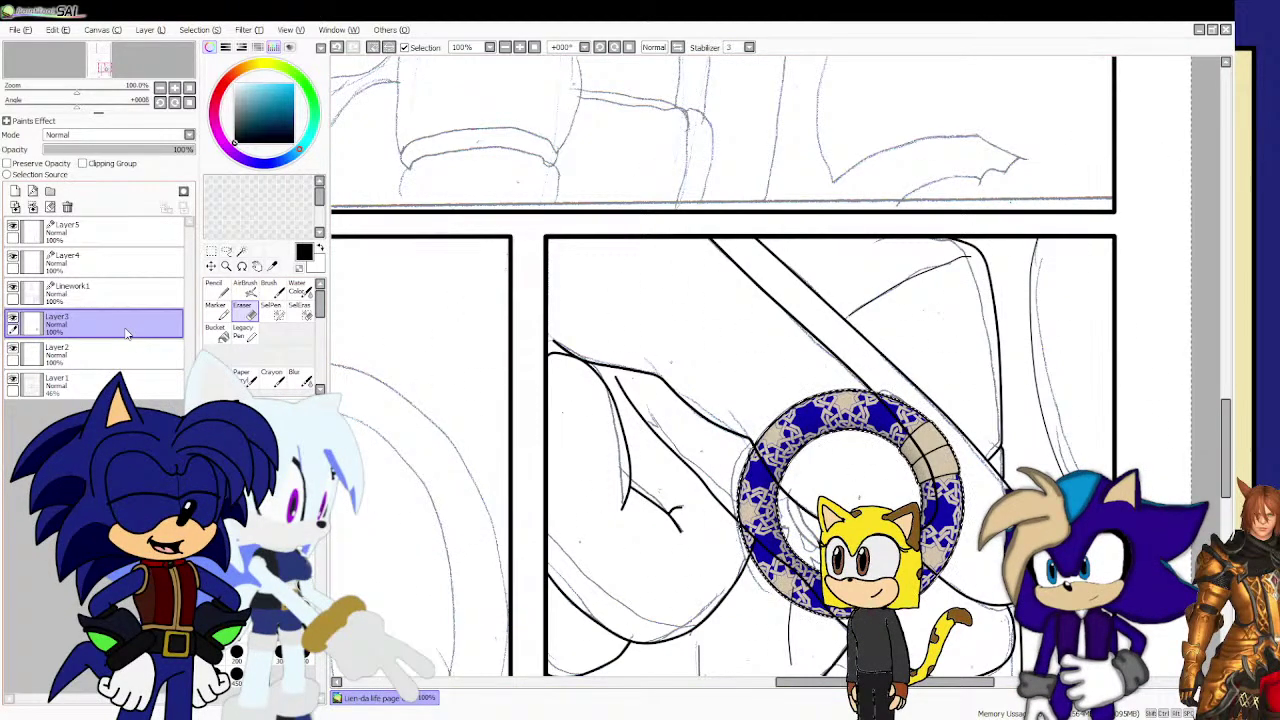
{"action": "left_click", "coordinate": [211, 251]}
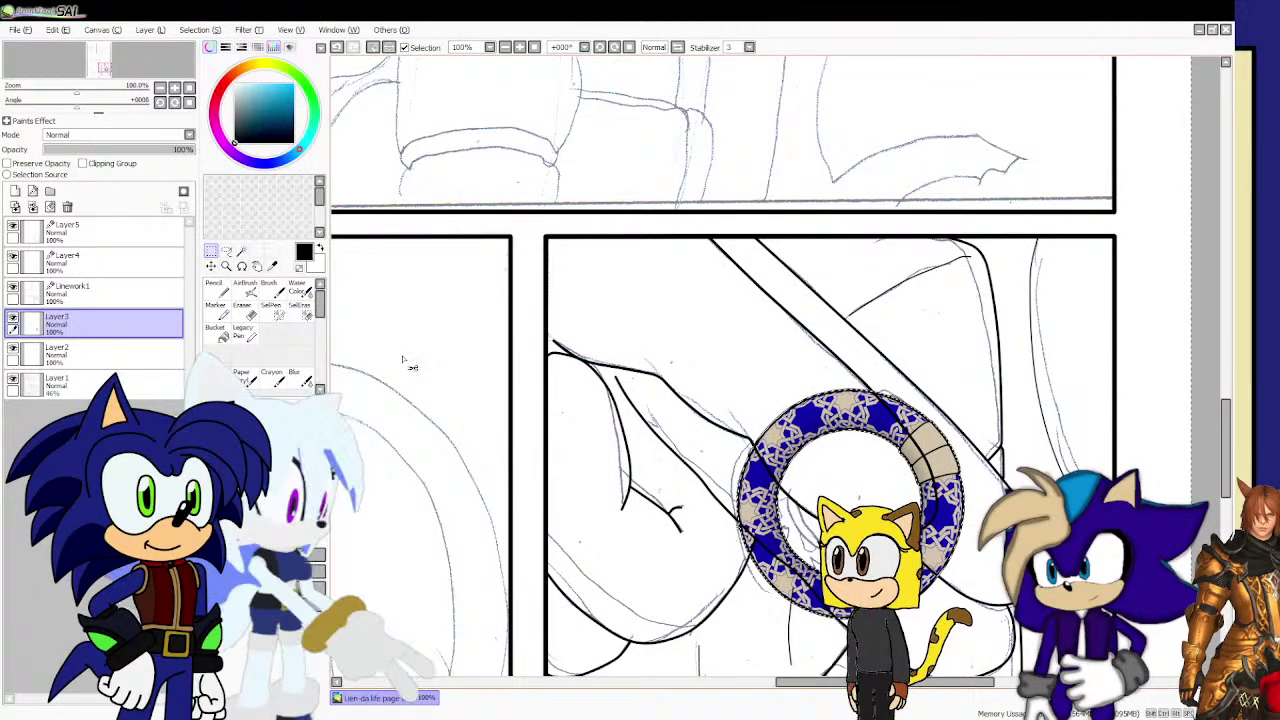
{"action": "left_click", "coordinate": [241, 251]}
{"action": "left_click", "coordinate": [211, 250]}
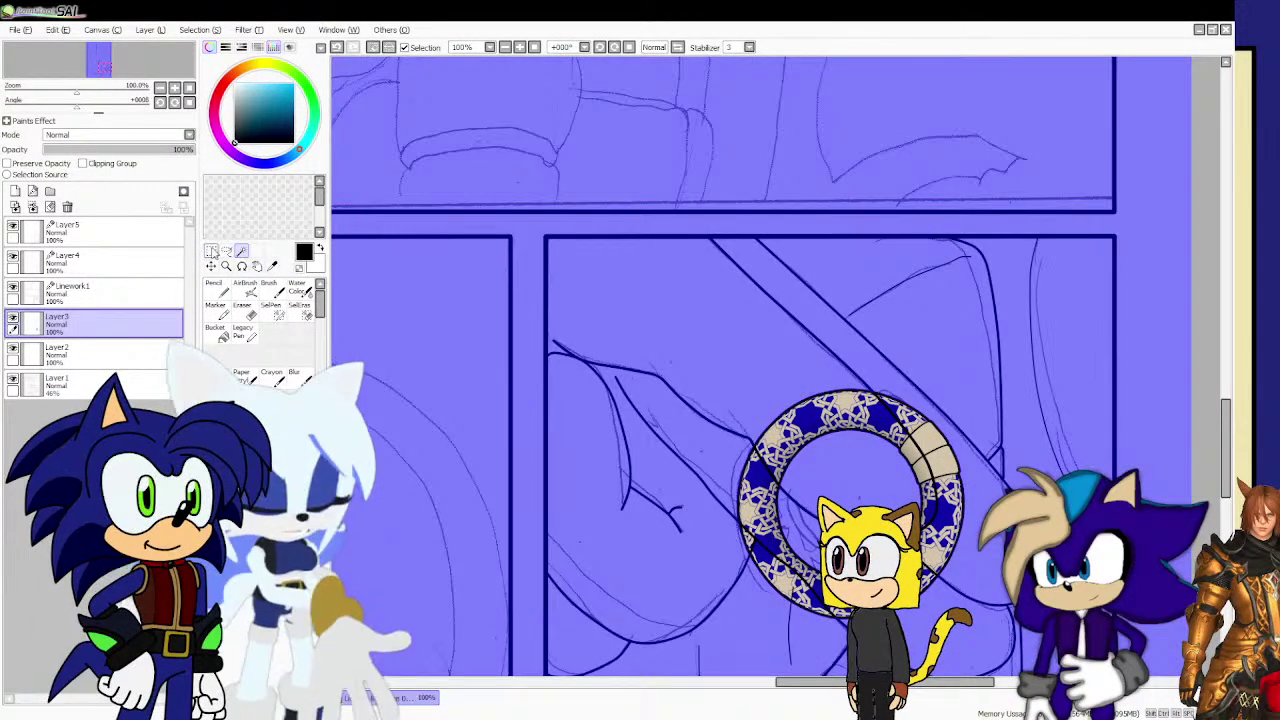
{"action": "left_click", "coordinate": [532, 385]}
{"action": "scroll", "coordinate": [532, 384], "scroll_direction": "down", "scroll_amount": 2}
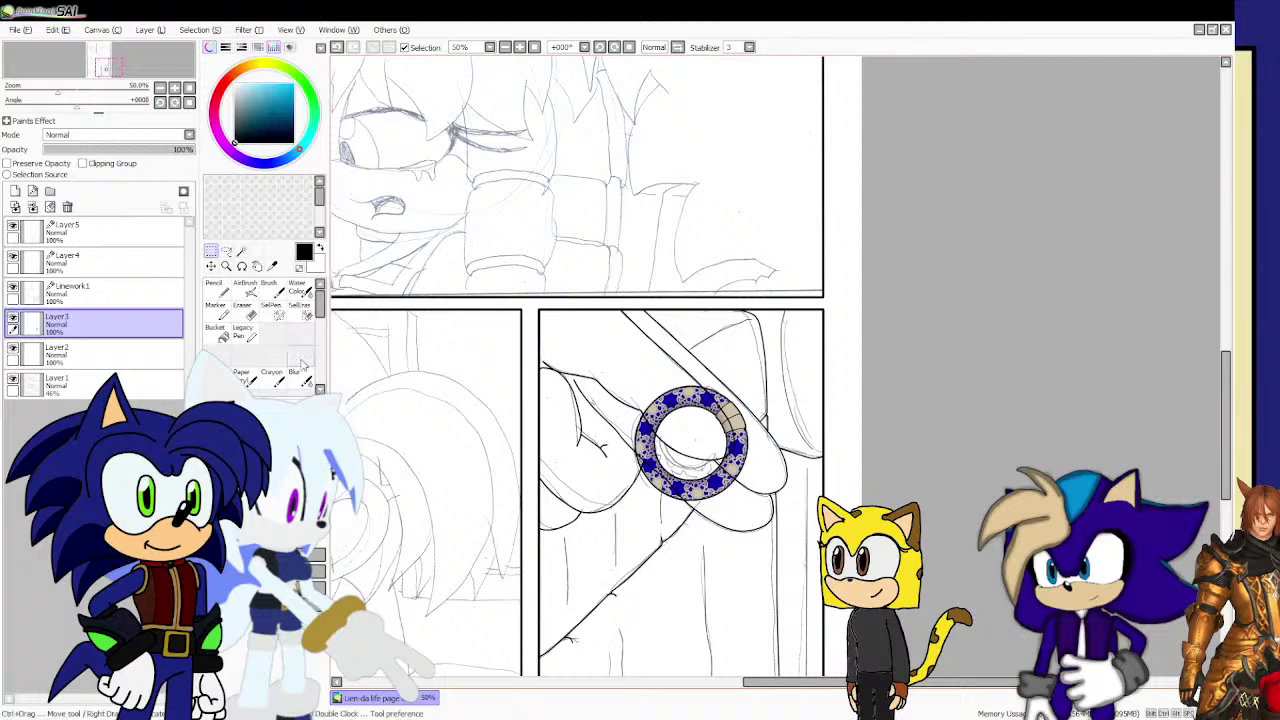
{"action": "left_click", "coordinate": [165, 232]}
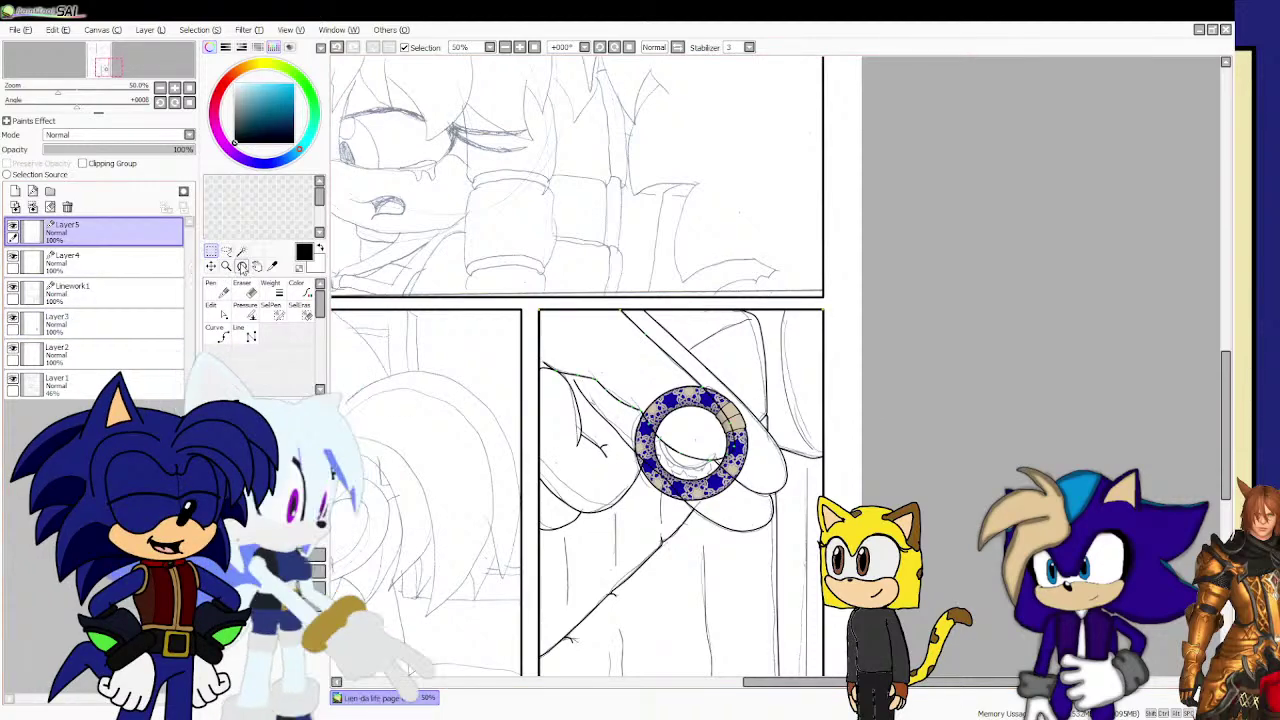
{"action": "left_click", "coordinate": [241, 251]}
{"action": "left_click", "coordinate": [584, 351]}
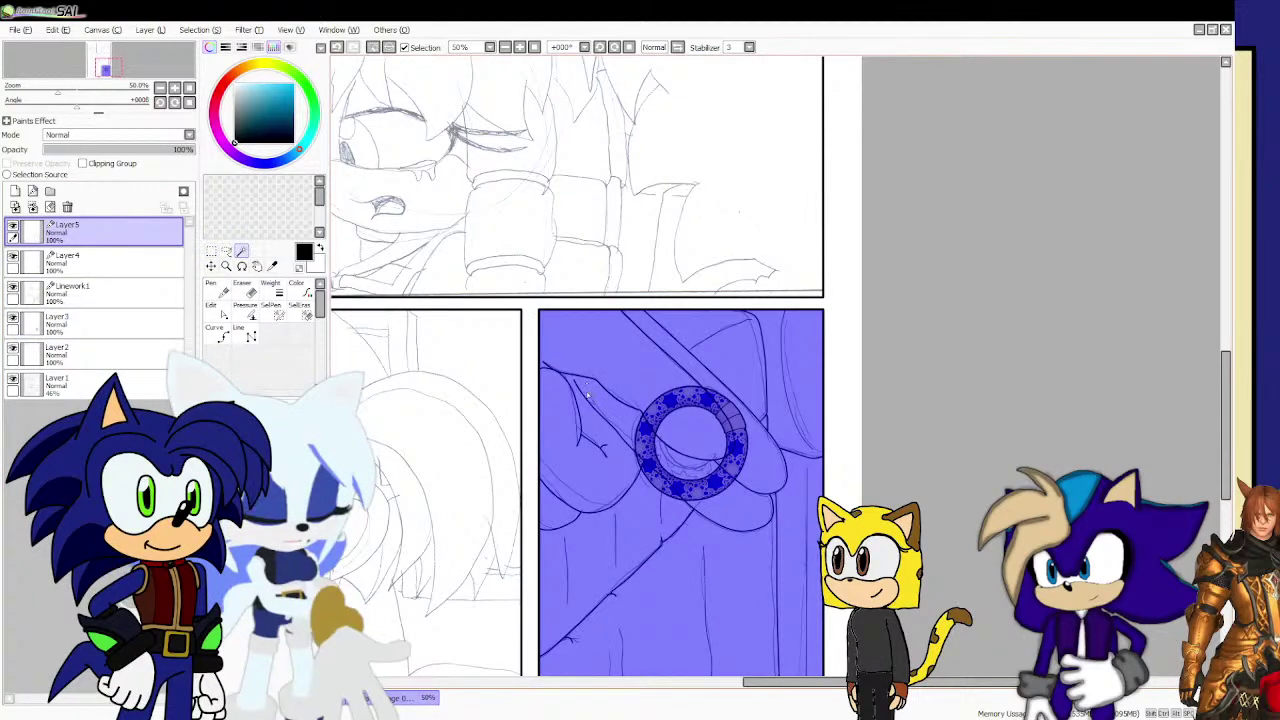
{"action": "key", "text": "ctrl+d"}
Select the hand's palm, fingers, arm and the area inside the ring's hole with the Magic Wand on Linework1.
{"action": "left_click", "coordinate": [120, 292]}
{"action": "left_click", "coordinate": [591, 458]}
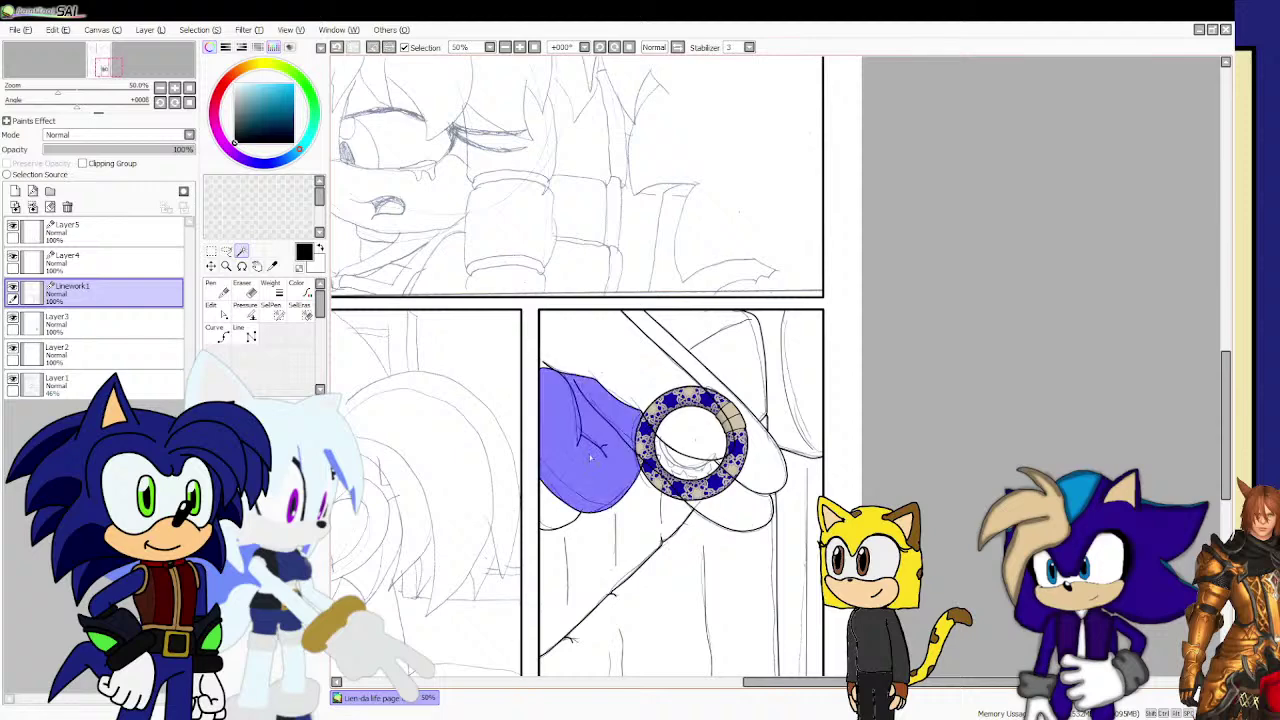
{"action": "left_click", "coordinate": [687, 470]}
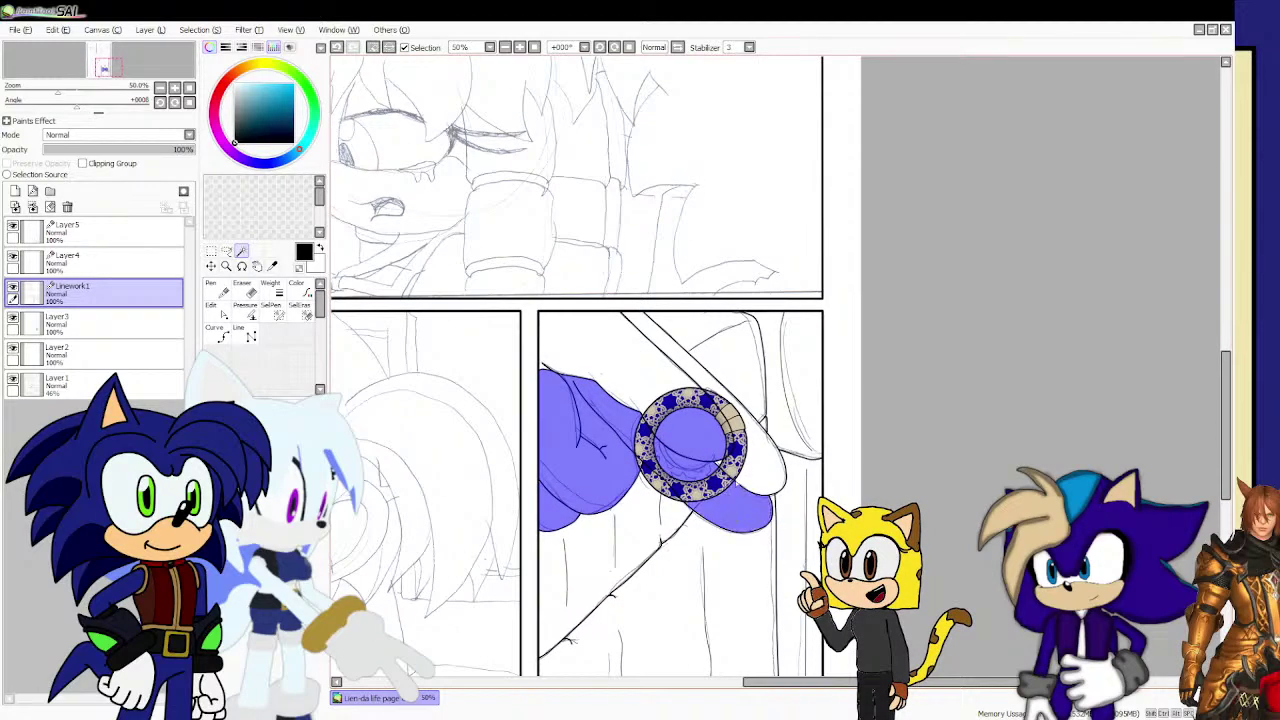
{"action": "scroll", "coordinate": [733, 493], "scroll_direction": "up", "scroll_amount": 3}
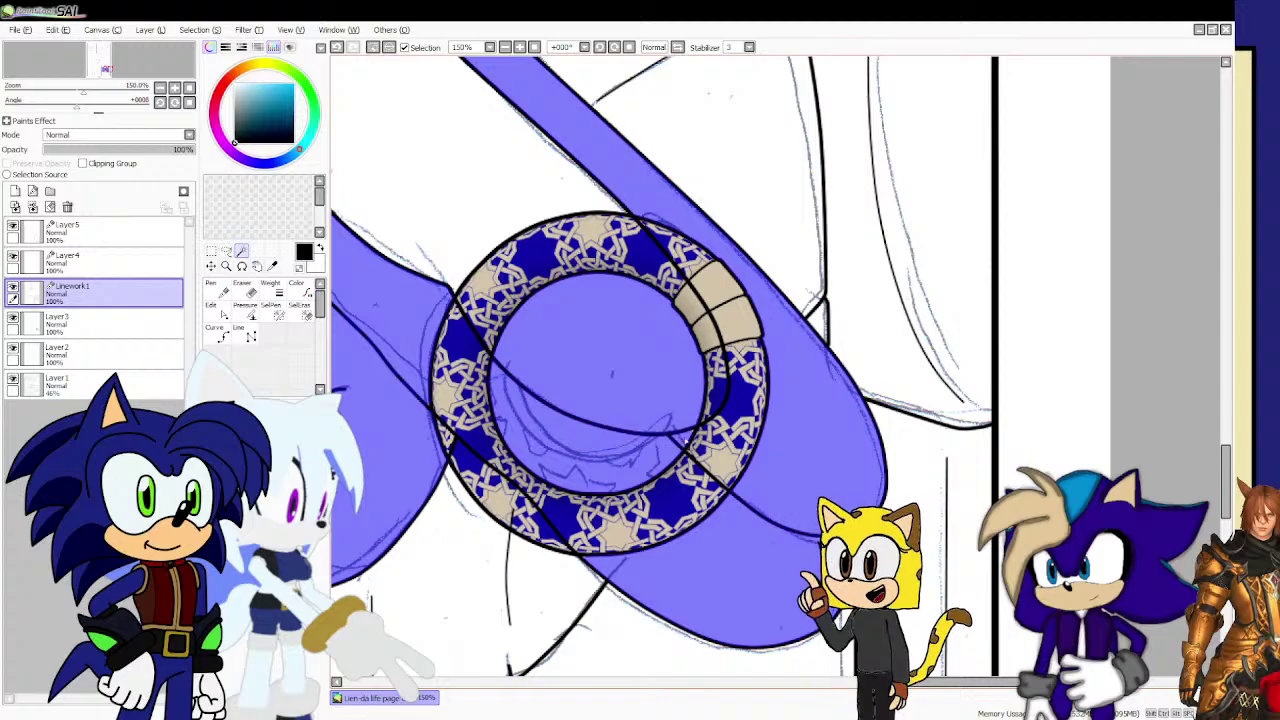
{"action": "scroll", "coordinate": [682, 440], "scroll_direction": "up", "scroll_amount": 4}
{"action": "scroll", "coordinate": [704, 424], "scroll_direction": "down", "scroll_amount": 5}
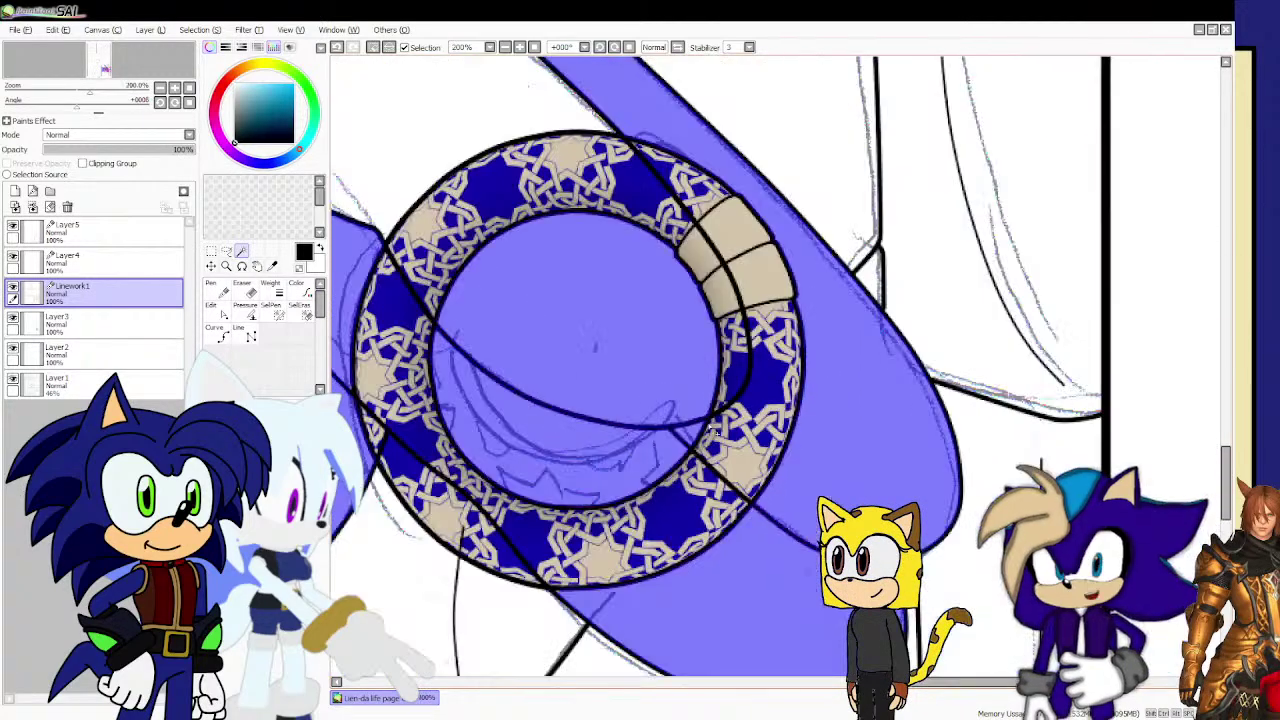
{"action": "scroll", "coordinate": [575, 290], "scroll_direction": "up", "scroll_amount": 2}
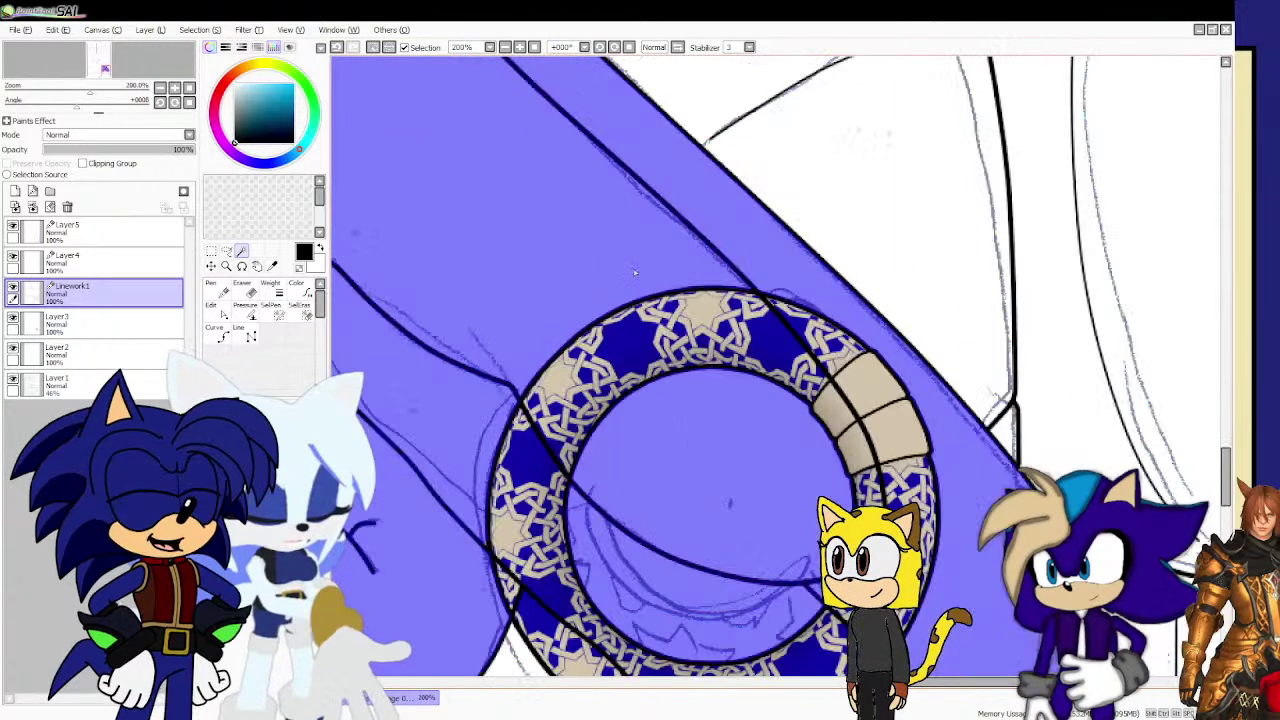
{"action": "scroll", "coordinate": [668, 320], "scroll_direction": "down", "scroll_amount": 2}
{"action": "scroll", "coordinate": [384, 243], "scroll_direction": "up", "scroll_amount": 4}
{"action": "scroll", "coordinate": [420, 254], "scroll_direction": "up", "scroll_amount": 1}
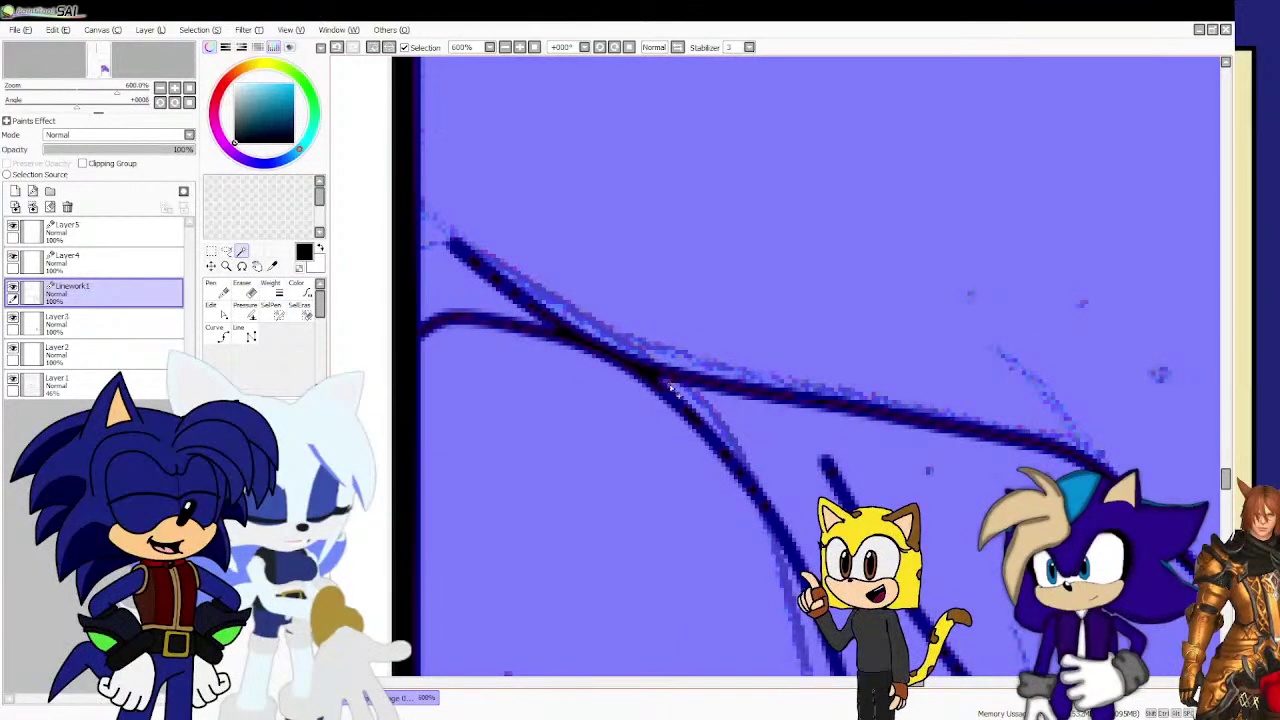
{"action": "scroll", "coordinate": [670, 388], "scroll_direction": "down", "scroll_amount": 7}
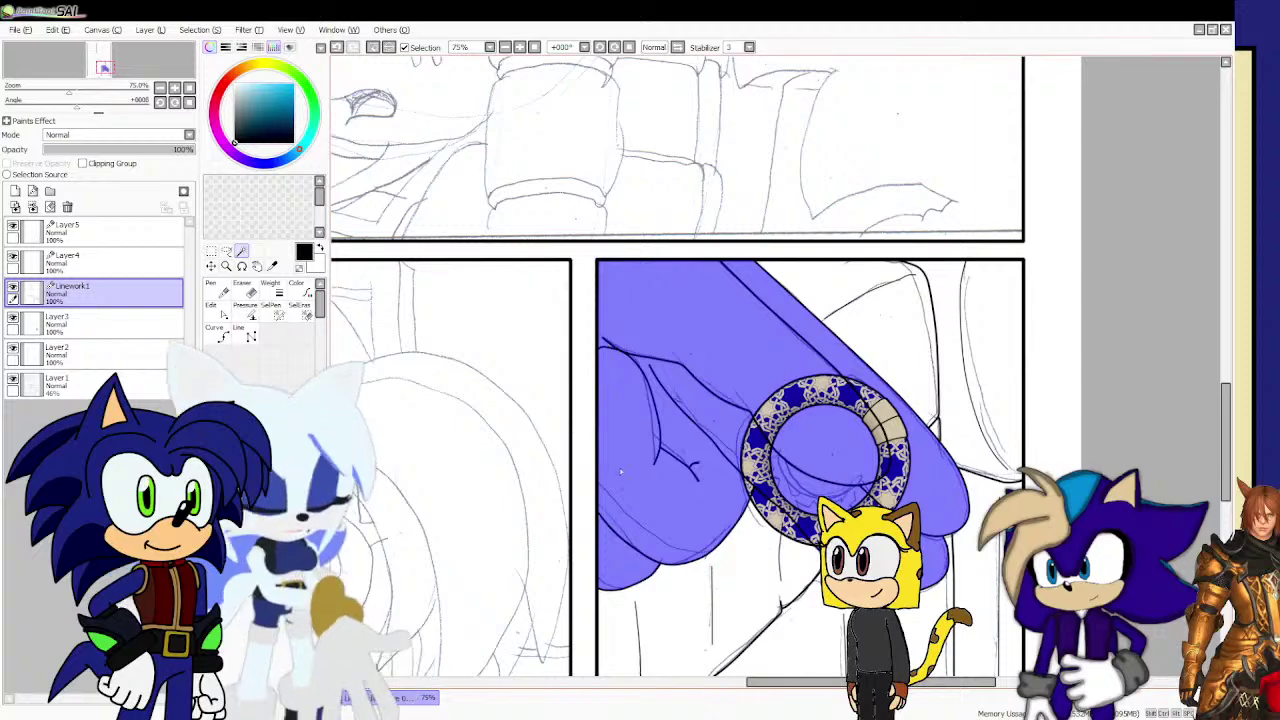
Pick the light grey from the coloured Lien-da page and paint it over the selected hand area on Layer2 of page 12.
{"action": "left_click", "coordinate": [385, 697]}
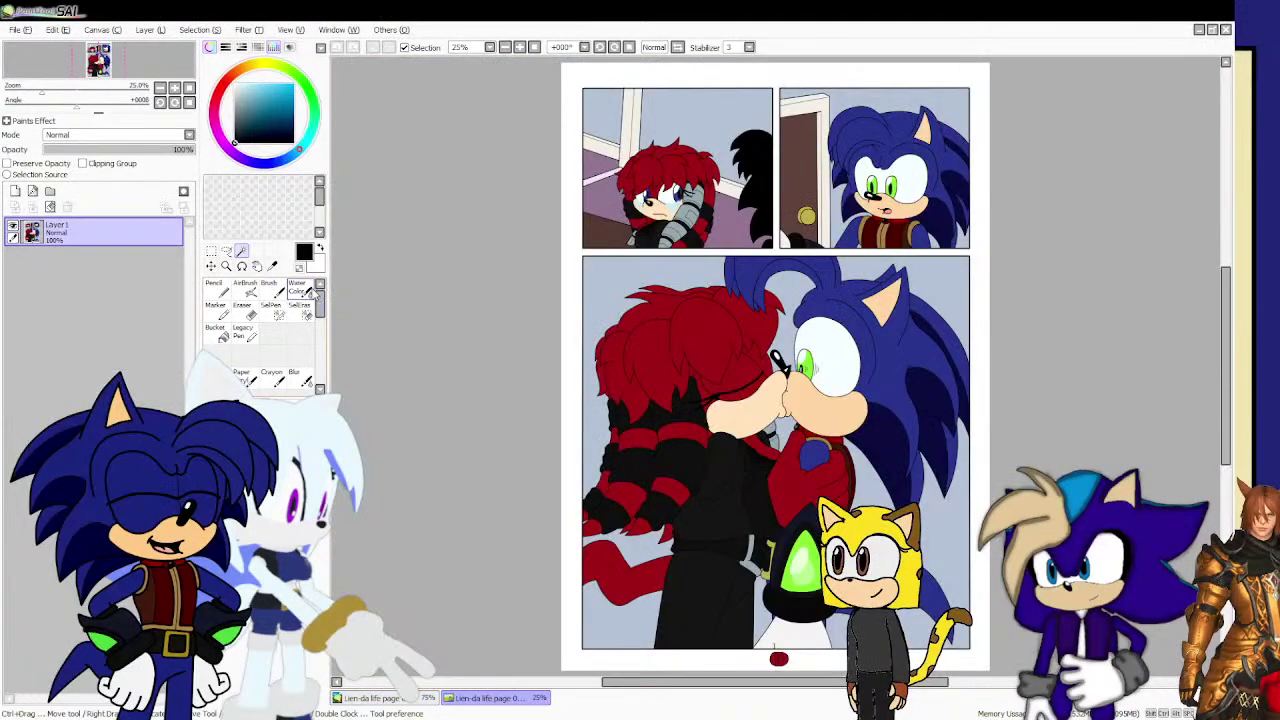
{"action": "left_click", "coordinate": [272, 266]}
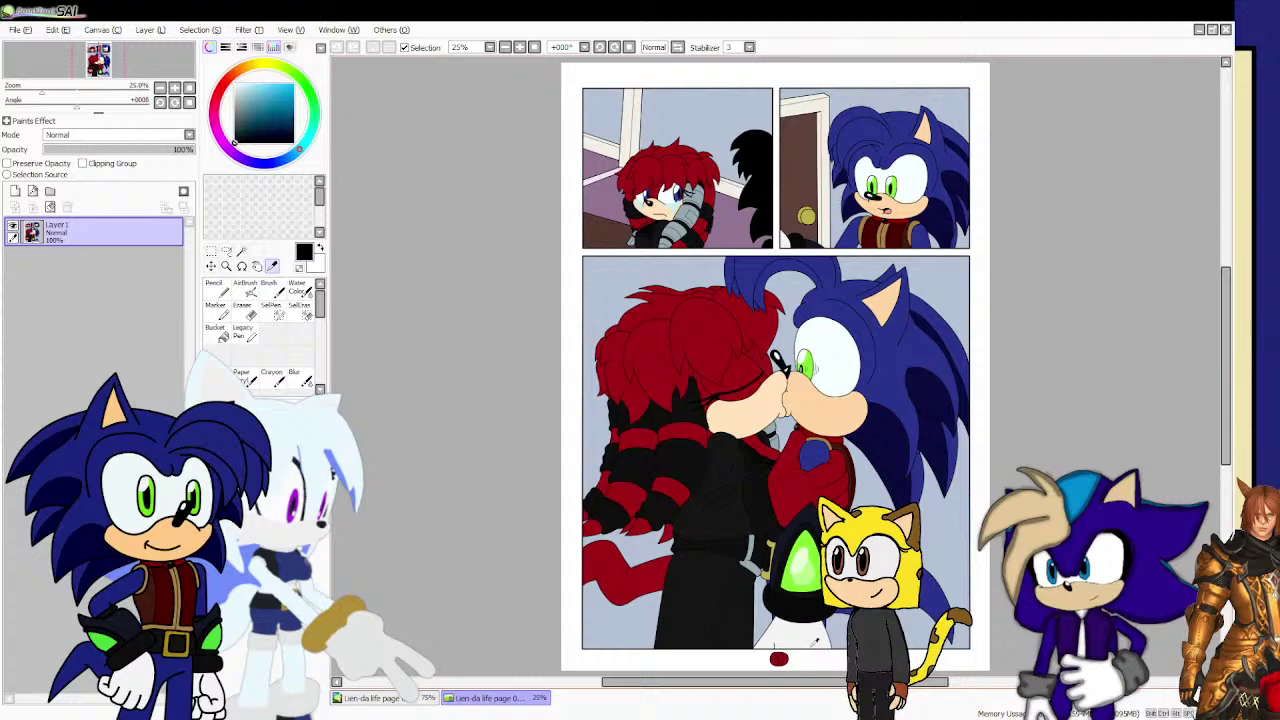
{"action": "left_click", "coordinate": [407, 700]}
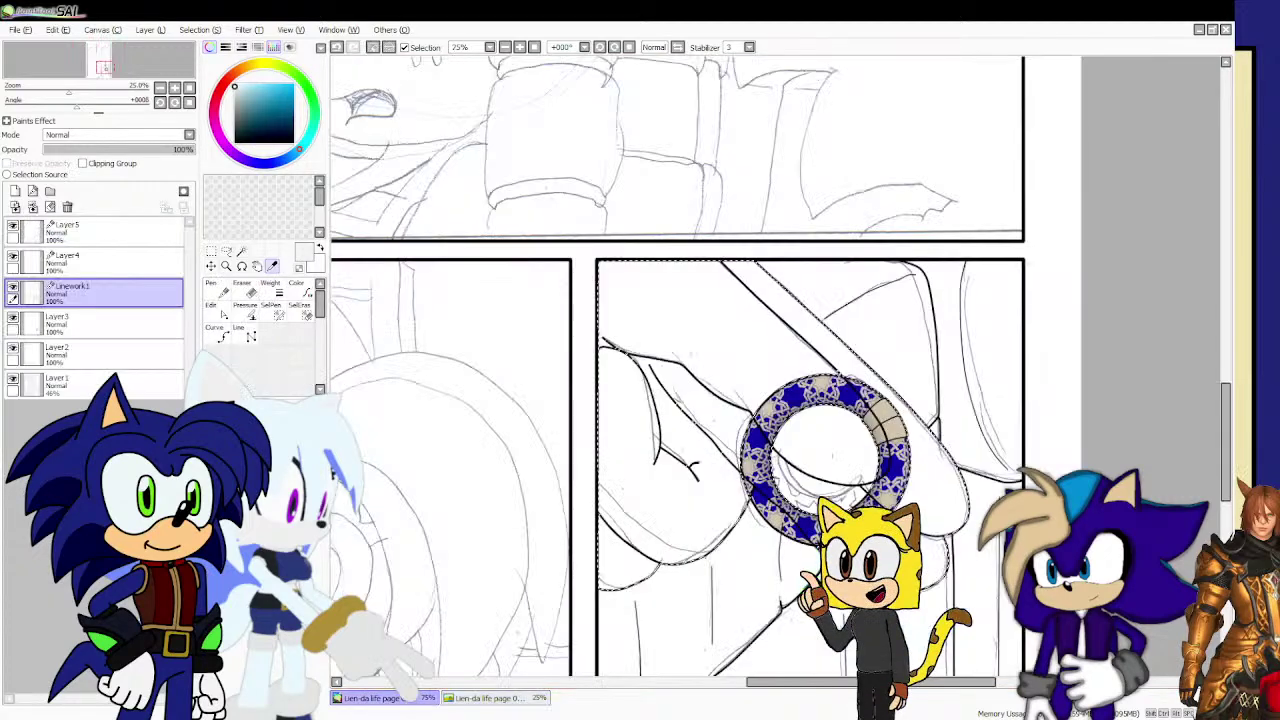
{"action": "left_click", "coordinate": [120, 354]}
{"action": "mouse_move", "coordinate": [640, 330]}
{"action": "left_mouse_down"}
{"action": "mouse_move", "coordinate": [860, 460]}
{"action": "mouse_move", "coordinate": [703, 240]}
{"action": "mouse_move", "coordinate": [636, 550]}
{"action": "mouse_move", "coordinate": [887, 570]}
{"action": "left_mouse_up"}
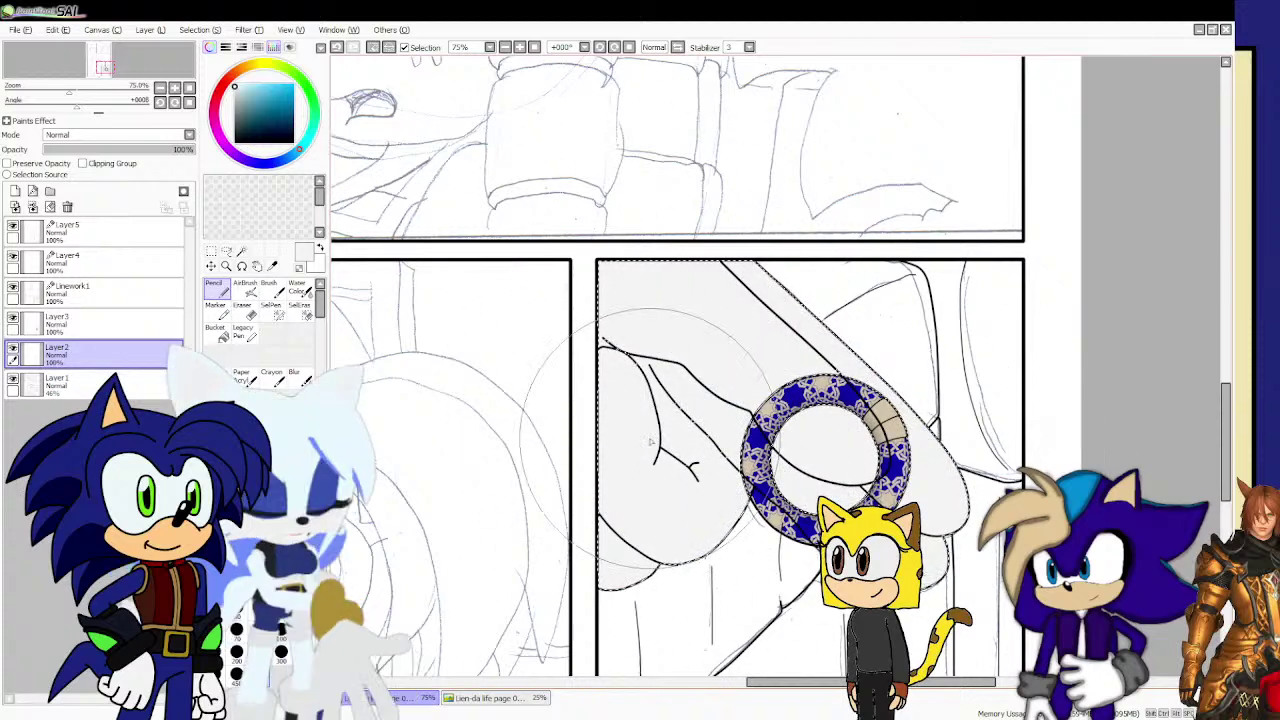
Clear the hand selection and select the background areas around the hand and ring with the Magic Wand on Linework1.
{"action": "left_click", "coordinate": [211, 250]}
{"action": "key", "text": "ctrl+d"}
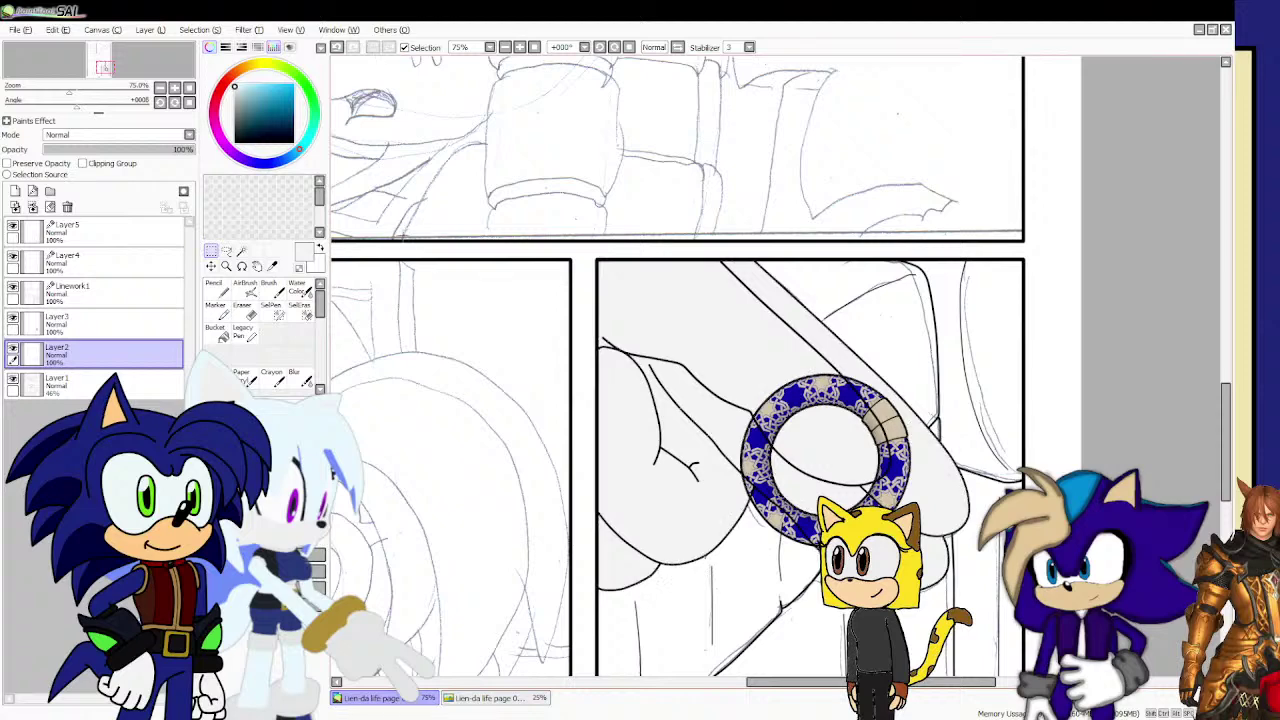
{"action": "left_click", "coordinate": [210, 292]}
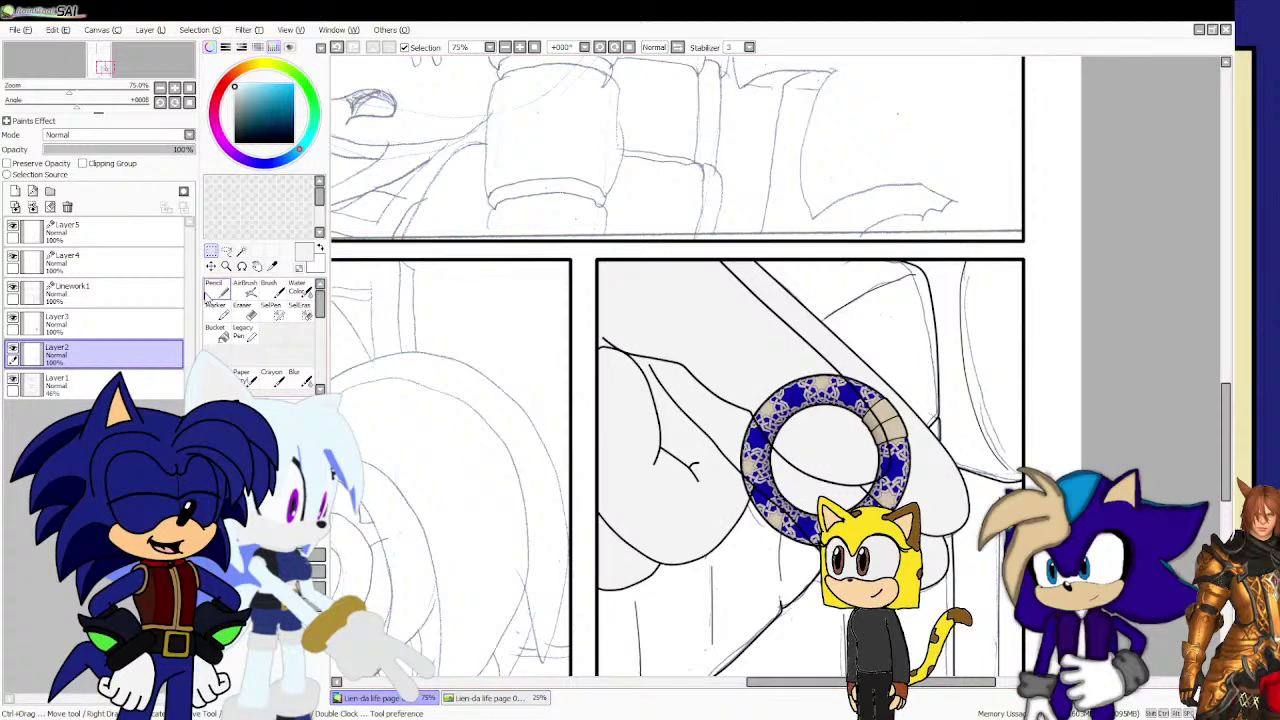
{"action": "left_click", "coordinate": [241, 251]}
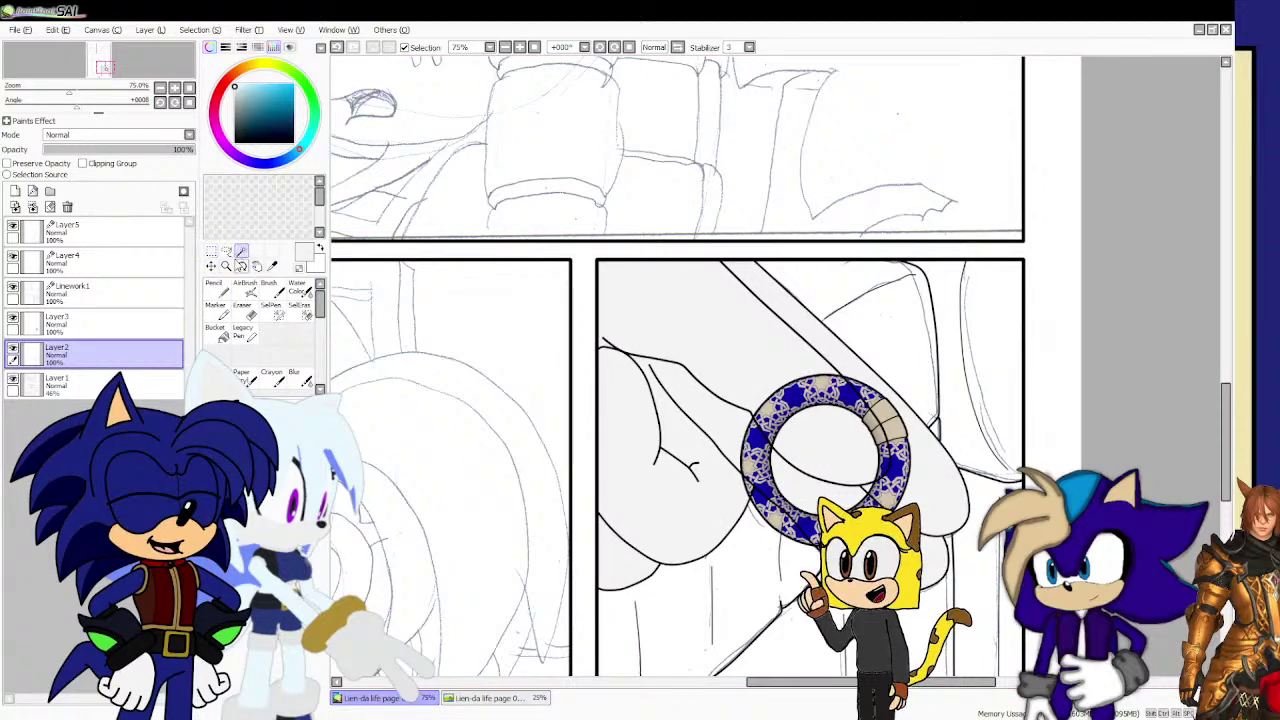
{"action": "left_click", "coordinate": [164, 294]}
{"action": "left_click", "coordinate": [728, 611]}
{"action": "left_click", "coordinate": [813, 622]}
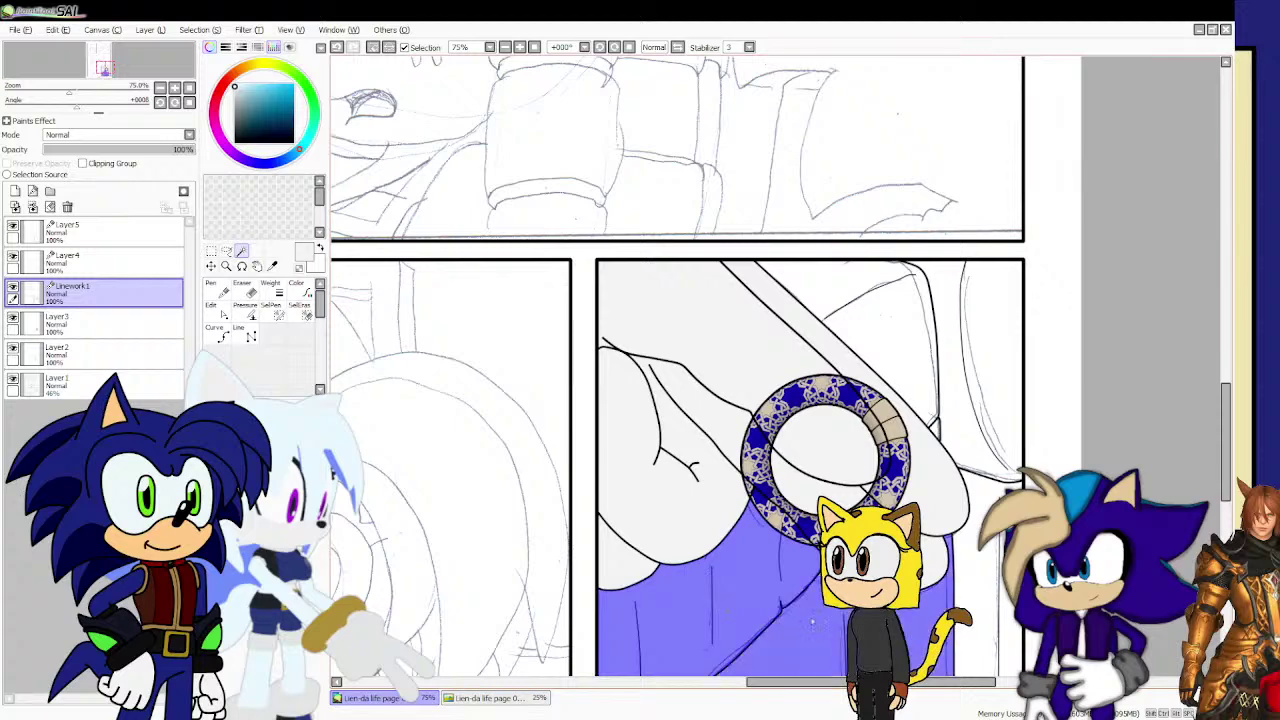
{"action": "mouse_move", "coordinate": [990, 640]}
{"action": "left_mouse_down"}
{"action": "mouse_move", "coordinate": [990, 470]}
{"action": "mouse_move", "coordinate": [916, 380]}
{"action": "mouse_move", "coordinate": [938, 425]}
{"action": "left_mouse_up"}
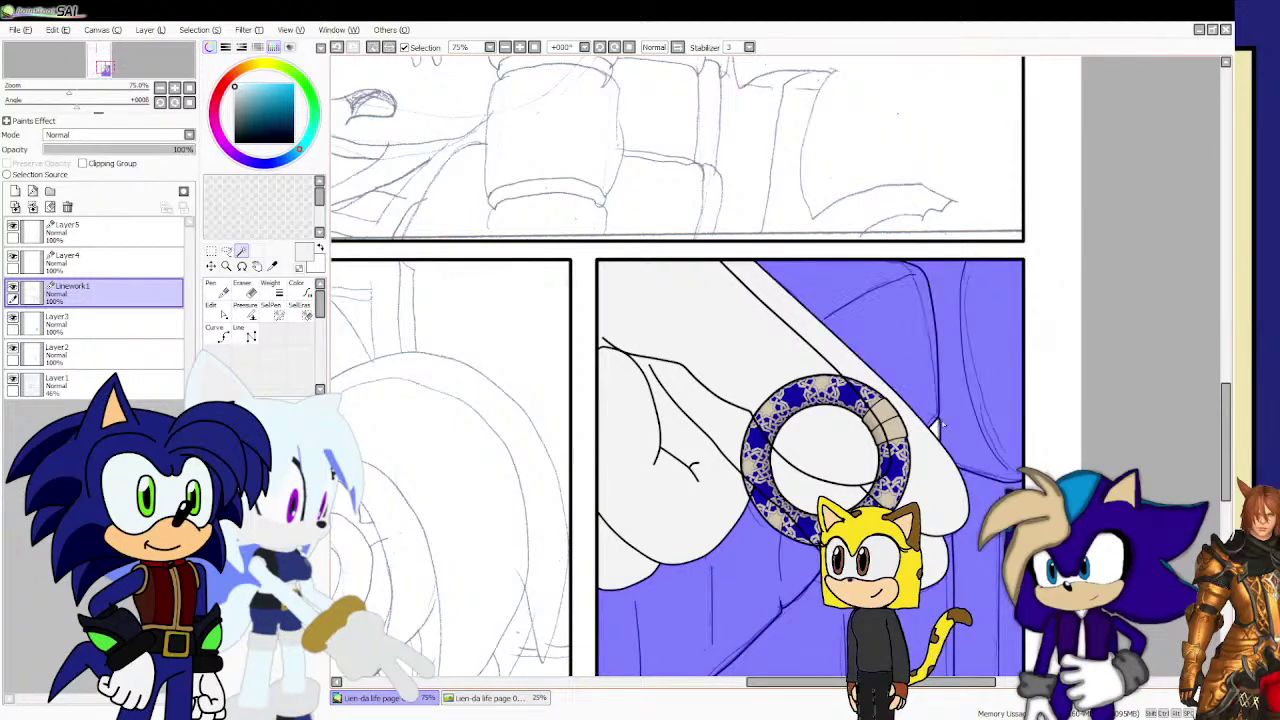
Pick the dark green of the sofa from the coloured page, paint it over the selected background on page 12's Layer2, and deselect.
{"action": "scroll", "coordinate": [817, 475], "scroll_direction": "down", "scroll_amount": 1}
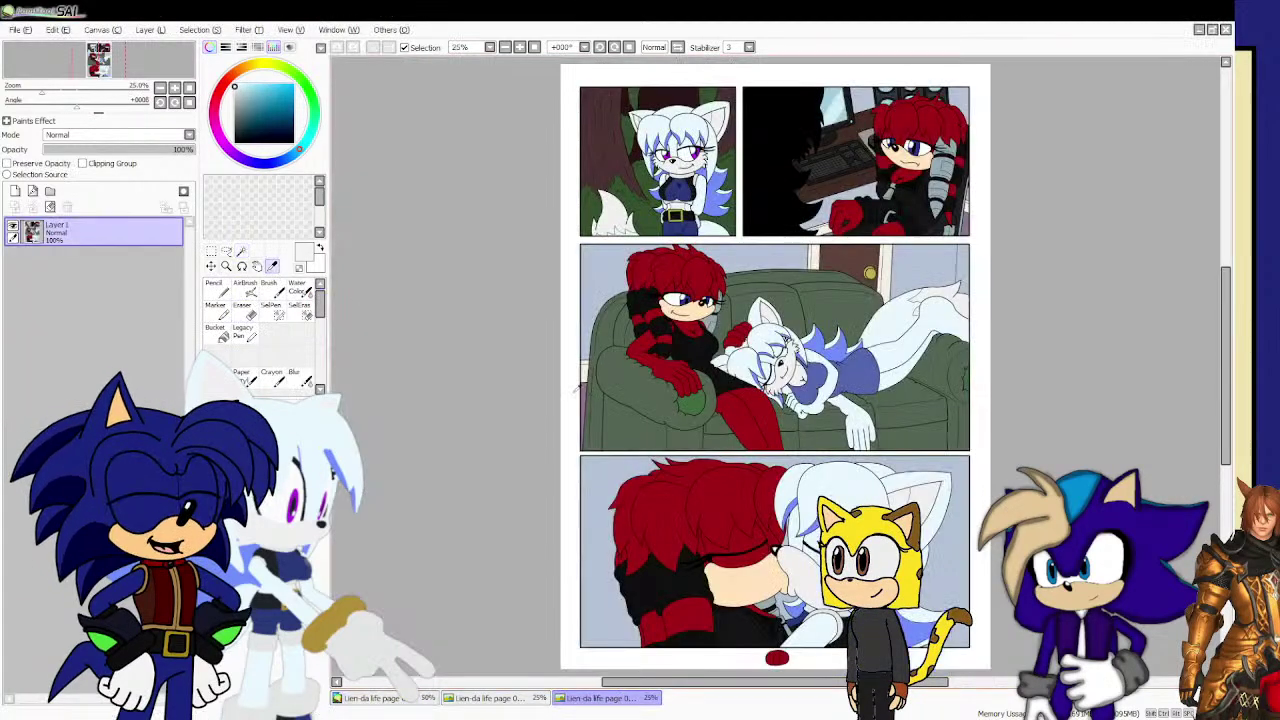
{"action": "left_click", "coordinate": [634, 383]}
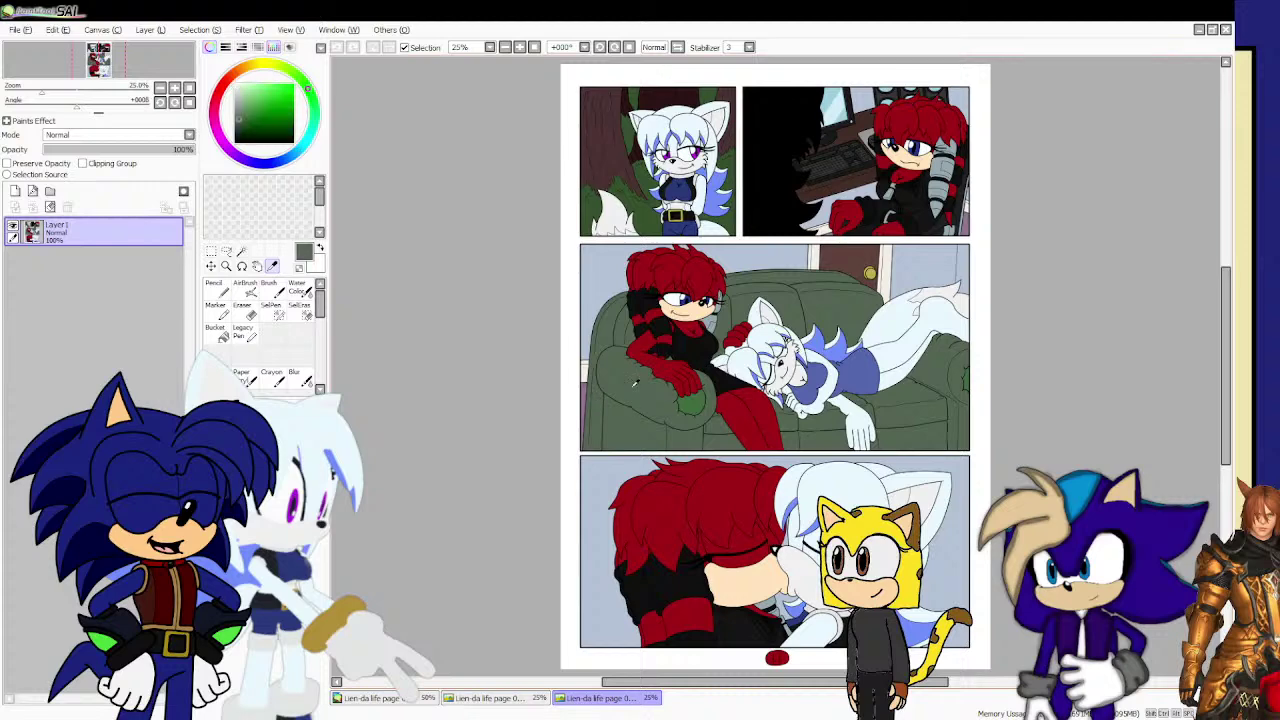
{"action": "left_click", "coordinate": [375, 697]}
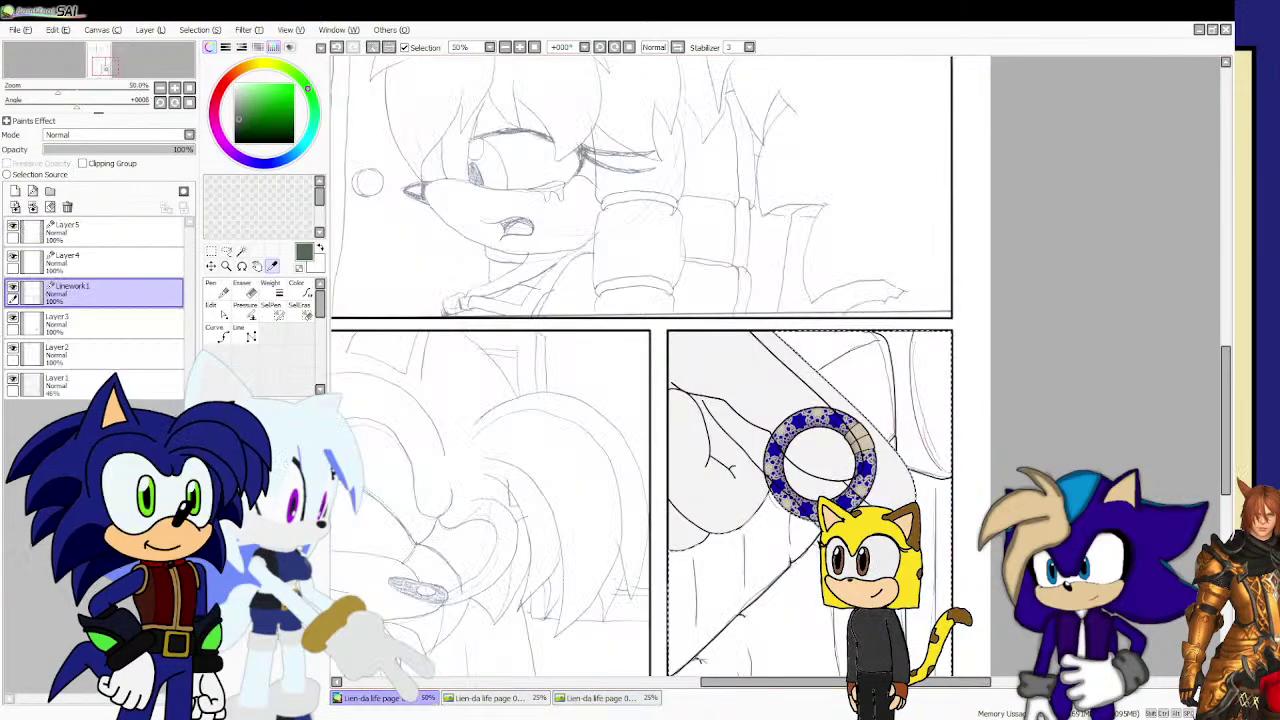
{"action": "left_click", "coordinate": [143, 351]}
{"action": "left_click", "coordinate": [214, 287]}
{"action": "mouse_move", "coordinate": [870, 360]}
{"action": "left_mouse_down"}
{"action": "mouse_move", "coordinate": [976, 503]}
{"action": "mouse_move", "coordinate": [925, 668]}
{"action": "left_mouse_up"}
{"action": "scroll", "coordinate": [660, 648], "scroll_direction": "down", "scroll_amount": 2}
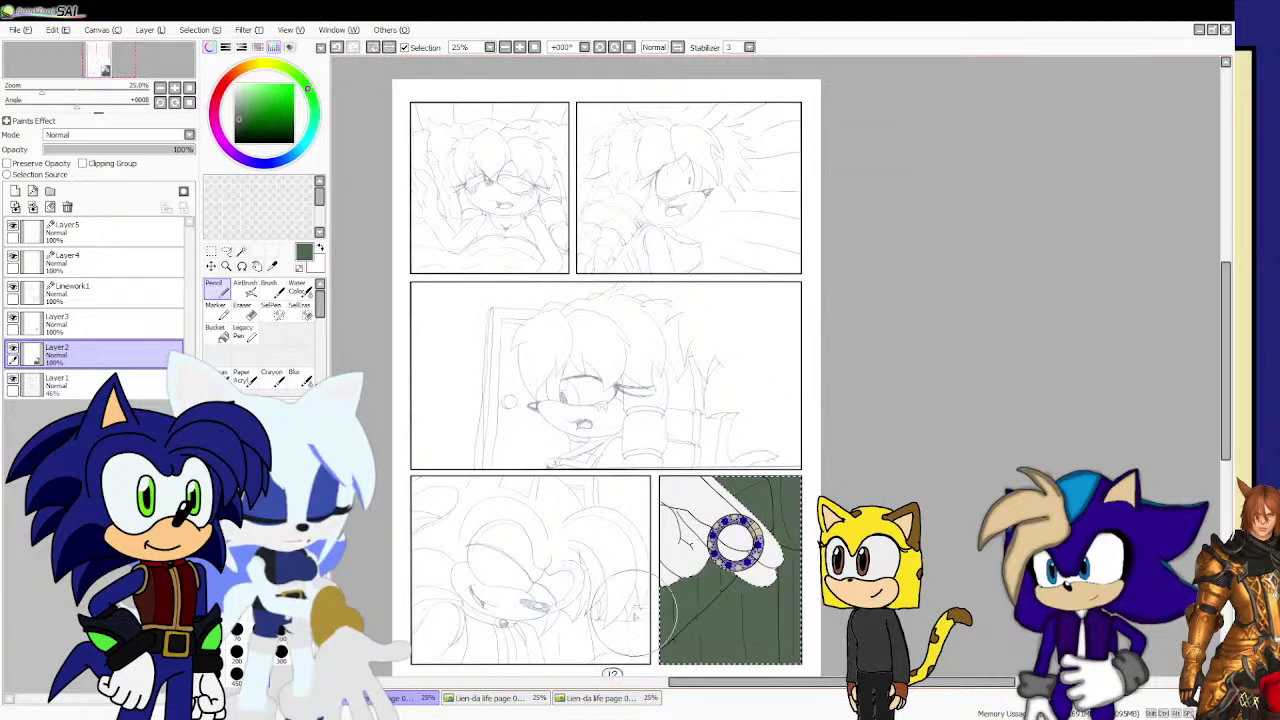
{"action": "scroll", "coordinate": [635, 603], "scroll_direction": "up", "scroll_amount": 1}
{"action": "key", "text": "ctrl+d"}
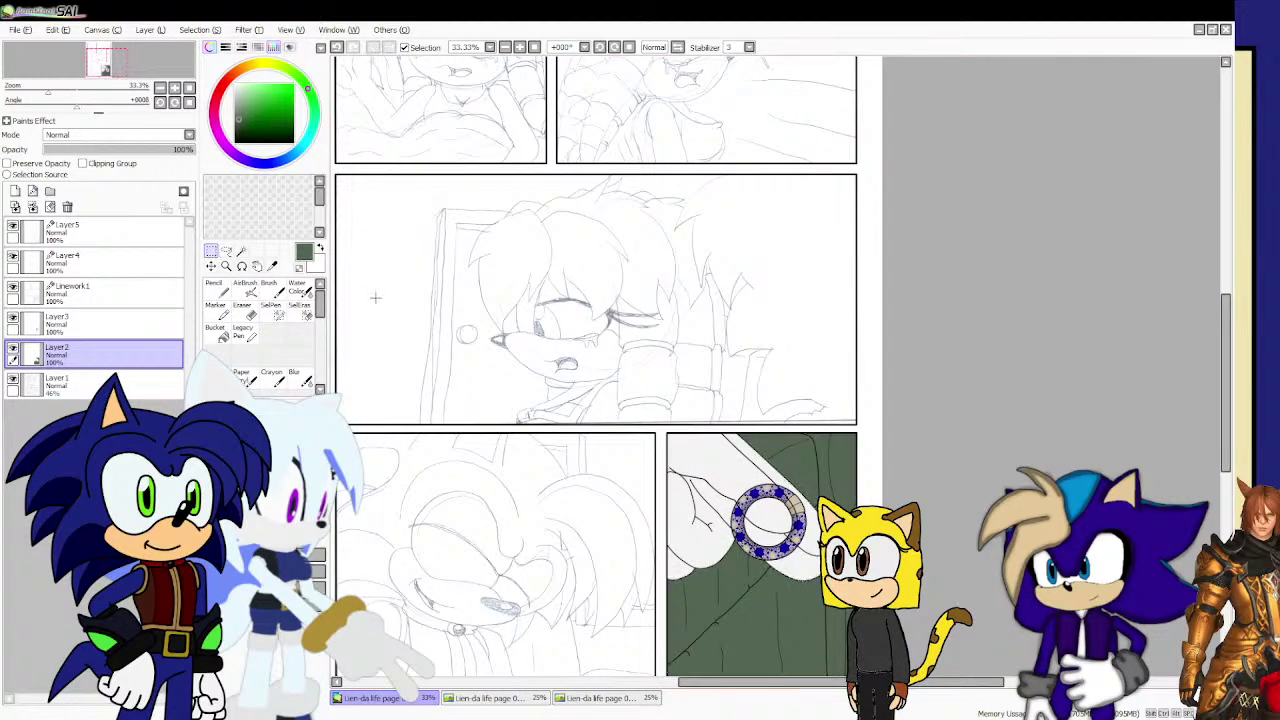
Try to select the finger that passes through the ring with the Magic Wand on Layer5, and clear the selection.
{"action": "left_click", "coordinate": [143, 243]}
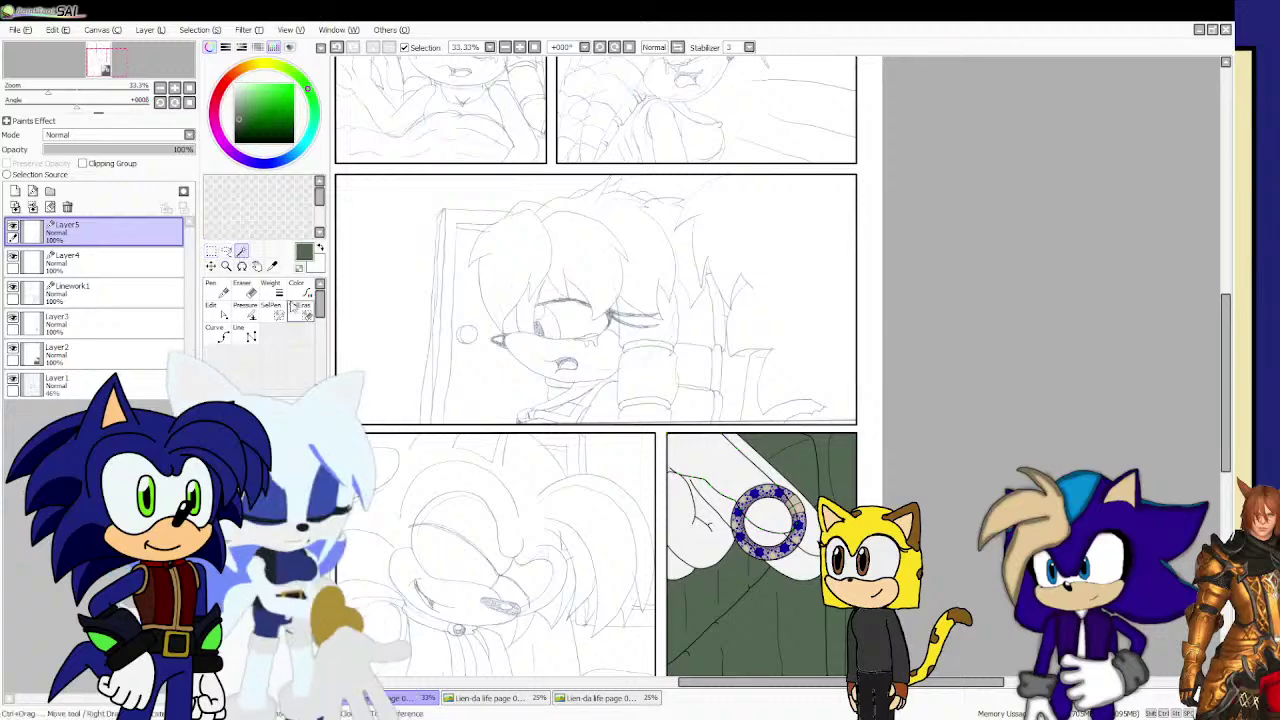
{"action": "left_click", "coordinate": [713, 476]}
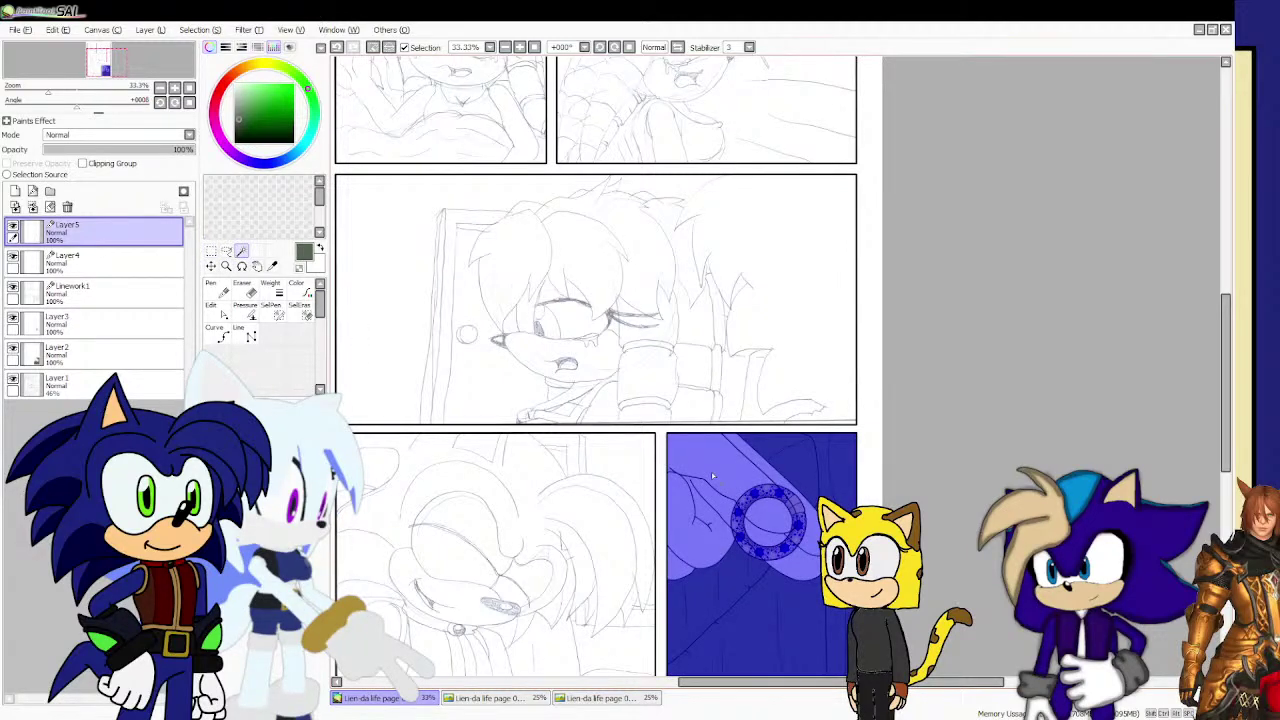
{"action": "key", "text": "ctrl+d"}
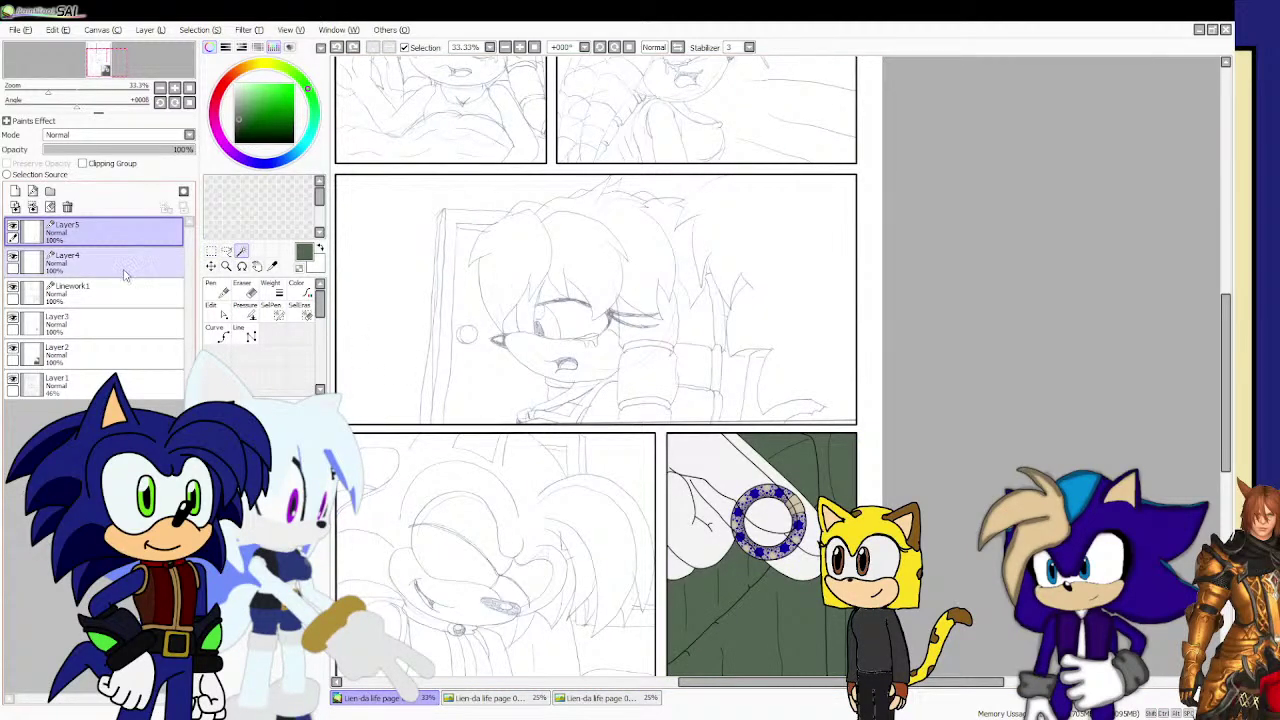
Pick the hand's light grey and close the gap between the finger stroke's end and the panel frame on Layer5 with the Line tool.
{"action": "left_click", "coordinate": [242, 330]}
{"action": "scroll", "coordinate": [701, 504], "scroll_direction": "up", "scroll_amount": 5}
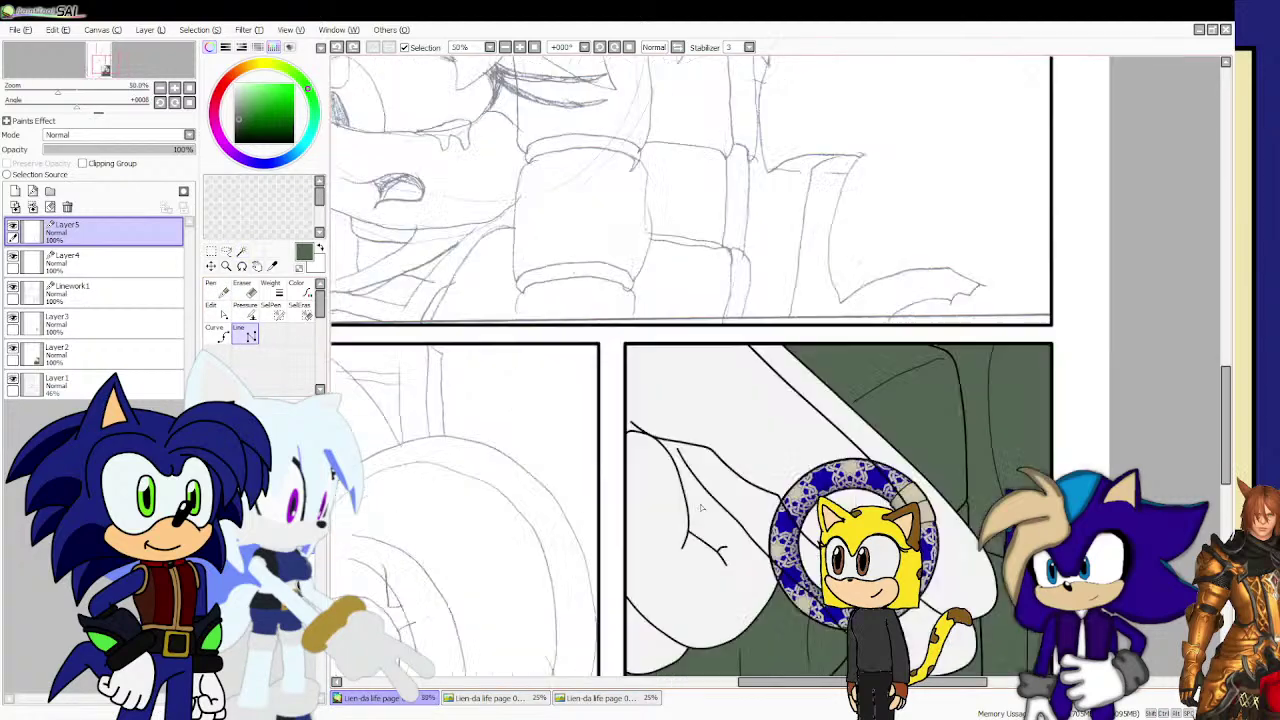
{"action": "left_click", "coordinate": [563, 345]}
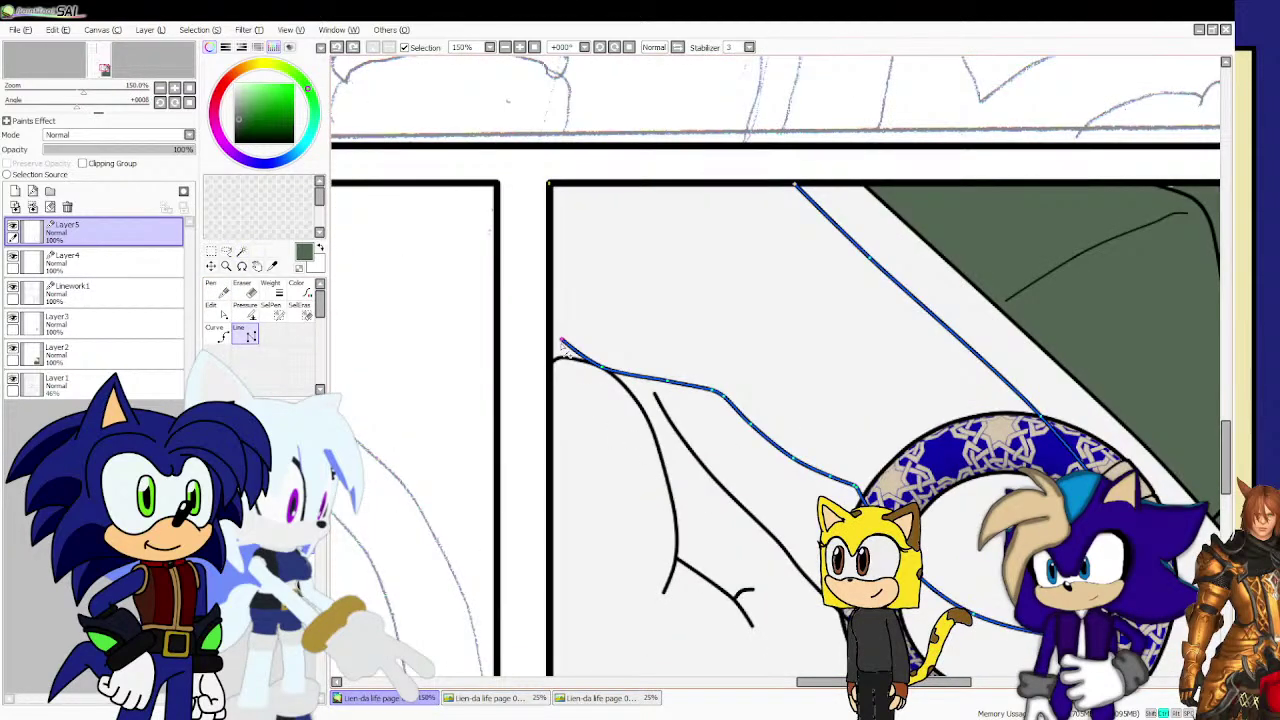
{"action": "key", "text": "Return"}
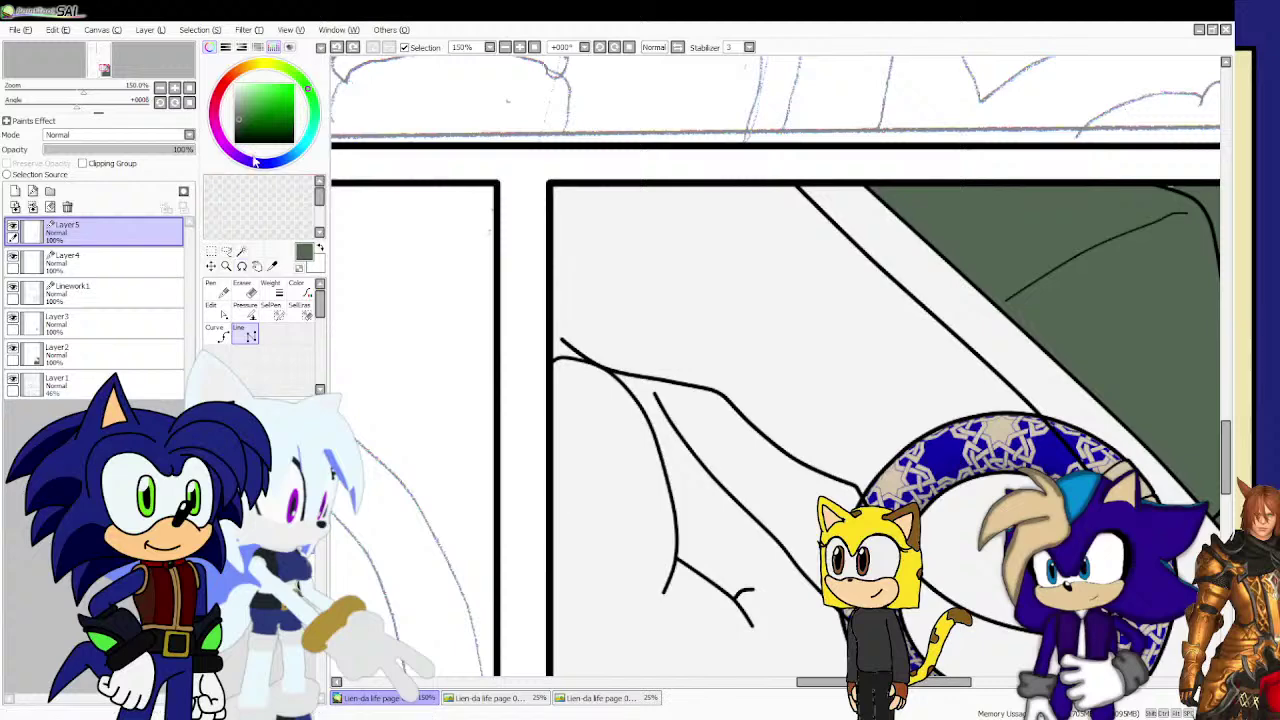
{"action": "left_click", "coordinate": [222, 336]}
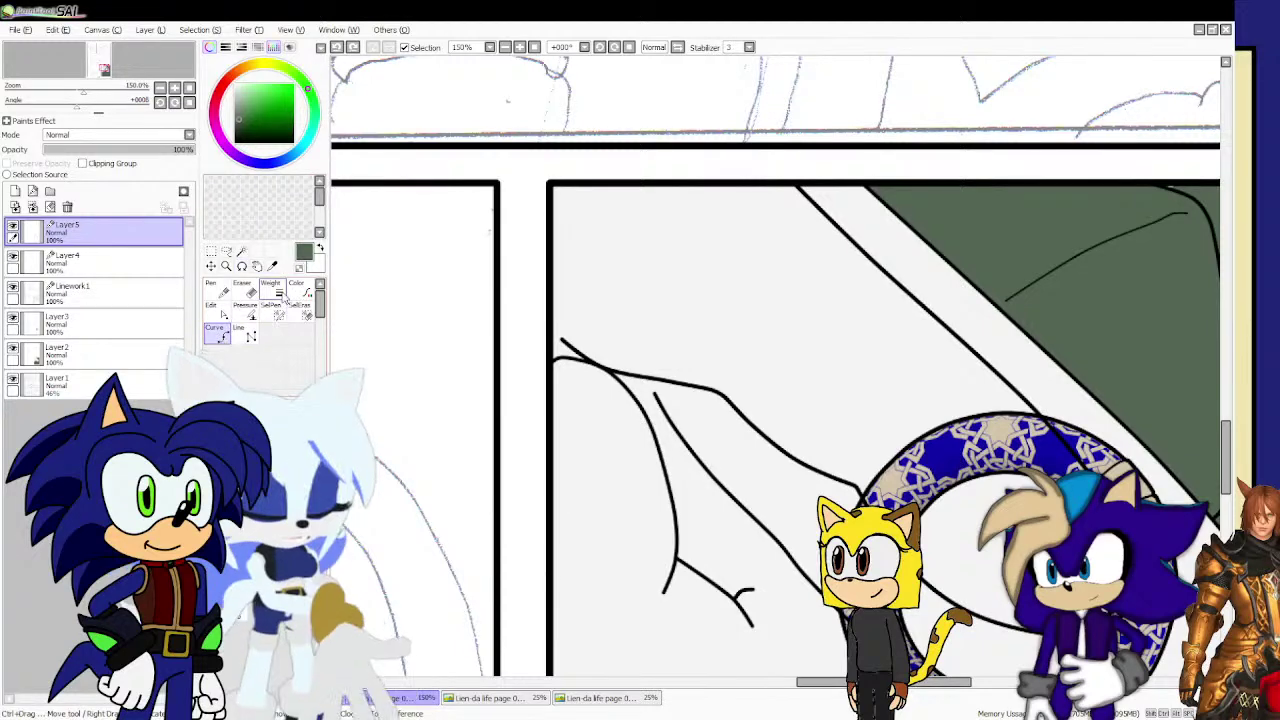
{"action": "left_click", "coordinate": [272, 266]}
{"action": "left_click", "coordinate": [373, 263]}
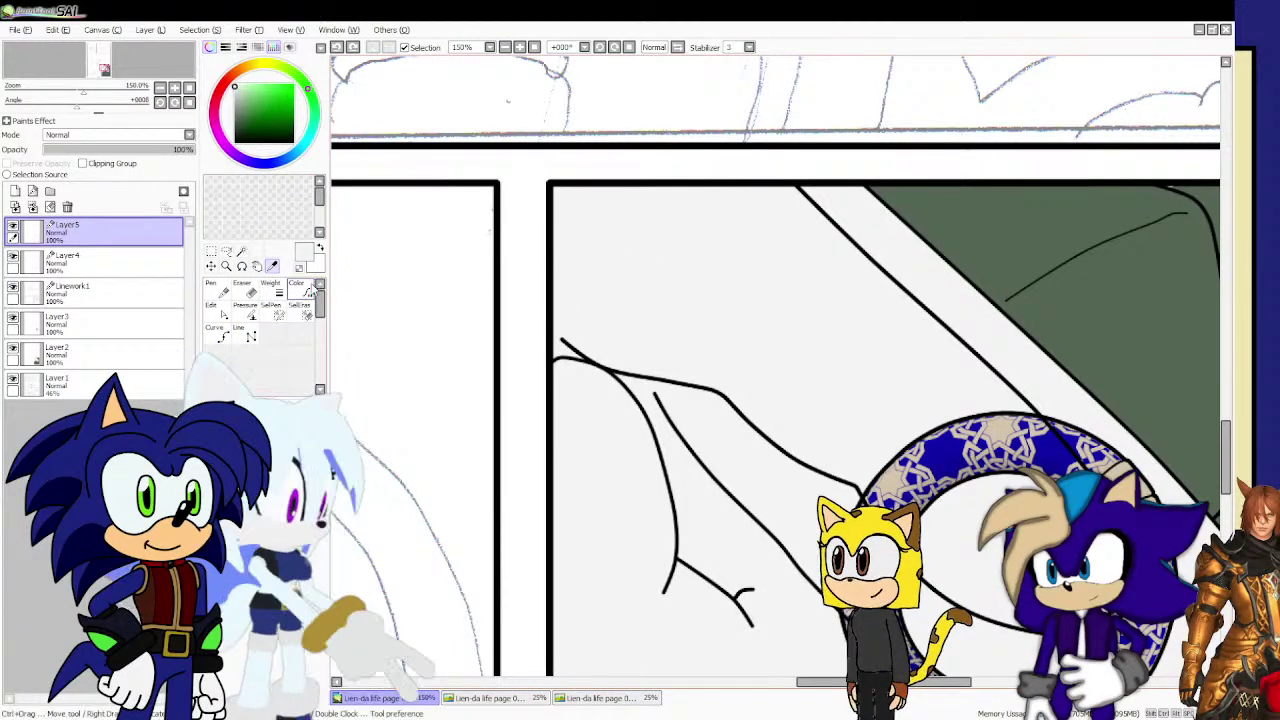
{"action": "left_click", "coordinate": [249, 337]}
{"action": "scroll", "coordinate": [549, 343], "scroll_direction": "up", "scroll_amount": 4}
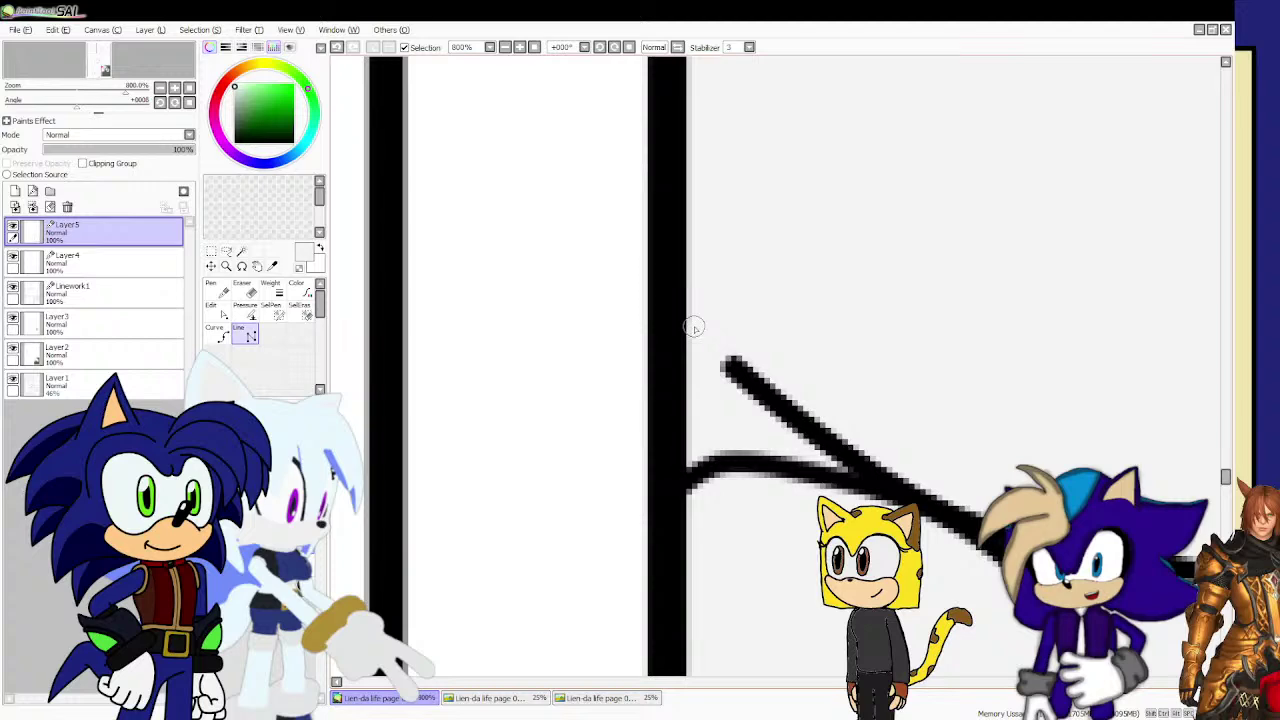
{"action": "key", "text": "Escape"}
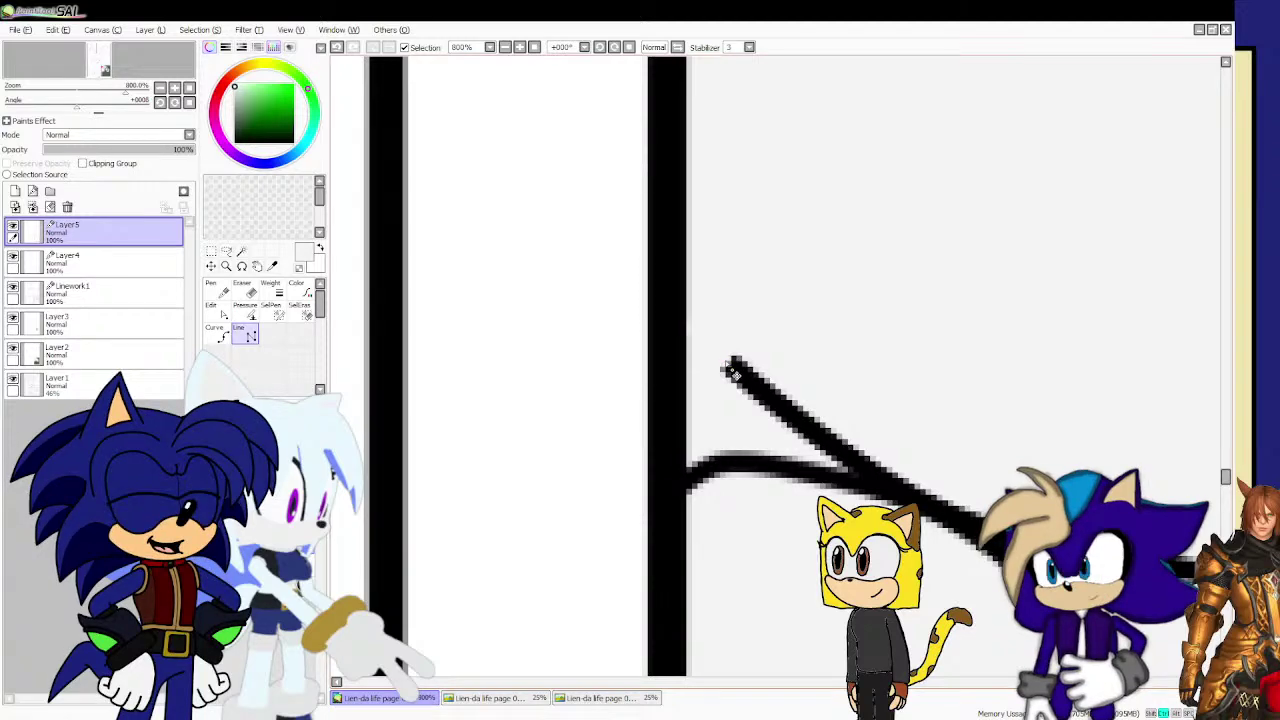
{"action": "scroll", "coordinate": [707, 368], "scroll_direction": "down", "scroll_amount": 6}
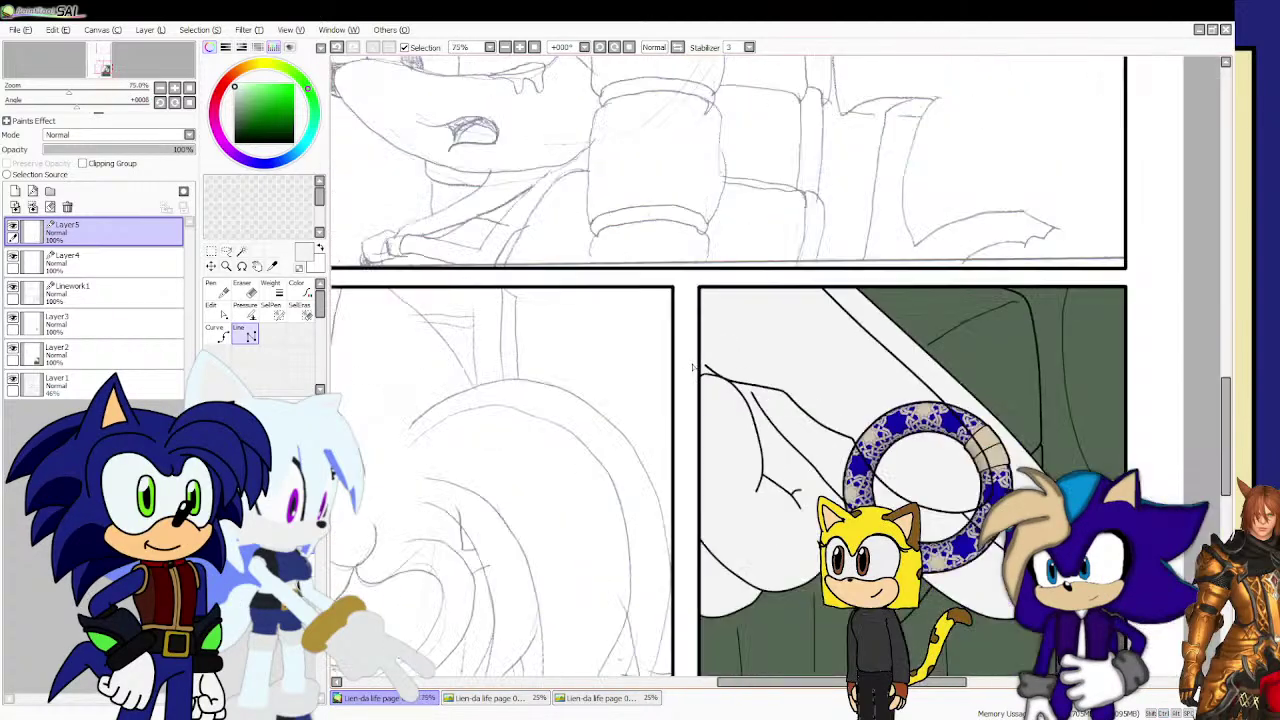
Select the finger passing through the ring with the Magic Wand on Layer5 and pick its light grey.
{"action": "left_click", "coordinate": [242, 252]}
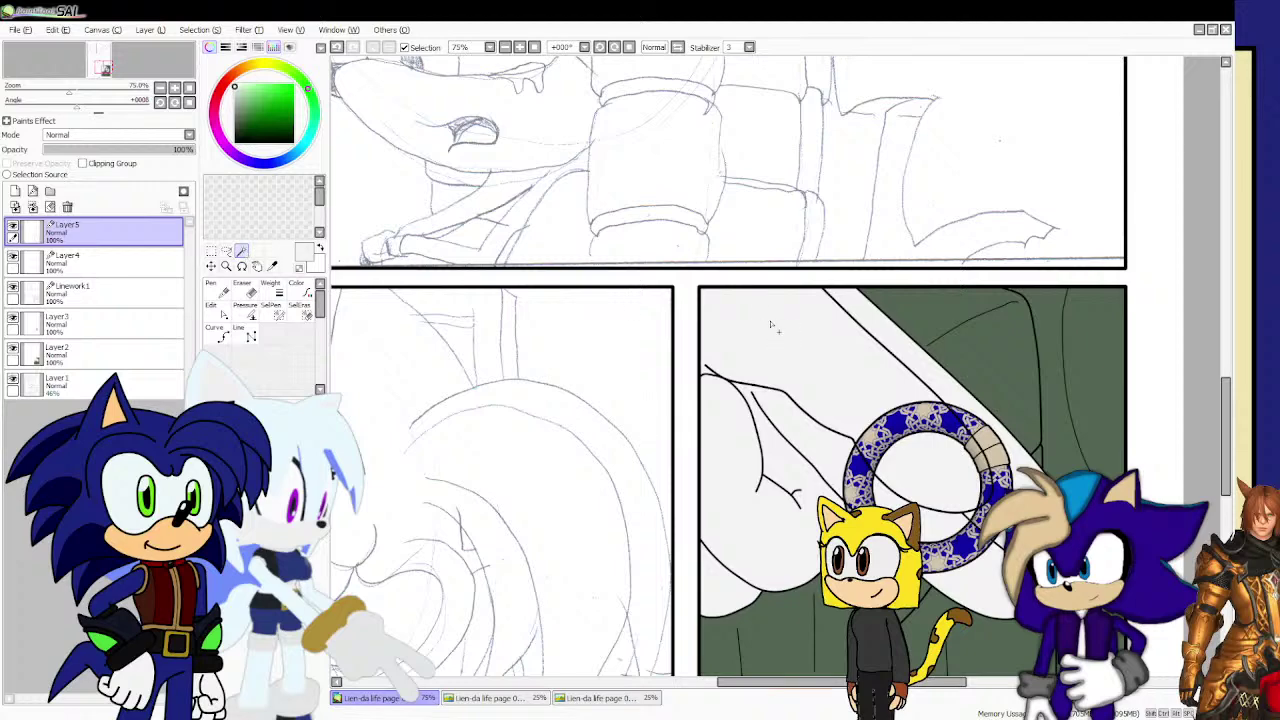
{"action": "left_click", "coordinate": [766, 325]}
{"action": "left_click", "coordinate": [272, 266]}
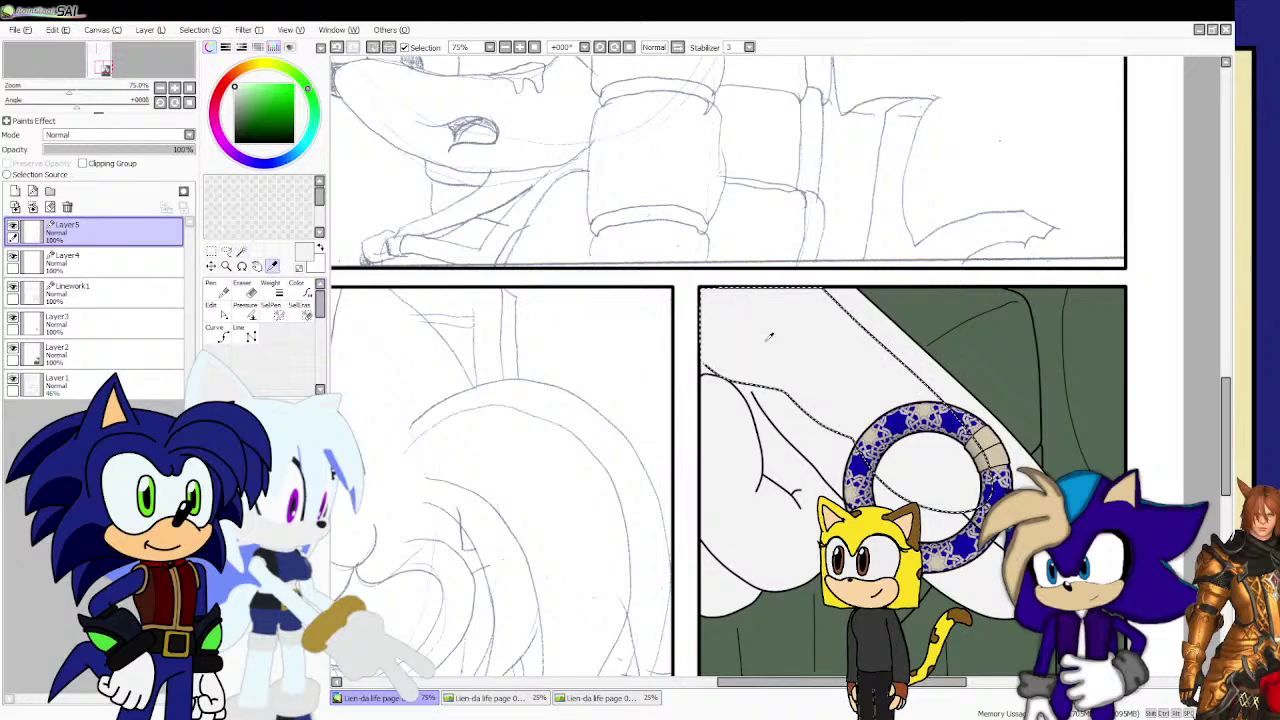
Add a new layer between Layer5 and Layer4 and paint the selected finger light grey on it, covering the ring.
{"action": "left_click", "coordinate": [88, 262], "text": "ctrl"}
{"action": "left_click", "coordinate": [88, 262]}
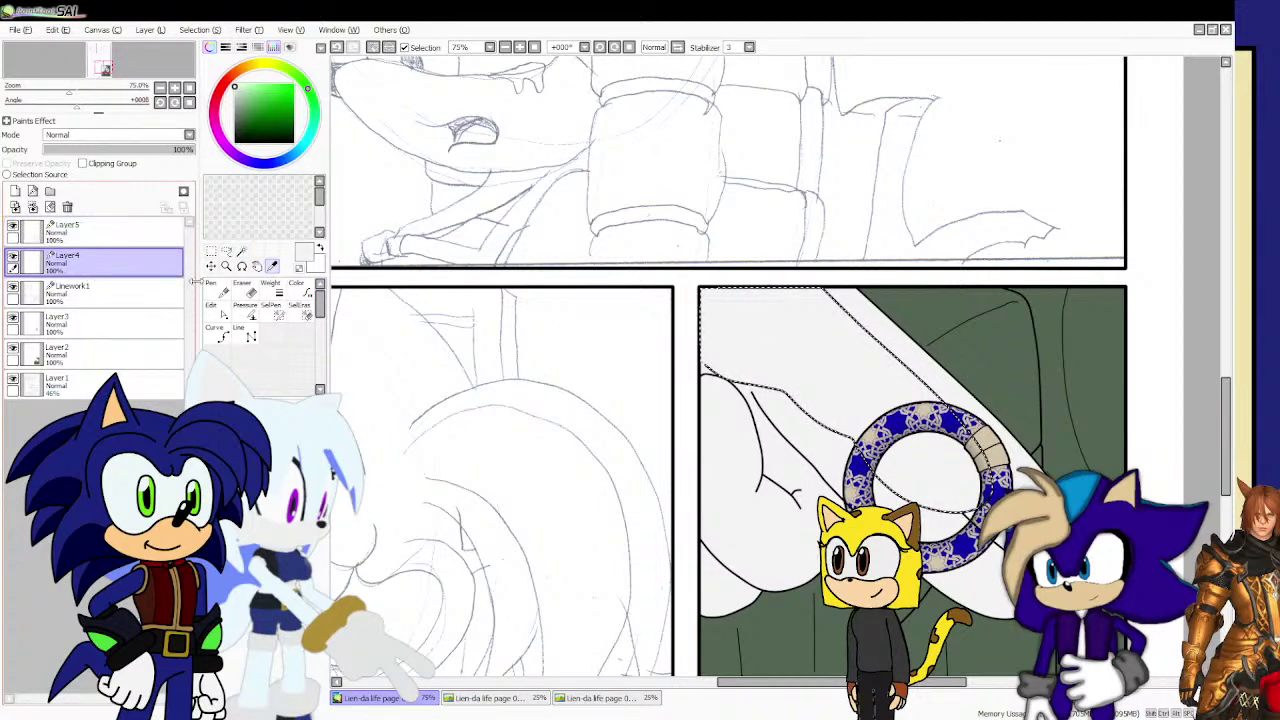
{"action": "left_click", "coordinate": [211, 288]}
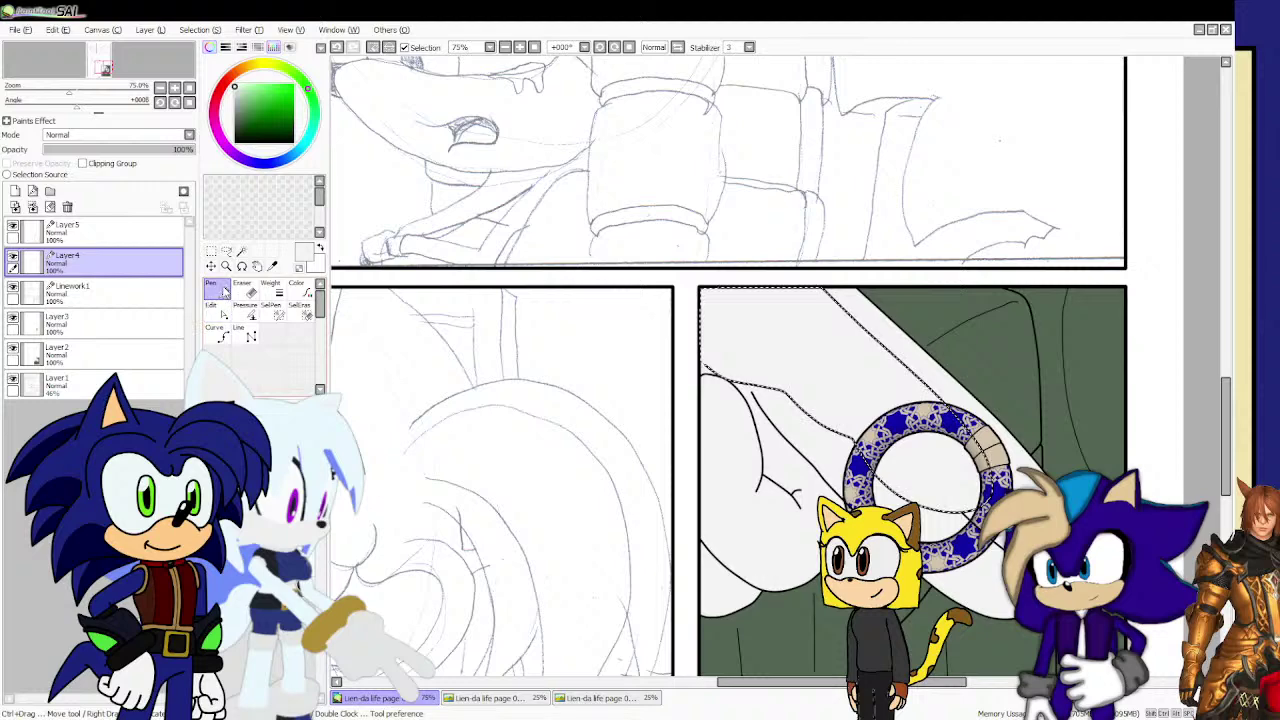
{"action": "left_click", "coordinate": [113, 233]}
{"action": "left_click", "coordinate": [88, 262]}
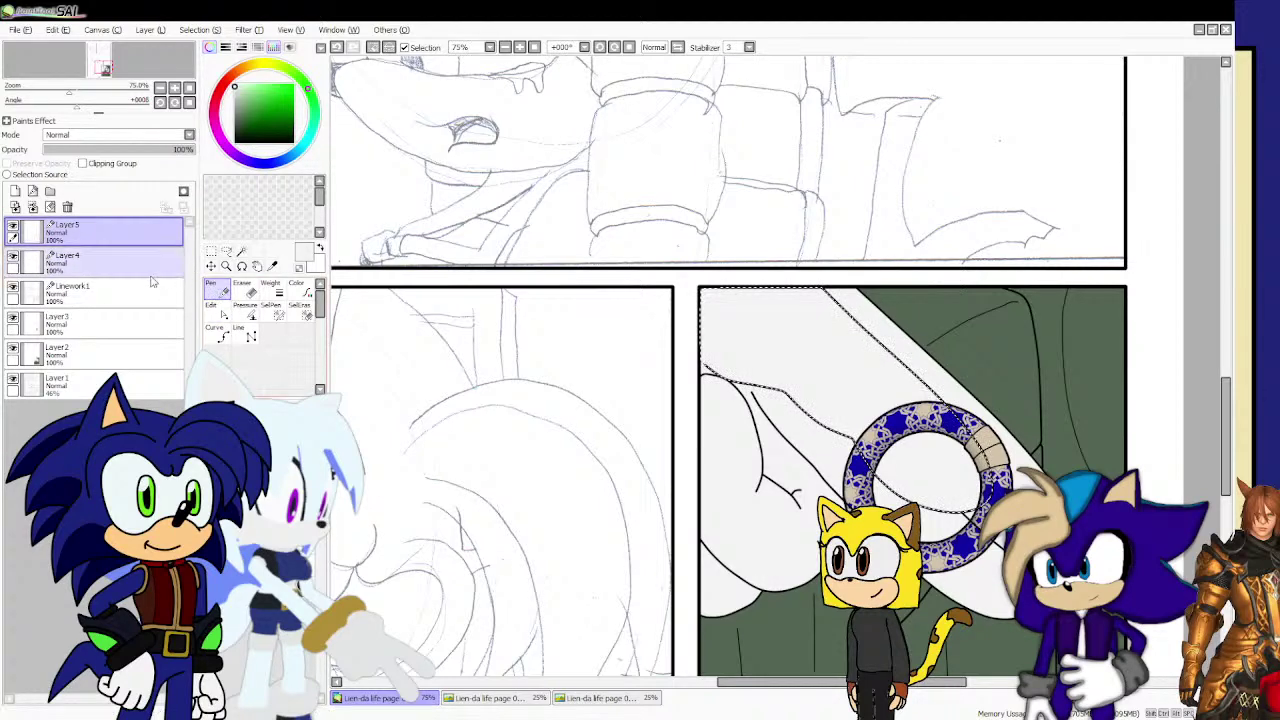
{"action": "left_click", "coordinate": [14, 192]}
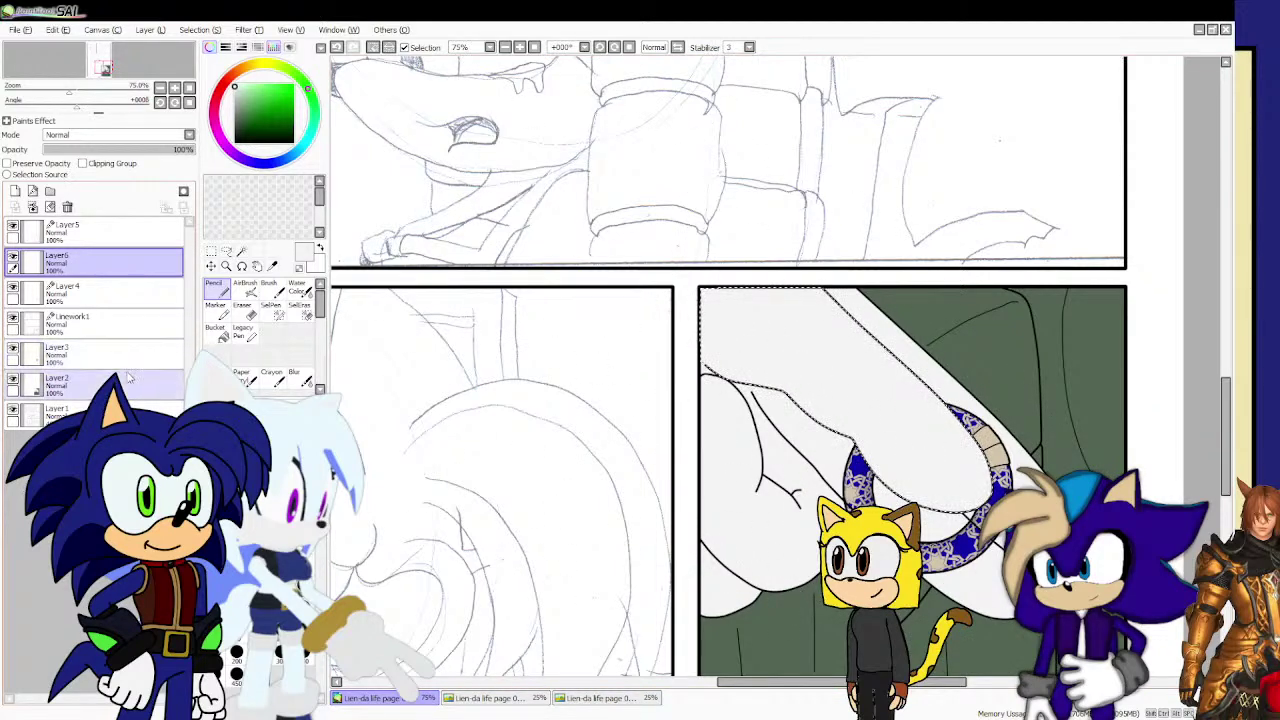
Move Layer3 and Linework1 above Layer4, with Layer3 directly over Linework1, and clear the finger selection.
{"action": "left_click_drag", "start_coordinate": [122, 368], "coordinate": [117, 293]}
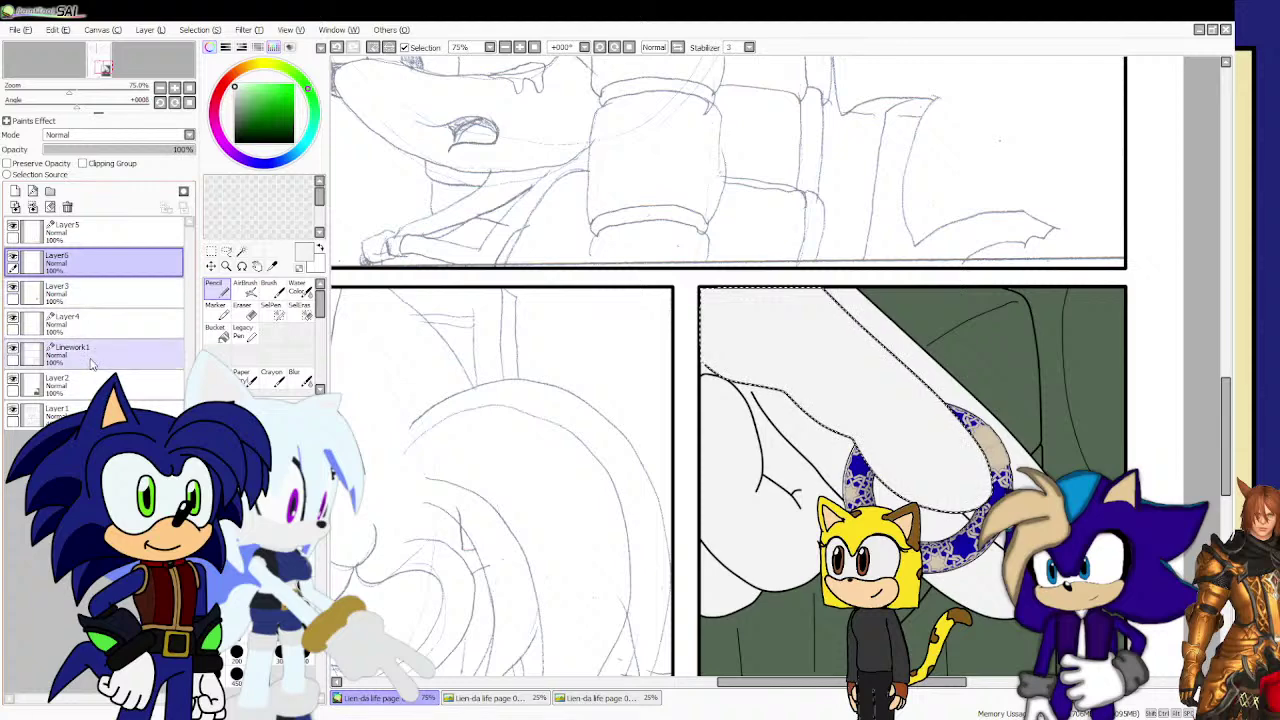
{"action": "left_click_drag", "start_coordinate": [90, 365], "coordinate": [89, 290]}
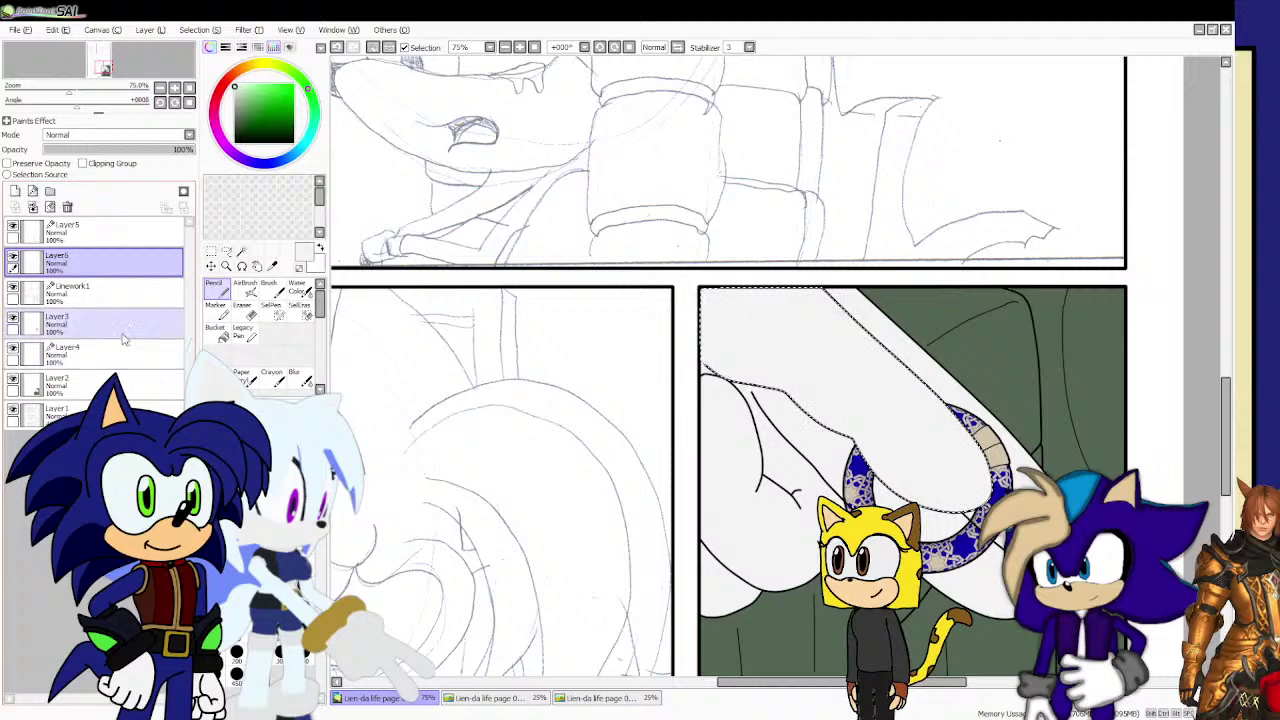
{"action": "left_click", "coordinate": [211, 251]}
{"action": "left_click", "coordinate": [812, 416]}
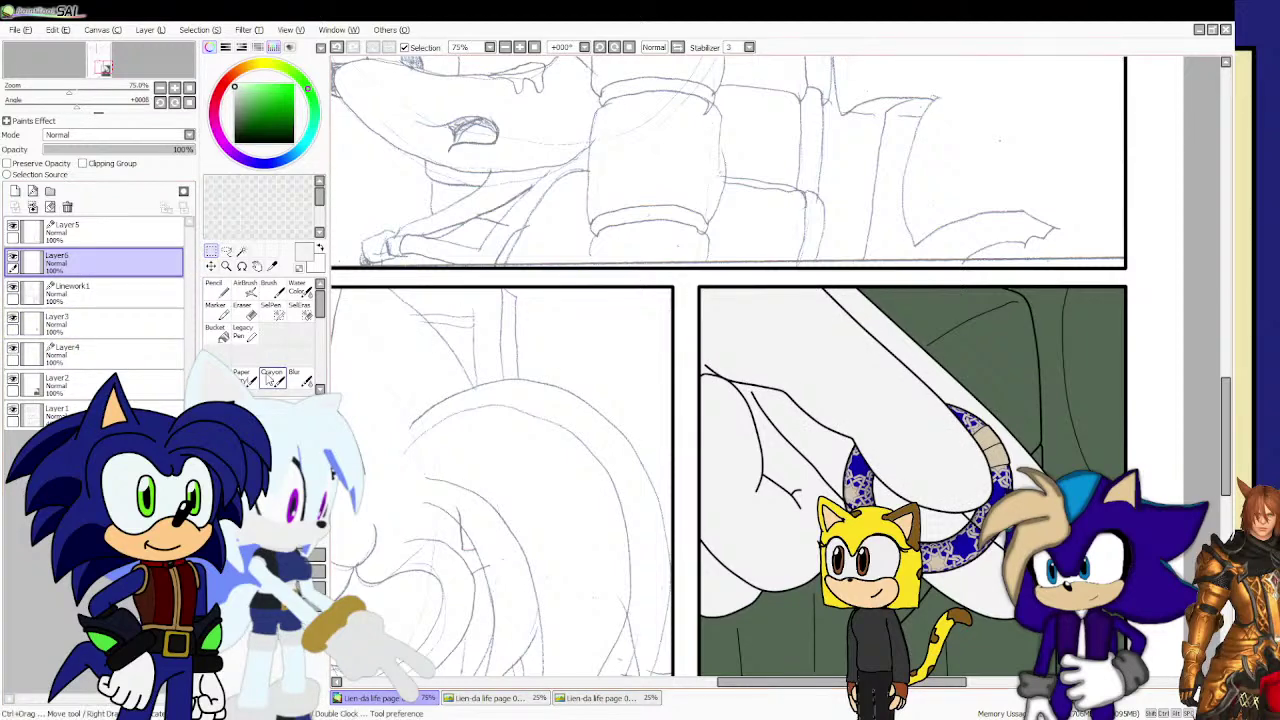
{"action": "left_click_drag", "start_coordinate": [122, 332], "coordinate": [120, 292]}
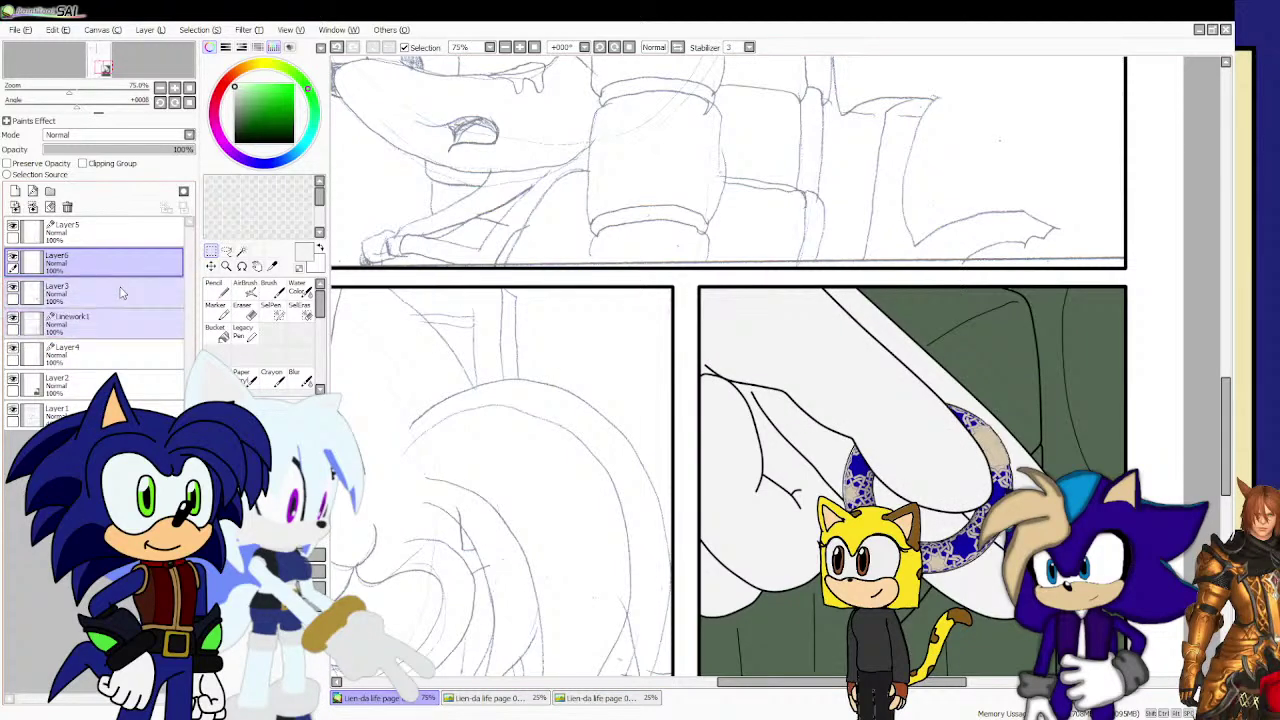
Select the ring's outline and its band divider strokes on Linework1 and copy them.
{"action": "left_click", "coordinate": [118, 324]}
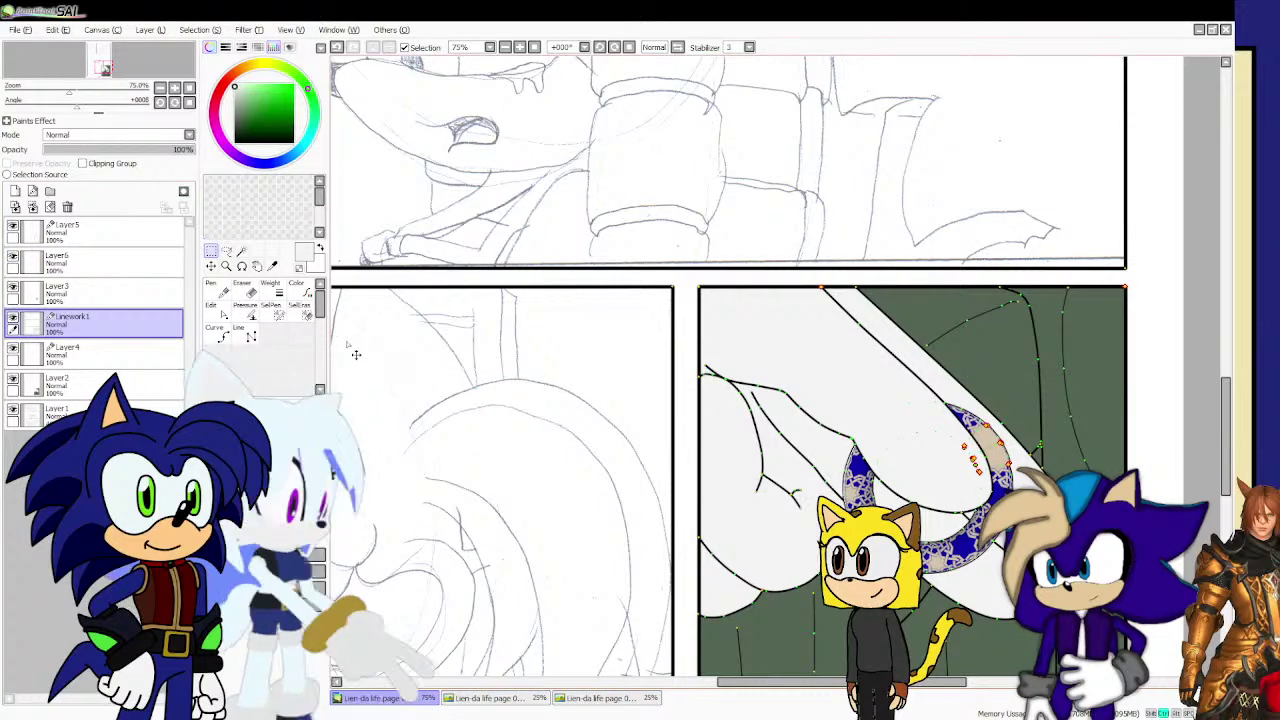
{"action": "left_click", "coordinate": [250, 335]}
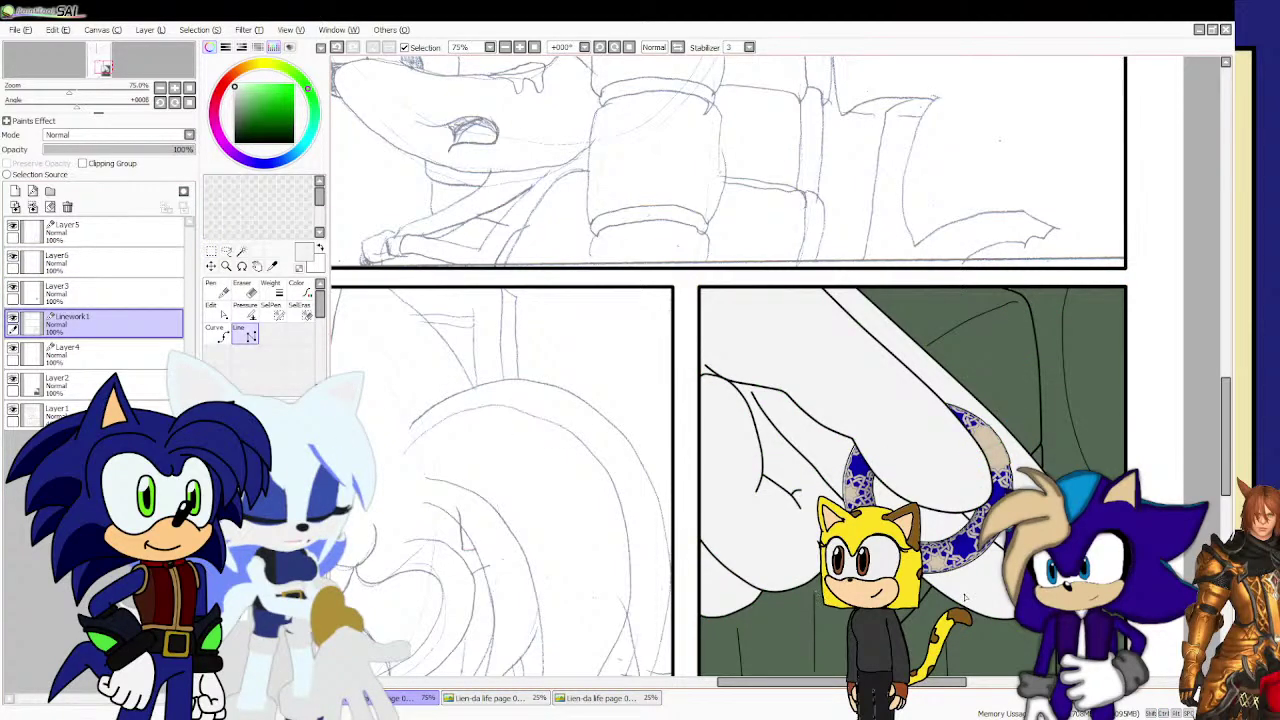
{"action": "scroll", "coordinate": [965, 598], "scroll_direction": "up", "scroll_amount": 1}
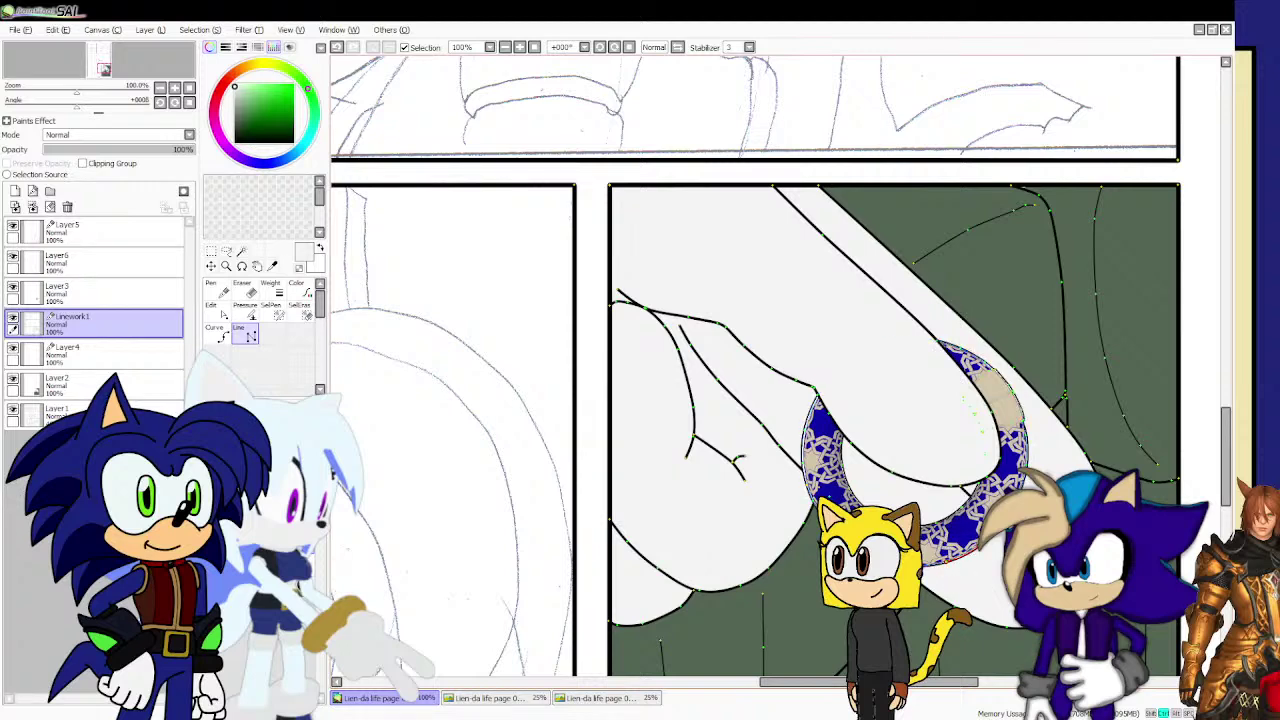
{"action": "scroll", "coordinate": [950, 540], "scroll_direction": "up", "scroll_amount": 4}
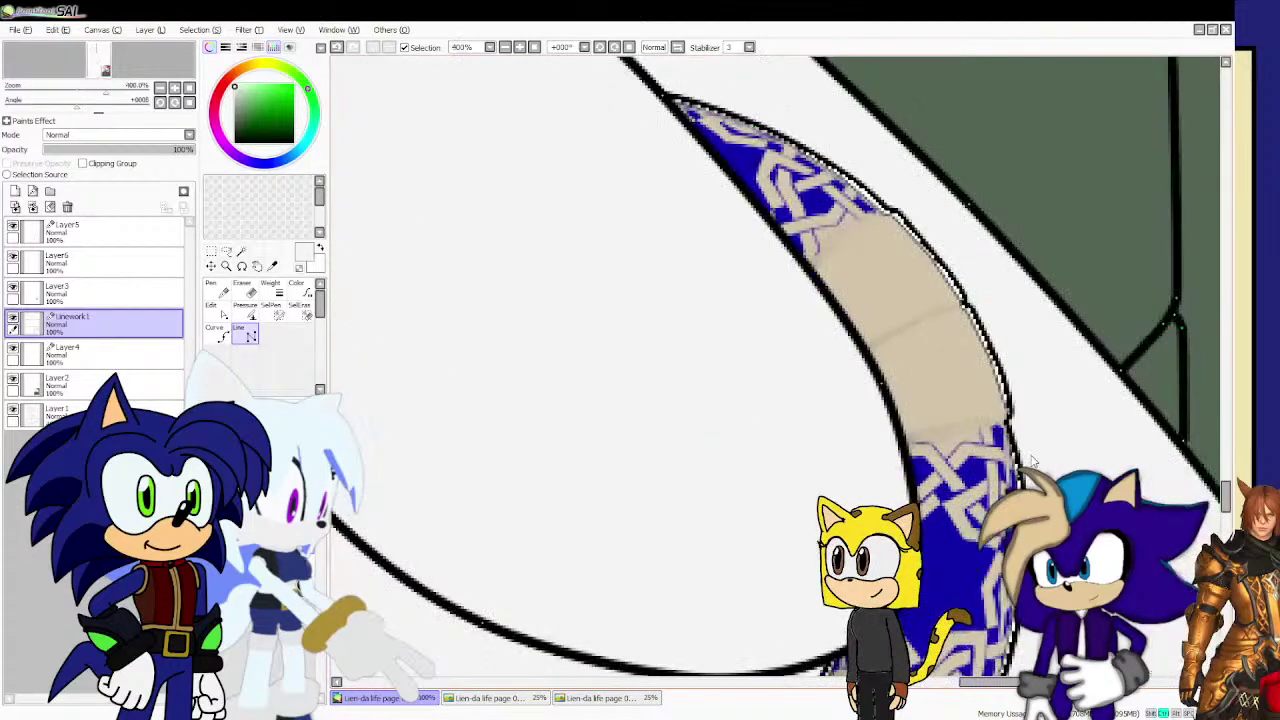
{"action": "left_click", "coordinate": [1003, 417]}
{"action": "left_click", "coordinate": [962, 305]}
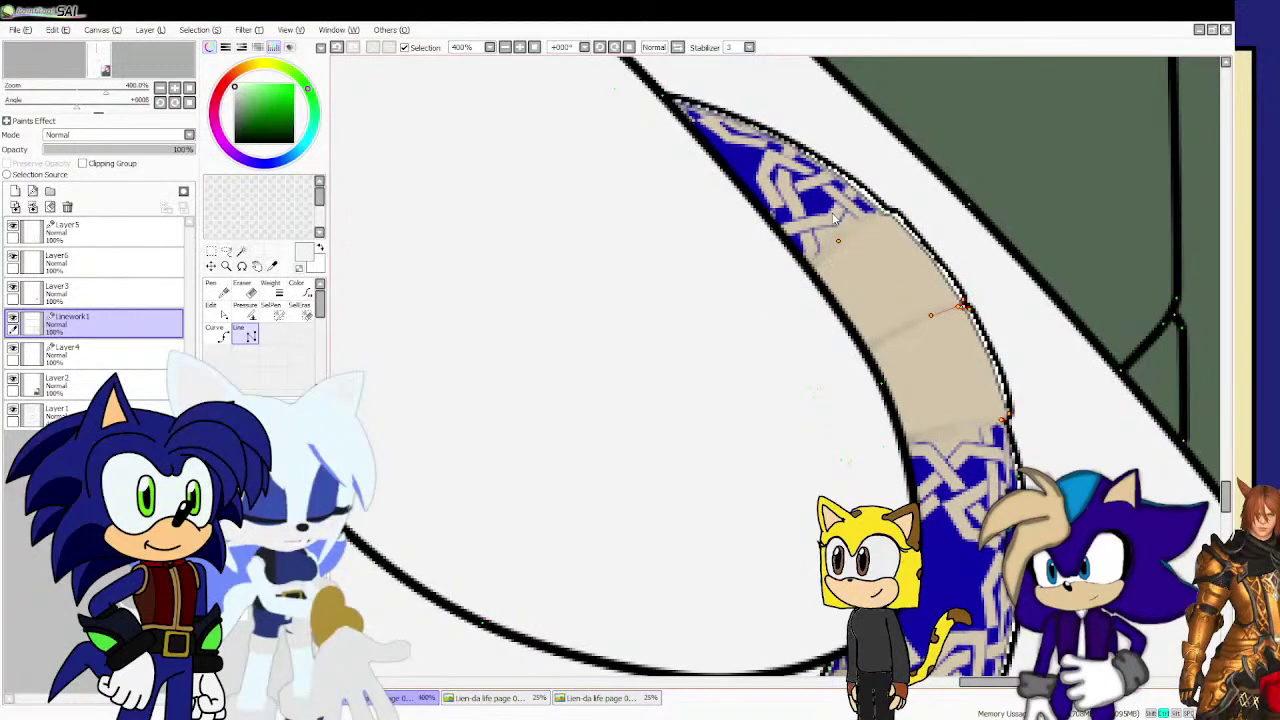
{"action": "scroll", "coordinate": [840, 220], "scroll_direction": "down", "scroll_amount": 2}
{"action": "key", "text": "ctrl"}
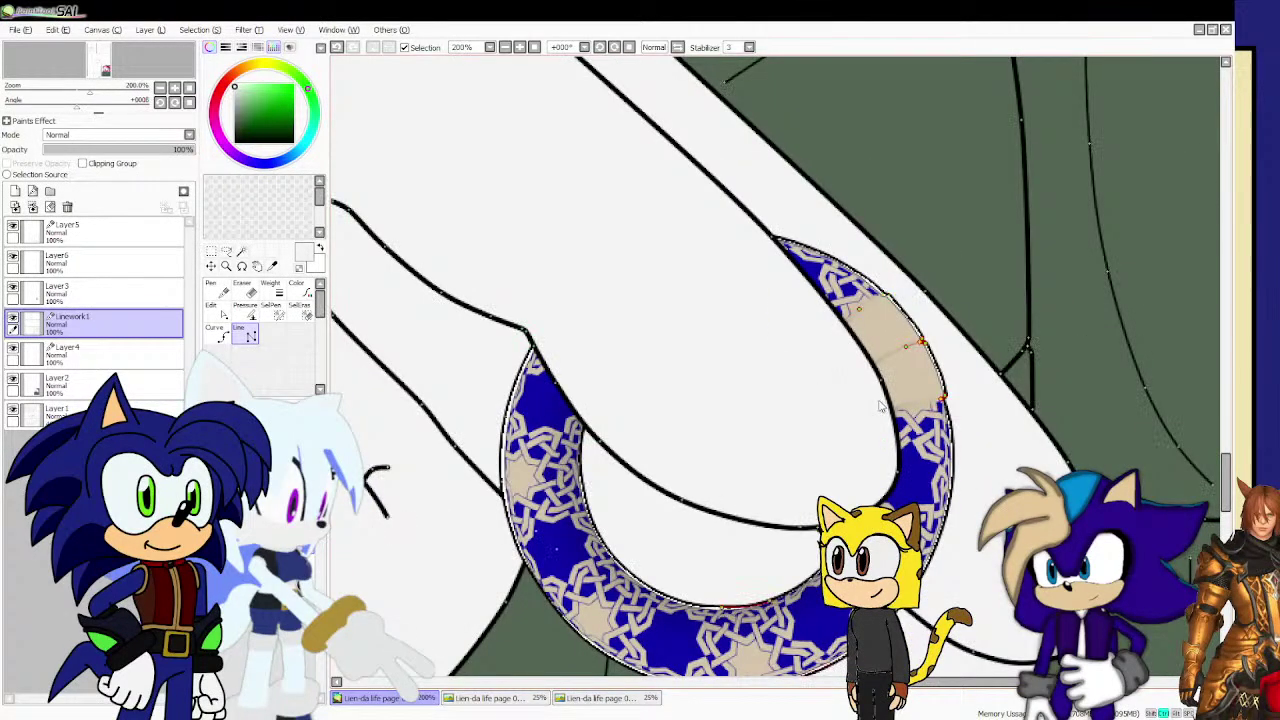
Paste the copied ring strokes as a linework layer above Linework1 and again as one above Layer3, over the pattern.
{"action": "key", "text": "ctrl+z"}
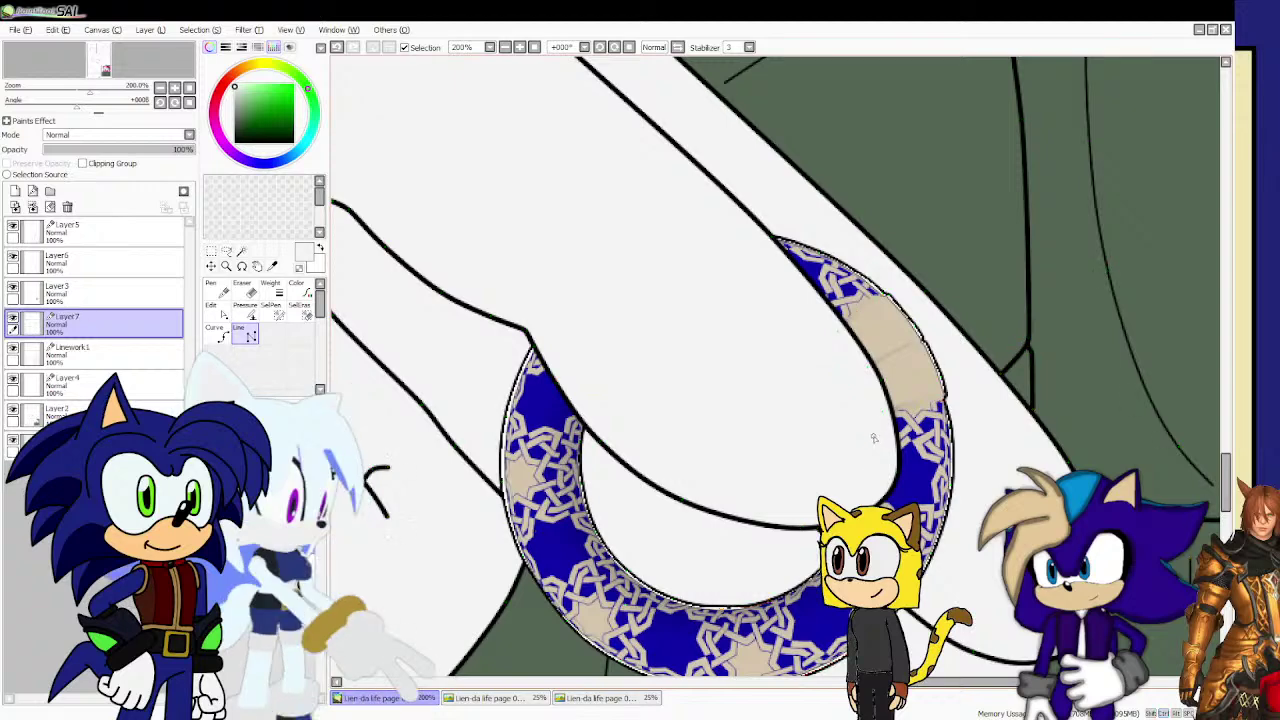
{"action": "left_click", "coordinate": [102, 290]}
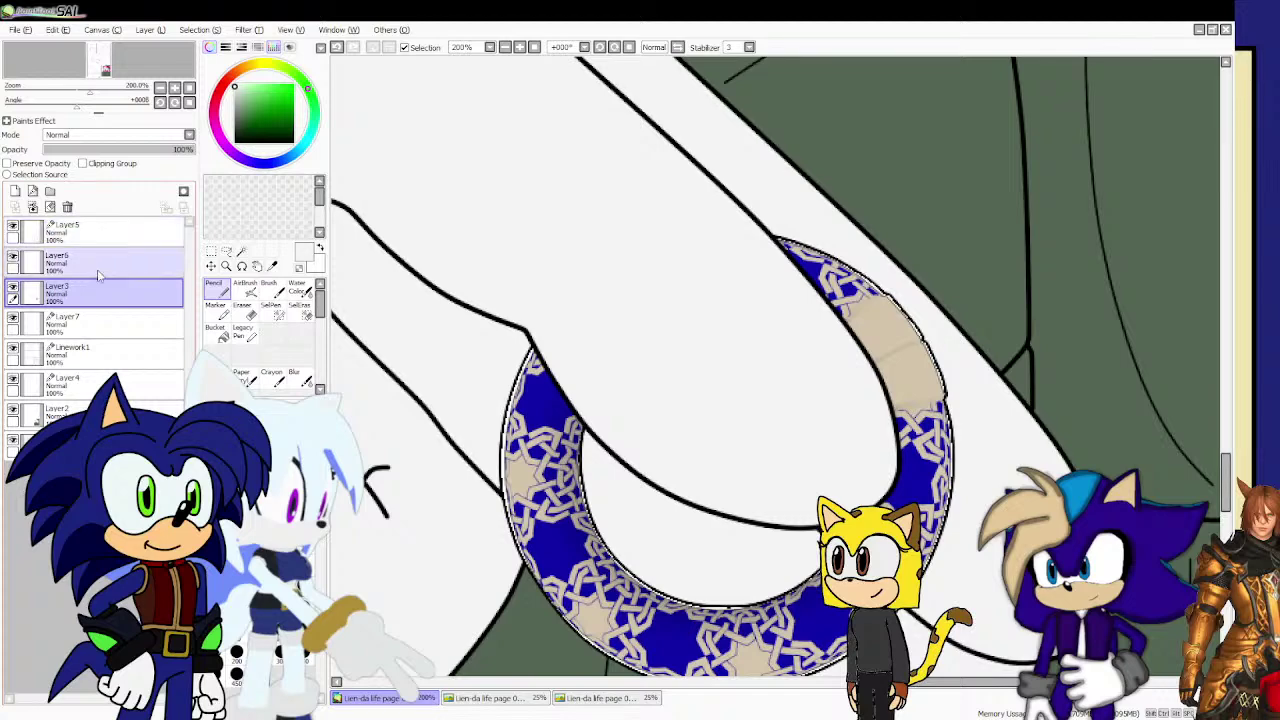
{"action": "key", "text": "ctrl"}
{"action": "key", "text": "ctrl+shift+n"}
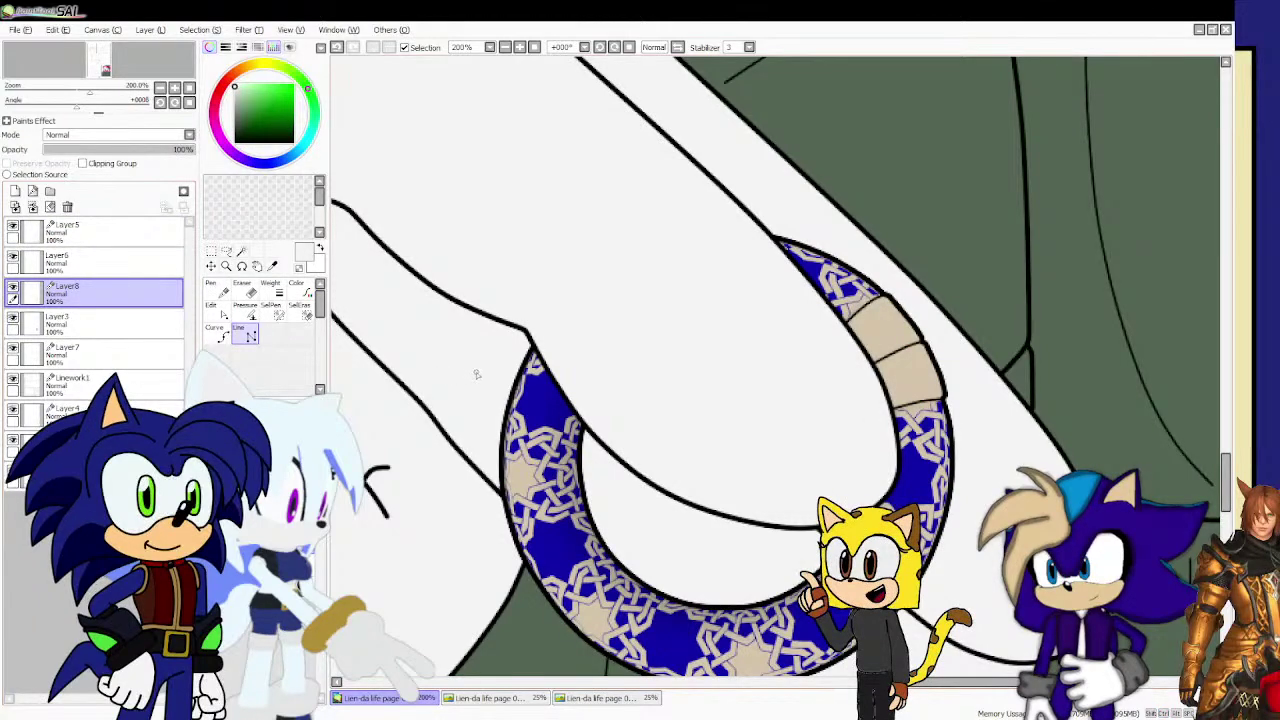
Merge Layer5 down through Layer6, Layer8 and Layer3 into Layer7, combining the finger, ring lines and pattern.
{"action": "scroll", "coordinate": [501, 370], "scroll_direction": "down", "scroll_amount": 2}
{"action": "scroll", "coordinate": [514, 372], "scroll_direction": "down", "scroll_amount": 3}
{"action": "scroll", "coordinate": [567, 417], "scroll_direction": "up", "scroll_amount": 1}
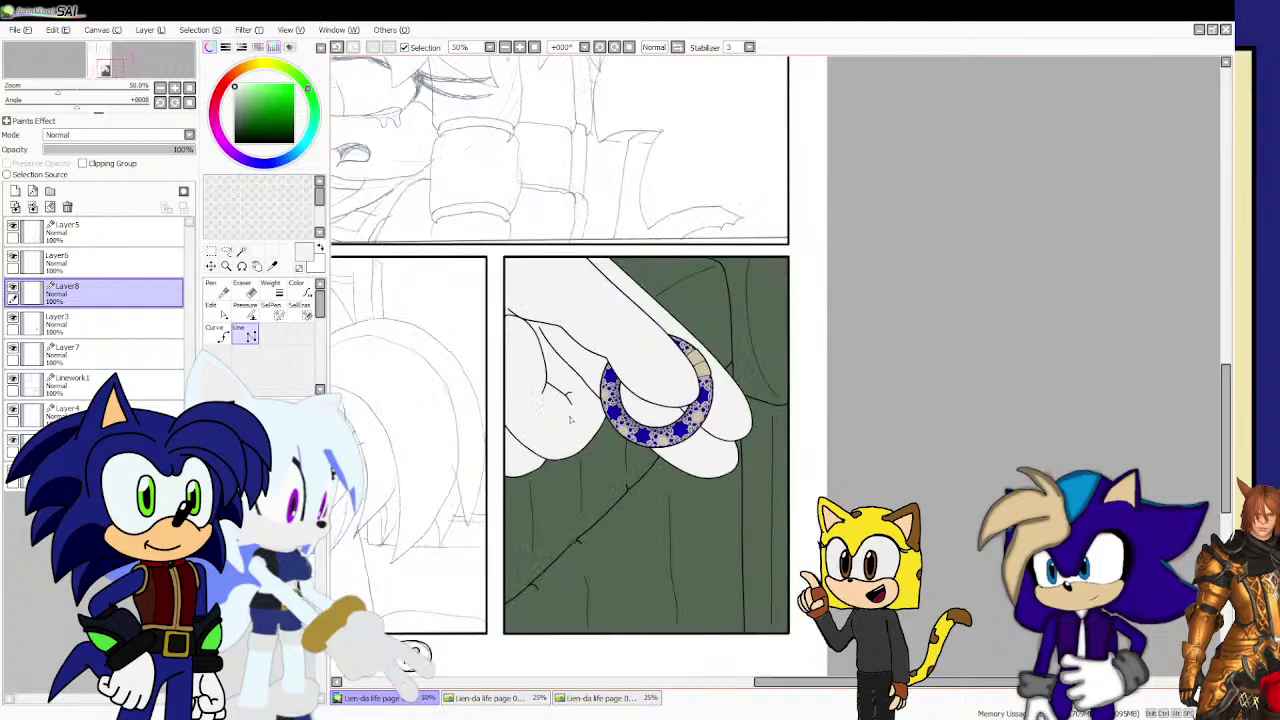
{"action": "left_click", "coordinate": [88, 236]}
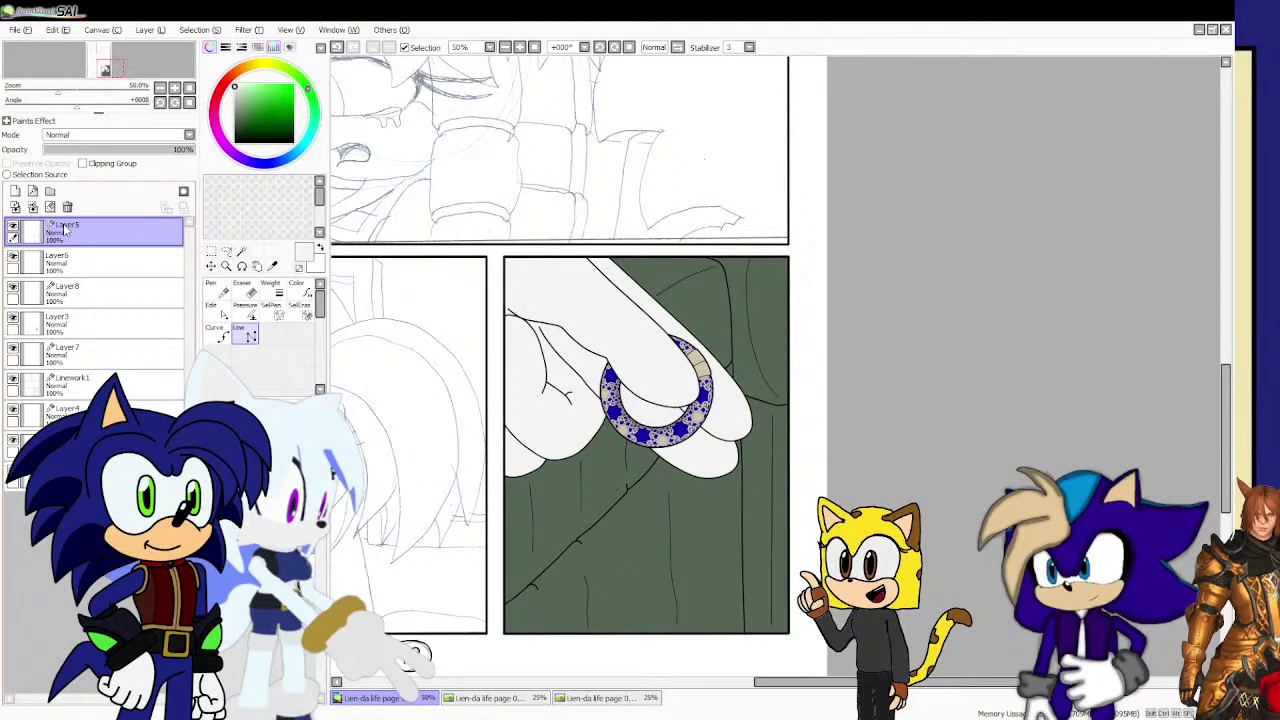
{"action": "left_click", "coordinate": [138, 34]}
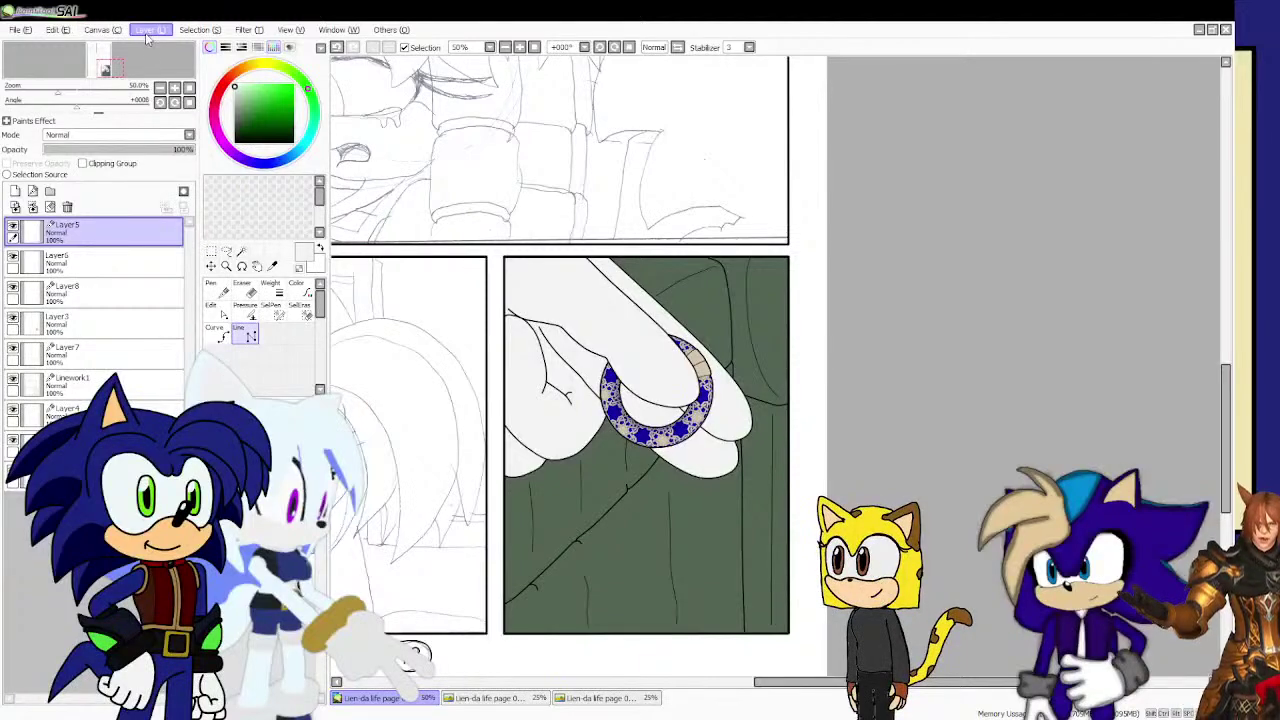
{"action": "left_click", "coordinate": [155, 157]}
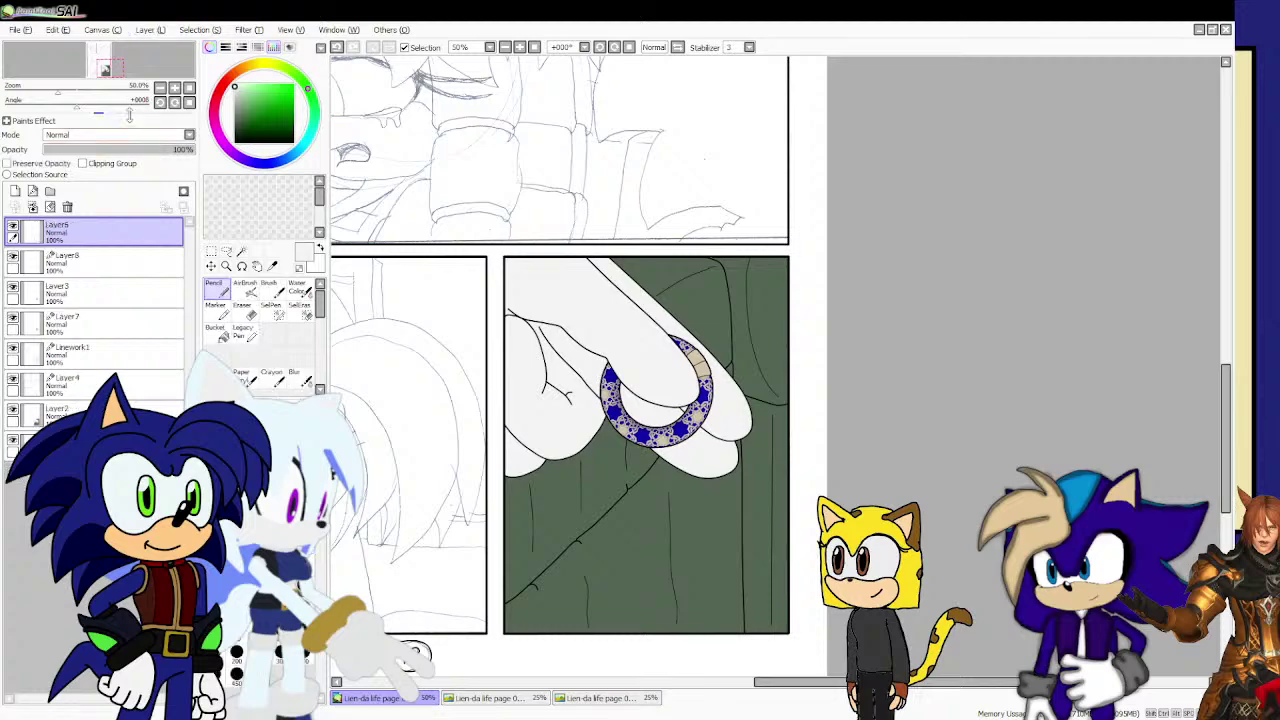
{"action": "mouse_move", "coordinate": [150, 30]}
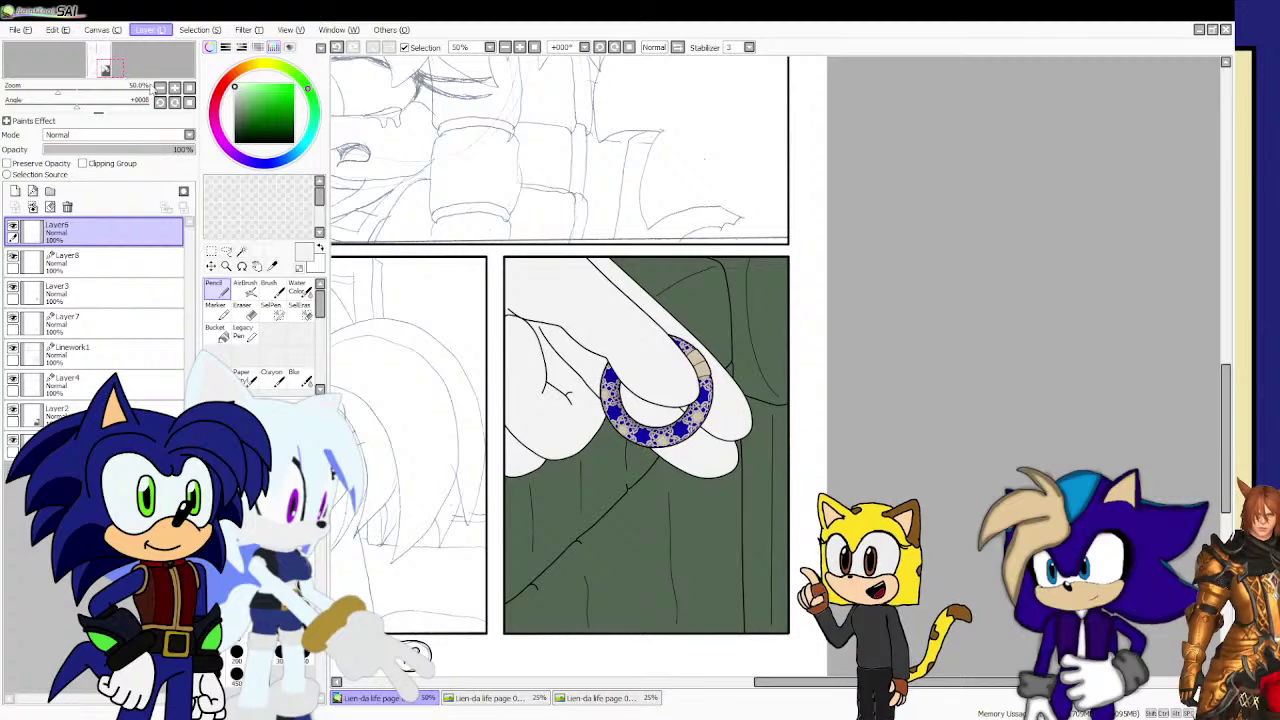
{"action": "left_click", "coordinate": [162, 157]}
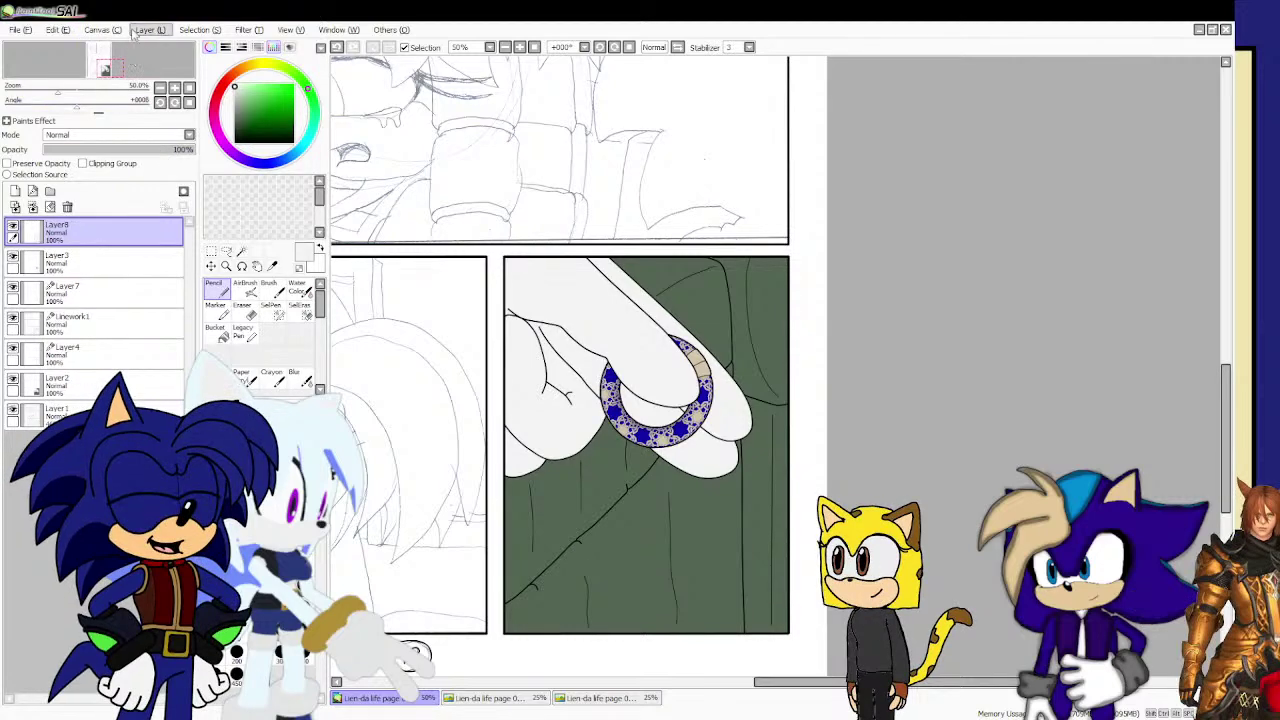
{"action": "left_click", "coordinate": [163, 155]}
{"action": "left_click", "coordinate": [126, 32]}
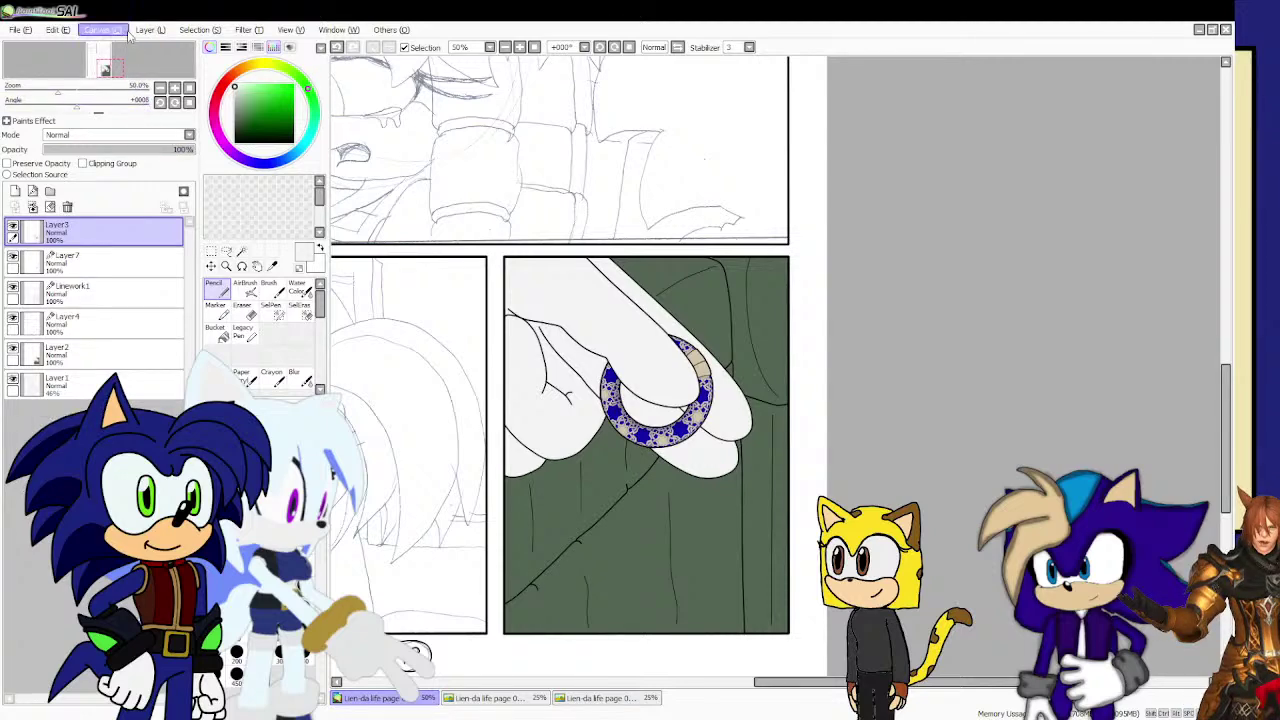
{"action": "mouse_move", "coordinate": [150, 30]}
{"action": "left_click", "coordinate": [161, 151]}
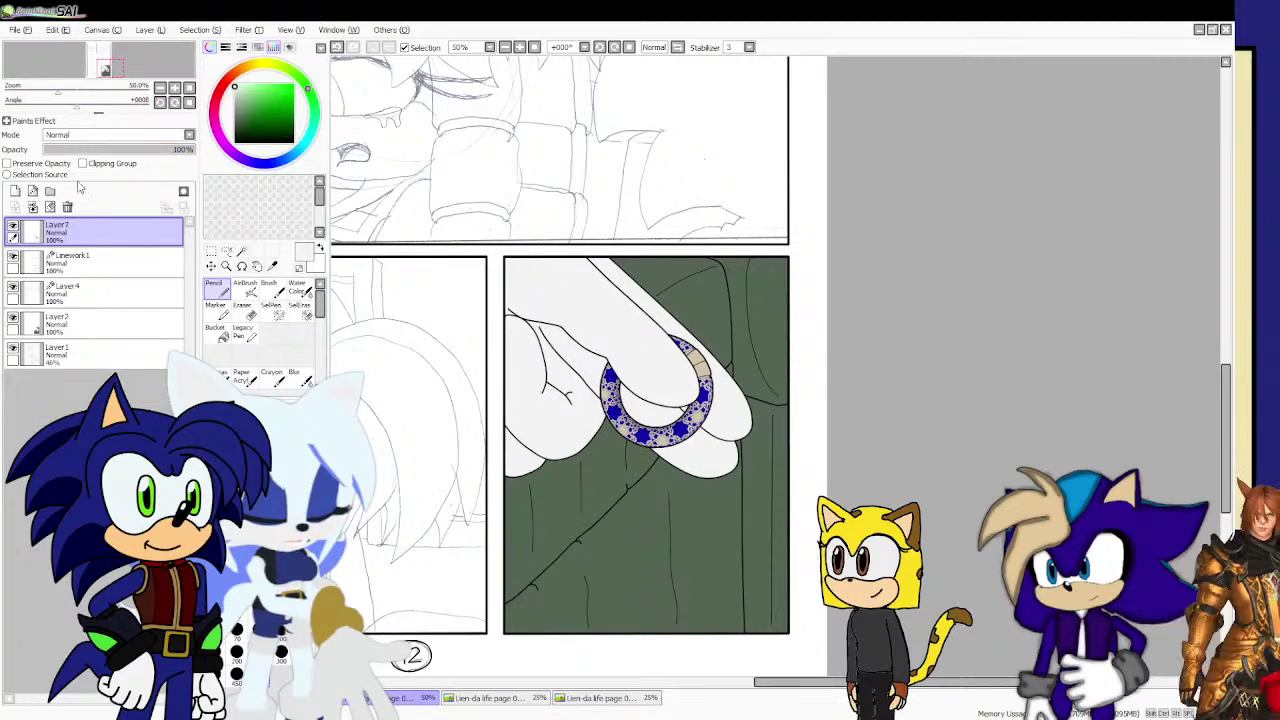
Toggle Layer7's visibility off and on and examine the merged ring and finger in the bottom-right panel.
{"action": "left_click", "coordinate": [13, 226]}
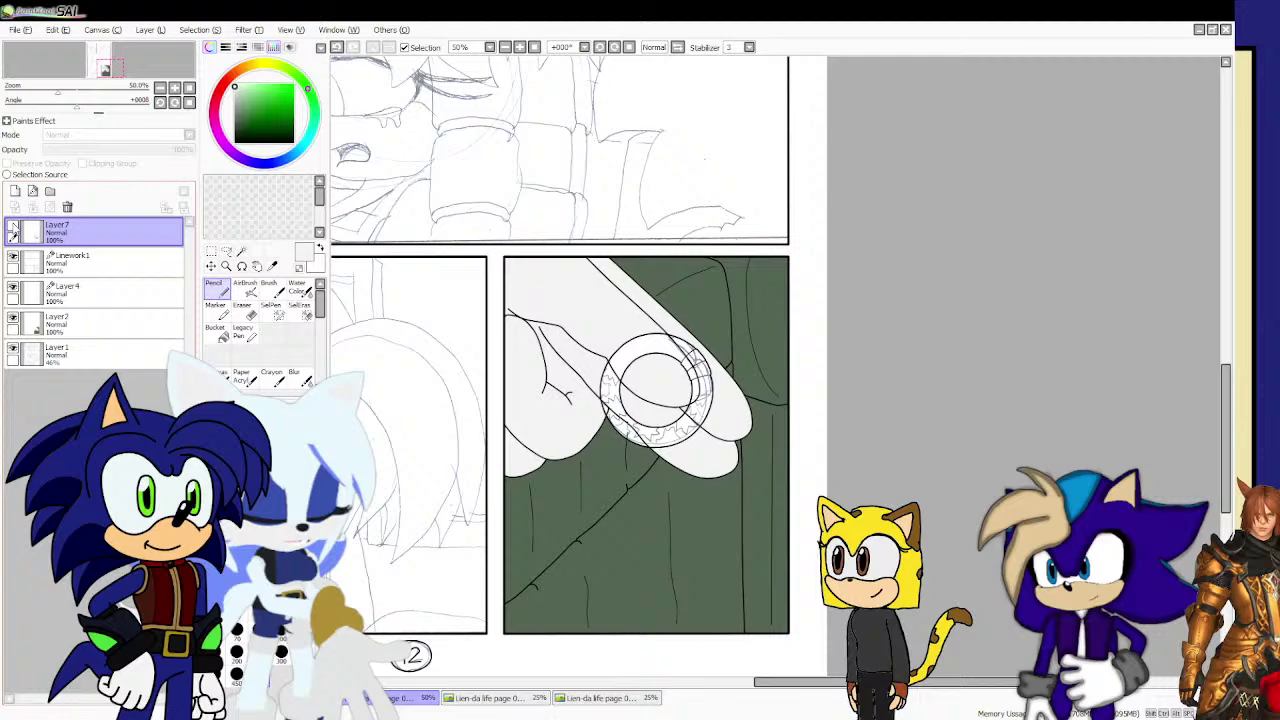
{"action": "key", "text": "ctrl+z"}
{"action": "scroll", "coordinate": [940, 328], "scroll_direction": "down", "scroll_amount": 2}
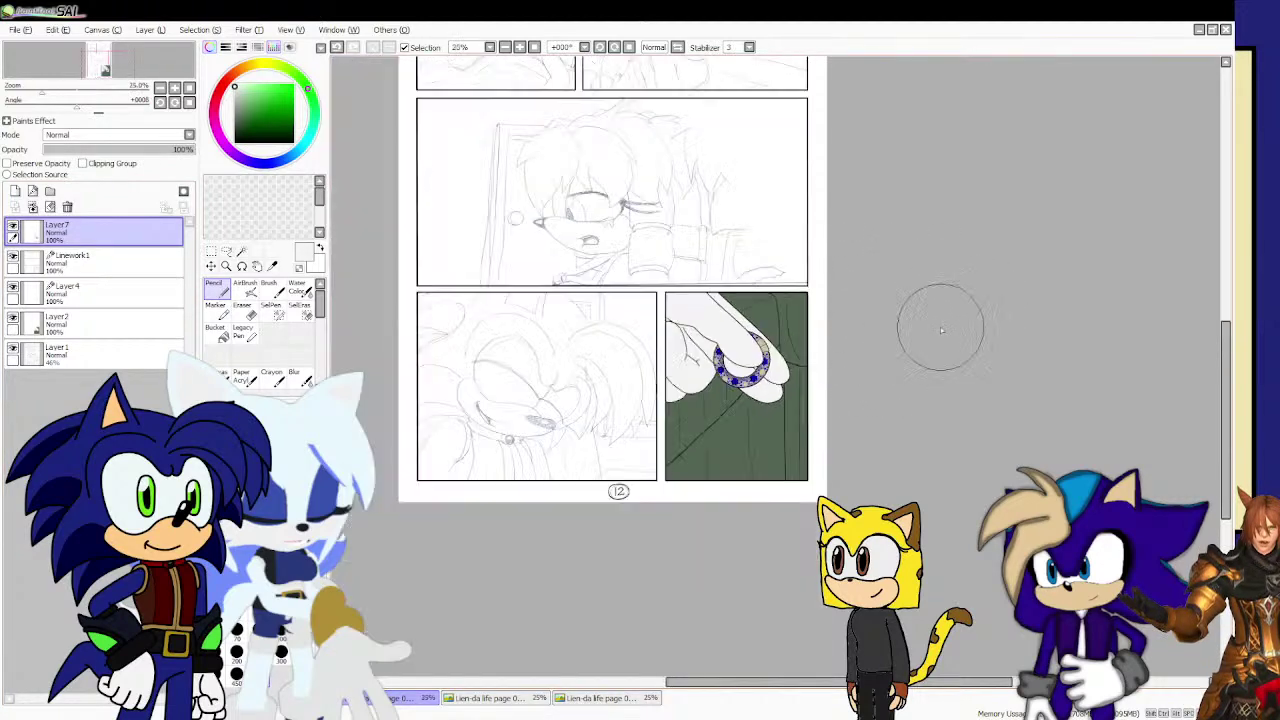
{"action": "scroll", "coordinate": [940, 328], "scroll_direction": "up", "scroll_amount": 2}
{"action": "scroll", "coordinate": [867, 331], "scroll_direction": "down", "scroll_amount": 2}
{"action": "scroll", "coordinate": [863, 336], "scroll_direction": "up", "scroll_amount": 2}
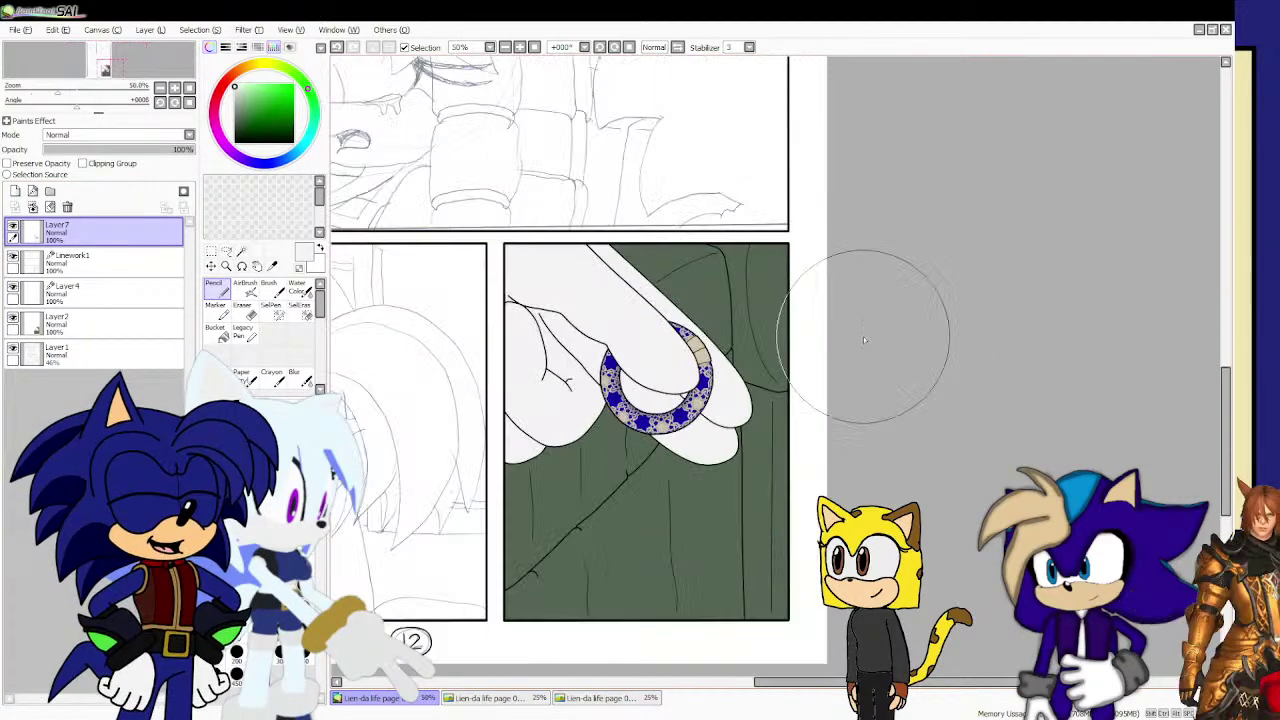
Switch the drawing colour to black and ready the Curve tool on Linework1 for inking the page's upper panels.
{"action": "scroll", "coordinate": [863, 336], "scroll_direction": "down", "scroll_amount": 5}
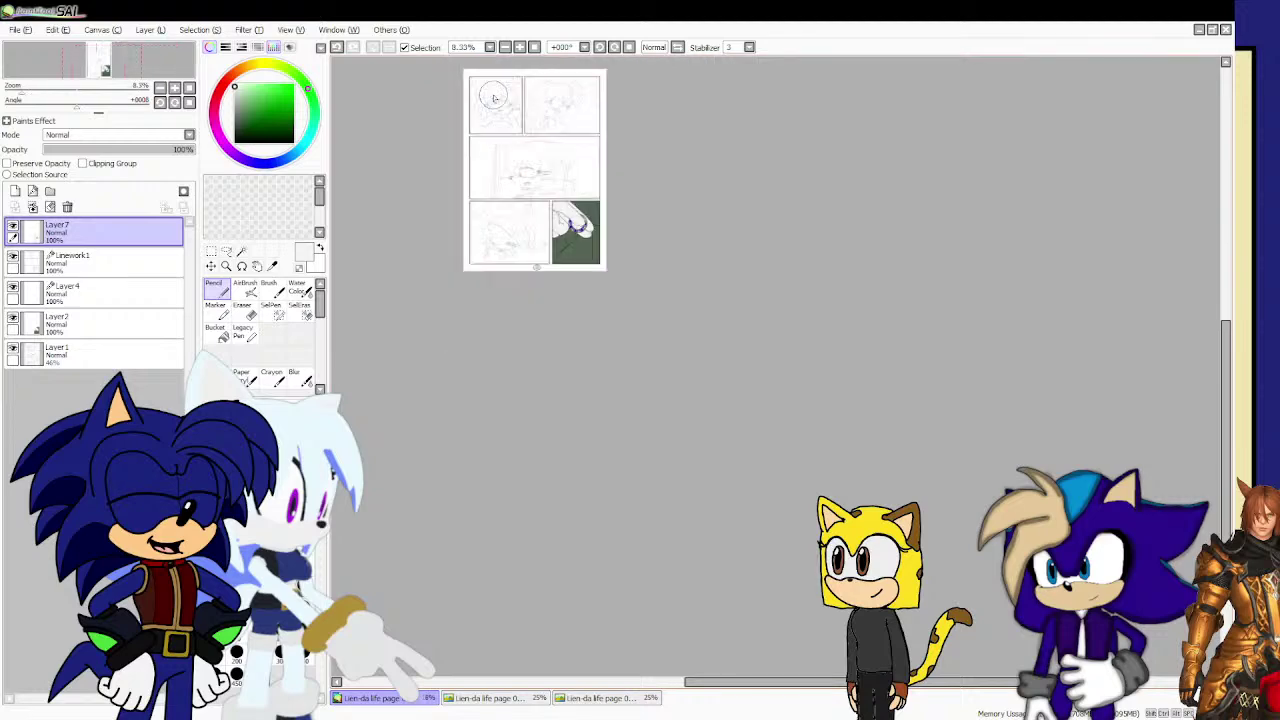
{"action": "scroll", "coordinate": [494, 98], "scroll_direction": "up", "scroll_amount": 4}
{"action": "key", "text": "x"}
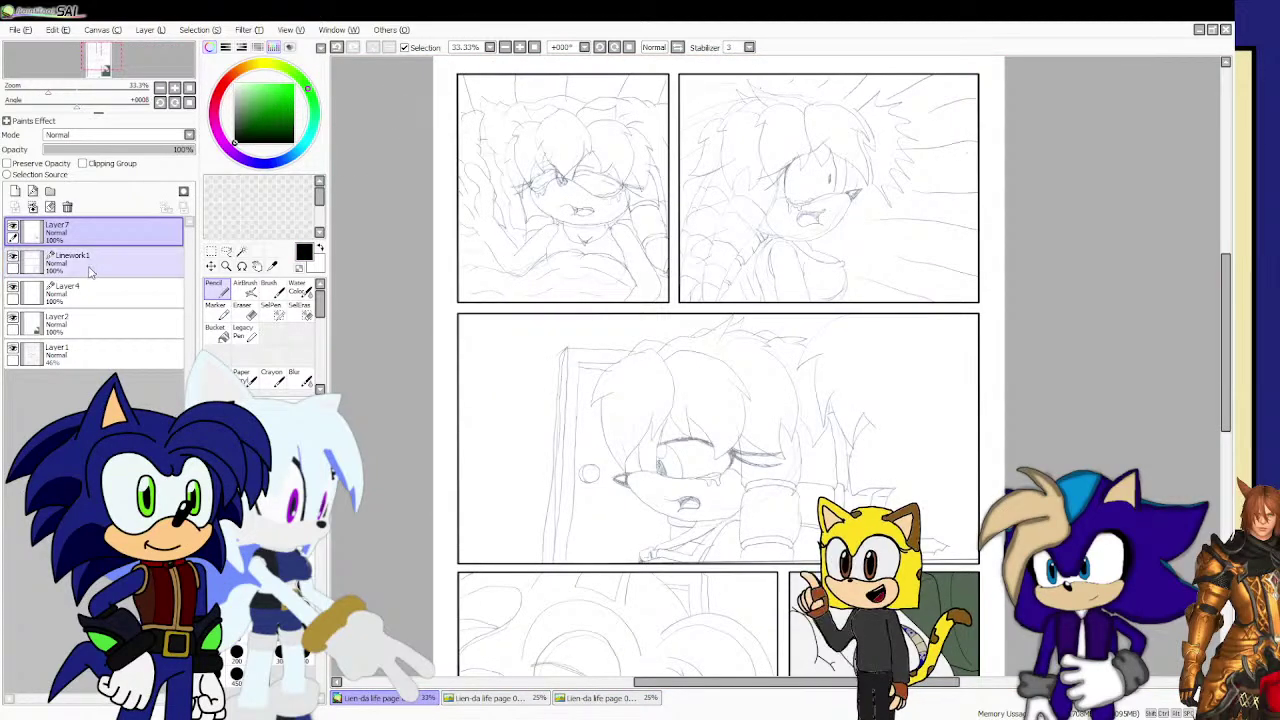
{"action": "left_click", "coordinate": [90, 260]}
{"action": "left_click", "coordinate": [217, 334]}
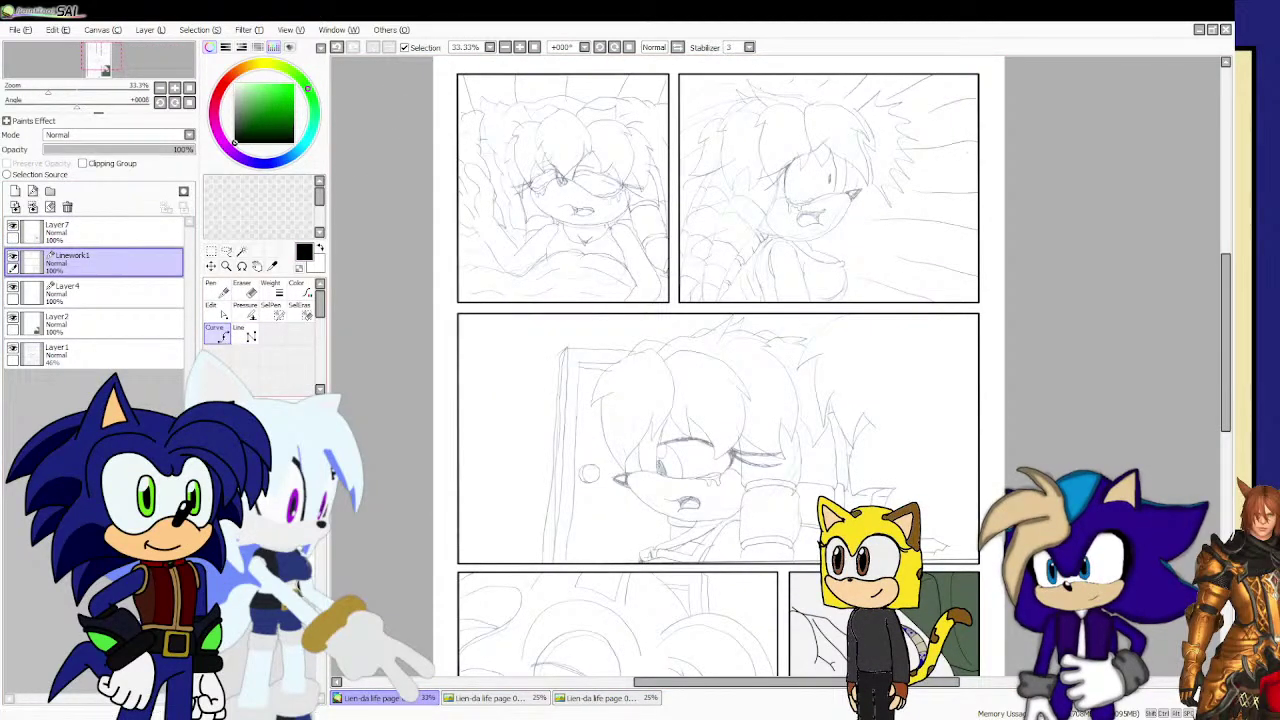